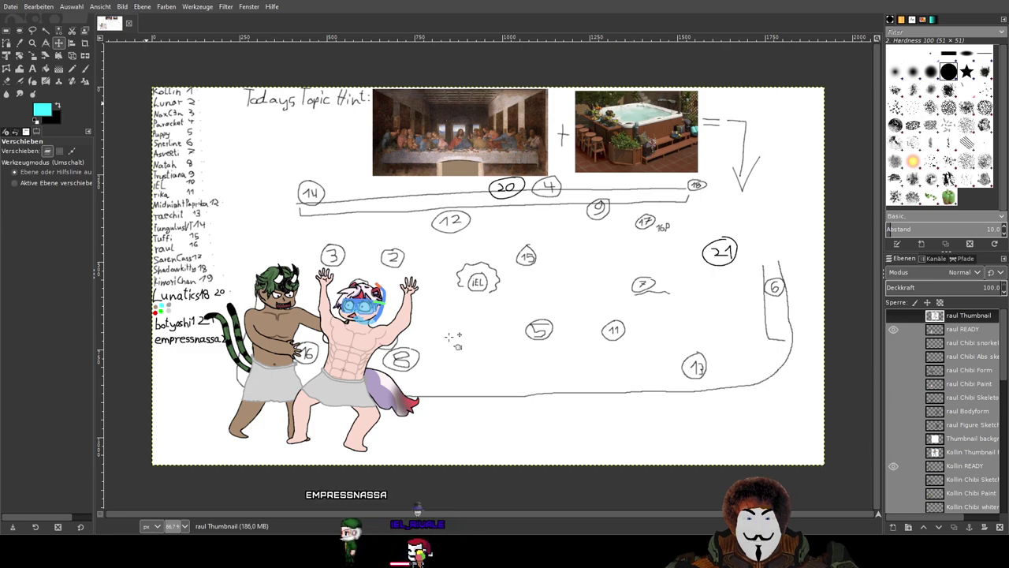
# Zoom in and out to inspect the layout sketch, then fit the whole image in the window.
pyautogui.scroll(2, 449, 337)
pyautogui.scroll(-2, 449, 337)
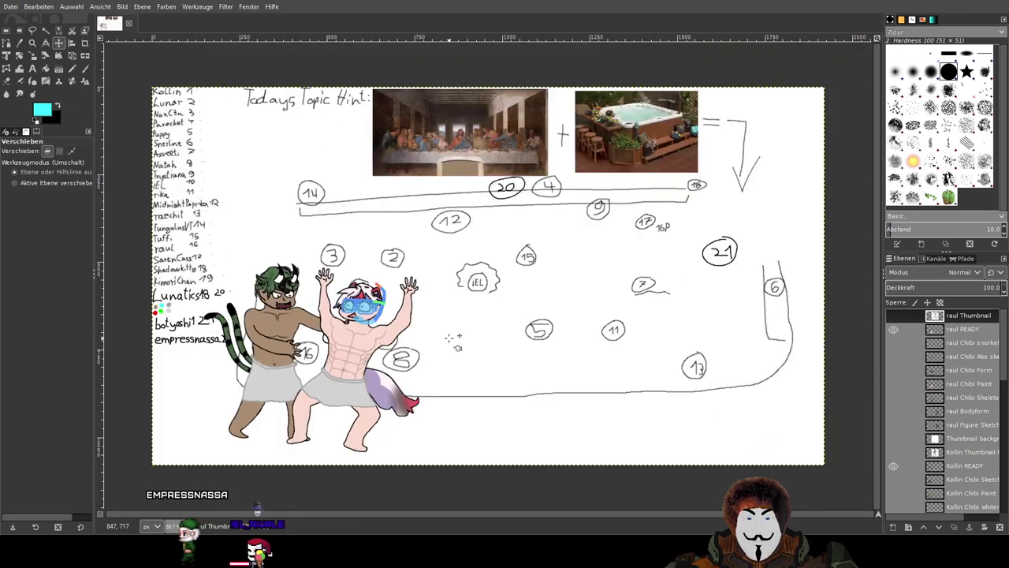
pyautogui.scroll(-10, 946, 357)
pyautogui.scroll(5, 946, 356)
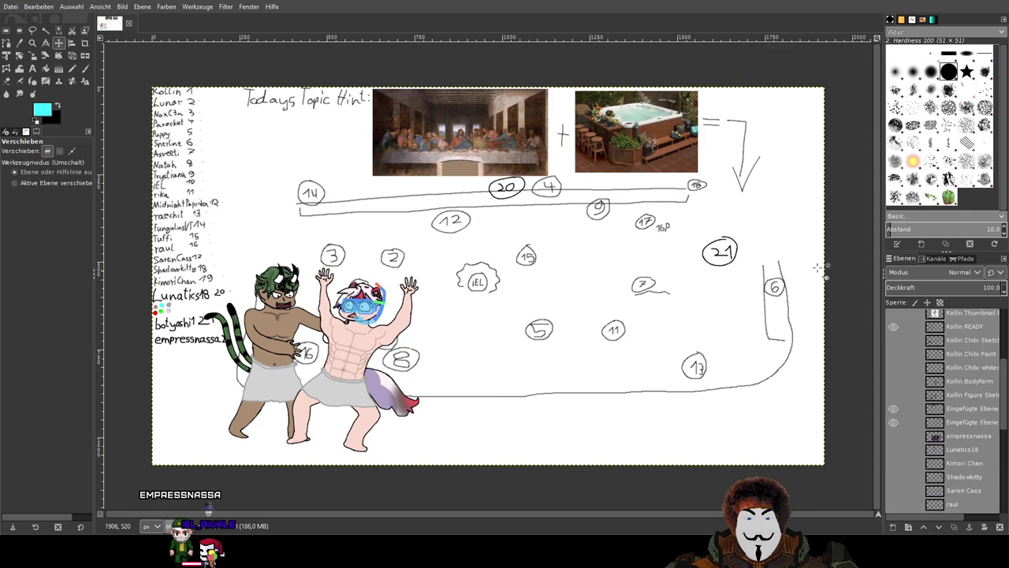
pyautogui.scroll(4, 470, 128)
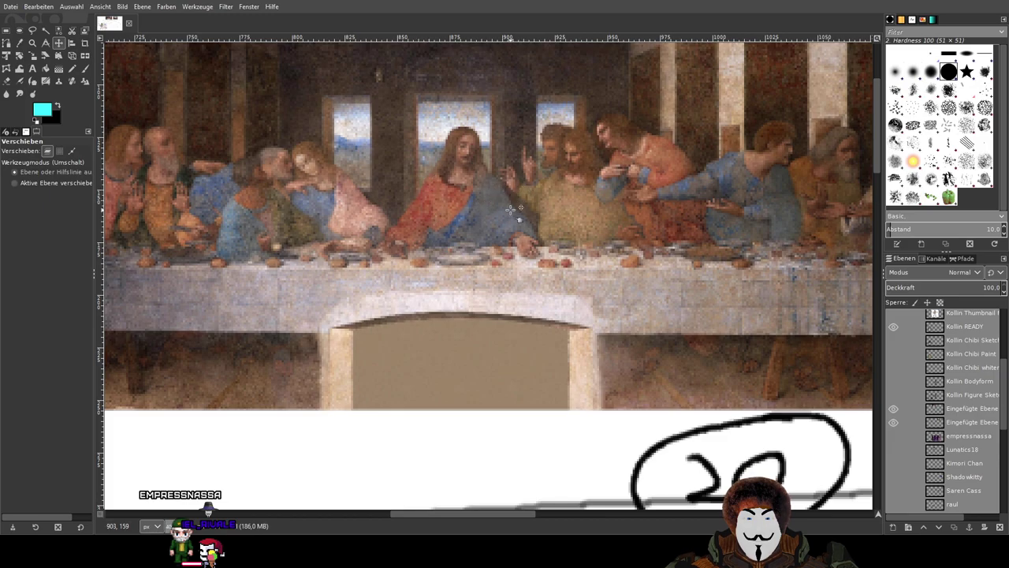
pyautogui.hotkey('shift', 'ctrl', 'j')
pyautogui.scroll(4, 941, 384)
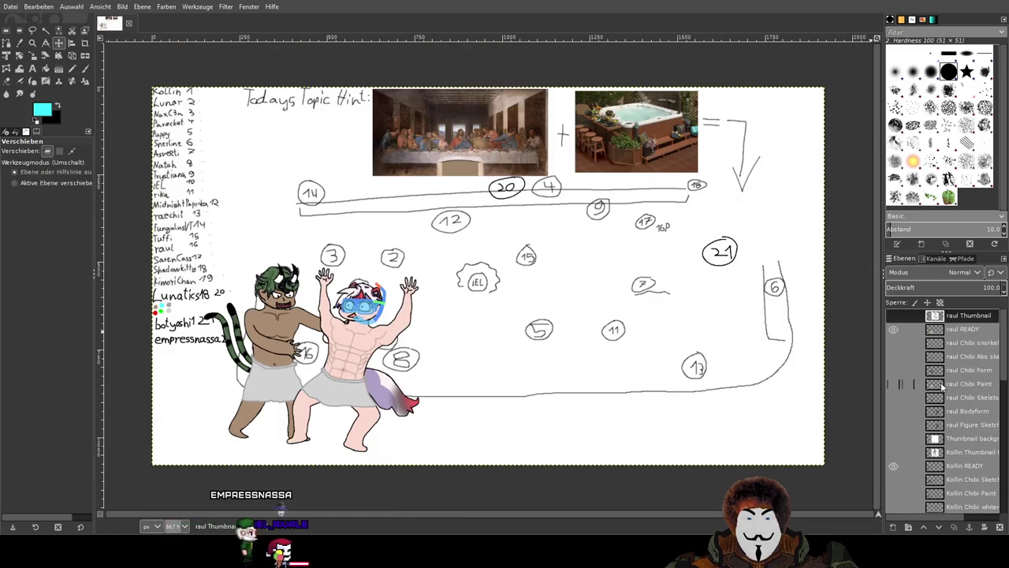
pyautogui.click(893, 466)
pyautogui.click(893, 329)
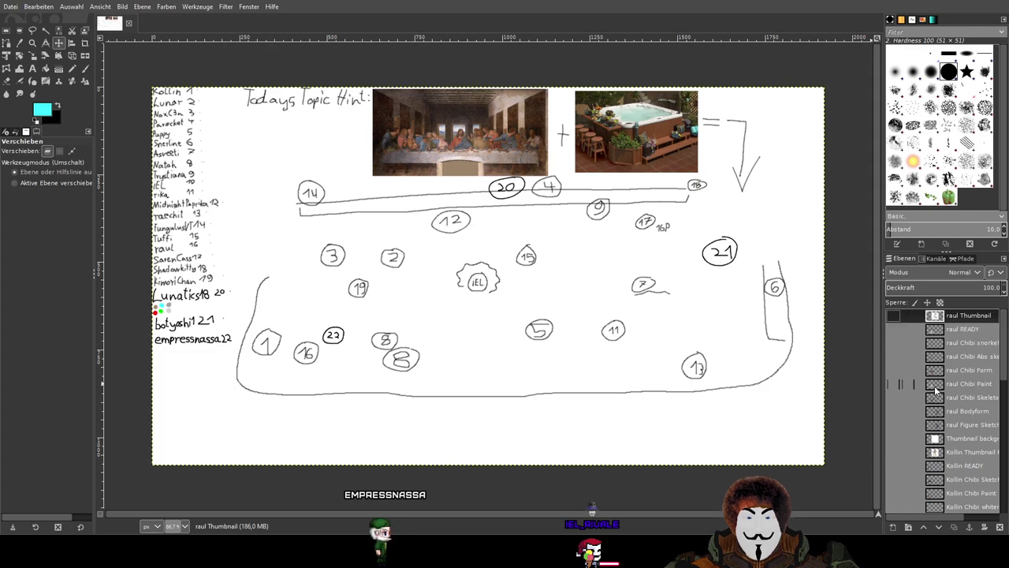
pyautogui.scroll(-3, 928, 367)
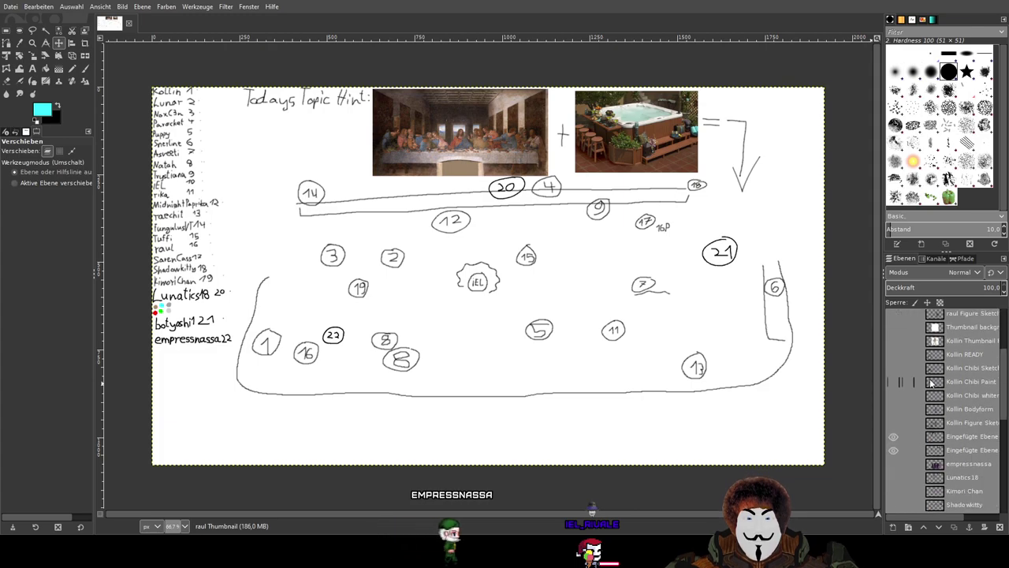
pyautogui.click(894, 464)
pyautogui.scroll(-2, 946, 402)
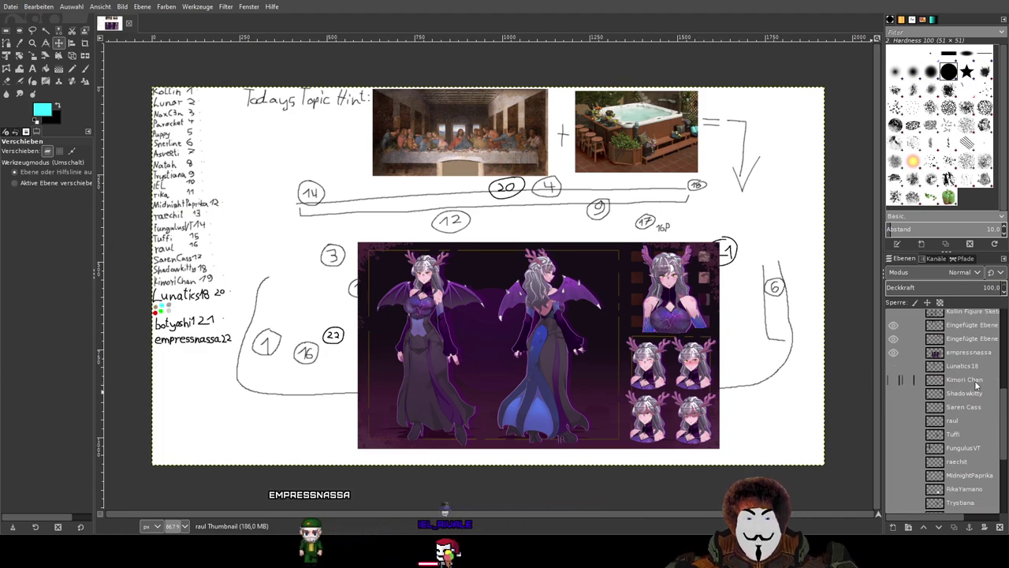
pyautogui.scroll(-5, 974, 382)
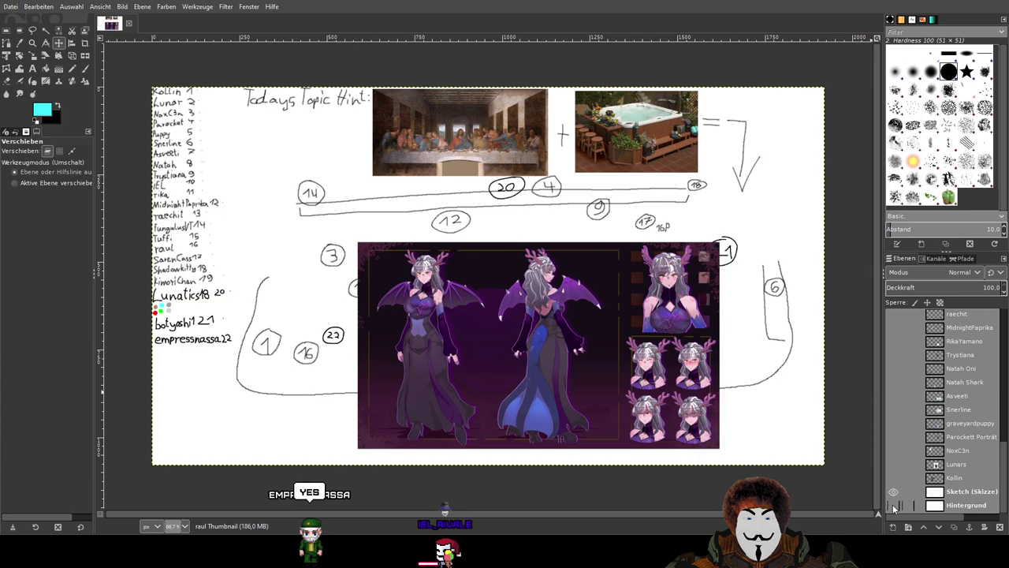
pyautogui.moveTo(893, 505); pyautogui.dragTo(896, 491)
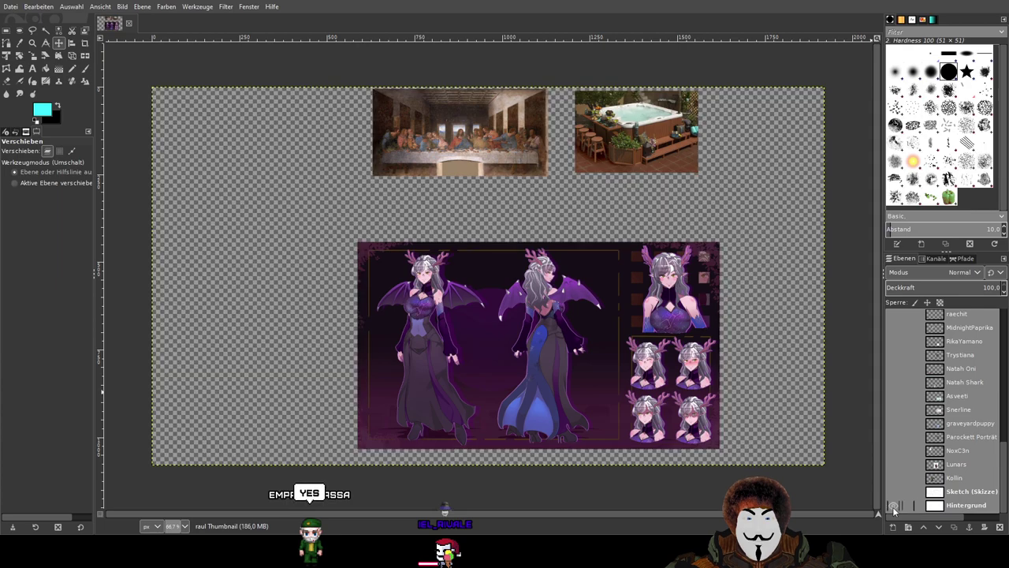
pyautogui.click(893, 494)
pyautogui.click(894, 494)
pyautogui.click(894, 494)
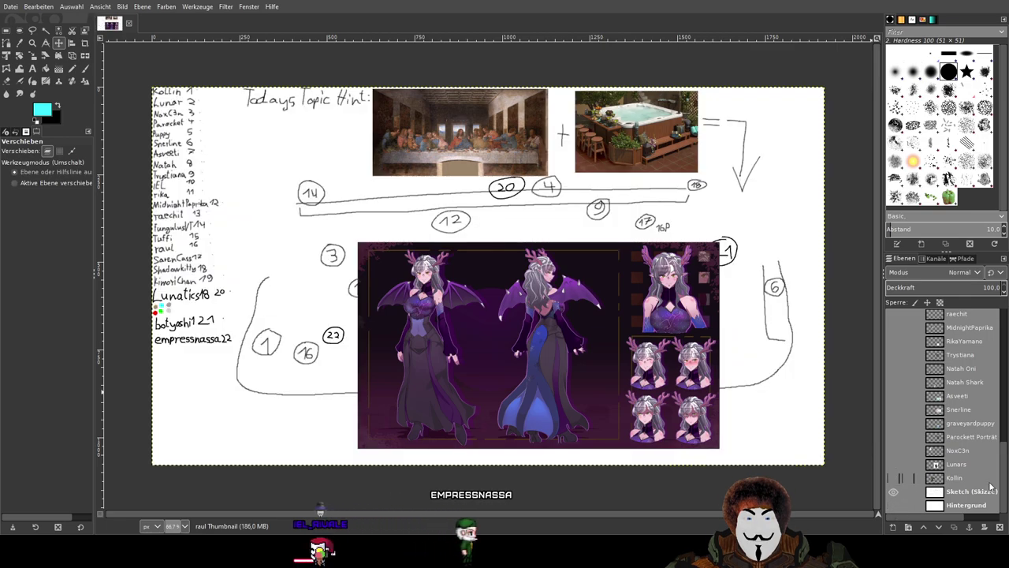
pyautogui.scroll(12, 990, 455)
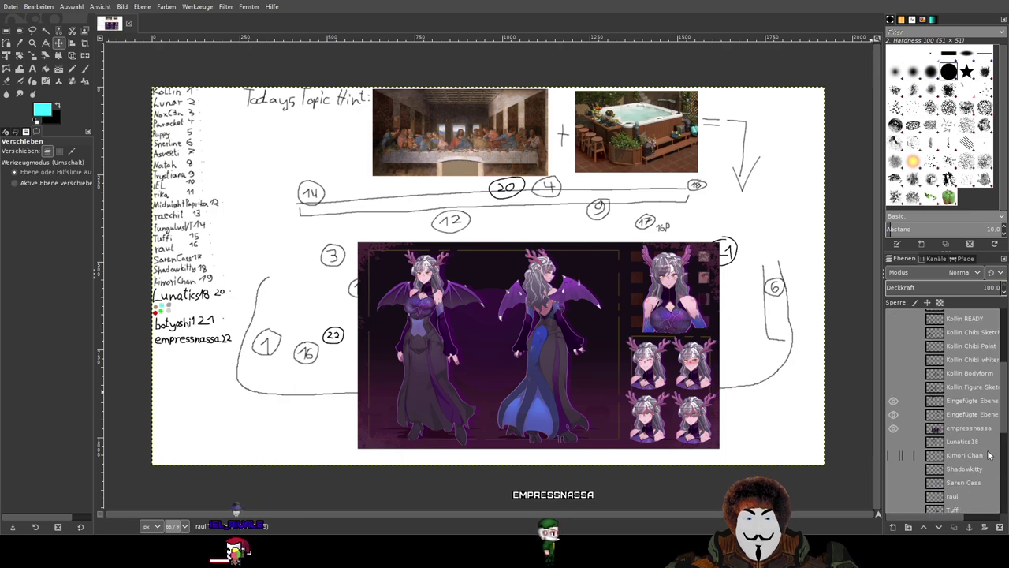
pyautogui.scroll(1, 989, 455)
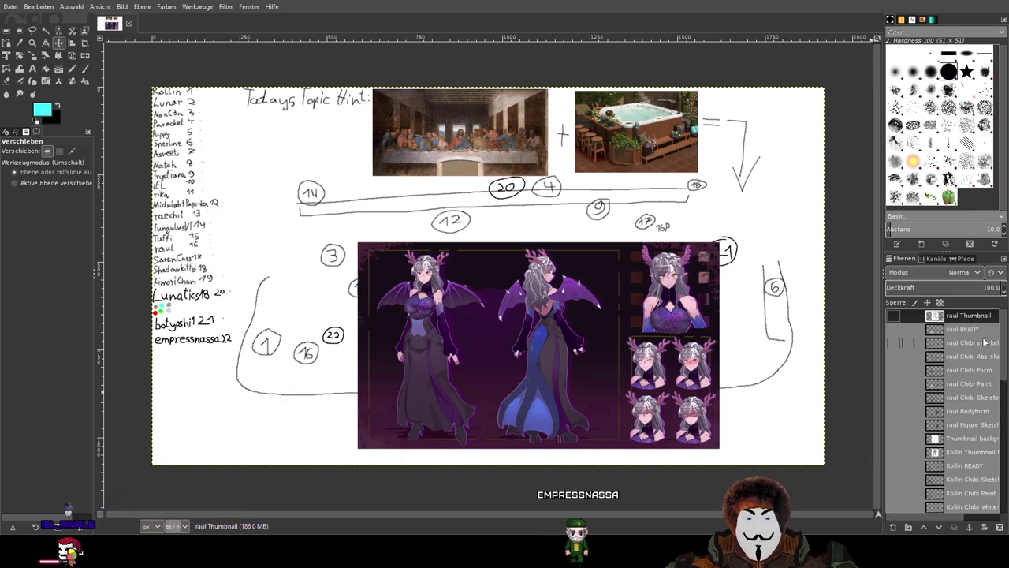
pyautogui.scroll(-5, 981, 367)
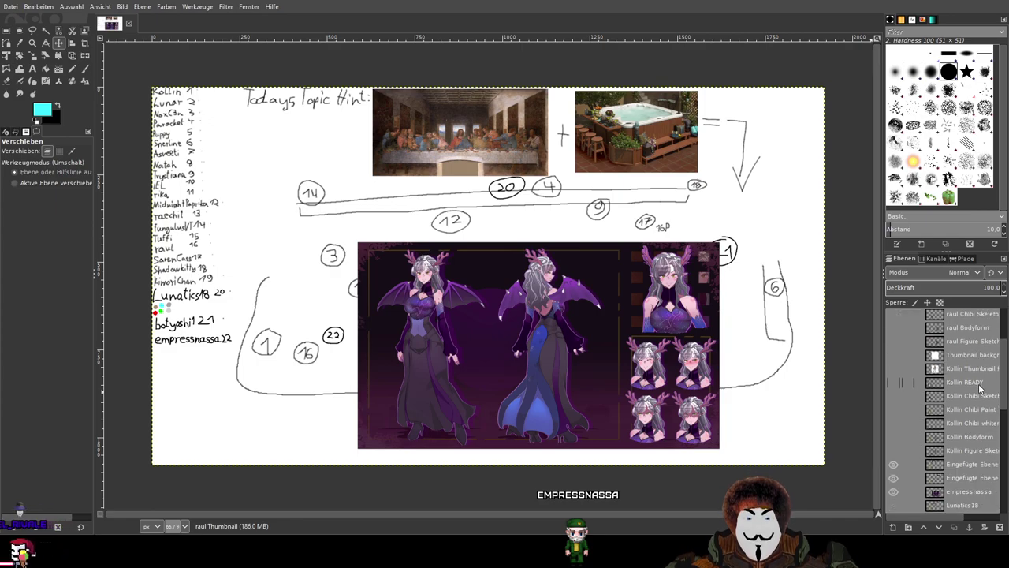
pyautogui.scroll(-2, 980, 388)
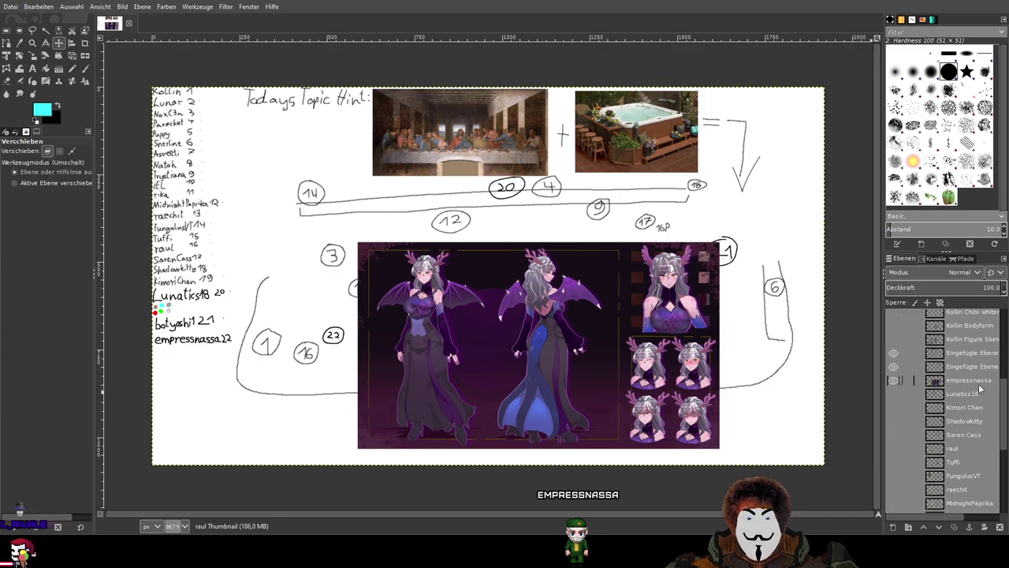
pyautogui.scroll(-4, 980, 388)
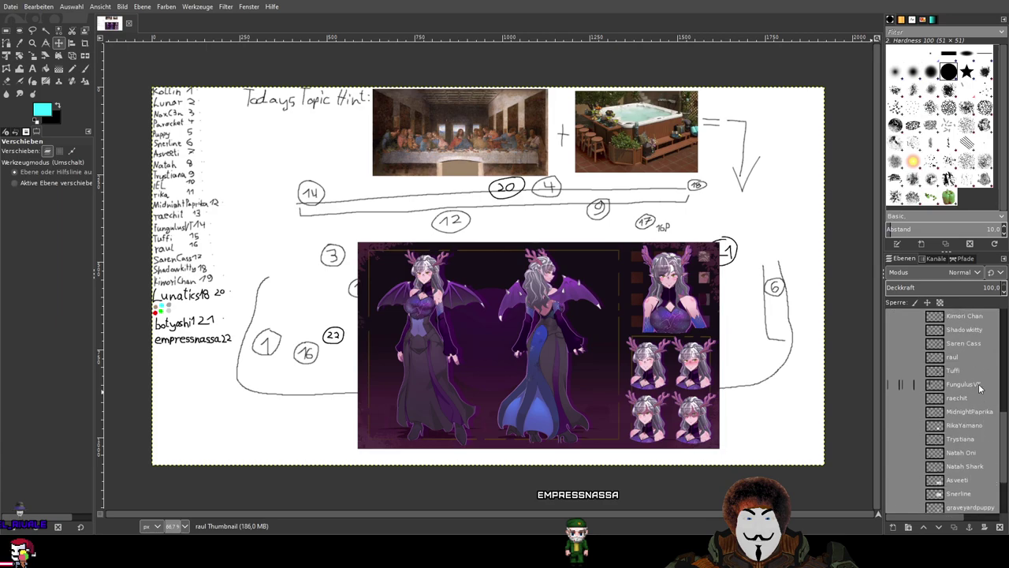
pyautogui.scroll(10, 980, 388)
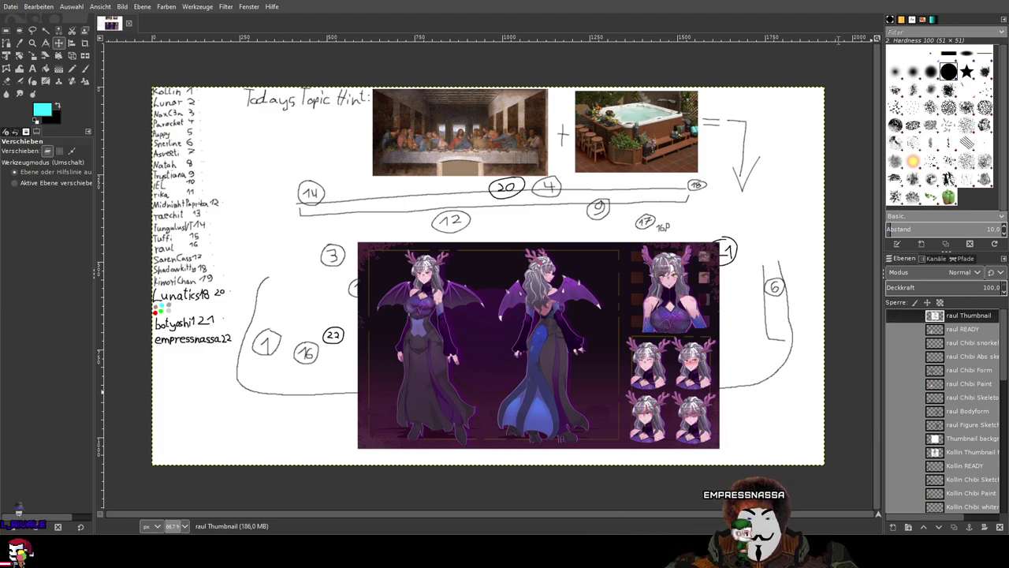
pyautogui.scroll(-1, 956, 416)
pyautogui.scroll(-3, 960, 426)
pyautogui.scroll(4, 962, 434)
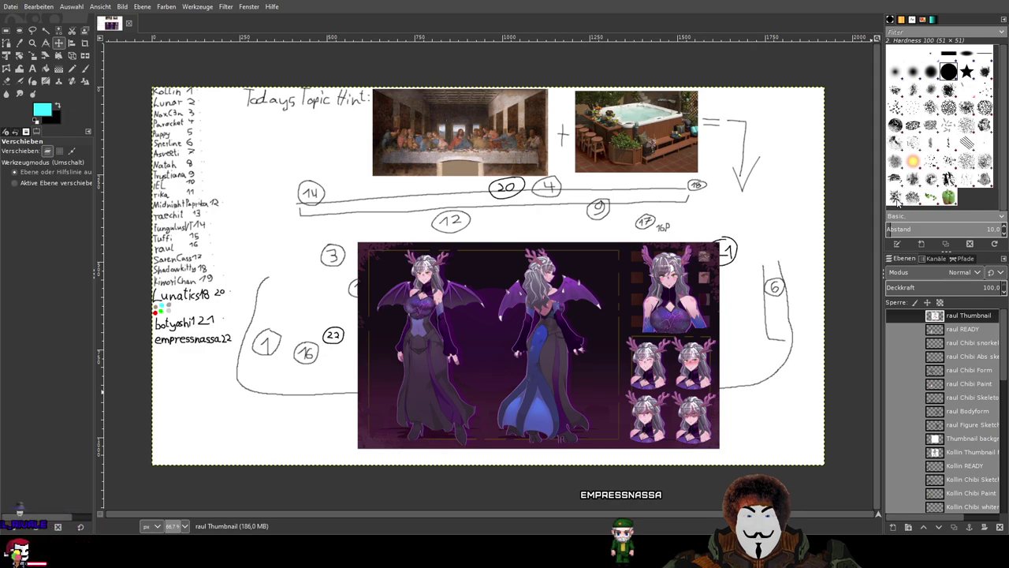
# Add an empressnassa Figure Sketch layer and hide the empressnassa reference sheet.
pyautogui.click(930, 258)
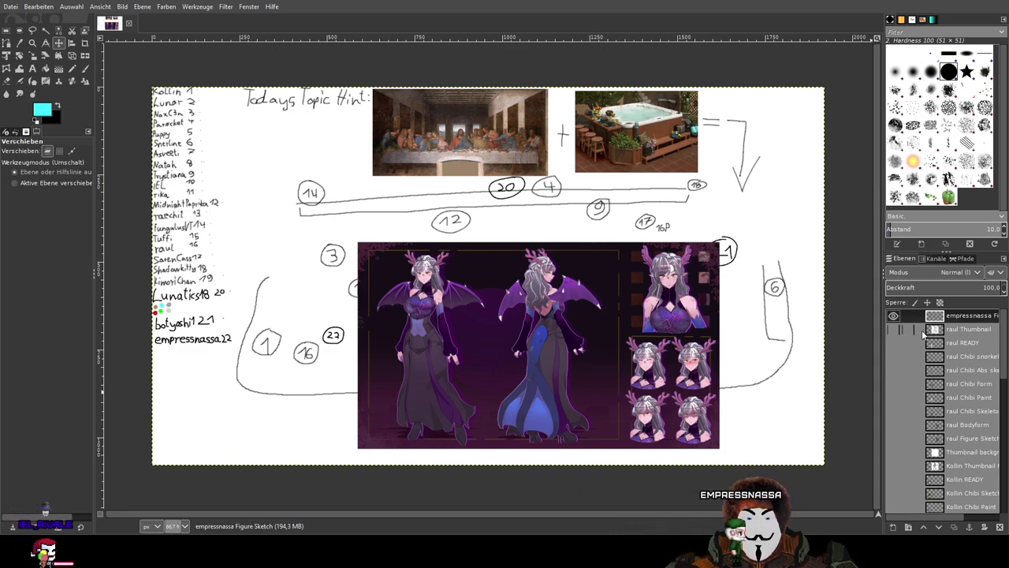
pyautogui.click(893, 426)
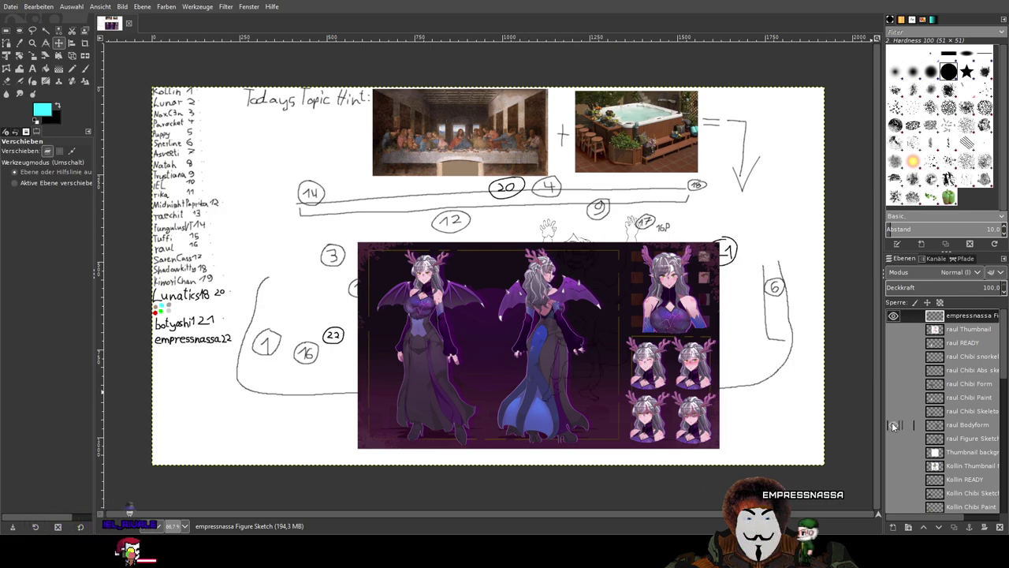
pyautogui.scroll(-3, 895, 448)
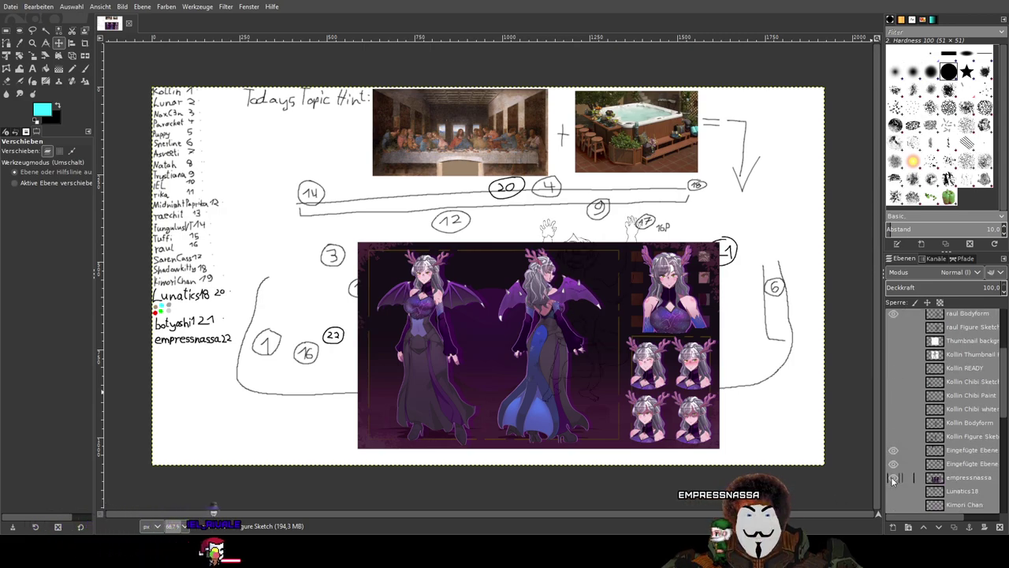
pyautogui.click(893, 477)
pyautogui.scroll(3, 898, 442)
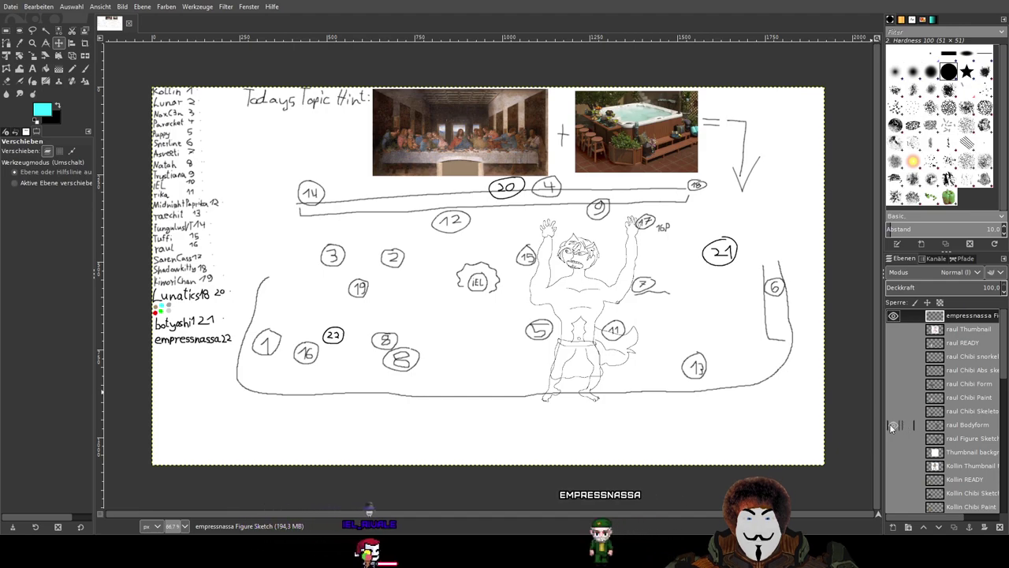
# Toggle raul's Bodyform, Chibi Skeleton and figure sketch layers on and off for reference.
pyautogui.click(889, 424)
pyautogui.click(892, 412)
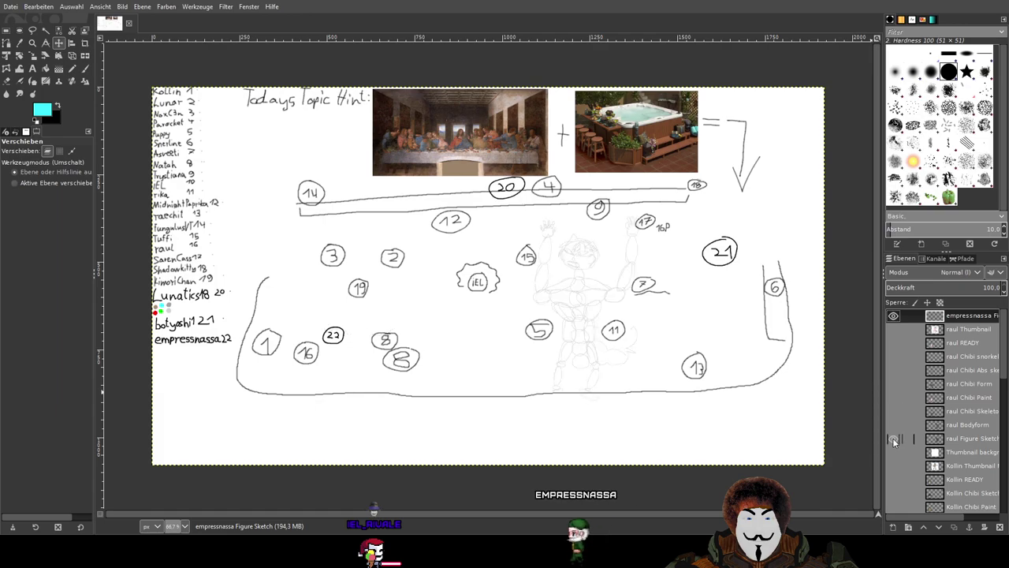
pyautogui.click(891, 426)
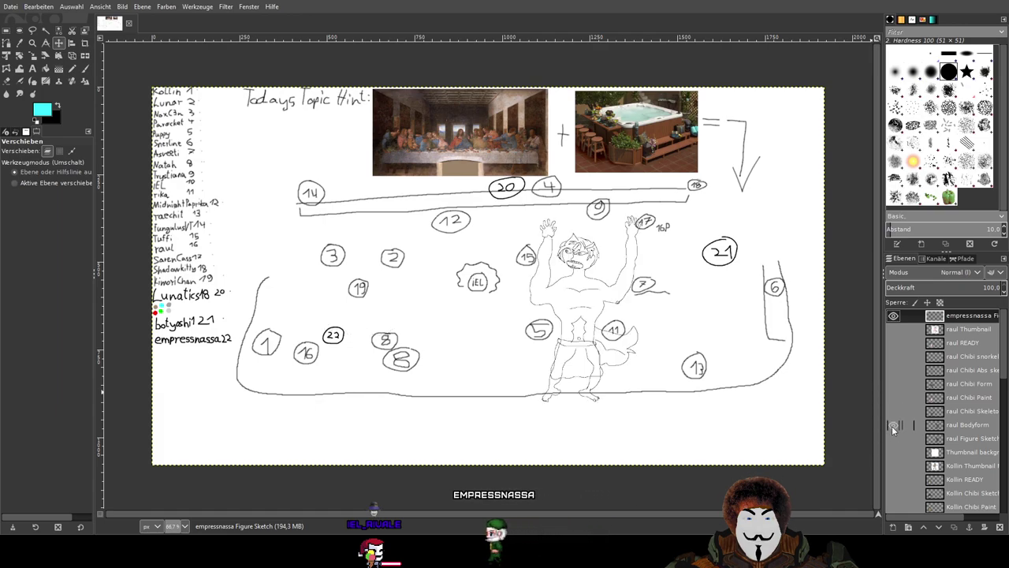
pyautogui.click(892, 426)
pyautogui.click(891, 438)
pyautogui.click(891, 438)
pyautogui.click(892, 426)
pyautogui.click(892, 426)
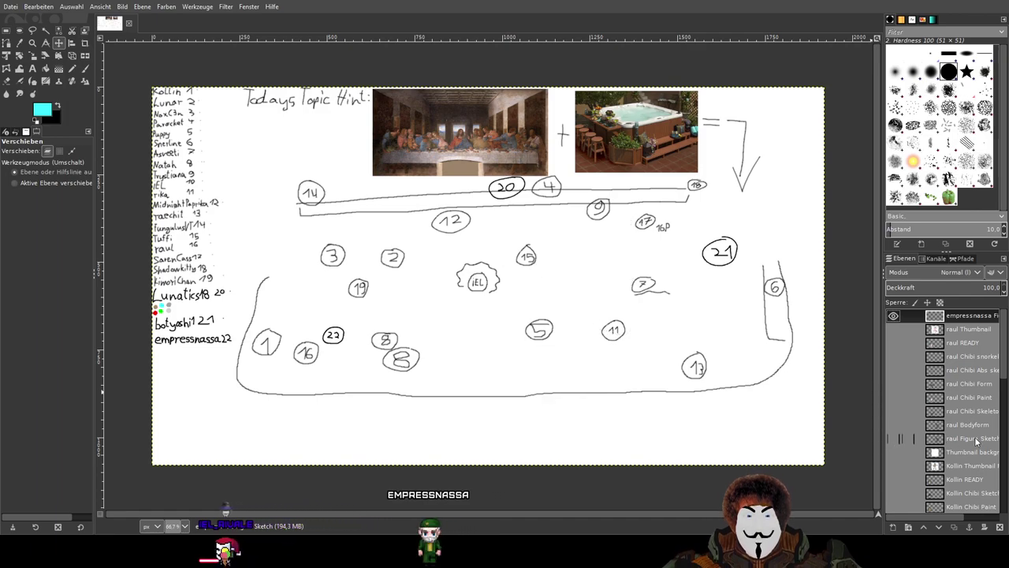
# Hide raul's Chibi Skeleton and make empressnassa Figure Sketch the working layer.
pyautogui.moveTo(930, 519); pyautogui.dragTo(937, 520)
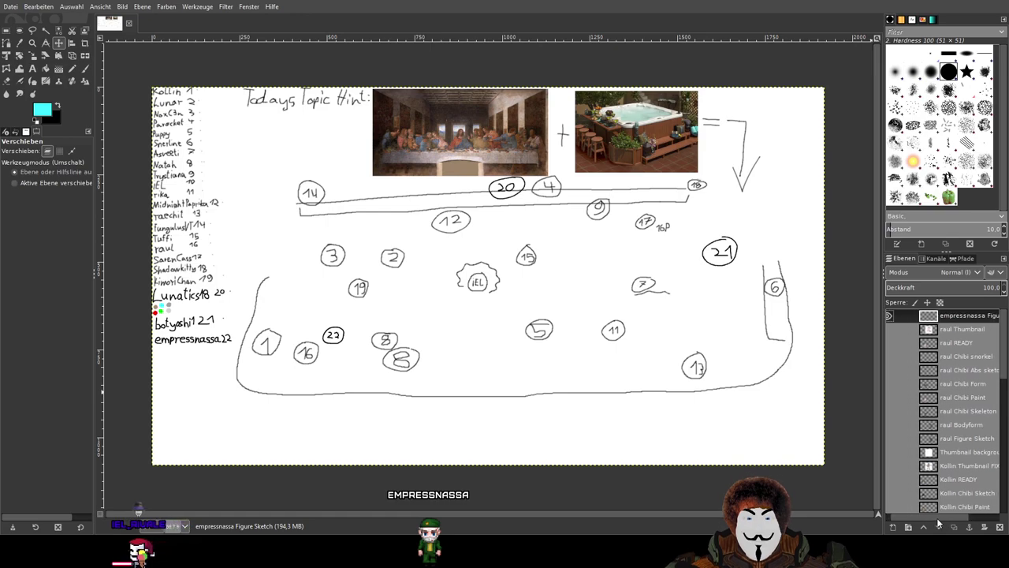
pyautogui.click(890, 410)
pyautogui.click(966, 411)
pyautogui.click(961, 315)
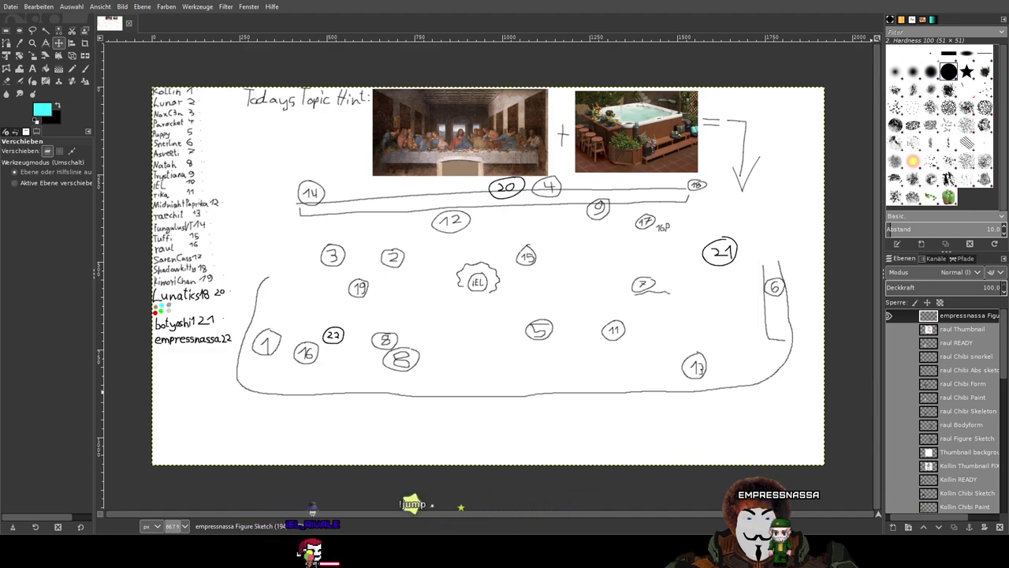
# Add an empressnassa Chibi Skeleton layer and briefly check raul's painted chibi and Chibi Form layers.
pyautogui.click(935, 254)
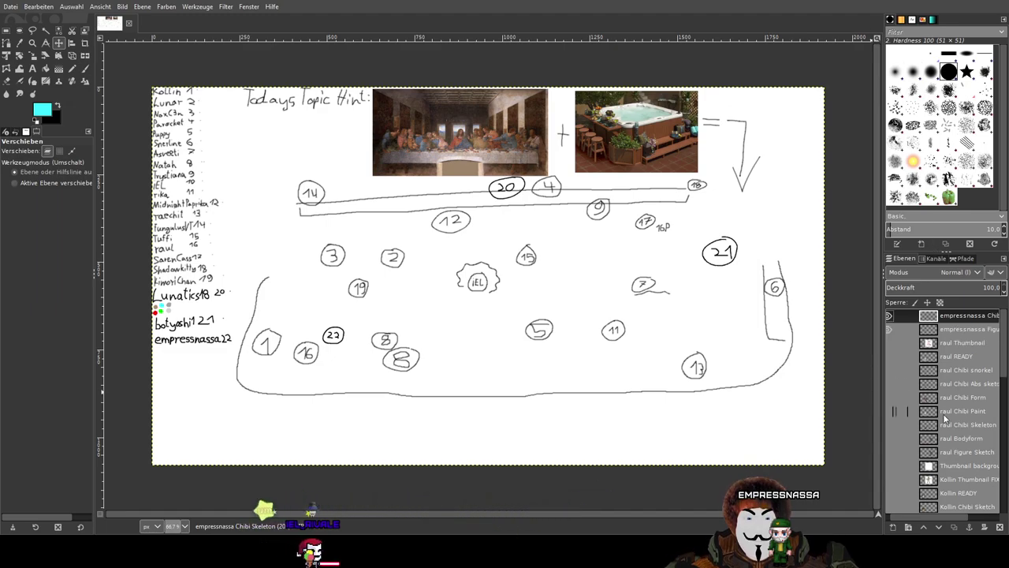
pyautogui.click(889, 411)
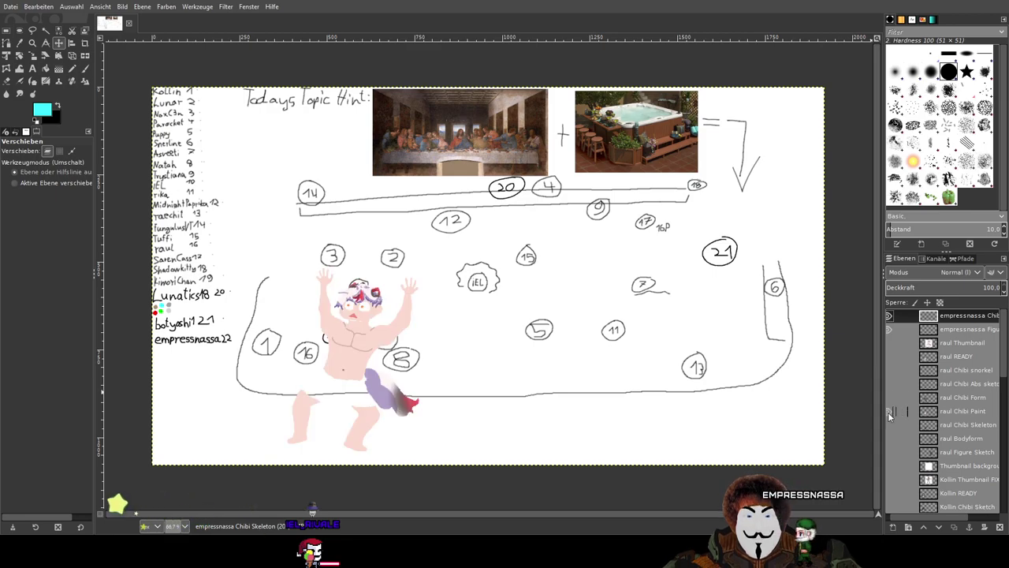
pyautogui.click(888, 412)
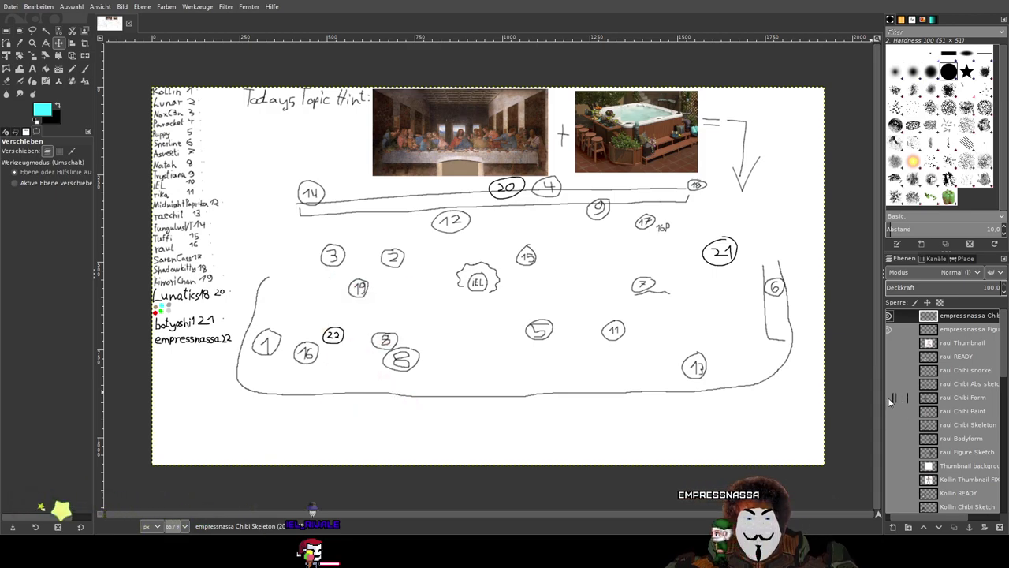
pyautogui.click(888, 398)
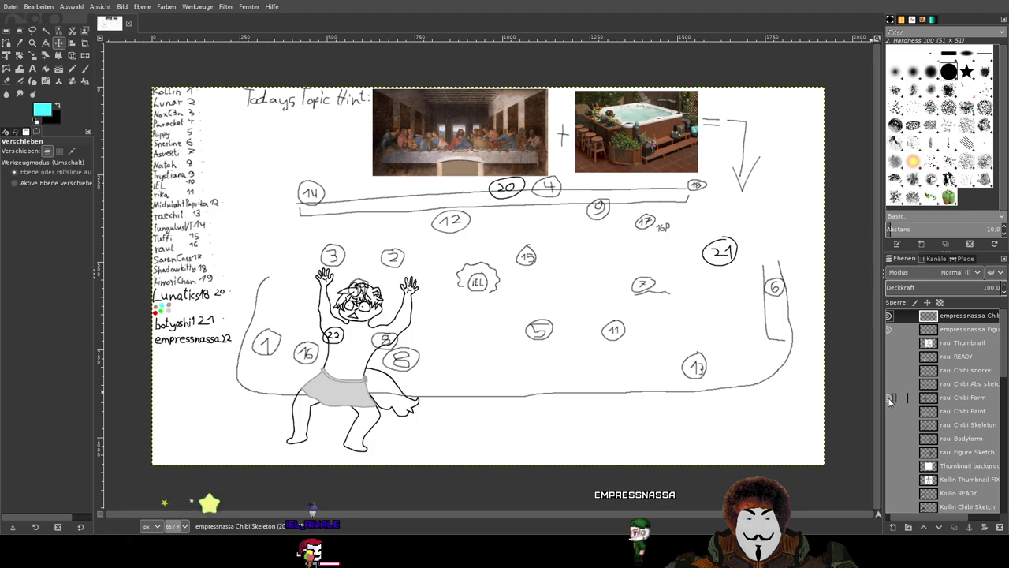
pyautogui.click(889, 400)
pyautogui.click(887, 396)
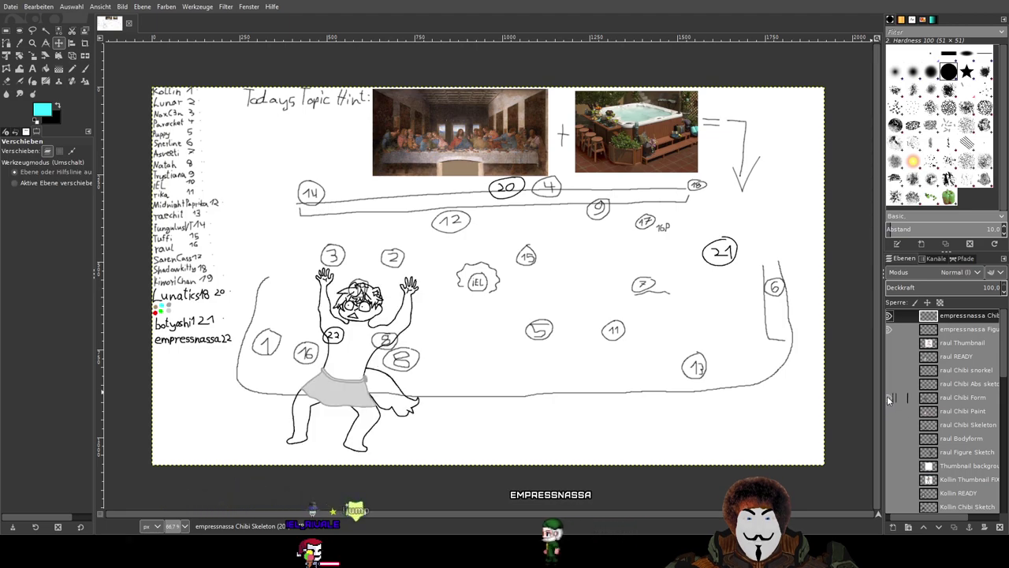
pyautogui.click(887, 398)
# Hide the Chibi Abs sketch after checking Chibi Paint and snorkel, then add an empressnassa Chibi Paint layer.
pyautogui.click(889, 410)
pyautogui.click(889, 409)
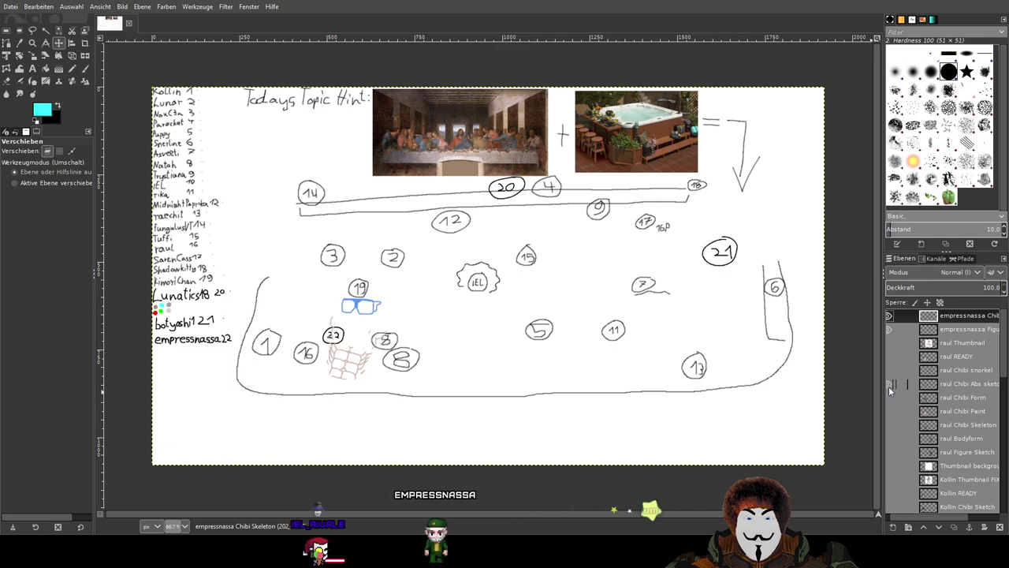
pyautogui.click(888, 386)
pyautogui.click(888, 368)
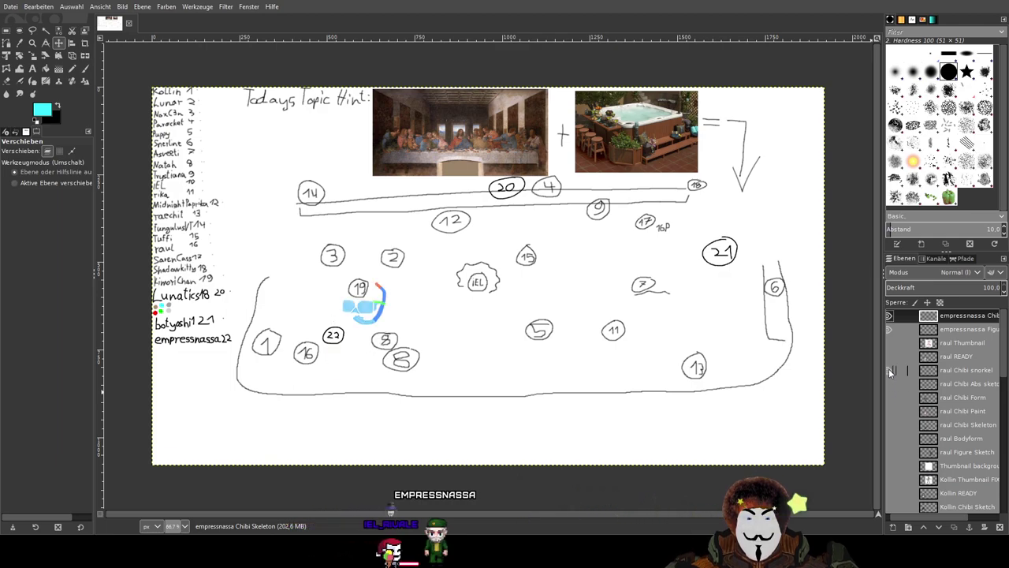
pyautogui.click(889, 368)
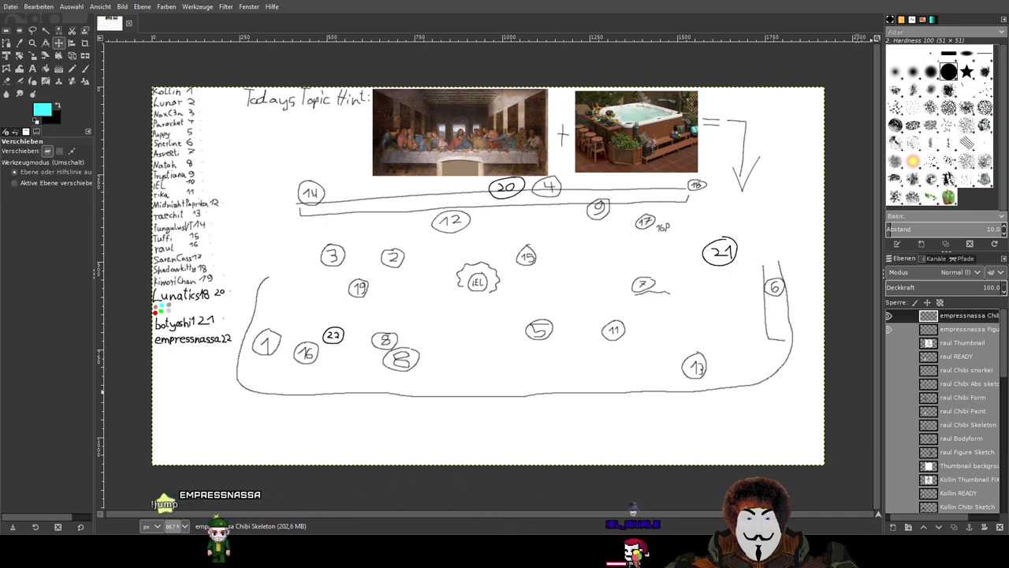
pyautogui.click(939, 248)
pyautogui.moveTo(924, 522); pyautogui.dragTo(948, 526)
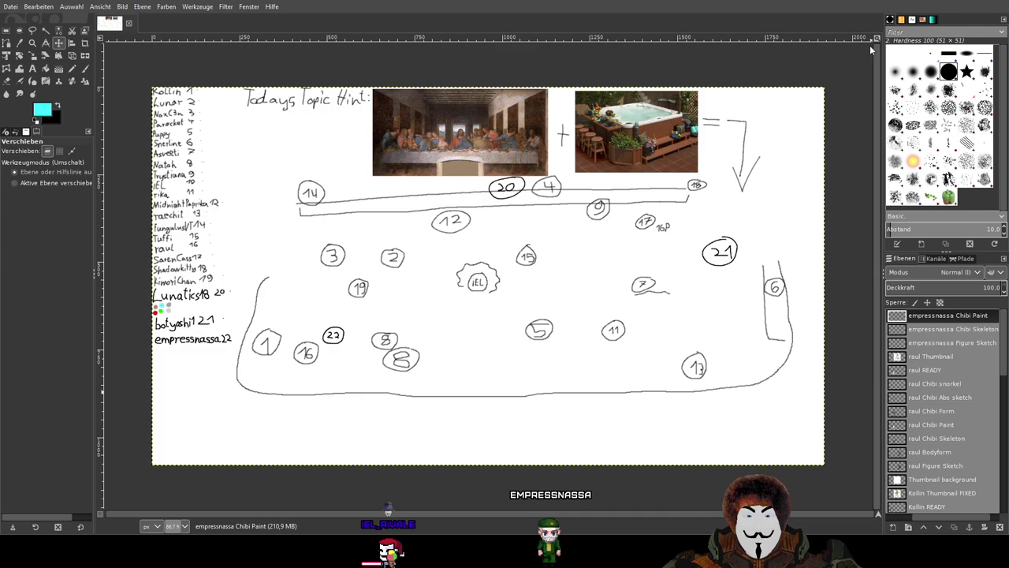
# Add an empressnassa Outline Form layer and rename Chibi Form to Chibi Outline Form.
pyautogui.click(921, 243)
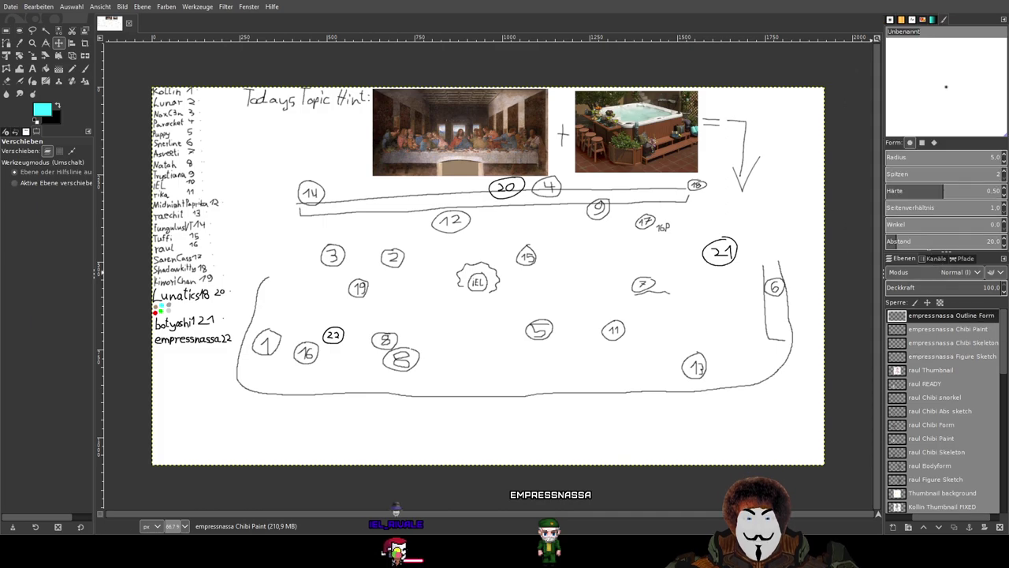
pyautogui.click(946, 426)
pyautogui.doubleClick(943, 426)
pyautogui.click(943, 426)
pyautogui.write('Out')
pyautogui.write('line')
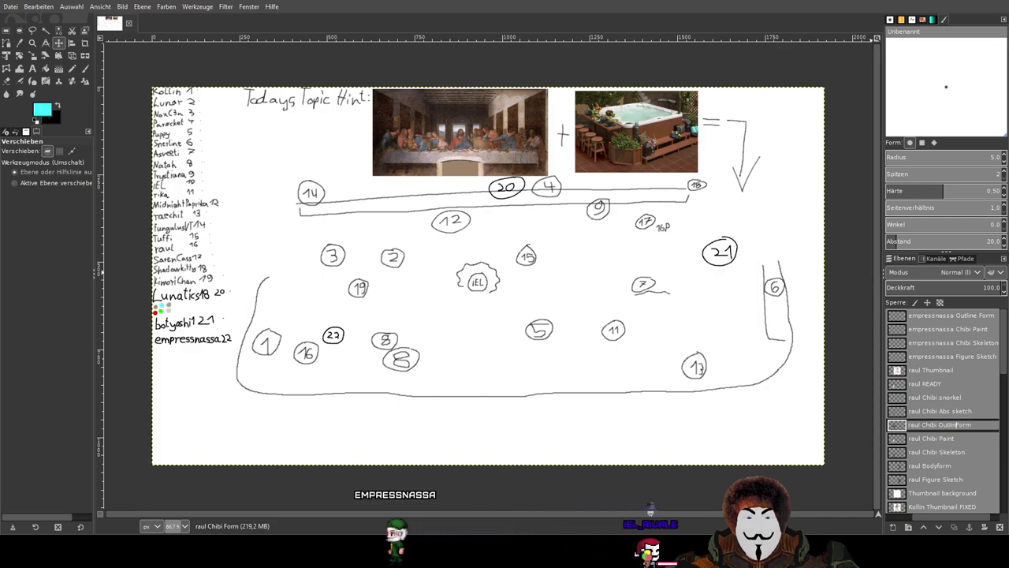
pyautogui.press('Return')
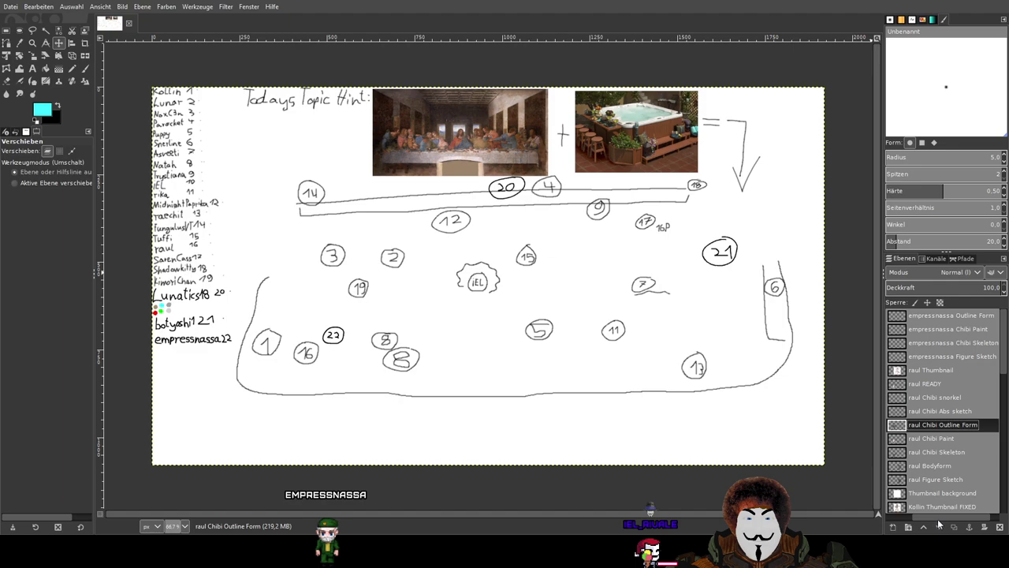
# Hide the new Outline Form layer, select Figure Sketch, and show the finished READY chibi.
pyautogui.moveTo(936, 522); pyautogui.dragTo(901, 522)
pyautogui.click(964, 316)
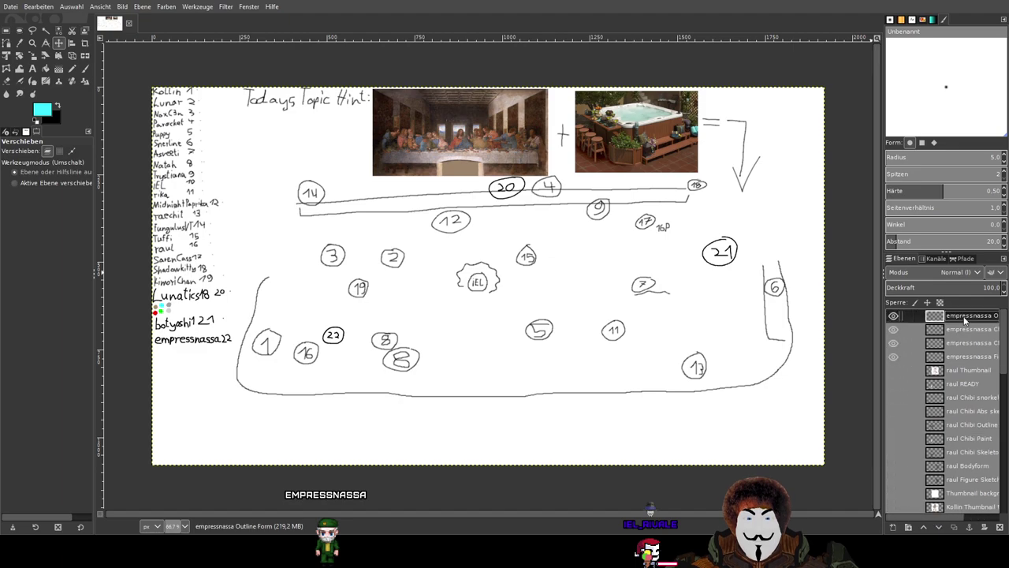
pyautogui.click(893, 320)
pyautogui.click(894, 357)
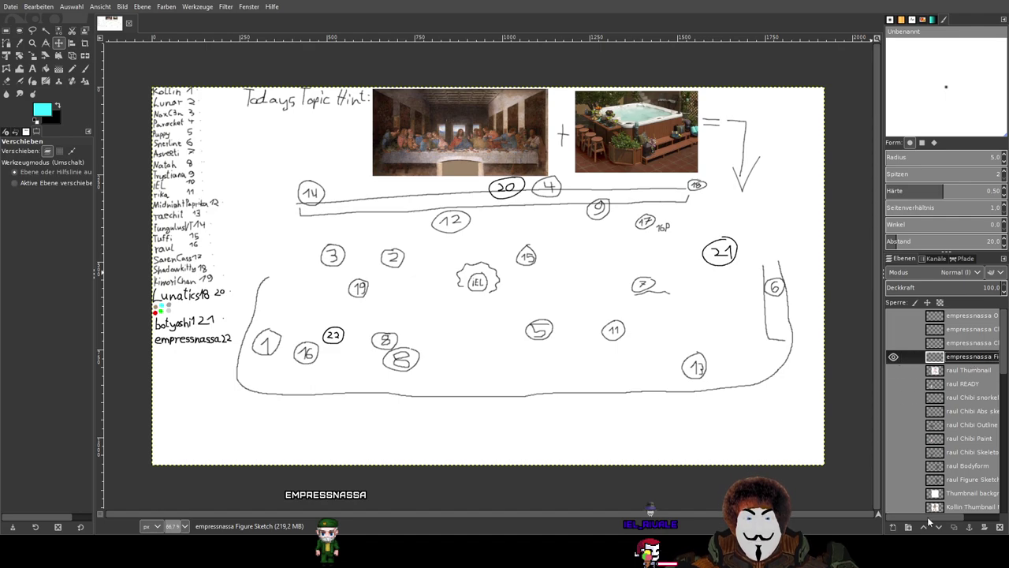
pyautogui.moveTo(929, 521); pyautogui.dragTo(954, 513)
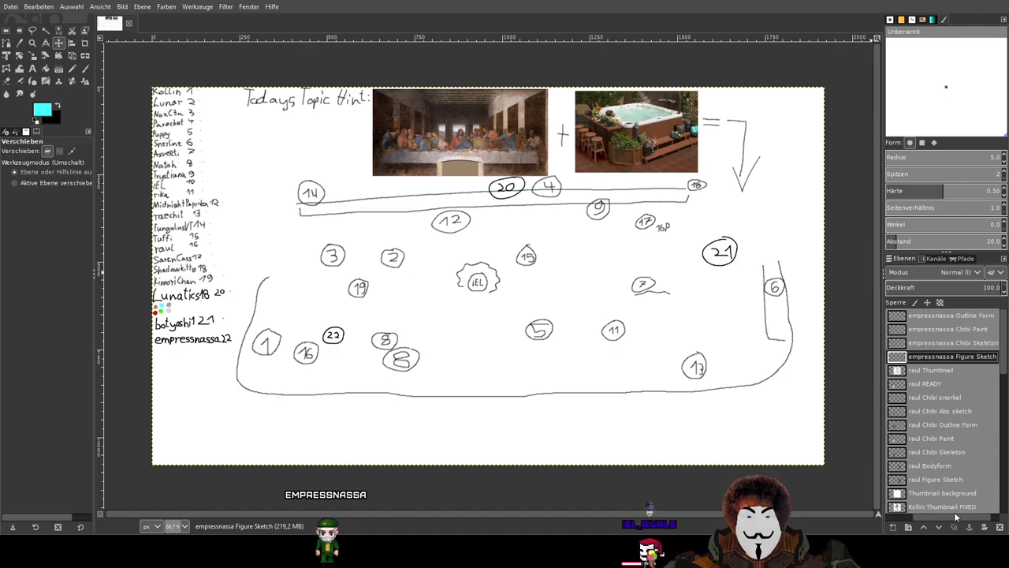
pyautogui.moveTo(954, 512); pyautogui.dragTo(926, 511)
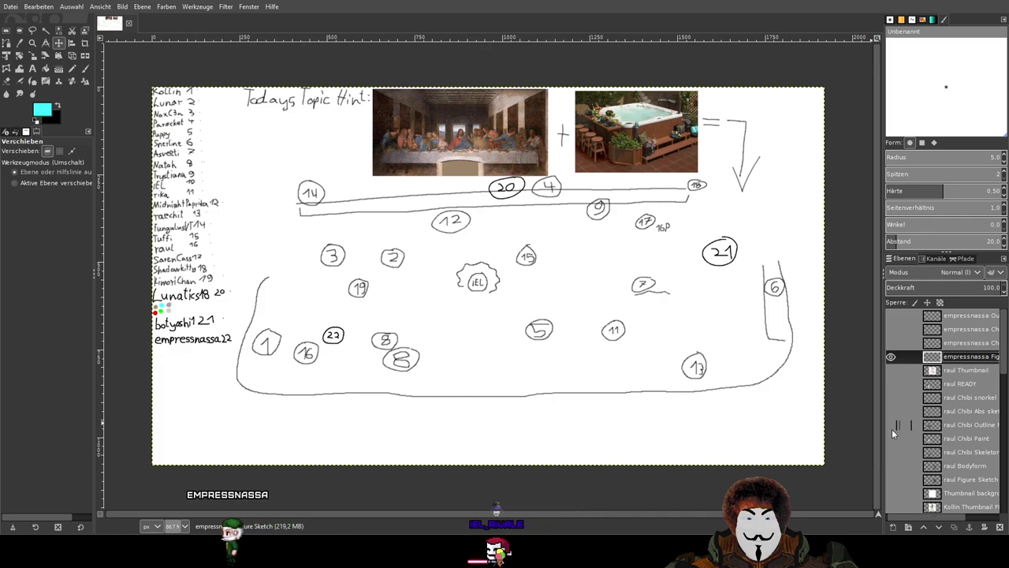
pyautogui.click(891, 383)
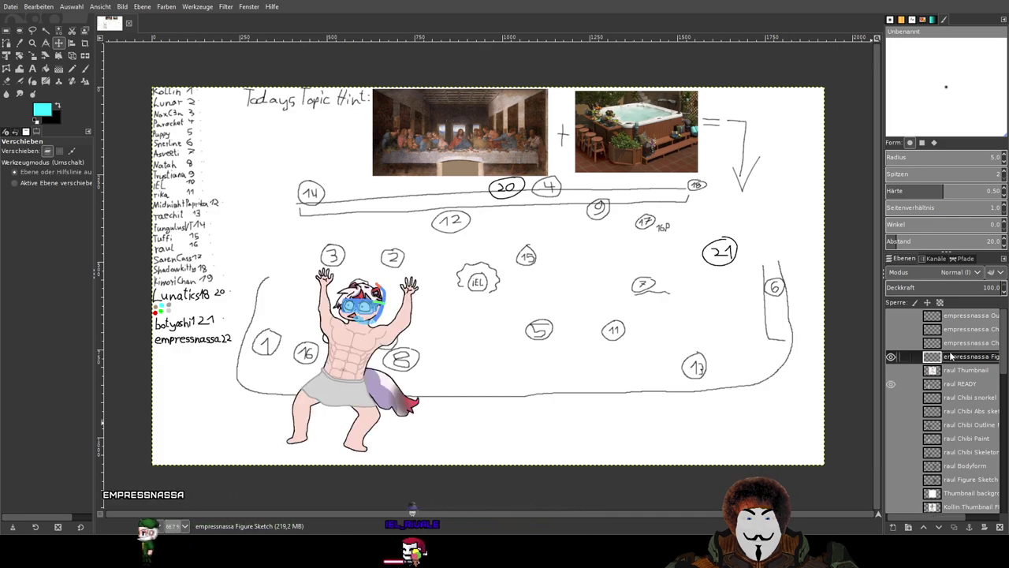
# Pick the Paintbrush, set a fine size of about 2.5, and undo the test strokes.
pyautogui.click(85, 70)
pyautogui.moveTo(451, 305); pyautogui.dragTo(494, 369)
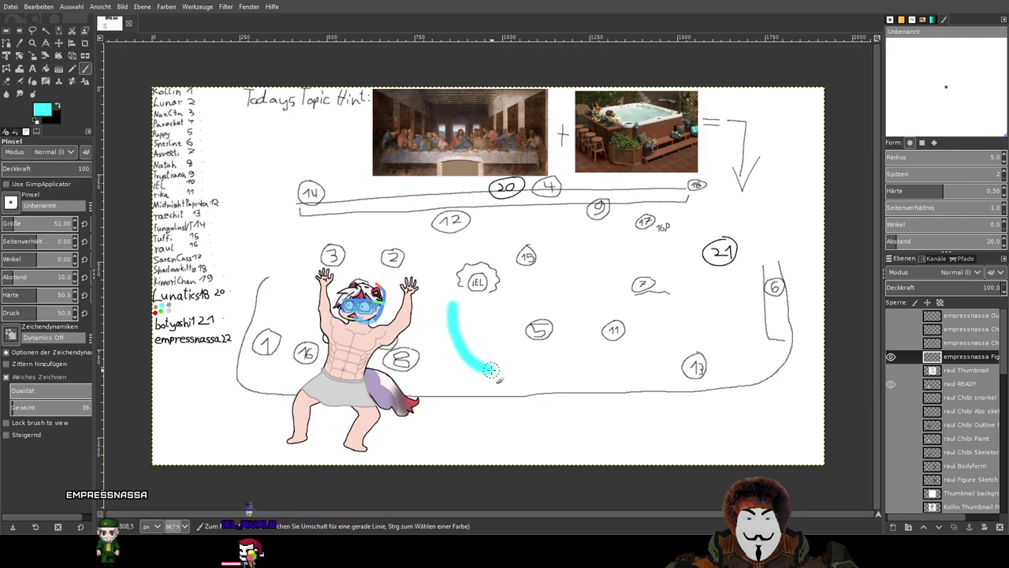
pyautogui.hotkey('ctrl', 'z')
pyautogui.moveTo(338, 279); pyautogui.dragTo(361, 280)
pyautogui.scroll(1, 360, 281)
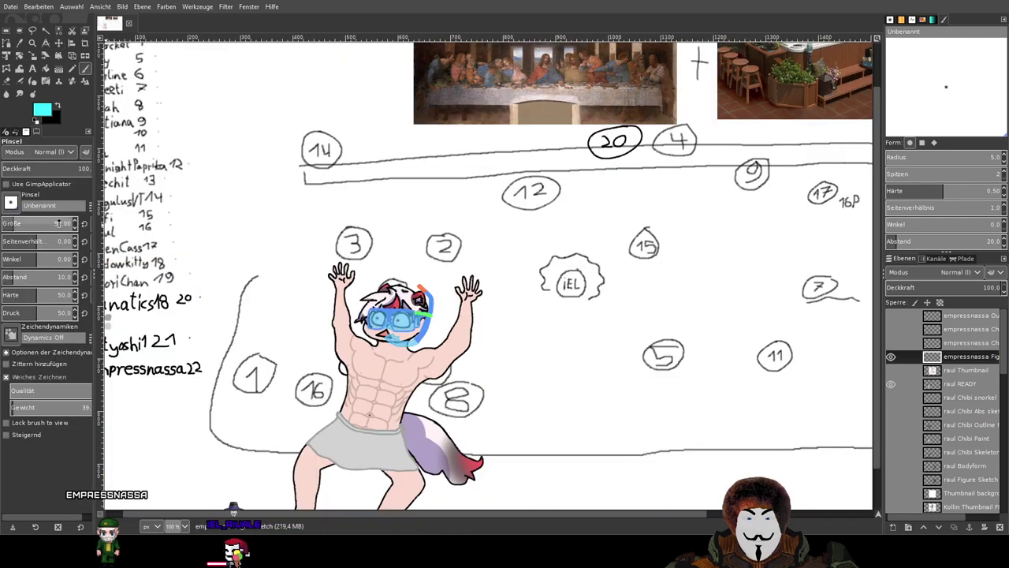
pyautogui.click(70, 224)
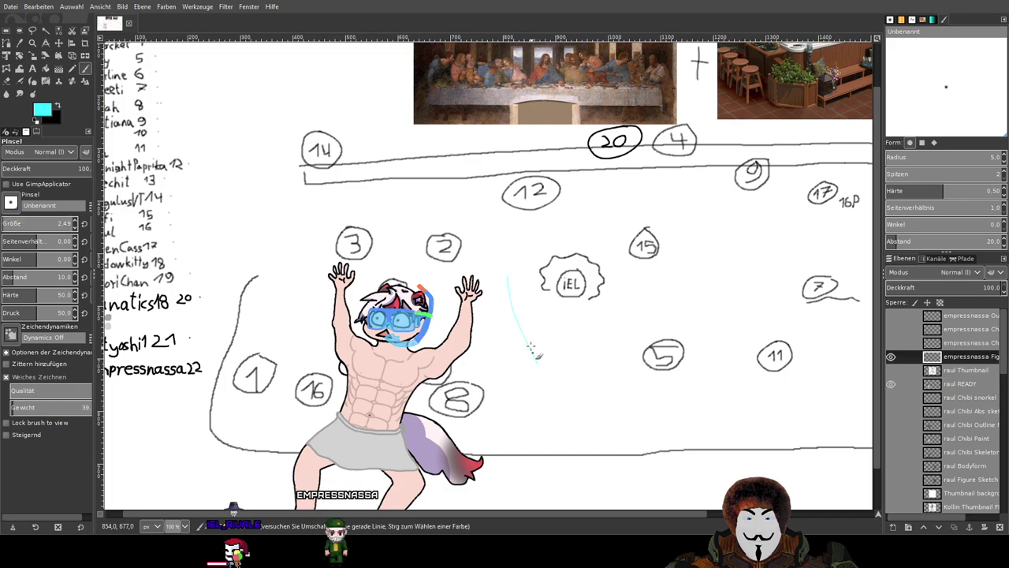
pyautogui.scroll(7, 533, 352)
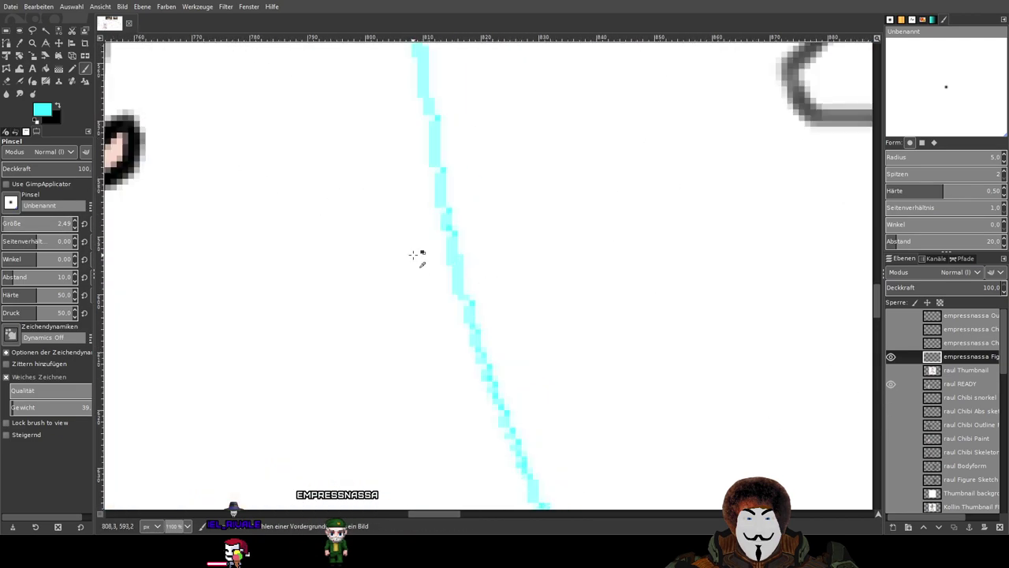
pyautogui.hotkey('ctrl', 'z')
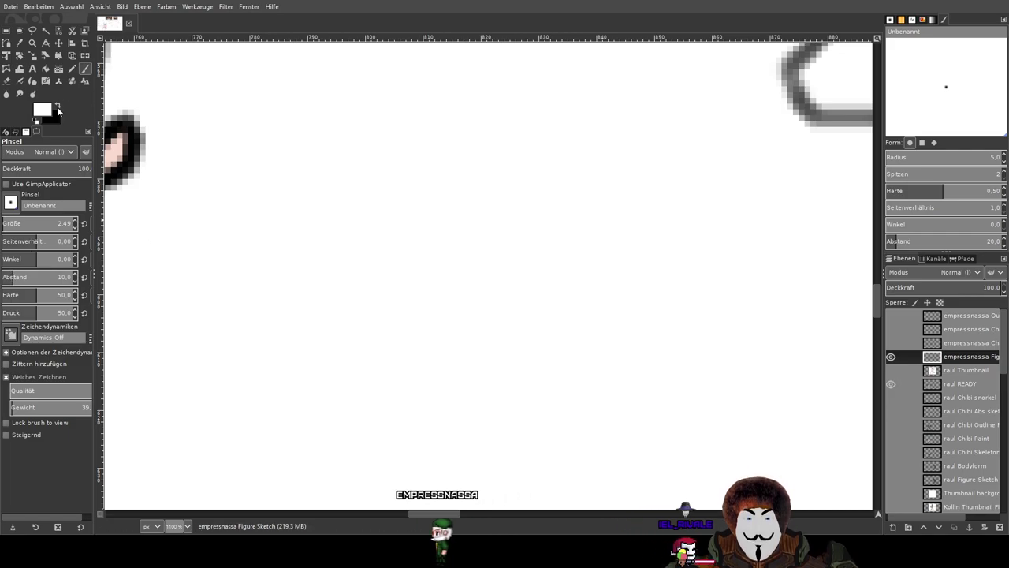
# Switch to black and try sketch lines beside the chibi's raised hand, undoing them.
pyautogui.press('x')
pyautogui.moveTo(345, 164)
pyautogui.mouseDown()
pyautogui.moveTo(385, 275)
pyautogui.moveTo(436, 319)
pyautogui.mouseUp()
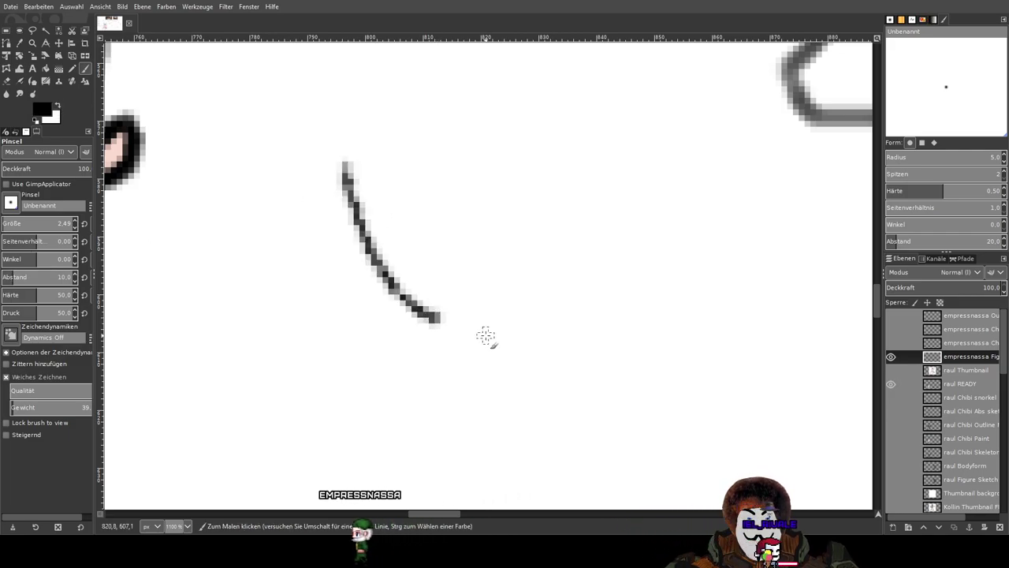
pyautogui.scroll(-1, 484, 336)
pyautogui.moveTo(643, 247); pyautogui.dragTo(480, 440)
pyautogui.scroll(-2, 544, 261)
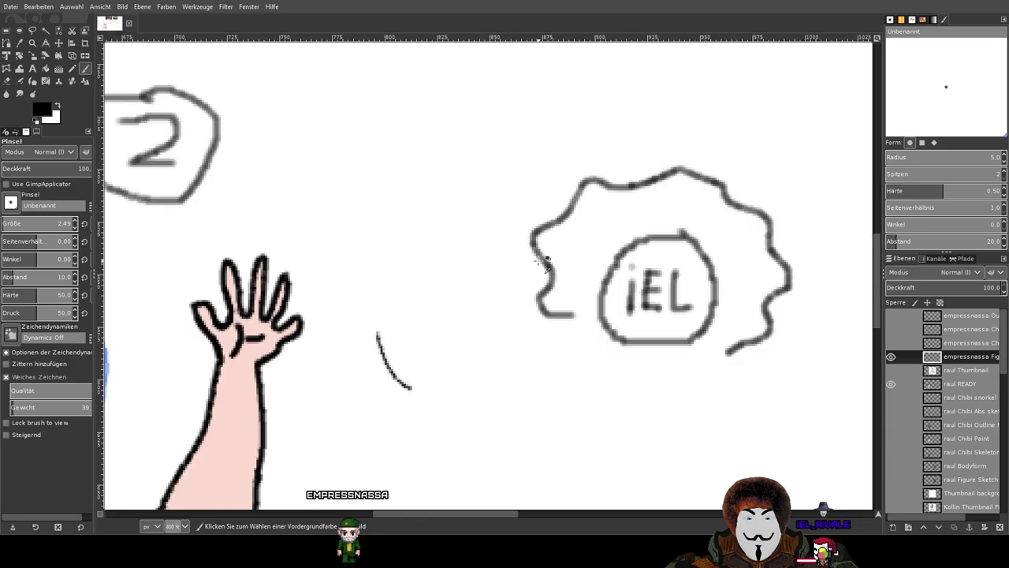
pyautogui.scroll(-1, 328, 325)
pyautogui.scroll(4, 408, 304)
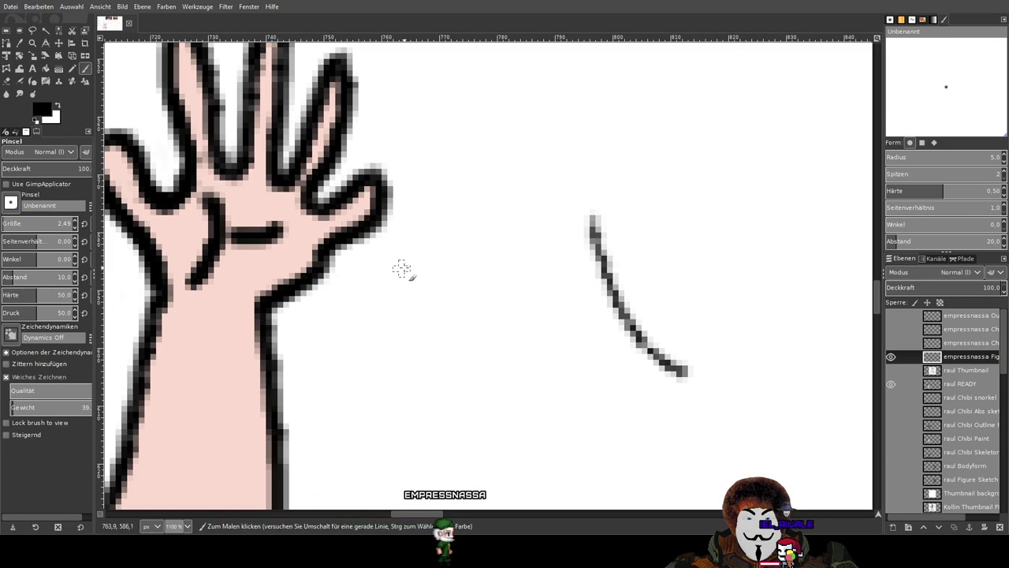
pyautogui.moveTo(394, 285); pyautogui.dragTo(359, 325)
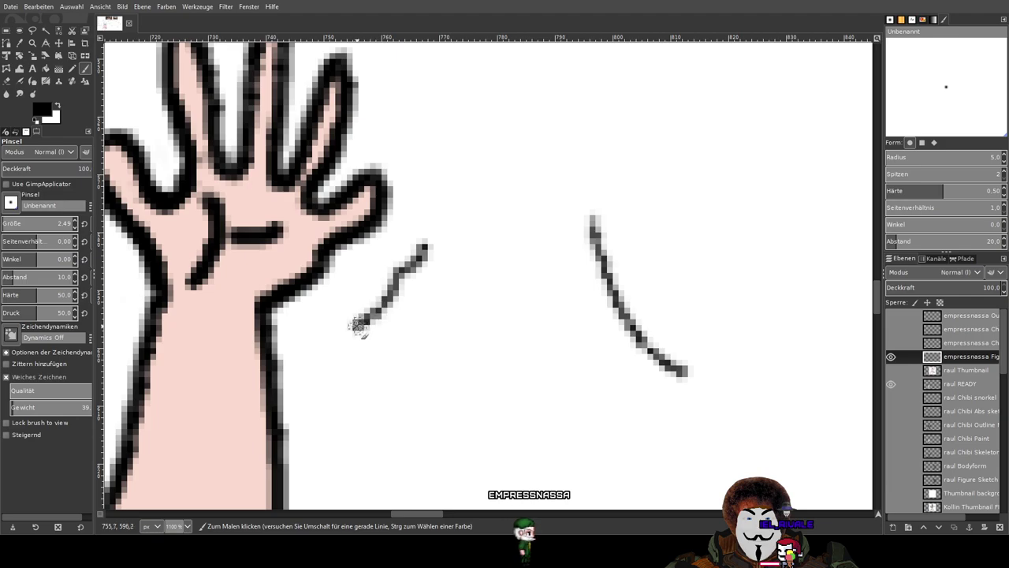
pyautogui.hotkey('ctrl', 'z')
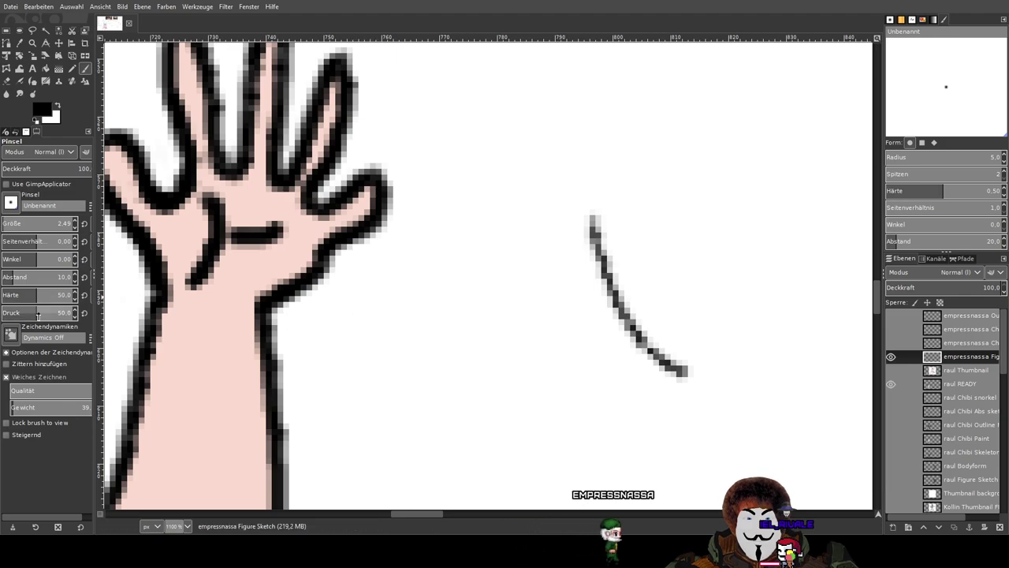
pyautogui.moveTo(430, 229)
pyautogui.mouseDown()
pyautogui.moveTo(427, 256)
pyautogui.moveTo(403, 269)
pyautogui.moveTo(348, 353)
pyautogui.mouseUp()
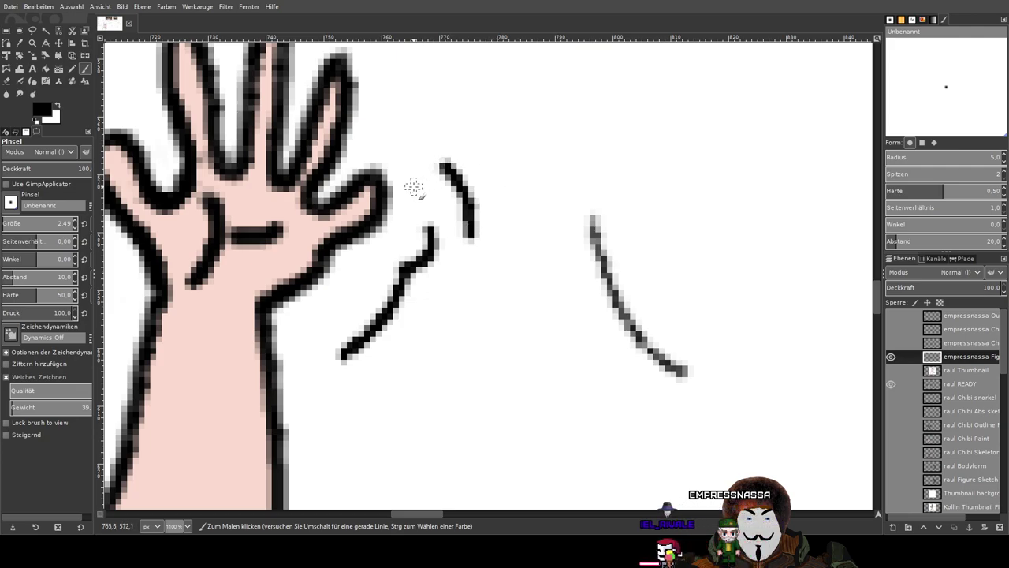
pyautogui.moveTo(437, 171); pyautogui.dragTo(415, 209)
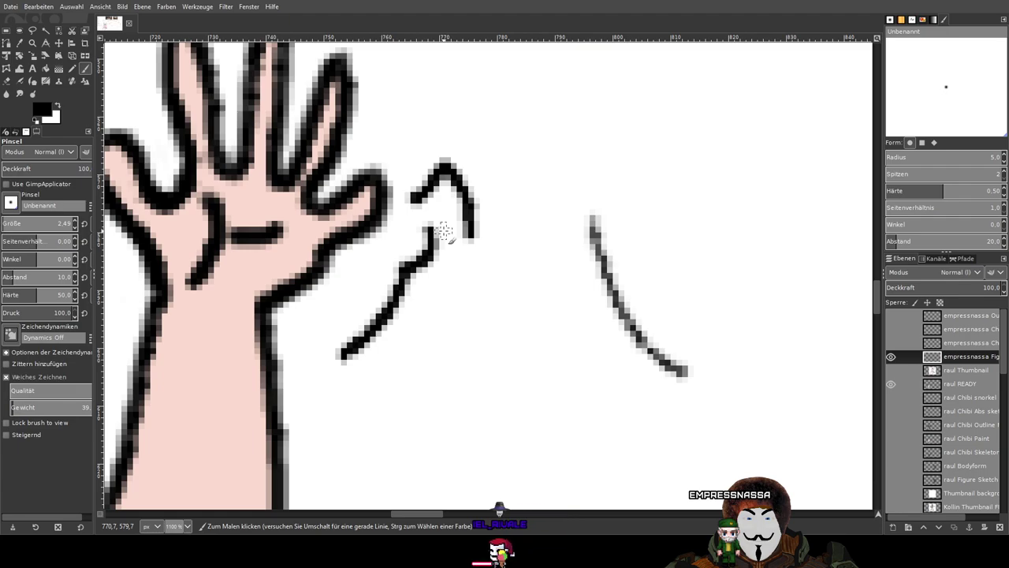
pyautogui.hotkey('ctrl', 'z')
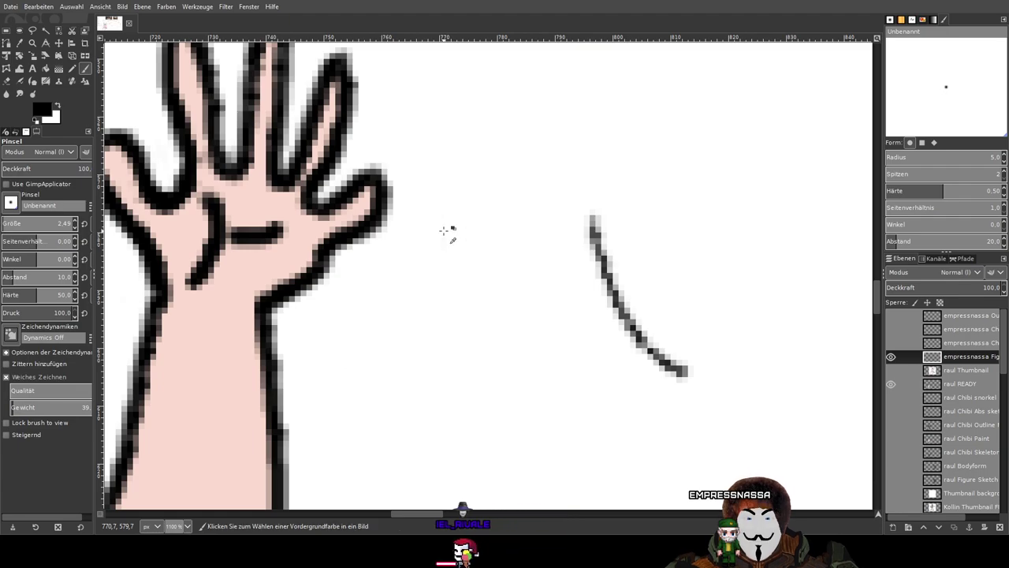
# Paint arching trial lines right of the fingertips, then undo those strokes.
pyautogui.scroll(-2, 369, 214)
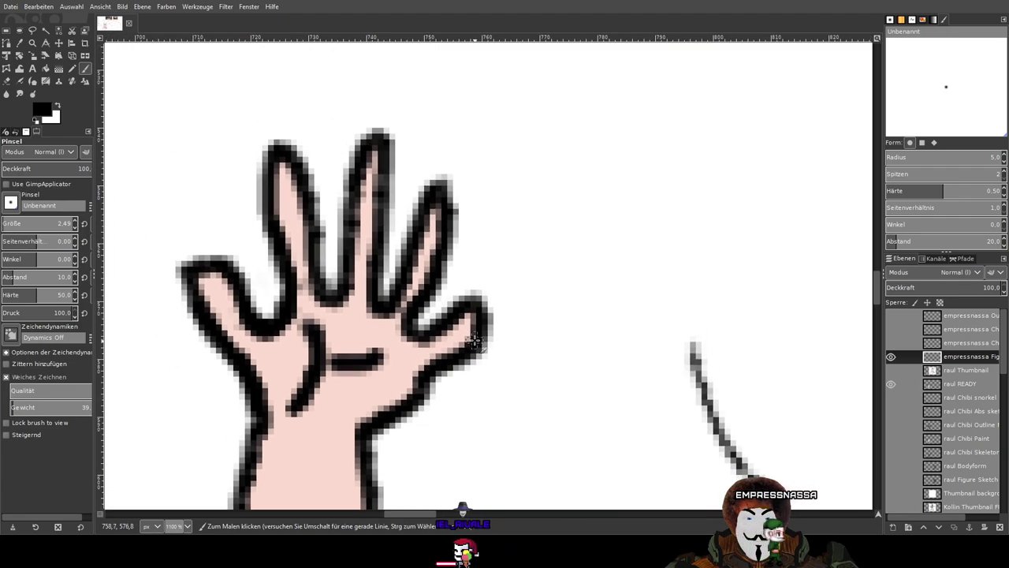
pyautogui.scroll(5, 500, 173)
pyautogui.moveTo(328, 142)
pyautogui.mouseDown()
pyautogui.moveTo(367, 131)
pyautogui.moveTo(409, 134)
pyautogui.moveTo(439, 164)
pyautogui.moveTo(458, 205)
pyautogui.moveTo(428, 386)
pyautogui.moveTo(488, 368)
pyautogui.moveTo(536, 410)
pyautogui.moveTo(545, 482)
pyautogui.mouseUp()
pyautogui.scroll(-1, 580, 331)
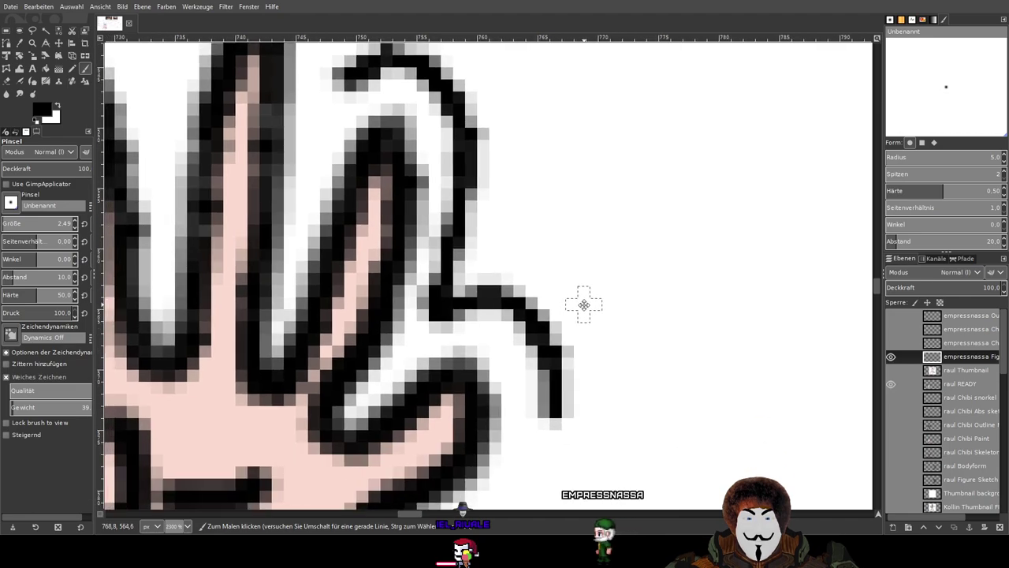
pyautogui.moveTo(583, 316)
pyautogui.mouseDown()
pyautogui.moveTo(603, 295)
pyautogui.moveTo(625, 235)
pyautogui.moveTo(643, 115)
pyautogui.moveTo(667, 154)
pyautogui.moveTo(676, 209)
pyautogui.moveTo(657, 331)
pyautogui.mouseUp()
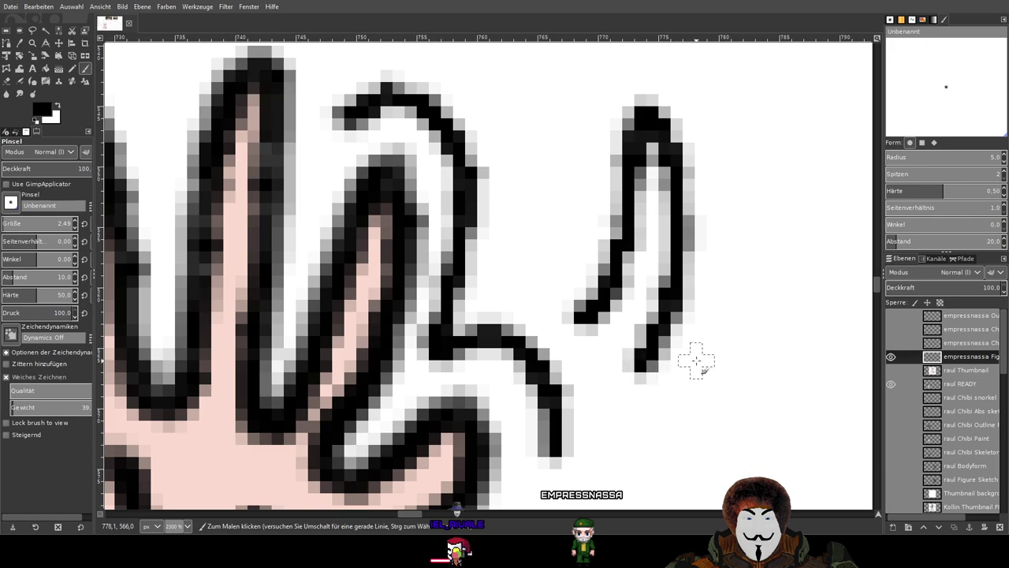
pyautogui.scroll(-8, 697, 361)
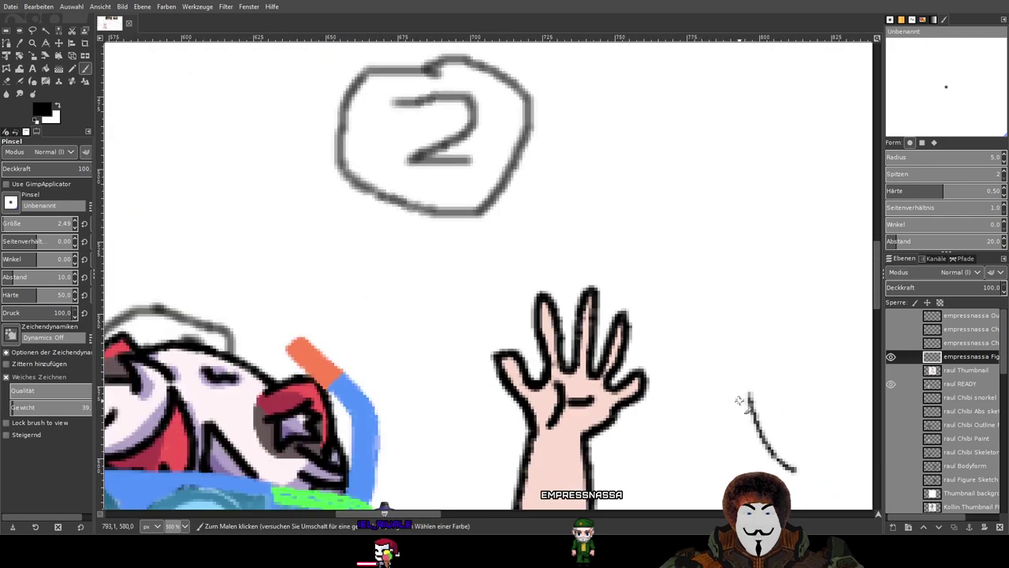
pyautogui.hotkey('ctrl', 'z')
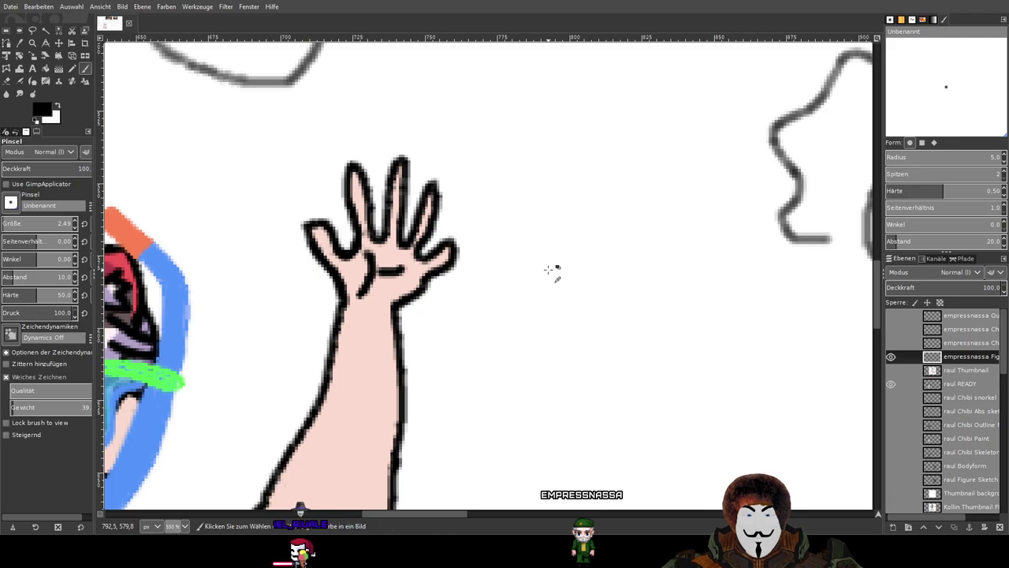
pyautogui.hotkey('ctrl', 'z')
pyautogui.scroll(-5, 548, 270)
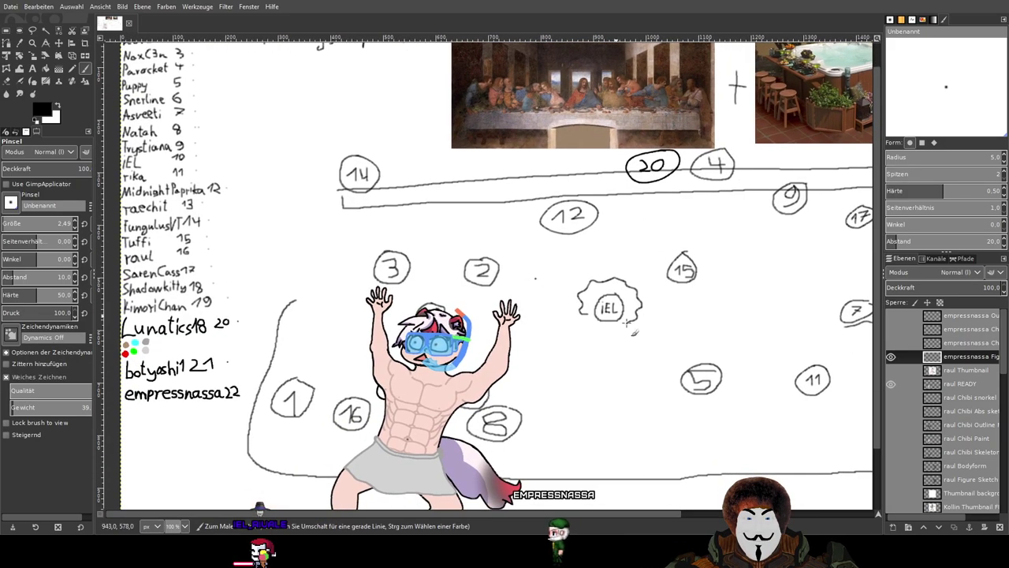
# Hide the Sketch (Skizze) layout layer and show the white Hintergrund background.
pyautogui.scroll(-6, 925, 451)
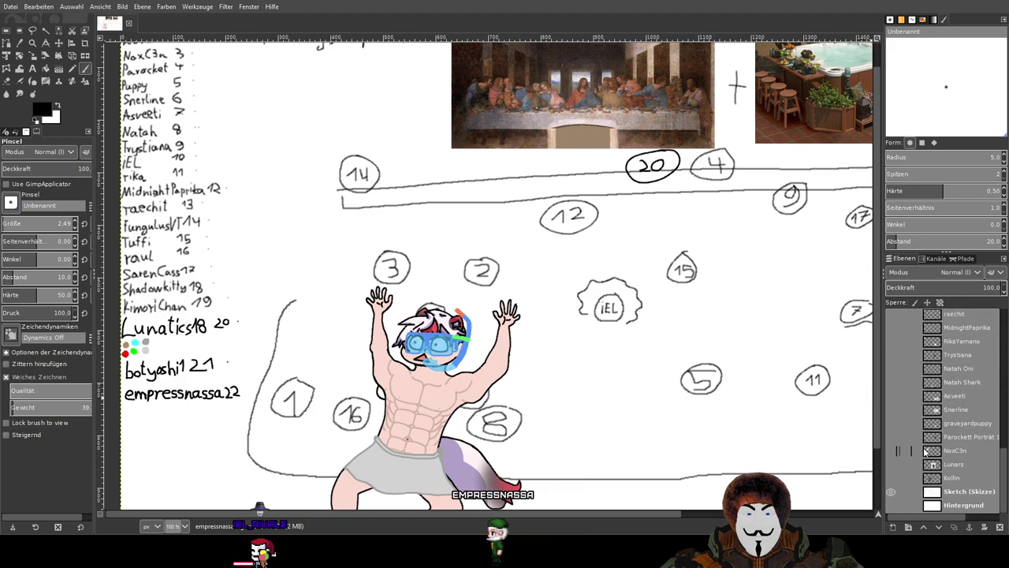
pyautogui.click(891, 492)
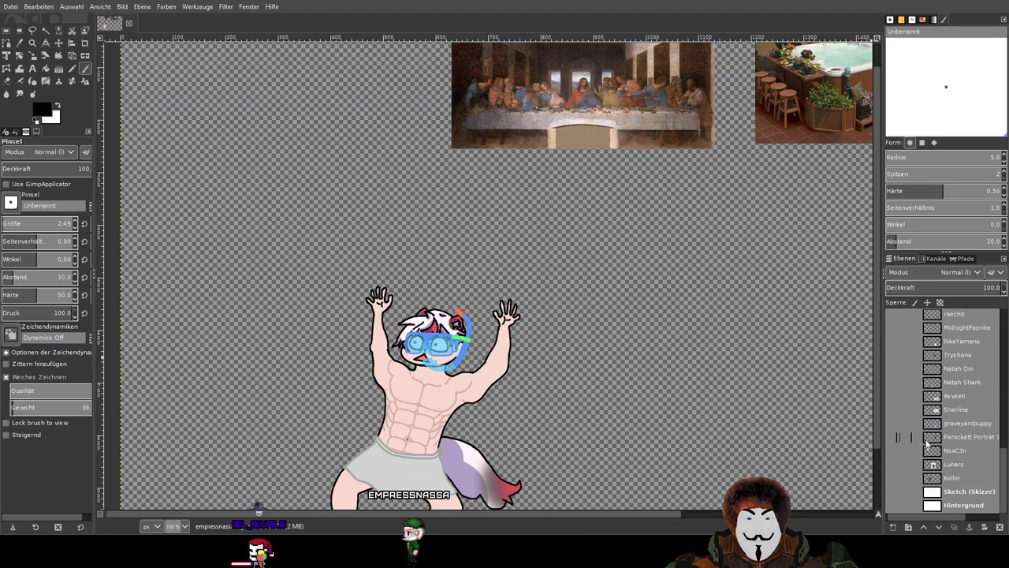
pyautogui.click(891, 505)
pyautogui.scroll(5, 905, 430)
pyautogui.scroll(-5, 905, 430)
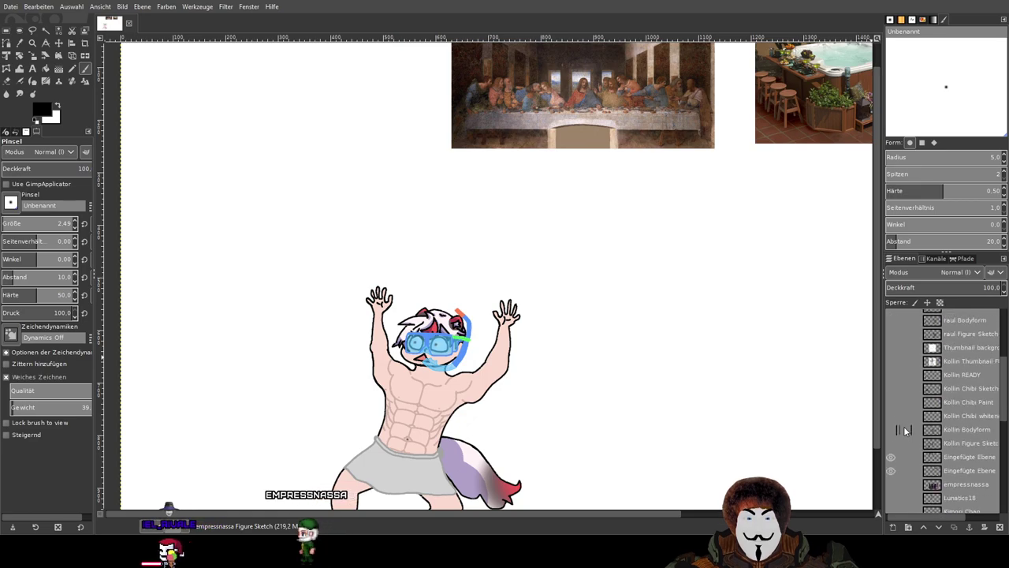
pyautogui.moveTo(650, 361)
pyautogui.mouseDown()
pyautogui.moveTo(602, 241)
pyautogui.moveTo(604, 260)
pyautogui.mouseUp()
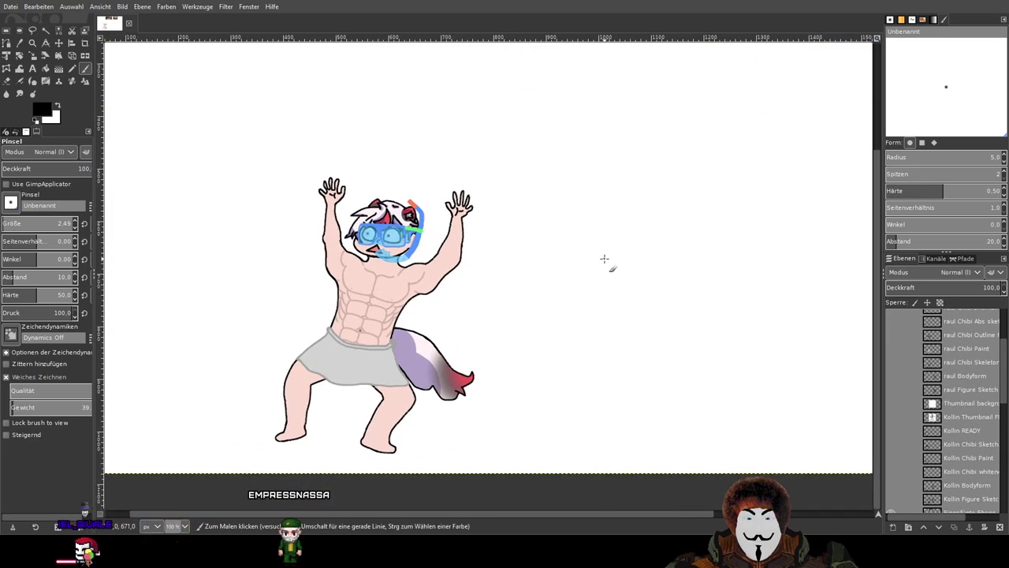
pyautogui.scroll(-1, 907, 405)
# Show the Kollin READY chibi and frame both chibis with the reference images.
pyautogui.click(892, 402)
pyautogui.scroll(2, 894, 402)
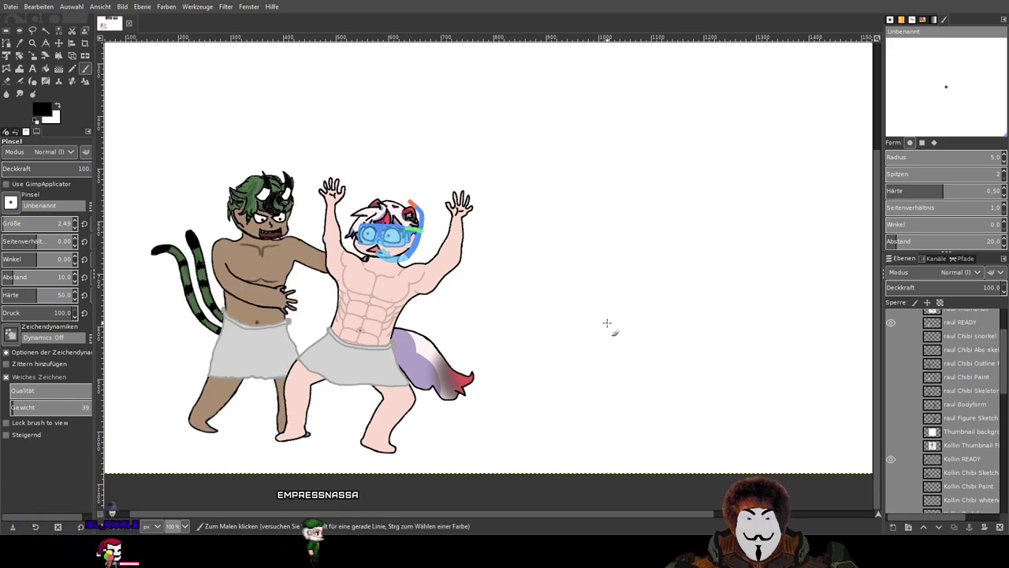
pyautogui.moveTo(608, 328); pyautogui.dragTo(604, 365)
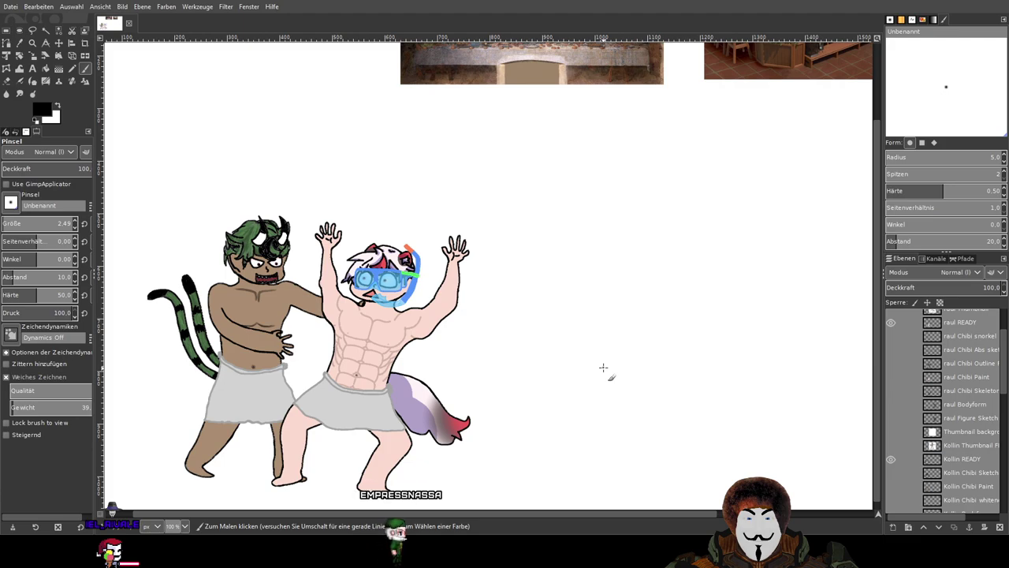
pyautogui.moveTo(603, 367); pyautogui.dragTo(594, 296)
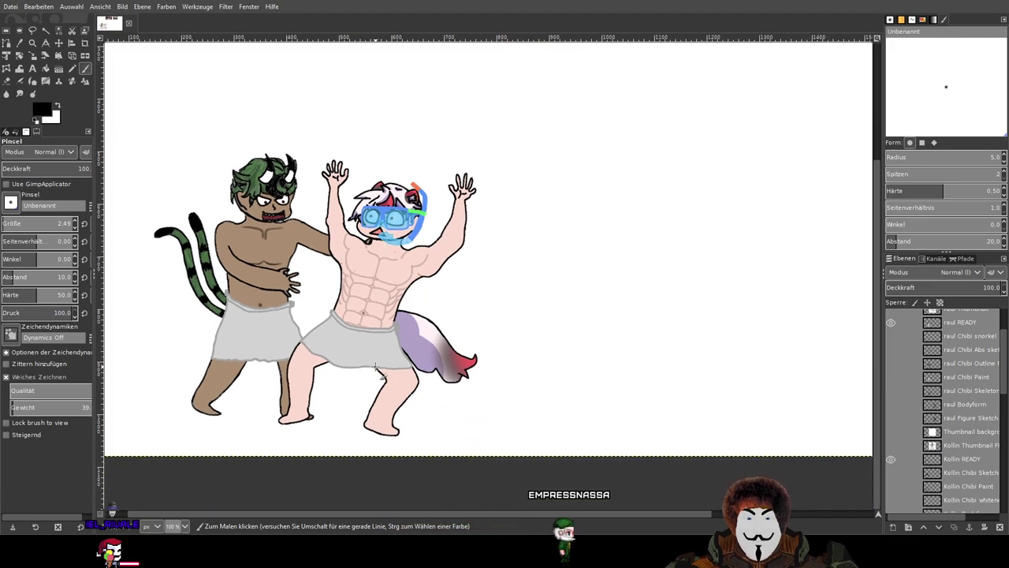
pyautogui.moveTo(556, 225)
pyautogui.mouseDown()
pyautogui.moveTo(518, 322)
pyautogui.moveTo(520, 282)
pyautogui.mouseUp()
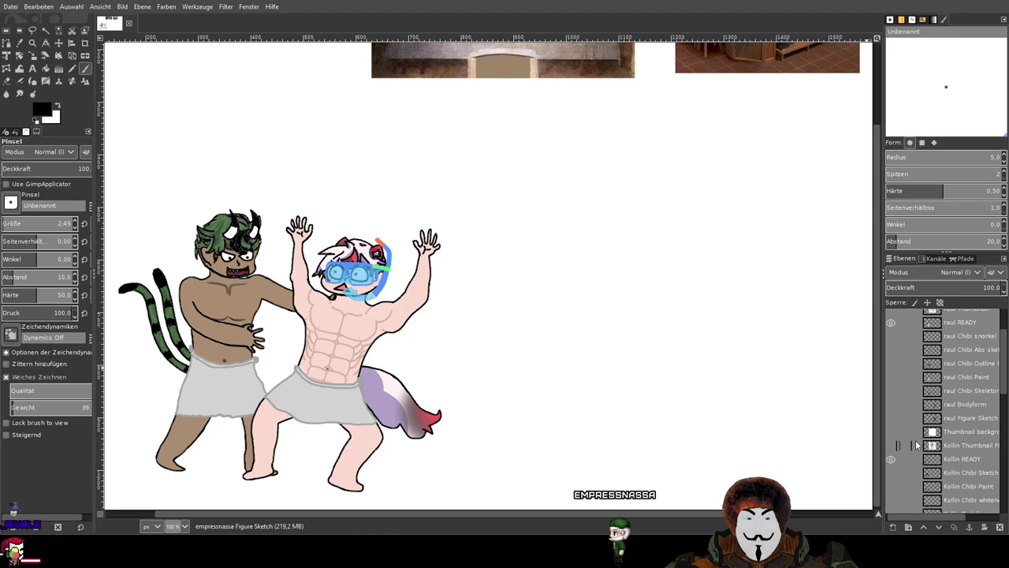
pyautogui.scroll(2, 893, 345)
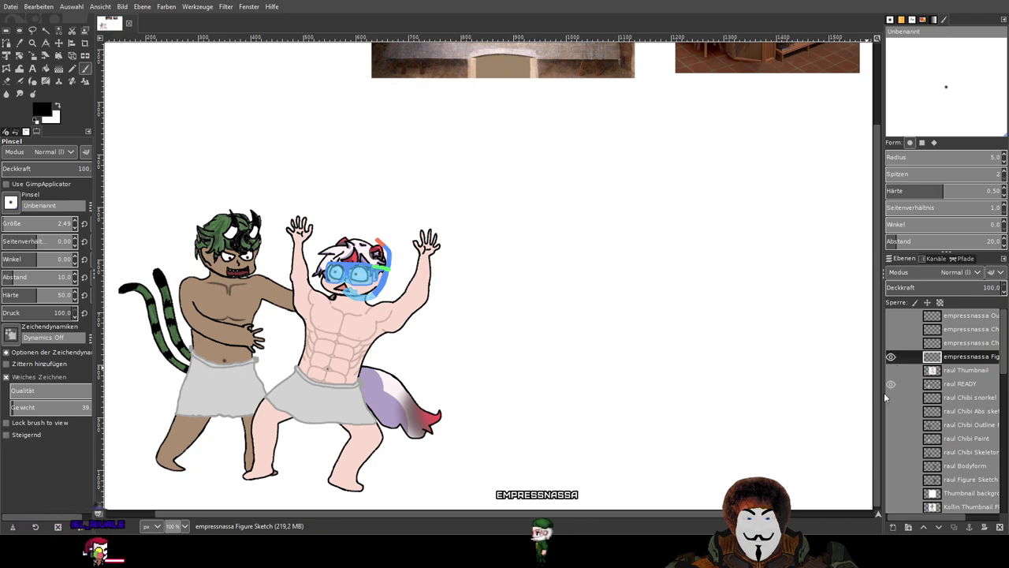
pyautogui.scroll(-5, 898, 425)
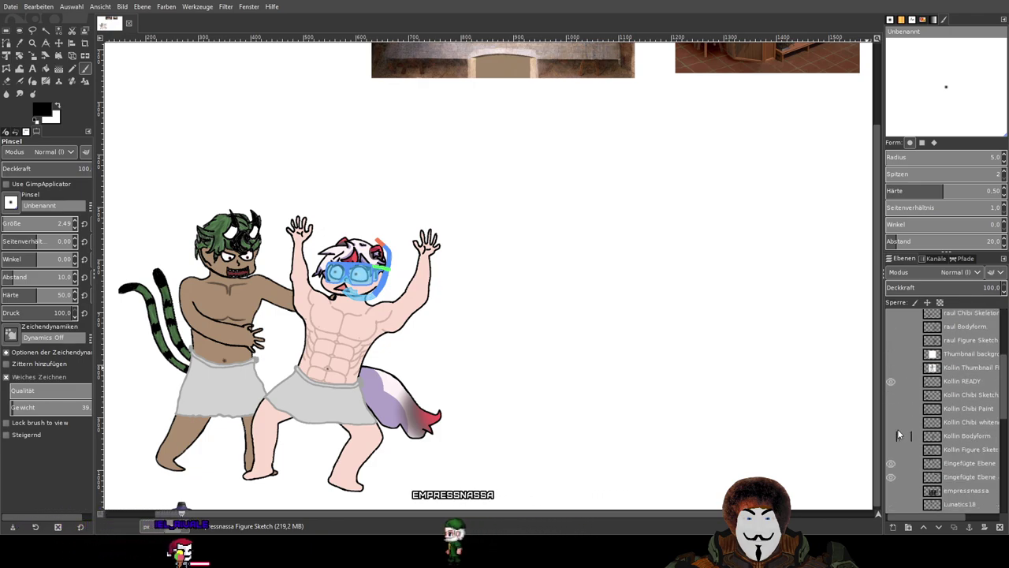
pyautogui.scroll(-1, 901, 436)
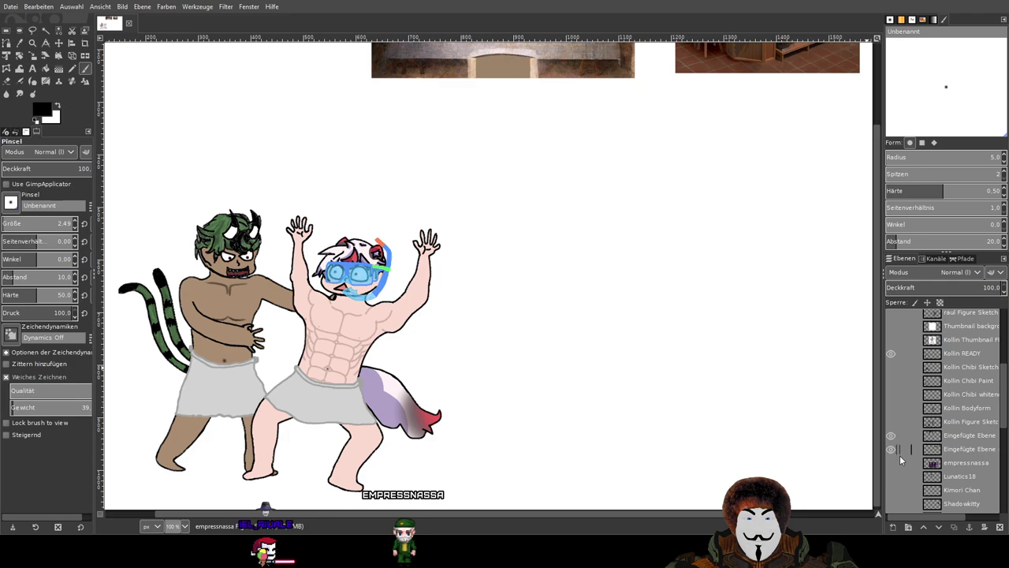
pyautogui.click(891, 463)
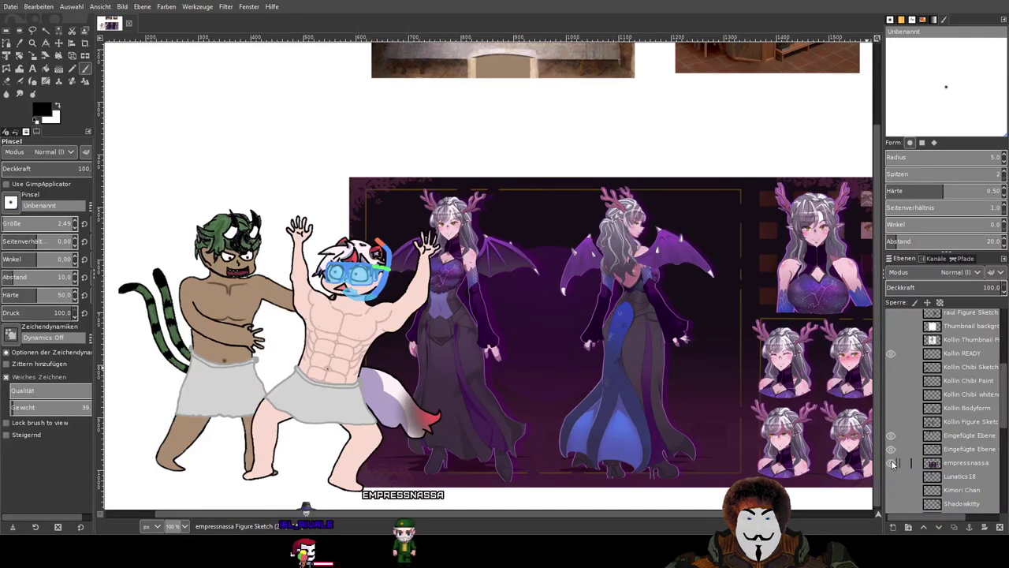
pyautogui.moveTo(747, 365); pyautogui.dragTo(675, 338)
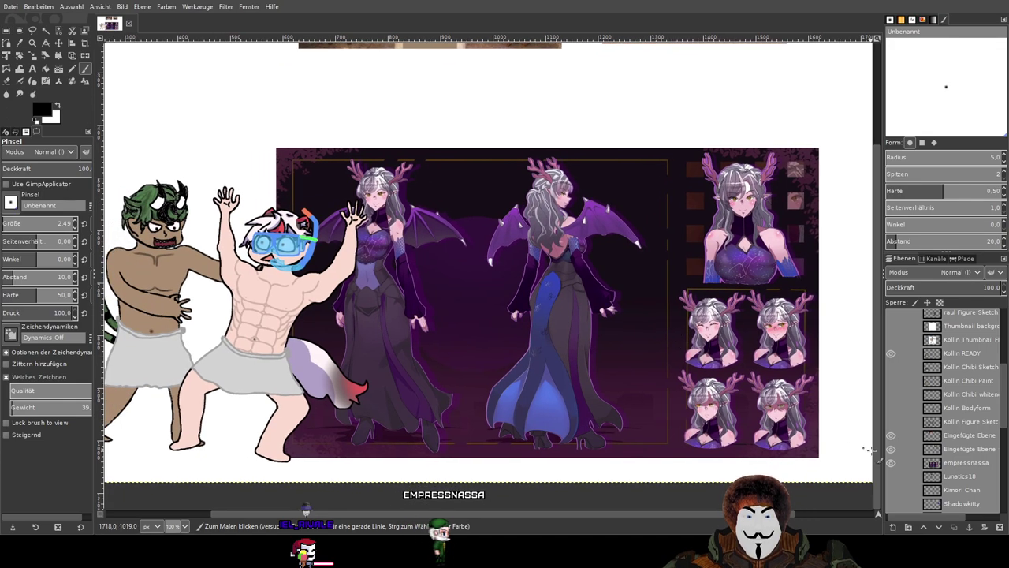
pyautogui.click(890, 464)
pyautogui.moveTo(469, 281)
pyautogui.mouseDown()
pyautogui.moveTo(595, 290)
pyautogui.moveTo(579, 264)
pyautogui.moveTo(574, 306)
pyautogui.mouseUp()
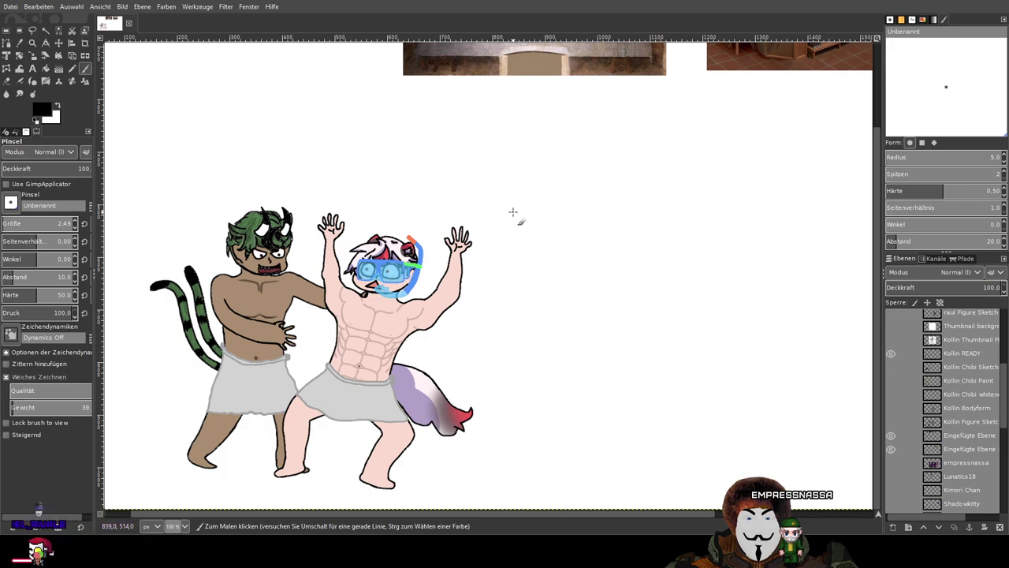
# Draw a round head, spine, leg, two bent arms and antler lines right of the chibis.
pyautogui.moveTo(513, 212)
pyautogui.mouseDown()
pyautogui.moveTo(510, 229)
pyautogui.moveTo(516, 219)
pyautogui.mouseUp()
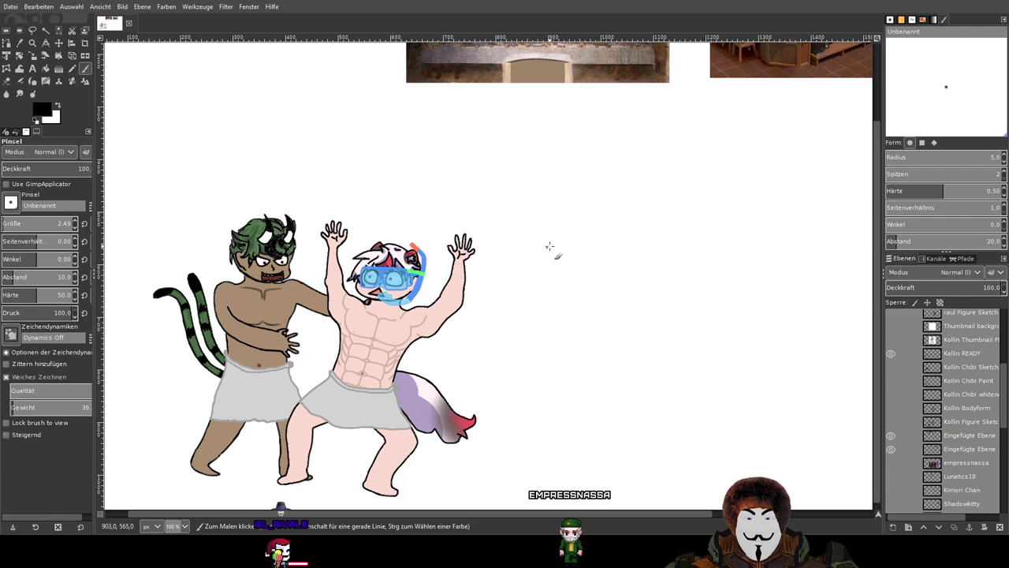
pyautogui.moveTo(545, 235); pyautogui.dragTo(531, 241)
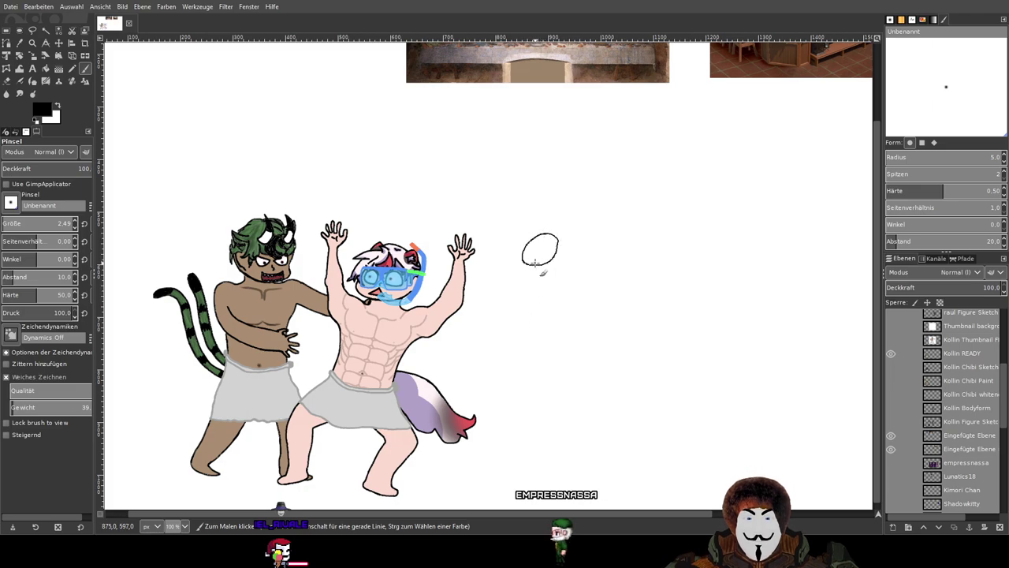
pyautogui.moveTo(535, 266)
pyautogui.mouseDown()
pyautogui.moveTo(531, 388)
pyautogui.moveTo(505, 422)
pyautogui.mouseUp()
pyautogui.moveTo(532, 387); pyautogui.dragTo(557, 436)
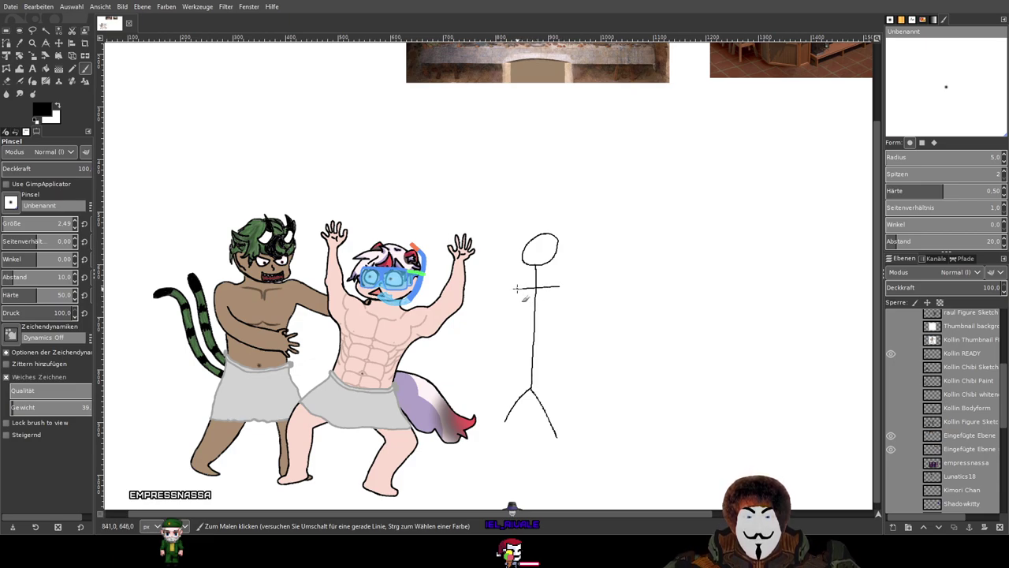
pyautogui.moveTo(516, 289)
pyautogui.mouseDown()
pyautogui.moveTo(506, 323)
pyautogui.moveTo(475, 312)
pyautogui.mouseUp()
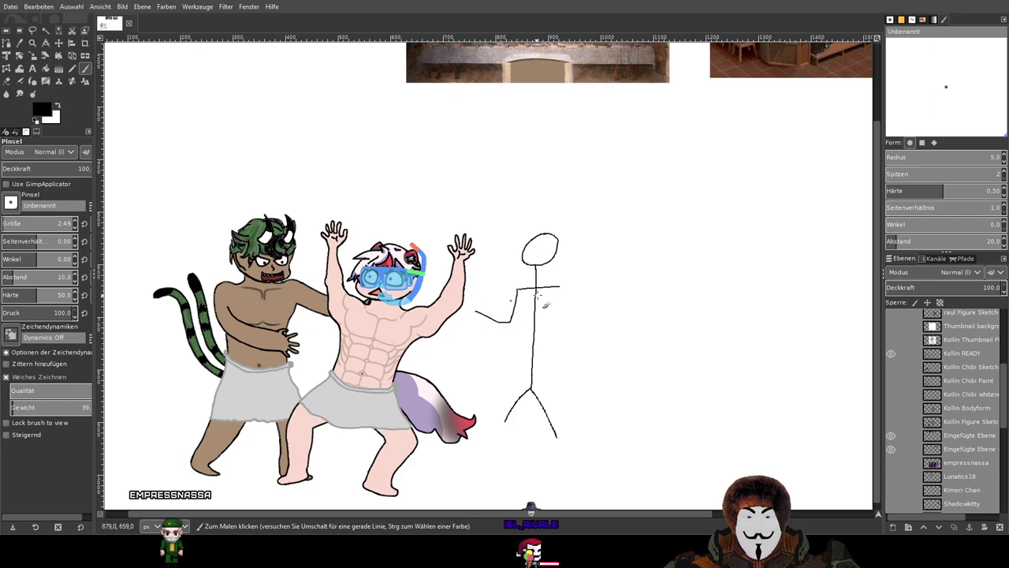
pyautogui.moveTo(559, 287)
pyautogui.mouseDown()
pyautogui.moveTo(544, 324)
pyautogui.moveTo(514, 319)
pyautogui.mouseUp()
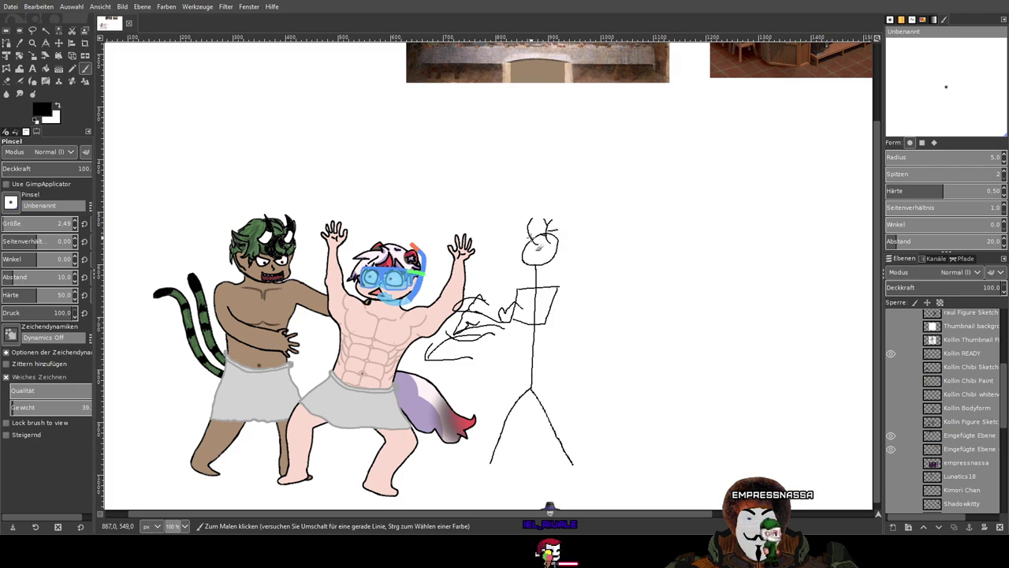
pyautogui.moveTo(529, 229); pyautogui.dragTo(538, 228)
pyautogui.moveTo(523, 222); pyautogui.dragTo(532, 238)
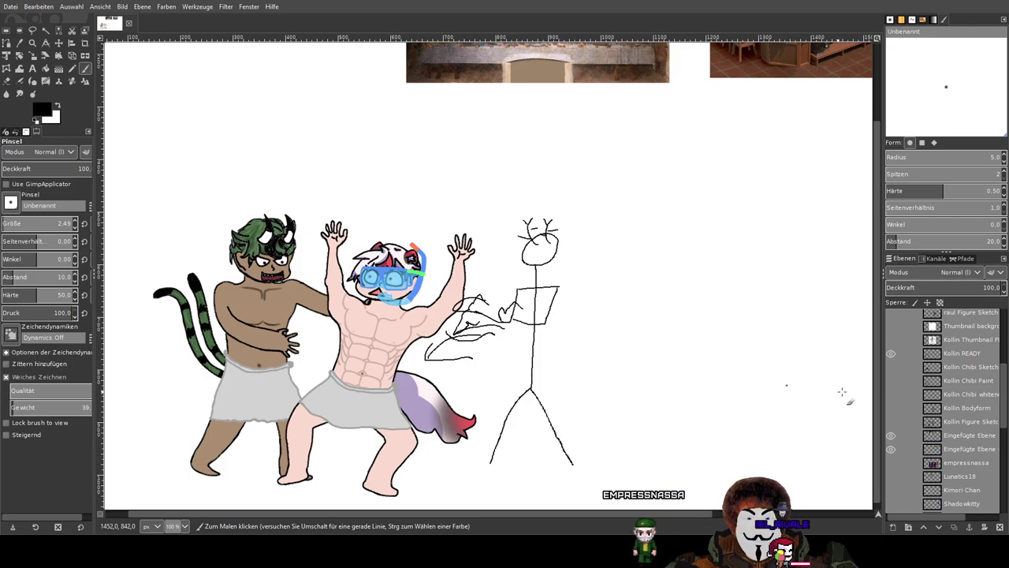
# Toggle the empressnassa reference sheet on and off to compare it with the skeleton.
pyautogui.click(891, 463)
pyautogui.click(891, 463)
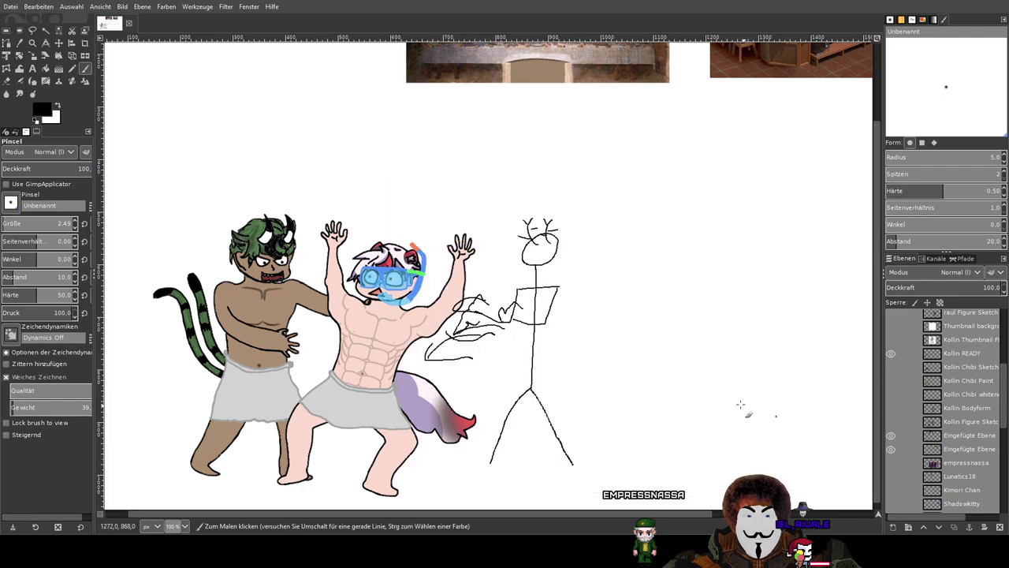
pyautogui.click(890, 464)
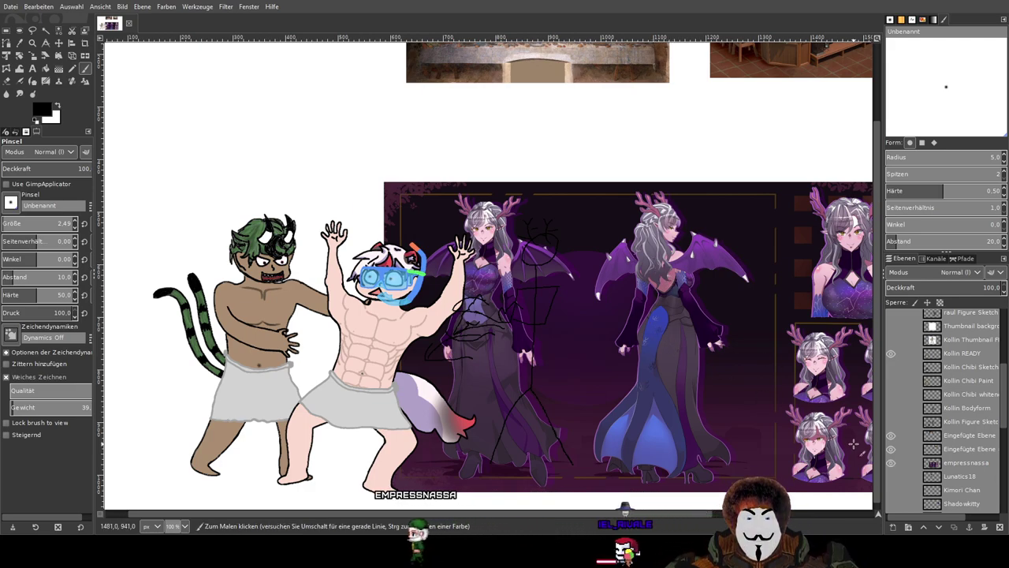
pyautogui.click(891, 463)
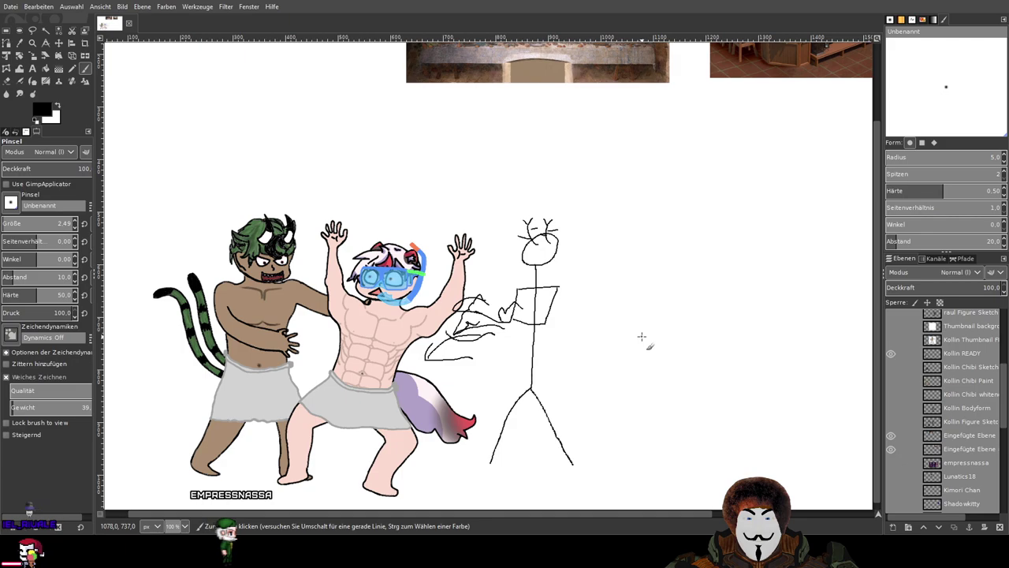
pyautogui.click(891, 462)
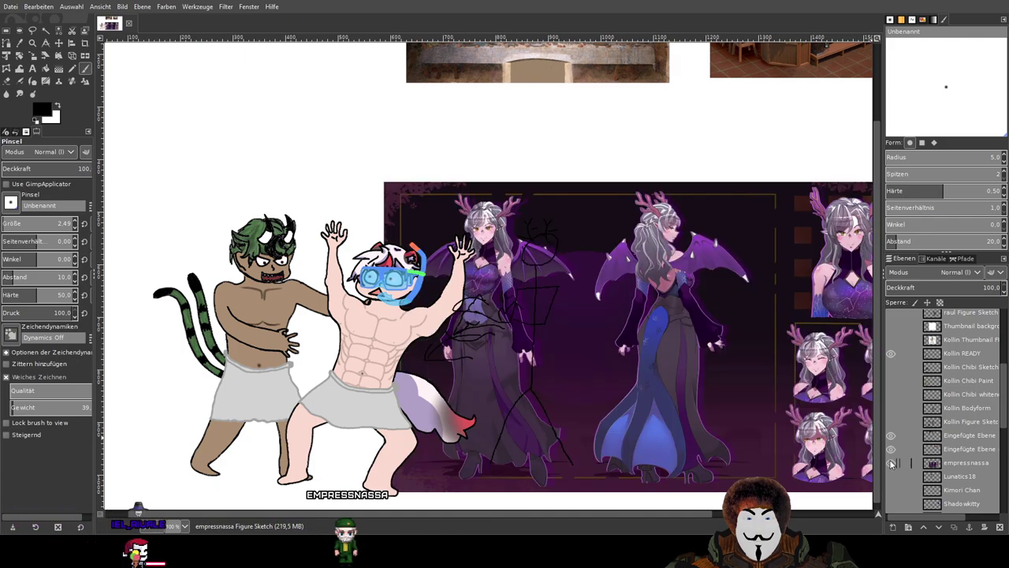
pyautogui.click(891, 462)
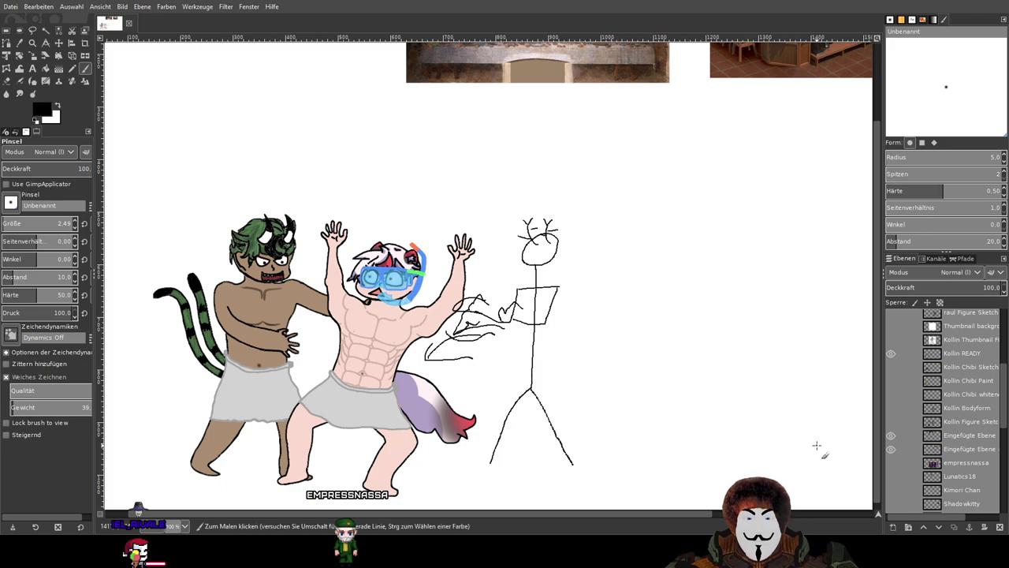
pyautogui.click(891, 462)
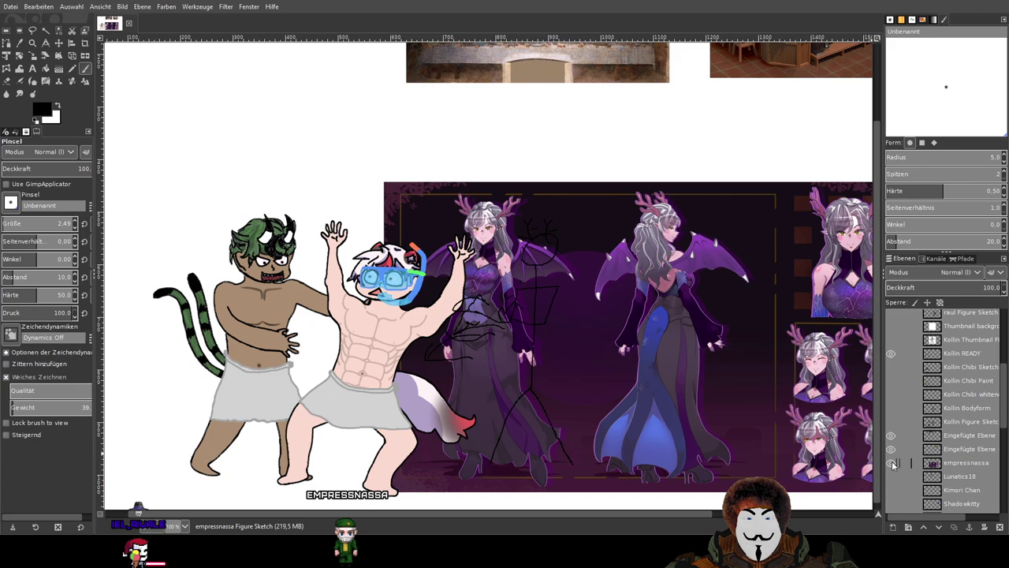
pyautogui.click(890, 462)
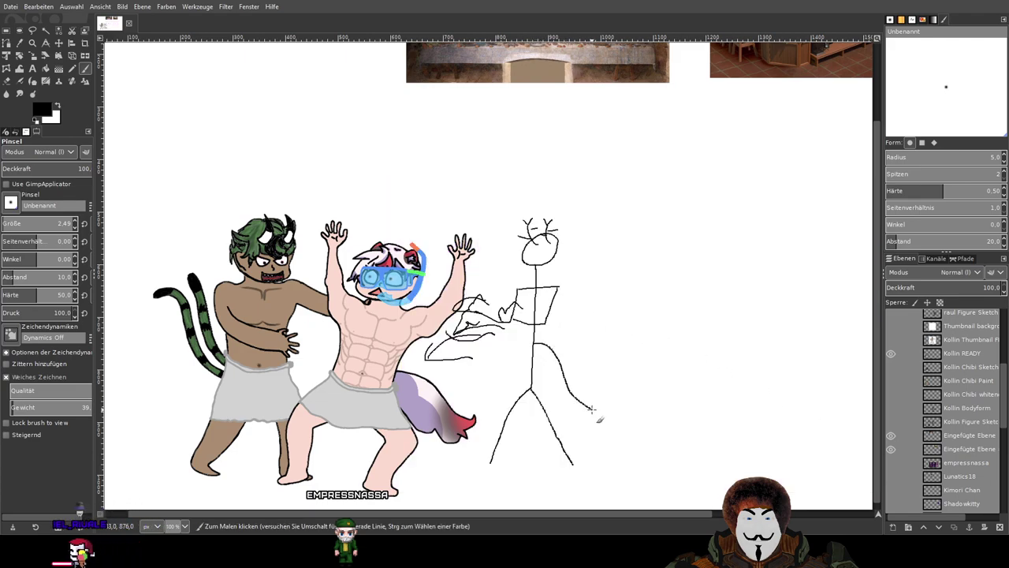
# Add a triangular tail tip, closed eyes and a smile to the stick figure.
pyautogui.moveTo(571, 393)
pyautogui.mouseDown()
pyautogui.moveTo(624, 396)
pyautogui.moveTo(583, 428)
pyautogui.mouseUp()
pyautogui.moveTo(632, 398)
pyautogui.mouseDown()
pyautogui.moveTo(583, 428)
pyautogui.moveTo(608, 404)
pyautogui.mouseUp()
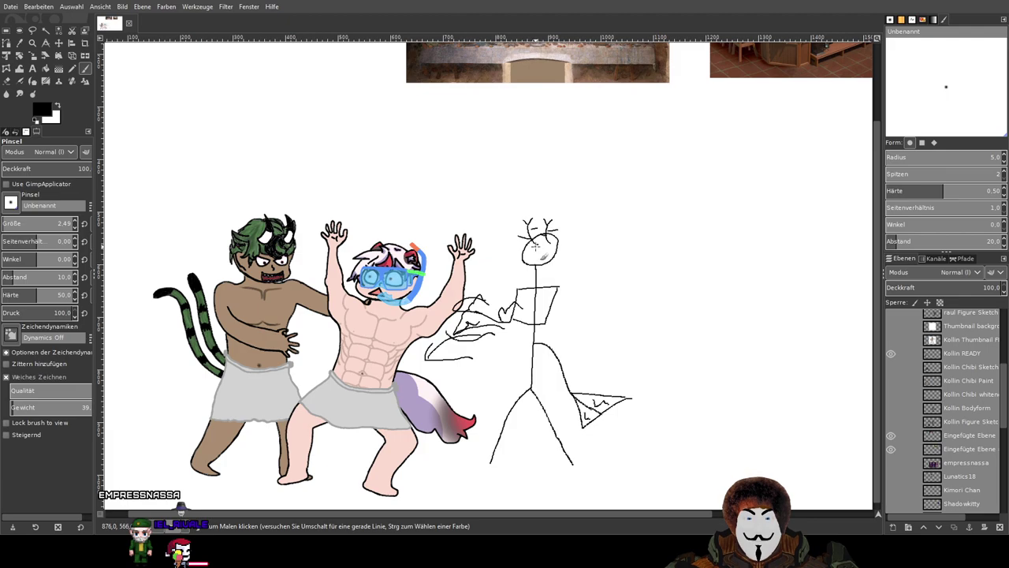
pyautogui.scroll(6, 538, 246)
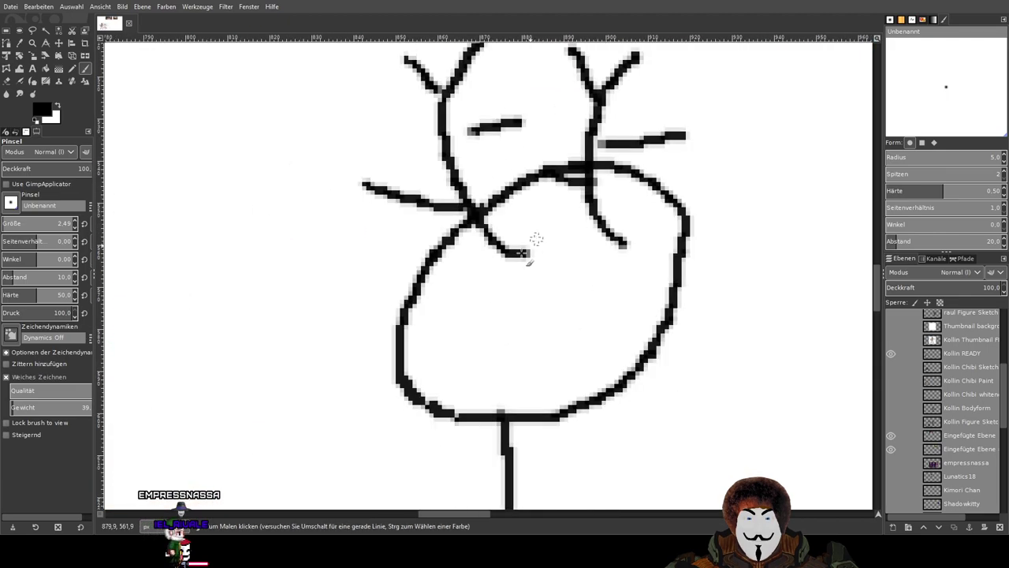
pyautogui.moveTo(456, 293)
pyautogui.mouseDown()
pyautogui.moveTo(475, 264)
pyautogui.moveTo(518, 288)
pyautogui.moveTo(624, 285)
pyautogui.mouseUp()
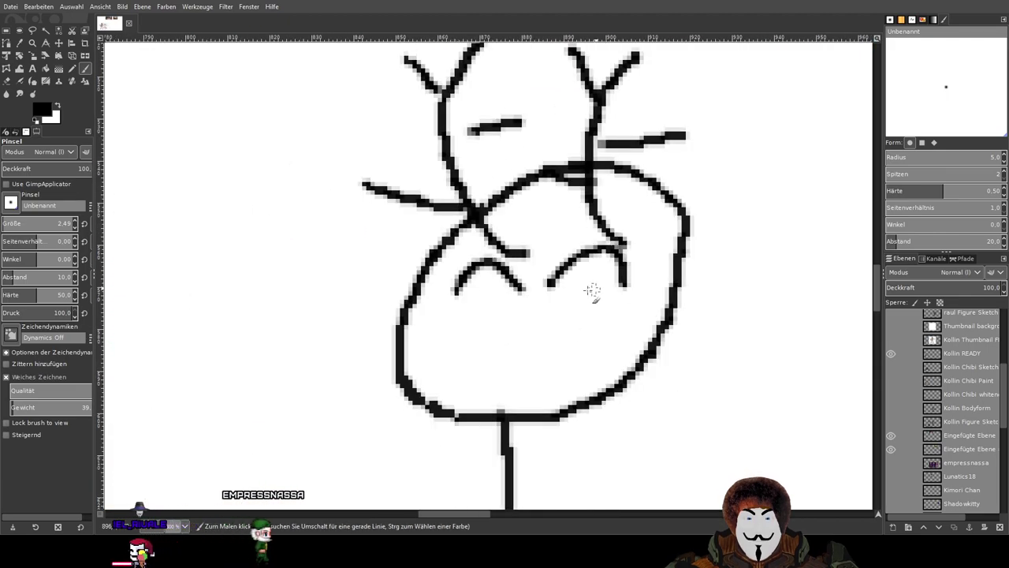
pyautogui.moveTo(475, 303)
pyautogui.mouseDown()
pyautogui.moveTo(510, 372)
pyautogui.moveTo(592, 337)
pyautogui.moveTo(596, 287)
pyautogui.moveTo(547, 340)
pyautogui.moveTo(507, 331)
pyautogui.moveTo(483, 301)
pyautogui.mouseUp()
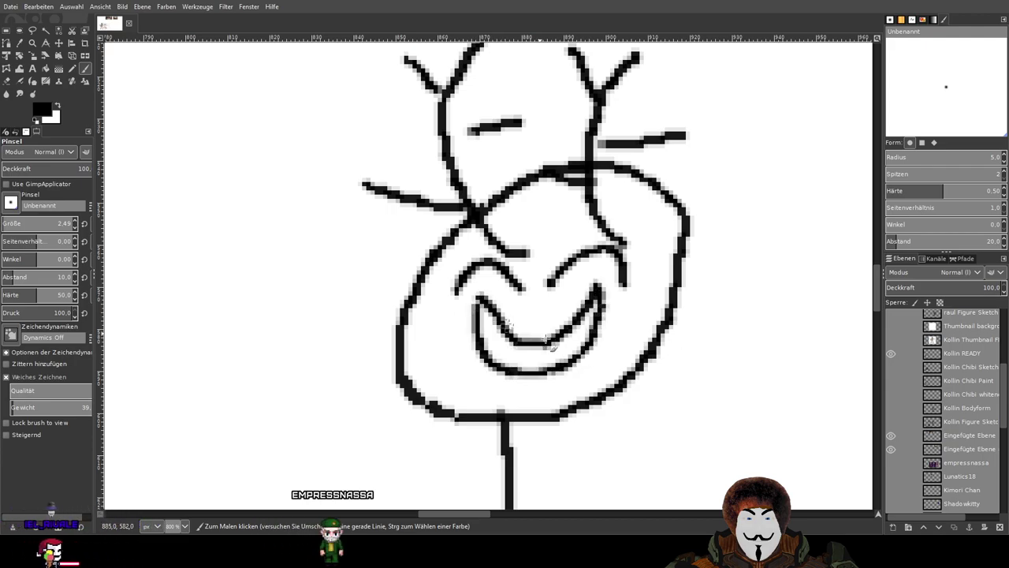
pyautogui.scroll(-6, 516, 330)
pyautogui.scroll(1, 715, 207)
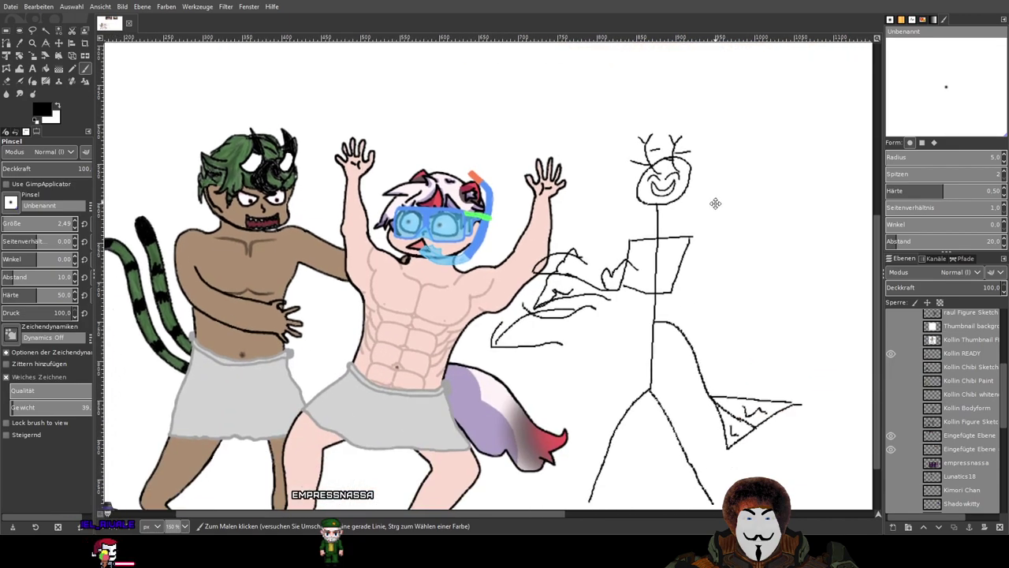
pyautogui.scroll(-2, 715, 207)
pyautogui.scroll(1, 713, 221)
# Pan and zoom to bring the full chibi lineup and sketch into view.
pyautogui.moveTo(523, 313); pyautogui.dragTo(688, 226)
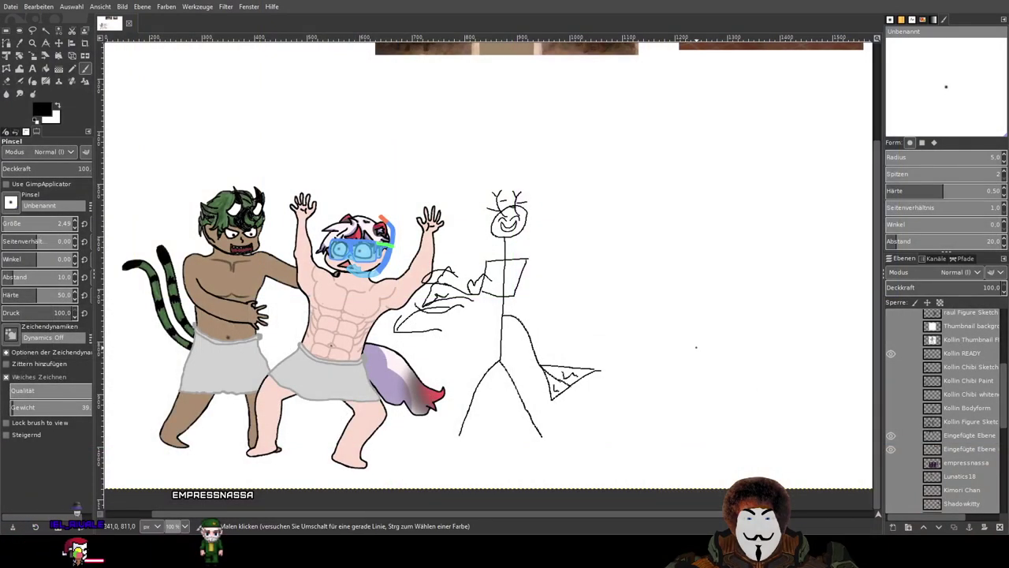
pyautogui.moveTo(642, 319)
pyautogui.mouseDown()
pyautogui.moveTo(724, 273)
pyautogui.moveTo(725, 349)
pyautogui.moveTo(738, 300)
pyautogui.moveTo(824, 244)
pyautogui.moveTo(899, 278)
pyautogui.mouseUp()
pyautogui.scroll(1, 716, 343)
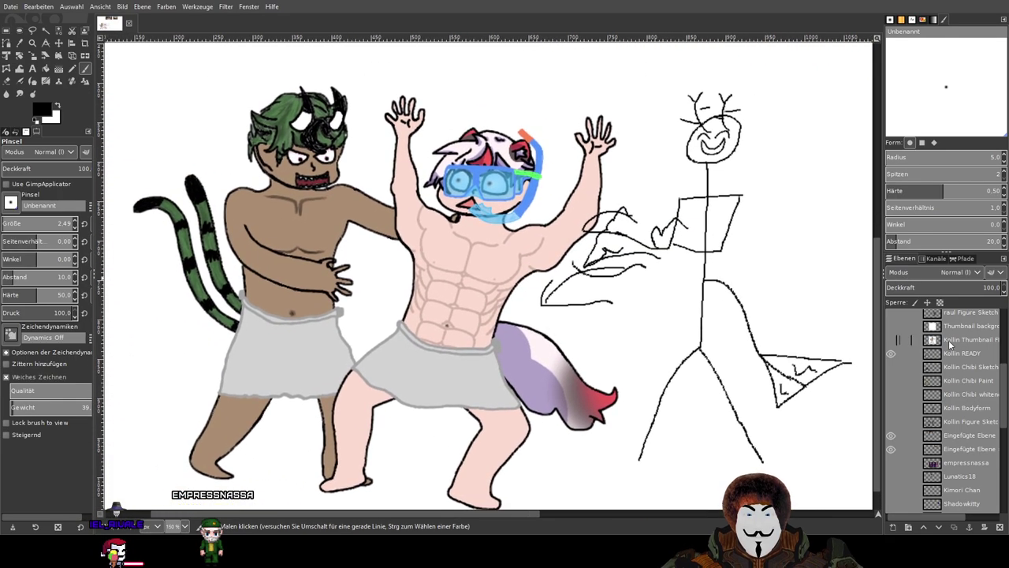
pyautogui.scroll(2, 937, 407)
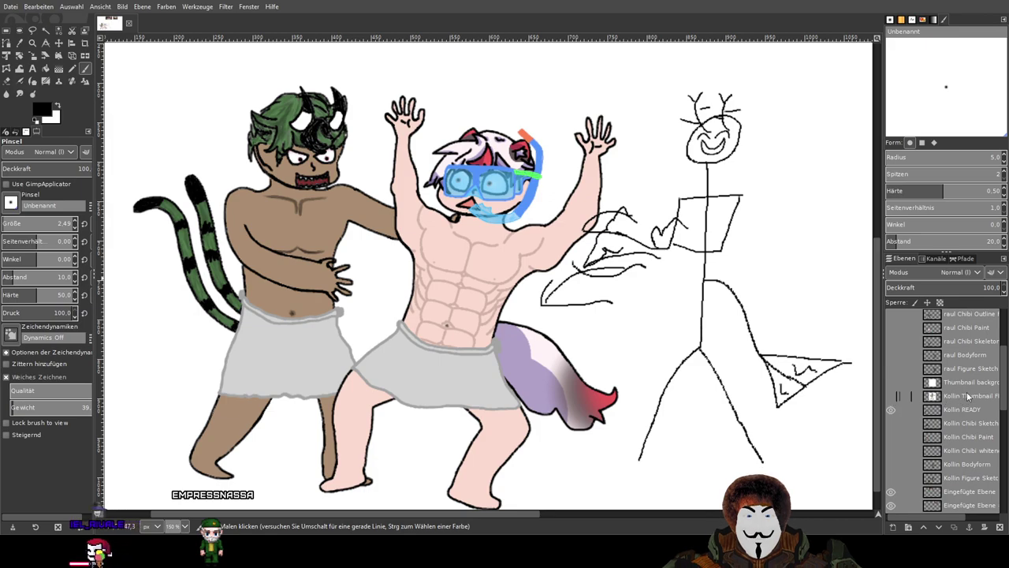
pyautogui.scroll(4, 968, 397)
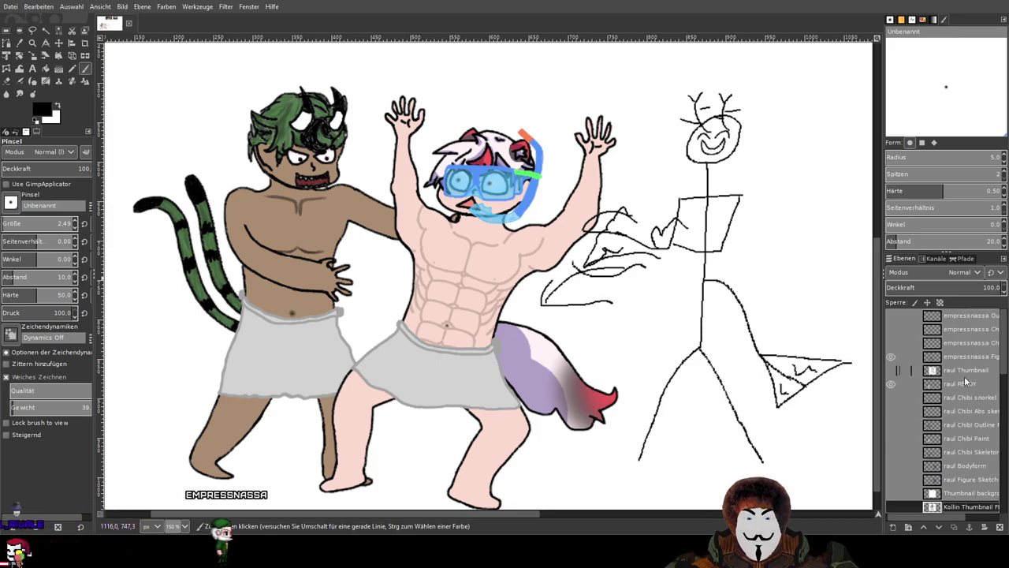
# Make the empressnassa Chibi Skeleton layer active and visible, and draw a curved line beside the stick figure.
pyautogui.click(891, 357)
pyautogui.click(891, 358)
pyautogui.click(964, 344)
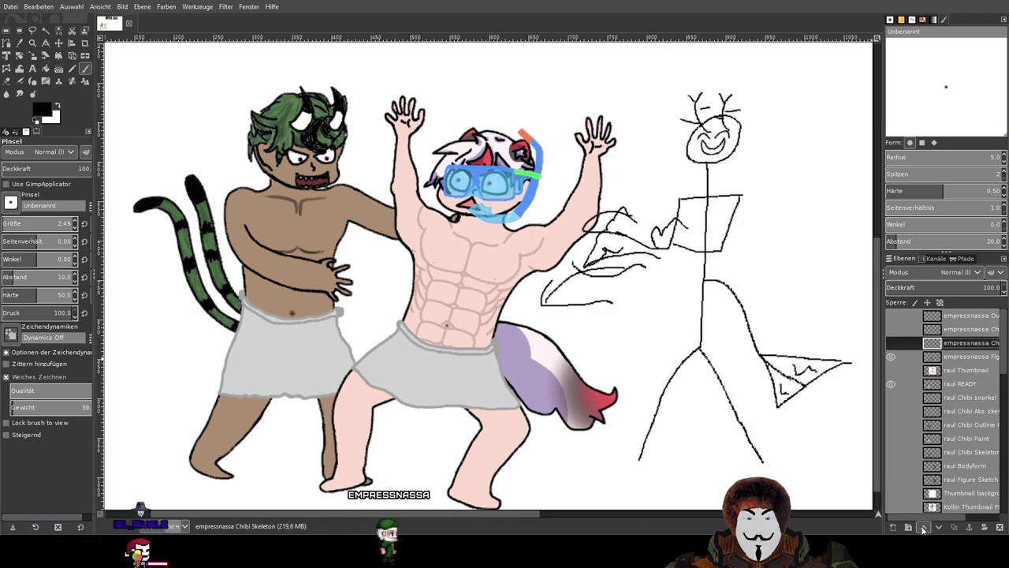
pyautogui.moveTo(932, 516)
pyautogui.mouseDown()
pyautogui.moveTo(974, 517)
pyautogui.moveTo(921, 515)
pyautogui.mouseUp()
pyautogui.click(894, 344)
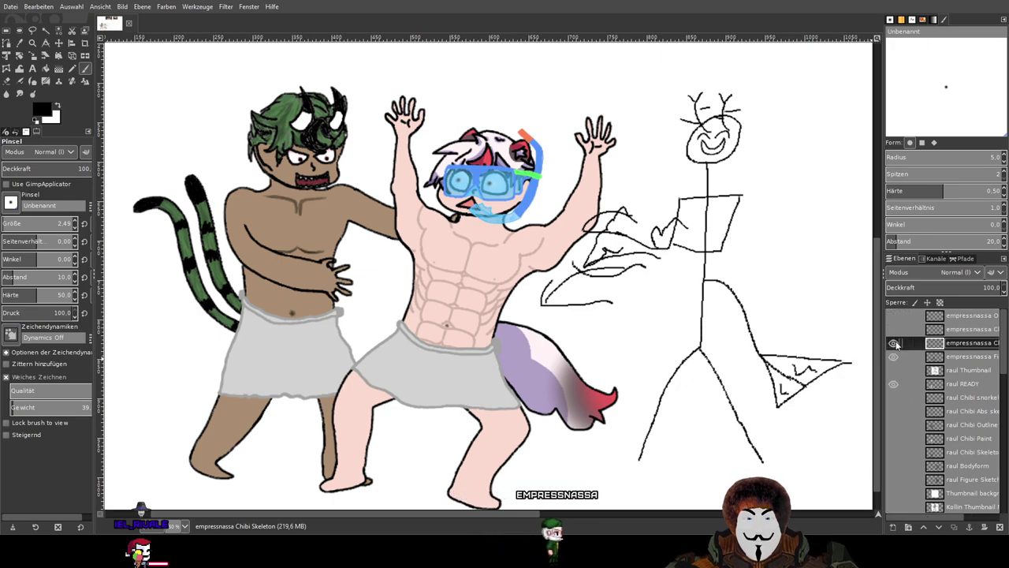
pyautogui.moveTo(783, 200); pyautogui.dragTo(670, 312)
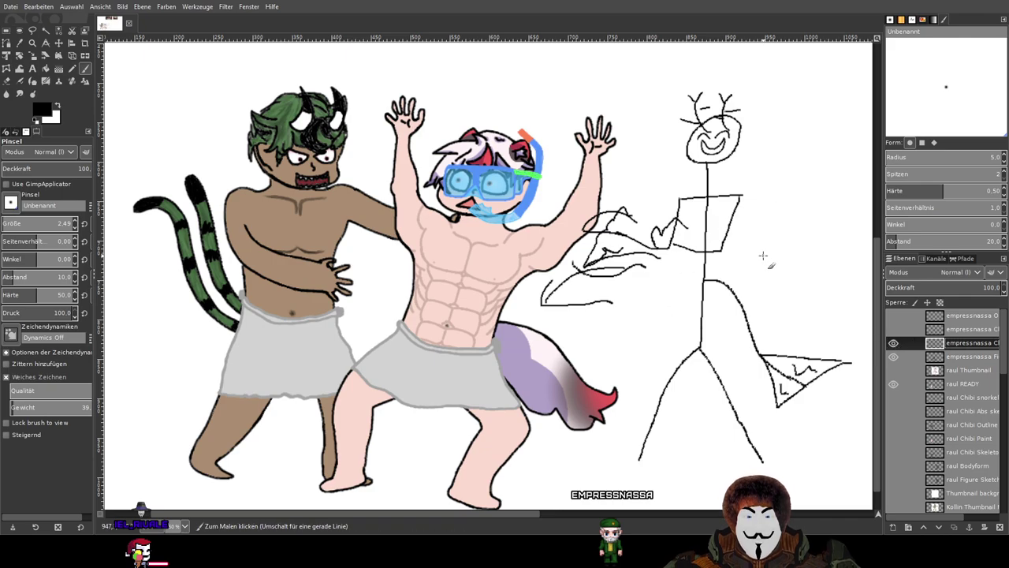
pyautogui.moveTo(749, 249); pyautogui.dragTo(672, 263)
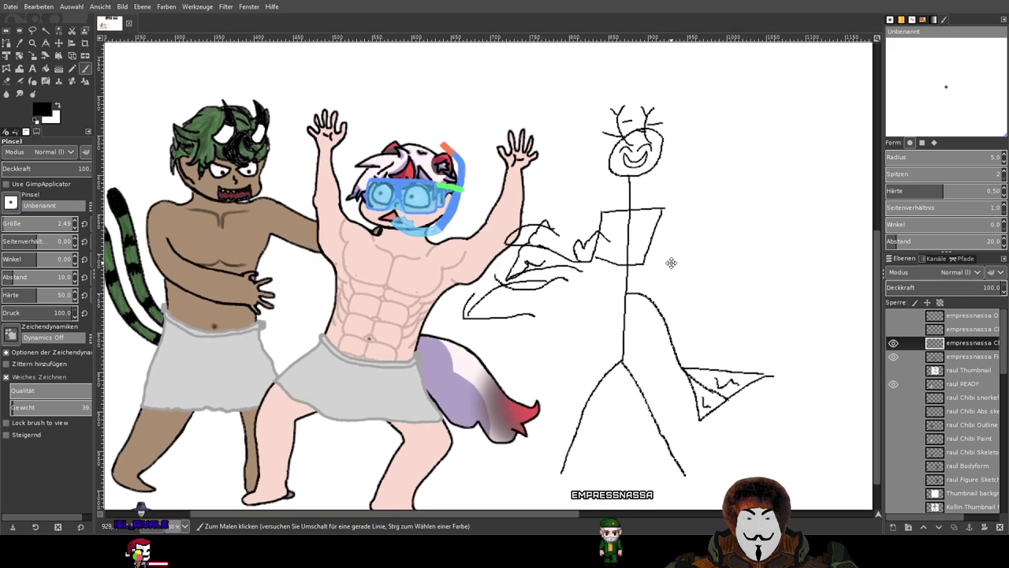
pyautogui.scroll(2, 634, 199)
pyautogui.scroll(-2, 635, 199)
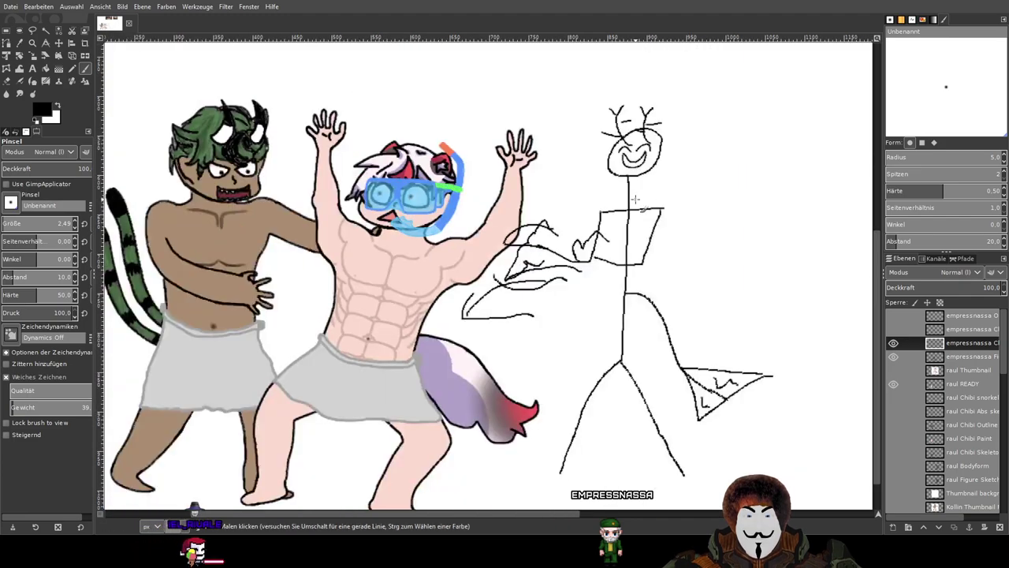
pyautogui.scroll(2, 635, 198)
pyautogui.scroll(-2, 635, 198)
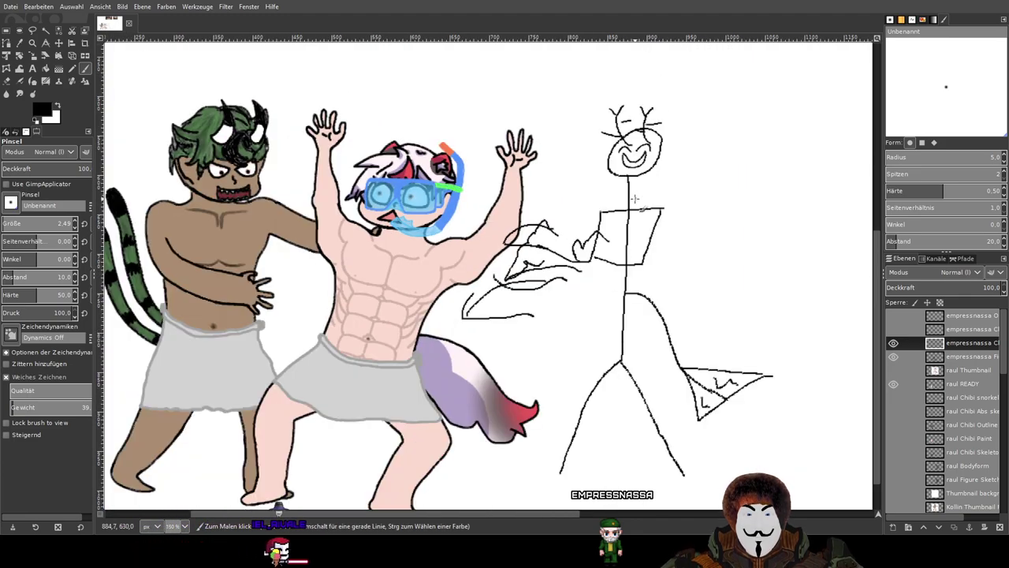
pyautogui.moveTo(636, 199); pyautogui.dragTo(629, 193)
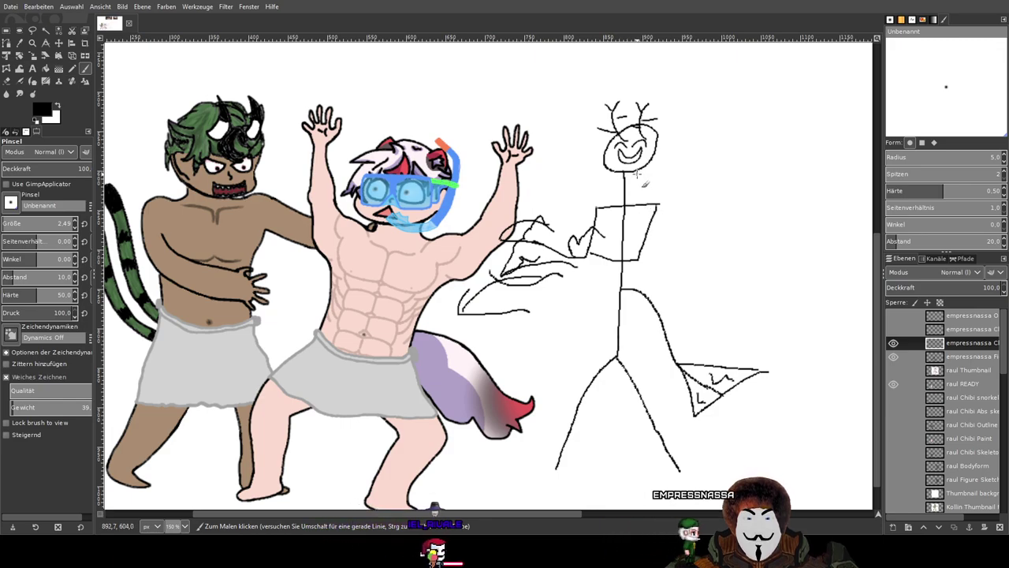
pyautogui.scroll(-2, 928, 455)
pyautogui.scroll(-1, 928, 457)
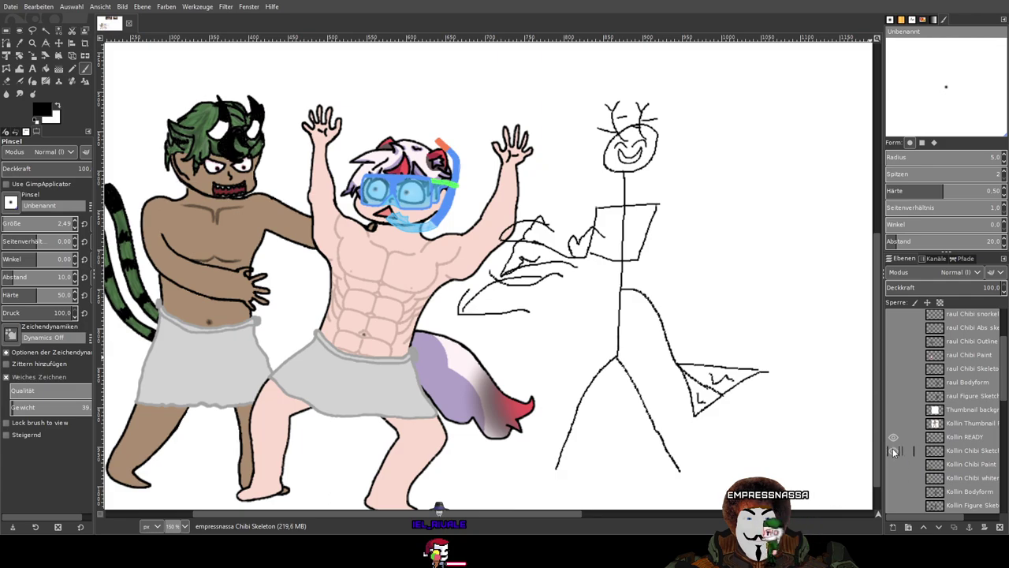
# Set the raul READY middle chibi layer's opacity to 47.3 so the skeleton shows through.
pyautogui.click(893, 436)
pyautogui.click(893, 436)
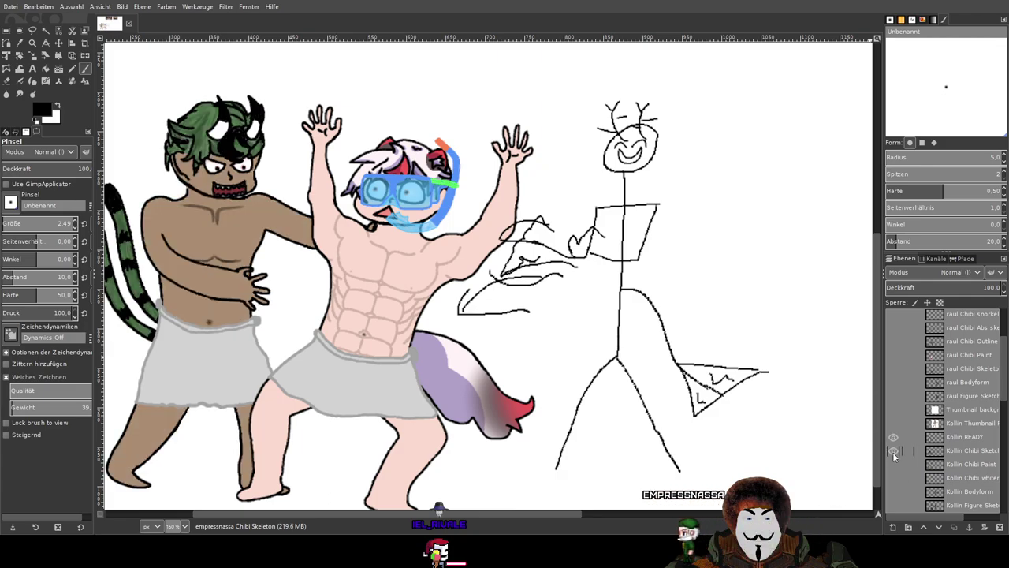
pyautogui.scroll(1, 892, 452)
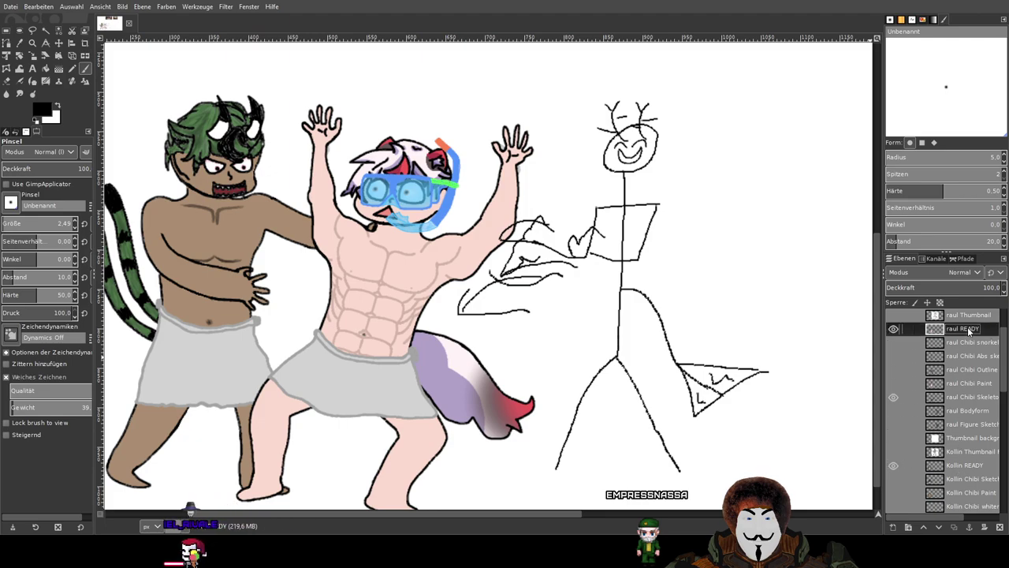
pyautogui.click(940, 288)
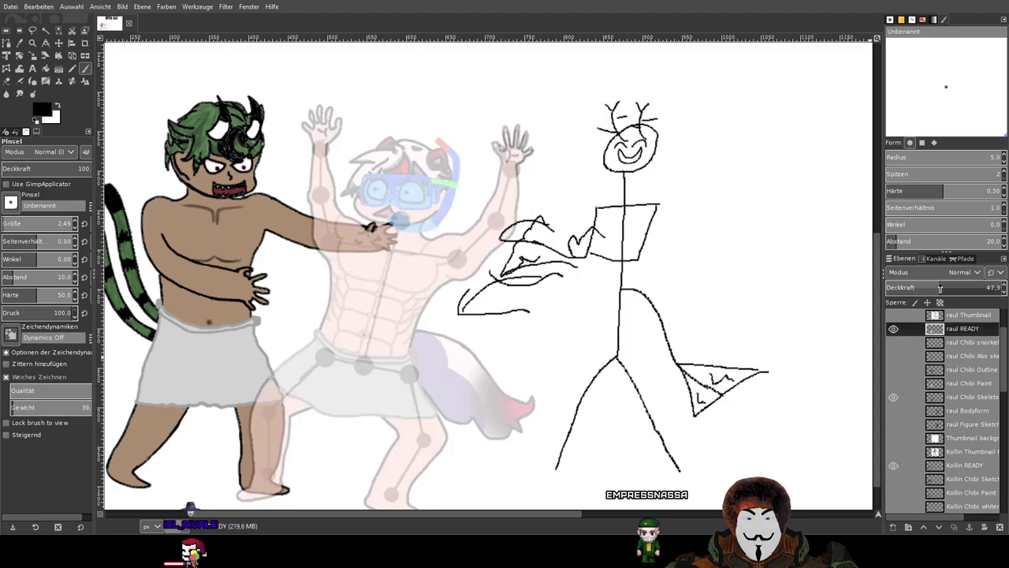
pyautogui.scroll(-1, 764, 264)
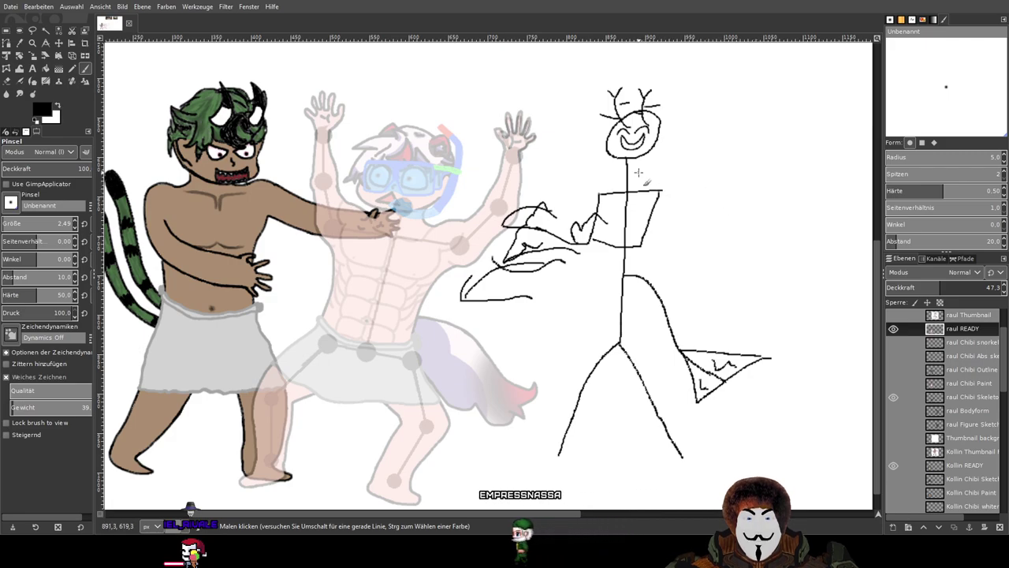
pyautogui.scroll(2, 964, 386)
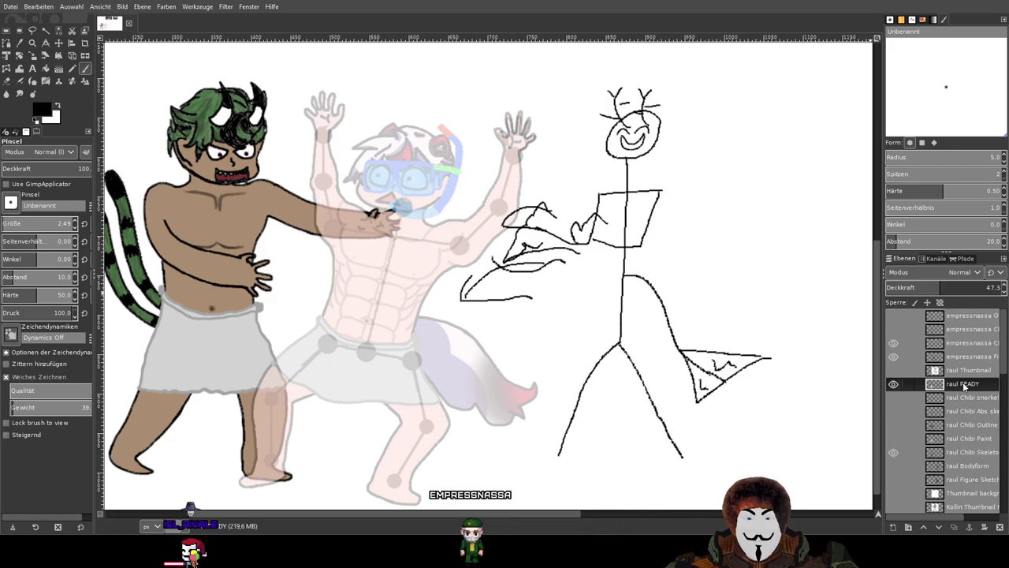
# Reselect the empressnassa Chibi Skeleton layer, test a dot, and raise the brush size to 21.87.
pyautogui.click(953, 334)
pyautogui.click(956, 343)
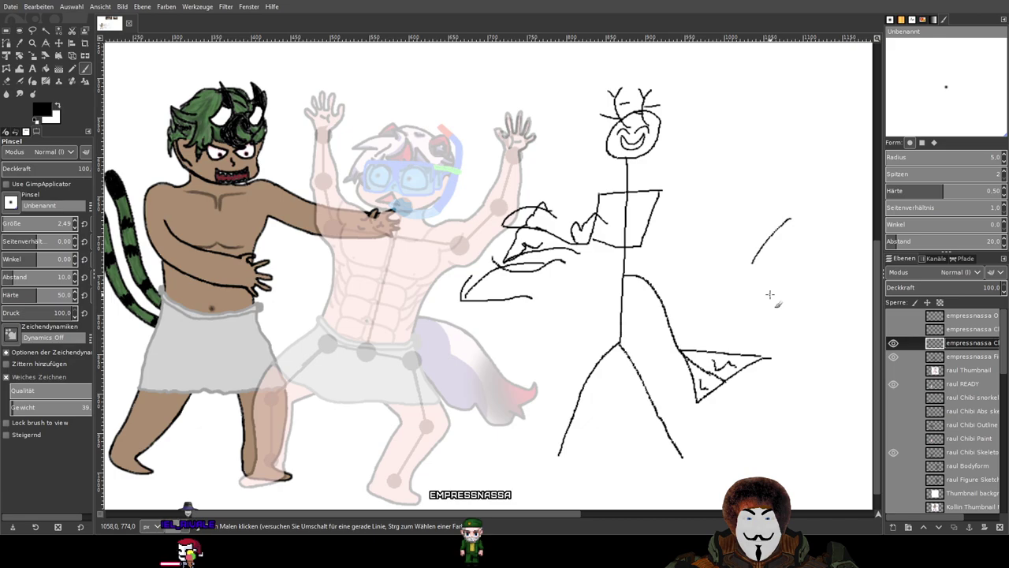
pyautogui.click(608, 173)
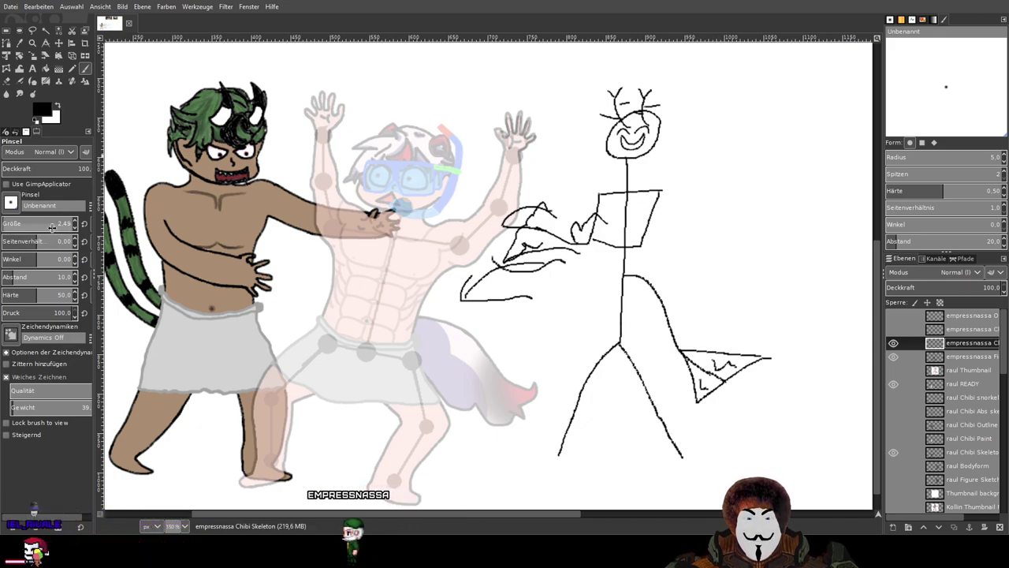
pyautogui.moveTo(51, 227); pyautogui.dragTo(52, 227)
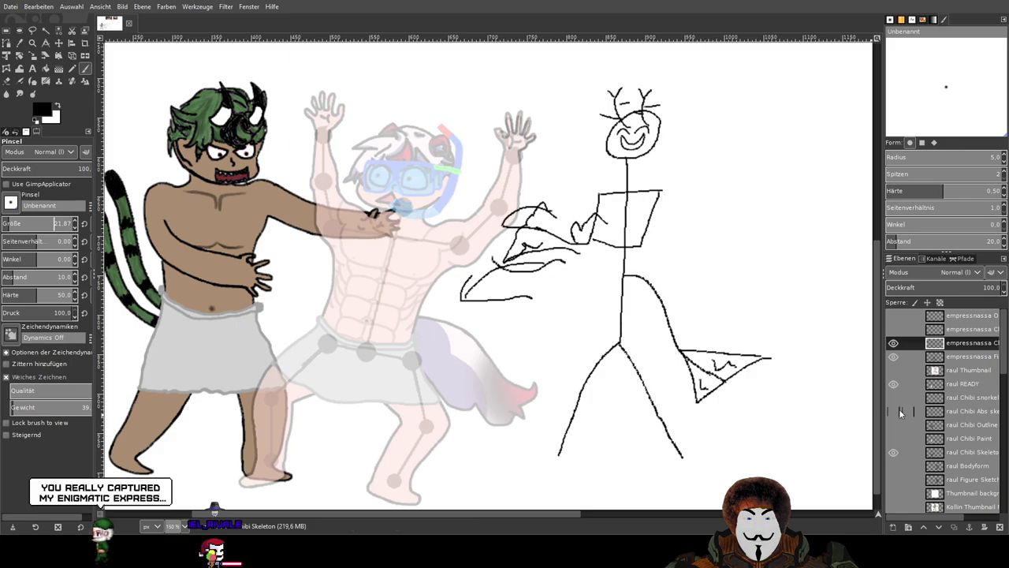
pyautogui.scroll(-3, 910, 432)
pyautogui.scroll(-3, 902, 446)
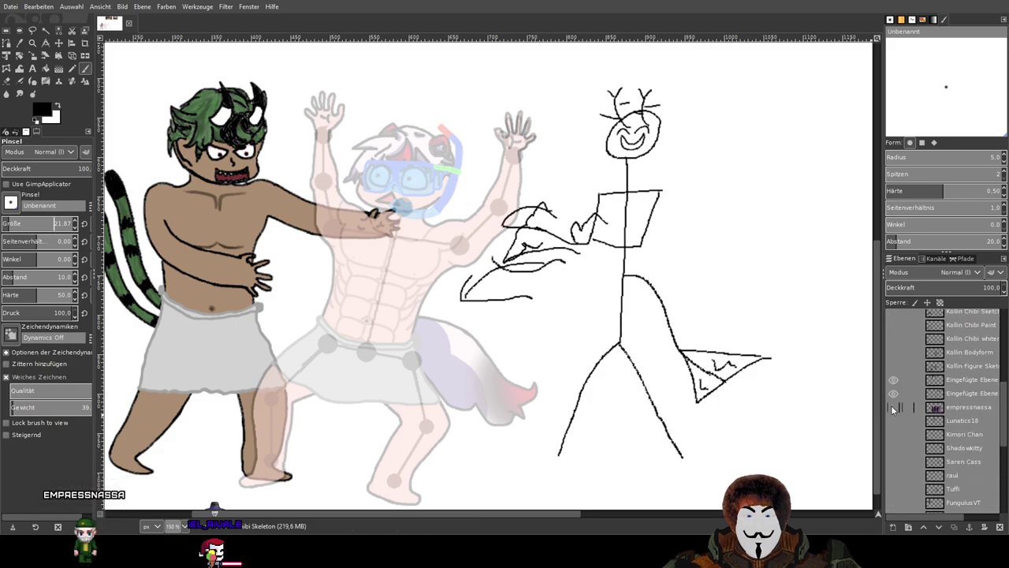
# With the Pencil, place black joint dots at the stick figure's neck and shoulders.
pyautogui.click(893, 407)
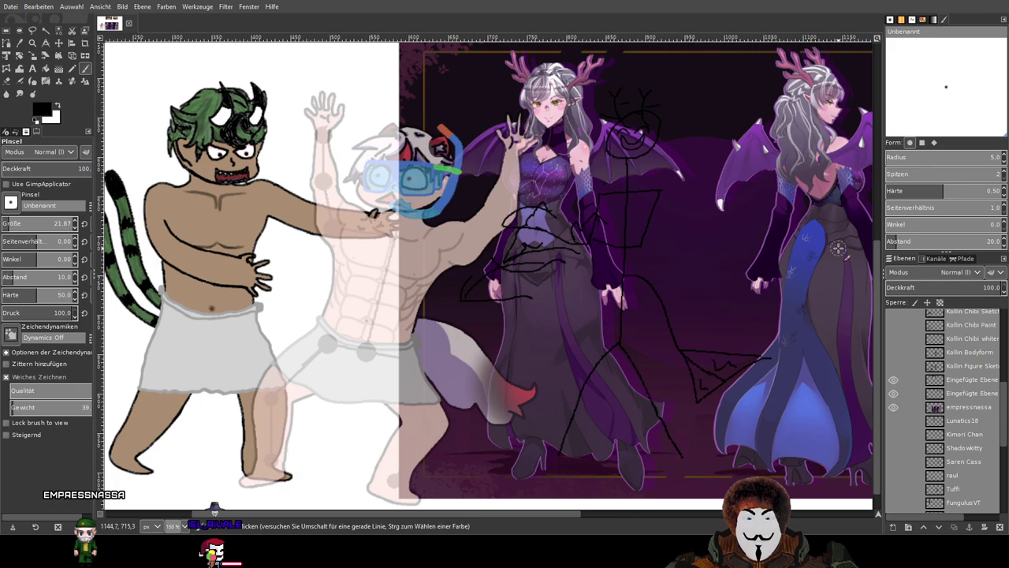
pyautogui.click(893, 409)
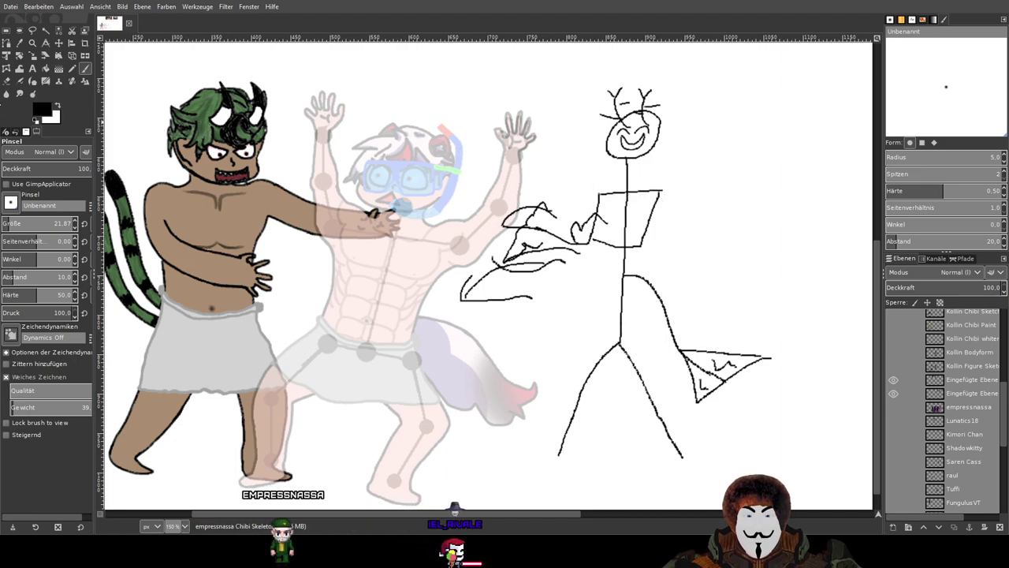
pyautogui.click(72, 69)
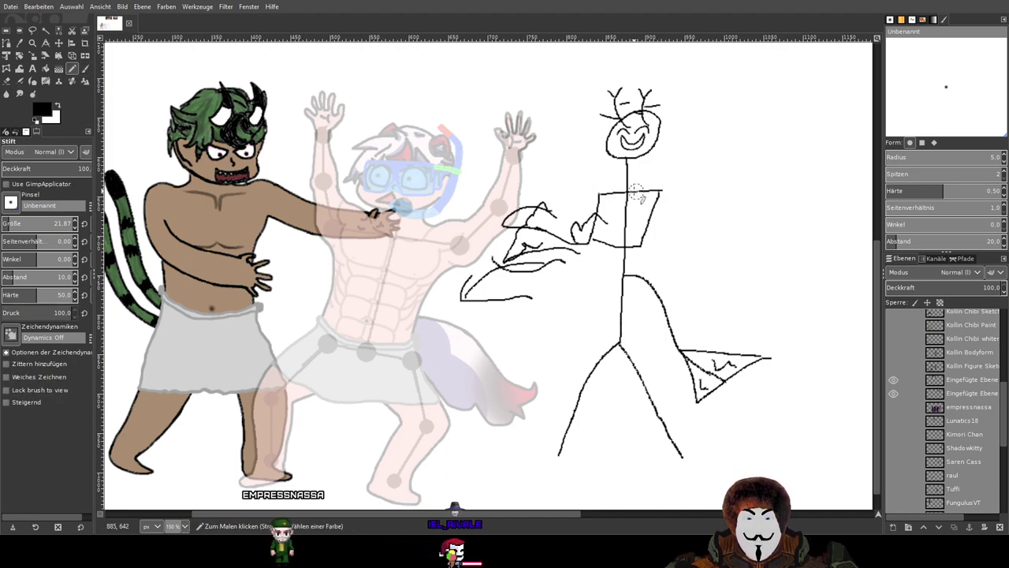
pyautogui.click(593, 190)
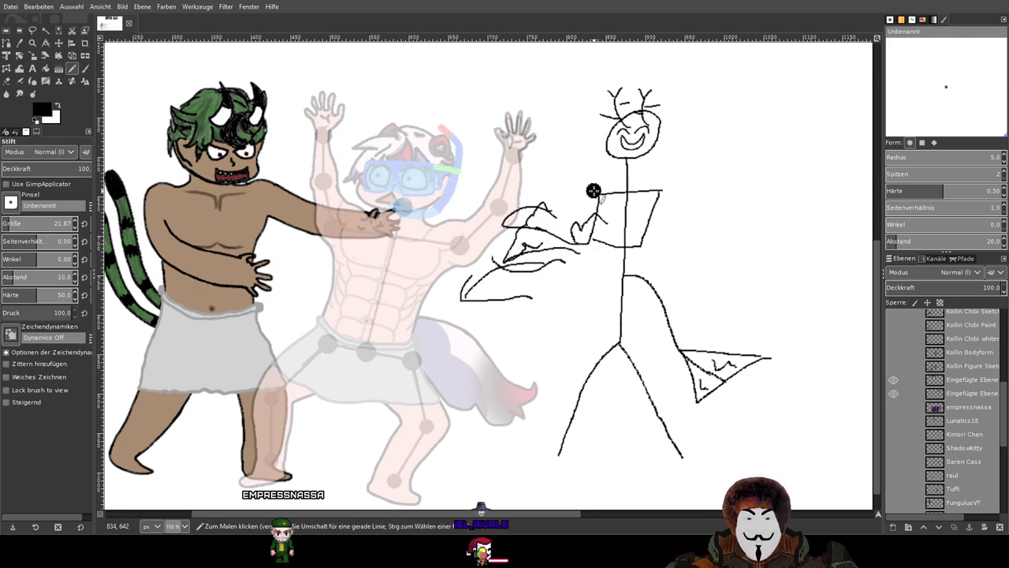
pyautogui.click(678, 192)
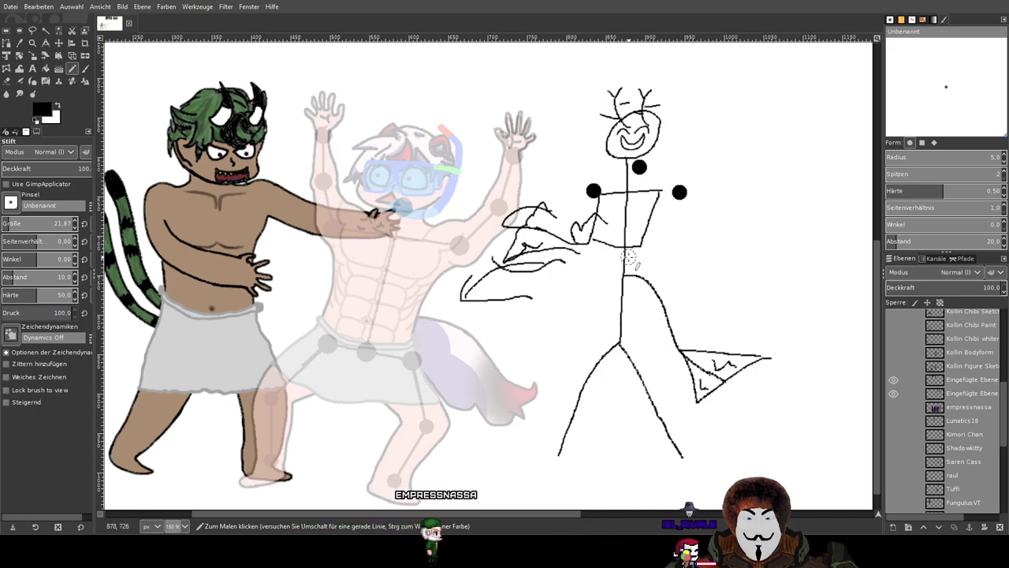
# Show the empressnassa reference artwork layer again.
pyautogui.moveTo(741, 289); pyautogui.dragTo(767, 256)
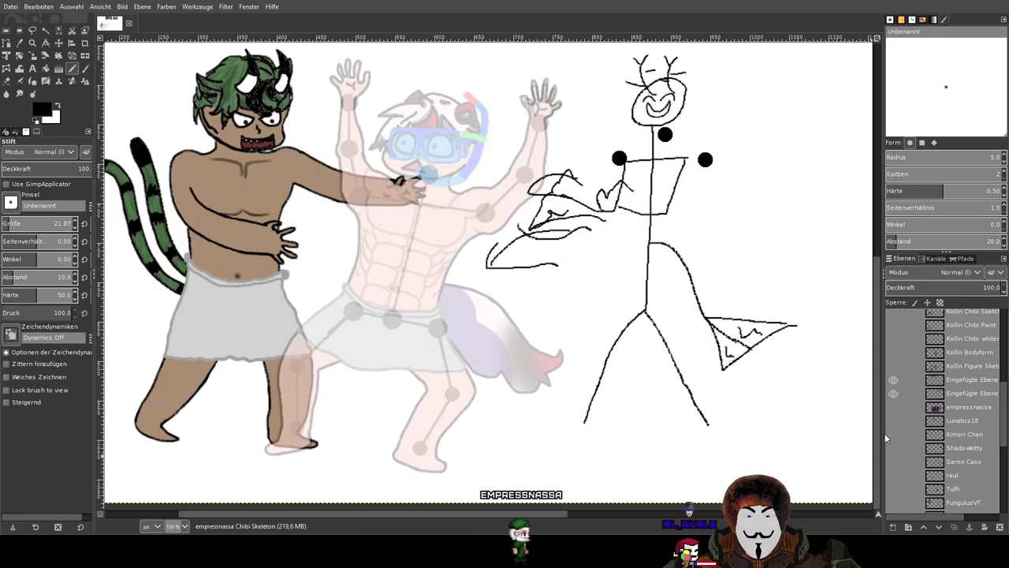
pyautogui.click(893, 407)
pyautogui.scroll(-2, 768, 304)
pyautogui.scroll(1, 776, 338)
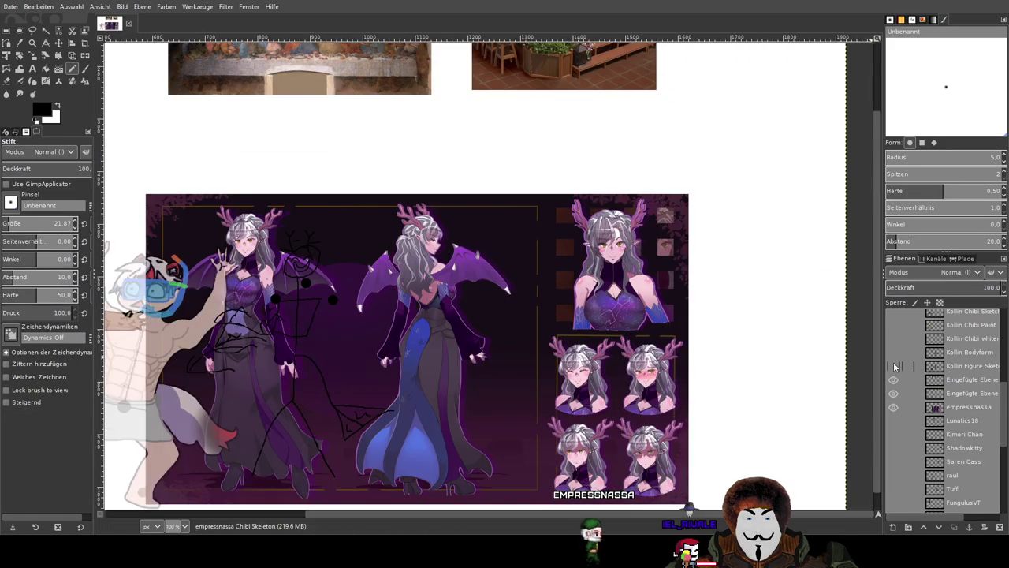
# Move the empressnassa reference artwork so the green character sits fully in view.
pyautogui.click(58, 47)
pyautogui.moveTo(391, 215); pyautogui.dragTo(459, 149)
pyautogui.moveTo(473, 271); pyautogui.dragTo(698, 180)
pyautogui.moveTo(662, 214); pyautogui.dragTo(763, 220)
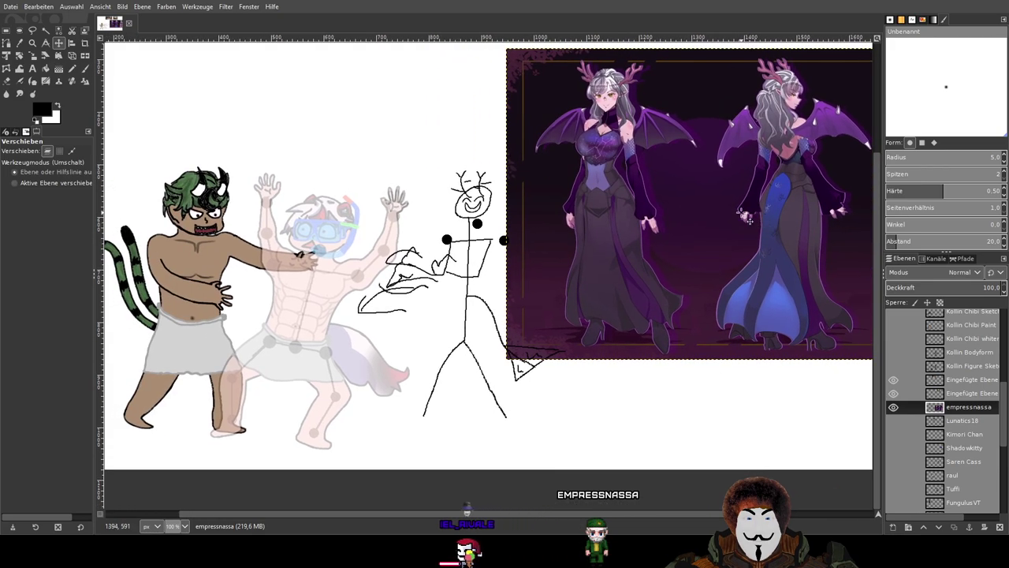
pyautogui.moveTo(739, 209); pyautogui.dragTo(611, 298)
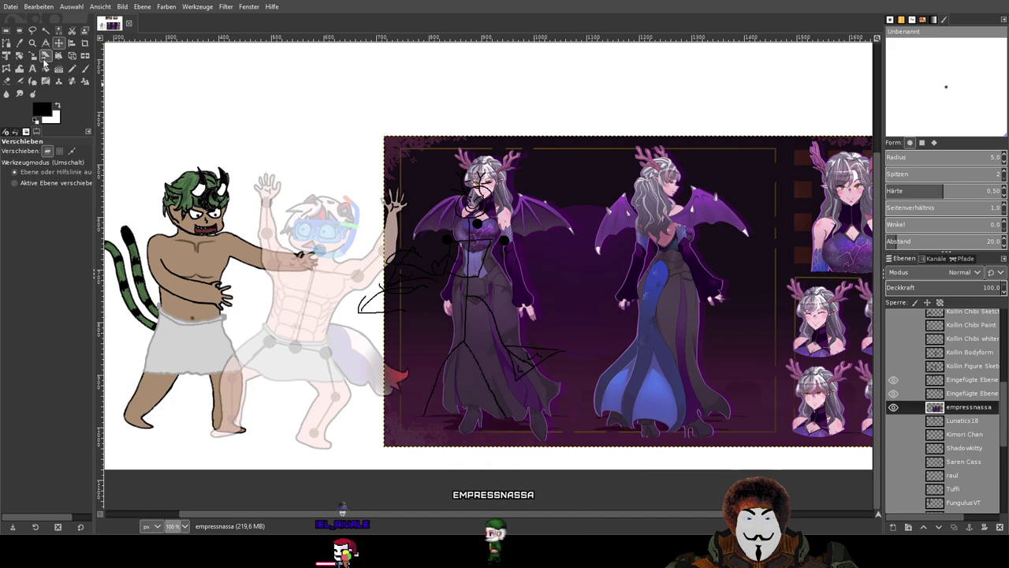
# Scale the empressnassa reference art to 1014×581 px, position it, and apply the scale.
pyautogui.click(32, 57)
pyautogui.click(591, 245)
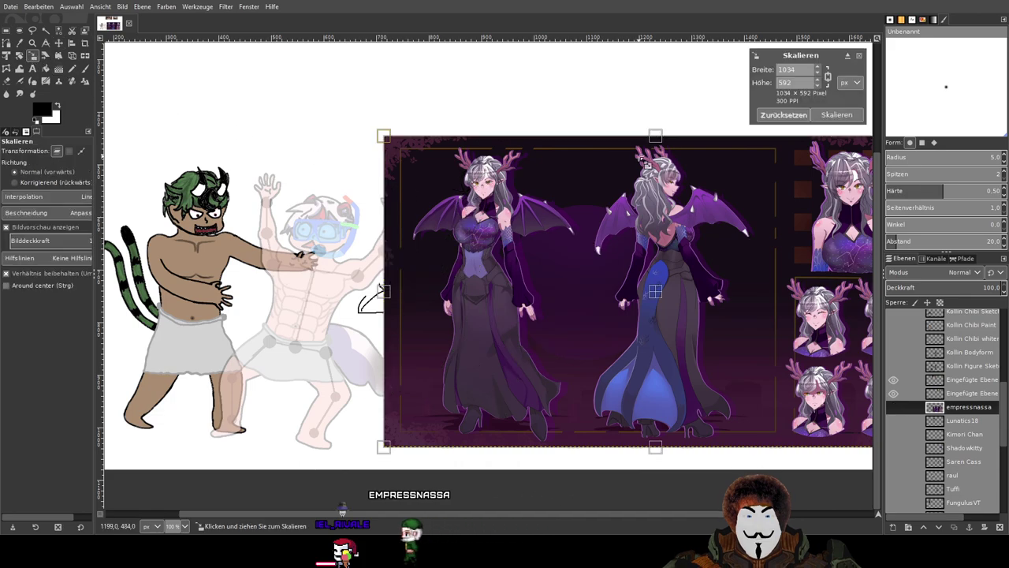
pyautogui.moveTo(590, 245); pyautogui.dragTo(486, 320)
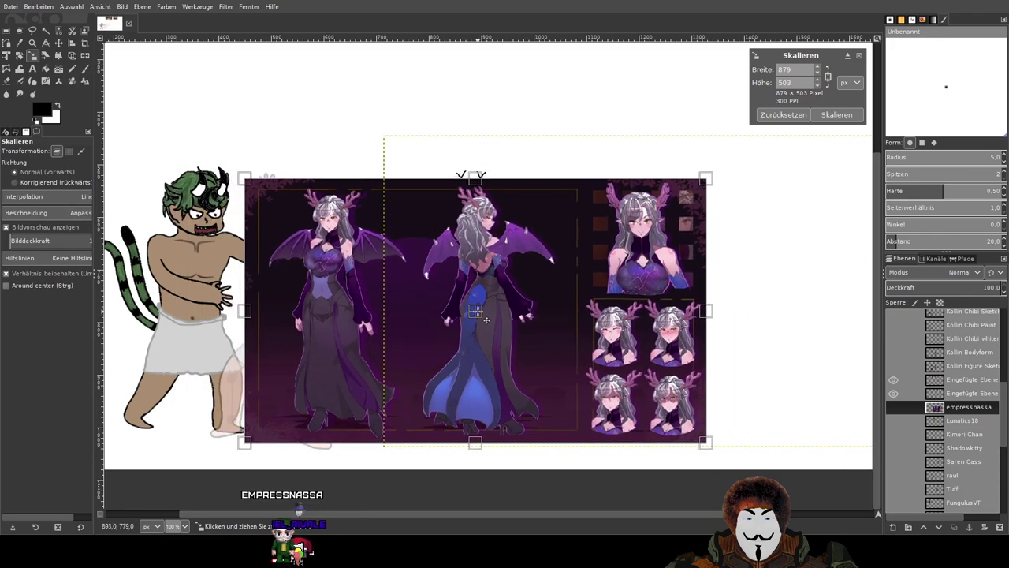
pyautogui.moveTo(488, 183); pyautogui.dragTo(492, 158)
pyautogui.moveTo(484, 308)
pyautogui.mouseDown()
pyautogui.moveTo(520, 312)
pyautogui.moveTo(495, 318)
pyautogui.mouseUp()
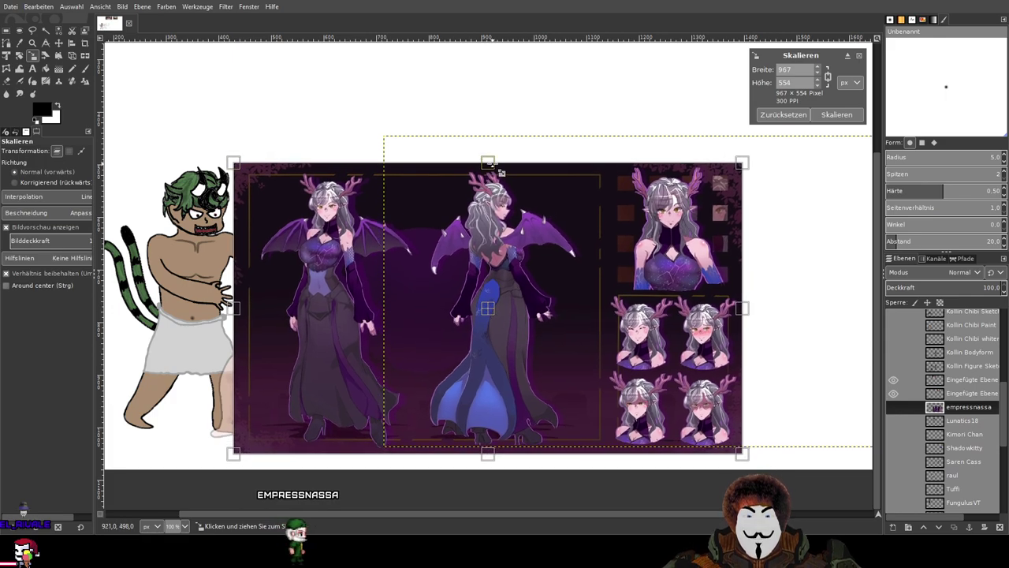
pyautogui.moveTo(488, 163); pyautogui.dragTo(489, 149)
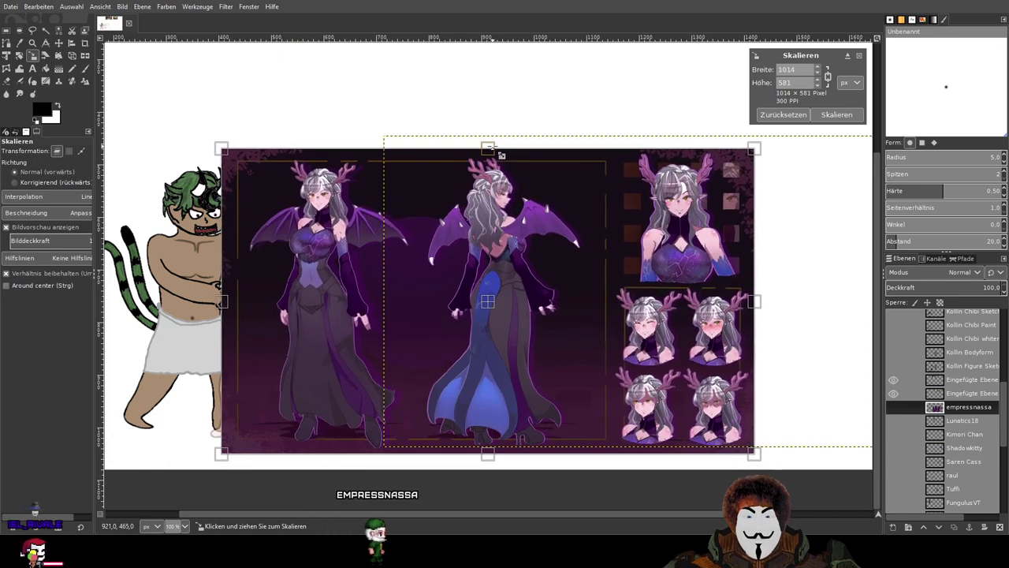
pyautogui.moveTo(487, 302); pyautogui.dragTo(491, 308)
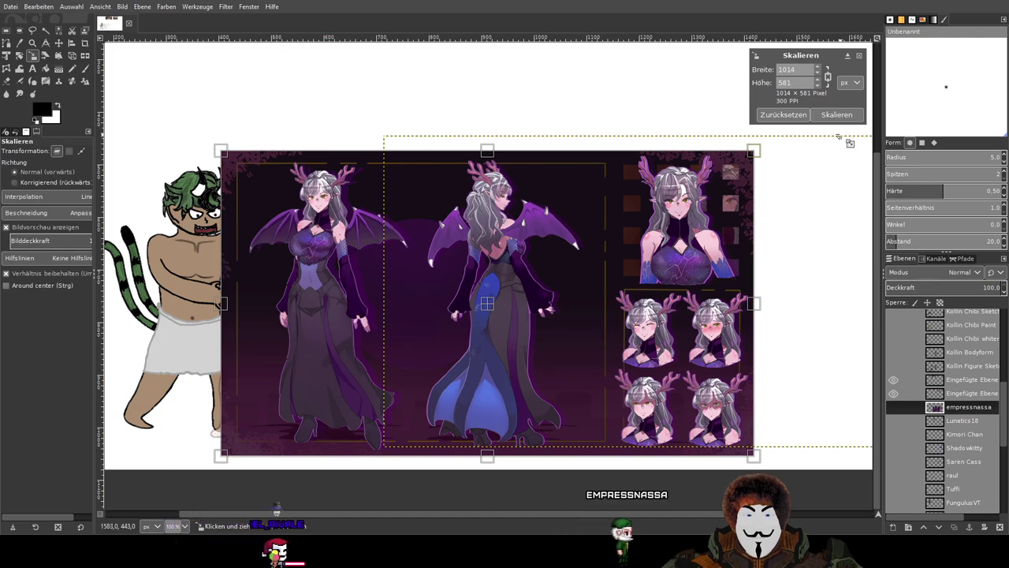
pyautogui.click(836, 115)
# Move the reference art so it sits under the skeleton sketch.
pyautogui.click(59, 45)
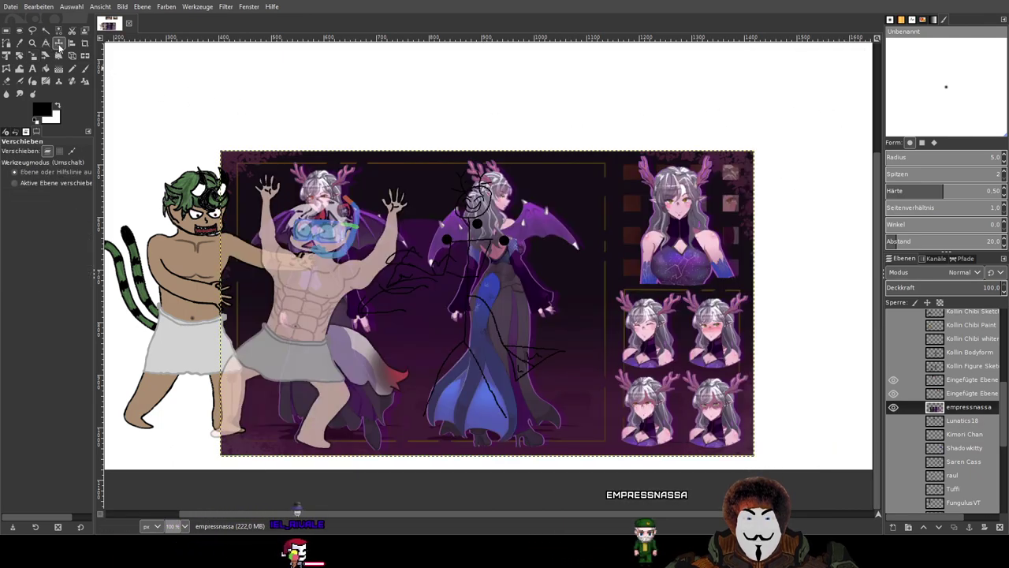
pyautogui.moveTo(571, 310); pyautogui.dragTo(762, 289)
pyautogui.moveTo(674, 259); pyautogui.dragTo(625, 281)
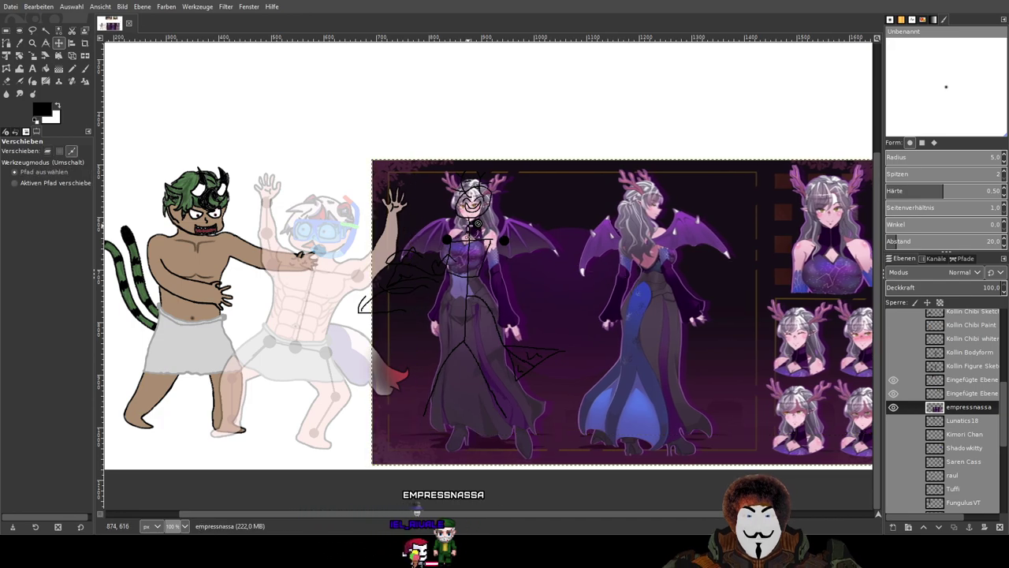
pyautogui.scroll(2, 468, 225)
pyautogui.scroll(5, 978, 391)
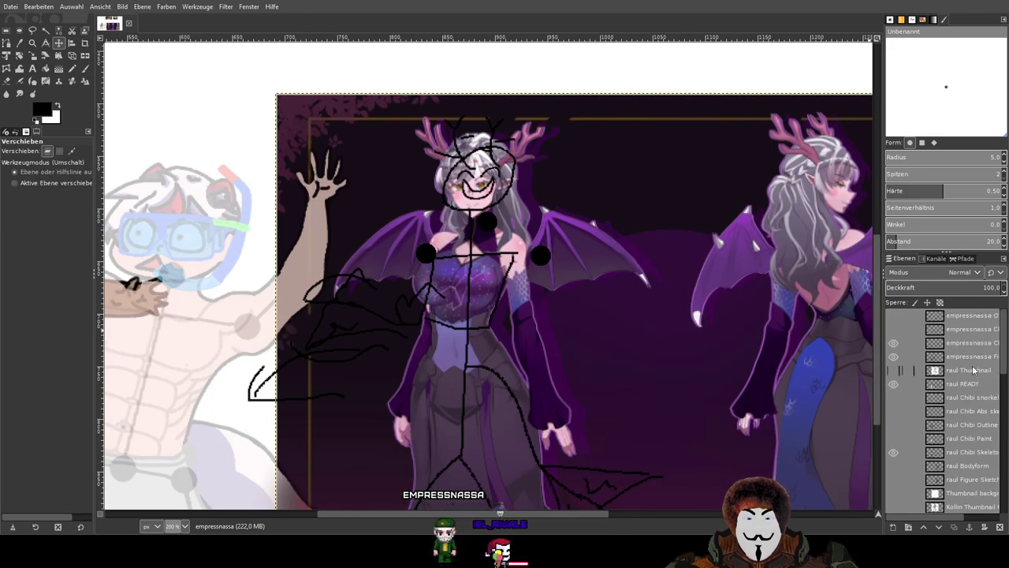
# On the empressnassa Chibi Skeleton layer, erase both shoulder joint dots.
pyautogui.click(933, 347)
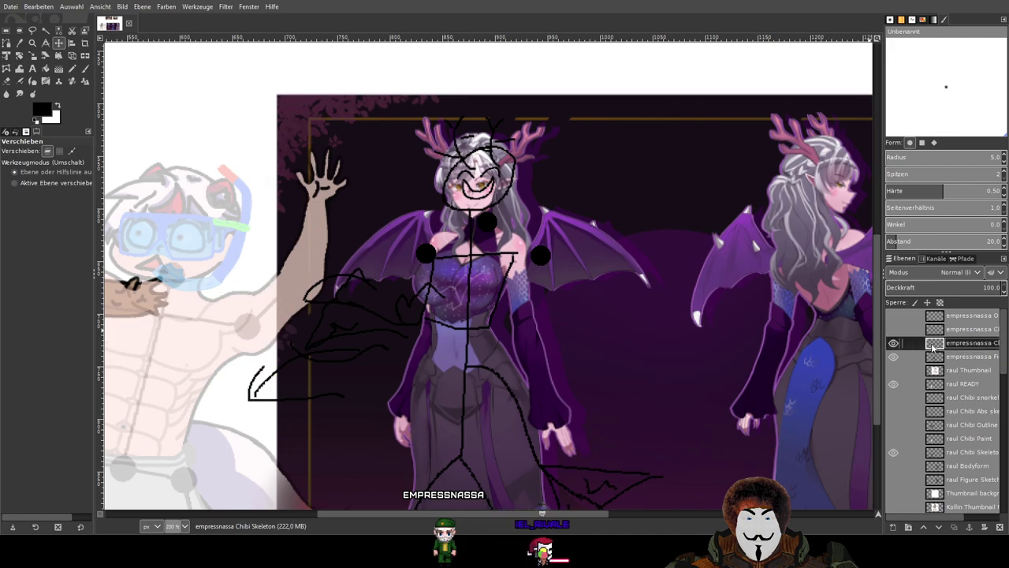
pyautogui.click(29, 79)
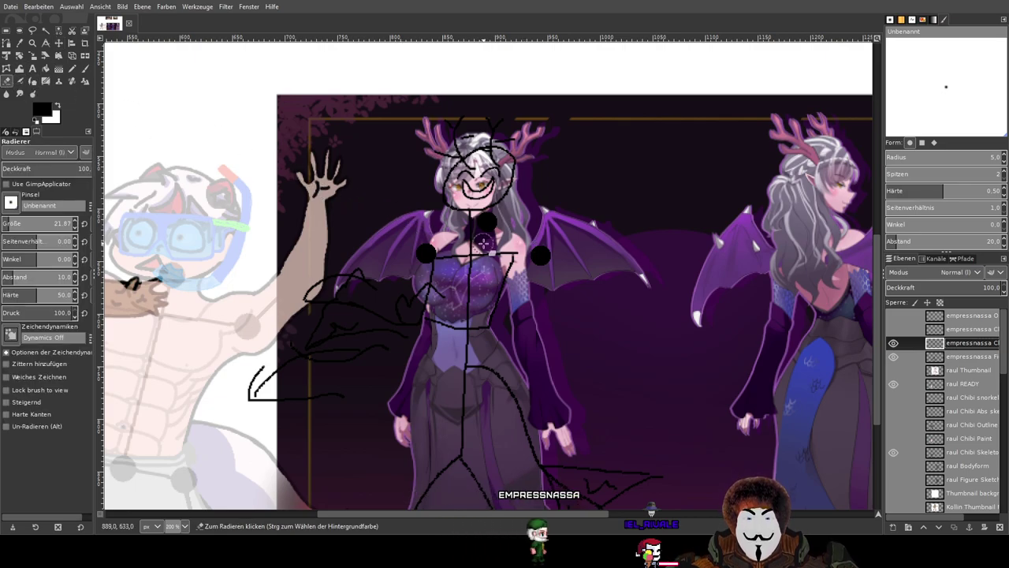
pyautogui.press('+')
pyautogui.moveTo(381, 235)
pyautogui.mouseDown()
pyautogui.moveTo(382, 266)
pyautogui.moveTo(405, 272)
pyautogui.mouseUp()
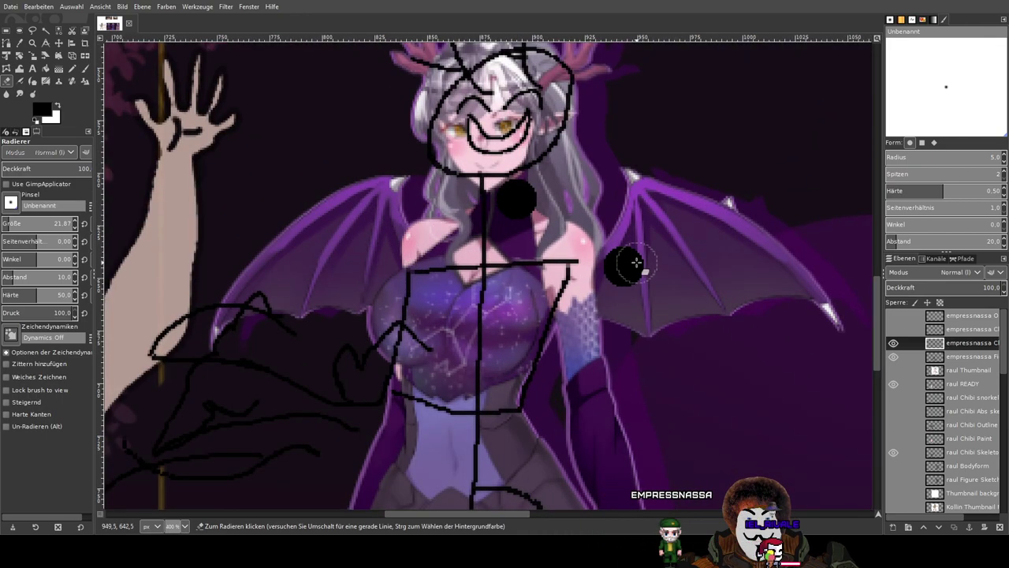
pyautogui.moveTo(525, 216)
pyautogui.mouseDown()
pyautogui.moveTo(544, 192)
pyautogui.moveTo(502, 191)
pyautogui.mouseUp()
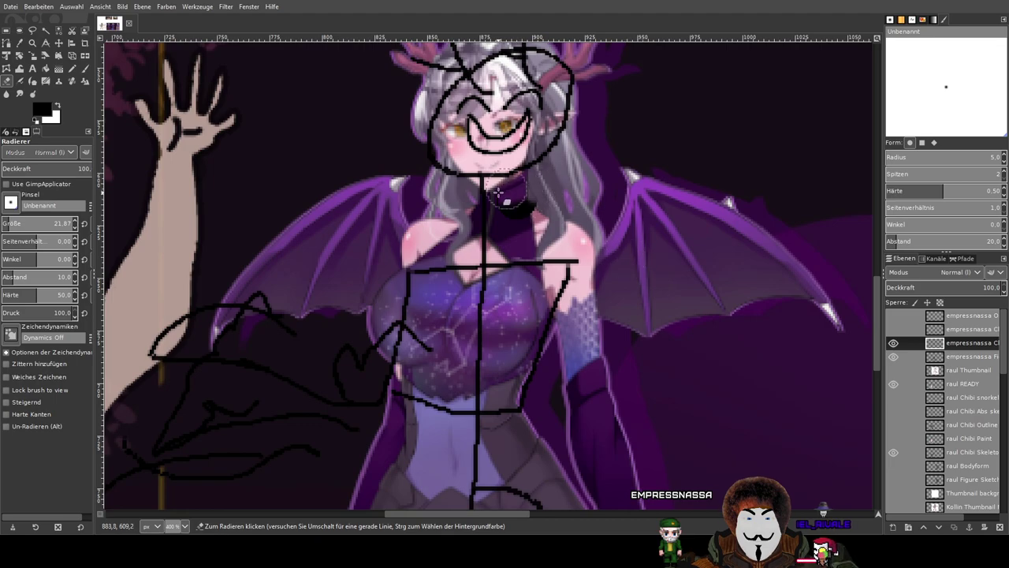
# Pencil new joint dots on both shoulders, then hide the empressnassa reference art.
pyautogui.click(73, 70)
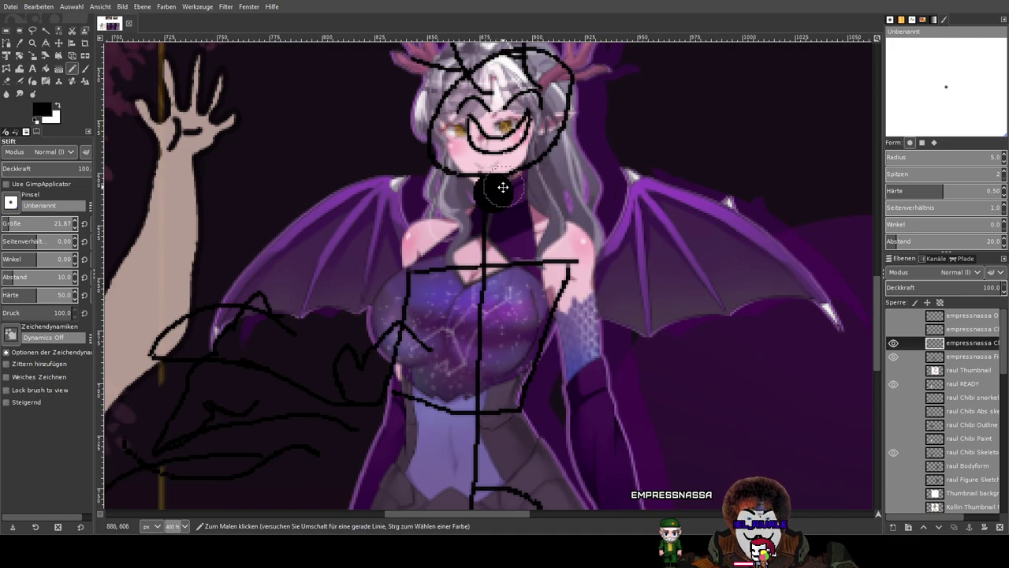
pyautogui.moveTo(503, 187); pyautogui.dragTo(504, 220)
pyautogui.moveTo(591, 227); pyautogui.dragTo(598, 184)
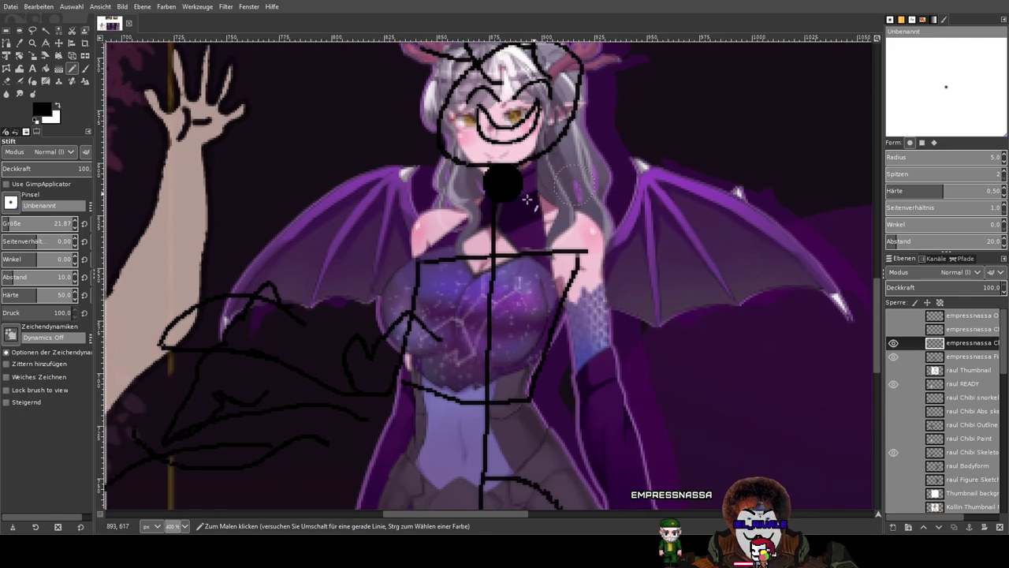
pyautogui.click(404, 244)
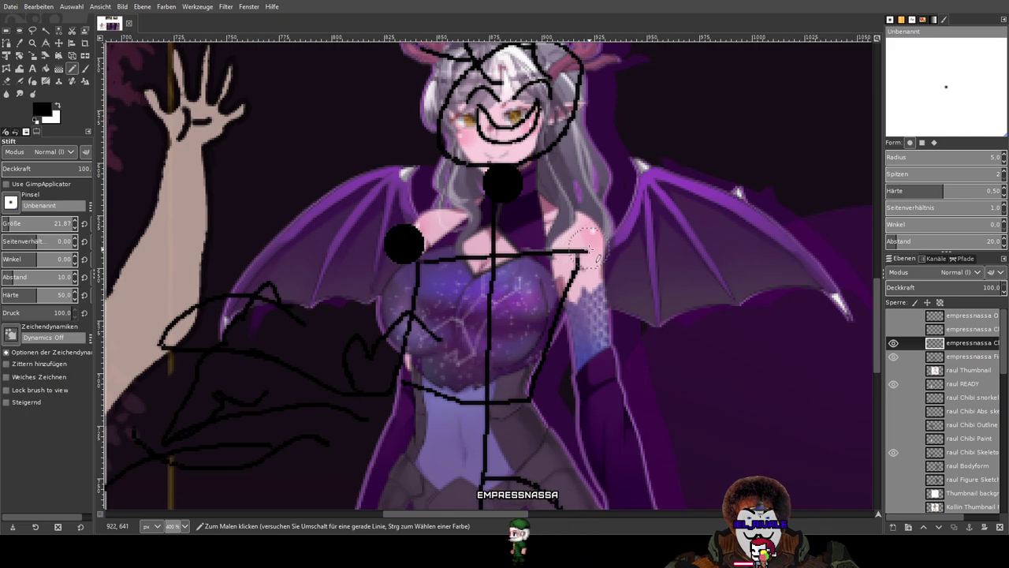
pyautogui.click(589, 246)
pyautogui.scroll(-1, 543, 327)
pyautogui.moveTo(544, 327); pyautogui.dragTo(572, 250)
pyautogui.scroll(-1, 572, 251)
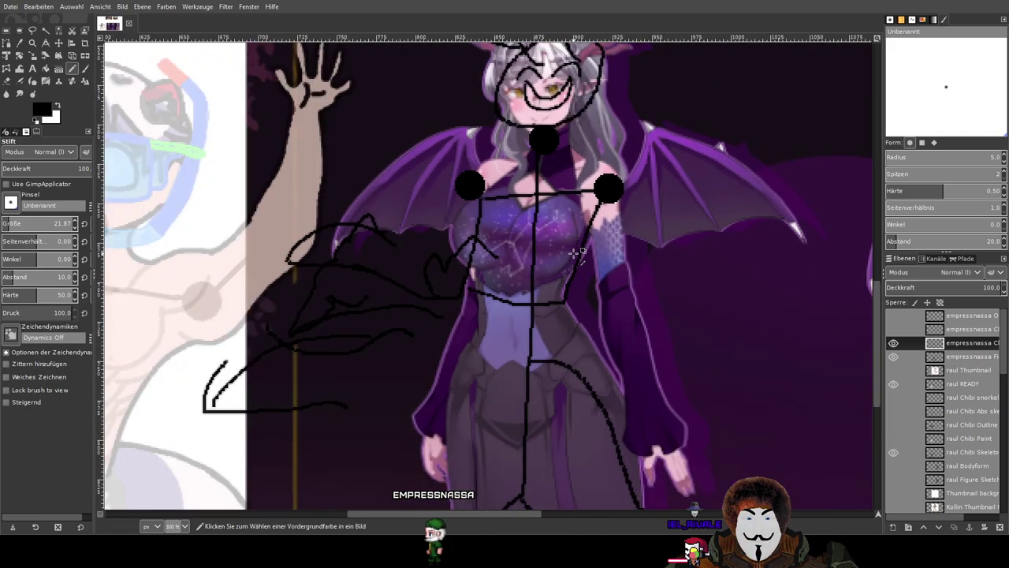
pyautogui.moveTo(480, 308); pyautogui.dragTo(614, 274)
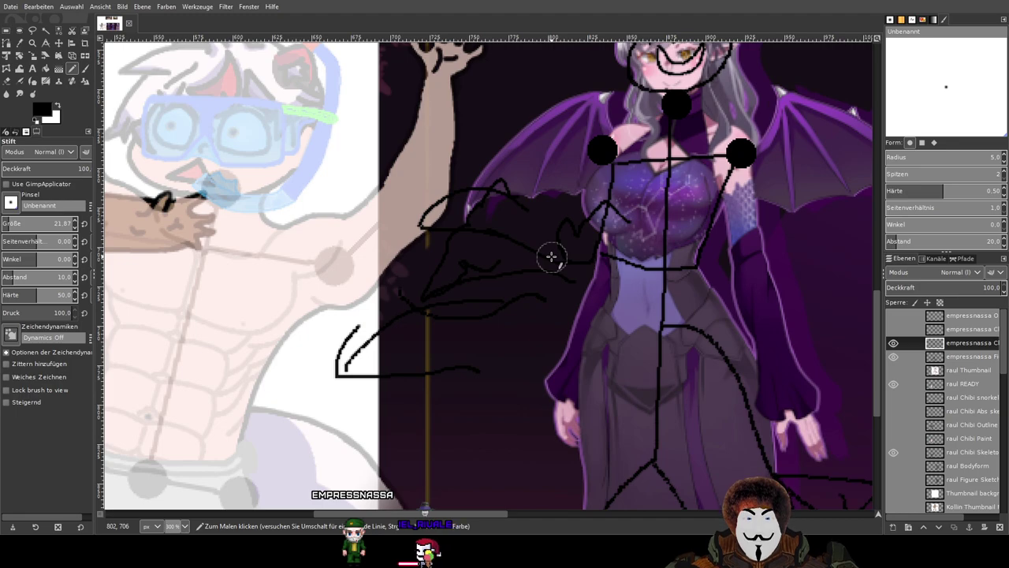
pyautogui.scroll(-4, 973, 424)
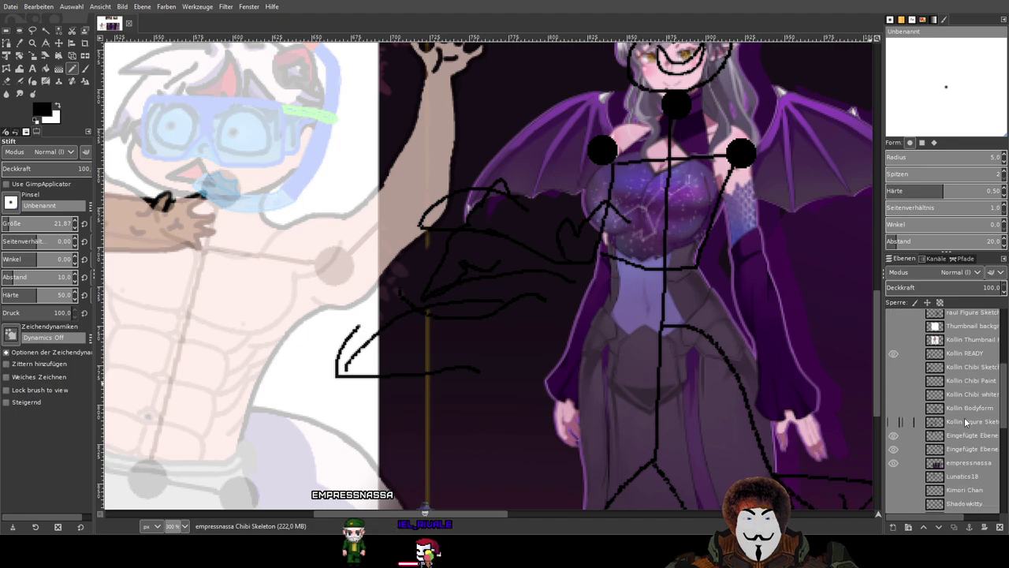
pyautogui.click(894, 463)
pyautogui.scroll(4, 955, 429)
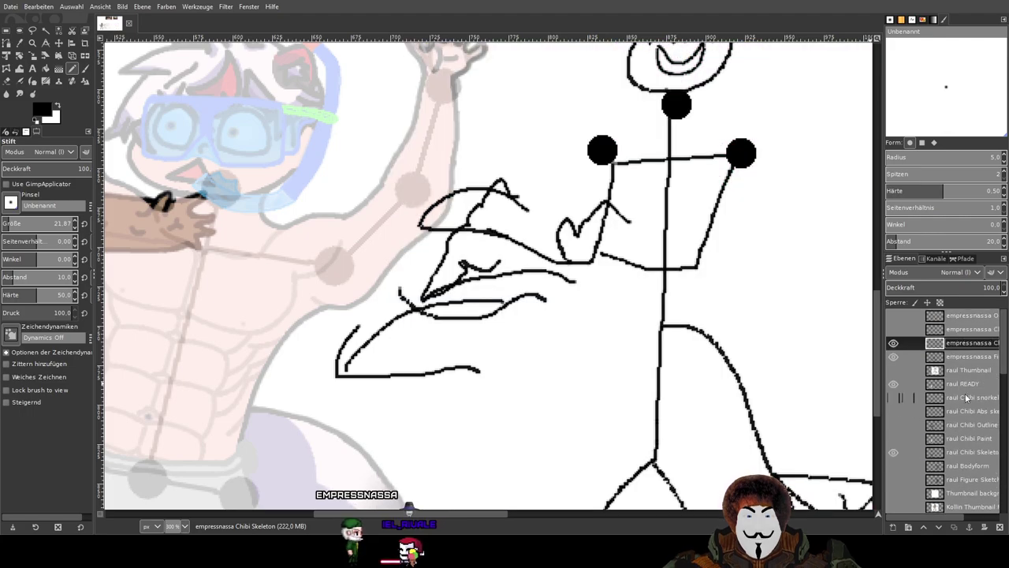
# On the empressnassa Figure Sketch layer, erase the stick figure's old leg line.
pyautogui.click(946, 357)
pyautogui.click(894, 356)
pyautogui.click(893, 356)
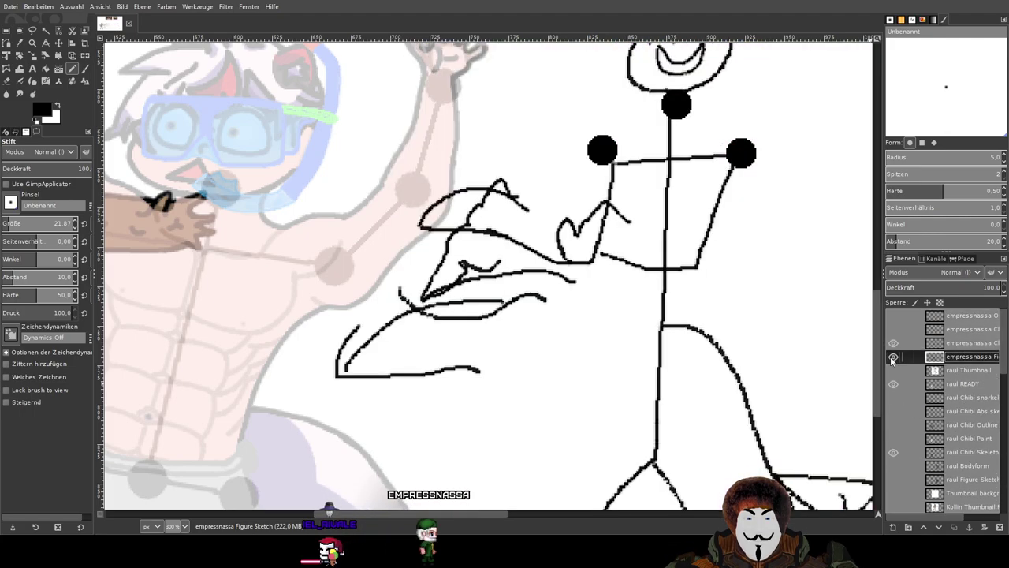
pyautogui.scroll(-3, 722, 314)
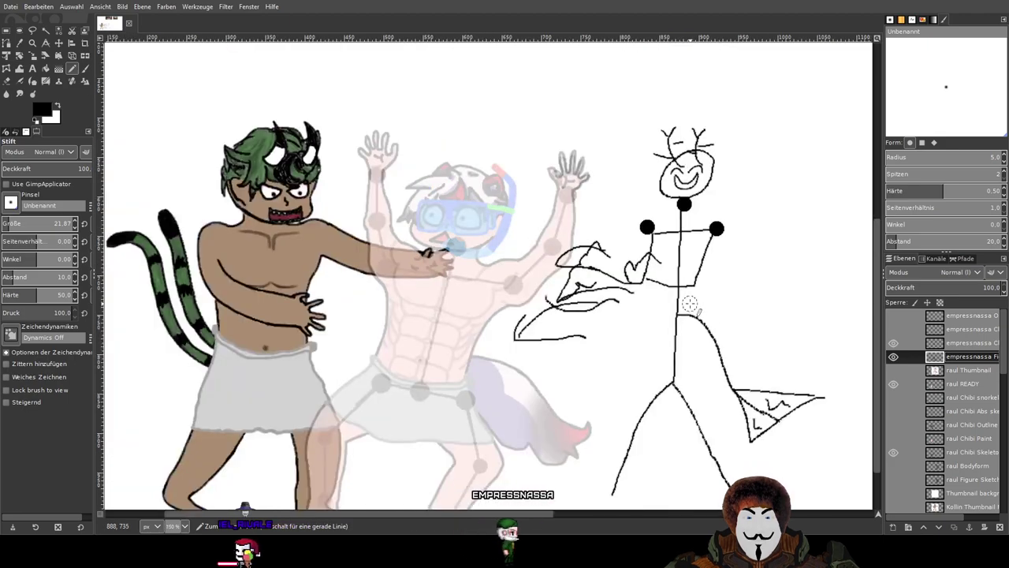
pyautogui.moveTo(596, 248); pyautogui.dragTo(606, 234)
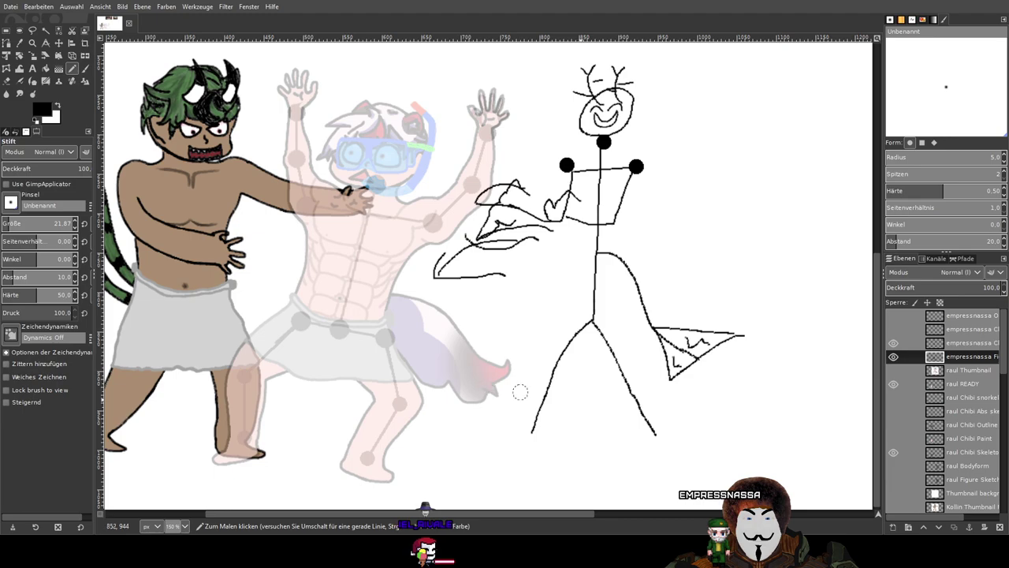
pyautogui.moveTo(645, 342); pyautogui.dragTo(703, 334)
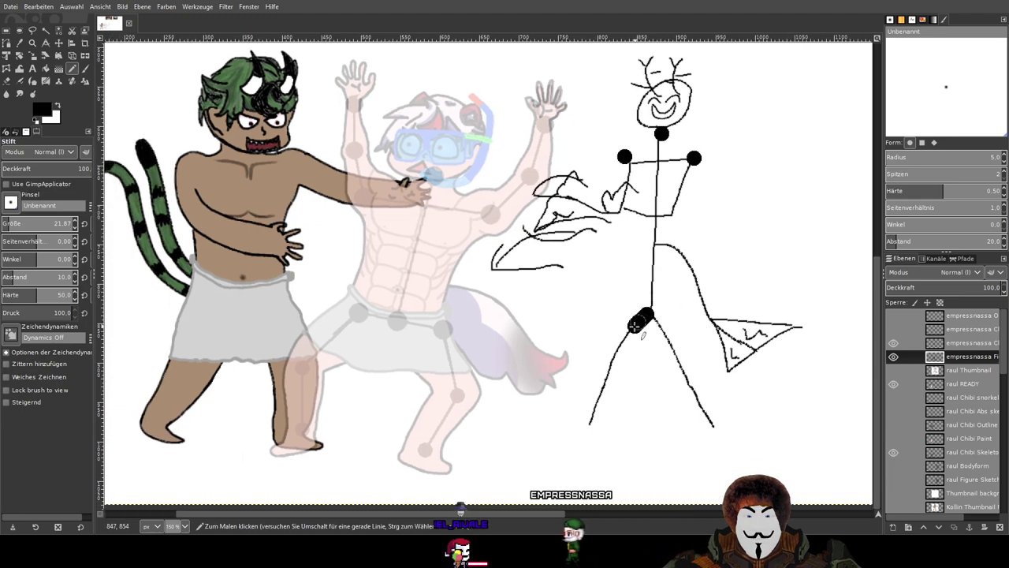
pyautogui.click(7, 82)
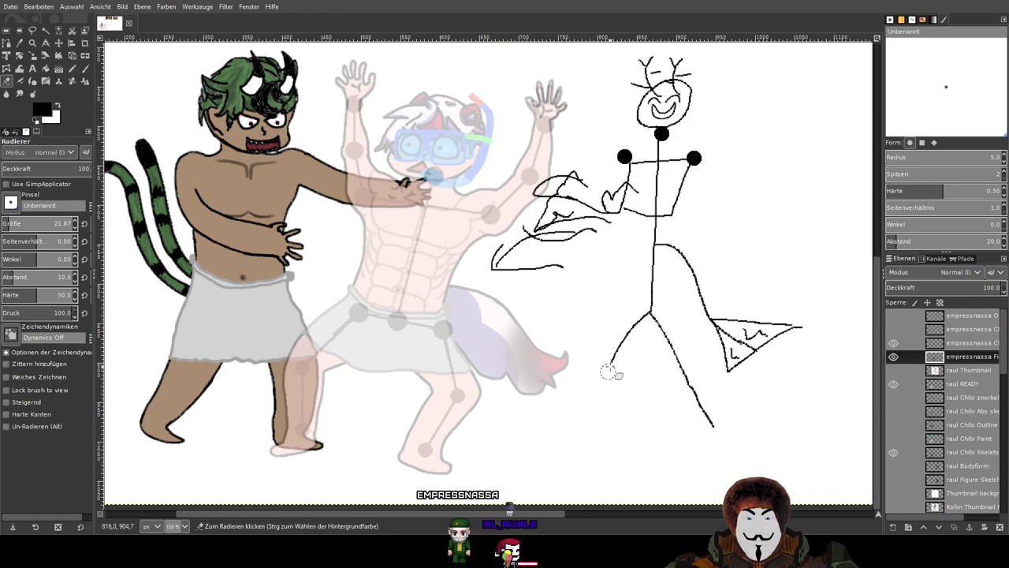
pyautogui.moveTo(609, 373); pyautogui.dragTo(646, 315)
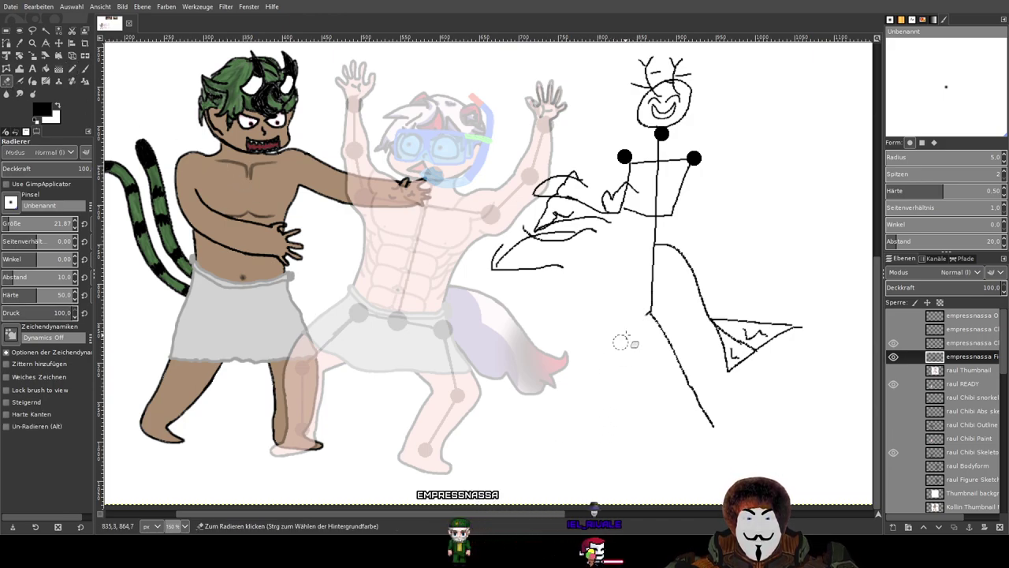
pyautogui.moveTo(715, 427); pyautogui.dragTo(702, 405)
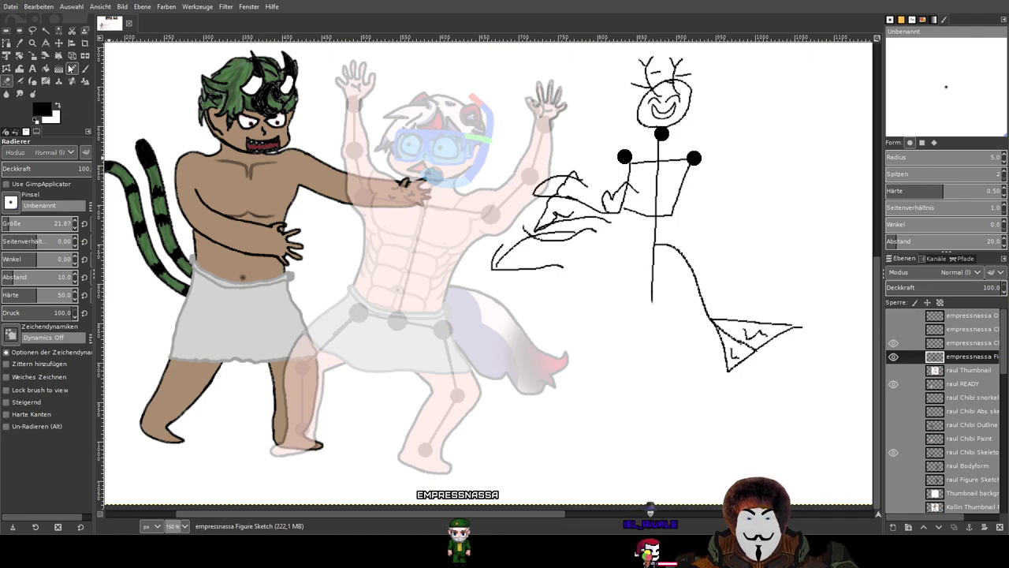
# Set the brush size to 2.45 and draw two new thin legs up toward the hip.
pyautogui.click(70, 222)
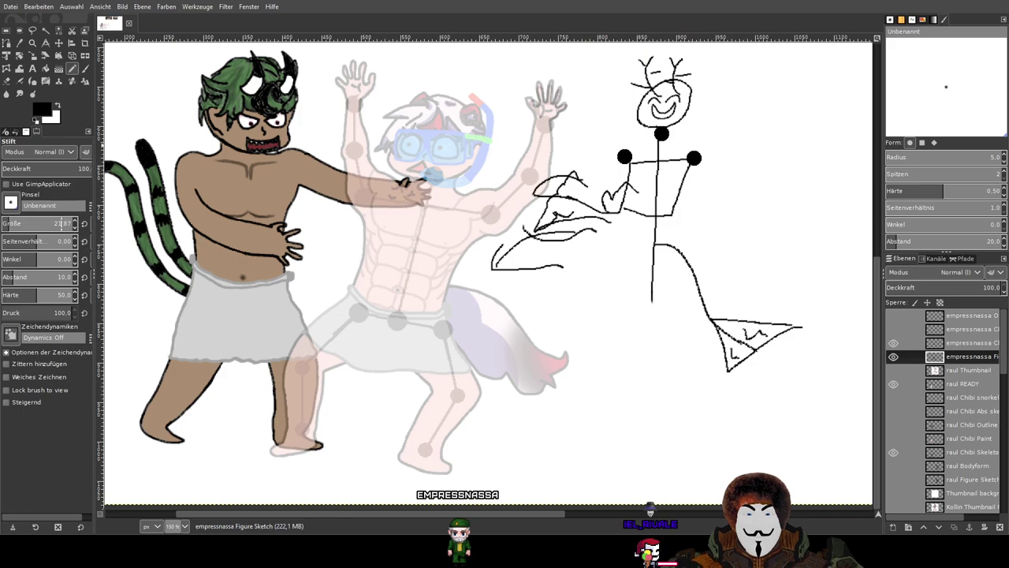
pyautogui.write('2.45')
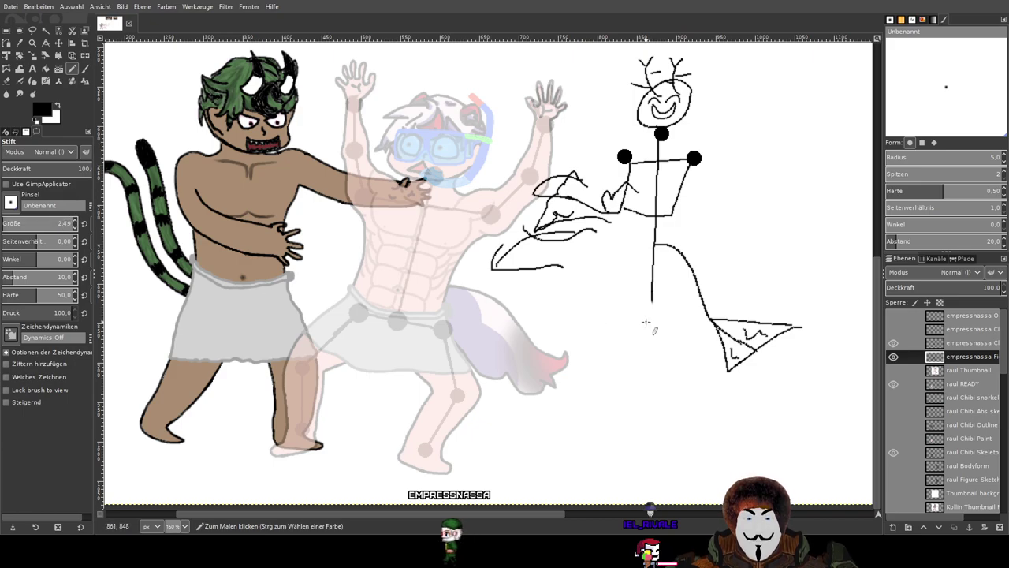
pyautogui.moveTo(649, 322); pyautogui.dragTo(641, 310)
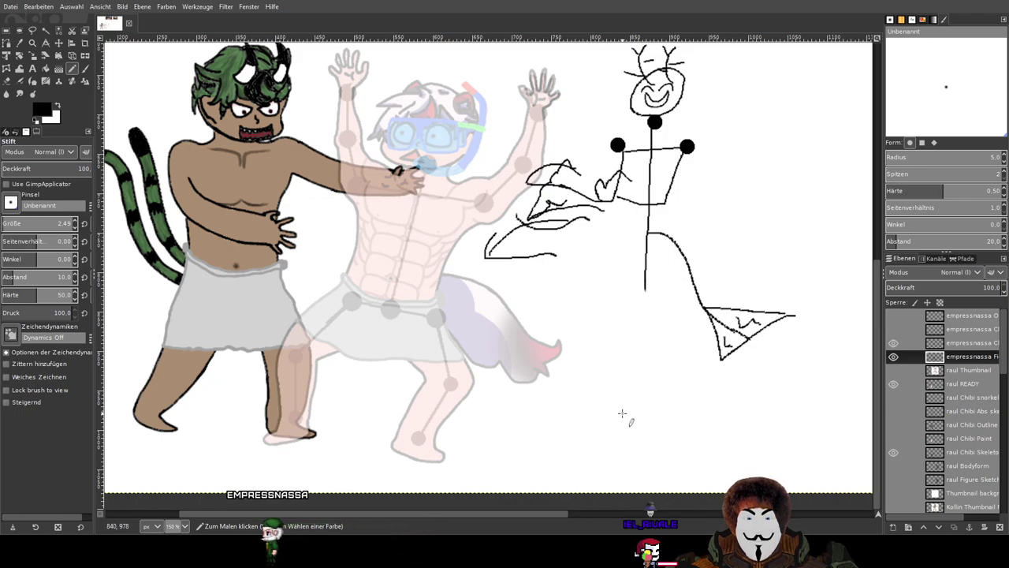
pyautogui.moveTo(622, 427)
pyautogui.mouseDown()
pyautogui.moveTo(607, 382)
pyautogui.moveTo(625, 350)
pyautogui.mouseUp()
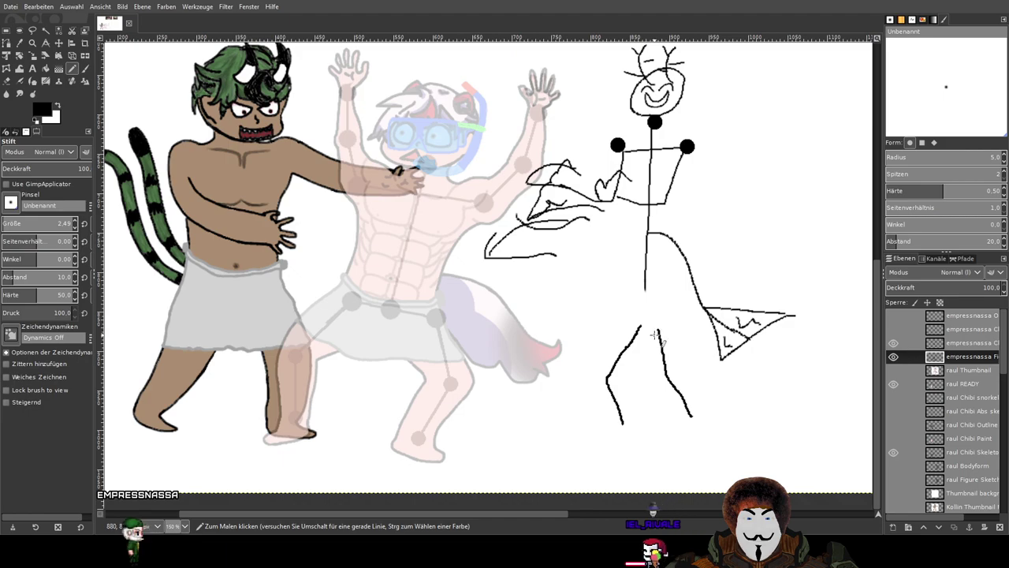
pyautogui.moveTo(657, 331); pyautogui.dragTo(641, 307)
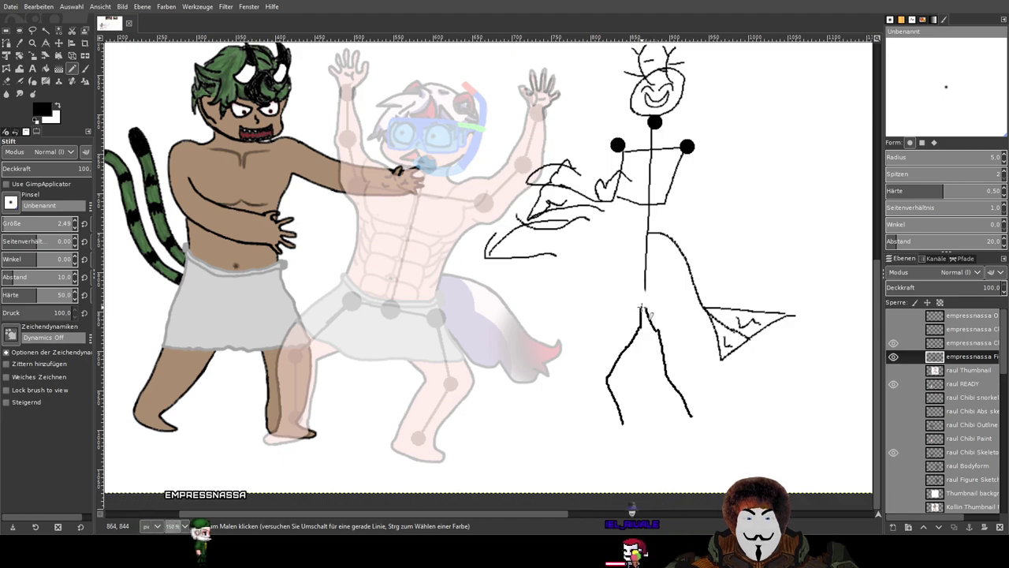
# Join the two leg lines into a peaked hip.
pyautogui.scroll(2, 644, 307)
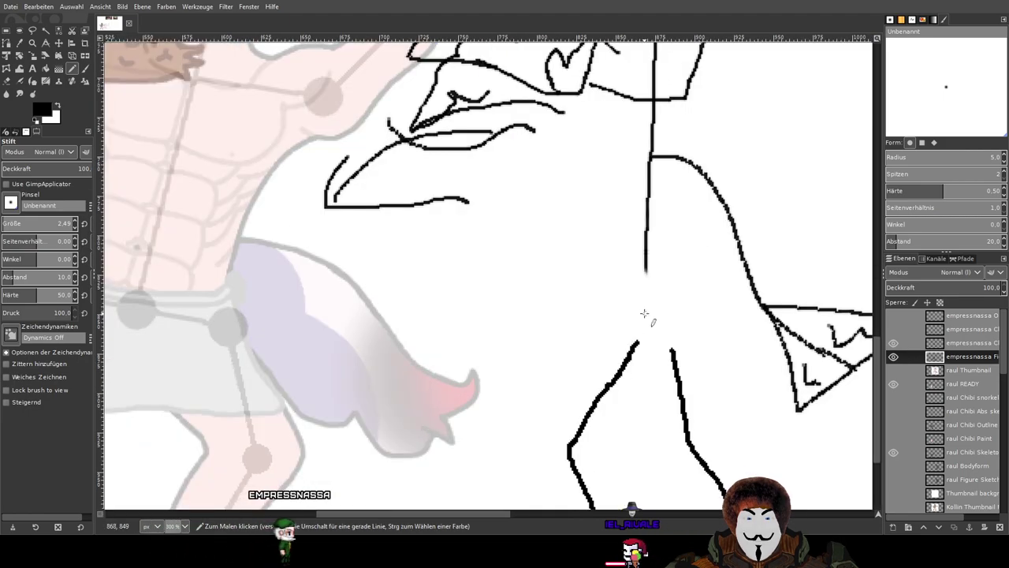
pyautogui.moveTo(650, 314); pyautogui.dragTo(673, 352)
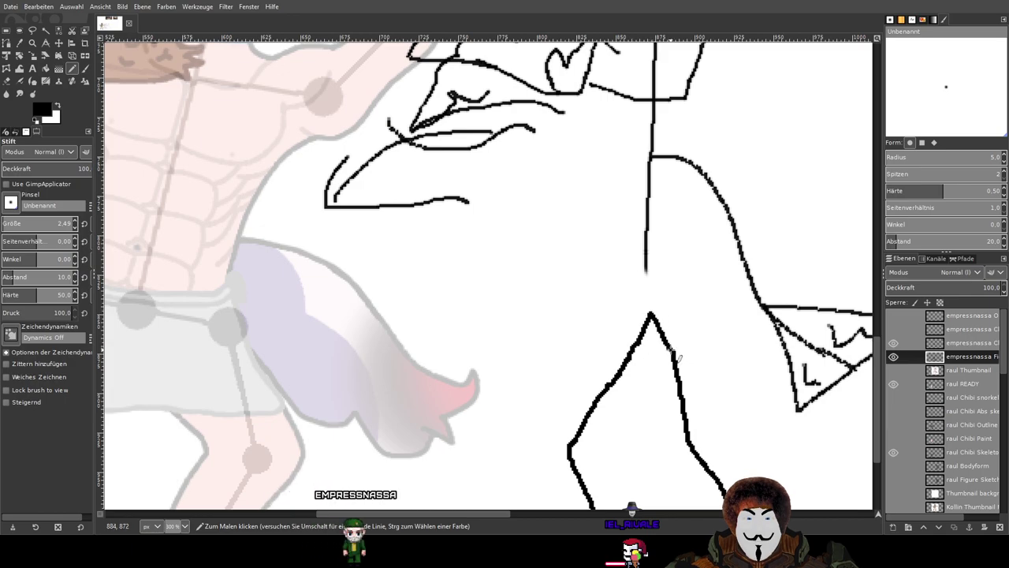
pyautogui.press('p')
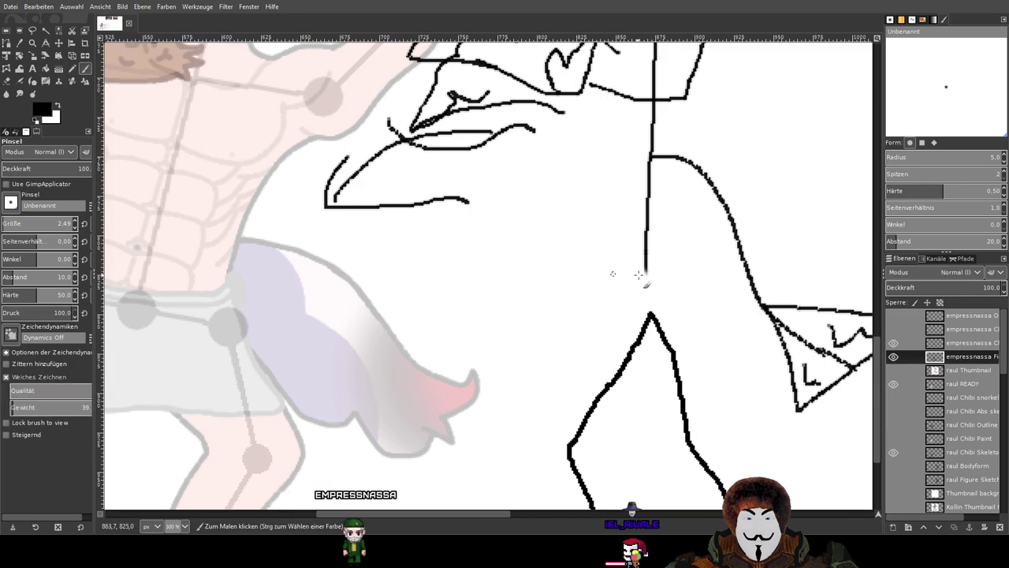
pyautogui.scroll(-2, 651, 272)
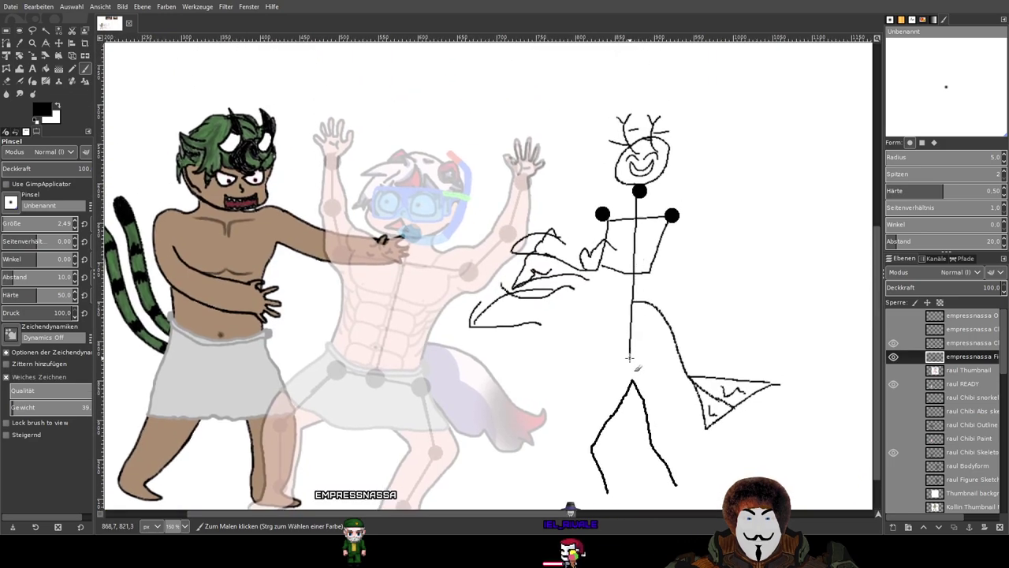
pyautogui.moveTo(652, 327); pyautogui.dragTo(655, 365)
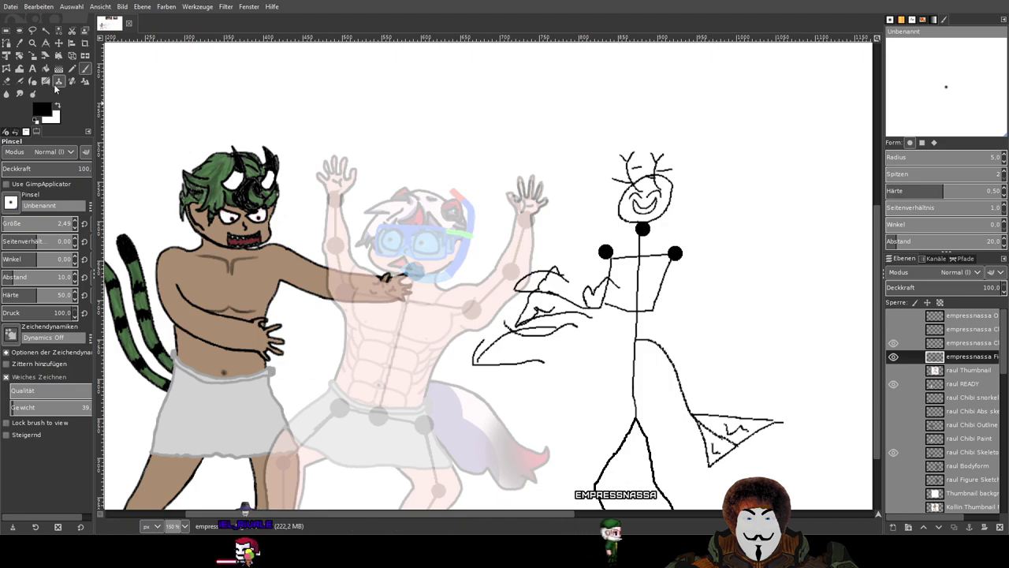
# Paint lines up from the left shoulder and a large curved loop beside the head.
pyautogui.scroll(1, 609, 226)
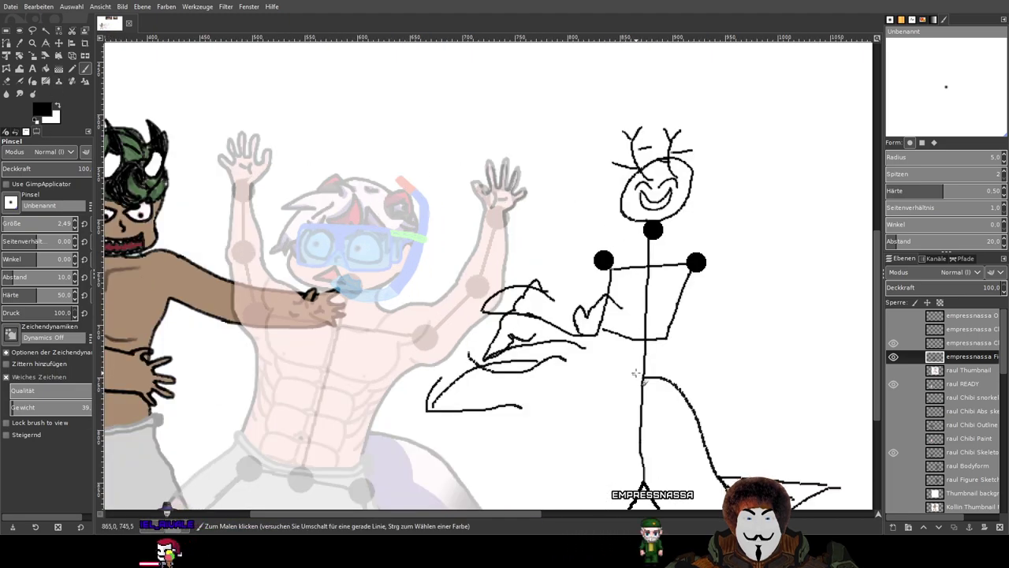
pyautogui.scroll(-1, 652, 347)
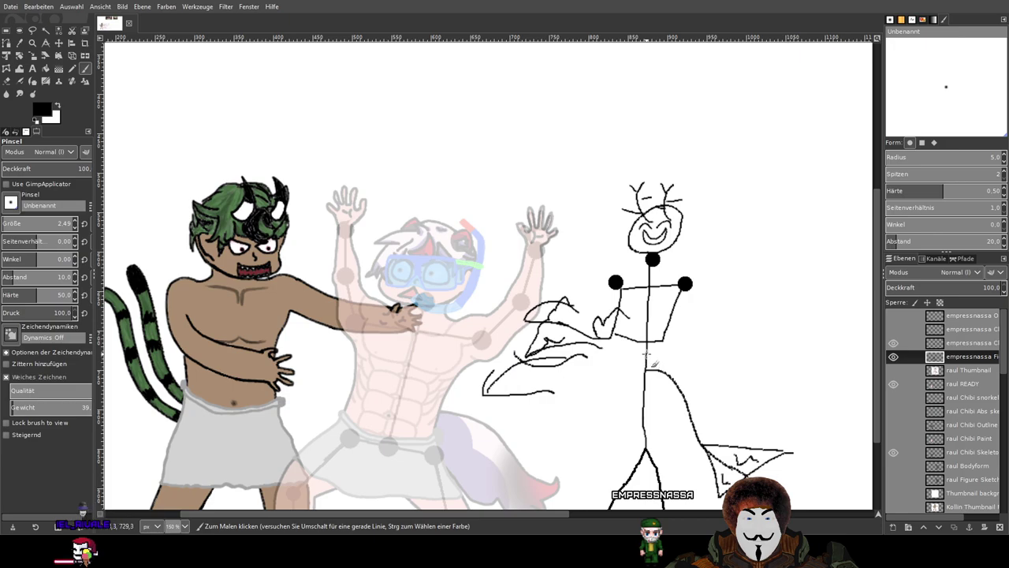
pyautogui.moveTo(622, 283); pyautogui.dragTo(605, 235)
pyautogui.moveTo(696, 356)
pyautogui.mouseDown()
pyautogui.moveTo(685, 234)
pyautogui.moveTo(675, 294)
pyautogui.moveTo(664, 299)
pyautogui.mouseUp()
pyautogui.moveTo(593, 151)
pyautogui.mouseDown()
pyautogui.moveTo(546, 203)
pyautogui.moveTo(603, 196)
pyautogui.mouseUp()
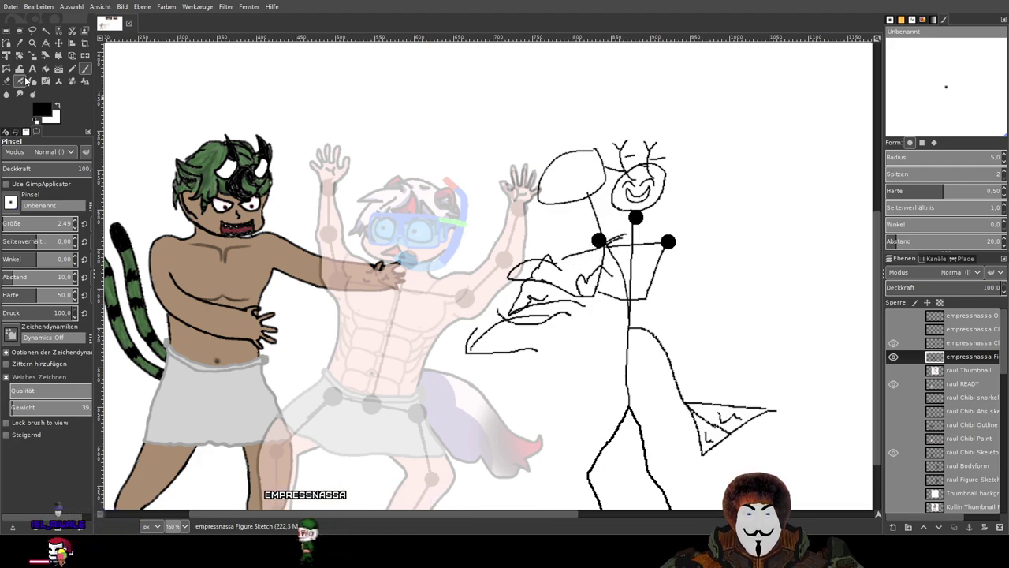
# Erase the stick figure's arms, torso, head and antlers, keeping the dots, legs and tail.
pyautogui.hotkey('shift', 'e')
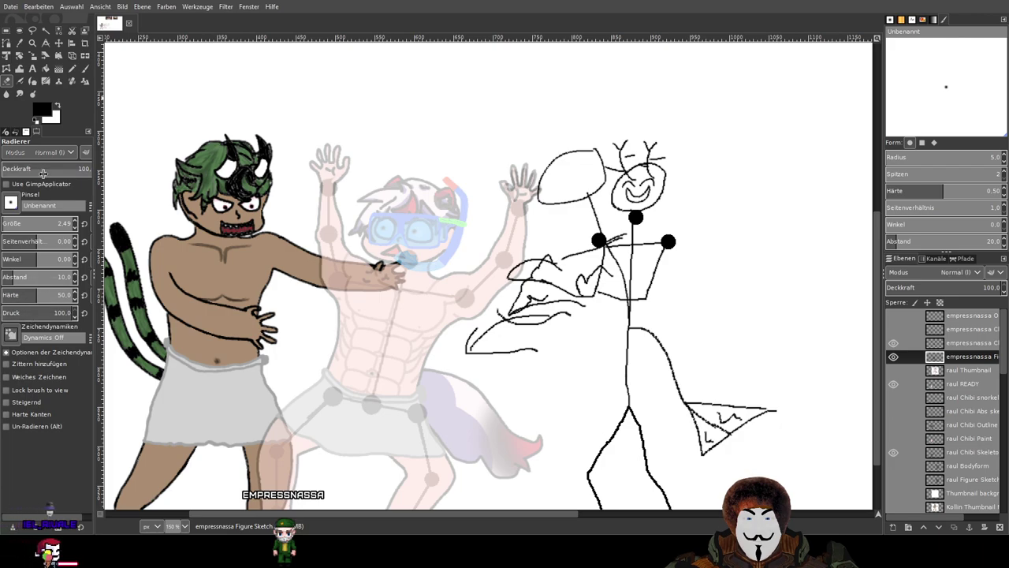
pyautogui.moveTo(187, 235); pyautogui.dragTo(190, 236)
pyautogui.moveTo(670, 276)
pyautogui.mouseDown()
pyautogui.moveTo(572, 281)
pyautogui.moveTo(637, 299)
pyautogui.moveTo(514, 310)
pyautogui.moveTo(539, 294)
pyautogui.moveTo(503, 326)
pyautogui.moveTo(468, 329)
pyautogui.moveTo(532, 305)
pyautogui.moveTo(633, 292)
pyautogui.mouseUp()
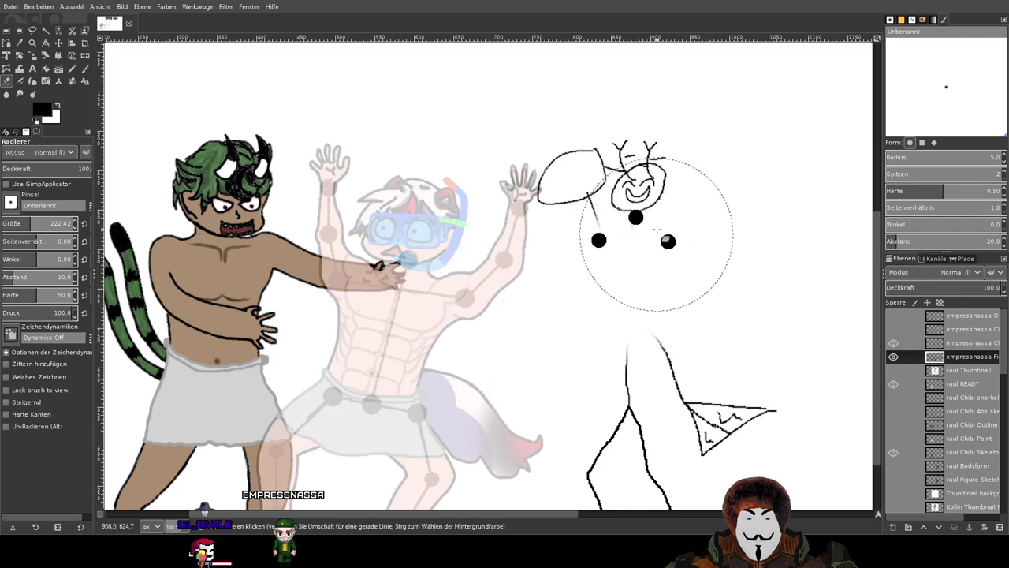
pyautogui.moveTo(647, 193)
pyautogui.mouseDown()
pyautogui.moveTo(617, 205)
pyautogui.moveTo(640, 175)
pyautogui.moveTo(604, 174)
pyautogui.moveTo(623, 201)
pyautogui.mouseUp()
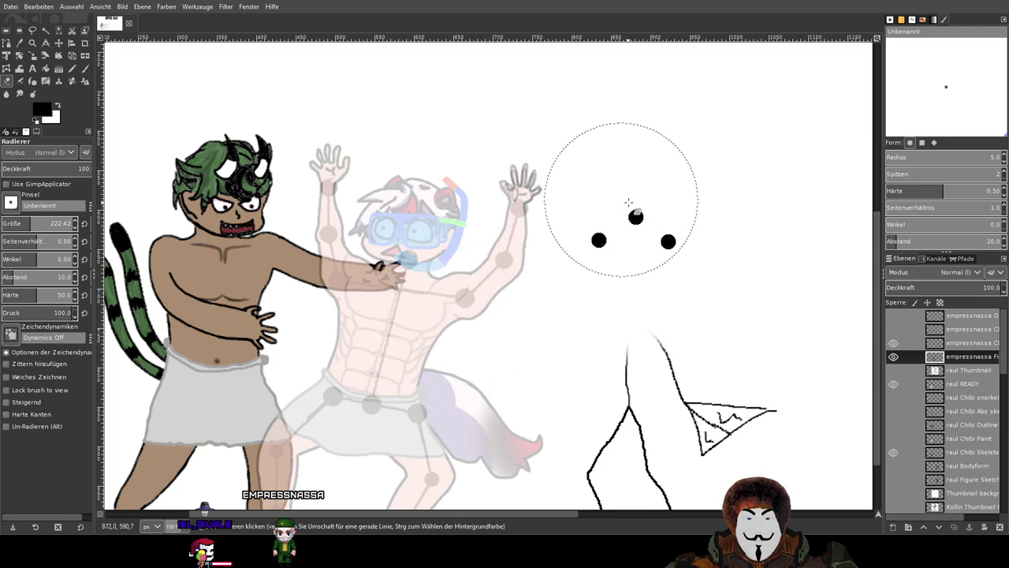
# Switch to the Paintbrush with size 2,49.
pyautogui.click(85, 70)
pyautogui.doubleClick(63, 224)
pyautogui.write('2,49')
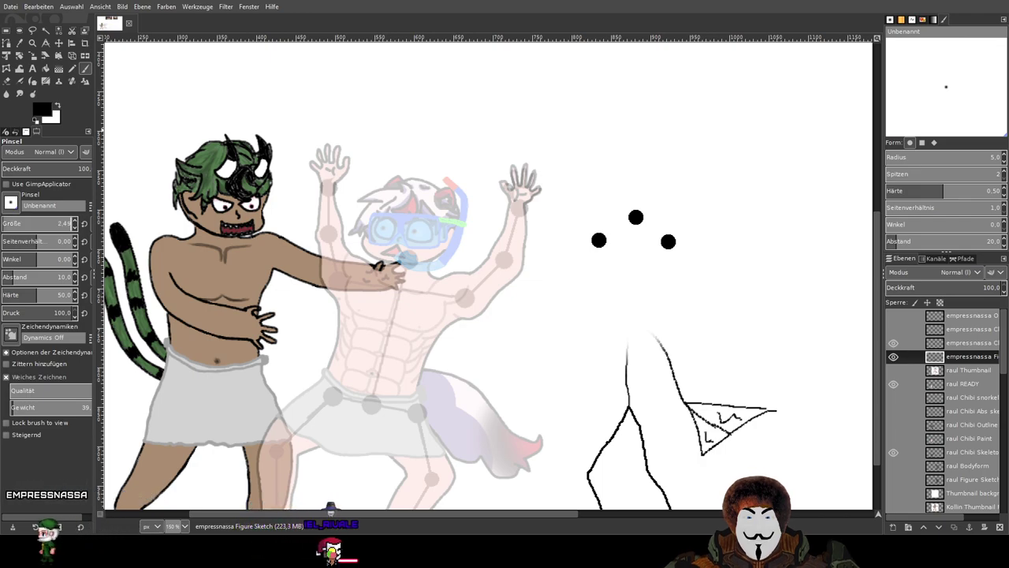
# Paint a new oval head above the dots and two bent arms from the shoulder.
pyautogui.moveTo(598, 267); pyautogui.dragTo(597, 168)
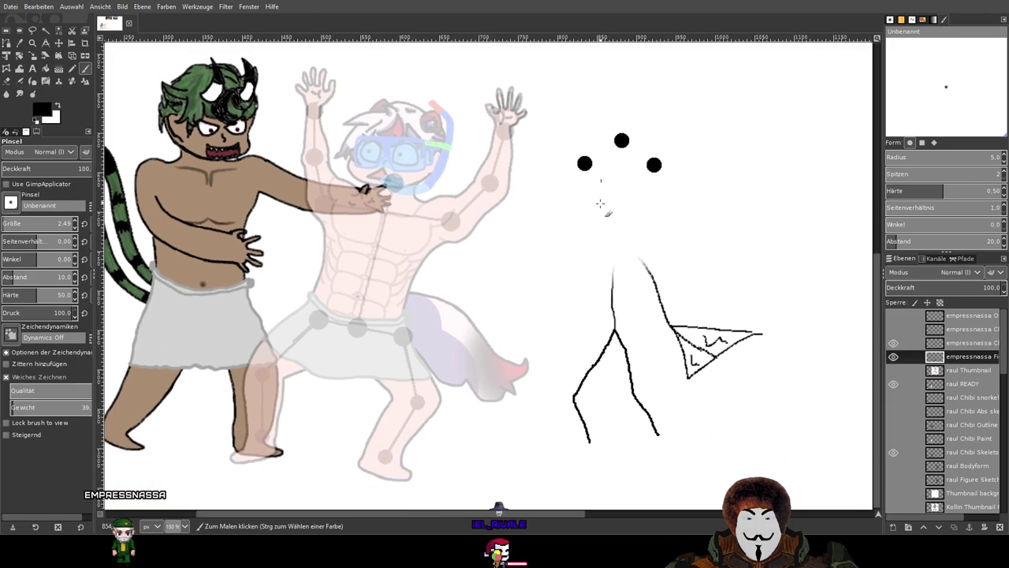
pyautogui.scroll(3, 601, 195)
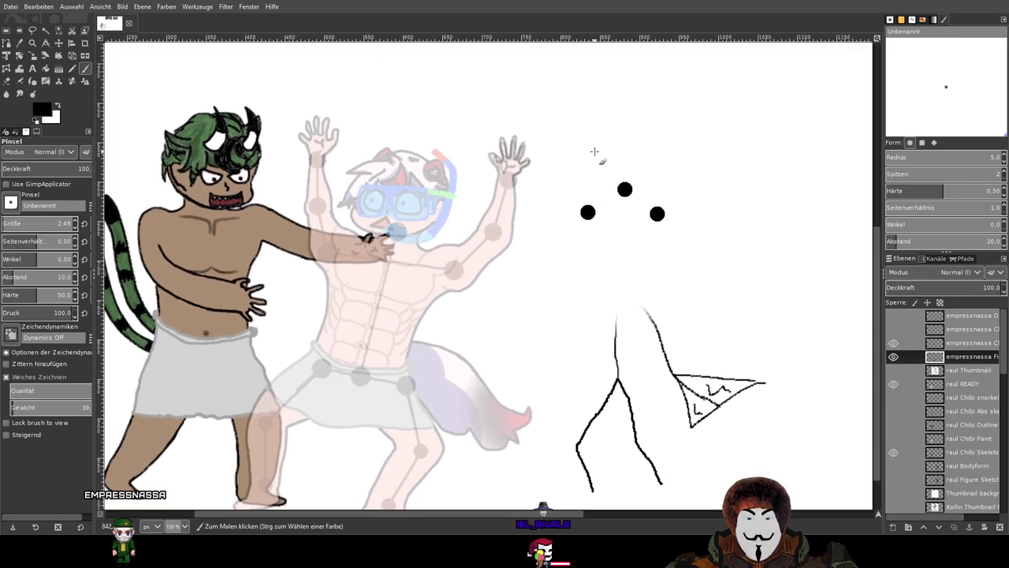
pyautogui.moveTo(591, 147)
pyautogui.mouseDown()
pyautogui.moveTo(574, 191)
pyautogui.moveTo(603, 169)
pyautogui.moveTo(598, 148)
pyautogui.mouseUp()
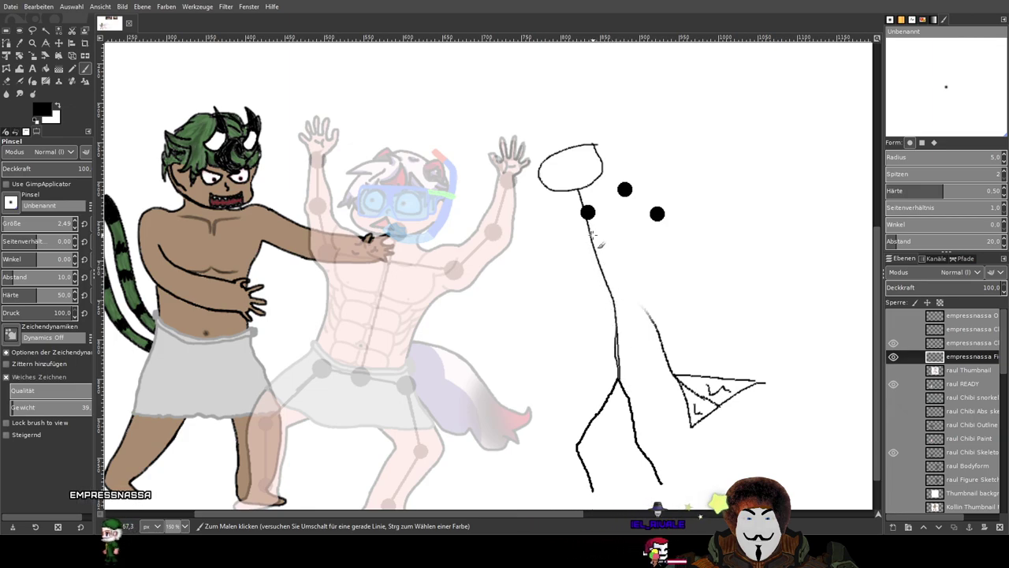
pyautogui.moveTo(622, 223)
pyautogui.mouseDown()
pyautogui.moveTo(558, 271)
pyautogui.moveTo(546, 300)
pyautogui.moveTo(516, 276)
pyautogui.mouseUp()
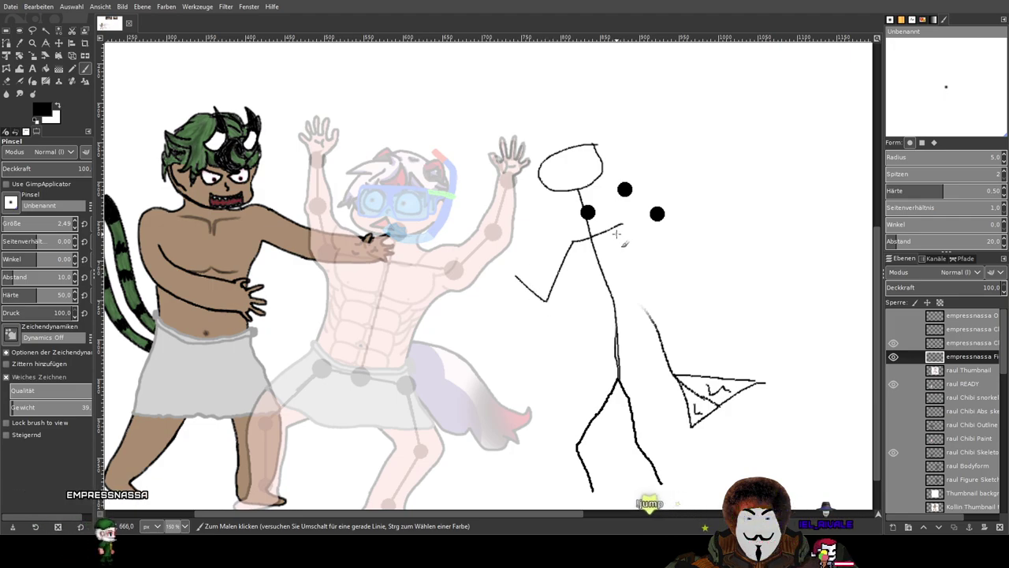
pyautogui.moveTo(625, 223)
pyautogui.mouseDown()
pyautogui.moveTo(593, 298)
pyautogui.moveTo(564, 280)
pyautogui.mouseUp()
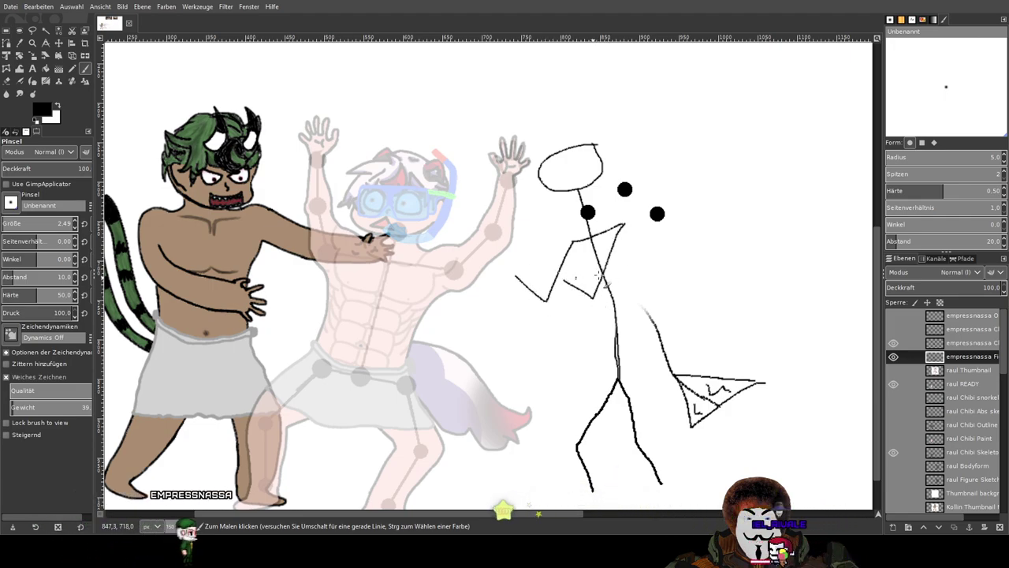
# Add two antlers above the head and extend the tail line up to the body.
pyautogui.scroll(3, 557, 158)
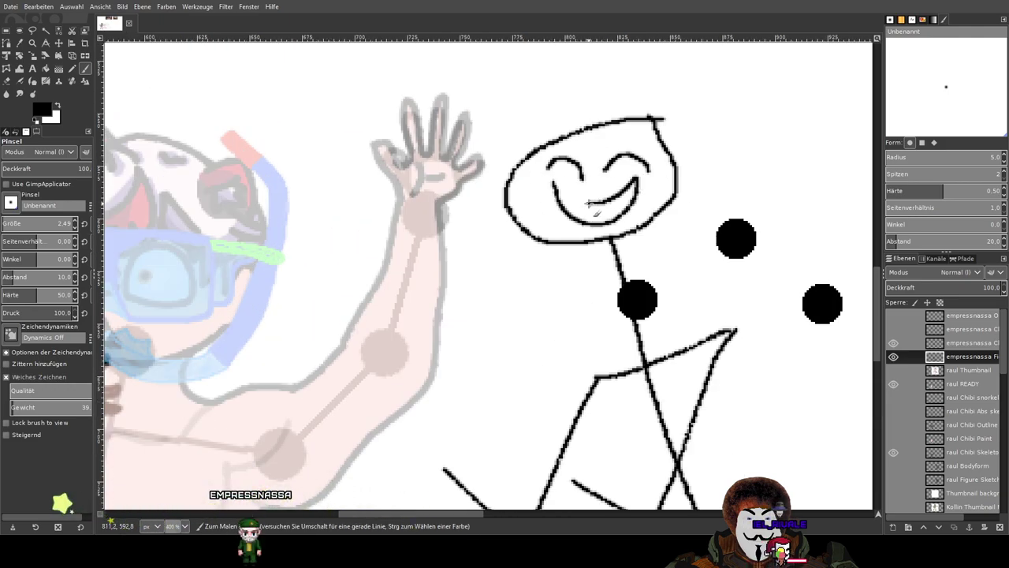
pyautogui.scroll(-1, 640, 183)
pyautogui.scroll(-1, 635, 207)
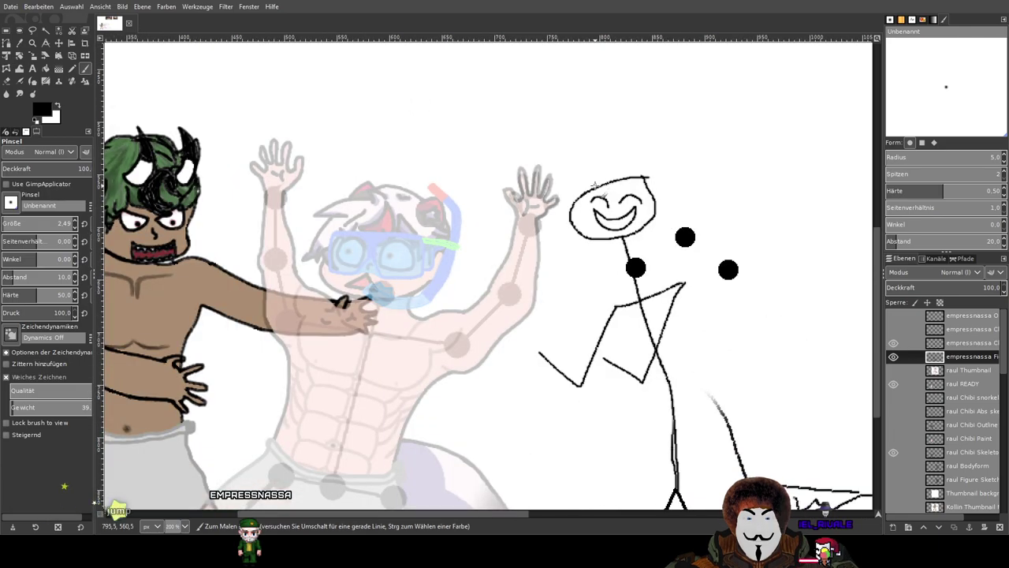
pyautogui.moveTo(589, 150); pyautogui.dragTo(592, 145)
pyautogui.moveTo(629, 177)
pyautogui.mouseDown()
pyautogui.moveTo(641, 142)
pyautogui.moveTo(641, 153)
pyautogui.moveTo(619, 161)
pyautogui.moveTo(626, 140)
pyautogui.mouseUp()
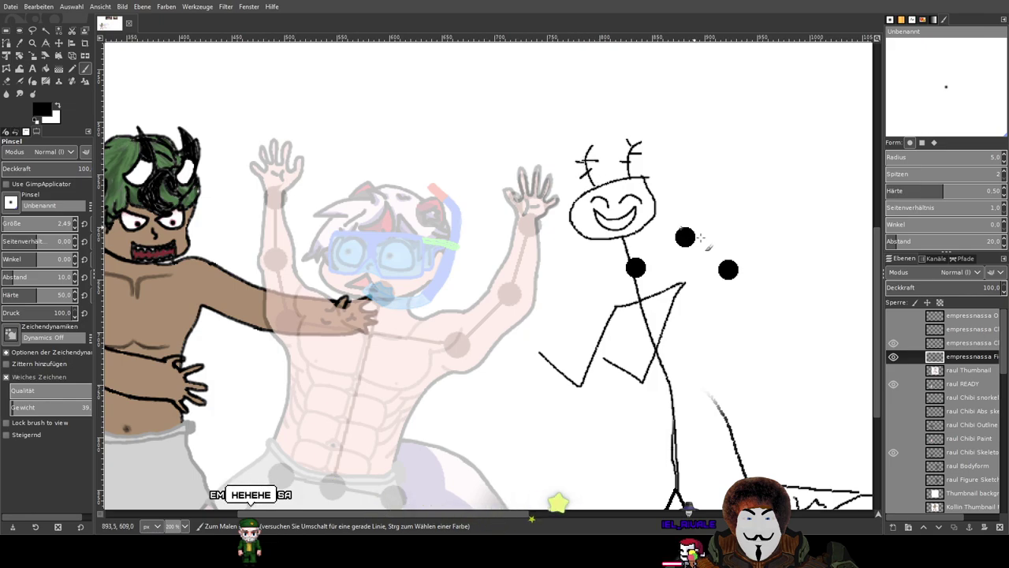
pyautogui.scroll(-3, 683, 234)
pyautogui.scroll(2, 679, 209)
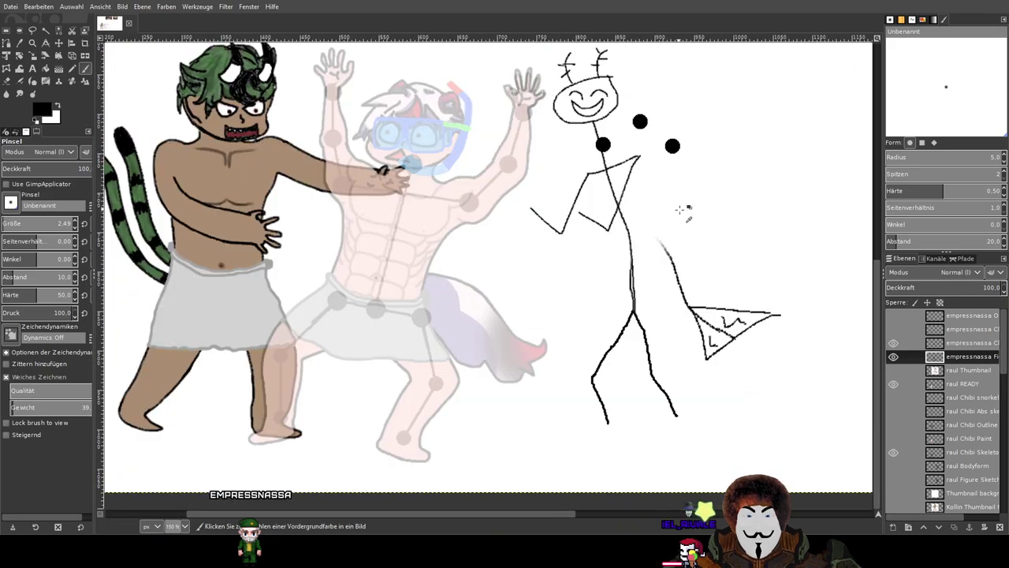
pyautogui.moveTo(665, 244); pyautogui.dragTo(643, 229)
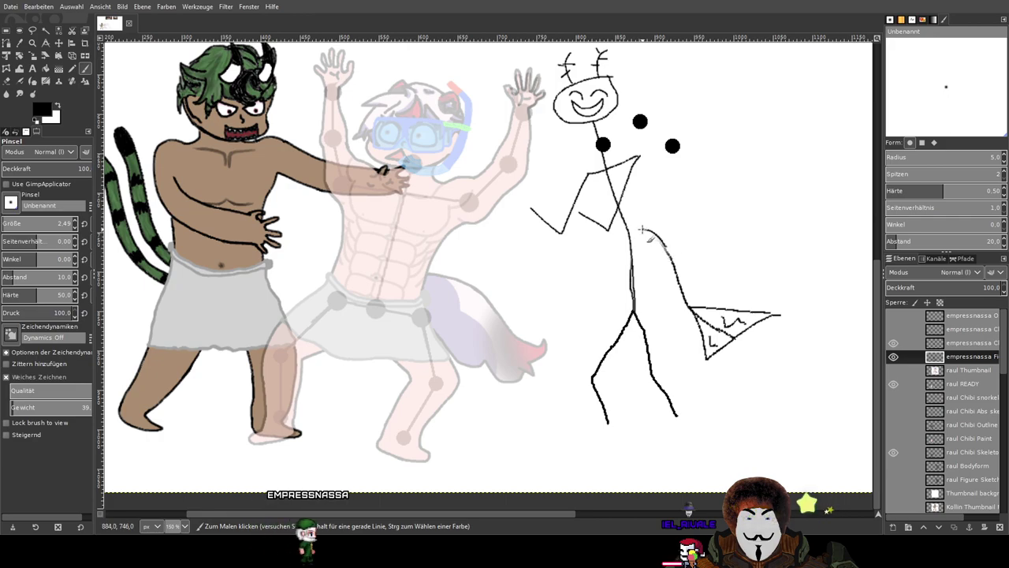
pyautogui.scroll(-2, 725, 291)
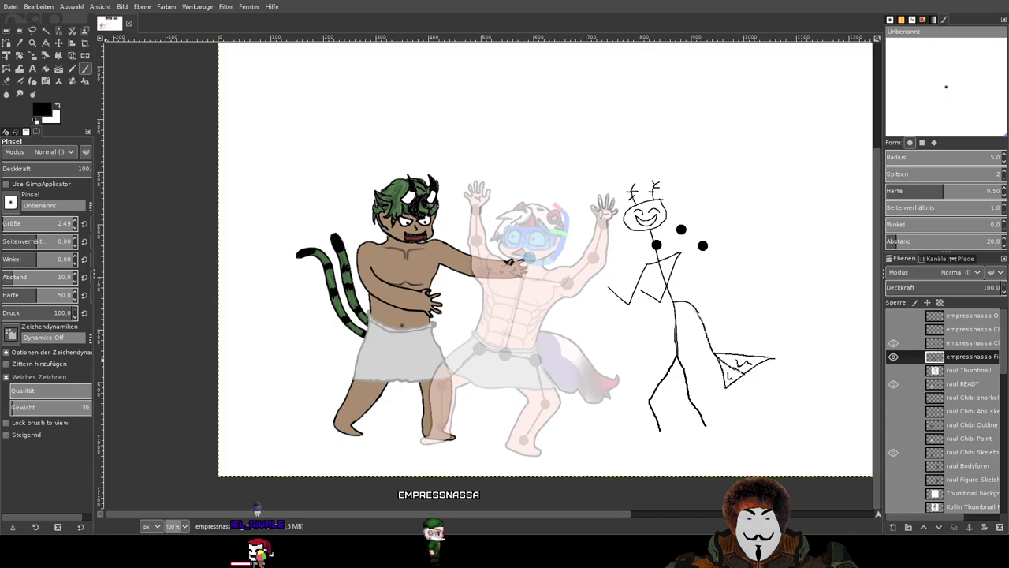
# Draw the small right figure's arcing back line, hooked legs, an arm and a head arc.
pyautogui.scroll(1, 744, 317)
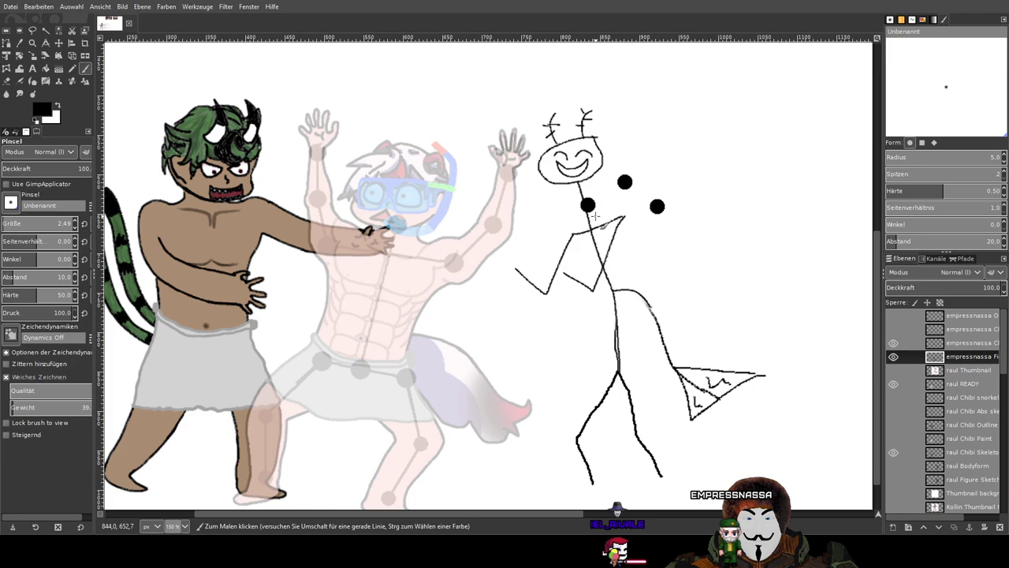
pyautogui.hscroll(5, 596, 217)
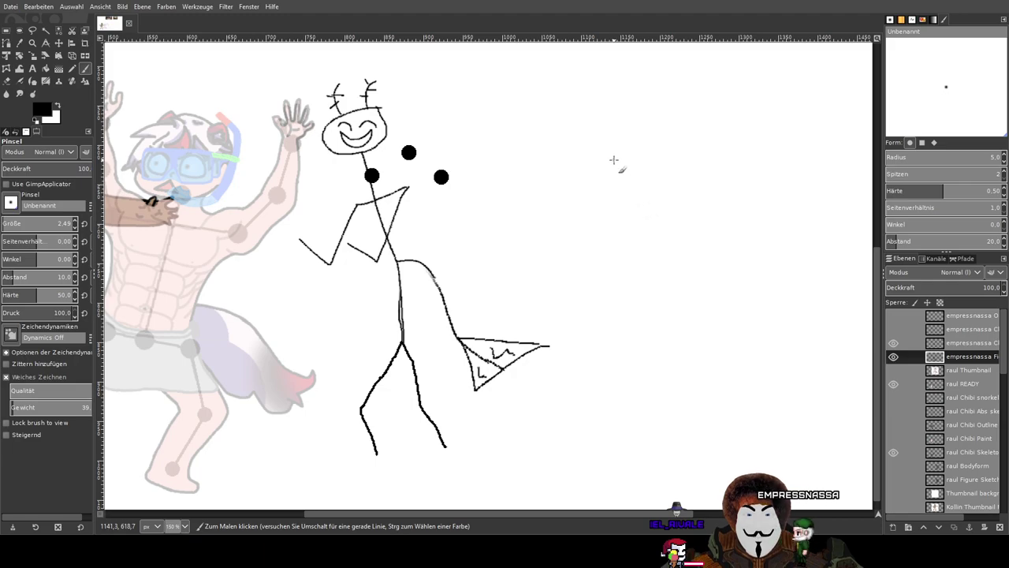
pyautogui.moveTo(627, 166)
pyautogui.mouseDown()
pyautogui.moveTo(623, 201)
pyautogui.moveTo(650, 253)
pyautogui.mouseUp()
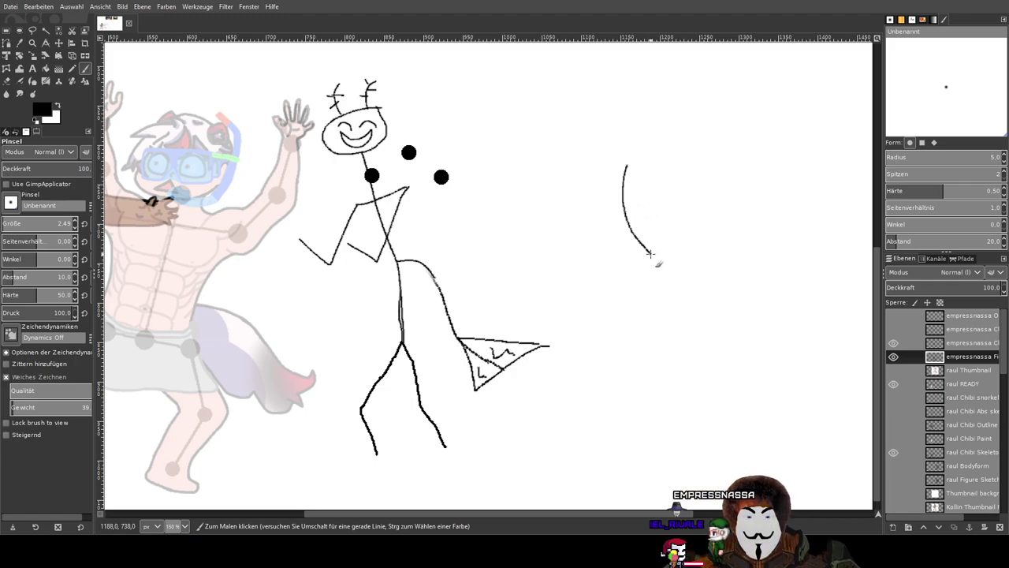
pyautogui.moveTo(630, 332); pyautogui.dragTo(645, 353)
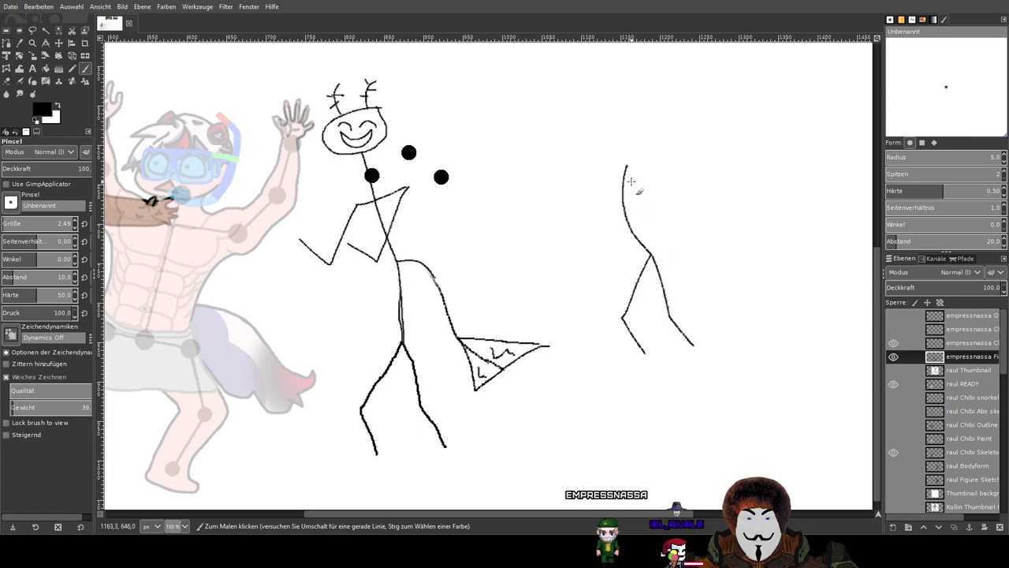
pyautogui.hotkey('ctrl', 'z')
pyautogui.hotkey('ctrl', 'z')
pyautogui.hotkey('ctrl', 'z')
pyautogui.hotkey('ctrl', 'z')
pyautogui.moveTo(592, 178); pyautogui.dragTo(622, 186)
pyautogui.moveTo(643, 244); pyautogui.dragTo(653, 273)
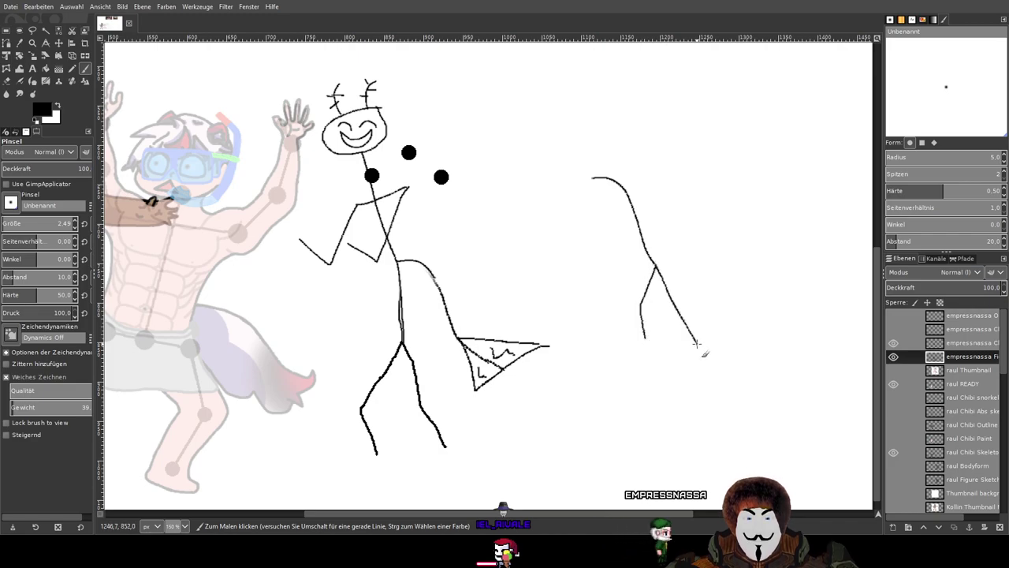
pyautogui.moveTo(656, 267); pyautogui.dragTo(659, 294)
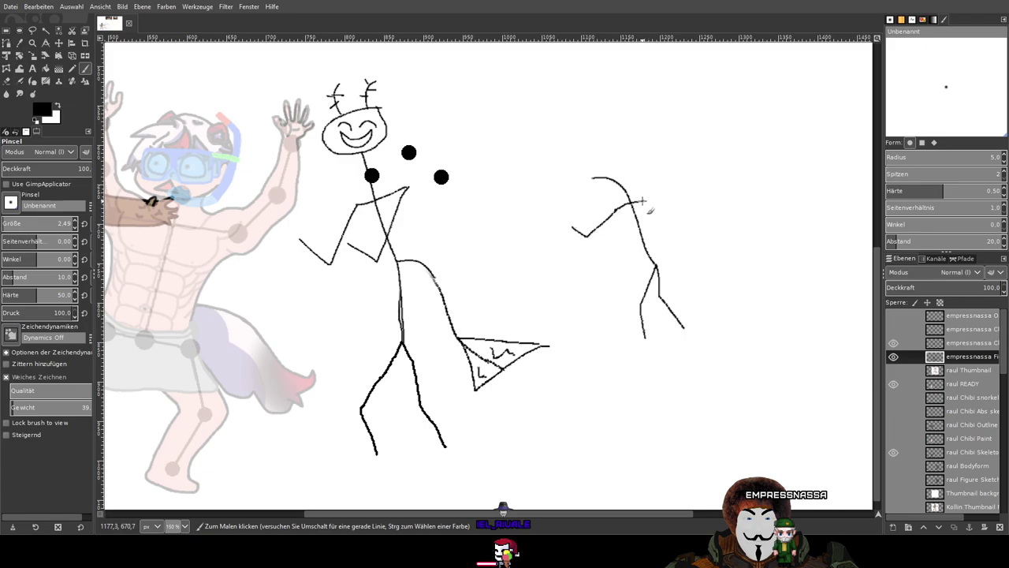
pyautogui.moveTo(627, 254); pyautogui.dragTo(595, 249)
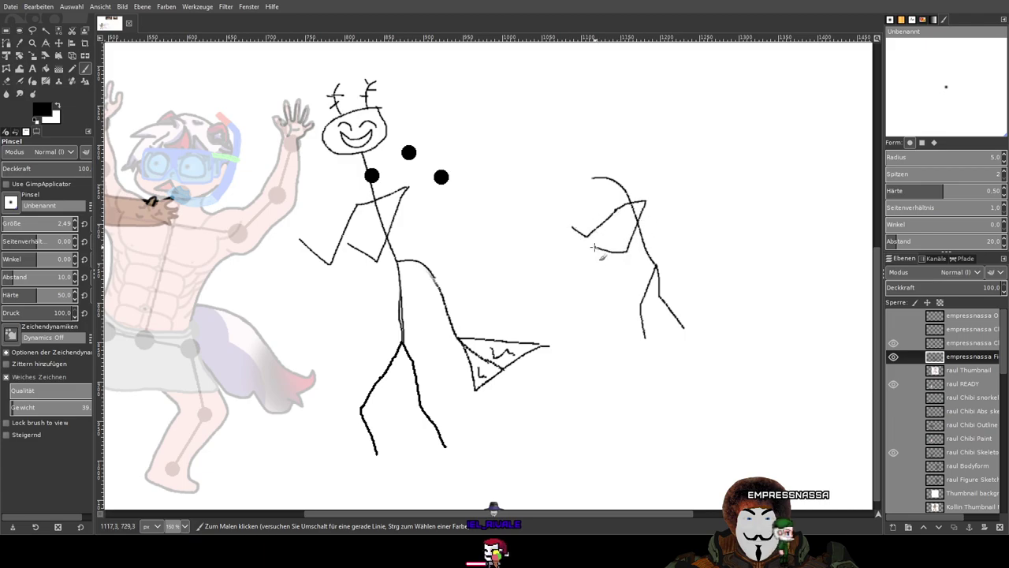
pyautogui.moveTo(595, 159)
pyautogui.mouseDown()
pyautogui.moveTo(587, 185)
pyautogui.moveTo(587, 159)
pyautogui.mouseUp()
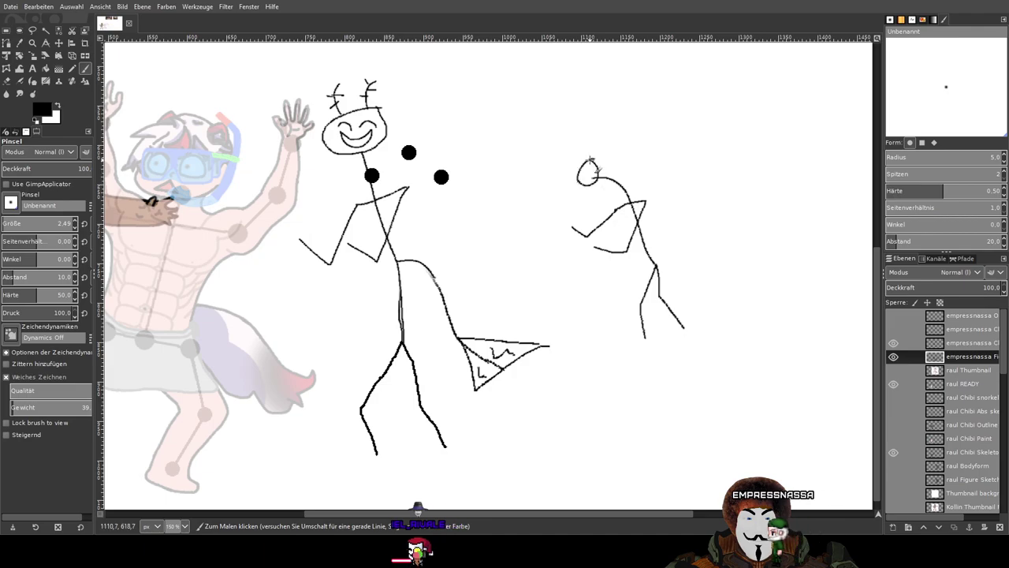
pyautogui.scroll(2, 587, 158)
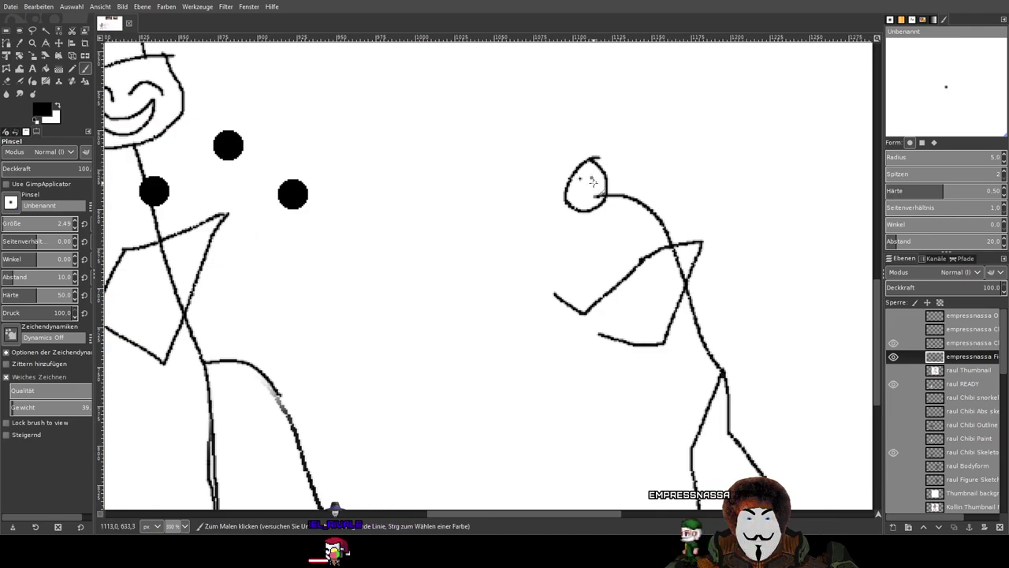
pyautogui.scroll(-1, 703, 194)
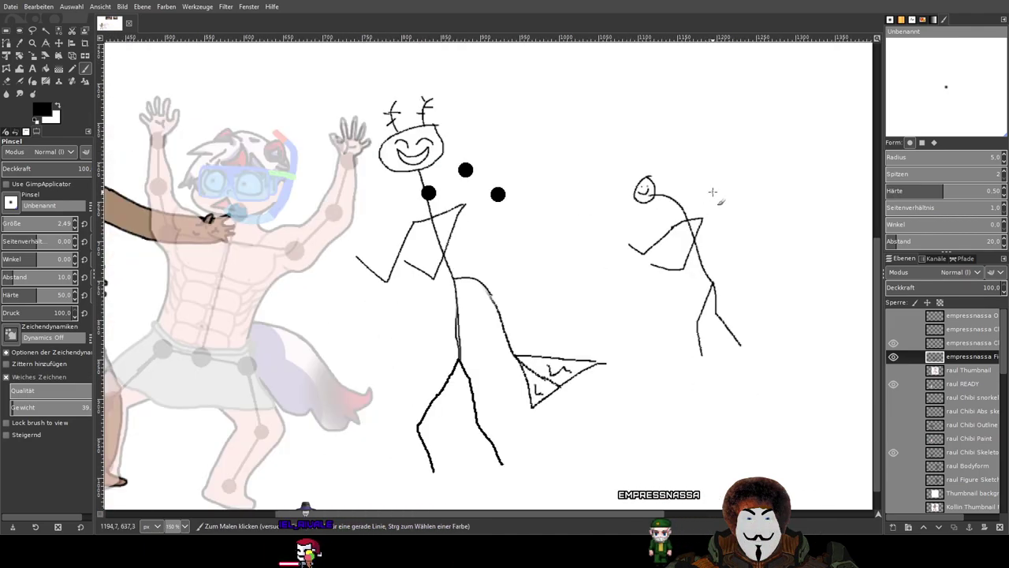
# Erase the right figure's stray horizontal arm stroke and the upper part of its curved stroke.
pyautogui.click(7, 82)
pyautogui.moveTo(555, 145); pyautogui.dragTo(703, 198)
pyautogui.scroll(4, 656, 226)
pyautogui.moveTo(753, 231); pyautogui.dragTo(186, 165)
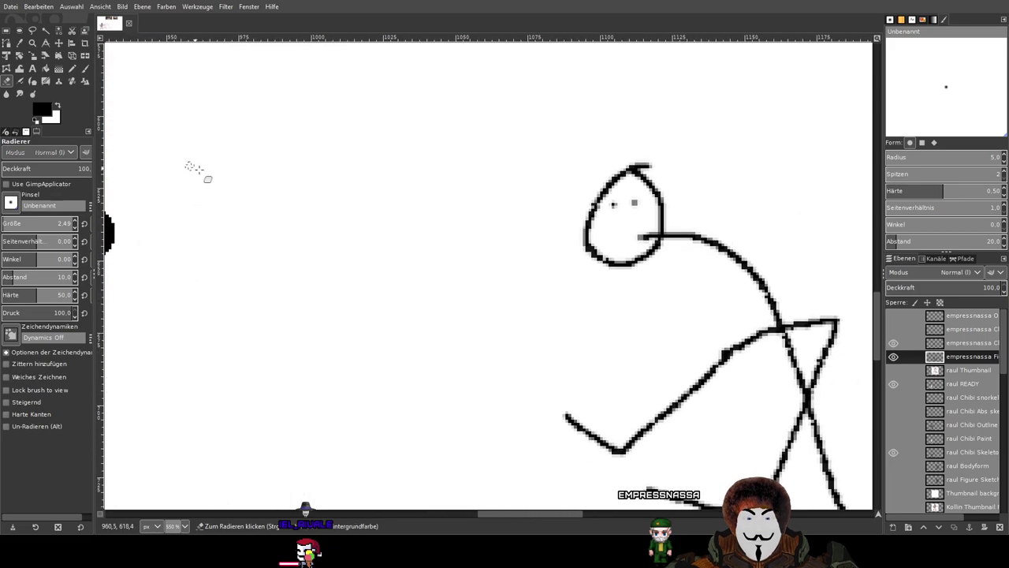
pyautogui.hscroll(2, 536, 237)
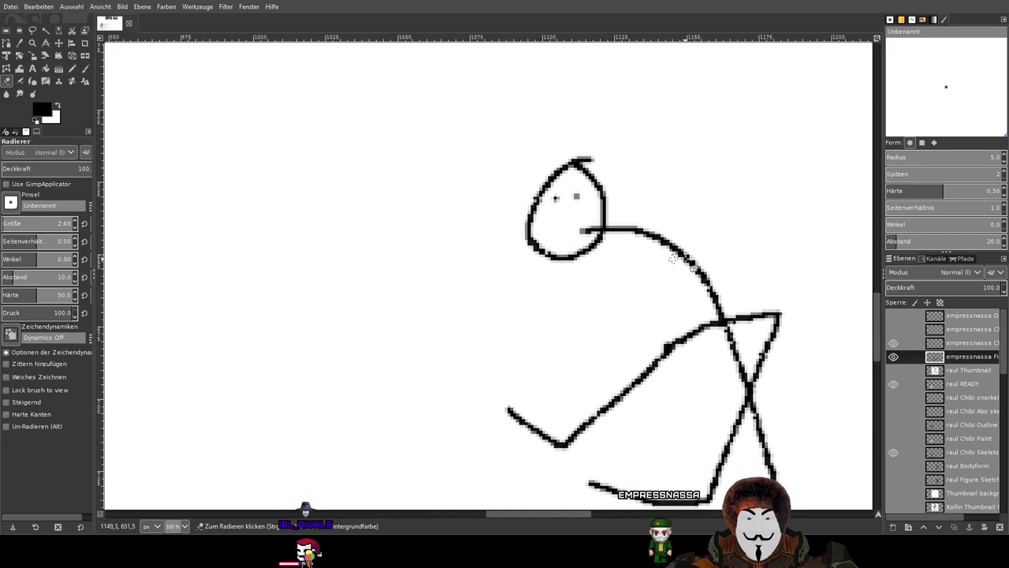
pyautogui.scroll(3, 675, 259)
pyautogui.moveTo(512, 169)
pyautogui.mouseDown()
pyautogui.moveTo(477, 195)
pyautogui.moveTo(485, 173)
pyautogui.moveTo(463, 190)
pyautogui.moveTo(424, 191)
pyautogui.moveTo(457, 170)
pyautogui.moveTo(269, 184)
pyautogui.moveTo(439, 166)
pyautogui.moveTo(319, 171)
pyautogui.moveTo(362, 165)
pyautogui.moveTo(440, 185)
pyautogui.moveTo(295, 198)
pyautogui.mouseUp()
pyautogui.moveTo(507, 154)
pyautogui.mouseDown()
pyautogui.moveTo(621, 227)
pyautogui.moveTo(509, 168)
pyautogui.moveTo(679, 310)
pyautogui.moveTo(506, 176)
pyautogui.moveTo(673, 252)
pyautogui.moveTo(470, 162)
pyautogui.moveTo(640, 273)
pyautogui.moveTo(484, 175)
pyautogui.moveTo(646, 274)
pyautogui.moveTo(519, 159)
pyautogui.moveTo(729, 279)
pyautogui.moveTo(488, 166)
pyautogui.moveTo(722, 330)
pyautogui.moveTo(567, 197)
pyautogui.moveTo(667, 297)
pyautogui.moveTo(624, 278)
pyautogui.moveTo(671, 246)
pyautogui.moveTo(636, 220)
pyautogui.moveTo(656, 261)
pyautogui.moveTo(639, 289)
pyautogui.moveTo(692, 314)
pyautogui.moveTo(735, 308)
pyautogui.moveTo(674, 356)
pyautogui.moveTo(603, 376)
pyautogui.moveTo(698, 370)
pyautogui.moveTo(730, 345)
pyautogui.mouseUp()
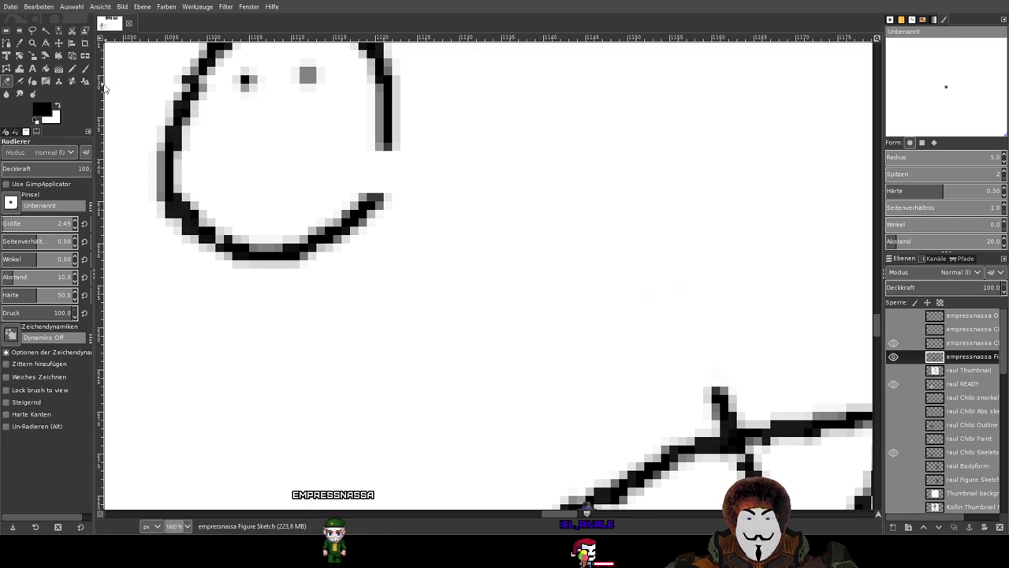
# Paint the right figure's head closed into an oval.
pyautogui.click(86, 71)
pyautogui.keyDown('ctrl'); pyautogui.scroll(-4, 552, 203); pyautogui.keyUp('ctrl')
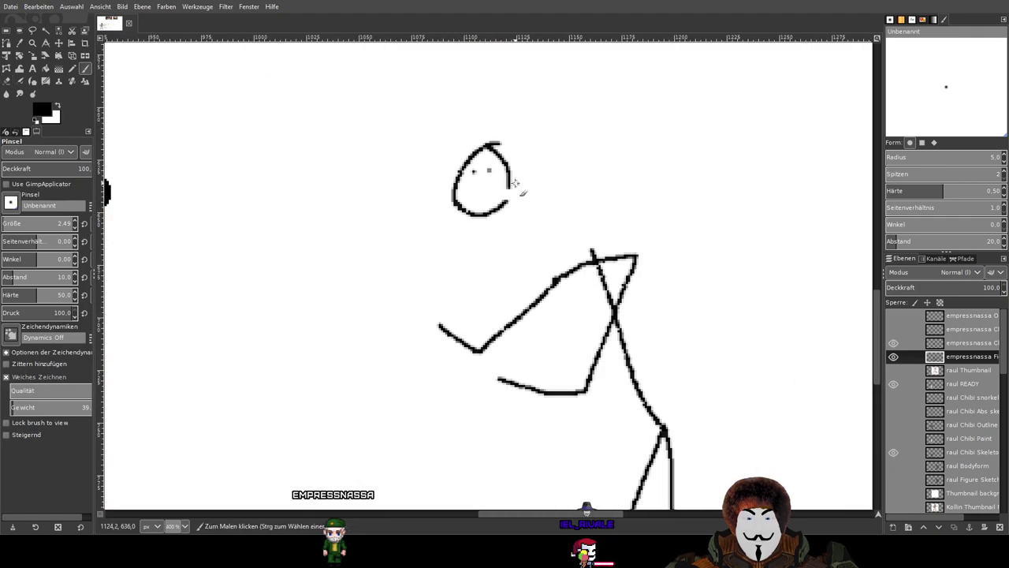
pyautogui.keyDown('ctrl'); pyautogui.scroll(-1, 580, 209); pyautogui.keyUp('ctrl')
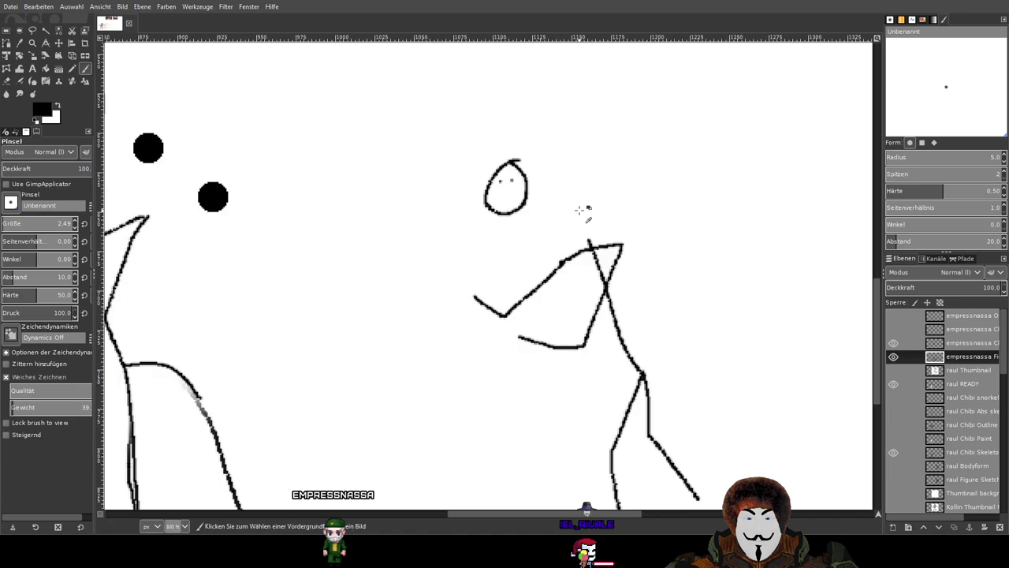
pyautogui.keyDown('ctrl'); pyautogui.scroll(-1, 579, 210); pyautogui.keyUp('ctrl')
pyautogui.keyDown('ctrl'); pyautogui.scroll(1, 579, 210); pyautogui.keyUp('ctrl')
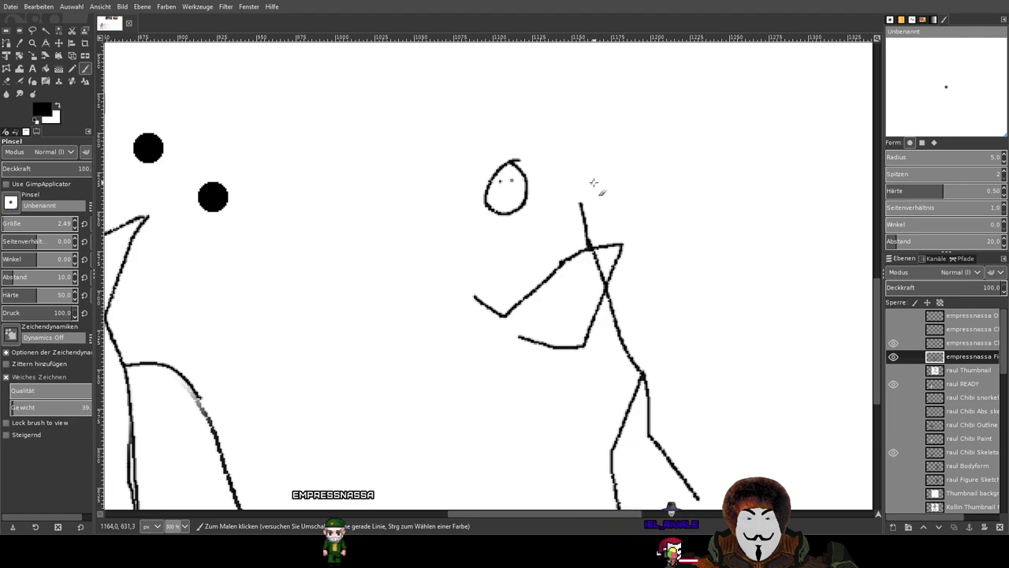
pyautogui.moveTo(555, 204); pyautogui.dragTo(590, 187)
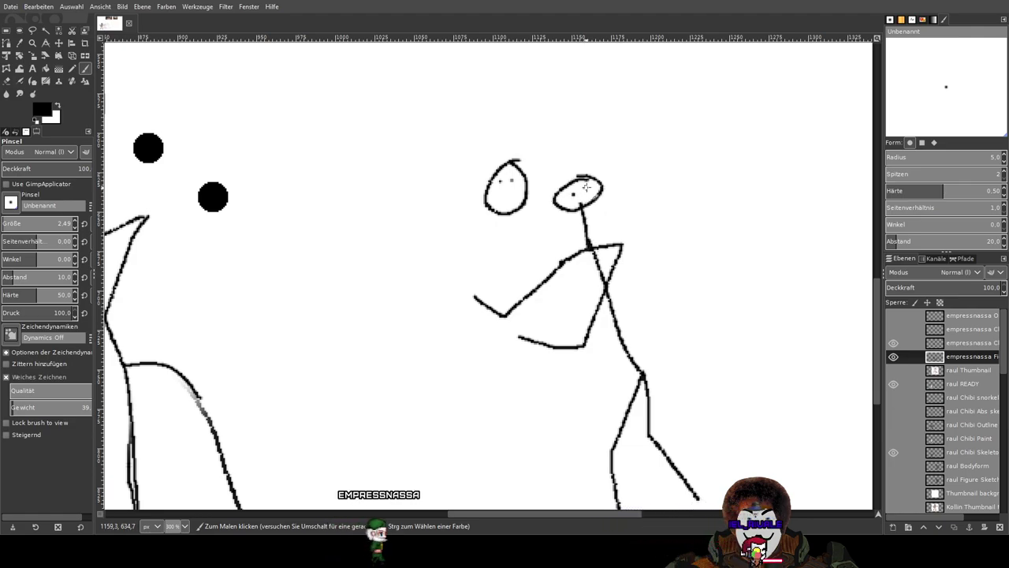
pyautogui.keyDown('ctrl'); pyautogui.scroll(-3, 590, 187); pyautogui.keyUp('ctrl')
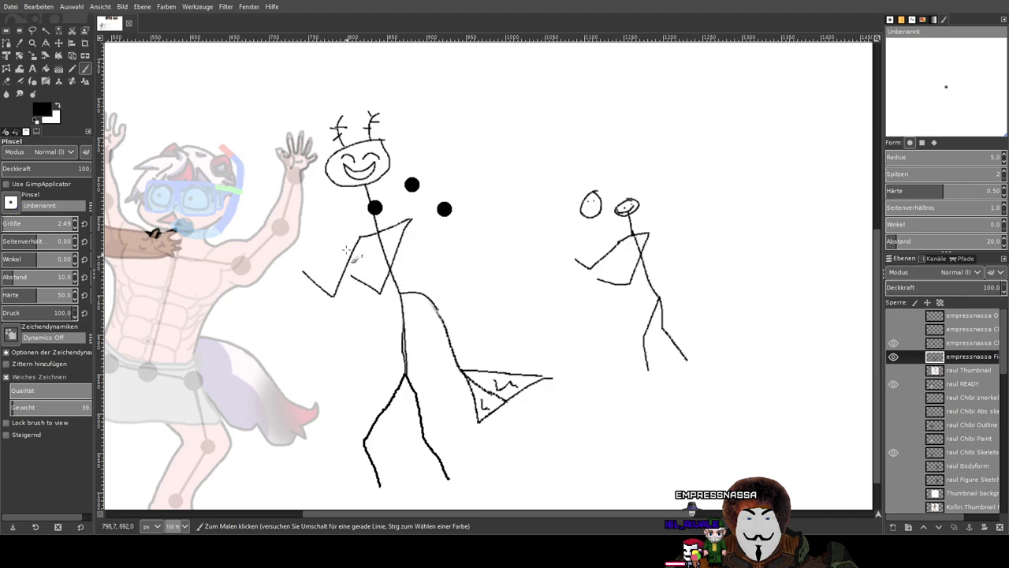
# With a larger eraser, remove the big figure's chin bottom, neck lines and the diagonal stroke under its dots.
pyautogui.click(7, 82)
pyautogui.moveTo(360, 208); pyautogui.dragTo(493, 212)
pyautogui.scroll(2, 501, 201)
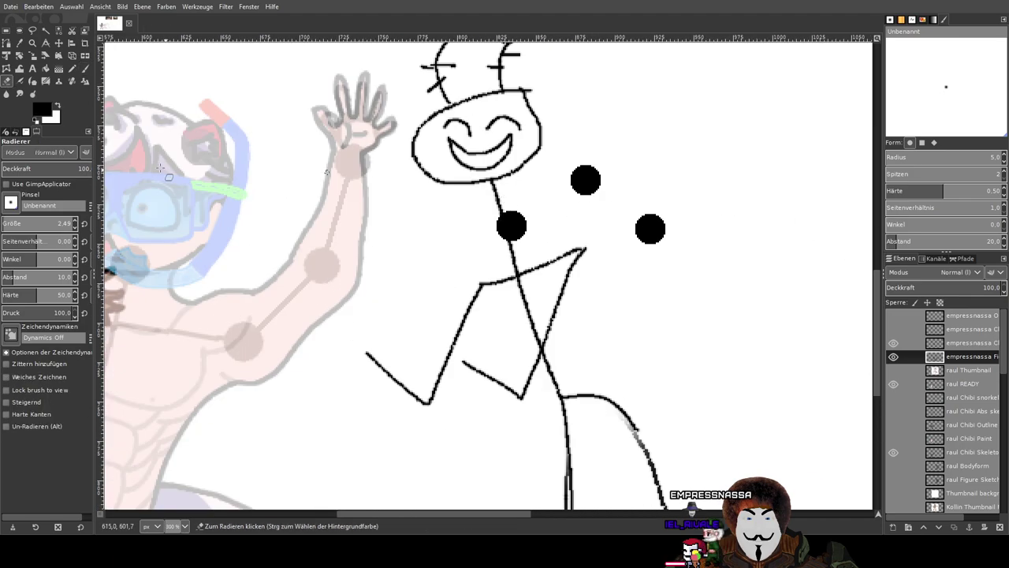
pyautogui.click(56, 227)
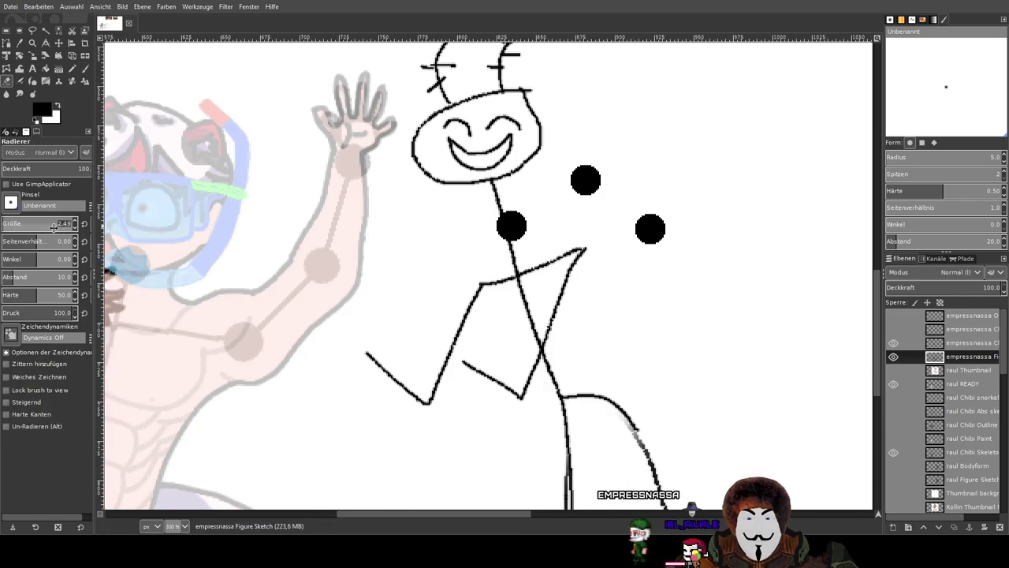
pyautogui.moveTo(57, 229); pyautogui.dragTo(66, 229)
pyautogui.moveTo(482, 191)
pyautogui.mouseDown()
pyautogui.moveTo(491, 190)
pyautogui.moveTo(511, 261)
pyautogui.mouseUp()
pyautogui.moveTo(649, 275); pyautogui.dragTo(656, 154)
pyautogui.scroll(-1, 655, 231)
pyautogui.scroll(2, 655, 231)
pyautogui.moveTo(512, 118)
pyautogui.mouseDown()
pyautogui.moveTo(523, 118)
pyautogui.moveTo(560, 213)
pyautogui.mouseUp()
pyautogui.moveTo(634, 169); pyautogui.dragTo(630, 239)
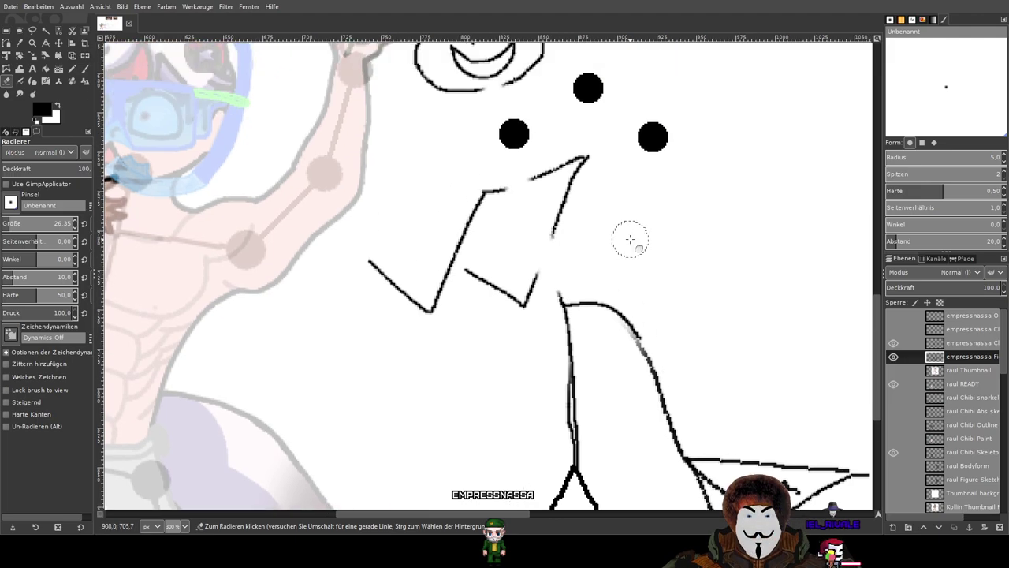
# Paint a new neck line from the face to the left dot.
pyautogui.click(85, 69)
pyautogui.scroll(2, 495, 207)
pyautogui.hscroll(-1, 496, 207)
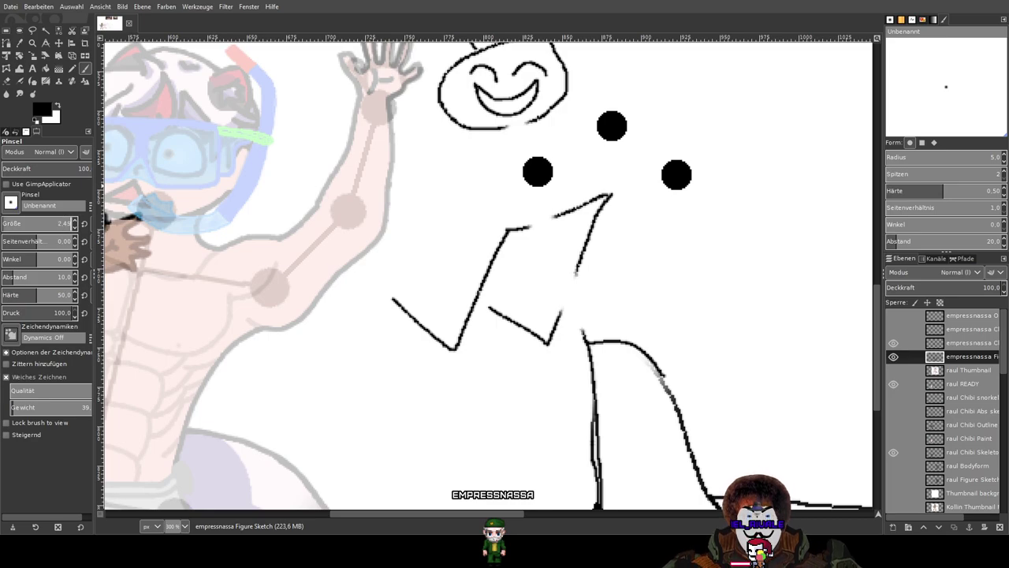
pyautogui.hscroll(1, 634, 230)
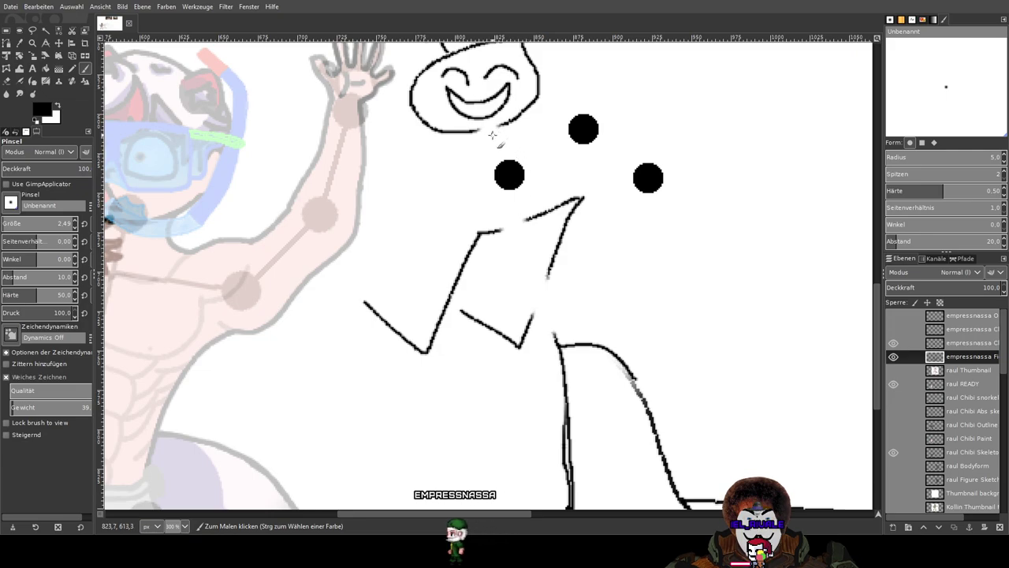
pyautogui.moveTo(493, 132); pyautogui.dragTo(535, 183)
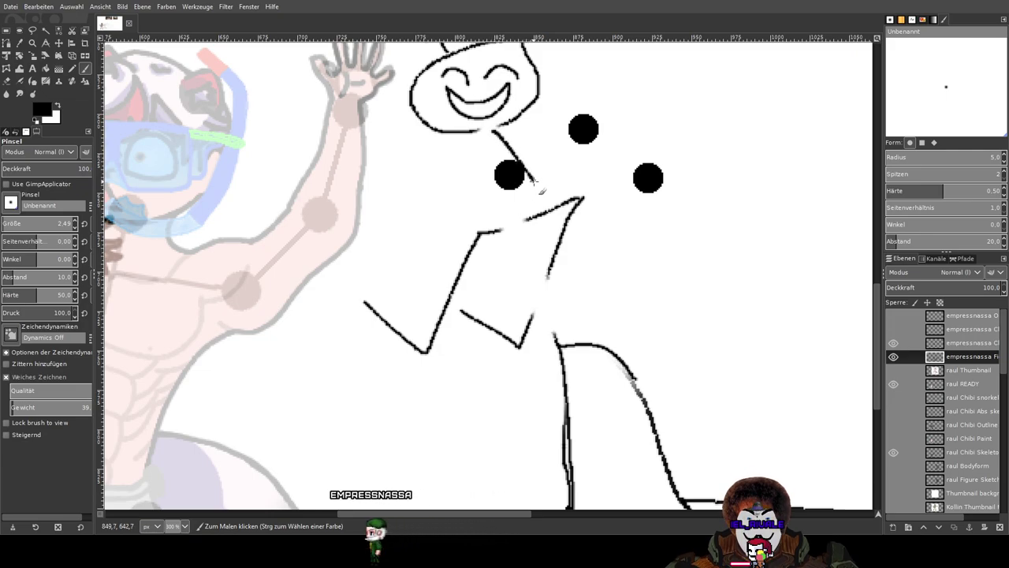
pyautogui.scroll(-3, 552, 335)
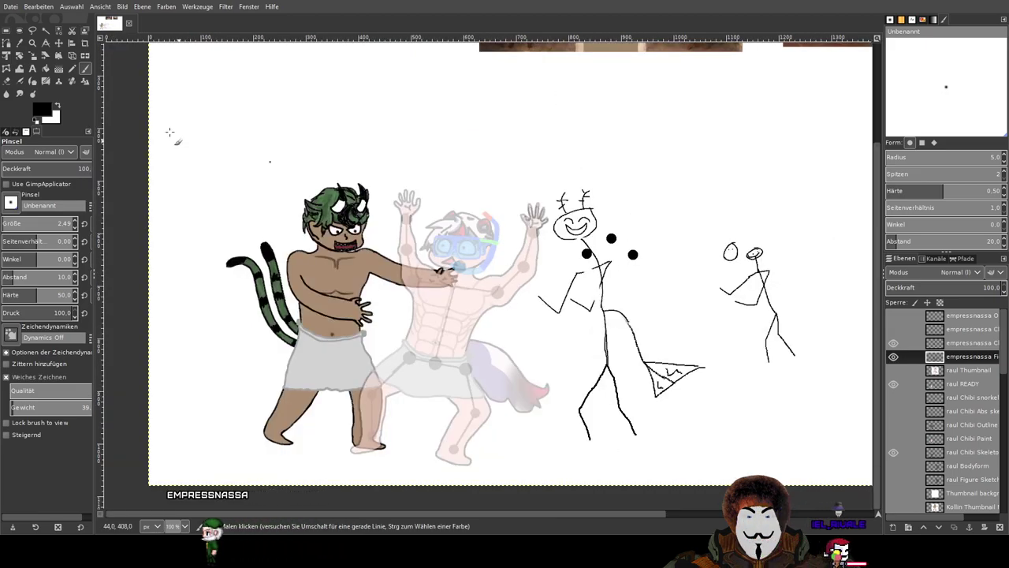
# With a much larger eraser, remove the shoulder strokes and the leftover short stroke by the body.
pyautogui.hotkey('shift', 'e')
pyautogui.click(47, 227)
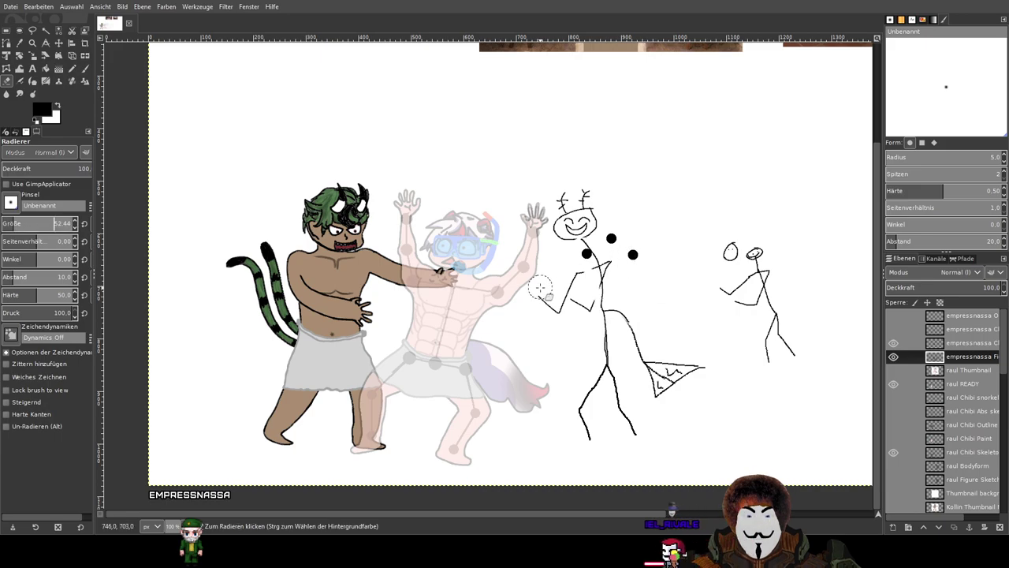
pyautogui.scroll(1, 542, 291)
pyautogui.moveTo(600, 260); pyautogui.dragTo(640, 258)
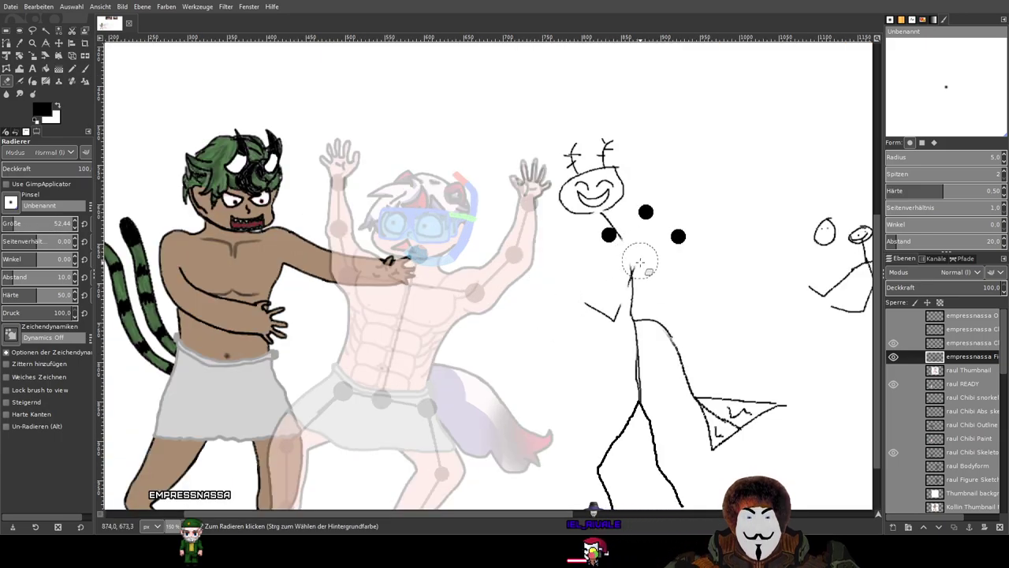
pyautogui.moveTo(609, 313); pyautogui.dragTo(616, 304)
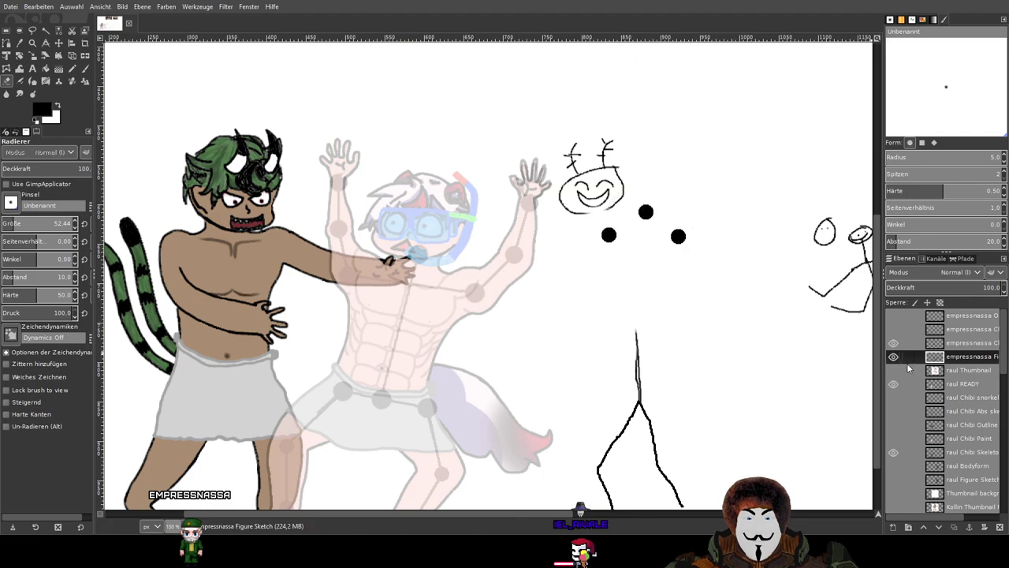
# Hide the joint-dot layer and erase the stick figure's old face and antlers.
pyautogui.click(893, 342)
pyautogui.moveTo(610, 215)
pyautogui.mouseDown()
pyautogui.moveTo(618, 149)
pyautogui.moveTo(573, 162)
pyautogui.moveTo(621, 217)
pyautogui.moveTo(561, 173)
pyautogui.moveTo(619, 177)
pyautogui.moveTo(615, 211)
pyautogui.moveTo(654, 244)
pyautogui.moveTo(591, 200)
pyautogui.mouseUp()
pyautogui.moveTo(576, 151); pyautogui.dragTo(577, 164)
pyautogui.click(86, 69)
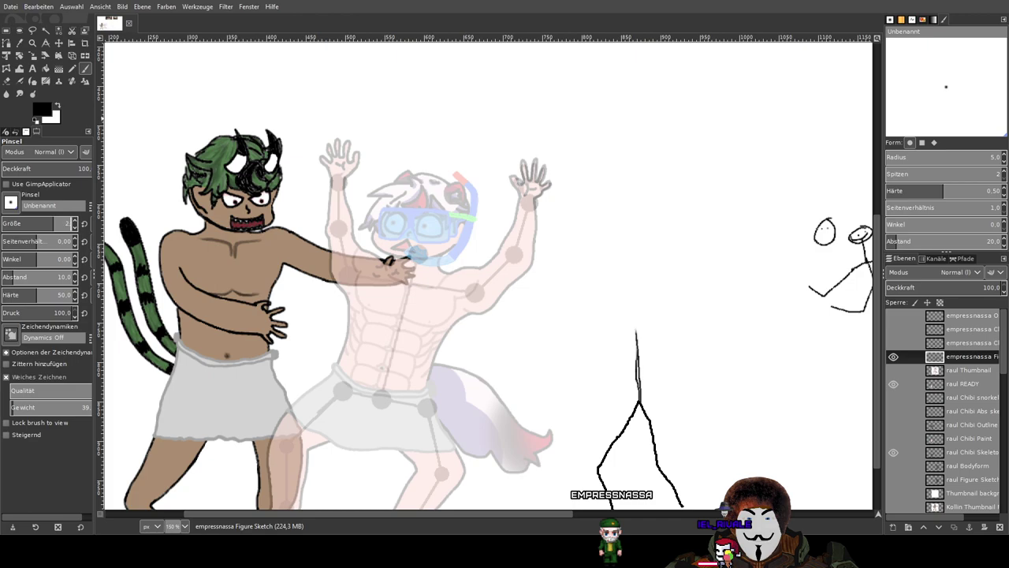
# At brush size 2.49, draw a curved spine joining the legs and a new head arc.
pyautogui.write(',49')
pyautogui.press('Return')
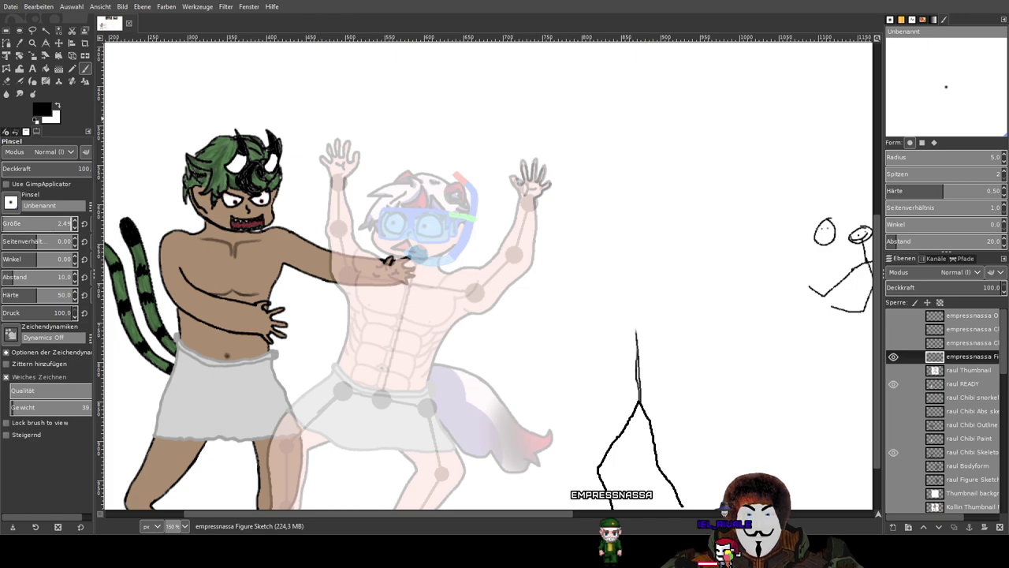
pyautogui.moveTo(581, 256); pyautogui.dragTo(556, 222)
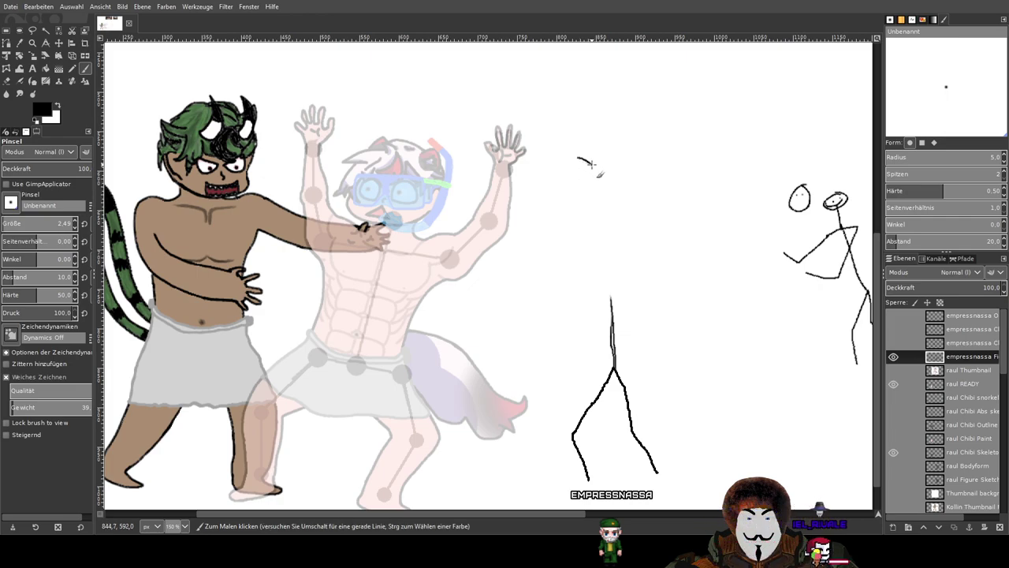
pyautogui.moveTo(551, 183); pyautogui.dragTo(609, 276)
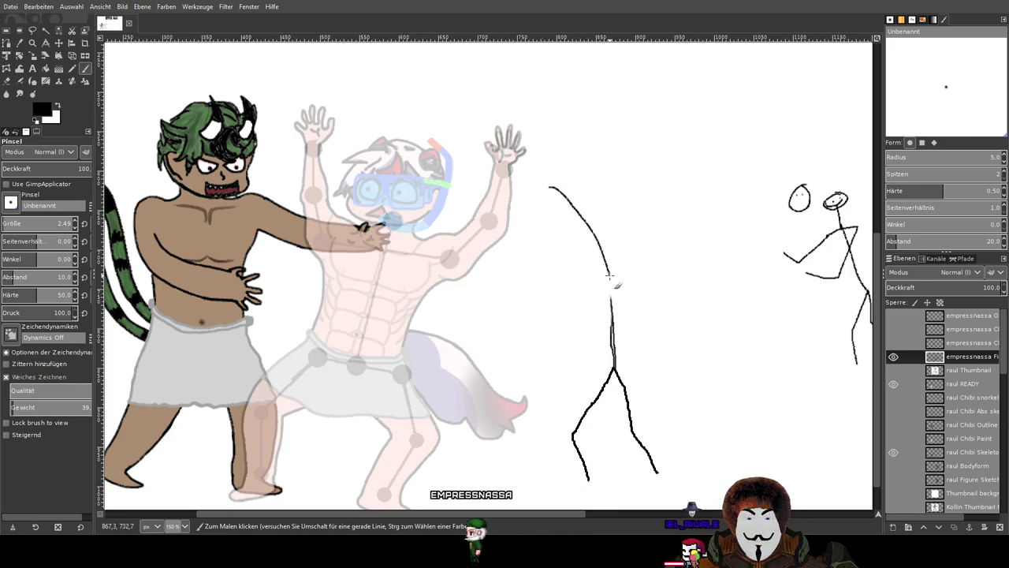
pyautogui.moveTo(547, 143)
pyautogui.mouseDown()
pyautogui.moveTo(518, 169)
pyautogui.moveTo(528, 197)
pyautogui.mouseUp()
pyautogui.moveTo(598, 194); pyautogui.dragTo(559, 231)
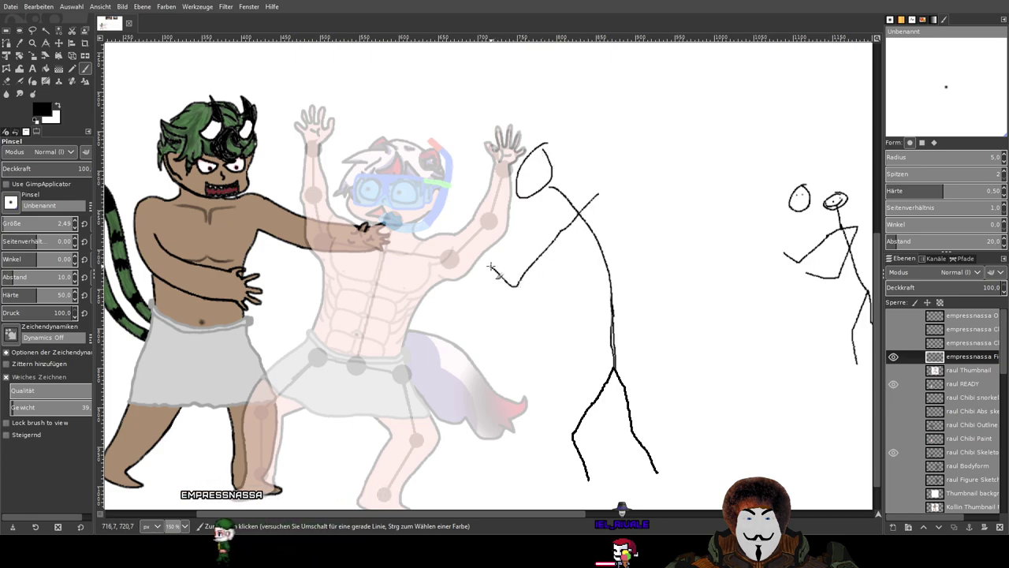
pyautogui.hotkey('ctrl', 'z')
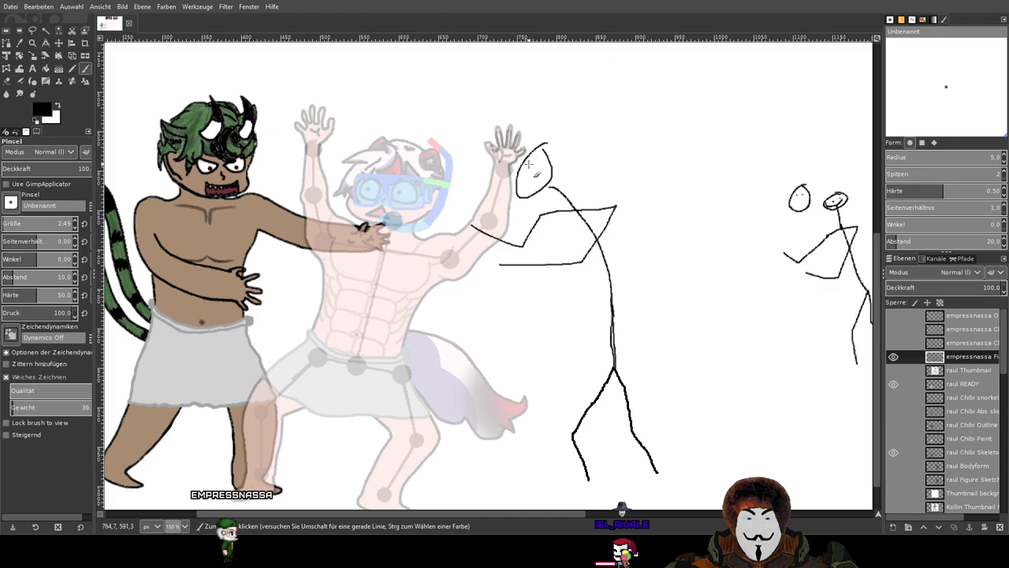
# Draw arc-shaped eyes inside the new head.
pyautogui.moveTo(530, 168)
pyautogui.mouseDown()
pyautogui.moveTo(548, 170)
pyautogui.moveTo(532, 177)
pyautogui.moveTo(544, 184)
pyautogui.mouseUp()
pyautogui.hotkey('ctrl', 'z')
pyautogui.scroll(4, 560, 175)
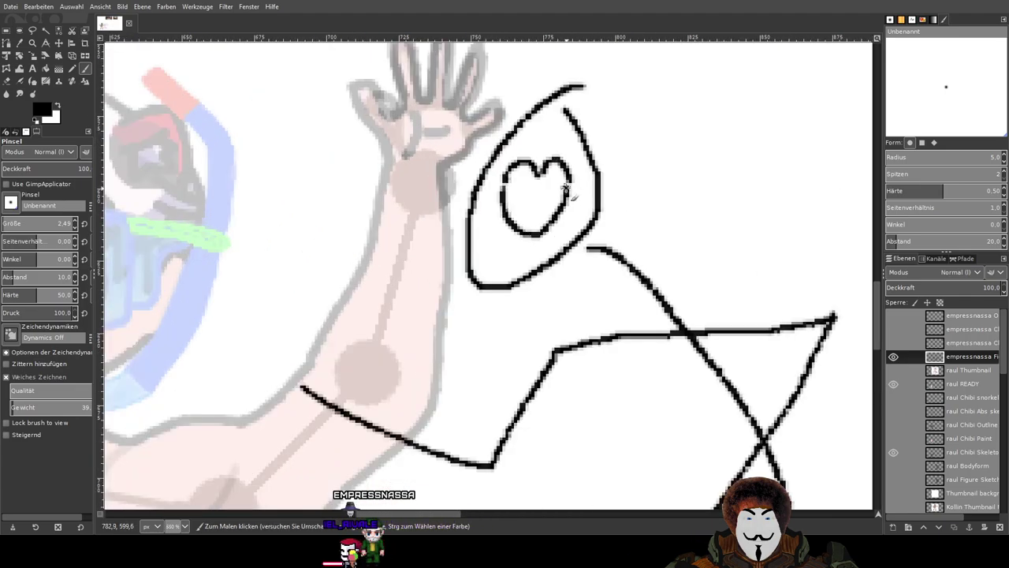
pyautogui.scroll(-4, 566, 191)
pyautogui.scroll(5, 680, 224)
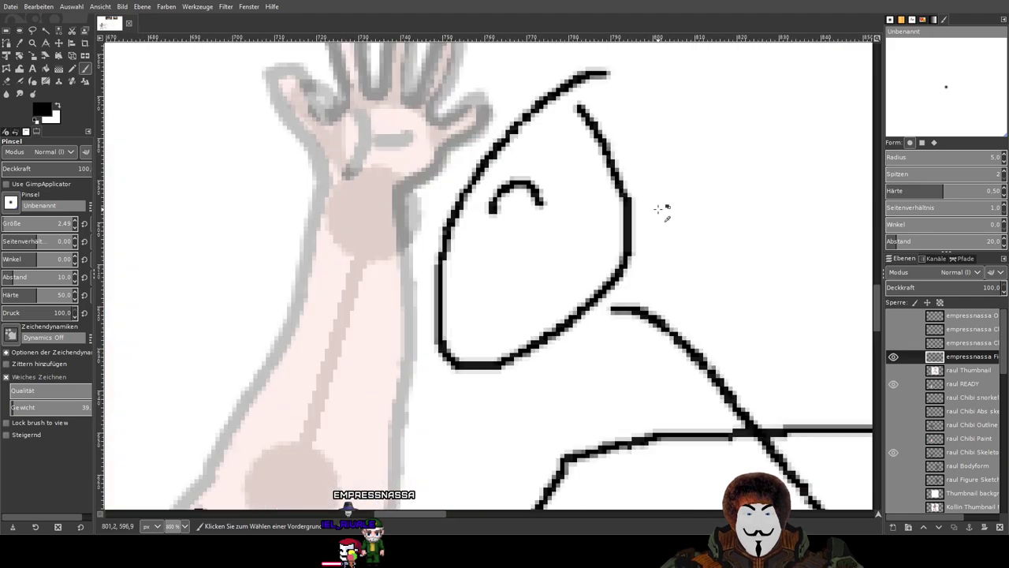
pyautogui.moveTo(569, 210)
pyautogui.mouseDown()
pyautogui.moveTo(597, 187)
pyautogui.moveTo(605, 214)
pyautogui.mouseUp()
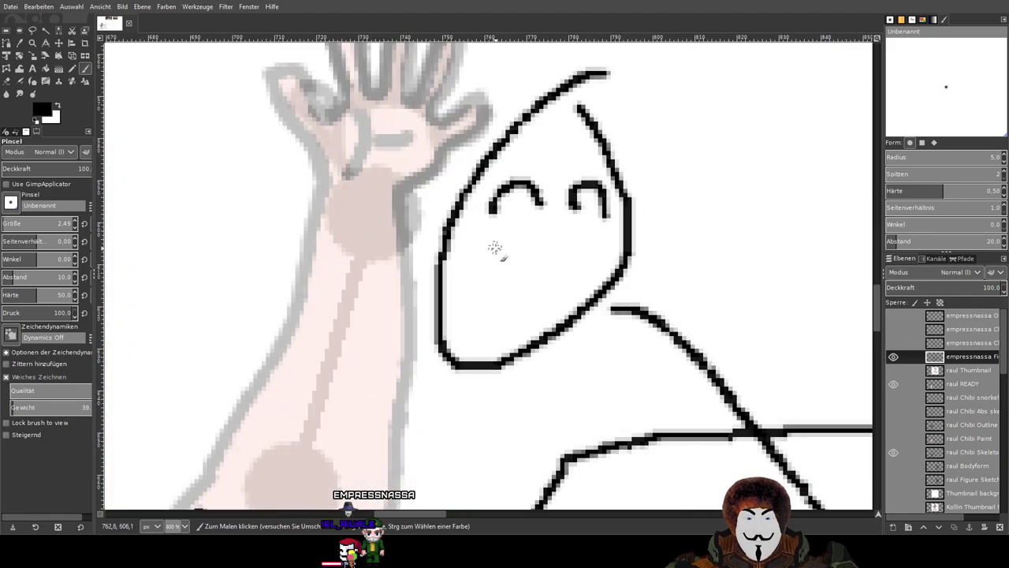
pyautogui.scroll(-5, 584, 238)
pyautogui.moveTo(756, 268); pyautogui.dragTo(689, 196)
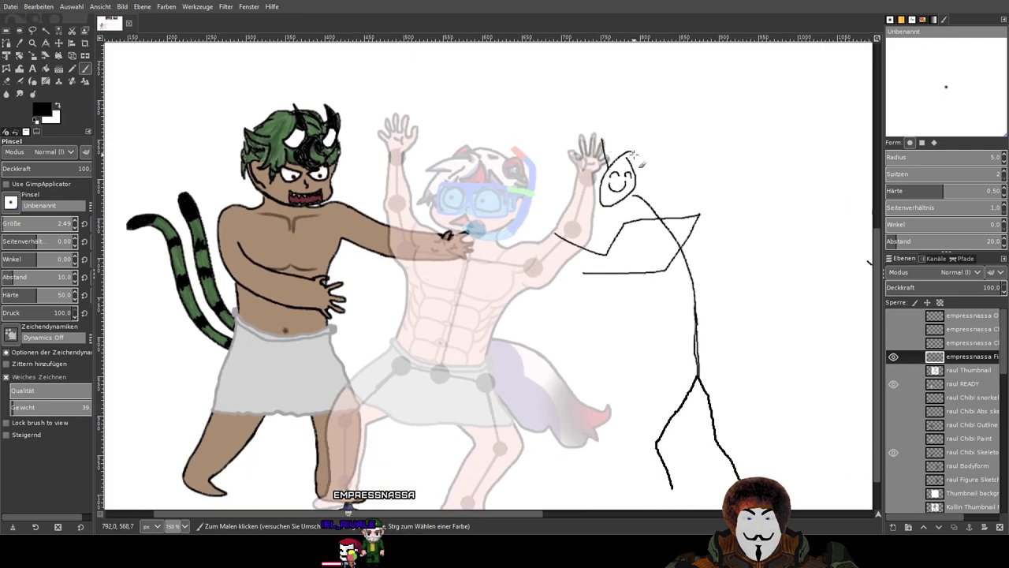
pyautogui.scroll(-3, 694, 213)
pyautogui.scroll(2, 714, 236)
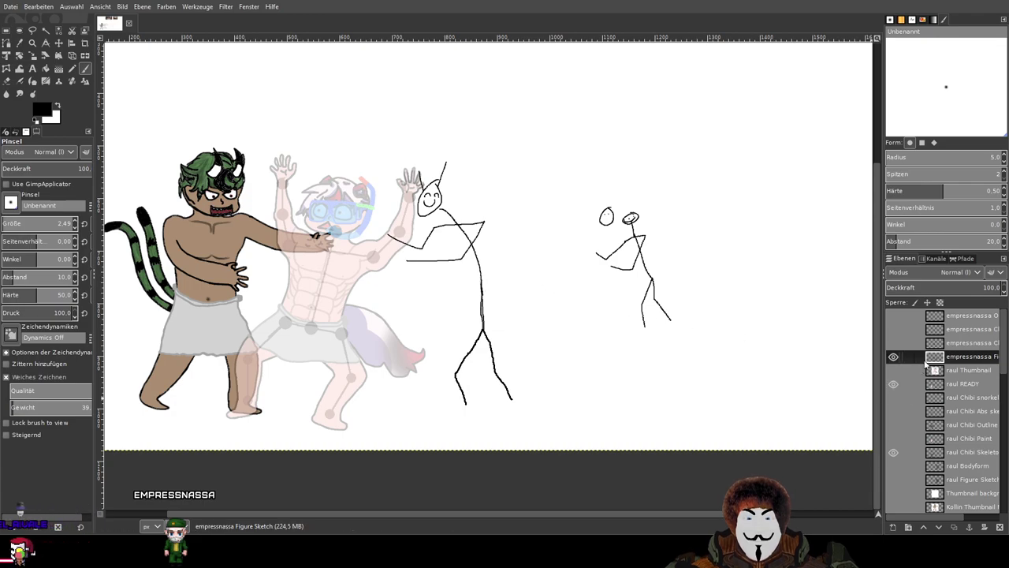
pyautogui.click(893, 343)
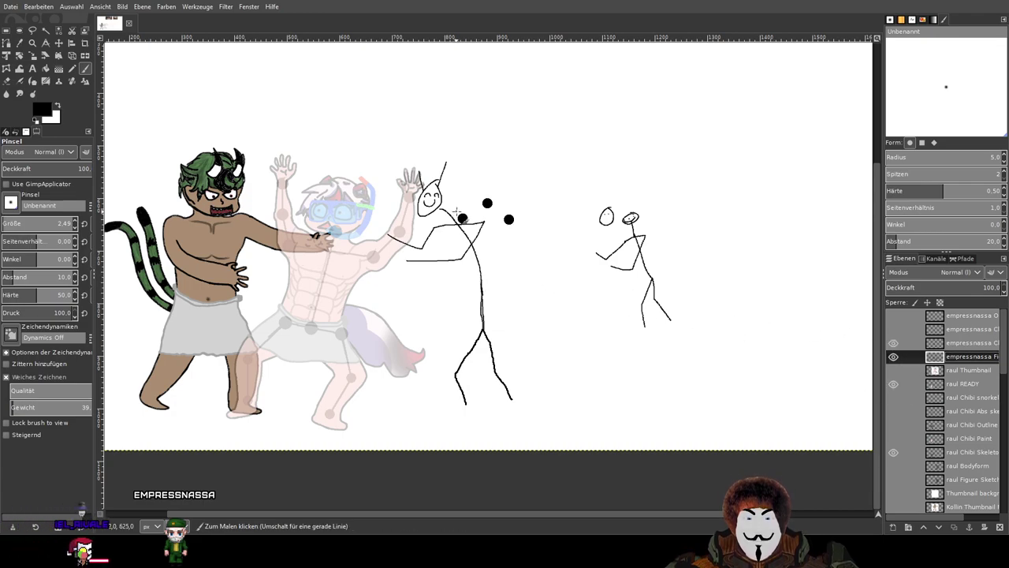
pyautogui.scroll(1, 456, 211)
pyautogui.moveTo(487, 234); pyautogui.dragTo(531, 217)
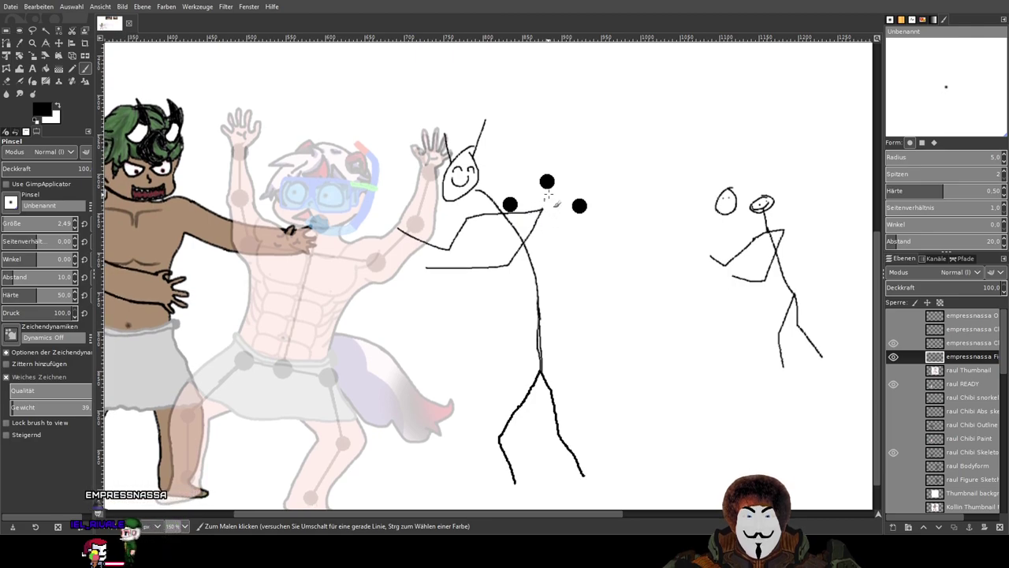
pyautogui.click(7, 81)
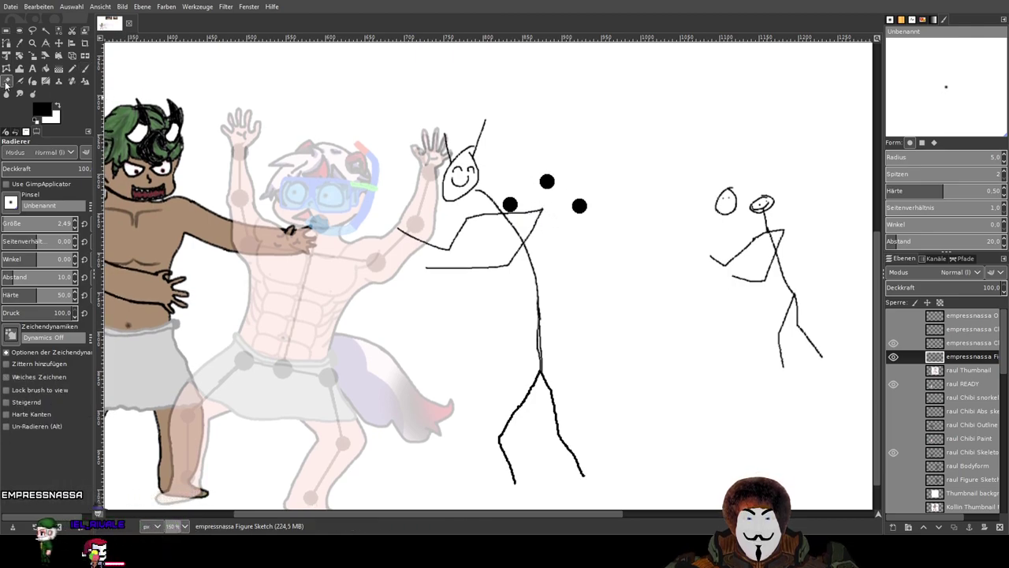
pyautogui.scroll(4, 533, 182)
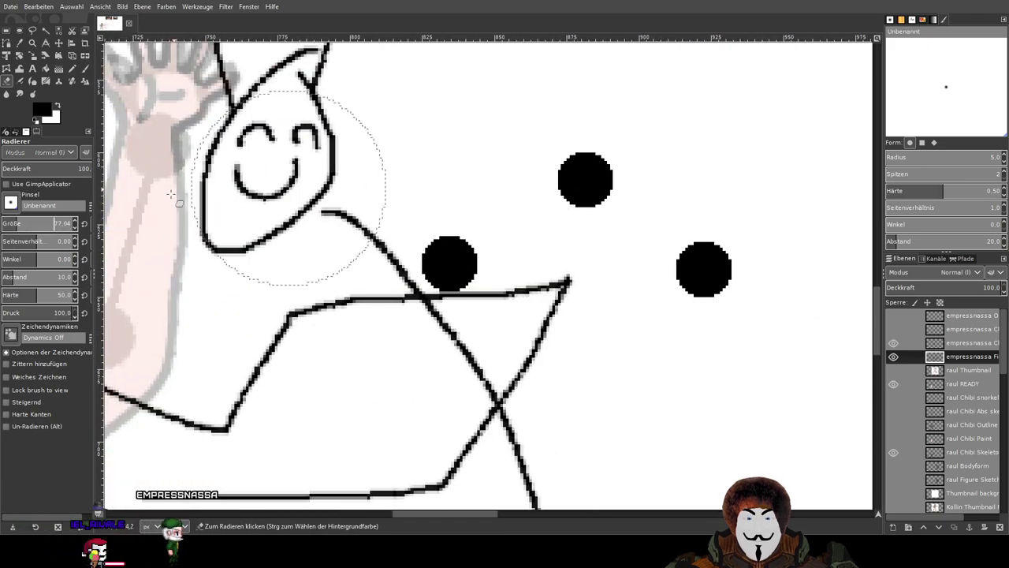
pyautogui.moveTo(49, 227); pyautogui.dragTo(51, 229)
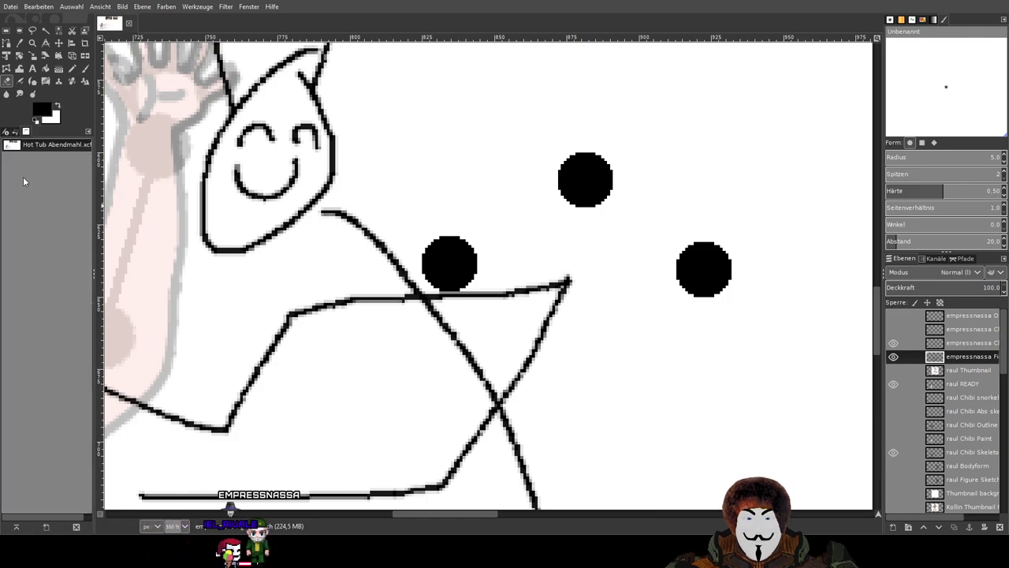
pyautogui.click(44, 133)
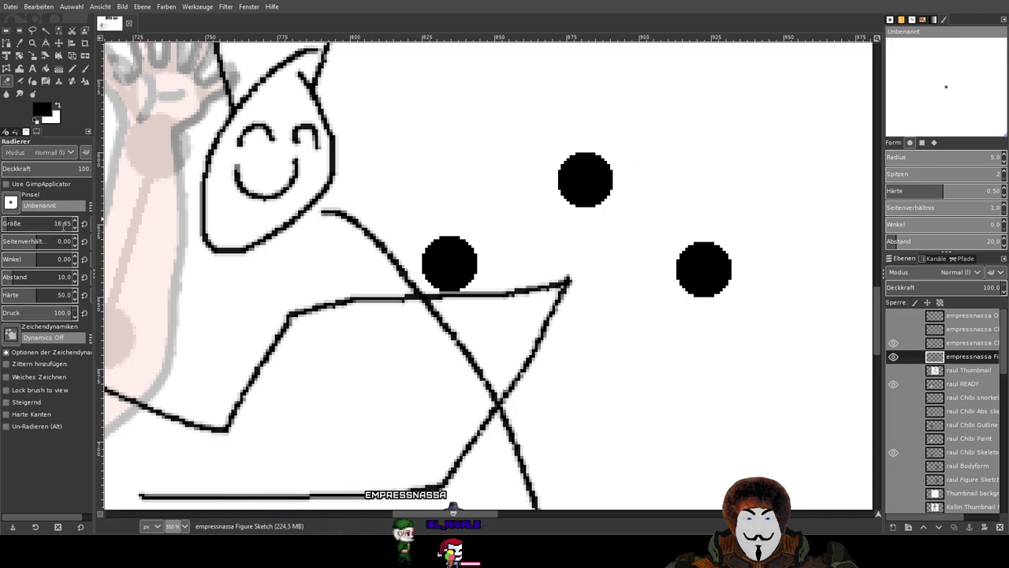
pyautogui.moveTo(46, 228); pyautogui.dragTo(49, 227)
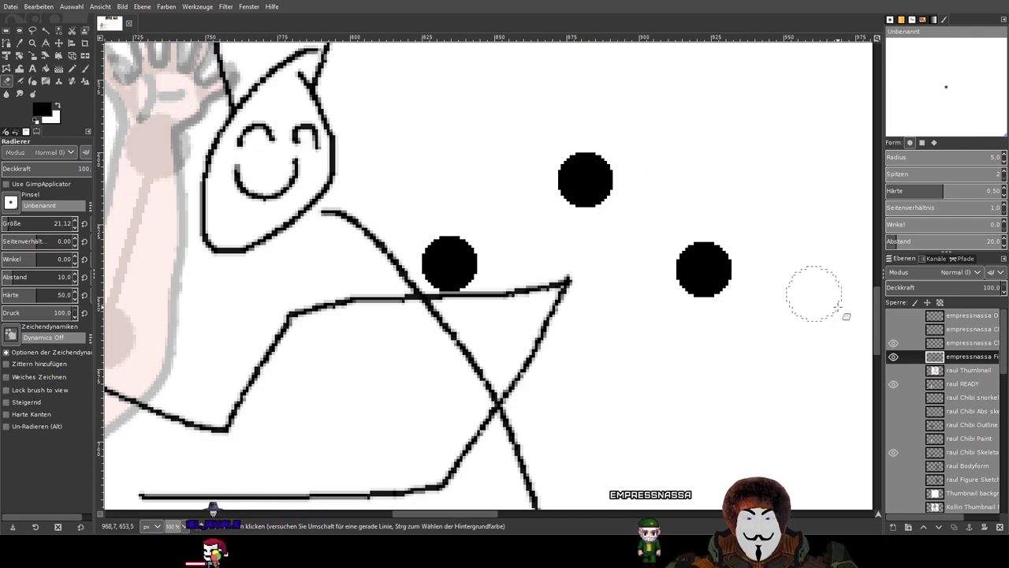
pyautogui.click(969, 343)
pyautogui.moveTo(583, 181)
pyautogui.mouseDown()
pyautogui.moveTo(604, 171)
pyautogui.moveTo(611, 188)
pyautogui.mouseUp()
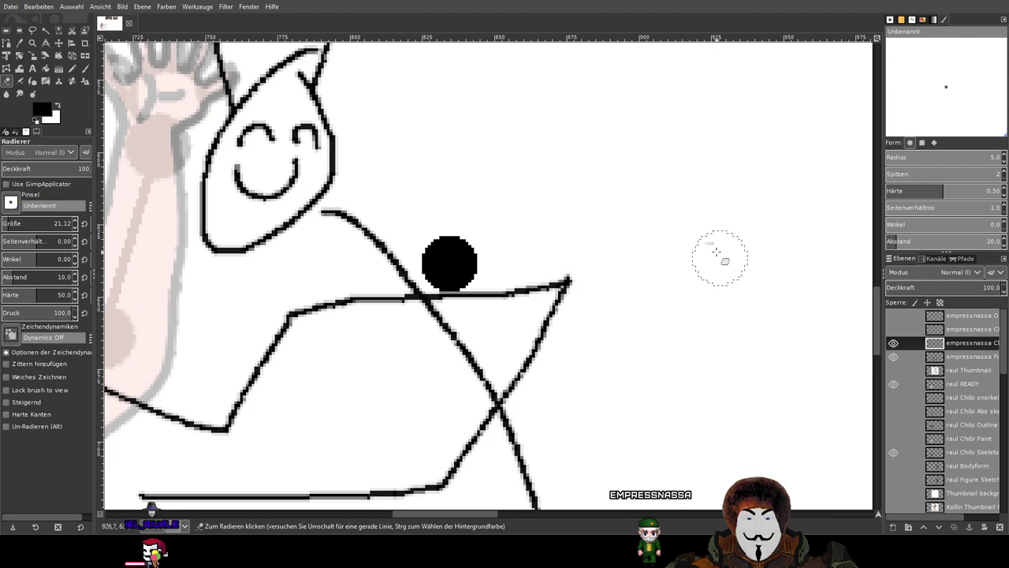
pyautogui.moveTo(455, 238); pyautogui.dragTo(476, 250)
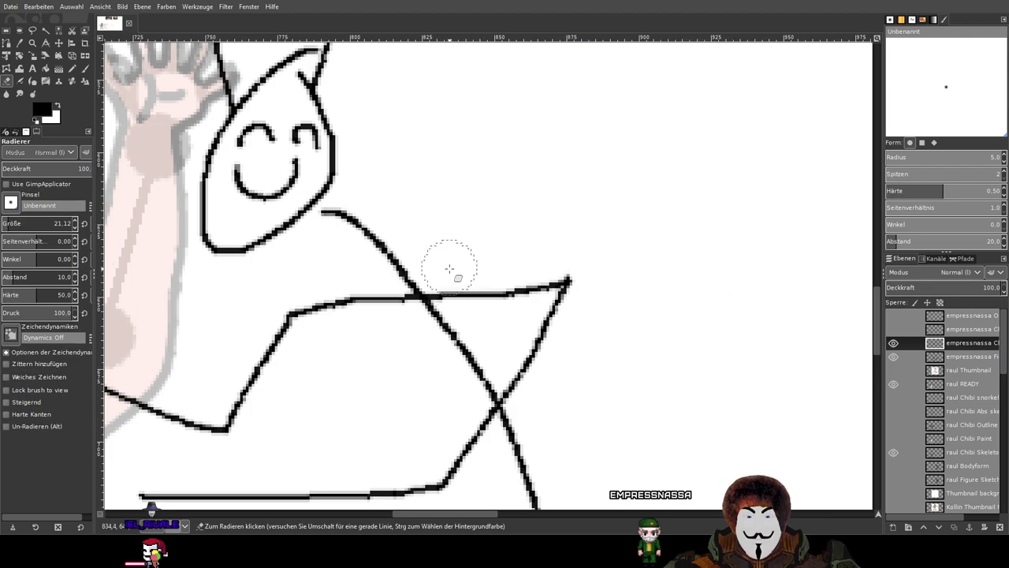
# Show the empressnassa reference layer and fade it to about 54.5% opacity.
pyautogui.press('p')
pyautogui.hscroll(-1, 493, 183)
pyautogui.scroll(-2, 493, 183)
pyautogui.scroll(-5, 918, 438)
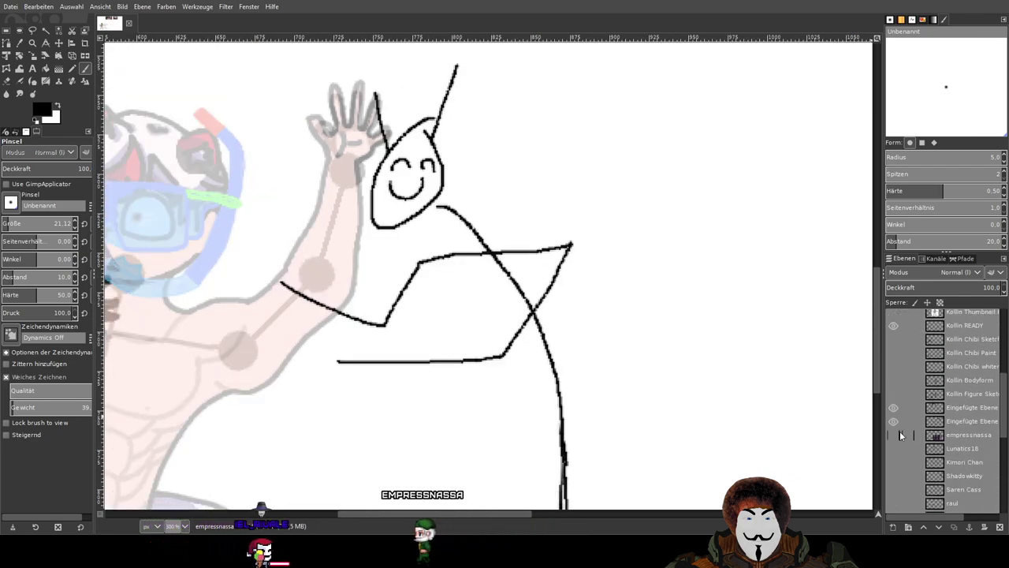
pyautogui.click(894, 435)
pyautogui.scroll(2, 938, 408)
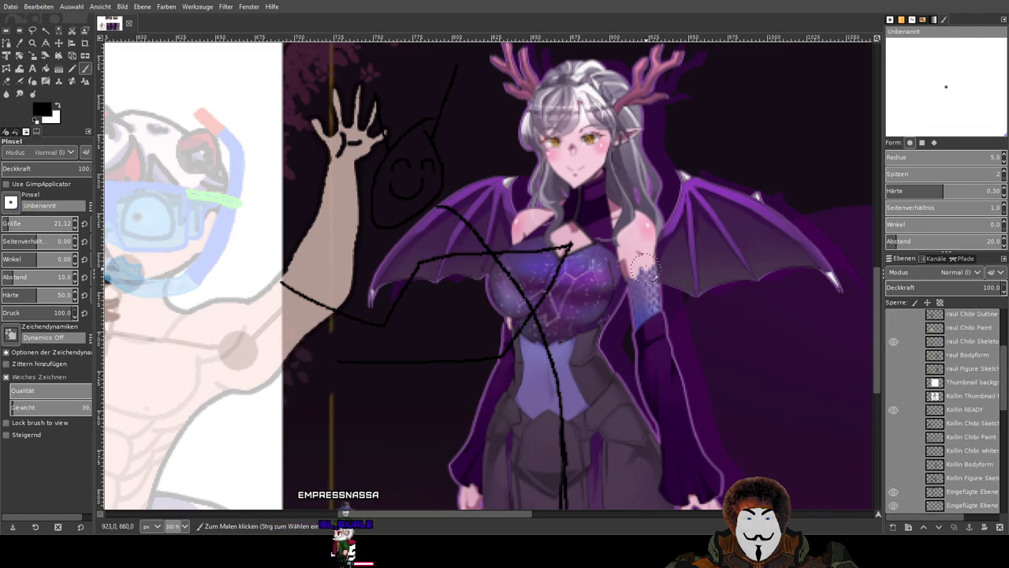
pyautogui.scroll(-2, 938, 408)
pyautogui.click(962, 438)
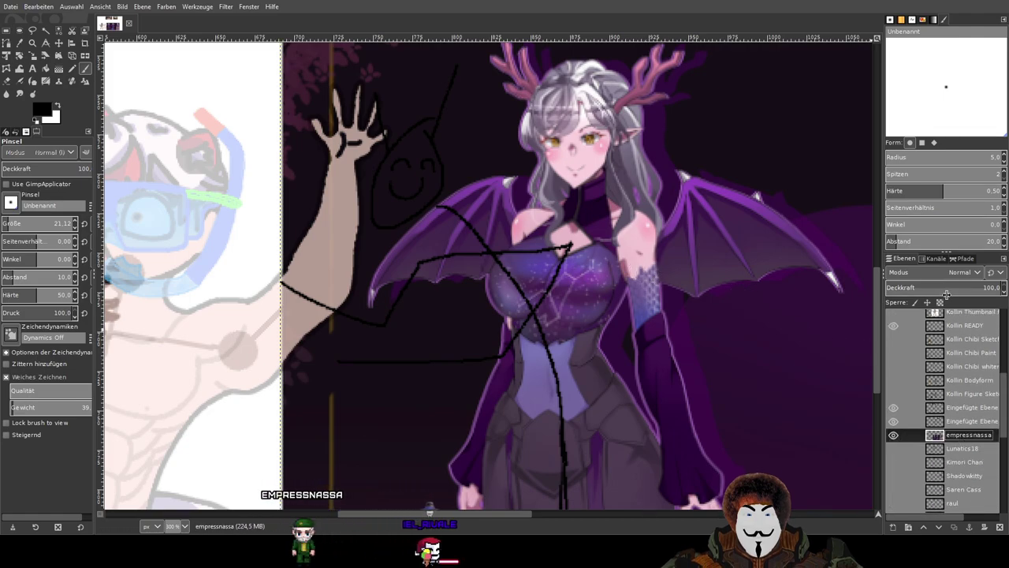
pyautogui.moveTo(950, 288)
pyautogui.mouseDown()
pyautogui.moveTo(922, 289)
pyautogui.moveTo(949, 291)
pyautogui.mouseUp()
# On the visible Chibi Skeleton layer, place a solid Pencil joint dot at the shoulder.
pyautogui.scroll(5, 949, 356)
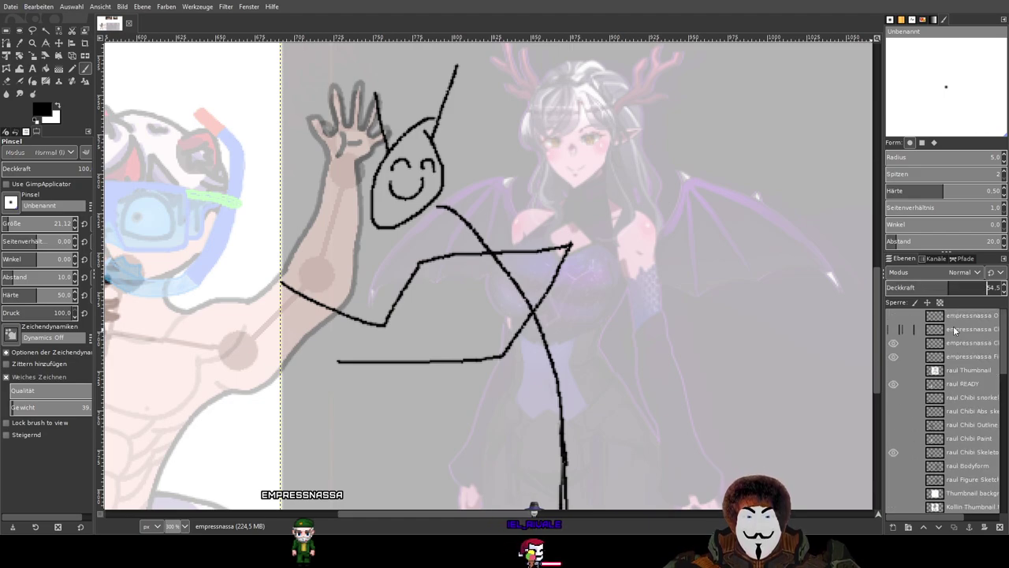
pyautogui.click(955, 342)
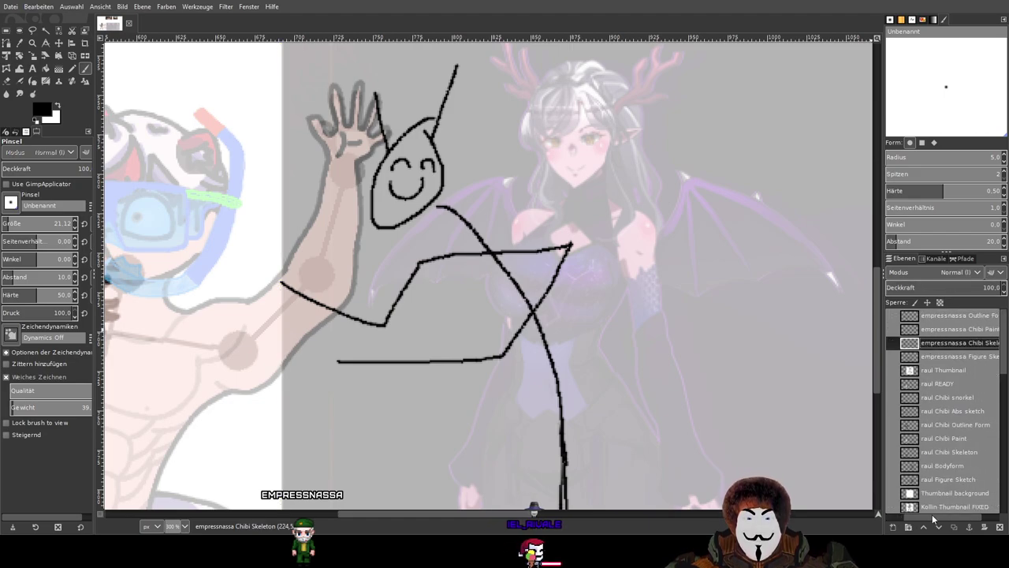
pyautogui.click(893, 344)
pyautogui.moveTo(565, 261); pyautogui.dragTo(612, 223)
pyautogui.moveTo(585, 171)
pyautogui.mouseDown()
pyautogui.moveTo(590, 160)
pyautogui.moveTo(560, 189)
pyautogui.mouseUp()
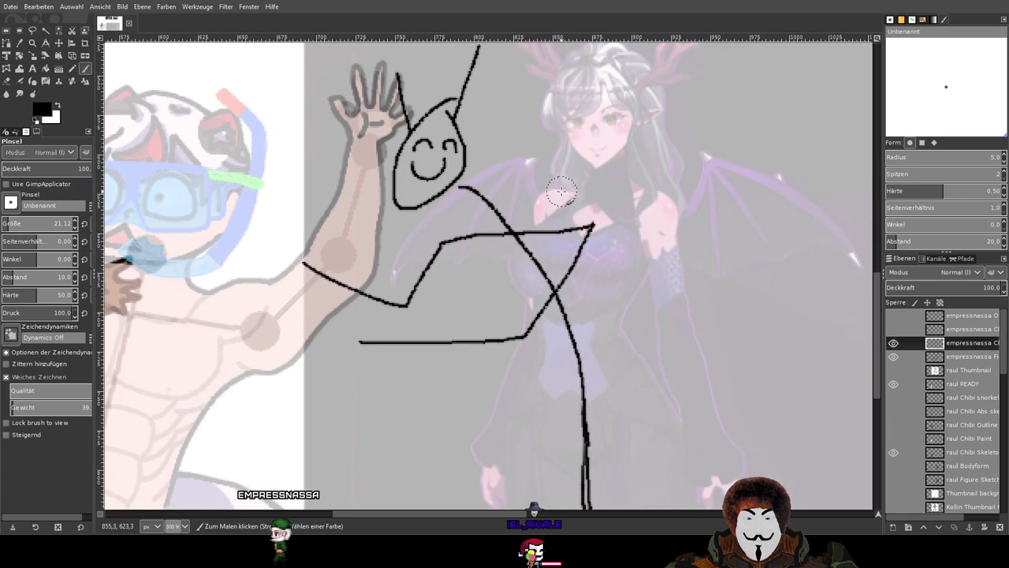
pyautogui.click(504, 178)
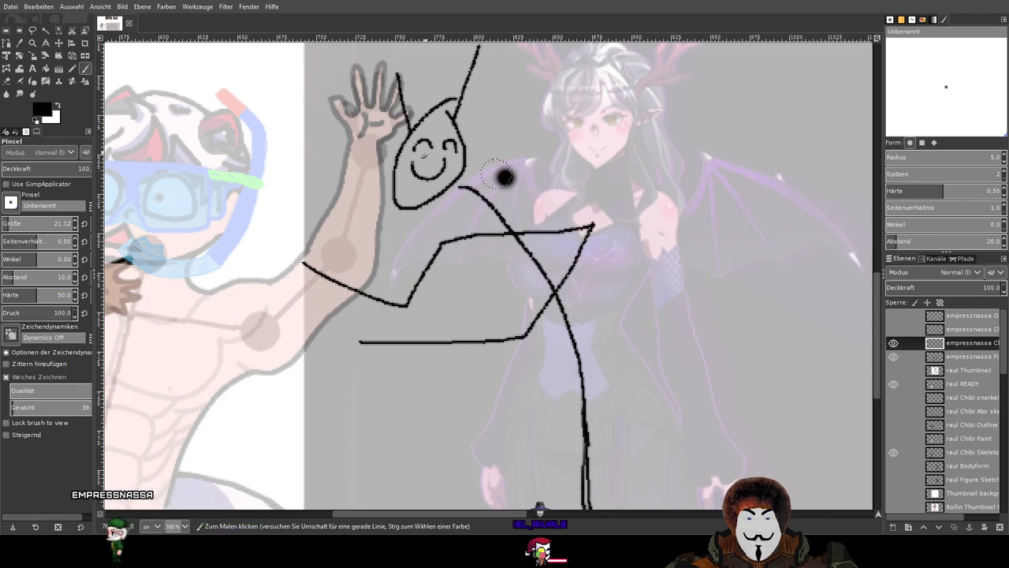
pyautogui.press('n')
pyautogui.hotkey('ctrl', 'z')
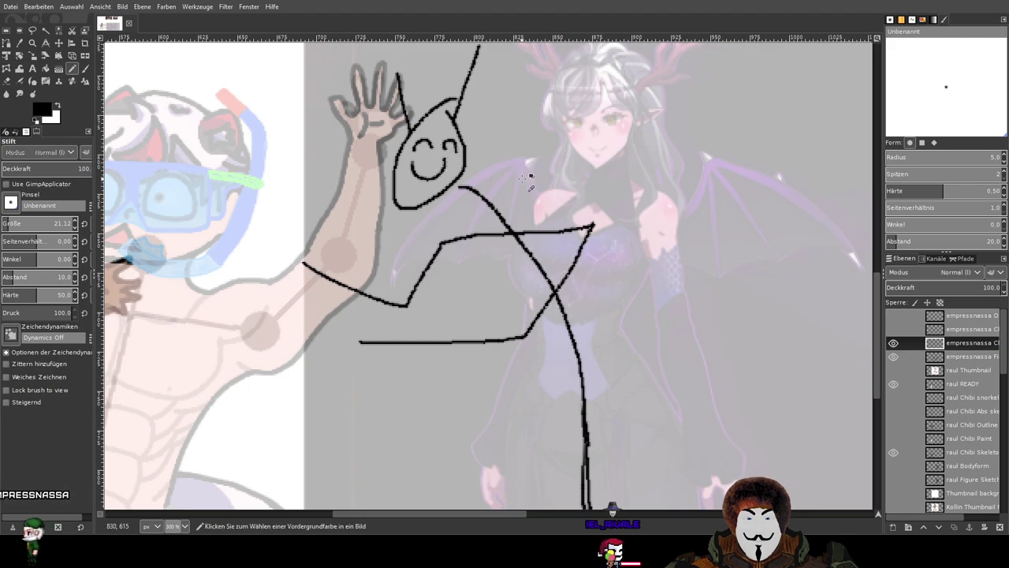
pyautogui.click(509, 180)
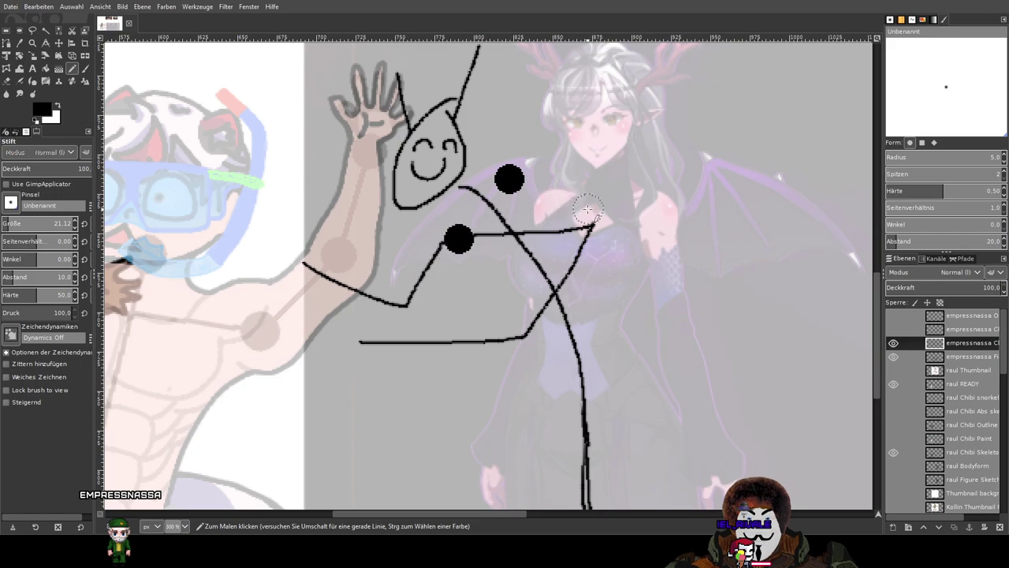
# Add hip and knee joint dots on the lower body of the stick figure.
pyautogui.scroll(-3, 607, 236)
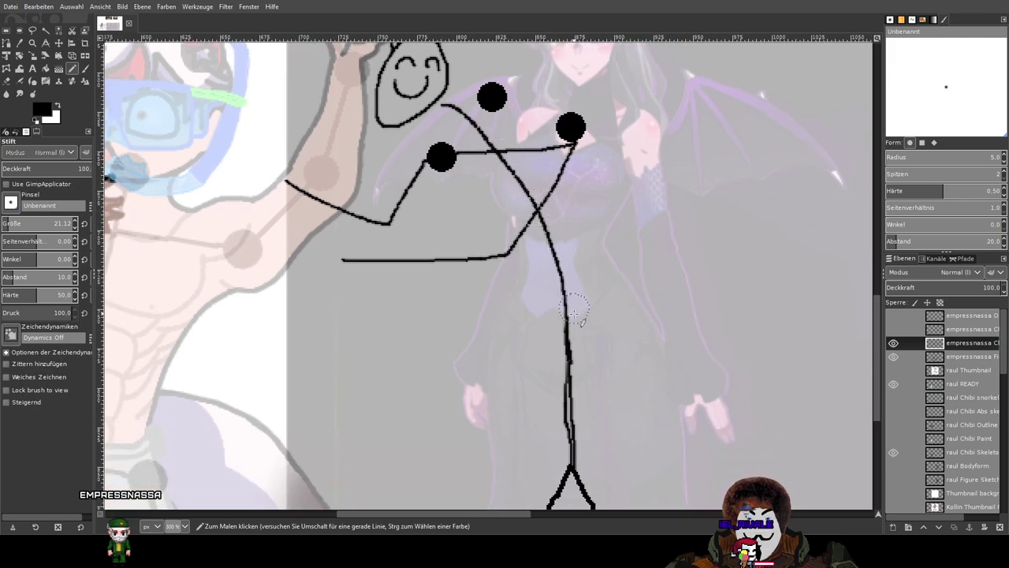
pyautogui.moveTo(587, 358)
pyautogui.mouseDown()
pyautogui.moveTo(543, 263)
pyautogui.moveTo(538, 177)
pyautogui.mouseUp()
pyautogui.scroll(-3, 552, 169)
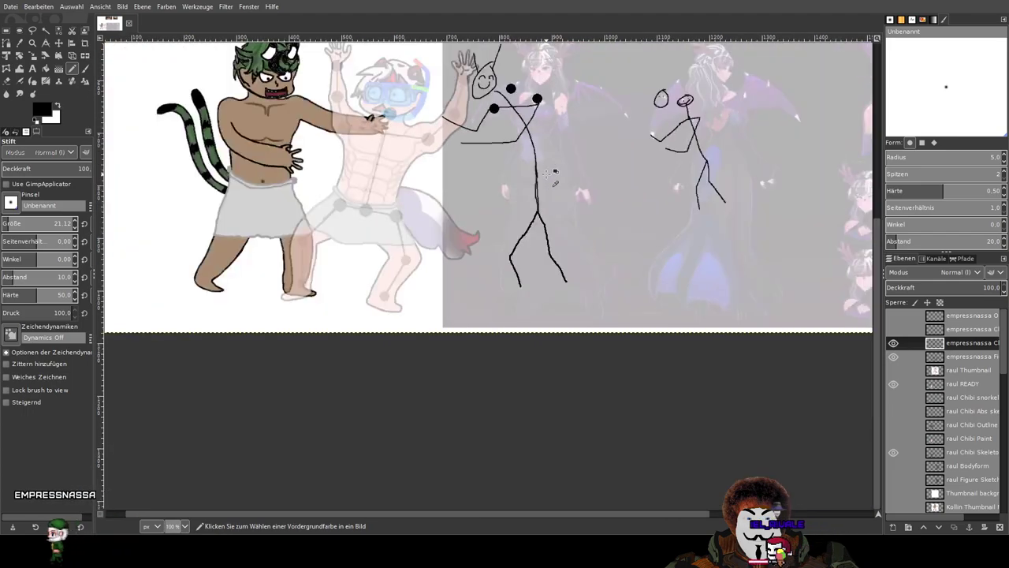
pyautogui.scroll(2, 554, 172)
pyautogui.scroll(-2, 558, 174)
pyautogui.scroll(2, 437, 227)
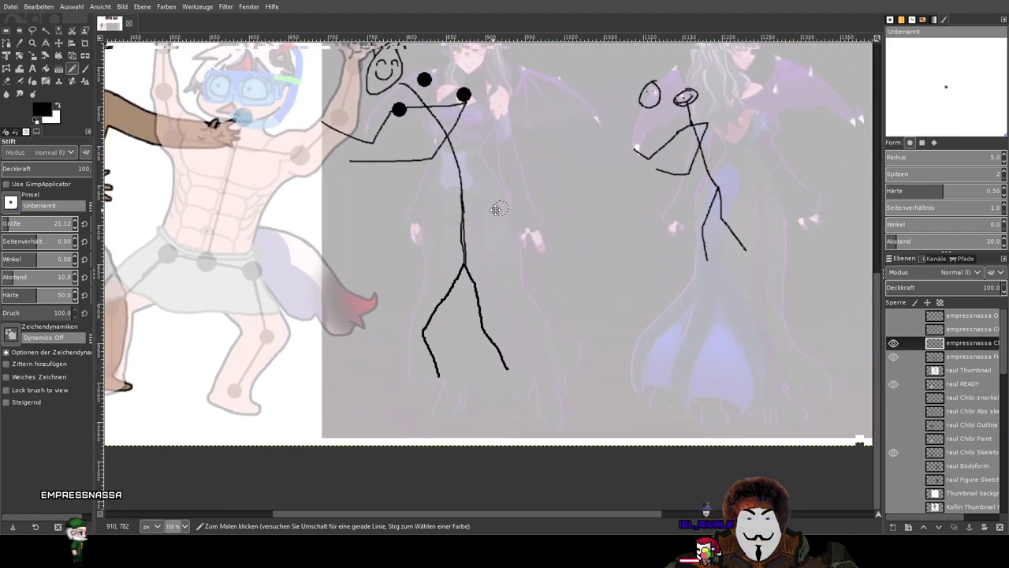
pyautogui.moveTo(438, 227); pyautogui.dragTo(473, 233)
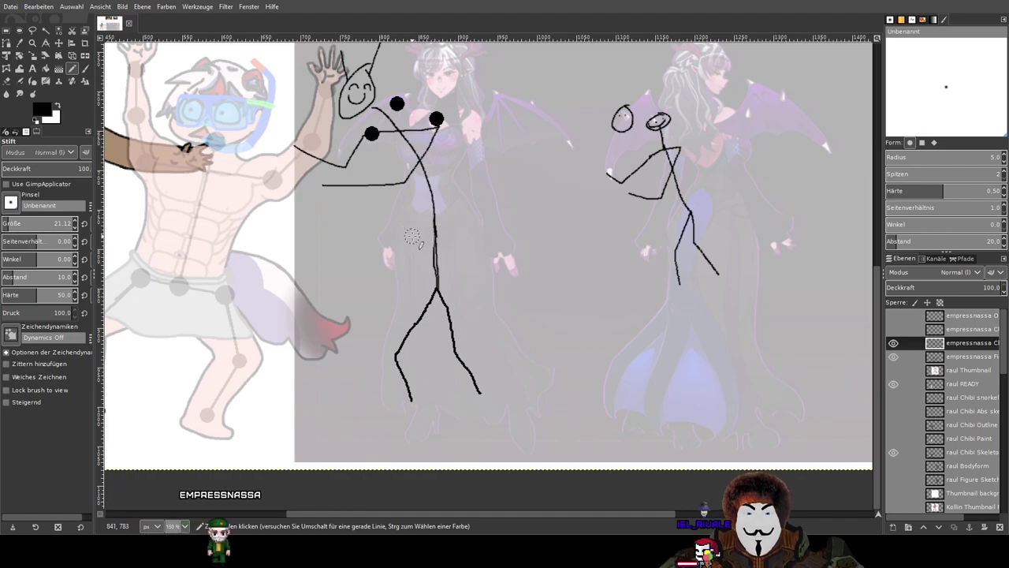
pyautogui.click(473, 229)
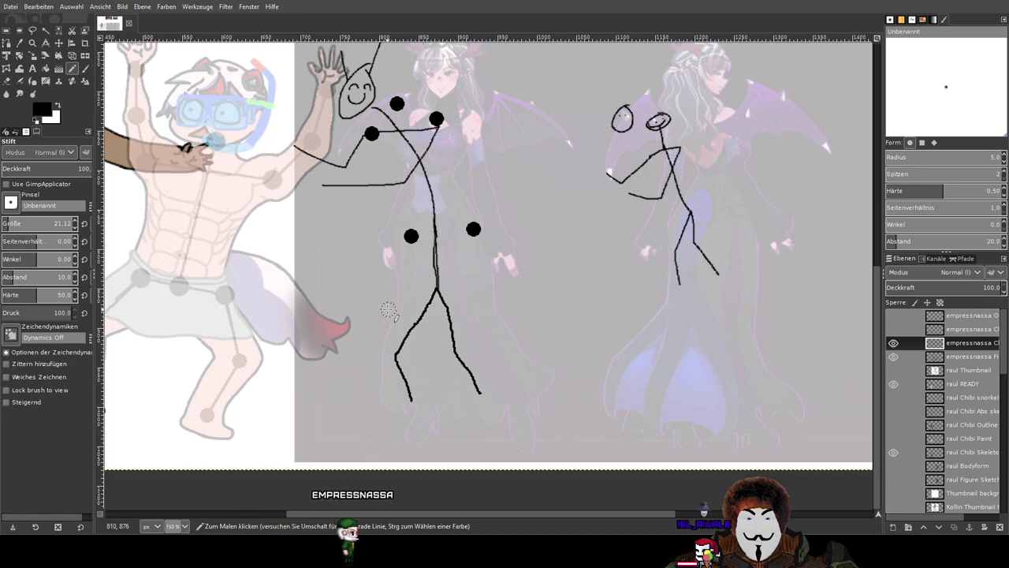
pyautogui.click(384, 309)
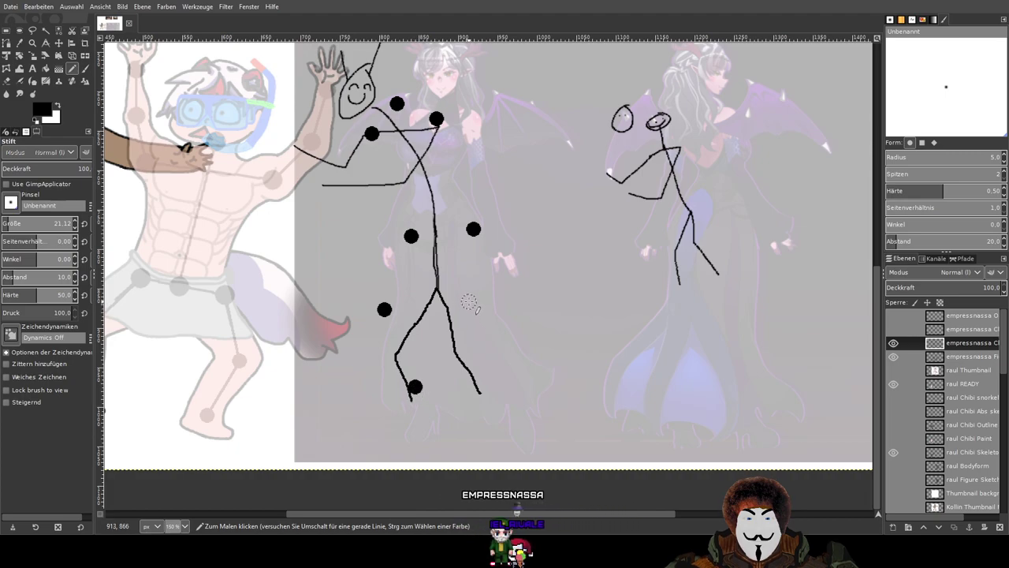
pyautogui.moveTo(522, 245); pyautogui.dragTo(630, 309)
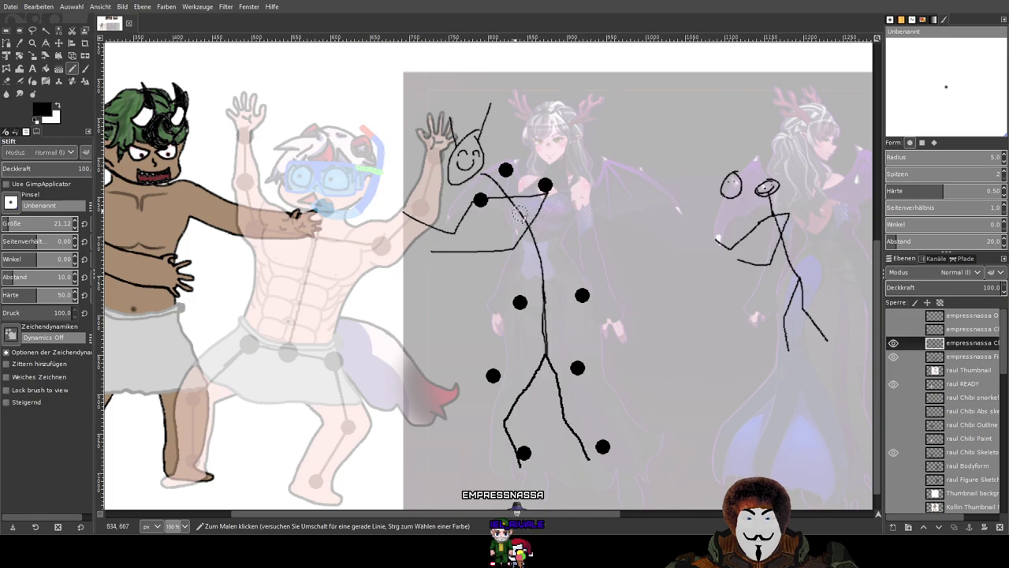
pyautogui.moveTo(388, 174); pyautogui.dragTo(505, 181)
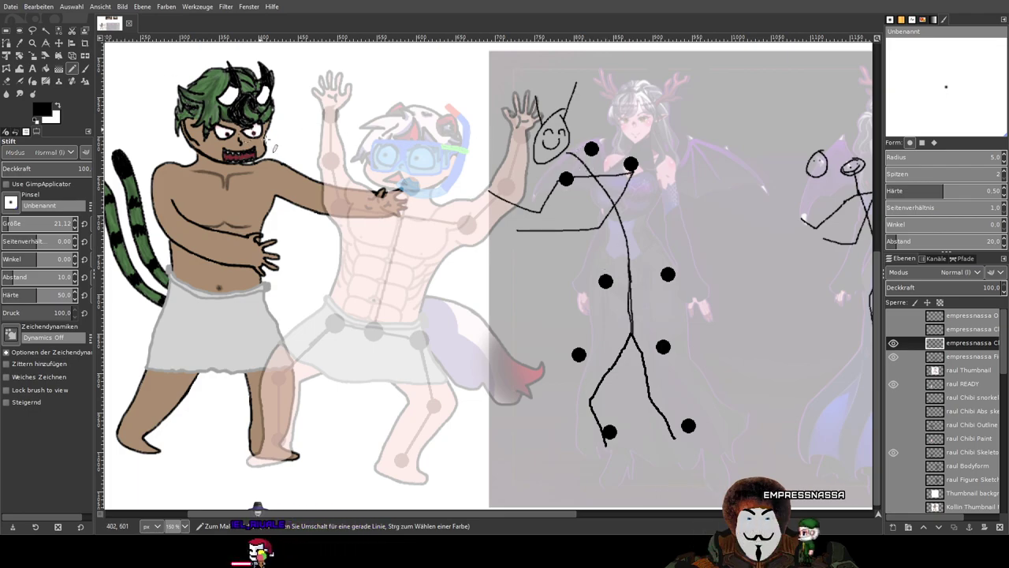
pyautogui.scroll(2, 591, 149)
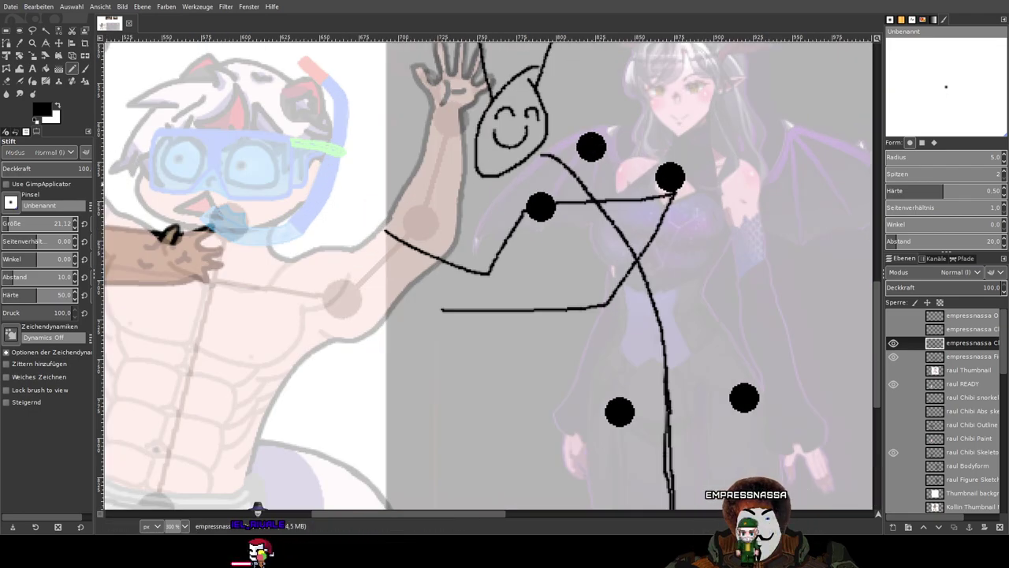
# With a slightly thicker pencil, join the two hip dots and draw a spine from head to waist.
pyautogui.moveTo(30, 225); pyautogui.dragTo(37, 225)
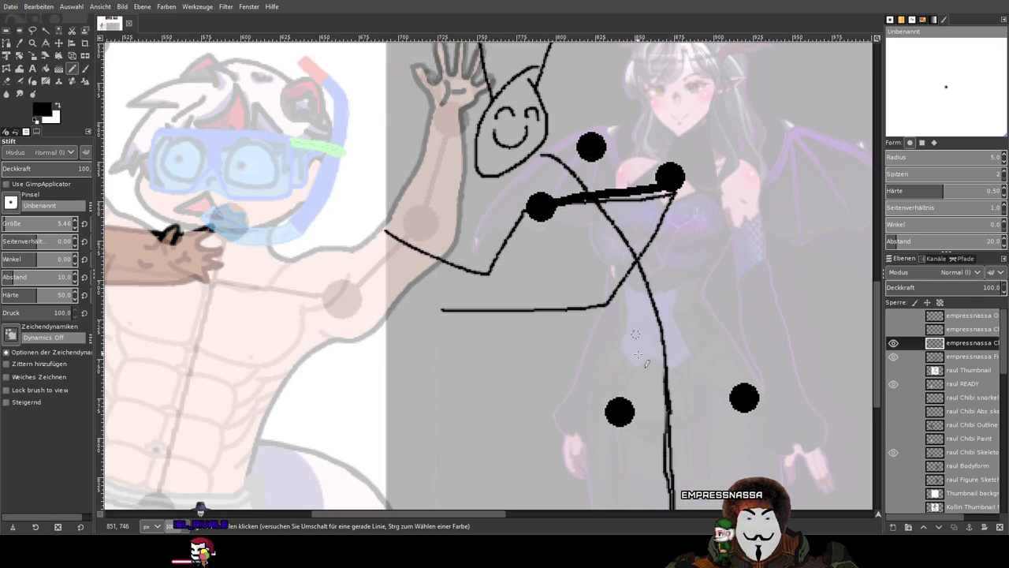
pyautogui.moveTo(620, 411); pyautogui.dragTo(739, 397)
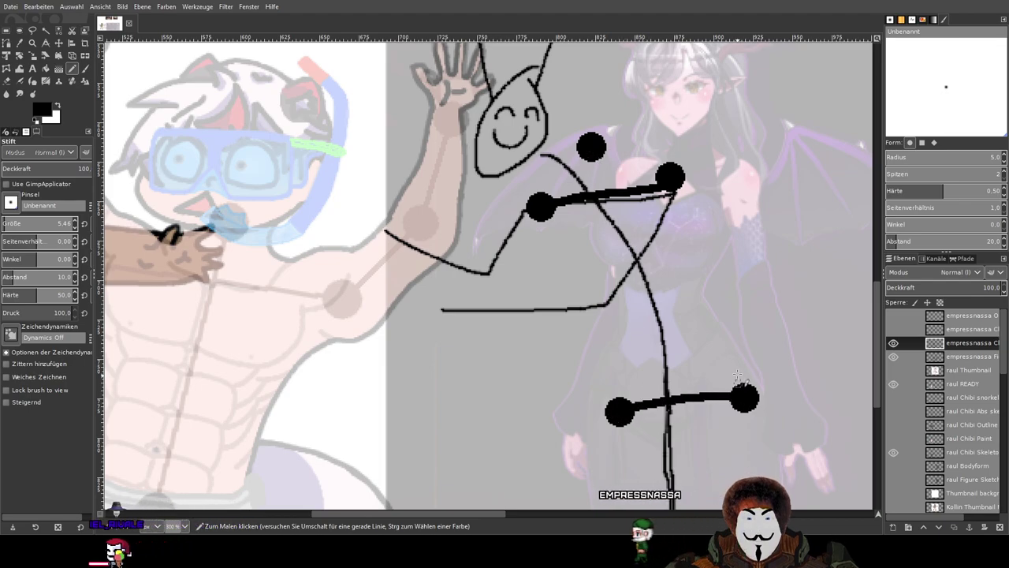
pyautogui.moveTo(741, 337); pyautogui.dragTo(771, 223)
pyautogui.scroll(-1, 771, 220)
pyautogui.moveTo(737, 259)
pyautogui.mouseDown()
pyautogui.moveTo(709, 258)
pyautogui.moveTo(712, 289)
pyautogui.moveTo(692, 282)
pyautogui.moveTo(696, 301)
pyautogui.moveTo(719, 285)
pyautogui.mouseUp()
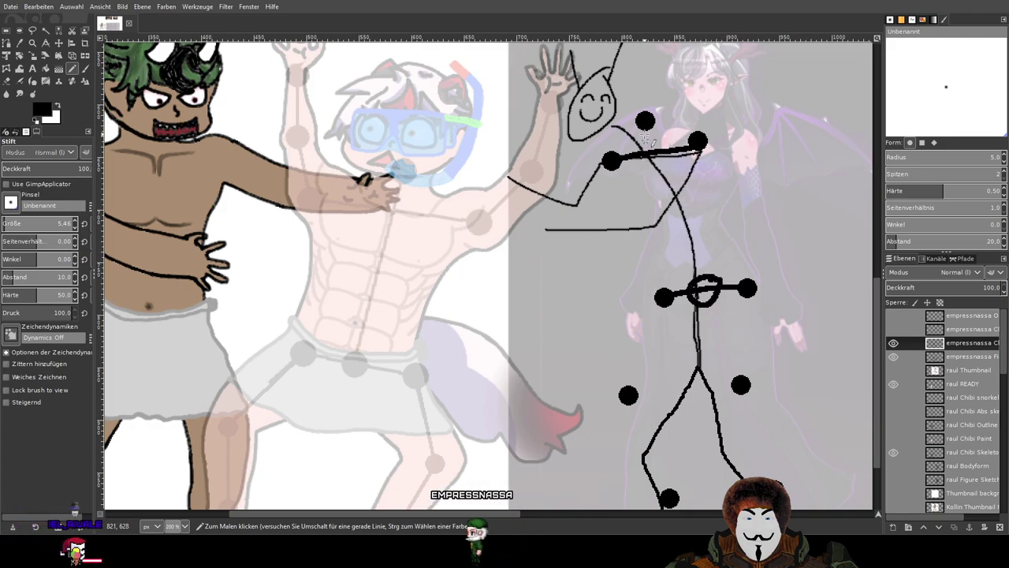
pyautogui.moveTo(645, 135)
pyautogui.mouseDown()
pyautogui.moveTo(684, 214)
pyautogui.moveTo(704, 282)
pyautogui.mouseUp()
pyautogui.moveTo(780, 308); pyautogui.dragTo(735, 245)
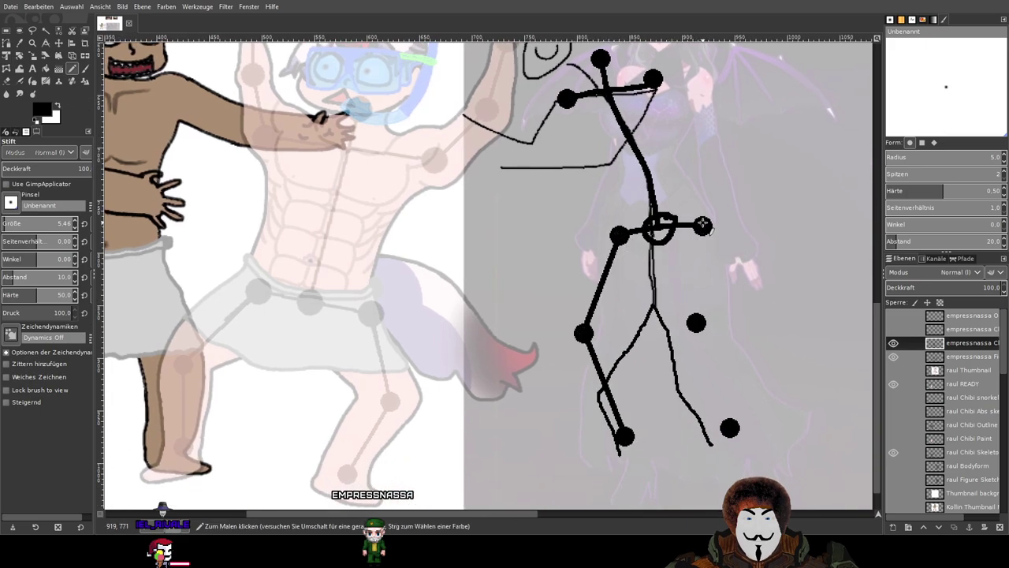
# Draw the leg bone from hip dot to knee and foot dots, then toggle the sketch and skeleton layers to check.
pyautogui.keyDown('shift'); pyautogui.click(696, 323); pyautogui.keyUp('shift')
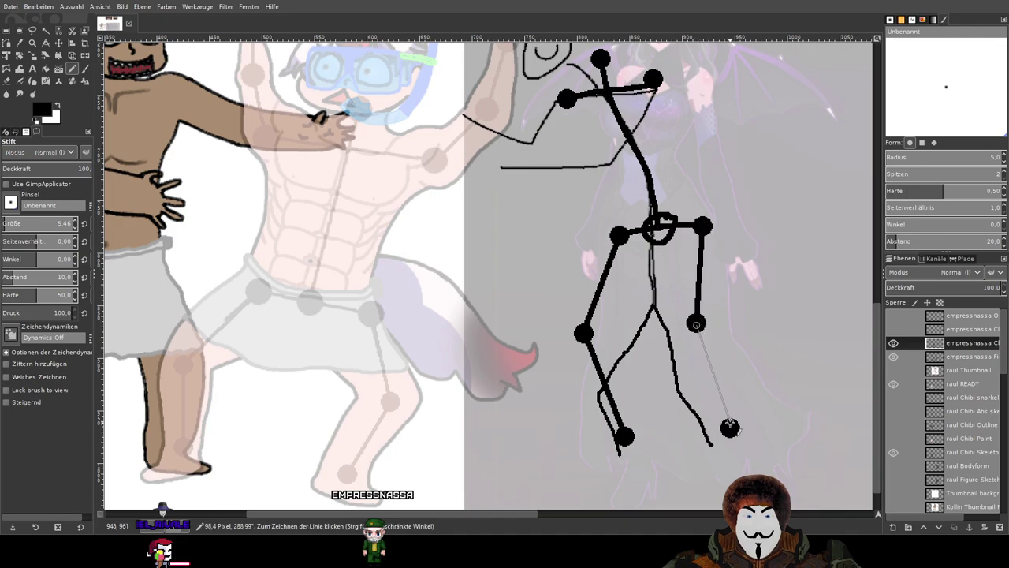
pyautogui.keyDown('shift'); pyautogui.click(729, 428); pyautogui.keyUp('shift')
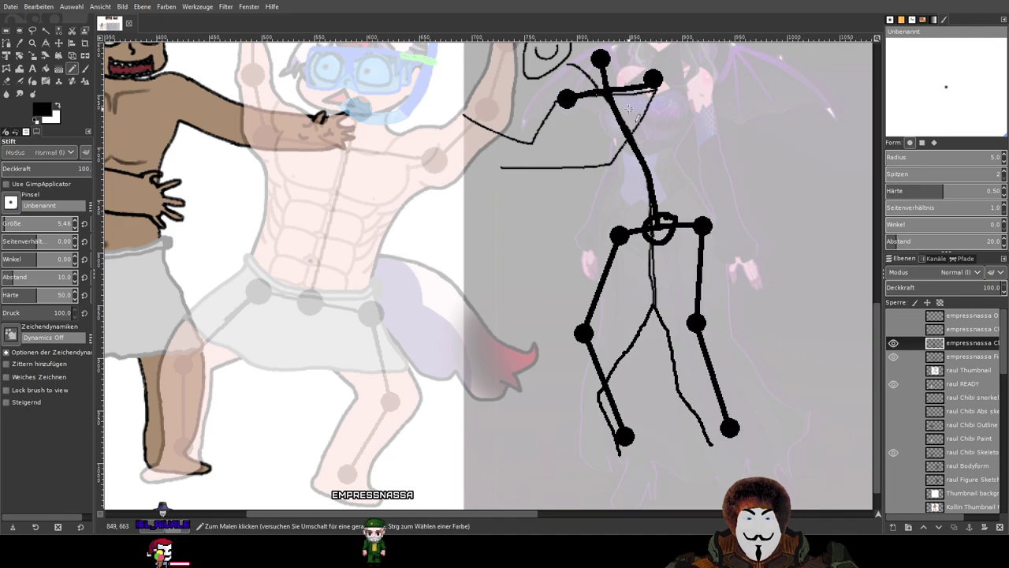
pyautogui.click(893, 358)
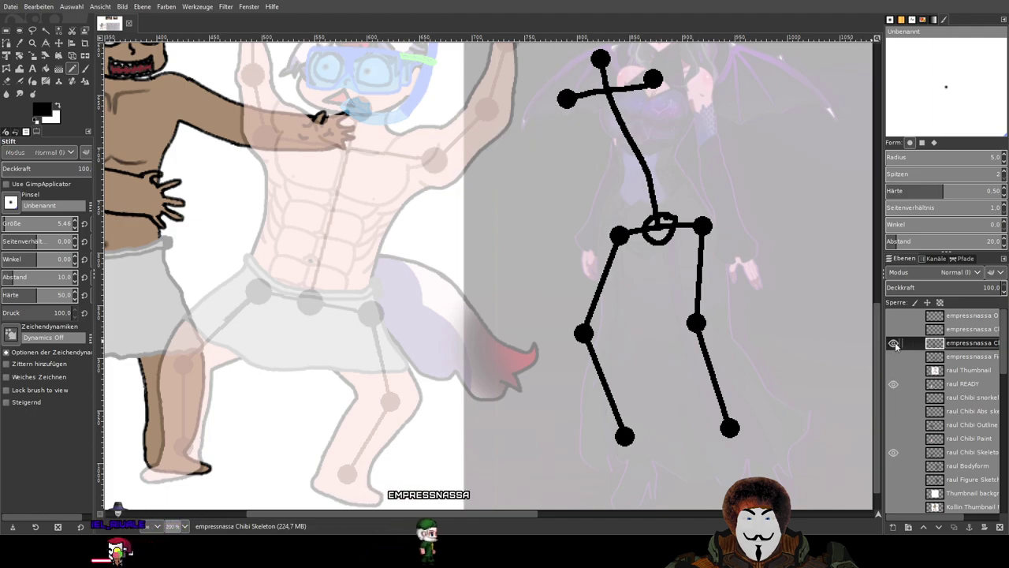
pyautogui.click(894, 342)
pyautogui.click(893, 343)
pyautogui.click(894, 357)
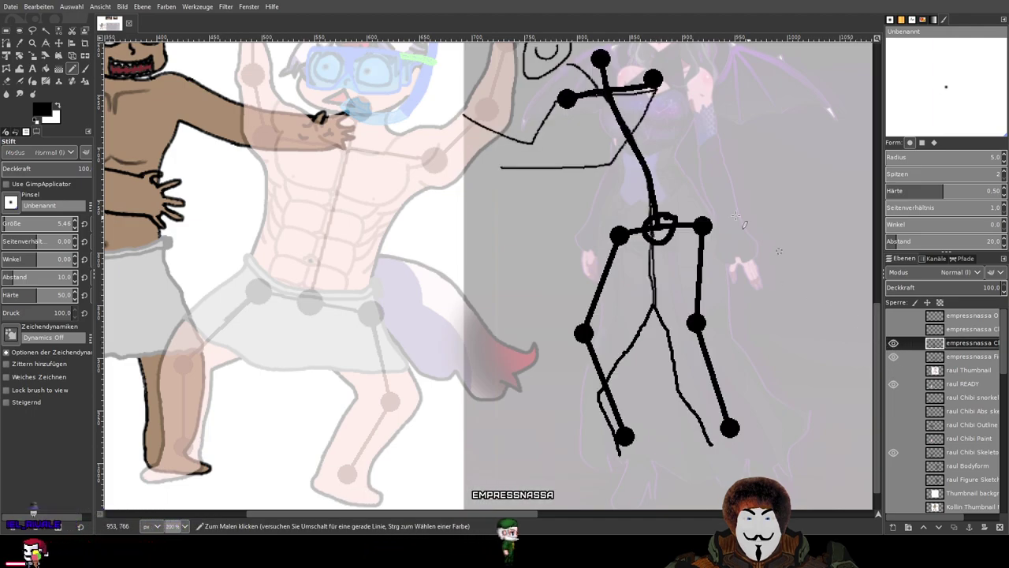
# Draw the skeleton's raised bent arm with an elbow loop, forearm reaching toward the snorkel chibi.
pyautogui.scroll(1, 560, 183)
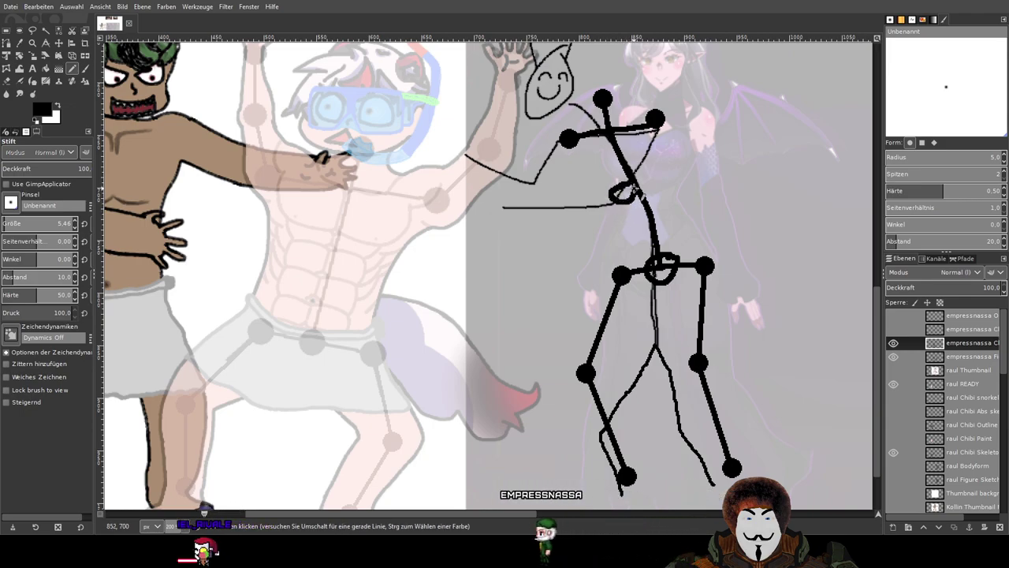
pyautogui.keyDown('shift'); pyautogui.click(656, 120); pyautogui.keyUp('shift')
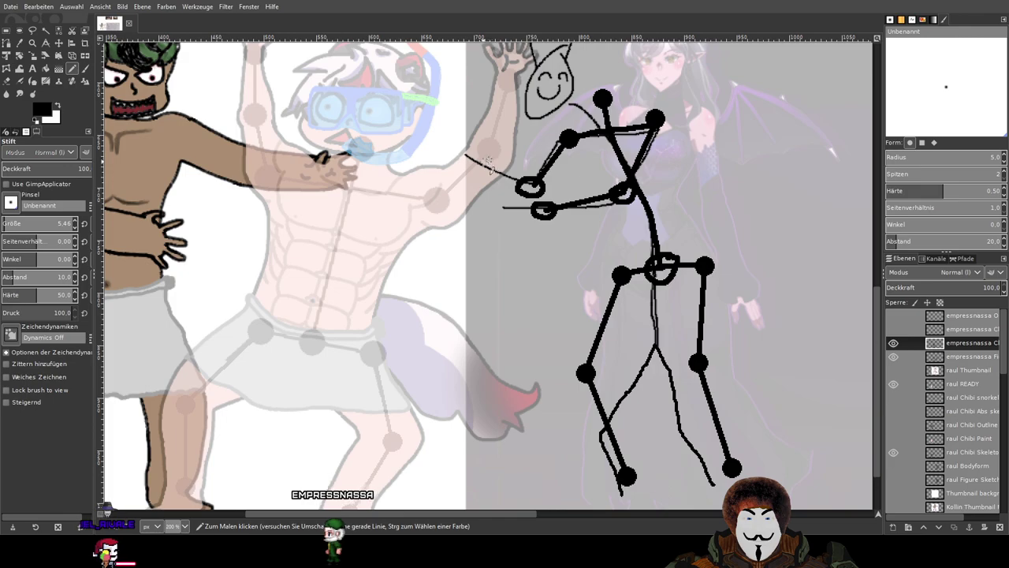
pyautogui.moveTo(466, 154); pyautogui.dragTo(468, 156)
pyautogui.keyDown('shift'); pyautogui.click(533, 189); pyautogui.keyUp('shift')
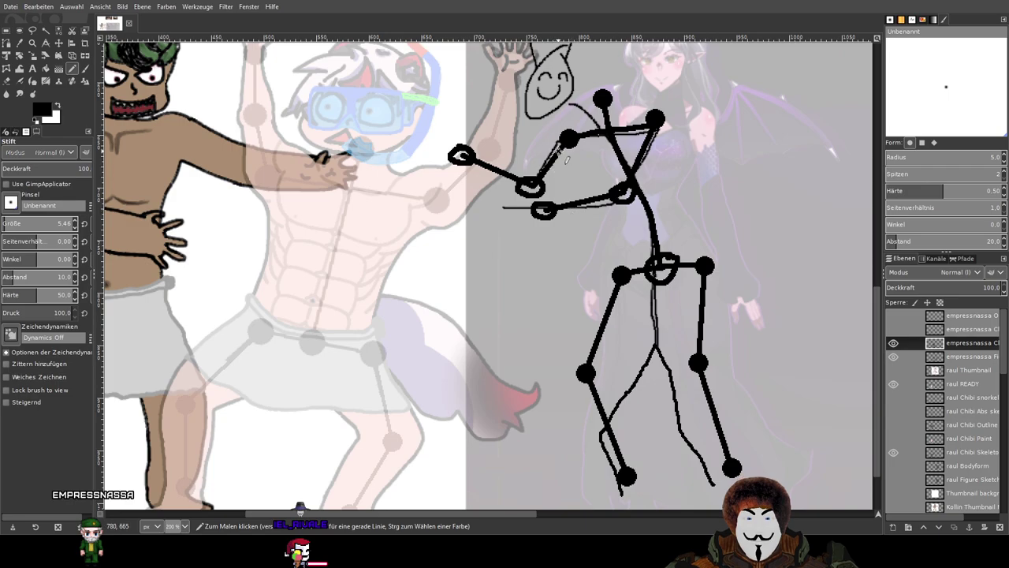
pyautogui.hotkey('ctrl', 'z')
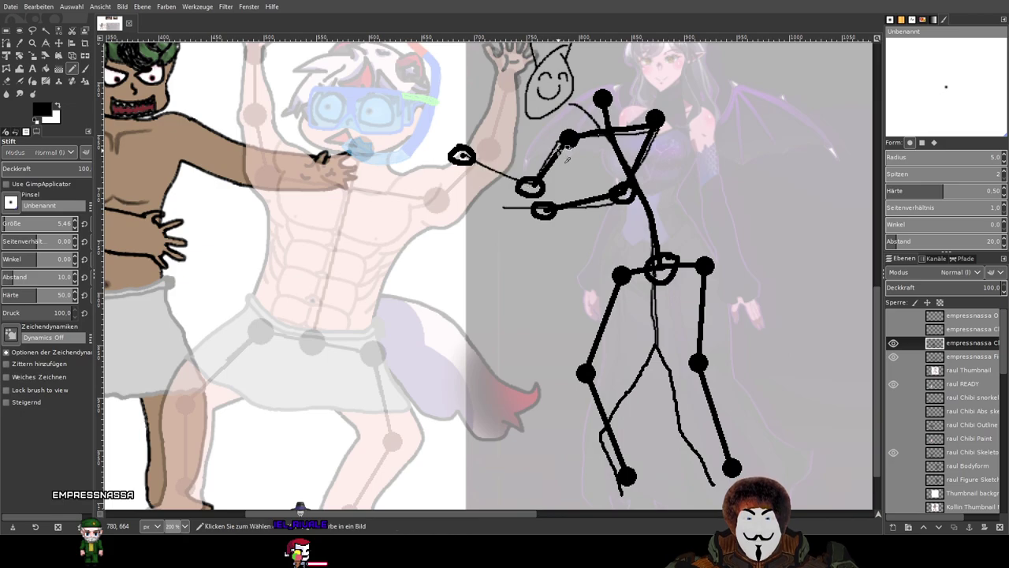
pyautogui.hotkey('ctrl', 'z')
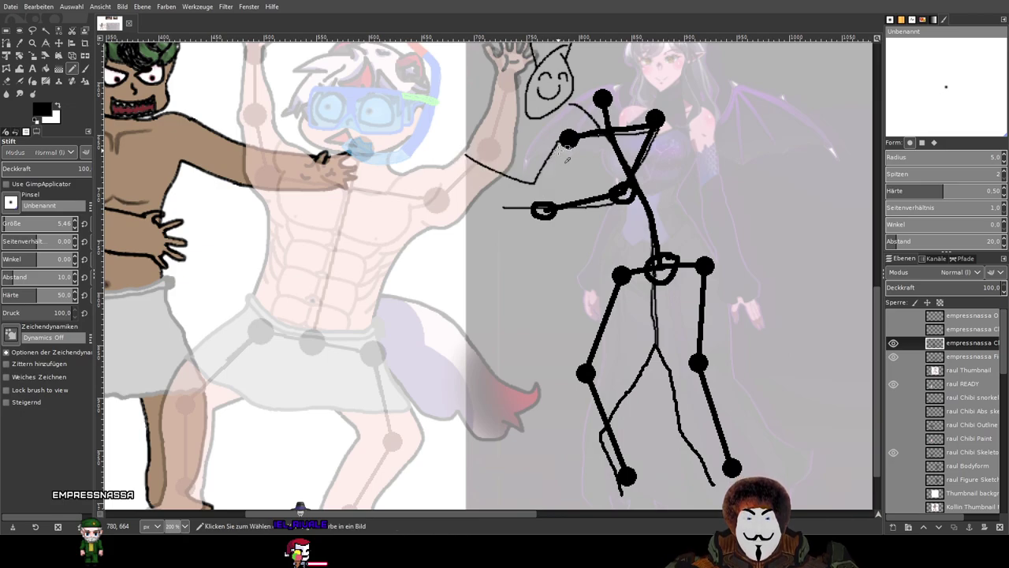
pyautogui.moveTo(532, 189); pyautogui.dragTo(536, 194)
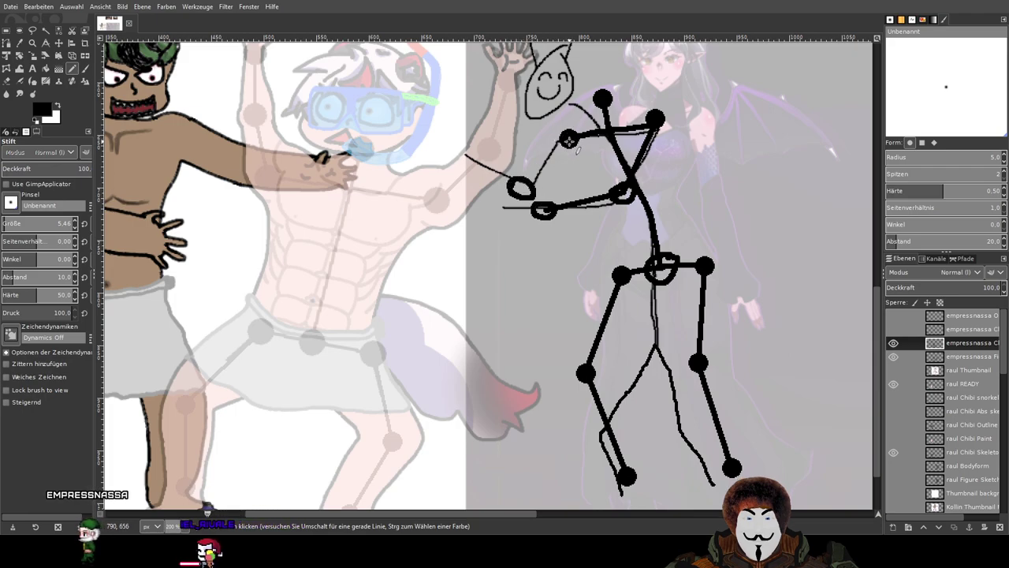
pyautogui.keyDown('shift'); pyautogui.click(521, 191); pyautogui.keyUp('shift')
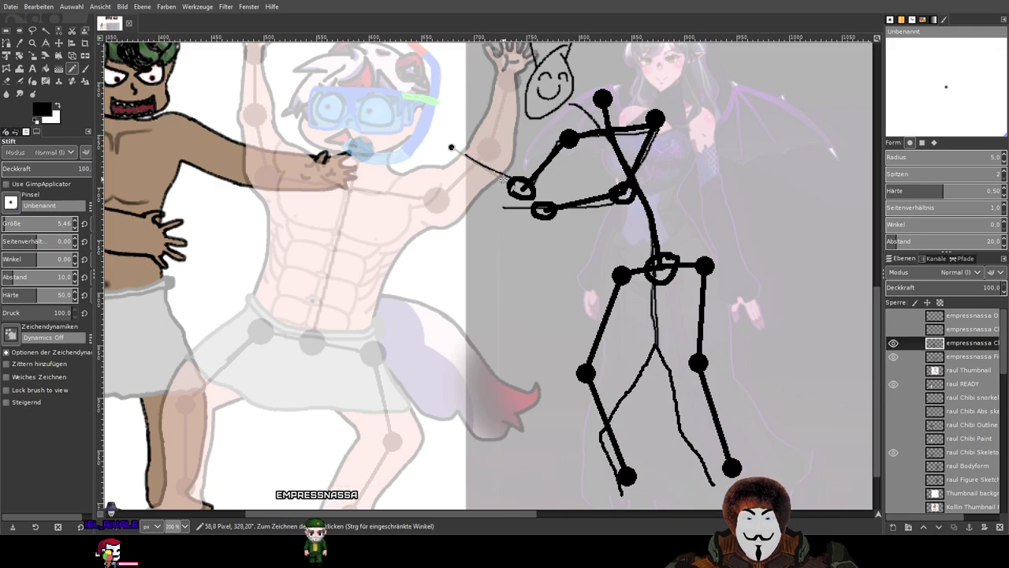
pyautogui.keyDown('shift'); pyautogui.click(451, 147); pyautogui.keyUp('shift')
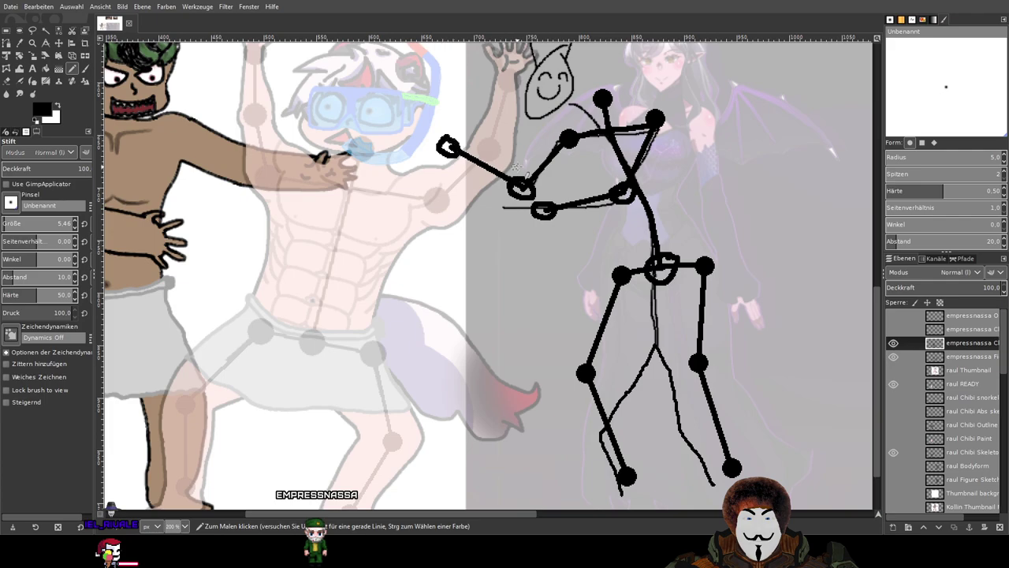
# Freehand a round head outline above the skeleton's neck, redoing the first attempt.
pyautogui.scroll(-1, 564, 169)
pyautogui.scroll(1, 564, 169)
pyautogui.scroll(1, 566, 168)
pyautogui.moveTo(577, 89)
pyautogui.mouseDown()
pyautogui.moveTo(629, 103)
pyautogui.moveTo(608, 72)
pyautogui.mouseUp()
pyautogui.hotkey('ctrl', 'z')
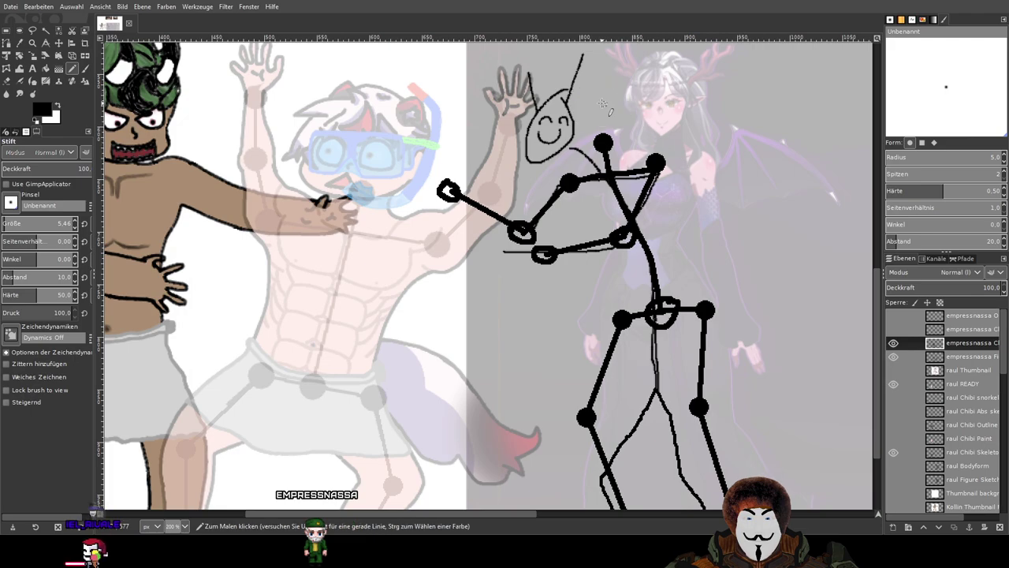
pyautogui.moveTo(562, 128)
pyautogui.mouseDown()
pyautogui.moveTo(582, 143)
pyautogui.moveTo(620, 136)
pyautogui.moveTo(633, 118)
pyautogui.moveTo(605, 86)
pyautogui.mouseUp()
pyautogui.scroll(-2, 734, 194)
pyautogui.scroll(1, 733, 194)
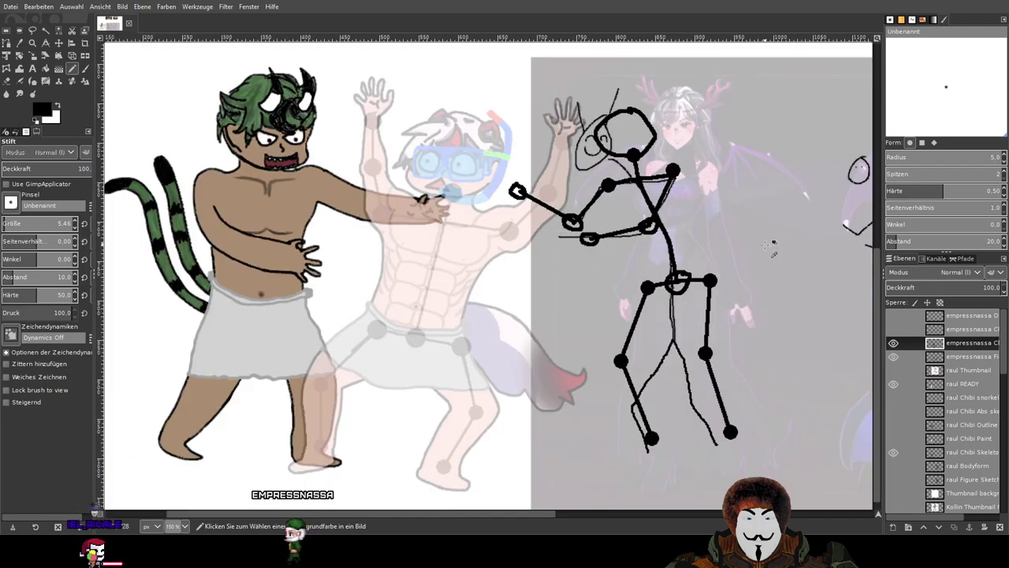
# Hide the thin sketch layer so only the stick skeleton shows, and recentre the view.
pyautogui.scroll(-5, 909, 420)
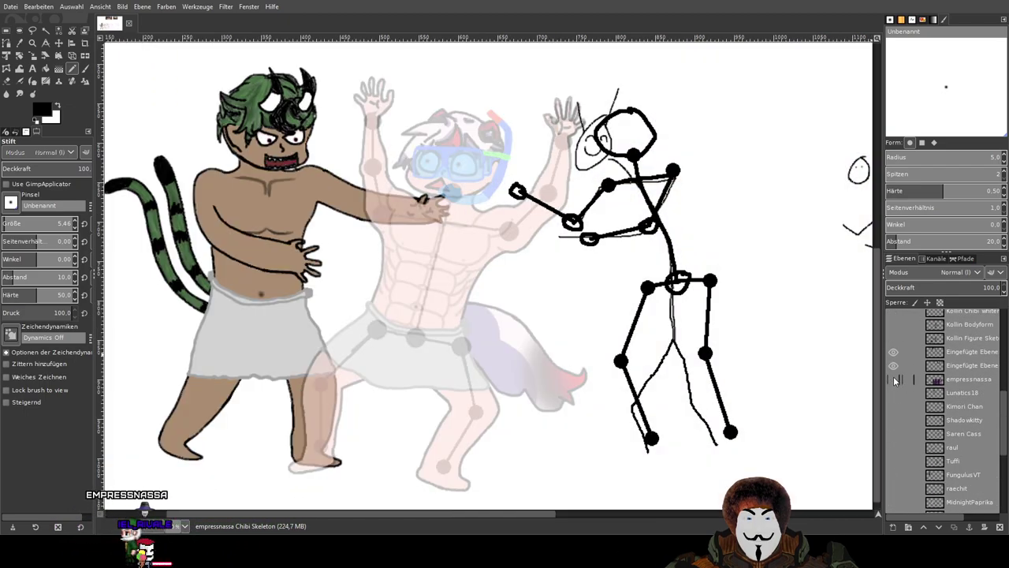
pyautogui.scroll(5, 899, 375)
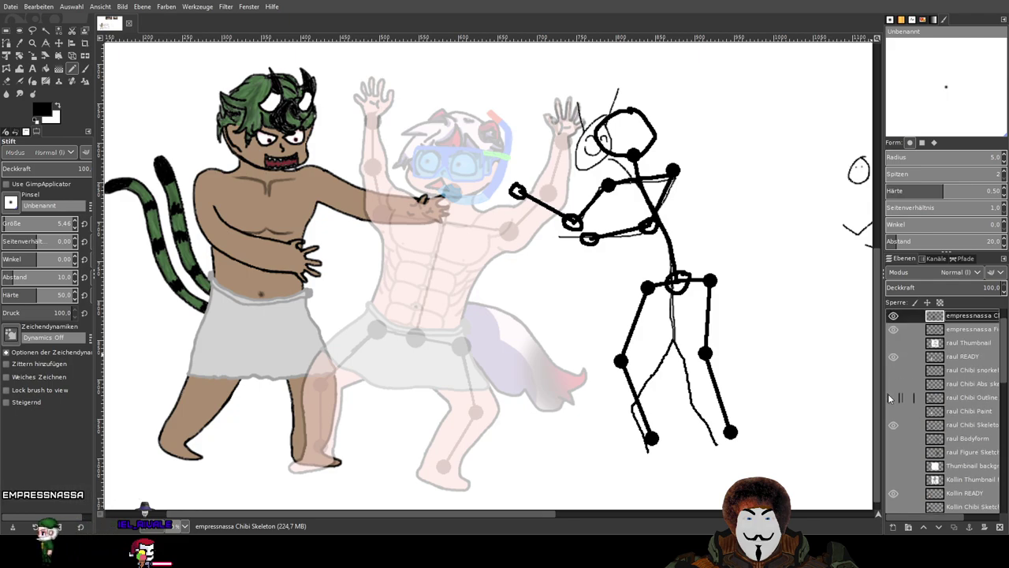
pyautogui.scroll(2, 894, 358)
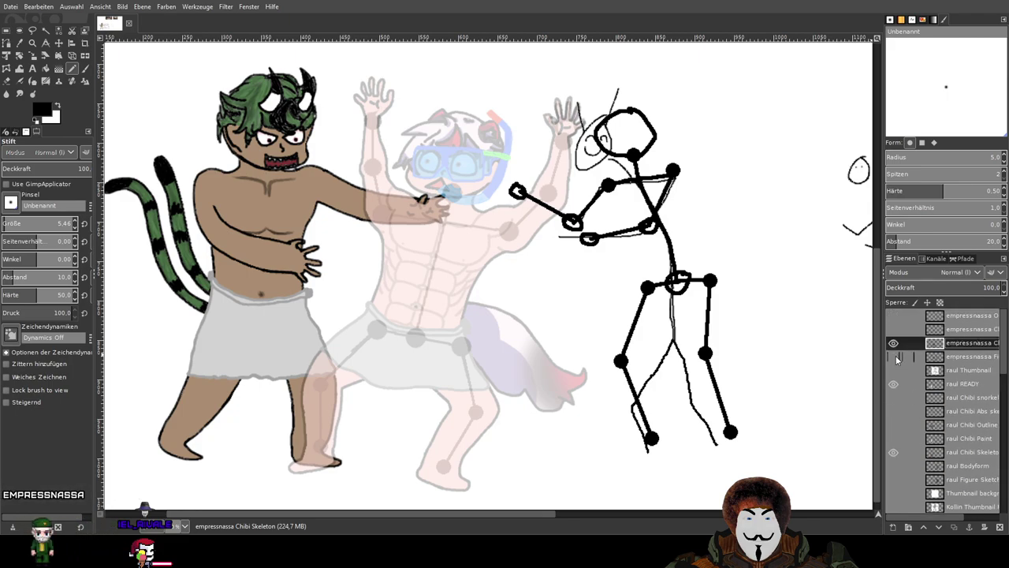
pyautogui.click(897, 359)
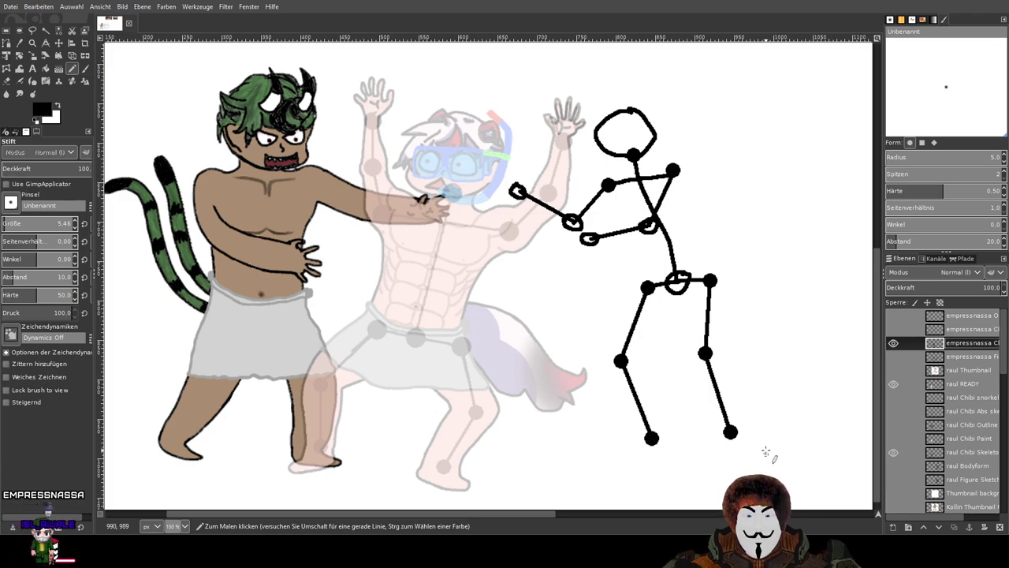
pyautogui.moveTo(684, 263); pyautogui.dragTo(693, 282)
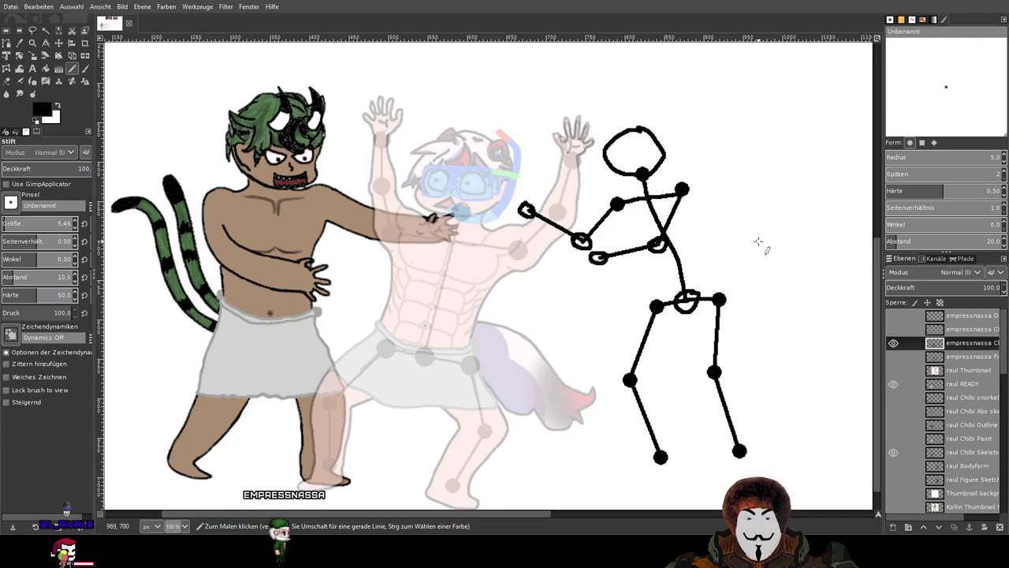
pyautogui.moveTo(736, 220); pyautogui.dragTo(704, 223)
pyautogui.moveTo(950, 518); pyautogui.dragTo(985, 524)
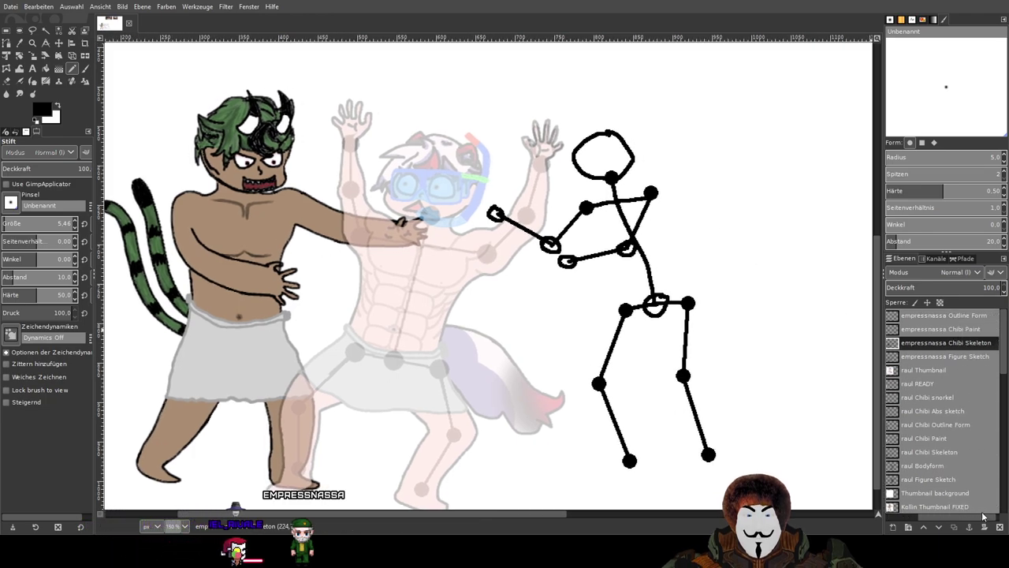
pyautogui.scroll(-1, 949, 321)
pyautogui.scroll(1, 941, 318)
pyautogui.click(942, 316)
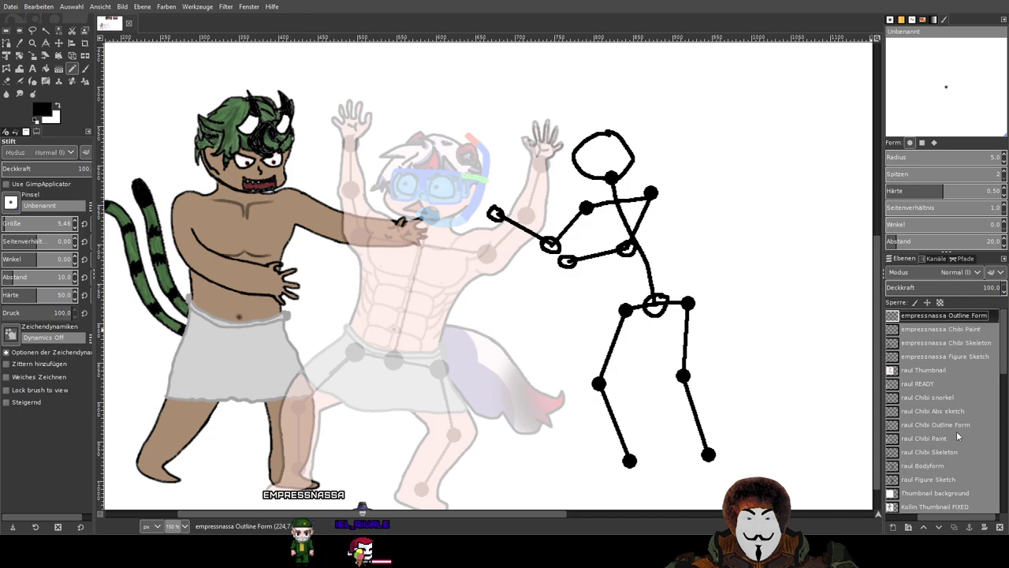
pyautogui.moveTo(939, 517)
pyautogui.mouseDown()
pyautogui.moveTo(908, 520)
pyautogui.moveTo(920, 519)
pyautogui.mouseUp()
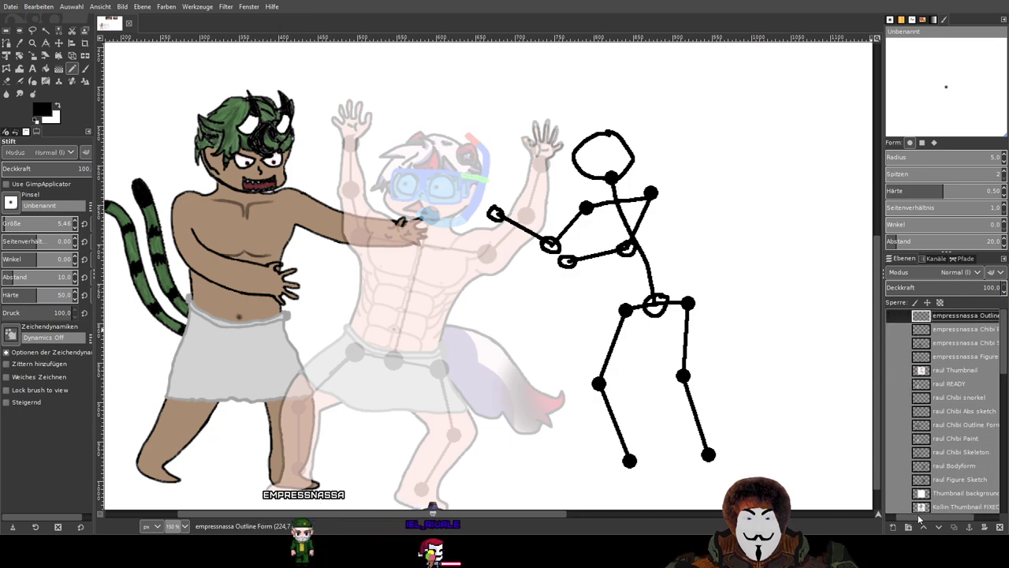
pyautogui.scroll(-6, 948, 438)
pyautogui.scroll(-1, 948, 437)
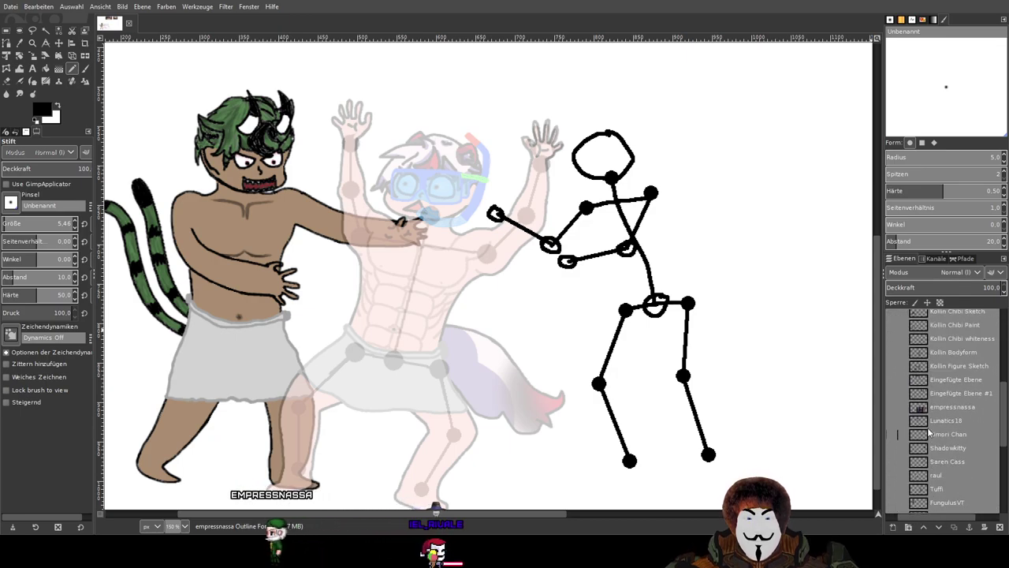
pyautogui.hscroll(-1, 895, 410)
pyautogui.click(894, 407)
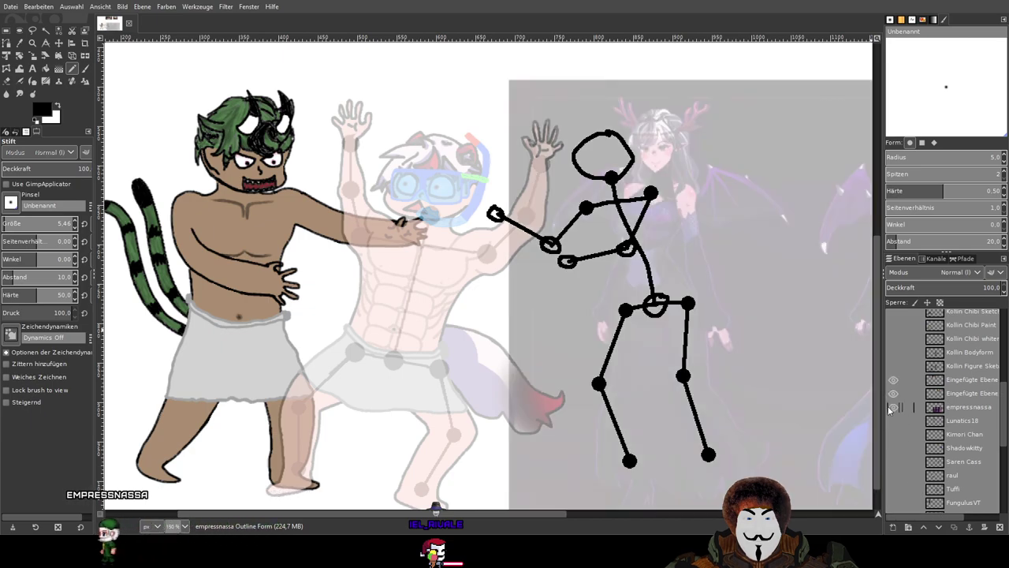
# Move the empressnassa reference layer 38 px left beneath the skeleton.
pyautogui.click(58, 44)
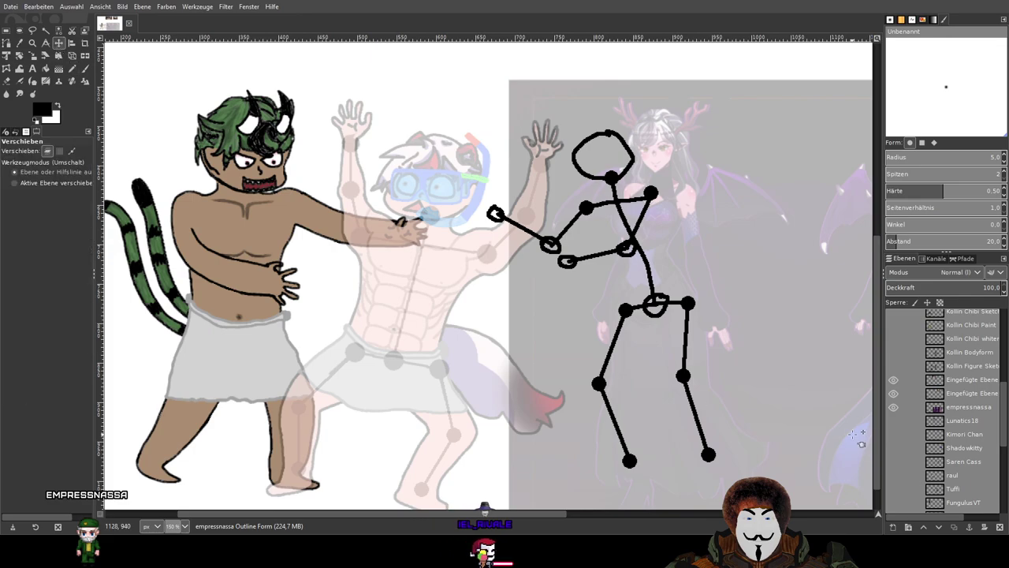
pyautogui.click(962, 409)
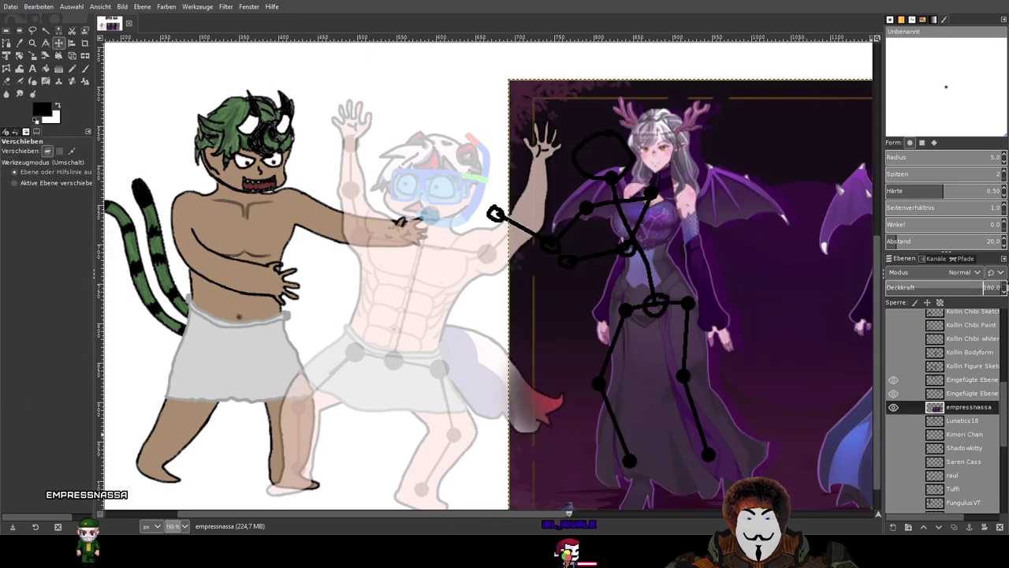
pyautogui.moveTo(820, 259); pyautogui.dragTo(677, 245)
pyautogui.moveTo(769, 240); pyautogui.dragTo(748, 249)
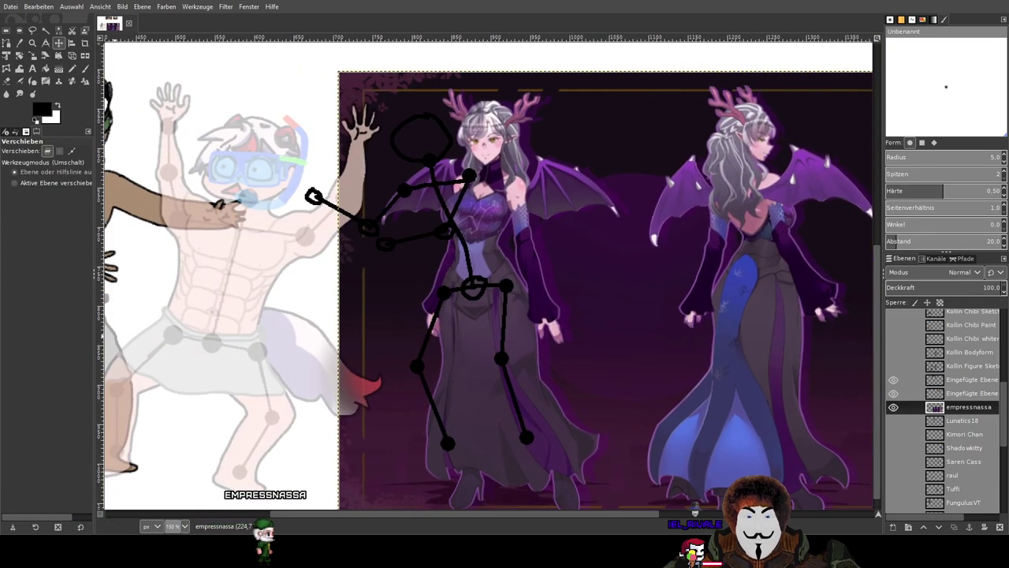
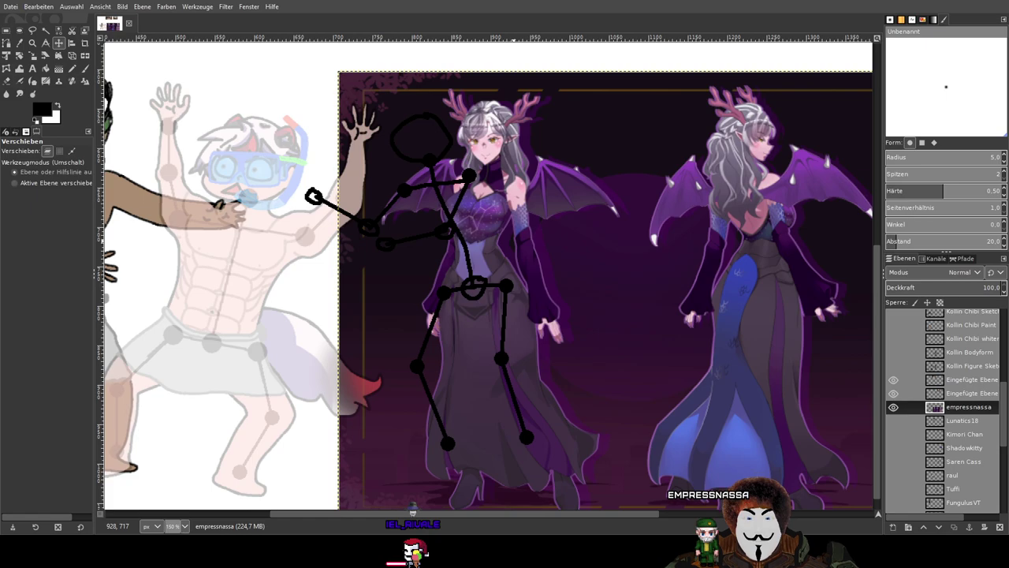
# Switch to the Paintbrush and set its size to 2.45.
pyautogui.moveTo(637, 274); pyautogui.dragTo(748, 289)
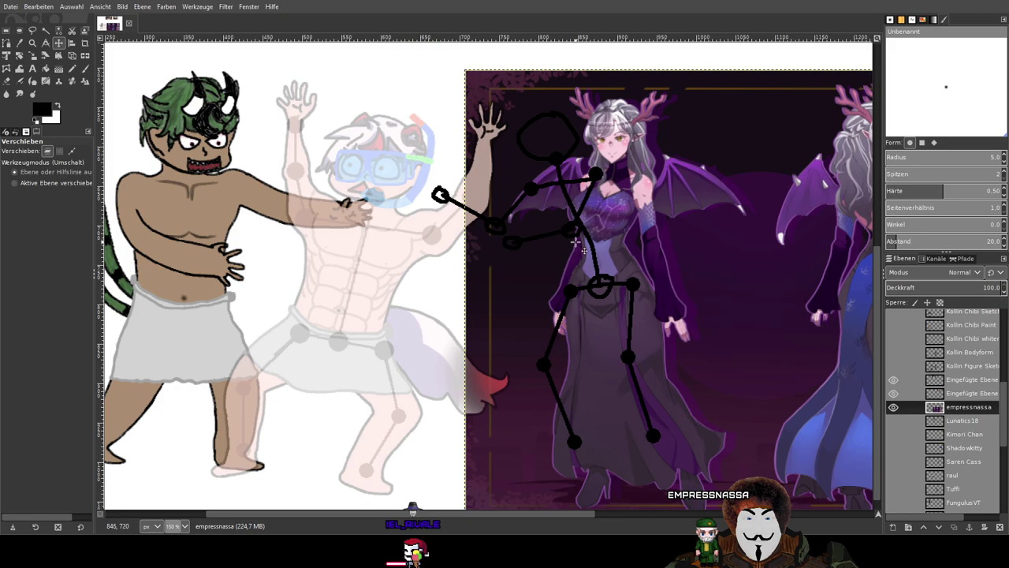
pyautogui.click(85, 69)
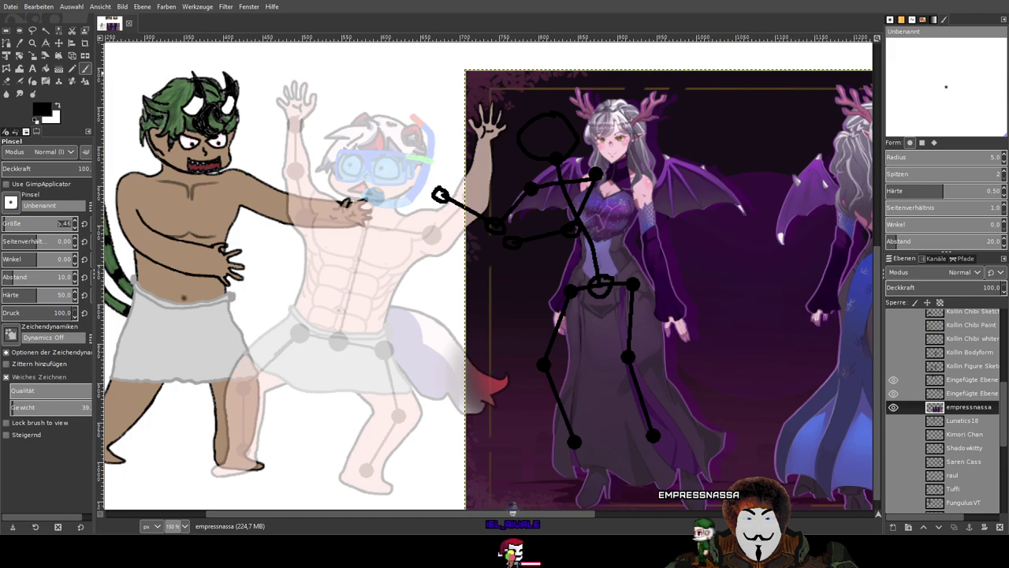
pyautogui.write('2')
pyautogui.write(',45')
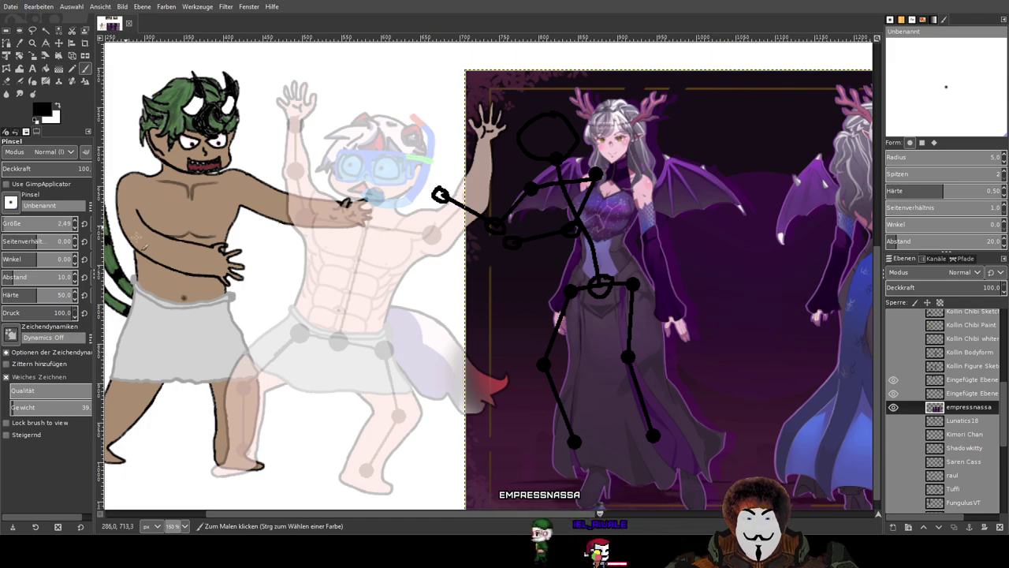
# Lower the empressnassa reference layer's opacity to about 66.
pyautogui.moveTo(506, 244); pyautogui.dragTo(523, 248)
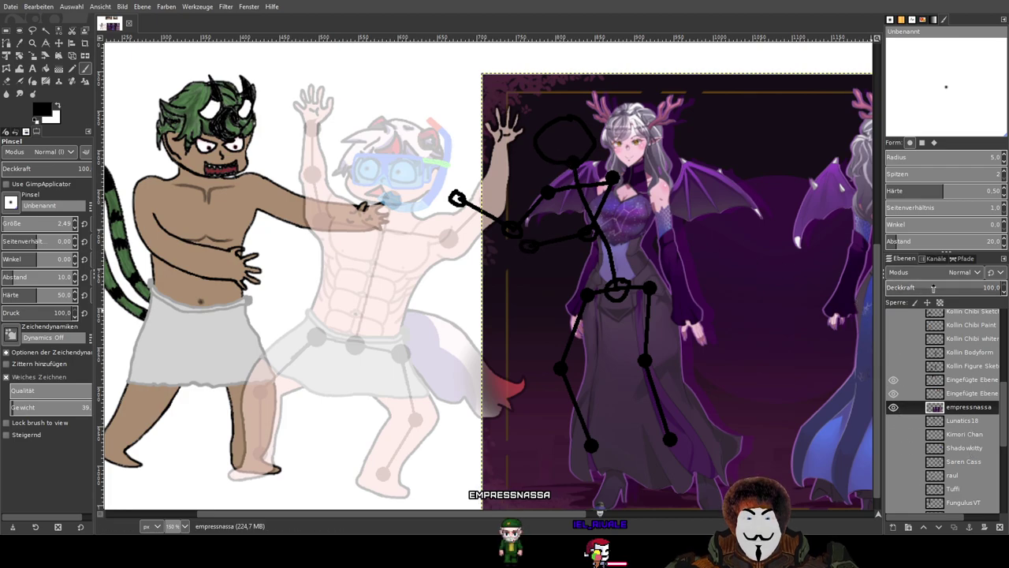
pyautogui.click(934, 288)
pyautogui.moveTo(940, 289); pyautogui.dragTo(961, 288)
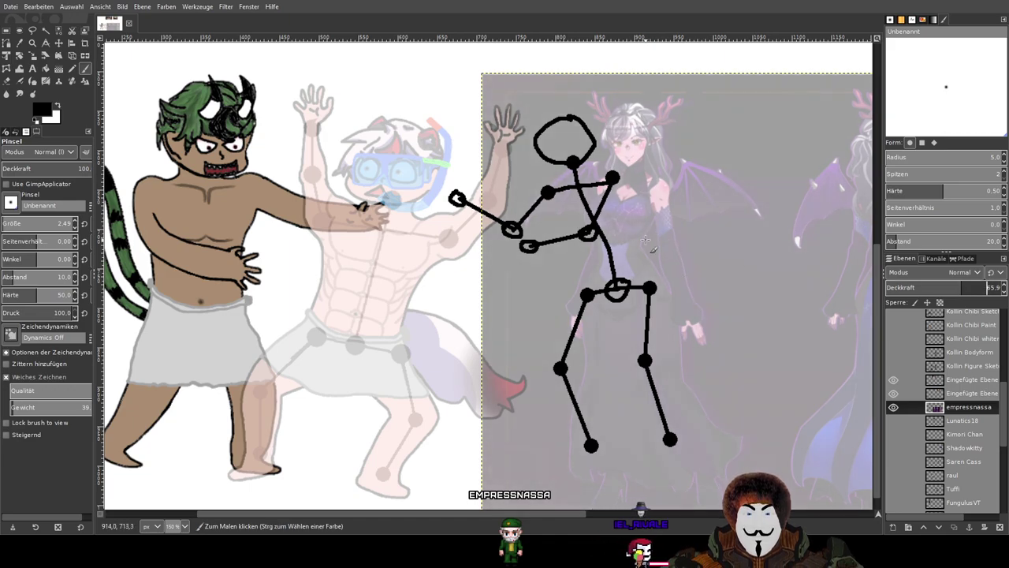
# Compare layers by toggling raul READY and raul Chibi Outline visibility, leaving raul READY shown.
pyautogui.scroll(5, 989, 337)
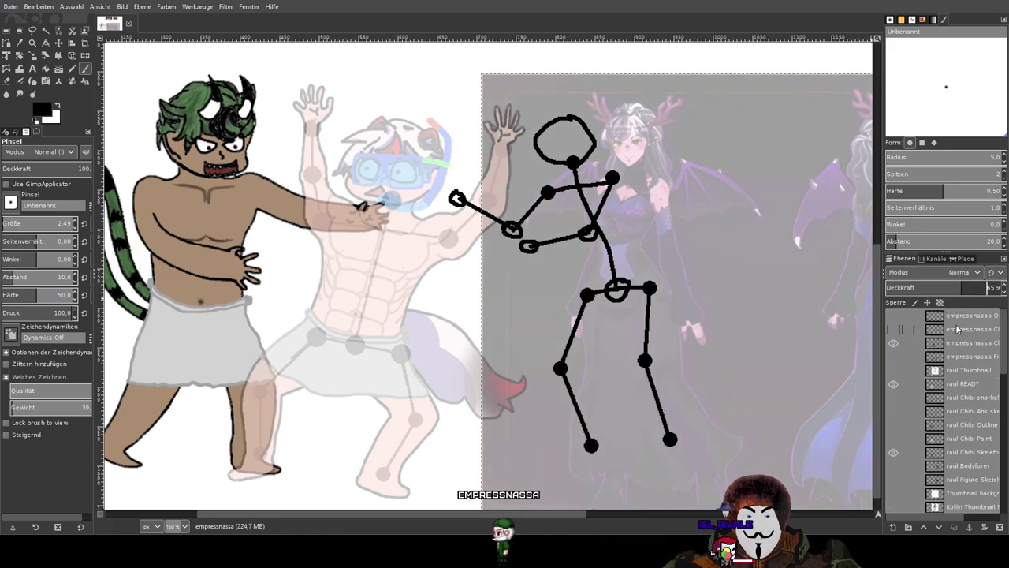
pyautogui.click(966, 343)
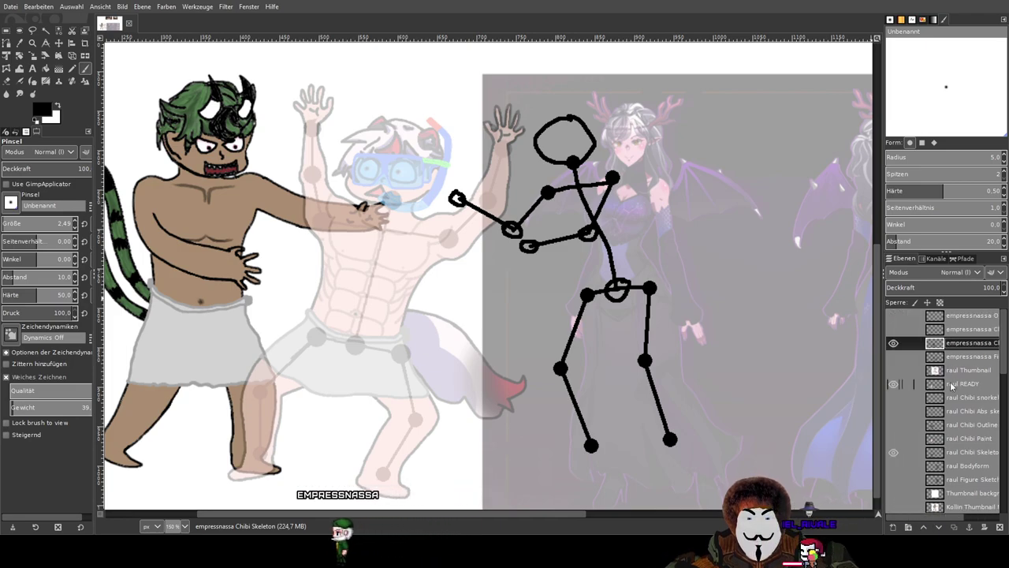
pyautogui.click(897, 316)
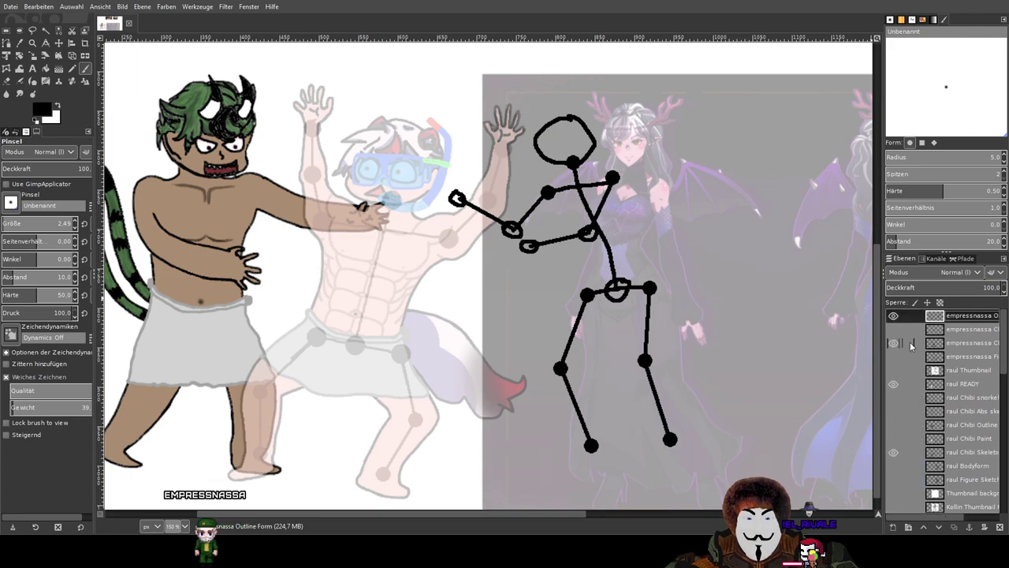
pyautogui.scroll(-2, 902, 362)
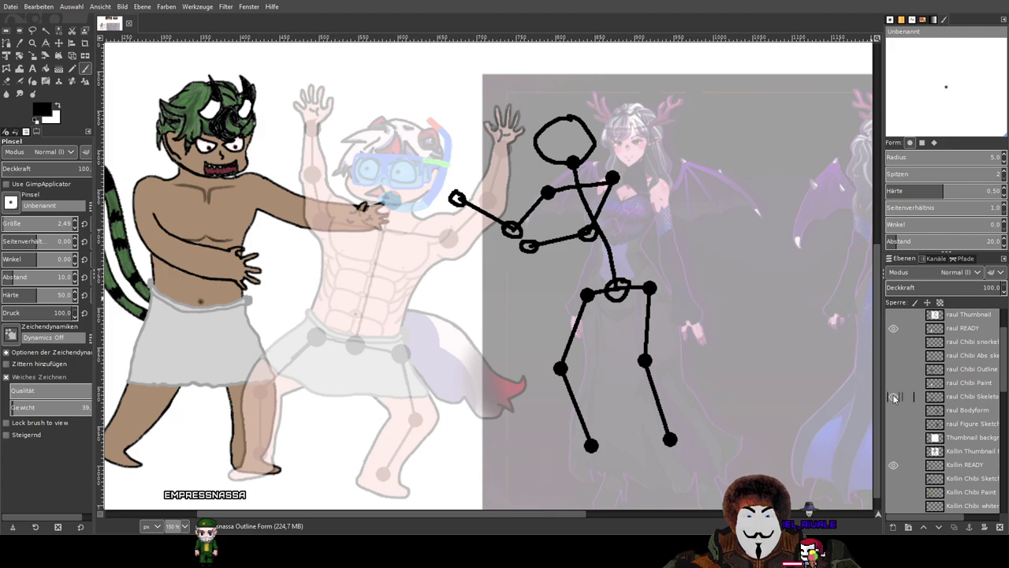
pyautogui.click(893, 329)
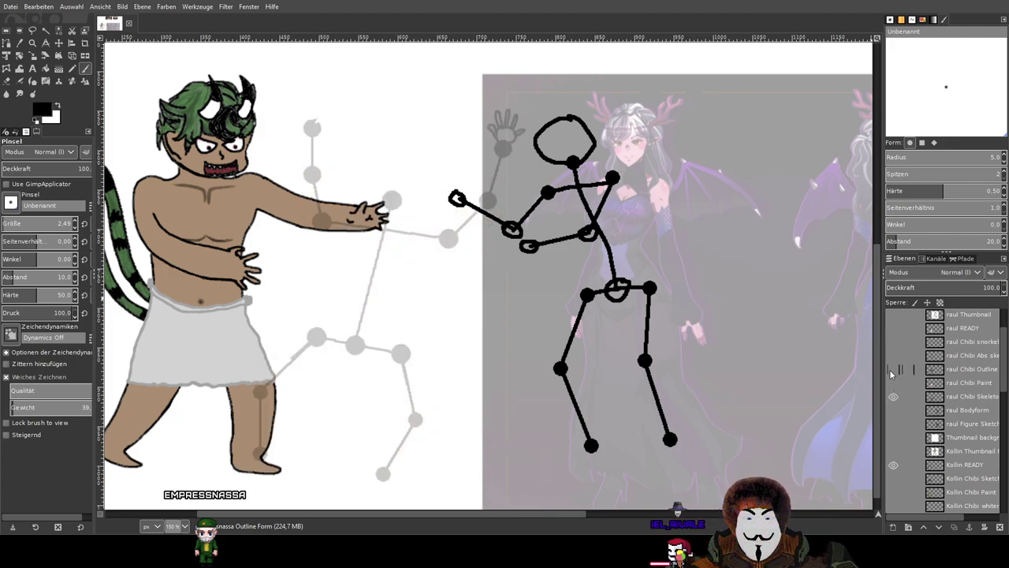
pyautogui.click(893, 372)
pyautogui.click(893, 372)
pyautogui.scroll(2, 893, 347)
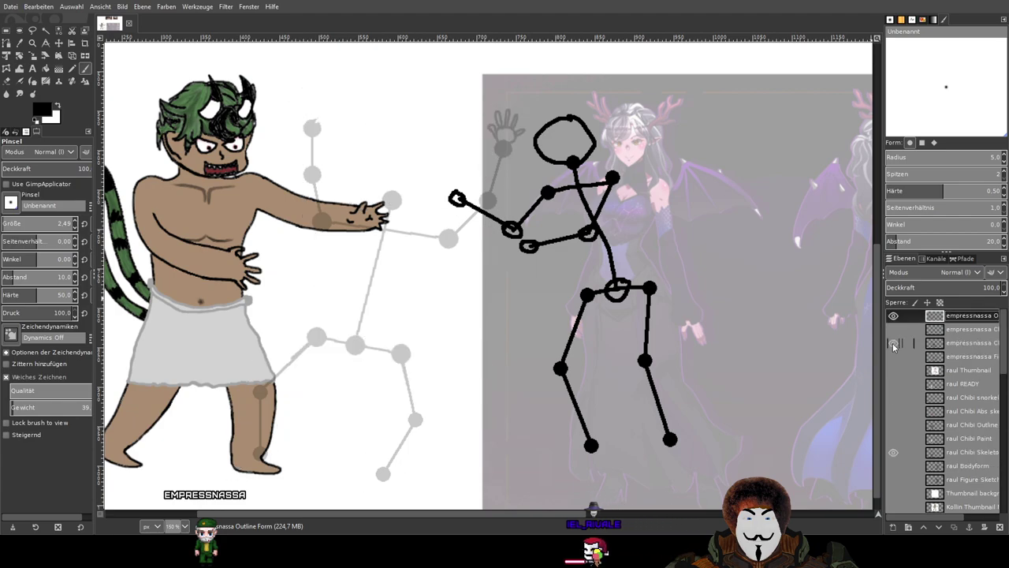
pyautogui.click(893, 384)
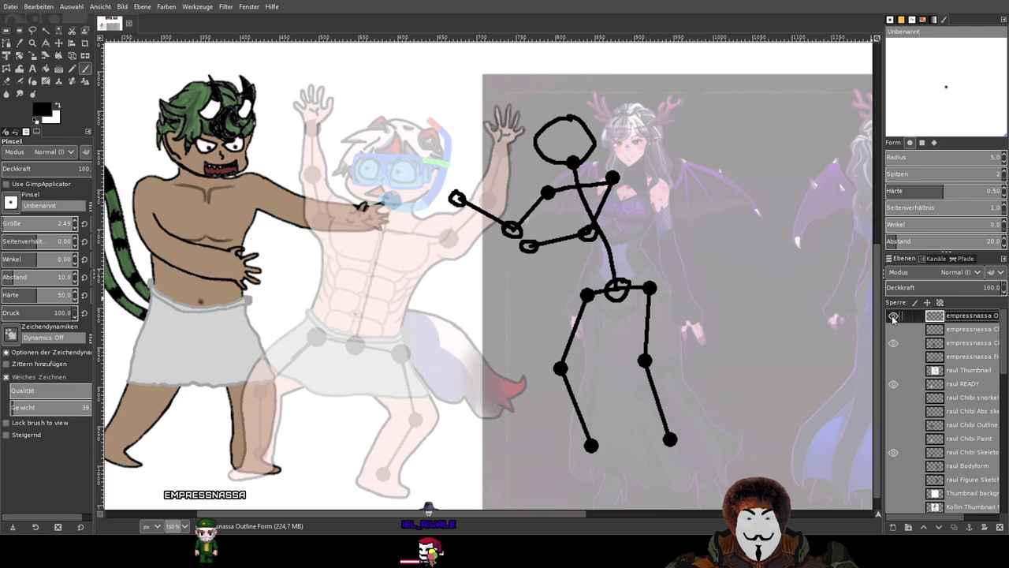
# Fade the empressnassa Chibi Skeleton layer to about 10% opacity and reselect Outline Form.
pyautogui.moveTo(732, 257); pyautogui.dragTo(738, 337)
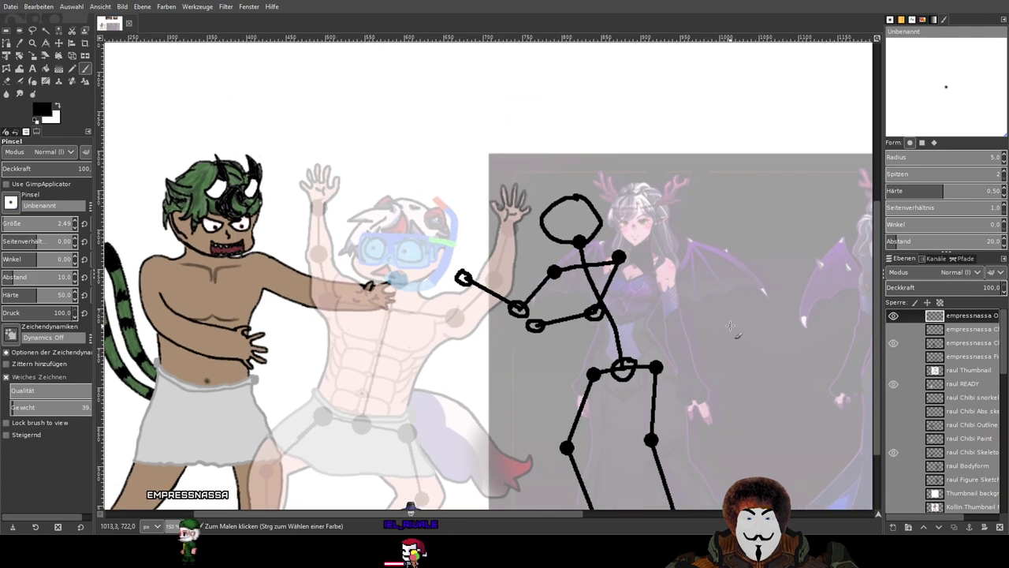
pyautogui.click(949, 342)
pyautogui.moveTo(978, 287); pyautogui.dragTo(899, 284)
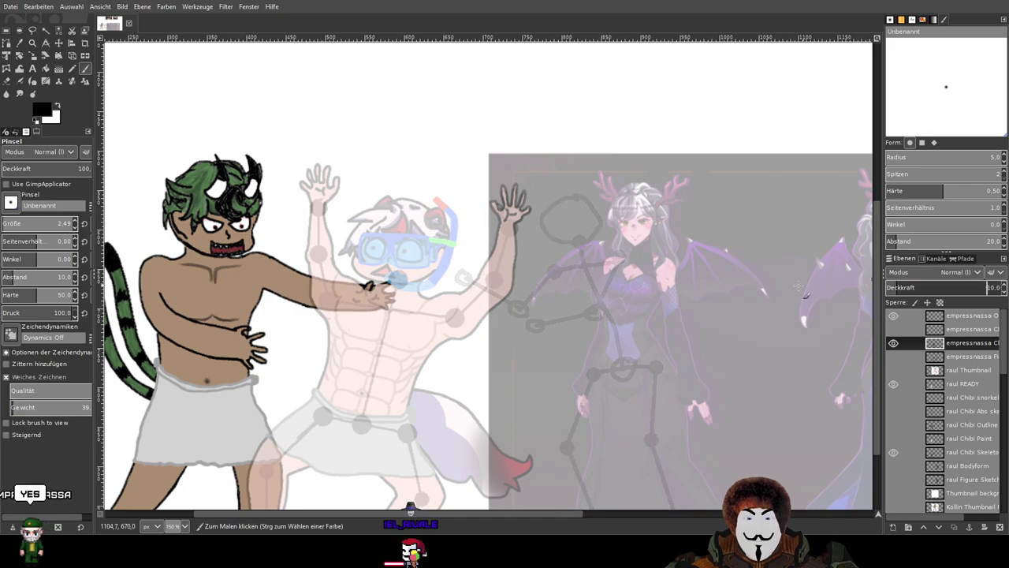
pyautogui.scroll(-1, 644, 302)
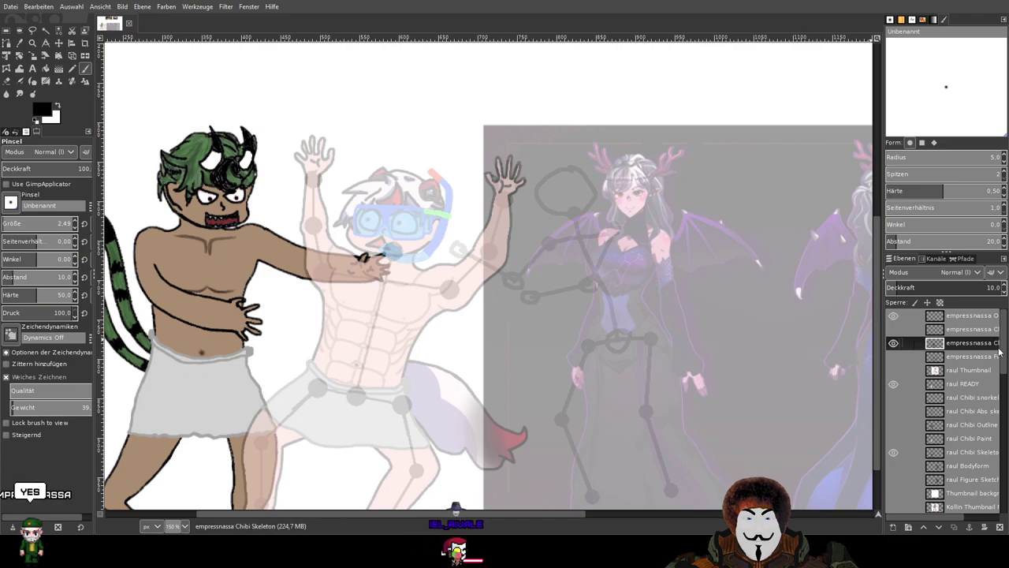
pyautogui.click(971, 316)
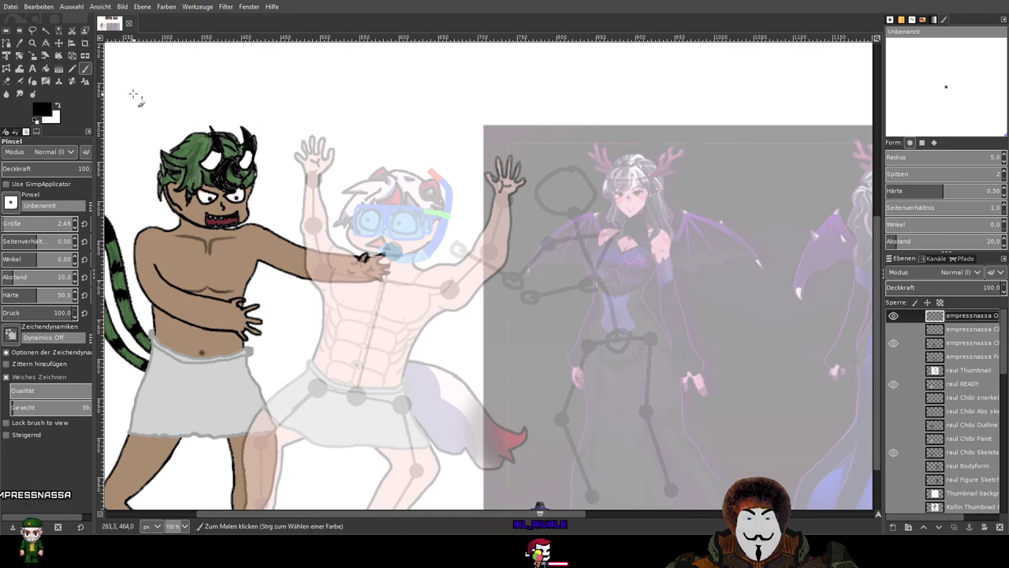
# Try trial strokes above the skeleton head and along the raised hand, then undo both.
pyautogui.scroll(1, 578, 169)
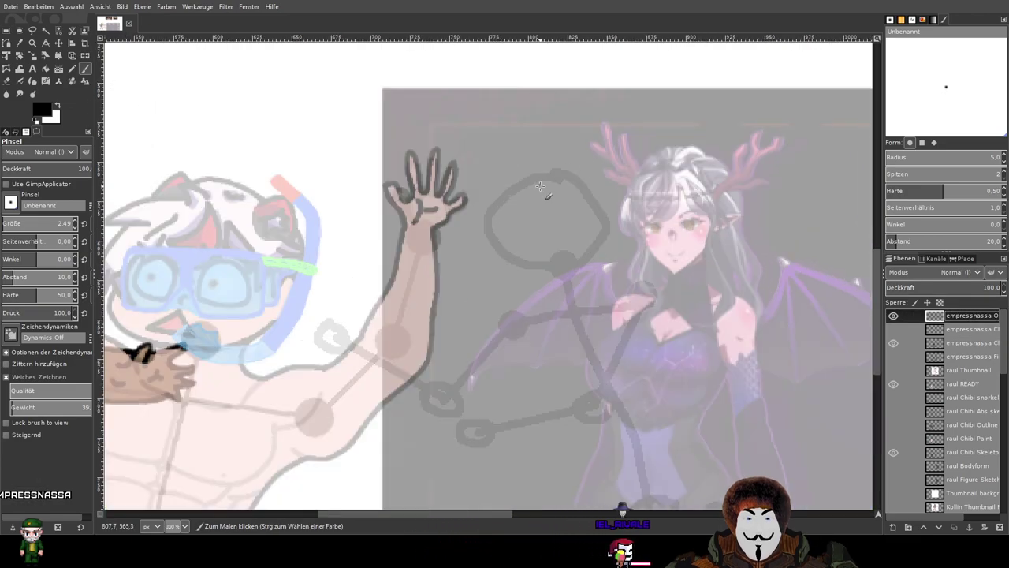
pyautogui.scroll(-2, 544, 191)
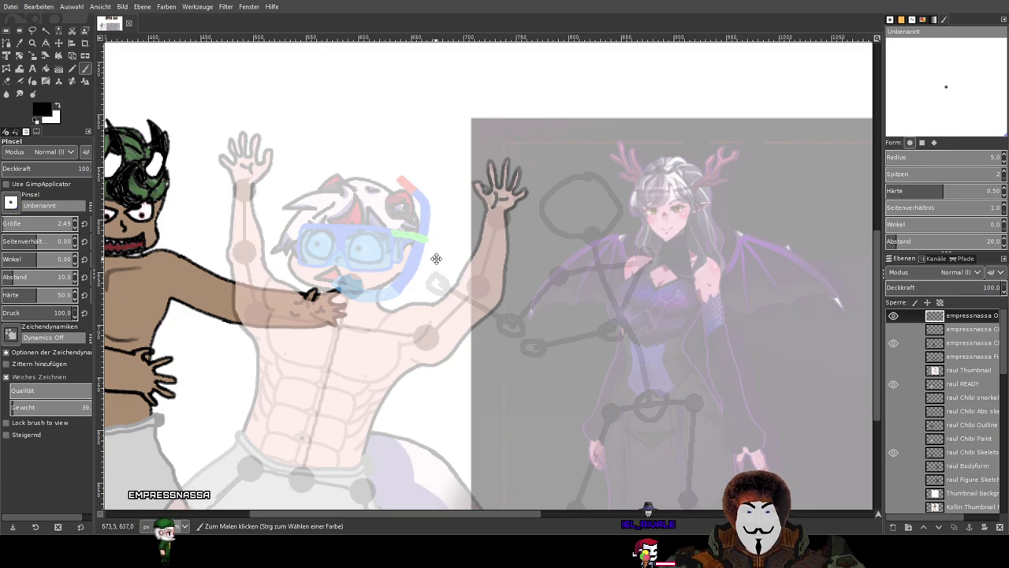
pyautogui.hscroll(-3, 409, 204)
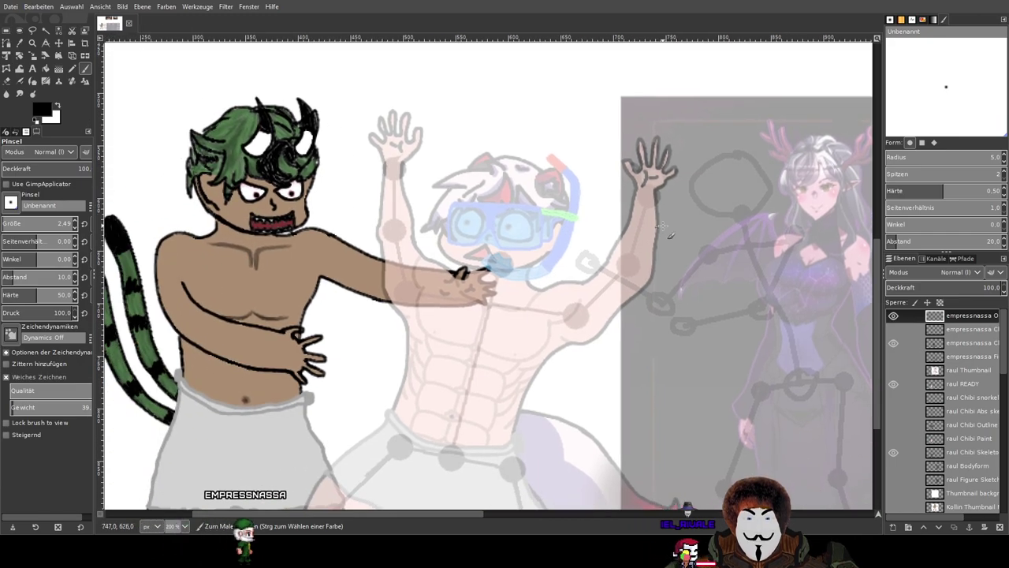
pyautogui.hscroll(2, 582, 232)
pyautogui.scroll(-1, 614, 229)
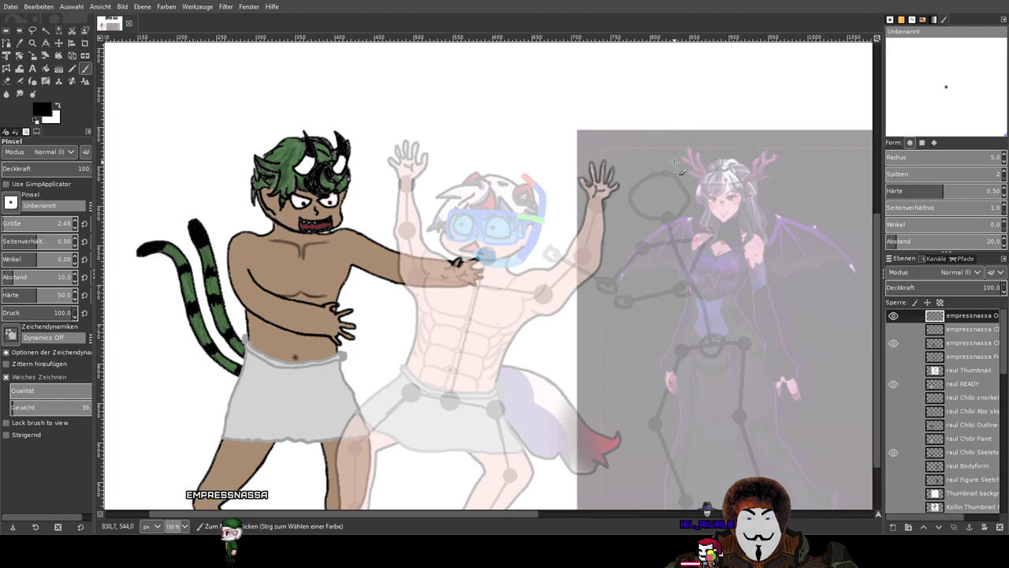
pyautogui.moveTo(661, 162); pyautogui.dragTo(631, 169)
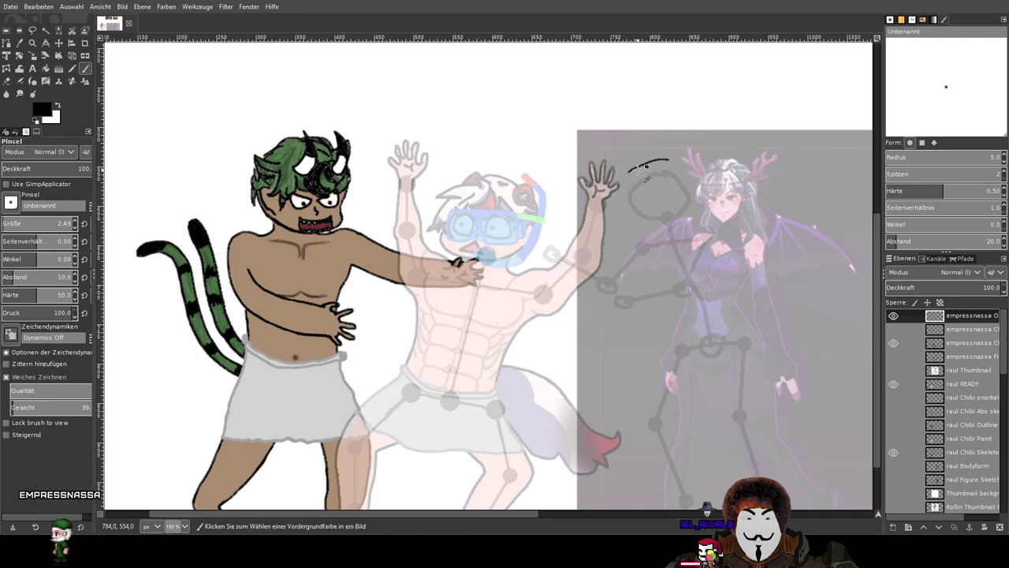
pyautogui.scroll(6, 638, 169)
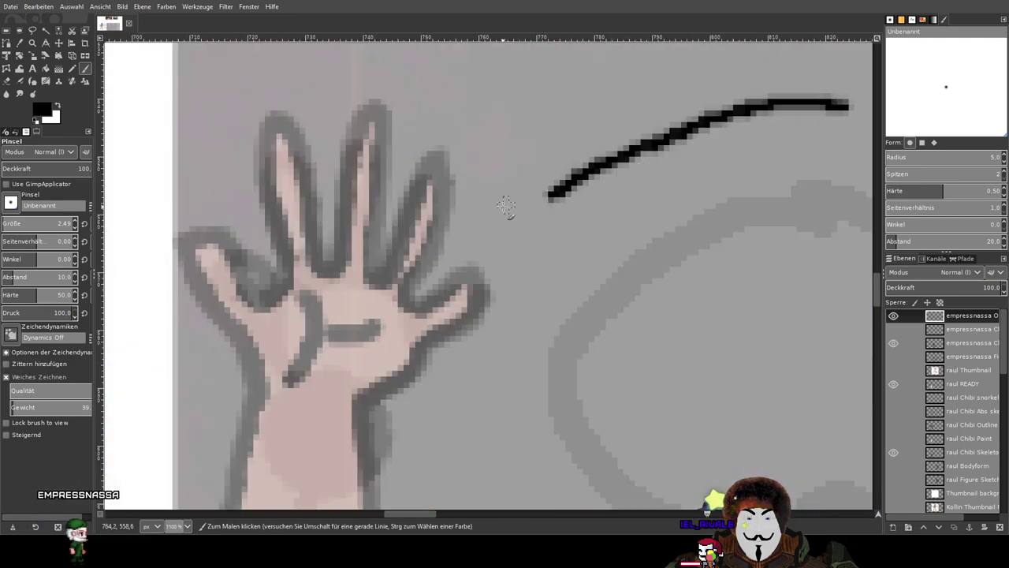
pyautogui.moveTo(388, 259)
pyautogui.mouseDown()
pyautogui.moveTo(433, 161)
pyautogui.moveTo(440, 231)
pyautogui.moveTo(421, 267)
pyautogui.mouseUp()
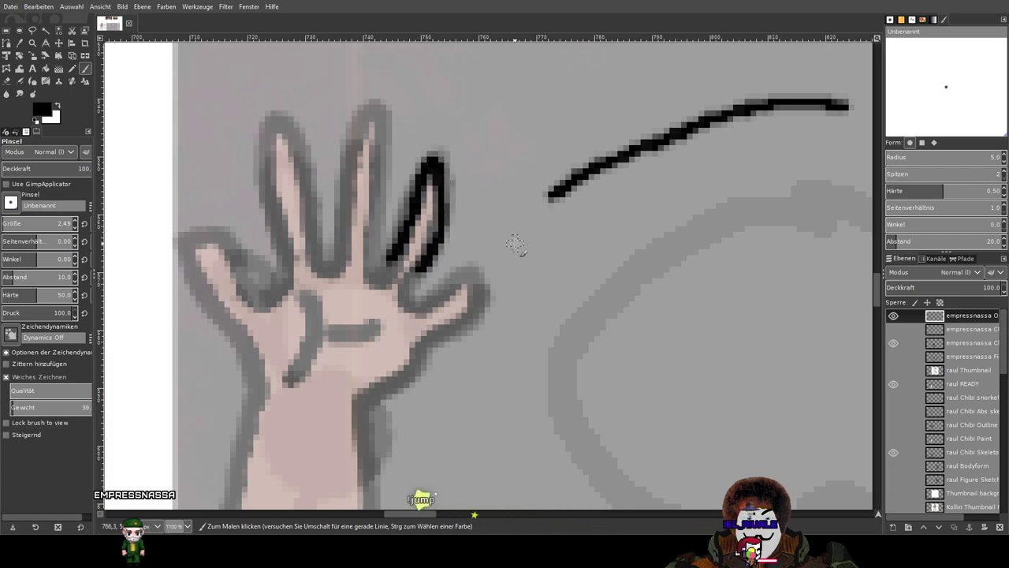
pyautogui.hotkey('ctrl', 'z')
pyautogui.scroll(-3, 707, 154)
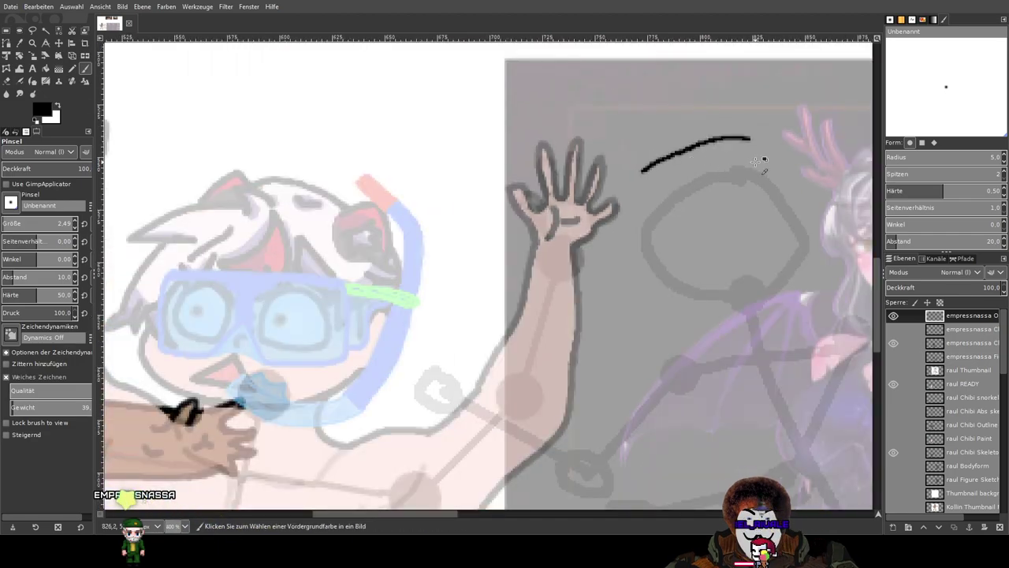
pyautogui.hotkey('ctrl', 'z')
# Draw a closed black circle around the faded skeleton's head.
pyautogui.moveTo(759, 142); pyautogui.dragTo(677, 150)
pyautogui.scroll(-1, 711, 152)
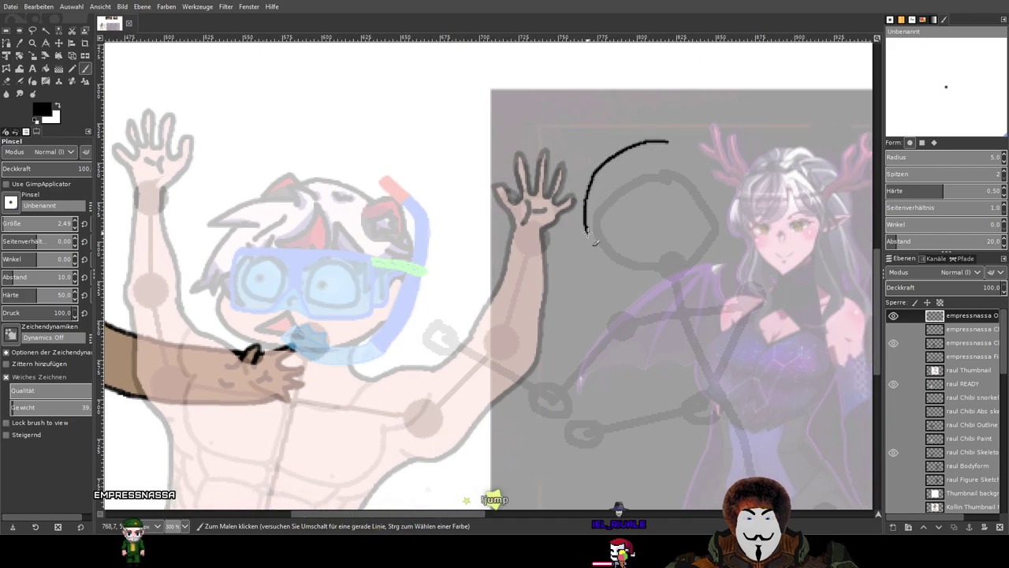
pyautogui.moveTo(613, 261)
pyautogui.mouseDown()
pyautogui.moveTo(653, 268)
pyautogui.moveTo(713, 244)
pyautogui.moveTo(727, 199)
pyautogui.moveTo(719, 166)
pyautogui.moveTo(690, 143)
pyautogui.moveTo(648, 142)
pyautogui.mouseUp()
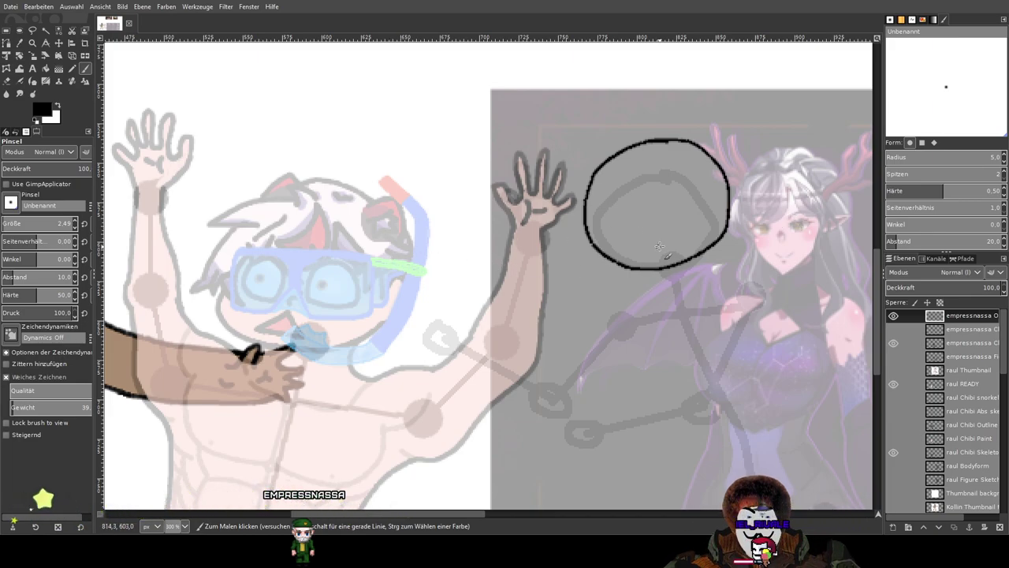
# Draw the bottom curve of the head circle looping up on the left, undoing failed strokes.
pyautogui.moveTo(441, 219); pyautogui.dragTo(470, 210)
pyautogui.scroll(-2, 475, 207)
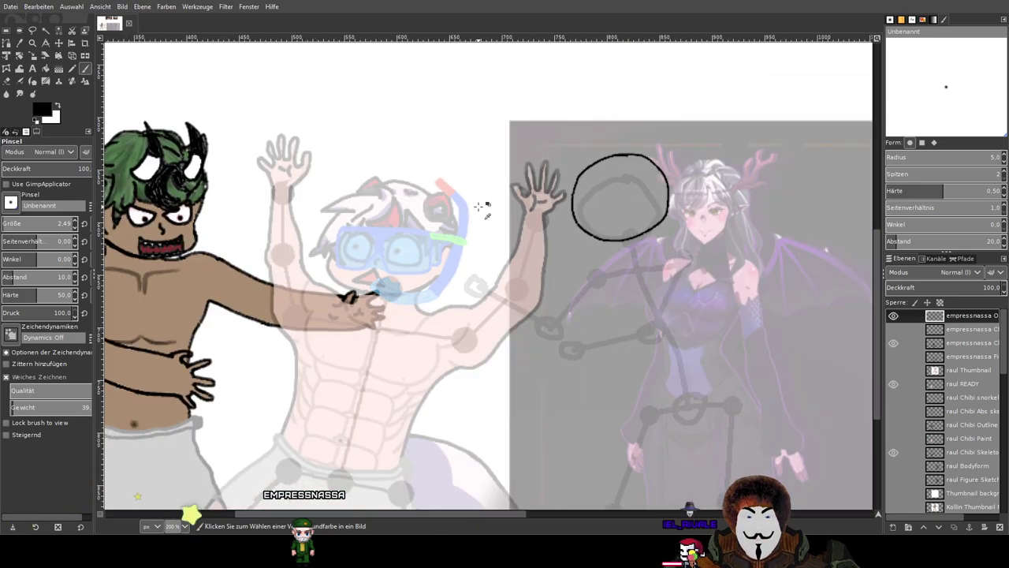
pyautogui.scroll(2, 566, 160)
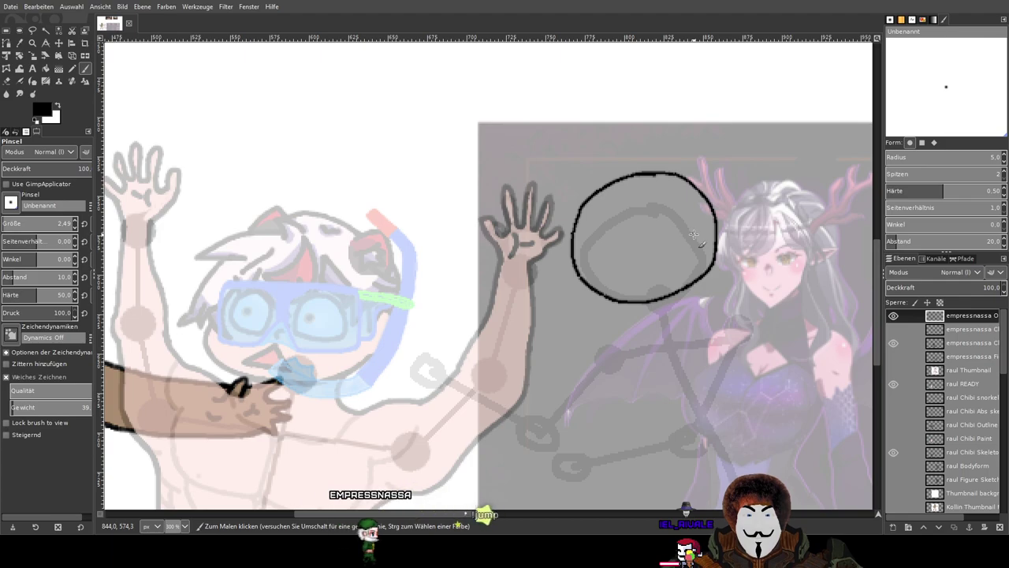
pyautogui.scroll(1, 693, 235)
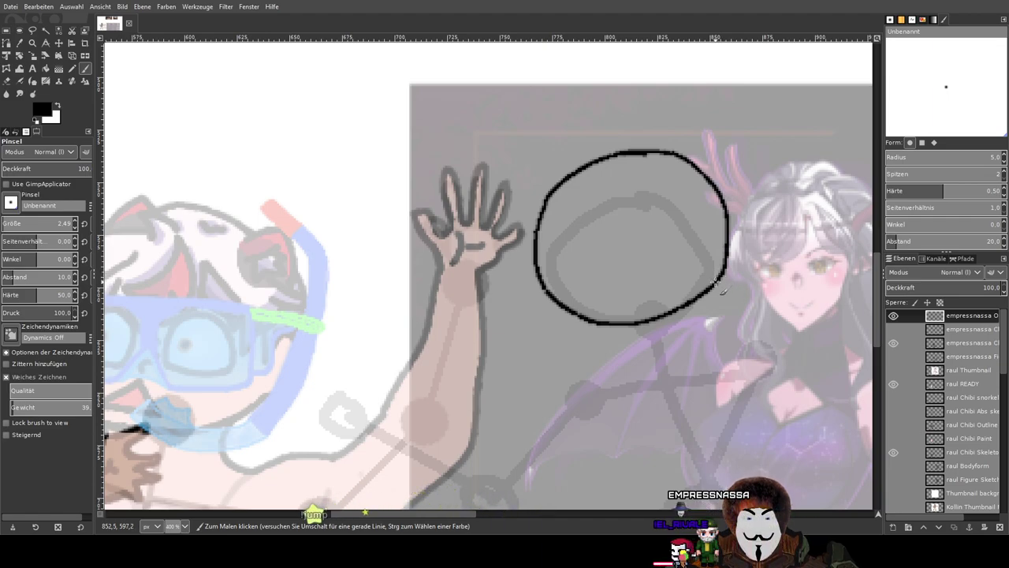
pyautogui.moveTo(719, 284)
pyautogui.mouseDown()
pyautogui.moveTo(653, 269)
pyautogui.moveTo(561, 270)
pyautogui.mouseUp()
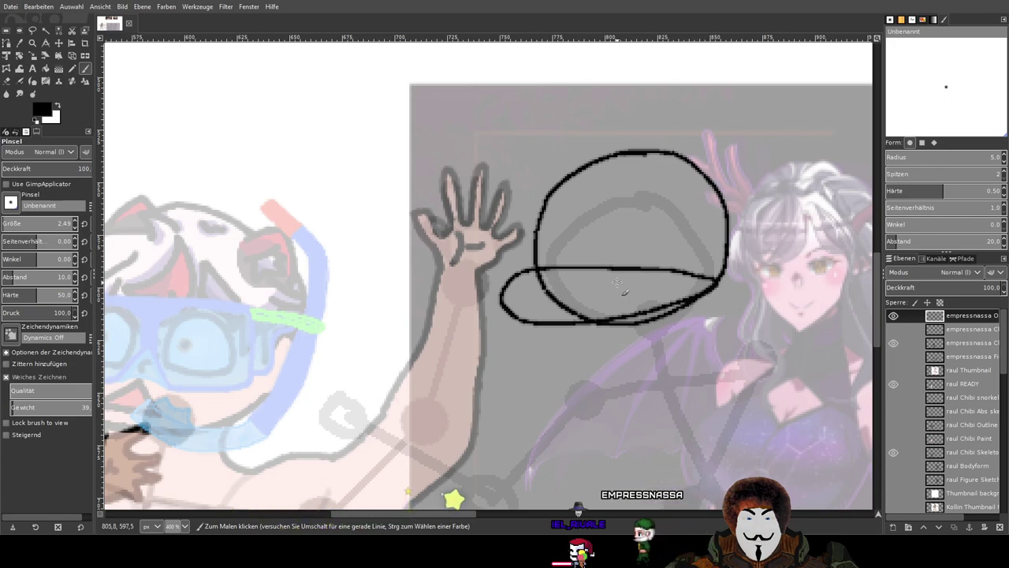
pyautogui.moveTo(399, 282)
pyautogui.mouseDown()
pyautogui.moveTo(522, 265)
pyautogui.moveTo(392, 272)
pyautogui.mouseUp()
pyautogui.hotkey('ctrl', 'z')
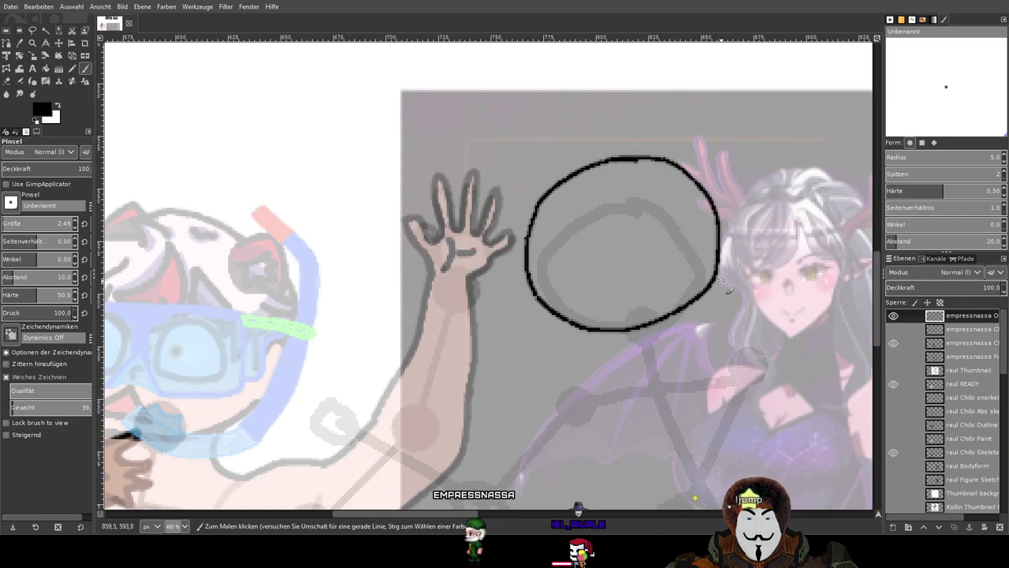
pyautogui.moveTo(715, 278)
pyautogui.mouseDown()
pyautogui.moveTo(550, 282)
pyautogui.moveTo(520, 296)
pyautogui.moveTo(525, 313)
pyautogui.moveTo(560, 329)
pyautogui.mouseUp()
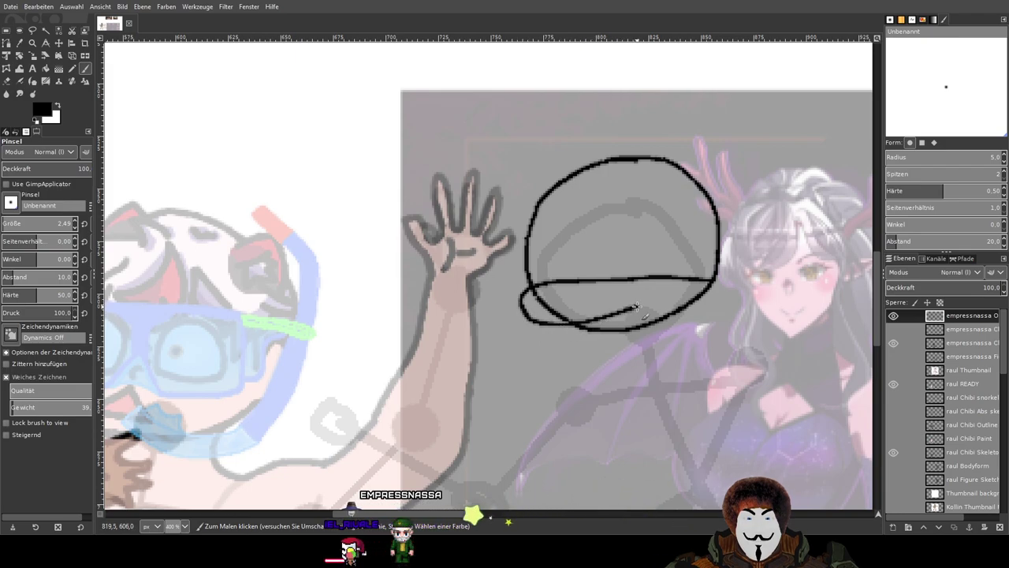
pyautogui.hotkey('ctrl', 'z')
pyautogui.hotkey('ctrl', 'z')
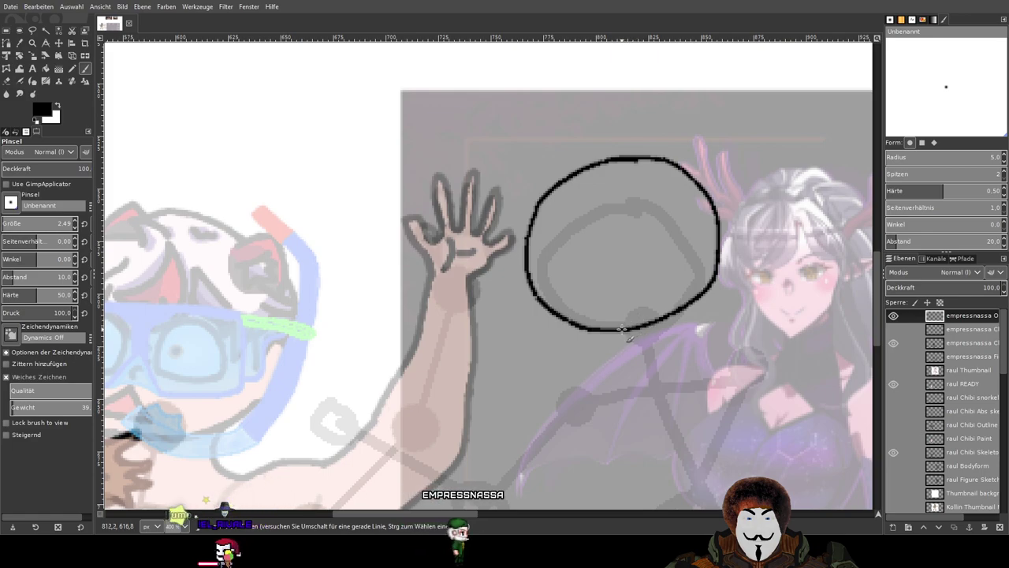
pyautogui.moveTo(562, 331)
pyautogui.mouseDown()
pyautogui.moveTo(524, 320)
pyautogui.moveTo(519, 298)
pyautogui.mouseUp()
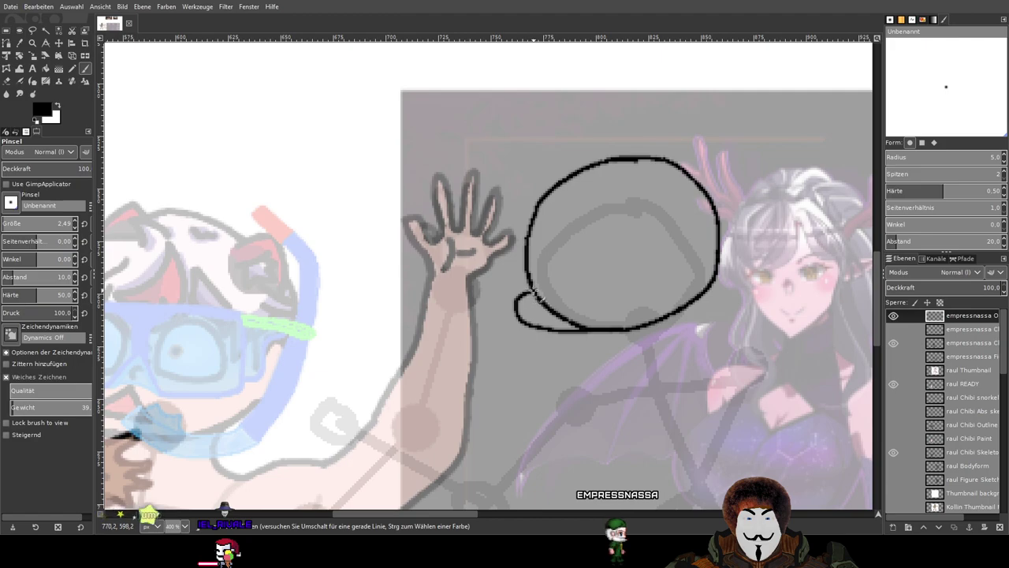
pyautogui.moveTo(582, 289); pyautogui.dragTo(623, 294)
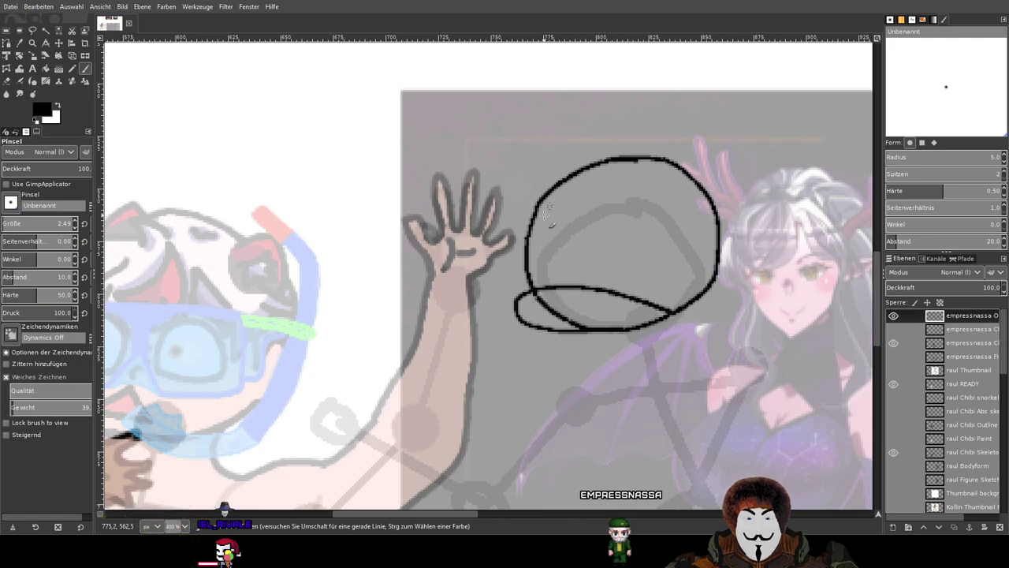
# Trace and thicken the loop's lower-left edge and join the vertical line to it.
pyautogui.scroll(3, 525, 310)
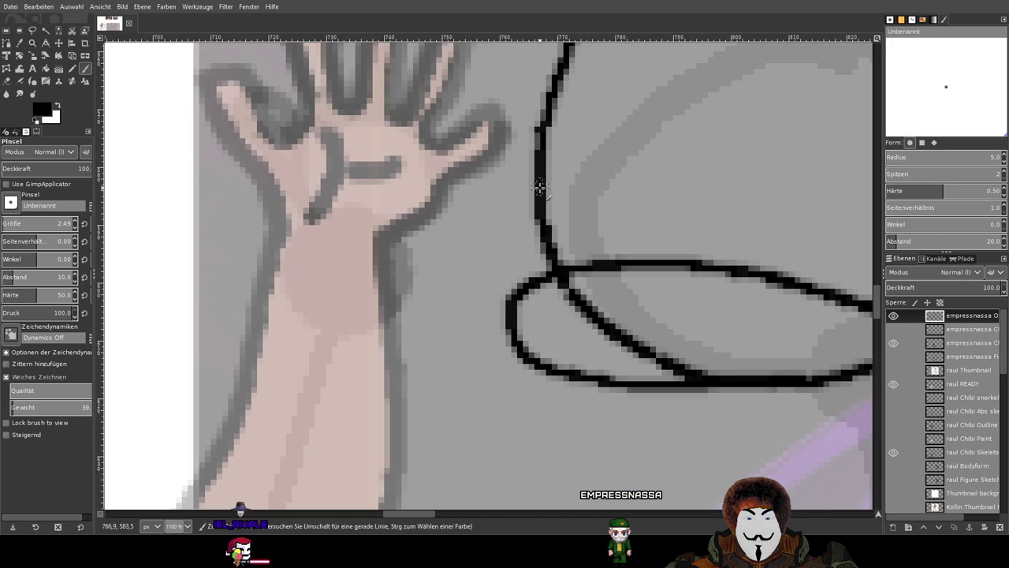
pyautogui.moveTo(502, 308)
pyautogui.mouseDown()
pyautogui.moveTo(511, 352)
pyautogui.moveTo(540, 371)
pyautogui.moveTo(687, 394)
pyautogui.mouseUp()
pyautogui.scroll(-1, 704, 386)
pyautogui.scroll(-1, 704, 386)
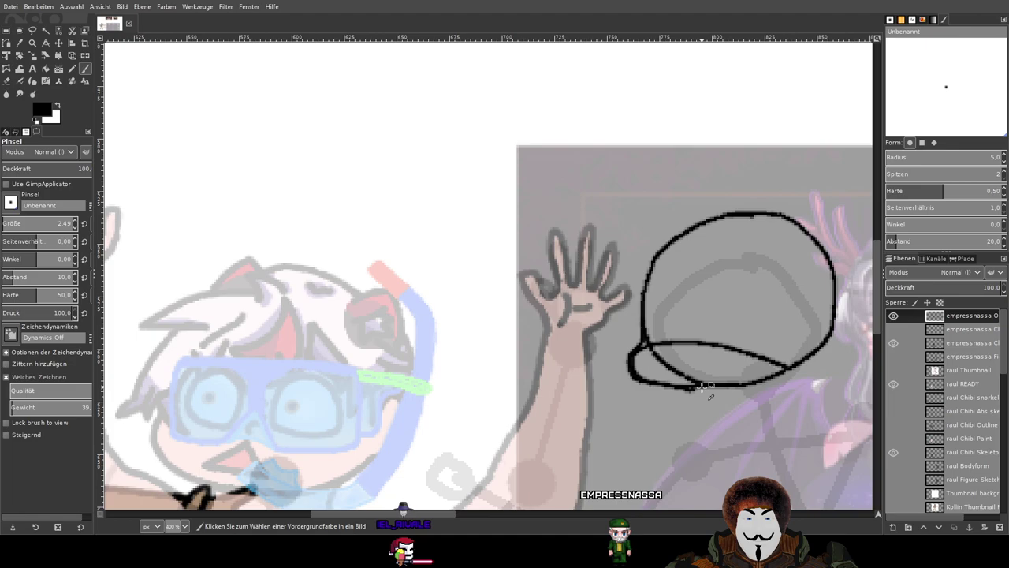
pyautogui.scroll(4, 690, 382)
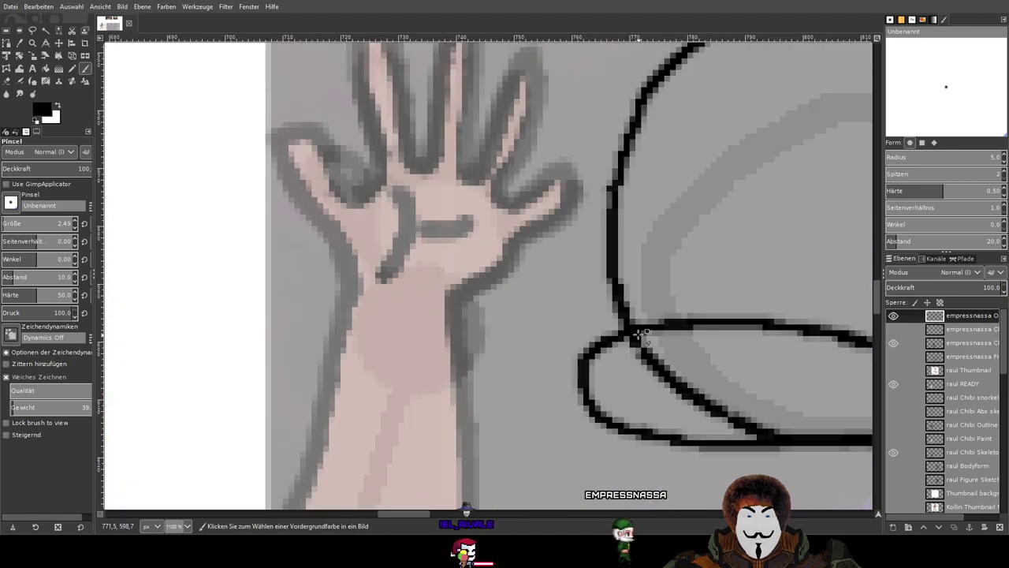
pyautogui.scroll(-1, 630, 338)
pyautogui.moveTo(545, 286); pyautogui.dragTo(473, 206)
pyautogui.scroll(-2, 479, 157)
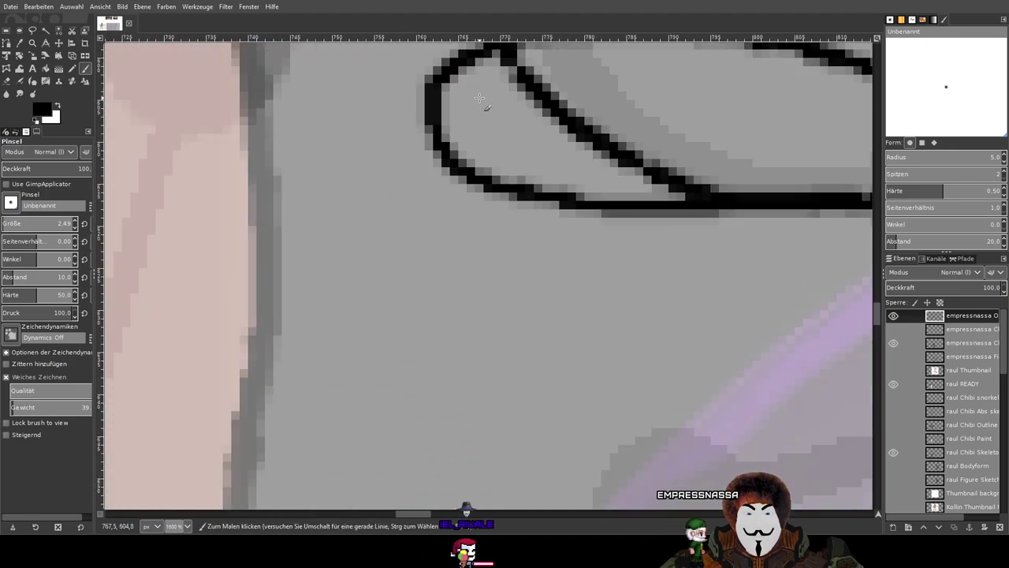
pyautogui.scroll(2, 483, 142)
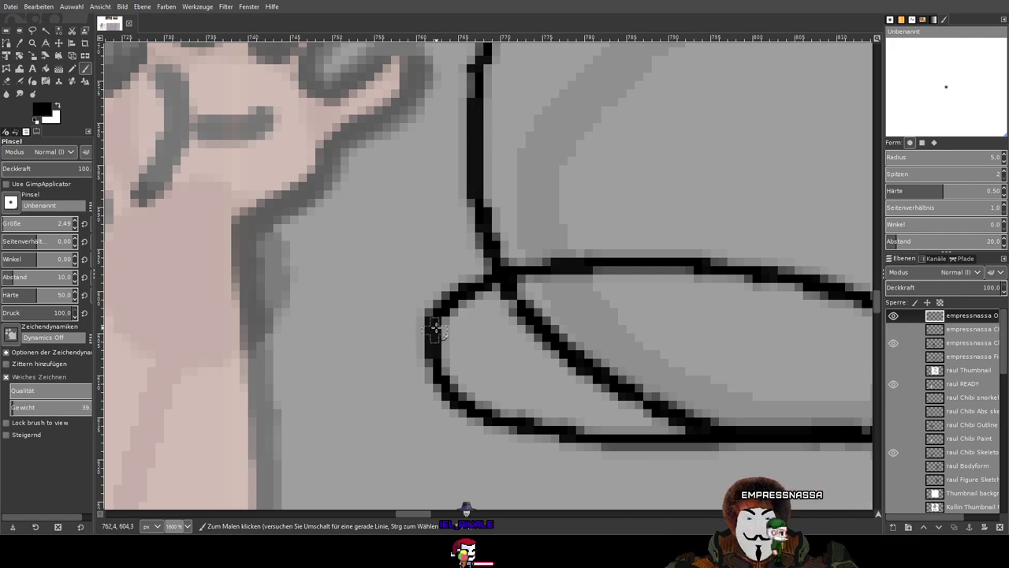
pyautogui.moveTo(420, 325)
pyautogui.mouseDown()
pyautogui.moveTo(427, 387)
pyautogui.moveTo(468, 414)
pyautogui.mouseUp()
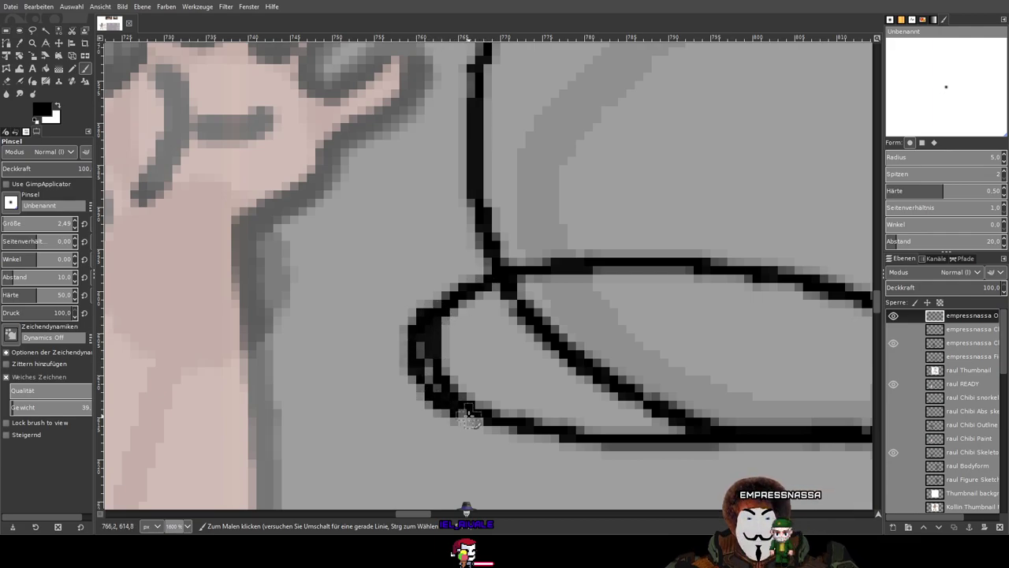
pyautogui.scroll(1, 481, 277)
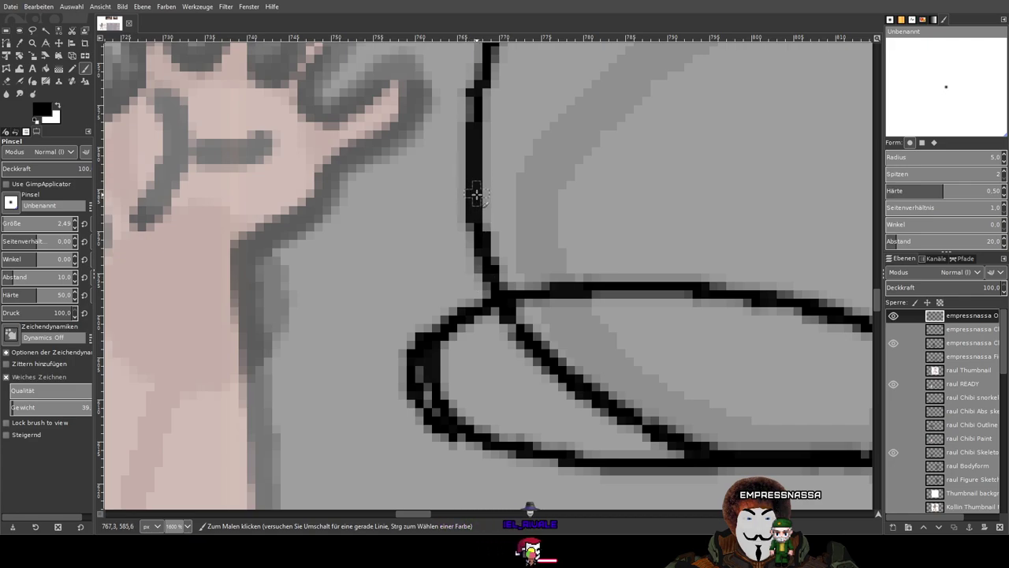
pyautogui.moveTo(473, 243)
pyautogui.mouseDown()
pyautogui.moveTo(459, 305)
pyautogui.moveTo(415, 366)
pyautogui.mouseUp()
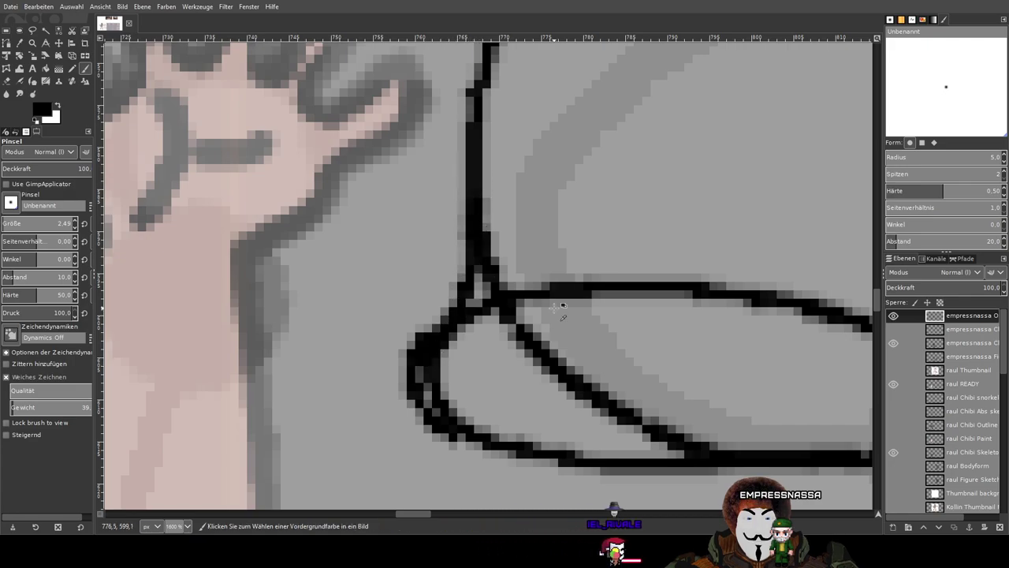
pyautogui.scroll(-1, 563, 305)
pyautogui.hscroll(1, 592, 295)
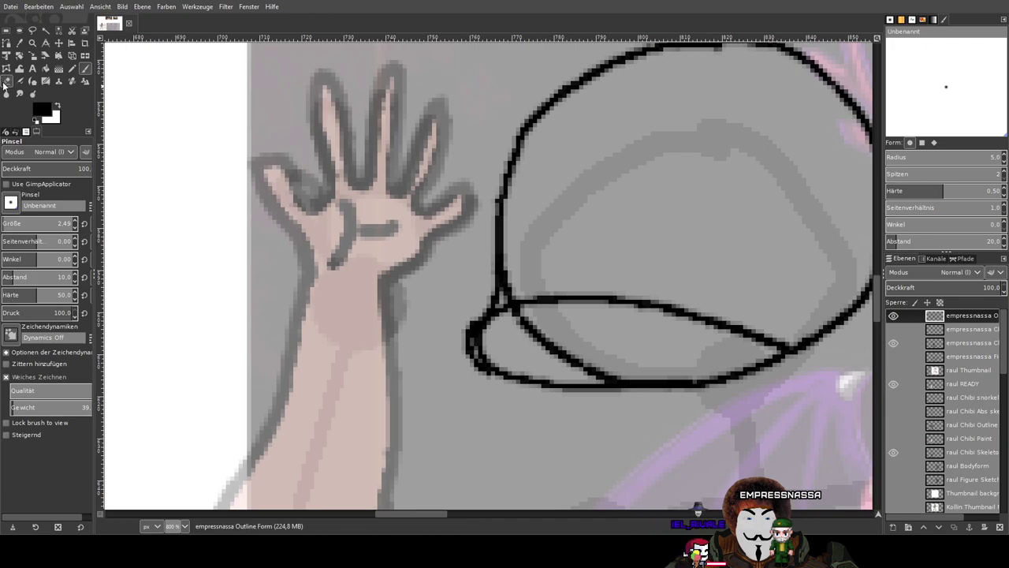
# Erase the grey fringe, the diagonal line's top end and stray pixels at the lower-left junction.
pyautogui.click(5, 84)
pyautogui.scroll(1, 567, 329)
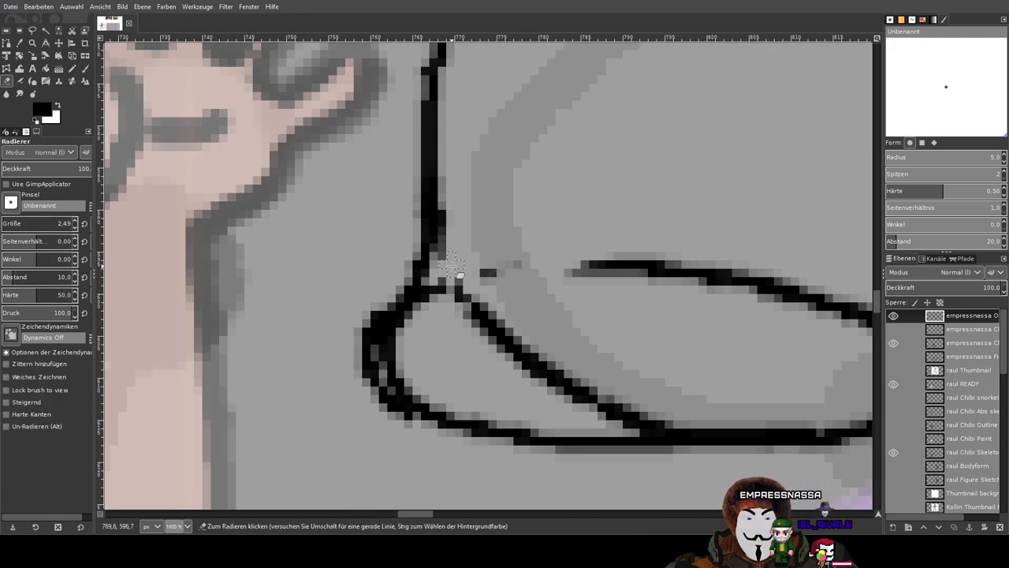
pyautogui.moveTo(449, 206); pyautogui.dragTo(445, 183)
pyautogui.moveTo(445, 220)
pyautogui.mouseDown()
pyautogui.moveTo(455, 299)
pyautogui.moveTo(471, 251)
pyautogui.moveTo(440, 288)
pyautogui.mouseUp()
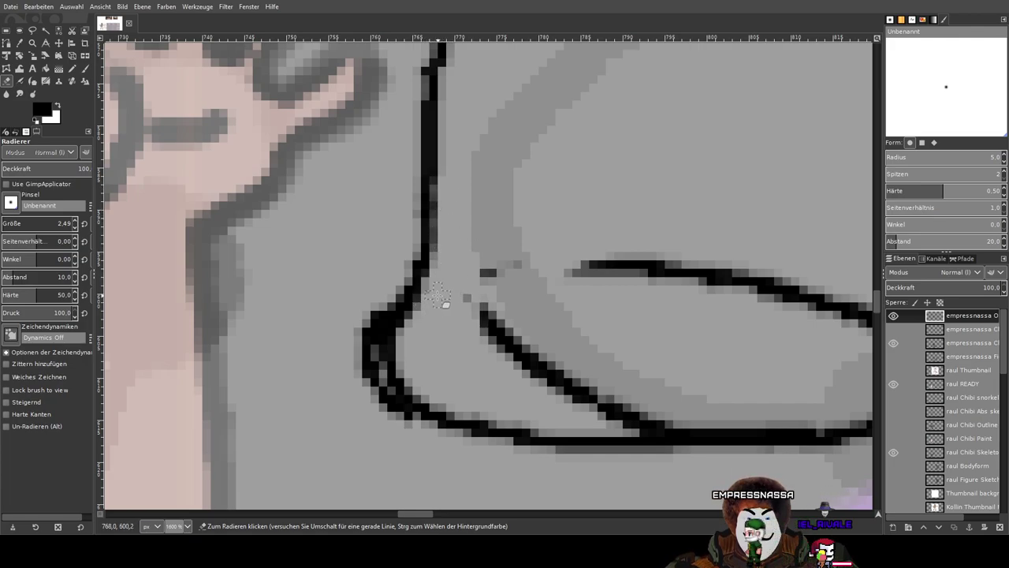
pyautogui.moveTo(415, 333); pyautogui.dragTo(397, 371)
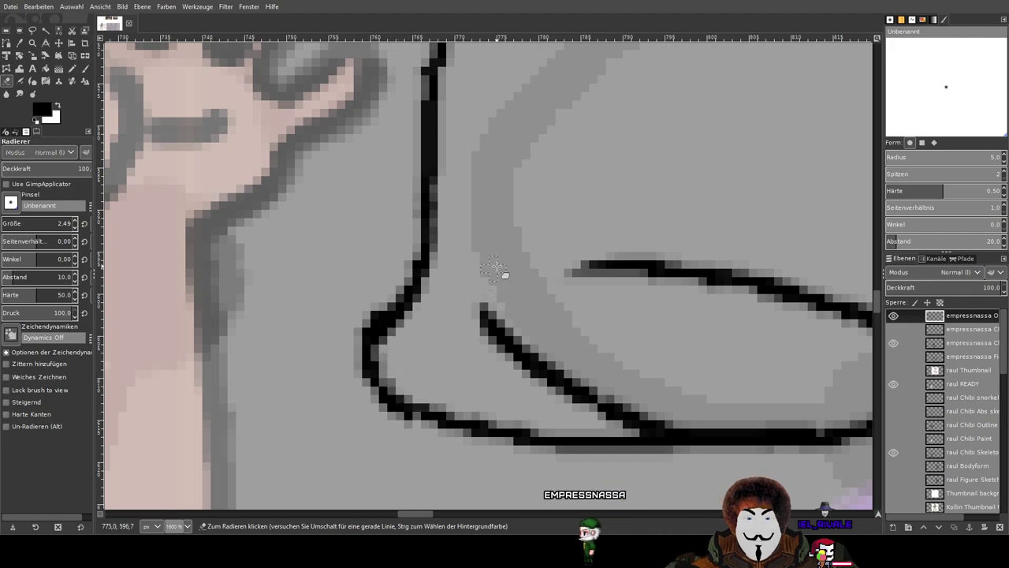
pyautogui.moveTo(490, 267); pyautogui.dragTo(625, 274)
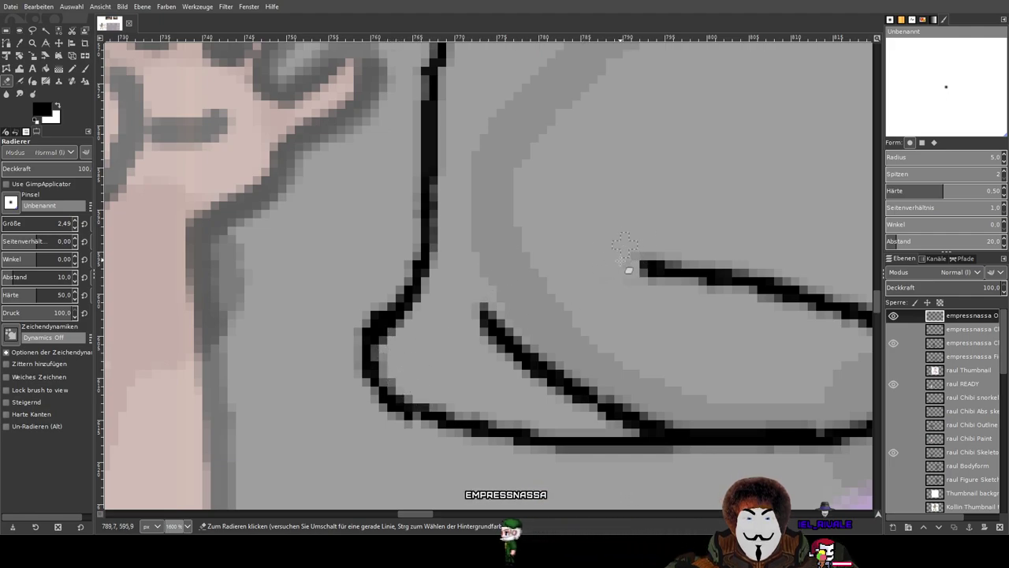
pyautogui.hscroll(5, 656, 300)
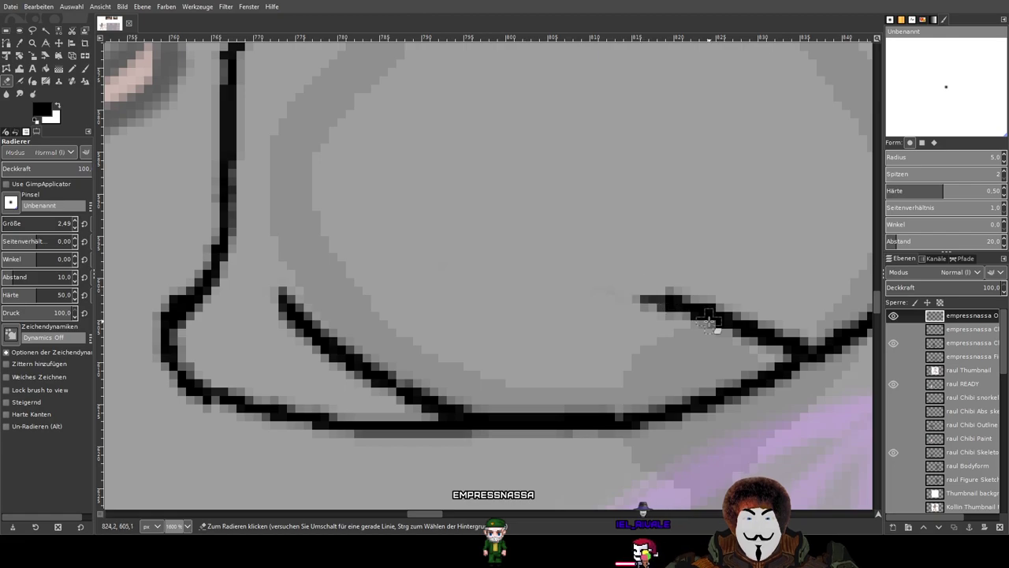
pyautogui.scroll(2, 710, 321)
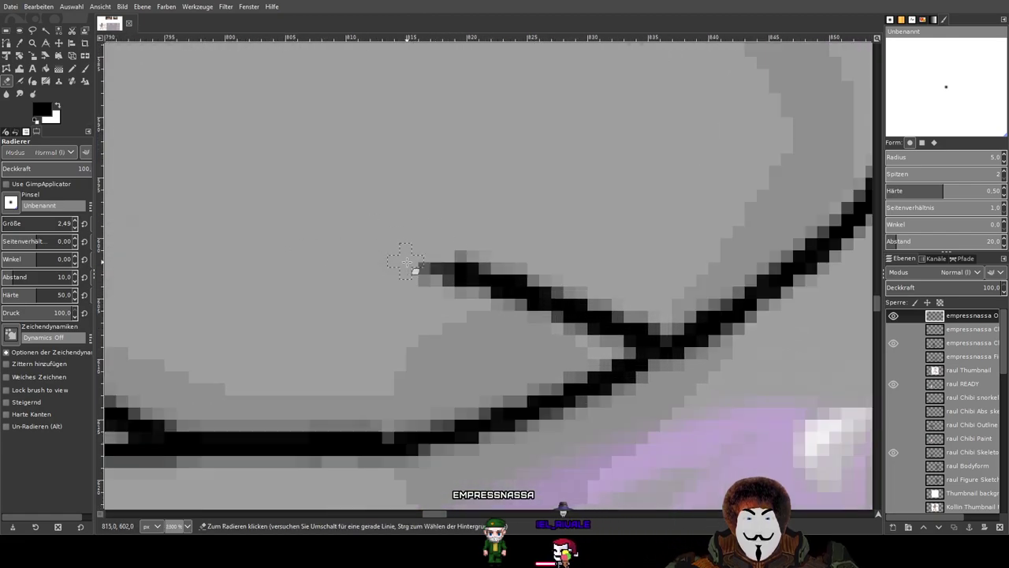
# Erase the inner stroke's overhanging tip and its remaining dark pixels.
pyautogui.moveTo(389, 282)
pyautogui.mouseDown()
pyautogui.moveTo(476, 259)
pyautogui.moveTo(471, 270)
pyautogui.moveTo(500, 259)
pyautogui.moveTo(536, 271)
pyautogui.moveTo(498, 282)
pyautogui.moveTo(509, 304)
pyautogui.moveTo(501, 317)
pyautogui.moveTo(444, 310)
pyautogui.moveTo(573, 300)
pyautogui.mouseUp()
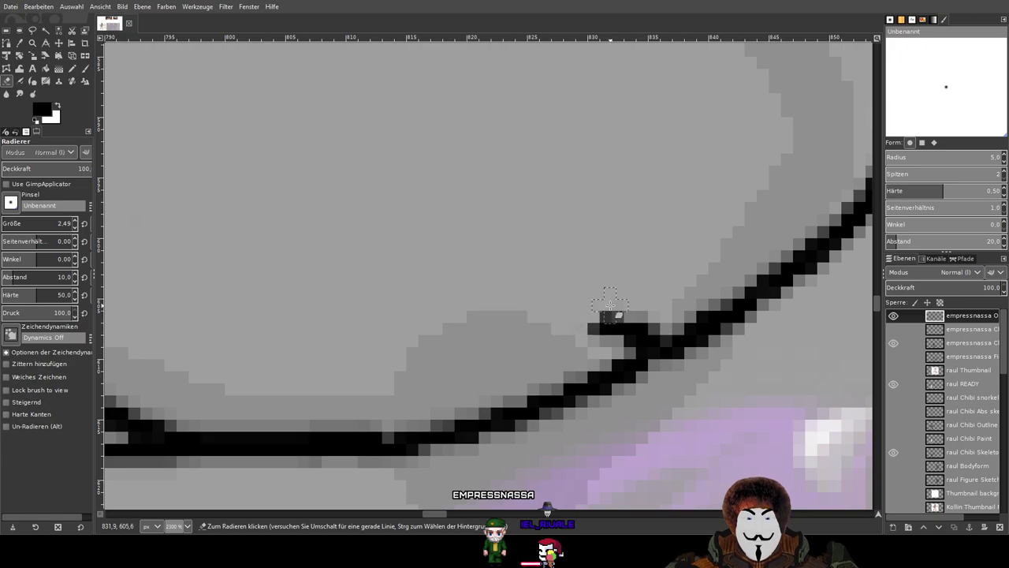
pyautogui.moveTo(563, 354)
pyautogui.mouseDown()
pyautogui.moveTo(615, 320)
pyautogui.moveTo(645, 322)
pyautogui.moveTo(632, 339)
pyautogui.mouseUp()
pyautogui.scroll(-1, 459, 311)
pyautogui.moveTo(329, 317)
pyautogui.mouseDown()
pyautogui.moveTo(427, 295)
pyautogui.moveTo(698, 268)
pyautogui.mouseUp()
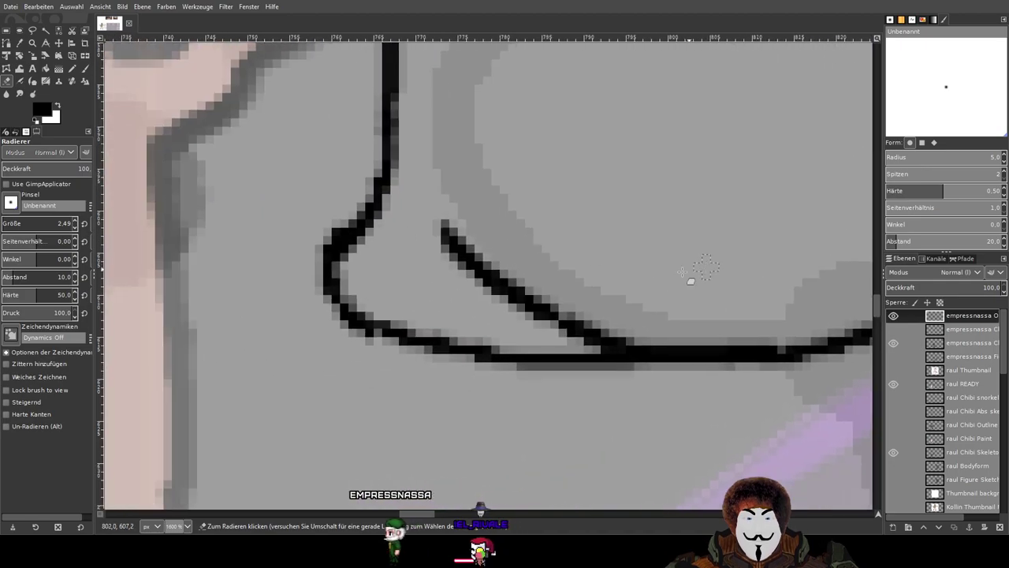
pyautogui.scroll(2, 449, 233)
pyautogui.moveTo(419, 208)
pyautogui.mouseDown()
pyautogui.moveTo(421, 287)
pyautogui.moveTo(410, 234)
pyautogui.moveTo(402, 238)
pyautogui.moveTo(442, 287)
pyautogui.moveTo(421, 186)
pyautogui.moveTo(462, 252)
pyautogui.moveTo(476, 313)
pyautogui.moveTo(498, 319)
pyautogui.moveTo(532, 288)
pyautogui.moveTo(456, 253)
pyautogui.moveTo(482, 344)
pyautogui.mouseUp()
pyautogui.moveTo(534, 362)
pyautogui.mouseDown()
pyautogui.moveTo(557, 394)
pyautogui.moveTo(685, 392)
pyautogui.moveTo(463, 310)
pyautogui.moveTo(671, 314)
pyautogui.moveTo(620, 328)
pyautogui.moveTo(681, 329)
pyautogui.moveTo(788, 356)
pyautogui.mouseUp()
pyautogui.scroll(-1, 702, 338)
pyautogui.hscroll(4, 702, 338)
pyautogui.click(420, 303)
pyautogui.moveTo(285, 249); pyautogui.dragTo(588, 309)
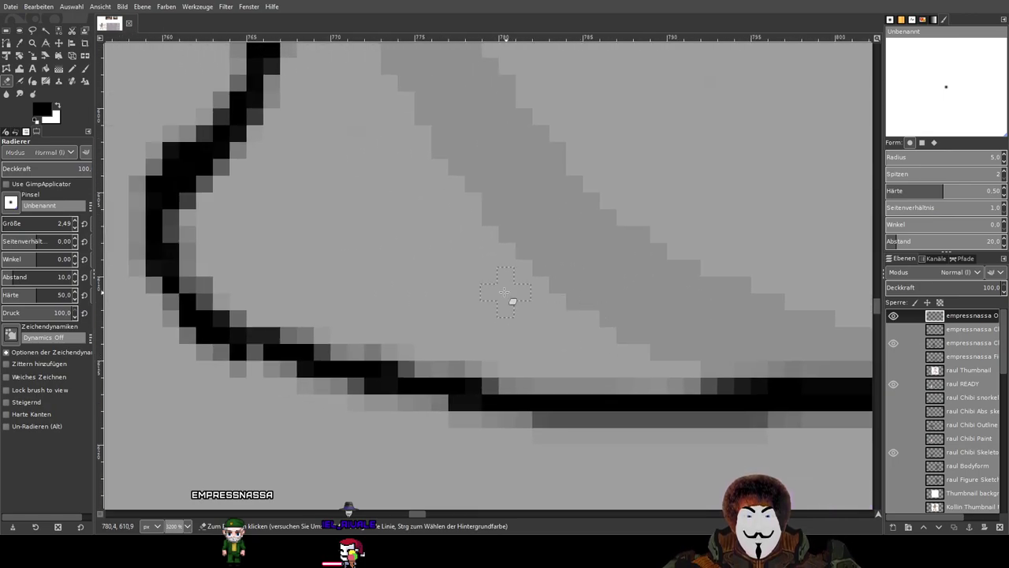
pyautogui.scroll(-1, 399, 230)
pyautogui.moveTo(363, 220); pyautogui.dragTo(506, 279)
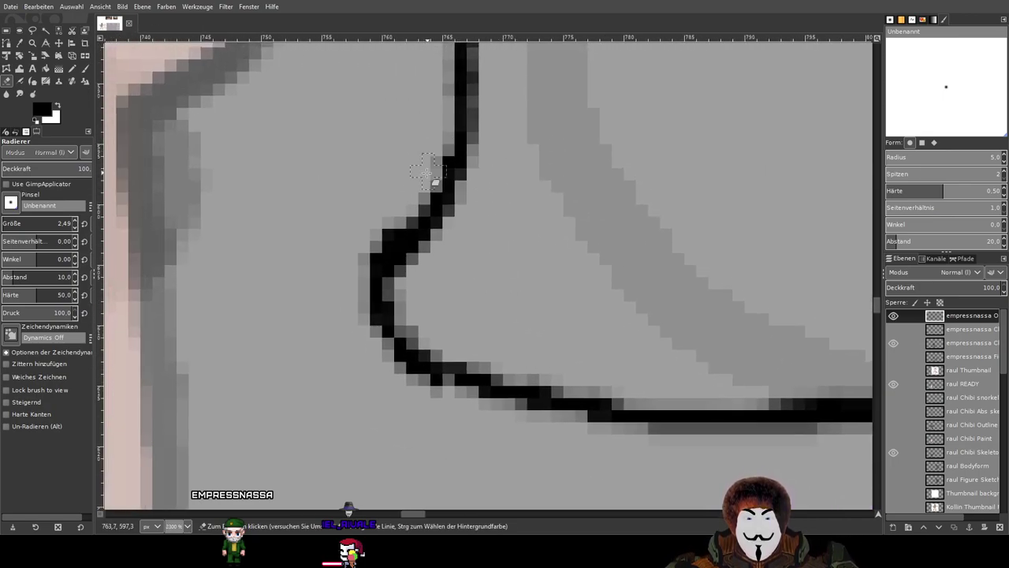
# Thicken the outline's left curve with the Paintbrush.
pyautogui.click(85, 69)
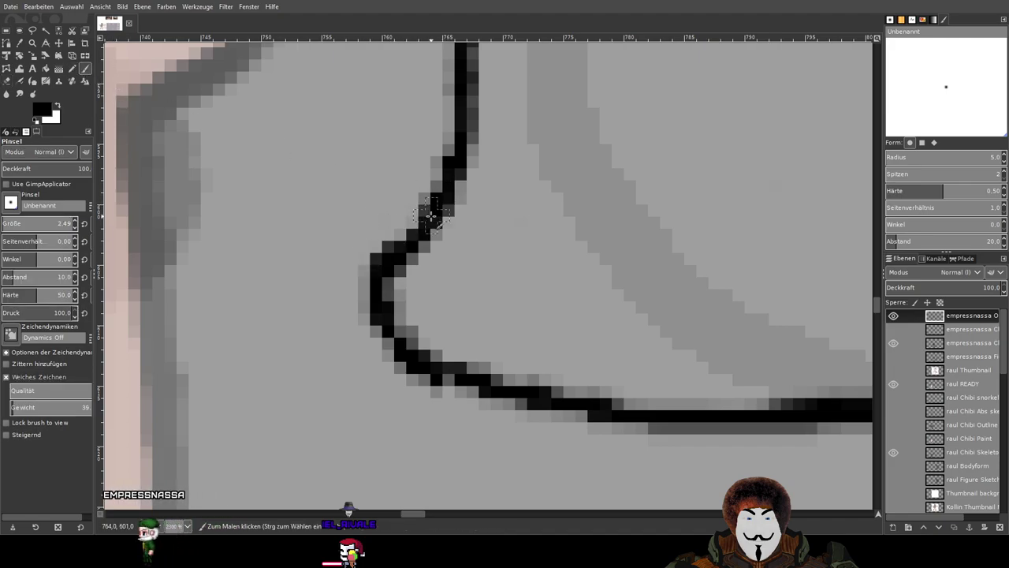
pyautogui.moveTo(431, 212)
pyautogui.mouseDown()
pyautogui.moveTo(378, 266)
pyautogui.moveTo(376, 329)
pyautogui.moveTo(460, 370)
pyautogui.mouseUp()
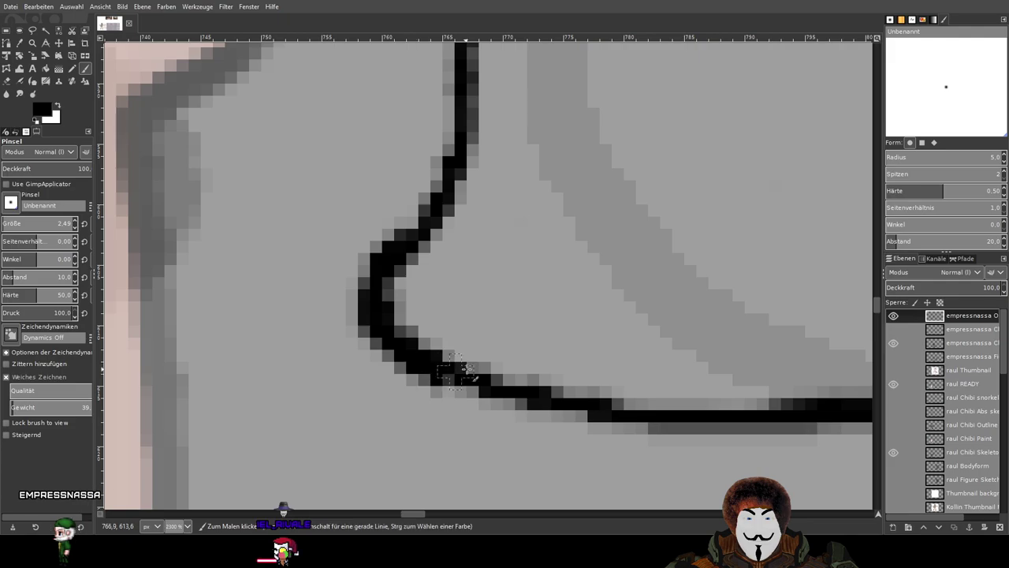
pyautogui.scroll(-5, 654, 281)
pyautogui.scroll(4, 630, 287)
pyautogui.scroll(-4, 634, 286)
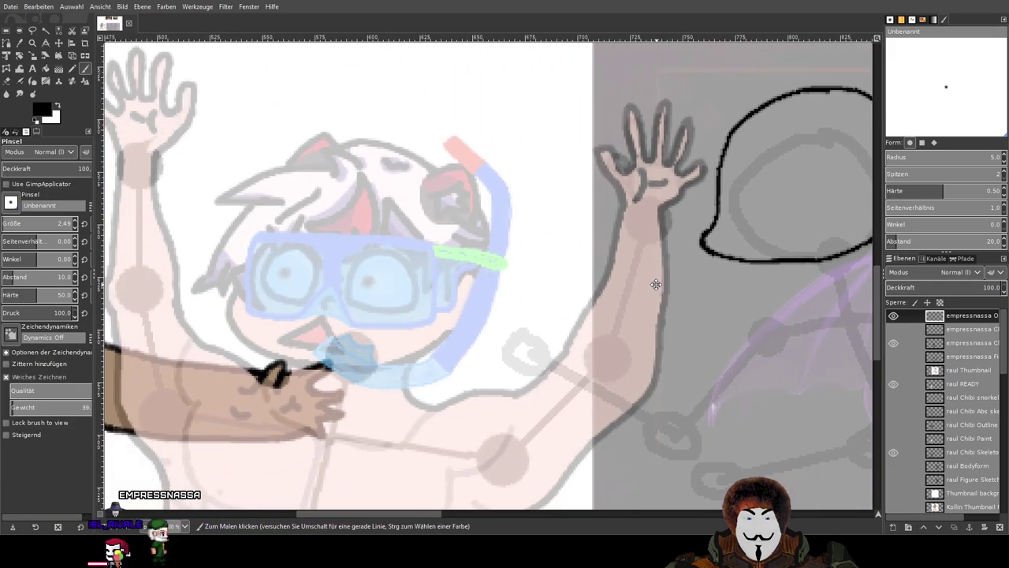
# Ink a black line along the grey curve beneath the snorkel face.
pyautogui.scroll(6, 653, 299)
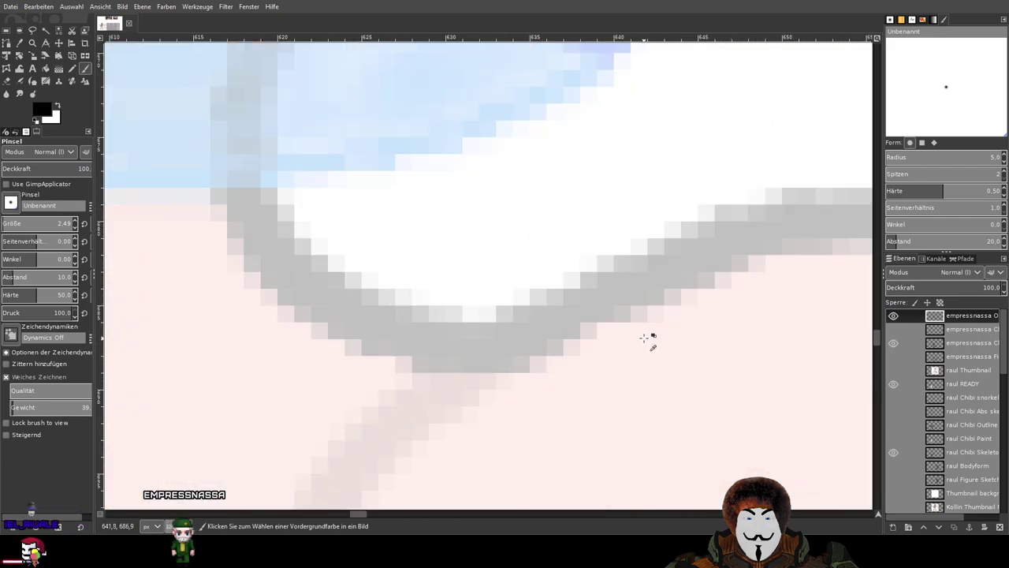
pyautogui.moveTo(782, 226)
pyautogui.mouseDown()
pyautogui.moveTo(693, 258)
pyautogui.moveTo(582, 317)
pyautogui.moveTo(448, 340)
pyautogui.moveTo(383, 333)
pyautogui.moveTo(331, 309)
pyautogui.moveTo(270, 227)
pyautogui.mouseUp()
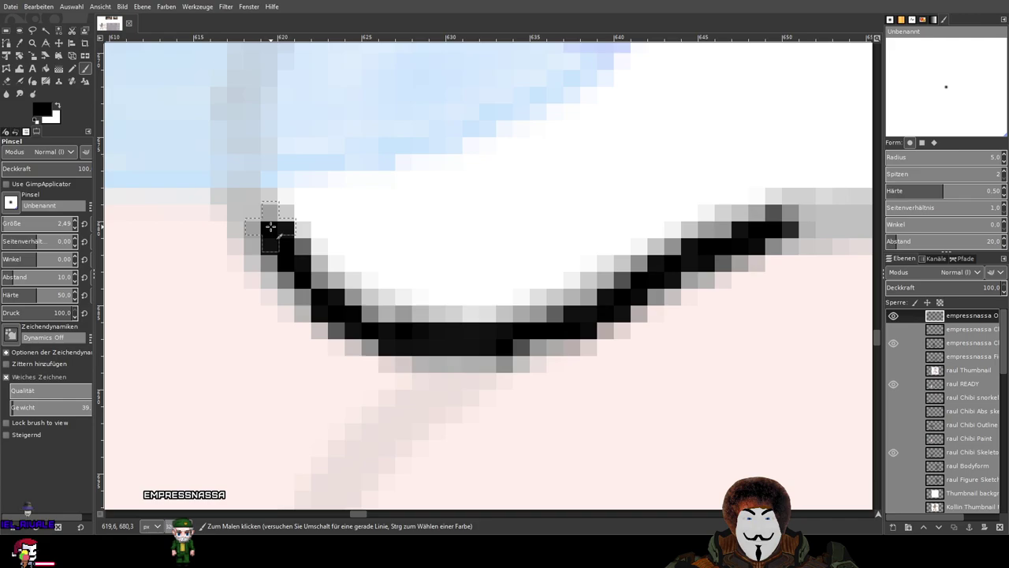
pyautogui.scroll(-4, 581, 357)
pyautogui.scroll(4, 581, 357)
pyautogui.scroll(-4, 581, 356)
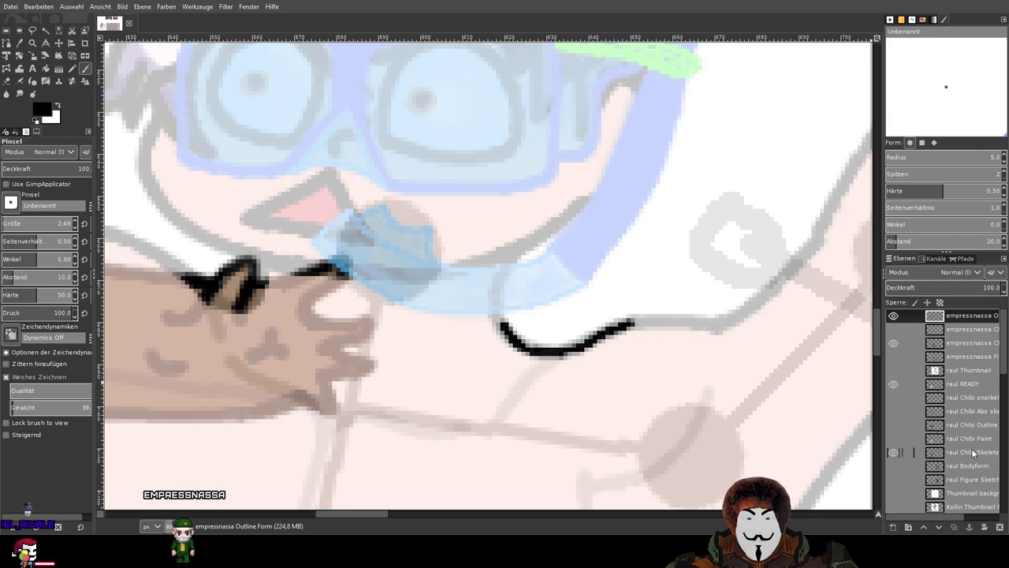
pyautogui.scroll(-2, 972, 451)
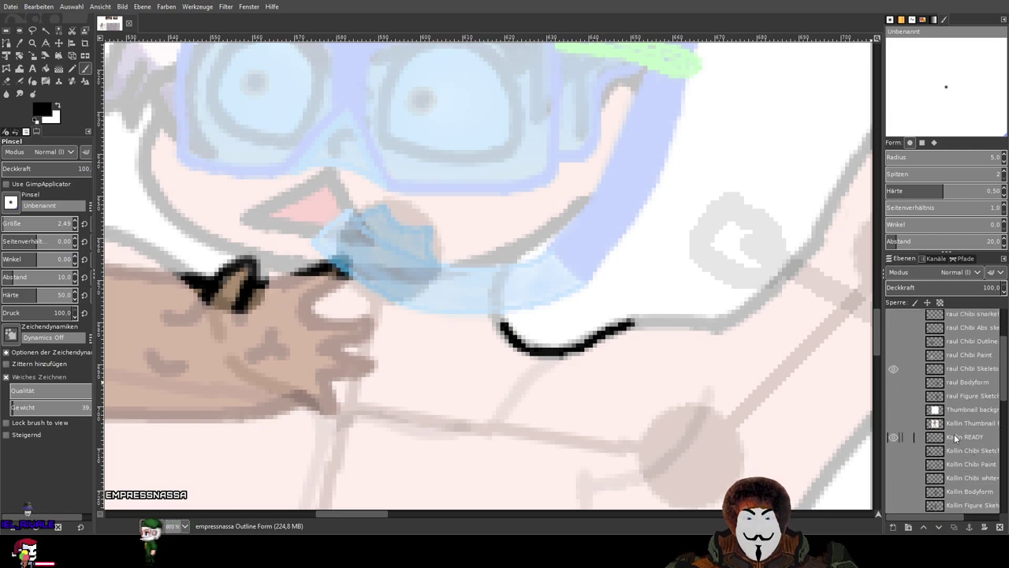
# Toggle Kollin READY and empressnassa Outline Form visibility to compare, keeping Outline Form as the working layer.
pyautogui.click(963, 437)
pyautogui.click(894, 437)
pyautogui.click(894, 438)
pyautogui.scroll(2, 934, 433)
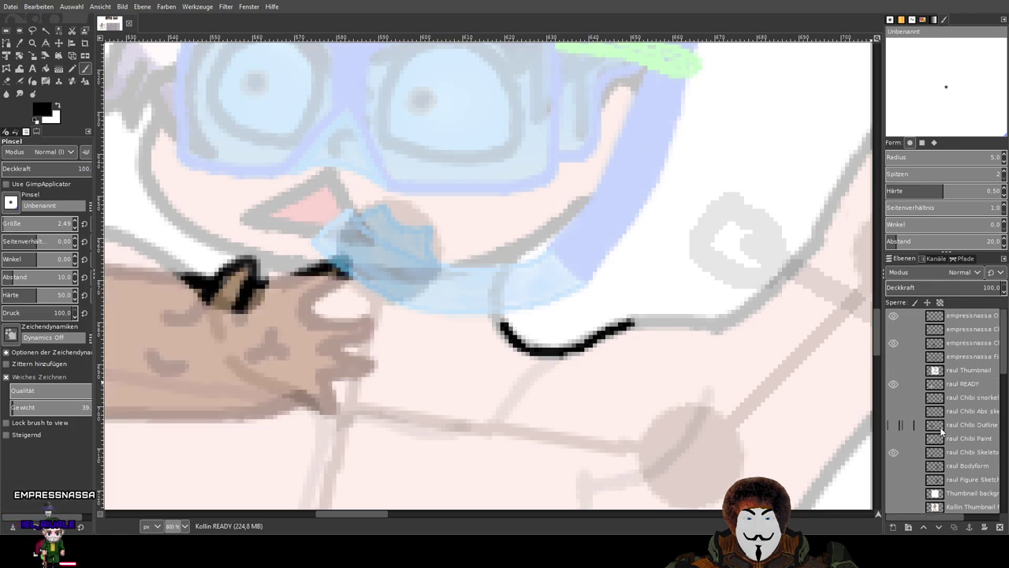
pyautogui.click(949, 317)
pyautogui.click(893, 316)
pyautogui.click(893, 316)
# Toggle the raul READY layer's visibility to compare, then select that layer.
pyautogui.scroll(-1, 982, 345)
pyautogui.scroll(1, 981, 346)
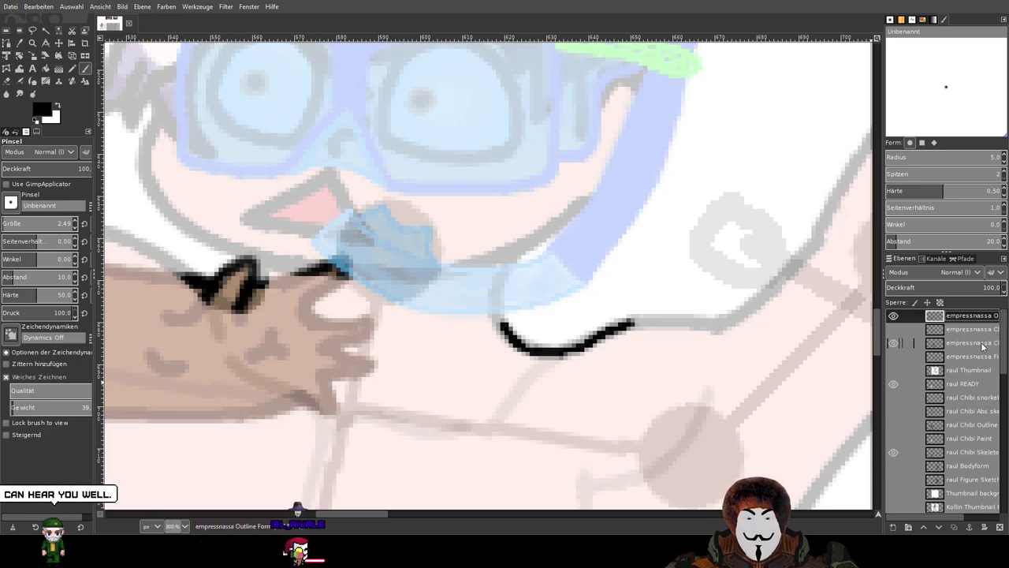
pyautogui.scroll(-1, 983, 346)
pyautogui.click(891, 358)
pyautogui.click(892, 357)
pyautogui.click(958, 355)
pyautogui.moveTo(948, 287); pyautogui.dragTo(1003, 287)
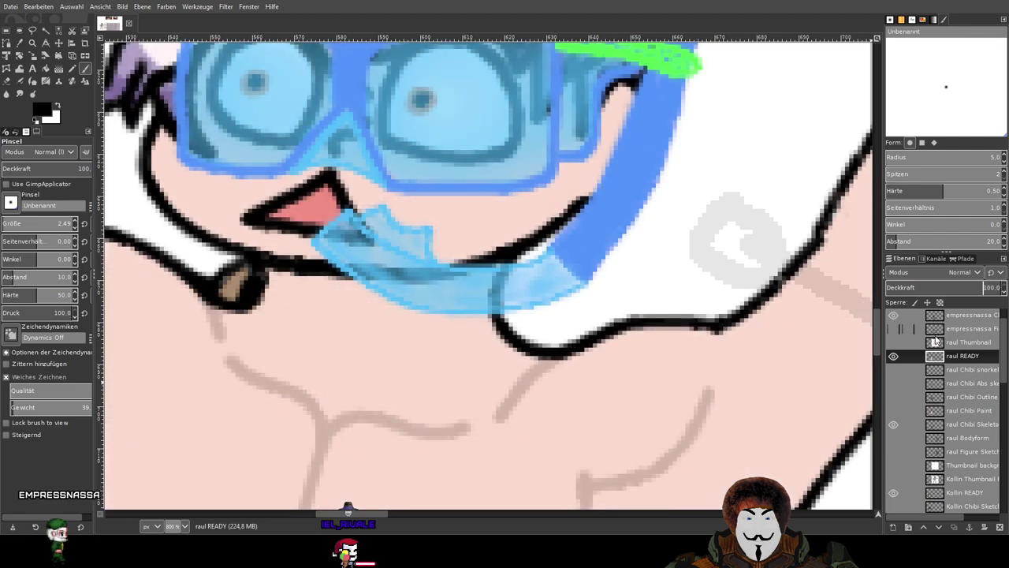
pyautogui.click(892, 356)
pyautogui.click(892, 356)
pyautogui.click(893, 356)
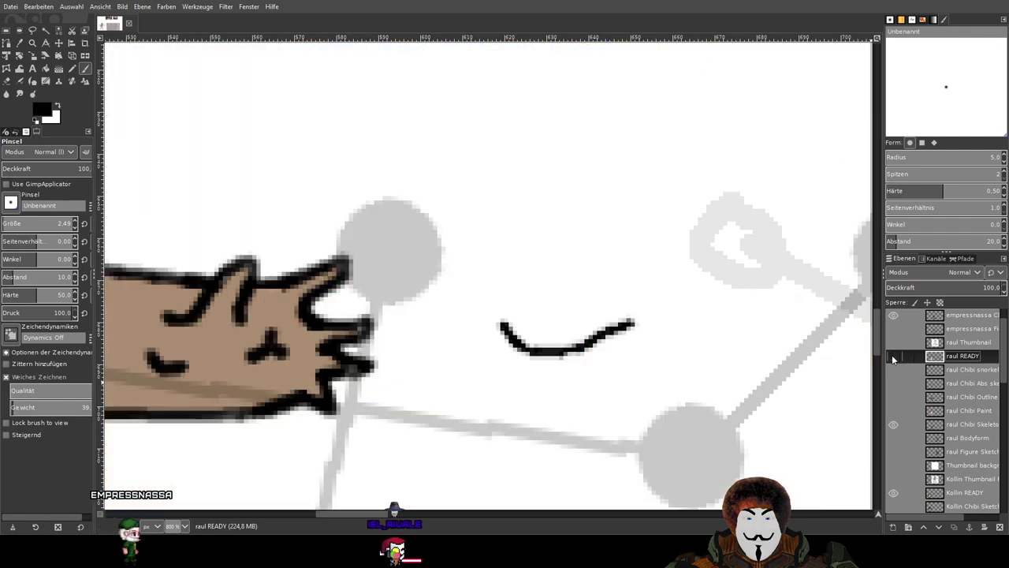
pyautogui.click(892, 357)
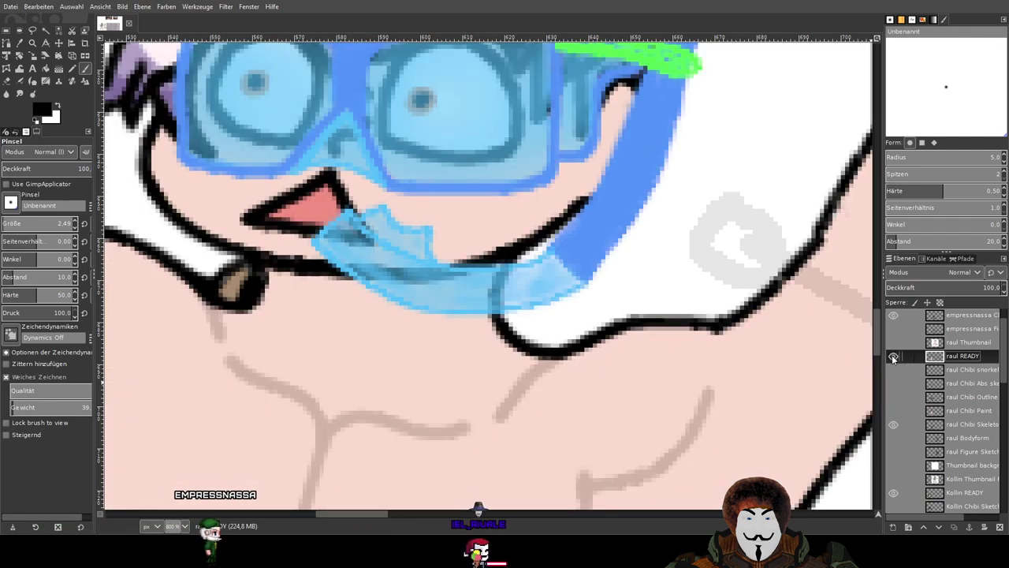
pyautogui.click(892, 357)
pyautogui.click(892, 357)
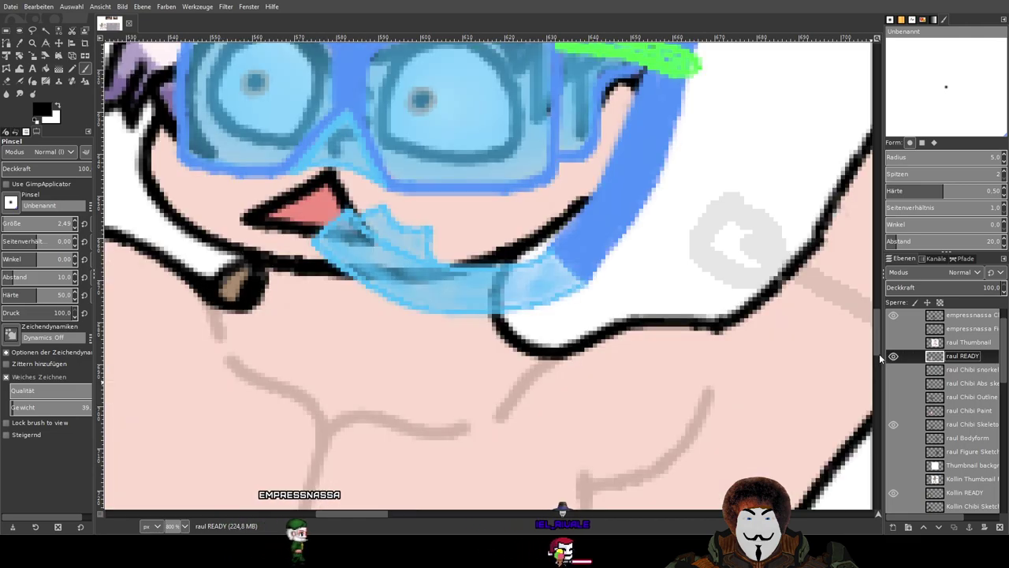
pyautogui.click(892, 356)
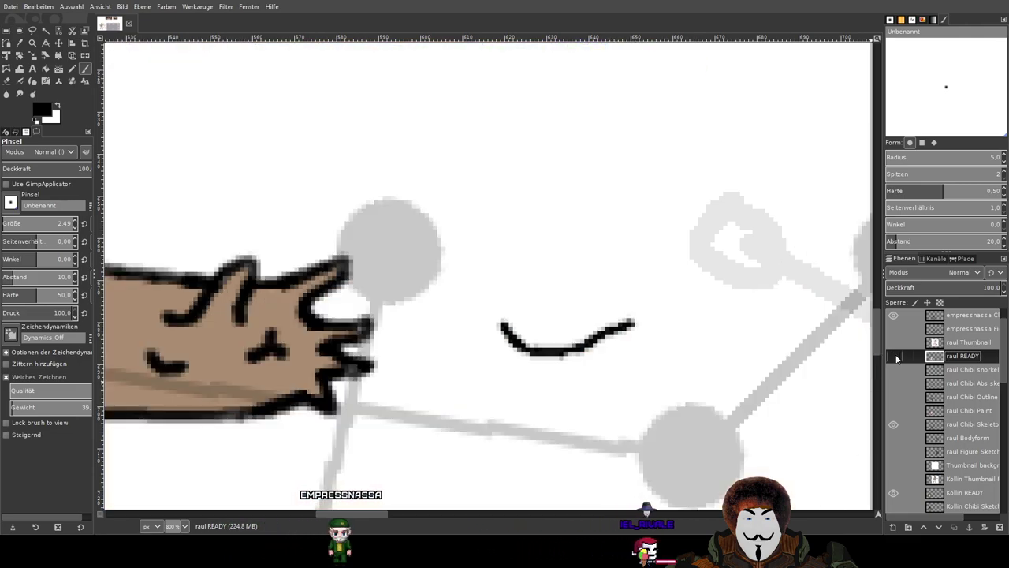
pyautogui.scroll(1, 946, 341)
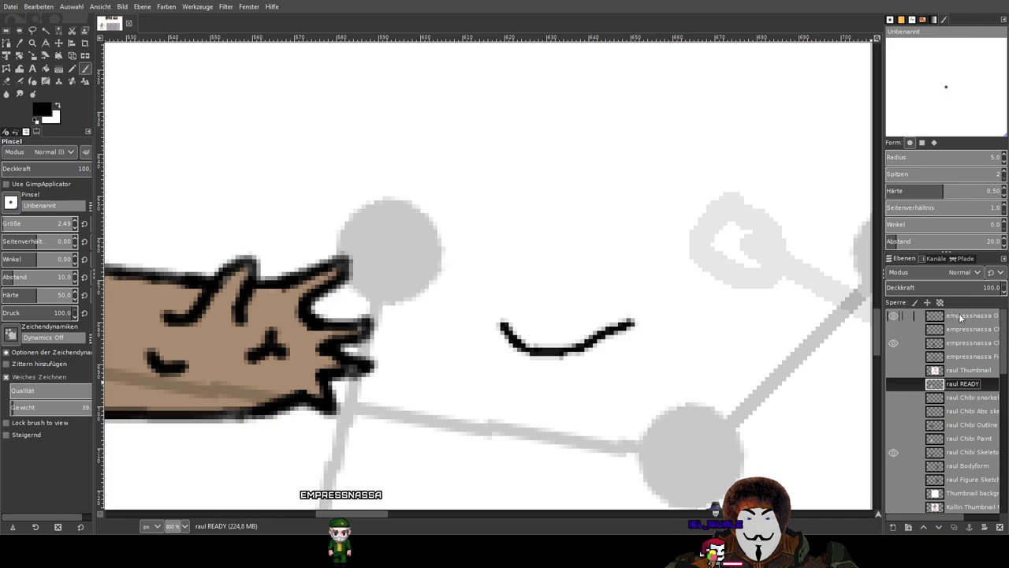
pyautogui.click(961, 315)
pyautogui.click(894, 384)
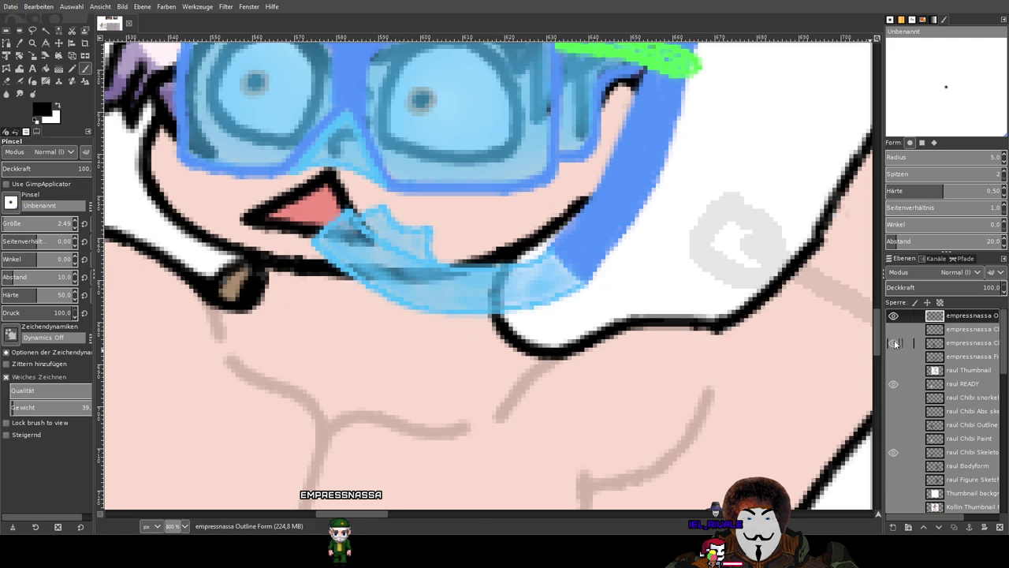
pyautogui.click(893, 385)
pyautogui.click(894, 384)
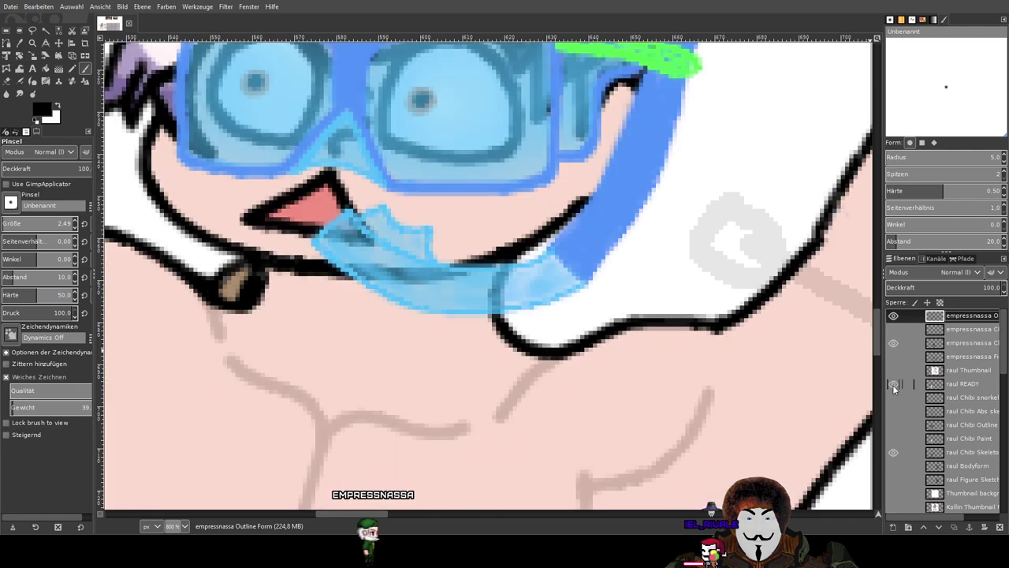
pyautogui.click(894, 384)
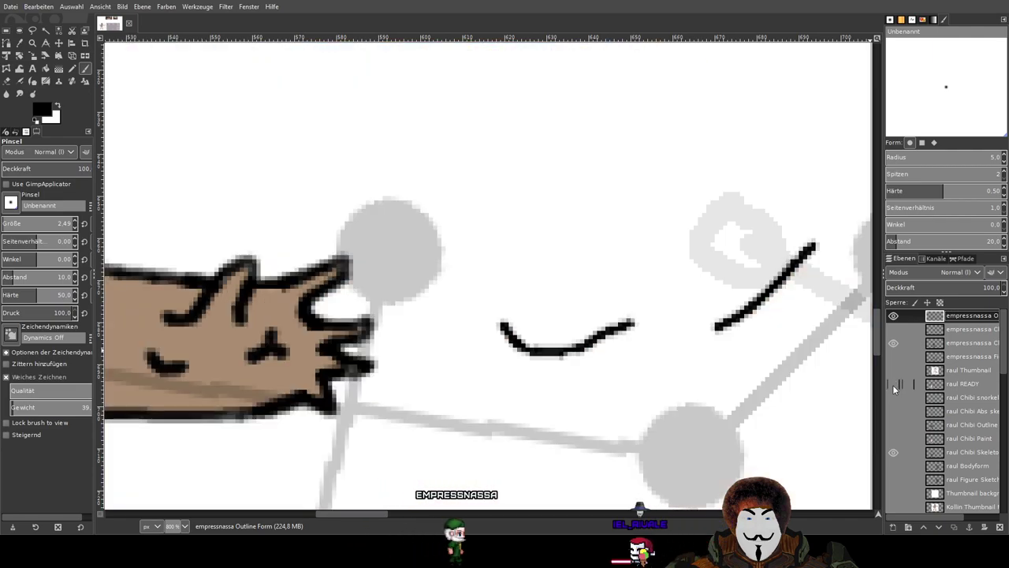
pyautogui.click(894, 384)
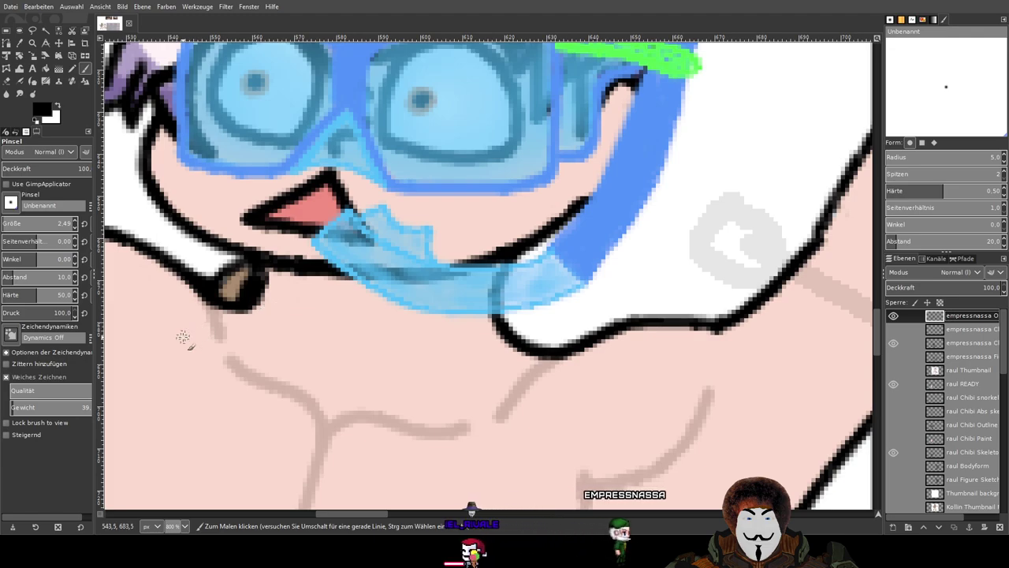
pyautogui.click(7, 377)
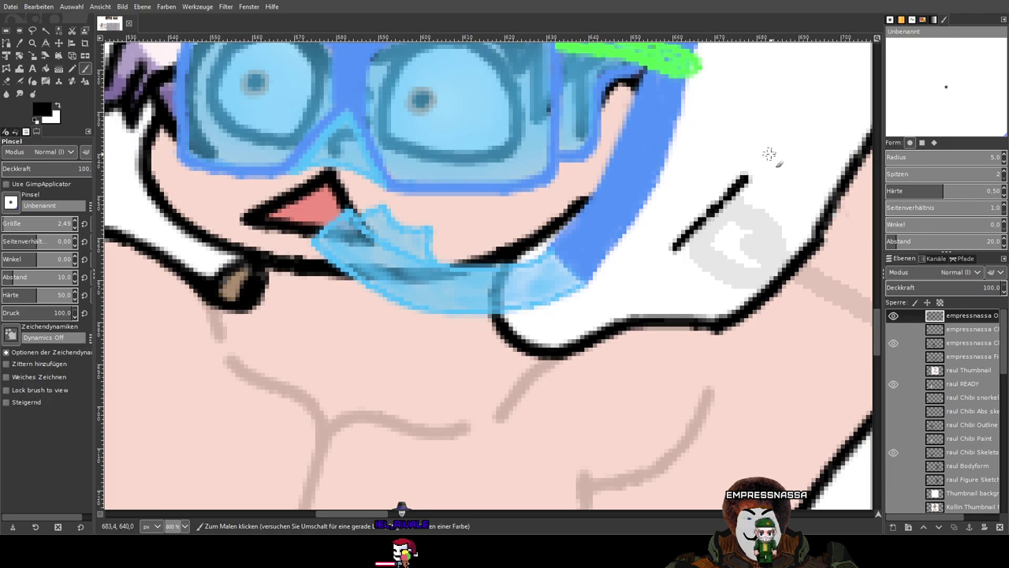
pyautogui.click(897, 388)
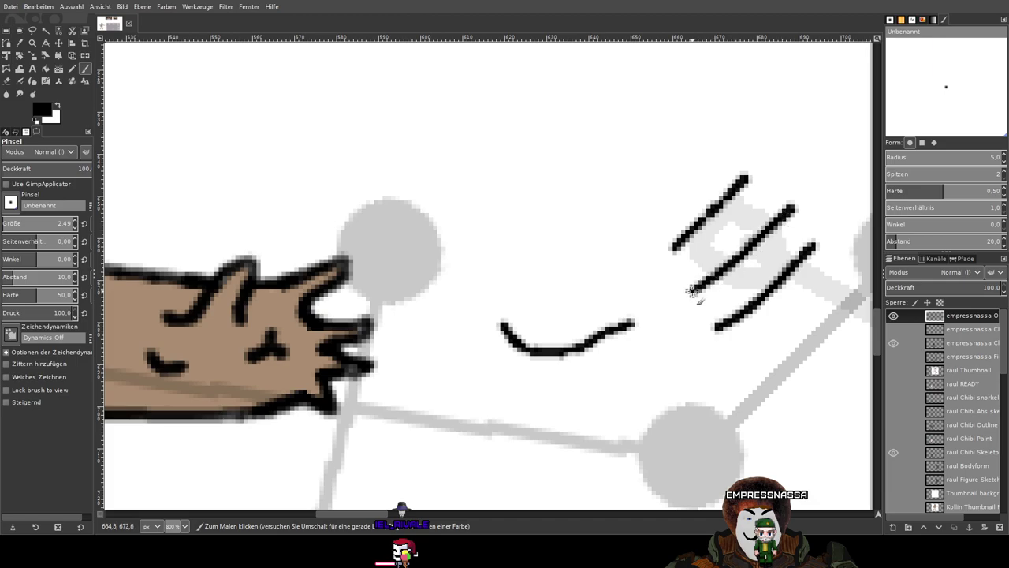
pyautogui.click(7, 377)
pyautogui.hotkey('ctrl', 'z')
pyautogui.hotkey('ctrl', 'z')
pyautogui.hotkey('ctrl', 'z')
pyautogui.hotkey('ctrl', 'z')
pyautogui.hotkey('ctrl', 'z')
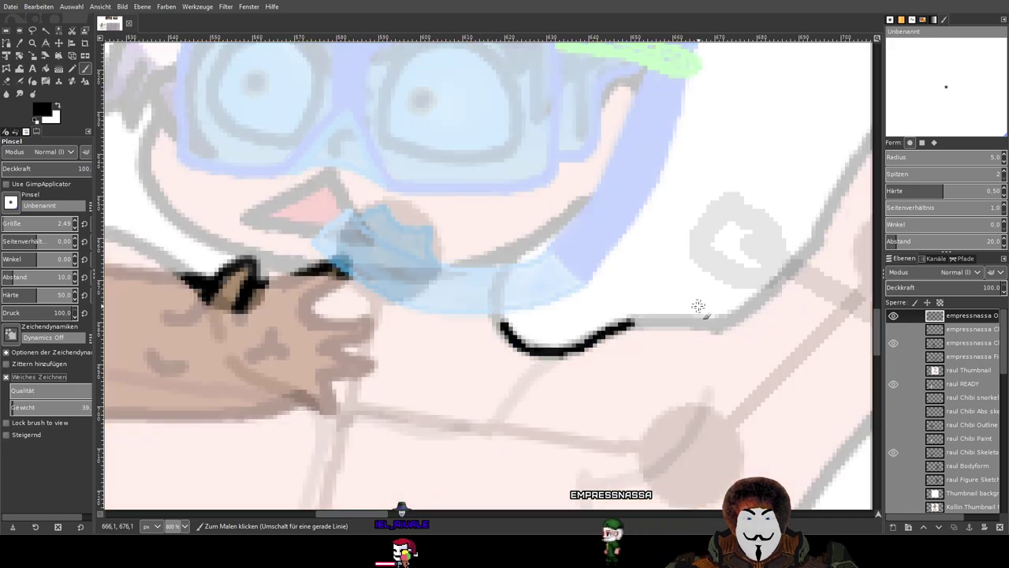
# Undo the last stroke, erase the kinked part of the outline curve and repaint it smoothly.
pyautogui.hotkey('ctrl', 'z')
pyautogui.scroll(-1, 715, 304)
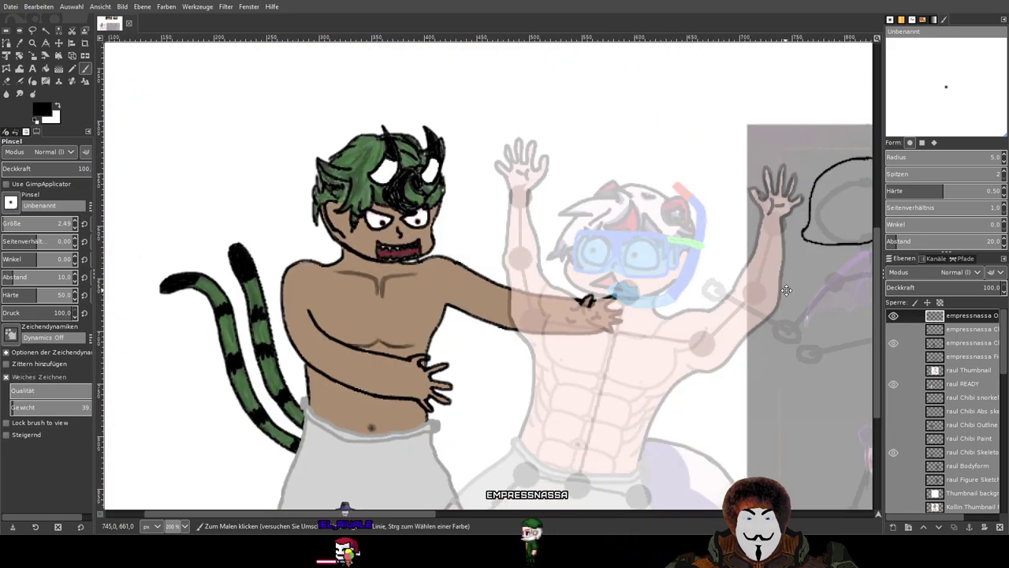
pyautogui.moveTo(806, 286); pyautogui.dragTo(594, 326)
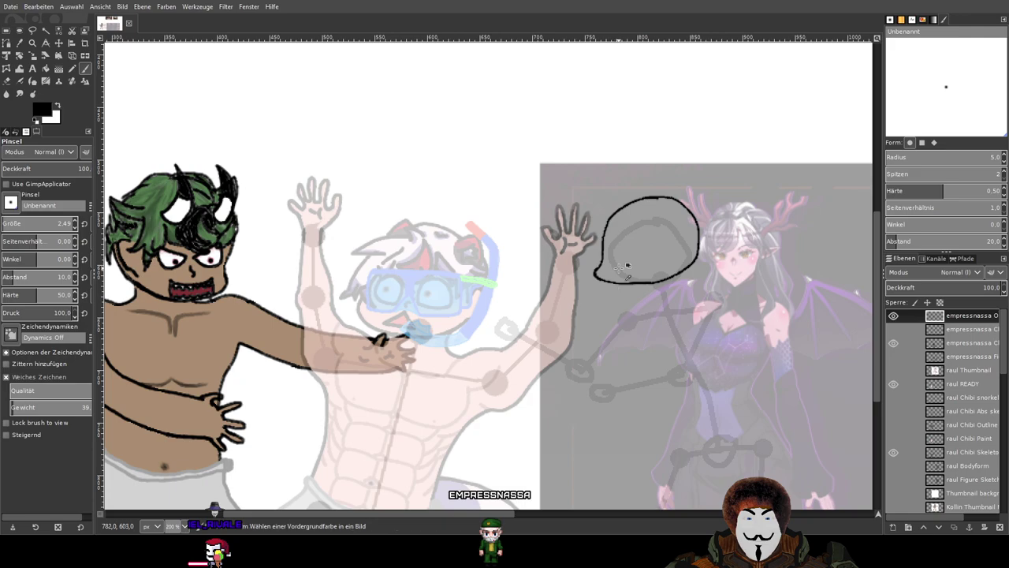
pyautogui.scroll(6, 619, 269)
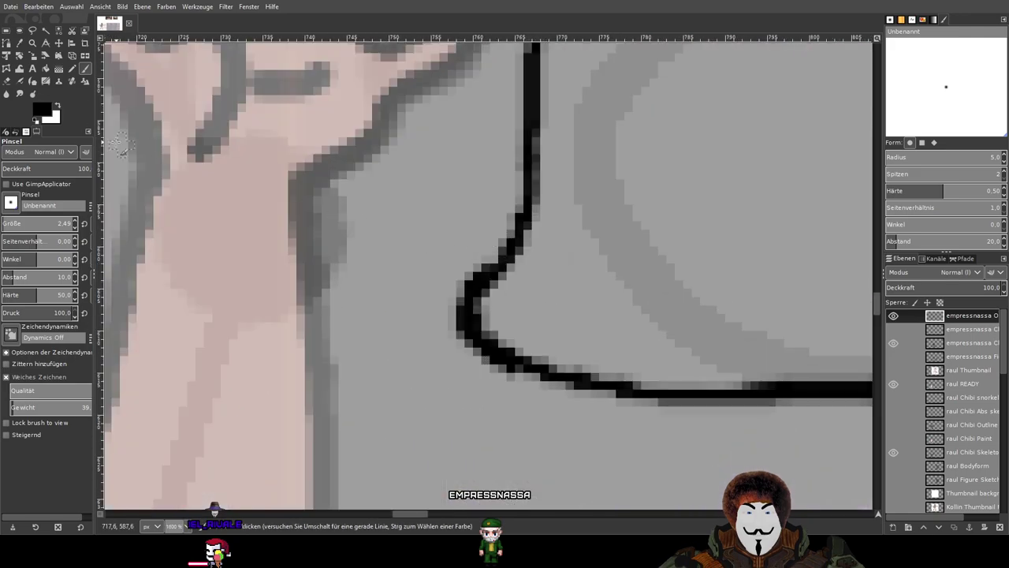
pyautogui.click(6, 82)
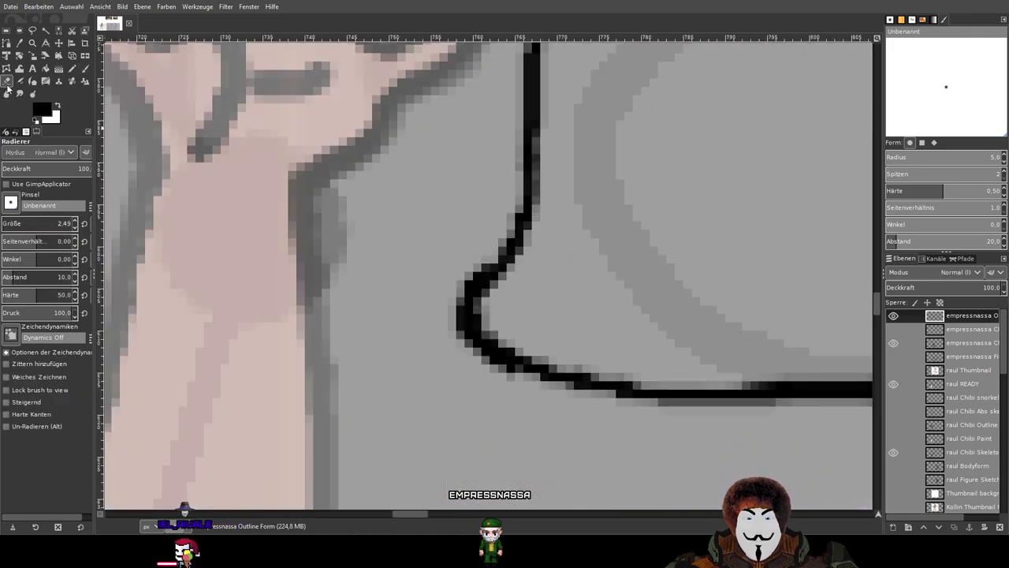
pyautogui.scroll(1, 502, 271)
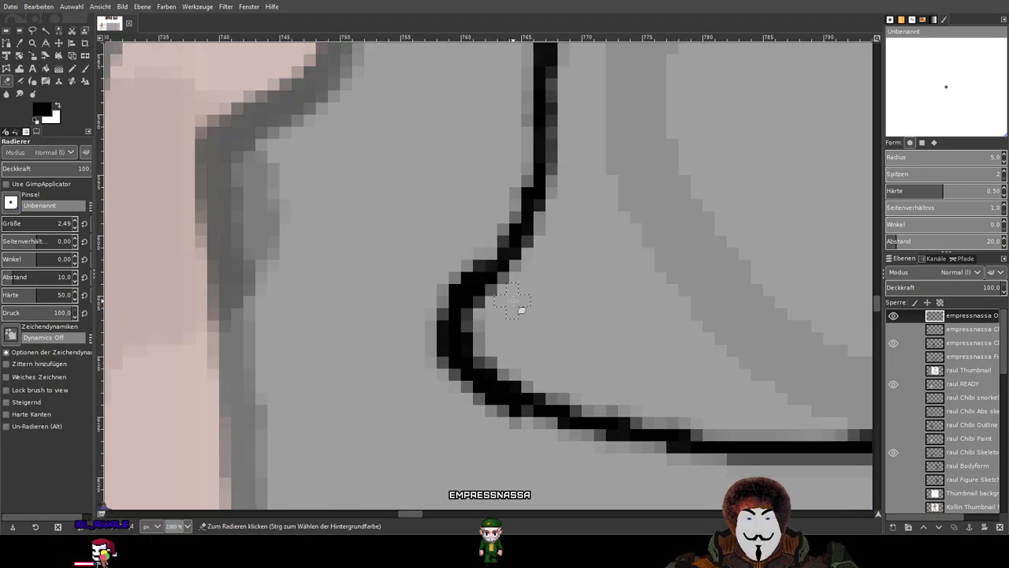
pyautogui.moveTo(486, 277)
pyautogui.mouseDown()
pyautogui.moveTo(464, 312)
pyautogui.moveTo(459, 305)
pyautogui.moveTo(463, 316)
pyautogui.moveTo(483, 356)
pyautogui.moveTo(546, 391)
pyautogui.moveTo(474, 321)
pyautogui.mouseUp()
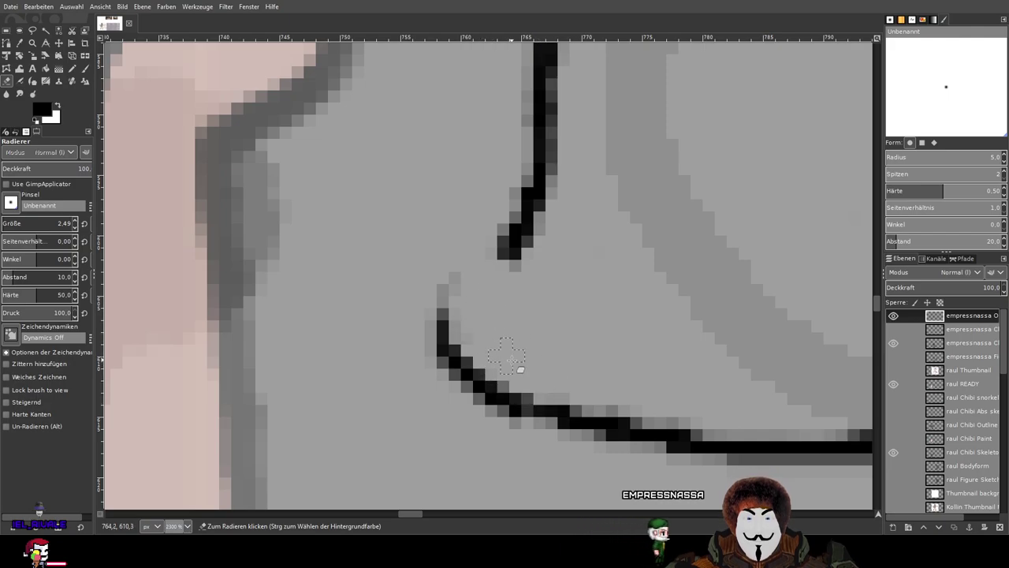
pyautogui.press('p')
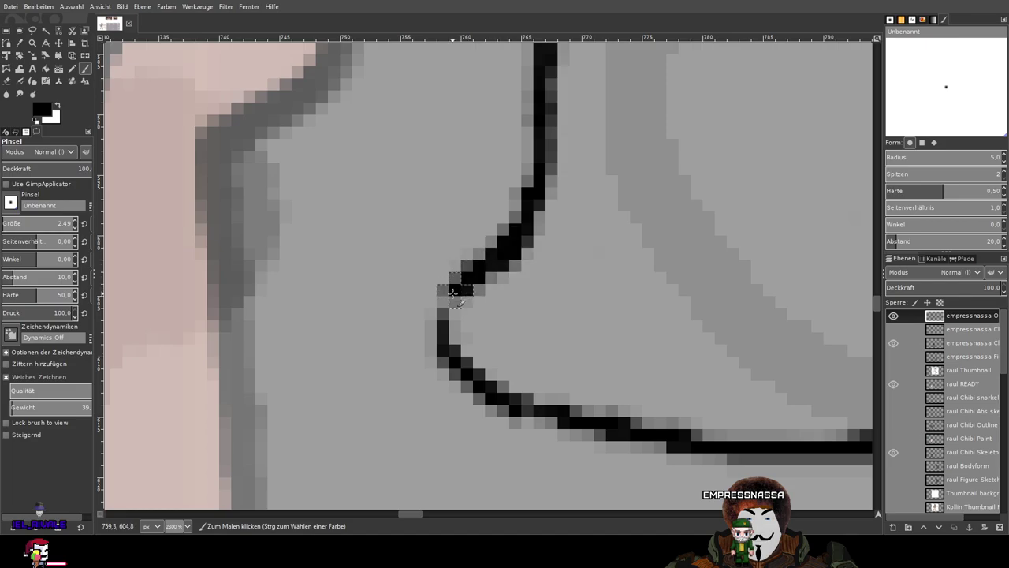
pyautogui.moveTo(447, 335); pyautogui.dragTo(517, 400)
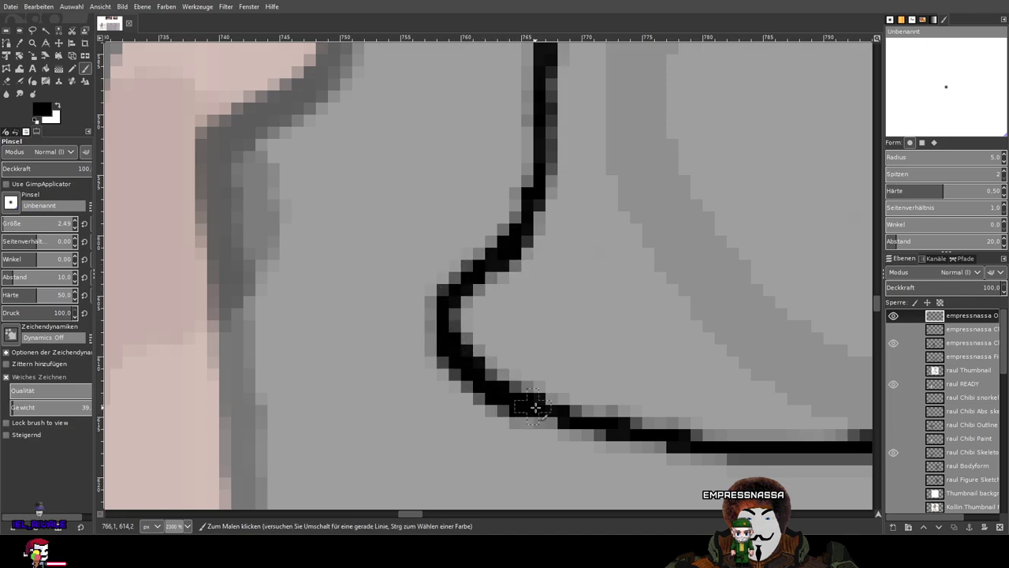
# Try thickening the outline at the corner, then undo that stroke.
pyautogui.scroll(-5, 681, 379)
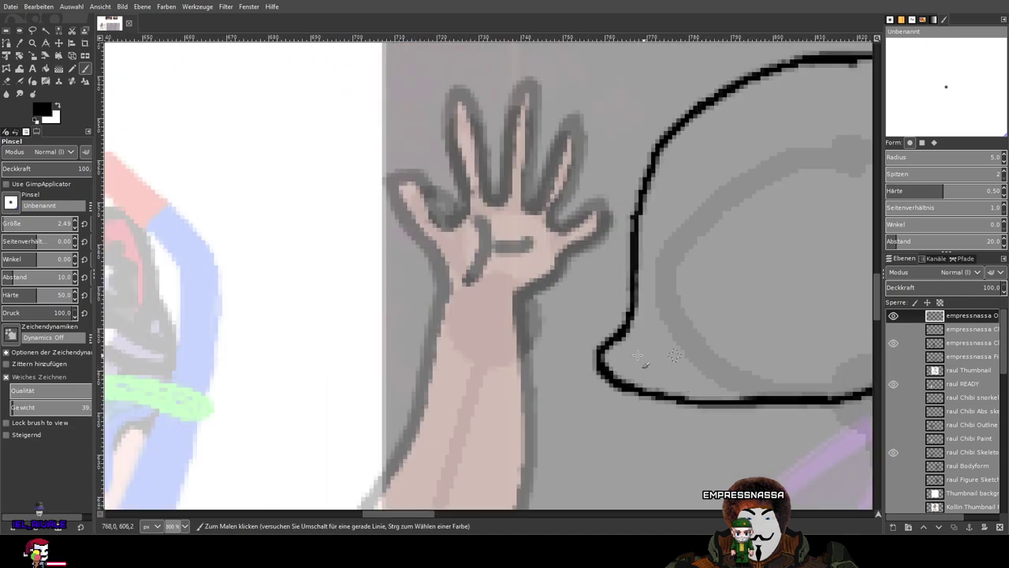
pyautogui.scroll(6, 599, 359)
pyautogui.moveTo(530, 381); pyautogui.dragTo(527, 386)
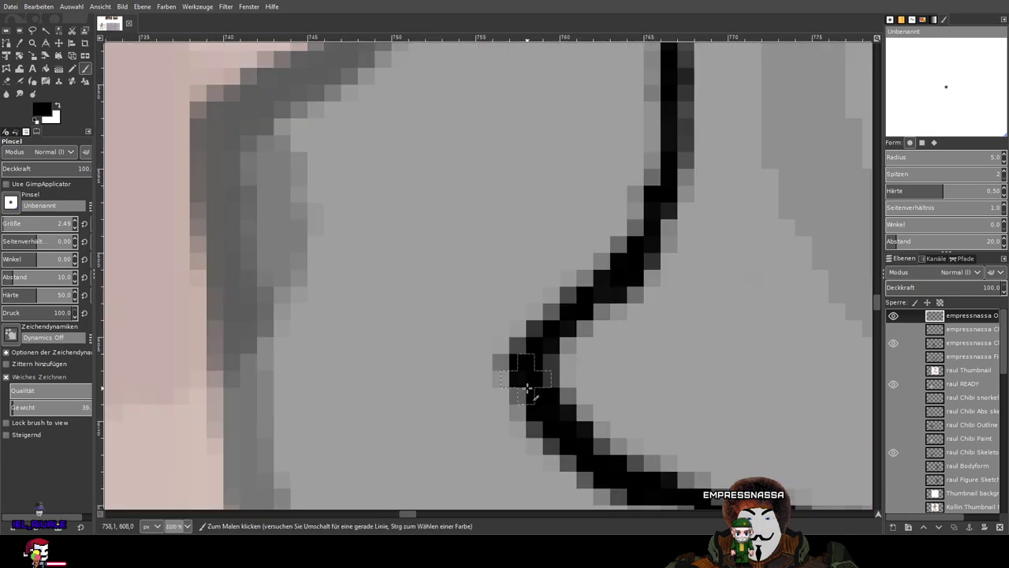
pyautogui.scroll(-6, 672, 362)
pyautogui.scroll(6, 683, 360)
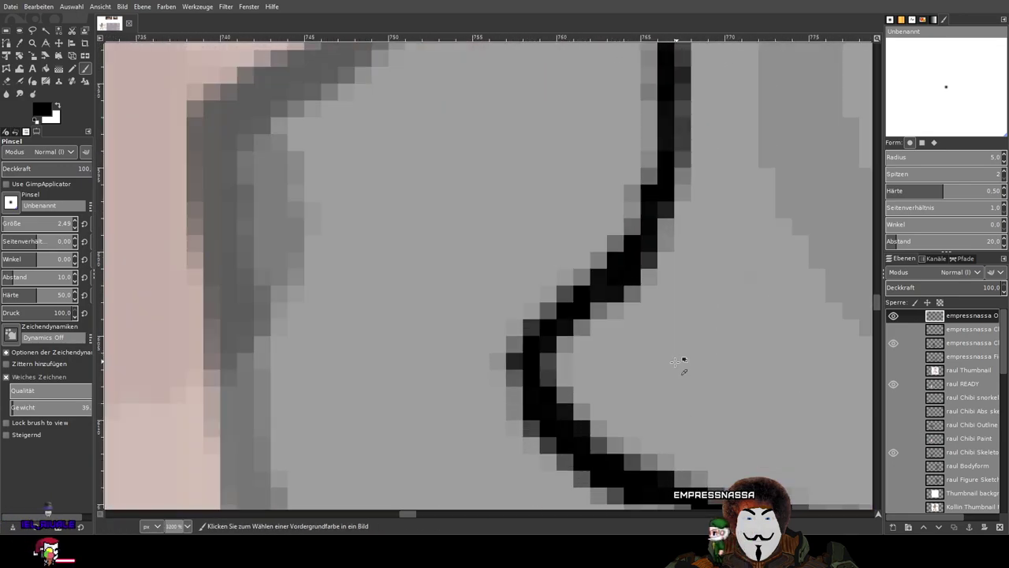
pyautogui.scroll(-2, 680, 362)
pyautogui.scroll(-1, 677, 362)
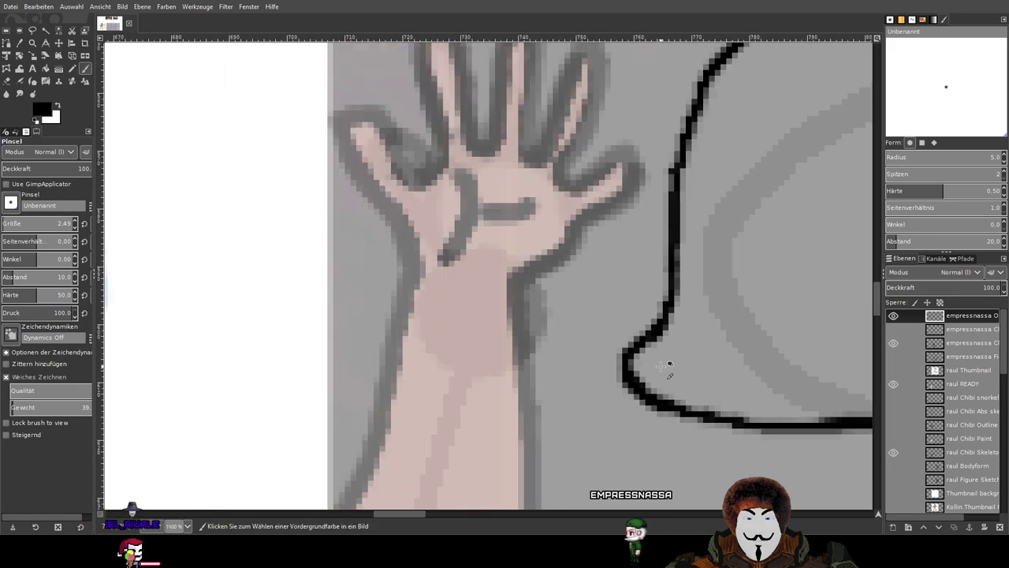
pyautogui.hotkey('ctrl', 'z')
pyautogui.hotkey('ctrl', 'y')
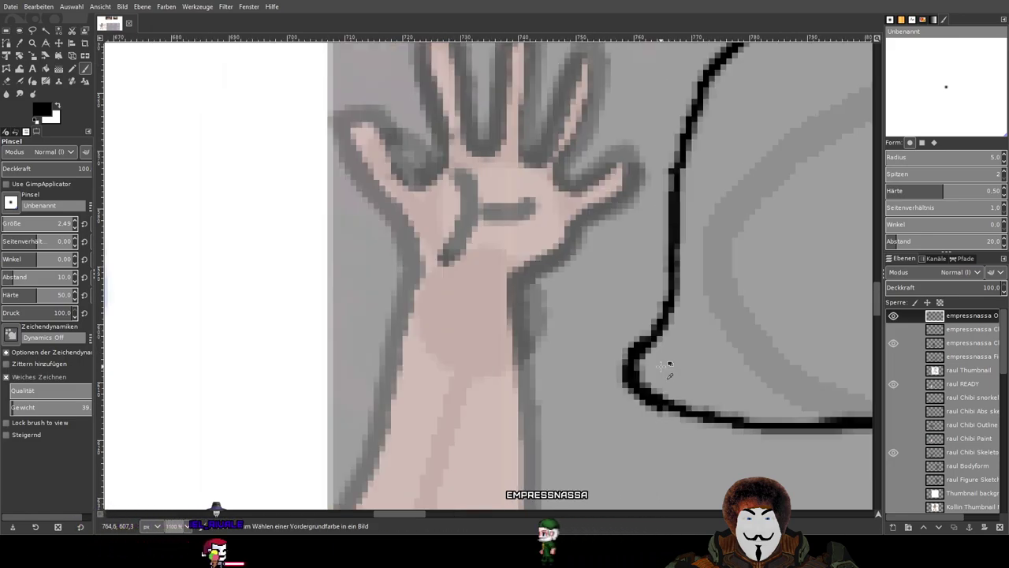
pyautogui.hotkey('ctrl', 'z')
# Try joining the lower curve up to the upper line, then revert to the rounded corner.
pyautogui.scroll(3, 645, 370)
pyautogui.moveTo(593, 335)
pyautogui.mouseDown()
pyautogui.moveTo(610, 304)
pyautogui.moveTo(673, 262)
pyautogui.moveTo(694, 221)
pyautogui.mouseUp()
pyautogui.scroll(-4, 694, 237)
pyautogui.scroll(4, 672, 320)
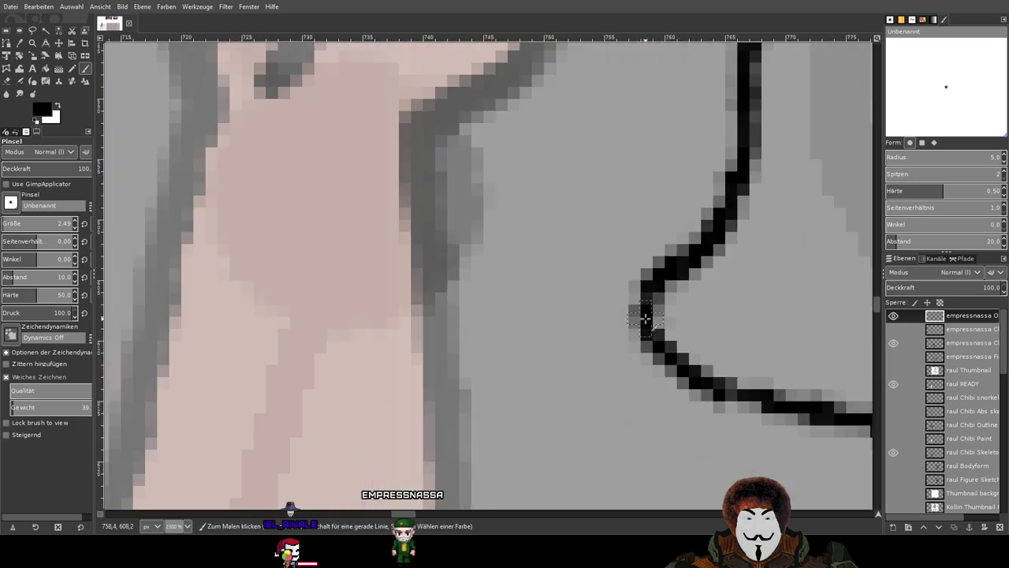
pyautogui.scroll(-6, 760, 319)
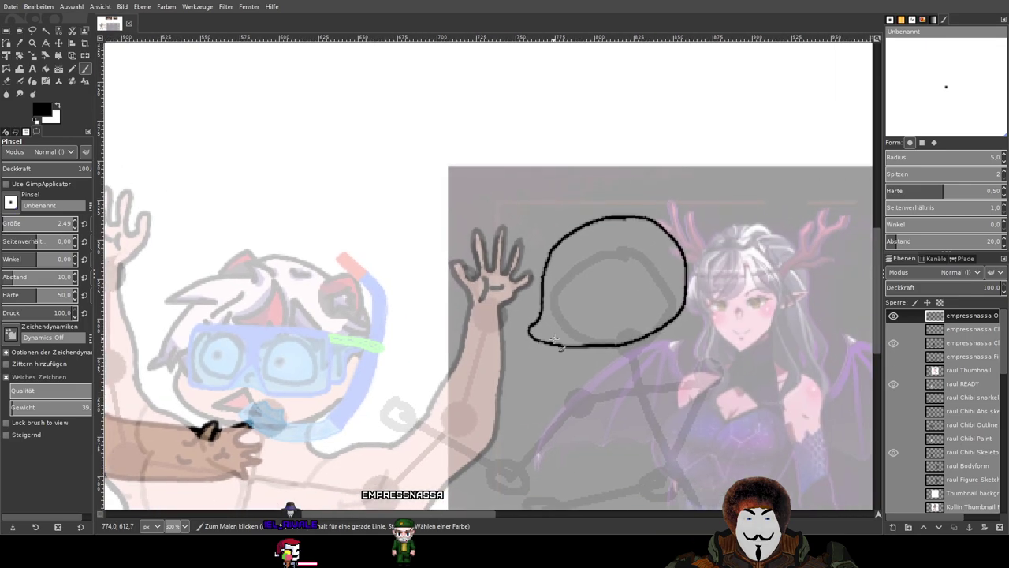
pyautogui.press('ctrl')
pyautogui.hotkey('ctrl', 'z')
pyautogui.hotkey('ctrl', 'z')
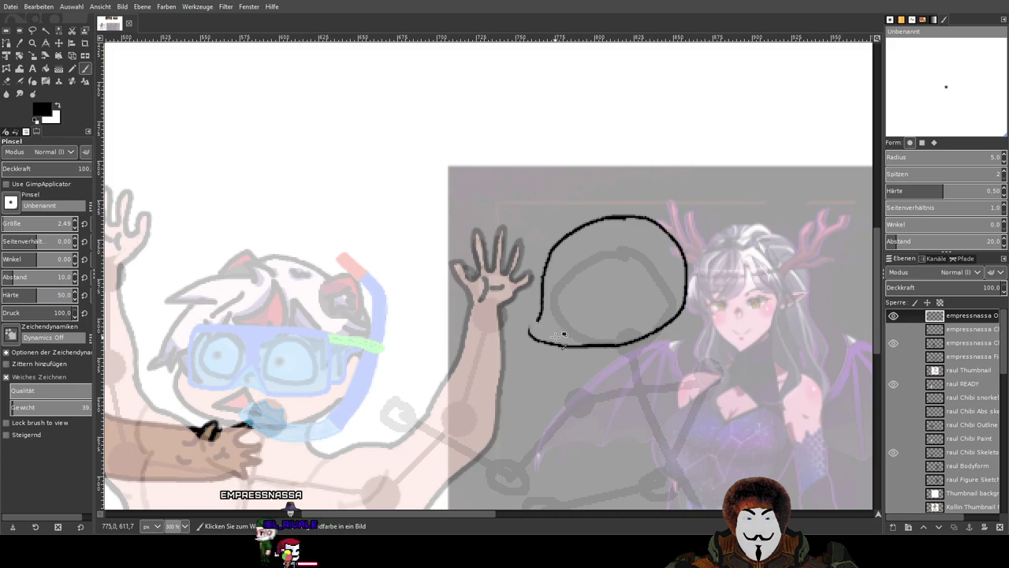
pyautogui.scroll(5, 556, 335)
# Redraw the corner from the upper line down to the bottom line, undoing failed attempts.
pyautogui.moveTo(471, 208)
pyautogui.mouseDown()
pyautogui.moveTo(434, 237)
pyautogui.moveTo(455, 349)
pyautogui.moveTo(577, 372)
pyautogui.mouseUp()
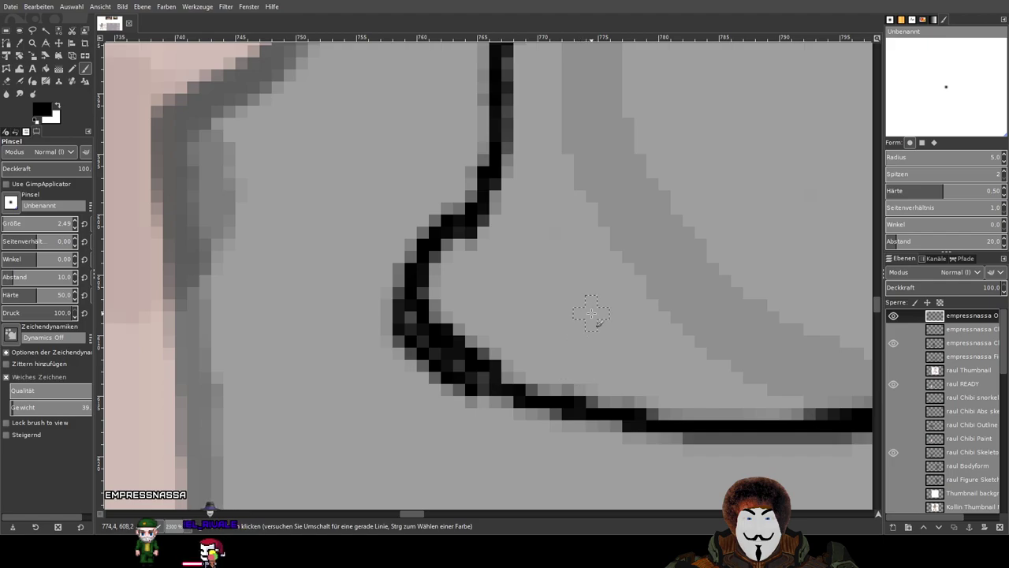
pyautogui.hotkey('ctrl', 'z')
pyautogui.moveTo(467, 226)
pyautogui.mouseDown()
pyautogui.moveTo(417, 276)
pyautogui.moveTo(449, 337)
pyautogui.moveTo(534, 381)
pyautogui.mouseUp()
pyautogui.hotkey('ctrl', 'z')
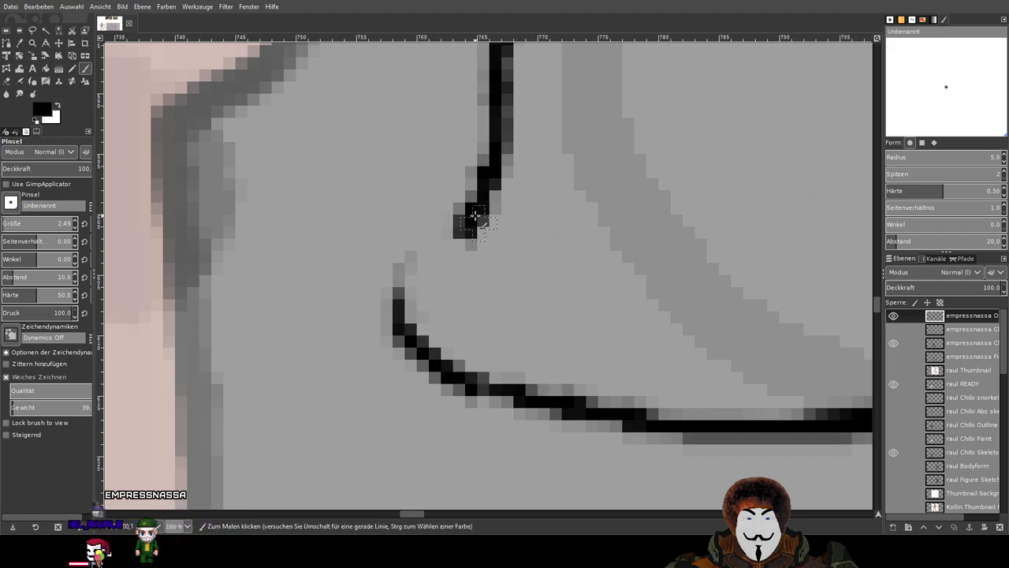
pyautogui.moveTo(468, 226); pyautogui.dragTo(425, 267)
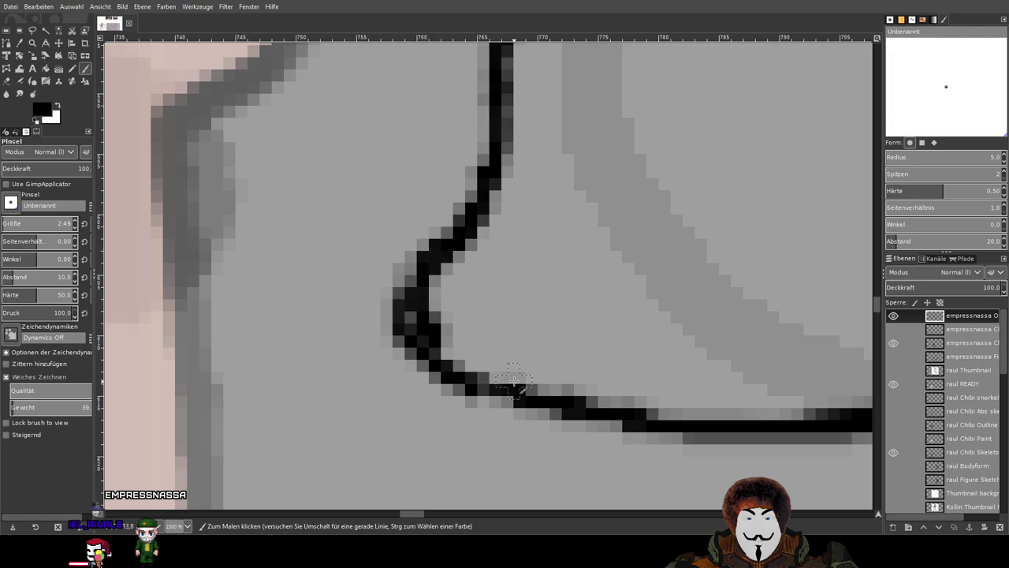
pyautogui.scroll(-5, 499, 366)
pyautogui.scroll(4, 498, 366)
pyautogui.scroll(-3, 498, 366)
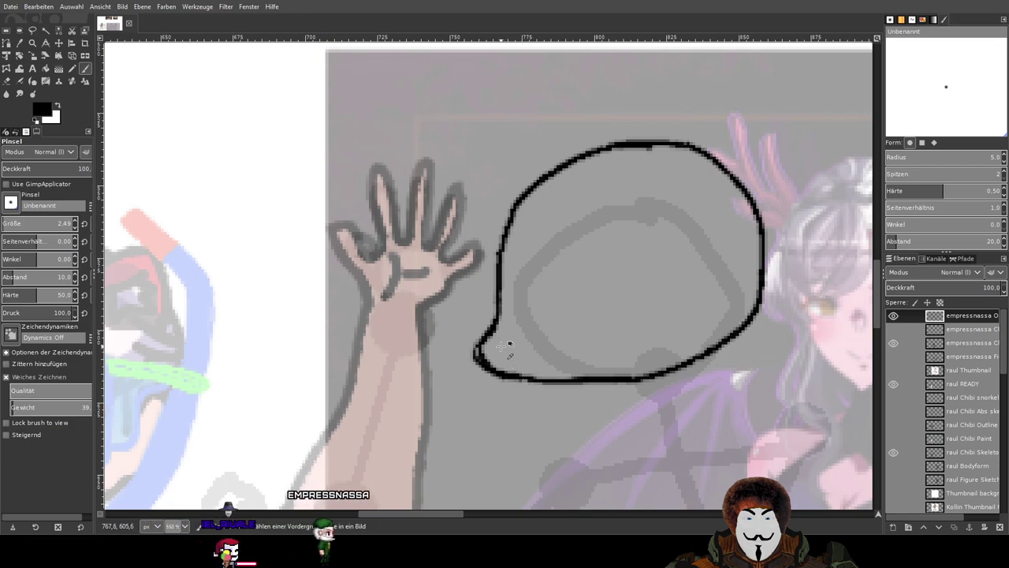
pyautogui.scroll(3, 509, 349)
pyautogui.moveTo(489, 335); pyautogui.dragTo(455, 382)
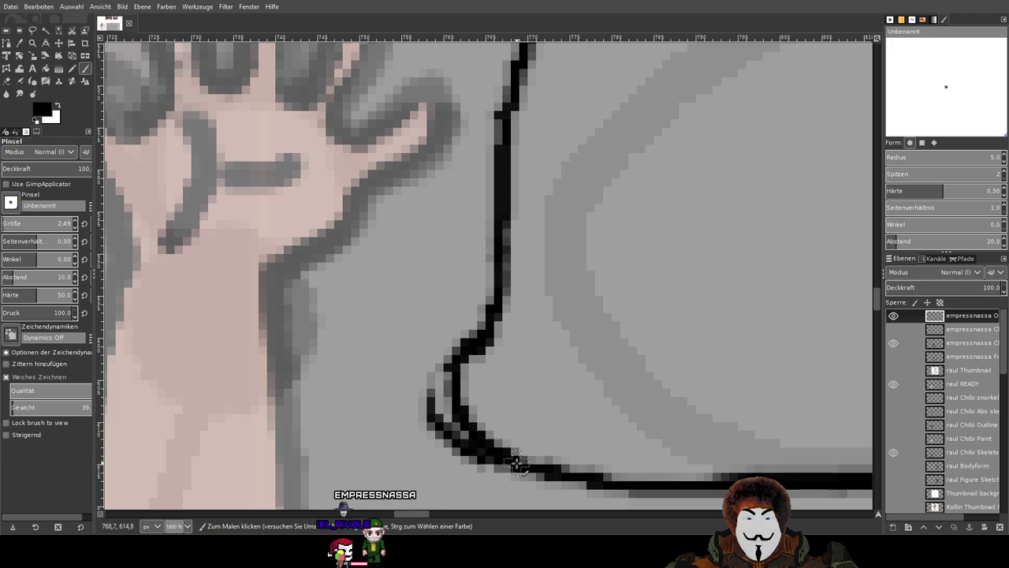
pyautogui.hotkey('ctrl', 'z')
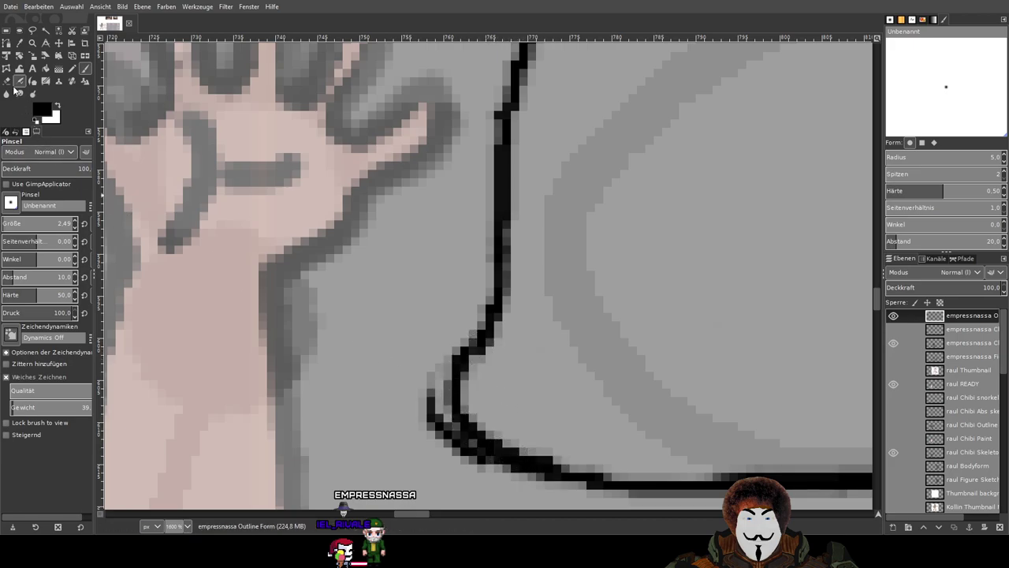
# Erase the stray grey pixels and black stub, and thin the underside of the lower-left curve.
pyautogui.click(17, 92)
pyautogui.scroll(2, 402, 252)
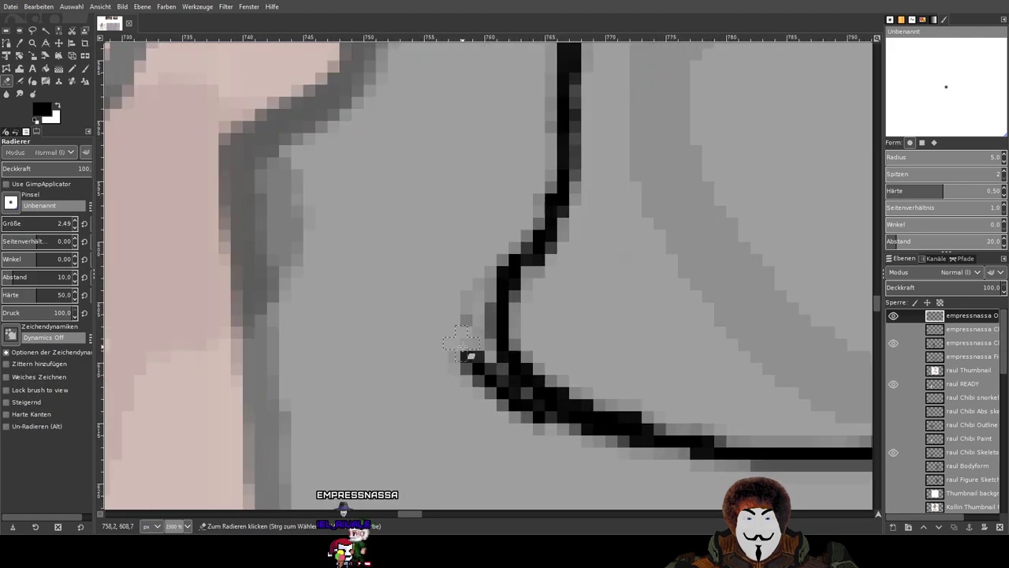
pyautogui.moveTo(471, 269)
pyautogui.mouseDown()
pyautogui.moveTo(465, 388)
pyautogui.moveTo(451, 341)
pyautogui.moveTo(505, 402)
pyautogui.moveTo(435, 340)
pyautogui.moveTo(467, 349)
pyautogui.mouseUp()
pyautogui.moveTo(531, 429)
pyautogui.mouseDown()
pyautogui.moveTo(579, 442)
pyautogui.moveTo(501, 400)
pyautogui.mouseUp()
pyautogui.scroll(-4, 473, 363)
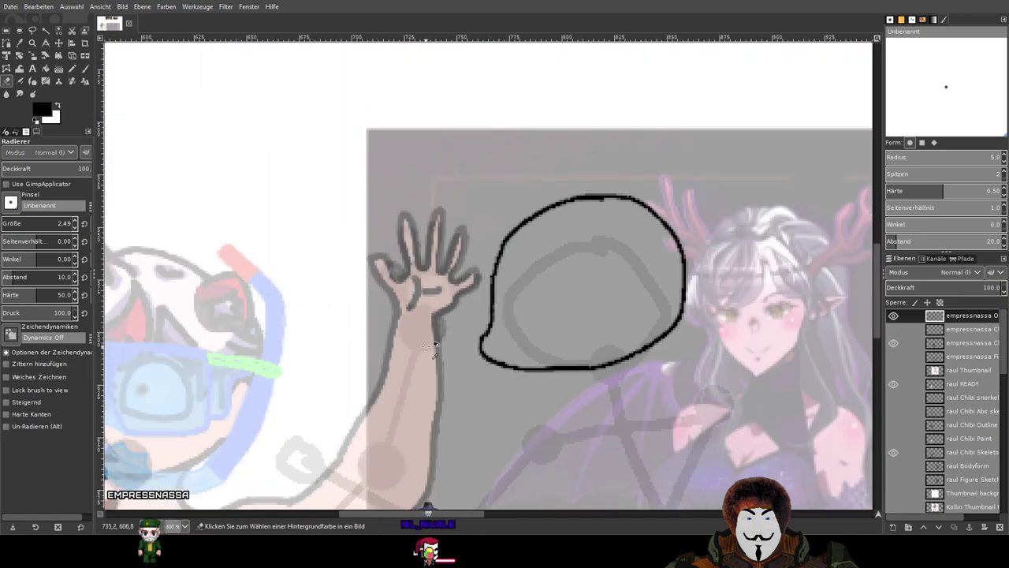
pyautogui.scroll(3, 426, 345)
pyautogui.scroll(2, 426, 345)
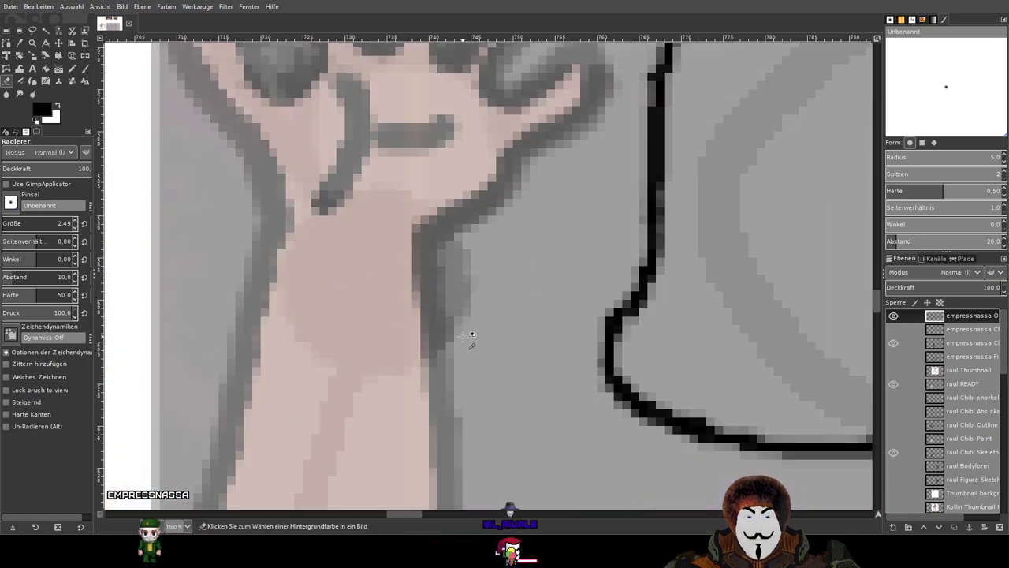
# Fill a weak spot in the outline with the Paintbrush and recentre the view.
pyautogui.press('p')
pyautogui.scroll(1, 607, 337)
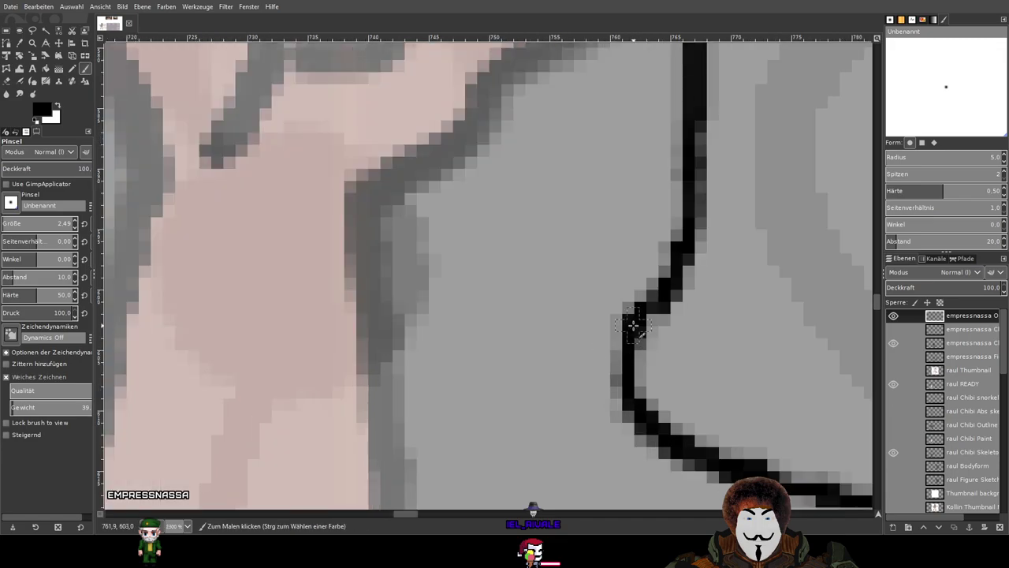
pyautogui.click(621, 371)
pyautogui.scroll(-5, 623, 370)
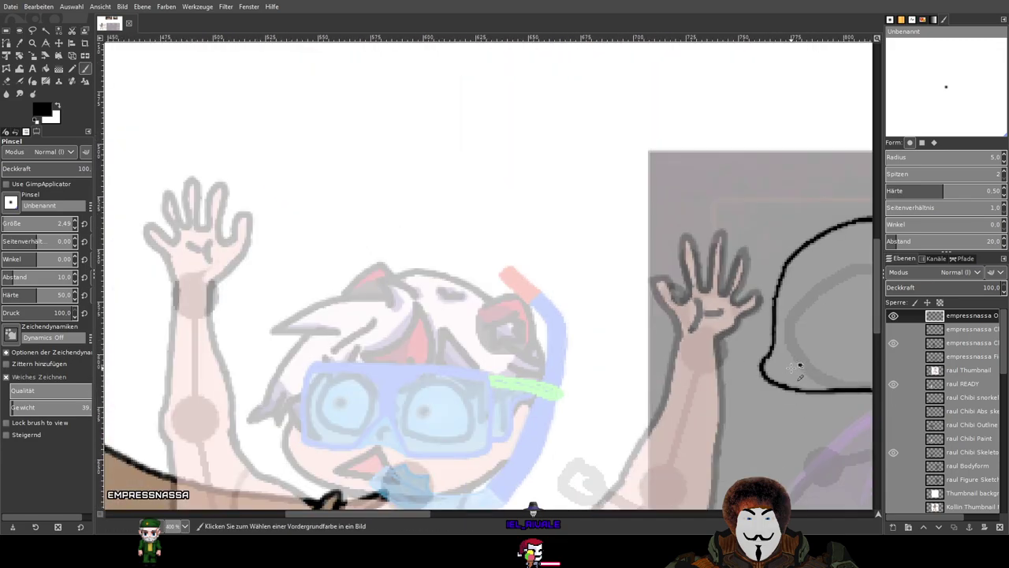
pyautogui.scroll(-1, 580, 349)
pyautogui.scroll(-1, 579, 349)
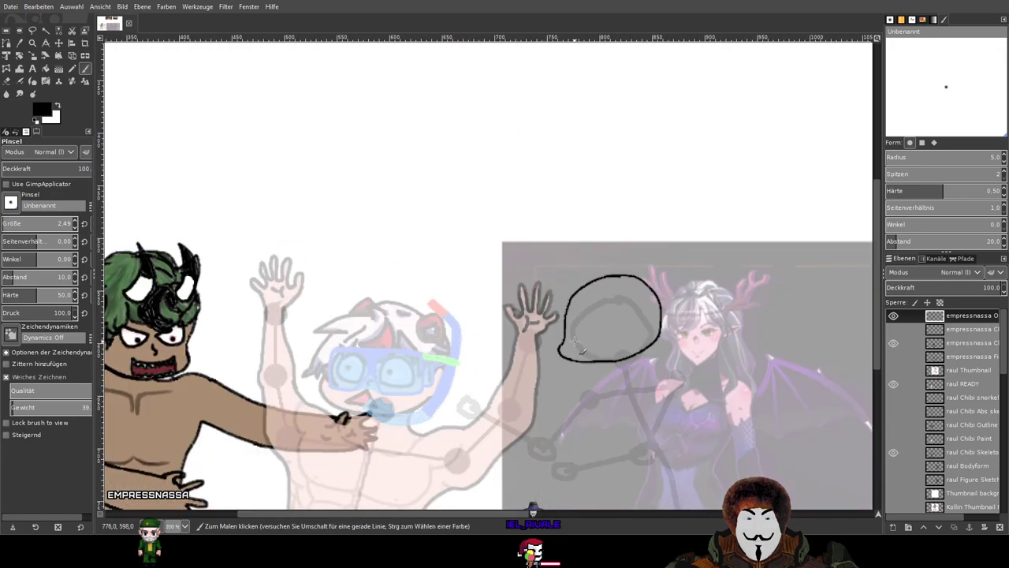
pyautogui.scroll(1, 574, 349)
pyautogui.scroll(-1, 574, 349)
pyautogui.moveTo(510, 384); pyautogui.dragTo(620, 343)
pyautogui.hscroll(2, 334, 323)
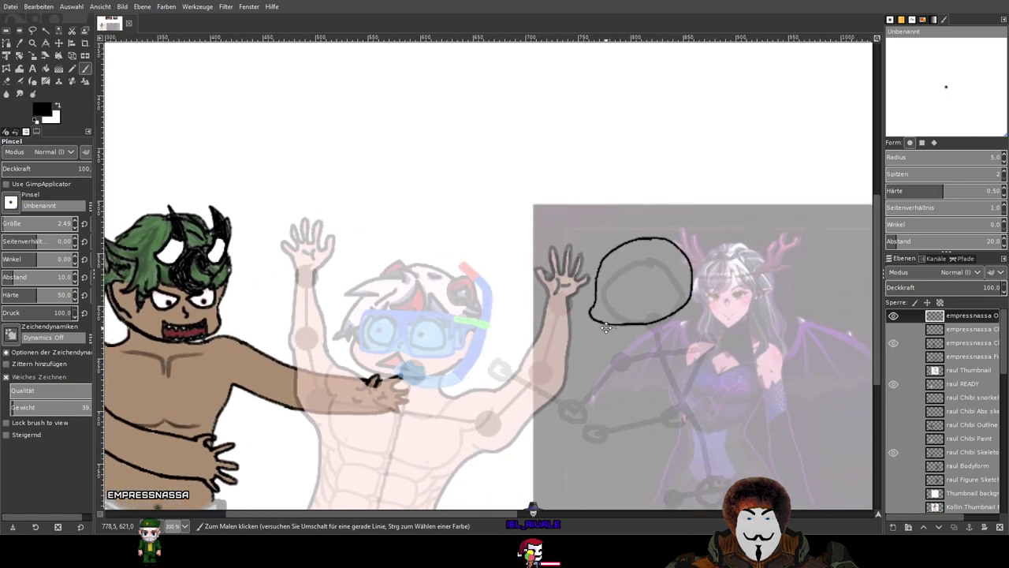
pyautogui.scroll(3, 585, 309)
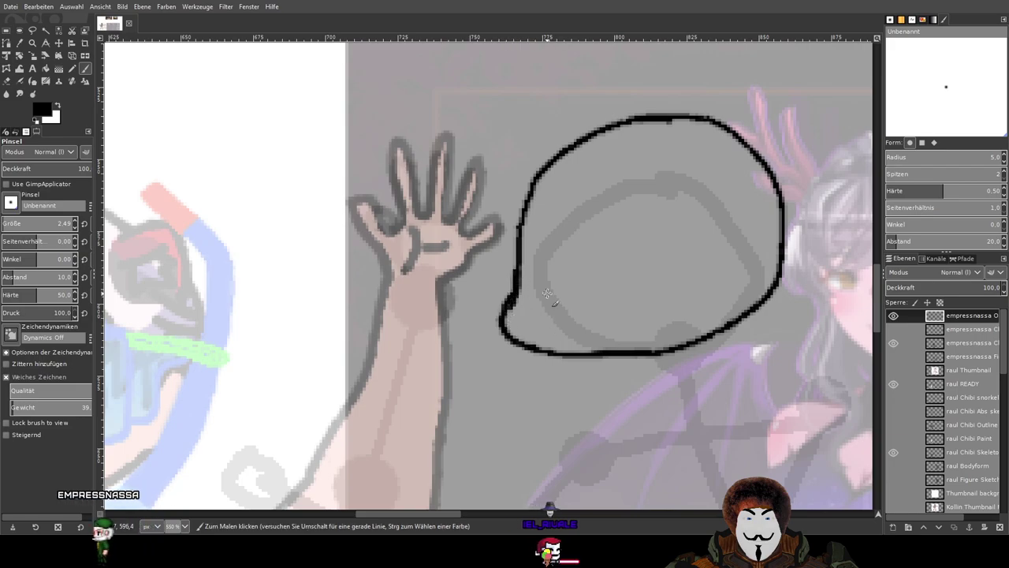
pyautogui.scroll(3, 513, 290)
# Try painting a thicker line along the left edge, undoing each attempt.
pyautogui.moveTo(498, 252)
pyautogui.mouseDown()
pyautogui.moveTo(488, 320)
pyautogui.moveTo(451, 400)
pyautogui.mouseUp()
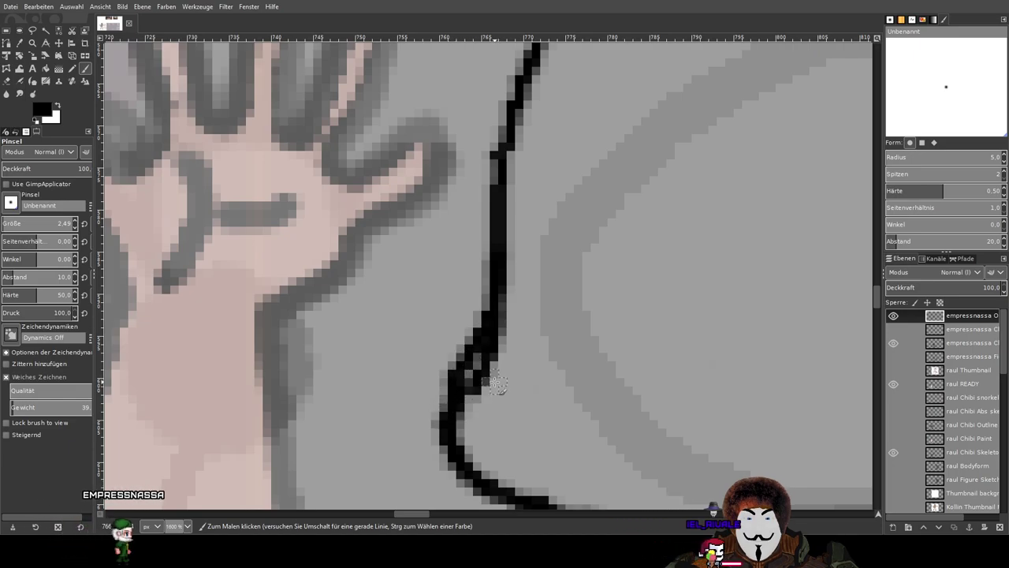
pyautogui.hotkey('ctrl', 'z')
pyautogui.moveTo(443, 417)
pyautogui.mouseDown()
pyautogui.moveTo(451, 365)
pyautogui.moveTo(466, 339)
pyautogui.mouseUp()
pyautogui.hotkey('ctrl', 'z')
pyautogui.moveTo(447, 423); pyautogui.dragTo(501, 247)
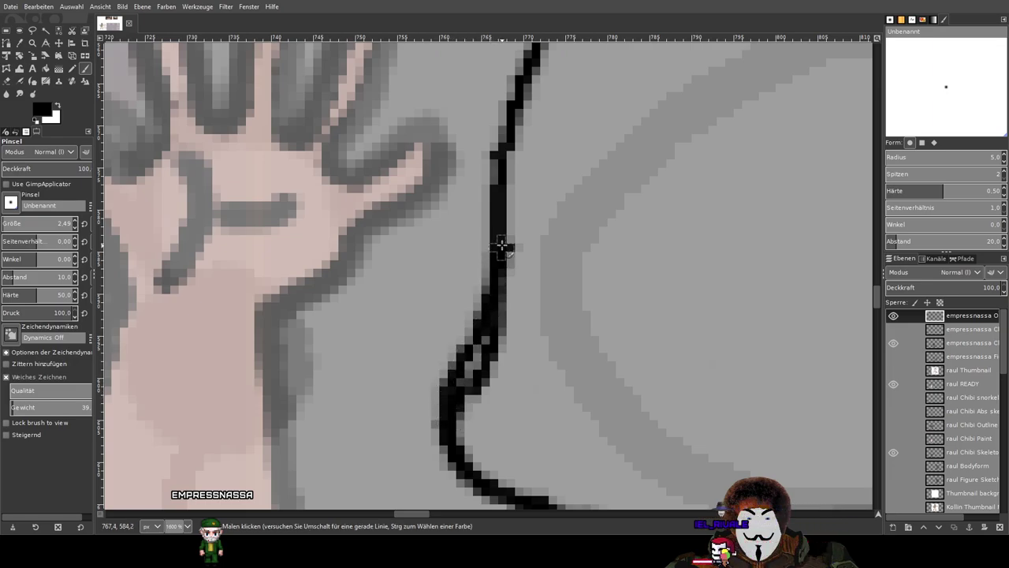
pyautogui.hotkey('ctrl', 'z')
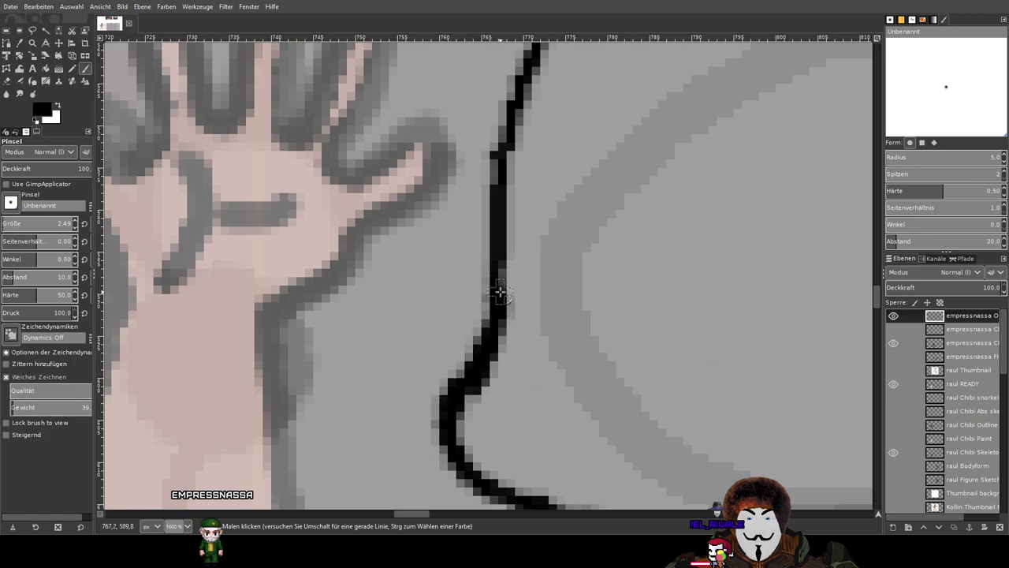
# Thin the left edge by erasing its right side, then reframe the whole outline.
pyautogui.click(6, 80)
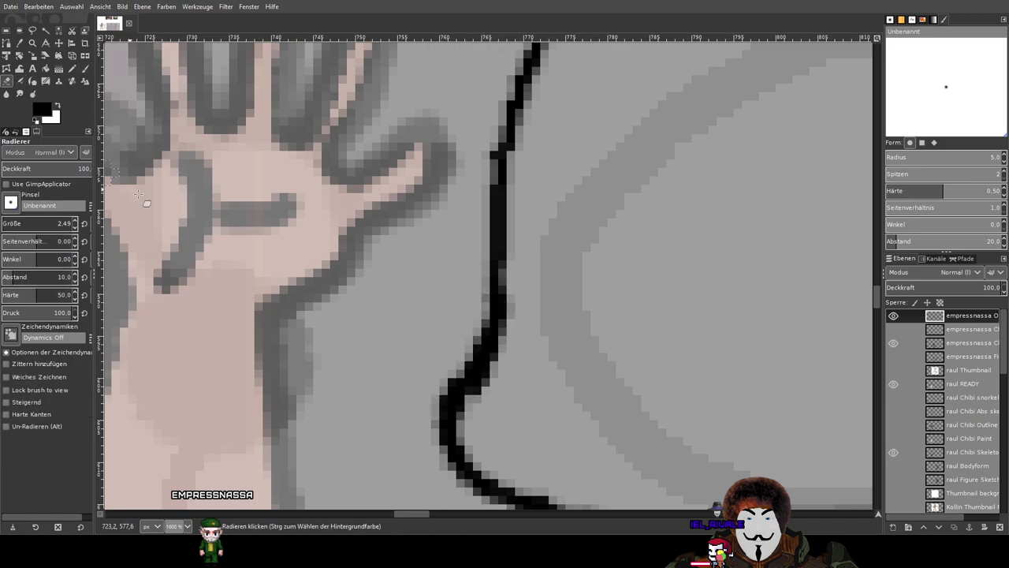
pyautogui.scroll(1, 552, 332)
pyautogui.moveTo(495, 361)
pyautogui.mouseDown()
pyautogui.moveTo(490, 344)
pyautogui.moveTo(464, 398)
pyautogui.mouseUp()
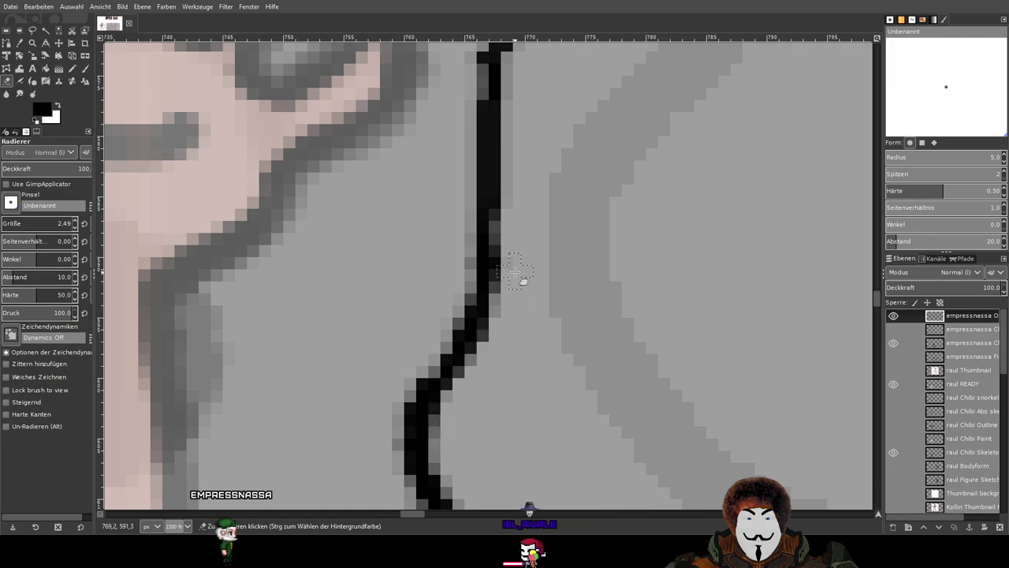
pyautogui.scroll(-4, 625, 275)
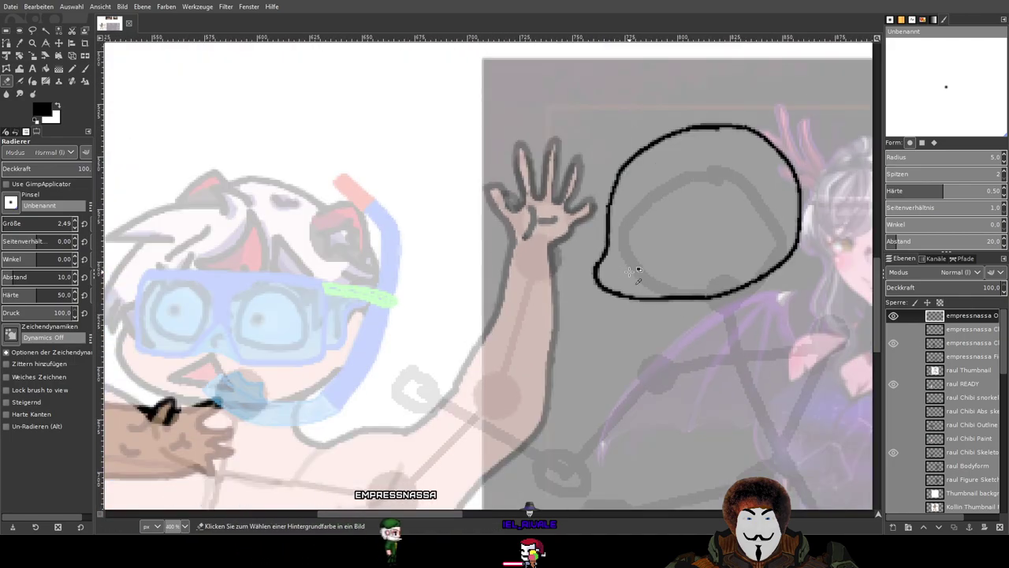
pyautogui.moveTo(679, 246); pyautogui.dragTo(603, 273)
pyautogui.scroll(1, 608, 272)
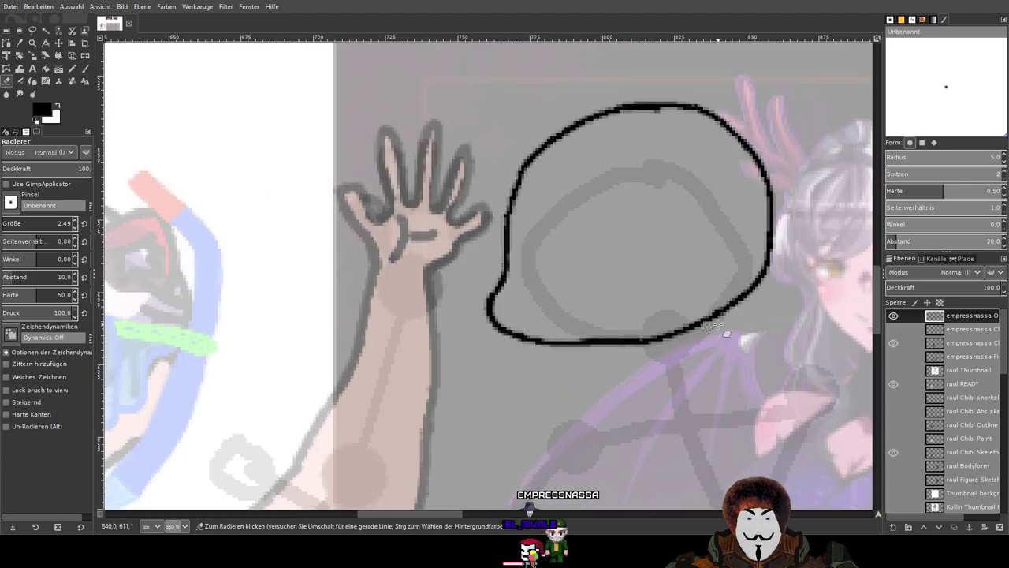
pyautogui.click(85, 69)
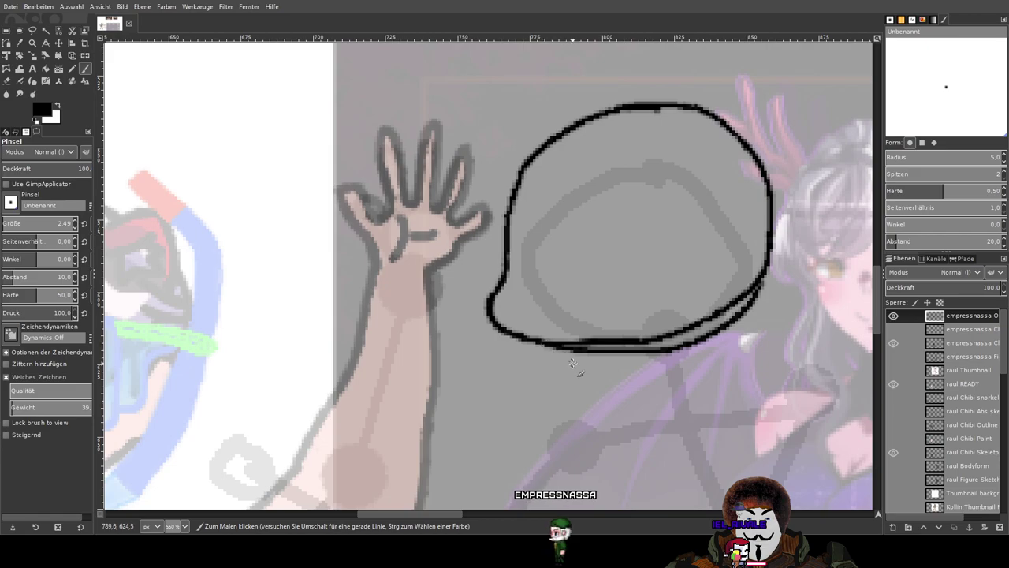
pyautogui.hotkey('shift', 'e')
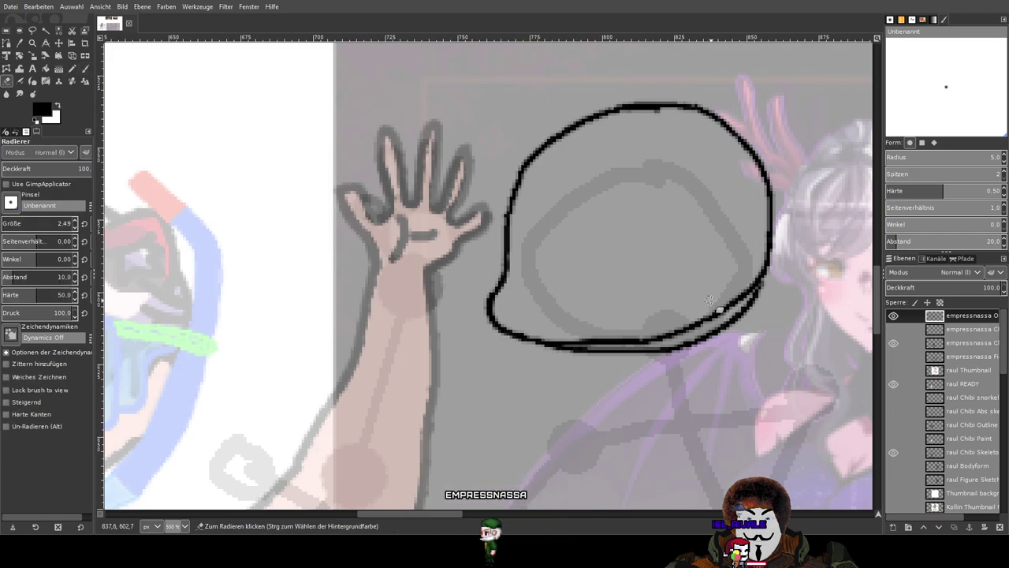
# Erase parts of the upper outline line along with the outline tips and faint smudges.
pyautogui.scroll(5, 716, 309)
pyautogui.moveTo(715, 304); pyautogui.dragTo(569, 213)
pyautogui.moveTo(506, 272)
pyautogui.mouseDown()
pyautogui.moveTo(545, 240)
pyautogui.moveTo(515, 310)
pyautogui.moveTo(494, 305)
pyautogui.moveTo(571, 258)
pyautogui.mouseUp()
pyautogui.moveTo(396, 364)
pyautogui.mouseDown()
pyautogui.moveTo(550, 303)
pyautogui.moveTo(379, 383)
pyautogui.mouseUp()
pyautogui.moveTo(585, 276)
pyautogui.mouseDown()
pyautogui.moveTo(560, 312)
pyautogui.moveTo(648, 240)
pyautogui.moveTo(580, 285)
pyautogui.moveTo(591, 264)
pyautogui.moveTo(684, 191)
pyautogui.moveTo(662, 167)
pyautogui.moveTo(685, 158)
pyautogui.moveTo(705, 172)
pyautogui.moveTo(502, 297)
pyautogui.moveTo(736, 205)
pyautogui.moveTo(770, 177)
pyautogui.moveTo(703, 279)
pyautogui.moveTo(645, 322)
pyautogui.moveTo(653, 306)
pyautogui.moveTo(676, 304)
pyautogui.moveTo(668, 315)
pyautogui.moveTo(704, 285)
pyautogui.moveTo(712, 264)
pyautogui.mouseUp()
pyautogui.scroll(4, 502, 298)
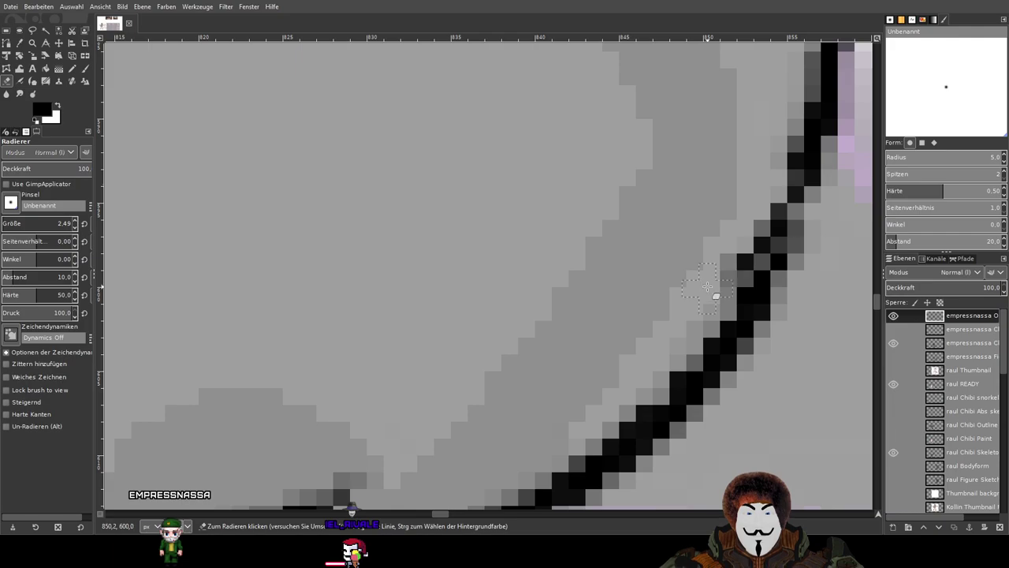
# Wipe stray dark pixels along the outline edge and remove the upper black stripe's end.
pyautogui.moveTo(475, 396)
pyautogui.mouseDown()
pyautogui.moveTo(547, 297)
pyautogui.moveTo(694, 157)
pyautogui.mouseUp()
pyautogui.moveTo(651, 214)
pyautogui.mouseDown()
pyautogui.moveTo(421, 305)
pyautogui.moveTo(586, 272)
pyautogui.moveTo(489, 306)
pyautogui.moveTo(468, 334)
pyautogui.moveTo(417, 334)
pyautogui.moveTo(422, 306)
pyautogui.moveTo(355, 331)
pyautogui.mouseUp()
pyautogui.moveTo(309, 306)
pyautogui.mouseDown()
pyautogui.moveTo(704, 229)
pyautogui.moveTo(341, 229)
pyautogui.moveTo(758, 226)
pyautogui.moveTo(478, 261)
pyautogui.moveTo(656, 250)
pyautogui.moveTo(542, 246)
pyautogui.moveTo(742, 247)
pyautogui.moveTo(581, 256)
pyautogui.moveTo(719, 246)
pyautogui.moveTo(623, 256)
pyautogui.moveTo(682, 255)
pyautogui.moveTo(336, 247)
pyautogui.moveTo(442, 264)
pyautogui.mouseUp()
pyautogui.moveTo(356, 252)
pyautogui.mouseDown()
pyautogui.moveTo(390, 238)
pyautogui.moveTo(771, 297)
pyautogui.moveTo(699, 298)
pyautogui.moveTo(650, 315)
pyautogui.moveTo(746, 309)
pyautogui.moveTo(526, 295)
pyautogui.moveTo(558, 304)
pyautogui.mouseUp()
# Zoom out and pan the view back to centre on the head outline.
pyautogui.scroll(-6, 709, 306)
pyautogui.moveTo(770, 280); pyautogui.dragTo(585, 309)
pyautogui.scroll(-1, 587, 309)
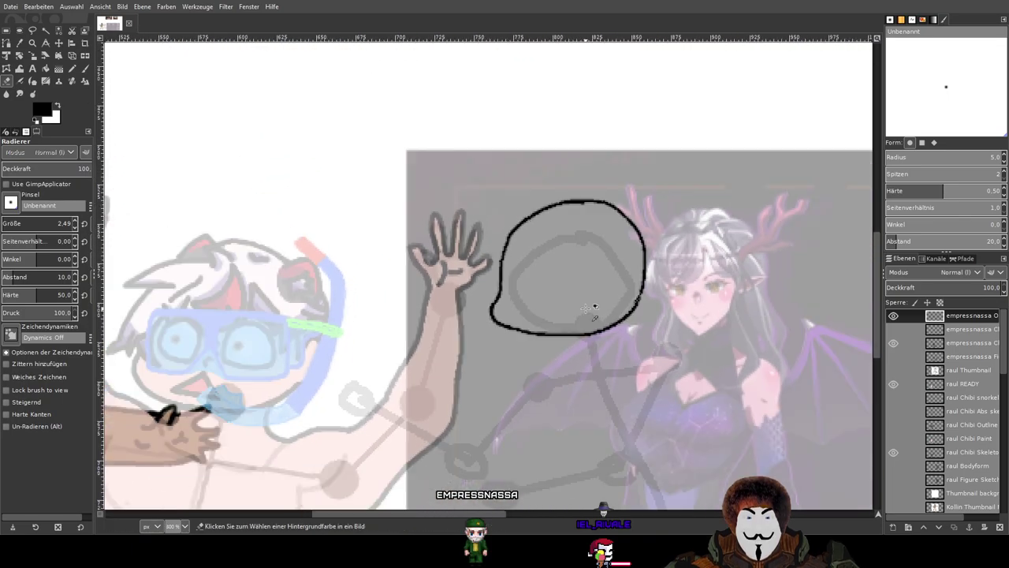
pyautogui.moveTo(531, 356); pyautogui.dragTo(664, 277)
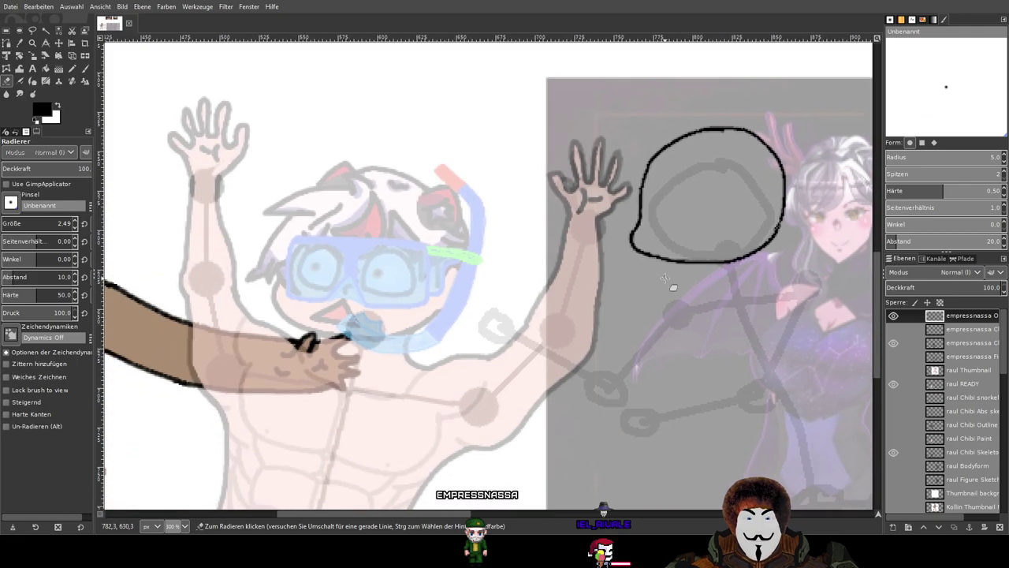
pyautogui.moveTo(786, 300); pyautogui.dragTo(652, 276)
pyautogui.scroll(1, 652, 244)
pyautogui.moveTo(636, 242); pyautogui.dragTo(556, 228)
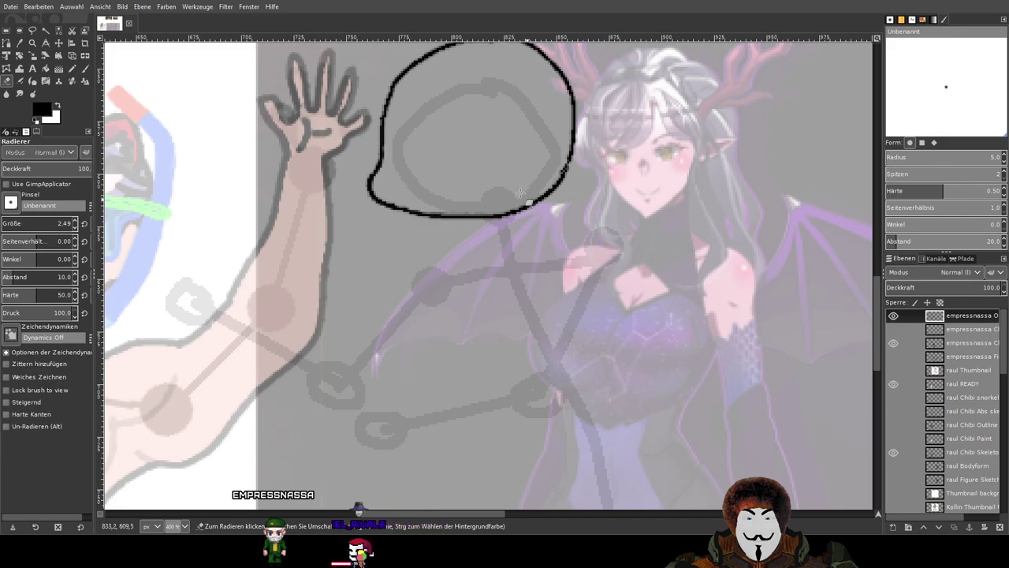
# Paint a black stroke from the head's lower right down toward the neck and chest.
pyautogui.press('p')
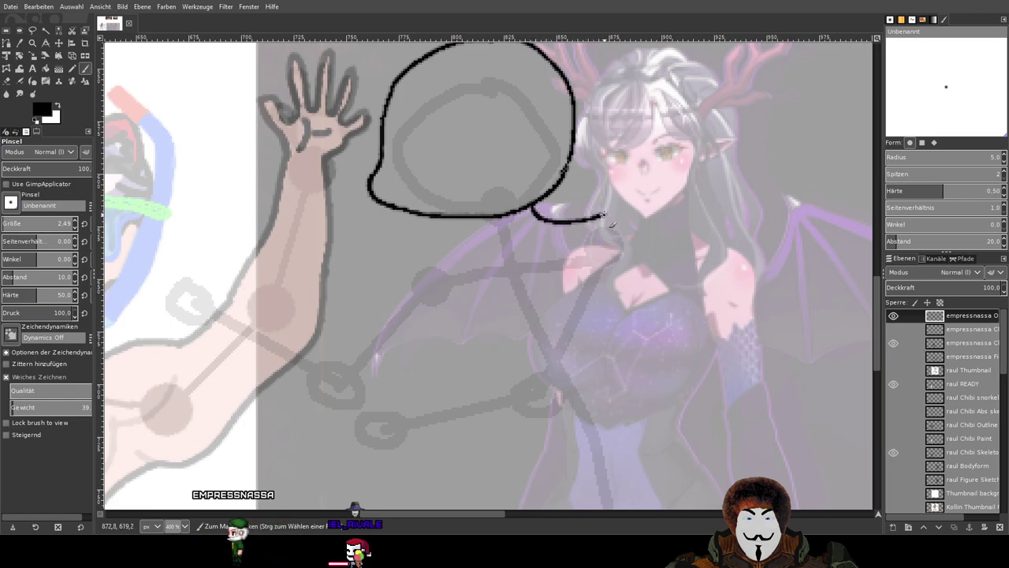
pyautogui.moveTo(620, 215); pyautogui.dragTo(632, 226)
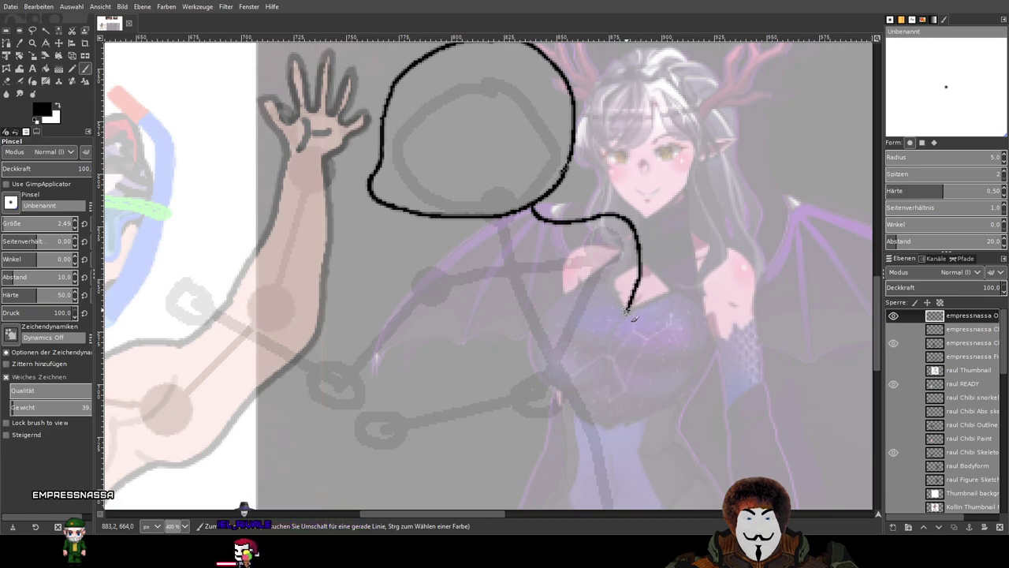
pyautogui.moveTo(693, 372); pyautogui.dragTo(621, 240)
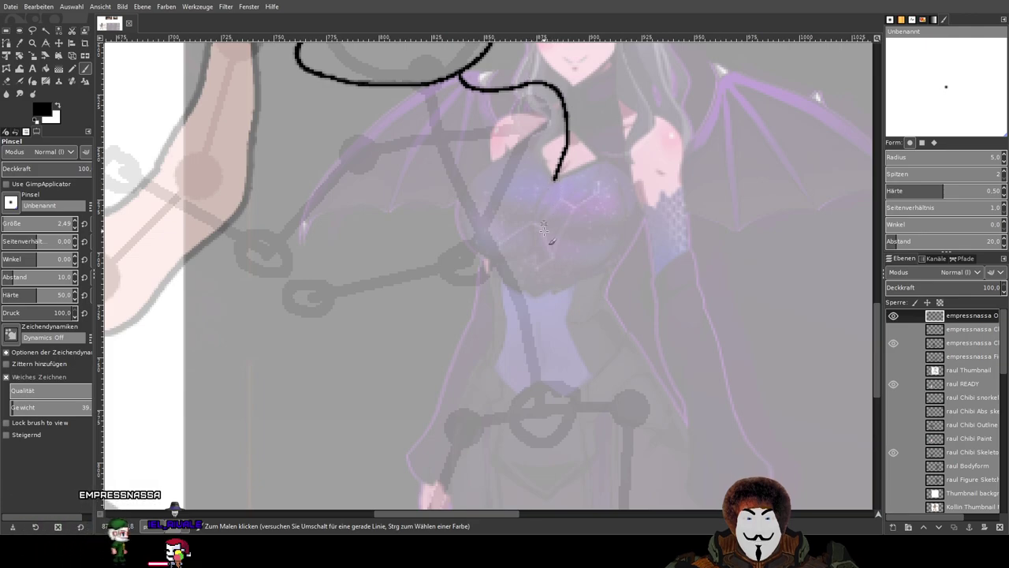
# Draw both waist curves, redrawing the right waist line so it curves outward.
pyautogui.scroll(-1, 564, 257)
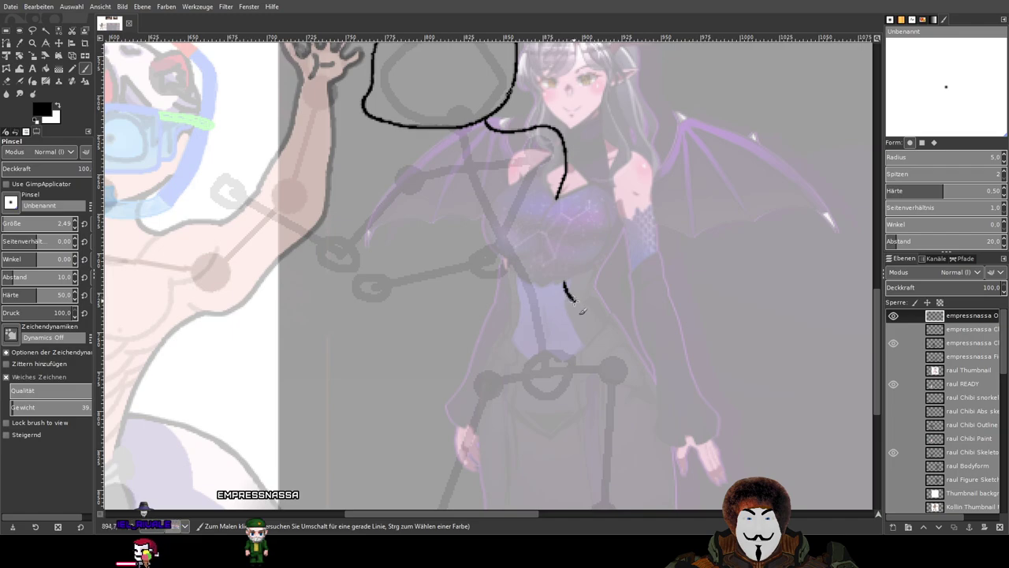
pyautogui.hotkey('ctrl', 'z')
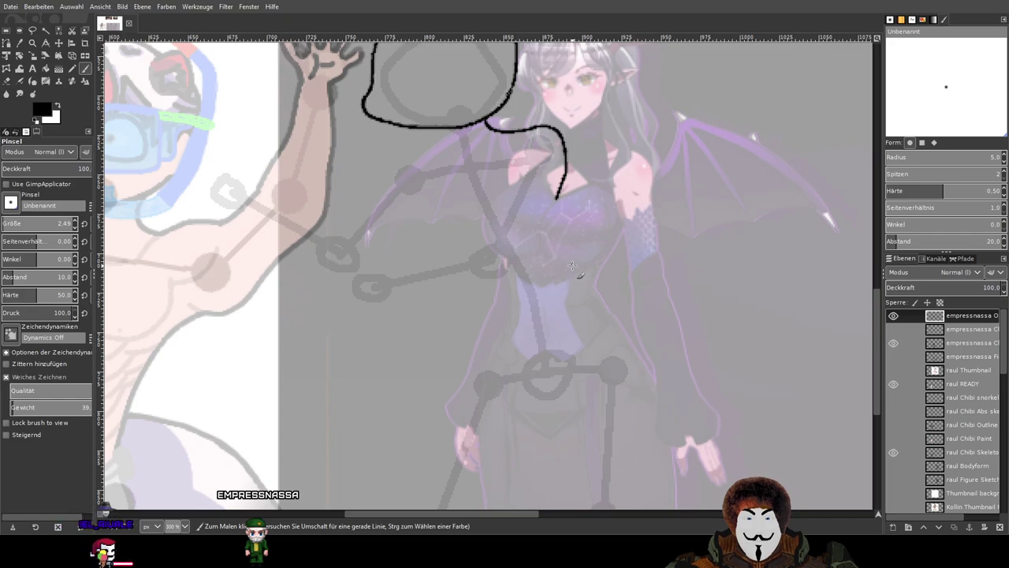
pyautogui.moveTo(569, 270); pyautogui.dragTo(578, 297)
pyautogui.moveTo(489, 282); pyautogui.dragTo(486, 336)
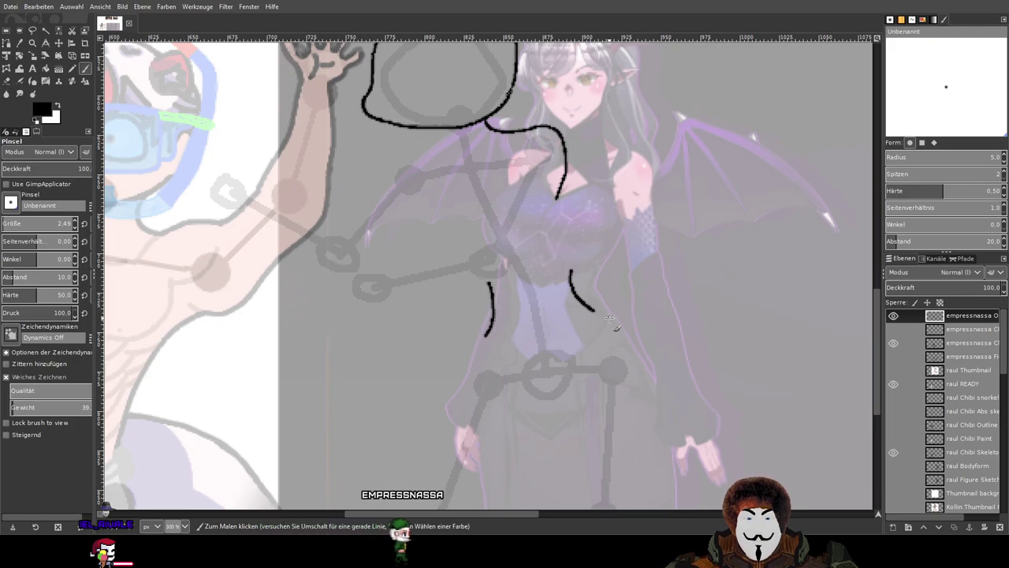
pyautogui.moveTo(585, 312); pyautogui.dragTo(333, 262)
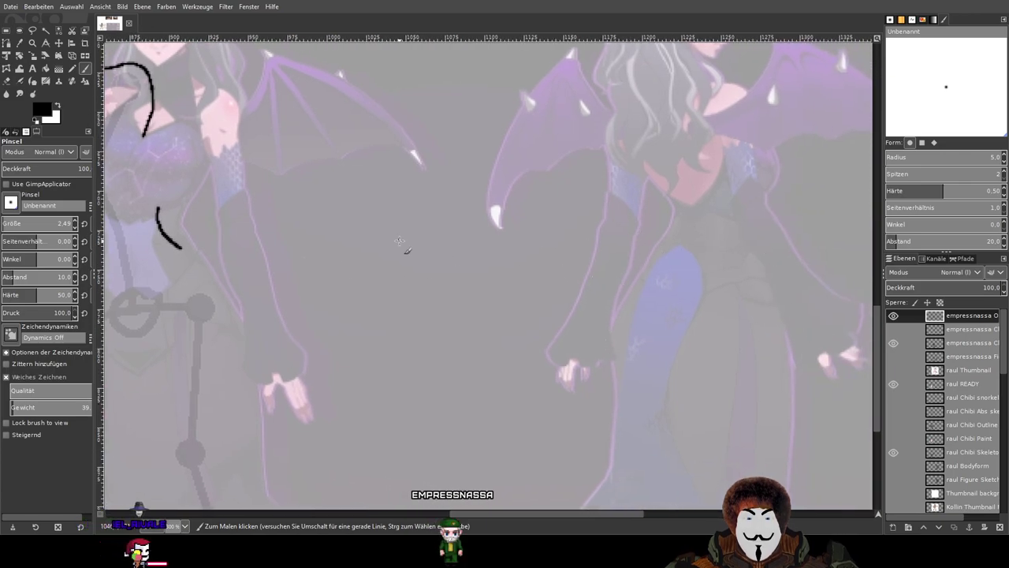
pyautogui.moveTo(398, 240); pyautogui.dragTo(528, 226)
pyautogui.moveTo(289, 202); pyautogui.dragTo(452, 216)
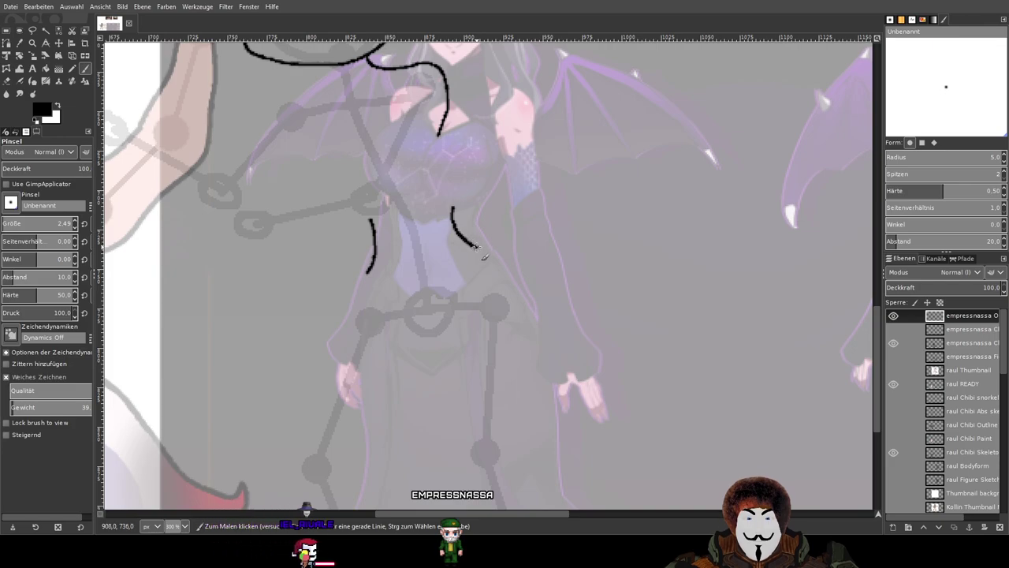
pyautogui.scroll(2, 498, 264)
pyautogui.hotkey('ctrl', 'z')
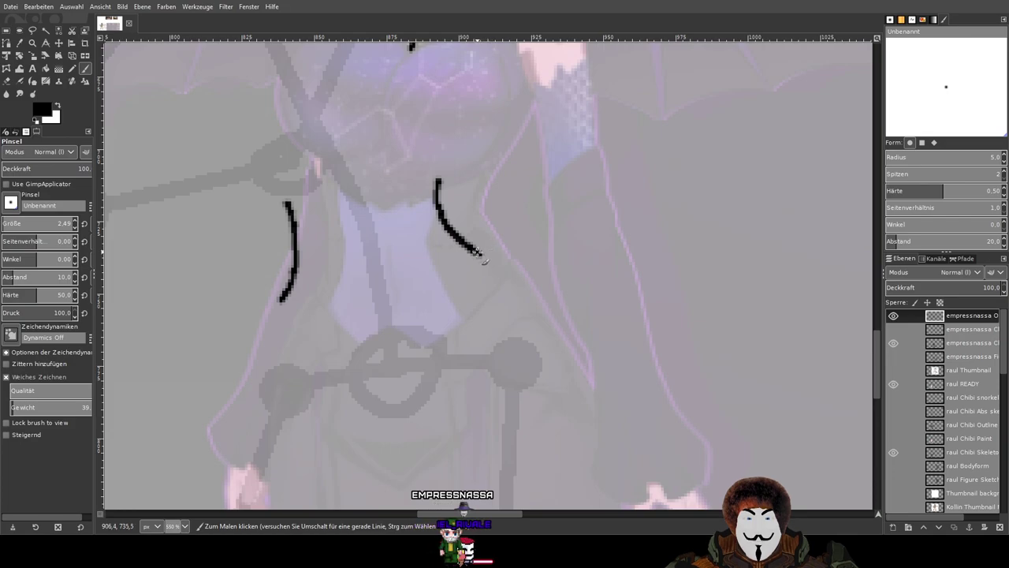
pyautogui.moveTo(487, 259)
pyautogui.mouseDown()
pyautogui.moveTo(547, 296)
pyautogui.moveTo(575, 330)
pyautogui.mouseUp()
# Extend the right side line down to the hip and past the hand.
pyautogui.moveTo(617, 356); pyautogui.dragTo(547, 166)
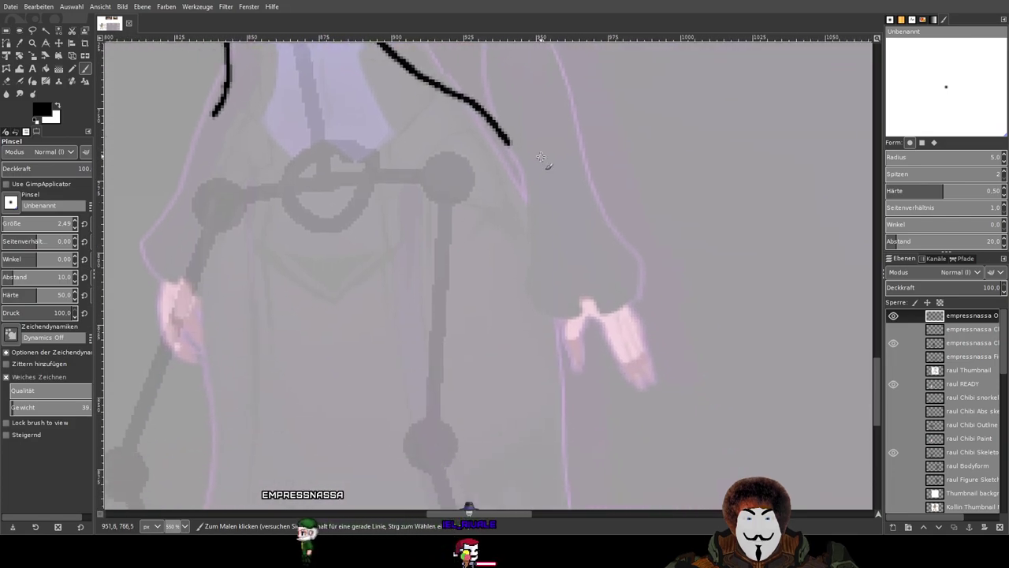
pyautogui.moveTo(506, 139); pyautogui.dragTo(529, 171)
pyautogui.scroll(2, 525, 135)
pyautogui.scroll(3, 525, 130)
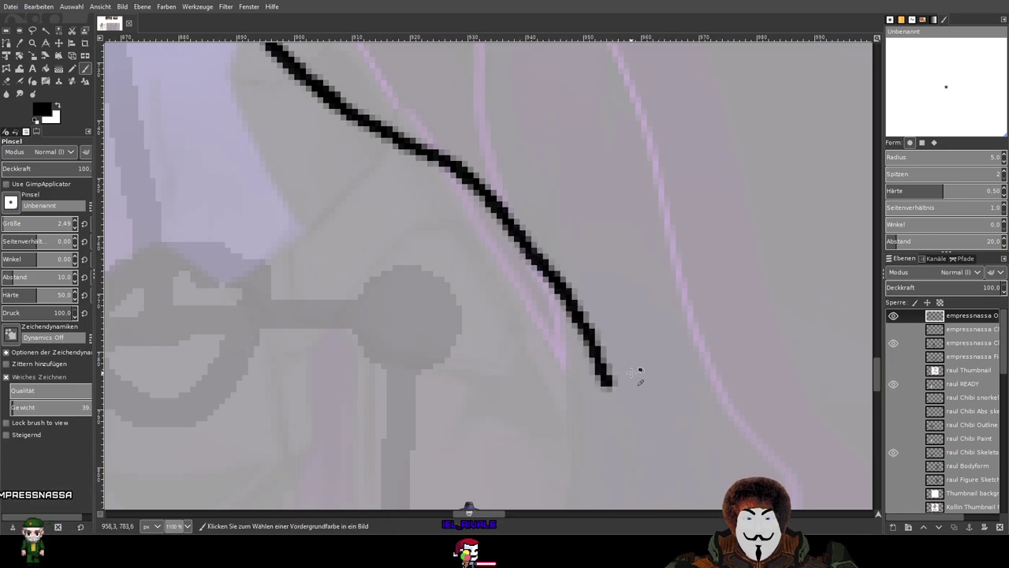
pyautogui.scroll(-4, 640, 377)
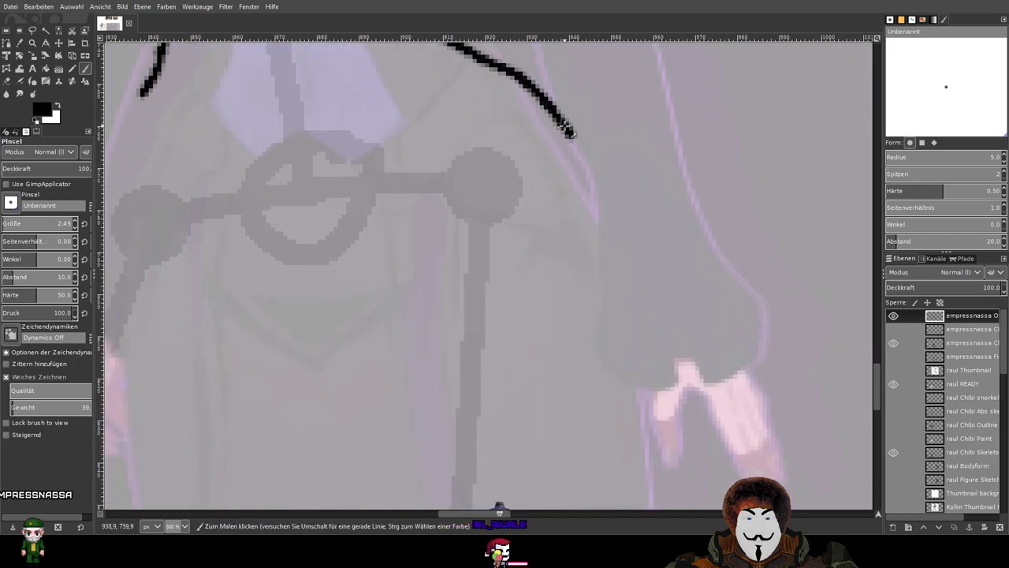
pyautogui.moveTo(569, 134)
pyautogui.mouseDown()
pyautogui.moveTo(622, 282)
pyautogui.moveTo(627, 487)
pyautogui.mouseUp()
pyautogui.scroll(-3, 701, 252)
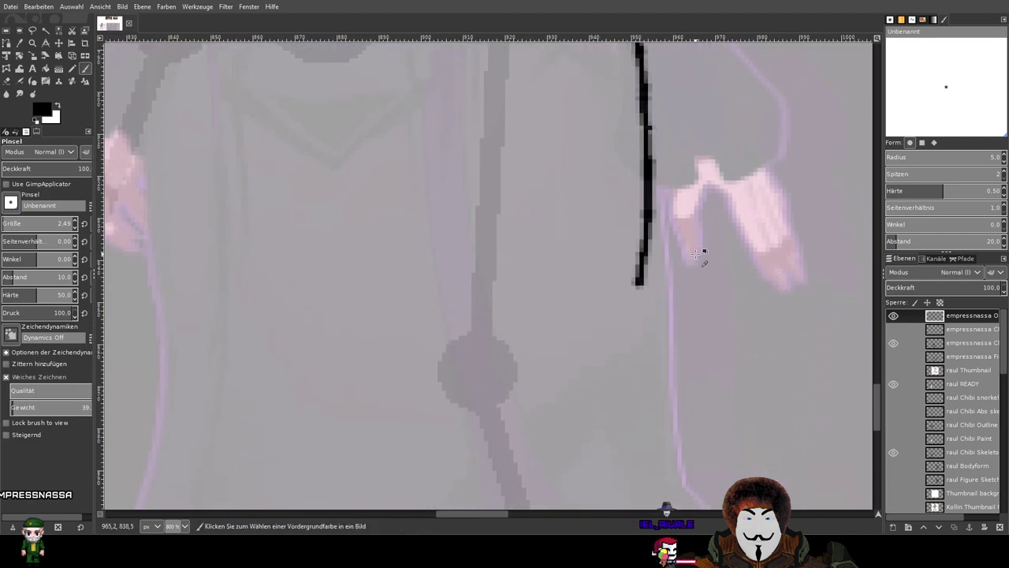
pyautogui.moveTo(696, 255); pyautogui.dragTo(682, 342)
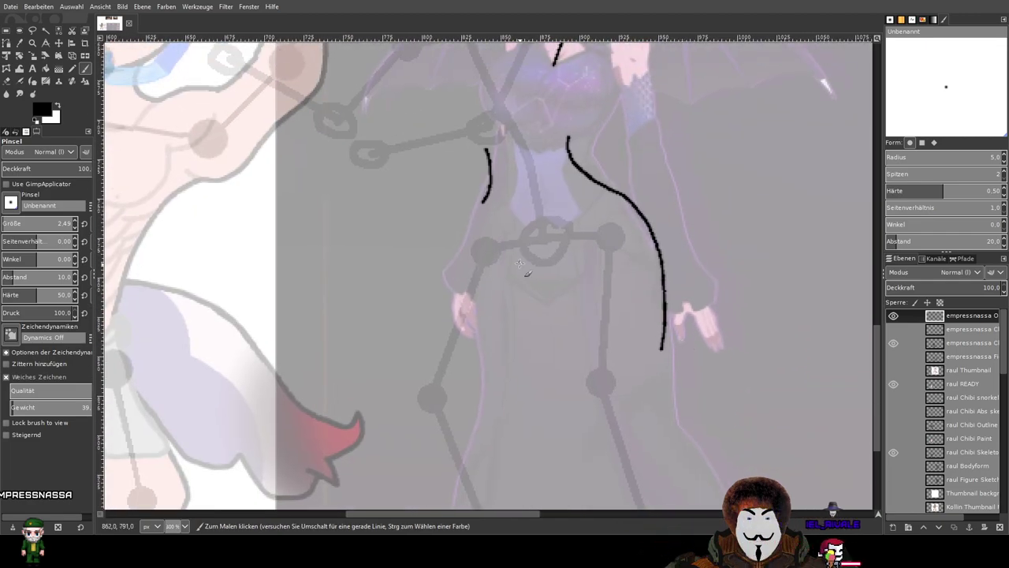
pyautogui.scroll(1, 524, 276)
pyautogui.moveTo(512, 228)
pyautogui.mouseDown()
pyautogui.moveTo(524, 190)
pyautogui.moveTo(497, 175)
pyautogui.moveTo(458, 237)
pyautogui.moveTo(422, 336)
pyautogui.mouseUp()
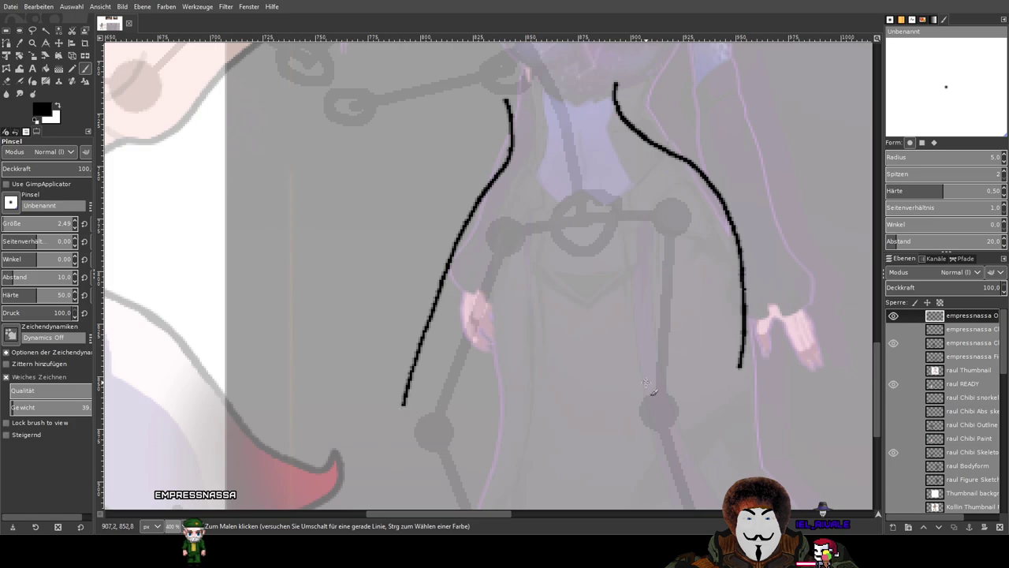
pyautogui.scroll(-2, 561, 336)
pyautogui.moveTo(500, 220); pyautogui.dragTo(511, 279)
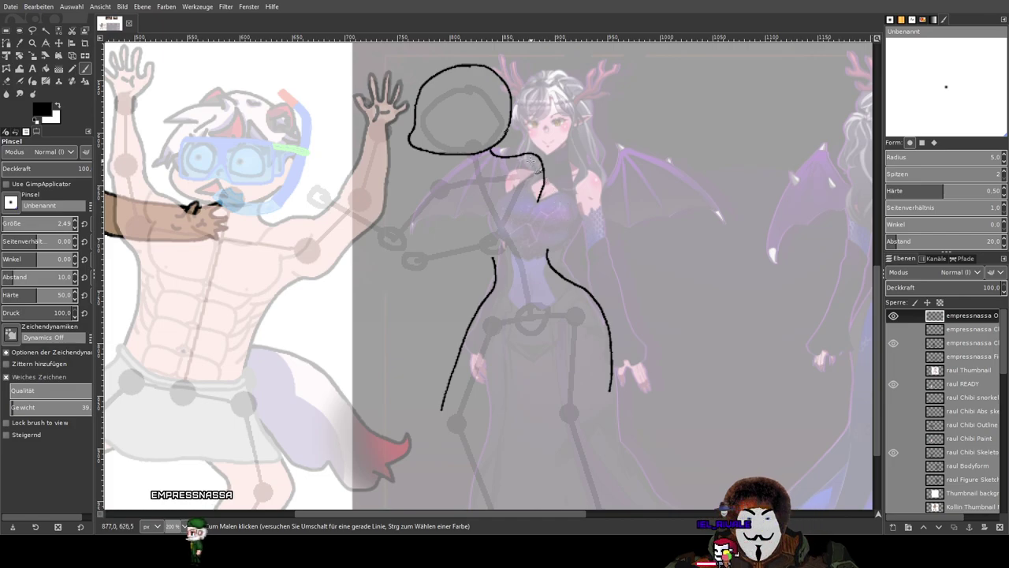
# Pan and zoom from the reference figure over to the neck and shoulder area.
pyautogui.moveTo(453, 167); pyautogui.dragTo(479, 183)
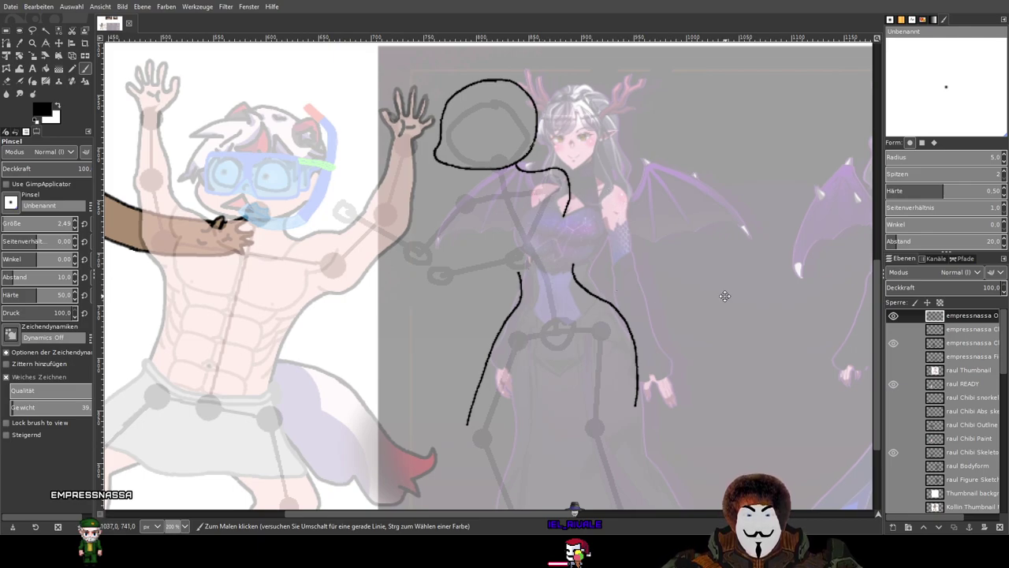
pyautogui.moveTo(725, 295); pyautogui.dragTo(484, 244)
pyautogui.moveTo(680, 209)
pyautogui.mouseDown()
pyautogui.moveTo(238, 213)
pyautogui.moveTo(287, 71)
pyautogui.moveTo(826, 223)
pyautogui.mouseUp()
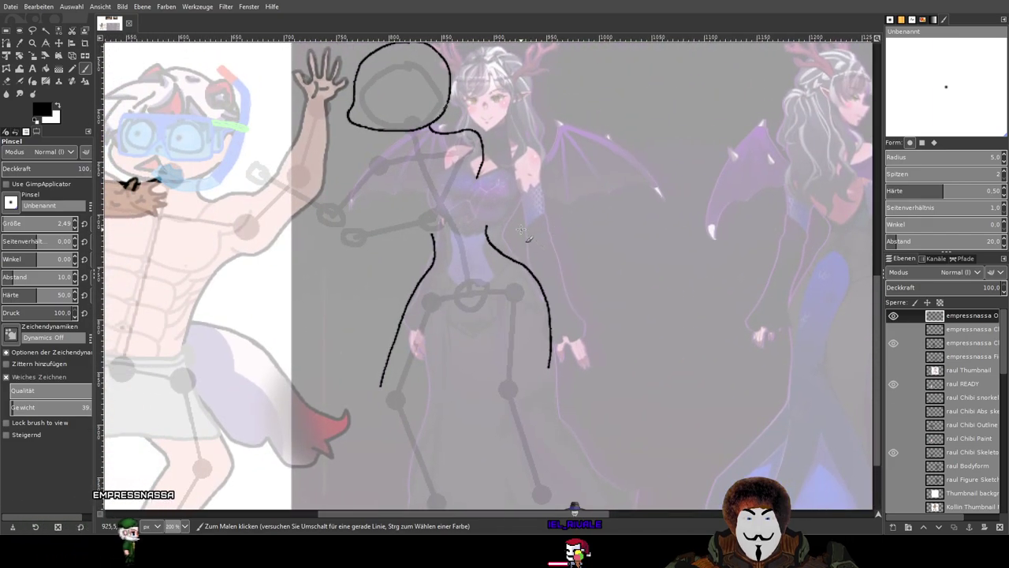
pyautogui.moveTo(577, 247); pyautogui.dragTo(638, 239)
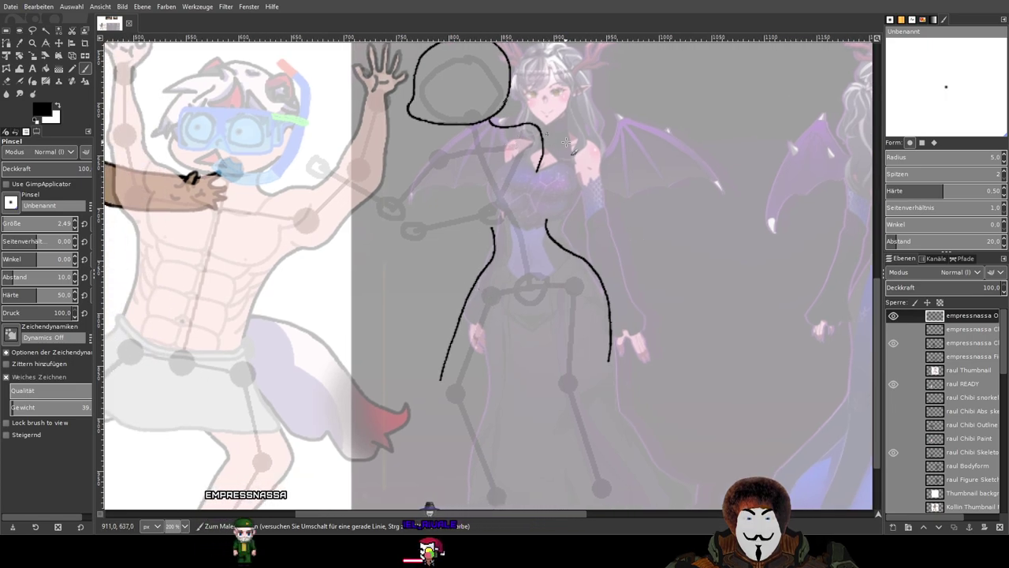
pyautogui.moveTo(595, 241)
pyautogui.mouseDown()
pyautogui.moveTo(617, 266)
pyautogui.moveTo(605, 304)
pyautogui.mouseUp()
pyautogui.scroll(1, 523, 292)
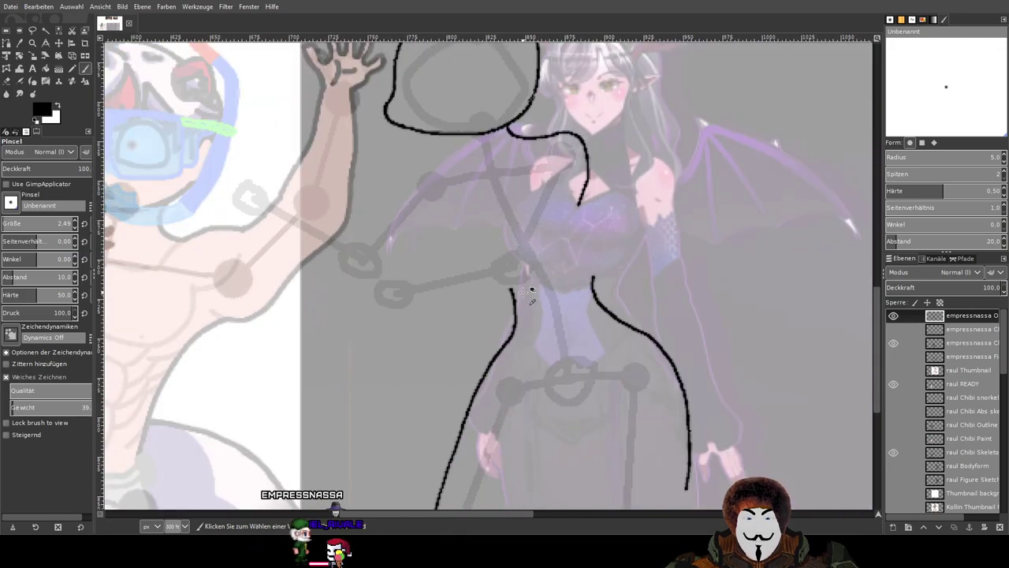
pyautogui.moveTo(530, 228); pyautogui.dragTo(552, 248)
pyautogui.scroll(1, 452, 151)
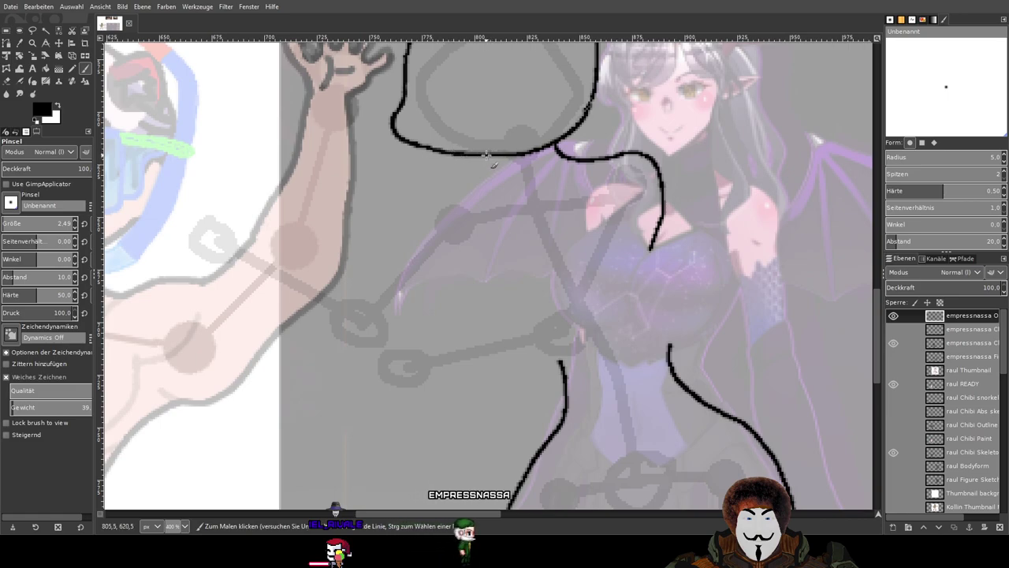
# Paint the shoulder line curving down and left from the head, redoing the first attempt.
pyautogui.moveTo(490, 156)
pyautogui.mouseDown()
pyautogui.moveTo(478, 183)
pyautogui.moveTo(419, 211)
pyautogui.mouseUp()
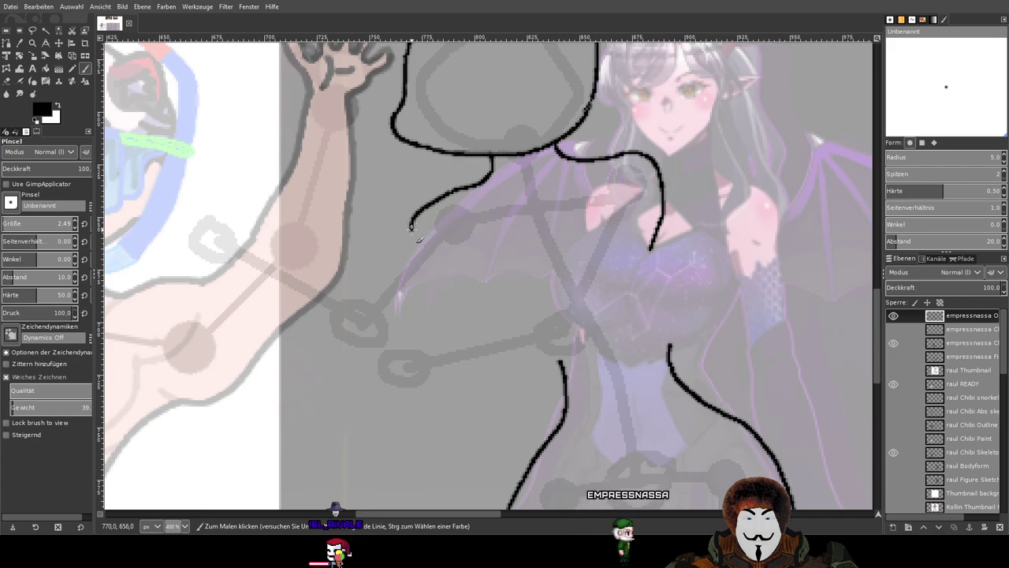
pyautogui.hotkey('ctrl', 'z')
pyautogui.scroll(2, 417, 197)
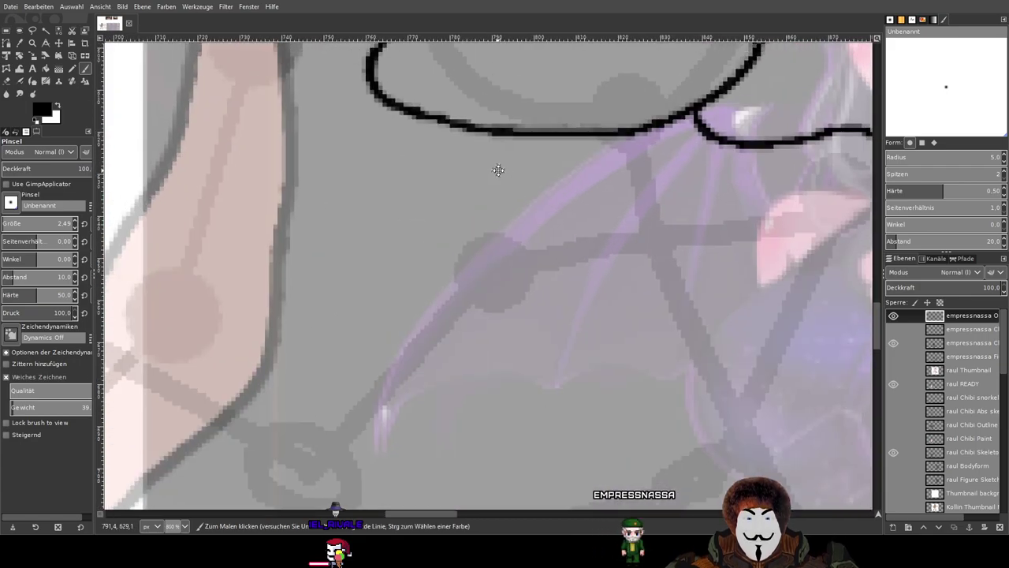
pyautogui.moveTo(566, 135)
pyautogui.mouseDown()
pyautogui.moveTo(570, 162)
pyautogui.moveTo(541, 187)
pyautogui.moveTo(475, 203)
pyautogui.moveTo(425, 239)
pyautogui.moveTo(370, 337)
pyautogui.mouseUp()
pyautogui.scroll(-4, 370, 337)
pyautogui.scroll(1, 503, 209)
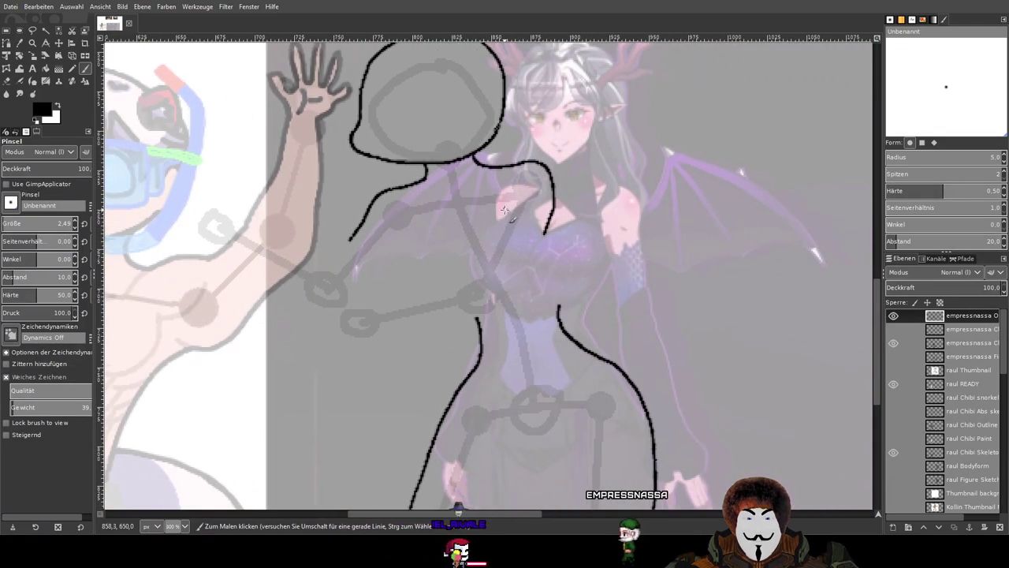
# Paint the inner arm line down beside the torso's left side, then recentre the sketch.
pyautogui.moveTo(524, 305)
pyautogui.mouseDown()
pyautogui.moveTo(555, 173)
pyautogui.moveTo(573, 278)
pyautogui.moveTo(665, 224)
pyautogui.moveTo(681, 185)
pyautogui.moveTo(616, 204)
pyautogui.mouseUp()
pyautogui.moveTo(623, 296); pyautogui.dragTo(546, 400)
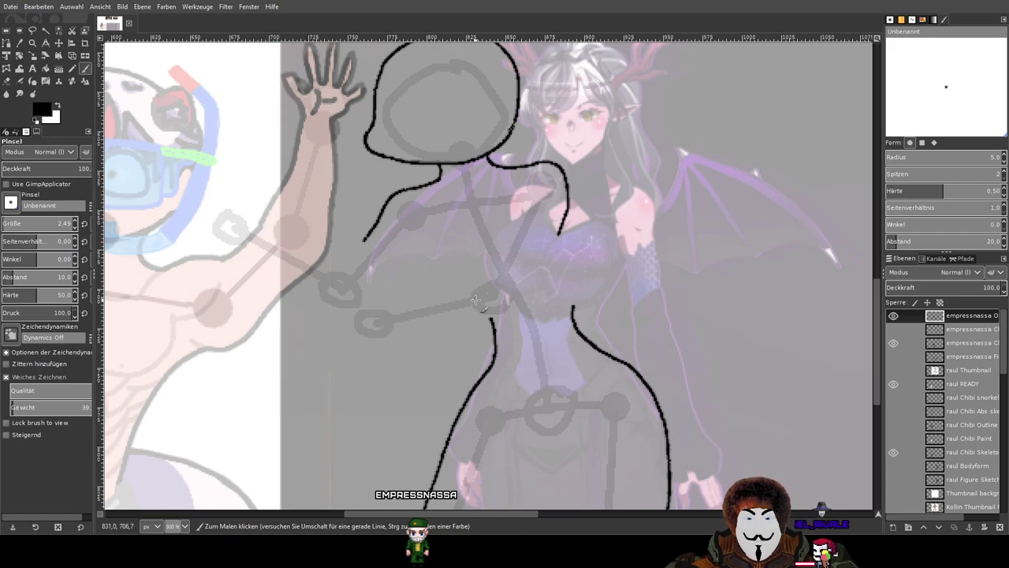
pyautogui.moveTo(536, 308); pyautogui.dragTo(556, 282)
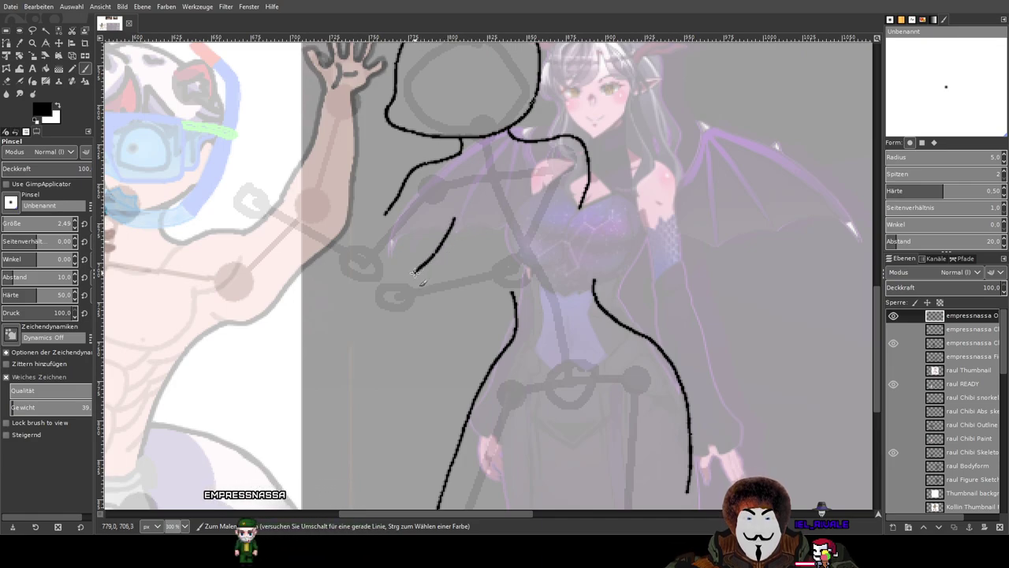
pyautogui.moveTo(453, 224); pyautogui.dragTo(478, 307)
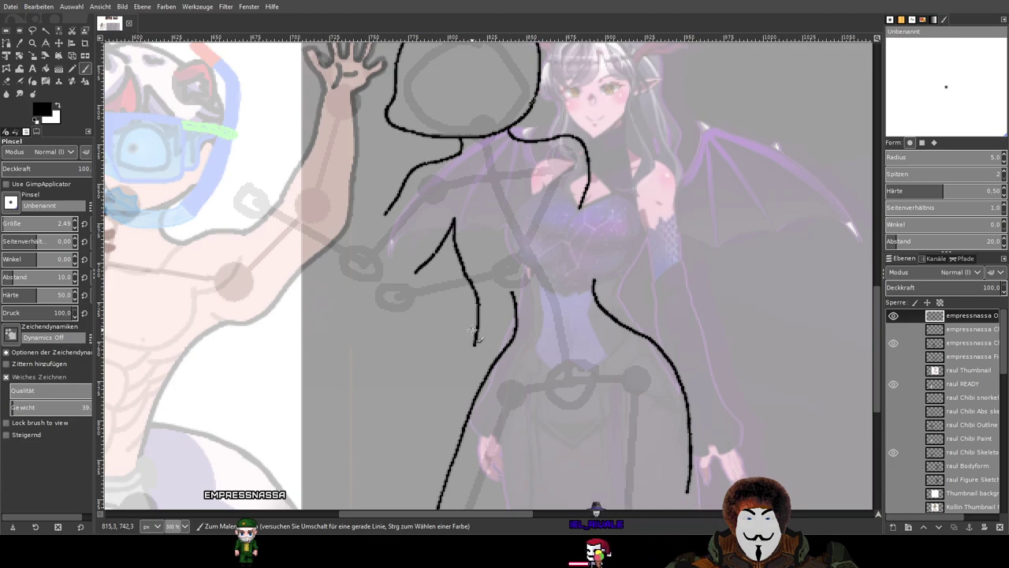
pyautogui.keyDown('ctrl'); pyautogui.scroll(2, 468, 261); pyautogui.keyUp('ctrl')
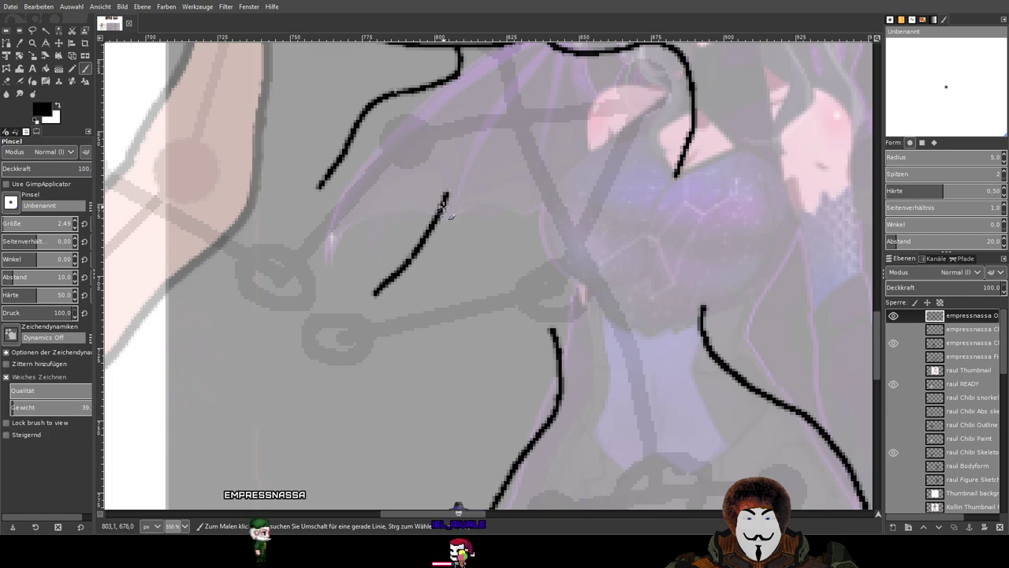
pyautogui.moveTo(446, 196)
pyautogui.mouseDown()
pyautogui.moveTo(448, 258)
pyautogui.moveTo(473, 312)
pyautogui.mouseUp()
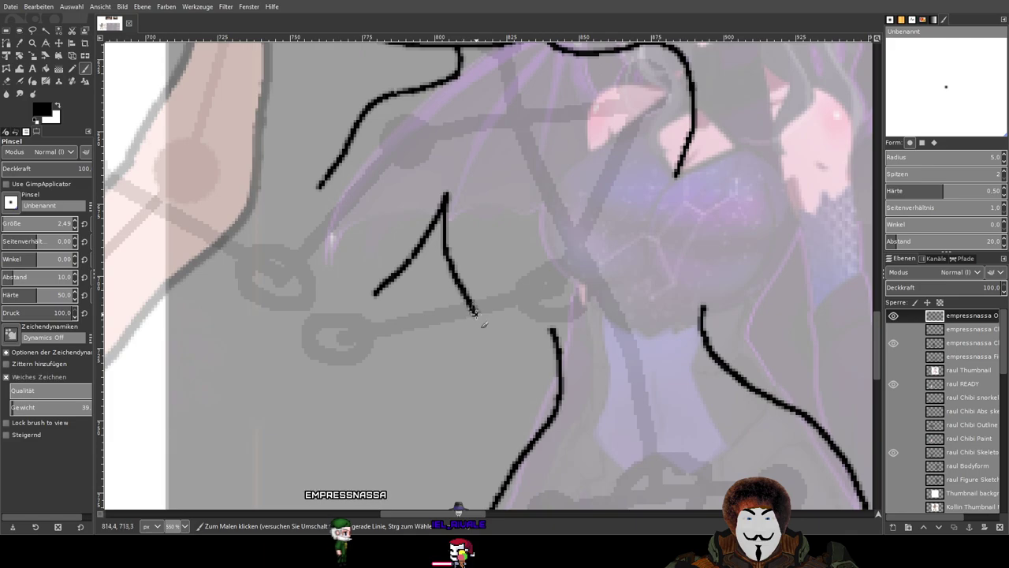
pyautogui.keyDown('ctrl'); pyautogui.scroll(-4, 662, 351); pyautogui.keyUp('ctrl')
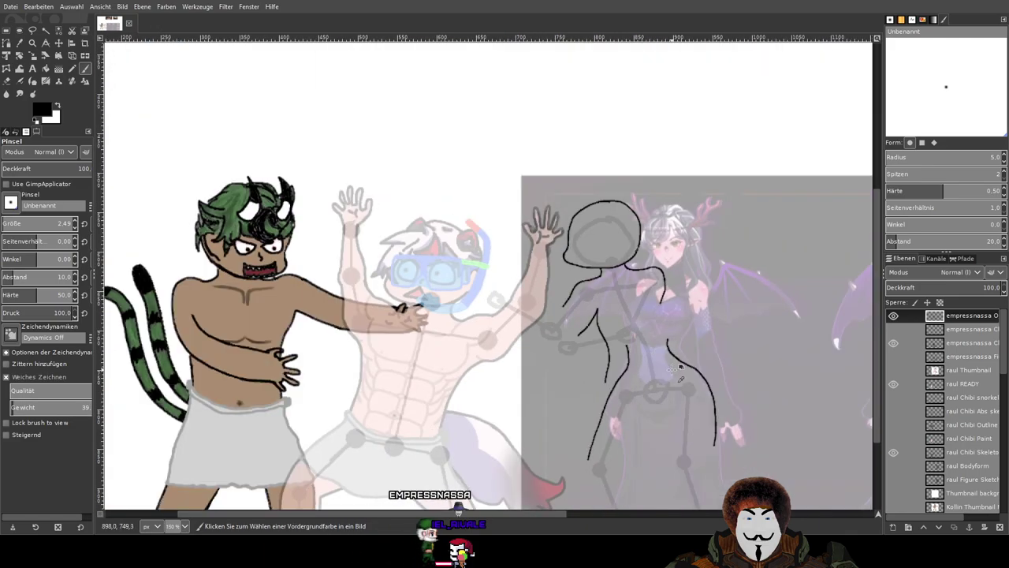
pyautogui.keyDown('ctrl'); pyautogui.scroll(2, 676, 370); pyautogui.keyUp('ctrl')
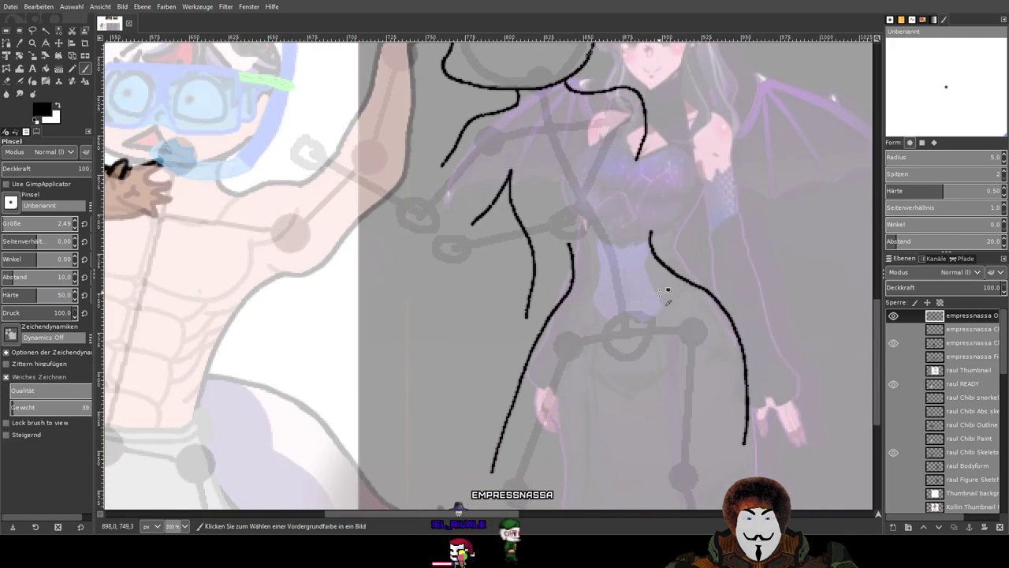
pyautogui.keyDown('ctrl'); pyautogui.scroll(-1, 661, 292); pyautogui.keyUp('ctrl')
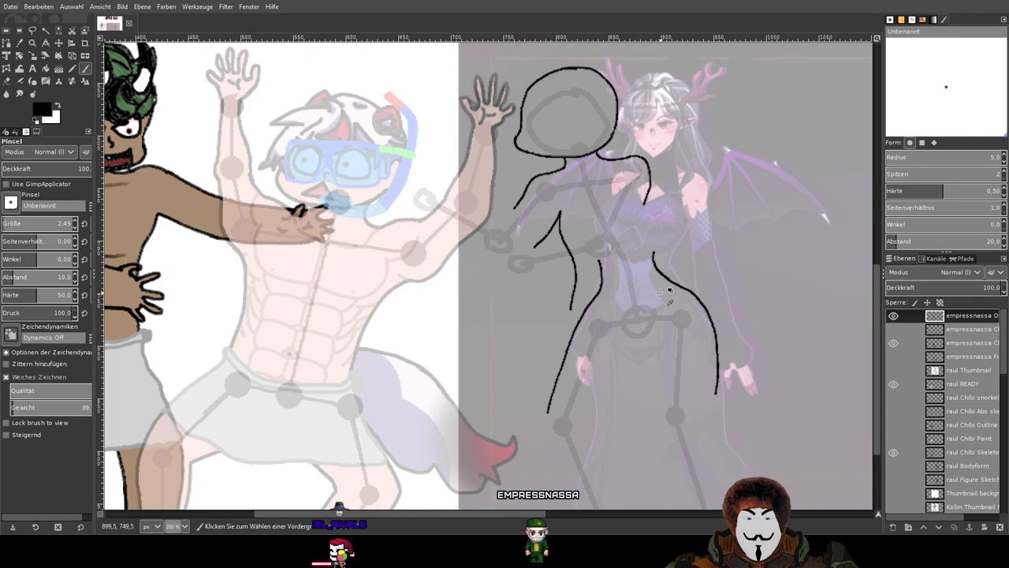
pyautogui.moveTo(660, 293); pyautogui.dragTo(508, 324)
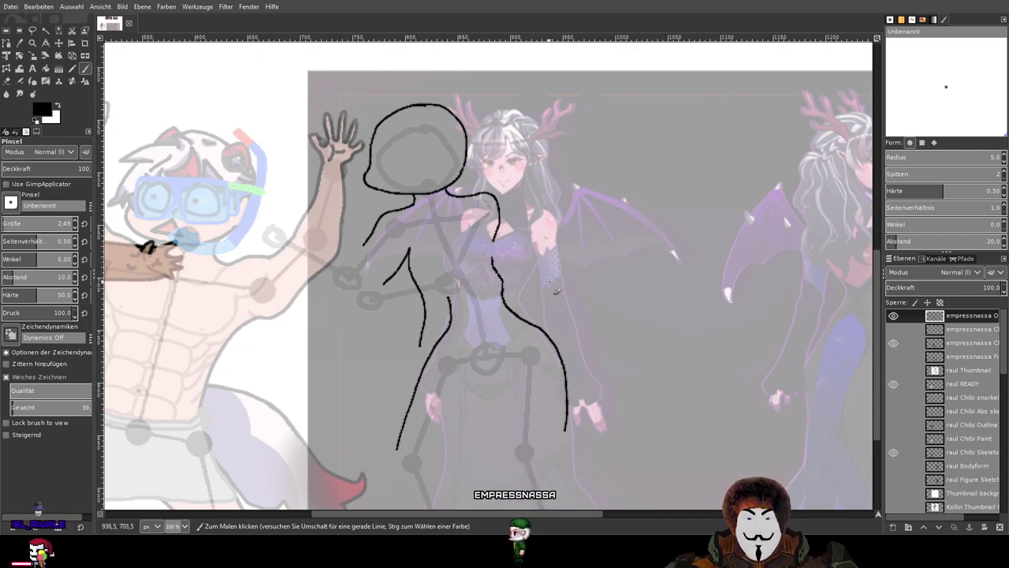
pyautogui.scroll(5, 497, 269)
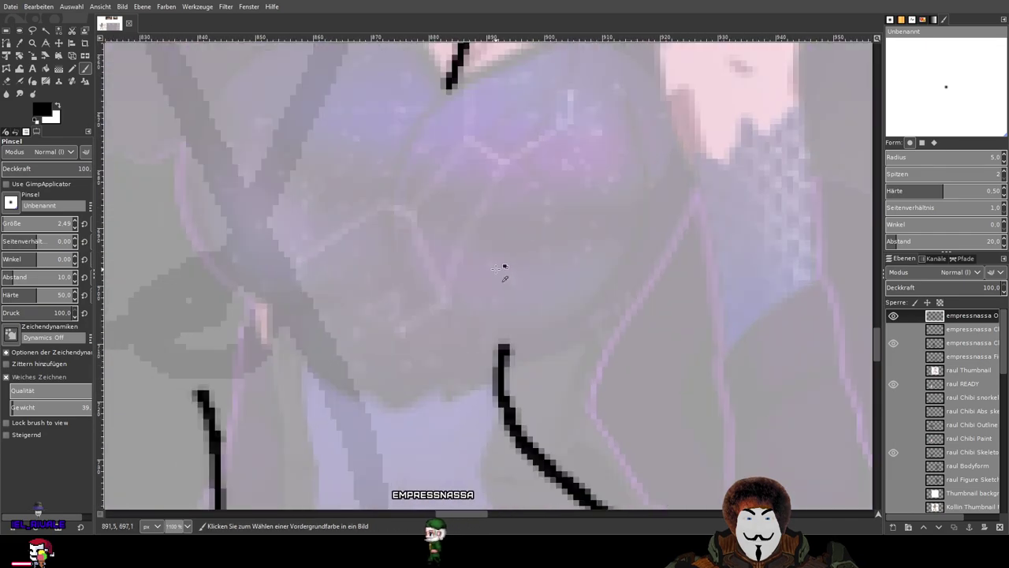
pyautogui.scroll(-3, 497, 269)
pyautogui.moveTo(498, 268); pyautogui.dragTo(539, 275)
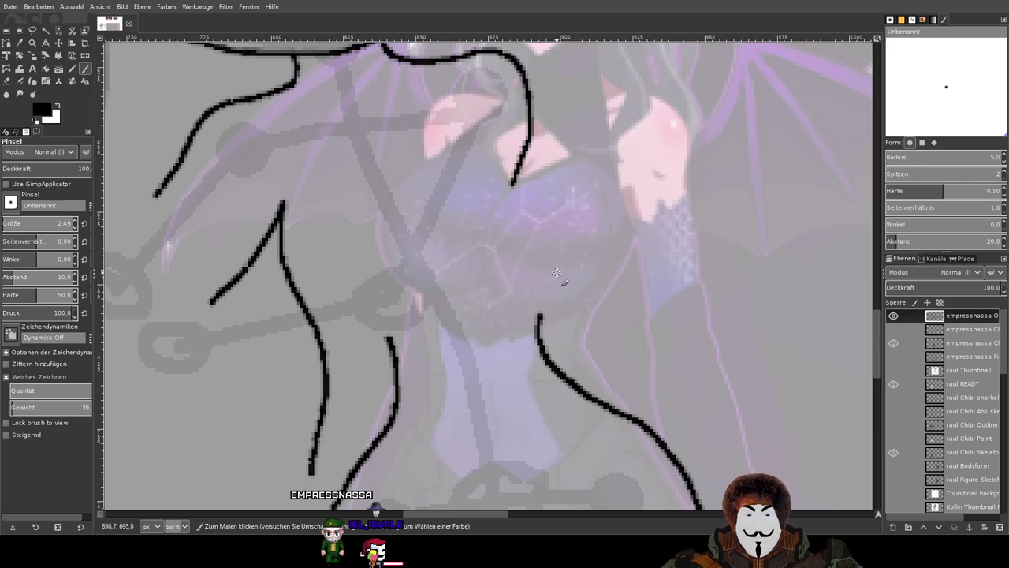
pyautogui.moveTo(529, 266); pyautogui.dragTo(550, 265)
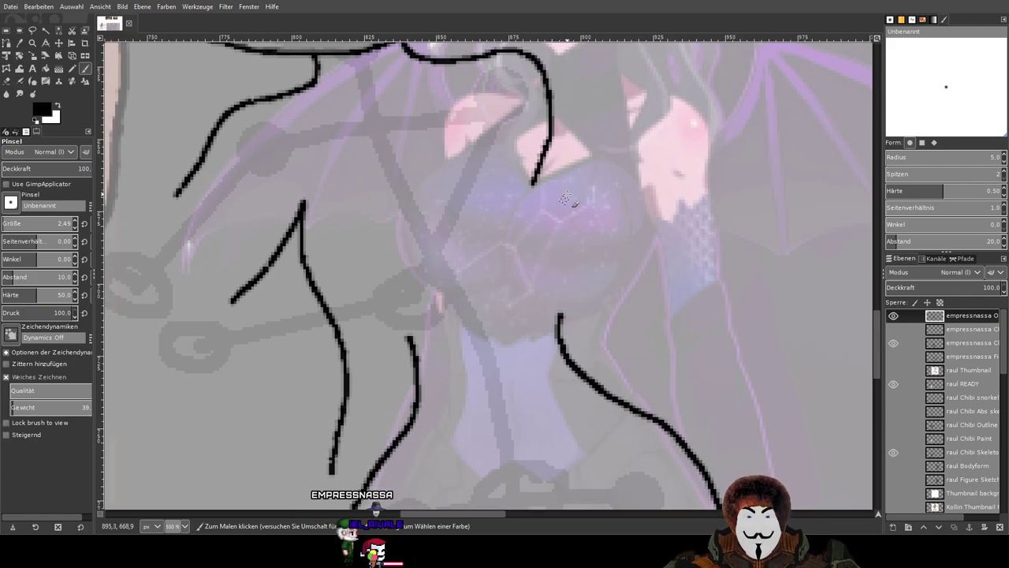
pyautogui.moveTo(571, 181)
pyautogui.mouseDown()
pyautogui.moveTo(530, 226)
pyautogui.moveTo(542, 292)
pyautogui.moveTo(558, 311)
pyautogui.mouseUp()
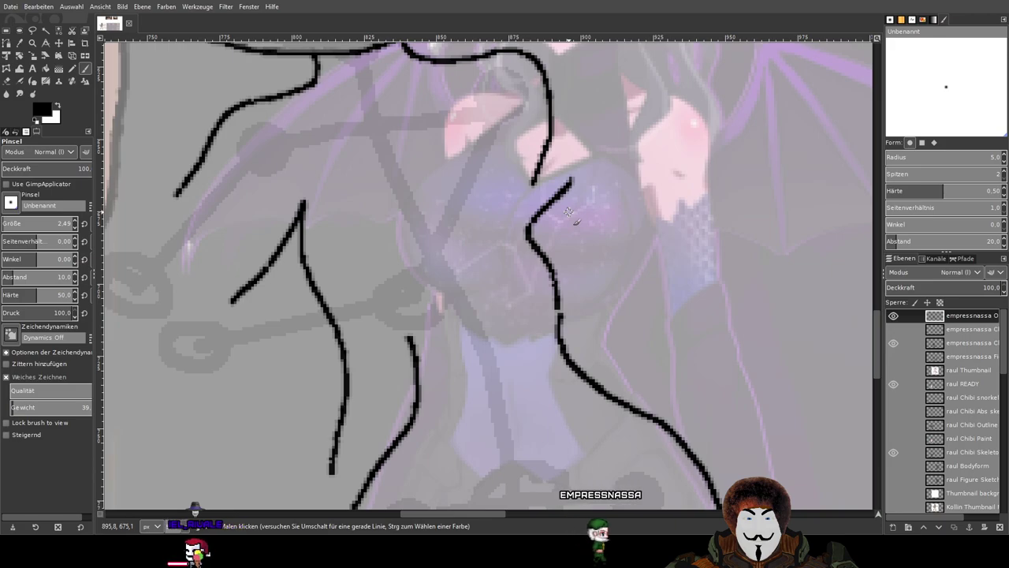
pyautogui.hotkey('ctrl', 'z')
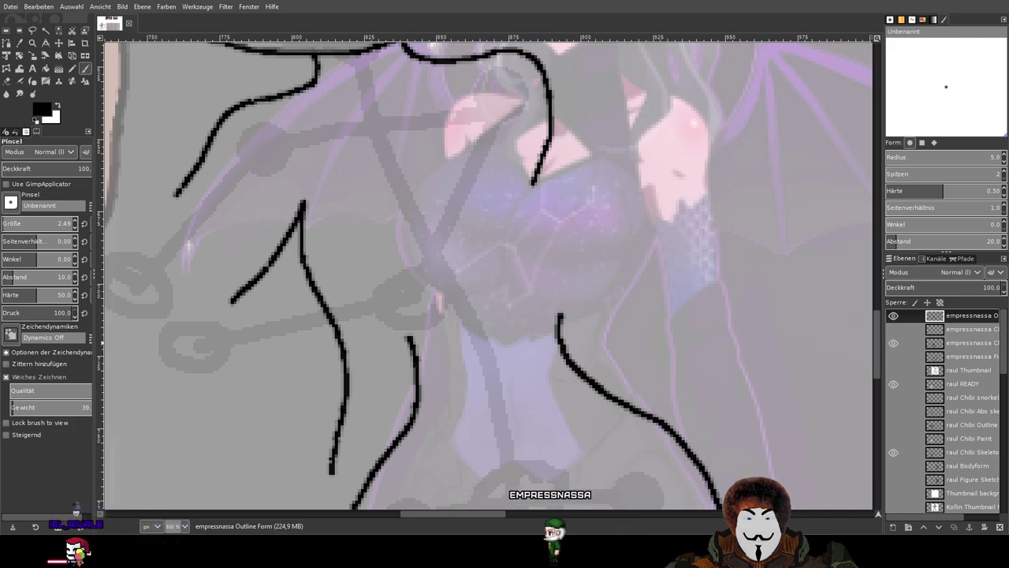
pyautogui.scroll(-4, 548, 221)
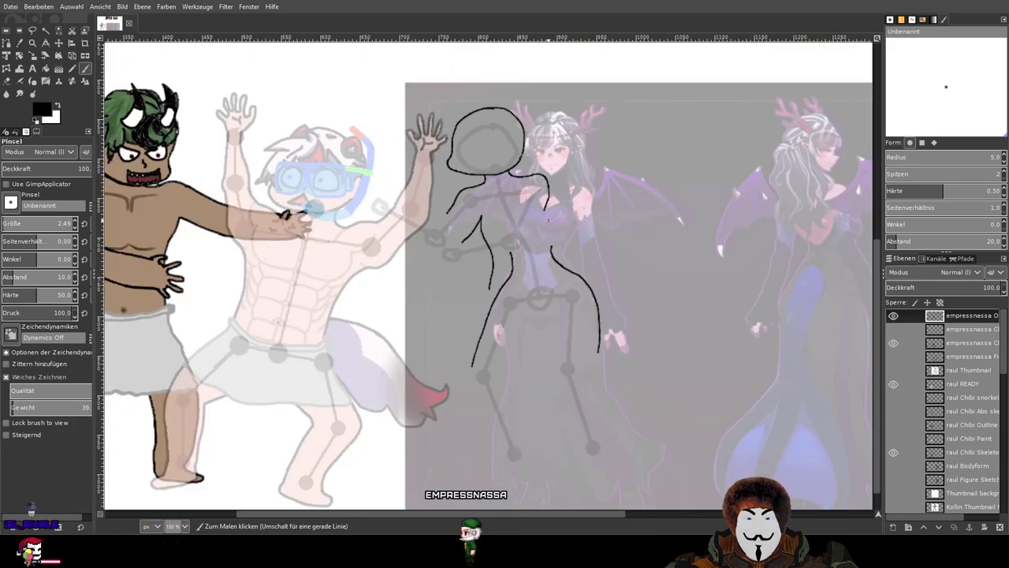
# Draw the wing's upper arc and its top edge back to the shoulder, discarding a hooked first attempt.
pyautogui.scroll(1, 549, 220)
pyautogui.moveTo(702, 219); pyautogui.dragTo(631, 244)
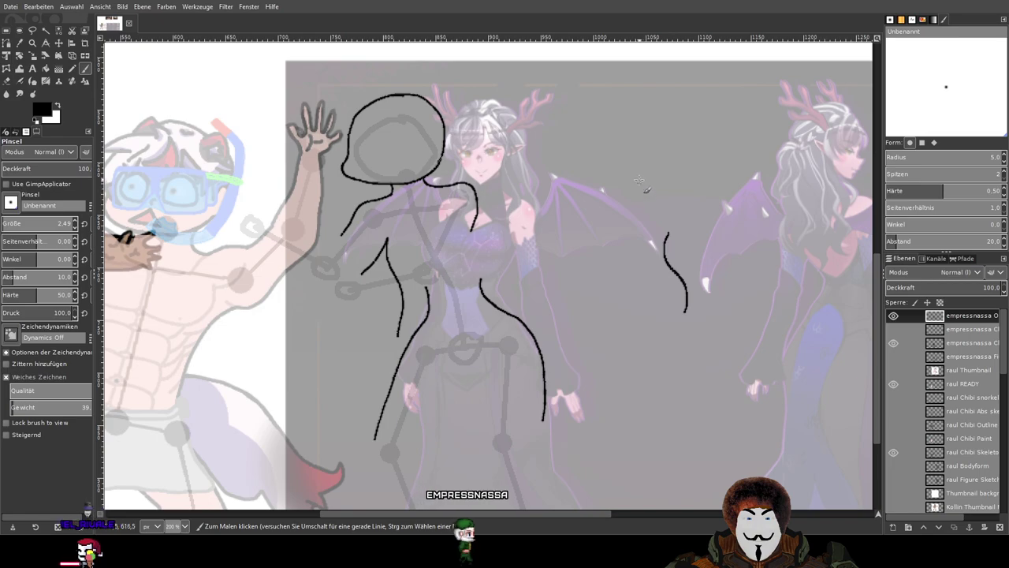
pyautogui.moveTo(624, 166)
pyautogui.mouseDown()
pyautogui.moveTo(652, 166)
pyautogui.moveTo(672, 221)
pyautogui.mouseUp()
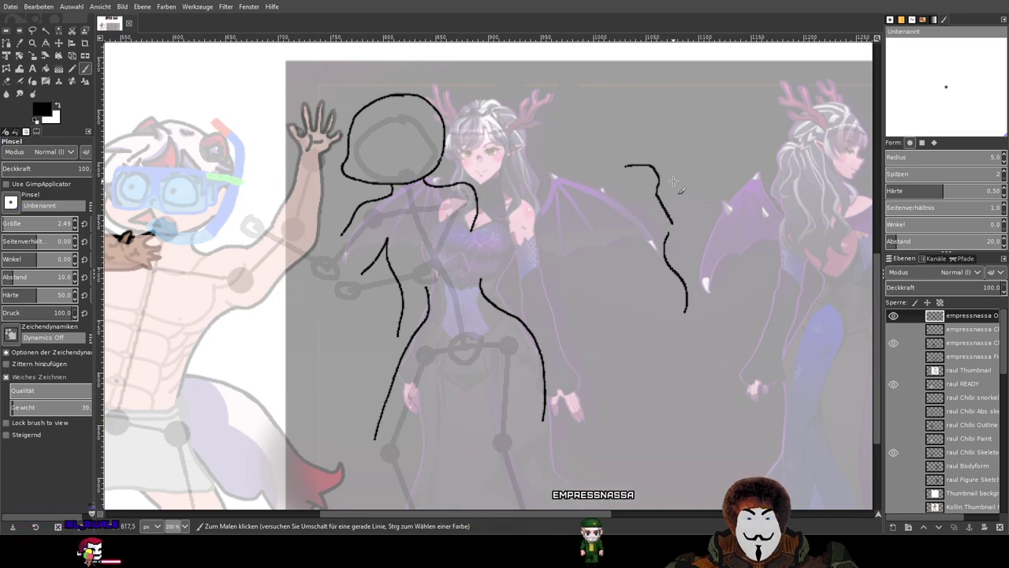
pyautogui.hotkey('ctrl', 'z')
pyautogui.scroll(1, 673, 182)
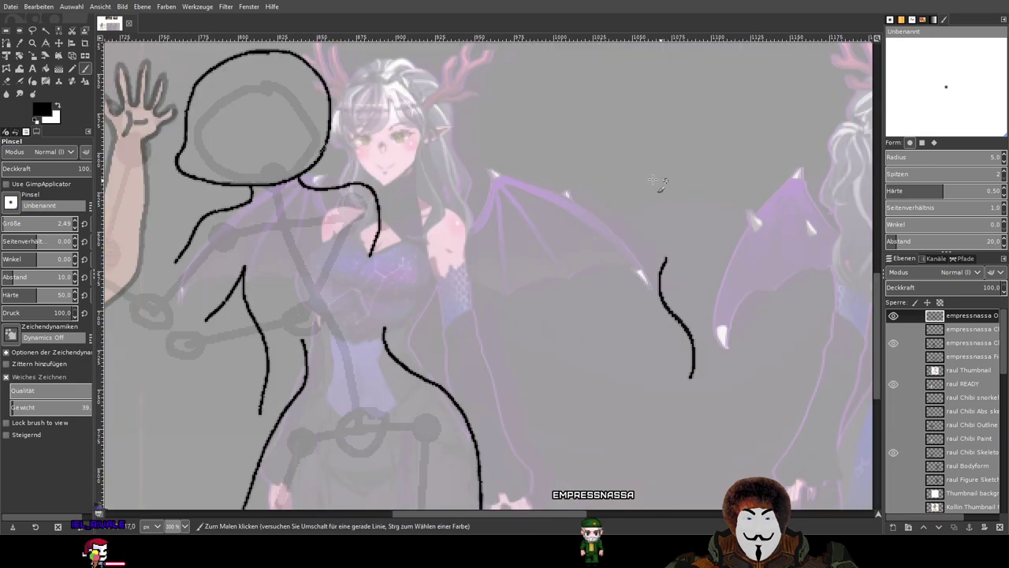
pyautogui.moveTo(600, 150)
pyautogui.mouseDown()
pyautogui.moveTo(641, 156)
pyautogui.moveTo(653, 172)
pyautogui.mouseUp()
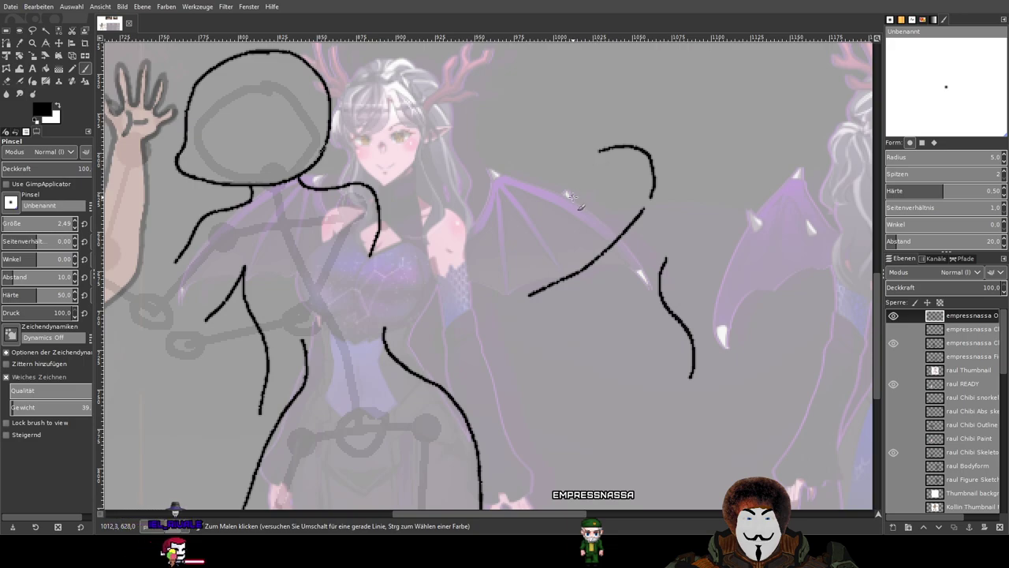
pyautogui.moveTo(597, 150)
pyautogui.mouseDown()
pyautogui.moveTo(553, 223)
pyautogui.moveTo(424, 258)
pyautogui.mouseUp()
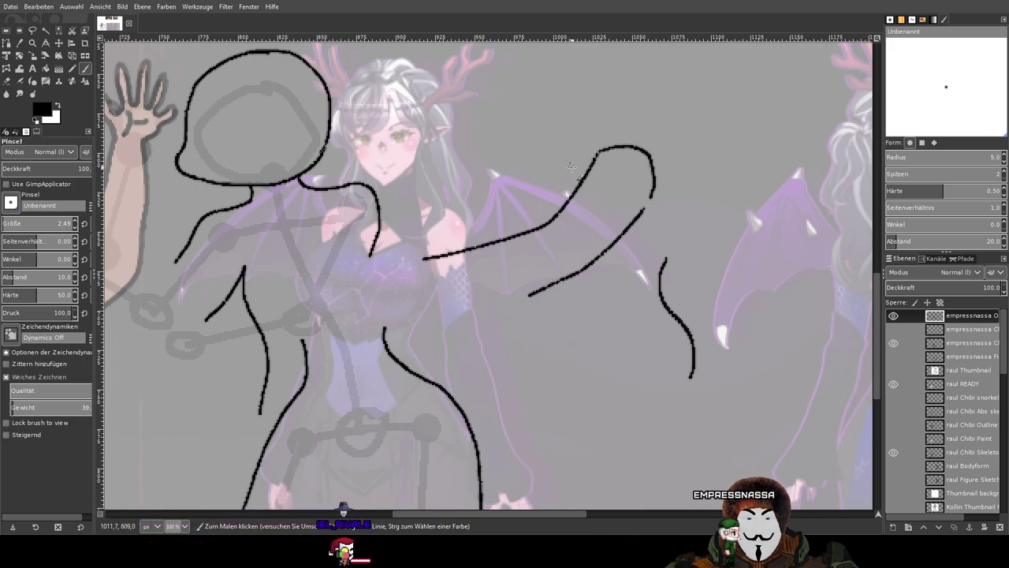
# Extend the line beneath the wing and try lower-edge curves, undoing the unwanted ones.
pyautogui.scroll(-2, 561, 229)
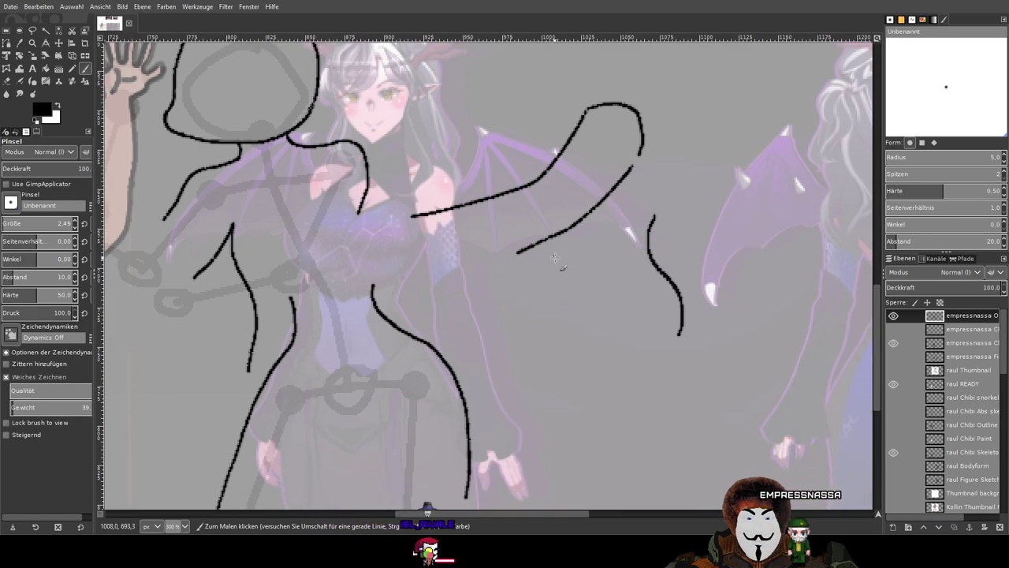
pyautogui.moveTo(543, 408); pyautogui.dragTo(549, 432)
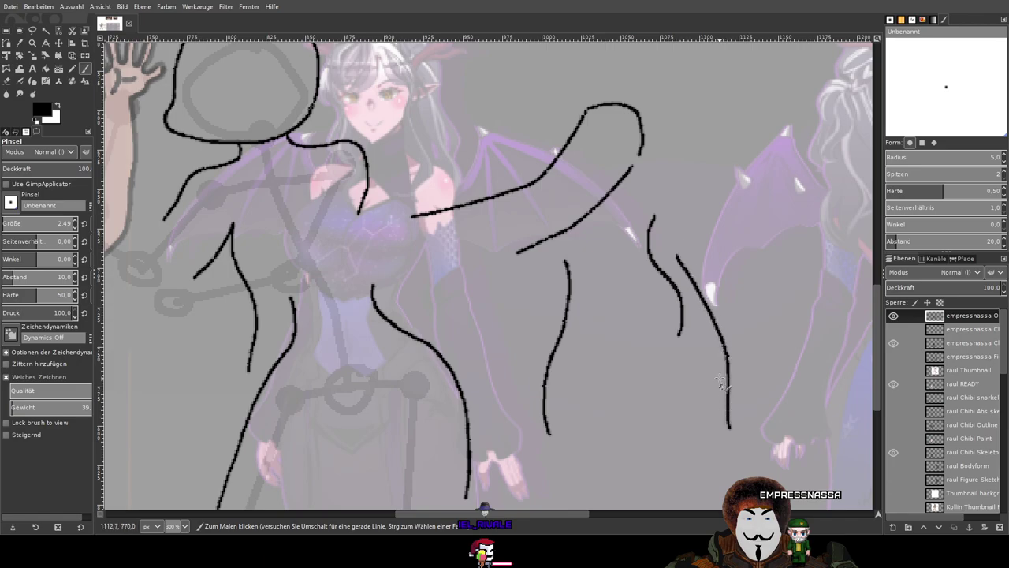
pyautogui.hotkey('ctrl', 'z')
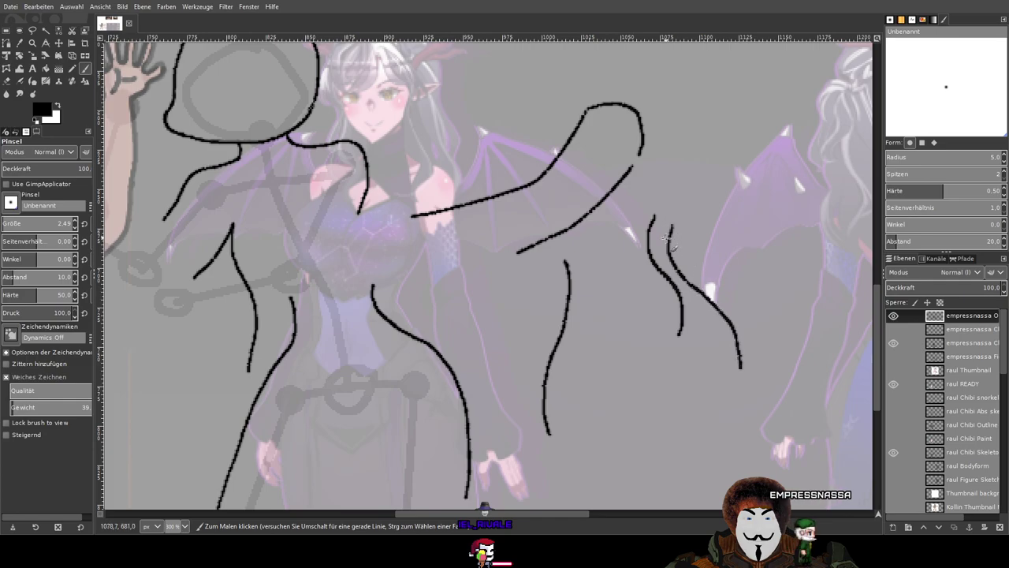
pyautogui.hotkey('ctrl', 'z')
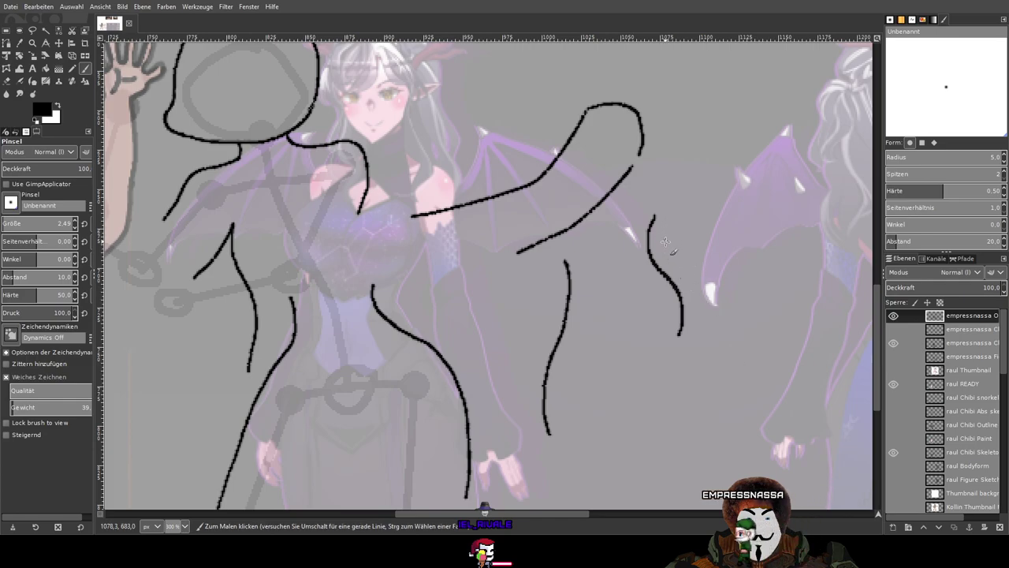
pyautogui.moveTo(662, 270)
pyautogui.mouseDown()
pyautogui.moveTo(646, 296)
pyautogui.moveTo(706, 298)
pyautogui.moveTo(735, 329)
pyautogui.moveTo(738, 371)
pyautogui.mouseUp()
pyautogui.hotkey('ctrl', 'z')
pyautogui.moveTo(669, 230); pyautogui.dragTo(683, 293)
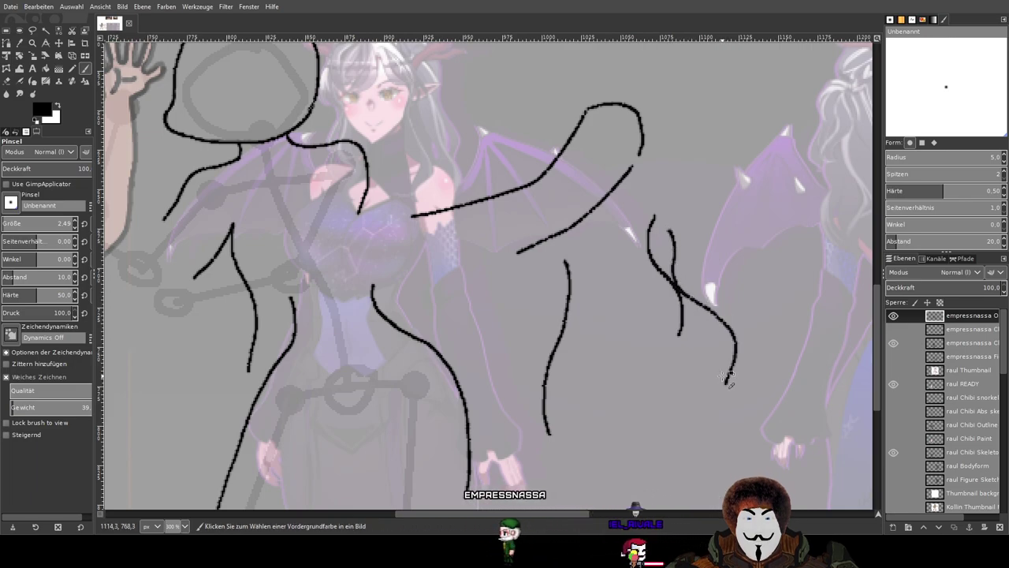
pyautogui.hotkey('ctrl', 'z')
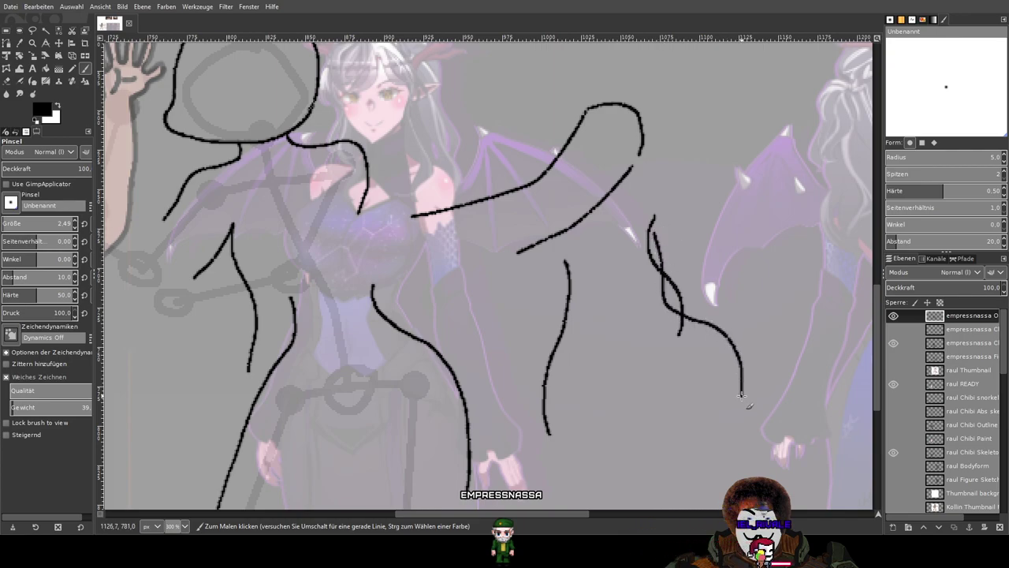
pyautogui.hotkey('ctrl', 'z')
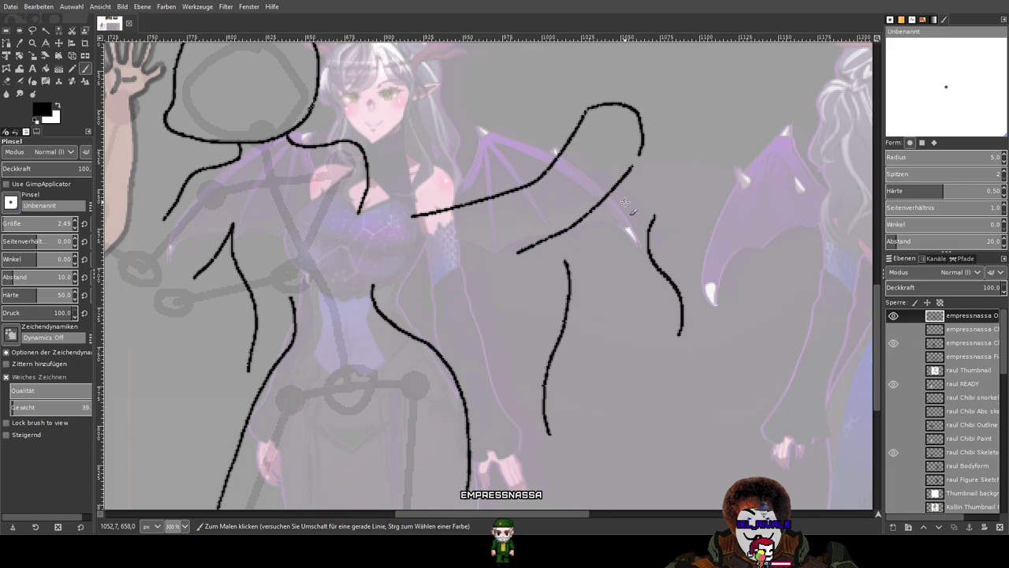
pyautogui.scroll(-1, 624, 202)
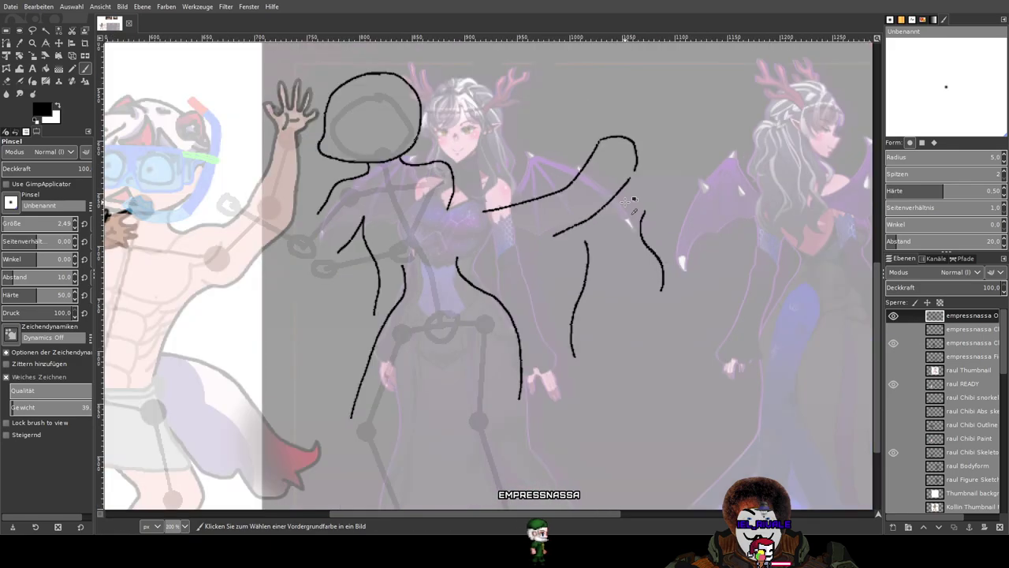
pyautogui.moveTo(414, 284); pyautogui.dragTo(504, 244)
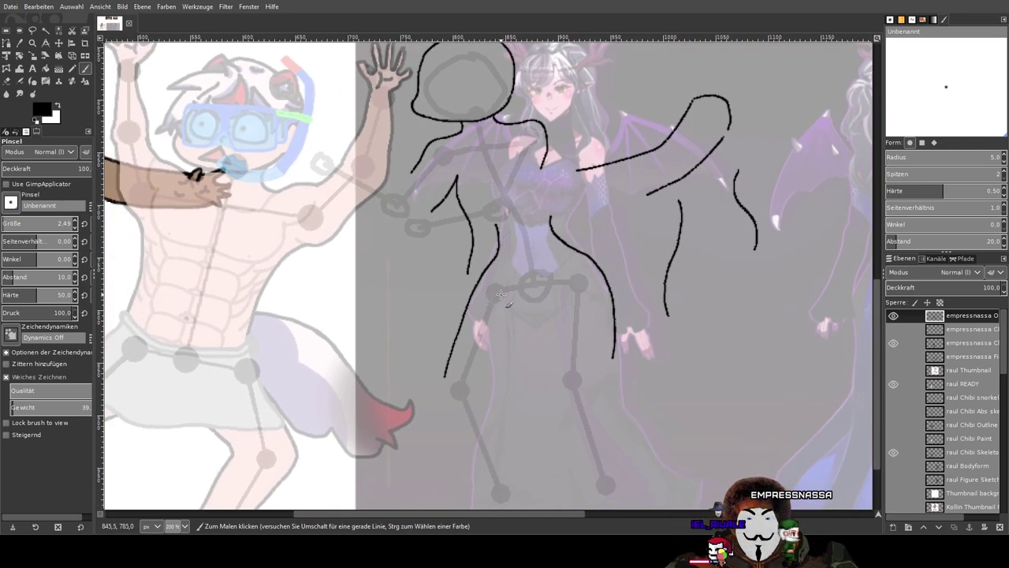
pyautogui.scroll(1, 477, 242)
pyautogui.scroll(1, 478, 242)
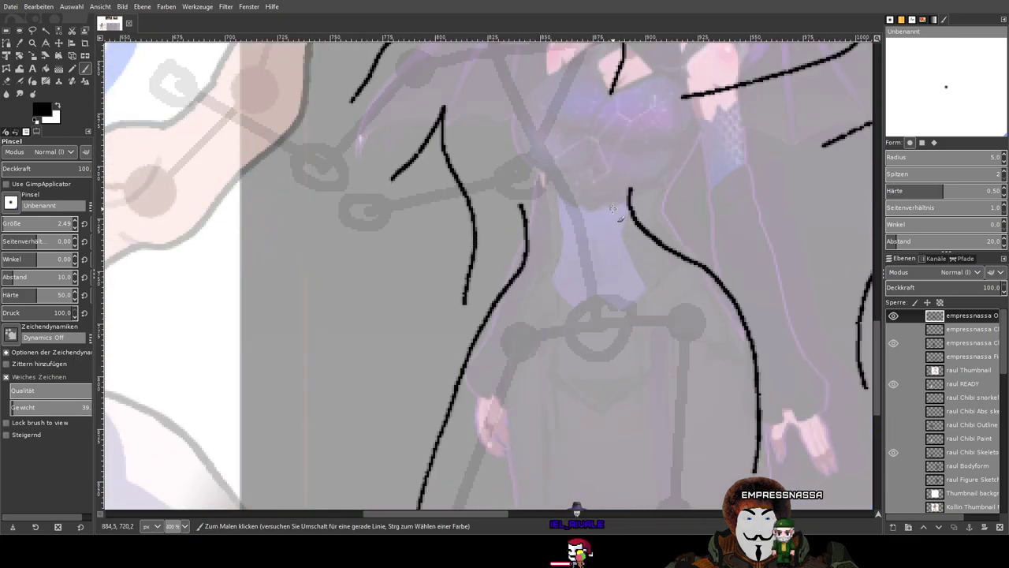
pyautogui.scroll(-1, 612, 209)
# With the Eraser zoomed in to about 1600%, erase back the top tip of the side outline stroke.
pyautogui.click(8, 80)
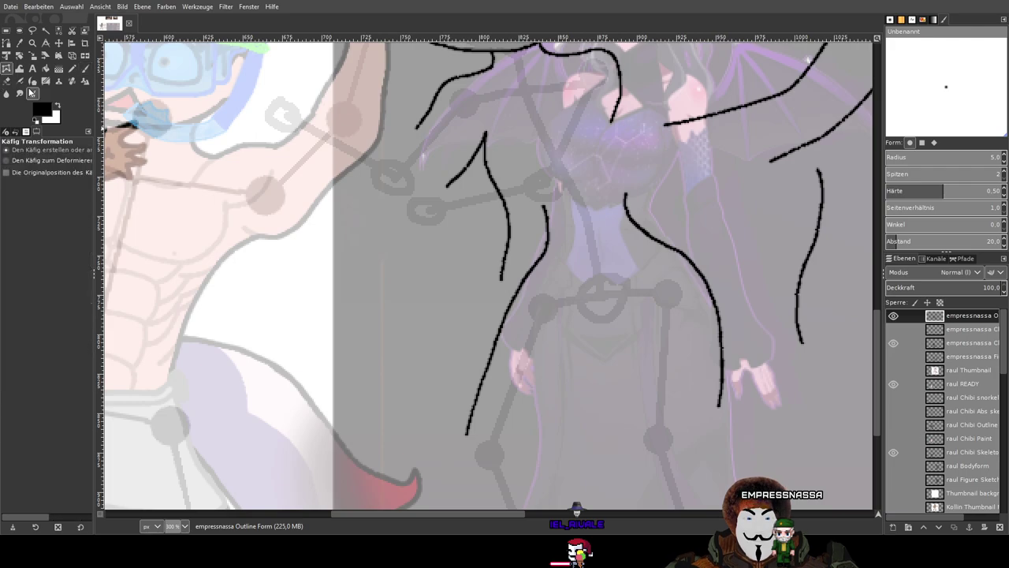
pyautogui.click(7, 80)
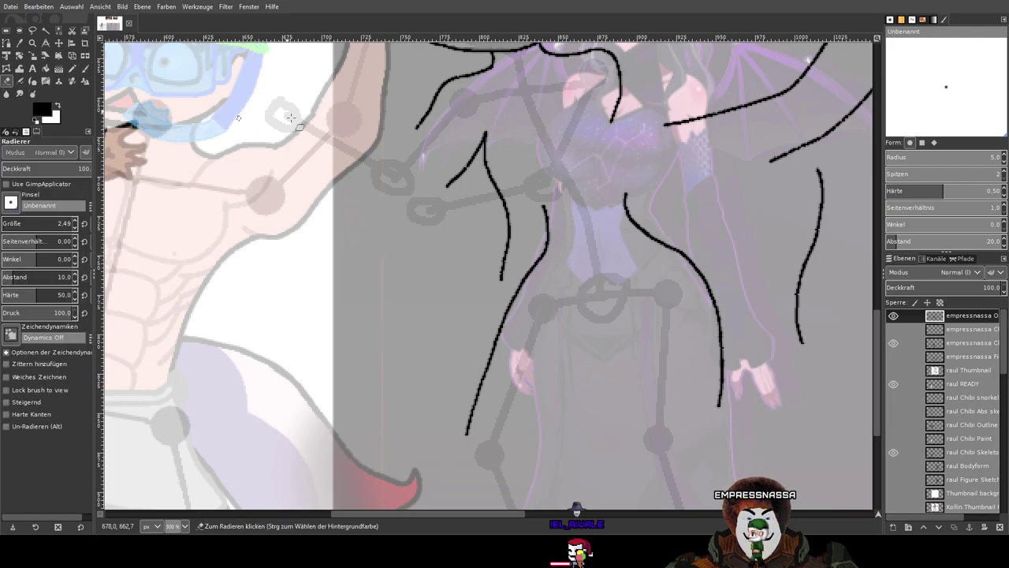
pyautogui.scroll(3, 719, 253)
pyautogui.scroll(2, 719, 253)
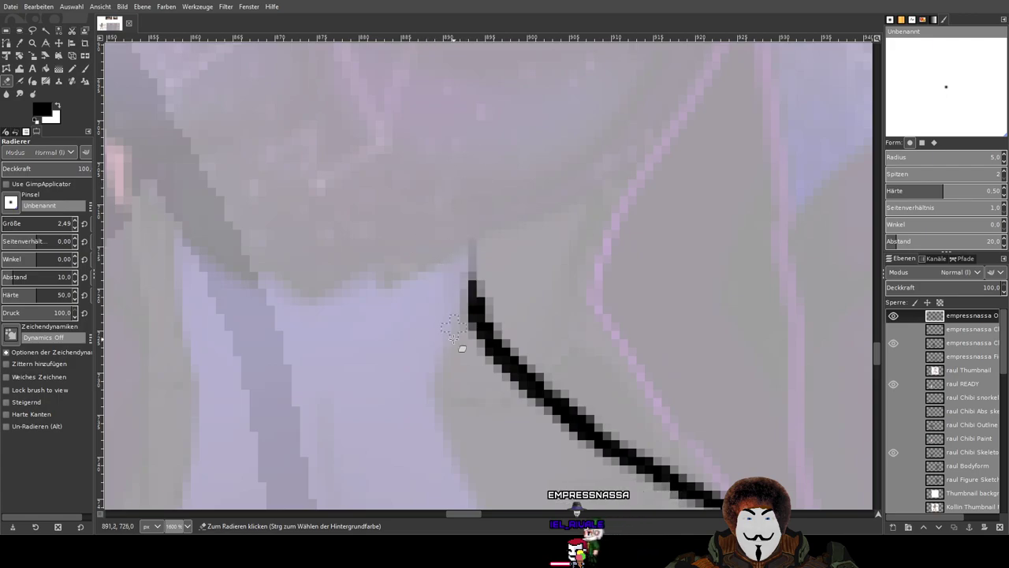
pyautogui.moveTo(461, 248); pyautogui.dragTo(487, 329)
pyautogui.moveTo(426, 375)
pyautogui.mouseDown()
pyautogui.moveTo(450, 356)
pyautogui.moveTo(449, 386)
pyautogui.moveTo(477, 394)
pyautogui.moveTo(477, 407)
pyautogui.moveTo(494, 383)
pyautogui.moveTo(482, 409)
pyautogui.moveTo(497, 451)
pyautogui.moveTo(597, 391)
pyautogui.moveTo(493, 259)
pyautogui.mouseUp()
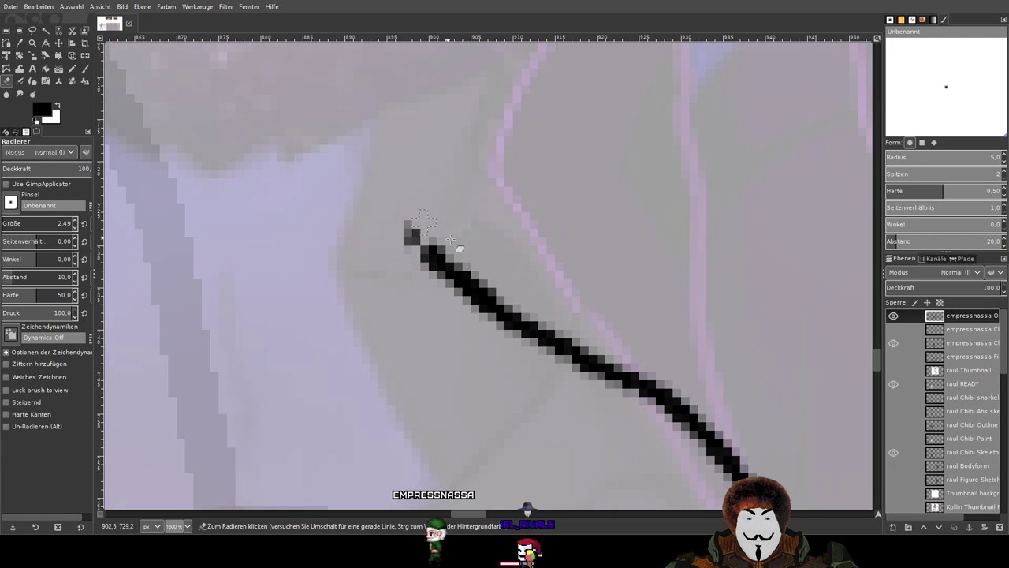
pyautogui.moveTo(436, 243); pyautogui.dragTo(479, 282)
pyautogui.moveTo(416, 229)
pyautogui.mouseDown()
pyautogui.moveTo(522, 311)
pyautogui.moveTo(396, 225)
pyautogui.moveTo(507, 287)
pyautogui.mouseUp()
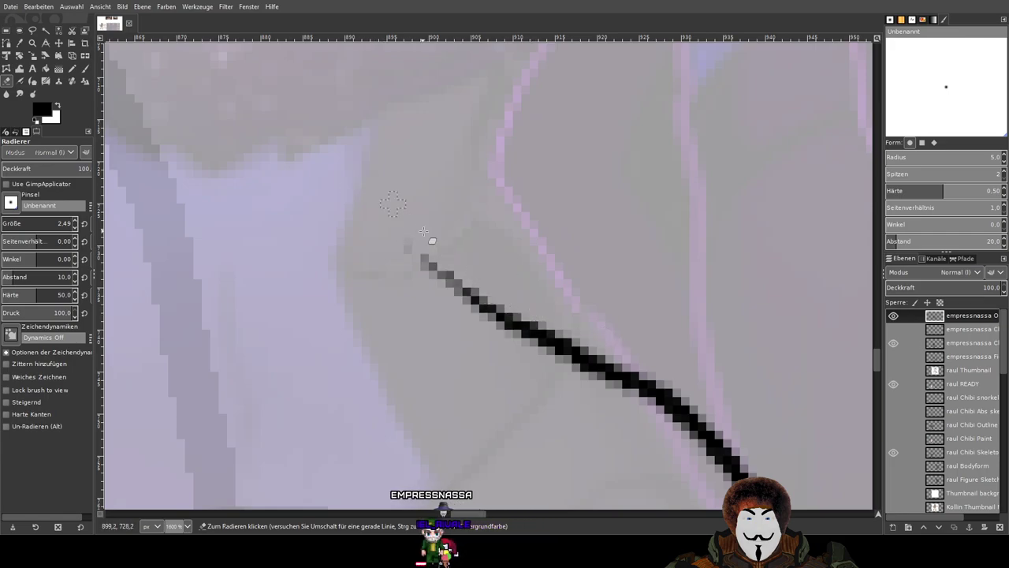
pyautogui.moveTo(408, 219); pyautogui.dragTo(549, 316)
pyautogui.moveTo(326, 165); pyautogui.dragTo(550, 340)
pyautogui.moveTo(320, 213); pyautogui.dragTo(526, 323)
pyautogui.moveTo(473, 289); pyautogui.dragTo(538, 323)
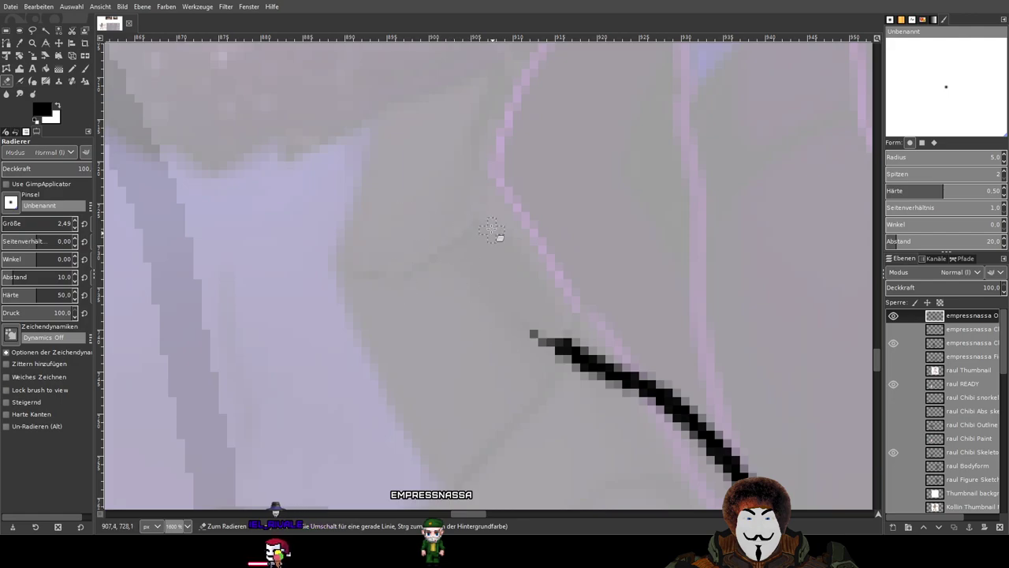
pyautogui.moveTo(539, 379)
pyautogui.mouseDown()
pyautogui.moveTo(525, 338)
pyautogui.moveTo(535, 366)
pyautogui.moveTo(566, 309)
pyautogui.moveTo(562, 271)
pyautogui.moveTo(573, 316)
pyautogui.moveTo(589, 274)
pyautogui.moveTo(584, 318)
pyautogui.moveTo(604, 423)
pyautogui.moveTo(591, 443)
pyautogui.moveTo(627, 372)
pyautogui.moveTo(656, 410)
pyautogui.moveTo(685, 360)
pyautogui.moveTo(677, 406)
pyautogui.moveTo(693, 381)
pyautogui.moveTo(681, 407)
pyautogui.moveTo(704, 393)
pyautogui.moveTo(708, 431)
pyautogui.mouseUp()
pyautogui.moveTo(796, 422); pyautogui.dragTo(645, 278)
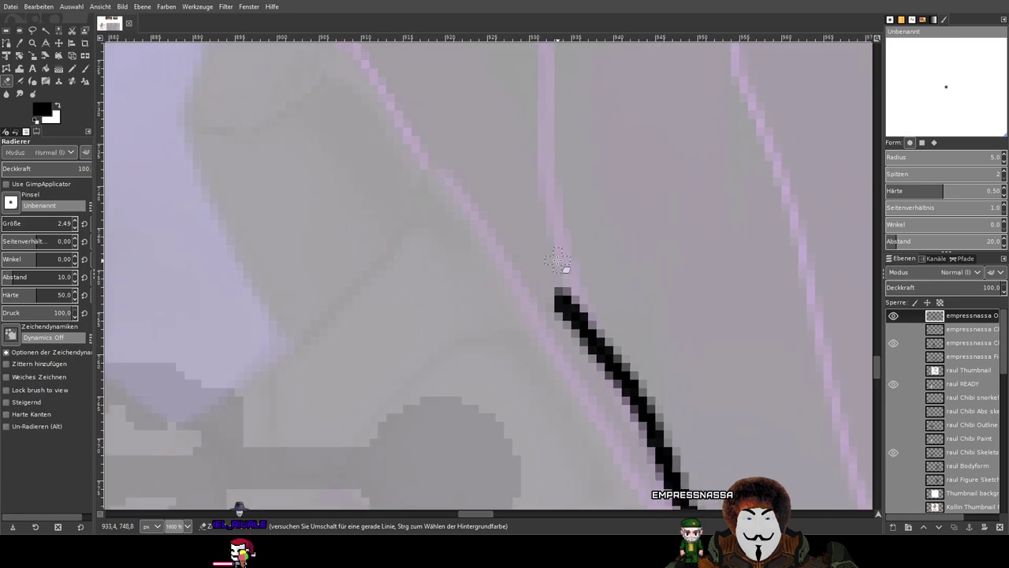
pyautogui.keyDown('ctrl'); pyautogui.scroll(-3, 555, 267); pyautogui.keyUp('ctrl')
pyautogui.keyDown('ctrl'); pyautogui.scroll(-2, 546, 258); pyautogui.keyUp('ctrl')
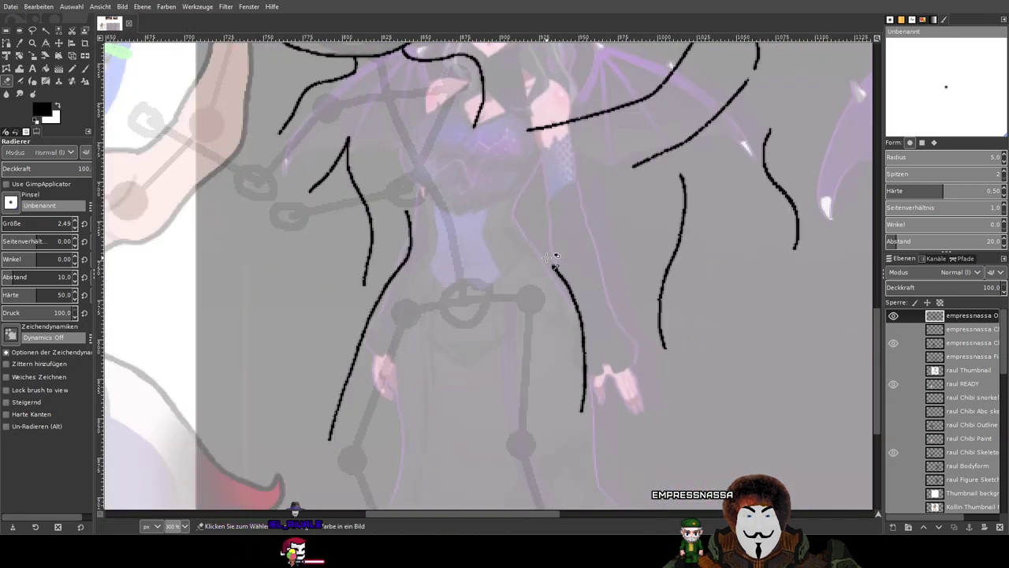
# With the Paintbrush, draw a hooked stroke off the waist's side line, then undo it.
pyautogui.moveTo(387, 222)
pyautogui.mouseDown()
pyautogui.moveTo(531, 165)
pyautogui.moveTo(548, 254)
pyautogui.moveTo(560, 236)
pyautogui.mouseUp()
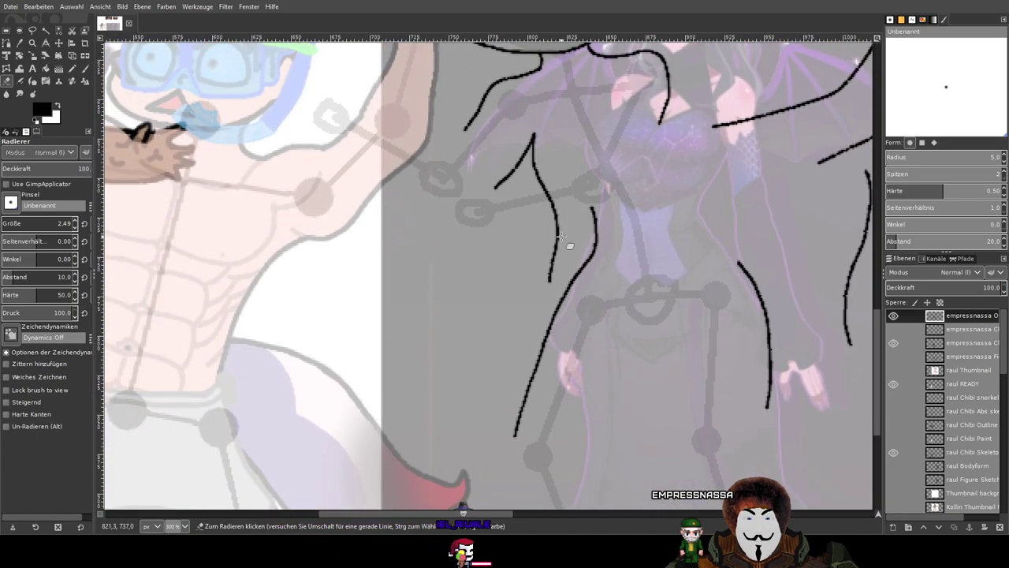
pyautogui.press('p')
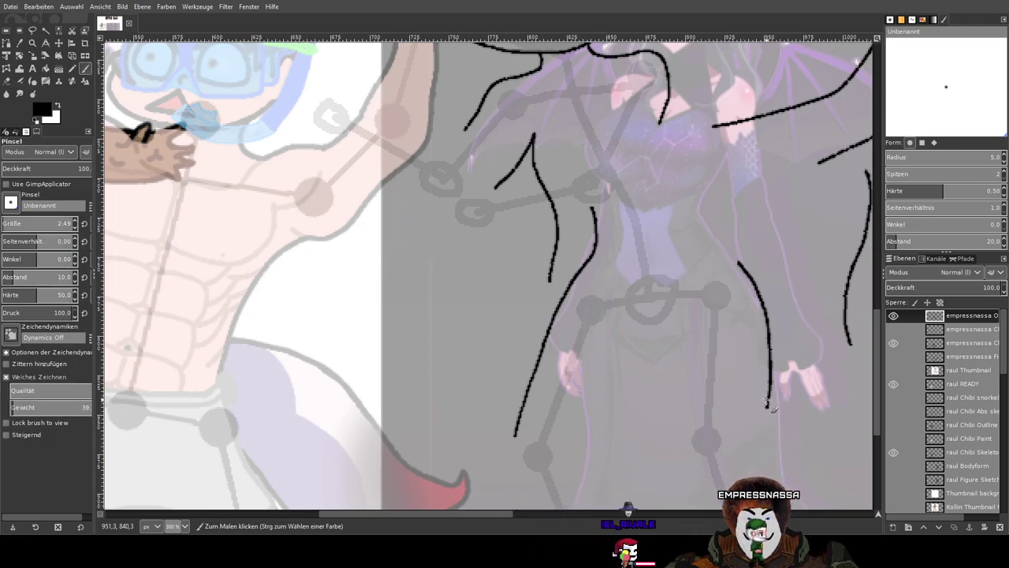
pyautogui.moveTo(596, 213); pyautogui.dragTo(567, 257)
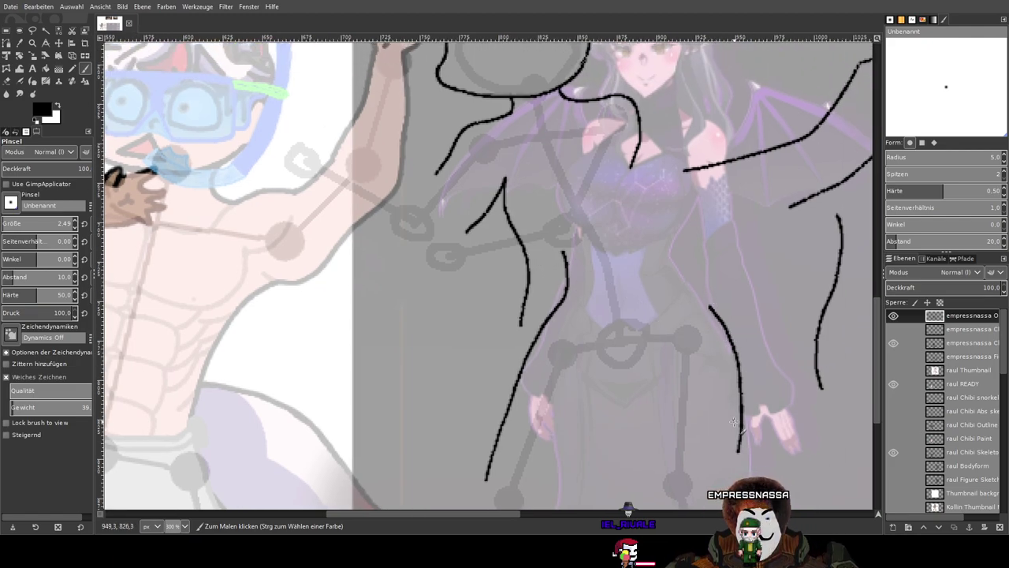
pyautogui.scroll(-1, 710, 370)
pyautogui.hscroll(-1, 599, 284)
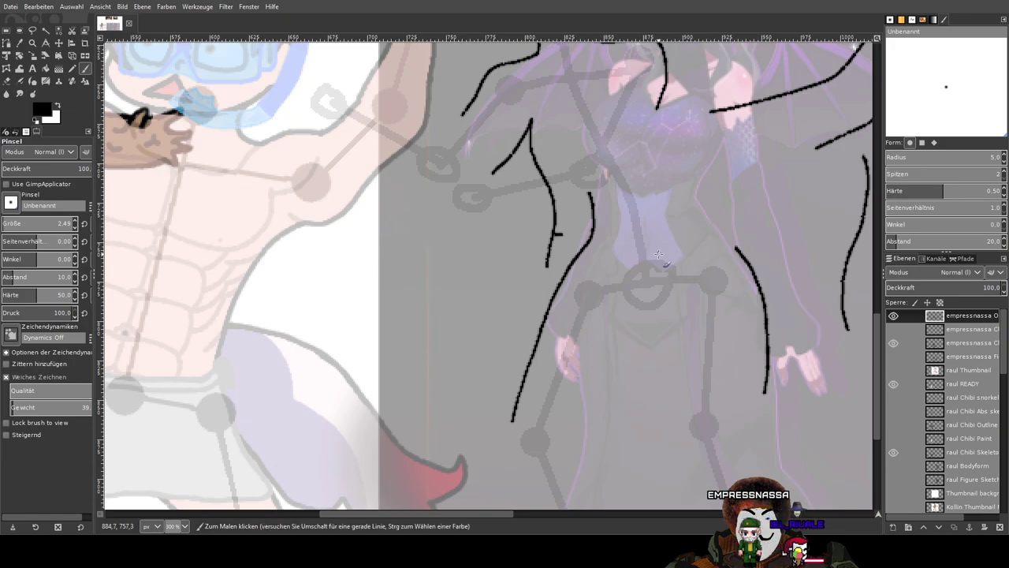
pyautogui.scroll(3, 606, 226)
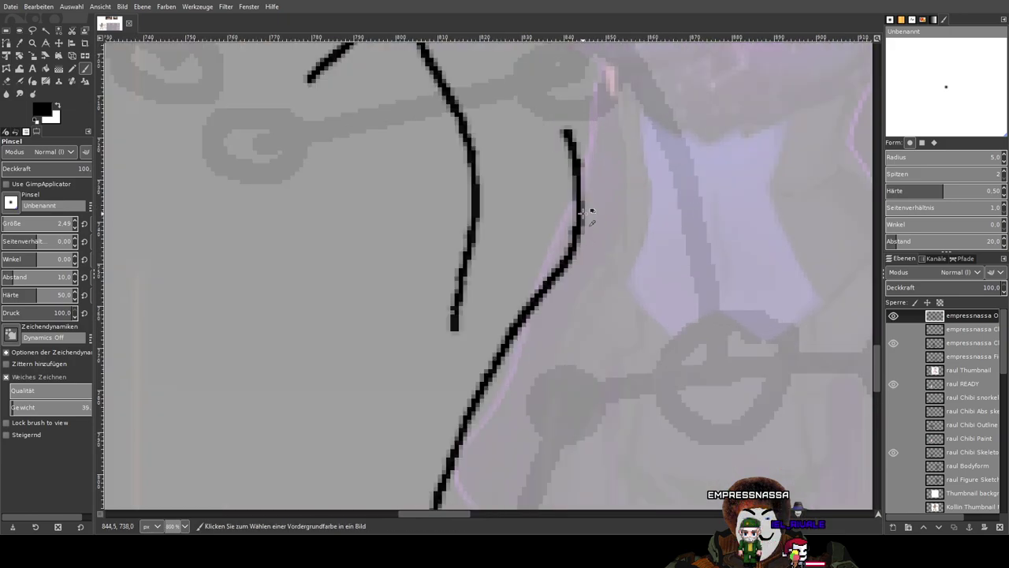
pyautogui.scroll(-1, 561, 200)
pyautogui.moveTo(558, 200); pyautogui.dragTo(561, 235)
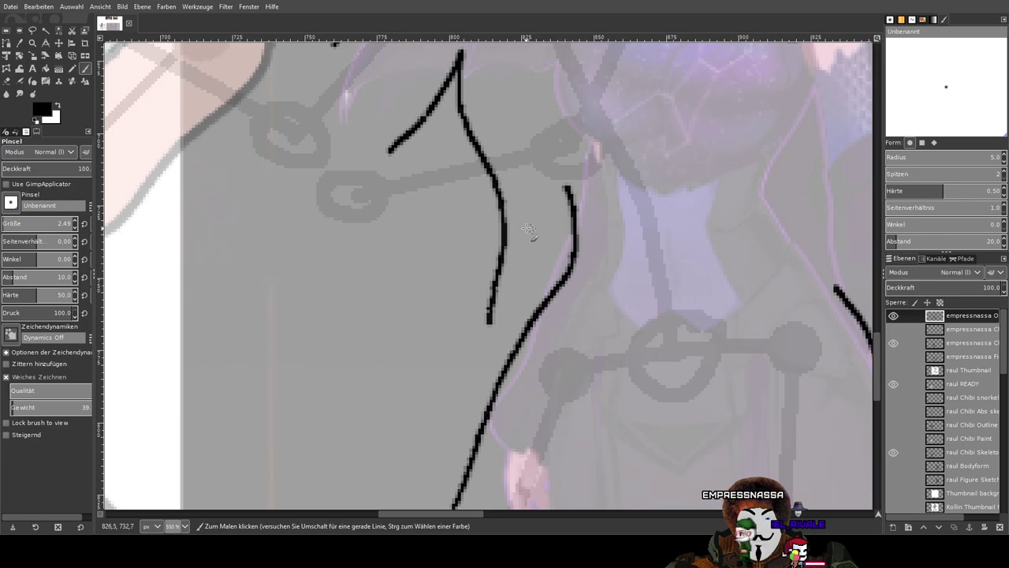
pyautogui.moveTo(504, 239)
pyautogui.mouseDown()
pyautogui.moveTo(526, 248)
pyautogui.moveTo(506, 260)
pyautogui.moveTo(519, 237)
pyautogui.moveTo(503, 263)
pyautogui.mouseUp()
pyautogui.hotkey('ctrl', 'z')
pyautogui.hotkey('ctrl', 'z')
pyautogui.hotkey('ctrl', 'z')
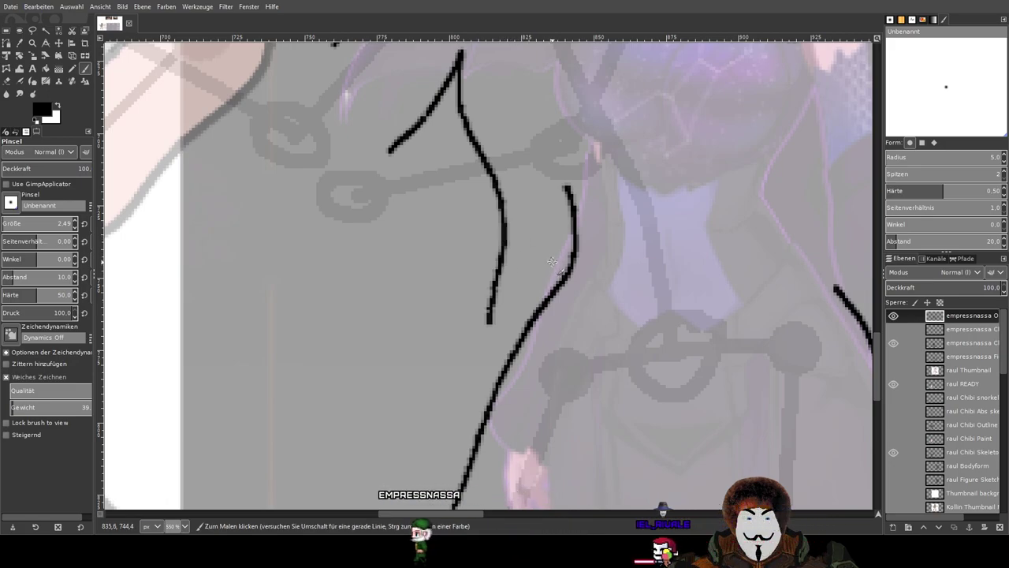
pyautogui.scroll(-1, 533, 245)
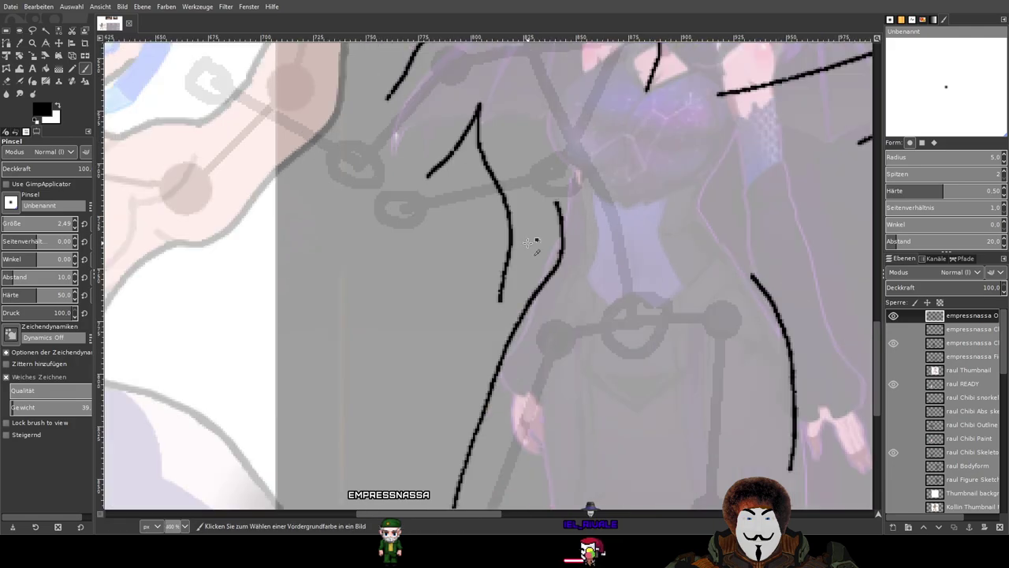
pyautogui.scroll(-3, 533, 245)
pyautogui.scroll(1, 533, 244)
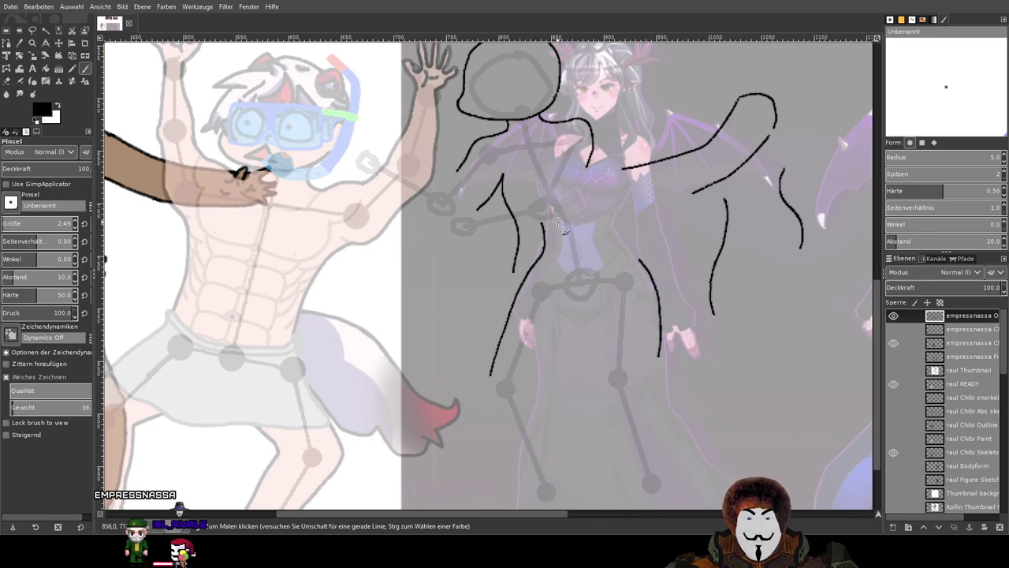
# Add a short upper-torso stroke and discard a failed waist stroke.
pyautogui.moveTo(742, 226)
pyautogui.mouseDown()
pyautogui.moveTo(439, 218)
pyautogui.moveTo(510, 215)
pyautogui.mouseUp()
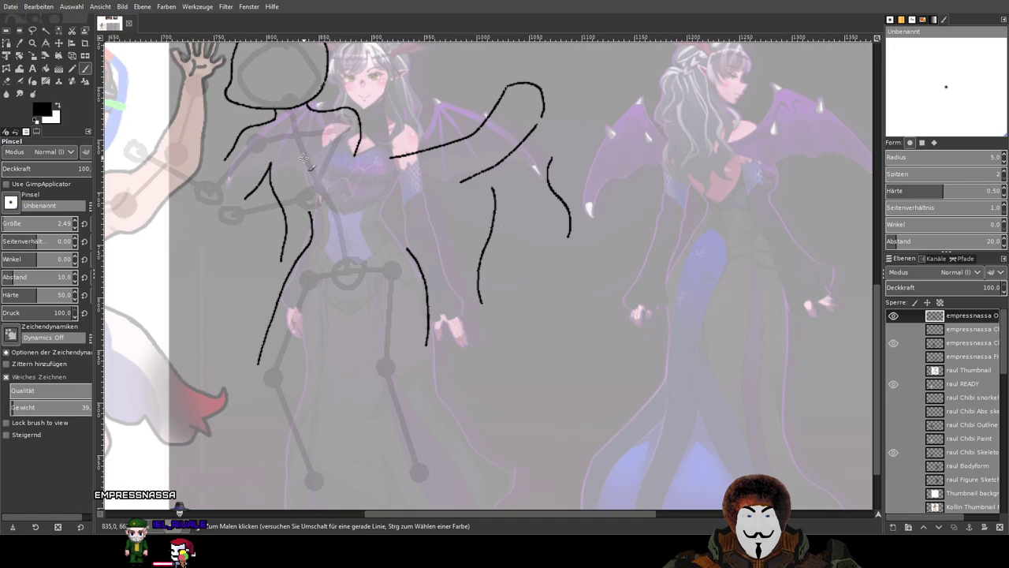
pyautogui.moveTo(315, 190); pyautogui.dragTo(321, 199)
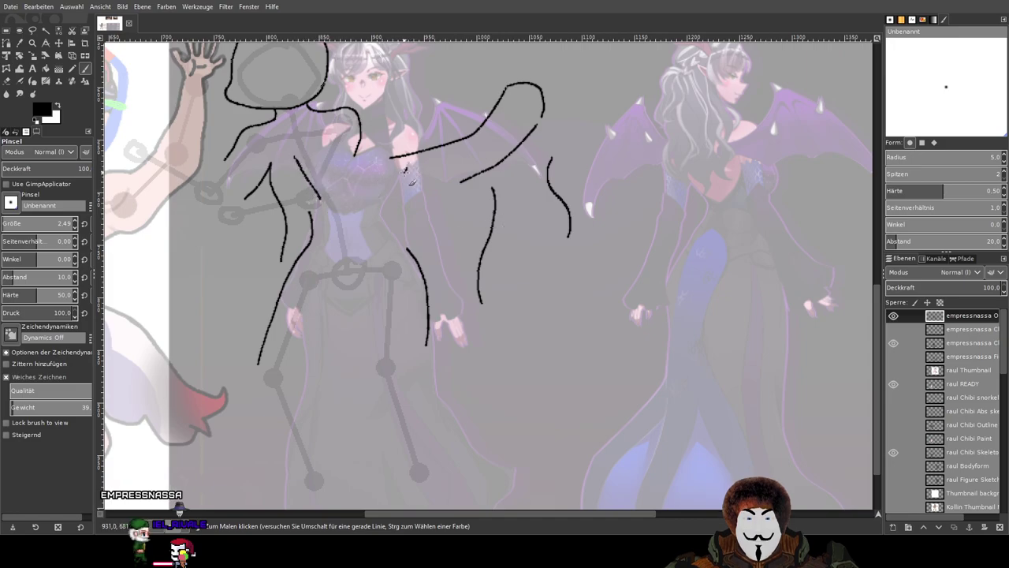
pyautogui.moveTo(376, 207)
pyautogui.mouseDown()
pyautogui.moveTo(402, 239)
pyautogui.moveTo(428, 229)
pyautogui.mouseUp()
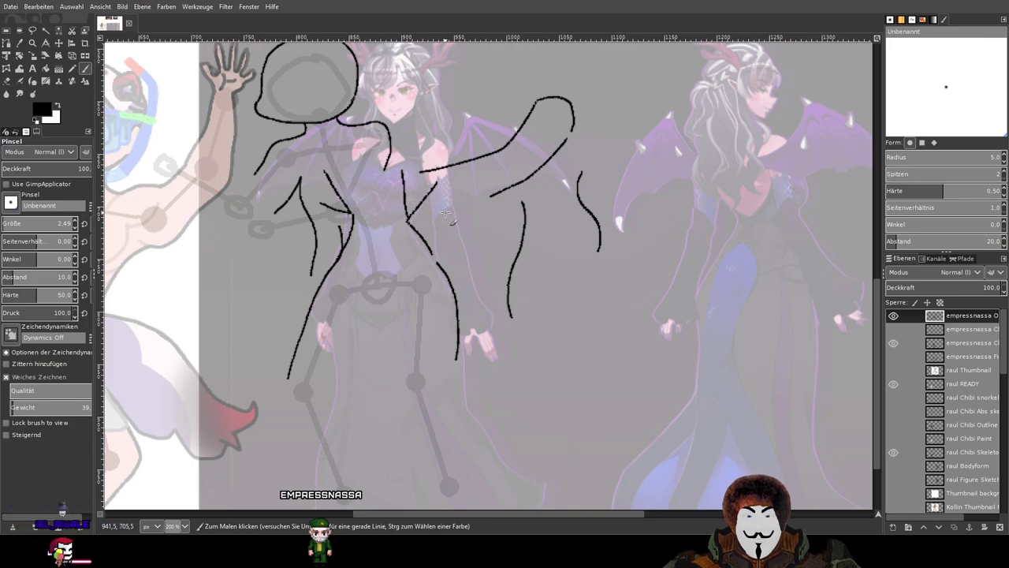
pyautogui.hotkey('ctrl', 'z')
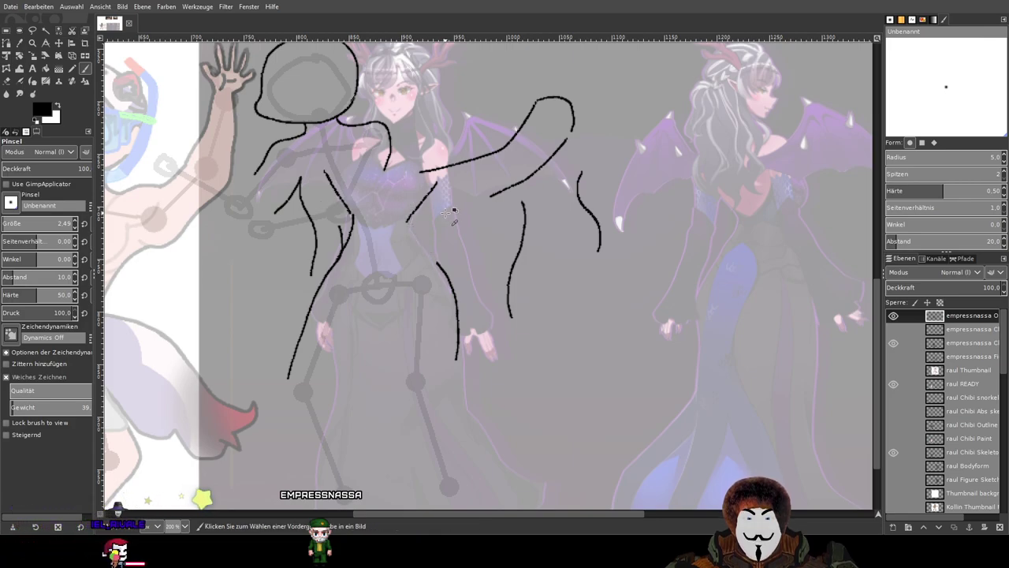
# Draw the right torso outline curving down through the waist to meet the skirt line.
pyautogui.hscroll(-3, 453, 212)
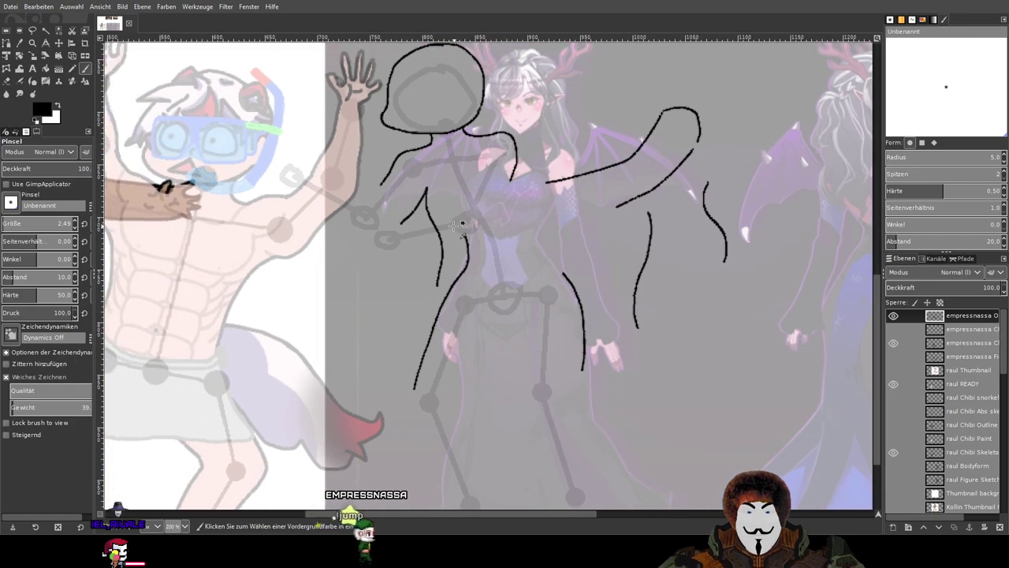
pyautogui.scroll(4, 462, 226)
pyautogui.scroll(-3, 462, 226)
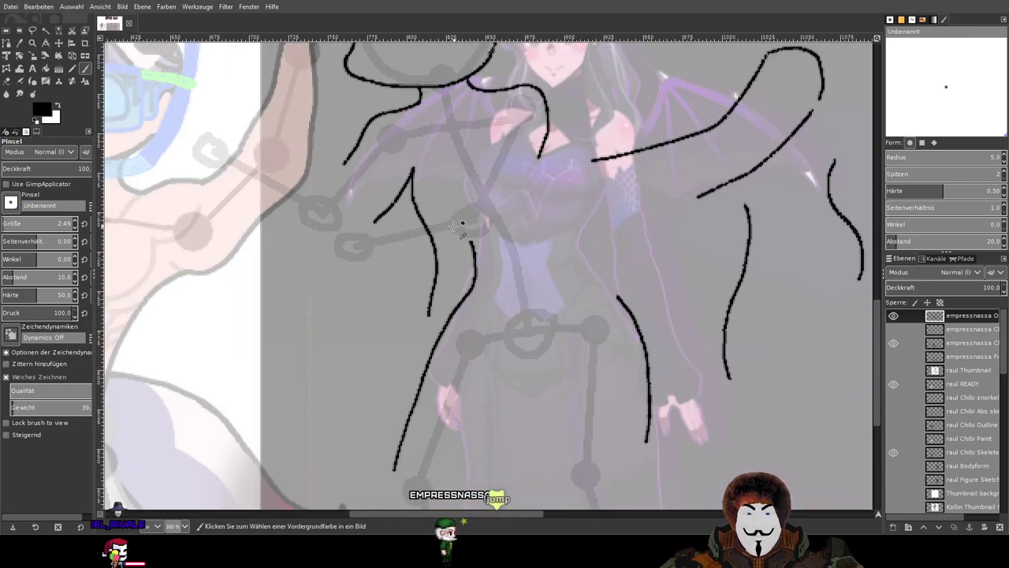
pyautogui.scroll(1, 465, 237)
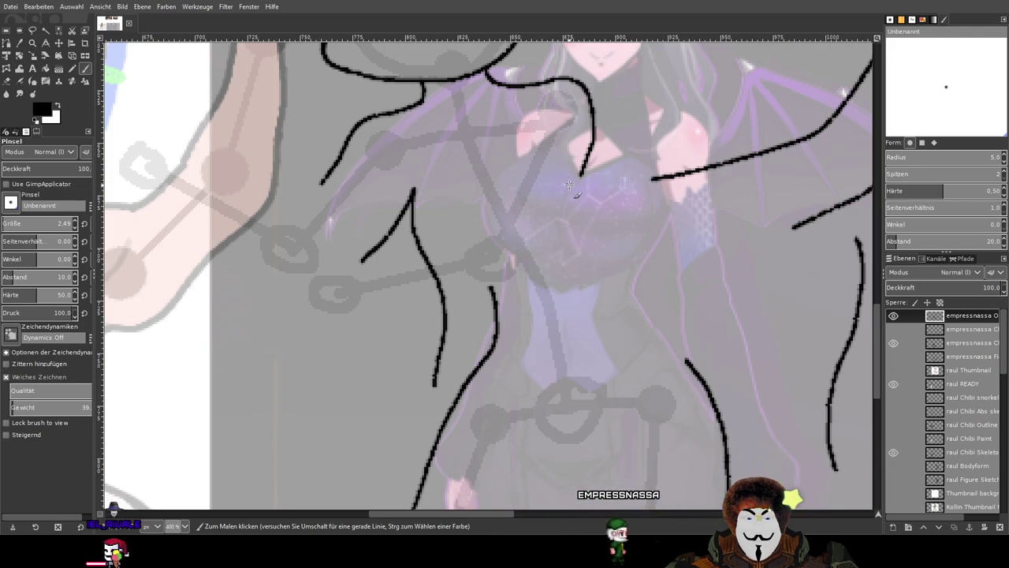
pyautogui.moveTo(568, 194)
pyautogui.mouseDown()
pyautogui.moveTo(596, 263)
pyautogui.moveTo(675, 340)
pyautogui.mouseUp()
pyautogui.scroll(-4, 690, 361)
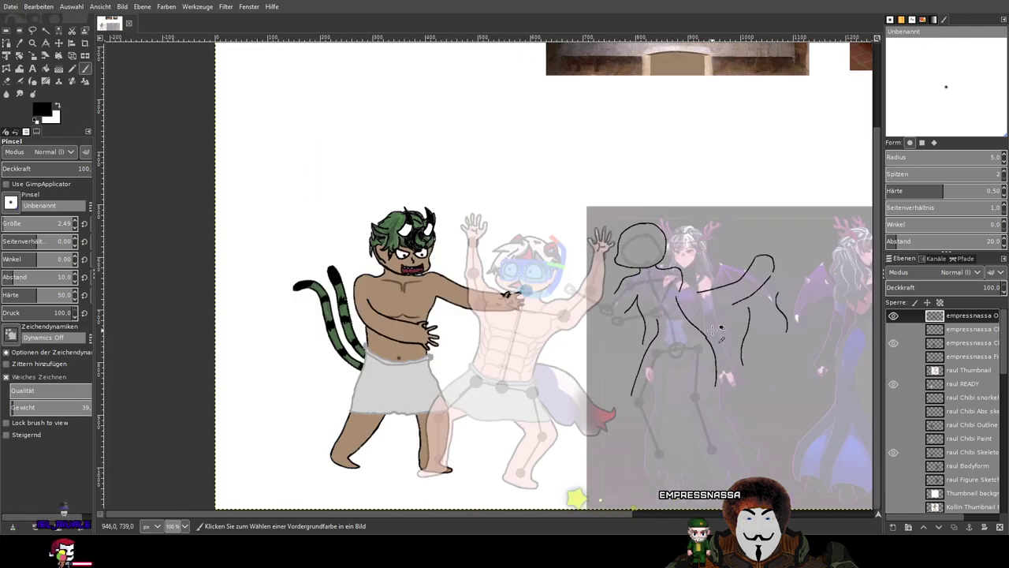
pyautogui.scroll(3, 719, 331)
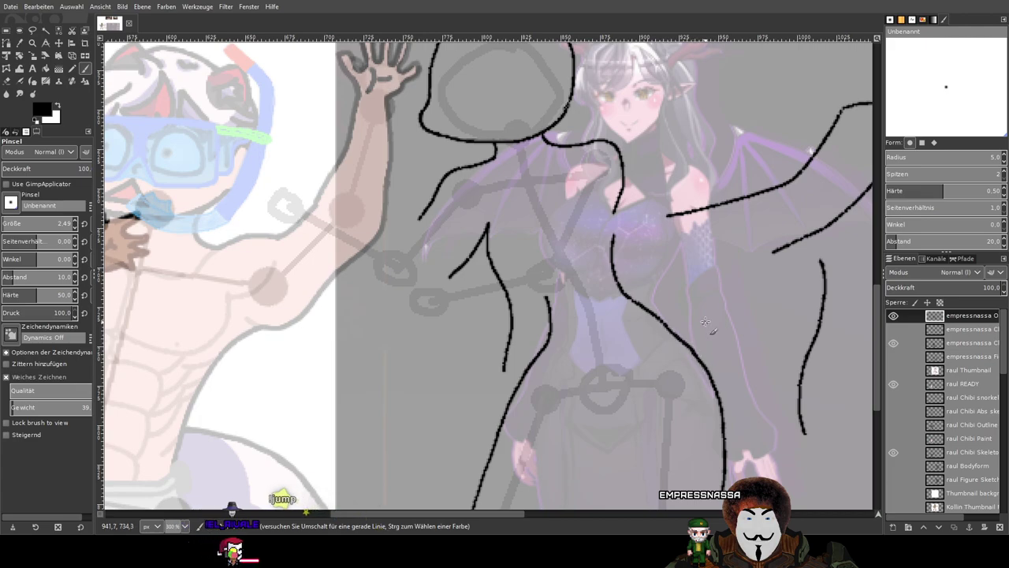
pyautogui.moveTo(617, 214); pyautogui.dragTo(692, 352)
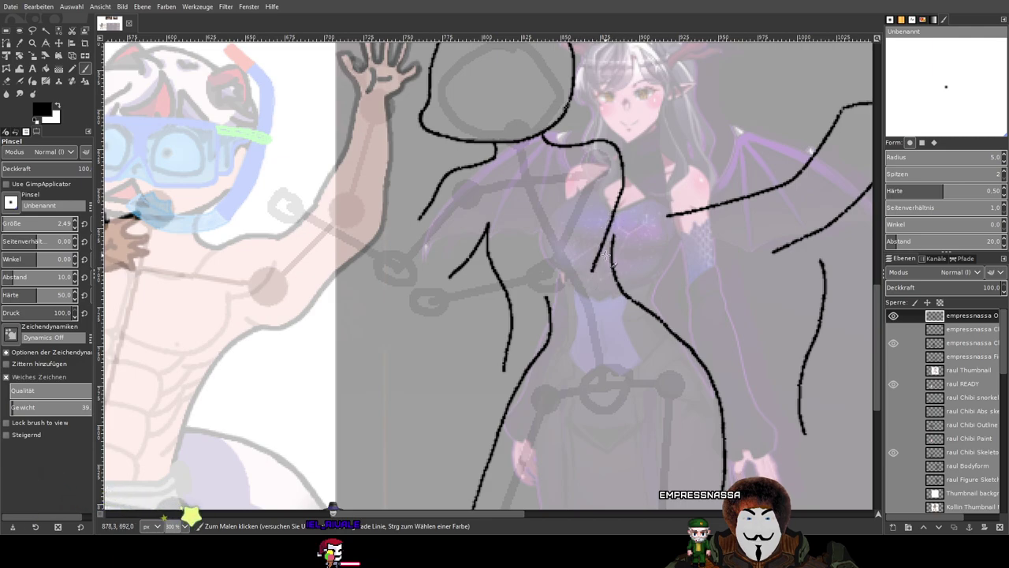
pyautogui.scroll(-3, 605, 269)
pyautogui.hscroll(-2, 605, 270)
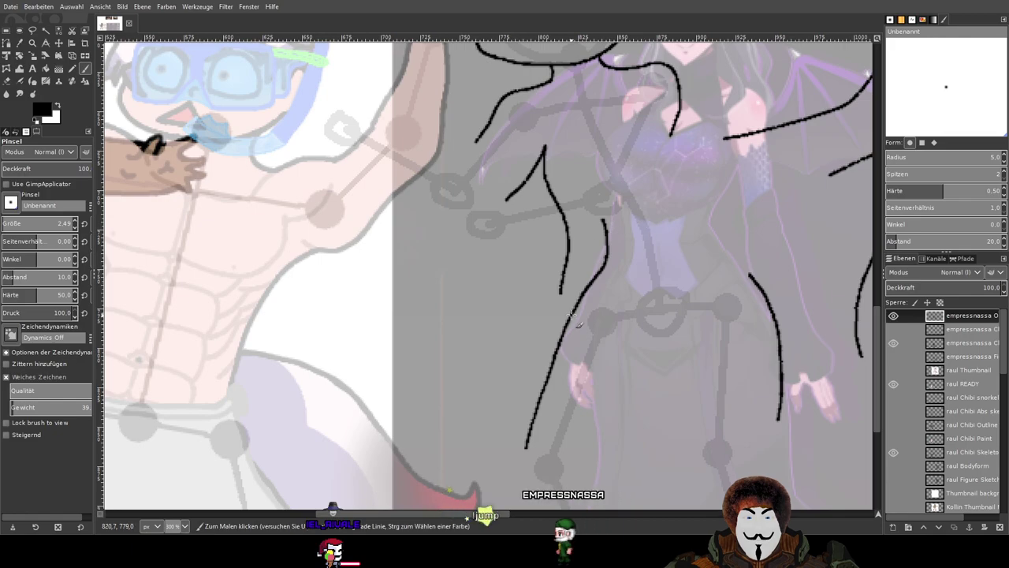
pyautogui.scroll(-3, 622, 223)
pyautogui.hscroll(-2, 623, 223)
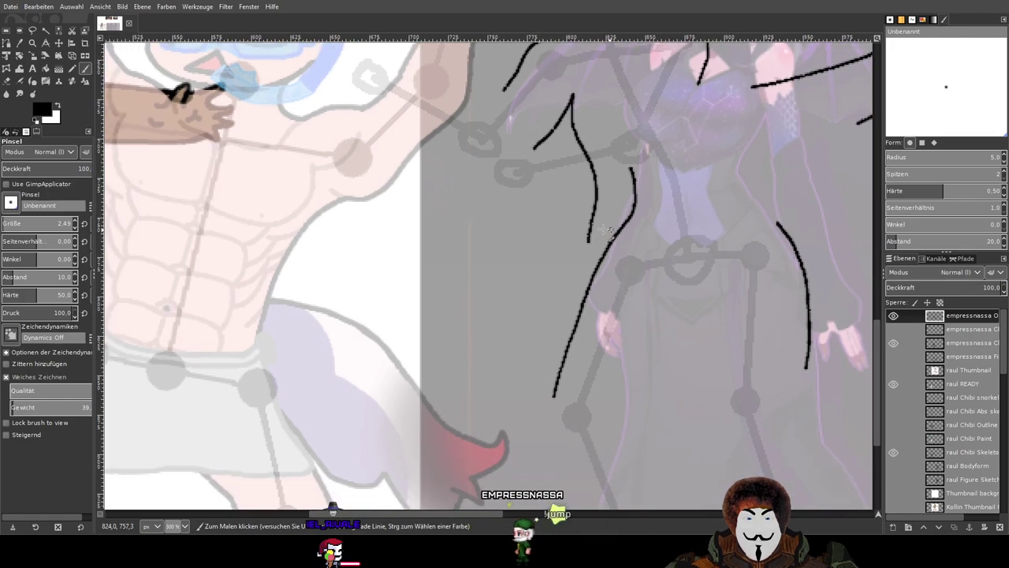
# Erase the top tip of the new torso curve so it starts just below the neighbouring line.
pyautogui.click(7, 81)
pyautogui.moveTo(648, 166); pyautogui.dragTo(627, 183)
pyautogui.scroll(2, 626, 183)
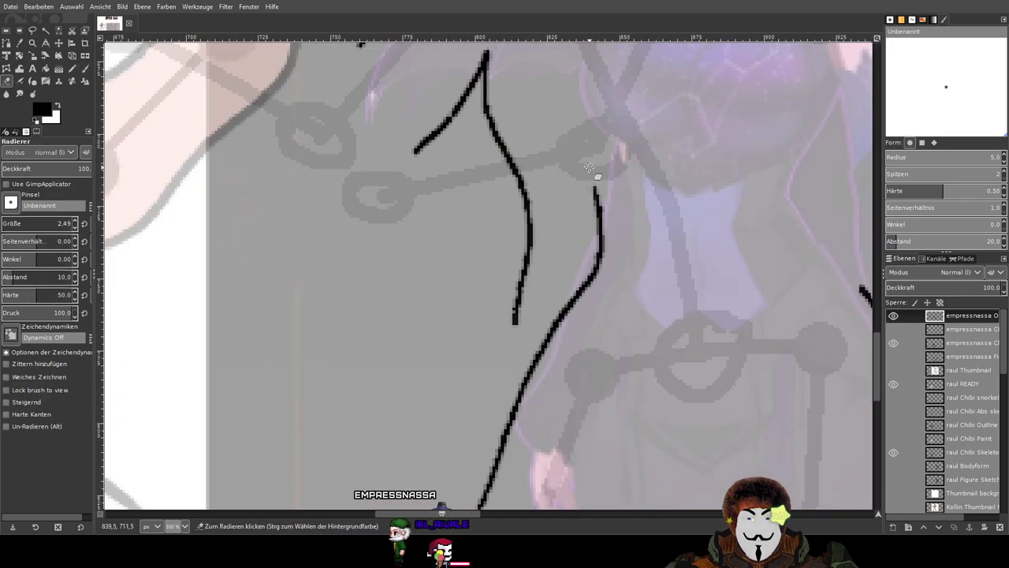
pyautogui.scroll(3, 597, 188)
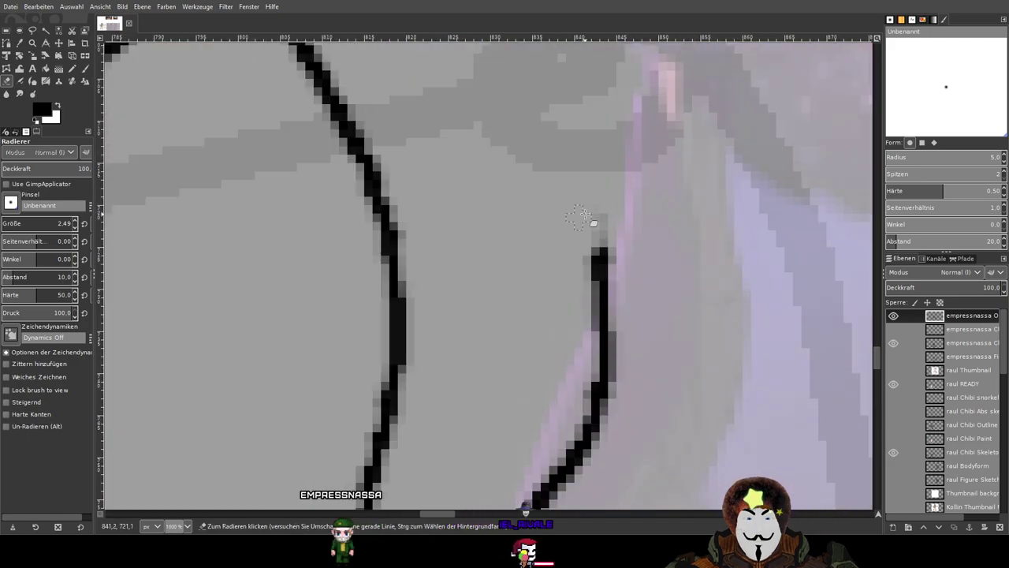
pyautogui.moveTo(570, 232); pyautogui.dragTo(619, 210)
pyautogui.moveTo(592, 256)
pyautogui.mouseDown()
pyautogui.moveTo(602, 215)
pyautogui.moveTo(623, 293)
pyautogui.mouseUp()
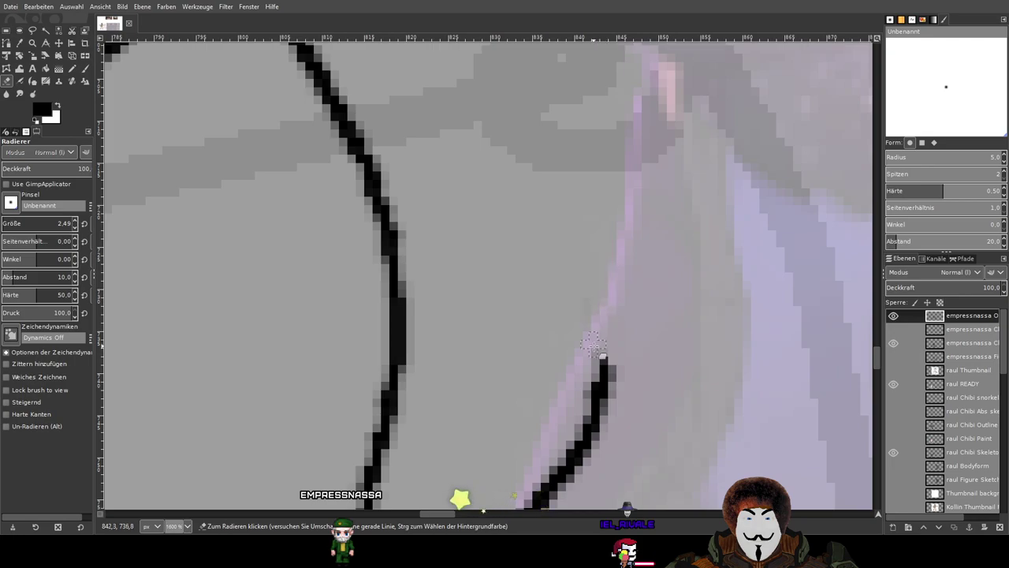
pyautogui.scroll(-3, 682, 367)
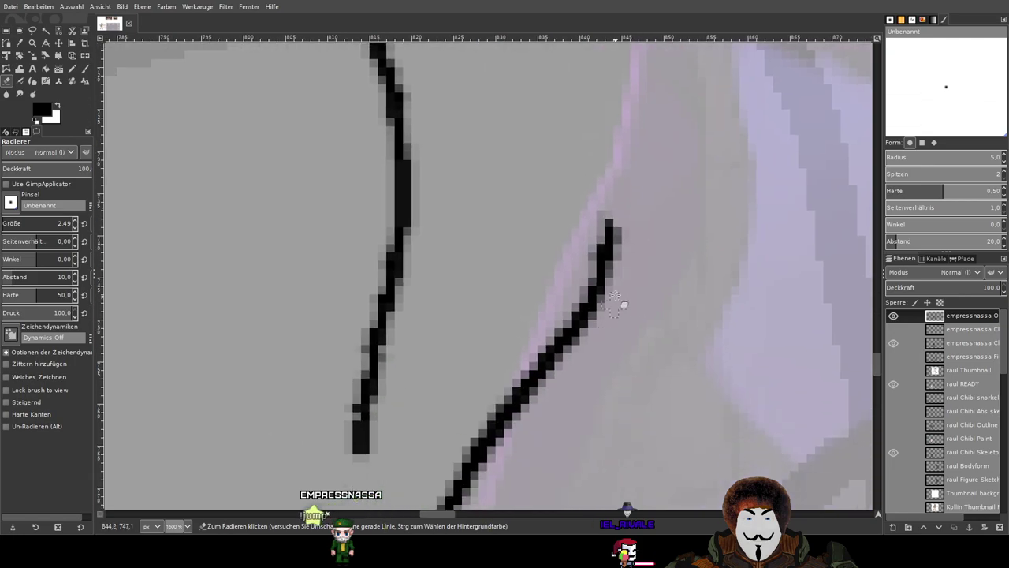
pyautogui.moveTo(614, 216); pyautogui.dragTo(588, 291)
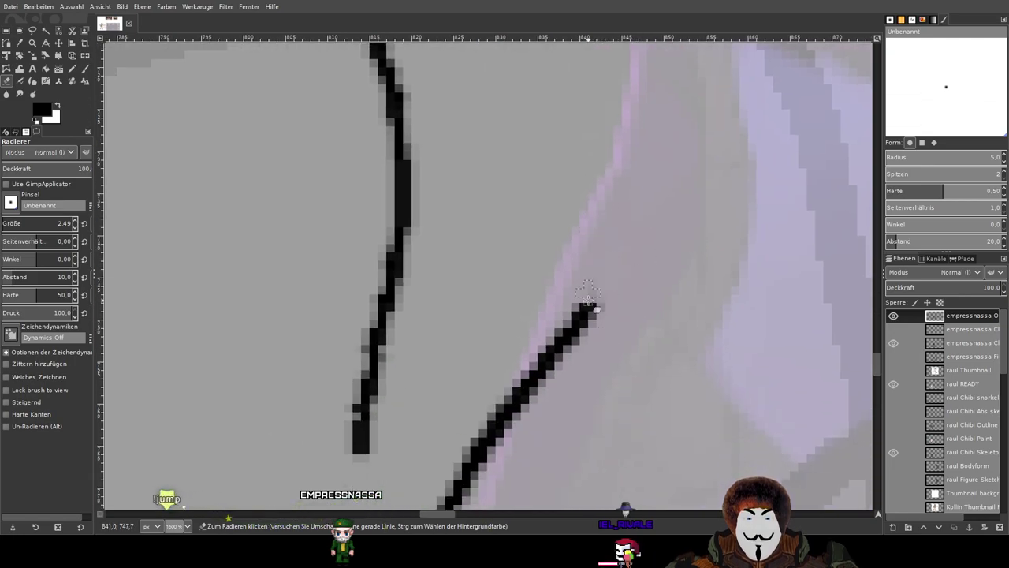
pyautogui.moveTo(623, 260); pyautogui.dragTo(600, 308)
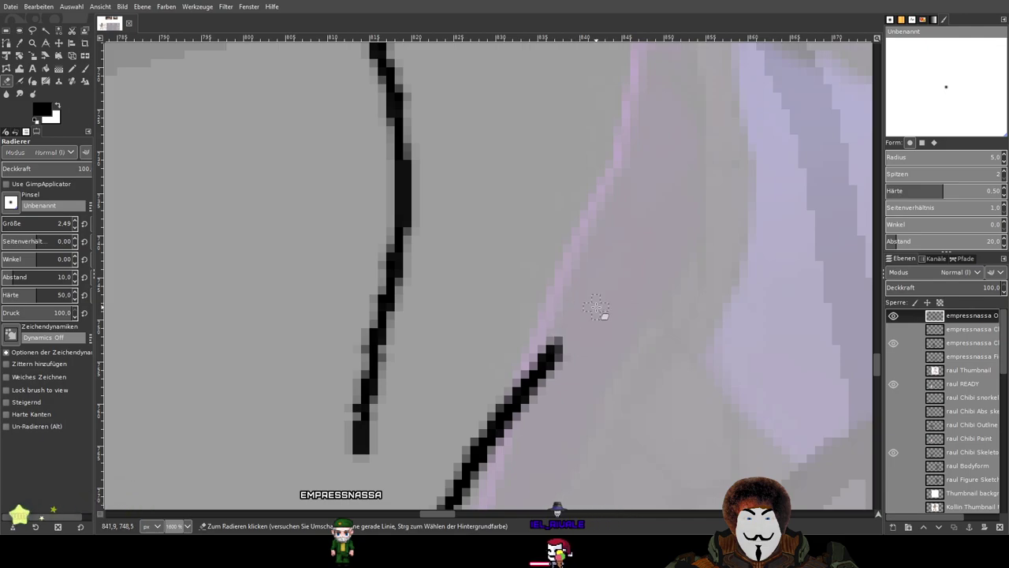
pyautogui.press('p')
pyautogui.scroll(-3, 383, 198)
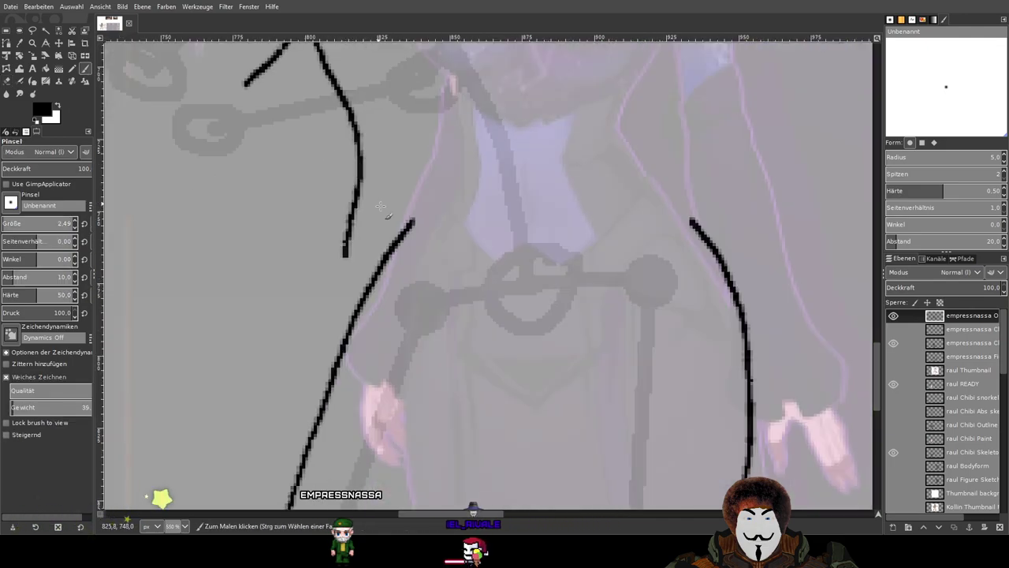
pyautogui.scroll(-1, 604, 211)
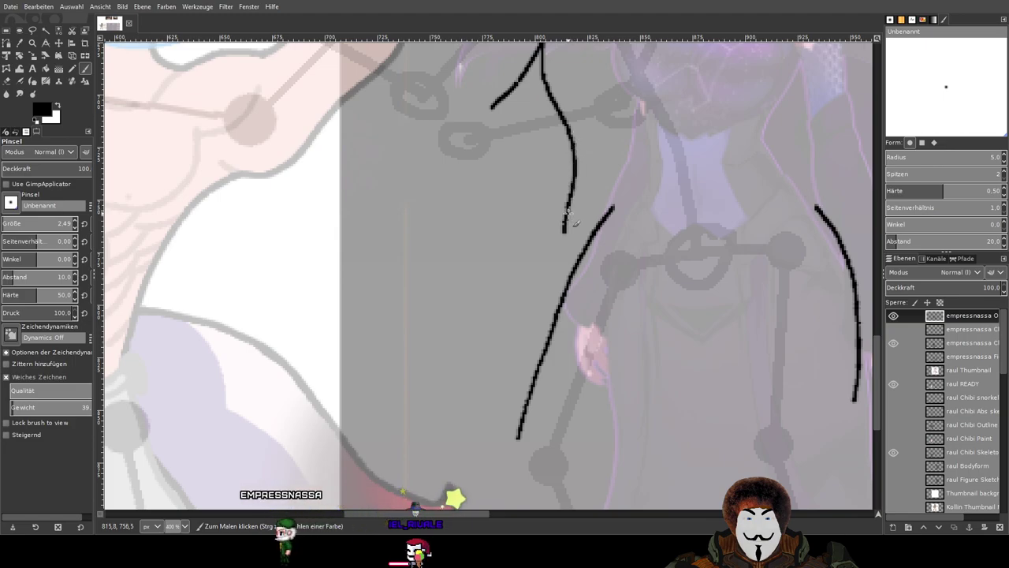
# Extend the waist line downward, redraw the right-side outline after an undo, and add a hip curve.
pyautogui.moveTo(563, 230); pyautogui.dragTo(532, 333)
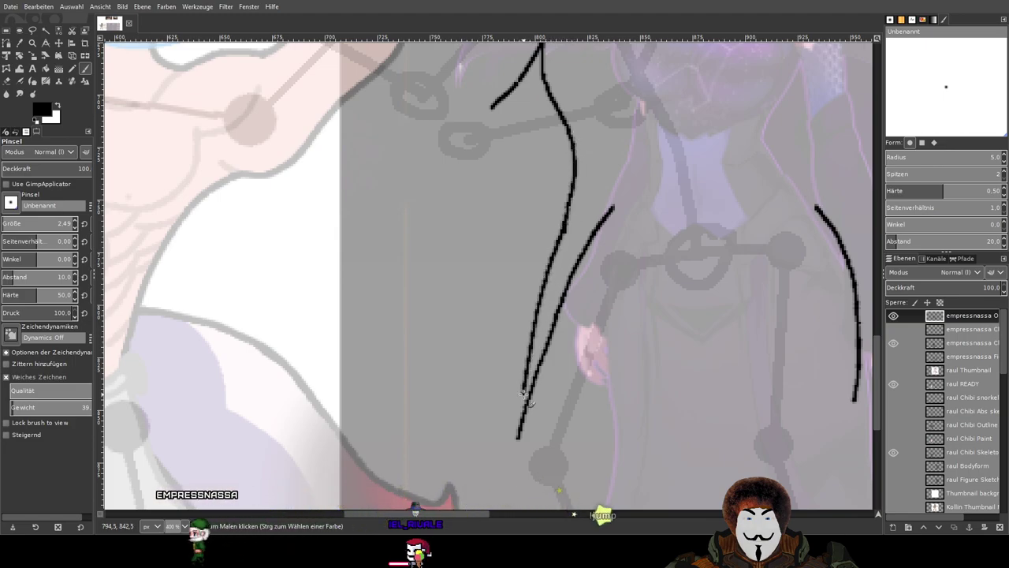
pyautogui.scroll(-3, 709, 252)
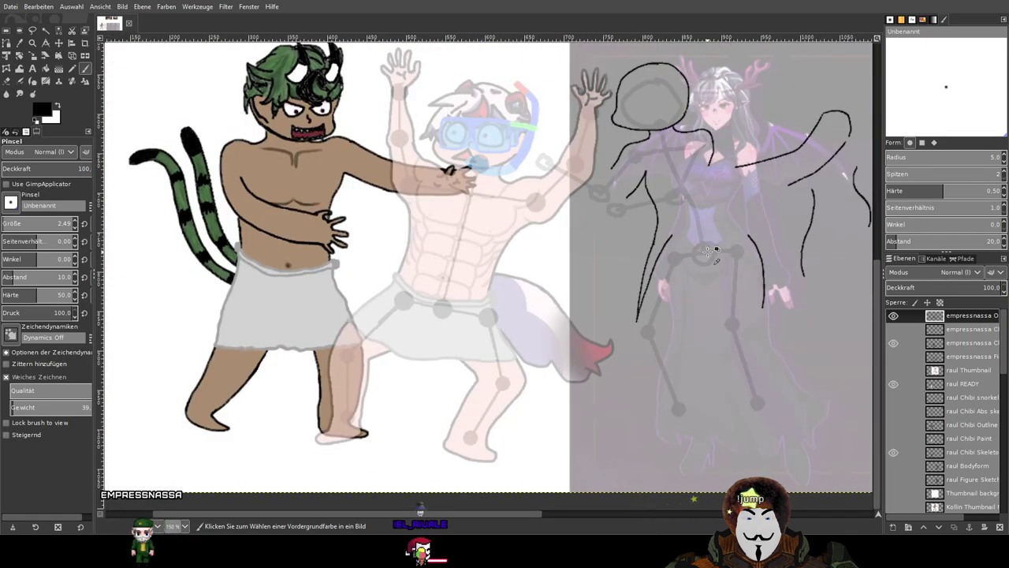
pyautogui.scroll(2, 707, 251)
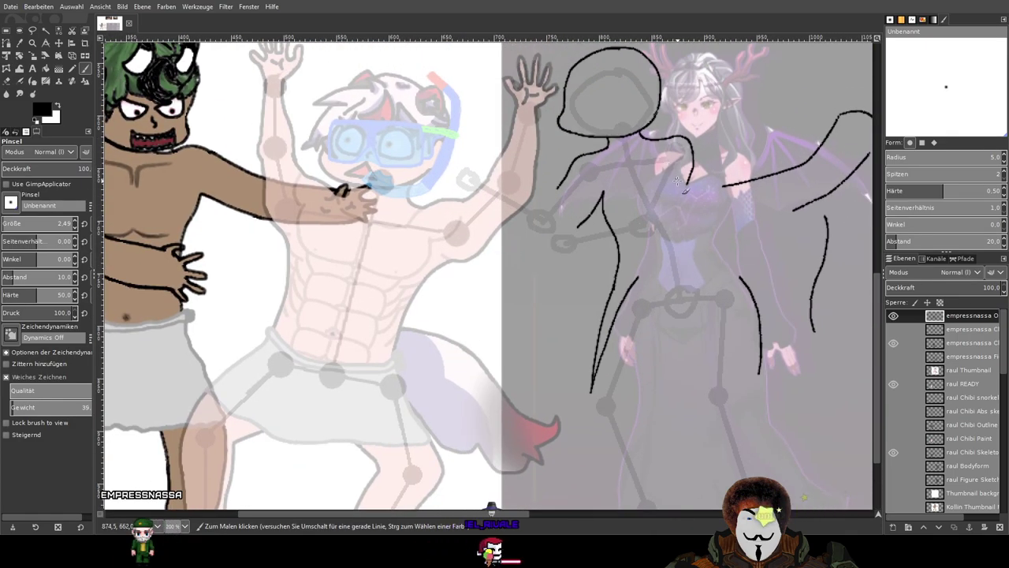
pyautogui.moveTo(702, 251); pyautogui.dragTo(752, 292)
pyautogui.hotkey('ctrl', 'z')
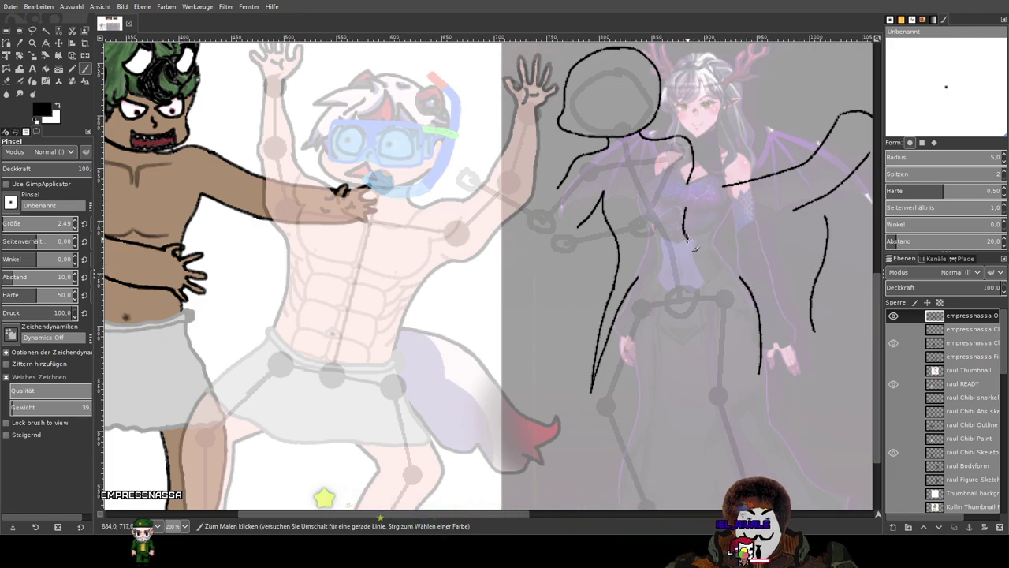
pyautogui.moveTo(718, 274); pyautogui.dragTo(741, 344)
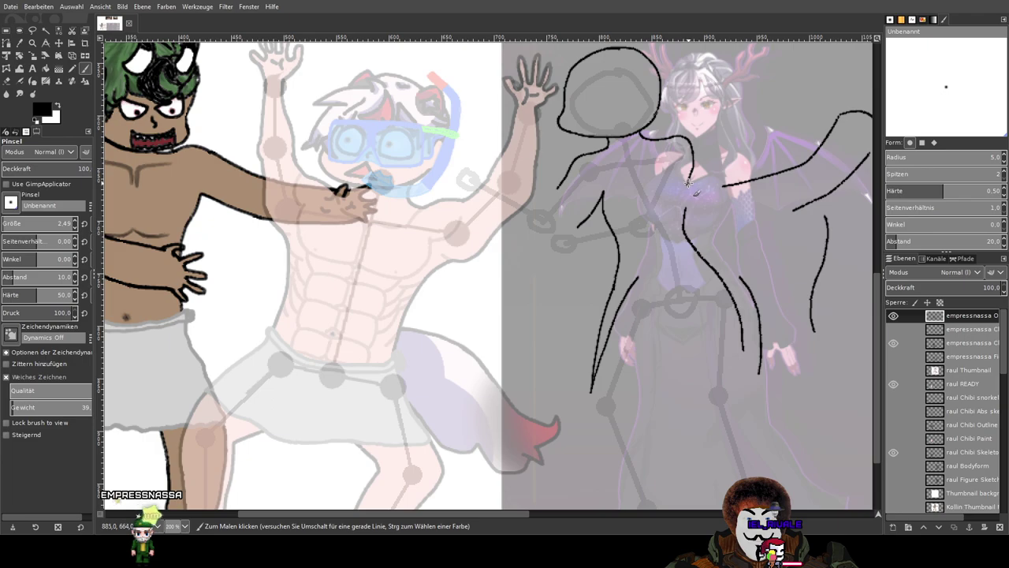
pyautogui.moveTo(687, 185)
pyautogui.mouseDown()
pyautogui.moveTo(662, 234)
pyautogui.moveTo(640, 249)
pyautogui.mouseUp()
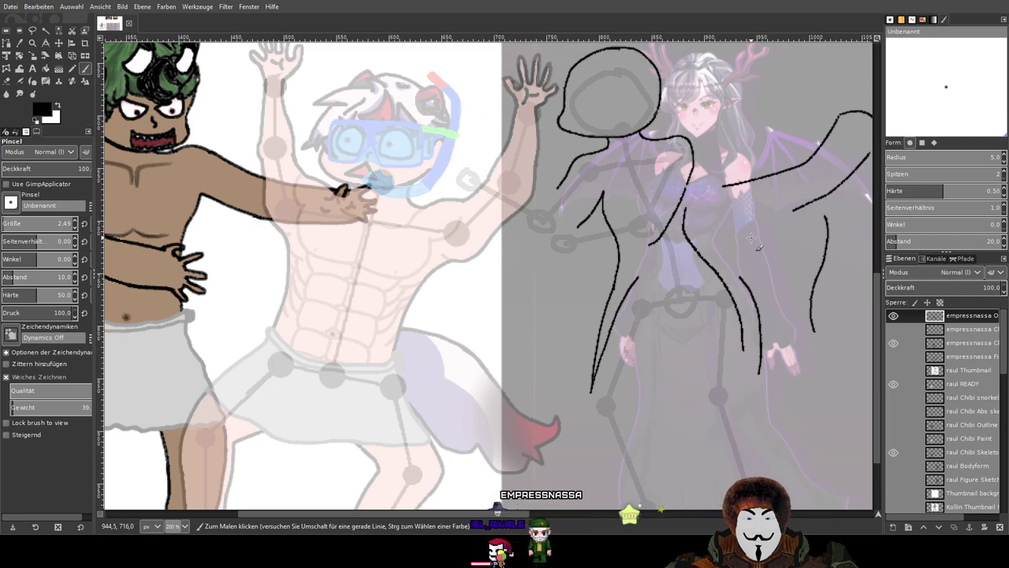
pyautogui.moveTo(753, 238); pyautogui.dragTo(649, 185)
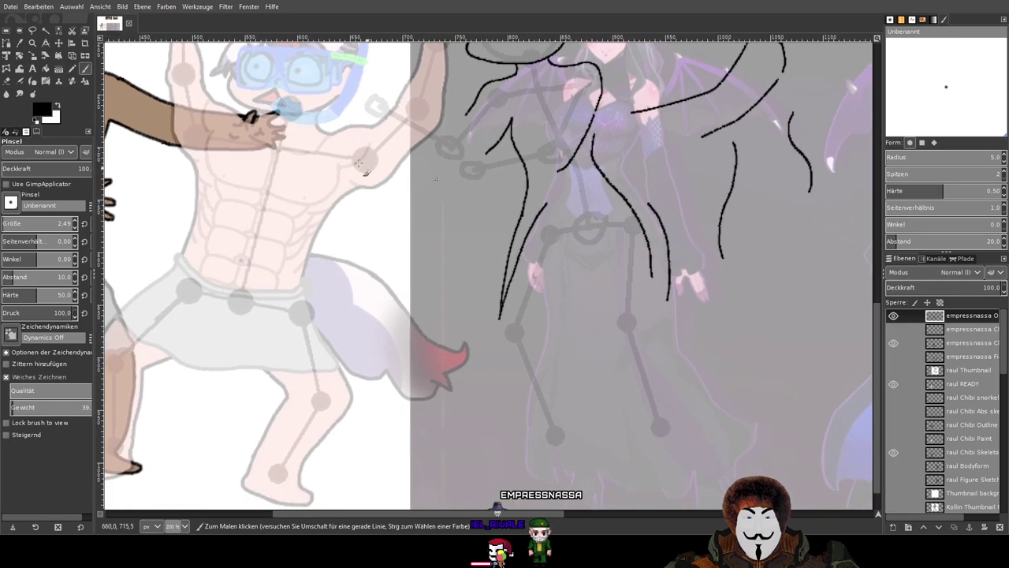
# Erase the top end of the right-hand black line and clean leftover dark pixels at its tip.
pyautogui.click(7, 81)
pyautogui.scroll(5, 641, 275)
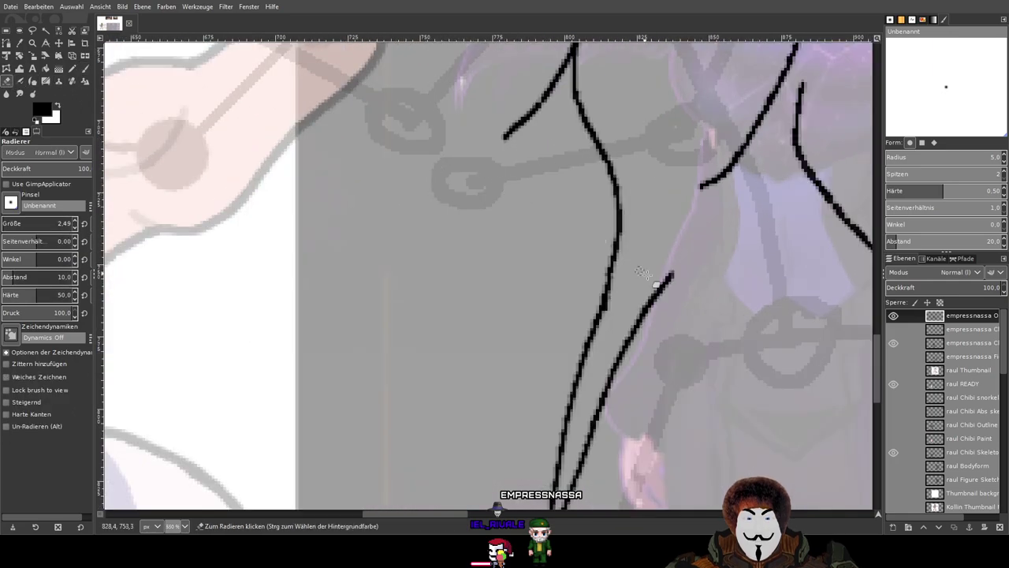
pyautogui.scroll(-3, 604, 166)
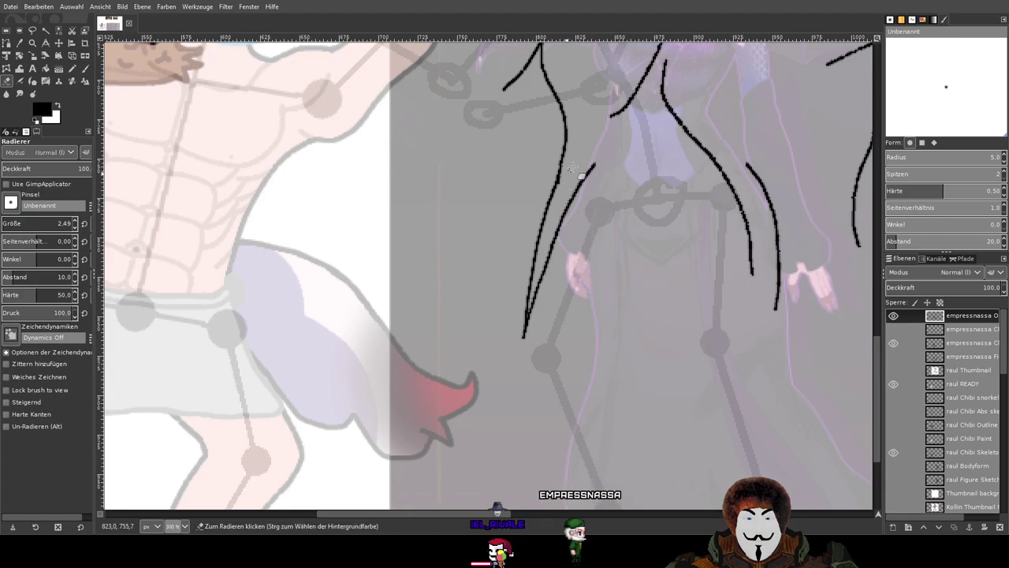
pyautogui.scroll(4, 564, 175)
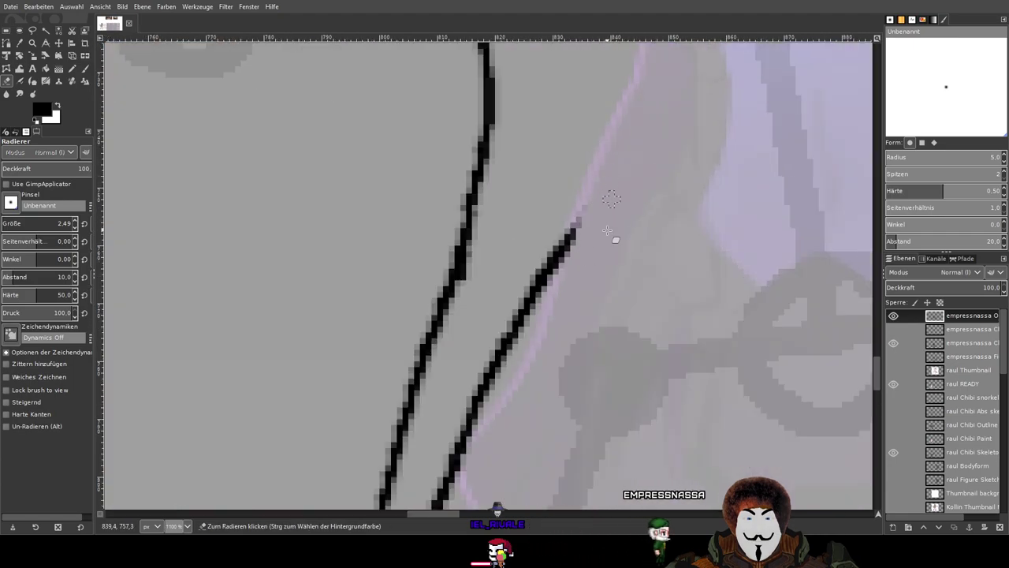
pyautogui.moveTo(585, 219); pyautogui.dragTo(570, 282)
pyautogui.moveTo(571, 238)
pyautogui.mouseDown()
pyautogui.moveTo(560, 277)
pyautogui.moveTo(544, 288)
pyautogui.moveTo(532, 259)
pyautogui.mouseUp()
pyautogui.scroll(4, 529, 324)
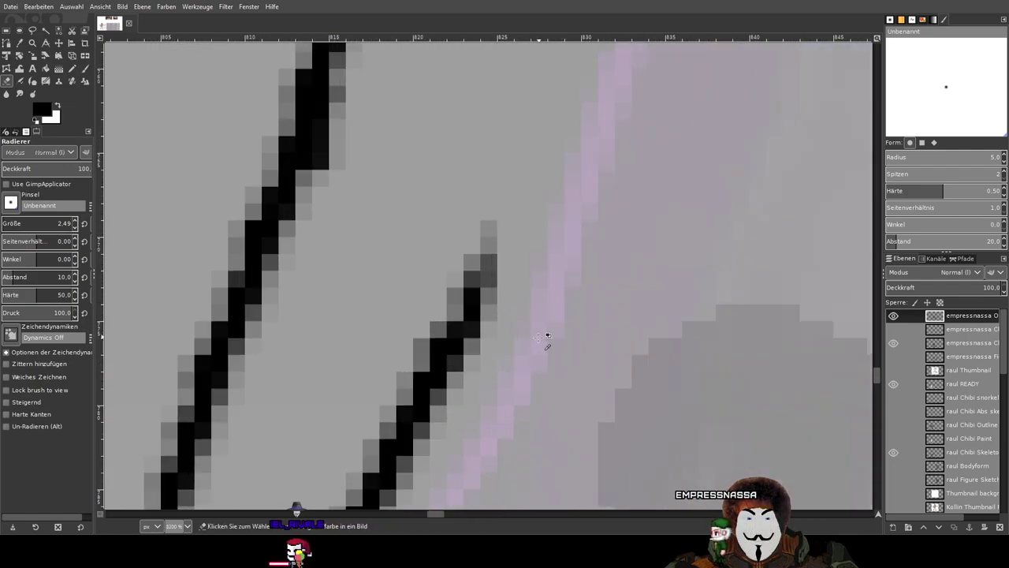
pyautogui.moveTo(545, 249)
pyautogui.mouseDown()
pyautogui.moveTo(525, 356)
pyautogui.moveTo(494, 369)
pyautogui.moveTo(499, 232)
pyautogui.moveTo(551, 213)
pyautogui.moveTo(539, 255)
pyautogui.moveTo(399, 367)
pyautogui.mouseUp()
pyautogui.moveTo(375, 422)
pyautogui.mouseDown()
pyautogui.moveTo(397, 446)
pyautogui.moveTo(484, 397)
pyautogui.mouseUp()
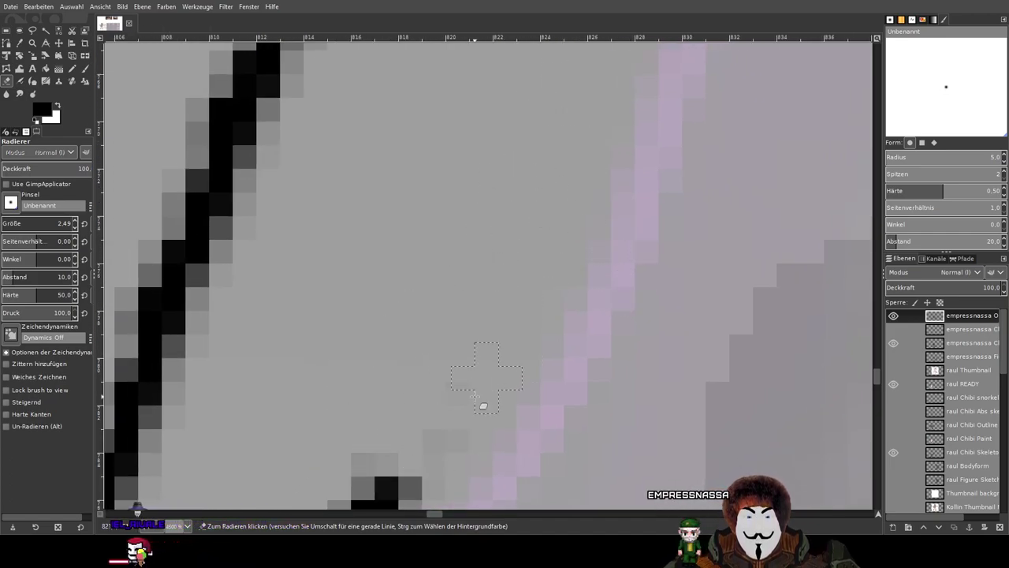
pyautogui.scroll(-2, 518, 339)
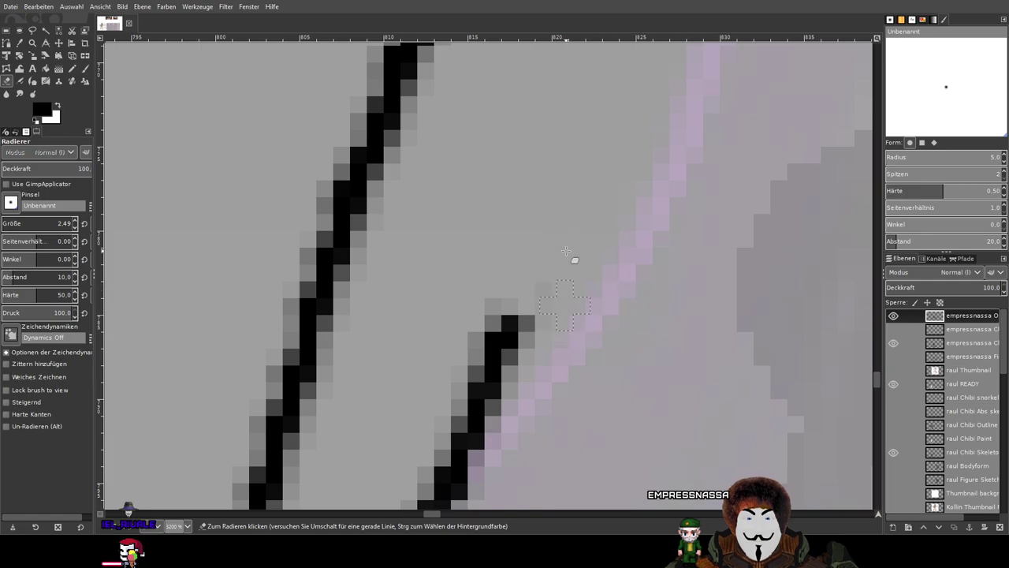
pyautogui.moveTo(551, 386)
pyautogui.mouseDown()
pyautogui.moveTo(509, 372)
pyautogui.moveTo(507, 394)
pyautogui.moveTo(525, 391)
pyautogui.moveTo(495, 413)
pyautogui.moveTo(475, 404)
pyautogui.moveTo(481, 457)
pyautogui.moveTo(521, 357)
pyautogui.moveTo(608, 203)
pyautogui.moveTo(642, 163)
pyautogui.mouseUp()
pyautogui.moveTo(534, 218)
pyautogui.mouseDown()
pyautogui.moveTo(506, 272)
pyautogui.moveTo(539, 278)
pyautogui.moveTo(509, 305)
pyautogui.moveTo(609, 299)
pyautogui.mouseUp()
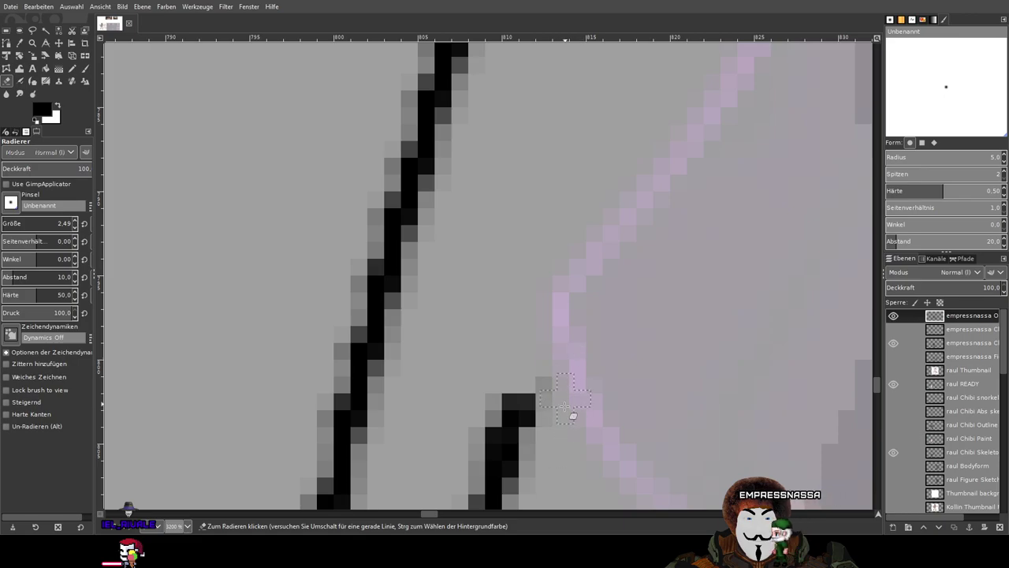
pyautogui.moveTo(578, 429); pyautogui.dragTo(690, 258)
pyautogui.moveTo(596, 262)
pyautogui.mouseDown()
pyautogui.moveTo(595, 296)
pyautogui.moveTo(592, 238)
pyautogui.moveTo(594, 286)
pyautogui.moveTo(555, 189)
pyautogui.moveTo(561, 236)
pyautogui.moveTo(551, 286)
pyautogui.moveTo(561, 322)
pyautogui.moveTo(552, 271)
pyautogui.moveTo(520, 366)
pyautogui.moveTo(540, 426)
pyautogui.mouseUp()
pyautogui.moveTo(581, 387); pyautogui.dragTo(649, 193)
pyautogui.moveTo(585, 202)
pyautogui.mouseDown()
pyautogui.moveTo(553, 308)
pyautogui.moveTo(582, 378)
pyautogui.moveTo(555, 385)
pyautogui.moveTo(552, 321)
pyautogui.moveTo(544, 361)
pyautogui.mouseUp()
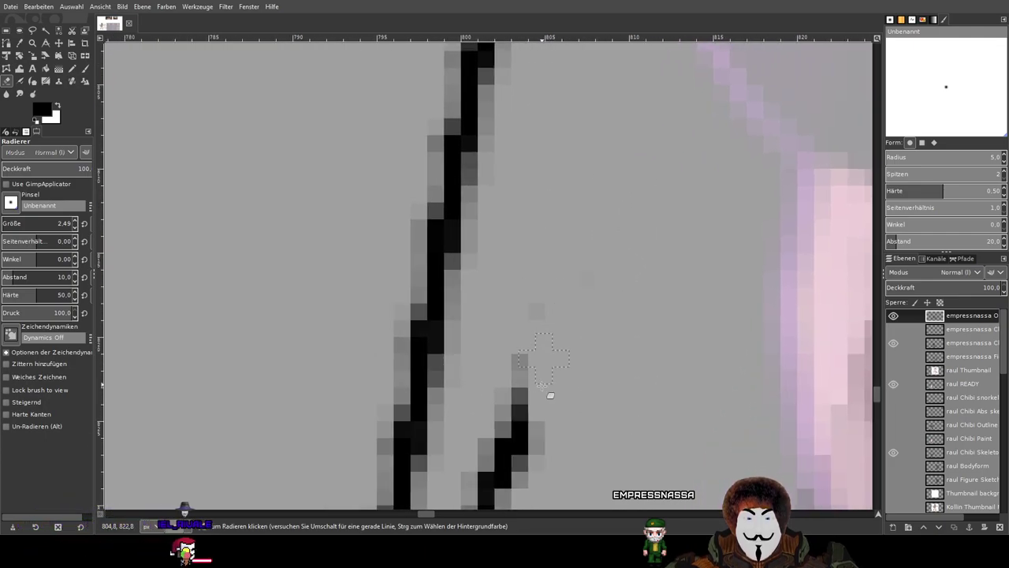
pyautogui.moveTo(580, 402); pyautogui.dragTo(636, 283)
pyautogui.moveTo(579, 376)
pyautogui.mouseDown()
pyautogui.moveTo(577, 331)
pyautogui.moveTo(548, 433)
pyautogui.mouseUp()
pyautogui.moveTo(584, 440); pyautogui.dragTo(668, 216)
pyautogui.moveTo(624, 189)
pyautogui.mouseDown()
pyautogui.moveTo(602, 258)
pyautogui.moveTo(595, 236)
pyautogui.mouseUp()
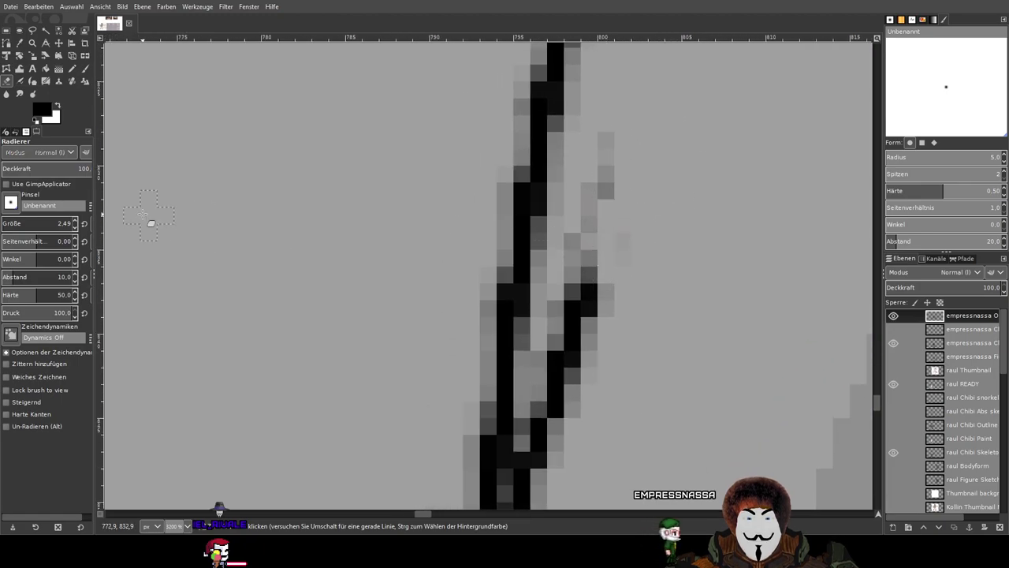
# Set the eraser size to 7.71 and finish trimming the right line's upper end and stray grey pixels.
pyautogui.moveTo(54, 226)
pyautogui.mouseDown()
pyautogui.moveTo(30, 226)
pyautogui.moveTo(46, 224)
pyautogui.mouseUp()
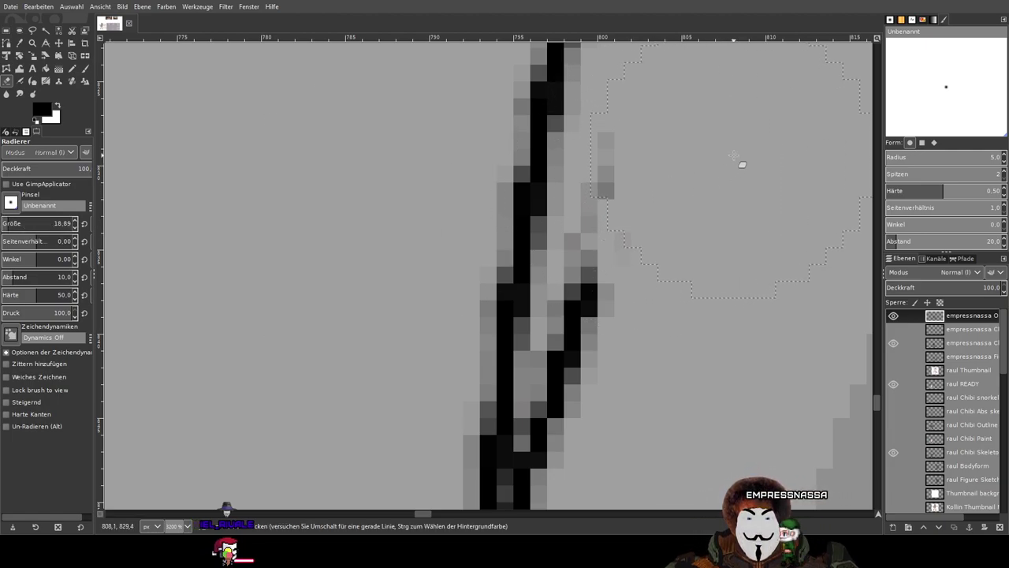
pyautogui.moveTo(32, 229)
pyautogui.mouseDown()
pyautogui.moveTo(14, 228)
pyautogui.moveTo(26, 229)
pyautogui.mouseUp()
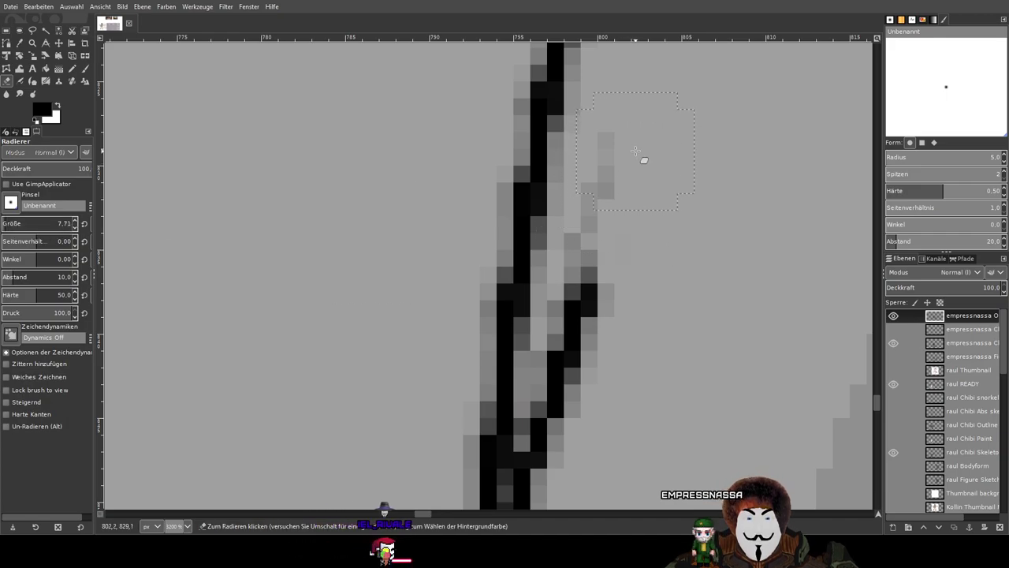
pyautogui.moveTo(629, 264)
pyautogui.mouseDown()
pyautogui.moveTo(588, 342)
pyautogui.moveTo(614, 355)
pyautogui.moveTo(729, 172)
pyautogui.moveTo(711, 201)
pyautogui.moveTo(689, 185)
pyautogui.moveTo(673, 278)
pyautogui.moveTo(696, 201)
pyautogui.moveTo(682, 201)
pyautogui.moveTo(671, 291)
pyautogui.moveTo(656, 321)
pyautogui.mouseUp()
pyautogui.moveTo(651, 360)
pyautogui.mouseDown()
pyautogui.moveTo(665, 316)
pyautogui.moveTo(662, 369)
pyautogui.mouseUp()
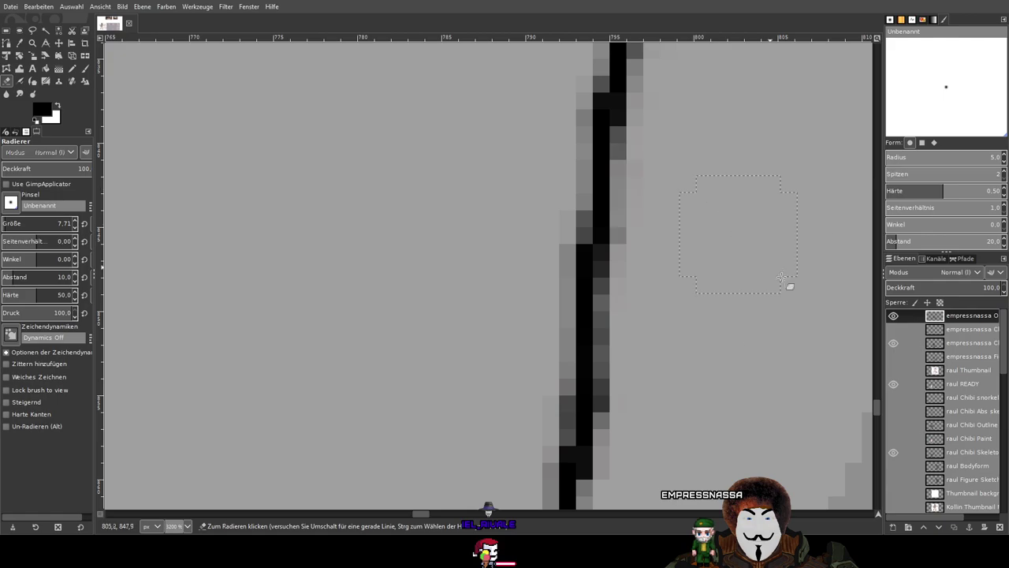
pyautogui.scroll(-6, 770, 265)
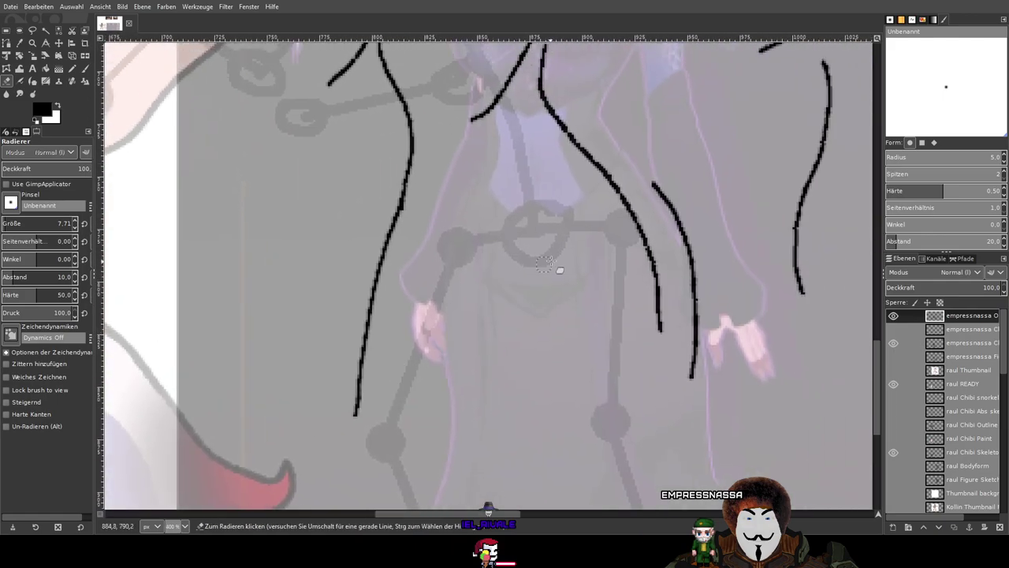
pyautogui.scroll(2, 638, 185)
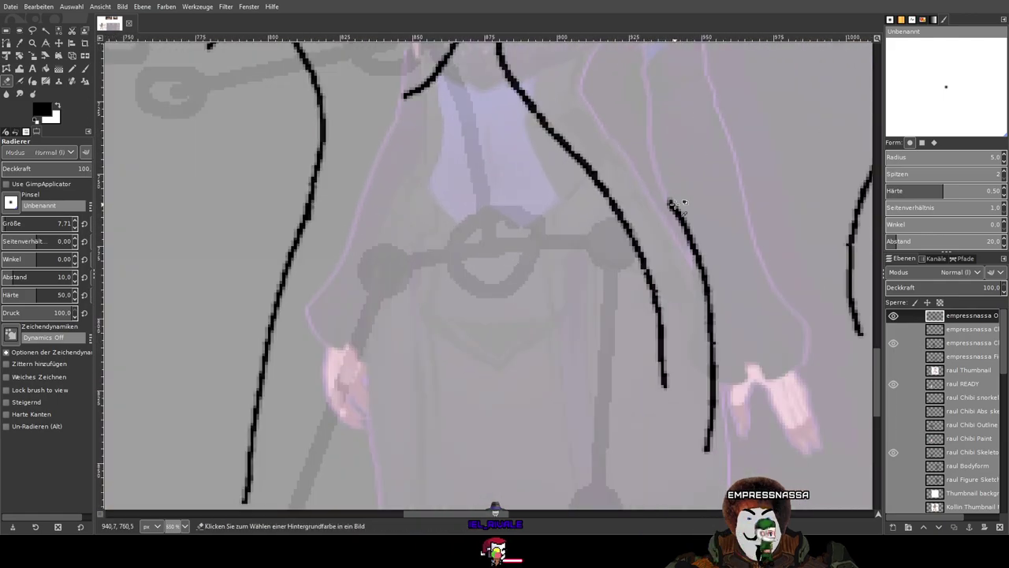
pyautogui.scroll(2, 676, 203)
pyautogui.moveTo(610, 148)
pyautogui.mouseDown()
pyautogui.moveTo(694, 244)
pyautogui.moveTo(733, 351)
pyautogui.mouseUp()
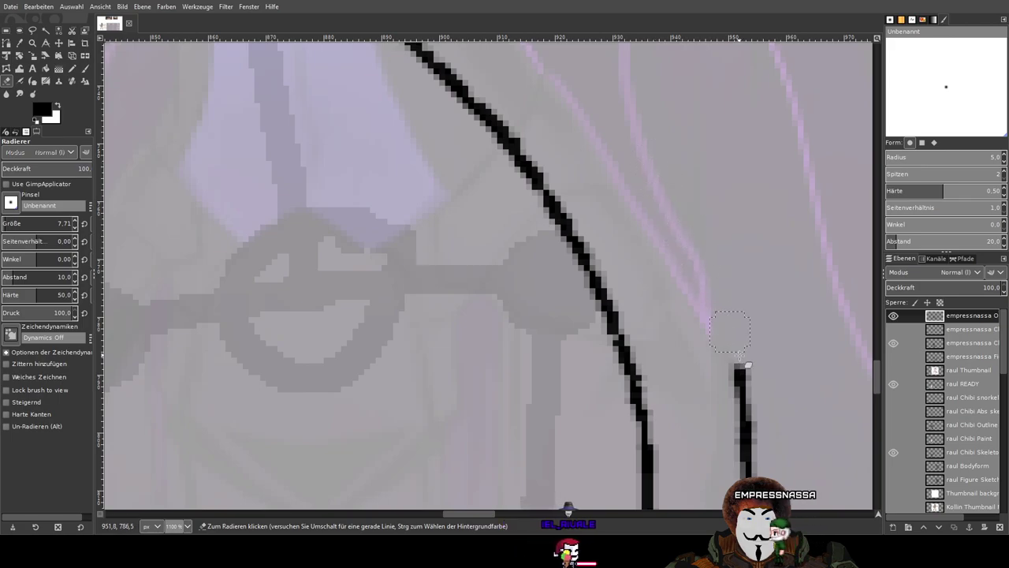
pyautogui.moveTo(710, 293)
pyautogui.mouseDown()
pyautogui.moveTo(753, 425)
pyautogui.moveTo(789, 438)
pyautogui.moveTo(801, 425)
pyautogui.moveTo(708, 228)
pyautogui.moveTo(640, 264)
pyautogui.moveTo(644, 215)
pyautogui.moveTo(649, 273)
pyautogui.moveTo(629, 196)
pyautogui.moveTo(669, 360)
pyautogui.moveTo(653, 287)
pyautogui.moveTo(652, 478)
pyautogui.mouseUp()
pyautogui.scroll(-4, 639, 480)
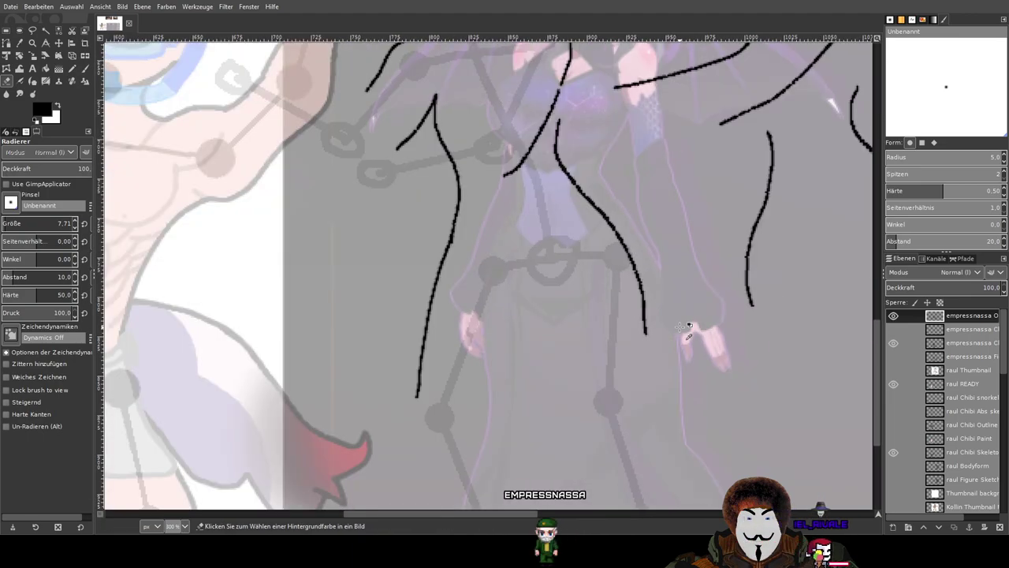
pyautogui.scroll(-2, 665, 279)
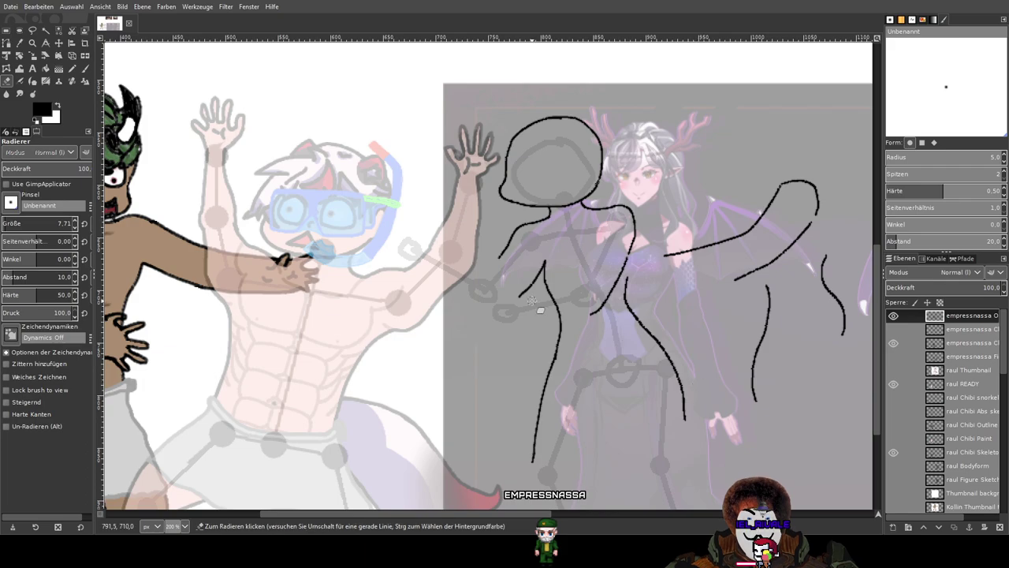
# Switch to the Paintbrush and set its size to 2.49, then adjust it to 2.45.
pyautogui.click(85, 68)
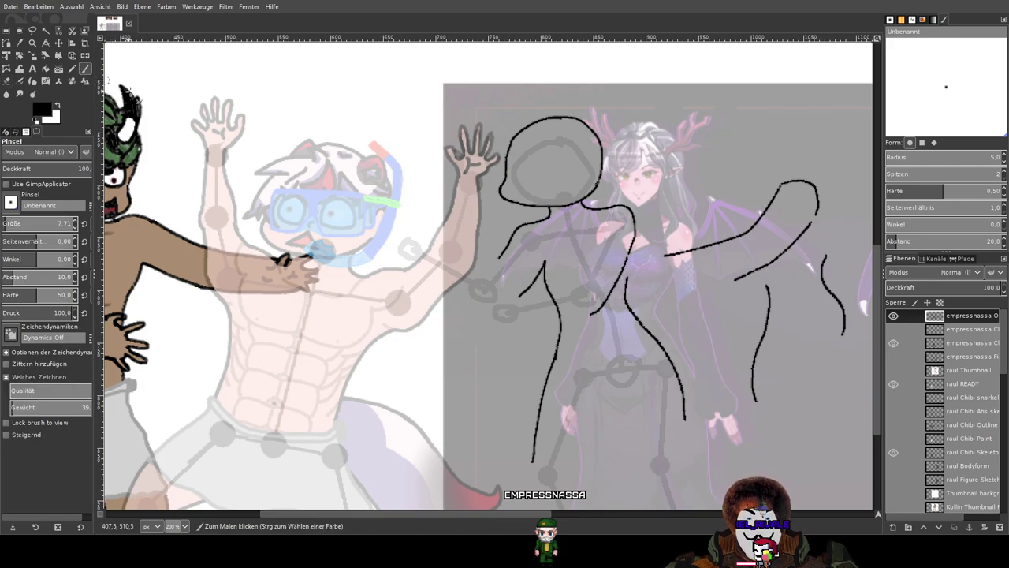
pyautogui.scroll(5, 531, 255)
pyautogui.scroll(1, 530, 255)
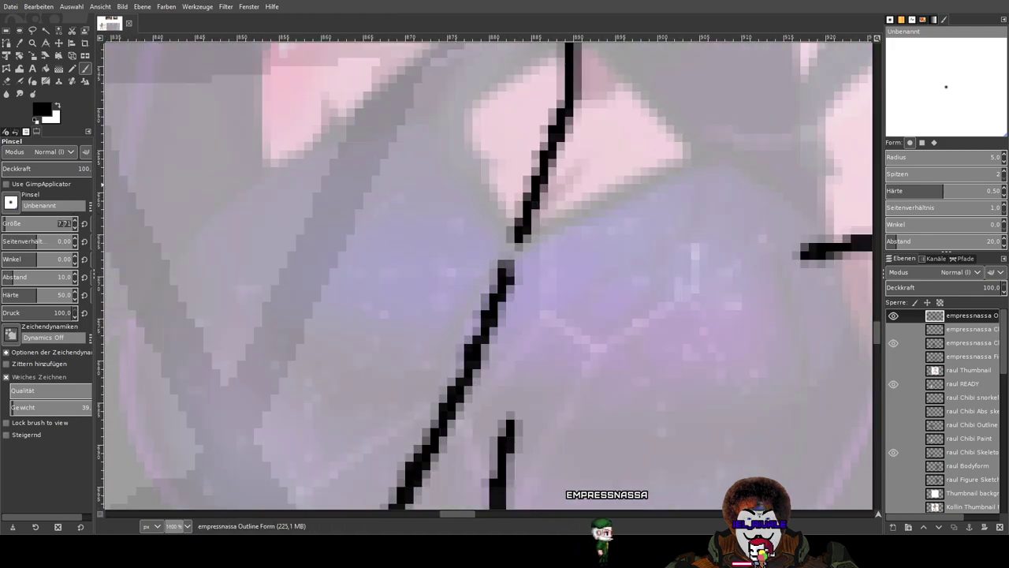
pyautogui.write('249')
pyautogui.press('Return')
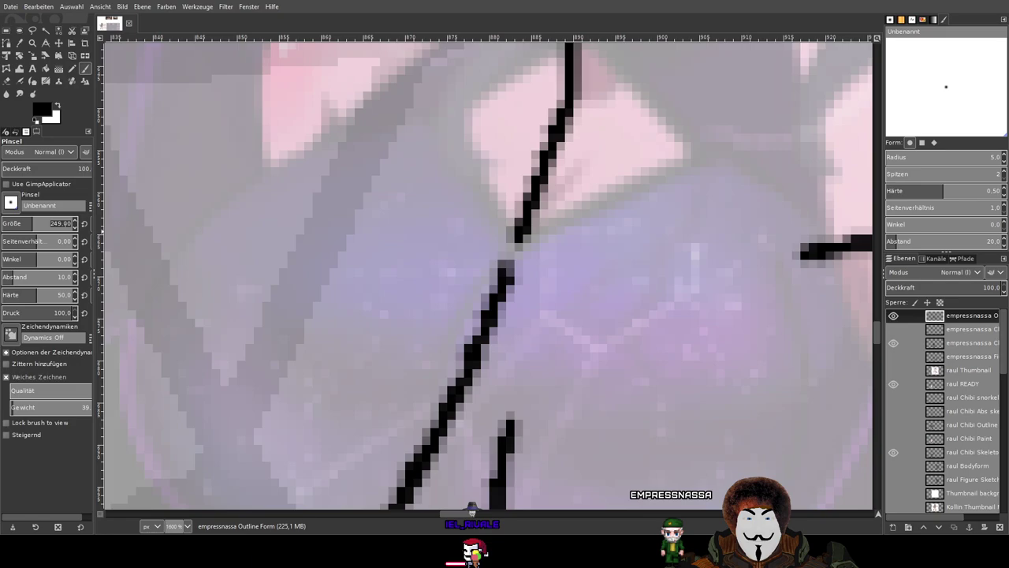
pyautogui.write('2,4')
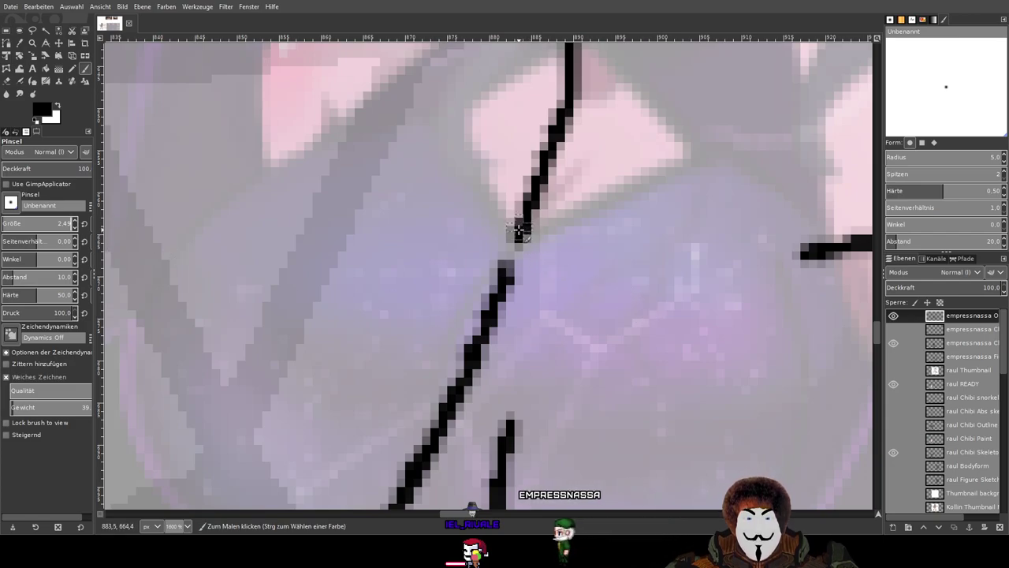
# Paint a thin black stroke bridging the gap in the outline, redoing it until it joins cleanly.
pyautogui.moveTo(517, 236); pyautogui.dragTo(507, 261)
pyautogui.scroll(-8, 621, 252)
pyautogui.scroll(8, 621, 253)
pyautogui.hotkey('ctrl', 'z')
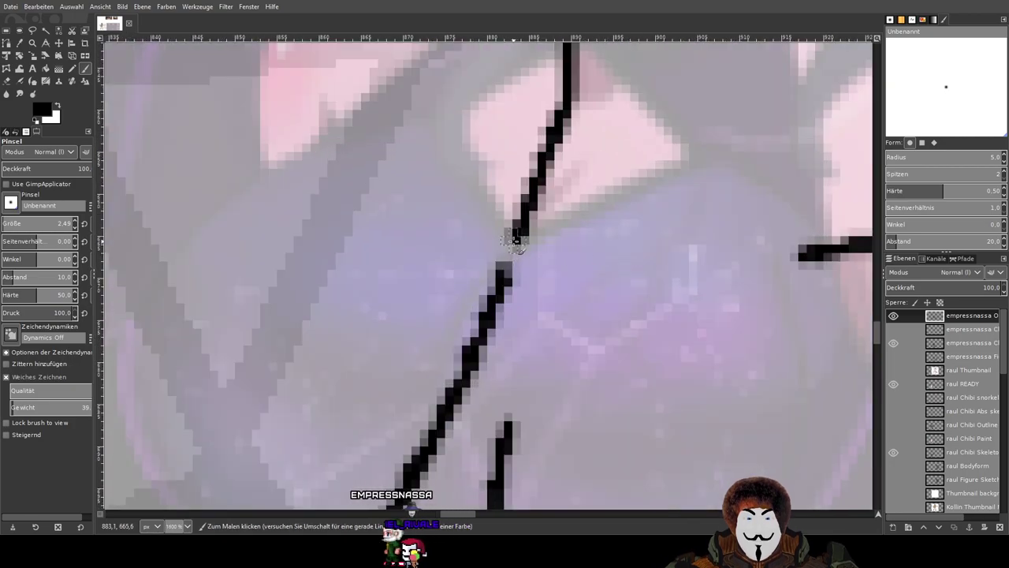
pyautogui.moveTo(511, 246); pyautogui.dragTo(497, 273)
pyautogui.hotkey('ctrl', 'z')
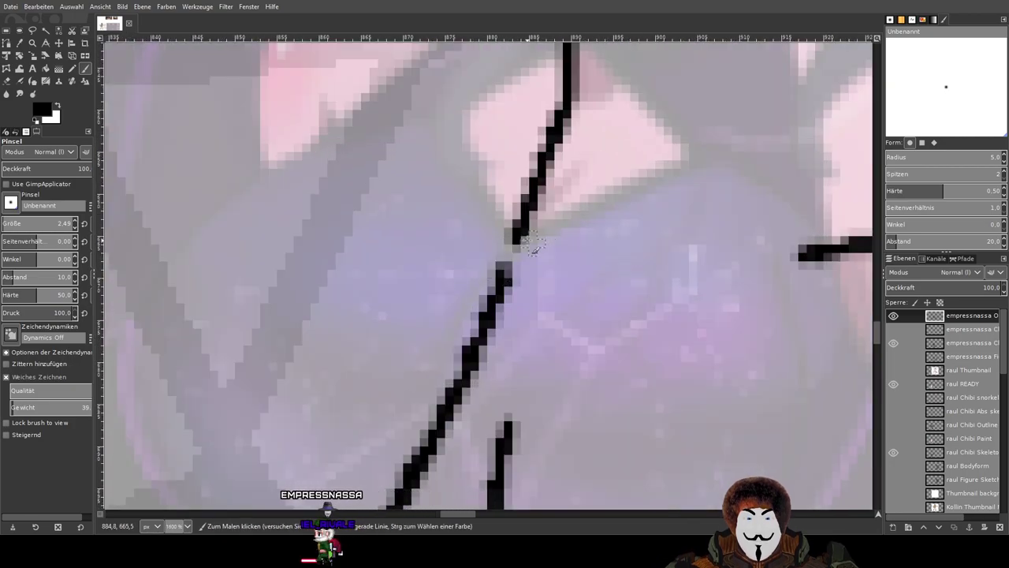
pyautogui.moveTo(517, 236); pyautogui.dragTo(502, 272)
pyautogui.scroll(-5, 603, 251)
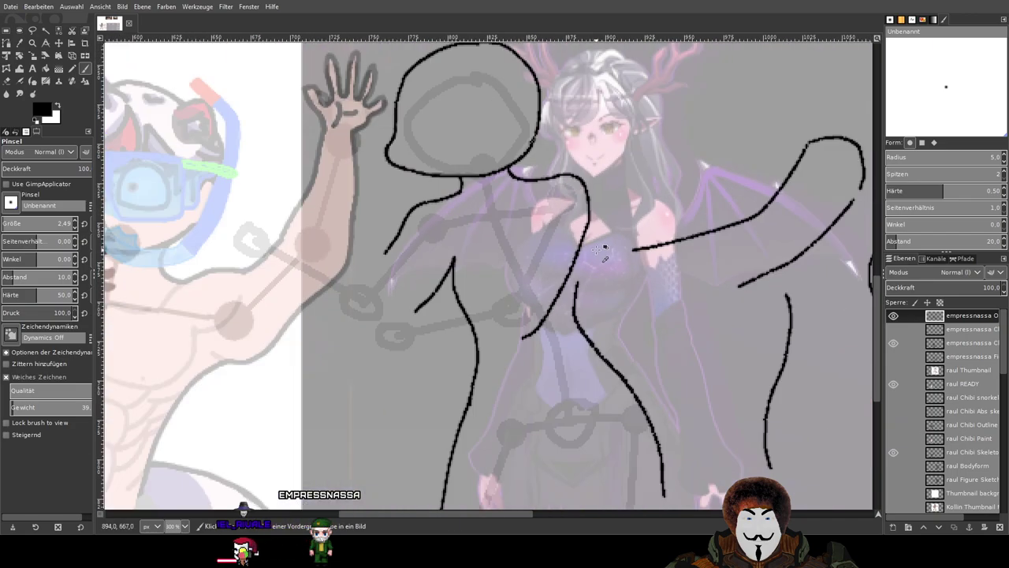
# Draw a long Paintbrush curve down the left of the lower body, redrawing it once.
pyautogui.moveTo(594, 300); pyautogui.dragTo(642, 160)
pyautogui.scroll(-2, 642, 160)
pyautogui.moveTo(575, 262); pyautogui.dragTo(533, 243)
pyautogui.scroll(2, 534, 244)
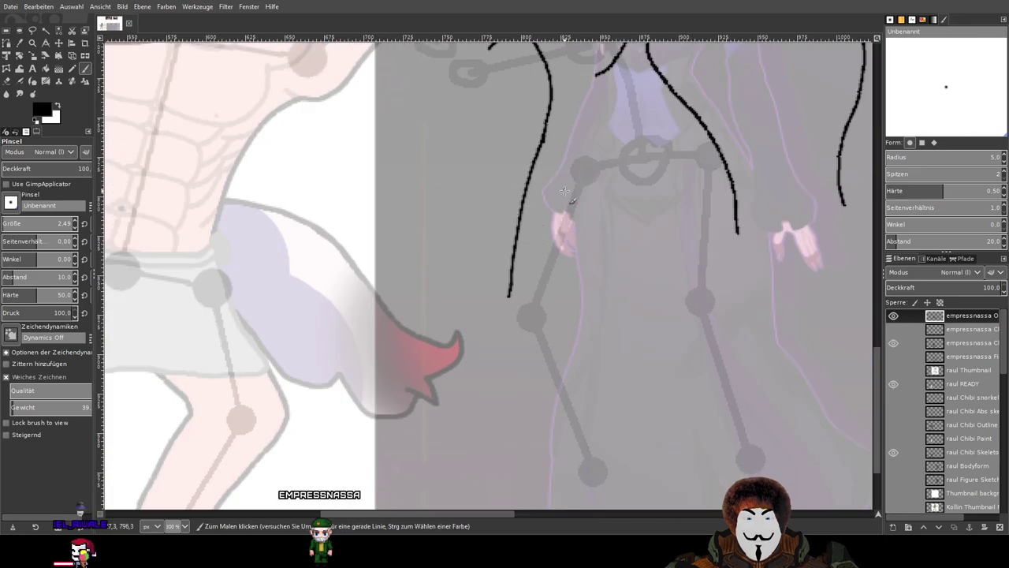
pyautogui.scroll(1, 517, 246)
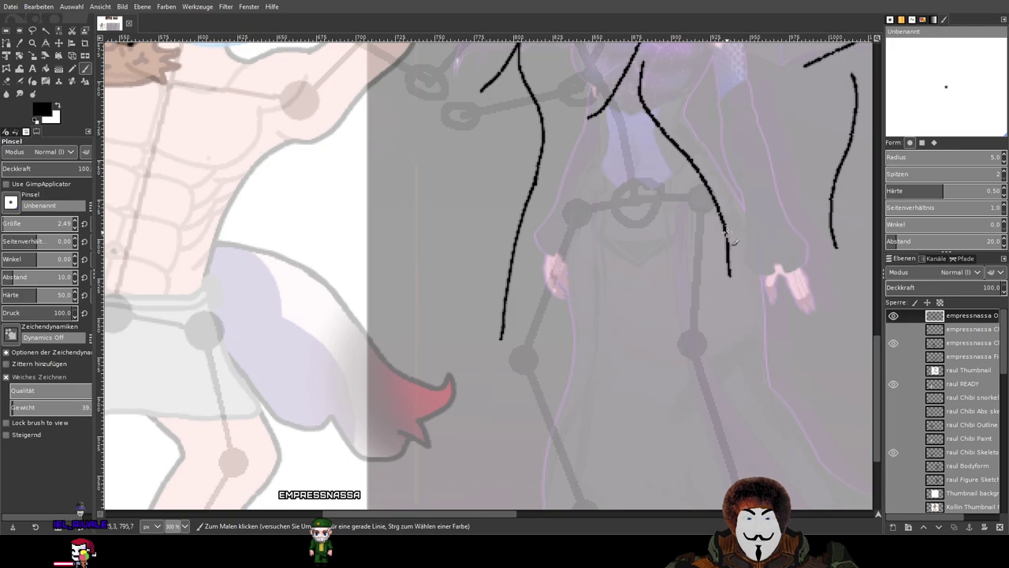
pyautogui.scroll(-1, 651, 230)
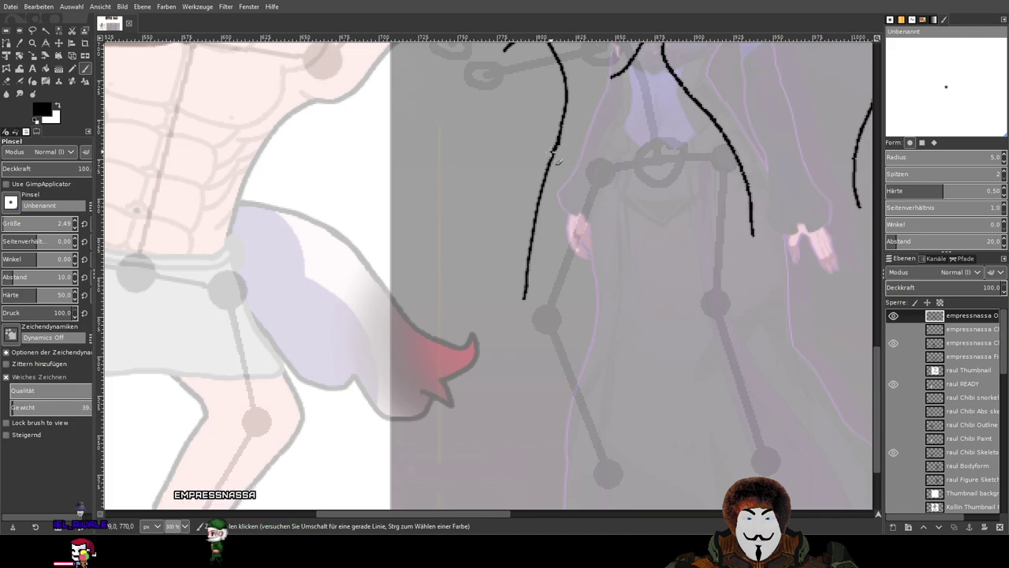
pyautogui.moveTo(556, 147)
pyautogui.mouseDown()
pyautogui.moveTo(477, 293)
pyautogui.moveTo(473, 320)
pyautogui.moveTo(497, 370)
pyautogui.mouseUp()
pyautogui.hotkey('ctrl', 'z')
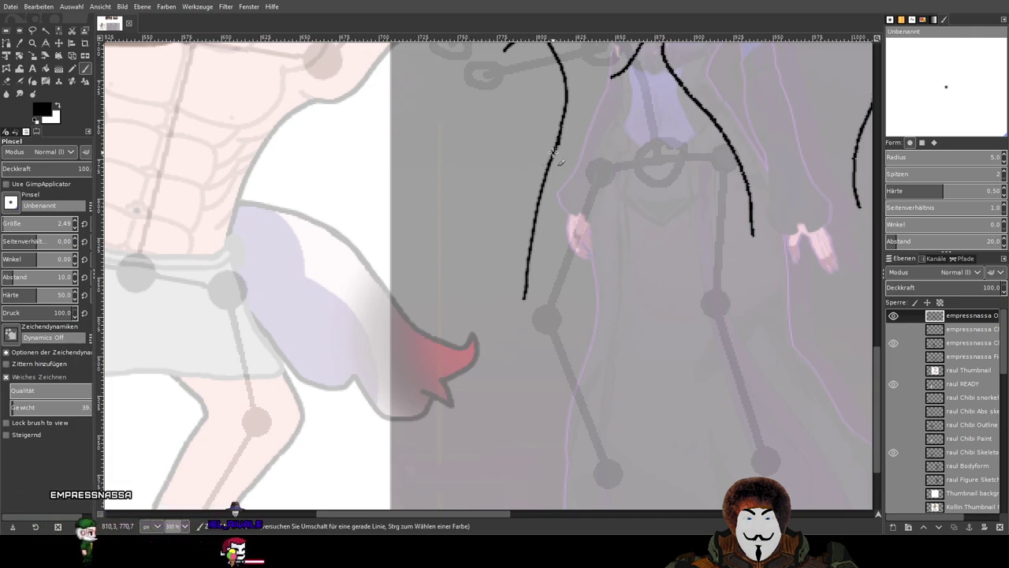
pyautogui.moveTo(549, 162); pyautogui.dragTo(478, 295)
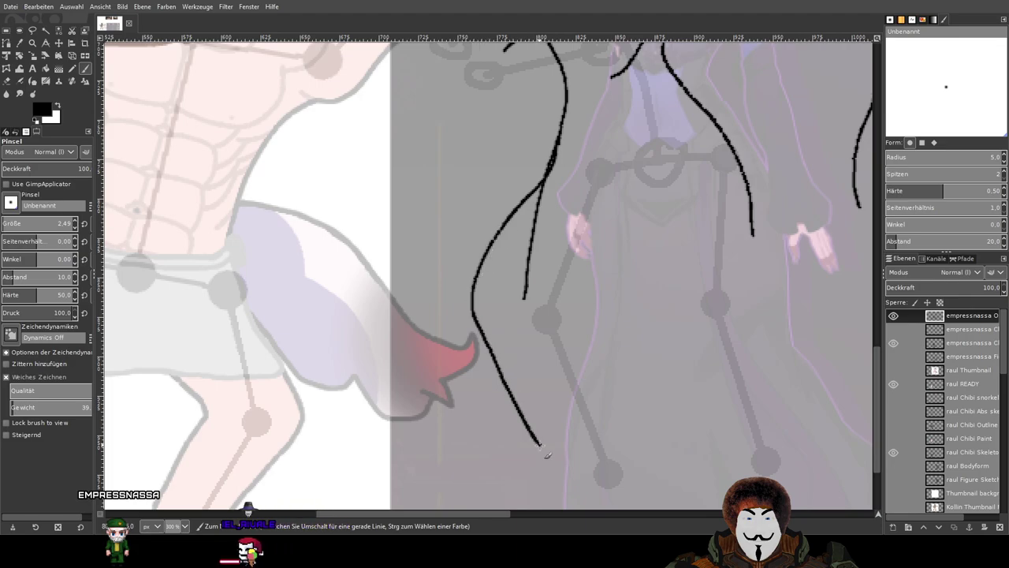
# Zoom in along the new left-side curve to inspect it, then switch to the Eraser.
pyautogui.scroll(-2, 605, 446)
pyautogui.scroll(3, 584, 315)
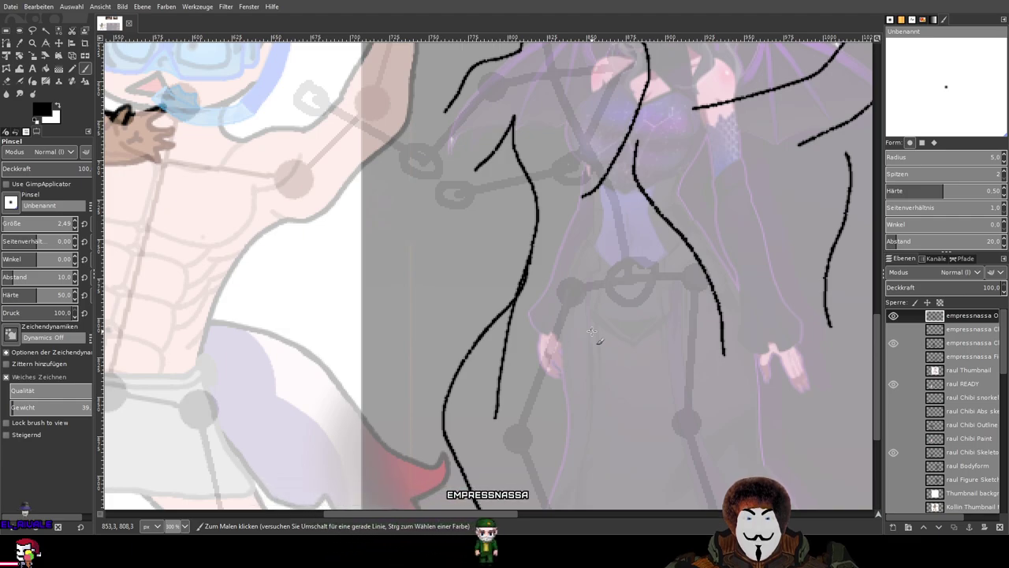
pyautogui.scroll(2, 592, 282)
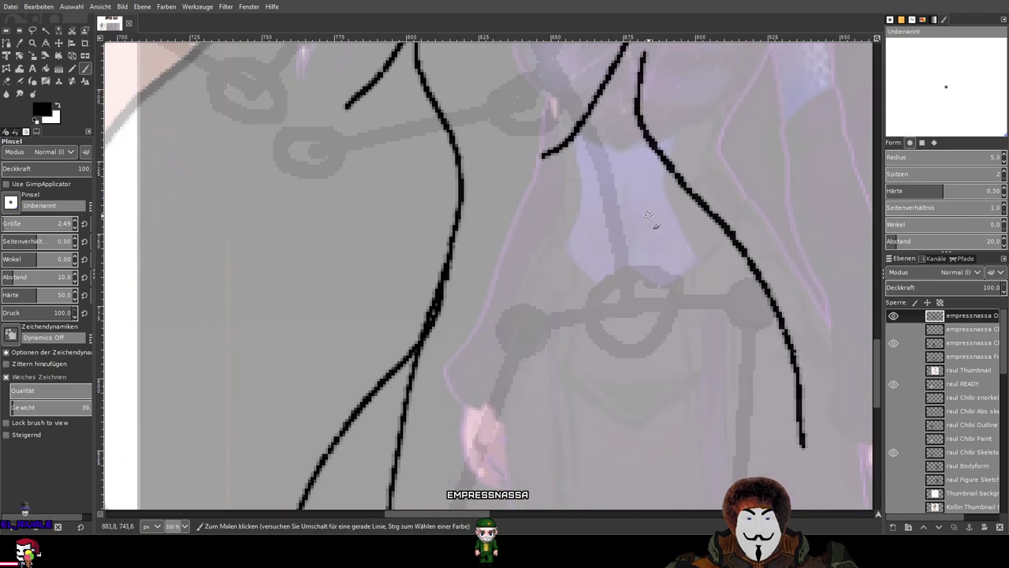
pyautogui.scroll(6, 652, 220)
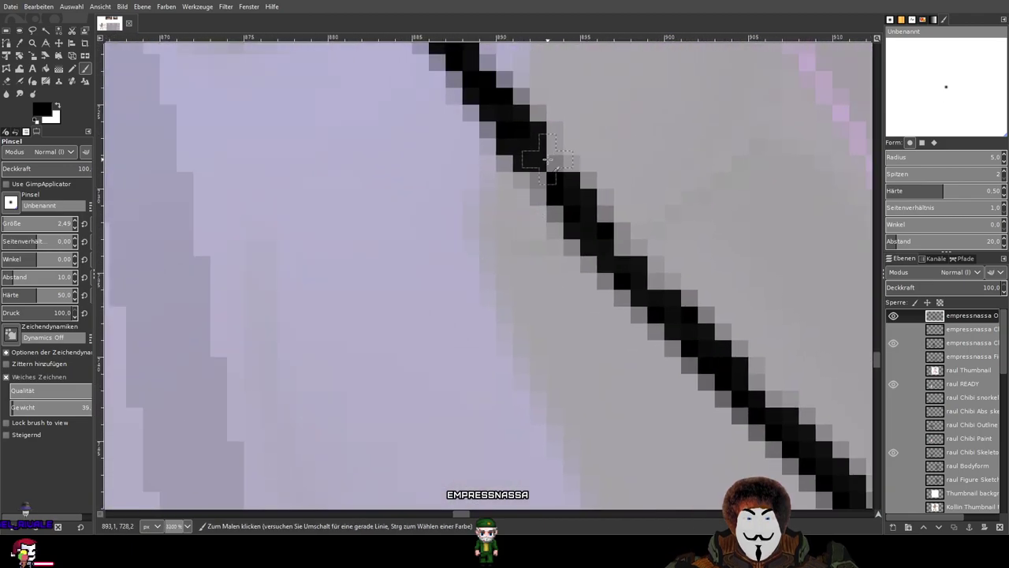
pyautogui.scroll(-4, 567, 189)
pyautogui.scroll(2, 457, 209)
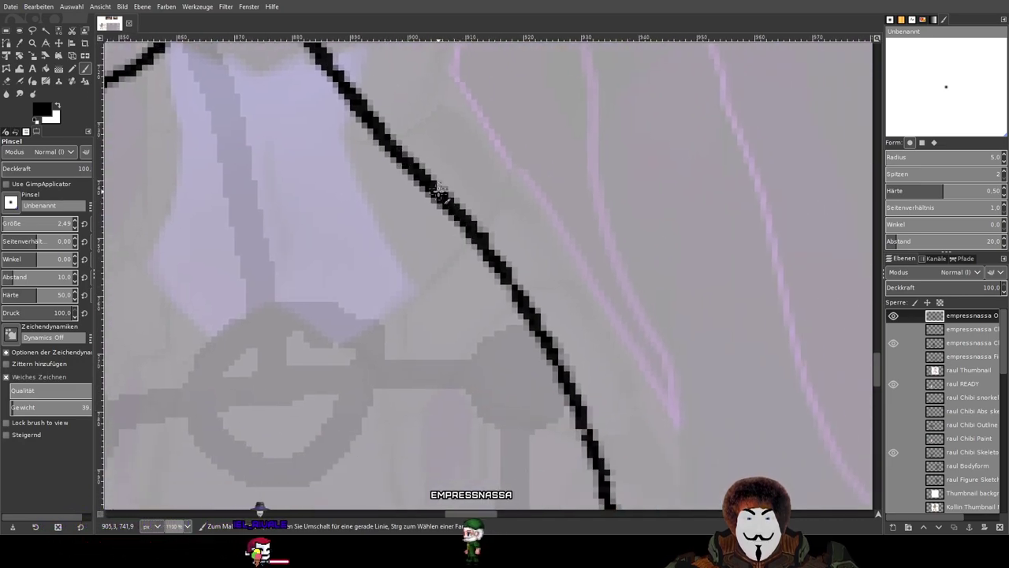
pyautogui.moveTo(587, 406)
pyautogui.mouseDown()
pyautogui.moveTo(578, 335)
pyautogui.moveTo(530, 276)
pyautogui.mouseUp()
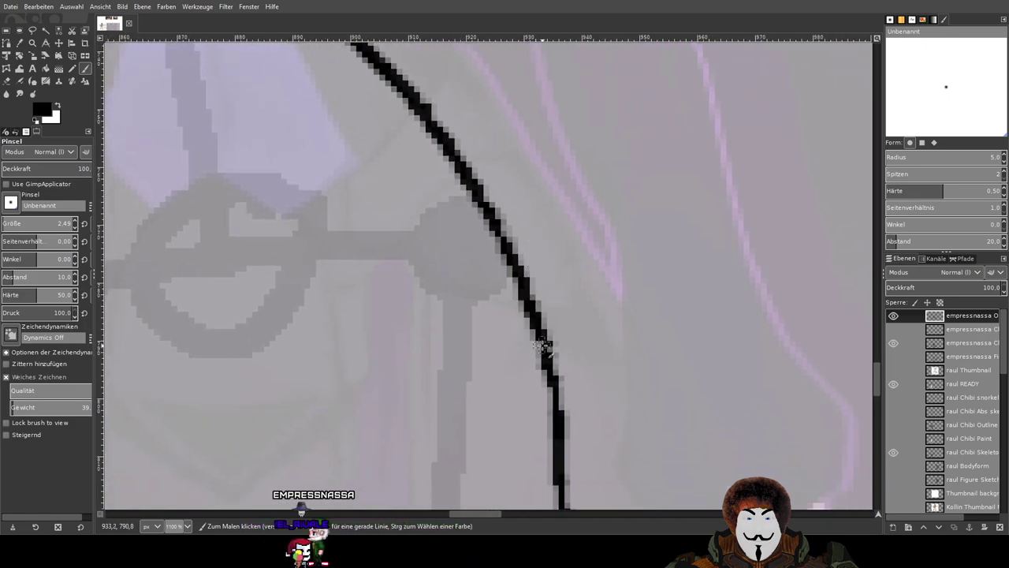
pyautogui.scroll(-4, 550, 361)
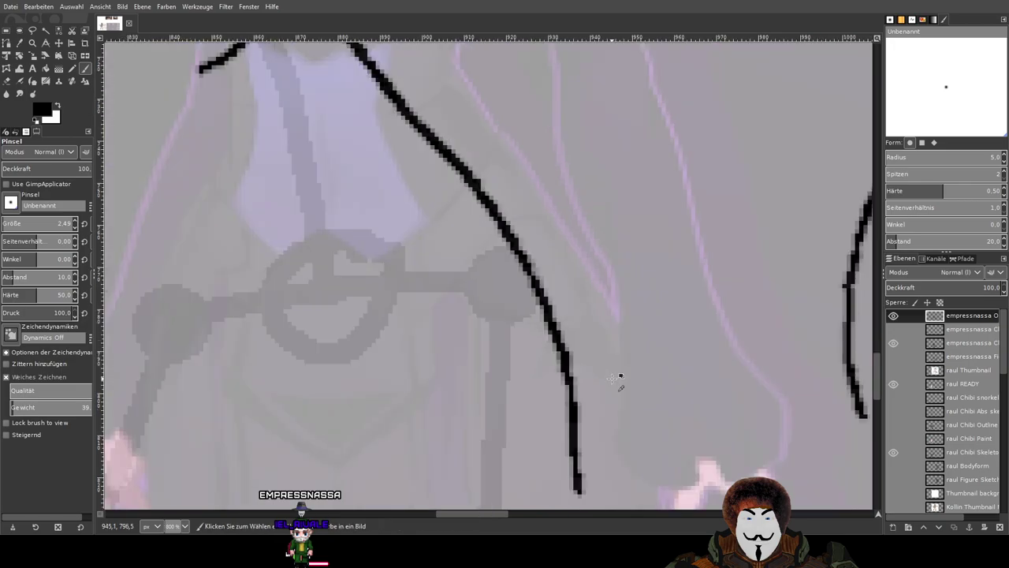
pyautogui.scroll(3, 621, 387)
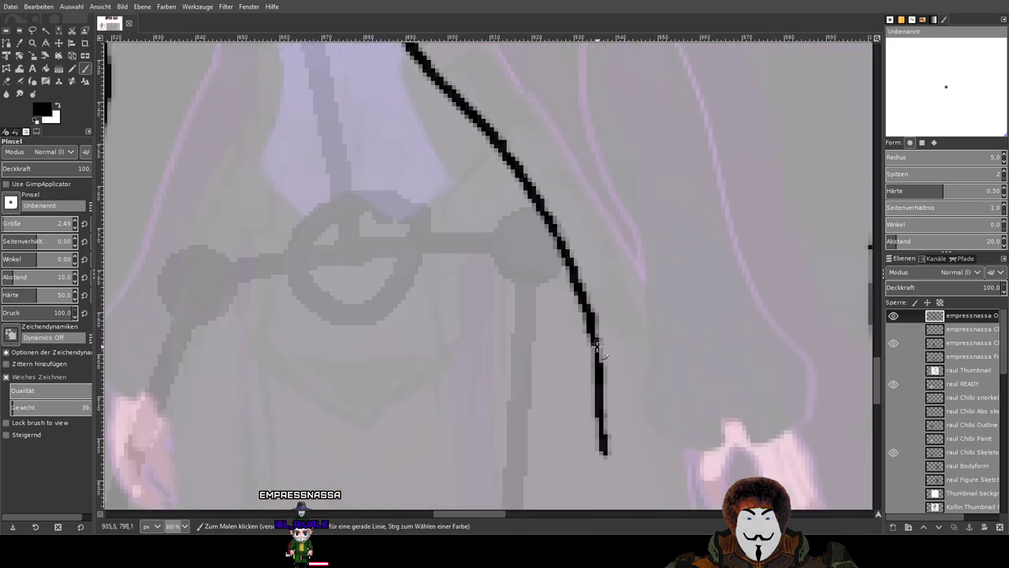
pyautogui.scroll(-4, 456, 331)
pyautogui.scroll(1, 410, 339)
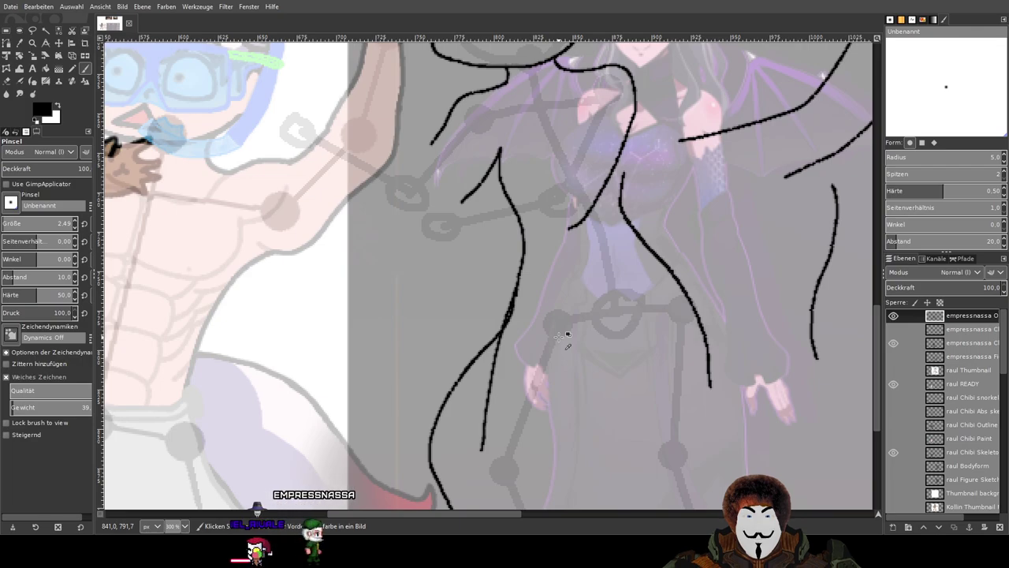
pyautogui.scroll(1, 558, 337)
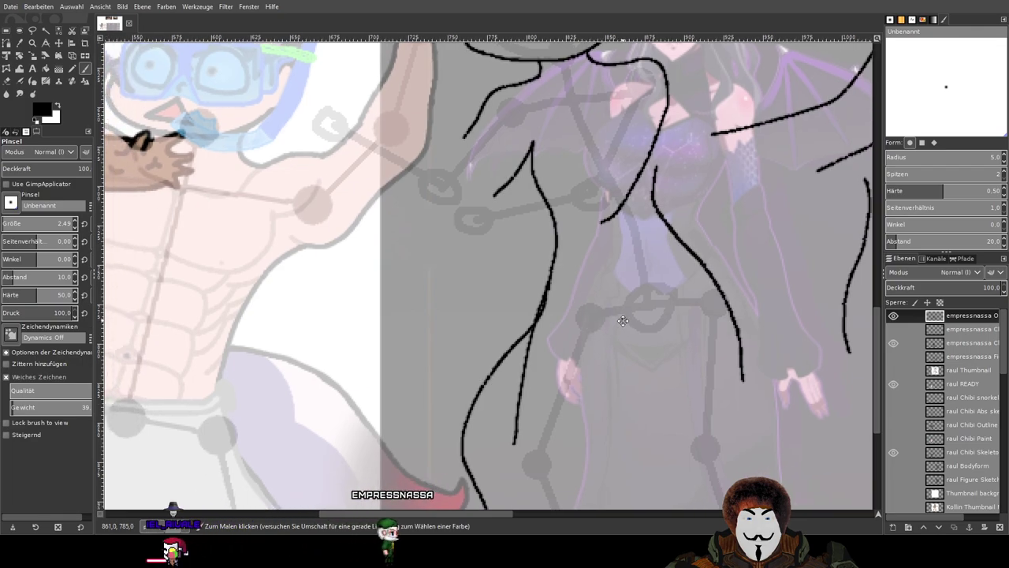
pyautogui.scroll(1, 646, 171)
pyautogui.moveTo(647, 171); pyautogui.dragTo(614, 210)
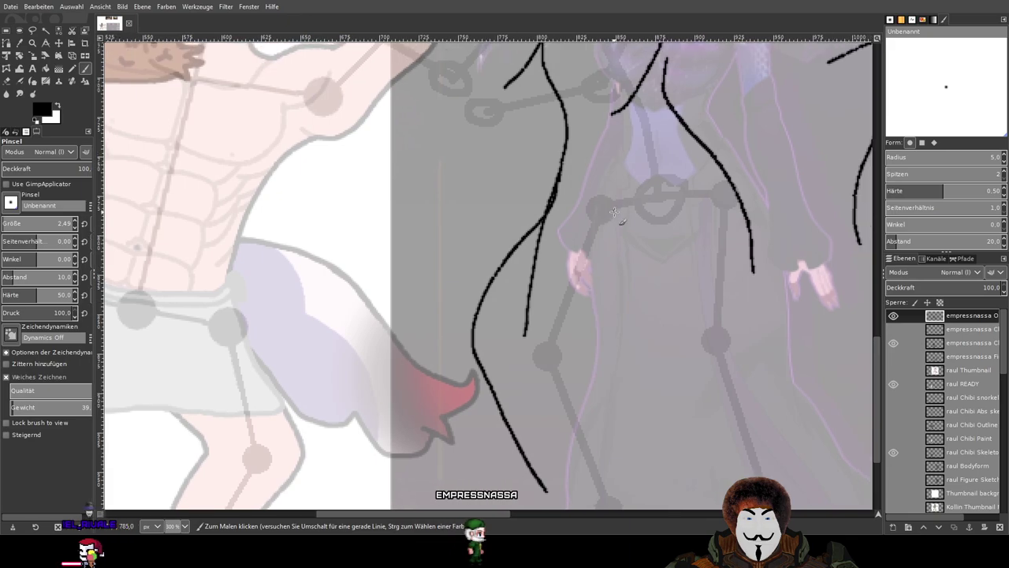
pyautogui.scroll(3, 554, 175)
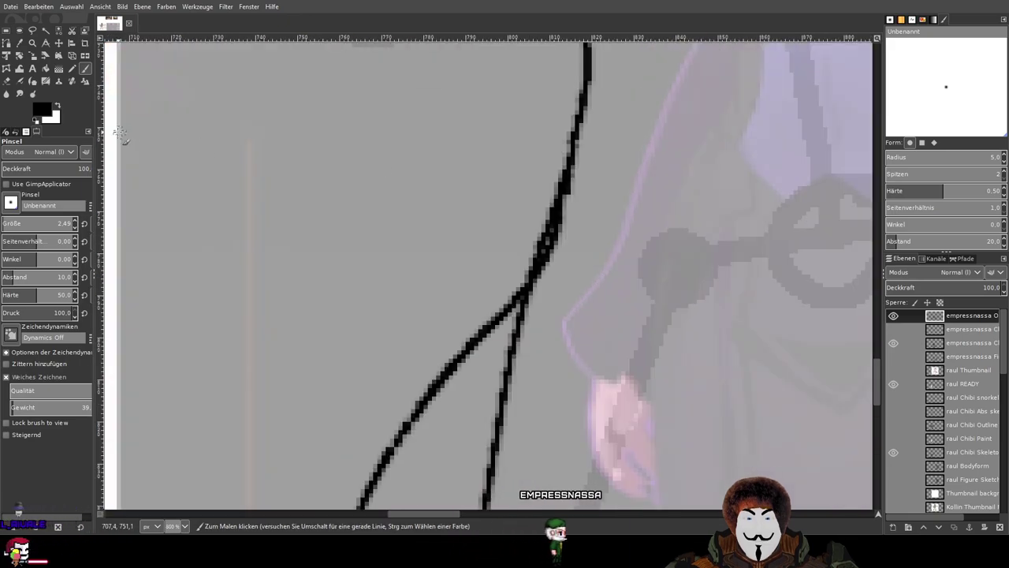
pyautogui.hotkey('shift', 'e')
# Erase stray grey pixels beside the outline and along its right edge.
pyautogui.scroll(1, 514, 232)
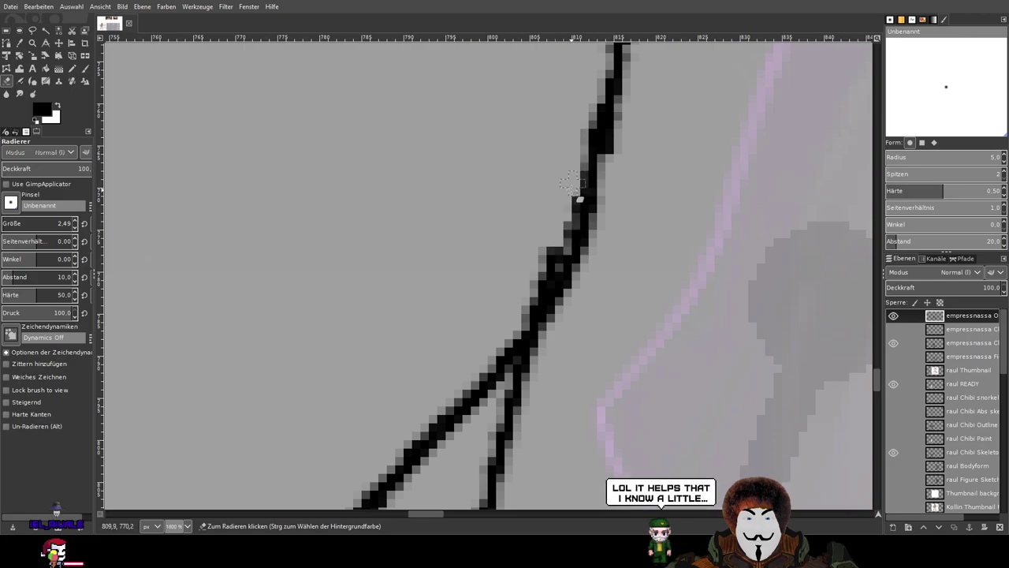
pyautogui.moveTo(565, 181); pyautogui.dragTo(561, 150)
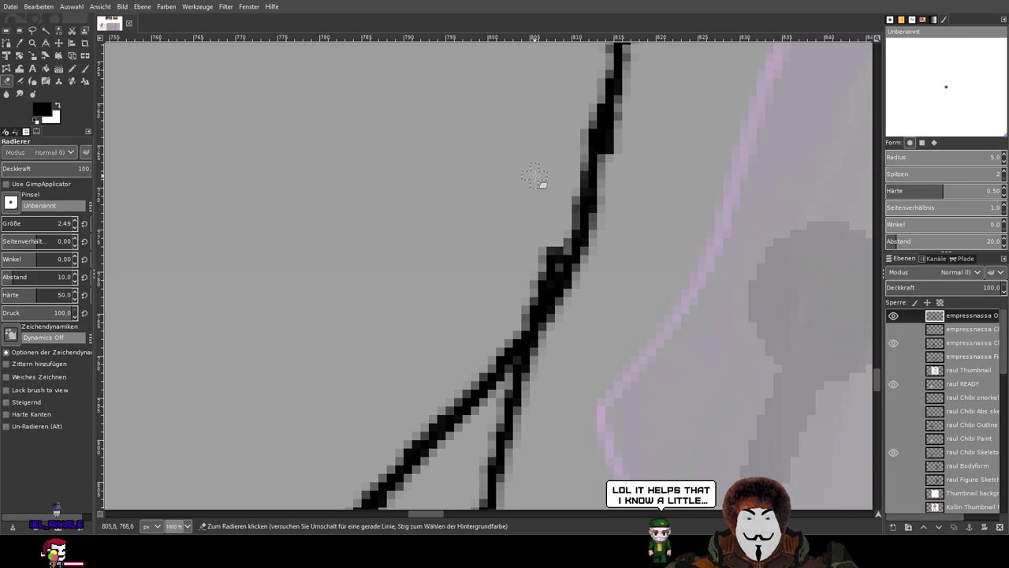
pyautogui.moveTo(566, 219)
pyautogui.mouseDown()
pyautogui.moveTo(536, 282)
pyautogui.moveTo(542, 245)
pyautogui.moveTo(550, 241)
pyautogui.moveTo(515, 328)
pyautogui.mouseUp()
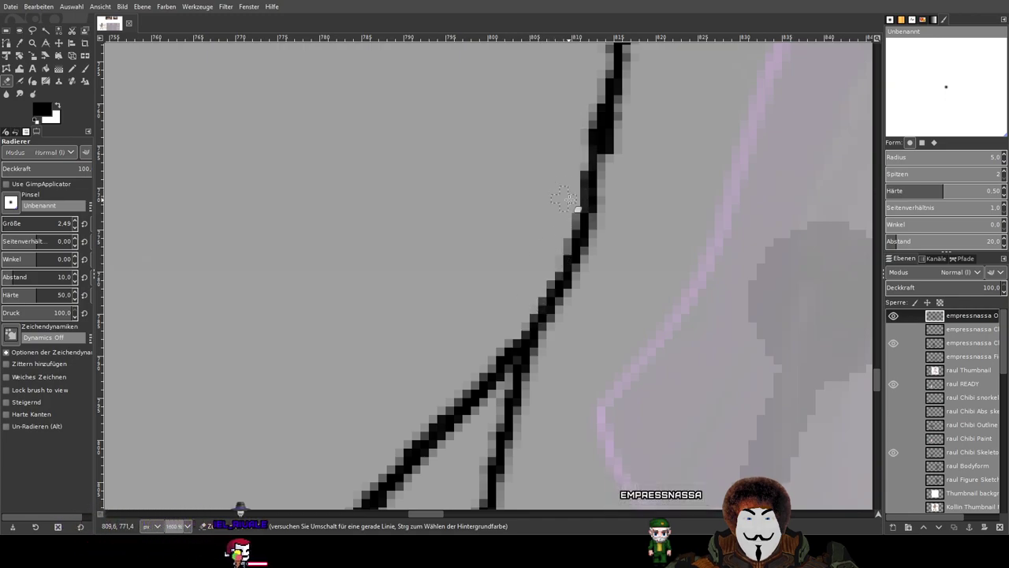
pyautogui.scroll(-3, 552, 192)
pyautogui.scroll(4, 566, 133)
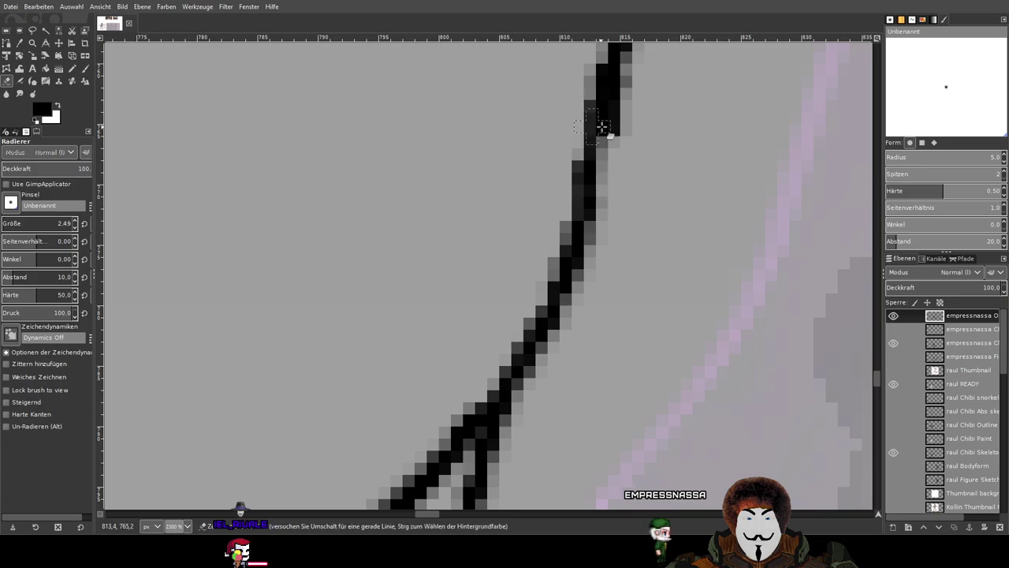
pyautogui.moveTo(621, 142); pyautogui.dragTo(621, 101)
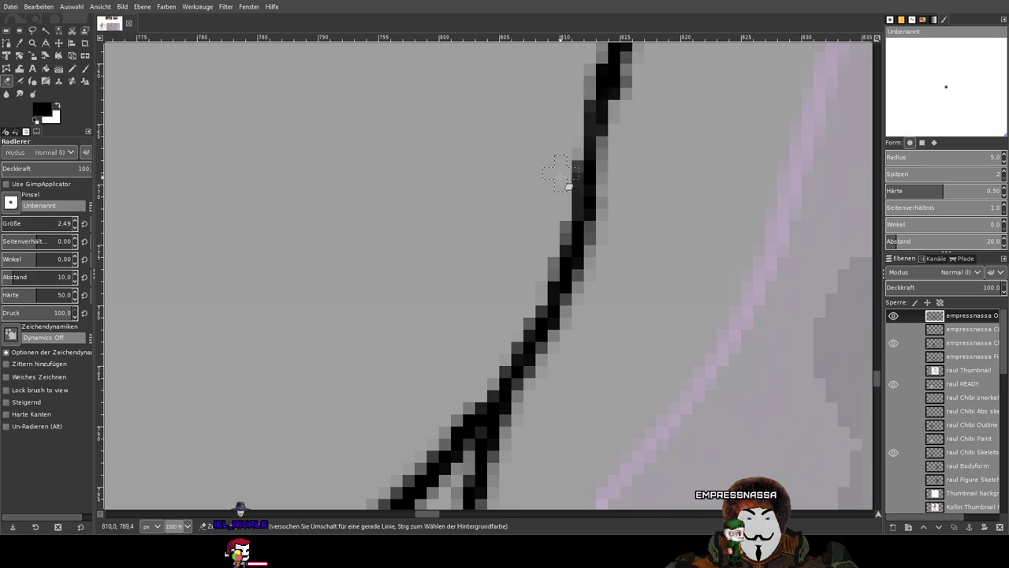
pyautogui.scroll(-3, 694, 138)
pyautogui.scroll(4, 637, 208)
pyautogui.moveTo(629, 223)
pyautogui.mouseDown()
pyautogui.moveTo(605, 254)
pyautogui.moveTo(619, 213)
pyautogui.mouseUp()
pyautogui.scroll(-5, 620, 214)
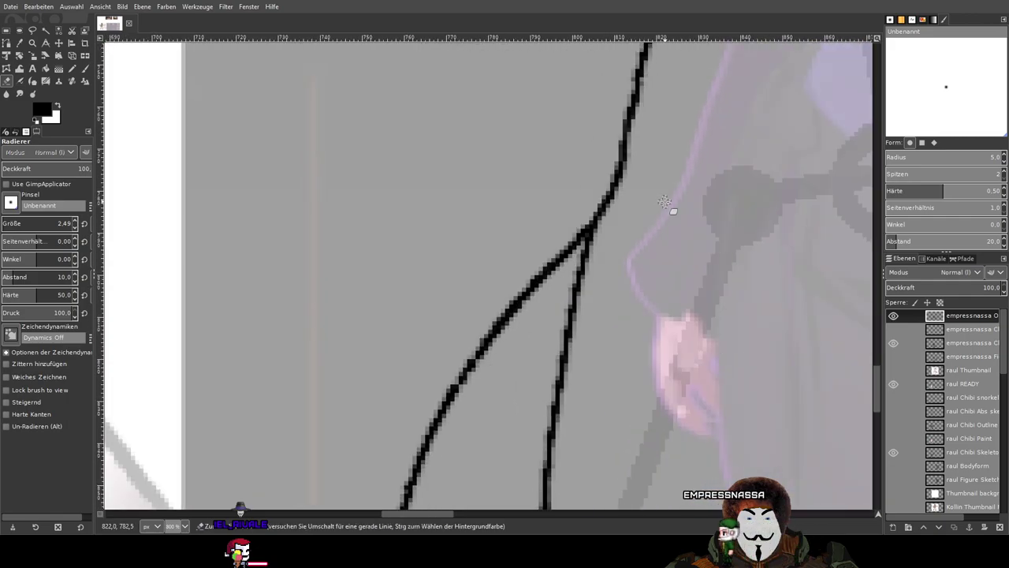
pyautogui.scroll(2, 651, 228)
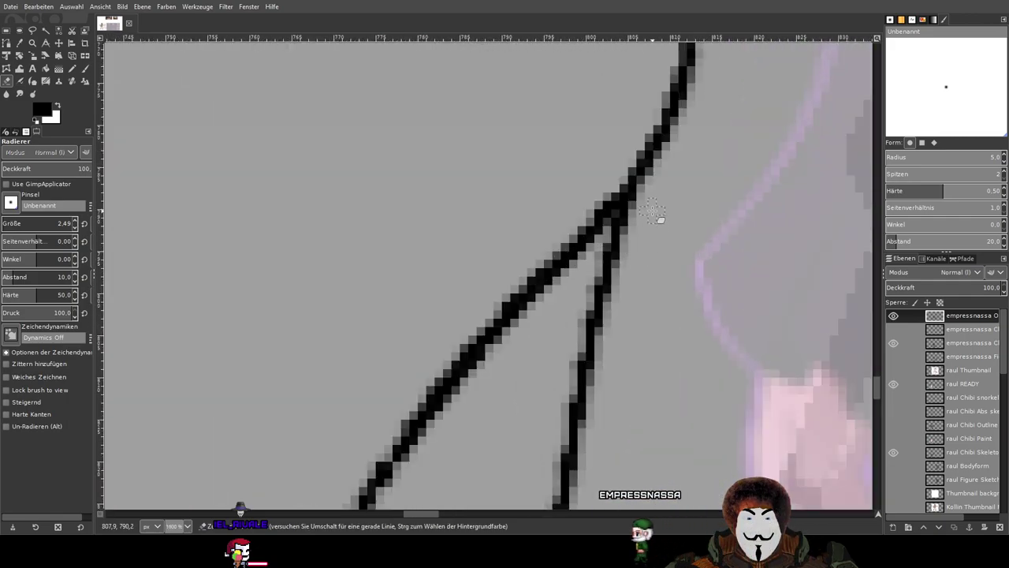
# Trim the top of the short branching stroke so it separates from the long curve.
pyautogui.moveTo(651, 214)
pyautogui.mouseDown()
pyautogui.moveTo(606, 248)
pyautogui.moveTo(649, 198)
pyautogui.moveTo(634, 220)
pyautogui.moveTo(638, 276)
pyautogui.moveTo(664, 195)
pyautogui.moveTo(629, 231)
pyautogui.moveTo(650, 185)
pyautogui.moveTo(621, 218)
pyautogui.moveTo(630, 200)
pyautogui.moveTo(628, 247)
pyautogui.moveTo(637, 218)
pyautogui.moveTo(613, 226)
pyautogui.moveTo(598, 282)
pyautogui.moveTo(625, 254)
pyautogui.moveTo(639, 256)
pyautogui.moveTo(608, 279)
pyautogui.moveTo(577, 332)
pyautogui.moveTo(634, 273)
pyautogui.moveTo(617, 312)
pyautogui.mouseUp()
pyautogui.moveTo(672, 353); pyautogui.dragTo(687, 214)
pyautogui.moveTo(636, 211)
pyautogui.mouseDown()
pyautogui.moveTo(632, 181)
pyautogui.moveTo(623, 171)
pyautogui.moveTo(607, 221)
pyautogui.mouseUp()
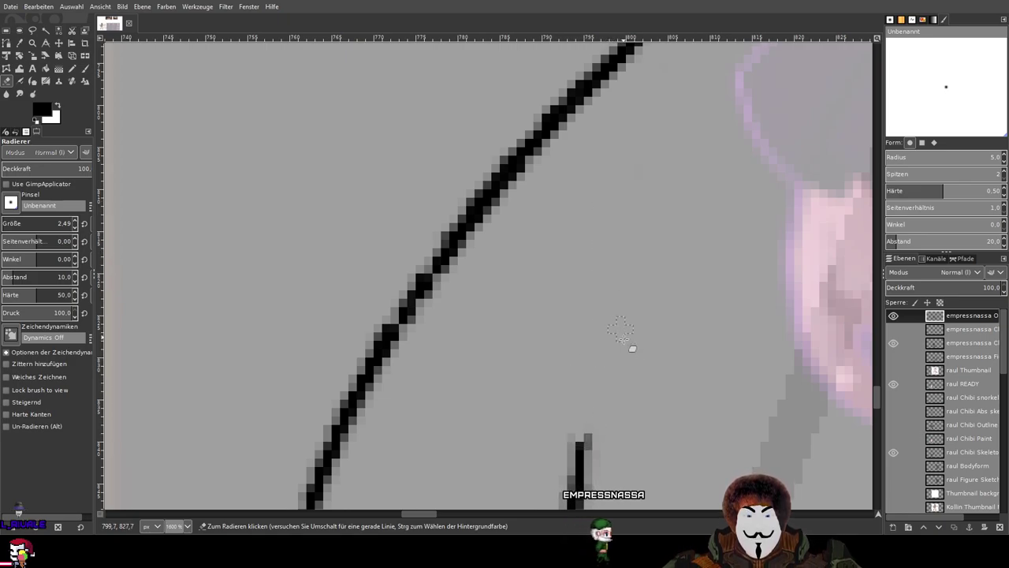
pyautogui.scroll(-8, 664, 417)
pyautogui.moveTo(606, 245)
pyautogui.mouseDown()
pyautogui.moveTo(580, 287)
pyautogui.moveTo(603, 320)
pyautogui.moveTo(590, 284)
pyautogui.moveTo(590, 350)
pyautogui.mouseUp()
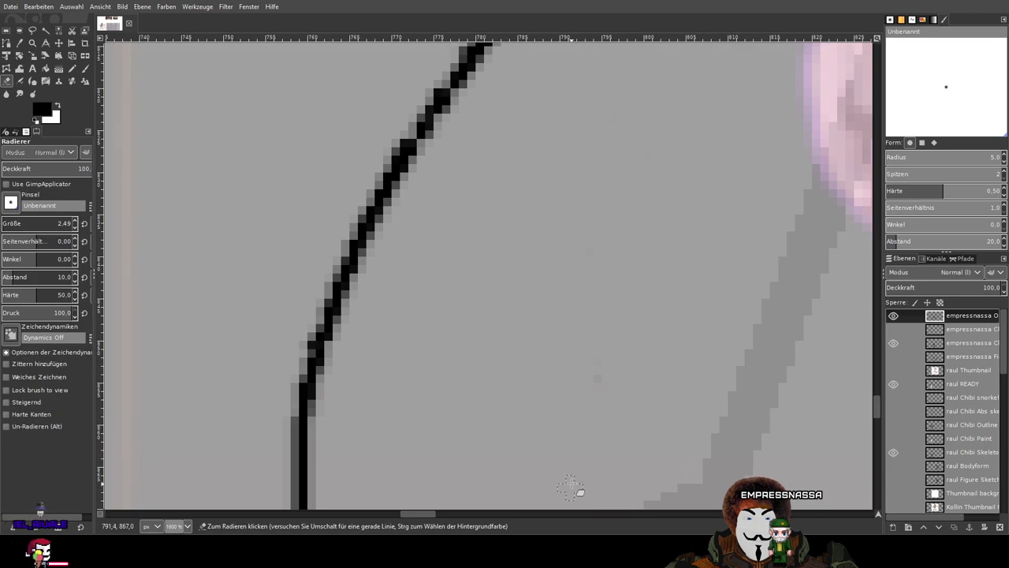
pyautogui.scroll(-5, 642, 262)
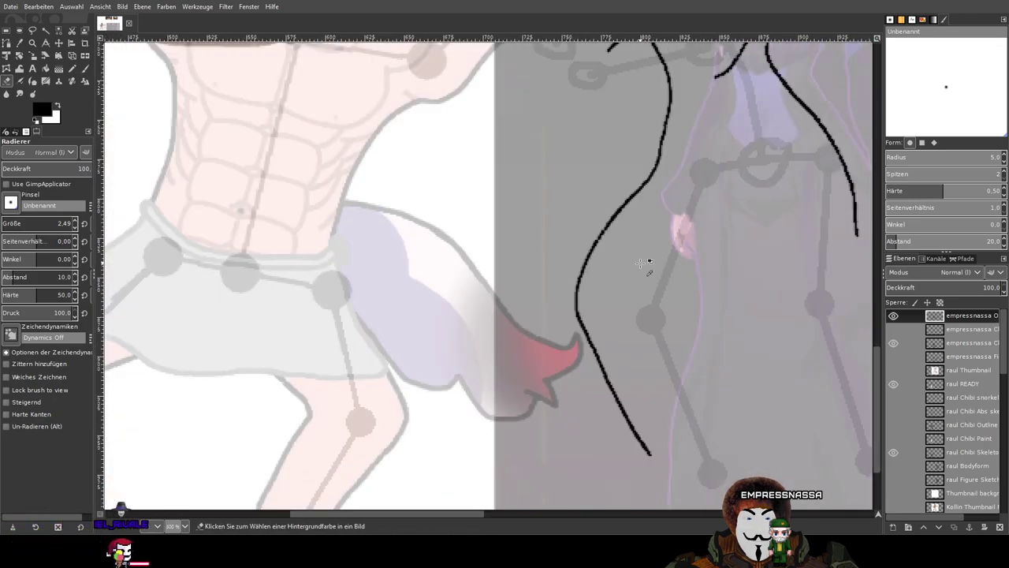
# Switch to the Paintbrush and attempt retracing the waist outline, undoing three messy strokes.
pyautogui.scroll(-1, 781, 295)
pyautogui.scroll(1, 782, 294)
pyautogui.scroll(-2, 781, 294)
pyautogui.moveTo(758, 238); pyautogui.dragTo(569, 405)
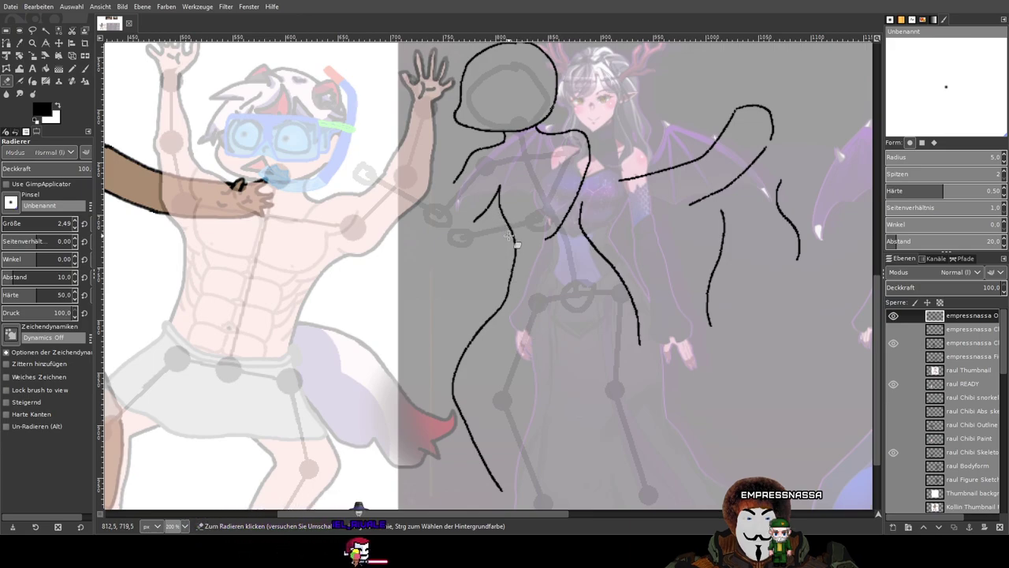
pyautogui.scroll(2, 498, 308)
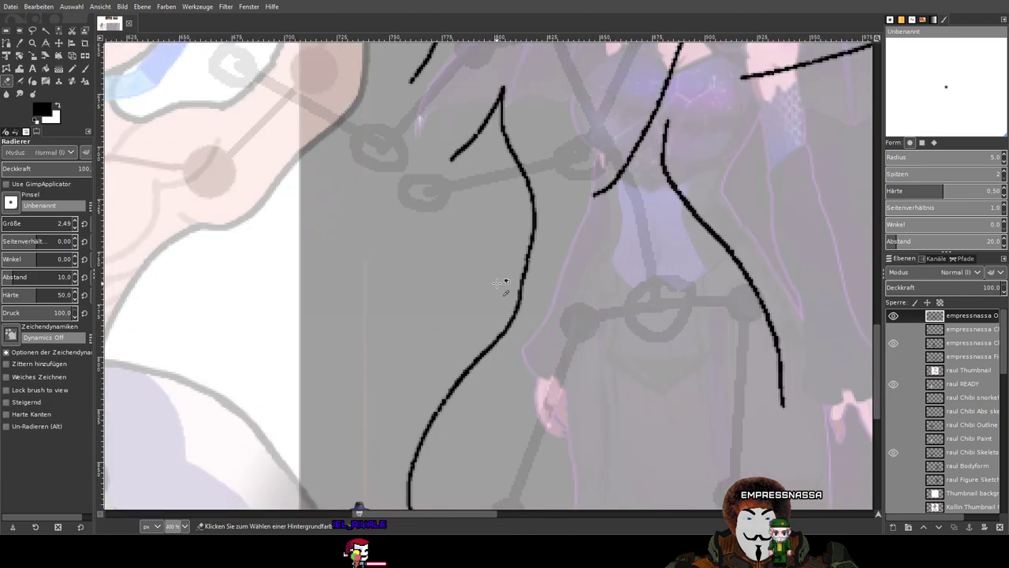
pyautogui.scroll(-2, 498, 282)
pyautogui.scroll(2, 499, 281)
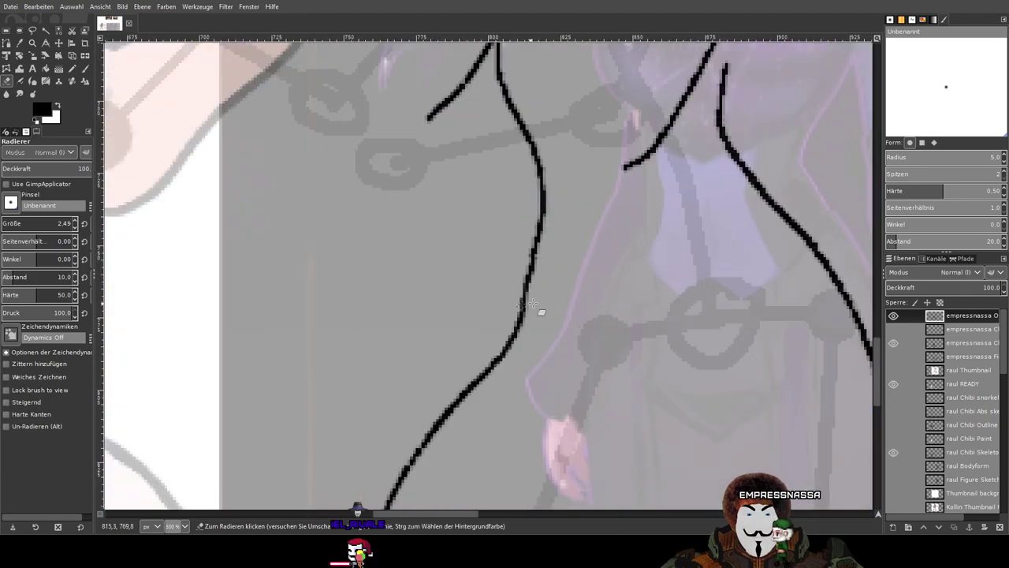
pyautogui.scroll(-1, 659, 278)
pyautogui.scroll(1, 662, 278)
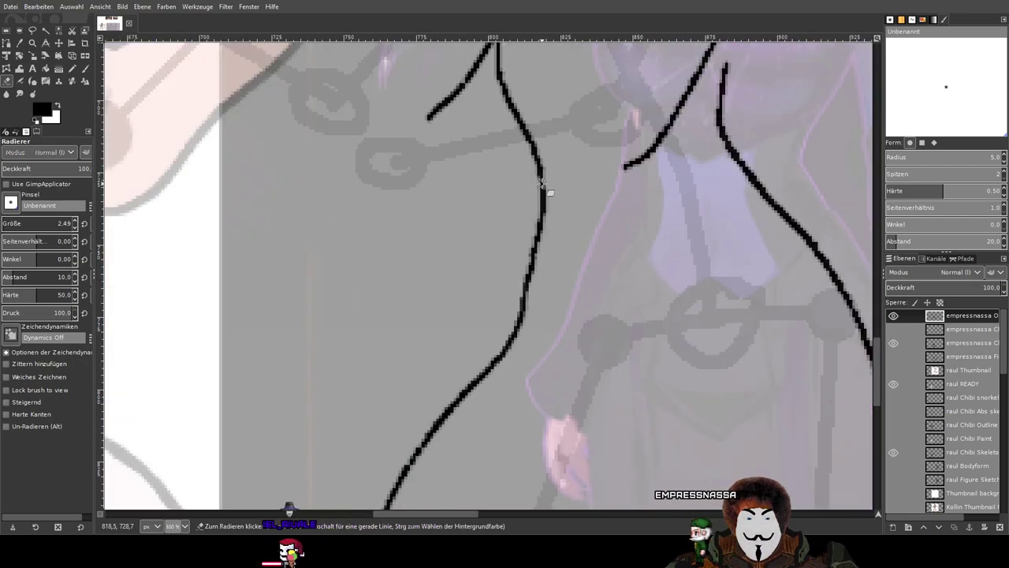
pyautogui.press('p')
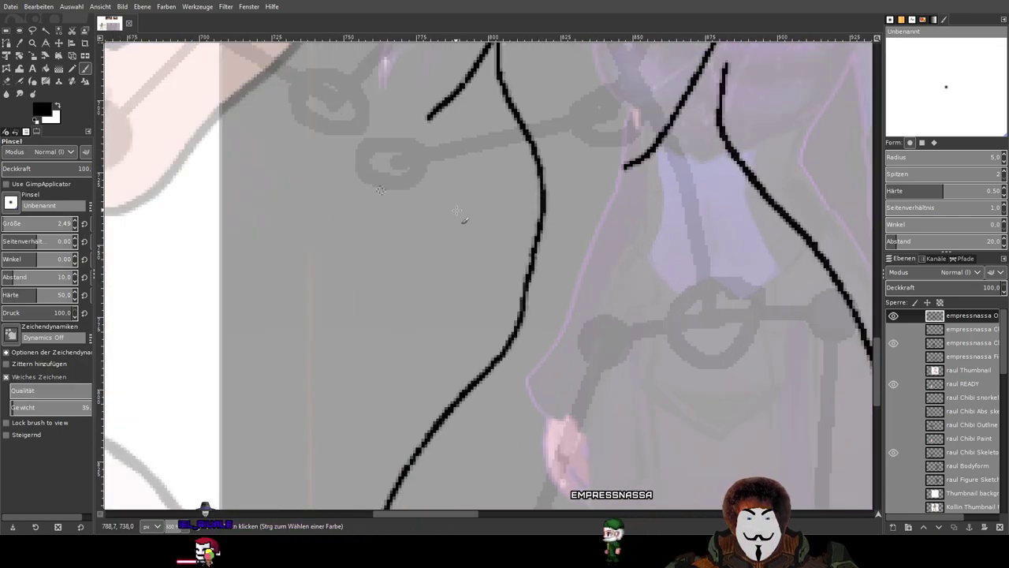
pyautogui.scroll(1, 540, 213)
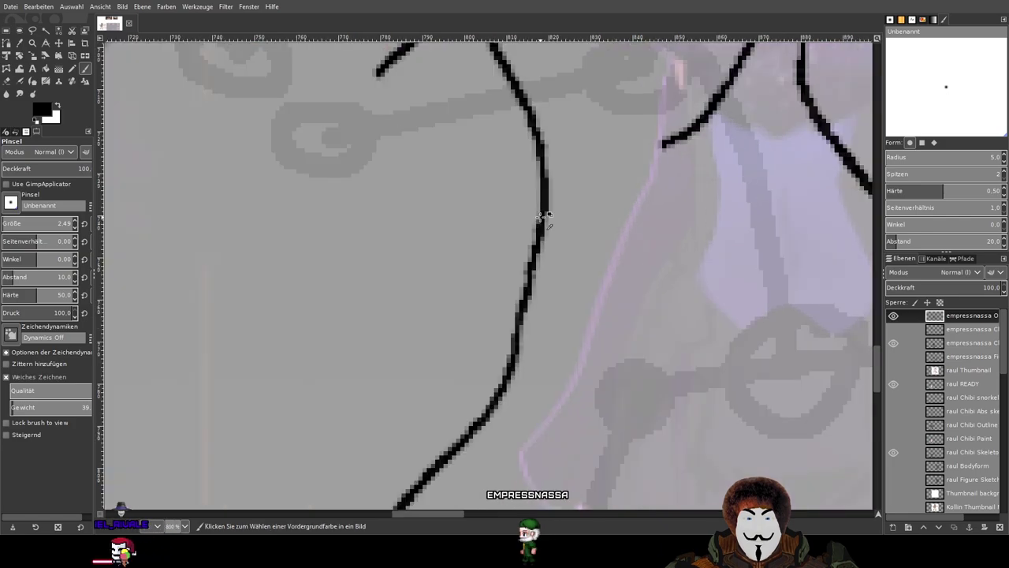
pyautogui.scroll(-3, 544, 207)
pyautogui.scroll(3, 544, 206)
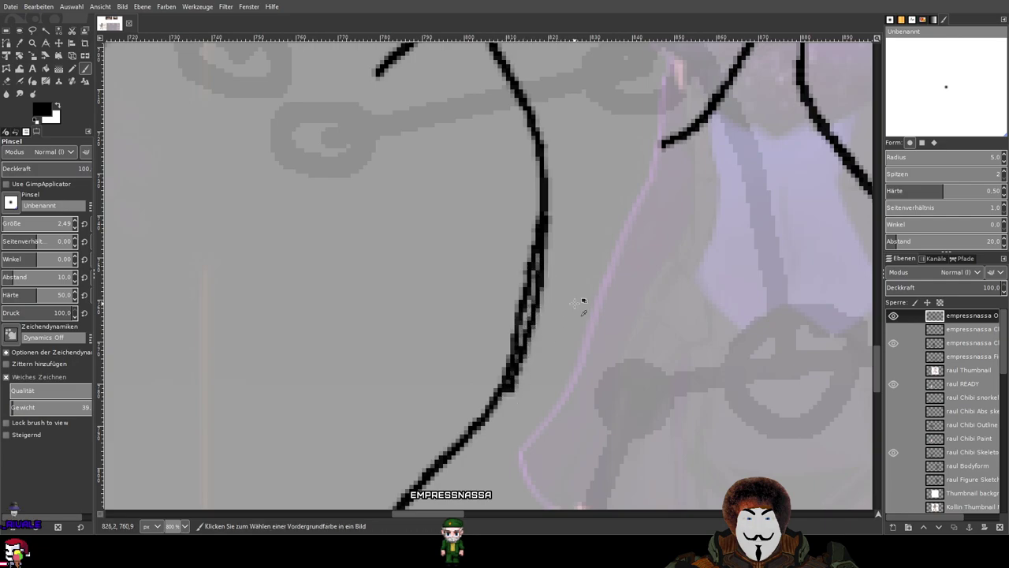
pyautogui.hotkey('ctrl', 'z')
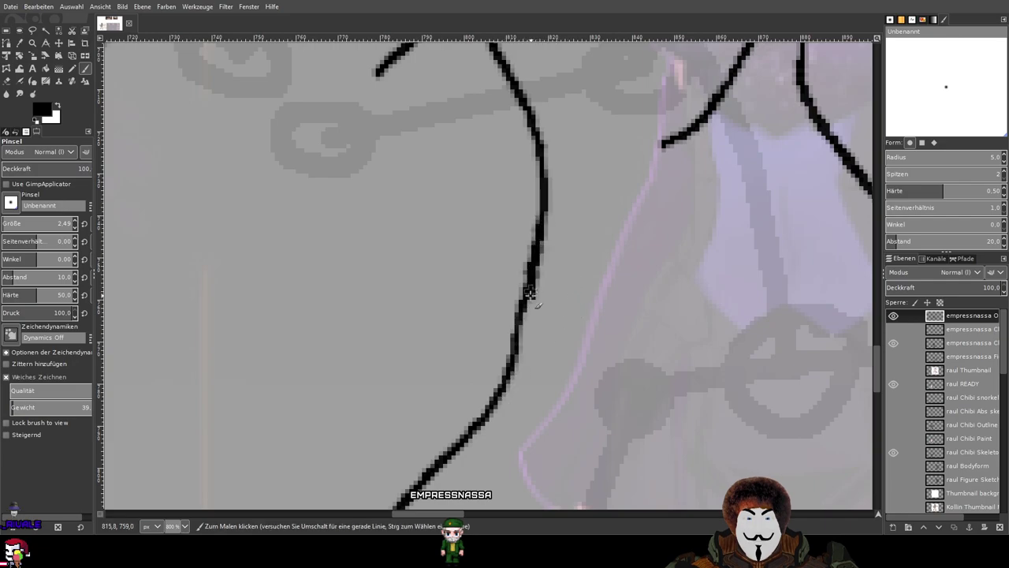
pyautogui.hotkey('ctrl', 'z')
pyautogui.scroll(2, 552, 232)
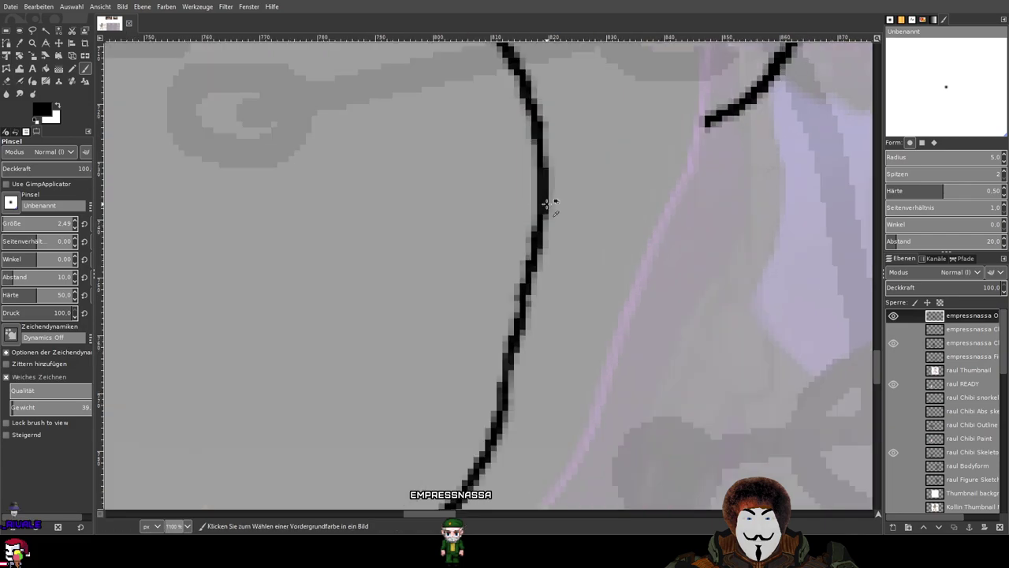
pyautogui.scroll(-3, 566, 280)
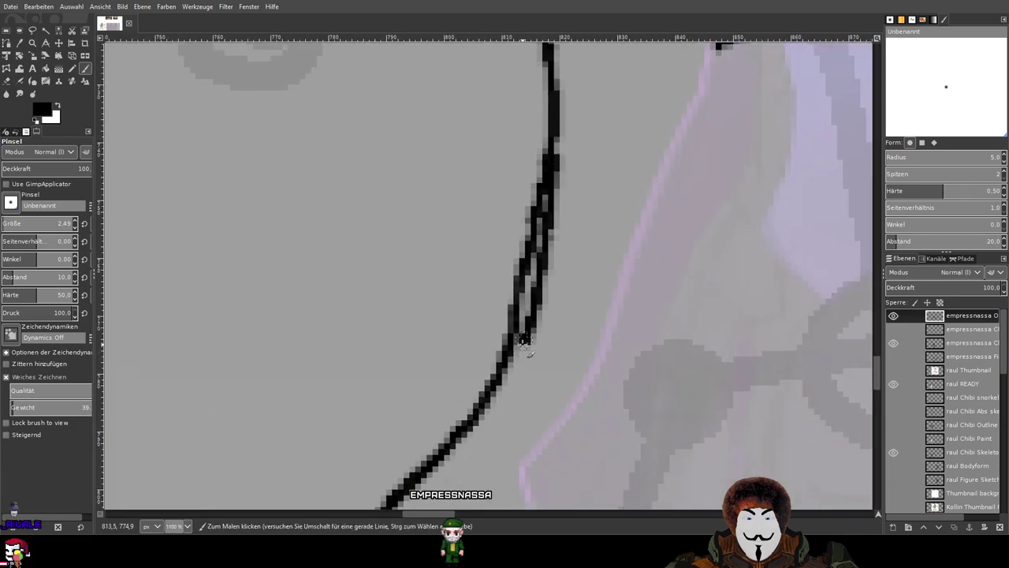
pyautogui.hotkey('ctrl', 'z')
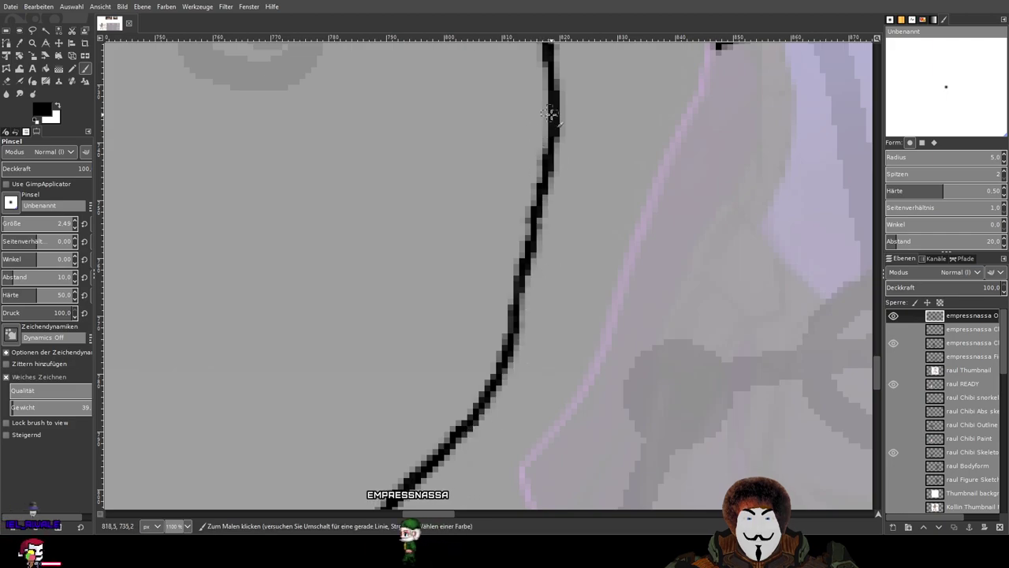
# Retrace the waist outline downward in one clean black stroke to thicken it.
pyautogui.moveTo(551, 161); pyautogui.dragTo(524, 319)
pyautogui.hotkey('ctrl', 'z')
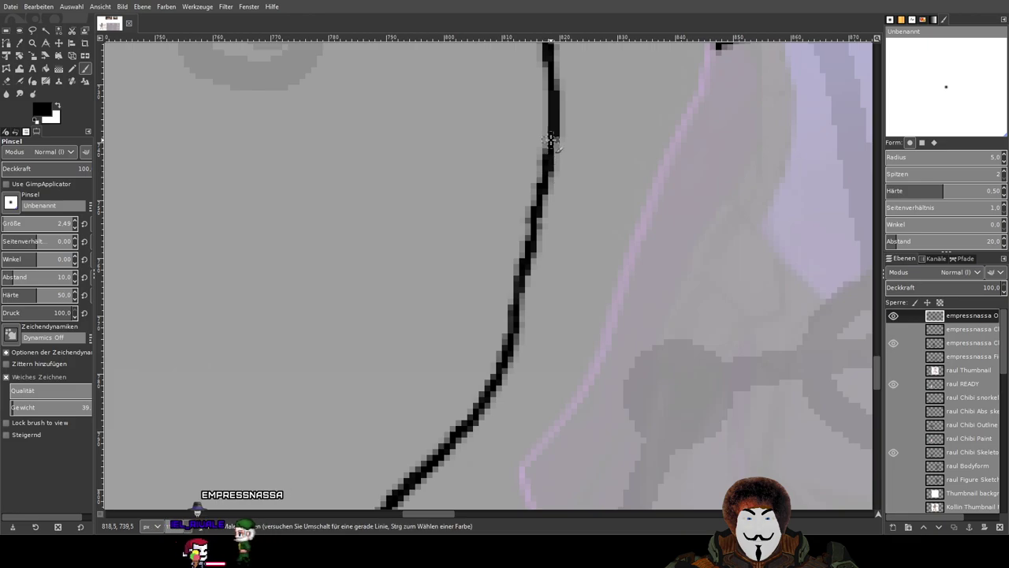
pyautogui.moveTo(554, 141)
pyautogui.mouseDown()
pyautogui.moveTo(533, 316)
pyautogui.moveTo(483, 404)
pyautogui.mouseUp()
pyautogui.scroll(-3, 546, 330)
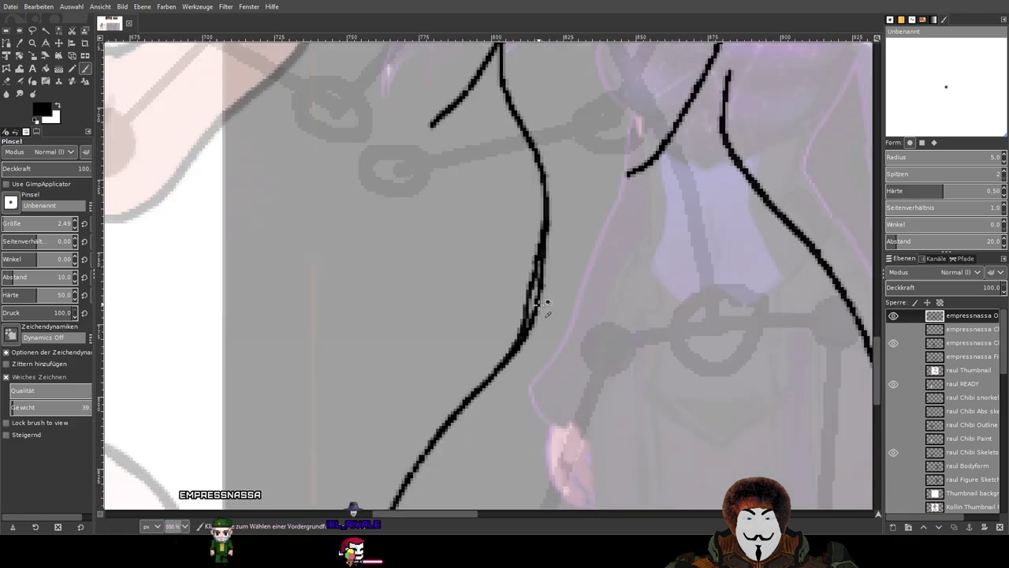
# Erase the doubled inner pixels and grey edge pixels along the retraced waist line.
pyautogui.click(6, 82)
pyautogui.scroll(3, 558, 353)
pyautogui.scroll(1, 569, 314)
pyautogui.moveTo(552, 322)
pyautogui.mouseDown()
pyautogui.moveTo(580, 116)
pyautogui.moveTo(590, 124)
pyautogui.moveTo(596, 82)
pyautogui.moveTo(584, 227)
pyautogui.moveTo(598, 148)
pyautogui.moveTo(597, 208)
pyautogui.moveTo(586, 253)
pyautogui.moveTo(546, 343)
pyautogui.moveTo(549, 366)
pyautogui.moveTo(559, 341)
pyautogui.moveTo(551, 387)
pyautogui.moveTo(550, 374)
pyautogui.moveTo(497, 455)
pyautogui.mouseUp()
pyautogui.click(546, 388)
pyautogui.moveTo(545, 377)
pyautogui.mouseDown()
pyautogui.moveTo(575, 275)
pyautogui.moveTo(582, 190)
pyautogui.moveTo(583, 219)
pyautogui.moveTo(537, 282)
pyautogui.mouseUp()
pyautogui.scroll(-4, 499, 323)
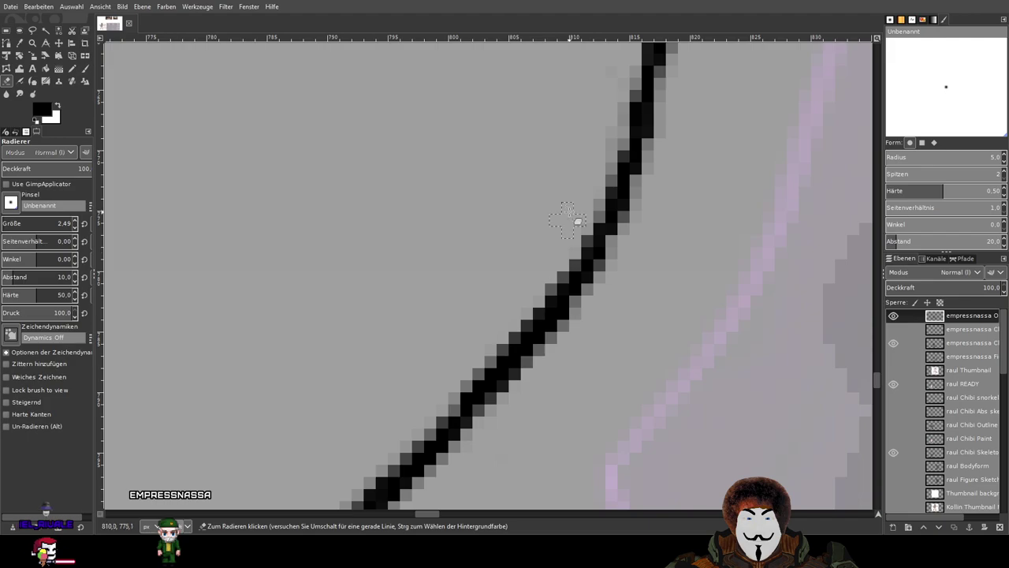
pyautogui.scroll(4, 566, 289)
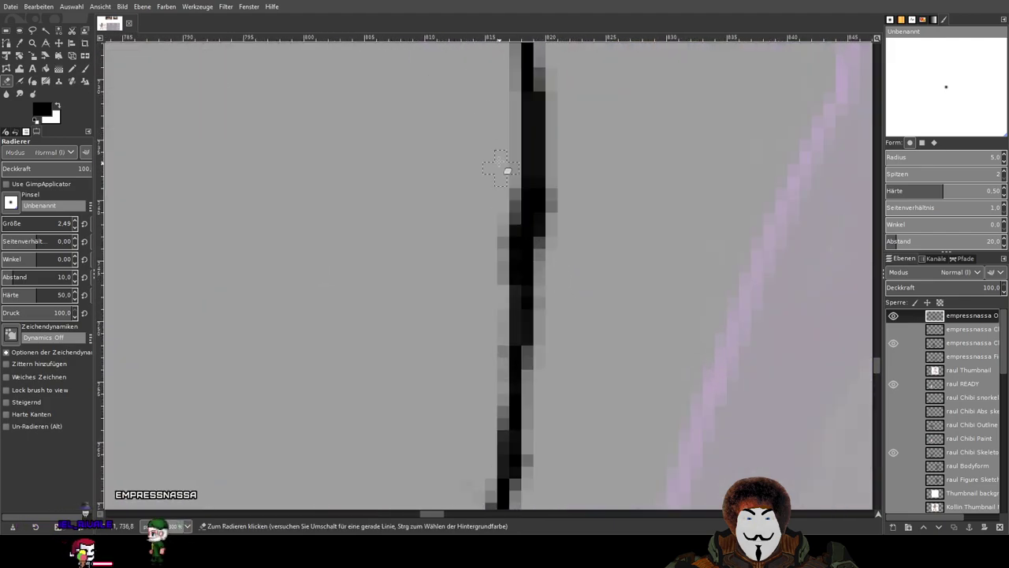
pyautogui.moveTo(512, 264)
pyautogui.mouseDown()
pyautogui.moveTo(518, 158)
pyautogui.moveTo(513, 95)
pyautogui.mouseUp()
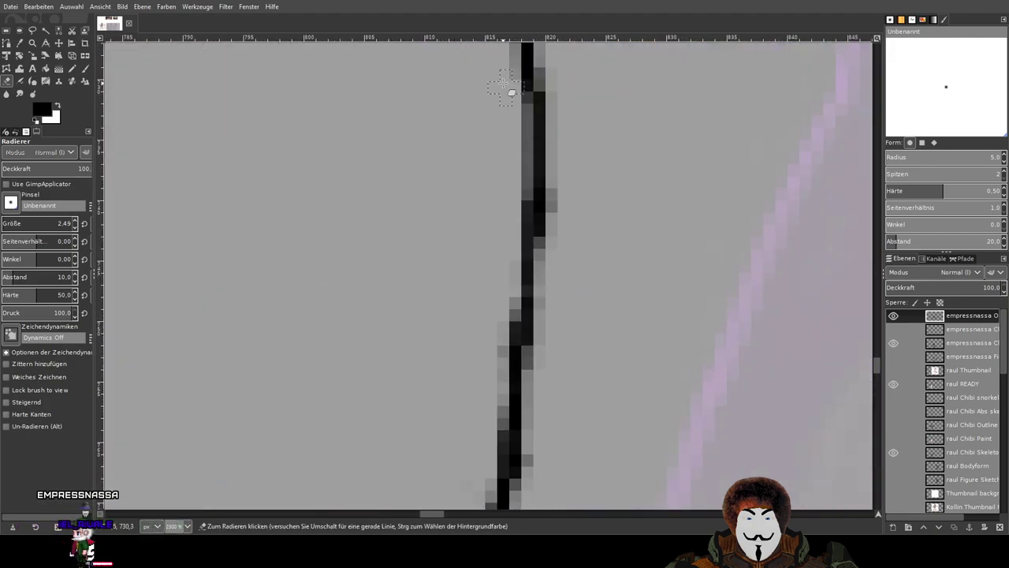
# Switch back to the Paintbrush and bring the right side outline into view.
pyautogui.scroll(-5, 544, 229)
pyautogui.scroll(-2, 543, 230)
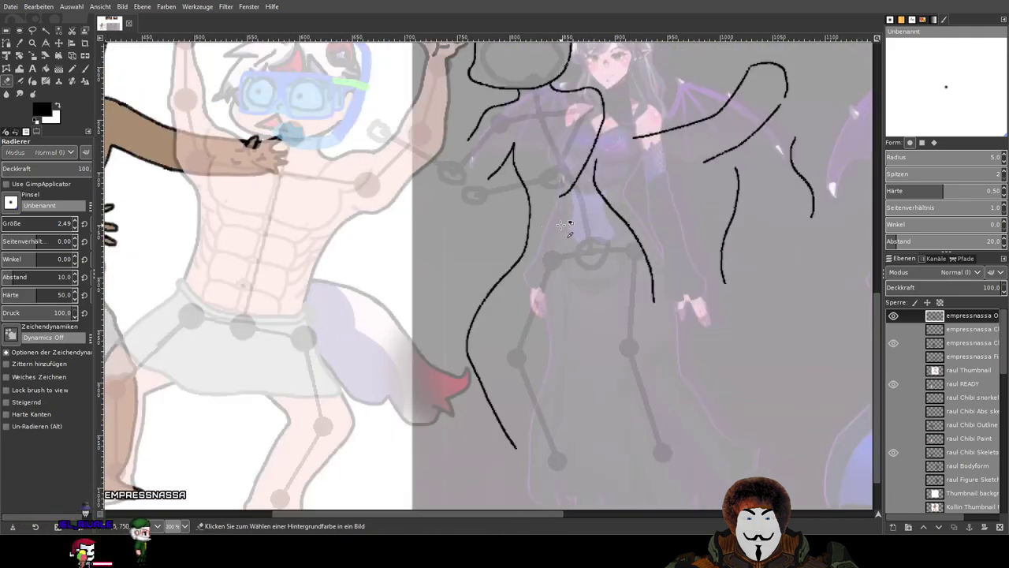
pyautogui.scroll(1, 562, 225)
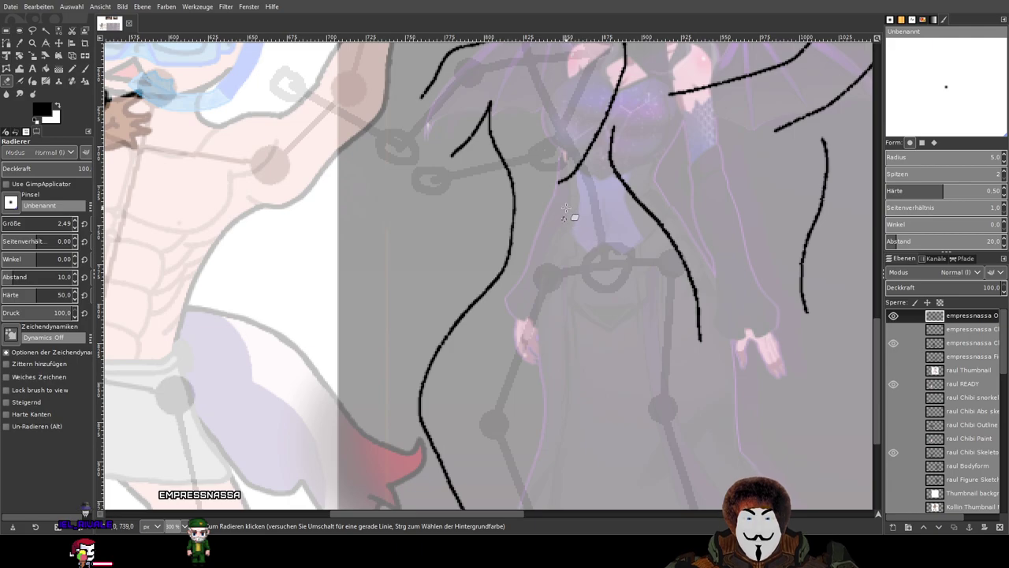
pyautogui.scroll(-3, 574, 225)
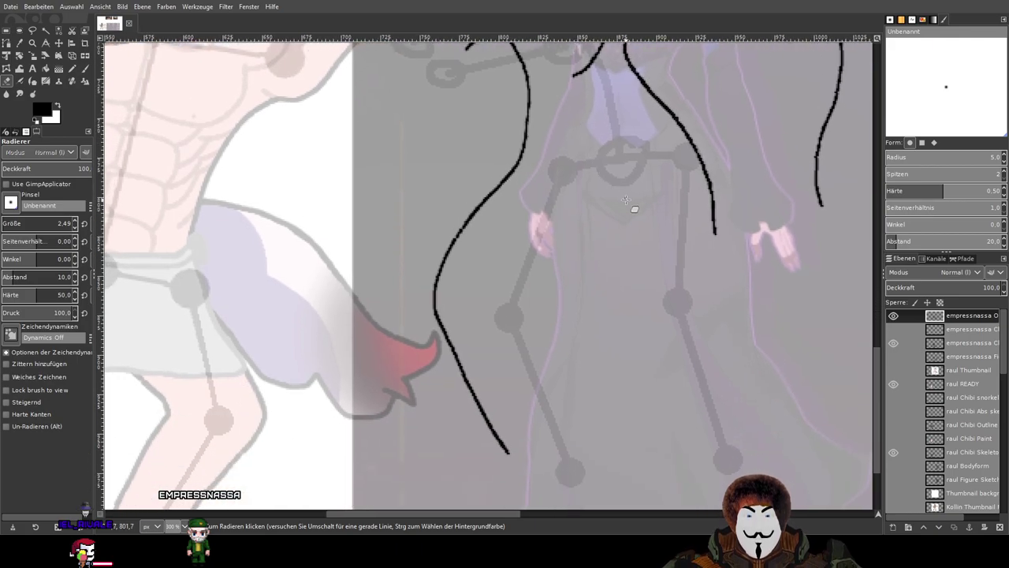
pyautogui.moveTo(626, 199); pyautogui.dragTo(573, 228)
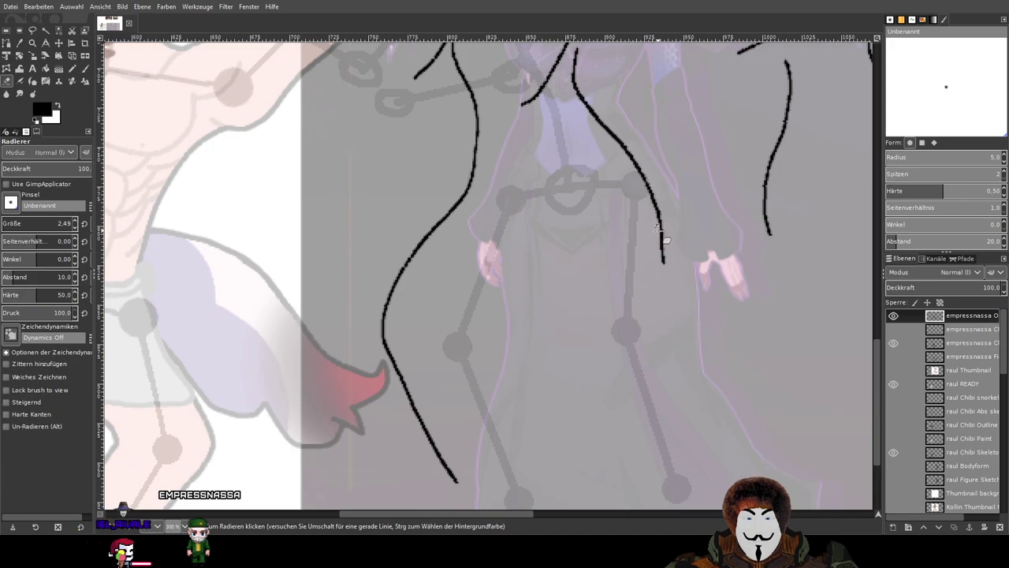
pyautogui.click(83, 71)
pyautogui.moveTo(667, 244); pyautogui.dragTo(577, 181)
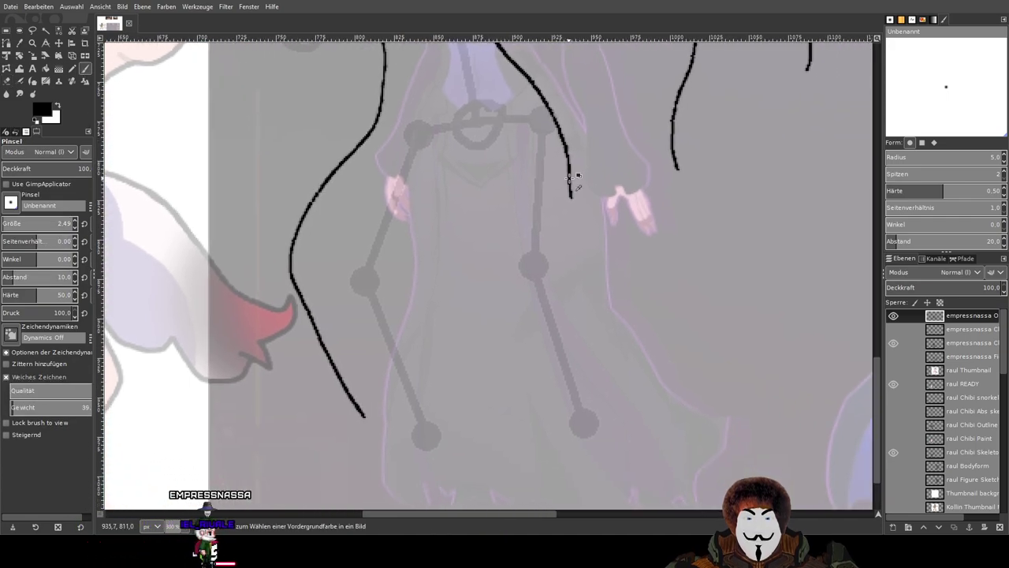
pyautogui.scroll(1, 576, 180)
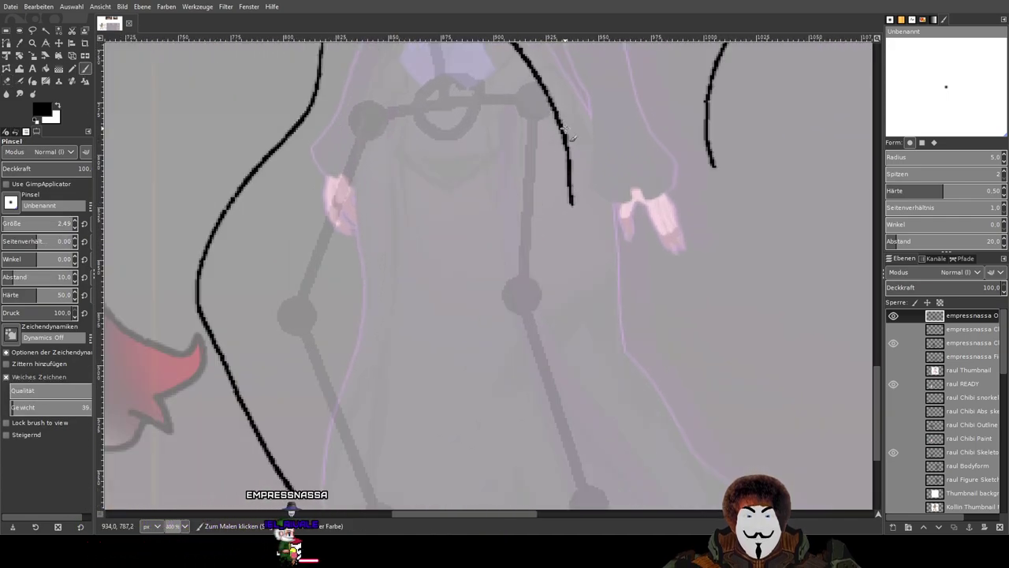
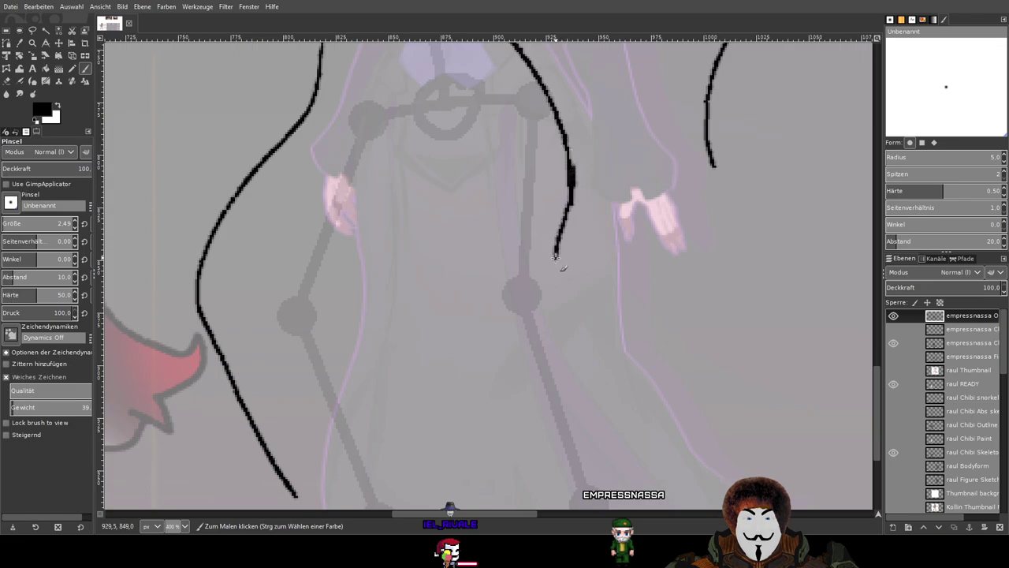
# Remove the lower part of the last stroke and extend the short arm line downward.
pyautogui.moveTo(610, 302); pyautogui.dragTo(573, 250)
pyautogui.hotkey('ctrl', 'z')
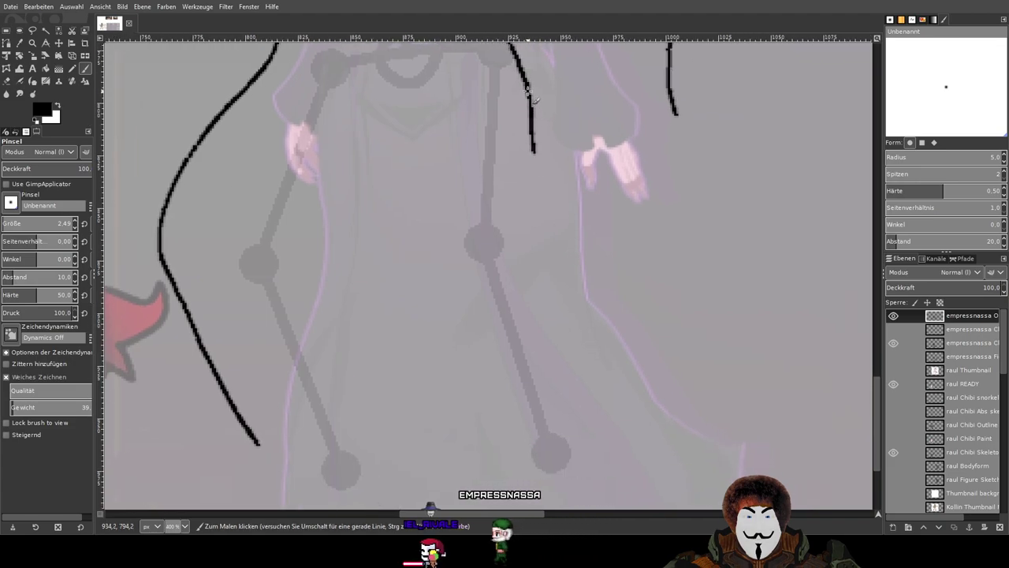
pyautogui.moveTo(533, 150)
pyautogui.mouseDown()
pyautogui.moveTo(490, 253)
pyautogui.moveTo(495, 292)
pyautogui.moveTo(514, 343)
pyautogui.moveTo(591, 451)
pyautogui.mouseUp()
pyautogui.keyDown('ctrl'); pyautogui.scroll(-3, 590, 356); pyautogui.keyUp('ctrl')
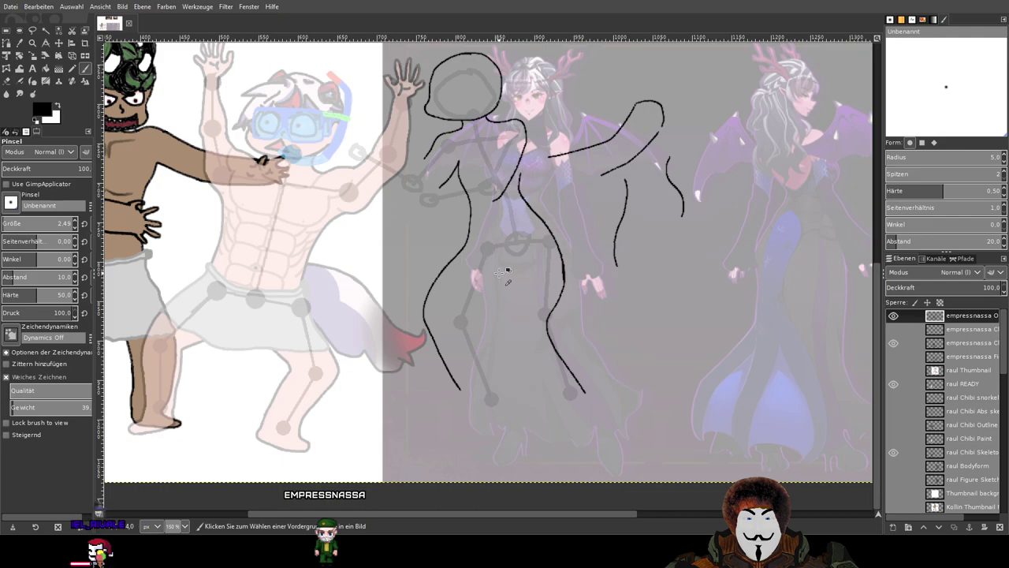
pyautogui.keyDown('ctrl'); pyautogui.scroll(3, 504, 271); pyautogui.keyUp('ctrl')
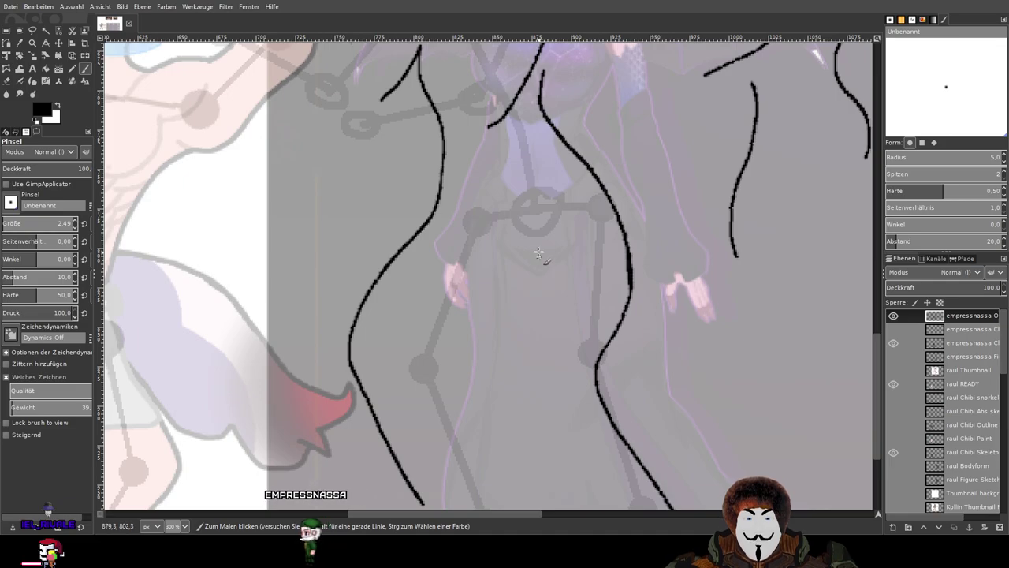
# Redraw the inner leg line down from the waist, undoing several unsatisfying attempts.
pyautogui.moveTo(542, 248)
pyautogui.mouseDown()
pyautogui.moveTo(534, 194)
pyautogui.moveTo(500, 306)
pyautogui.mouseUp()
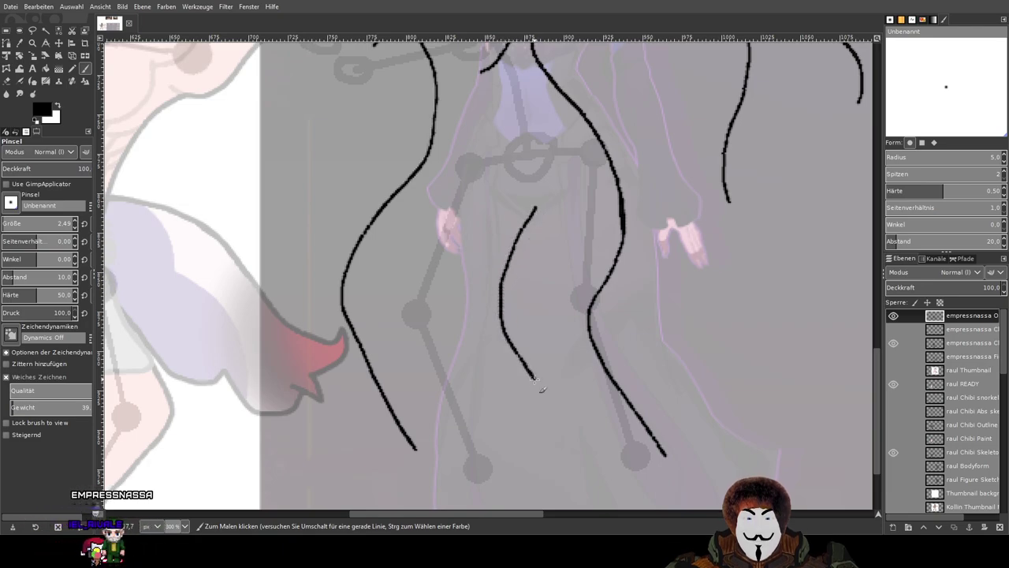
pyautogui.moveTo(531, 376); pyautogui.dragTo(568, 424)
pyautogui.moveTo(632, 431); pyautogui.dragTo(592, 380)
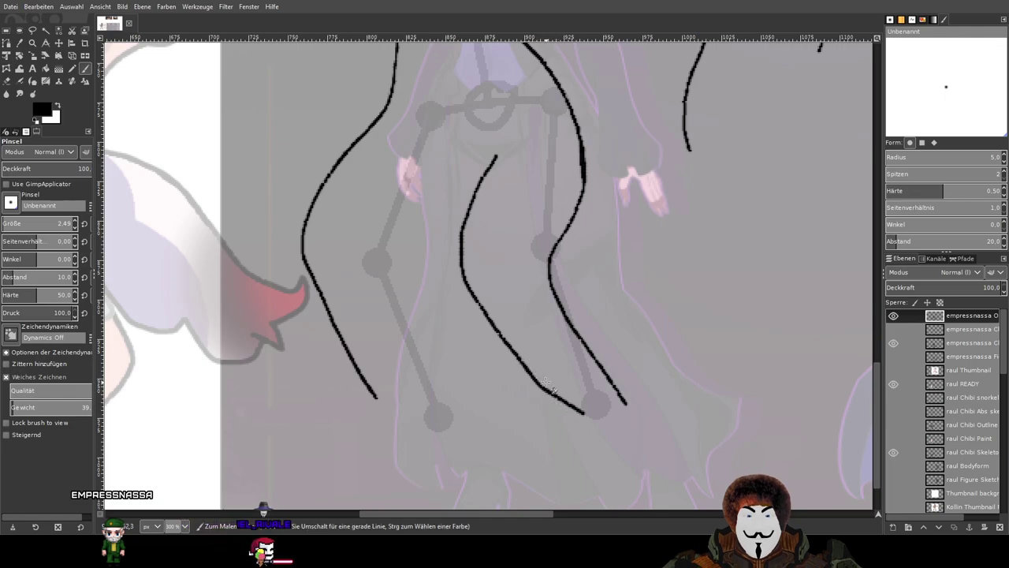
pyautogui.hotkey('ctrl', 'z')
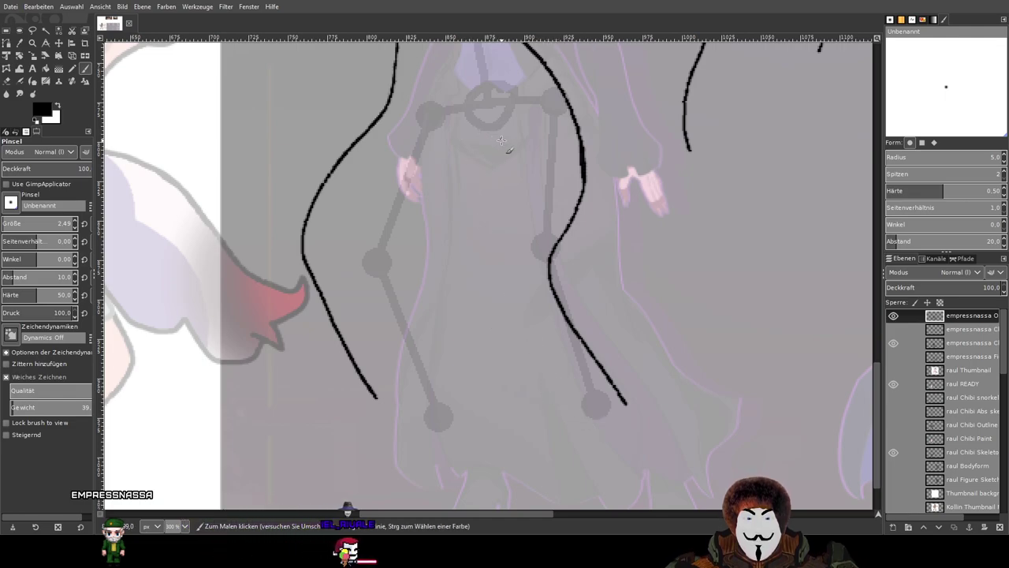
pyautogui.hotkey('ctrl', 'y')
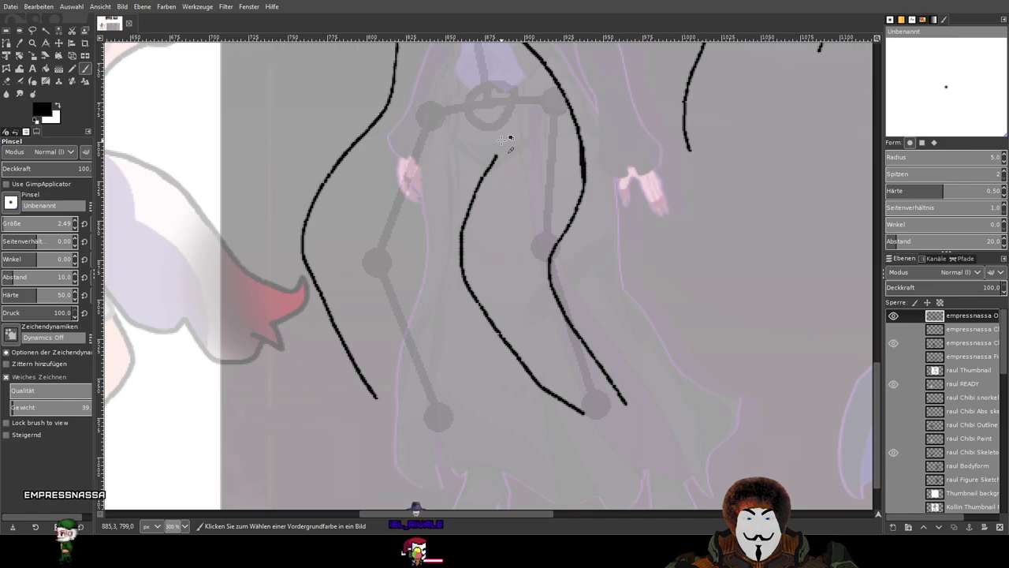
pyautogui.hotkey('ctrl', 'z')
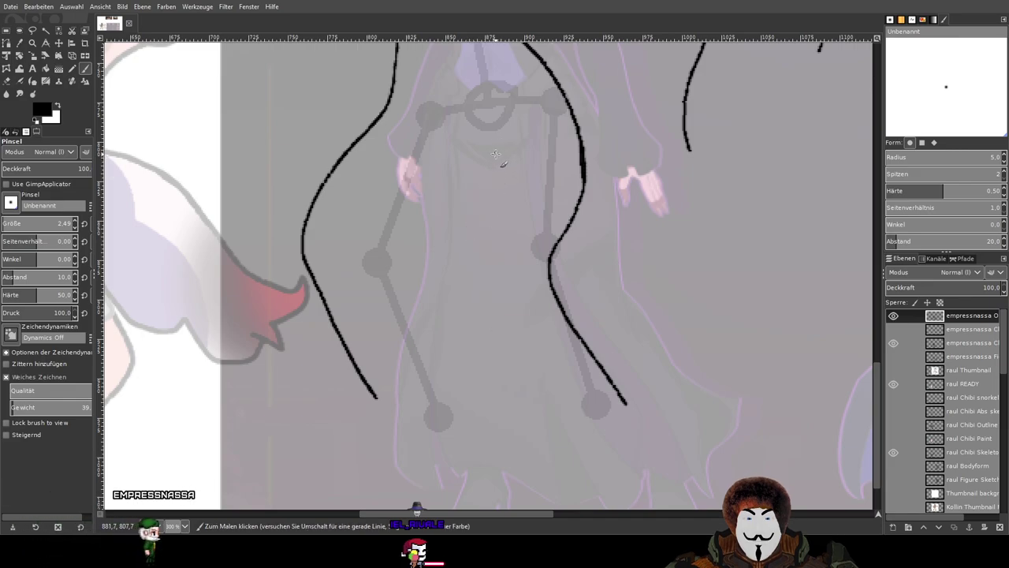
pyautogui.moveTo(469, 233); pyautogui.dragTo(466, 269)
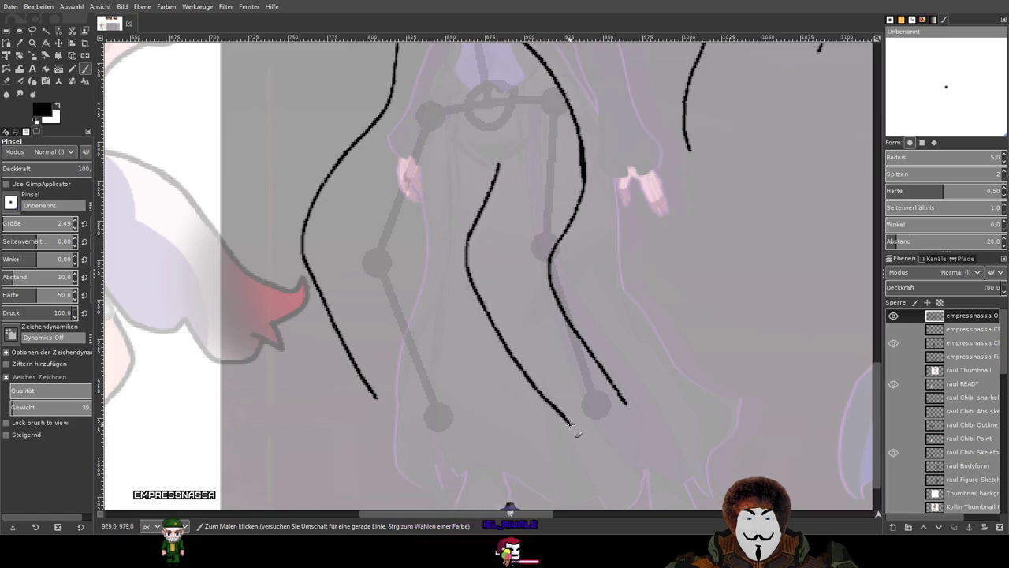
pyautogui.hotkey('ctrl', 'z')
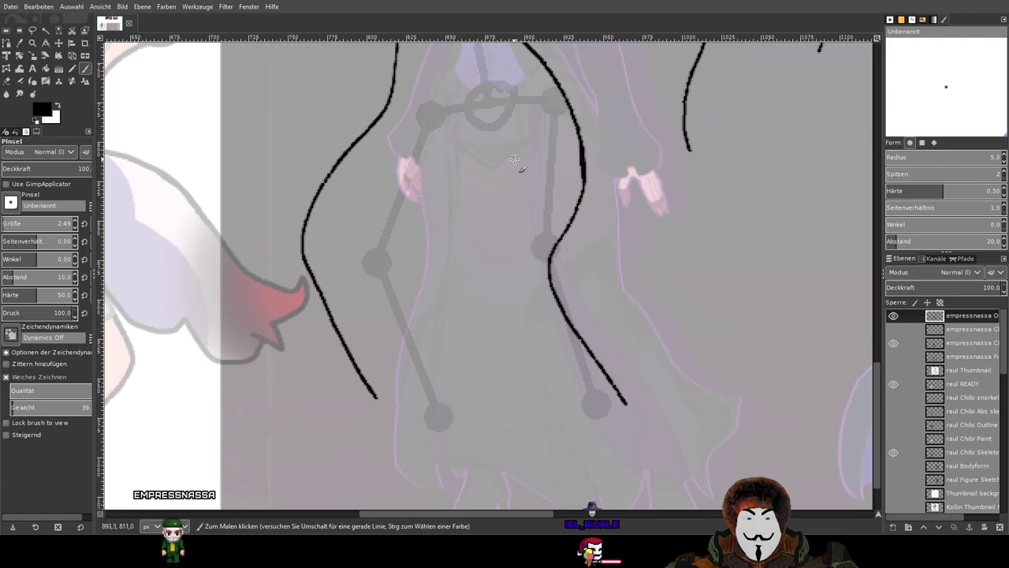
pyautogui.moveTo(507, 152); pyautogui.dragTo(495, 181)
pyautogui.hotkey('ctrl', 'z')
pyautogui.moveTo(465, 205); pyautogui.dragTo(465, 294)
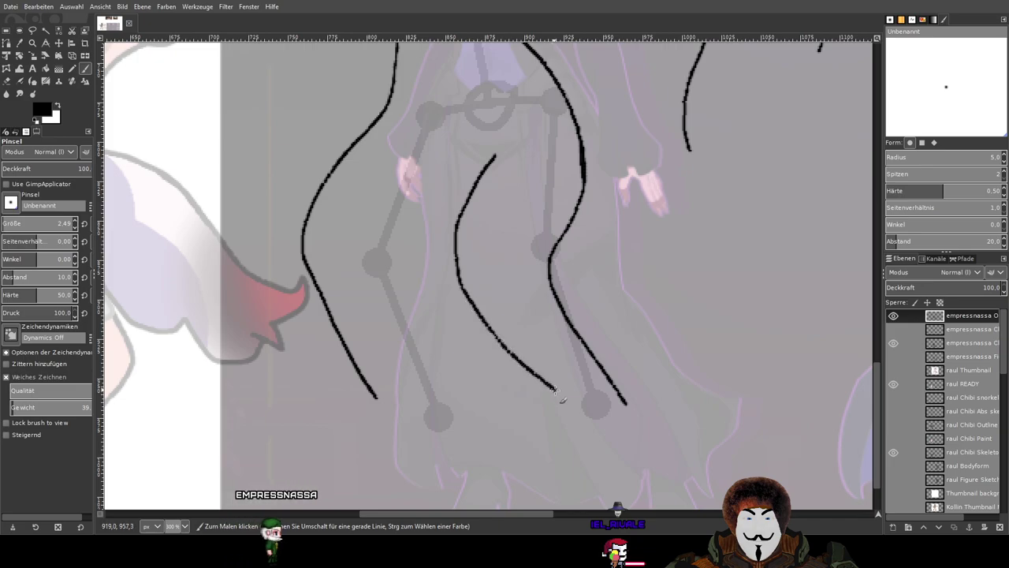
# Draw the left inner leg line down to the knee, discarding a stray line by the hand.
pyautogui.moveTo(424, 264); pyautogui.dragTo(549, 288)
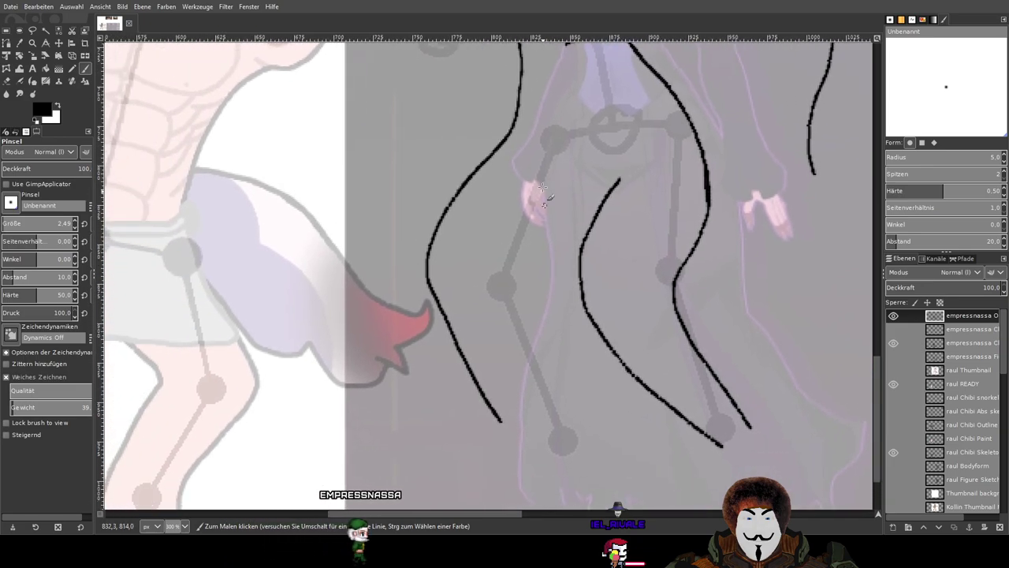
pyautogui.moveTo(573, 182); pyautogui.dragTo(550, 246)
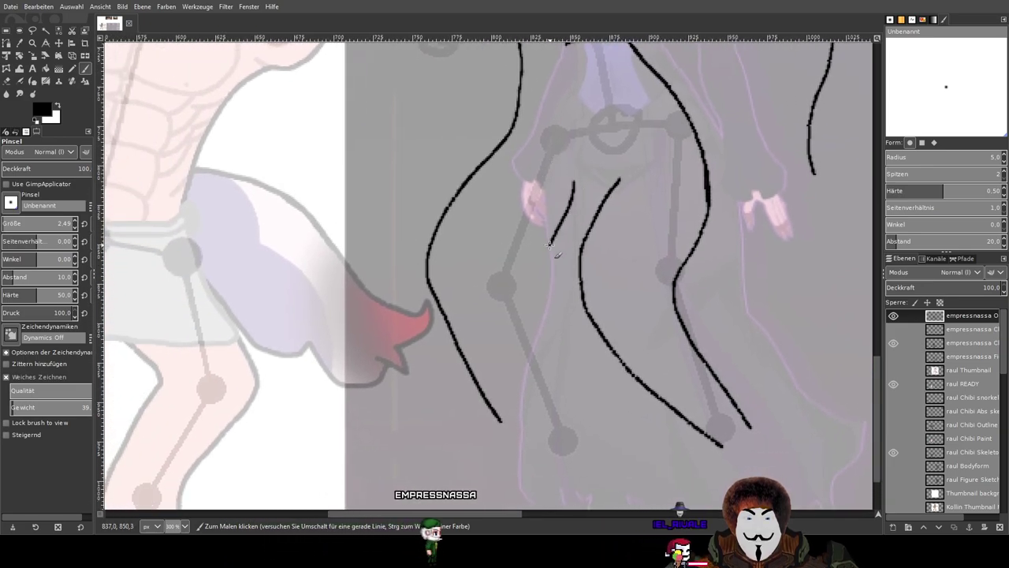
pyautogui.hotkey('ctrl', 'z')
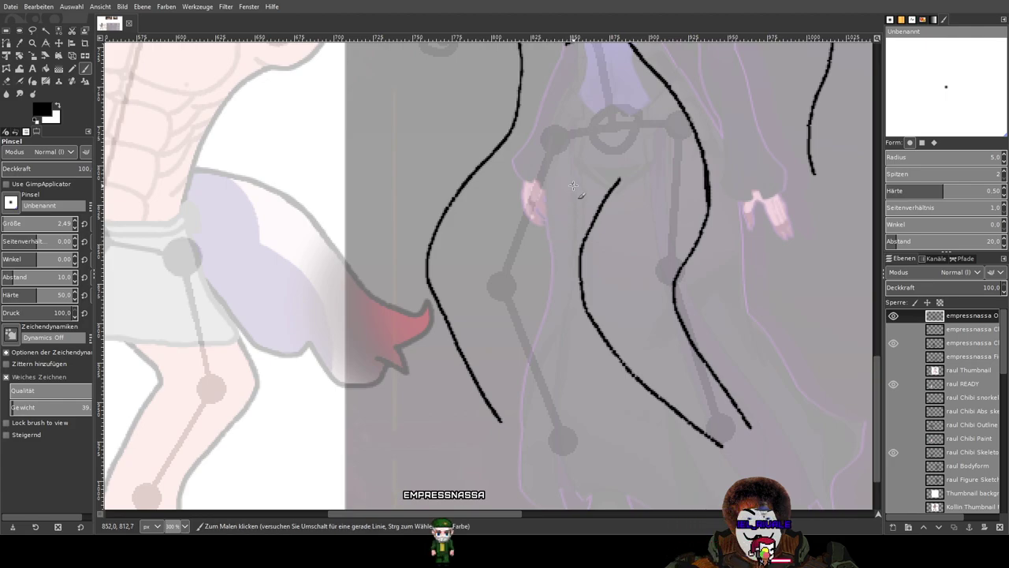
pyautogui.moveTo(532, 281)
pyautogui.mouseDown()
pyautogui.moveTo(523, 290)
pyautogui.moveTo(561, 390)
pyautogui.mouseUp()
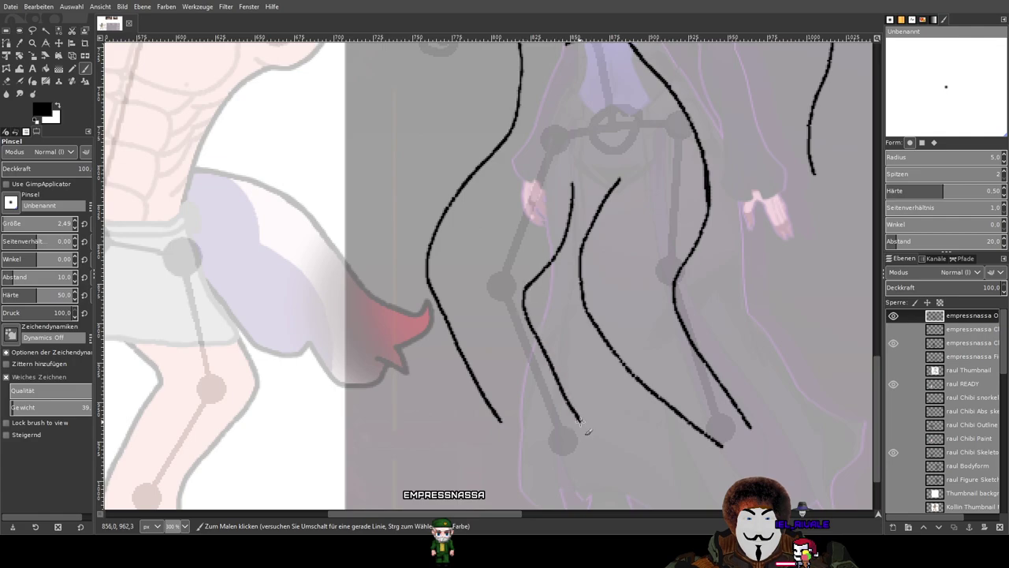
pyautogui.scroll(-2, 607, 359)
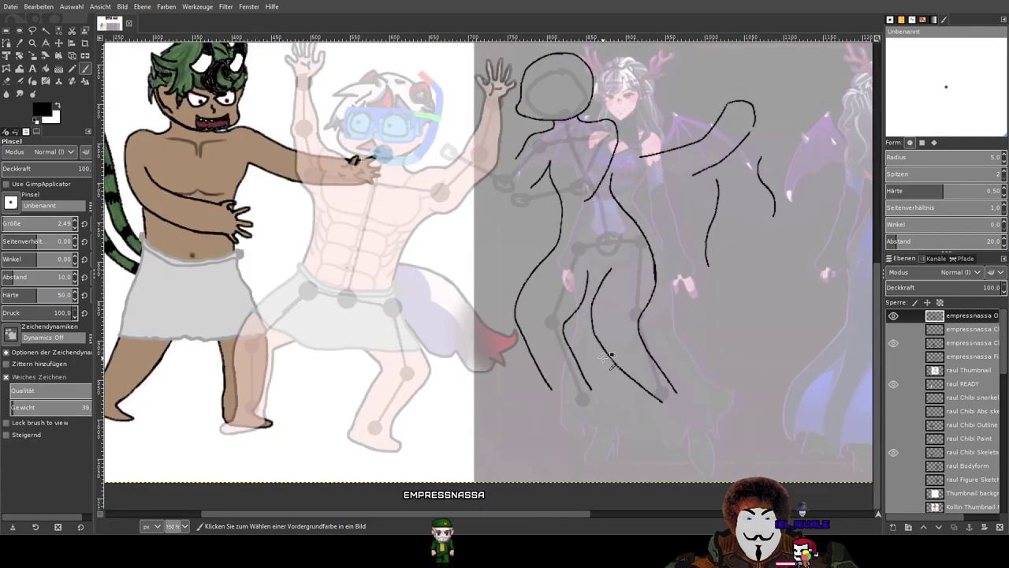
# Draw a curve joining the left inner line to the leg, removing the extra strokes beside it.
pyautogui.scroll(1, 608, 358)
pyautogui.scroll(1, 608, 358)
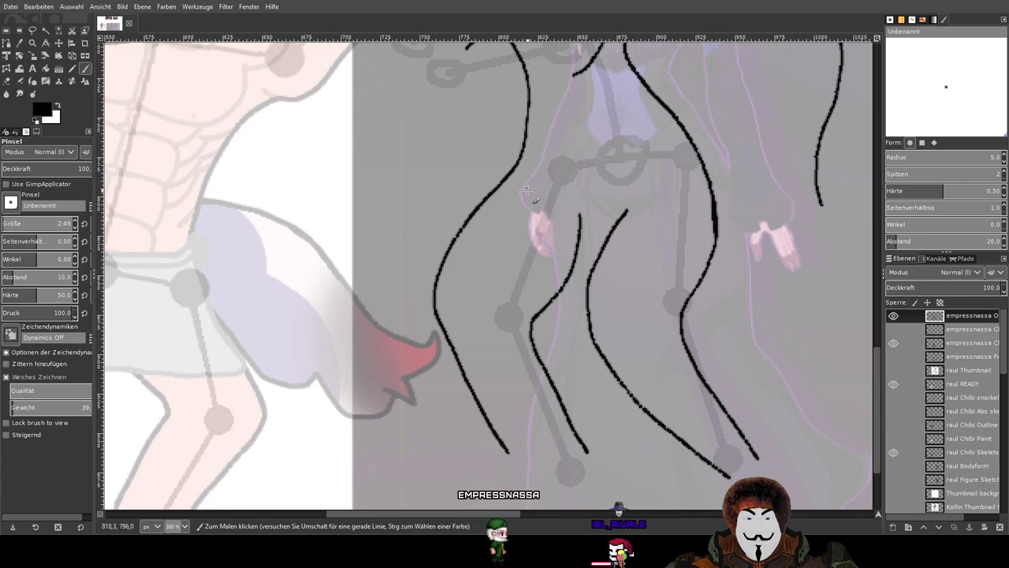
pyautogui.moveTo(567, 215); pyautogui.dragTo(528, 343)
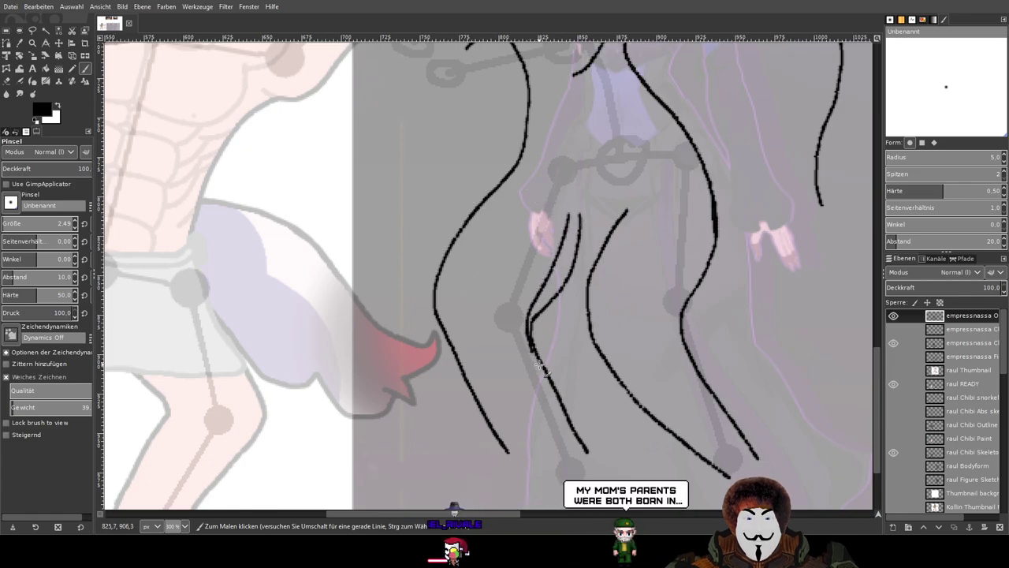
pyautogui.hotkey('ctrl', 'z')
pyautogui.hotkey('ctrl', 'z')
pyautogui.scroll(1, 544, 230)
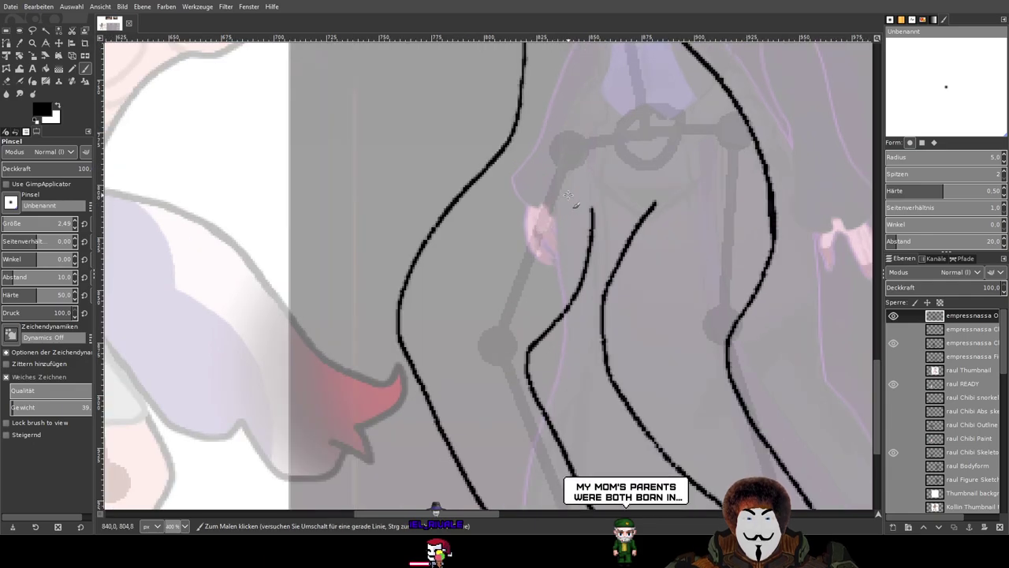
pyautogui.moveTo(574, 220)
pyautogui.mouseDown()
pyautogui.moveTo(569, 279)
pyautogui.moveTo(532, 347)
pyautogui.mouseUp()
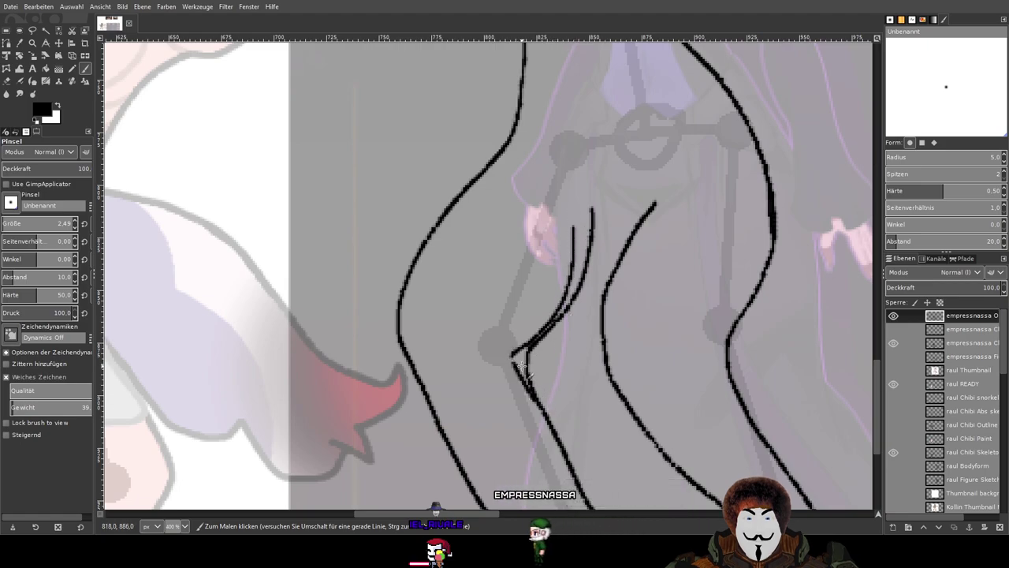
pyautogui.scroll(-2, 587, 382)
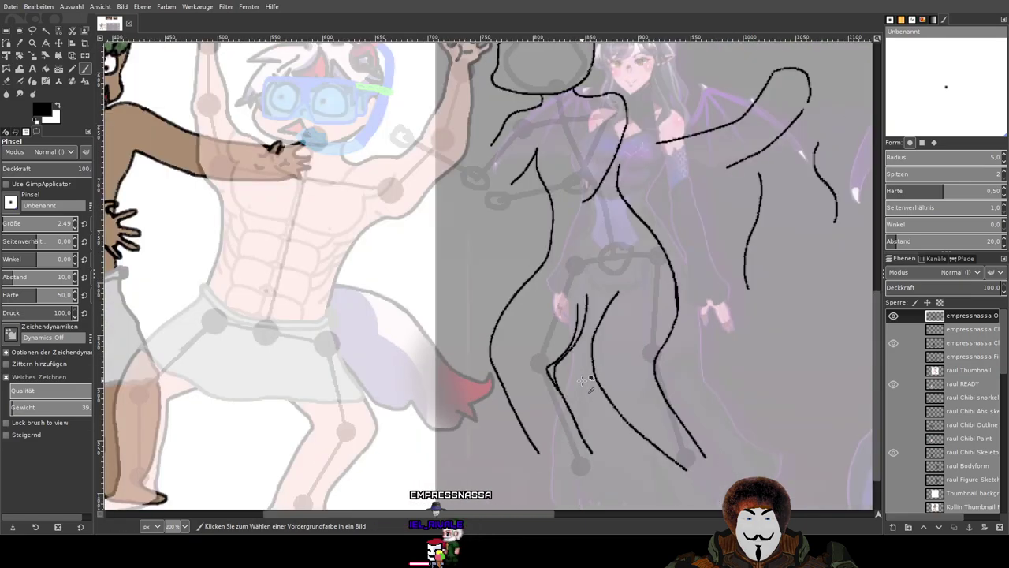
pyautogui.scroll(2, 580, 307)
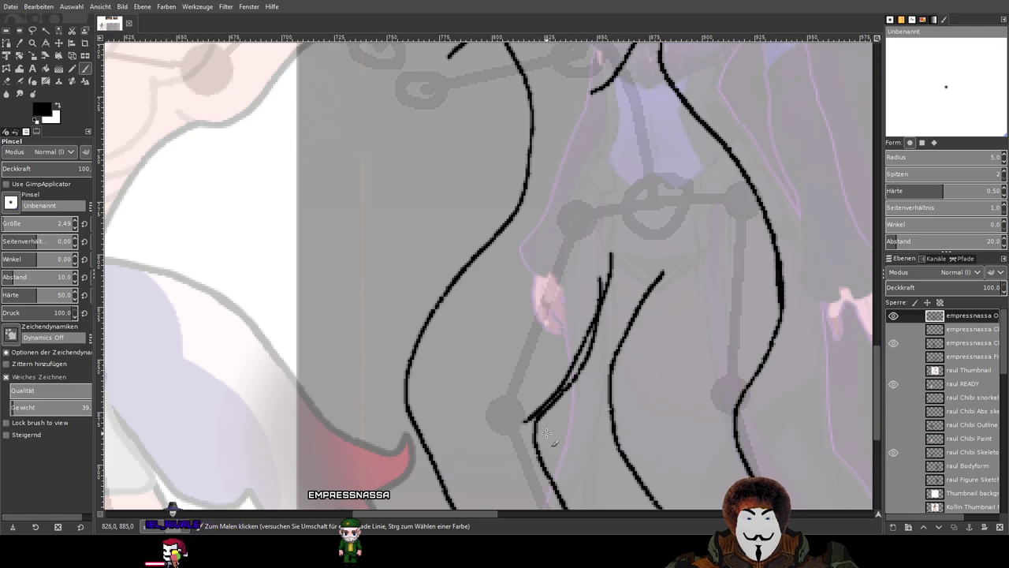
pyautogui.hotkey('ctrl', 'z')
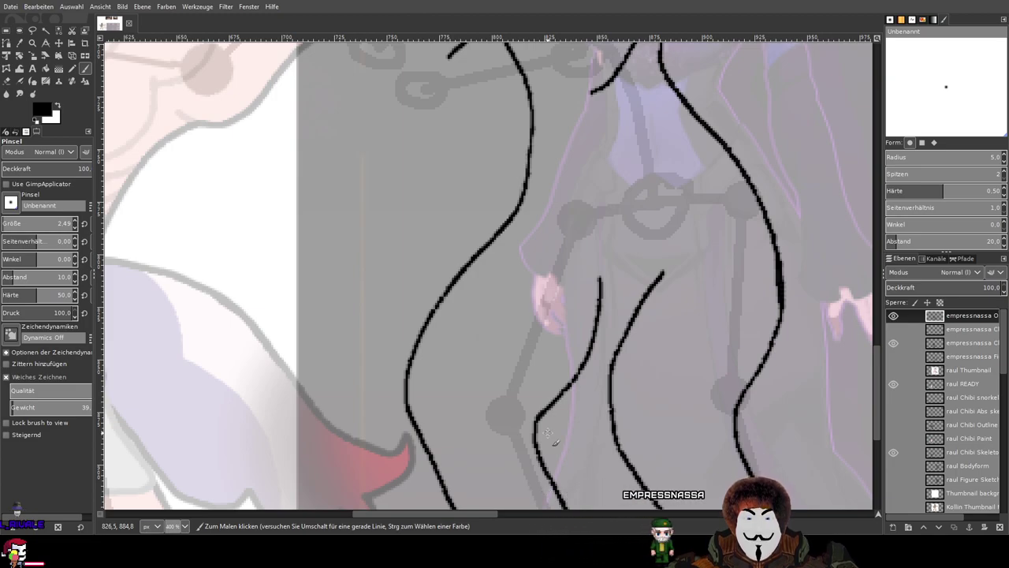
# Extend the inner line down-left to the knee, dropping stray strokes at the waist and knee.
pyautogui.moveTo(576, 354); pyautogui.dragTo(542, 292)
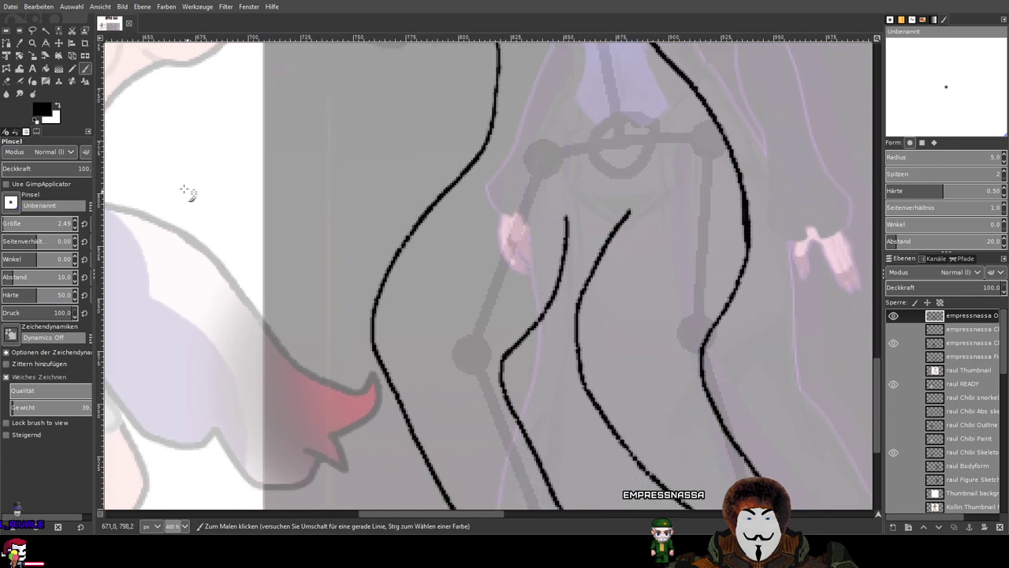
pyautogui.moveTo(620, 276)
pyautogui.mouseDown()
pyautogui.moveTo(608, 153)
pyautogui.moveTo(613, 248)
pyautogui.mouseUp()
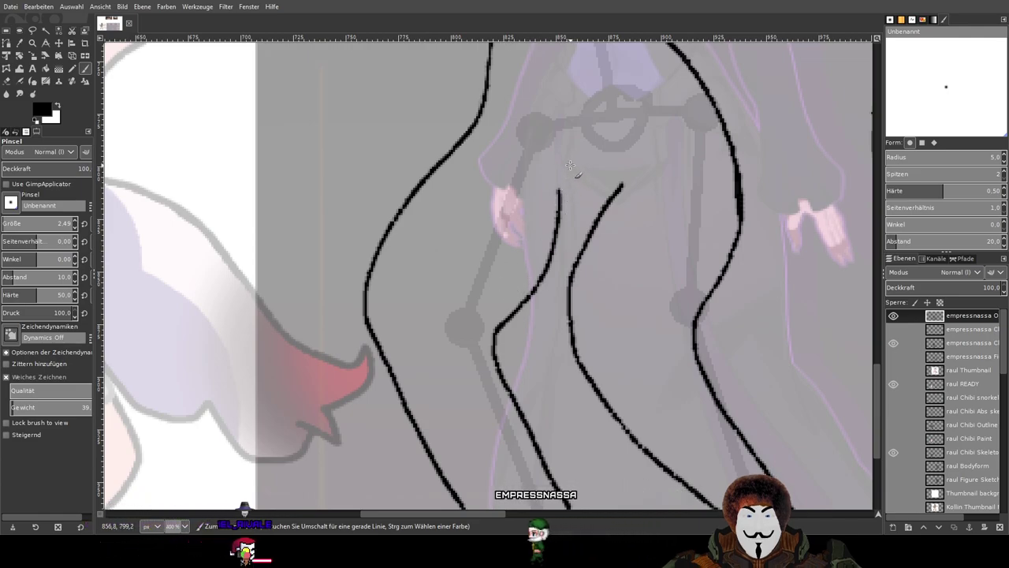
pyautogui.moveTo(575, 166)
pyautogui.mouseDown()
pyautogui.moveTo(550, 253)
pyautogui.moveTo(574, 183)
pyautogui.mouseUp()
pyautogui.hotkey('ctrl', 'z')
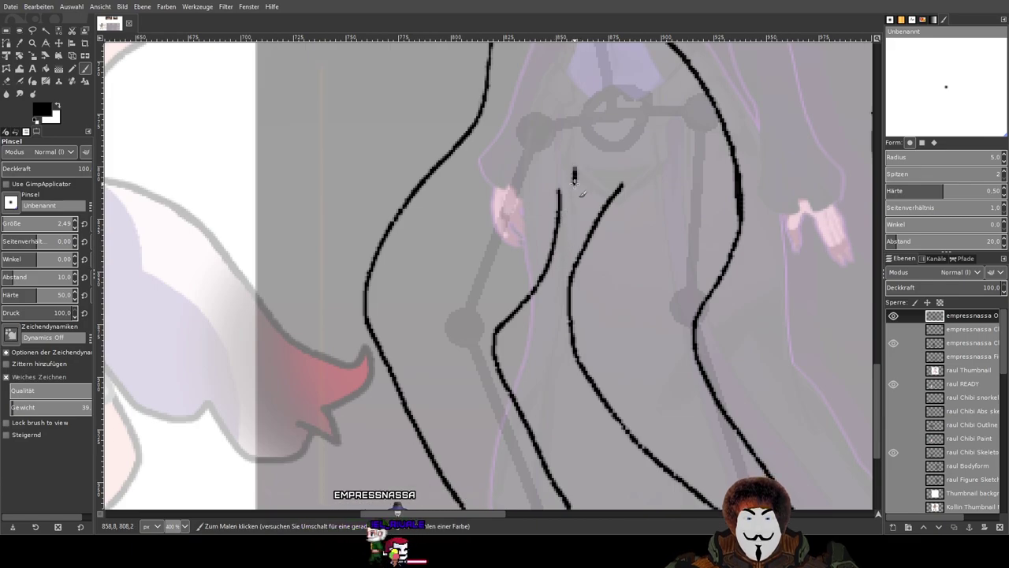
pyautogui.moveTo(568, 230); pyautogui.dragTo(551, 253)
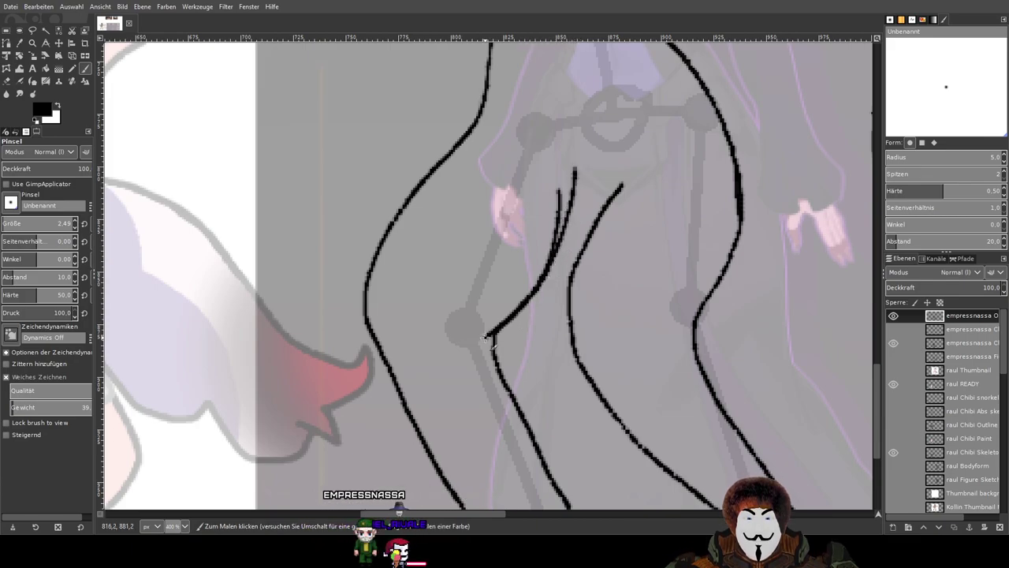
pyautogui.moveTo(485, 337); pyautogui.dragTo(496, 381)
pyautogui.scroll(2, 501, 357)
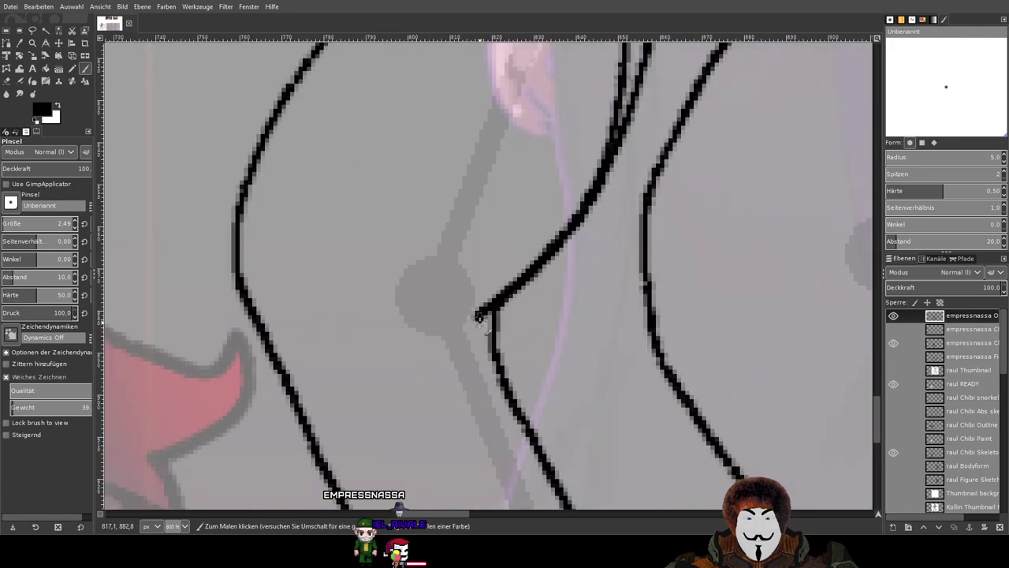
pyautogui.hotkey('ctrl', 'z')
pyautogui.scroll(-4, 528, 342)
pyautogui.scroll(2, 523, 338)
pyautogui.scroll(2, 517, 336)
pyautogui.scroll(-2, 518, 336)
pyautogui.moveTo(571, 269); pyautogui.dragTo(555, 300)
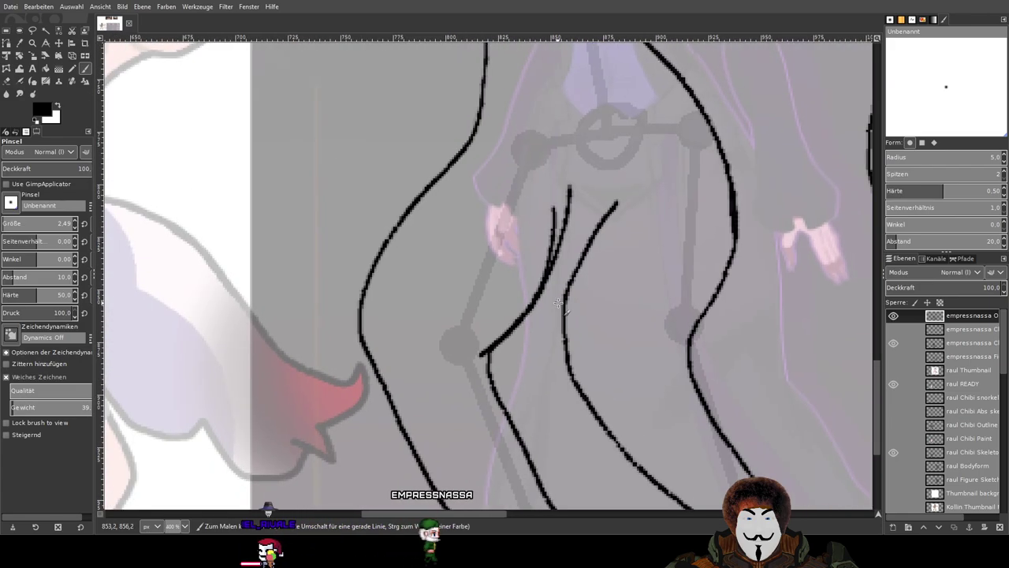
pyautogui.hotkey('shift', 'e')
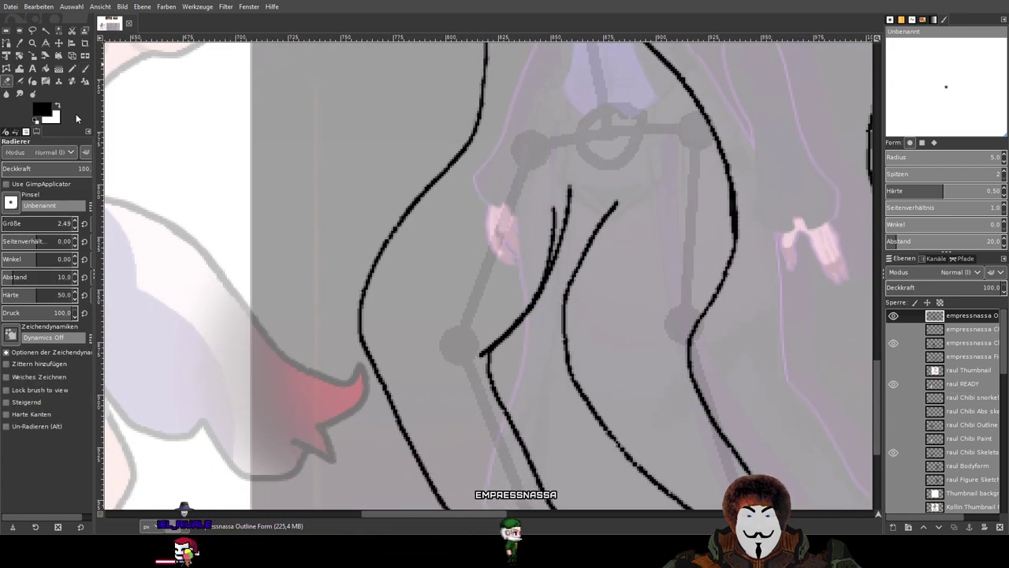
# Erase the upper part of the short line near the knee.
pyautogui.scroll(2, 555, 236)
pyautogui.scroll(2, 556, 237)
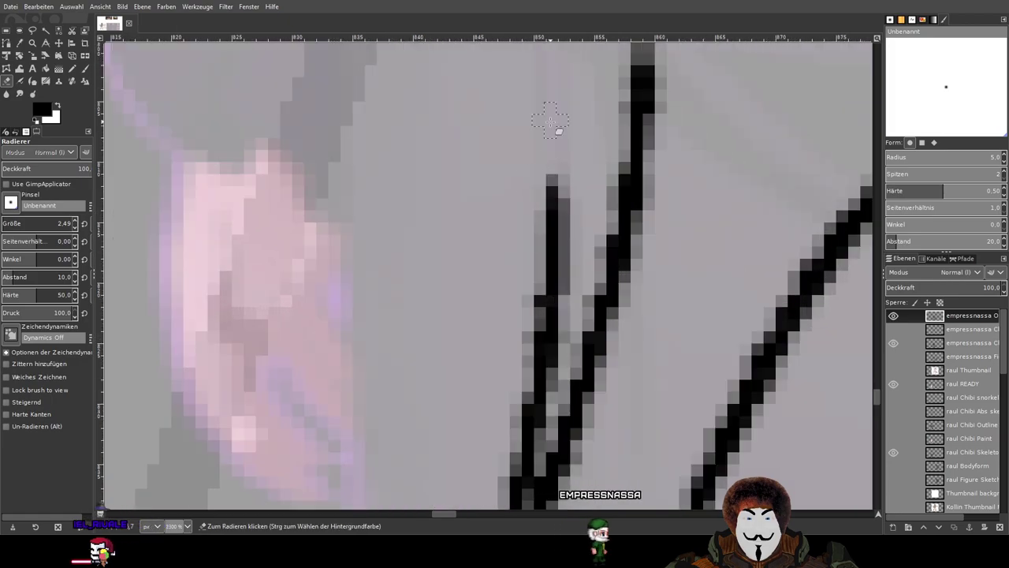
pyautogui.moveTo(556, 149)
pyautogui.mouseDown()
pyautogui.moveTo(574, 191)
pyautogui.moveTo(553, 266)
pyautogui.moveTo(540, 261)
pyautogui.moveTo(495, 345)
pyautogui.moveTo(527, 281)
pyautogui.moveTo(564, 274)
pyautogui.mouseUp()
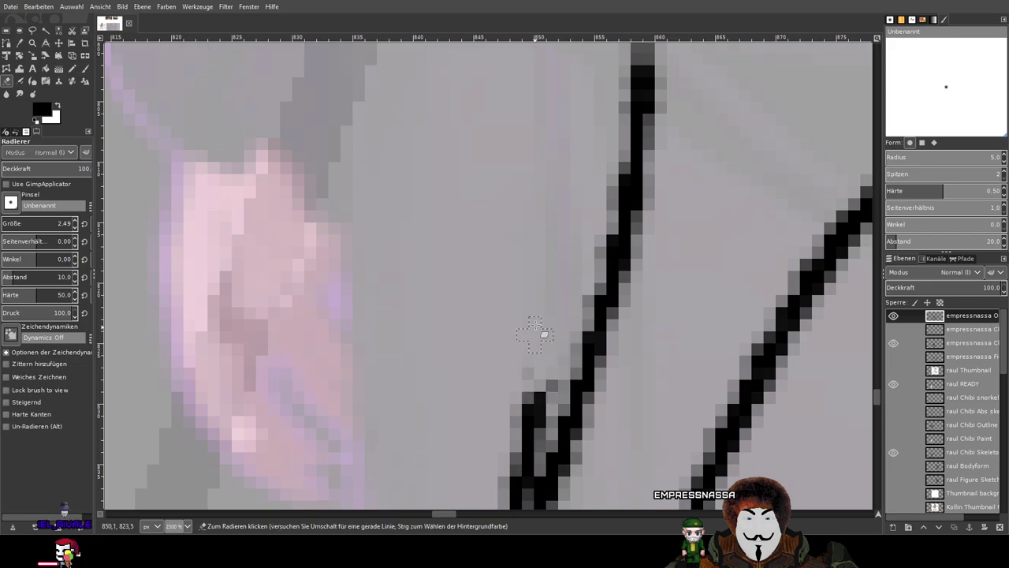
pyautogui.scroll(-3, 534, 335)
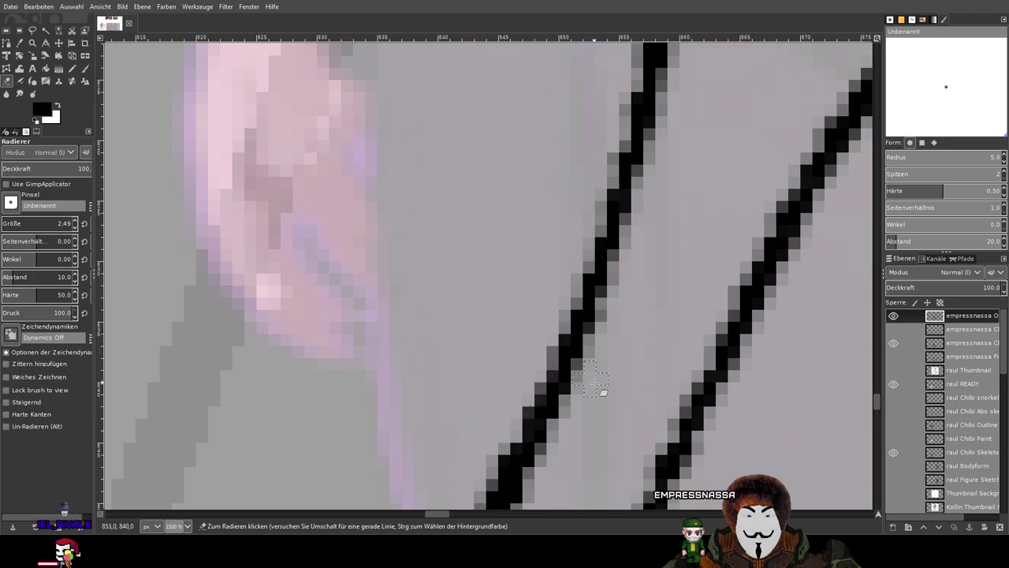
pyautogui.scroll(-3, 564, 234)
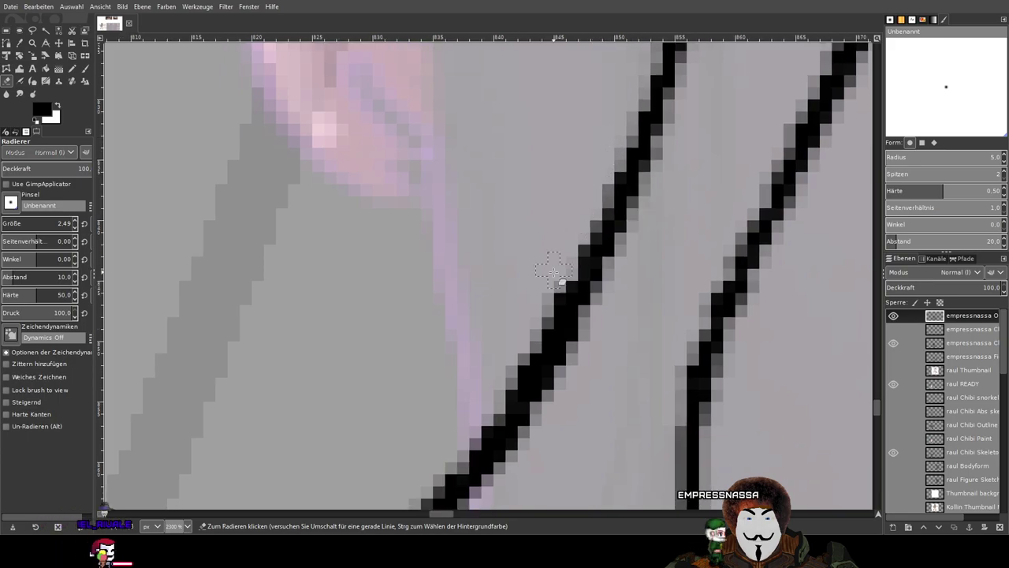
pyautogui.scroll(-2, 526, 308)
pyautogui.scroll(-3, 527, 307)
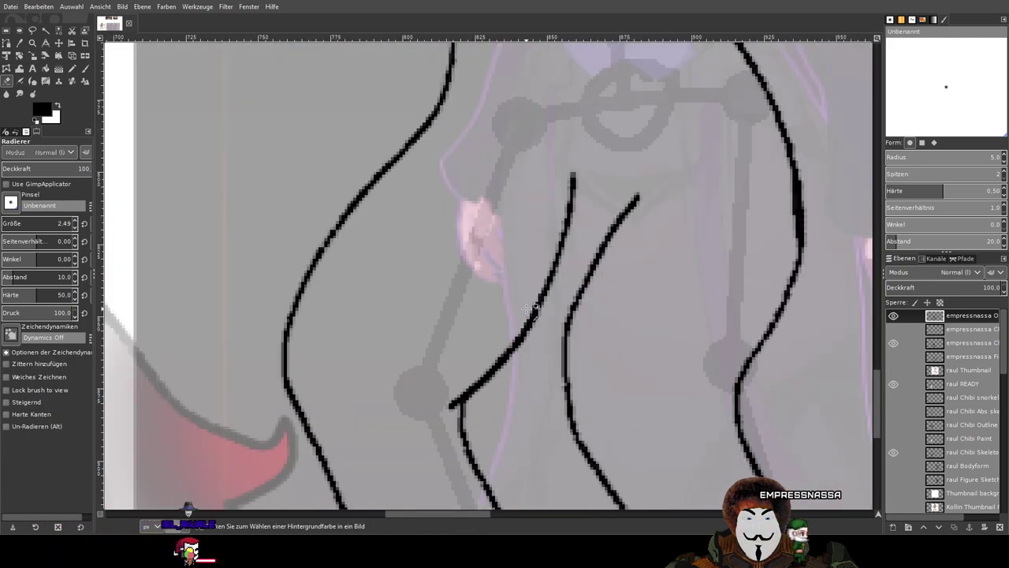
pyautogui.scroll(5, 665, 169)
pyautogui.scroll(-2, 665, 171)
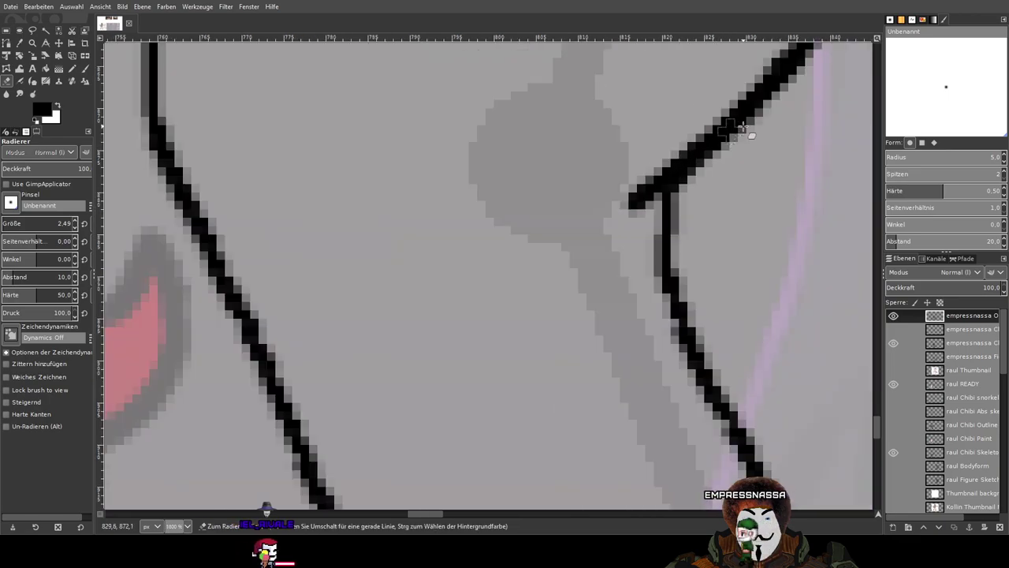
# Erase the diagonal line across the torso, including its leftover upper end.
pyautogui.moveTo(744, 126); pyautogui.dragTo(513, 383)
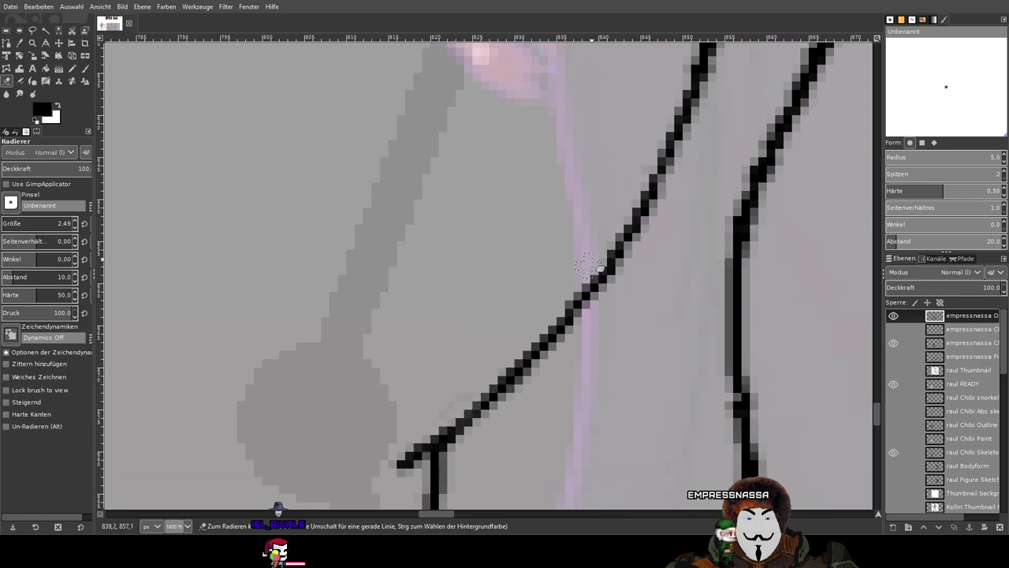
pyautogui.scroll(-5, 587, 267)
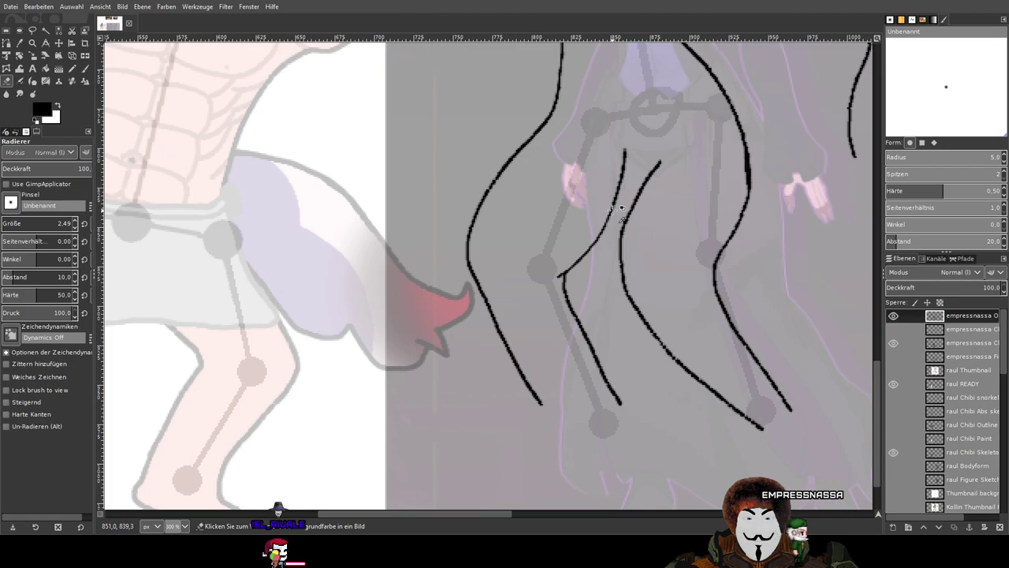
pyautogui.scroll(1, 621, 207)
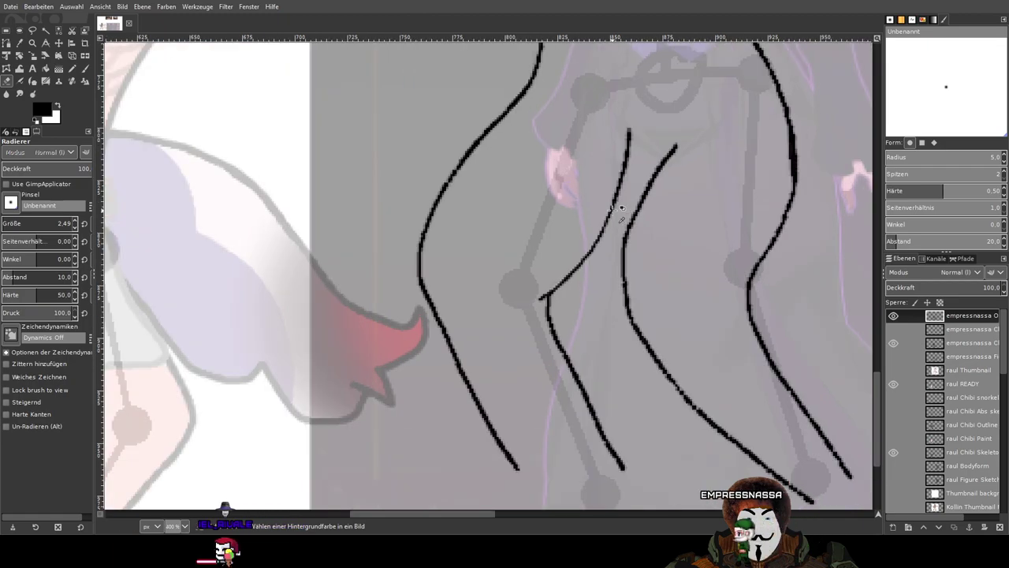
pyautogui.scroll(-2, 621, 207)
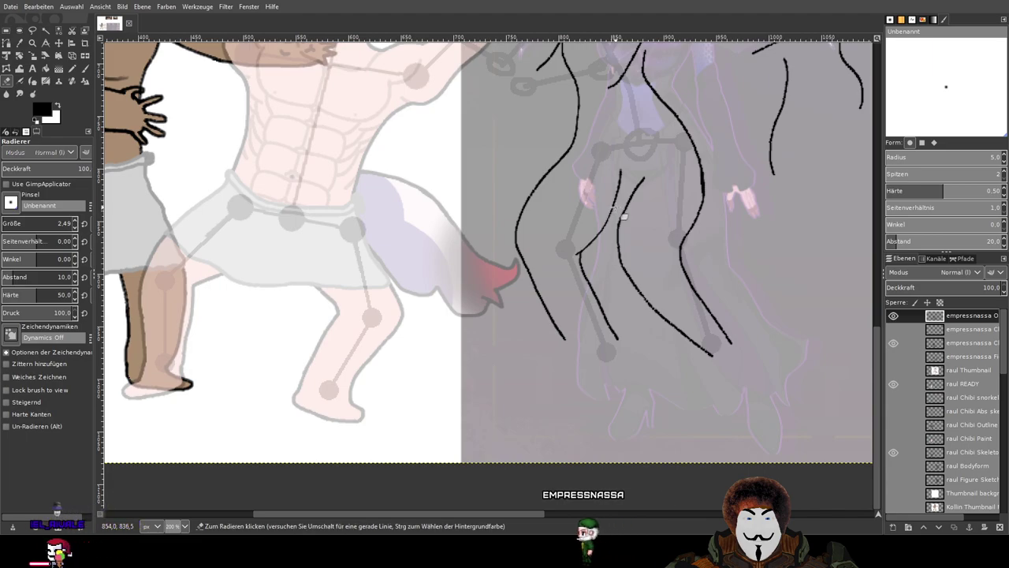
pyautogui.moveTo(620, 209); pyautogui.dragTo(597, 251)
pyautogui.scroll(1, 597, 251)
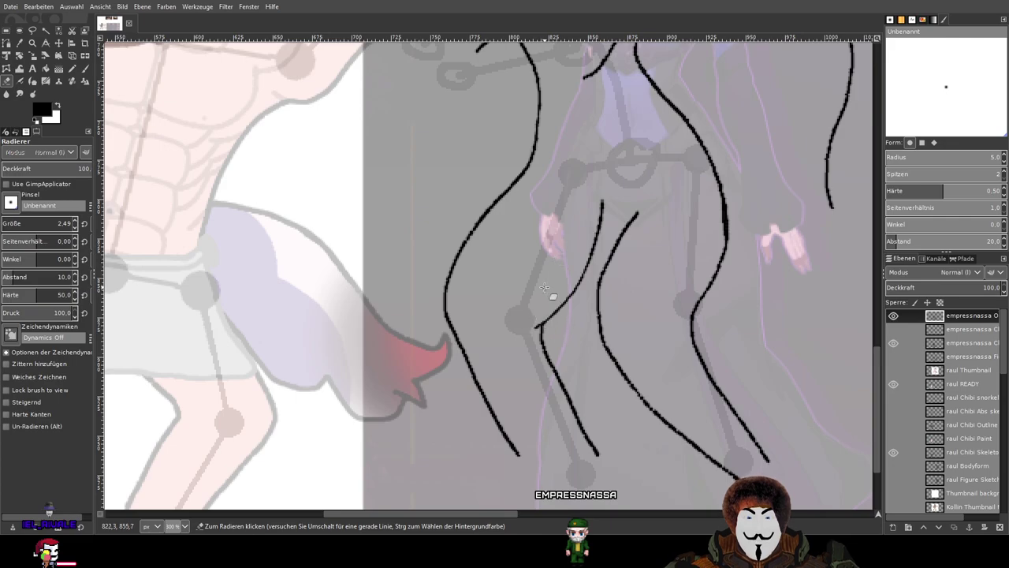
pyautogui.scroll(1, 601, 288)
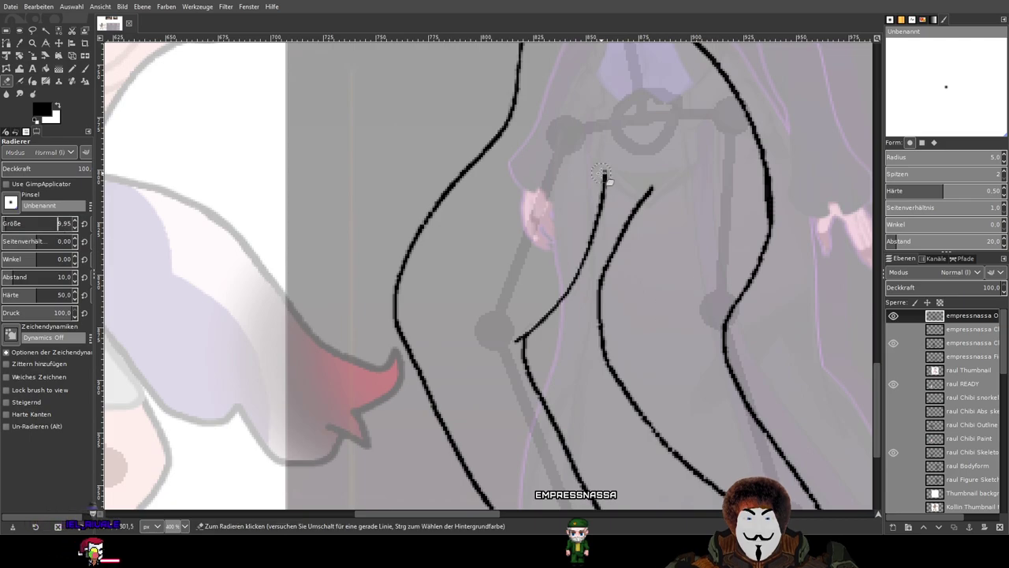
pyautogui.scroll(2, 604, 177)
pyautogui.moveTo(602, 203)
pyautogui.mouseDown()
pyautogui.moveTo(578, 320)
pyautogui.moveTo(536, 417)
pyautogui.mouseUp()
pyautogui.moveTo(545, 355); pyautogui.dragTo(604, 205)
pyautogui.moveTo(591, 260)
pyautogui.mouseDown()
pyautogui.moveTo(571, 289)
pyautogui.moveTo(581, 265)
pyautogui.moveTo(541, 307)
pyautogui.mouseUp()
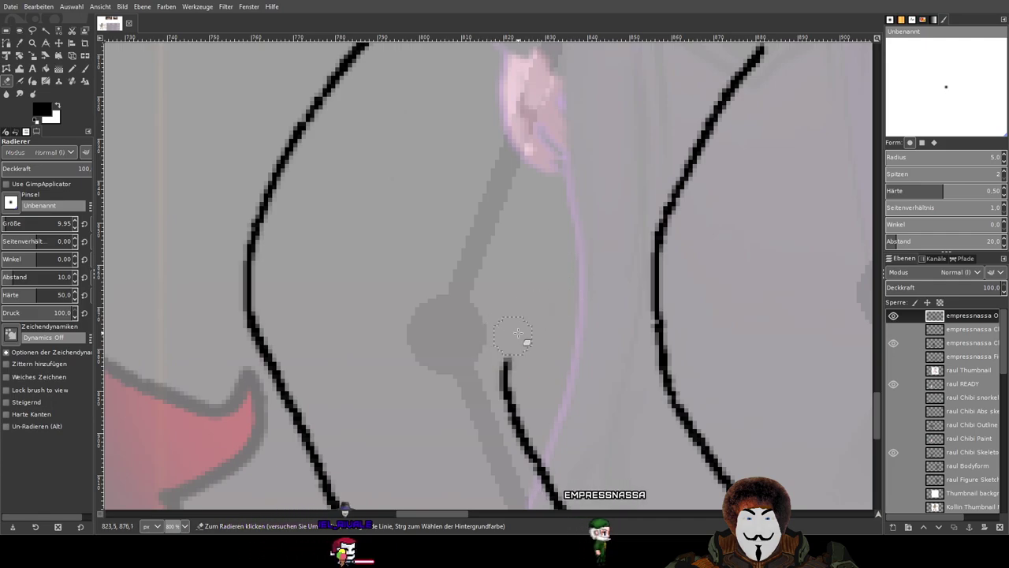
pyautogui.scroll(-4, 556, 297)
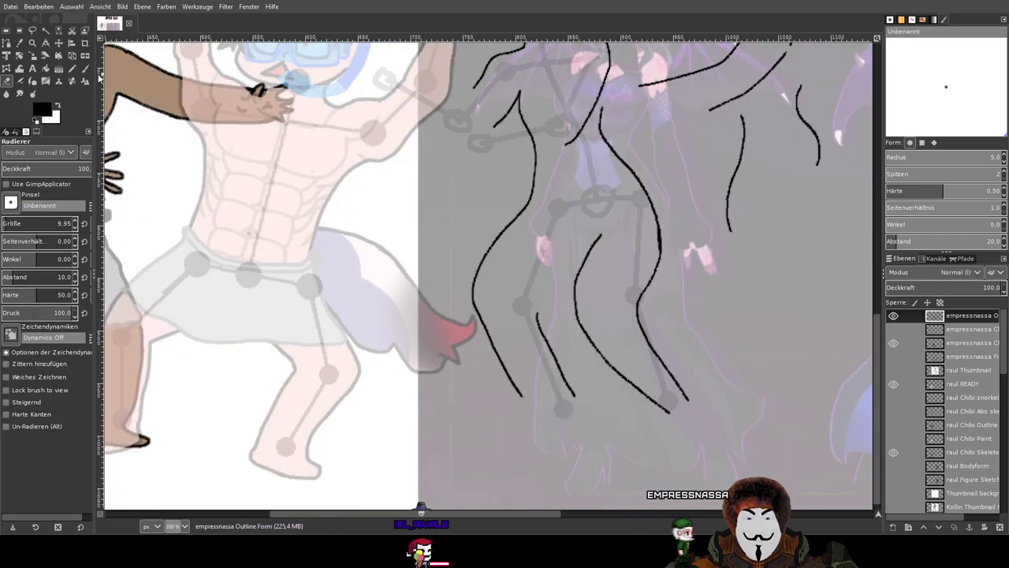
# With the Paintbrush, attempt an inner arm stroke beside the torso and undo the misplaced strokes.
pyautogui.press('p')
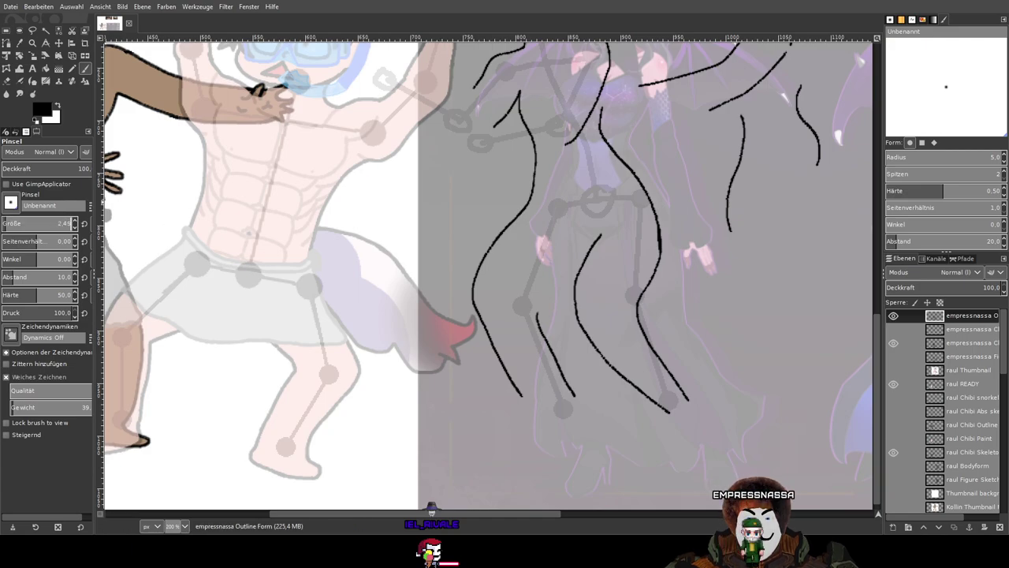
pyautogui.scroll(2, 527, 275)
pyautogui.scroll(-2, 520, 274)
pyautogui.scroll(2, 544, 272)
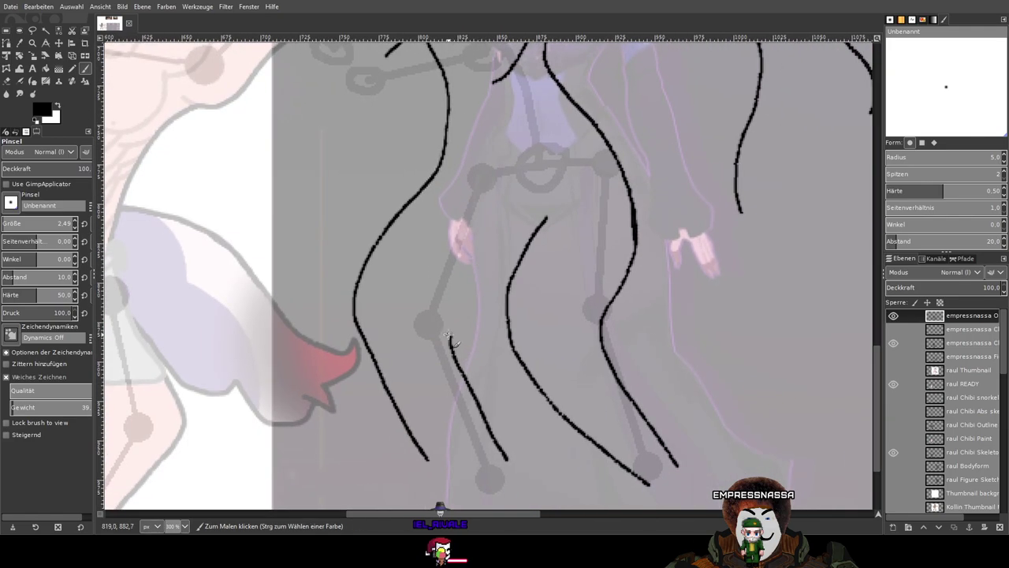
pyautogui.moveTo(446, 337); pyautogui.dragTo(504, 237)
pyautogui.hotkey('ctrl', 'z')
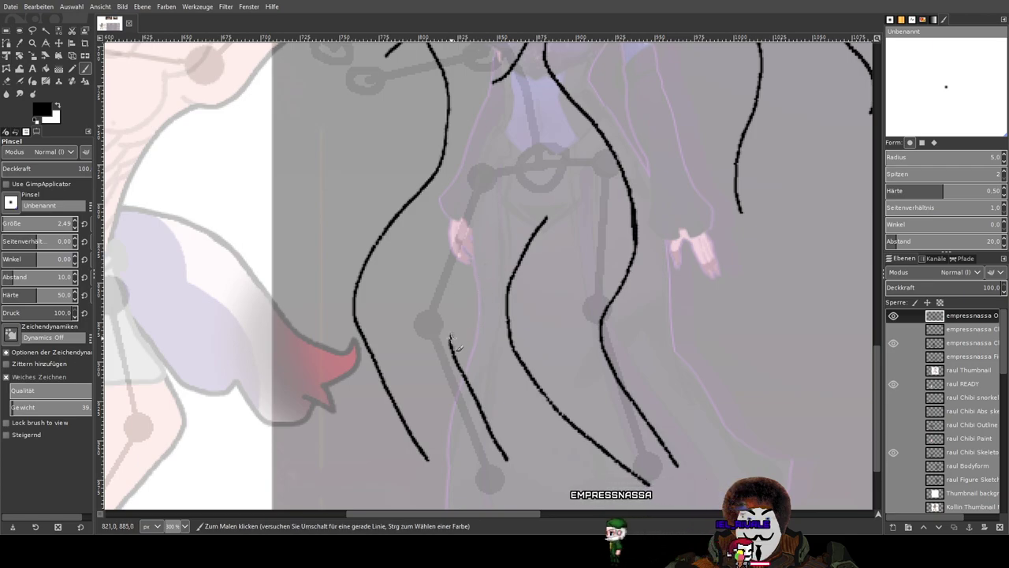
pyautogui.hotkey('ctrl', 'z')
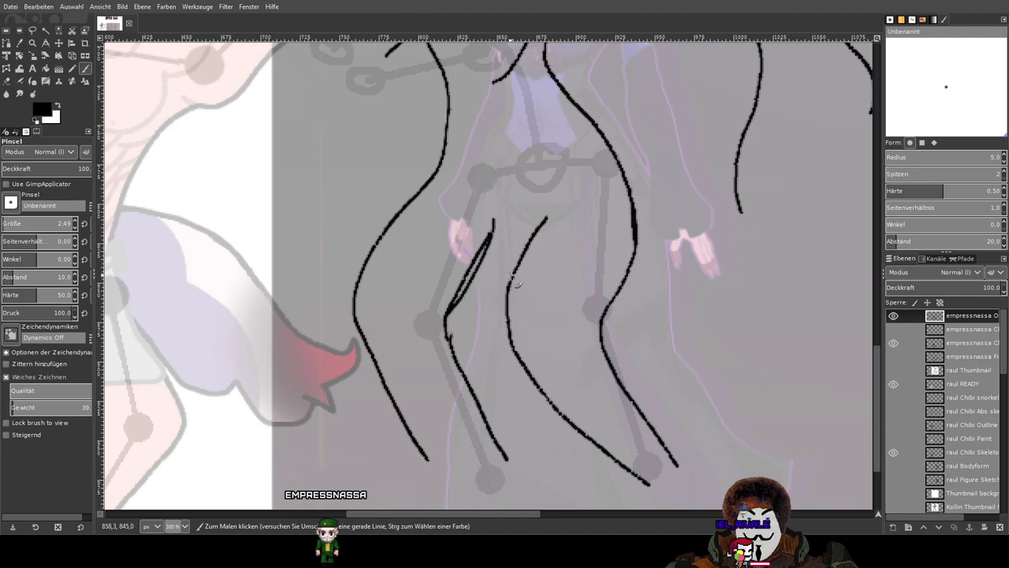
pyautogui.scroll(-1, 545, 271)
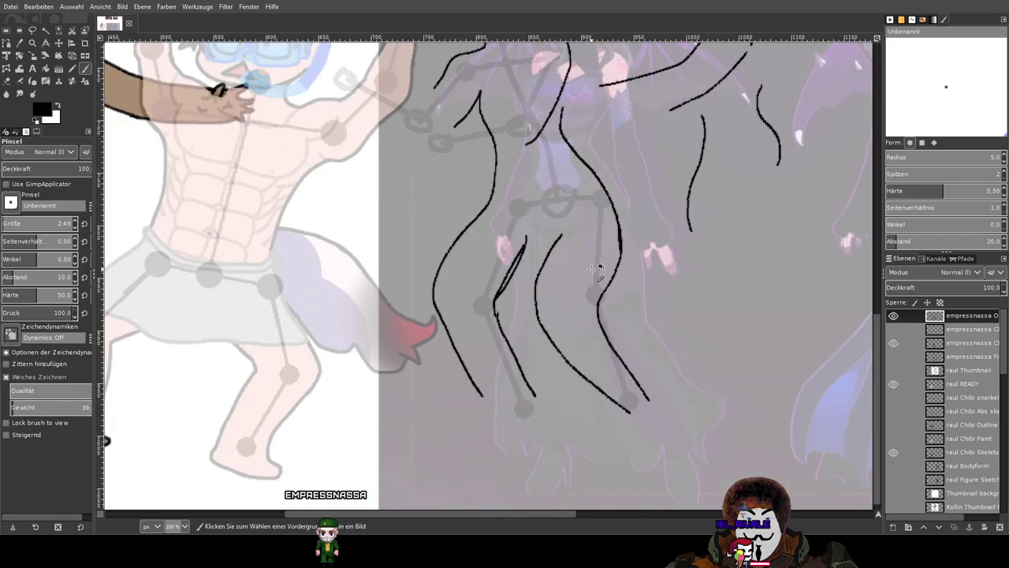
pyautogui.scroll(1, 577, 266)
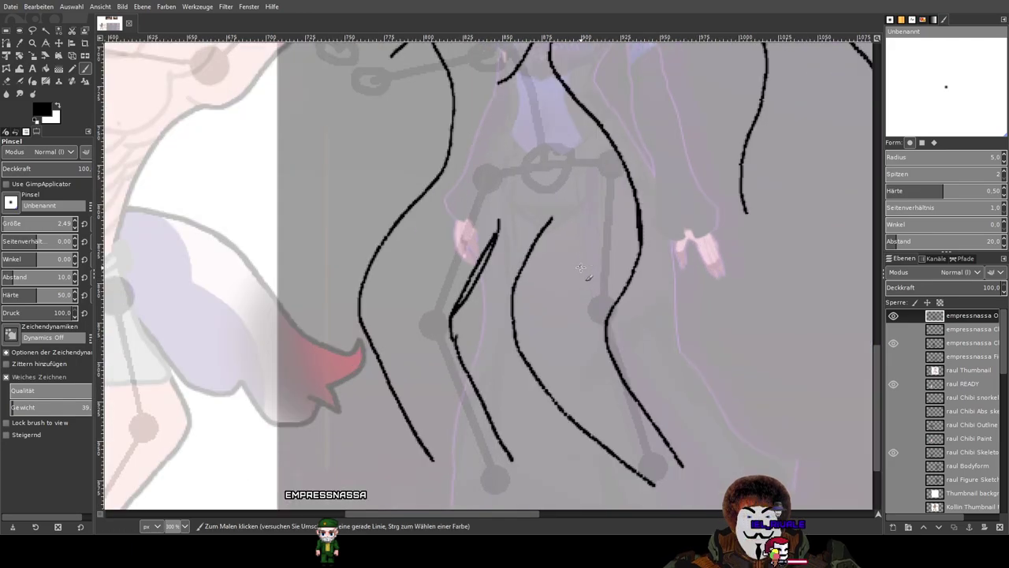
pyautogui.moveTo(577, 265); pyautogui.dragTo(607, 245)
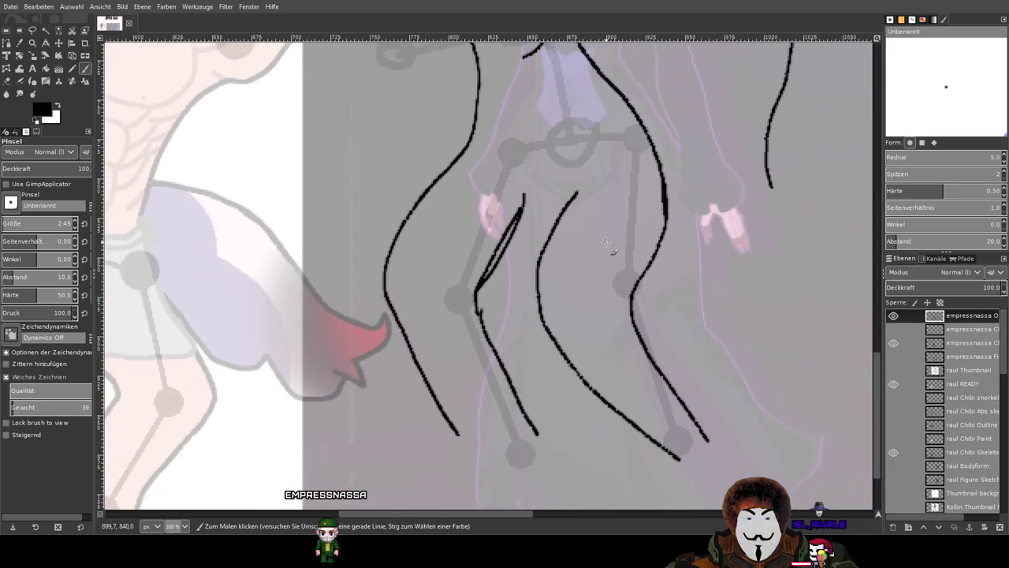
pyautogui.scroll(-2, 701, 245)
pyautogui.scroll(-3, 901, 473)
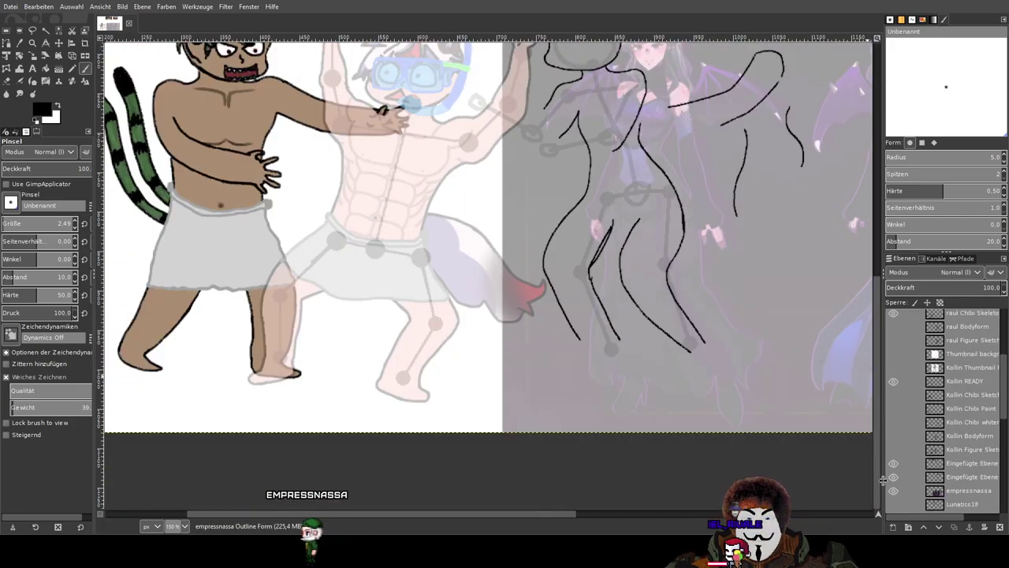
# Select the empressnassa reference layer and set its opacity to 45.9%.
pyautogui.click(968, 490)
pyautogui.moveTo(906, 287); pyautogui.dragTo(1003, 287)
pyautogui.moveTo(786, 261)
pyautogui.mouseDown()
pyautogui.moveTo(346, 280)
pyautogui.moveTo(641, 289)
pyautogui.mouseUp()
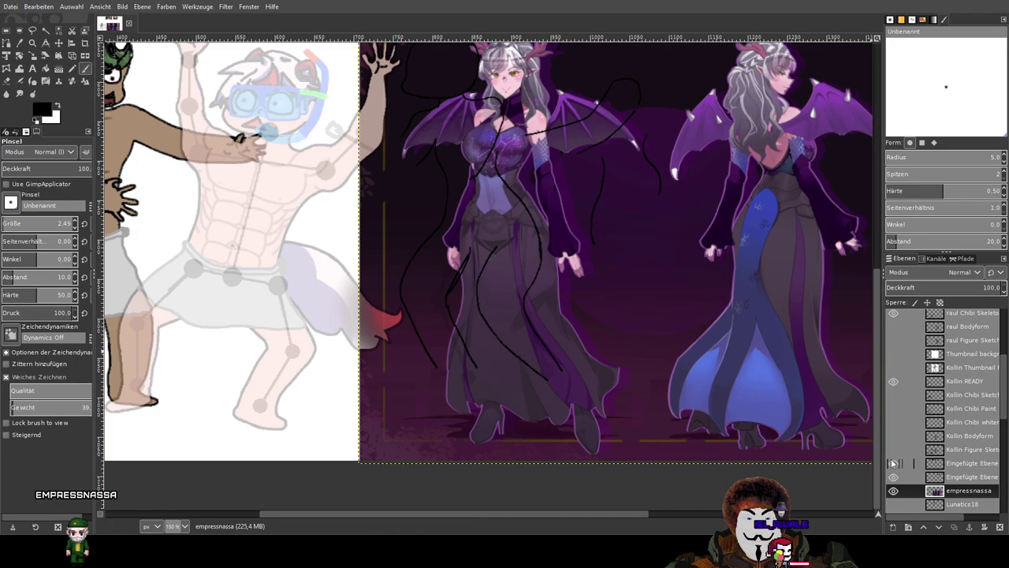
pyautogui.click(938, 287)
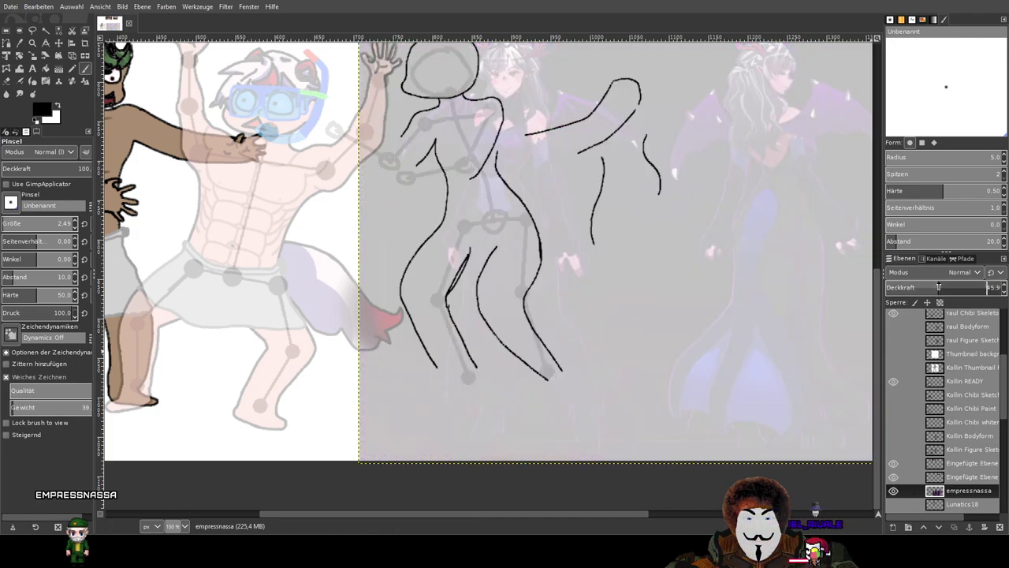
pyautogui.keyDown('ctrl'); pyautogui.scroll(1, 468, 247); pyautogui.keyUp('ctrl')
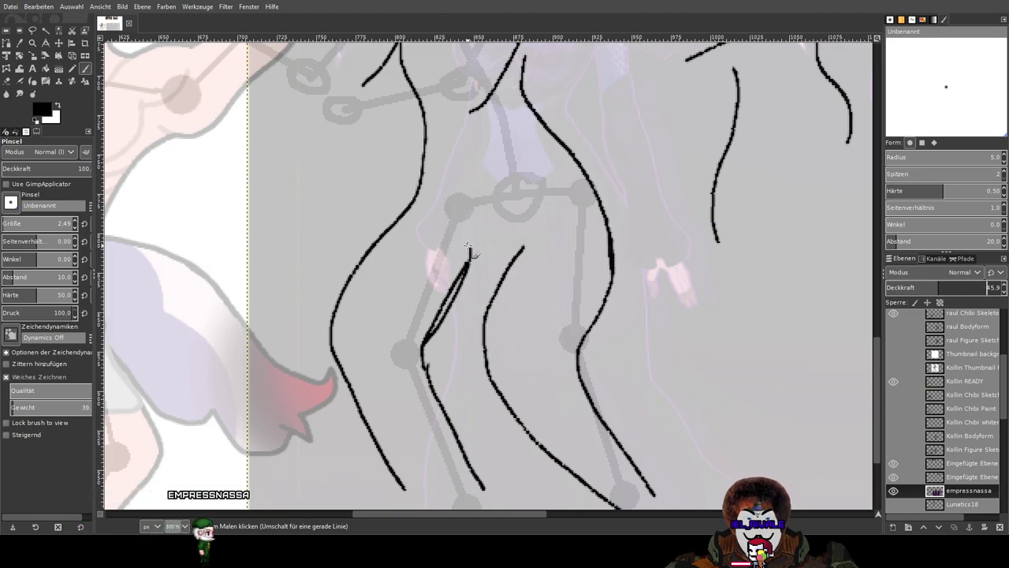
pyautogui.scroll(5, 970, 391)
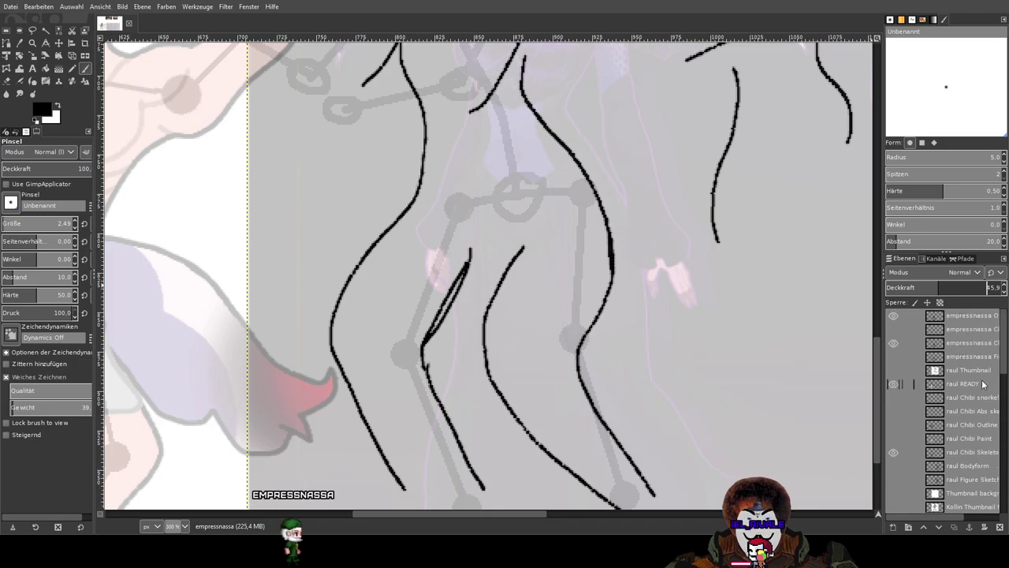
# Make the empressnassa Outline Form layer active, briefly hiding and showing it to compare.
pyautogui.click(893, 316)
pyautogui.click(893, 316)
pyautogui.click(894, 316)
pyautogui.moveTo(609, 275); pyautogui.dragTo(655, 254)
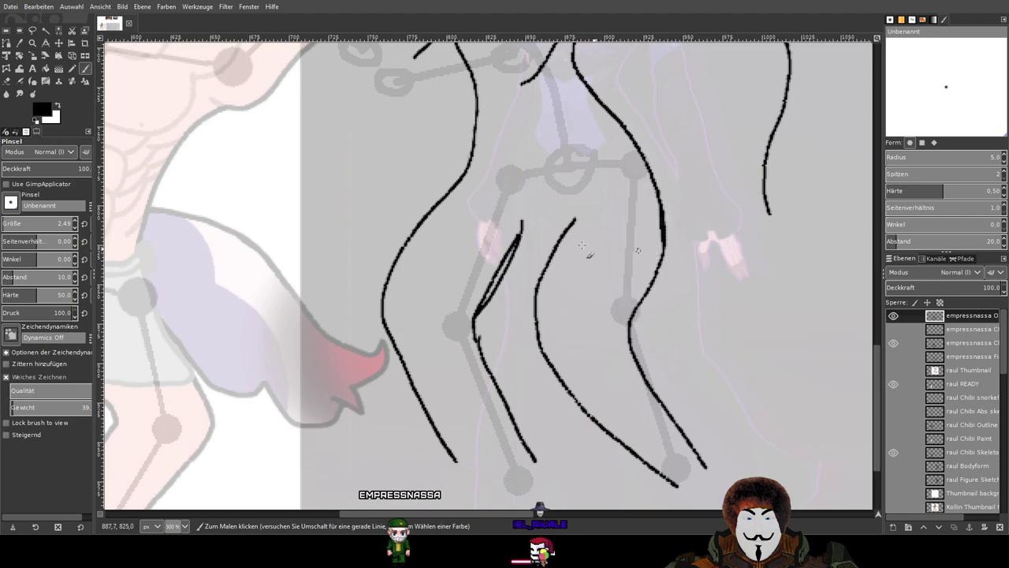
pyautogui.scroll(1, 540, 229)
pyautogui.scroll(-1, 536, 230)
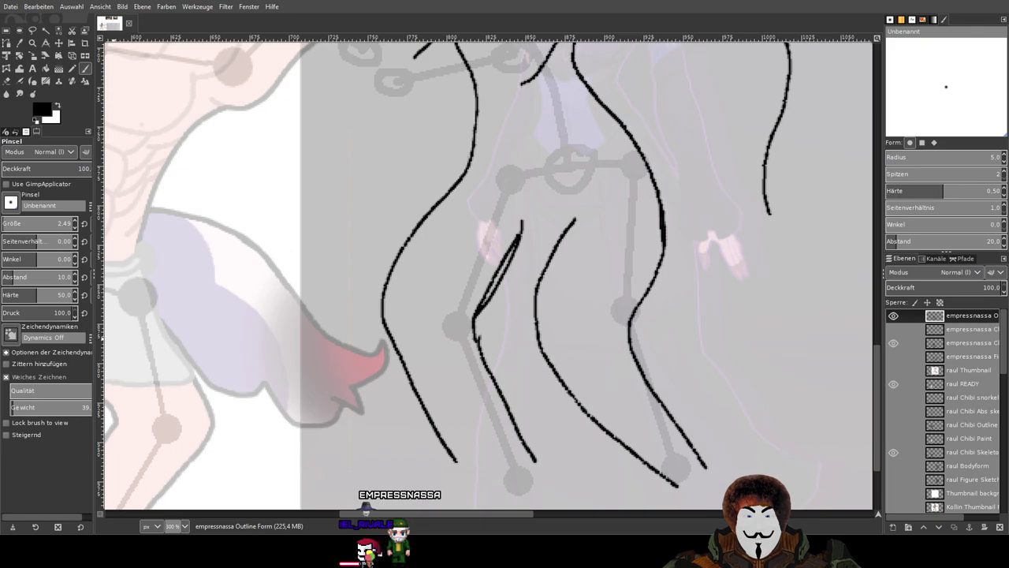
pyautogui.scroll(2, 638, 284)
pyautogui.scroll(-1, 526, 224)
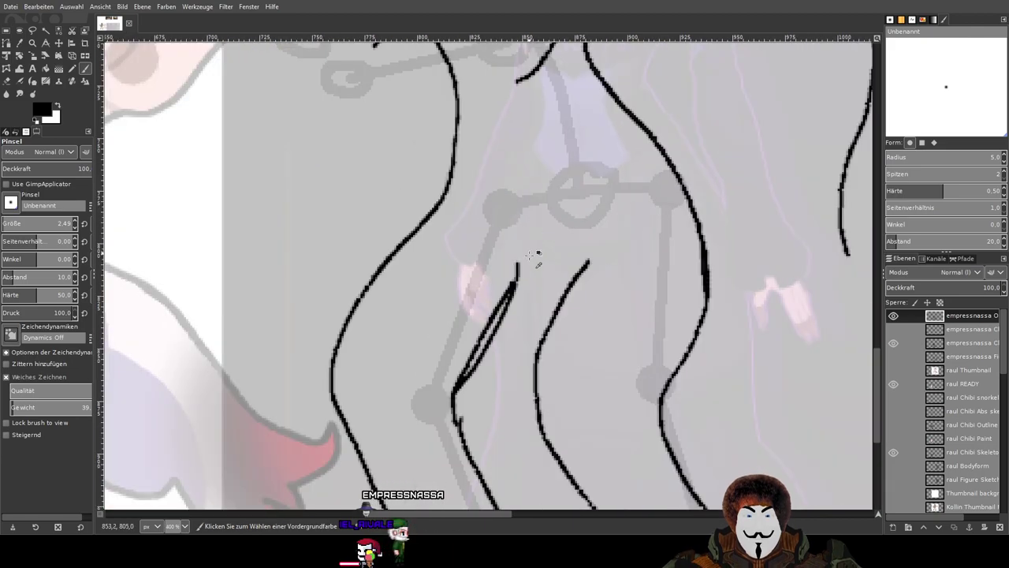
pyautogui.moveTo(539, 308); pyautogui.dragTo(589, 241)
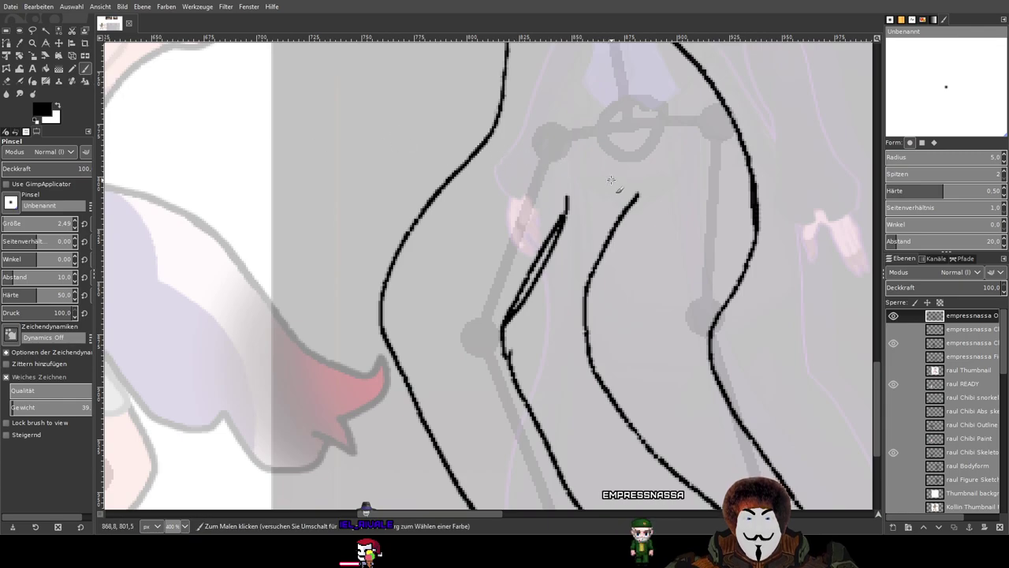
# Sketch the inner thigh strokes between the legs, redrawing one long stroke more carefully.
pyautogui.moveTo(601, 177); pyautogui.dragTo(552, 268)
pyautogui.moveTo(574, 227); pyautogui.dragTo(504, 319)
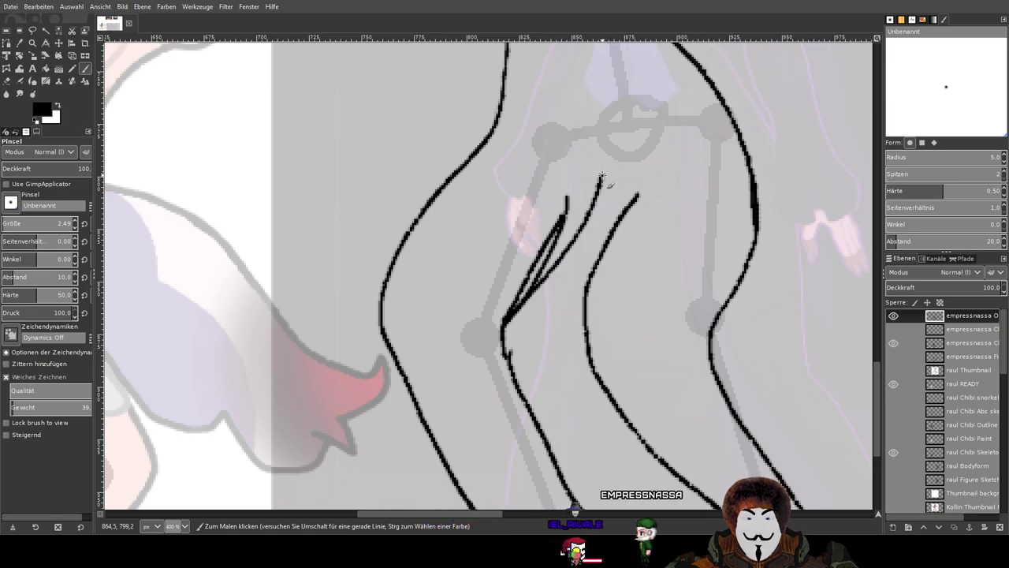
pyautogui.hotkey('ctrl', 'z')
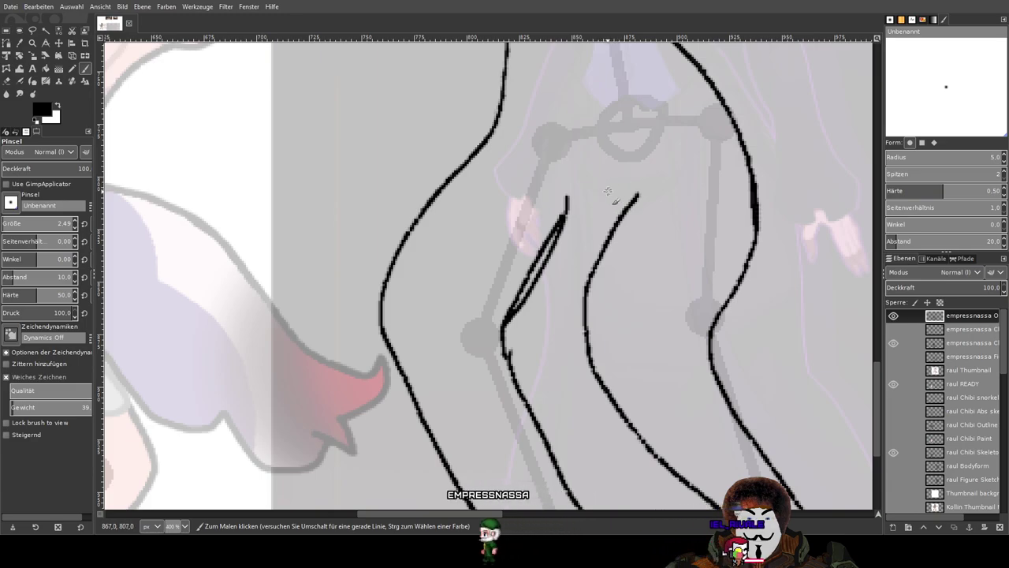
pyautogui.moveTo(606, 192); pyautogui.dragTo(519, 313)
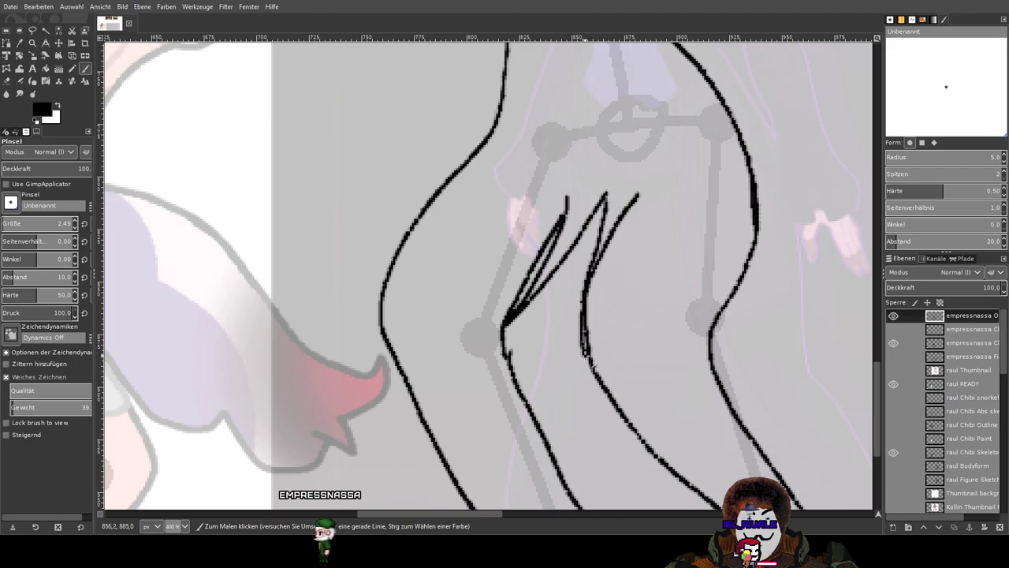
pyautogui.scroll(-2, 725, 363)
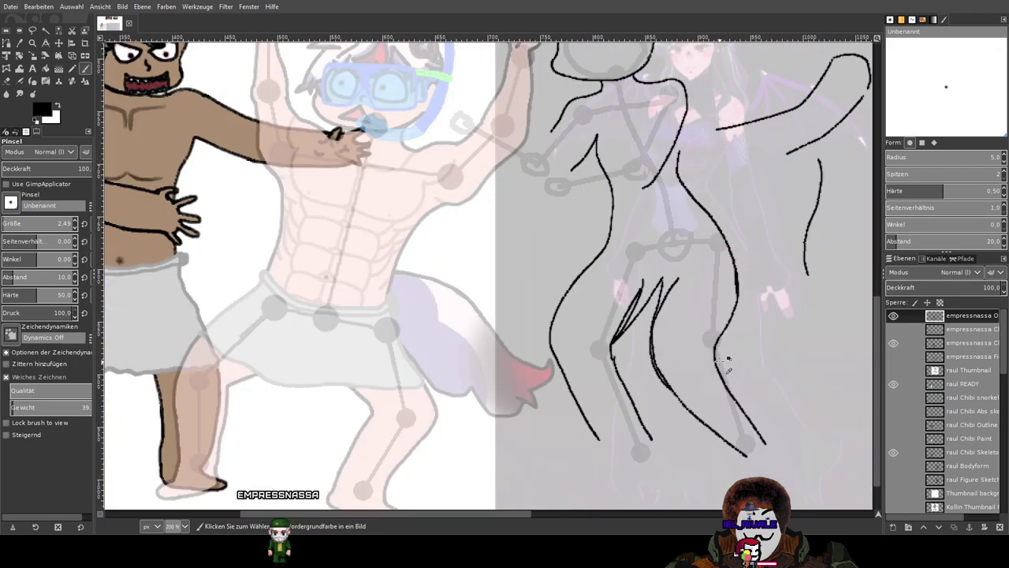
pyautogui.scroll(2, 689, 291)
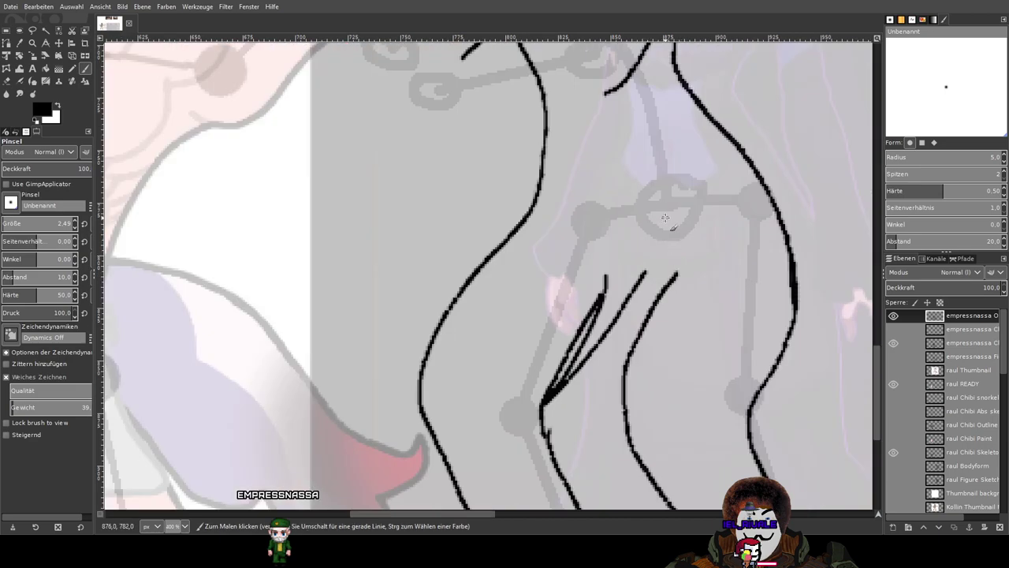
# Extend the inner strokes so they meet the left and right leg outlines.
pyautogui.moveTo(654, 257); pyautogui.dragTo(645, 273)
pyautogui.moveTo(660, 230); pyautogui.dragTo(643, 326)
pyautogui.scroll(-3, 651, 338)
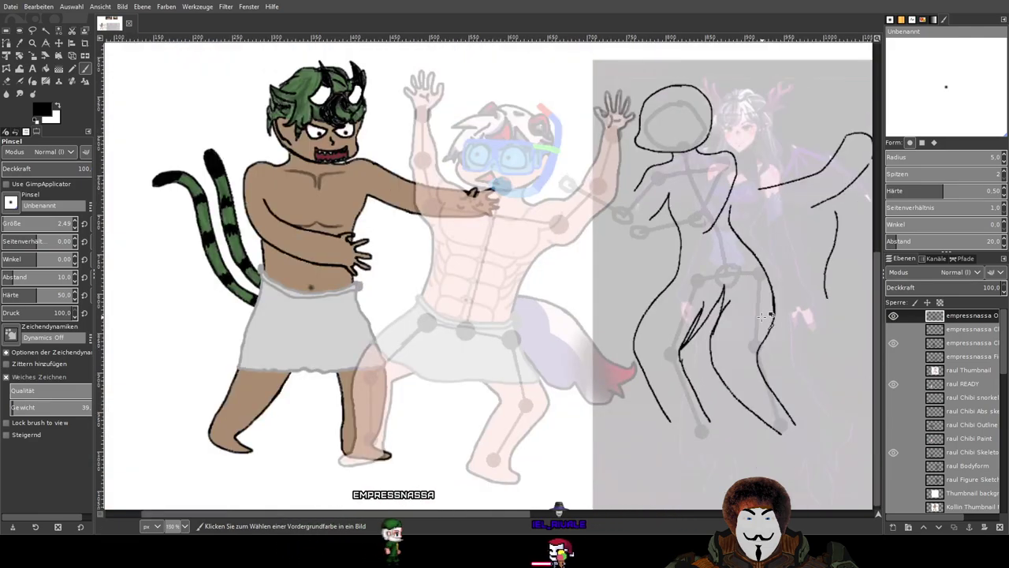
pyautogui.scroll(1, 764, 316)
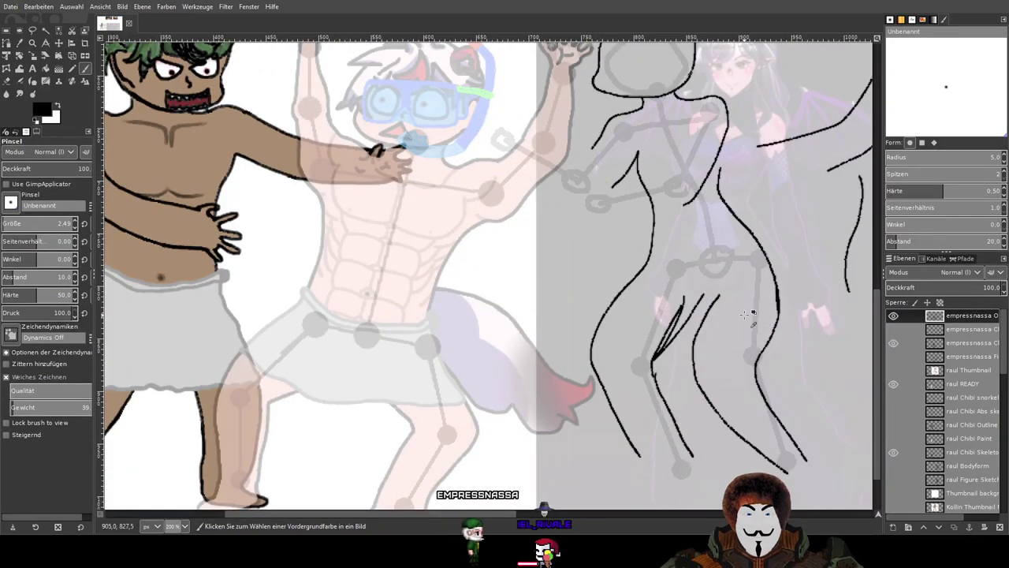
pyautogui.scroll(1, 697, 293)
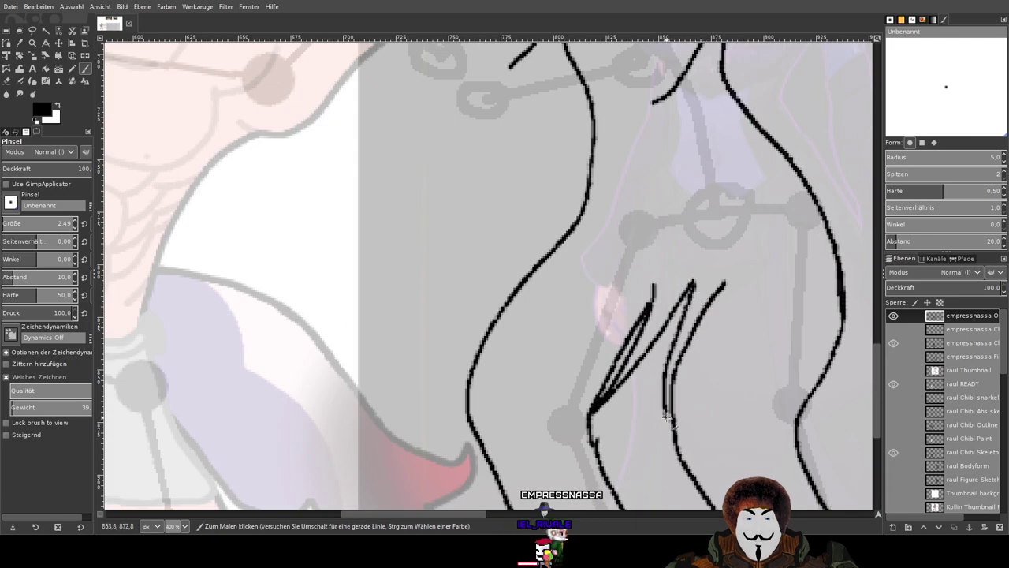
pyautogui.scroll(-1, 798, 356)
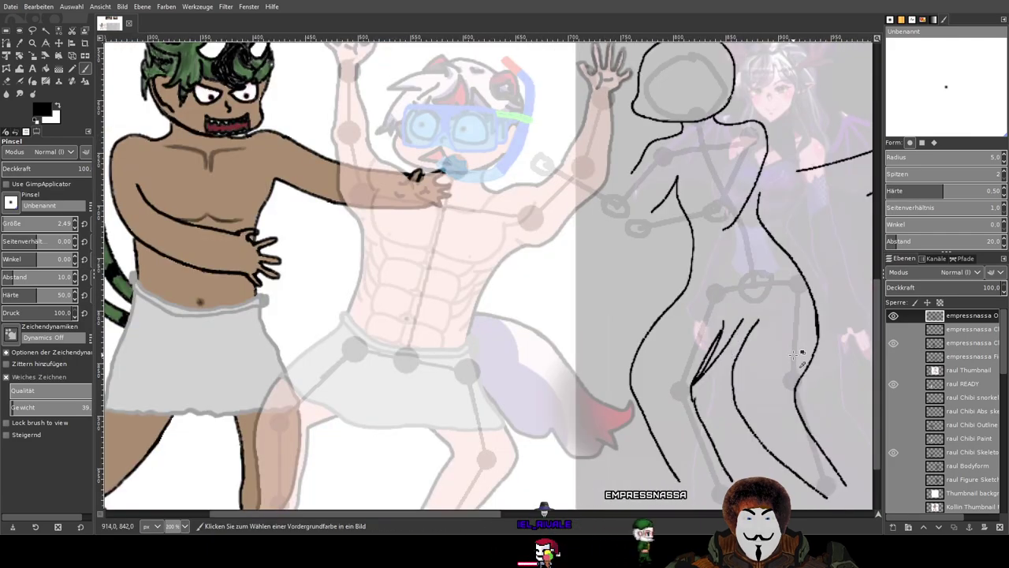
pyautogui.moveTo(798, 356); pyautogui.dragTo(660, 279)
pyautogui.scroll(1, 606, 236)
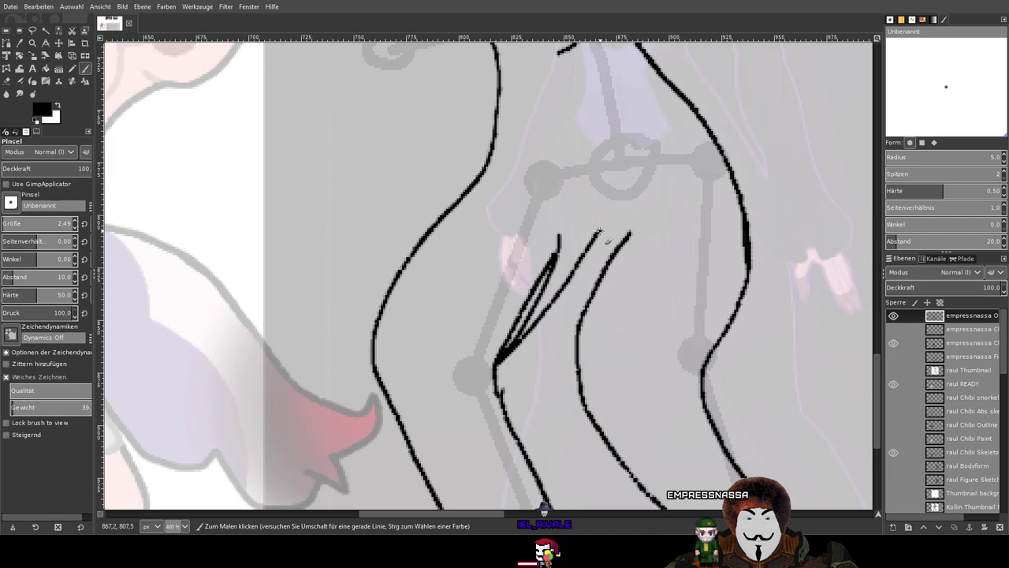
pyautogui.scroll(-1, 739, 281)
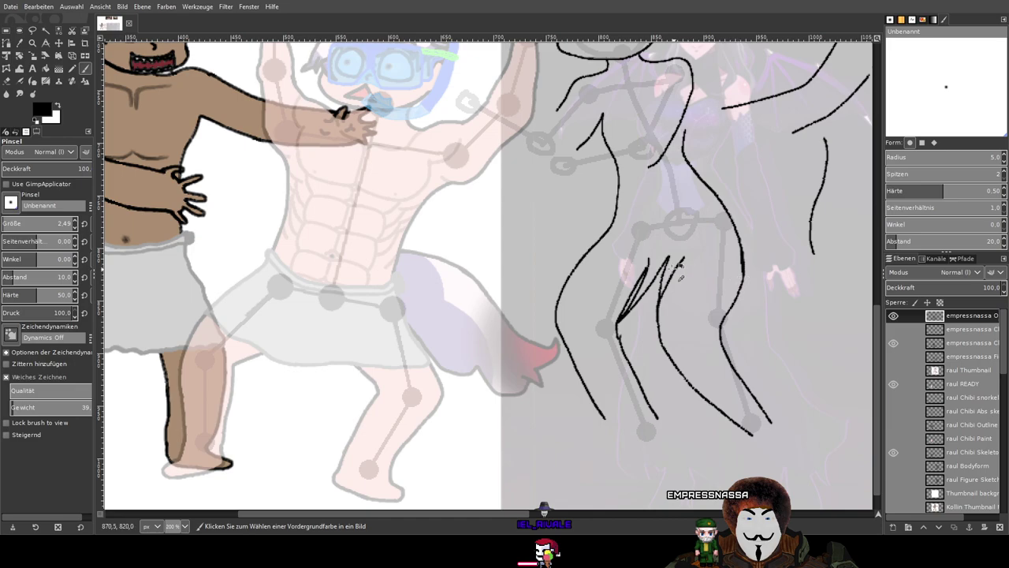
# With the Eraser, trim the upper tips and rough top edges of the overlapping crotch strokes.
pyautogui.click(6, 81)
pyautogui.scroll(1, 647, 299)
pyautogui.scroll(1, 360, 226)
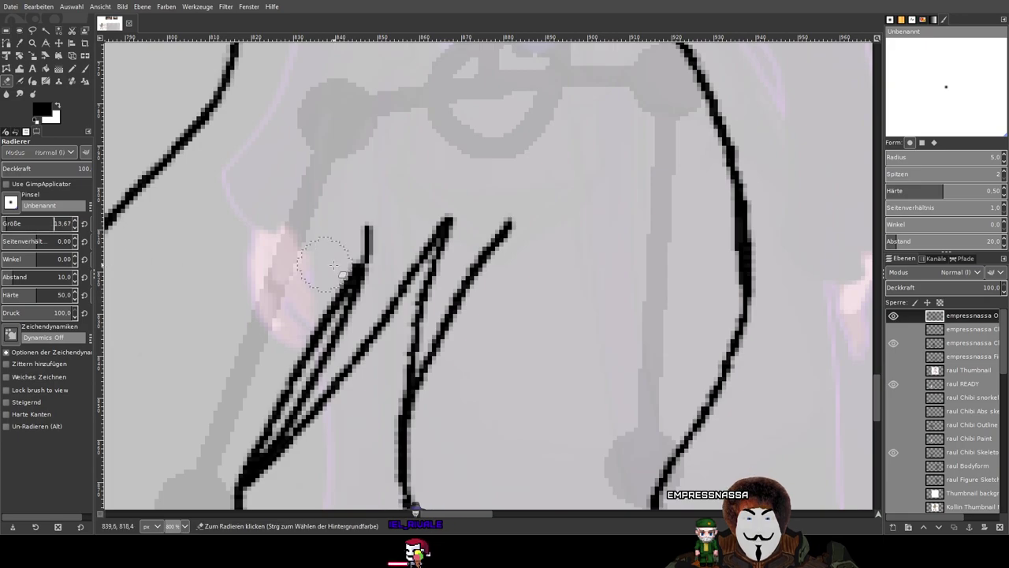
pyautogui.scroll(1, 581, 208)
pyautogui.moveTo(579, 262)
pyautogui.mouseDown()
pyautogui.moveTo(549, 268)
pyautogui.moveTo(521, 321)
pyautogui.mouseUp()
pyautogui.moveTo(545, 297)
pyautogui.mouseDown()
pyautogui.moveTo(636, 178)
pyautogui.moveTo(618, 220)
pyautogui.moveTo(581, 250)
pyautogui.moveTo(605, 240)
pyautogui.mouseUp()
pyautogui.scroll(1, 631, 221)
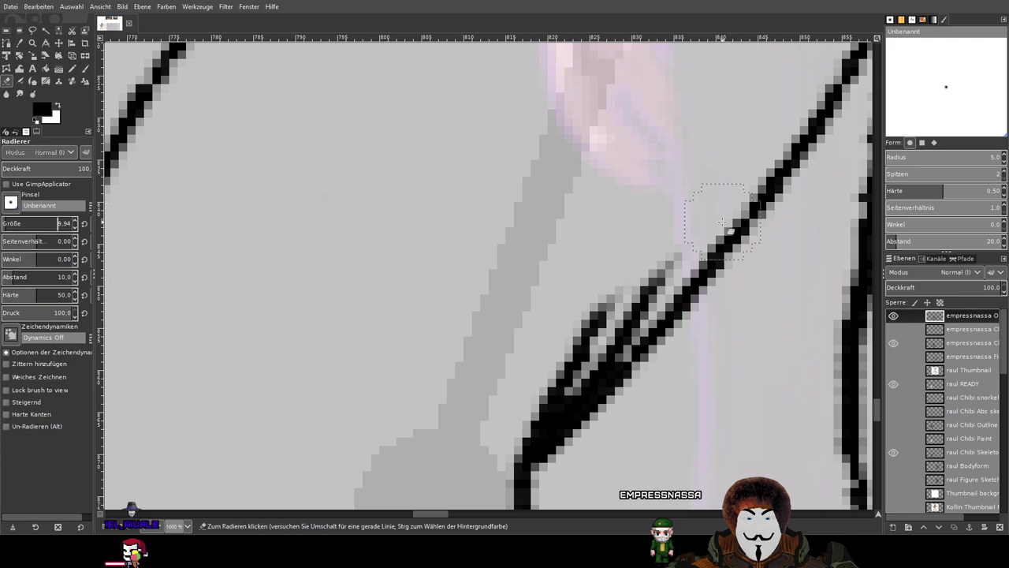
pyautogui.scroll(1, 636, 219)
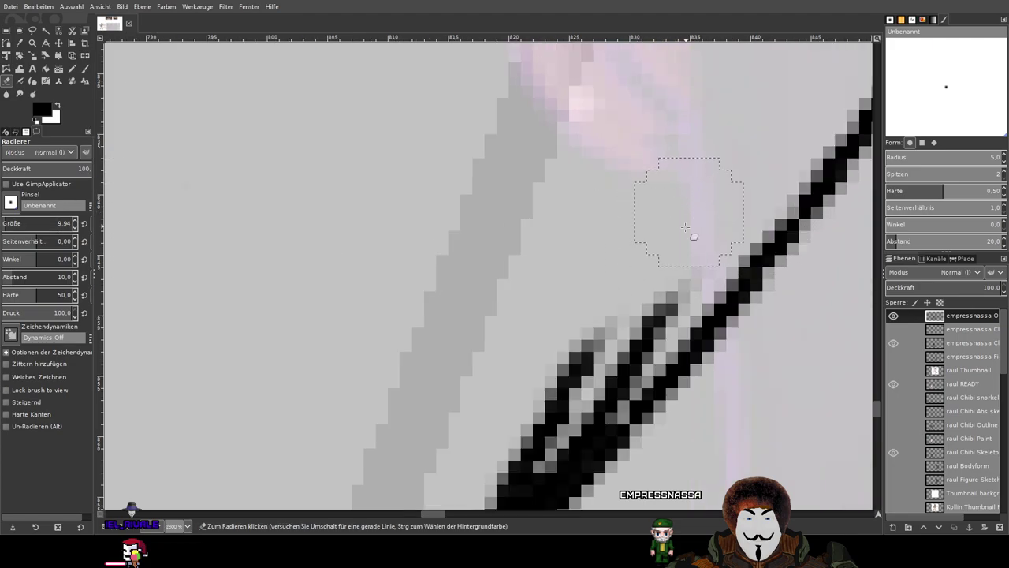
pyautogui.moveTo(653, 278)
pyautogui.mouseDown()
pyautogui.moveTo(640, 290)
pyautogui.moveTo(689, 150)
pyautogui.mouseUp()
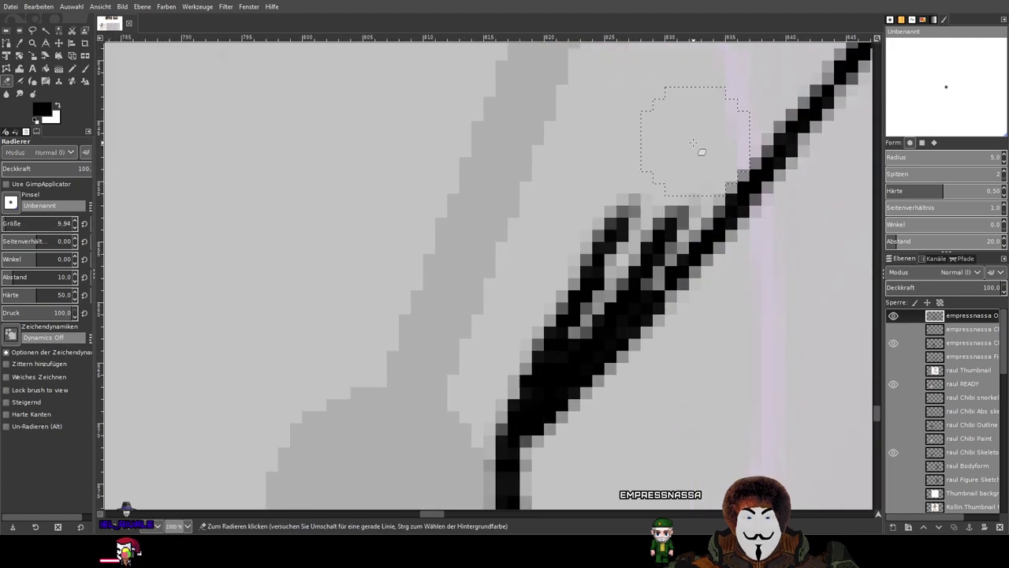
pyautogui.click(622, 192)
pyautogui.moveTo(676, 191)
pyautogui.mouseDown()
pyautogui.moveTo(598, 246)
pyautogui.moveTo(609, 232)
pyautogui.moveTo(616, 243)
pyautogui.moveTo(481, 394)
pyautogui.moveTo(648, 199)
pyautogui.mouseUp()
# Erase the stray nub beside the outline and the right-hand stroke's tip.
pyautogui.scroll(-3, 651, 195)
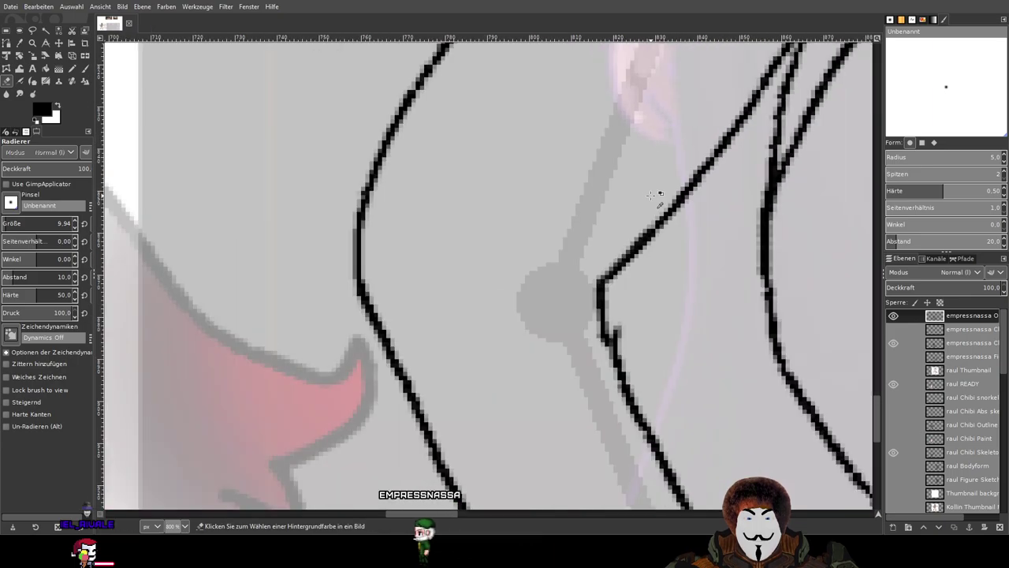
pyautogui.scroll(3, 654, 158)
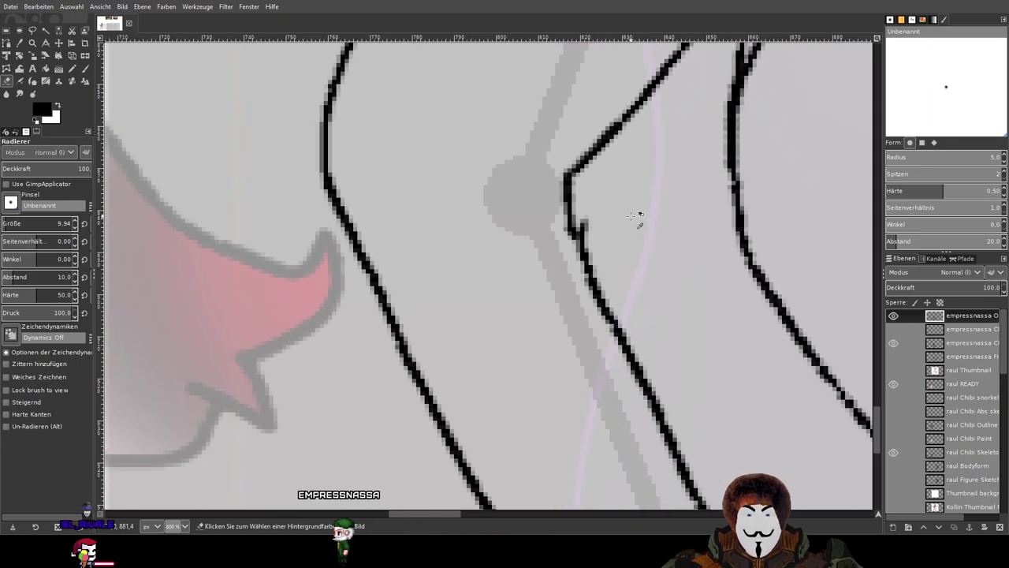
pyautogui.moveTo(537, 217); pyautogui.dragTo(555, 311)
pyautogui.scroll(-6, 653, 209)
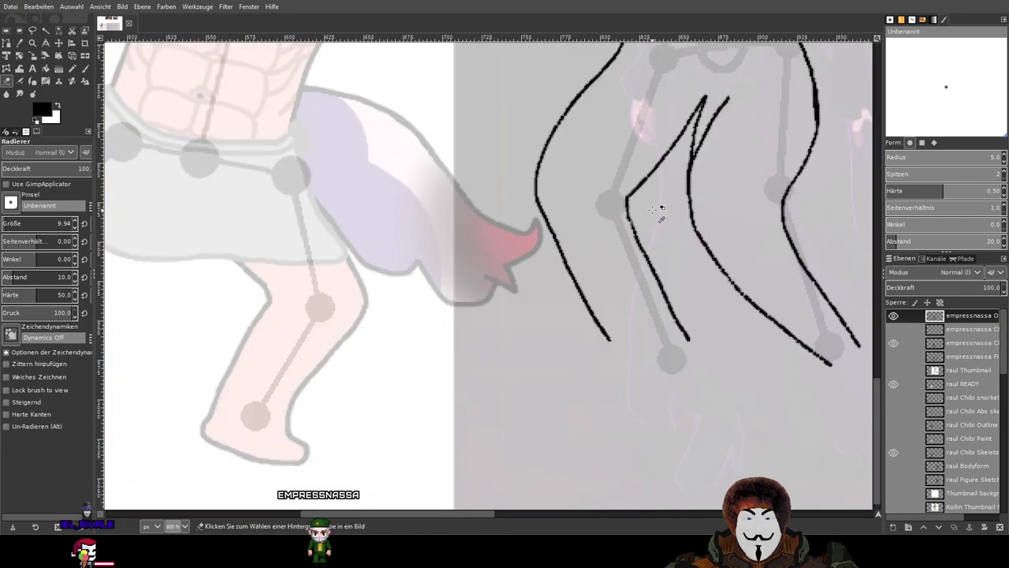
pyautogui.scroll(5, 663, 323)
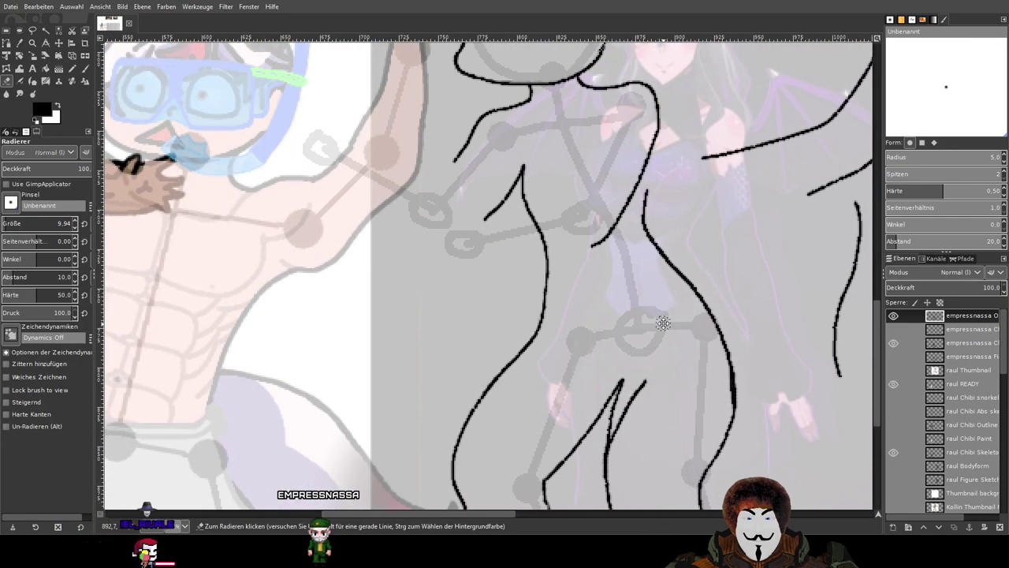
pyautogui.scroll(-3, 663, 324)
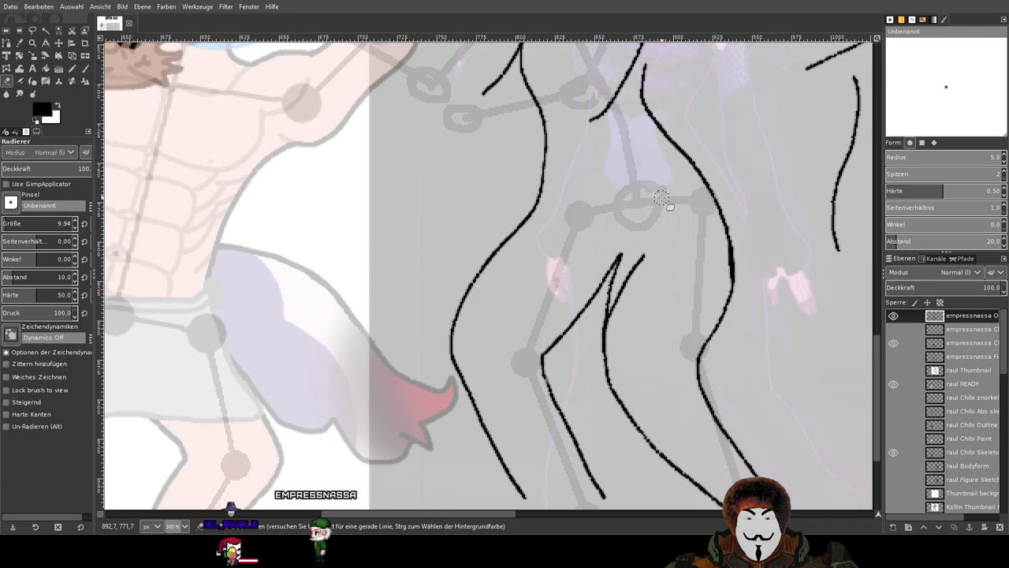
pyautogui.scroll(2, 662, 204)
pyautogui.scroll(4, 662, 252)
pyautogui.moveTo(638, 214)
pyautogui.mouseDown()
pyautogui.moveTo(568, 383)
pyautogui.moveTo(562, 341)
pyautogui.mouseUp()
pyautogui.moveTo(718, 347); pyautogui.dragTo(797, 133)
pyautogui.moveTo(620, 160)
pyautogui.mouseDown()
pyautogui.moveTo(579, 241)
pyautogui.moveTo(584, 216)
pyautogui.moveTo(550, 340)
pyautogui.moveTo(564, 270)
pyautogui.mouseUp()
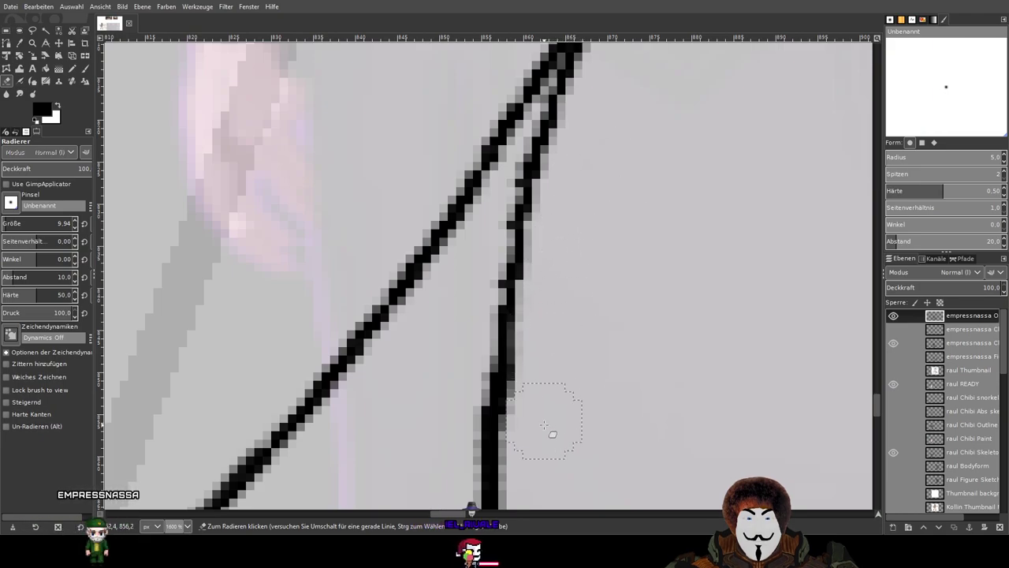
# Return to the Paintbrush and set its size to 2.49.
pyautogui.scroll(-5, 724, 252)
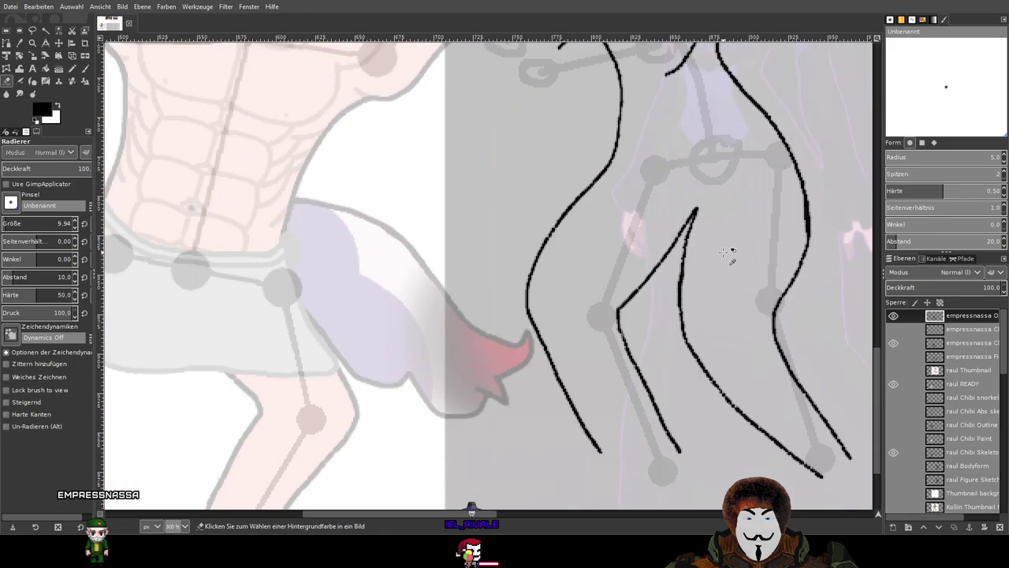
pyautogui.moveTo(786, 213); pyautogui.dragTo(633, 246)
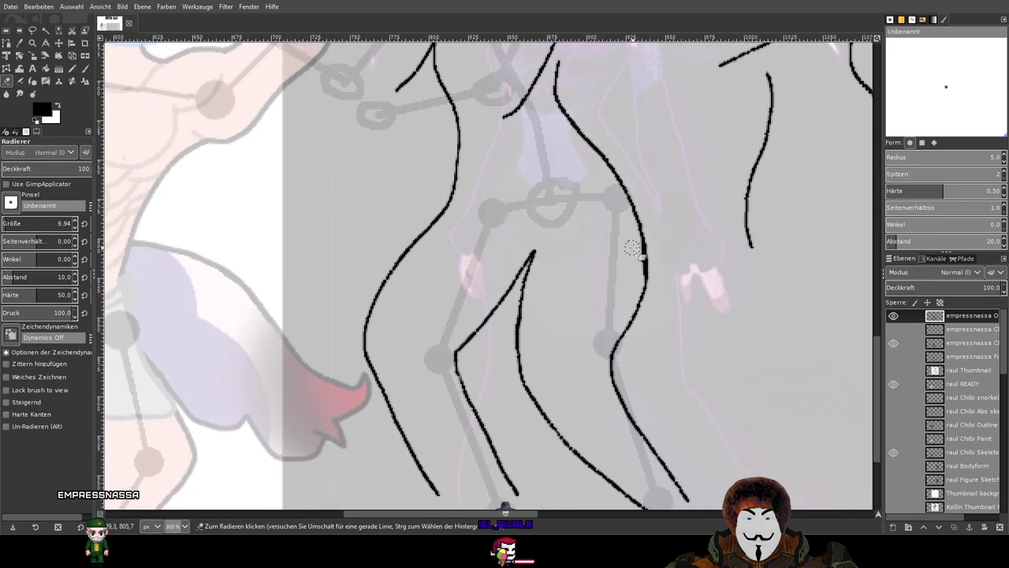
pyautogui.scroll(-1, 632, 247)
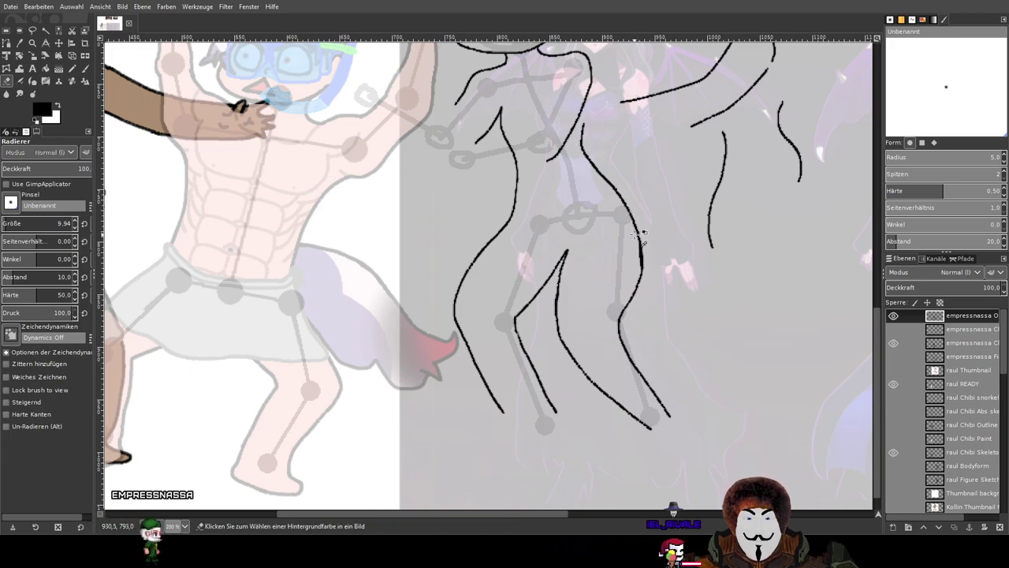
pyautogui.scroll(2, 632, 237)
pyautogui.moveTo(638, 229)
pyautogui.mouseDown()
pyautogui.moveTo(695, 118)
pyautogui.moveTo(712, 118)
pyautogui.mouseUp()
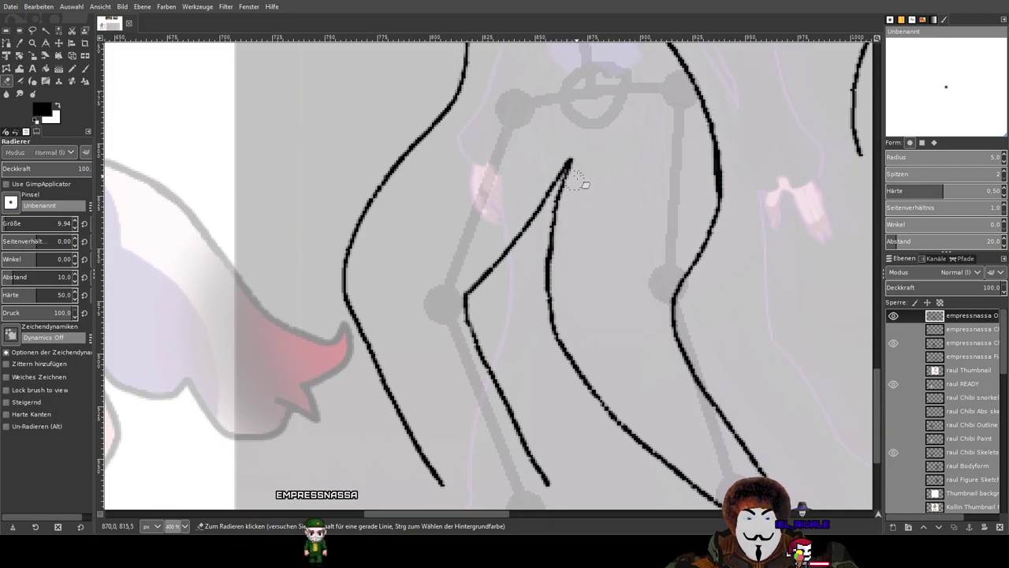
pyautogui.click(85, 68)
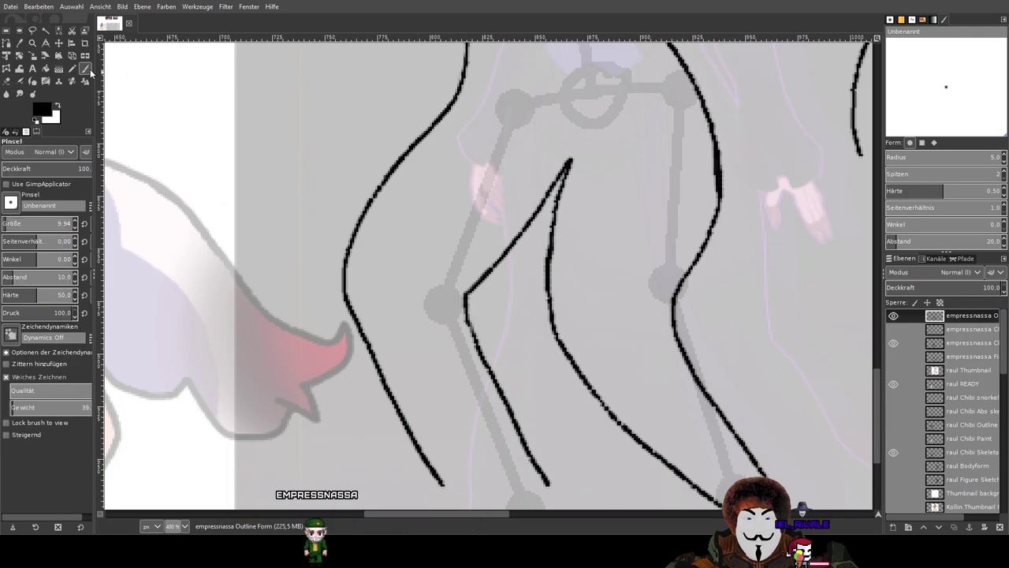
pyautogui.press('Delete')
pyautogui.press('Delete')
pyautogui.press('Delete')
pyautogui.press('Delete')
pyautogui.press('Delete')
pyautogui.press('Delete')
pyautogui.write('2')
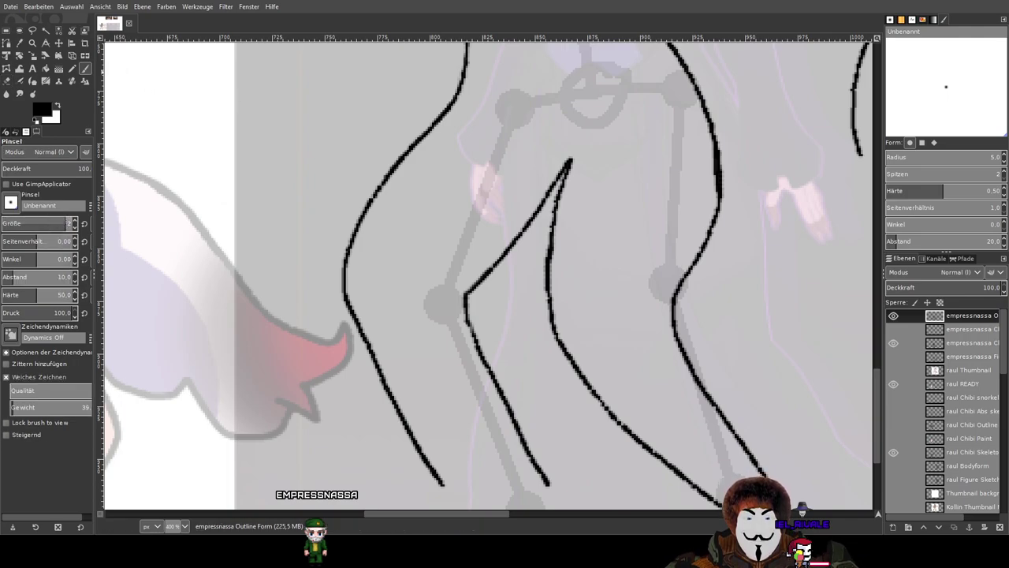
pyautogui.write(',49')
# Confirm a 2.49 brush size and extend the inner leg line up toward the hip.
pyautogui.press('Return')
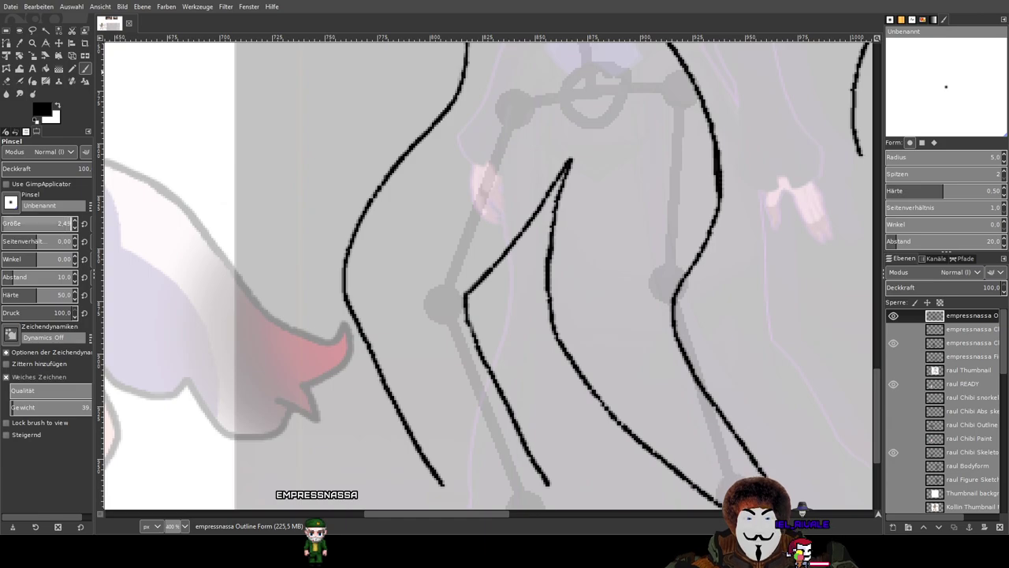
pyautogui.moveTo(523, 191); pyautogui.dragTo(489, 277)
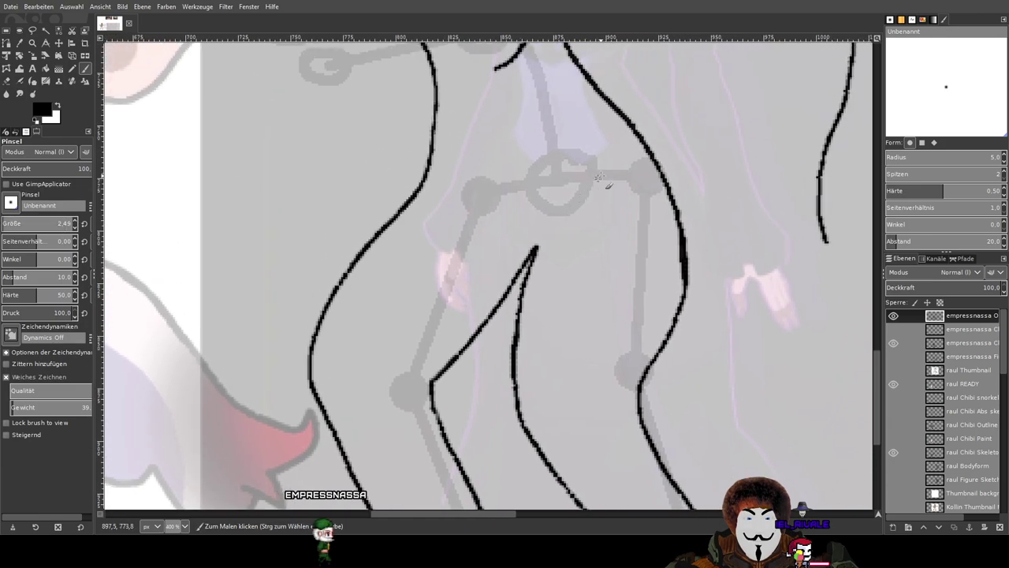
pyautogui.moveTo(574, 180); pyautogui.dragTo(534, 251)
pyautogui.moveTo(526, 196); pyautogui.dragTo(538, 244)
pyautogui.moveTo(754, 337)
pyautogui.mouseDown()
pyautogui.moveTo(755, 300)
pyautogui.moveTo(723, 378)
pyautogui.mouseUp()
pyautogui.scroll(2, 514, 244)
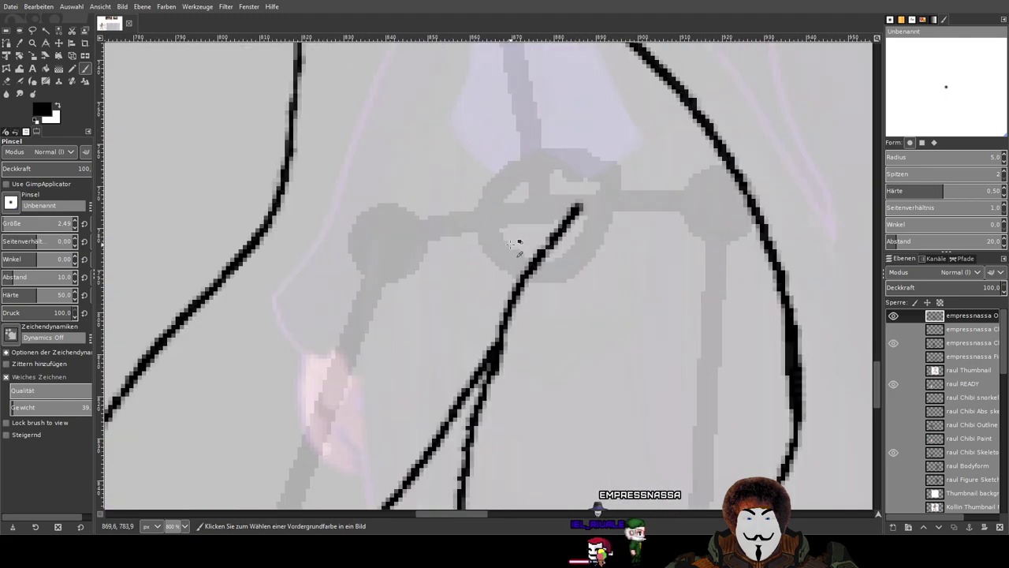
pyautogui.moveTo(478, 222)
pyautogui.mouseDown()
pyautogui.moveTo(500, 270)
pyautogui.moveTo(499, 331)
pyautogui.mouseUp()
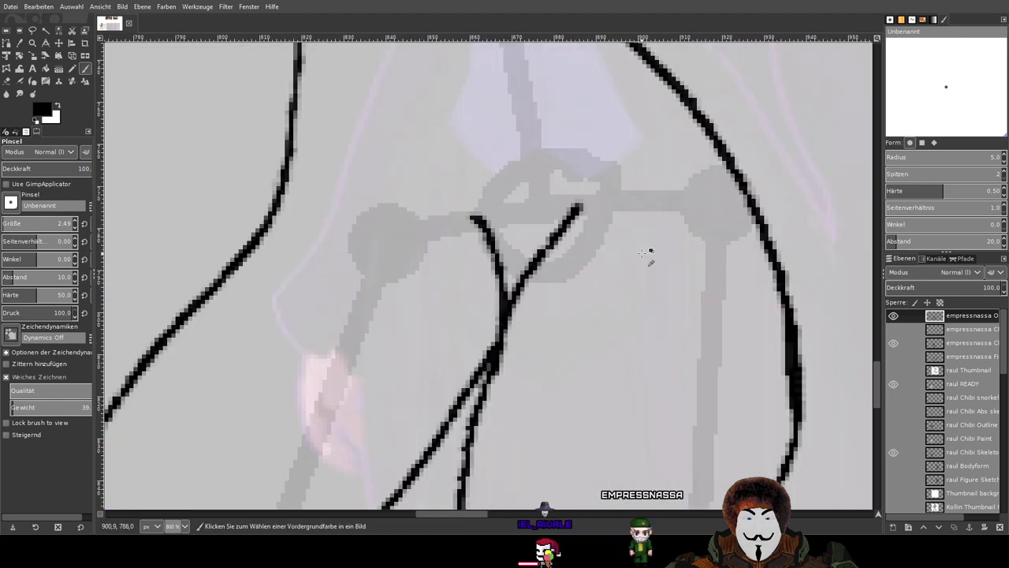
# Sketch a short curve at the left hip, undoing a bad connecting stroke to the leg line.
pyautogui.scroll(-4, 631, 256)
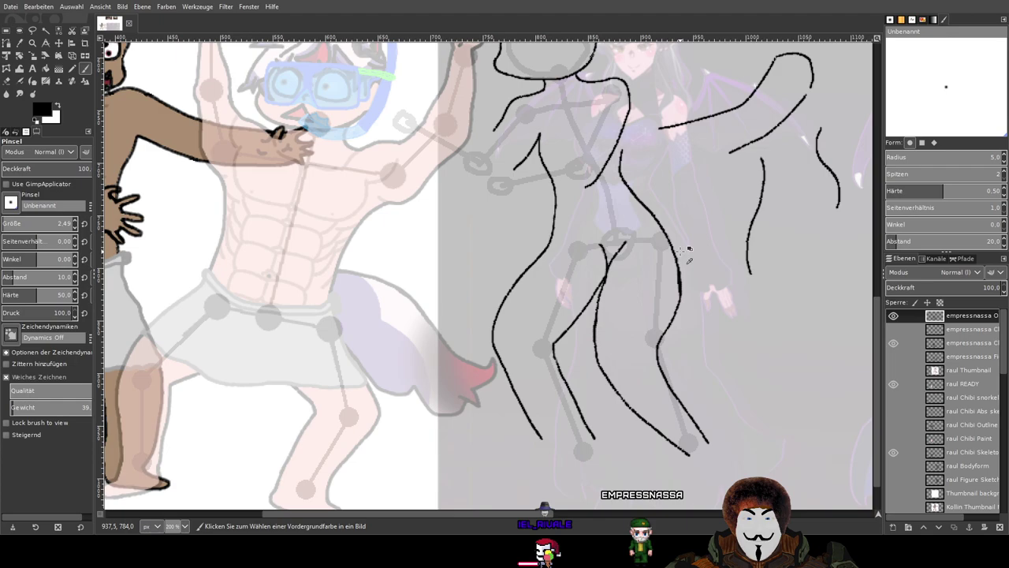
pyautogui.scroll(4, 655, 250)
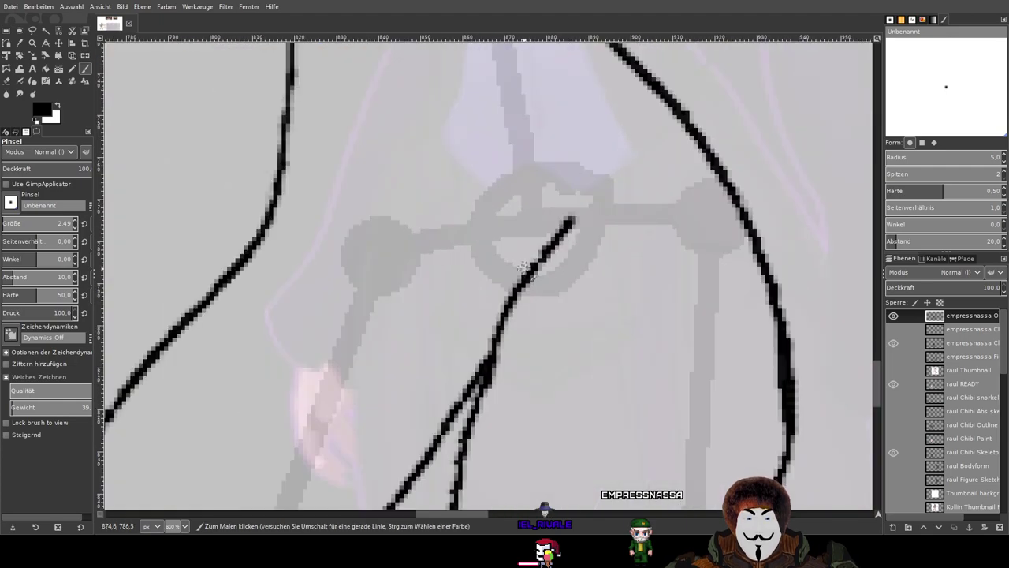
pyautogui.scroll(-2, 498, 310)
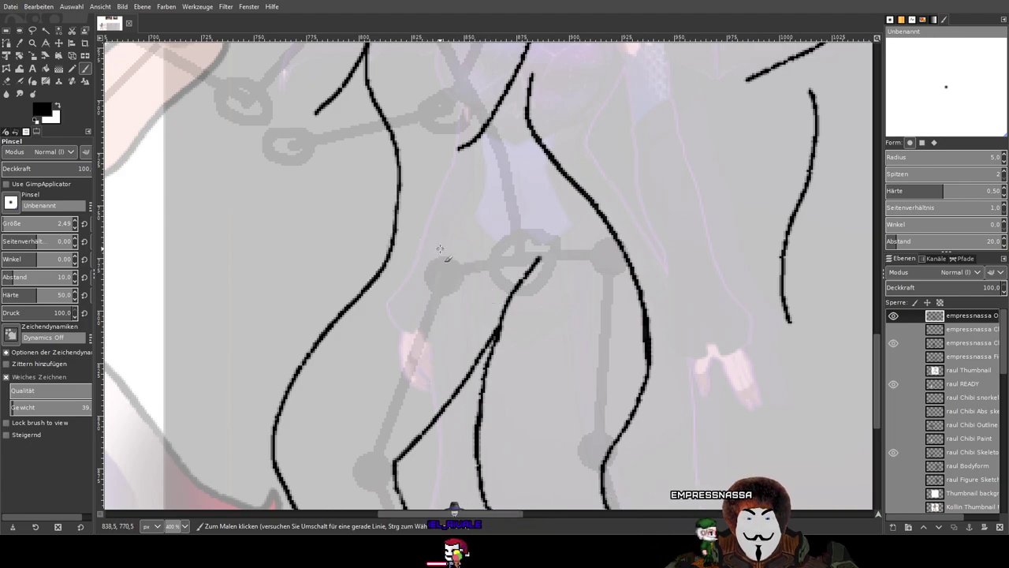
pyautogui.moveTo(434, 248); pyautogui.dragTo(475, 274)
pyautogui.moveTo(540, 256); pyautogui.dragTo(569, 225)
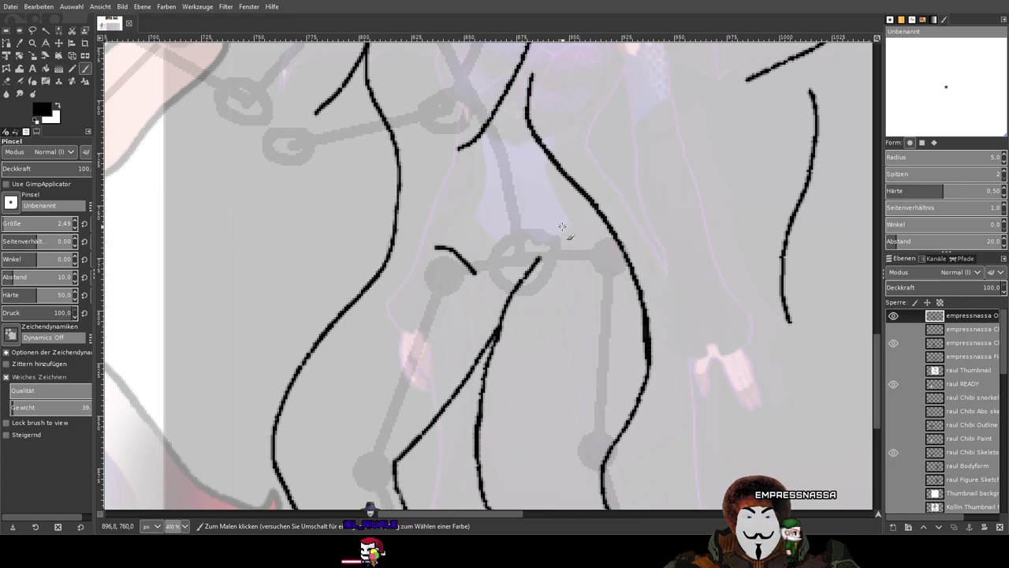
pyautogui.scroll(-1, 609, 231)
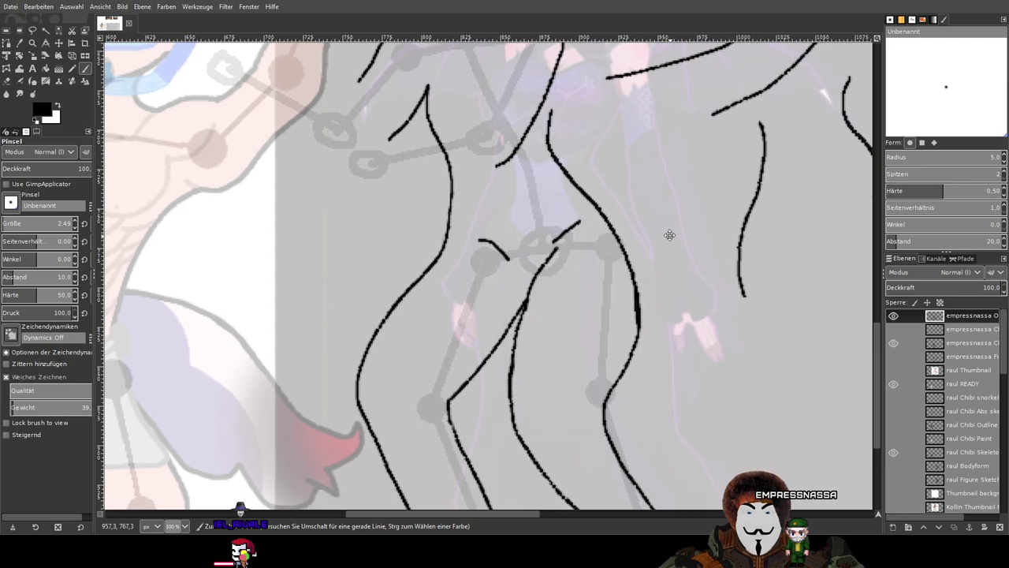
pyautogui.moveTo(667, 237); pyautogui.dragTo(680, 160)
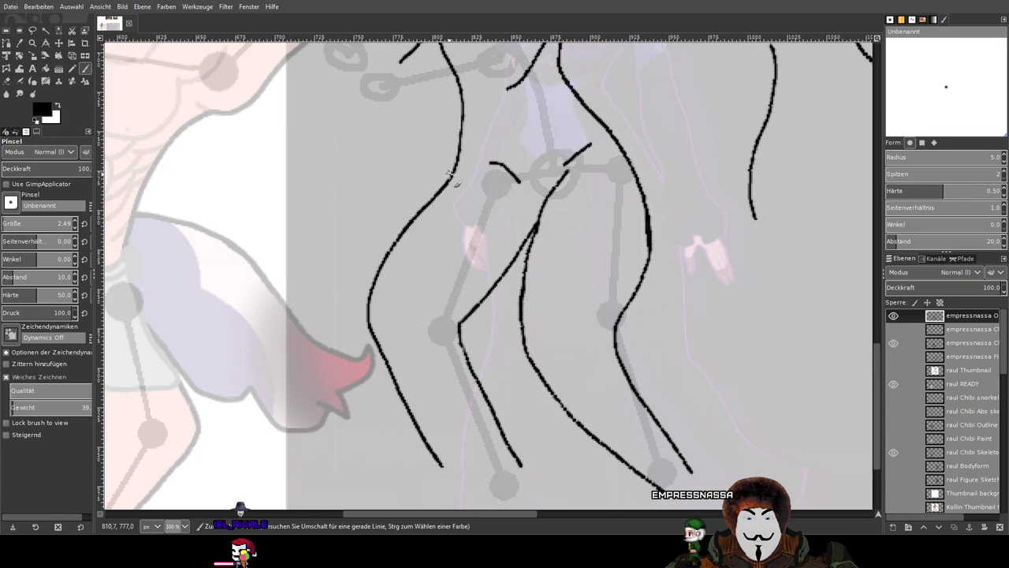
pyautogui.moveTo(454, 170); pyautogui.dragTo(491, 161)
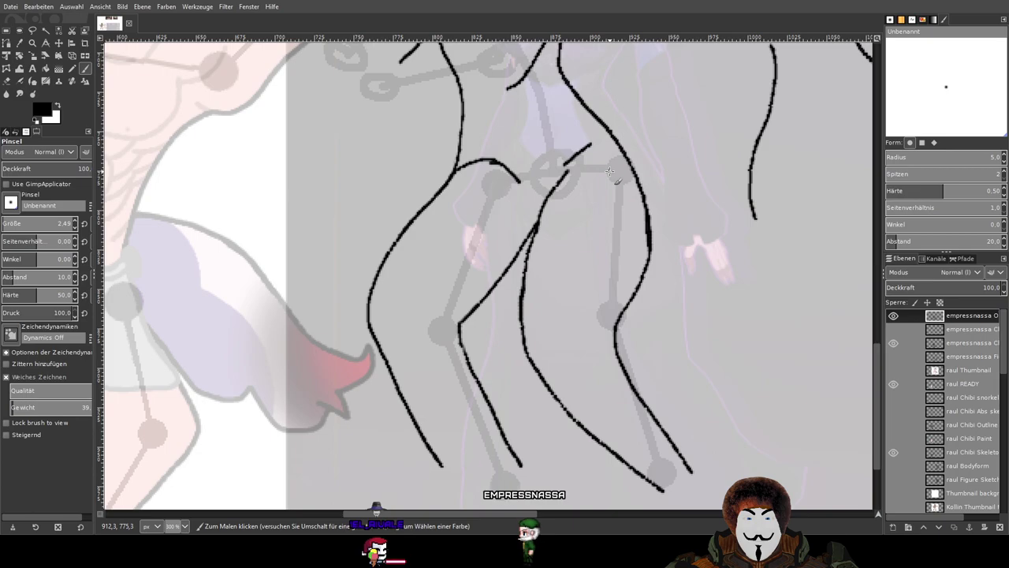
pyautogui.hotkey('ctrl', 'z')
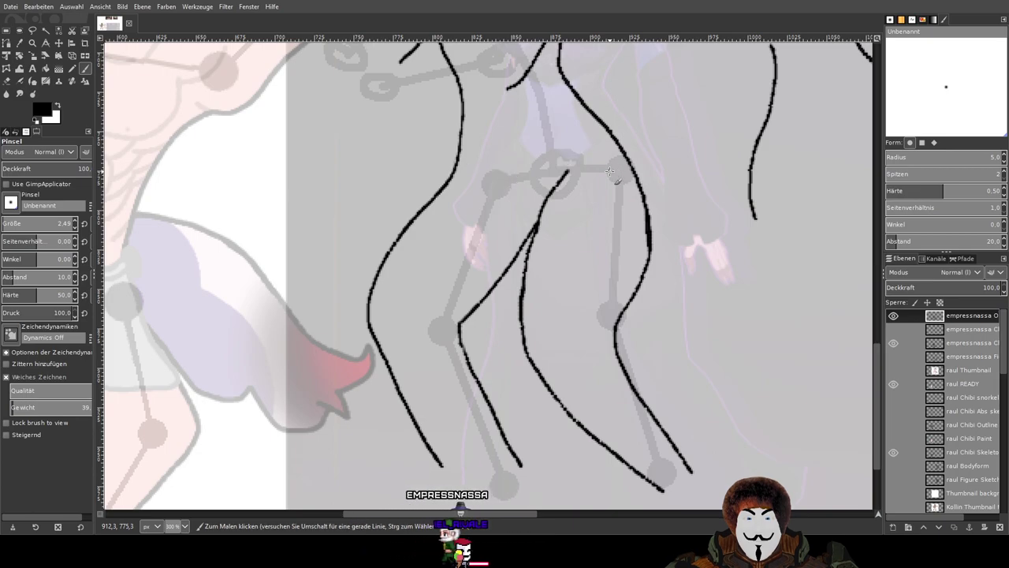
pyautogui.moveTo(573, 188)
pyautogui.mouseDown()
pyautogui.moveTo(580, 150)
pyautogui.moveTo(577, 169)
pyautogui.mouseUp()
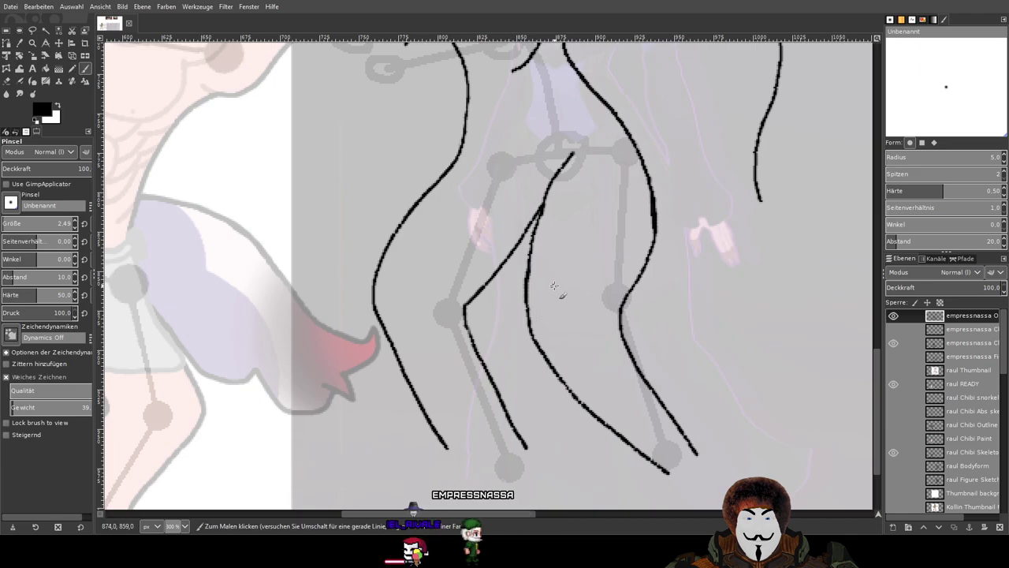
# Redraw the inner thigh line and thicken its upper and lower parts.
pyautogui.scroll(2, 572, 279)
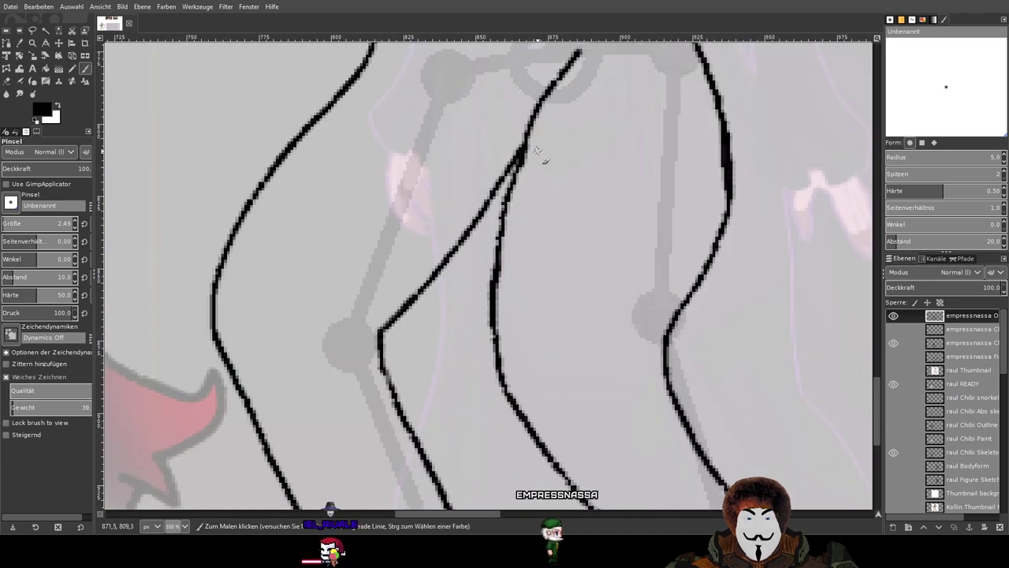
pyautogui.scroll(2, 536, 151)
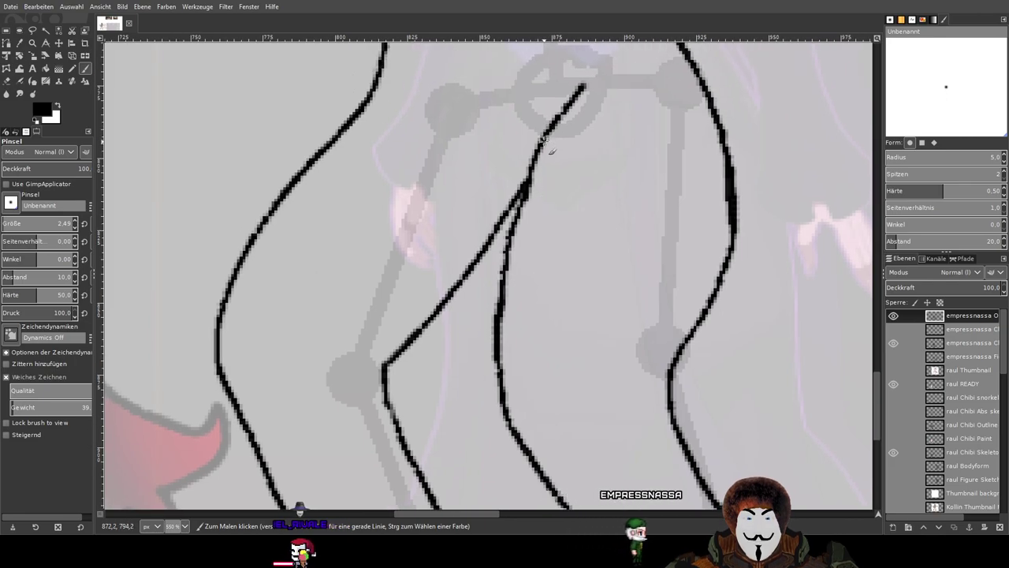
pyautogui.moveTo(513, 217); pyautogui.dragTo(479, 314)
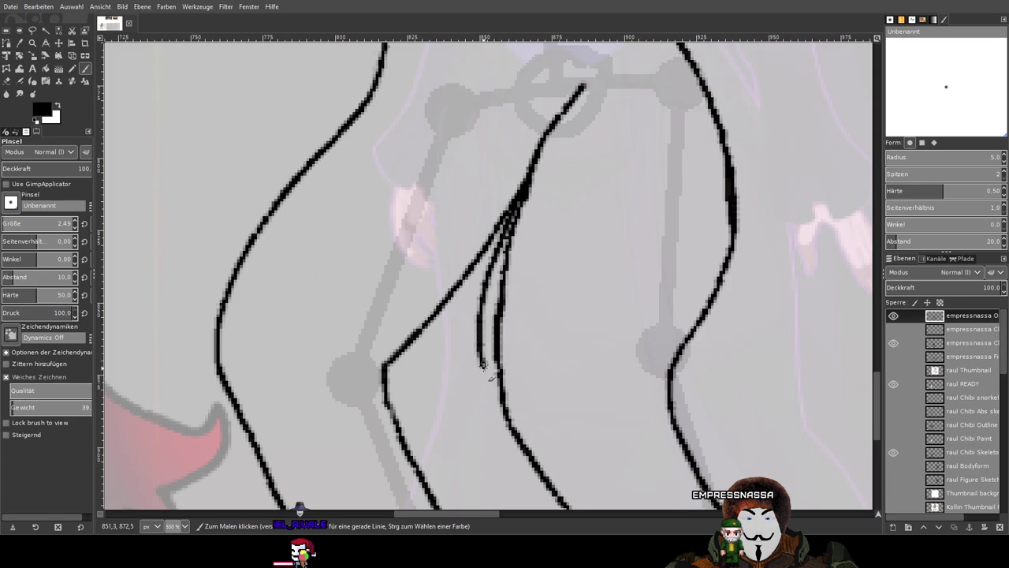
pyautogui.scroll(-3, 520, 455)
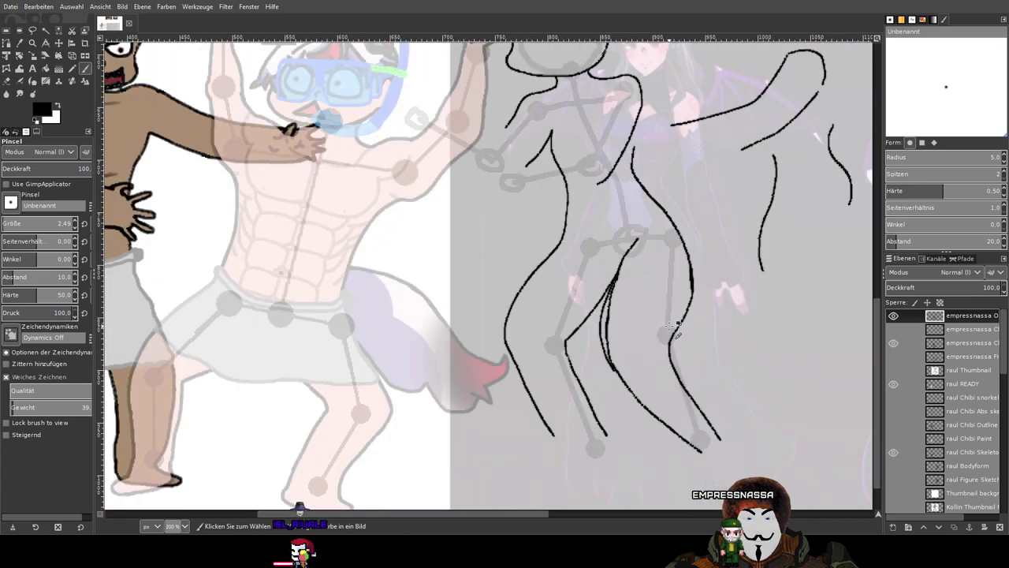
pyautogui.scroll(1, 676, 326)
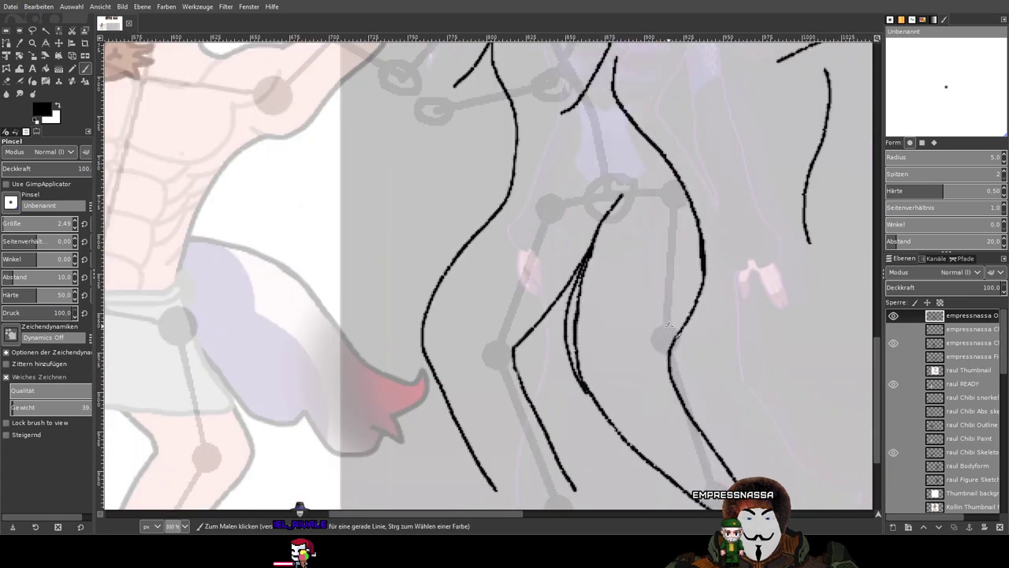
pyautogui.scroll(2, 635, 299)
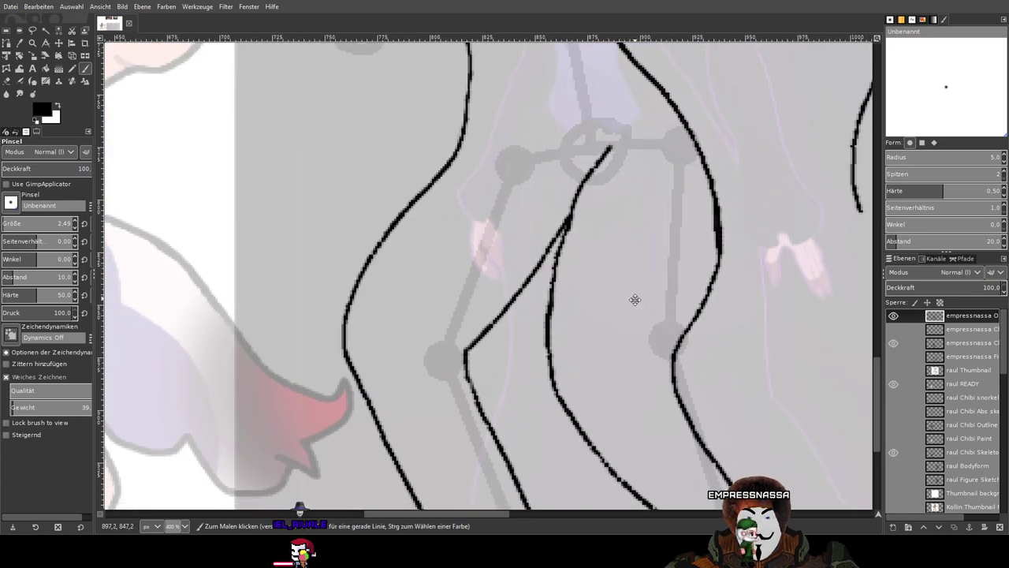
pyautogui.scroll(-1, 604, 198)
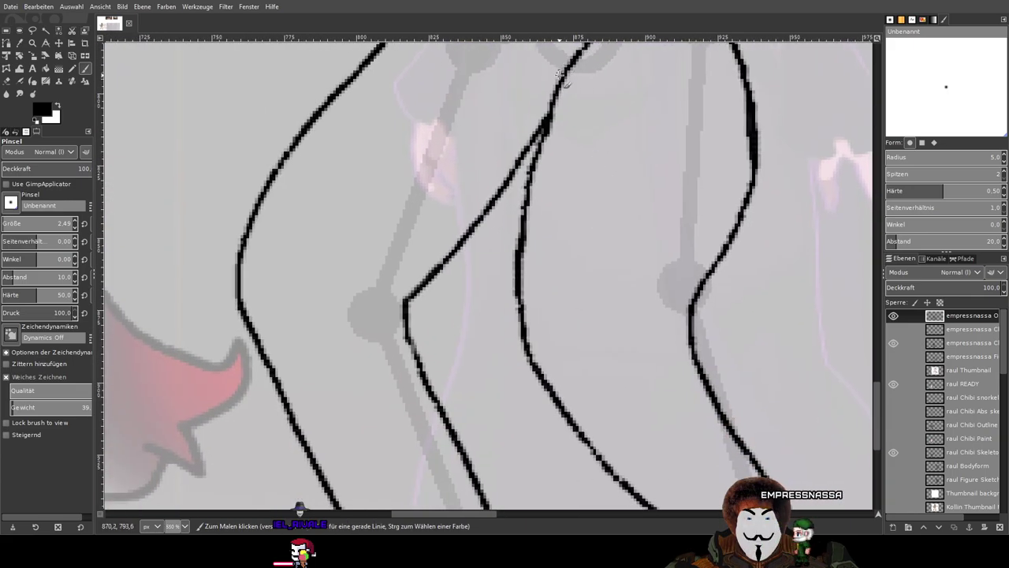
pyautogui.moveTo(555, 103)
pyautogui.mouseDown()
pyautogui.moveTo(516, 228)
pyautogui.moveTo(534, 377)
pyautogui.mouseUp()
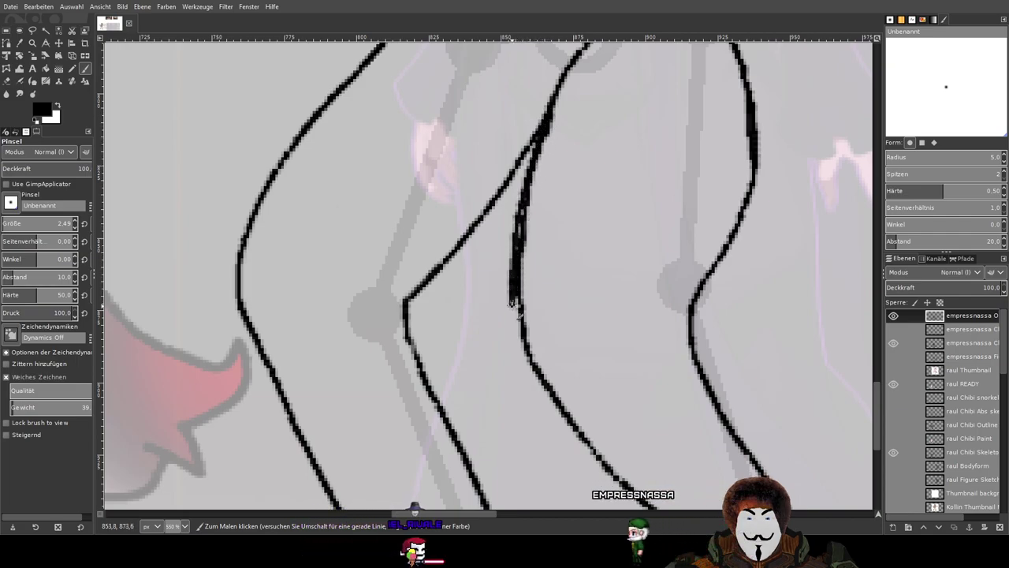
pyautogui.moveTo(526, 322); pyautogui.dragTo(542, 385)
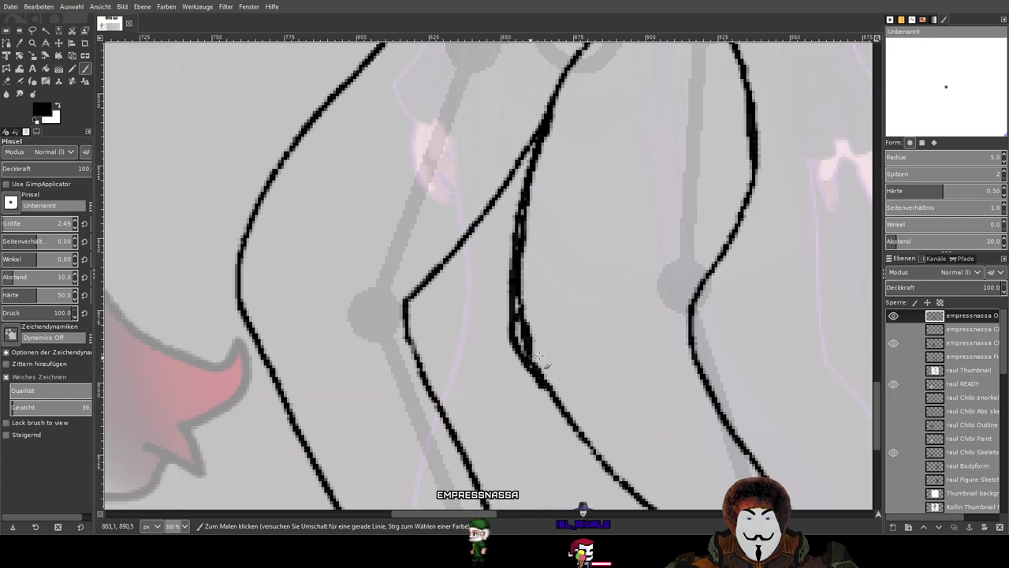
pyautogui.press('2')
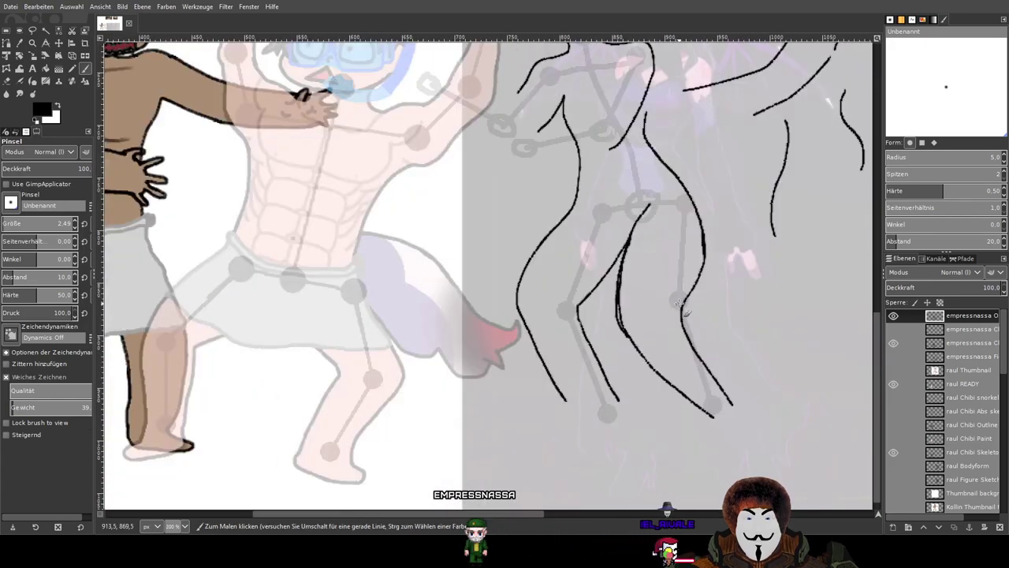
pyautogui.moveTo(682, 300); pyautogui.dragTo(642, 313)
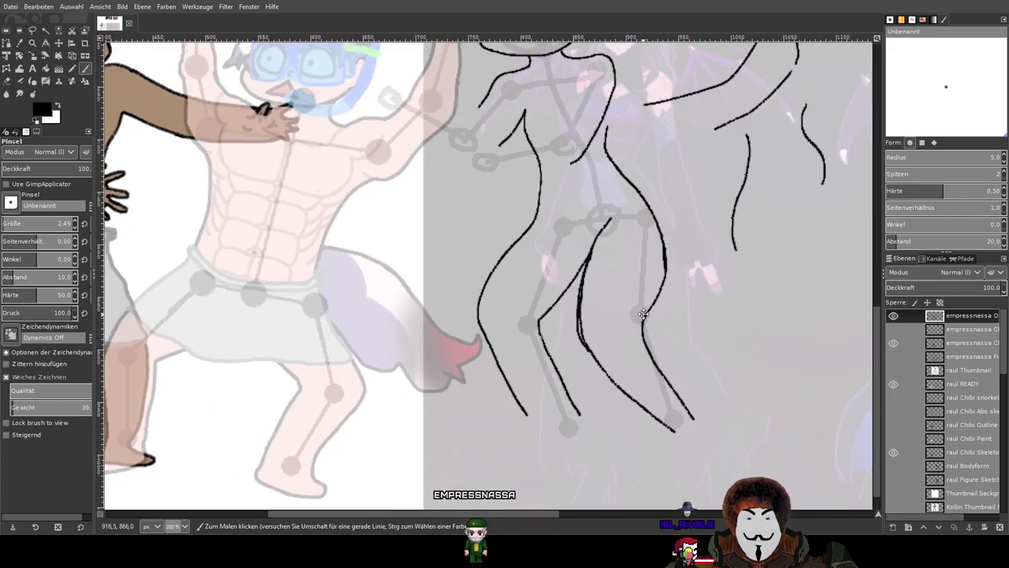
# With the Eraser, remove grey fringe pixels and slim the thick blob on the doubled inner leg line.
pyautogui.click(7, 82)
pyautogui.scroll(6, 398, 288)
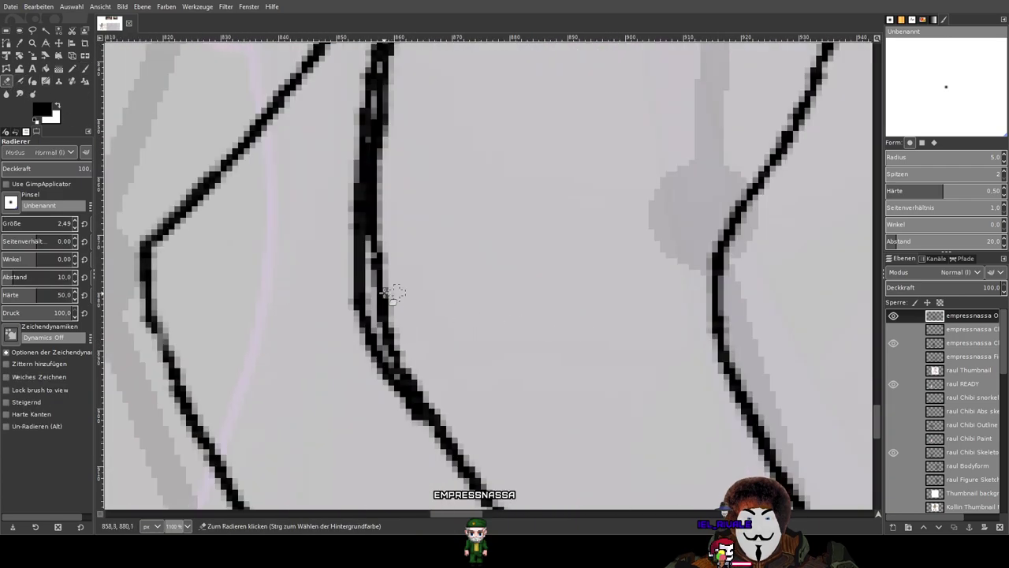
pyautogui.moveTo(414, 289); pyautogui.dragTo(569, 197)
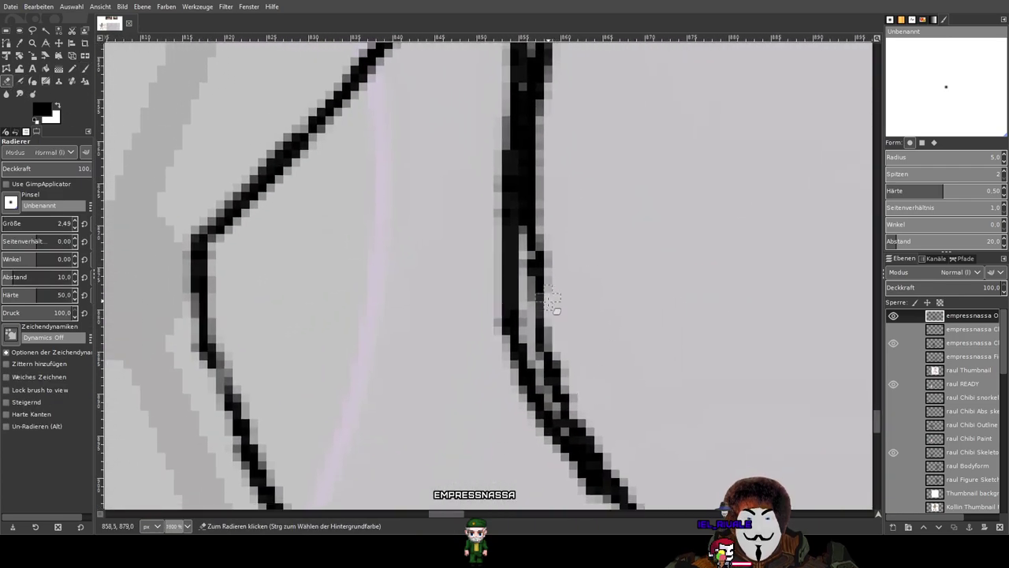
pyautogui.moveTo(536, 245)
pyautogui.mouseDown()
pyautogui.moveTo(544, 283)
pyautogui.moveTo(527, 287)
pyautogui.moveTo(585, 417)
pyautogui.moveTo(560, 346)
pyautogui.moveTo(565, 385)
pyautogui.moveTo(542, 343)
pyautogui.moveTo(598, 433)
pyautogui.mouseUp()
pyautogui.moveTo(655, 450); pyautogui.dragTo(544, 260)
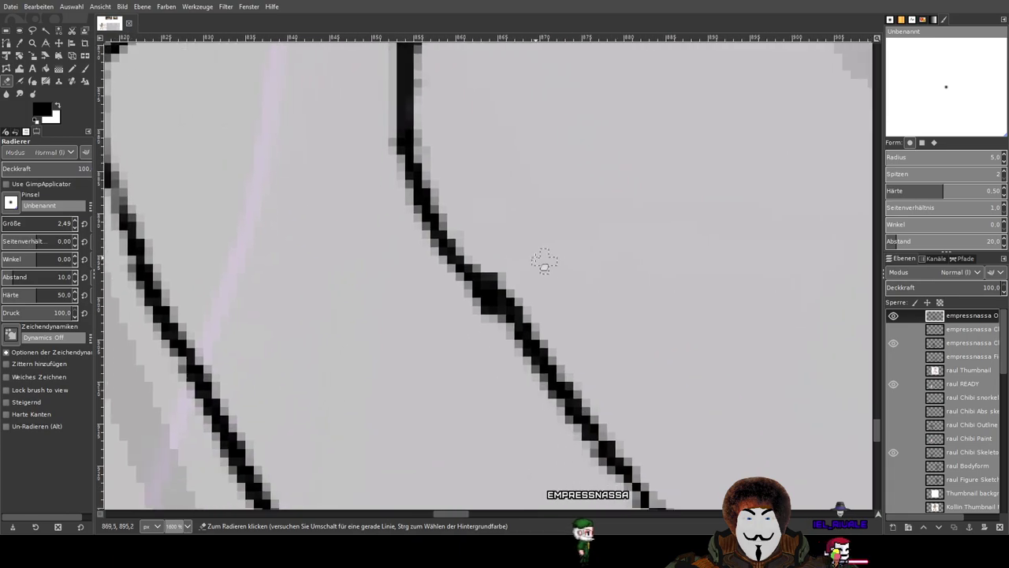
pyautogui.moveTo(479, 251); pyautogui.dragTo(489, 307)
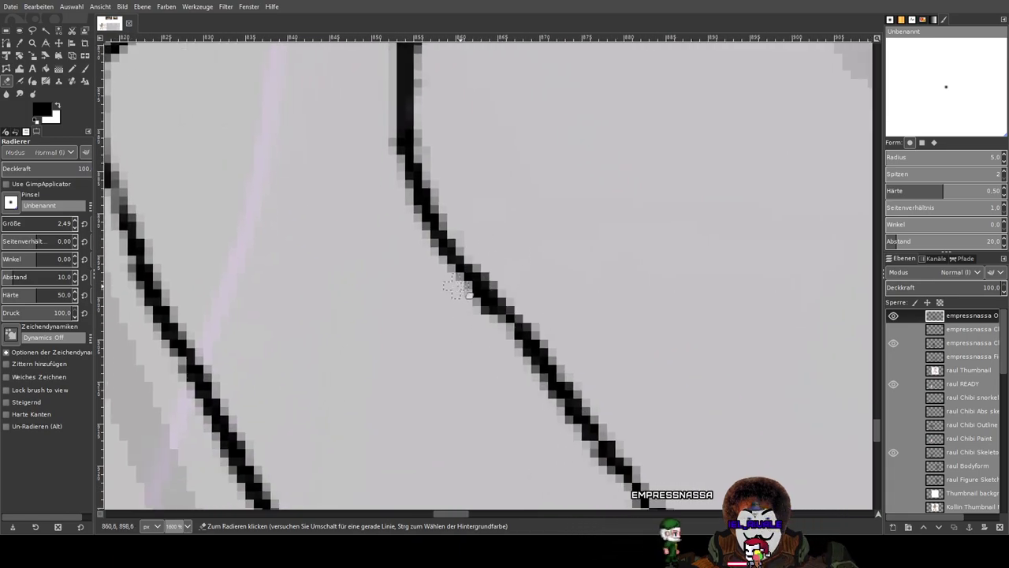
# Trim stray grey pixels off the inner leg line's right edge along its length.
pyautogui.moveTo(518, 220)
pyautogui.mouseDown()
pyautogui.moveTo(552, 252)
pyautogui.moveTo(610, 430)
pyautogui.mouseUp()
pyautogui.moveTo(522, 307)
pyautogui.mouseDown()
pyautogui.moveTo(516, 262)
pyautogui.moveTo(532, 177)
pyautogui.mouseUp()
pyautogui.moveTo(537, 115); pyautogui.dragTo(533, 178)
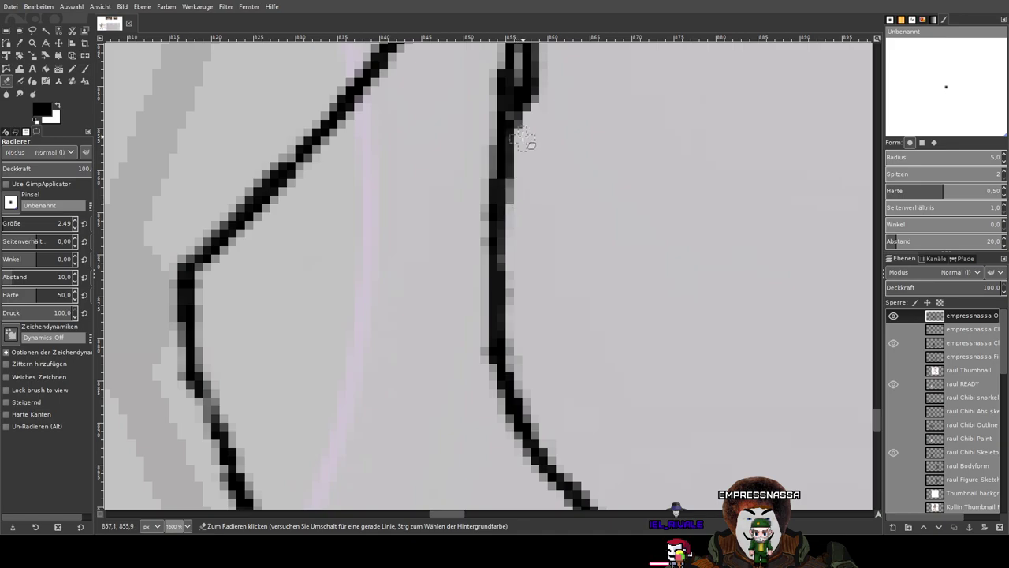
pyautogui.moveTo(588, 80); pyautogui.dragTo(579, 295)
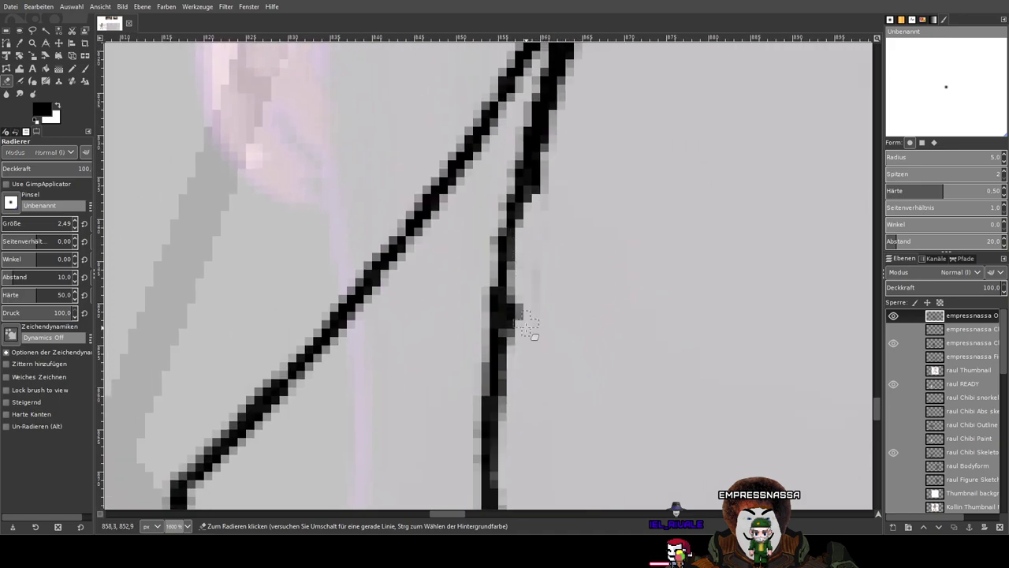
pyautogui.moveTo(520, 321); pyautogui.dragTo(516, 353)
pyautogui.moveTo(550, 171); pyautogui.dragTo(554, 119)
pyautogui.scroll(-4, 578, 147)
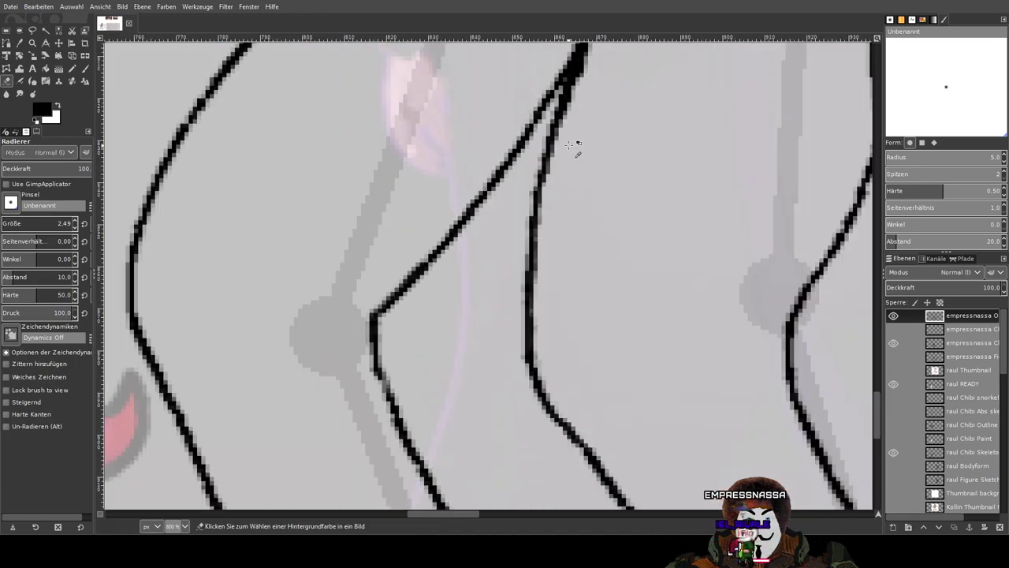
pyautogui.scroll(3, 596, 149)
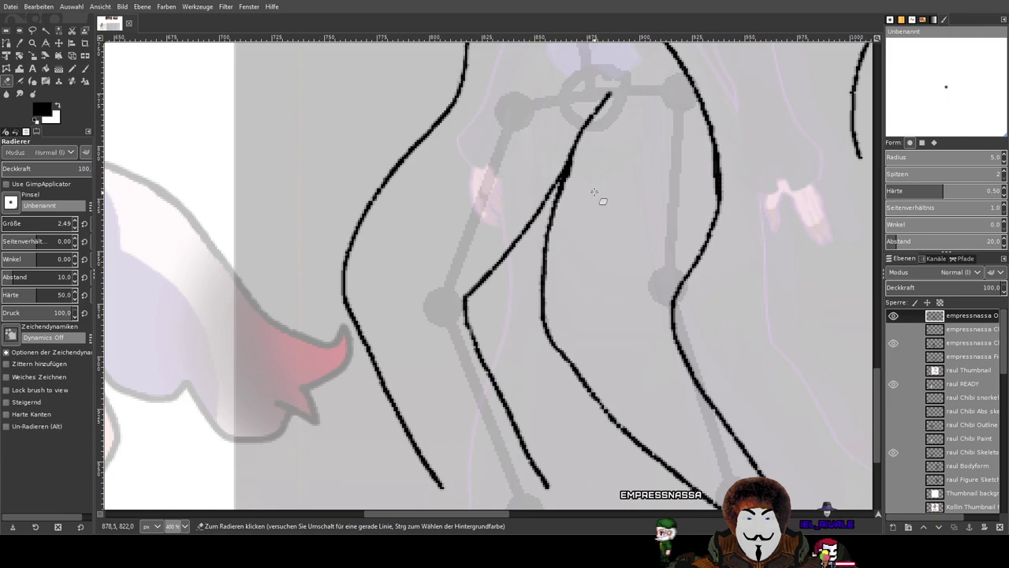
pyautogui.scroll(6, 581, 164)
pyautogui.moveTo(581, 169)
pyautogui.mouseDown()
pyautogui.moveTo(528, 339)
pyautogui.moveTo(521, 325)
pyautogui.moveTo(561, 183)
pyautogui.mouseUp()
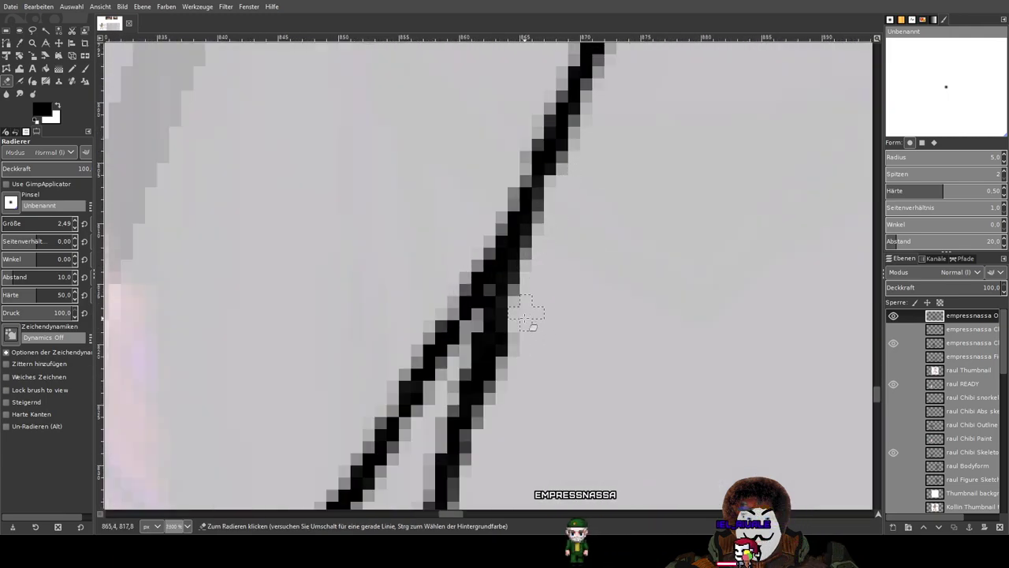
pyautogui.scroll(-5, 589, 225)
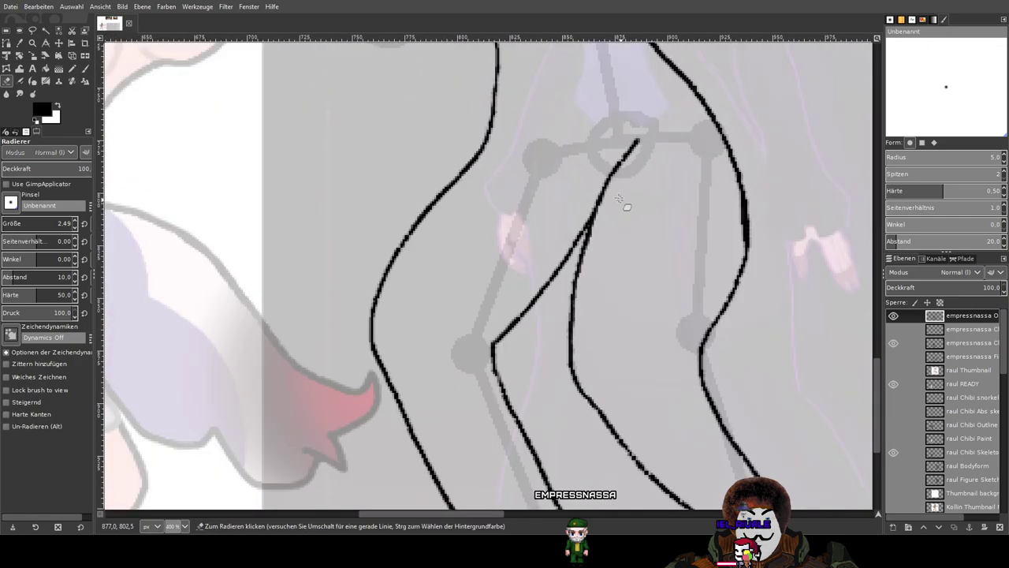
# Paint a short curved stroke from the thigh line toward the hip, redrawing it smoother after undoing.
pyautogui.click(85, 69)
pyautogui.scroll(3, 654, 195)
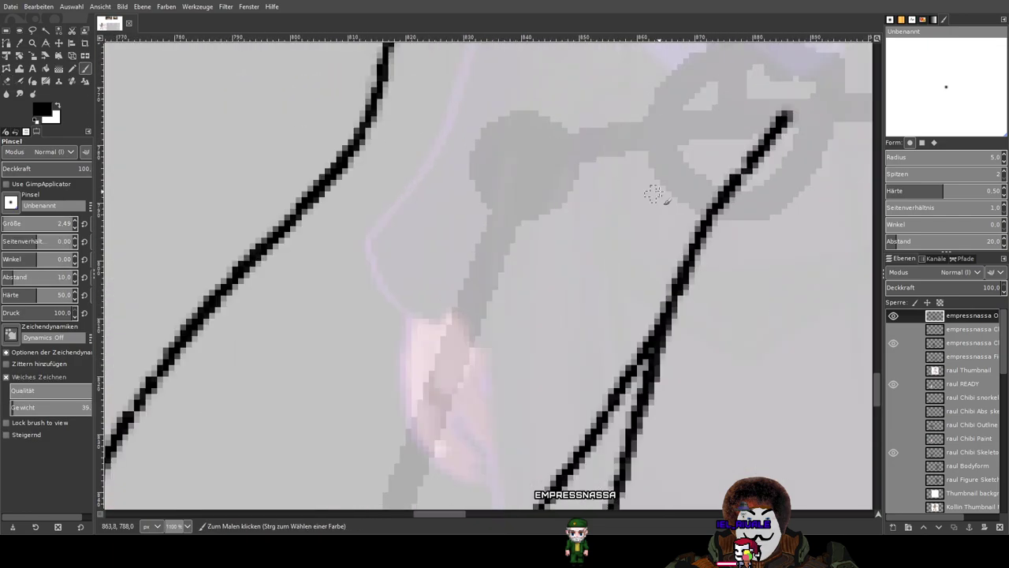
pyautogui.moveTo(699, 207); pyautogui.dragTo(702, 167)
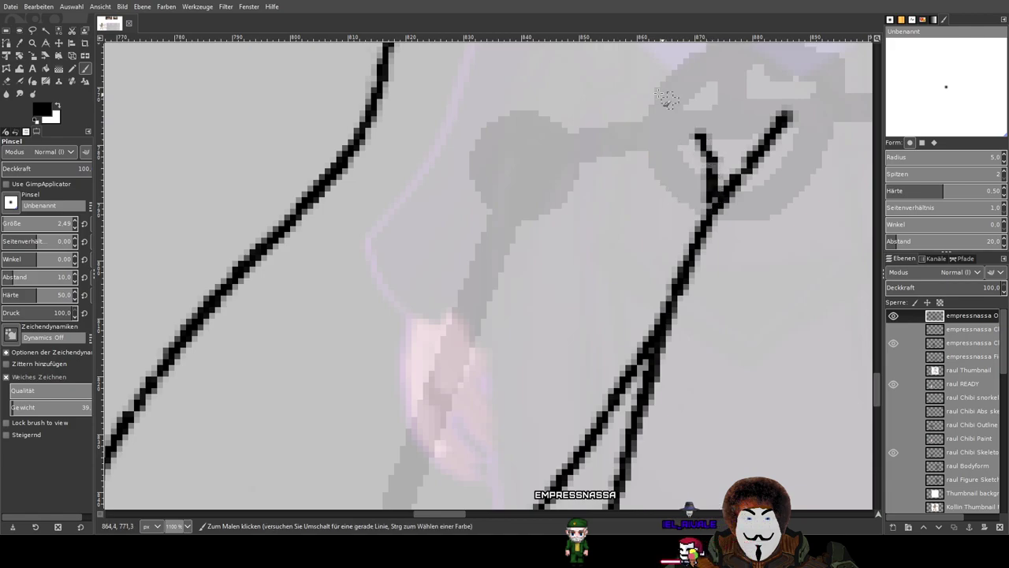
pyautogui.scroll(-3, 775, 215)
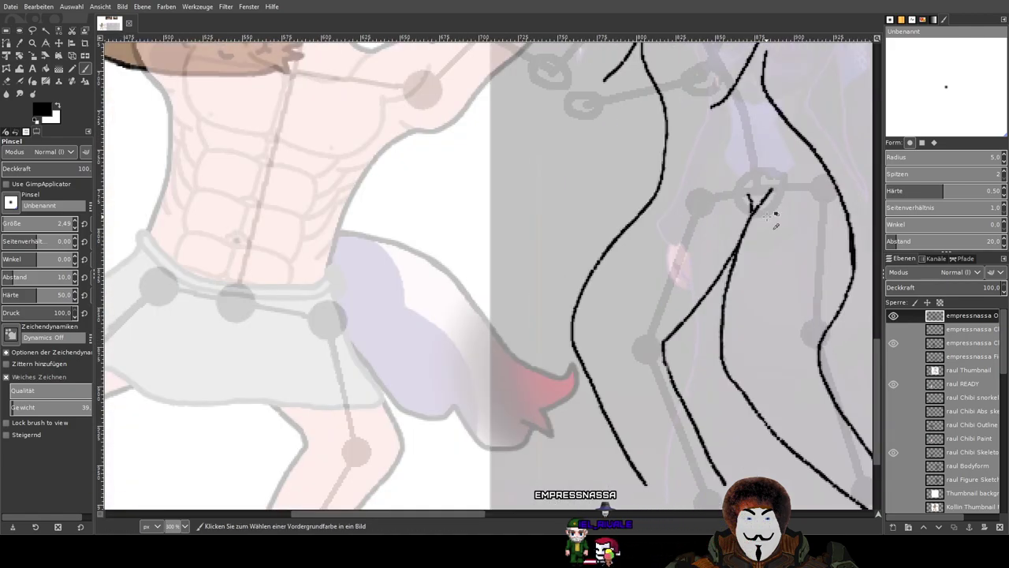
pyautogui.moveTo(775, 214)
pyautogui.mouseDown()
pyautogui.moveTo(626, 307)
pyautogui.moveTo(637, 233)
pyautogui.mouseUp()
pyautogui.scroll(3, 637, 233)
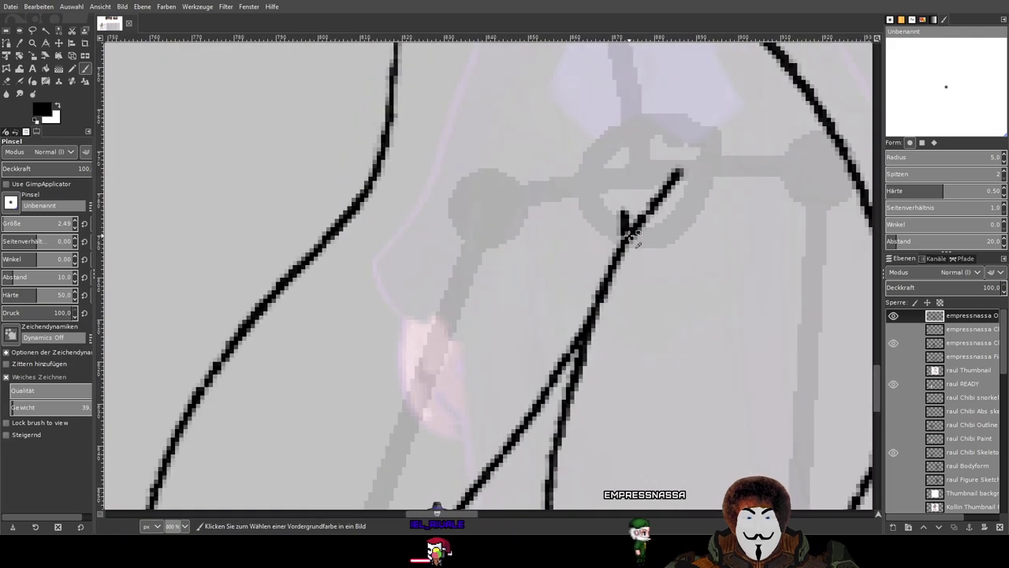
pyautogui.moveTo(598, 279); pyautogui.dragTo(569, 241)
pyautogui.hotkey('ctrl', 'z')
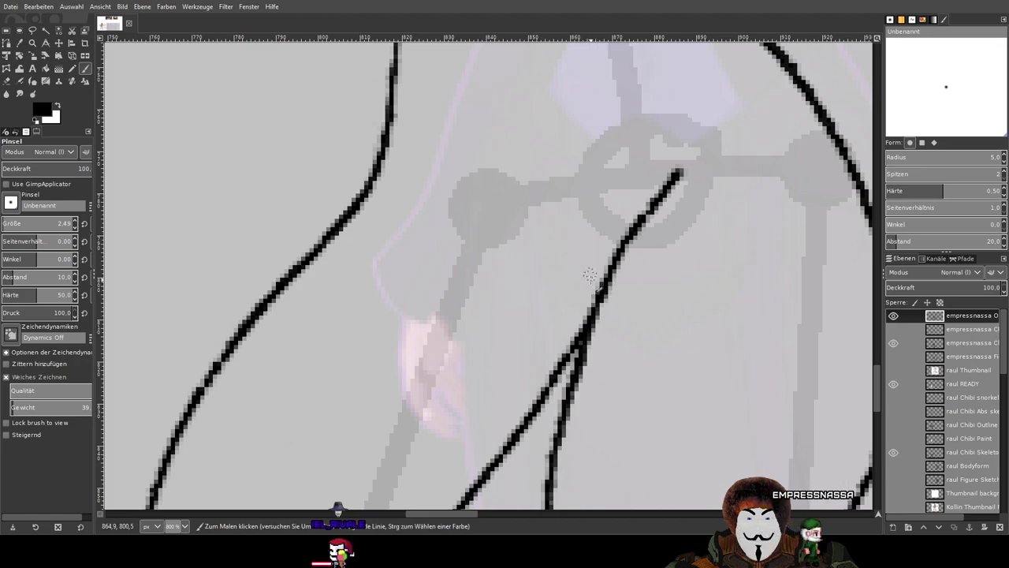
pyautogui.moveTo(601, 285); pyautogui.dragTo(577, 250)
pyautogui.scroll(-3, 631, 249)
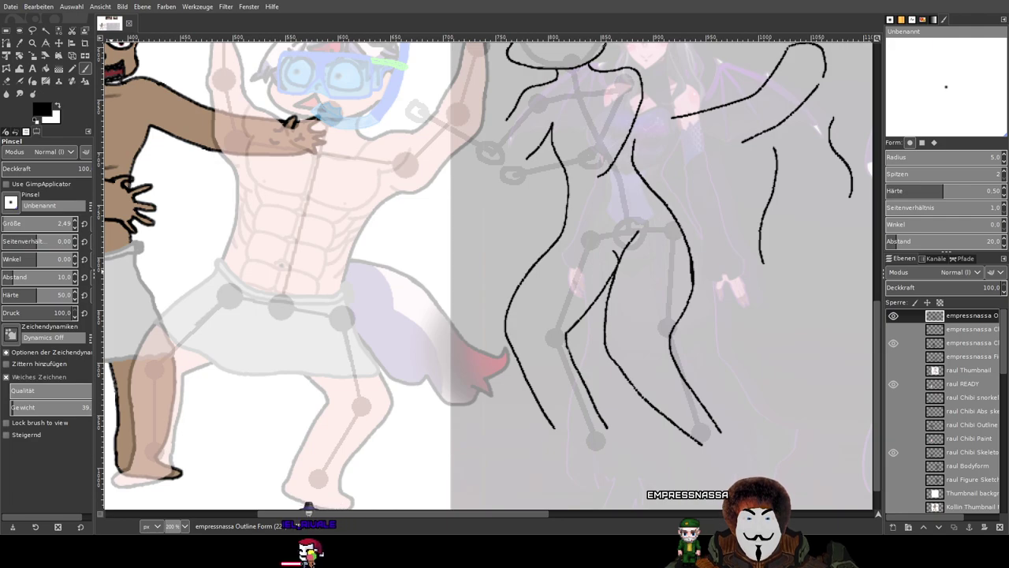
# Erase the overshooting stroke tip and shorten the Y junction's upper right arm.
pyautogui.moveTo(647, 255); pyautogui.dragTo(589, 266)
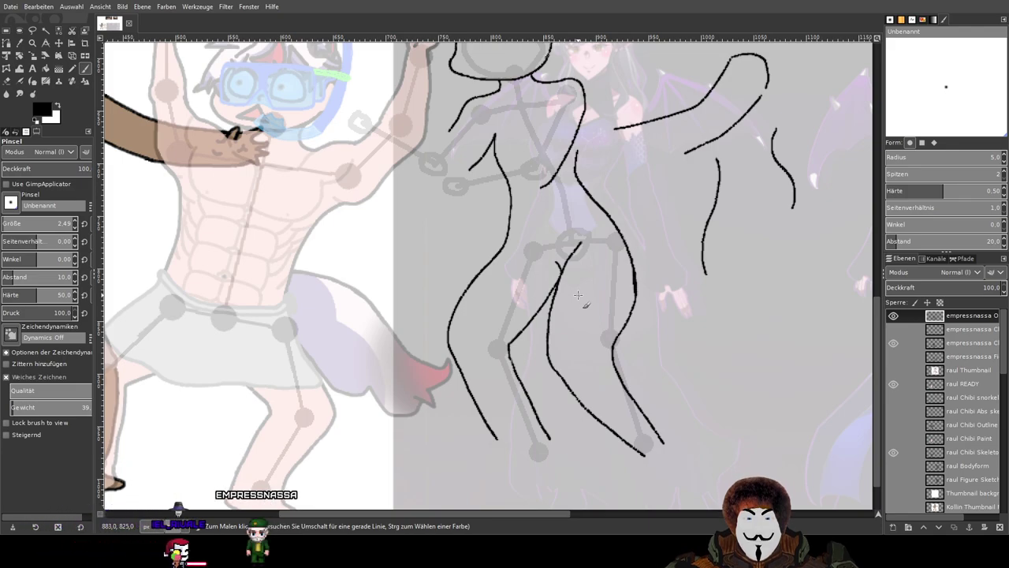
pyautogui.scroll(5, 578, 295)
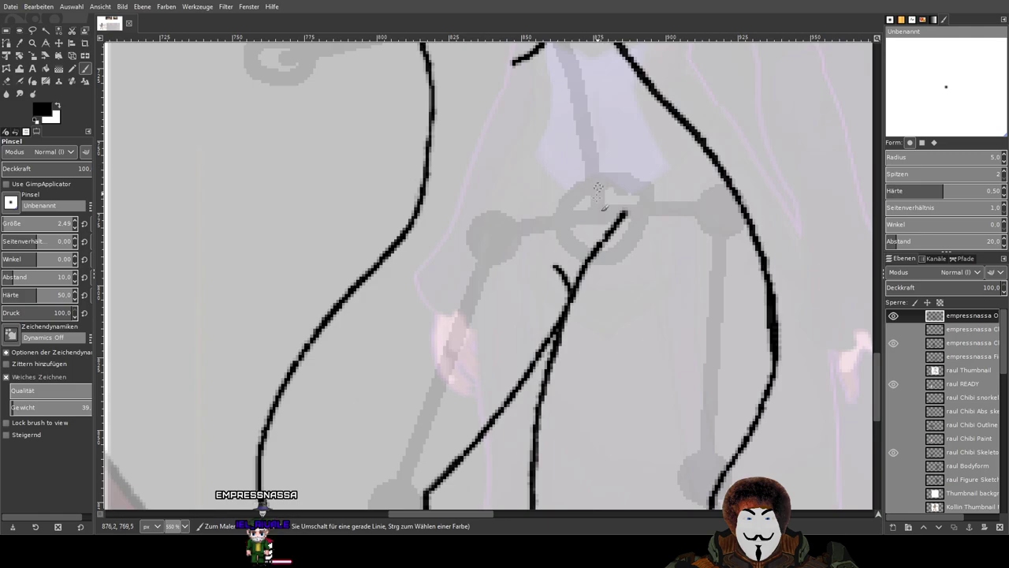
pyautogui.hotkey('shift', 'e')
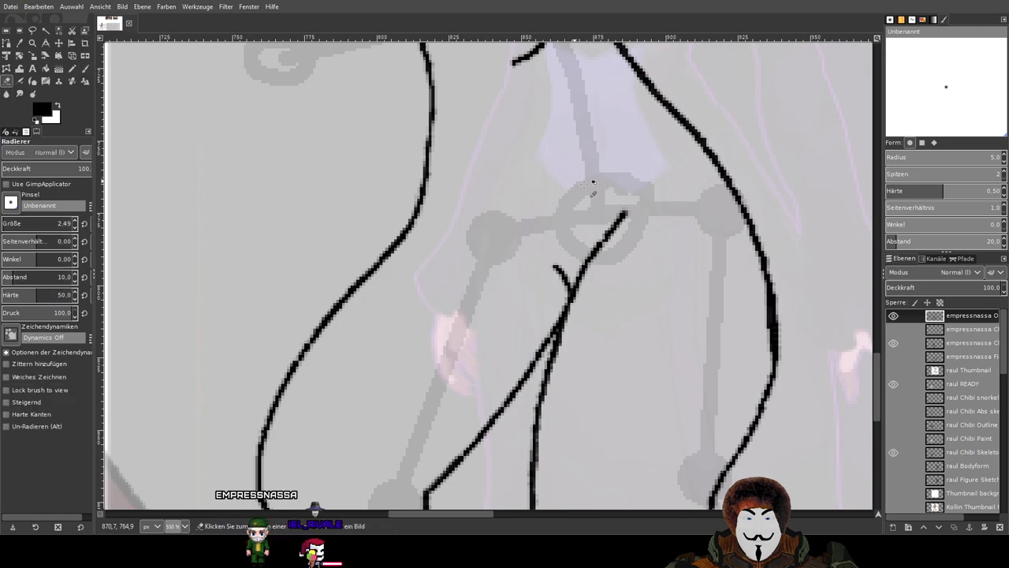
pyautogui.scroll(4, 653, 204)
pyautogui.moveTo(537, 250)
pyautogui.mouseDown()
pyautogui.moveTo(559, 221)
pyautogui.moveTo(536, 269)
pyautogui.mouseUp()
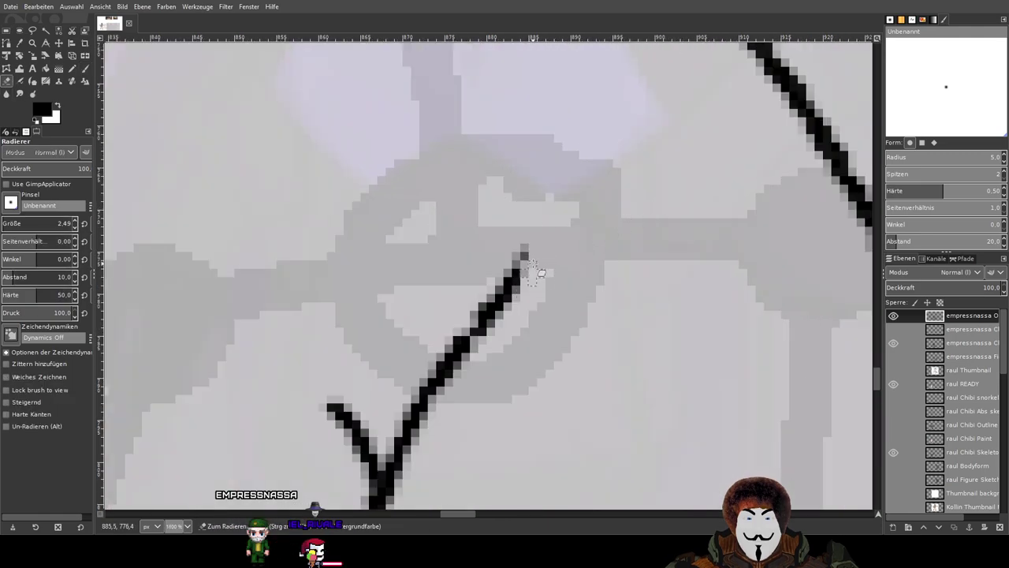
pyautogui.moveTo(512, 309)
pyautogui.mouseDown()
pyautogui.moveTo(482, 317)
pyautogui.moveTo(484, 335)
pyautogui.mouseUp()
pyautogui.scroll(-6, 536, 254)
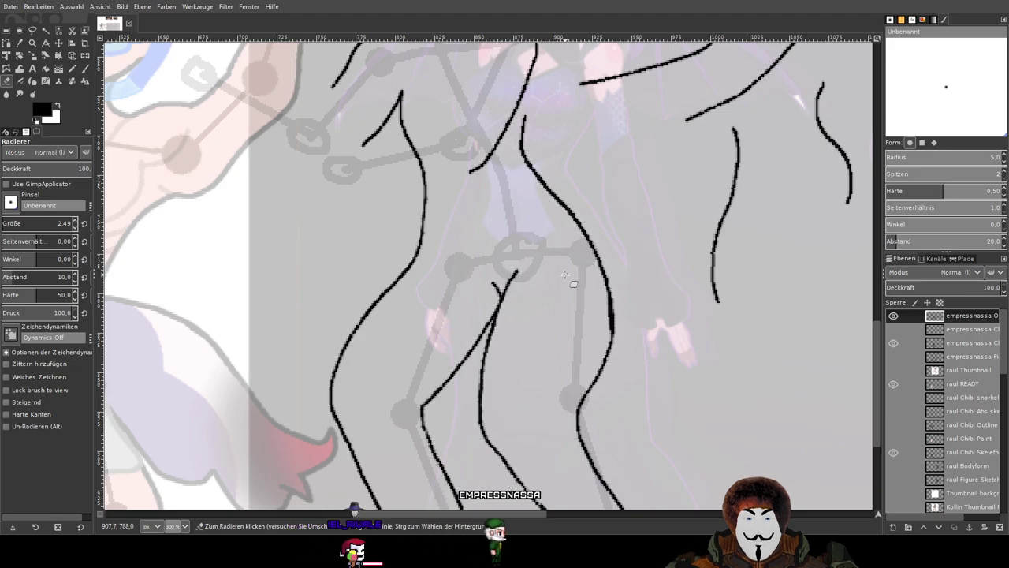
pyautogui.scroll(3, 516, 291)
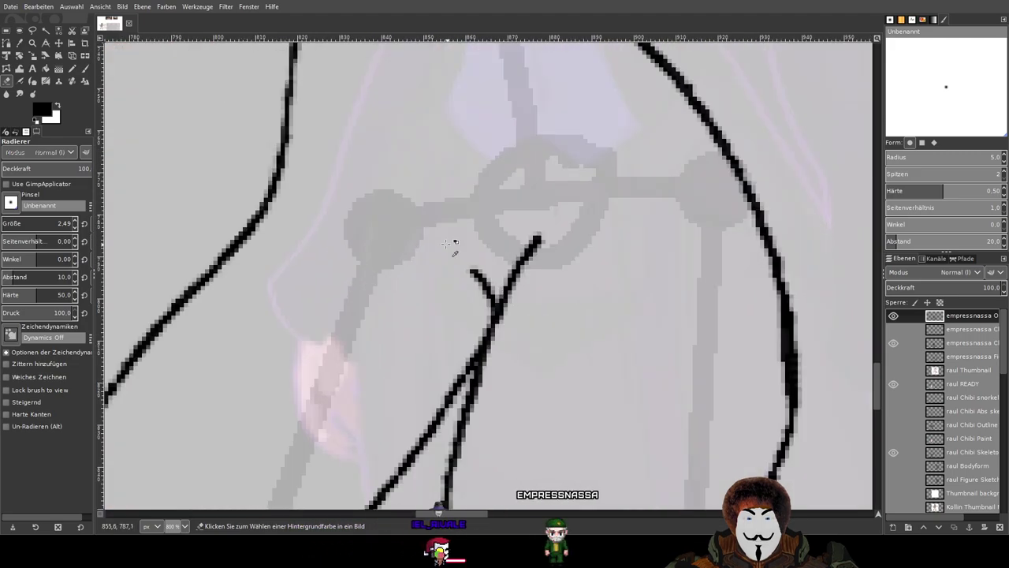
pyautogui.scroll(4, 528, 272)
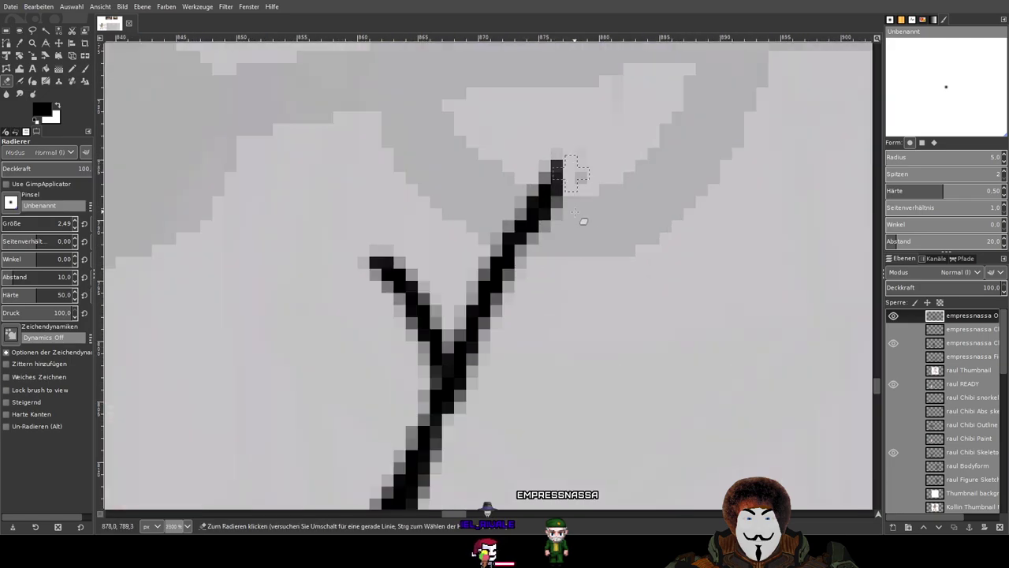
pyautogui.moveTo(560, 237)
pyautogui.mouseDown()
pyautogui.moveTo(534, 269)
pyautogui.moveTo(533, 185)
pyautogui.mouseUp()
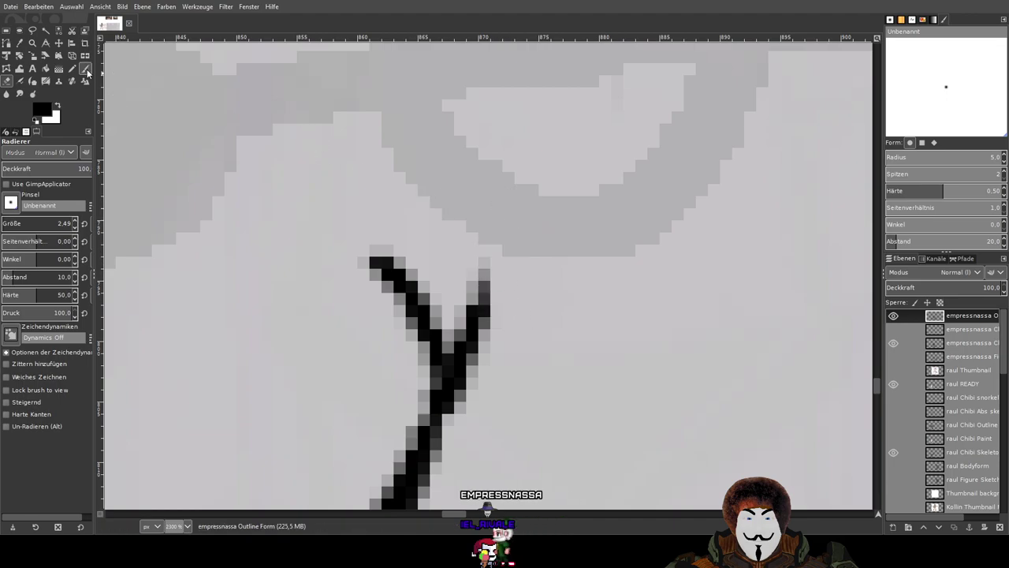
# Paint the Y junction's right arm extended up and to the right toward the hip.
pyautogui.press('p')
pyautogui.moveTo(475, 323)
pyautogui.mouseDown()
pyautogui.moveTo(518, 209)
pyautogui.moveTo(544, 162)
pyautogui.mouseUp()
pyautogui.scroll(-5, 568, 281)
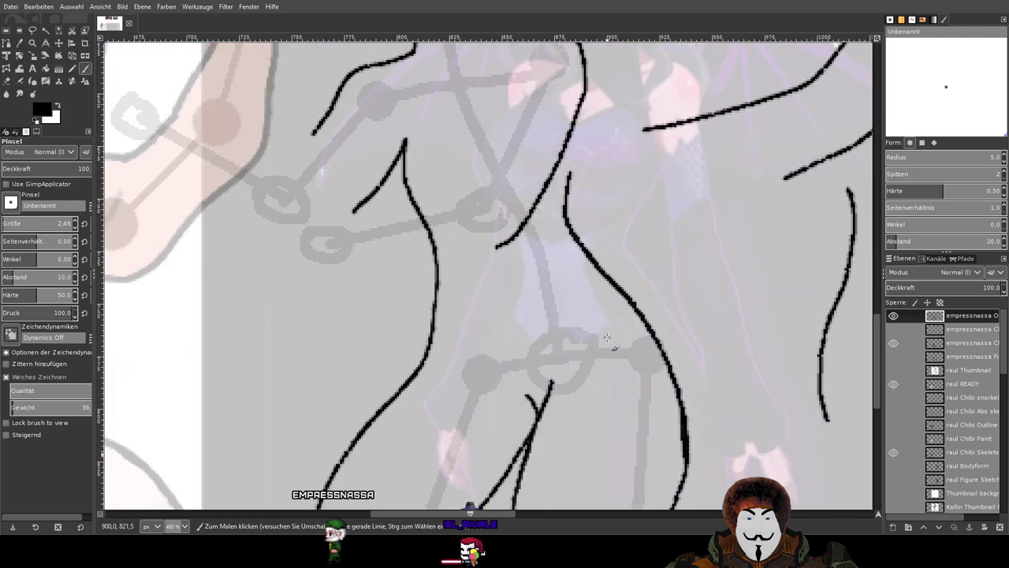
pyautogui.moveTo(605, 274); pyautogui.dragTo(621, 63)
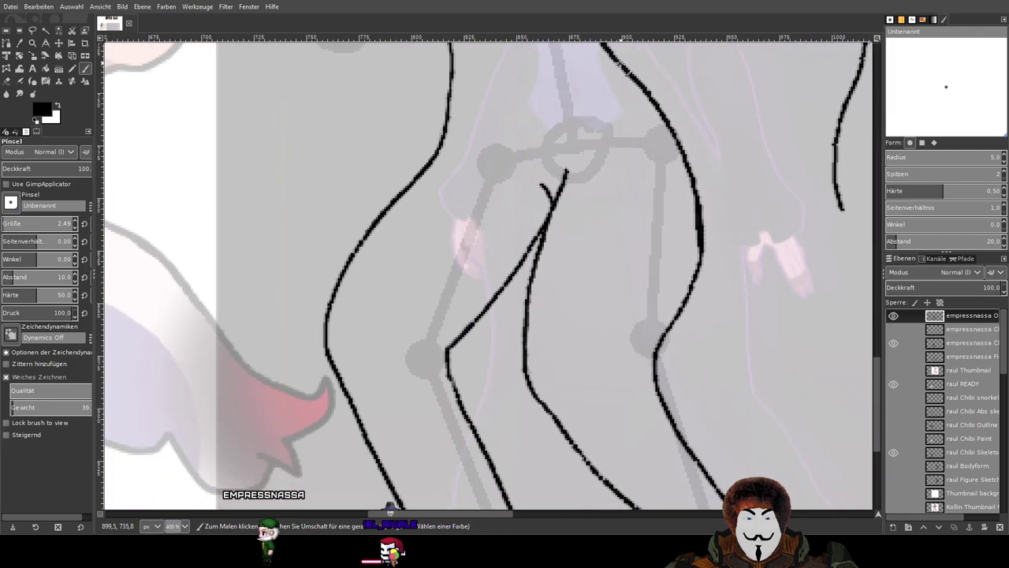
pyautogui.scroll(-2, 687, 88)
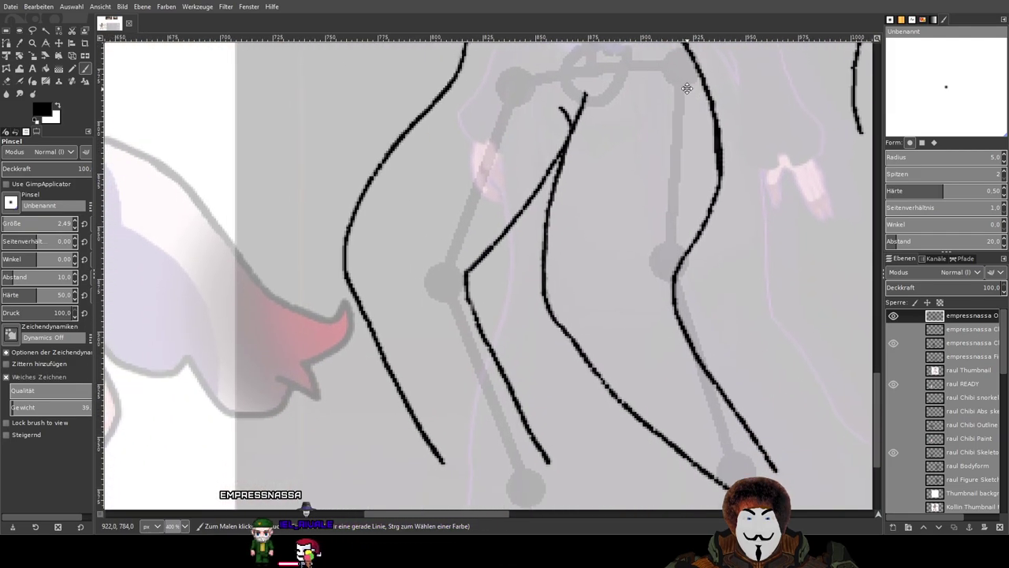
pyautogui.moveTo(687, 88); pyautogui.dragTo(689, 132)
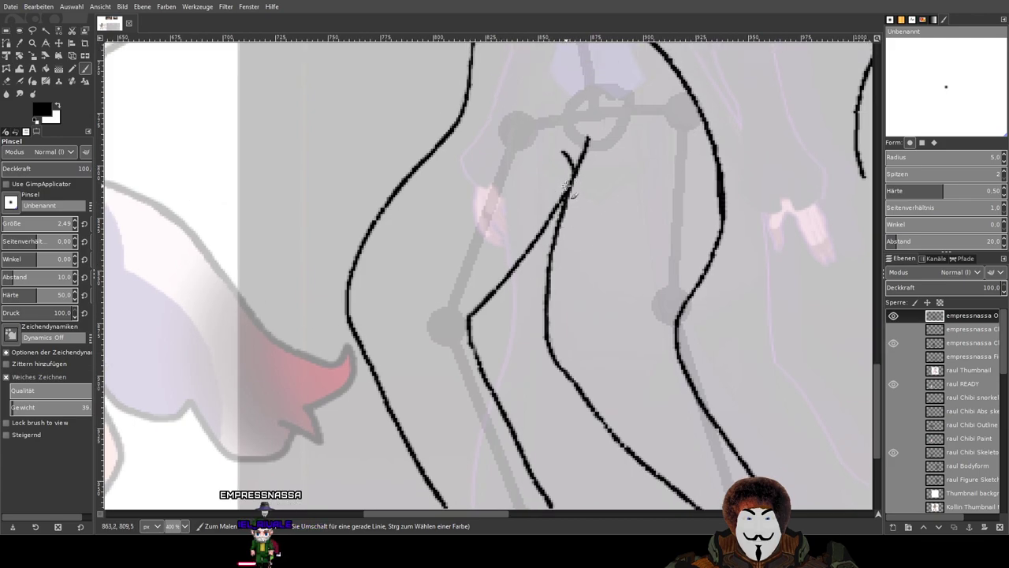
pyautogui.scroll(2, 525, 211)
pyautogui.moveTo(599, 210); pyautogui.dragTo(554, 329)
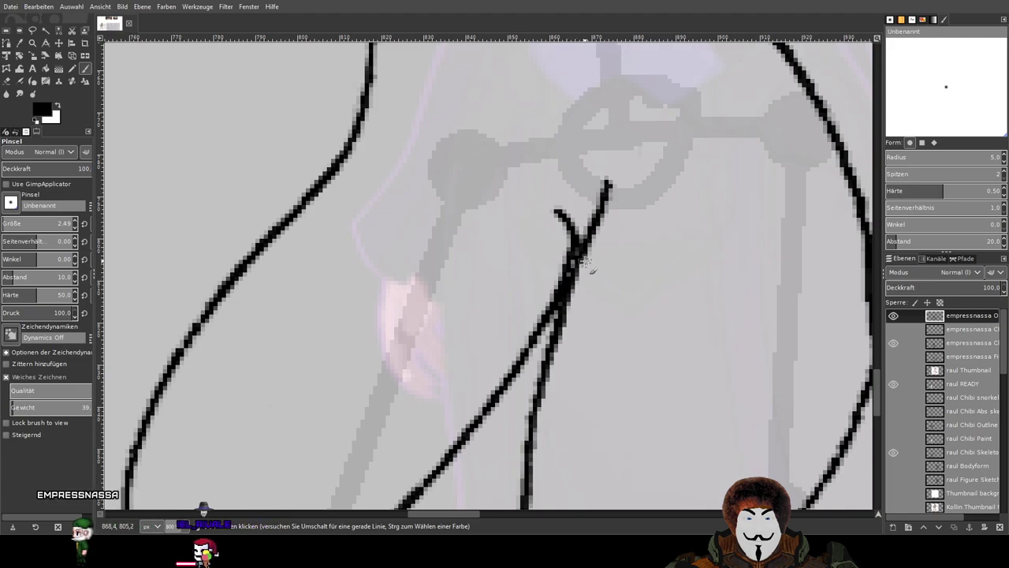
# Erase the left branch tip and clean stray pixels along the thigh line's left edge.
pyautogui.hotkey('shift', 'e')
pyautogui.keyDown('ctrl'); pyautogui.scroll(2, 604, 212); pyautogui.keyUp('ctrl')
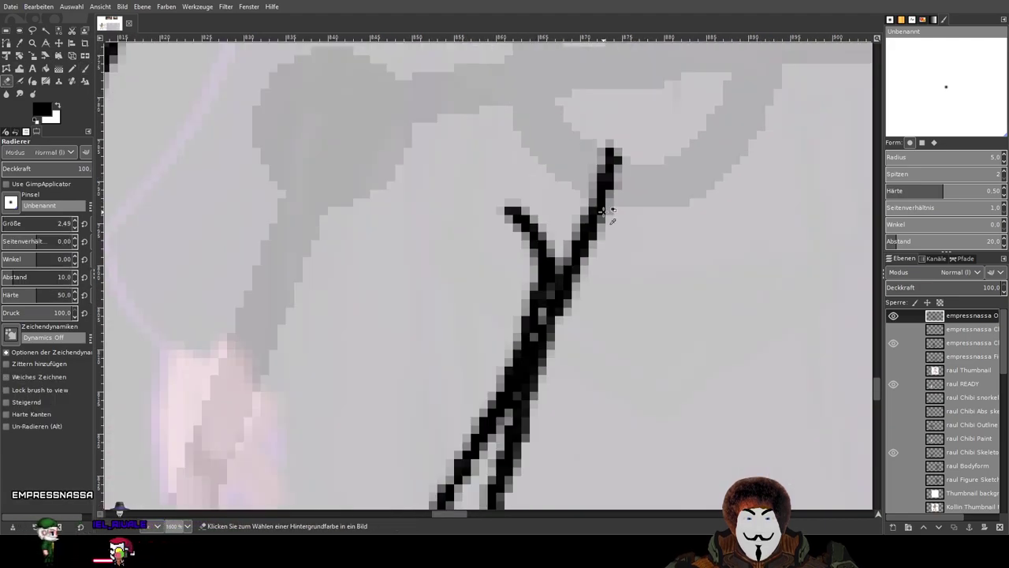
pyautogui.click(506, 210)
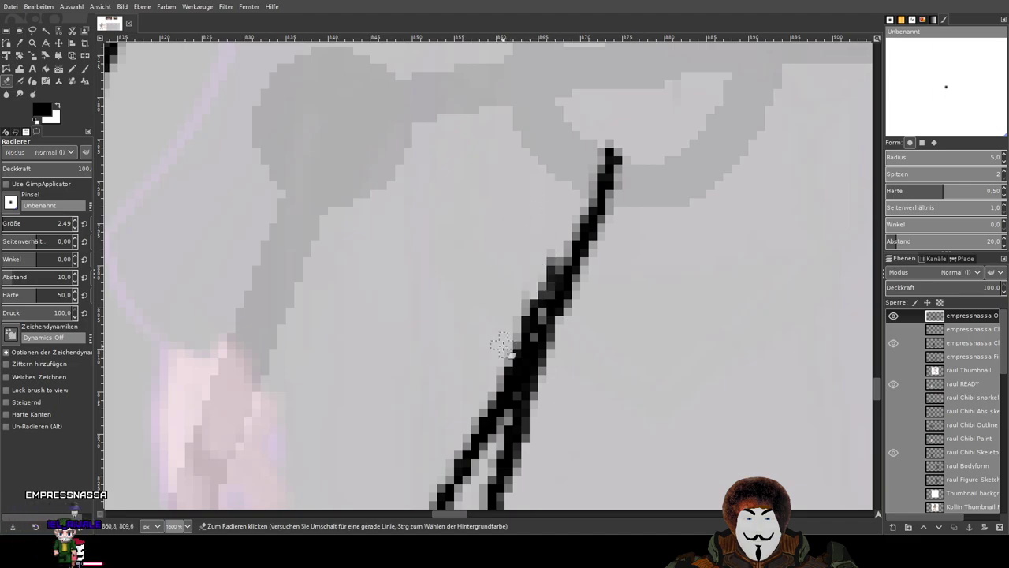
pyautogui.keyDown('ctrl'); pyautogui.scroll(2, 502, 346); pyautogui.keyUp('ctrl')
pyautogui.moveTo(601, 147)
pyautogui.mouseDown()
pyautogui.moveTo(596, 199)
pyautogui.moveTo(600, 186)
pyautogui.mouseUp()
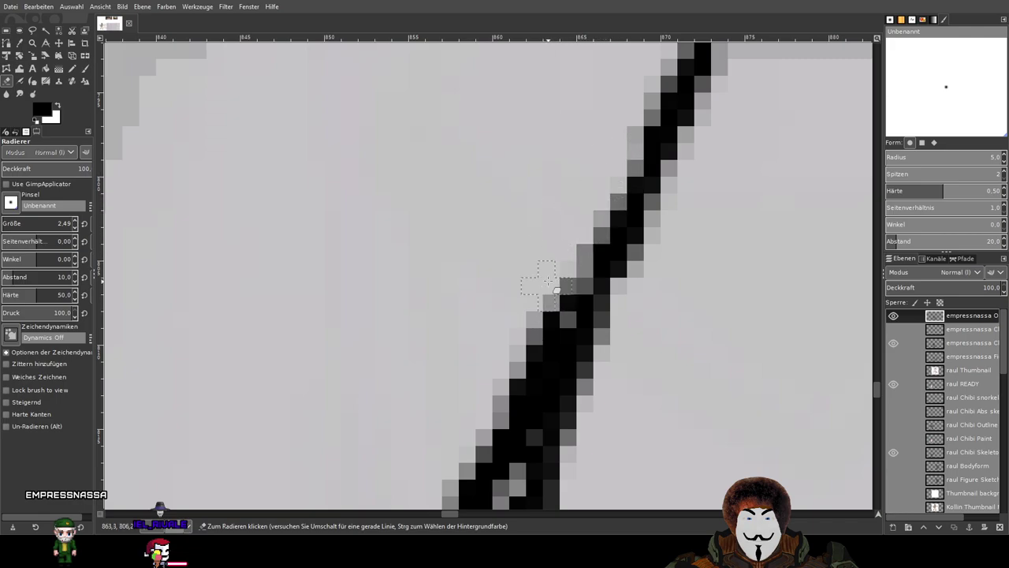
pyautogui.moveTo(570, 364); pyautogui.dragTo(627, 196)
pyautogui.moveTo(604, 136)
pyautogui.mouseDown()
pyautogui.moveTo(538, 253)
pyautogui.moveTo(618, 117)
pyautogui.mouseUp()
pyautogui.scroll(-1, 591, 186)
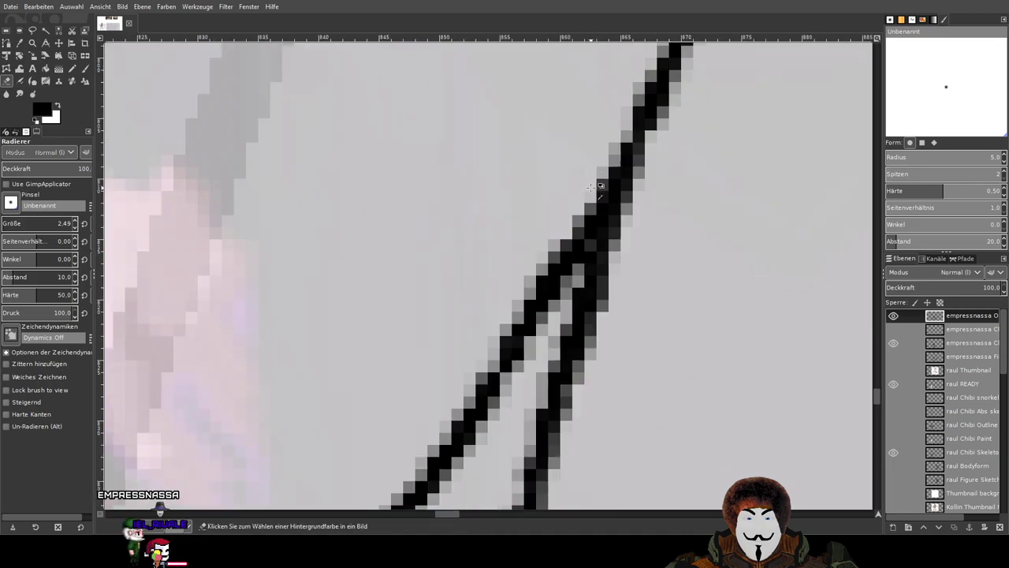
pyautogui.scroll(-4, 590, 186)
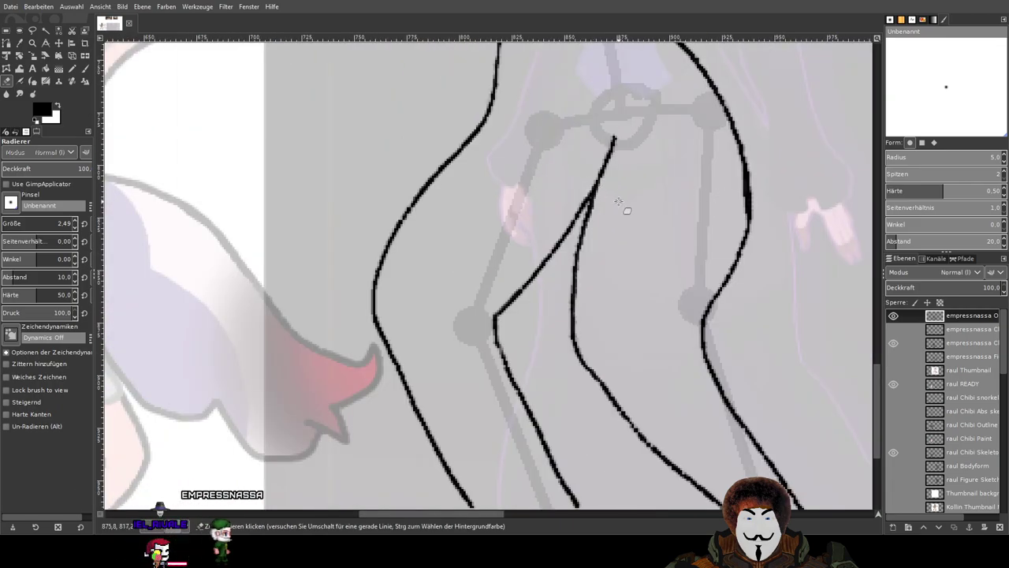
pyautogui.moveTo(618, 201); pyautogui.dragTo(594, 265)
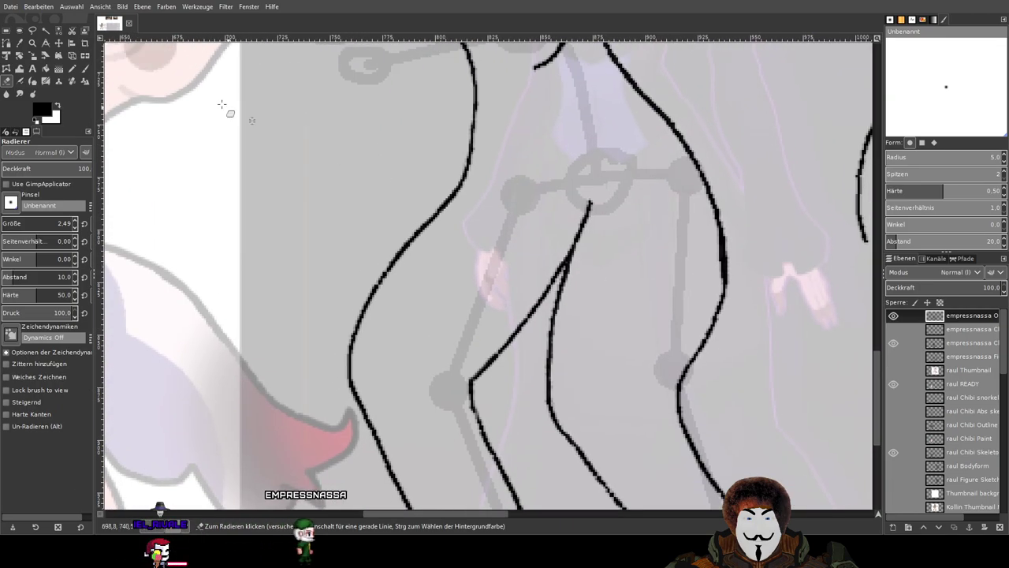
pyautogui.press('p')
pyautogui.scroll(3, 566, 241)
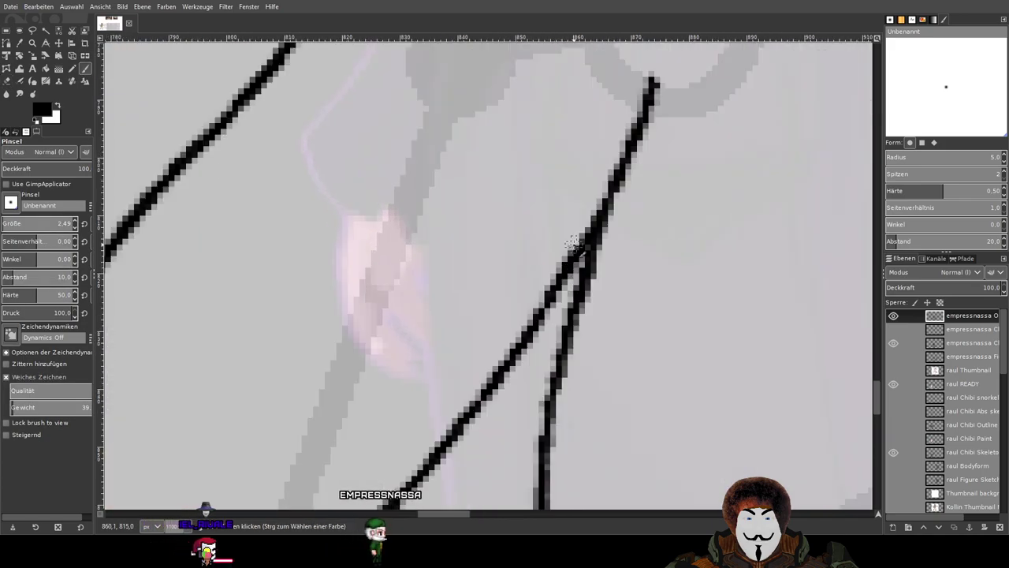
pyautogui.scroll(2, 571, 242)
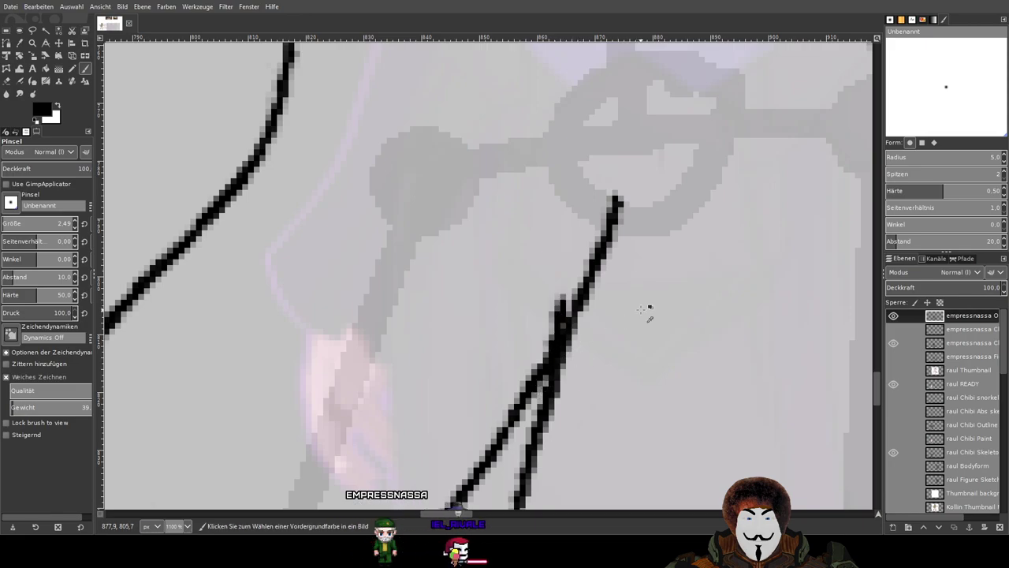
pyautogui.scroll(-3, 648, 309)
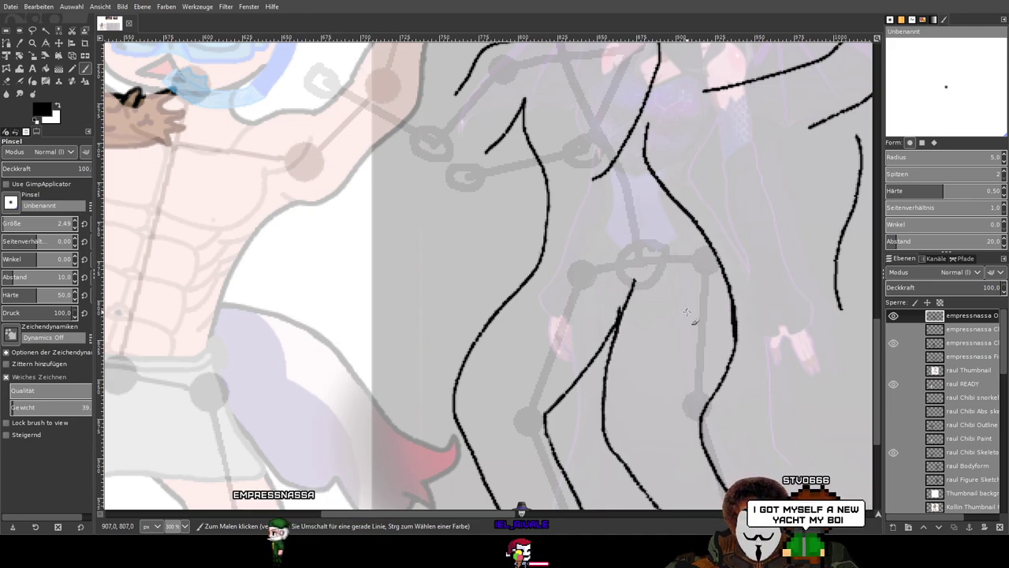
pyautogui.scroll(-3, 686, 311)
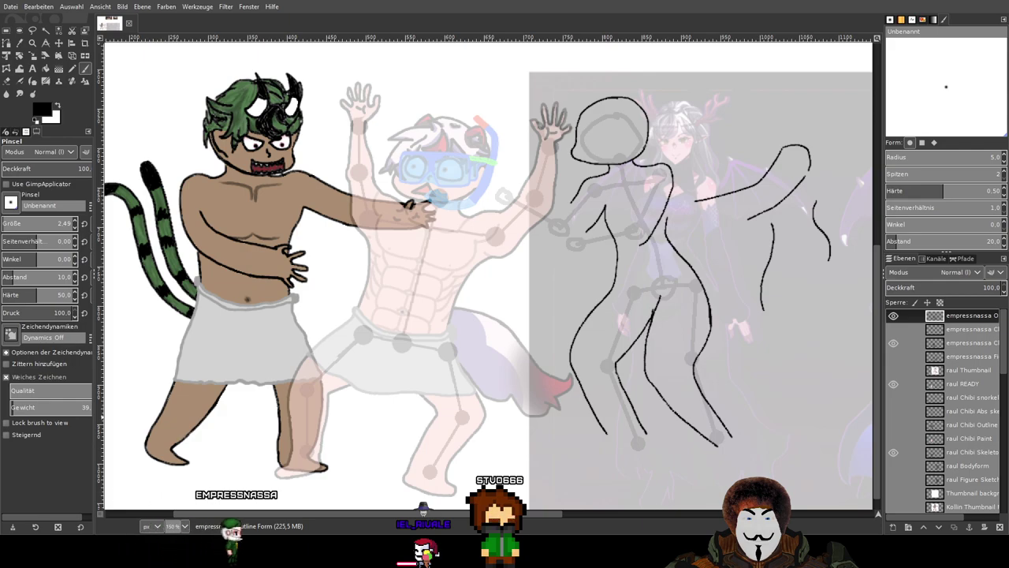
pyautogui.moveTo(663, 269); pyautogui.dragTo(590, 240)
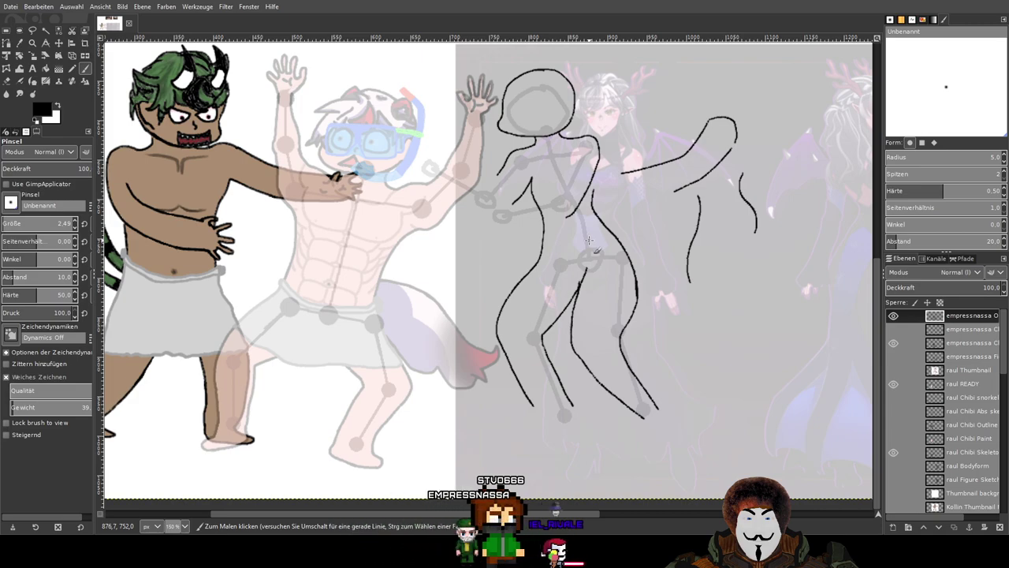
pyautogui.scroll(1, 592, 286)
pyautogui.scroll(1, 591, 287)
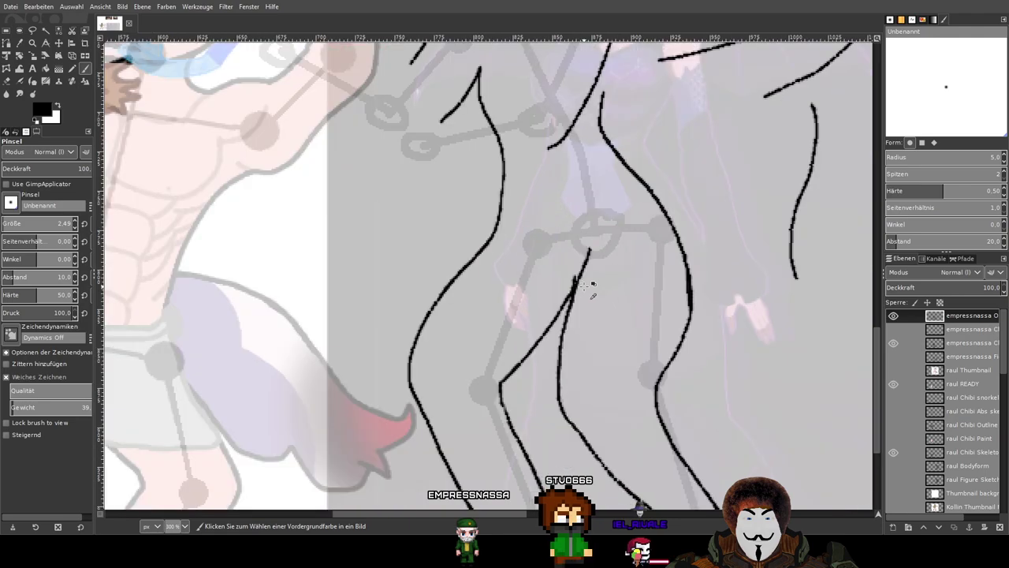
pyautogui.scroll(-1, 502, 392)
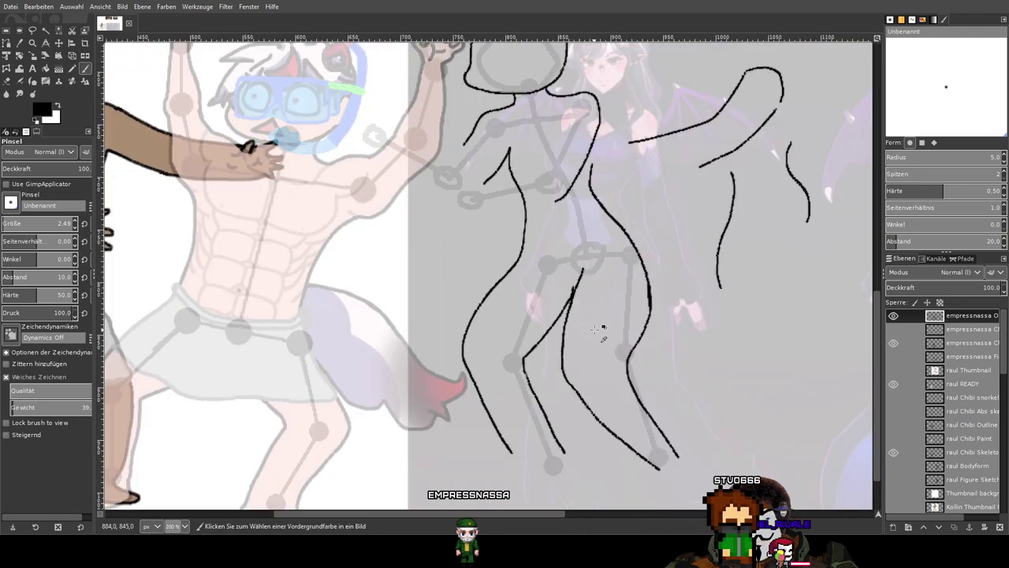
pyautogui.scroll(-3, 592, 320)
pyautogui.scroll(1, 646, 315)
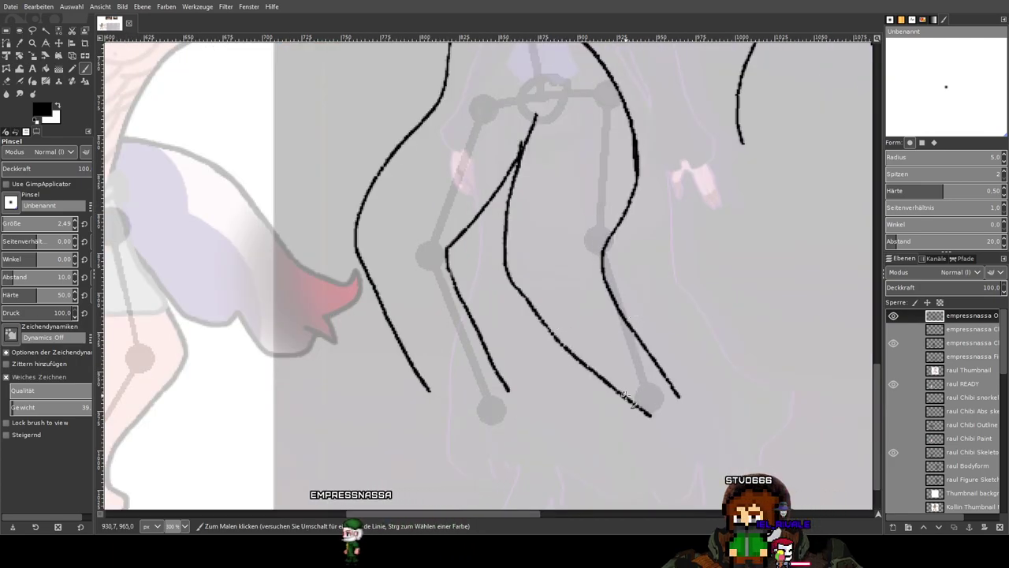
pyautogui.moveTo(647, 414); pyautogui.dragTo(623, 344)
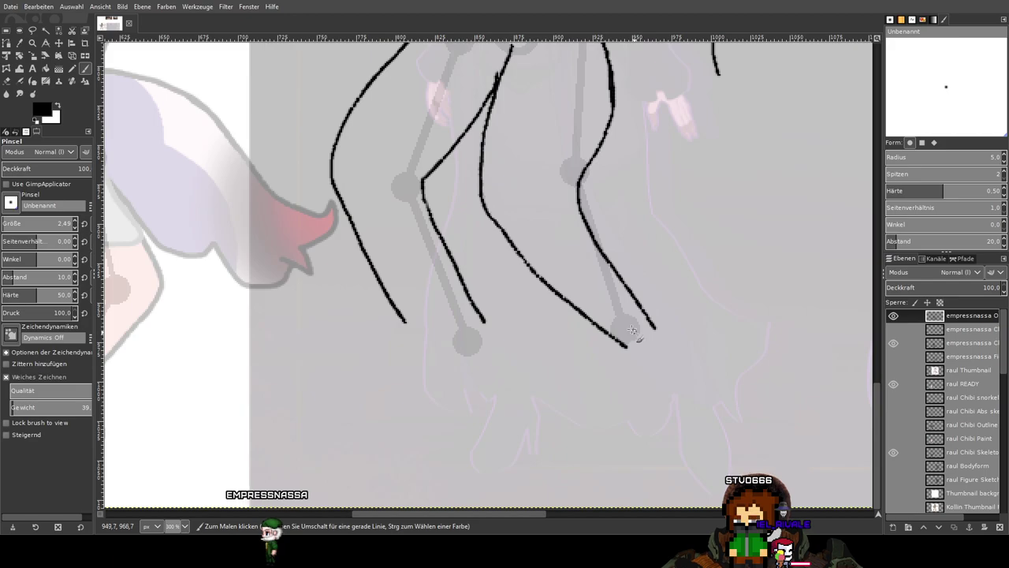
pyautogui.scroll(2, 596, 272)
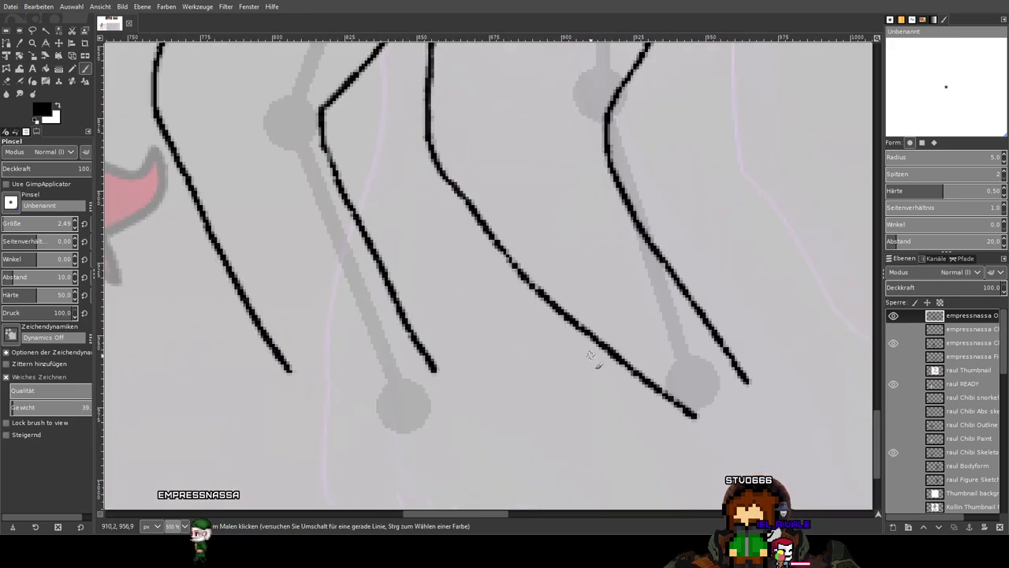
pyautogui.click(893, 316)
pyautogui.click(893, 316)
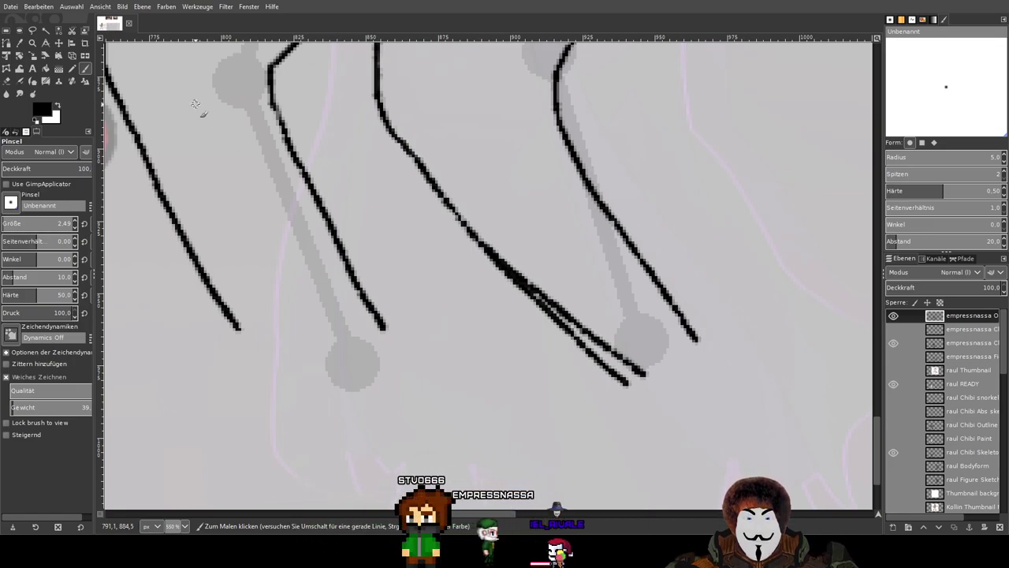
# Erase the doubled line's stray upper end and clean stray dark pixels along the leg stroke.
pyautogui.click(8, 84)
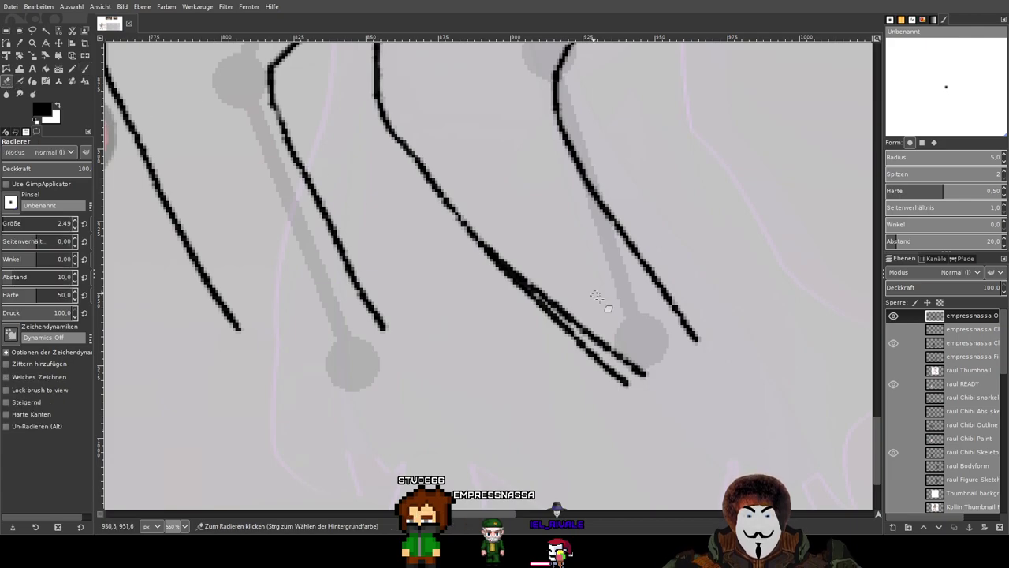
pyautogui.scroll(3, 638, 340)
pyautogui.moveTo(668, 384)
pyautogui.mouseDown()
pyautogui.moveTo(631, 320)
pyautogui.moveTo(564, 257)
pyautogui.moveTo(570, 325)
pyautogui.moveTo(505, 255)
pyautogui.moveTo(559, 350)
pyautogui.moveTo(545, 293)
pyautogui.moveTo(543, 312)
pyautogui.moveTo(512, 271)
pyautogui.moveTo(534, 327)
pyautogui.moveTo(506, 272)
pyautogui.moveTo(520, 323)
pyautogui.moveTo(483, 263)
pyautogui.moveTo(532, 314)
pyautogui.moveTo(454, 239)
pyautogui.moveTo(502, 293)
pyautogui.moveTo(453, 221)
pyautogui.moveTo(469, 235)
pyautogui.moveTo(452, 236)
pyautogui.moveTo(471, 273)
pyautogui.moveTo(424, 223)
pyautogui.moveTo(495, 292)
pyautogui.moveTo(453, 246)
pyautogui.moveTo(519, 278)
pyautogui.mouseUp()
pyautogui.keyDown('ctrl'); pyautogui.scroll(1, 519, 277); pyautogui.keyUp('ctrl')
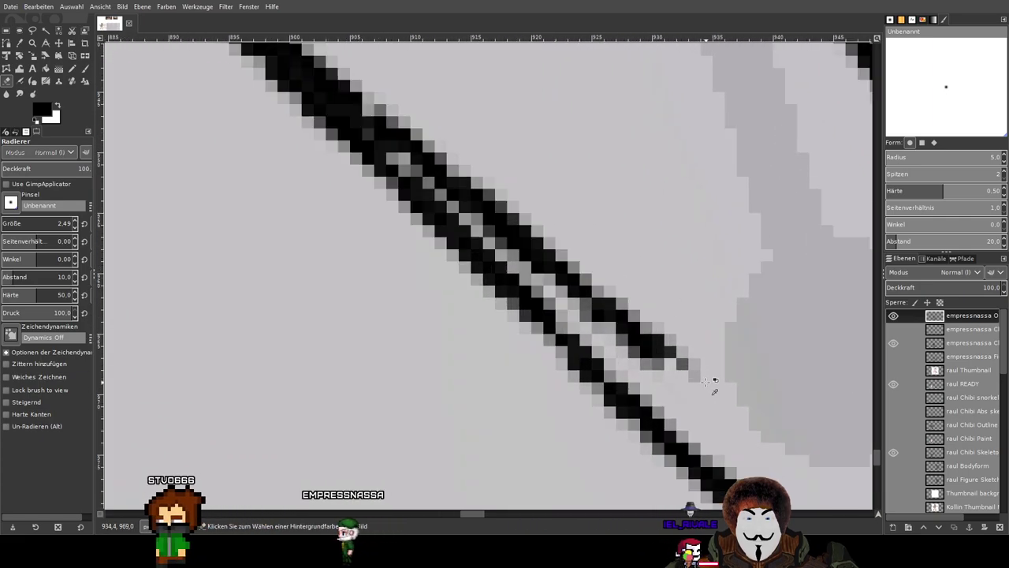
pyautogui.moveTo(658, 340); pyautogui.dragTo(587, 283)
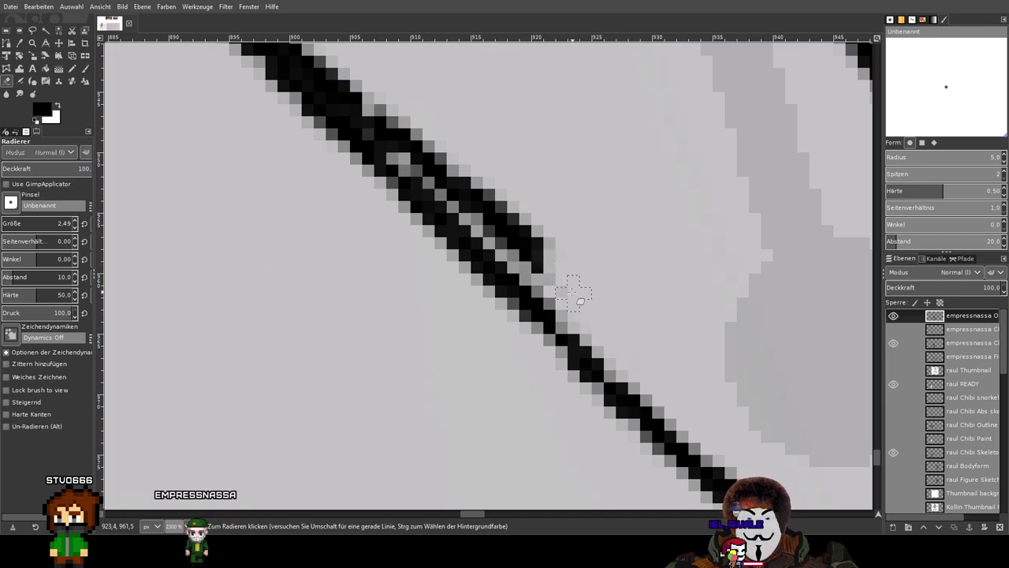
pyautogui.moveTo(530, 260)
pyautogui.mouseDown()
pyautogui.moveTo(499, 195)
pyautogui.moveTo(538, 233)
pyautogui.moveTo(488, 188)
pyautogui.moveTo(529, 237)
pyautogui.moveTo(495, 223)
pyautogui.moveTo(470, 194)
pyautogui.moveTo(498, 234)
pyautogui.moveTo(474, 197)
pyautogui.moveTo(535, 263)
pyautogui.moveTo(433, 148)
pyautogui.moveTo(495, 195)
pyautogui.moveTo(440, 134)
pyautogui.moveTo(585, 243)
pyautogui.moveTo(642, 312)
pyautogui.mouseUp()
pyautogui.moveTo(572, 294)
pyautogui.mouseDown()
pyautogui.moveTo(540, 245)
pyautogui.moveTo(504, 217)
pyautogui.moveTo(515, 246)
pyautogui.moveTo(435, 142)
pyautogui.moveTo(428, 149)
pyautogui.mouseUp()
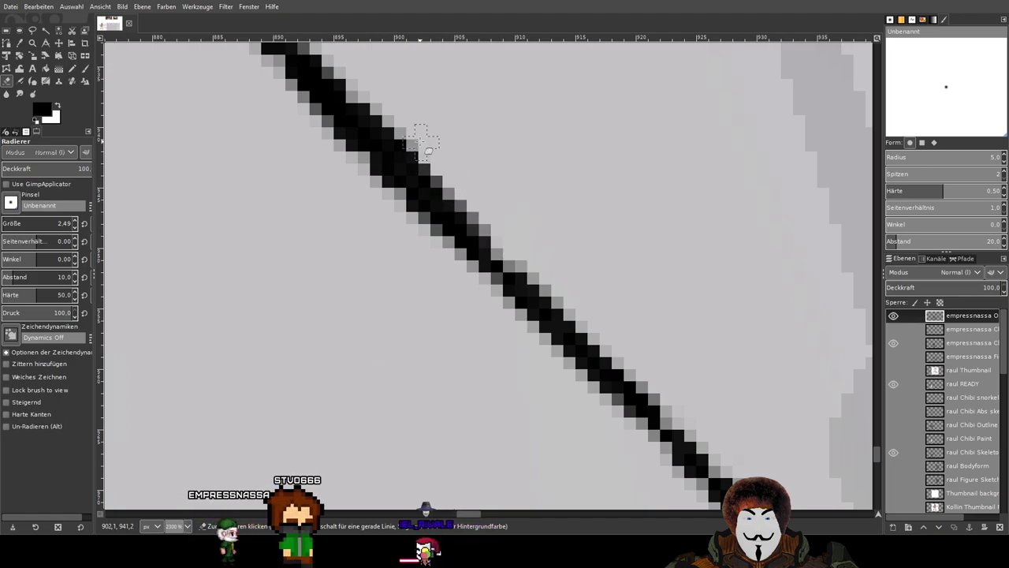
pyautogui.scroll(2, 552, 226)
pyautogui.hscroll(-2, 551, 225)
pyautogui.moveTo(491, 241)
pyautogui.mouseDown()
pyautogui.moveTo(574, 315)
pyautogui.moveTo(565, 315)
pyautogui.mouseUp()
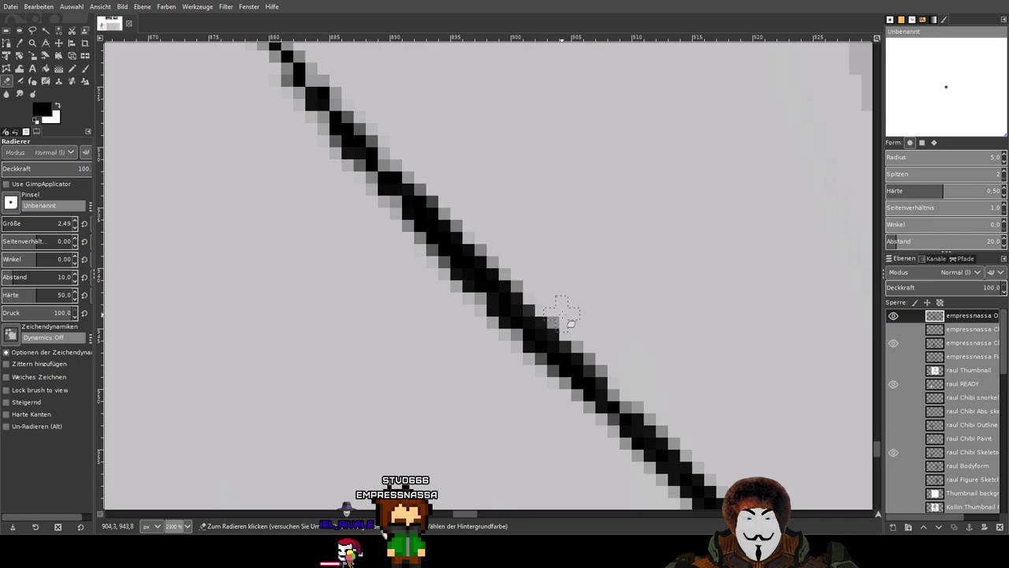
pyautogui.scroll(-6, 614, 270)
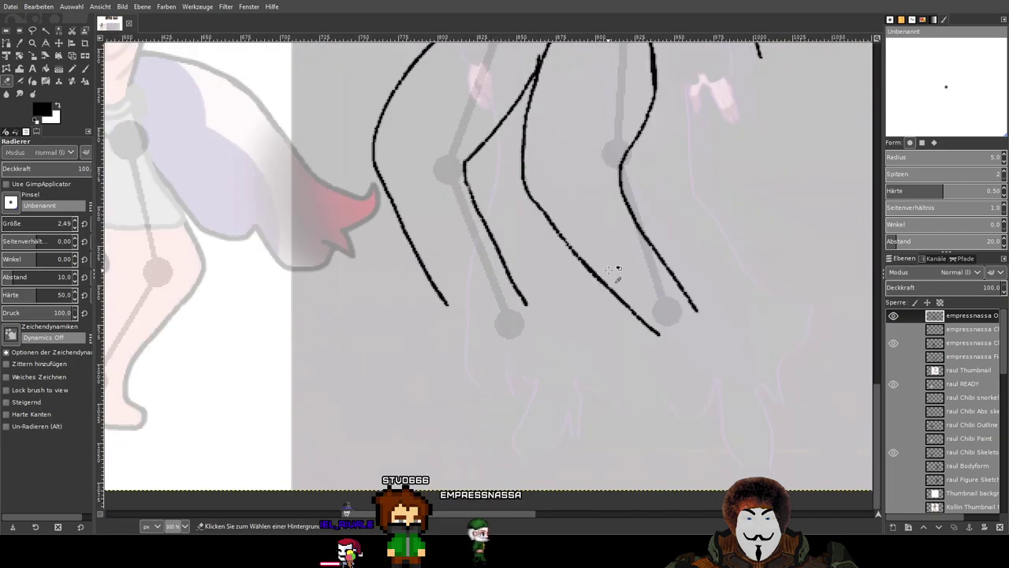
pyautogui.scroll(-3, 615, 270)
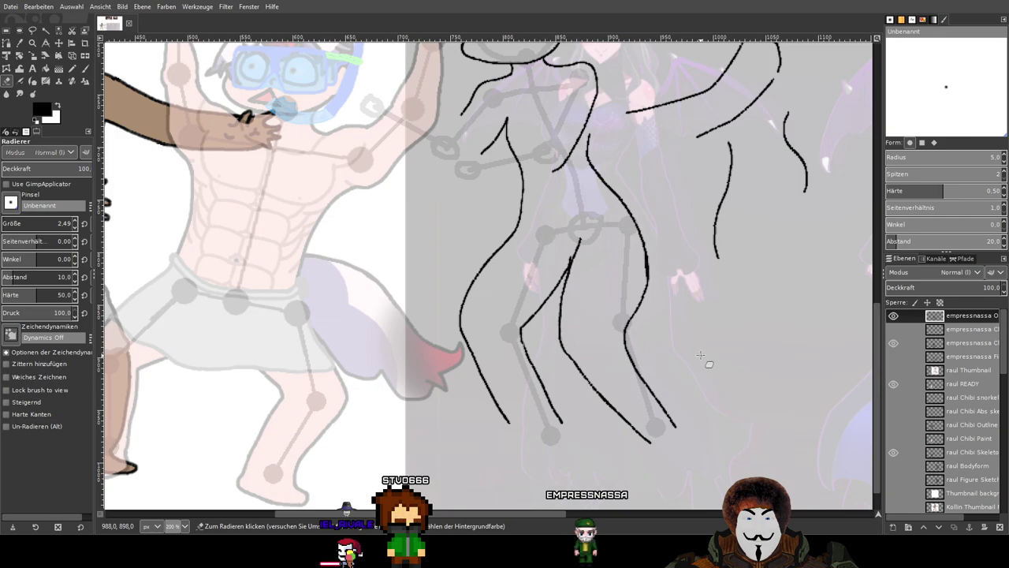
pyautogui.scroll(-1, 708, 363)
pyautogui.scroll(1, 708, 362)
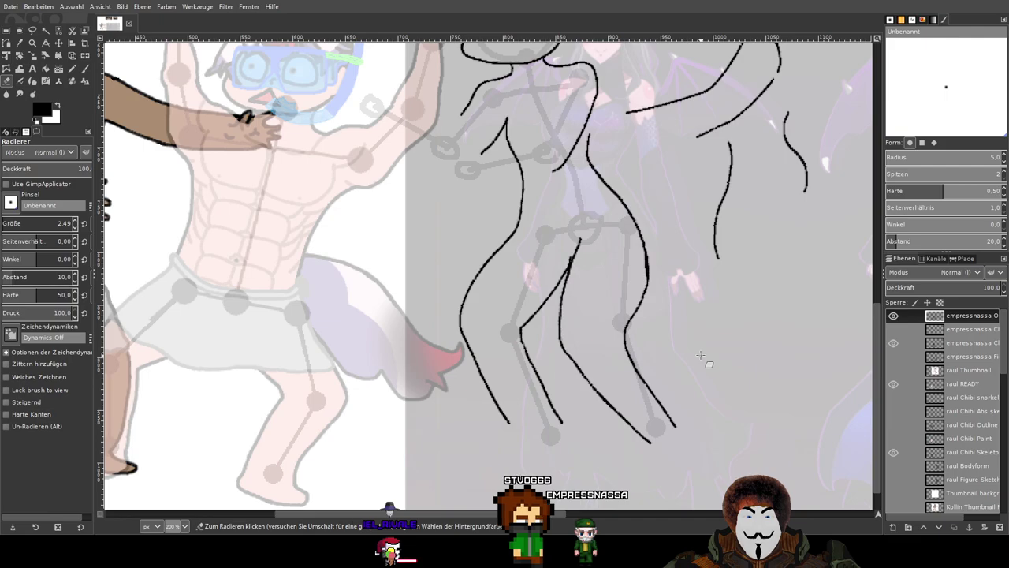
pyautogui.moveTo(701, 355); pyautogui.dragTo(682, 374)
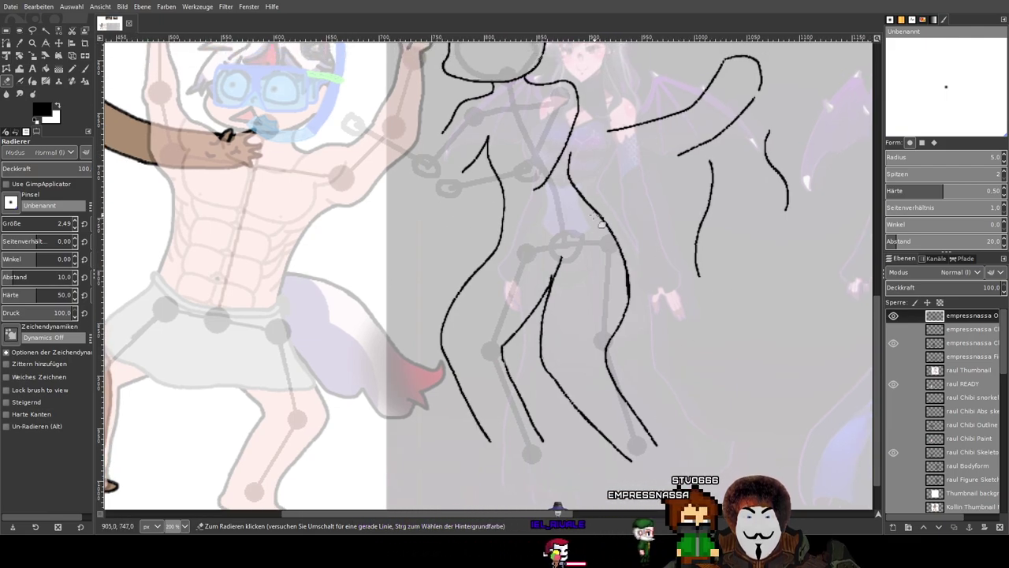
pyautogui.scroll(2, 665, 338)
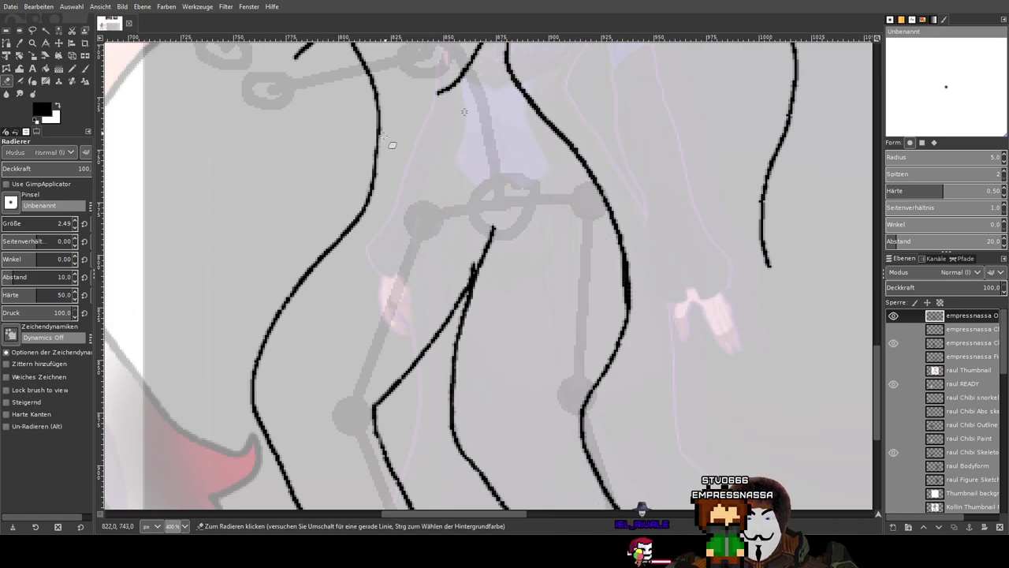
pyautogui.scroll(-2, 844, 369)
pyautogui.moveTo(834, 367); pyautogui.dragTo(744, 381)
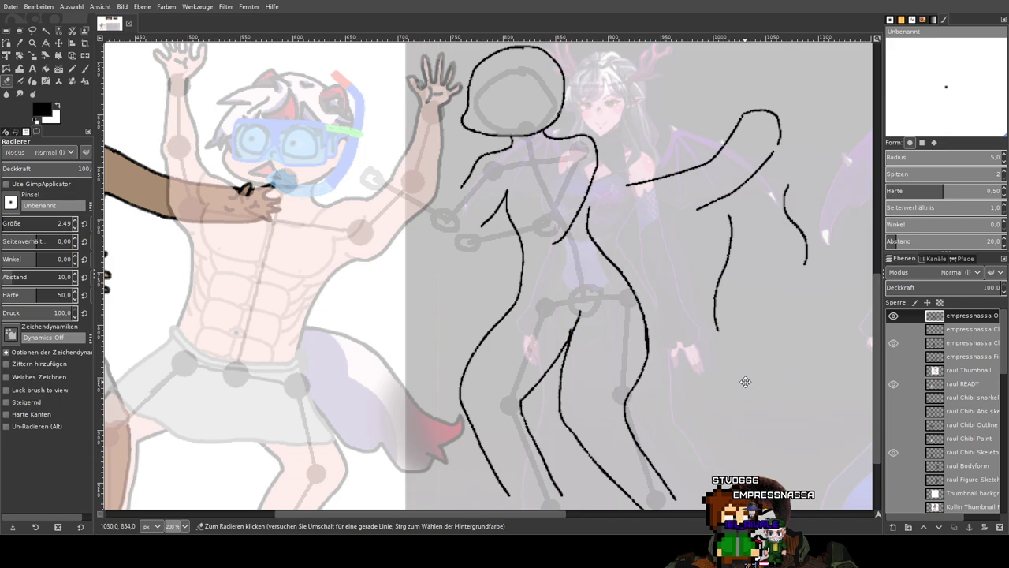
pyautogui.scroll(2, 626, 203)
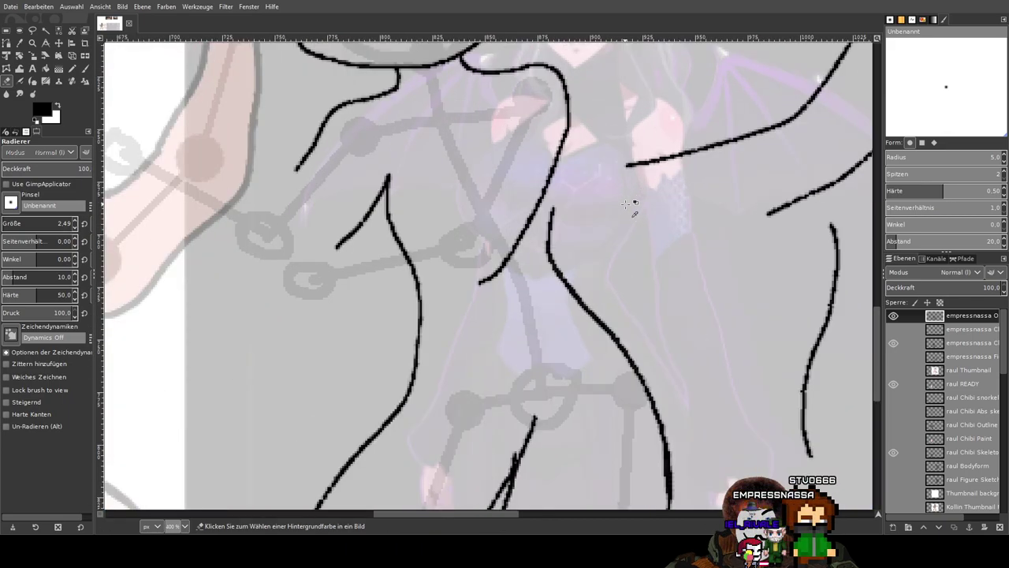
pyautogui.scroll(-2, 625, 205)
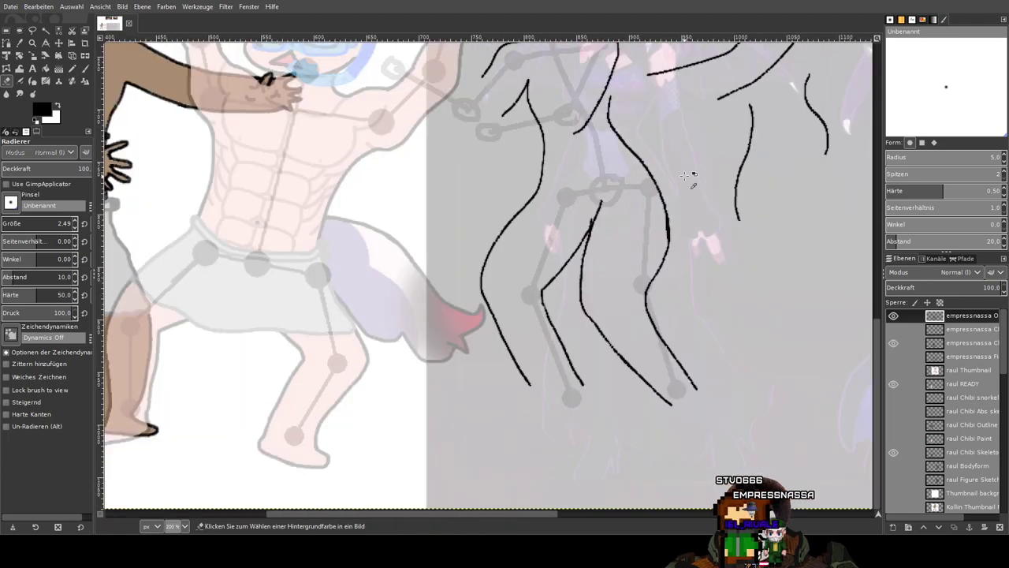
pyautogui.scroll(-2, 686, 175)
pyautogui.scroll(2, 683, 205)
pyautogui.scroll(-1, 681, 237)
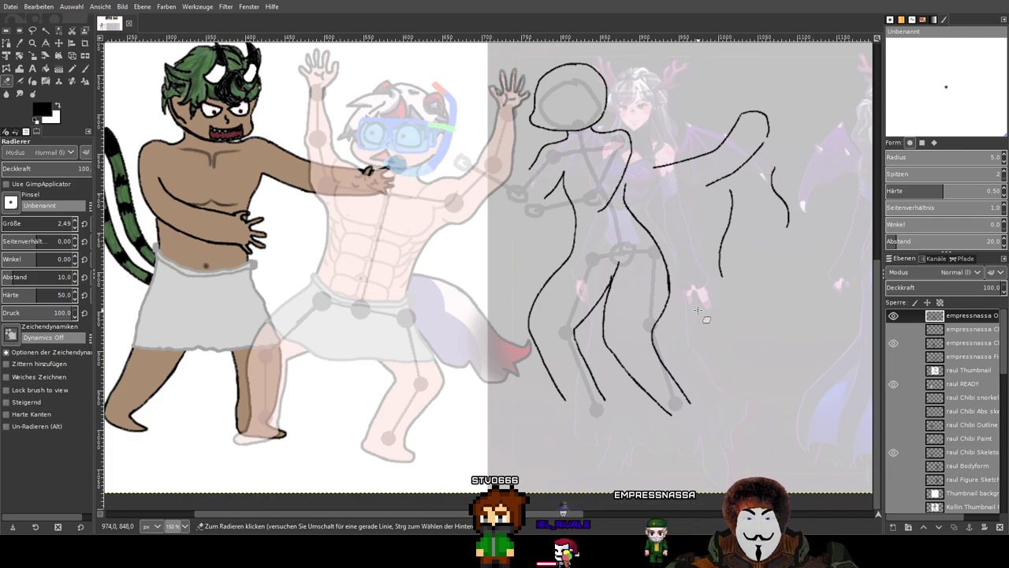
pyautogui.moveTo(698, 310); pyautogui.dragTo(639, 332)
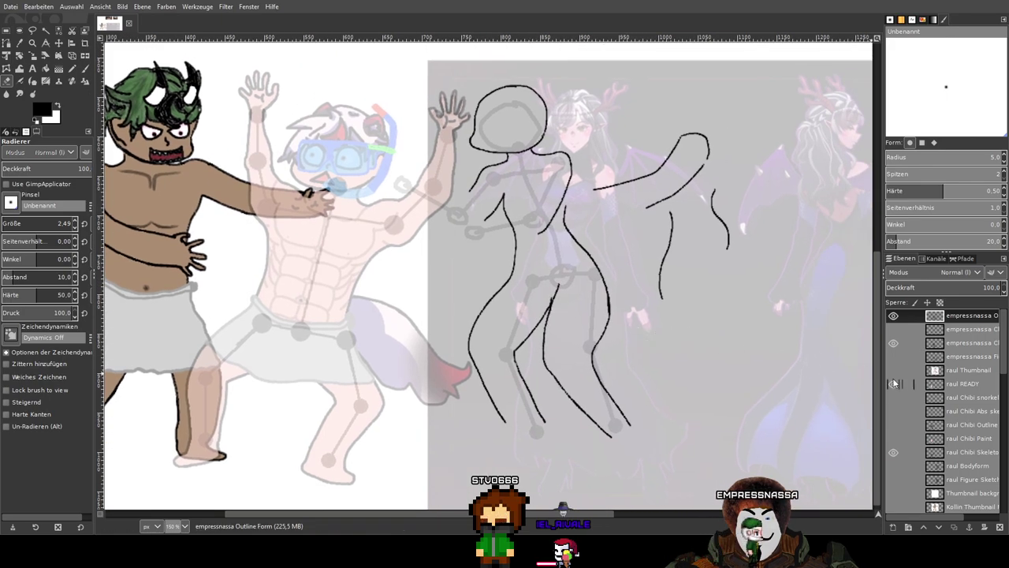
pyautogui.scroll(-5, 946, 409)
pyautogui.click(892, 462)
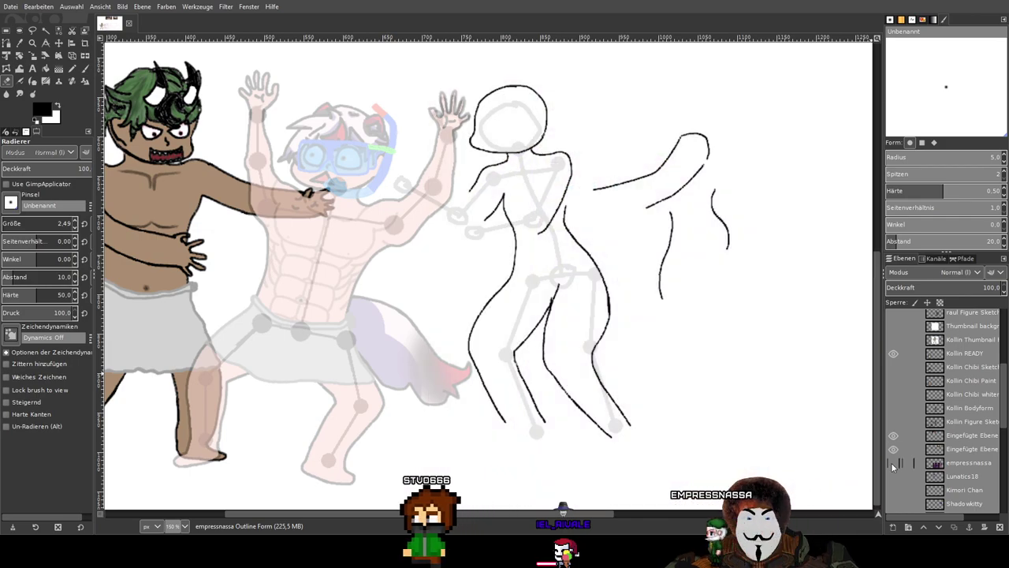
pyautogui.click(891, 462)
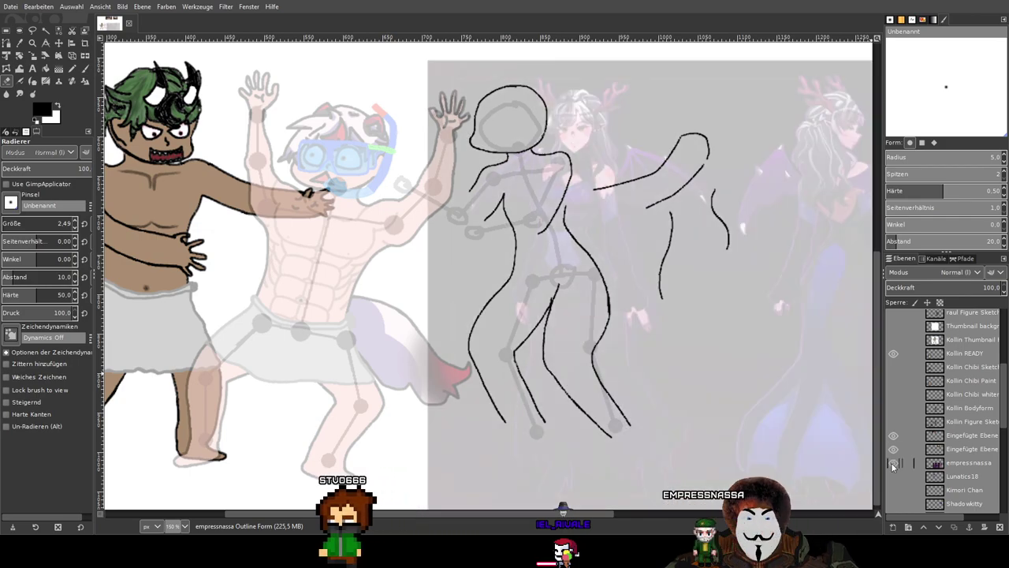
pyautogui.scroll(2, 586, 401)
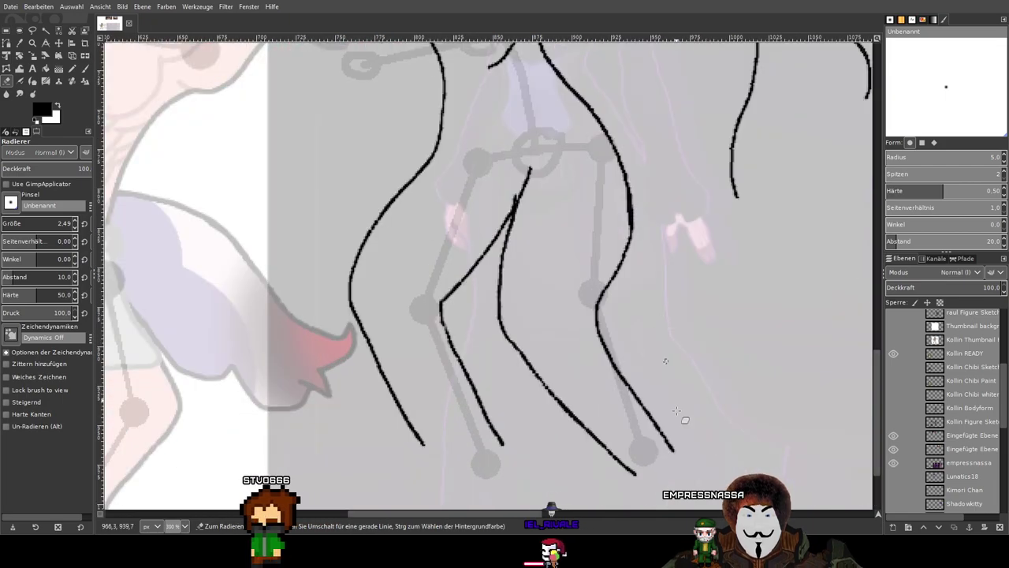
pyautogui.scroll(-5, 669, 380)
# Erase the stray upper arm line beside the figure.
pyautogui.scroll(3, 542, 341)
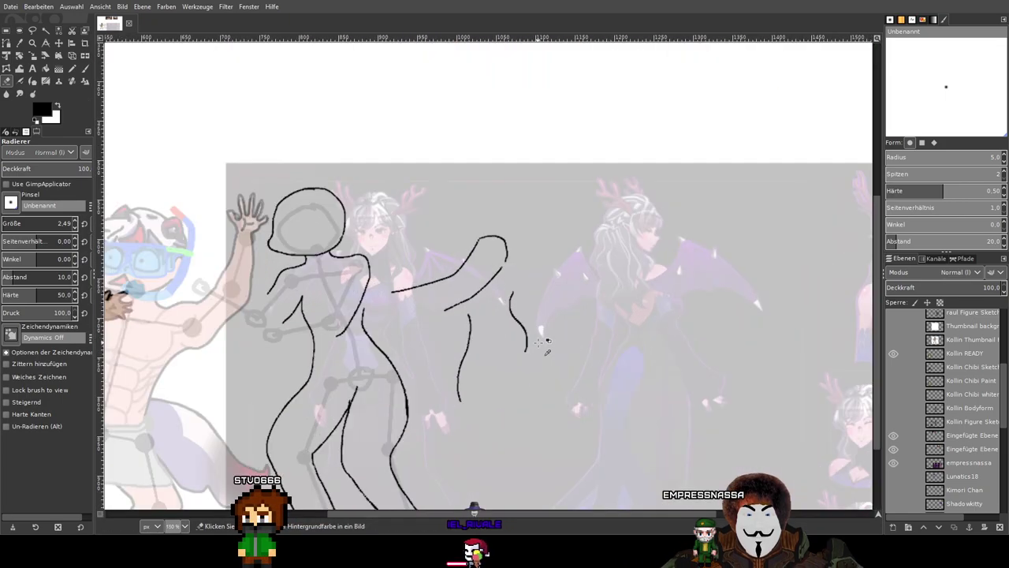
pyautogui.scroll(2, 543, 340)
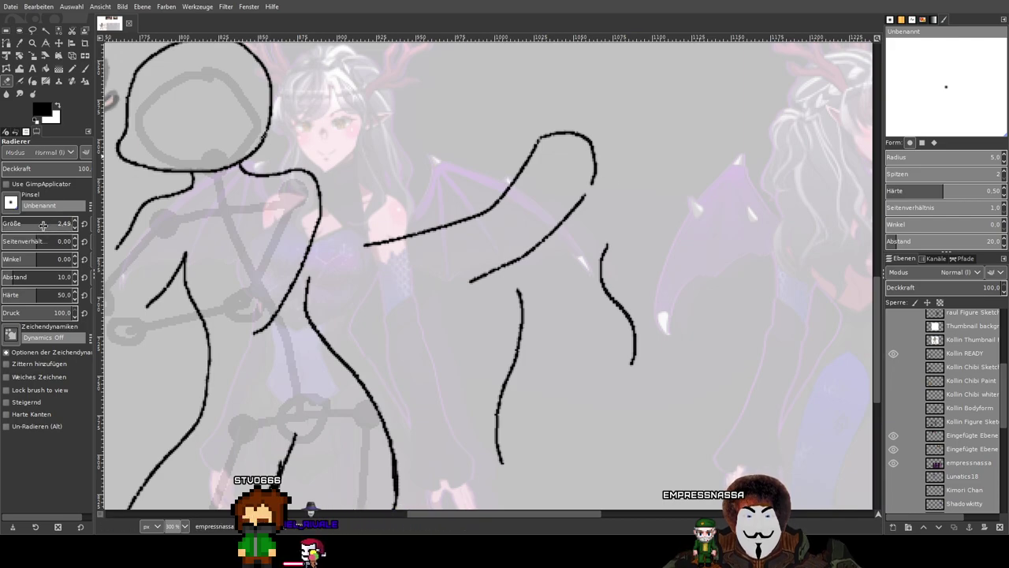
pyautogui.moveTo(324, 278); pyautogui.dragTo(444, 62)
pyautogui.scroll(-1, 461, 152)
pyautogui.moveTo(465, 138); pyautogui.dragTo(475, 247)
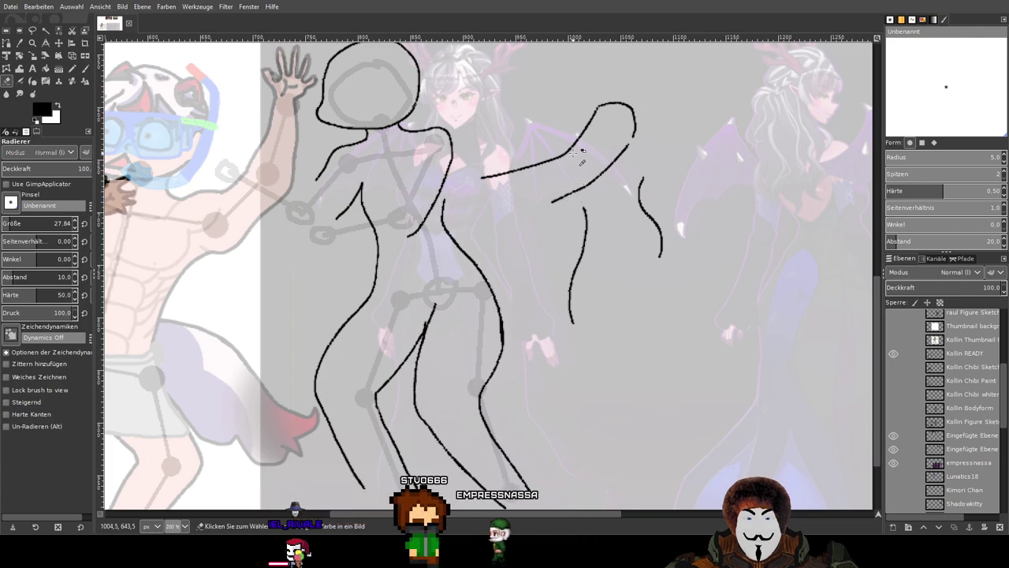
pyautogui.scroll(2, 571, 189)
pyautogui.moveTo(573, 152); pyautogui.dragTo(521, 227)
pyautogui.moveTo(337, 281)
pyautogui.mouseDown()
pyautogui.moveTo(502, 222)
pyautogui.moveTo(574, 142)
pyautogui.moveTo(468, 233)
pyautogui.moveTo(317, 273)
pyautogui.moveTo(607, 130)
pyautogui.mouseUp()
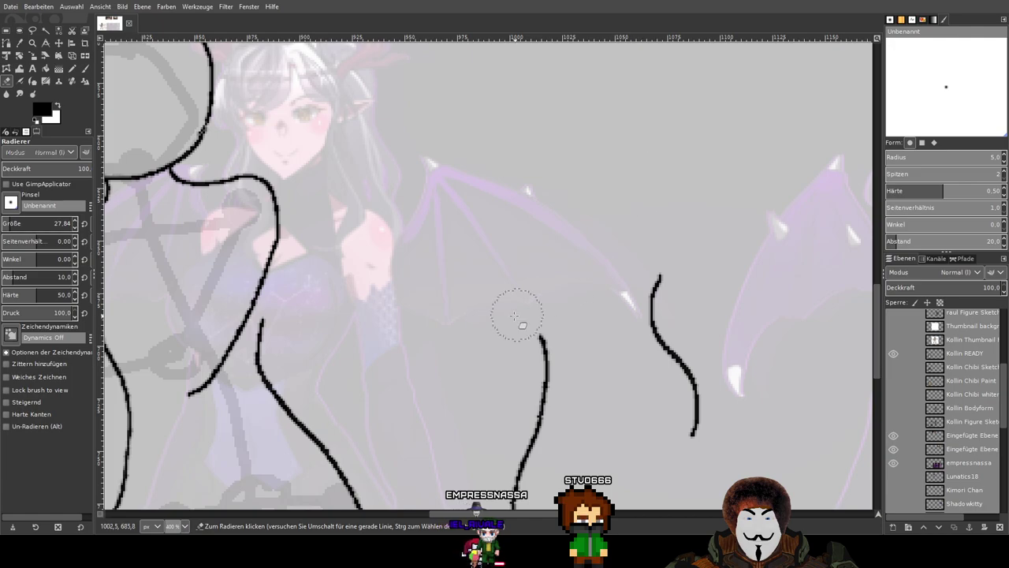
# Erase the stray curve right of the figure and the short leftover stroke below it.
pyautogui.moveTo(737, 260); pyautogui.dragTo(705, 114)
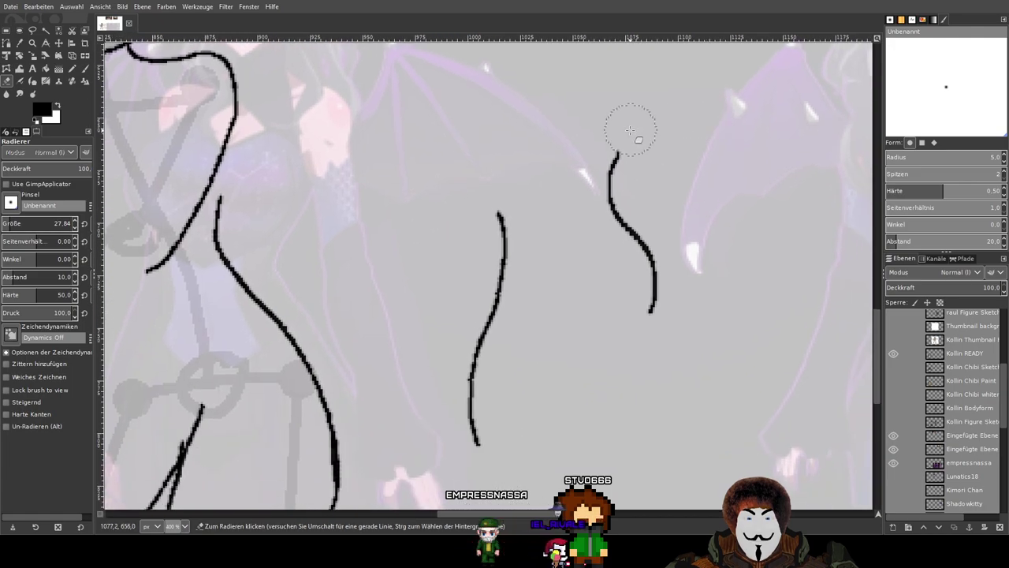
pyautogui.moveTo(623, 138)
pyautogui.mouseDown()
pyautogui.moveTo(613, 171)
pyautogui.moveTo(649, 256)
pyautogui.moveTo(653, 300)
pyautogui.mouseUp()
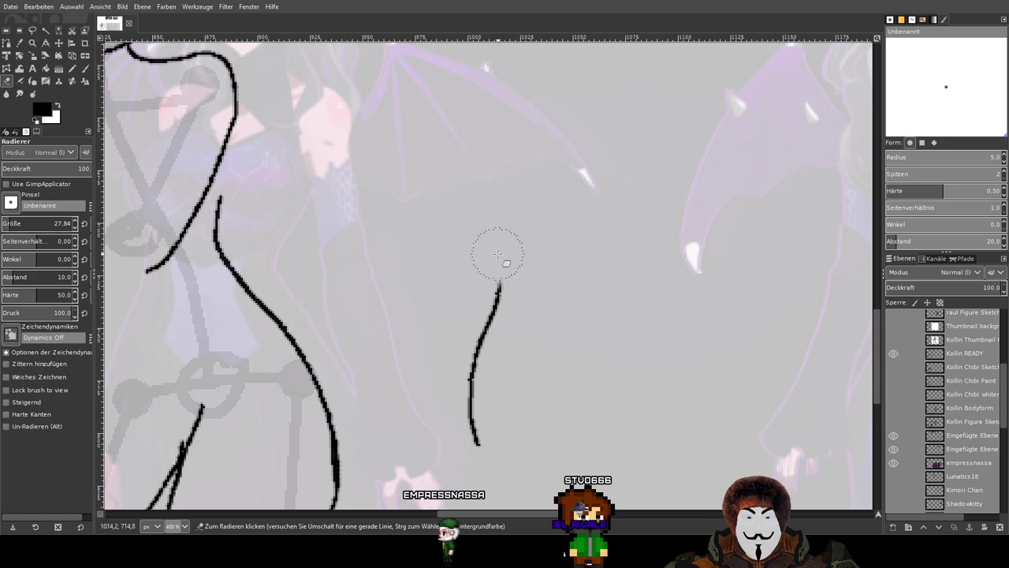
pyautogui.moveTo(477, 377); pyautogui.dragTo(479, 389)
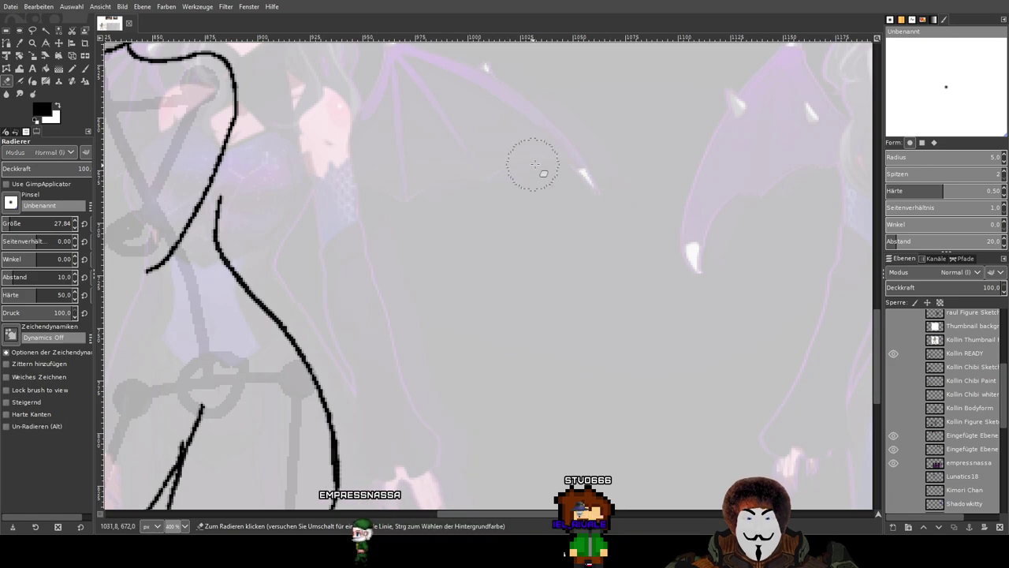
pyautogui.scroll(-3, 649, 206)
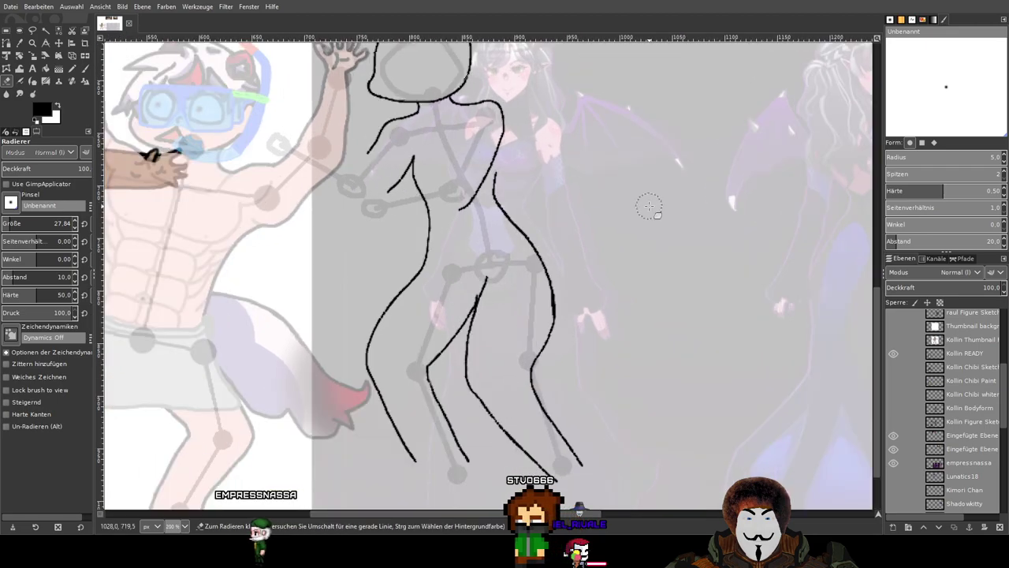
pyautogui.moveTo(624, 191); pyautogui.dragTo(712, 193)
# Switch to the Paintbrush with size 2 and view the figure's torso and legs.
pyautogui.press('p')
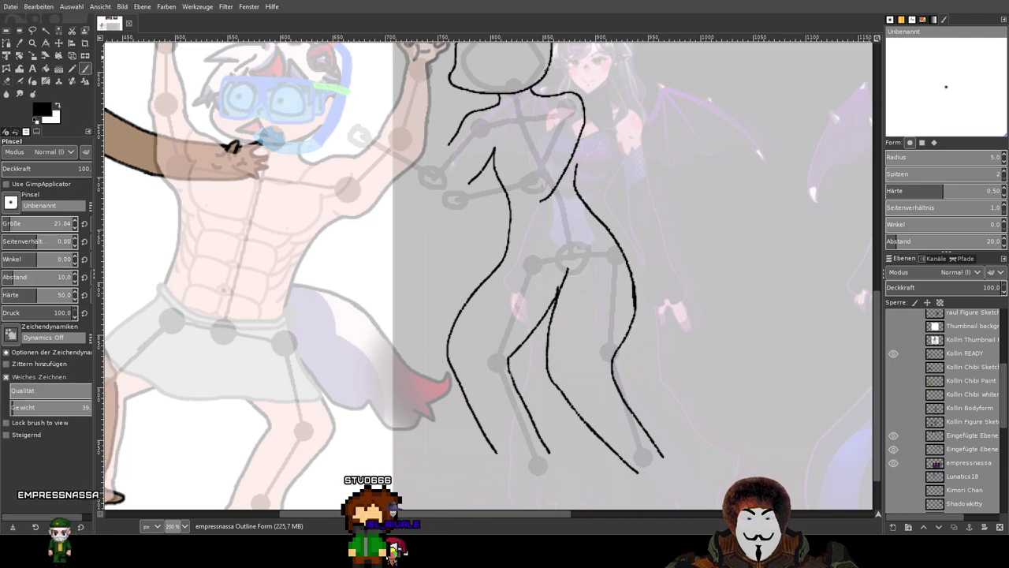
pyautogui.doubleClick(60, 224)
pyautogui.write('2')
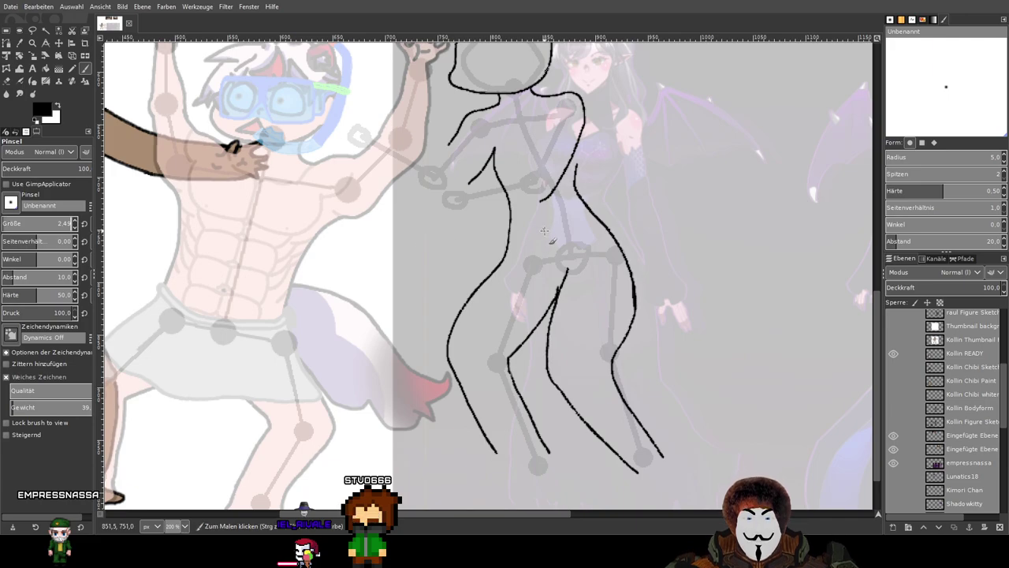
pyautogui.moveTo(628, 205); pyautogui.dragTo(676, 141)
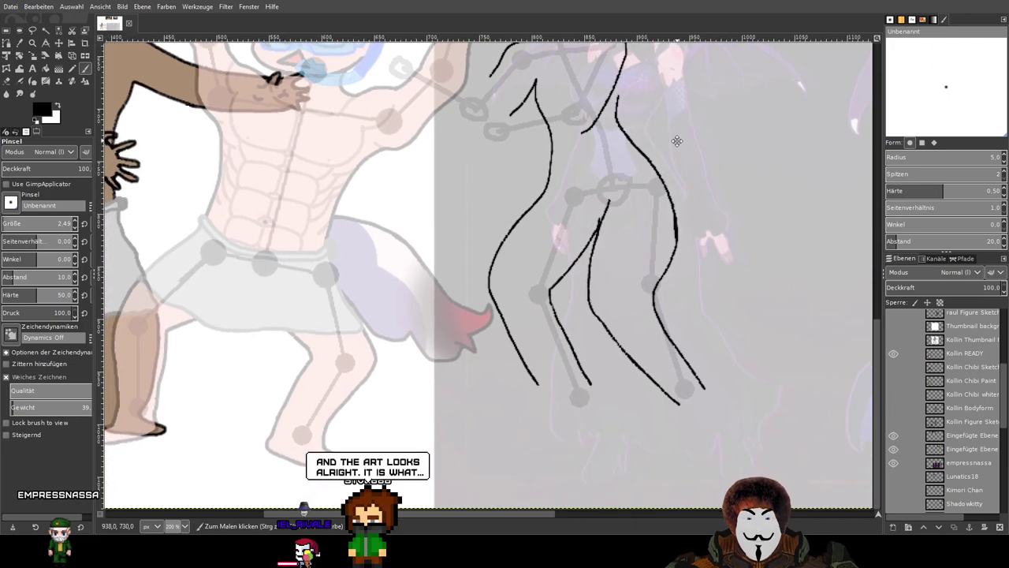
pyautogui.scroll(2, 647, 386)
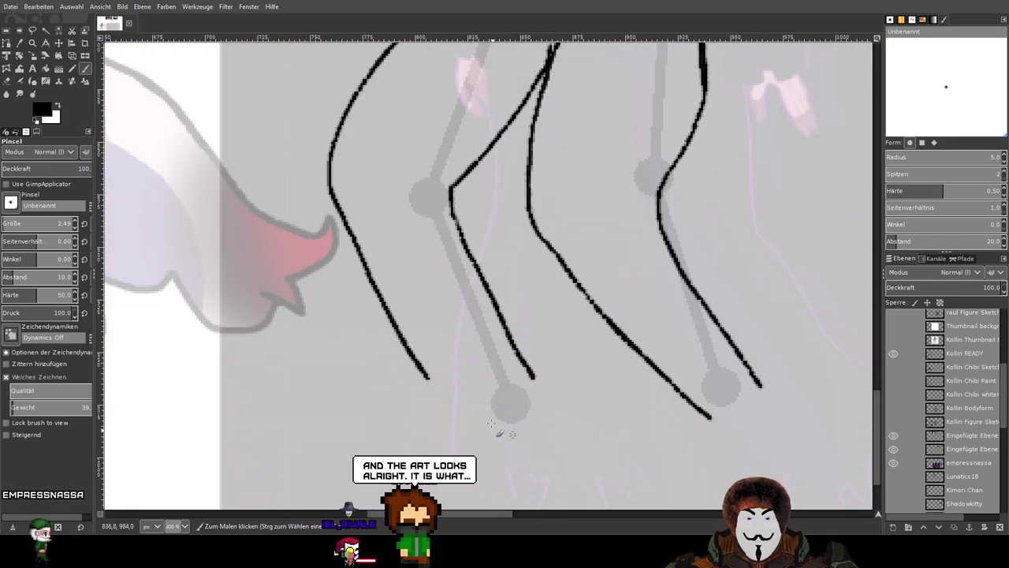
pyautogui.scroll(-3, 676, 304)
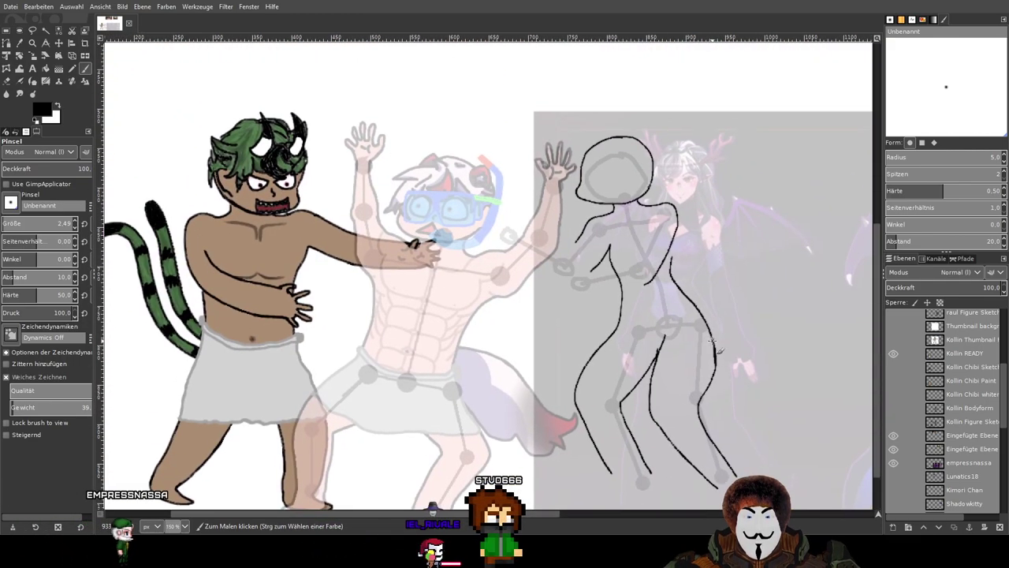
pyautogui.scroll(2, 712, 340)
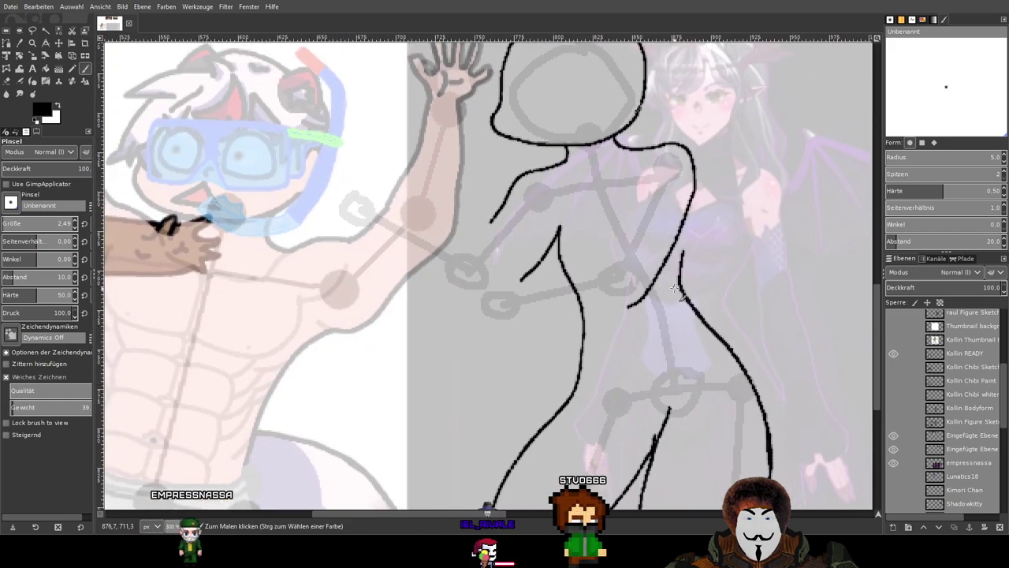
# Look over the sketch's legs, pick a colour from the canvas, and view all figures.
pyautogui.moveTo(584, 333); pyautogui.dragTo(551, 197)
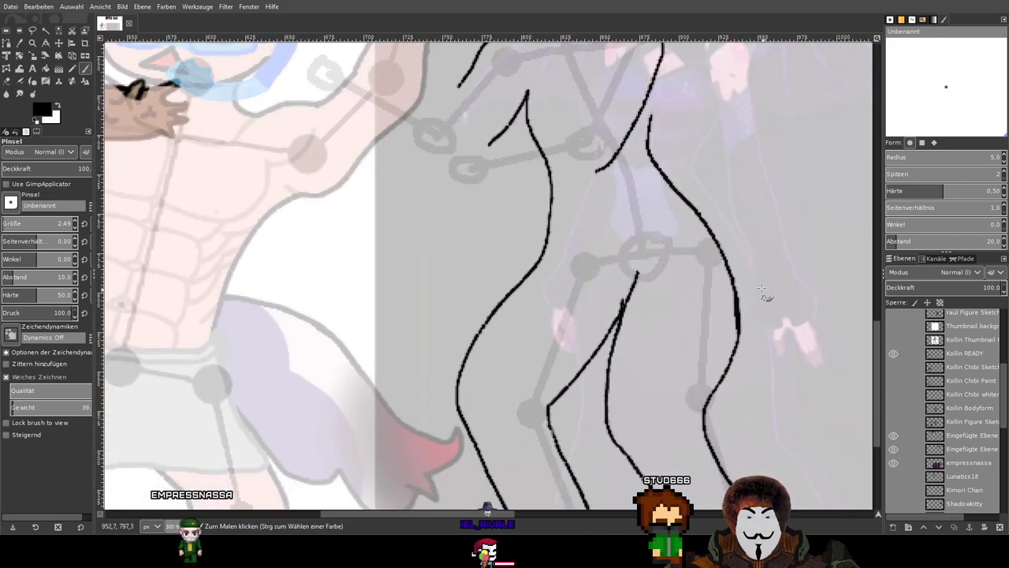
pyautogui.scroll(4, 651, 391)
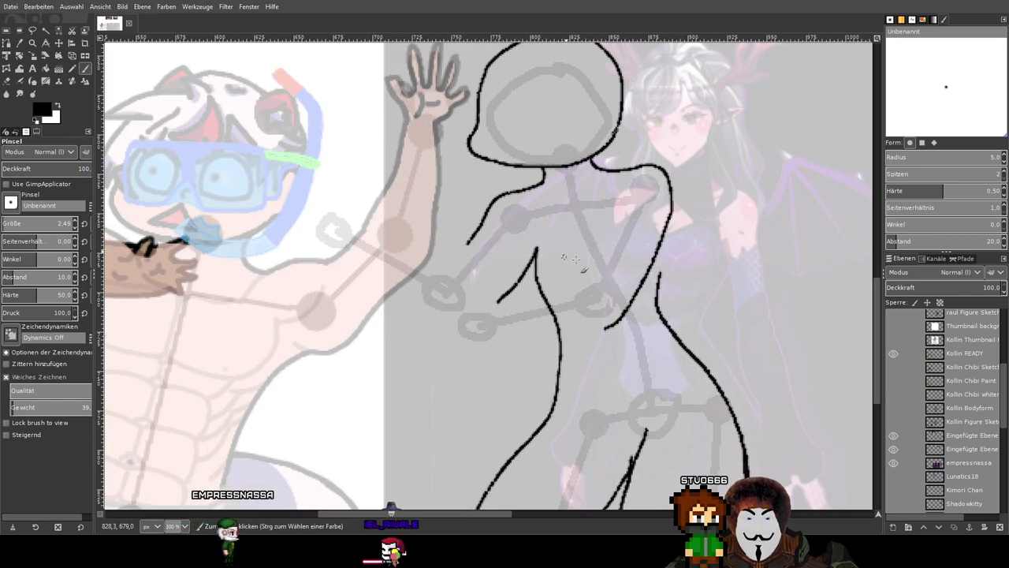
pyautogui.hscroll(-2, 583, 268)
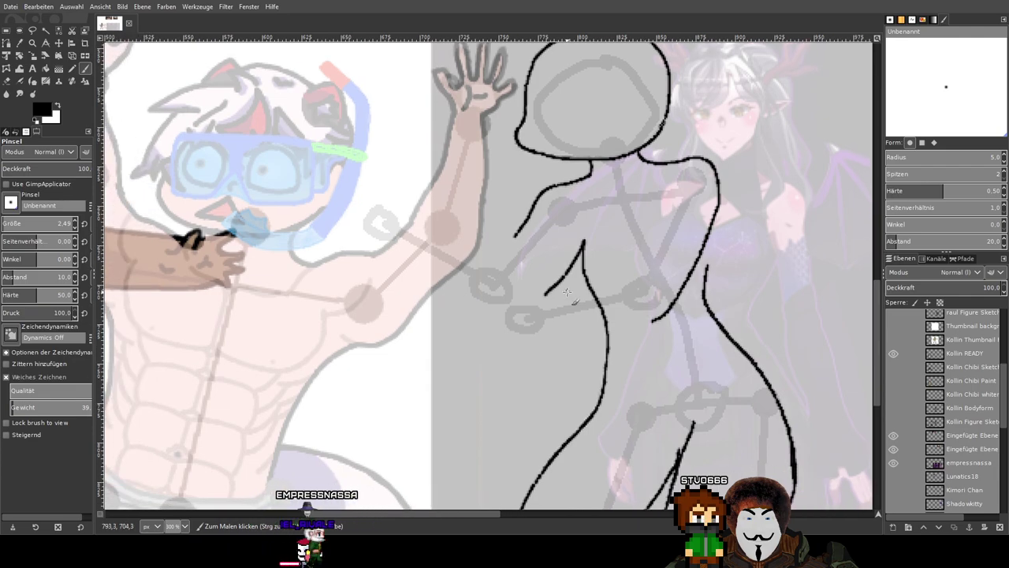
pyautogui.scroll(2, 551, 271)
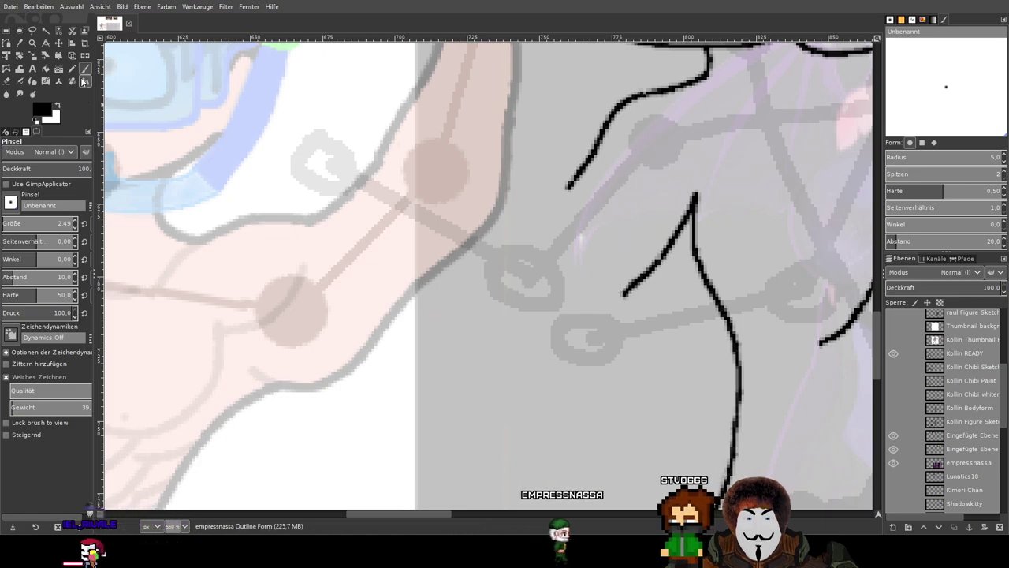
pyautogui.scroll(1, 603, 311)
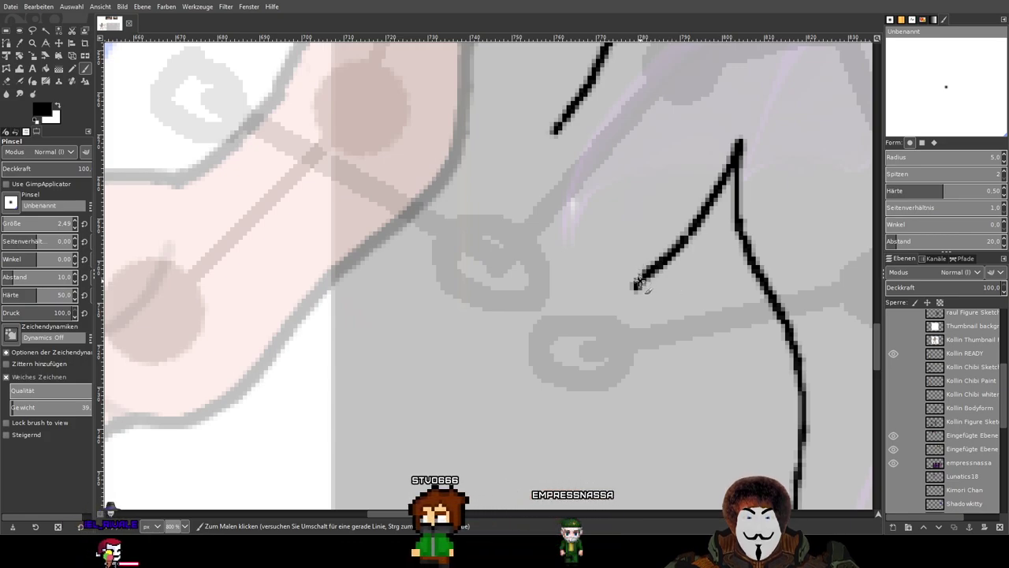
pyautogui.press('ctrl')
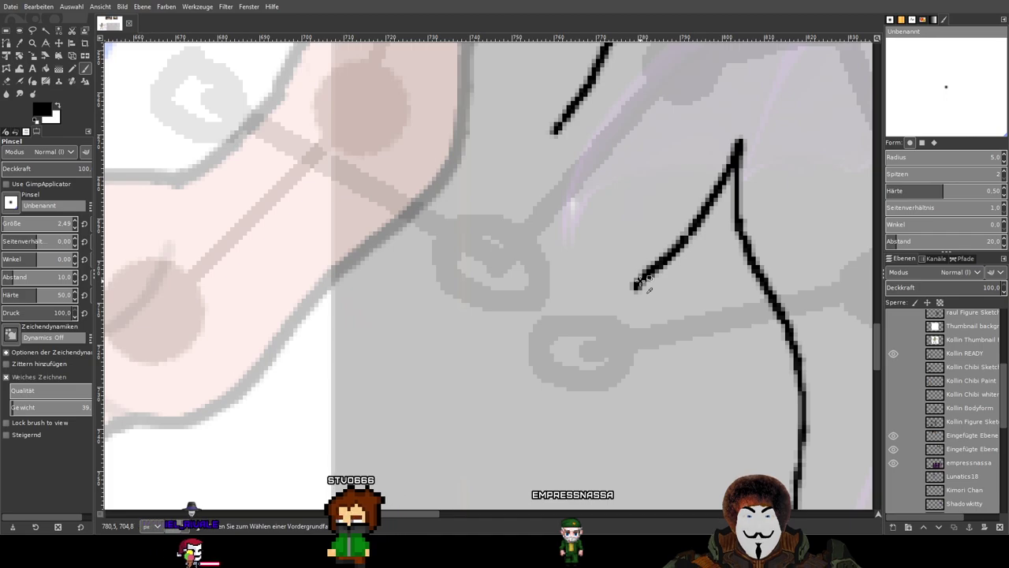
pyautogui.scroll(-6, 640, 281)
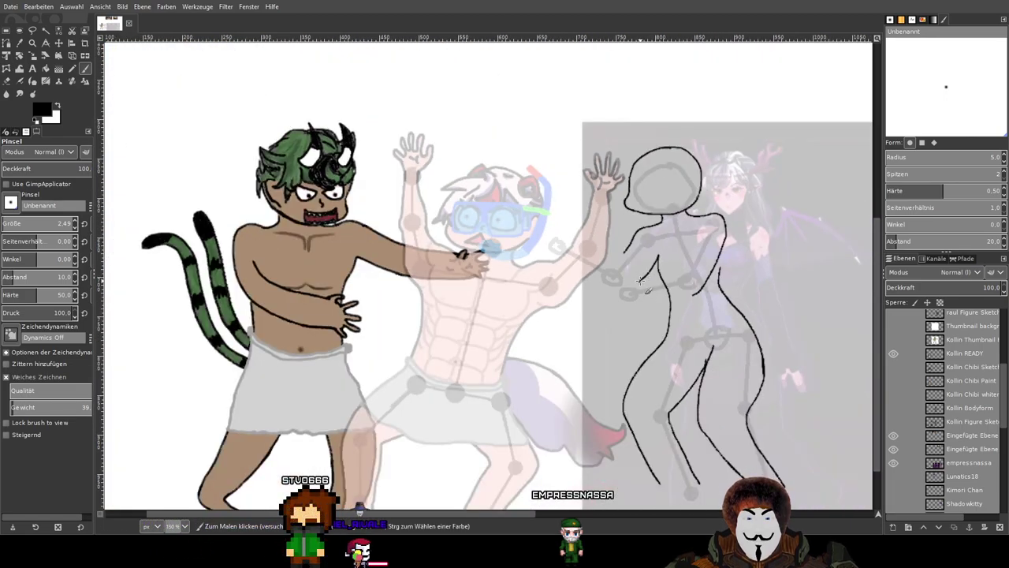
pyautogui.moveTo(702, 284); pyautogui.dragTo(626, 211)
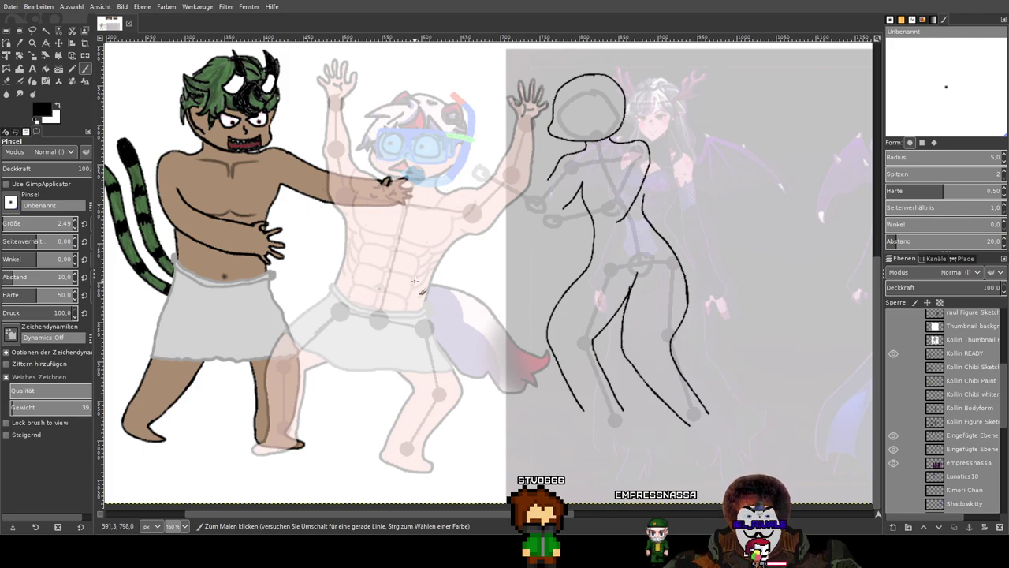
pyautogui.moveTo(554, 278); pyautogui.dragTo(615, 295)
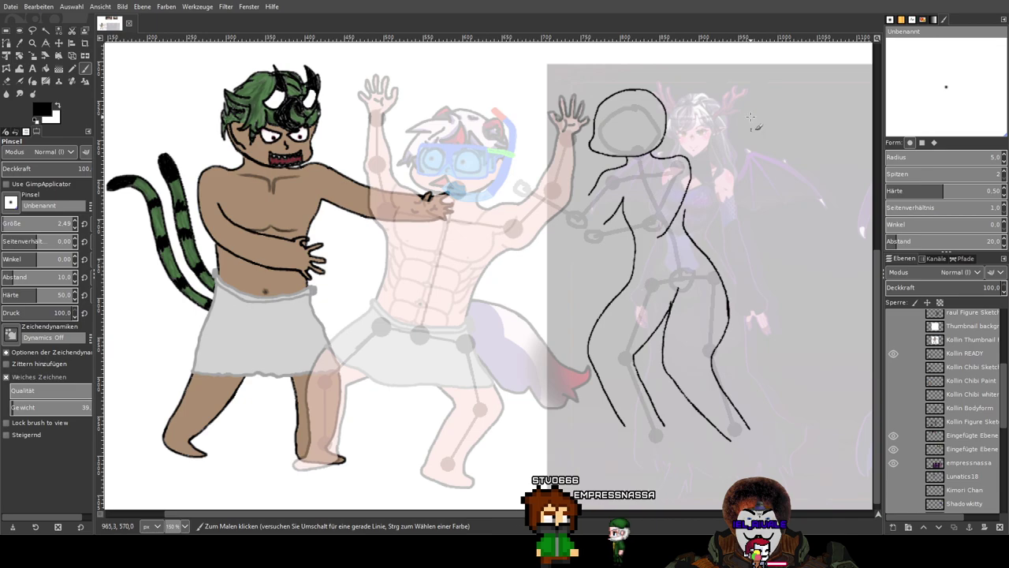
# Set the empressnassa reference layer to about 53.6 opacity, then toggle the outline layer's visibility.
pyautogui.click(954, 463)
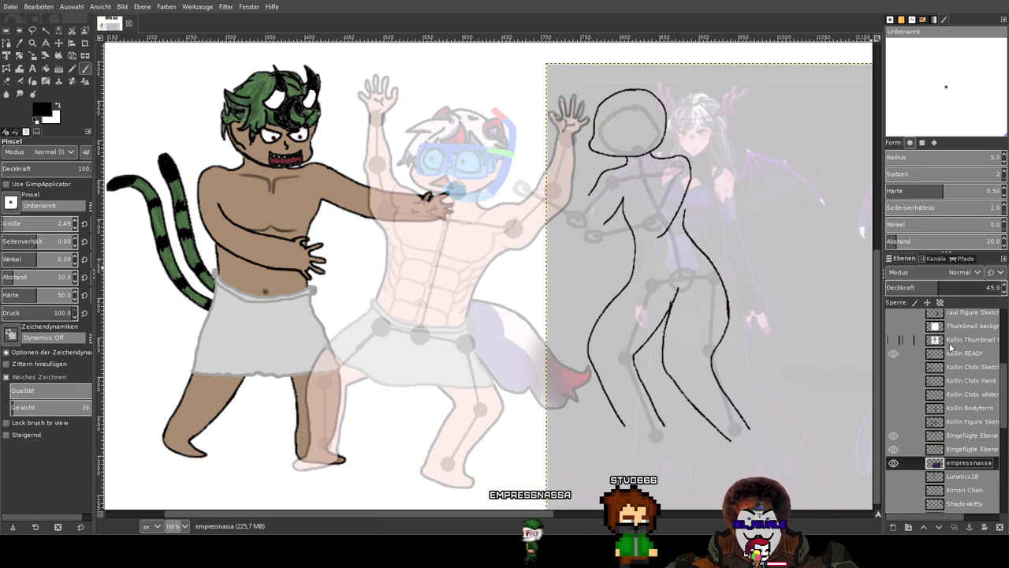
pyautogui.moveTo(942, 288); pyautogui.dragTo(1004, 288)
pyautogui.moveTo(662, 288); pyautogui.dragTo(661, 288)
pyautogui.scroll(-3, 660, 289)
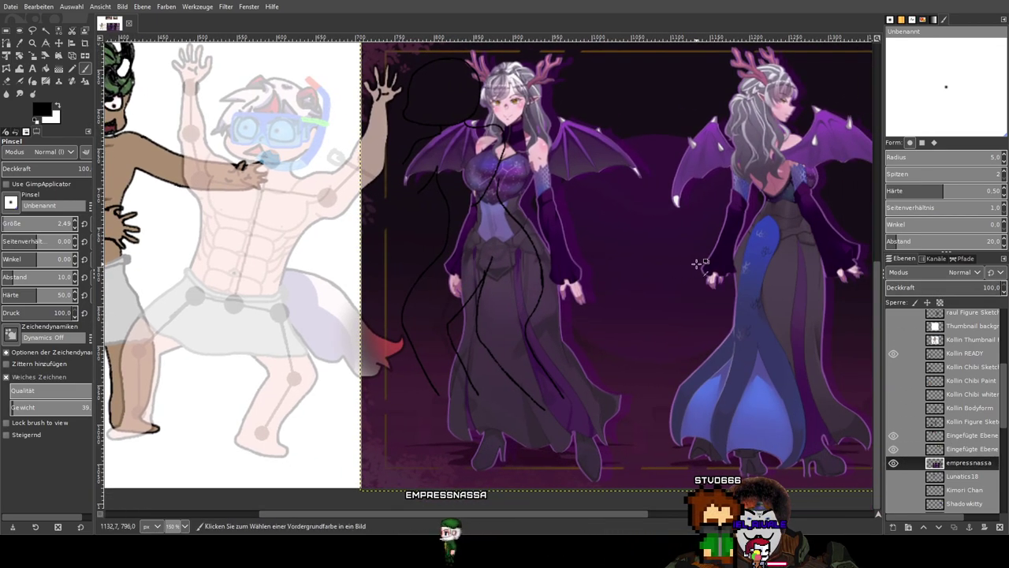
pyautogui.moveTo(721, 260)
pyautogui.mouseDown()
pyautogui.moveTo(405, 237)
pyautogui.moveTo(701, 258)
pyautogui.mouseUp()
pyautogui.moveTo(946, 289)
pyautogui.mouseDown()
pyautogui.moveTo(933, 289)
pyautogui.moveTo(948, 289)
pyautogui.mouseUp()
pyautogui.scroll(2, 495, 189)
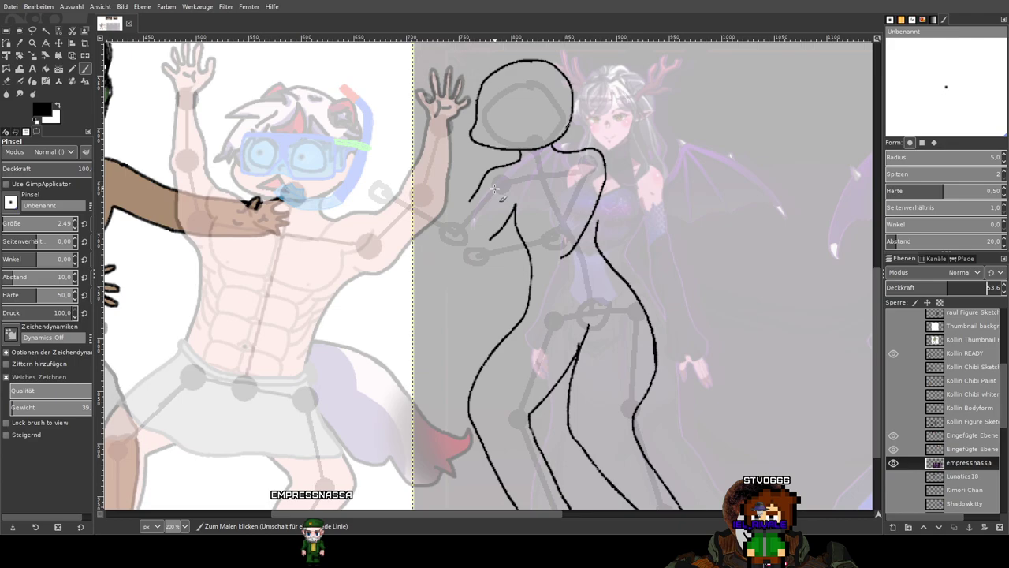
pyautogui.scroll(-3, 494, 188)
pyautogui.scroll(4, 952, 342)
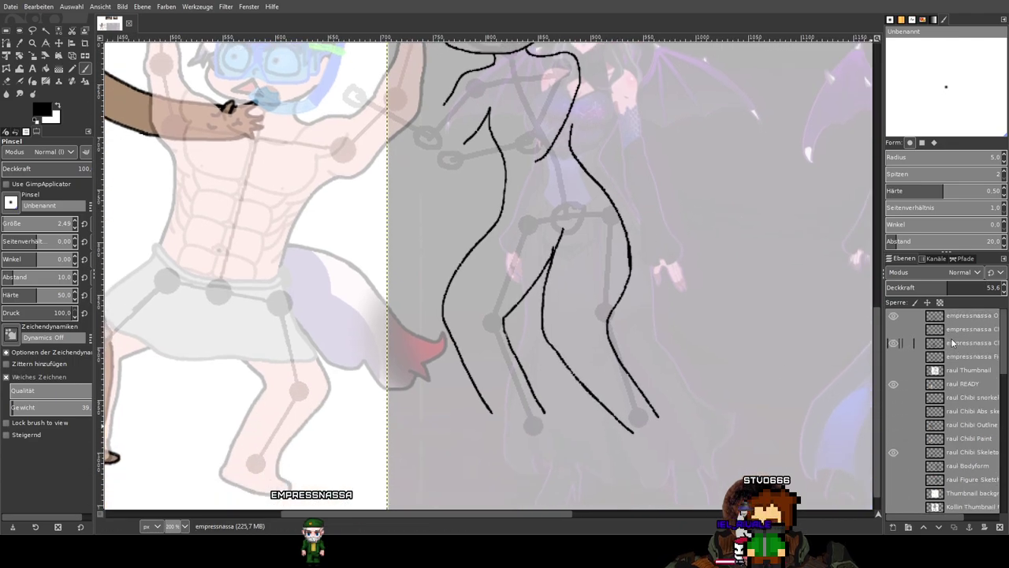
pyautogui.moveTo(607, 268); pyautogui.dragTo(623, 331)
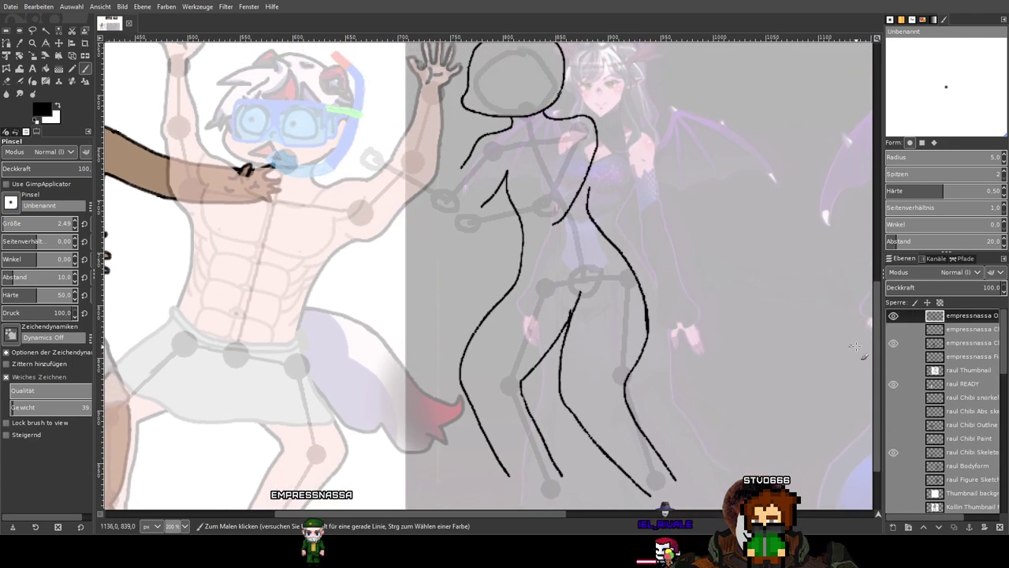
pyautogui.click(893, 315)
# Make the outline layer visible again and zoom in on the empressnassa arm to about 550%.
pyautogui.click(893, 315)
pyautogui.scroll(1, 551, 219)
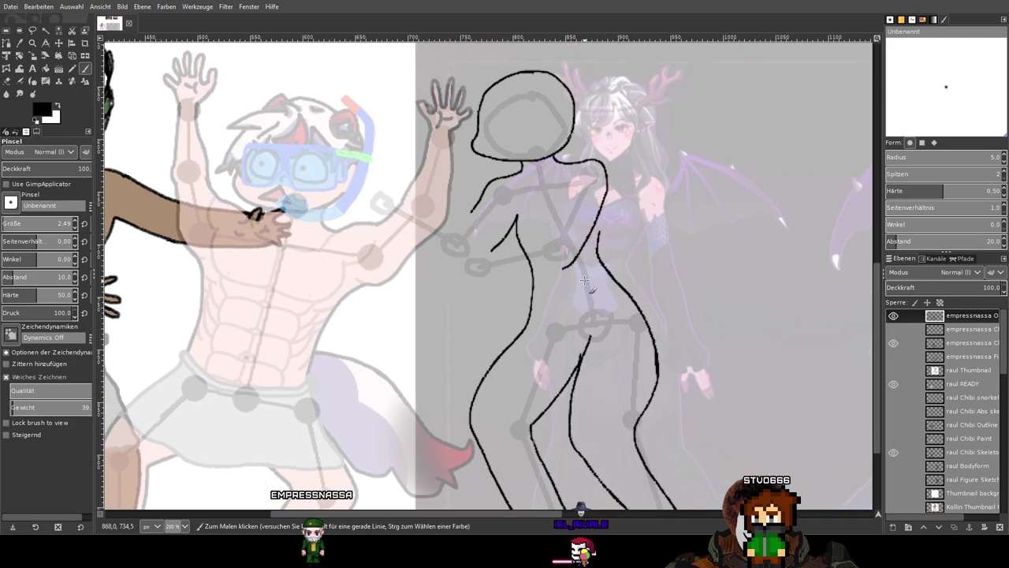
pyautogui.scroll(-1, 444, 271)
pyautogui.scroll(2, 525, 276)
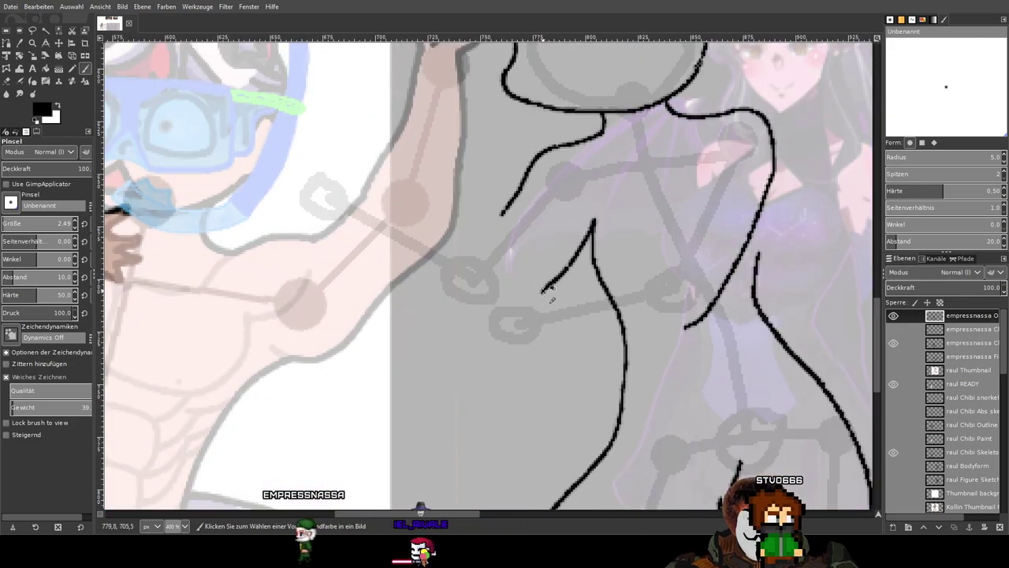
pyautogui.scroll(1, 541, 292)
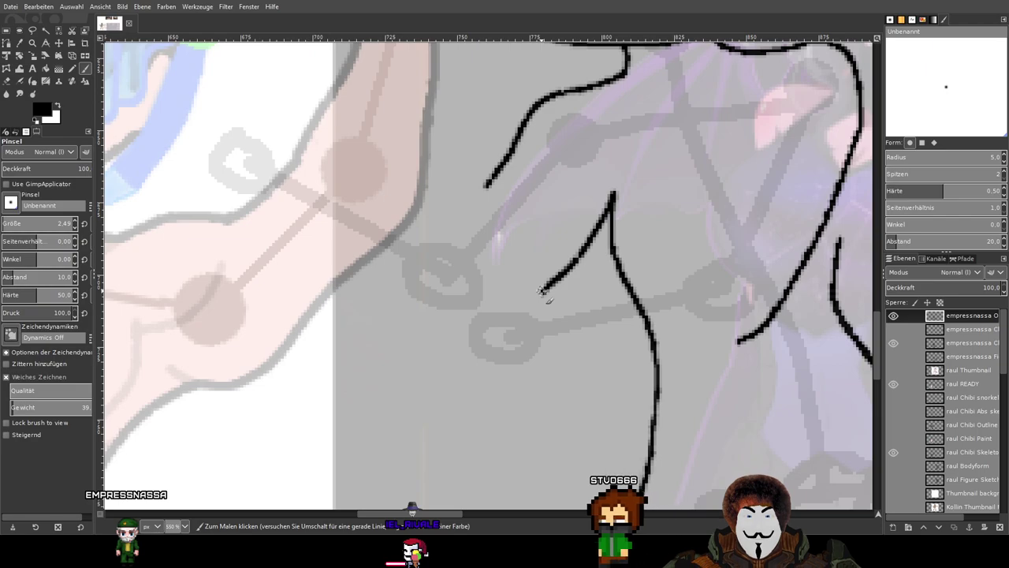
pyautogui.scroll(-2, 542, 290)
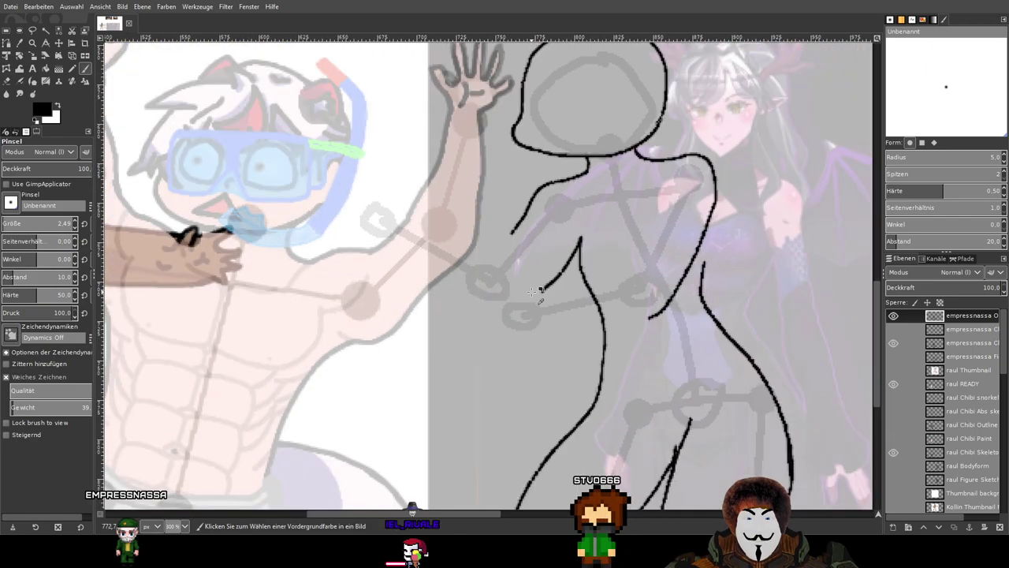
pyautogui.scroll(-4, 544, 300)
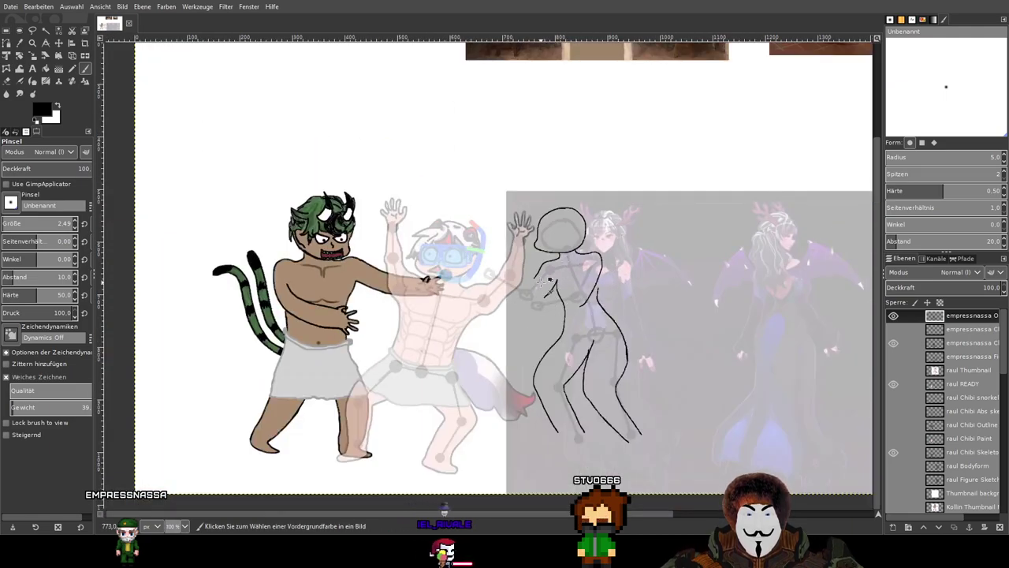
pyautogui.scroll(3, 545, 285)
pyautogui.scroll(-2, 591, 369)
pyautogui.scroll(-2, 578, 207)
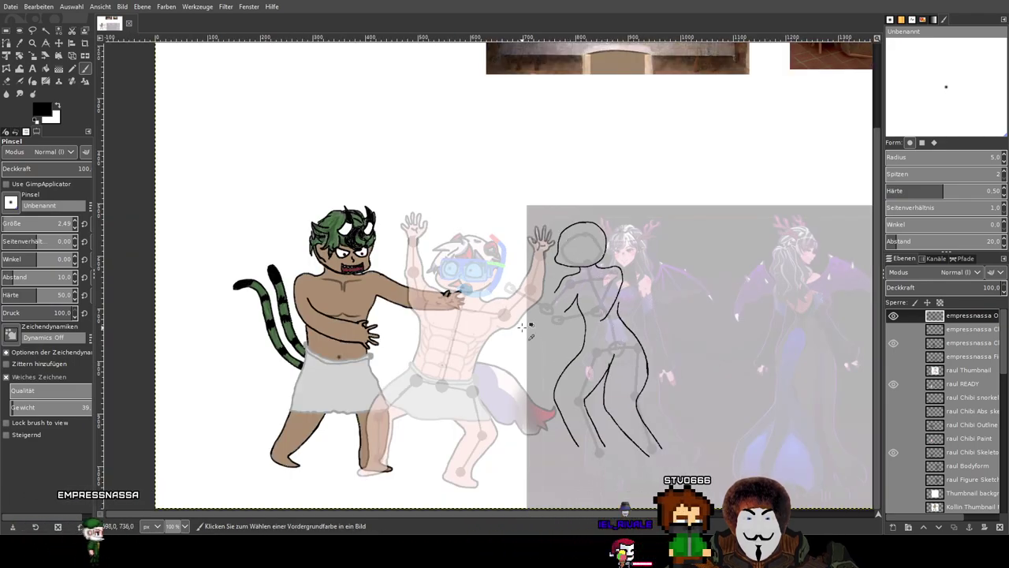
pyautogui.scroll(3, 522, 325)
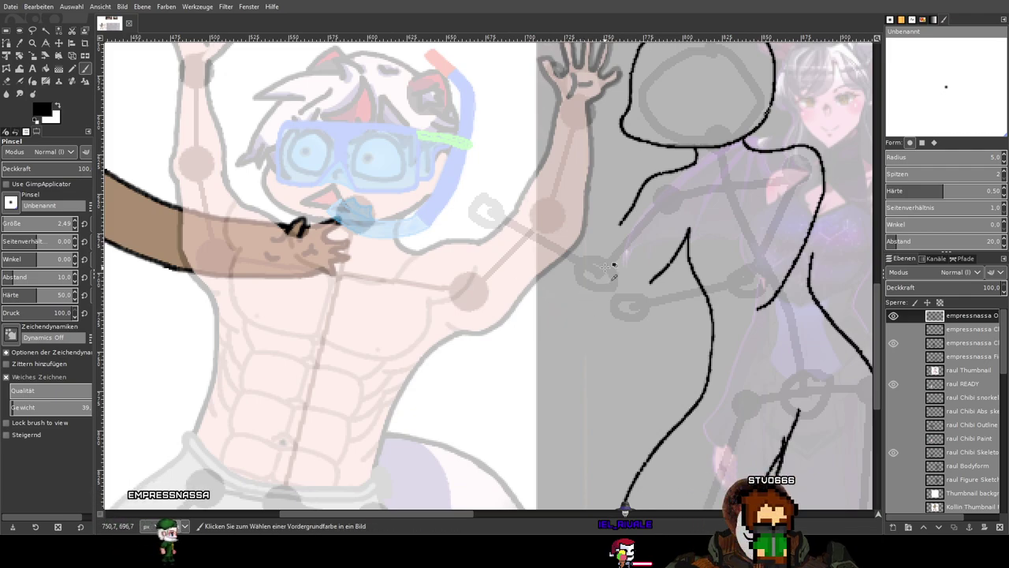
pyautogui.scroll(2, 607, 268)
pyautogui.scroll(1, 688, 293)
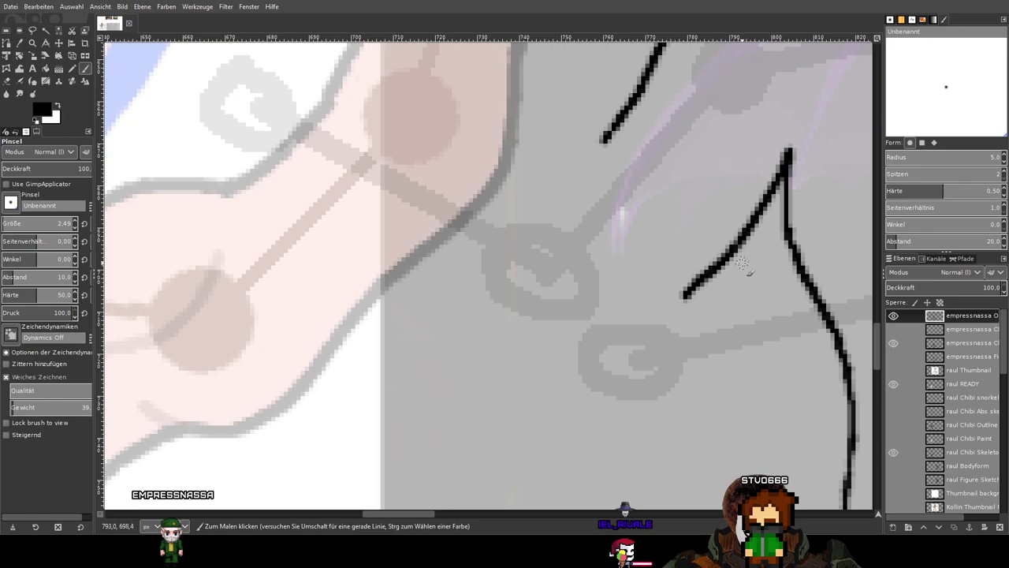
# Draw the underside of the raised arm and thicken the upper arm outline.
pyautogui.moveTo(695, 318); pyautogui.dragTo(695, 283)
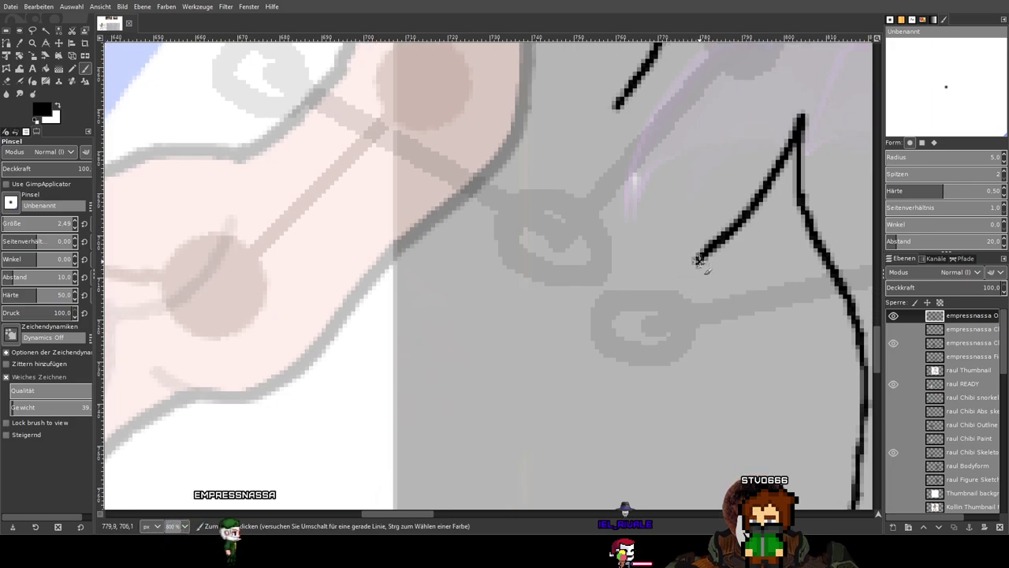
pyautogui.moveTo(698, 260)
pyautogui.mouseDown()
pyautogui.moveTo(683, 287)
pyautogui.moveTo(613, 333)
pyautogui.moveTo(562, 325)
pyautogui.moveTo(466, 279)
pyautogui.moveTo(293, 124)
pyautogui.mouseUp()
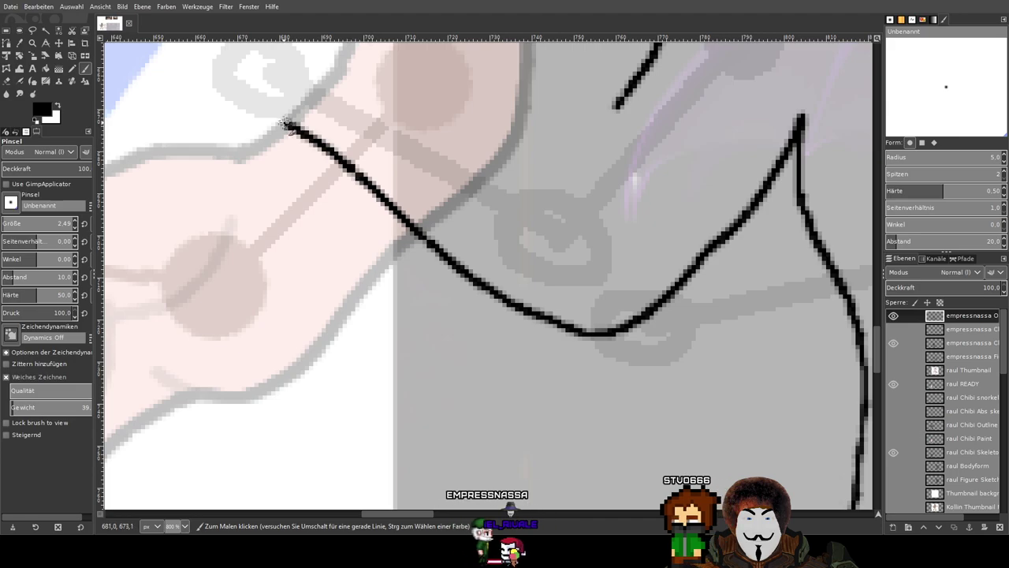
pyautogui.scroll(5, 592, 338)
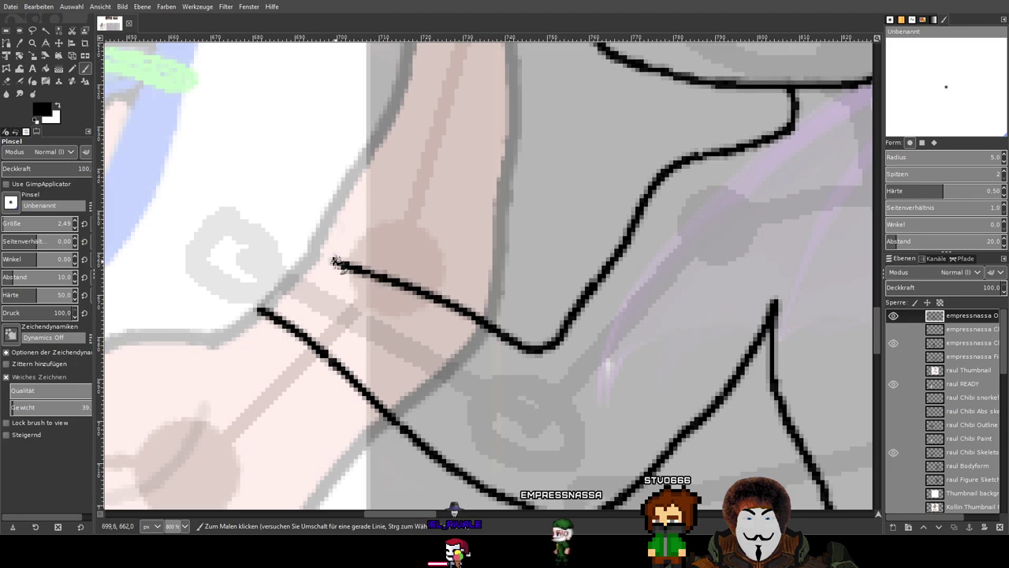
pyautogui.scroll(-4, 631, 264)
pyautogui.scroll(4, 630, 260)
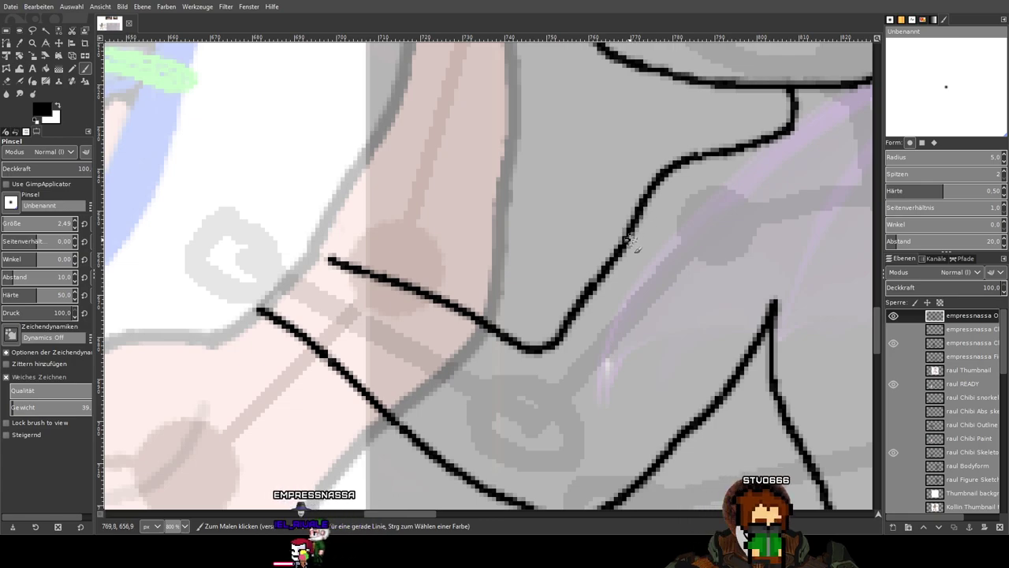
pyautogui.moveTo(622, 246)
pyautogui.mouseDown()
pyautogui.moveTo(583, 274)
pyautogui.moveTo(556, 346)
pyautogui.mouseUp()
pyautogui.scroll(-3, 653, 323)
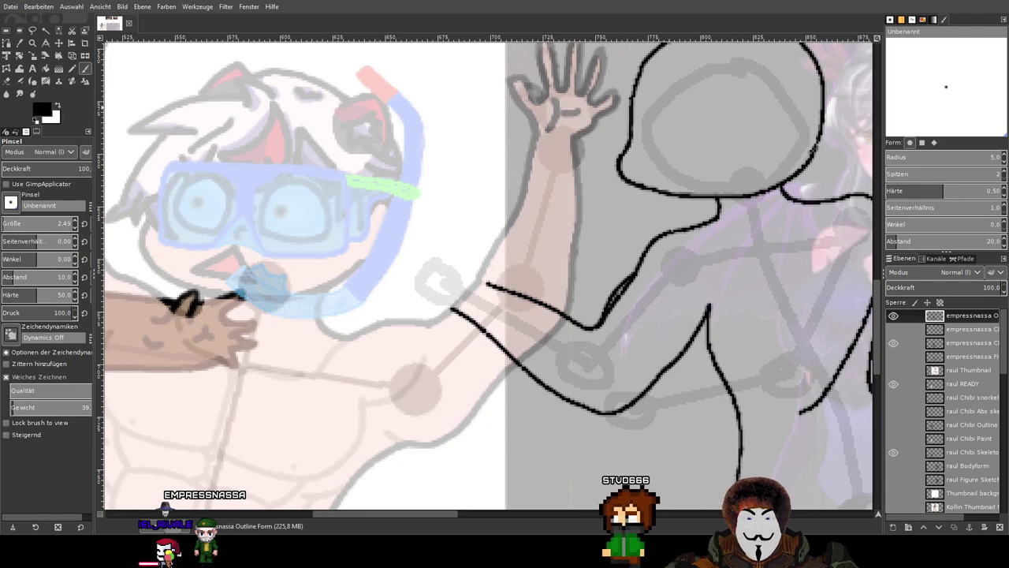
# With the Eraser, remove stray dark pixels beside the arm line and thin its rough edge.
pyautogui.hotkey('shift', 'e')
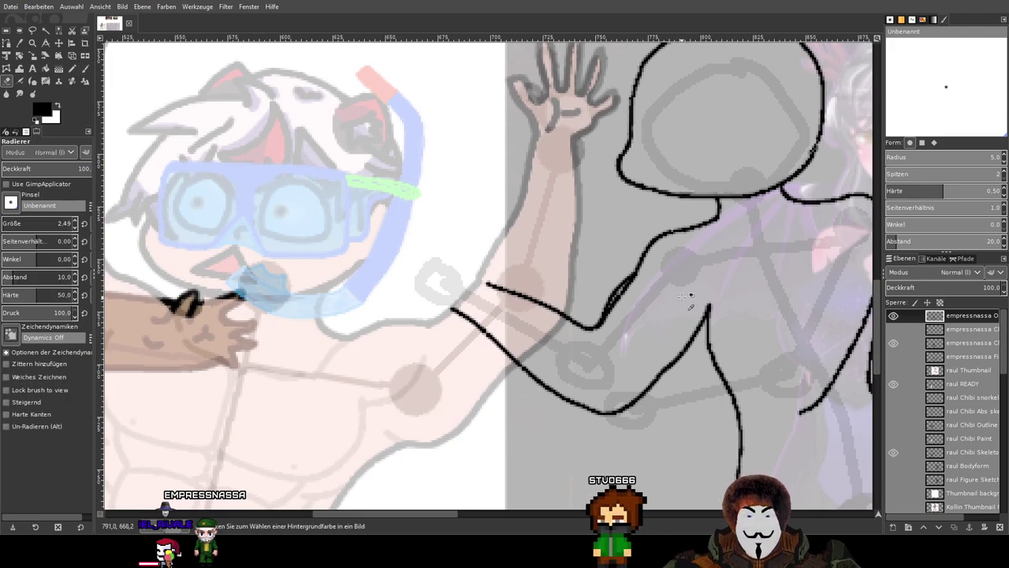
pyautogui.scroll(5, 666, 289)
pyautogui.scroll(1, 498, 235)
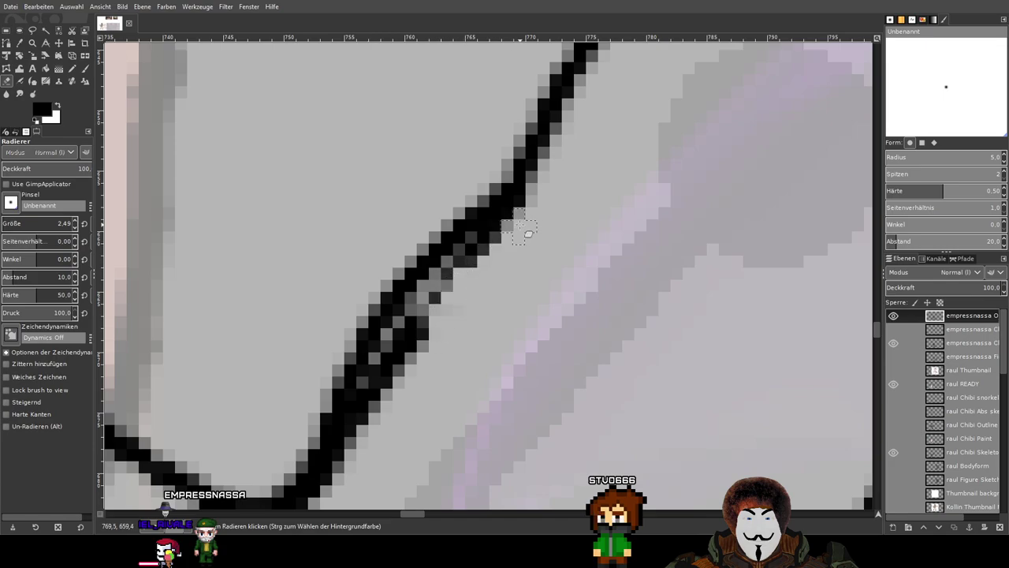
pyautogui.moveTo(489, 252)
pyautogui.mouseDown()
pyautogui.moveTo(411, 332)
pyautogui.moveTo(367, 430)
pyautogui.mouseUp()
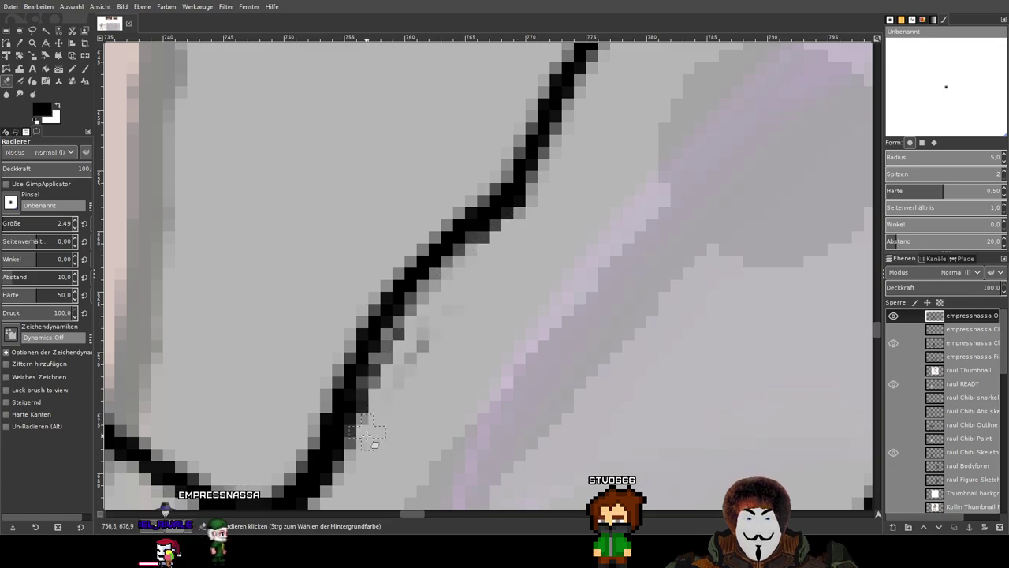
pyautogui.moveTo(353, 472)
pyautogui.mouseDown()
pyautogui.moveTo(367, 410)
pyautogui.moveTo(410, 323)
pyautogui.moveTo(484, 251)
pyautogui.mouseUp()
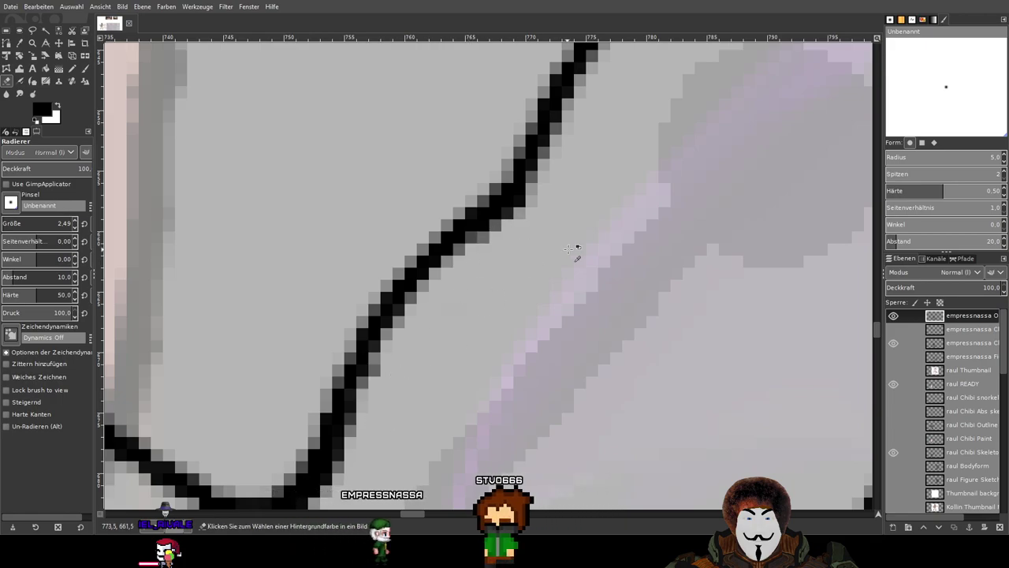
pyautogui.scroll(-5, 578, 249)
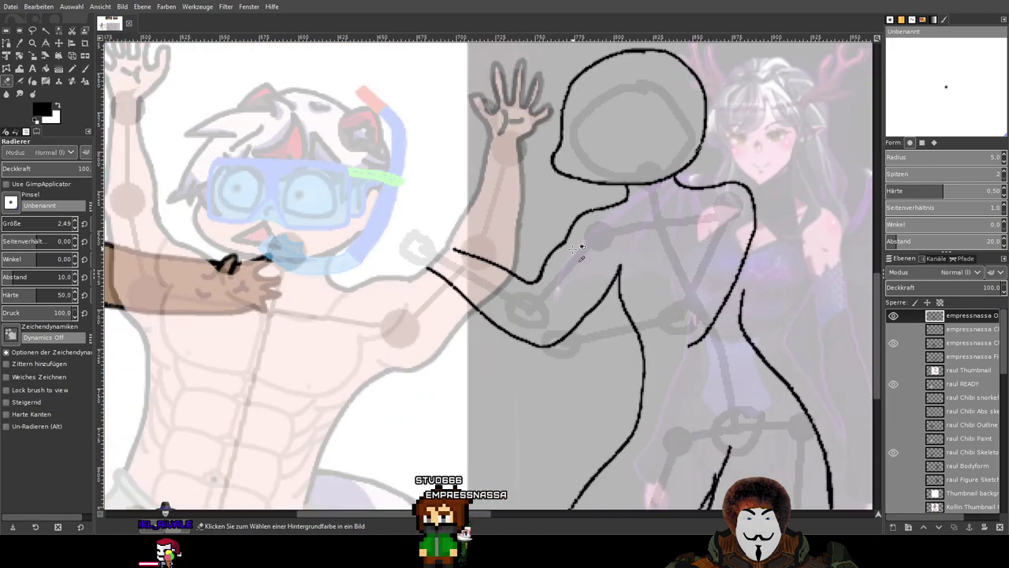
pyautogui.scroll(5, 575, 249)
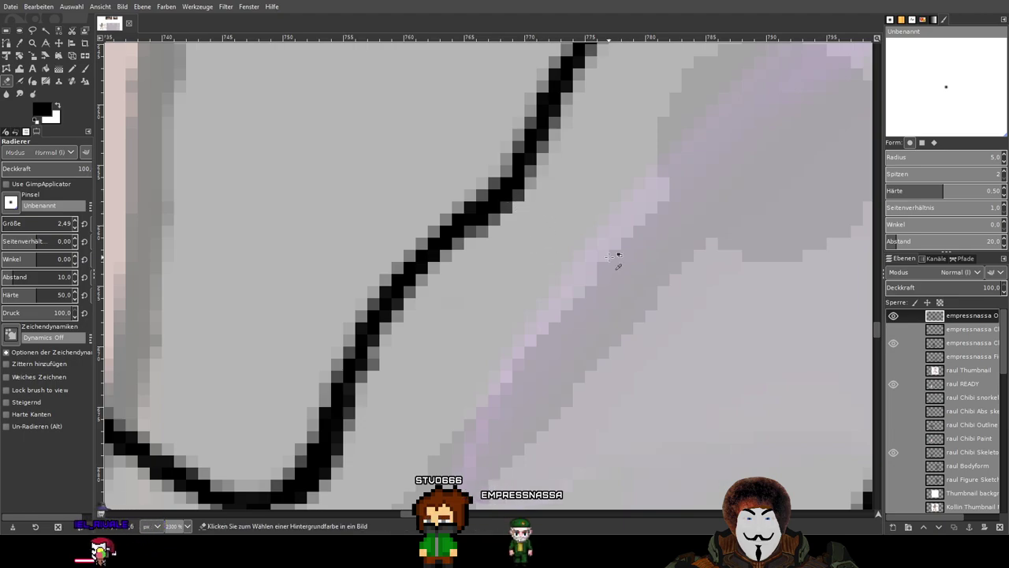
pyautogui.scroll(-5, 608, 254)
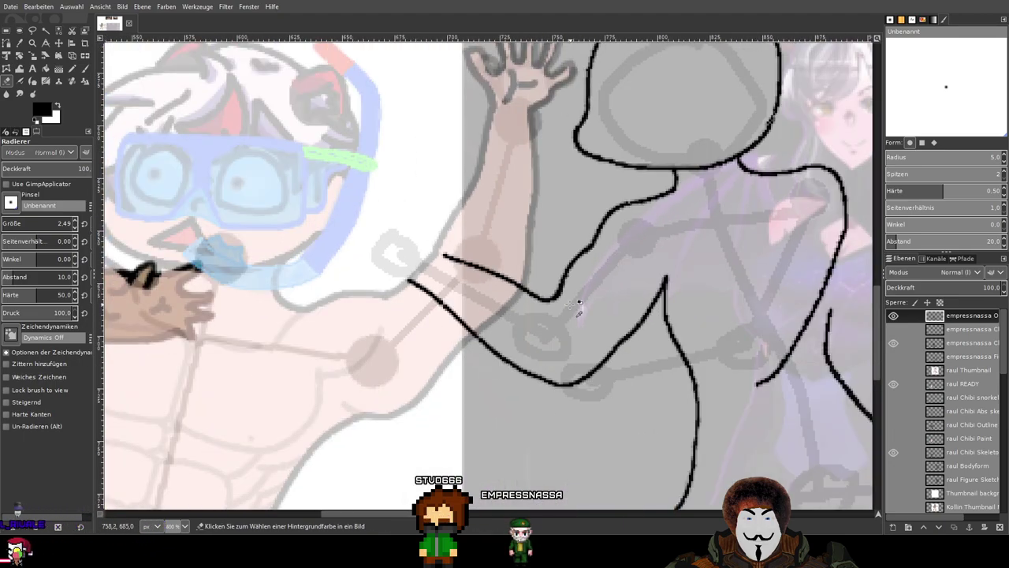
pyautogui.scroll(3, 581, 304)
pyautogui.scroll(2, 572, 309)
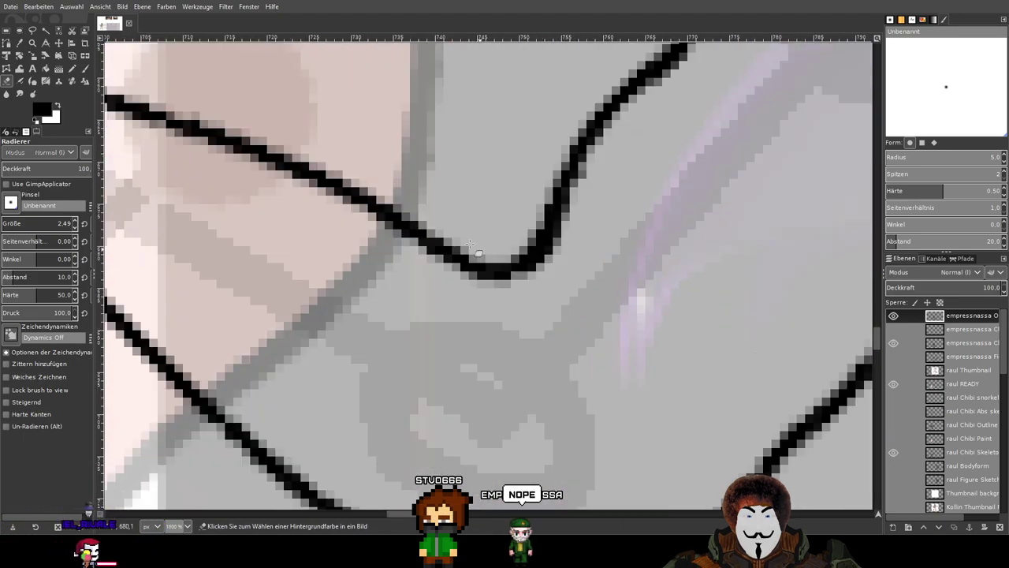
# Try redrawing the armpit curve with the Paintbrush, undoing the too-thick stroke.
pyautogui.click(84, 69)
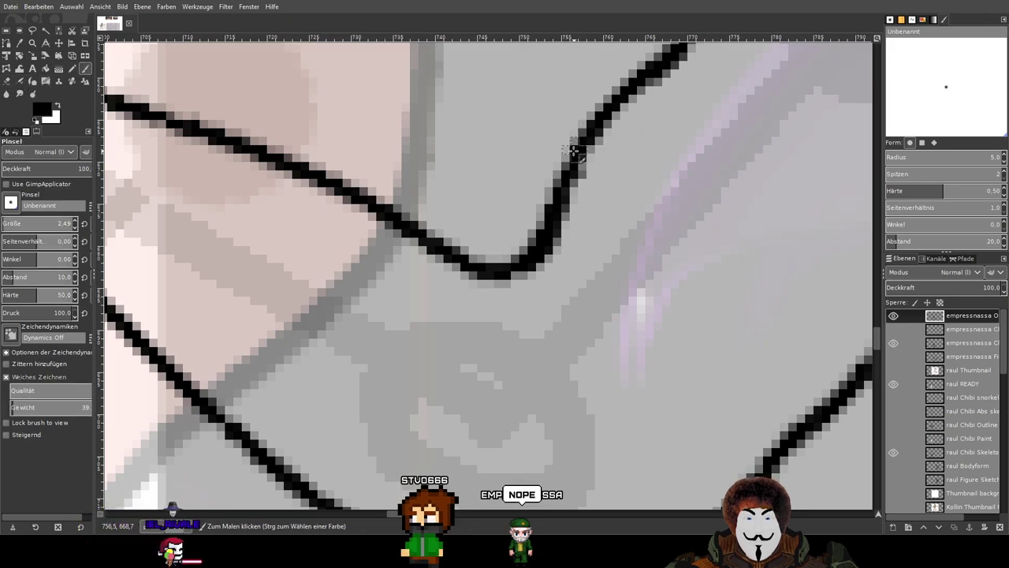
pyautogui.moveTo(574, 158)
pyautogui.mouseDown()
pyautogui.moveTo(526, 260)
pyautogui.moveTo(540, 265)
pyautogui.mouseUp()
pyautogui.hotkey('ctrl', 'z')
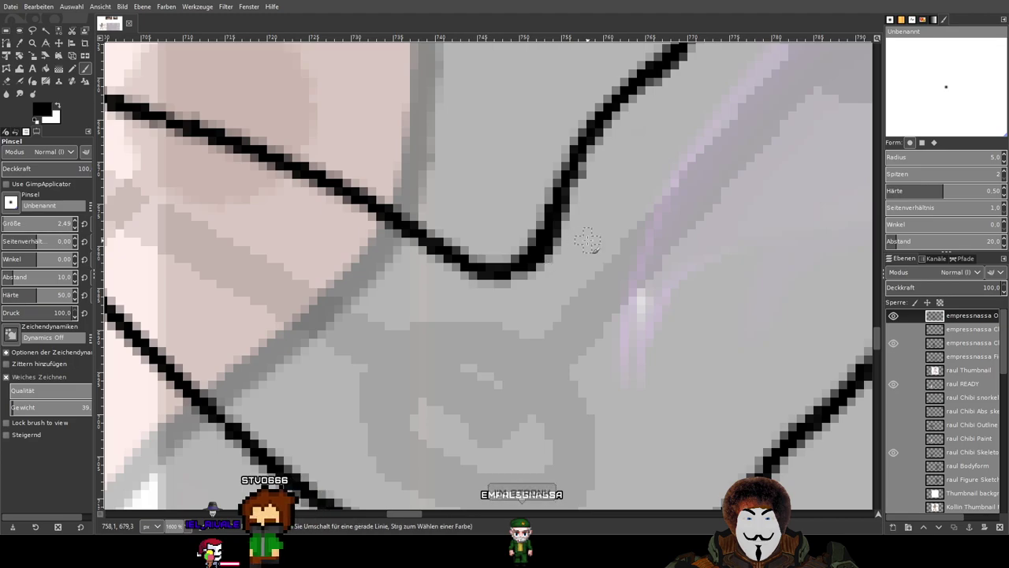
pyautogui.moveTo(608, 234); pyautogui.dragTo(571, 327)
pyautogui.scroll(1, 567, 241)
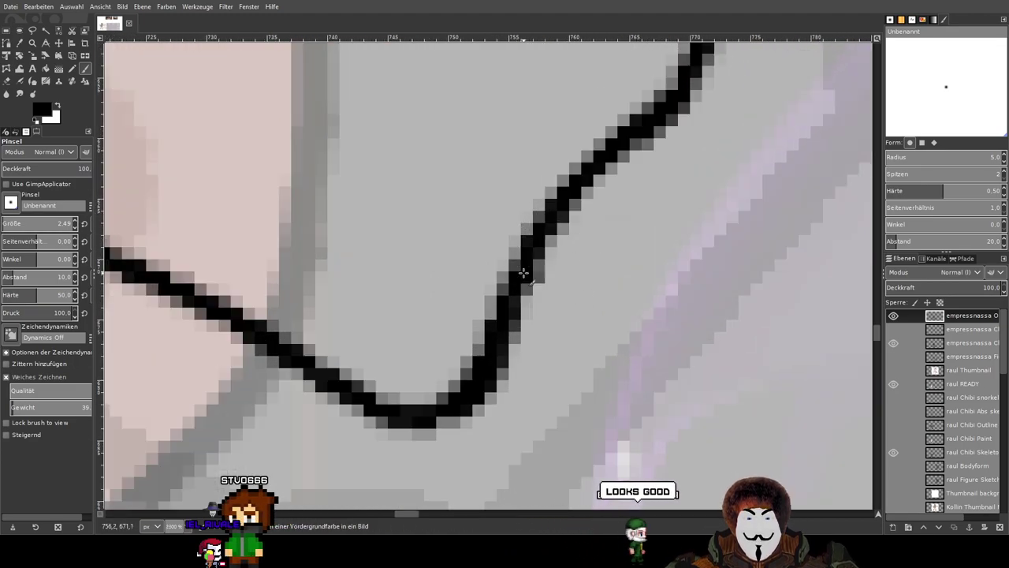
pyautogui.scroll(-6, 555, 305)
# Thicken the steep part of the arm outline alongside the torso.
pyautogui.moveTo(555, 305); pyautogui.dragTo(565, 192)
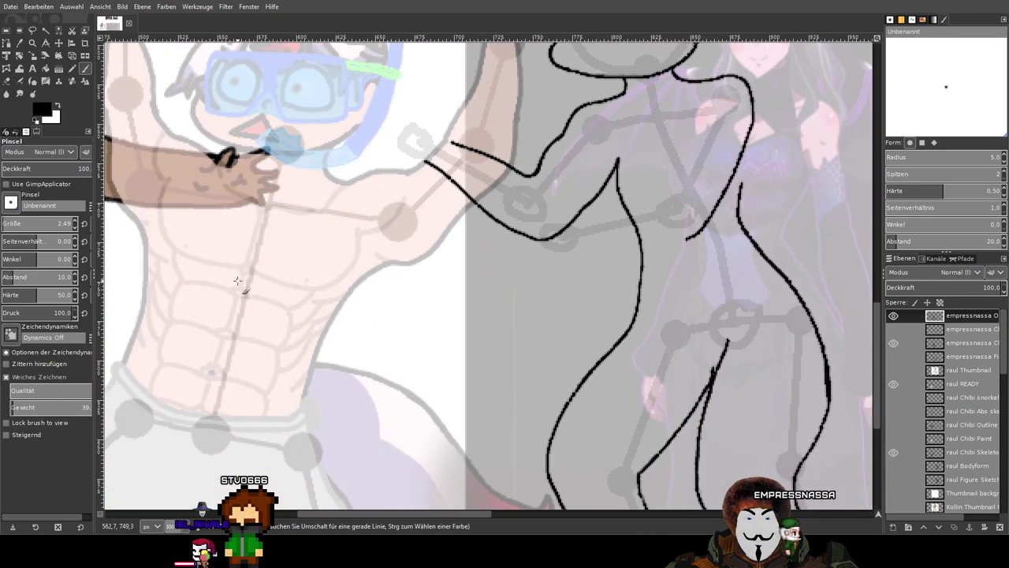
pyautogui.scroll(-2, 508, 297)
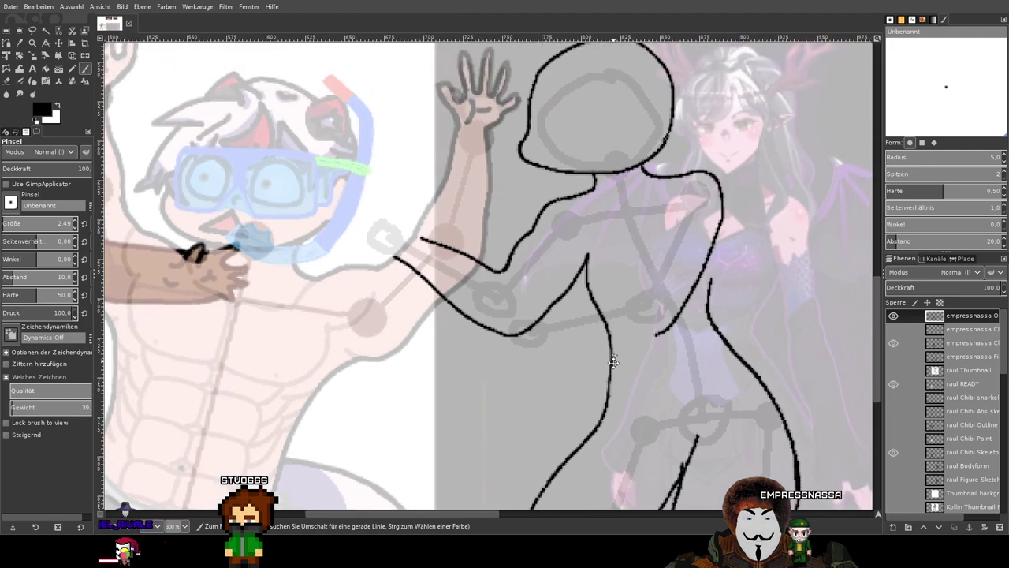
pyautogui.scroll(6, 503, 237)
pyautogui.scroll(-2, 502, 217)
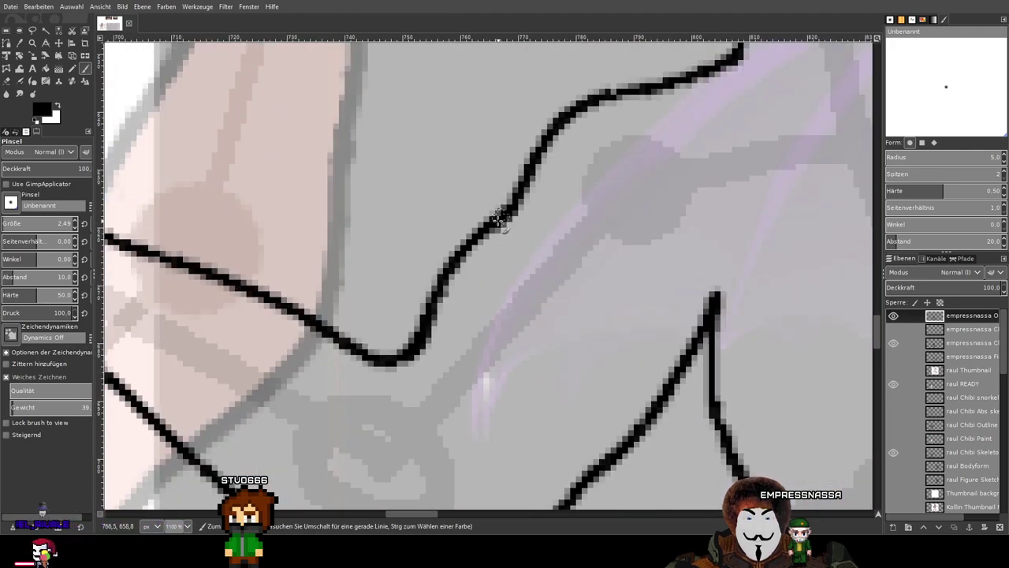
pyautogui.scroll(2, 440, 282)
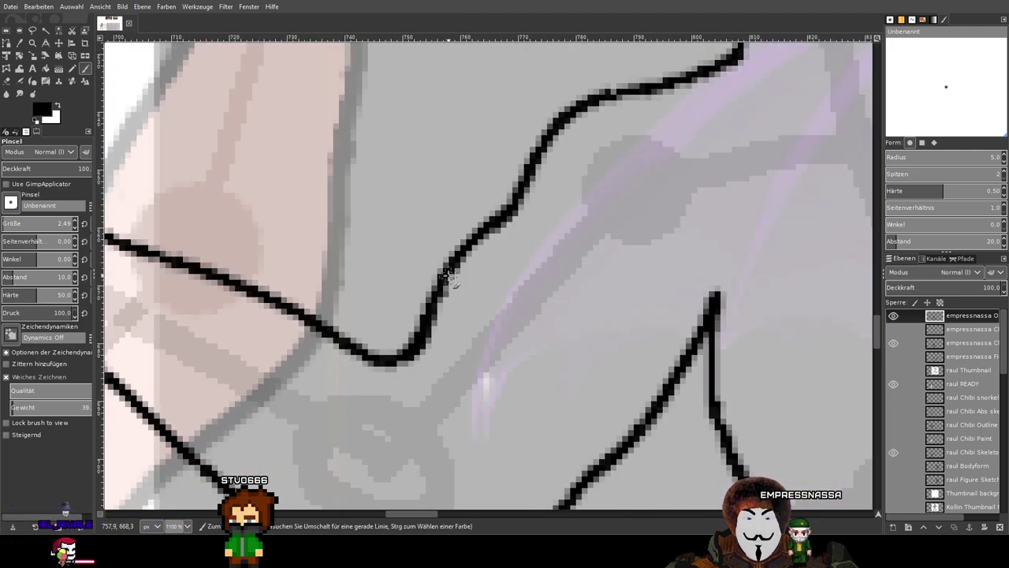
pyautogui.moveTo(440, 290); pyautogui.dragTo(397, 359)
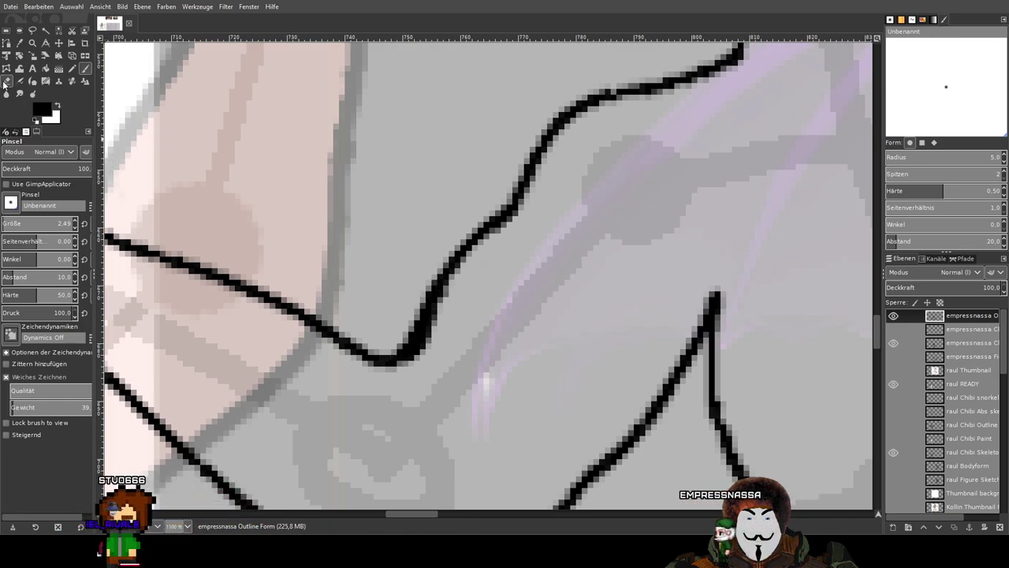
# Erase along the arm outline's right edge to thin it into a single clean stroke.
pyautogui.hotkey('shift', 'e')
pyautogui.scroll(3, 407, 290)
pyautogui.moveTo(558, 341); pyautogui.dragTo(623, 222)
pyautogui.moveTo(597, 178)
pyautogui.mouseDown()
pyautogui.moveTo(570, 224)
pyautogui.moveTo(531, 340)
pyautogui.moveTo(488, 398)
pyautogui.moveTo(548, 302)
pyautogui.moveTo(570, 225)
pyautogui.moveTo(499, 406)
pyautogui.mouseUp()
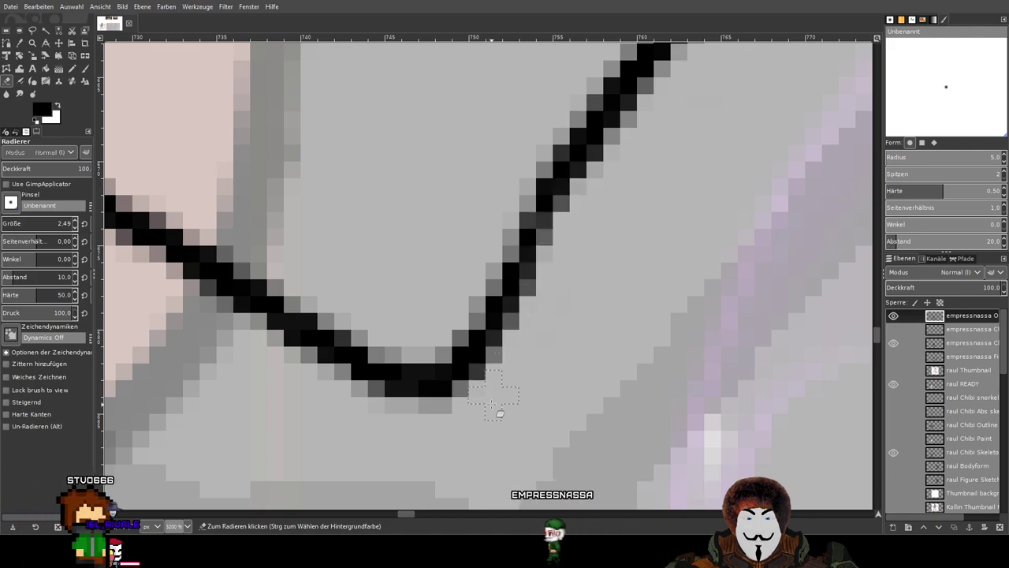
pyautogui.scroll(-4, 638, 318)
pyautogui.scroll(-1, 563, 342)
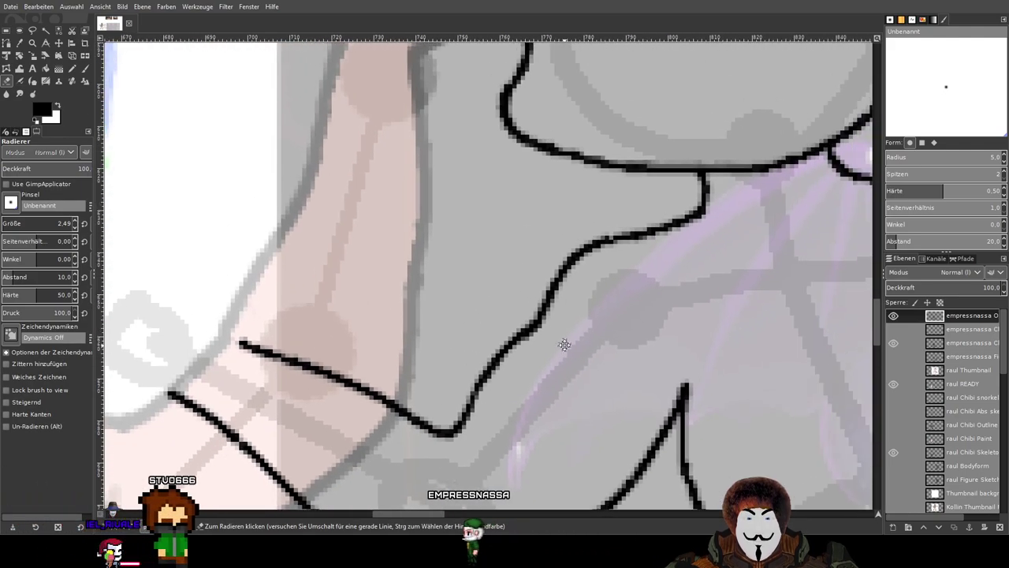
pyautogui.scroll(-2, 571, 338)
pyautogui.hscroll(-1, 572, 339)
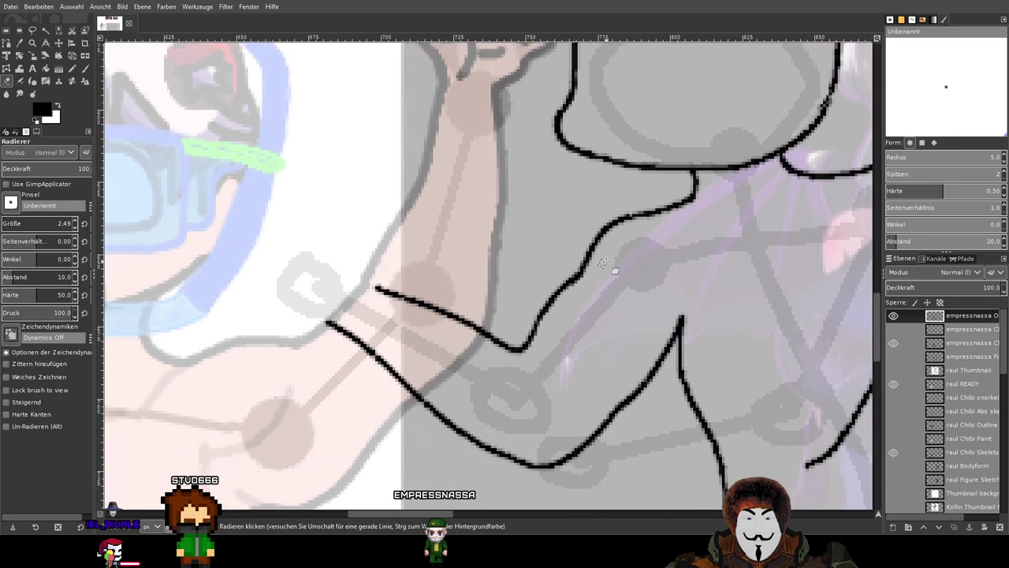
pyautogui.scroll(-3, 587, 345)
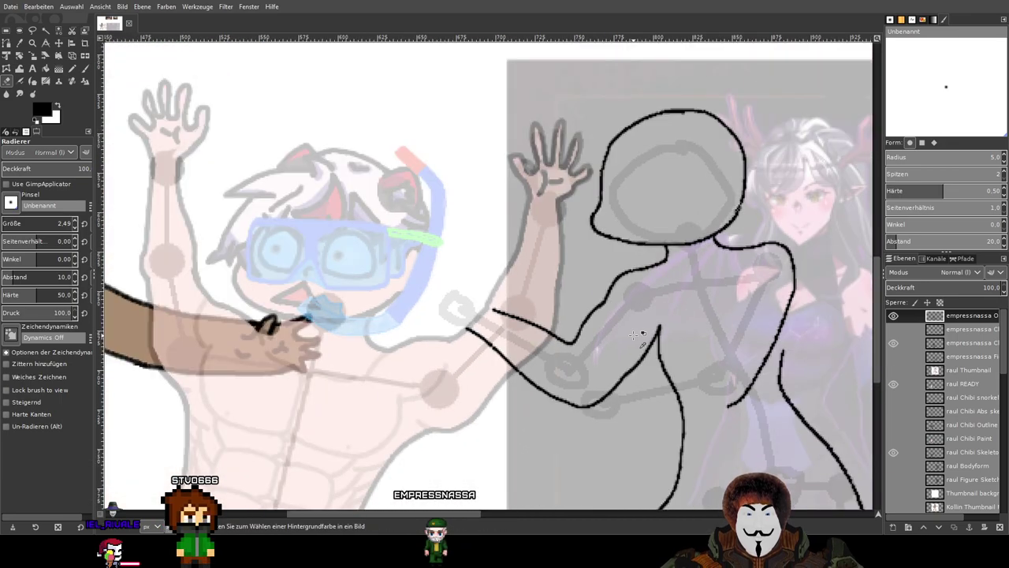
pyautogui.scroll(3, 630, 346)
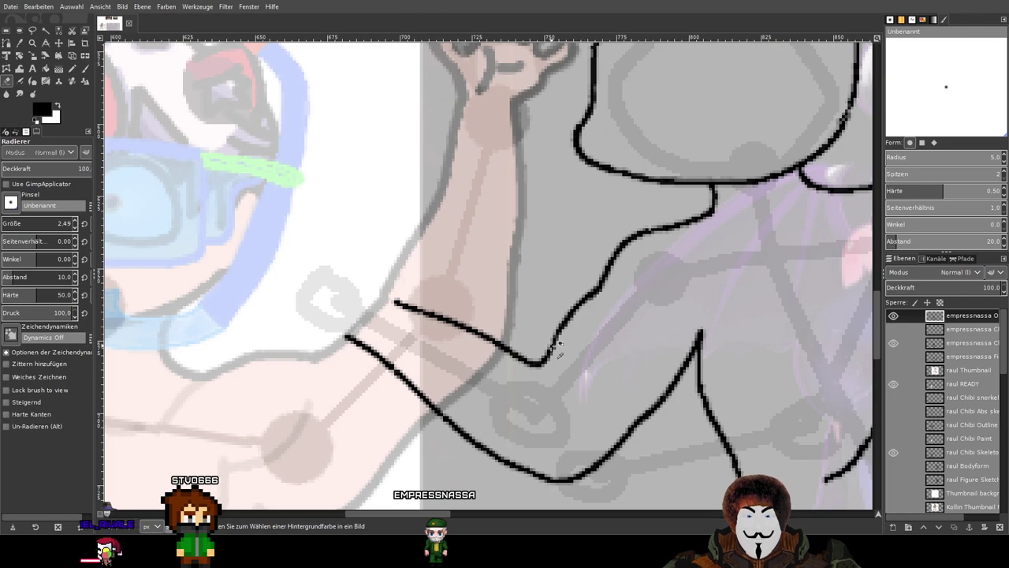
# Pan and zoom the view to the chibi's shoulder and chest area.
pyautogui.moveTo(595, 382); pyautogui.dragTo(573, 315)
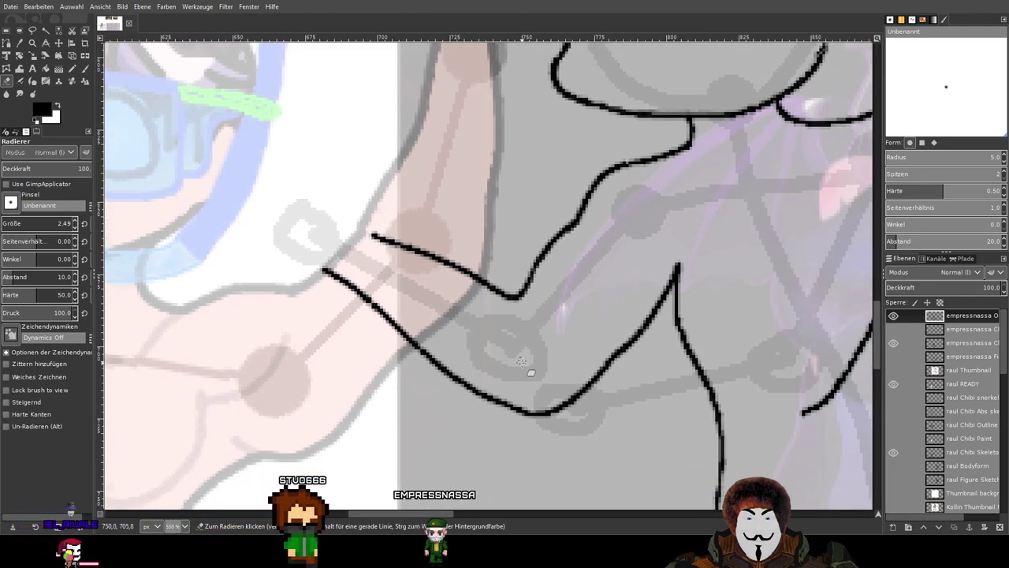
pyautogui.scroll(-4, 587, 370)
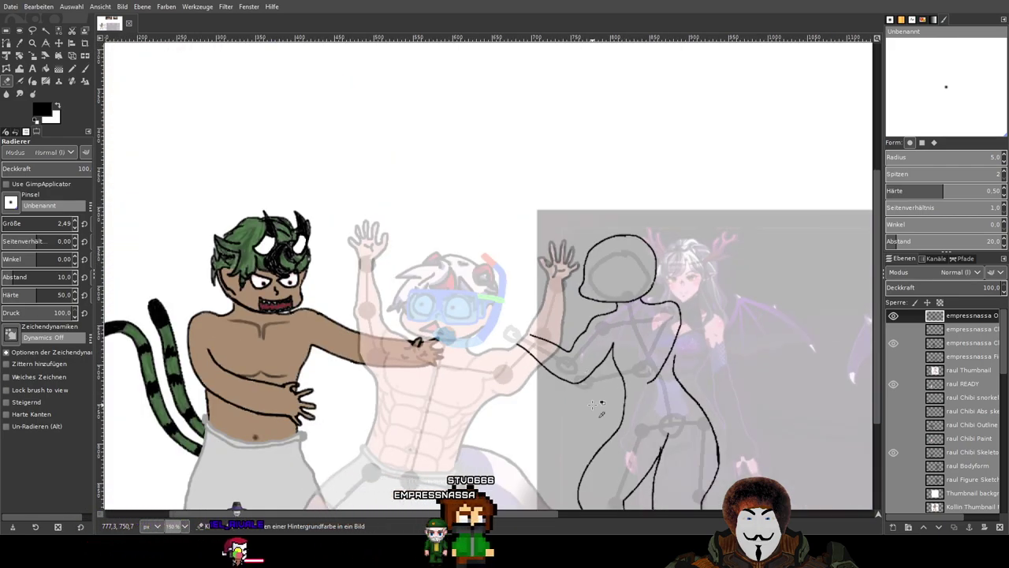
pyautogui.scroll(1, 593, 404)
pyautogui.scroll(1, 593, 404)
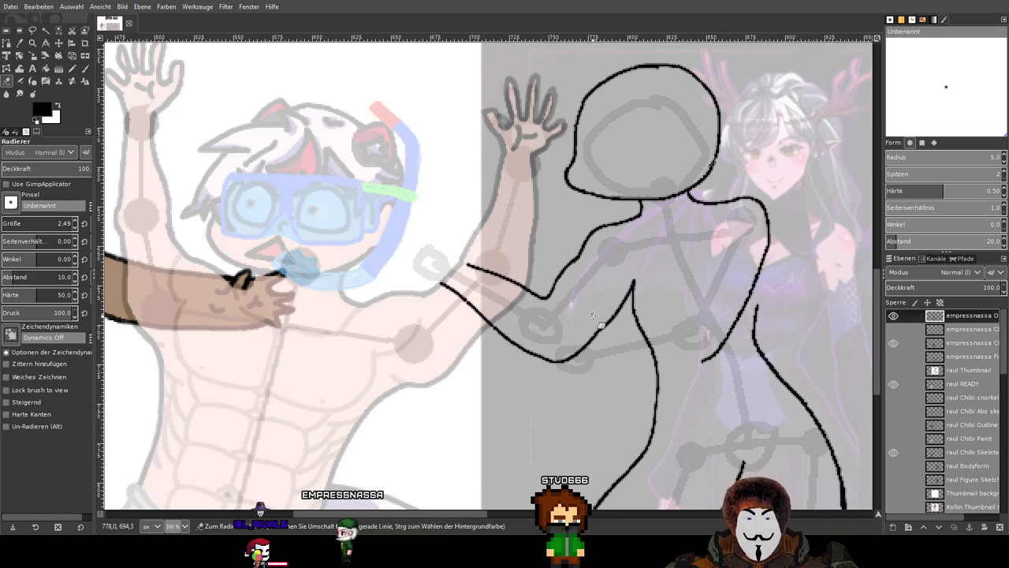
pyautogui.scroll(2, 593, 315)
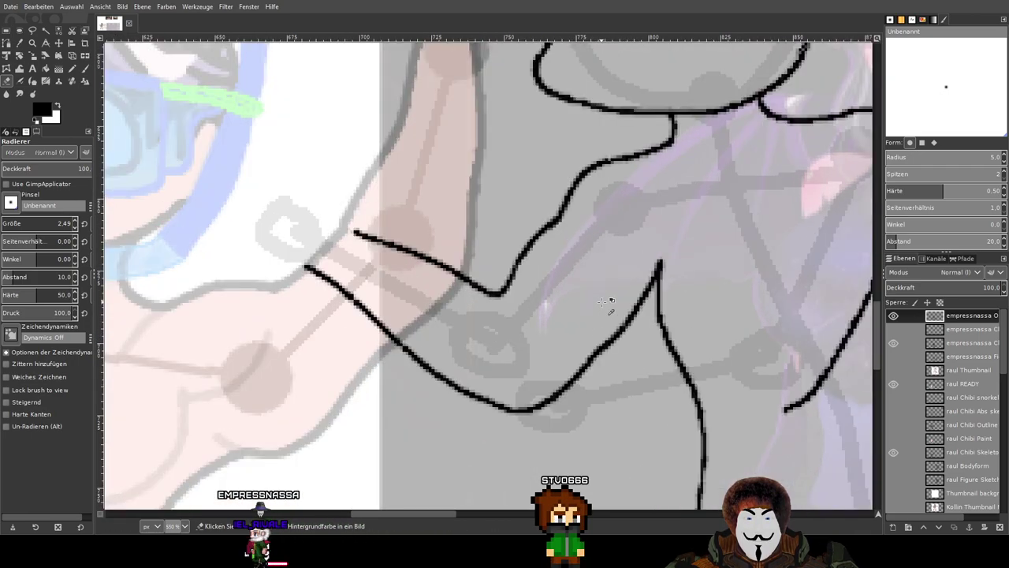
pyautogui.scroll(-3, 610, 257)
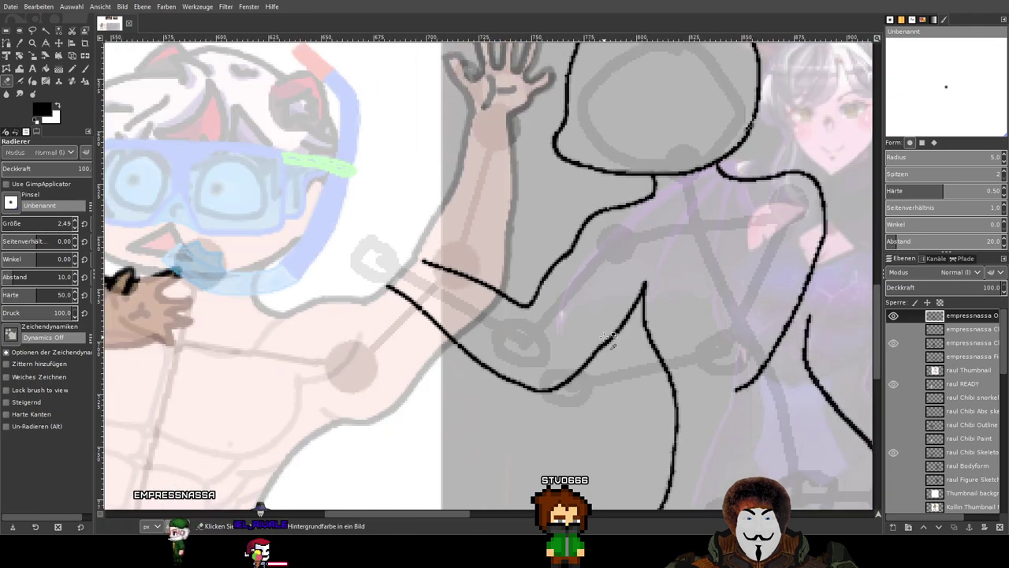
pyautogui.scroll(3, 612, 343)
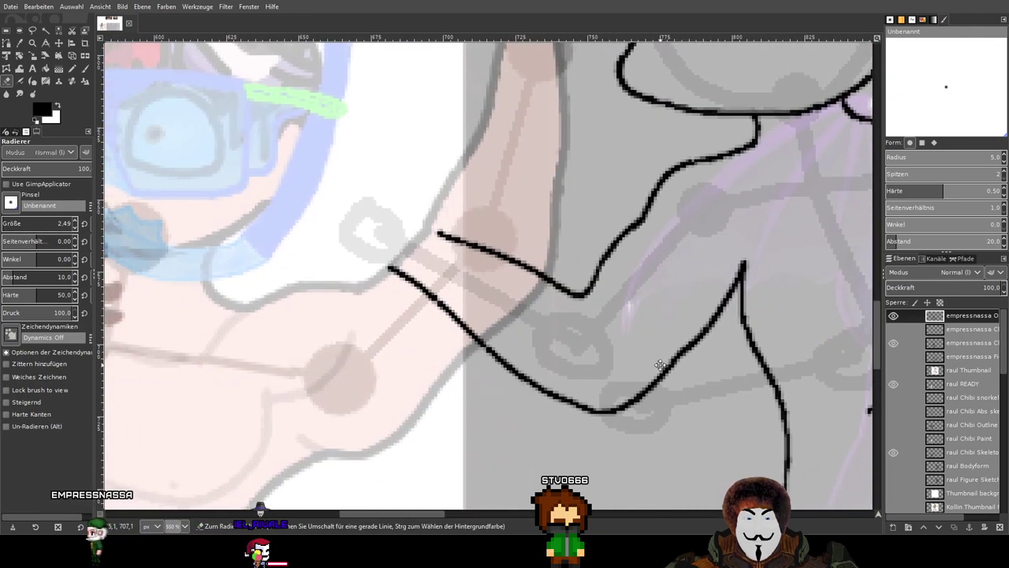
pyautogui.moveTo(704, 282); pyautogui.dragTo(496, 272)
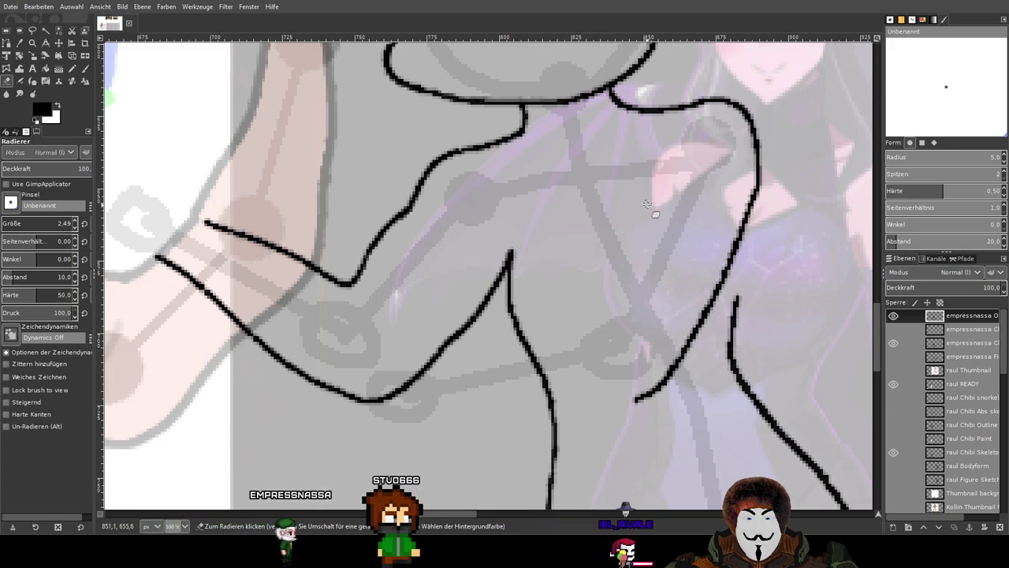
# Paint the chest curve below the shoulder and thicken its lower part.
pyautogui.click(86, 68)
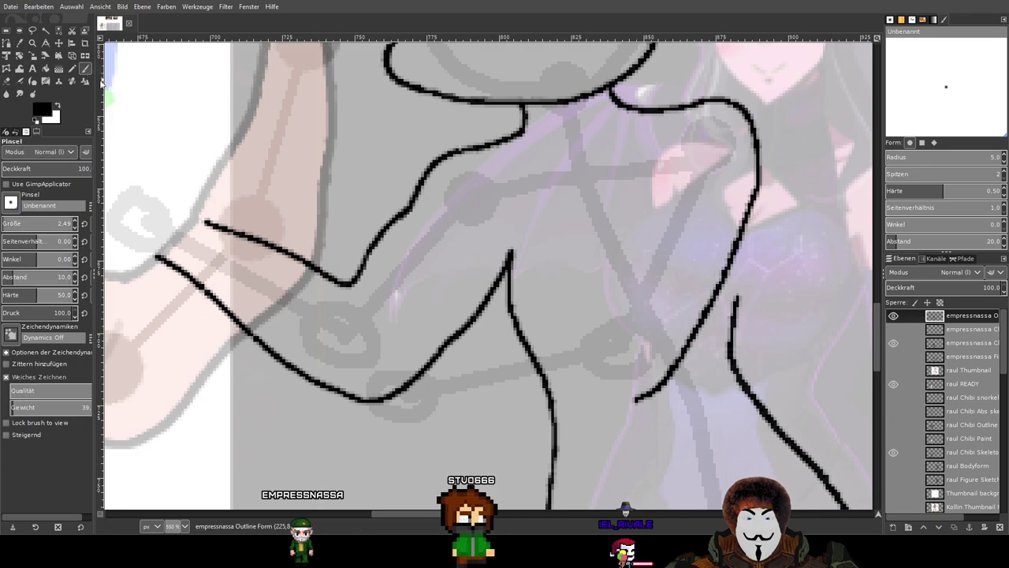
pyautogui.moveTo(640, 192)
pyautogui.mouseDown()
pyautogui.moveTo(646, 222)
pyautogui.moveTo(608, 291)
pyautogui.moveTo(512, 316)
pyautogui.mouseUp()
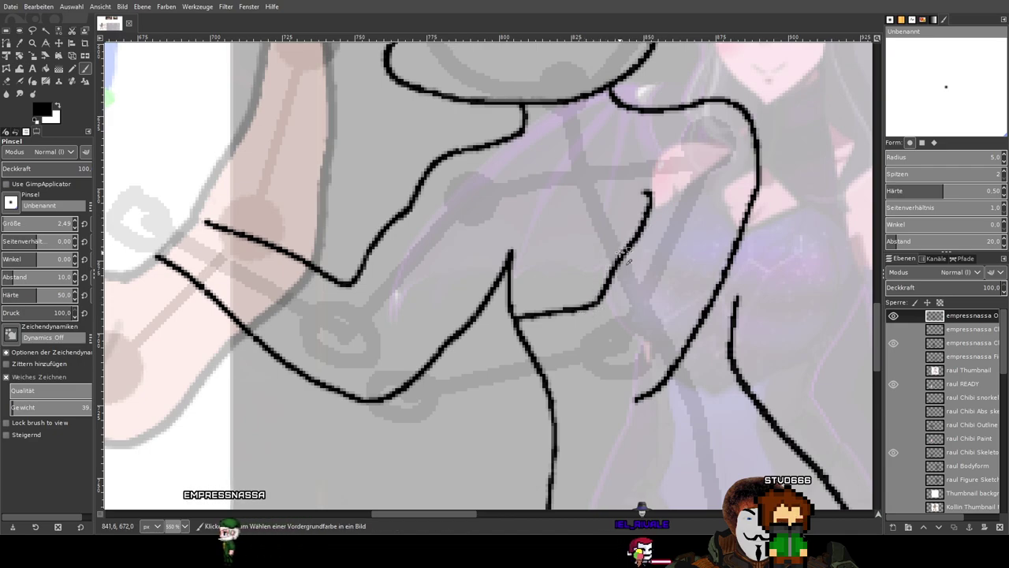
pyautogui.scroll(2, 623, 250)
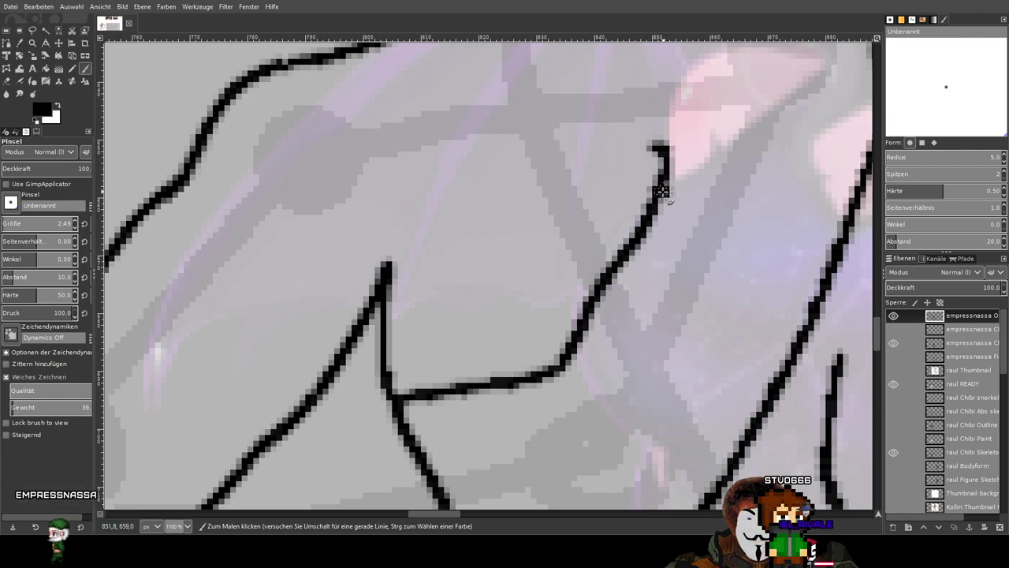
pyautogui.moveTo(625, 231); pyautogui.dragTo(604, 260)
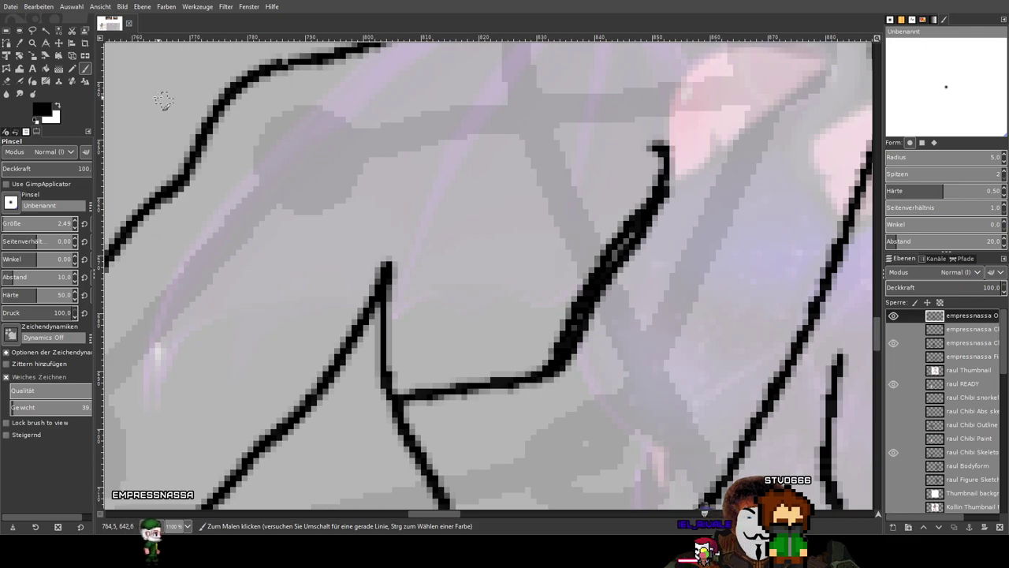
# Erase stray pixels along the chest line's edge to smooth it.
pyautogui.click(19, 94)
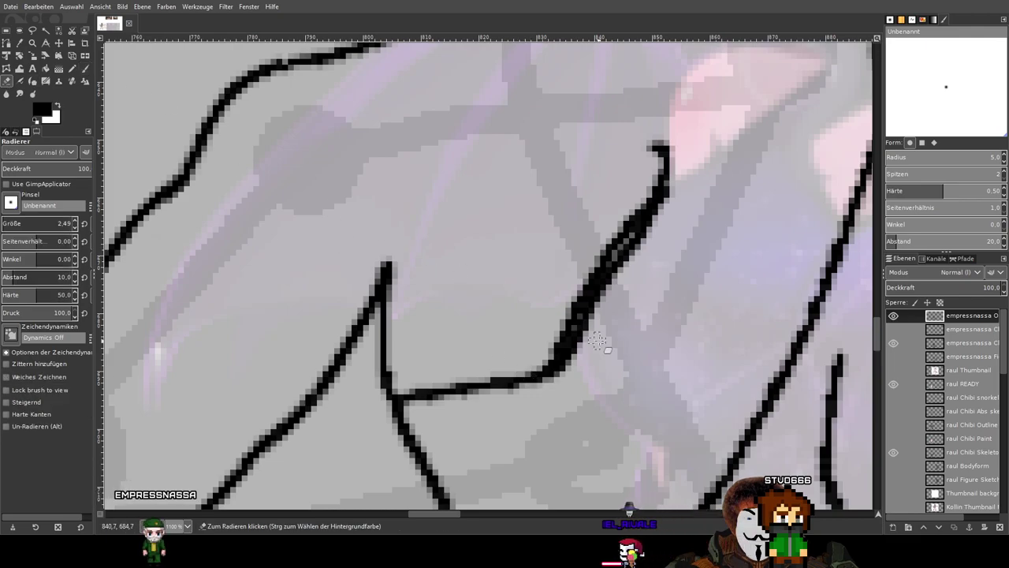
pyautogui.scroll(2, 599, 347)
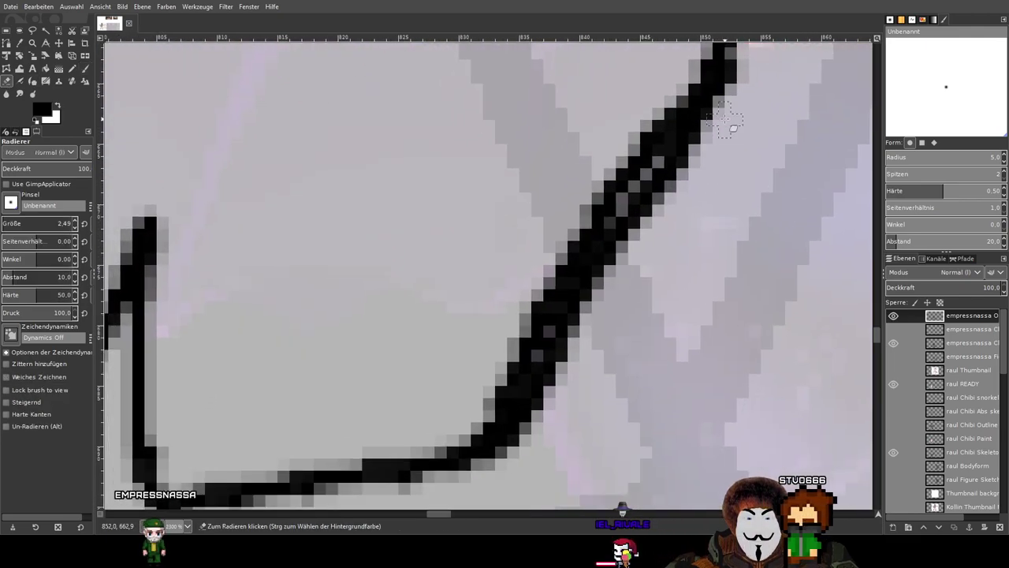
pyautogui.moveTo(725, 110)
pyautogui.mouseDown()
pyautogui.moveTo(615, 268)
pyautogui.moveTo(654, 226)
pyautogui.moveTo(604, 275)
pyautogui.moveTo(547, 434)
pyautogui.moveTo(547, 387)
pyautogui.moveTo(498, 471)
pyautogui.mouseUp()
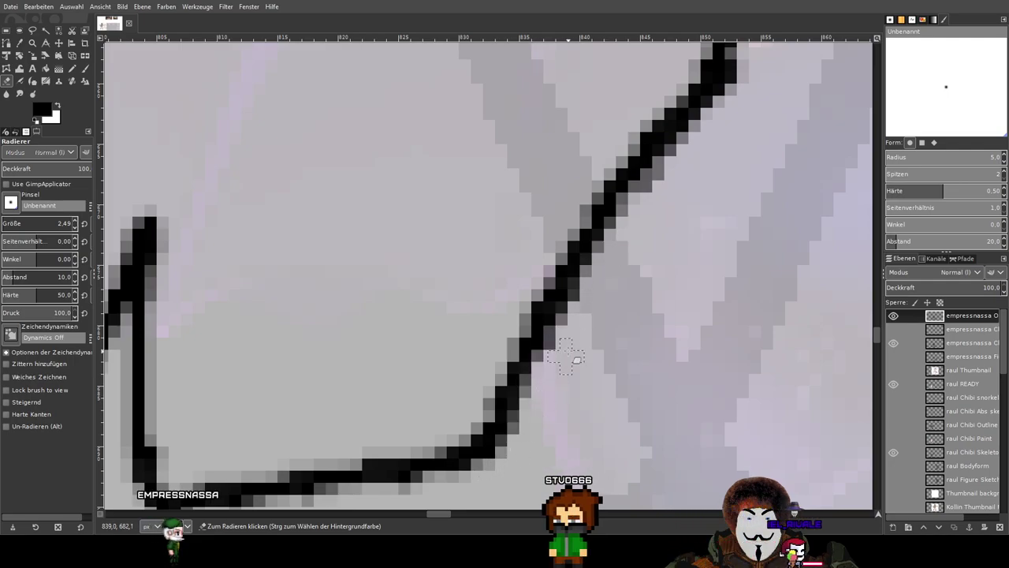
pyautogui.scroll(-5, 741, 122)
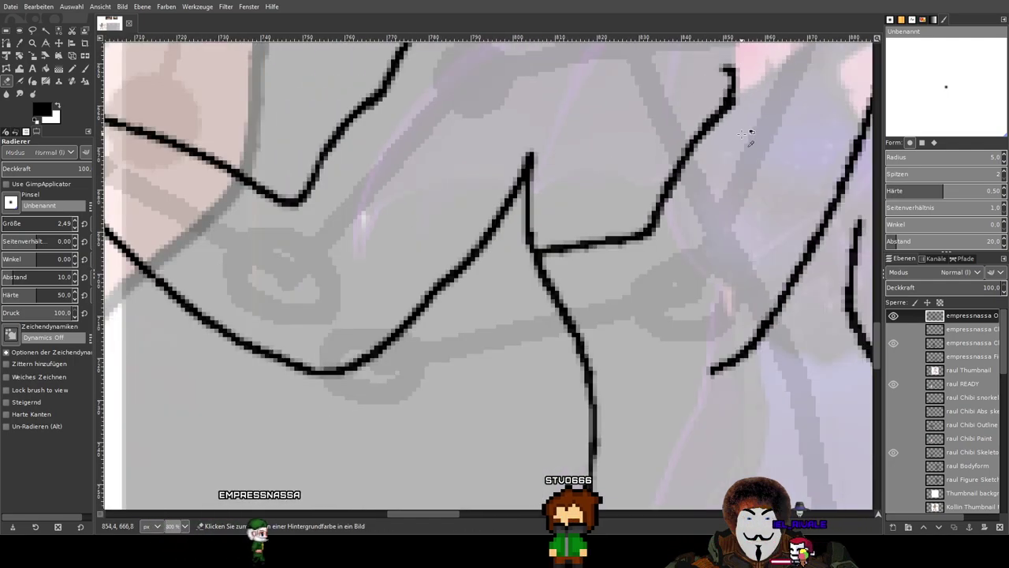
pyautogui.moveTo(750, 153); pyautogui.dragTo(699, 328)
pyautogui.scroll(2, 698, 295)
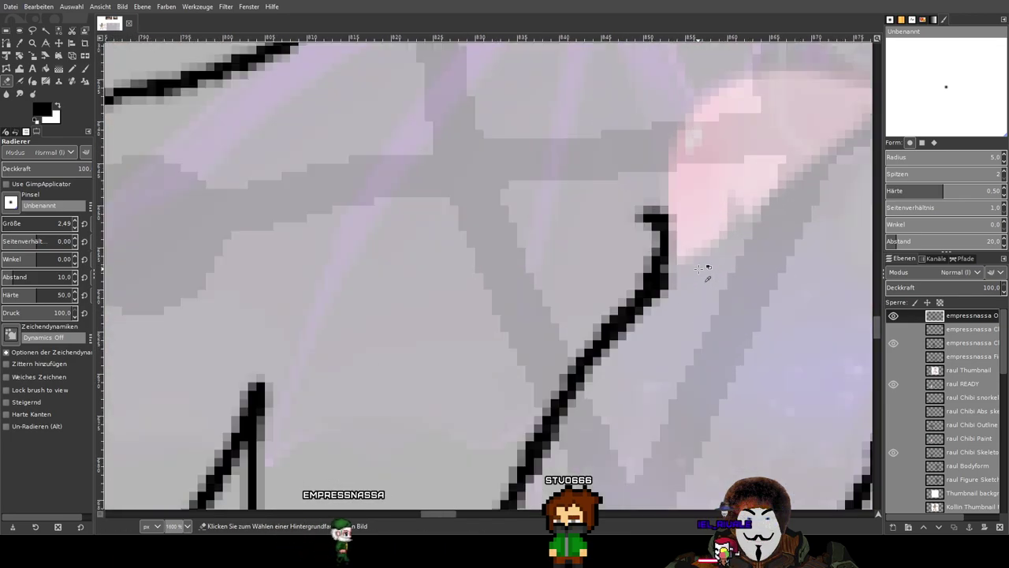
# Erase the hooked curl at the chest line's top end, leaving a clean straight end.
pyautogui.click(85, 69)
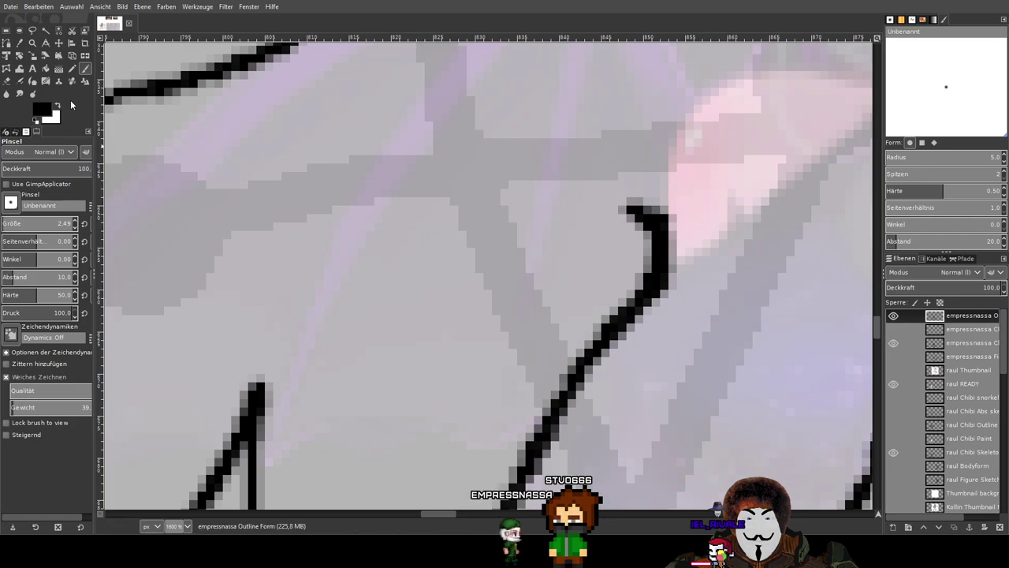
pyautogui.scroll(-4, 599, 241)
pyautogui.scroll(2, 599, 240)
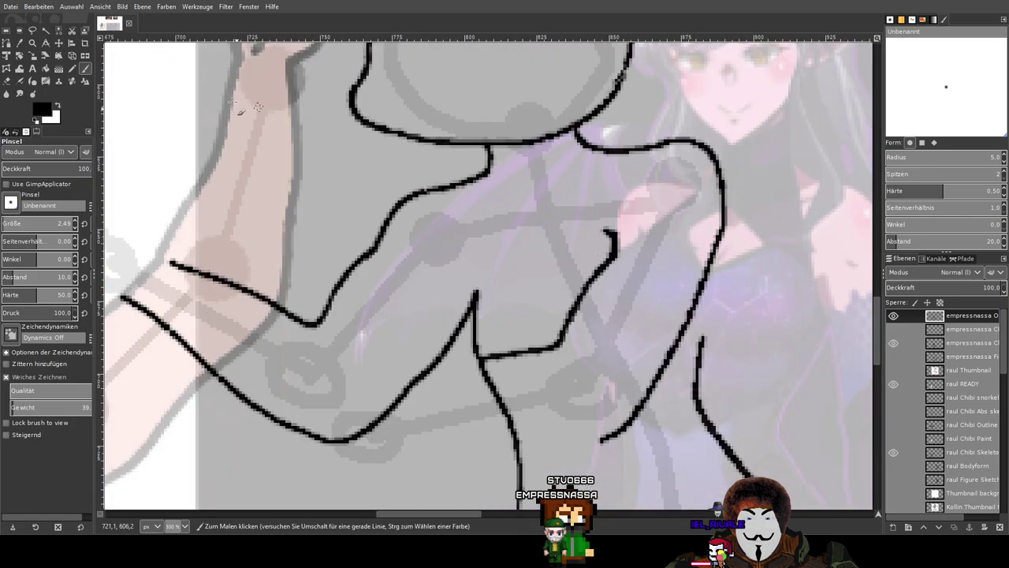
pyautogui.click(7, 81)
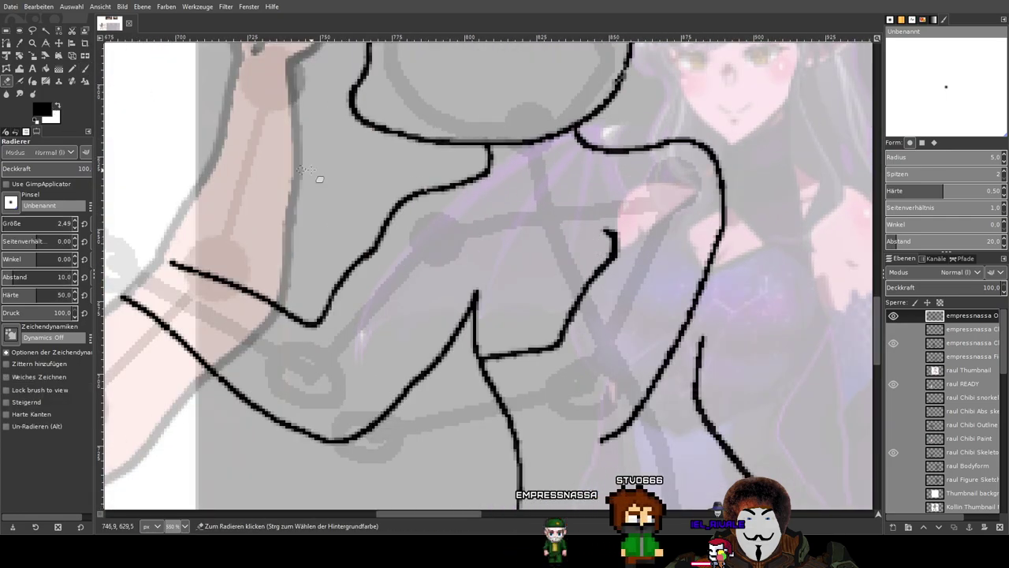
pyautogui.scroll(3, 555, 214)
pyautogui.scroll(2, 655, 298)
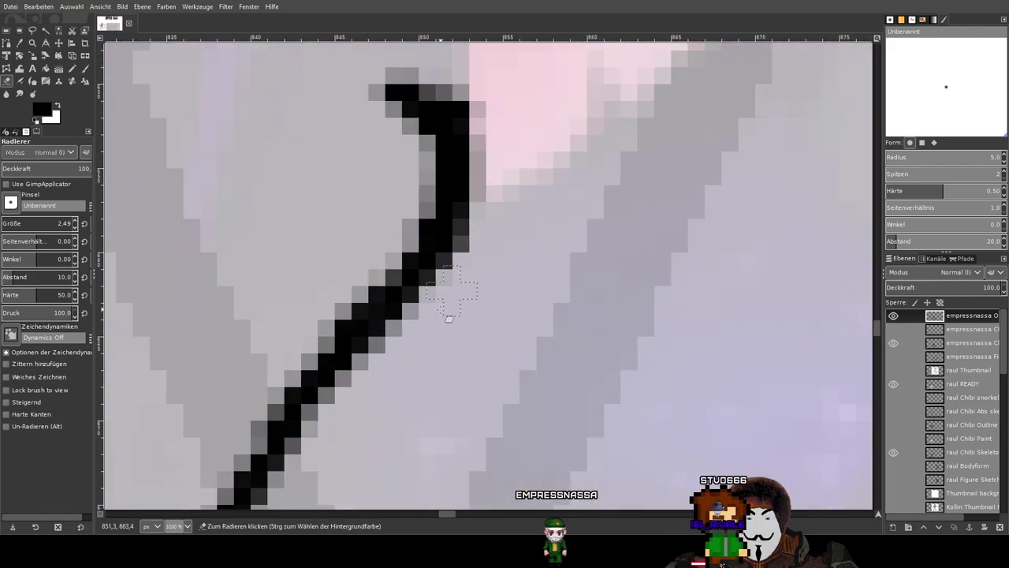
pyautogui.moveTo(481, 201)
pyautogui.mouseDown()
pyautogui.moveTo(469, 122)
pyautogui.moveTo(385, 57)
pyautogui.moveTo(417, 77)
pyautogui.moveTo(357, 101)
pyautogui.moveTo(478, 96)
pyautogui.moveTo(325, 120)
pyautogui.moveTo(480, 115)
pyautogui.moveTo(478, 169)
pyautogui.mouseUp()
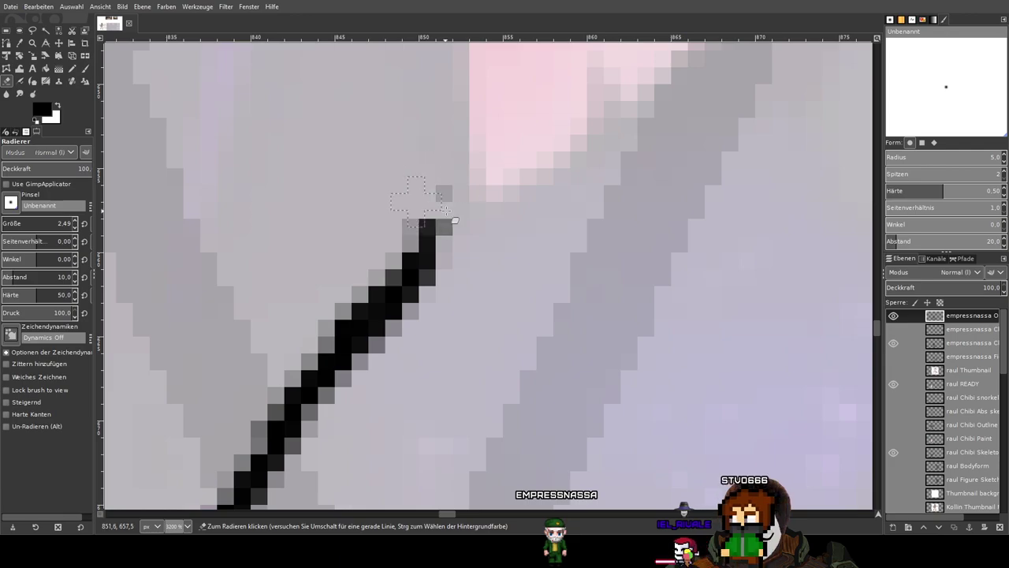
pyautogui.scroll(-4, 481, 287)
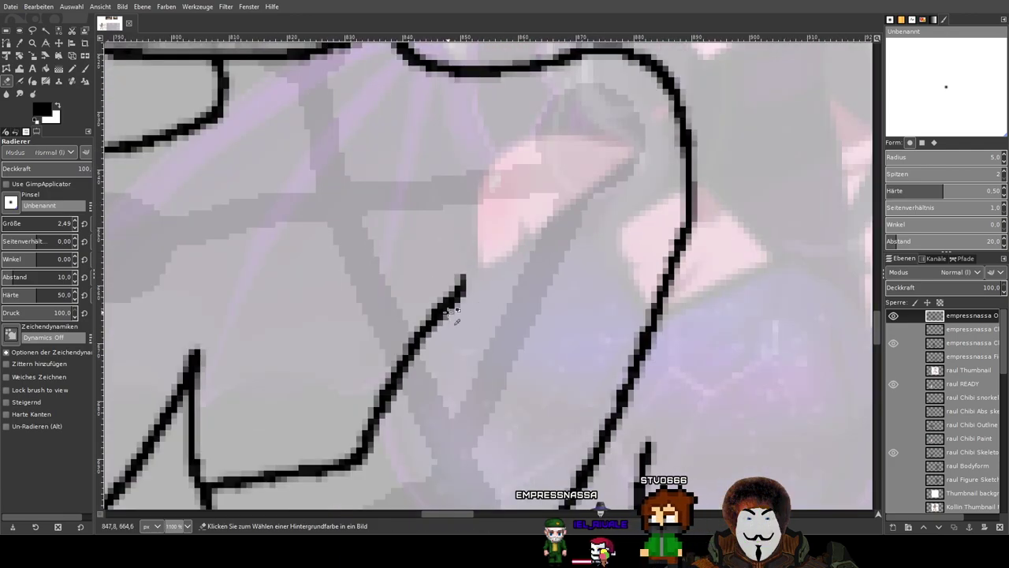
pyautogui.scroll(4, 454, 315)
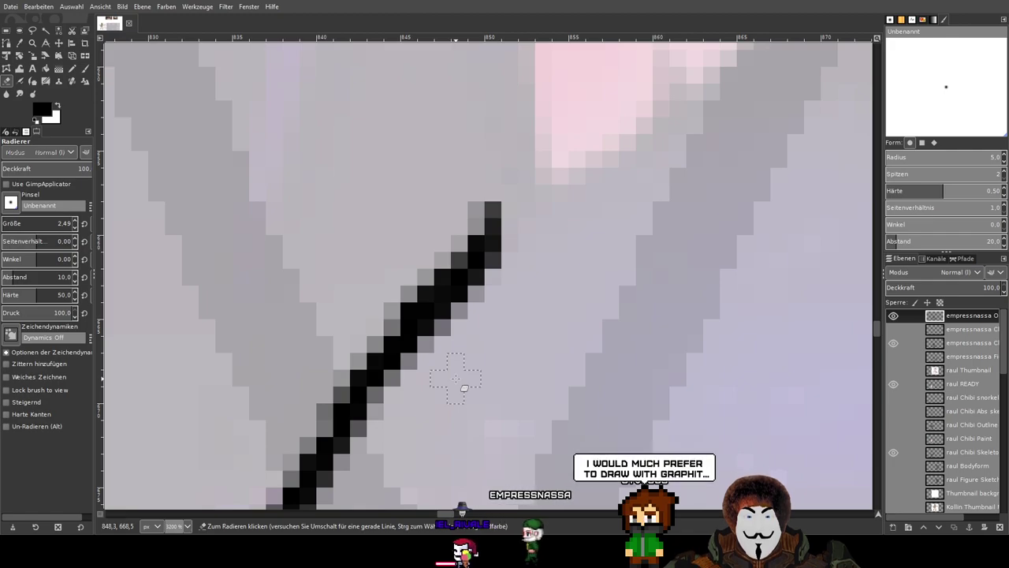
pyautogui.scroll(-3, 520, 352)
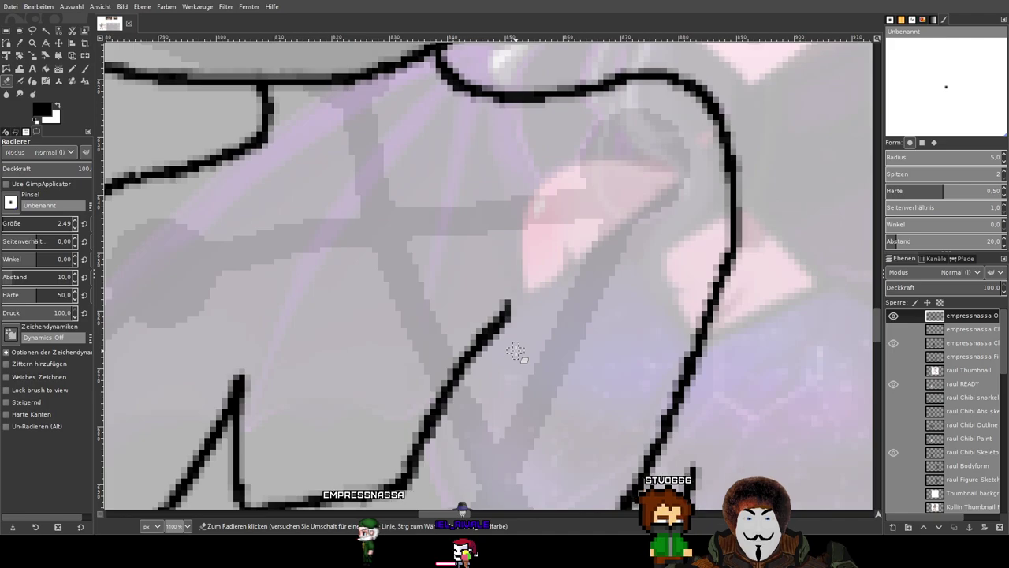
pyautogui.moveTo(516, 353); pyautogui.dragTo(571, 253)
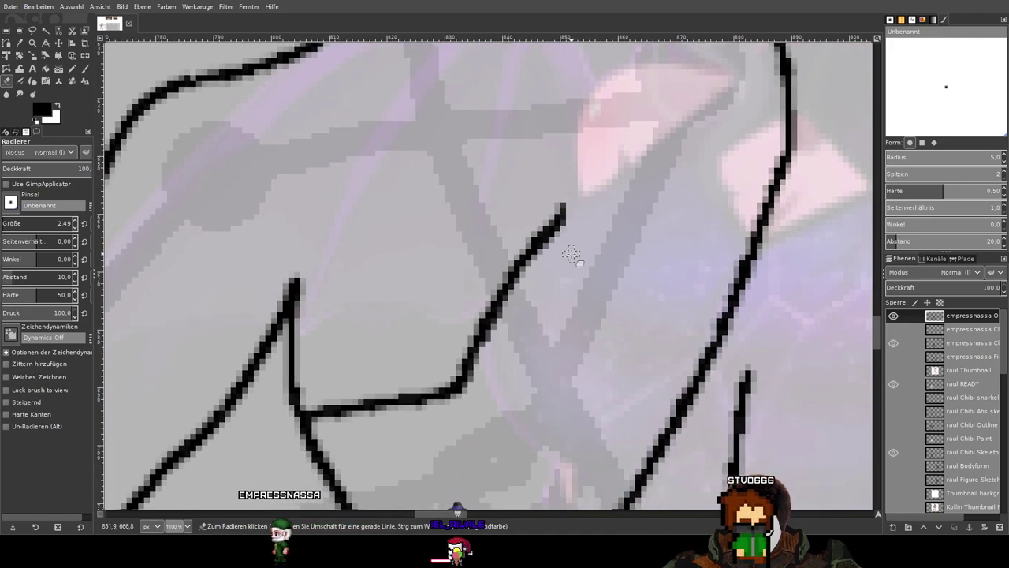
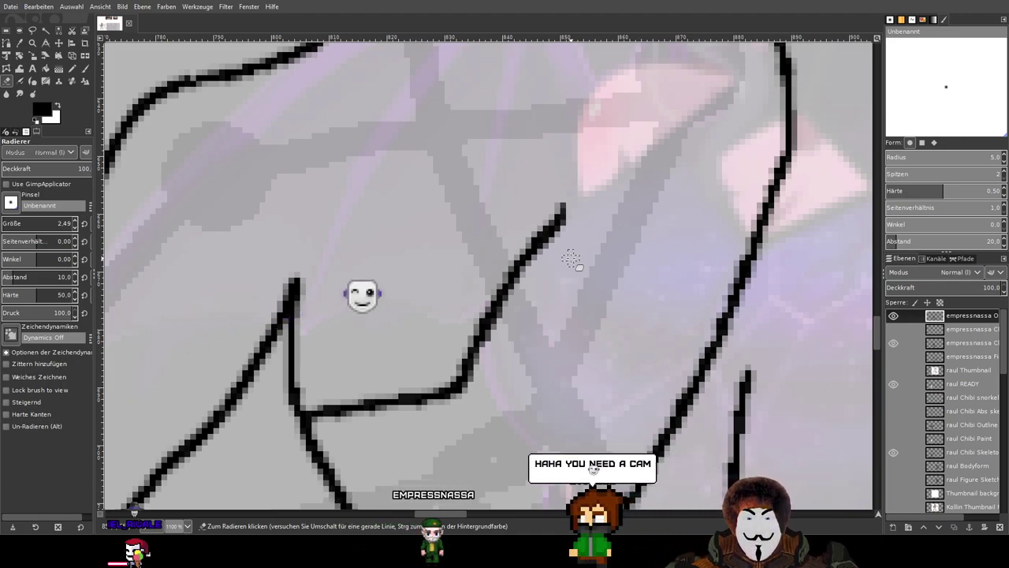
# Paint a short stroke extending the chest line upward into a small forked tip near the shoulder.
pyautogui.click(85, 69)
pyautogui.scroll(2, 526, 181)
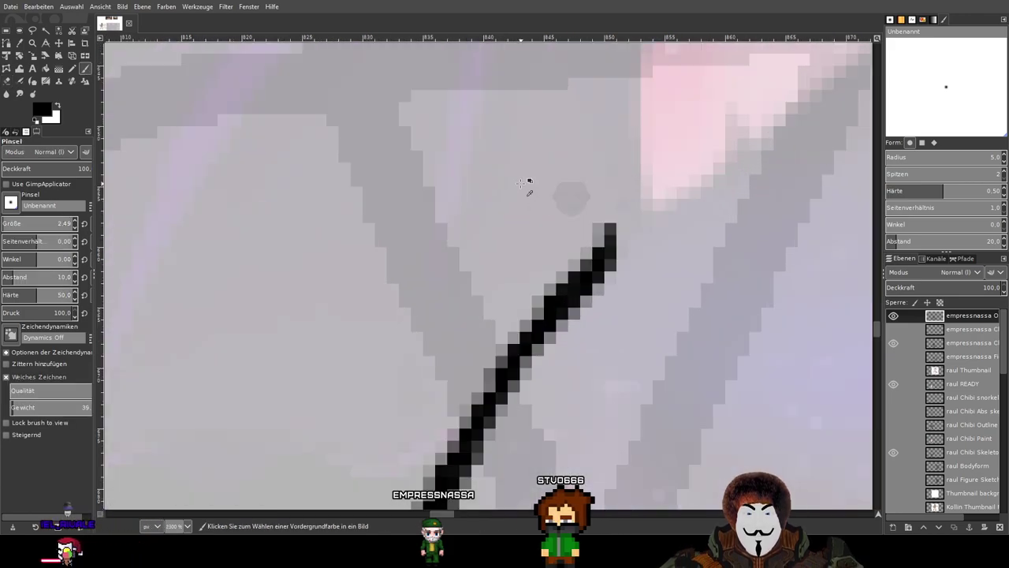
pyautogui.scroll(-2, 526, 182)
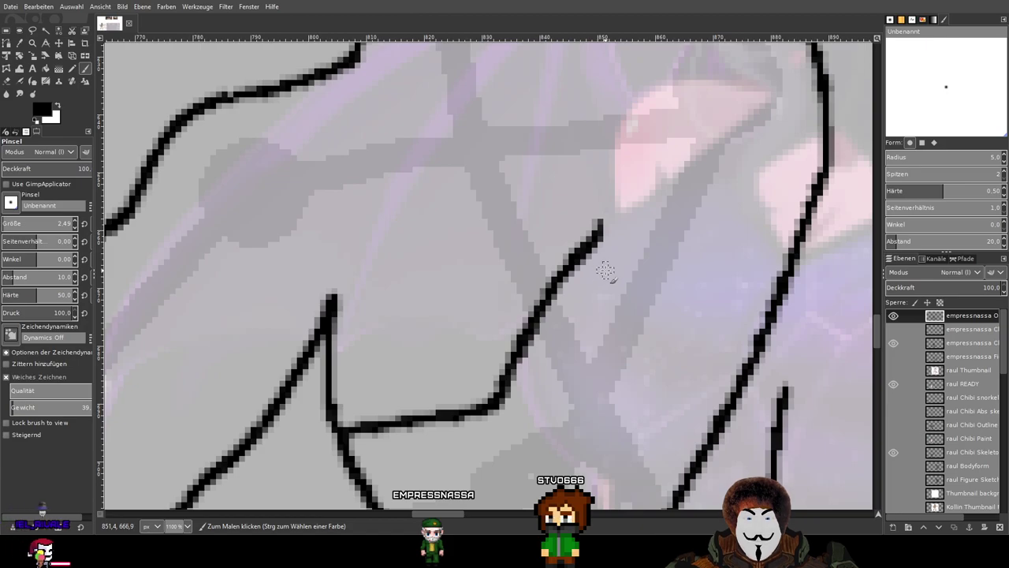
pyautogui.scroll(2, 602, 272)
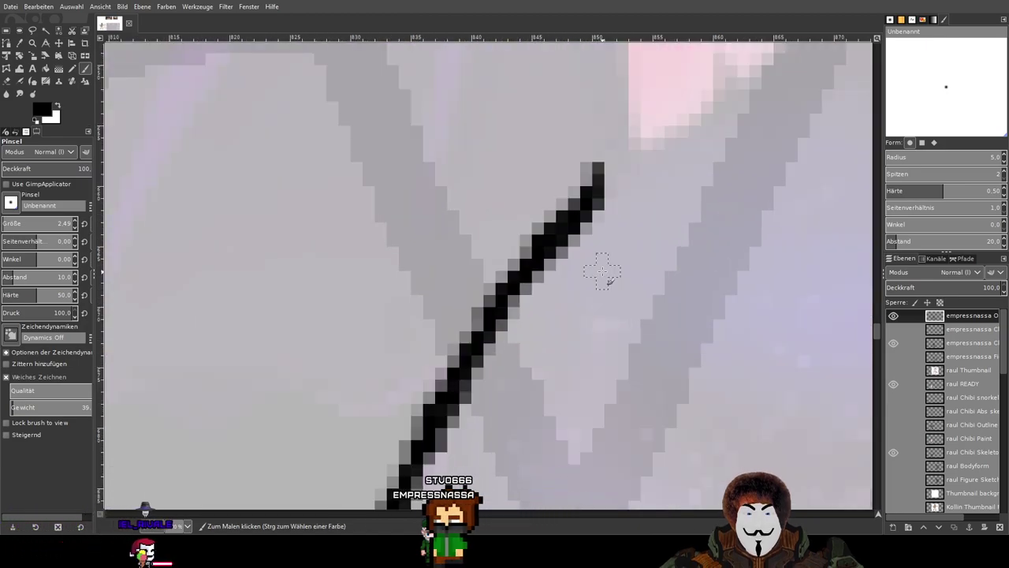
pyautogui.scroll(-2, 602, 272)
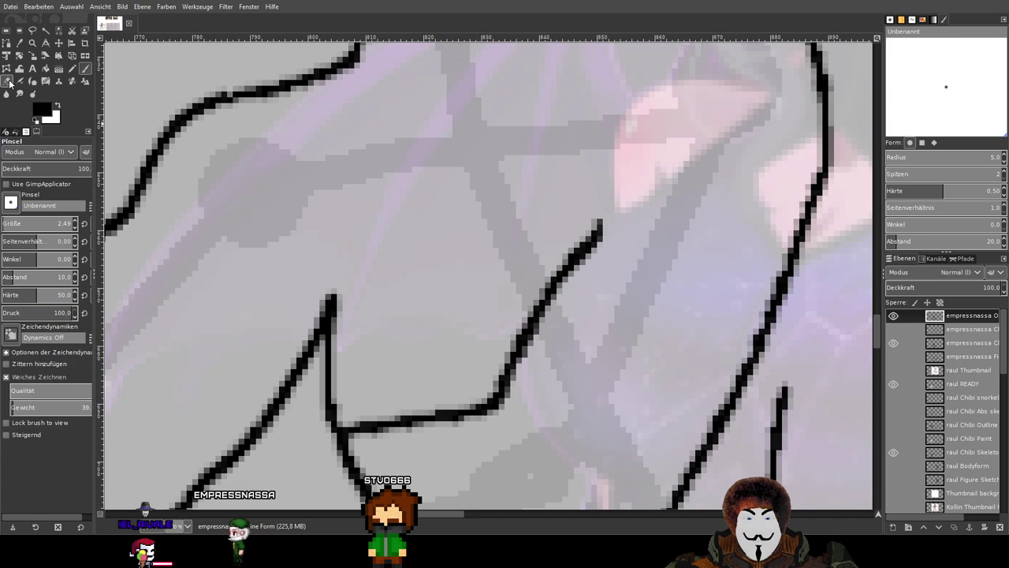
pyautogui.scroll(-1, 522, 185)
pyautogui.scroll(-1, 526, 185)
pyautogui.scroll(4, 529, 184)
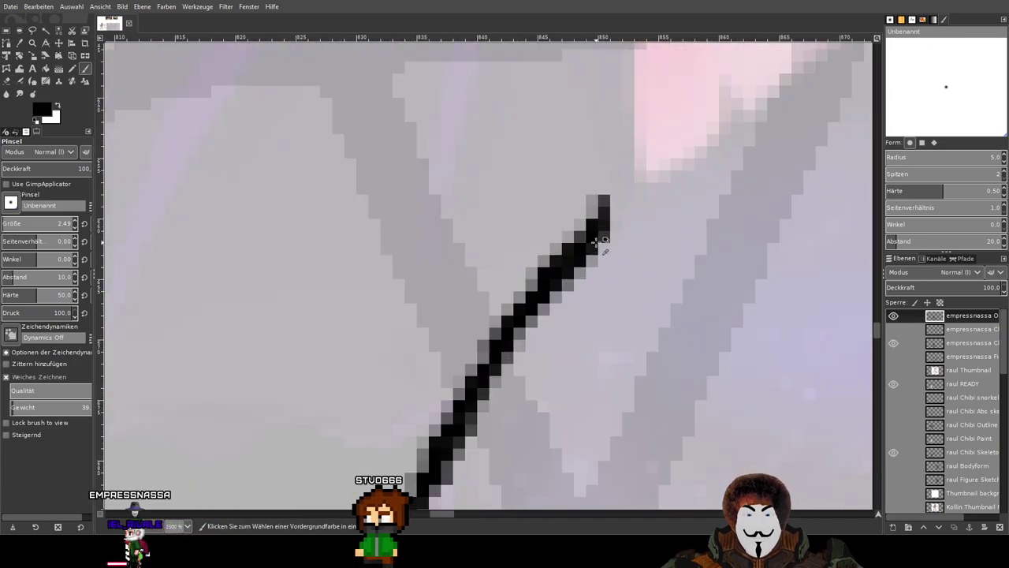
pyautogui.moveTo(601, 225)
pyautogui.mouseDown()
pyautogui.moveTo(603, 189)
pyautogui.moveTo(580, 135)
pyautogui.moveTo(566, 115)
pyautogui.mouseUp()
pyautogui.scroll(-5, 654, 223)
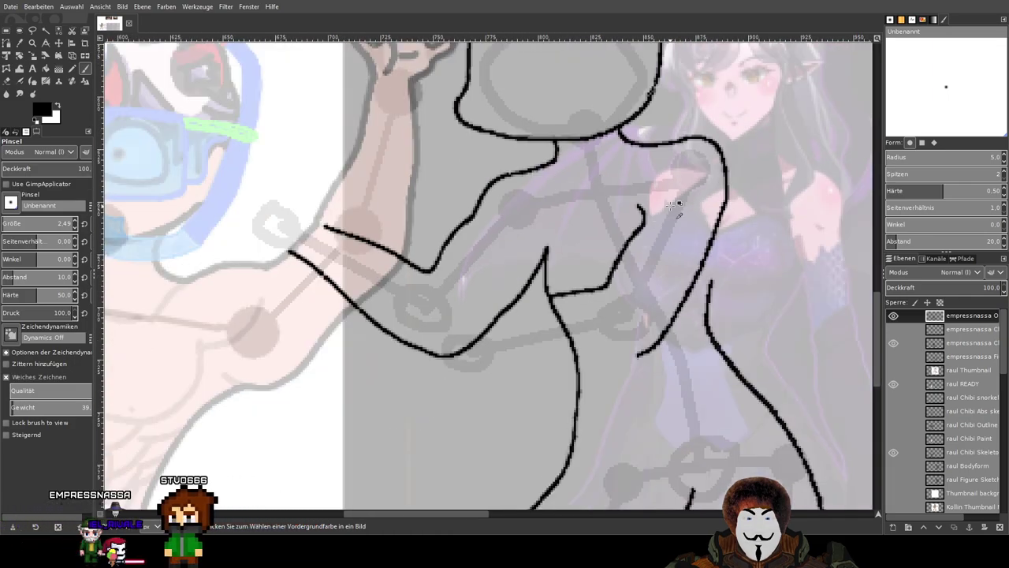
pyautogui.scroll(3, 672, 203)
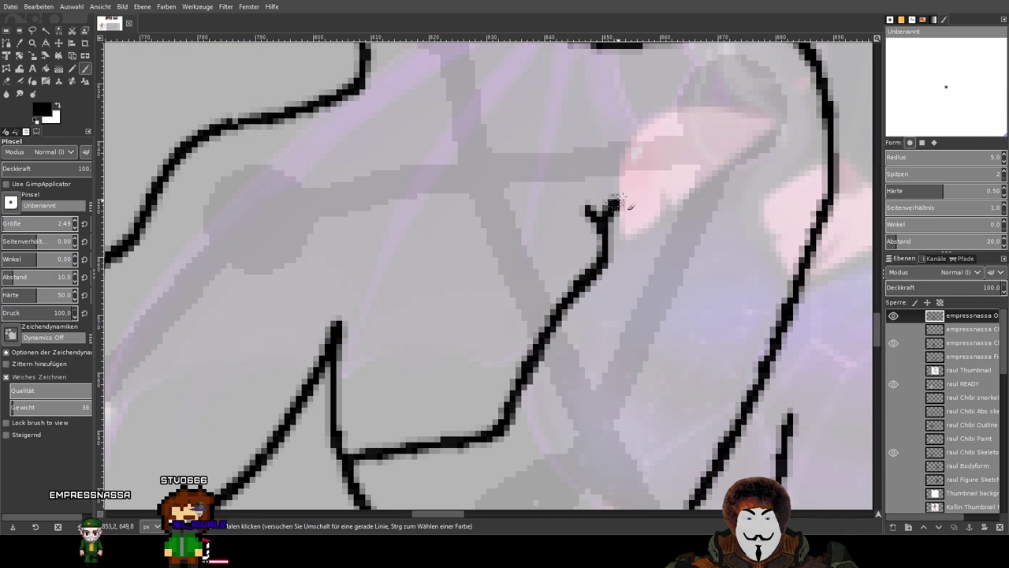
pyautogui.scroll(-4, 672, 240)
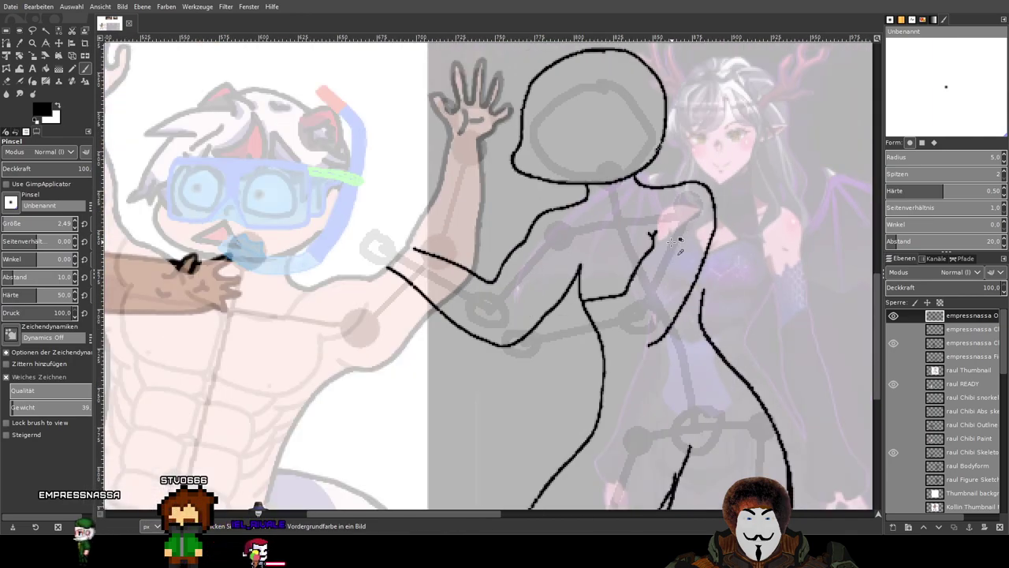
pyautogui.scroll(4, 672, 241)
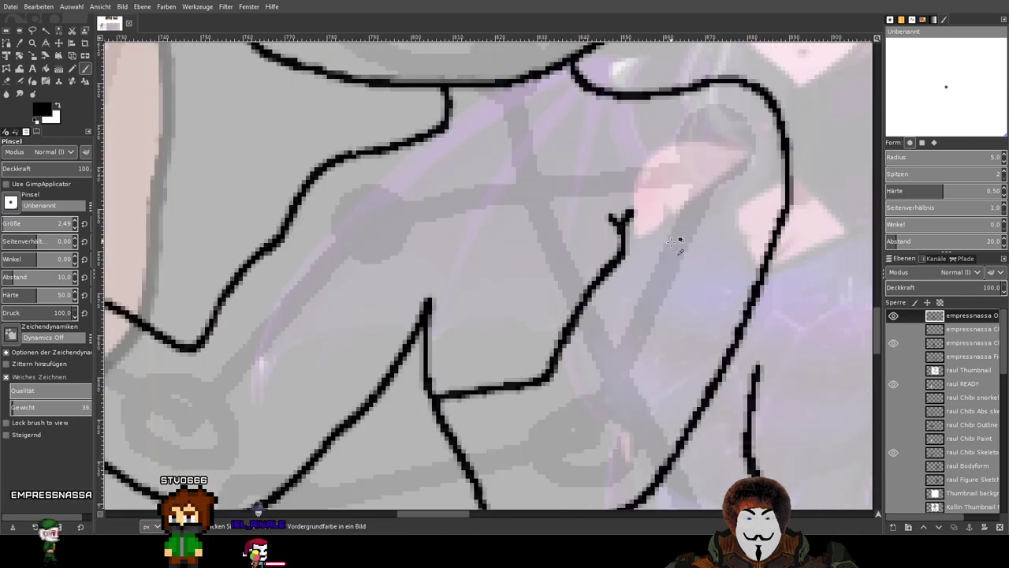
pyautogui.hotkey('shift', 'e')
pyautogui.scroll(2, 614, 255)
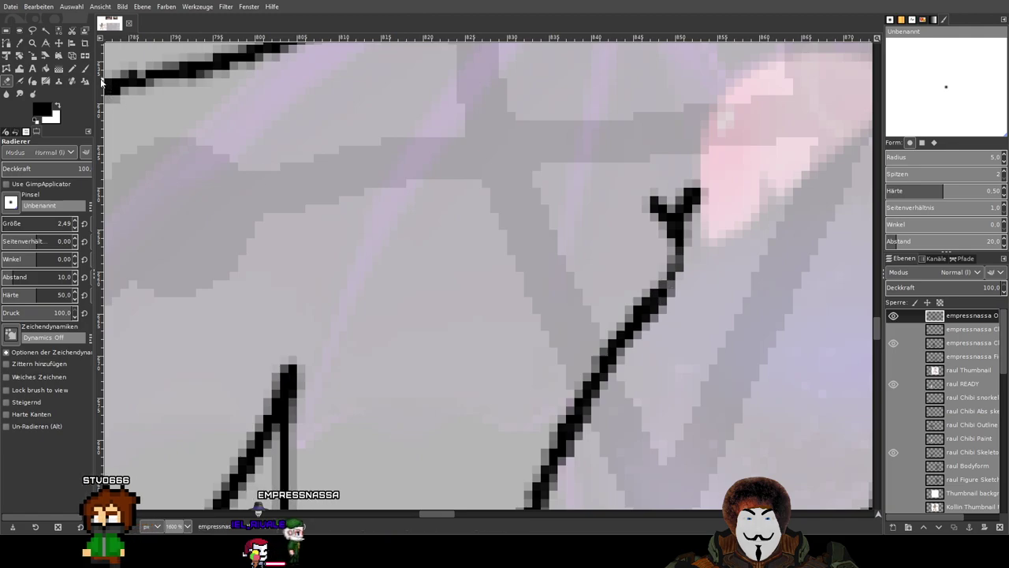
# Paint over the gap in the chest line so it reads as one solid stroke.
pyautogui.press('p')
pyautogui.moveTo(678, 256); pyautogui.dragTo(670, 286)
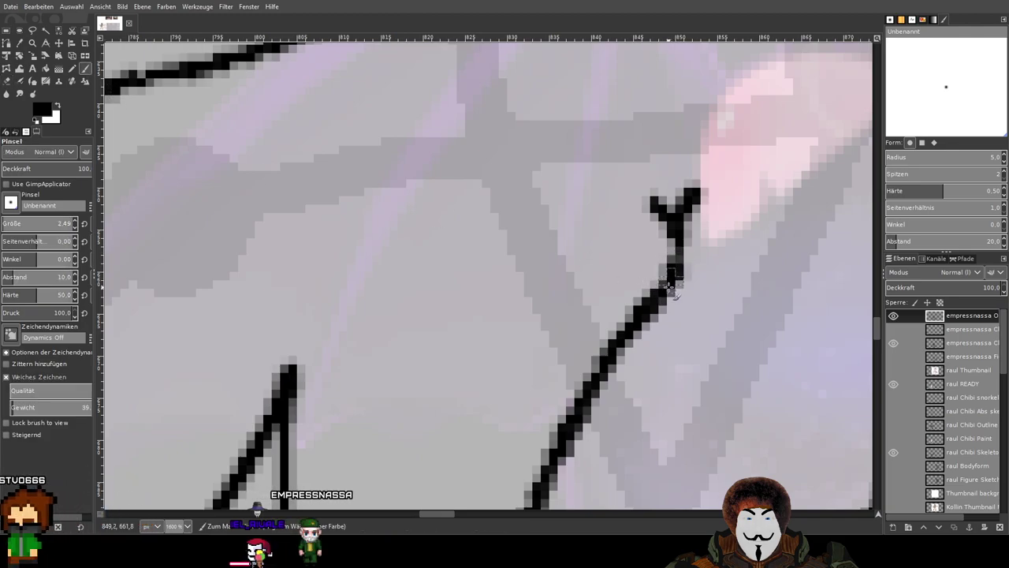
pyautogui.scroll(-5, 786, 279)
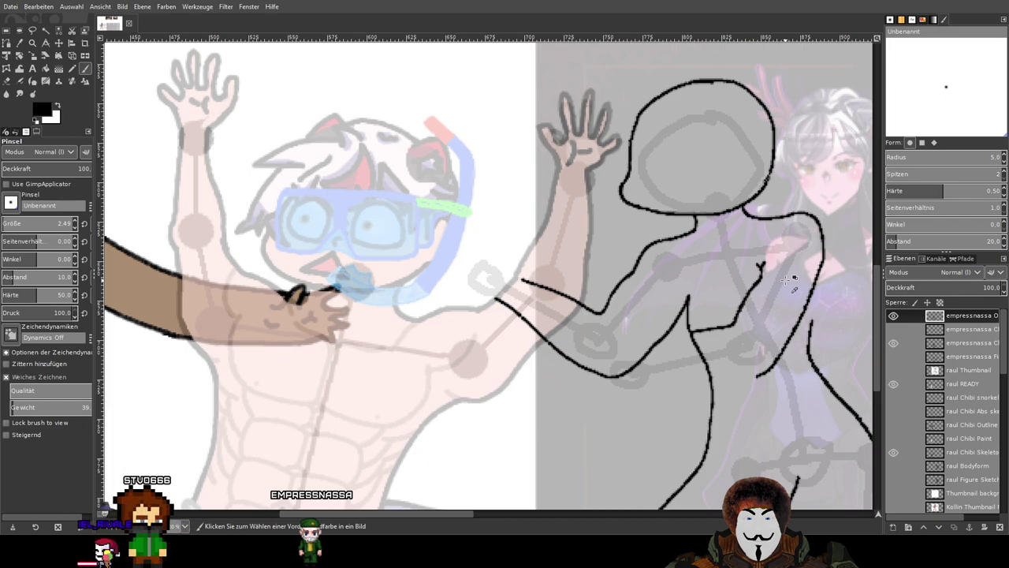
pyautogui.scroll(5, 678, 257)
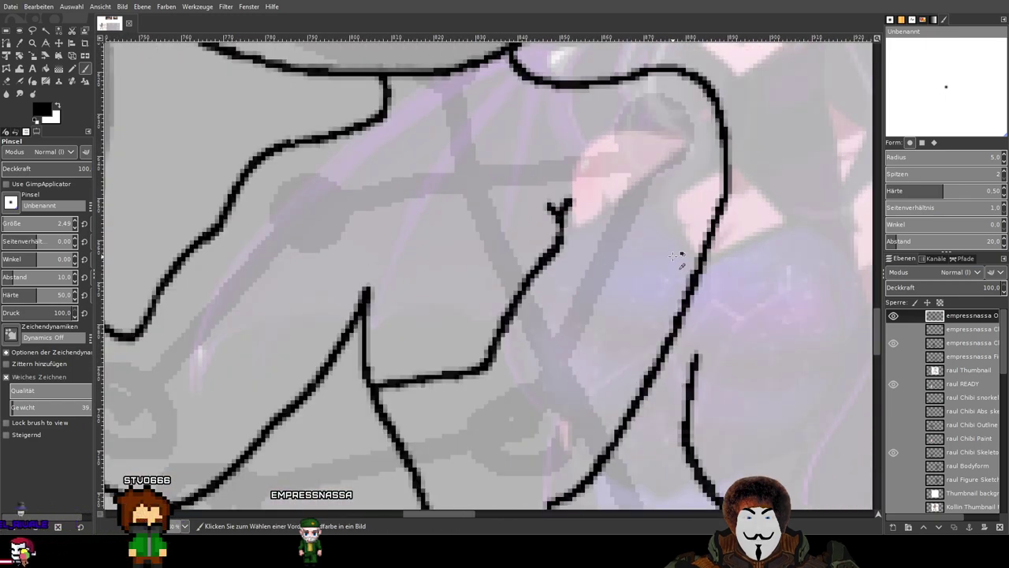
pyautogui.scroll(-4, 675, 257)
pyautogui.scroll(3, 708, 224)
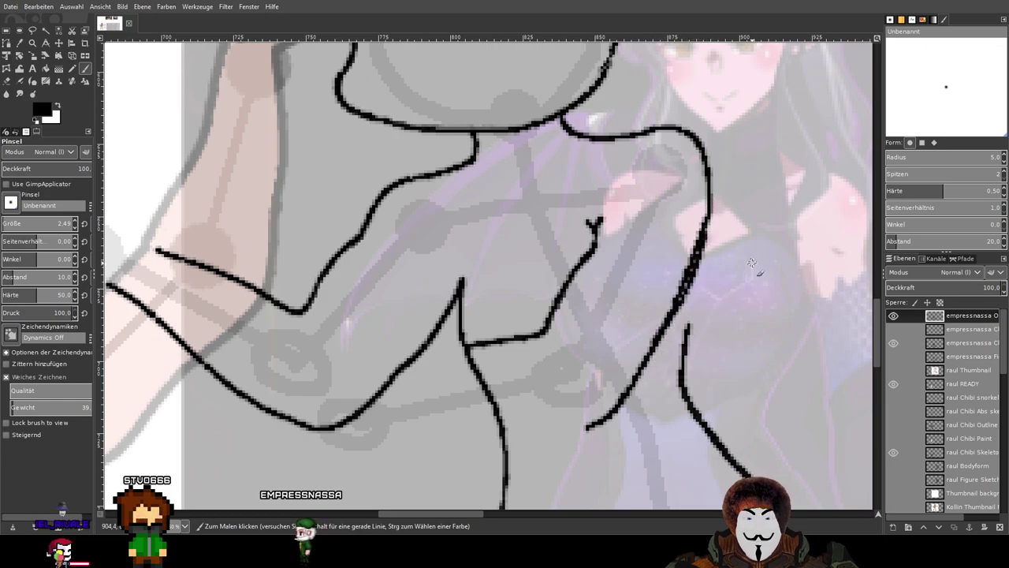
pyautogui.scroll(2, 746, 262)
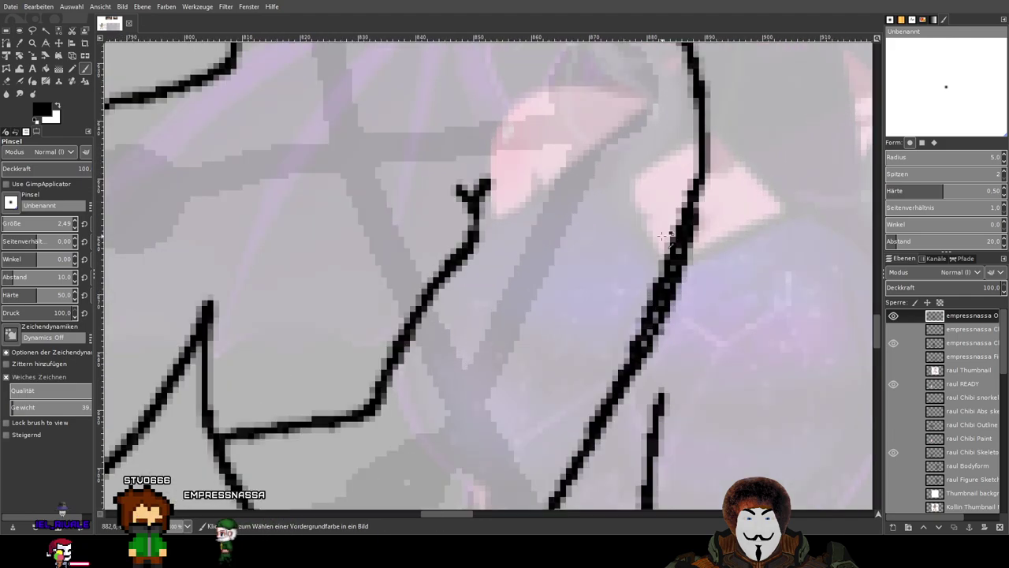
# Erase stray grey pixels along the torso contour's top and left edges.
pyautogui.hotkey('shift', 'e')
pyautogui.scroll(3, 651, 302)
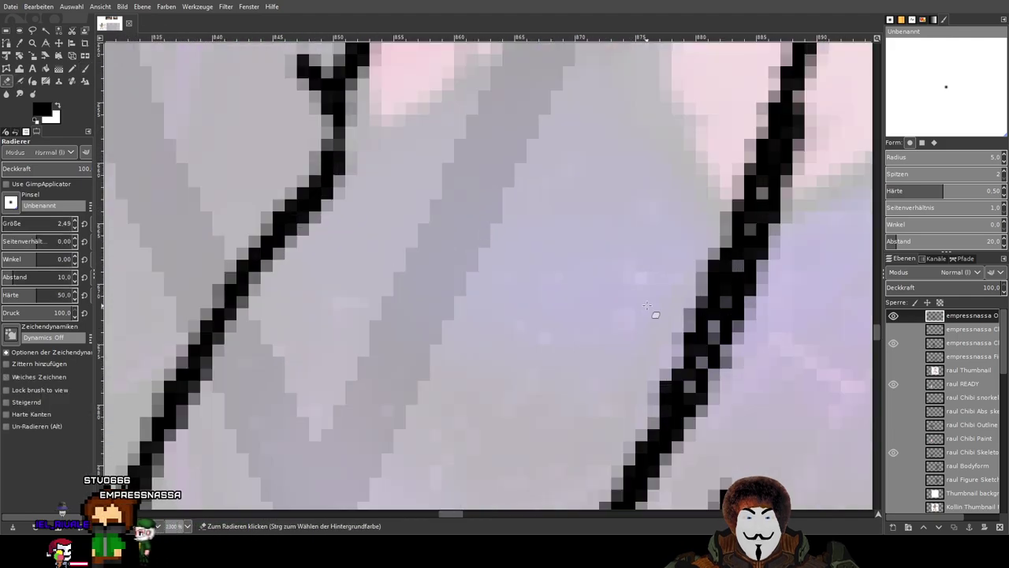
pyautogui.moveTo(568, 188)
pyautogui.mouseDown()
pyautogui.moveTo(552, 270)
pyautogui.moveTo(573, 158)
pyautogui.moveTo(552, 214)
pyautogui.moveTo(564, 174)
pyautogui.moveTo(551, 231)
pyautogui.mouseUp()
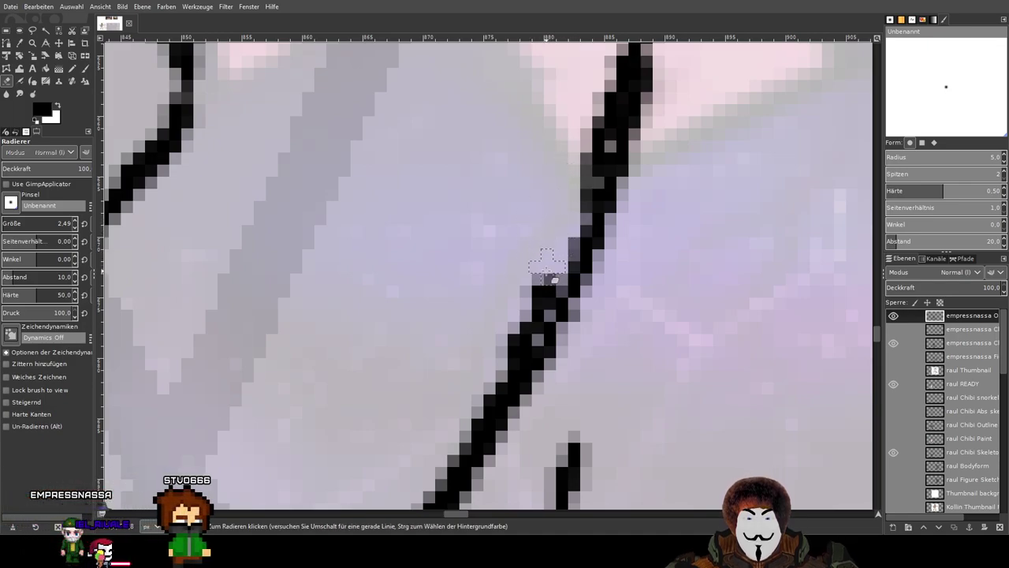
pyautogui.moveTo(540, 259); pyautogui.dragTo(534, 310)
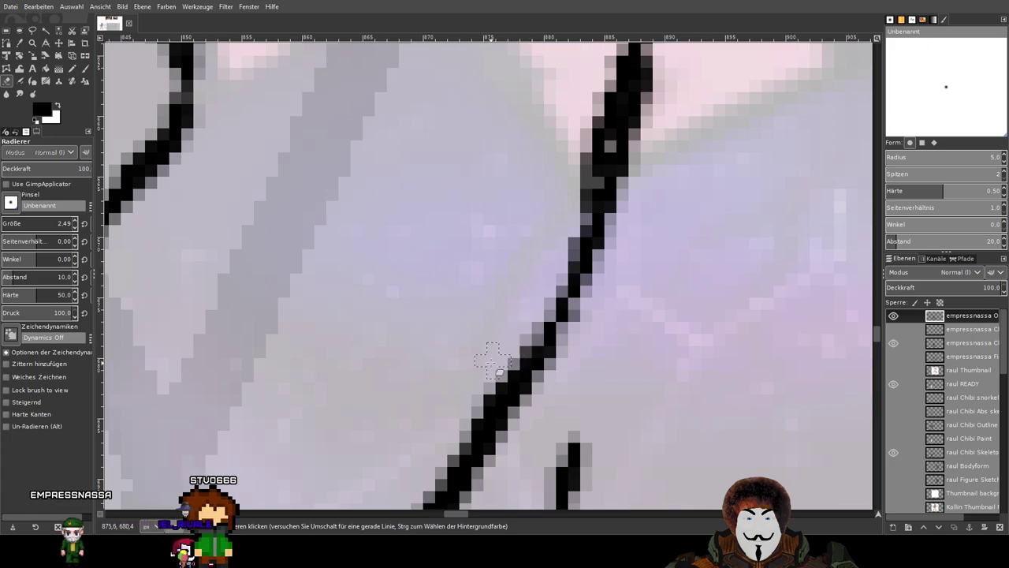
pyautogui.moveTo(466, 398); pyautogui.dragTo(547, 286)
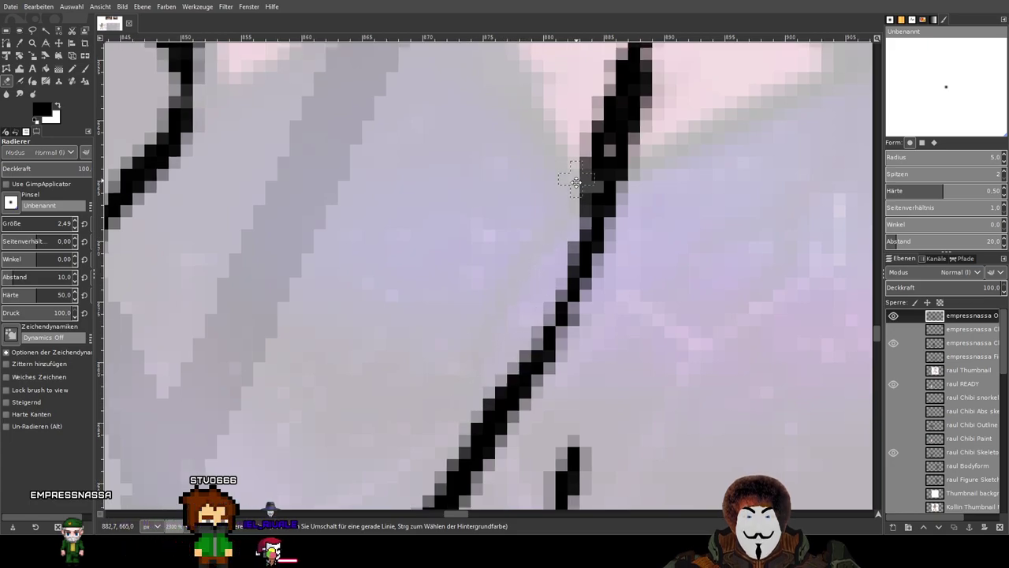
pyautogui.moveTo(575, 173); pyautogui.dragTo(522, 358)
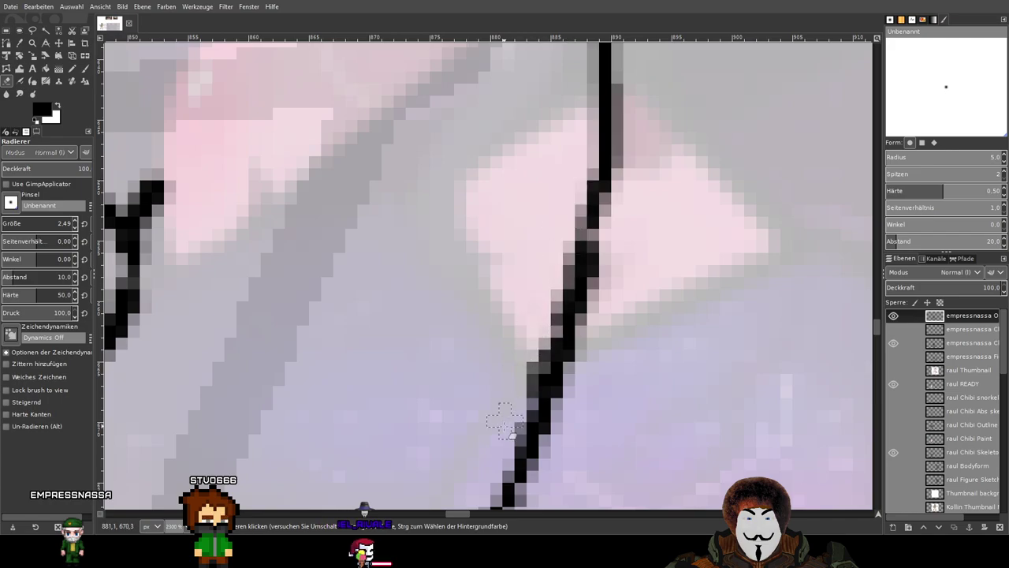
pyautogui.scroll(-4, 513, 414)
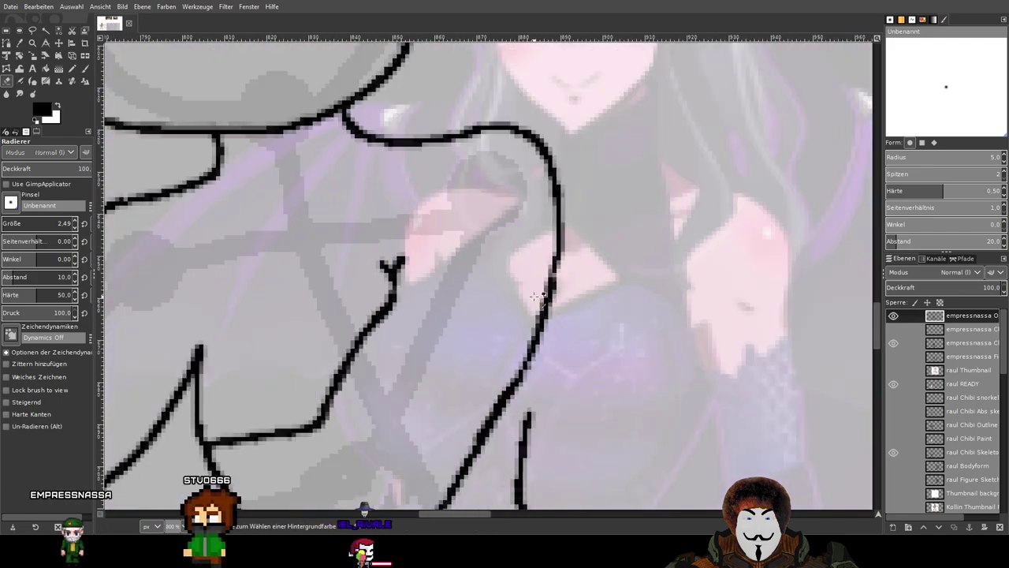
pyautogui.scroll(1, 534, 296)
pyautogui.moveTo(496, 305); pyautogui.dragTo(560, 189)
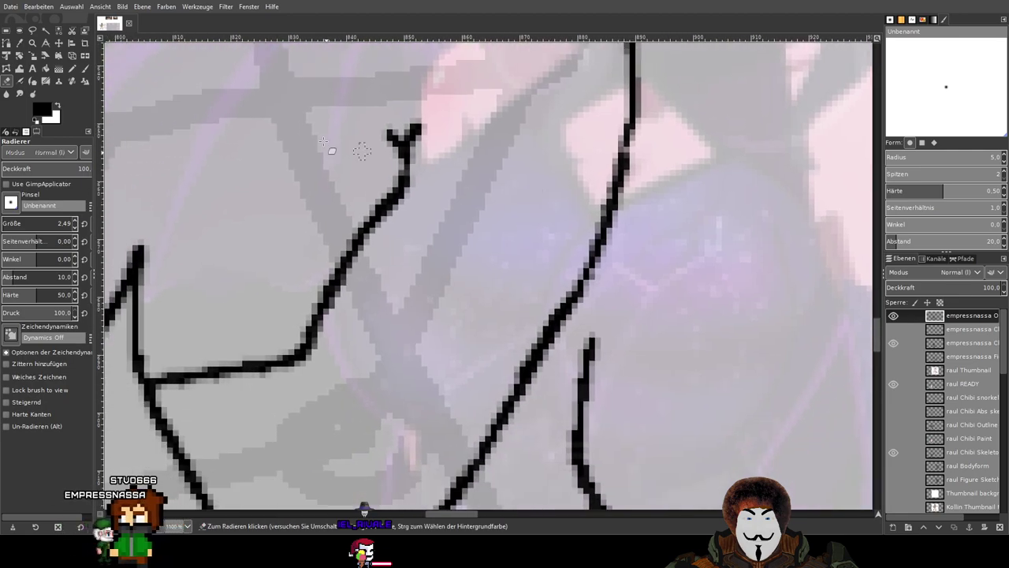
# Repaint the right torso line darker and thicker with the Paintbrush.
pyautogui.click(86, 68)
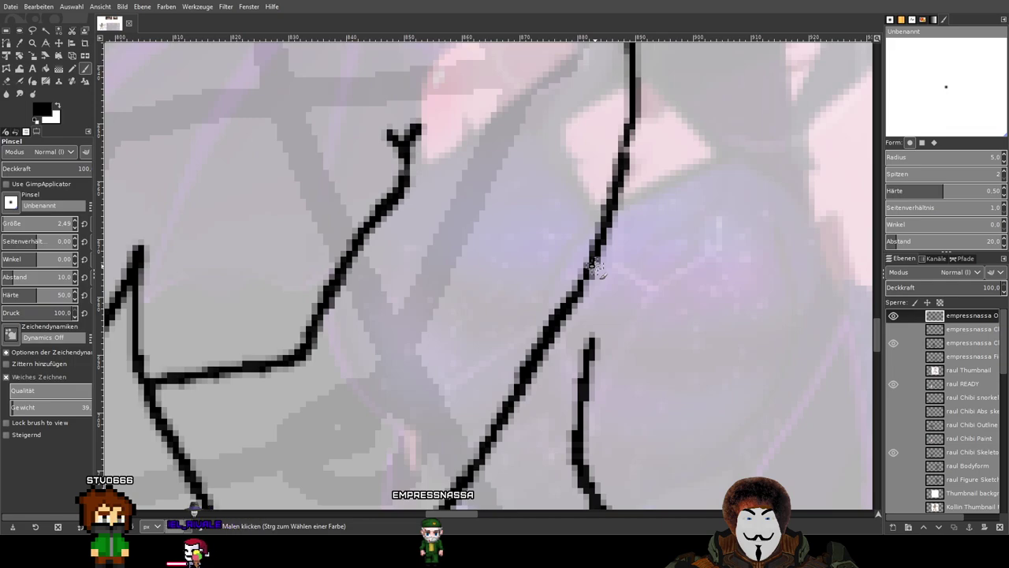
pyautogui.scroll(2, 596, 268)
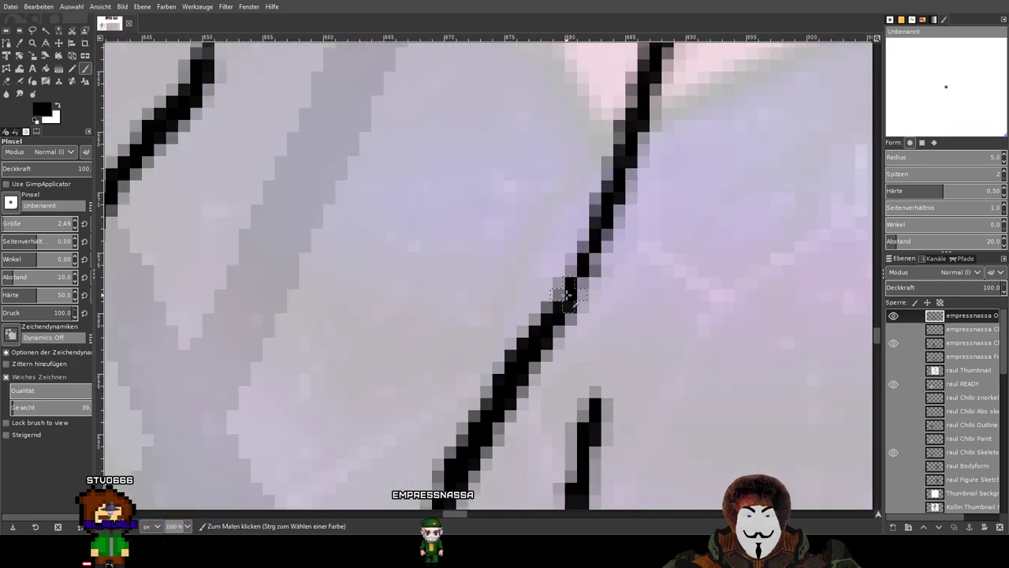
pyautogui.moveTo(569, 291); pyautogui.dragTo(618, 204)
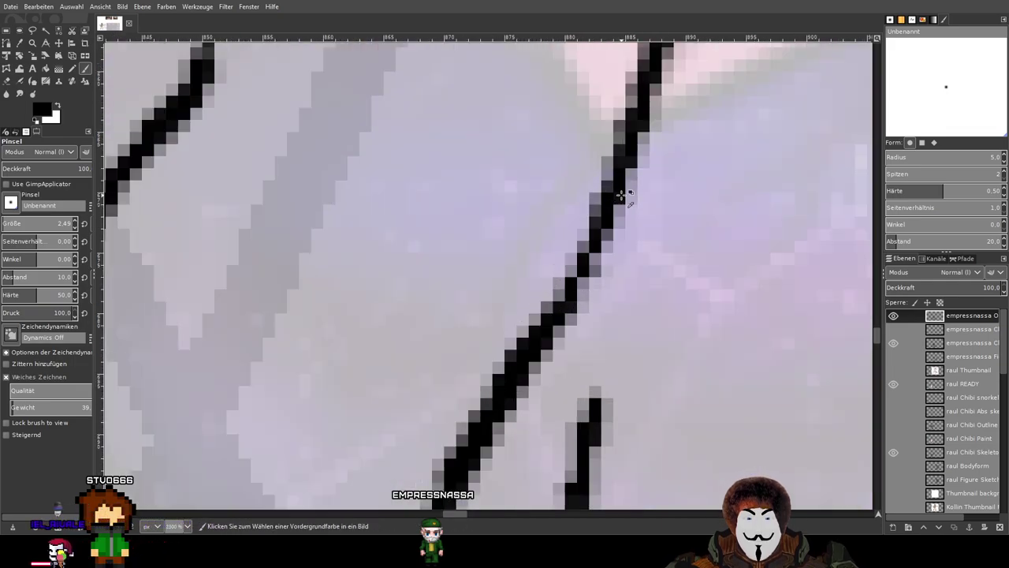
pyautogui.scroll(-4, 656, 227)
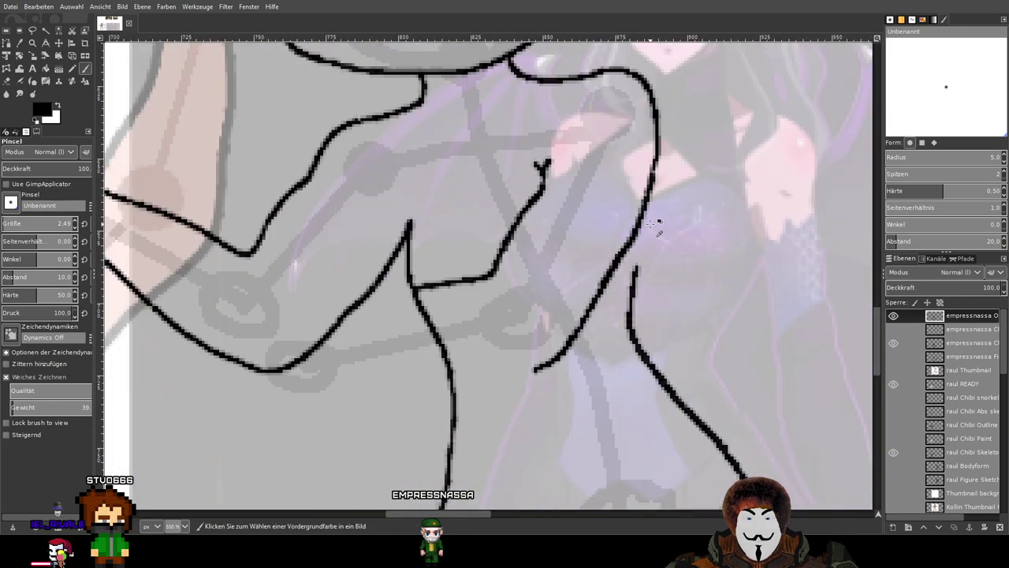
pyautogui.scroll(-1, 657, 226)
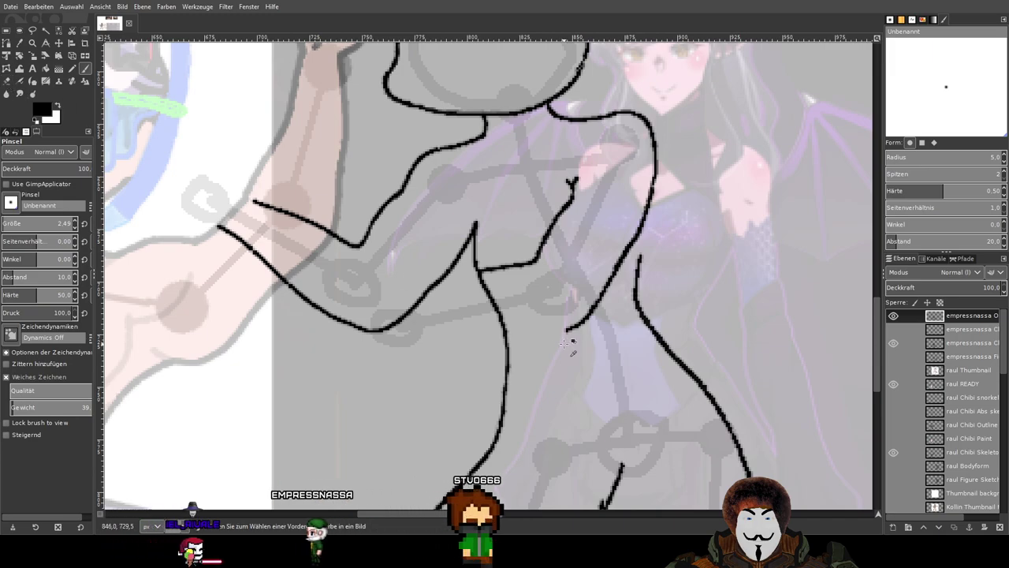
pyautogui.scroll(2, 561, 340)
pyautogui.moveTo(563, 325); pyautogui.dragTo(314, 367)
pyautogui.scroll(-4, 653, 338)
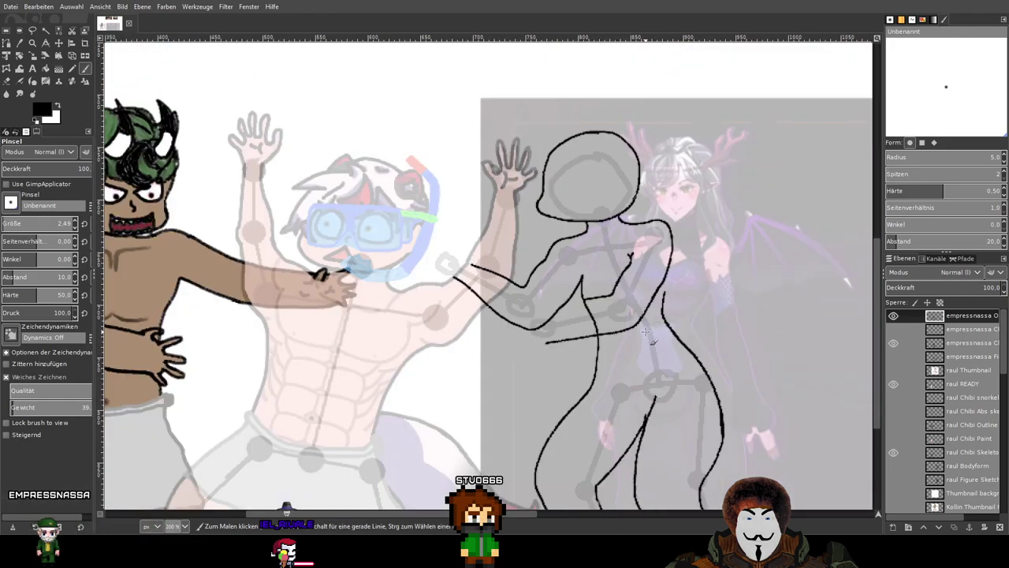
pyautogui.scroll(4, 646, 334)
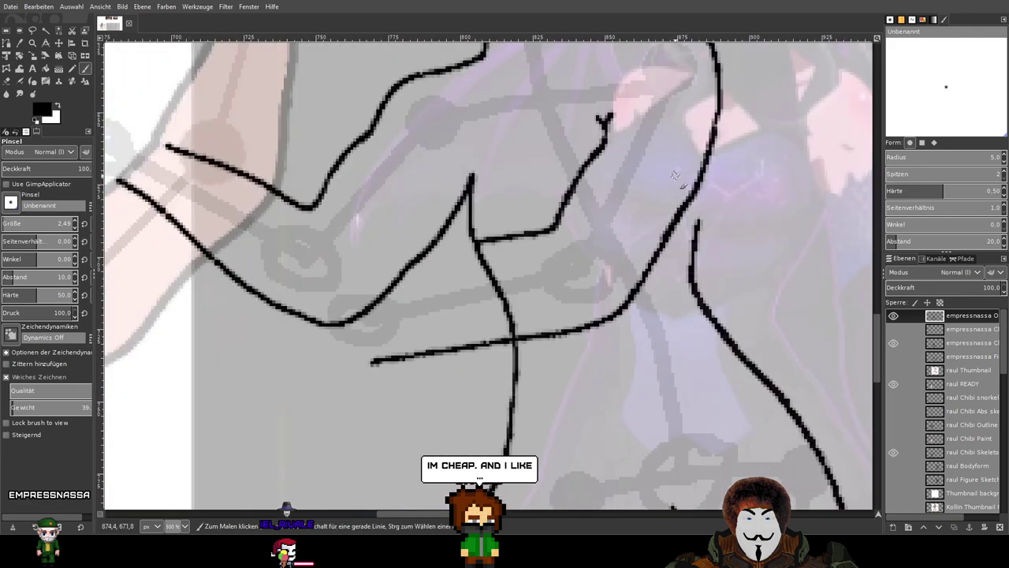
pyautogui.moveTo(675, 175); pyautogui.dragTo(651, 265)
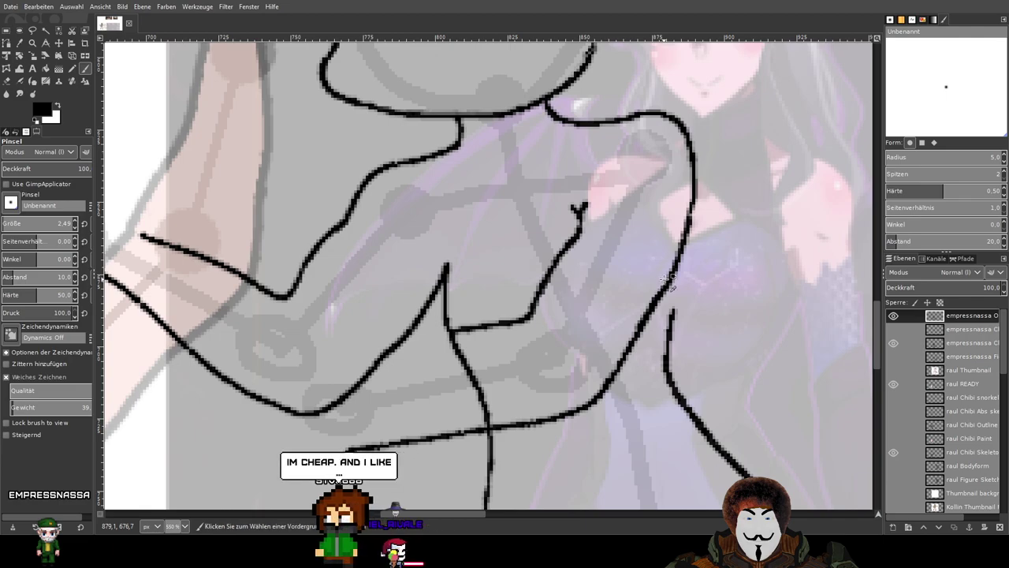
pyautogui.scroll(3, 668, 280)
pyautogui.scroll(-3, 713, 371)
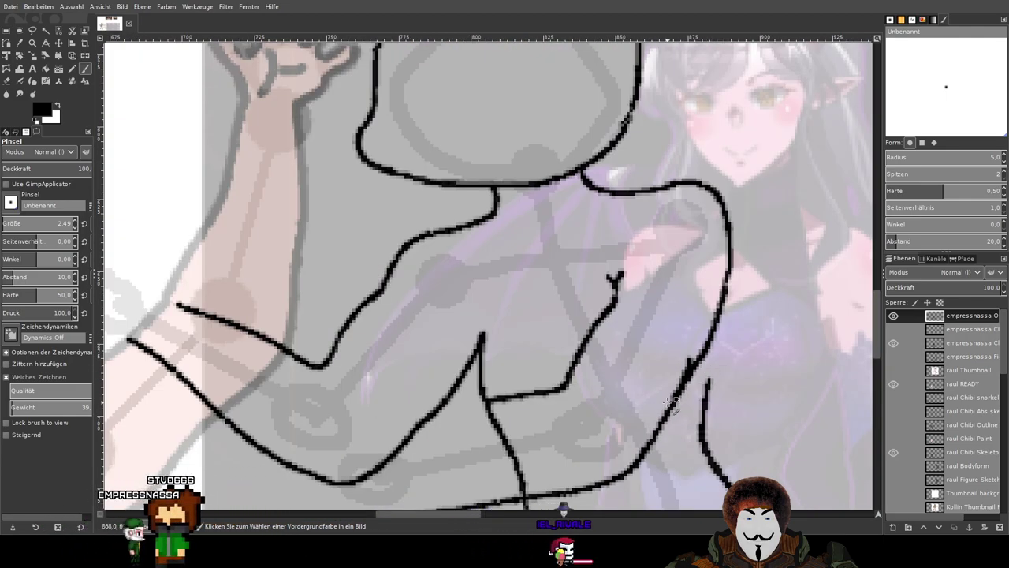
pyautogui.scroll(-2, 745, 406)
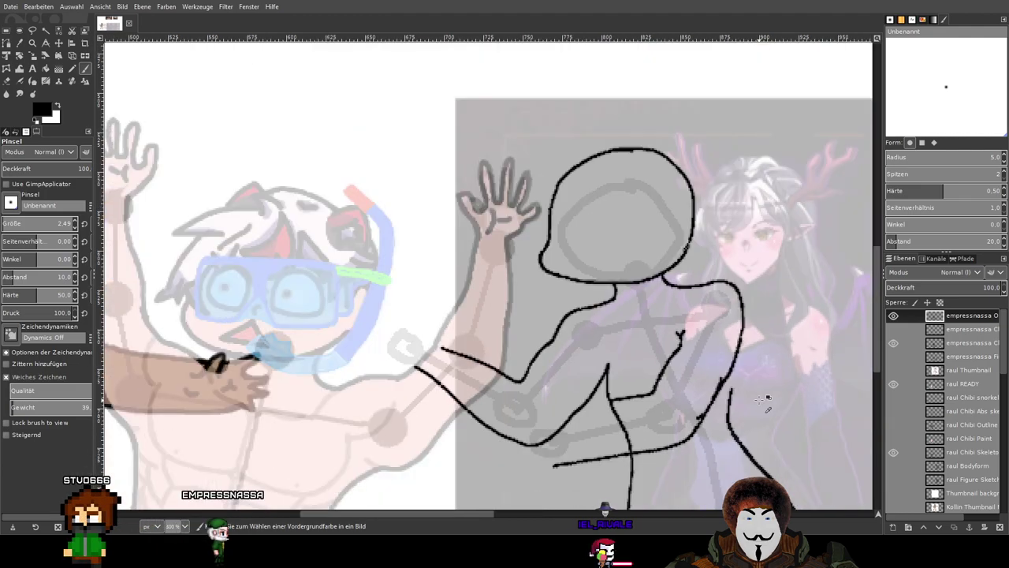
pyautogui.scroll(-2, 763, 401)
pyautogui.scroll(3, 763, 401)
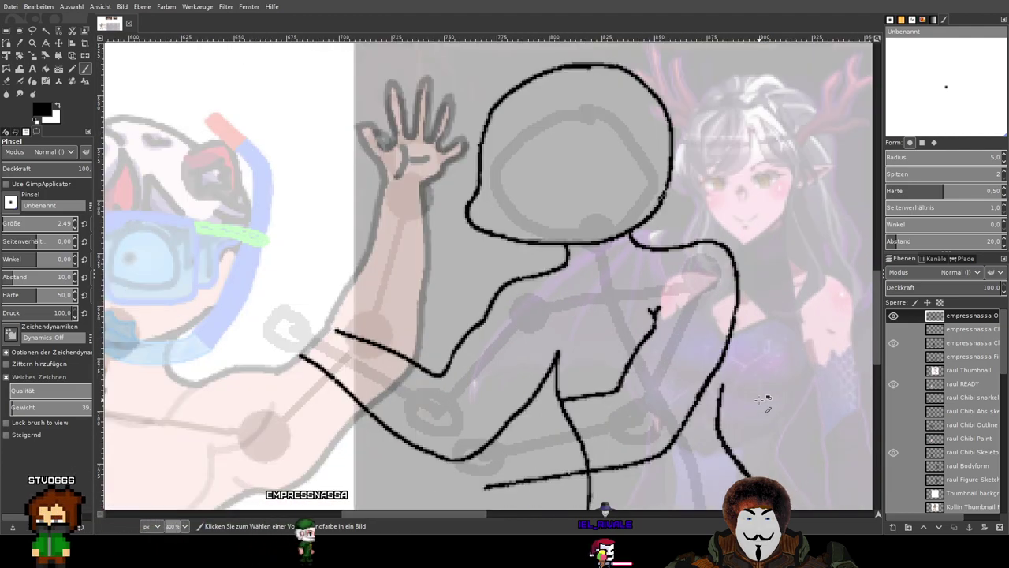
pyautogui.scroll(2, 763, 400)
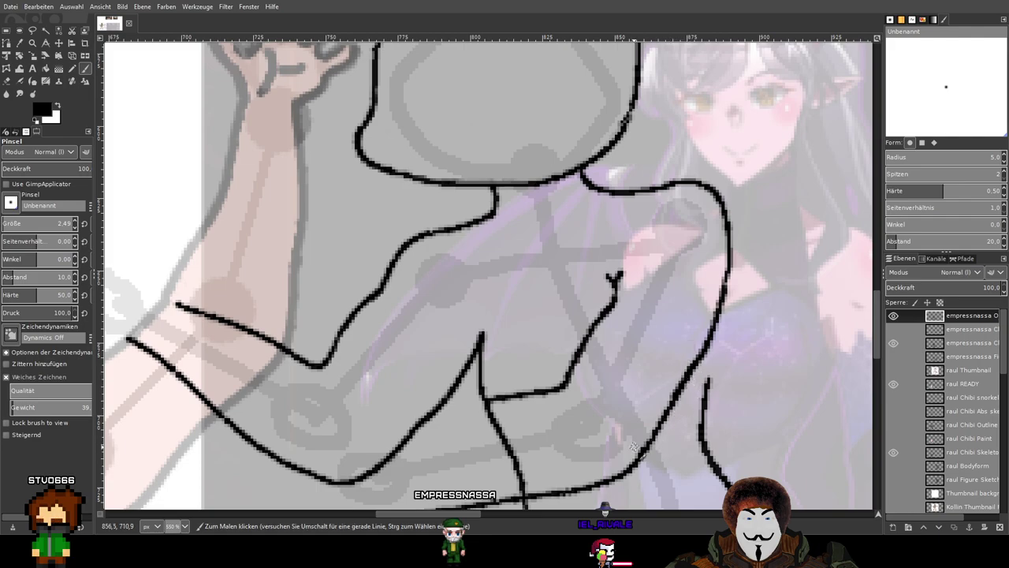
# Paint a thicker stroke down the right torso outline beside the small chest mark.
pyautogui.moveTo(753, 359)
pyautogui.mouseDown()
pyautogui.moveTo(700, 384)
pyautogui.moveTo(684, 325)
pyautogui.mouseUp()
pyautogui.click(7, 82)
pyautogui.scroll(3, 615, 244)
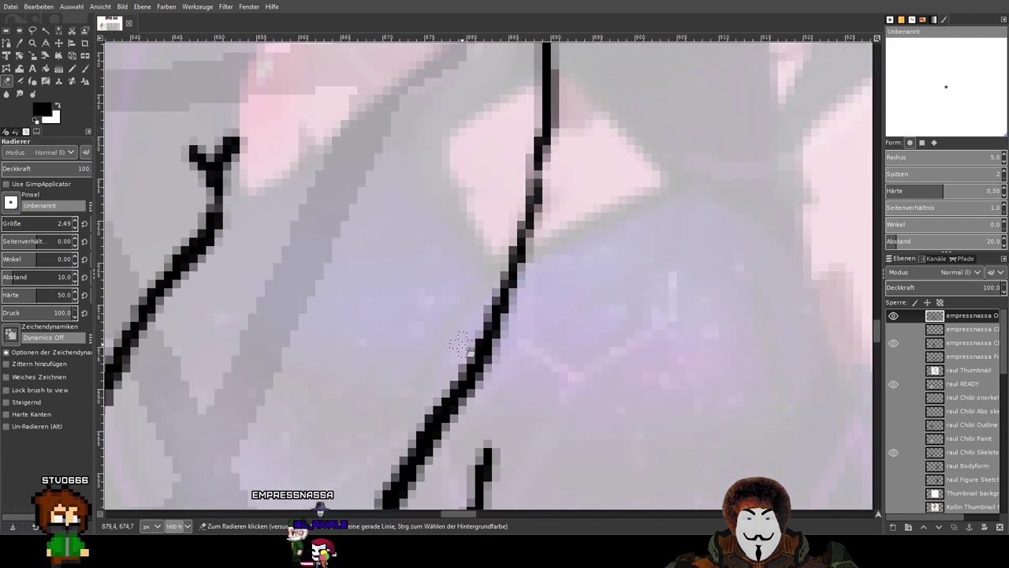
pyautogui.press('p')
pyautogui.moveTo(524, 135)
pyautogui.mouseDown()
pyautogui.moveTo(536, 157)
pyautogui.moveTo(521, 266)
pyautogui.moveTo(475, 372)
pyautogui.mouseUp()
pyautogui.hotkey('shift', 'e')
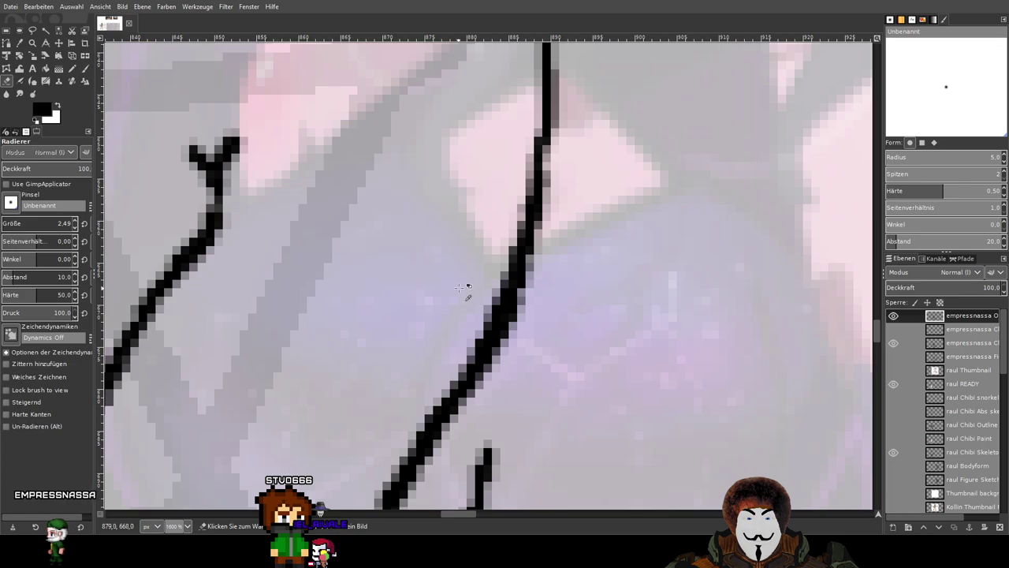
pyautogui.scroll(2, 454, 285)
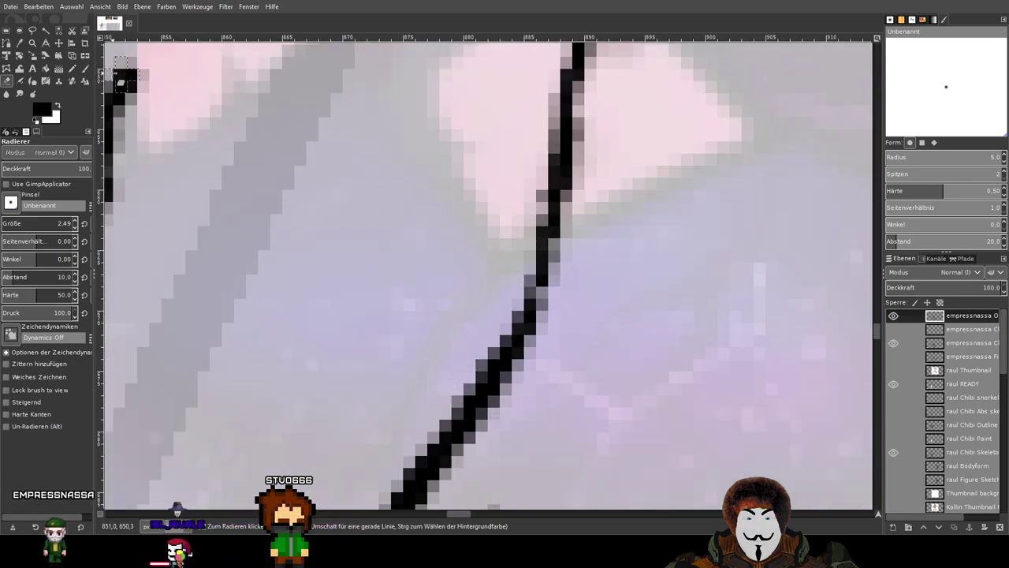
pyautogui.click(86, 69)
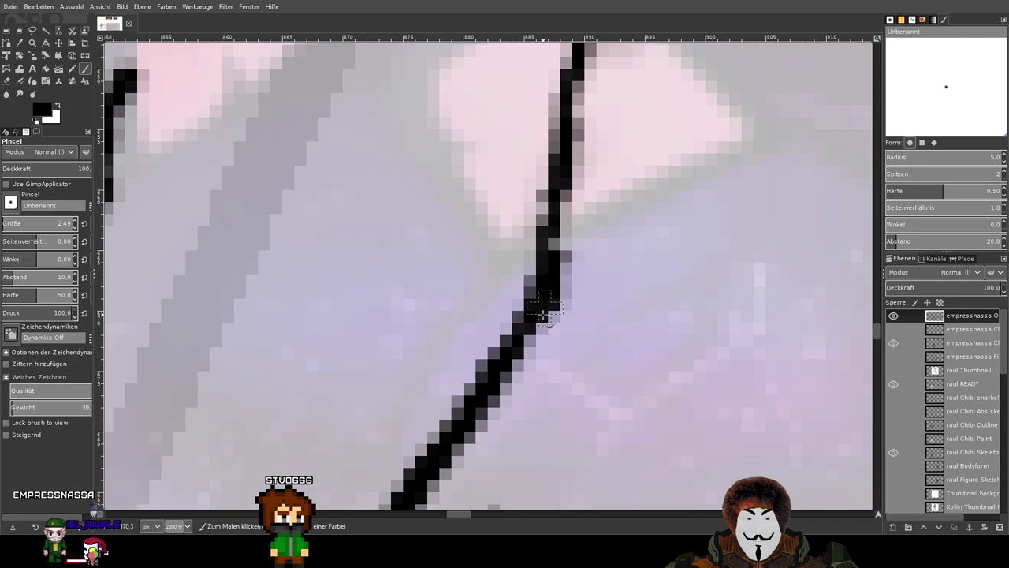
pyautogui.scroll(-4, 646, 236)
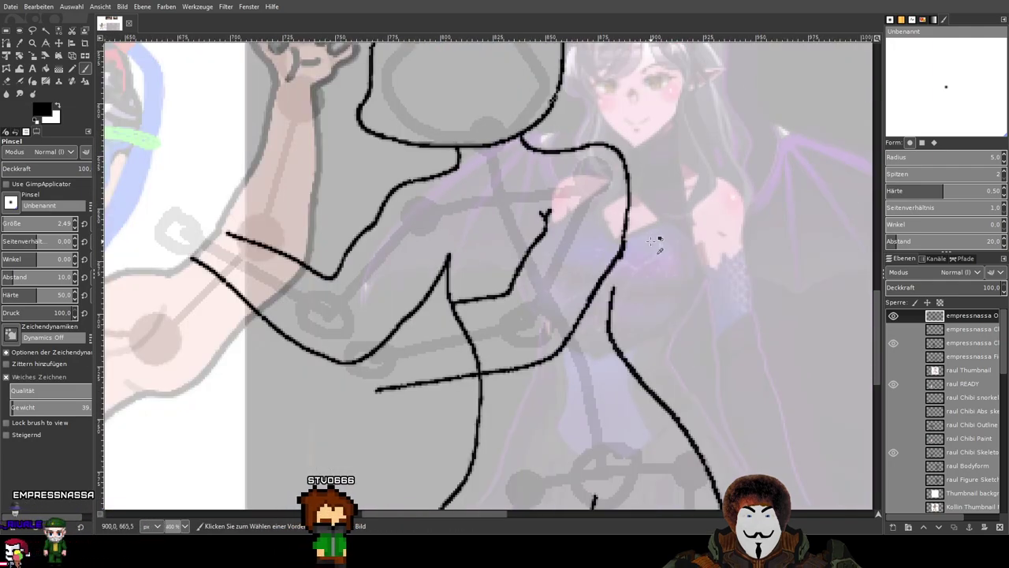
pyautogui.scroll(2, 651, 239)
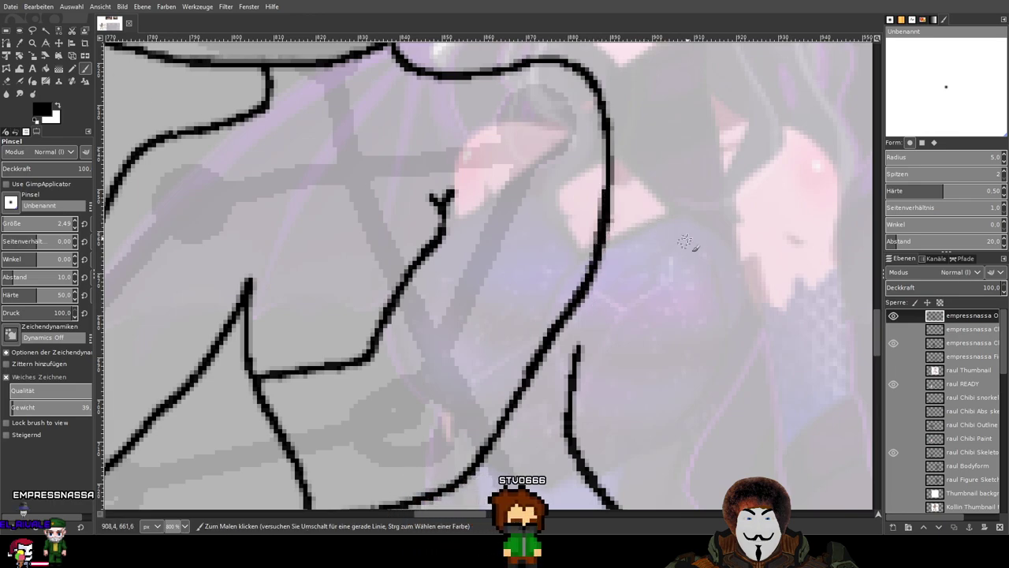
pyautogui.scroll(-3, 684, 242)
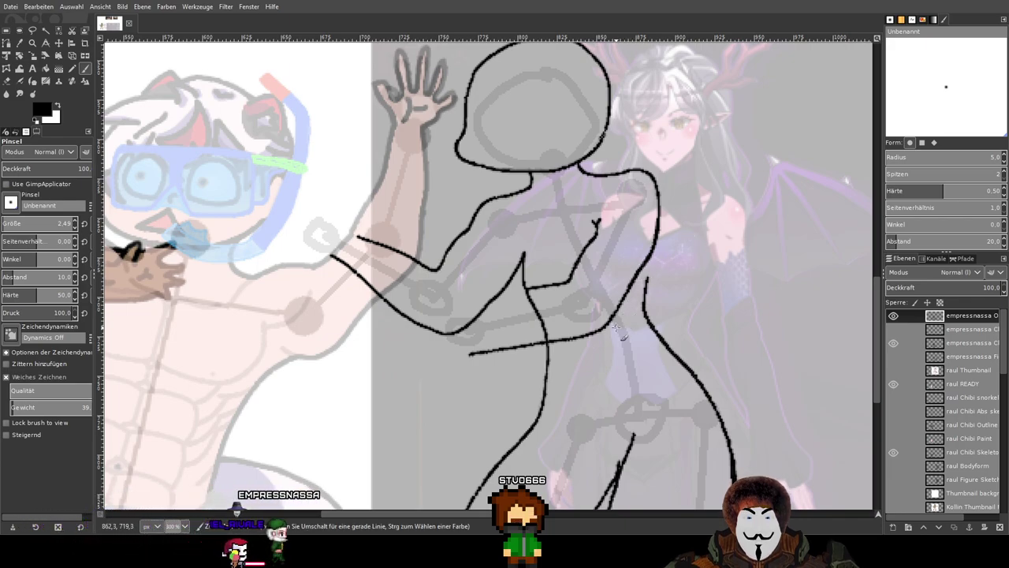
# Thicken the upper part of the diagonal torso line, undoing two unwanted full-length strokes.
pyautogui.scroll(4, 640, 276)
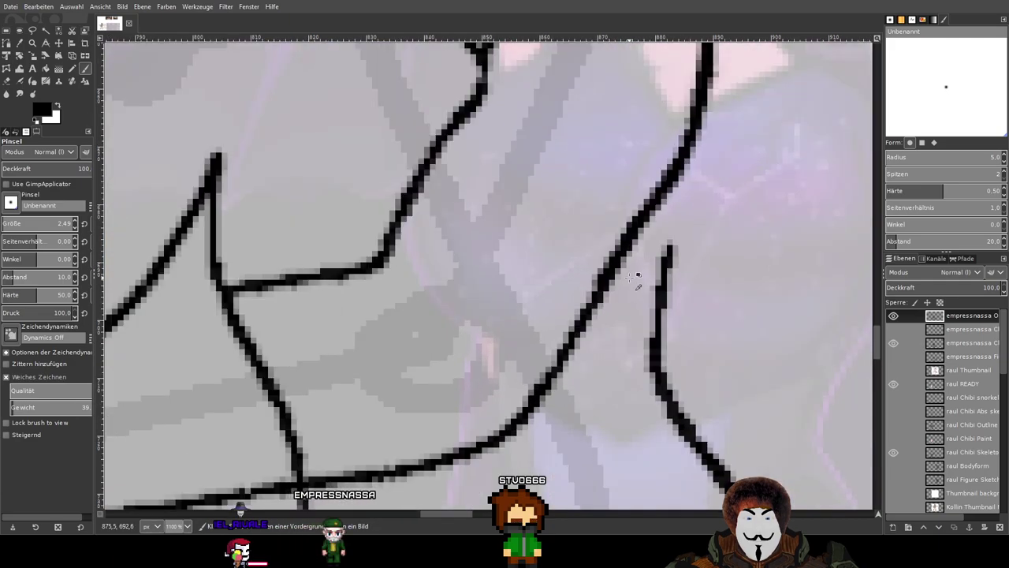
pyautogui.moveTo(659, 201); pyautogui.dragTo(558, 352)
pyautogui.hotkey('ctrl', 'z')
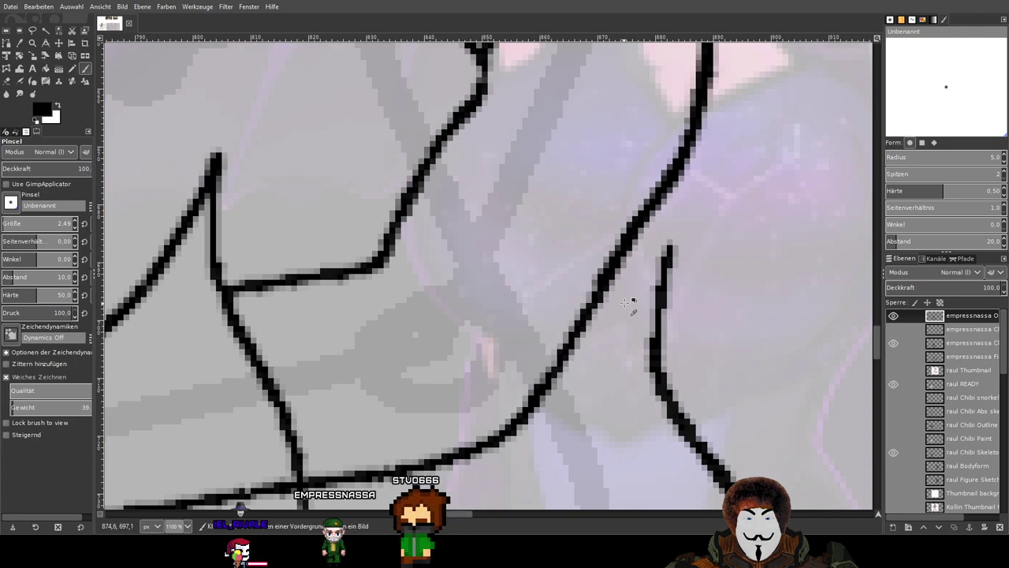
pyautogui.moveTo(628, 308); pyautogui.dragTo(623, 275)
pyautogui.moveTo(660, 156)
pyautogui.mouseDown()
pyautogui.moveTo(608, 226)
pyautogui.moveTo(580, 295)
pyautogui.moveTo(536, 358)
pyautogui.mouseUp()
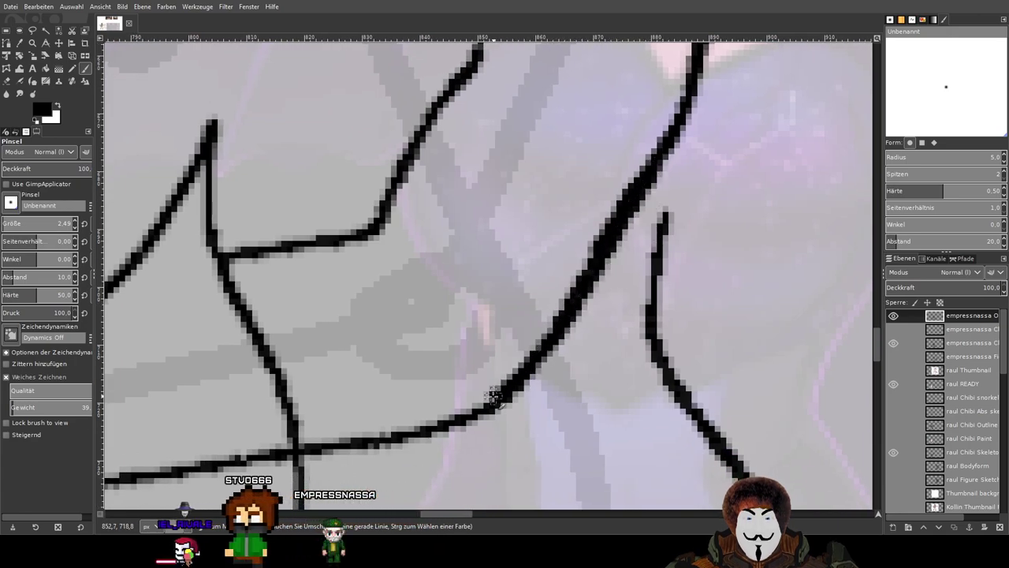
pyautogui.hotkey('ctrl', 'z')
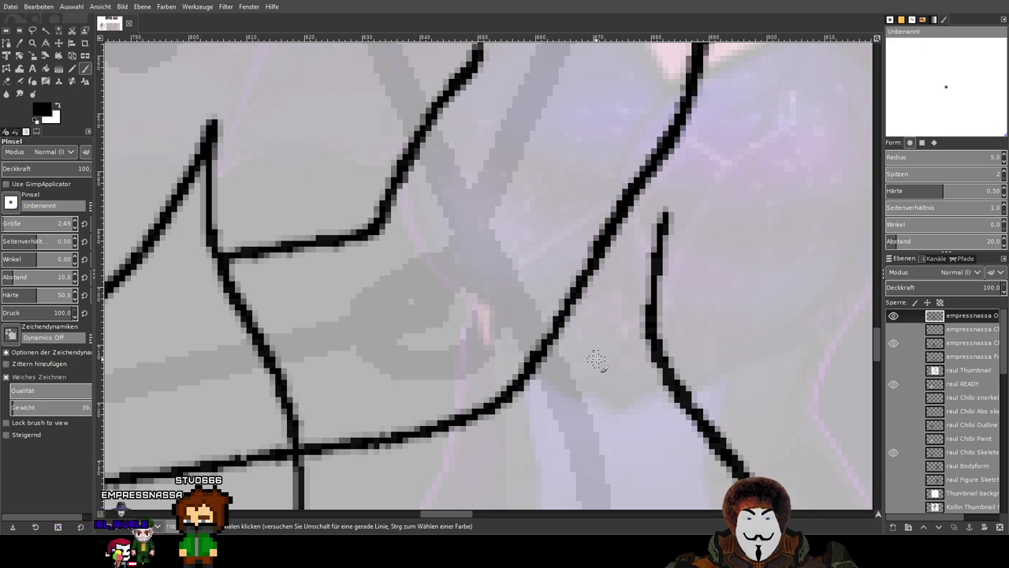
pyautogui.moveTo(684, 358); pyautogui.dragTo(637, 339)
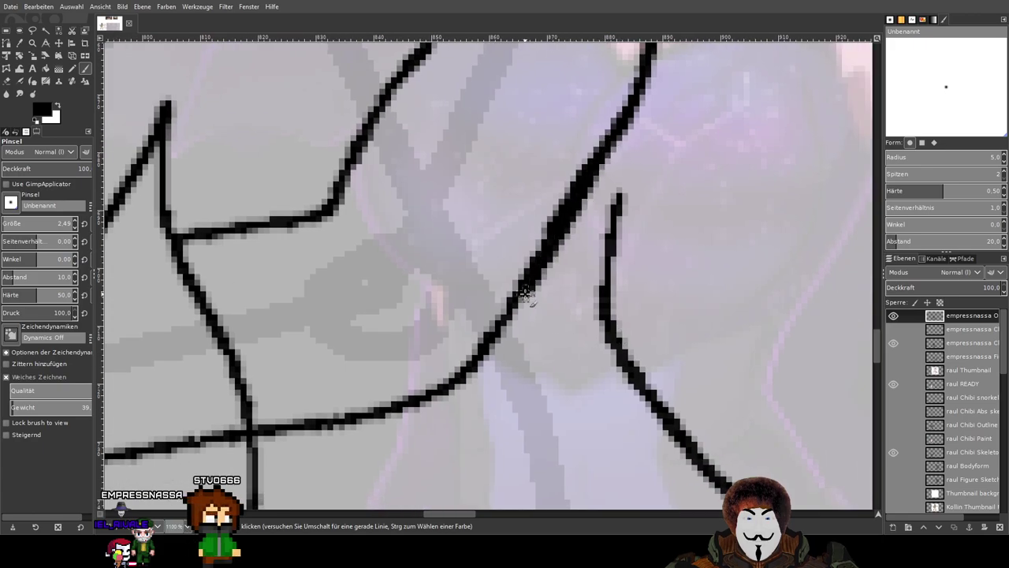
pyautogui.scroll(-2, 467, 371)
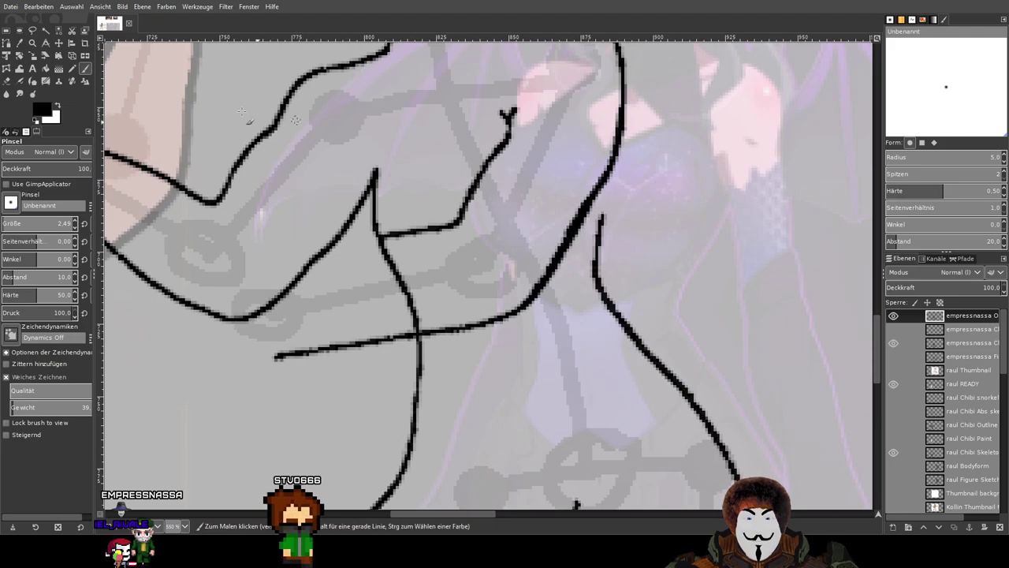
# Erase along the rough left edge of the thickened diagonal torso line.
pyautogui.click(6, 81)
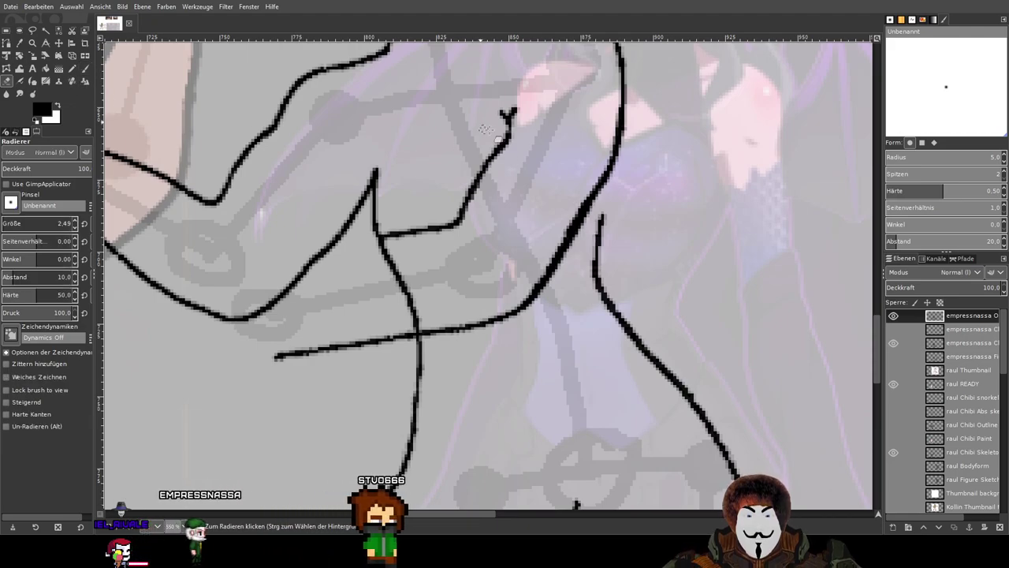
pyautogui.scroll(2, 552, 205)
pyautogui.scroll(-3, 576, 214)
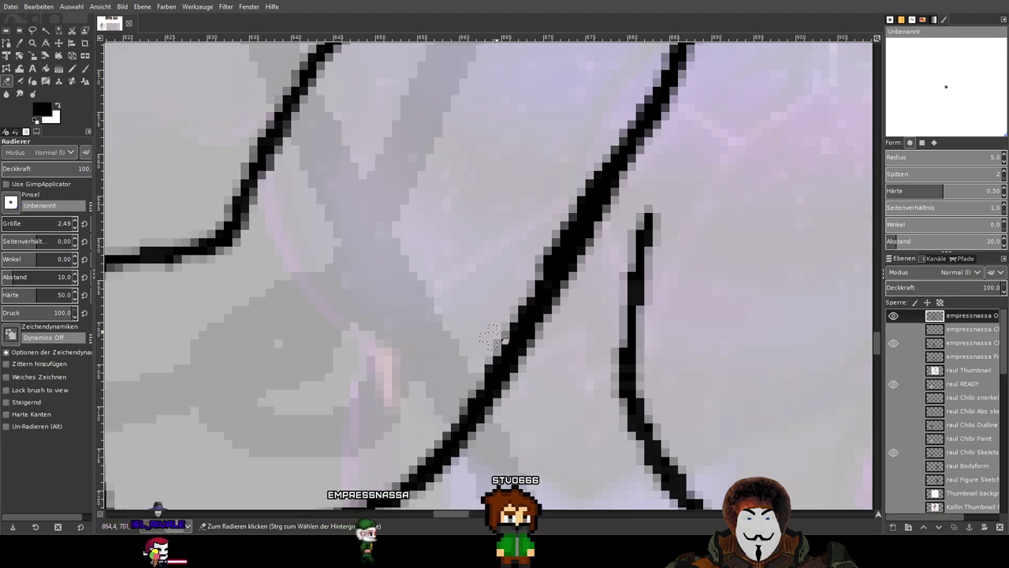
pyautogui.moveTo(605, 156)
pyautogui.mouseDown()
pyautogui.moveTo(618, 134)
pyautogui.moveTo(596, 180)
pyautogui.mouseUp()
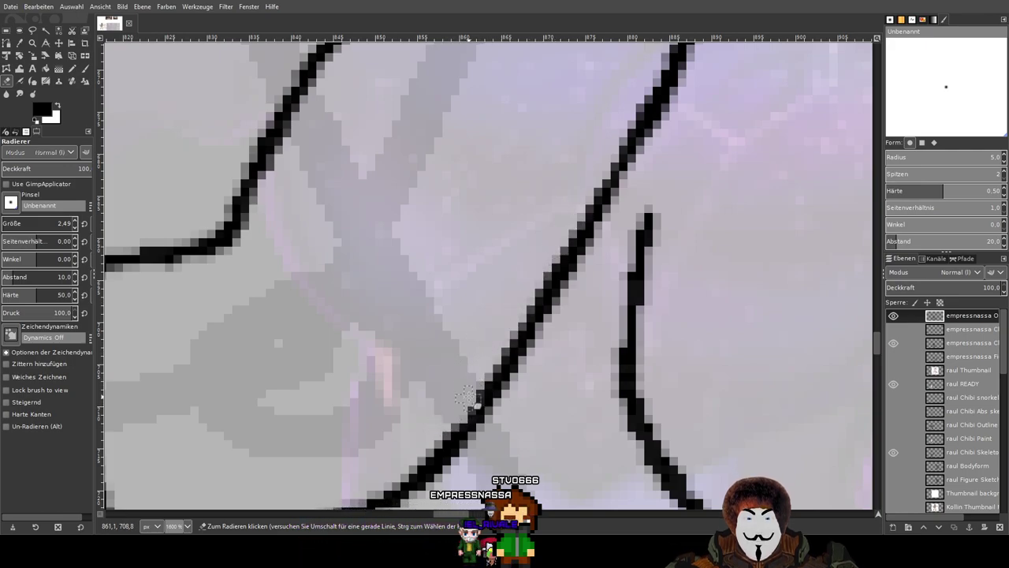
pyautogui.press('ctrl')
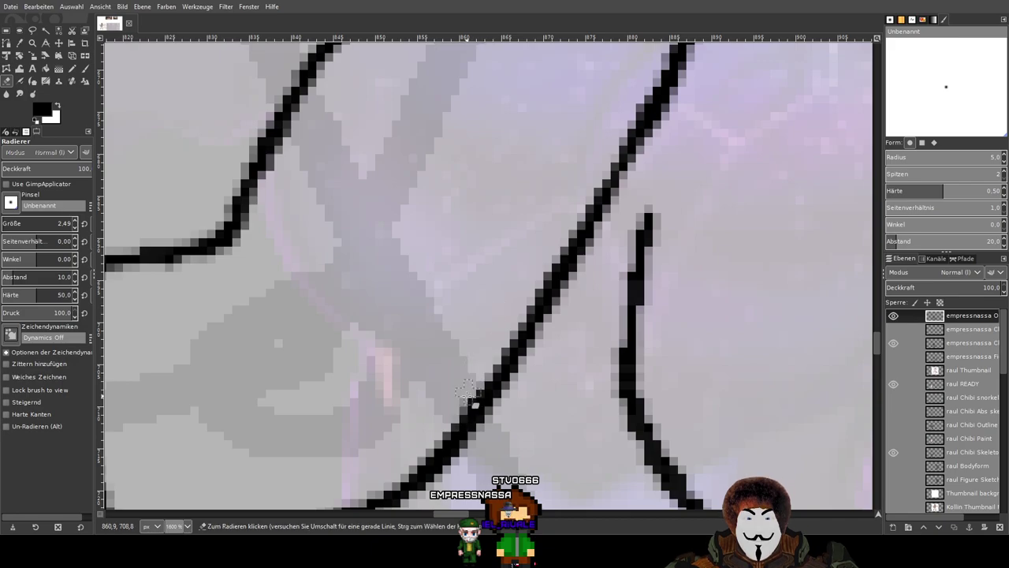
pyautogui.scroll(-5, 498, 276)
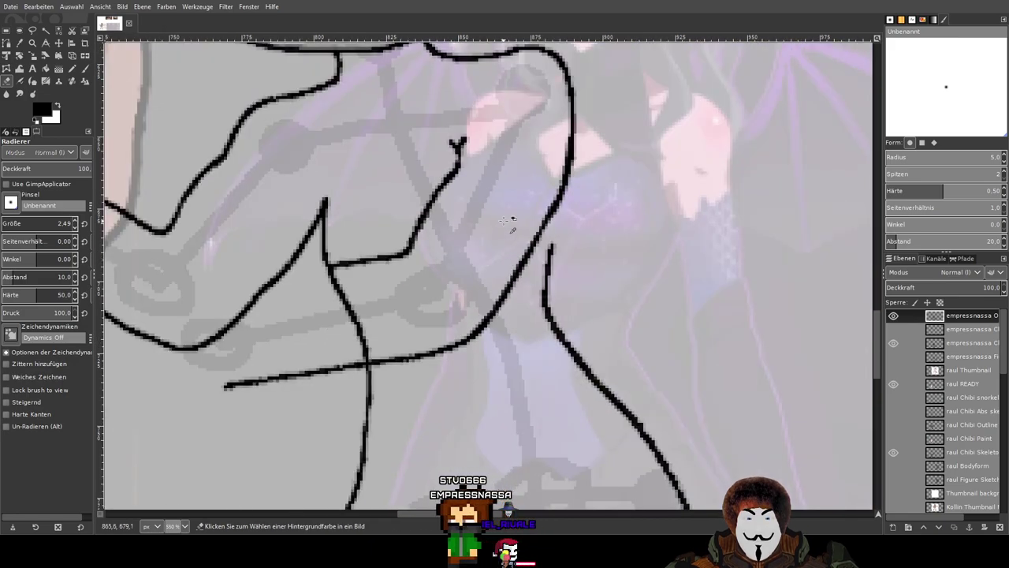
pyautogui.scroll(3, 520, 209)
pyautogui.scroll(-2, 592, 124)
pyautogui.scroll(5, 555, 216)
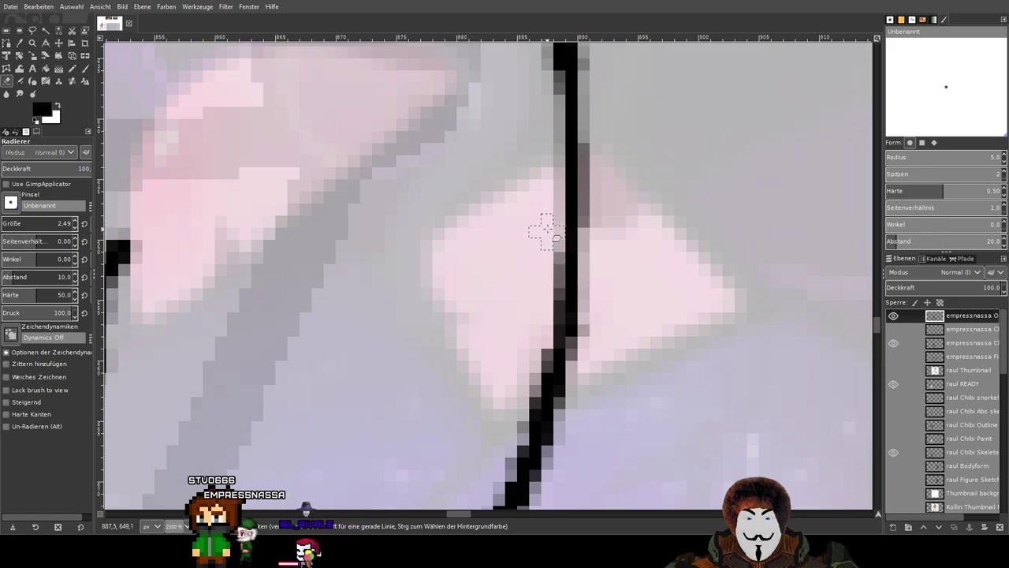
pyautogui.moveTo(649, 249); pyautogui.dragTo(693, 85)
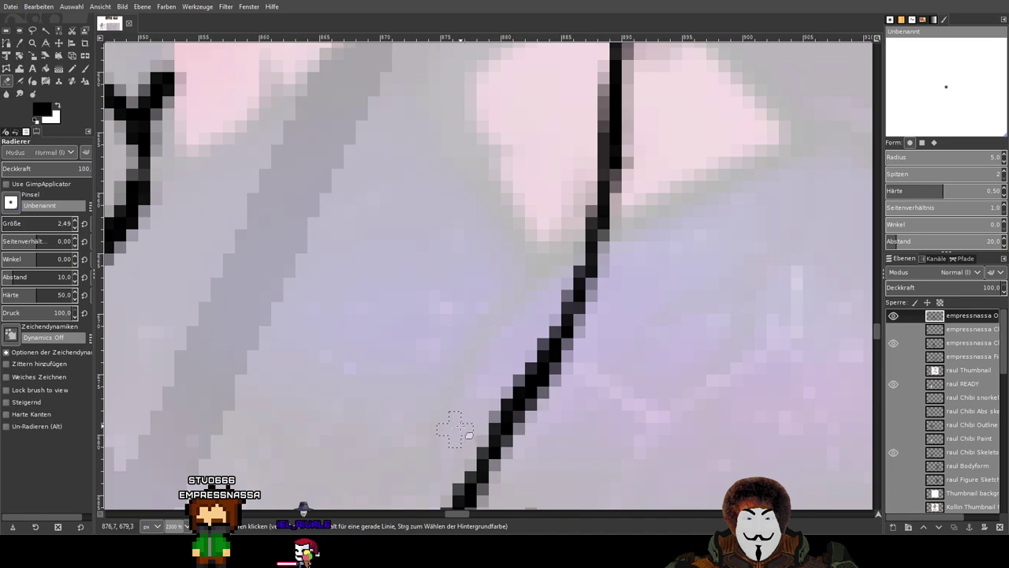
pyautogui.keyDown('ctrl'); pyautogui.scroll(-5, 542, 307); pyautogui.keyUp('ctrl')
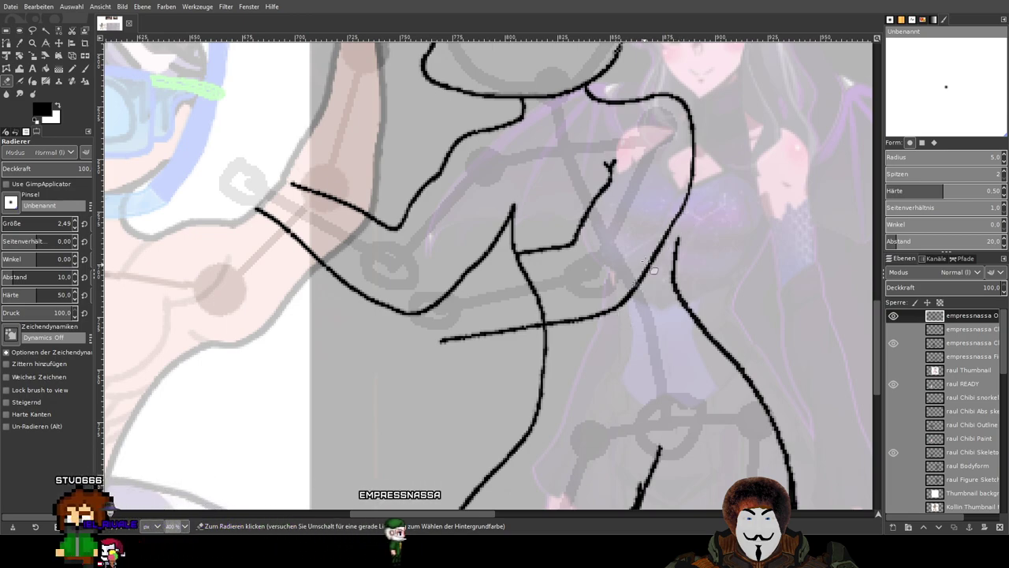
pyautogui.press('p')
pyautogui.scroll(5, 684, 212)
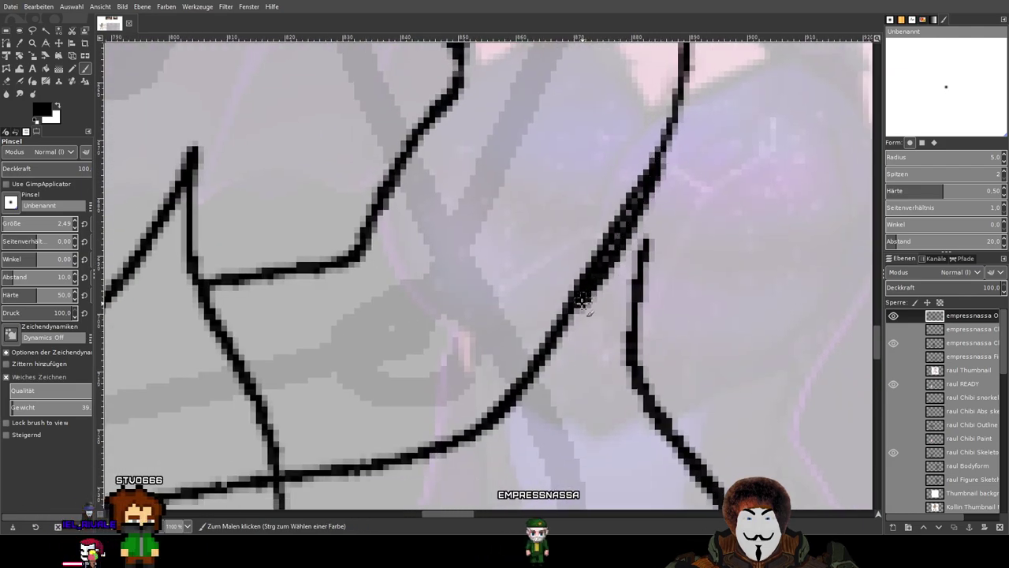
# Undo the thick torso stroke and erase stray dark pixels along the torso line's edges.
pyautogui.hotkey('ctrl', 'z')
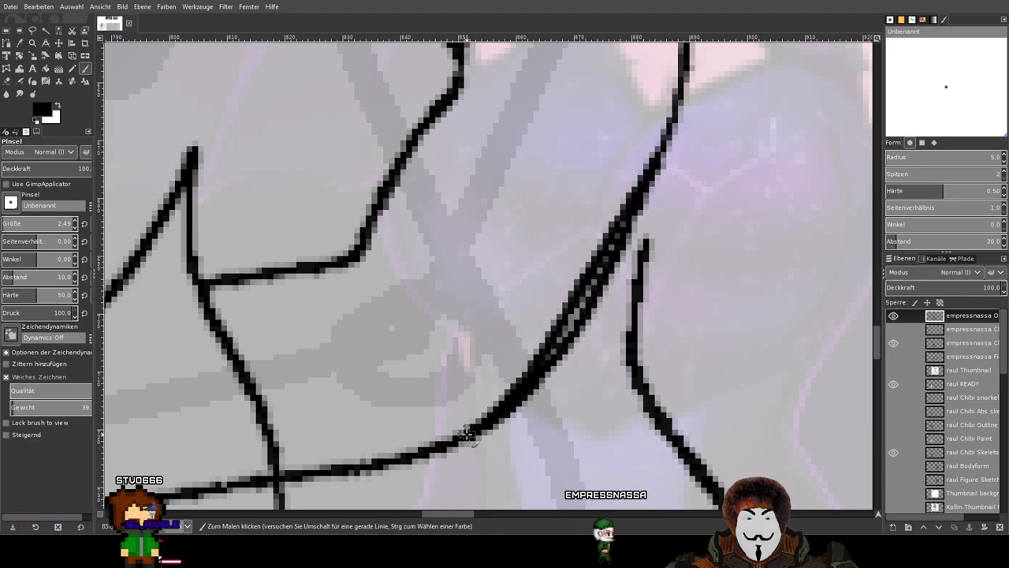
pyautogui.hotkey('shift', 'e')
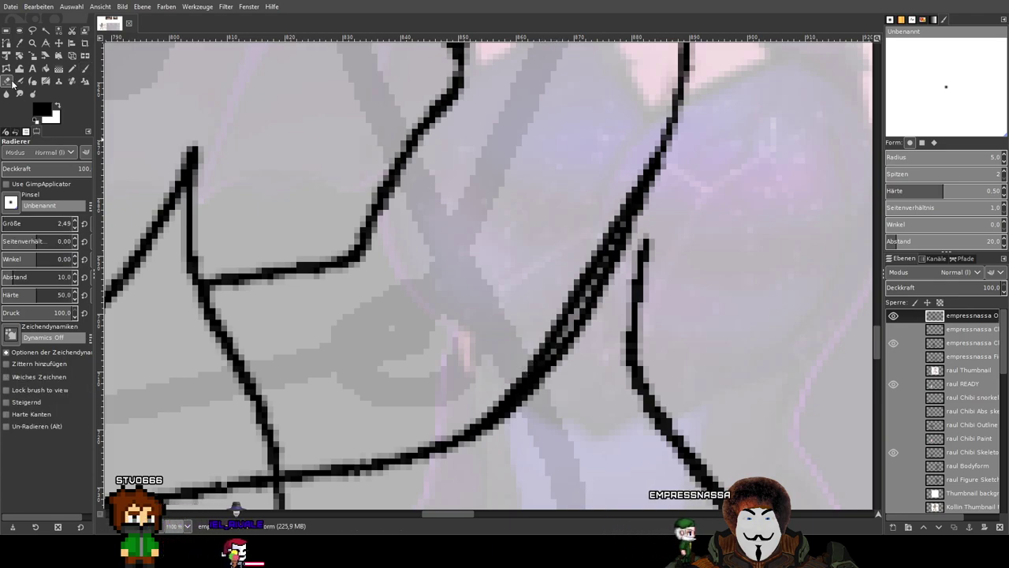
pyautogui.scroll(2, 513, 252)
pyautogui.scroll(1, 511, 253)
pyautogui.moveTo(648, 282)
pyautogui.mouseDown()
pyautogui.moveTo(505, 212)
pyautogui.moveTo(438, 215)
pyautogui.mouseUp()
pyautogui.moveTo(500, 243)
pyautogui.mouseDown()
pyautogui.moveTo(482, 303)
pyautogui.moveTo(527, 194)
pyautogui.moveTo(512, 264)
pyautogui.mouseUp()
pyautogui.moveTo(542, 159)
pyautogui.mouseDown()
pyautogui.moveTo(450, 323)
pyautogui.moveTo(532, 114)
pyautogui.moveTo(477, 314)
pyautogui.mouseUp()
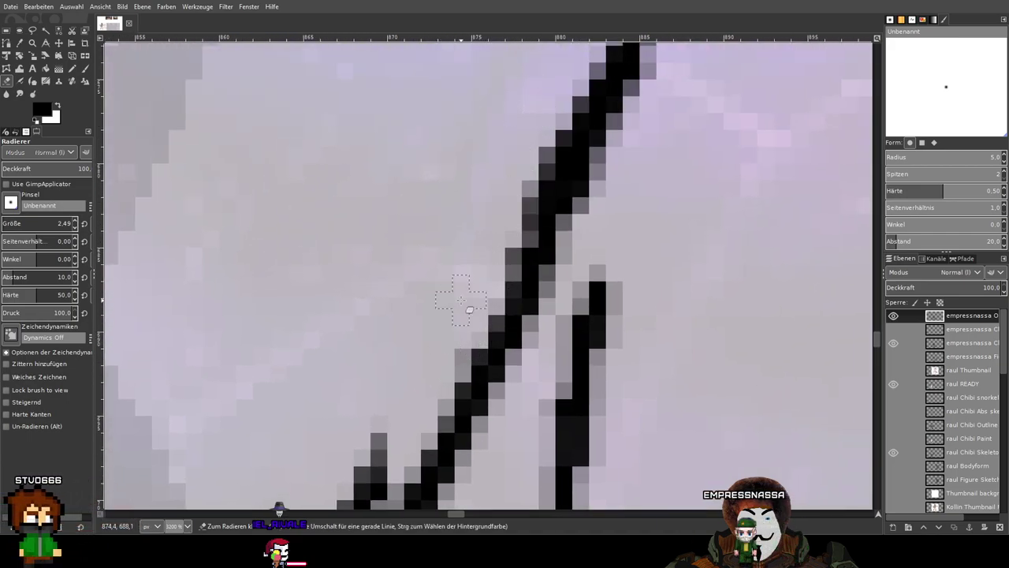
pyautogui.moveTo(479, 266)
pyautogui.mouseDown()
pyautogui.moveTo(551, 134)
pyautogui.moveTo(478, 315)
pyautogui.mouseUp()
pyautogui.moveTo(550, 190)
pyautogui.mouseDown()
pyautogui.moveTo(455, 428)
pyautogui.moveTo(560, 151)
pyautogui.mouseUp()
pyautogui.moveTo(445, 342); pyautogui.dragTo(520, 178)
pyautogui.moveTo(493, 221)
pyautogui.mouseDown()
pyautogui.moveTo(473, 319)
pyautogui.moveTo(463, 296)
pyautogui.moveTo(417, 363)
pyautogui.moveTo(482, 211)
pyautogui.moveTo(500, 242)
pyautogui.moveTo(323, 422)
pyautogui.mouseUp()
# Clean grey and isolated stray pixels off the chest line's left edge.
pyautogui.scroll(-2, 507, 164)
pyautogui.hscroll(-1, 508, 164)
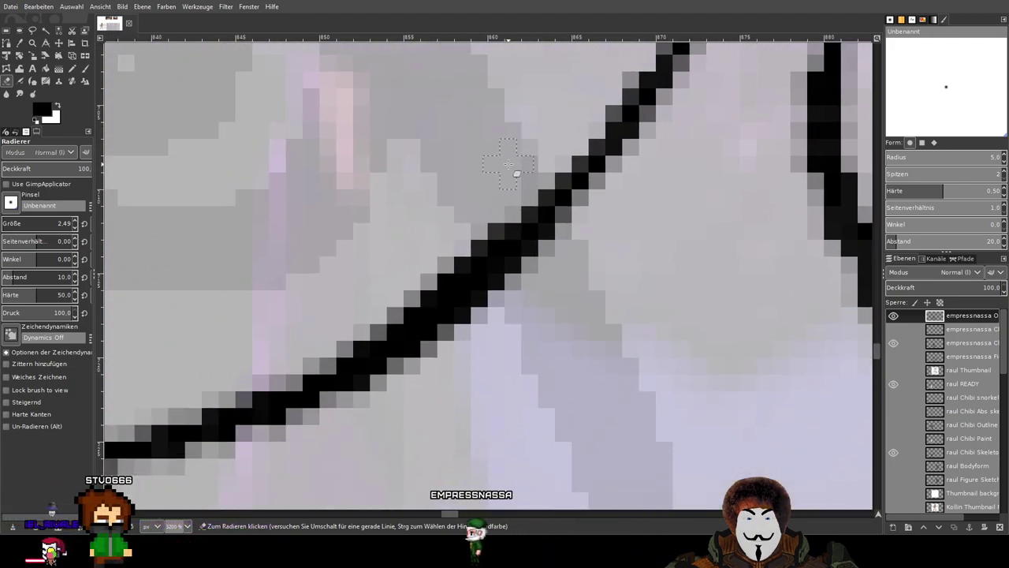
pyautogui.moveTo(511, 203)
pyautogui.mouseDown()
pyautogui.moveTo(463, 265)
pyautogui.moveTo(344, 341)
pyautogui.mouseUp()
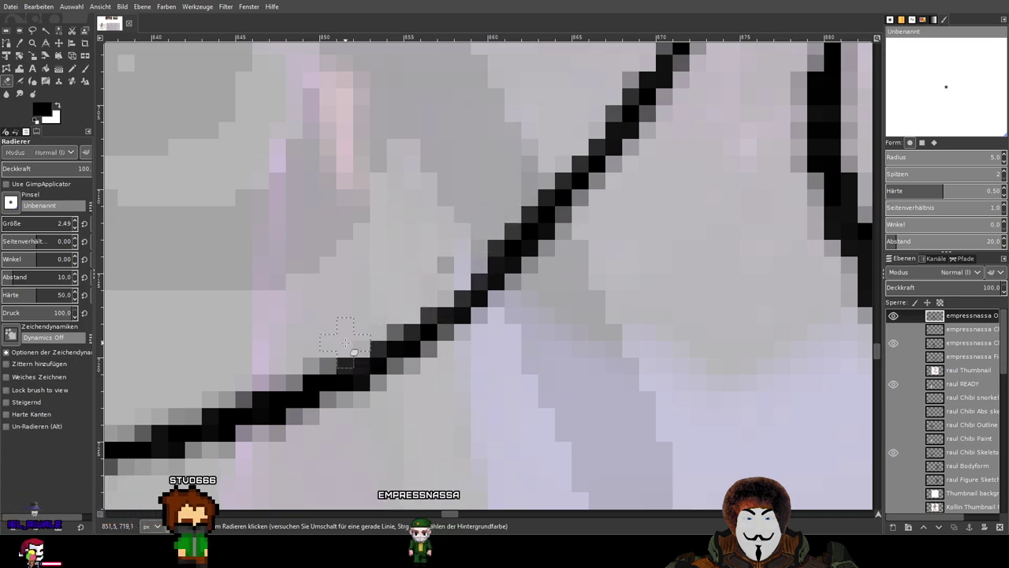
pyautogui.click(440, 270)
pyautogui.moveTo(527, 183); pyautogui.dragTo(478, 241)
pyautogui.scroll(-1, 539, 207)
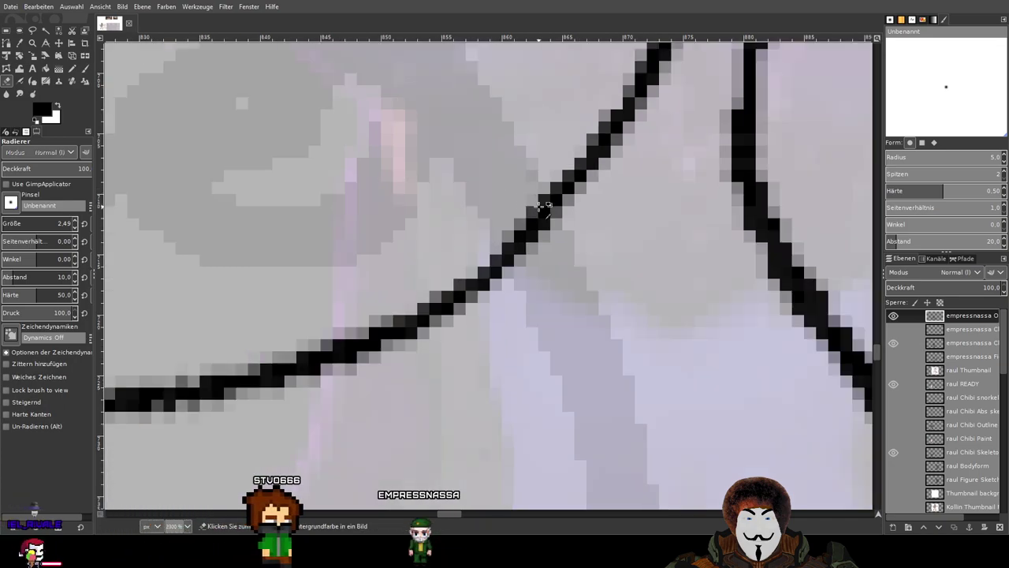
pyautogui.scroll(-4, 544, 207)
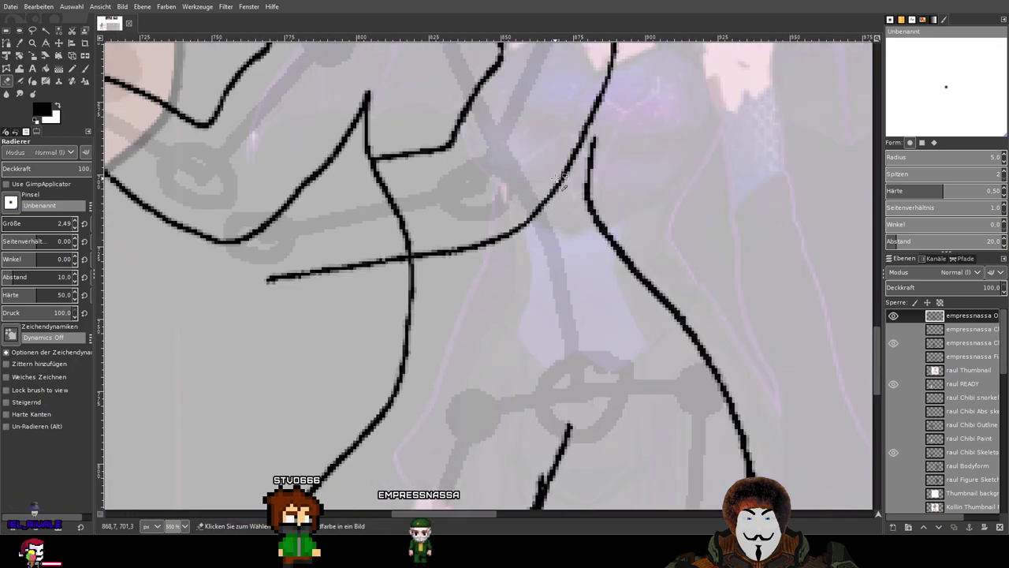
# Undo the last thickening stroke where the chest and torso lines meet.
pyautogui.click(85, 69)
pyautogui.moveTo(641, 173); pyautogui.dragTo(618, 344)
pyautogui.scroll(3, 618, 345)
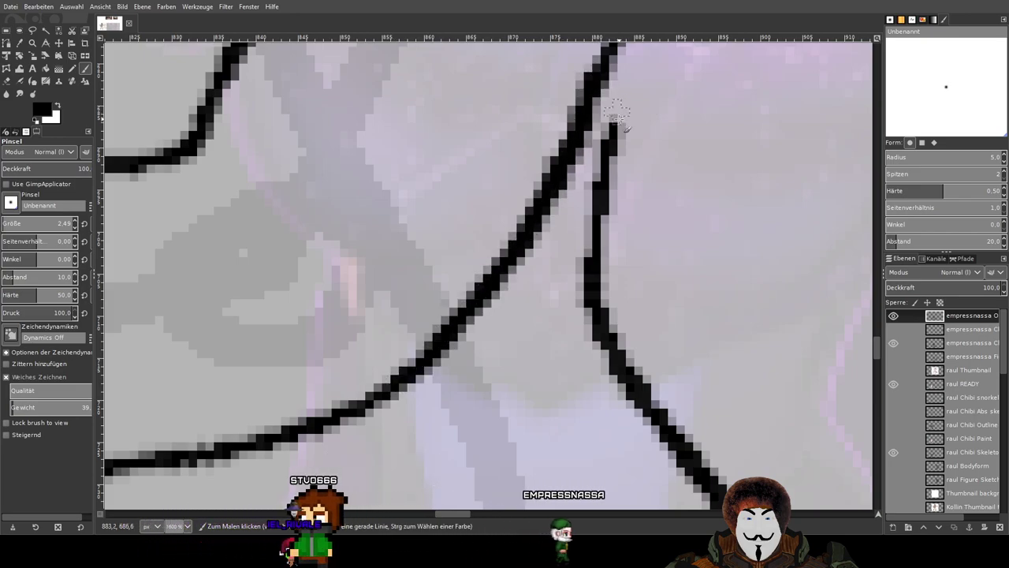
pyautogui.moveTo(622, 156); pyautogui.dragTo(559, 416)
pyautogui.hotkey('ctrl', 'z')
pyautogui.moveTo(558, 362); pyautogui.dragTo(637, 133)
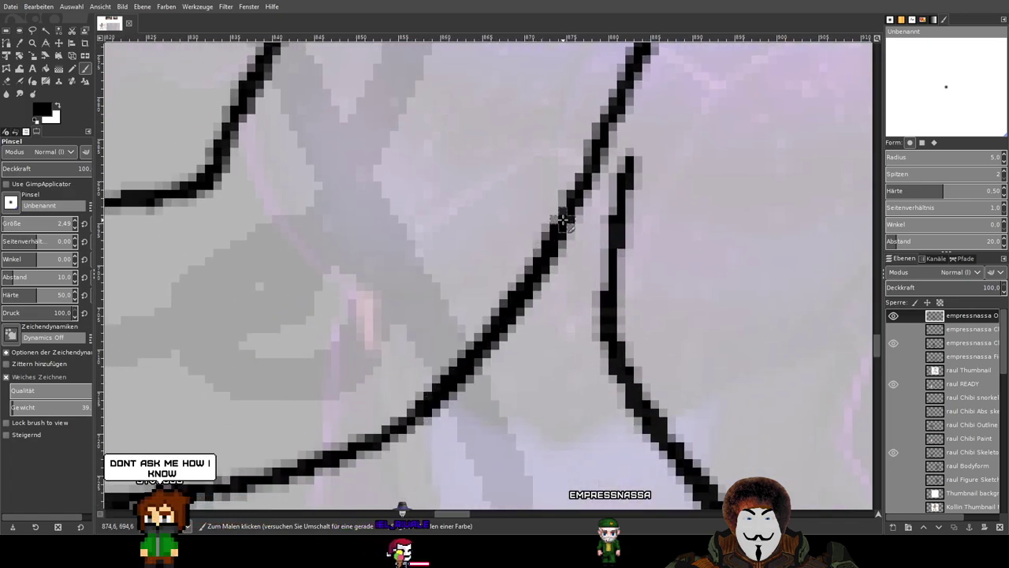
pyautogui.moveTo(607, 122); pyautogui.dragTo(611, 363)
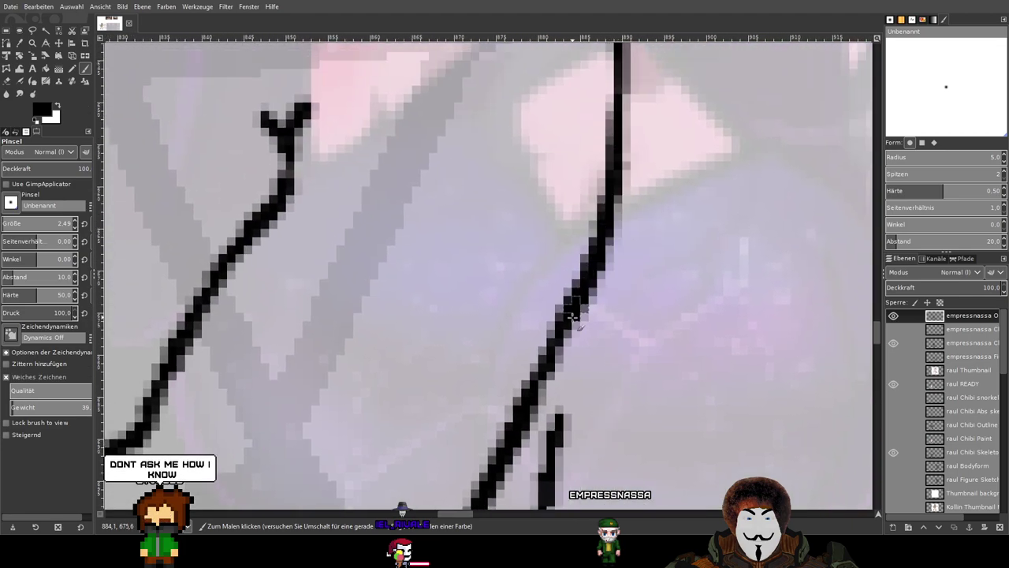
pyautogui.scroll(-5, 715, 291)
pyautogui.scroll(4, 695, 317)
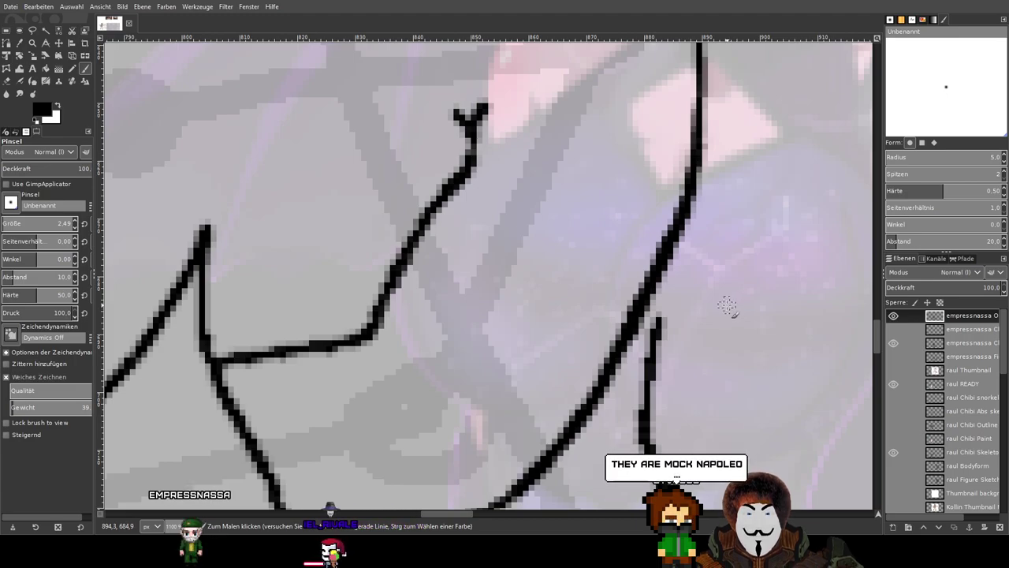
# Thin the curved torso side line with the Eraser.
pyautogui.scroll(-1, 727, 305)
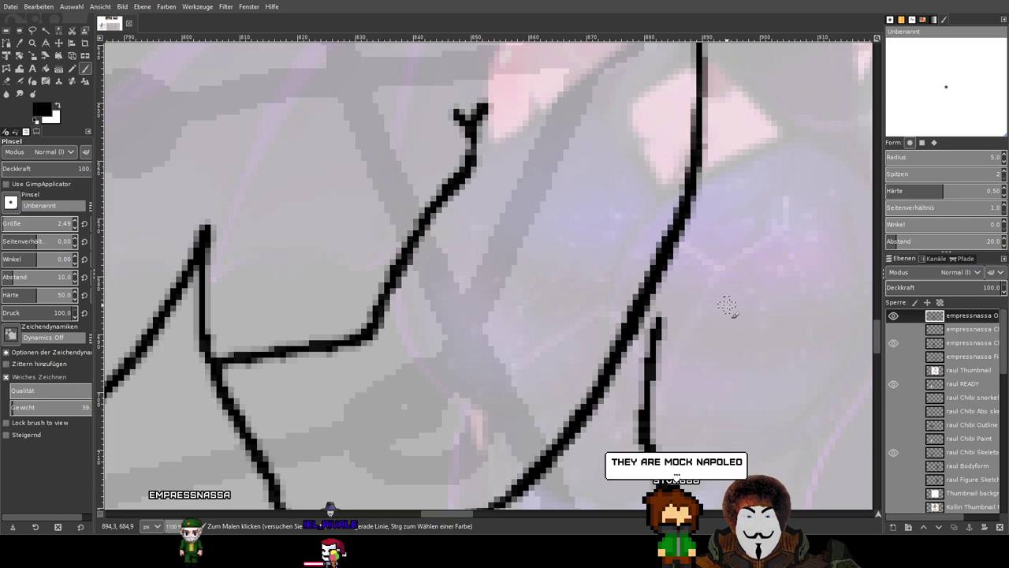
pyautogui.scroll(-3, 725, 278)
pyautogui.moveTo(727, 276); pyautogui.dragTo(618, 272)
pyautogui.scroll(1, 590, 185)
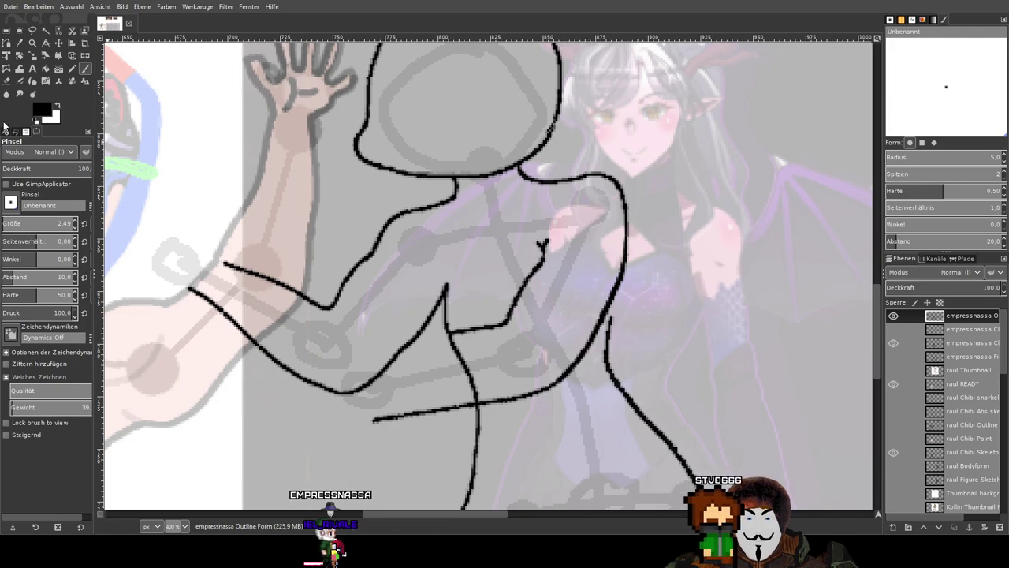
pyautogui.click(7, 82)
pyautogui.scroll(3, 570, 322)
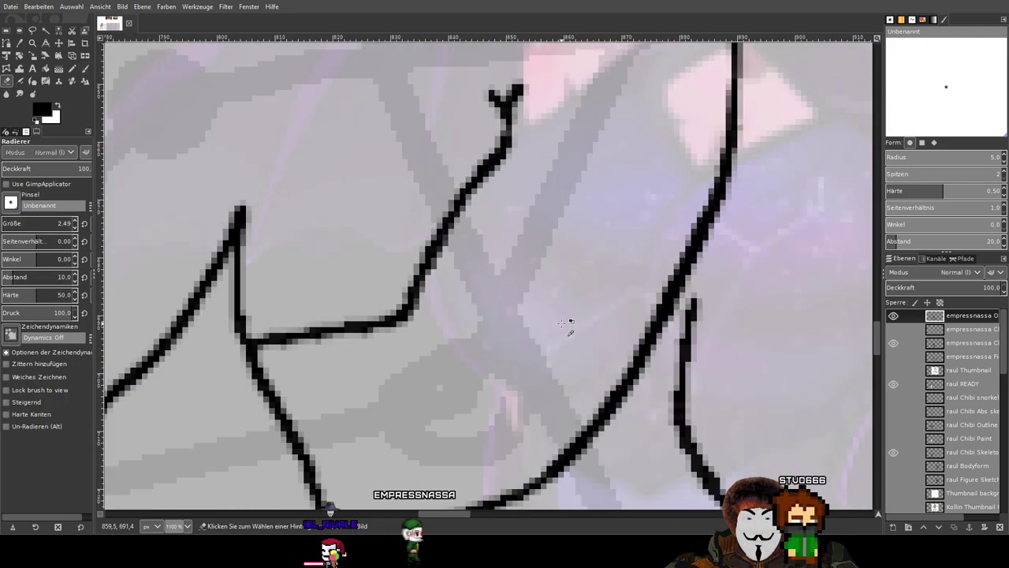
pyautogui.moveTo(586, 298); pyautogui.dragTo(562, 335)
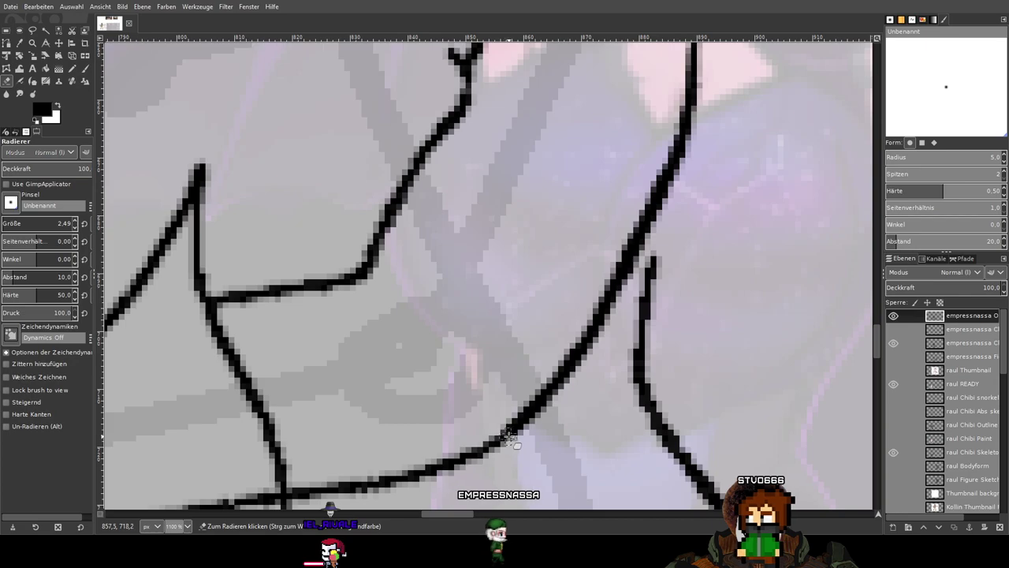
pyautogui.moveTo(505, 430)
pyautogui.mouseDown()
pyautogui.moveTo(574, 351)
pyautogui.moveTo(628, 251)
pyautogui.mouseUp()
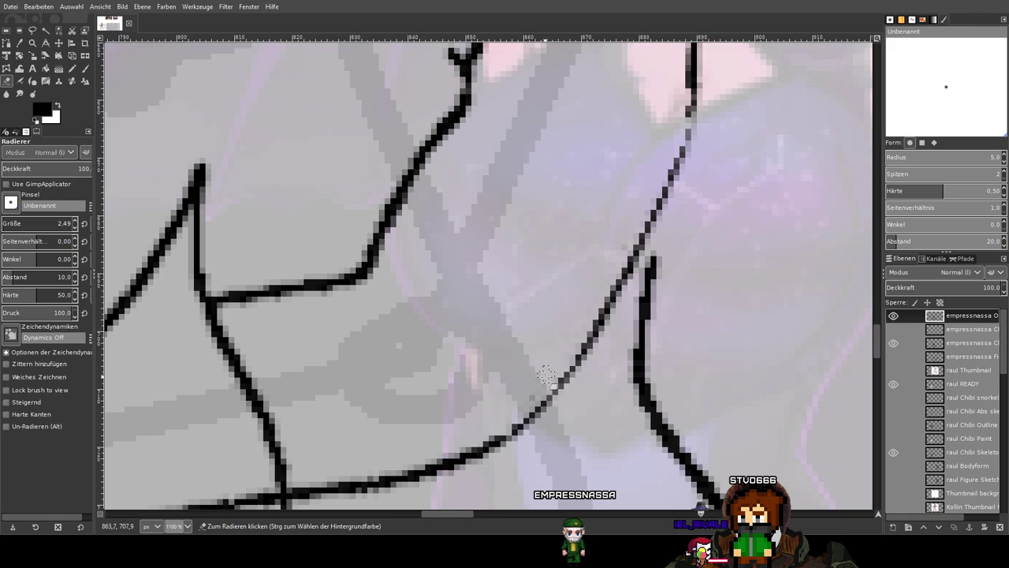
# Re-thicken the side line from the shoulder down the full diagonal, redoing a rejected stroke.
pyautogui.click(87, 71)
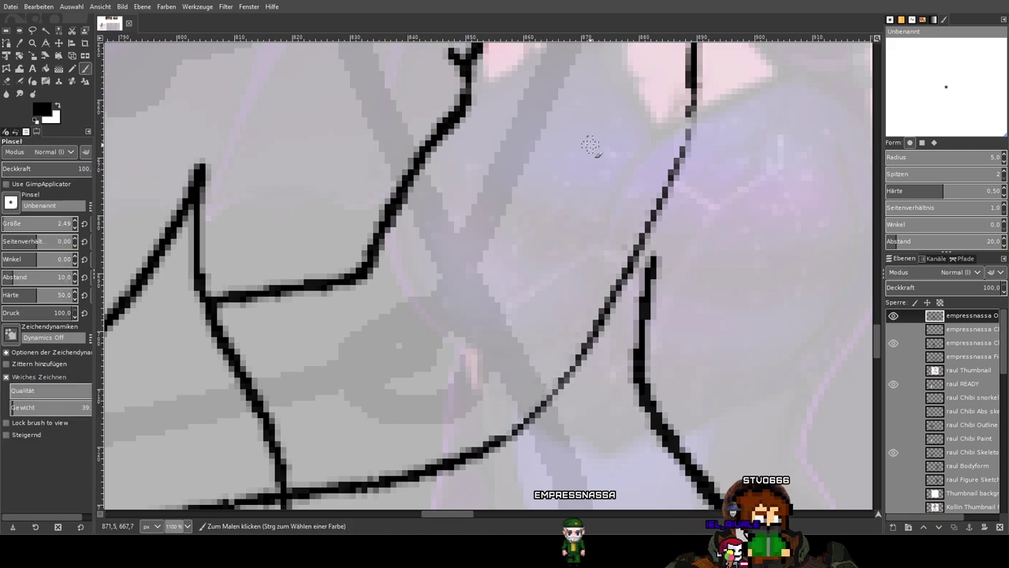
pyautogui.scroll(1, 586, 147)
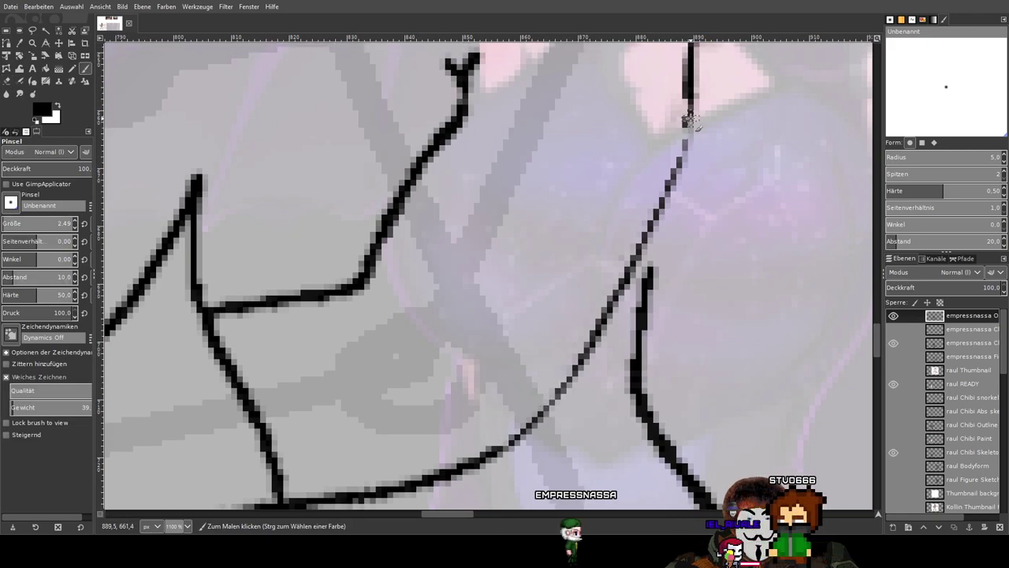
pyautogui.moveTo(689, 95); pyautogui.dragTo(671, 178)
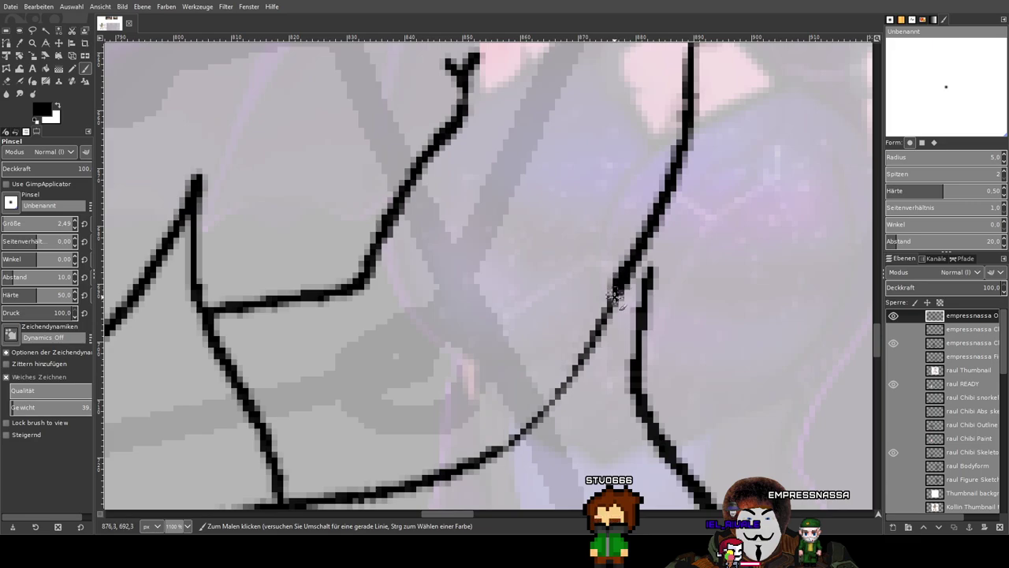
pyautogui.hotkey('ctrl', 'z')
pyautogui.hotkey('ctrl', 'z')
pyautogui.hotkey('ctrl', 'z')
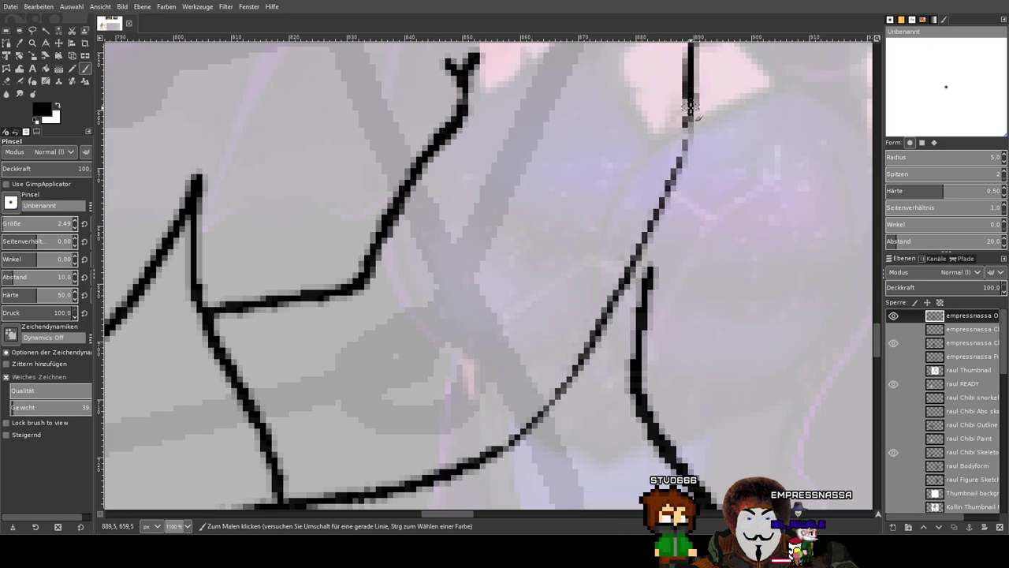
pyautogui.moveTo(688, 114)
pyautogui.mouseDown()
pyautogui.moveTo(675, 179)
pyautogui.moveTo(637, 266)
pyautogui.moveTo(560, 396)
pyautogui.moveTo(495, 452)
pyautogui.mouseUp()
pyautogui.scroll(-3, 652, 340)
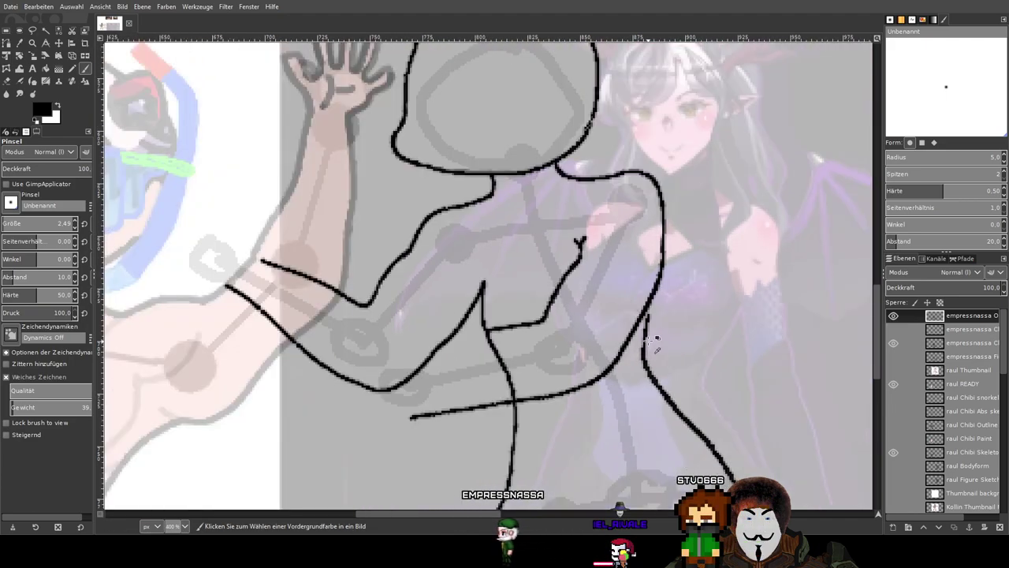
pyautogui.scroll(4, 653, 340)
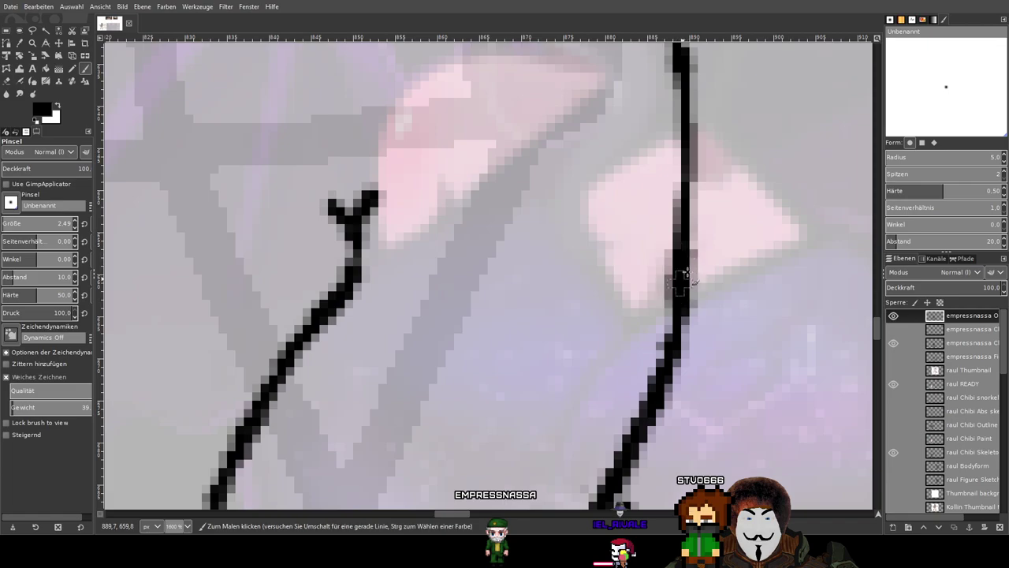
pyautogui.scroll(-5, 730, 234)
pyautogui.scroll(4, 729, 233)
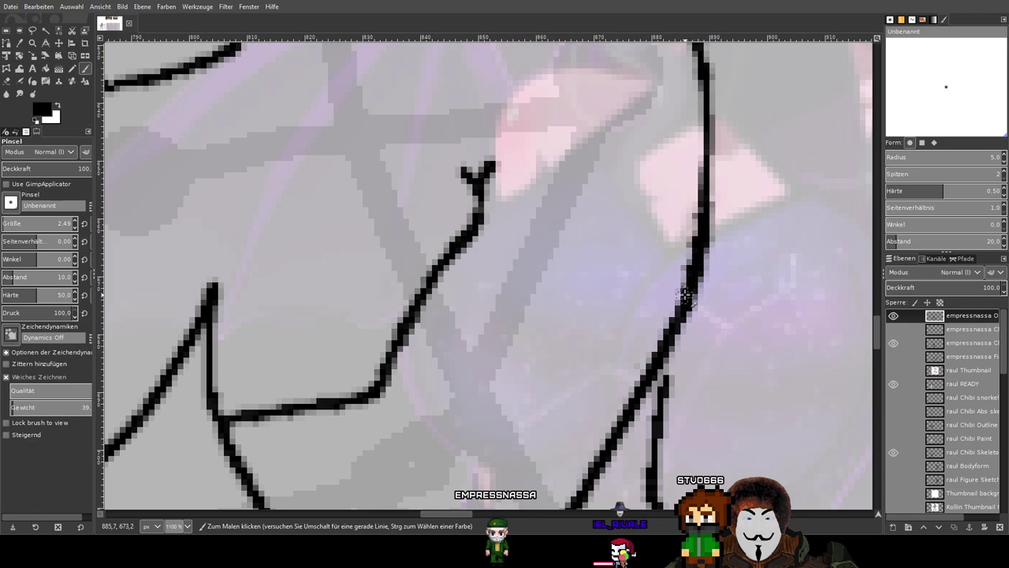
pyautogui.scroll(-4, 741, 226)
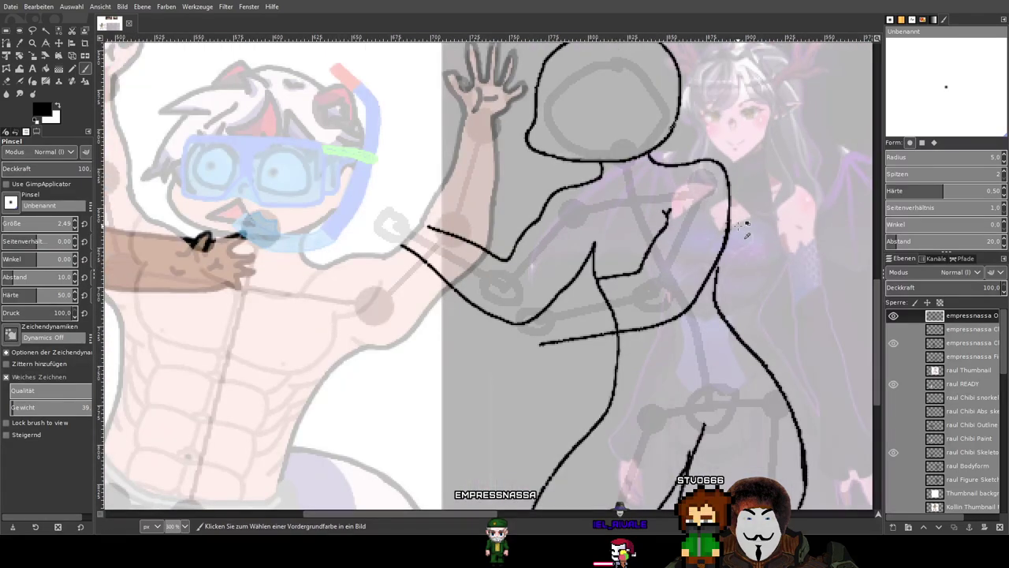
pyautogui.scroll(5, 741, 229)
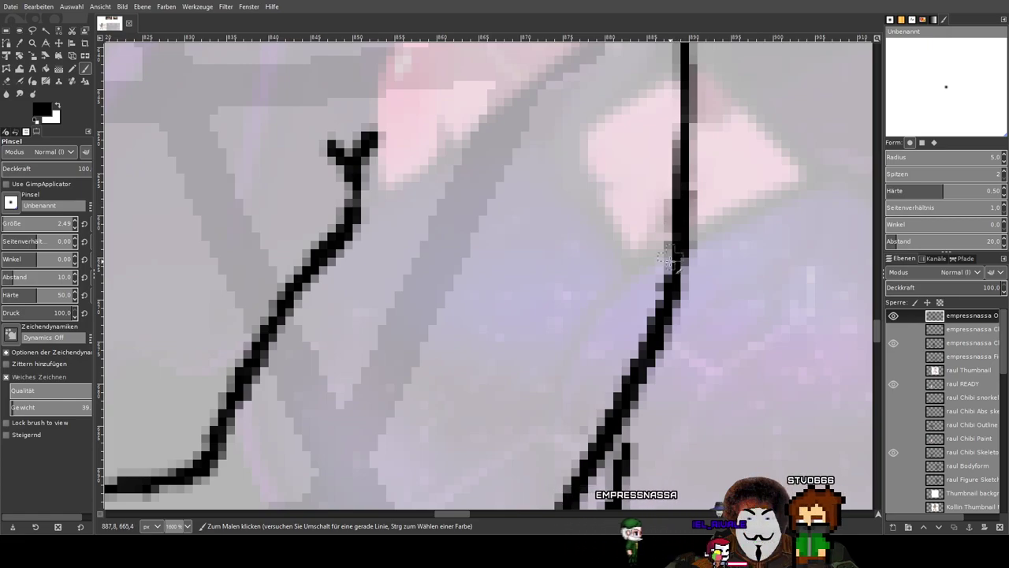
pyautogui.scroll(-3, 745, 251)
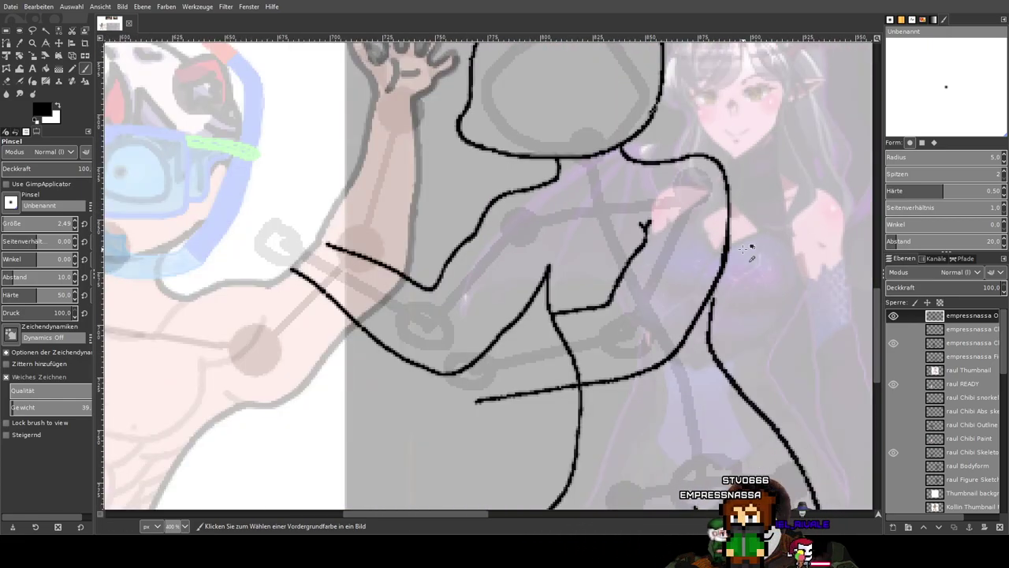
pyautogui.scroll(3, 745, 251)
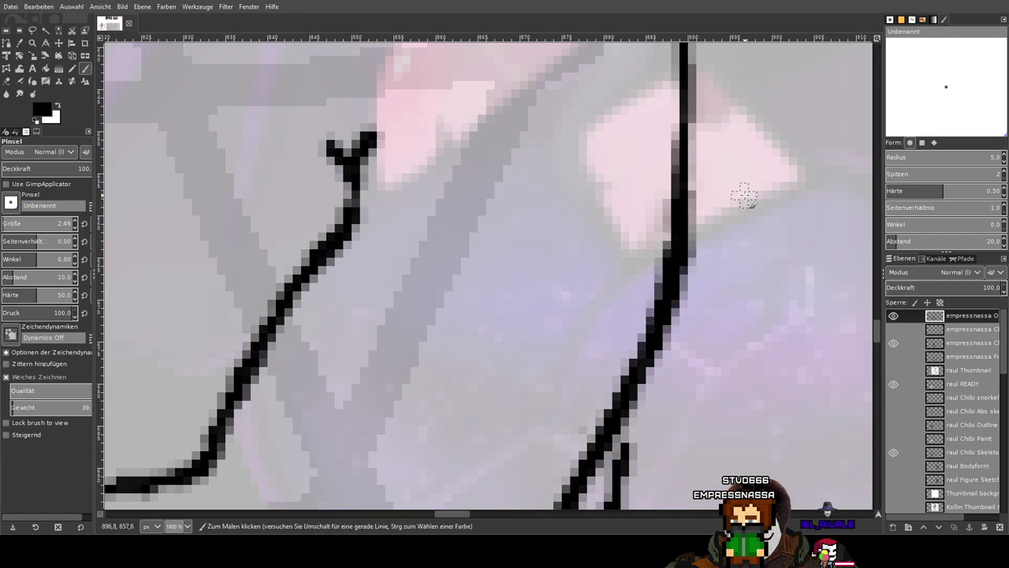
pyautogui.scroll(-3, 743, 196)
pyautogui.scroll(3, 740, 217)
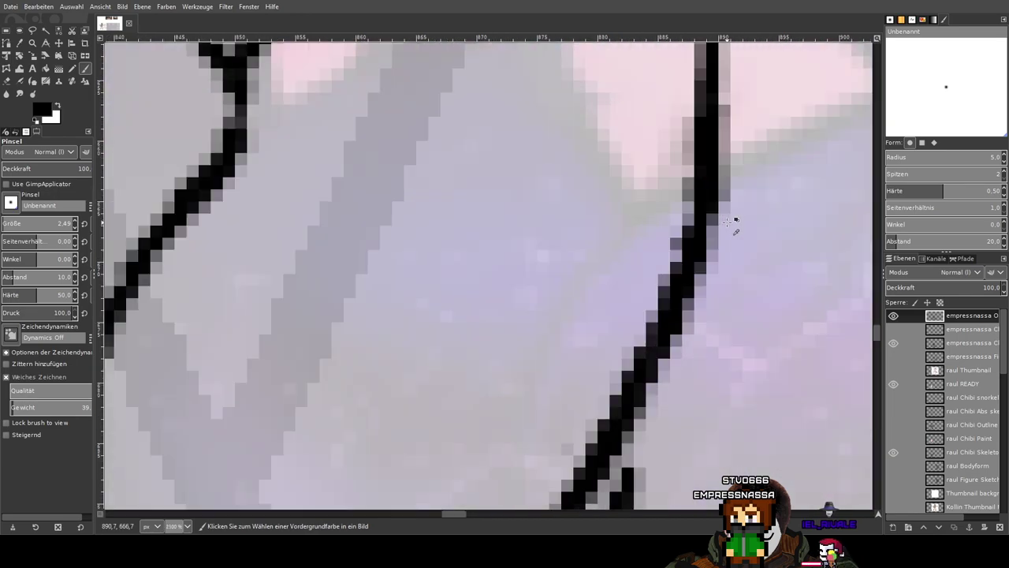
pyautogui.scroll(-3, 733, 251)
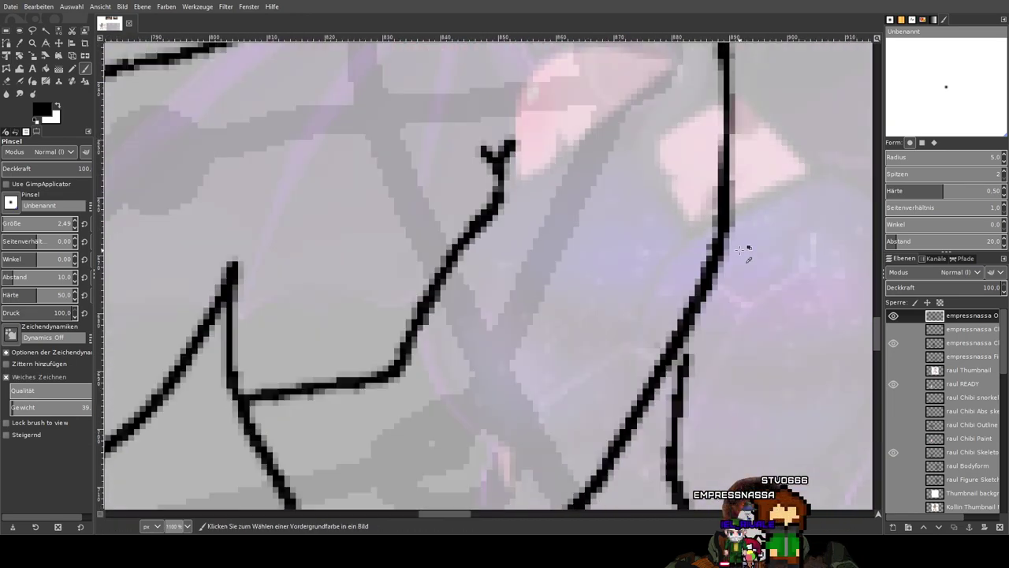
pyautogui.scroll(-2, 744, 251)
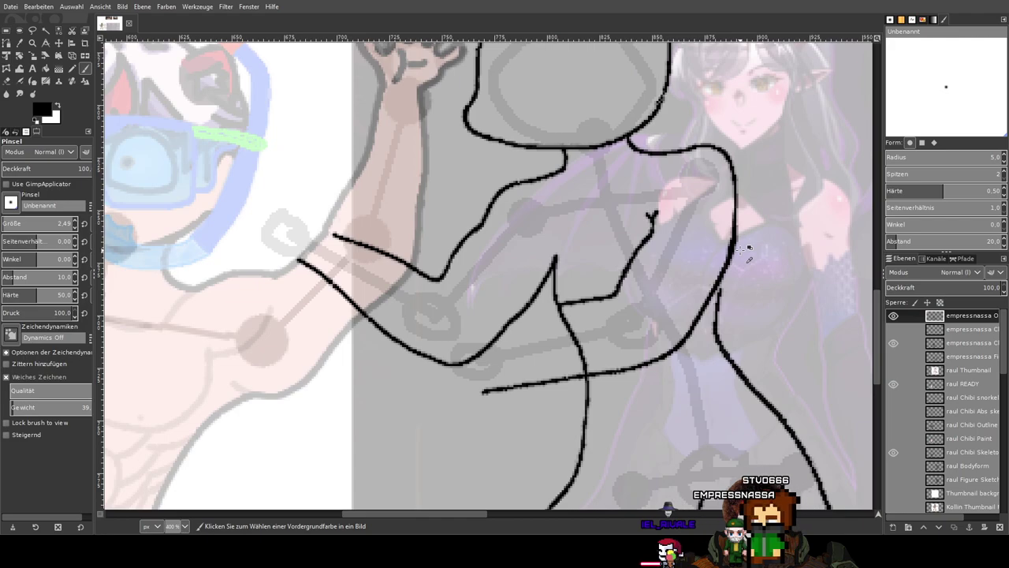
pyautogui.scroll(4, 744, 251)
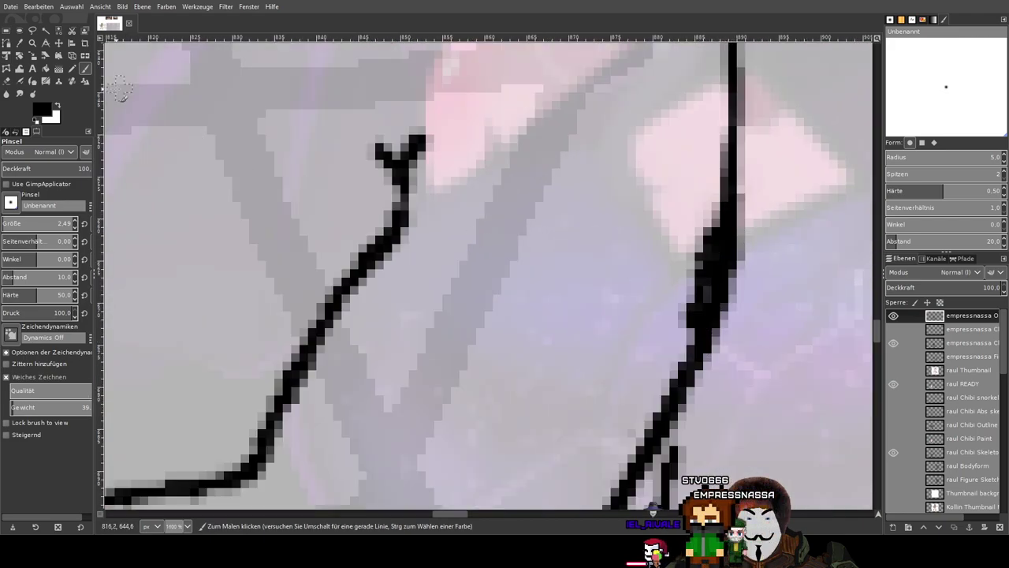
# Pan up to review the upper figure with the Eraser, then return to the Paintbrush.
pyautogui.click(6, 83)
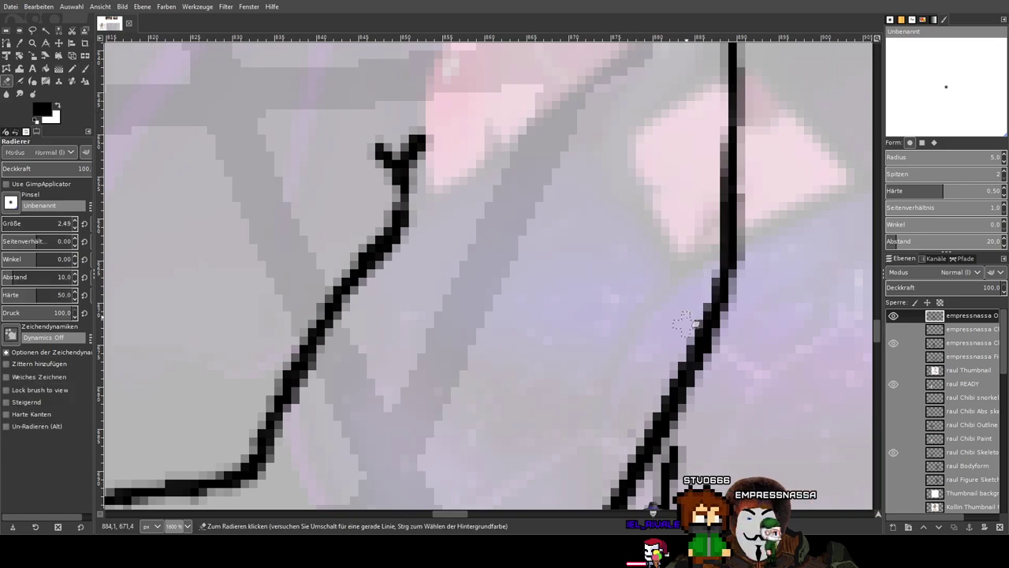
pyautogui.scroll(-4, 819, 191)
pyautogui.scroll(4, 804, 201)
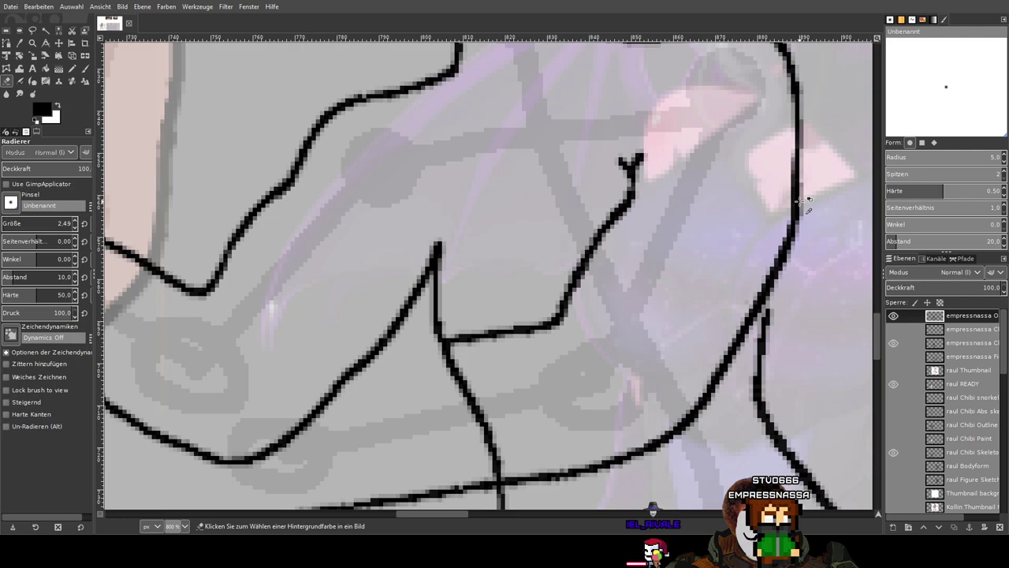
pyautogui.scroll(-4, 804, 201)
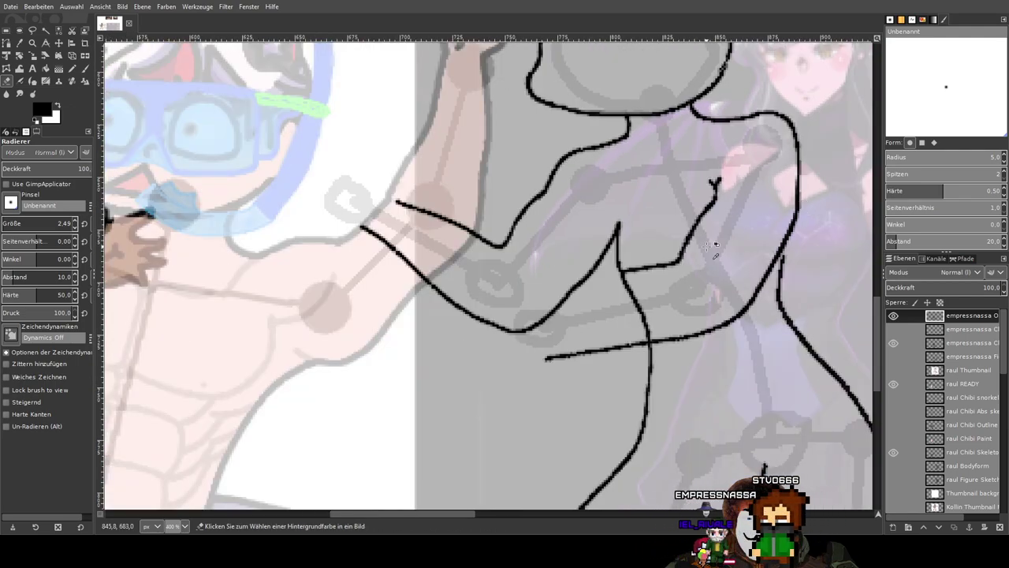
pyautogui.scroll(-2, 715, 249)
pyautogui.scroll(1, 599, 344)
pyautogui.moveTo(599, 344); pyautogui.dragTo(634, 240)
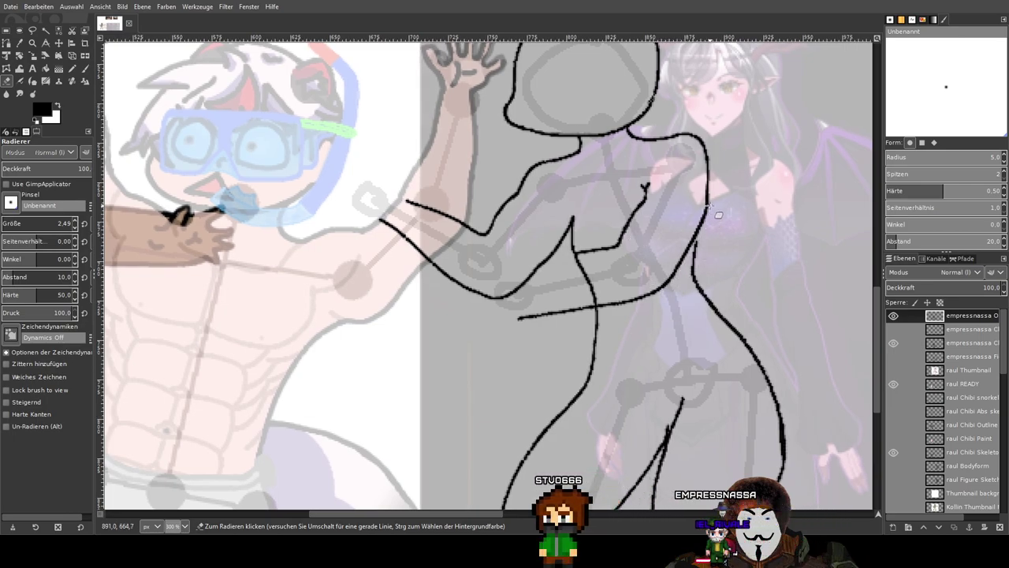
pyautogui.click(85, 69)
pyautogui.scroll(2, 680, 340)
# Retrace and thicken the chest line with the Paintbrush, undoing the unsatisfactory attempts.
pyautogui.moveTo(698, 222); pyautogui.dragTo(553, 377)
pyautogui.scroll(1, 554, 378)
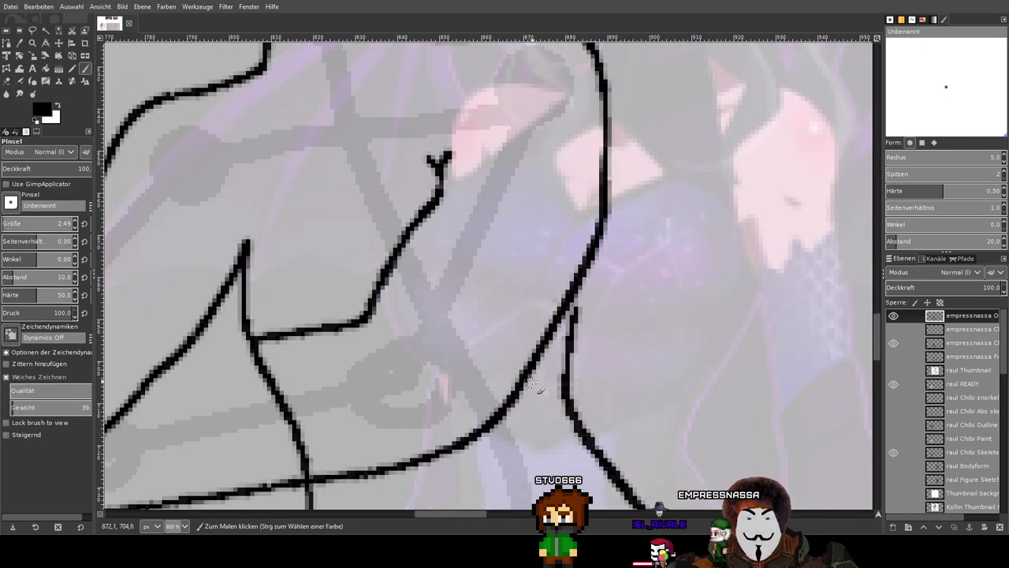
pyautogui.moveTo(527, 381); pyautogui.dragTo(566, 344)
pyautogui.hotkey('ctrl', 'z')
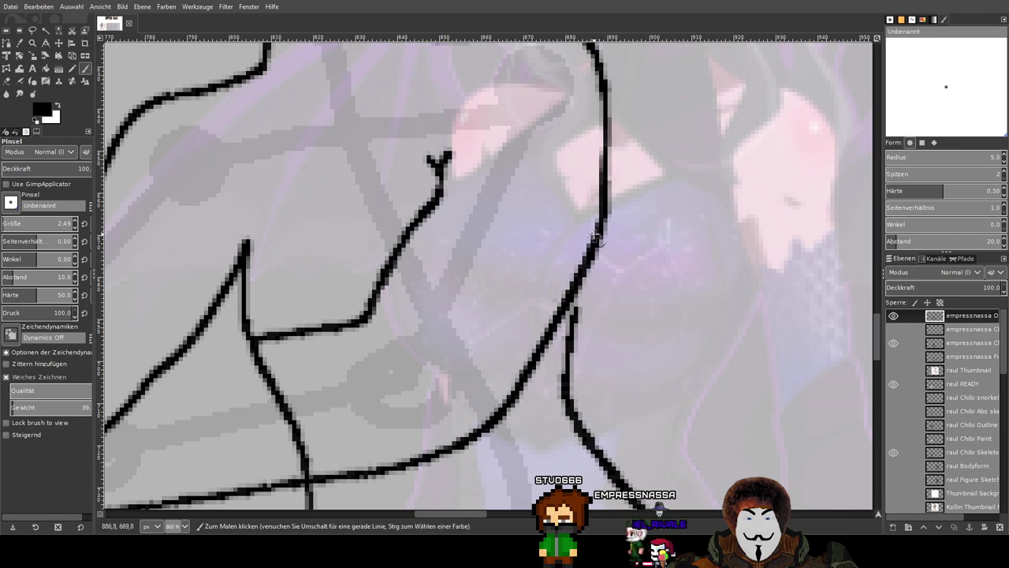
pyautogui.moveTo(569, 312); pyautogui.dragTo(527, 382)
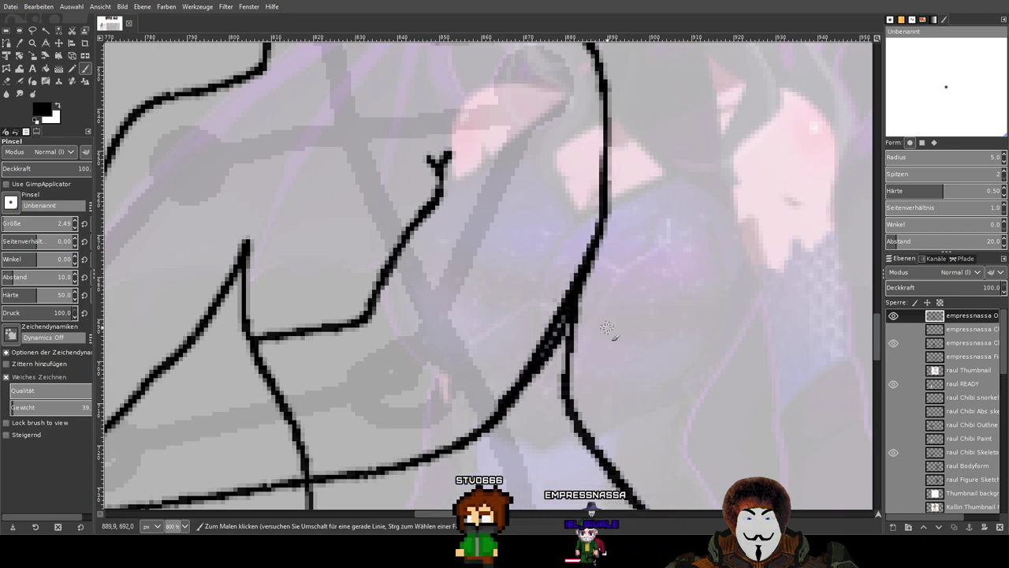
pyautogui.hotkey('ctrl', 'z')
pyautogui.moveTo(593, 241)
pyautogui.mouseDown()
pyautogui.moveTo(556, 340)
pyautogui.moveTo(506, 402)
pyautogui.mouseUp()
pyautogui.hotkey('ctrl', 'z')
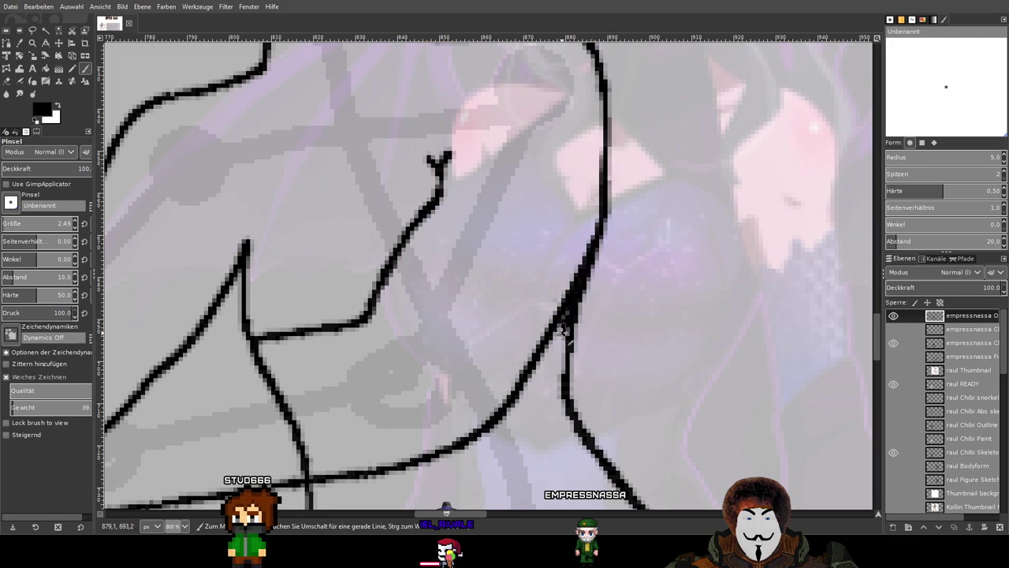
pyautogui.moveTo(579, 287); pyautogui.dragTo(534, 375)
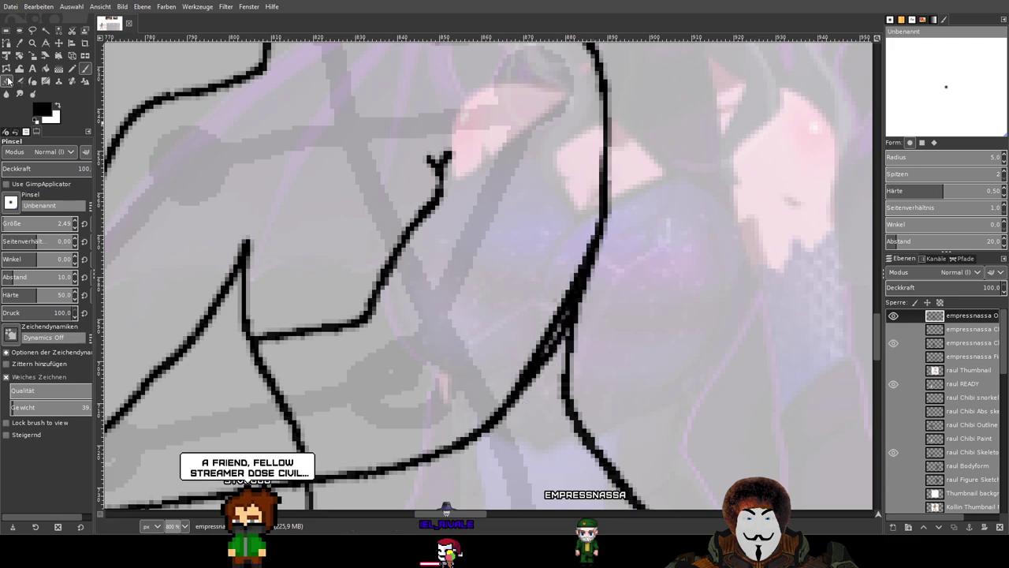
# Erase the doubled strand and thin the diagonal chest line's upper and left edges.
pyautogui.click(7, 81)
pyautogui.scroll(4, 461, 342)
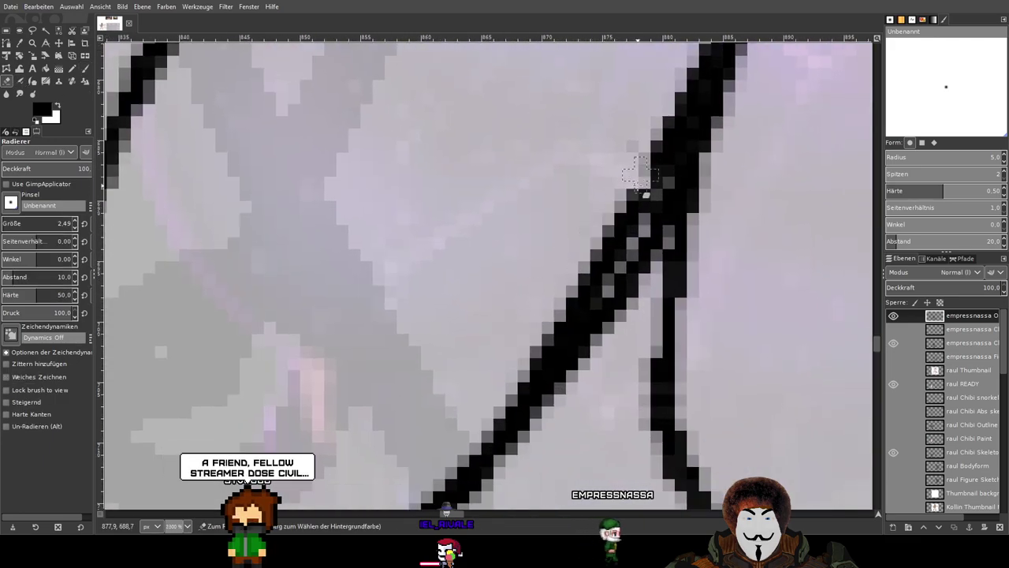
pyautogui.moveTo(640, 174); pyautogui.dragTo(601, 275)
pyautogui.moveTo(483, 394)
pyautogui.mouseDown()
pyautogui.moveTo(552, 333)
pyautogui.moveTo(597, 266)
pyautogui.mouseUp()
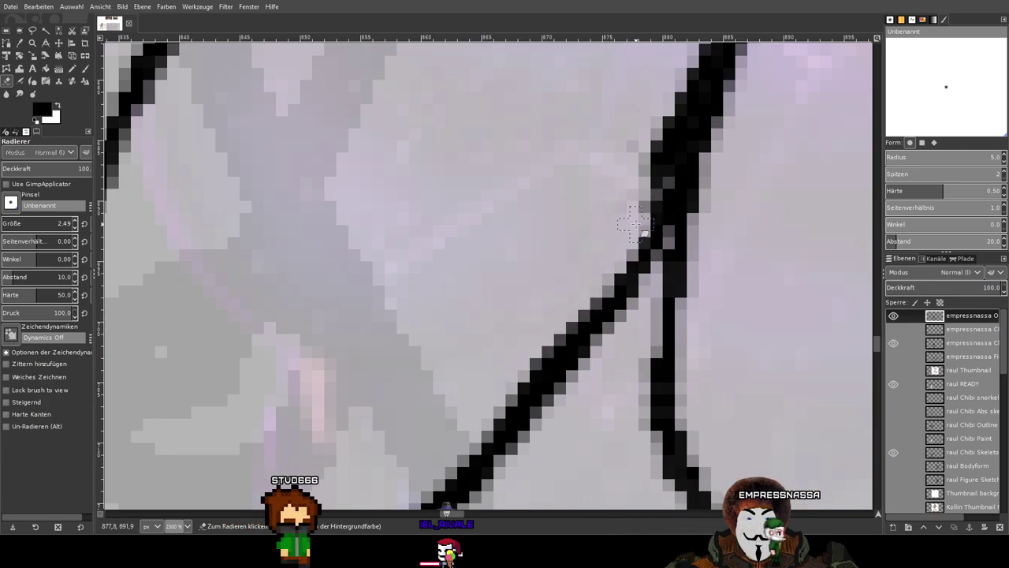
pyautogui.moveTo(545, 354); pyautogui.dragTo(600, 268)
pyautogui.moveTo(591, 218); pyautogui.dragTo(494, 395)
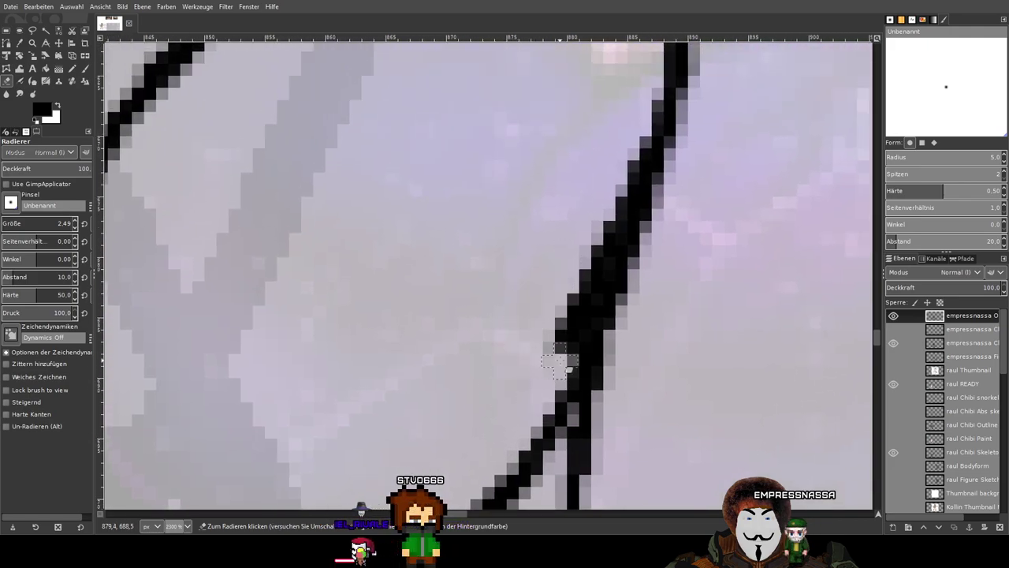
pyautogui.moveTo(556, 373); pyautogui.dragTo(590, 268)
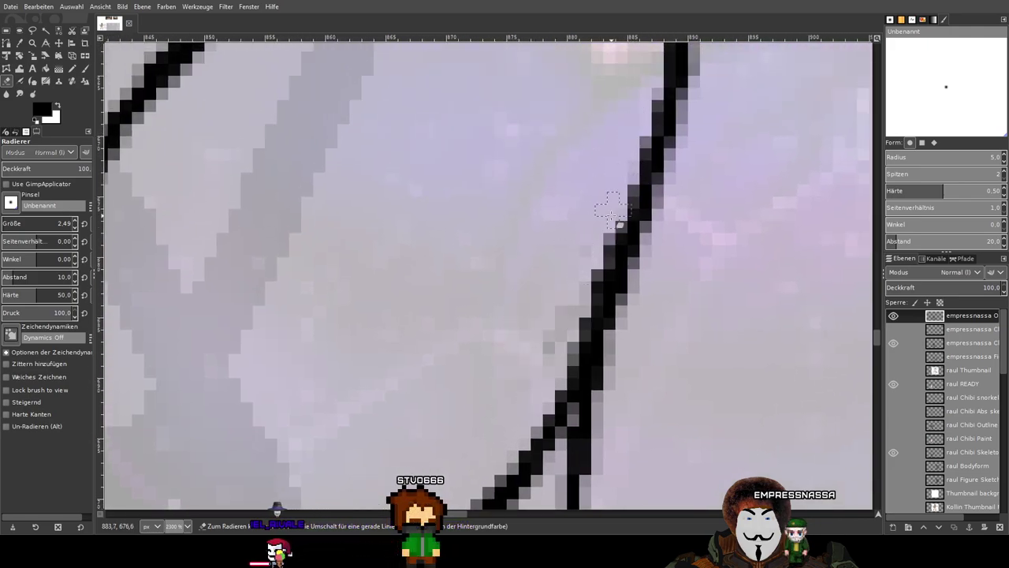
pyautogui.moveTo(574, 370); pyautogui.dragTo(614, 211)
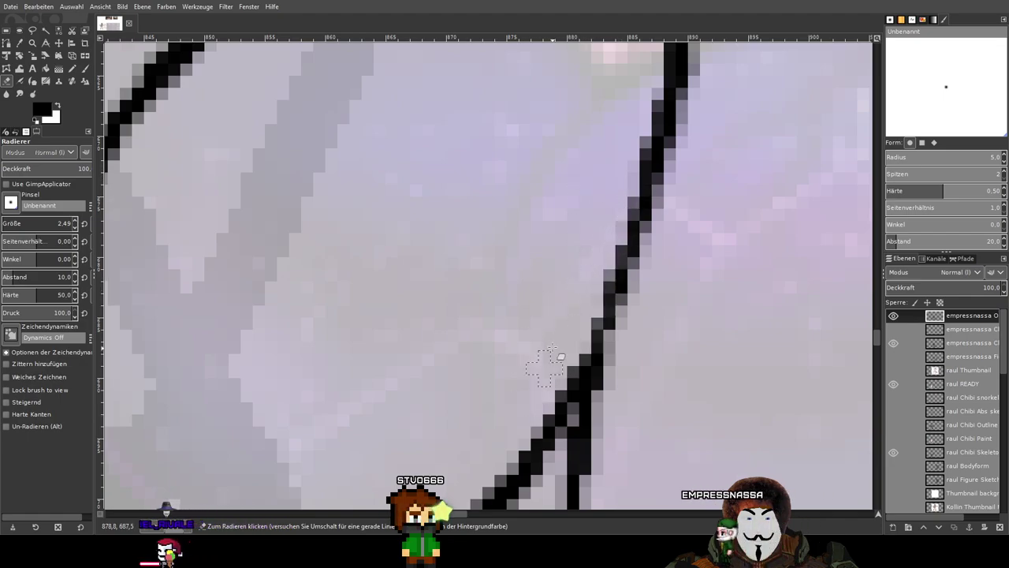
pyautogui.keyDown('ctrl'); pyautogui.scroll(-5, 591, 185); pyautogui.keyUp('ctrl')
pyautogui.keyDown('ctrl'); pyautogui.scroll(2, 590, 158); pyautogui.keyUp('ctrl')
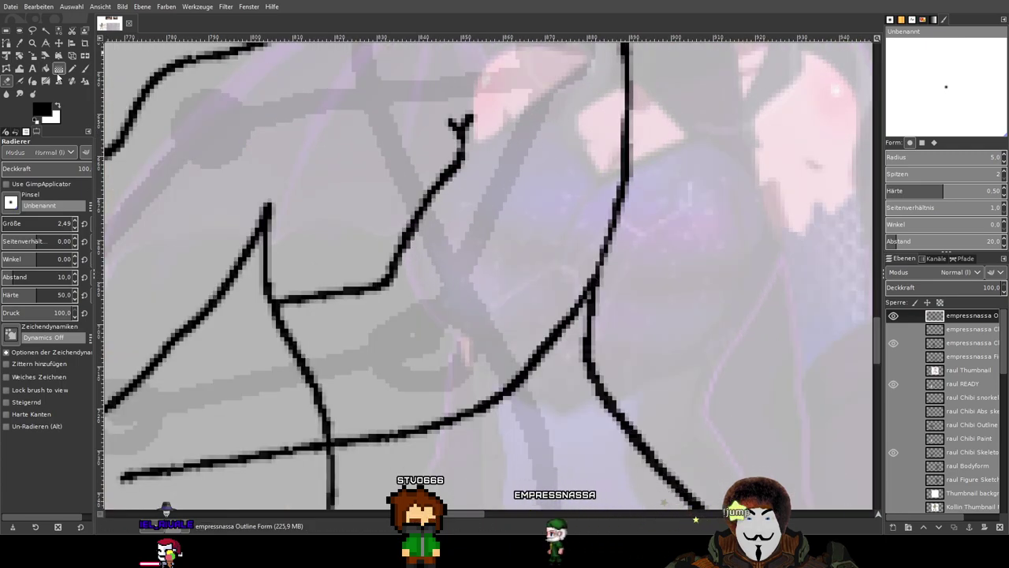
# Return to the Paintbrush and undo the last two strokes on the curve.
pyautogui.click(85, 69)
pyautogui.keyDown('ctrl'); pyautogui.scroll(1, 590, 203); pyautogui.keyUp('ctrl')
pyautogui.scroll(-1, 630, 158)
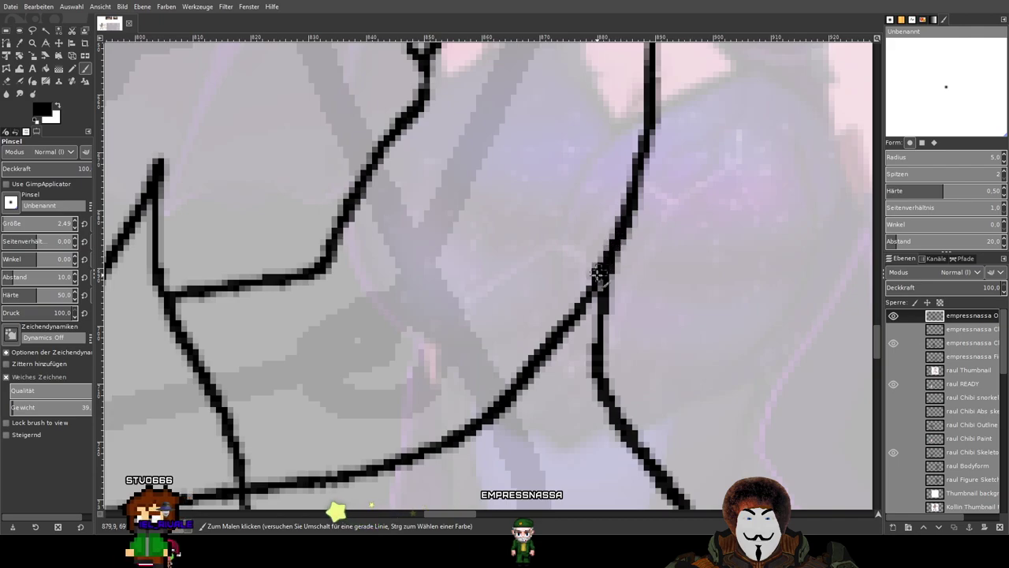
pyautogui.hotkey('ctrl', 'z')
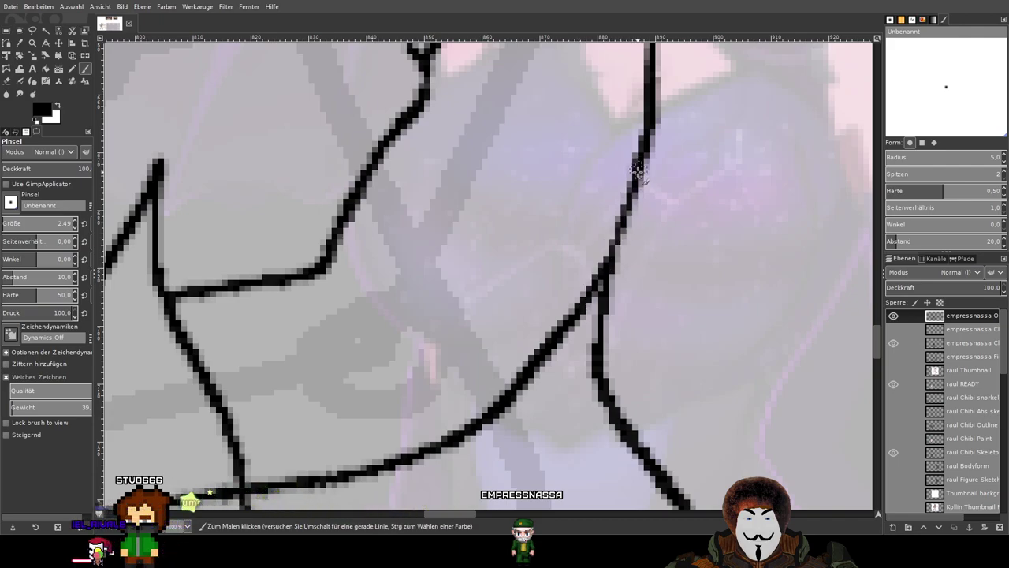
pyautogui.hotkey('ctrl', 'z')
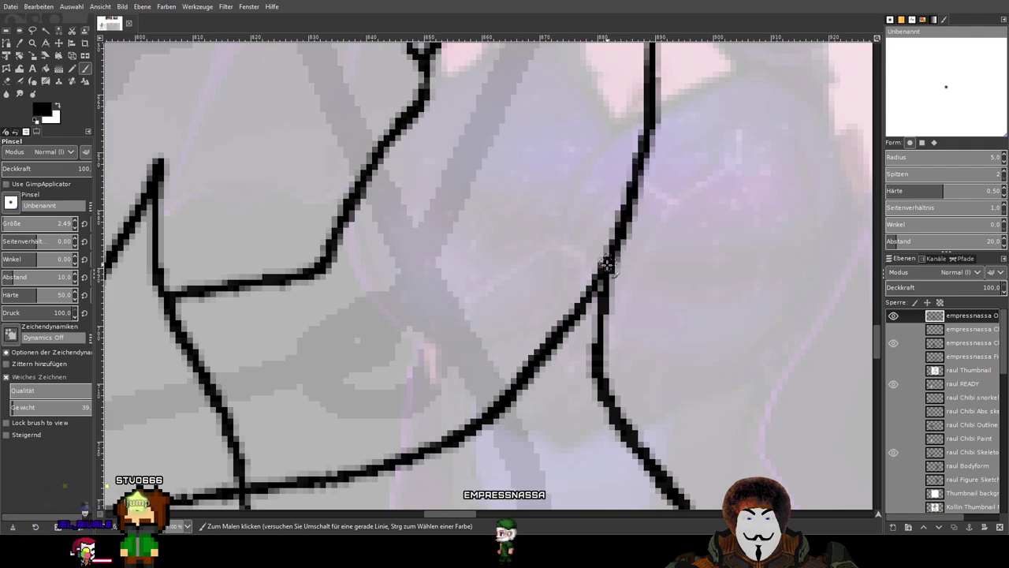
pyautogui.scroll(-3, 712, 228)
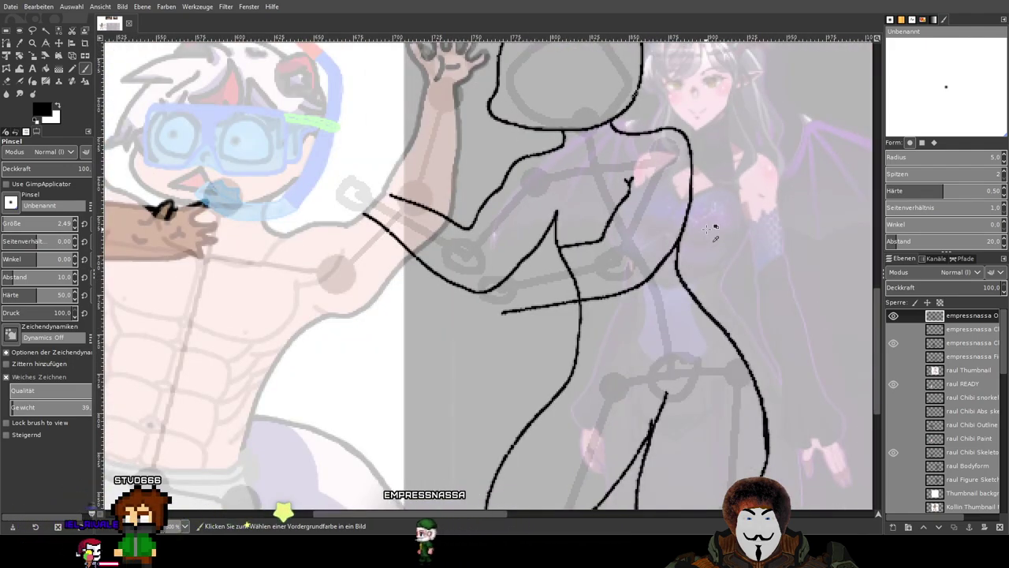
# Thicken the vertical torso line up to the shoulder curve, then undo the thickening.
pyautogui.scroll(2, 711, 228)
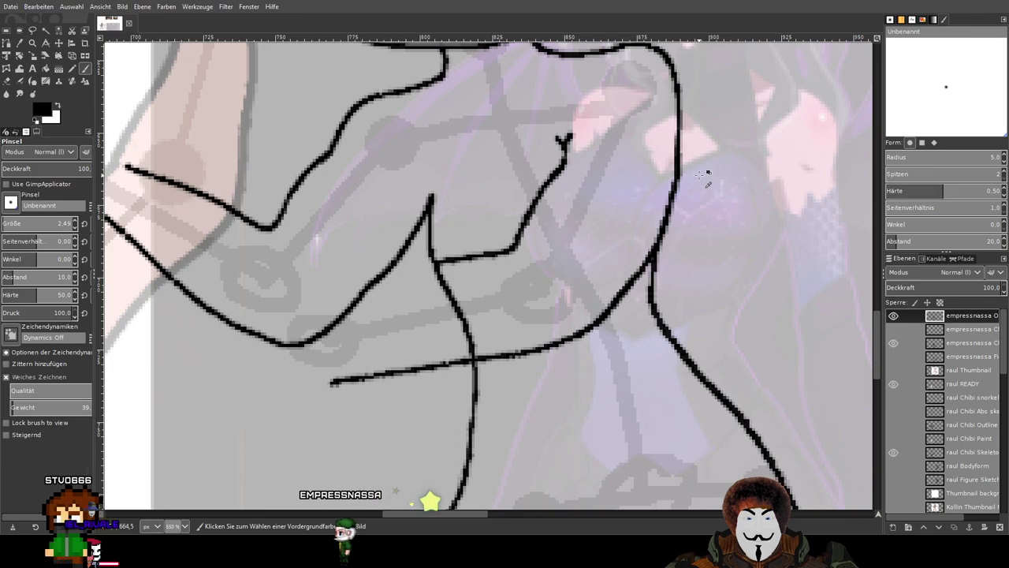
pyautogui.moveTo(706, 172); pyautogui.dragTo(684, 222)
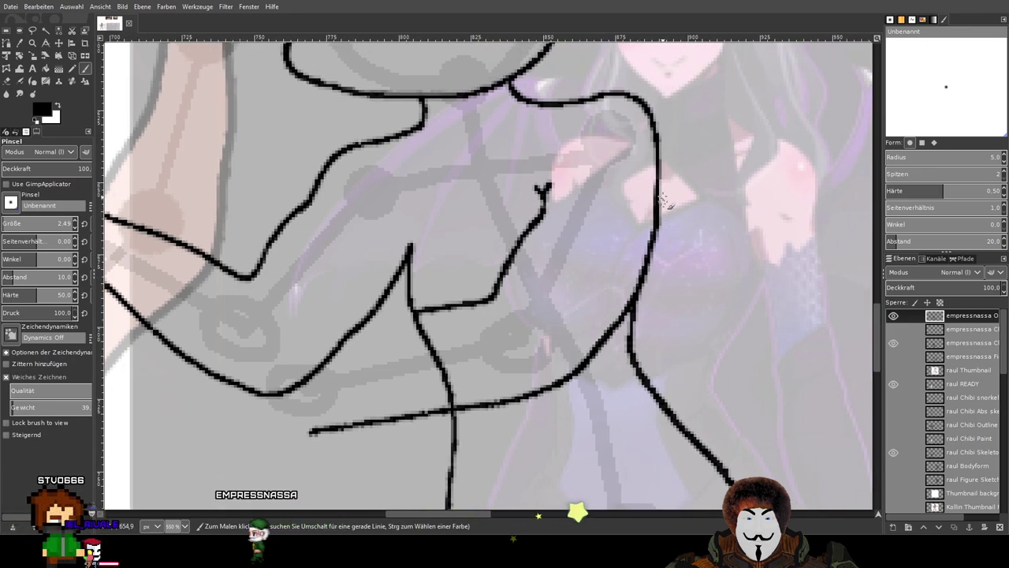
pyautogui.scroll(3, 670, 171)
pyautogui.moveTo(671, 170); pyautogui.dragTo(638, 257)
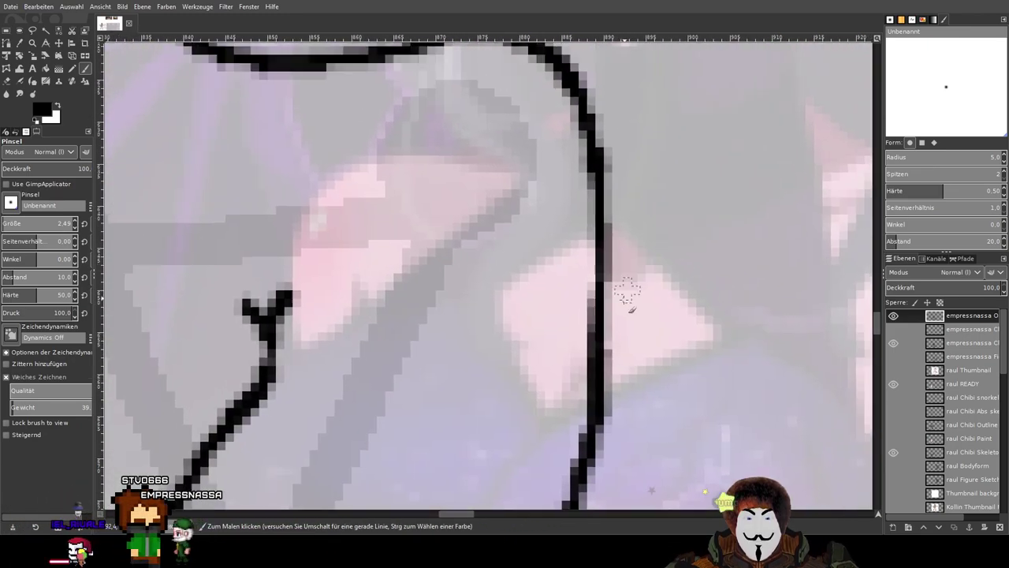
pyautogui.moveTo(603, 394); pyautogui.dragTo(605, 348)
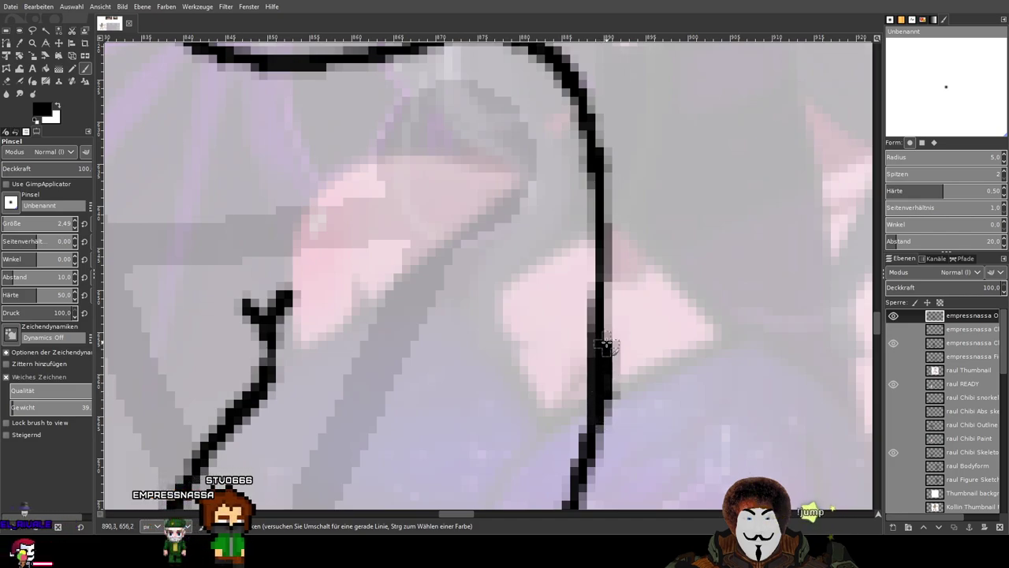
pyautogui.moveTo(607, 288); pyautogui.dragTo(587, 112)
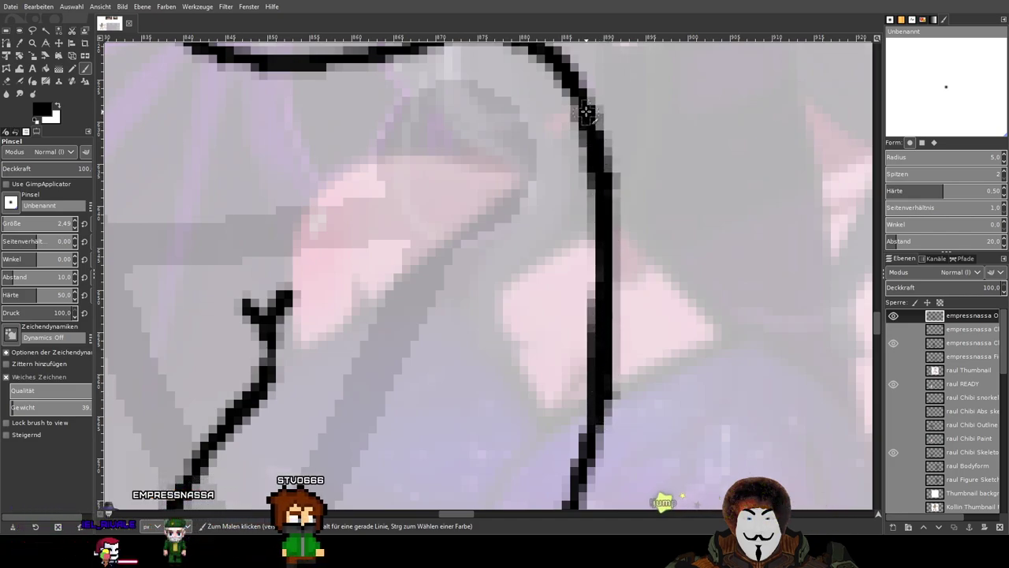
pyautogui.hotkey('ctrl', 'z')
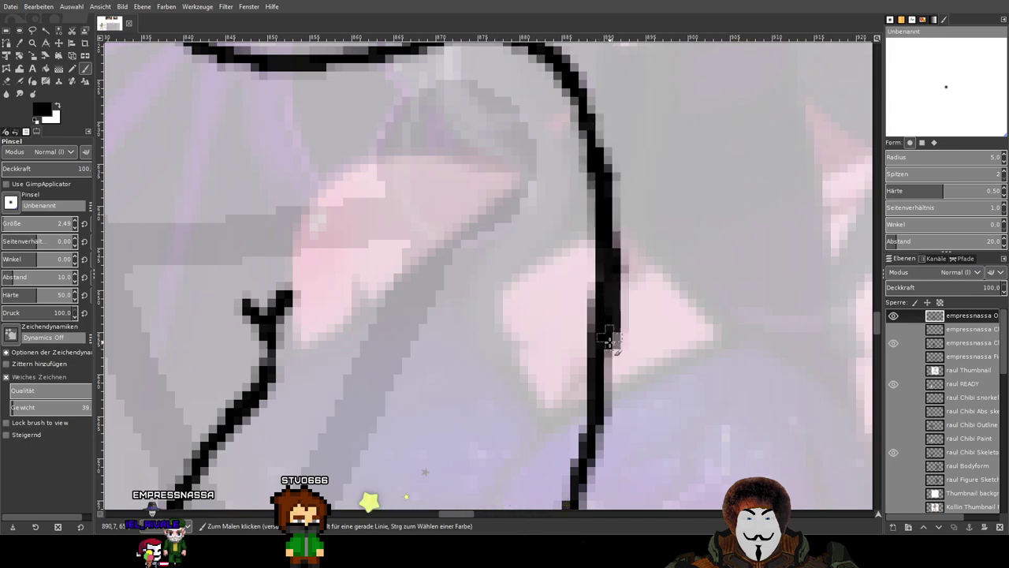
pyautogui.scroll(-6, 737, 237)
pyautogui.scroll(2, 733, 238)
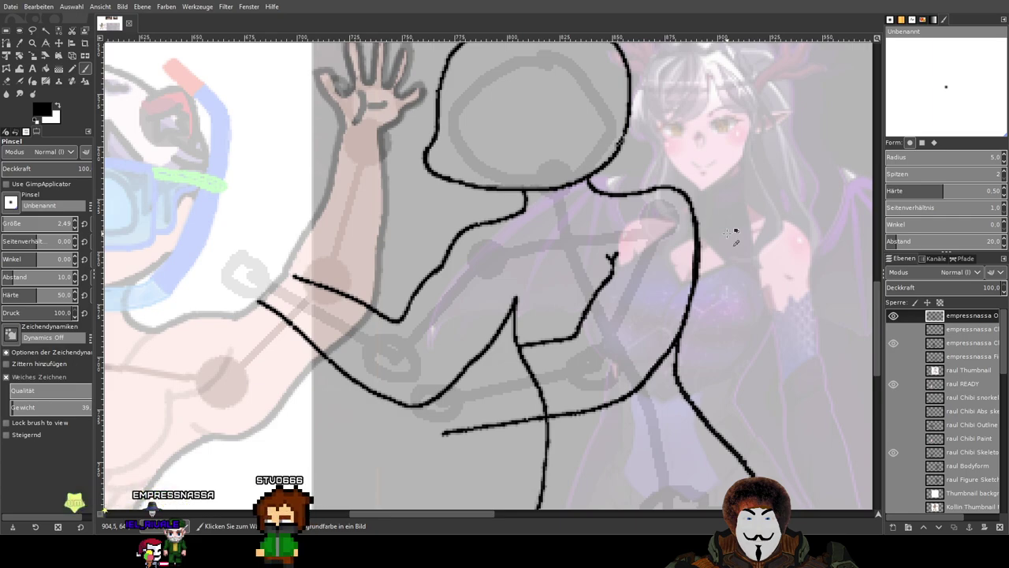
# Shave pixels off the torso line's left edge with the Eraser (Shift+E).
pyautogui.hotkey('shift', 'e')
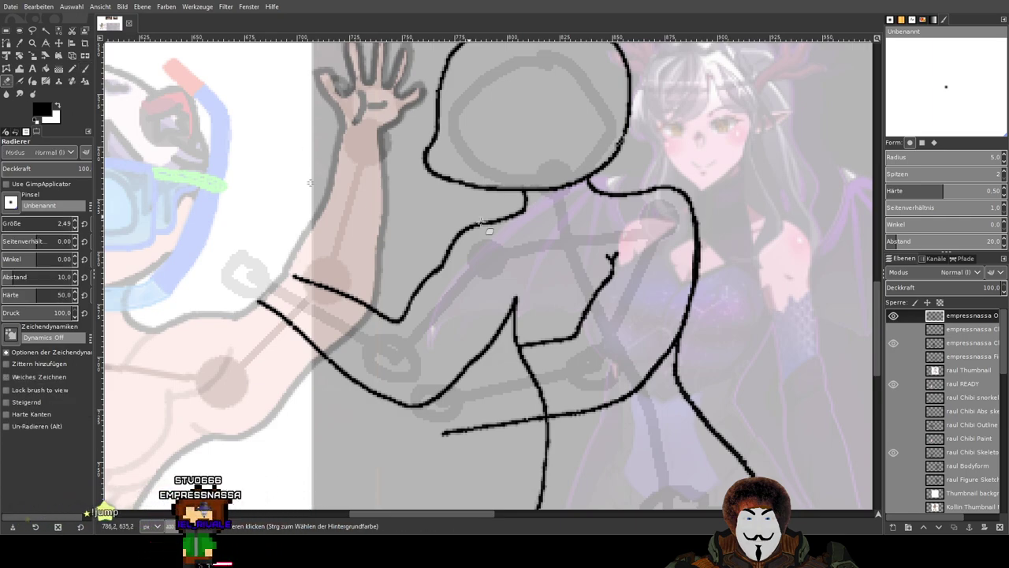
pyautogui.scroll(6, 739, 300)
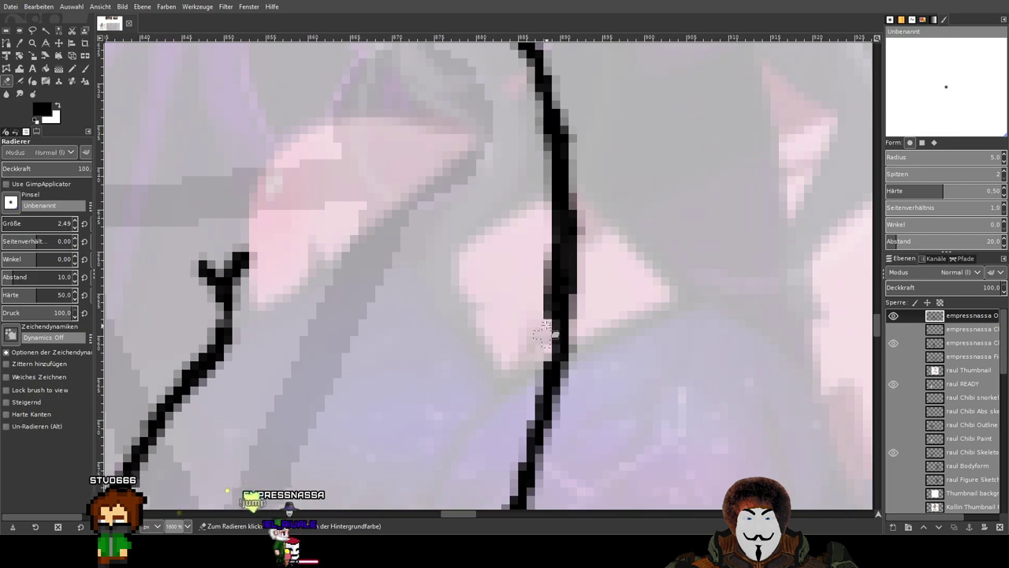
pyautogui.moveTo(544, 335); pyautogui.dragTo(549, 233)
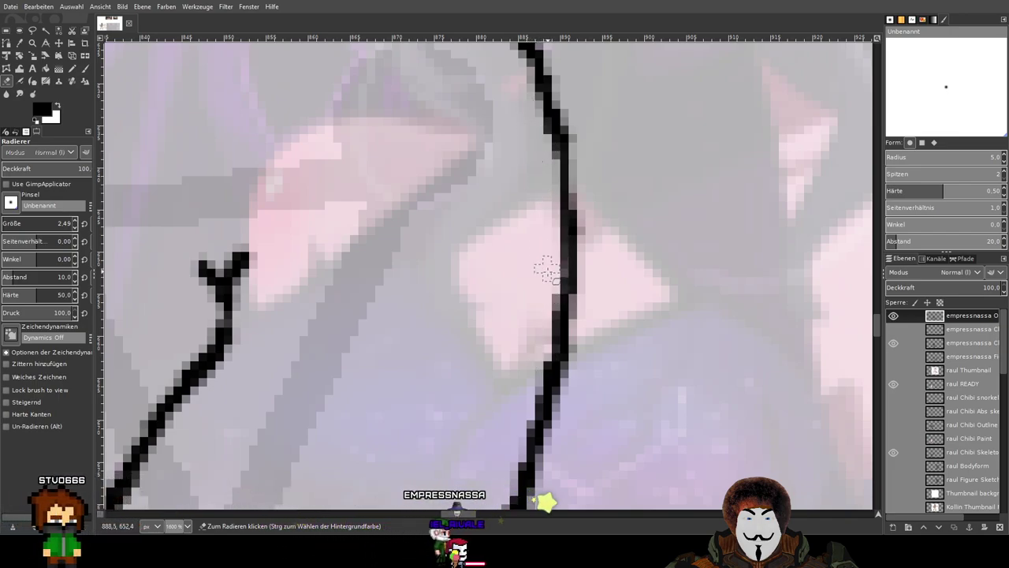
pyautogui.moveTo(546, 266)
pyautogui.mouseDown()
pyautogui.moveTo(550, 301)
pyautogui.moveTo(534, 377)
pyautogui.mouseUp()
pyautogui.scroll(-5, 716, 211)
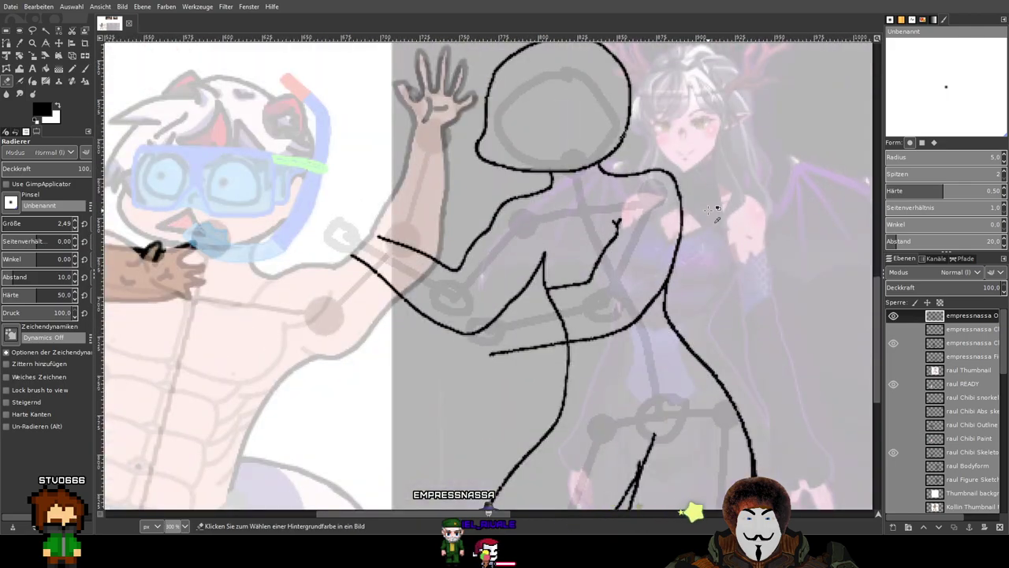
pyautogui.moveTo(709, 236); pyautogui.dragTo(717, 203)
# Save the image from the File menu, then review the whole thumbnail canvas.
pyautogui.click(11, 7)
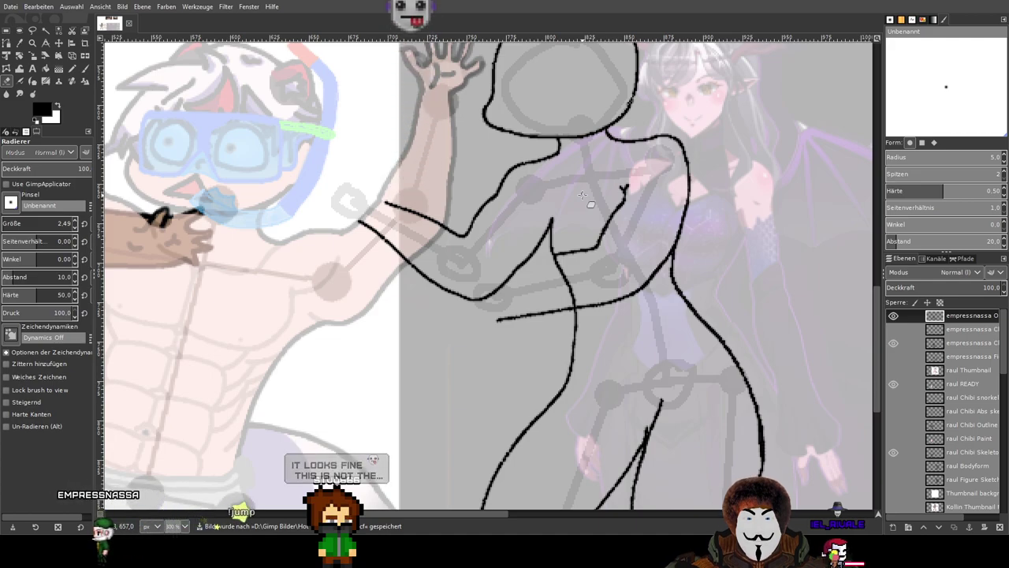
pyautogui.scroll(-2, 581, 194)
pyautogui.scroll(1, 584, 193)
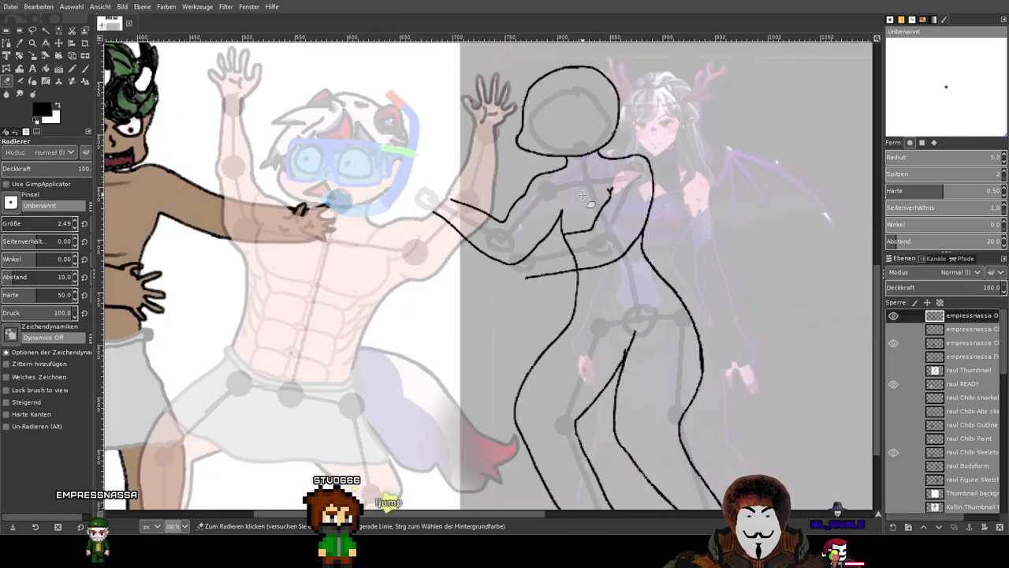
pyautogui.moveTo(391, 241); pyautogui.dragTo(595, 210)
pyautogui.scroll(-1, 595, 209)
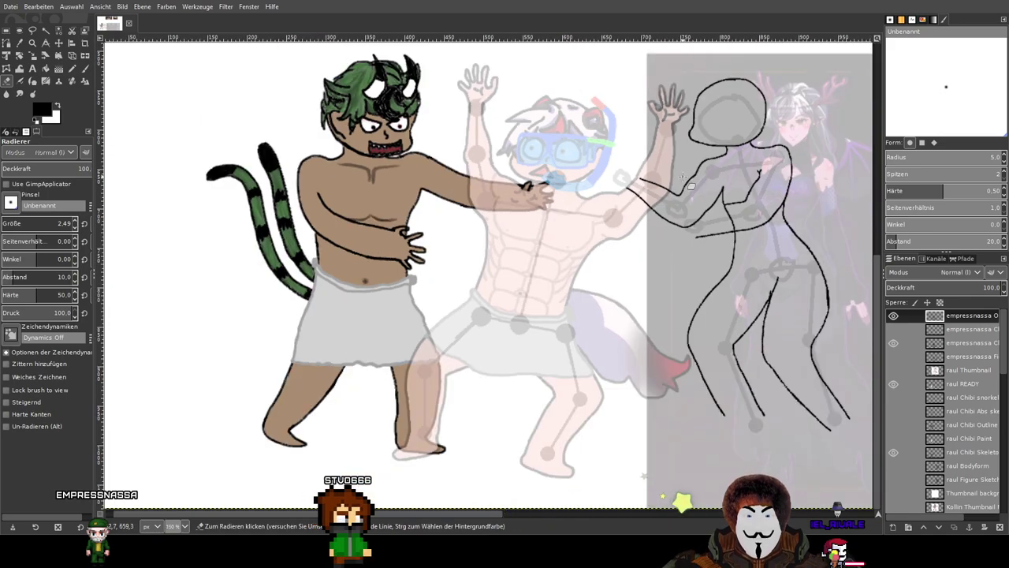
pyautogui.moveTo(682, 178); pyautogui.dragTo(465, 239)
pyautogui.moveTo(198, 200); pyautogui.dragTo(778, 301)
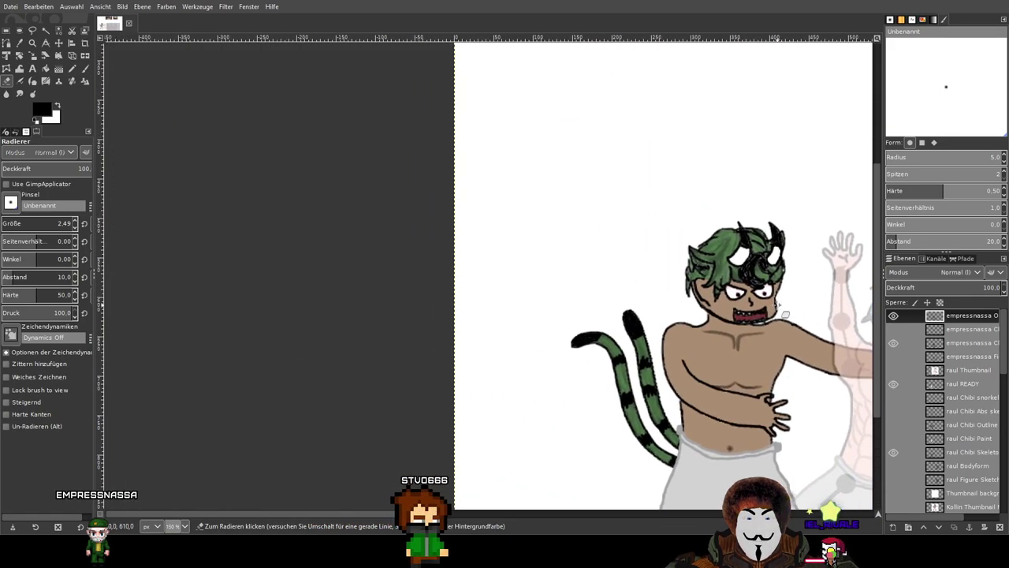
pyautogui.scroll(-3, 756, 282)
pyautogui.scroll(4, 457, 285)
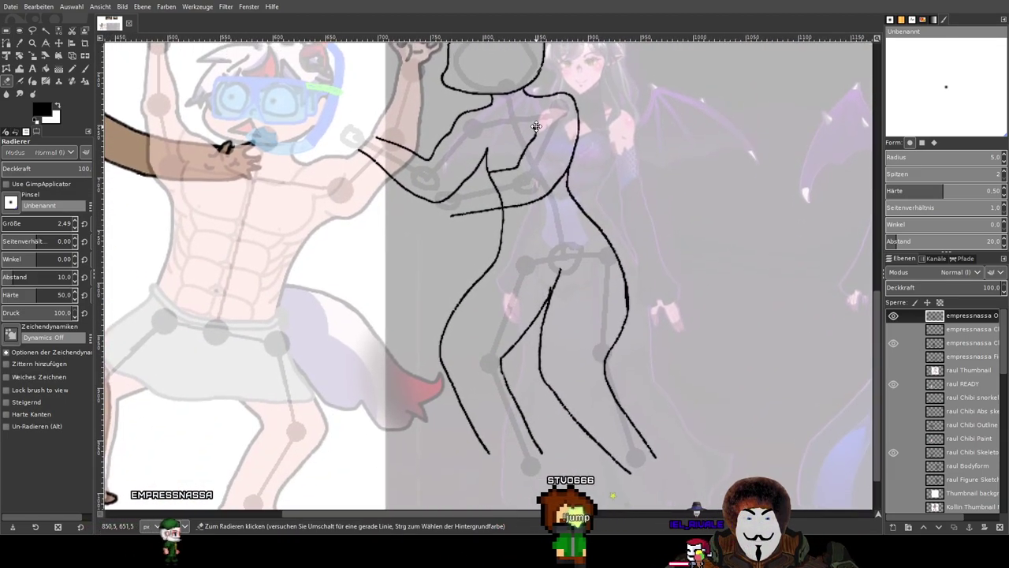
# Zoom in on the chest junction and rub out the short chest line's left end.
pyautogui.moveTo(536, 126); pyautogui.dragTo(528, 231)
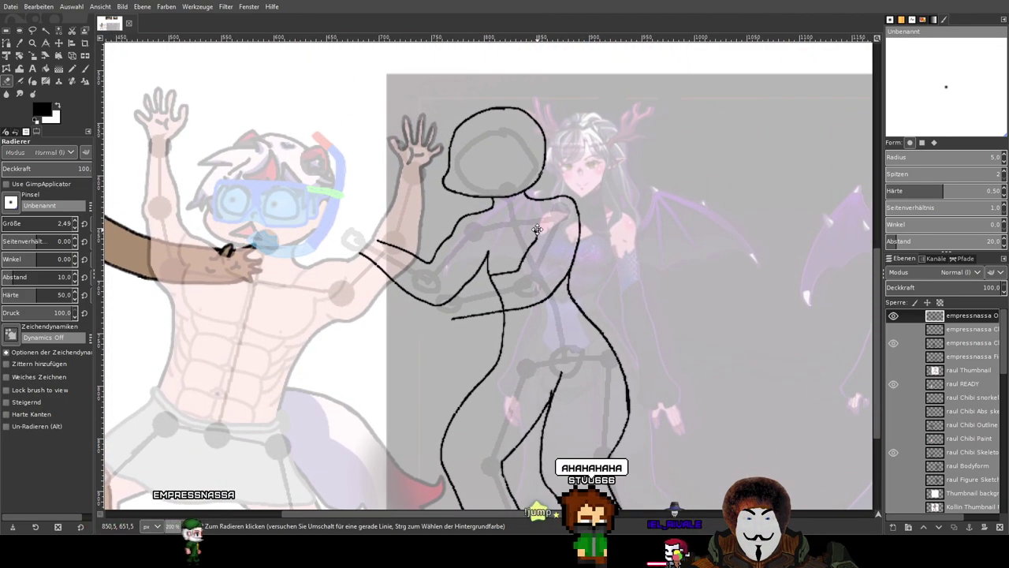
pyautogui.scroll(2, 527, 231)
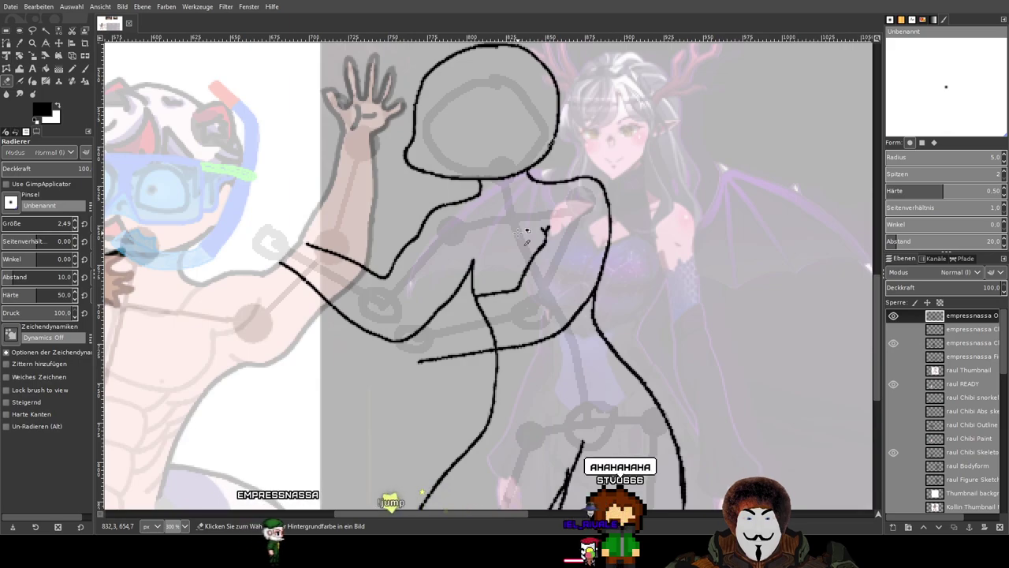
pyautogui.moveTo(507, 224); pyautogui.dragTo(598, 234)
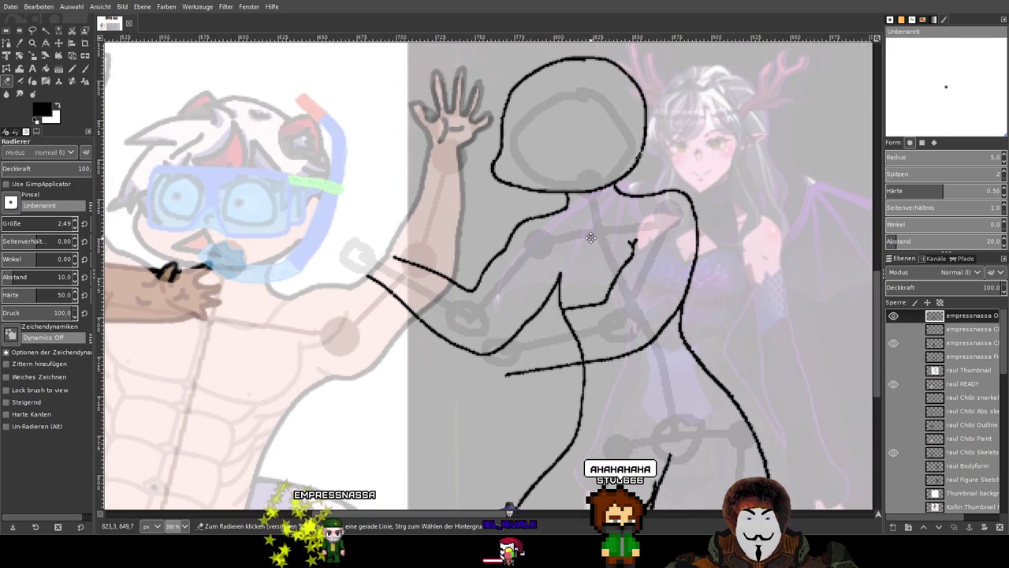
pyautogui.scroll(1, 542, 272)
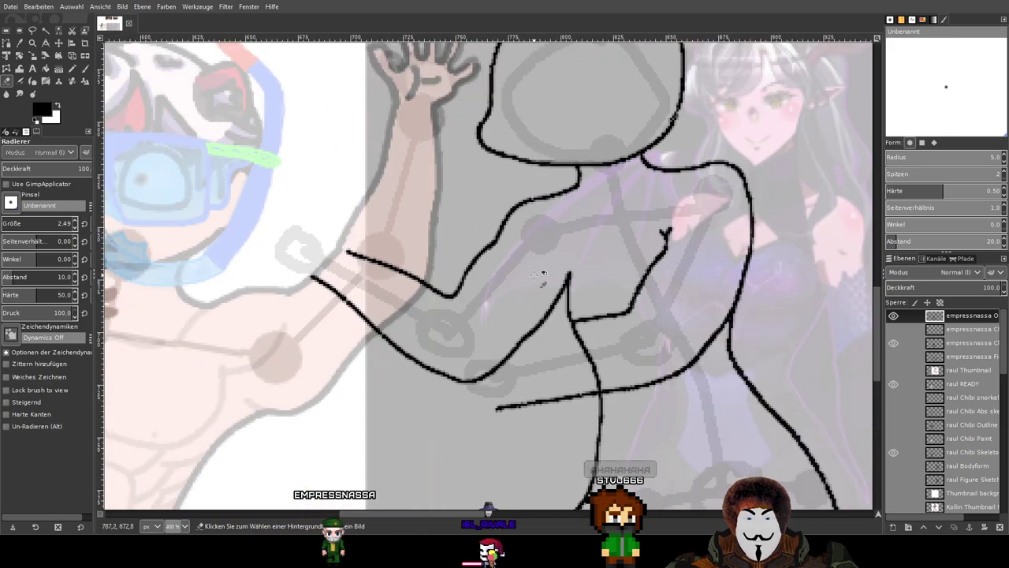
pyautogui.scroll(1, 536, 284)
pyautogui.moveTo(543, 301); pyautogui.dragTo(604, 268)
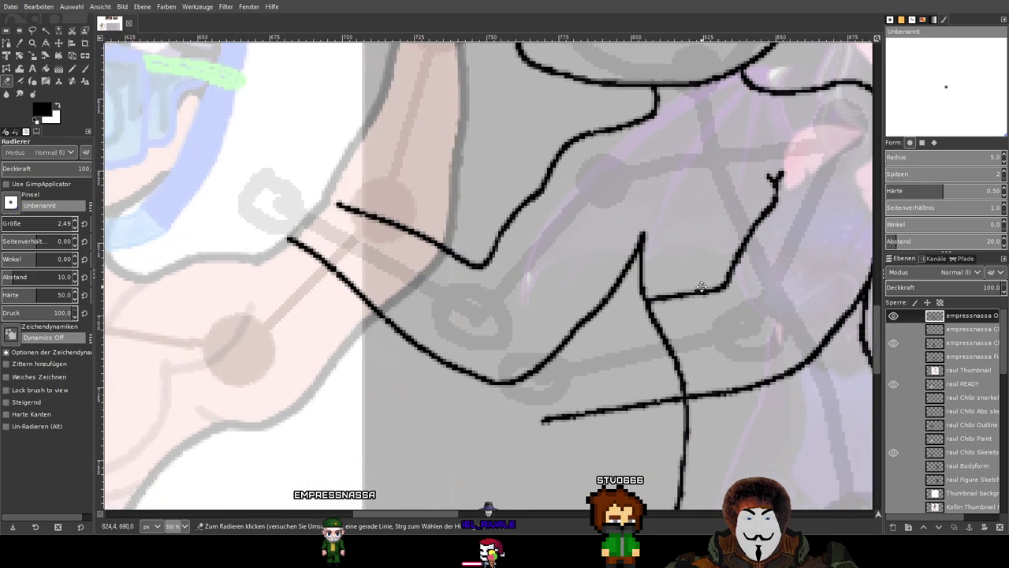
pyautogui.moveTo(701, 287); pyautogui.dragTo(560, 300)
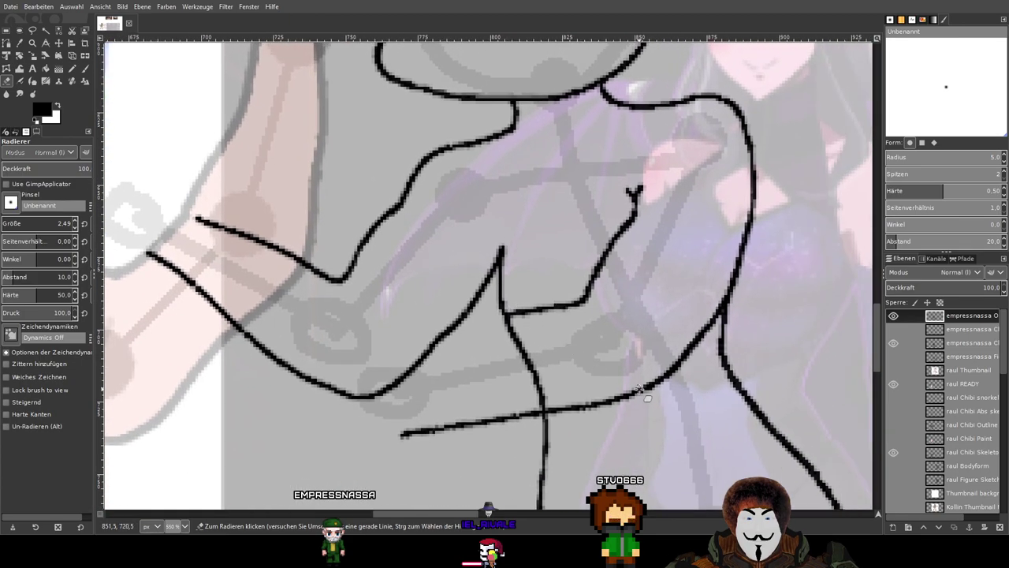
pyautogui.moveTo(551, 339); pyautogui.dragTo(637, 349)
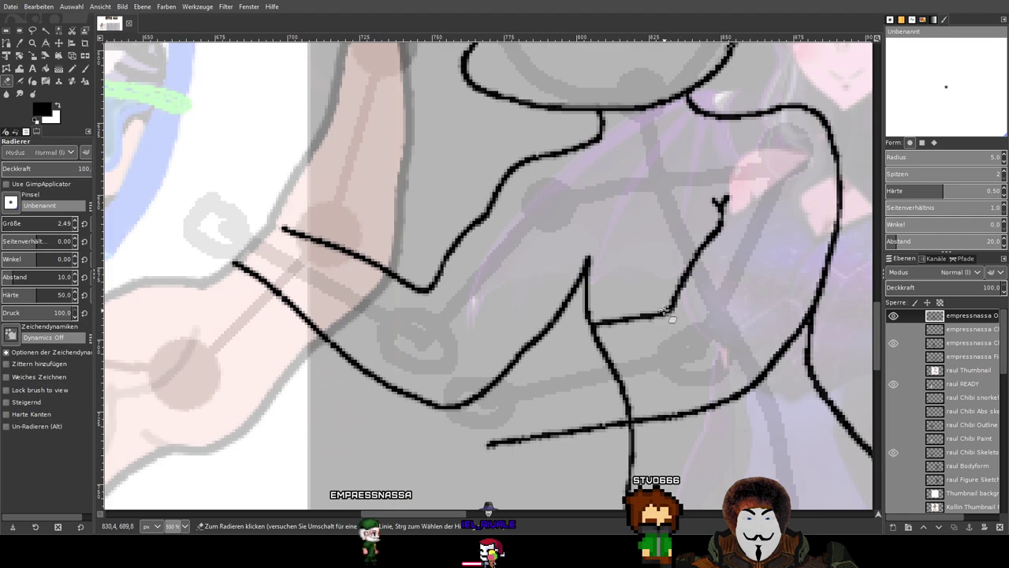
pyautogui.scroll(3, 587, 329)
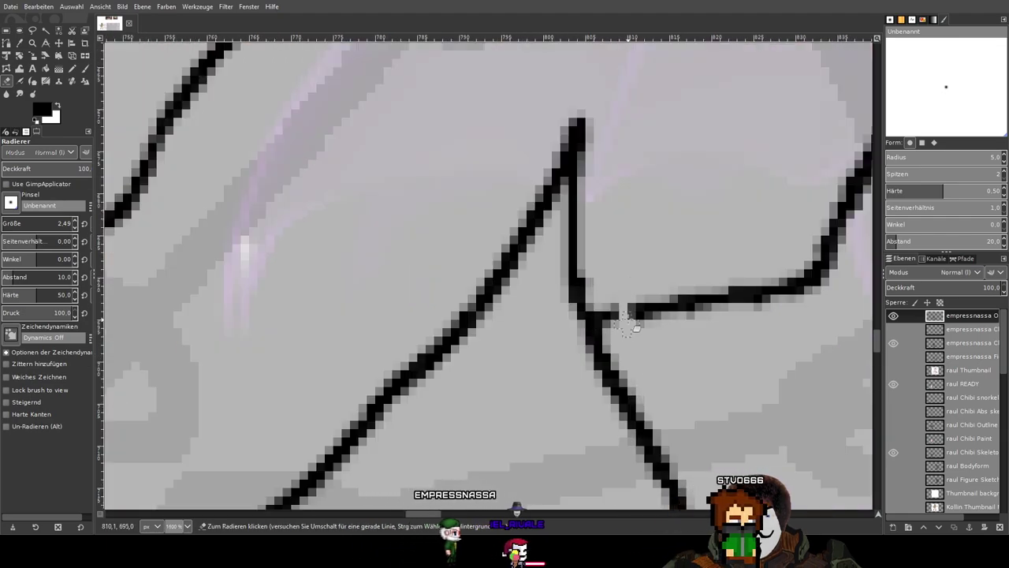
pyautogui.moveTo(650, 295)
pyautogui.mouseDown()
pyautogui.moveTo(678, 300)
pyautogui.moveTo(671, 326)
pyautogui.moveTo(655, 303)
pyautogui.moveTo(606, 311)
pyautogui.moveTo(629, 333)
pyautogui.moveTo(746, 263)
pyautogui.moveTo(745, 299)
pyautogui.moveTo(772, 309)
pyautogui.moveTo(798, 294)
pyautogui.mouseUp()
# Draw a black Paintbrush curve from the chest's underside down-left to the arm line.
pyautogui.click(85, 69)
pyautogui.scroll(-2, 284, 156)
pyautogui.moveTo(472, 210); pyautogui.dragTo(539, 229)
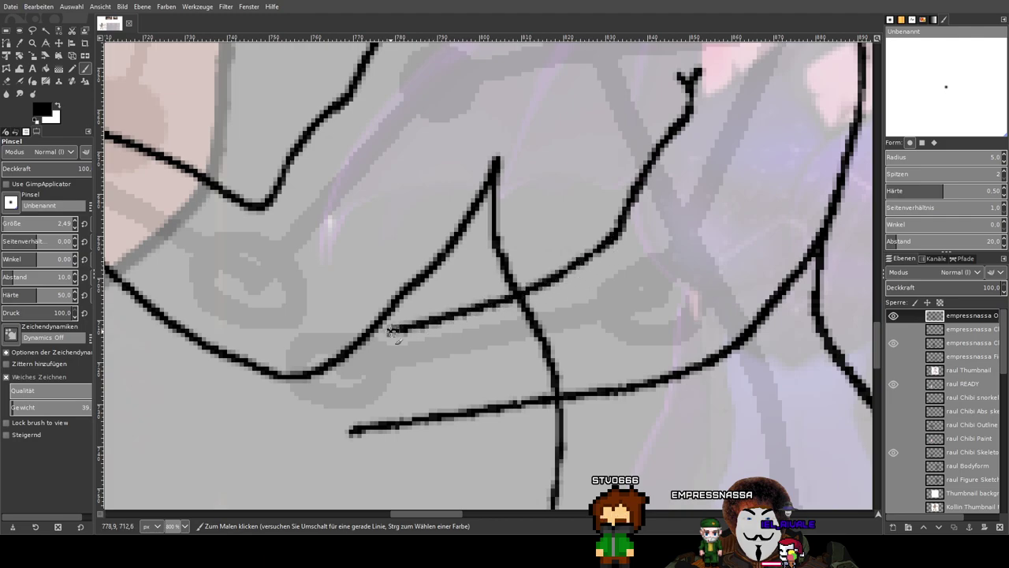
pyautogui.scroll(-4, 371, 335)
pyautogui.scroll(3, 594, 278)
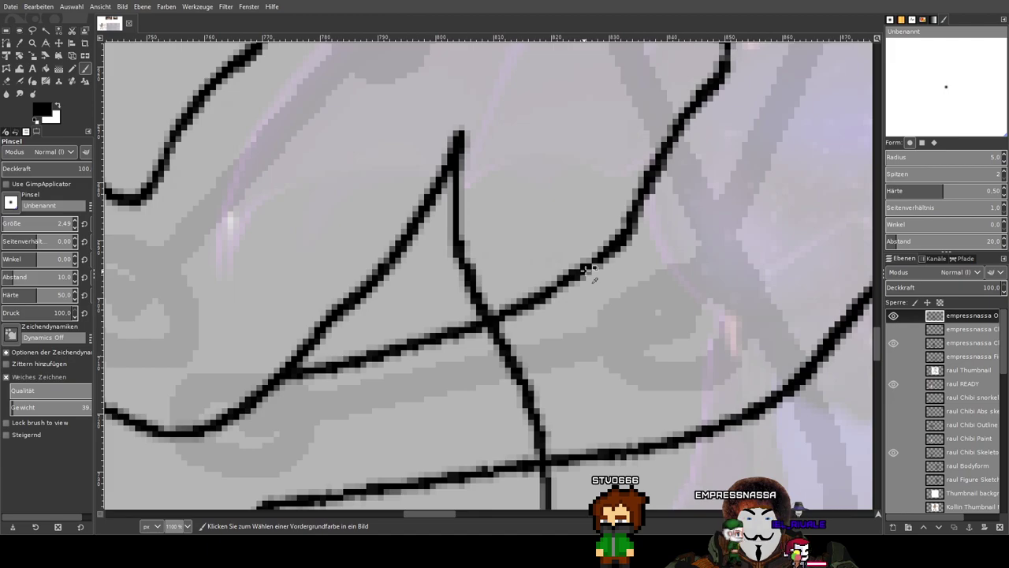
pyautogui.scroll(-2, 594, 276)
pyautogui.scroll(4, 604, 270)
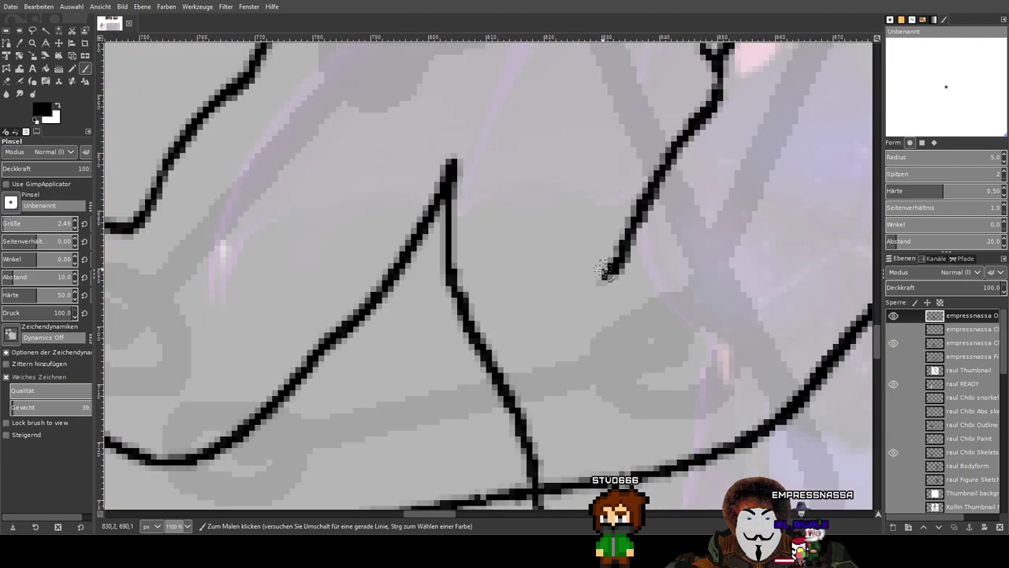
pyautogui.moveTo(561, 298)
pyautogui.mouseDown()
pyautogui.moveTo(491, 309)
pyautogui.moveTo(260, 403)
pyautogui.mouseUp()
# Extend the chest curve further down-left.
pyautogui.scroll(-3, 392, 351)
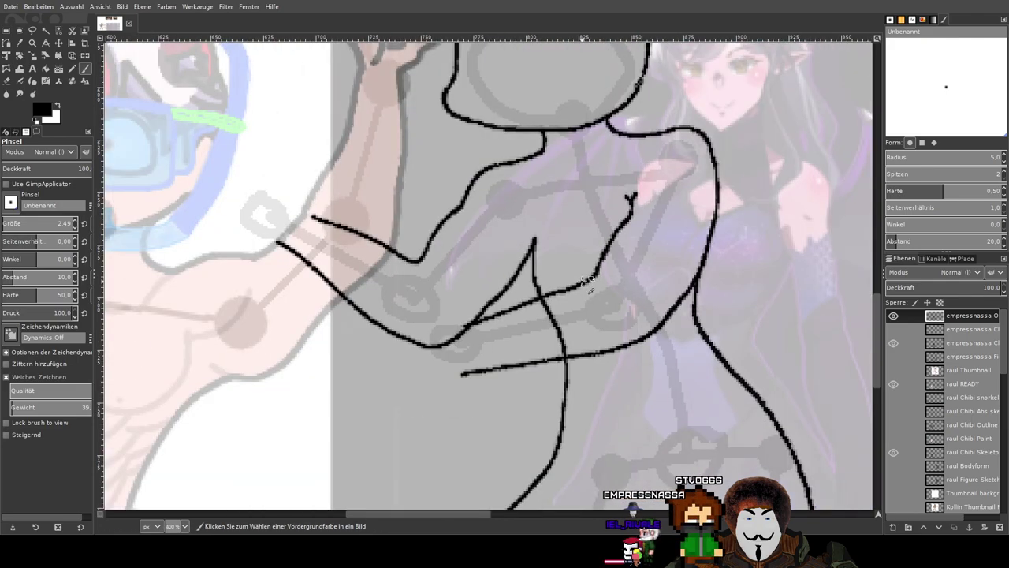
pyautogui.scroll(2, 550, 287)
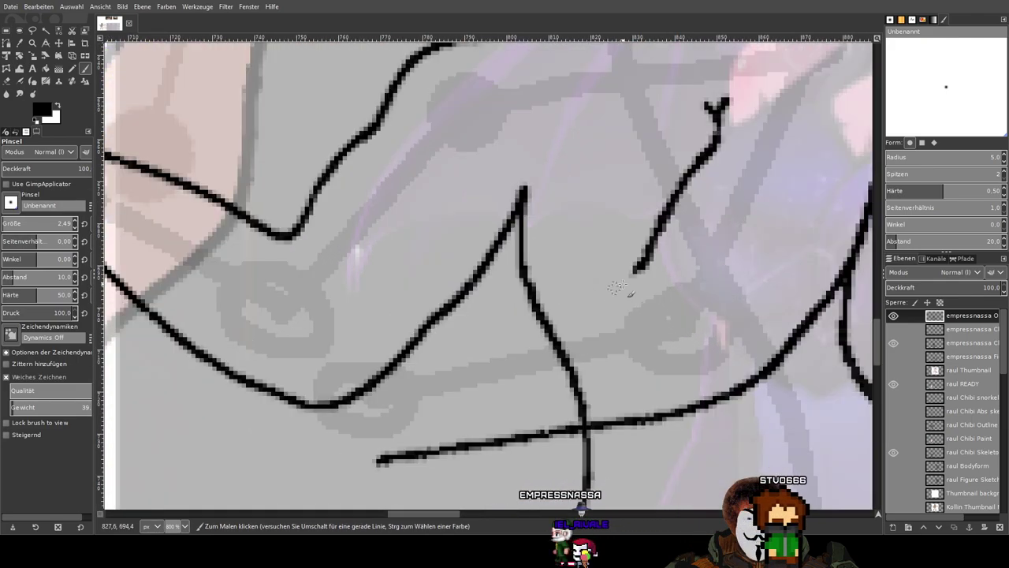
pyautogui.moveTo(637, 270); pyautogui.dragTo(572, 298)
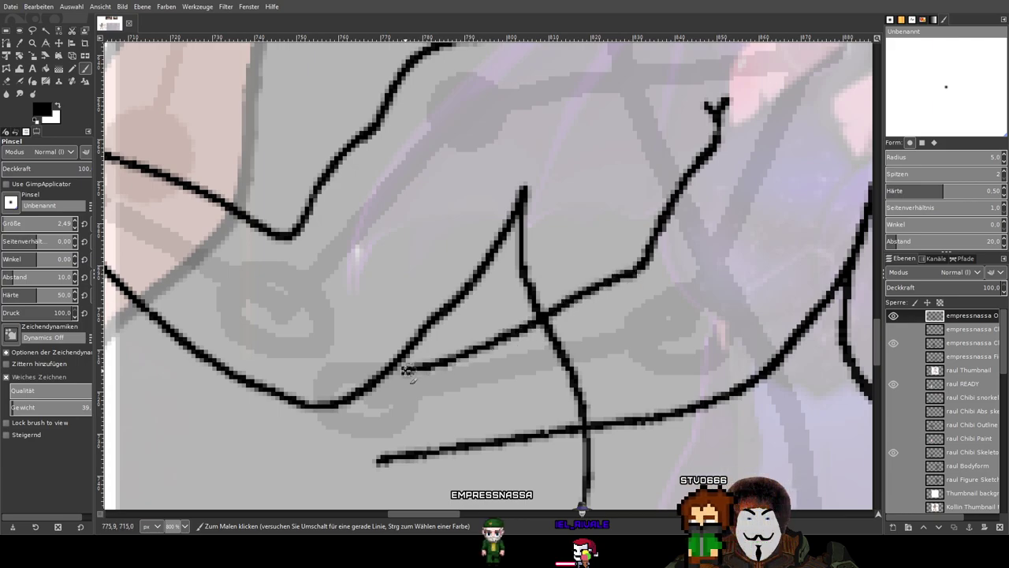
pyautogui.scroll(-4, 677, 264)
pyautogui.scroll(1, 647, 223)
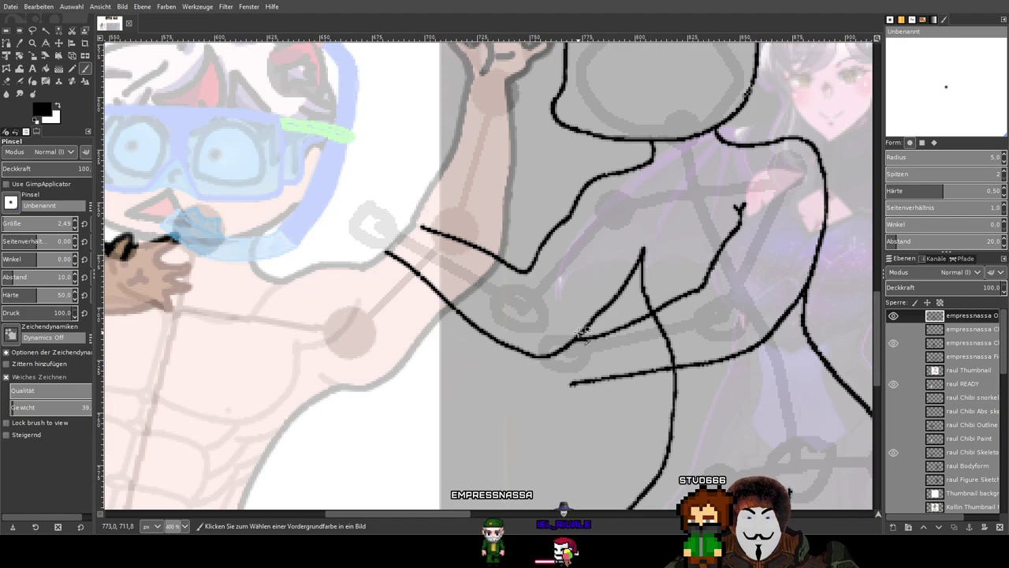
pyautogui.scroll(2, 583, 332)
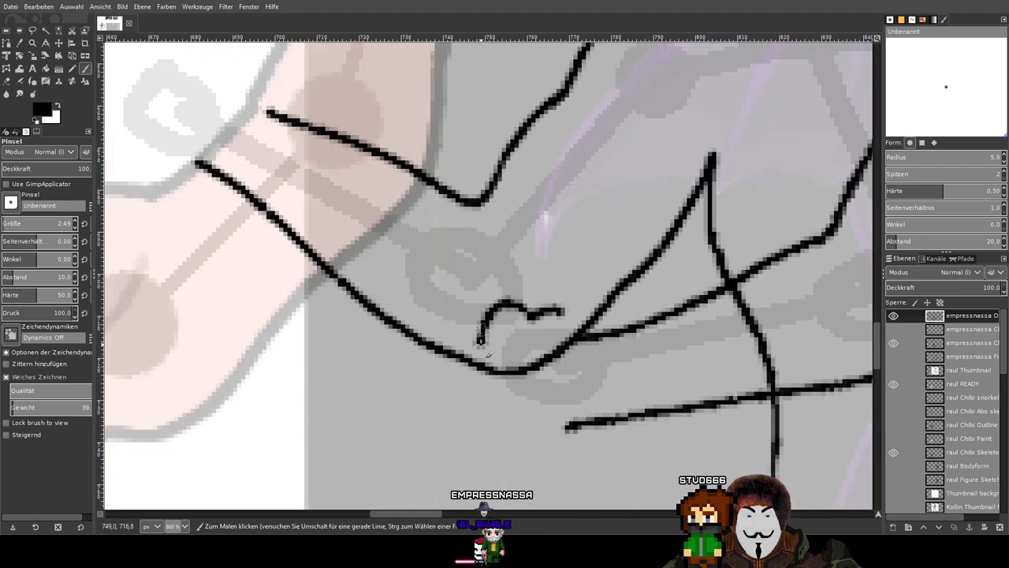
pyautogui.scroll(-2, 574, 446)
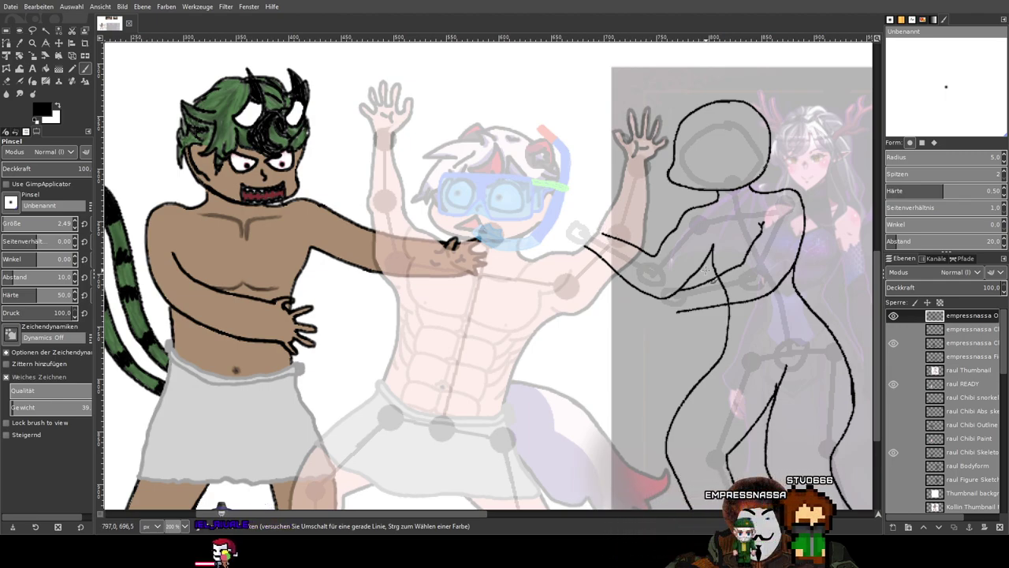
# Select the empressnassa layer and raise its opacity from 53.6 to about 70.5.
pyautogui.moveTo(794, 243); pyautogui.dragTo(576, 214)
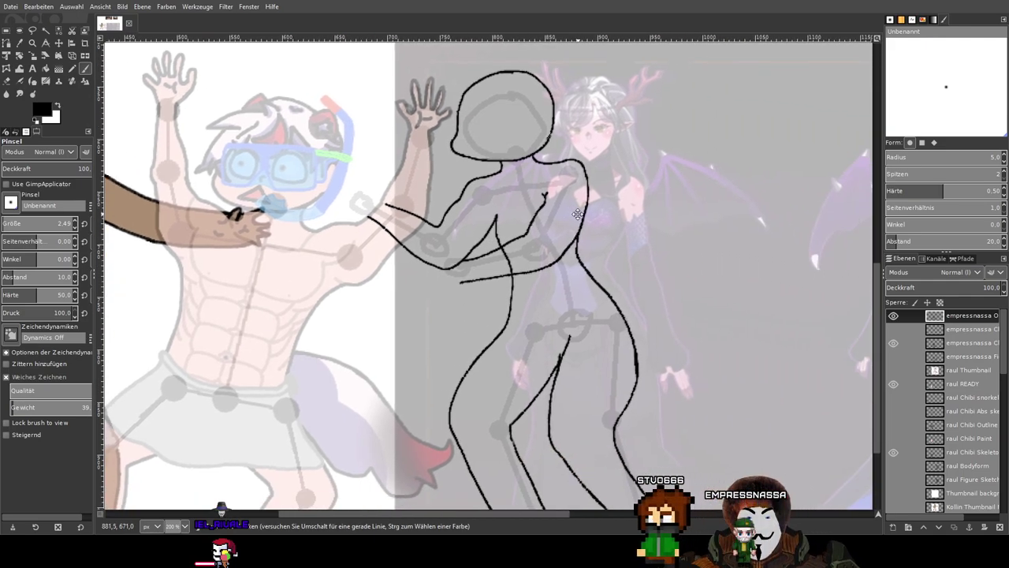
pyautogui.moveTo(577, 213); pyautogui.dragTo(602, 258)
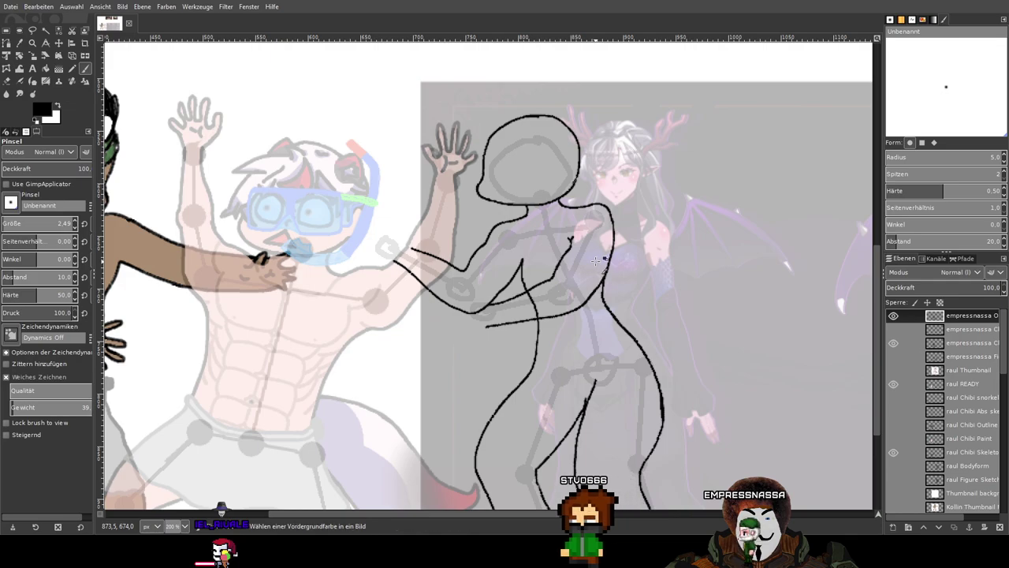
pyautogui.scroll(2, 594, 261)
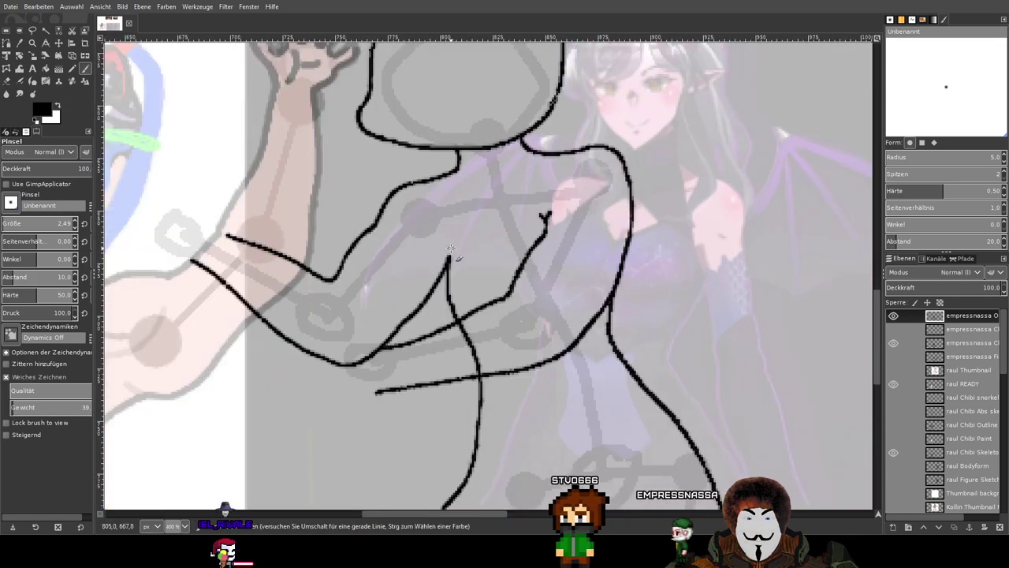
pyautogui.scroll(-5, 969, 480)
pyautogui.click(968, 407)
pyautogui.moveTo(953, 290); pyautogui.dragTo(967, 287)
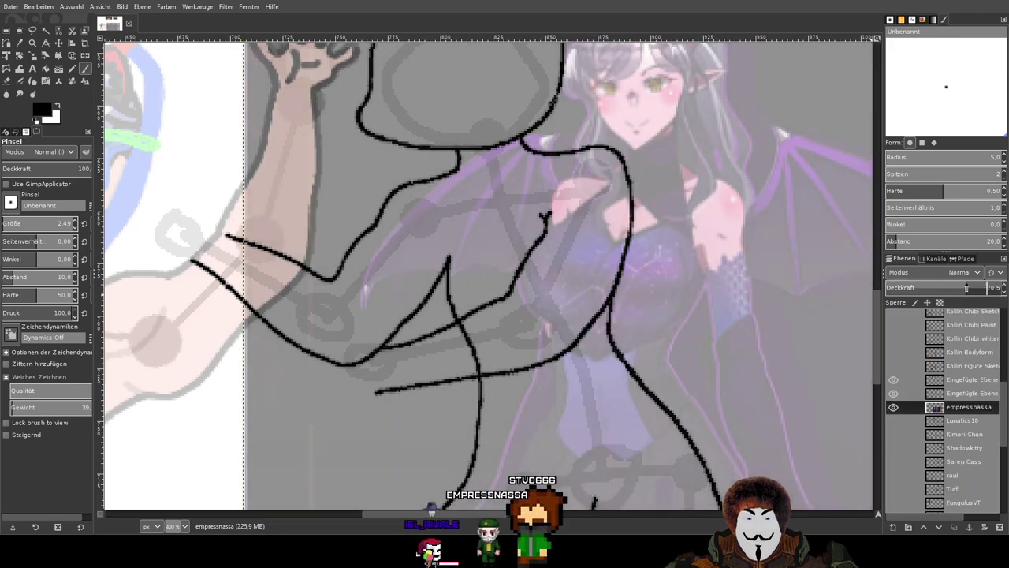
# Pan and zoom onto the outline's chest and arm lines against the reference.
pyautogui.scroll(-3, 786, 272)
pyautogui.moveTo(784, 277); pyautogui.dragTo(532, 246)
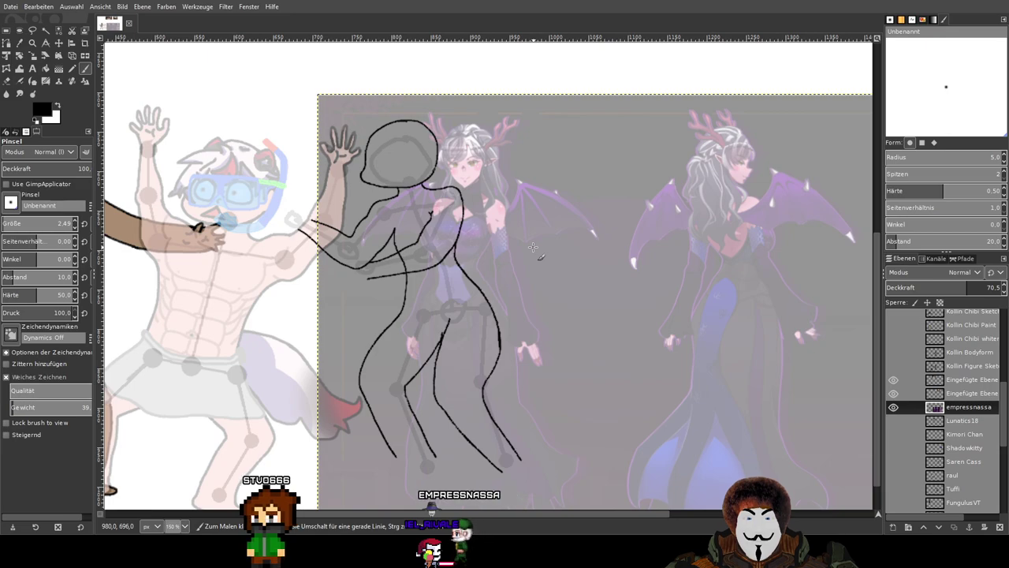
pyautogui.moveTo(566, 297); pyautogui.dragTo(650, 346)
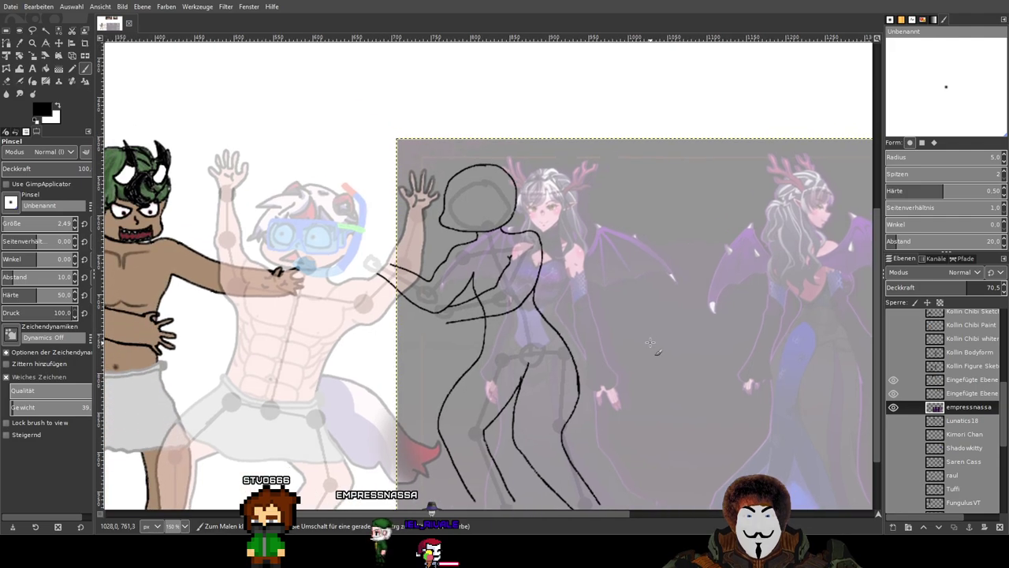
pyautogui.scroll(2, 588, 338)
pyautogui.moveTo(588, 338); pyautogui.dragTo(805, 373)
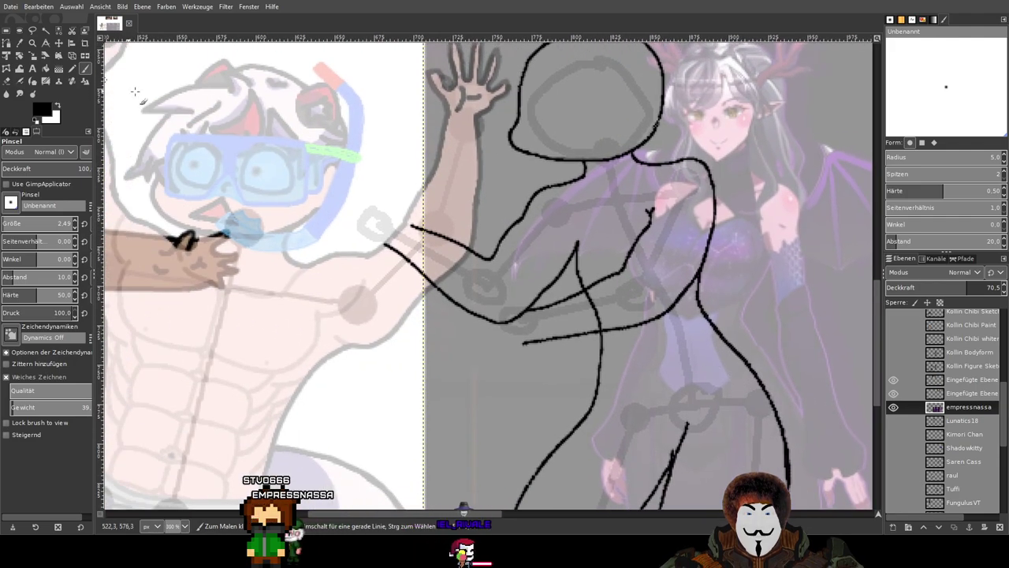
pyautogui.keyDown('ctrl'); pyautogui.scroll(2, 496, 231); pyautogui.keyUp('ctrl')
pyautogui.hscroll(3, 497, 231)
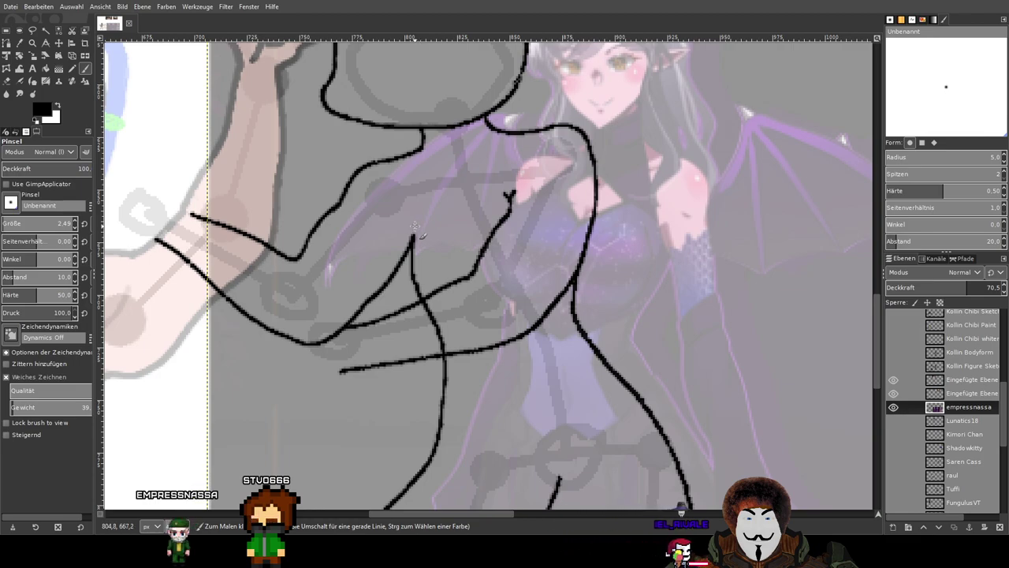
pyautogui.moveTo(414, 226); pyautogui.dragTo(523, 205)
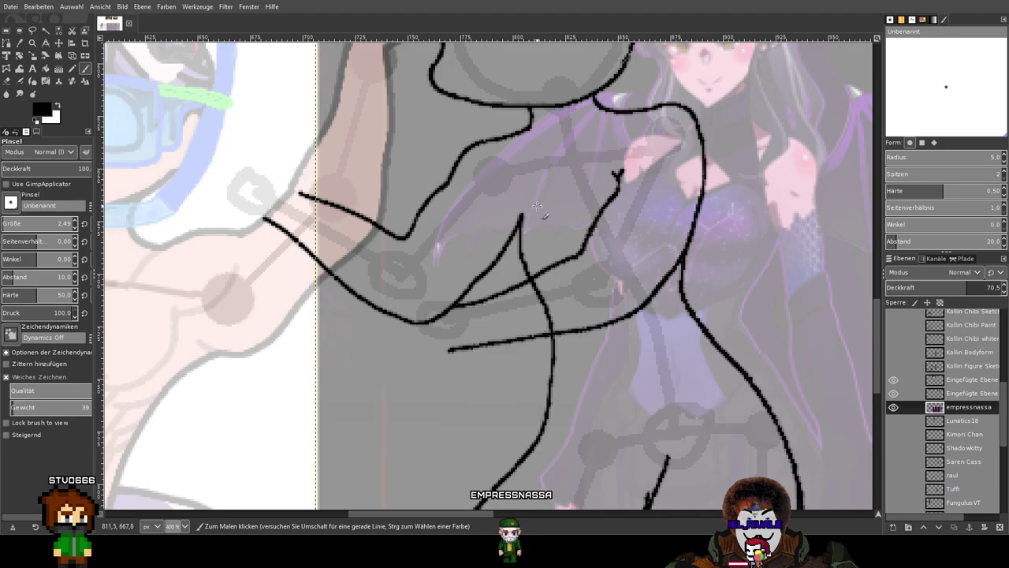
pyautogui.scroll(5, 938, 319)
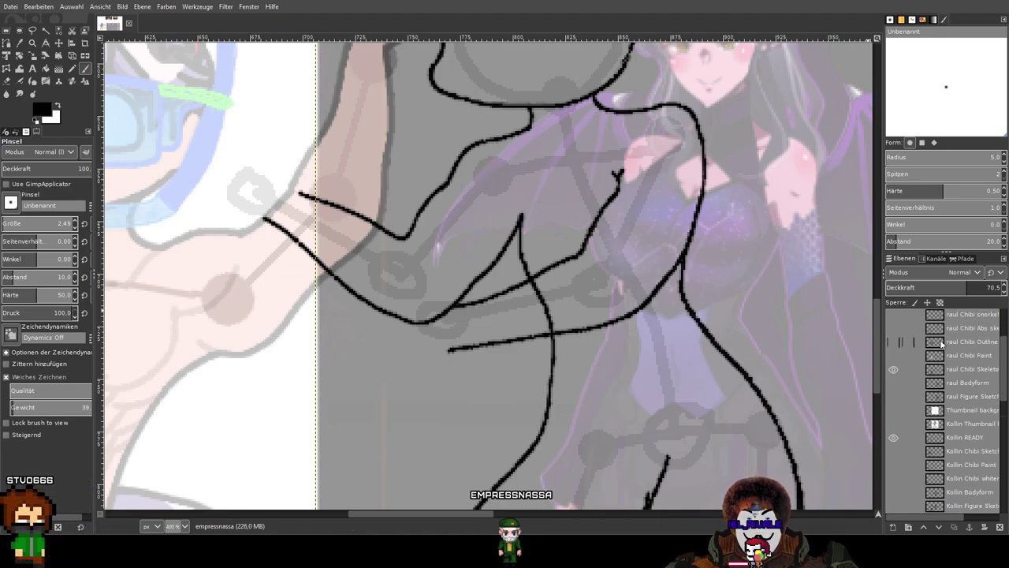
# Select the top outline layer, toggle its visibility to compare, and join a stroke to the chest line.
pyautogui.click(936, 317)
pyautogui.click(894, 316)
pyautogui.click(894, 316)
pyautogui.moveTo(541, 182); pyautogui.dragTo(522, 218)
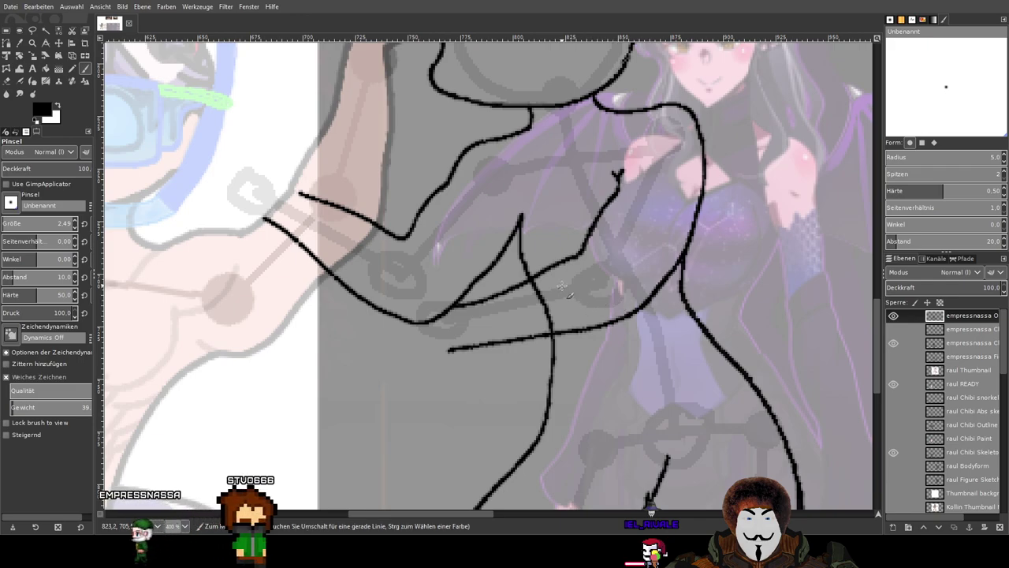
# Add a short inner chest line.
pyautogui.moveTo(579, 245); pyautogui.dragTo(588, 223)
pyautogui.scroll(1, 592, 223)
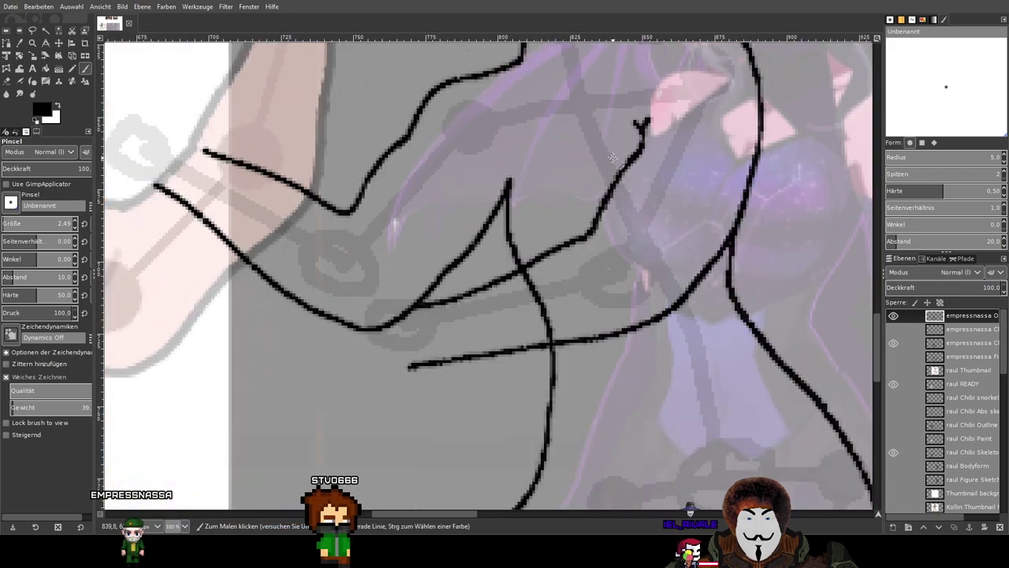
pyautogui.scroll(-1, 612, 223)
pyautogui.scroll(1, 620, 223)
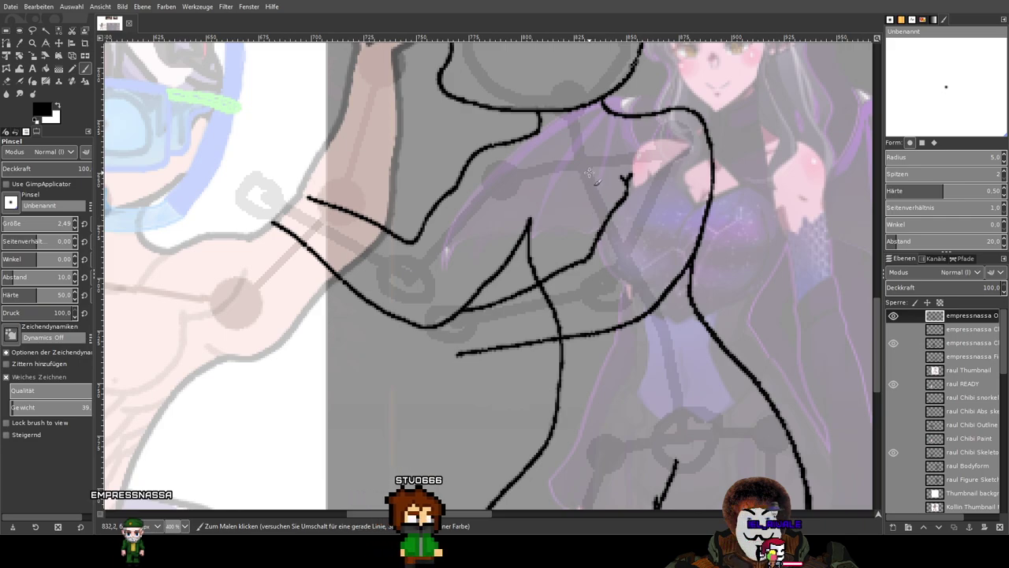
pyautogui.moveTo(591, 168)
pyautogui.mouseDown()
pyautogui.moveTo(570, 234)
pyautogui.moveTo(601, 301)
pyautogui.mouseUp()
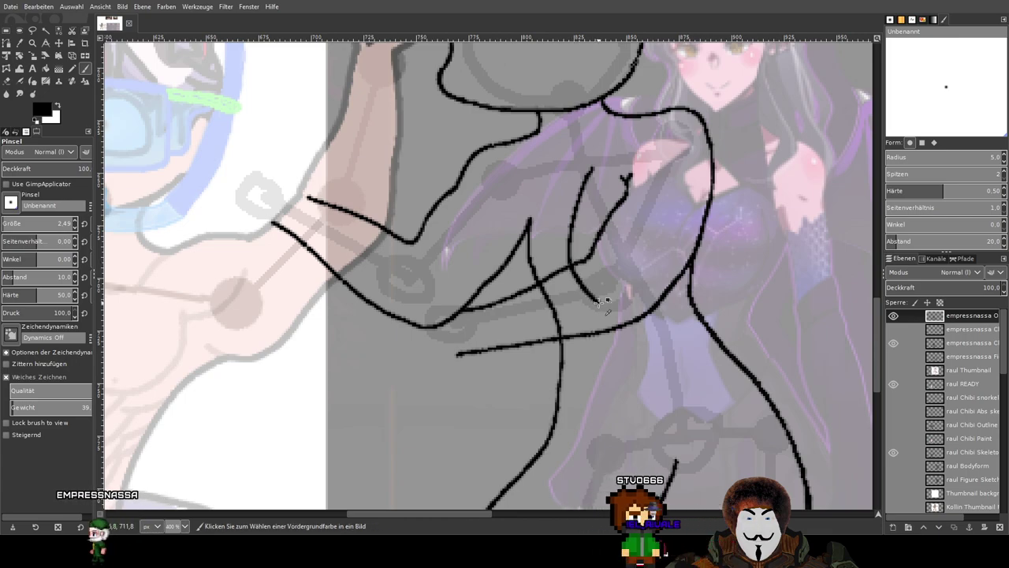
pyautogui.scroll(1, 604, 189)
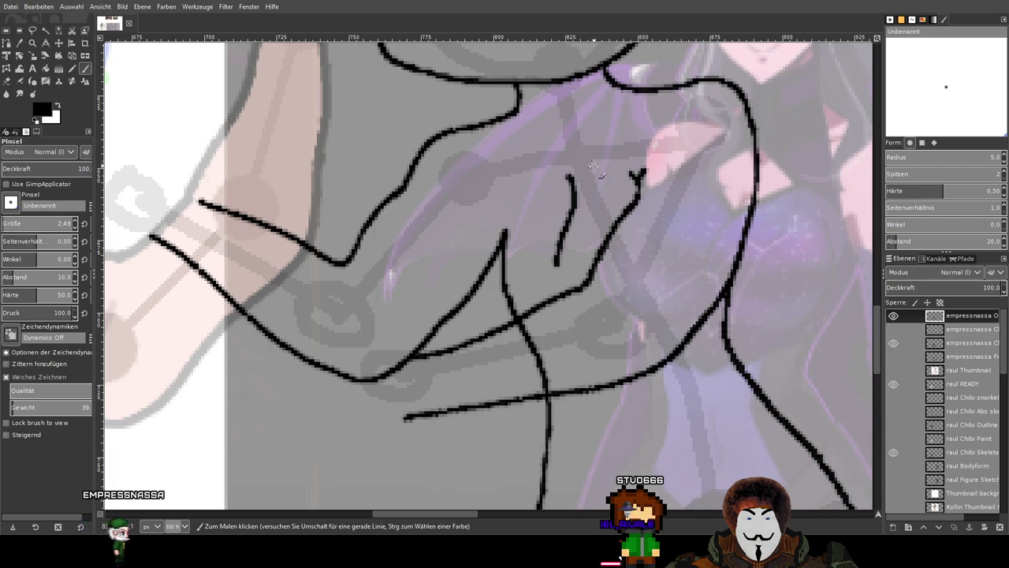
pyautogui.scroll(-1, 569, 217)
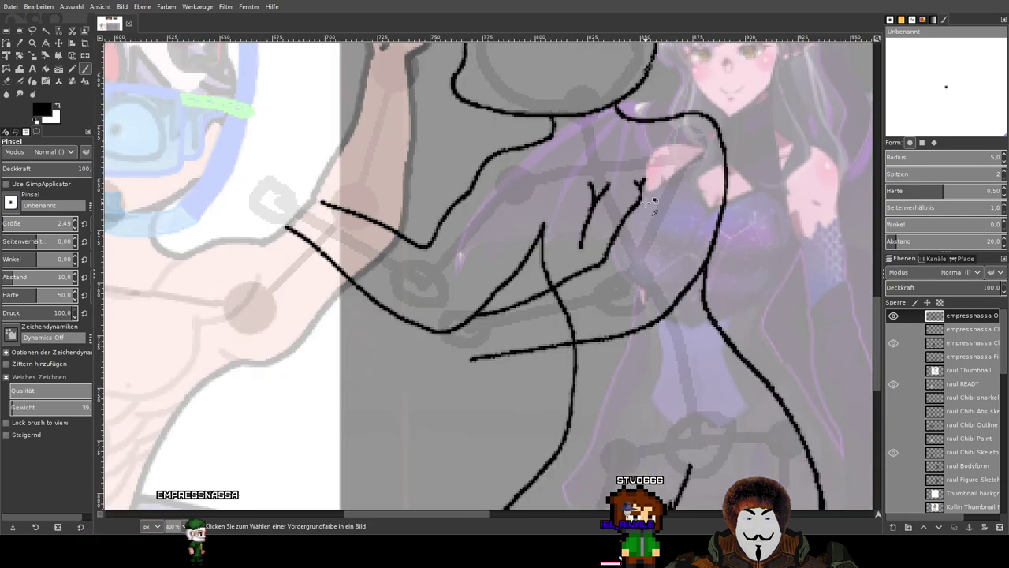
pyautogui.scroll(2, 604, 240)
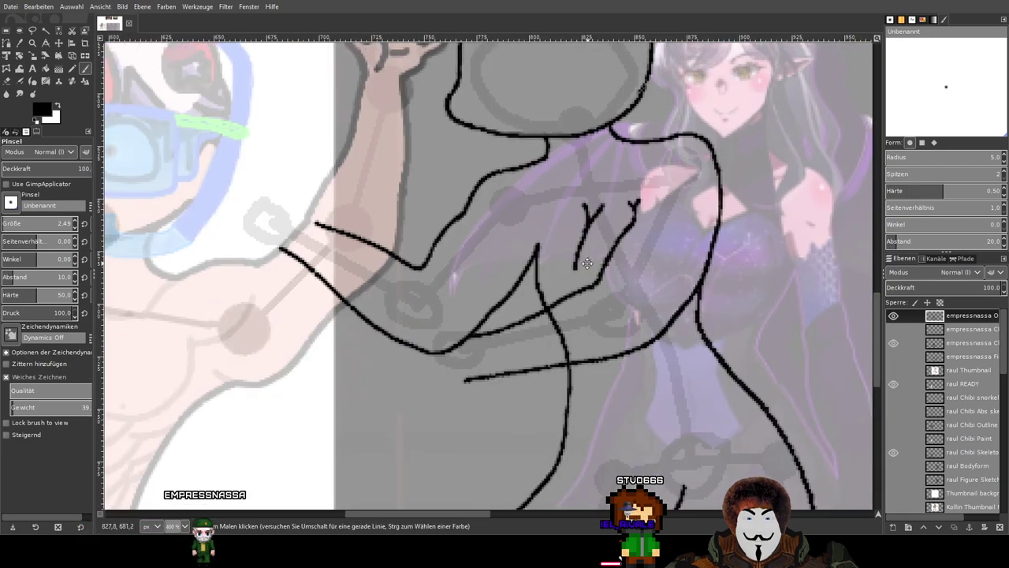
pyautogui.scroll(1, 581, 240)
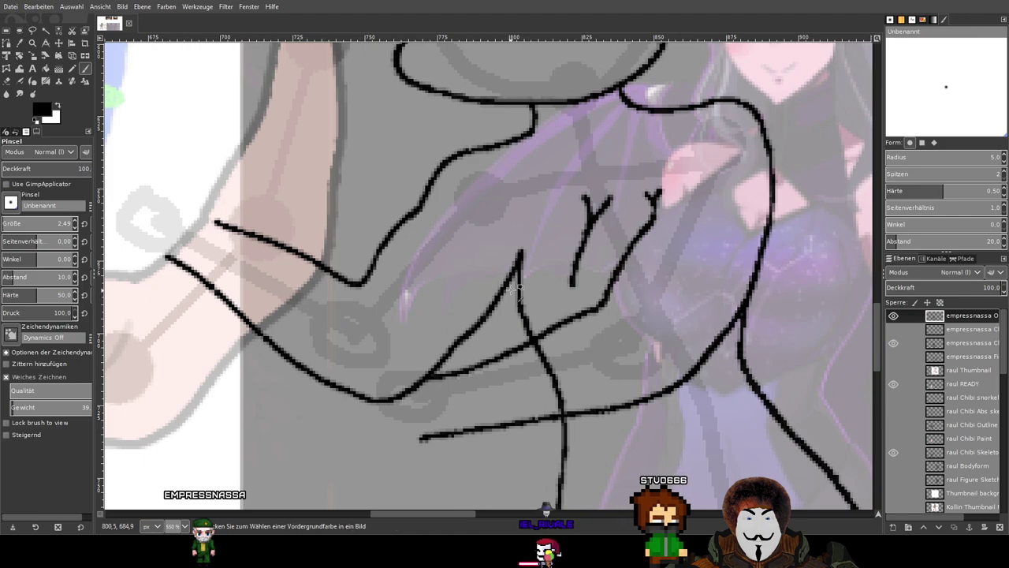
pyautogui.scroll(2, 525, 259)
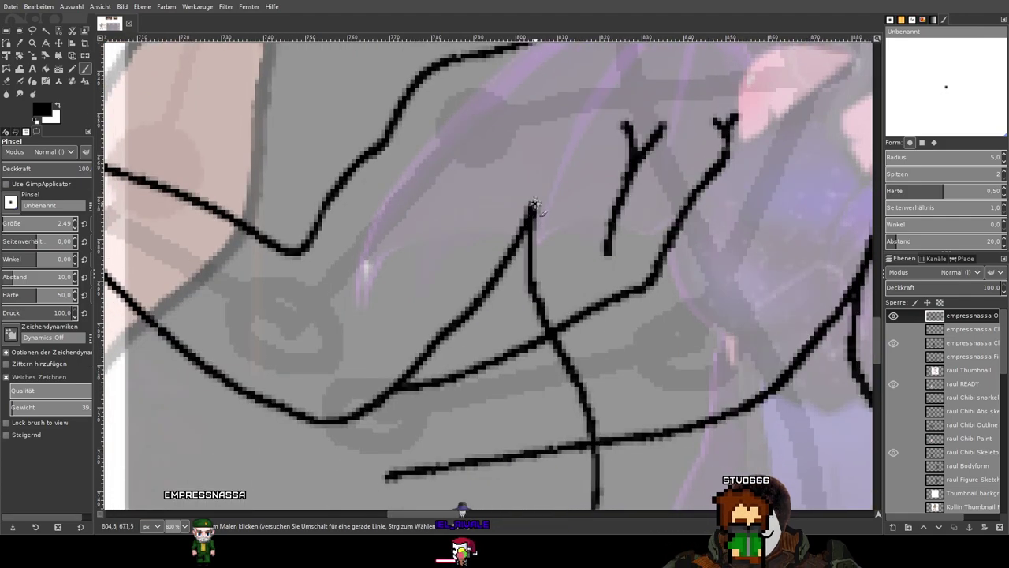
# Draw a new chest line, then try and undo a curved stroke across the torso.
pyautogui.moveTo(533, 207); pyautogui.dragTo(495, 337)
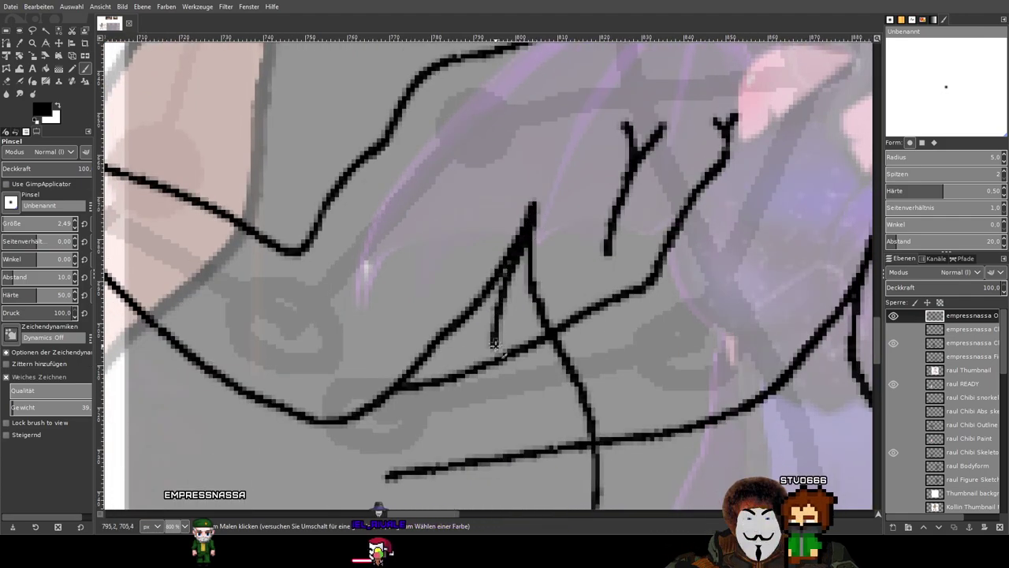
pyautogui.scroll(-1, 495, 344)
pyautogui.scroll(-1, 578, 354)
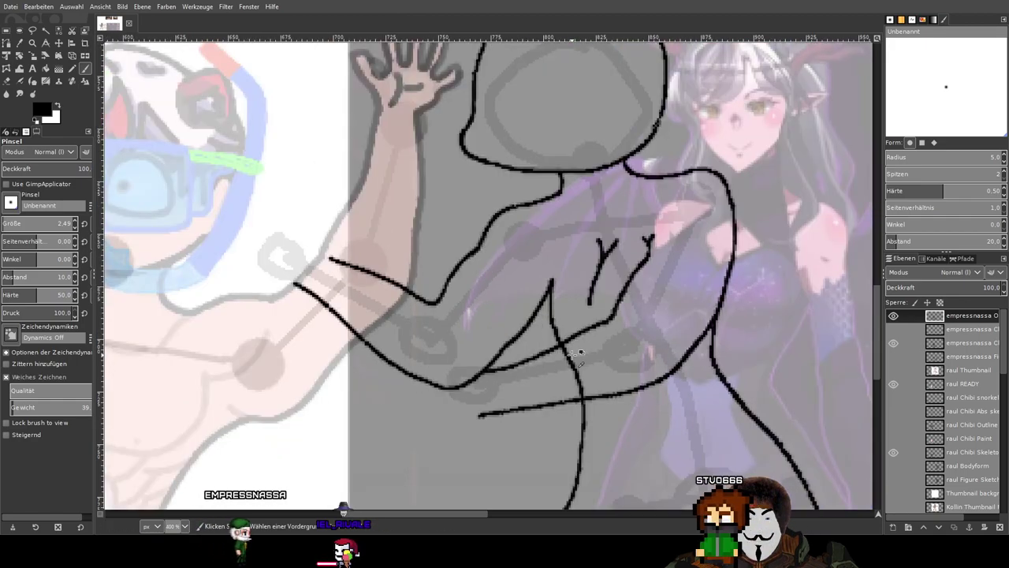
pyautogui.scroll(-2, 578, 354)
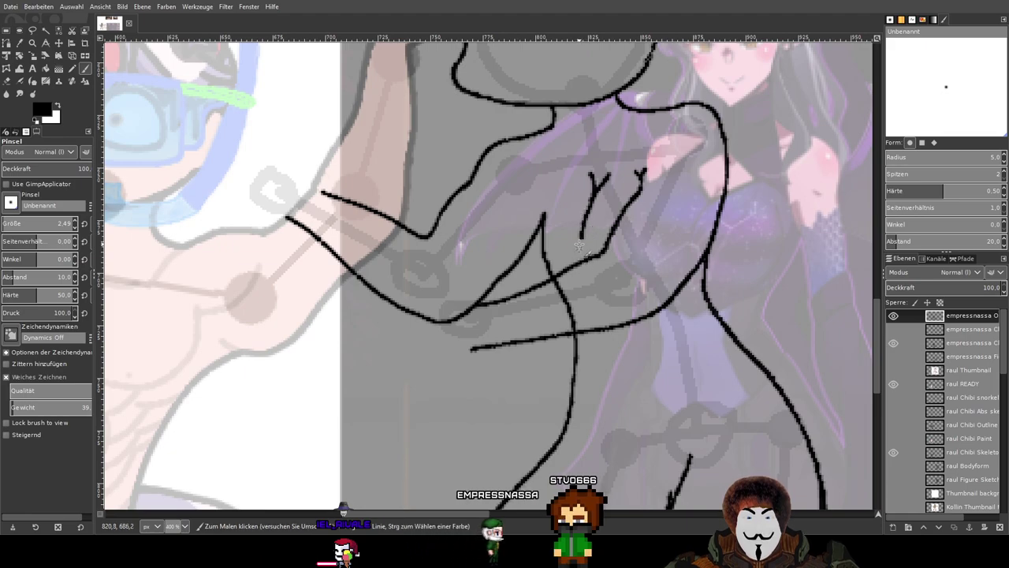
pyautogui.keyDown('ctrl'); pyautogui.scroll(1, 587, 217); pyautogui.keyUp('ctrl')
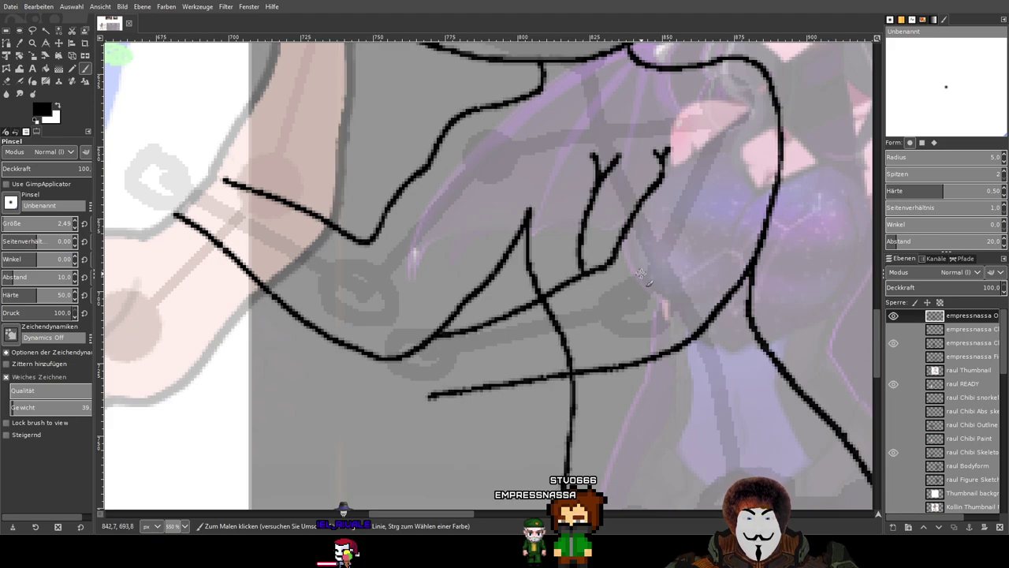
pyautogui.moveTo(639, 272); pyautogui.dragTo(517, 253)
pyautogui.moveTo(436, 288); pyautogui.dragTo(491, 297)
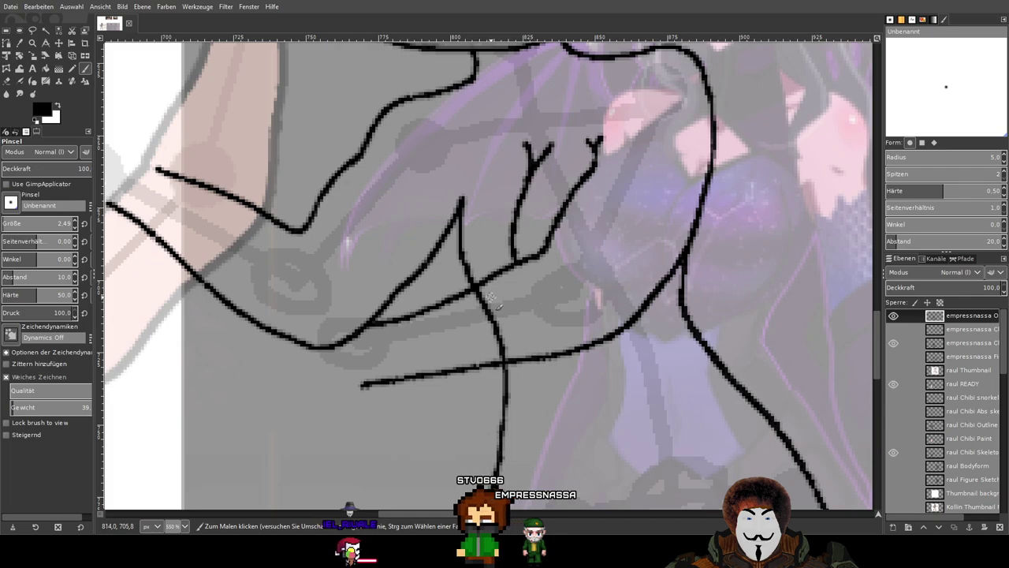
pyautogui.moveTo(506, 261)
pyautogui.mouseDown()
pyautogui.moveTo(510, 250)
pyautogui.moveTo(525, 252)
pyautogui.moveTo(460, 300)
pyautogui.mouseUp()
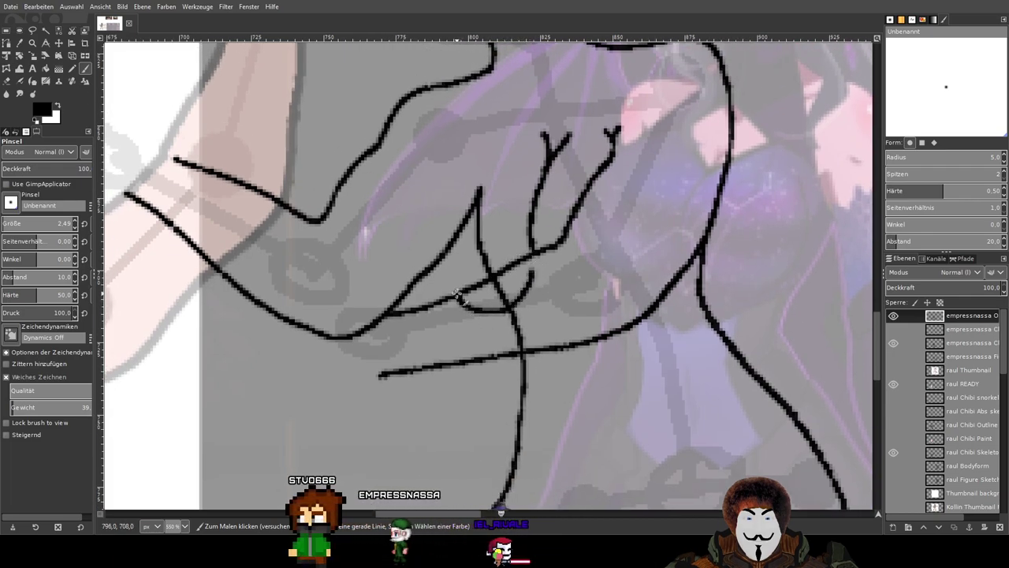
pyautogui.moveTo(546, 276)
pyautogui.mouseDown()
pyautogui.moveTo(582, 285)
pyautogui.moveTo(630, 271)
pyautogui.moveTo(658, 244)
pyautogui.moveTo(598, 341)
pyautogui.mouseUp()
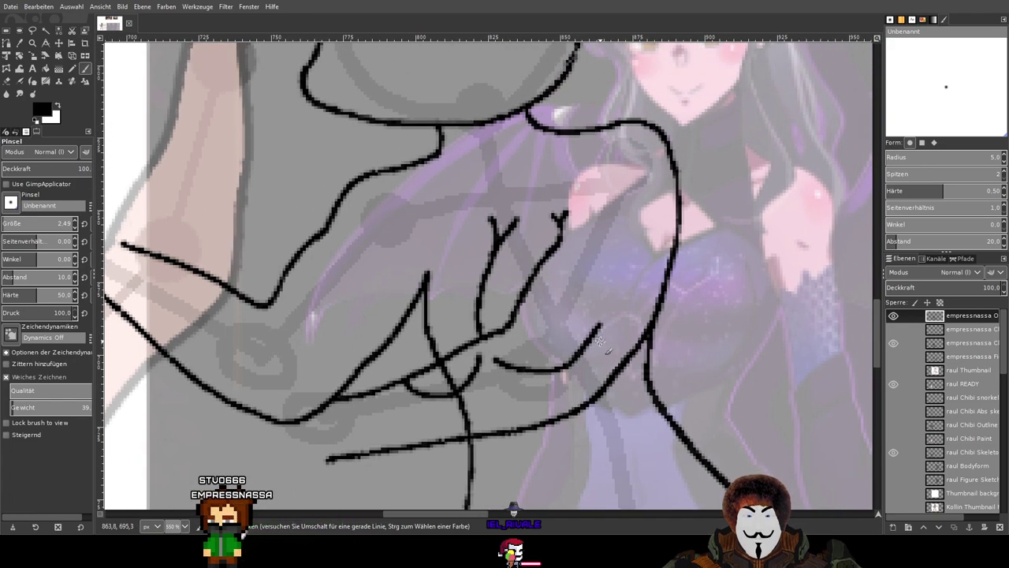
pyautogui.hotkey('ctrl', 'z')
# Review the chest strokes across the sketch, then switch to the Eraser (Shift+E).
pyautogui.moveTo(471, 377)
pyautogui.mouseDown()
pyautogui.moveTo(483, 310)
pyautogui.moveTo(527, 338)
pyautogui.mouseUp()
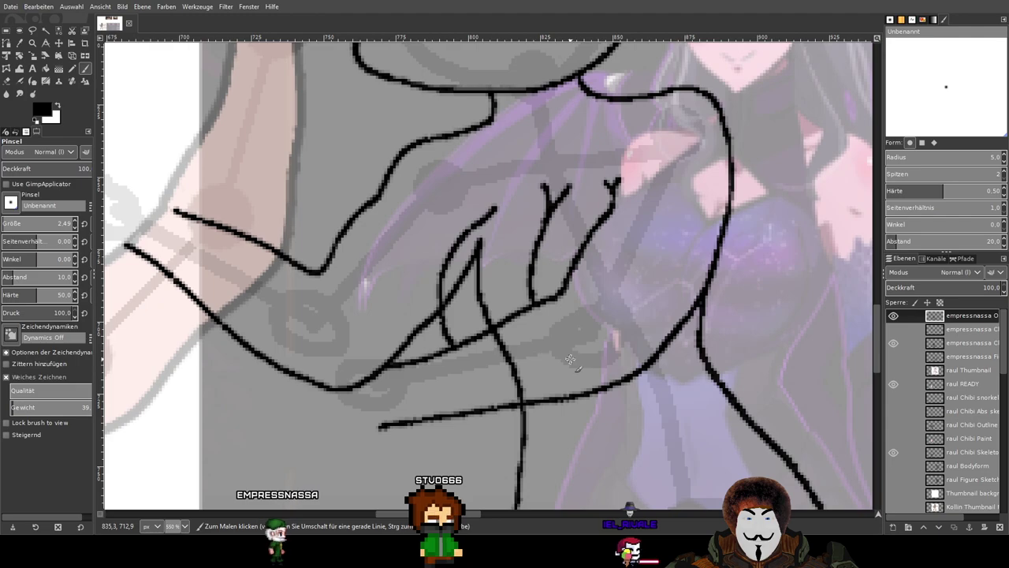
pyautogui.scroll(-2, 579, 359)
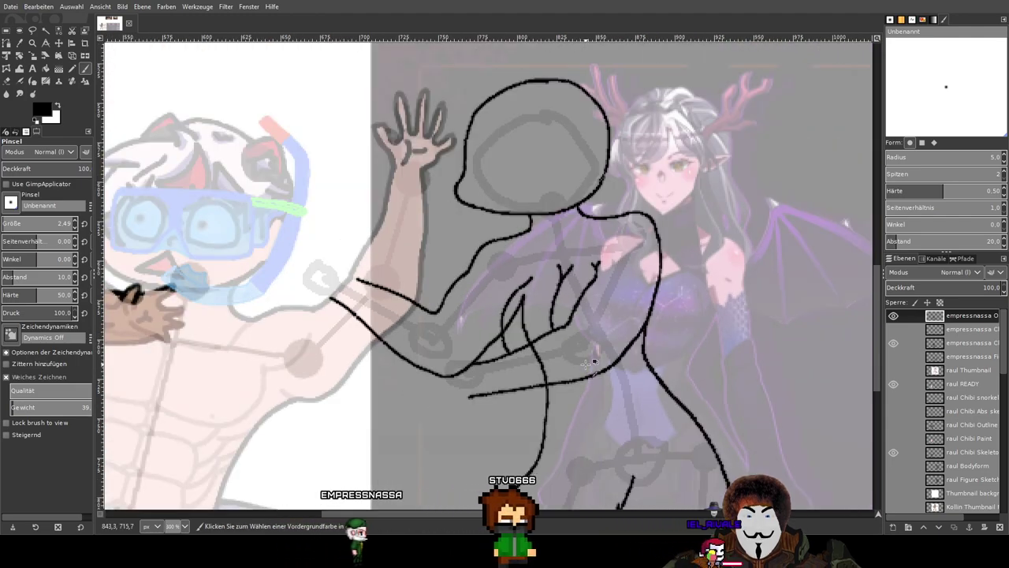
pyautogui.scroll(2, 479, 279)
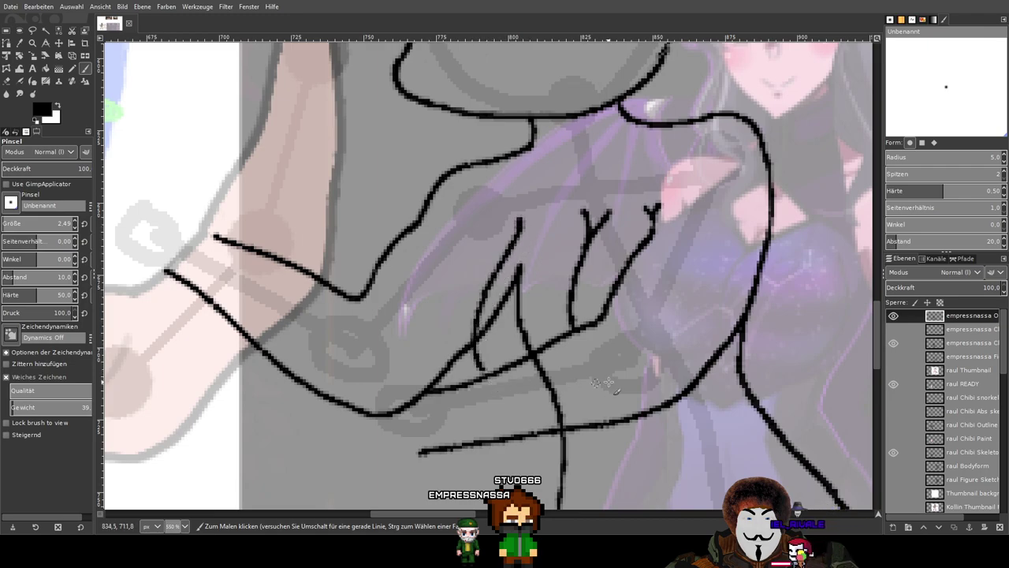
pyautogui.scroll(-2, 790, 336)
pyautogui.moveTo(730, 360); pyautogui.dragTo(584, 309)
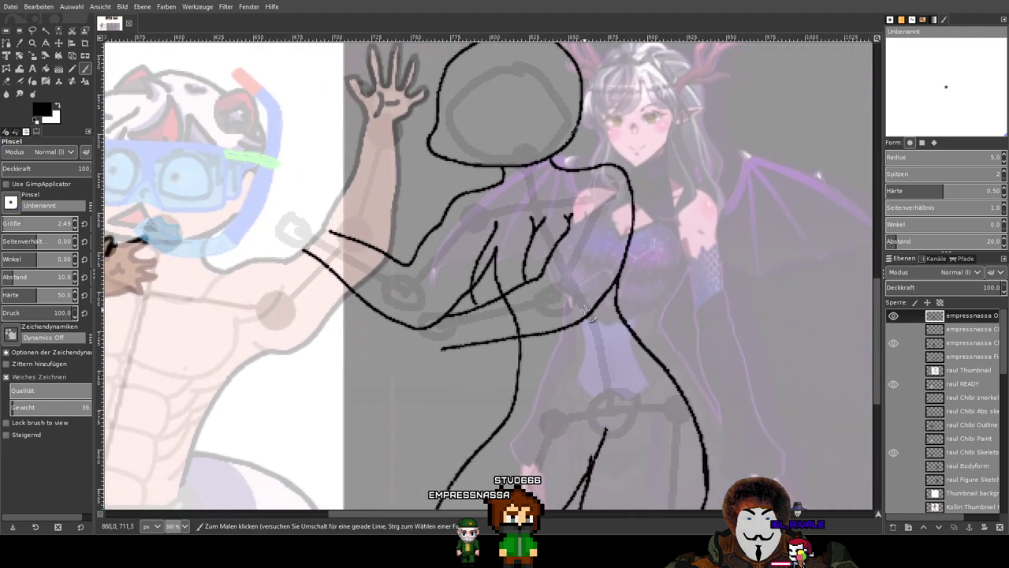
pyautogui.scroll(-2, 587, 311)
pyautogui.scroll(2, 592, 313)
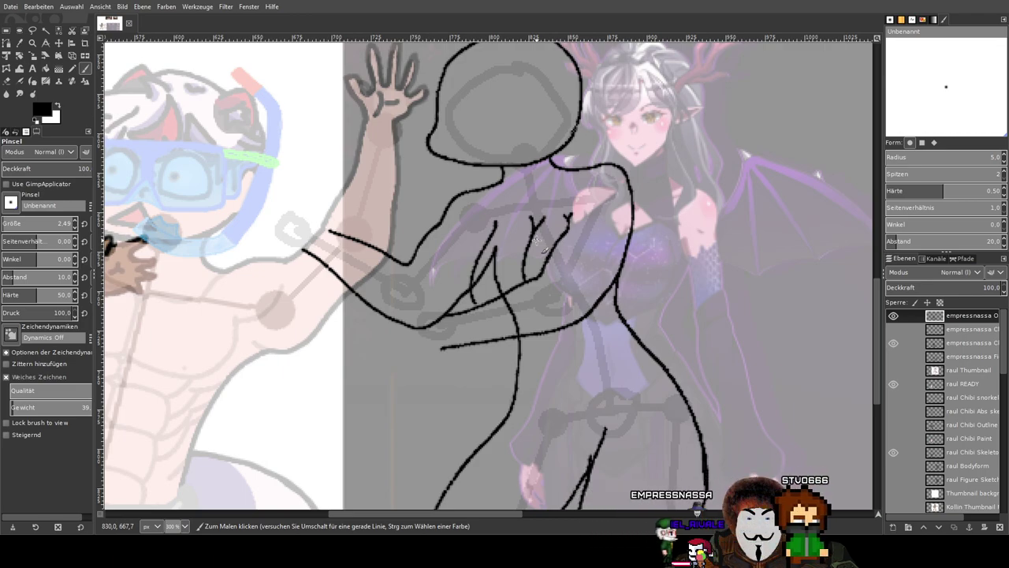
pyautogui.hotkey('shift', 'e')
# Erase the fork of the right Y-shaped chest stroke.
pyautogui.scroll(7, 470, 211)
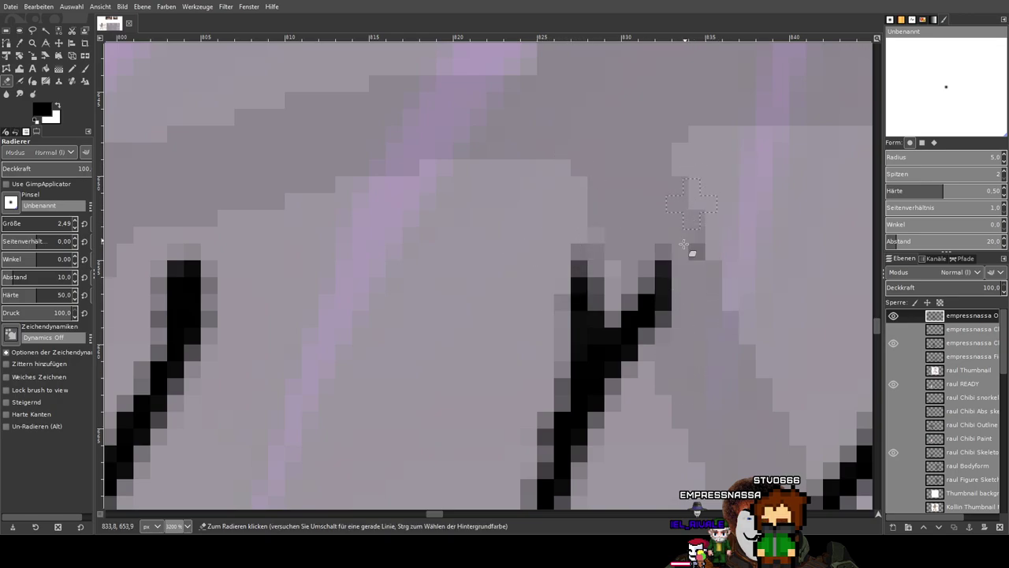
pyautogui.moveTo(668, 240)
pyautogui.mouseDown()
pyautogui.moveTo(638, 391)
pyautogui.moveTo(634, 402)
pyautogui.moveTo(643, 329)
pyautogui.moveTo(619, 413)
pyautogui.moveTo(566, 244)
pyautogui.moveTo(552, 353)
pyautogui.moveTo(599, 230)
pyautogui.moveTo(543, 426)
pyautogui.mouseUp()
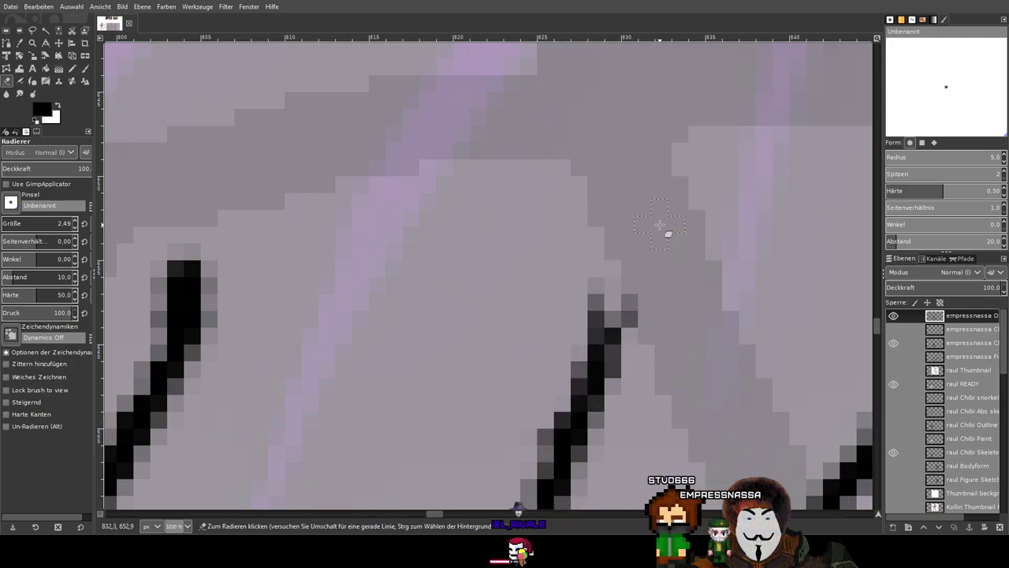
pyautogui.scroll(-4, 669, 234)
pyautogui.scroll(4, 692, 220)
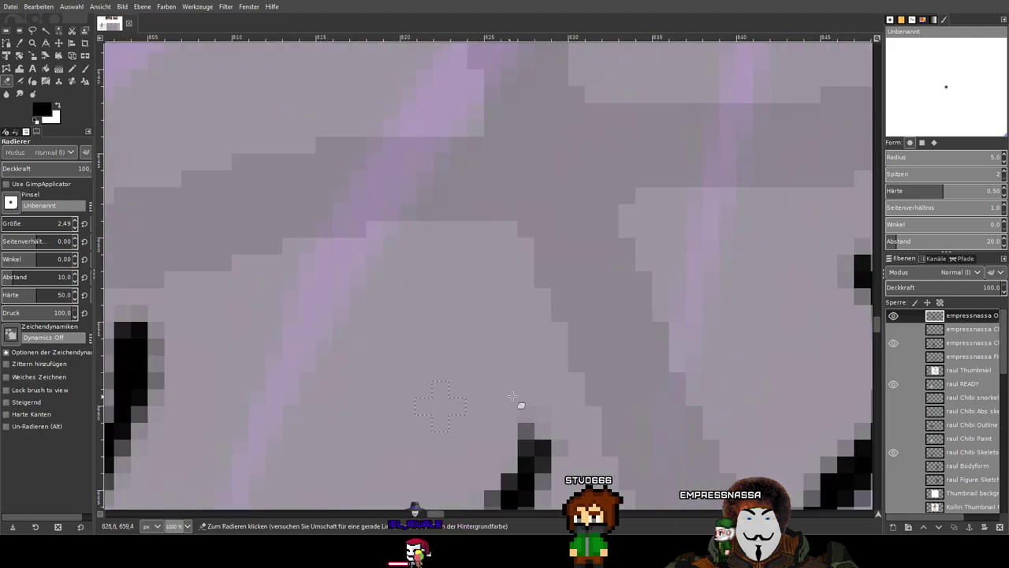
pyautogui.moveTo(605, 362); pyautogui.dragTo(630, 145)
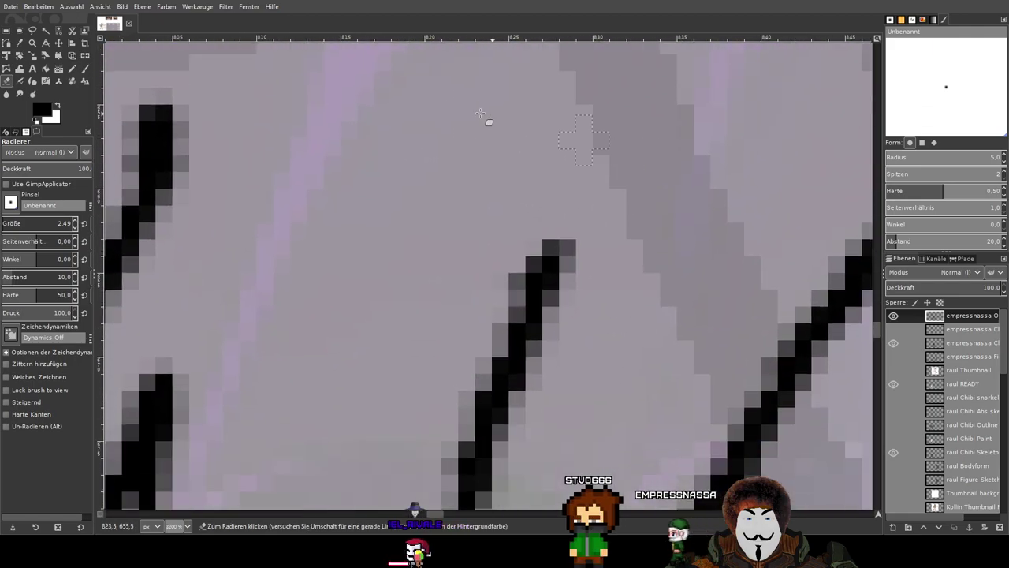
# Extend the inner chest line upward with a short near-vertical black stroke, undoing retries.
pyautogui.click(84, 68)
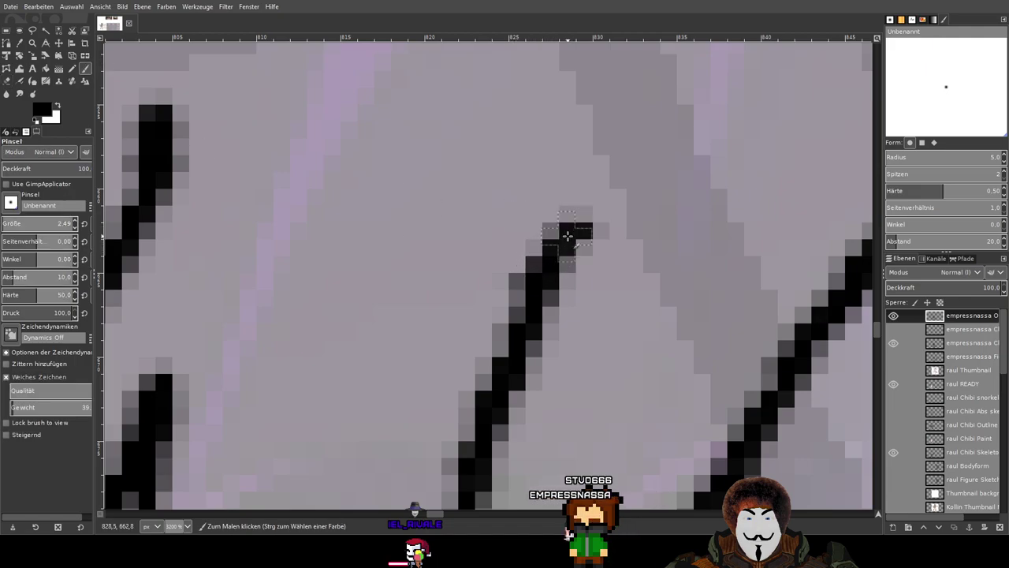
pyautogui.moveTo(566, 237); pyautogui.dragTo(590, 141)
pyautogui.hotkey('ctrl', 'z')
pyautogui.moveTo(547, 265)
pyautogui.mouseDown()
pyautogui.moveTo(590, 143)
pyautogui.moveTo(573, 101)
pyautogui.moveTo(620, 168)
pyautogui.moveTo(582, 131)
pyautogui.moveTo(584, 205)
pyautogui.moveTo(551, 291)
pyautogui.mouseUp()
pyautogui.hotkey('ctrl', 'z')
pyautogui.click(582, 132)
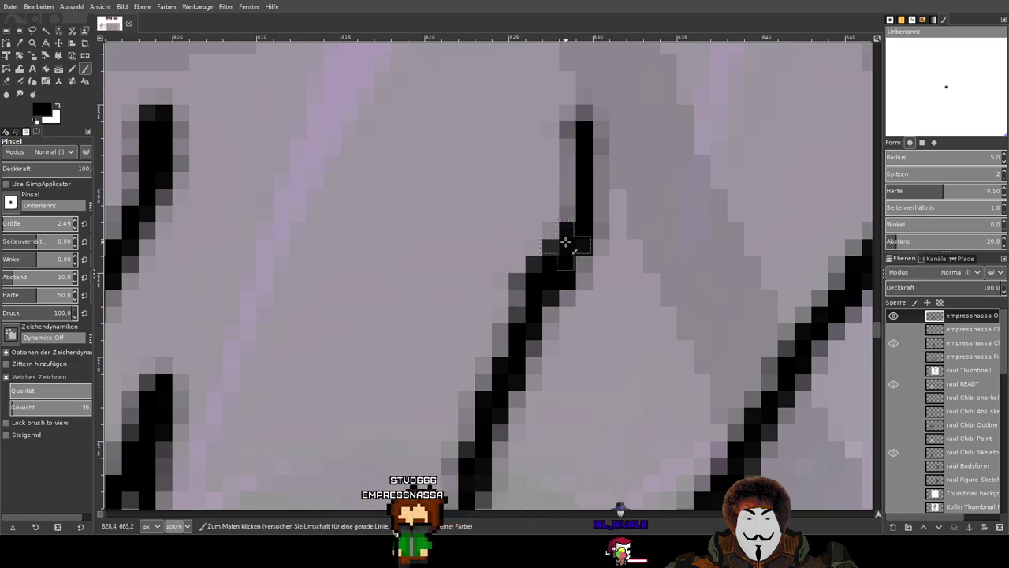
pyautogui.hotkey('ctrl', 'z')
pyautogui.moveTo(561, 124)
pyautogui.mouseDown()
pyautogui.moveTo(542, 282)
pyautogui.moveTo(522, 316)
pyautogui.mouseUp()
pyautogui.scroll(-5, 624, 215)
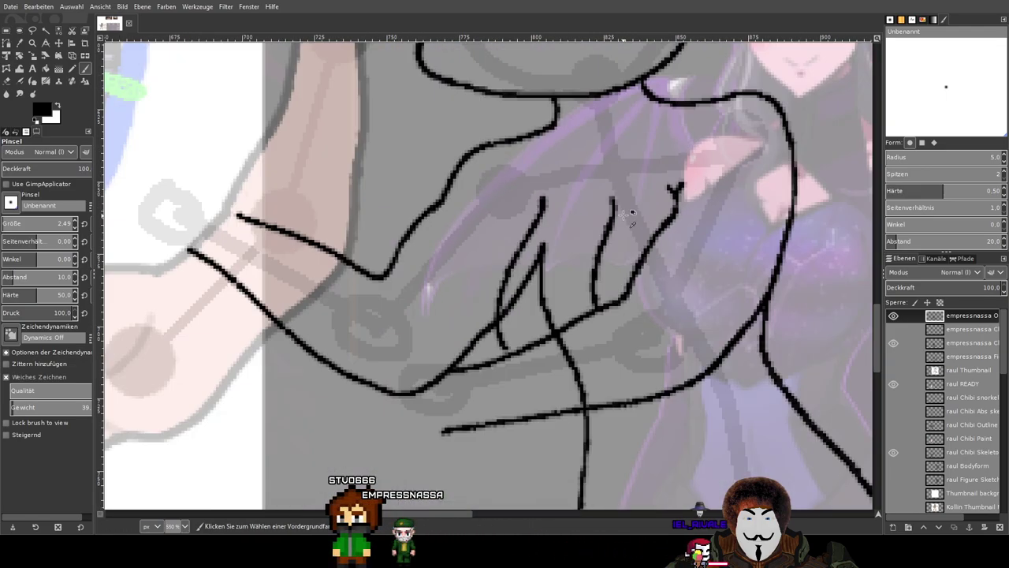
# Zoom out to 400% and raise the empressnassa reference layer's opacity to 100.
pyautogui.press('-')
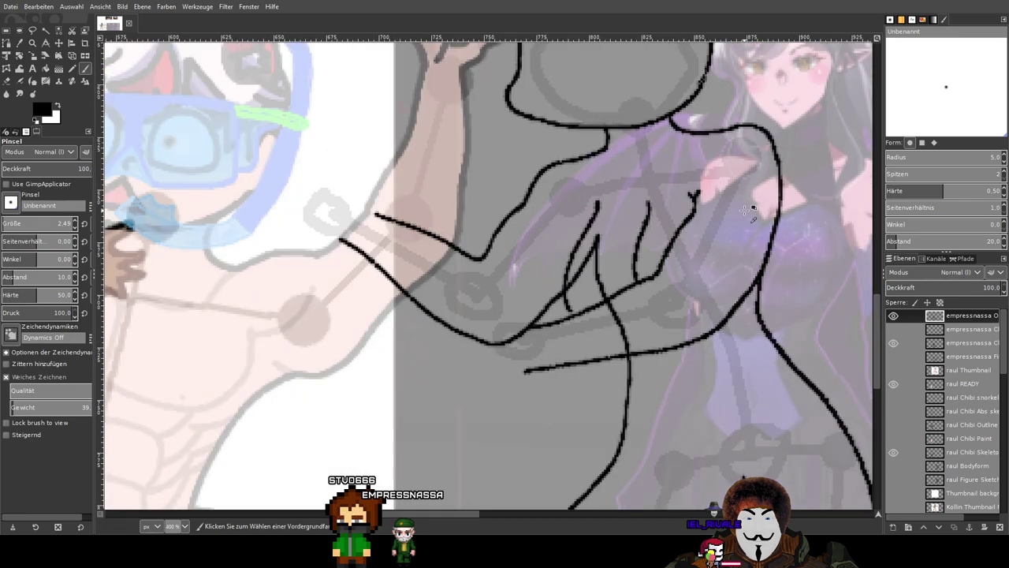
pyautogui.moveTo(747, 211); pyautogui.dragTo(631, 277)
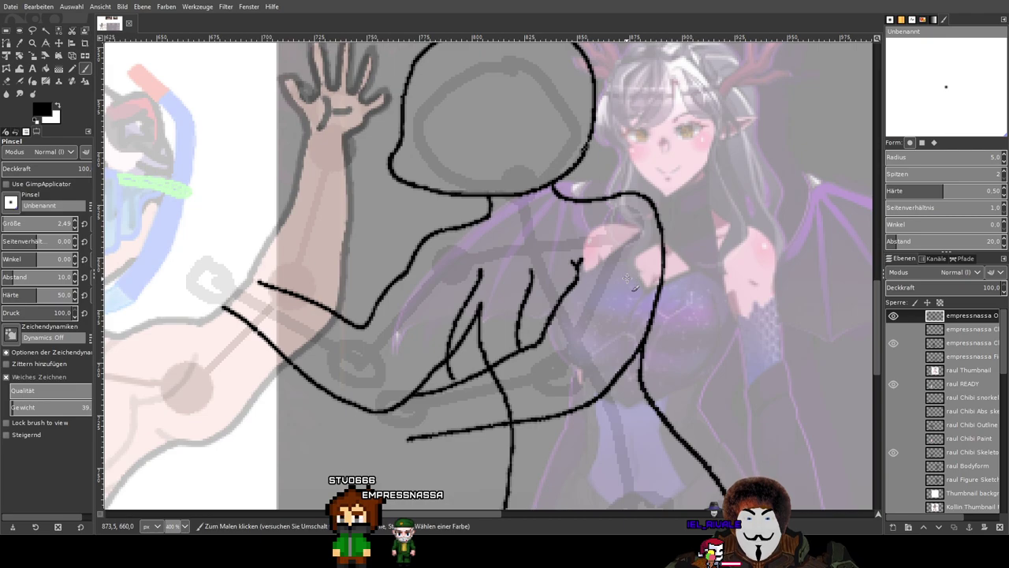
pyautogui.scroll(-1, 930, 410)
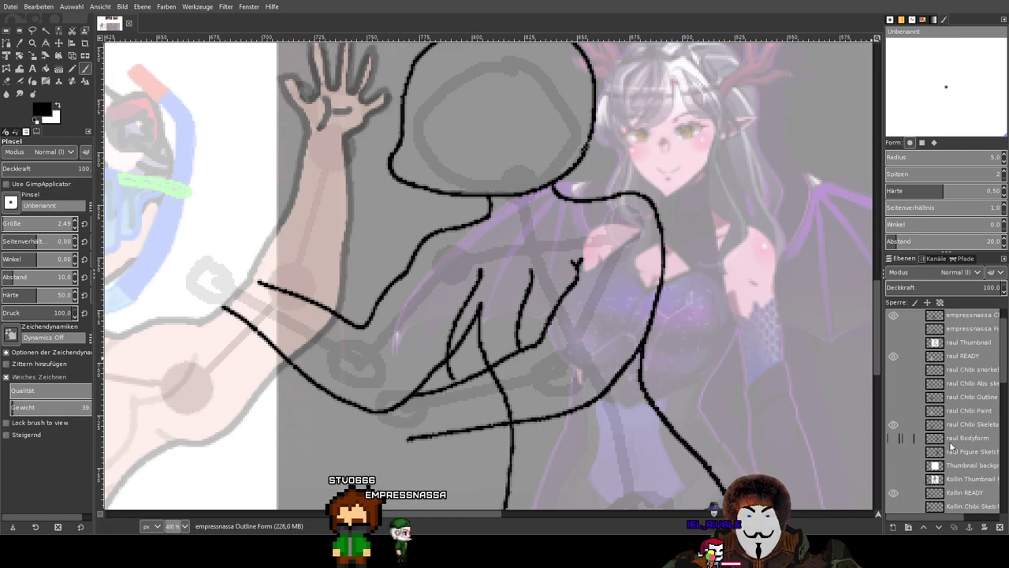
pyautogui.scroll(-5, 968, 473)
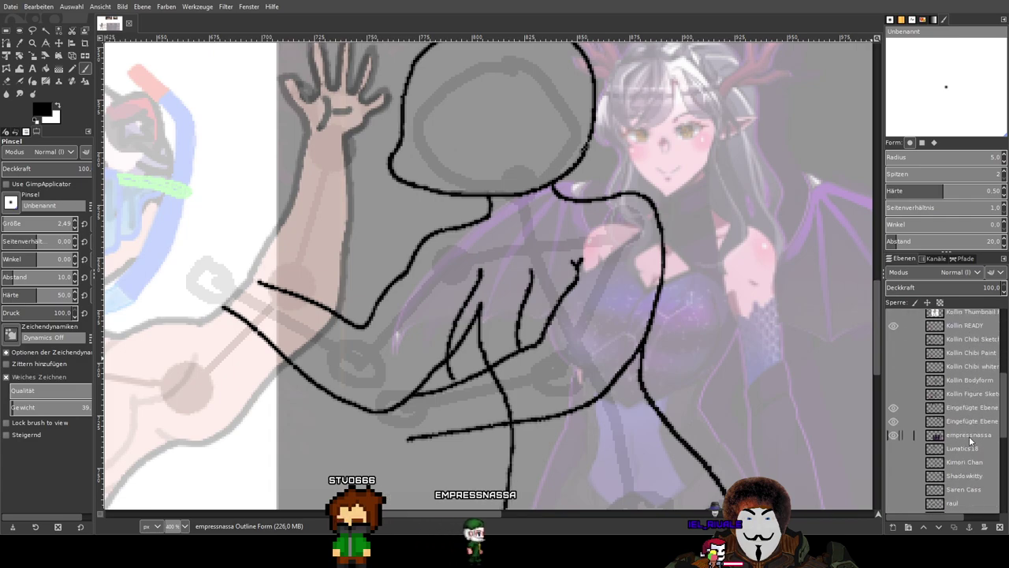
pyautogui.click(969, 440)
pyautogui.moveTo(999, 289); pyautogui.dragTo(1005, 290)
pyautogui.moveTo(785, 374); pyautogui.dragTo(371, 292)
pyautogui.scroll(-4, 531, 270)
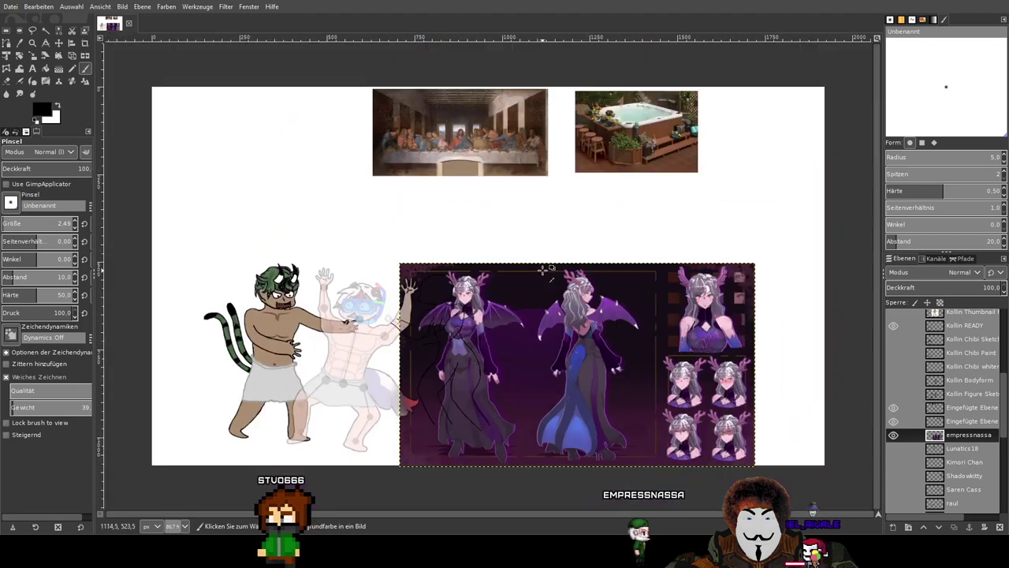
pyautogui.scroll(4, 473, 265)
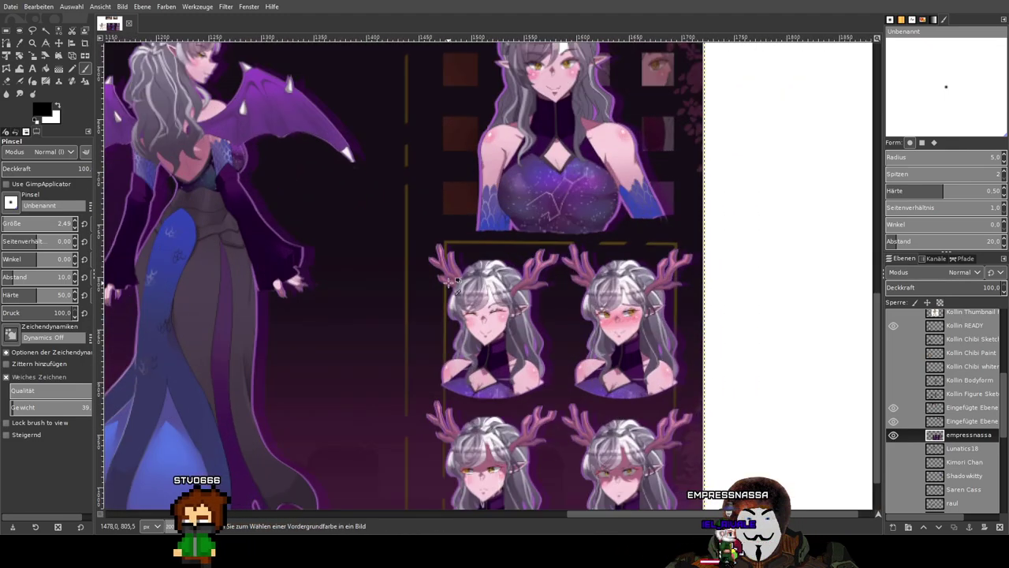
pyautogui.hscroll(-15, 371, 308)
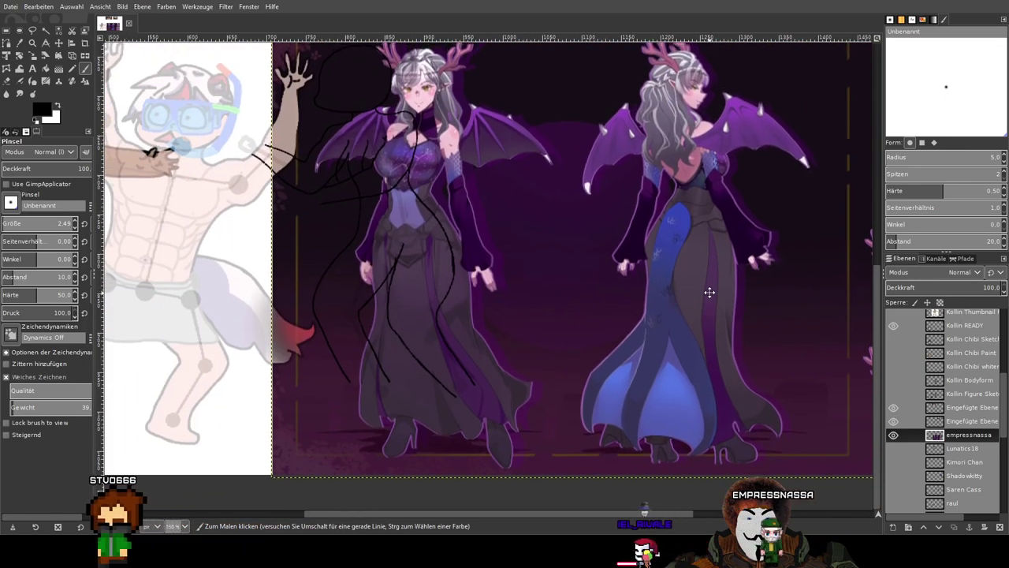
pyautogui.scroll(2, 709, 292)
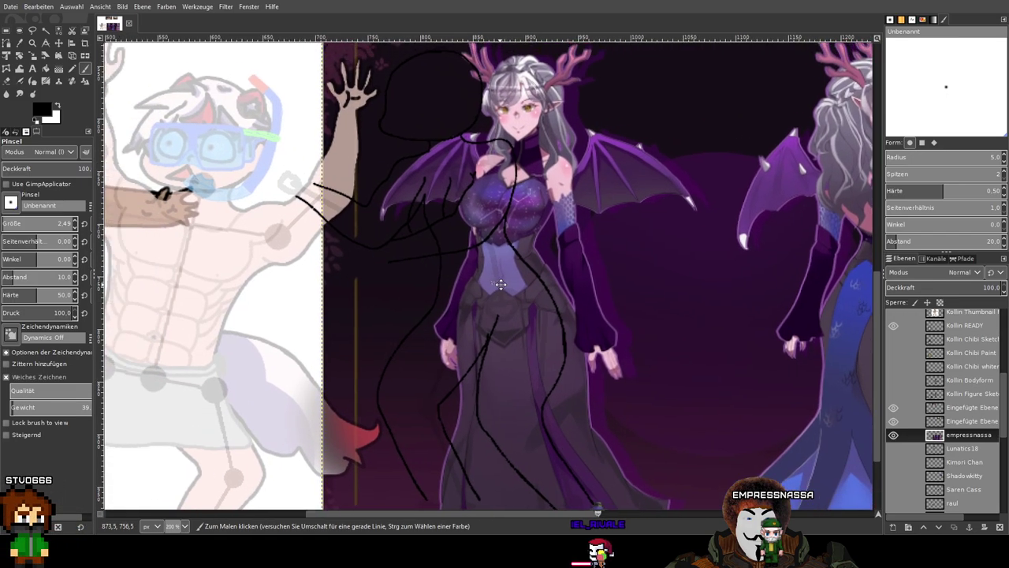
pyautogui.moveTo(500, 284); pyautogui.dragTo(609, 312)
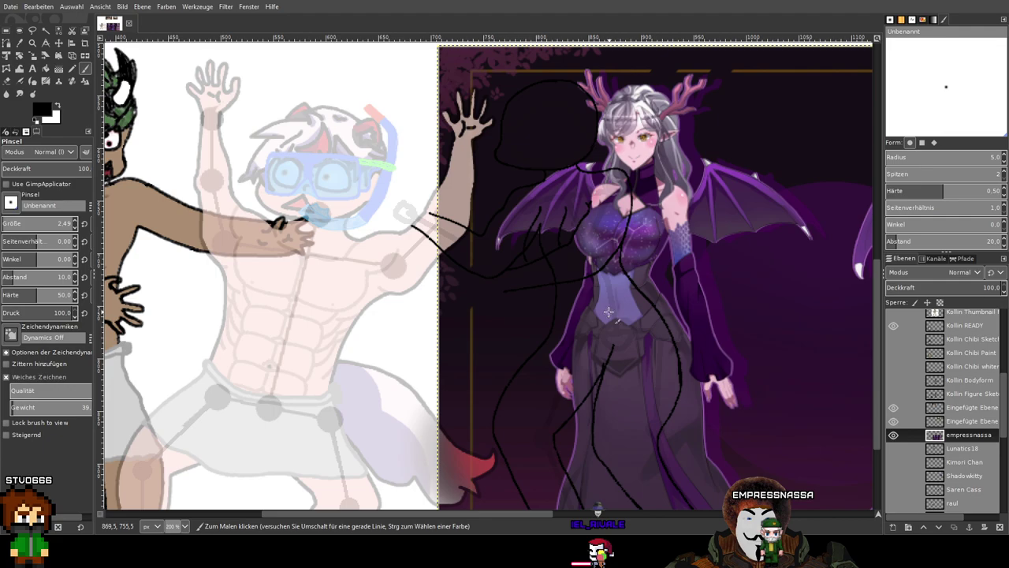
pyautogui.click(893, 436)
pyautogui.scroll(2, 553, 233)
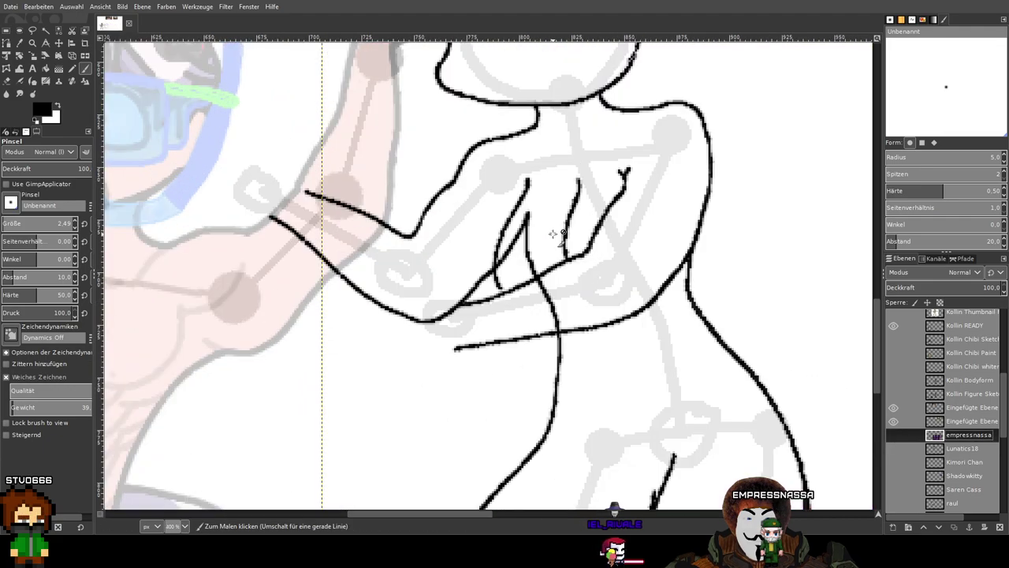
# Select and unhide the empressnassa Outline Form layer, then test a chest stroke and undo it.
pyautogui.moveTo(626, 228); pyautogui.dragTo(627, 272)
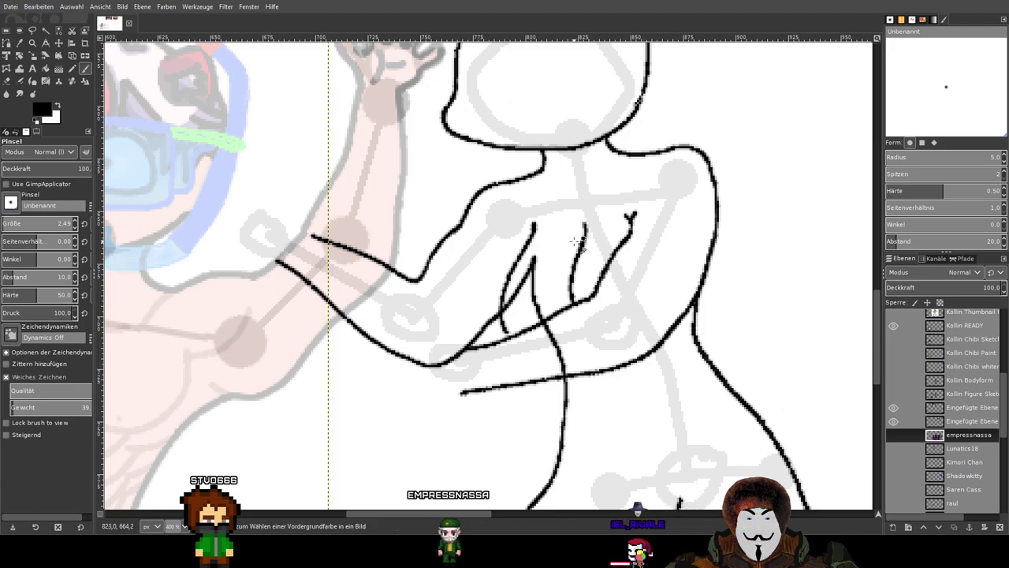
pyautogui.scroll(1, 580, 241)
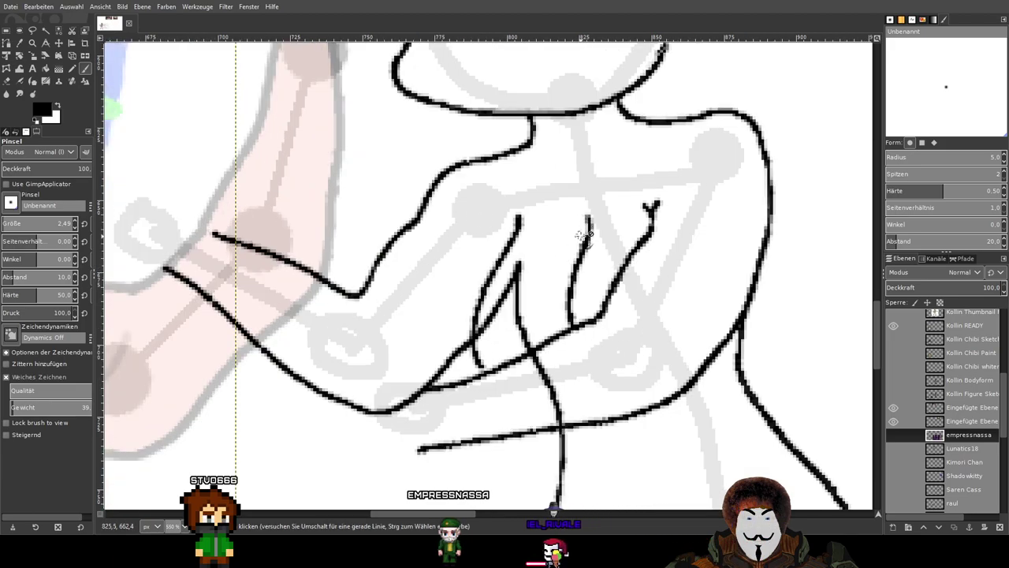
pyautogui.scroll(1, 580, 233)
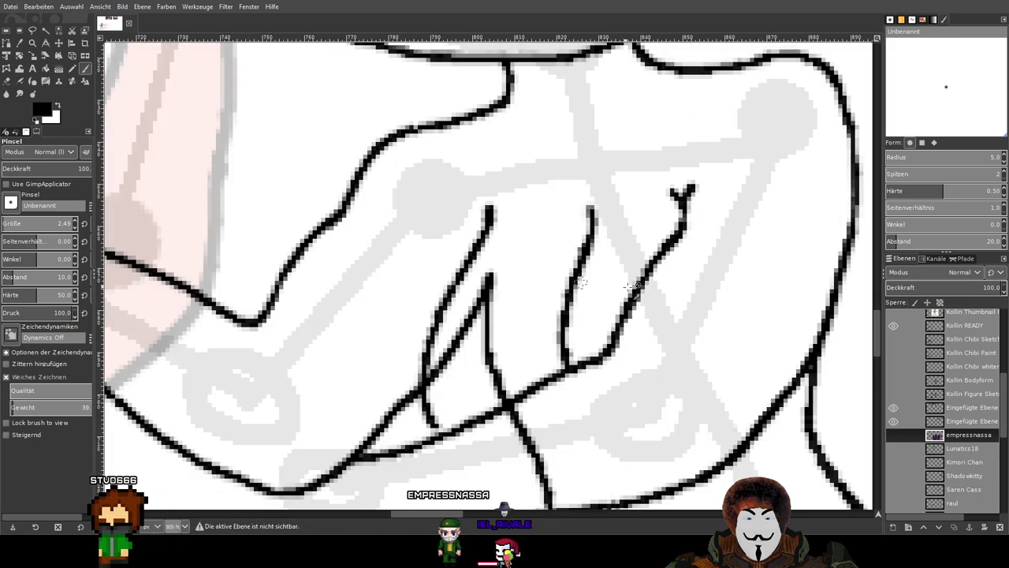
pyautogui.scroll(5, 952, 334)
pyautogui.click(958, 319)
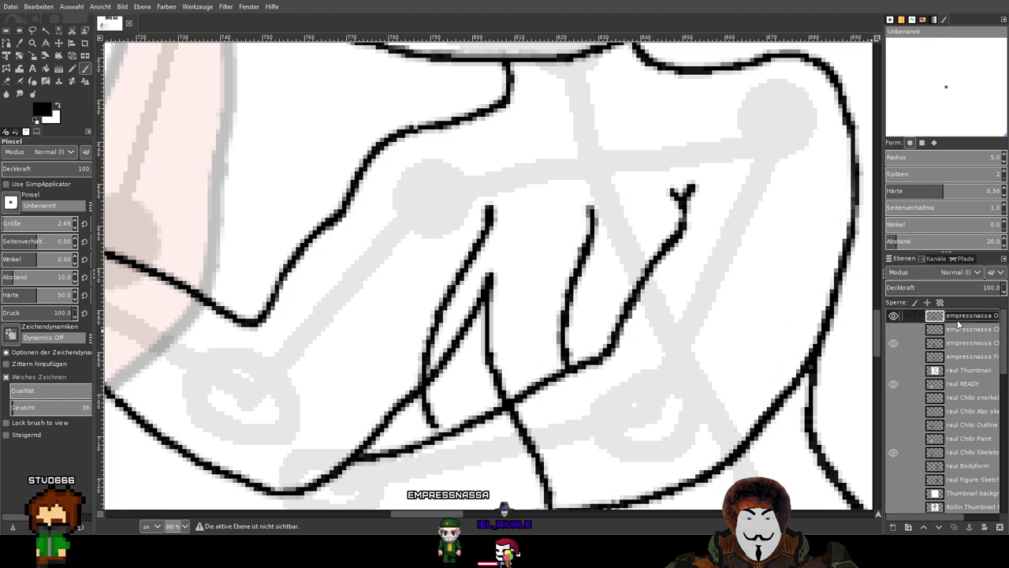
pyautogui.click(893, 316)
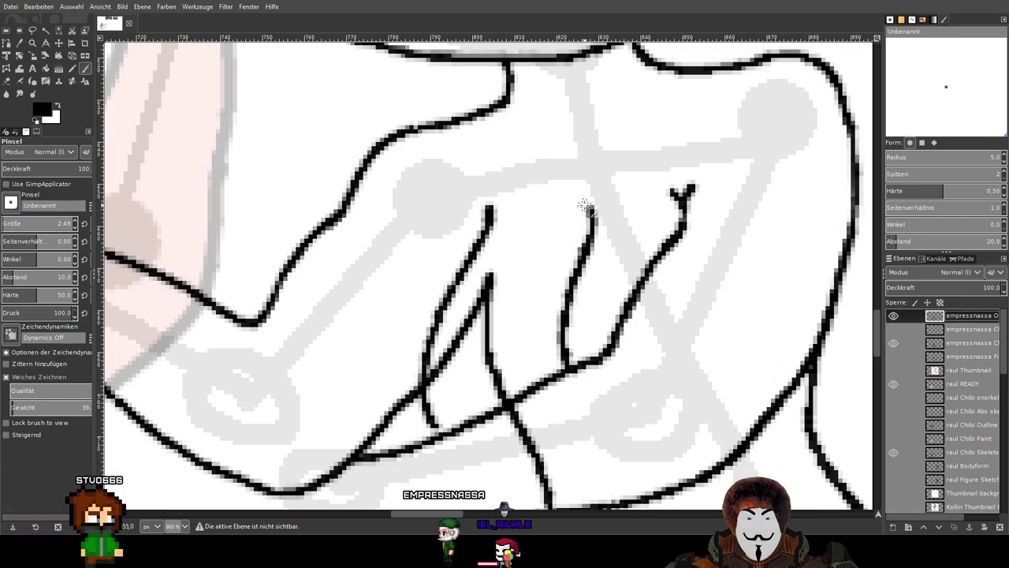
pyautogui.moveTo(590, 211)
pyautogui.mouseDown()
pyautogui.moveTo(583, 239)
pyautogui.moveTo(539, 289)
pyautogui.moveTo(533, 376)
pyautogui.mouseUp()
pyautogui.hotkey('ctrl', 'z')
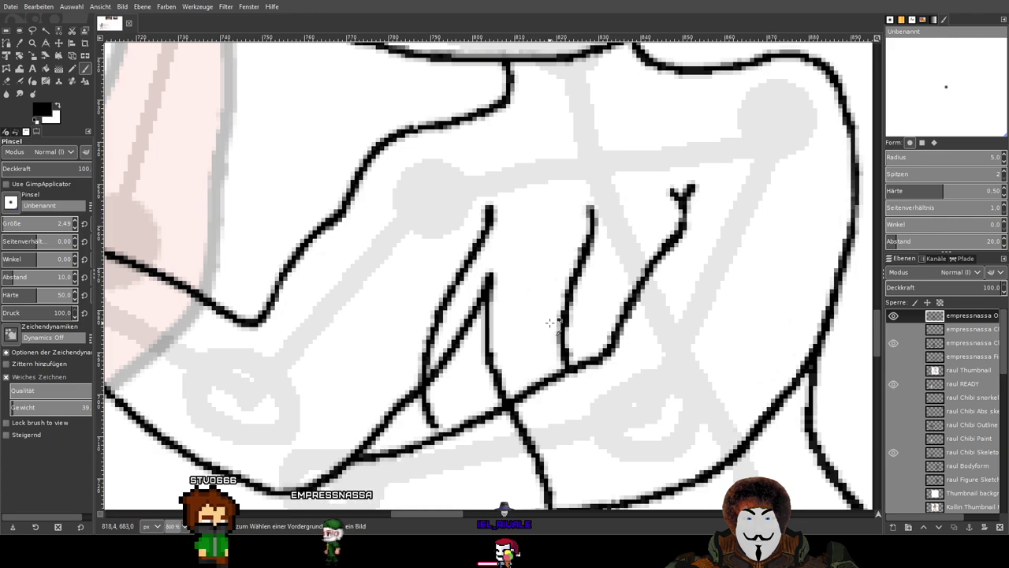
# Erase the tops of the middle and right chest lines and a small spike on the stroke.
pyautogui.click(18, 83)
pyautogui.scroll(3, 589, 248)
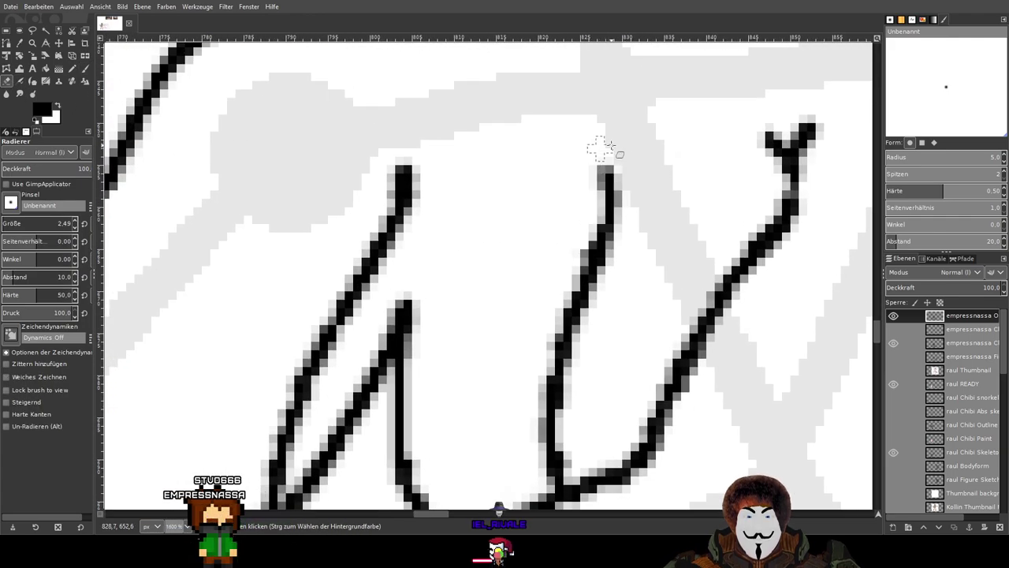
pyautogui.moveTo(608, 194); pyautogui.dragTo(626, 186)
pyautogui.moveTo(629, 222)
pyautogui.mouseDown()
pyautogui.moveTo(606, 254)
pyautogui.moveTo(596, 231)
pyautogui.mouseUp()
pyautogui.moveTo(574, 272)
pyautogui.mouseDown()
pyautogui.moveTo(558, 332)
pyautogui.moveTo(598, 248)
pyautogui.moveTo(606, 312)
pyautogui.moveTo(576, 327)
pyautogui.moveTo(567, 402)
pyautogui.mouseUp()
pyautogui.scroll(-3, 574, 375)
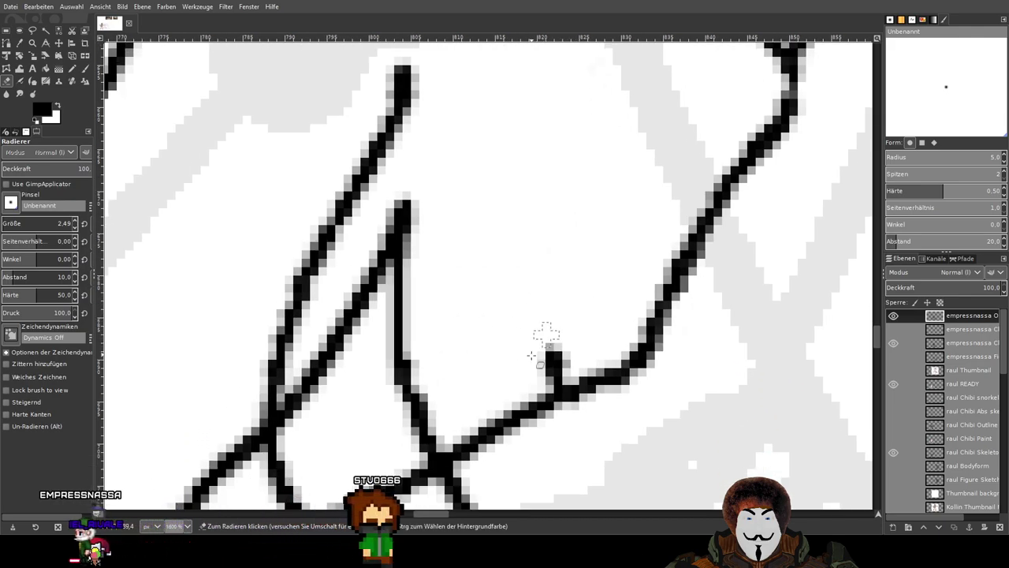
pyautogui.moveTo(568, 334); pyautogui.dragTo(561, 371)
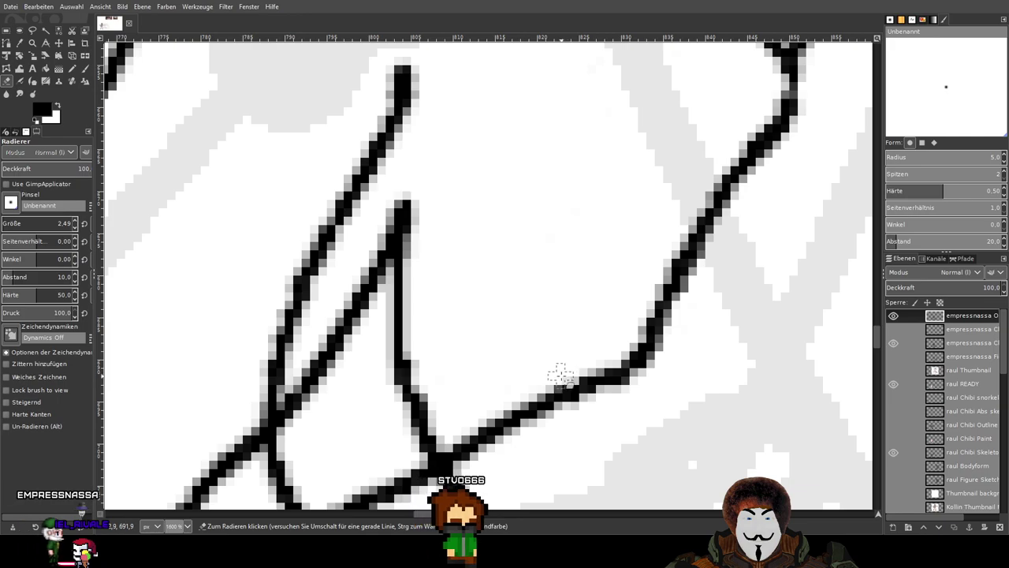
# Paint a new curved middle chest line on the torso.
pyautogui.click(85, 68)
pyautogui.scroll(-2, 462, 169)
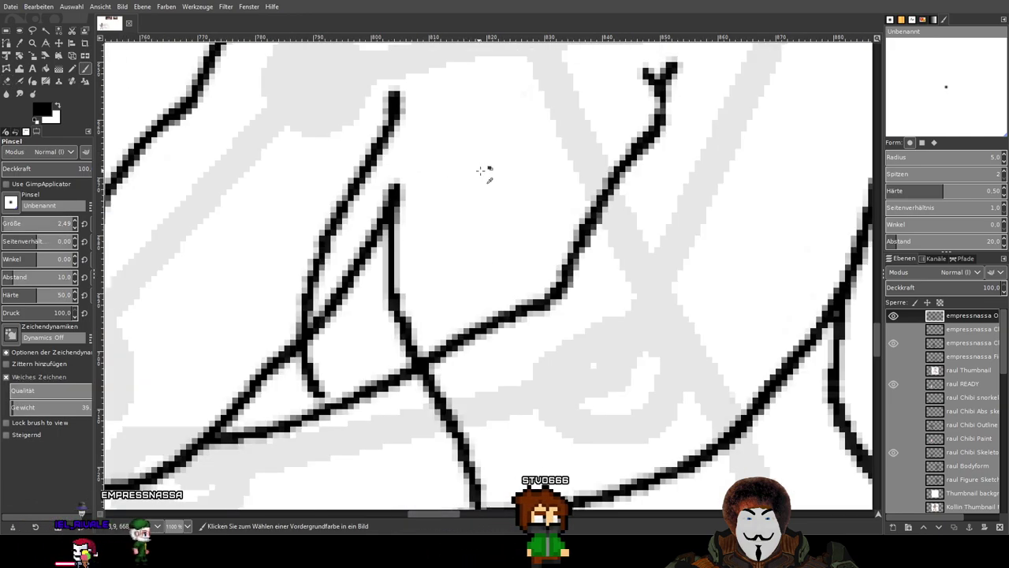
pyautogui.scroll(2, 568, 241)
pyautogui.moveTo(533, 149)
pyautogui.mouseDown()
pyautogui.moveTo(517, 197)
pyautogui.moveTo(469, 239)
pyautogui.mouseUp()
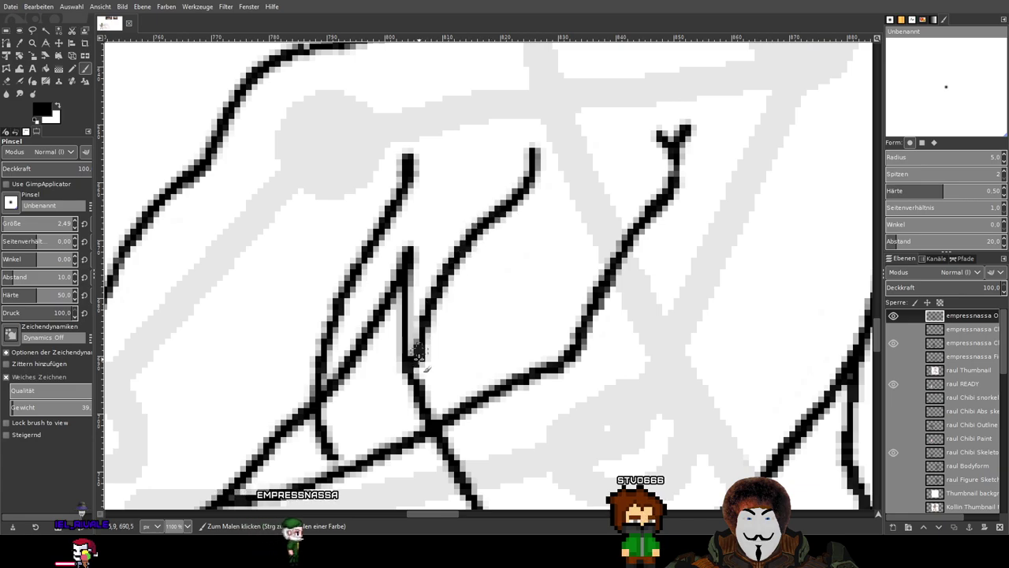
pyautogui.scroll(-3, 566, 302)
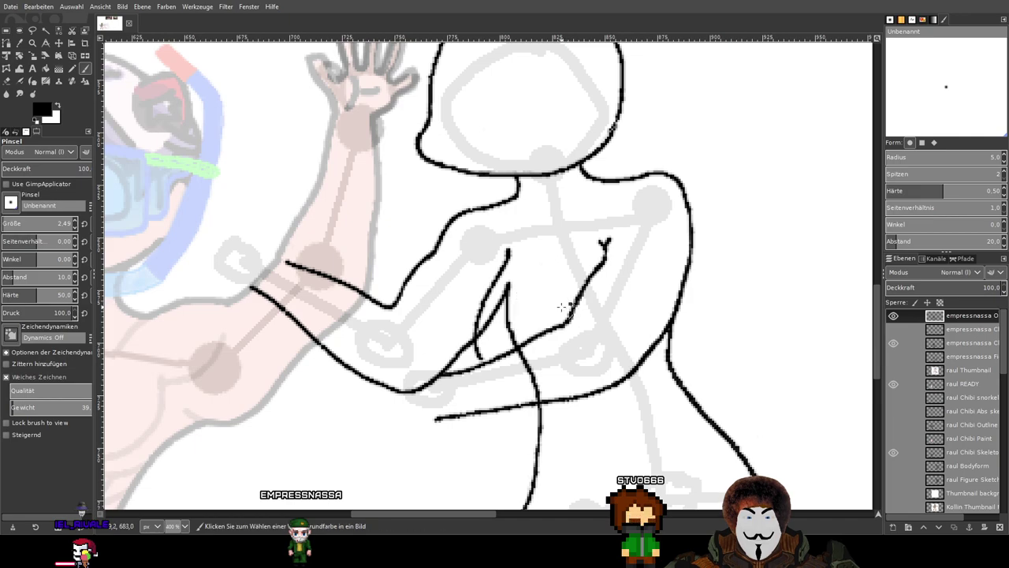
pyautogui.scroll(1, 563, 304)
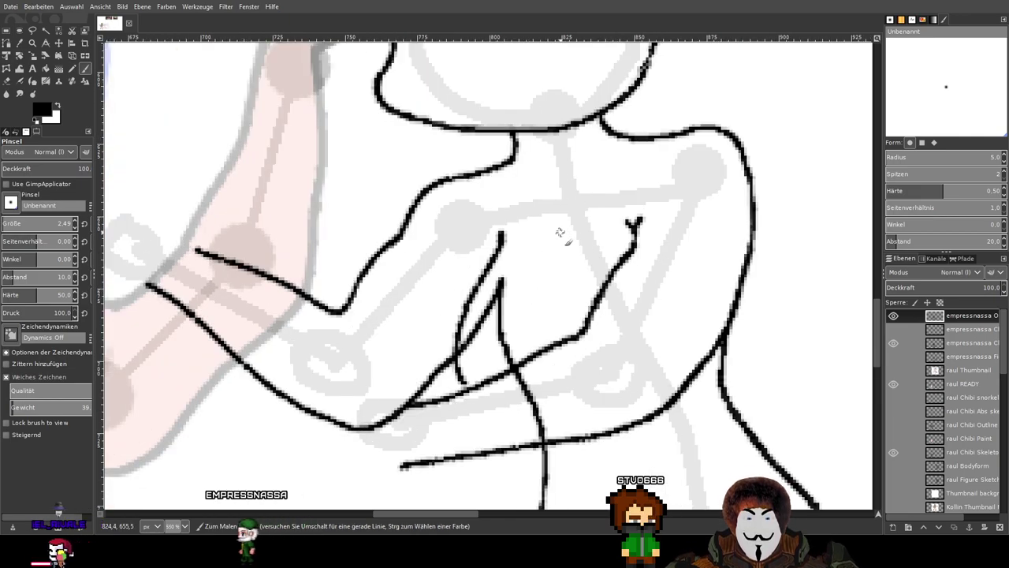
pyautogui.moveTo(562, 234)
pyautogui.mouseDown()
pyautogui.moveTo(477, 359)
pyautogui.moveTo(473, 386)
pyautogui.mouseUp()
pyautogui.hotkey('ctrl', 'z')
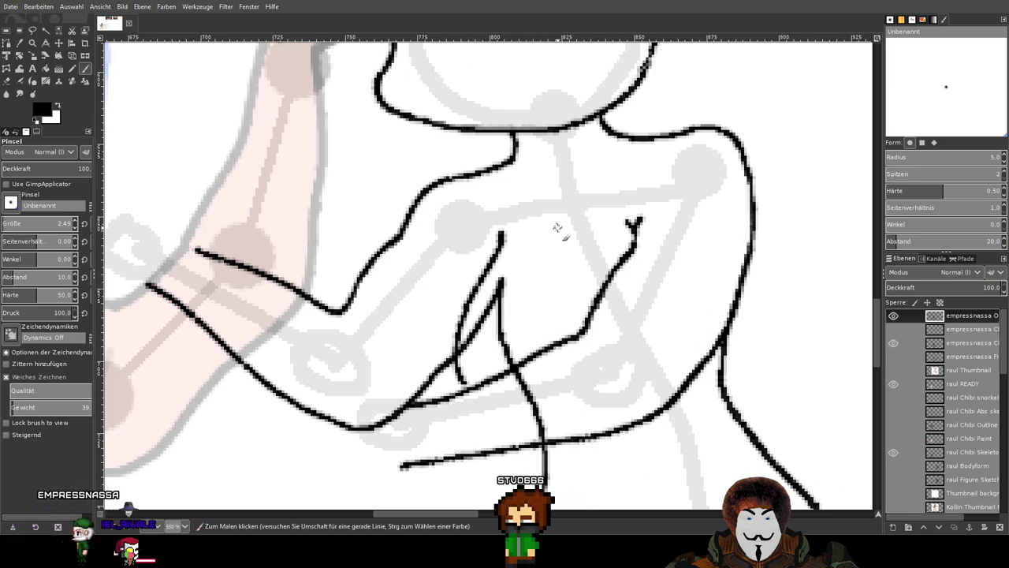
pyautogui.moveTo(564, 235)
pyautogui.mouseDown()
pyautogui.moveTo(547, 292)
pyautogui.moveTo(481, 363)
pyautogui.moveTo(479, 399)
pyautogui.moveTo(503, 427)
pyautogui.mouseUp()
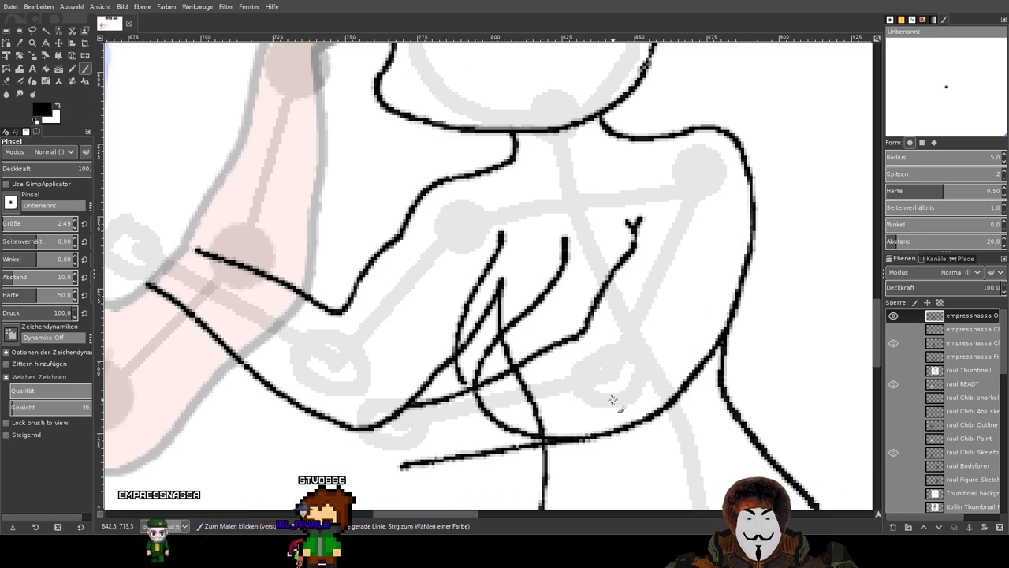
pyautogui.moveTo(591, 364); pyautogui.dragTo(710, 342)
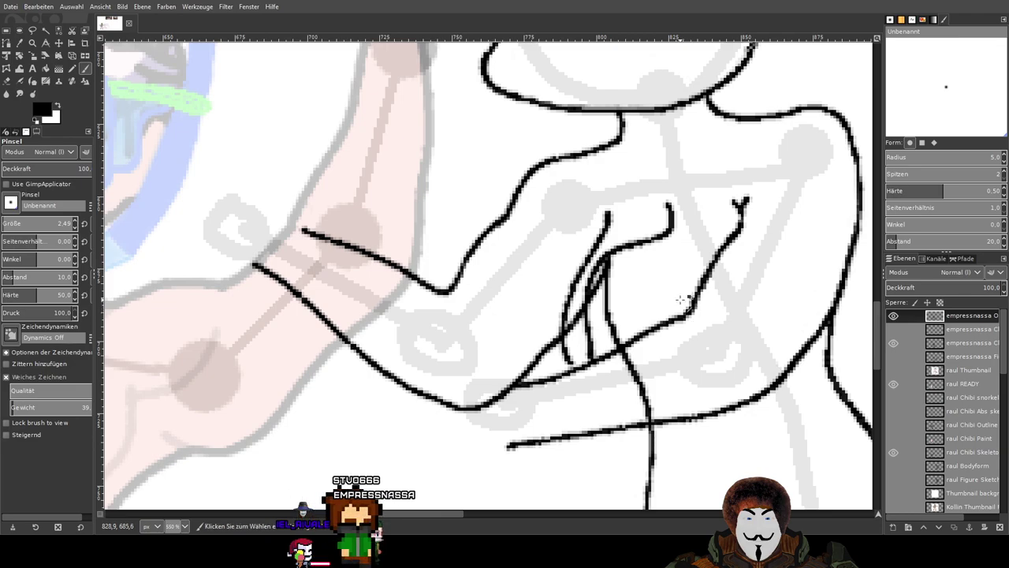
pyautogui.hotkey('ctrl', 'z')
pyautogui.moveTo(667, 258); pyautogui.dragTo(591, 322)
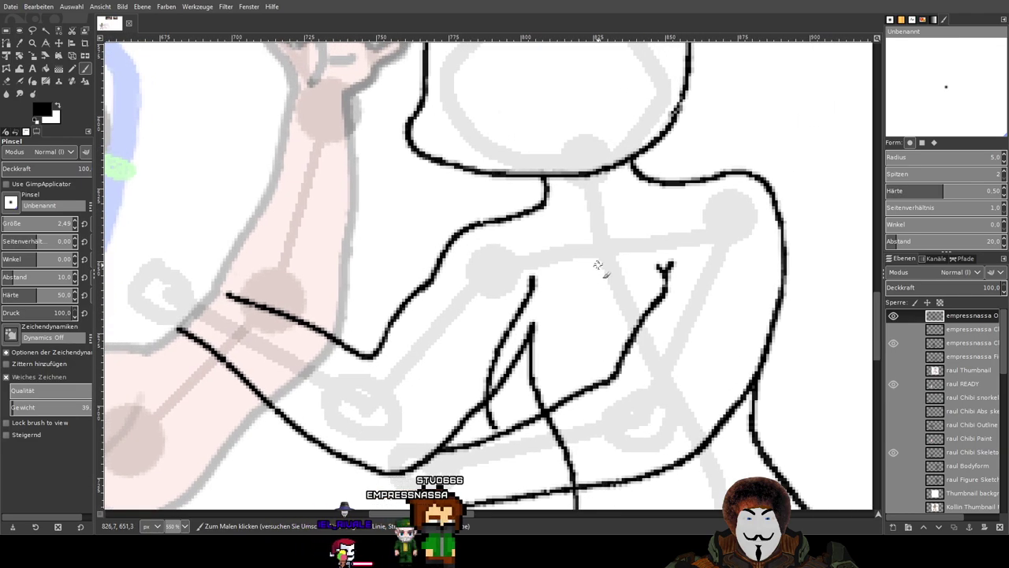
pyautogui.moveTo(597, 260)
pyautogui.mouseDown()
pyautogui.moveTo(578, 301)
pyautogui.moveTo(532, 335)
pyautogui.moveTo(527, 367)
pyautogui.moveTo(546, 414)
pyautogui.mouseUp()
pyautogui.hotkey('ctrl', 'z')
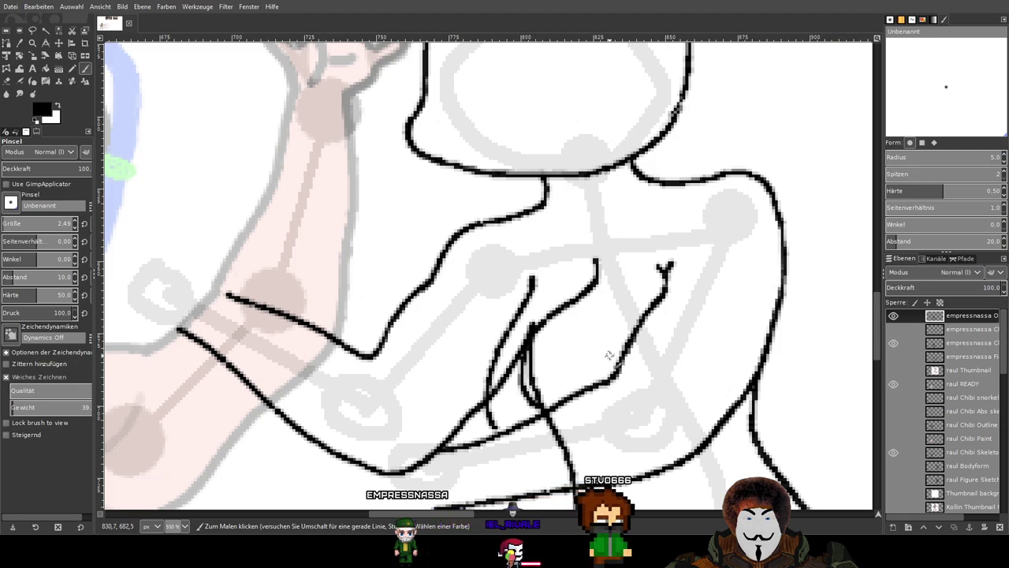
pyautogui.hotkey('ctrl', 'z')
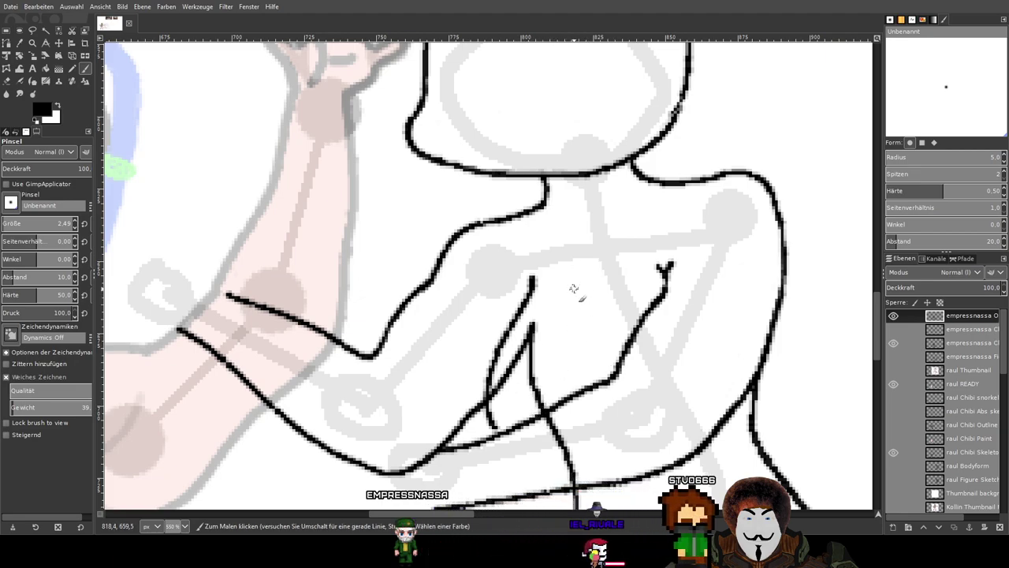
pyautogui.moveTo(575, 294); pyautogui.dragTo(517, 334)
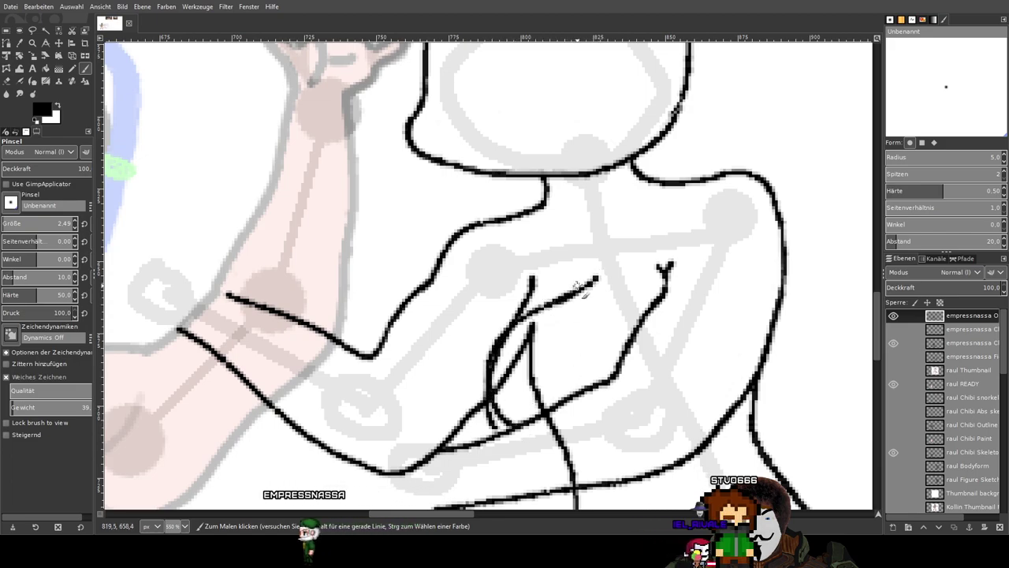
pyautogui.hotkey('ctrl', 'z')
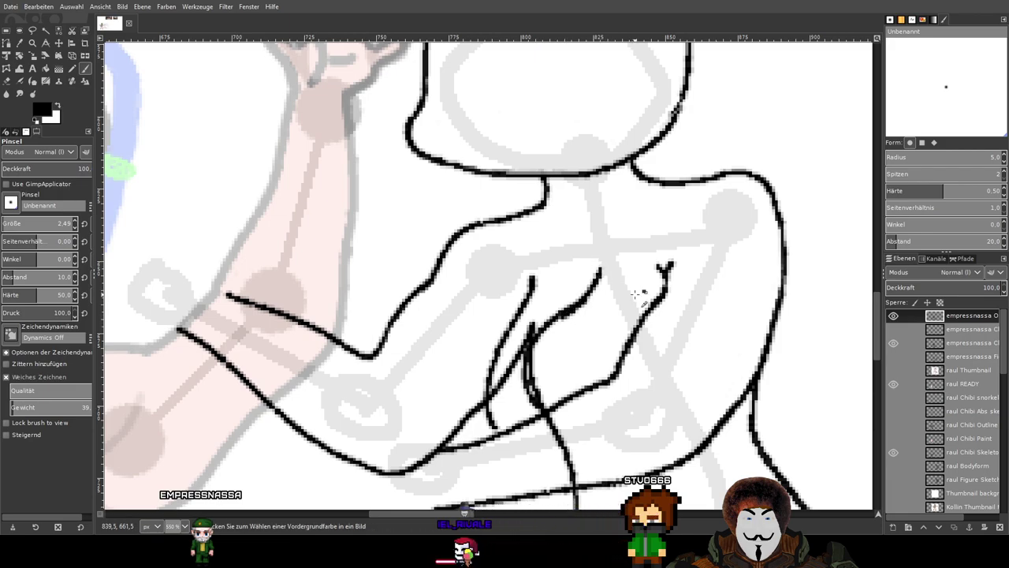
pyautogui.scroll(-4, 636, 293)
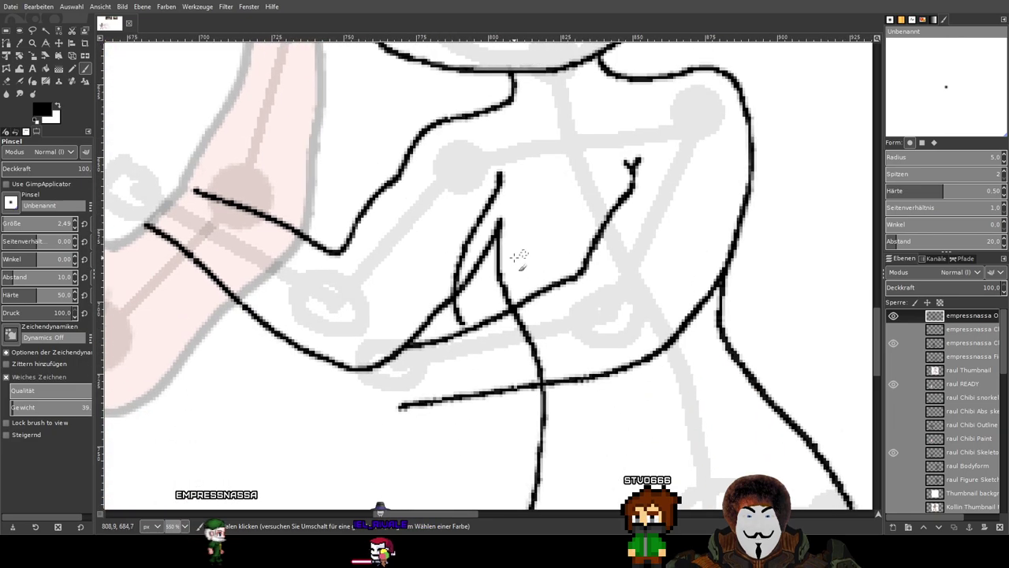
# Erase a small gap and stray pixels along the chest line and the vertical line's bottom end.
pyautogui.click(21, 81)
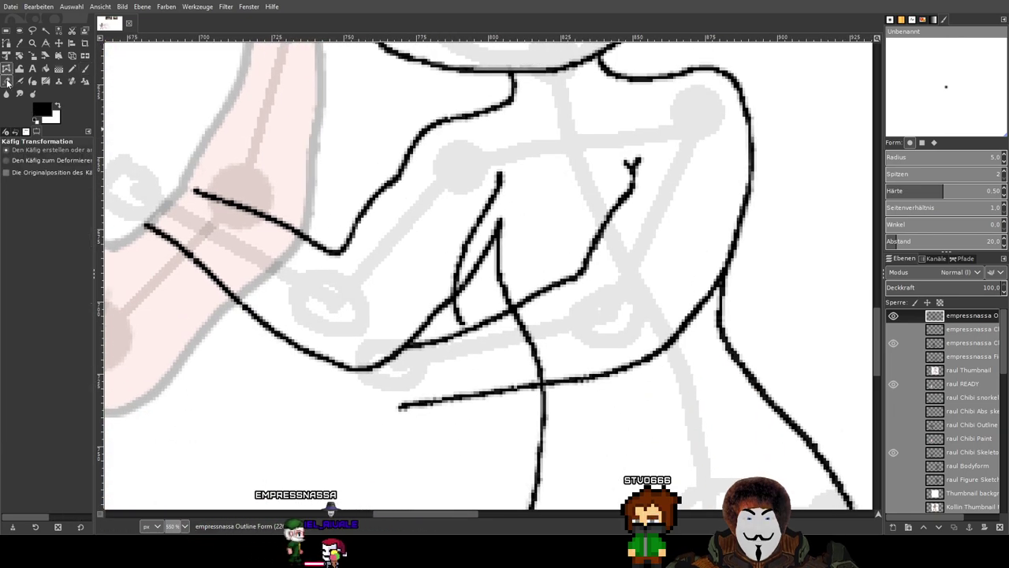
pyautogui.scroll(5, 495, 274)
pyautogui.moveTo(439, 288); pyautogui.dragTo(506, 223)
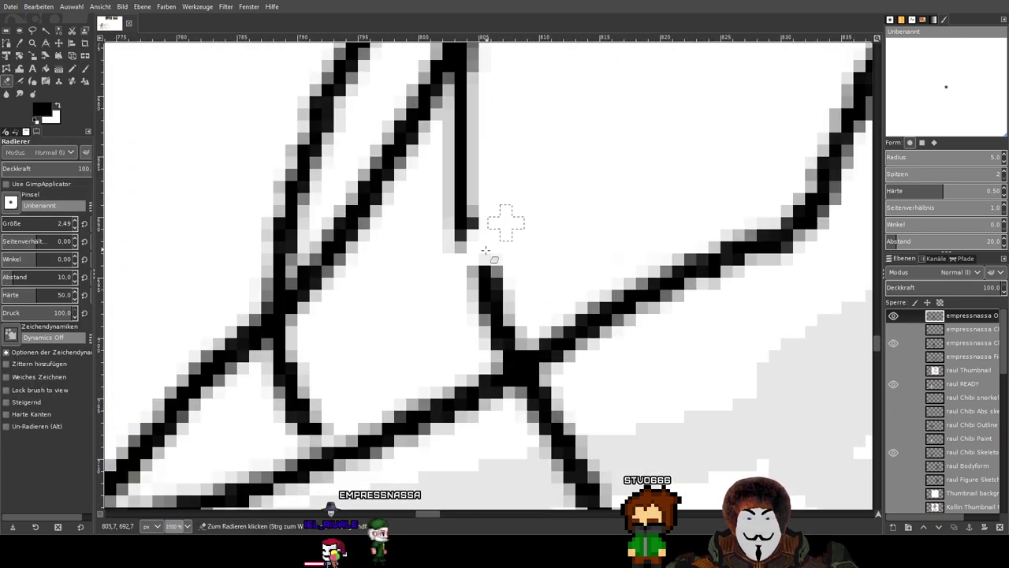
pyautogui.moveTo(587, 247)
pyautogui.mouseDown()
pyautogui.moveTo(457, 322)
pyautogui.moveTo(492, 319)
pyautogui.moveTo(489, 340)
pyautogui.moveTo(518, 330)
pyautogui.mouseUp()
pyautogui.moveTo(496, 242)
pyautogui.mouseDown()
pyautogui.moveTo(463, 337)
pyautogui.moveTo(395, 367)
pyautogui.moveTo(484, 255)
pyautogui.moveTo(475, 293)
pyautogui.moveTo(441, 332)
pyautogui.moveTo(477, 250)
pyautogui.moveTo(431, 283)
pyautogui.moveTo(415, 327)
pyautogui.moveTo(435, 319)
pyautogui.moveTo(421, 271)
pyautogui.mouseUp()
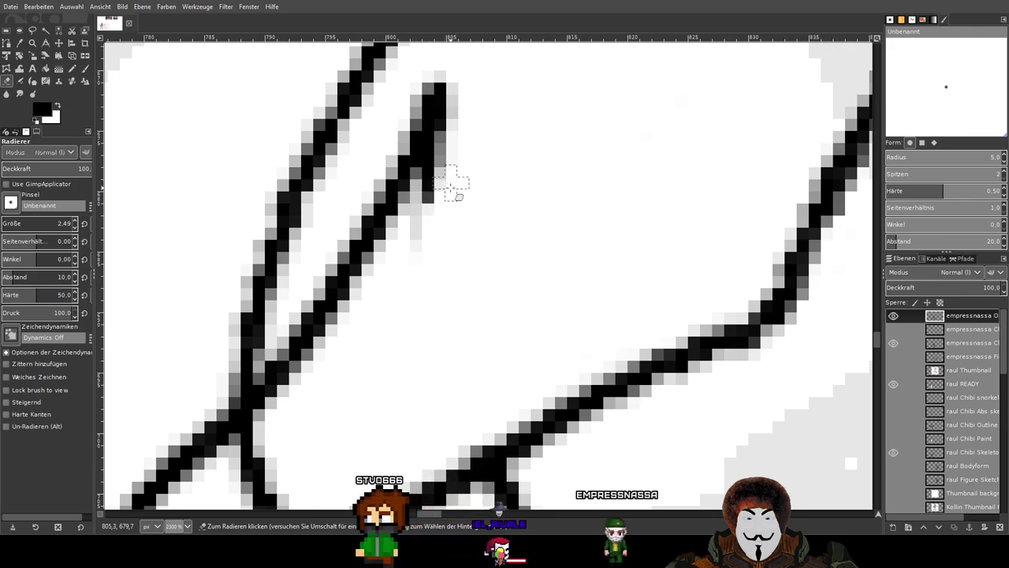
pyautogui.moveTo(466, 131)
pyautogui.mouseDown()
pyautogui.moveTo(441, 164)
pyautogui.moveTo(422, 238)
pyautogui.mouseUp()
pyautogui.scroll(-4, 480, 204)
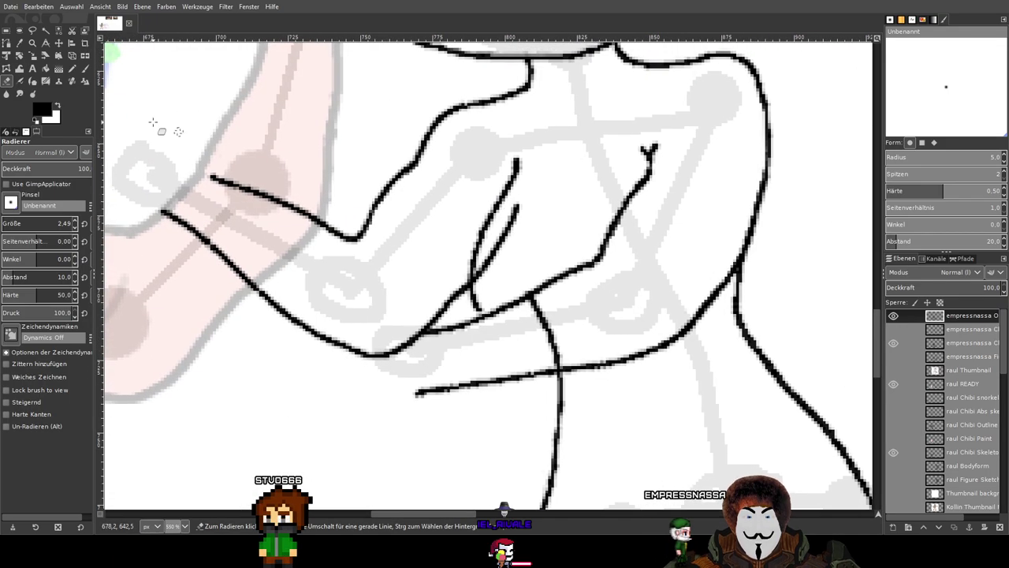
# Undo the two latest chest strokes, then erase the lower diagonal, short branch and nearby stray pixels.
pyautogui.click(84, 70)
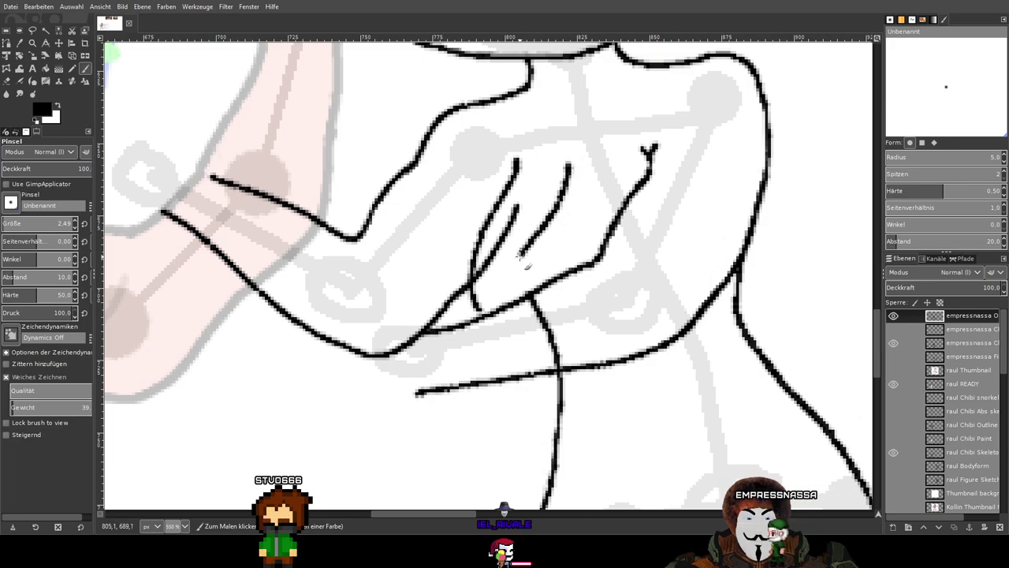
pyautogui.hotkey('ctrl', 'z')
pyautogui.hotkey('ctrl', 'z')
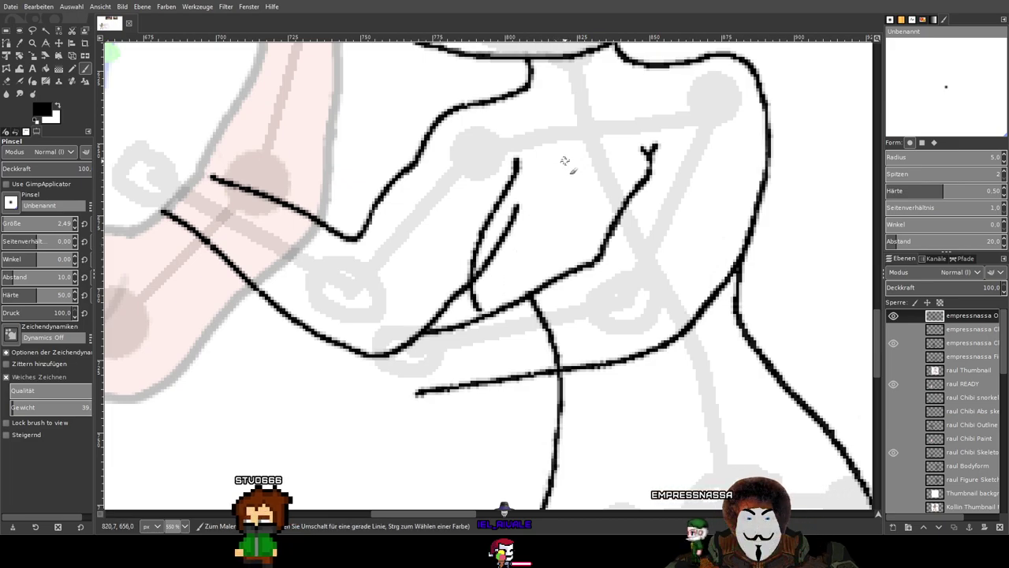
pyautogui.hotkey('shift', 'e')
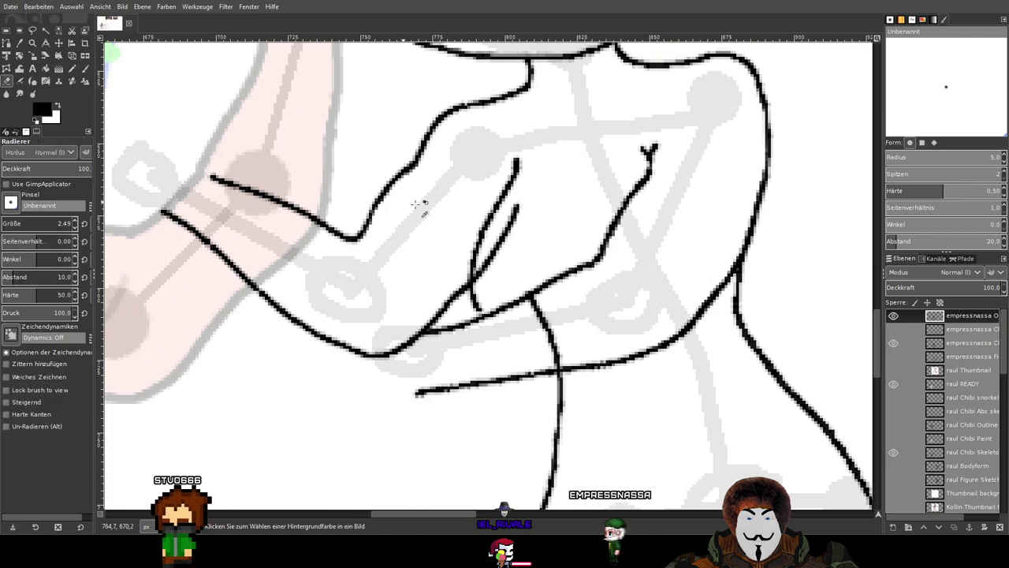
pyautogui.scroll(2, 513, 214)
pyautogui.moveTo(480, 198)
pyautogui.mouseDown()
pyautogui.moveTo(453, 232)
pyautogui.moveTo(456, 215)
pyautogui.mouseUp()
pyautogui.moveTo(425, 267)
pyautogui.mouseDown()
pyautogui.moveTo(410, 309)
pyautogui.moveTo(536, 266)
pyautogui.mouseUp()
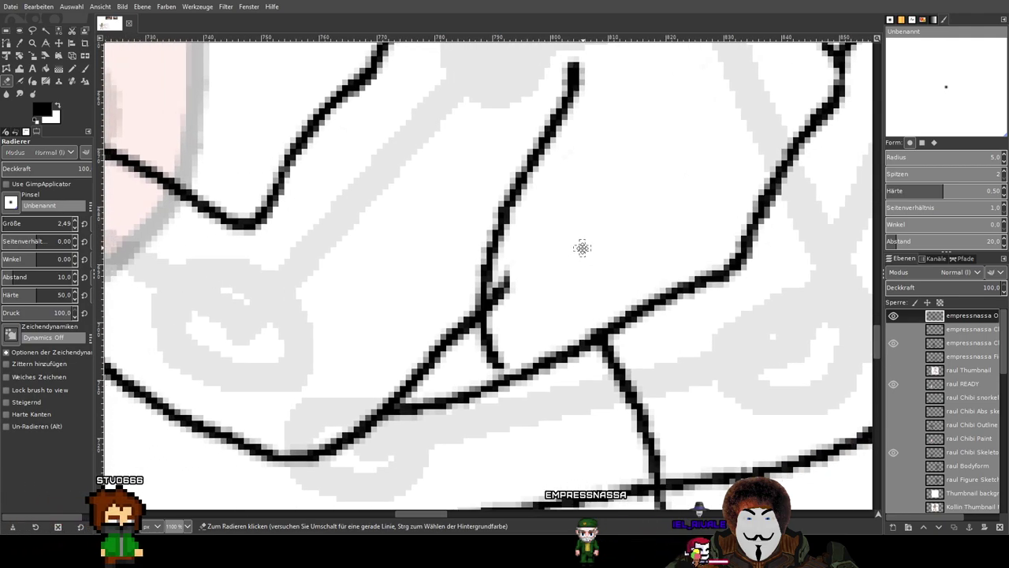
pyautogui.scroll(3, 551, 236)
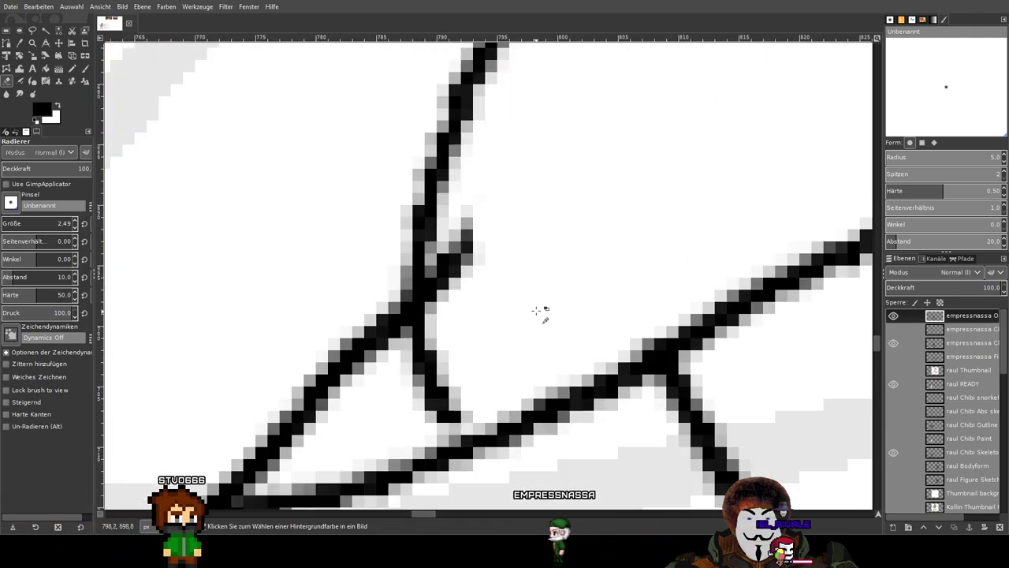
pyautogui.moveTo(446, 241); pyautogui.dragTo(433, 186)
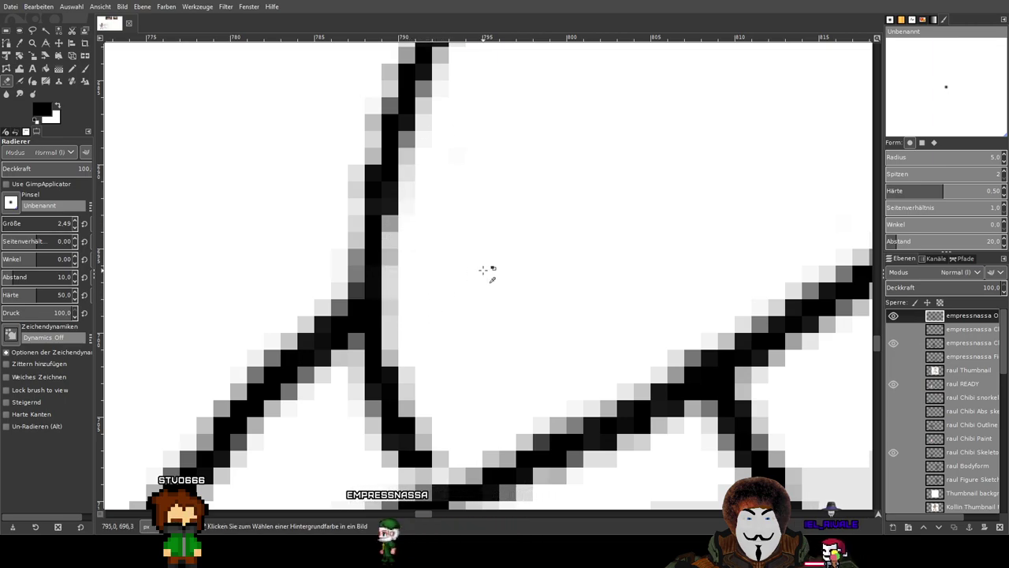
pyautogui.scroll(-4, 475, 274)
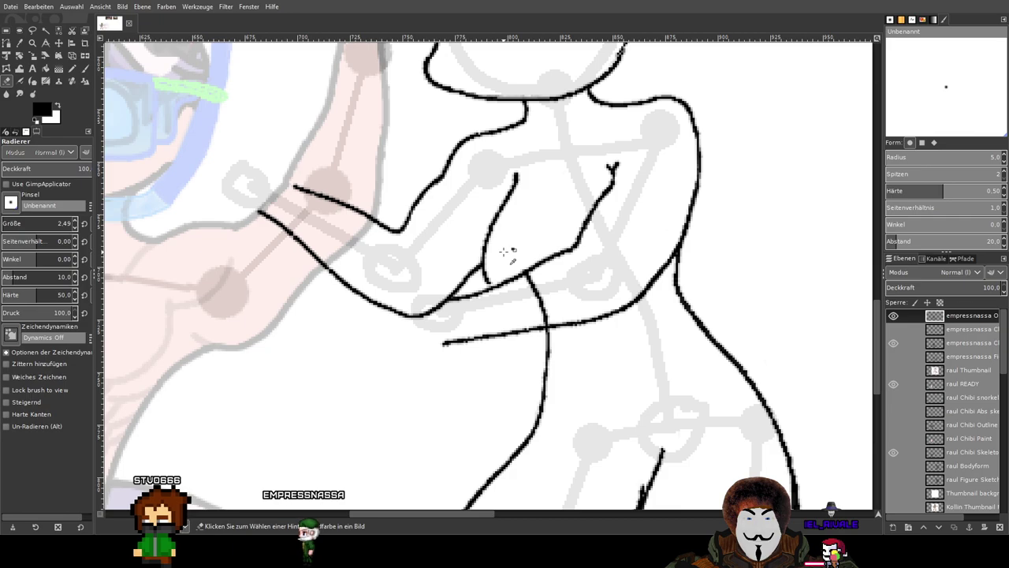
# Paint a short inner chest stroke beside the first line, then extend it up and right.
pyautogui.click(85, 68)
pyautogui.scroll(2, 495, 162)
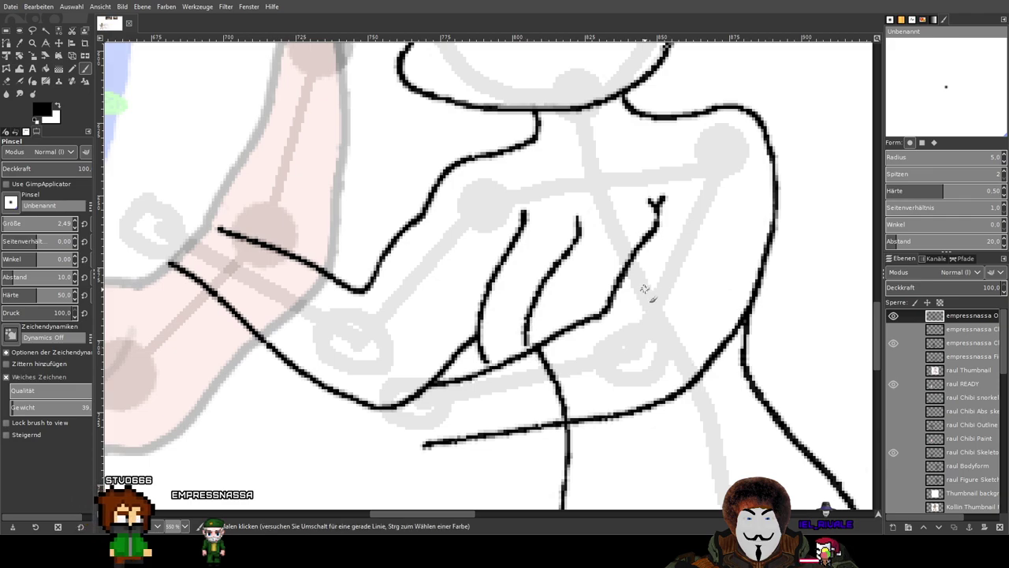
pyautogui.hotkey('ctrl', 'z')
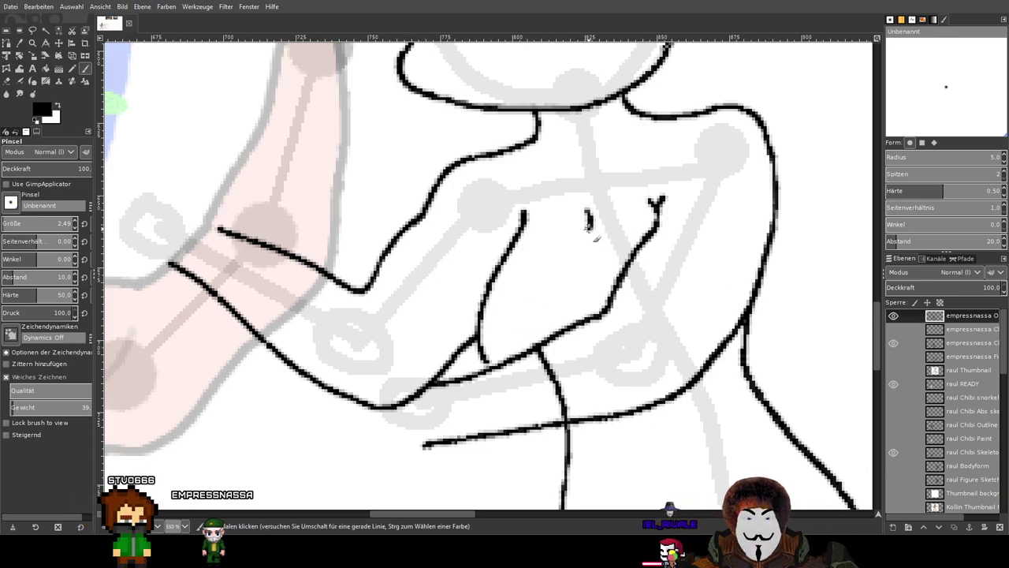
pyautogui.moveTo(558, 237); pyautogui.dragTo(532, 264)
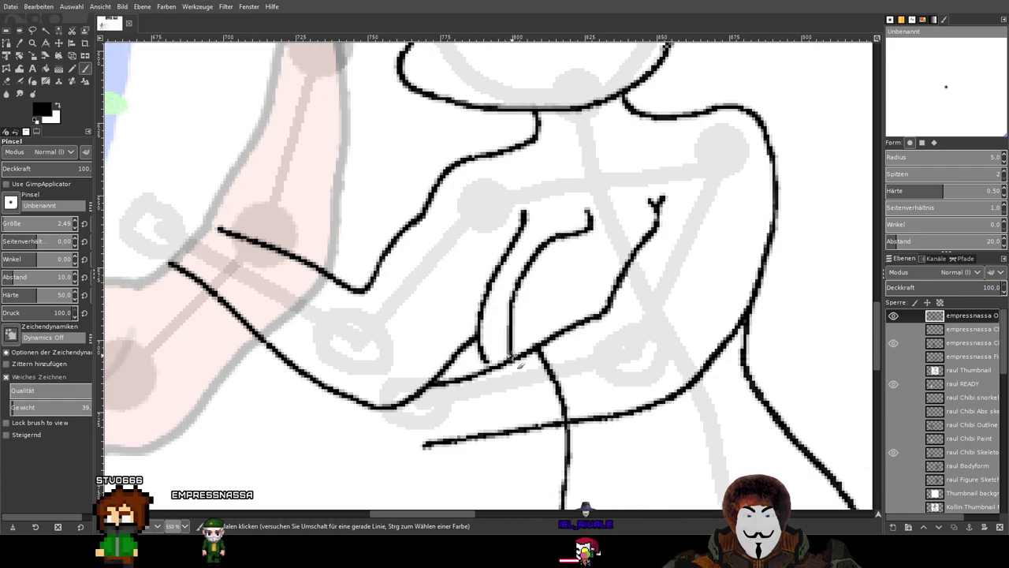
pyautogui.hotkey('ctrl', 'z')
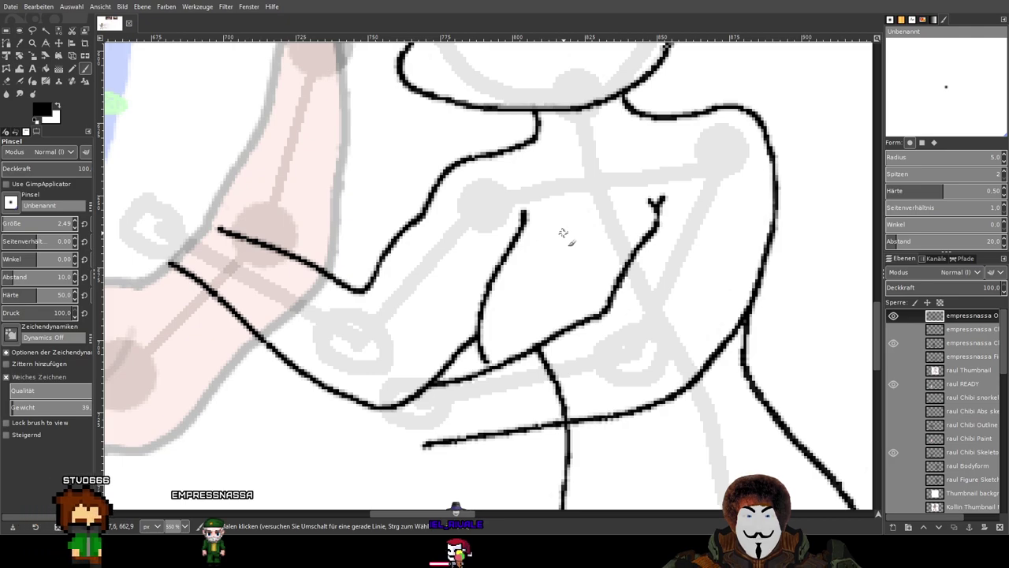
pyautogui.moveTo(559, 235); pyautogui.dragTo(541, 255)
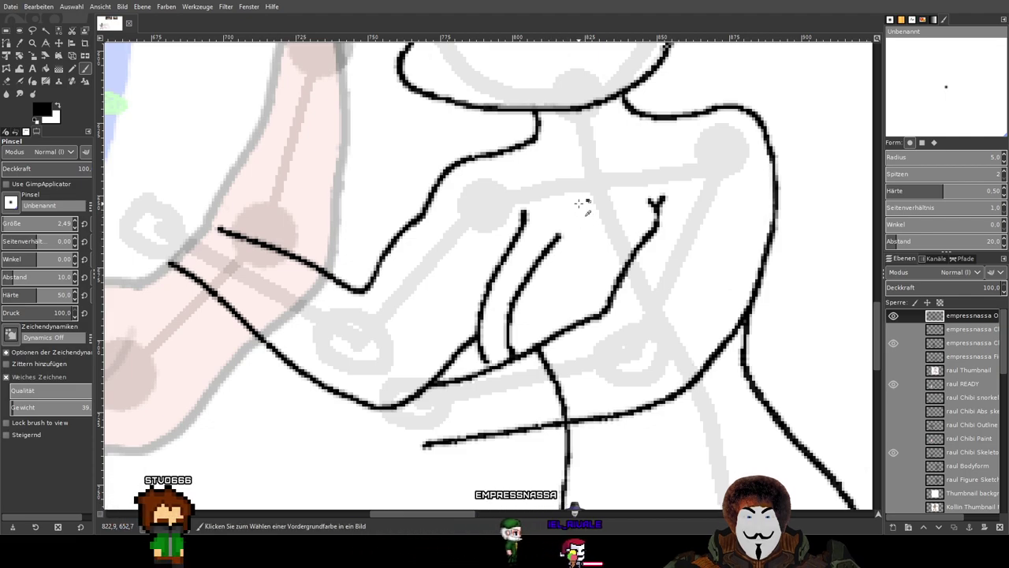
pyautogui.scroll(4, 578, 203)
pyautogui.moveTo(524, 295)
pyautogui.mouseDown()
pyautogui.moveTo(565, 277)
pyautogui.moveTo(605, 213)
pyautogui.mouseUp()
pyautogui.scroll(-4, 625, 218)
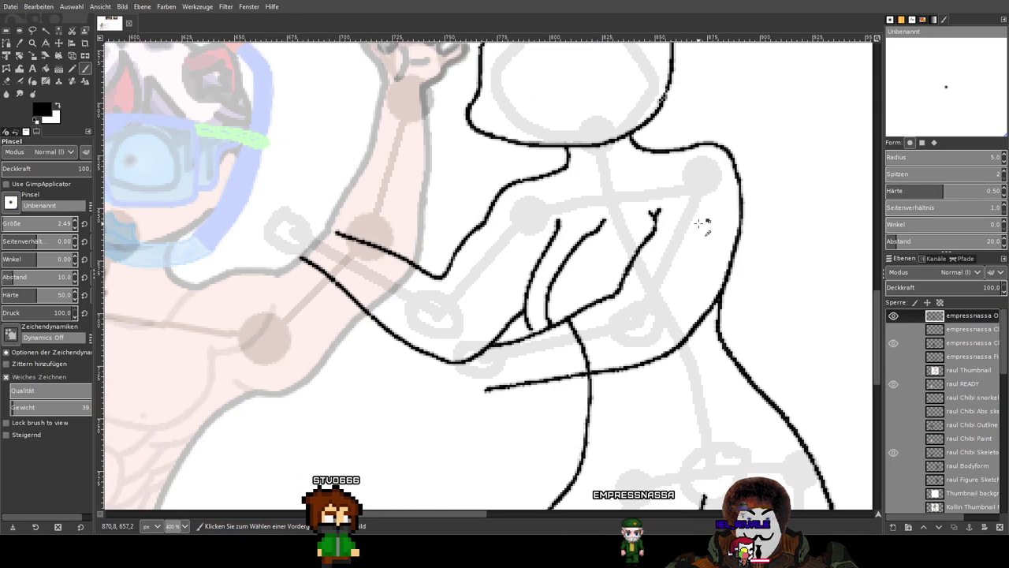
# Join a stroke to the middle line's top and lengthen its tip slightly up-right.
pyautogui.scroll(4, 604, 210)
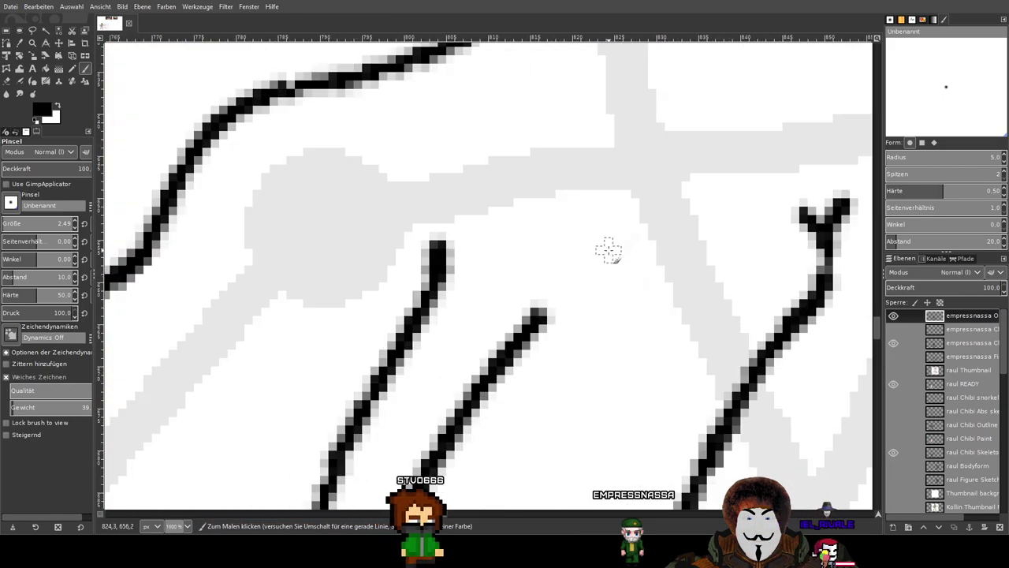
pyautogui.moveTo(604, 250)
pyautogui.mouseDown()
pyautogui.moveTo(597, 271)
pyautogui.moveTo(537, 298)
pyautogui.moveTo(518, 327)
pyautogui.mouseUp()
pyautogui.scroll(-4, 743, 295)
pyautogui.scroll(4, 745, 295)
pyautogui.scroll(1, 655, 295)
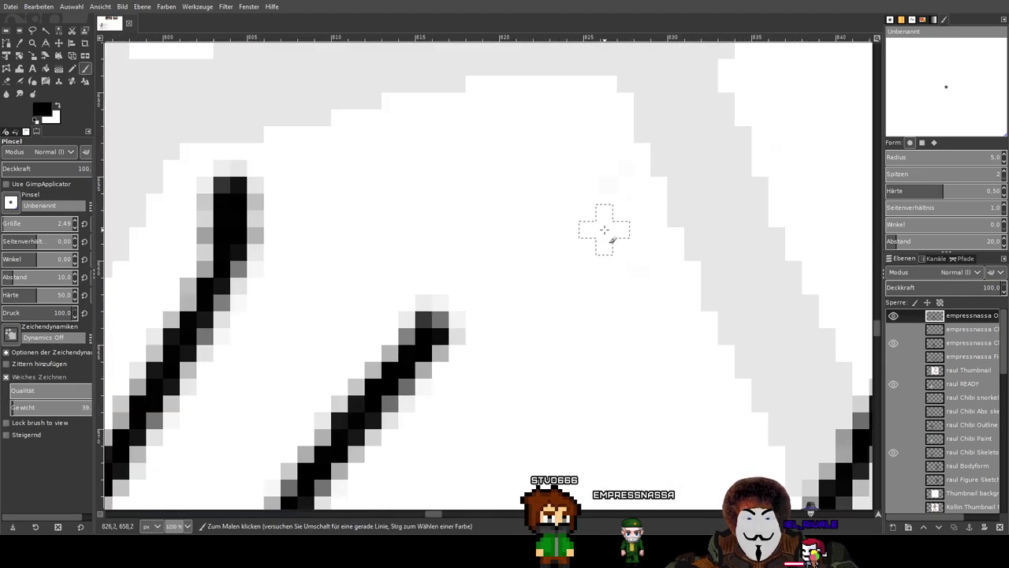
pyautogui.scroll(-1, 604, 230)
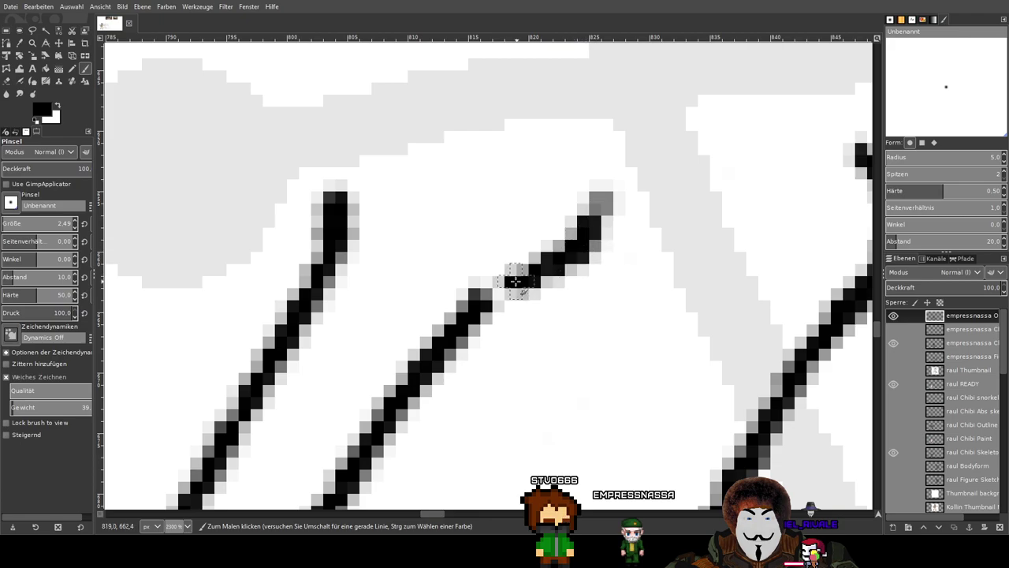
pyautogui.scroll(-5, 493, 323)
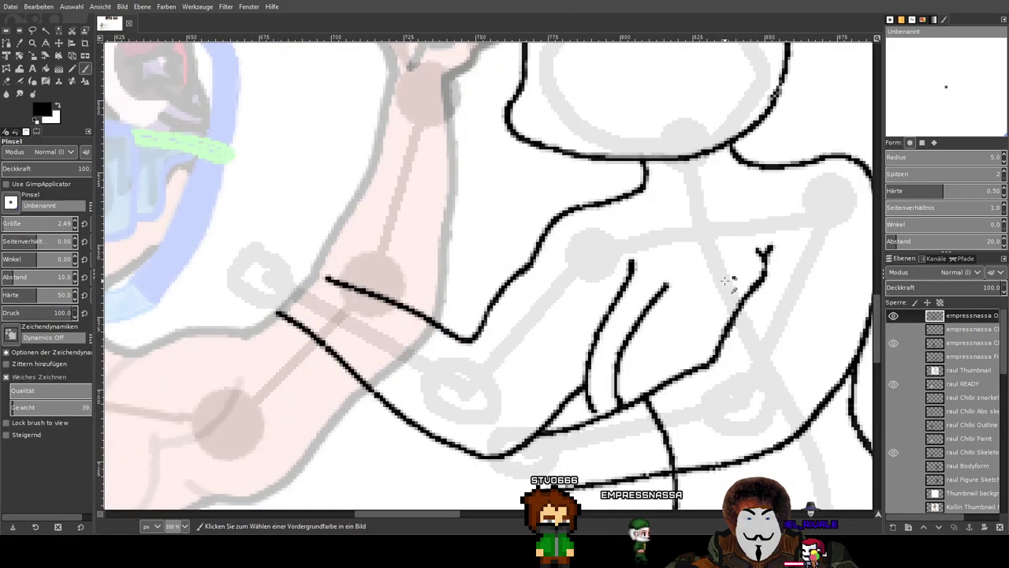
pyautogui.scroll(3, 561, 307)
pyautogui.moveTo(555, 295); pyautogui.dragTo(574, 283)
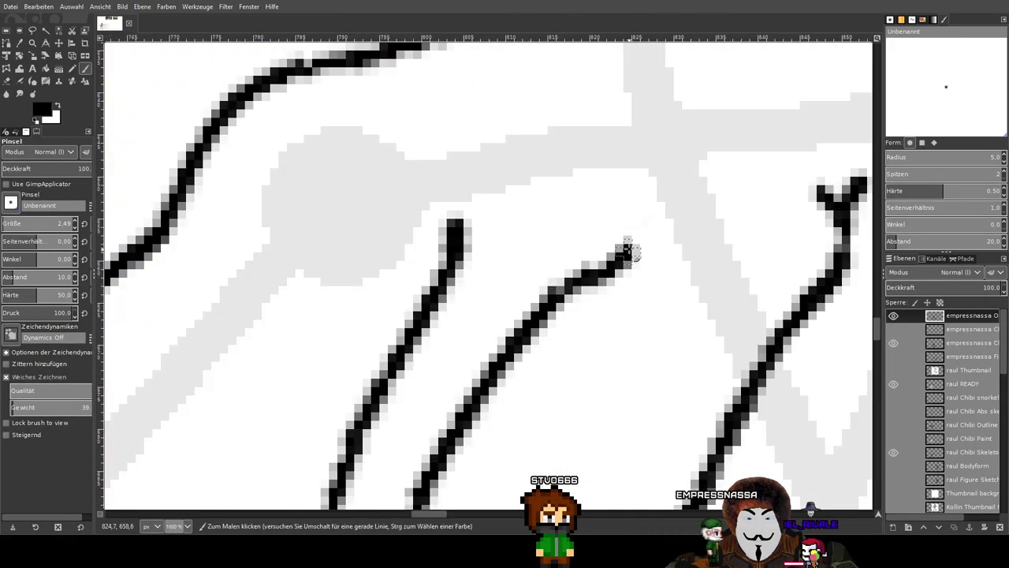
pyautogui.scroll(-3, 698, 254)
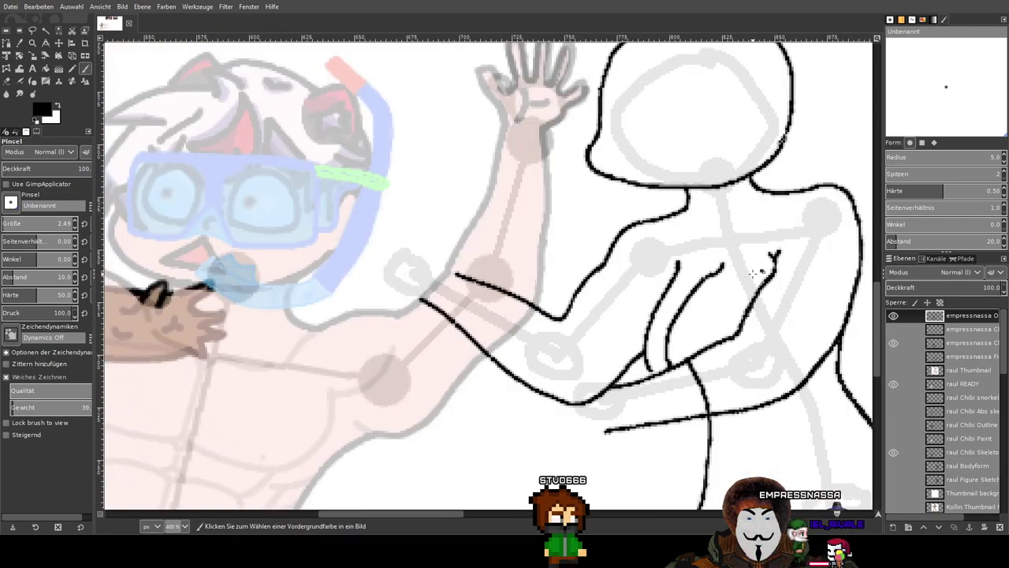
pyautogui.scroll(4, 759, 273)
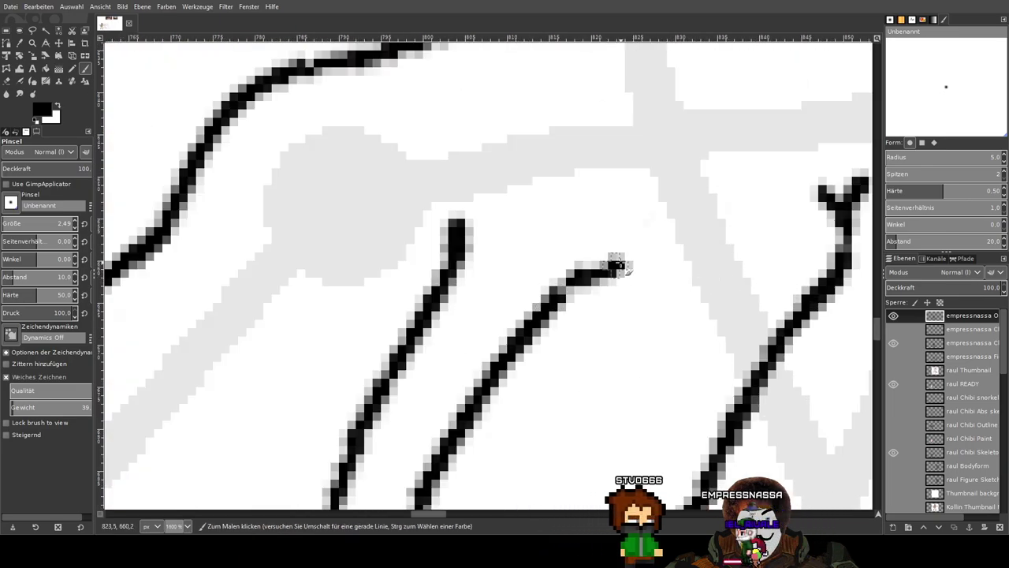
# Redraw the middle line's upper part so it curves up to the right.
pyautogui.moveTo(552, 299)
pyautogui.mouseDown()
pyautogui.moveTo(617, 262)
pyautogui.moveTo(651, 208)
pyautogui.mouseUp()
pyautogui.scroll(-5, 662, 230)
pyautogui.scroll(3, 694, 260)
pyautogui.scroll(-3, 702, 266)
pyautogui.scroll(4, 700, 266)
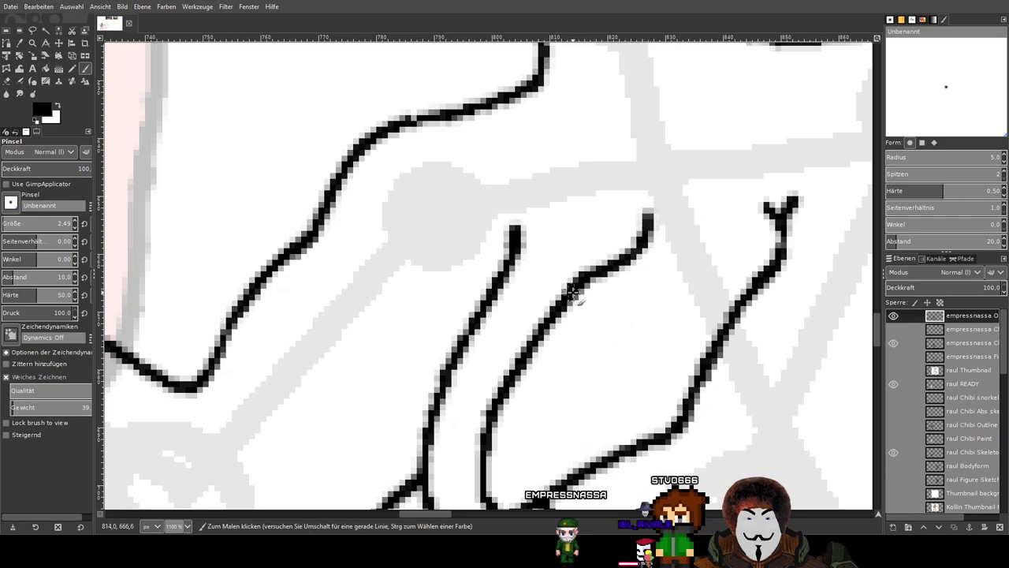
pyautogui.scroll(-4, 571, 293)
pyautogui.scroll(3, 812, 257)
pyautogui.scroll(3, 812, 256)
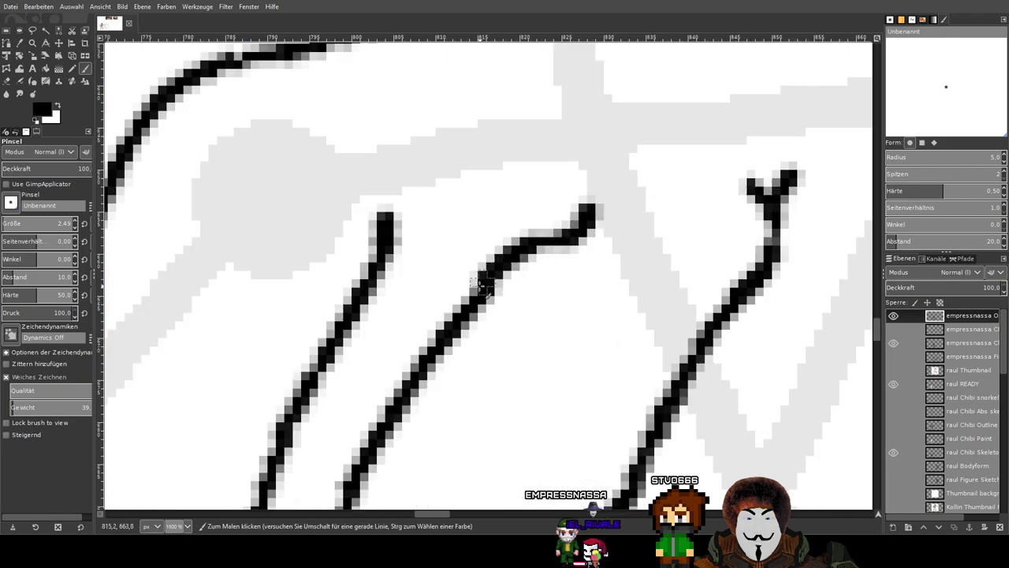
pyautogui.hotkey('ctrl', 'z')
pyautogui.moveTo(473, 303)
pyautogui.mouseDown()
pyautogui.moveTo(538, 249)
pyautogui.moveTo(579, 227)
pyautogui.mouseUp()
pyautogui.scroll(-4, 669, 229)
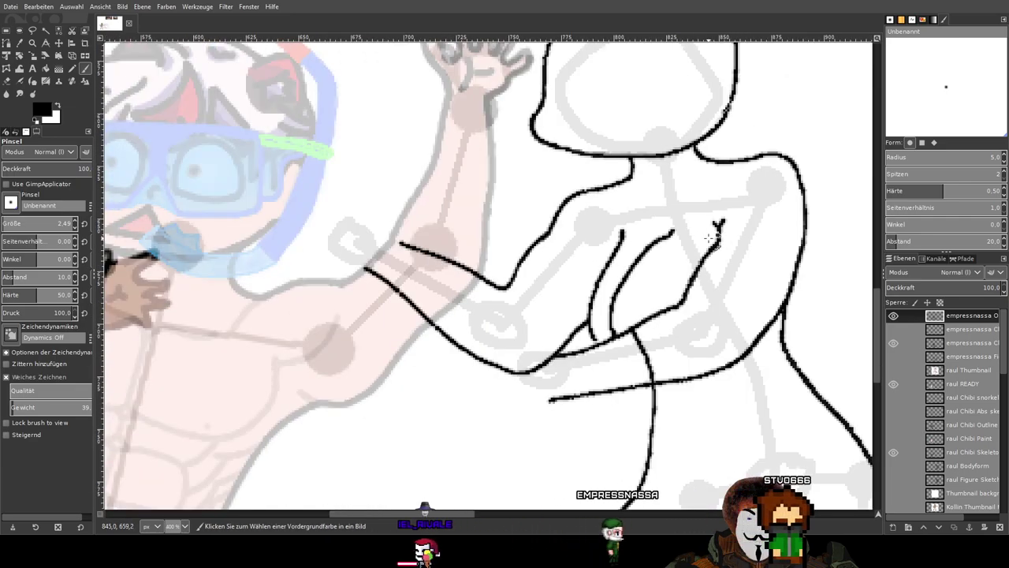
# Extend the middle chest line's tip up-right, redrawing the extension after one undo.
pyautogui.scroll(2, 681, 272)
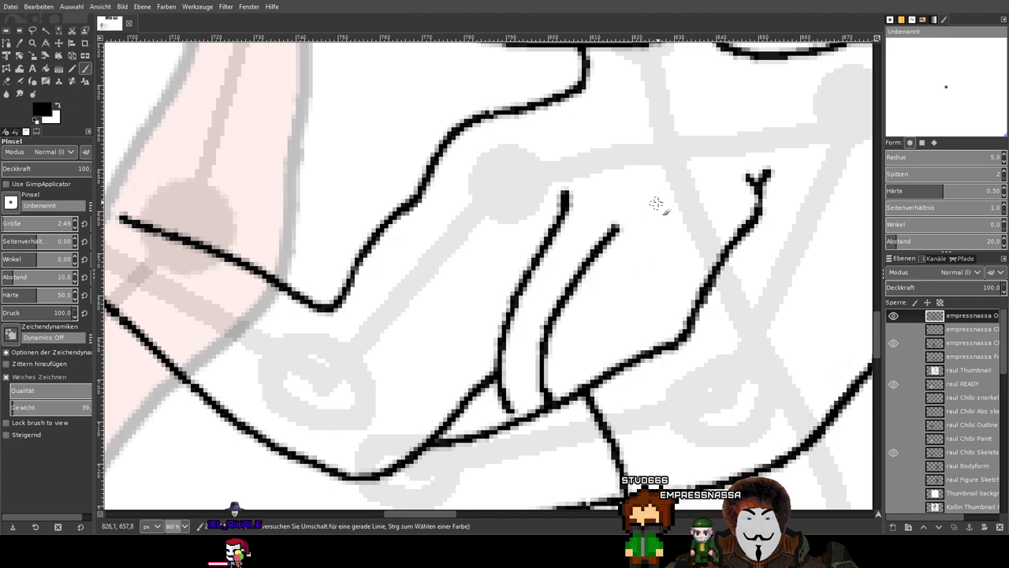
pyautogui.moveTo(640, 209); pyautogui.dragTo(609, 233)
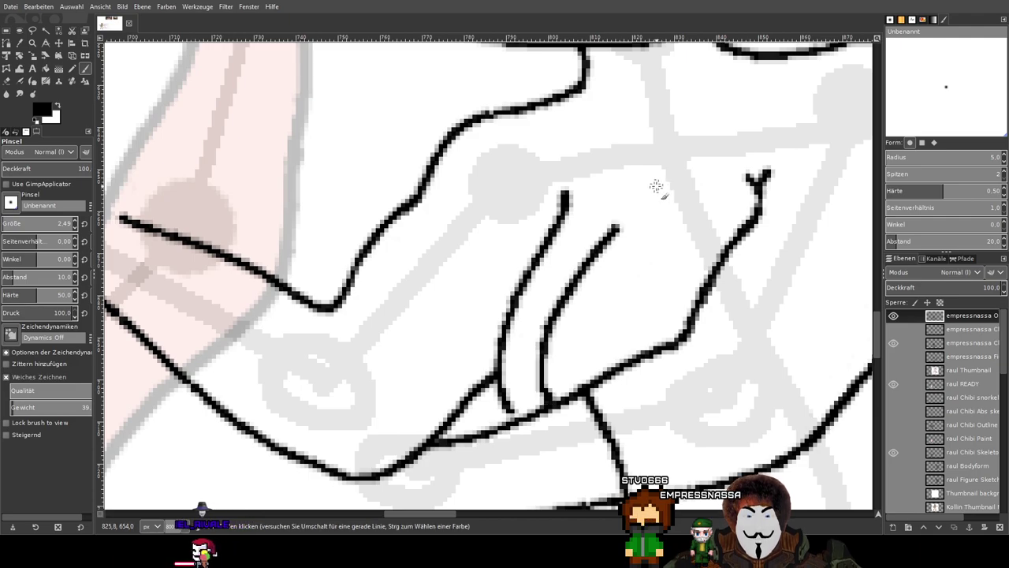
pyautogui.moveTo(662, 187); pyautogui.dragTo(603, 241)
pyautogui.hotkey('ctrl', 'z')
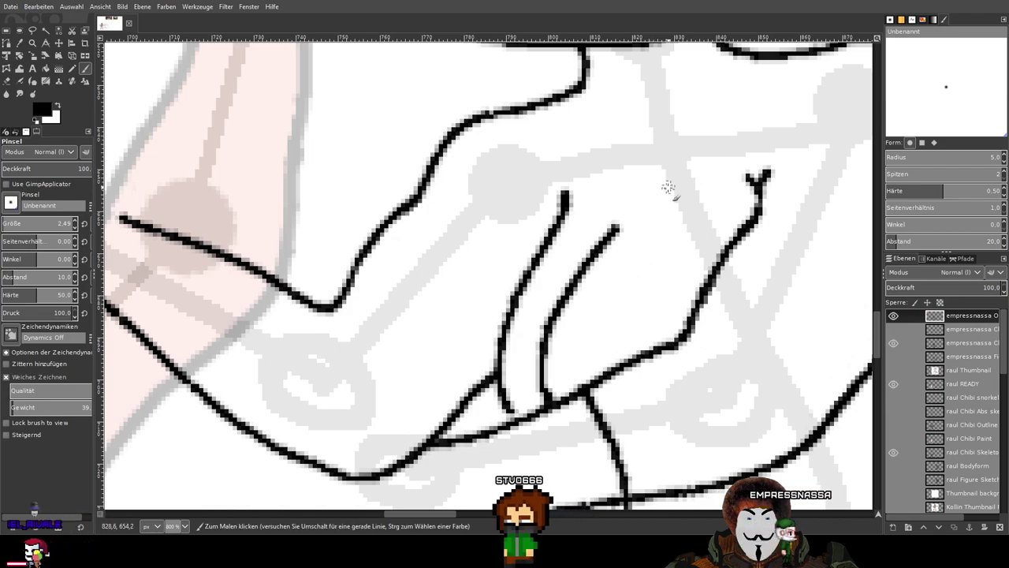
pyautogui.moveTo(668, 188); pyautogui.dragTo(620, 226)
pyautogui.scroll(-4, 816, 189)
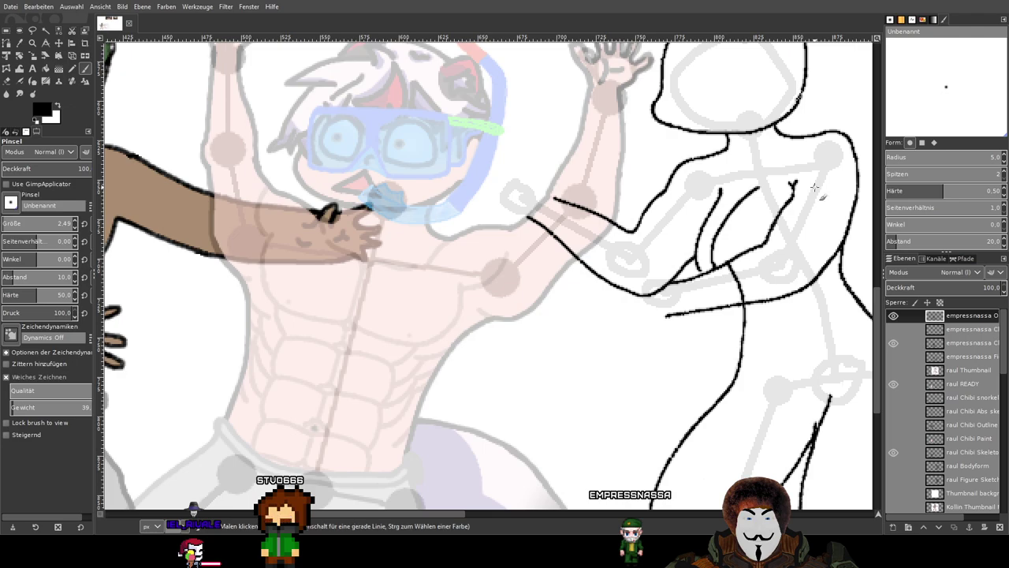
pyautogui.scroll(3, 816, 189)
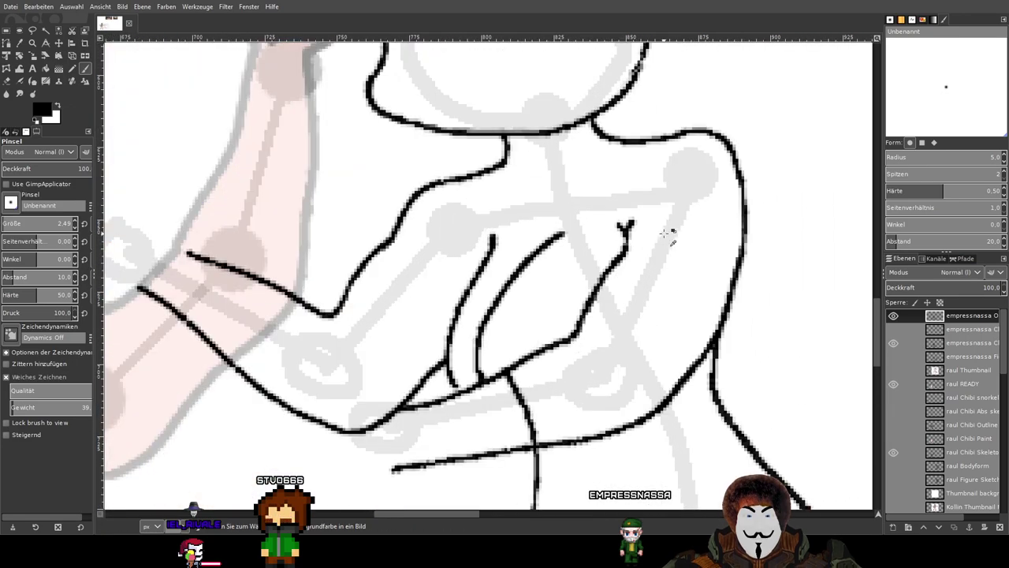
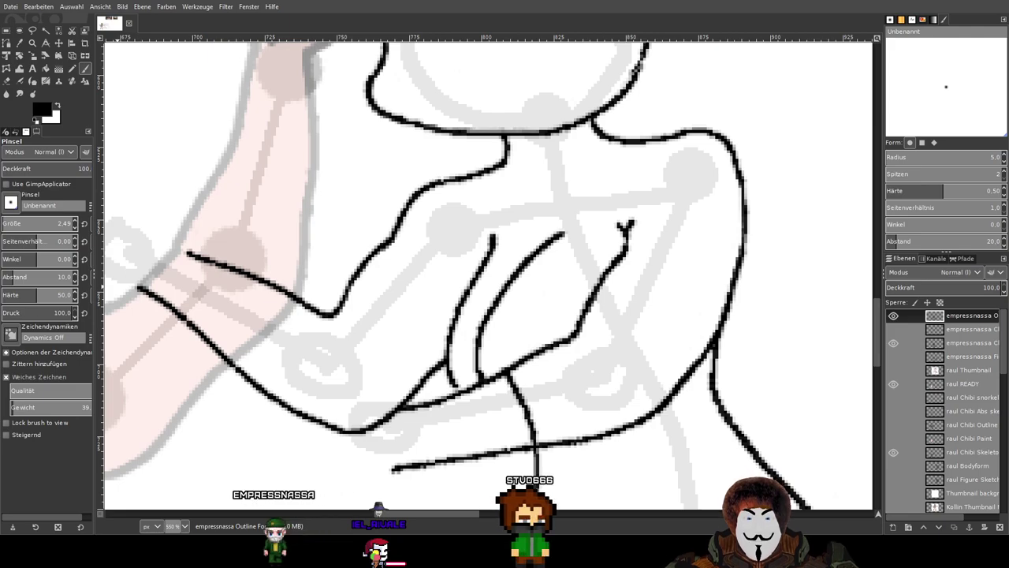
# Paint one more finger stroke rising up from the outstretched hand's palm line.
pyautogui.moveTo(497, 324); pyautogui.dragTo(534, 304)
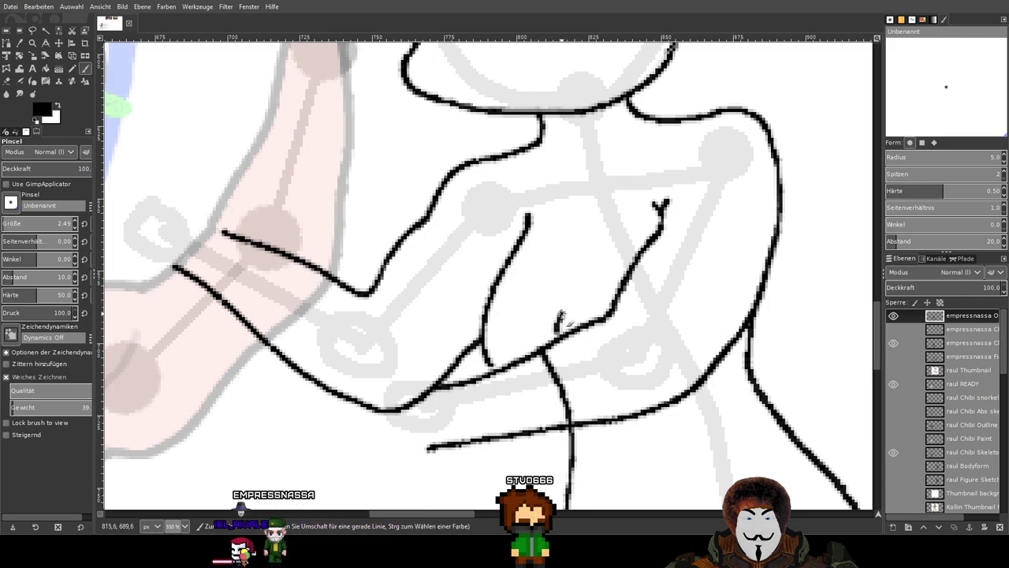
pyautogui.scroll(2, 559, 337)
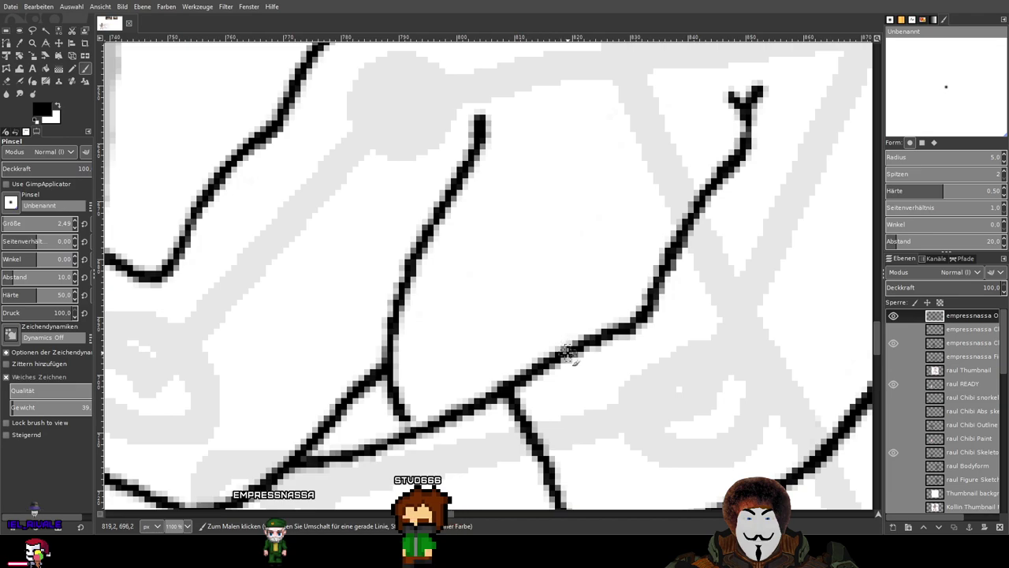
pyautogui.moveTo(562, 341)
pyautogui.mouseDown()
pyautogui.moveTo(559, 280)
pyautogui.moveTo(574, 252)
pyautogui.mouseUp()
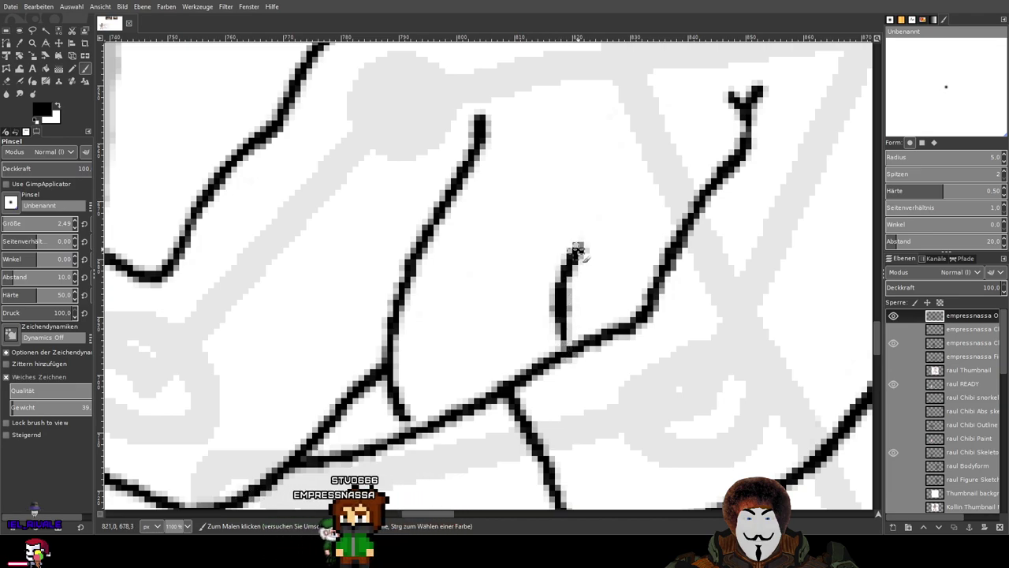
pyautogui.scroll(-3, 629, 117)
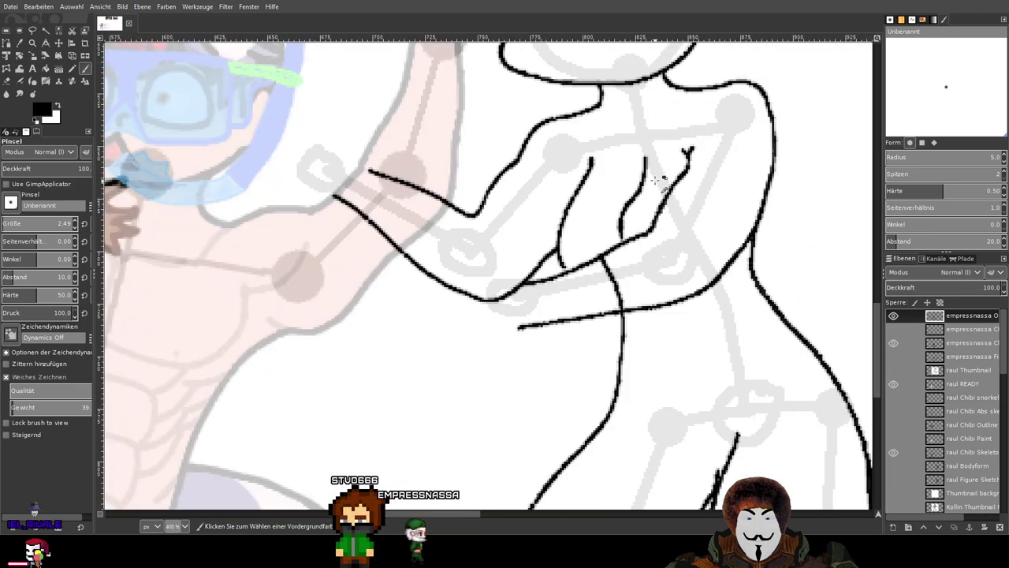
pyautogui.scroll(3, 657, 180)
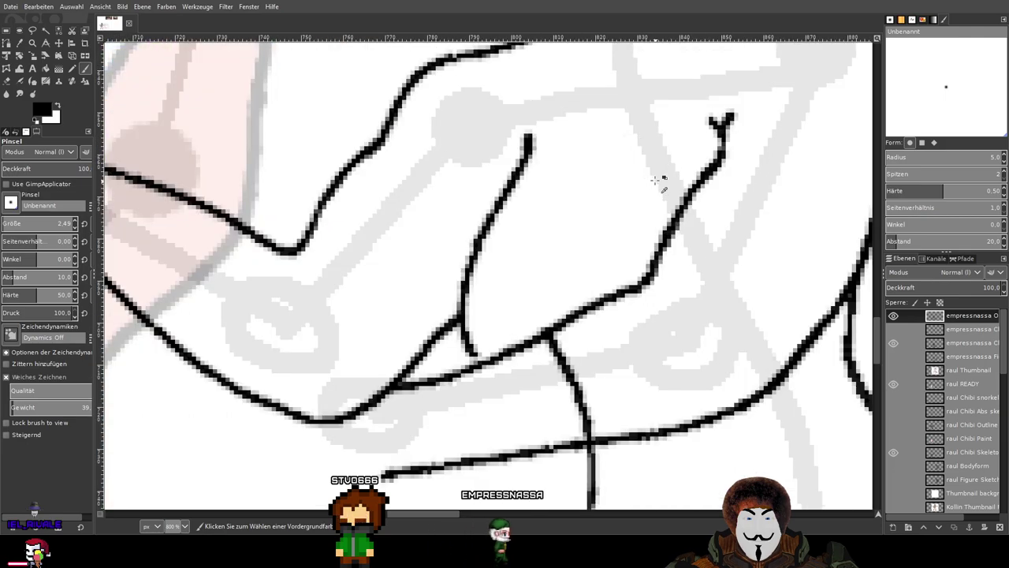
pyautogui.scroll(-3, 583, 268)
pyautogui.scroll(2, 575, 299)
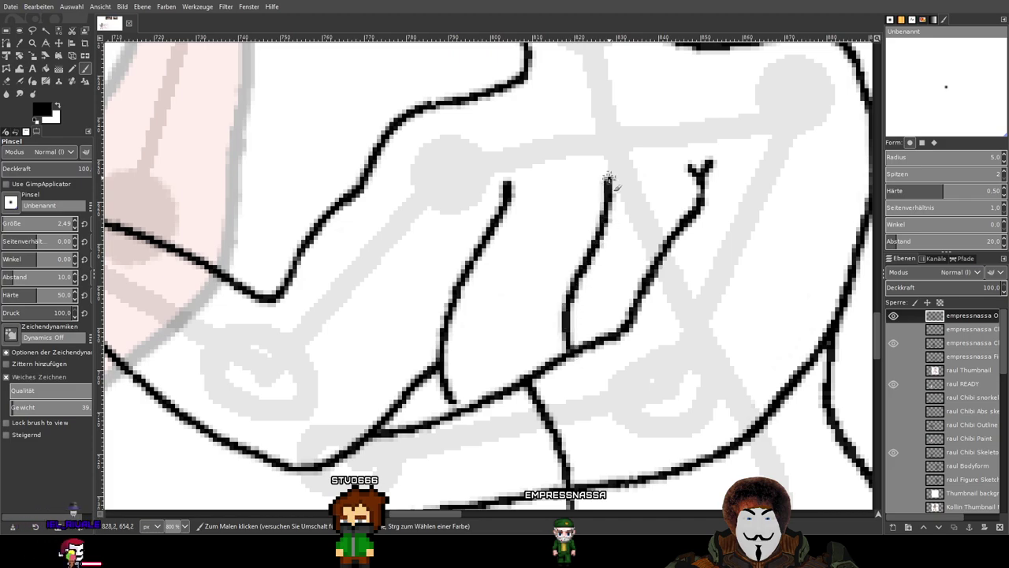
pyautogui.scroll(-3, 626, 199)
pyautogui.scroll(1, 687, 237)
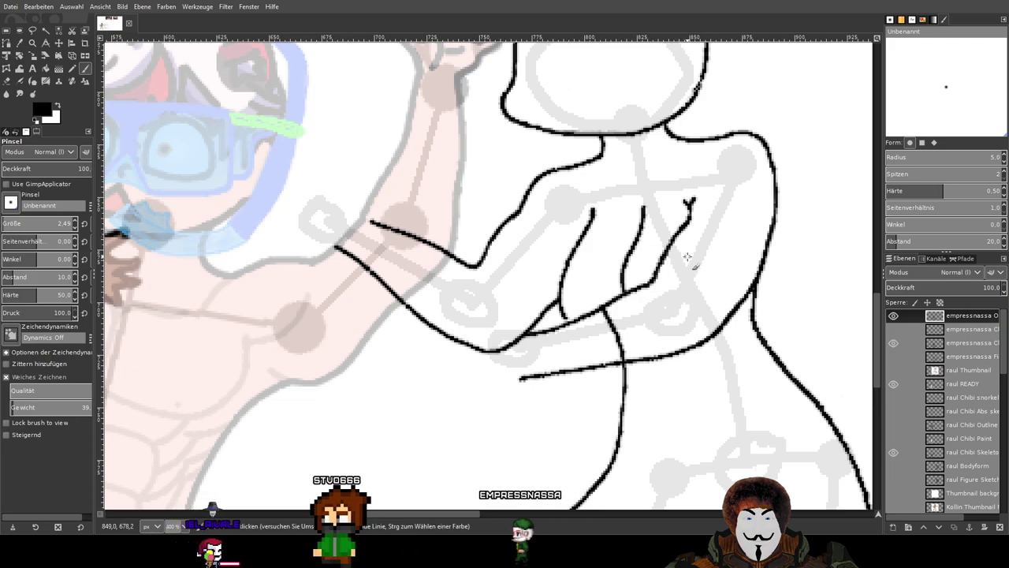
pyautogui.scroll(2, 603, 297)
pyautogui.scroll(-3, 603, 297)
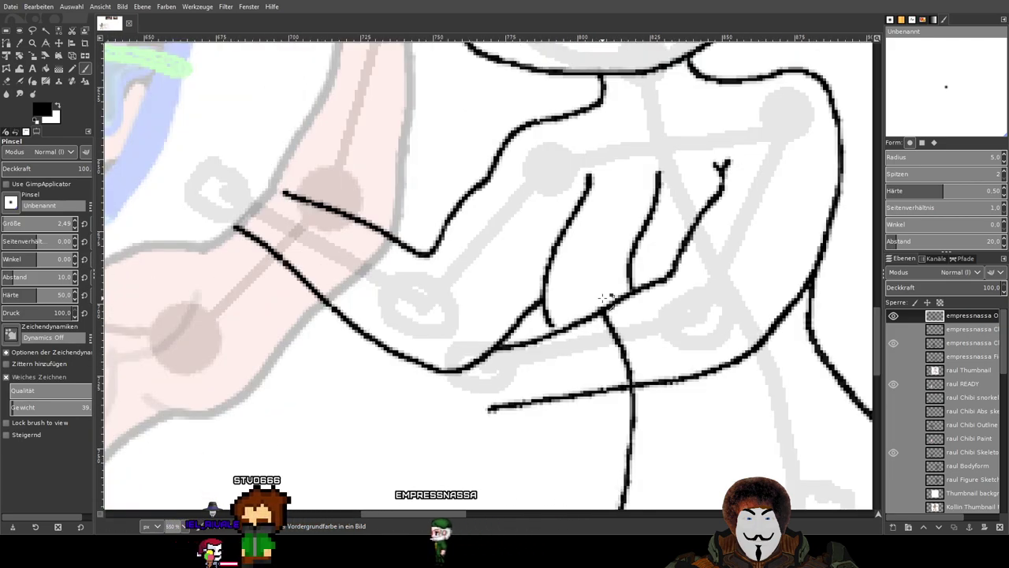
pyautogui.scroll(1, 605, 300)
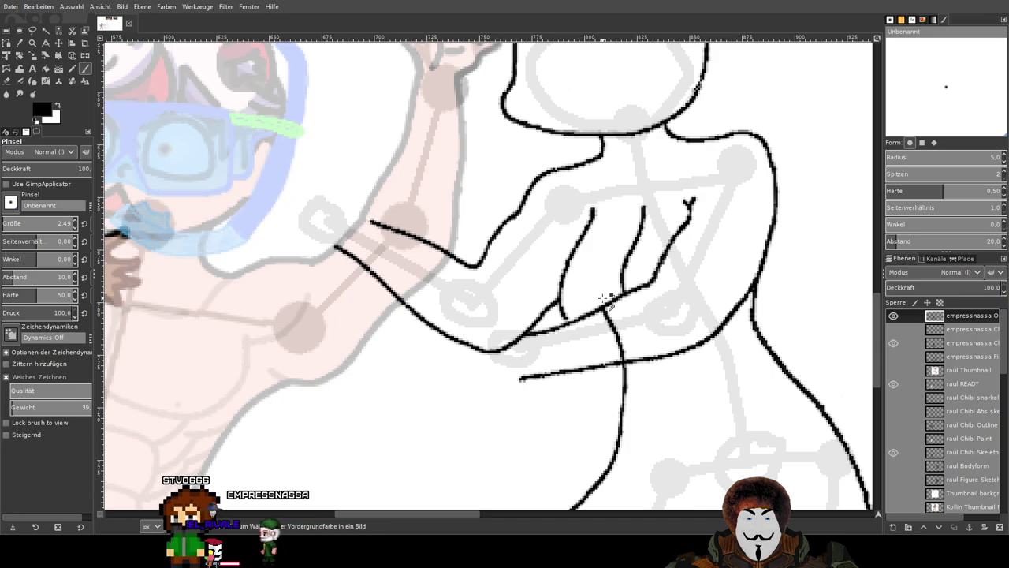
pyautogui.scroll(-2, 605, 300)
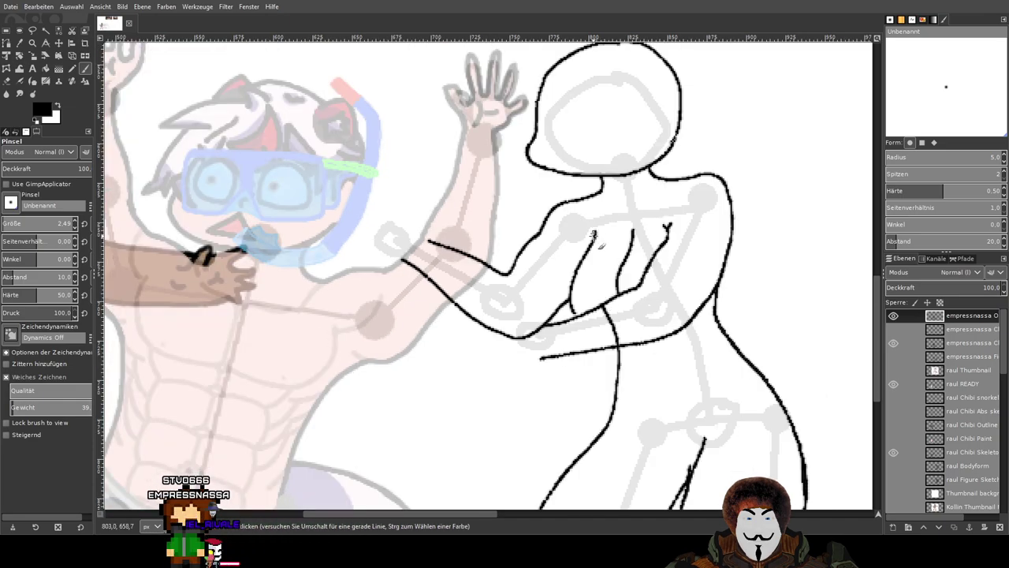
pyautogui.scroll(-5, 948, 444)
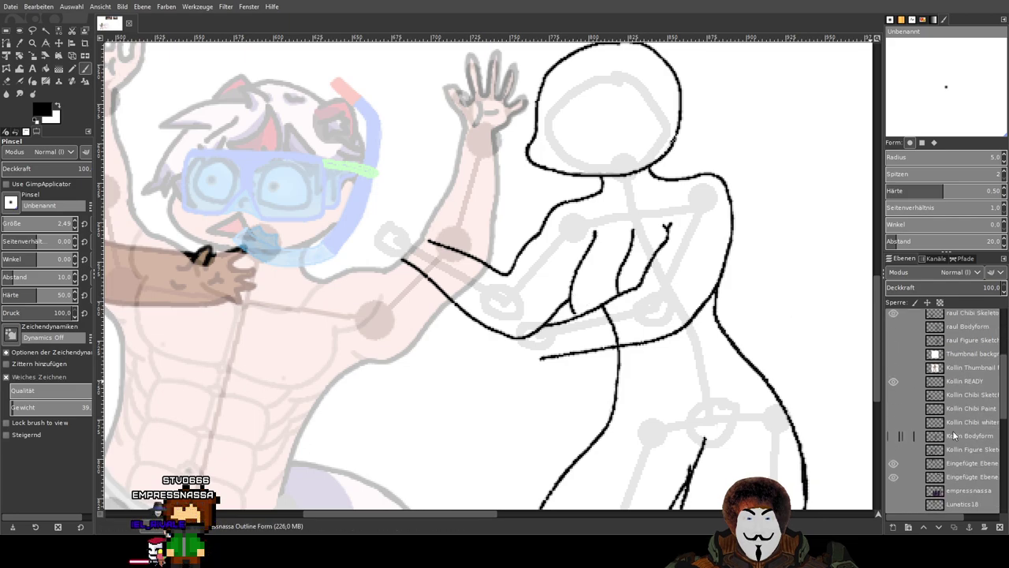
pyautogui.click(894, 436)
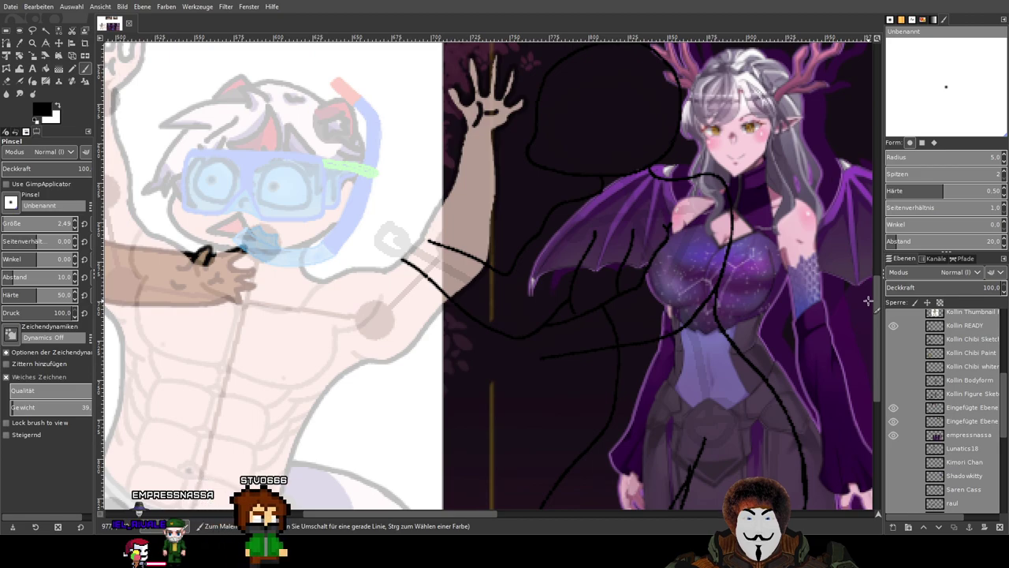
pyautogui.click(894, 436)
pyautogui.click(894, 436)
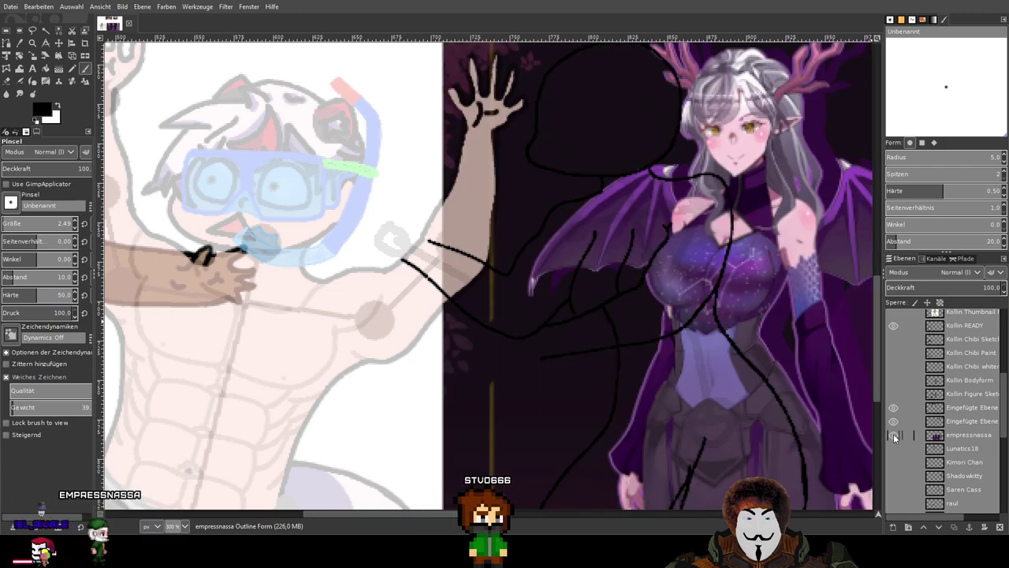
pyautogui.click(893, 436)
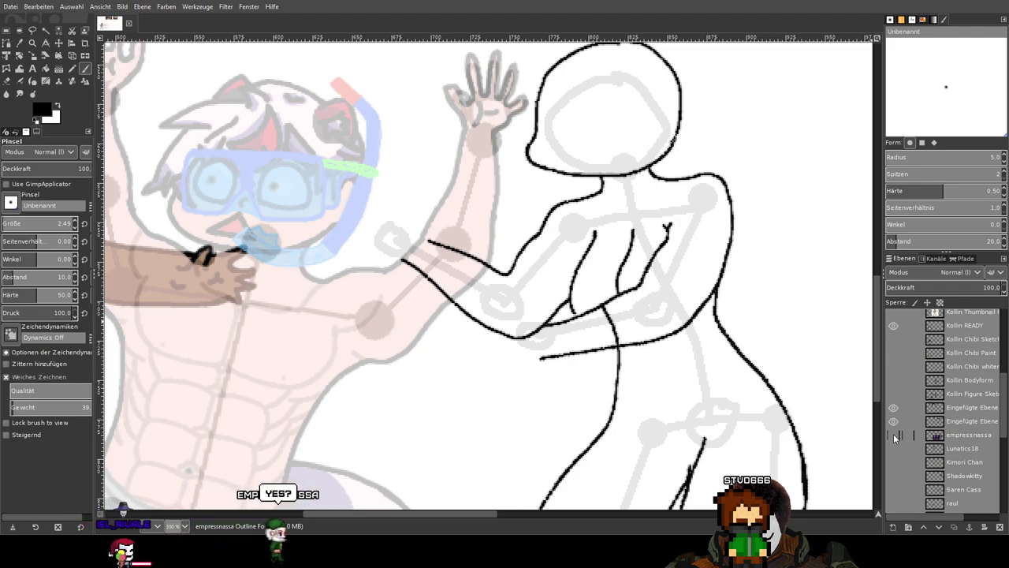
pyautogui.moveTo(778, 313); pyautogui.dragTo(685, 303)
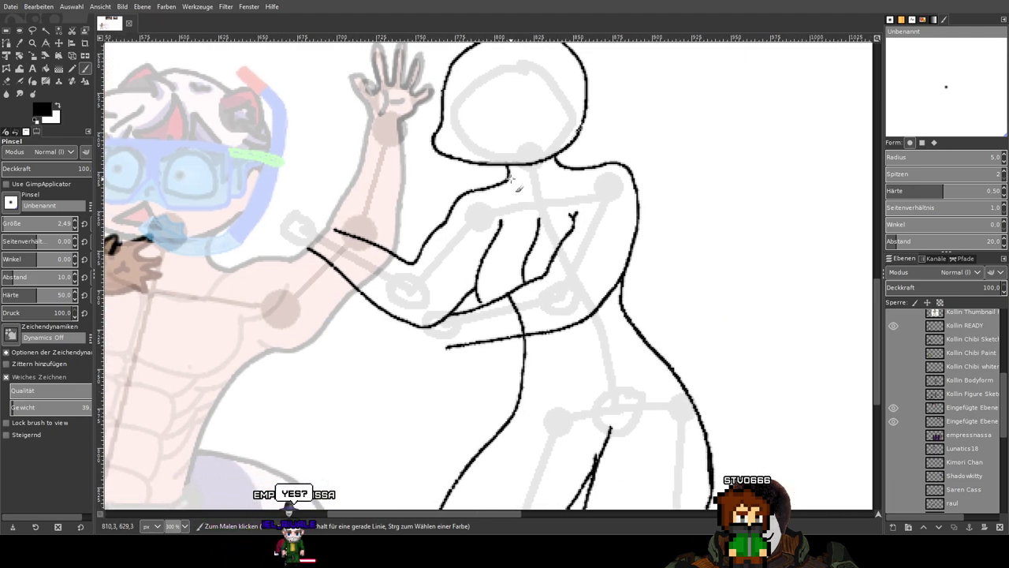
pyautogui.click(894, 435)
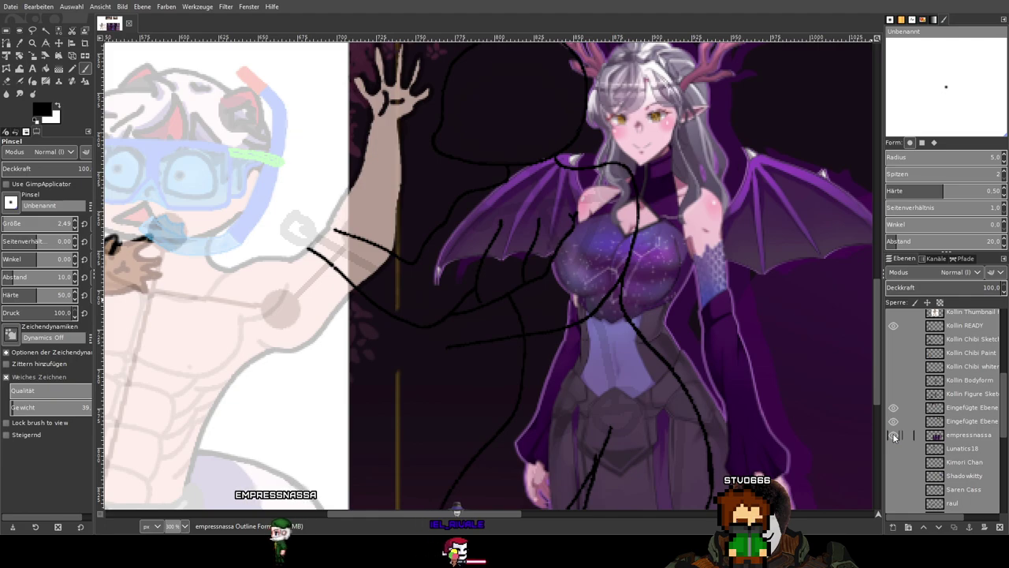
pyautogui.click(893, 435)
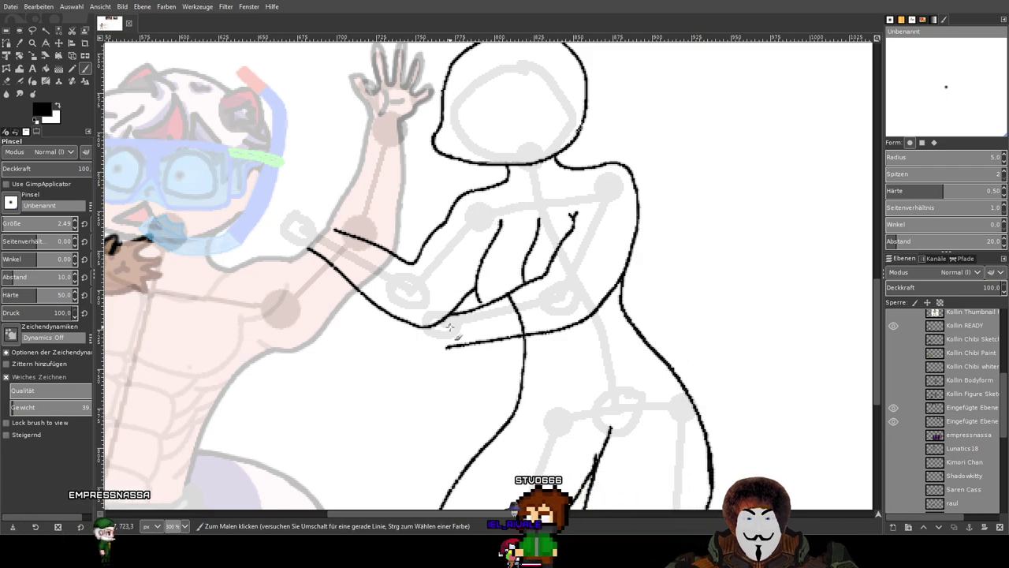
pyautogui.click(893, 436)
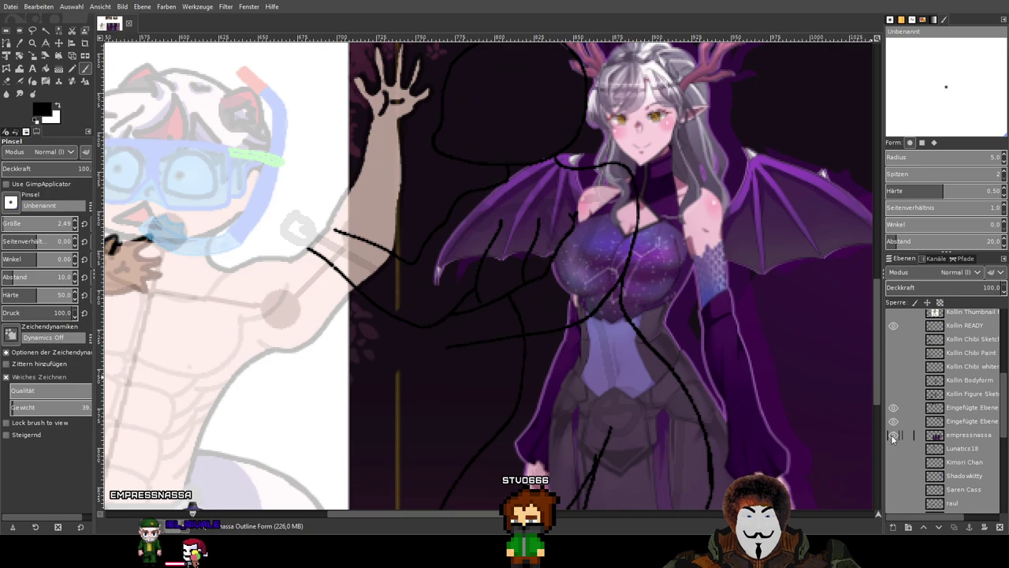
pyautogui.click(892, 438)
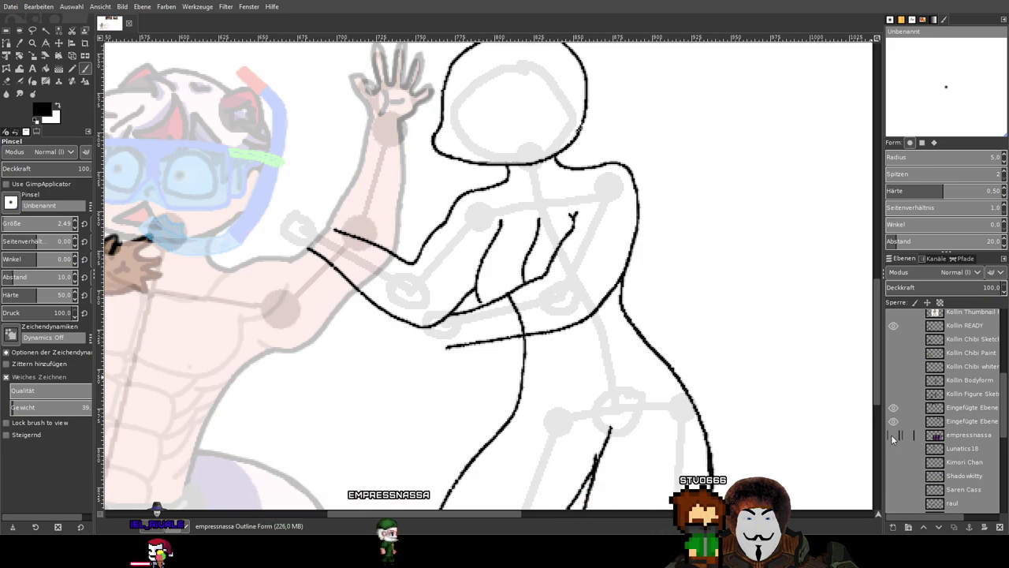
pyautogui.click(893, 438)
pyautogui.click(893, 437)
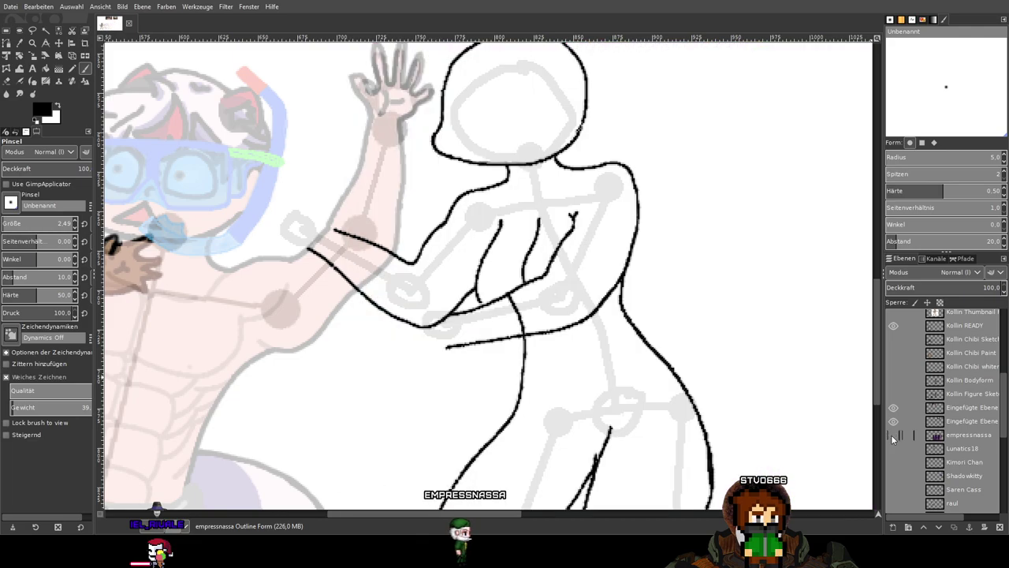
pyautogui.click(892, 437)
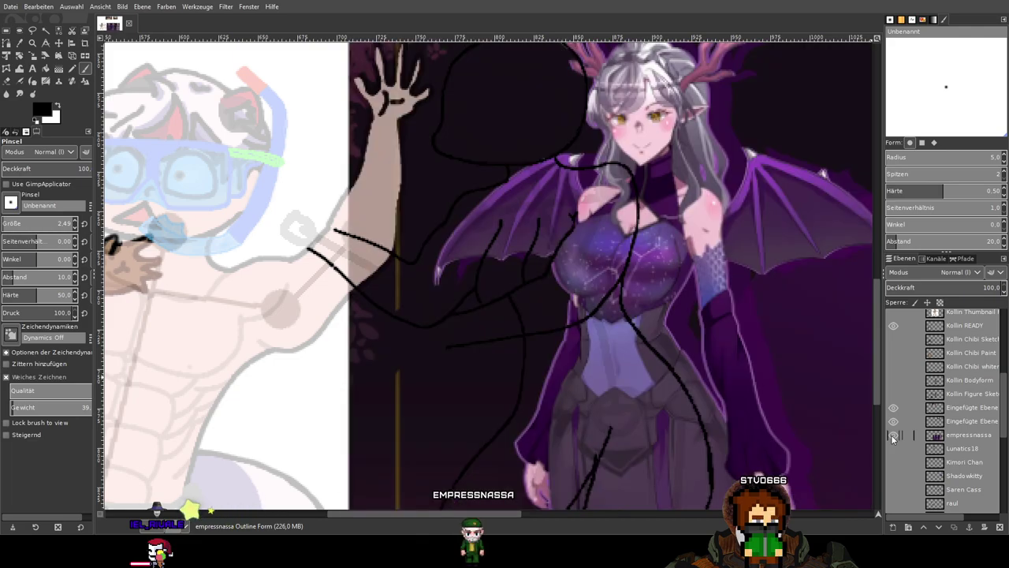
pyautogui.click(893, 438)
pyautogui.click(892, 438)
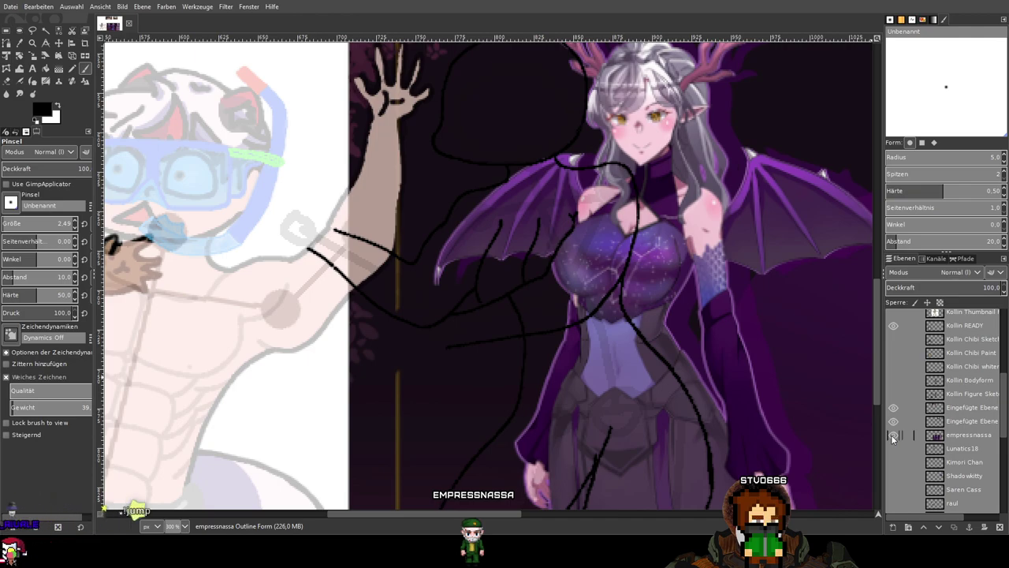
pyautogui.click(893, 438)
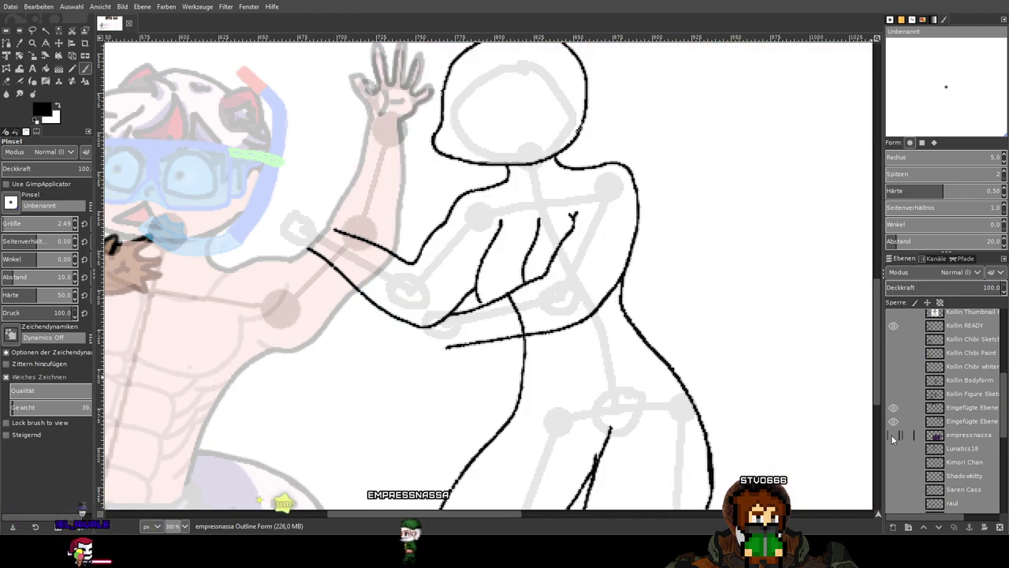
pyautogui.click(892, 438)
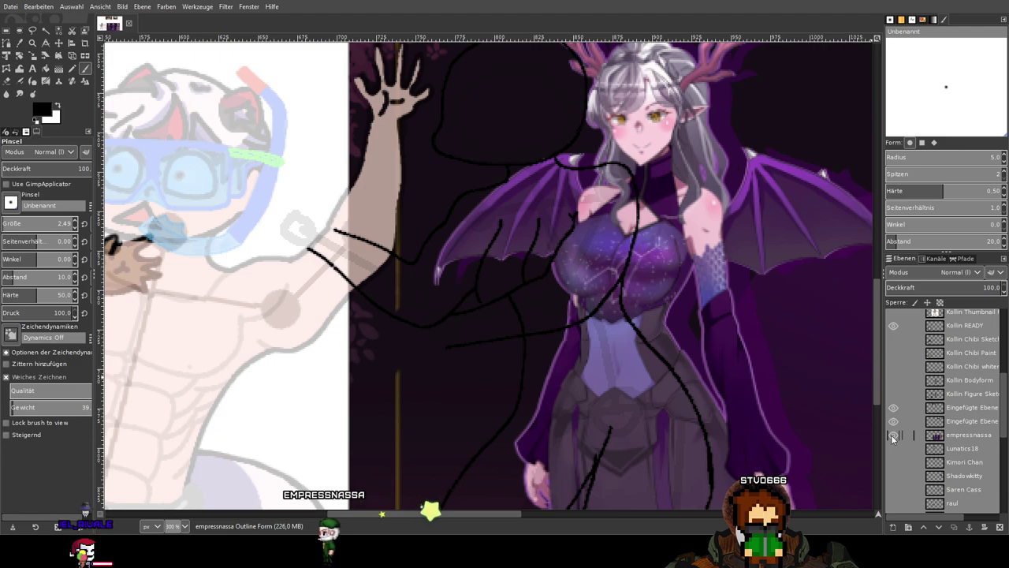
pyautogui.click(892, 437)
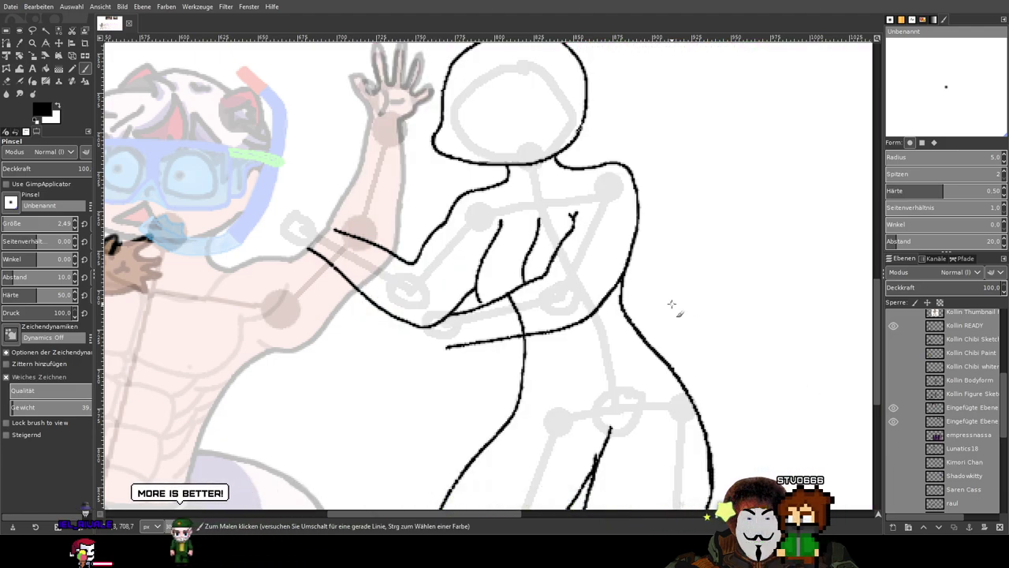
# Paint a curved outer edge down from the left finger's tip to close its shape.
pyautogui.moveTo(675, 308); pyautogui.dragTo(713, 335)
pyautogui.scroll(2, 487, 262)
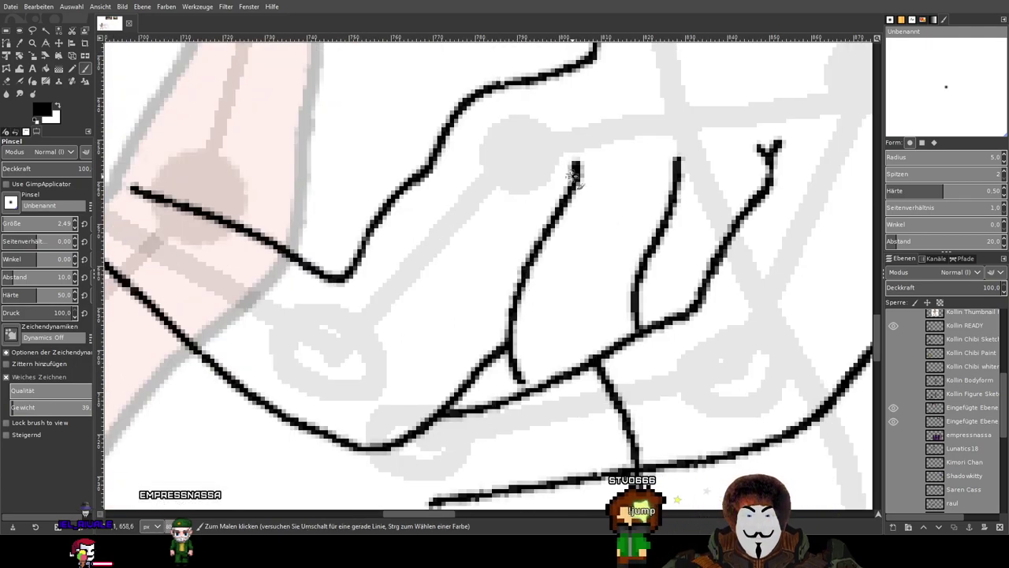
pyautogui.moveTo(665, 270); pyautogui.dragTo(675, 248)
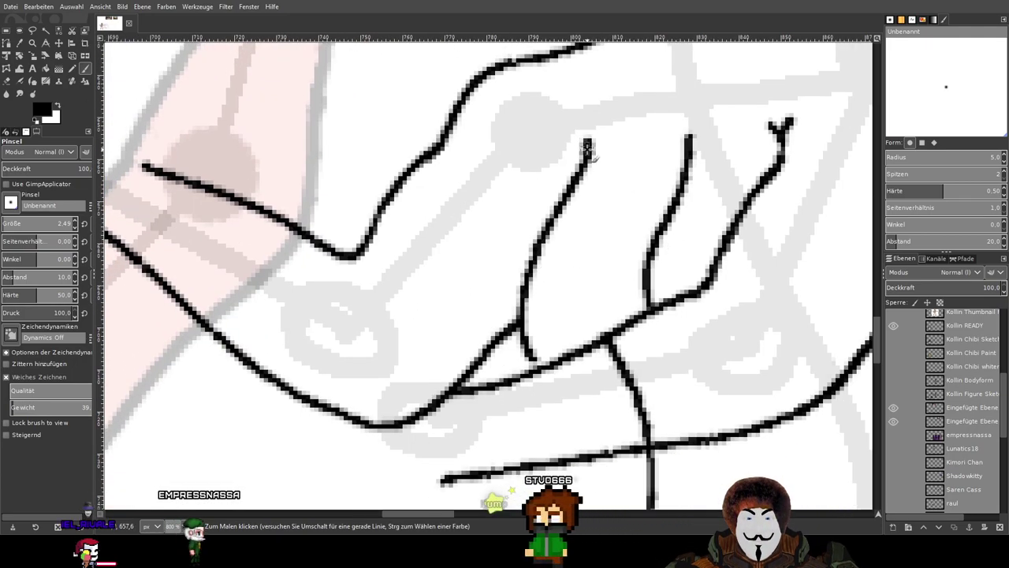
pyautogui.moveTo(583, 168); pyautogui.dragTo(531, 197)
pyautogui.moveTo(496, 231)
pyautogui.mouseDown()
pyautogui.moveTo(469, 304)
pyautogui.moveTo(469, 333)
pyautogui.moveTo(495, 384)
pyautogui.mouseUp()
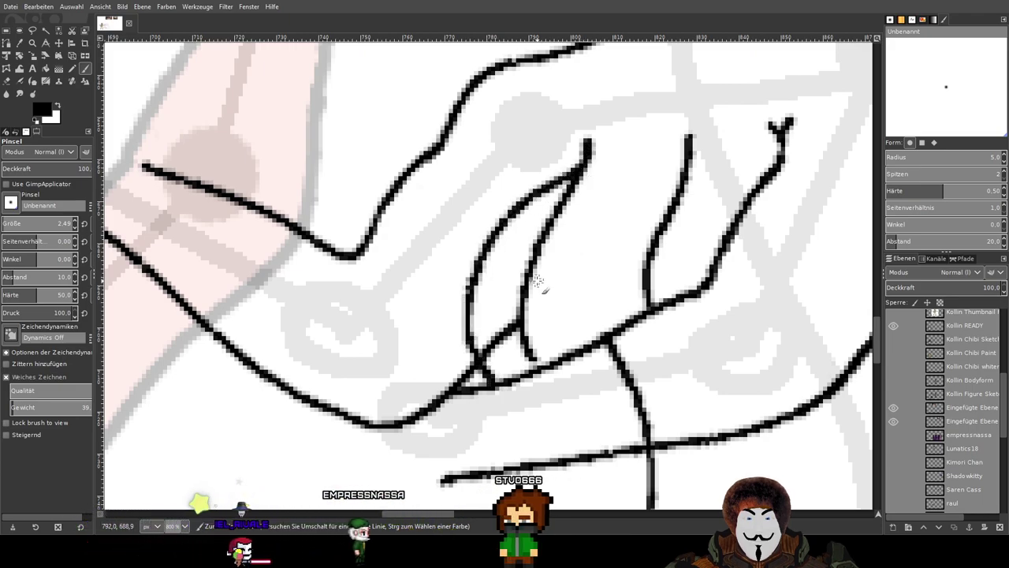
pyautogui.scroll(1, 537, 281)
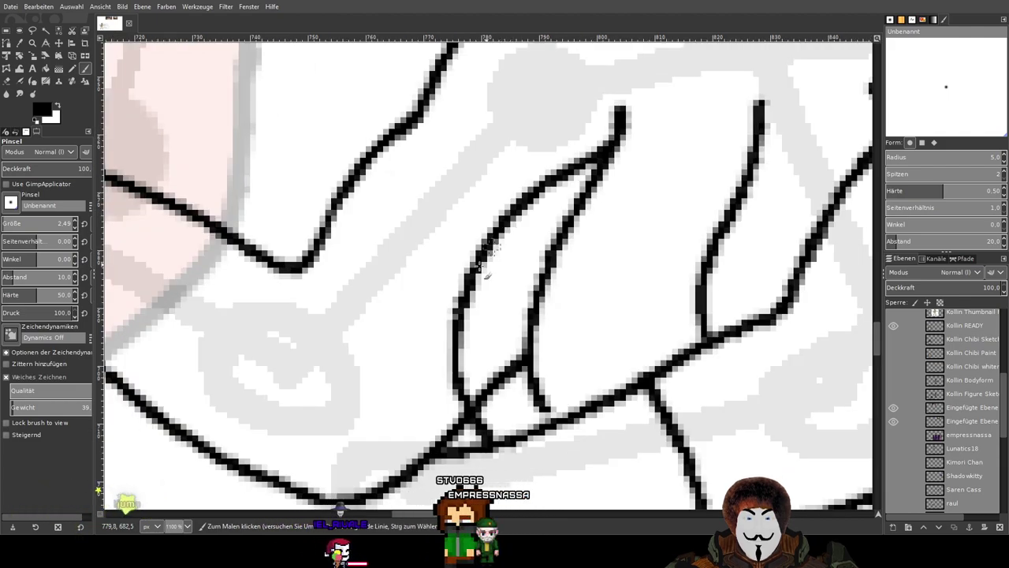
# Erase the finger lines' lower ends where they cross the diagonal, plus stray grey pixels.
pyautogui.hotkey('shift', 'e')
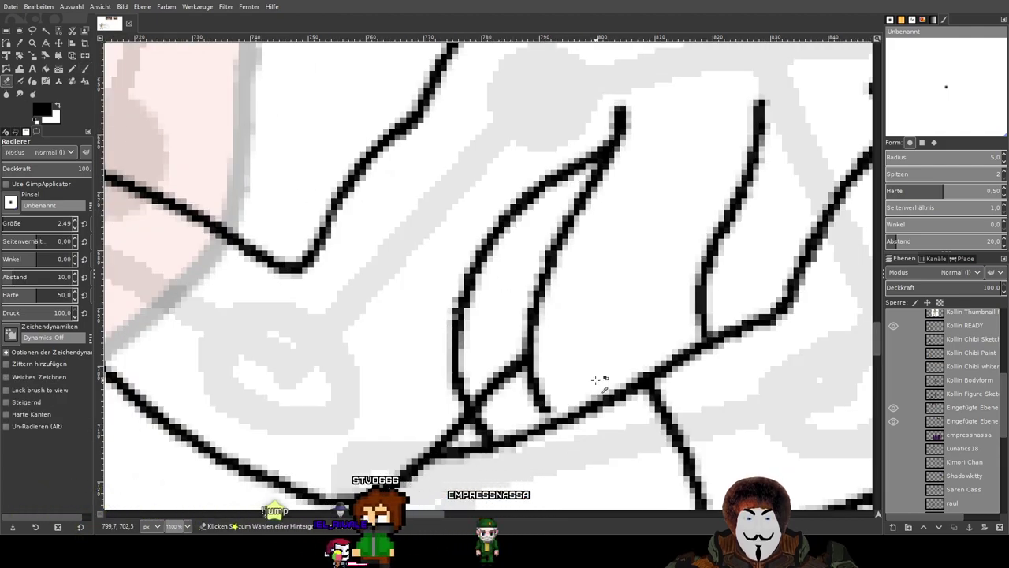
pyautogui.scroll(3, 536, 386)
pyautogui.moveTo(505, 331)
pyautogui.mouseDown()
pyautogui.moveTo(474, 363)
pyautogui.moveTo(461, 324)
pyautogui.moveTo(480, 289)
pyautogui.moveTo(464, 252)
pyautogui.moveTo(448, 330)
pyautogui.moveTo(433, 301)
pyautogui.moveTo(466, 246)
pyautogui.moveTo(435, 247)
pyautogui.moveTo(460, 146)
pyautogui.moveTo(446, 134)
pyautogui.moveTo(431, 163)
pyautogui.moveTo(507, 320)
pyautogui.mouseUp()
pyautogui.moveTo(475, 286)
pyautogui.mouseDown()
pyautogui.moveTo(442, 294)
pyautogui.moveTo(441, 262)
pyautogui.moveTo(478, 187)
pyautogui.moveTo(462, 160)
pyautogui.moveTo(487, 246)
pyautogui.moveTo(538, 126)
pyautogui.moveTo(529, 127)
pyautogui.moveTo(556, 142)
pyautogui.mouseUp()
pyautogui.scroll(5, 556, 142)
pyautogui.moveTo(468, 360)
pyautogui.mouseDown()
pyautogui.moveTo(530, 276)
pyautogui.moveTo(547, 206)
pyautogui.moveTo(581, 186)
pyautogui.moveTo(486, 272)
pyautogui.moveTo(594, 224)
pyautogui.moveTo(575, 202)
pyautogui.moveTo(583, 187)
pyautogui.moveTo(523, 179)
pyautogui.mouseUp()
pyautogui.moveTo(624, 135); pyautogui.dragTo(597, 298)
pyautogui.moveTo(556, 325)
pyautogui.mouseDown()
pyautogui.moveTo(569, 306)
pyautogui.moveTo(555, 275)
pyautogui.mouseUp()
pyautogui.moveTo(607, 252)
pyautogui.mouseDown()
pyautogui.moveTo(634, 204)
pyautogui.moveTo(621, 216)
pyautogui.moveTo(615, 185)
pyautogui.moveTo(631, 187)
pyautogui.moveTo(698, 108)
pyautogui.mouseUp()
pyautogui.scroll(-1, 655, 216)
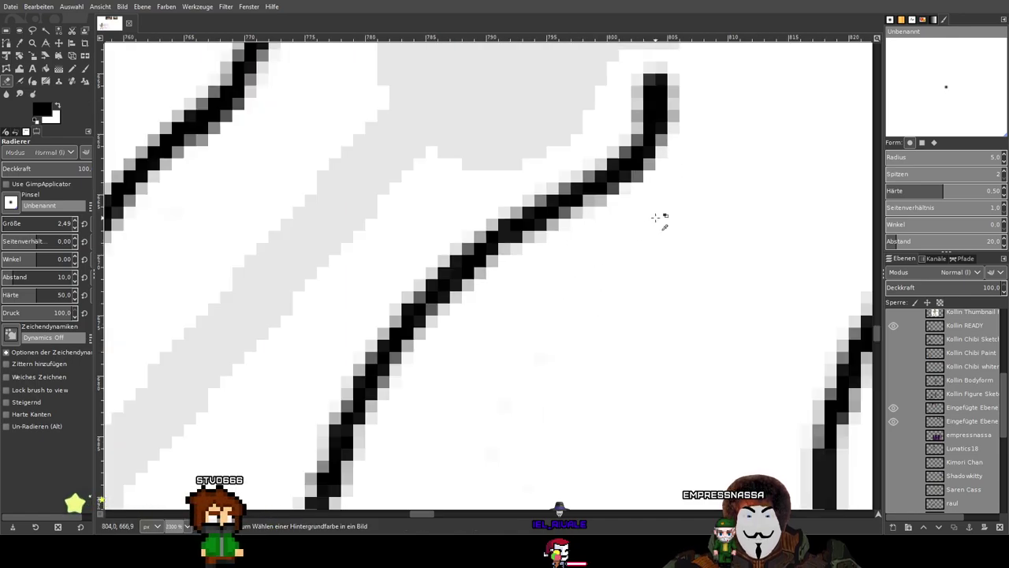
pyautogui.scroll(-4, 685, 203)
pyautogui.scroll(5, 620, 272)
pyautogui.moveTo(593, 237)
pyautogui.mouseDown()
pyautogui.moveTo(593, 164)
pyautogui.moveTo(579, 282)
pyautogui.moveTo(597, 300)
pyautogui.mouseUp()
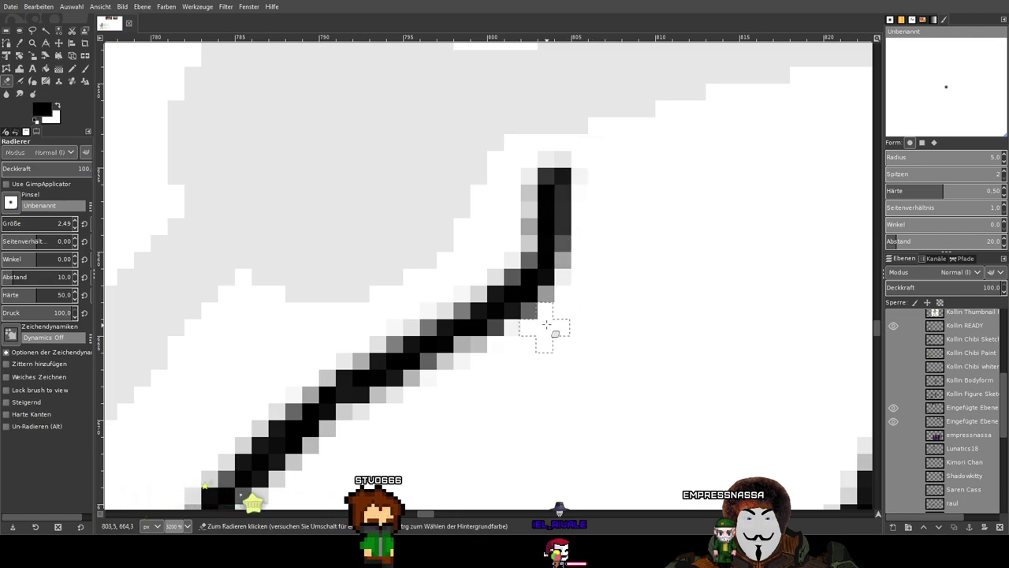
pyautogui.scroll(-3, 737, 264)
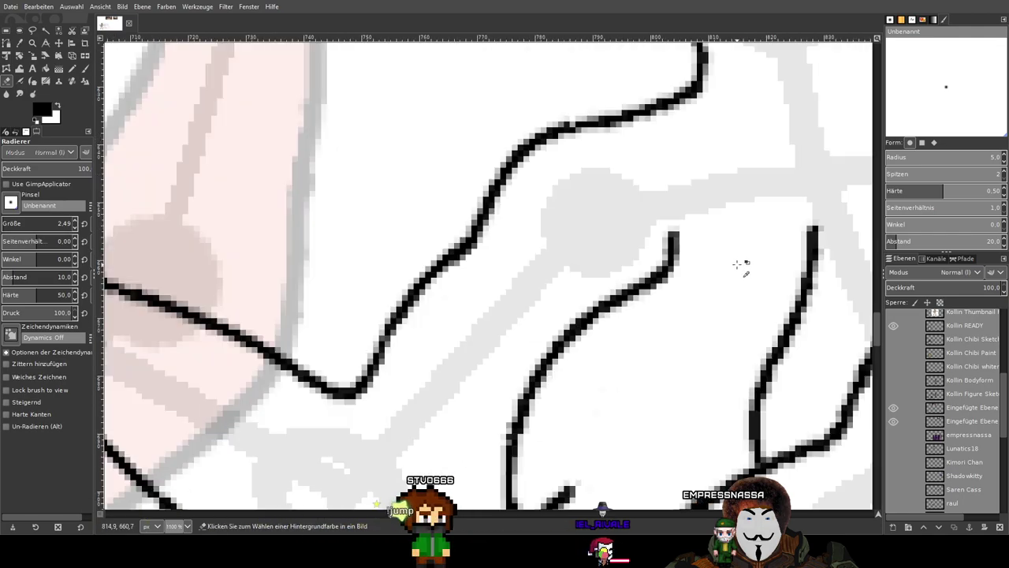
pyautogui.scroll(-2, 741, 267)
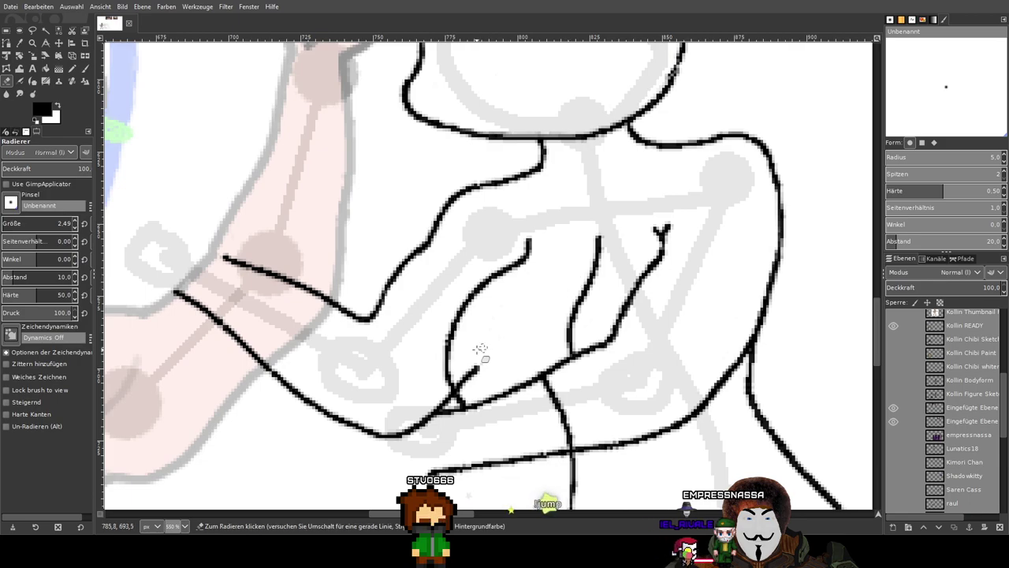
# Erase the short finger line's tip and the upper part of the short vertical stroke.
pyautogui.moveTo(480, 349); pyautogui.dragTo(595, 242)
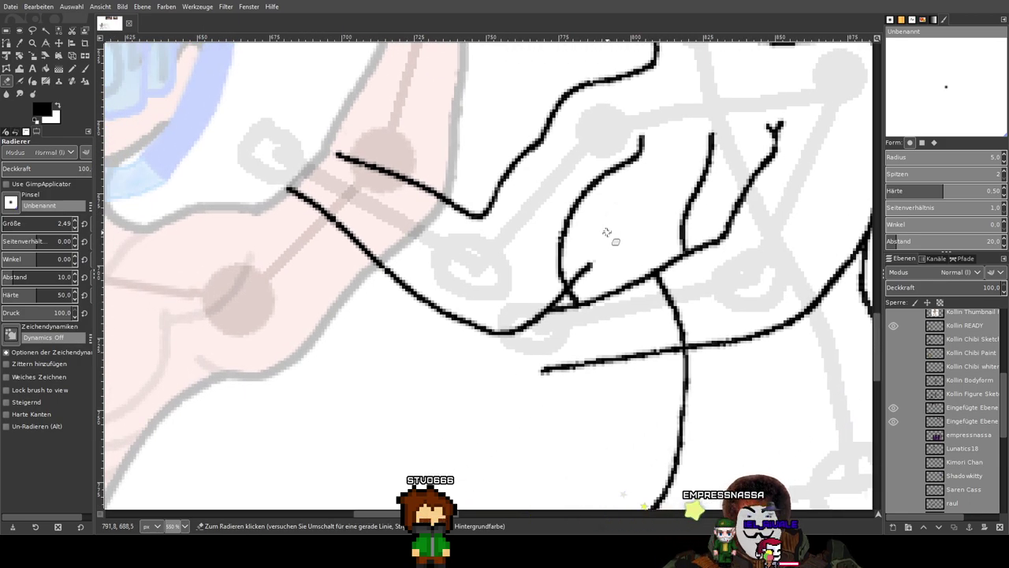
pyautogui.scroll(3, 596, 260)
pyautogui.moveTo(583, 274)
pyautogui.mouseDown()
pyautogui.moveTo(582, 263)
pyautogui.moveTo(551, 288)
pyautogui.mouseUp()
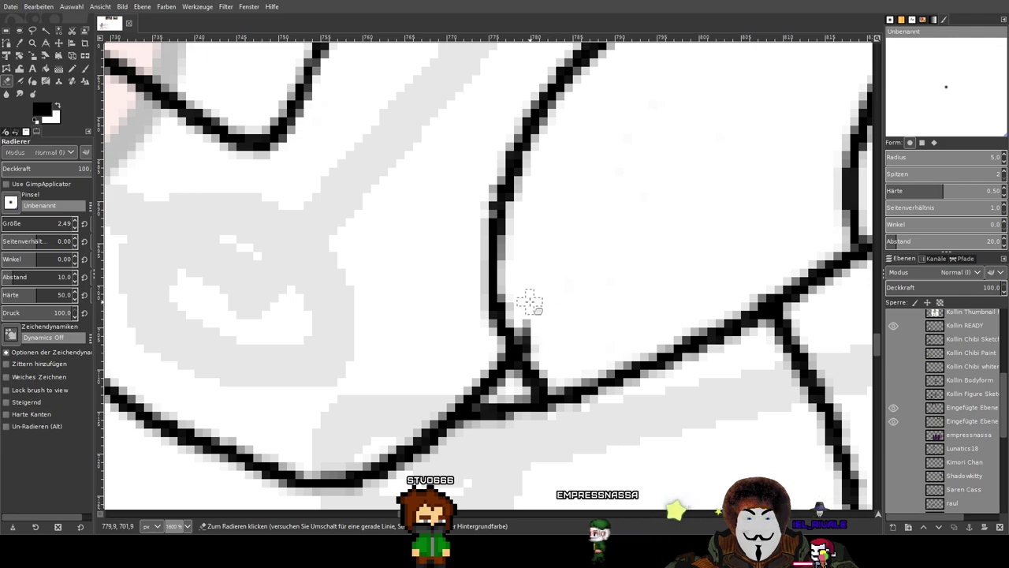
pyautogui.scroll(-1, 539, 352)
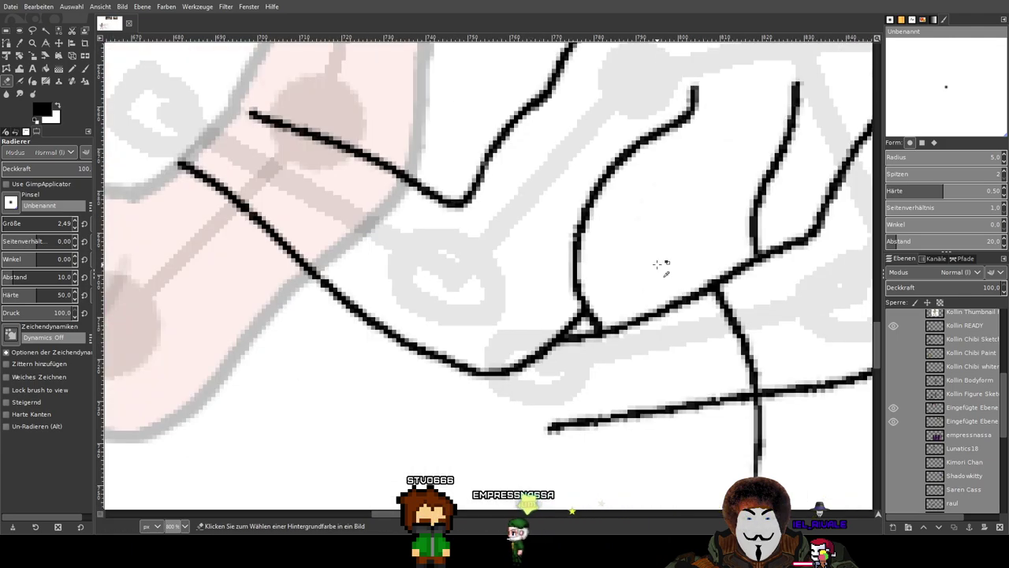
pyautogui.scroll(-2, 696, 210)
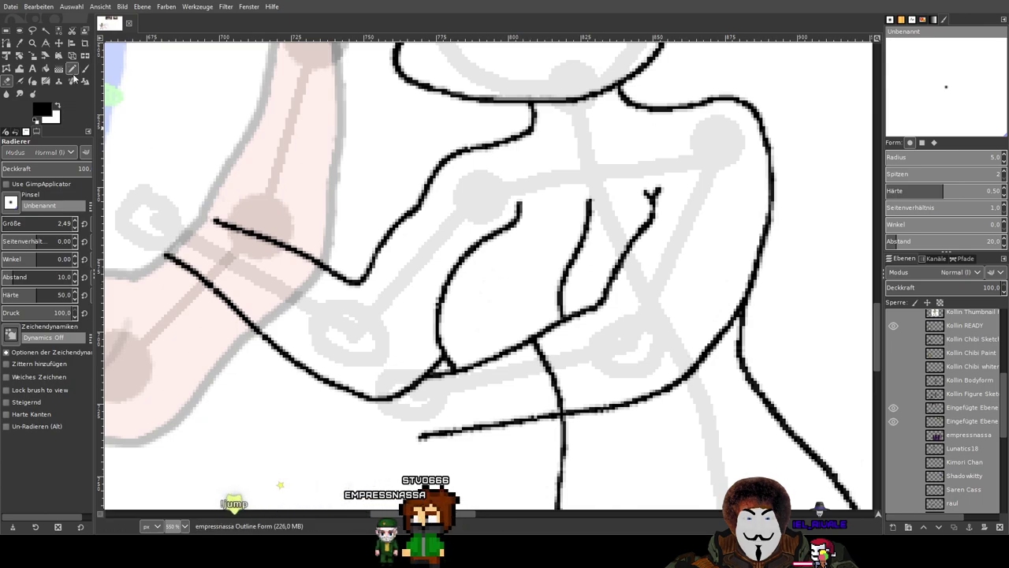
pyautogui.scroll(2, 596, 211)
pyautogui.scroll(1, 620, 225)
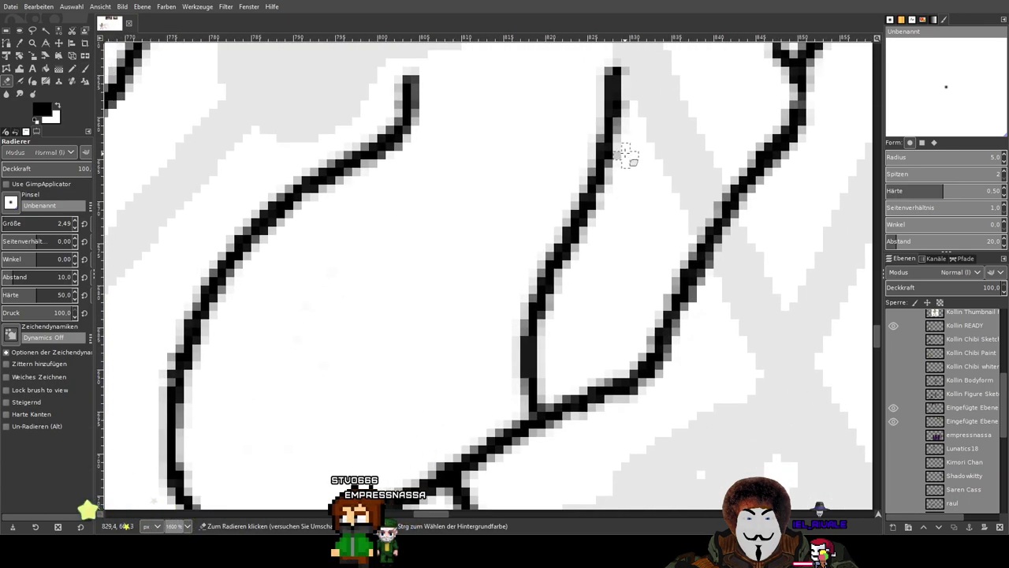
pyautogui.moveTo(626, 157)
pyautogui.mouseDown()
pyautogui.moveTo(599, 186)
pyautogui.moveTo(620, 168)
pyautogui.moveTo(584, 180)
pyautogui.moveTo(550, 238)
pyautogui.moveTo(604, 207)
pyautogui.moveTo(590, 222)
pyautogui.moveTo(627, 210)
pyautogui.moveTo(591, 253)
pyautogui.moveTo(595, 229)
pyautogui.moveTo(561, 245)
pyautogui.moveTo(610, 239)
pyautogui.moveTo(550, 293)
pyautogui.moveTo(575, 289)
pyautogui.moveTo(536, 294)
pyautogui.mouseUp()
pyautogui.scroll(1, 590, 266)
pyautogui.scroll(1, 525, 270)
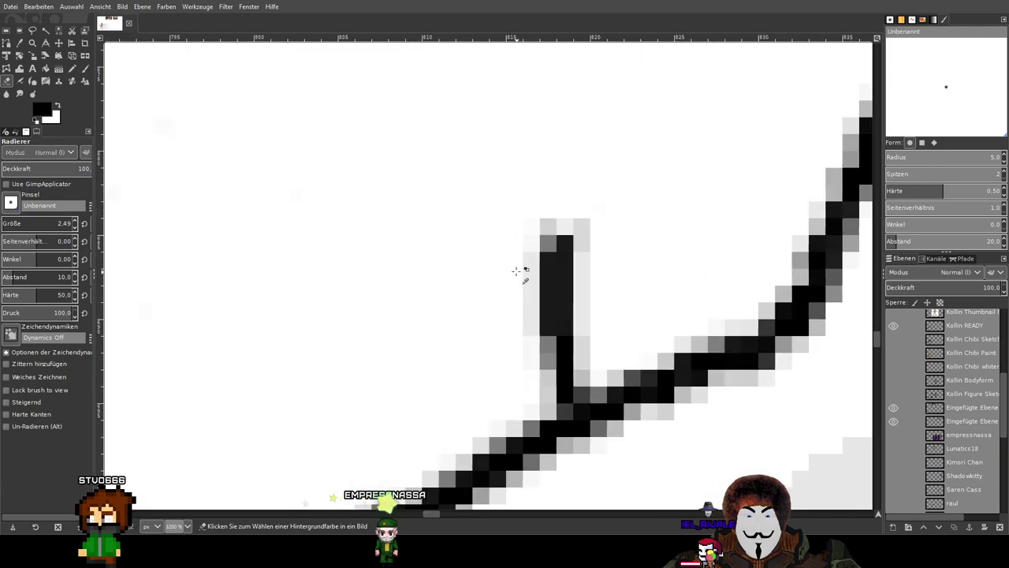
pyautogui.moveTo(526, 247)
pyautogui.mouseDown()
pyautogui.moveTo(484, 320)
pyautogui.moveTo(524, 295)
pyautogui.moveTo(589, 279)
pyautogui.moveTo(614, 306)
pyautogui.moveTo(552, 383)
pyautogui.mouseUp()
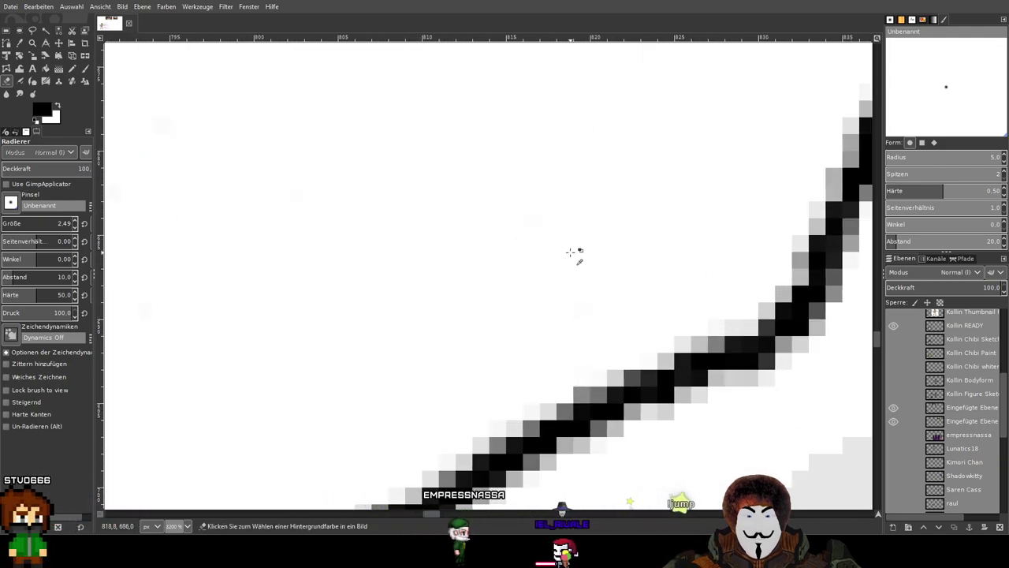
pyautogui.scroll(-3, 570, 252)
# Redraw the finger line down to the lower line and the middle finger line, undoing misdrawn strokes.
pyautogui.click(86, 68)
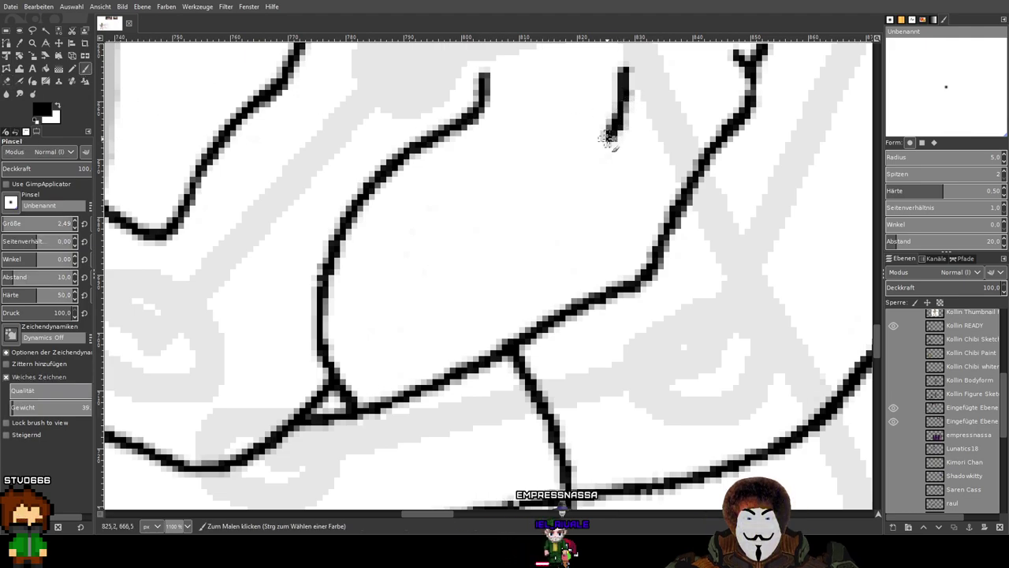
pyautogui.hotkey('ctrl', 'z')
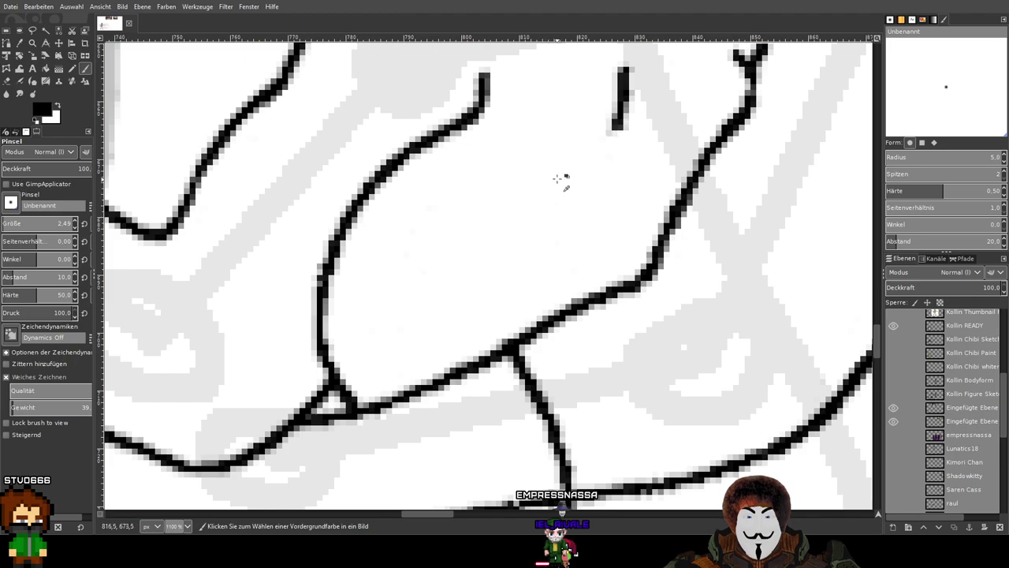
pyautogui.moveTo(614, 124); pyautogui.dragTo(513, 186)
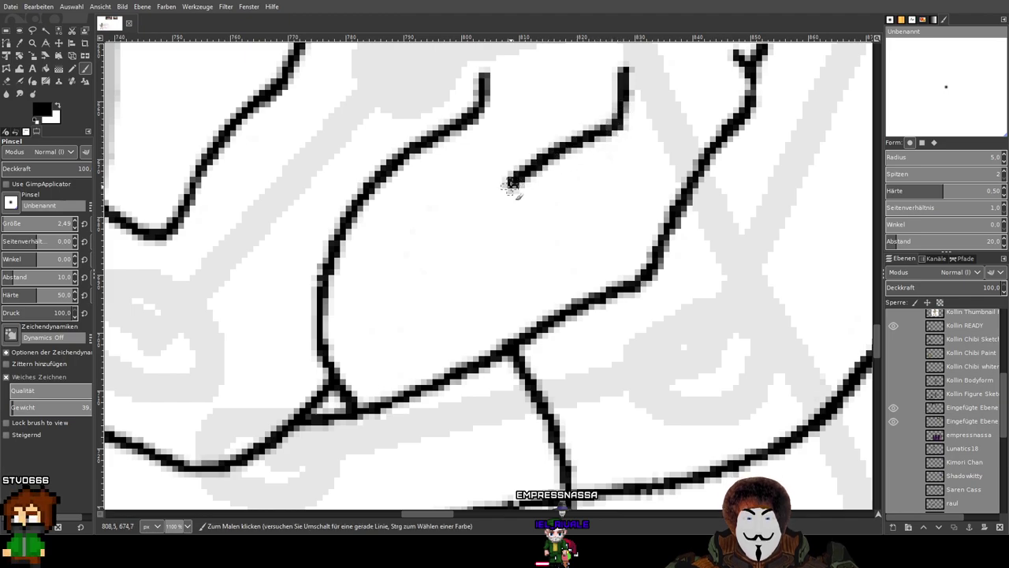
pyautogui.hotkey('ctrl', 'z')
pyautogui.moveTo(622, 101)
pyautogui.mouseDown()
pyautogui.moveTo(608, 134)
pyautogui.moveTo(511, 178)
pyautogui.moveTo(478, 206)
pyautogui.moveTo(444, 292)
pyautogui.moveTo(449, 359)
pyautogui.mouseUp()
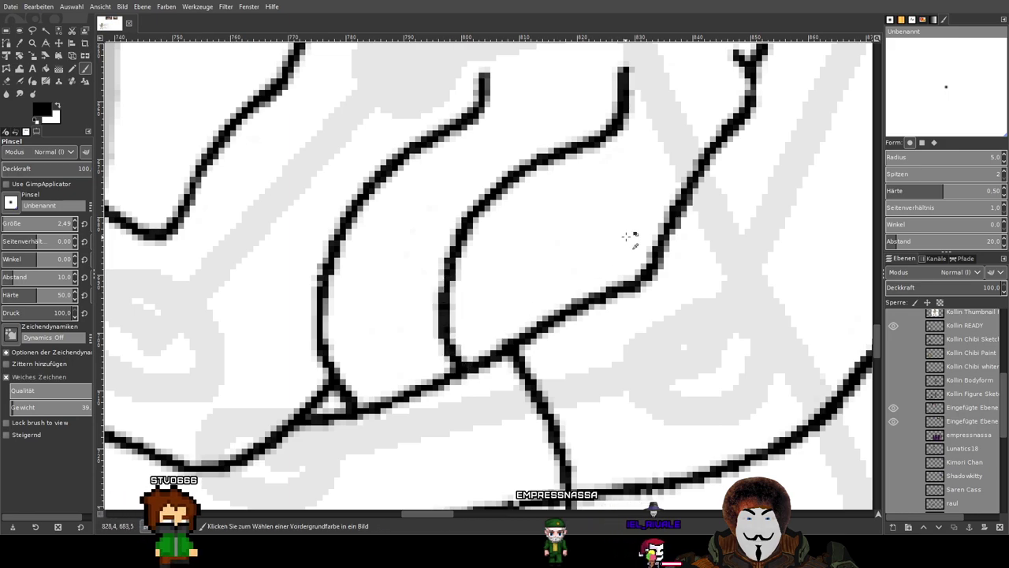
pyautogui.scroll(-5, 628, 236)
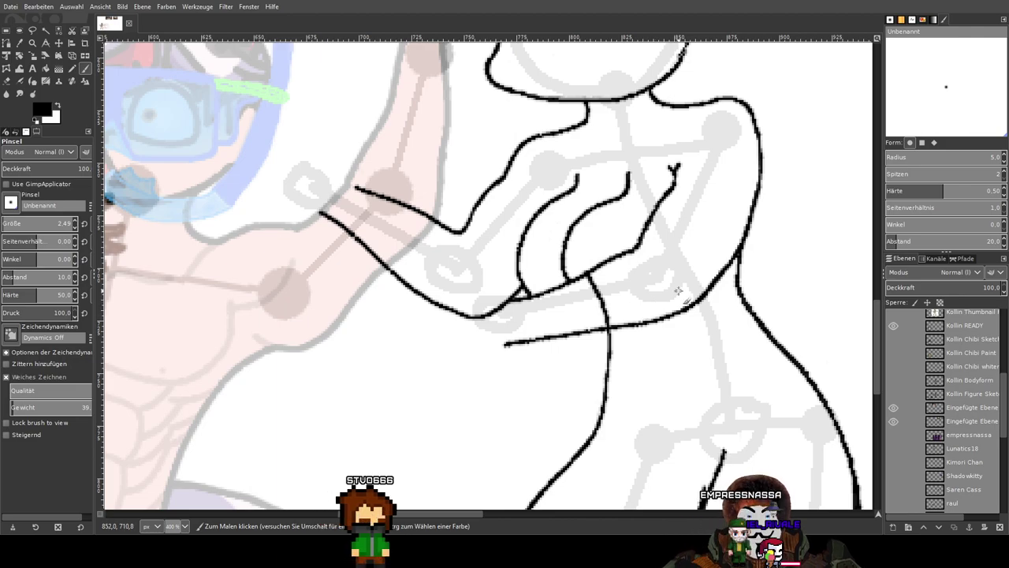
pyautogui.scroll(2, 611, 193)
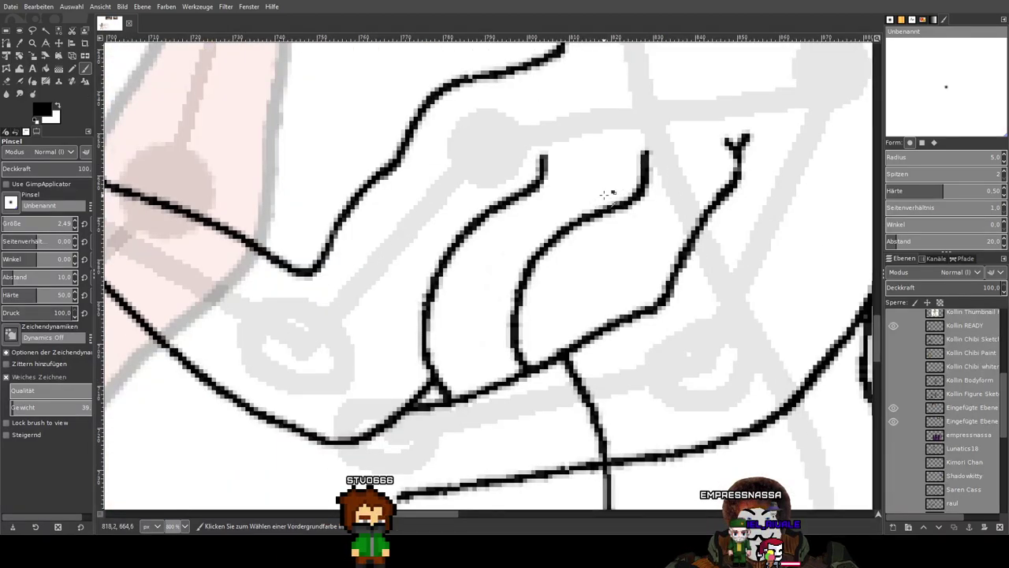
pyautogui.scroll(2, 608, 189)
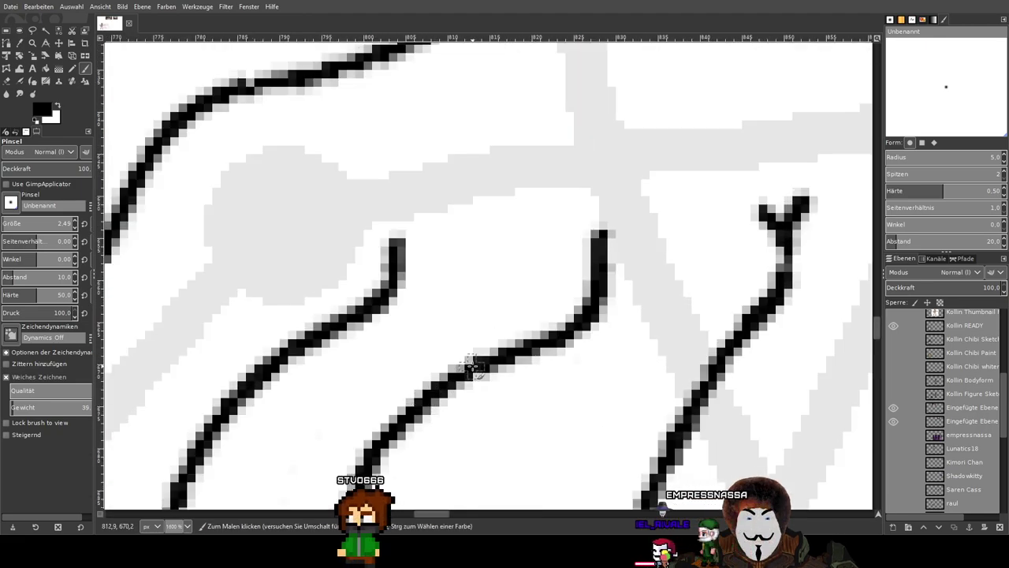
pyautogui.moveTo(490, 351)
pyautogui.mouseDown()
pyautogui.moveTo(542, 323)
pyautogui.moveTo(591, 277)
pyautogui.moveTo(603, 239)
pyautogui.mouseUp()
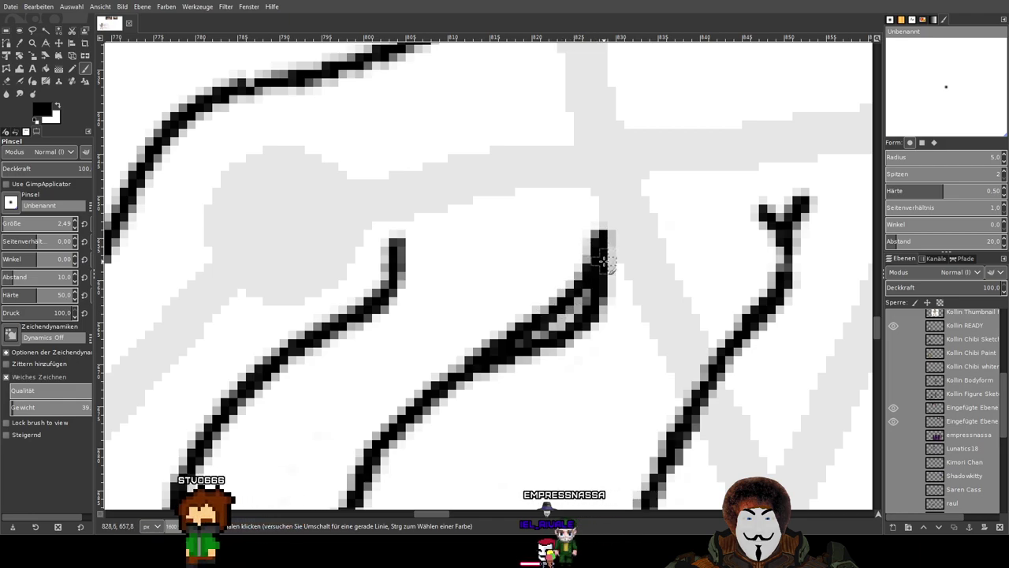
pyautogui.hotkey('ctrl', 'z')
pyautogui.moveTo(597, 249)
pyautogui.mouseDown()
pyautogui.moveTo(574, 294)
pyautogui.moveTo(481, 349)
pyautogui.moveTo(425, 402)
pyautogui.mouseUp()
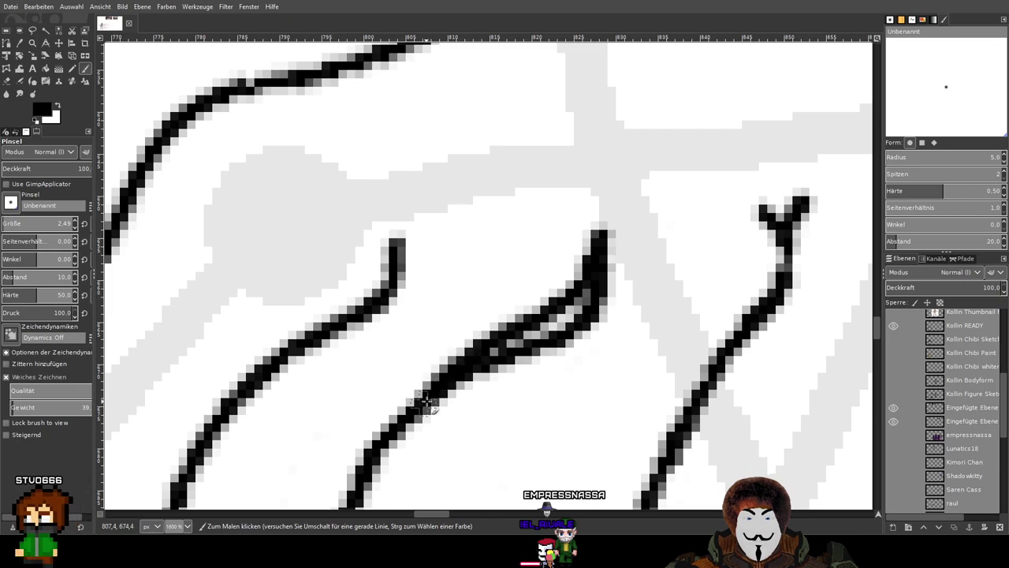
# Erase the middle finger line's tip and thin and cut a segment of the right finger line.
pyautogui.click(7, 81)
pyautogui.scroll(2, 556, 317)
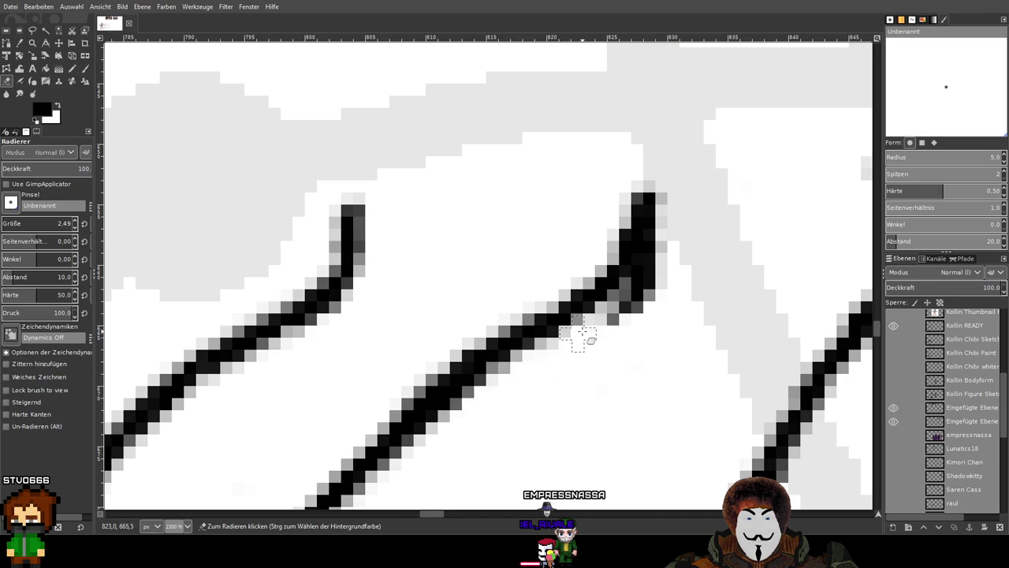
pyautogui.moveTo(649, 298); pyautogui.dragTo(676, 239)
pyautogui.scroll(-3, 676, 329)
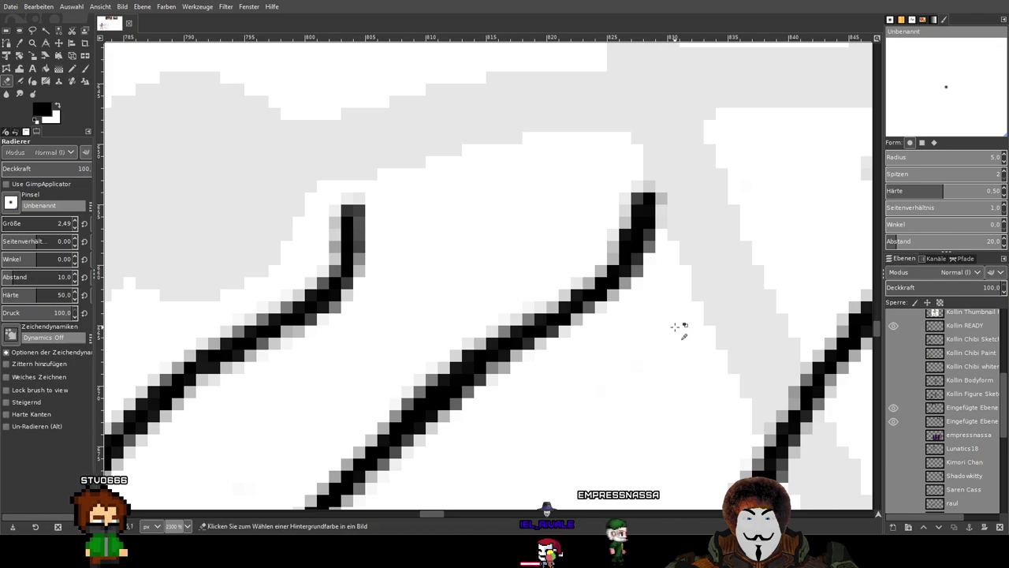
pyautogui.scroll(4, 675, 329)
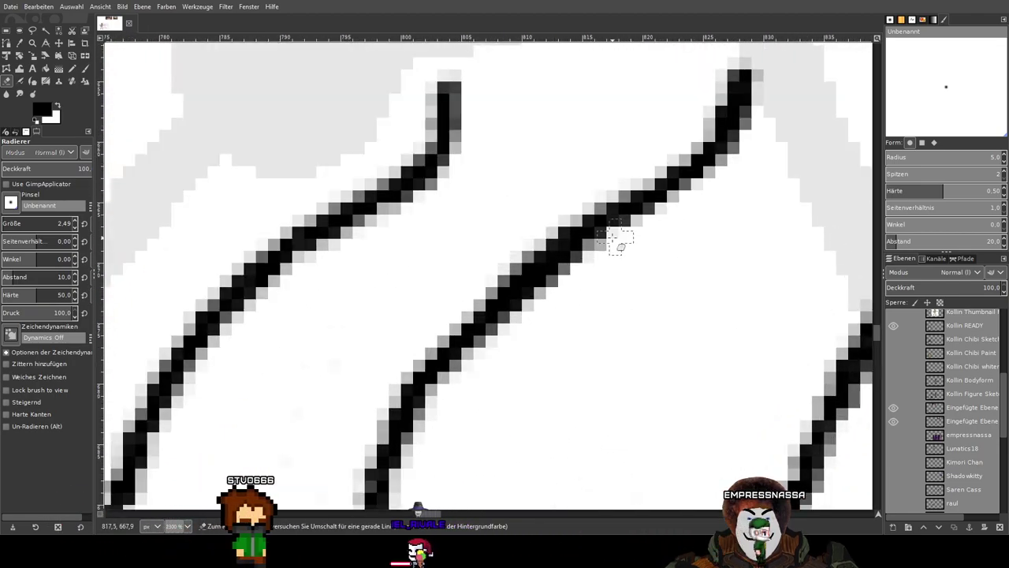
pyautogui.moveTo(615, 236); pyautogui.dragTo(533, 292)
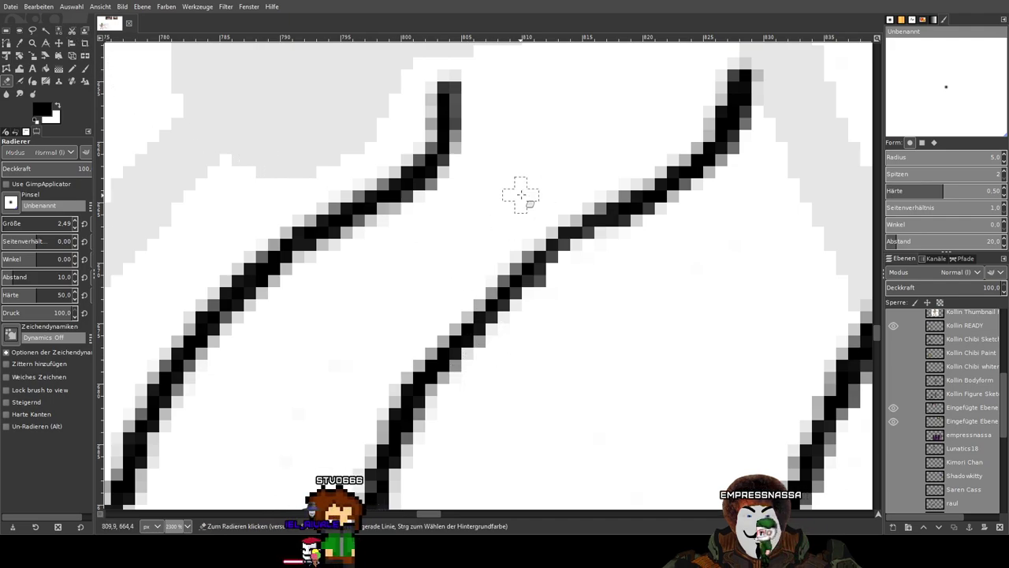
pyautogui.moveTo(666, 183)
pyautogui.mouseDown()
pyautogui.moveTo(658, 197)
pyautogui.moveTo(641, 170)
pyautogui.moveTo(550, 263)
pyautogui.mouseUp()
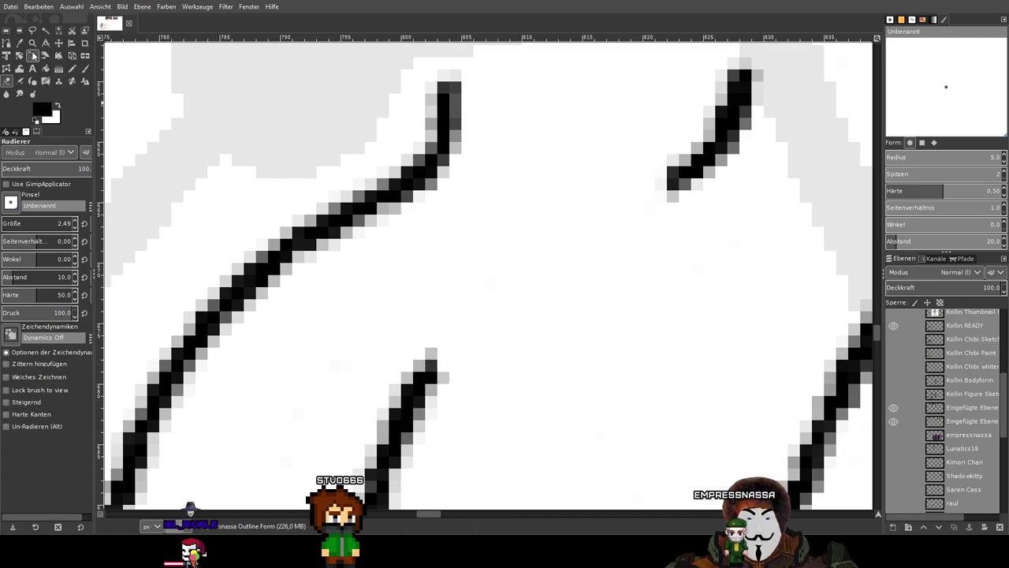
# Paint strokes joining the lower finger line to the upper-right line end.
pyautogui.click(86, 70)
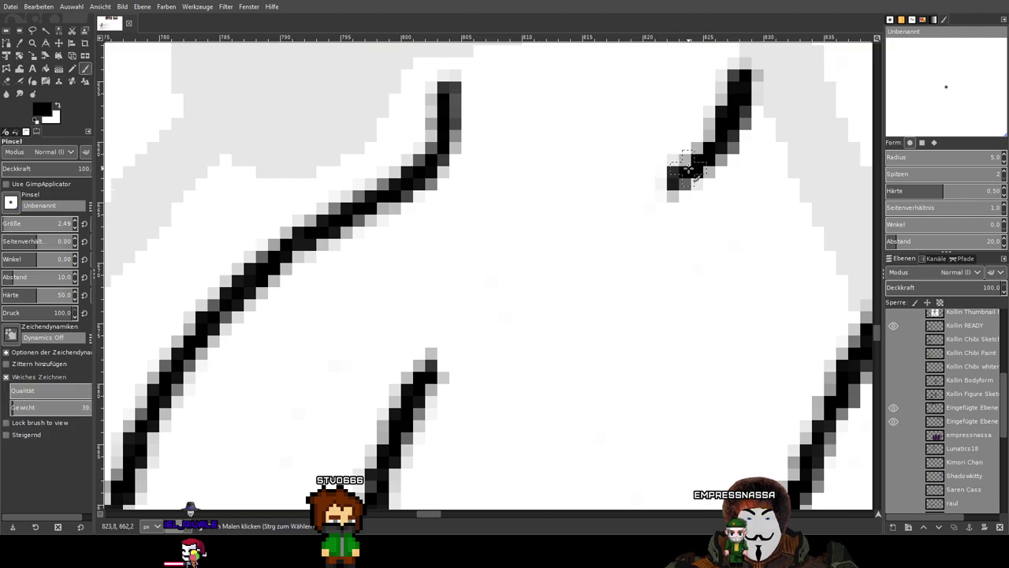
pyautogui.moveTo(655, 193)
pyautogui.mouseDown()
pyautogui.moveTo(503, 299)
pyautogui.moveTo(421, 384)
pyautogui.mouseUp()
pyautogui.scroll(-3, 624, 311)
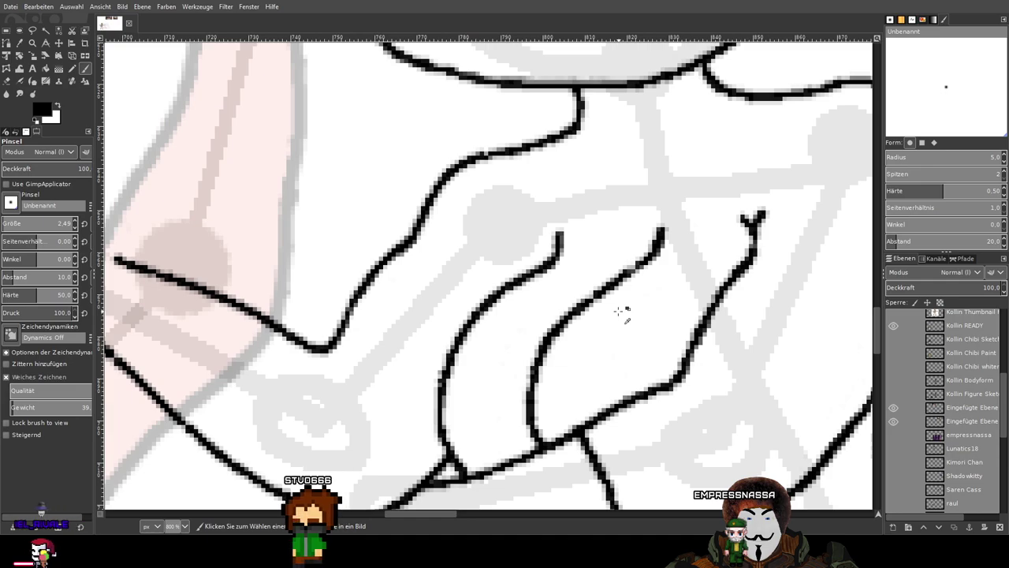
pyautogui.scroll(3, 623, 310)
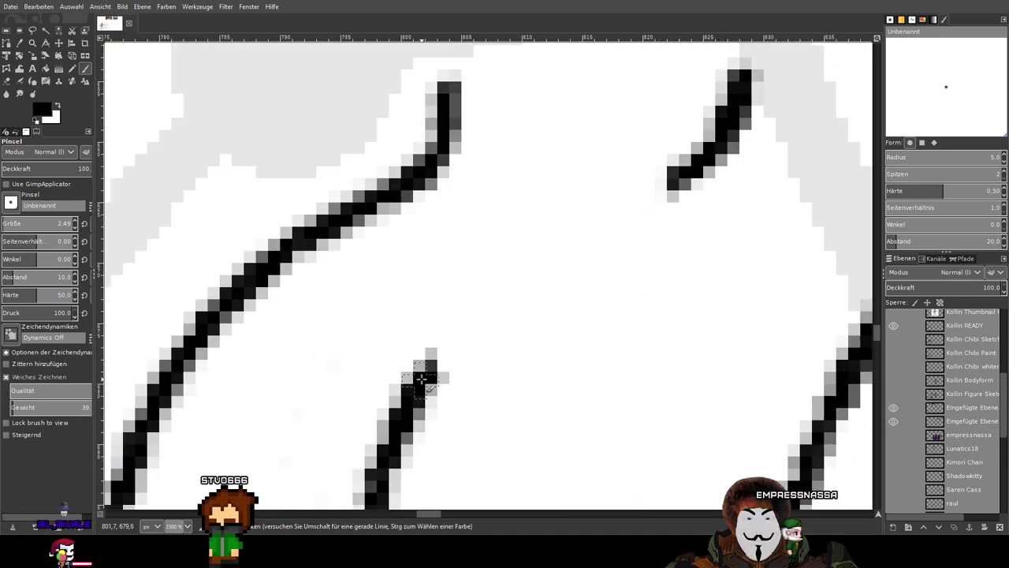
pyautogui.moveTo(423, 376)
pyautogui.mouseDown()
pyautogui.moveTo(465, 324)
pyautogui.moveTo(541, 266)
pyautogui.moveTo(693, 177)
pyautogui.mouseUp()
pyautogui.scroll(-2, 727, 203)
pyautogui.scroll(-2, 726, 203)
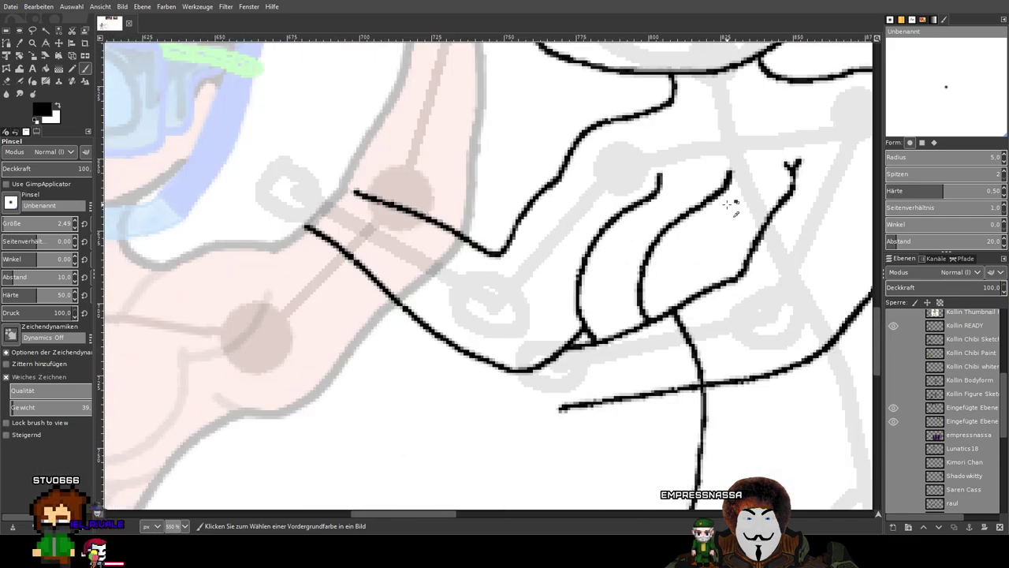
pyautogui.scroll(2, 744, 206)
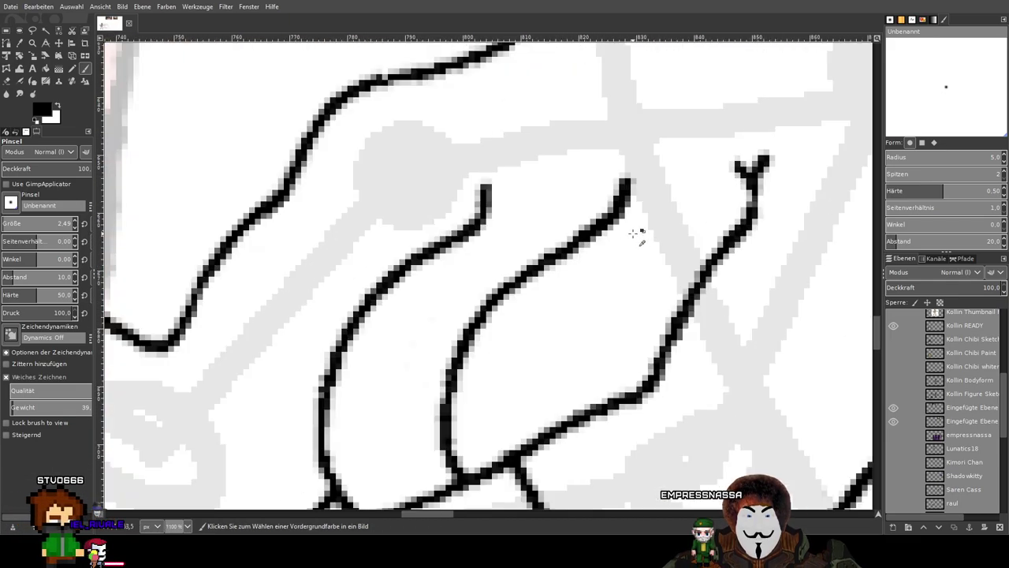
pyautogui.moveTo(623, 179); pyautogui.dragTo(577, 236)
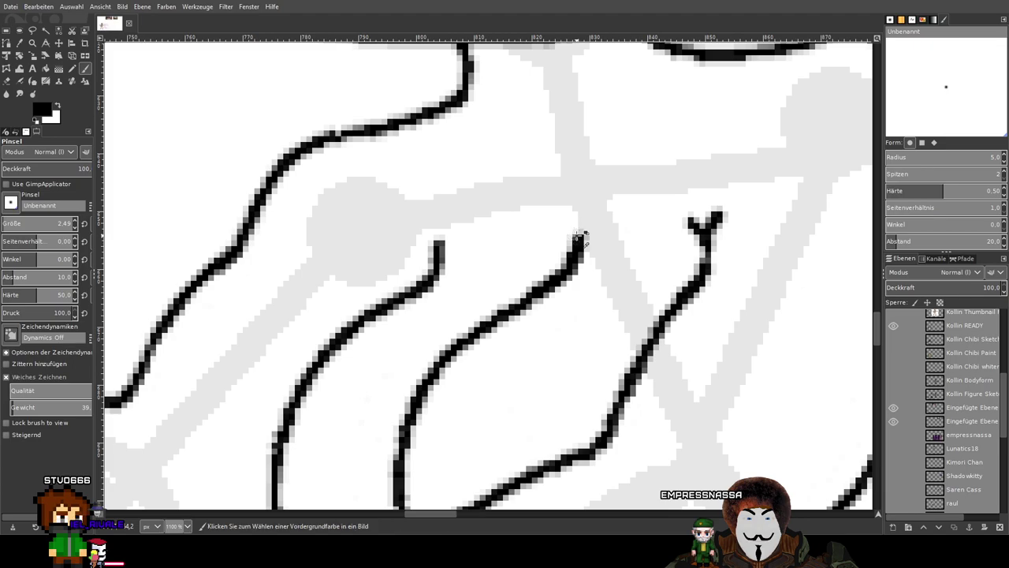
pyautogui.scroll(1, 579, 236)
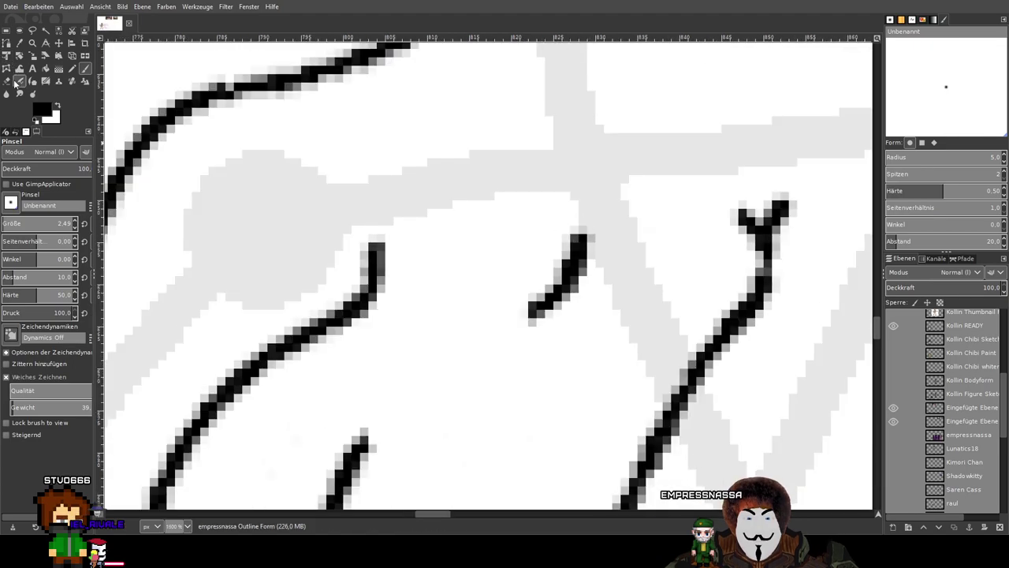
# Erase the new dark stroke's lower part and remaining dark pixels.
pyautogui.click(16, 83)
pyautogui.scroll(2, 566, 292)
pyautogui.moveTo(544, 311); pyautogui.dragTo(475, 372)
pyautogui.moveTo(578, 316); pyautogui.dragTo(526, 323)
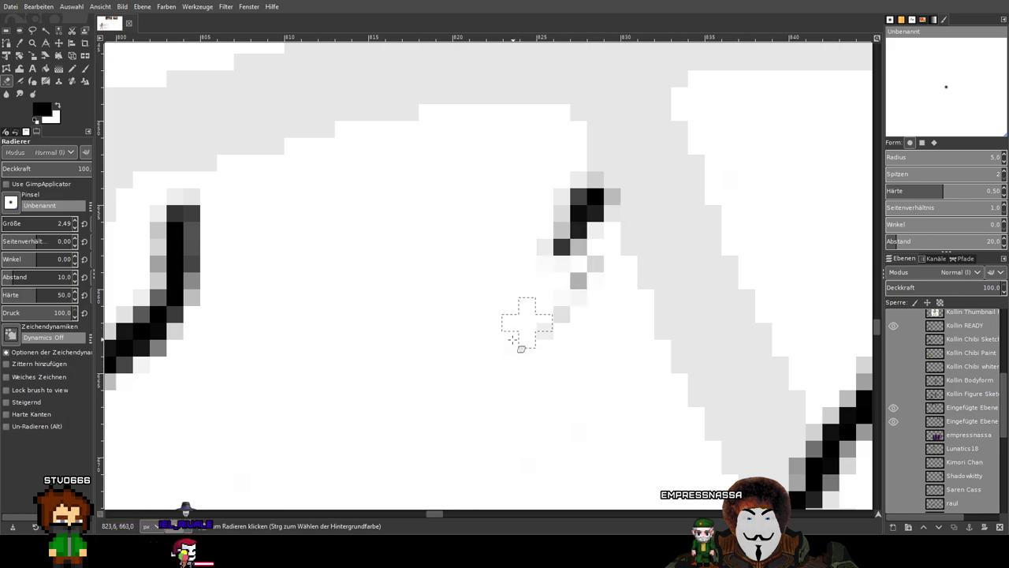
pyautogui.moveTo(594, 253)
pyautogui.mouseDown()
pyautogui.moveTo(611, 181)
pyautogui.moveTo(579, 210)
pyautogui.mouseUp()
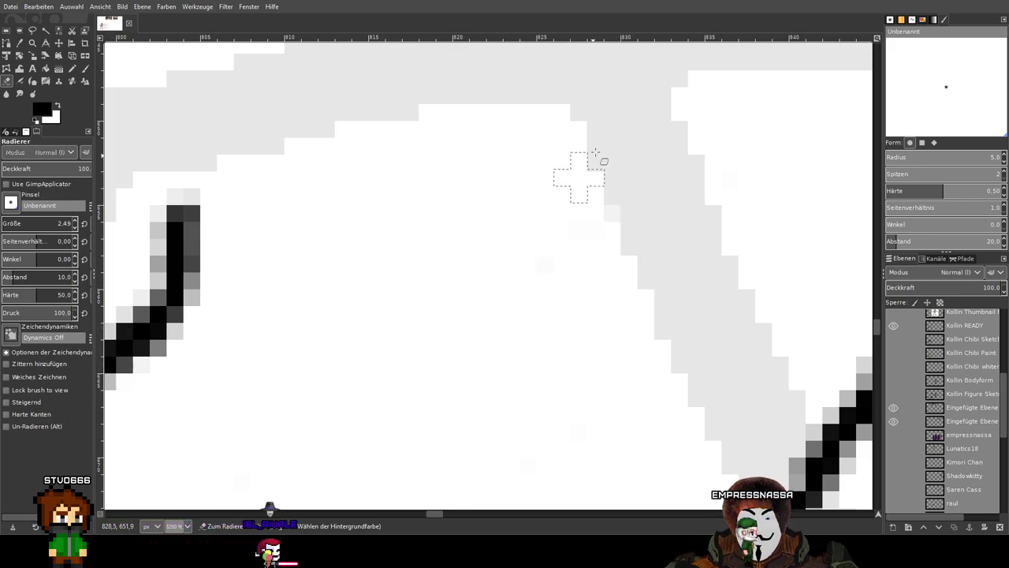
# Paint one curved inner finger line joining the lower stub, undoing the extra attempts and extension.
pyautogui.press('p')
pyautogui.scroll(-2, 383, 221)
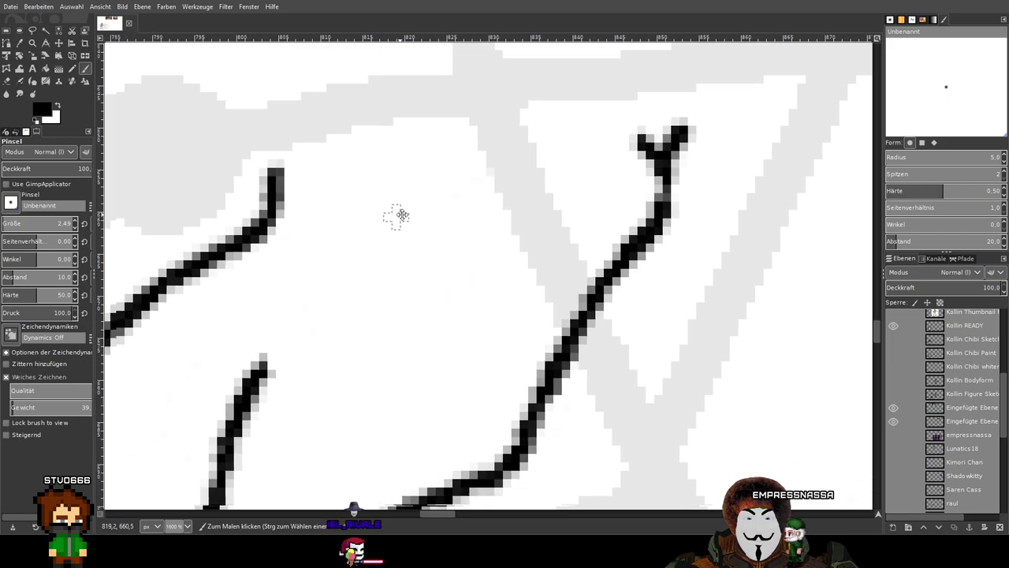
pyautogui.scroll(-2, 530, 189)
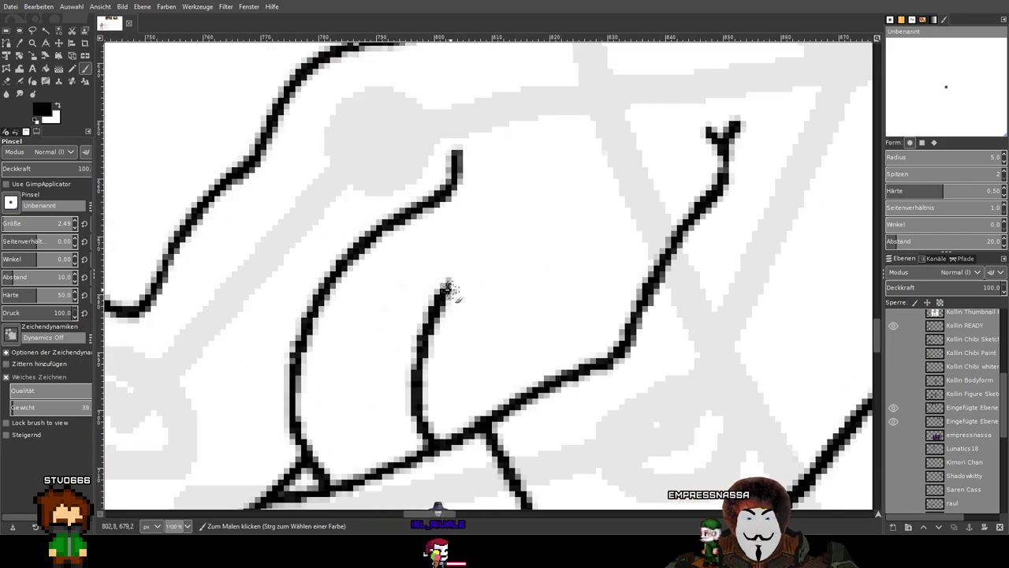
pyautogui.moveTo(446, 286); pyautogui.dragTo(530, 219)
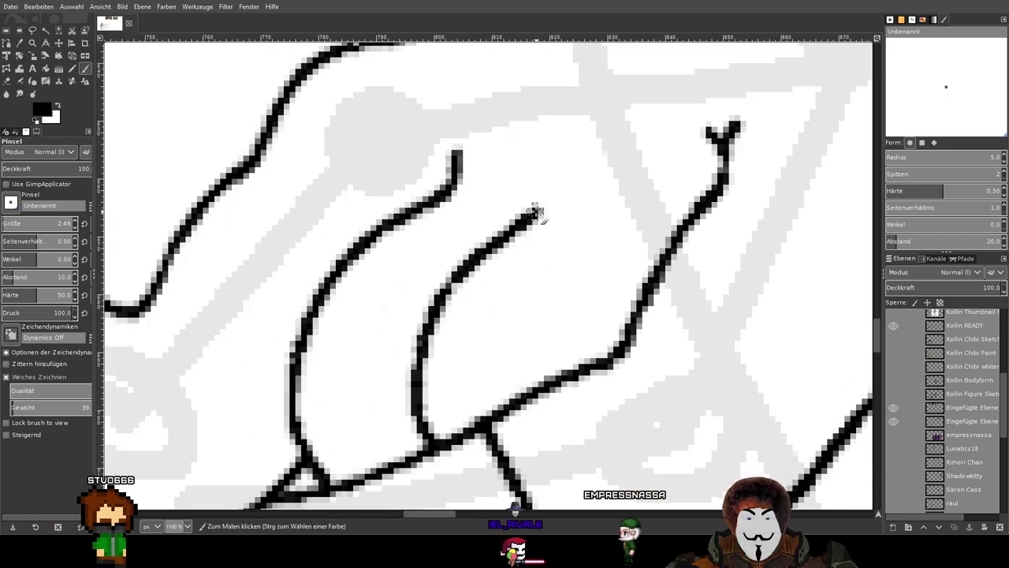
pyautogui.hotkey('ctrl', 'z')
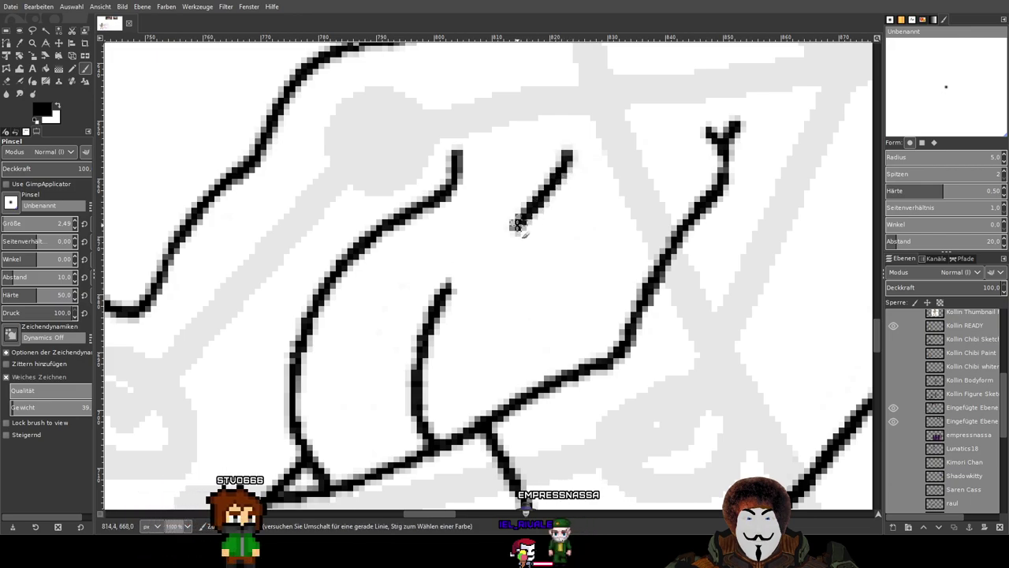
pyautogui.scroll(-2, 603, 243)
pyautogui.scroll(2, 604, 242)
pyautogui.hotkey('ctrl', 'z')
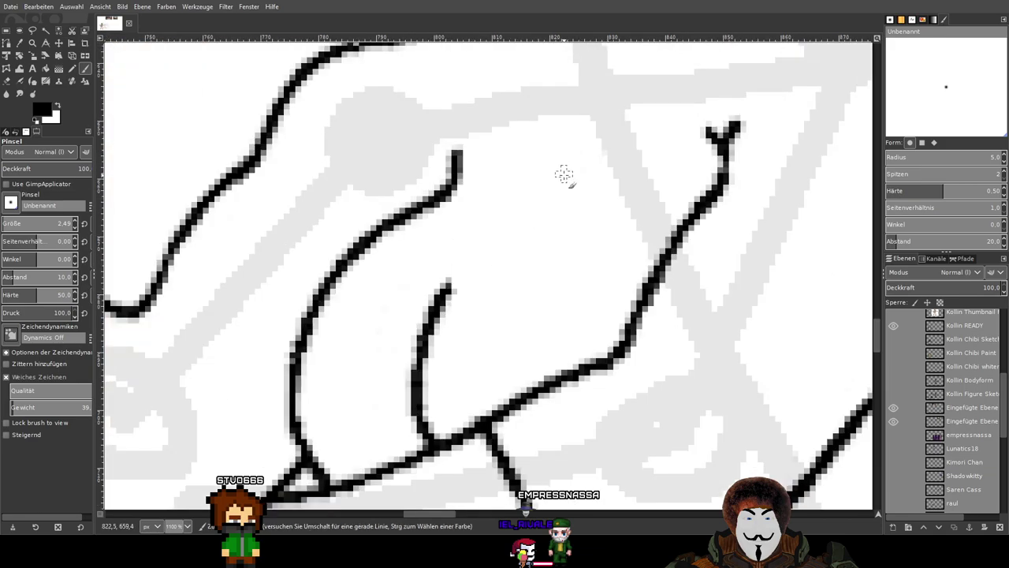
pyautogui.moveTo(553, 189)
pyautogui.mouseDown()
pyautogui.moveTo(484, 229)
pyautogui.moveTo(427, 311)
pyautogui.mouseUp()
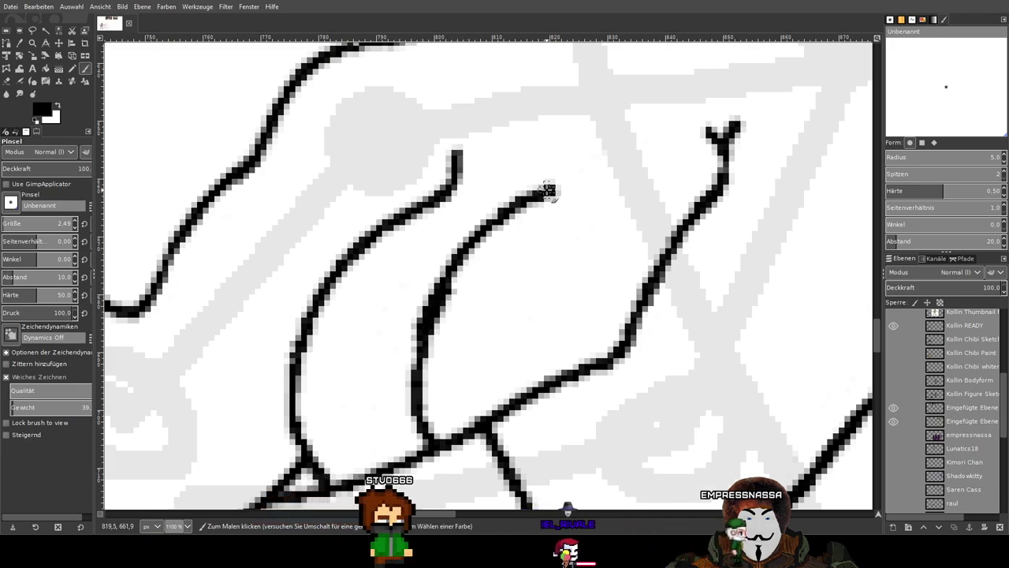
pyautogui.moveTo(545, 191); pyautogui.dragTo(581, 154)
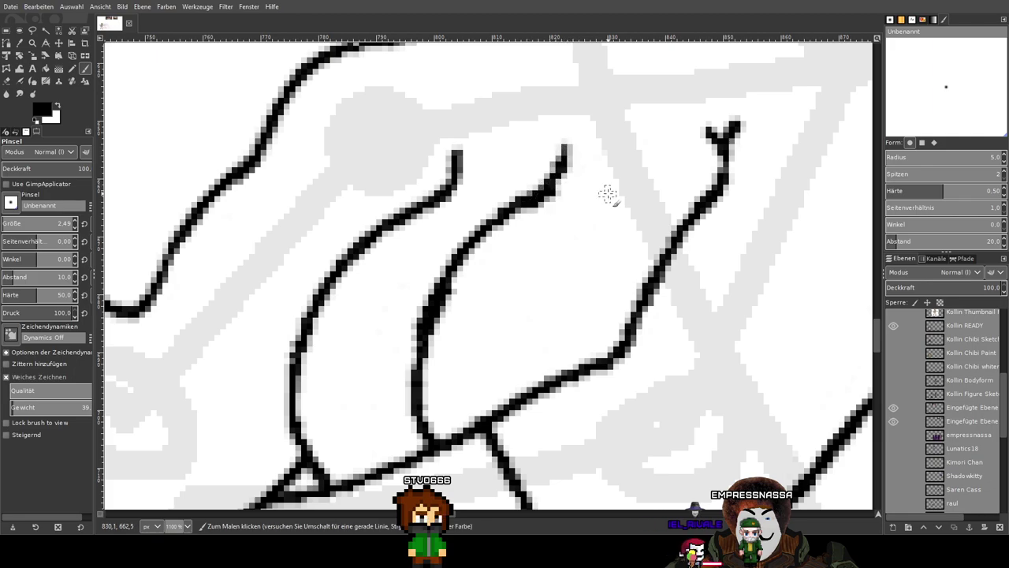
pyautogui.hotkey('ctrl', 'z')
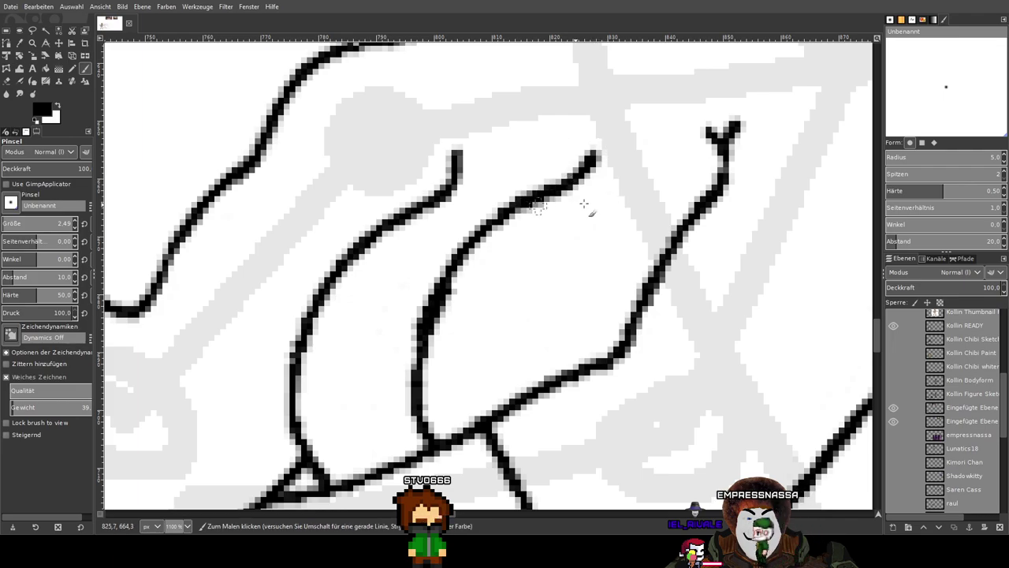
pyautogui.keyDown('ctrl'); pyautogui.scroll(-4, 566, 204); pyautogui.keyUp('ctrl')
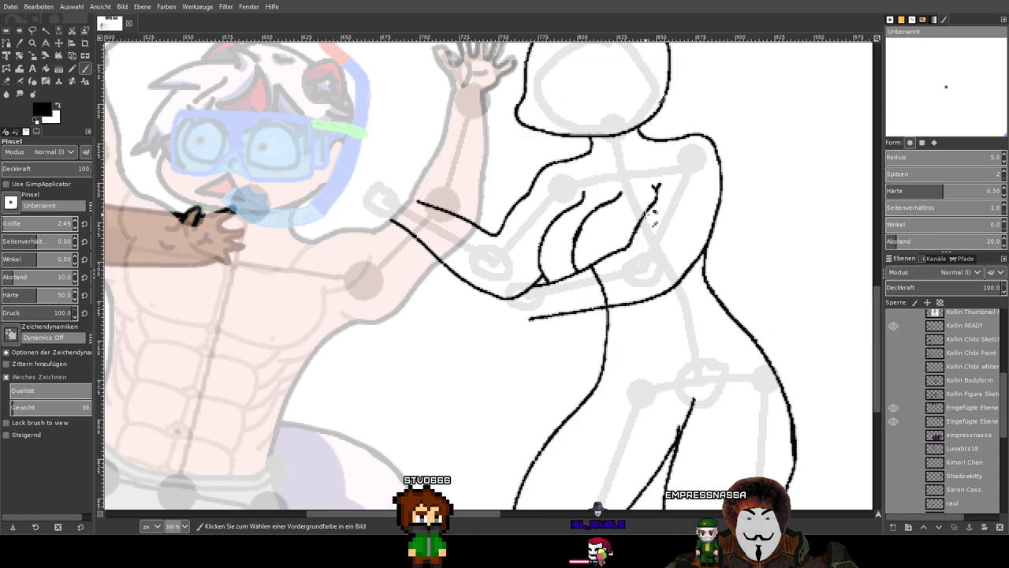
# Erase stray dark pixels along the hand's lines and their lower and top ends.
pyautogui.keyDown('ctrl'); pyautogui.scroll(2, 654, 224); pyautogui.keyUp('ctrl')
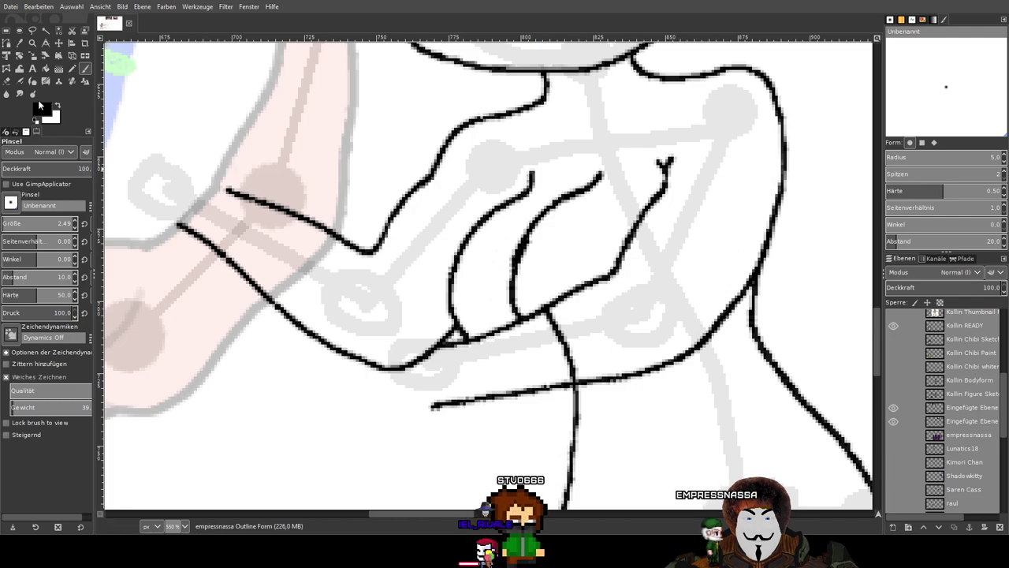
pyautogui.moveTo(577, 347); pyautogui.dragTo(593, 245)
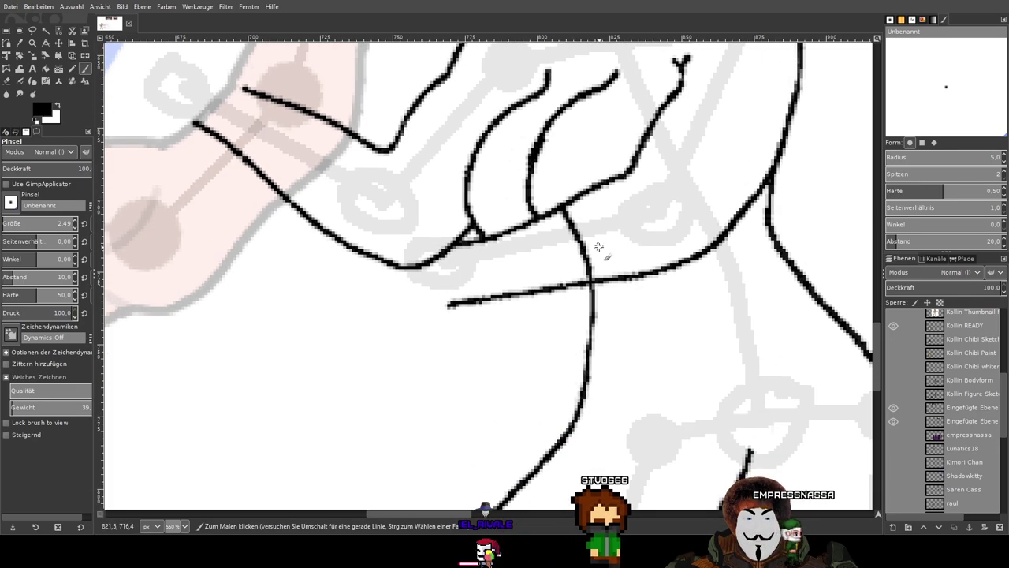
pyautogui.hotkey('shift', 'e')
pyautogui.keyDown('ctrl'); pyautogui.scroll(2, 595, 282); pyautogui.keyUp('ctrl')
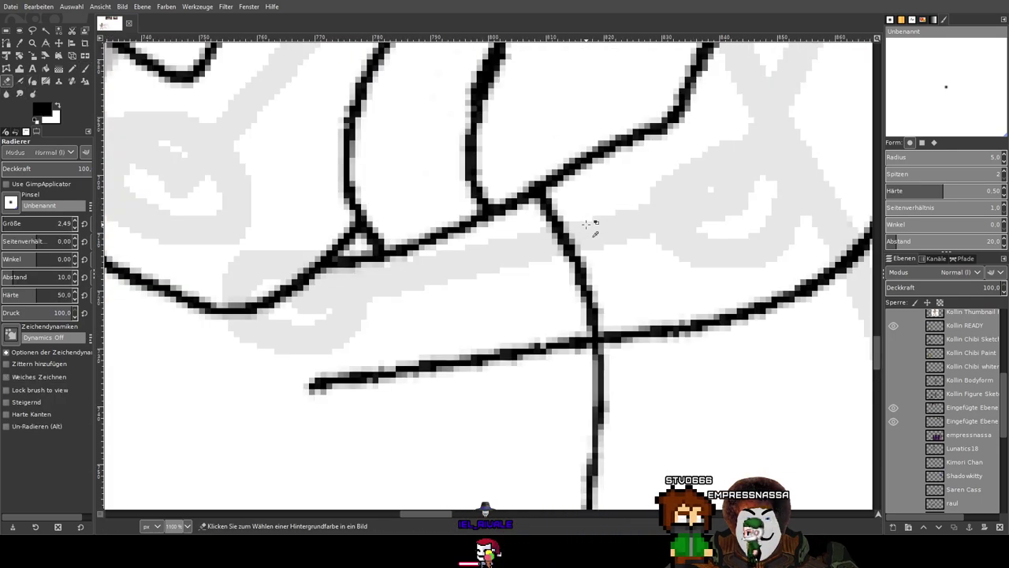
pyautogui.keyDown('ctrl'); pyautogui.scroll(3, 649, 279); pyautogui.keyUp('ctrl')
pyautogui.moveTo(649, 278)
pyautogui.mouseDown()
pyautogui.moveTo(457, 347)
pyautogui.moveTo(440, 330)
pyautogui.moveTo(625, 245)
pyautogui.moveTo(584, 195)
pyautogui.moveTo(482, 225)
pyautogui.mouseUp()
pyautogui.moveTo(504, 126); pyautogui.dragTo(463, 166)
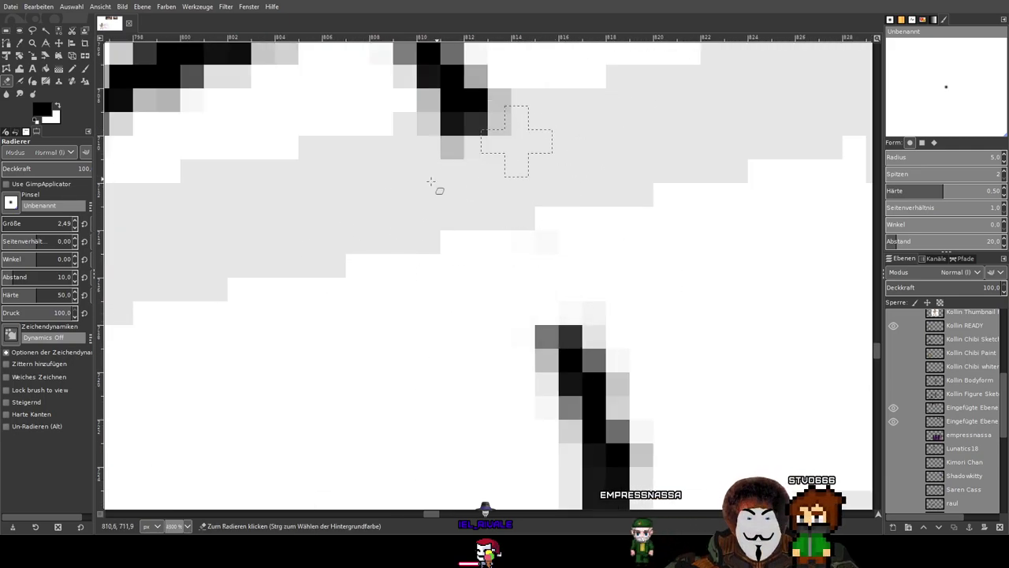
pyautogui.moveTo(555, 115); pyautogui.dragTo(586, 303)
pyautogui.moveTo(567, 234)
pyautogui.mouseDown()
pyautogui.moveTo(540, 273)
pyautogui.moveTo(435, 319)
pyautogui.moveTo(446, 254)
pyautogui.mouseUp()
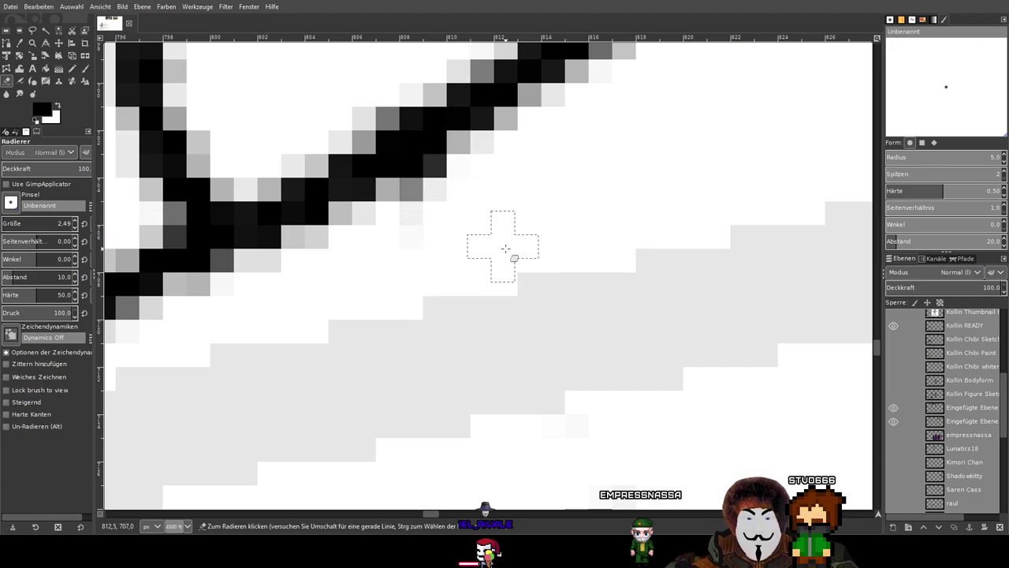
pyautogui.scroll(-4, 506, 248)
pyautogui.scroll(1, 545, 232)
pyautogui.moveTo(606, 146); pyautogui.dragTo(518, 168)
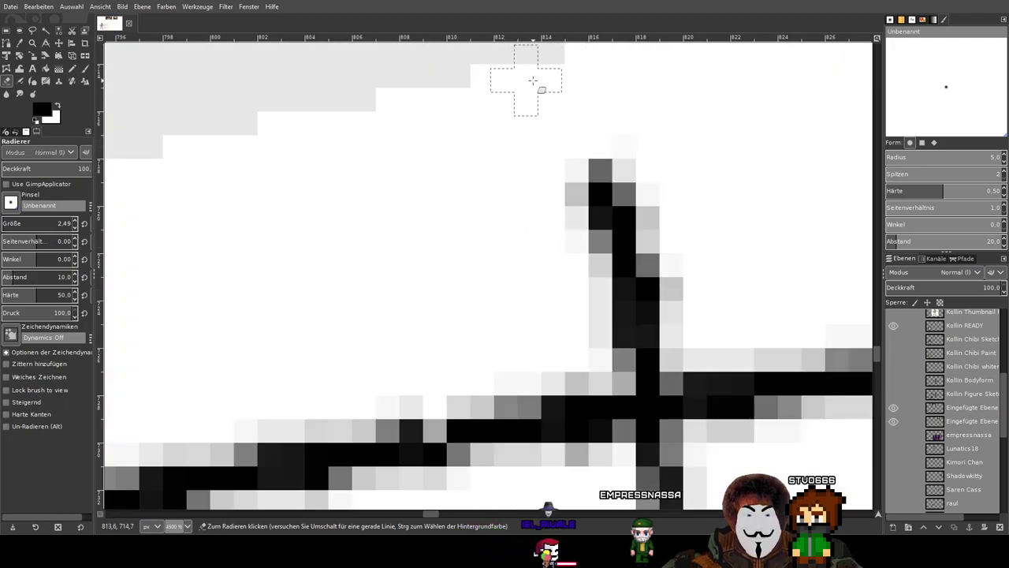
pyautogui.scroll(3, 581, 289)
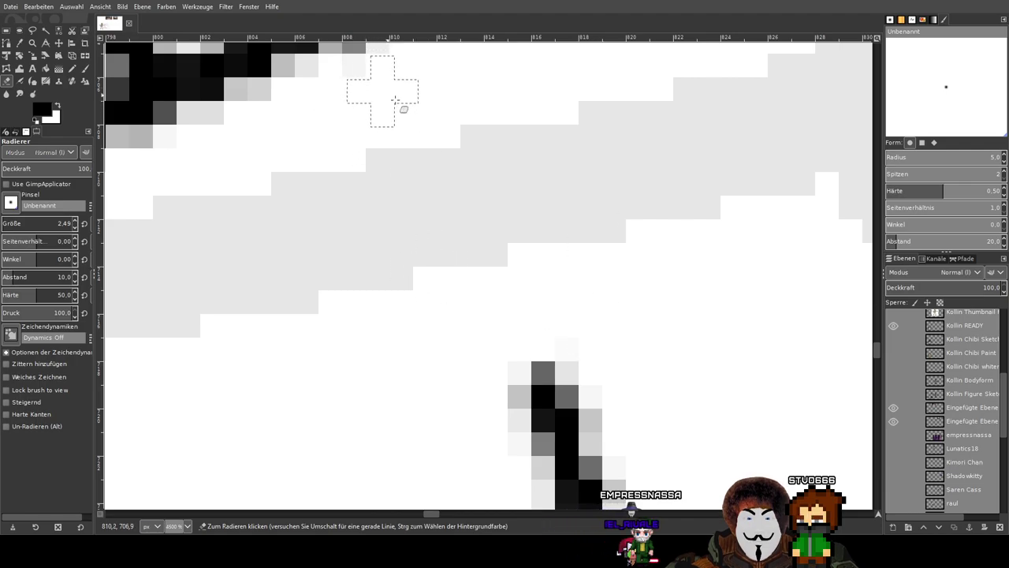
pyautogui.scroll(5, 922, 396)
# Check the outline layer by toggling it, then erase grey pixels at line tips and around the junction.
pyautogui.click(893, 317)
pyautogui.click(893, 316)
pyautogui.moveTo(655, 369); pyautogui.dragTo(440, 185)
pyautogui.moveTo(267, 191)
pyautogui.mouseDown()
pyautogui.moveTo(393, 149)
pyautogui.moveTo(350, 208)
pyautogui.moveTo(207, 232)
pyautogui.moveTo(259, 258)
pyautogui.moveTo(391, 229)
pyautogui.moveTo(466, 244)
pyautogui.moveTo(437, 296)
pyautogui.moveTo(336, 331)
pyautogui.moveTo(241, 292)
pyautogui.moveTo(380, 294)
pyautogui.moveTo(426, 339)
pyautogui.moveTo(381, 358)
pyautogui.moveTo(394, 358)
pyautogui.moveTo(346, 364)
pyautogui.moveTo(362, 370)
pyautogui.moveTo(402, 354)
pyautogui.mouseUp()
pyautogui.scroll(-2, 393, 254)
pyautogui.moveTo(367, 192); pyautogui.dragTo(501, 345)
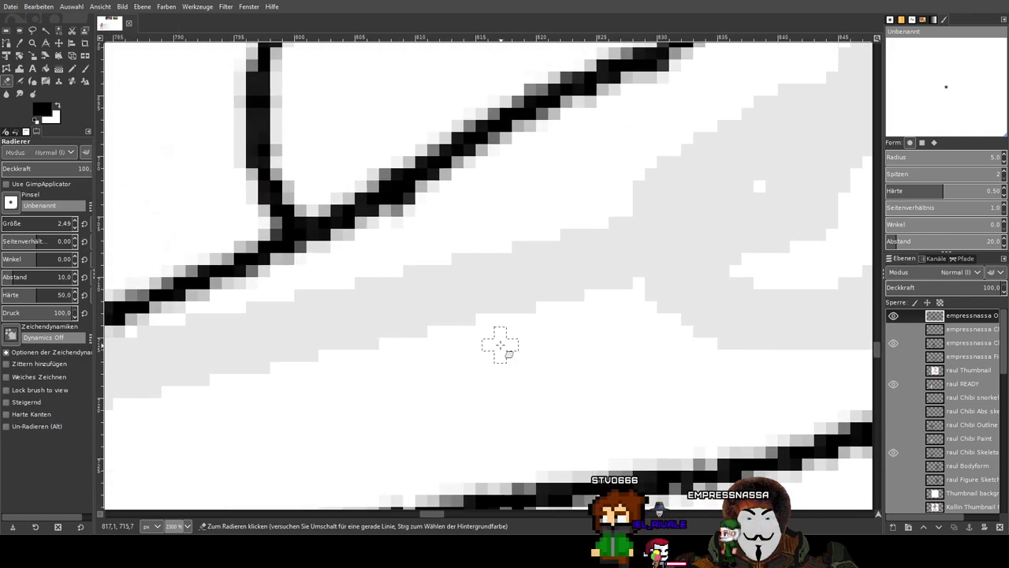
pyautogui.keyDown('ctrl'); pyautogui.scroll(1, 438, 244); pyautogui.keyUp('ctrl')
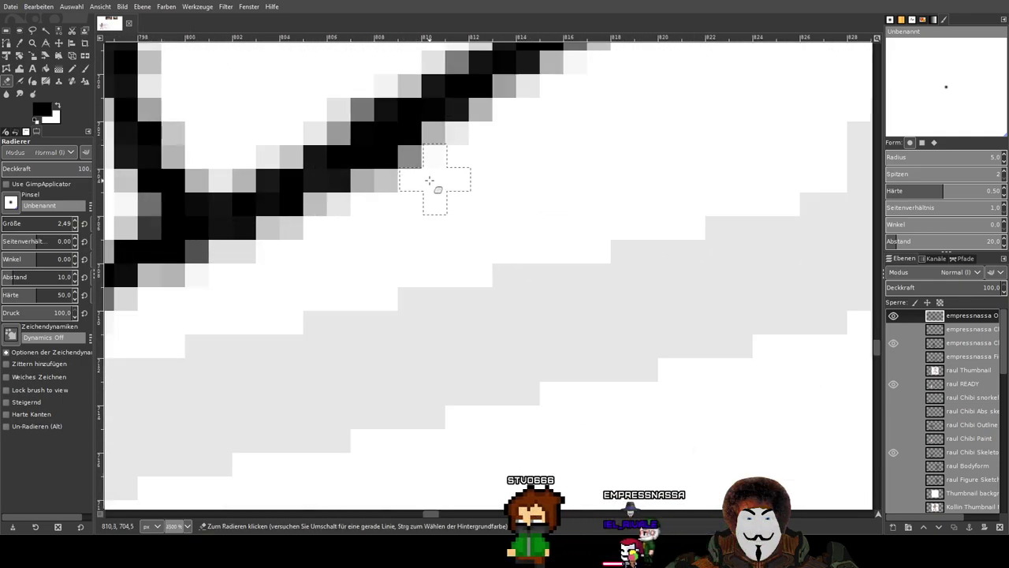
pyautogui.keyDown('ctrl'); pyautogui.scroll(-4, 433, 179); pyautogui.keyUp('ctrl')
pyautogui.keyDown('ctrl'); pyautogui.scroll(2, 504, 214); pyautogui.keyUp('ctrl')
pyautogui.keyDown('ctrl'); pyautogui.scroll(2, 475, 184); pyautogui.keyUp('ctrl')
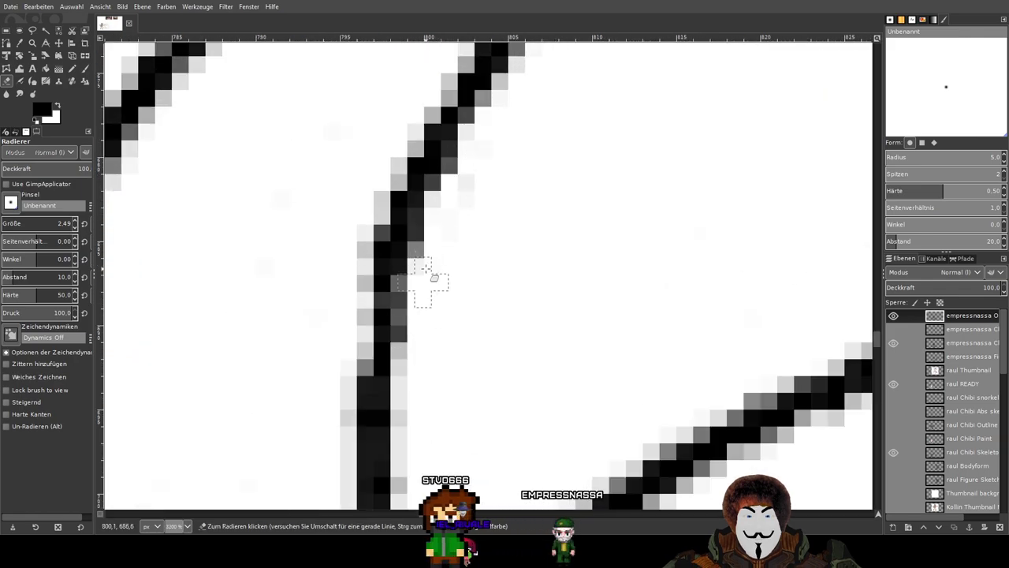
pyautogui.moveTo(424, 286); pyautogui.dragTo(518, 112)
pyautogui.keyDown('ctrl'); pyautogui.scroll(-5, 584, 220); pyautogui.keyUp('ctrl')
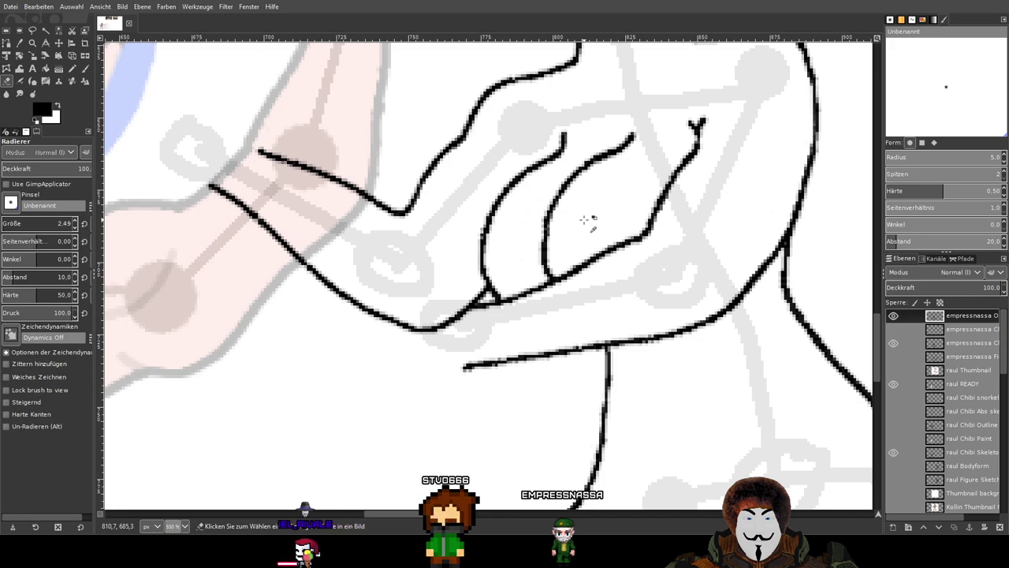
pyautogui.keyDown('ctrl'); pyautogui.scroll(-1, 699, 240); pyautogui.keyUp('ctrl')
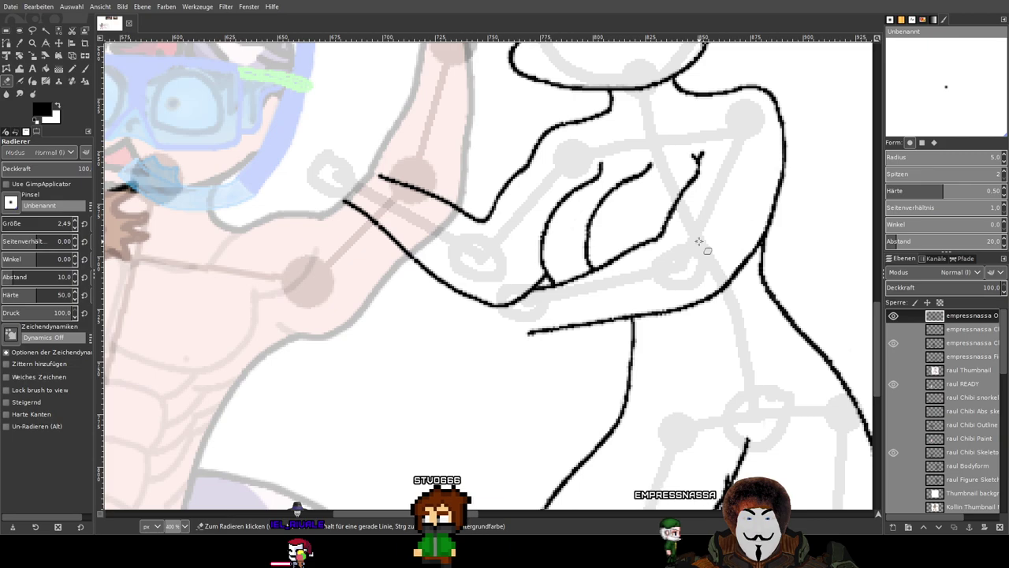
pyautogui.keyDown('ctrl'); pyautogui.scroll(2, 533, 298); pyautogui.keyUp('ctrl')
pyautogui.keyDown('ctrl'); pyautogui.scroll(1, 533, 298); pyautogui.keyUp('ctrl')
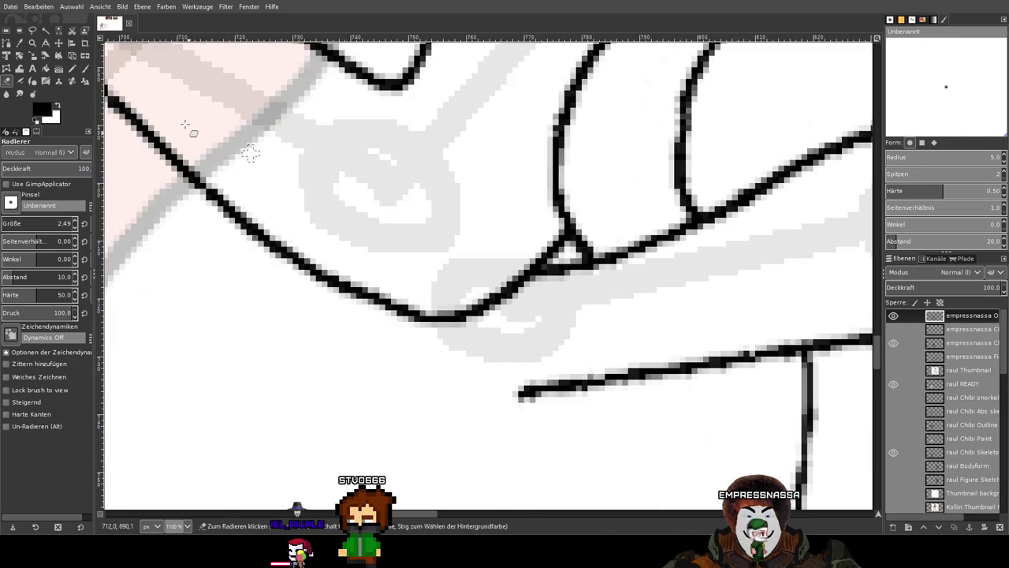
# Paint a short straight line leftward from the finger junction, then view the whole figure.
pyautogui.press('p')
pyautogui.keyDown('ctrl'); pyautogui.scroll(2, 533, 298); pyautogui.keyUp('ctrl')
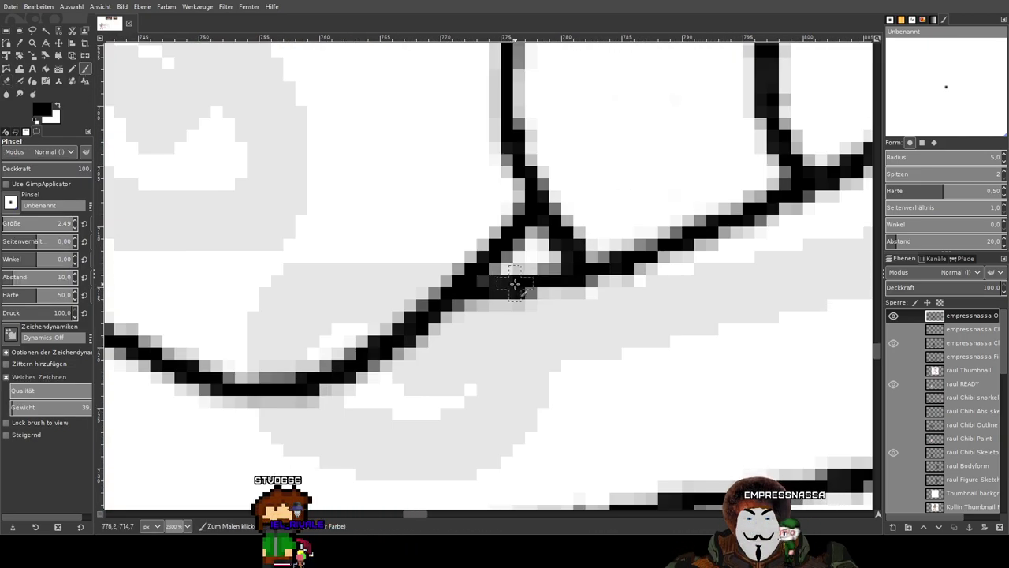
pyautogui.keyDown('shift'); pyautogui.click(347, 268); pyautogui.keyUp('shift')
pyautogui.keyDown('ctrl'); pyautogui.scroll(-5, 562, 309); pyautogui.keyUp('ctrl')
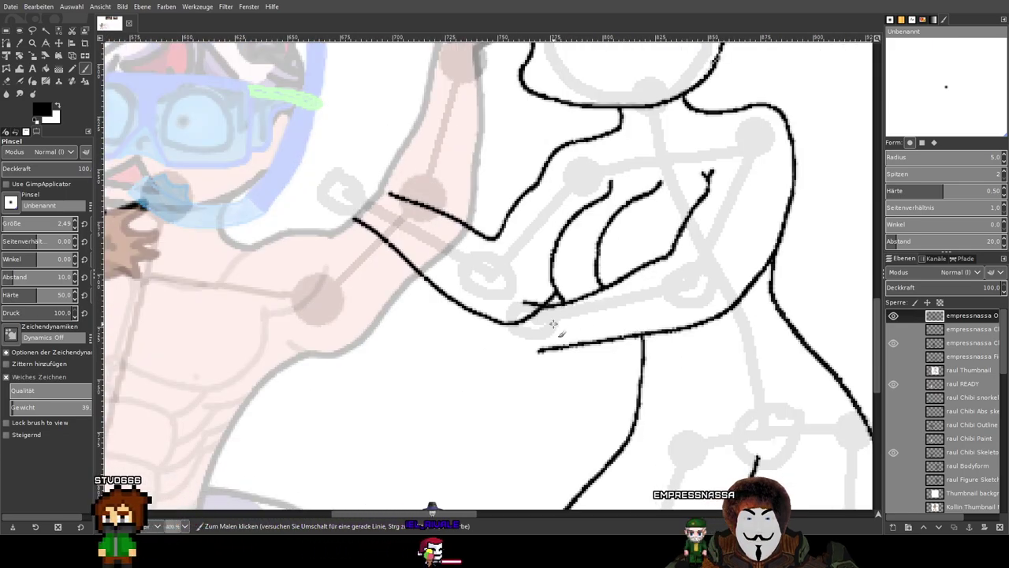
pyautogui.keyDown('ctrl'); pyautogui.scroll(-2, 554, 323); pyautogui.keyUp('ctrl')
pyautogui.keyDown('ctrl'); pyautogui.scroll(1, 554, 322); pyautogui.keyUp('ctrl')
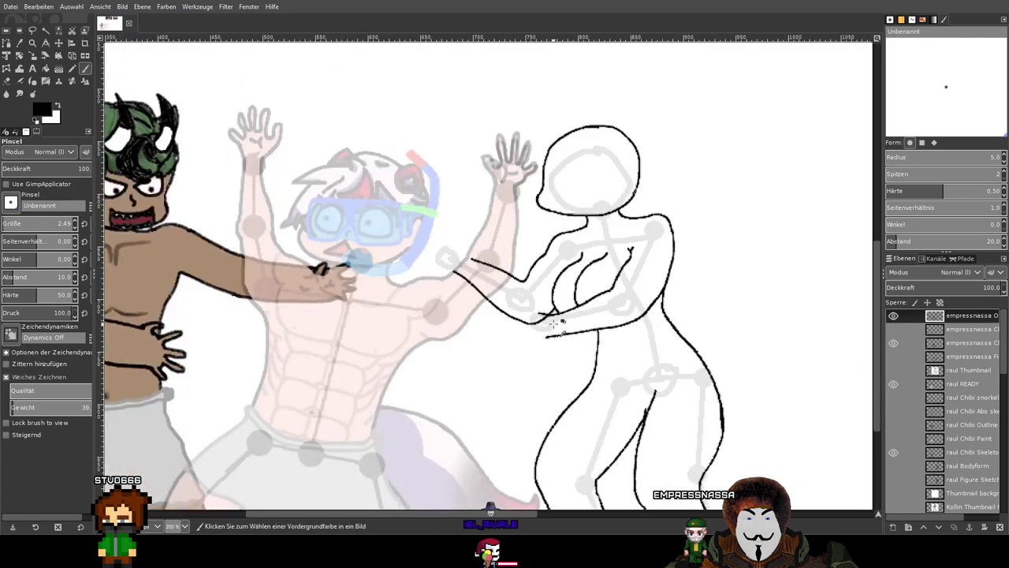
pyautogui.keyDown('ctrl'); pyautogui.scroll(2, 704, 351); pyautogui.keyUp('ctrl')
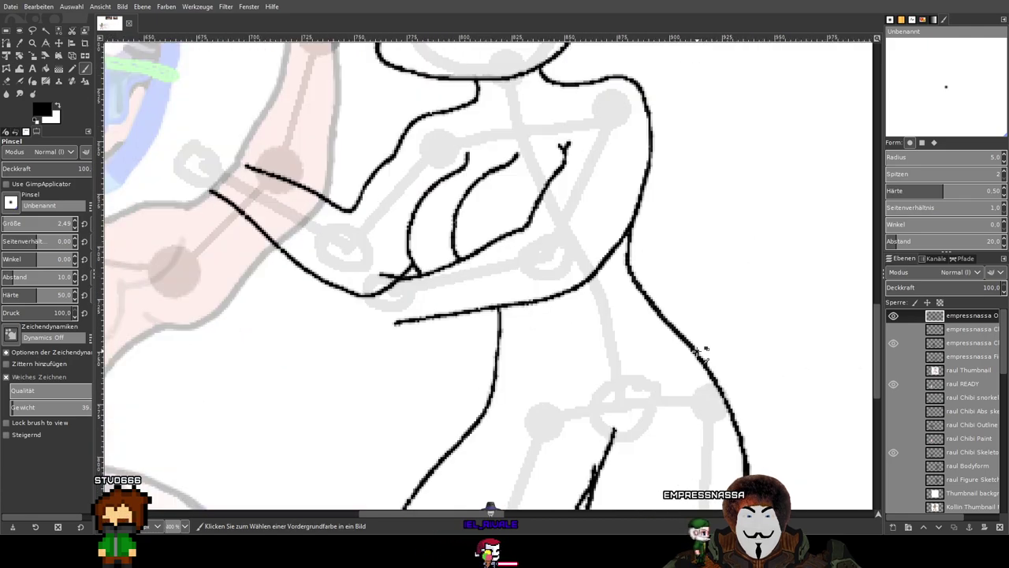
pyautogui.keyDown('ctrl'); pyautogui.scroll(-1, 704, 352); pyautogui.keyUp('ctrl')
pyautogui.moveTo(700, 299); pyautogui.dragTo(642, 352)
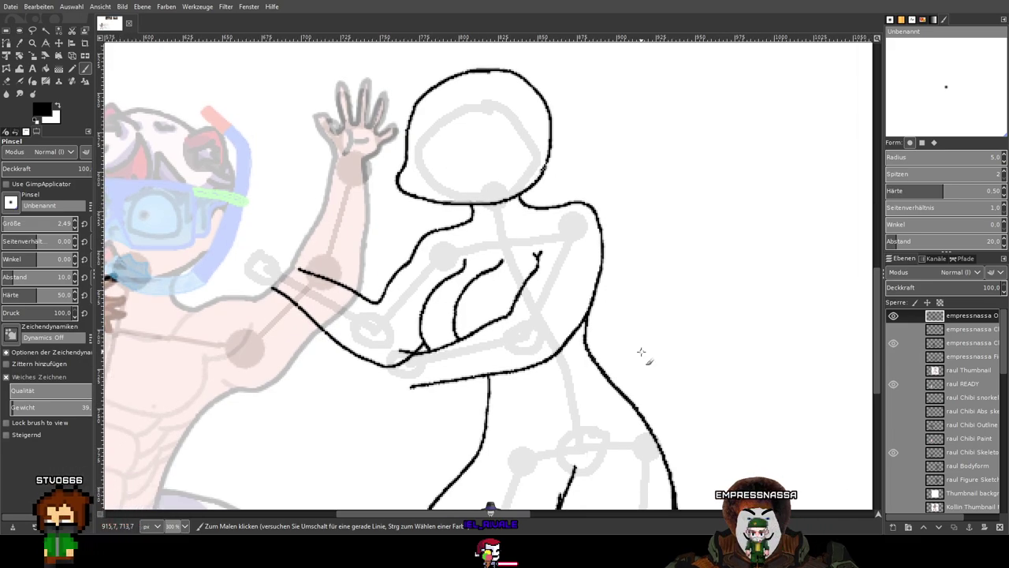
pyautogui.scroll(-3, 927, 415)
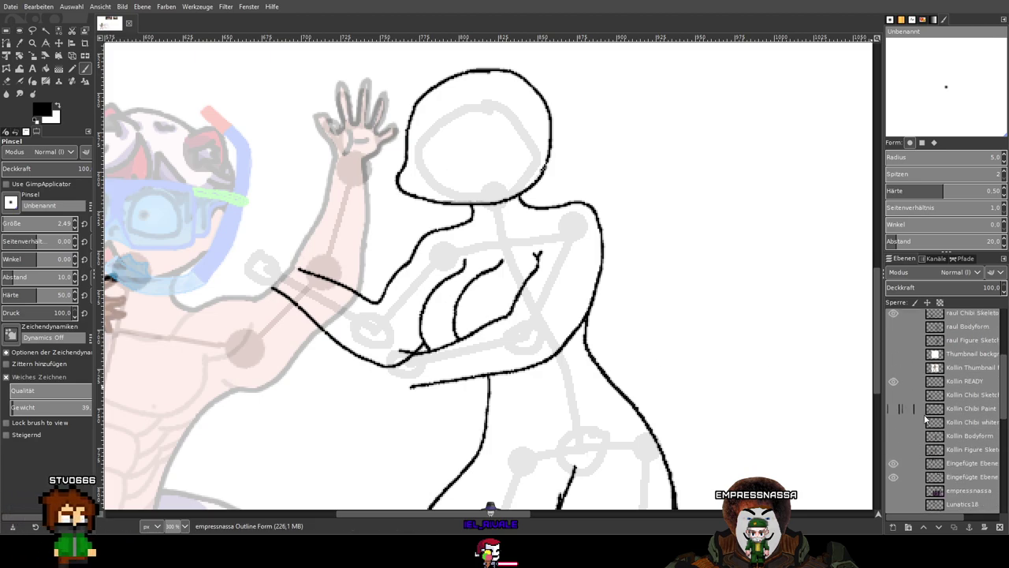
pyautogui.click(893, 489)
pyautogui.scroll(-3, 785, 367)
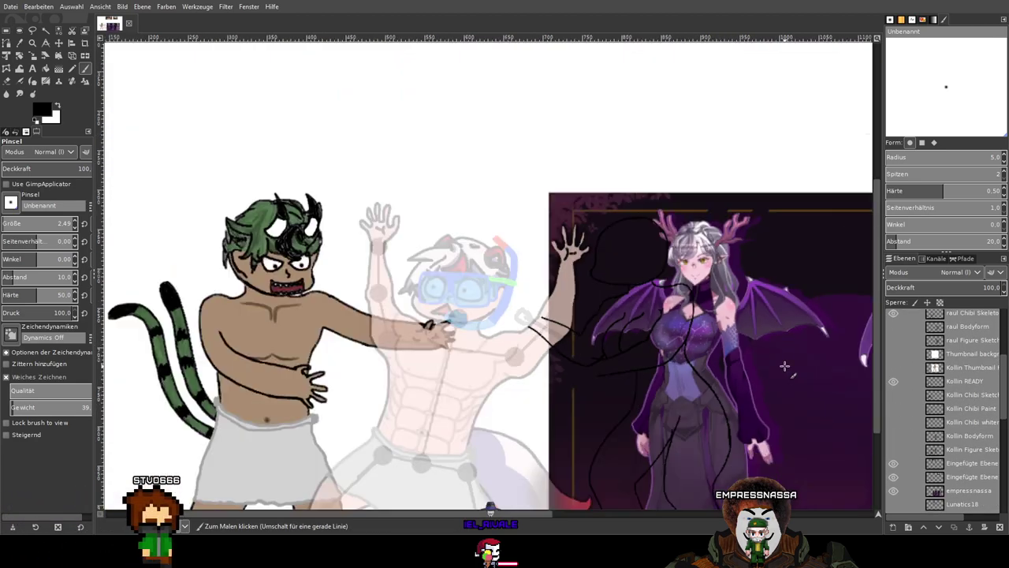
pyautogui.moveTo(777, 360); pyautogui.dragTo(553, 266)
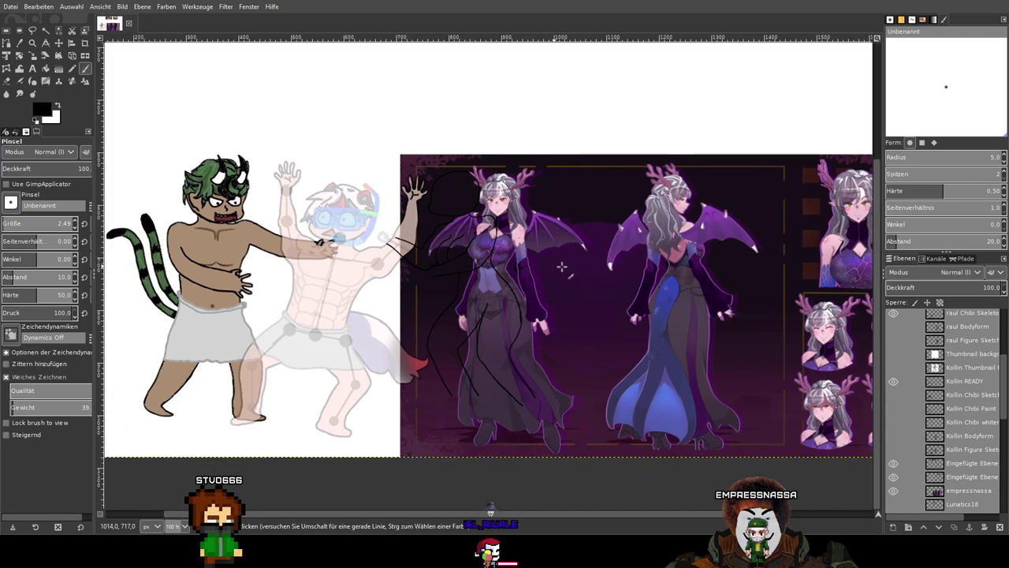
pyautogui.click(893, 490)
pyautogui.scroll(1, 527, 253)
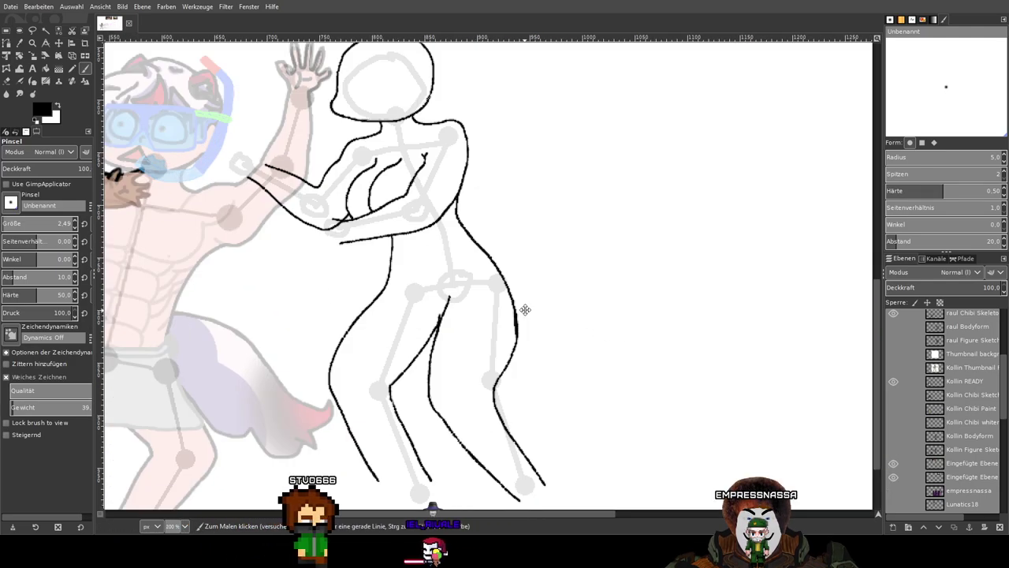
pyautogui.scroll(1, 576, 265)
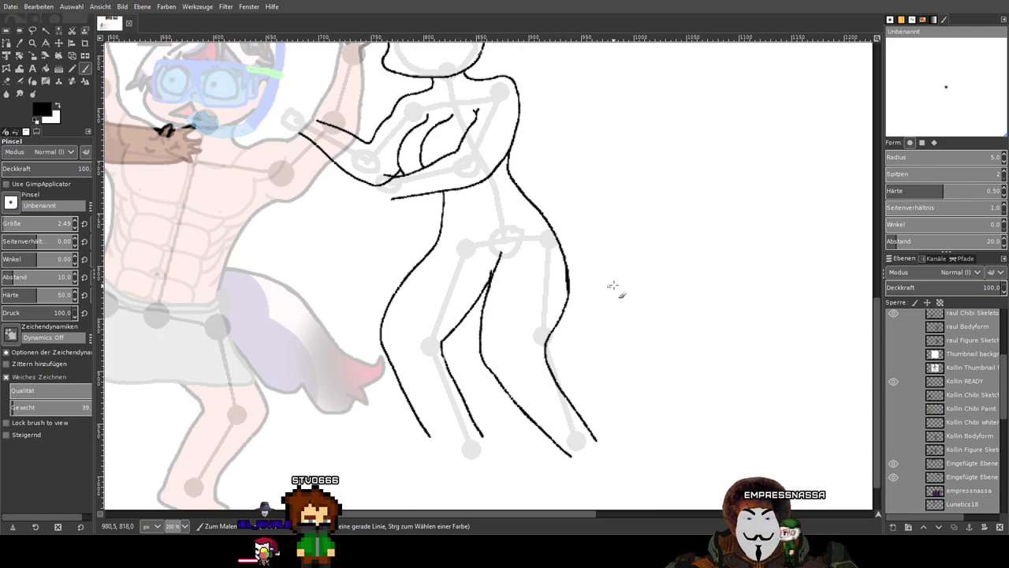
pyautogui.scroll(3, 611, 286)
pyautogui.moveTo(644, 240); pyautogui.dragTo(739, 275)
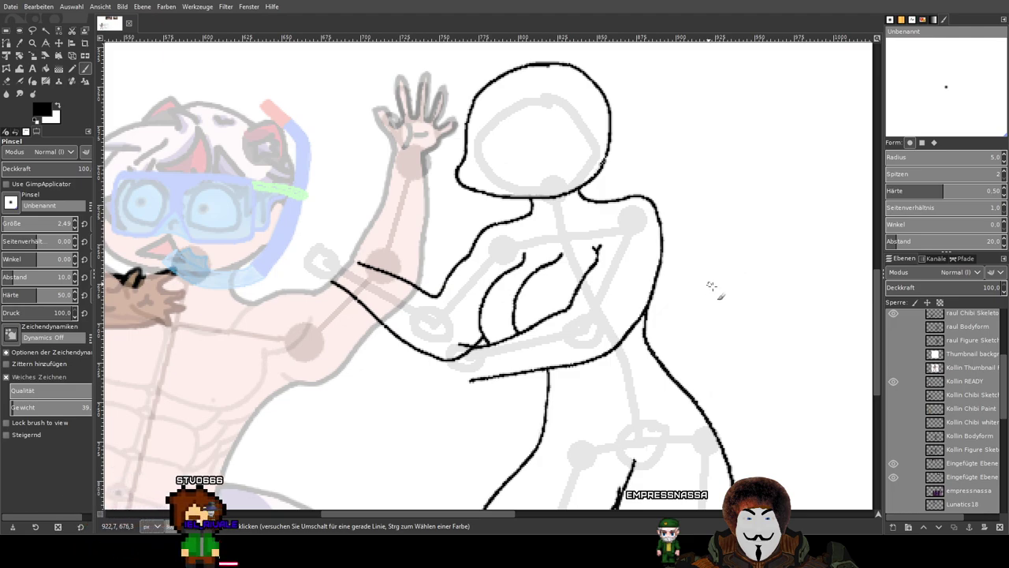
pyautogui.click(893, 491)
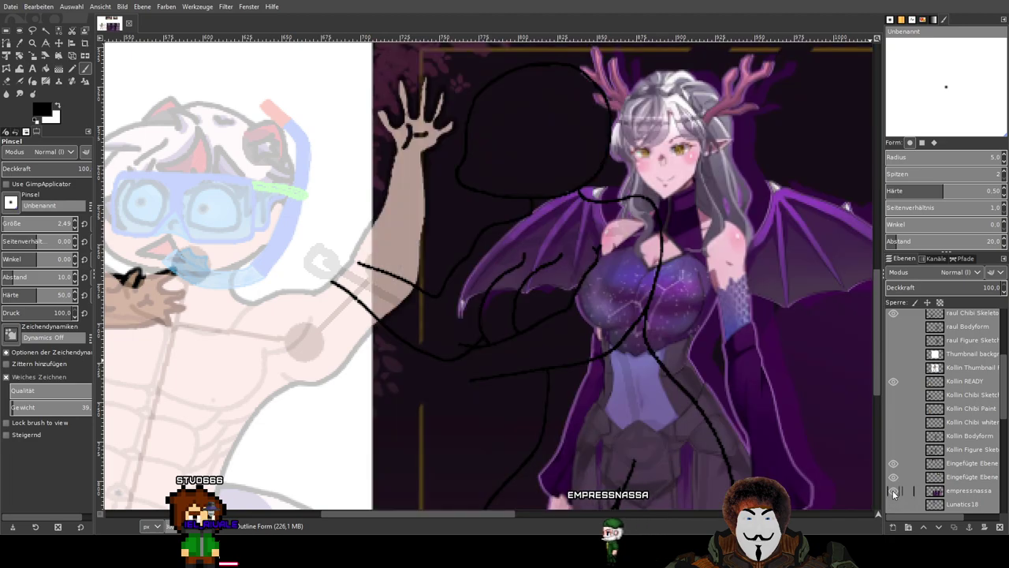
pyautogui.press('m')
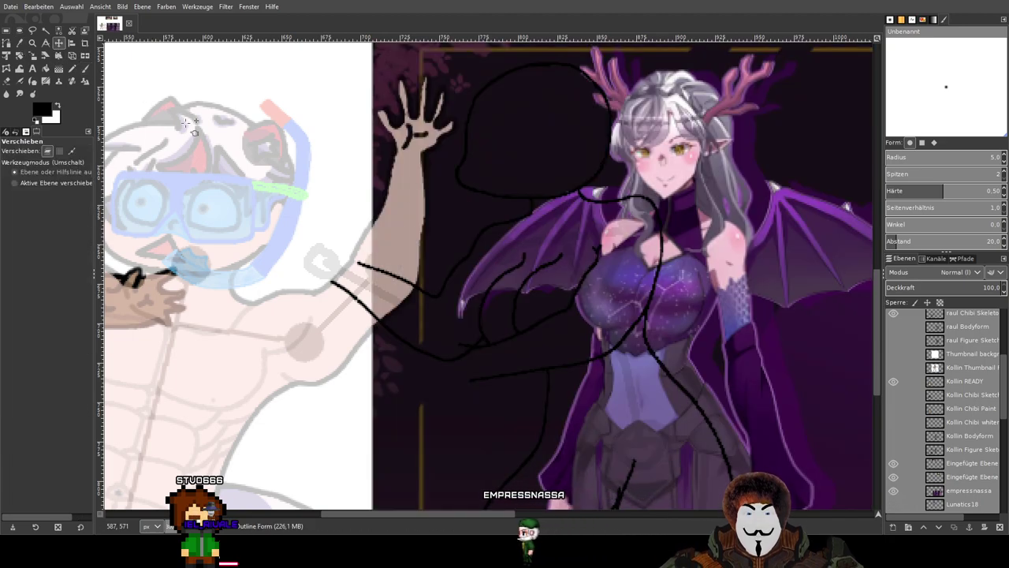
pyautogui.moveTo(698, 268); pyautogui.dragTo(808, 251)
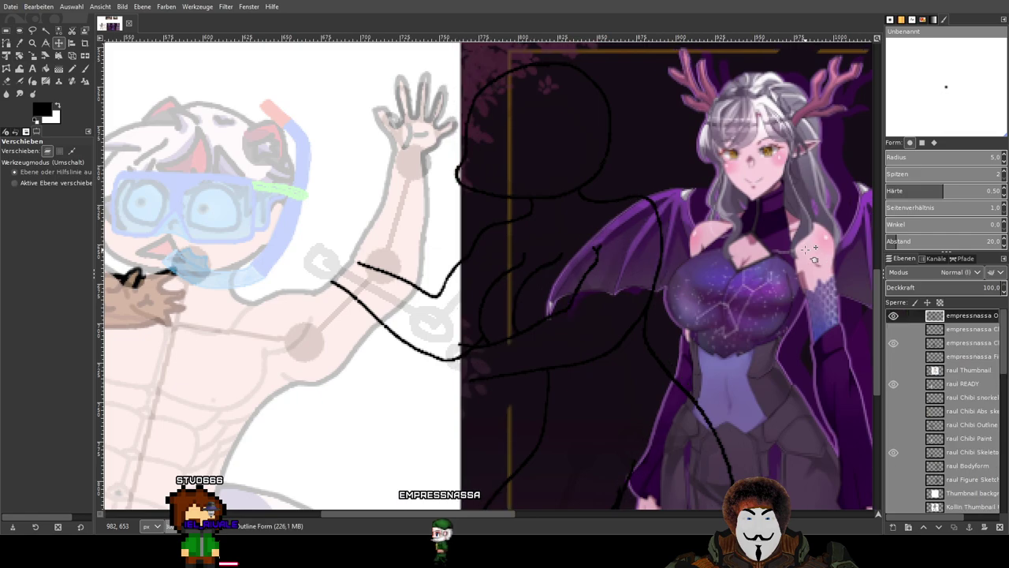
pyautogui.moveTo(729, 266); pyautogui.dragTo(843, 172)
pyautogui.moveTo(724, 194); pyautogui.dragTo(449, 214)
pyautogui.moveTo(563, 259); pyautogui.dragTo(575, 324)
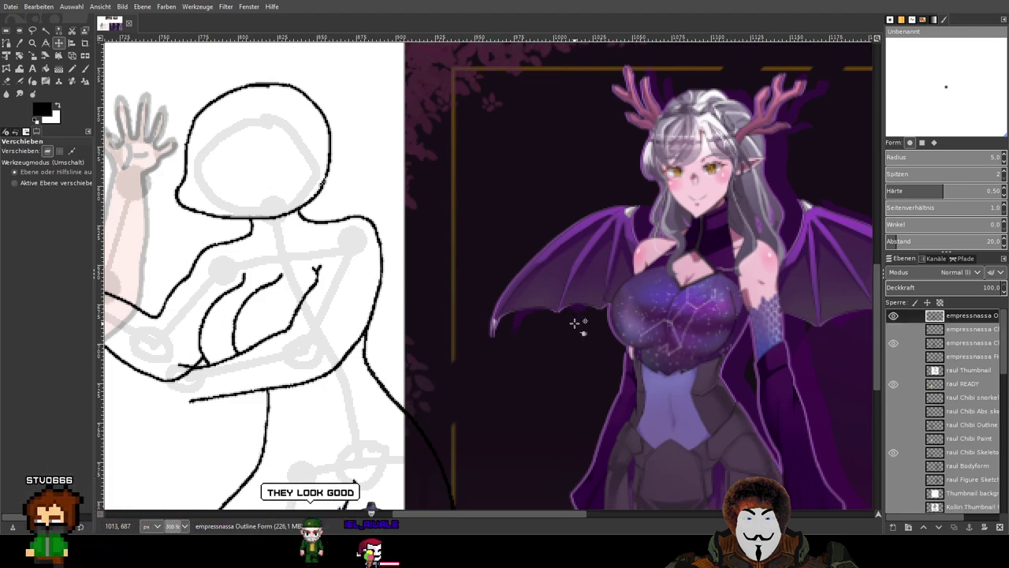
pyautogui.scroll(-2, 579, 326)
pyautogui.moveTo(607, 257); pyautogui.dragTo(648, 248)
pyautogui.hotkey('ctrl', 'z')
pyautogui.hotkey('ctrl', 'z')
pyautogui.hotkey('ctrl', 'z')
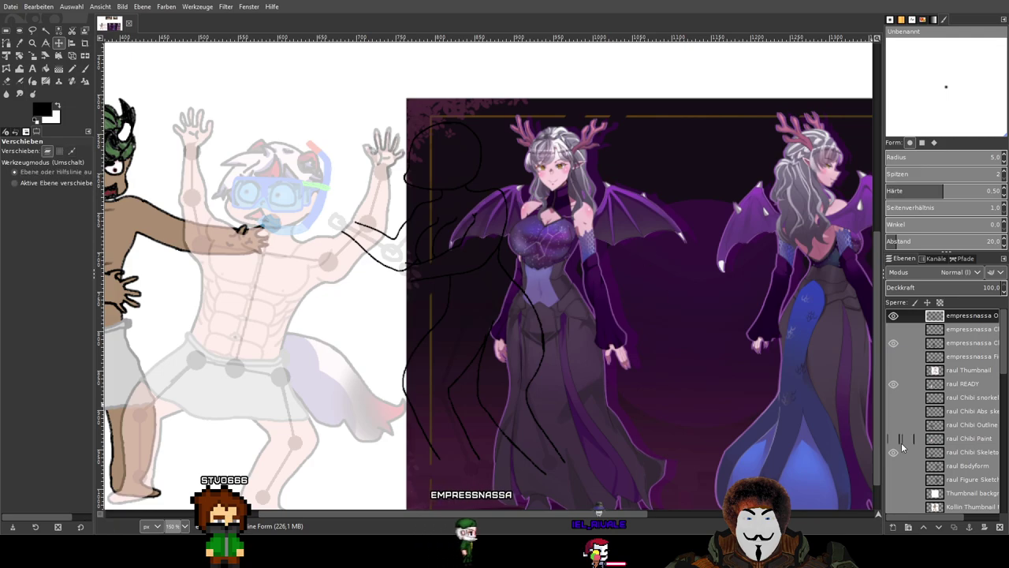
pyautogui.hotkey('ctrl', 'z')
pyautogui.hotkey('ctrl', 'z')
pyautogui.moveTo(571, 335); pyautogui.dragTo(639, 343)
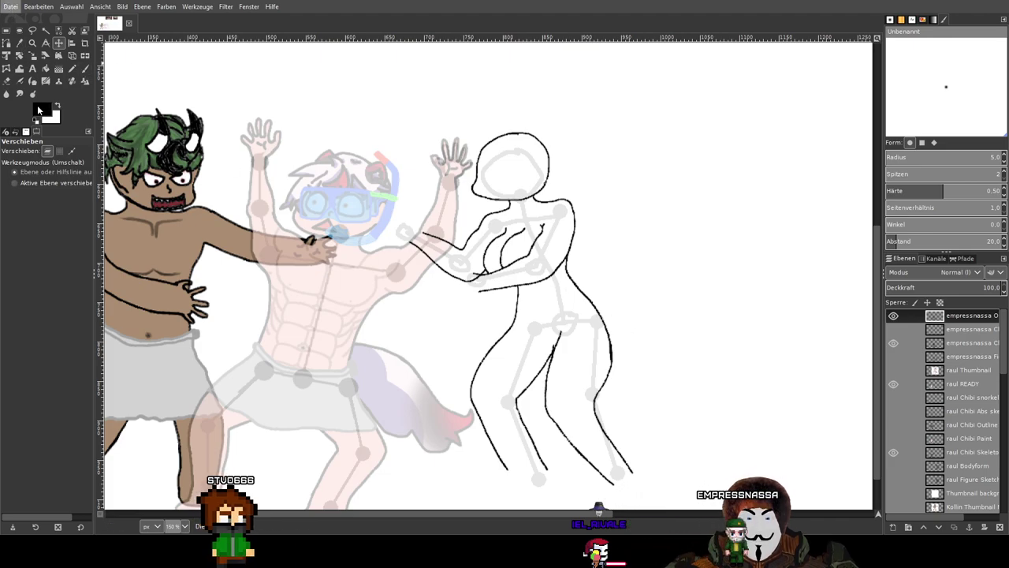
# Save the thumbnail XCF and select the Paintbrush, zooming onto the outline's waist and hips.
pyautogui.hotkey('ctrl', 's')
pyautogui.click(85, 68)
pyautogui.scroll(3, 567, 363)
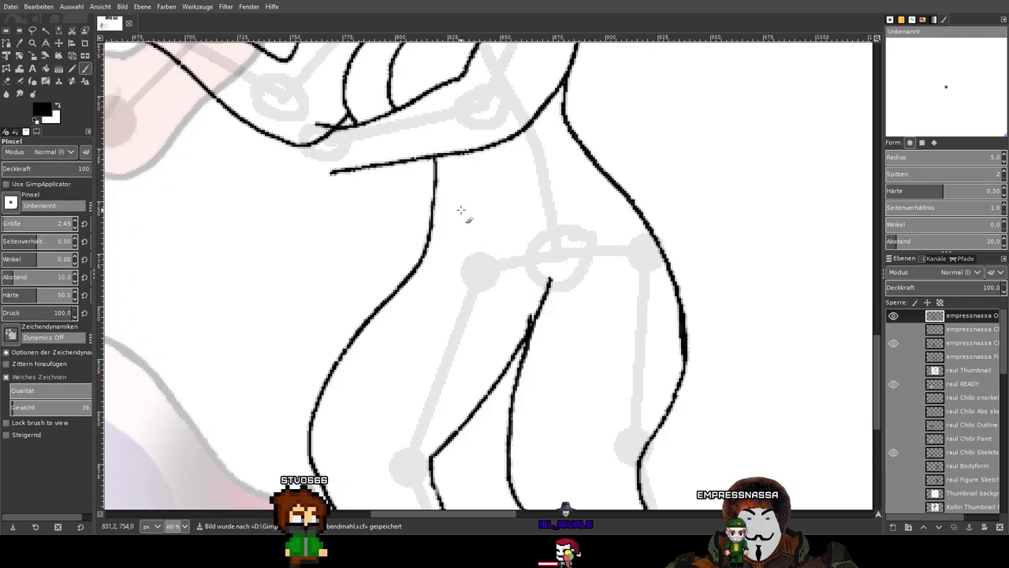
pyautogui.moveTo(461, 212); pyautogui.dragTo(496, 388)
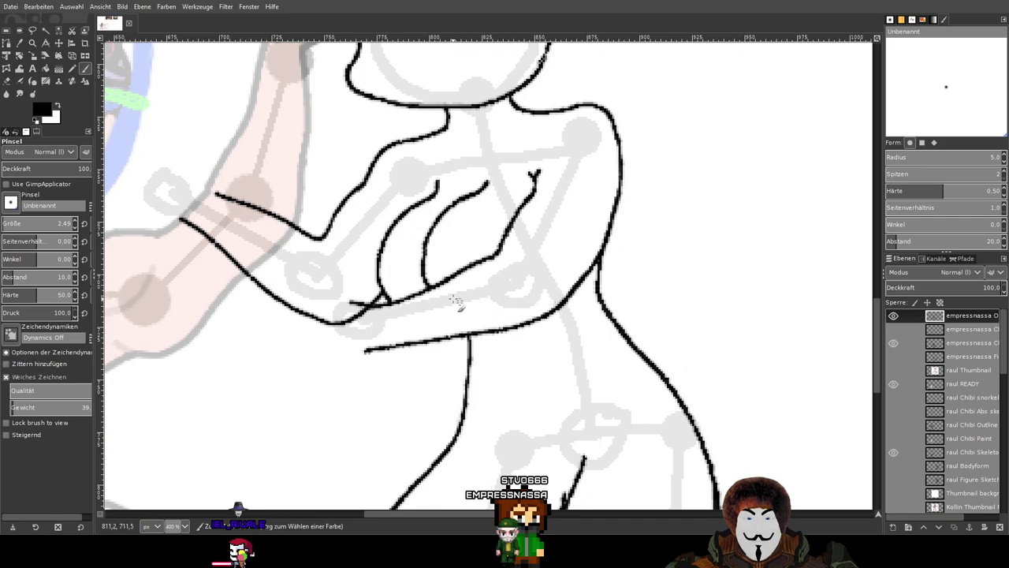
# Bring the outline's chest, arm and lower body into close view.
pyautogui.moveTo(492, 323); pyautogui.dragTo(608, 347)
pyautogui.scroll(2, 481, 354)
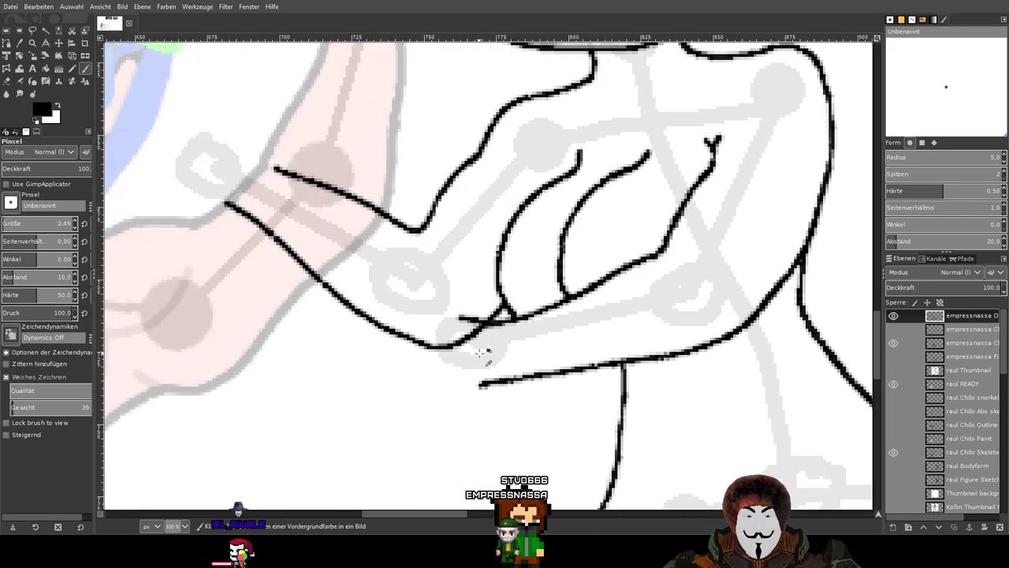
pyautogui.scroll(-4, 467, 351)
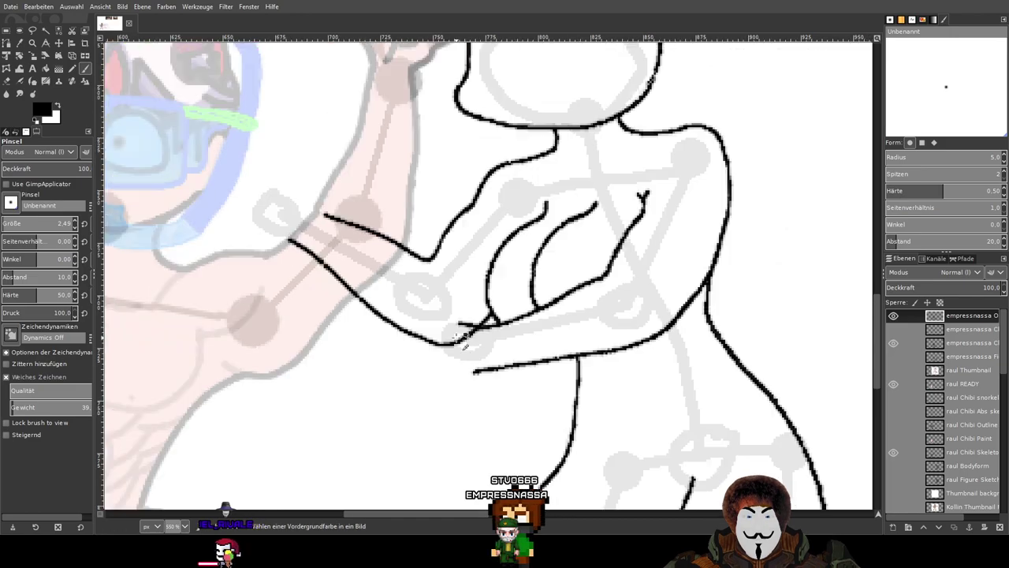
pyautogui.scroll(2, 469, 351)
pyautogui.scroll(-1, 470, 351)
pyautogui.moveTo(626, 353); pyautogui.dragTo(553, 137)
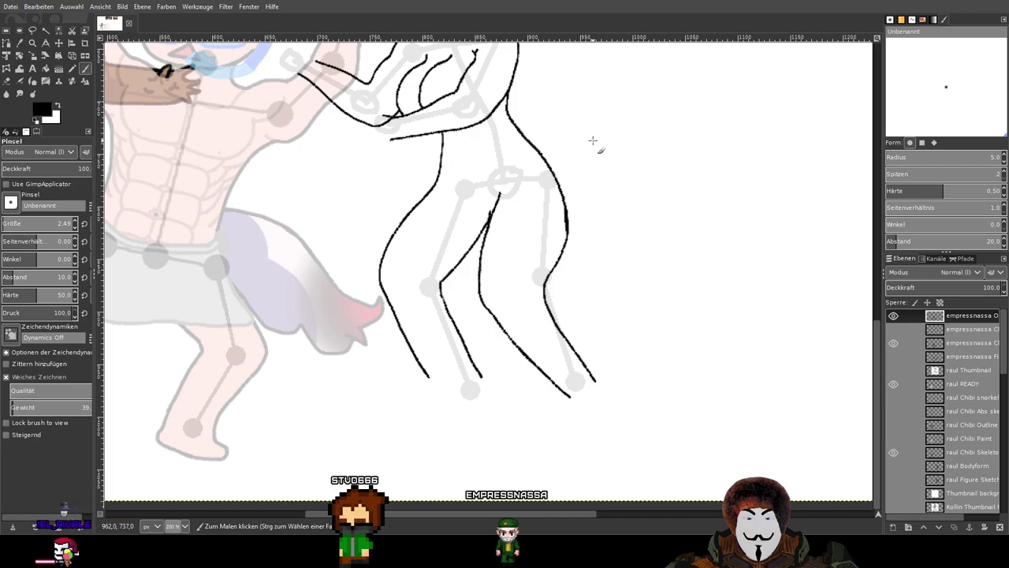
pyautogui.scroll(2, 611, 138)
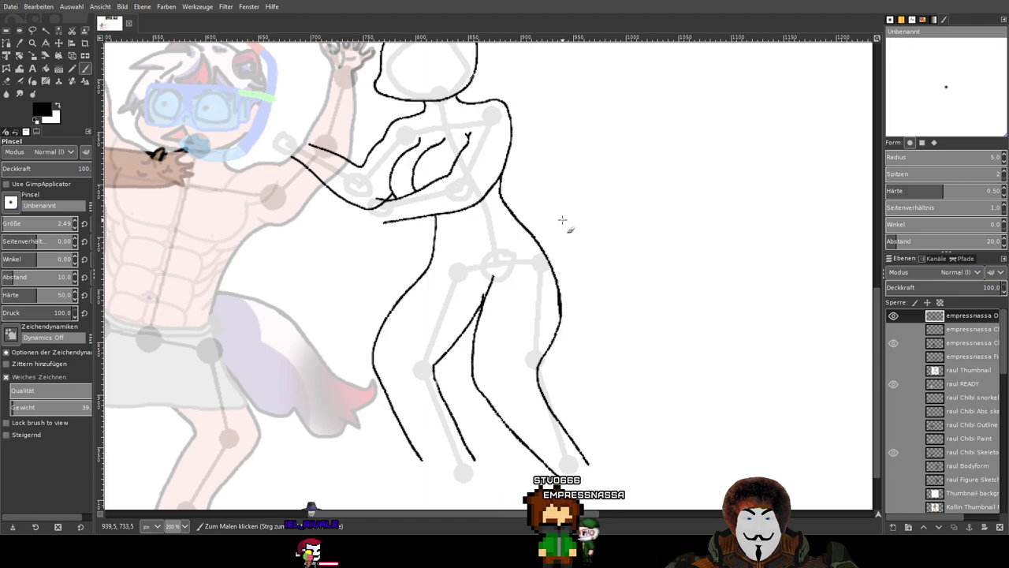
# Flip the empressnassa reference layer's visibility repeatedly, finishing with the reference shown over the sketch.
pyautogui.scroll(-3, 916, 463)
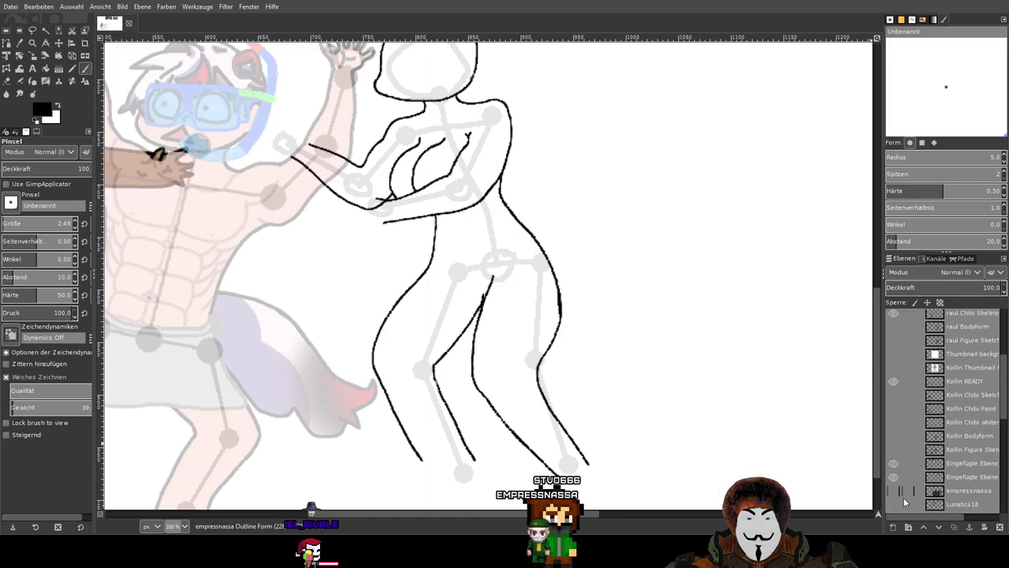
pyautogui.click(891, 494)
pyautogui.click(891, 493)
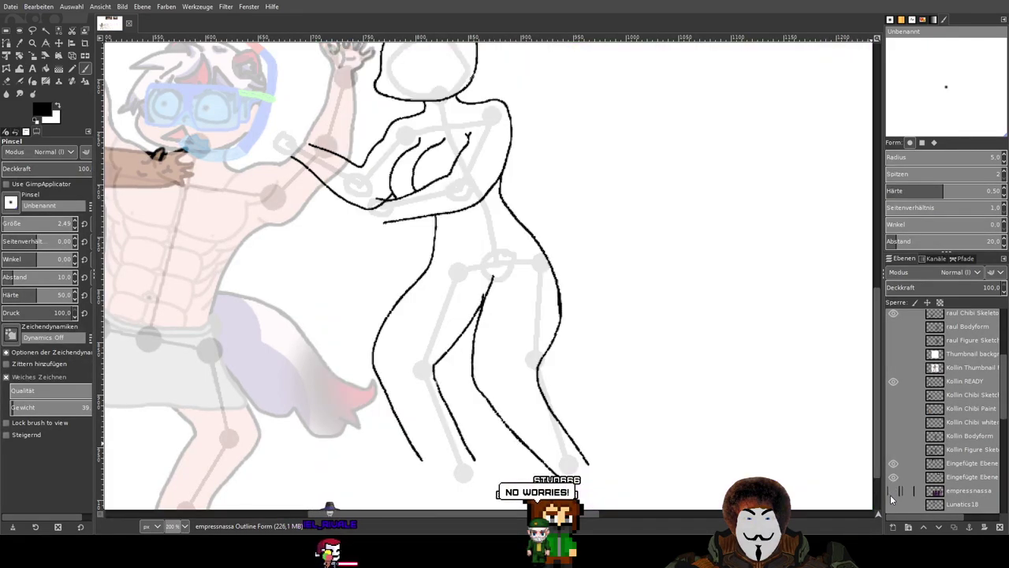
pyautogui.click(891, 493)
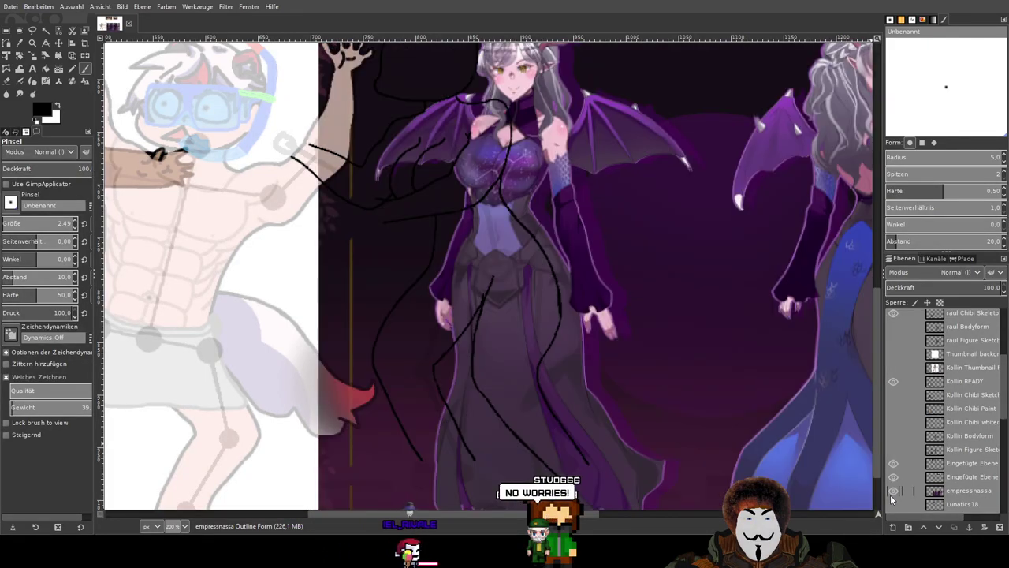
pyautogui.click(891, 494)
pyautogui.click(892, 493)
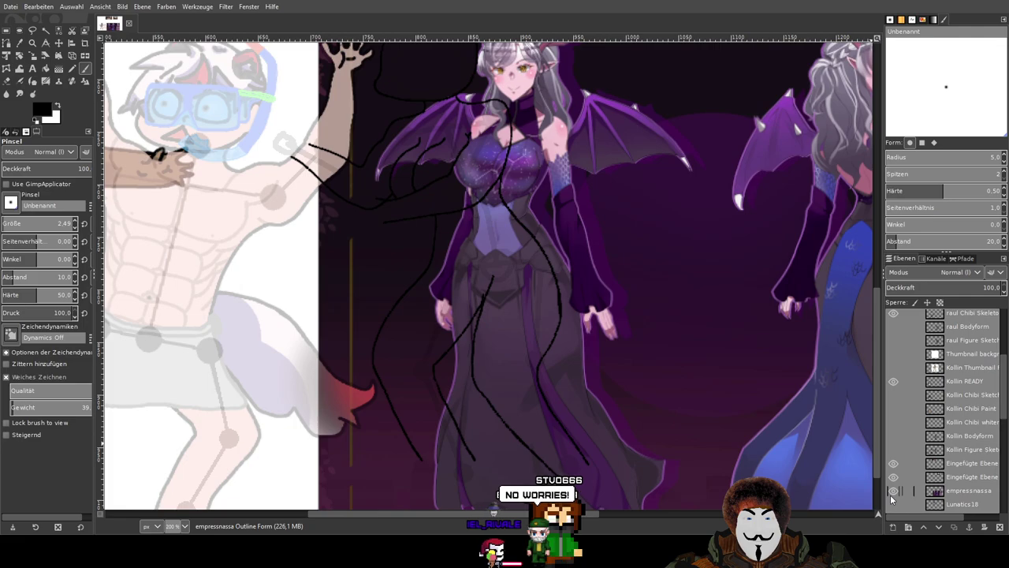
pyautogui.click(891, 493)
pyautogui.click(891, 494)
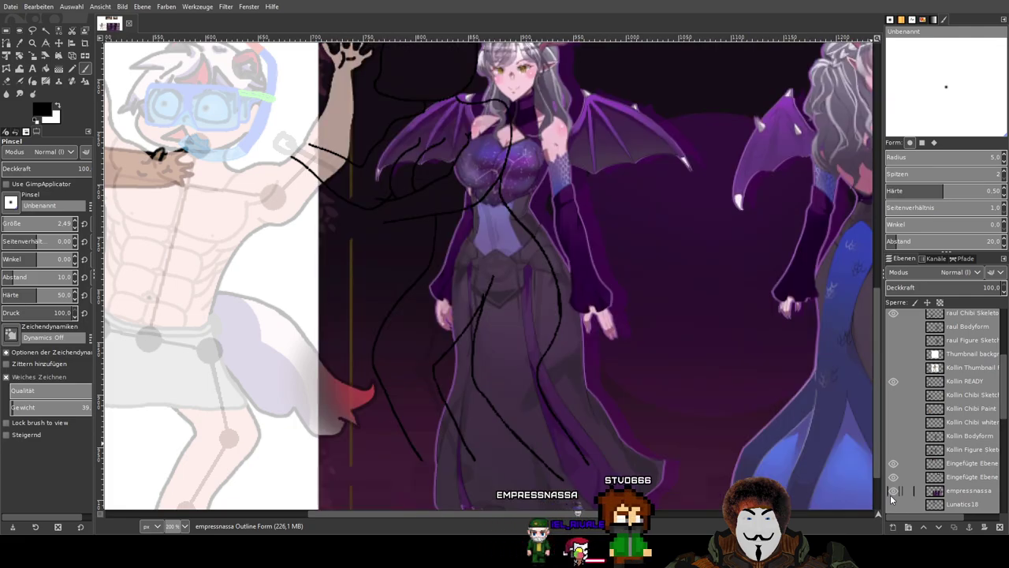
pyautogui.click(892, 493)
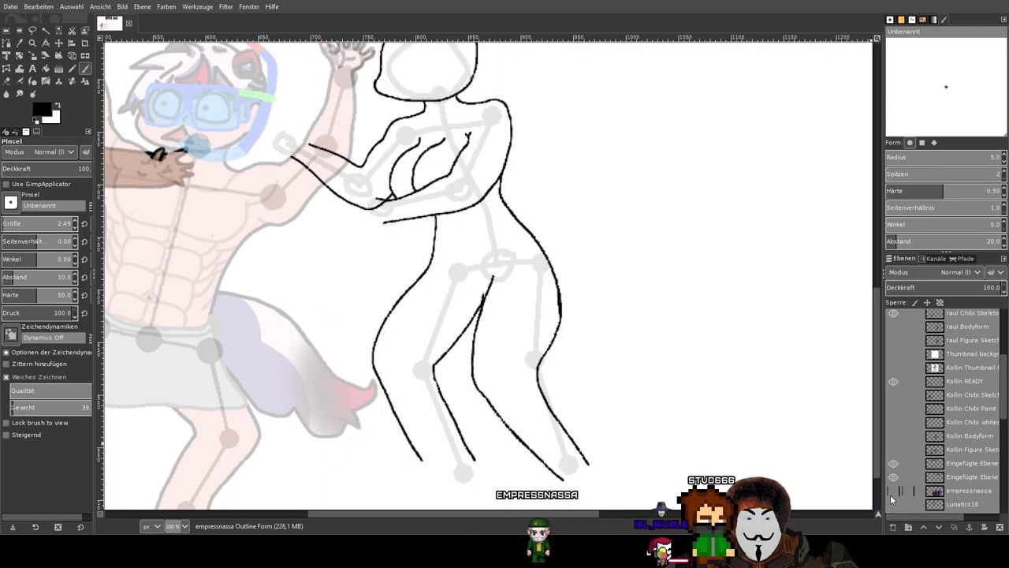
pyautogui.click(892, 494)
pyautogui.click(892, 494)
pyautogui.click(891, 494)
pyautogui.click(891, 493)
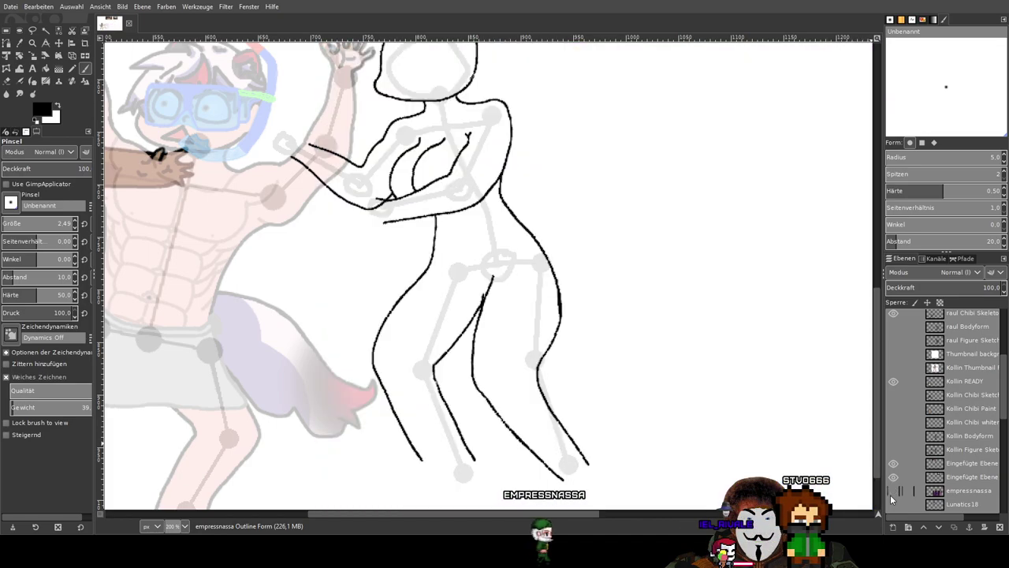
pyautogui.click(892, 493)
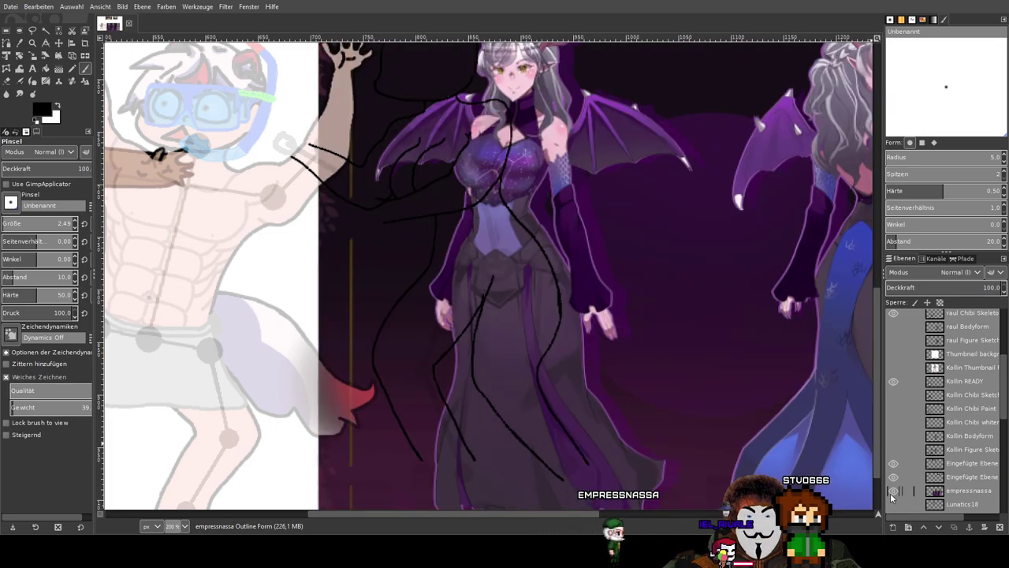
pyautogui.click(892, 494)
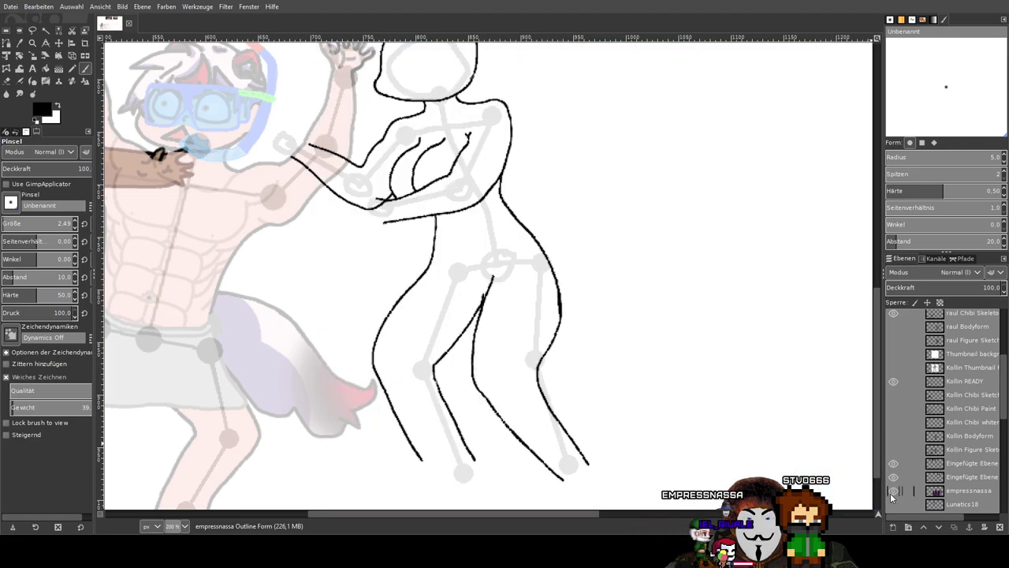
pyautogui.click(892, 493)
pyautogui.click(892, 493)
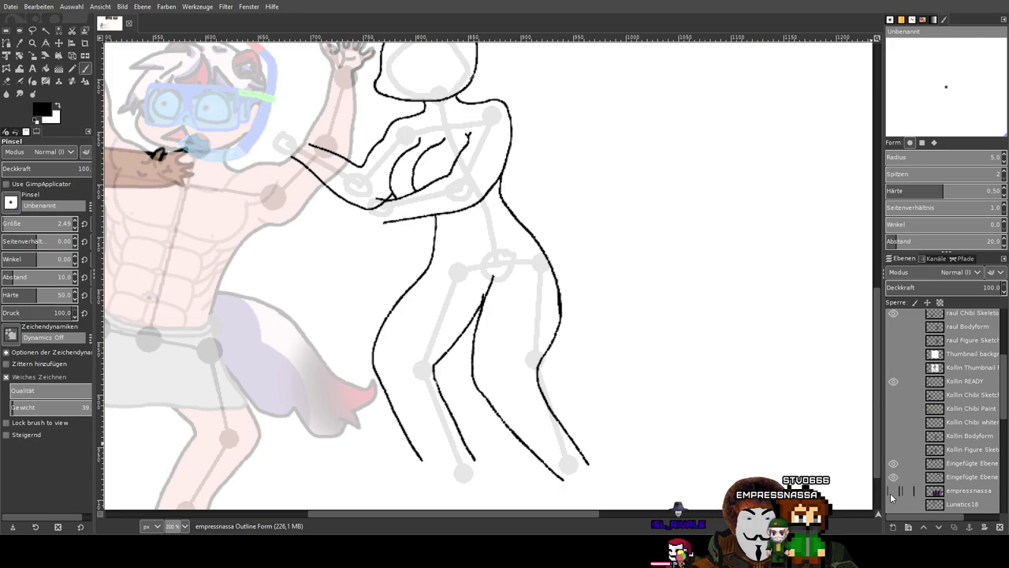
pyautogui.click(891, 493)
pyautogui.click(892, 493)
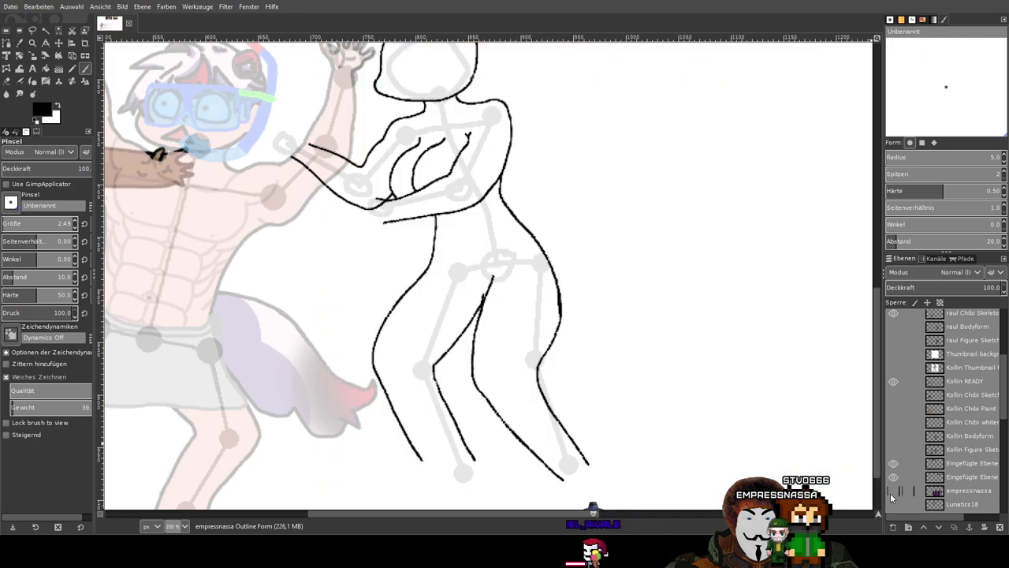
pyautogui.click(892, 493)
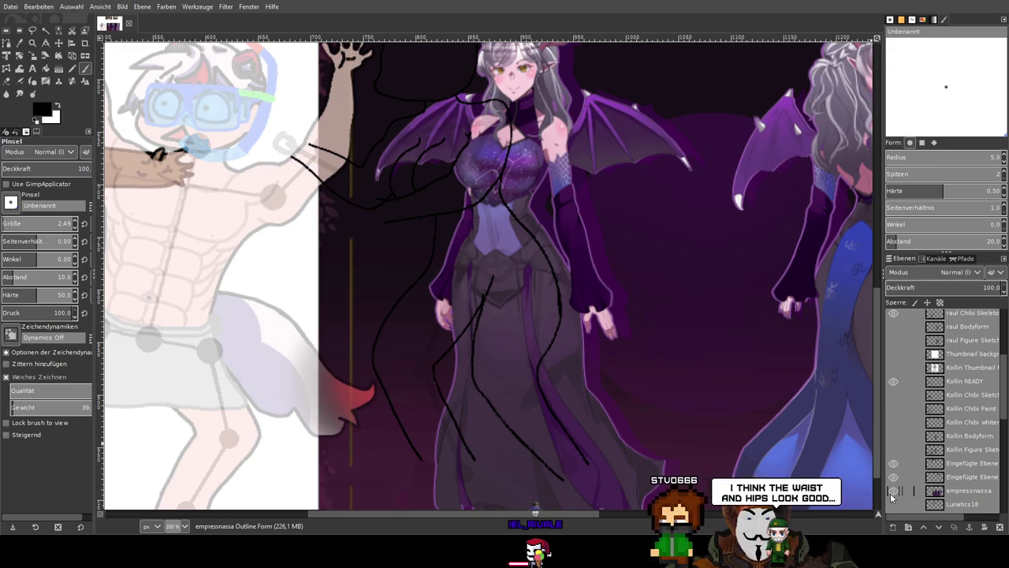
# Hide the empressnassa reference and look over the left-hand chibis.
pyautogui.click(891, 494)
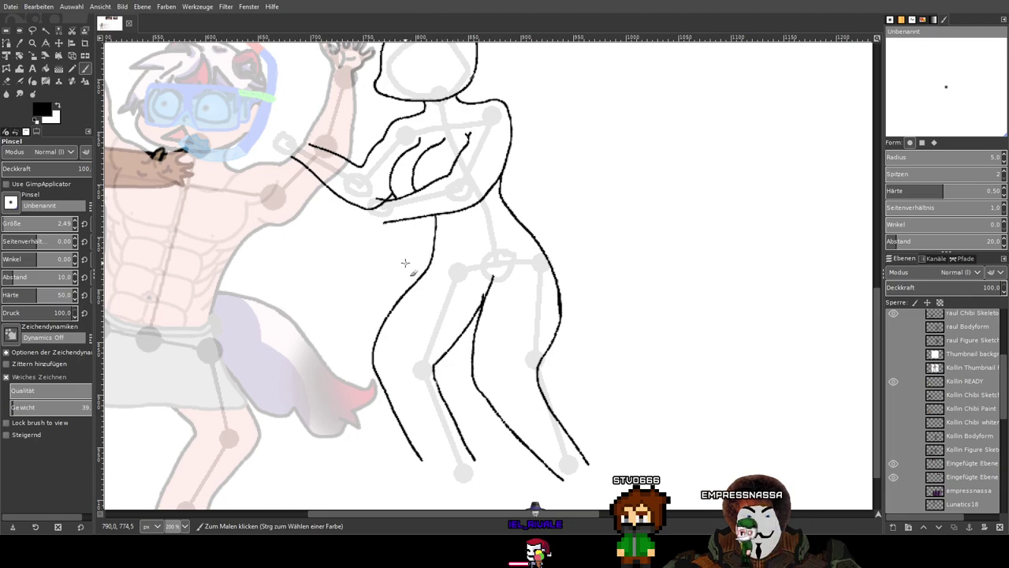
pyautogui.scroll(1, 433, 247)
pyautogui.scroll(-2, 371, 273)
pyautogui.moveTo(287, 295); pyautogui.dragTo(509, 269)
pyautogui.scroll(1, 442, 296)
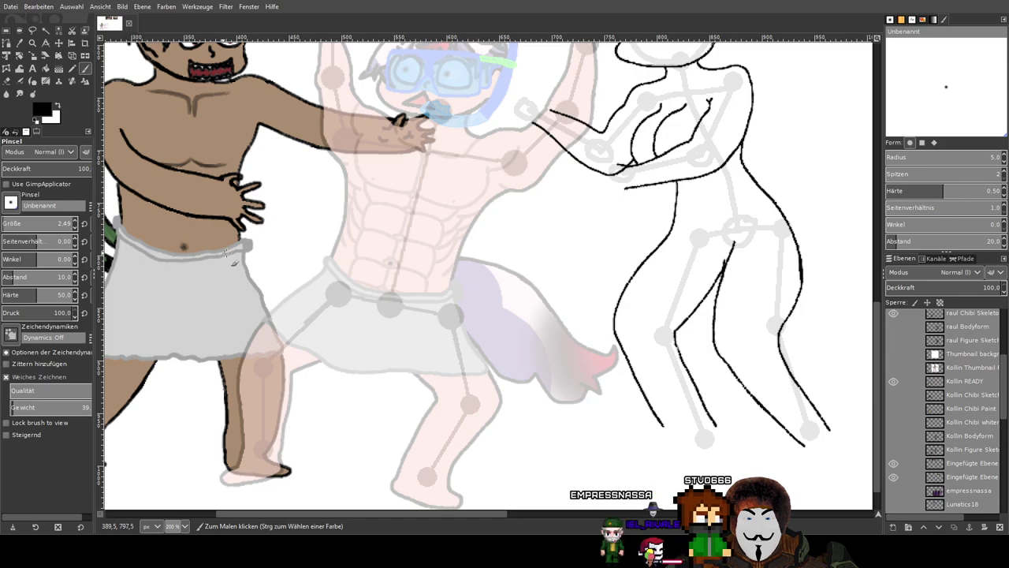
pyautogui.hscroll(10, 321, 328)
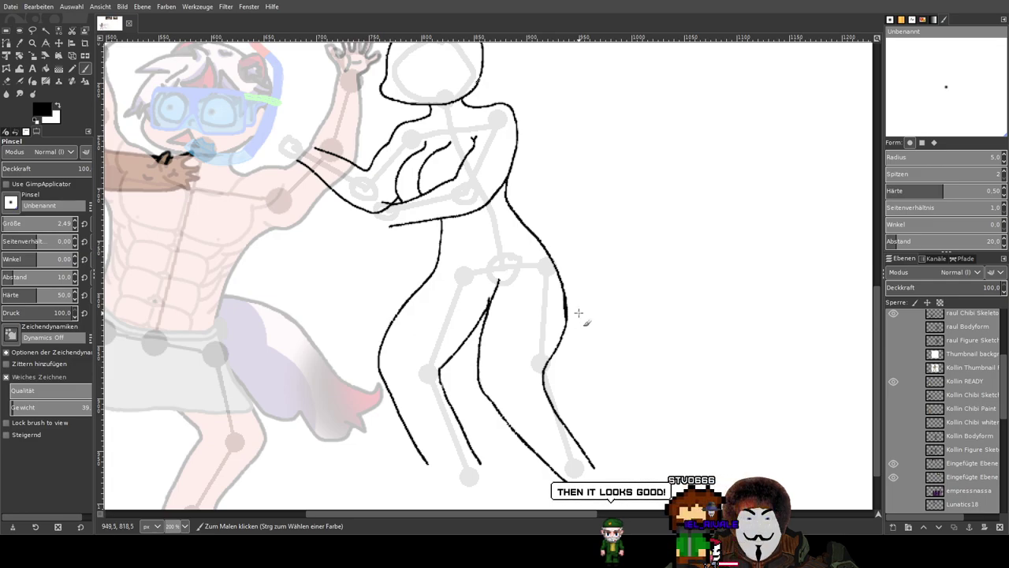
pyautogui.hscroll(-4, 552, 311)
pyautogui.scroll(1, 560, 316)
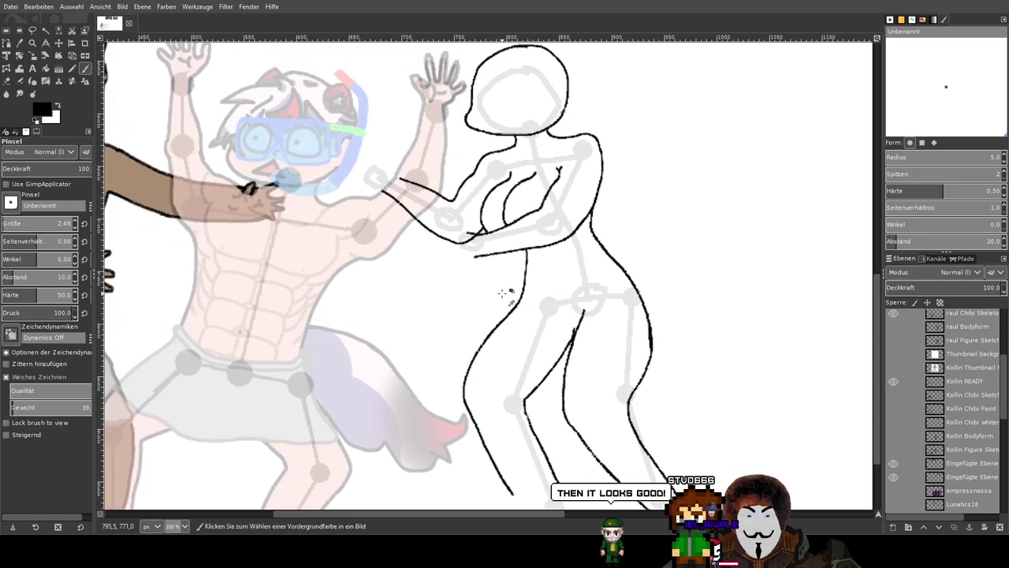
pyautogui.scroll(1, 502, 293)
# Zoom onto the outline's upper body and arm, toggling the Outline Form layer off and on.
pyautogui.moveTo(503, 294); pyautogui.dragTo(599, 393)
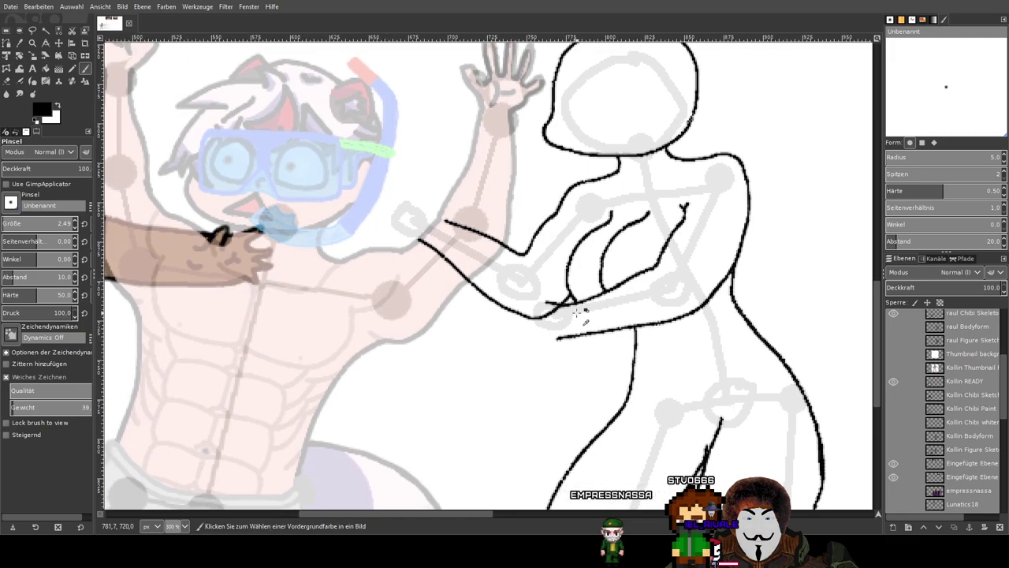
pyautogui.scroll(2, 580, 311)
pyautogui.moveTo(590, 323); pyautogui.dragTo(502, 260)
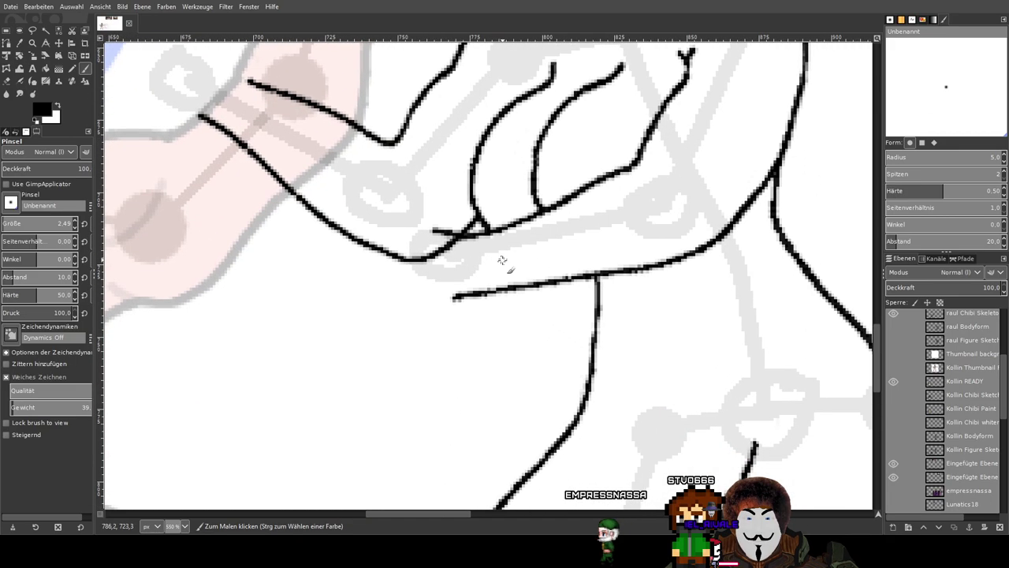
pyautogui.scroll(-2, 455, 228)
pyautogui.moveTo(579, 276); pyautogui.dragTo(529, 425)
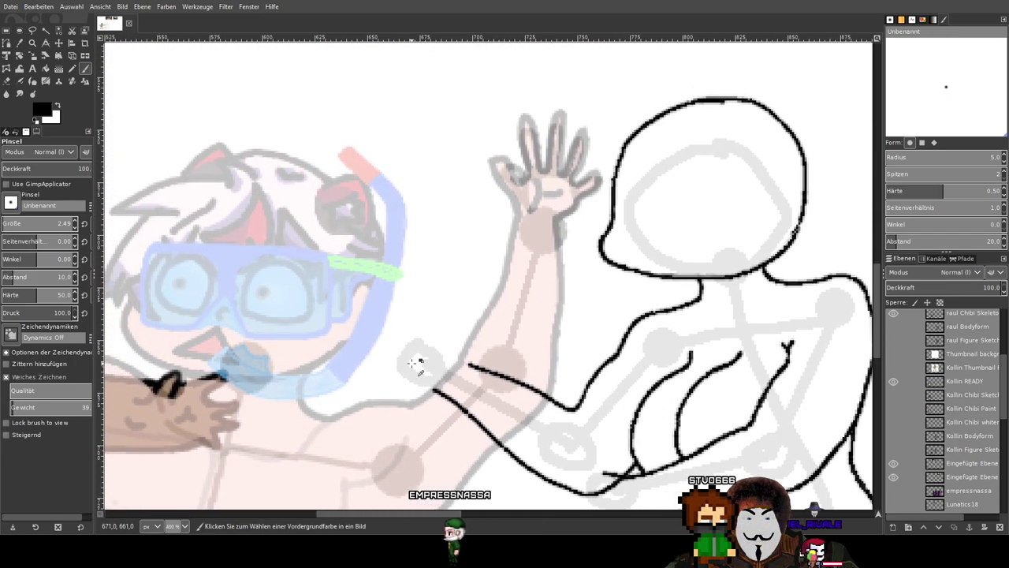
pyautogui.scroll(3, 939, 351)
pyautogui.click(893, 316)
pyautogui.click(891, 316)
pyautogui.scroll(-3, 603, 279)
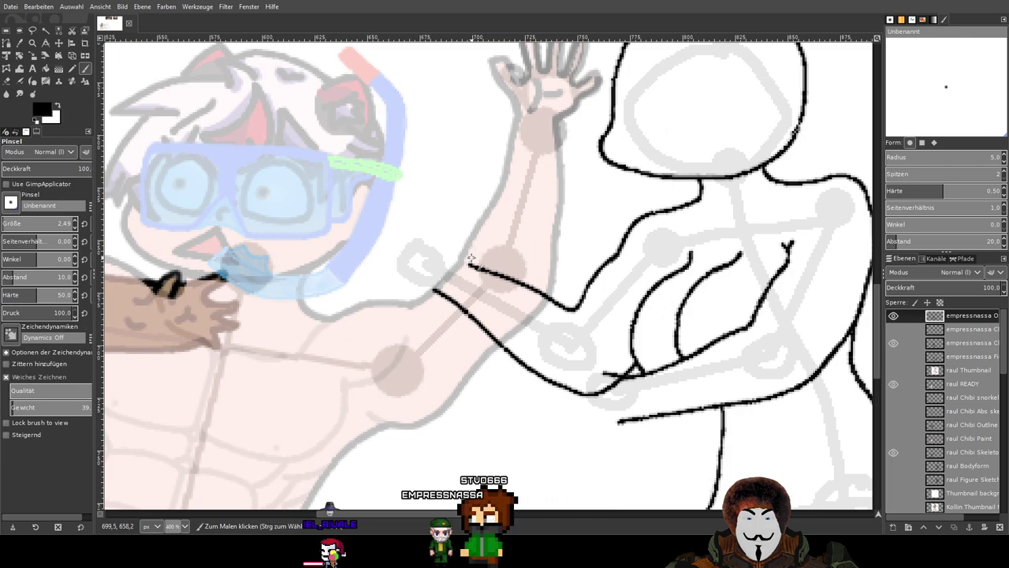
# Paint a round palm at the arm's end and a finger rising above it.
pyautogui.scroll(1, 477, 255)
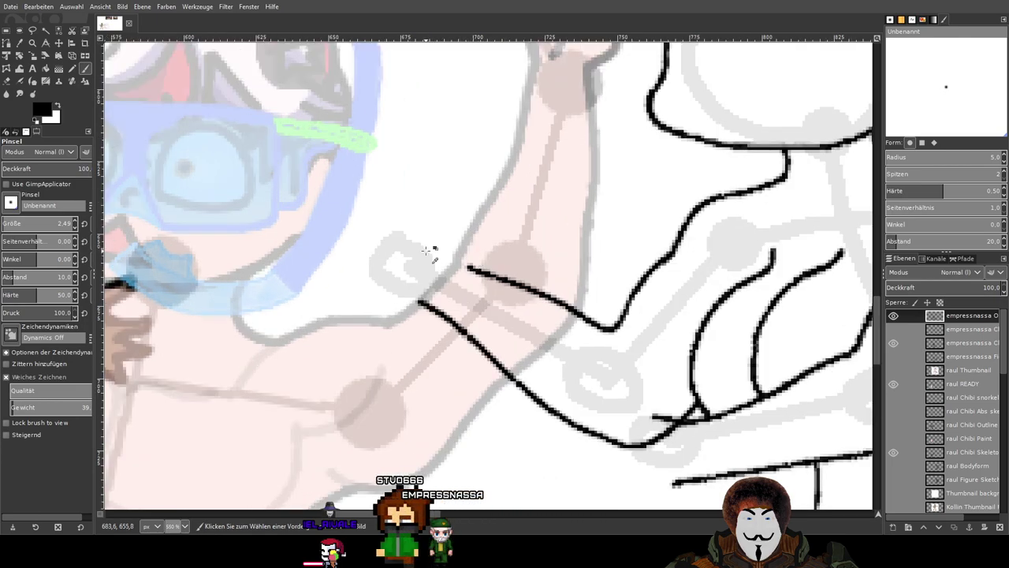
pyautogui.scroll(1, 425, 251)
pyautogui.moveTo(426, 241)
pyautogui.mouseDown()
pyautogui.moveTo(414, 303)
pyautogui.moveTo(468, 273)
pyautogui.moveTo(426, 239)
pyautogui.mouseUp()
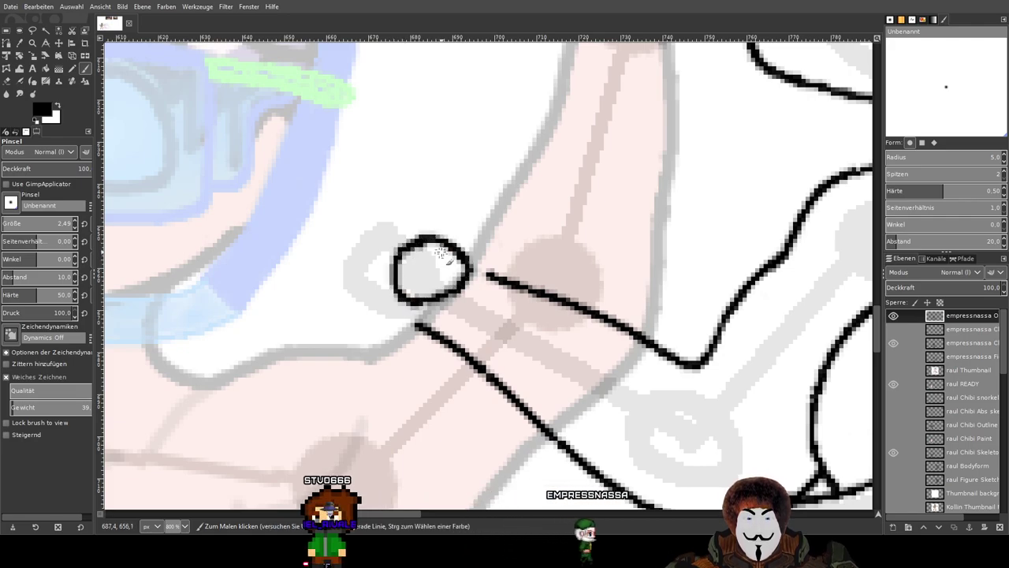
pyautogui.moveTo(442, 253); pyautogui.dragTo(456, 273)
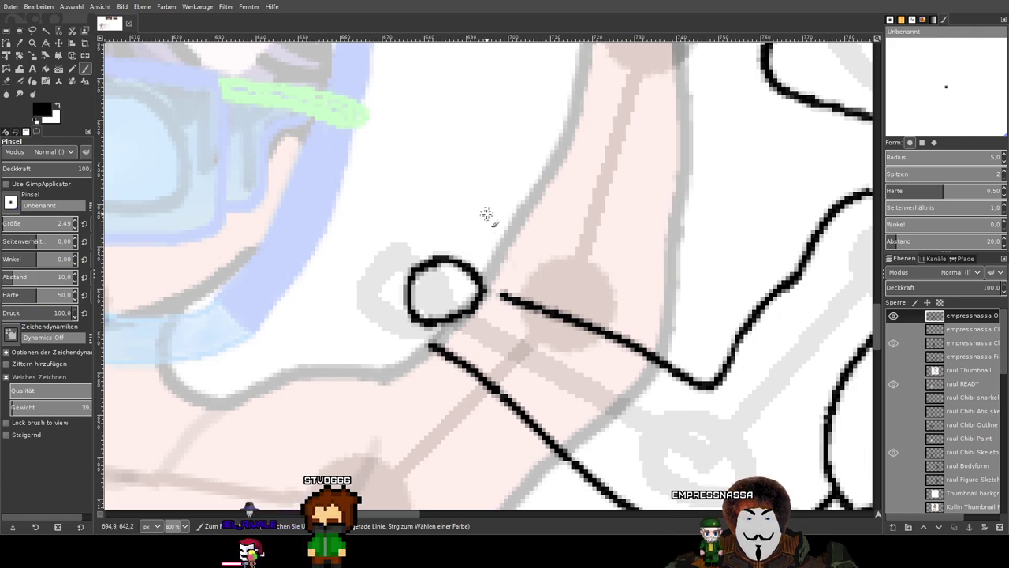
pyautogui.moveTo(477, 227)
pyautogui.mouseDown()
pyautogui.moveTo(479, 197)
pyautogui.moveTo(499, 191)
pyautogui.moveTo(488, 190)
pyautogui.moveTo(490, 218)
pyautogui.moveTo(505, 258)
pyautogui.moveTo(461, 251)
pyautogui.mouseUp()
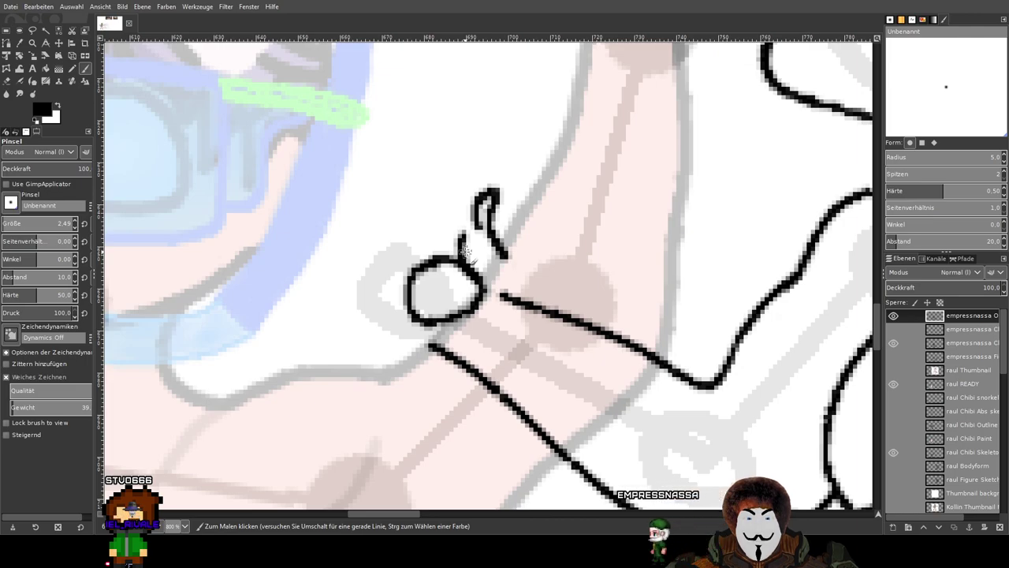
pyautogui.hotkey('ctrl', 'z')
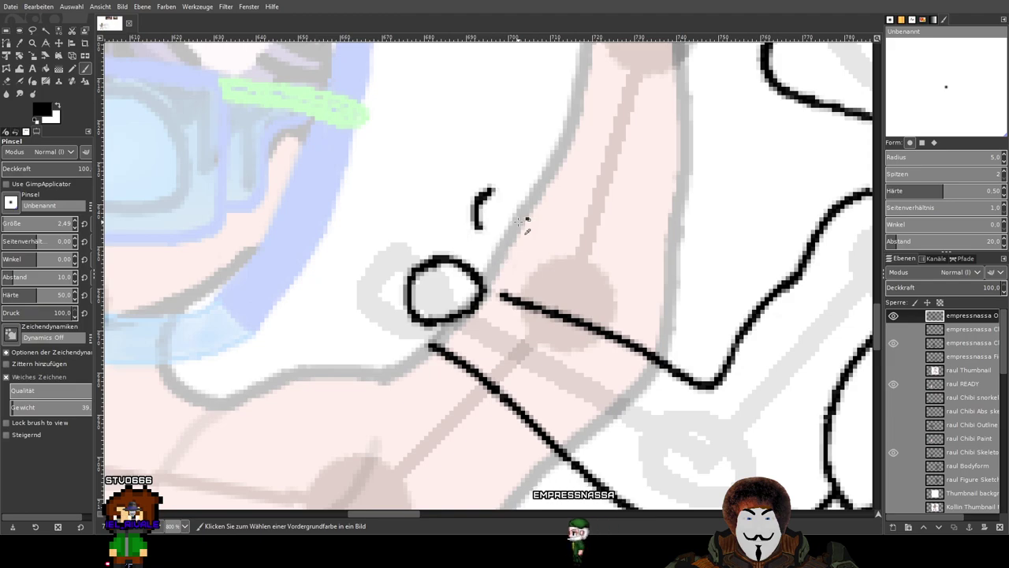
# Redraw the upright finger's edge from the palm toward the fingertip.
pyautogui.scroll(2, 522, 223)
pyautogui.moveTo(497, 371)
pyautogui.mouseDown()
pyautogui.moveTo(465, 264)
pyautogui.moveTo(485, 162)
pyautogui.moveTo(429, 168)
pyautogui.moveTo(407, 202)
pyautogui.moveTo(408, 266)
pyautogui.mouseUp()
pyautogui.hotkey('ctrl', 'z')
pyautogui.moveTo(461, 161)
pyautogui.mouseDown()
pyautogui.moveTo(435, 193)
pyautogui.moveTo(418, 260)
pyautogui.mouseUp()
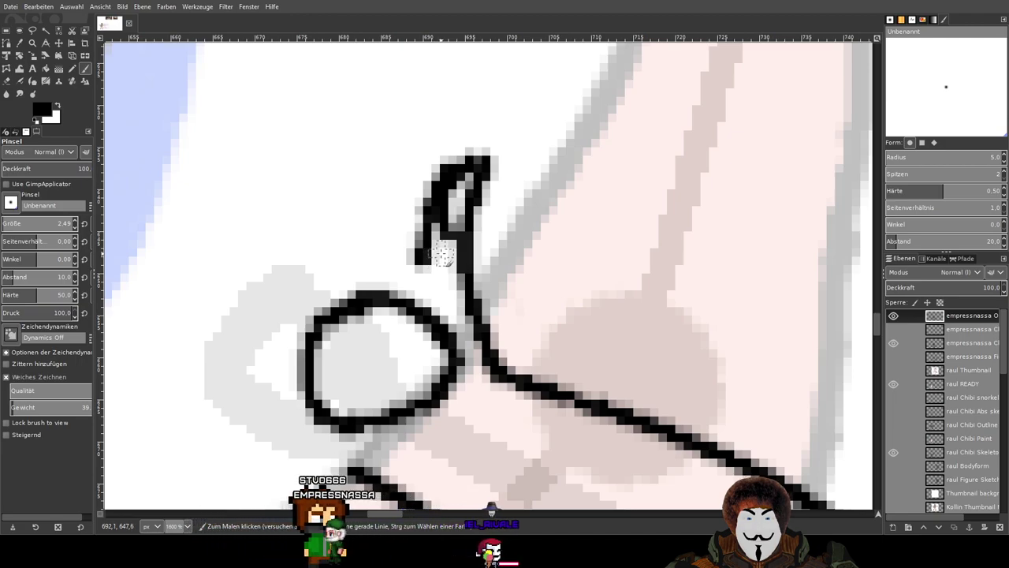
pyautogui.moveTo(403, 246); pyautogui.dragTo(517, 269)
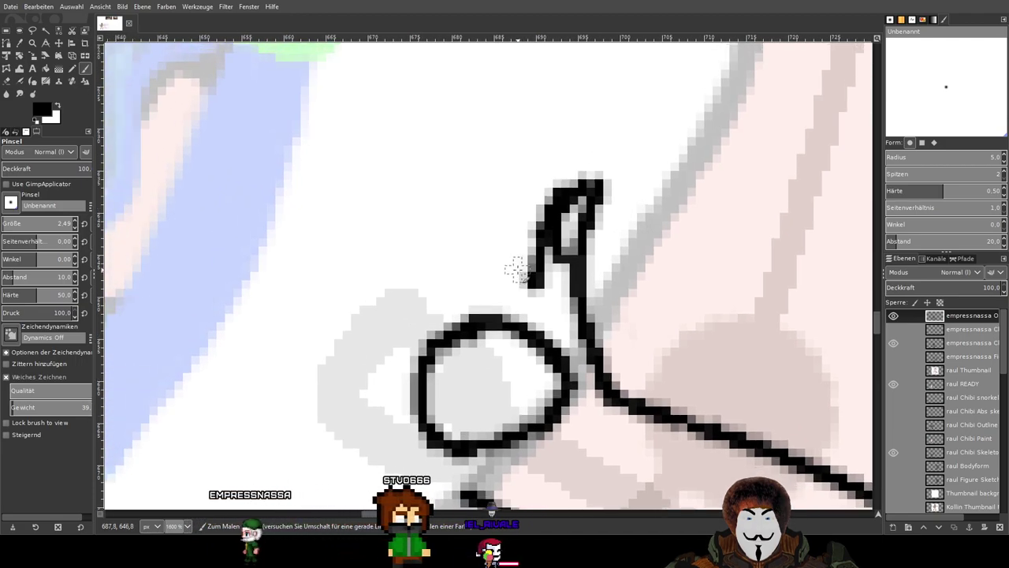
pyautogui.moveTo(532, 274); pyautogui.dragTo(517, 276)
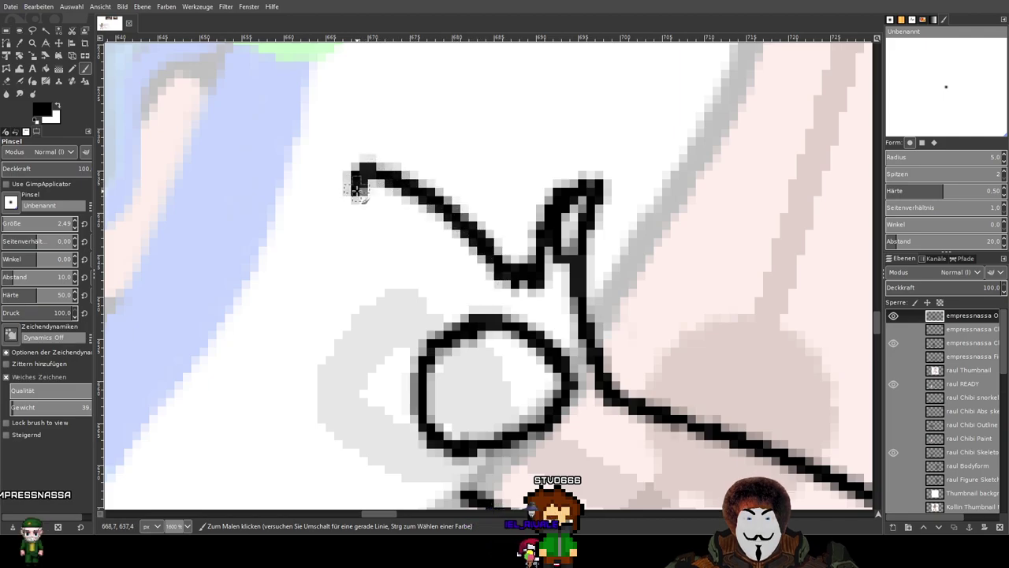
# Draw a long finger reaching to the upper left and close off its base.
pyautogui.moveTo(368, 207); pyautogui.dragTo(424, 266)
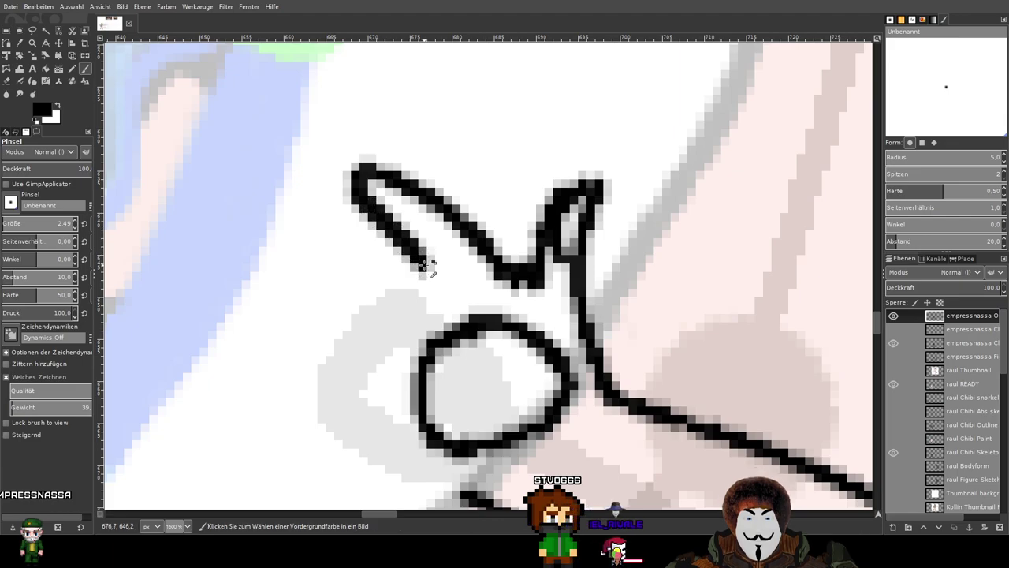
pyautogui.hotkey('ctrl', 'z')
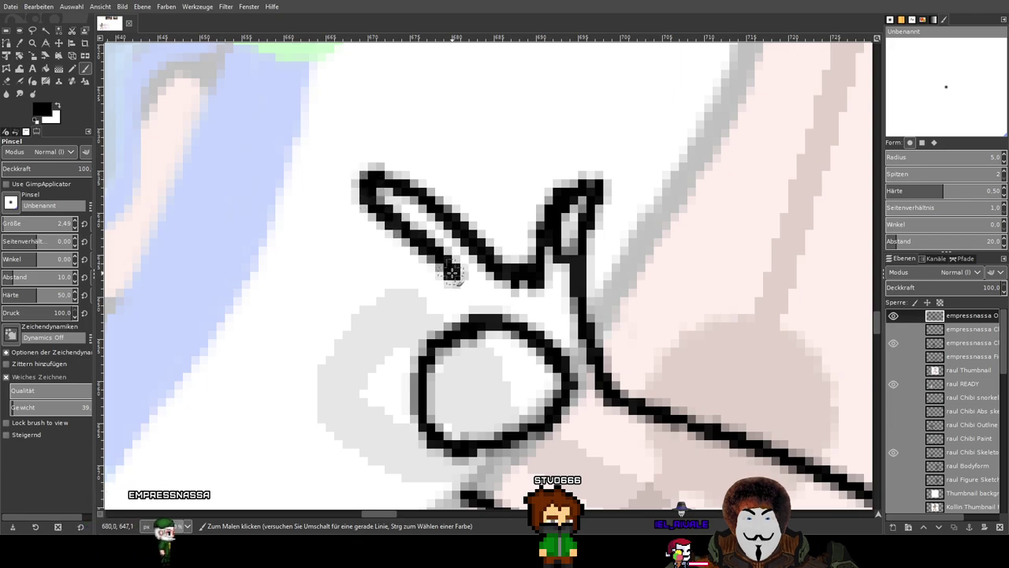
pyautogui.scroll(-5, 452, 272)
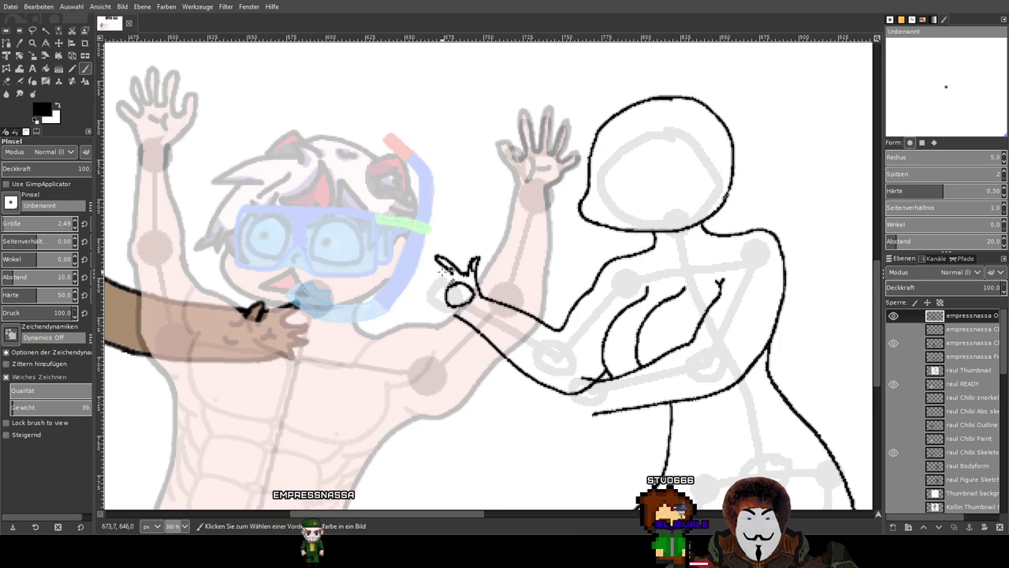
pyautogui.scroll(7, 444, 269)
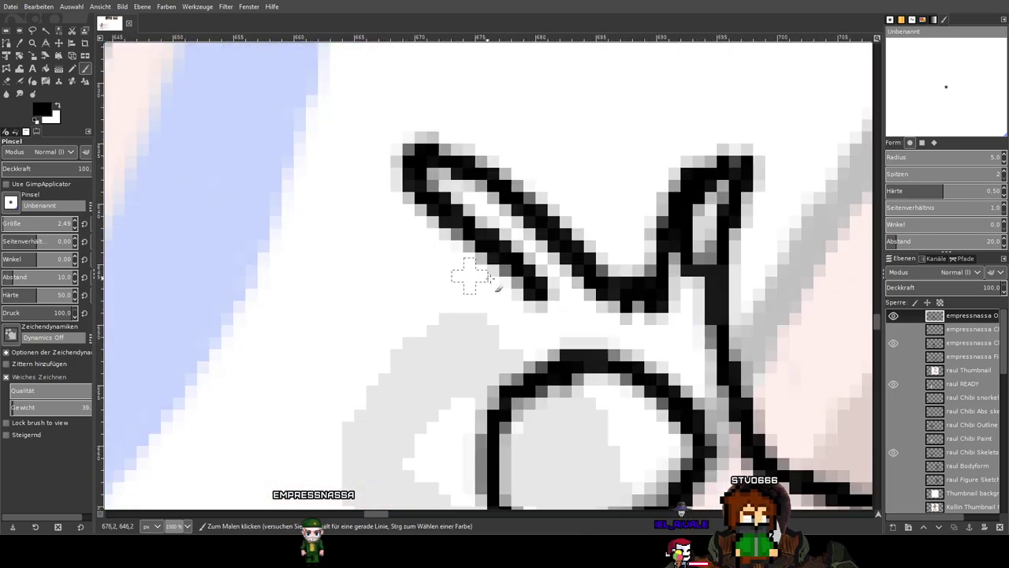
pyautogui.moveTo(534, 293)
pyautogui.mouseDown()
pyautogui.moveTo(516, 314)
pyautogui.moveTo(466, 278)
pyautogui.mouseUp()
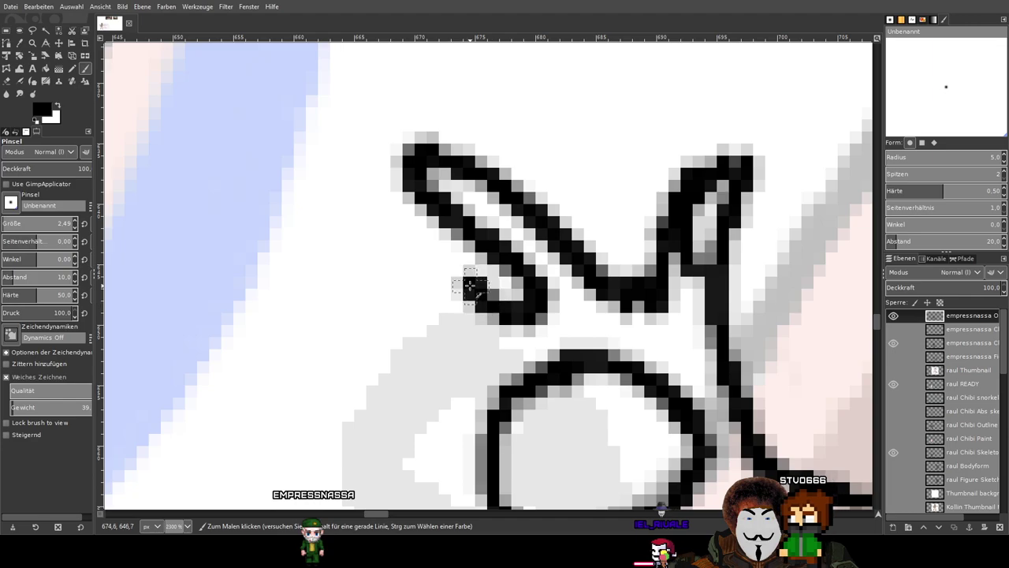
pyautogui.scroll(-5, 911, 371)
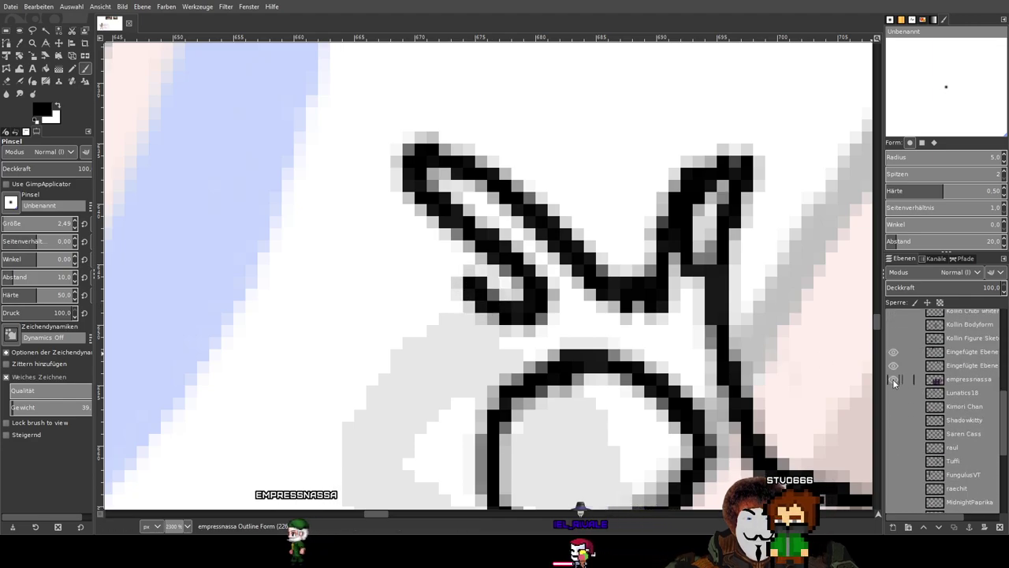
# Show the empressnassa reference, pan across it to study the hand, then hide it.
pyautogui.click(894, 381)
pyautogui.scroll(-4, 775, 323)
pyautogui.moveTo(775, 323); pyautogui.dragTo(99, 164)
pyautogui.moveTo(670, 259); pyautogui.dragTo(482, 50)
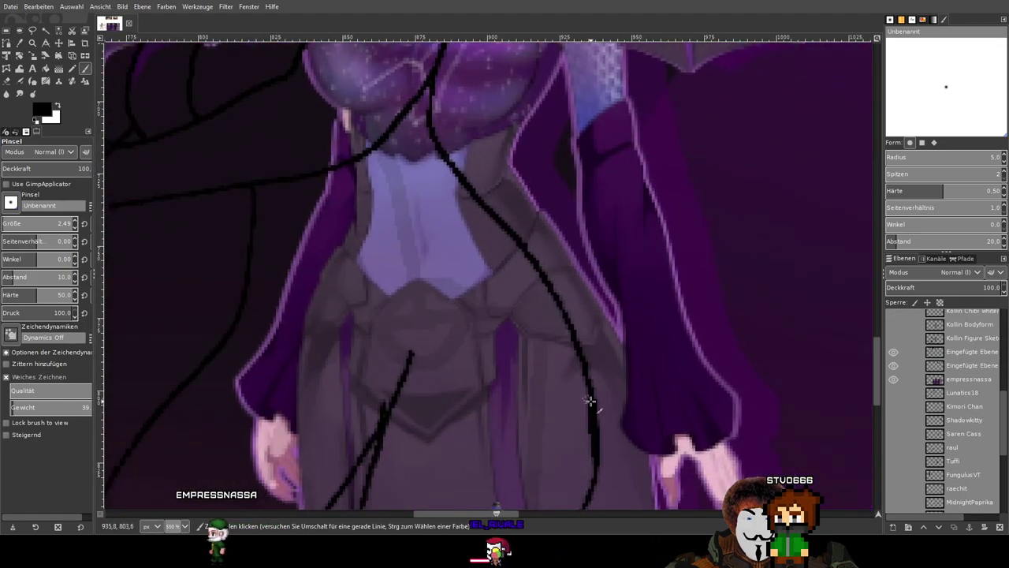
pyautogui.moveTo(590, 400); pyautogui.dragTo(590, 184)
pyautogui.scroll(-2, 589, 185)
pyautogui.moveTo(466, 176); pyautogui.dragTo(633, 457)
pyautogui.moveTo(318, 241); pyautogui.dragTo(512, 311)
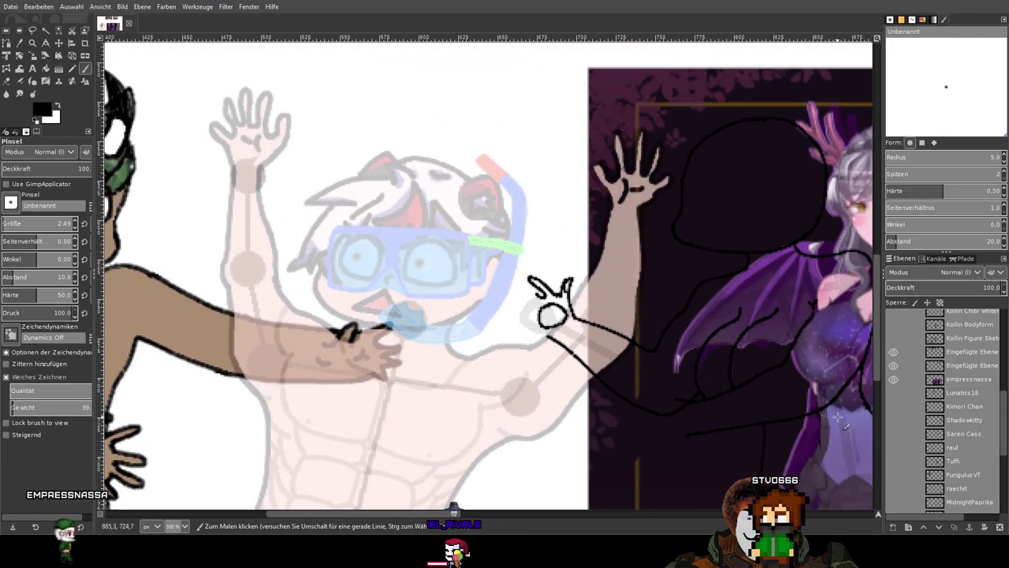
pyautogui.click(894, 380)
# Undo the long finger's strokes and re-extend the end of the finger stroke.
pyautogui.scroll(4, 552, 300)
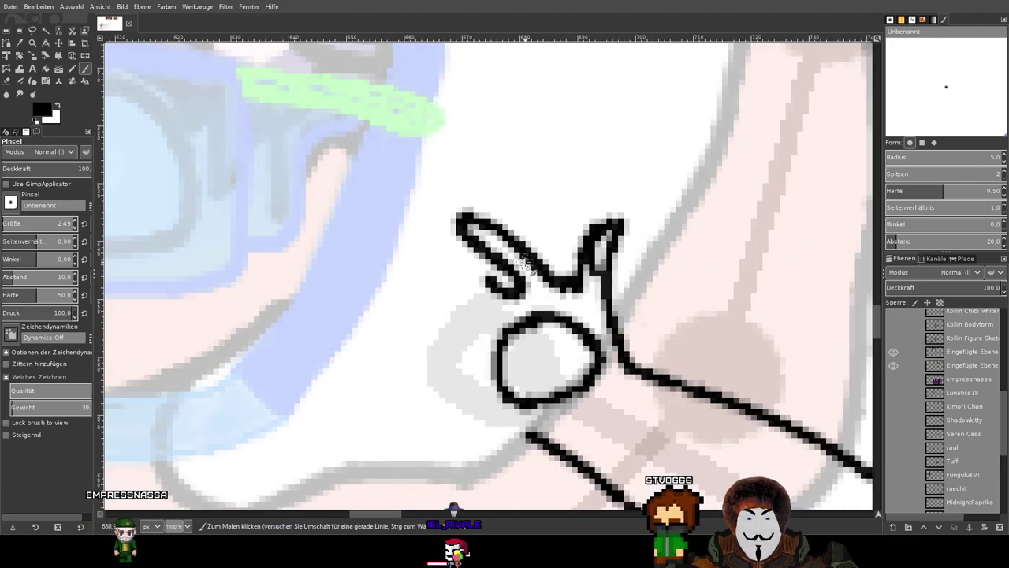
pyautogui.hotkey('ctrl', 'z')
pyautogui.hotkey('ctrl', 'z')
pyautogui.hotkey('ctrl', 'z')
pyautogui.scroll(2, 525, 262)
pyautogui.scroll(-1, 525, 262)
pyautogui.moveTo(525, 262)
pyautogui.mouseDown()
pyautogui.moveTo(573, 315)
pyautogui.moveTo(521, 263)
pyautogui.moveTo(445, 223)
pyautogui.mouseUp()
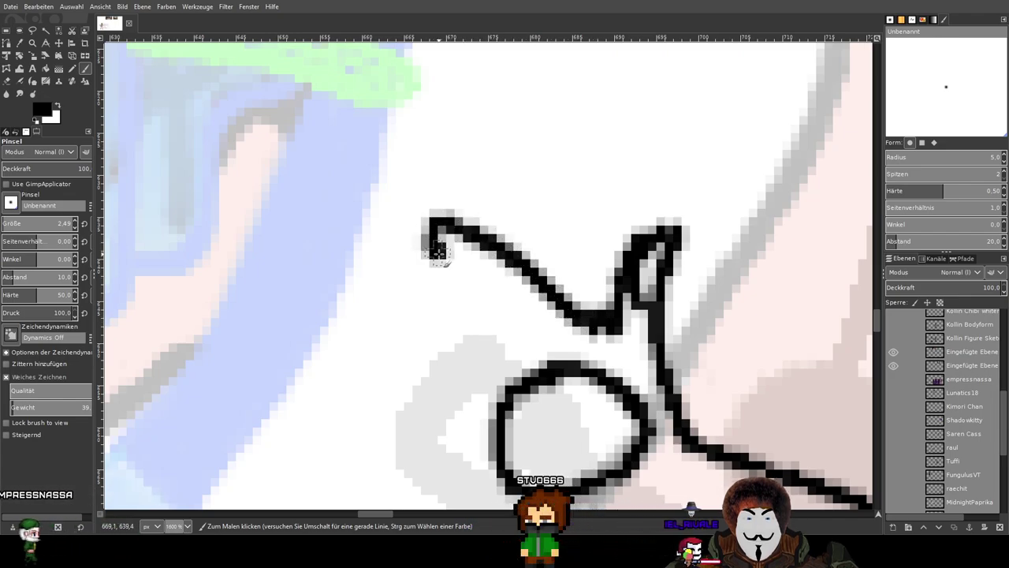
pyautogui.moveTo(514, 305)
pyautogui.mouseDown()
pyautogui.moveTo(523, 311)
pyautogui.moveTo(544, 247)
pyautogui.mouseUp()
pyautogui.scroll(-2, 544, 248)
pyautogui.hscroll(-1, 544, 248)
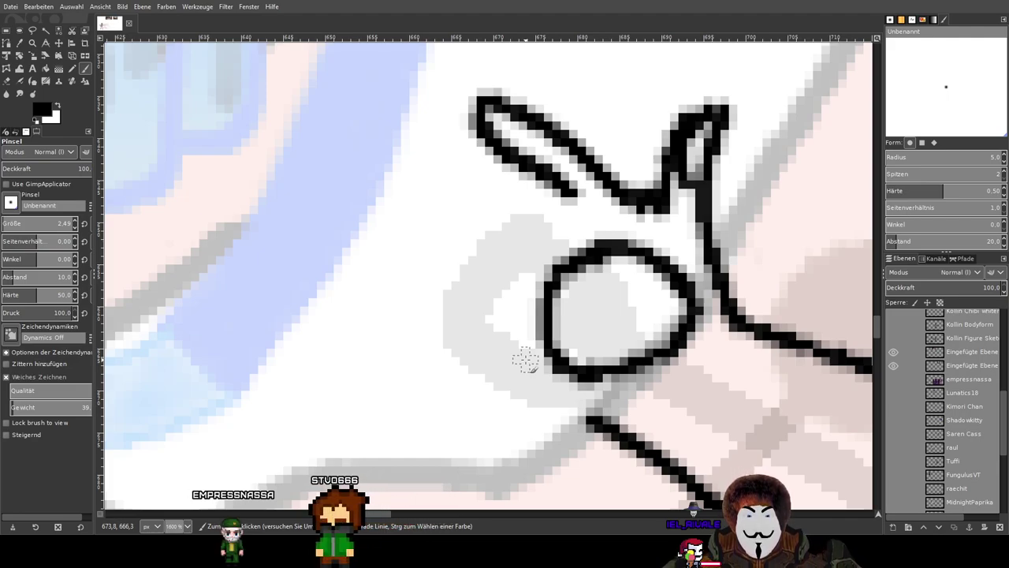
pyautogui.scroll(-2, 722, 351)
pyautogui.moveTo(726, 352); pyautogui.dragTo(429, 268)
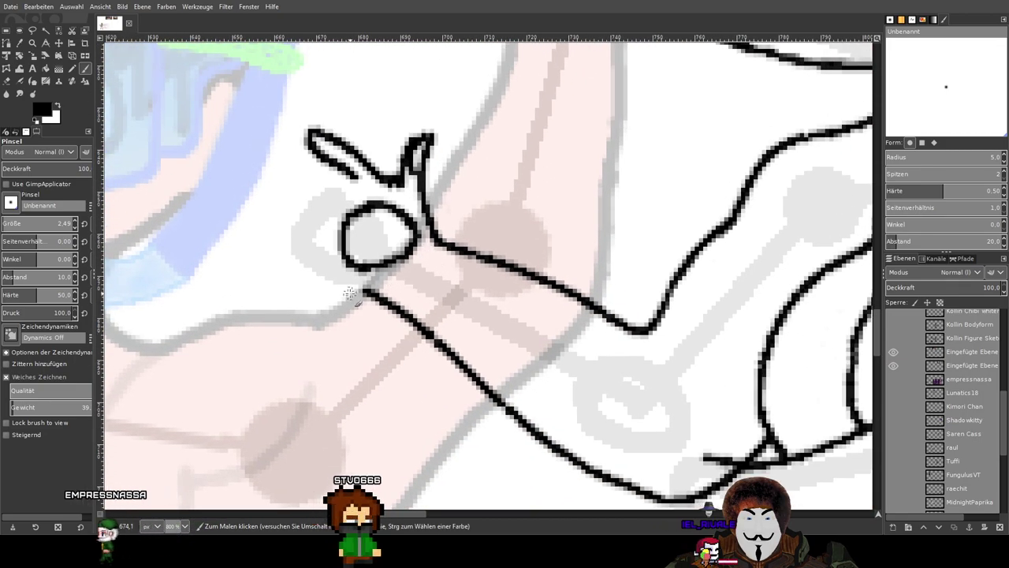
# Try out lower finger strokes beneath the palm, undoing the ones that miss.
pyautogui.moveTo(370, 296)
pyautogui.mouseDown()
pyautogui.moveTo(424, 313)
pyautogui.moveTo(486, 387)
pyautogui.mouseUp()
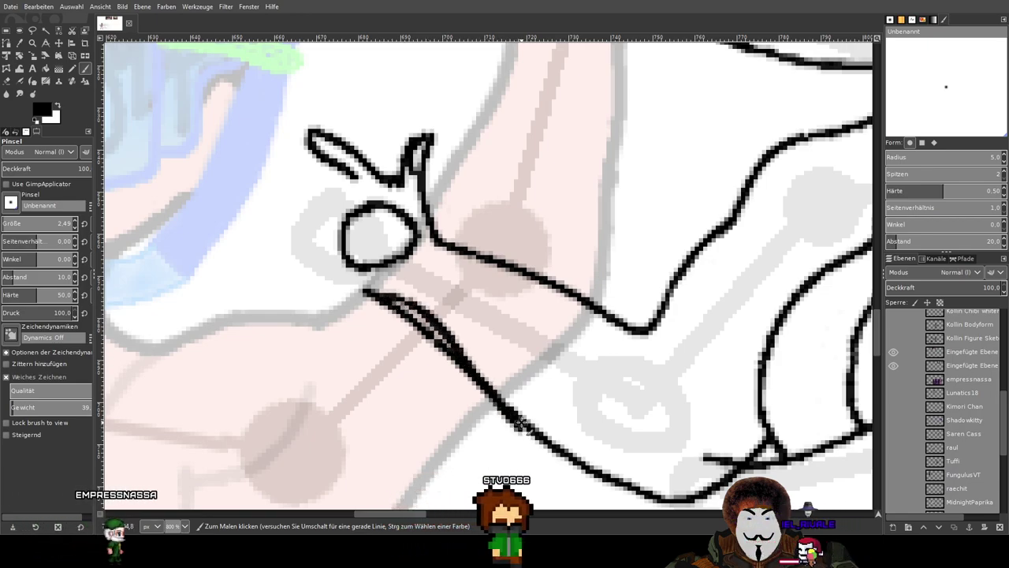
pyautogui.hotkey('ctrl', 'z')
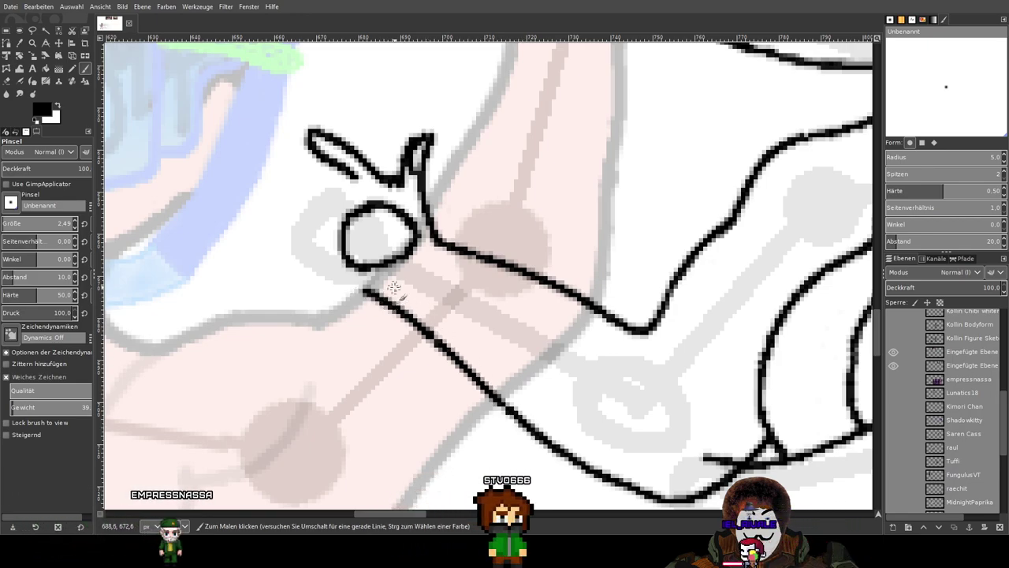
pyautogui.moveTo(391, 290); pyautogui.dragTo(501, 321)
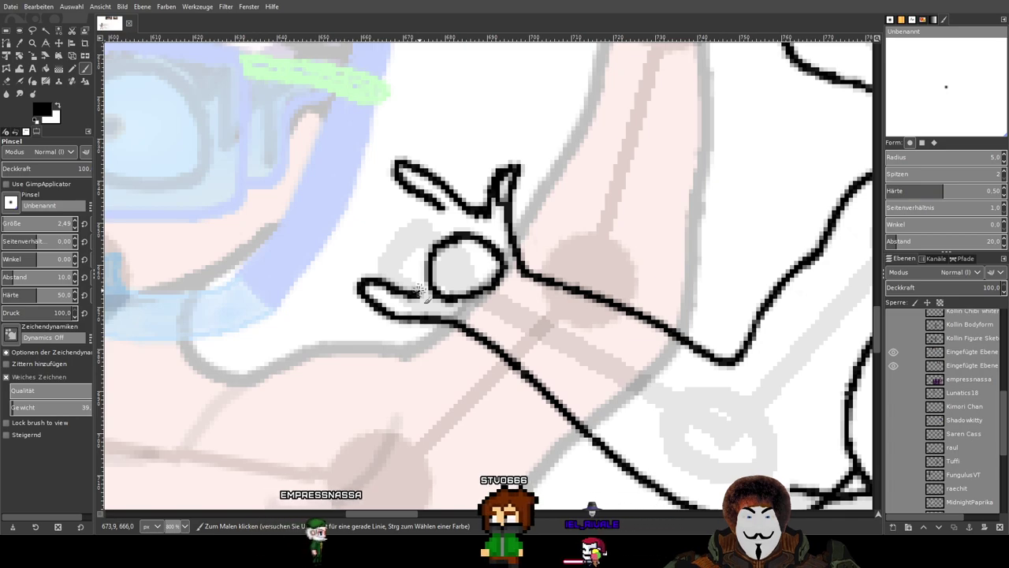
pyautogui.hotkey('ctrl', 'z')
pyautogui.moveTo(392, 299)
pyautogui.mouseDown()
pyautogui.moveTo(430, 301)
pyautogui.moveTo(465, 329)
pyautogui.mouseUp()
pyautogui.hotkey('ctrl', 'z')
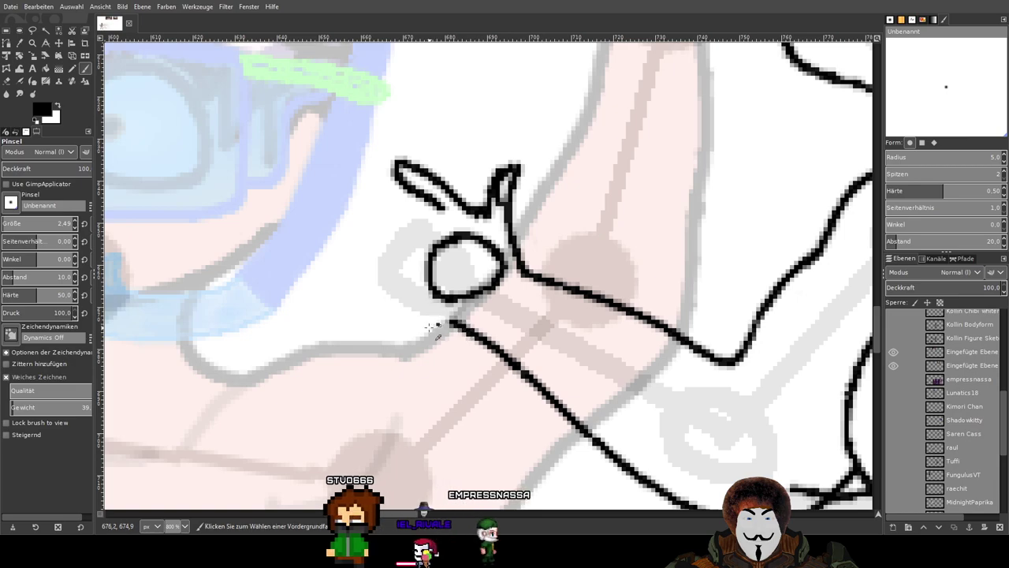
pyautogui.moveTo(382, 312); pyautogui.dragTo(450, 319)
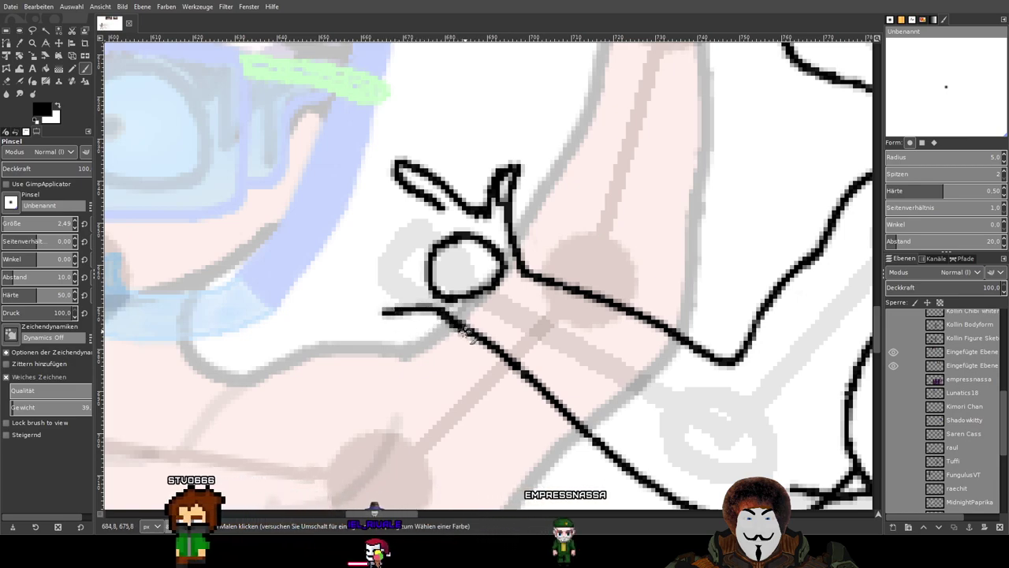
pyautogui.hotkey('ctrl', 'z')
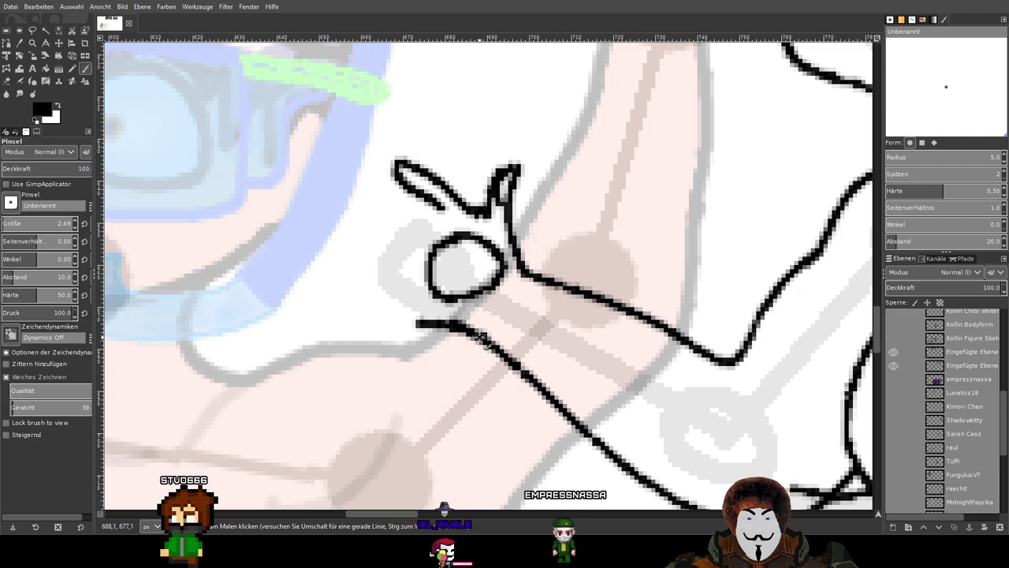
# Draw three finger outlines fanning left from the palm, the lowest joining the wrist line.
pyautogui.moveTo(415, 323)
pyautogui.mouseDown()
pyautogui.moveTo(366, 321)
pyautogui.moveTo(366, 309)
pyautogui.moveTo(408, 299)
pyautogui.moveTo(313, 266)
pyautogui.moveTo(331, 249)
pyautogui.moveTo(402, 265)
pyautogui.mouseUp()
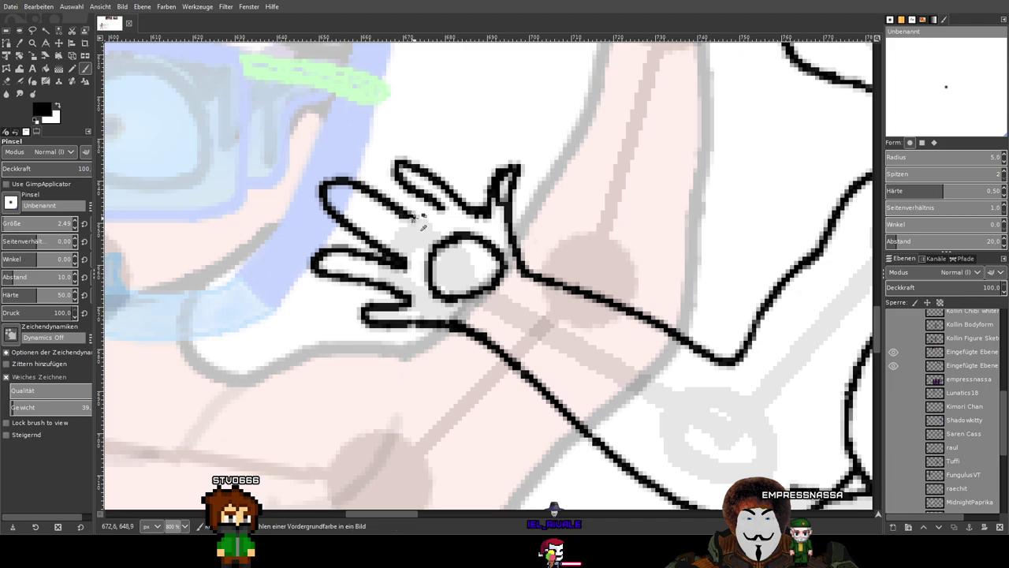
pyautogui.hotkey('ctrl', 'z')
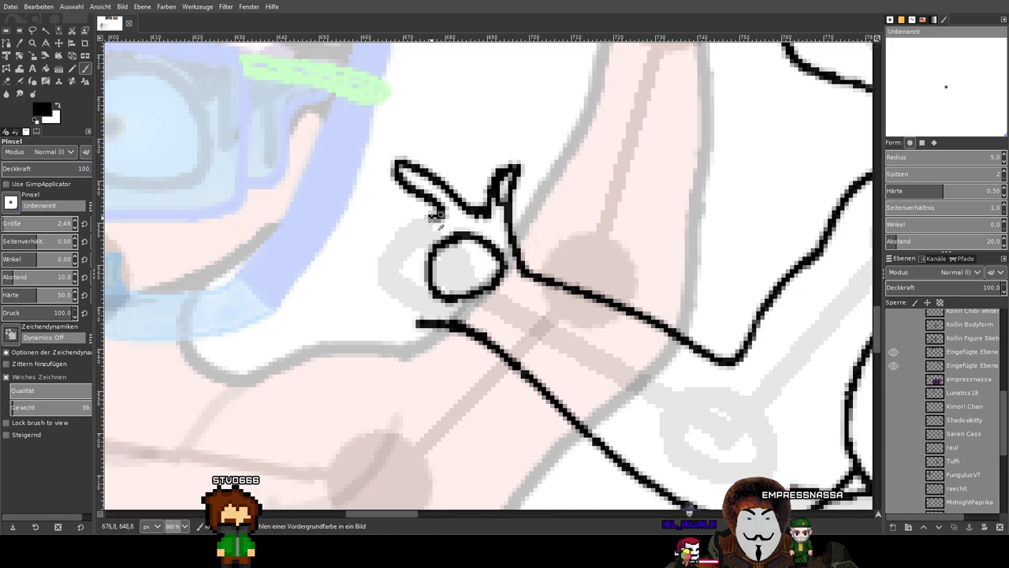
pyautogui.scroll(1, 415, 208)
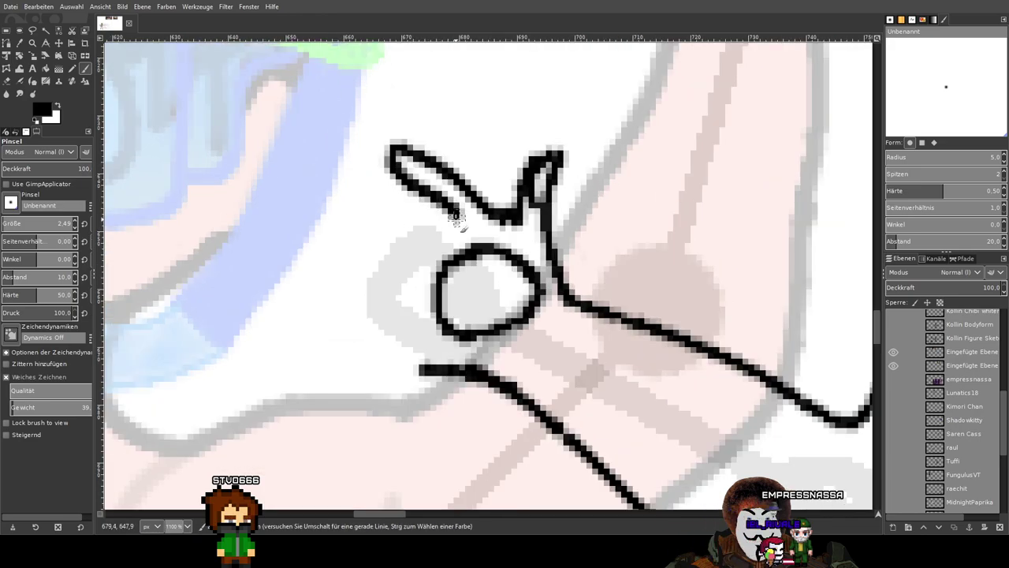
pyautogui.moveTo(432, 225)
pyautogui.mouseDown()
pyautogui.moveTo(320, 179)
pyautogui.moveTo(290, 189)
pyautogui.moveTo(291, 209)
pyautogui.moveTo(309, 221)
pyautogui.moveTo(396, 248)
pyautogui.mouseUp()
pyautogui.hotkey('ctrl', 'z')
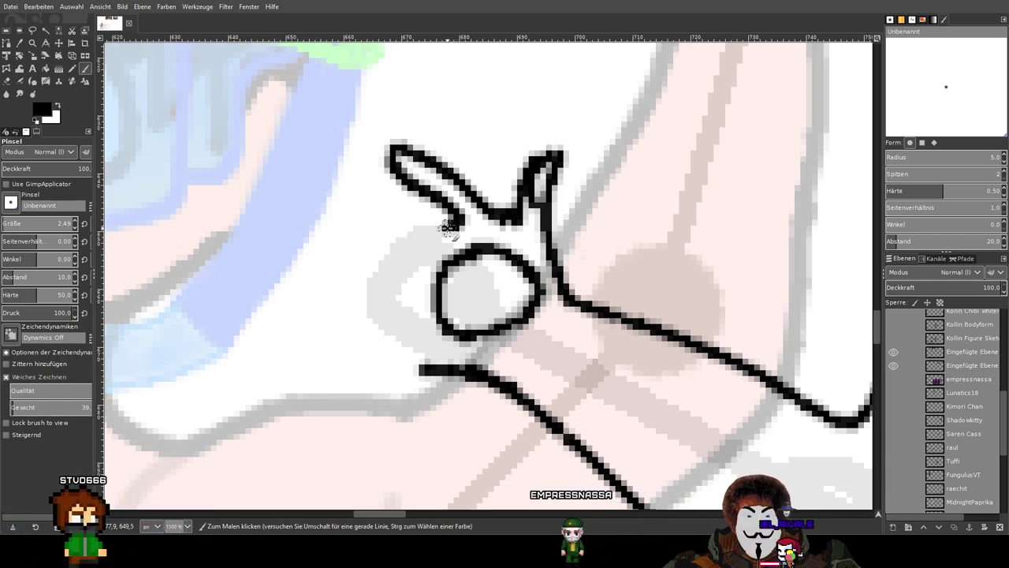
pyautogui.moveTo(459, 228); pyautogui.dragTo(411, 220)
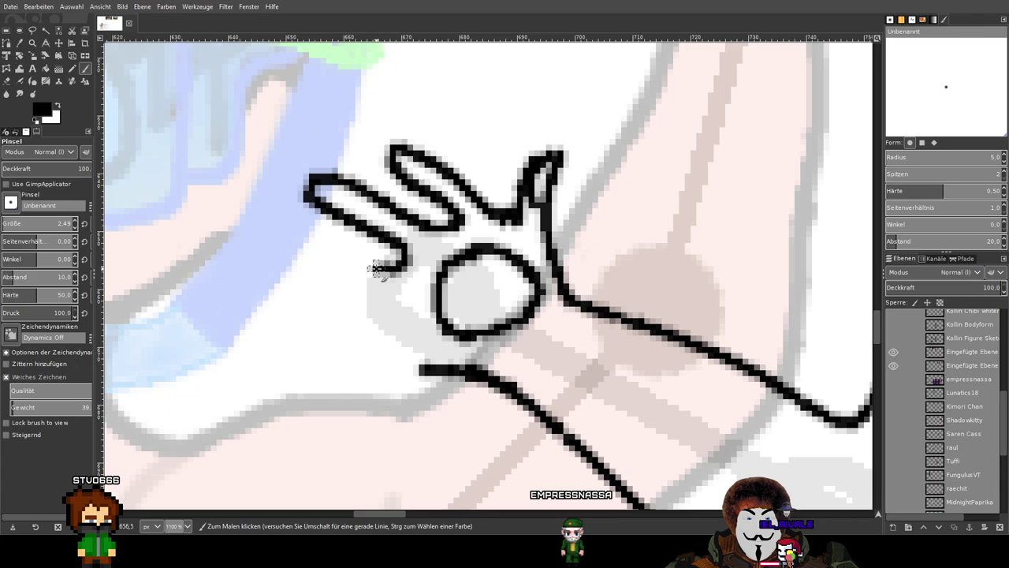
pyautogui.moveTo(291, 268)
pyautogui.mouseDown()
pyautogui.moveTo(323, 295)
pyautogui.moveTo(403, 305)
pyautogui.moveTo(362, 334)
pyautogui.moveTo(318, 339)
pyautogui.moveTo(306, 352)
pyautogui.moveTo(325, 369)
pyautogui.moveTo(402, 369)
pyautogui.mouseUp()
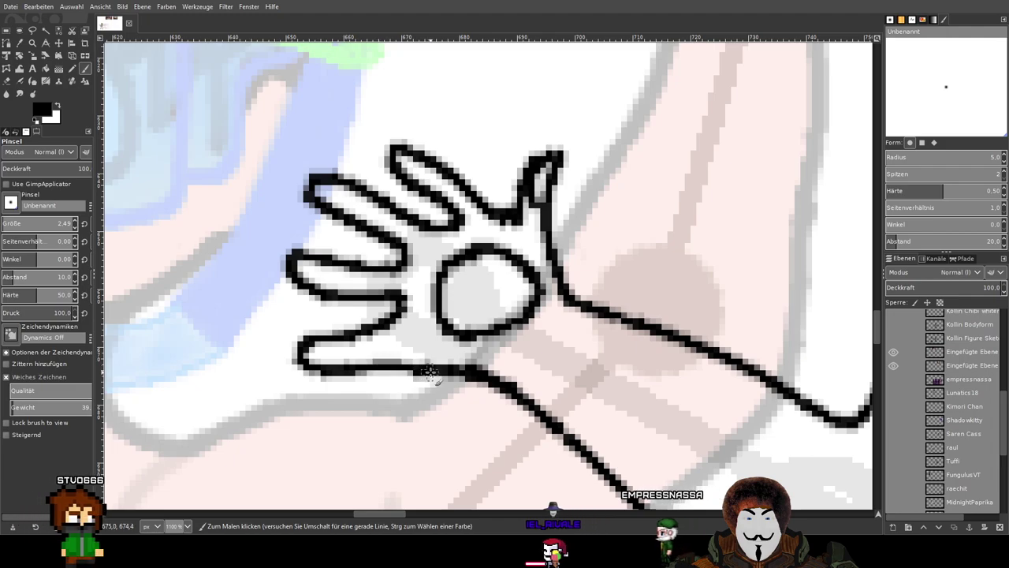
pyautogui.scroll(-4, 607, 347)
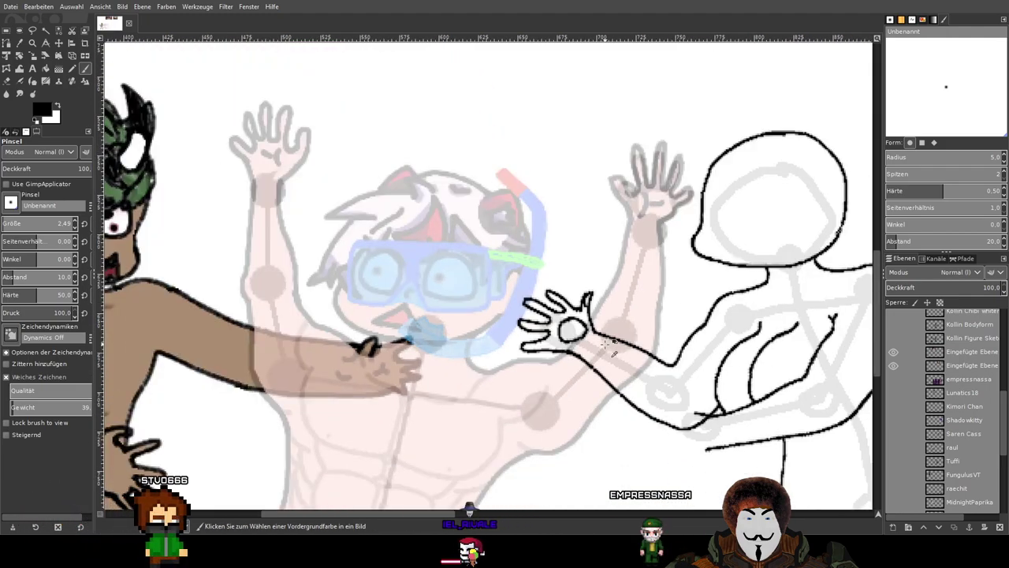
# Switch to the Eraser with Shift+E and erase the top and upper-right of the palm circle.
pyautogui.scroll(1, 605, 317)
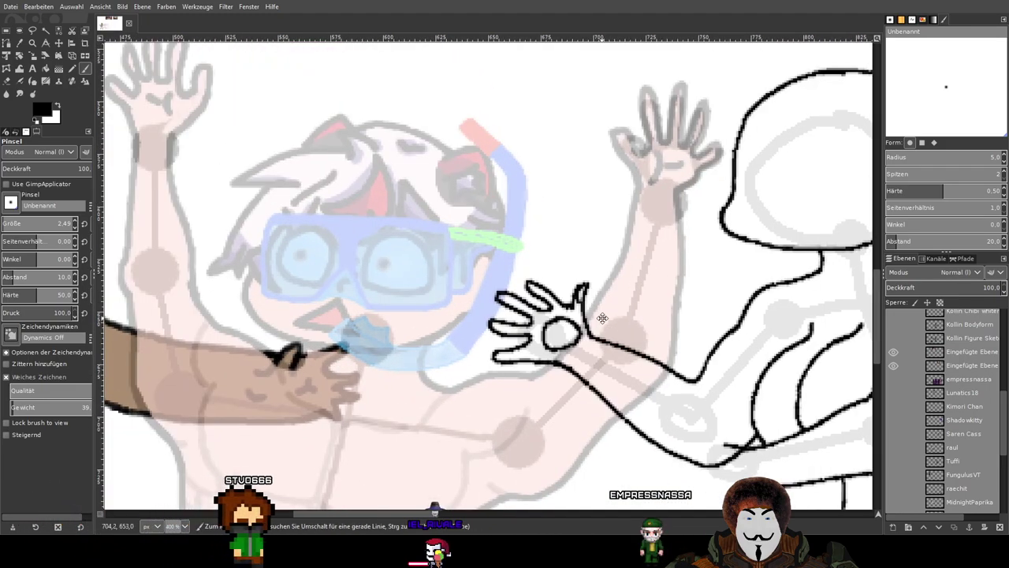
pyautogui.moveTo(606, 318); pyautogui.dragTo(512, 277)
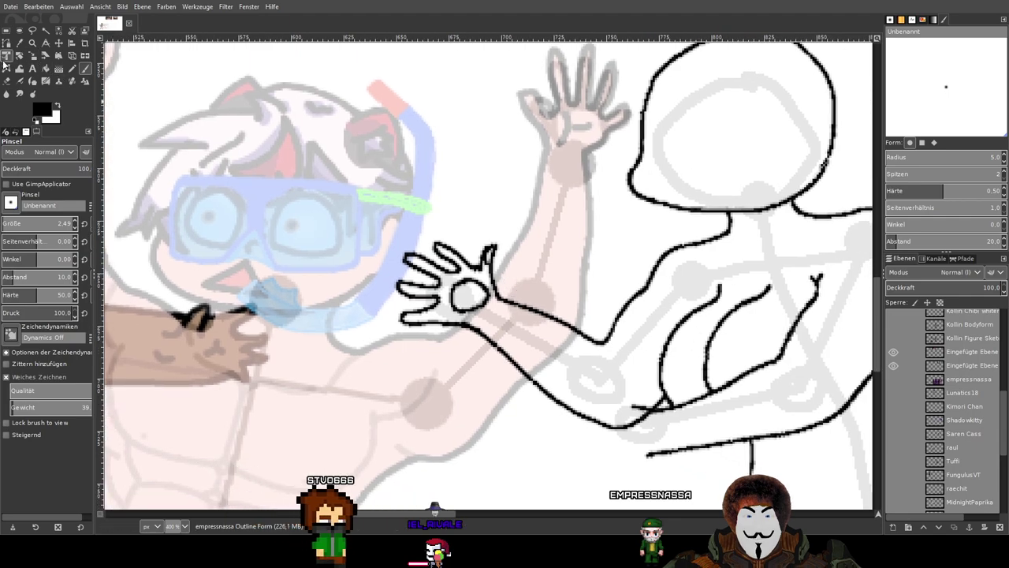
pyautogui.hotkey('shift', 'e')
pyautogui.scroll(3, 340, 285)
pyautogui.moveTo(347, 269); pyautogui.dragTo(390, 279)
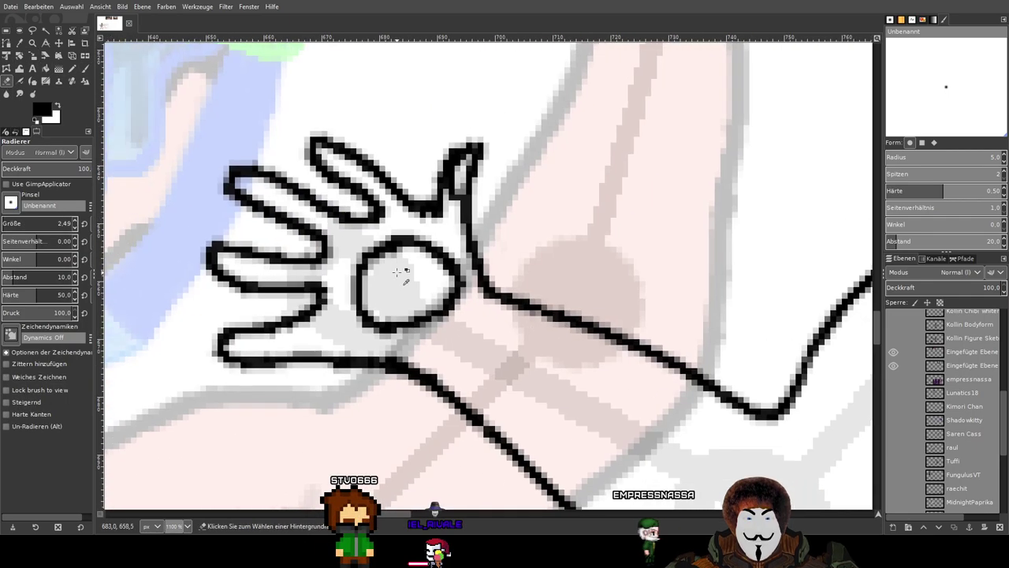
pyautogui.scroll(2, 393, 274)
pyautogui.moveTo(408, 224)
pyautogui.mouseDown()
pyautogui.moveTo(400, 199)
pyautogui.moveTo(409, 186)
pyautogui.moveTo(404, 215)
pyautogui.moveTo(443, 227)
pyautogui.mouseUp()
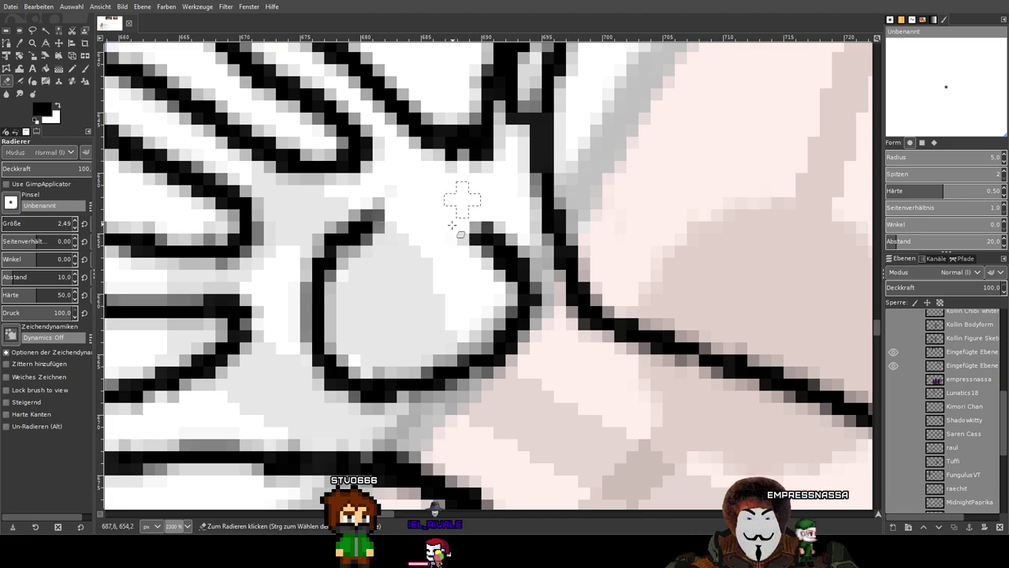
pyautogui.moveTo(505, 217)
pyautogui.mouseDown()
pyautogui.moveTo(513, 261)
pyautogui.moveTo(524, 251)
pyautogui.mouseUp()
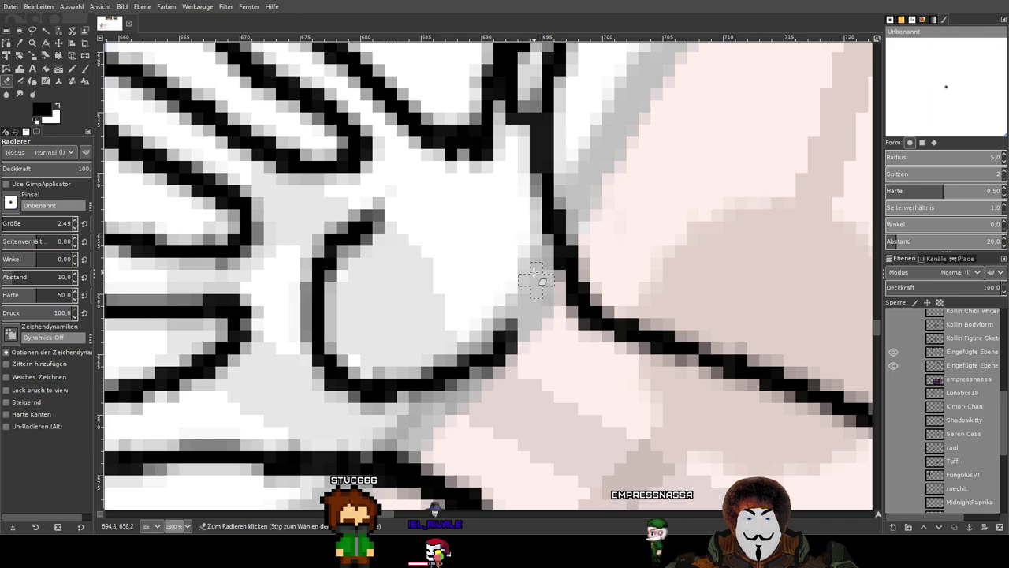
# Erase the dark pixels along the palm line where the lower finger meets the arm.
pyautogui.scroll(-3, 528, 271)
pyautogui.scroll(4, 530, 272)
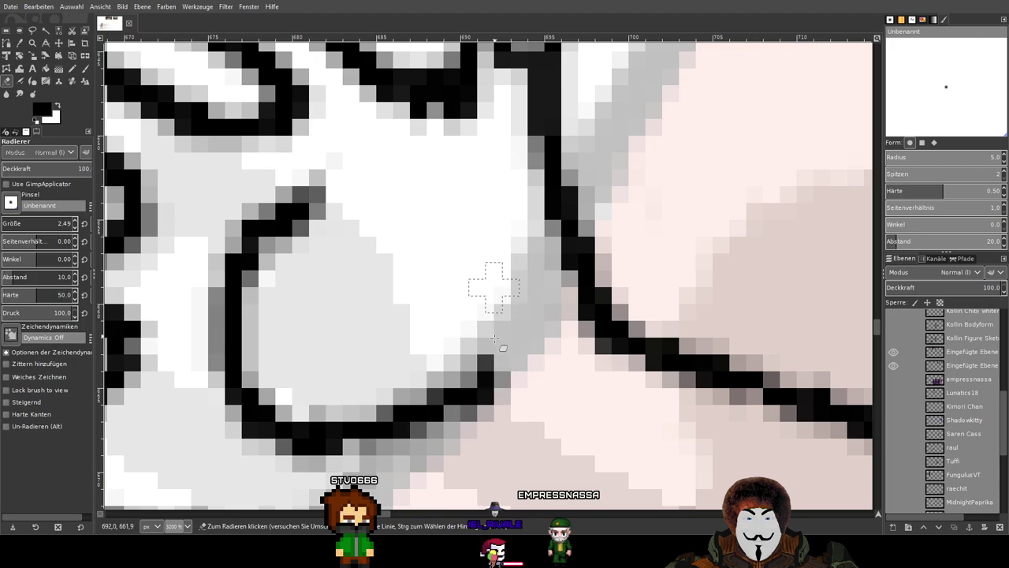
pyautogui.moveTo(465, 318)
pyautogui.mouseDown()
pyautogui.moveTo(483, 388)
pyautogui.moveTo(517, 247)
pyautogui.moveTo(465, 272)
pyautogui.moveTo(412, 317)
pyautogui.moveTo(432, 274)
pyautogui.mouseUp()
pyautogui.click(458, 395)
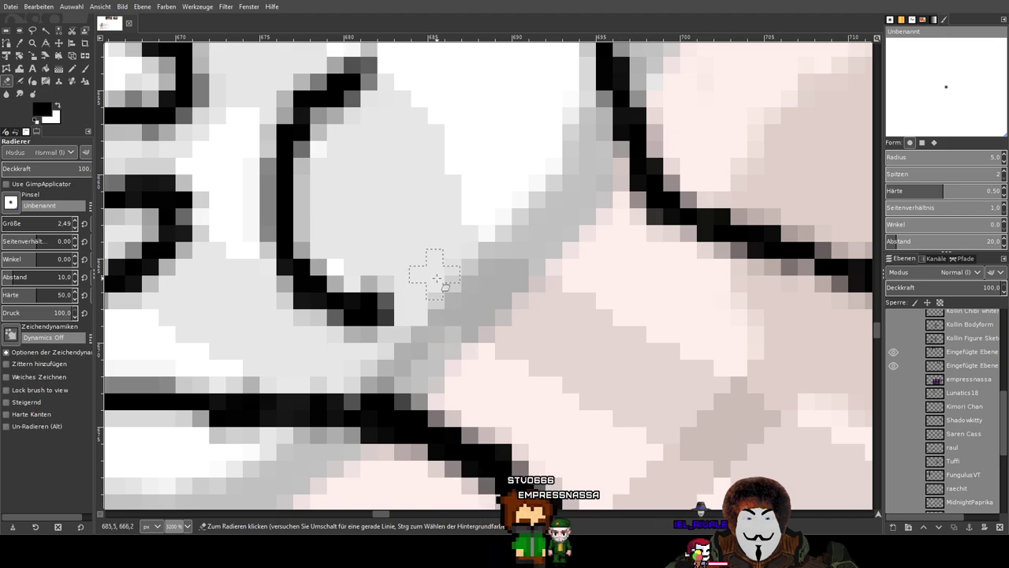
pyautogui.scroll(-4, 543, 331)
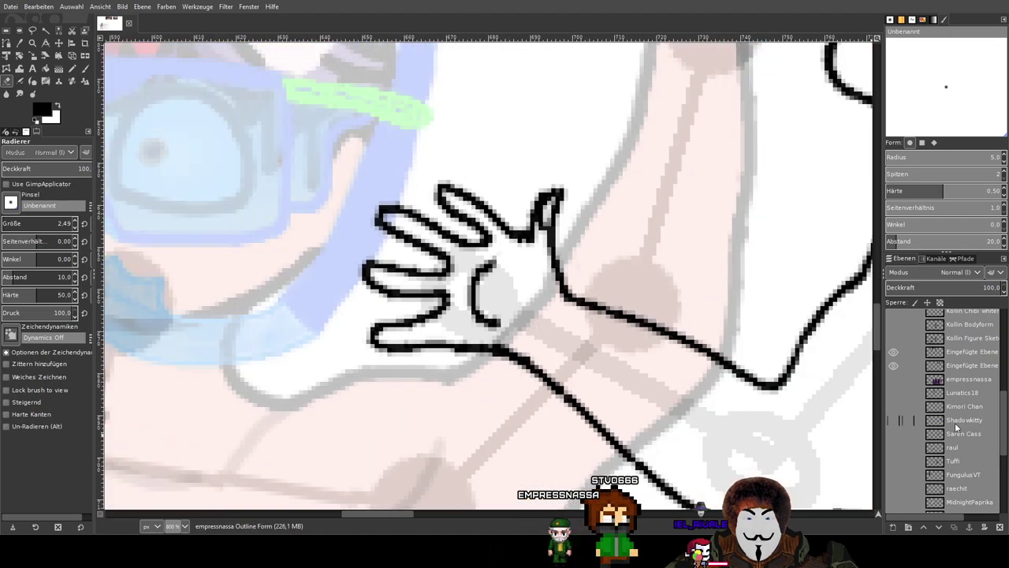
pyautogui.scroll(3, 946, 406)
pyautogui.scroll(5, 944, 404)
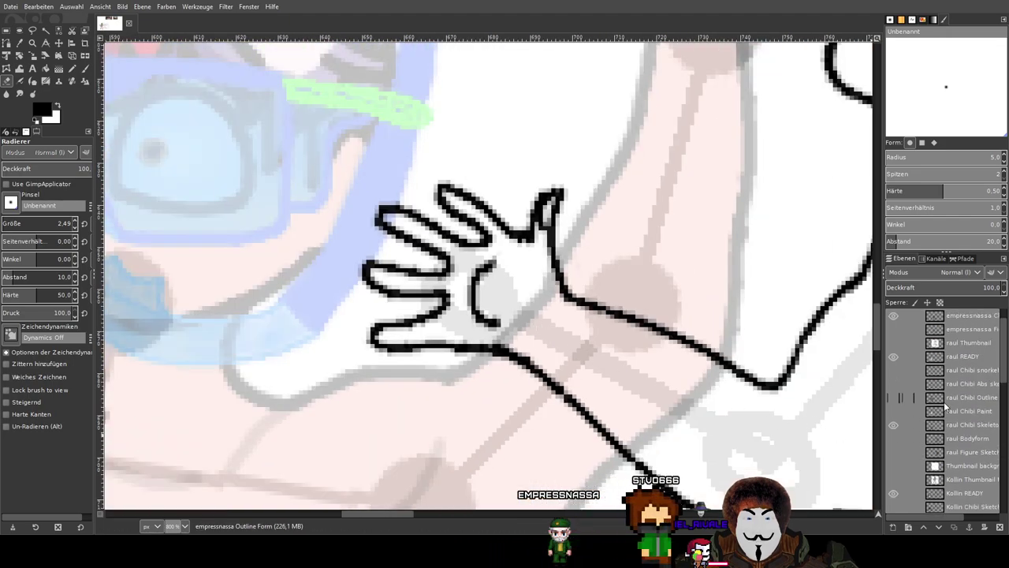
# Hide the coloured READY layer and erase the leftover palm line and short stroke.
pyautogui.click(893, 356)
pyautogui.scroll(4, 504, 316)
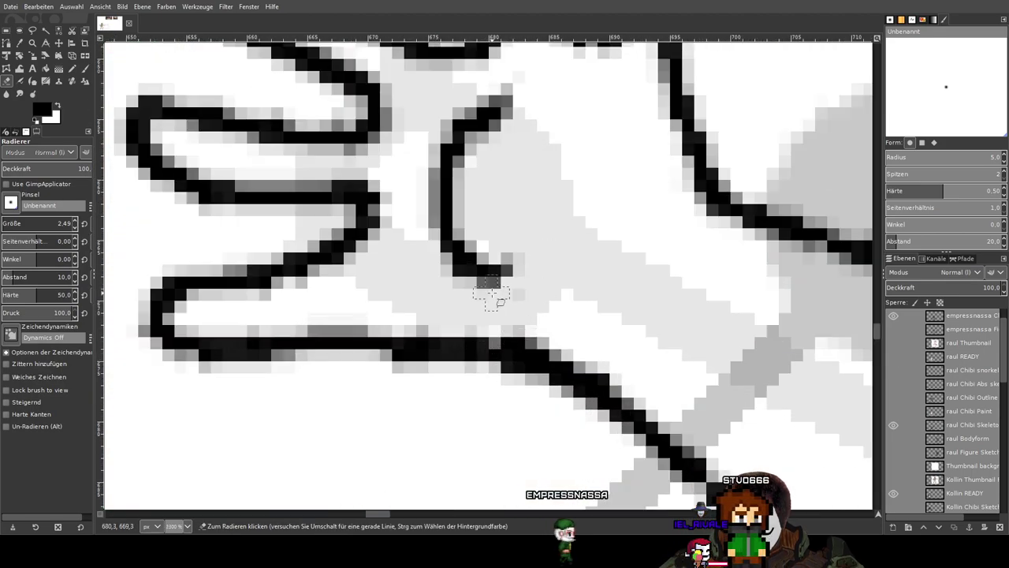
pyautogui.moveTo(441, 290); pyautogui.dragTo(498, 246)
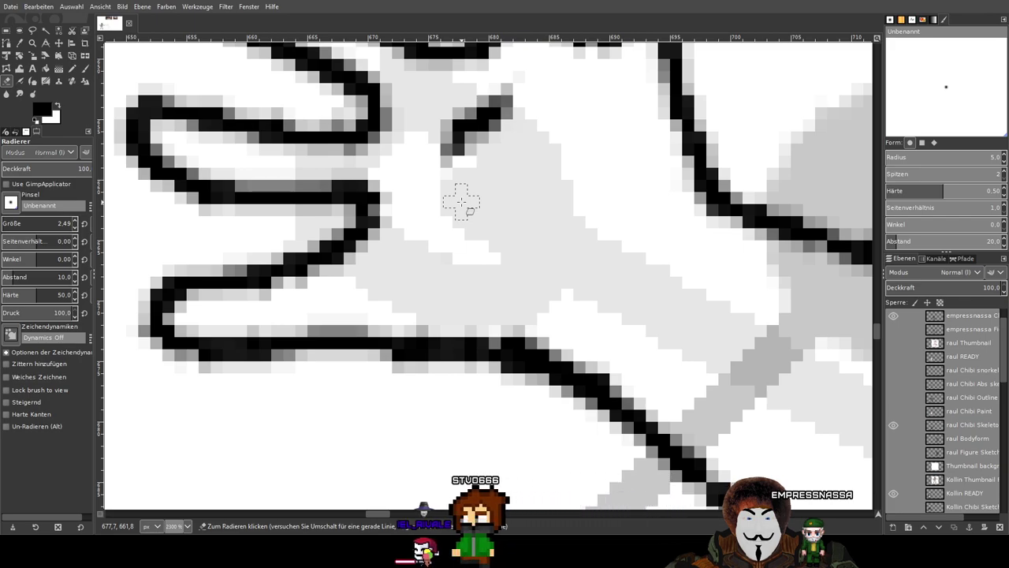
pyautogui.scroll(2, 514, 224)
pyautogui.moveTo(506, 253)
pyautogui.mouseDown()
pyautogui.moveTo(498, 233)
pyautogui.moveTo(521, 179)
pyautogui.moveTo(451, 265)
pyautogui.mouseUp()
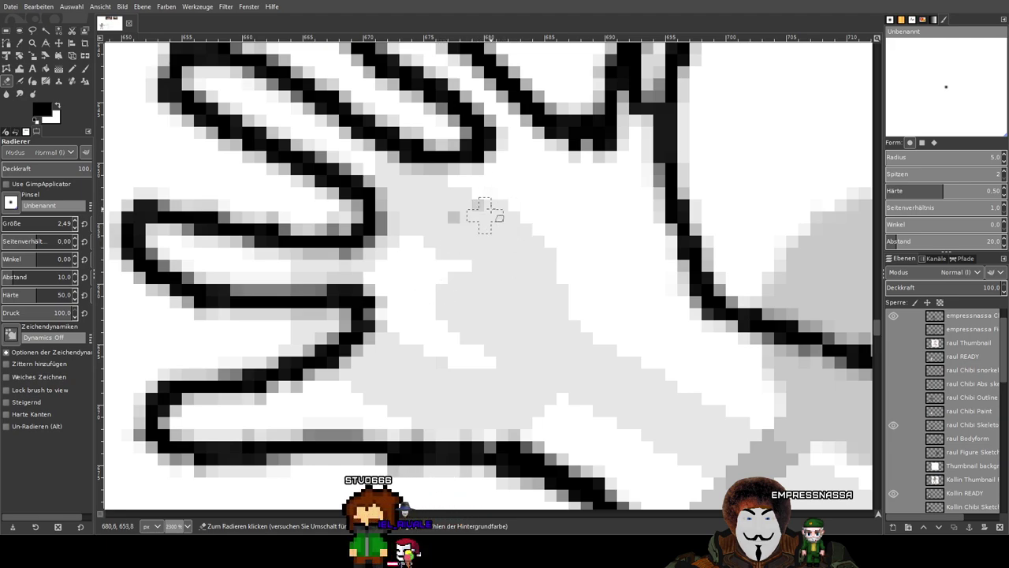
pyautogui.scroll(3, 541, 197)
pyautogui.hscroll(1, 540, 197)
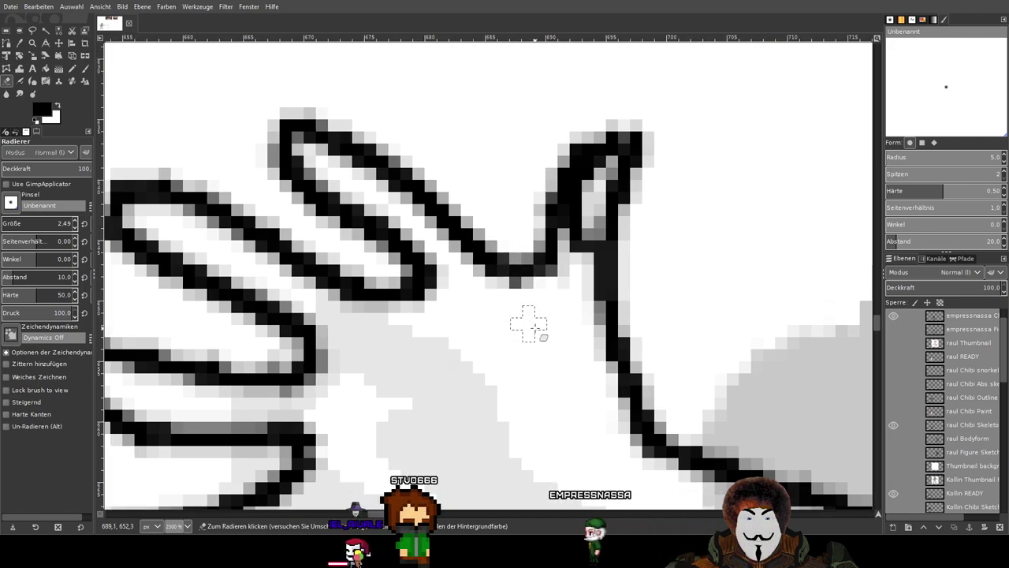
pyautogui.scroll(-4, 542, 345)
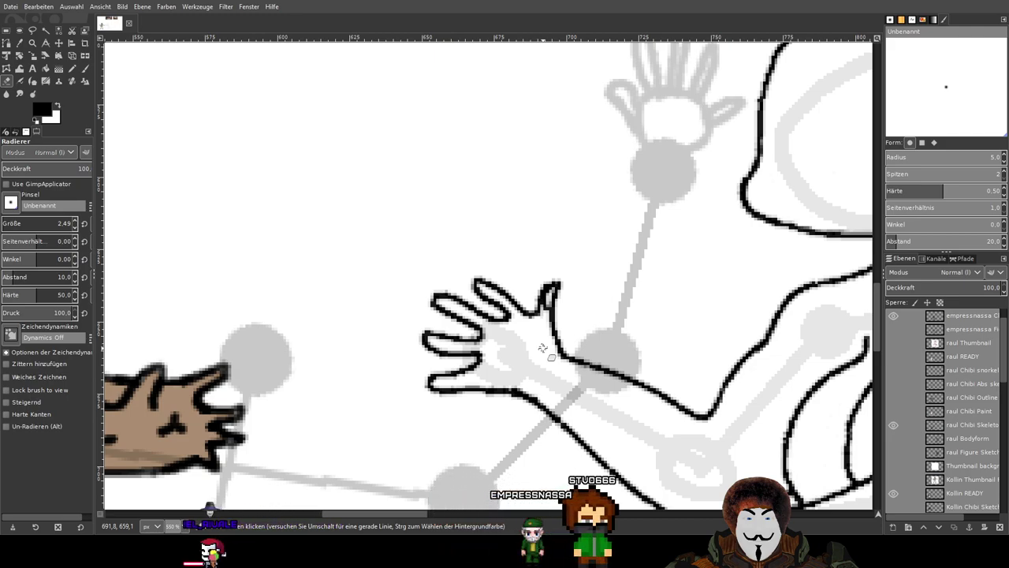
pyautogui.scroll(2, 542, 348)
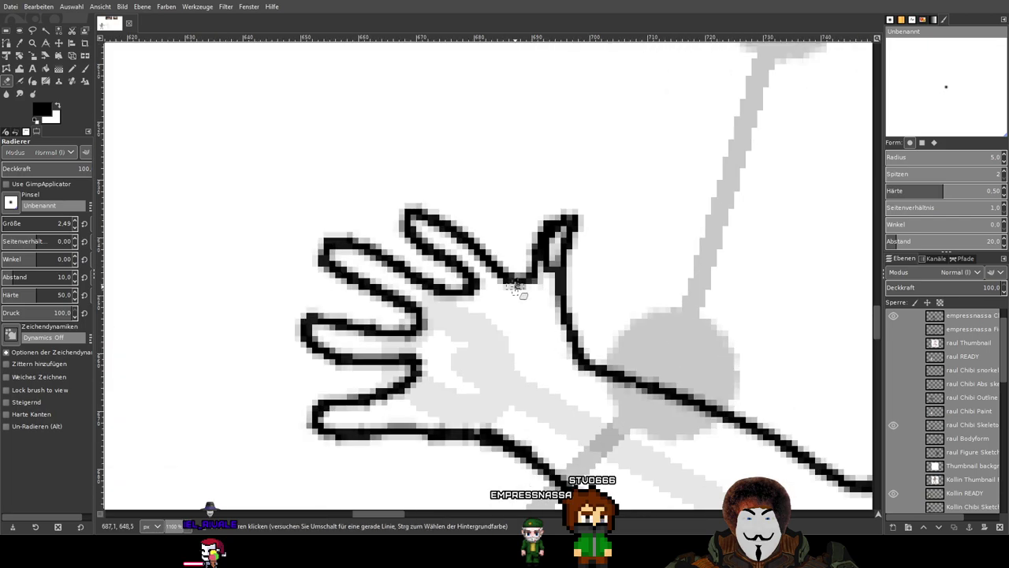
# With the Paintbrush, draw a line from the palm up to the thumb base.
pyautogui.click(85, 70)
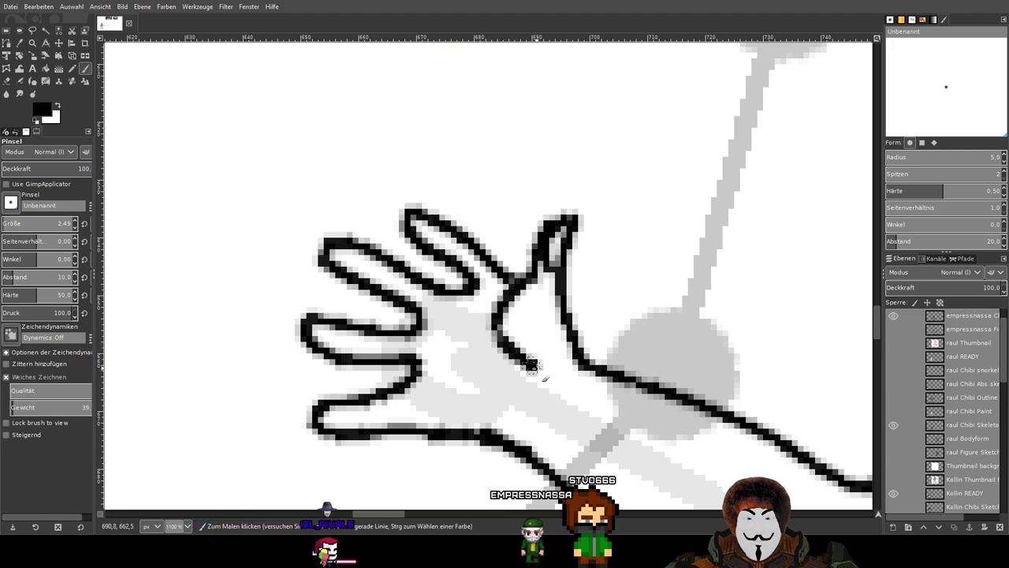
pyautogui.moveTo(508, 361); pyautogui.dragTo(452, 367)
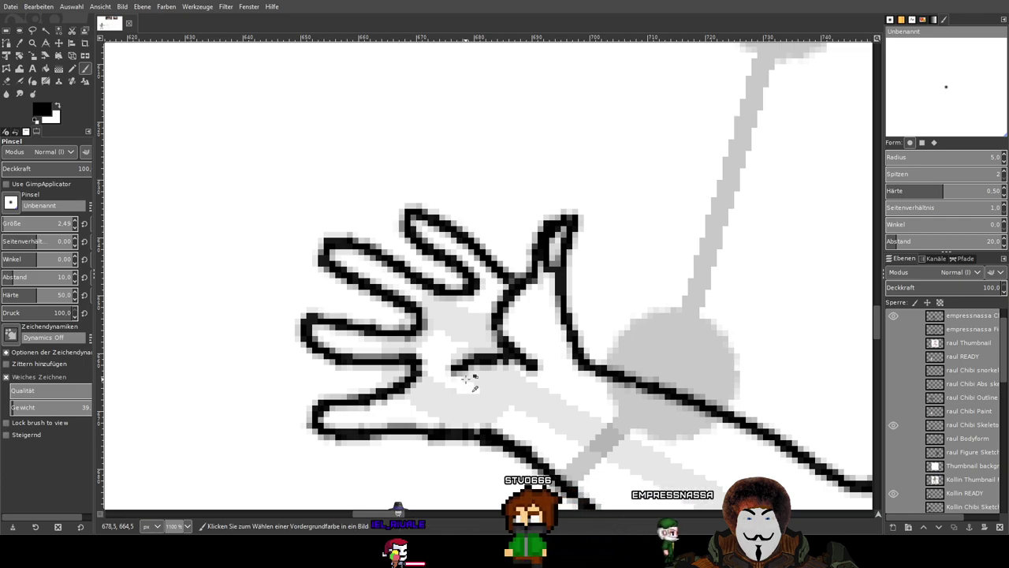
pyautogui.hotkey('ctrl', 'z')
pyautogui.hotkey('ctrl', 'z')
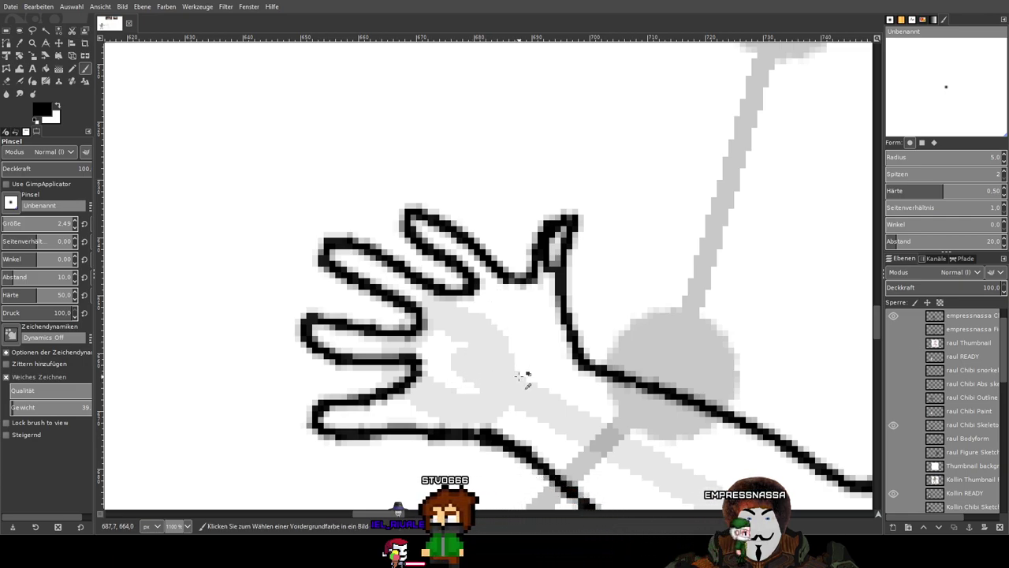
pyautogui.moveTo(518, 378)
pyautogui.mouseDown()
pyautogui.moveTo(504, 316)
pyautogui.moveTo(525, 286)
pyautogui.mouseUp()
pyautogui.scroll(-1, 552, 300)
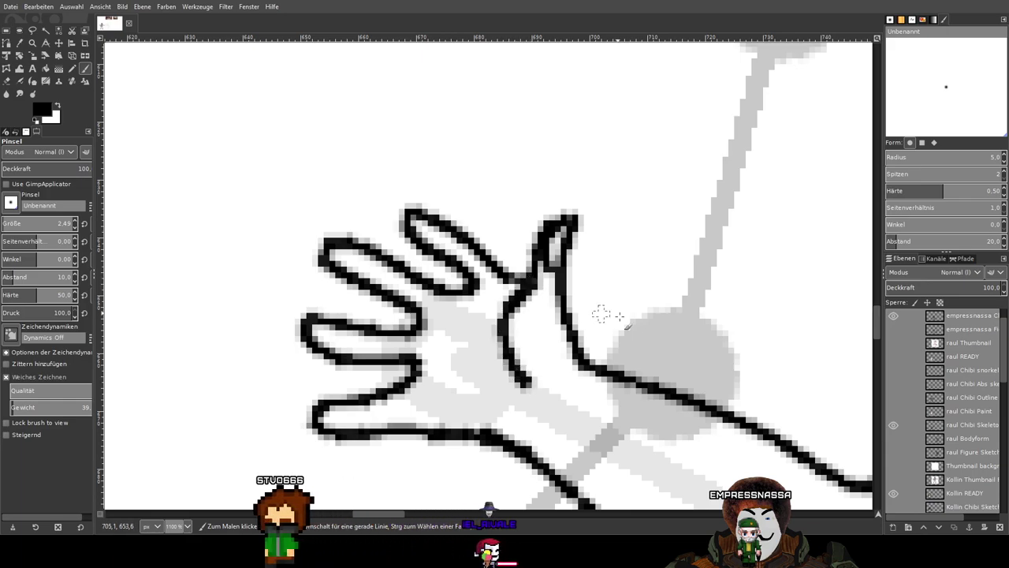
pyautogui.scroll(-3, 584, 307)
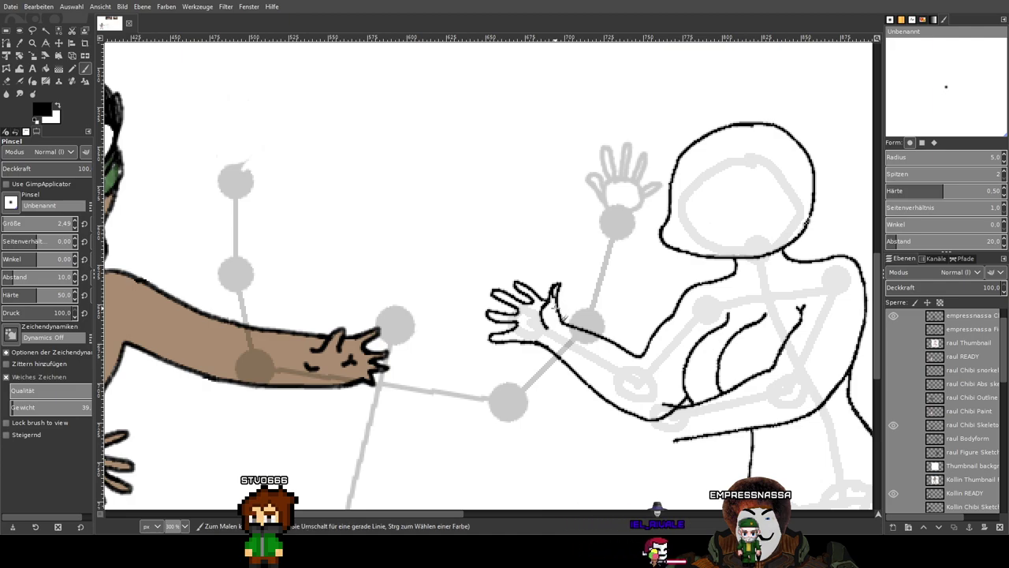
pyautogui.scroll(4, 528, 333)
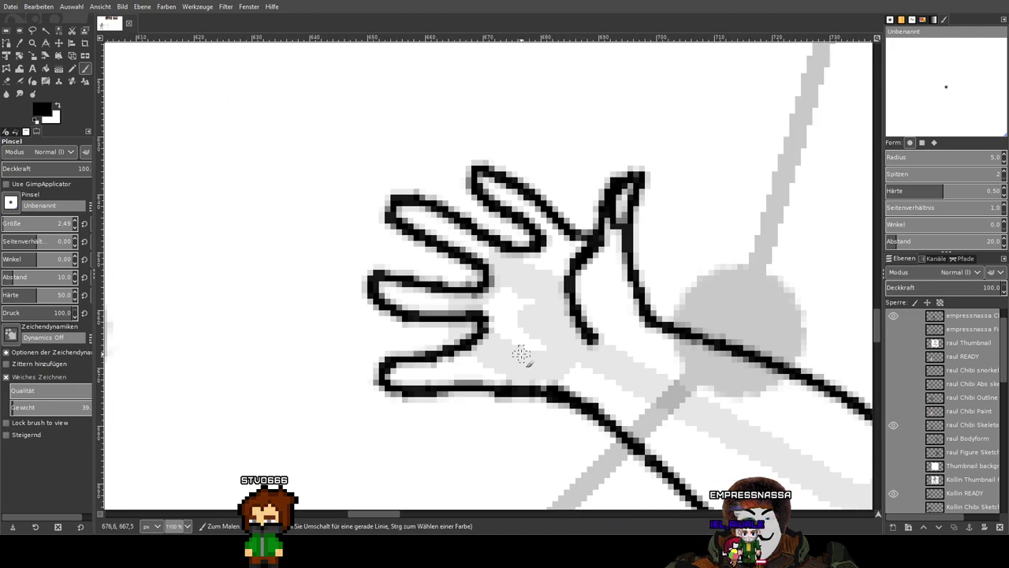
pyautogui.scroll(-4, 597, 355)
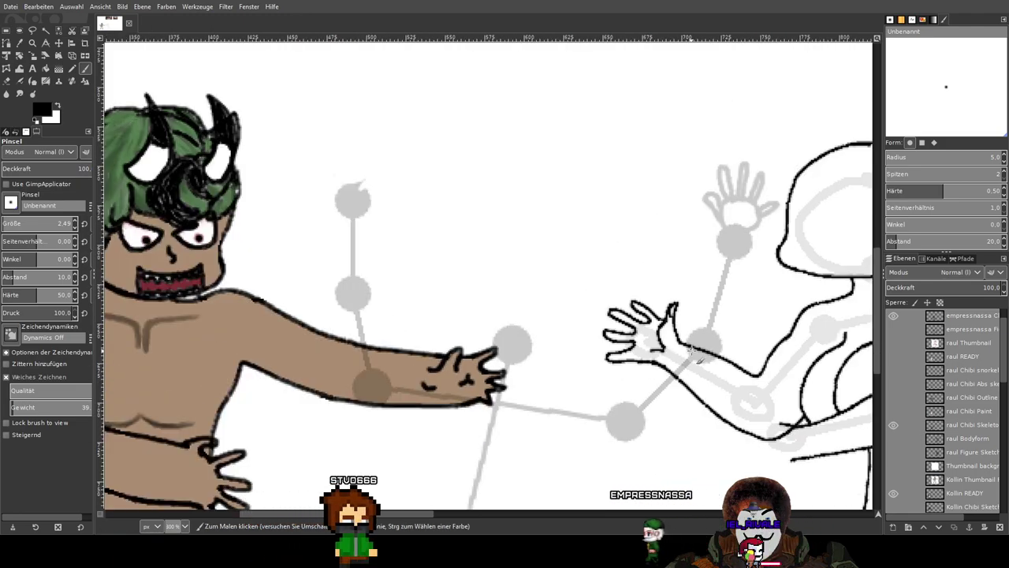
pyautogui.scroll(5, 716, 319)
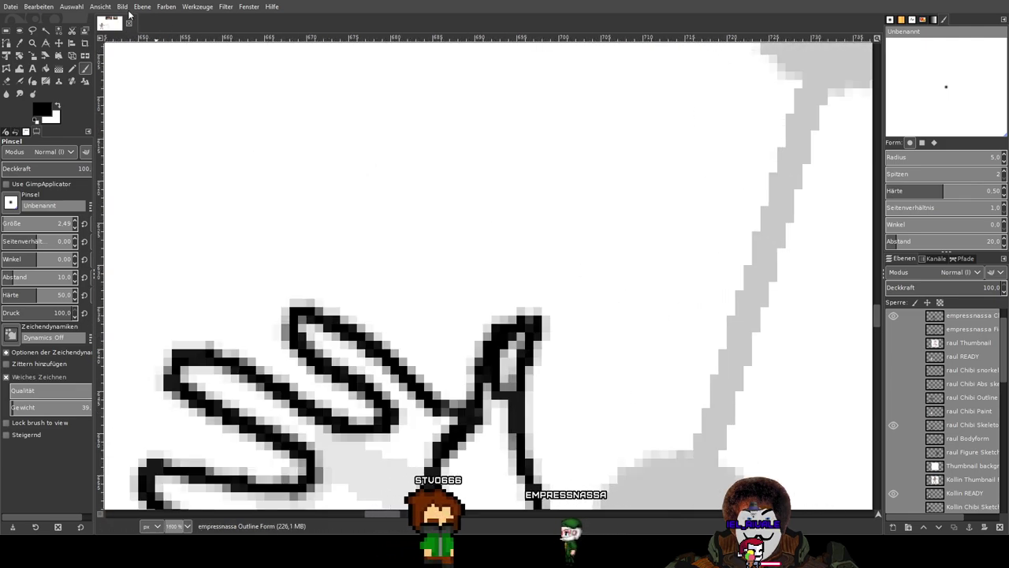
pyautogui.click(7, 81)
pyautogui.scroll(3, 484, 220)
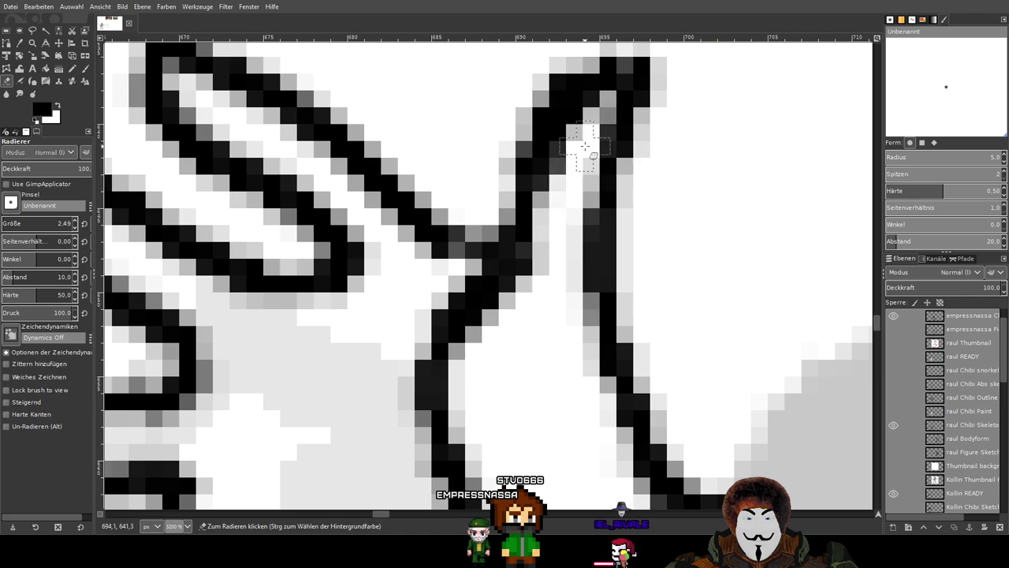
pyautogui.scroll(-3, 577, 150)
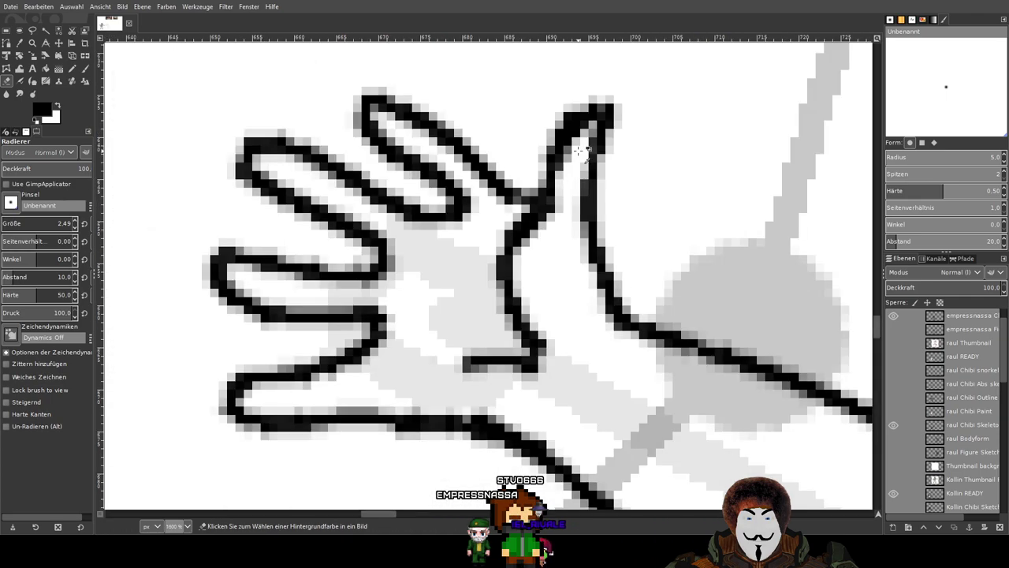
pyautogui.scroll(-1, 598, 188)
pyautogui.scroll(3, 554, 181)
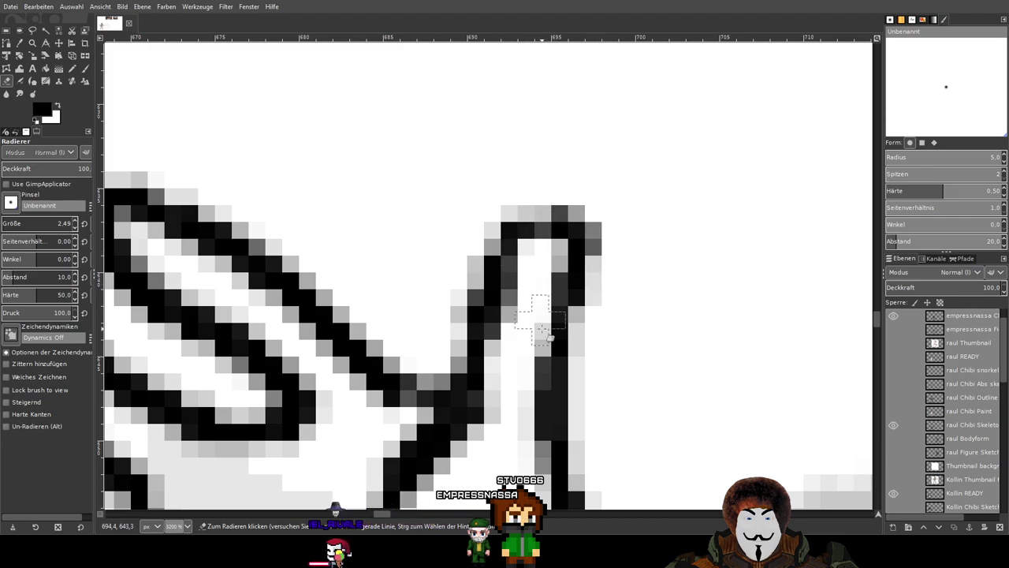
pyautogui.scroll(-3, 544, 330)
pyautogui.scroll(1, 548, 331)
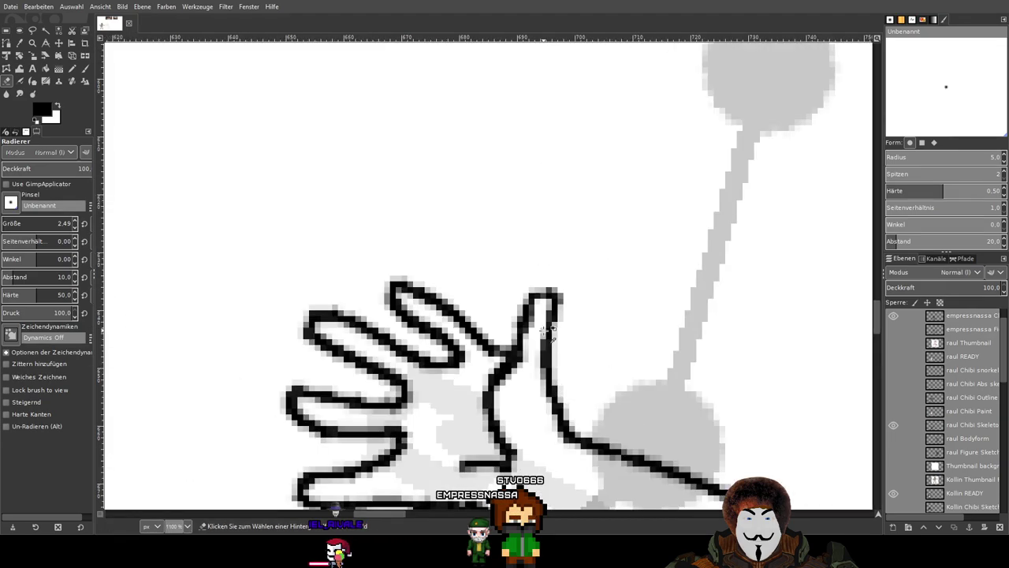
pyautogui.click(85, 68)
pyautogui.scroll(3, 532, 293)
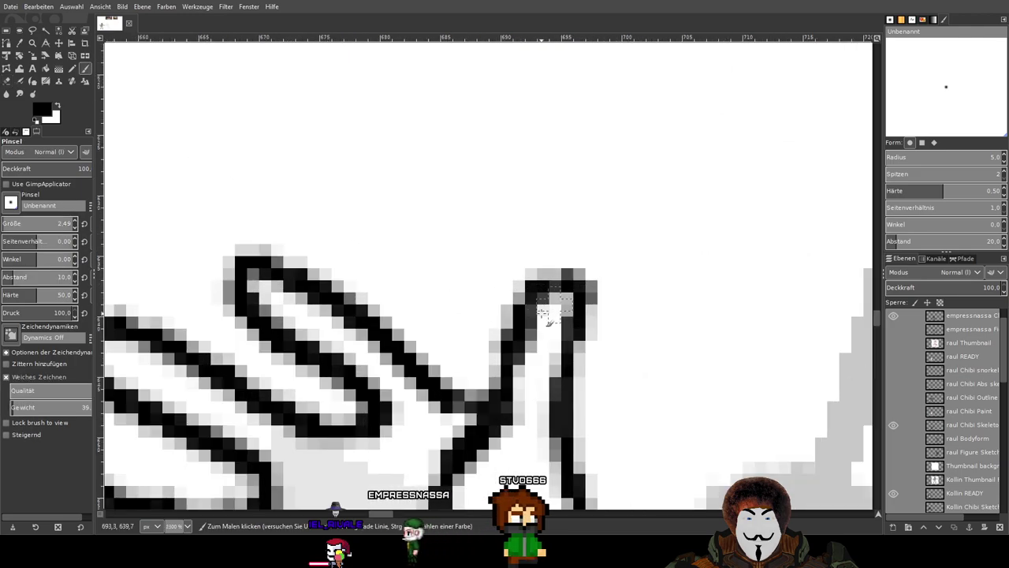
pyautogui.scroll(-5, 547, 310)
pyautogui.scroll(1, 629, 203)
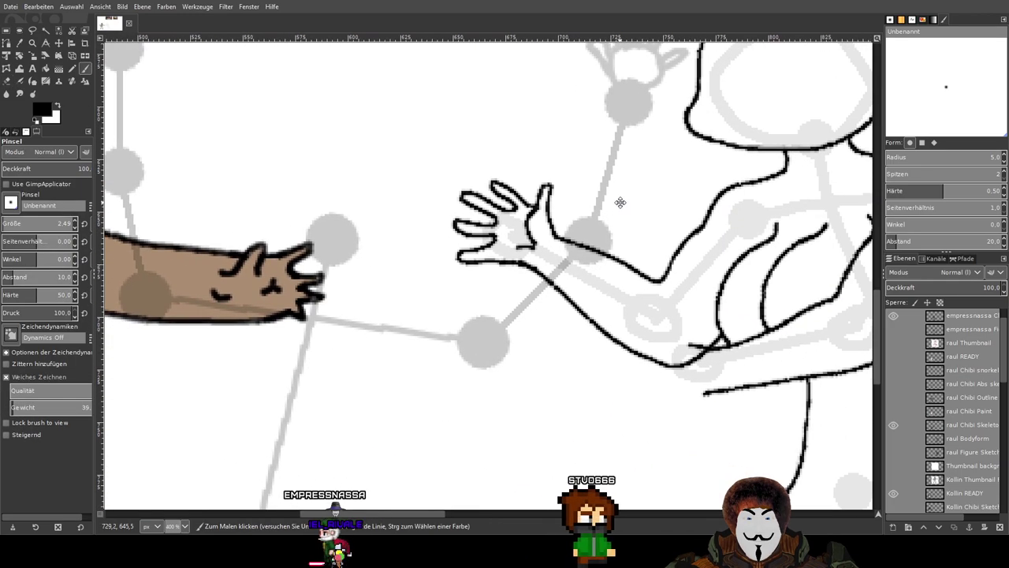
pyautogui.moveTo(604, 201); pyautogui.dragTo(623, 225)
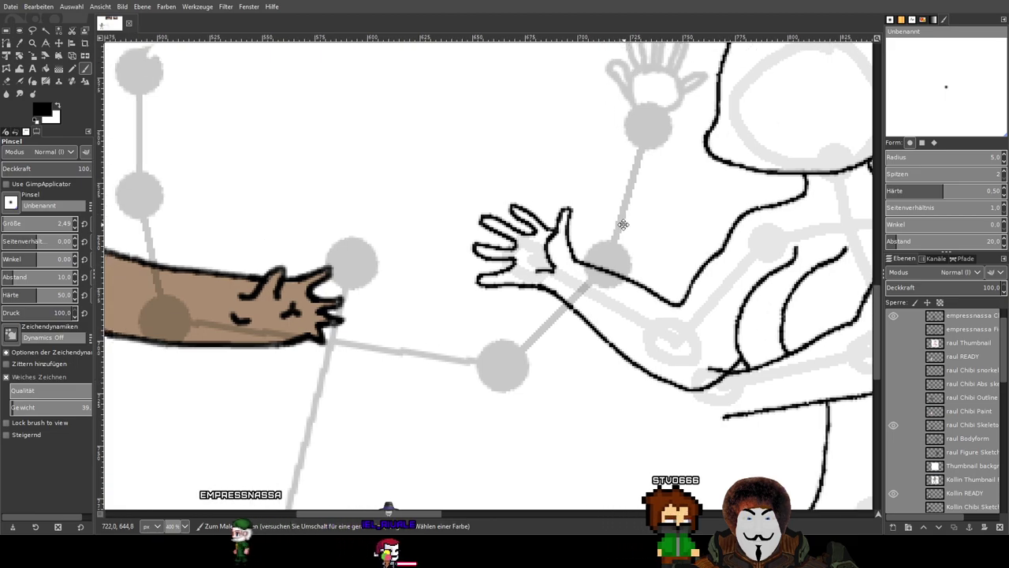
pyautogui.scroll(2, 520, 236)
pyautogui.scroll(-3, 505, 238)
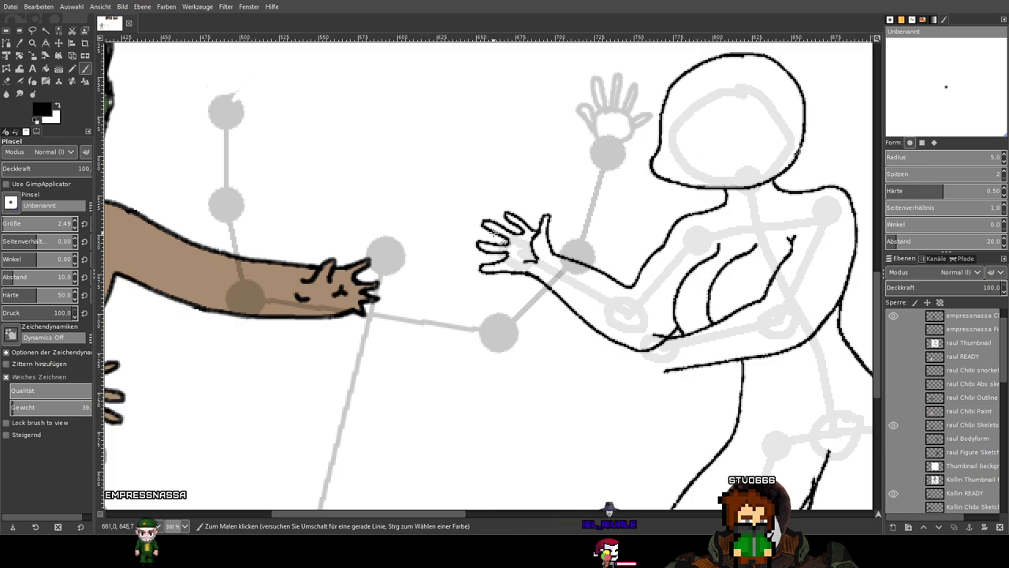
pyautogui.scroll(5, 495, 235)
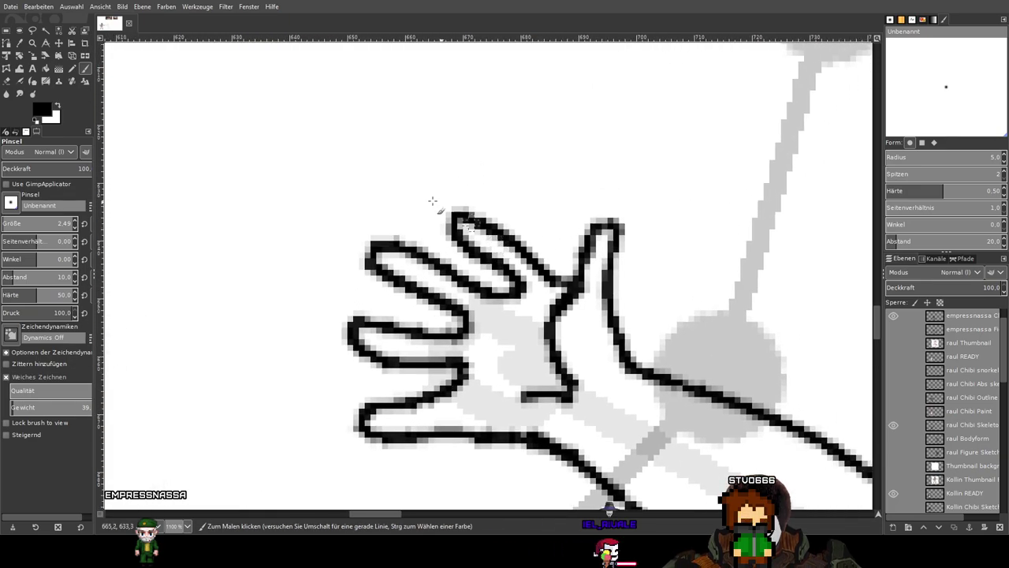
# Erase the old fingertip outline, the finger's upper edge and the leftover strokes.
pyautogui.click(19, 92)
pyautogui.scroll(4, 489, 209)
pyautogui.moveTo(446, 207); pyautogui.dragTo(421, 216)
pyautogui.moveTo(418, 266)
pyautogui.mouseDown()
pyautogui.moveTo(451, 308)
pyautogui.moveTo(430, 242)
pyautogui.moveTo(449, 299)
pyautogui.moveTo(446, 245)
pyautogui.moveTo(484, 201)
pyautogui.moveTo(498, 219)
pyautogui.moveTo(540, 222)
pyautogui.mouseUp()
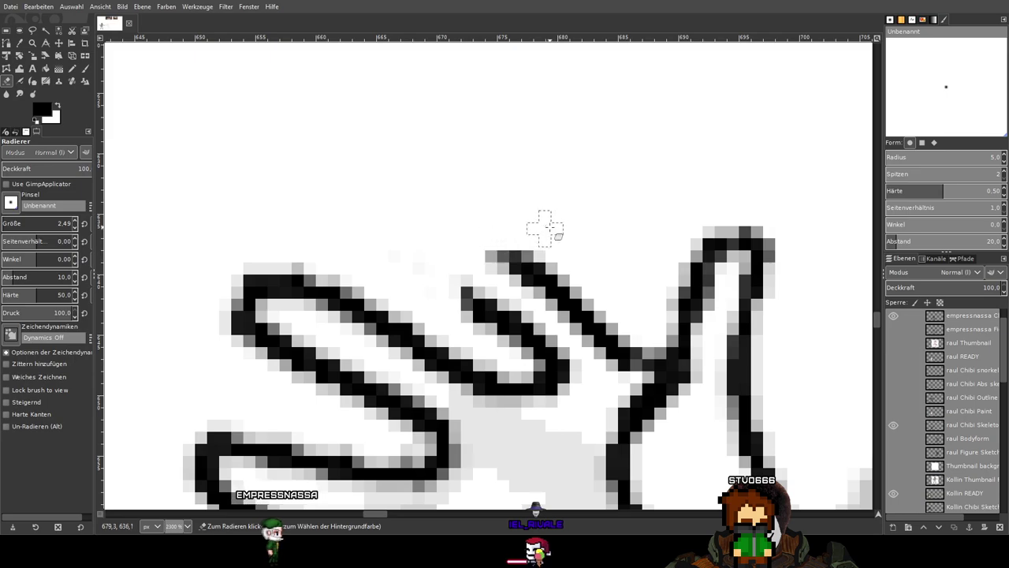
pyautogui.moveTo(393, 244)
pyautogui.mouseDown()
pyautogui.moveTo(540, 305)
pyautogui.moveTo(484, 247)
pyautogui.moveTo(513, 252)
pyautogui.mouseUp()
pyautogui.moveTo(583, 260)
pyautogui.mouseDown()
pyautogui.moveTo(511, 255)
pyautogui.moveTo(577, 311)
pyautogui.moveTo(532, 250)
pyautogui.moveTo(567, 282)
pyautogui.moveTo(549, 324)
pyautogui.moveTo(441, 284)
pyautogui.moveTo(521, 310)
pyautogui.moveTo(451, 286)
pyautogui.moveTo(506, 332)
pyautogui.moveTo(484, 325)
pyautogui.moveTo(488, 338)
pyautogui.moveTo(533, 330)
pyautogui.mouseUp()
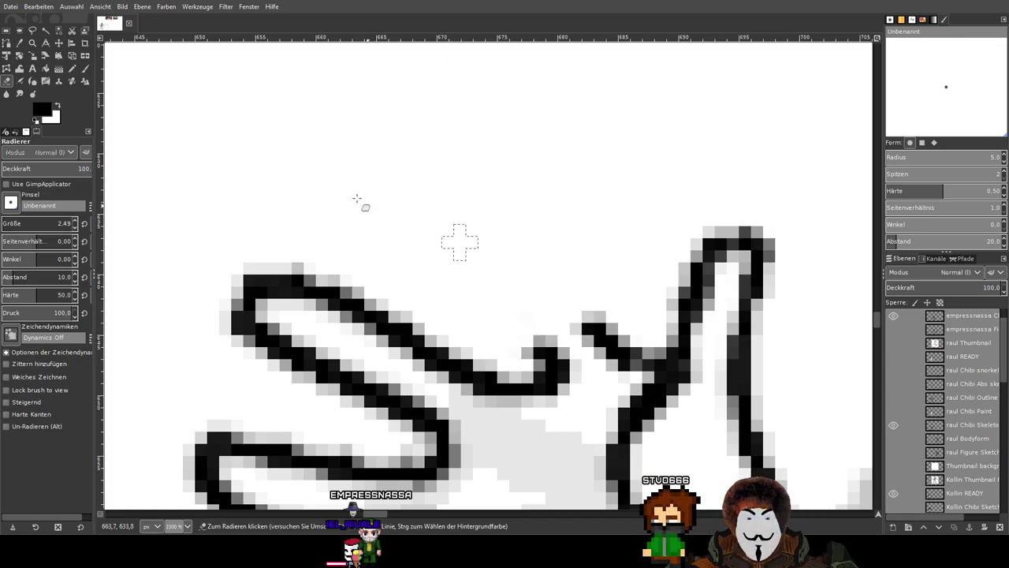
# Redraw a longer top finger outline: upper edge, tip, and edge running down into the hand.
pyautogui.press('p')
pyautogui.moveTo(603, 337)
pyautogui.mouseDown()
pyautogui.moveTo(433, 196)
pyautogui.moveTo(359, 181)
pyautogui.mouseUp()
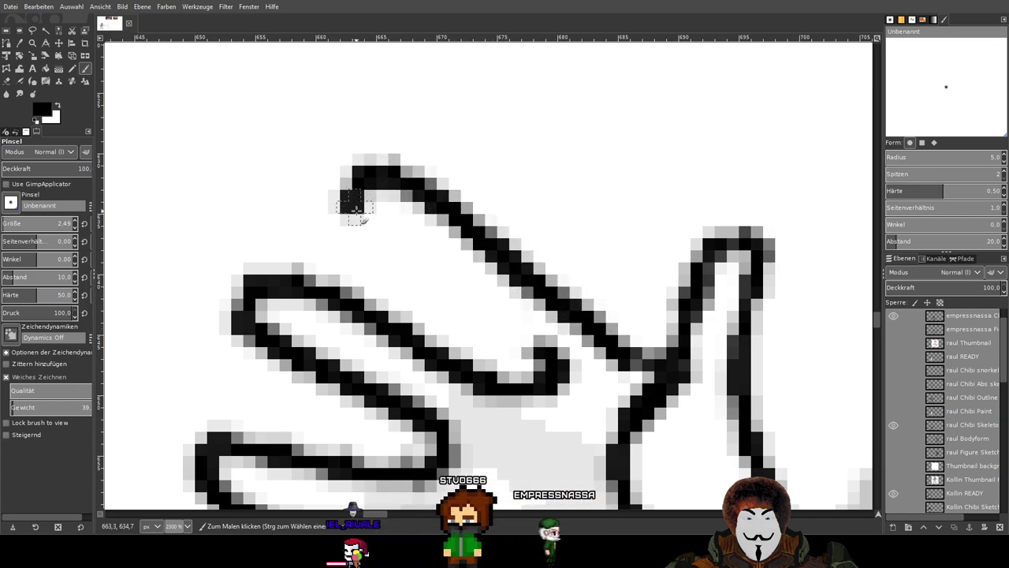
pyautogui.moveTo(381, 242); pyautogui.dragTo(426, 274)
pyautogui.moveTo(477, 304); pyautogui.dragTo(532, 345)
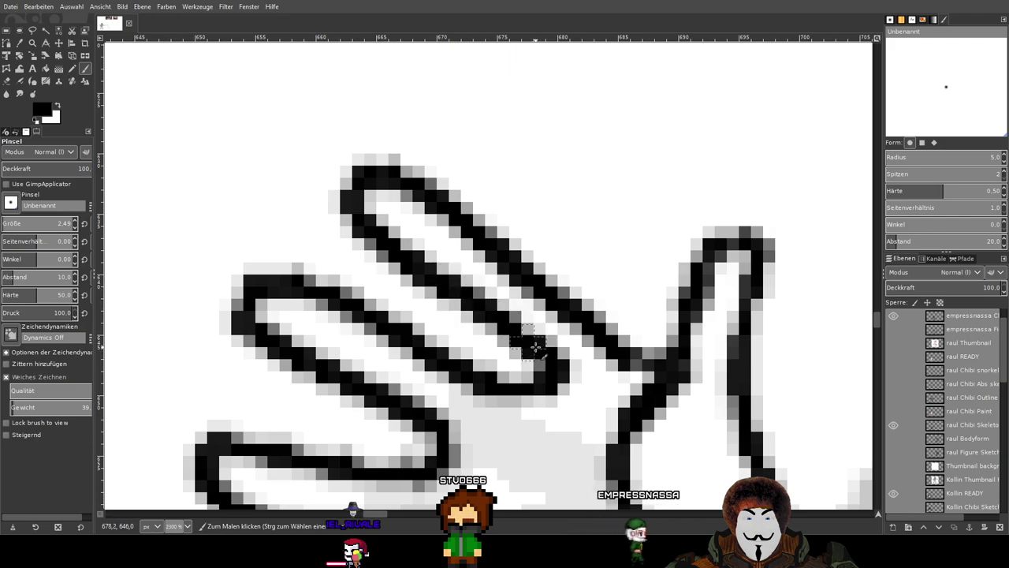
pyautogui.scroll(-4, 635, 220)
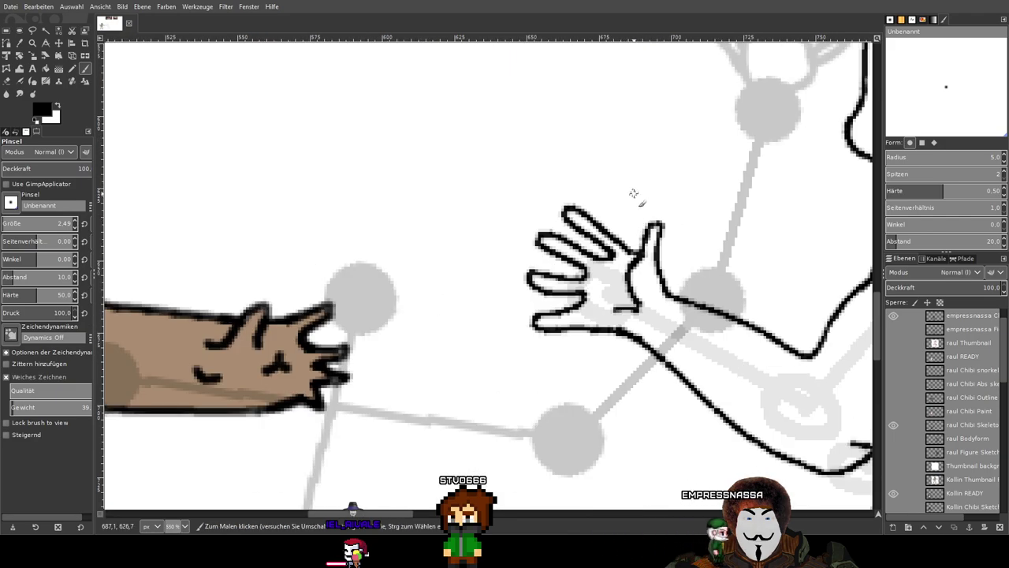
pyautogui.scroll(4, 634, 192)
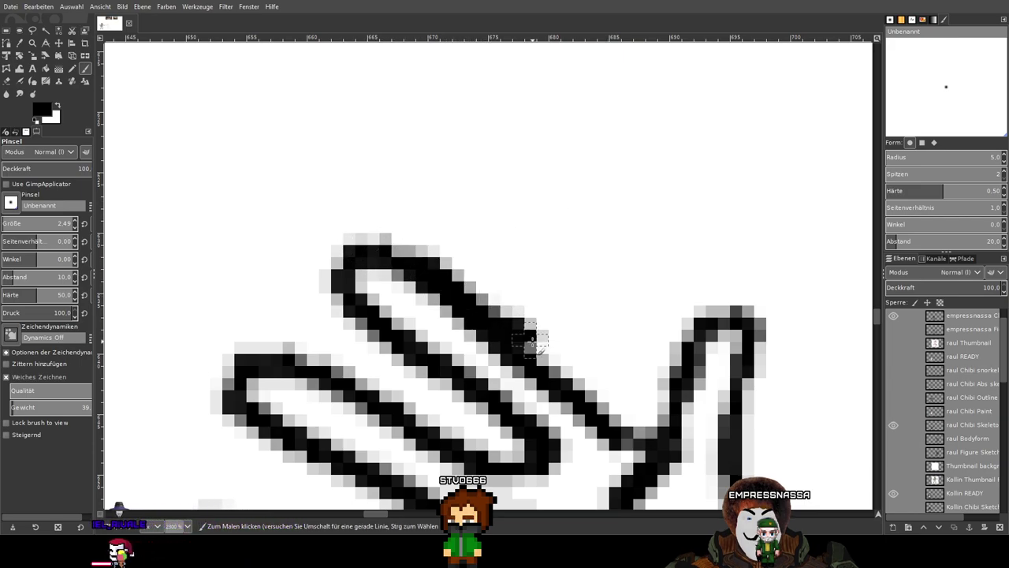
pyautogui.moveTo(564, 377); pyautogui.dragTo(591, 402)
pyautogui.hotkey('shift', 'e')
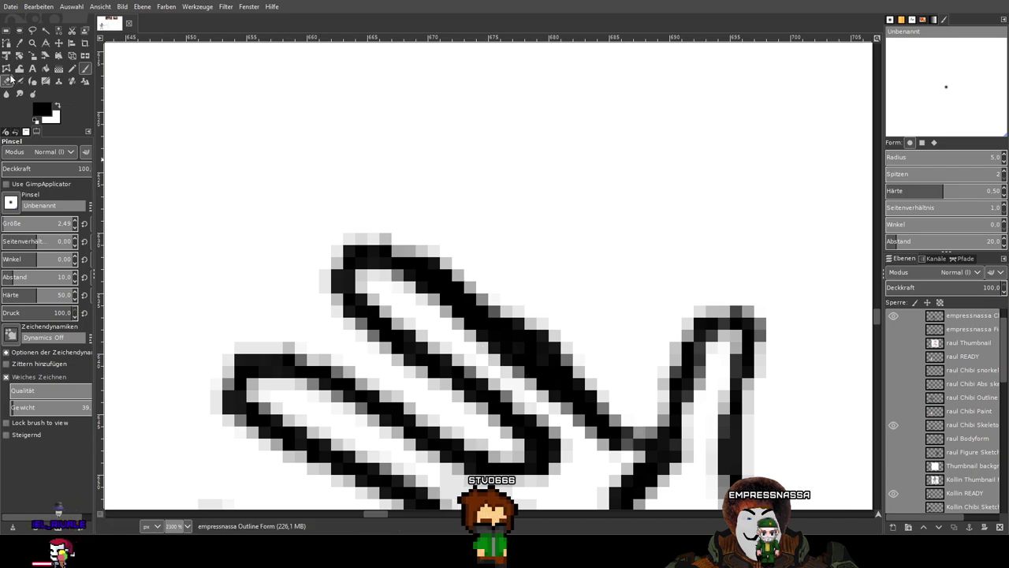
# Lighten and thin the diagonal finger outline with the eraser, zooming in and out to check.
pyautogui.scroll(1, 471, 403)
pyautogui.moveTo(412, 288)
pyautogui.mouseDown()
pyautogui.moveTo(546, 346)
pyautogui.moveTo(573, 384)
pyautogui.mouseUp()
pyautogui.scroll(-2, 573, 384)
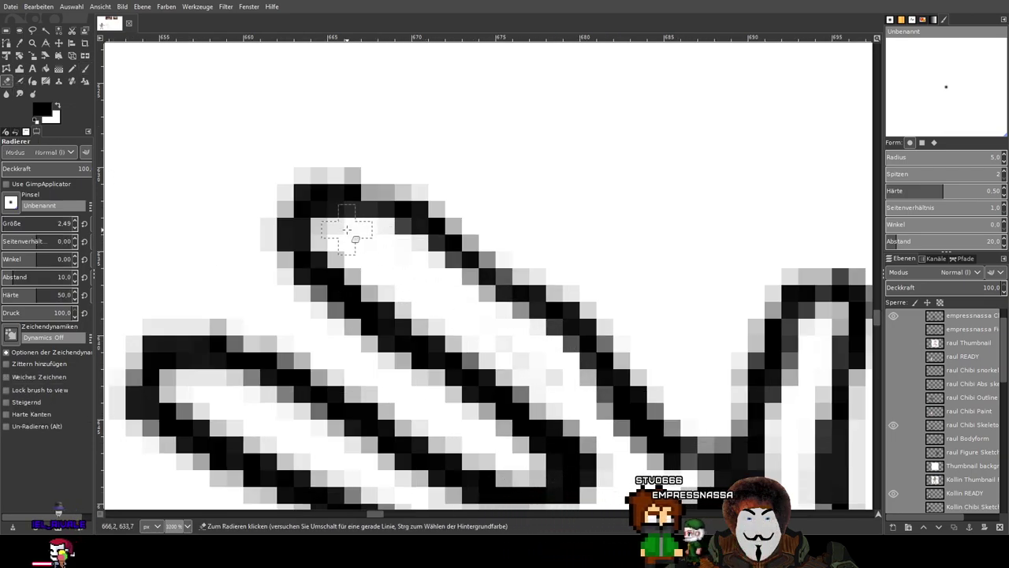
pyautogui.scroll(-1, 530, 353)
pyautogui.scroll(2, 529, 353)
pyautogui.scroll(-1, 532, 354)
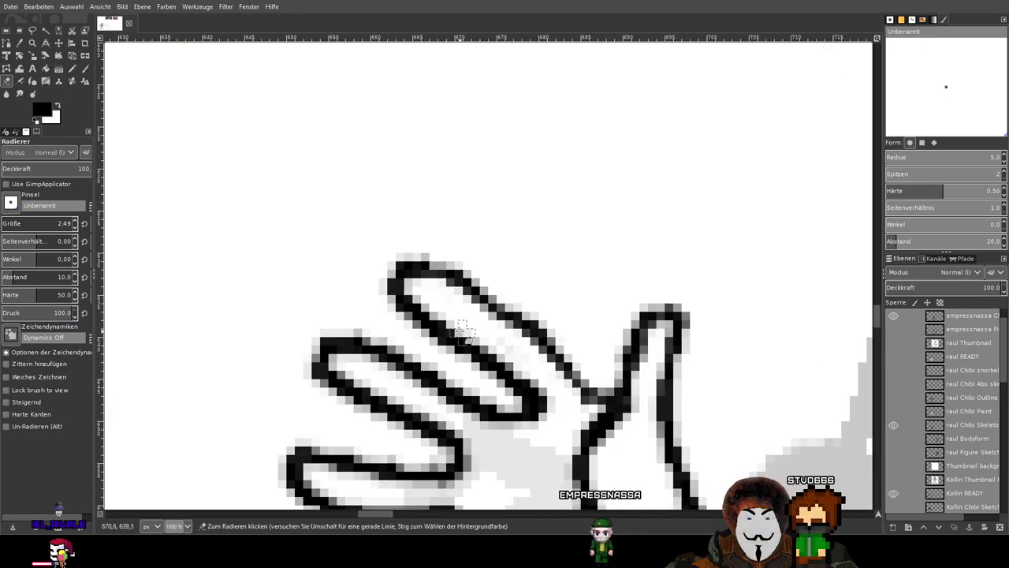
pyautogui.scroll(-4, 575, 402)
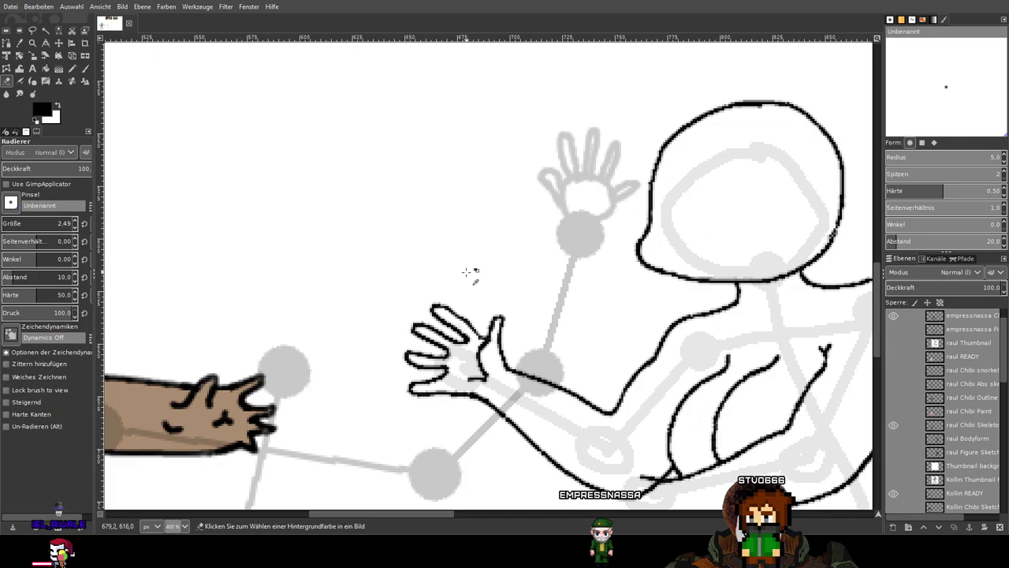
pyautogui.scroll(3, 467, 269)
pyautogui.scroll(3, 470, 378)
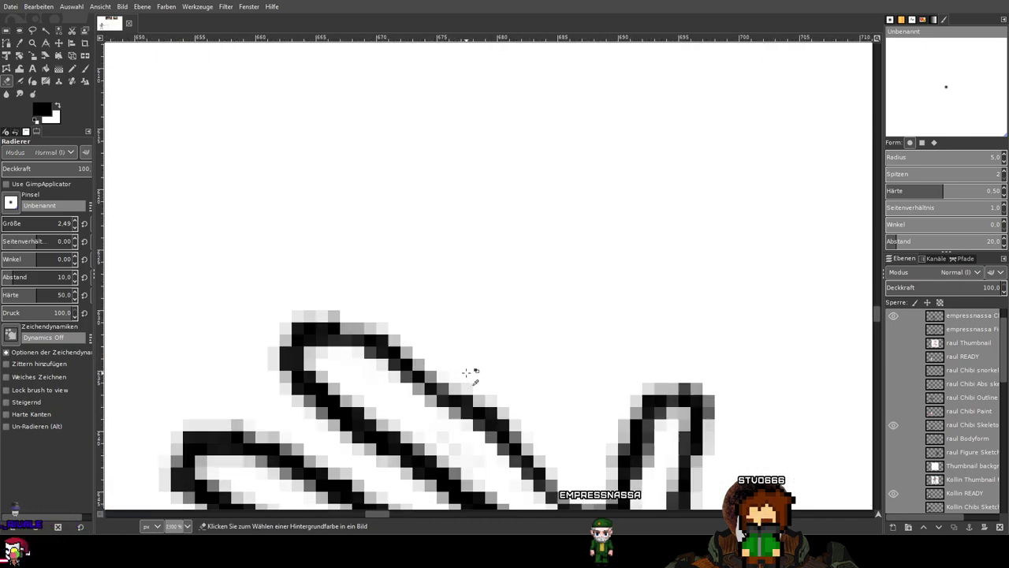
pyautogui.moveTo(490, 398); pyautogui.dragTo(528, 434)
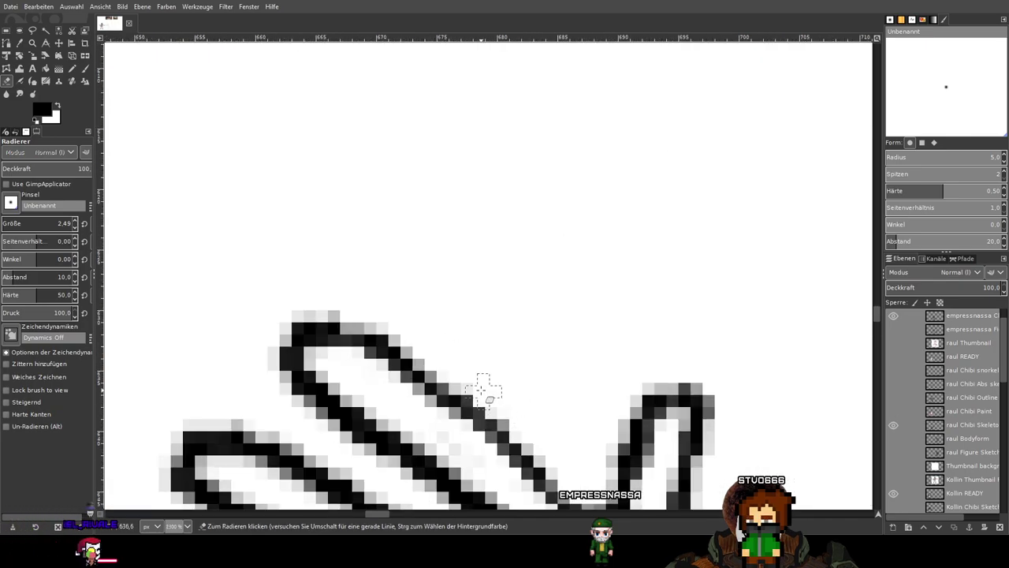
pyautogui.scroll(-3, 481, 381)
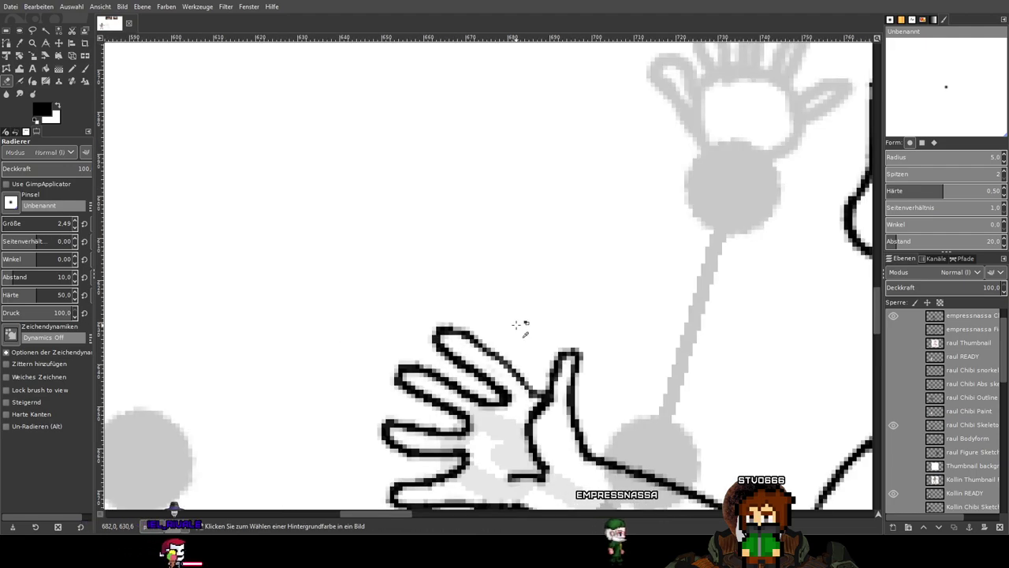
pyautogui.scroll(4, 516, 324)
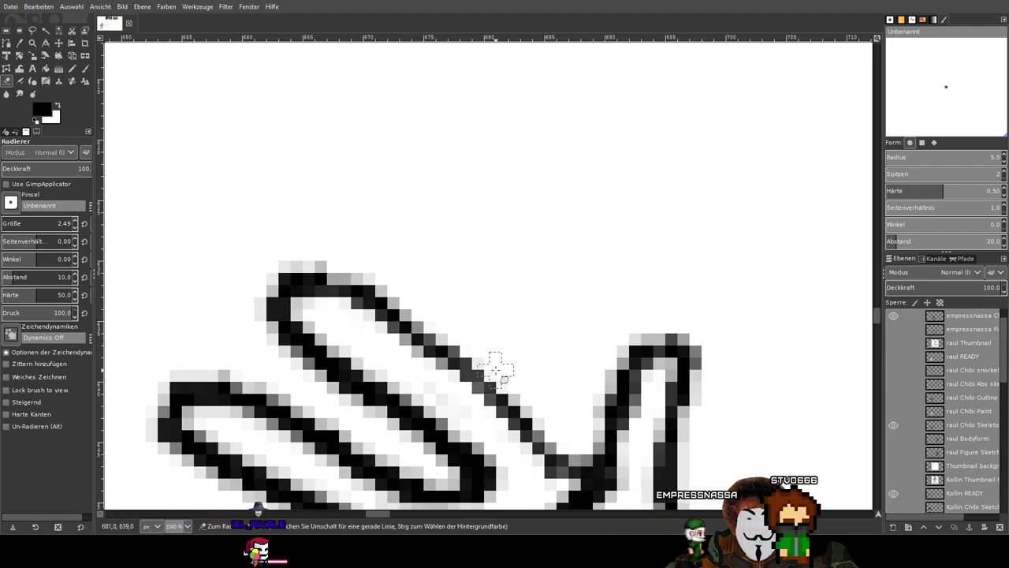
pyautogui.scroll(-4, 511, 350)
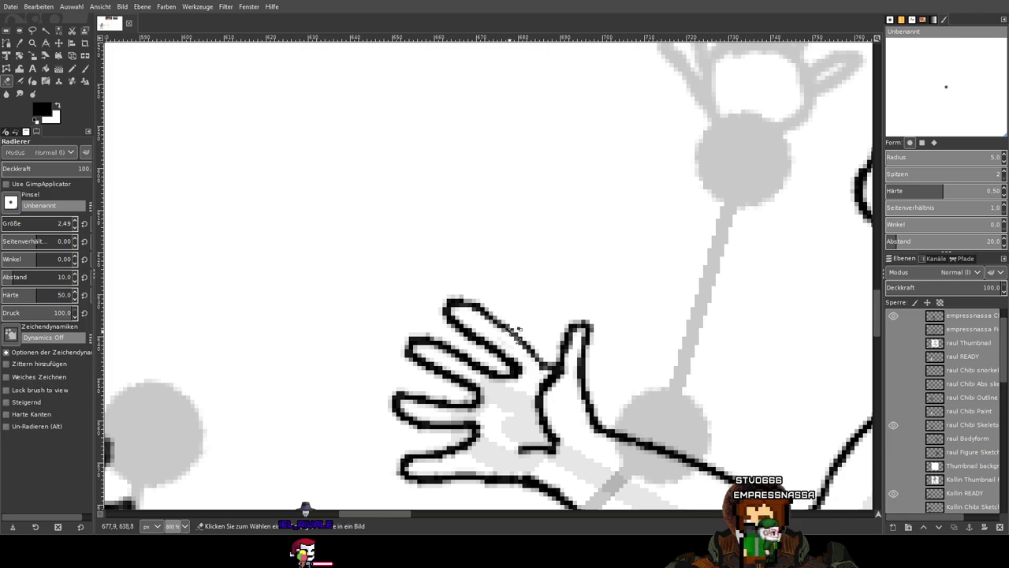
pyautogui.scroll(3, 497, 339)
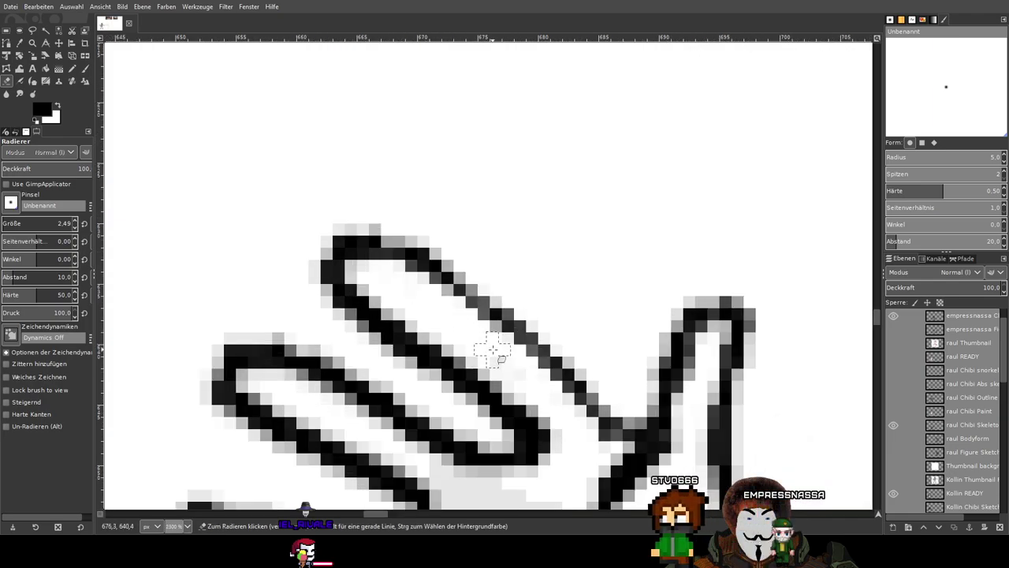
pyautogui.scroll(-8, 581, 234)
pyautogui.scroll(5, 543, 192)
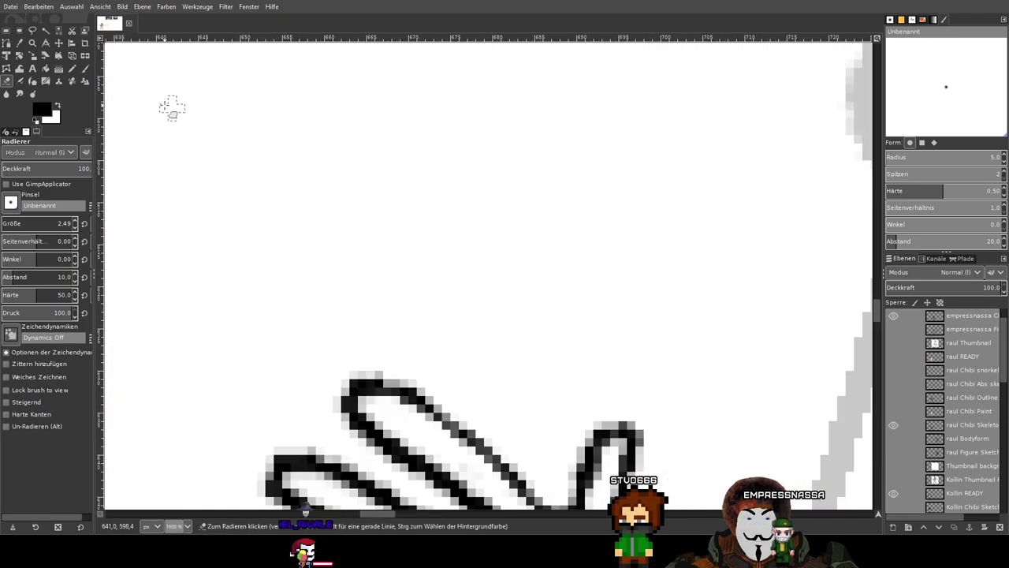
# Paint along the finger's upper edge, then bring the fingertips into view.
pyautogui.click(85, 68)
pyautogui.scroll(-4, 443, 168)
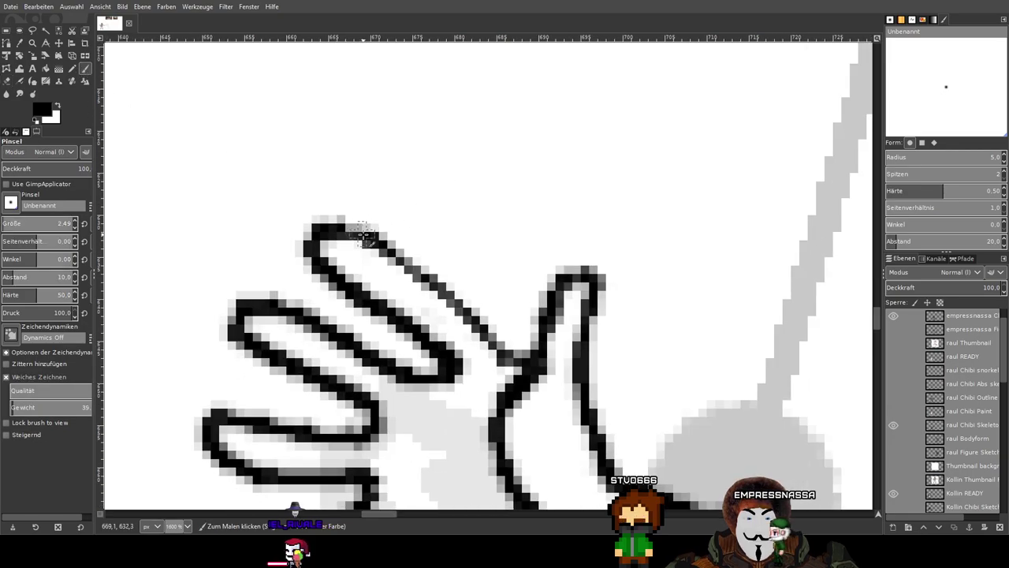
pyautogui.moveTo(391, 251); pyautogui.dragTo(481, 330)
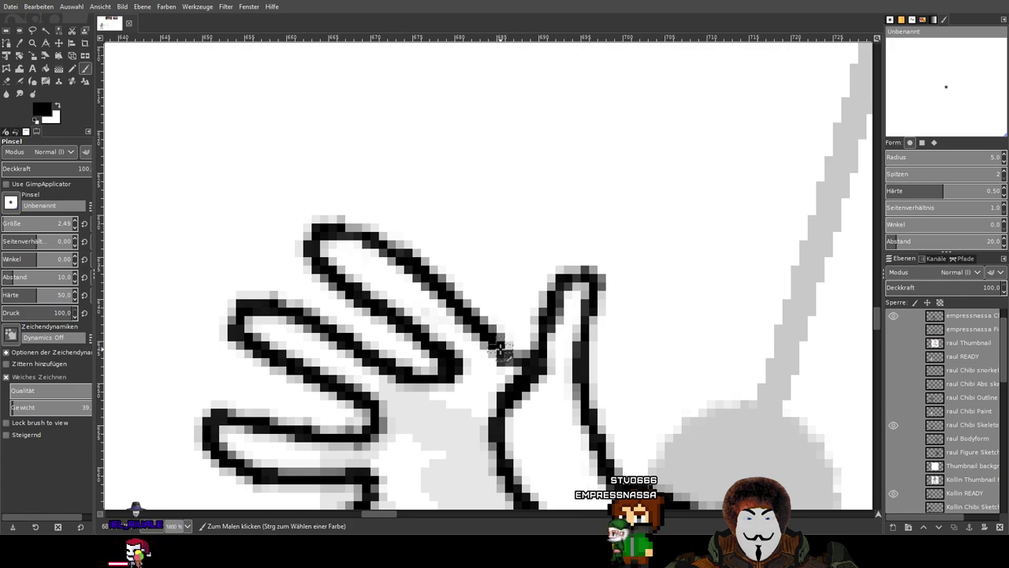
pyautogui.scroll(-4, 504, 316)
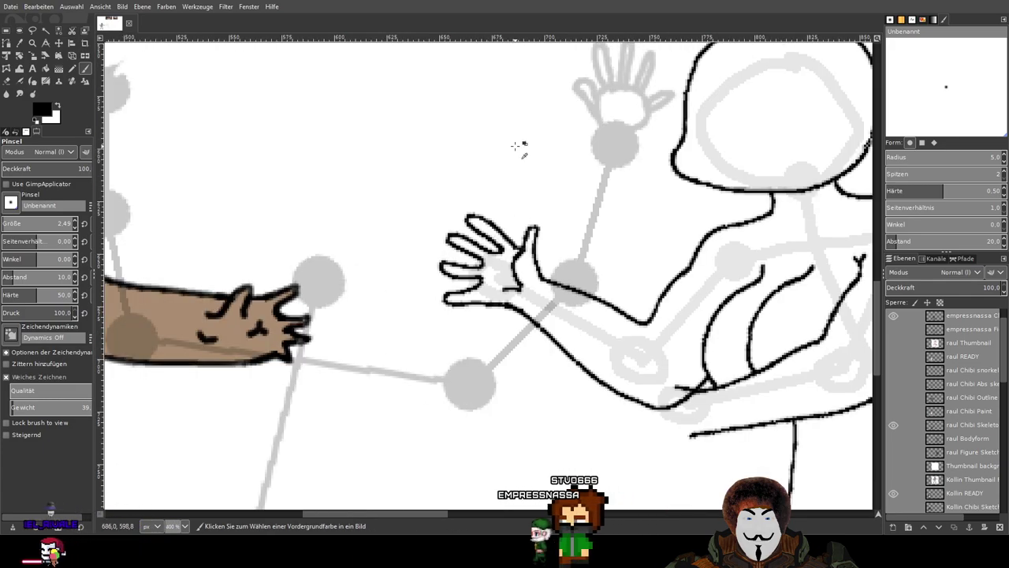
pyautogui.scroll(1, 515, 145)
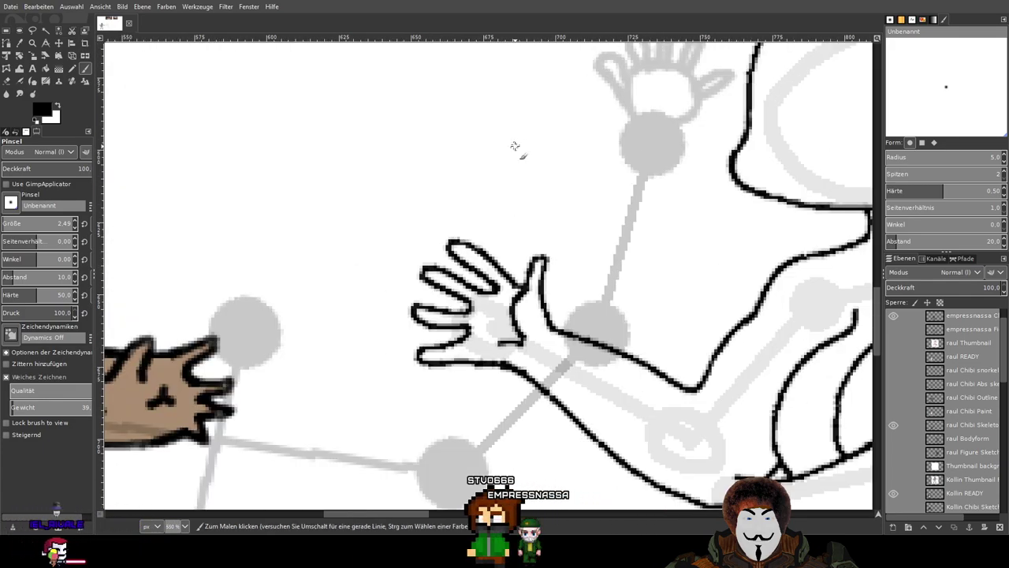
pyautogui.scroll(3, 515, 146)
pyautogui.moveTo(448, 301); pyautogui.dragTo(506, 68)
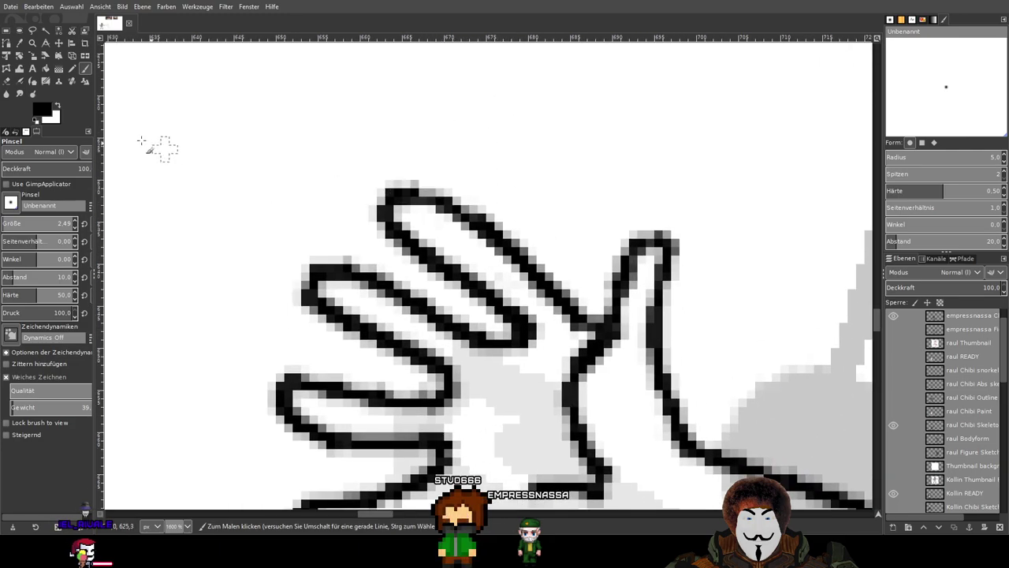
# Erase the inner finger line from its start through the middle.
pyautogui.click(6, 81)
pyautogui.scroll(1, 399, 217)
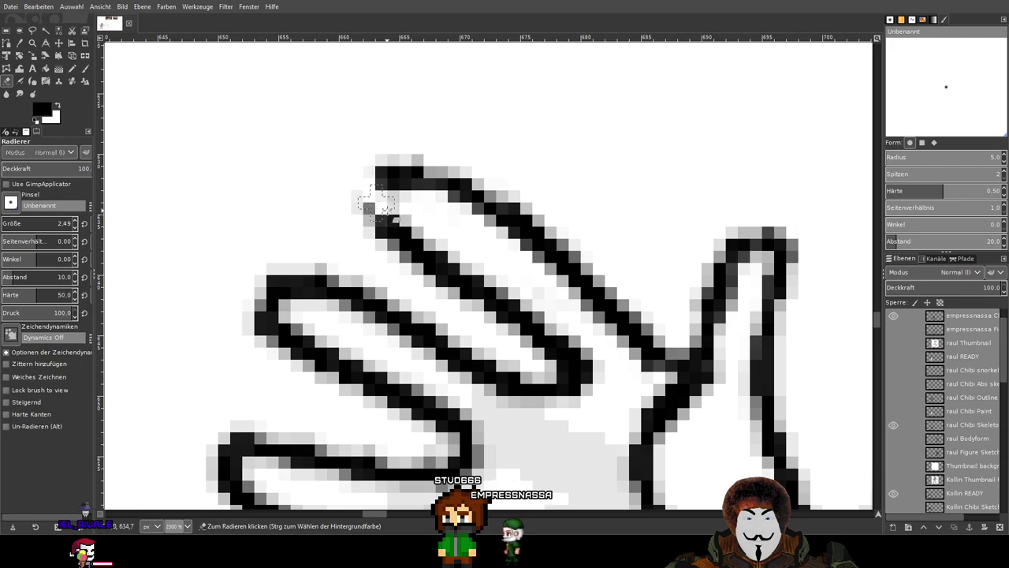
pyautogui.moveTo(348, 205); pyautogui.dragTo(433, 241)
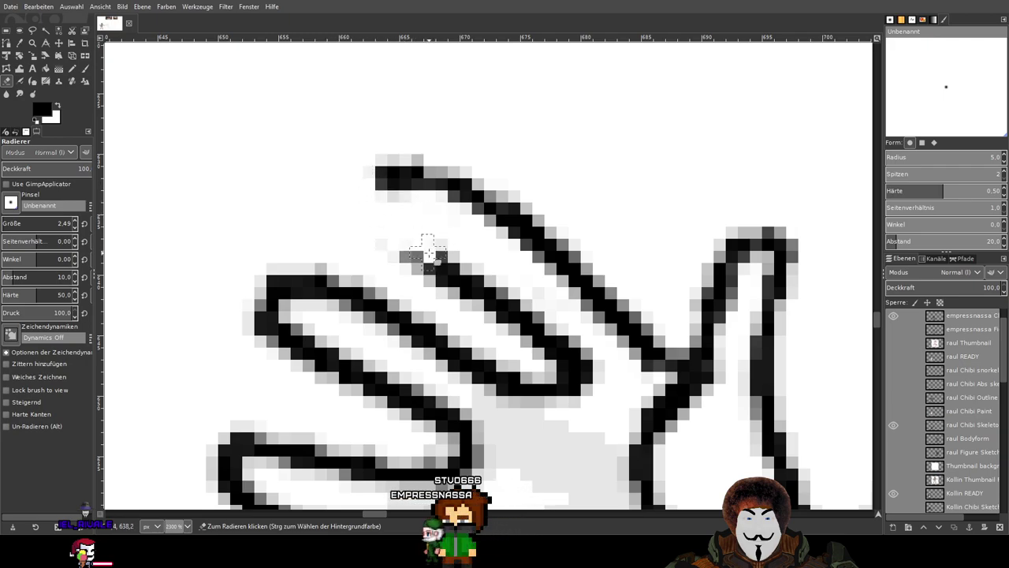
pyautogui.moveTo(348, 226); pyautogui.dragTo(375, 237)
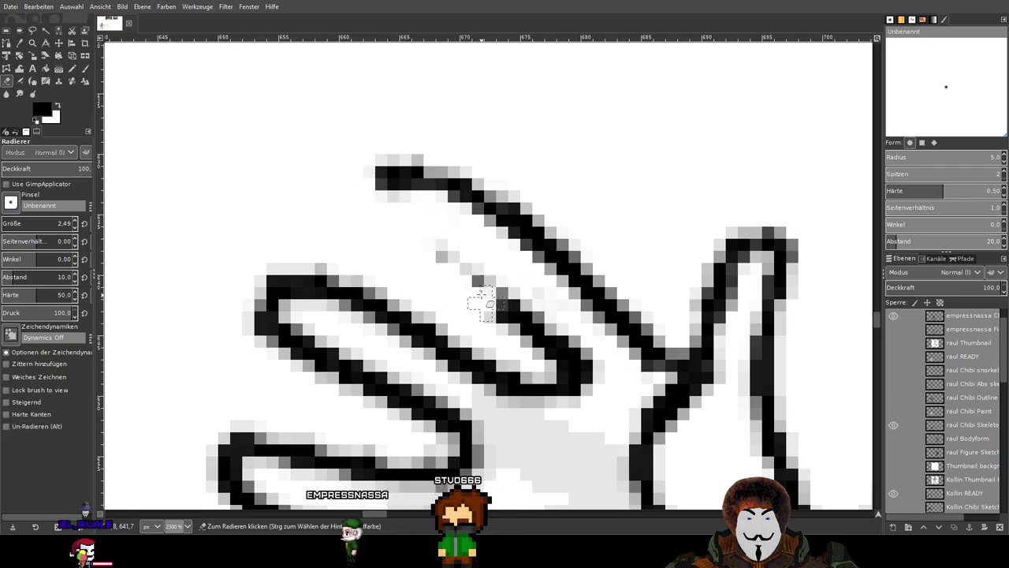
pyautogui.moveTo(550, 317)
pyautogui.mouseDown()
pyautogui.moveTo(512, 281)
pyautogui.moveTo(595, 350)
pyautogui.moveTo(522, 298)
pyautogui.moveTo(484, 286)
pyautogui.moveTo(547, 339)
pyautogui.moveTo(508, 323)
pyautogui.mouseUp()
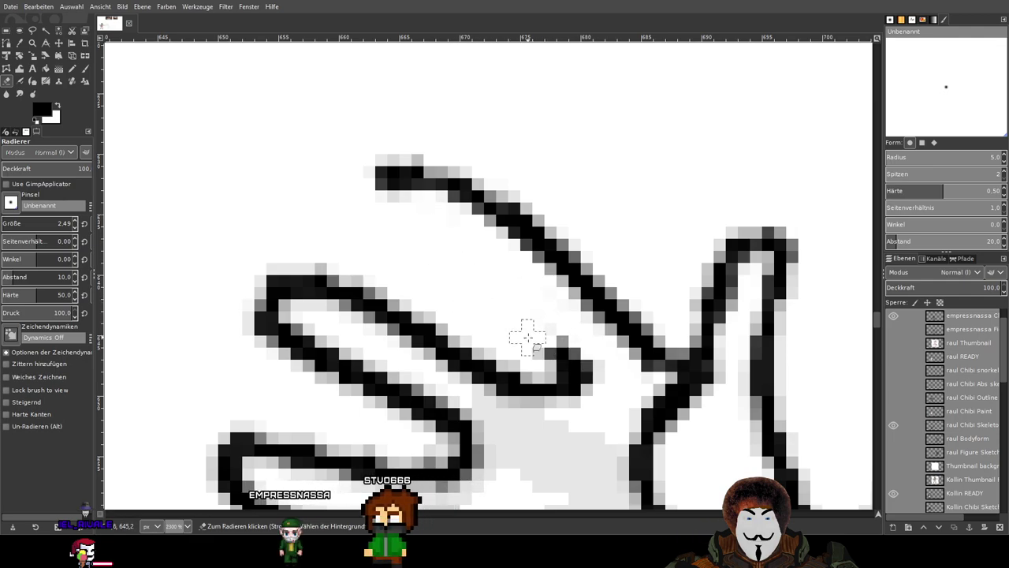
# Discard a trial stroke below the fingertip and erase the outline's left tip.
pyautogui.click(77, 71)
pyautogui.moveTo(392, 175)
pyautogui.mouseDown()
pyautogui.moveTo(397, 198)
pyautogui.moveTo(439, 231)
pyautogui.mouseUp()
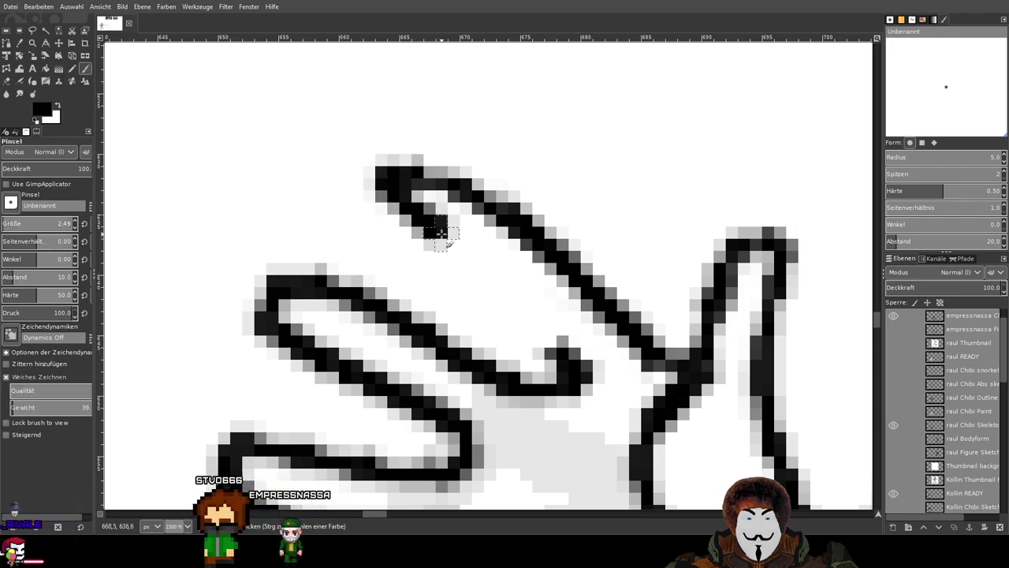
pyautogui.hotkey('ctrl', 'z')
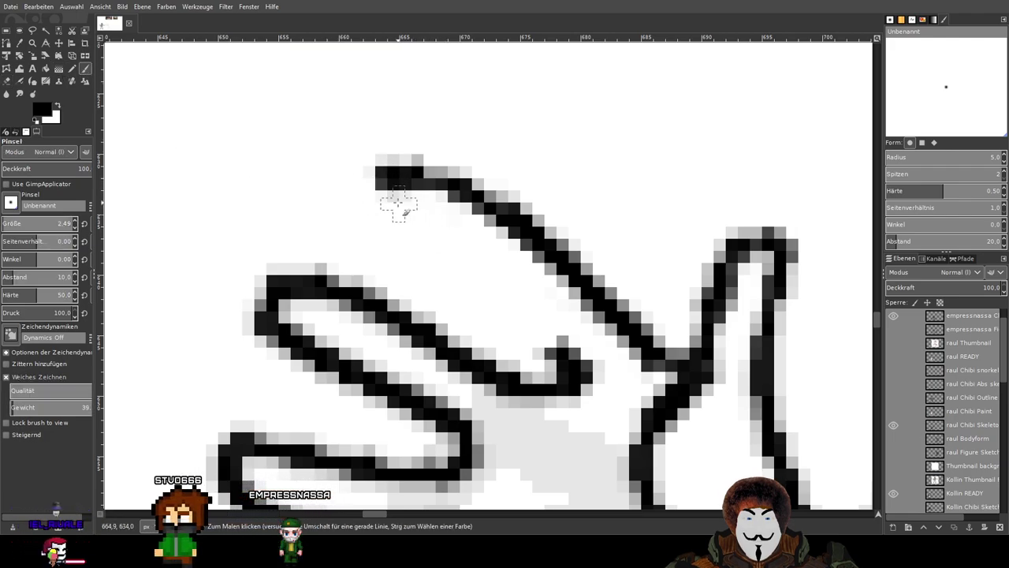
pyautogui.click(33, 79)
pyautogui.click(383, 159)
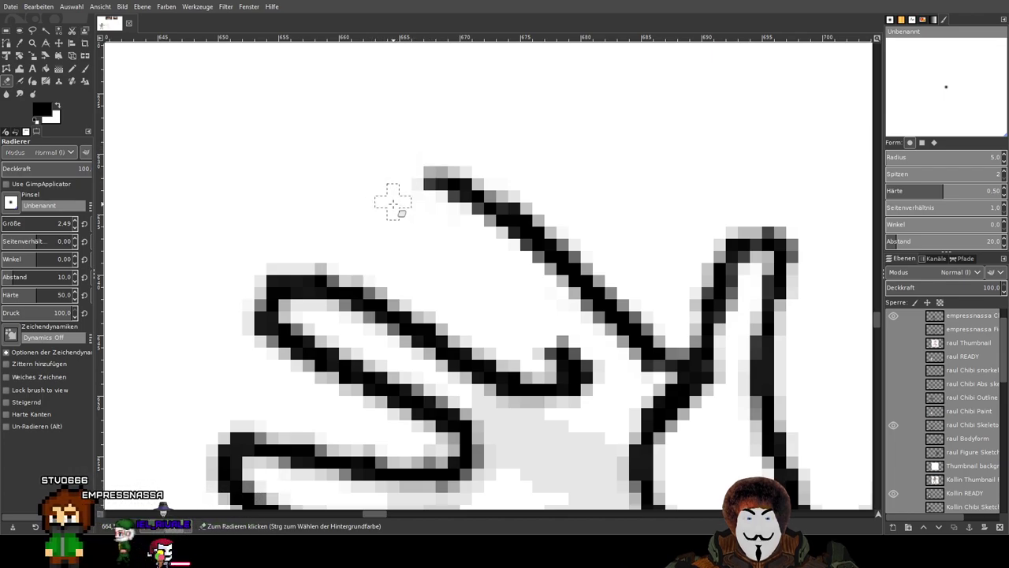
pyautogui.press('p')
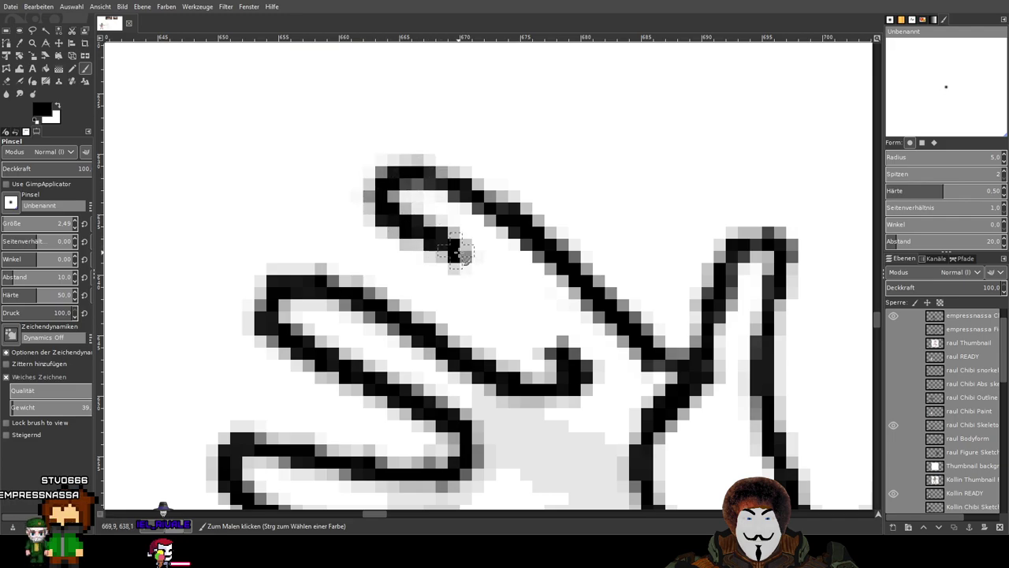
pyautogui.scroll(-4, 602, 151)
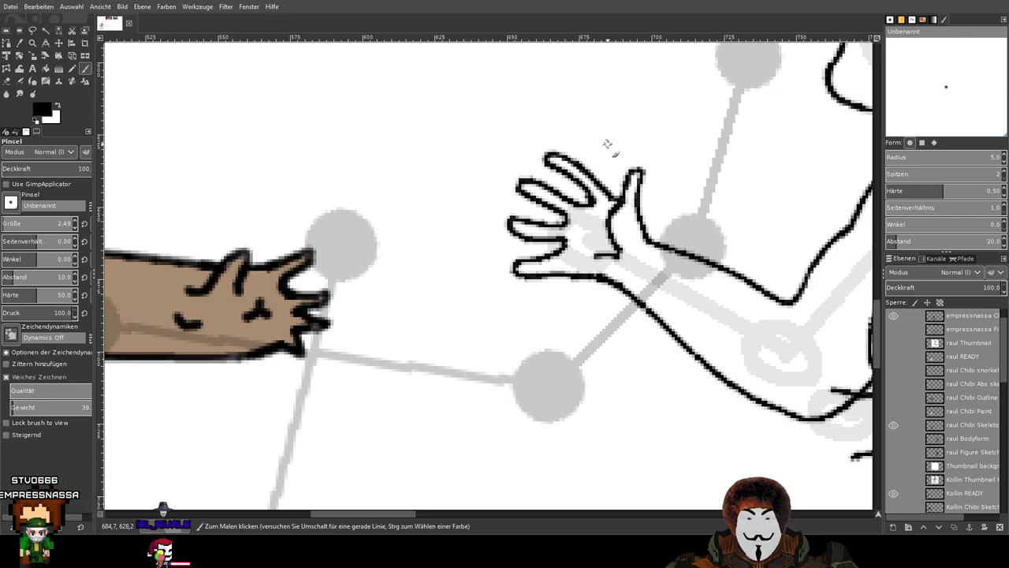
# Replace the top finger's last stroke with a new lower outline drawn from its tip.
pyautogui.scroll(-1, 607, 145)
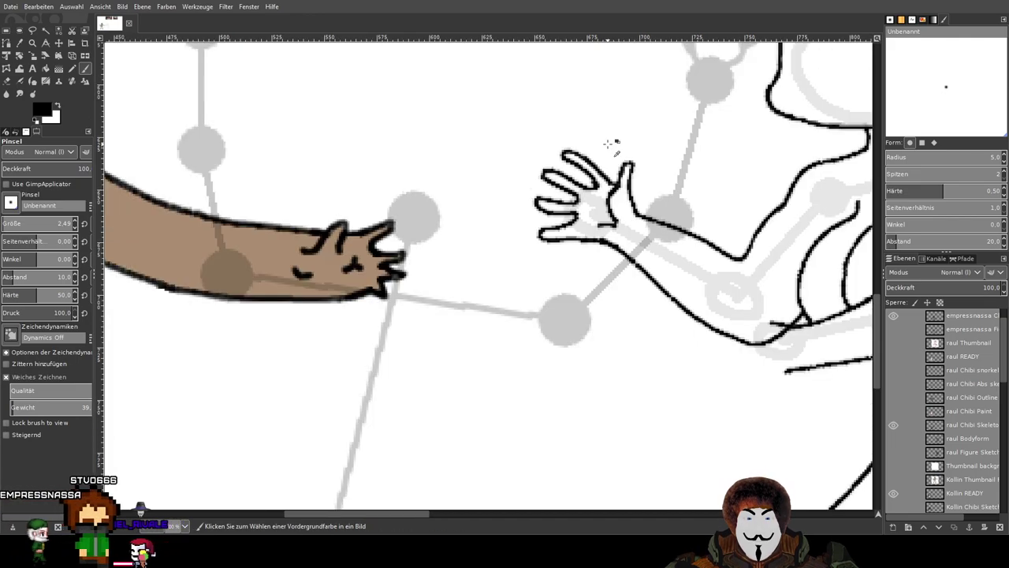
pyautogui.scroll(-1, 607, 144)
pyautogui.scroll(2, 551, 185)
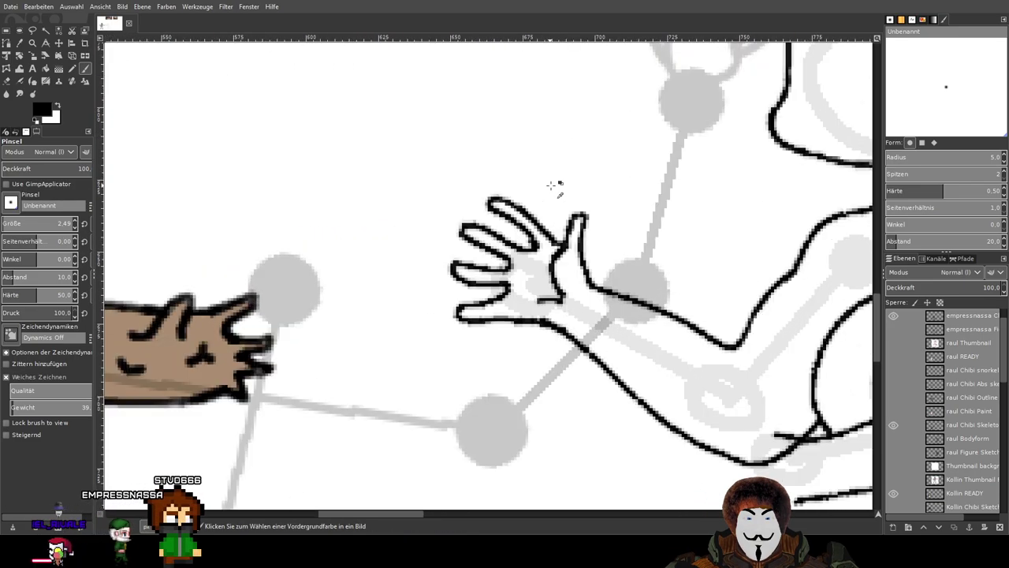
pyautogui.scroll(3, 552, 186)
pyautogui.hotkey('ctrl', 'z')
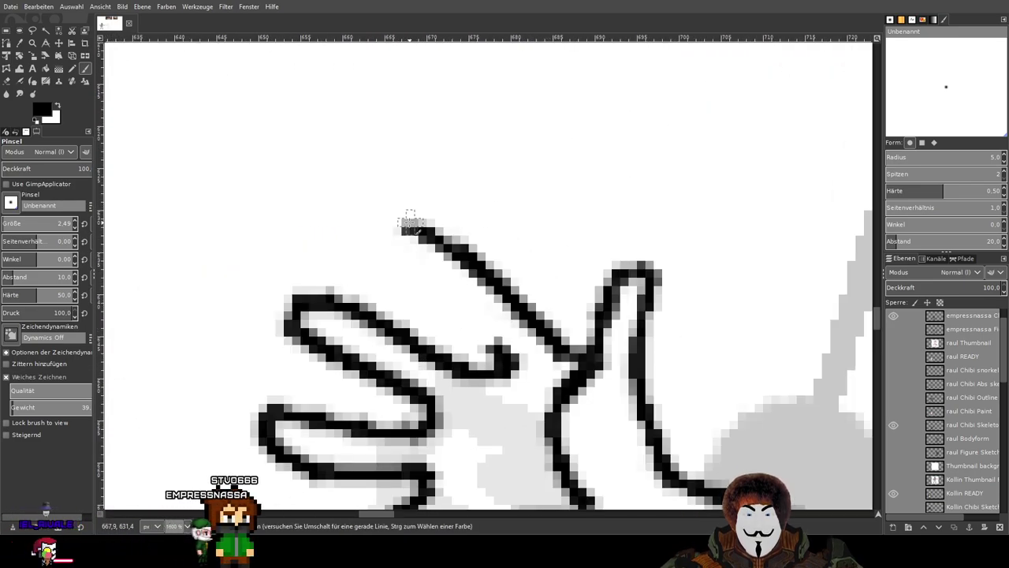
pyautogui.moveTo(381, 252); pyautogui.dragTo(505, 347)
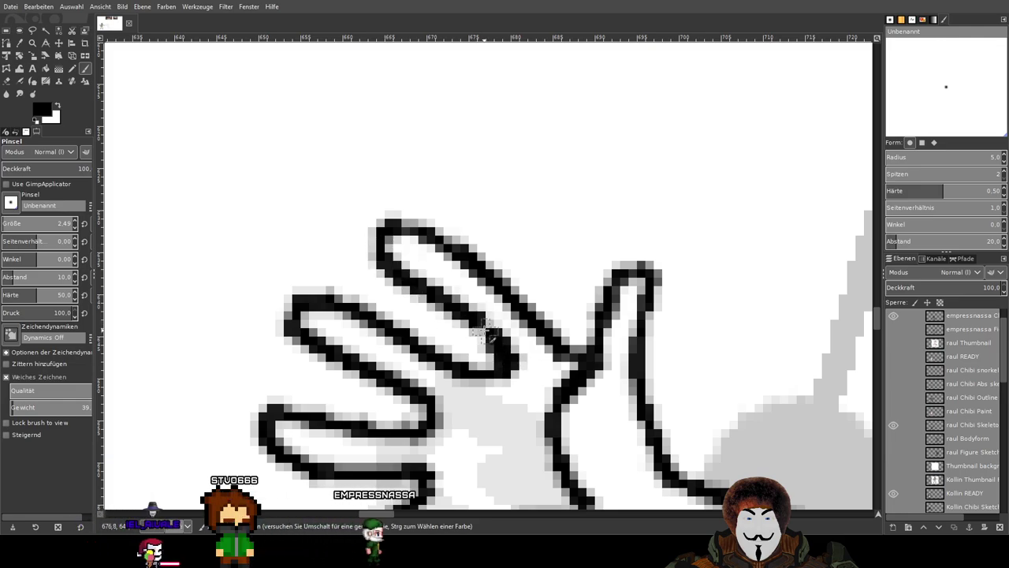
pyautogui.scroll(-4, 670, 219)
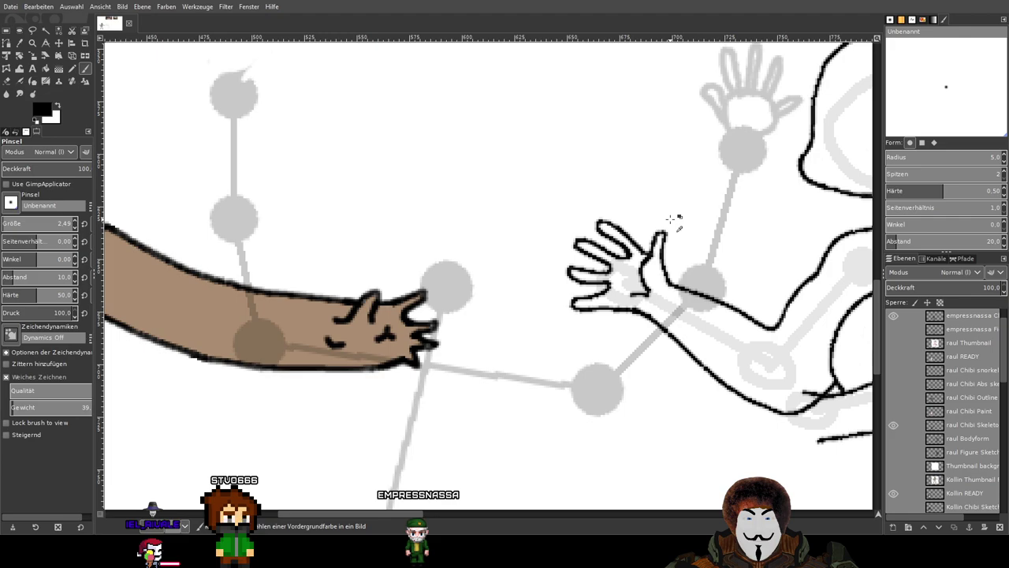
pyautogui.scroll(4, 670, 219)
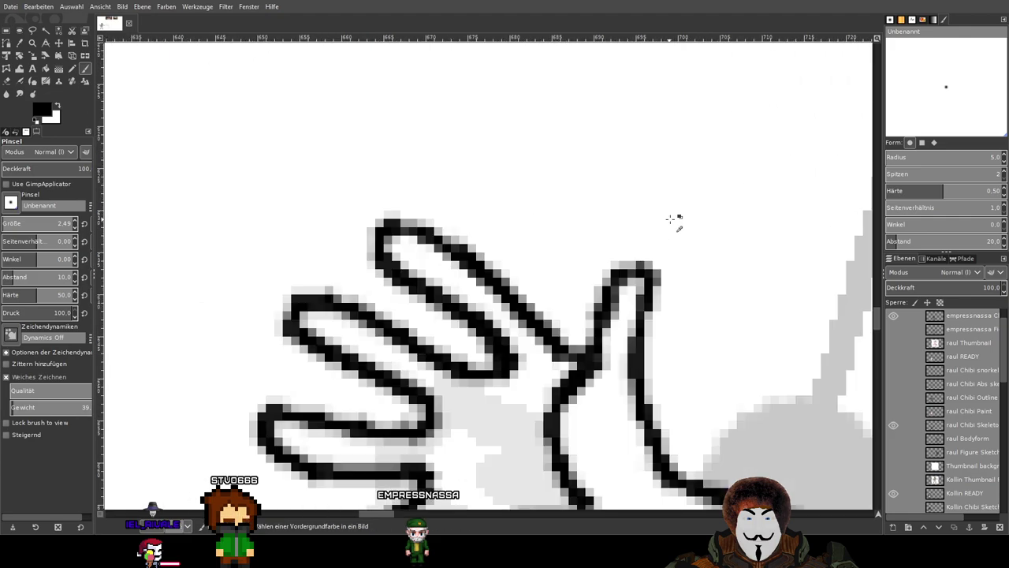
# Try another tip-and-lower-outline stroke, undo the attempts, and zoom out to review.
pyautogui.hotkey('ctrl', 'z')
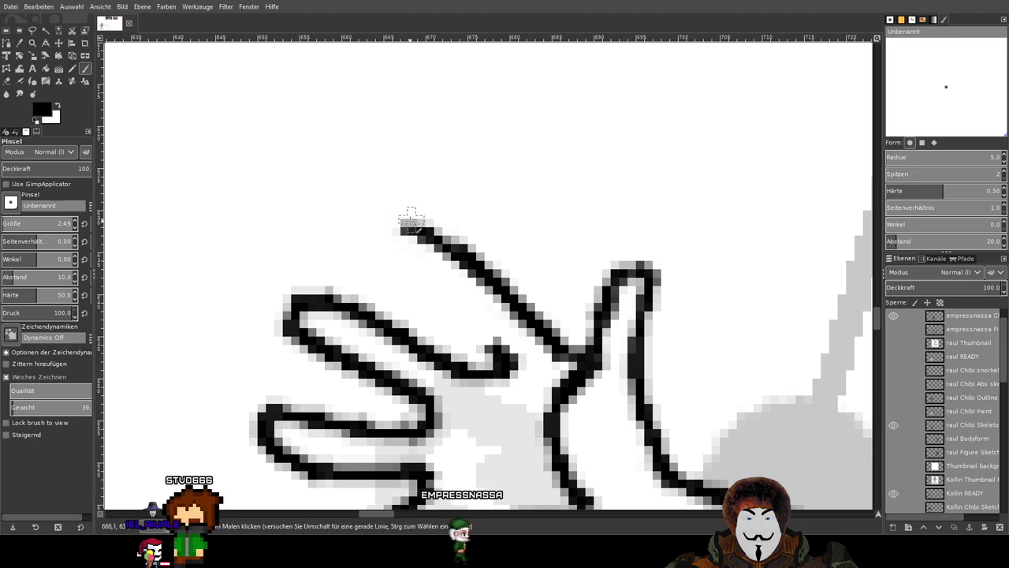
pyautogui.moveTo(397, 227)
pyautogui.mouseDown()
pyautogui.moveTo(388, 250)
pyautogui.moveTo(401, 270)
pyautogui.moveTo(486, 339)
pyautogui.mouseUp()
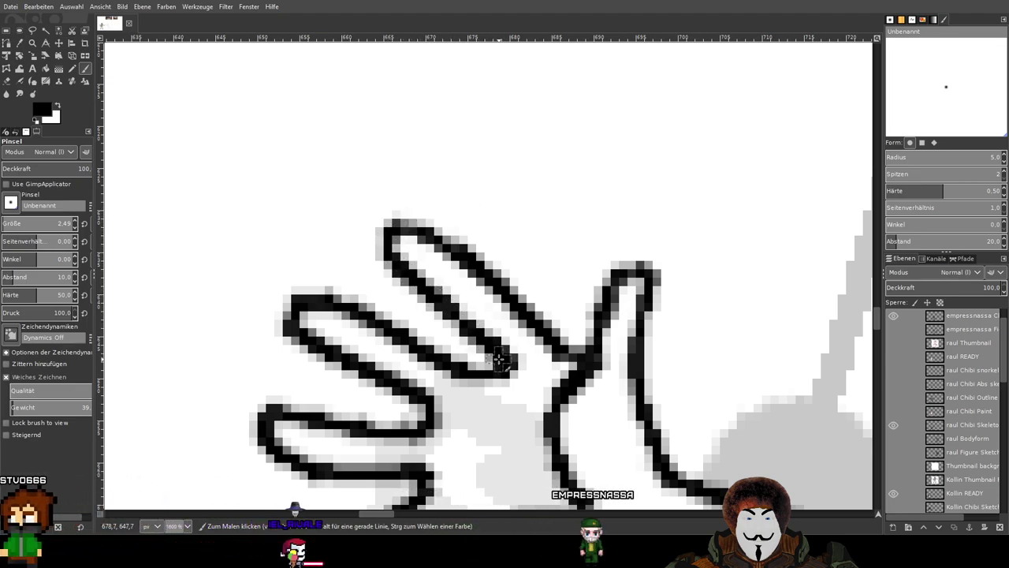
pyautogui.hotkey('ctrl', 'z')
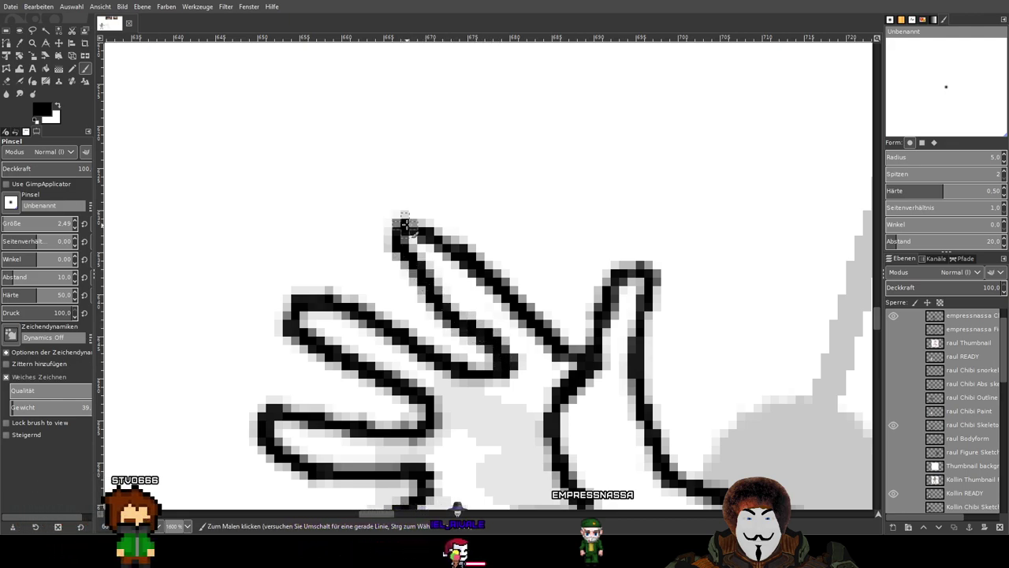
pyautogui.hotkey('ctrl', 'z')
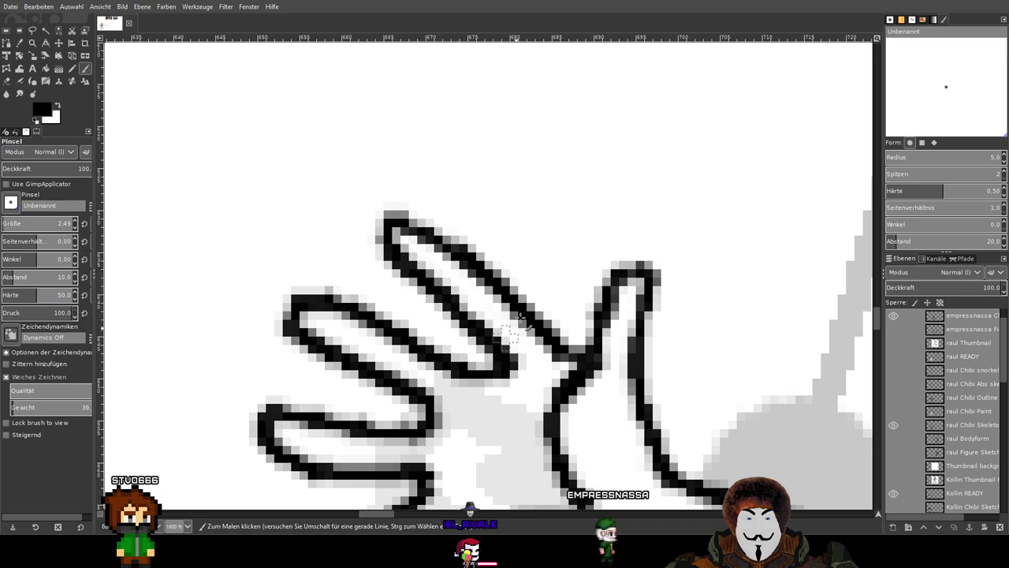
pyautogui.scroll(-4, 592, 175)
pyautogui.scroll(-1, 637, 138)
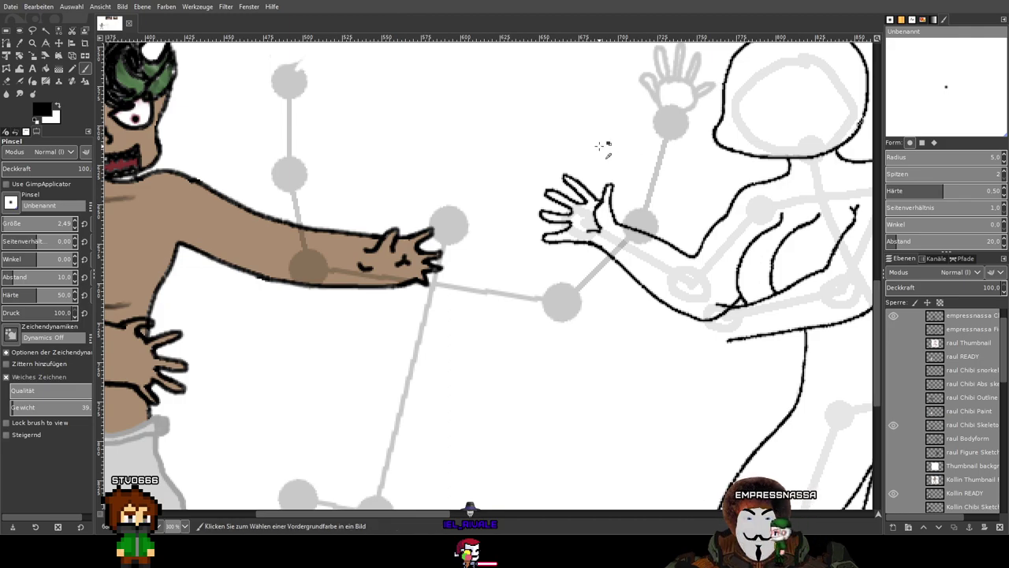
pyautogui.scroll(1, 599, 146)
pyautogui.scroll(3, 599, 145)
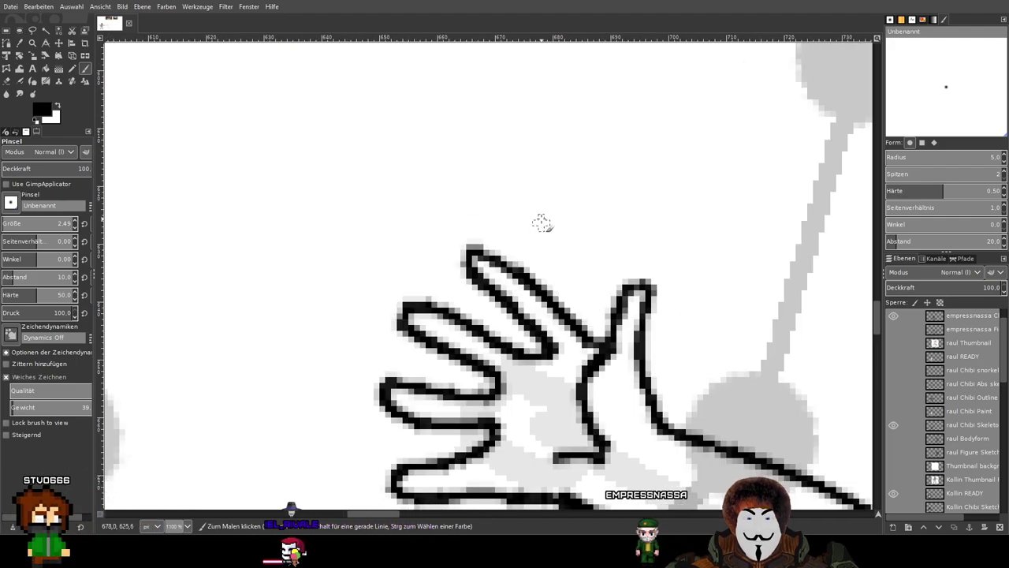
# Erase the second finger's old left ends and the stroke fragments between the fingers.
pyautogui.moveTo(540, 222); pyautogui.dragTo(557, 125)
pyautogui.click(10, 82)
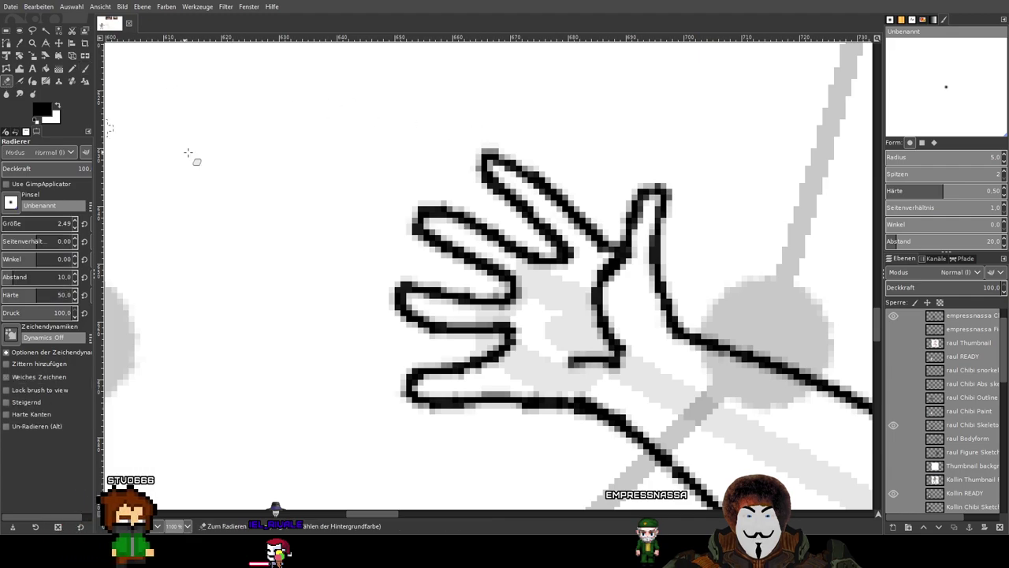
pyautogui.scroll(2, 395, 202)
pyautogui.moveTo(444, 244)
pyautogui.mouseDown()
pyautogui.moveTo(459, 196)
pyautogui.moveTo(475, 232)
pyautogui.moveTo(451, 291)
pyautogui.moveTo(481, 235)
pyautogui.mouseUp()
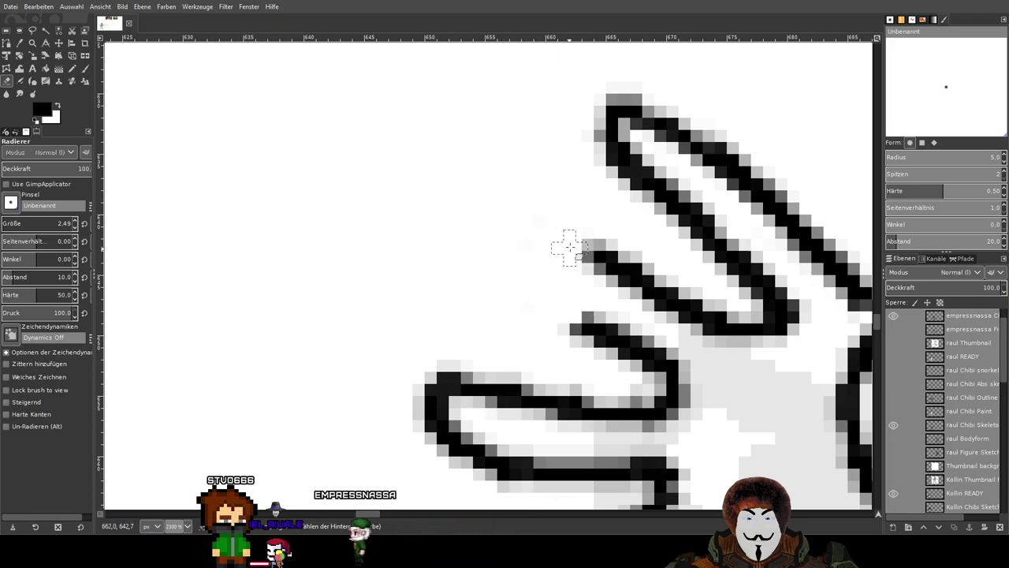
pyautogui.moveTo(597, 257)
pyautogui.mouseDown()
pyautogui.moveTo(641, 275)
pyautogui.moveTo(574, 320)
pyautogui.moveTo(598, 310)
pyautogui.moveTo(601, 323)
pyautogui.moveTo(625, 322)
pyautogui.moveTo(647, 281)
pyautogui.mouseUp()
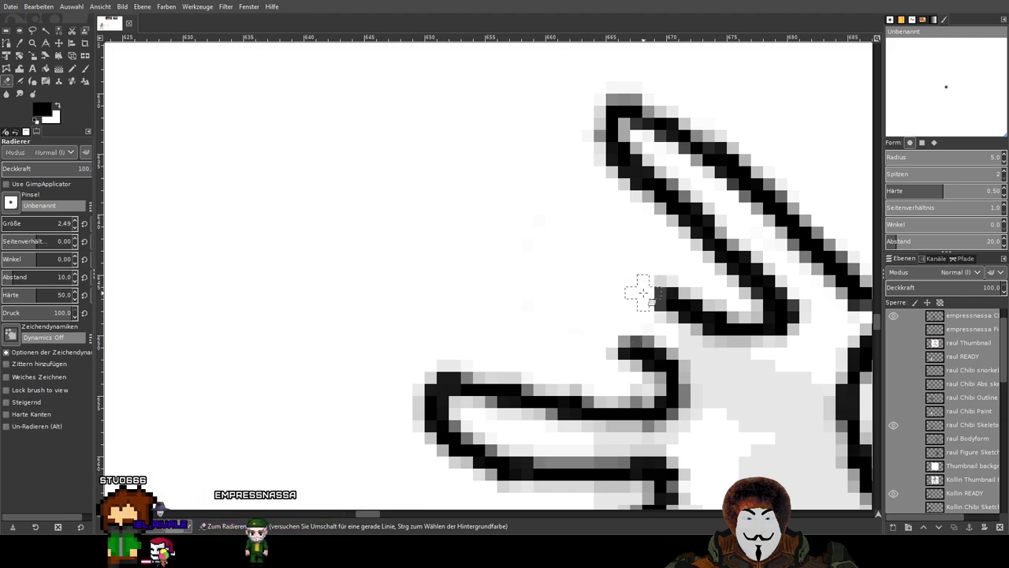
# Draw a longer second finger outline reaching up-left from the hand.
pyautogui.click(85, 68)
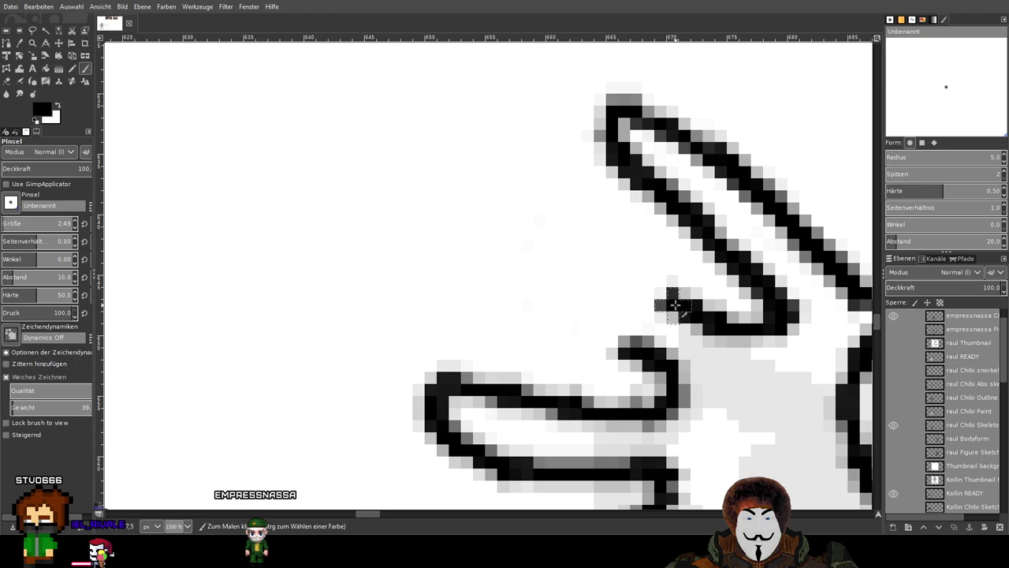
pyautogui.click(646, 283)
pyautogui.moveTo(647, 284)
pyautogui.mouseDown()
pyautogui.moveTo(502, 183)
pyautogui.moveTo(445, 161)
pyautogui.mouseUp()
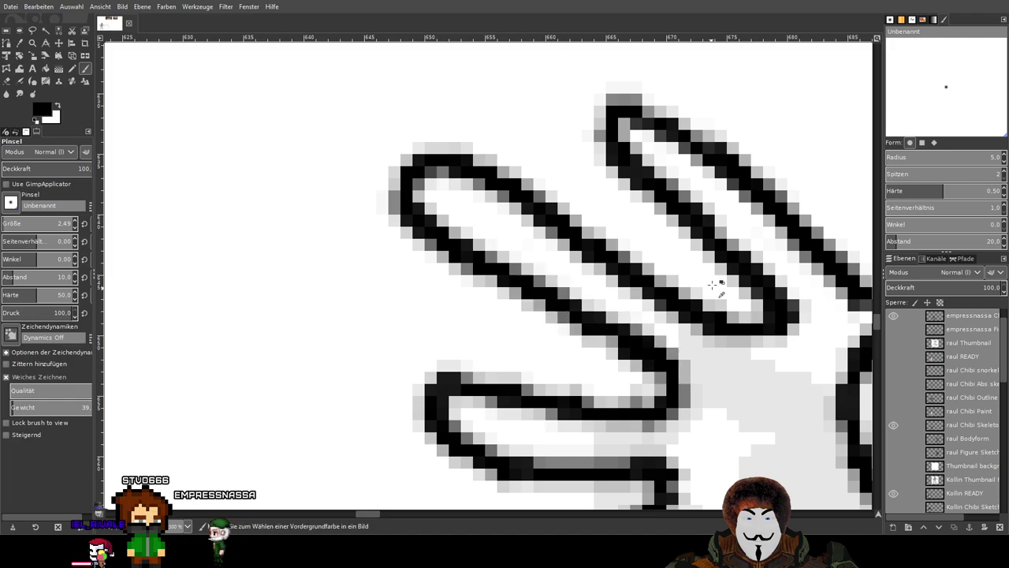
# Draw a new closed second-finger outline joined to the hand, then undo it.
pyautogui.scroll(-4, 712, 303)
pyautogui.scroll(3, 725, 225)
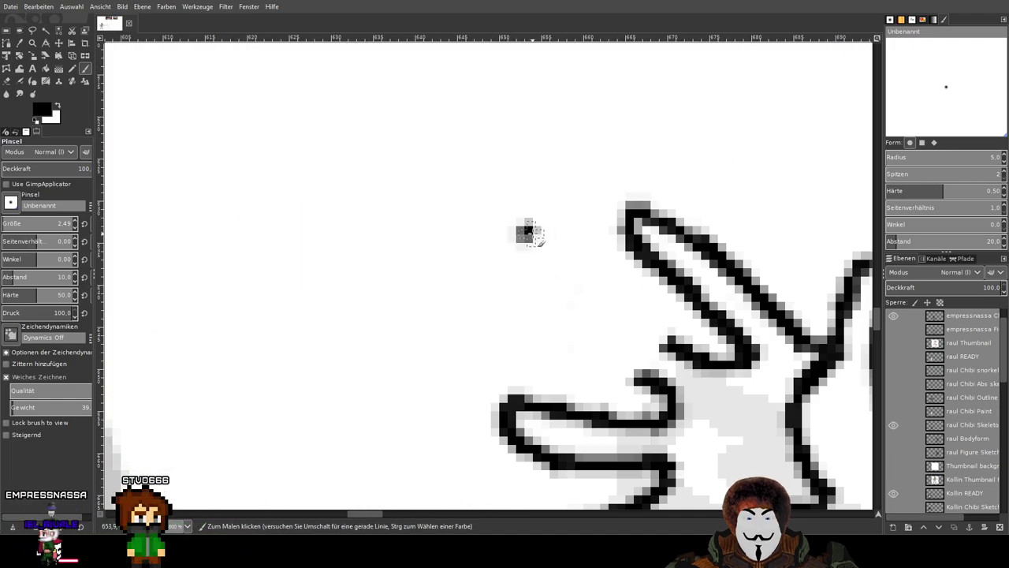
pyautogui.moveTo(529, 232); pyautogui.dragTo(570, 244)
pyautogui.moveTo(609, 273); pyautogui.dragTo(678, 355)
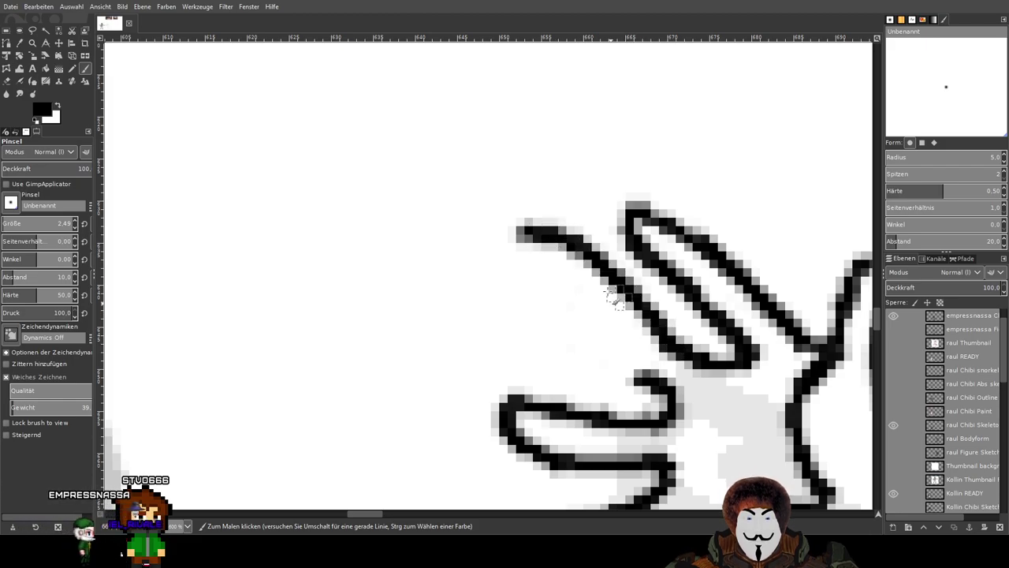
pyautogui.moveTo(544, 311); pyautogui.dragTo(634, 368)
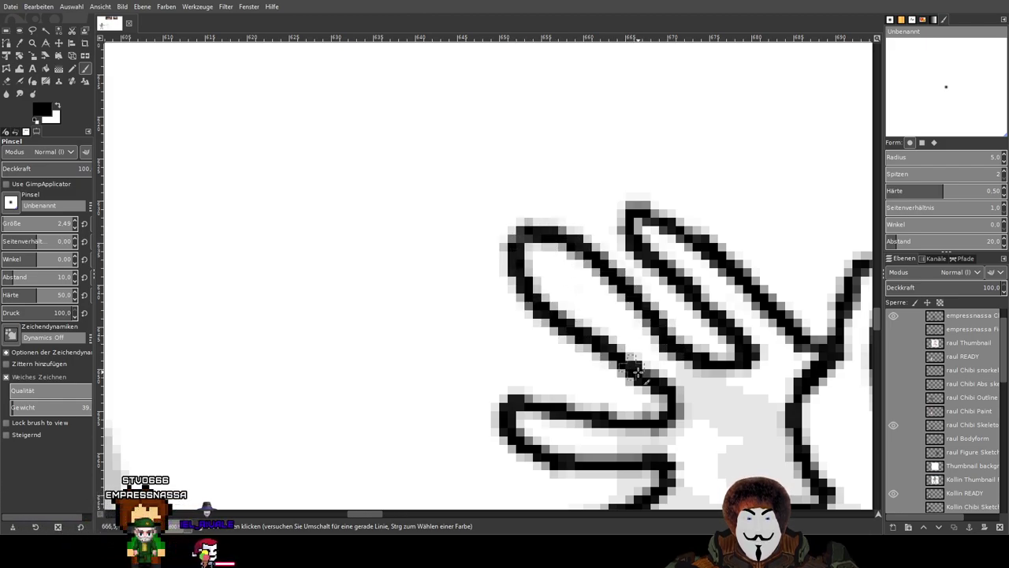
pyautogui.hotkey('ctrl', 'z')
pyautogui.hotkey('ctrl', 'z')
pyautogui.hotkey('ctrl', 'z')
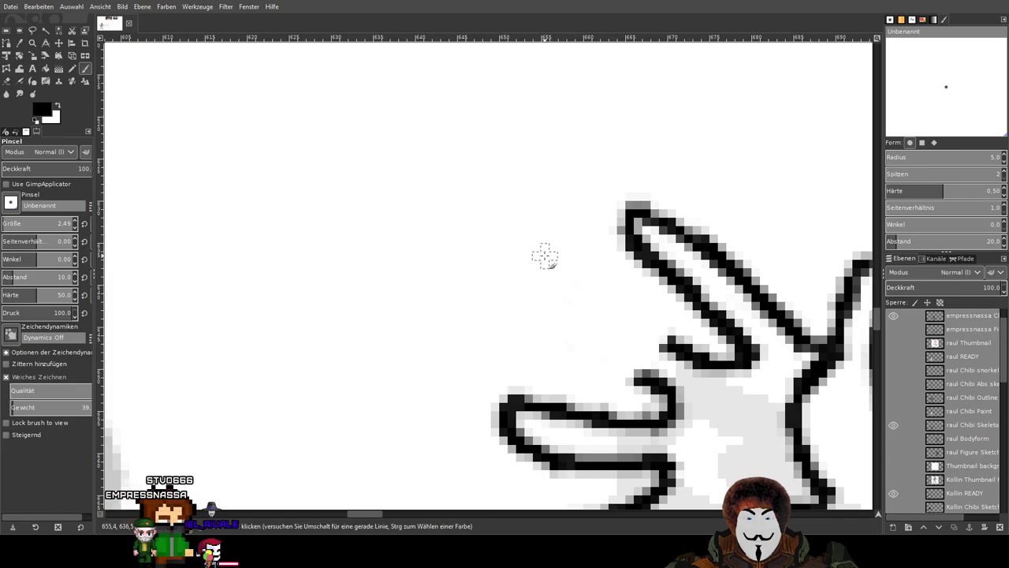
# Redraw the second finger's upper and lower outlines, undo the lower one, and zoom to compare.
pyautogui.moveTo(541, 247); pyautogui.dragTo(659, 331)
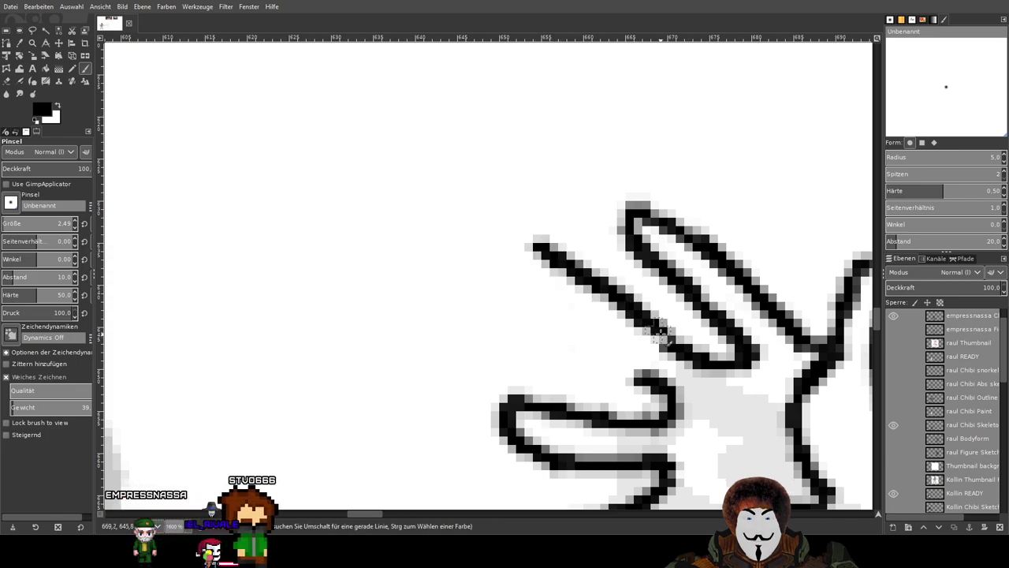
pyautogui.moveTo(529, 239)
pyautogui.mouseDown()
pyautogui.moveTo(534, 287)
pyautogui.moveTo(603, 348)
pyautogui.mouseUp()
pyautogui.hotkey('ctrl', 'z')
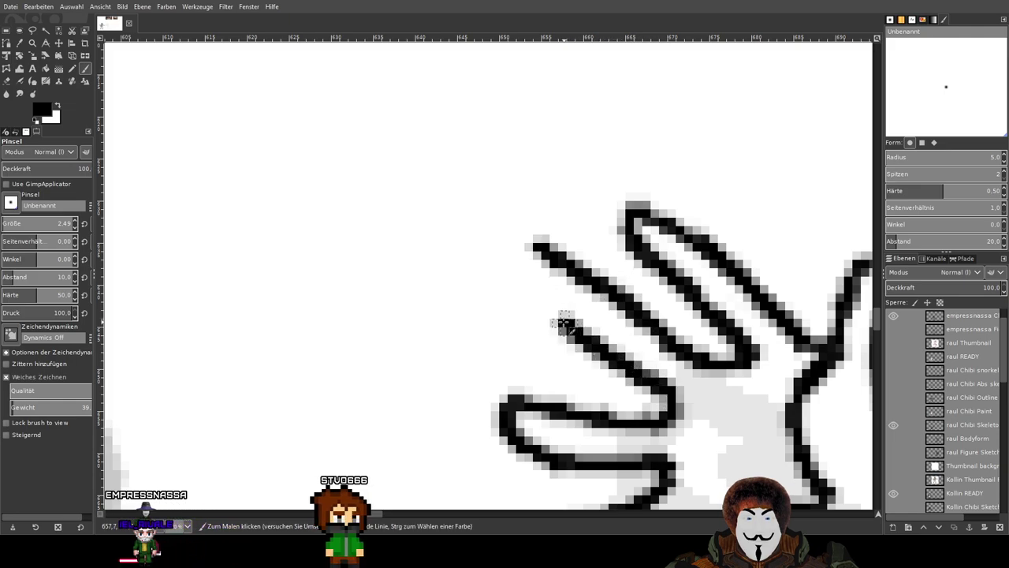
pyautogui.scroll(-4, 631, 156)
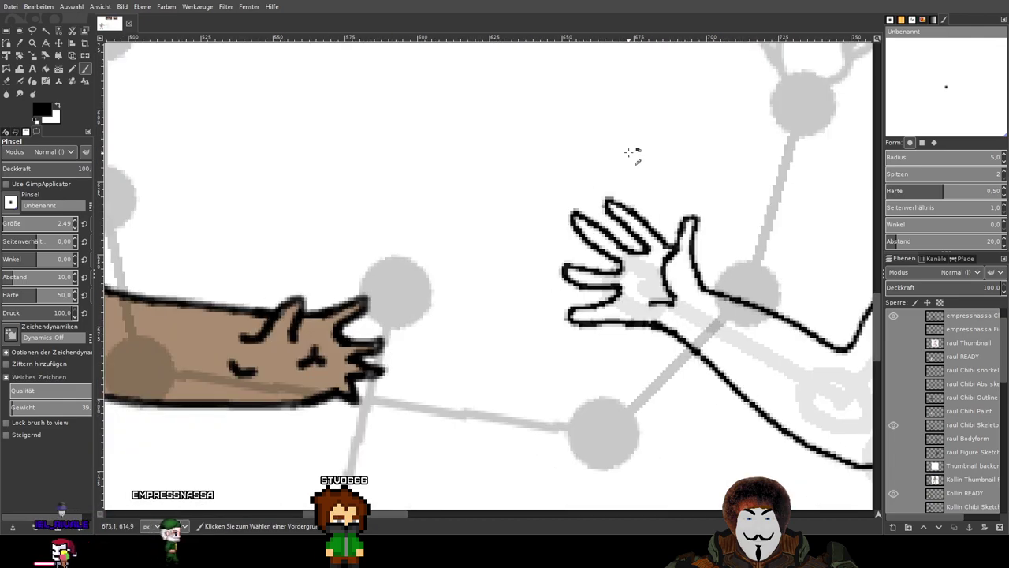
pyautogui.scroll(2, 639, 149)
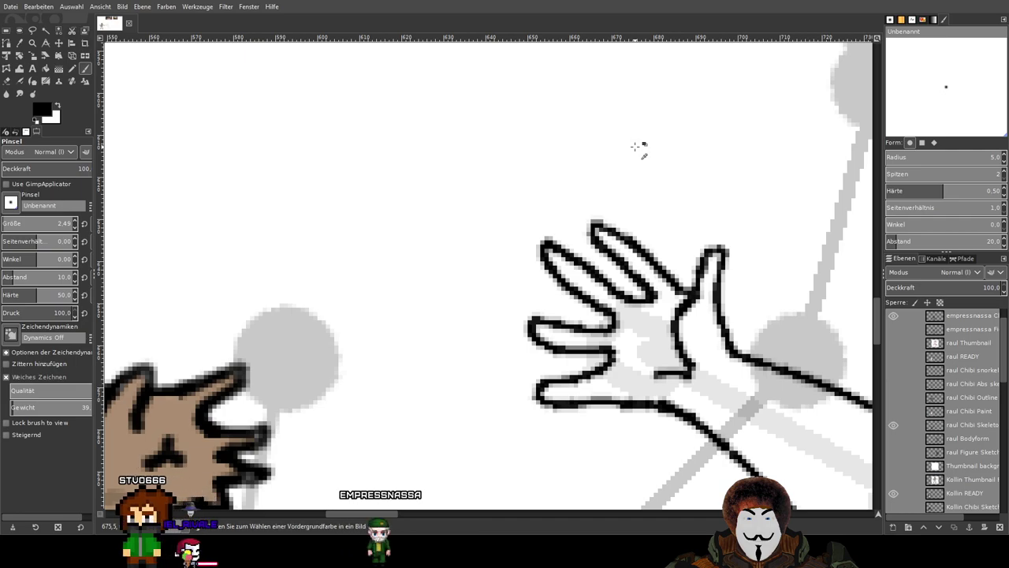
pyautogui.scroll(2, 594, 204)
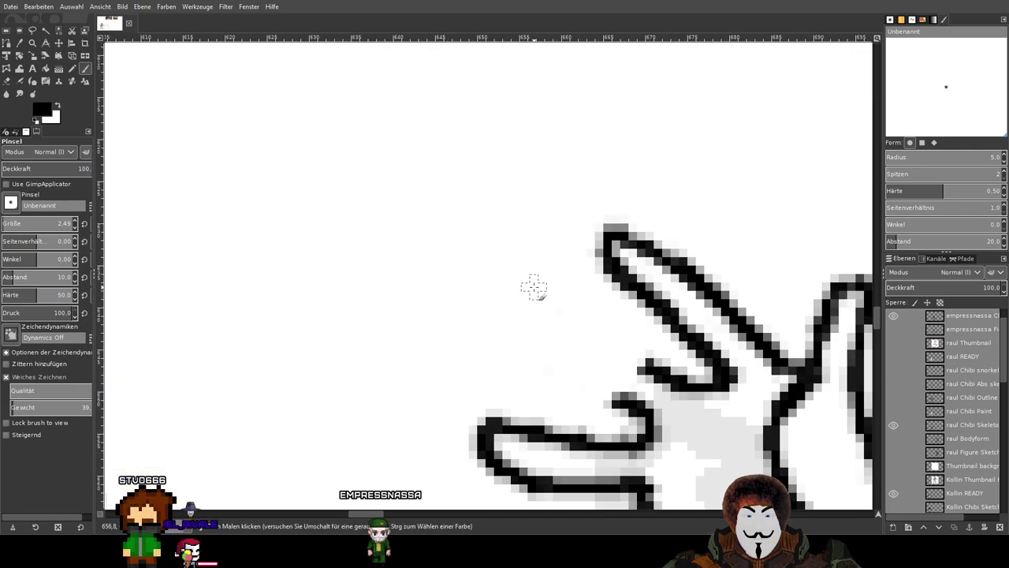
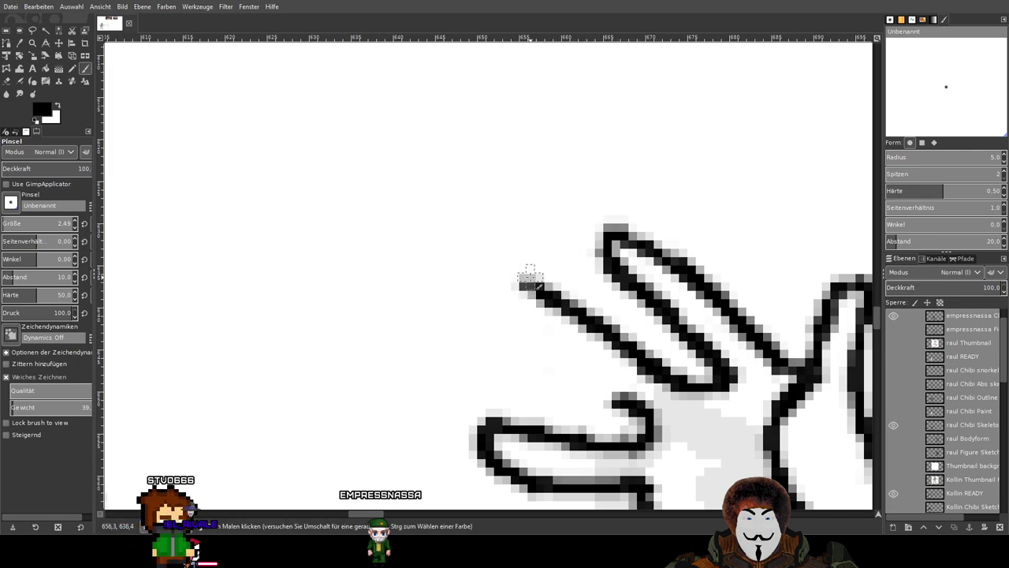
# Retry the finger's lower outline several times, keeping a stroke that runs toward the palm.
pyautogui.moveTo(524, 284)
pyautogui.mouseDown()
pyautogui.moveTo(514, 312)
pyautogui.moveTo(607, 393)
pyautogui.moveTo(525, 338)
pyautogui.moveTo(503, 305)
pyautogui.moveTo(516, 283)
pyautogui.mouseUp()
pyautogui.hotkey('ctrl', 'z')
pyautogui.hotkey('ctrl', 'z')
pyautogui.hotkey('ctrl', 'z')
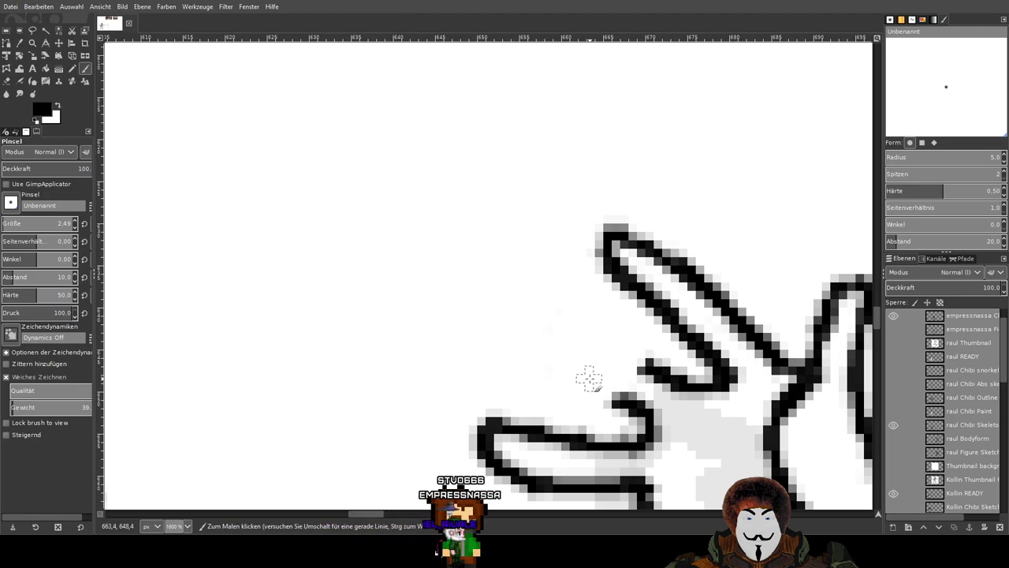
pyautogui.moveTo(635, 406); pyautogui.dragTo(587, 376)
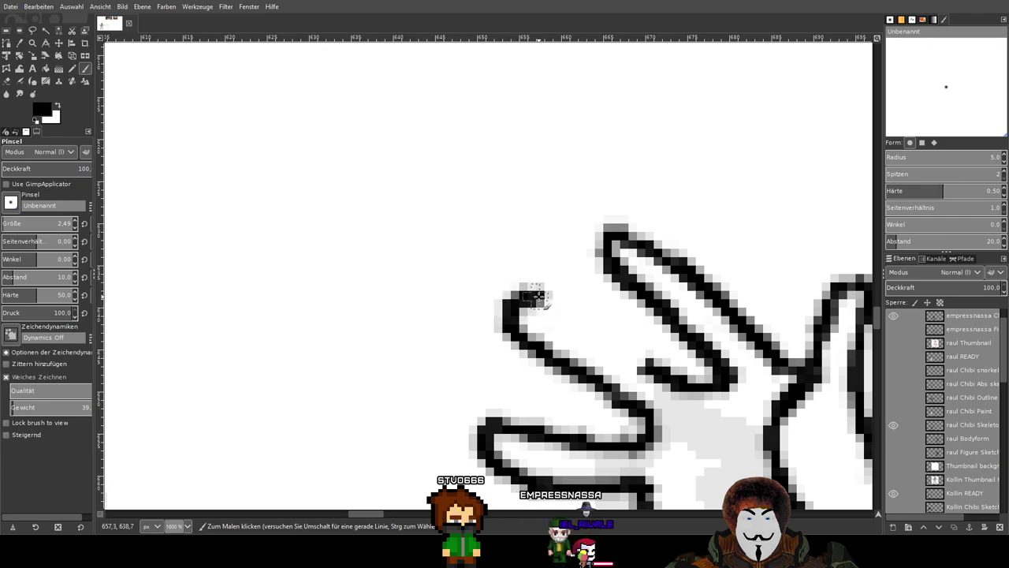
pyautogui.hotkey('ctrl', 'z')
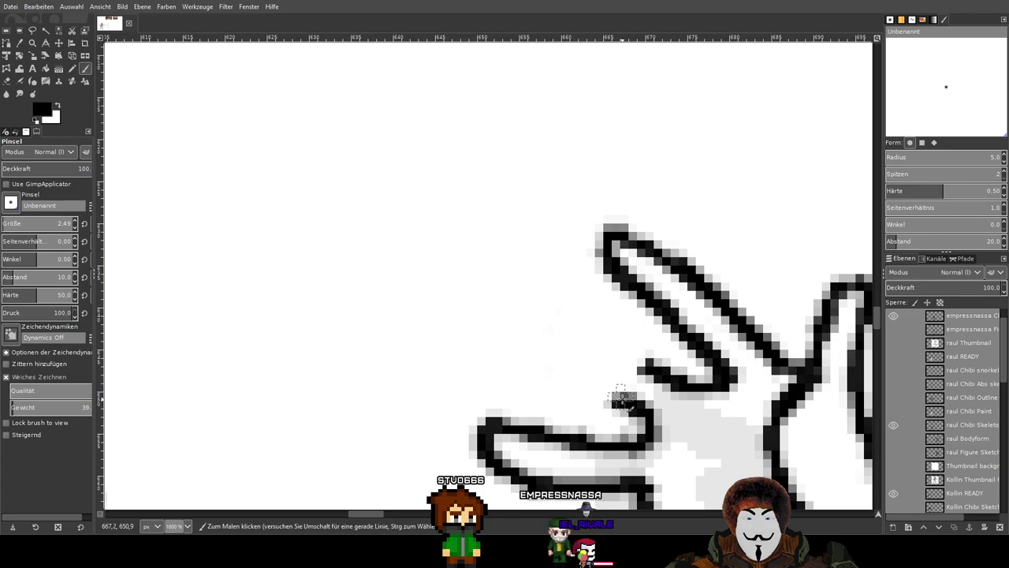
pyautogui.moveTo(583, 379); pyautogui.dragTo(564, 370)
pyautogui.hotkey('ctrl', 'z')
pyautogui.moveTo(631, 403); pyautogui.dragTo(532, 360)
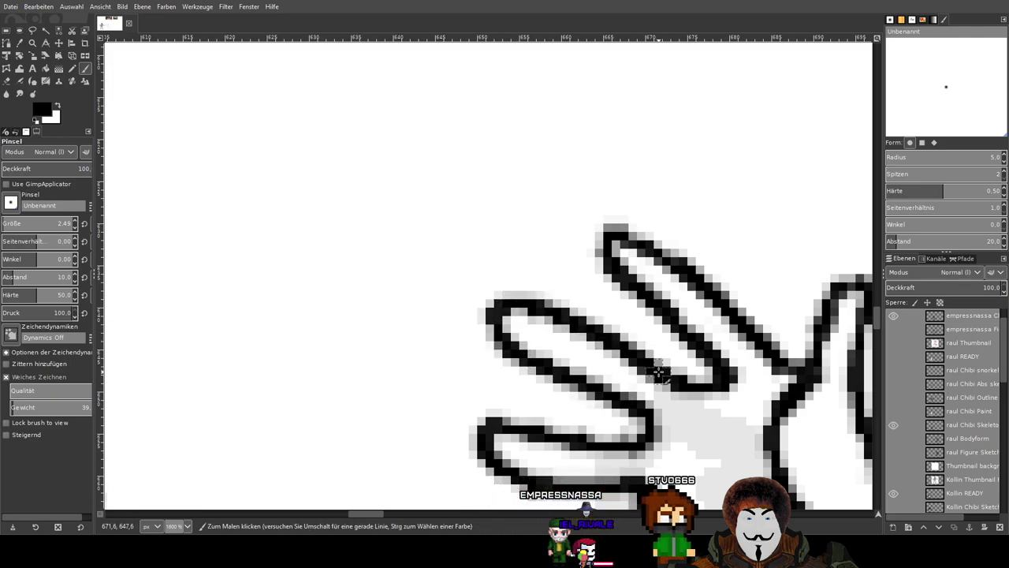
# Draw a clean black line along the lowest finger's lower edge.
pyautogui.scroll(-5, 627, 193)
pyautogui.scroll(2, 700, 150)
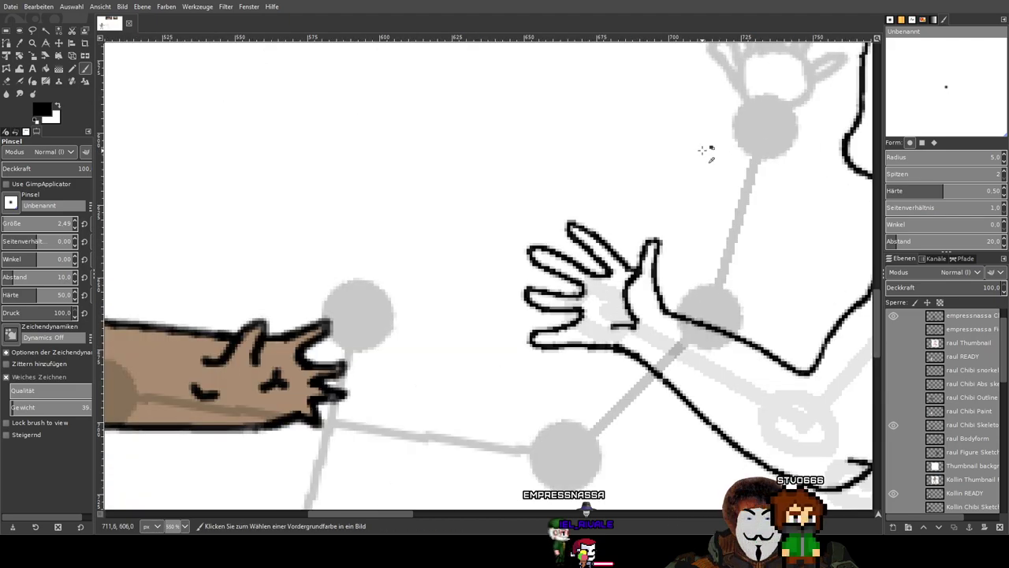
pyautogui.scroll(-3, 702, 149)
pyautogui.scroll(1, 702, 150)
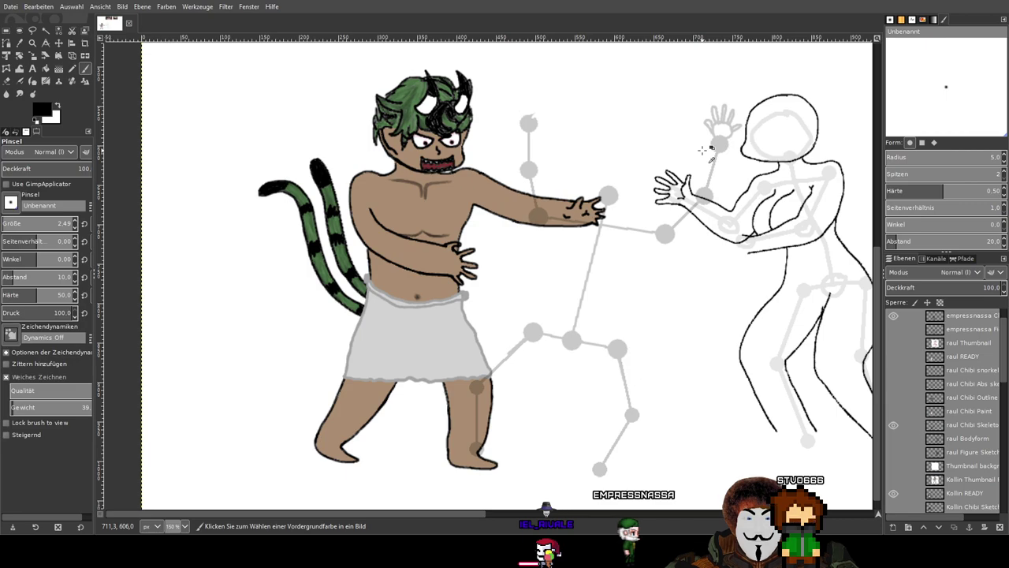
pyautogui.scroll(2, 703, 150)
pyautogui.scroll(1, 697, 161)
pyautogui.scroll(2, 541, 335)
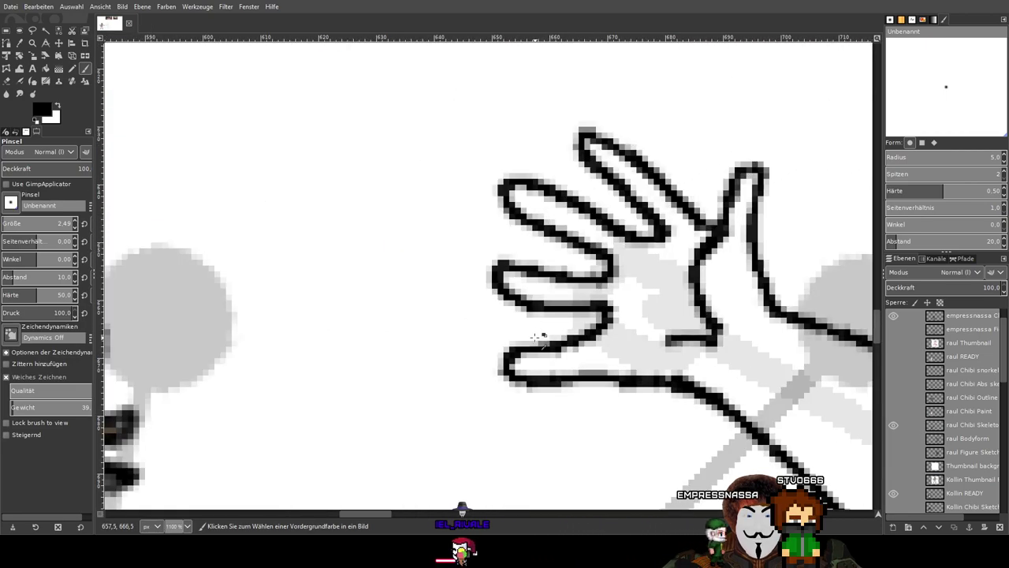
pyautogui.scroll(1, 540, 342)
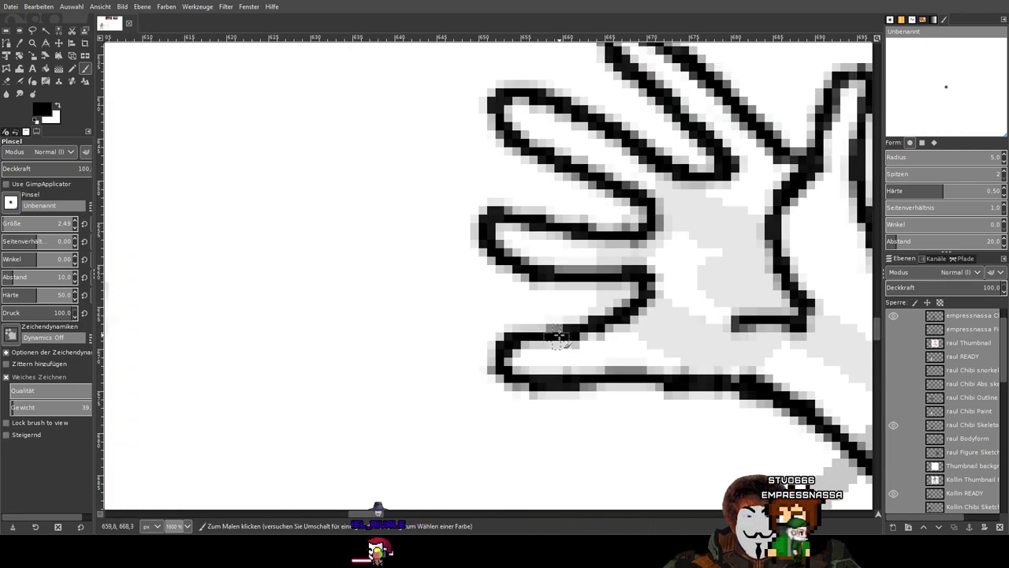
pyautogui.moveTo(509, 355)
pyautogui.mouseDown()
pyautogui.moveTo(535, 373)
pyautogui.moveTo(598, 368)
pyautogui.mouseUp()
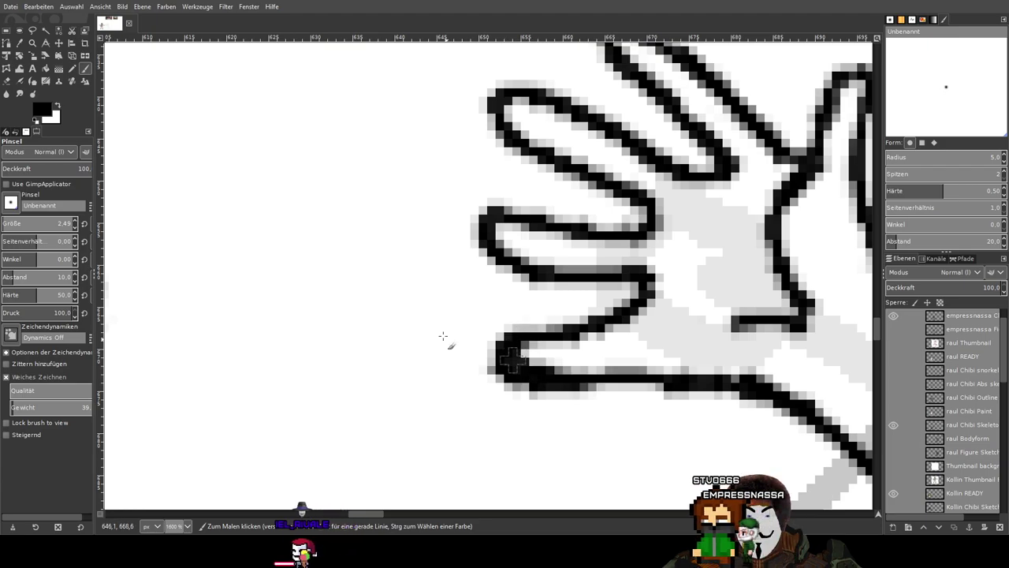
pyautogui.click(7, 69)
pyautogui.click(7, 82)
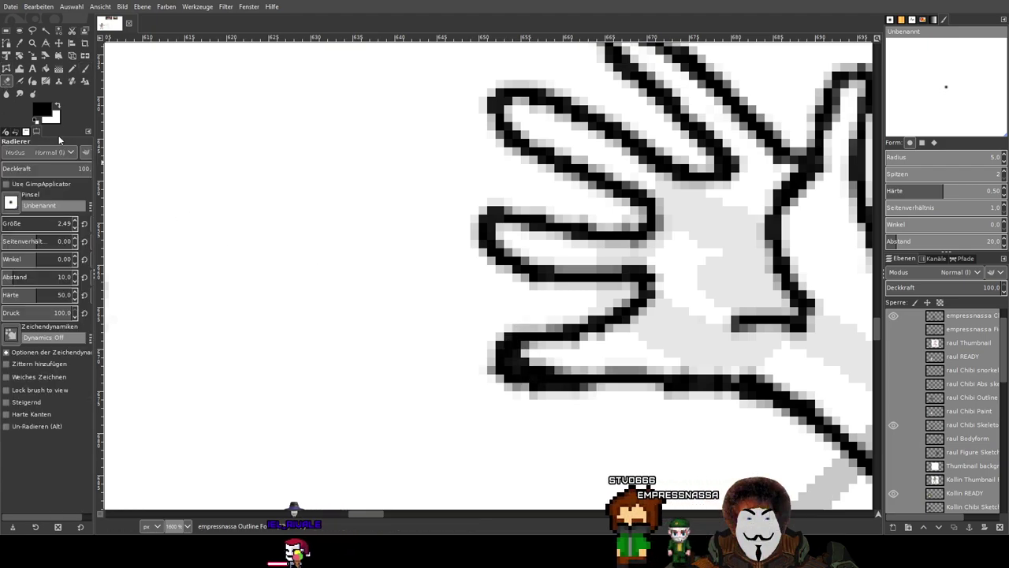
# Erase the stroke's ragged left edge and the stray pixels below the finger's corner.
pyautogui.scroll(2, 645, 464)
pyautogui.moveTo(339, 207)
pyautogui.mouseDown()
pyautogui.moveTo(372, 268)
pyautogui.moveTo(476, 317)
pyautogui.mouseUp()
pyautogui.moveTo(365, 293)
pyautogui.mouseDown()
pyautogui.moveTo(431, 321)
pyautogui.moveTo(338, 277)
pyautogui.moveTo(395, 318)
pyautogui.moveTo(324, 235)
pyautogui.moveTo(357, 187)
pyautogui.mouseUp()
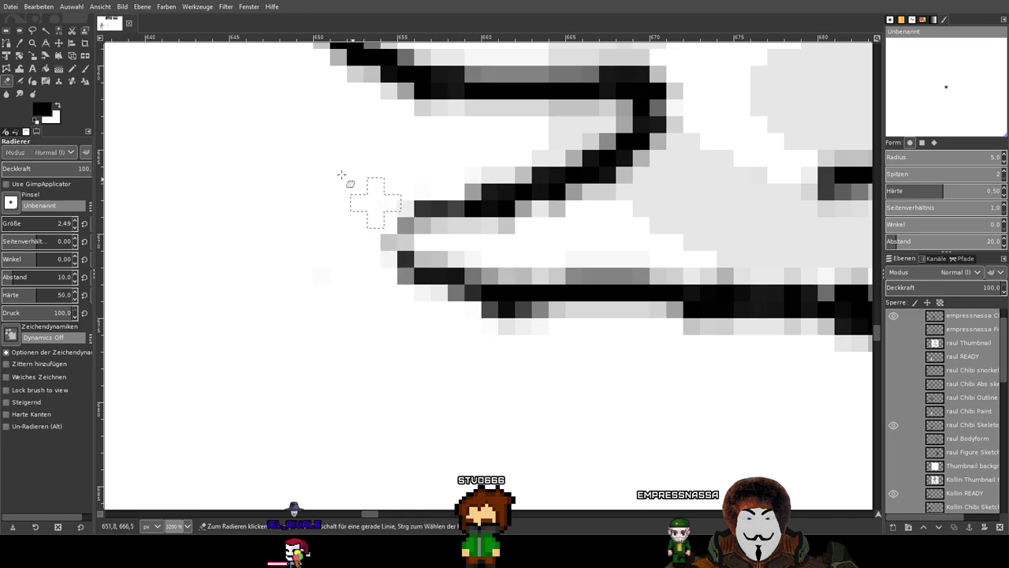
pyautogui.click(85, 70)
pyautogui.scroll(-3, 433, 155)
pyautogui.moveTo(434, 156)
pyautogui.mouseDown()
pyautogui.moveTo(469, 303)
pyautogui.moveTo(479, 301)
pyautogui.moveTo(458, 314)
pyautogui.moveTo(398, 315)
pyautogui.moveTo(380, 335)
pyautogui.moveTo(386, 356)
pyautogui.moveTo(416, 377)
pyautogui.moveTo(536, 386)
pyautogui.mouseUp()
pyautogui.scroll(2, 478, 300)
pyautogui.scroll(-5, 707, 323)
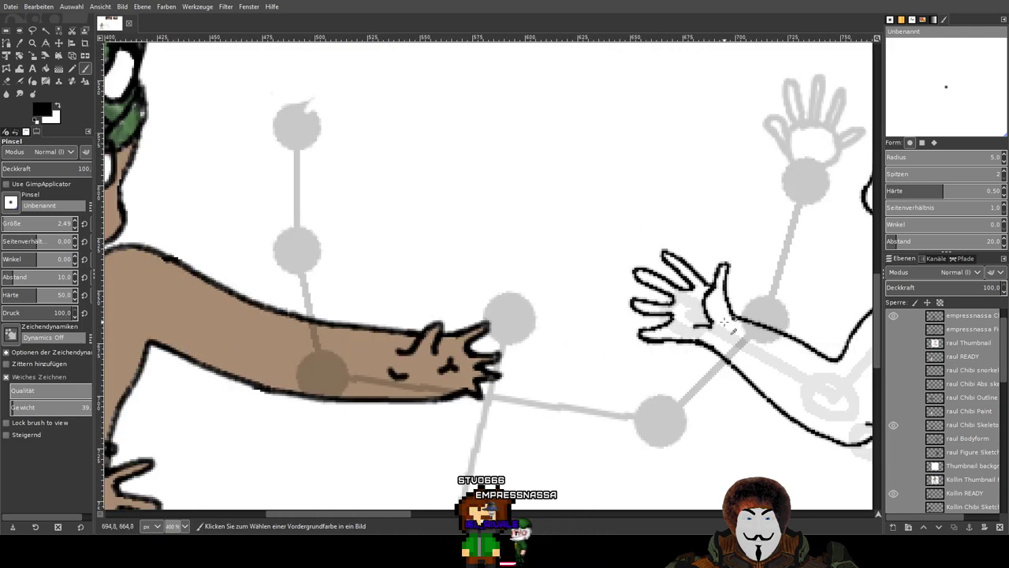
pyautogui.scroll(3, 684, 331)
# Erase the dark pixels under the lower finger outline.
pyautogui.click(8, 81)
pyautogui.scroll(2, 599, 366)
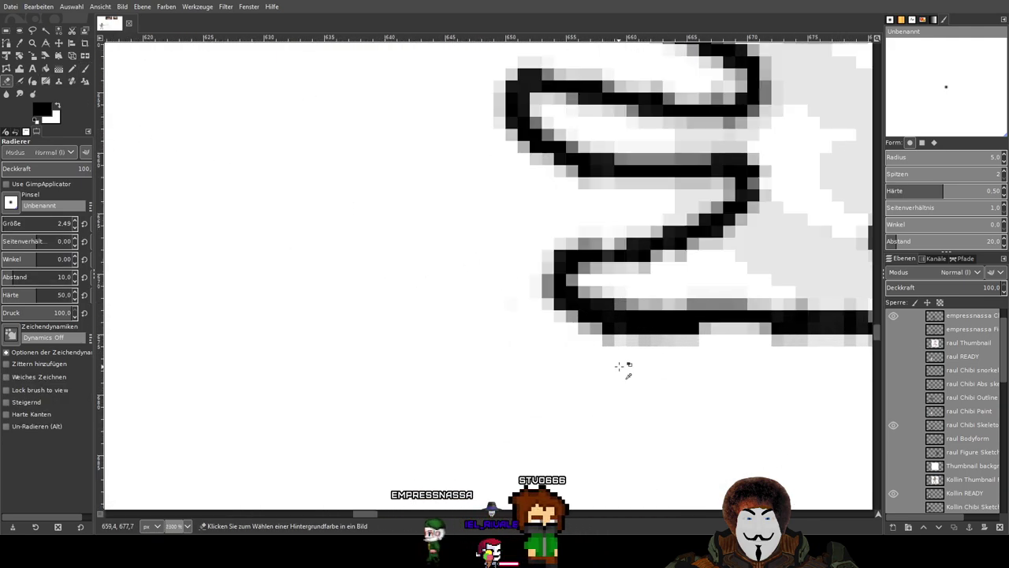
pyautogui.moveTo(696, 345); pyautogui.dragTo(576, 328)
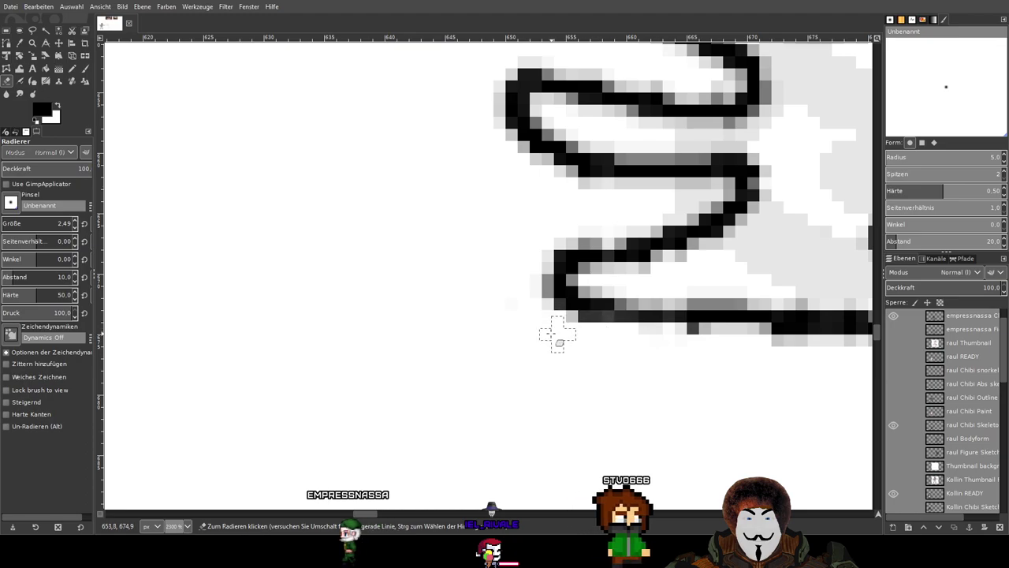
pyautogui.press('3')
pyautogui.scroll(4, 612, 354)
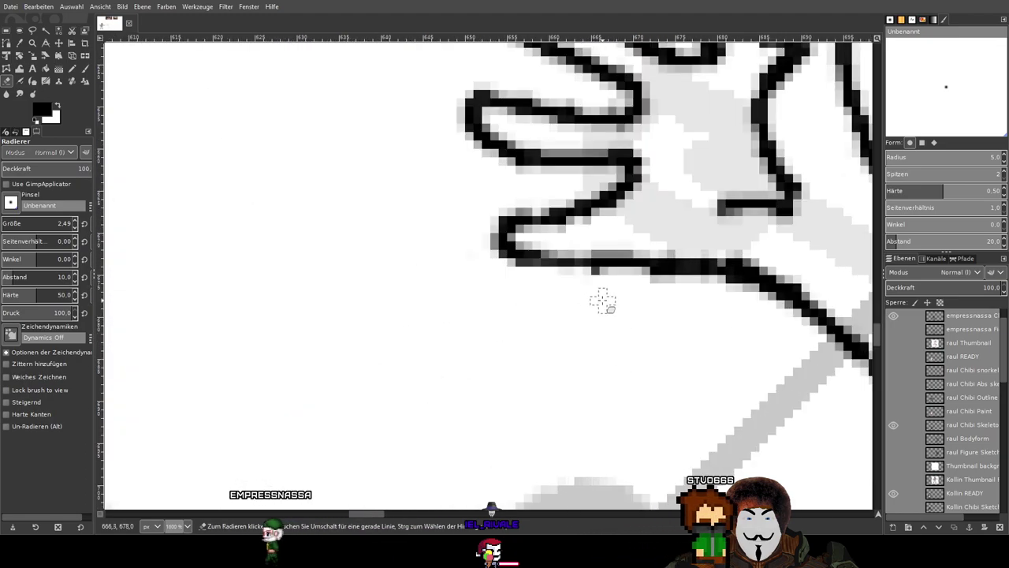
pyautogui.press('p')
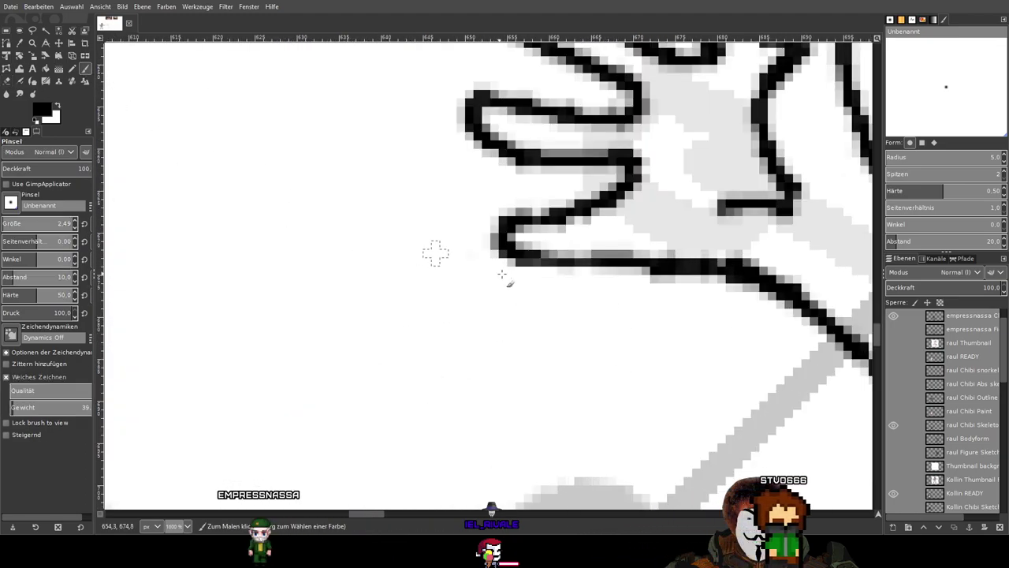
pyautogui.scroll(-4, 757, 251)
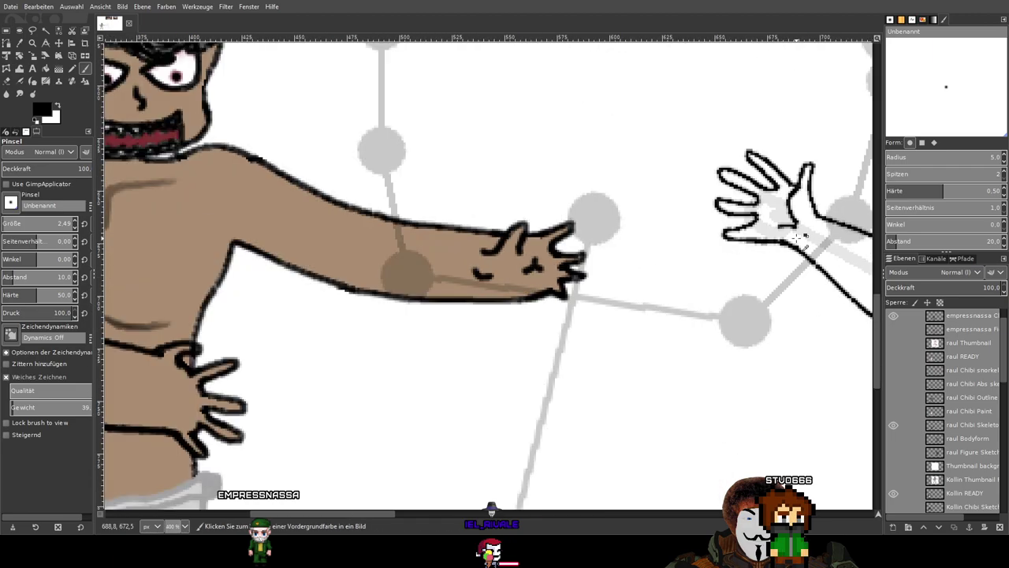
pyautogui.moveTo(817, 233); pyautogui.dragTo(428, 222)
pyautogui.scroll(6, 366, 222)
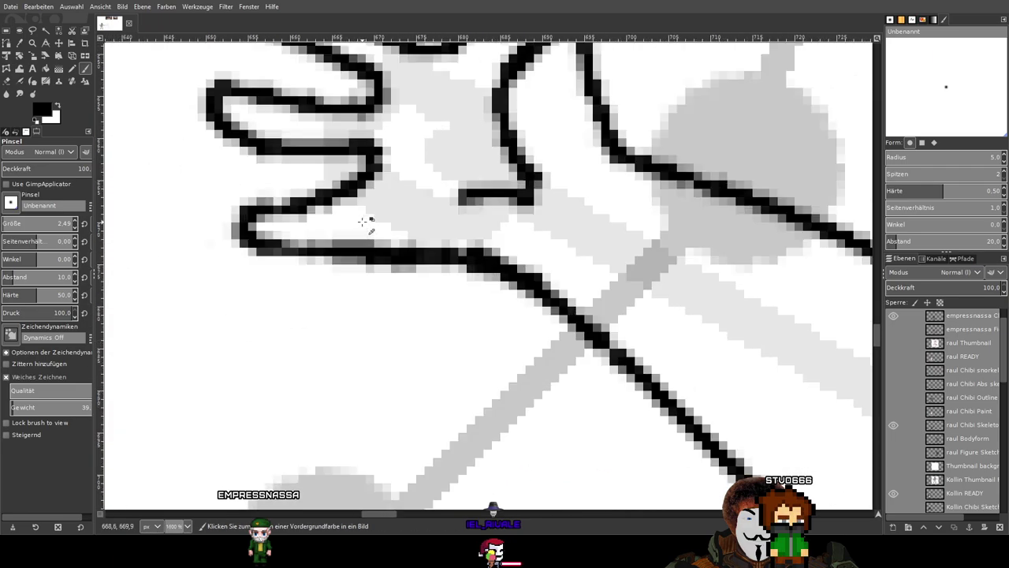
# Erase the dark pixels at the finger's inner corner.
pyautogui.click(4, 94)
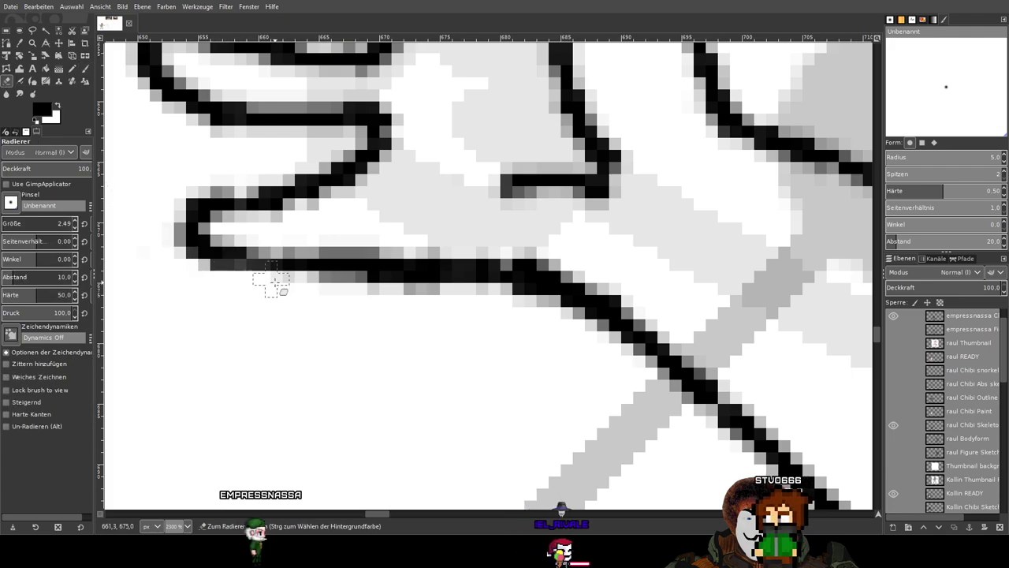
pyautogui.scroll(-6, 502, 304)
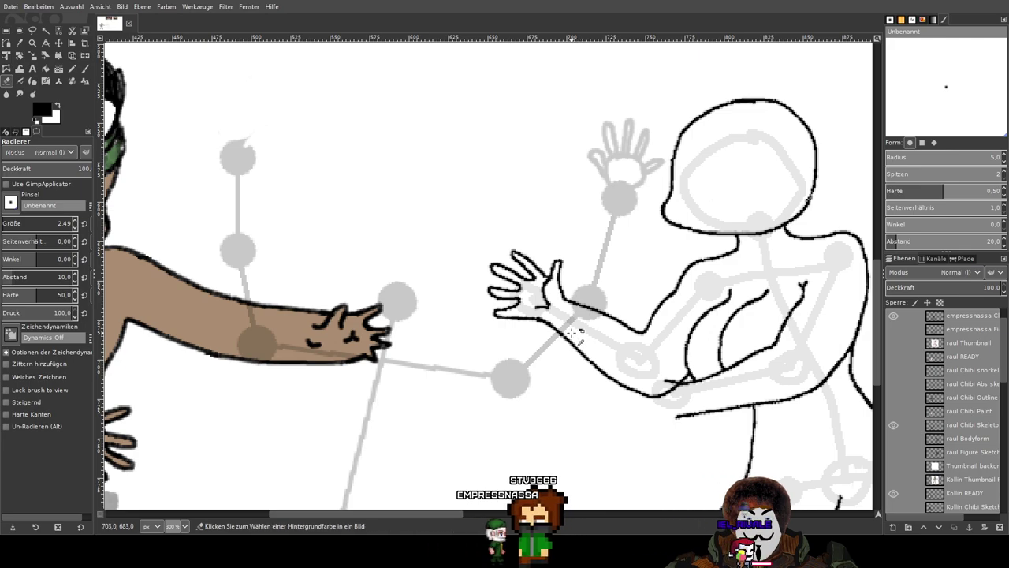
pyautogui.scroll(3, 574, 335)
pyautogui.scroll(4, 391, 263)
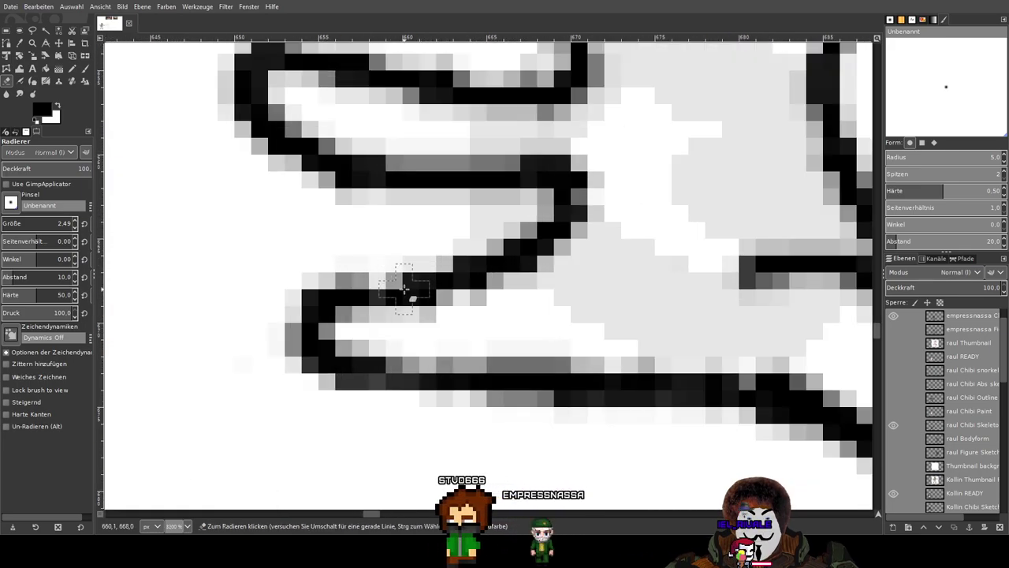
pyautogui.click(85, 70)
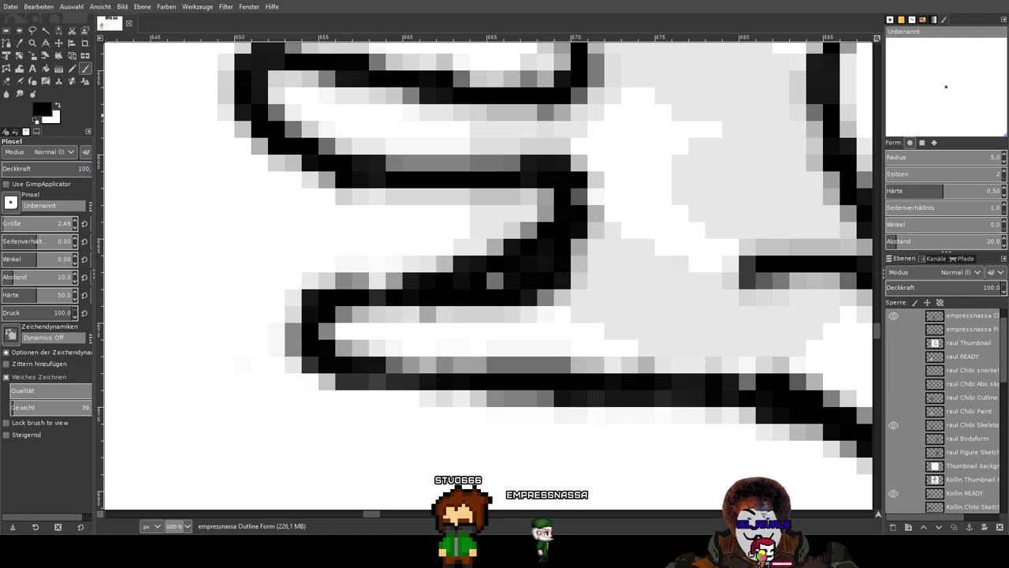
pyautogui.click(7, 80)
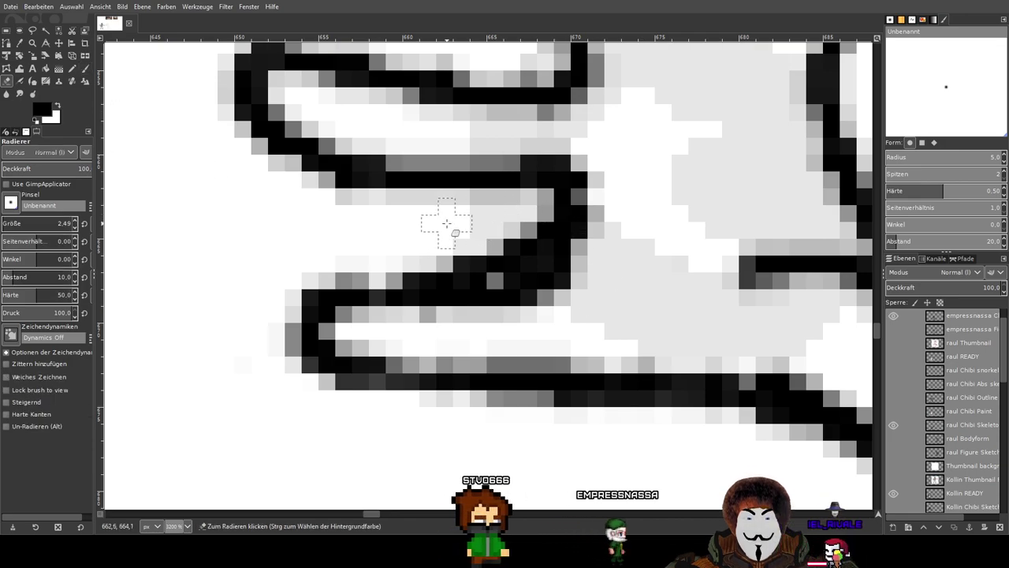
pyautogui.moveTo(523, 232)
pyautogui.mouseDown()
pyautogui.moveTo(507, 241)
pyautogui.moveTo(522, 243)
pyautogui.moveTo(516, 249)
pyautogui.moveTo(435, 242)
pyautogui.moveTo(439, 255)
pyautogui.moveTo(462, 239)
pyautogui.mouseUp()
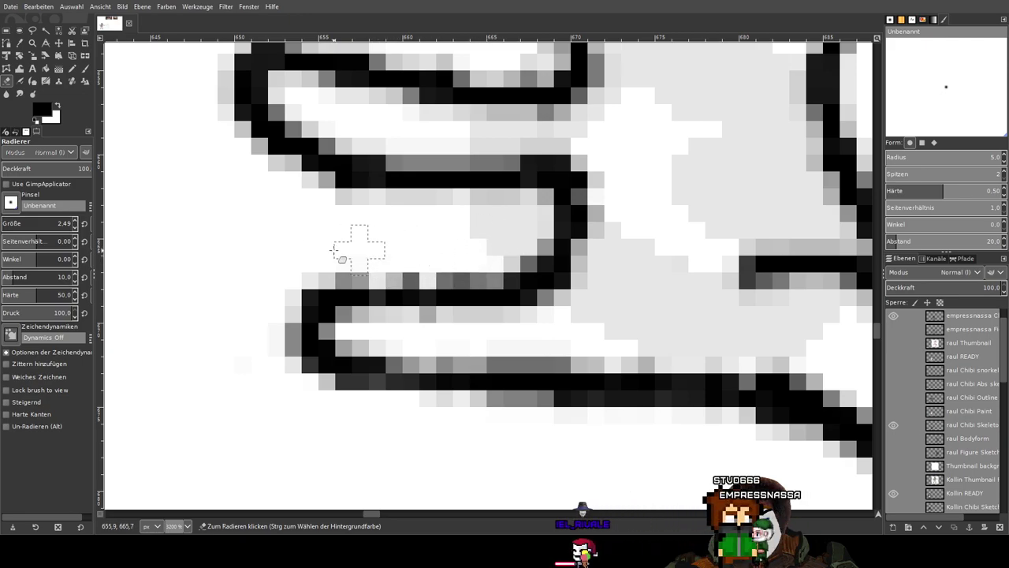
# Erase the dark join between the two lower fingers, leaving both lines open-ended.
pyautogui.scroll(-2, 504, 224)
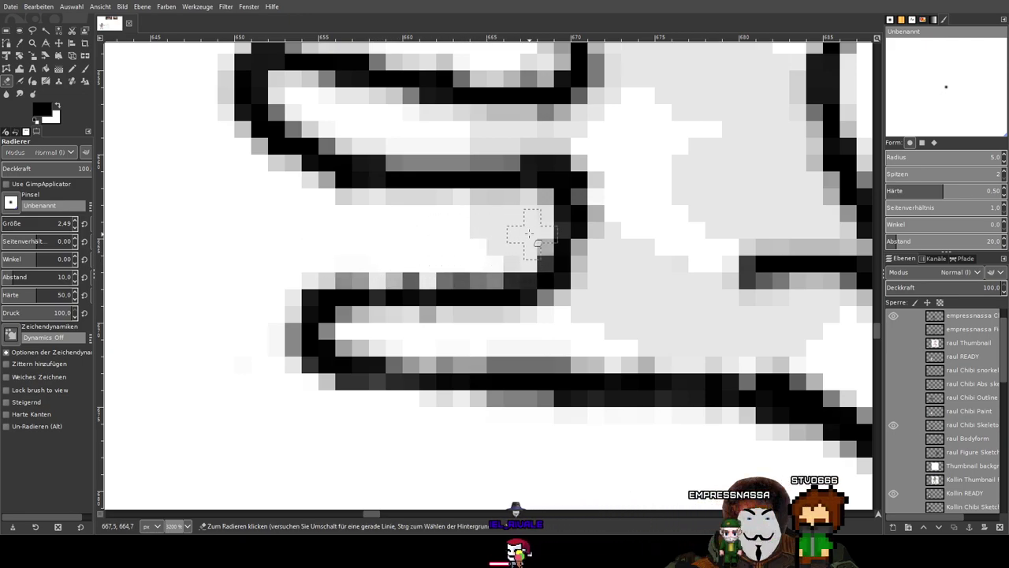
pyautogui.scroll(-1, 527, 228)
pyautogui.scroll(-2, 526, 230)
pyautogui.scroll(2, 537, 211)
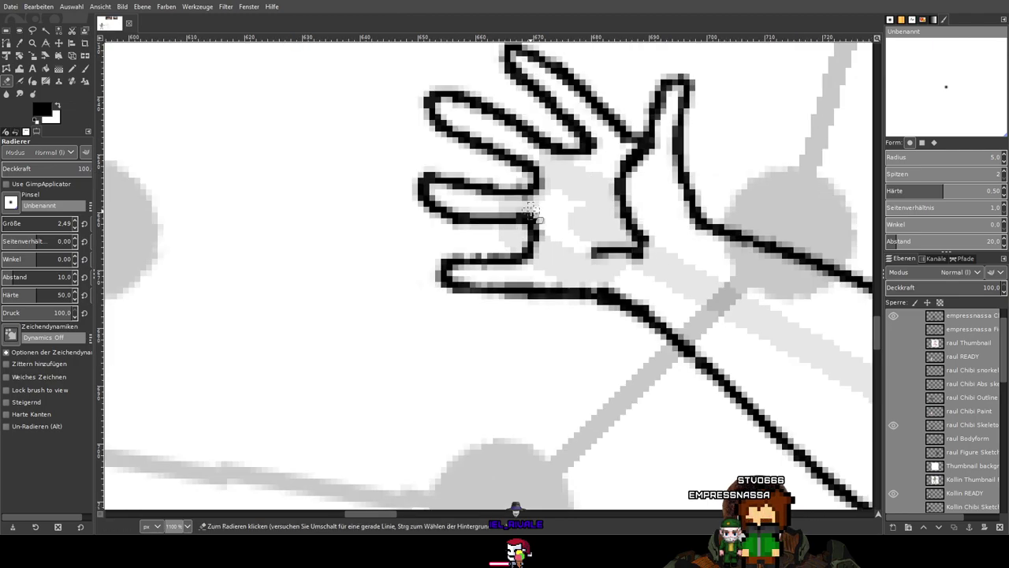
pyautogui.scroll(1, 531, 208)
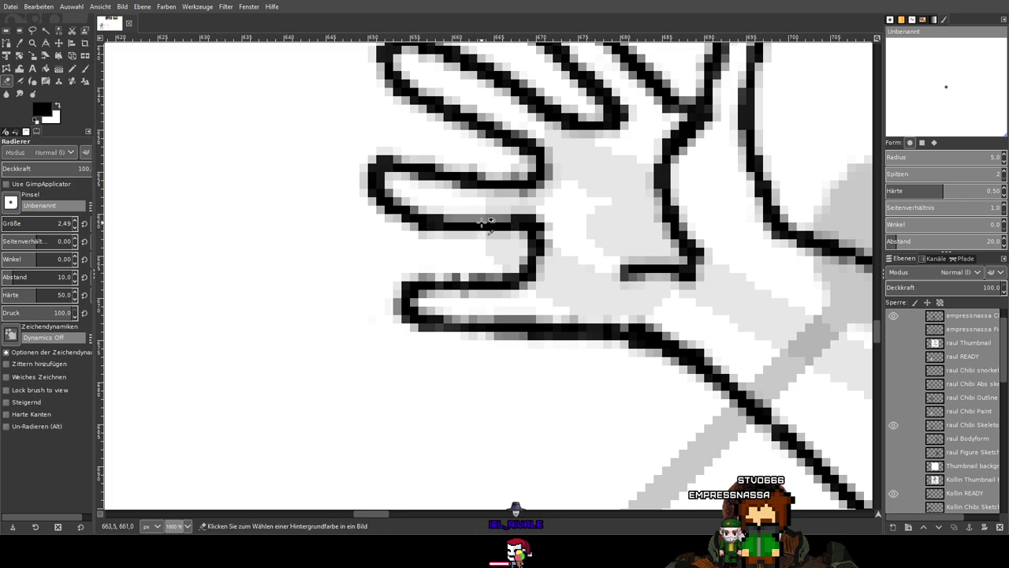
pyautogui.scroll(1, 482, 223)
pyautogui.moveTo(562, 256); pyautogui.dragTo(556, 232)
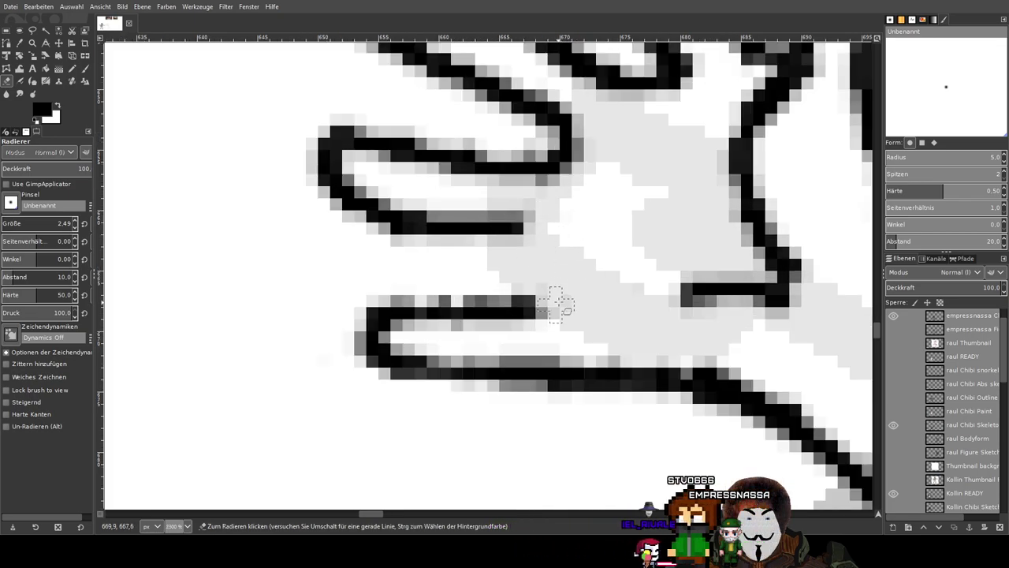
# Fill the gap at the upper finger's end with black.
pyautogui.press('p')
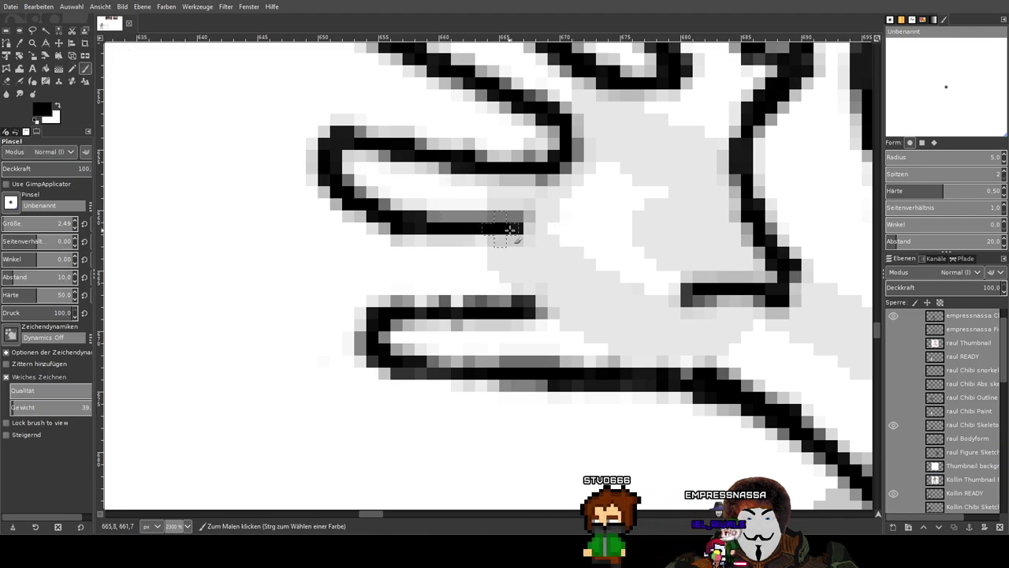
pyautogui.click(527, 221)
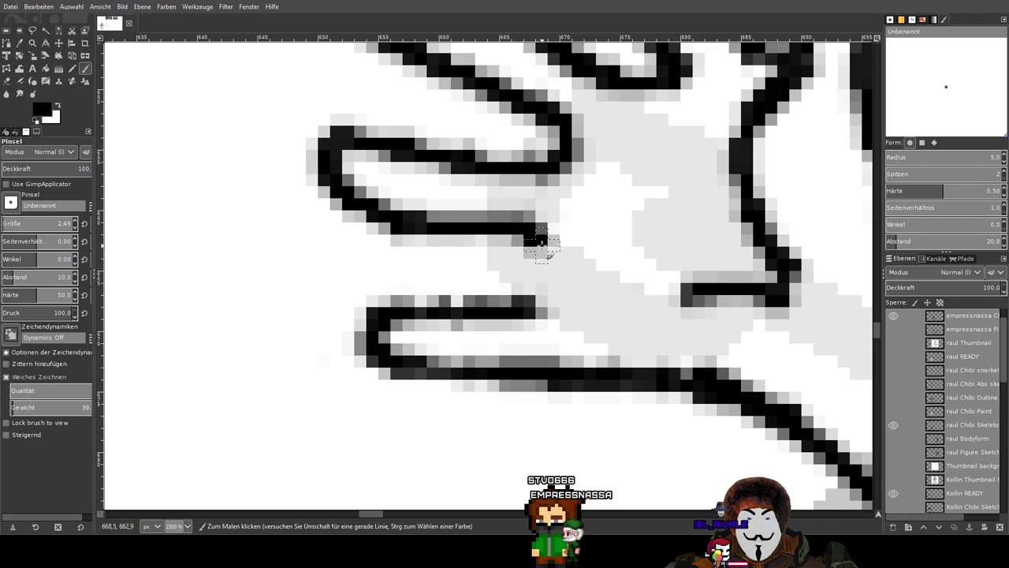
pyautogui.scroll(-5, 606, 234)
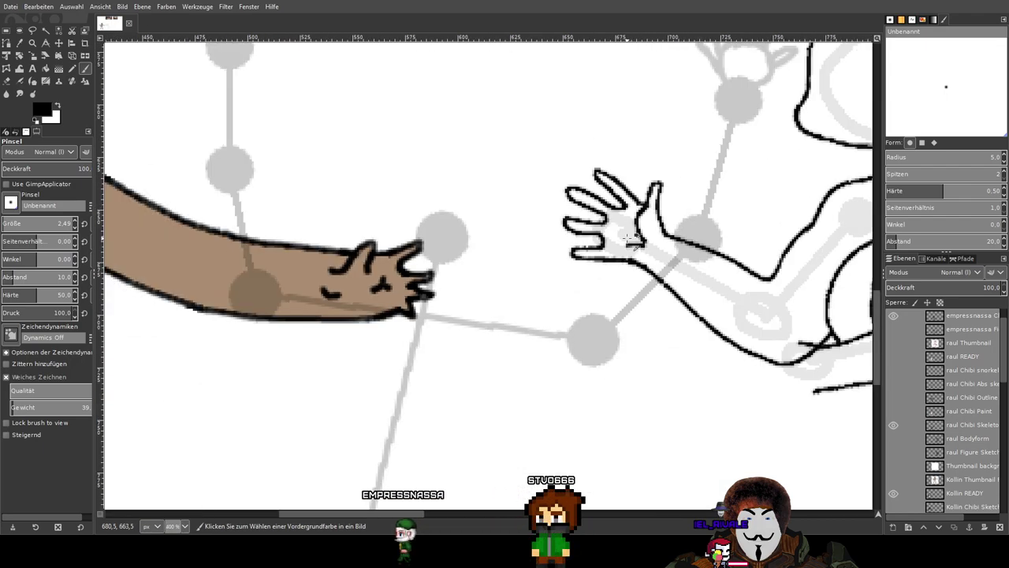
pyautogui.scroll(5, 628, 238)
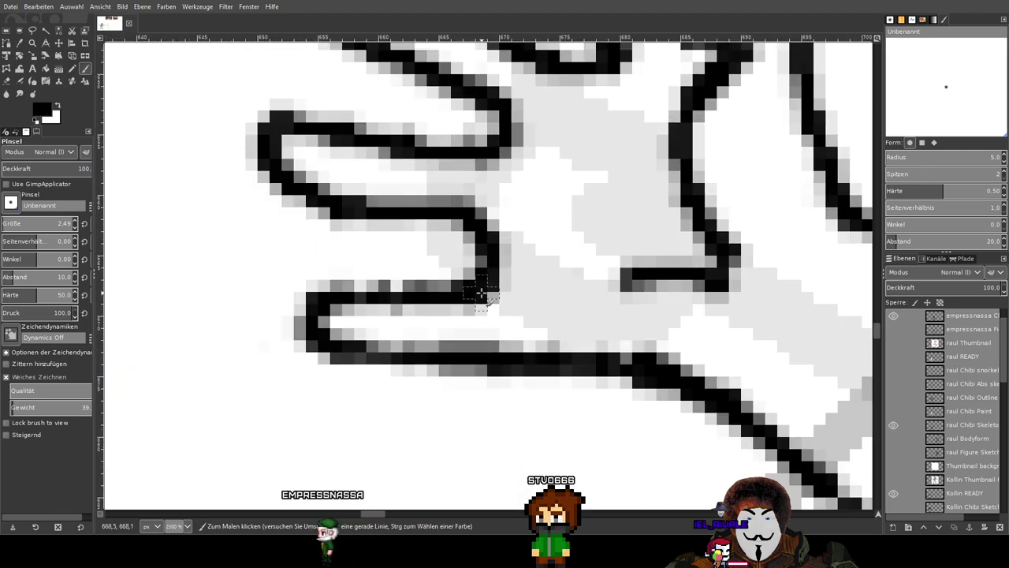
pyautogui.scroll(-4, 557, 260)
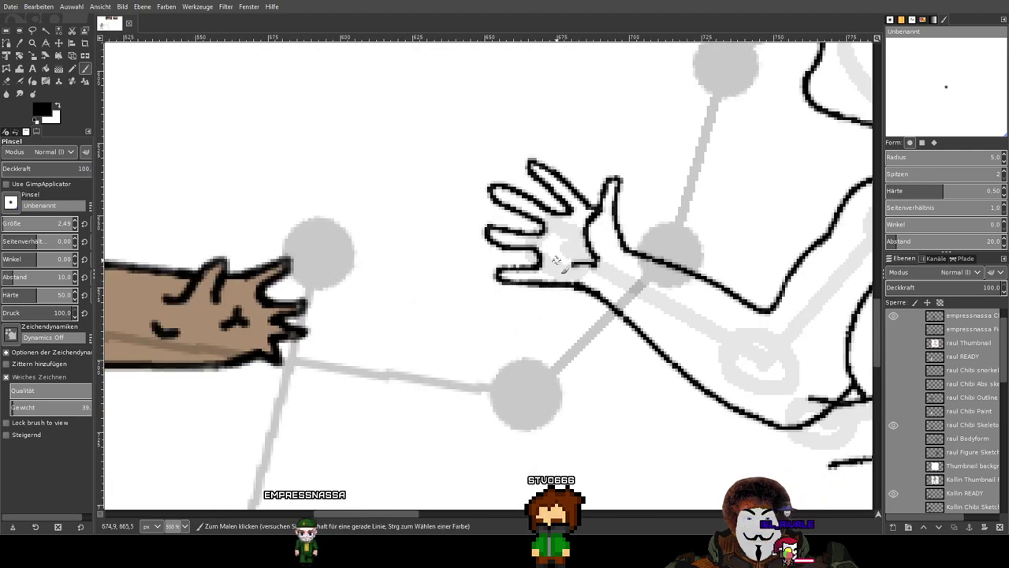
pyautogui.scroll(5, 556, 260)
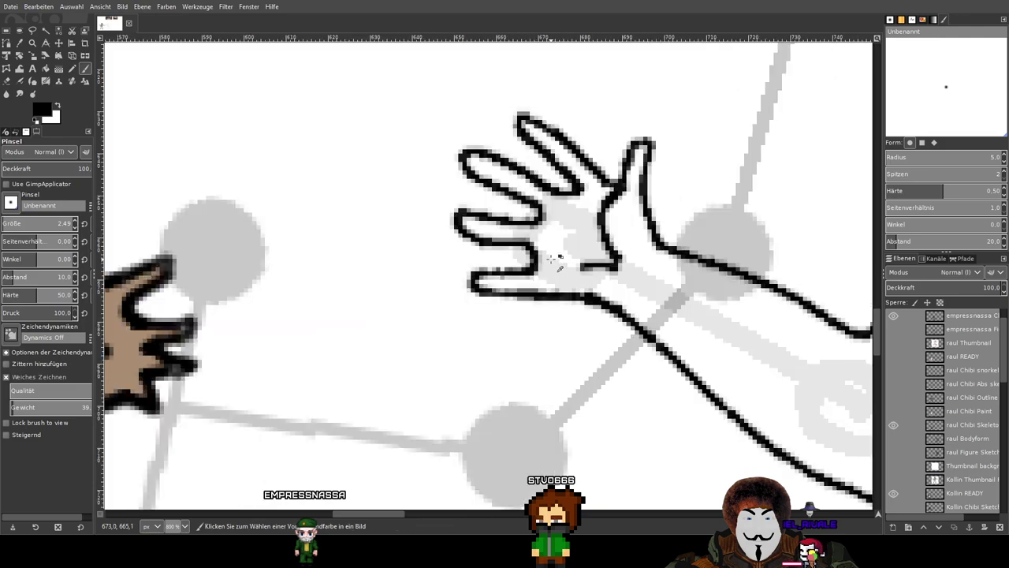
# Erase the old lower fingertip's stray pixels and the left end of its outline.
pyautogui.click(7, 81)
pyautogui.moveTo(331, 339)
pyautogui.mouseDown()
pyautogui.moveTo(315, 316)
pyautogui.moveTo(354, 309)
pyautogui.moveTo(334, 286)
pyautogui.moveTo(331, 294)
pyautogui.moveTo(372, 276)
pyautogui.moveTo(435, 289)
pyautogui.mouseUp()
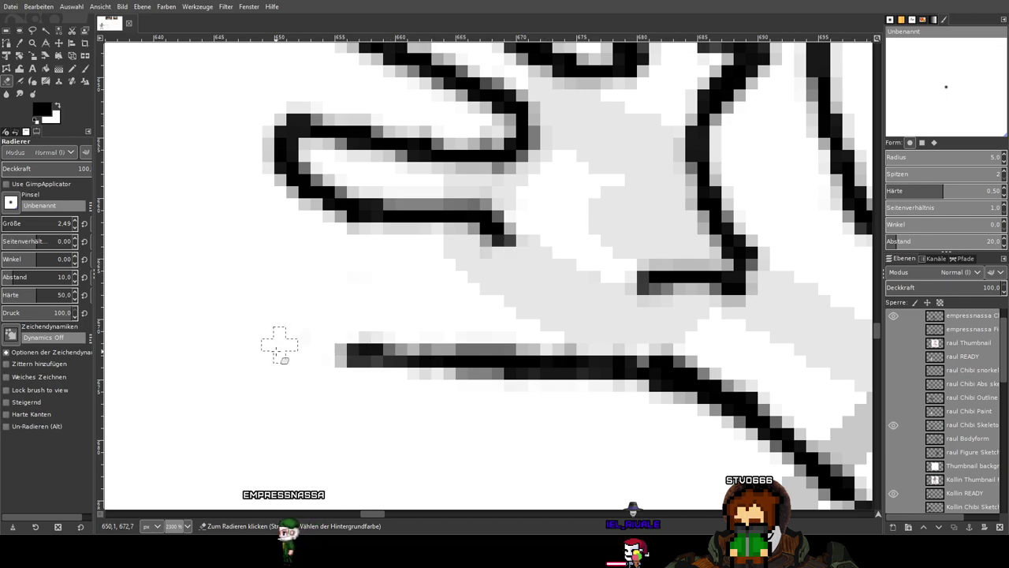
pyautogui.moveTo(367, 368)
pyautogui.mouseDown()
pyautogui.moveTo(378, 361)
pyautogui.moveTo(412, 371)
pyautogui.moveTo(474, 344)
pyautogui.moveTo(484, 383)
pyautogui.moveTo(507, 367)
pyautogui.moveTo(512, 387)
pyautogui.mouseUp()
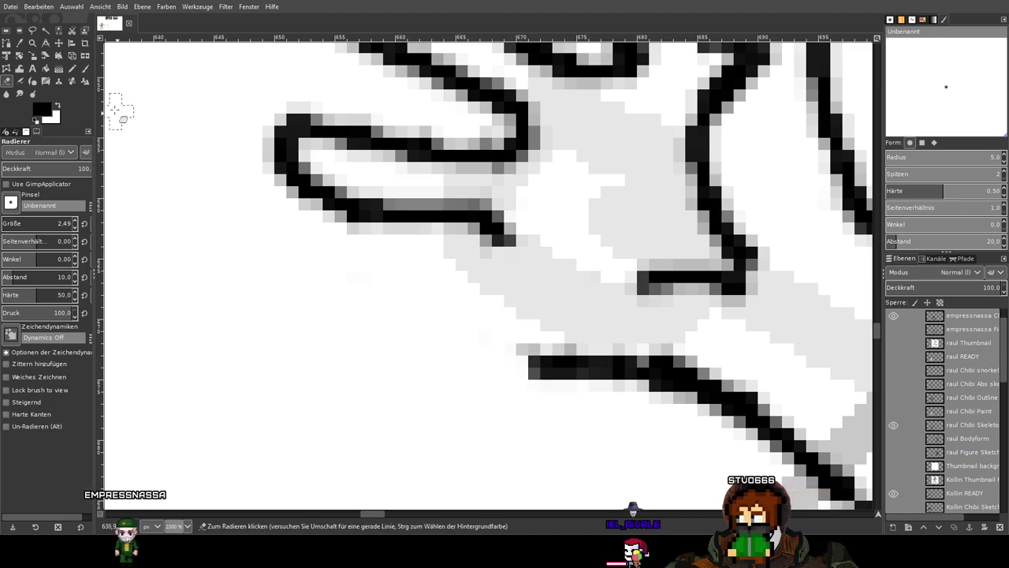
# Repaint the lower finger outline, extending it left and up to the finger line.
pyautogui.press('p')
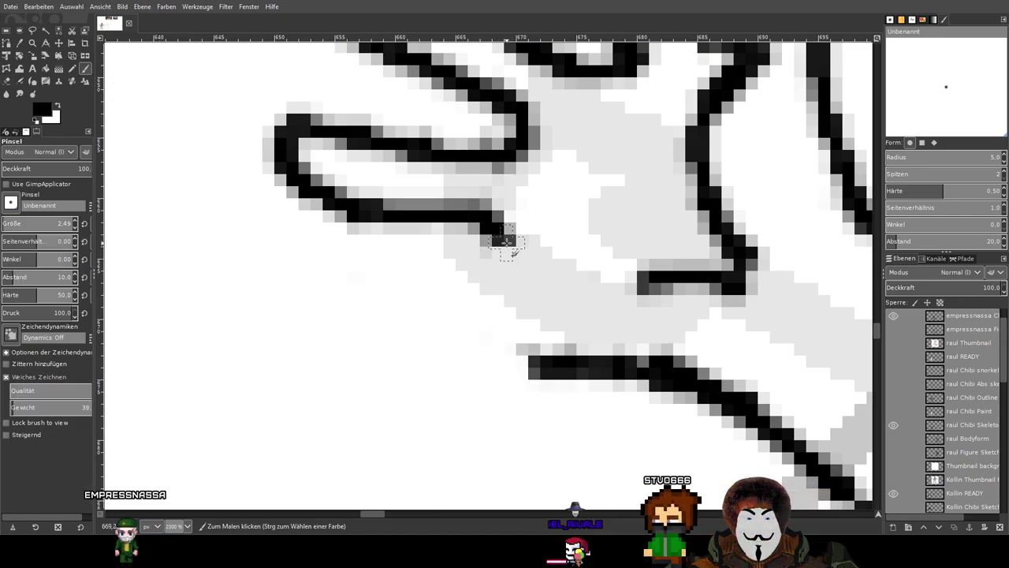
pyautogui.moveTo(503, 243)
pyautogui.mouseDown()
pyautogui.moveTo(502, 264)
pyautogui.moveTo(475, 288)
pyautogui.moveTo(315, 337)
pyautogui.moveTo(321, 367)
pyautogui.mouseUp()
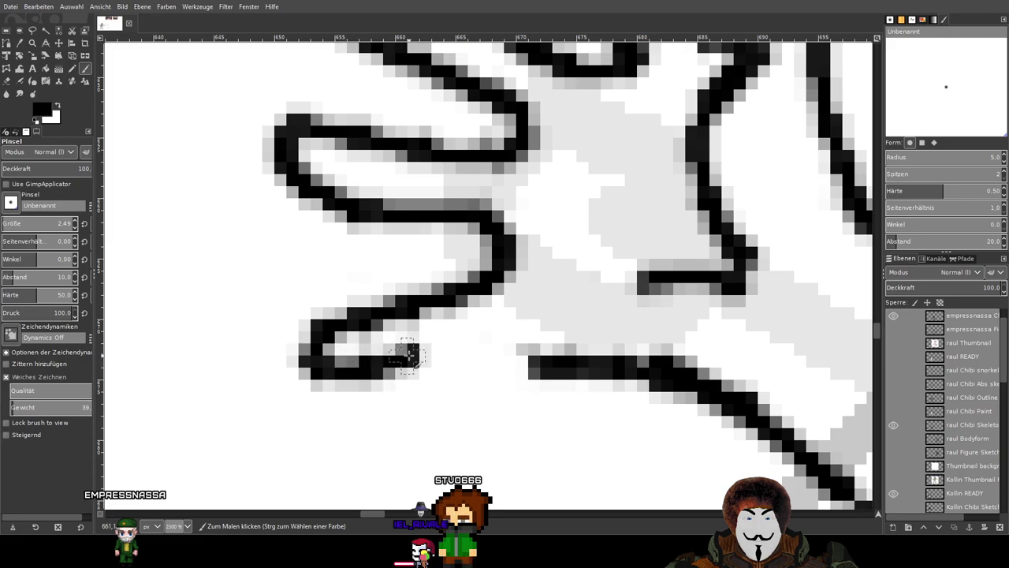
pyautogui.hotkey('ctrl', 'z')
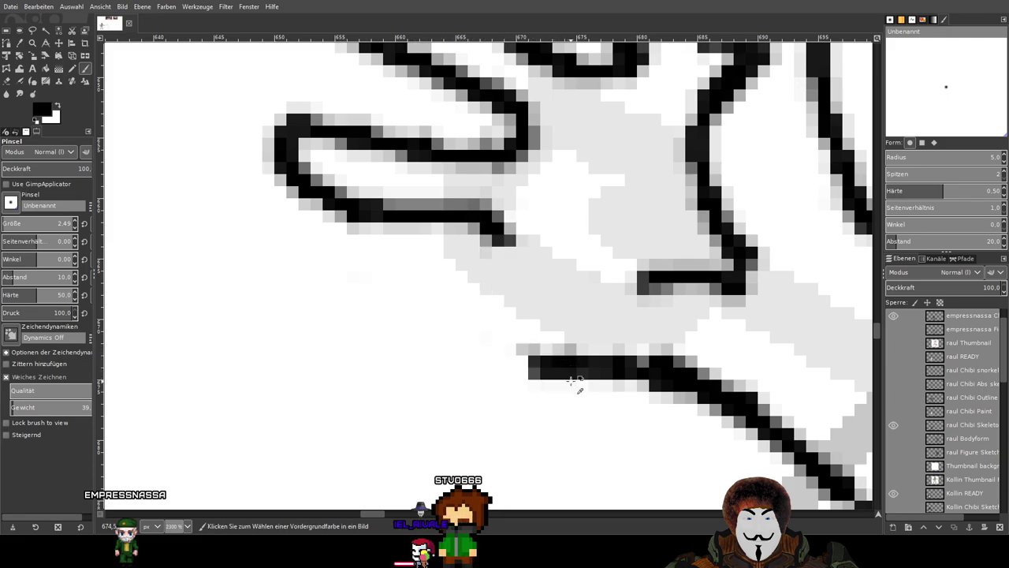
pyautogui.moveTo(533, 360); pyautogui.dragTo(508, 370)
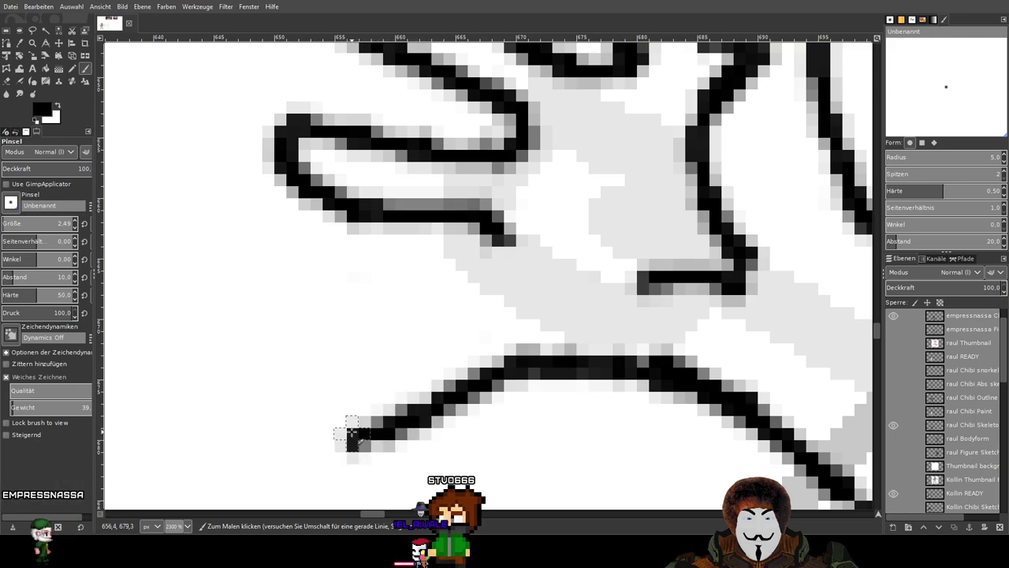
pyautogui.moveTo(352, 432); pyautogui.dragTo(385, 375)
pyautogui.moveTo(430, 348)
pyautogui.mouseDown()
pyautogui.moveTo(499, 270)
pyautogui.moveTo(498, 244)
pyautogui.moveTo(482, 225)
pyautogui.moveTo(476, 268)
pyautogui.mouseUp()
pyautogui.scroll(-4, 614, 278)
pyautogui.scroll(5, 622, 282)
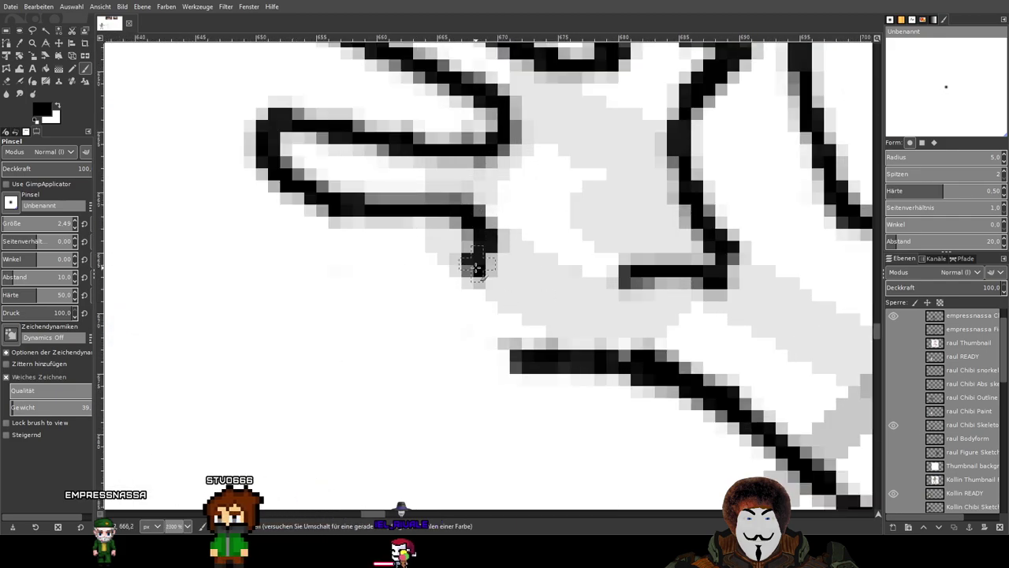
# Try rounding off the fingertip with curved and looping strokes, undoing them.
pyautogui.moveTo(443, 308)
pyautogui.mouseDown()
pyautogui.moveTo(395, 334)
pyautogui.moveTo(338, 344)
pyautogui.mouseUp()
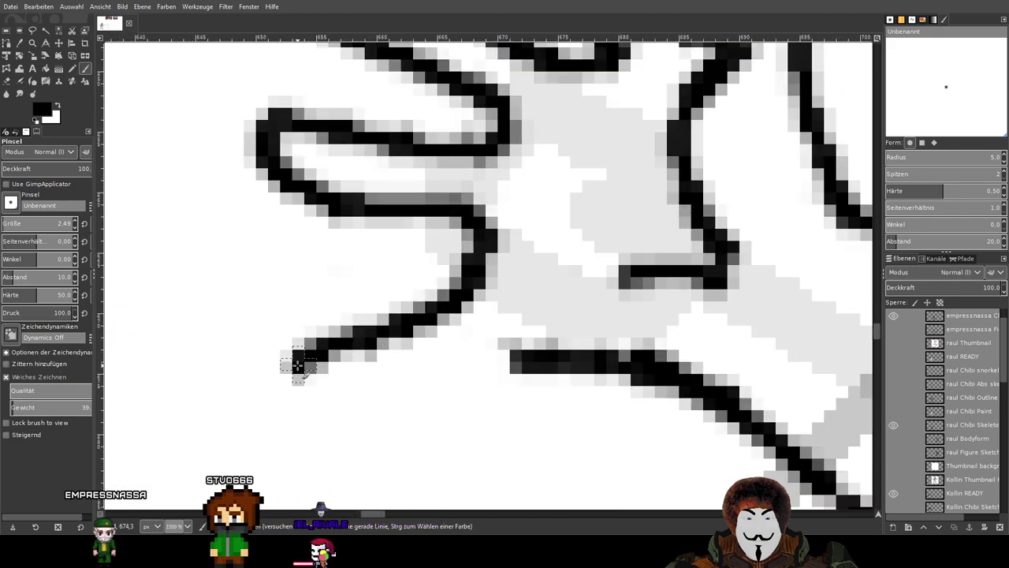
pyautogui.moveTo(290, 391); pyautogui.dragTo(333, 400)
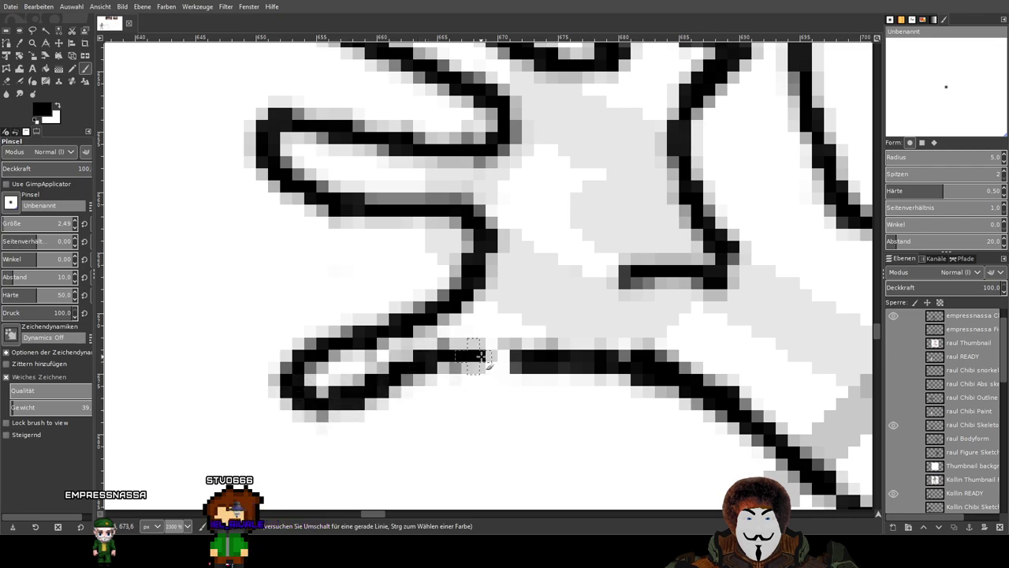
pyautogui.hotkey('ctrl', 'z')
pyautogui.hotkey('ctrl', 'z')
pyautogui.hotkey('ctrl', 'z')
pyautogui.hotkey('ctrl', 'z')
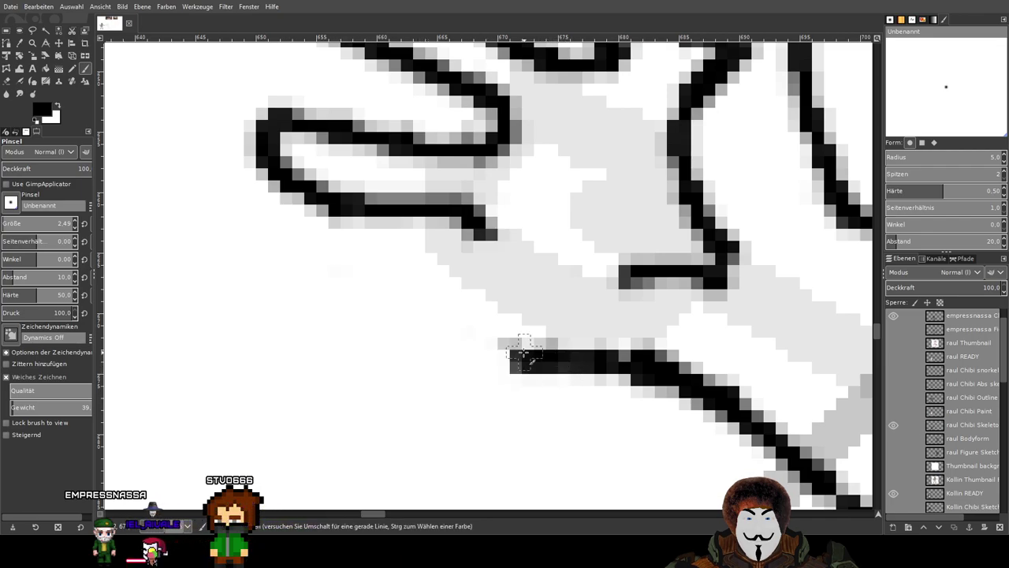
pyautogui.moveTo(334, 392)
pyautogui.mouseDown()
pyautogui.moveTo(313, 369)
pyautogui.moveTo(317, 344)
pyautogui.moveTo(343, 321)
pyautogui.moveTo(451, 281)
pyautogui.mouseUp()
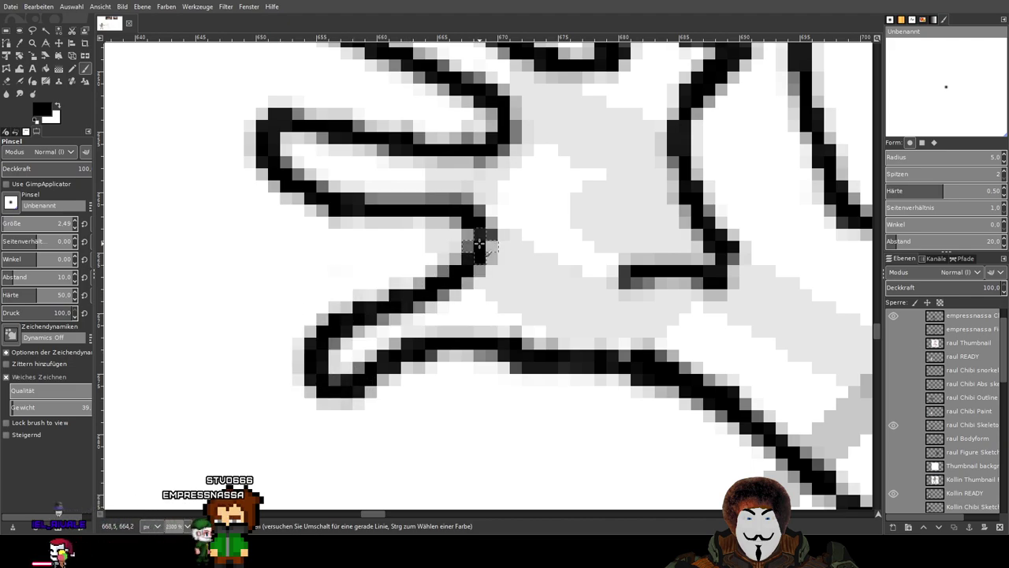
pyautogui.scroll(-4, 609, 284)
pyautogui.scroll(4, 614, 285)
pyautogui.hotkey('ctrl', 'z')
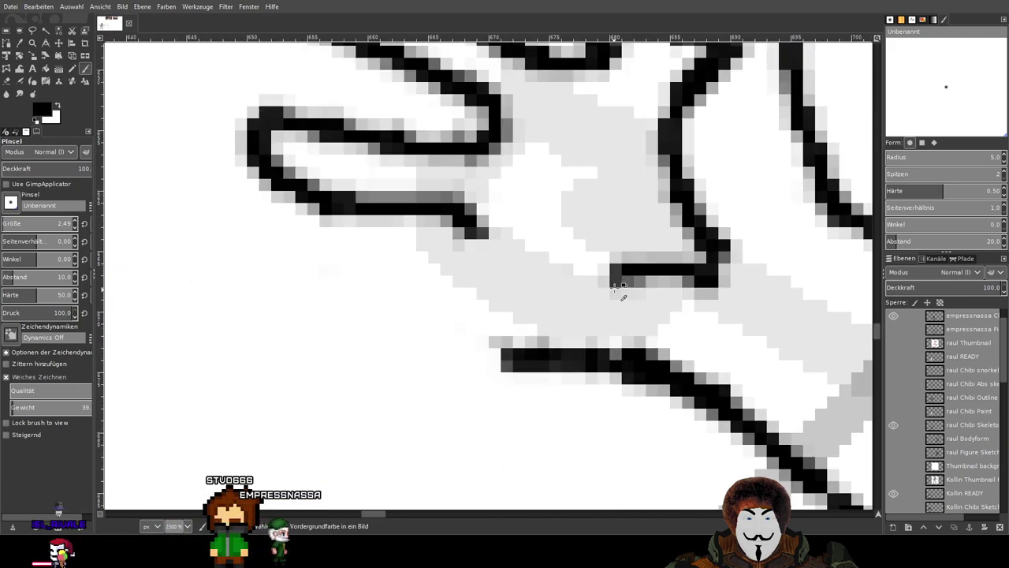
# Try short horizontal and diagonal strokes to join the fingertip, undoing each.
pyautogui.moveTo(345, 360)
pyautogui.mouseDown()
pyautogui.moveTo(456, 347)
pyautogui.moveTo(534, 363)
pyautogui.moveTo(460, 356)
pyautogui.moveTo(355, 400)
pyautogui.mouseUp()
pyautogui.hotkey('ctrl', 'z')
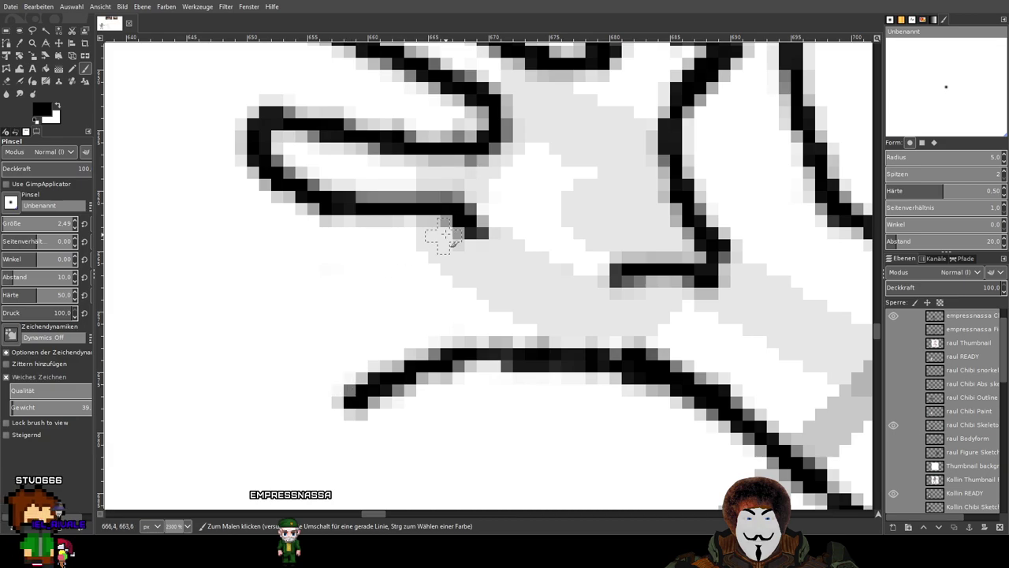
pyautogui.moveTo(473, 250); pyautogui.dragTo(446, 280)
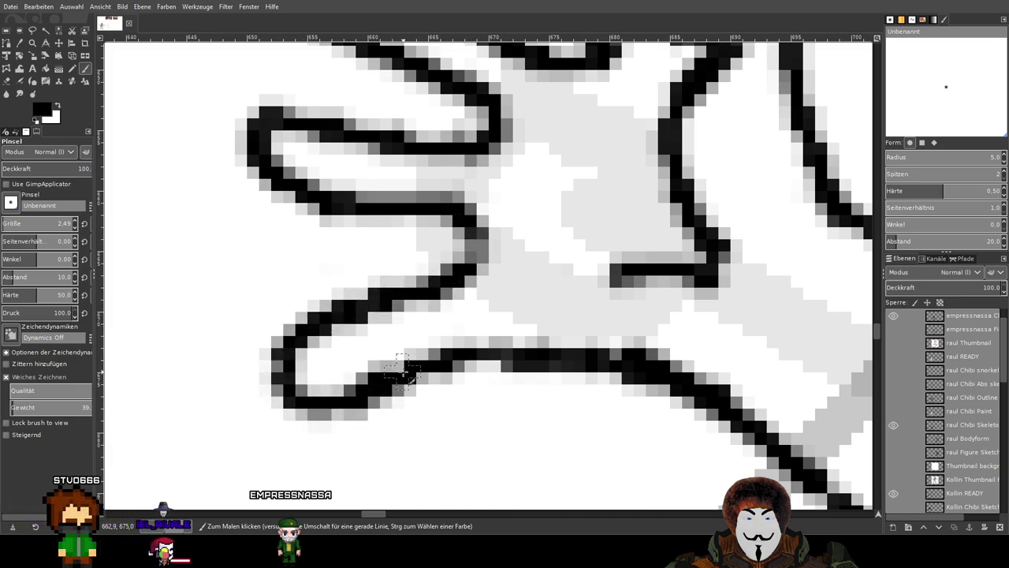
pyautogui.hotkey('ctrl', 'z')
pyautogui.moveTo(480, 234)
pyautogui.mouseDown()
pyautogui.moveTo(470, 259)
pyautogui.moveTo(434, 286)
pyautogui.moveTo(376, 306)
pyautogui.moveTo(340, 336)
pyautogui.moveTo(383, 368)
pyautogui.mouseUp()
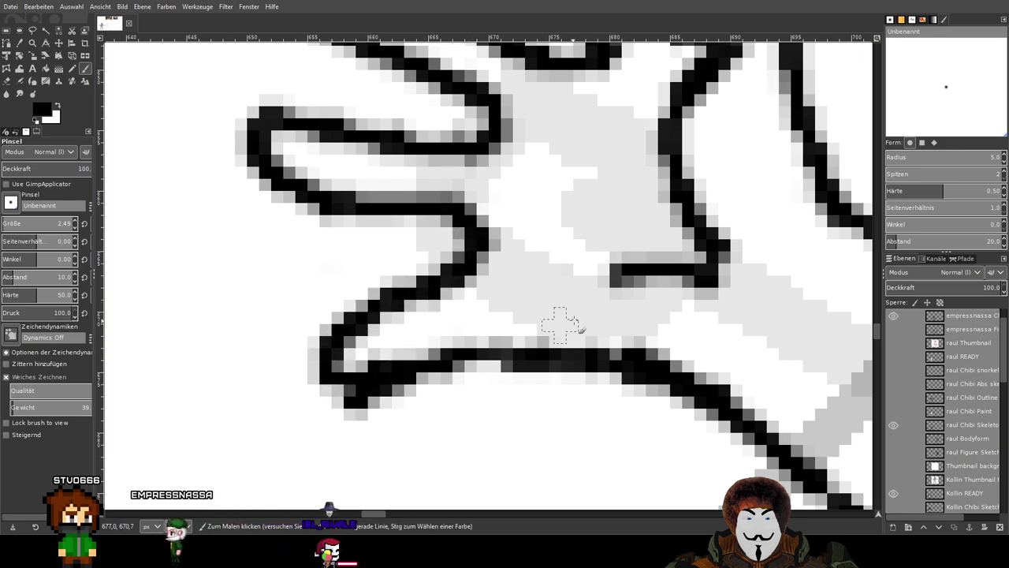
pyautogui.hotkey('ctrl', 'z')
pyautogui.hotkey('ctrl', 'z')
pyautogui.hotkey('ctrl', 'z')
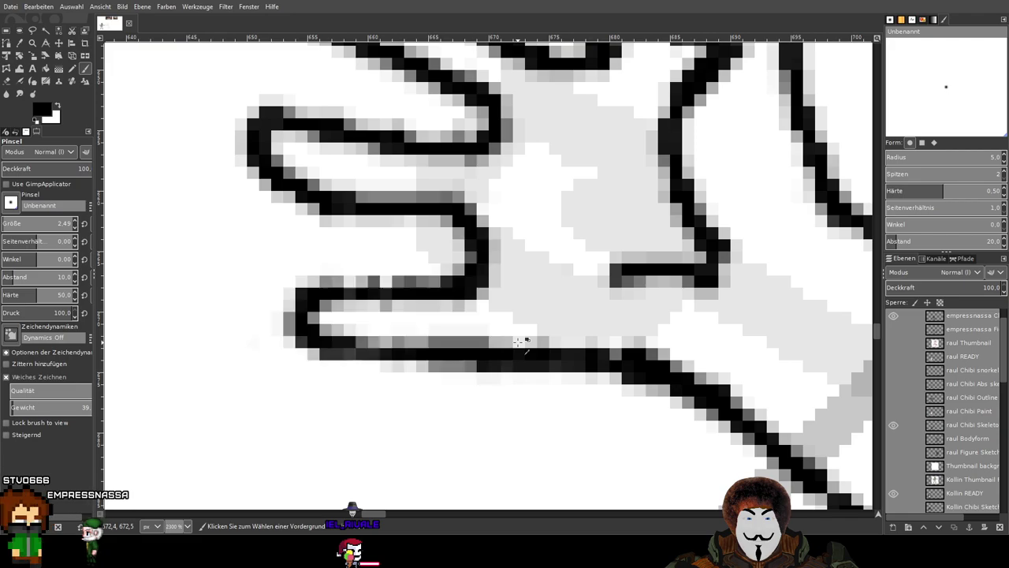
pyautogui.scroll(-7, 521, 341)
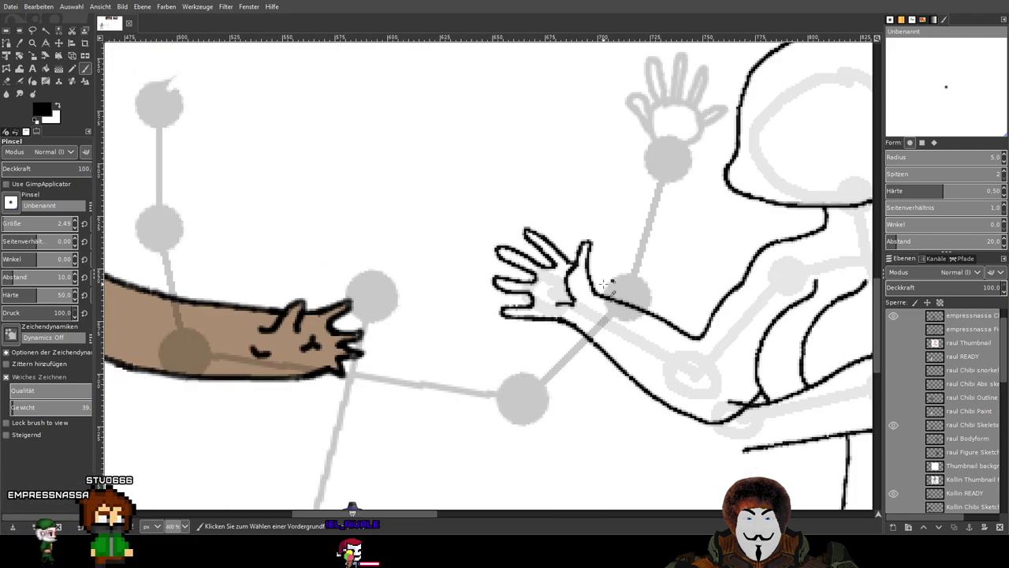
# Add a black stroke along the finger outline and erase its stray part.
pyautogui.scroll(3, 603, 282)
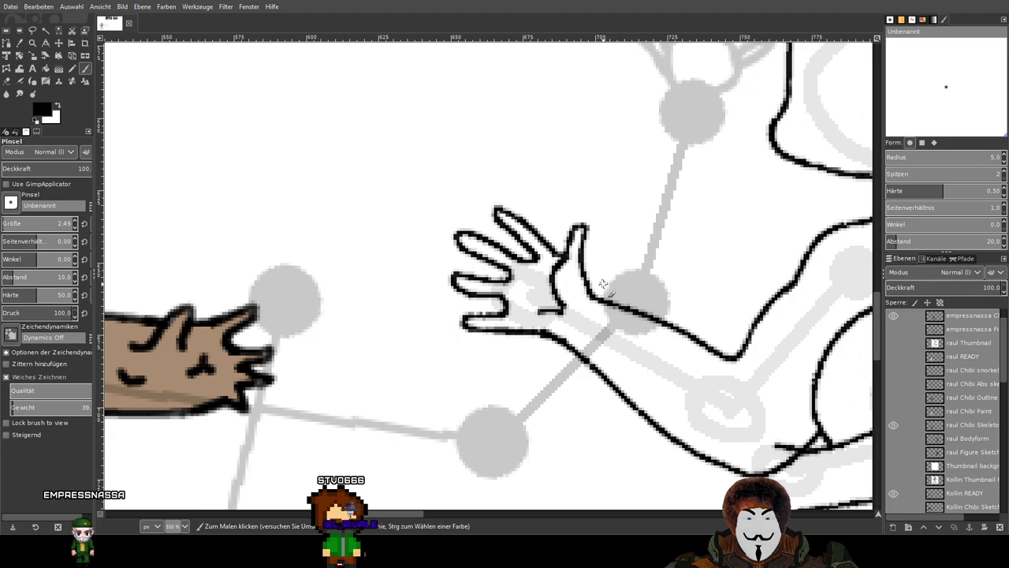
pyautogui.scroll(5, 508, 288)
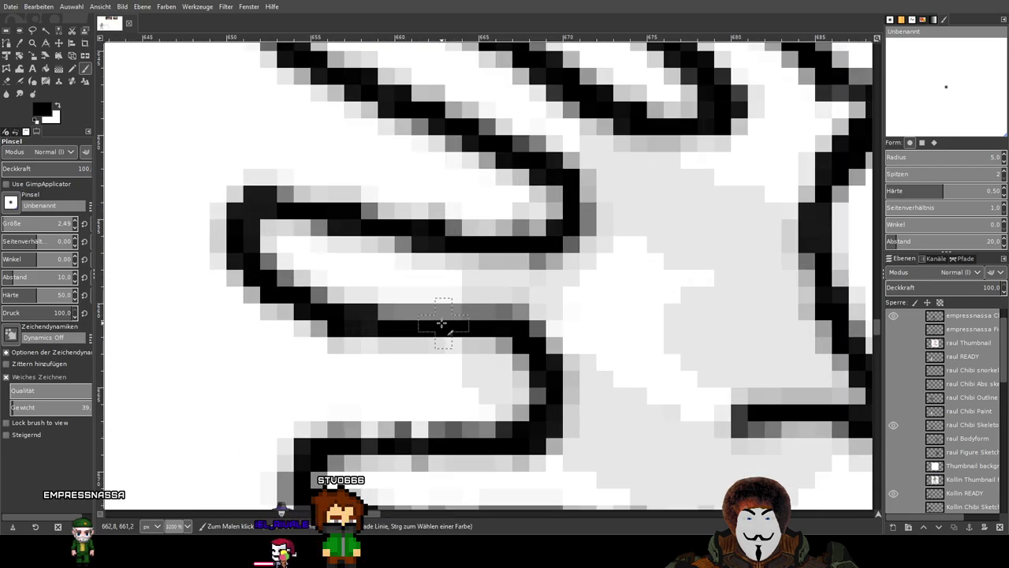
pyautogui.moveTo(444, 324); pyautogui.dragTo(523, 367)
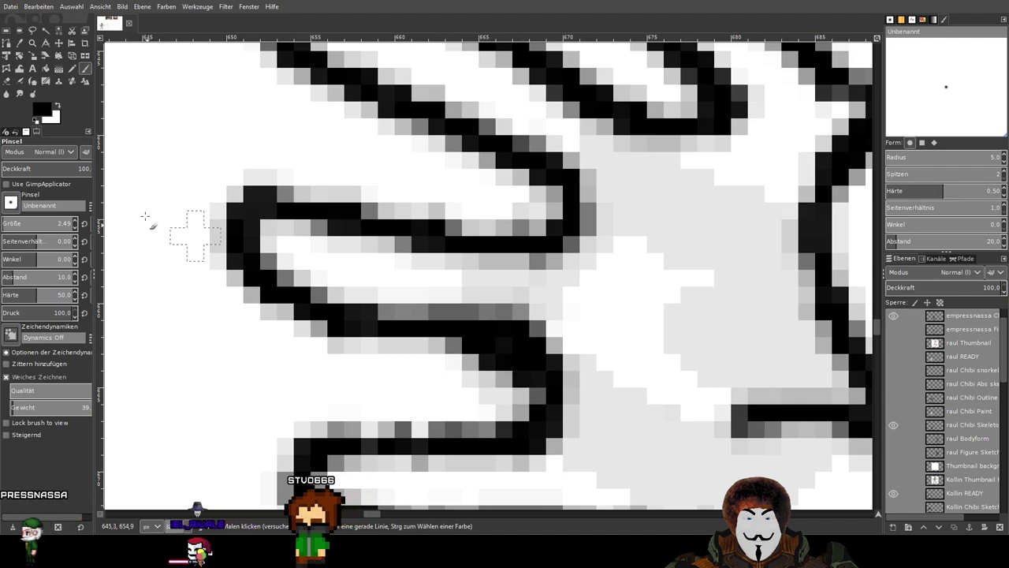
pyautogui.click(8, 81)
pyautogui.moveTo(464, 301); pyautogui.dragTo(568, 347)
pyautogui.scroll(-2, 568, 346)
pyautogui.scroll(-2, 602, 354)
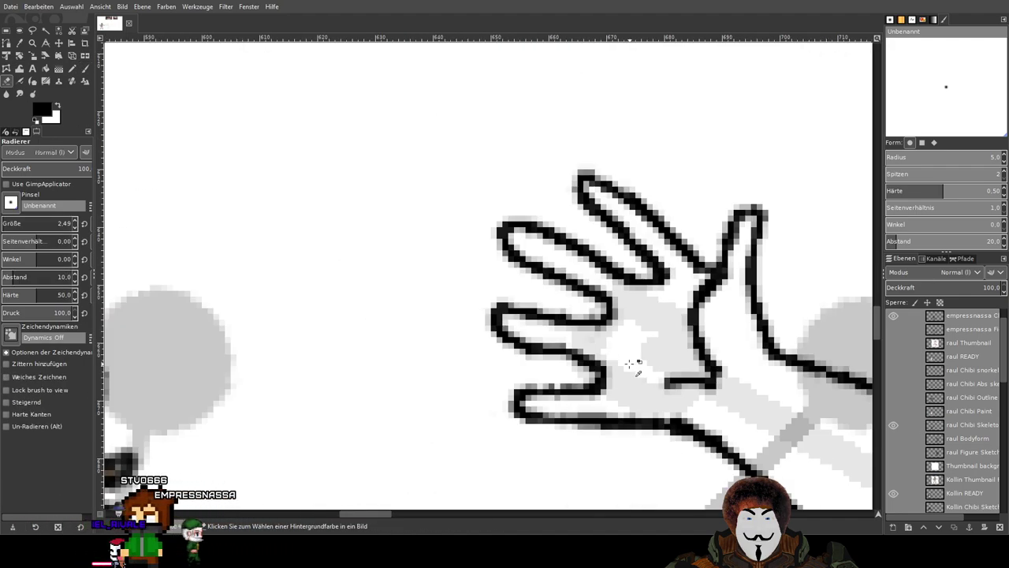
pyautogui.scroll(2, 631, 363)
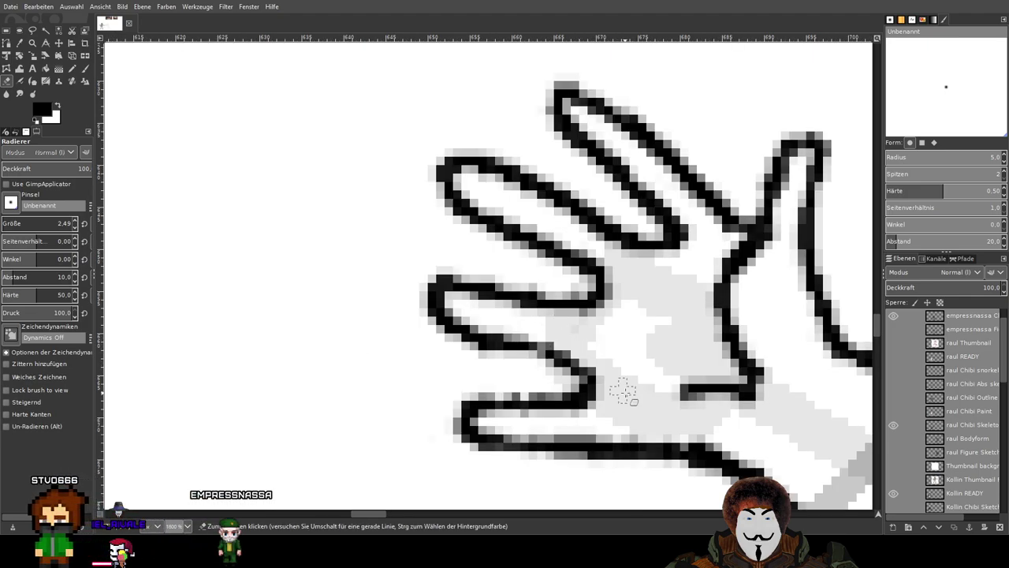
pyautogui.click(85, 69)
pyautogui.scroll(2, 537, 381)
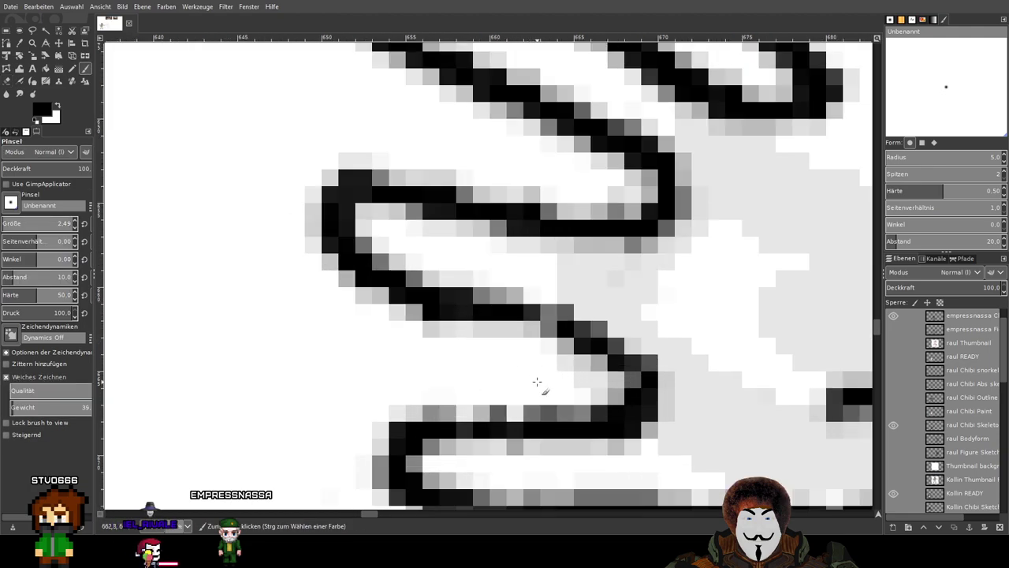
pyautogui.scroll(-2, 583, 331)
pyautogui.scroll(-4, 709, 316)
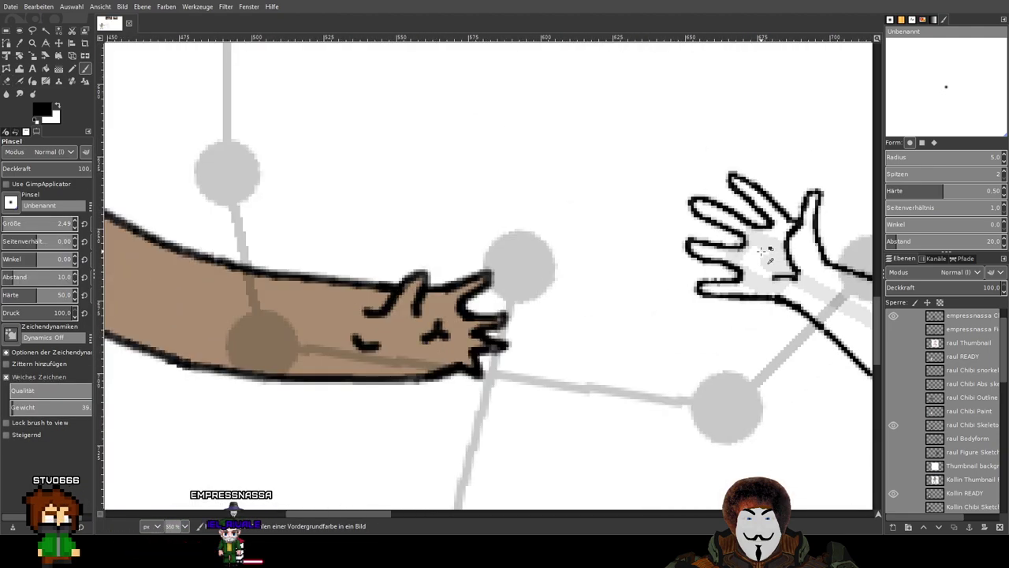
pyautogui.scroll(-2, 765, 250)
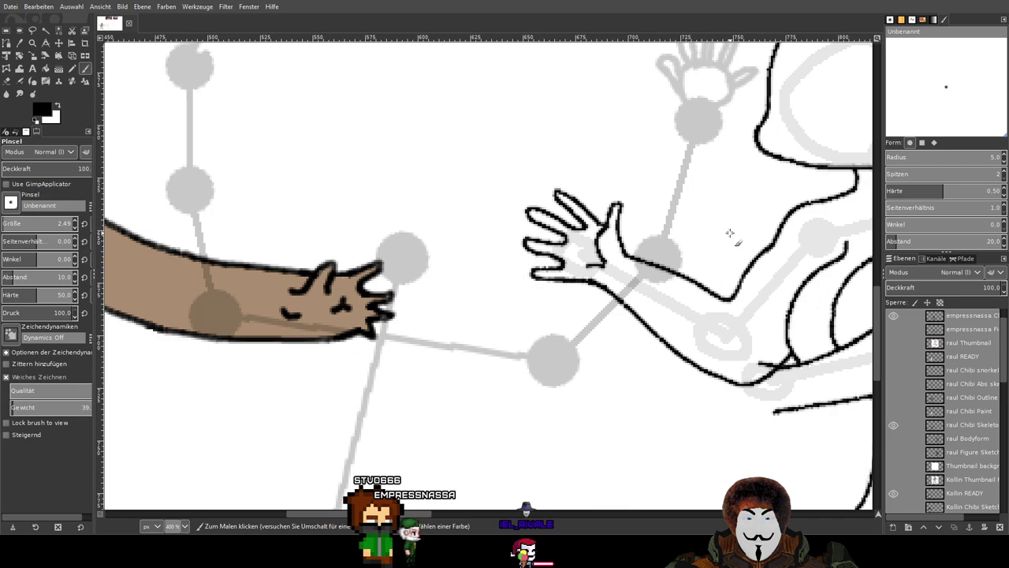
pyautogui.scroll(5, 607, 250)
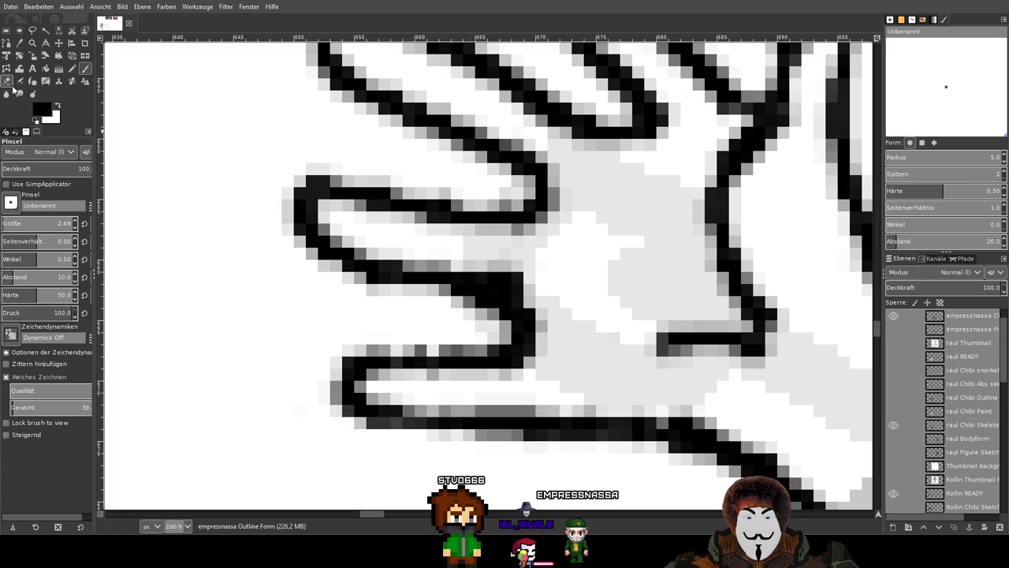
# Erase the stray dark pixels inside the raised palm so it reads clean white.
pyautogui.hotkey('shift', 'e')
pyautogui.scroll(2, 507, 288)
pyautogui.moveTo(491, 296)
pyautogui.mouseDown()
pyautogui.moveTo(432, 298)
pyautogui.moveTo(487, 318)
pyautogui.mouseUp()
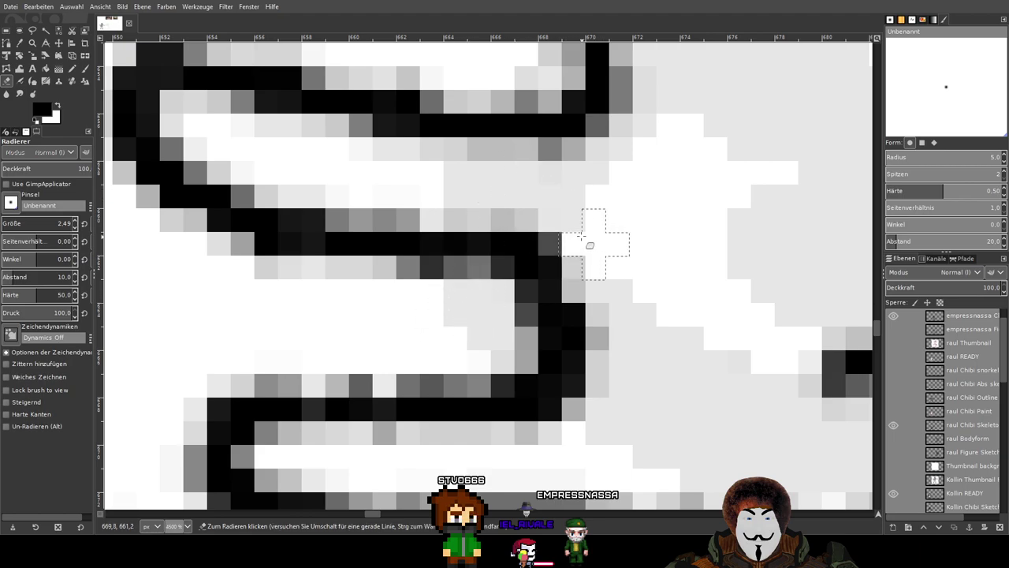
pyautogui.scroll(-7, 668, 292)
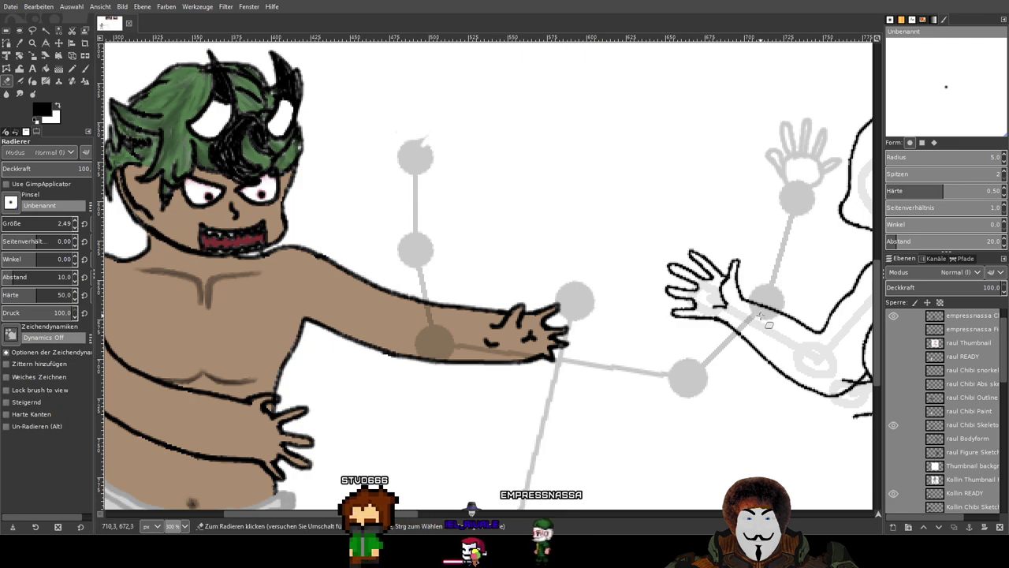
pyautogui.scroll(5, 761, 319)
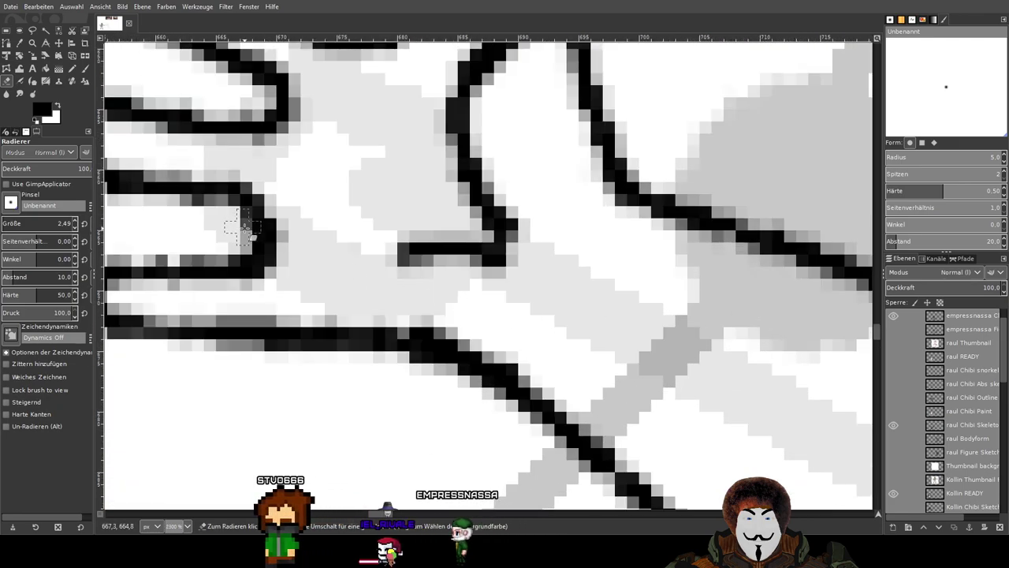
pyautogui.scroll(-5, 674, 229)
pyautogui.hscroll(5, 713, 270)
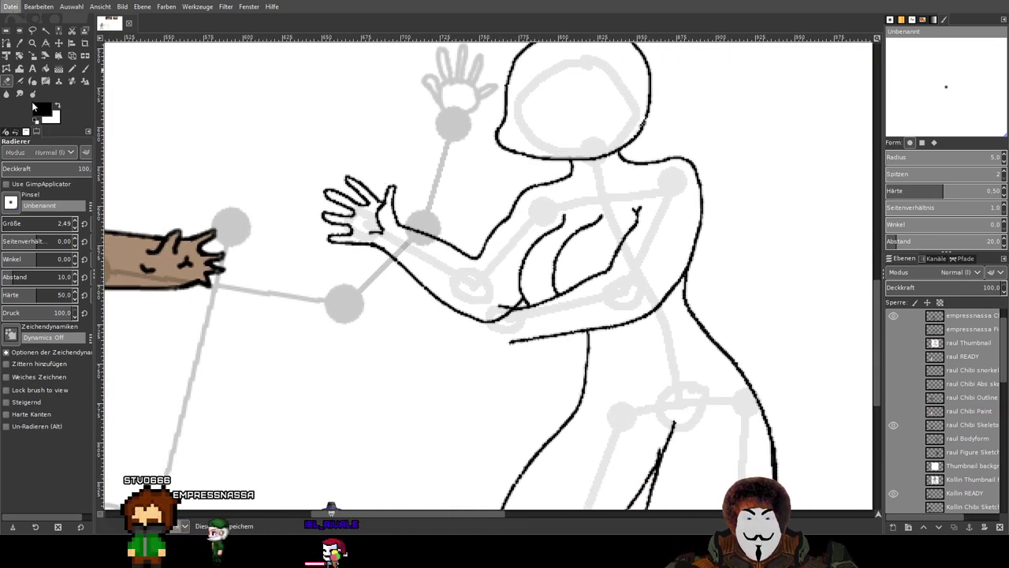
# Briefly show the empressnassa reference layer to check the character, then hide it.
pyautogui.scroll(-3, 939, 450)
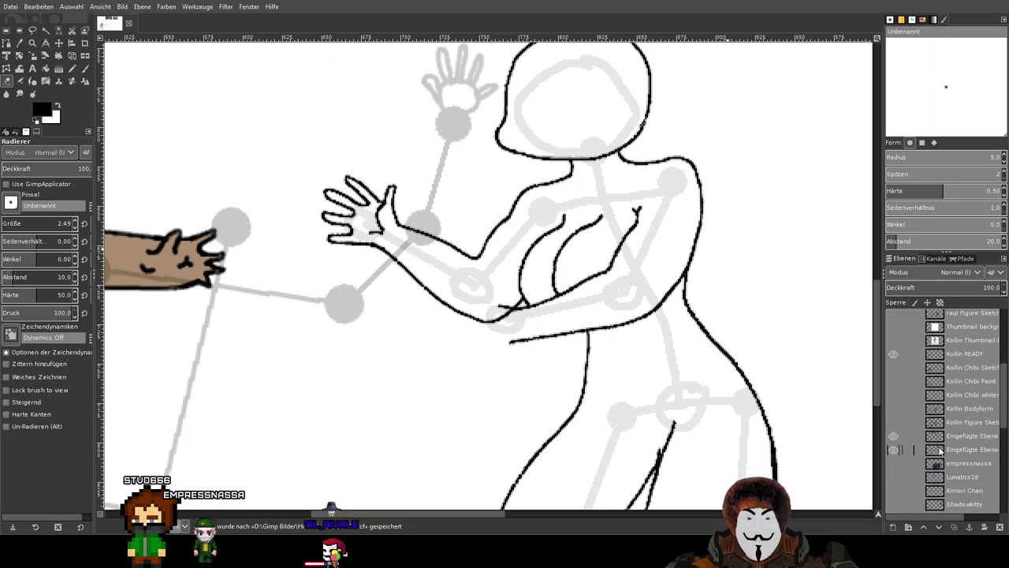
pyautogui.click(894, 463)
pyautogui.scroll(-1, 786, 373)
pyautogui.moveTo(777, 365); pyautogui.dragTo(565, 263)
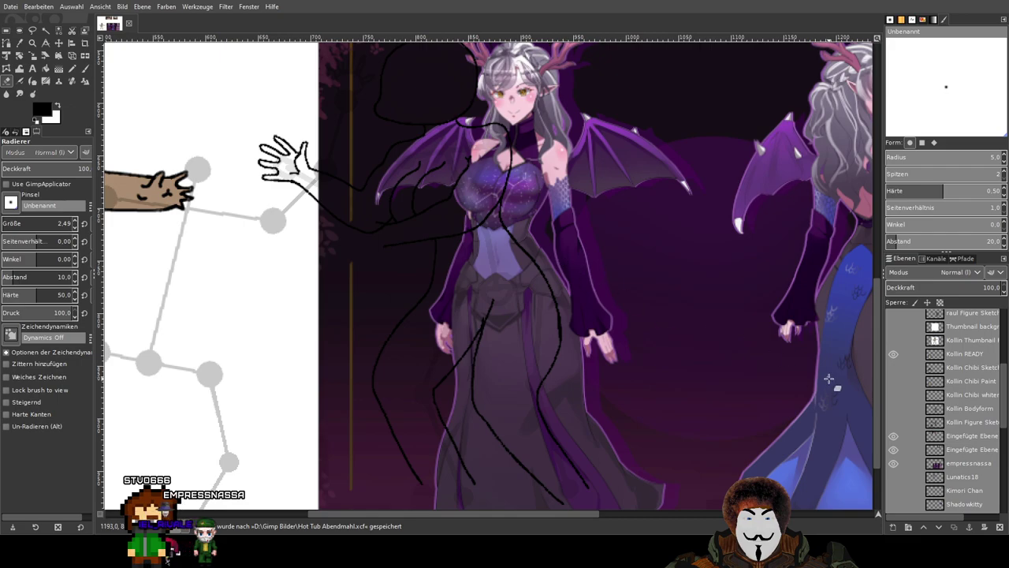
pyautogui.click(893, 463)
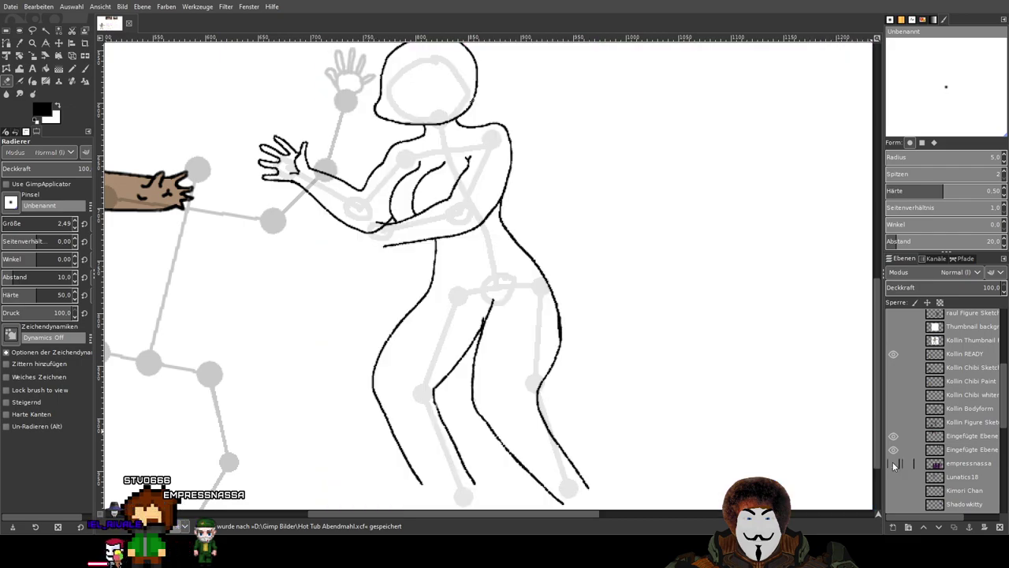
pyautogui.moveTo(376, 316); pyautogui.dragTo(712, 341)
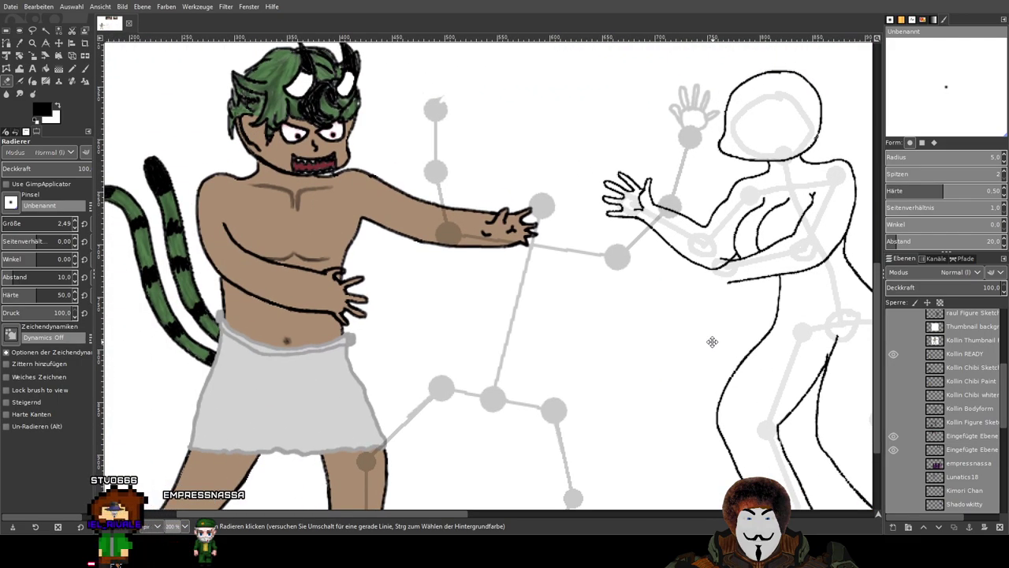
# Show the raul READY chibi layer behind the outlined figure and frame both chibis.
pyautogui.scroll(-2, 711, 341)
pyautogui.scroll(1, 711, 342)
pyautogui.scroll(2, 915, 390)
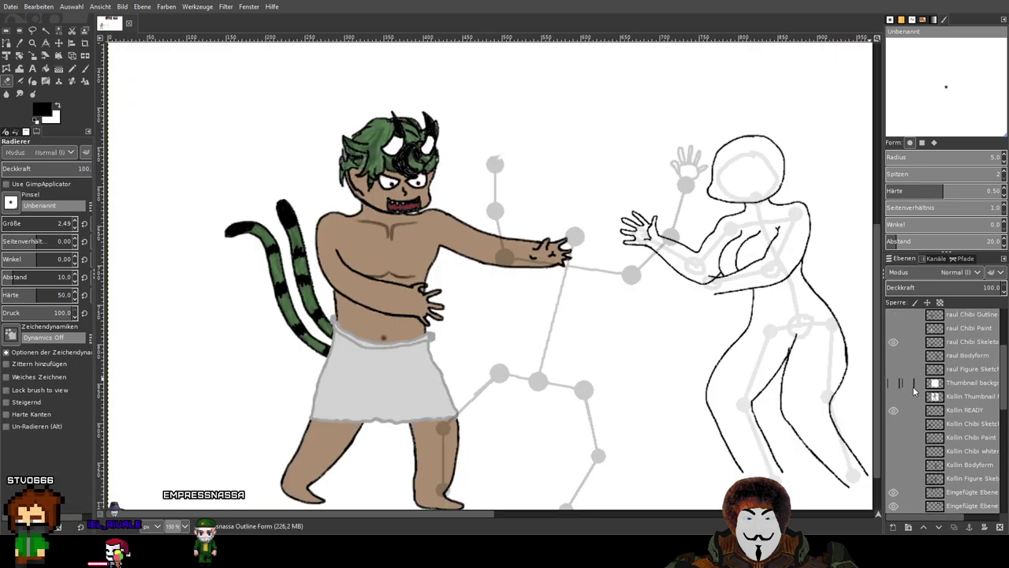
pyautogui.scroll(2, 907, 370)
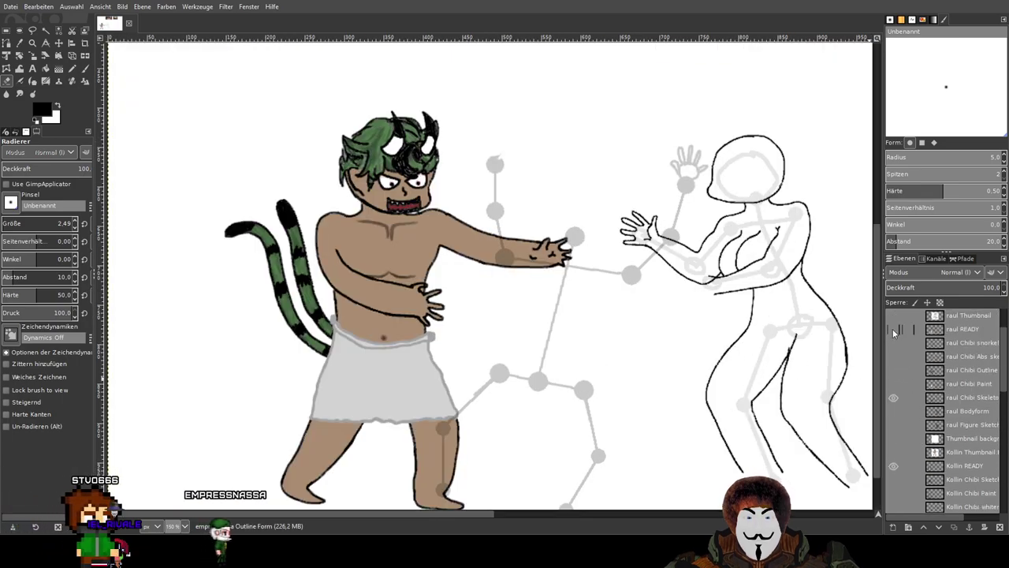
pyautogui.click(893, 328)
pyautogui.moveTo(686, 334); pyautogui.dragTo(447, 288)
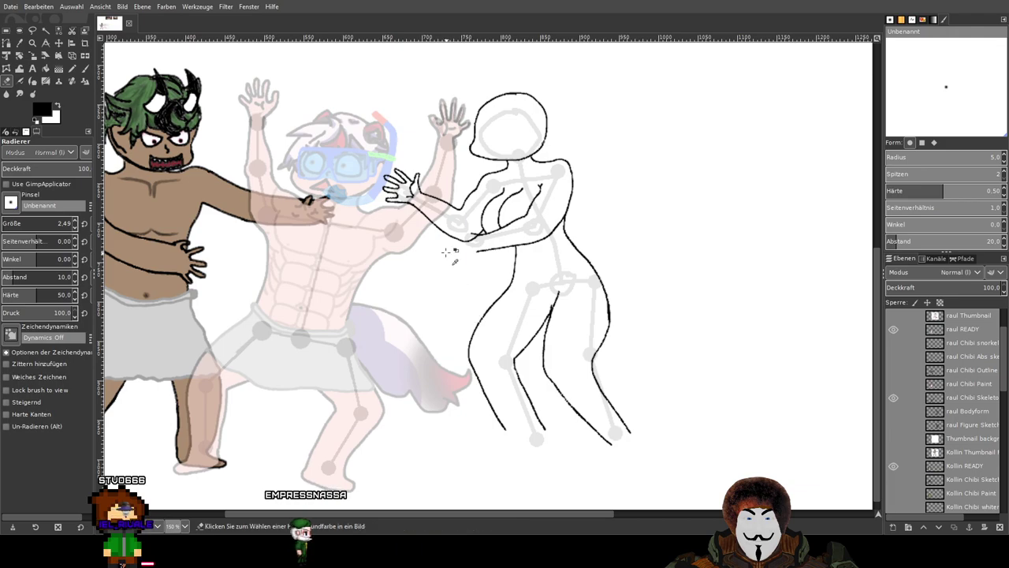
pyautogui.scroll(1, 449, 258)
pyautogui.scroll(3, 495, 250)
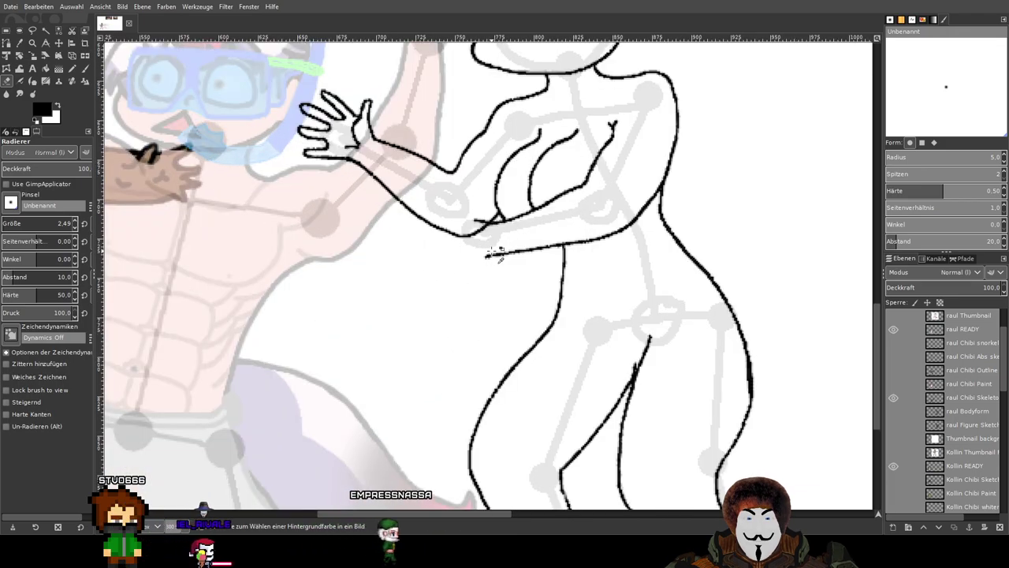
# Extend the waist line's left end into a hooked finger of the second hand.
pyautogui.scroll(1, 526, 347)
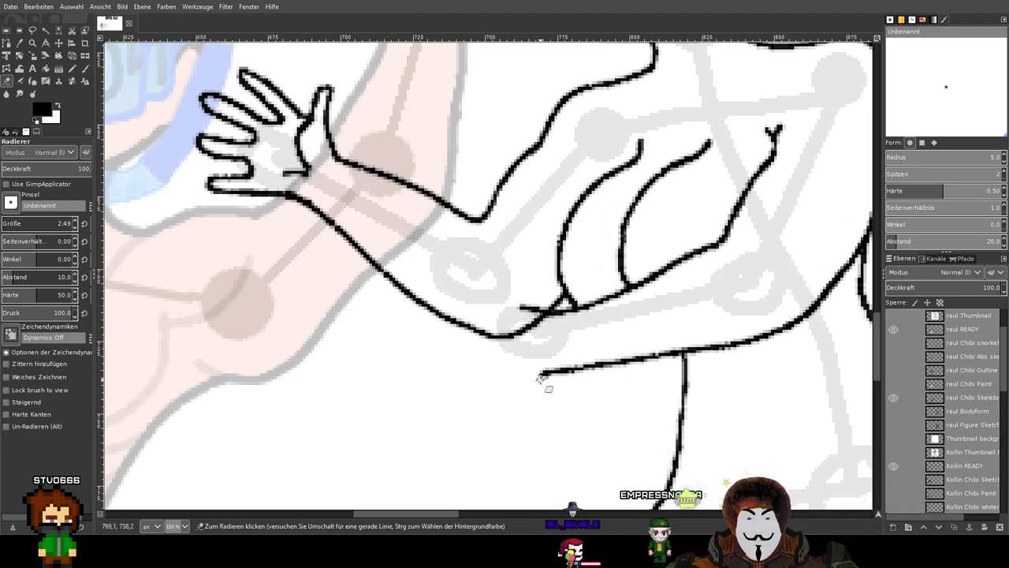
pyautogui.moveTo(540, 378); pyautogui.dragTo(562, 312)
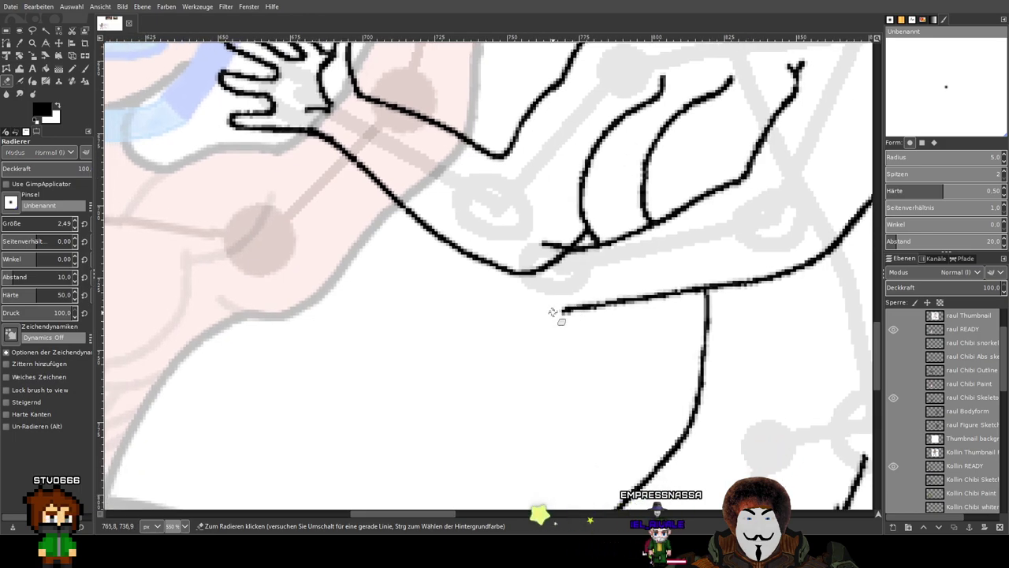
pyautogui.click(90, 72)
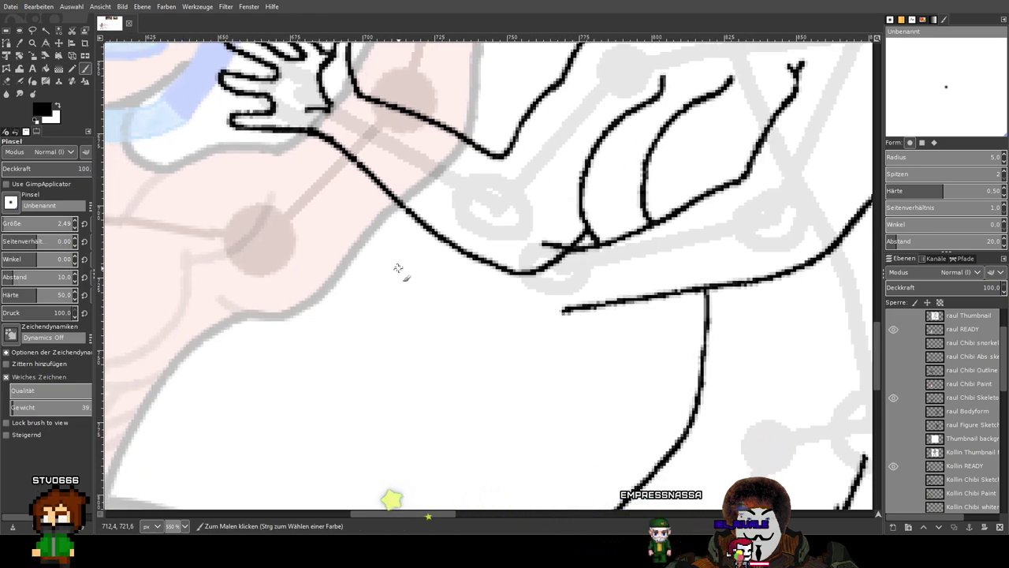
pyautogui.moveTo(414, 271); pyautogui.dragTo(421, 317)
pyautogui.moveTo(574, 357)
pyautogui.mouseDown()
pyautogui.moveTo(556, 356)
pyautogui.moveTo(532, 383)
pyautogui.moveTo(517, 382)
pyautogui.moveTo(538, 354)
pyautogui.moveTo(534, 340)
pyautogui.moveTo(473, 361)
pyautogui.moveTo(483, 337)
pyautogui.moveTo(523, 322)
pyautogui.moveTo(467, 317)
pyautogui.moveTo(475, 304)
pyautogui.mouseUp()
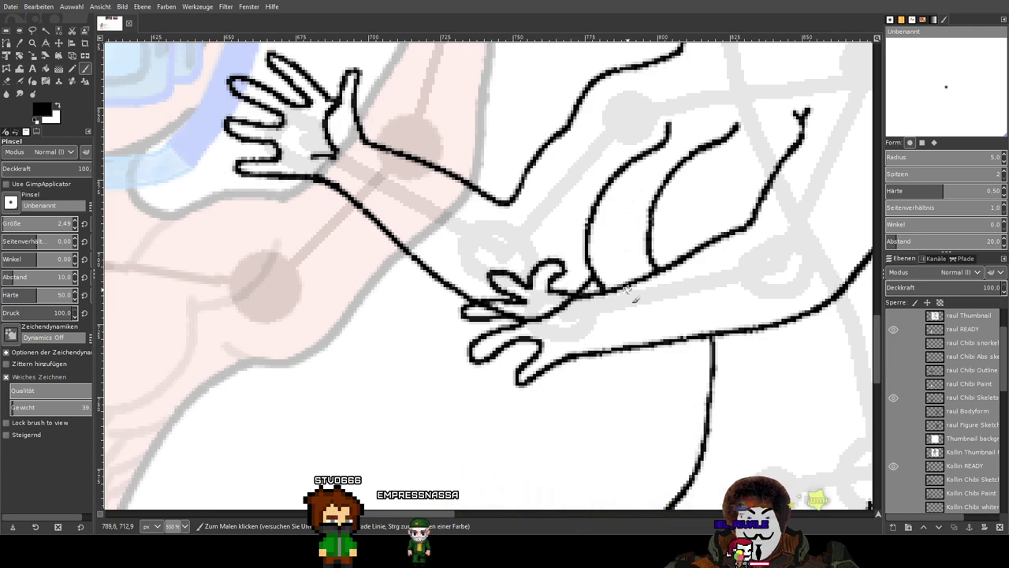
# Remove the waist fingers and test several finger-loop strokes at the arm junction, undoing each.
pyautogui.hotkey('ctrl', 'z')
pyautogui.hotkey('ctrl', 'z')
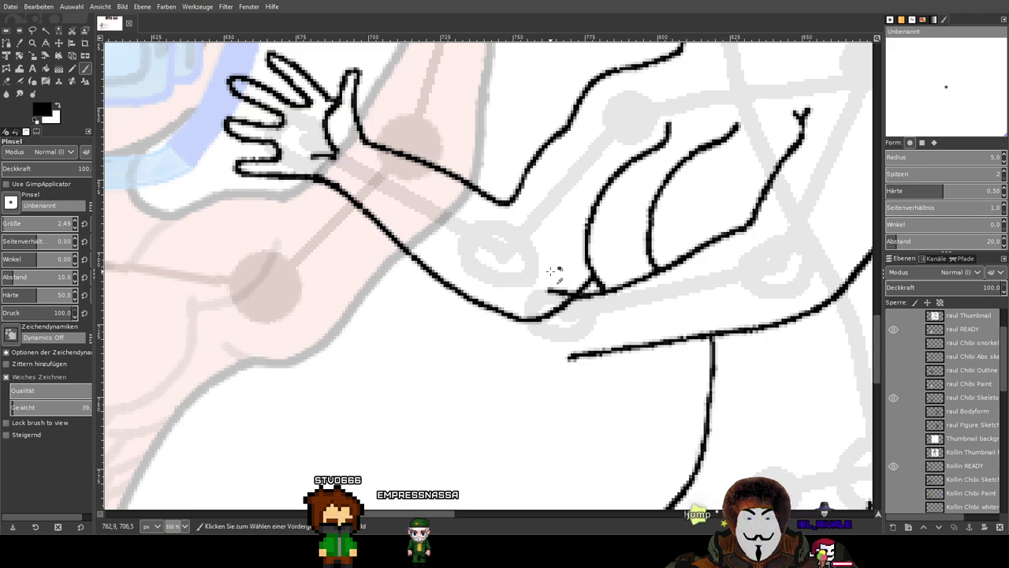
pyautogui.scroll(2, 550, 271)
pyautogui.scroll(-1, 559, 275)
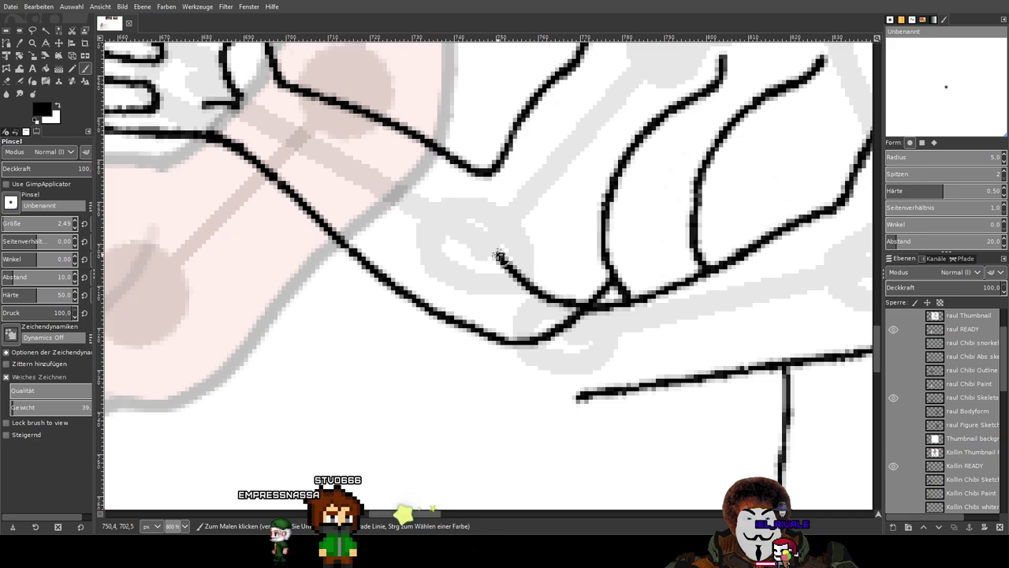
pyautogui.moveTo(484, 249); pyautogui.dragTo(517, 314)
pyautogui.hotkey('ctrl', 'z')
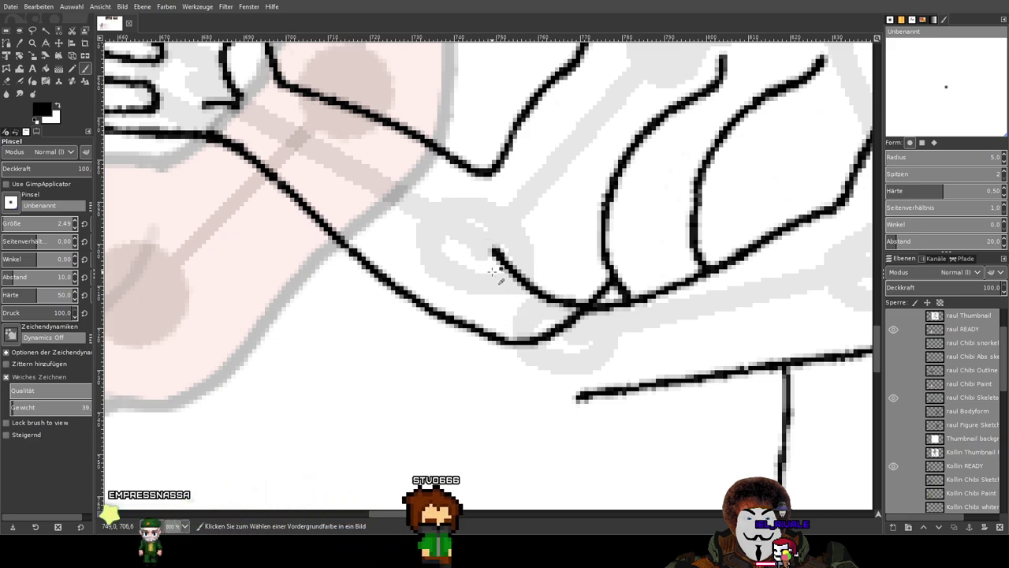
pyautogui.scroll(1, 493, 251)
pyautogui.moveTo(494, 251)
pyautogui.mouseDown()
pyautogui.moveTo(481, 292)
pyautogui.moveTo(522, 311)
pyautogui.mouseUp()
pyautogui.hotkey('ctrl', 'z')
pyautogui.moveTo(495, 249)
pyautogui.mouseDown()
pyautogui.moveTo(485, 278)
pyautogui.moveTo(519, 311)
pyautogui.mouseUp()
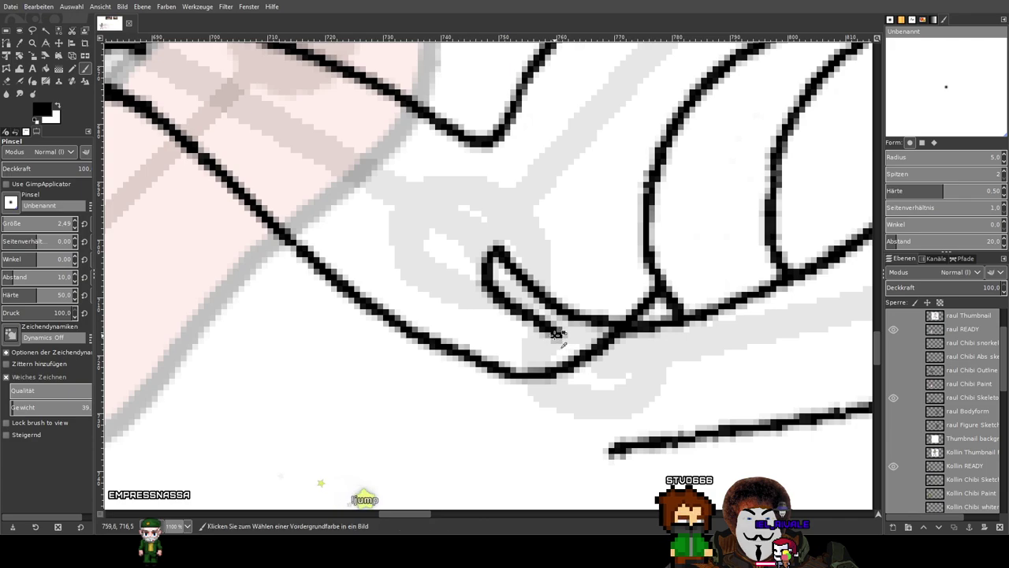
pyautogui.hotkey('ctrl', 'z')
pyautogui.moveTo(490, 245)
pyautogui.mouseDown()
pyautogui.moveTo(471, 272)
pyautogui.moveTo(488, 285)
pyautogui.mouseUp()
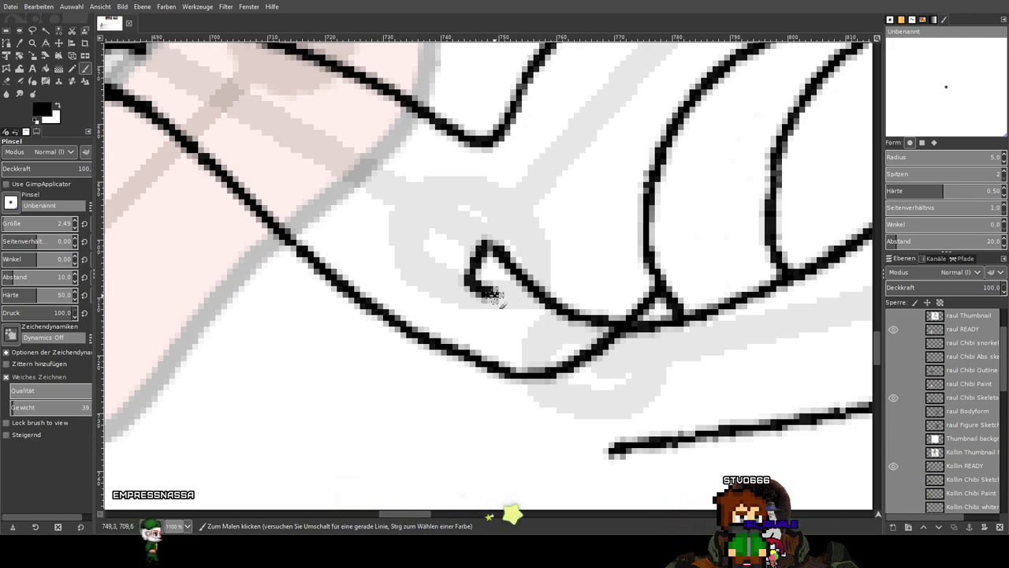
pyautogui.hotkey('ctrl', 'z')
pyautogui.moveTo(490, 248)
pyautogui.mouseDown()
pyautogui.moveTo(473, 252)
pyautogui.moveTo(493, 290)
pyautogui.mouseUp()
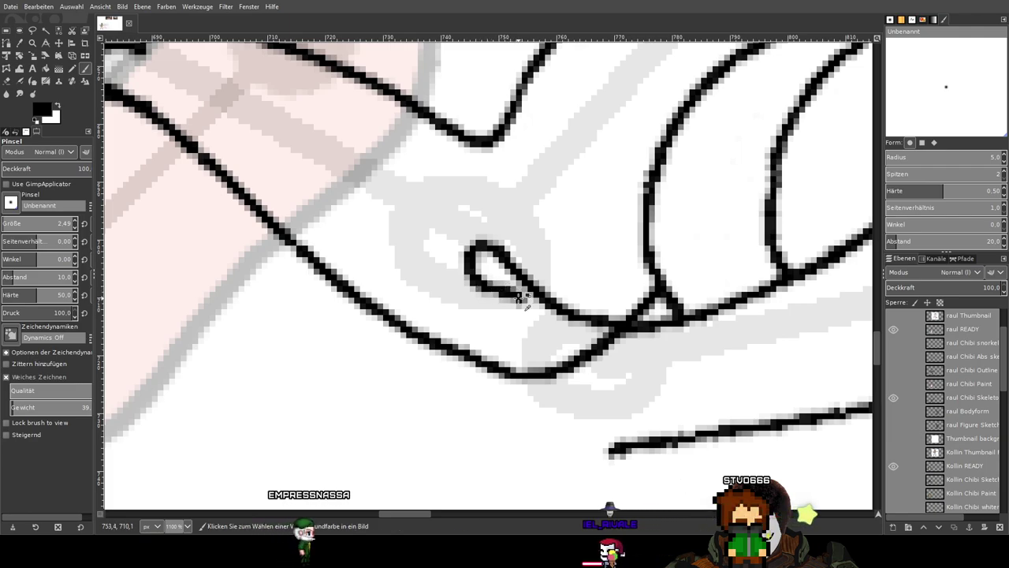
pyautogui.hotkey('ctrl', 'z')
pyautogui.moveTo(496, 250); pyautogui.dragTo(479, 273)
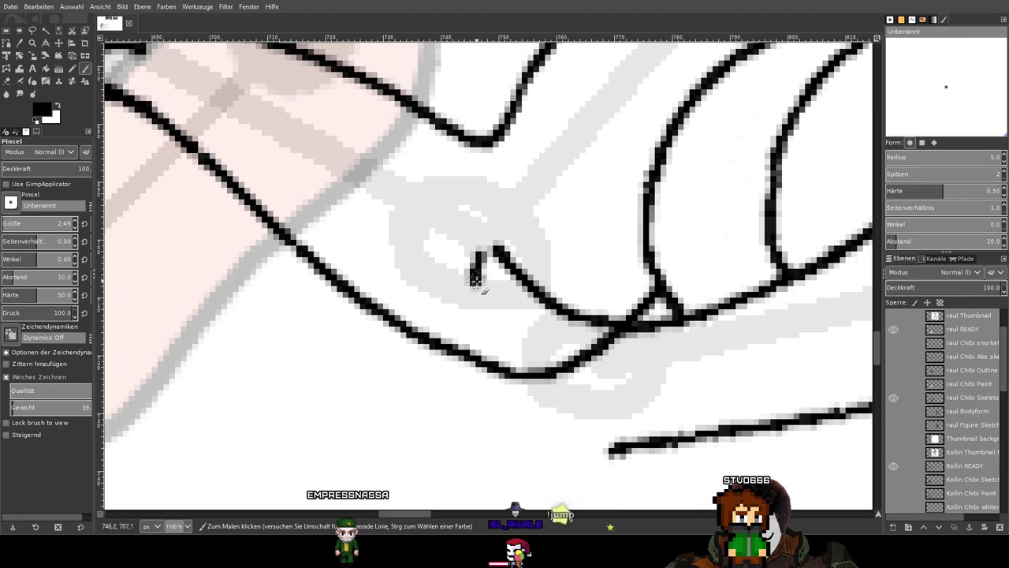
pyautogui.hotkey('ctrl', 'z')
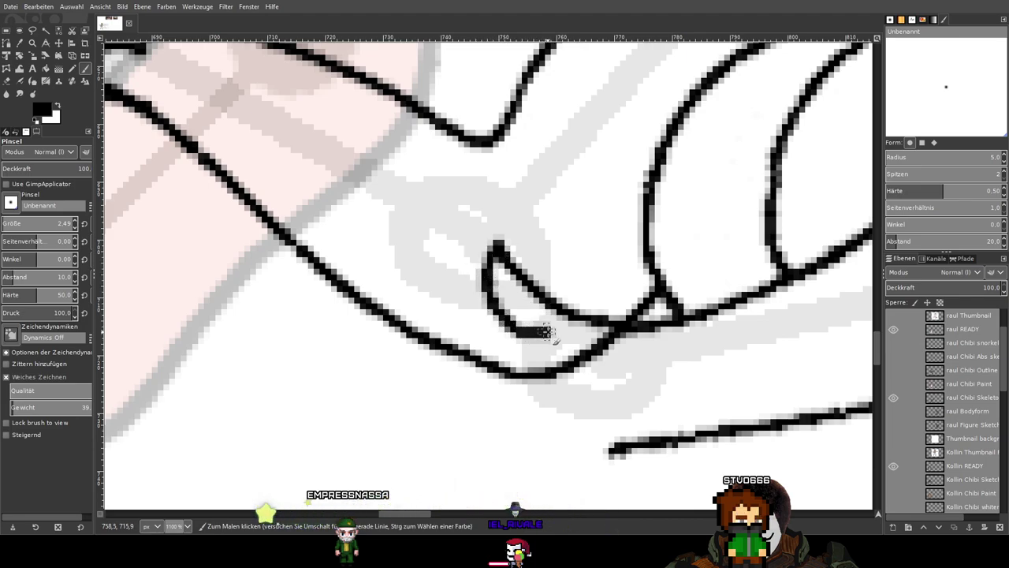
pyautogui.hotkey('ctrl', 'z')
# Replace the looped strokes with one curled finger drawn up from the arm-body junction.
pyautogui.moveTo(499, 254)
pyautogui.mouseDown()
pyautogui.moveTo(502, 300)
pyautogui.moveTo(571, 336)
pyautogui.moveTo(534, 314)
pyautogui.moveTo(557, 347)
pyautogui.mouseUp()
pyautogui.scroll(-2, 556, 347)
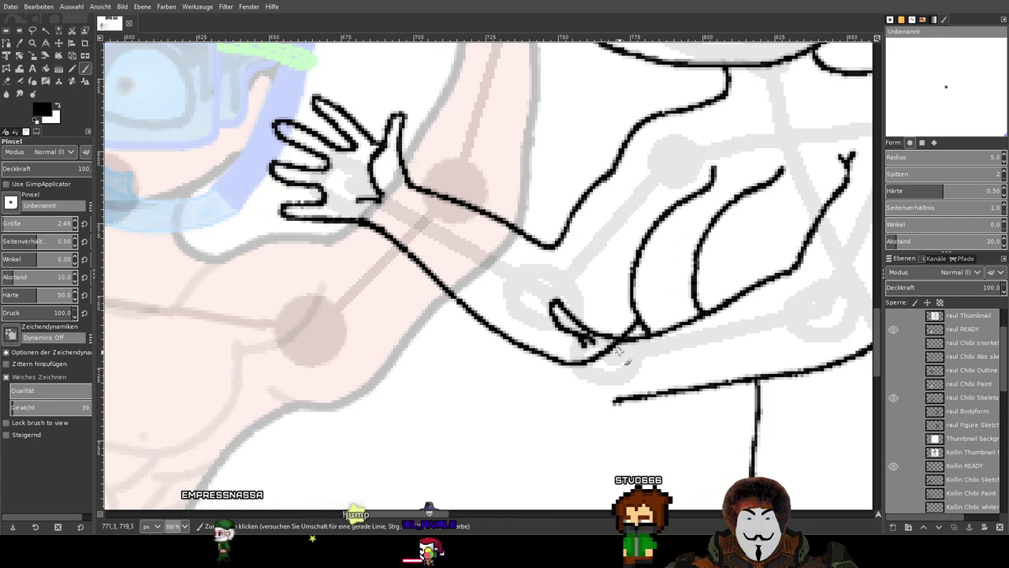
pyautogui.moveTo(619, 353); pyautogui.dragTo(557, 329)
pyautogui.press('ctrl')
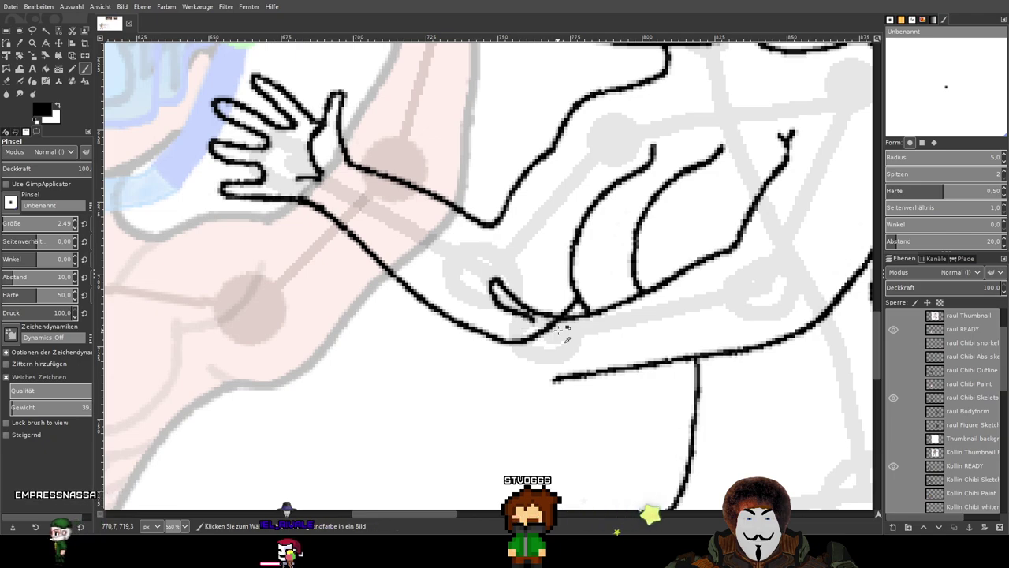
pyautogui.scroll(2, 562, 330)
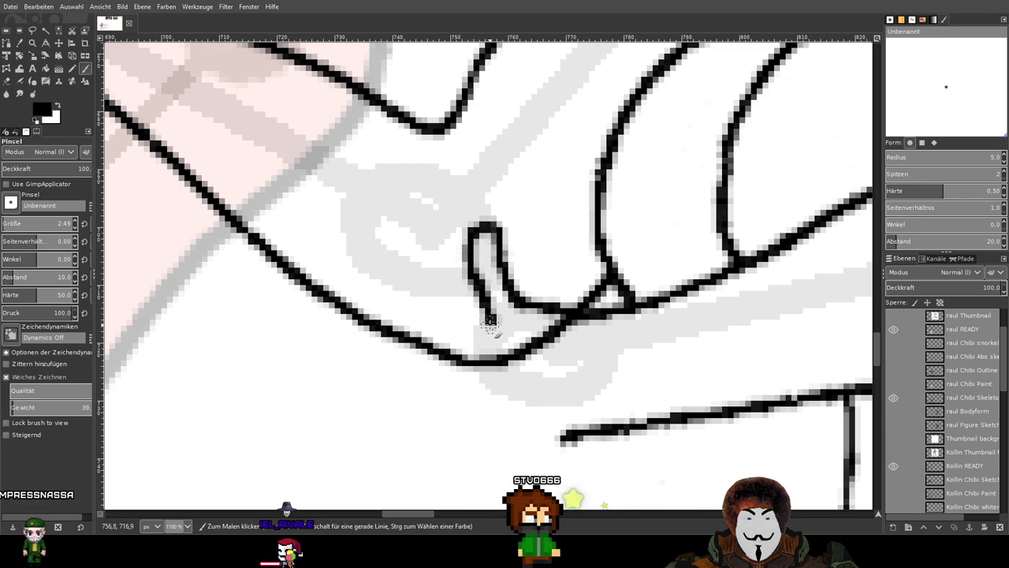
pyautogui.hotkey('ctrl', 'z')
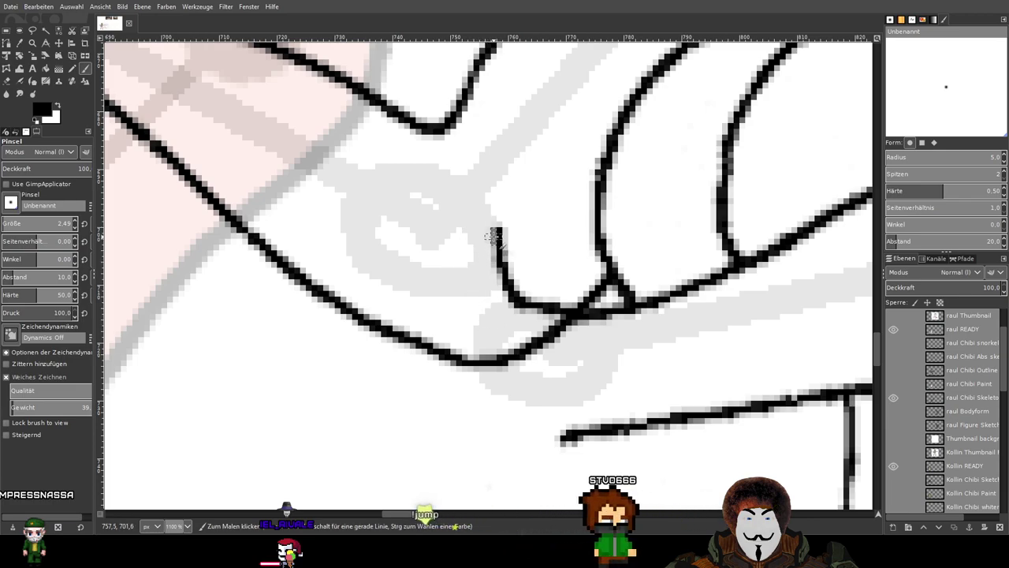
pyautogui.hotkey('ctrl', 'z')
pyautogui.moveTo(524, 305)
pyautogui.mouseDown()
pyautogui.moveTo(469, 231)
pyautogui.moveTo(454, 249)
pyautogui.moveTo(463, 290)
pyautogui.mouseUp()
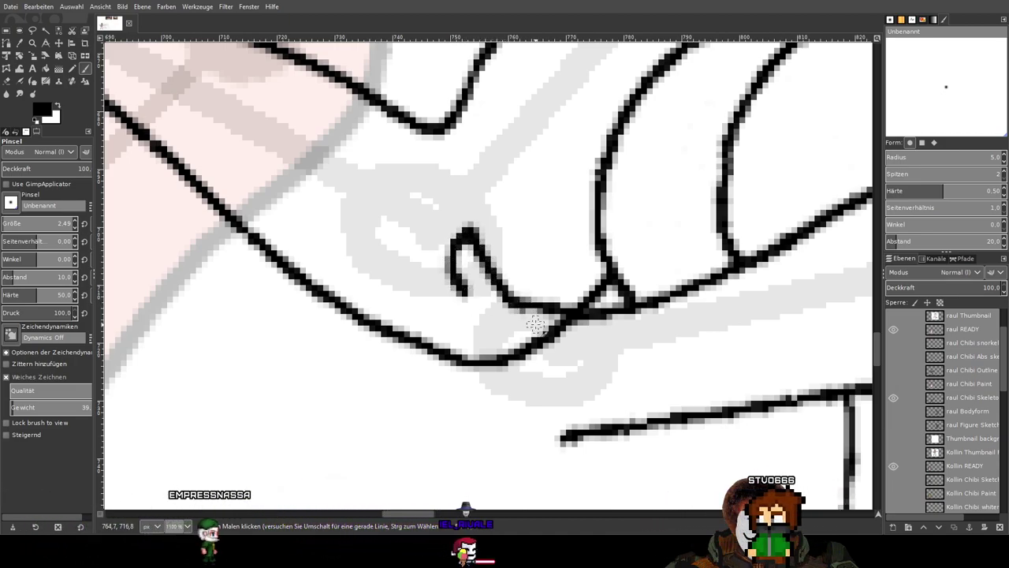
# Draw three fingers of the lower hand curling onto the body, discarding one stray arm-line stroke.
pyautogui.scroll(-2, 476, 306)
pyautogui.scroll(-1, 475, 306)
pyautogui.scroll(1, 475, 306)
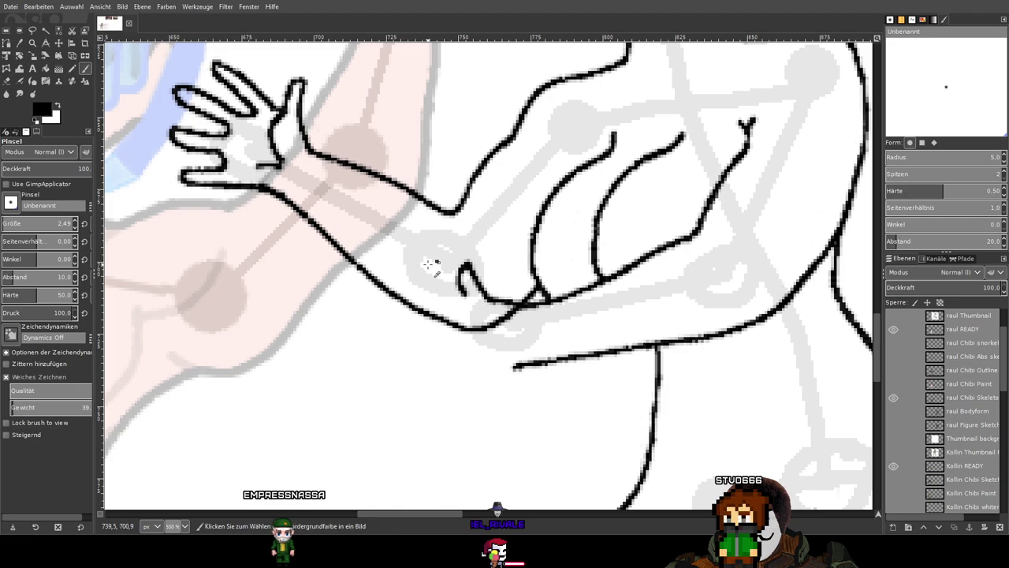
pyautogui.scroll(1, 484, 354)
pyautogui.scroll(-1, 483, 354)
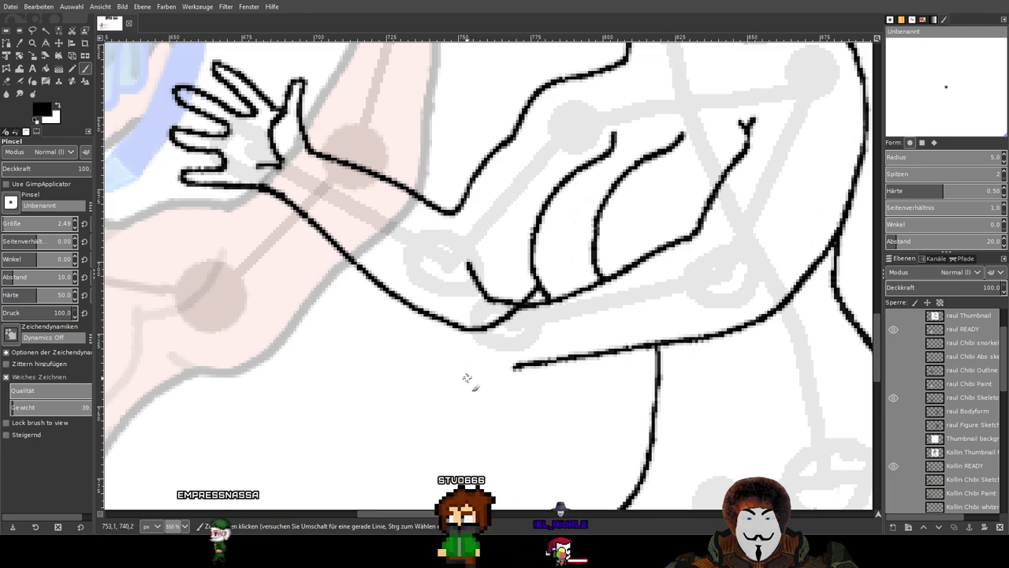
pyautogui.moveTo(463, 387); pyautogui.dragTo(502, 371)
pyautogui.hotkey('ctrl', 'z')
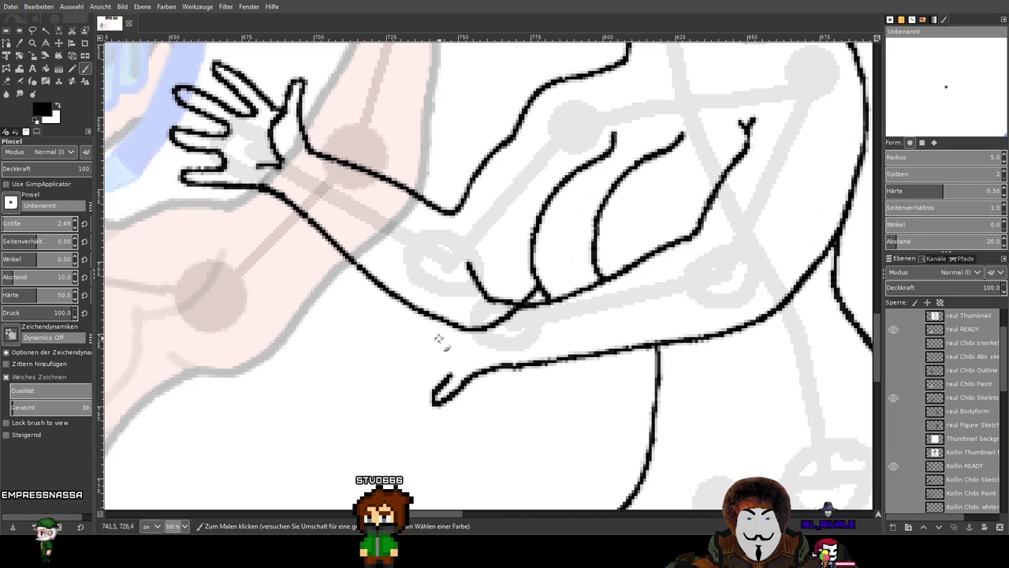
pyautogui.moveTo(432, 357)
pyautogui.mouseDown()
pyautogui.moveTo(391, 363)
pyautogui.moveTo(432, 344)
pyautogui.mouseUp()
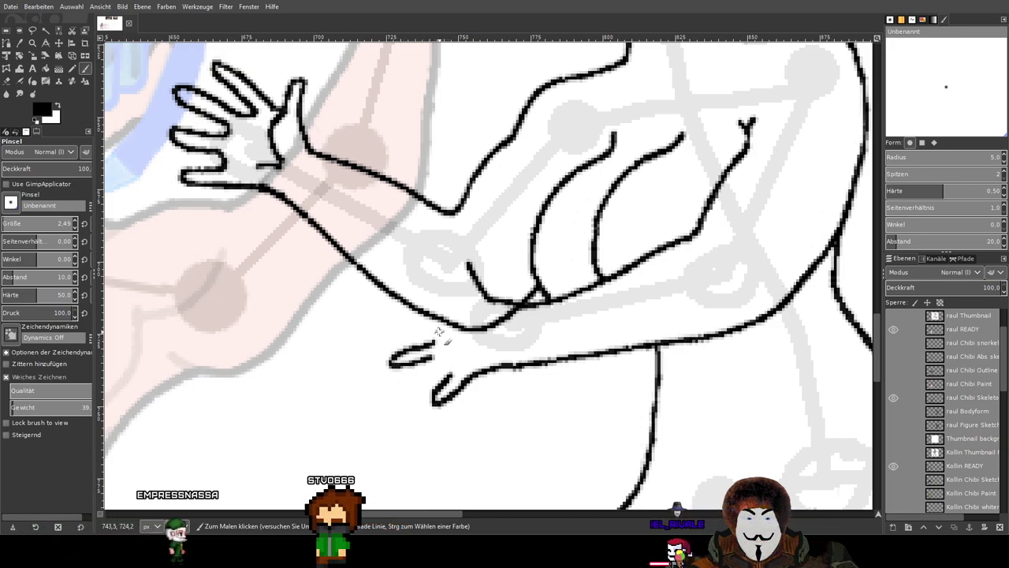
pyautogui.moveTo(447, 291)
pyautogui.mouseDown()
pyautogui.moveTo(402, 273)
pyautogui.moveTo(446, 307)
pyautogui.mouseUp()
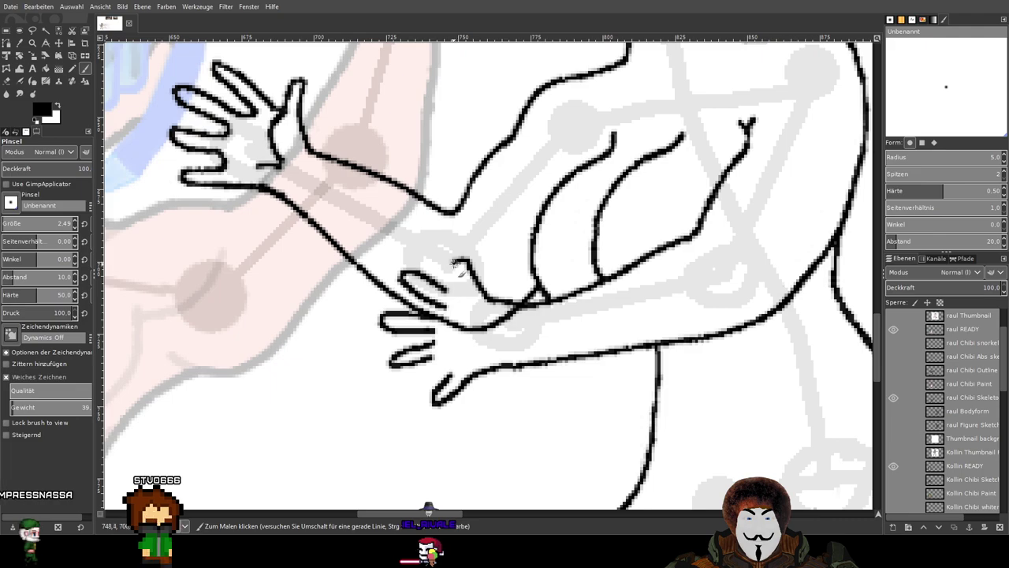
pyautogui.moveTo(454, 272); pyautogui.dragTo(461, 303)
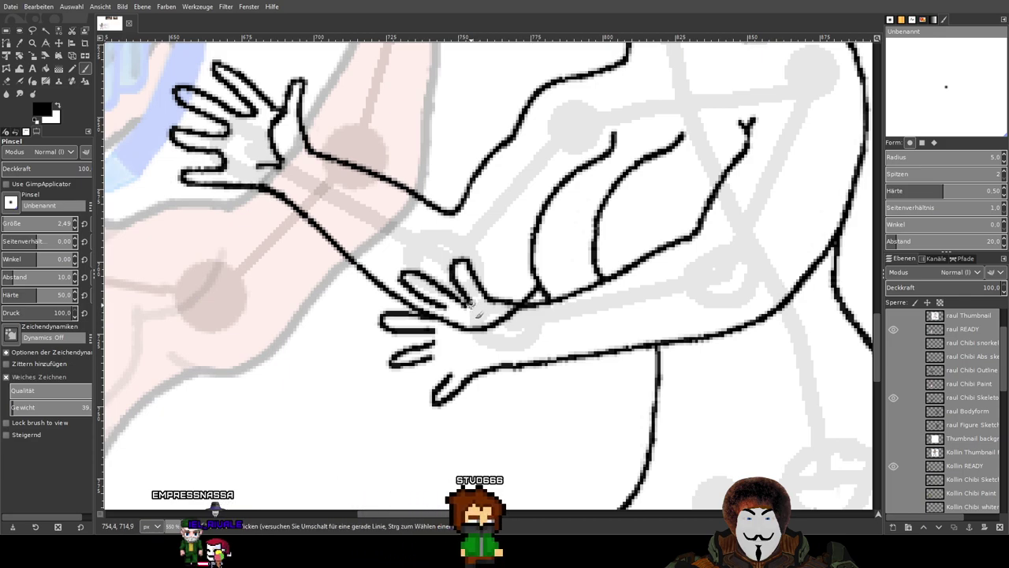
pyautogui.press('2')
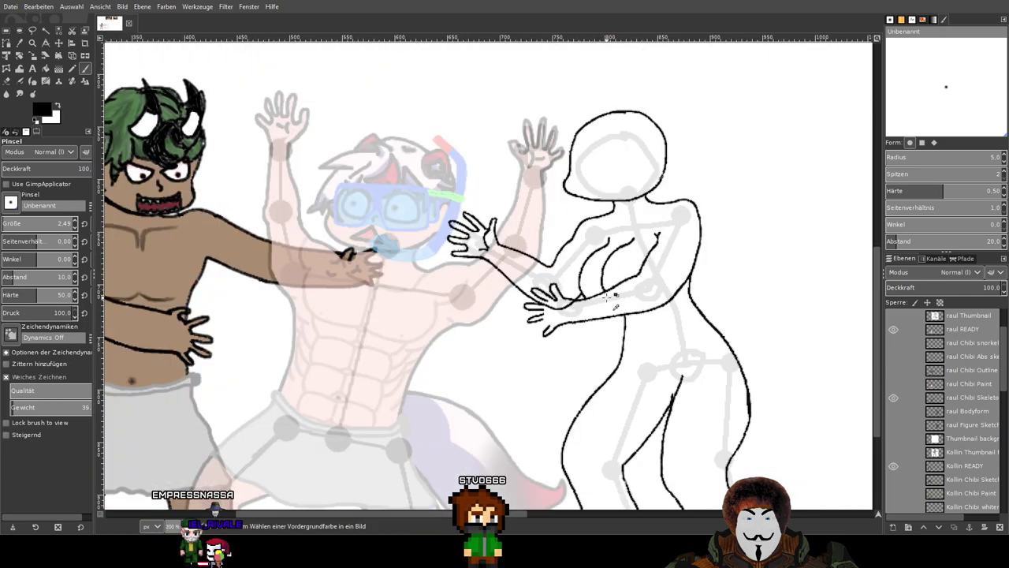
pyautogui.press('3')
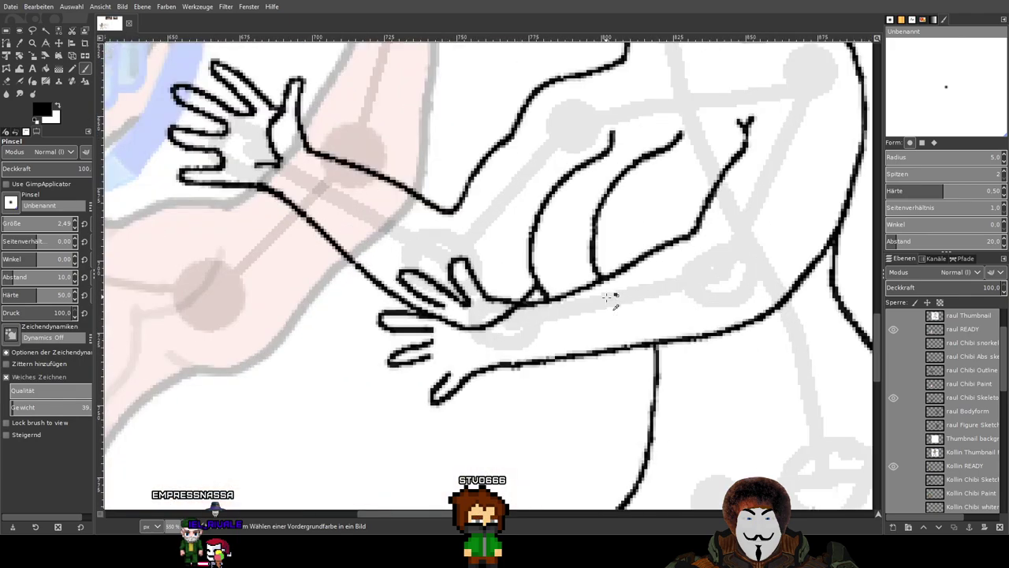
pyautogui.press('4')
pyautogui.press('-')
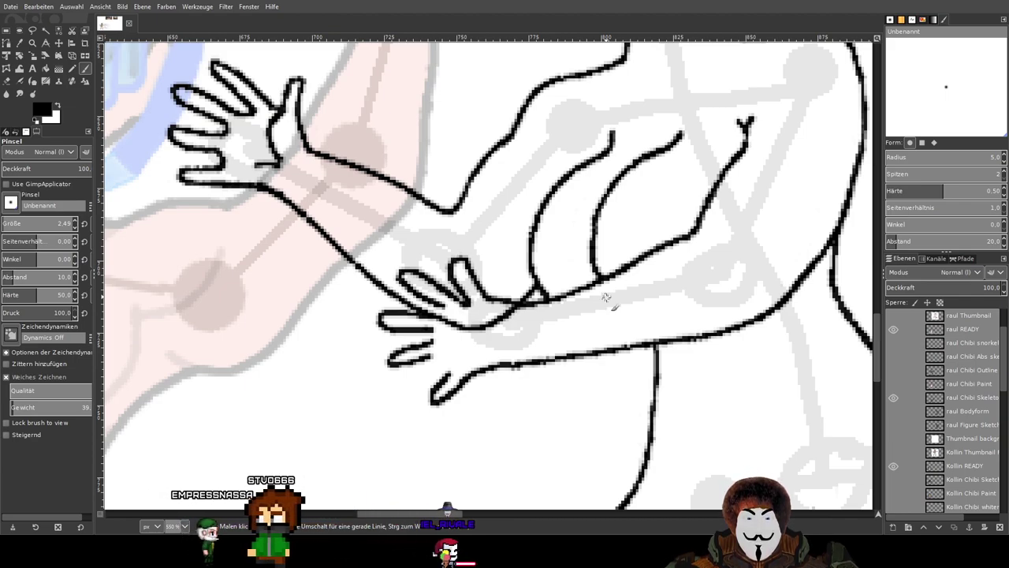
pyautogui.press('-')
pyautogui.press('-')
pyautogui.press('+')
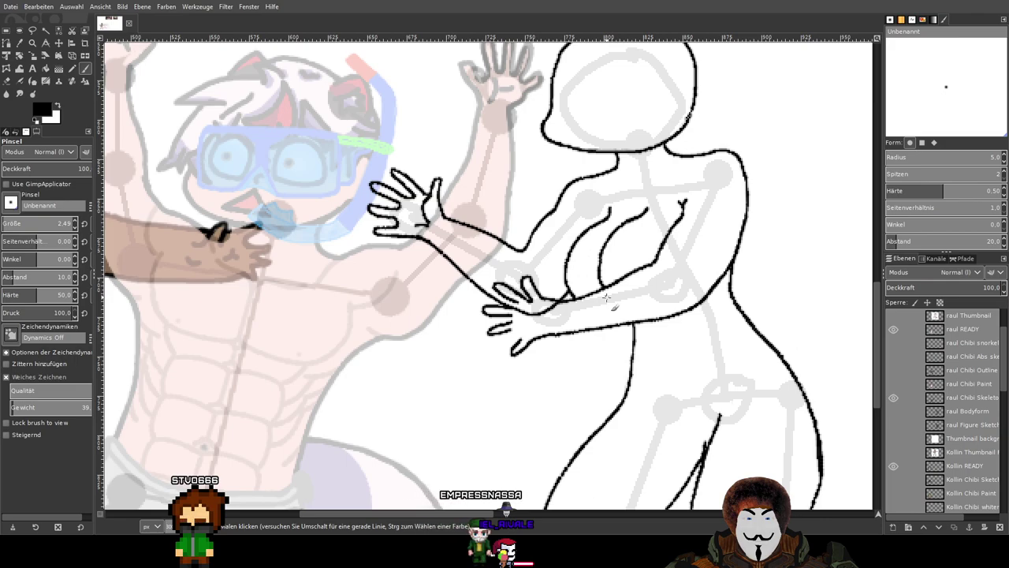
pyautogui.moveTo(360, 329); pyautogui.dragTo(337, 327)
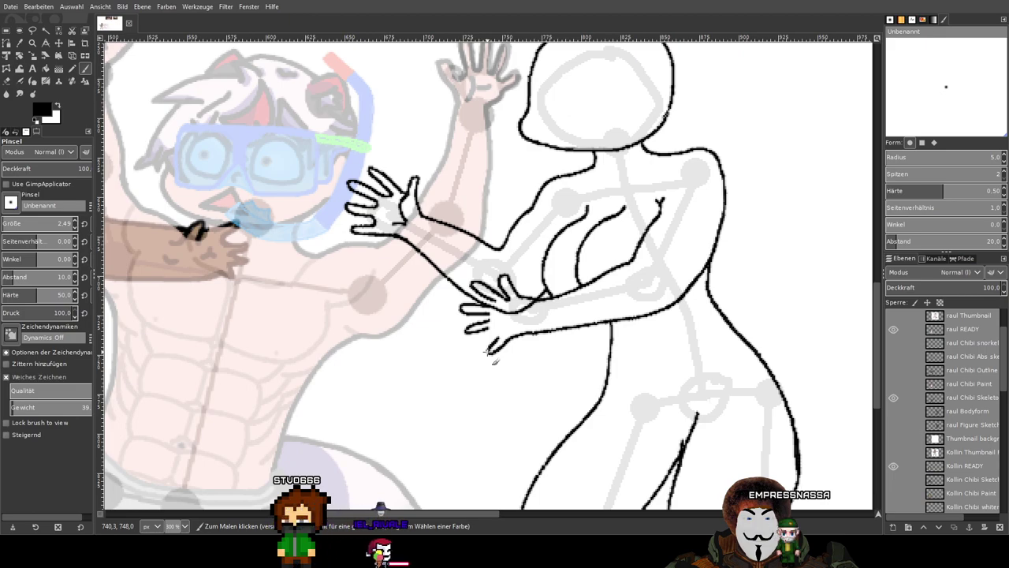
# Draw the new hand's upper edge across the lower body and hook it up into a thumb.
pyautogui.hscroll(3, 492, 350)
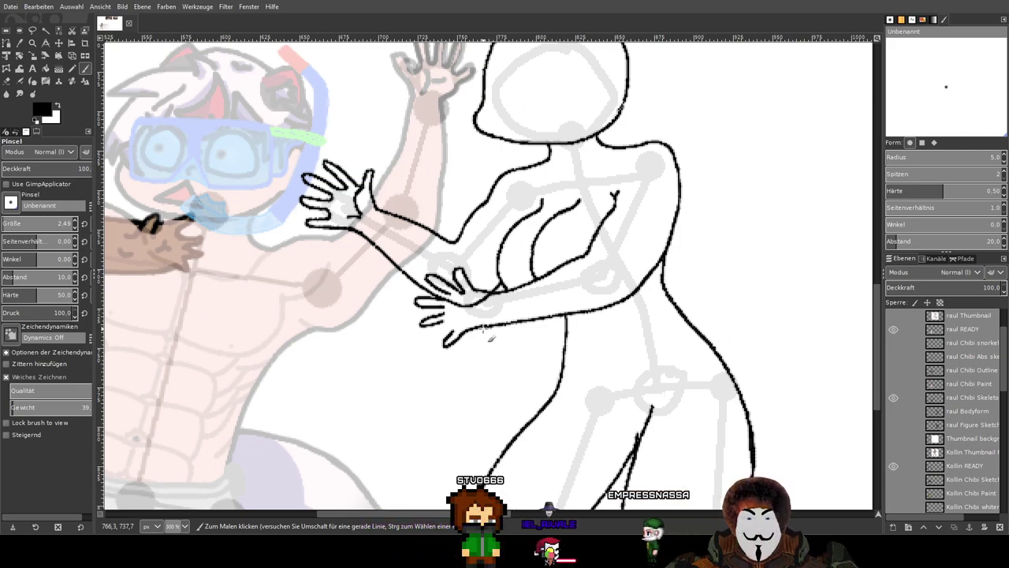
pyautogui.scroll(-3, 441, 371)
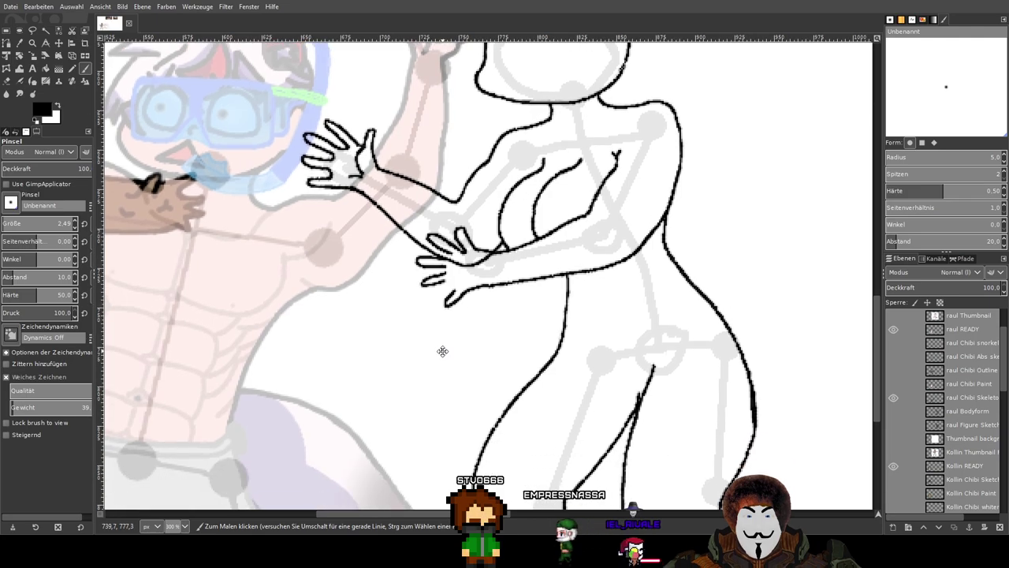
pyautogui.keyDown('ctrl'); pyautogui.scroll(-2, 415, 322); pyautogui.keyUp('ctrl')
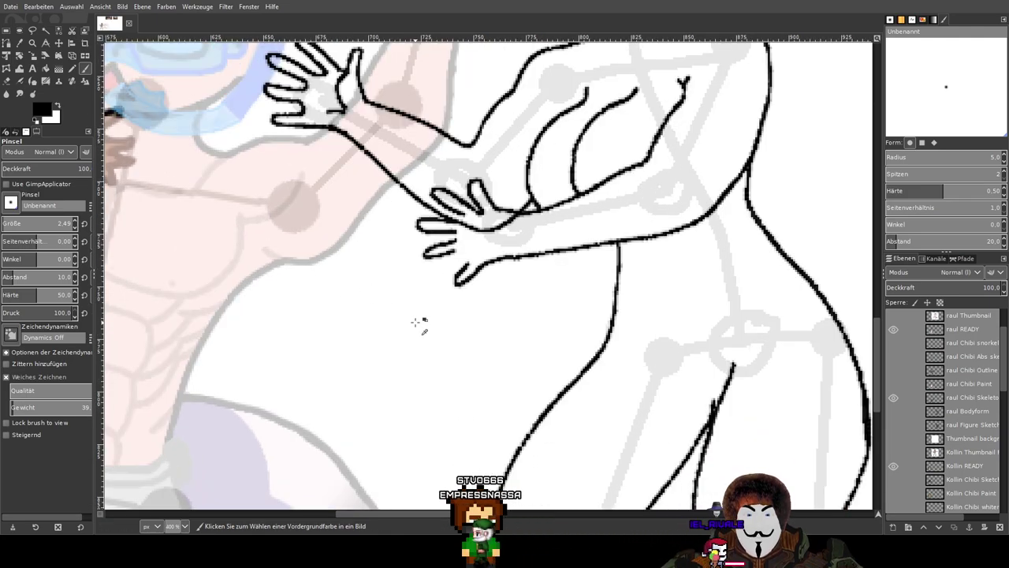
pyautogui.keyDown('ctrl'); pyautogui.scroll(3, 394, 304); pyautogui.keyUp('ctrl')
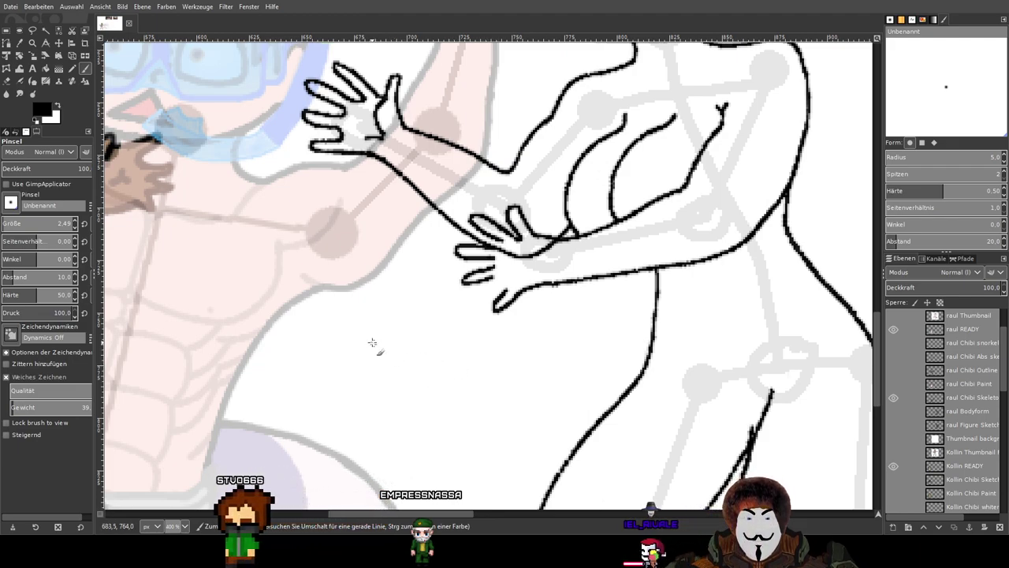
pyautogui.moveTo(426, 342)
pyautogui.mouseDown()
pyautogui.moveTo(480, 362)
pyautogui.moveTo(550, 347)
pyautogui.mouseUp()
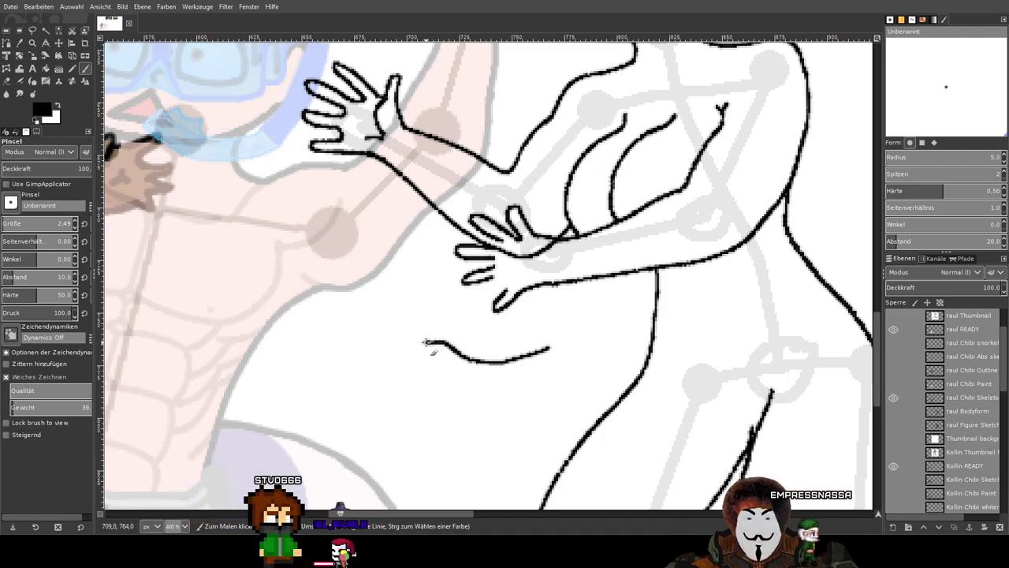
pyautogui.moveTo(426, 341)
pyautogui.mouseDown()
pyautogui.moveTo(388, 329)
pyautogui.moveTo(414, 354)
pyautogui.mouseUp()
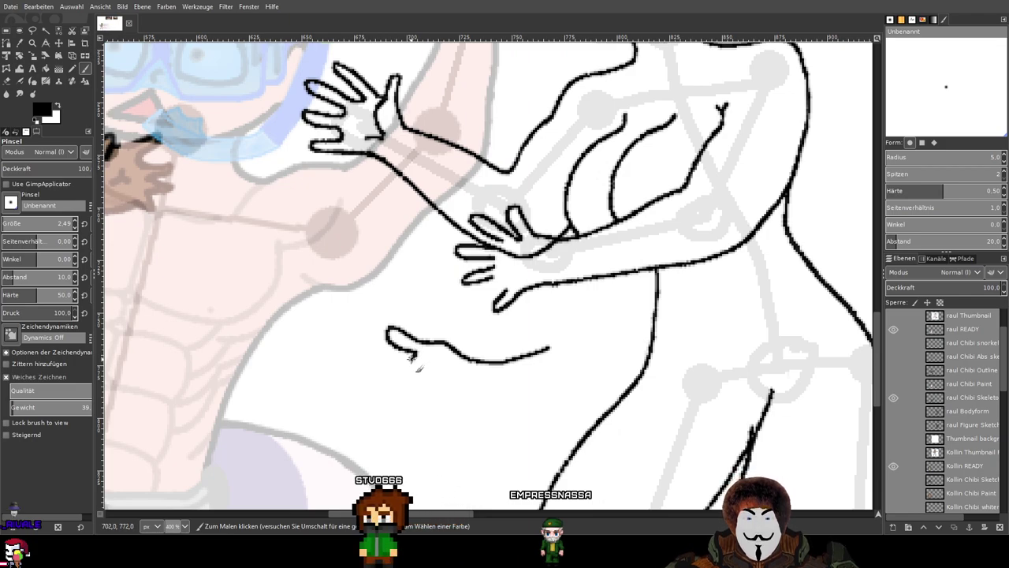
# Extend the outline down from the thumb, add the fingertips, and draw the bottom finger's lower edge.
pyautogui.moveTo(408, 360); pyautogui.dragTo(396, 370)
pyautogui.moveTo(369, 380); pyautogui.dragTo(330, 390)
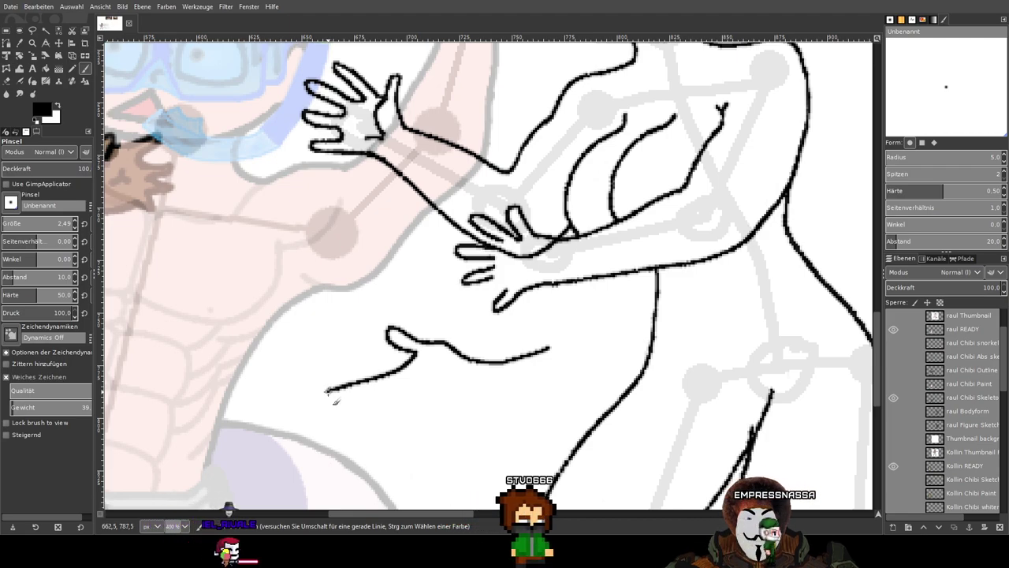
pyautogui.moveTo(332, 399); pyautogui.dragTo(376, 392)
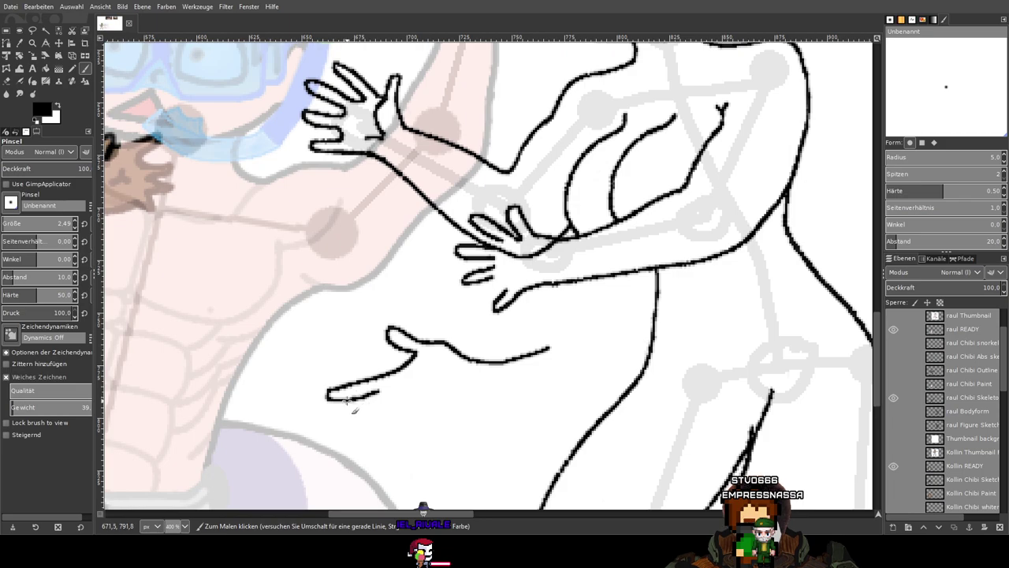
pyautogui.moveTo(330, 408); pyautogui.dragTo(372, 402)
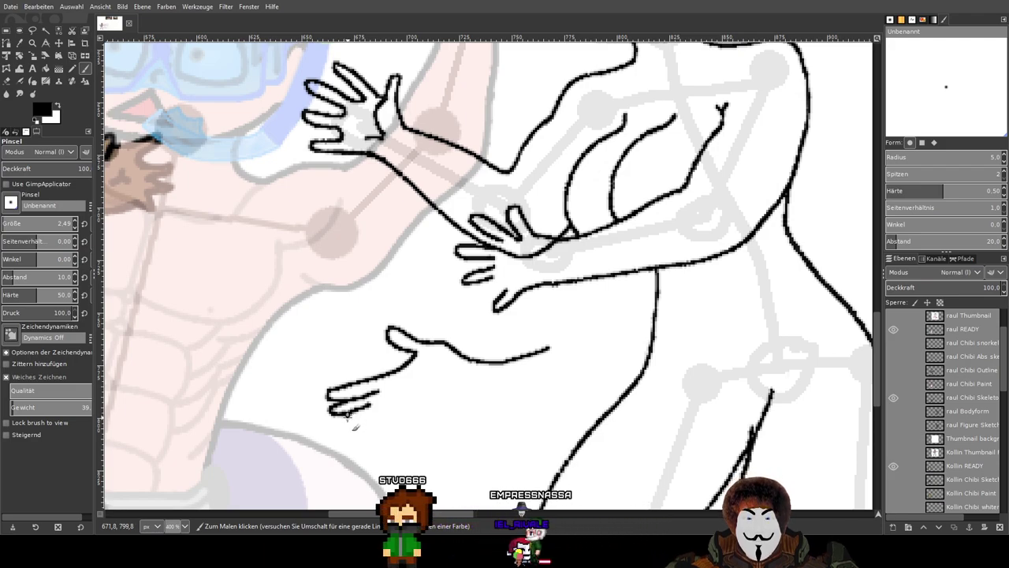
pyautogui.moveTo(356, 430); pyautogui.dragTo(375, 426)
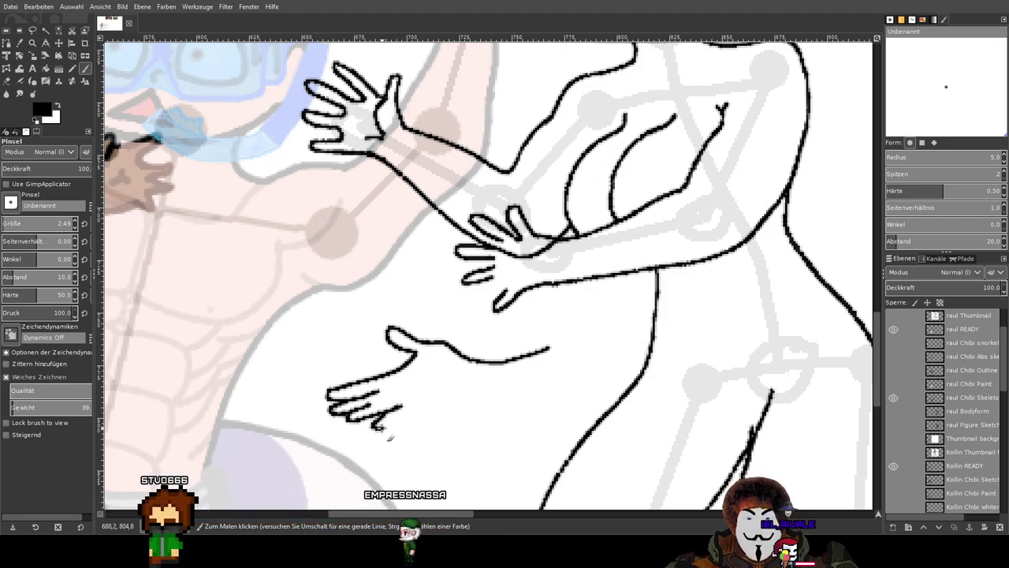
pyautogui.moveTo(383, 428); pyautogui.dragTo(565, 381)
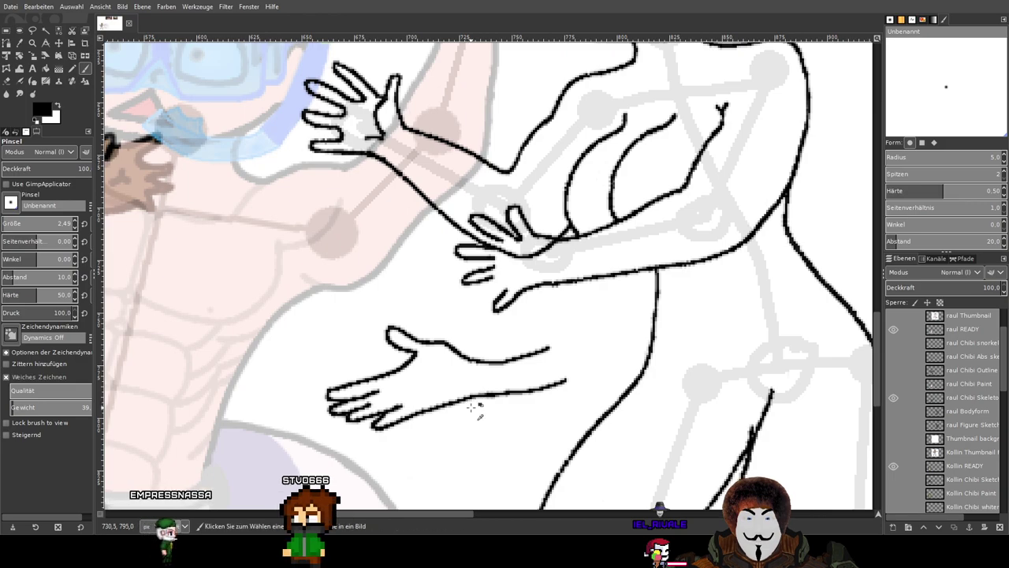
pyautogui.scroll(4, 469, 408)
# Retrace the hand's lower edge, then erase to thin the thick upper edge of the line.
pyautogui.moveTo(401, 366)
pyautogui.mouseDown()
pyautogui.moveTo(454, 378)
pyautogui.moveTo(511, 358)
pyautogui.mouseUp()
pyautogui.scroll(-2, 511, 358)
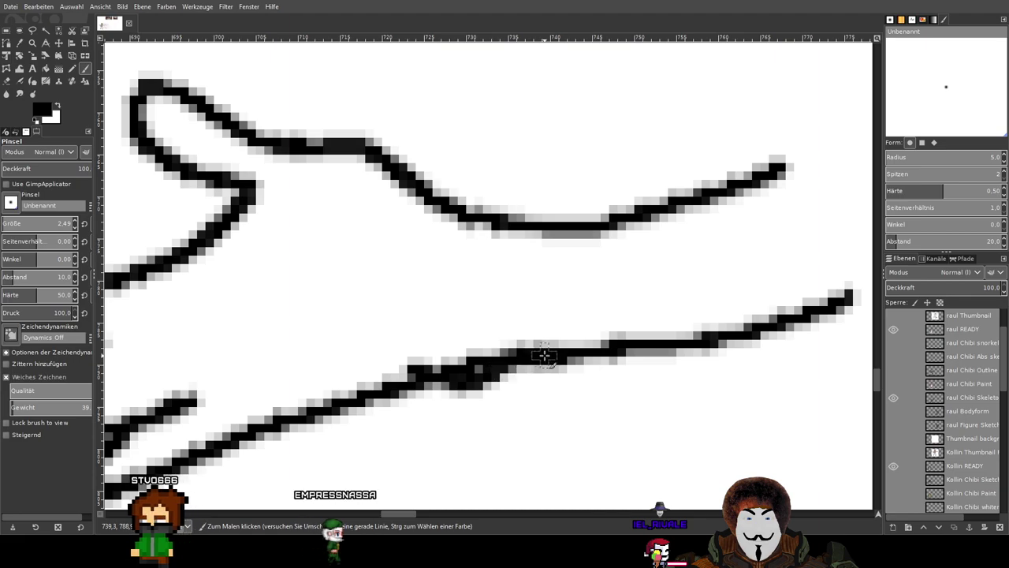
pyautogui.scroll(3, 473, 358)
pyautogui.hscroll(-4, 394, 358)
pyautogui.moveTo(254, 359); pyautogui.dragTo(352, 339)
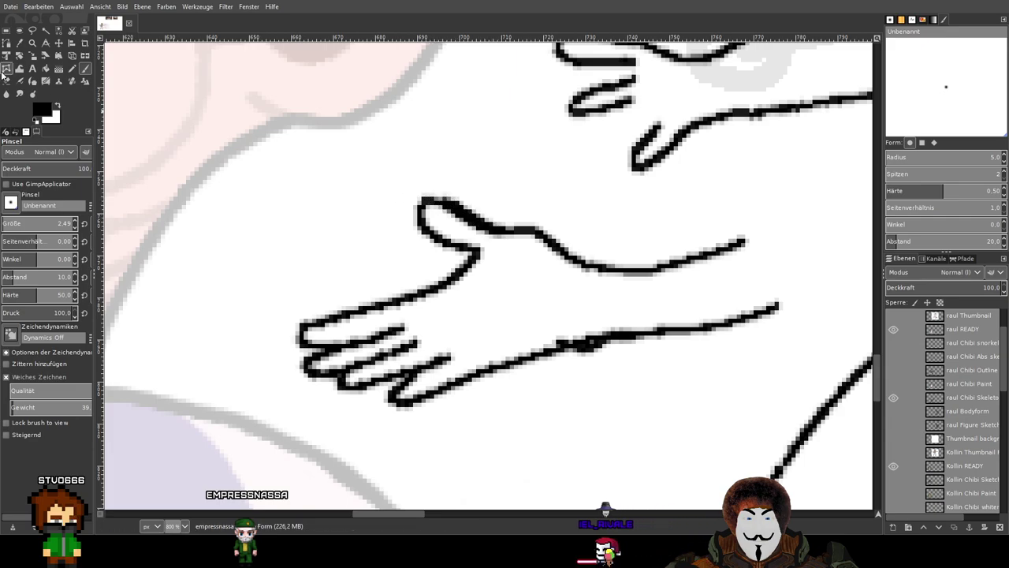
pyautogui.click(9, 82)
pyautogui.scroll(2, 509, 270)
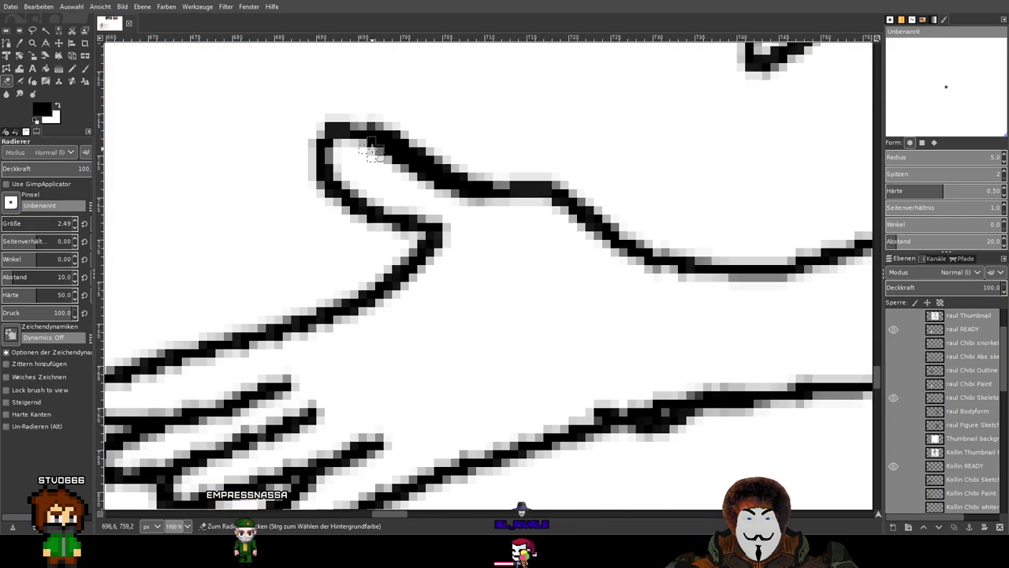
pyautogui.moveTo(403, 171); pyautogui.dragTo(484, 202)
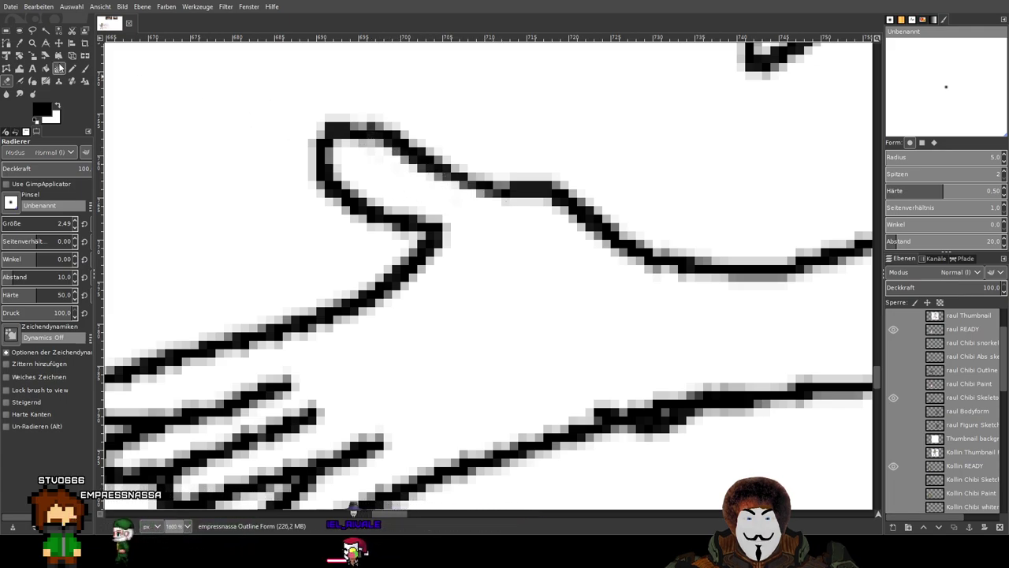
# Discard the inner-thumb strokes and extend the crease between thumb and index finger.
pyautogui.press('p')
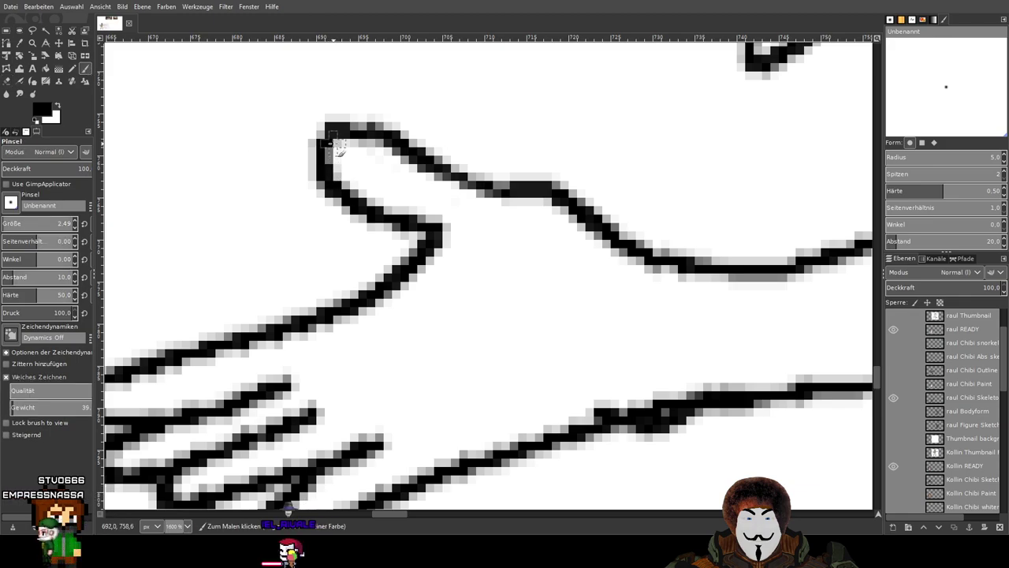
pyautogui.moveTo(344, 170); pyautogui.dragTo(463, 228)
pyautogui.hotkey('ctrl', 'z')
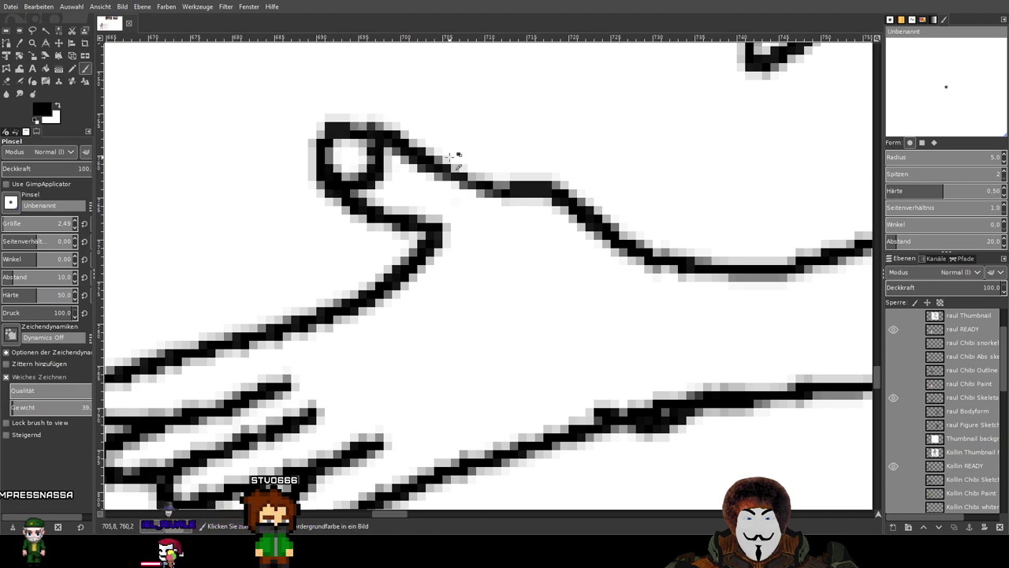
pyautogui.hotkey('ctrl', 'z')
pyautogui.scroll(-1, 396, 163)
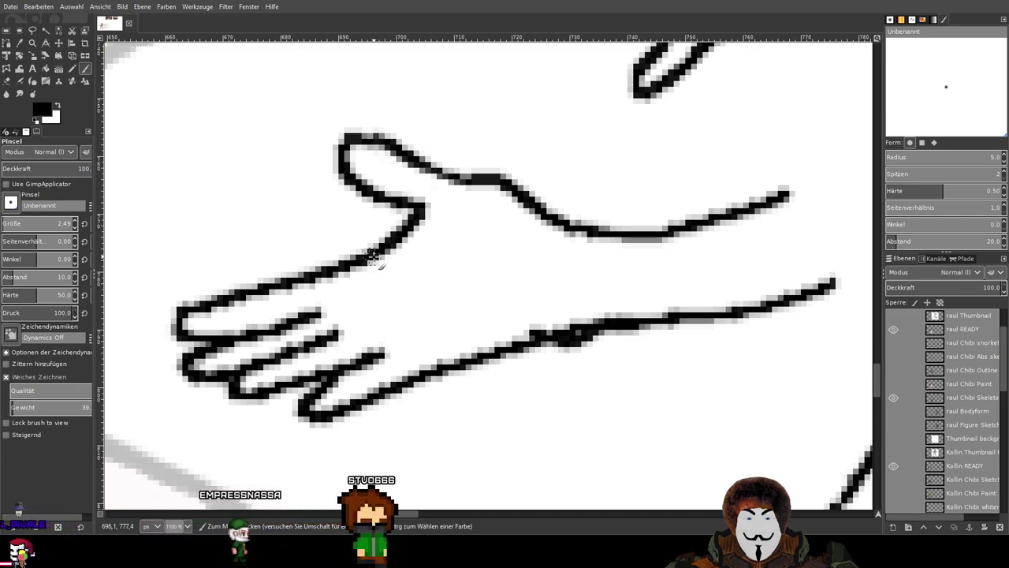
pyautogui.moveTo(416, 245)
pyautogui.mouseDown()
pyautogui.moveTo(430, 224)
pyautogui.moveTo(419, 208)
pyautogui.moveTo(407, 239)
pyautogui.mouseUp()
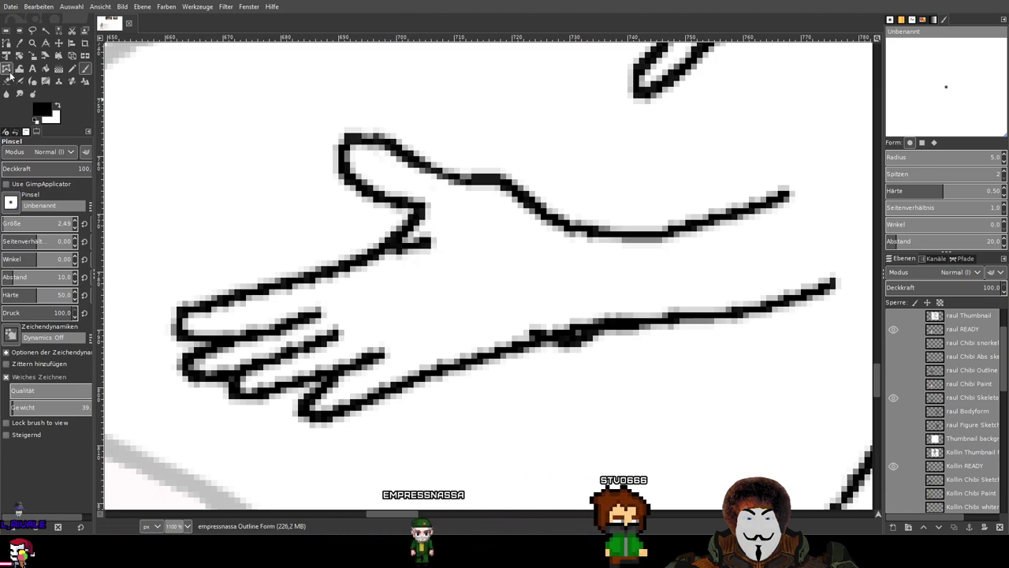
pyautogui.click(7, 70)
pyautogui.scroll(2, 342, 223)
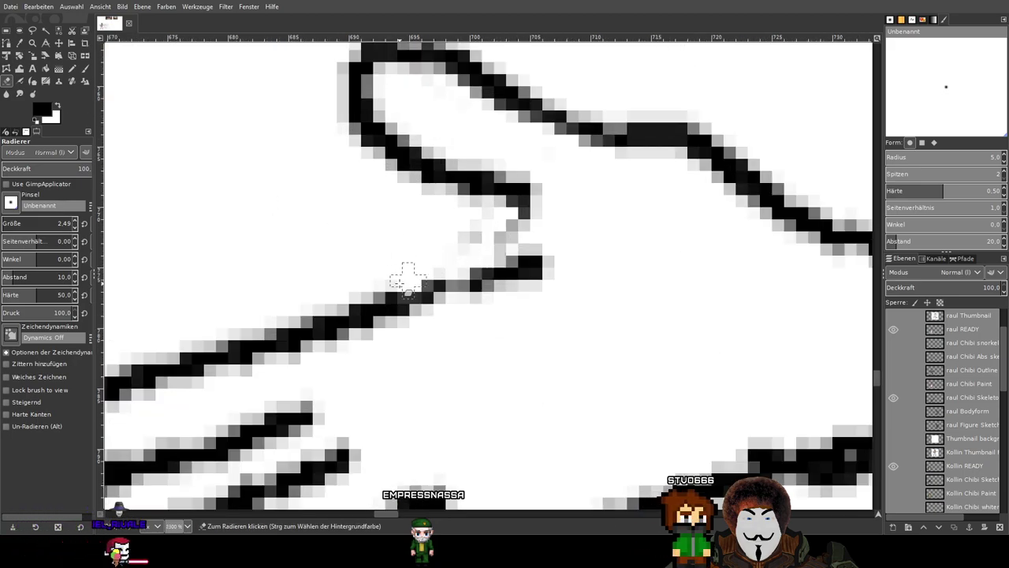
pyautogui.click(85, 70)
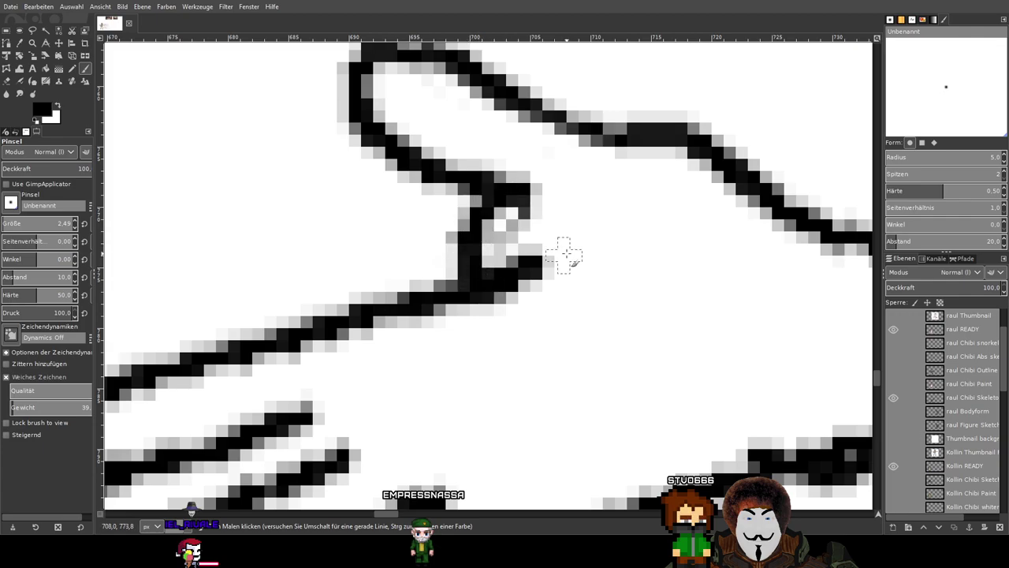
pyautogui.hotkey('ctrl', 'z')
# Connect thumb to finger with a diagonal stroke and another running down to the thumb base.
pyautogui.moveTo(488, 264)
pyautogui.mouseDown()
pyautogui.moveTo(465, 227)
pyautogui.moveTo(512, 197)
pyautogui.mouseUp()
pyautogui.scroll(-4, 607, 217)
pyautogui.hotkey('ctrl', 'z')
pyautogui.scroll(5, 604, 203)
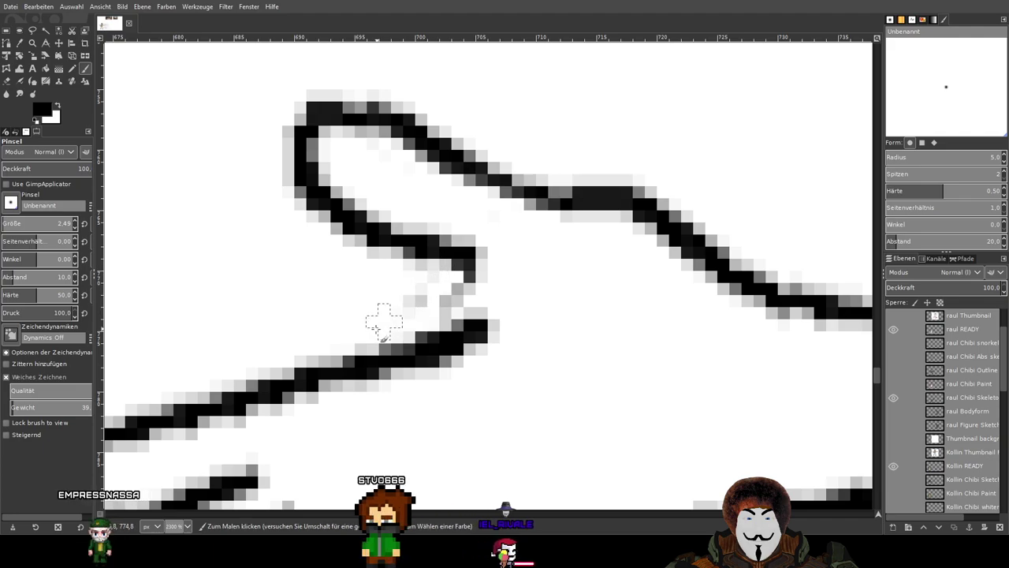
pyautogui.moveTo(347, 362)
pyautogui.mouseDown()
pyautogui.moveTo(384, 324)
pyautogui.moveTo(444, 269)
pyautogui.mouseUp()
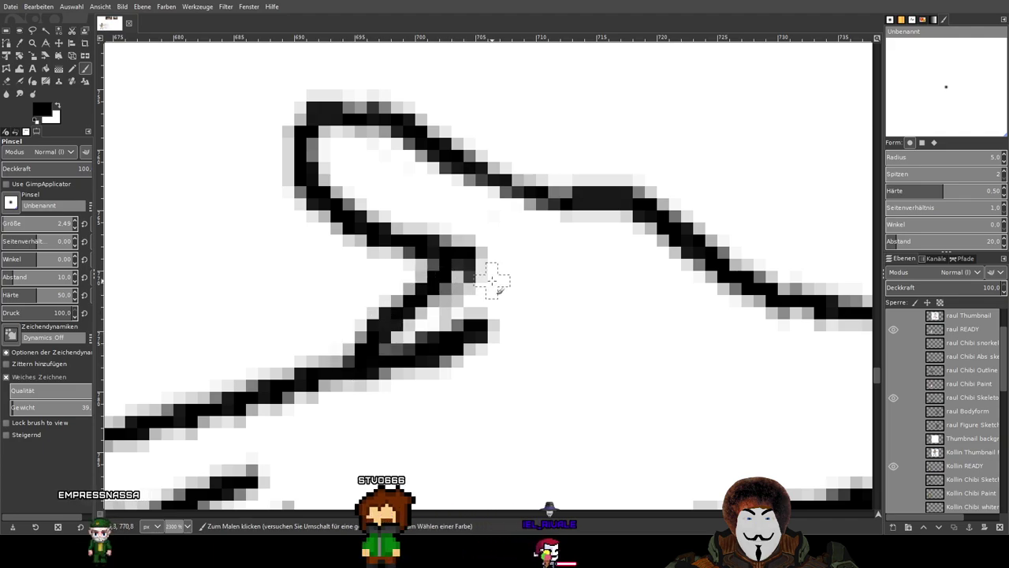
pyautogui.scroll(-5, 491, 280)
pyautogui.scroll(4, 598, 292)
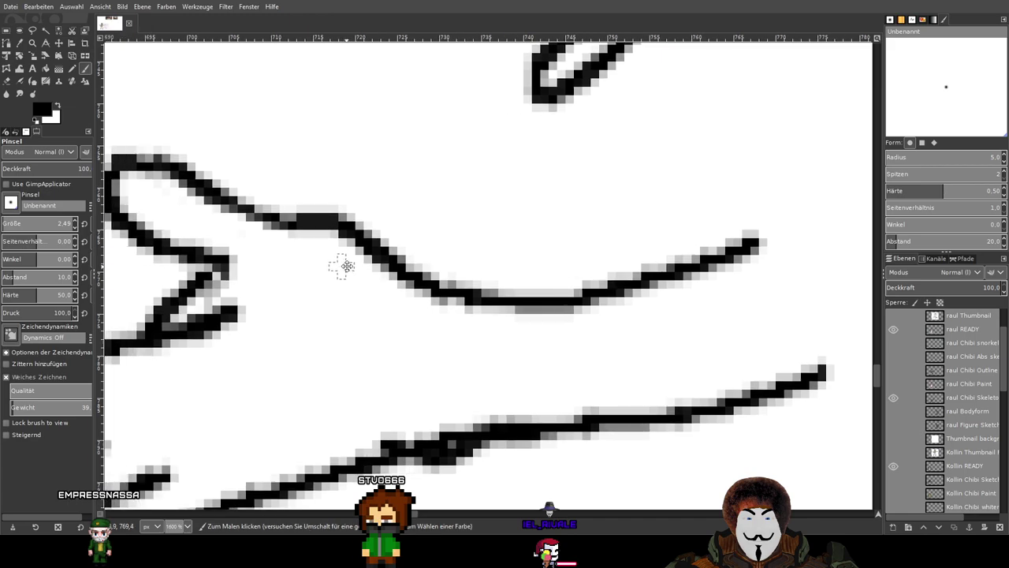
pyautogui.moveTo(331, 266); pyautogui.dragTo(505, 272)
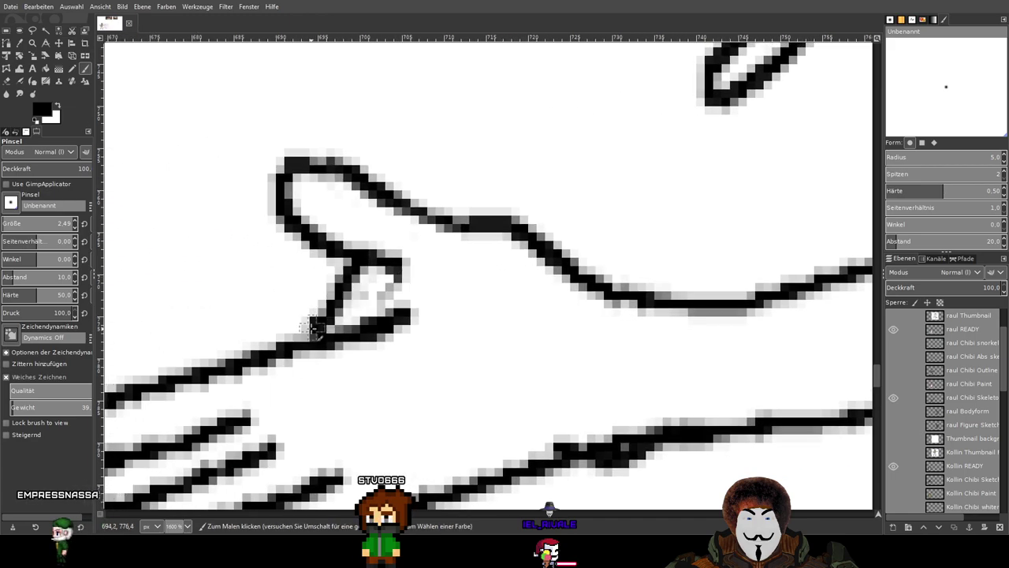
pyautogui.scroll(-2, 456, 298)
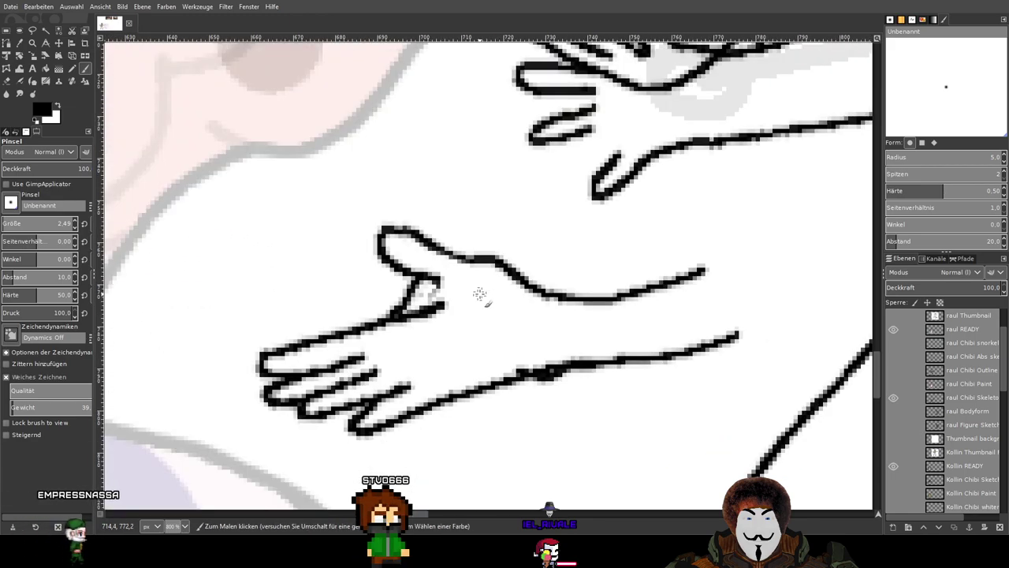
pyautogui.scroll(1, 479, 293)
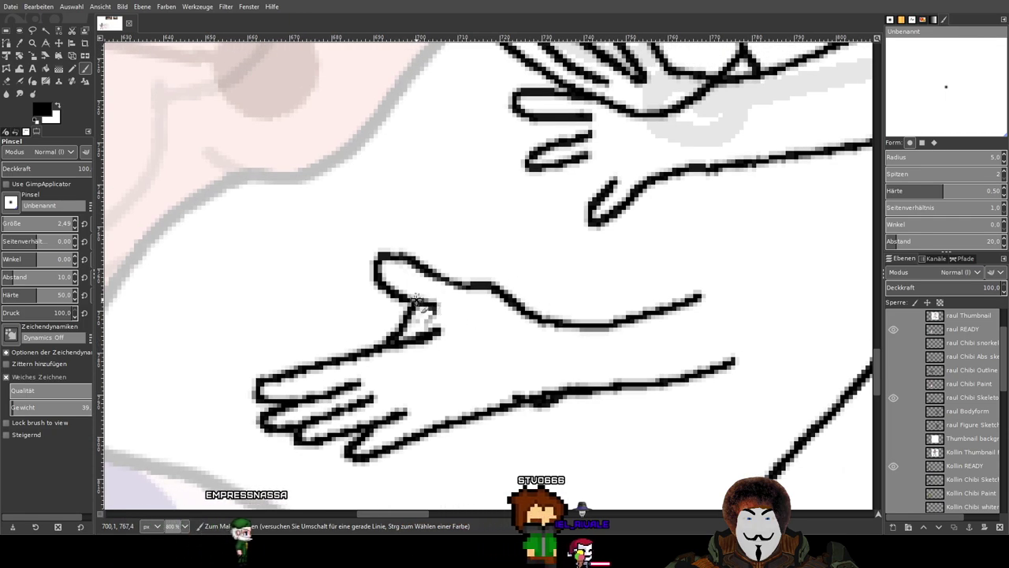
pyautogui.moveTo(392, 277); pyautogui.dragTo(481, 329)
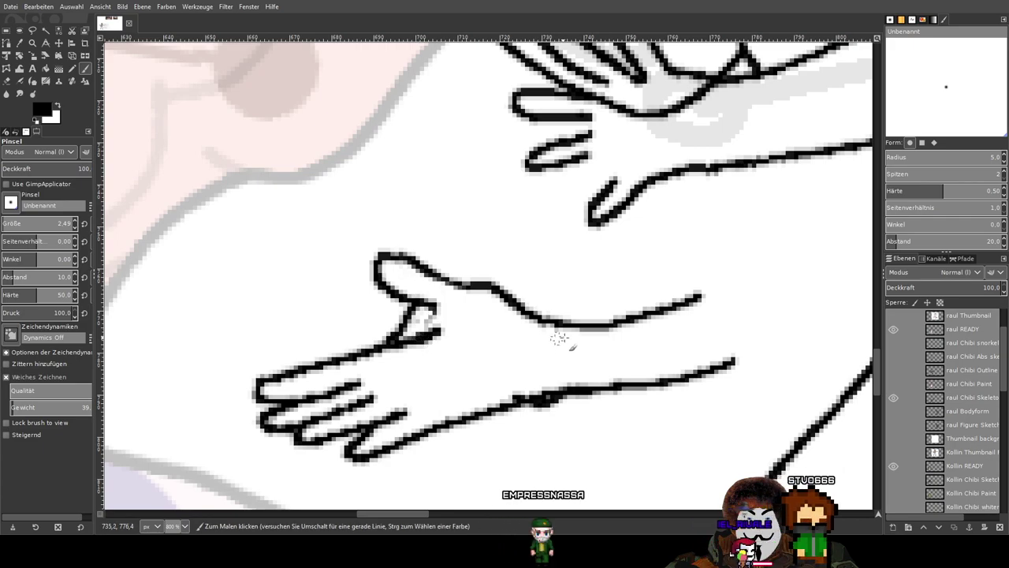
pyautogui.keyDown('ctrl'); pyautogui.scroll(-3, 612, 284); pyautogui.keyUp('ctrl')
pyautogui.keyDown('ctrl'); pyautogui.scroll(-1, 613, 283); pyautogui.keyUp('ctrl')
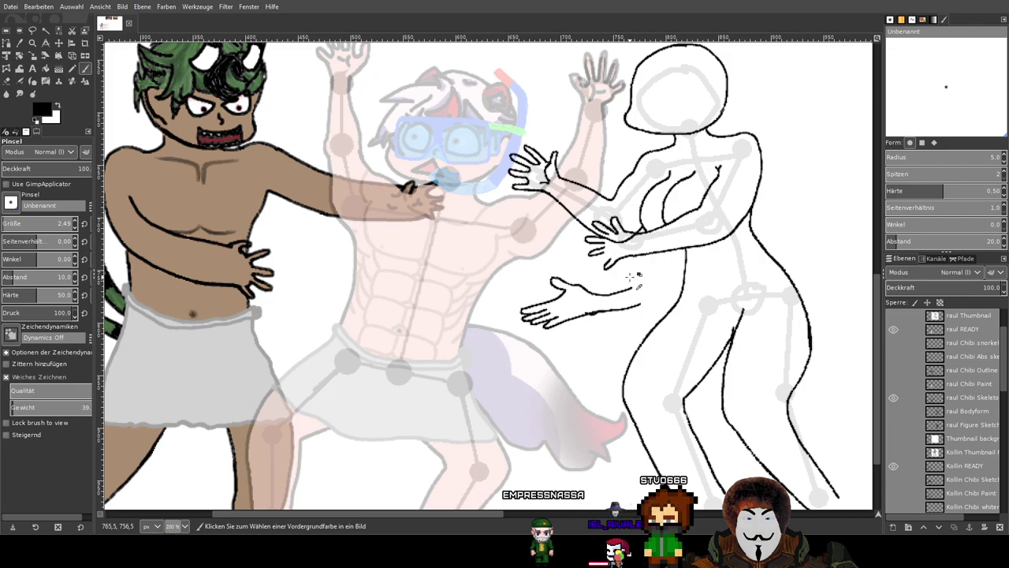
# Add a short Z-shaped bend to the lower hand's thumb.
pyautogui.keyDown('ctrl'); pyautogui.scroll(6, 603, 287); pyautogui.keyUp('ctrl')
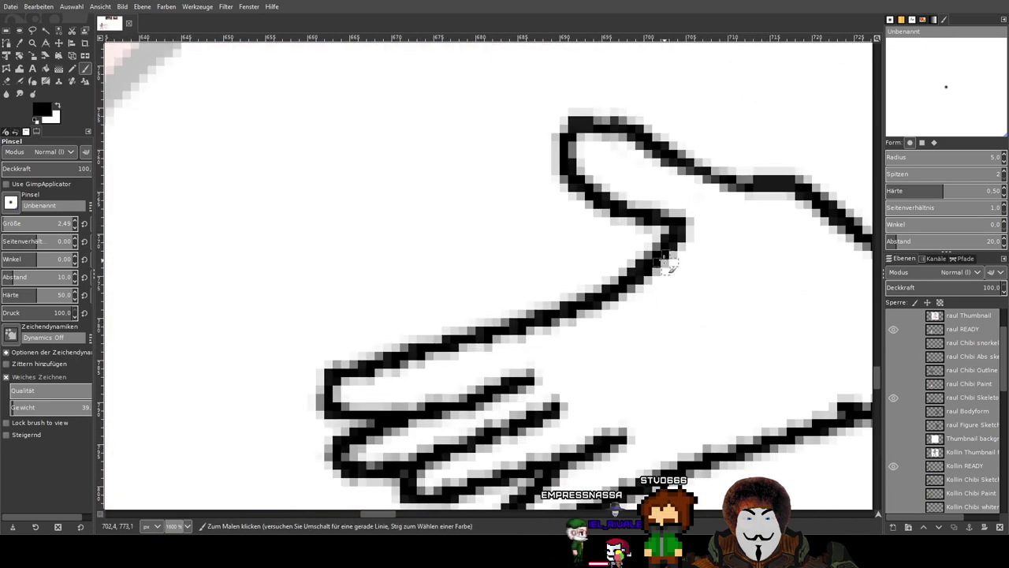
pyautogui.moveTo(635, 278); pyautogui.dragTo(699, 272)
pyautogui.keyDown('ctrl'); pyautogui.scroll(-2, 697, 272); pyautogui.keyUp('ctrl')
pyautogui.keyDown('ctrl'); pyautogui.scroll(-3, 680, 276); pyautogui.keyUp('ctrl')
pyautogui.moveTo(776, 228); pyautogui.dragTo(384, 350)
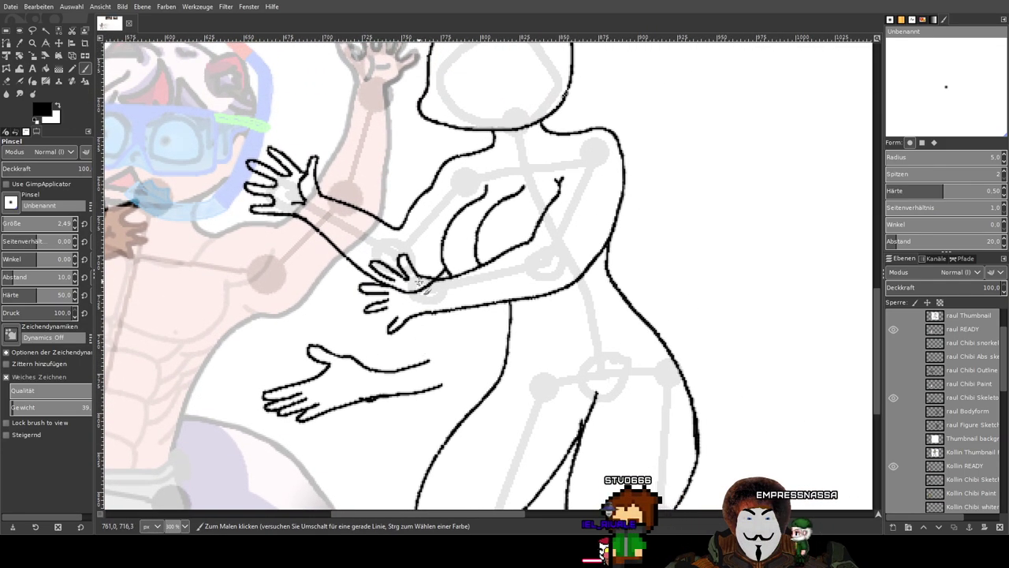
pyautogui.keyDown('ctrl'); pyautogui.scroll(2, 421, 283); pyautogui.keyUp('ctrl')
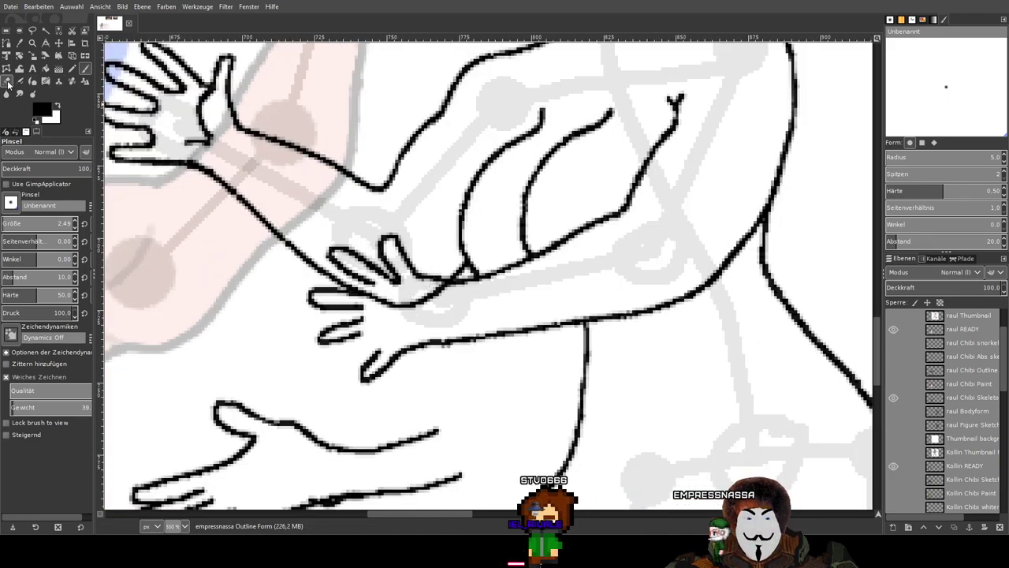
# Erase the stray hand and finger strokes left between the hands.
pyautogui.click(7, 82)
pyautogui.keyDown('ctrl'); pyautogui.scroll(3, 477, 277); pyautogui.keyUp('ctrl')
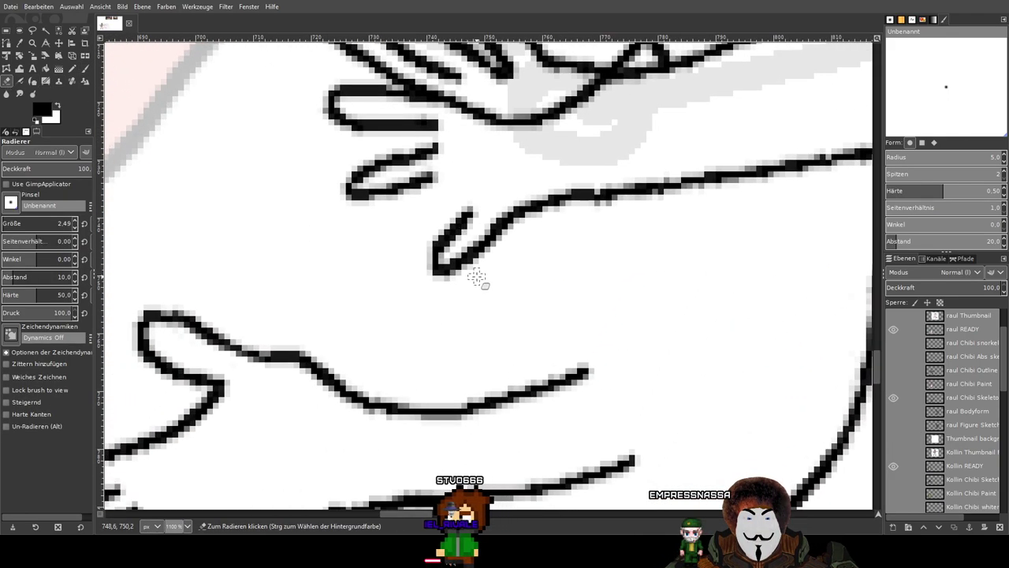
pyautogui.keyDown('ctrl'); pyautogui.scroll(2, 477, 278); pyautogui.keyUp('ctrl')
pyautogui.keyDown('ctrl'); pyautogui.scroll(-5, 478, 192); pyautogui.keyUp('ctrl')
pyautogui.keyDown('ctrl'); pyautogui.scroll(4, 478, 192); pyautogui.keyUp('ctrl')
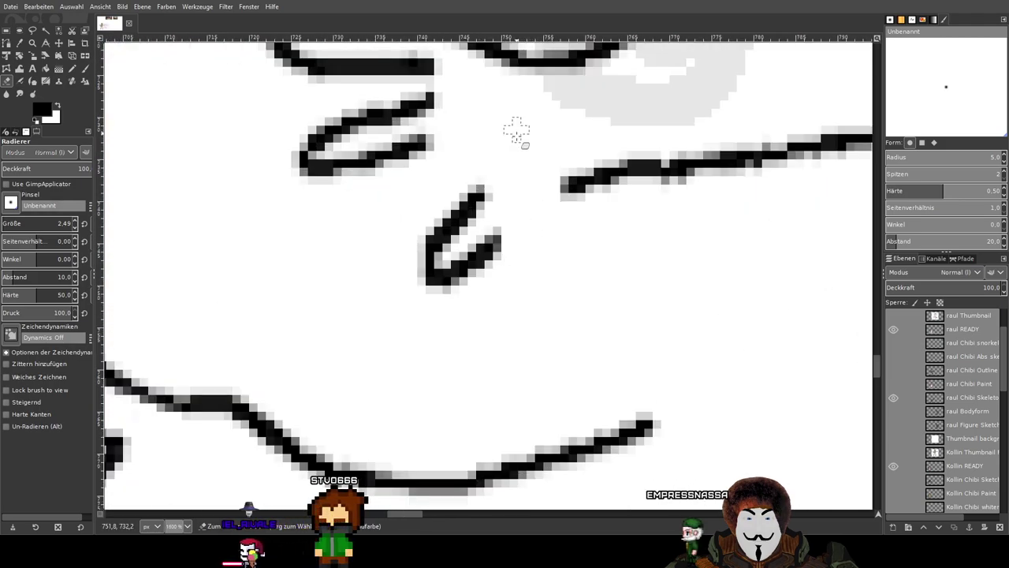
pyautogui.moveTo(501, 213)
pyautogui.mouseDown()
pyautogui.moveTo(479, 233)
pyautogui.moveTo(464, 226)
pyautogui.mouseUp()
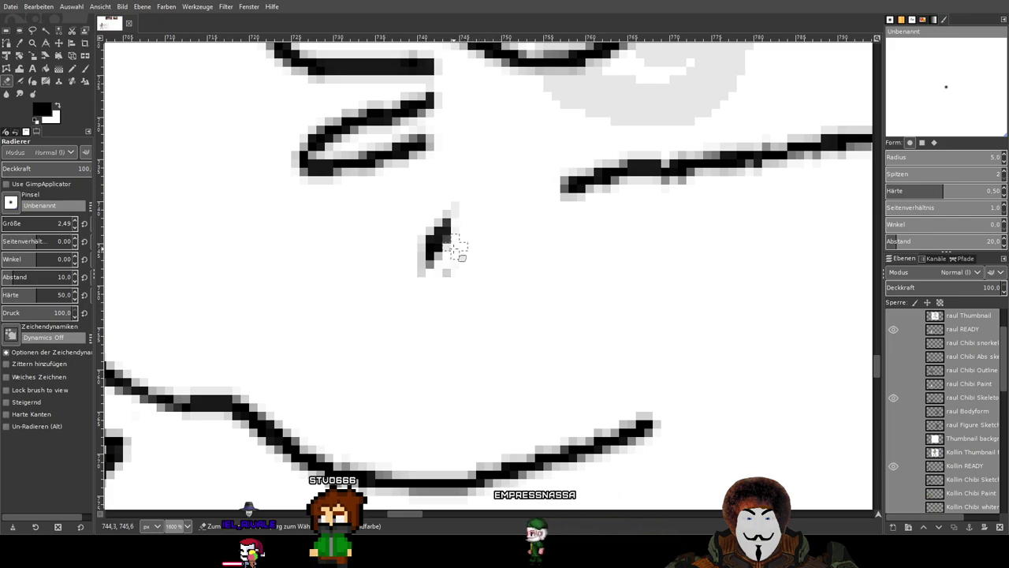
pyautogui.moveTo(439, 276); pyautogui.dragTo(438, 226)
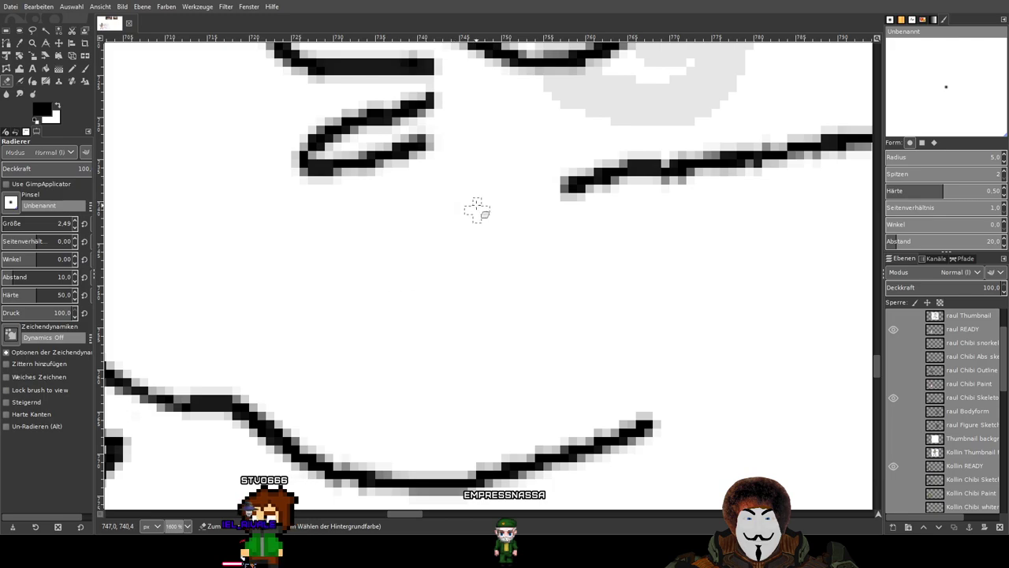
pyautogui.scroll(3, 500, 256)
pyautogui.moveTo(502, 259); pyautogui.dragTo(520, 335)
pyautogui.moveTo(471, 303)
pyautogui.mouseDown()
pyautogui.moveTo(316, 328)
pyautogui.moveTo(448, 288)
pyautogui.moveTo(295, 293)
pyautogui.moveTo(475, 268)
pyautogui.moveTo(355, 273)
pyautogui.mouseUp()
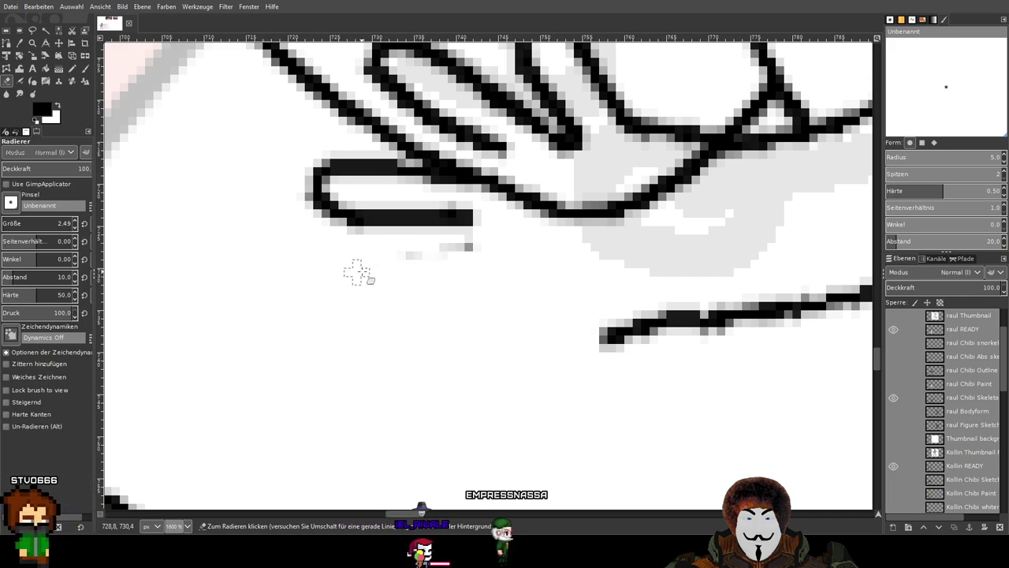
# Erase the grey fringe and stray dark pixels around the upper hand's finger strokes.
pyautogui.moveTo(491, 244)
pyautogui.mouseDown()
pyautogui.moveTo(468, 220)
pyautogui.moveTo(326, 218)
pyautogui.moveTo(360, 208)
pyautogui.moveTo(282, 196)
pyautogui.moveTo(306, 181)
pyautogui.moveTo(413, 186)
pyautogui.mouseUp()
pyautogui.moveTo(490, 212)
pyautogui.mouseDown()
pyautogui.moveTo(372, 483)
pyautogui.moveTo(457, 350)
pyautogui.mouseUp()
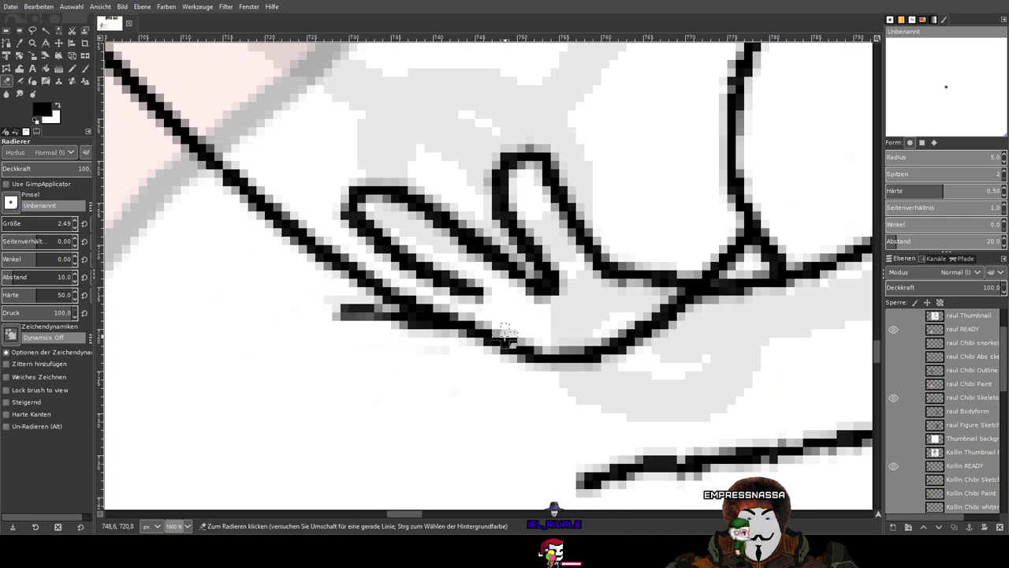
pyautogui.scroll(2, 378, 321)
pyautogui.moveTo(226, 282)
pyautogui.mouseDown()
pyautogui.moveTo(307, 313)
pyautogui.moveTo(259, 256)
pyautogui.moveTo(311, 291)
pyautogui.moveTo(225, 278)
pyautogui.moveTo(376, 320)
pyautogui.moveTo(286, 263)
pyautogui.moveTo(372, 299)
pyautogui.moveTo(311, 278)
pyautogui.moveTo(439, 347)
pyautogui.mouseUp()
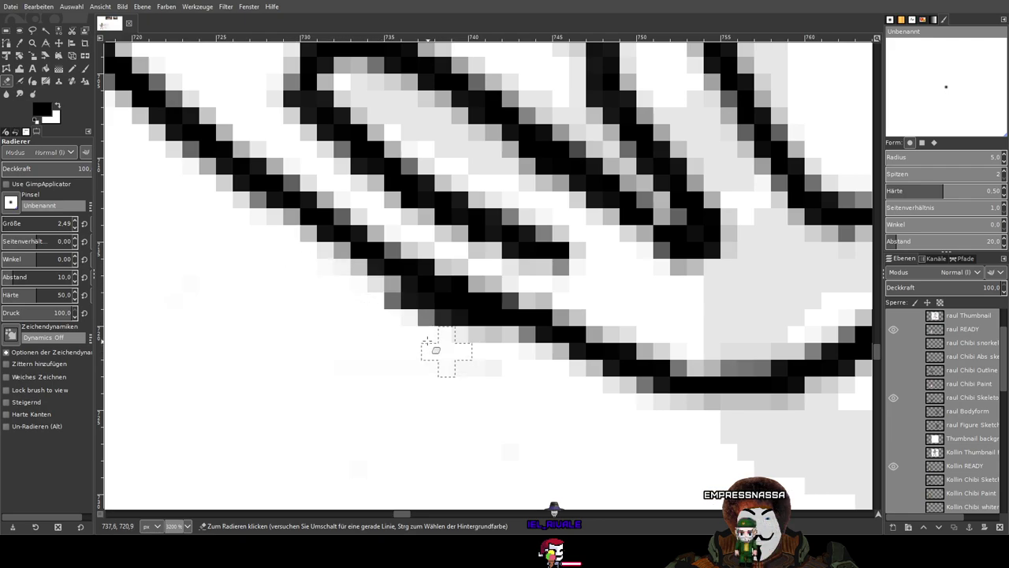
pyautogui.moveTo(390, 314)
pyautogui.mouseDown()
pyautogui.moveTo(368, 298)
pyautogui.moveTo(507, 353)
pyautogui.moveTo(332, 281)
pyautogui.mouseUp()
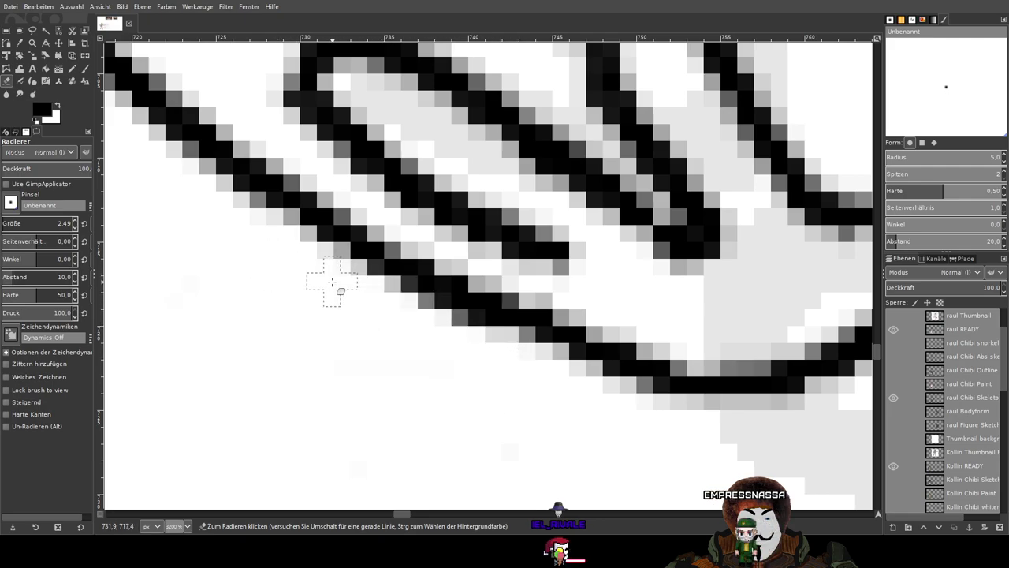
pyautogui.scroll(-4, 517, 389)
pyautogui.scroll(2, 544, 355)
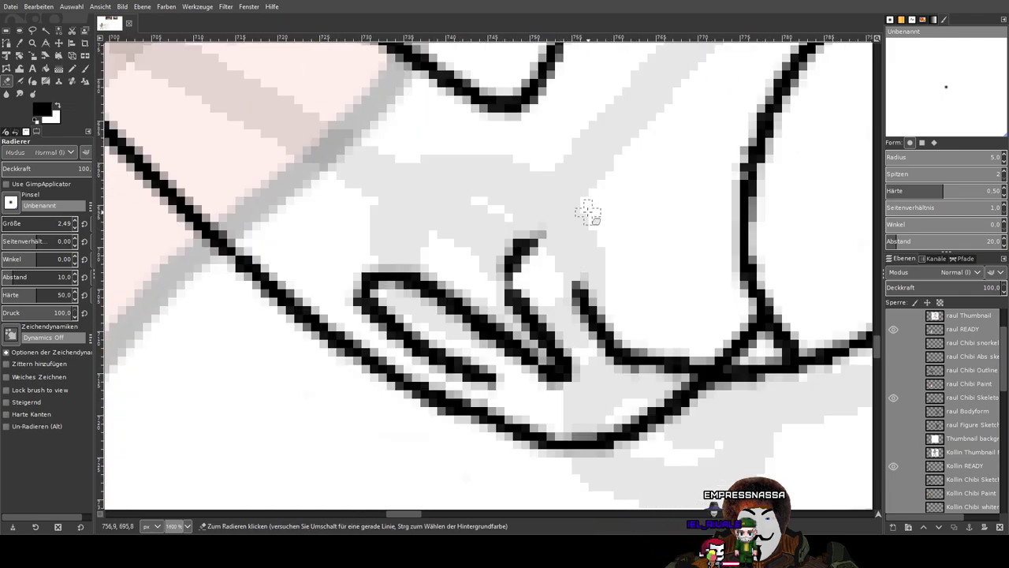
pyautogui.moveTo(552, 215); pyautogui.dragTo(530, 254)
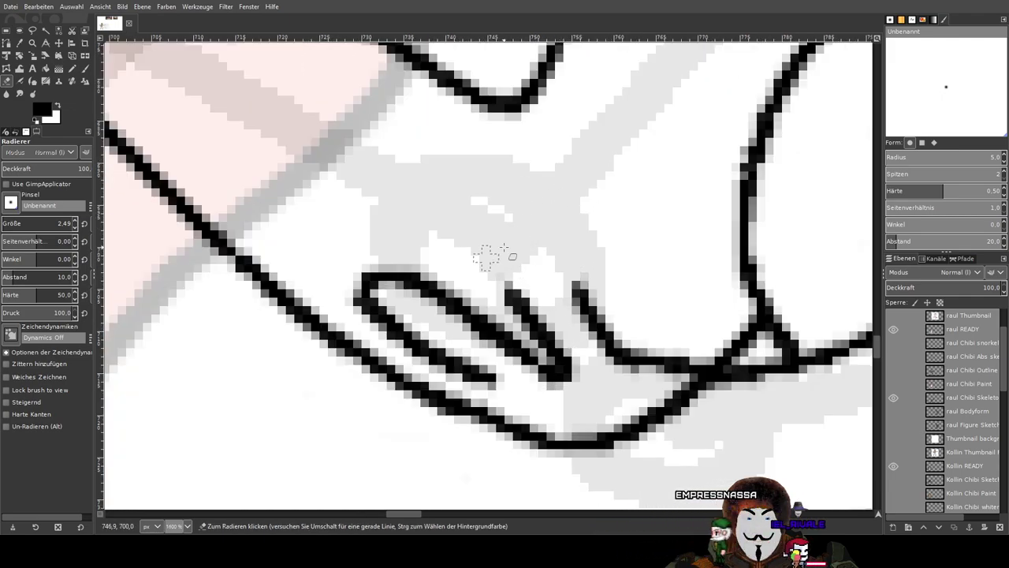
pyautogui.moveTo(512, 295)
pyautogui.mouseDown()
pyautogui.moveTo(590, 276)
pyautogui.moveTo(591, 293)
pyautogui.mouseUp()
pyautogui.scroll(3, 592, 324)
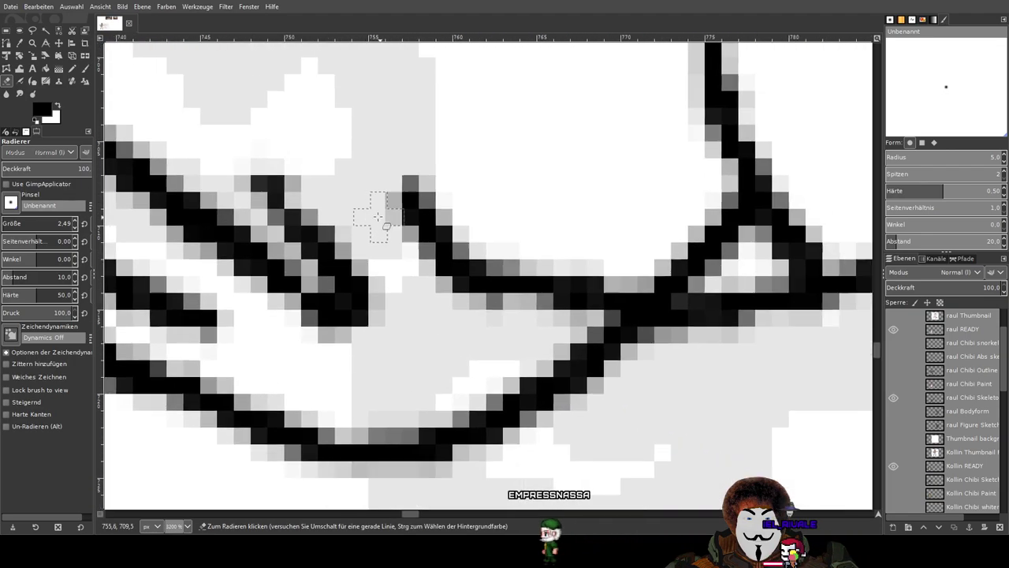
pyautogui.moveTo(376, 224)
pyautogui.mouseDown()
pyautogui.moveTo(430, 173)
pyautogui.moveTo(438, 142)
pyautogui.moveTo(456, 180)
pyautogui.moveTo(437, 293)
pyautogui.moveTo(451, 311)
pyautogui.moveTo(491, 275)
pyautogui.moveTo(507, 282)
pyautogui.moveTo(519, 258)
pyautogui.moveTo(539, 273)
pyautogui.moveTo(329, 329)
pyautogui.mouseUp()
pyautogui.moveTo(343, 250)
pyautogui.mouseDown()
pyautogui.moveTo(193, 291)
pyautogui.moveTo(273, 228)
pyautogui.moveTo(276, 174)
pyautogui.mouseUp()
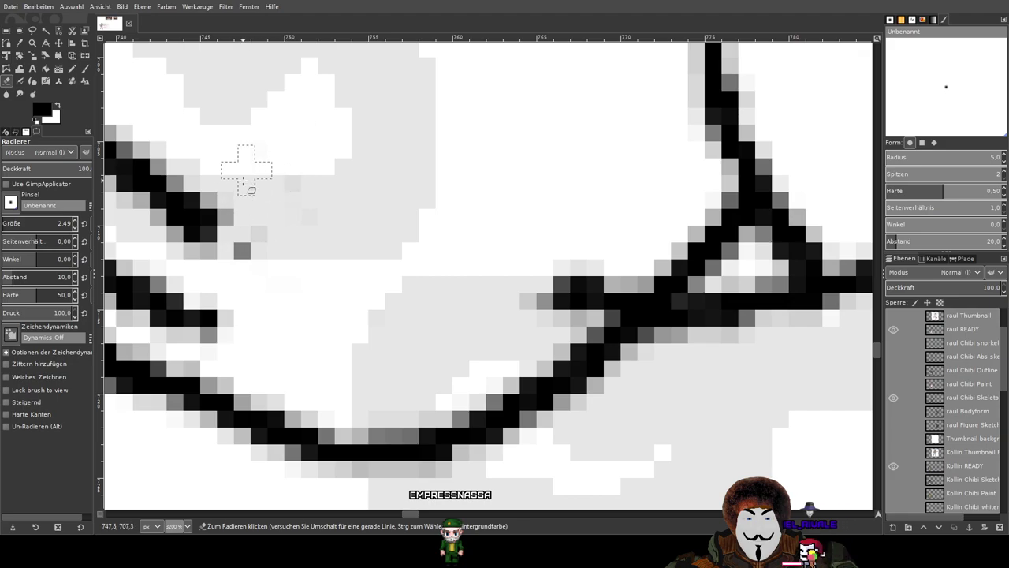
# Thin and clean the edge pixels of the upper and lower diagonal outline lines.
pyautogui.moveTo(268, 206); pyautogui.dragTo(543, 307)
pyautogui.moveTo(446, 260)
pyautogui.mouseDown()
pyautogui.moveTo(286, 167)
pyautogui.moveTo(541, 353)
pyautogui.moveTo(260, 158)
pyautogui.moveTo(311, 209)
pyautogui.mouseUp()
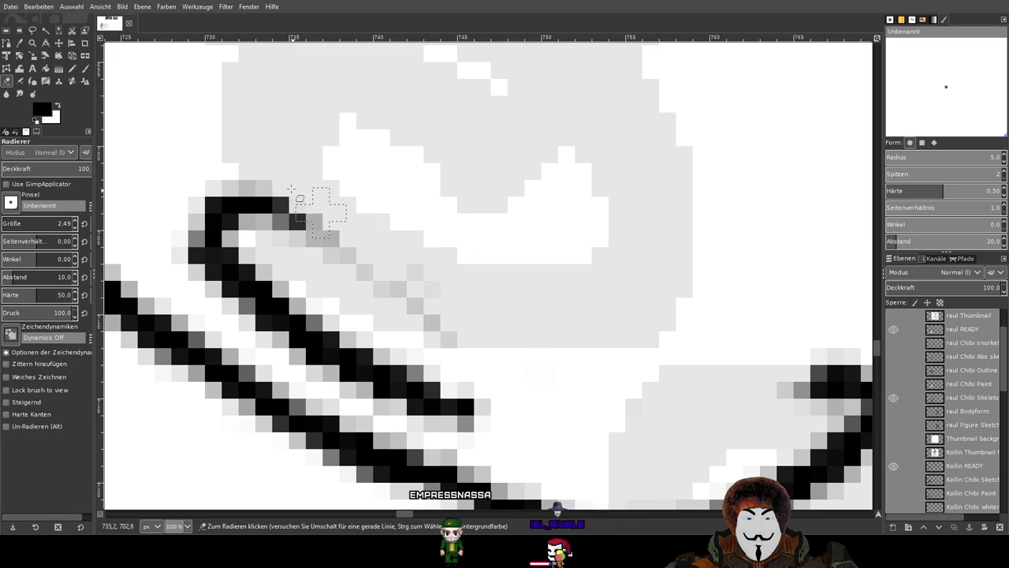
pyautogui.moveTo(492, 317)
pyautogui.mouseDown()
pyautogui.moveTo(246, 177)
pyautogui.moveTo(502, 380)
pyautogui.moveTo(266, 190)
pyautogui.mouseUp()
pyautogui.moveTo(437, 303)
pyautogui.mouseDown()
pyautogui.moveTo(171, 165)
pyautogui.moveTo(389, 295)
pyautogui.moveTo(195, 197)
pyautogui.mouseUp()
pyautogui.moveTo(257, 249)
pyautogui.mouseDown()
pyautogui.moveTo(347, 348)
pyautogui.moveTo(202, 241)
pyautogui.moveTo(368, 352)
pyautogui.moveTo(186, 256)
pyautogui.moveTo(317, 359)
pyautogui.mouseUp()
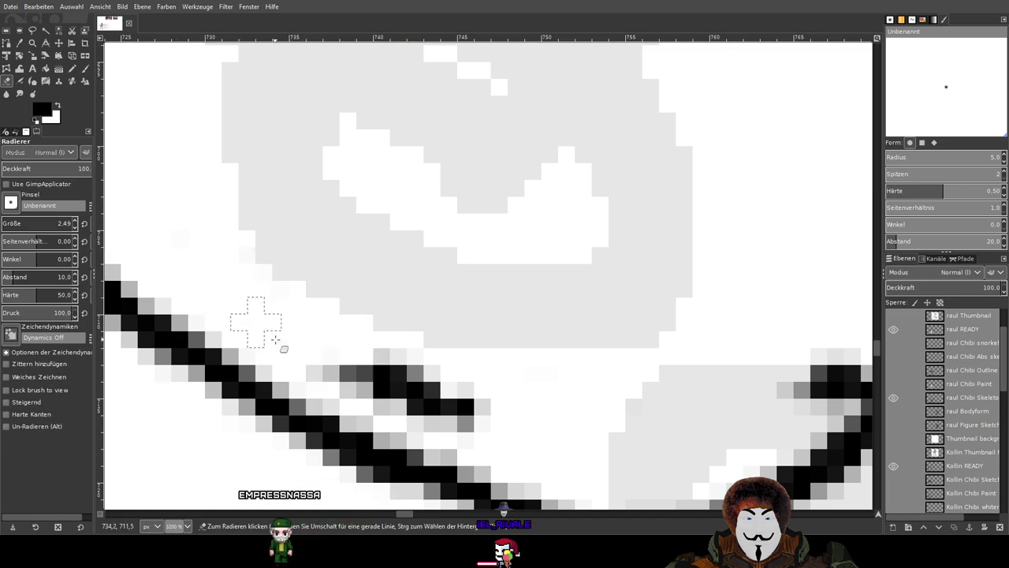
pyautogui.moveTo(259, 320); pyautogui.dragTo(411, 388)
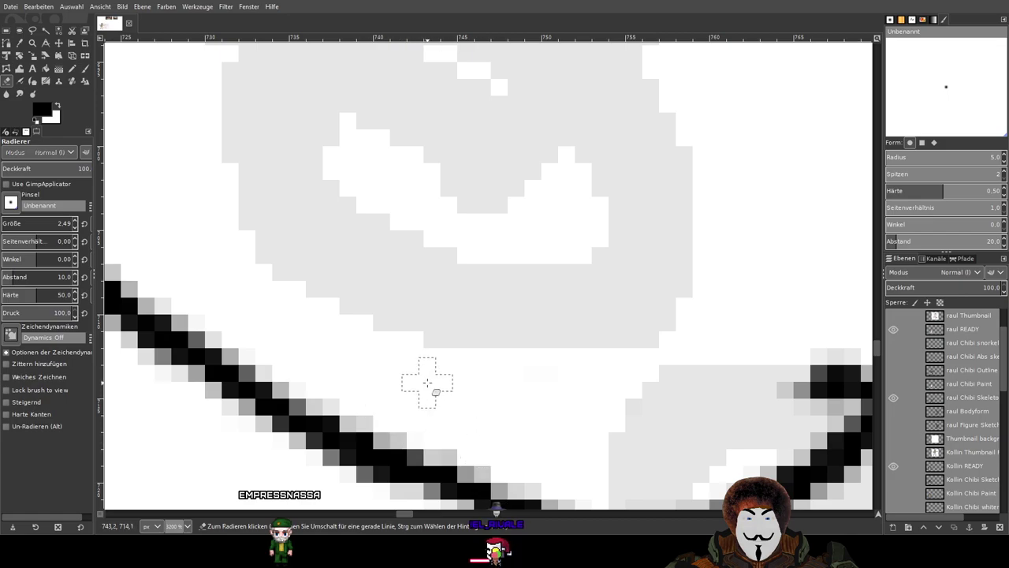
pyautogui.moveTo(592, 342); pyautogui.dragTo(355, 257)
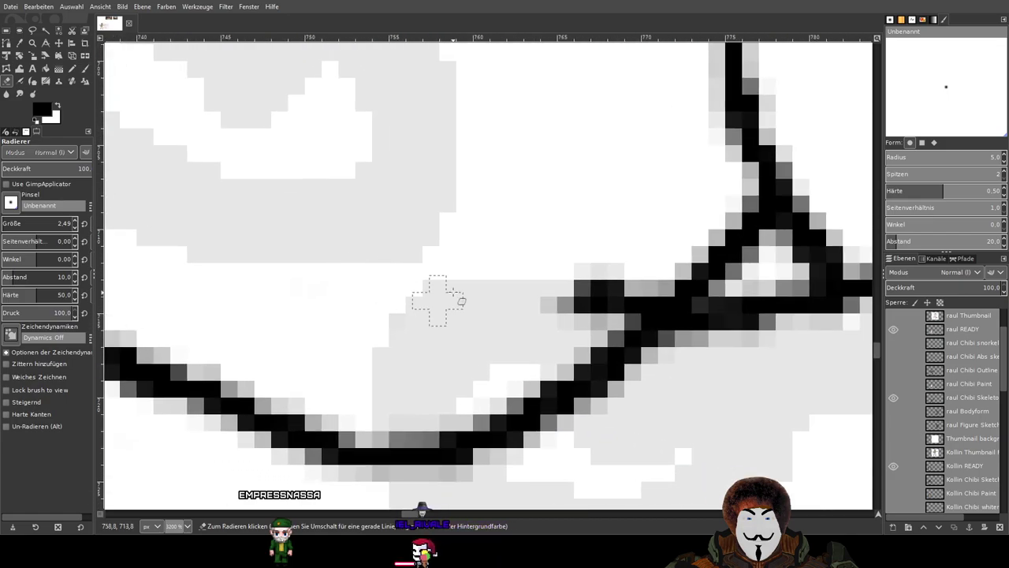
pyautogui.moveTo(574, 271)
pyautogui.mouseDown()
pyautogui.moveTo(597, 251)
pyautogui.moveTo(597, 286)
pyautogui.moveTo(607, 280)
pyautogui.mouseUp()
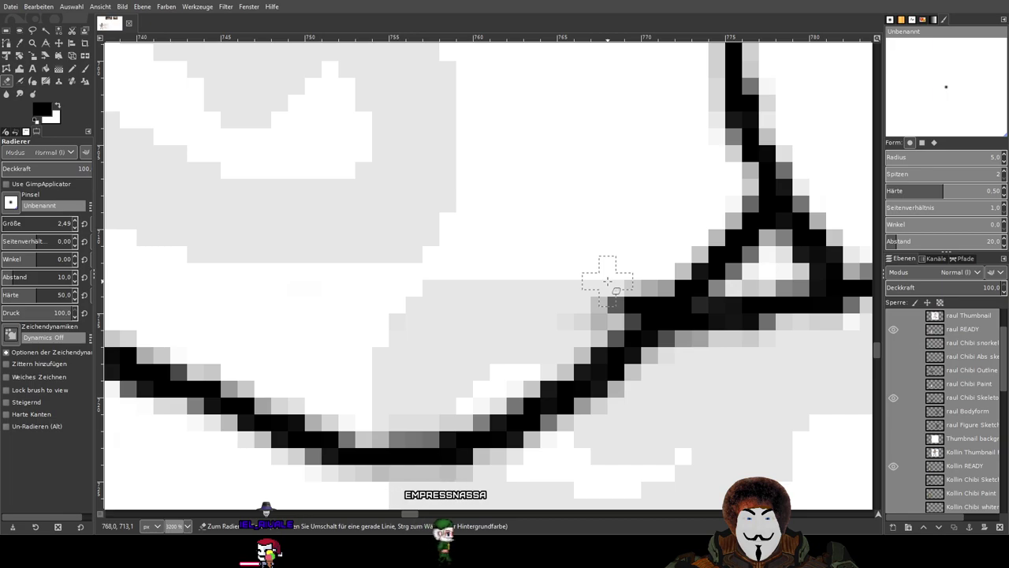
pyautogui.scroll(1, 602, 278)
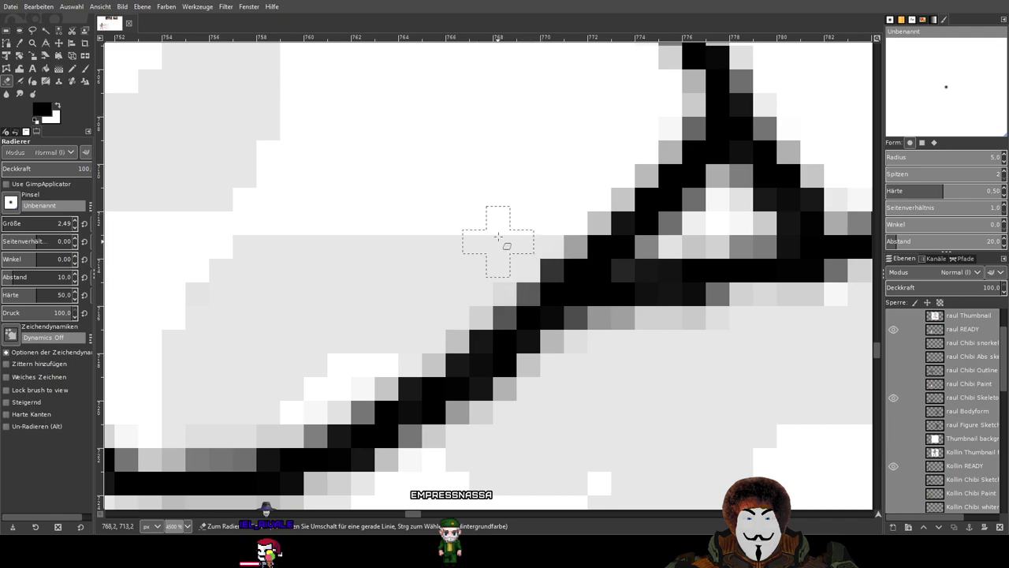
pyautogui.scroll(-2, 333, 210)
pyautogui.moveTo(318, 189); pyautogui.dragTo(719, 120)
pyautogui.moveTo(734, 223); pyautogui.dragTo(491, 200)
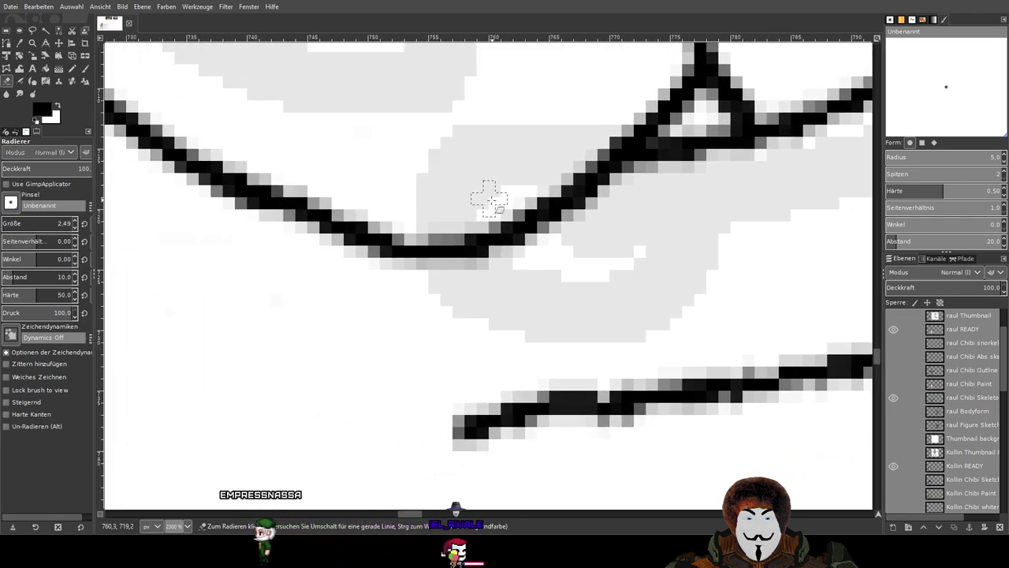
# With the Paintbrush, try a finger line along the body edge, then undo the attempts.
pyautogui.press('p')
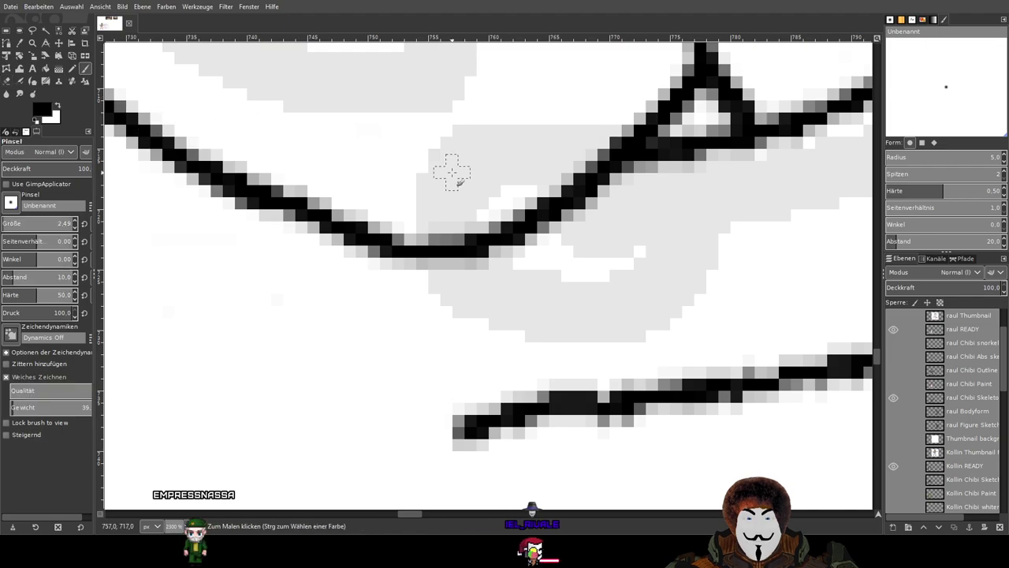
pyautogui.scroll(-3, 470, 171)
pyautogui.moveTo(476, 171); pyautogui.dragTo(528, 257)
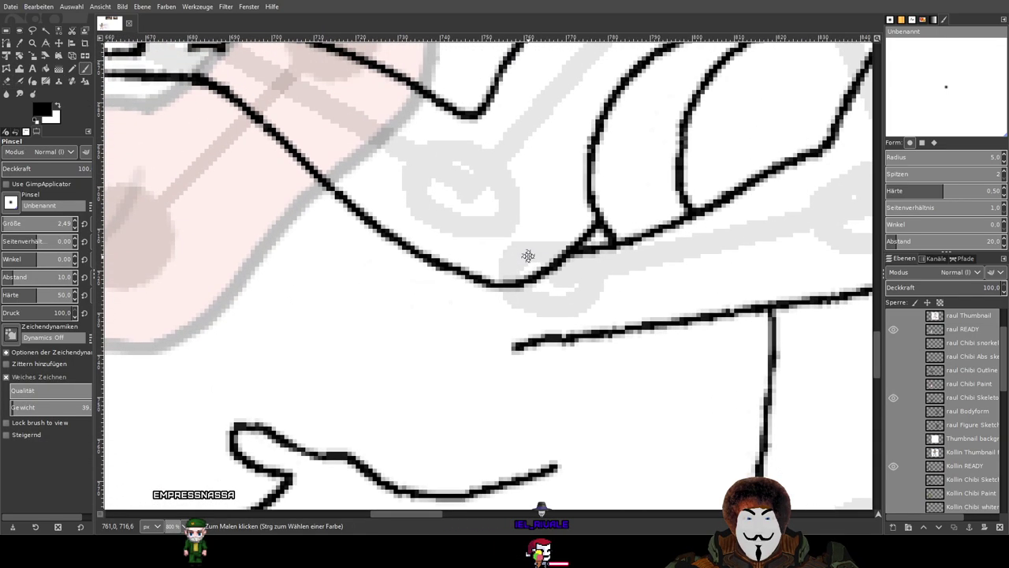
pyautogui.scroll(-4, 528, 256)
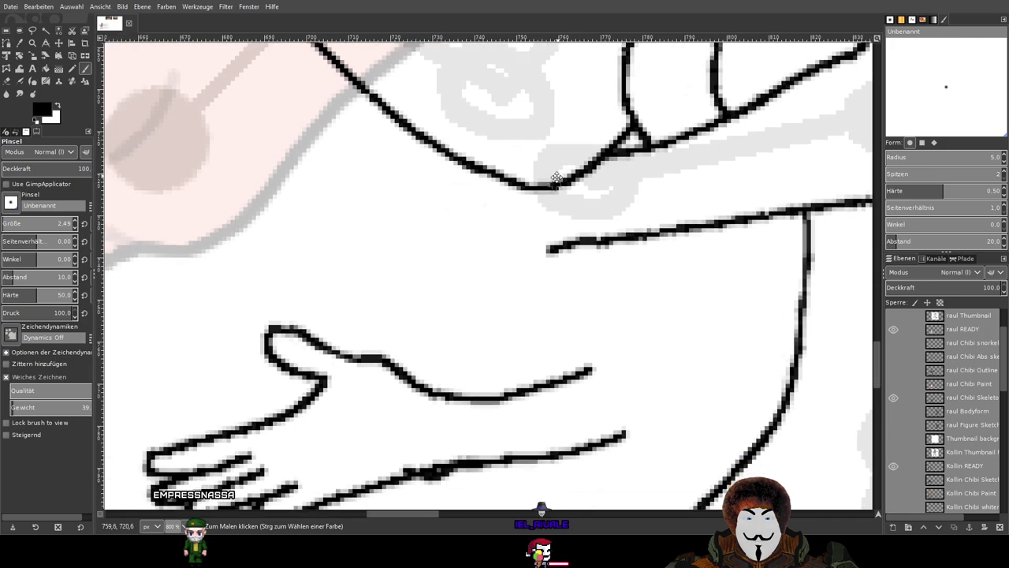
pyautogui.moveTo(675, 197); pyautogui.dragTo(619, 293)
pyautogui.moveTo(630, 238); pyautogui.dragTo(655, 179)
pyautogui.scroll(1, 510, 155)
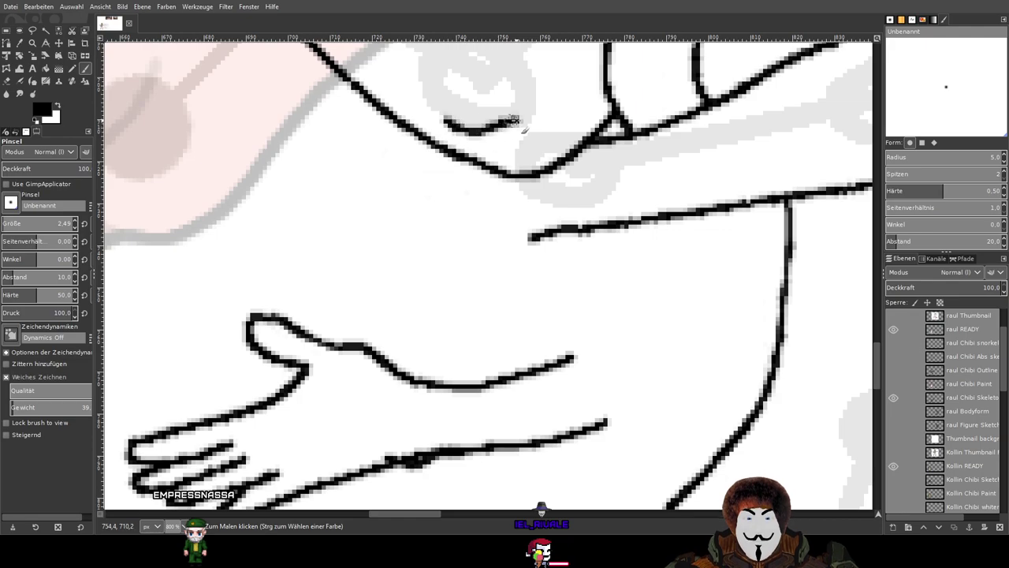
pyautogui.hotkey('ctrl', 'z')
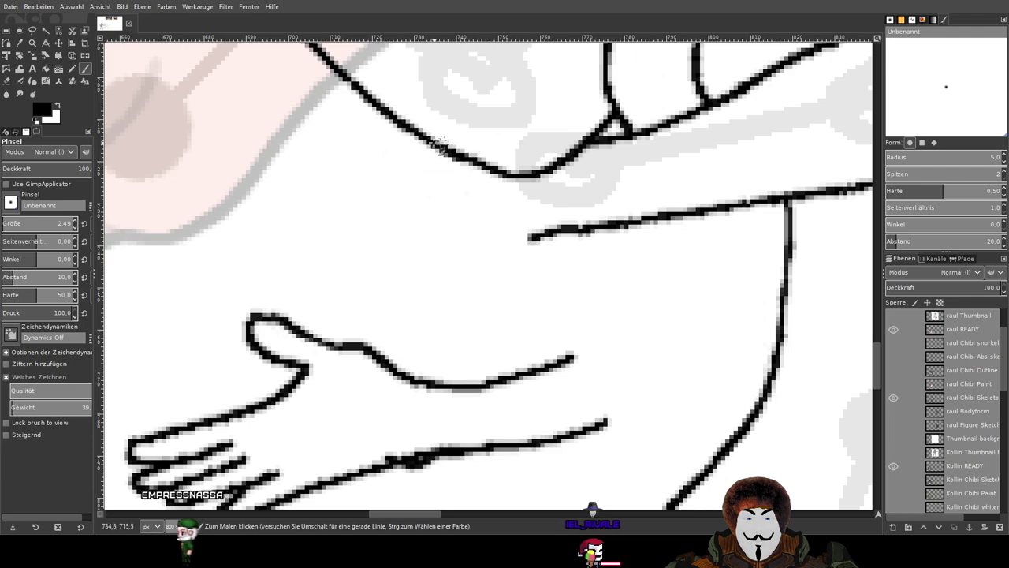
pyautogui.moveTo(426, 143)
pyautogui.mouseDown()
pyautogui.moveTo(470, 152)
pyautogui.moveTo(517, 139)
pyautogui.moveTo(604, 145)
pyautogui.mouseUp()
pyautogui.hotkey('ctrl', 'z')
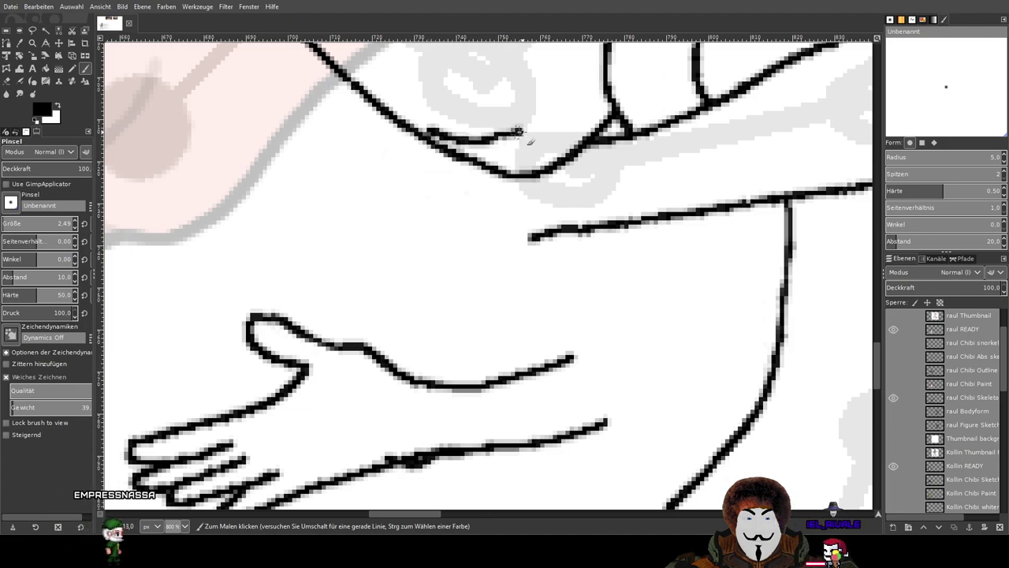
pyautogui.hotkey('ctrl', 'z')
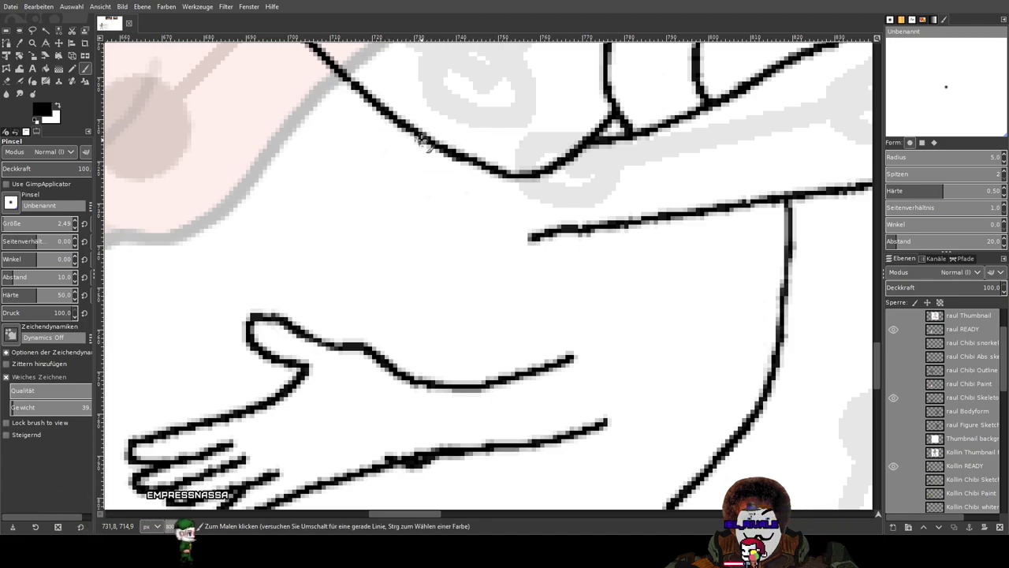
# Draw the fingertip loop resting on the body, undoing several attempts at its upper line.
pyautogui.moveTo(430, 141); pyautogui.dragTo(466, 129)
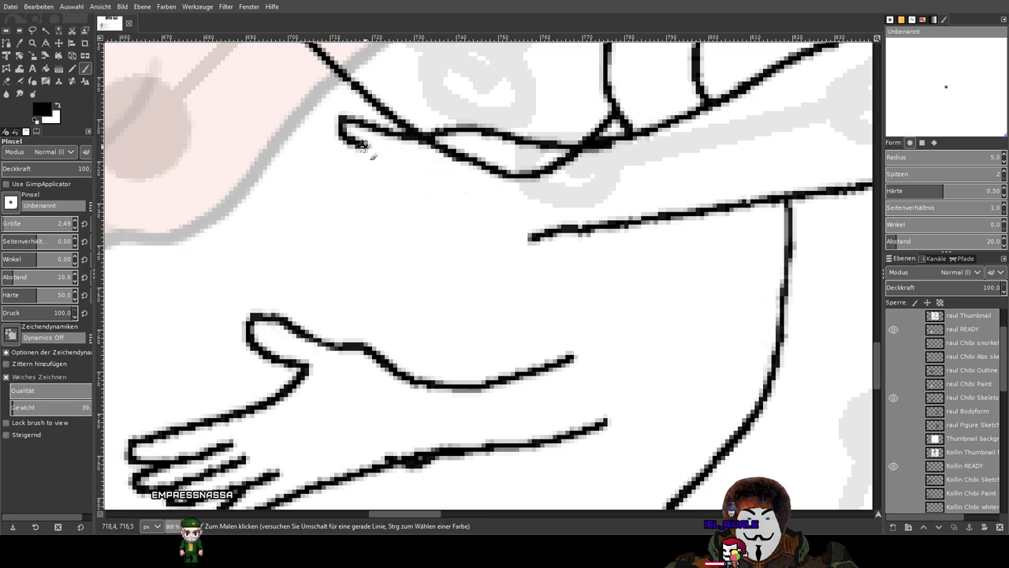
pyautogui.moveTo(361, 145); pyautogui.dragTo(418, 150)
pyautogui.hotkey('ctrl', 'z')
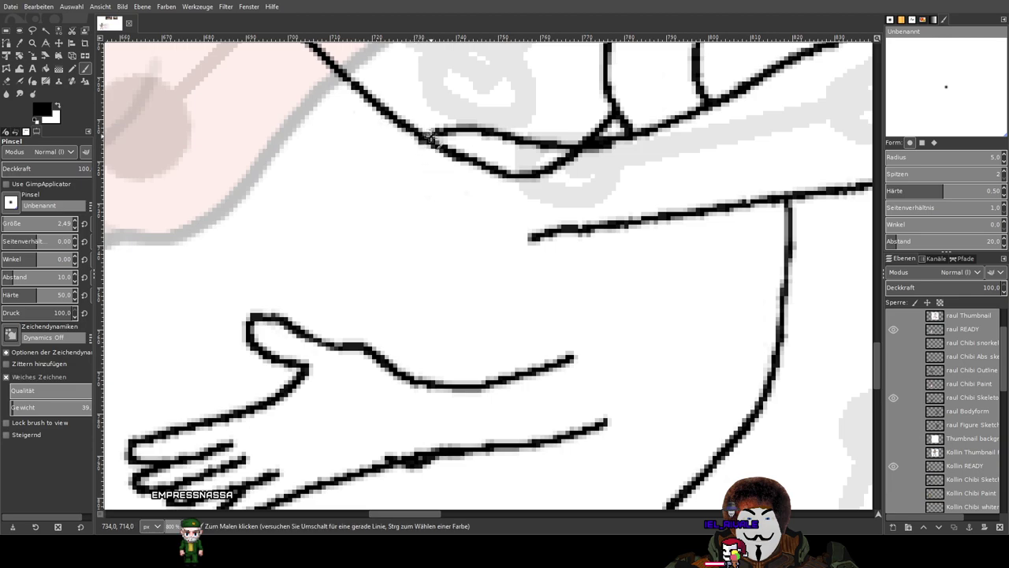
pyautogui.moveTo(337, 106)
pyautogui.mouseDown()
pyautogui.moveTo(356, 134)
pyautogui.moveTo(385, 144)
pyautogui.mouseUp()
pyautogui.moveTo(498, 160)
pyautogui.mouseDown()
pyautogui.moveTo(531, 285)
pyautogui.moveTo(524, 227)
pyautogui.mouseUp()
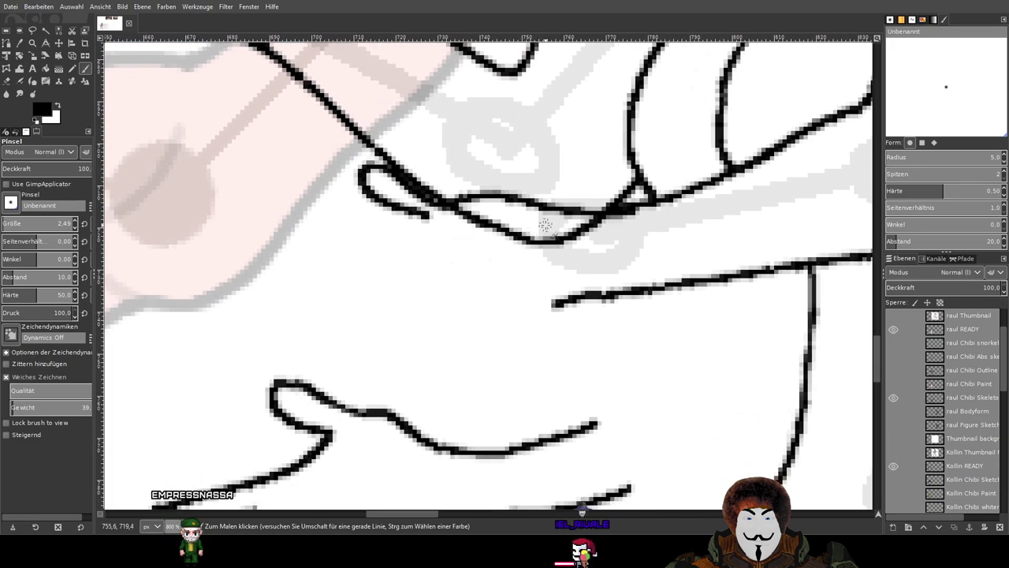
pyautogui.hotkey('ctrl', 'z')
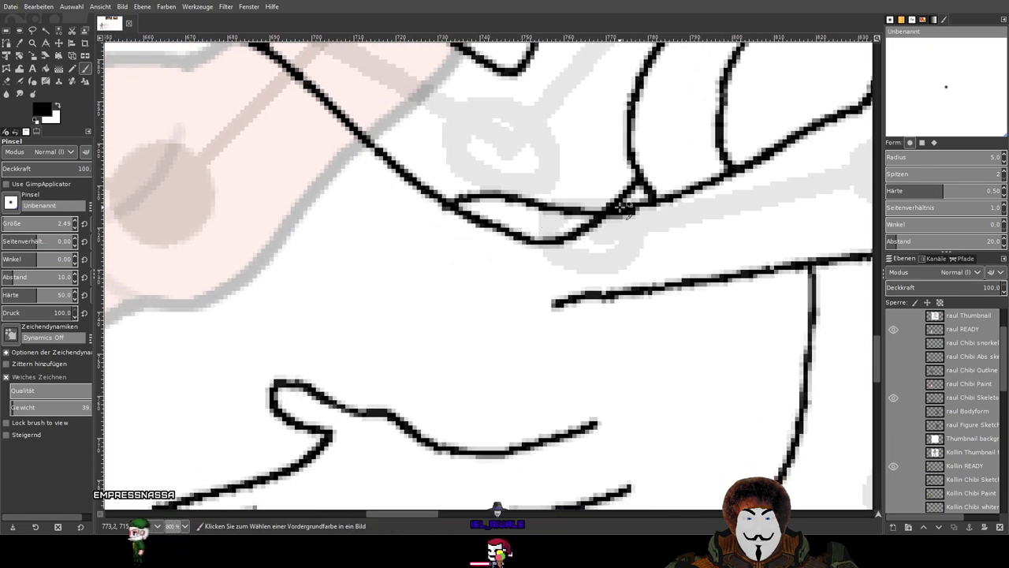
pyautogui.hotkey('ctrl', 'z')
pyautogui.moveTo(597, 213)
pyautogui.mouseDown()
pyautogui.moveTo(508, 187)
pyautogui.moveTo(453, 203)
pyautogui.mouseUp()
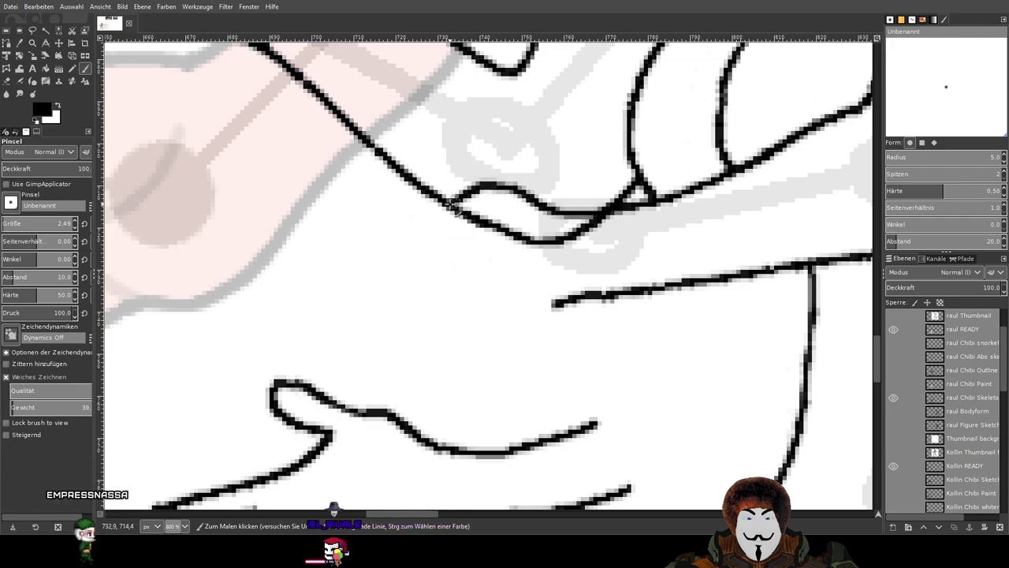
pyautogui.hotkey('ctrl', 'z')
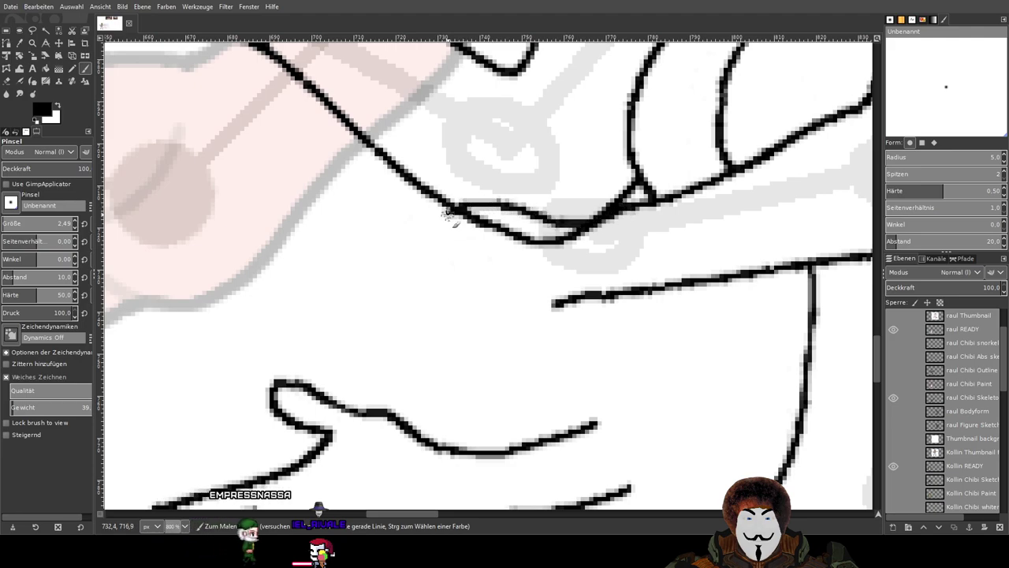
pyautogui.hotkey('ctrl', 'z')
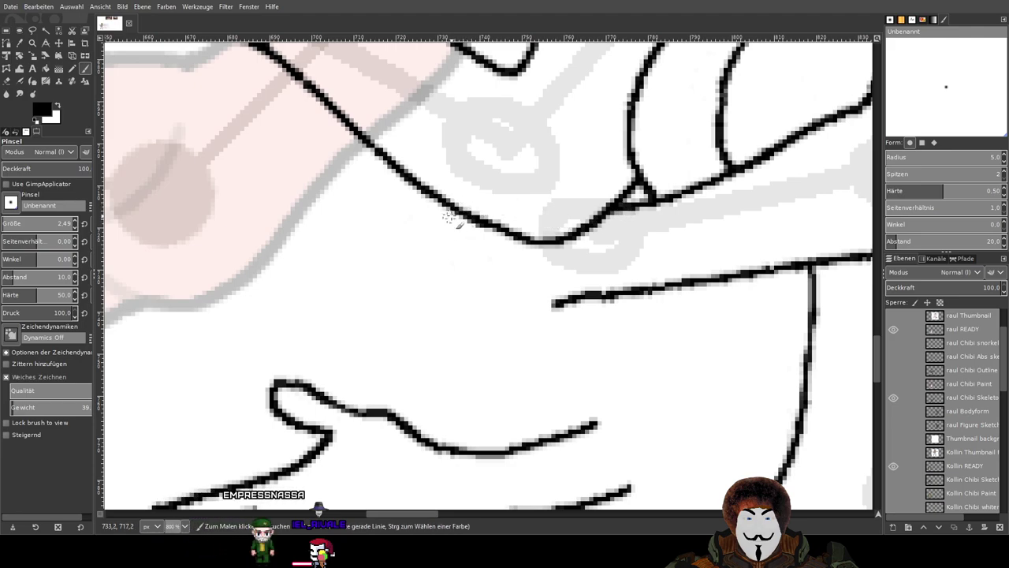
pyautogui.hotkey('ctrl', 'z')
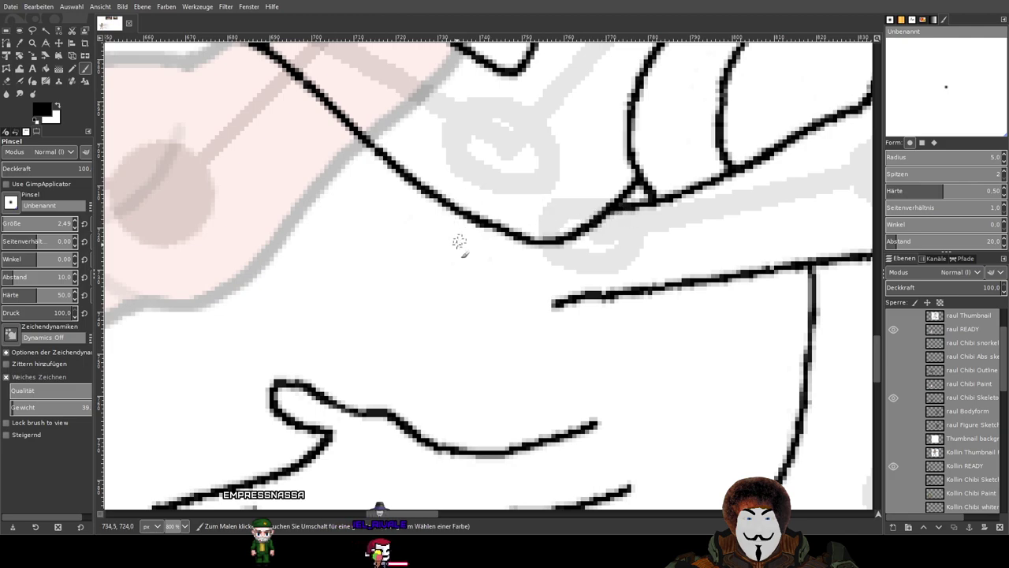
pyautogui.hotkey('ctrl', 'z')
# Redraw the fingertip's upper line just beneath the hand, joining the finger lines.
pyautogui.moveTo(422, 240)
pyautogui.mouseDown()
pyautogui.moveTo(450, 222)
pyautogui.moveTo(530, 210)
pyautogui.moveTo(566, 223)
pyautogui.moveTo(631, 222)
pyautogui.moveTo(739, 171)
pyautogui.mouseUp()
pyautogui.moveTo(635, 234)
pyautogui.mouseDown()
pyautogui.moveTo(350, 313)
pyautogui.moveTo(554, 337)
pyautogui.mouseUp()
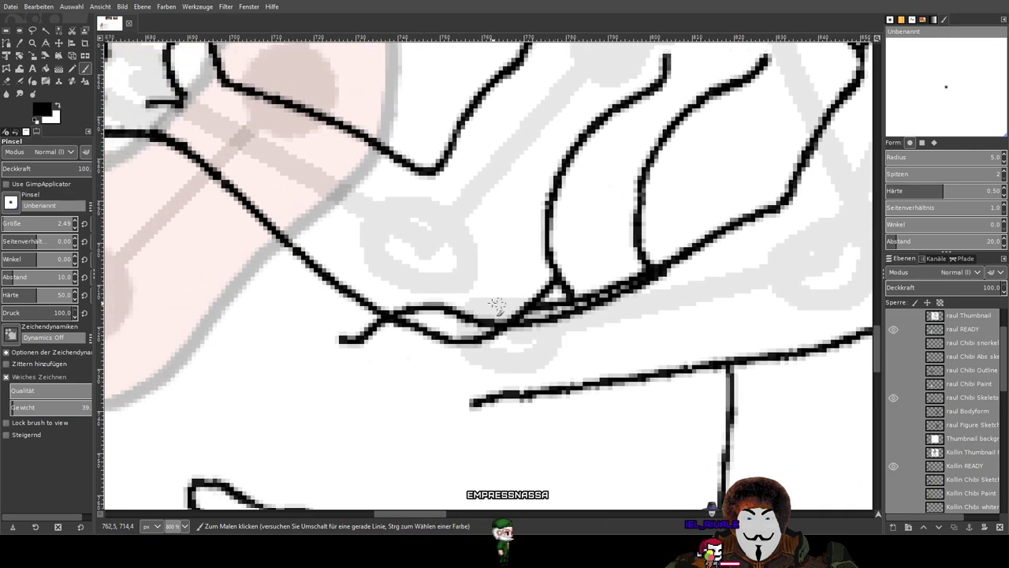
pyautogui.scroll(1, 554, 337)
pyautogui.scroll(-1, 491, 244)
pyautogui.moveTo(458, 264)
pyautogui.mouseDown()
pyautogui.moveTo(513, 204)
pyautogui.moveTo(359, 239)
pyautogui.mouseUp()
pyautogui.click(7, 80)
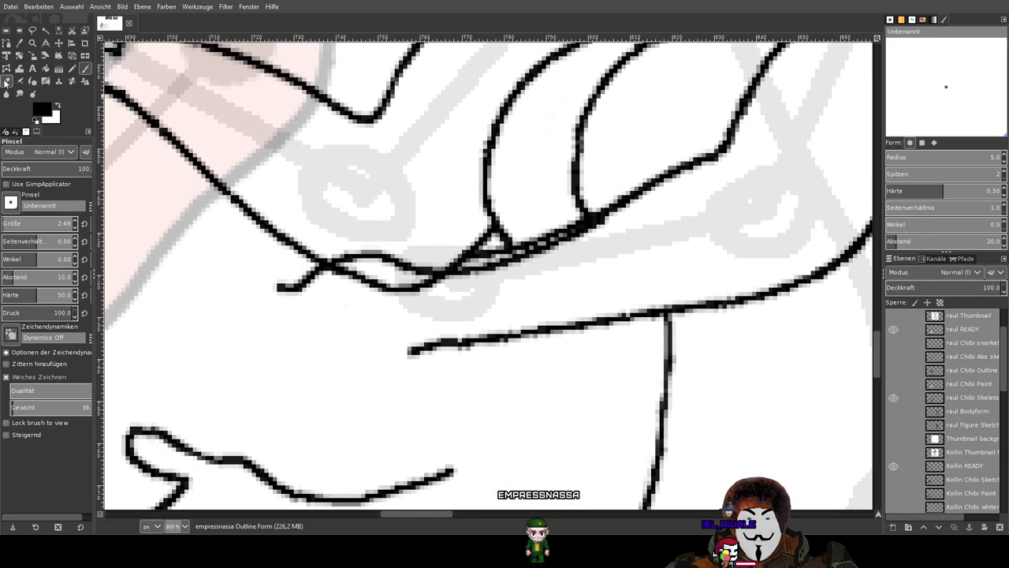
# Paint over the gap at the finger line's end so it closes.
pyautogui.scroll(3, 520, 246)
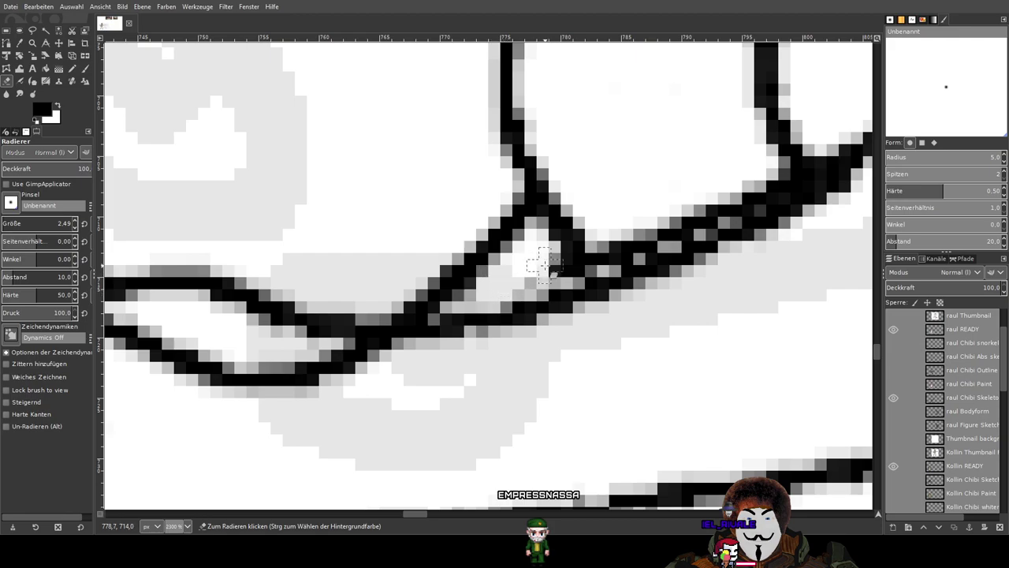
pyautogui.click(86, 69)
pyautogui.scroll(1, 538, 253)
pyautogui.moveTo(573, 252); pyautogui.dragTo(589, 263)
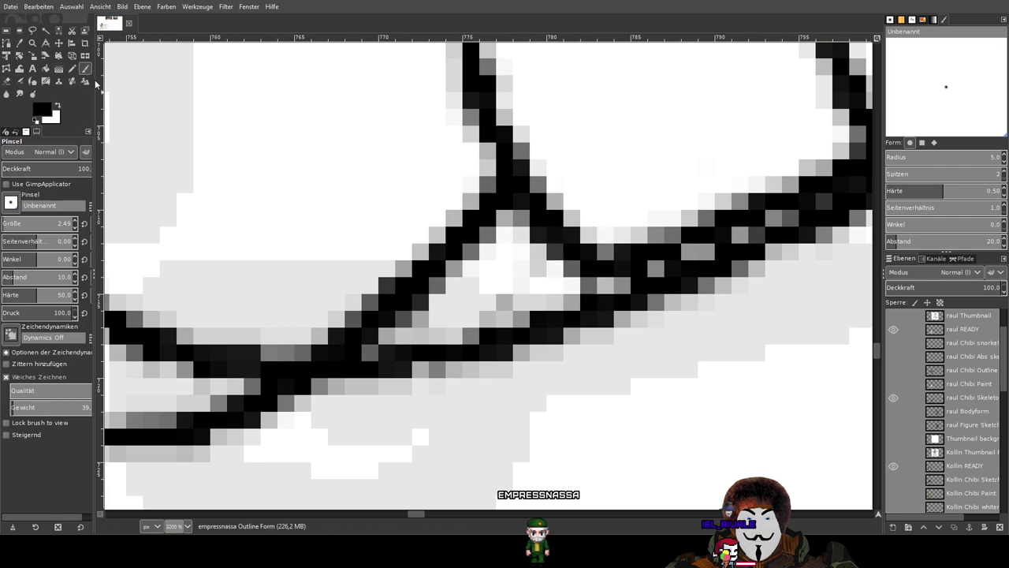
pyautogui.scroll(-3, 576, 201)
pyautogui.scroll(1, 576, 201)
pyautogui.scroll(1, 575, 201)
pyautogui.scroll(-2, 575, 201)
pyautogui.scroll(-1, 670, 198)
pyautogui.scroll(3, 669, 196)
pyautogui.scroll(-4, 669, 196)
pyautogui.scroll(1, 642, 198)
pyautogui.scroll(2, 655, 185)
pyautogui.scroll(1, 566, 231)
pyautogui.scroll(-2, 335, 205)
pyautogui.scroll(2, 268, 217)
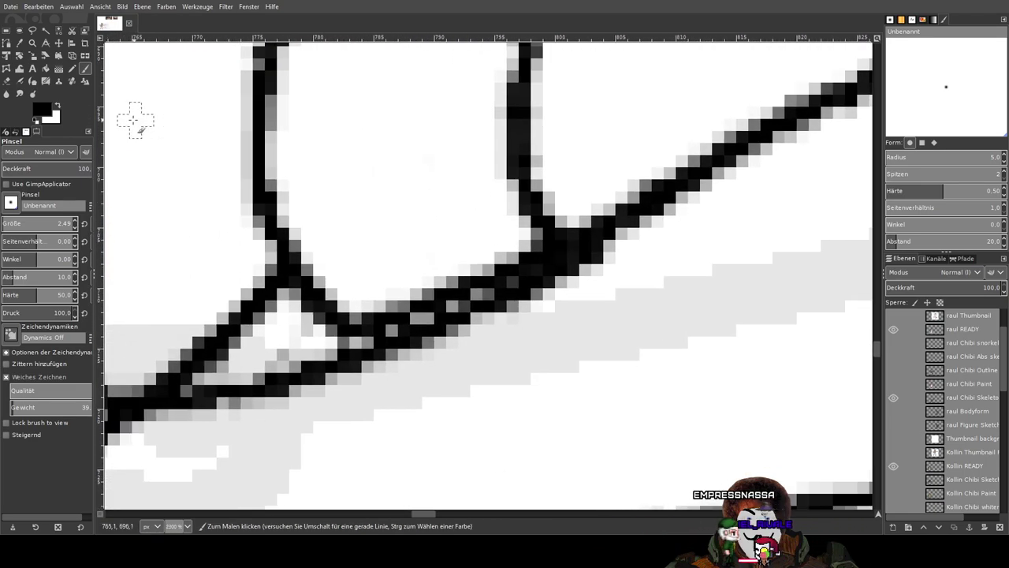
# Erase the dark pixels off the top edge of the finger stroke.
pyautogui.hotkey('shift', 'e')
pyautogui.scroll(1, 405, 264)
pyautogui.moveTo(447, 278)
pyautogui.mouseDown()
pyautogui.moveTo(515, 258)
pyautogui.moveTo(470, 303)
pyautogui.moveTo(489, 287)
pyautogui.moveTo(434, 315)
pyautogui.moveTo(380, 323)
pyautogui.moveTo(383, 333)
pyautogui.moveTo(472, 301)
pyautogui.moveTo(420, 327)
pyautogui.moveTo(579, 243)
pyautogui.mouseUp()
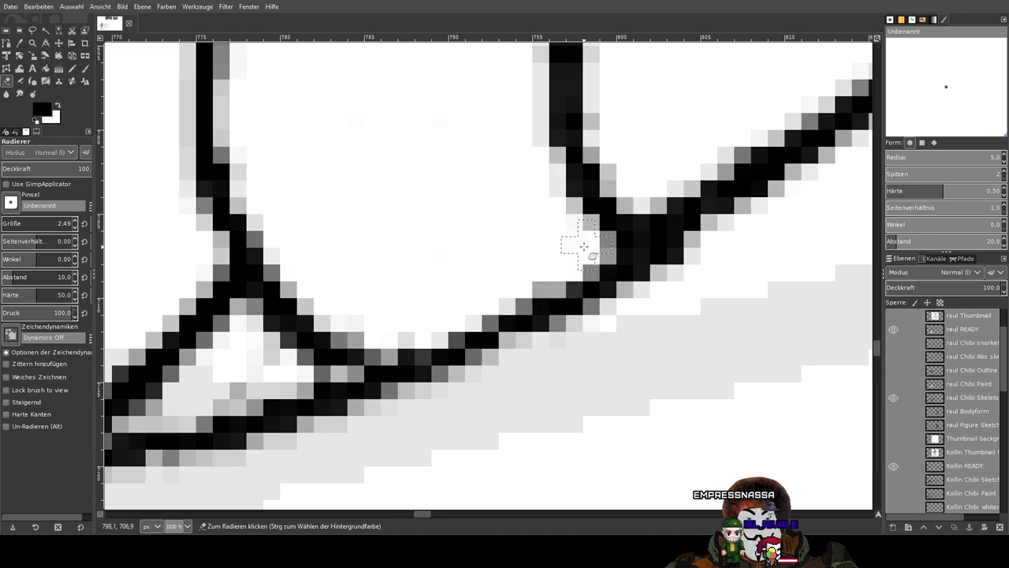
pyautogui.keyDown('ctrl'); pyautogui.scroll(-3, 611, 244); pyautogui.keyUp('ctrl')
pyautogui.moveTo(689, 235)
pyautogui.mouseDown()
pyautogui.moveTo(500, 277)
pyautogui.moveTo(372, 288)
pyautogui.moveTo(473, 233)
pyautogui.mouseUp()
pyautogui.scroll(3, 489, 277)
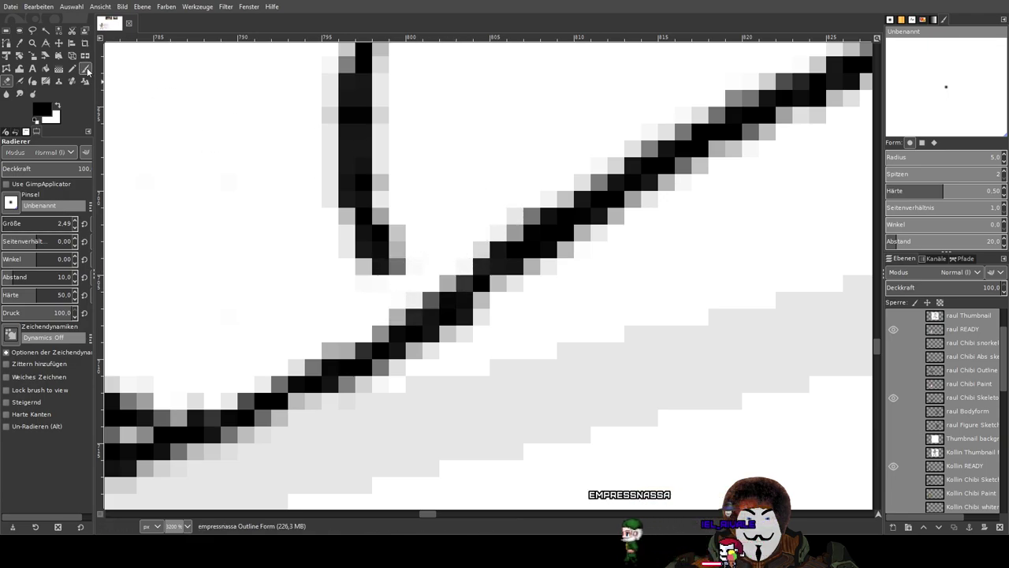
# Repaint the line junction, then erase the grey pixels inside the small junction triangle.
pyautogui.press('p')
pyautogui.moveTo(383, 264); pyautogui.dragTo(479, 302)
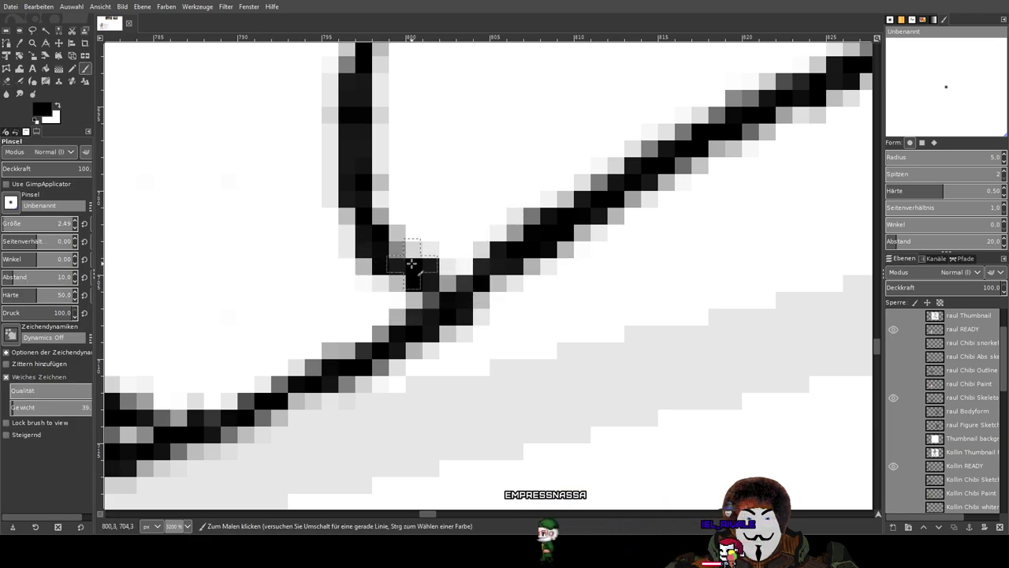
pyautogui.hotkey('ctrl', 'z')
pyautogui.moveTo(384, 255); pyautogui.dragTo(438, 295)
pyautogui.scroll(-4, 438, 296)
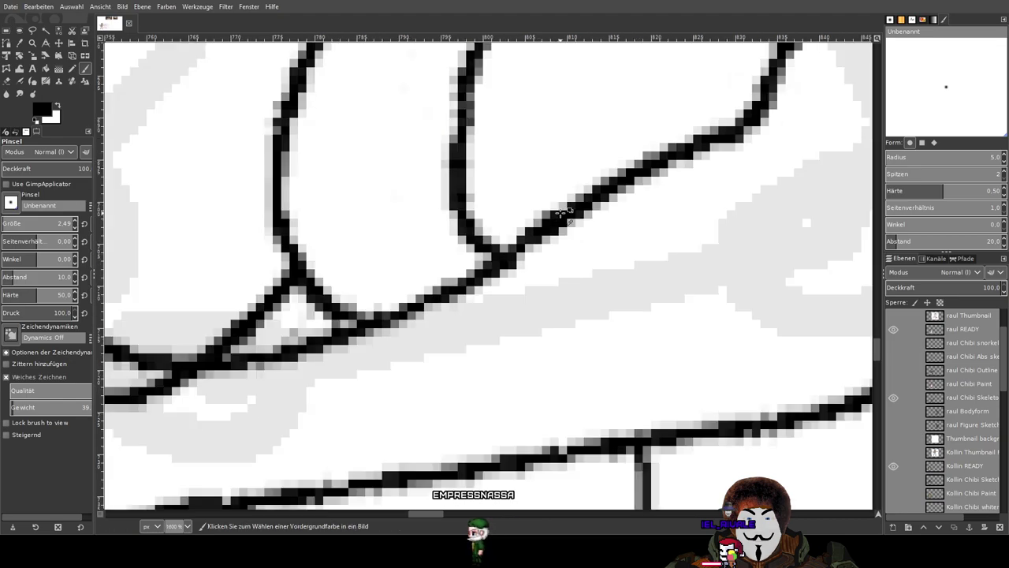
pyautogui.scroll(4, 530, 230)
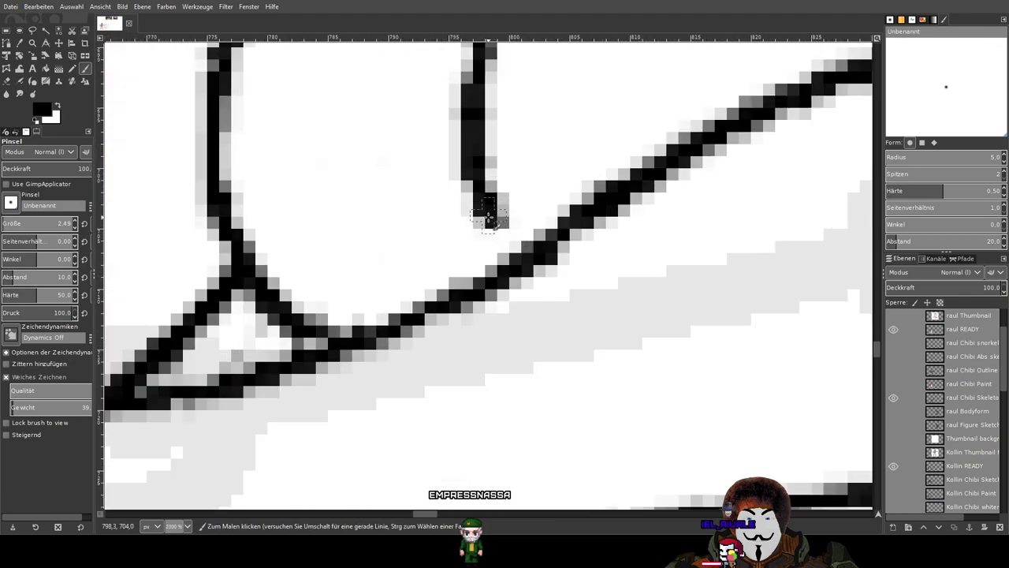
pyautogui.scroll(-4, 517, 260)
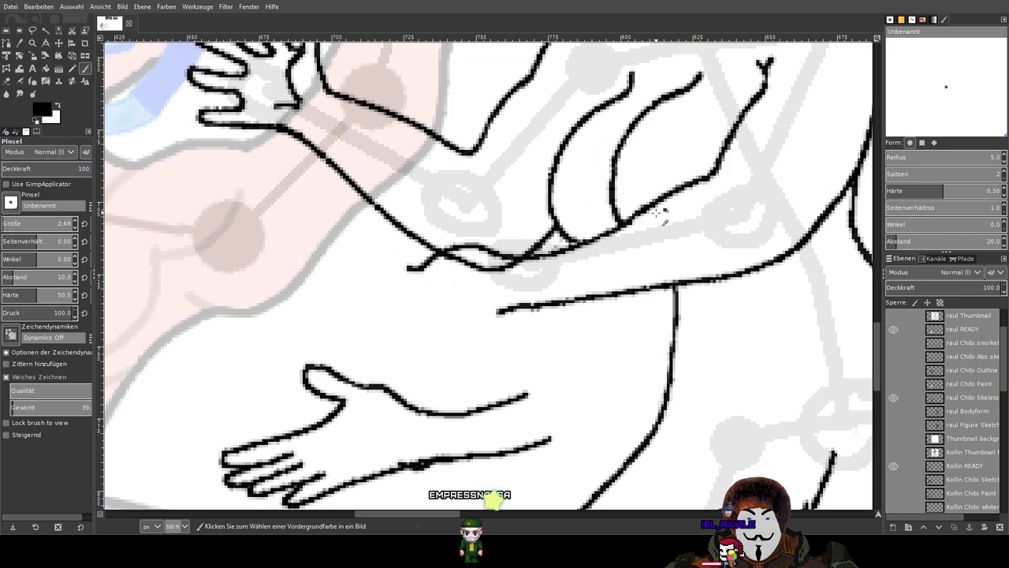
pyautogui.scroll(5, 655, 211)
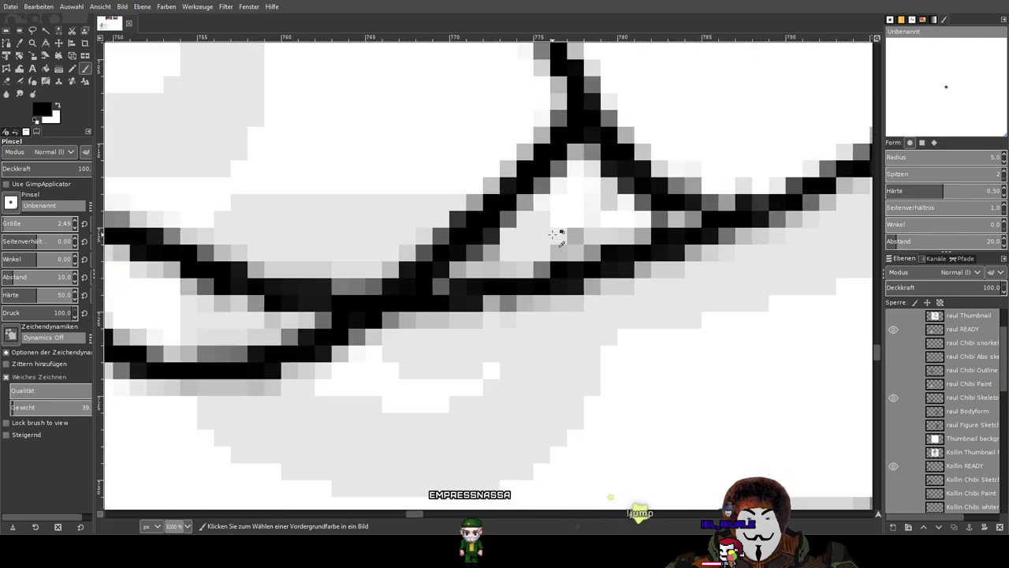
pyautogui.hotkey('shift', 'e')
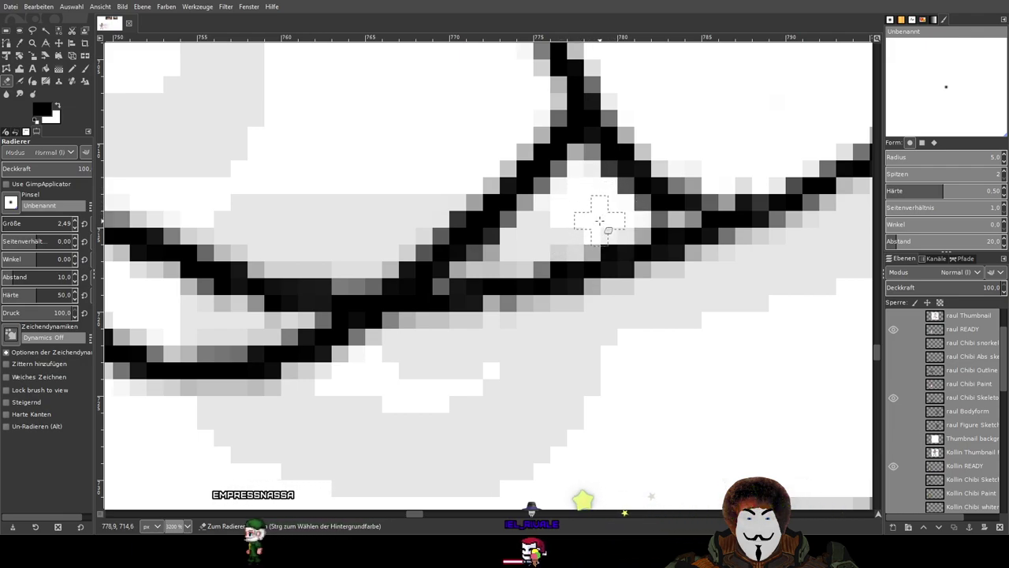
pyautogui.click(590, 228)
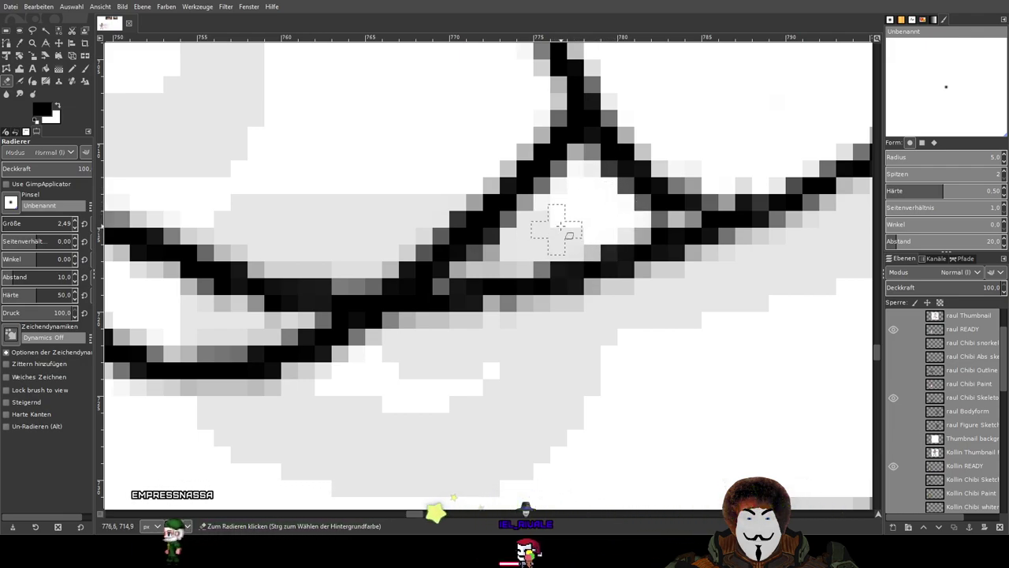
pyautogui.keyDown('ctrl'); pyautogui.scroll(-3, 558, 228); pyautogui.keyUp('ctrl')
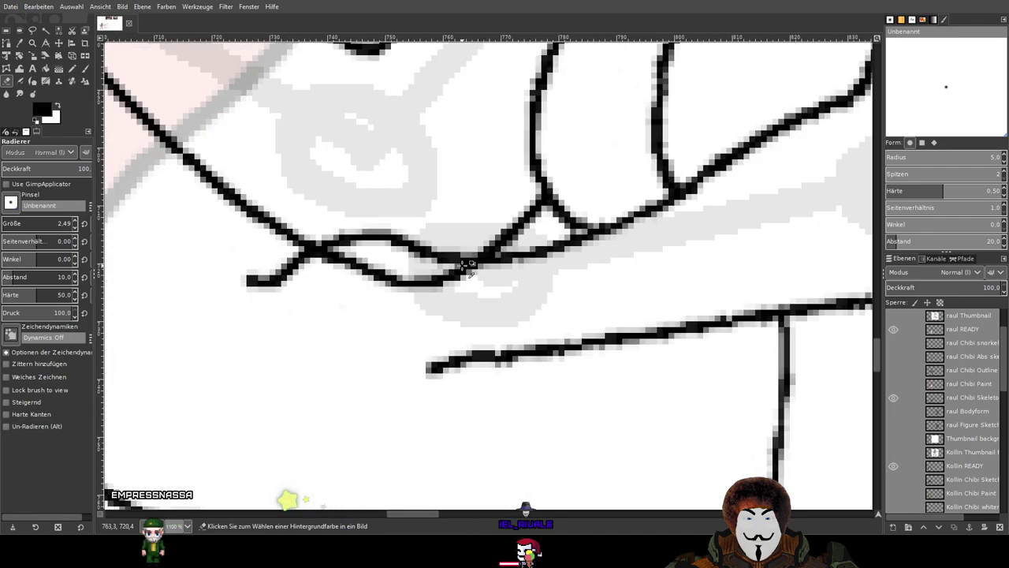
pyautogui.moveTo(426, 270)
pyautogui.mouseDown()
pyautogui.moveTo(607, 273)
pyautogui.moveTo(498, 187)
pyautogui.moveTo(511, 273)
pyautogui.moveTo(542, 290)
pyautogui.mouseUp()
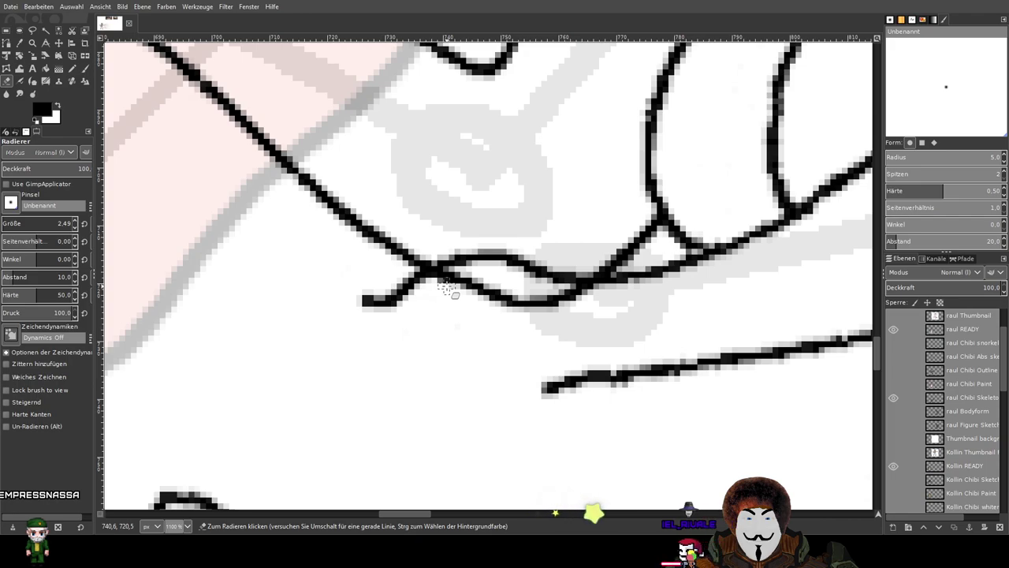
pyautogui.hscroll(2, 556, 273)
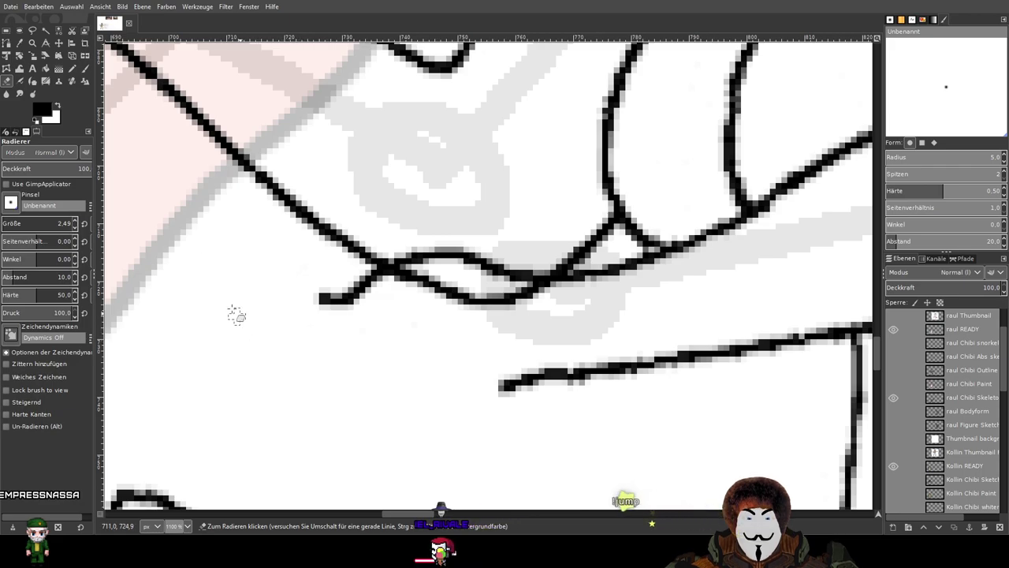
pyautogui.click(84, 70)
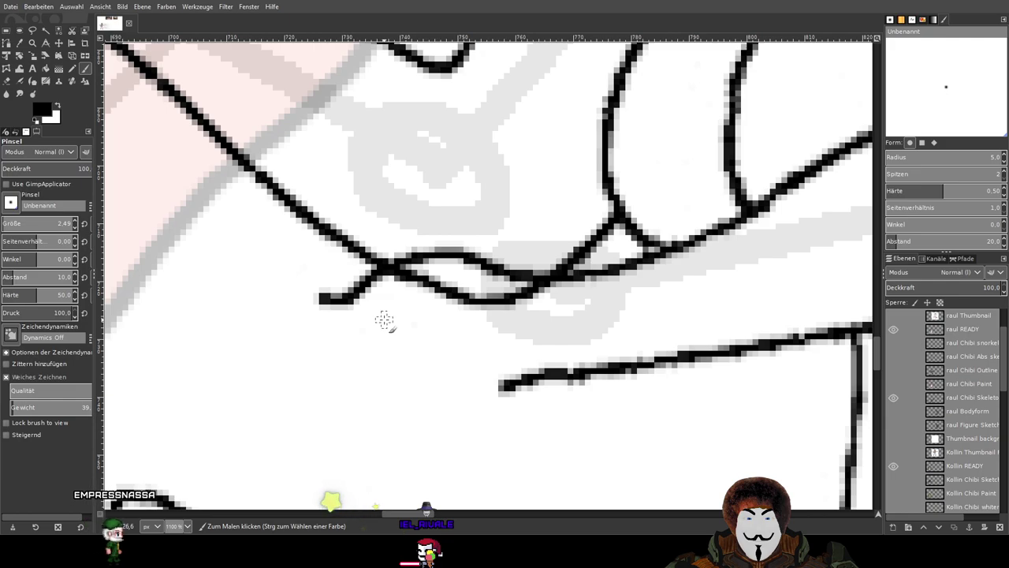
# Draw a short finger line below the hand running down-left, redoing it once.
pyautogui.moveTo(372, 322)
pyautogui.mouseDown()
pyautogui.moveTo(245, 330)
pyautogui.moveTo(208, 342)
pyautogui.moveTo(238, 361)
pyautogui.mouseUp()
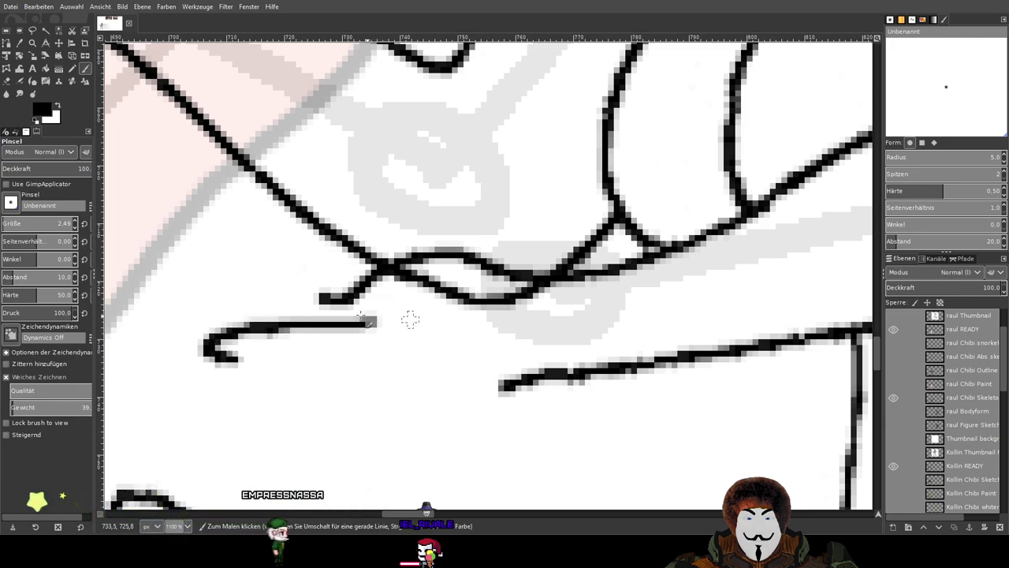
pyautogui.hotkey('ctrl', 'z')
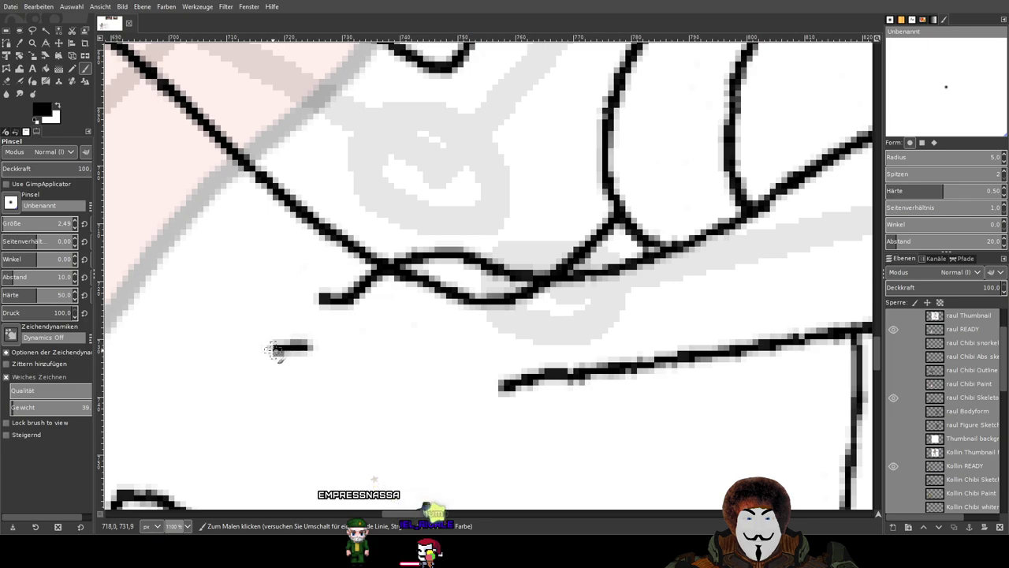
pyautogui.hotkey('ctrl', 'z')
pyautogui.moveTo(283, 352)
pyautogui.mouseDown()
pyautogui.moveTo(145, 397)
pyautogui.moveTo(162, 405)
pyautogui.moveTo(257, 390)
pyautogui.mouseUp()
pyautogui.moveTo(457, 330); pyautogui.dragTo(441, 354)
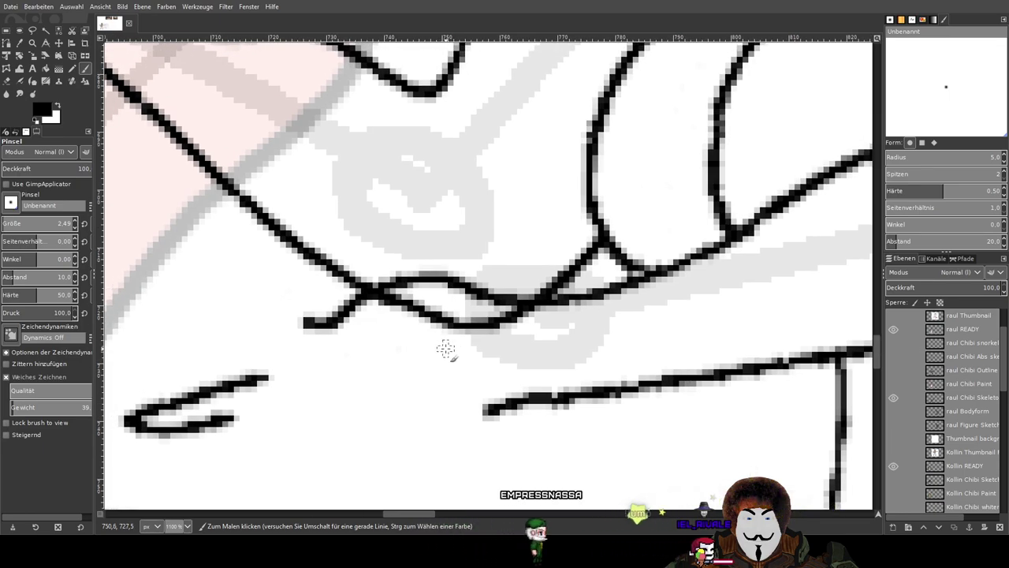
pyautogui.moveTo(483, 335); pyautogui.dragTo(488, 347)
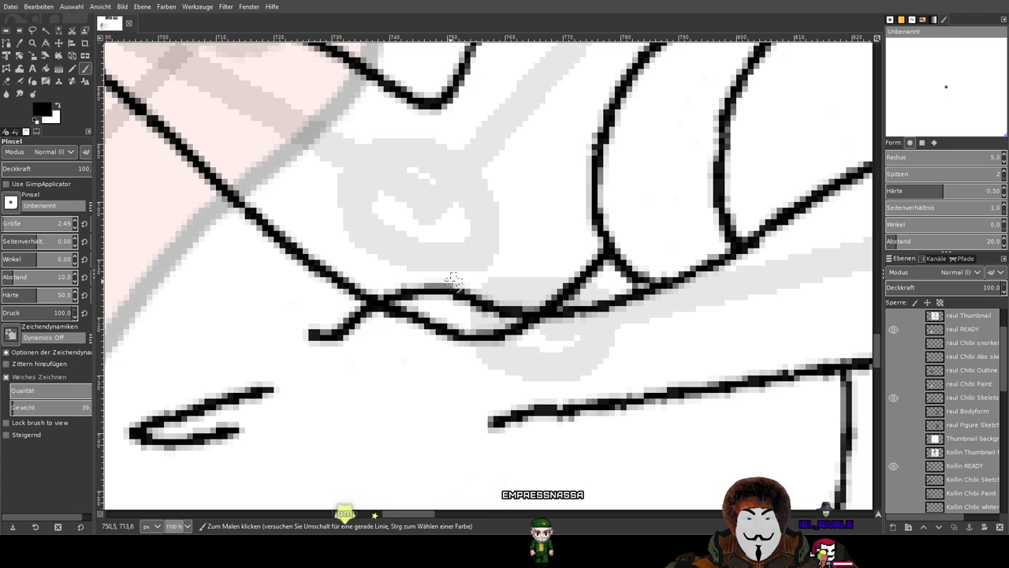
# Try an arc at the finger joint and a connecting stroke along the body line, then undo them.
pyautogui.moveTo(468, 278)
pyautogui.mouseDown()
pyautogui.moveTo(522, 312)
pyautogui.moveTo(574, 312)
pyautogui.moveTo(528, 313)
pyautogui.moveTo(468, 278)
pyautogui.moveTo(433, 286)
pyautogui.mouseUp()
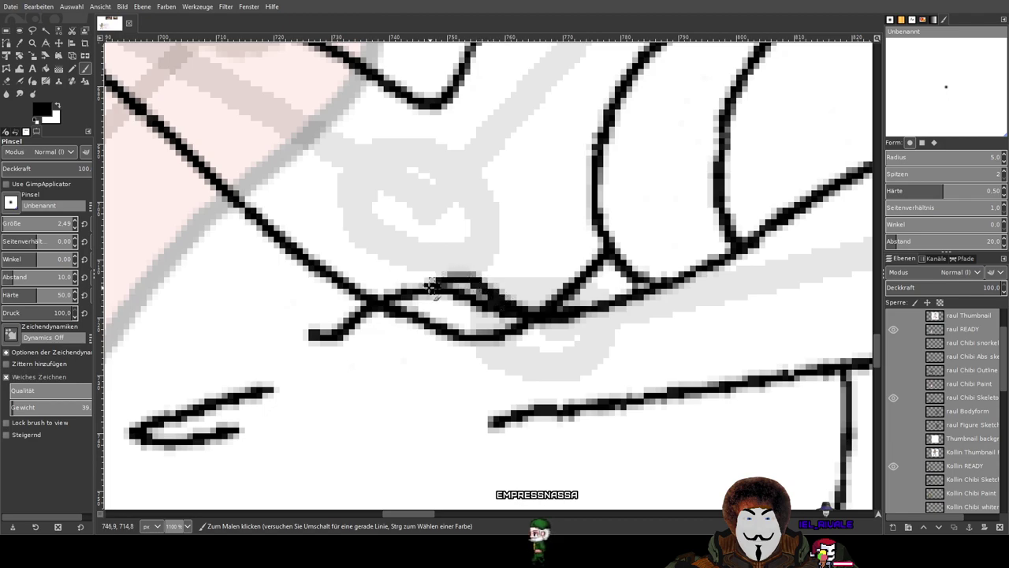
pyautogui.hotkey('ctrl', 'z')
pyautogui.hotkey('ctrl', 'z')
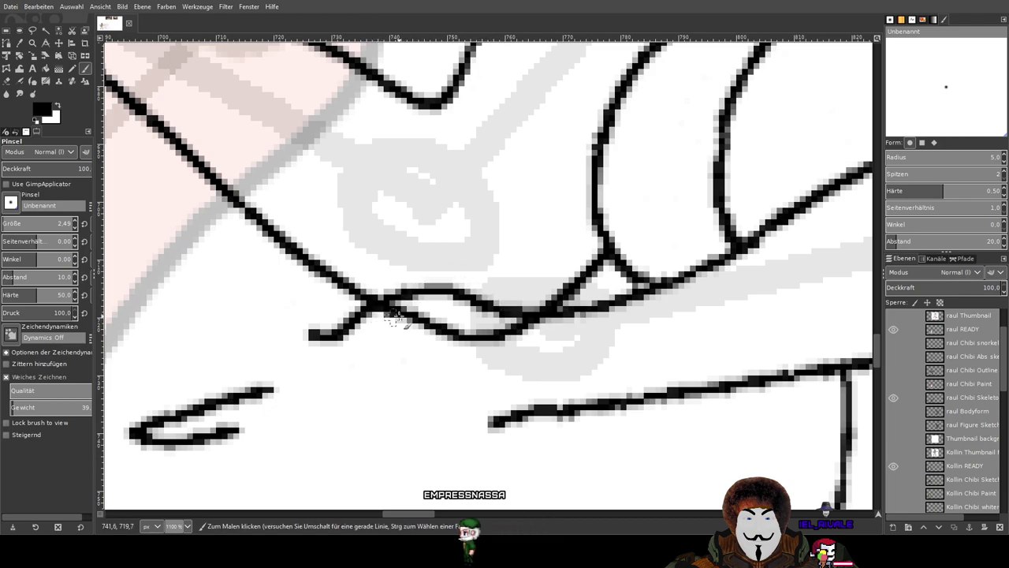
pyautogui.moveTo(406, 311); pyautogui.dragTo(460, 287)
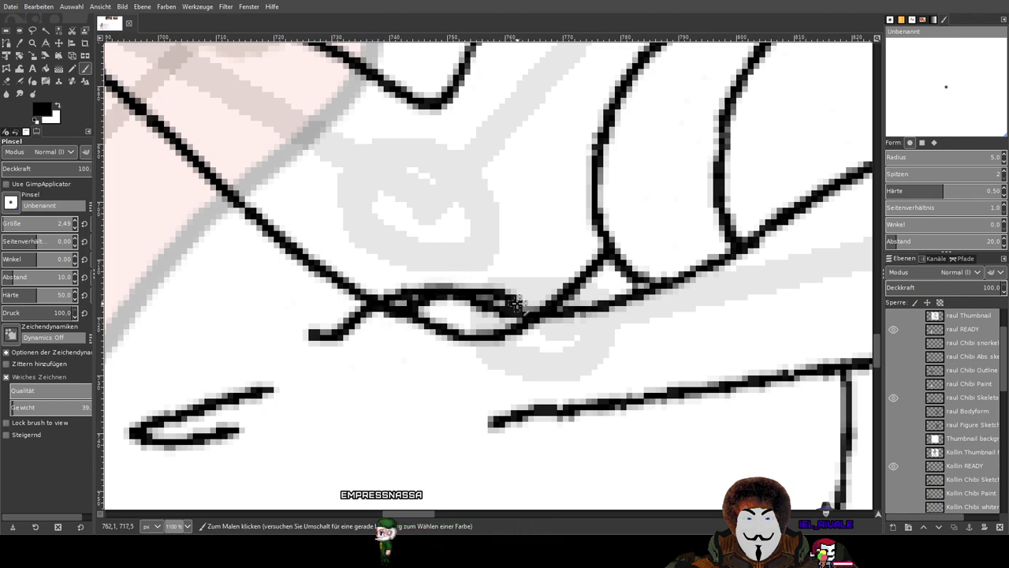
pyautogui.moveTo(544, 330); pyautogui.dragTo(613, 309)
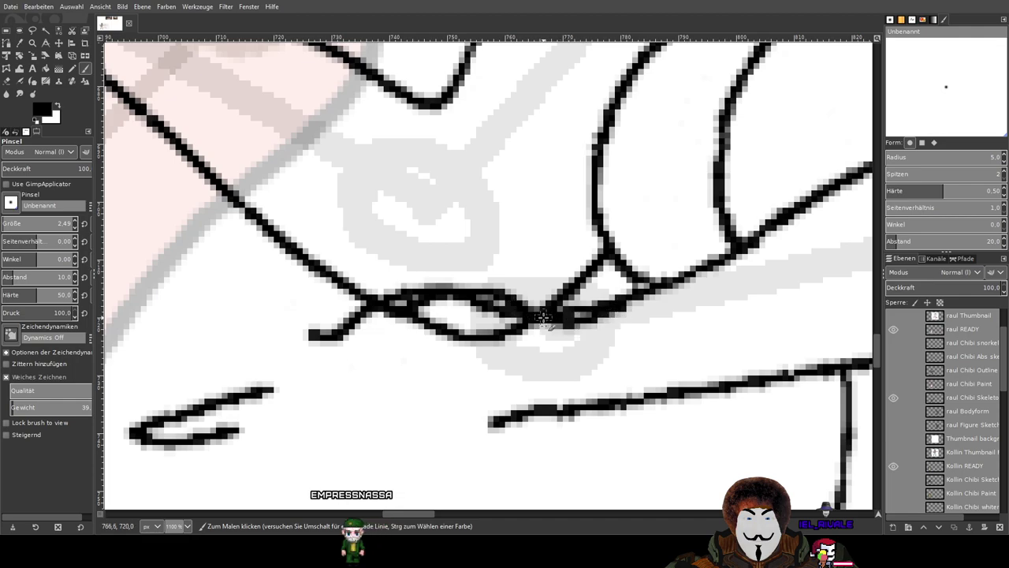
pyautogui.hotkey('ctrl', 'z')
pyautogui.hotkey('ctrl', 'z')
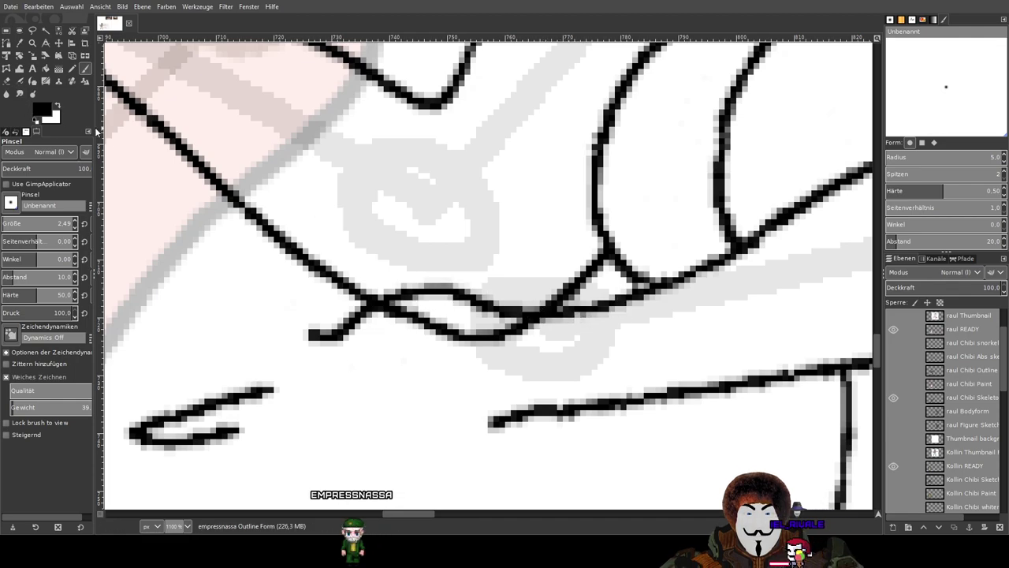
pyautogui.hotkey('shift', 'e')
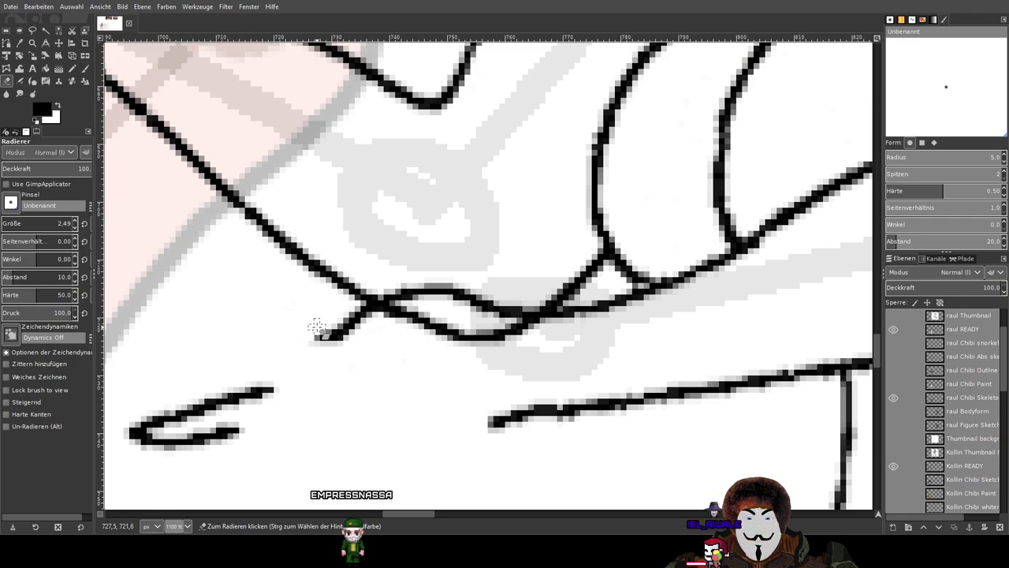
# At 3200% zoom, erase the grey fringe and the upper line's left end, then return to 1600%.
pyautogui.keyDown('ctrl'); pyautogui.scroll(3, 333, 334); pyautogui.keyUp('ctrl')
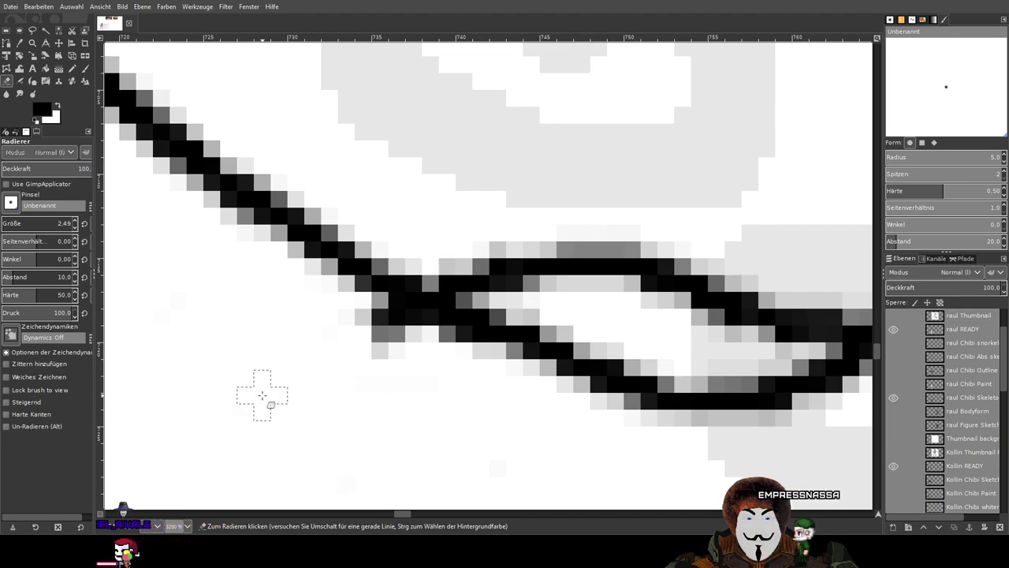
pyautogui.moveTo(331, 314)
pyautogui.mouseDown()
pyautogui.moveTo(412, 353)
pyautogui.moveTo(350, 320)
pyautogui.moveTo(409, 371)
pyautogui.moveTo(396, 335)
pyautogui.mouseUp()
pyautogui.moveTo(560, 312)
pyautogui.mouseDown()
pyautogui.moveTo(500, 288)
pyautogui.moveTo(358, 274)
pyautogui.mouseUp()
pyautogui.moveTo(450, 223)
pyautogui.mouseDown()
pyautogui.moveTo(435, 189)
pyautogui.moveTo(422, 213)
pyautogui.moveTo(405, 221)
pyautogui.moveTo(392, 204)
pyautogui.moveTo(369, 226)
pyautogui.moveTo(306, 188)
pyautogui.moveTo(446, 211)
pyautogui.moveTo(405, 190)
pyautogui.moveTo(294, 176)
pyautogui.moveTo(394, 252)
pyautogui.moveTo(230, 196)
pyautogui.moveTo(361, 239)
pyautogui.moveTo(314, 247)
pyautogui.mouseUp()
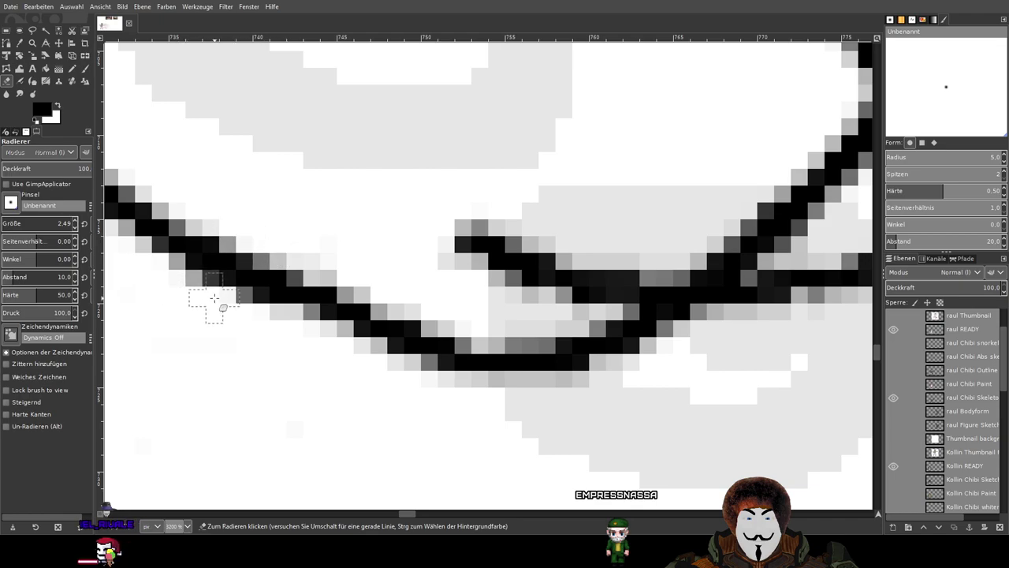
pyautogui.moveTo(412, 175)
pyautogui.mouseDown()
pyautogui.moveTo(439, 190)
pyautogui.moveTo(440, 228)
pyautogui.moveTo(512, 234)
pyautogui.mouseUp()
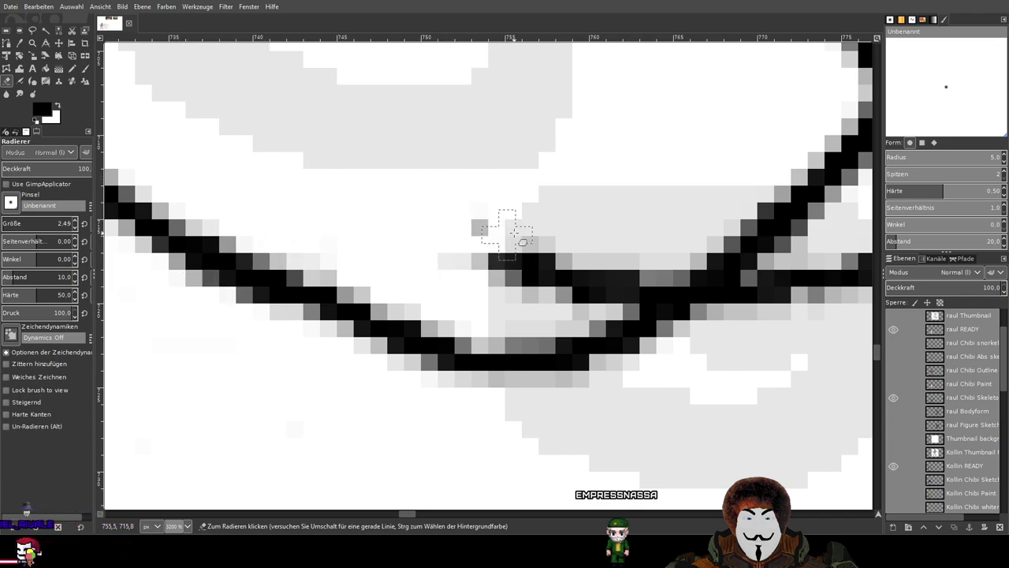
pyautogui.moveTo(432, 251)
pyautogui.mouseDown()
pyautogui.moveTo(530, 261)
pyautogui.moveTo(459, 286)
pyautogui.moveTo(541, 275)
pyautogui.moveTo(592, 243)
pyautogui.moveTo(604, 271)
pyautogui.mouseUp()
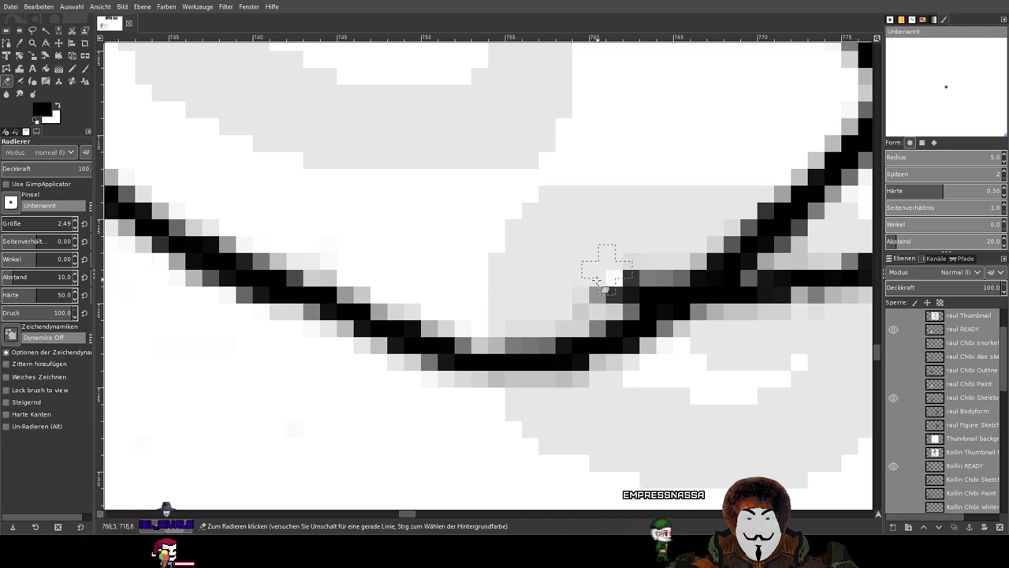
pyautogui.scroll(-2, 570, 259)
# Draw strokes joining the blob to the body line, then undo the scribbled and wavy strokes.
pyautogui.press('p')
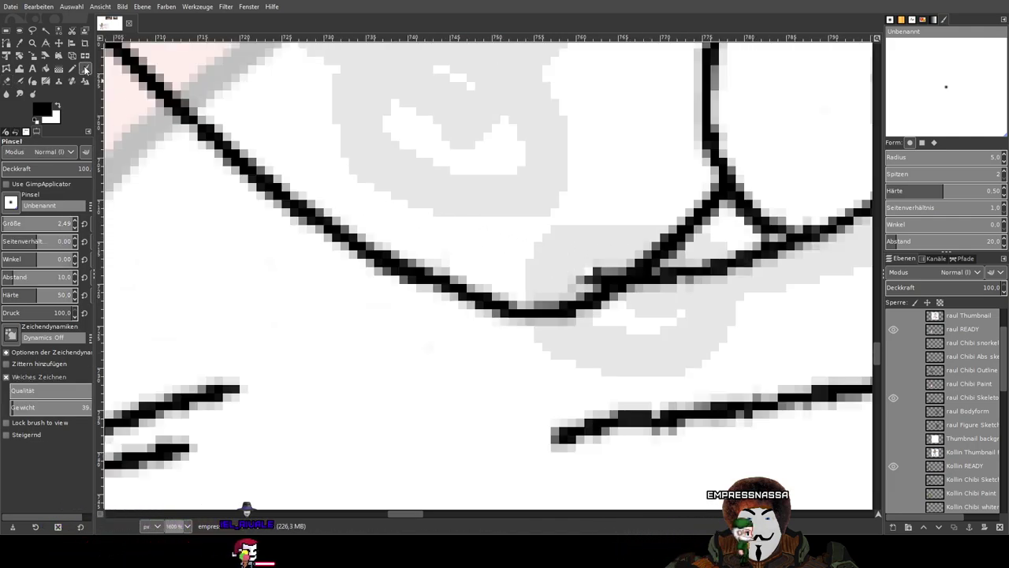
pyautogui.moveTo(405, 294)
pyautogui.mouseDown()
pyautogui.moveTo(469, 269)
pyautogui.moveTo(583, 277)
pyautogui.mouseUp()
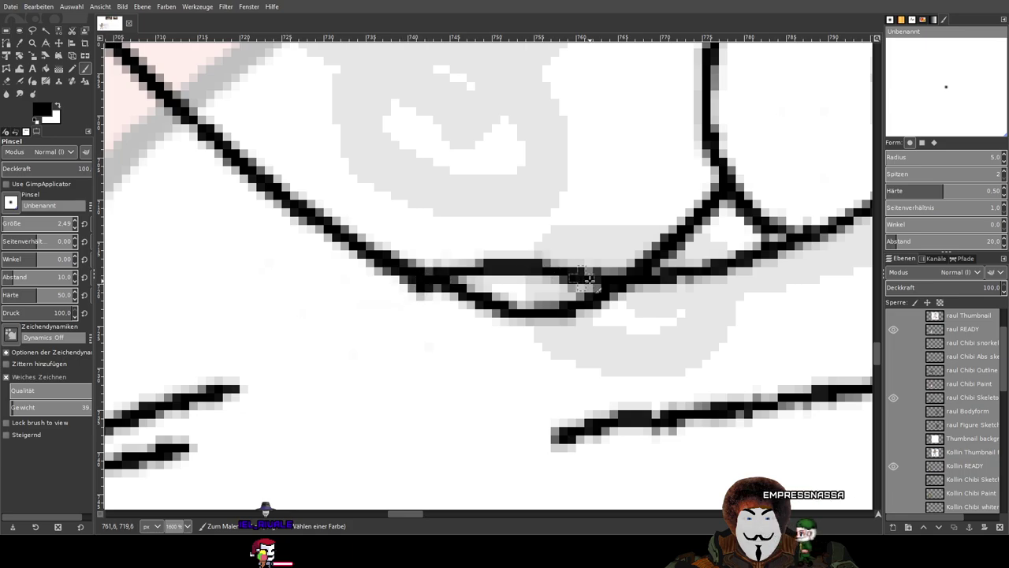
pyautogui.hotkey('ctrl', 'z')
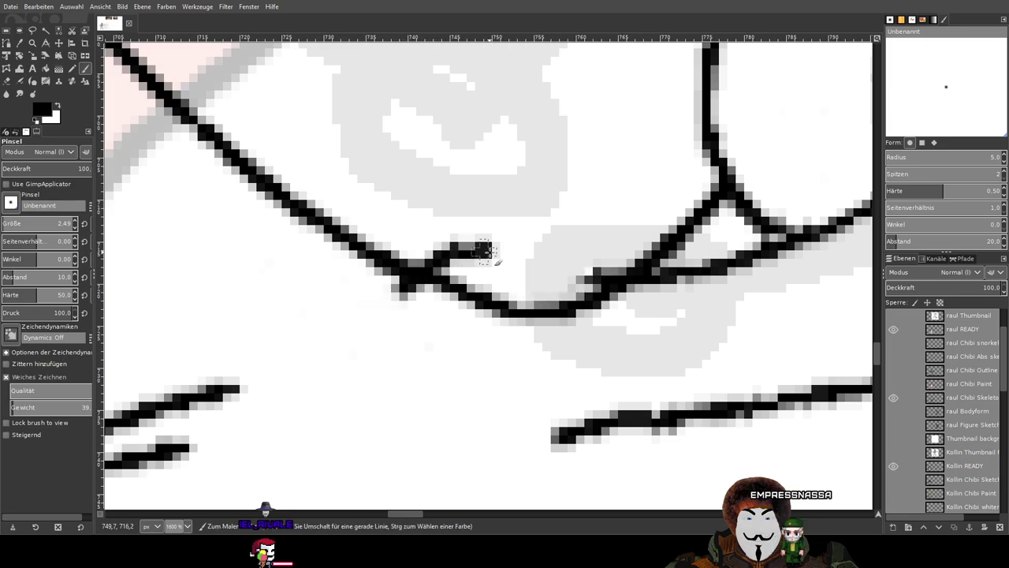
pyautogui.moveTo(482, 250); pyautogui.dragTo(609, 276)
pyautogui.moveTo(420, 274)
pyautogui.mouseDown()
pyautogui.moveTo(288, 239)
pyautogui.moveTo(263, 246)
pyautogui.moveTo(269, 265)
pyautogui.moveTo(369, 304)
pyautogui.moveTo(622, 224)
pyautogui.moveTo(462, 268)
pyautogui.moveTo(449, 284)
pyautogui.moveTo(316, 323)
pyautogui.moveTo(278, 347)
pyautogui.moveTo(309, 355)
pyautogui.moveTo(453, 311)
pyautogui.mouseUp()
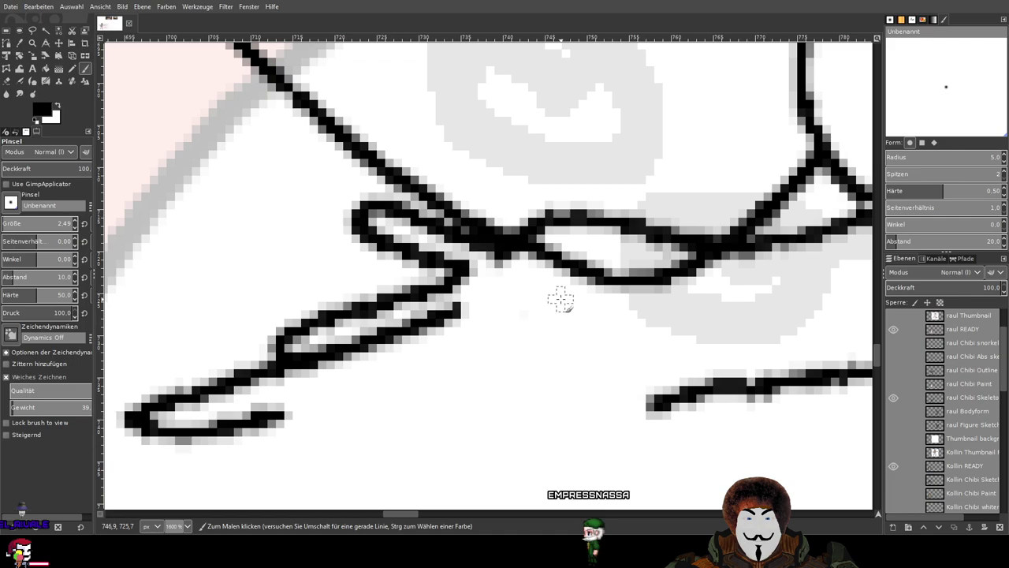
pyautogui.press('space')
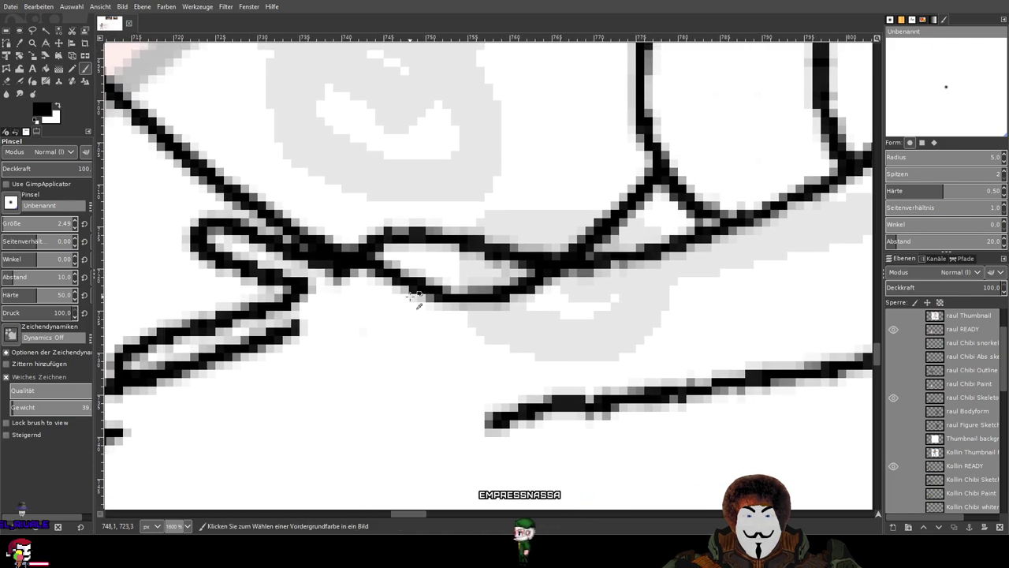
pyautogui.scroll(-4, 416, 298)
pyautogui.scroll(2, 419, 306)
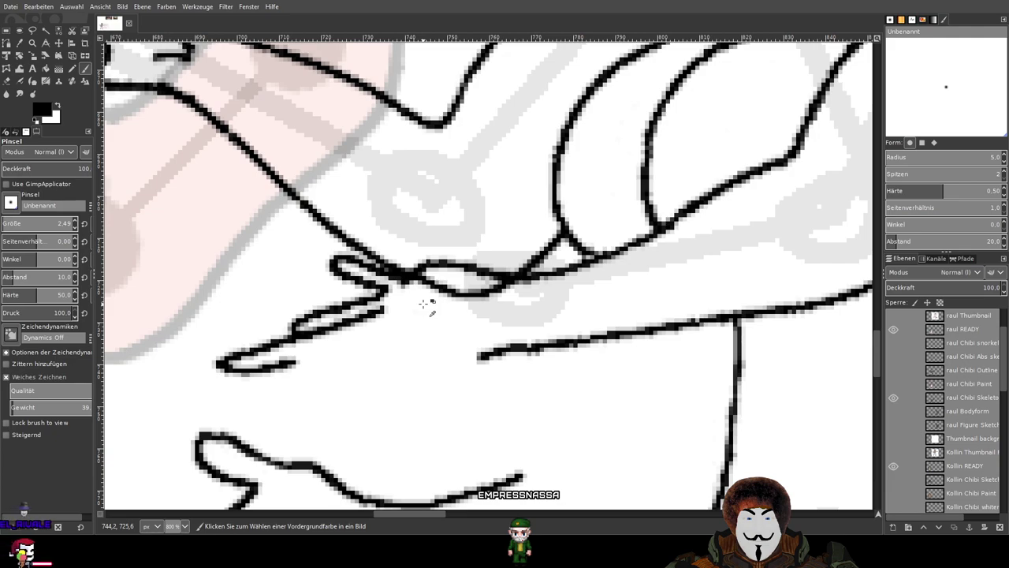
pyautogui.hotkey('ctrl', 'z')
pyautogui.hotkey('ctrl', 'z')
pyautogui.hotkey('ctrl', 'z')
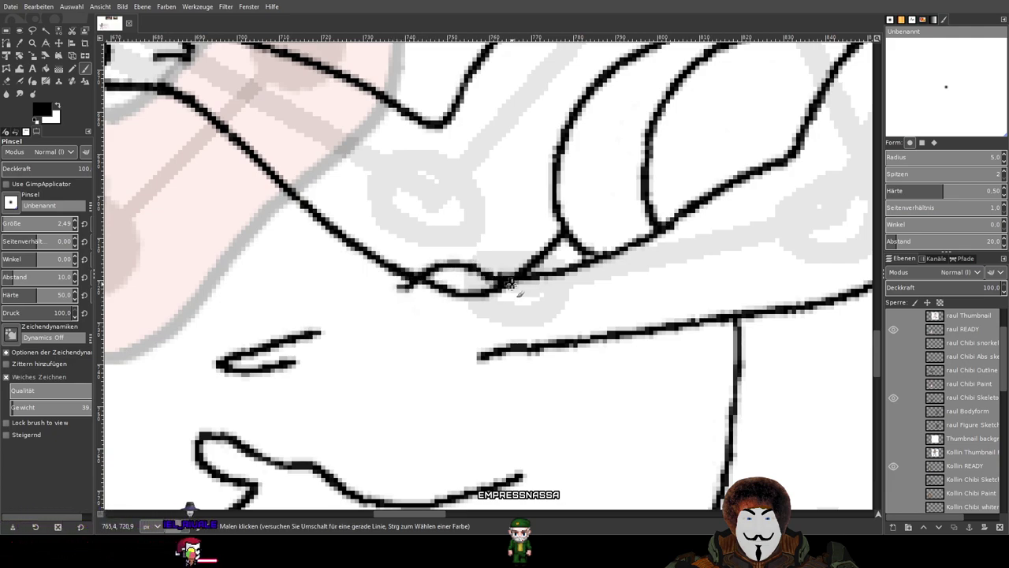
pyautogui.moveTo(508, 289); pyautogui.dragTo(537, 249)
pyautogui.hotkey('ctrl', 'z')
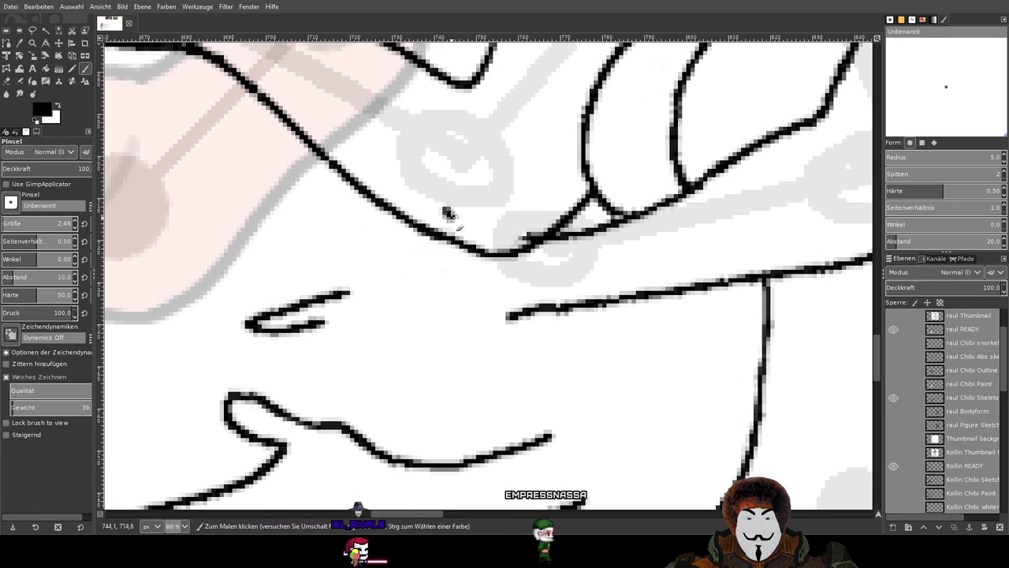
# Redraw the finger line joining the hand outline and trim the finger strokes' right ends.
pyautogui.moveTo(444, 208); pyautogui.dragTo(475, 246)
pyautogui.hotkey('ctrl', 'z')
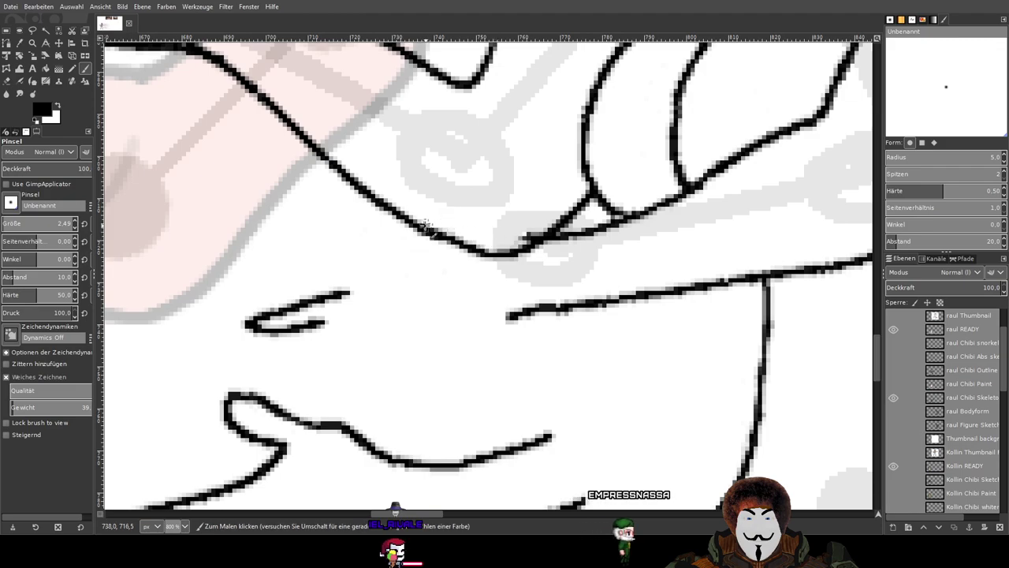
pyautogui.moveTo(401, 242); pyautogui.dragTo(447, 229)
pyautogui.moveTo(505, 255); pyautogui.dragTo(561, 245)
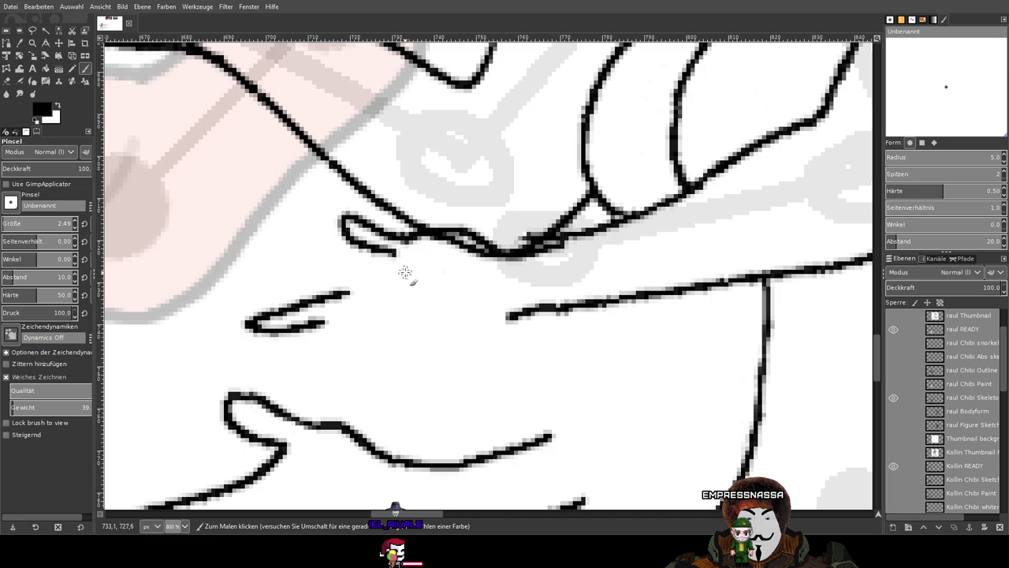
pyautogui.moveTo(407, 270); pyautogui.dragTo(324, 285)
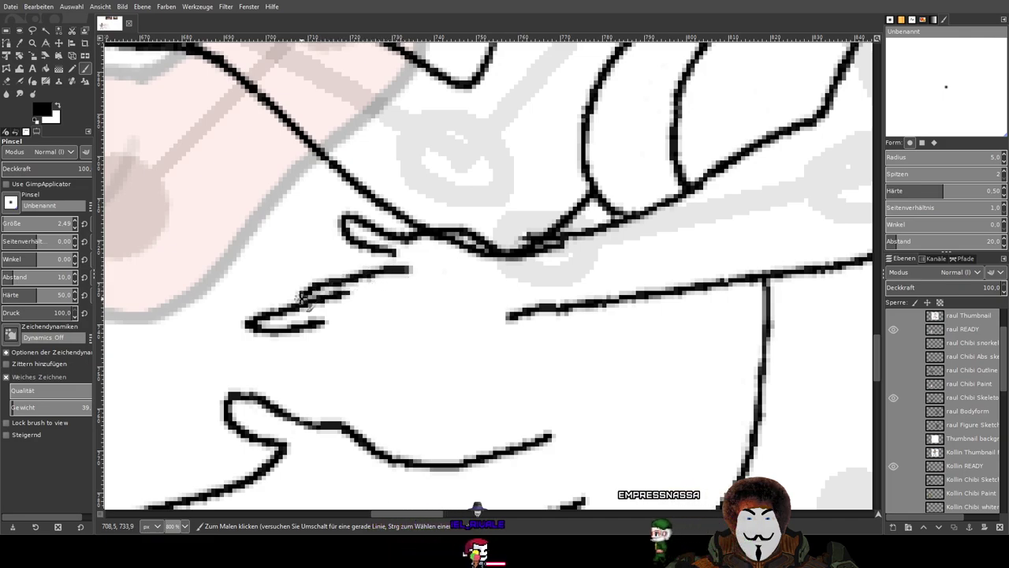
pyautogui.hotkey('ctrl', 'z')
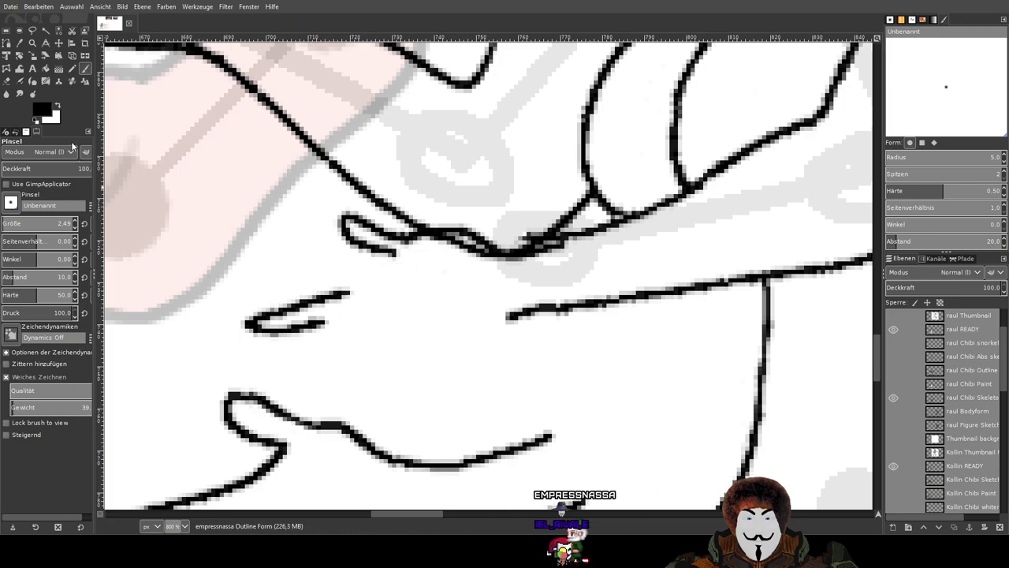
pyautogui.hotkey('shift', 'e')
pyautogui.scroll(2, 280, 331)
pyautogui.moveTo(378, 339)
pyautogui.mouseDown()
pyautogui.moveTo(369, 311)
pyautogui.moveTo(339, 342)
pyautogui.mouseUp()
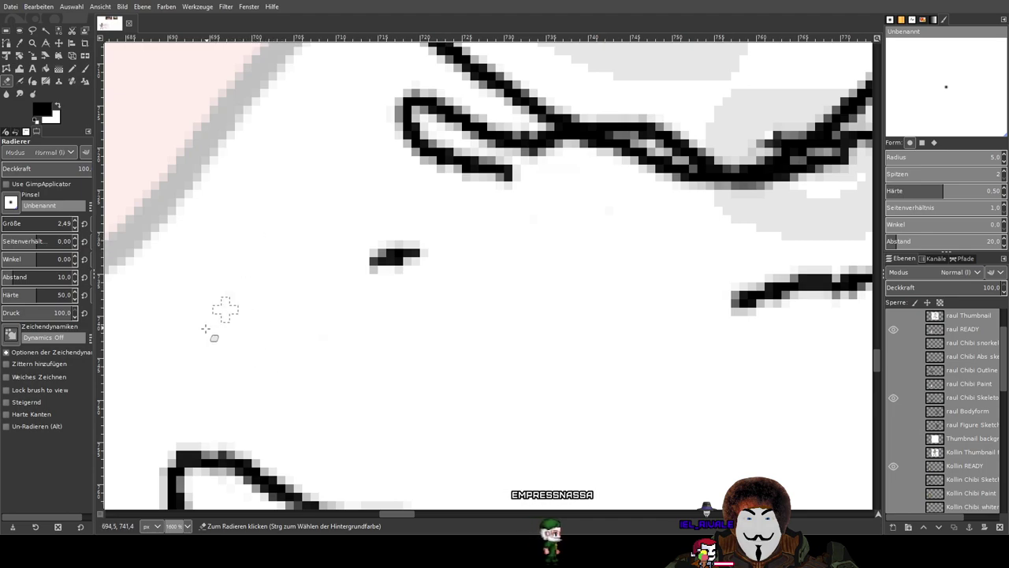
# Erase the small stray black blob near the hand.
pyautogui.moveTo(423, 266); pyautogui.dragTo(318, 260)
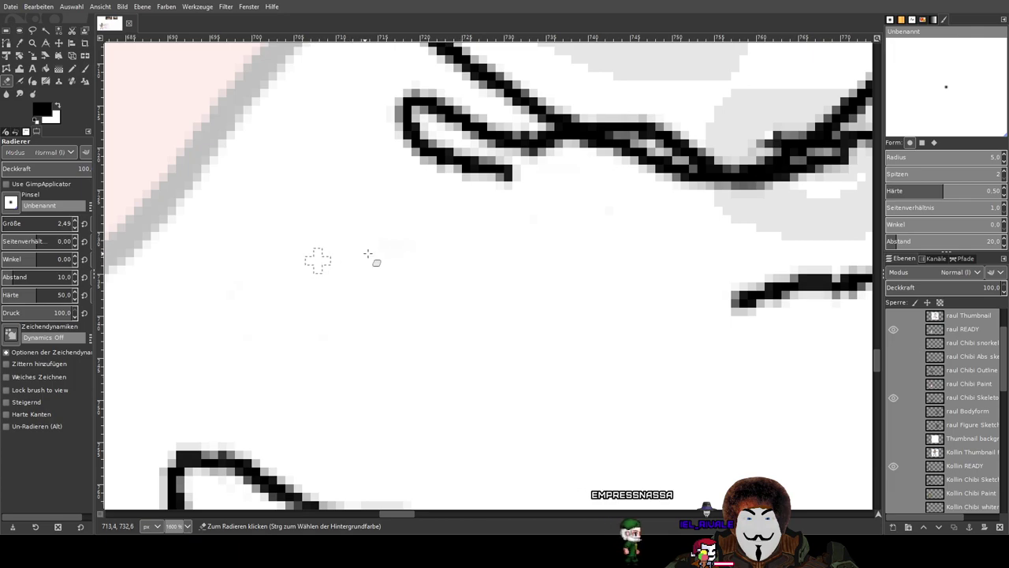
pyautogui.click(85, 69)
pyautogui.scroll(-3, 477, 312)
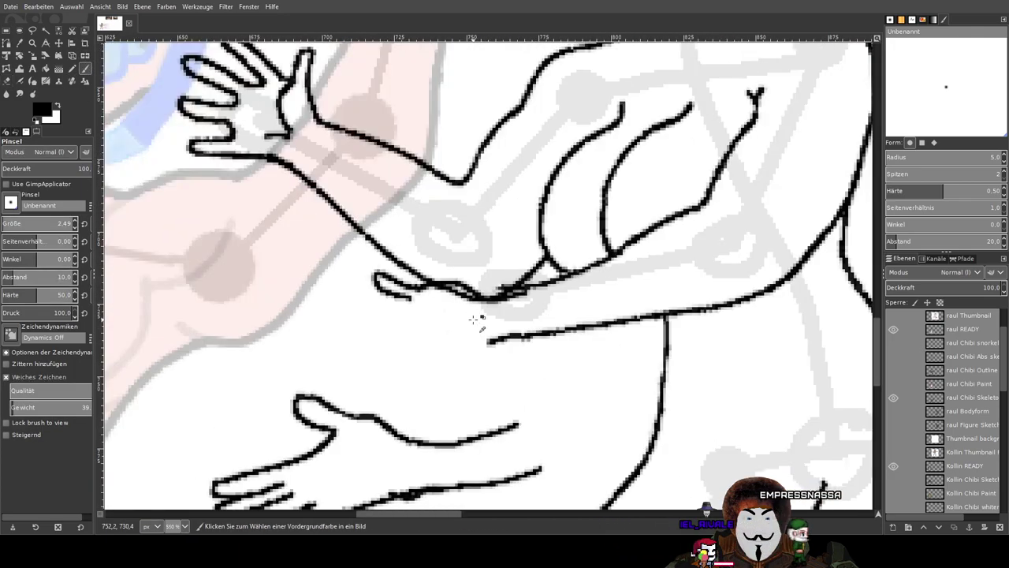
pyautogui.scroll(2, 453, 303)
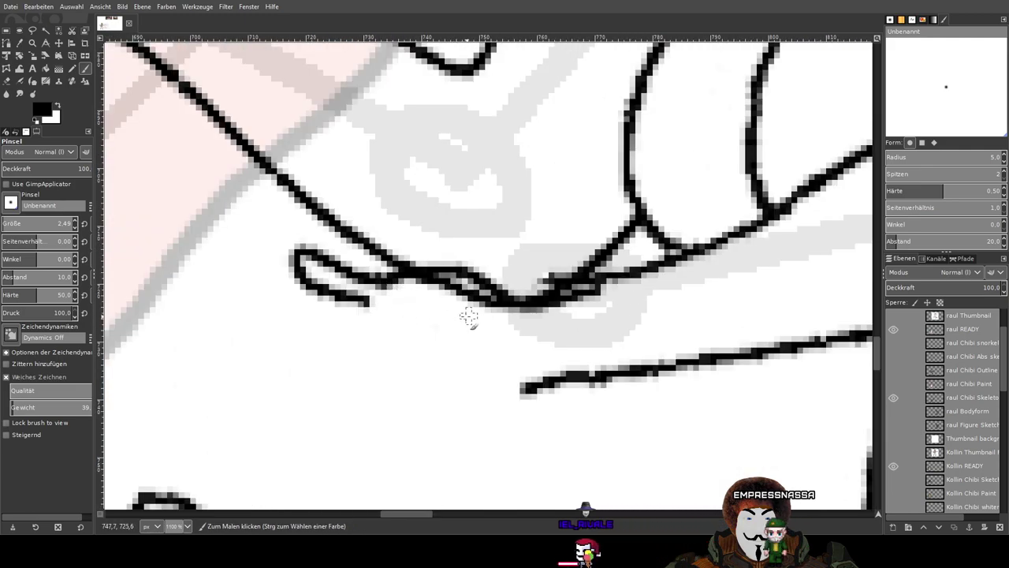
# Draw the second finger as a closed loop extending left below the first, curving back right.
pyautogui.moveTo(389, 323); pyautogui.dragTo(269, 355)
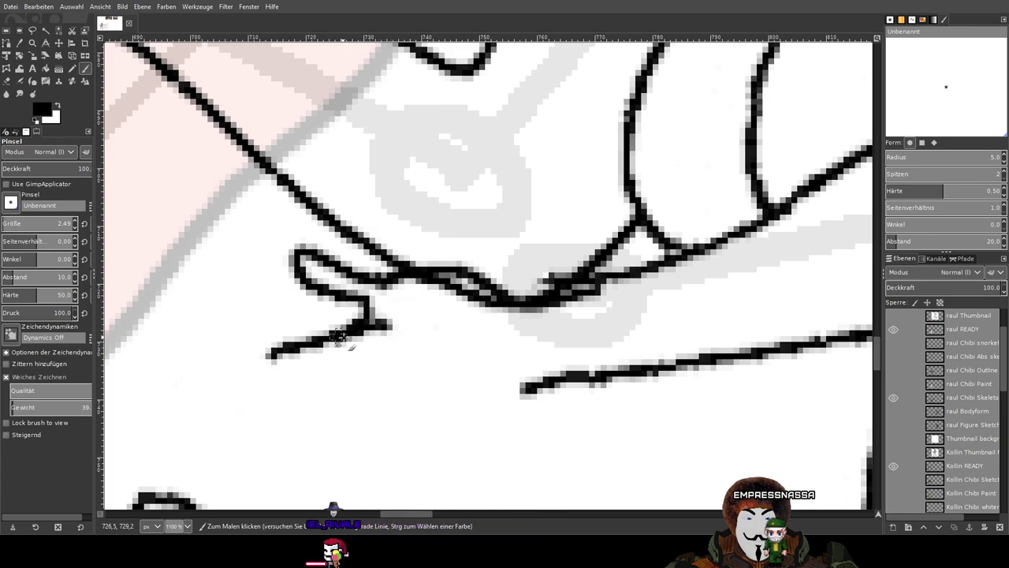
pyautogui.moveTo(396, 322); pyautogui.dragTo(453, 289)
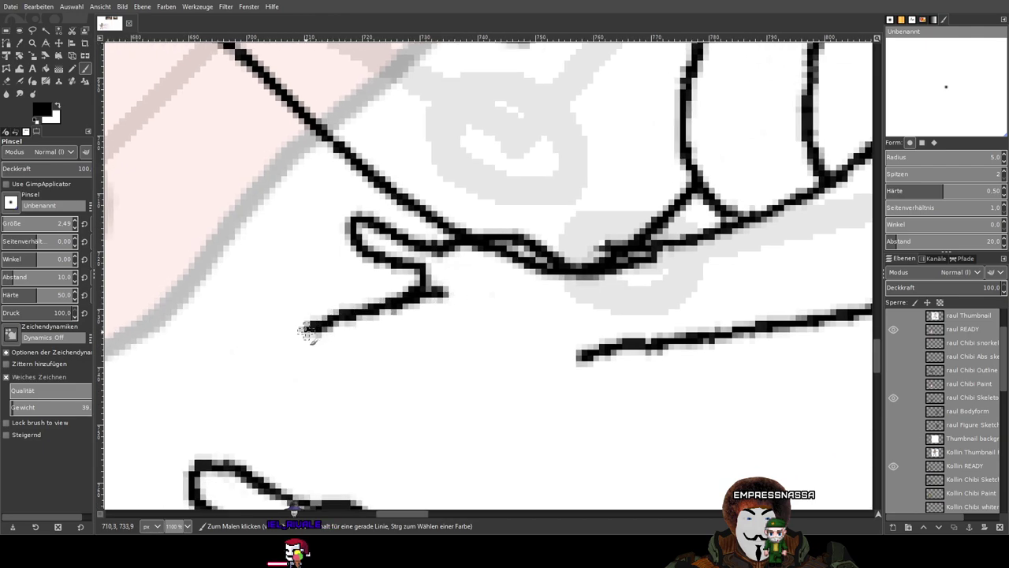
pyautogui.moveTo(418, 312)
pyautogui.mouseDown()
pyautogui.moveTo(319, 342)
pyautogui.moveTo(298, 361)
pyautogui.moveTo(334, 362)
pyautogui.moveTo(414, 345)
pyautogui.mouseUp()
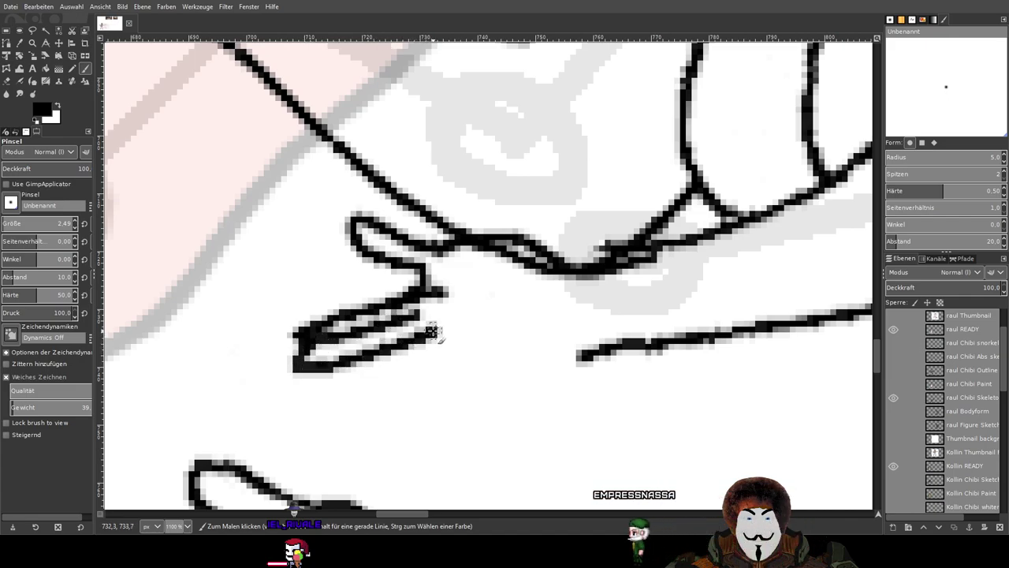
pyautogui.hotkey('ctrl', 'z')
pyautogui.hotkey('ctrl', 'z')
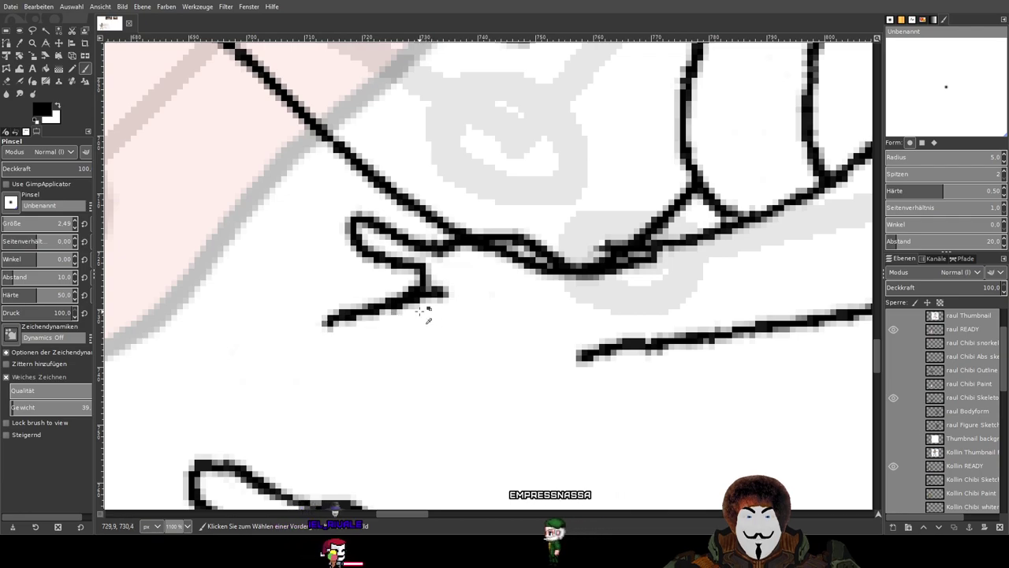
pyautogui.moveTo(307, 330)
pyautogui.mouseDown()
pyautogui.moveTo(320, 349)
pyautogui.moveTo(349, 347)
pyautogui.moveTo(428, 313)
pyautogui.mouseUp()
pyautogui.moveTo(506, 295); pyautogui.dragTo(446, 321)
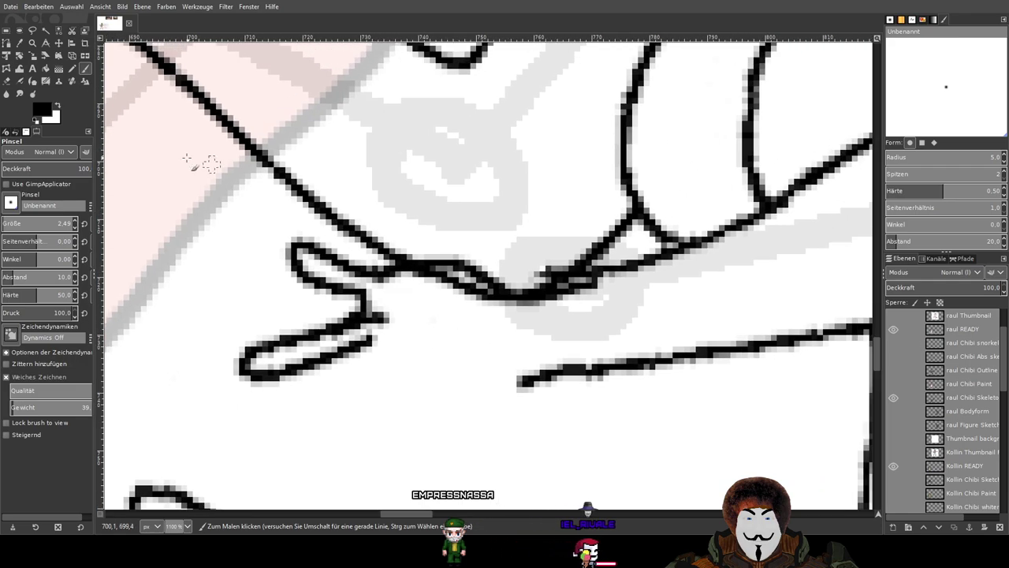
pyautogui.click(7, 82)
pyautogui.scroll(5, 418, 275)
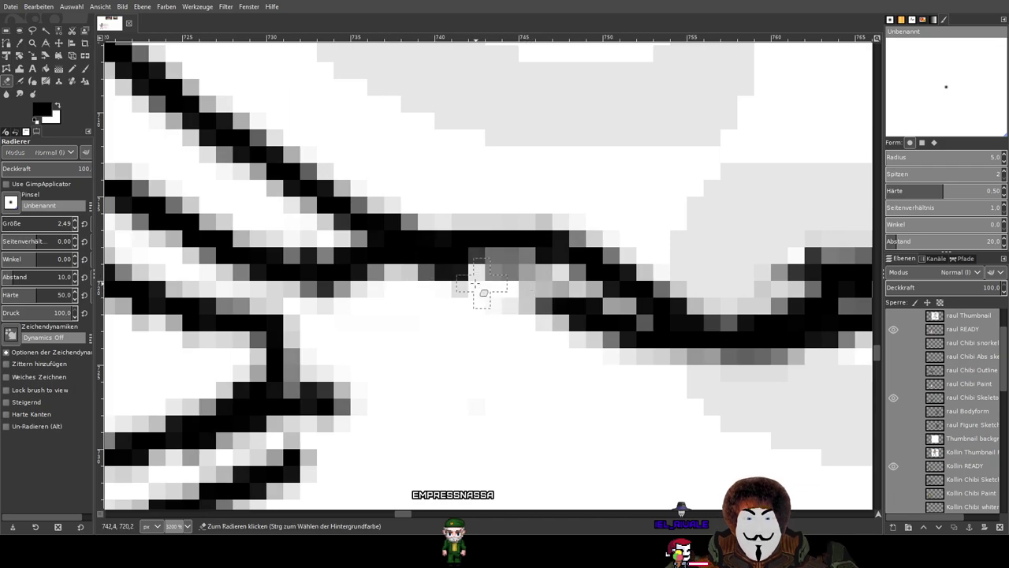
# Erase the faint grey pixels around the finger junction and along the curve below it.
pyautogui.moveTo(416, 281)
pyautogui.mouseDown()
pyautogui.moveTo(499, 276)
pyautogui.moveTo(573, 311)
pyautogui.mouseUp()
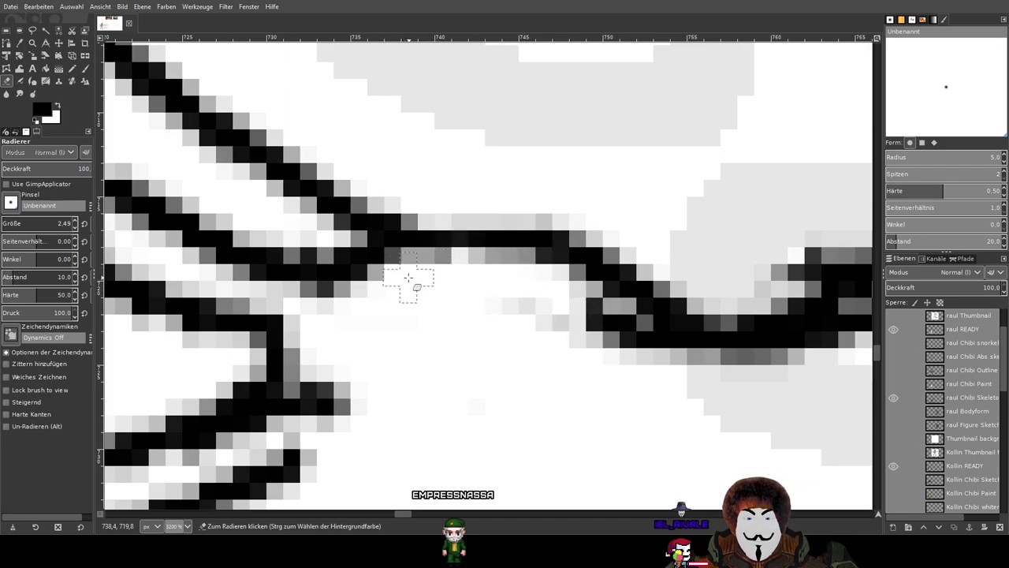
pyautogui.moveTo(433, 275)
pyautogui.mouseDown()
pyautogui.moveTo(478, 308)
pyautogui.moveTo(568, 355)
pyautogui.moveTo(539, 309)
pyautogui.moveTo(573, 310)
pyautogui.moveTo(678, 354)
pyautogui.mouseUp()
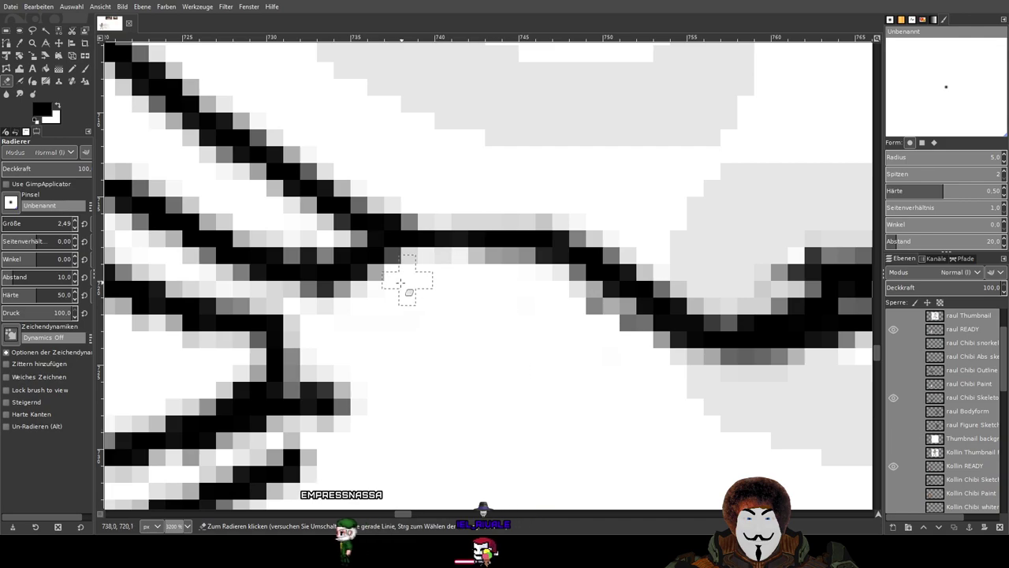
pyautogui.moveTo(386, 324)
pyautogui.mouseDown()
pyautogui.moveTo(537, 339)
pyautogui.moveTo(441, 301)
pyautogui.moveTo(494, 323)
pyautogui.mouseUp()
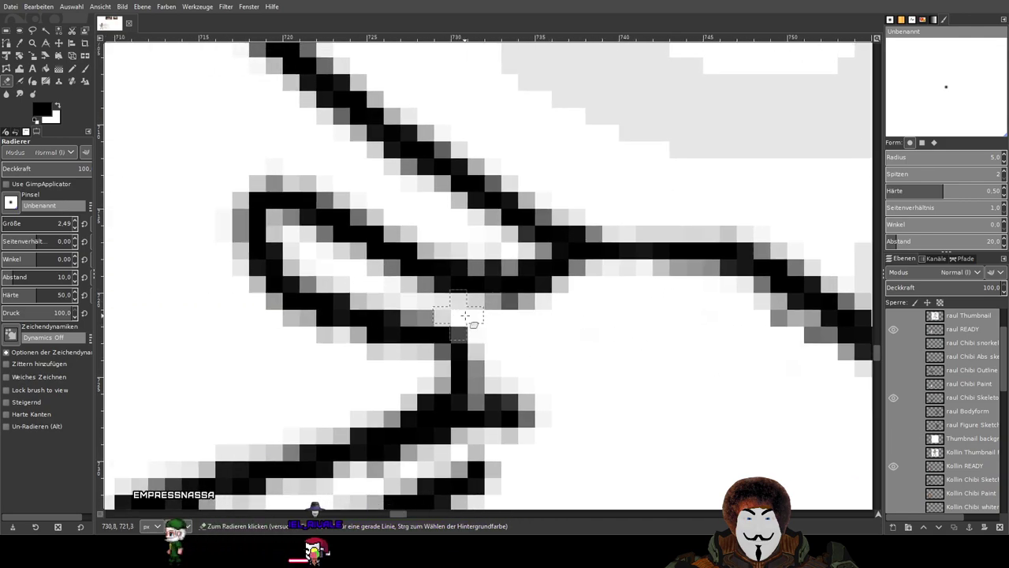
pyautogui.scroll(-2, 626, 349)
pyautogui.moveTo(641, 353); pyautogui.dragTo(387, 305)
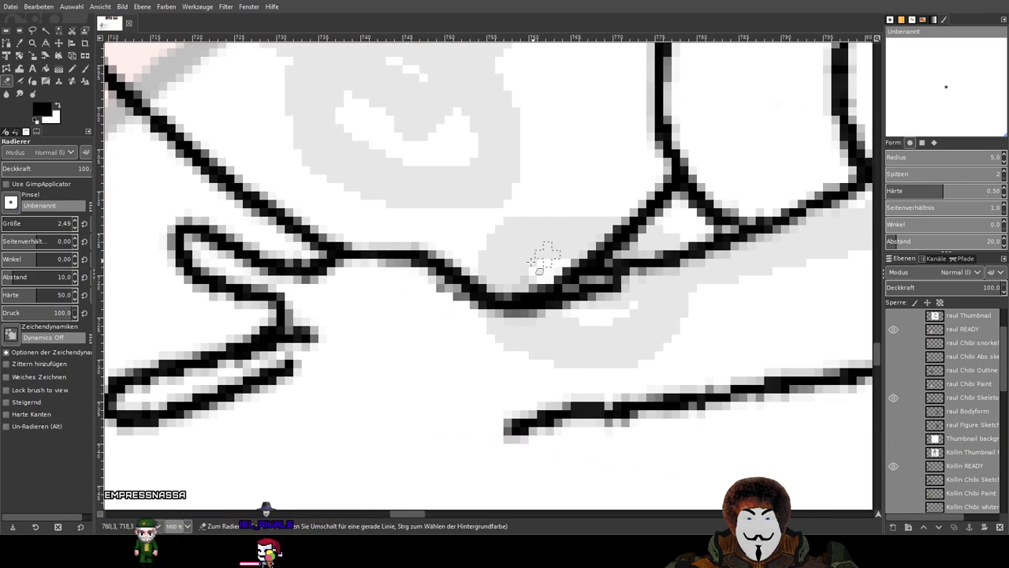
pyautogui.scroll(-3, 547, 254)
pyautogui.scroll(3, 558, 218)
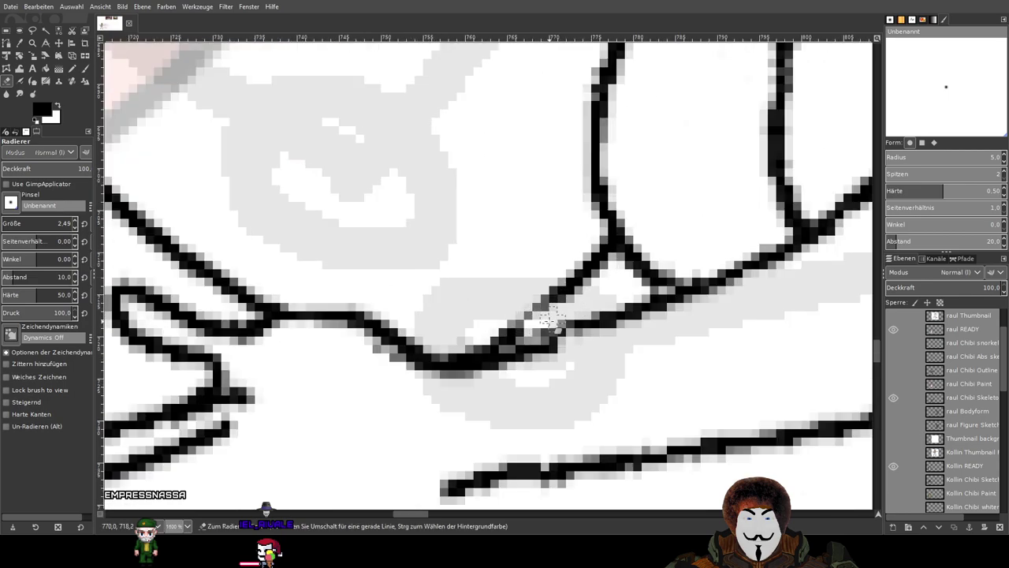
pyautogui.moveTo(586, 313); pyautogui.dragTo(484, 345)
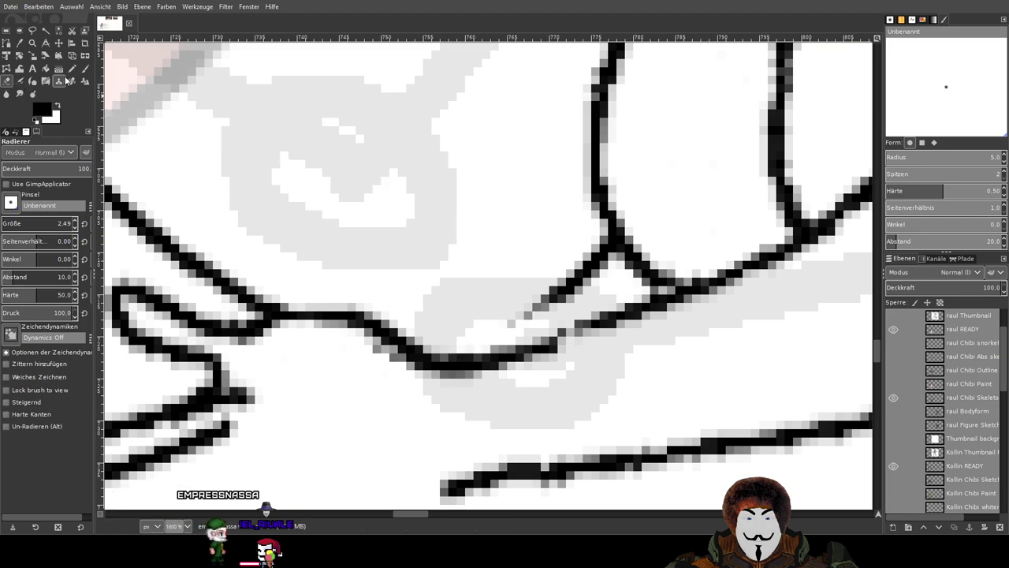
# Repaint in black to darken the lower curve and thicken the diagonal line near the junction.
pyautogui.click(85, 69)
pyautogui.moveTo(600, 323); pyautogui.dragTo(496, 357)
pyautogui.moveTo(552, 288)
pyautogui.mouseDown()
pyautogui.moveTo(575, 283)
pyautogui.moveTo(482, 352)
pyautogui.mouseUp()
pyautogui.scroll(-2, 623, 290)
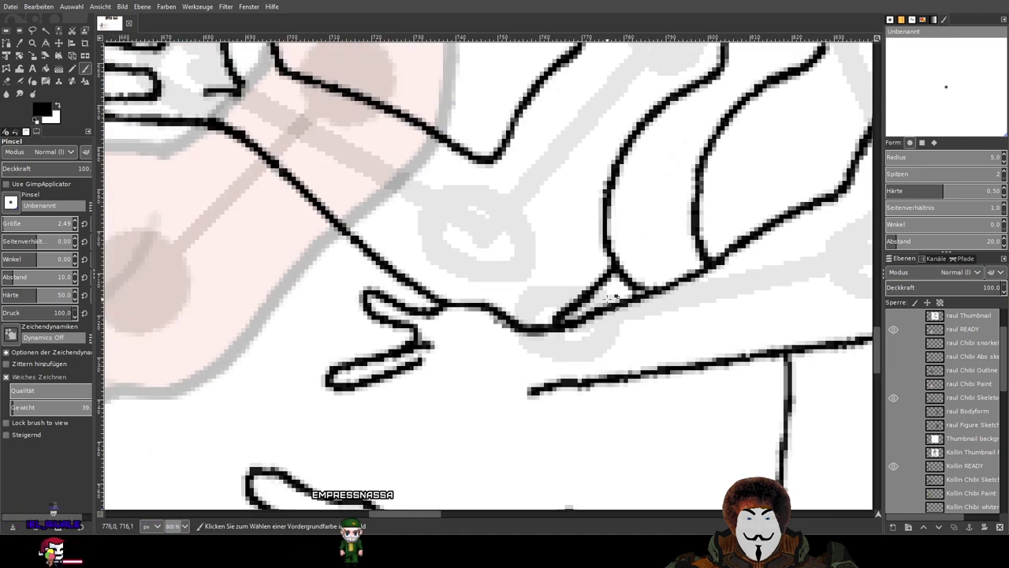
pyautogui.scroll(2, 619, 293)
pyautogui.scroll(-3, 648, 279)
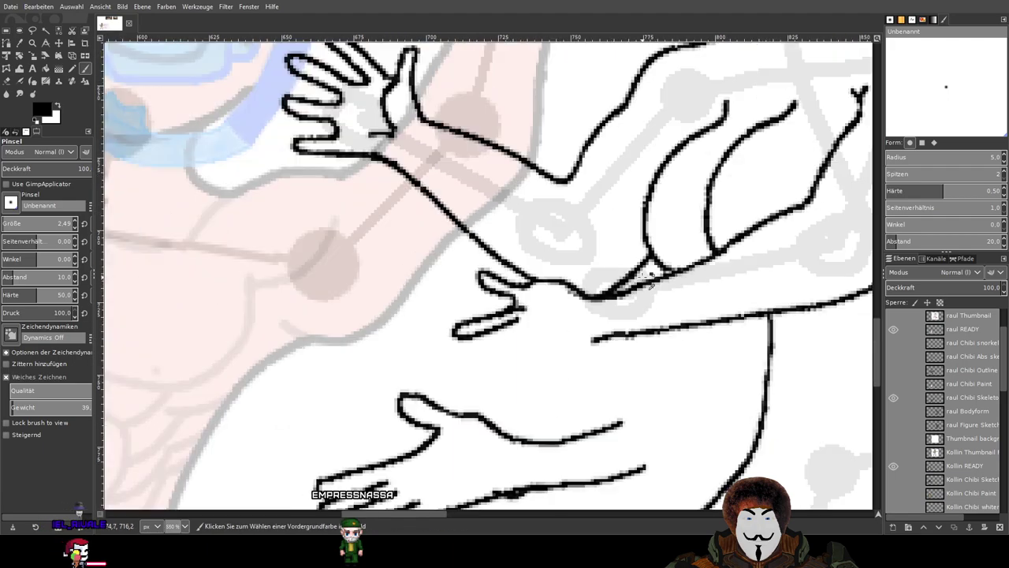
pyautogui.scroll(2, 650, 285)
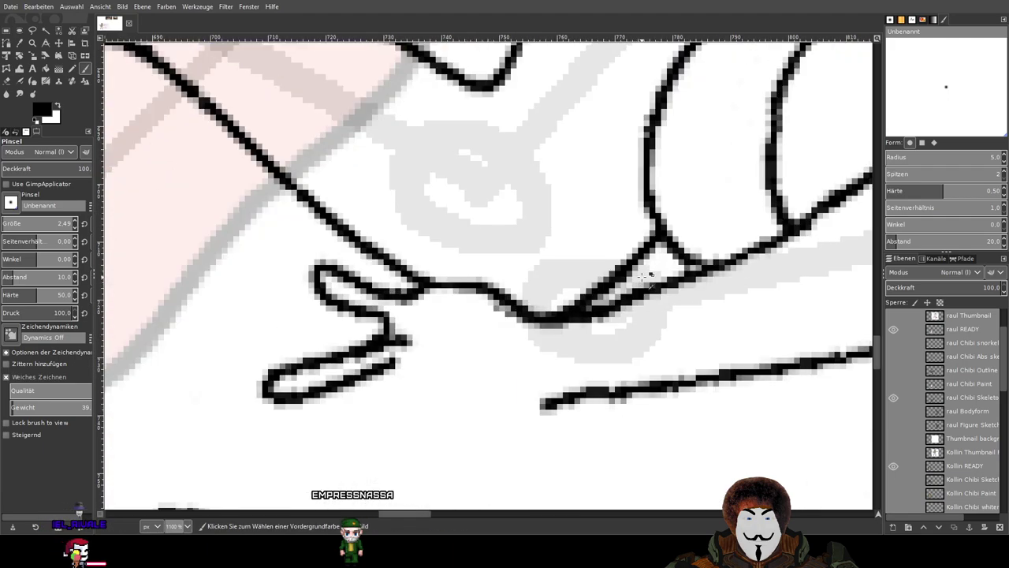
# Erase the stray pixels left of the line's corner on the resting hand.
pyautogui.click(7, 81)
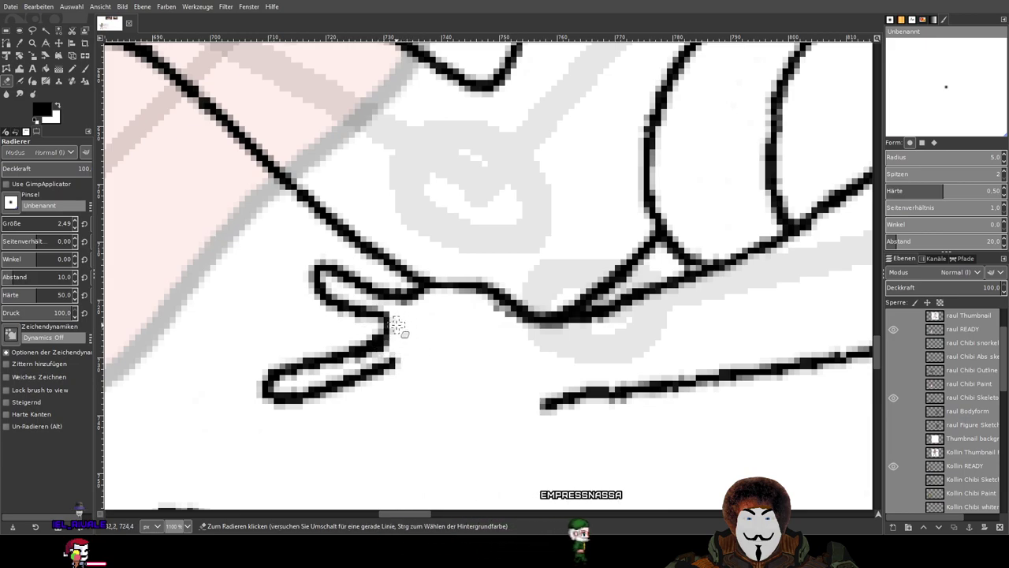
pyautogui.scroll(-1, 433, 339)
pyautogui.scroll(-1, 433, 339)
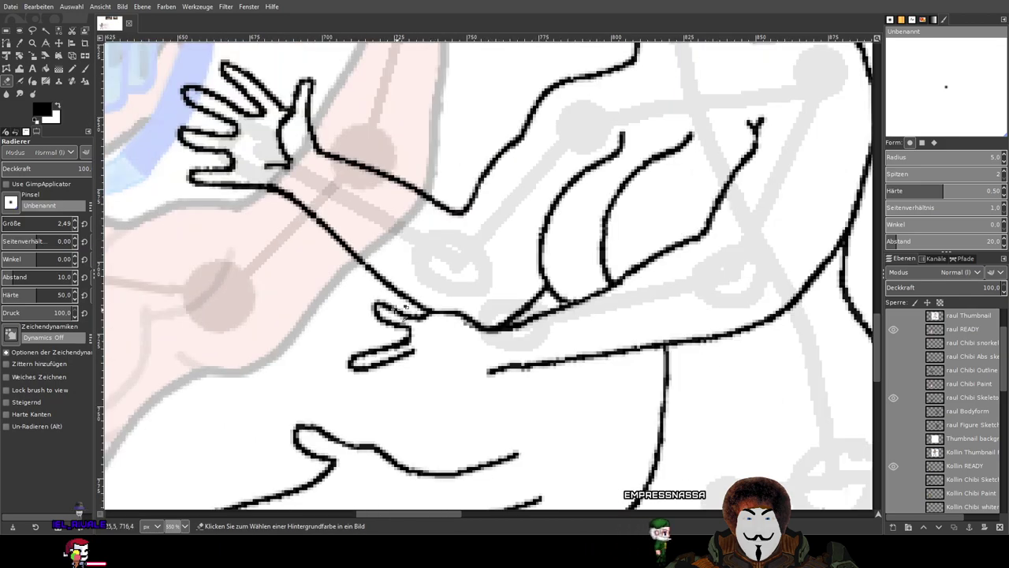
pyautogui.scroll(2, 357, 361)
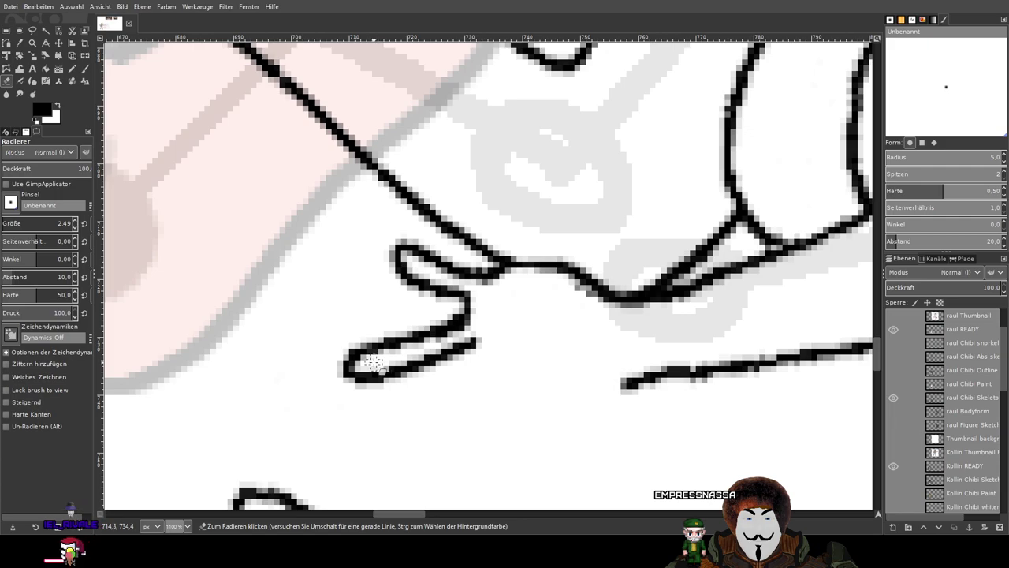
pyautogui.click(85, 69)
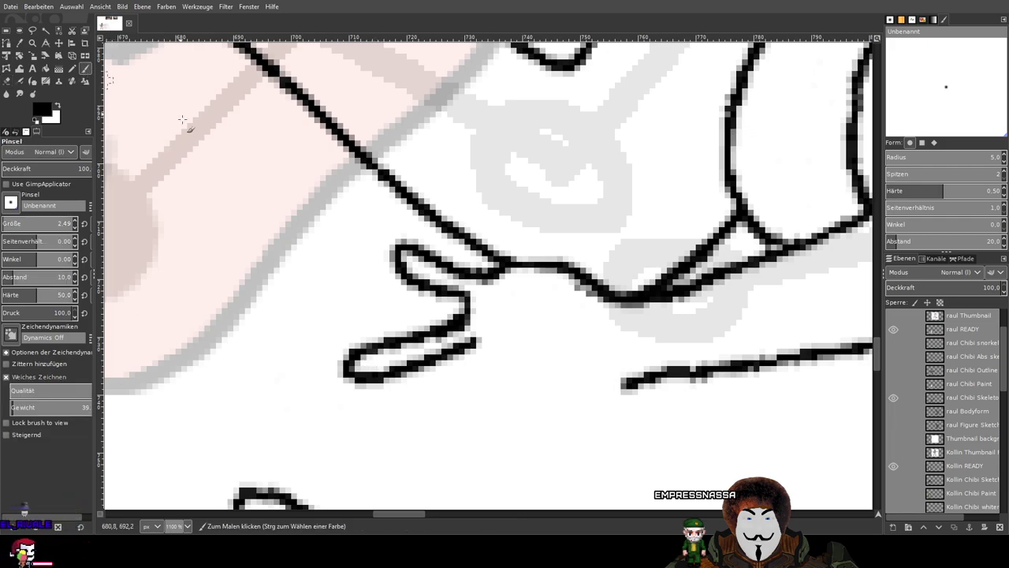
pyautogui.scroll(-3, 457, 242)
pyautogui.scroll(1, 469, 253)
pyautogui.moveTo(480, 266)
pyautogui.mouseDown()
pyautogui.moveTo(468, 185)
pyautogui.moveTo(453, 278)
pyautogui.mouseUp()
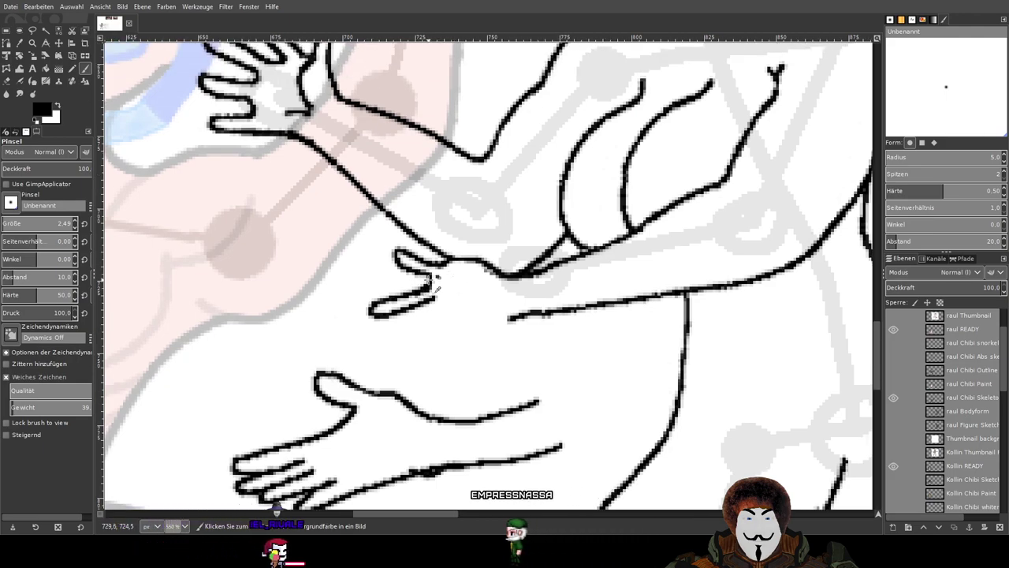
pyautogui.scroll(1, 421, 277)
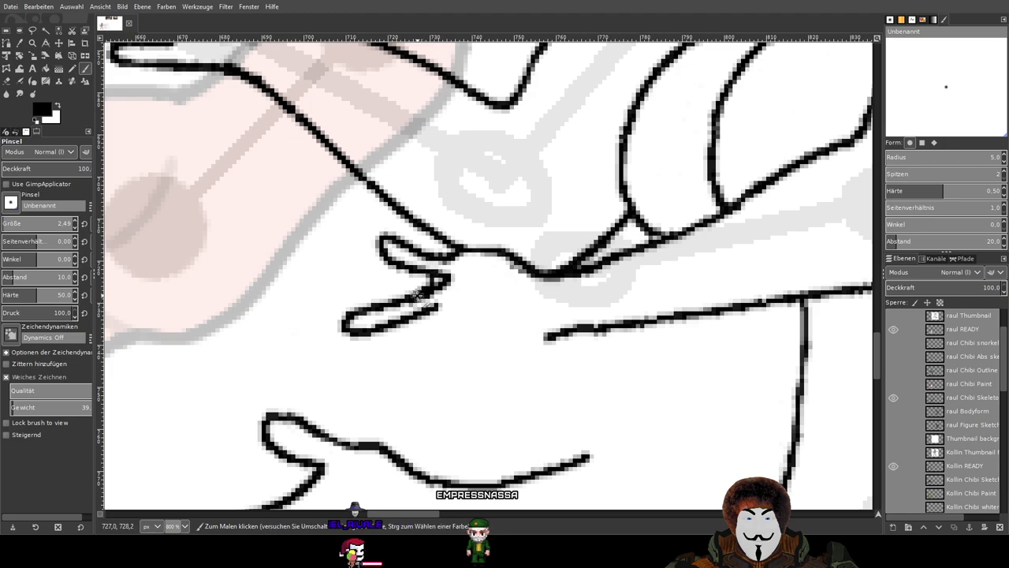
pyautogui.click(32, 82)
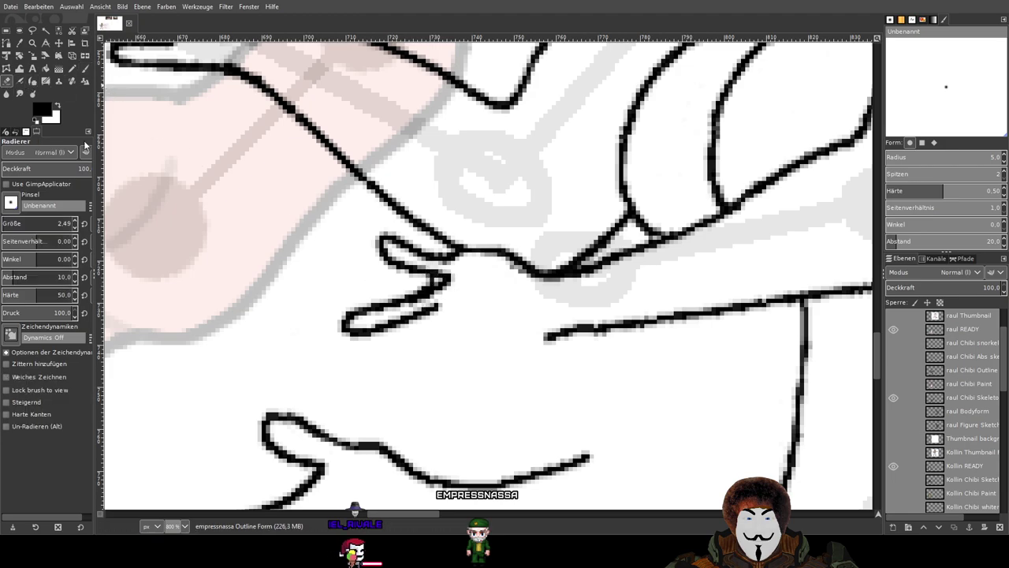
pyautogui.scroll(3, 434, 281)
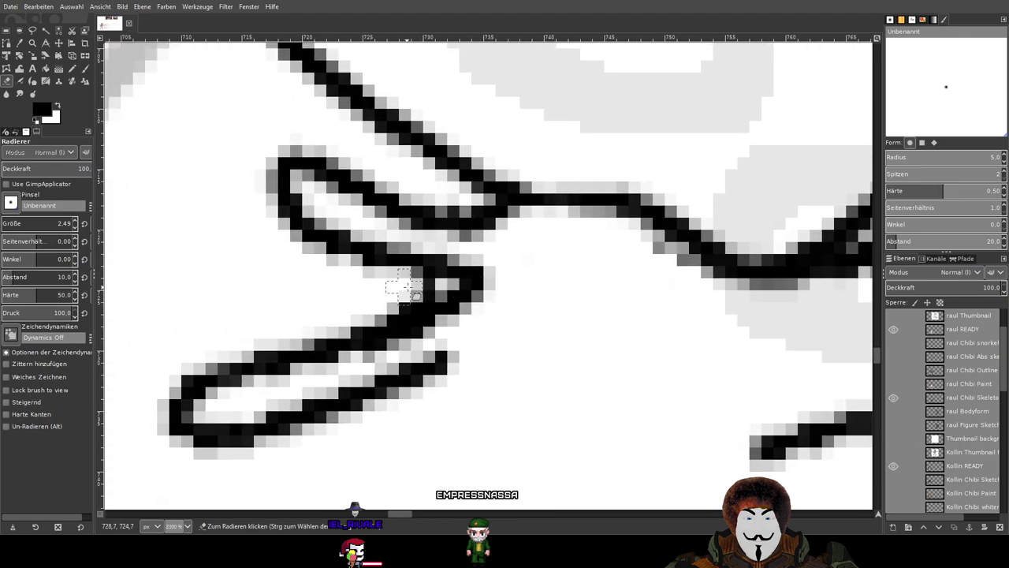
pyautogui.moveTo(407, 287)
pyautogui.mouseDown()
pyautogui.moveTo(442, 284)
pyautogui.moveTo(391, 289)
pyautogui.moveTo(424, 290)
pyautogui.moveTo(392, 290)
pyautogui.moveTo(409, 292)
pyautogui.moveTo(367, 311)
pyautogui.moveTo(428, 293)
pyautogui.mouseUp()
pyautogui.scroll(-4, 426, 293)
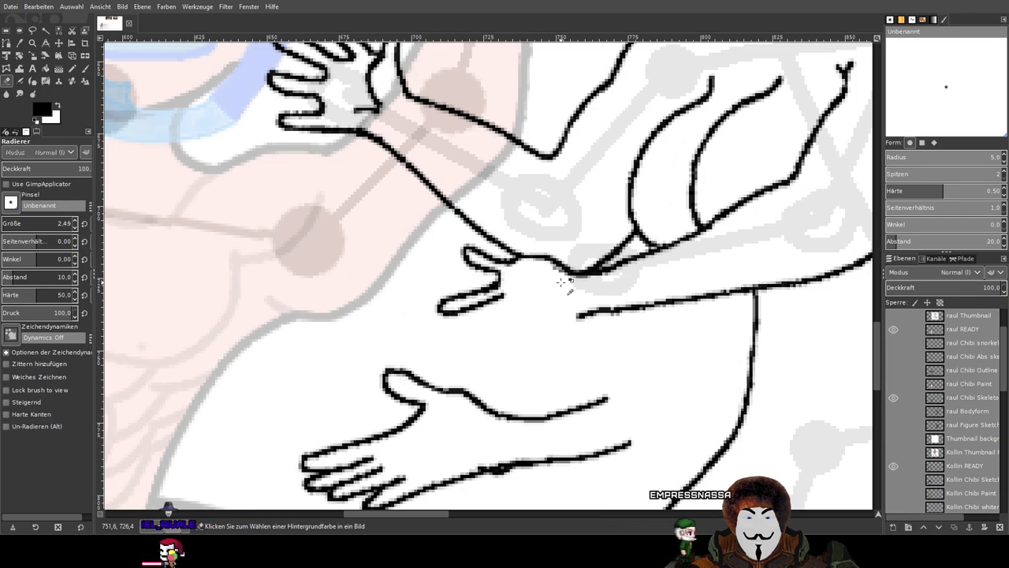
pyautogui.scroll(1, 530, 275)
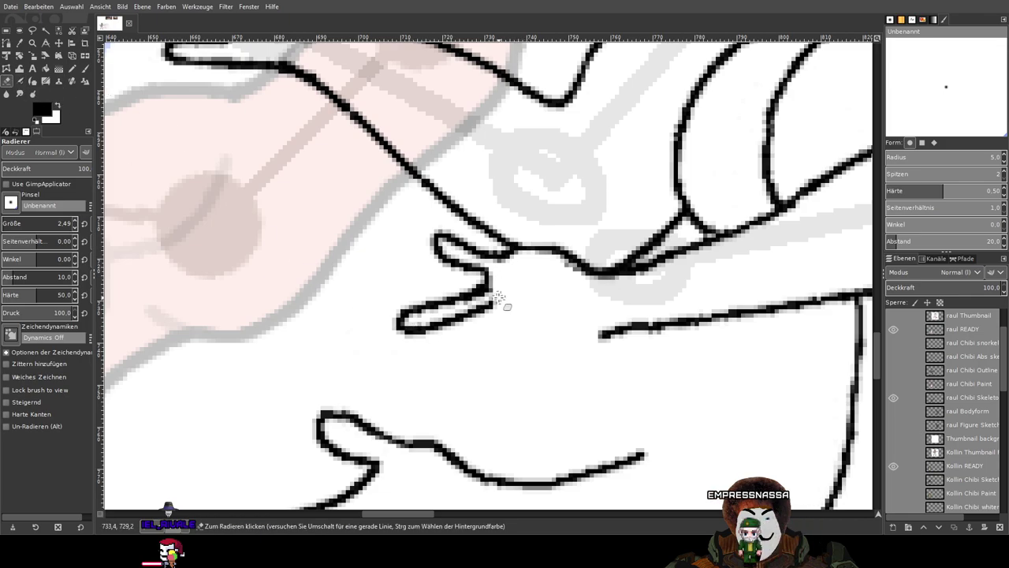
pyautogui.scroll(2, 499, 298)
# Erase the long lower finger loop and its left tip, leaving a short hooked stub.
pyautogui.moveTo(400, 376)
pyautogui.mouseDown()
pyautogui.moveTo(327, 366)
pyautogui.moveTo(417, 349)
pyautogui.moveTo(218, 408)
pyautogui.mouseUp()
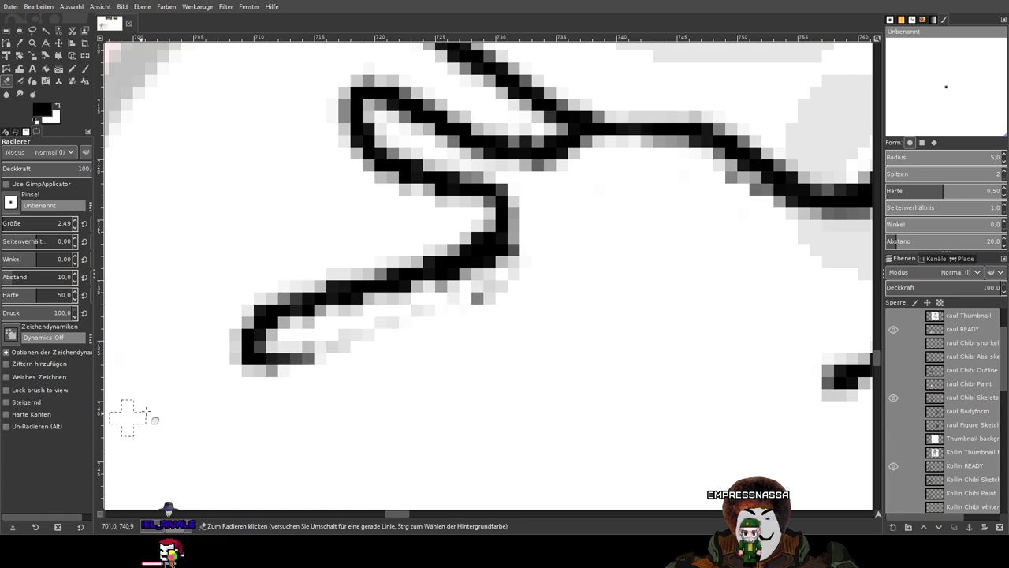
pyautogui.moveTo(123, 420); pyautogui.dragTo(264, 369)
pyautogui.moveTo(272, 311)
pyautogui.mouseDown()
pyautogui.moveTo(277, 284)
pyautogui.moveTo(294, 339)
pyautogui.moveTo(430, 280)
pyautogui.moveTo(413, 258)
pyautogui.mouseUp()
pyautogui.moveTo(436, 290)
pyautogui.mouseDown()
pyautogui.moveTo(406, 306)
pyautogui.moveTo(426, 314)
pyautogui.moveTo(474, 252)
pyautogui.moveTo(450, 254)
pyautogui.moveTo(398, 287)
pyautogui.moveTo(424, 282)
pyautogui.moveTo(390, 276)
pyautogui.moveTo(400, 258)
pyautogui.moveTo(543, 201)
pyautogui.moveTo(527, 203)
pyautogui.moveTo(504, 375)
pyautogui.mouseUp()
pyautogui.scroll(-6, 401, 305)
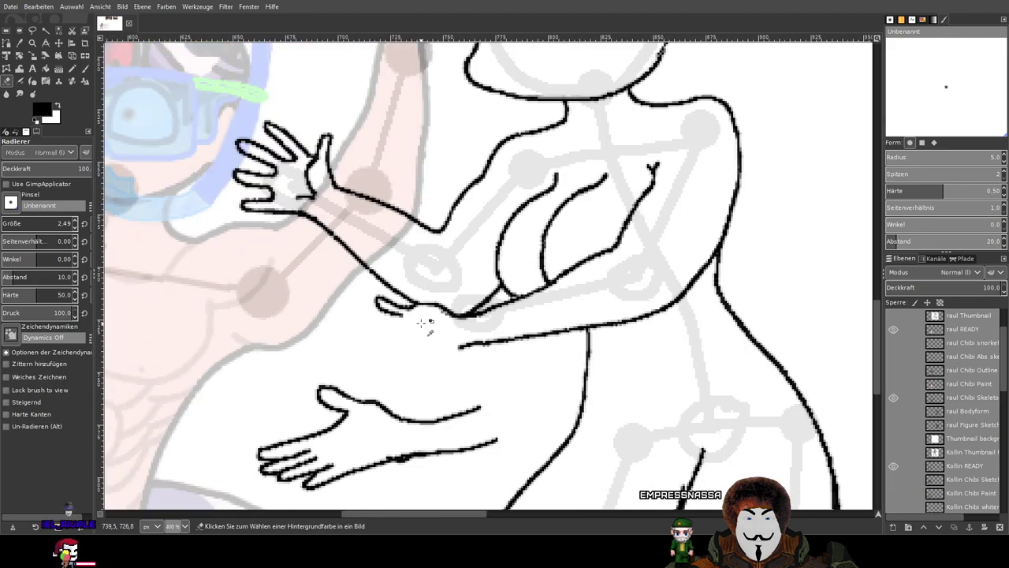
pyautogui.scroll(4, 412, 322)
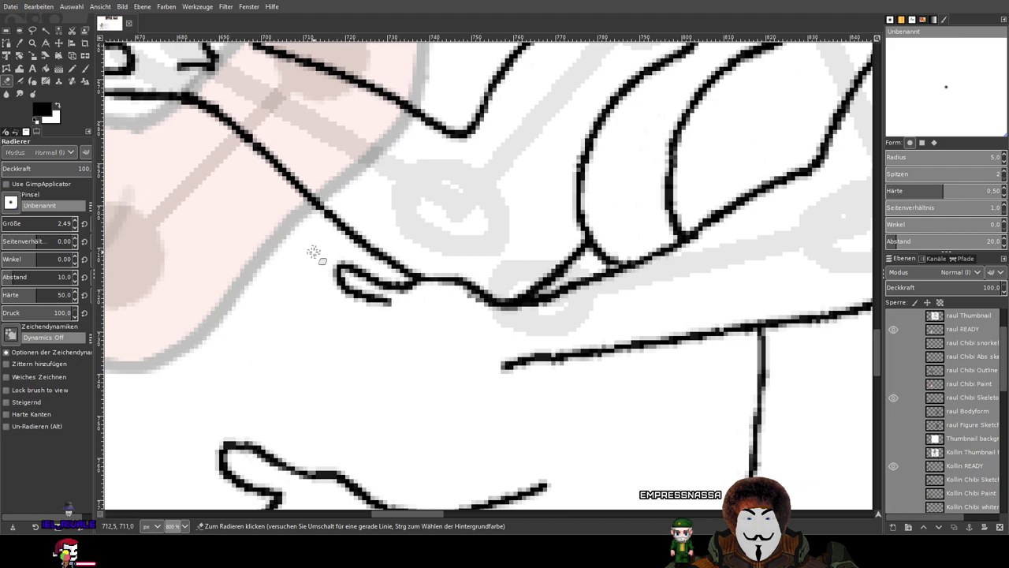
# Erase the remaining left end of the old lower finger stroke.
pyautogui.scroll(2, 313, 251)
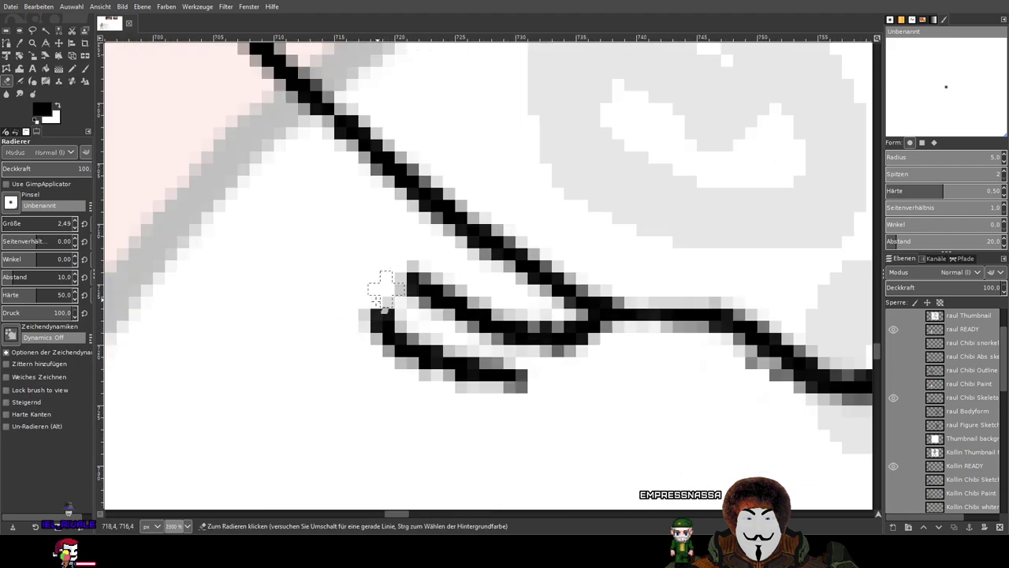
pyautogui.moveTo(384, 332)
pyautogui.mouseDown()
pyautogui.moveTo(434, 382)
pyautogui.moveTo(503, 382)
pyautogui.moveTo(398, 356)
pyautogui.mouseUp()
pyautogui.moveTo(391, 316)
pyautogui.mouseDown()
pyautogui.moveTo(426, 270)
pyautogui.moveTo(414, 266)
pyautogui.moveTo(443, 282)
pyautogui.moveTo(396, 305)
pyautogui.moveTo(478, 310)
pyautogui.moveTo(497, 297)
pyautogui.moveTo(479, 305)
pyautogui.moveTo(453, 297)
pyautogui.moveTo(451, 318)
pyautogui.moveTo(565, 349)
pyautogui.moveTo(520, 315)
pyautogui.moveTo(475, 351)
pyautogui.moveTo(515, 321)
pyautogui.moveTo(517, 334)
pyautogui.moveTo(409, 272)
pyautogui.mouseUp()
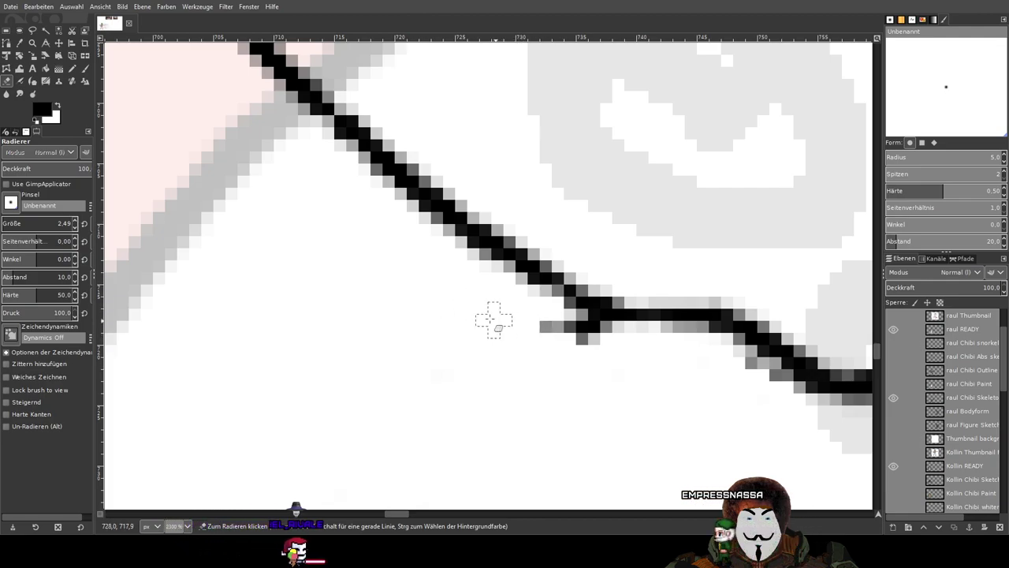
# Paint a new black finger from the stub that curls back right, undoing failed strokes.
pyautogui.click(85, 68)
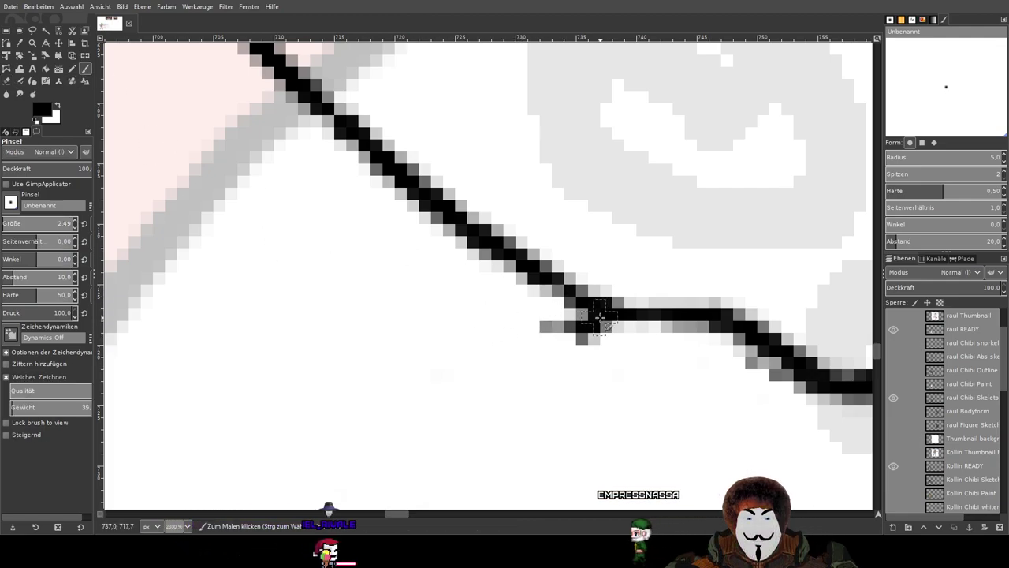
pyautogui.moveTo(587, 316)
pyautogui.mouseDown()
pyautogui.moveTo(513, 325)
pyautogui.moveTo(446, 284)
pyautogui.mouseUp()
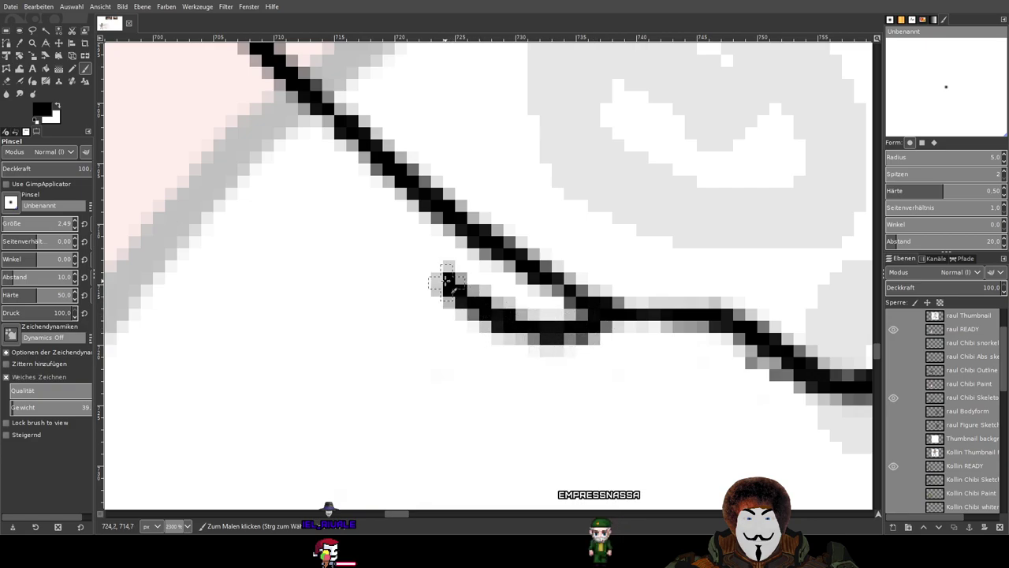
pyautogui.hotkey('ctrl', 'z')
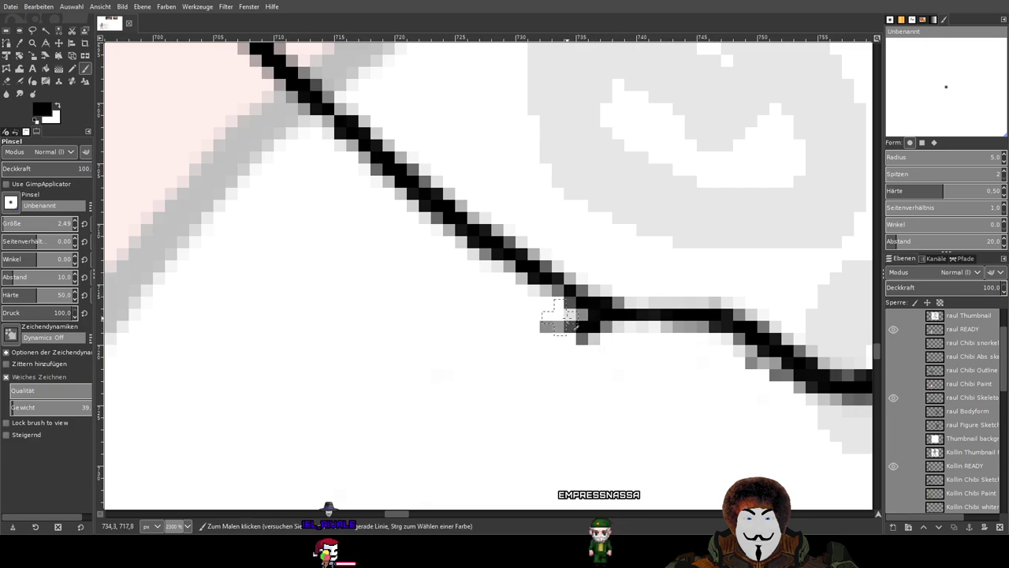
pyautogui.moveTo(555, 330)
pyautogui.mouseDown()
pyautogui.moveTo(464, 258)
pyautogui.moveTo(450, 255)
pyautogui.moveTo(426, 280)
pyautogui.moveTo(426, 312)
pyautogui.moveTo(447, 336)
pyautogui.moveTo(544, 385)
pyautogui.mouseUp()
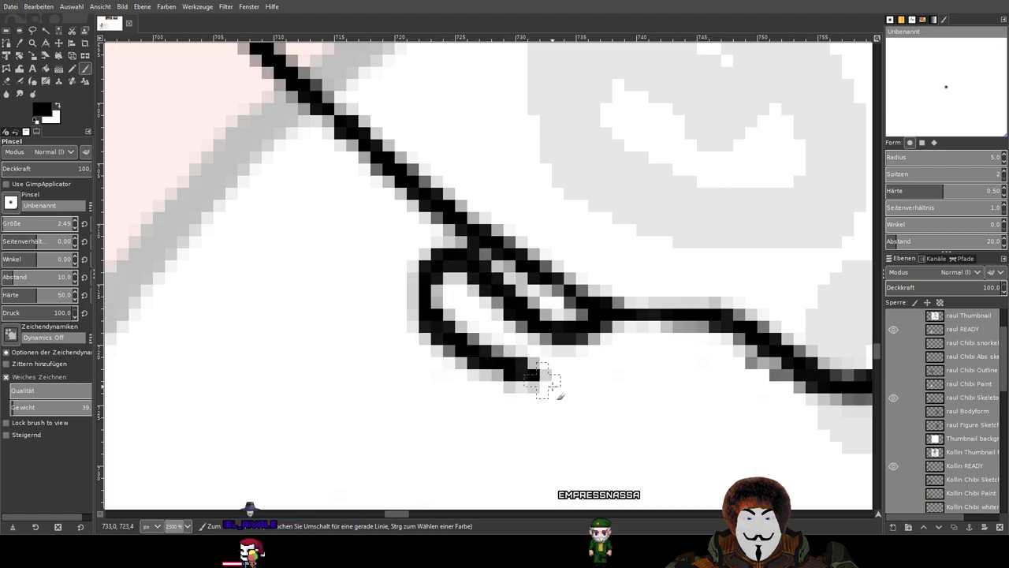
pyautogui.scroll(-4, 544, 385)
pyautogui.scroll(1, 467, 283)
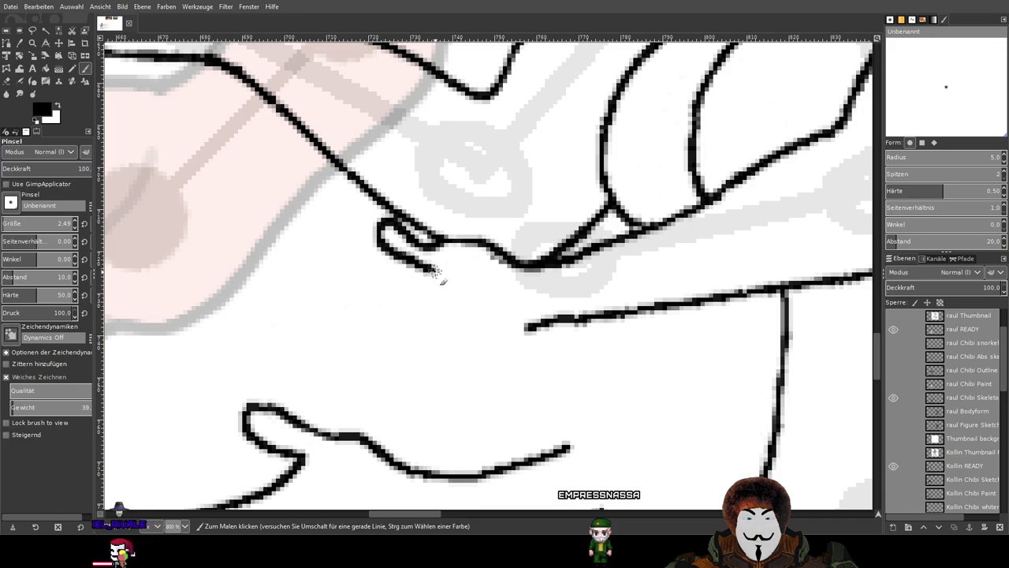
pyautogui.moveTo(413, 283); pyautogui.dragTo(335, 316)
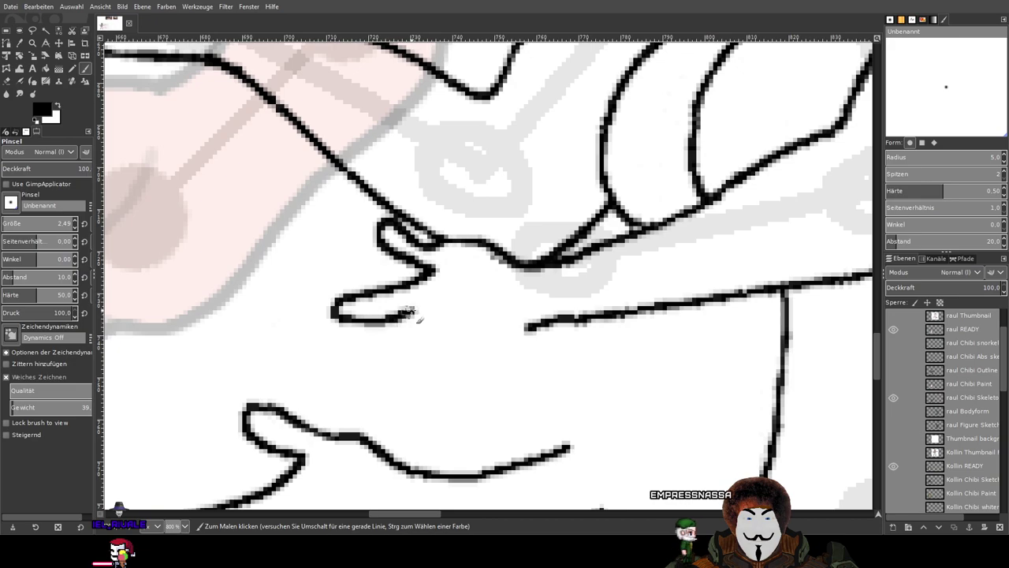
pyautogui.hotkey('ctrl', 'z')
pyautogui.moveTo(427, 278)
pyautogui.mouseDown()
pyautogui.moveTo(338, 302)
pyautogui.moveTo(394, 304)
pyautogui.moveTo(429, 291)
pyautogui.moveTo(557, 219)
pyautogui.moveTo(635, 133)
pyautogui.moveTo(519, 281)
pyautogui.mouseUp()
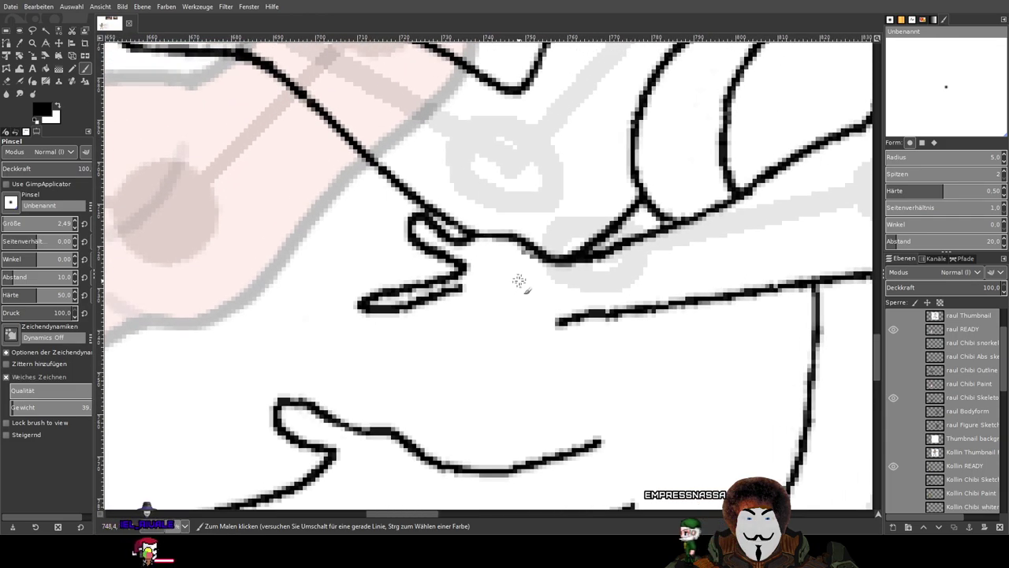
pyautogui.scroll(-4, 509, 252)
pyautogui.scroll(-2, 591, 74)
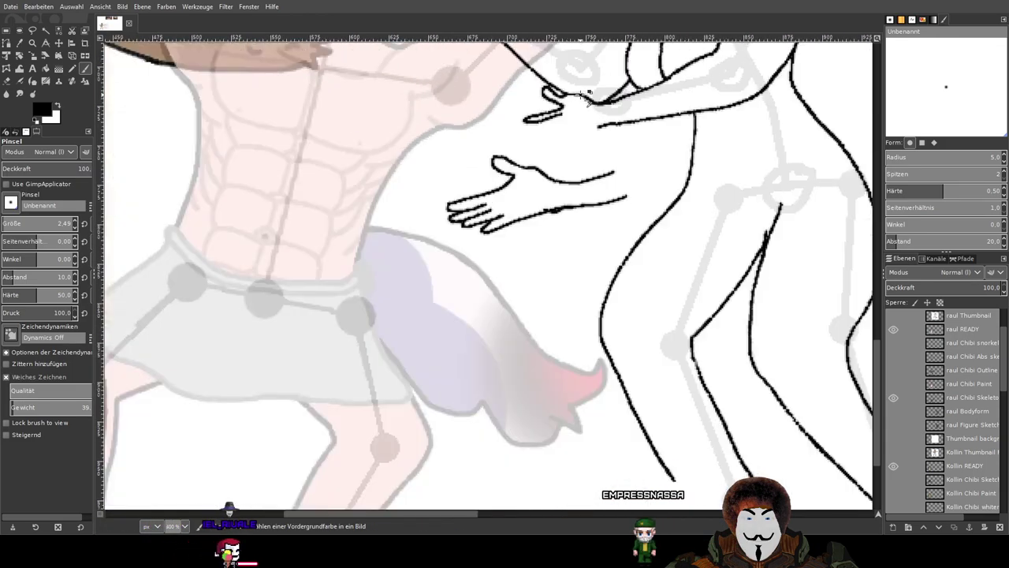
# Erase the dark pixels inside the redrawn finger loop.
pyautogui.scroll(2, 587, 93)
pyautogui.moveTo(579, 96); pyautogui.dragTo(526, 200)
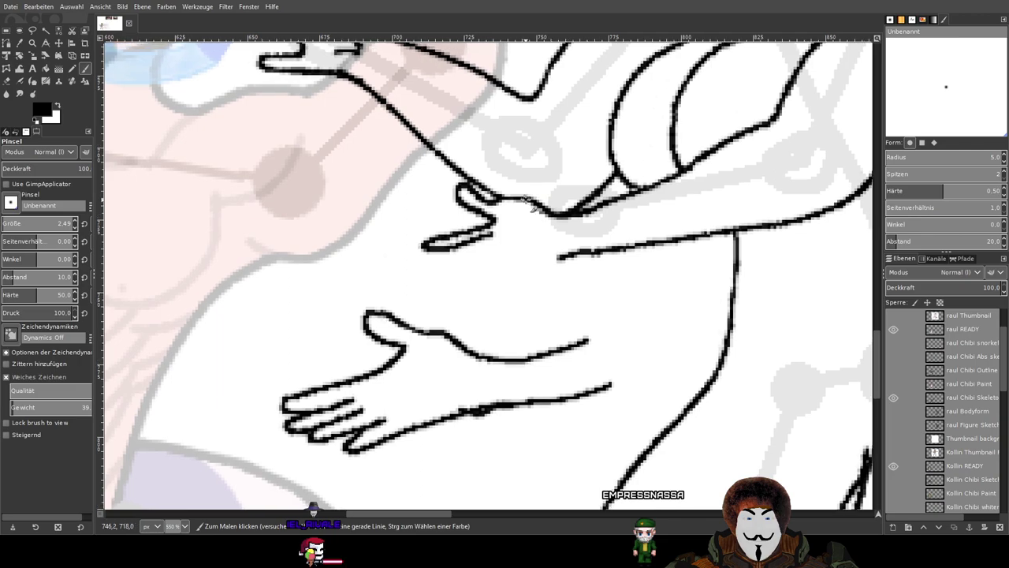
pyautogui.scroll(2, 532, 205)
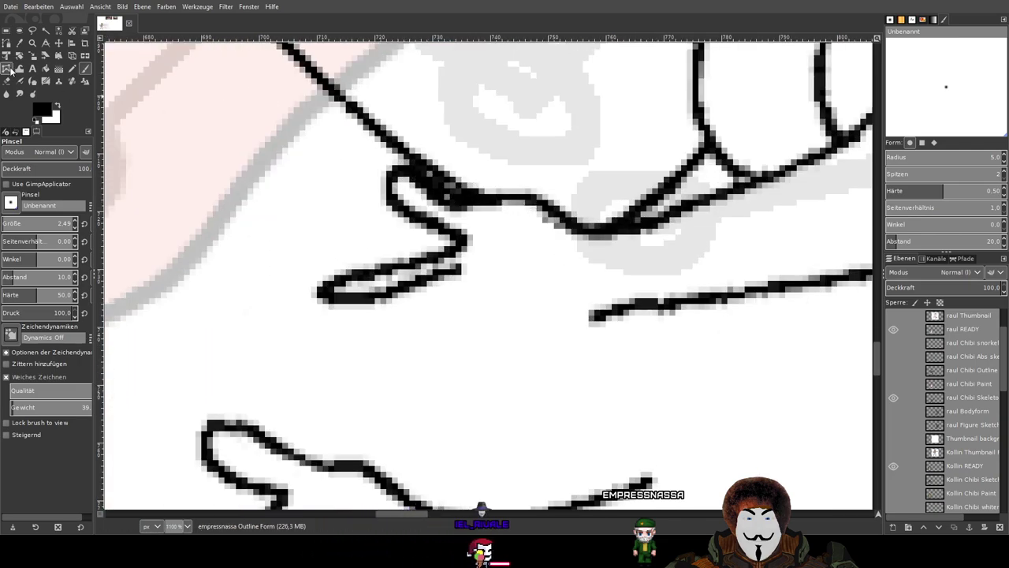
pyautogui.click(7, 80)
pyautogui.scroll(2, 403, 200)
pyautogui.moveTo(465, 231); pyautogui.dragTo(522, 258)
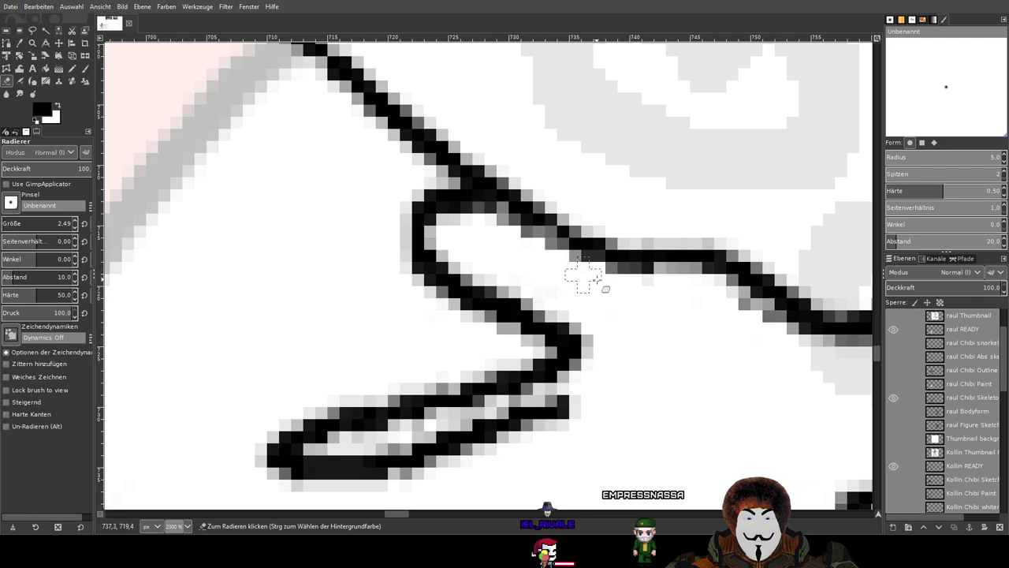
pyautogui.scroll(-3, 609, 282)
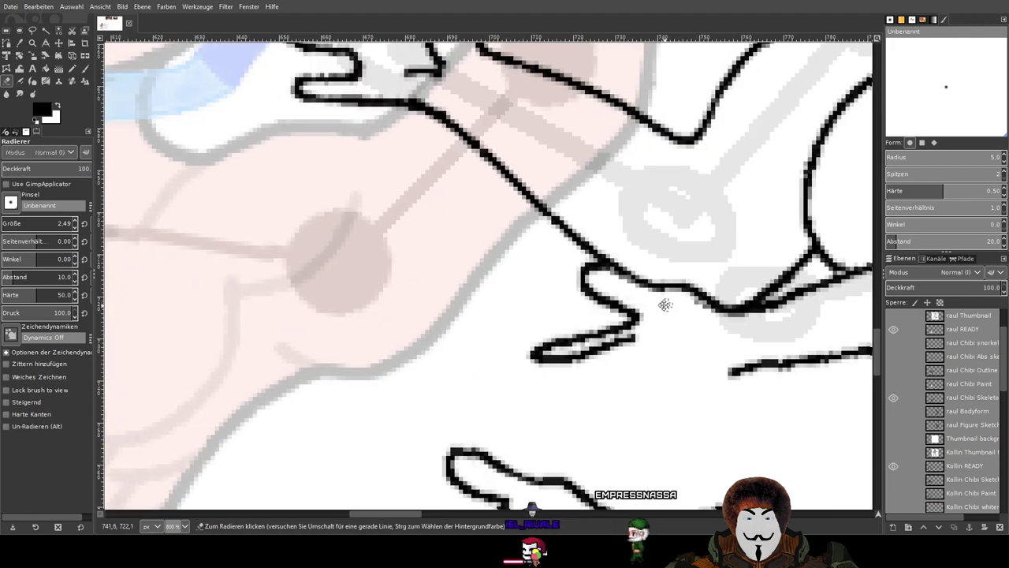
# Thicken the finger loop outline in black, then erase part of its inner stroke.
pyautogui.press('p')
pyautogui.scroll(2, 180, 168)
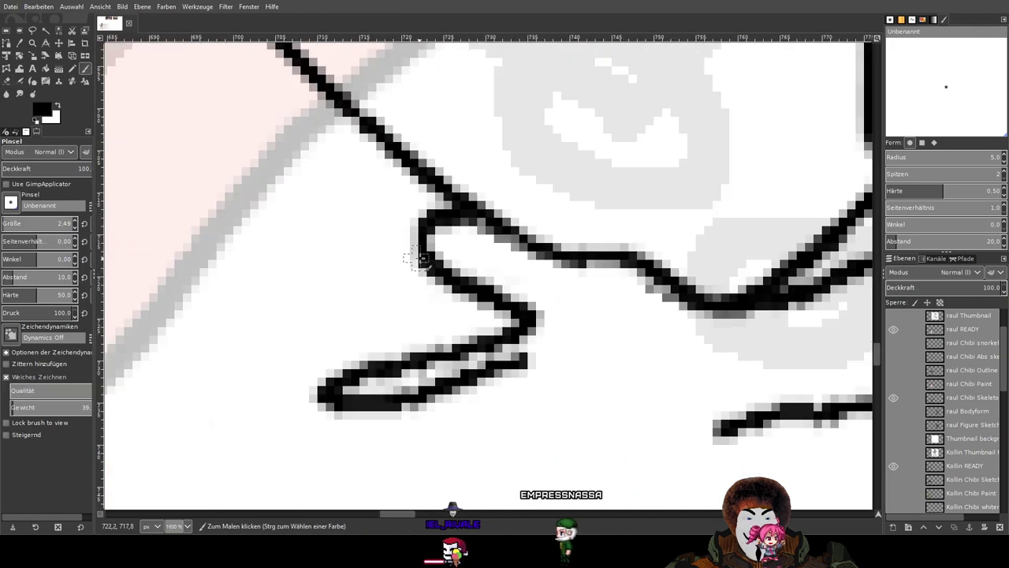
pyautogui.moveTo(438, 258); pyautogui.dragTo(532, 298)
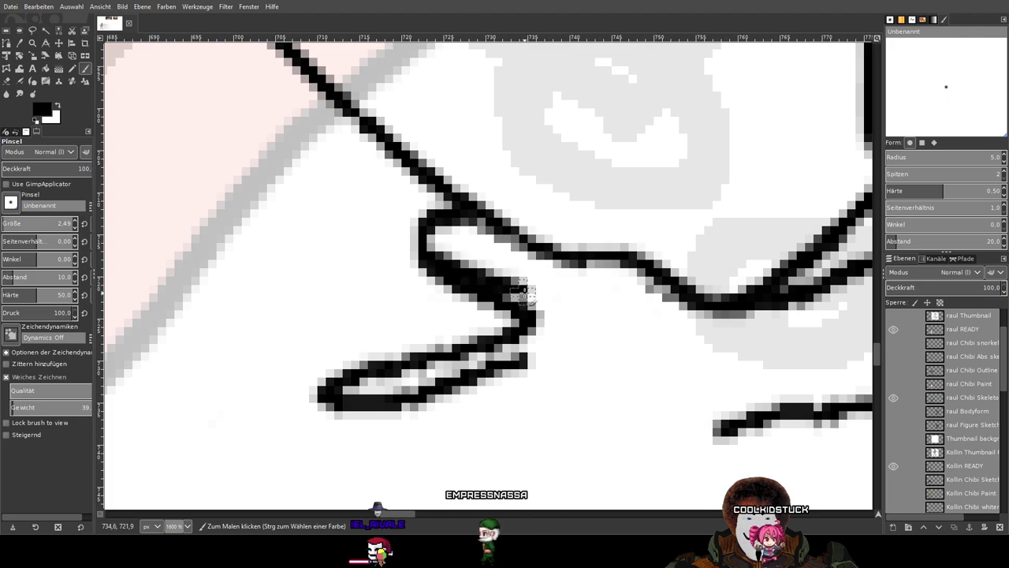
pyautogui.click(5, 84)
pyautogui.scroll(1, 355, 256)
pyautogui.moveTo(465, 248)
pyautogui.mouseDown()
pyautogui.moveTo(580, 331)
pyautogui.moveTo(416, 252)
pyautogui.moveTo(507, 313)
pyautogui.mouseUp()
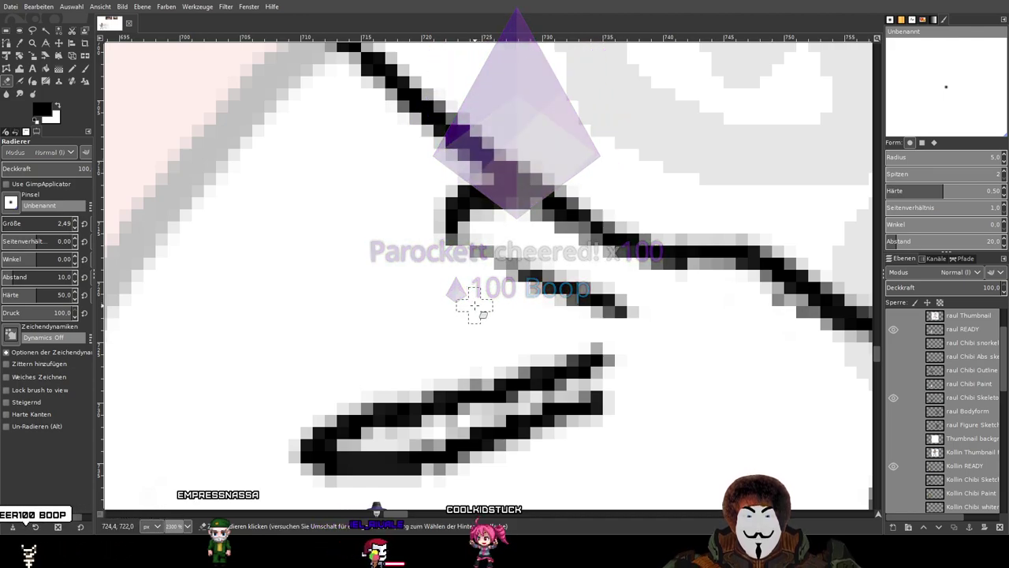
pyautogui.scroll(-7, 139, 235)
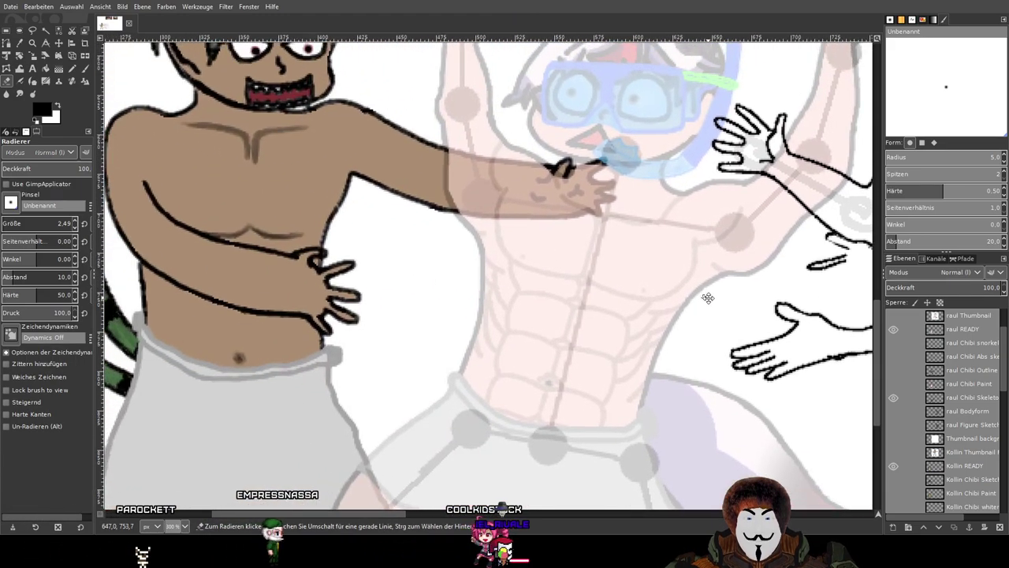
pyautogui.moveTo(708, 298); pyautogui.dragTo(764, 371)
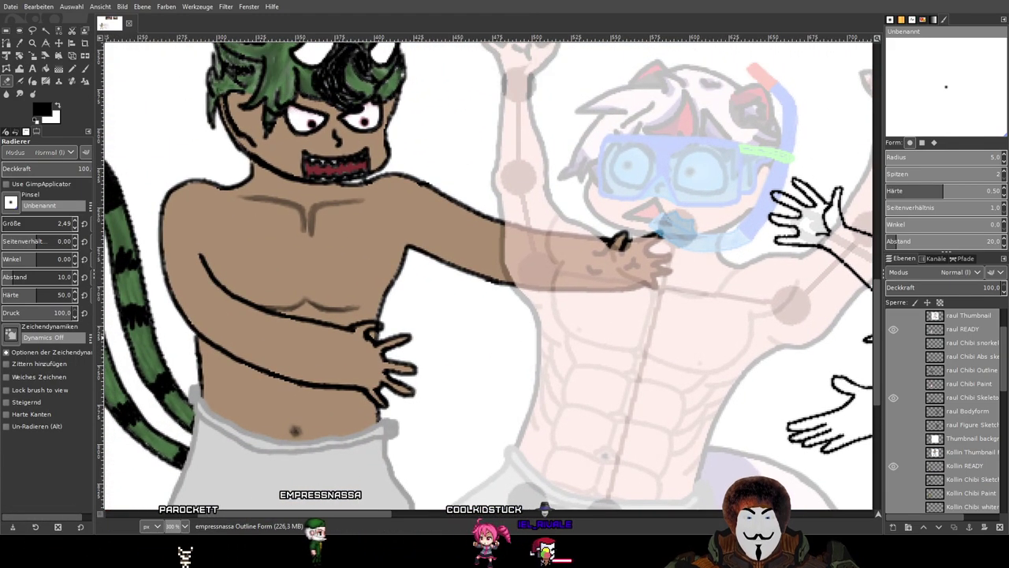
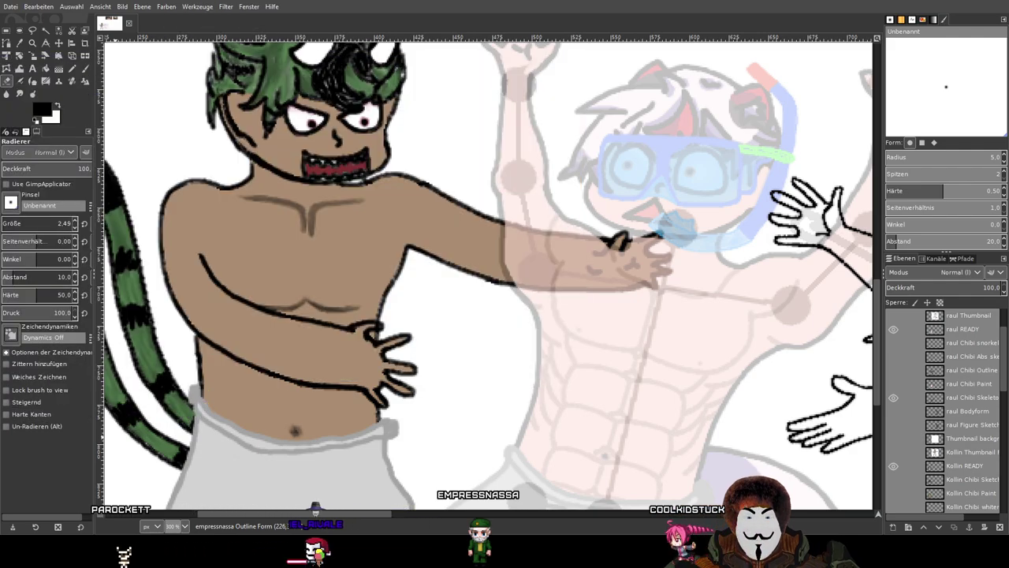
# Zoom out over the chibi group and make the empressnassa reference sheet layer visible.
pyautogui.moveTo(867, 329); pyautogui.dragTo(478, 238)
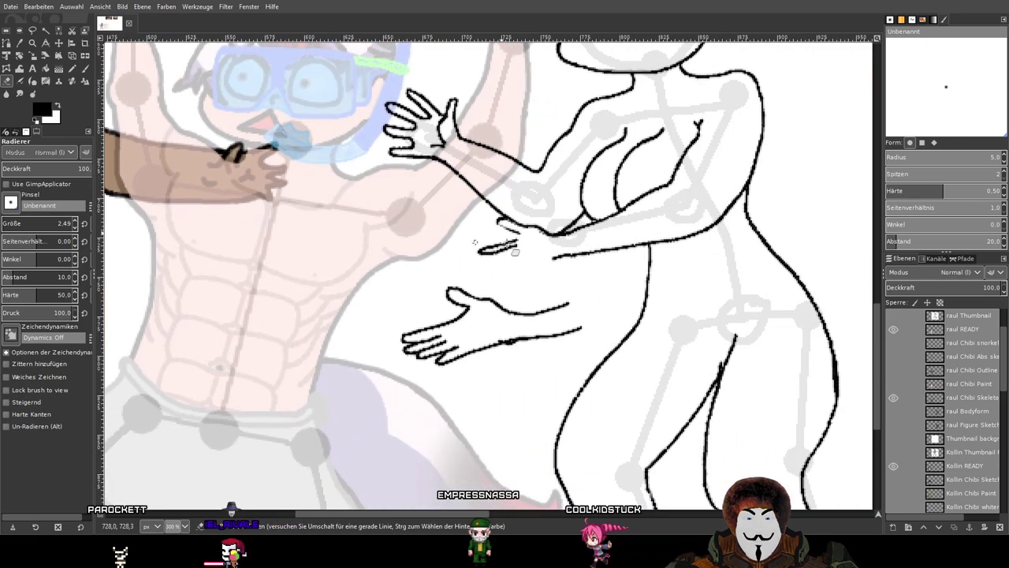
pyautogui.scroll(-1, 459, 227)
pyautogui.scroll(-2, 467, 228)
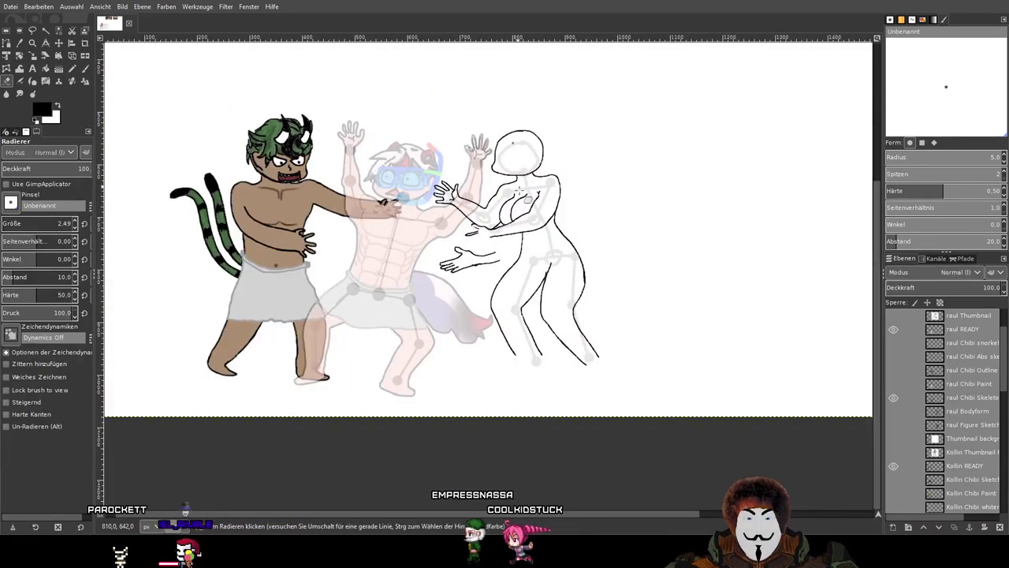
pyautogui.moveTo(563, 243); pyautogui.dragTo(577, 306)
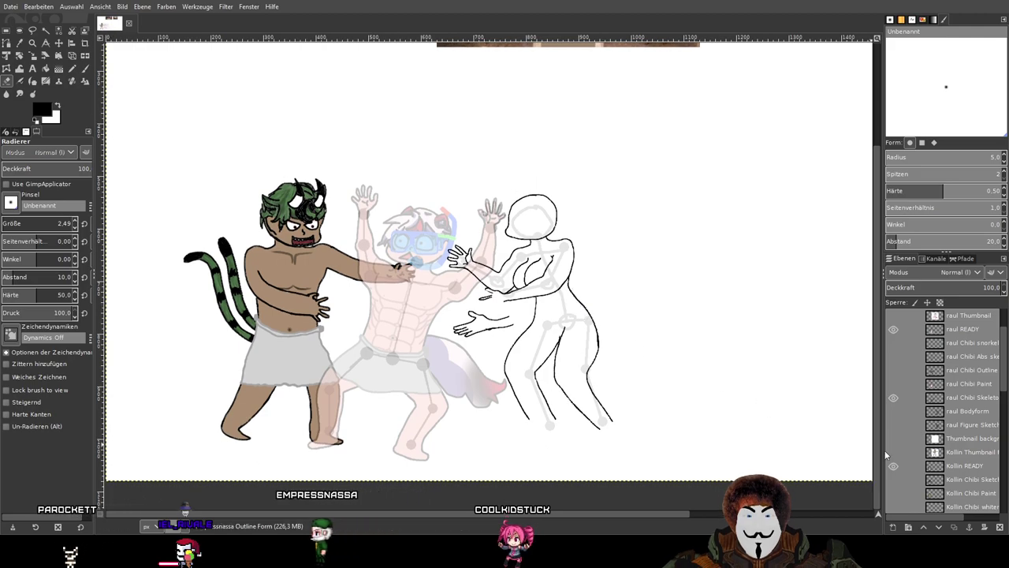
pyautogui.scroll(-5, 932, 436)
pyautogui.click(893, 407)
pyautogui.moveTo(797, 194); pyautogui.dragTo(581, 124)
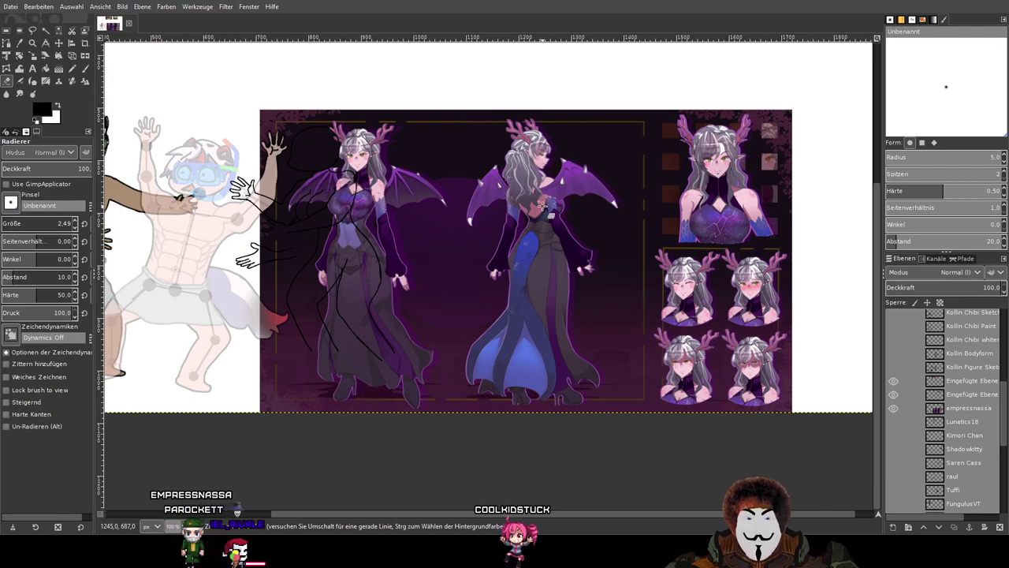
pyautogui.moveTo(542, 204); pyautogui.dragTo(592, 215)
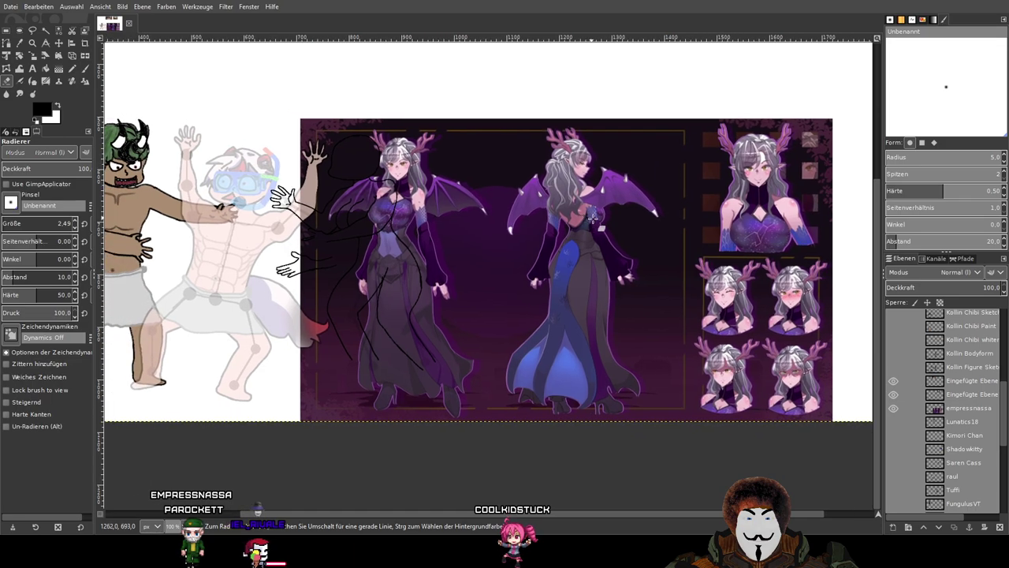
pyautogui.click(895, 409)
pyautogui.moveTo(401, 220); pyautogui.dragTo(681, 272)
pyautogui.scroll(1, 681, 273)
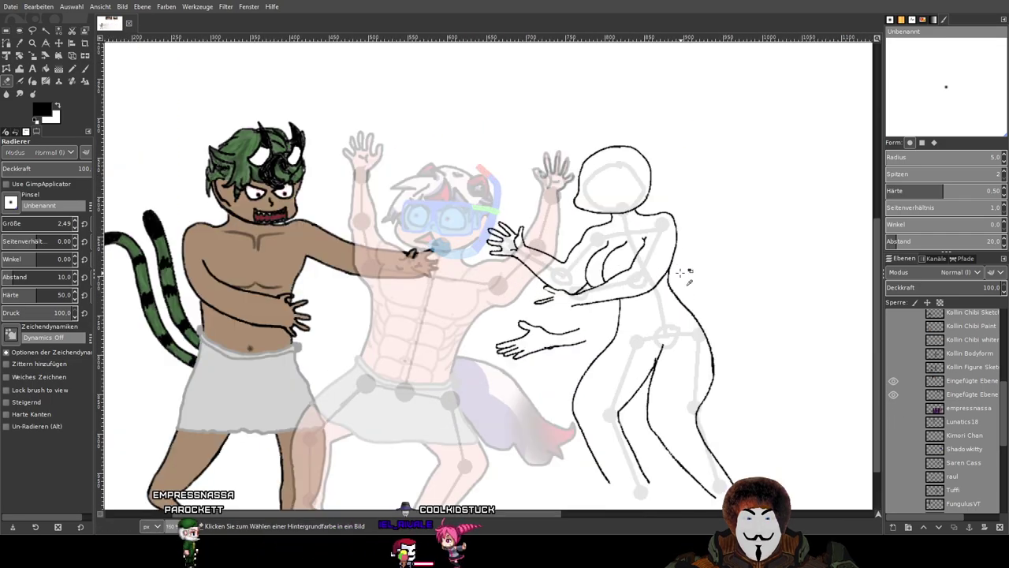
# Zoom in on the upper hand and erase the stray pixels near its finger.
pyautogui.scroll(2, 543, 272)
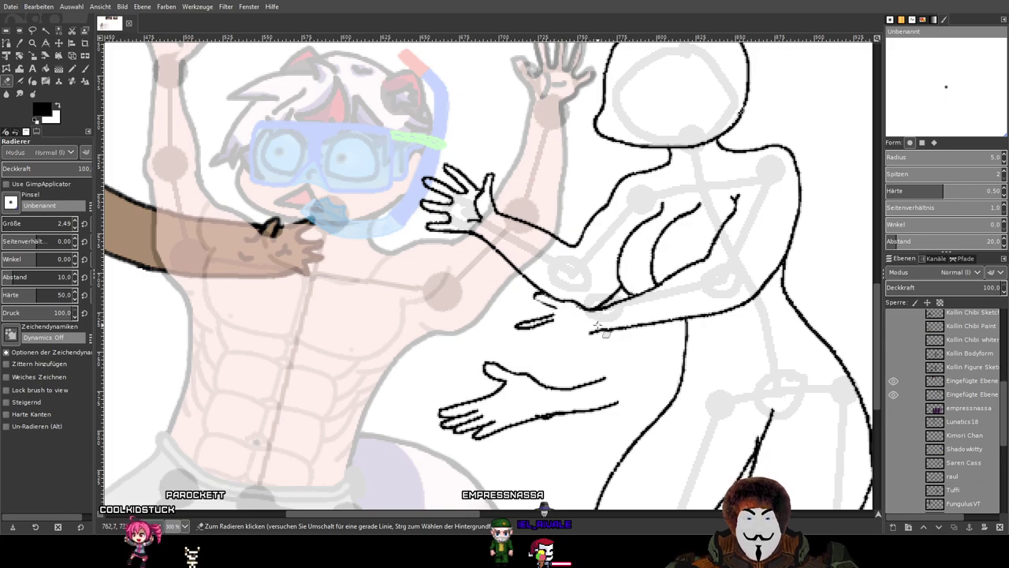
pyautogui.scroll(1, 599, 327)
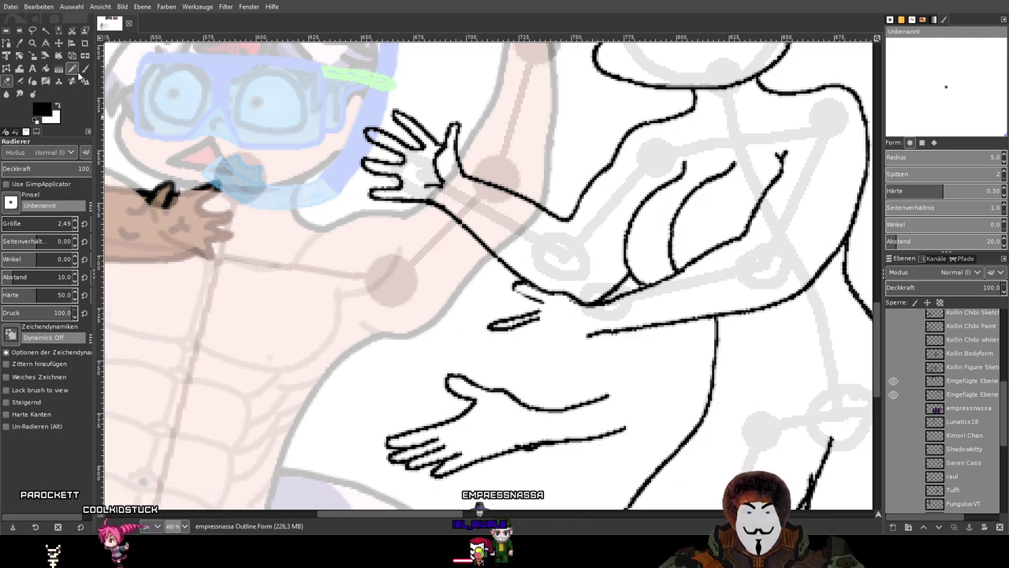
pyautogui.scroll(1, 402, 239)
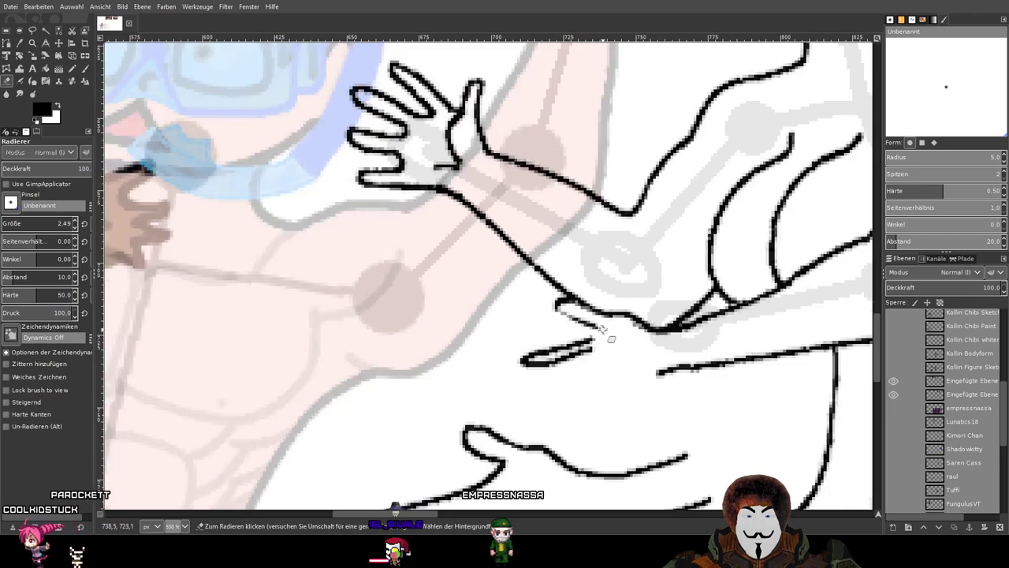
pyautogui.scroll(3, 603, 330)
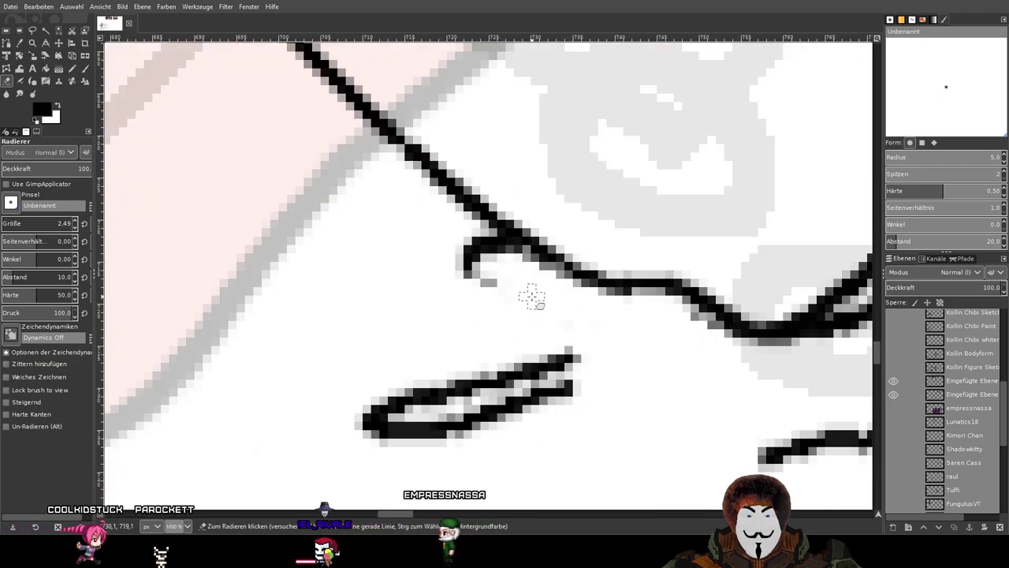
pyautogui.moveTo(493, 282); pyautogui.dragTo(461, 268)
# Paint lines closing the finger into one shape, then erase the excess at its right tip.
pyautogui.click(86, 69)
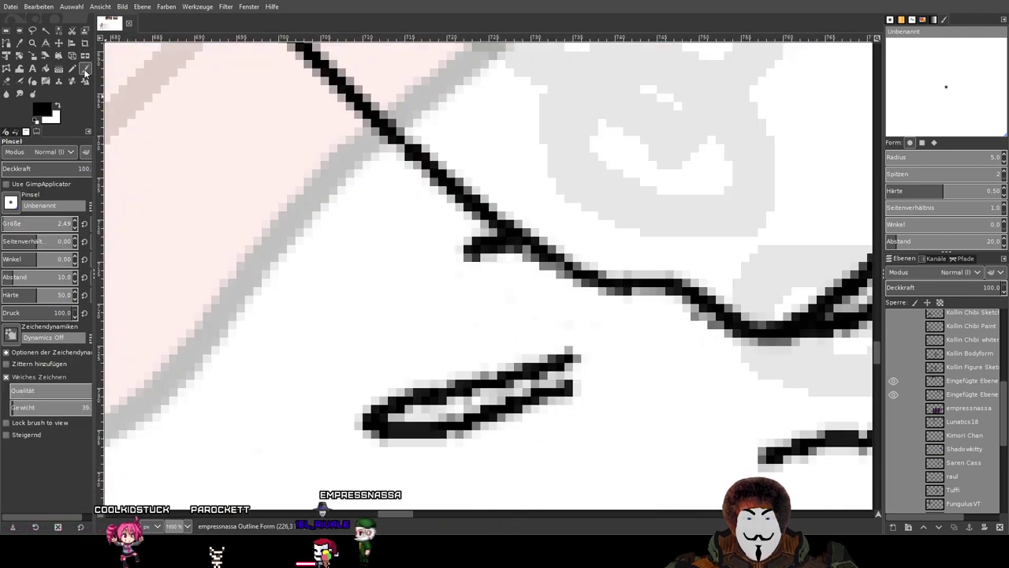
pyautogui.scroll(-3, 365, 205)
pyautogui.moveTo(387, 226); pyautogui.dragTo(448, 140)
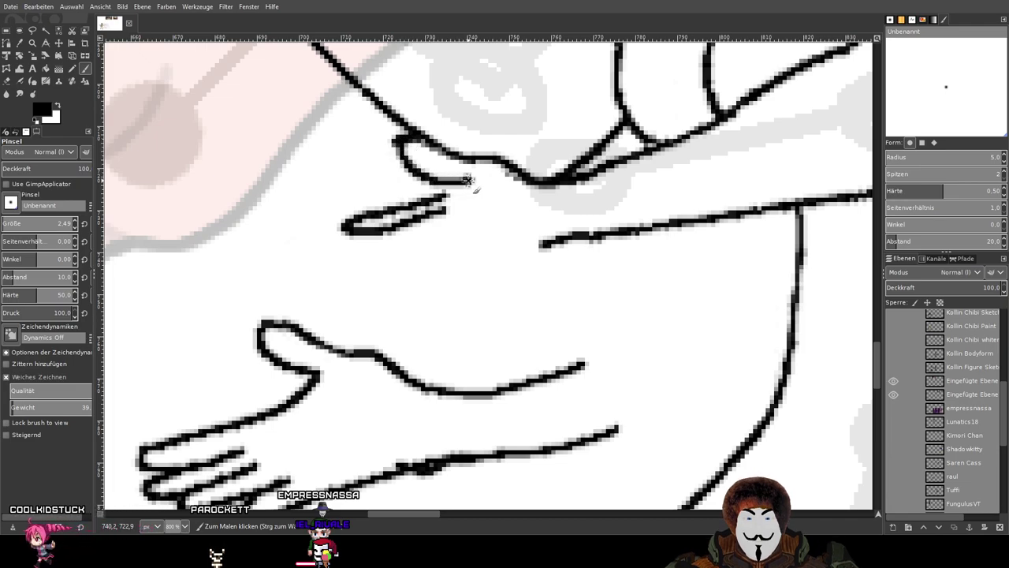
pyautogui.moveTo(467, 180); pyautogui.dragTo(367, 213)
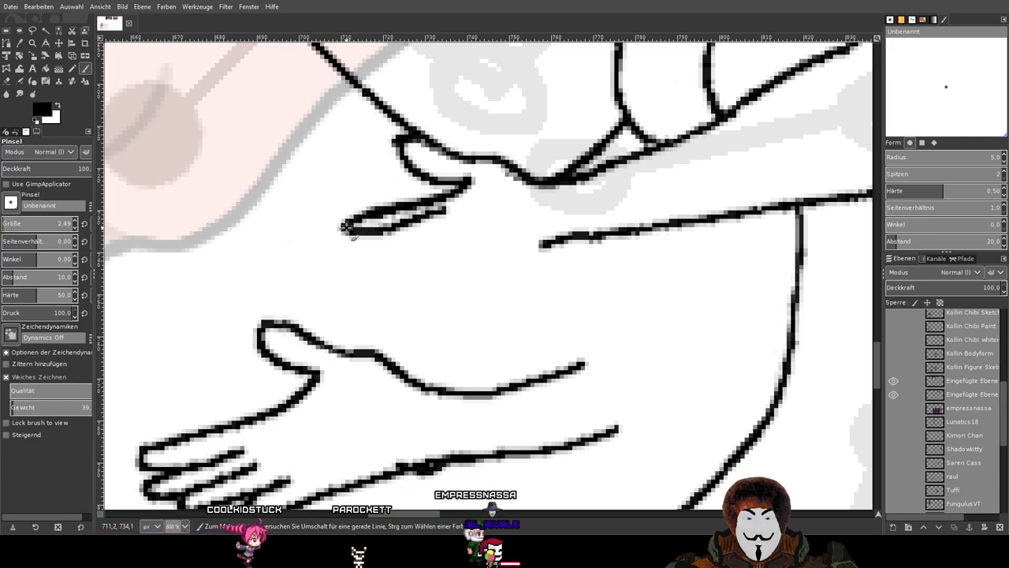
pyautogui.moveTo(357, 241); pyautogui.dragTo(451, 211)
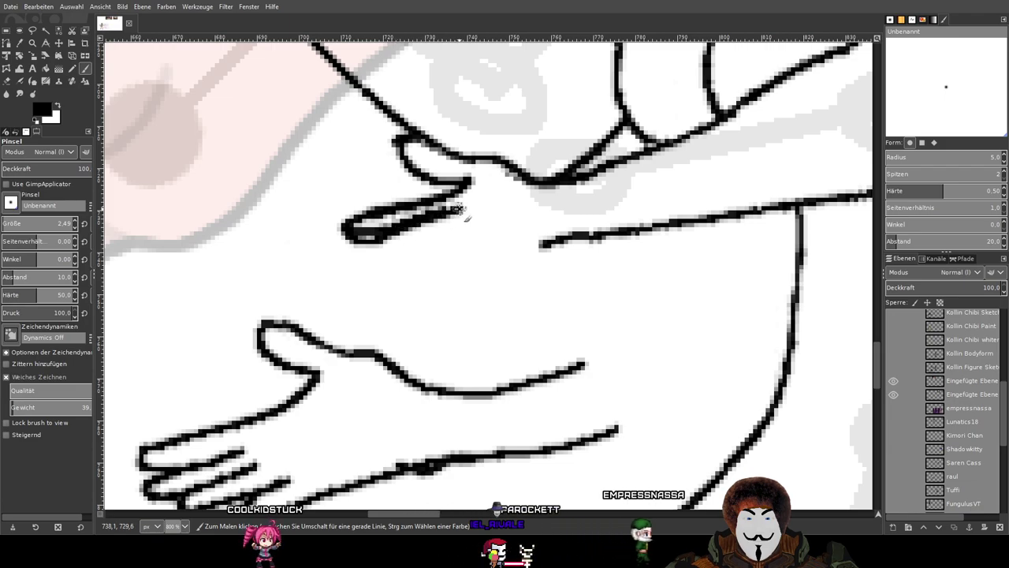
pyautogui.click(7, 81)
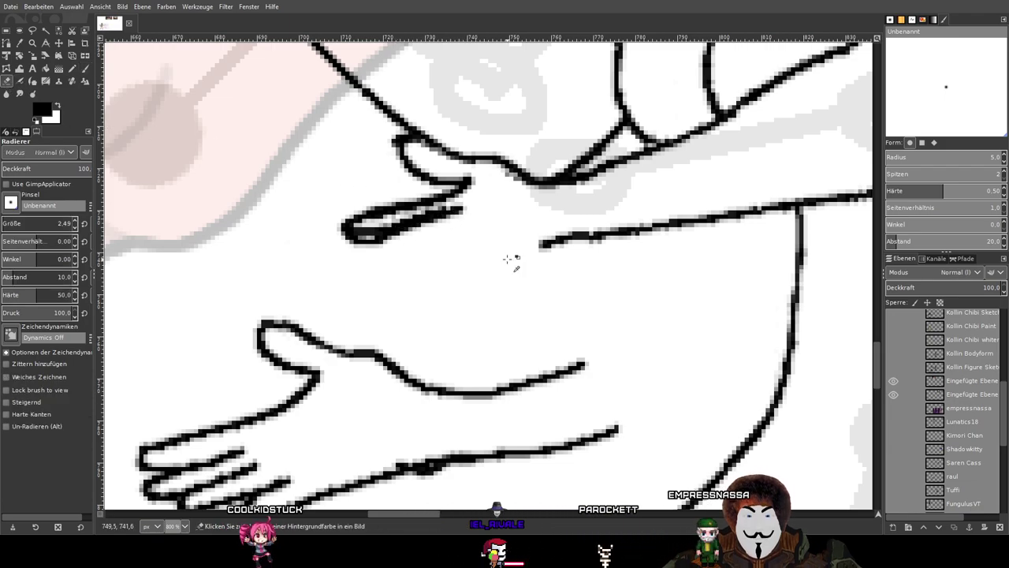
pyautogui.scroll(2, 513, 261)
pyautogui.moveTo(544, 246)
pyautogui.mouseDown()
pyautogui.moveTo(514, 244)
pyautogui.moveTo(537, 225)
pyautogui.moveTo(461, 270)
pyautogui.moveTo(484, 259)
pyautogui.moveTo(402, 278)
pyautogui.moveTo(415, 272)
pyautogui.moveTo(351, 274)
pyautogui.mouseUp()
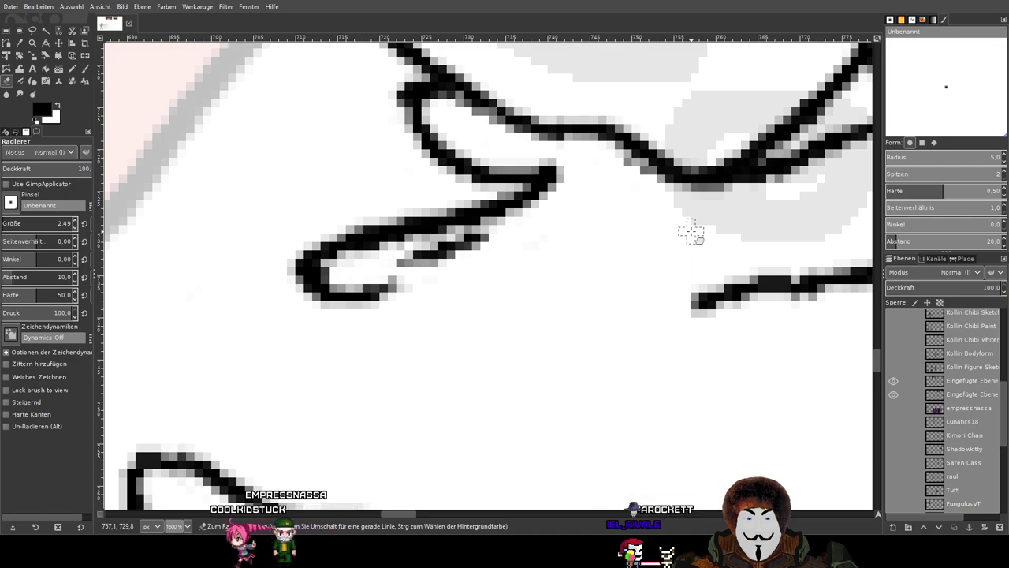
# Zoom onto the finger's tip and erase the faint grey pixels beside it.
pyautogui.moveTo(558, 254); pyautogui.dragTo(483, 278)
pyautogui.scroll(2, 342, 261)
pyautogui.scroll(-2, 342, 260)
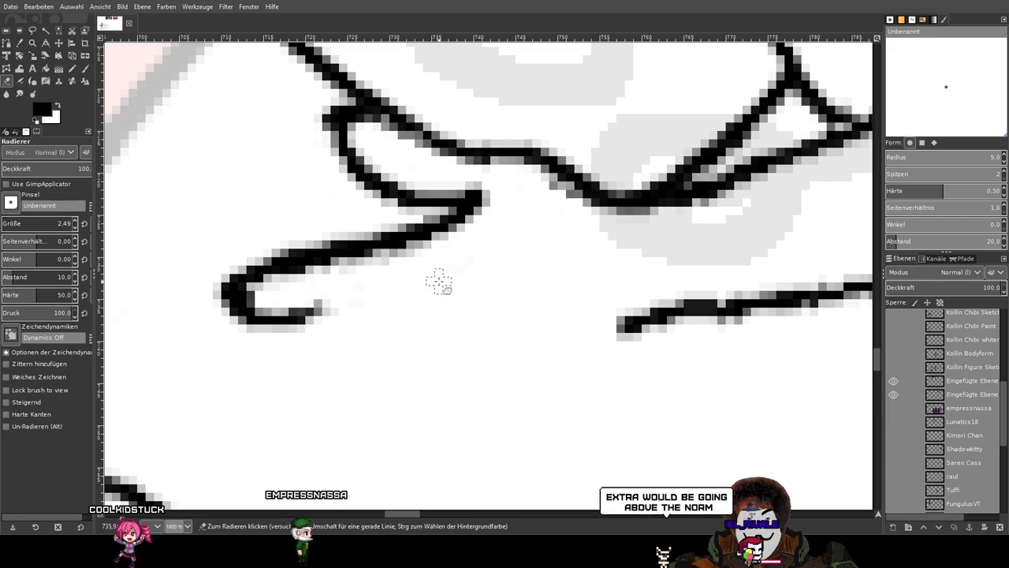
pyautogui.scroll(1, 382, 268)
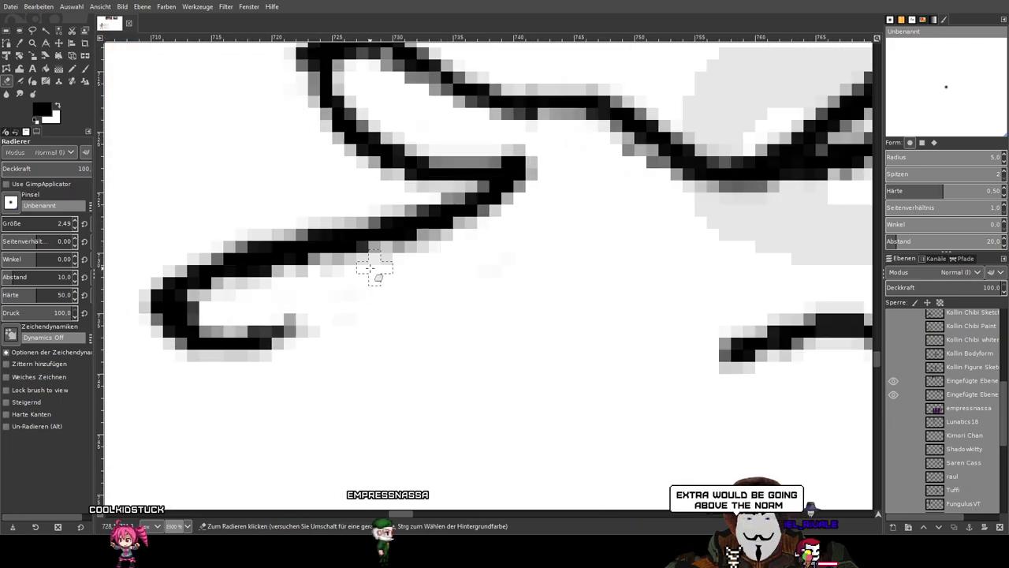
pyautogui.moveTo(344, 274); pyautogui.dragTo(444, 252)
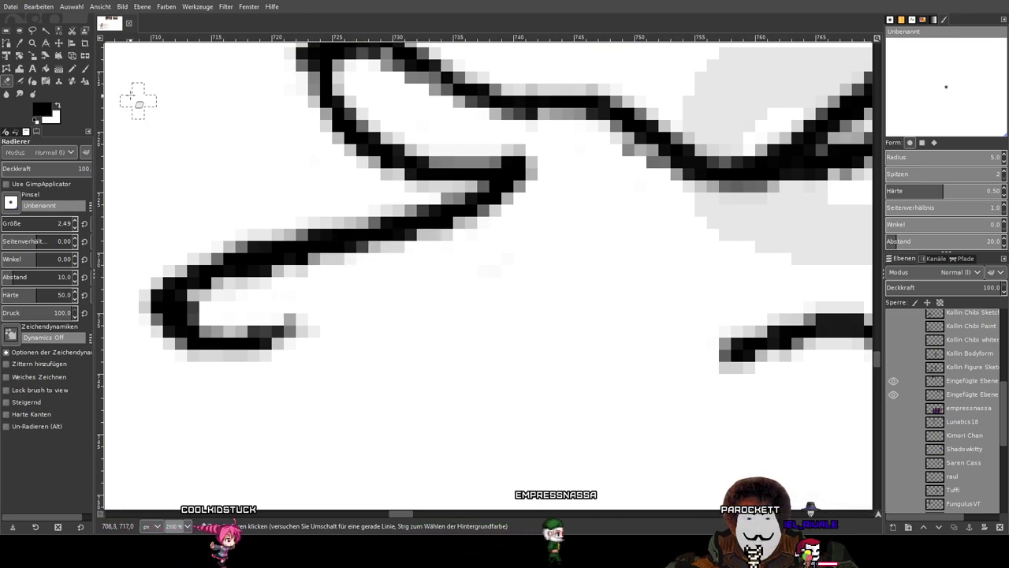
# Paint a short black stroke beneath the finger to give it a lower edge.
pyautogui.click(84, 68)
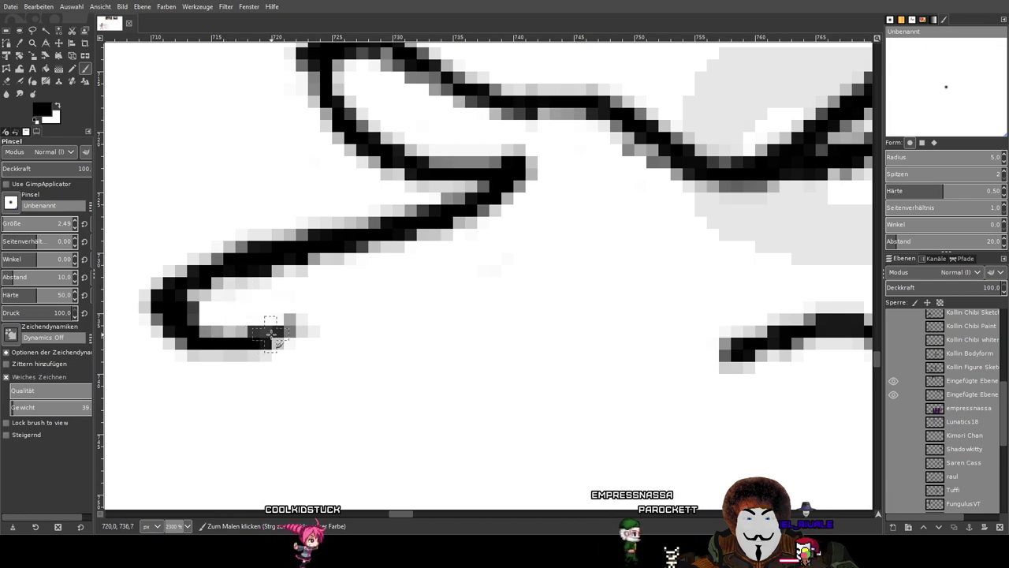
pyautogui.moveTo(288, 331); pyautogui.dragTo(473, 267)
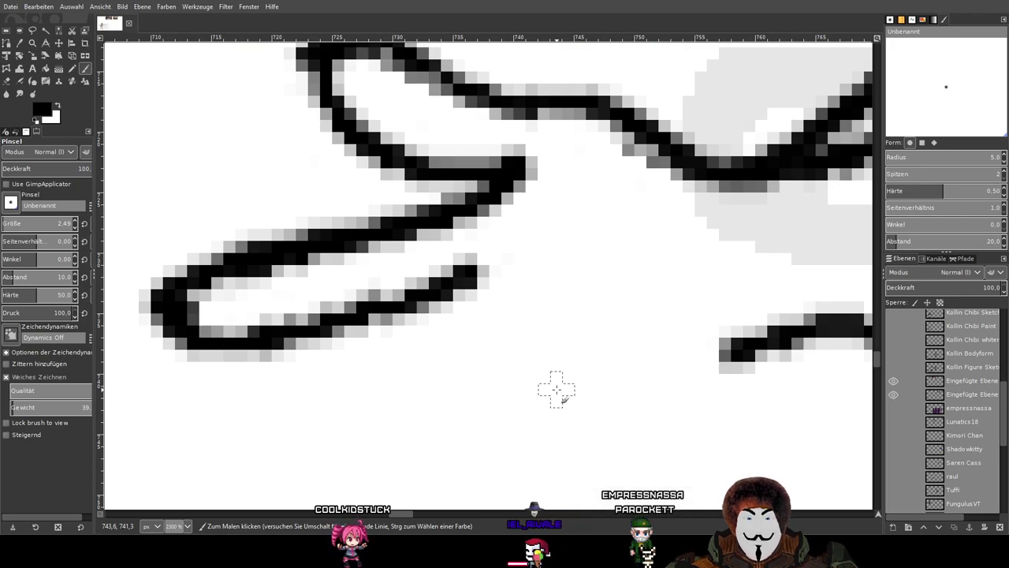
pyautogui.scroll(-3, 555, 381)
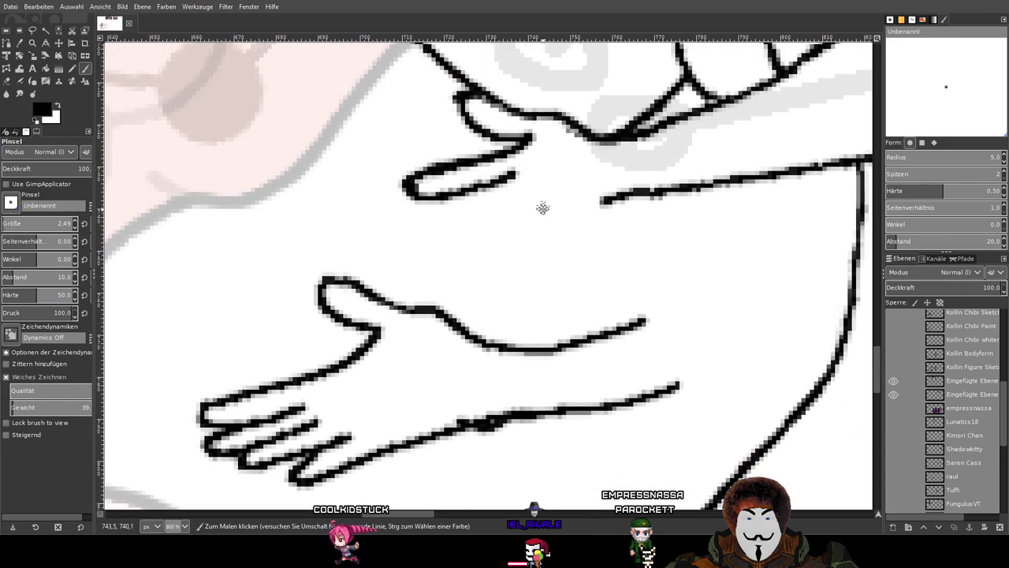
# Try drawing the lowest finger's lower edge from the loop's corner, undoing failed strokes.
pyautogui.moveTo(542, 207); pyautogui.dragTo(514, 192)
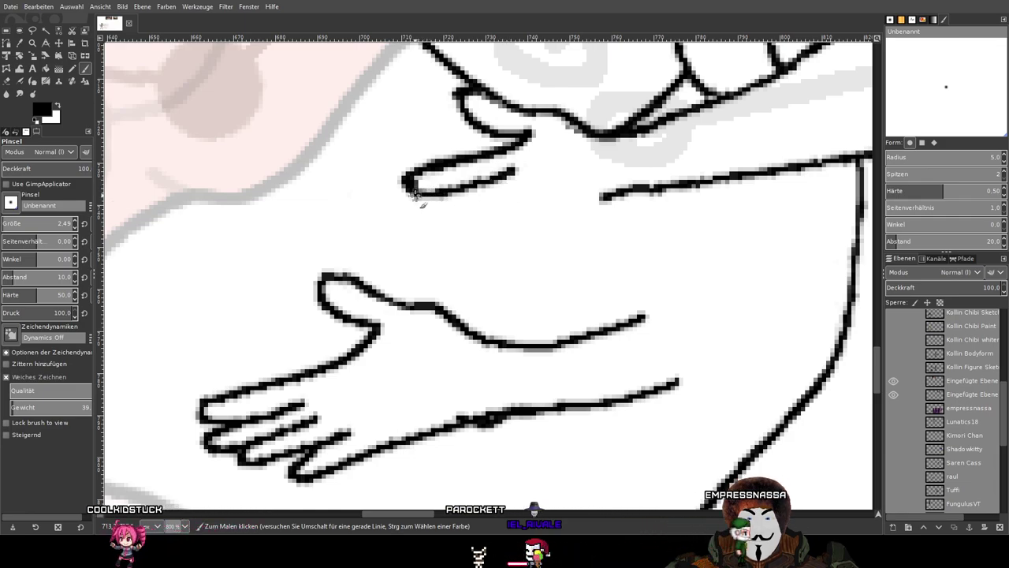
pyautogui.moveTo(430, 206); pyautogui.dragTo(512, 183)
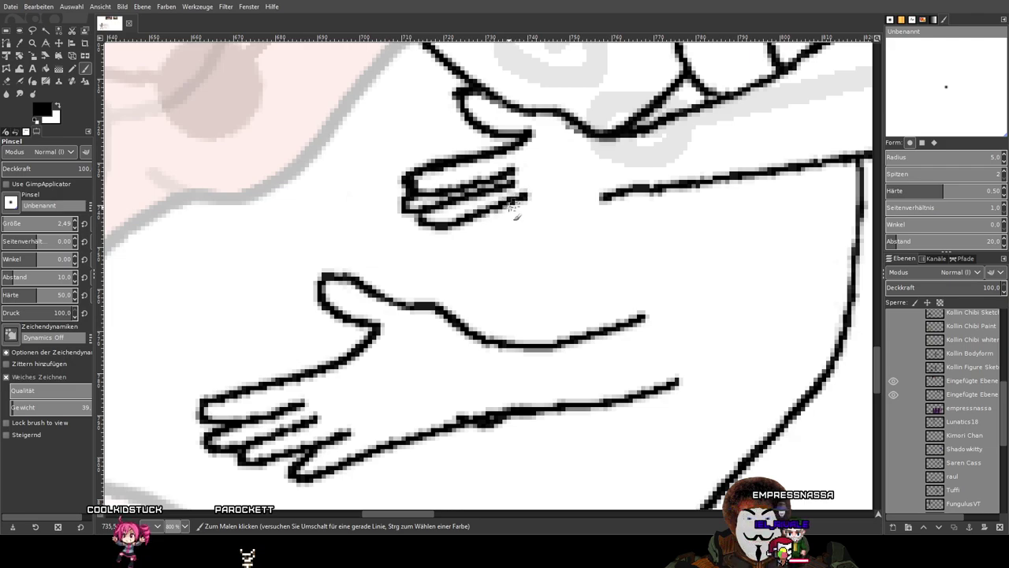
pyautogui.hotkey('ctrl', 'z')
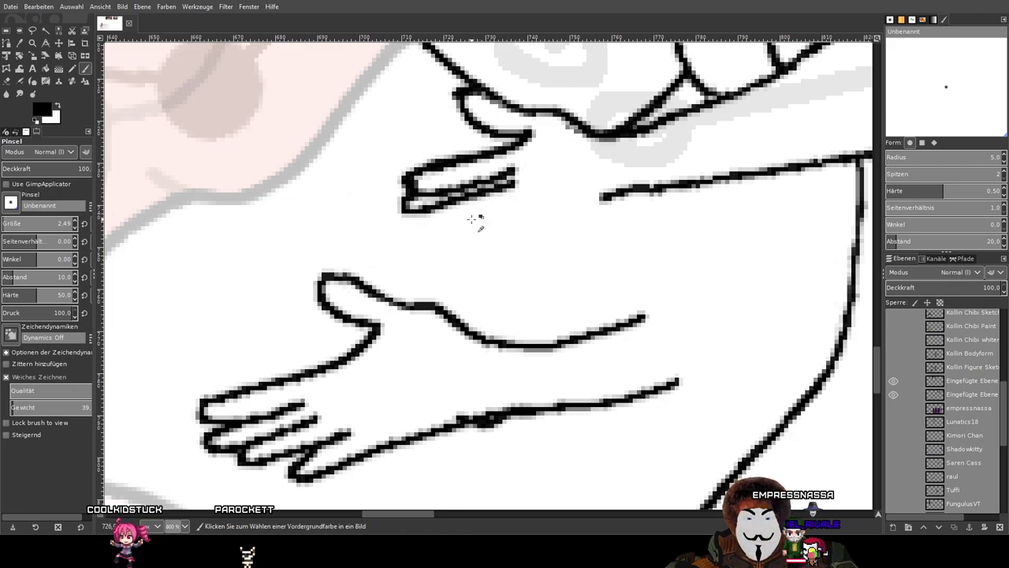
pyautogui.hotkey('ctrl', 'z')
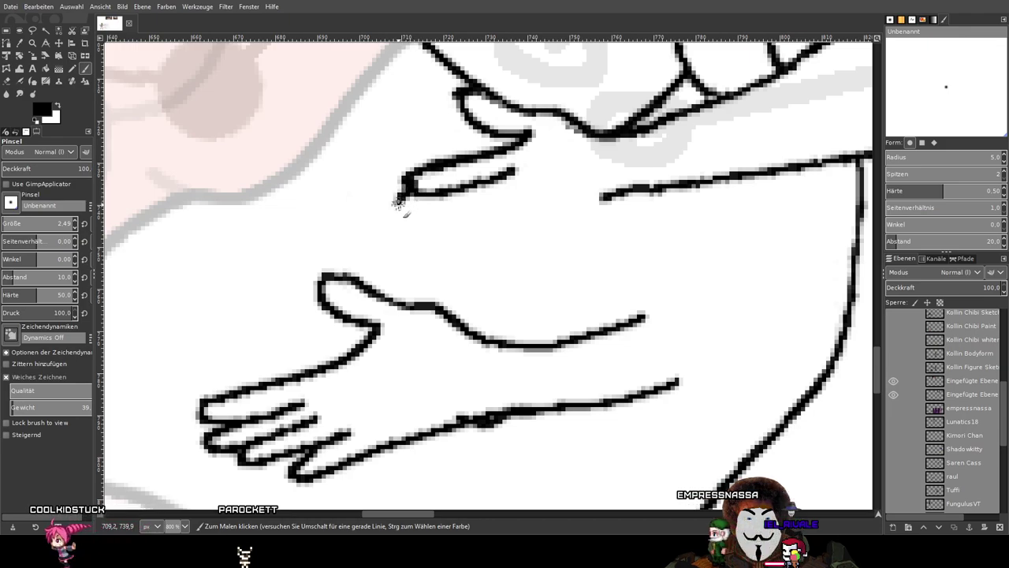
pyautogui.moveTo(396, 206); pyautogui.dragTo(448, 203)
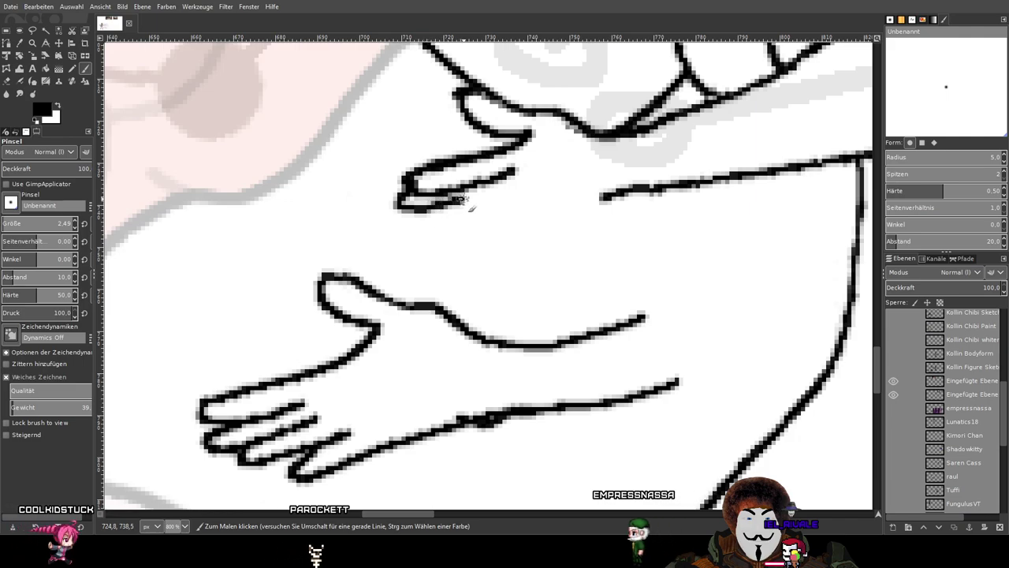
pyautogui.hotkey('ctrl', 'z')
pyautogui.scroll(-1, 402, 193)
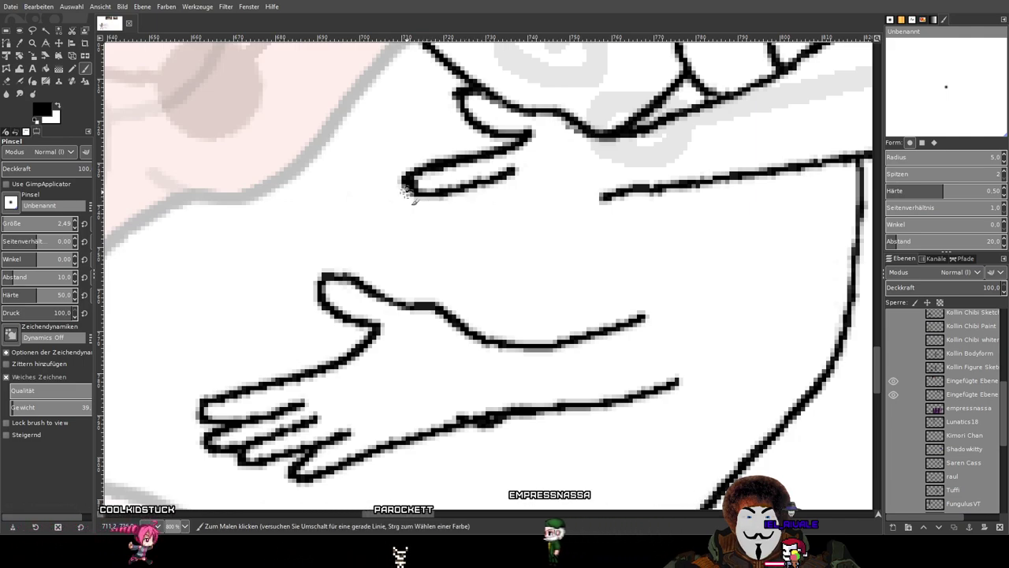
pyautogui.scroll(5, 442, 194)
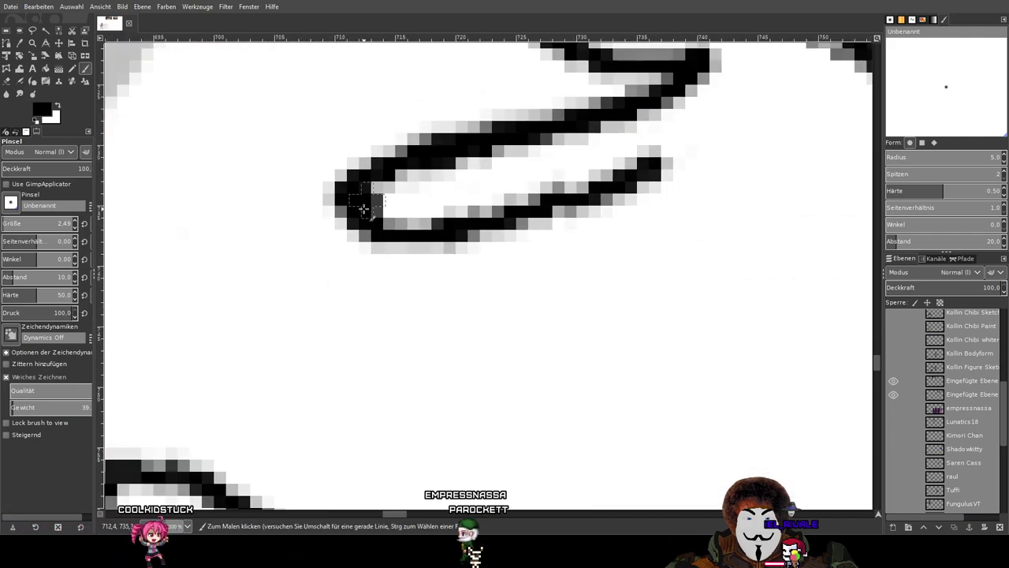
pyautogui.moveTo(356, 227)
pyautogui.mouseDown()
pyautogui.moveTo(331, 256)
pyautogui.moveTo(338, 282)
pyautogui.moveTo(350, 295)
pyautogui.moveTo(401, 294)
pyautogui.moveTo(662, 193)
pyautogui.mouseUp()
pyautogui.hotkey('ctrl', 'z')
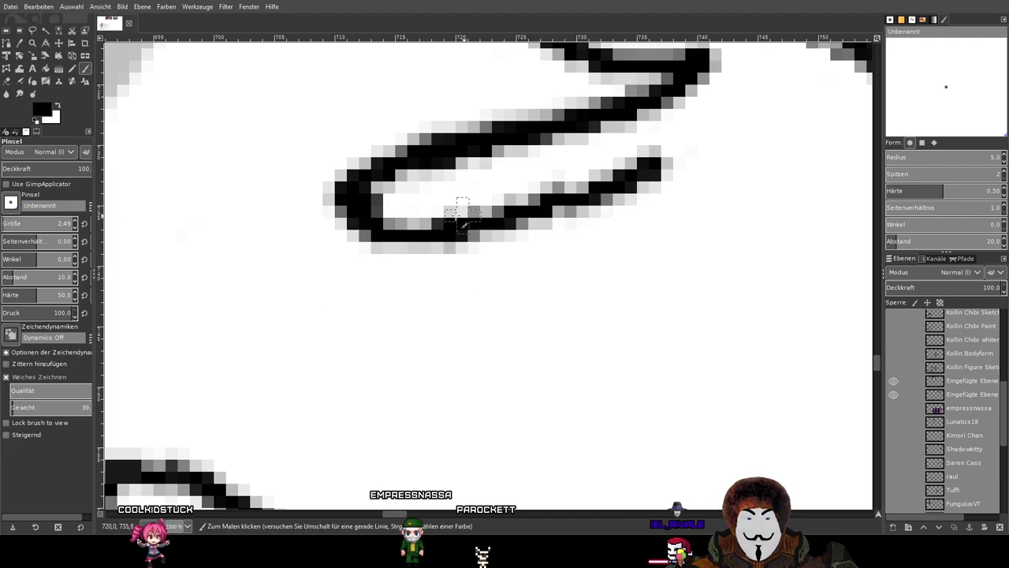
pyautogui.moveTo(374, 229)
pyautogui.mouseDown()
pyautogui.moveTo(339, 258)
pyautogui.moveTo(344, 284)
pyautogui.moveTo(428, 293)
pyautogui.moveTo(541, 263)
pyautogui.moveTo(674, 197)
pyautogui.mouseUp()
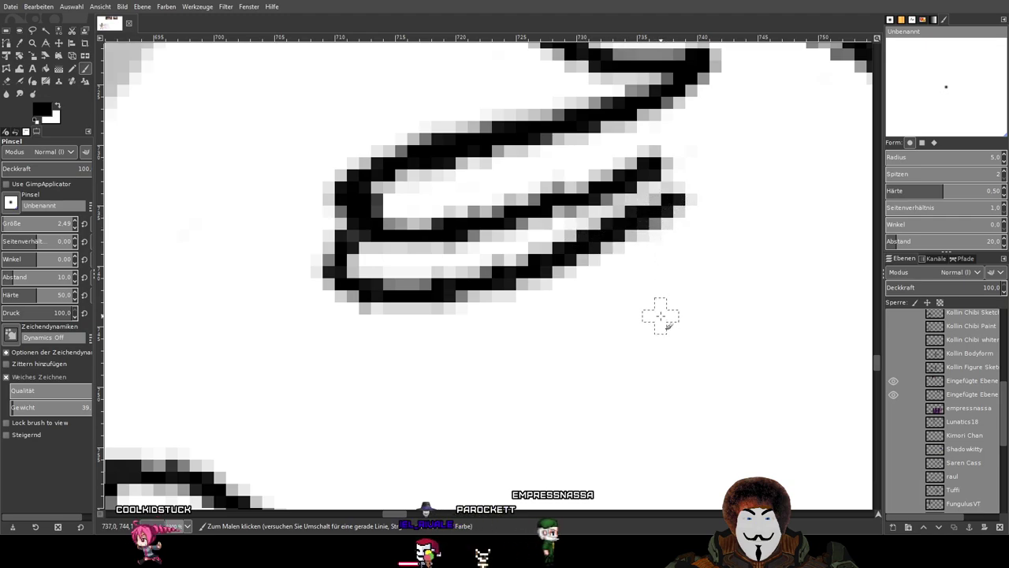
pyautogui.press('-')
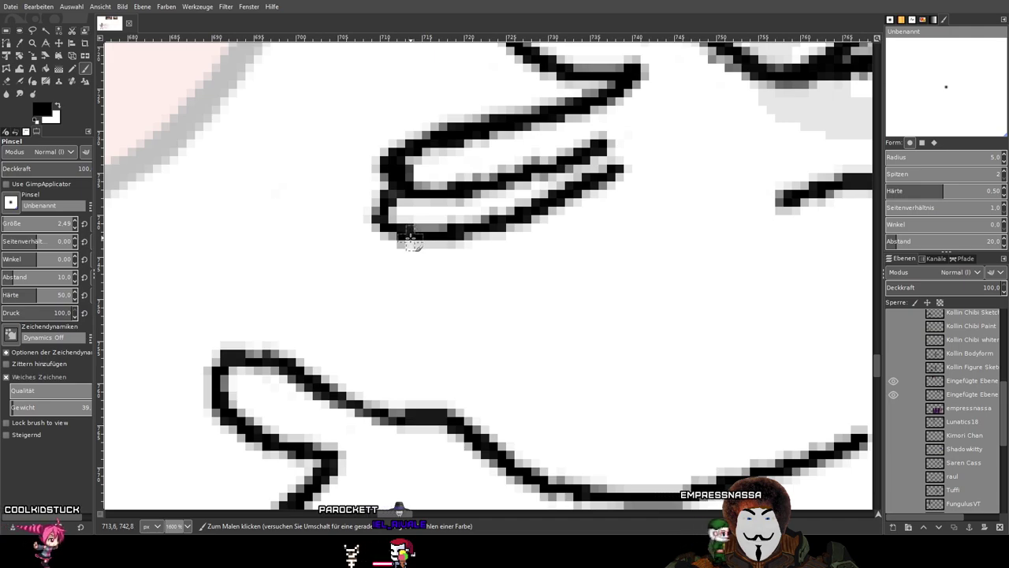
# Outline the lower finger around its tip toward the body line, then undo the latest strokes.
pyautogui.moveTo(398, 240); pyautogui.dragTo(402, 261)
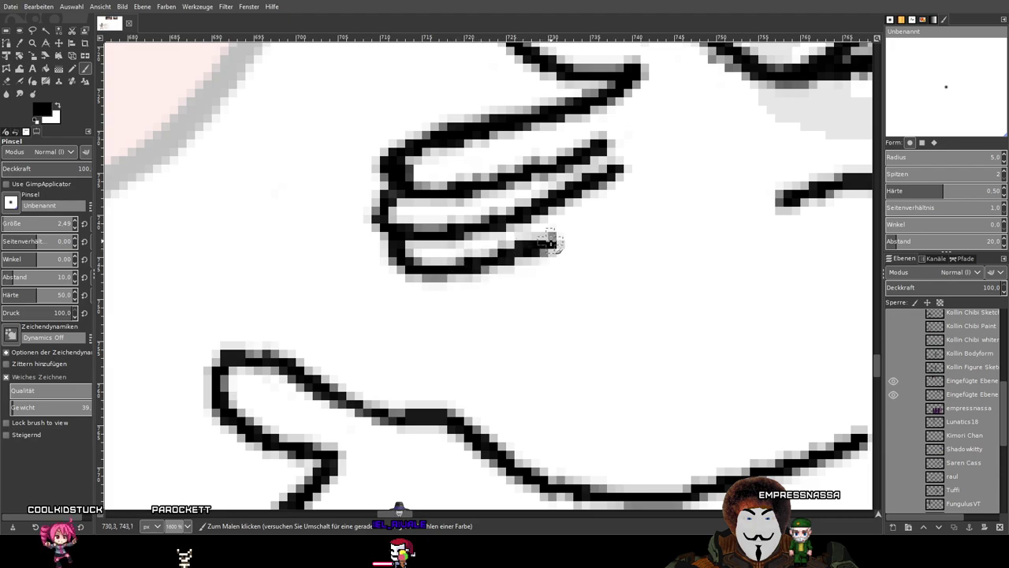
pyautogui.keyDown('ctrl'); pyautogui.scroll(-3, 599, 221); pyautogui.keyUp('ctrl')
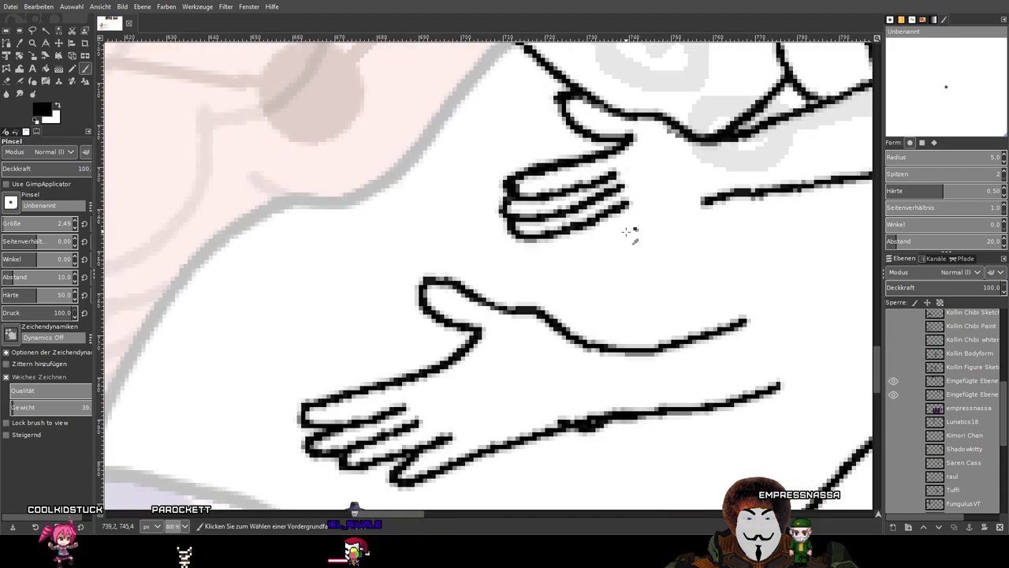
pyautogui.keyDown('ctrl'); pyautogui.scroll(1, 539, 255); pyautogui.keyUp('ctrl')
pyautogui.keyDown('ctrl'); pyautogui.scroll(1, 514, 230); pyautogui.keyUp('ctrl')
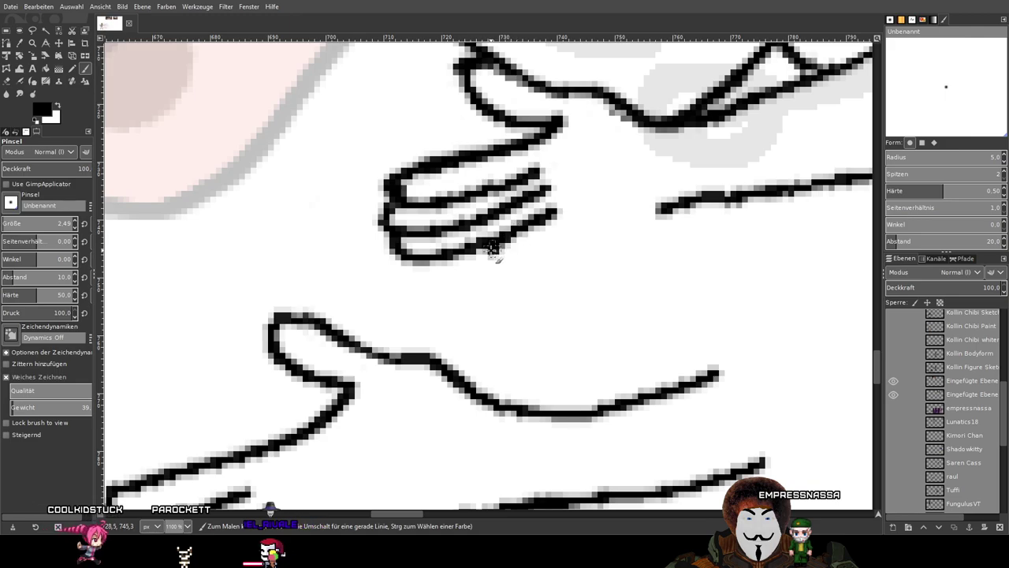
pyautogui.moveTo(477, 268); pyautogui.dragTo(540, 258)
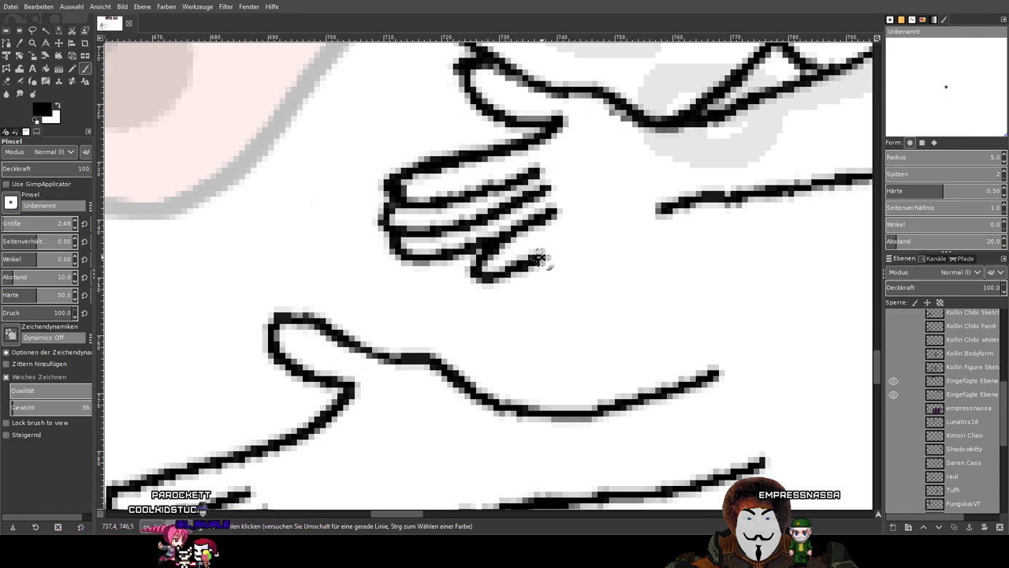
pyautogui.moveTo(587, 231); pyautogui.dragTo(656, 209)
pyautogui.keyDown('ctrl'); pyautogui.scroll(-2, 729, 240); pyautogui.keyUp('ctrl')
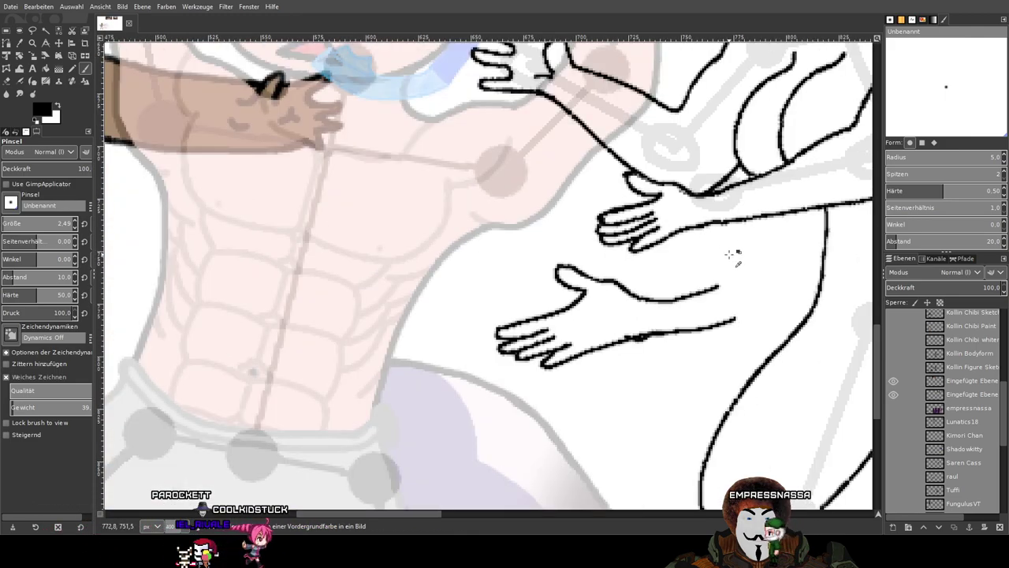
pyautogui.keyDown('ctrl'); pyautogui.scroll(1, 637, 262); pyautogui.keyUp('ctrl')
pyautogui.moveTo(636, 262); pyautogui.dragTo(629, 263)
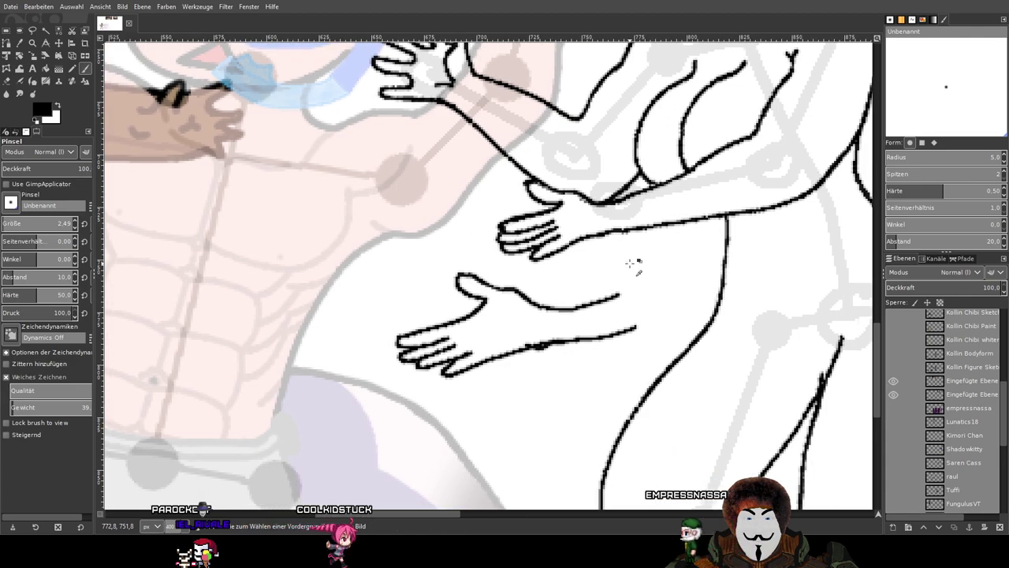
pyautogui.keyDown('ctrl'); pyautogui.scroll(2, 630, 264); pyautogui.keyUp('ctrl')
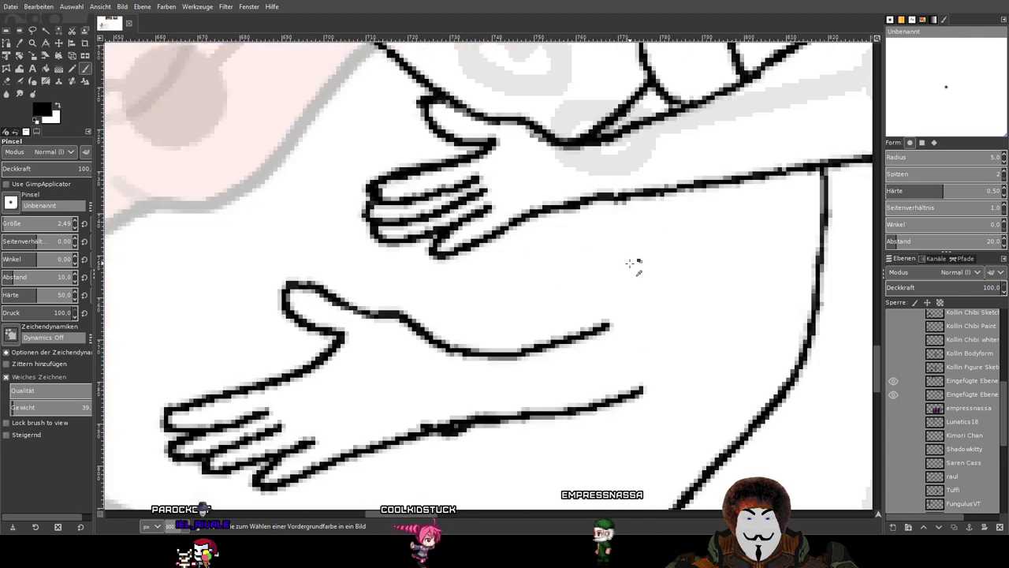
pyautogui.hotkey('ctrl', 'z')
pyautogui.hotkey('ctrl', 'z')
pyautogui.hotkey('ctrl', 'z')
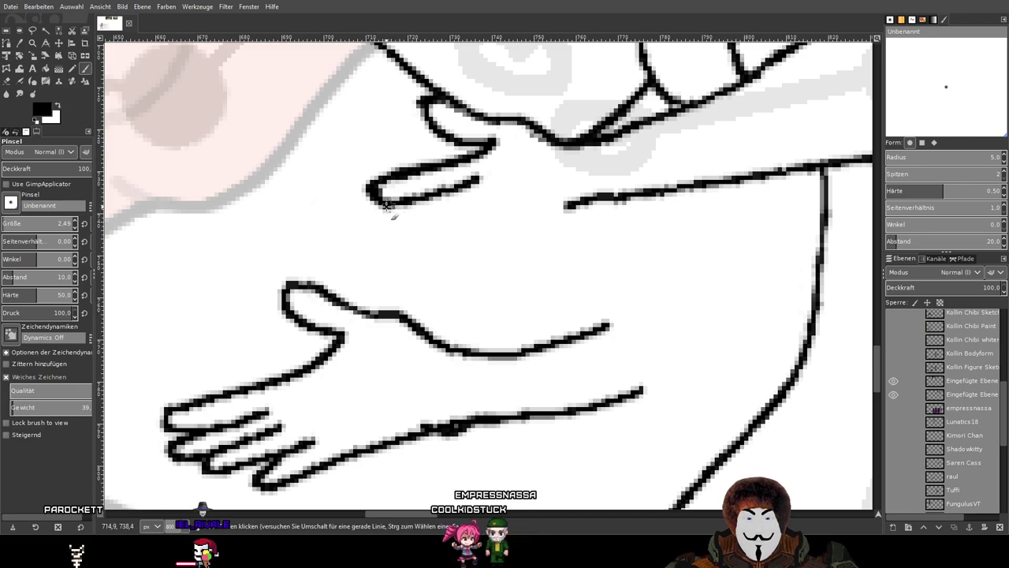
# Redraw the lower fingertip edge toward the arm, undoing several unsatisfactory attempts.
pyautogui.moveTo(375, 218); pyautogui.dragTo(400, 226)
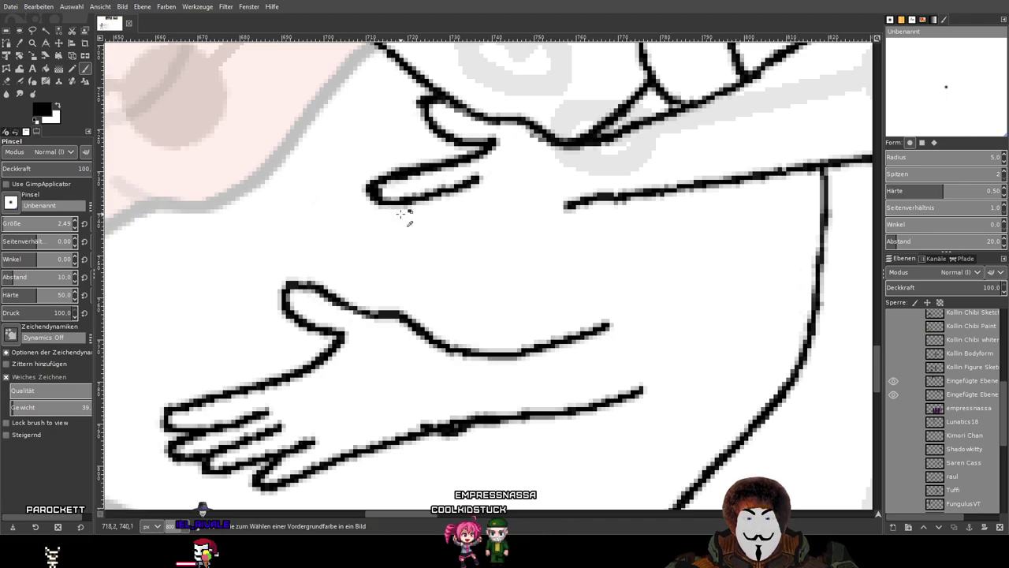
pyautogui.moveTo(379, 224); pyautogui.dragTo(392, 228)
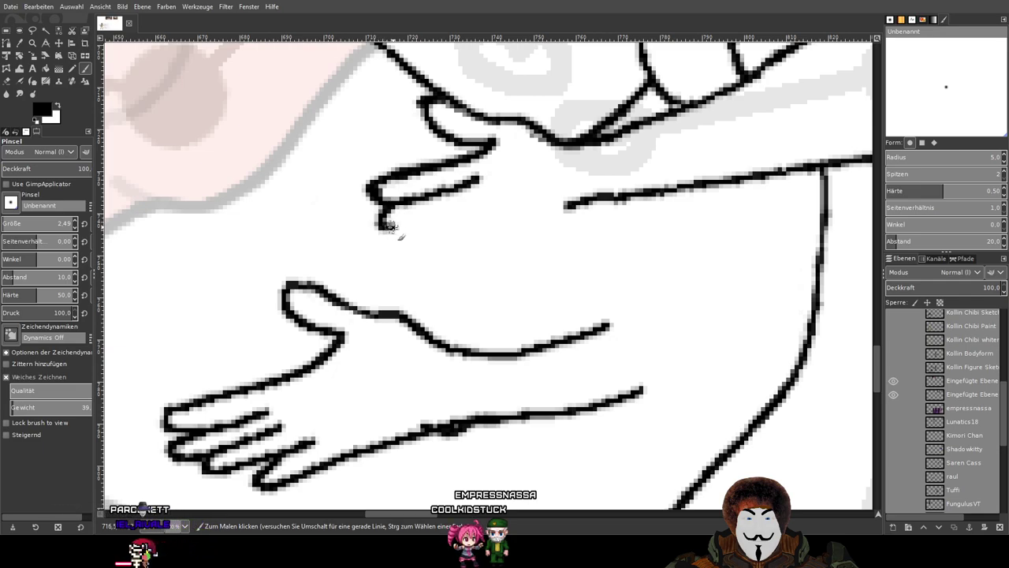
pyautogui.hotkey('ctrl', 'z')
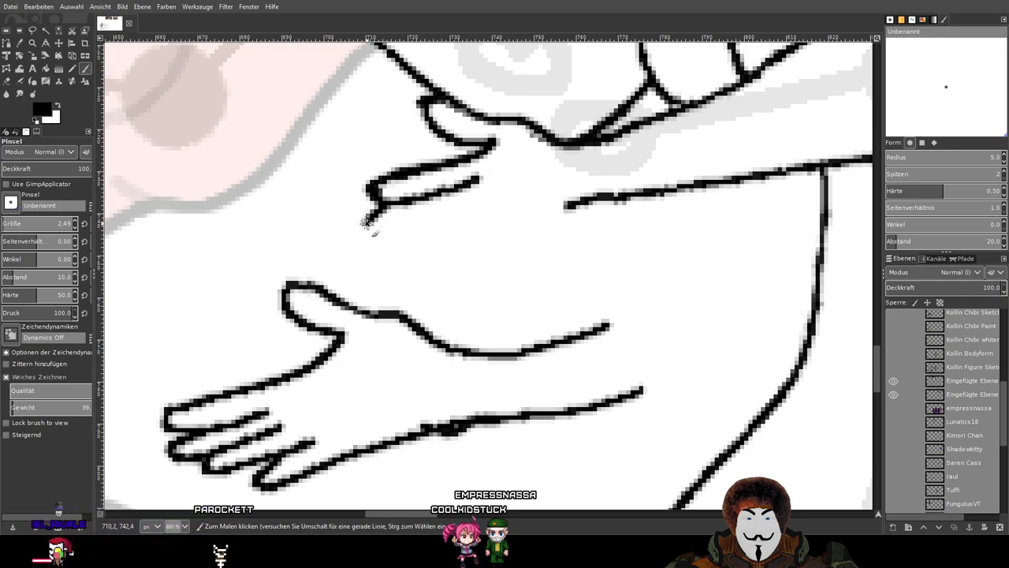
pyautogui.moveTo(381, 227); pyautogui.dragTo(486, 194)
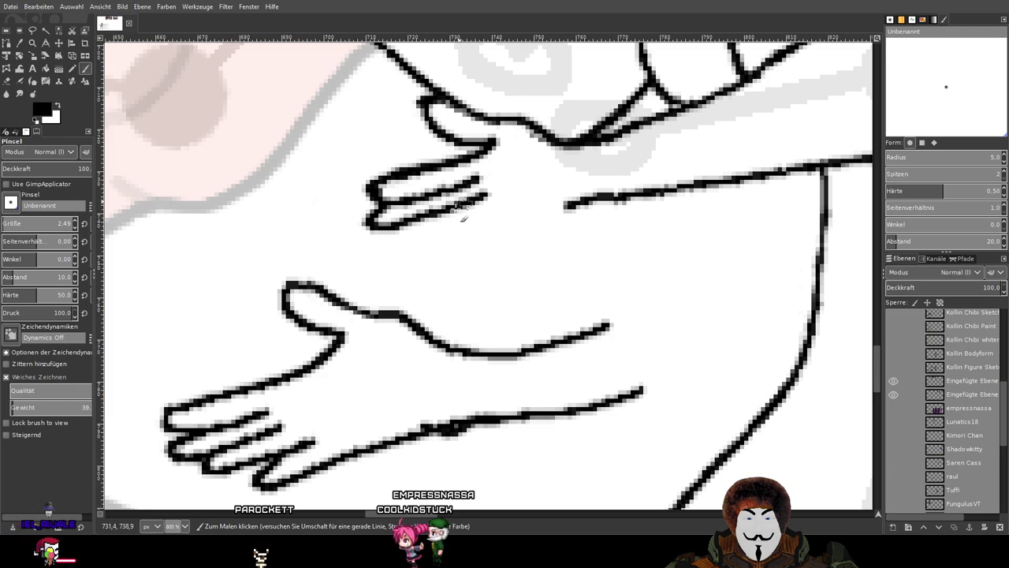
pyautogui.moveTo(373, 228)
pyautogui.mouseDown()
pyautogui.moveTo(381, 241)
pyautogui.moveTo(422, 247)
pyautogui.mouseUp()
pyautogui.hotkey('ctrl', 'z')
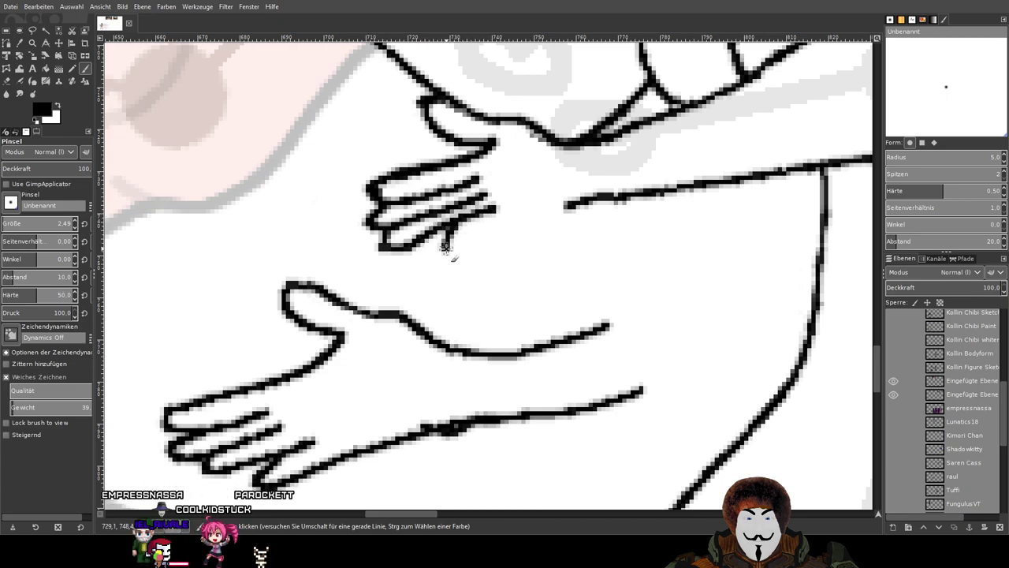
pyautogui.hotkey('ctrl', 'z')
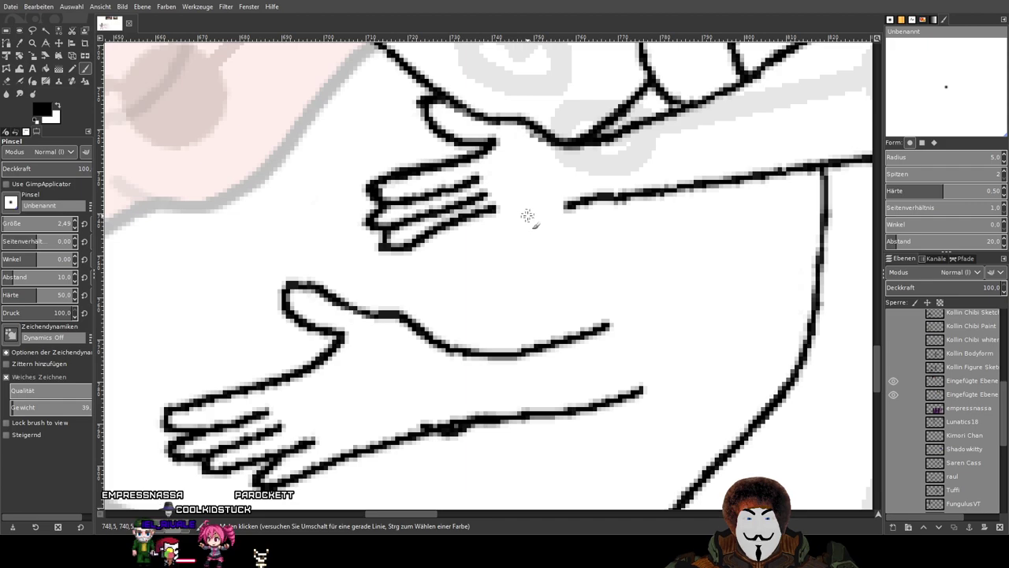
pyautogui.moveTo(492, 211)
pyautogui.mouseDown()
pyautogui.moveTo(450, 251)
pyautogui.moveTo(572, 205)
pyautogui.moveTo(531, 214)
pyautogui.moveTo(458, 256)
pyautogui.moveTo(477, 213)
pyautogui.moveTo(448, 243)
pyautogui.moveTo(569, 206)
pyautogui.mouseUp()
pyautogui.hotkey('ctrl', 'z')
pyautogui.hotkey('ctrl', 'z')
pyautogui.hotkey('ctrl', 'z')
pyautogui.moveTo(457, 243); pyautogui.dragTo(489, 241)
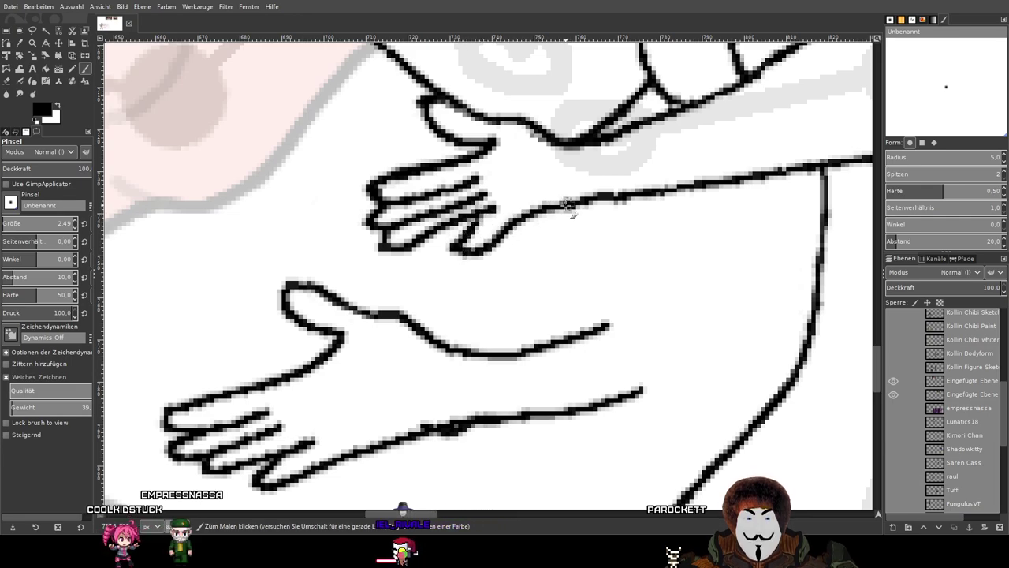
pyautogui.hotkey('ctrl', 'z')
# Draw the lower finger's edge up to the right and join it to the forearm line.
pyautogui.scroll(1, 489, 223)
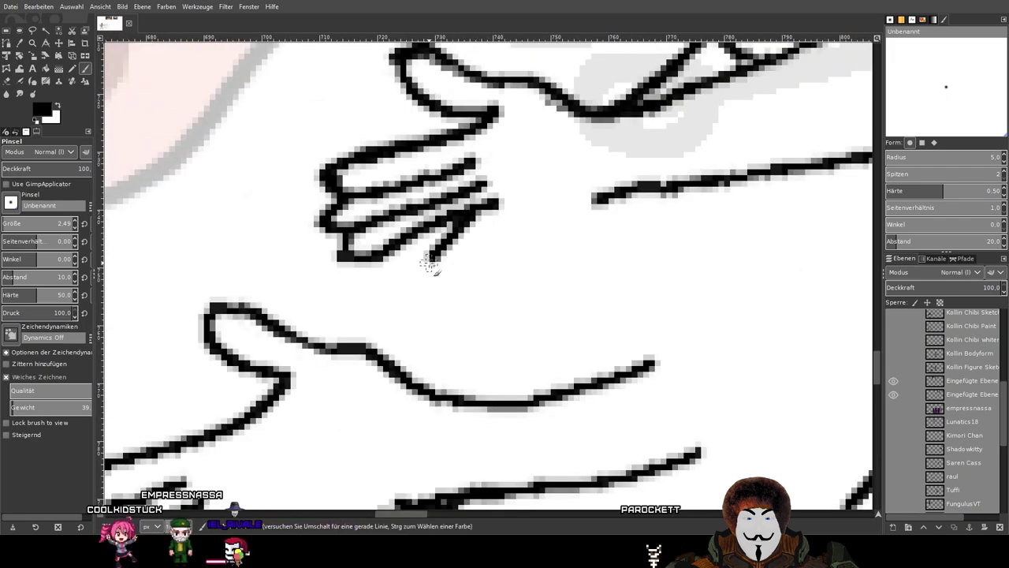
pyautogui.moveTo(446, 260); pyautogui.dragTo(509, 234)
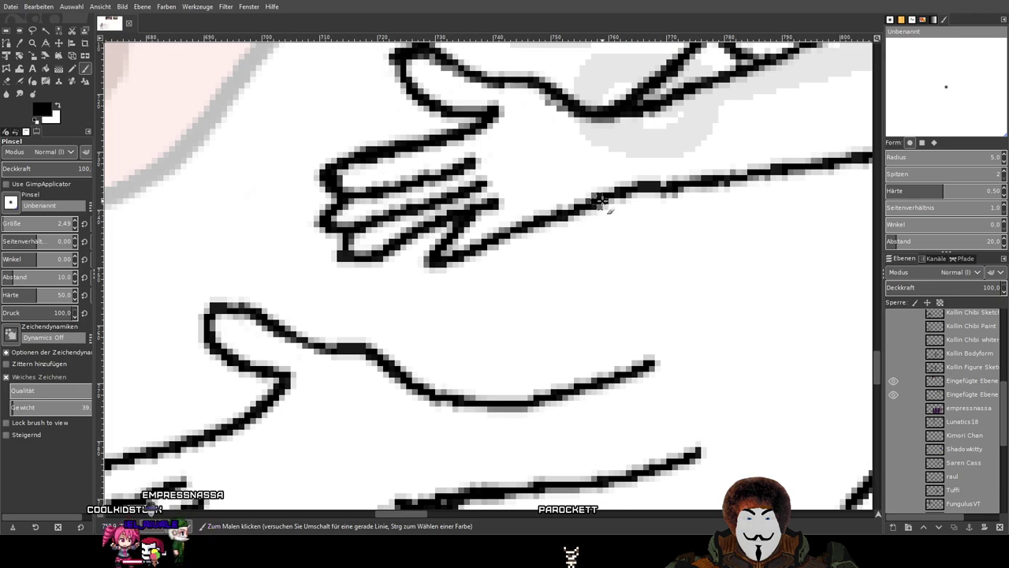
pyautogui.scroll(-1, 433, 262)
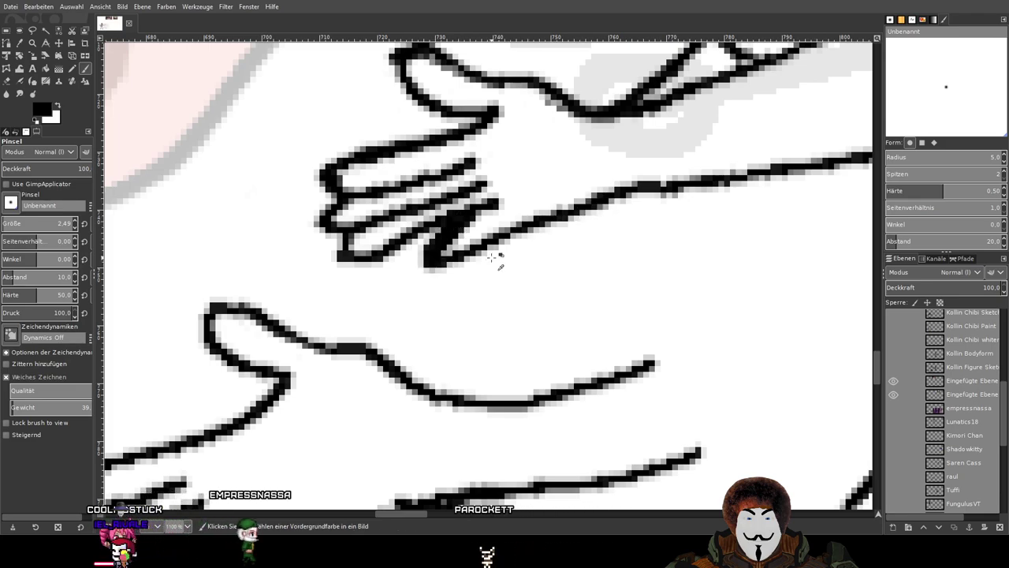
pyautogui.scroll(1, 494, 266)
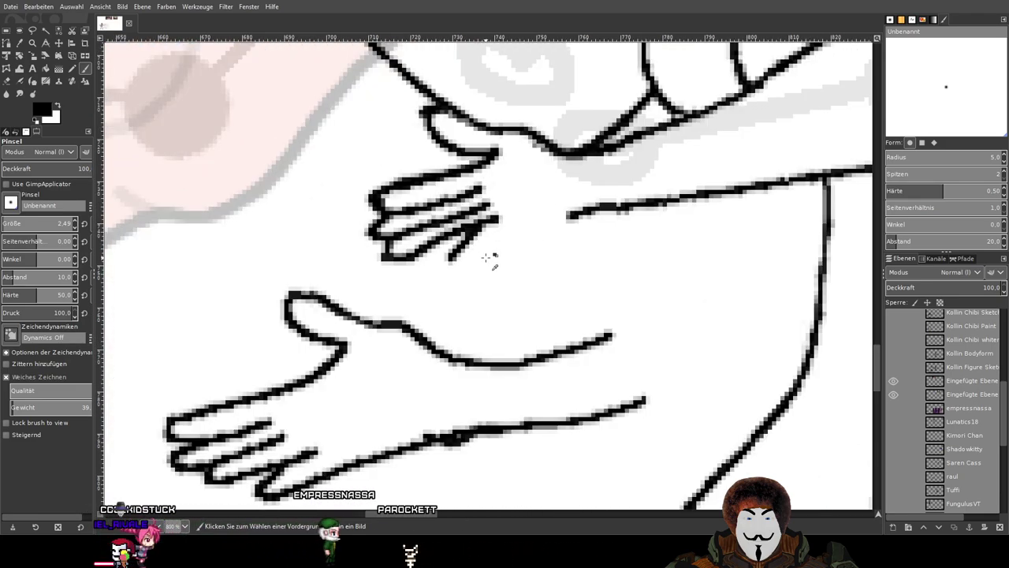
pyautogui.moveTo(447, 259); pyautogui.dragTo(569, 214)
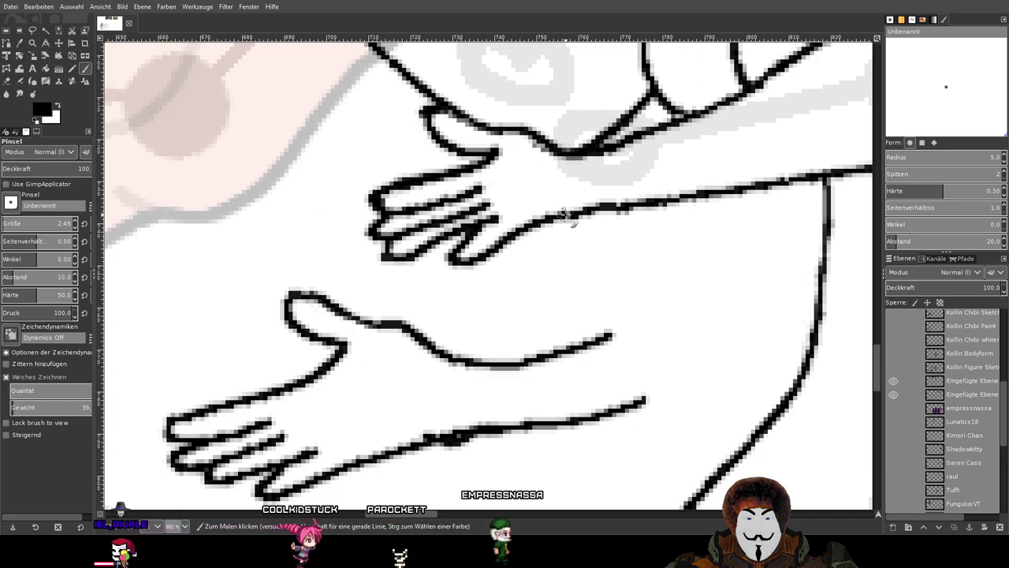
pyautogui.moveTo(543, 268); pyautogui.dragTo(588, 241)
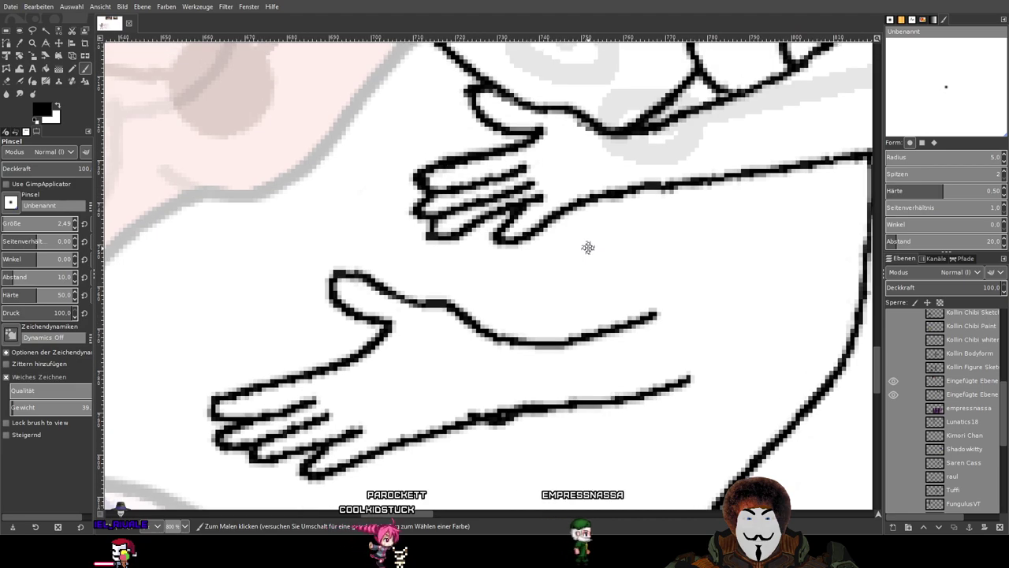
pyautogui.scroll(2, 503, 234)
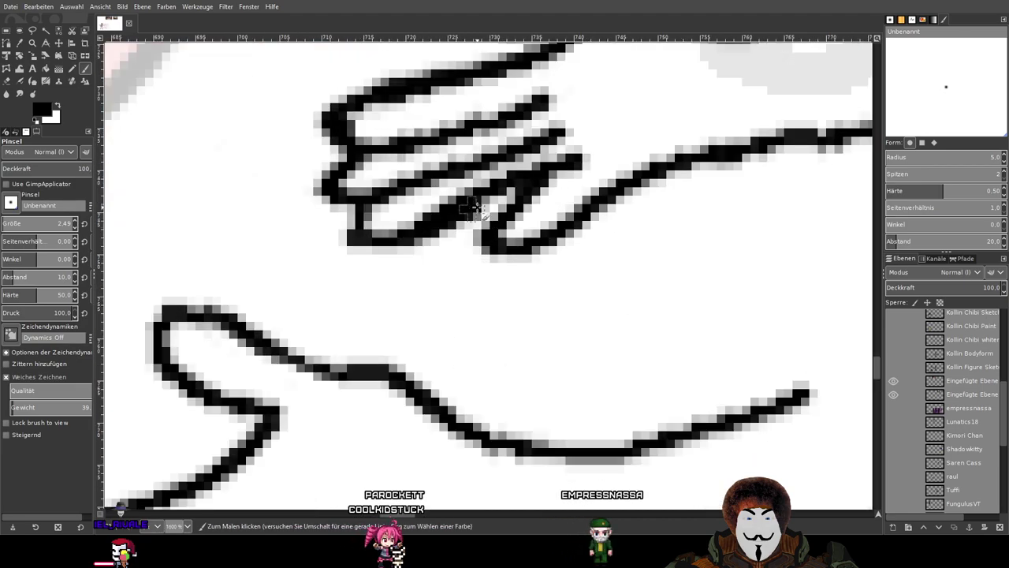
# Erase the stray and rough grey pixels along the fingertip edge.
pyautogui.click(7, 81)
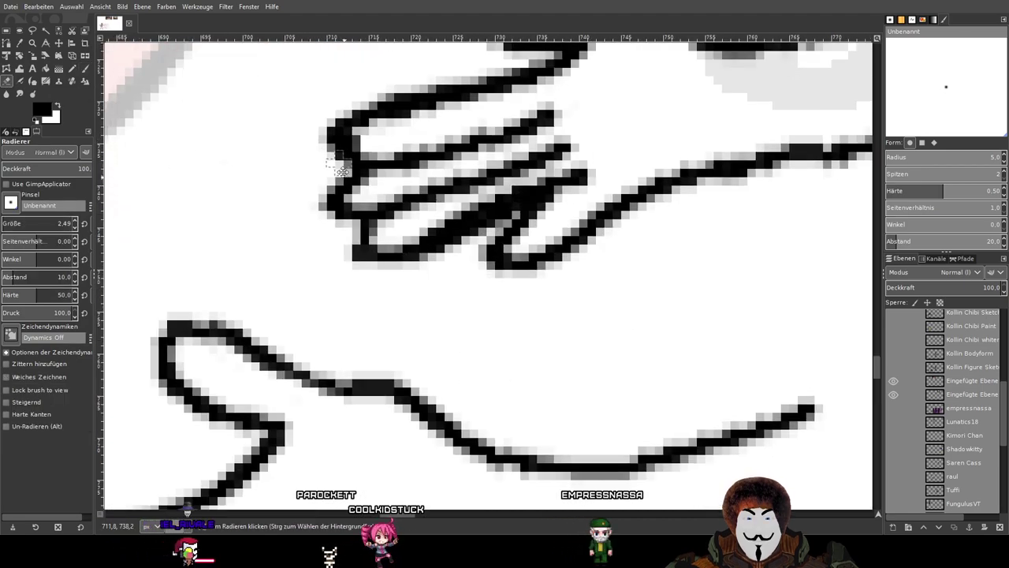
pyautogui.scroll(2, 484, 286)
pyautogui.moveTo(495, 246)
pyautogui.mouseDown()
pyautogui.moveTo(755, 145)
pyautogui.moveTo(729, 191)
pyautogui.moveTo(740, 205)
pyautogui.moveTo(644, 293)
pyautogui.moveTo(745, 161)
pyautogui.mouseUp()
pyautogui.moveTo(730, 210); pyautogui.dragTo(661, 243)
pyautogui.moveTo(596, 287); pyautogui.dragTo(662, 199)
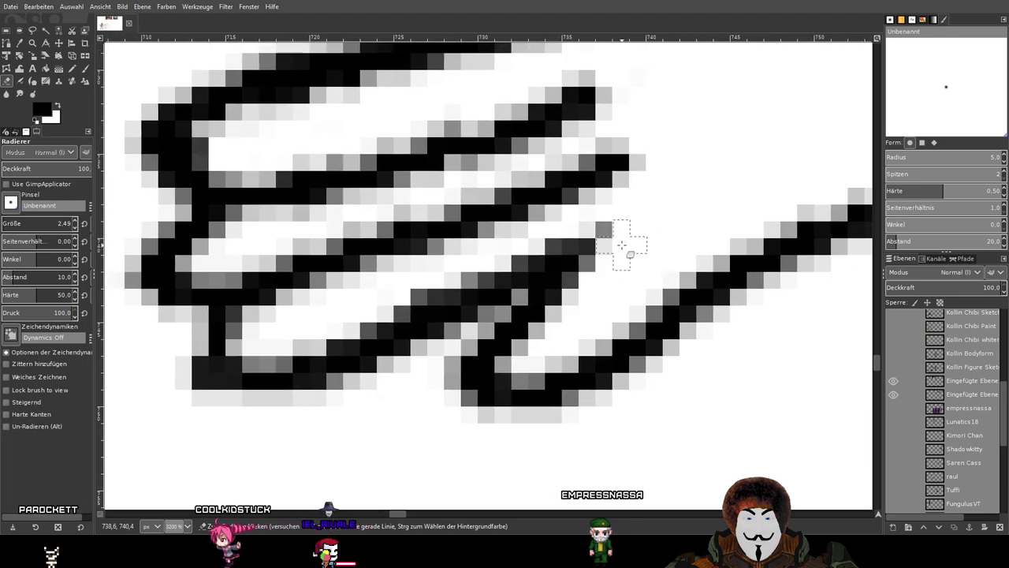
pyautogui.moveTo(558, 225); pyautogui.dragTo(547, 224)
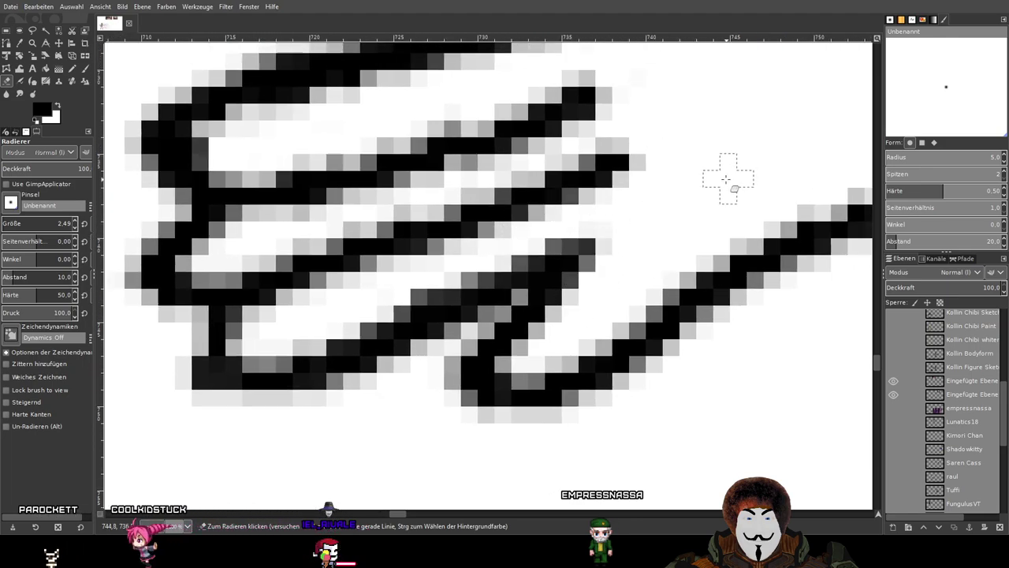
pyautogui.scroll(-6, 728, 178)
pyautogui.scroll(2, 580, 252)
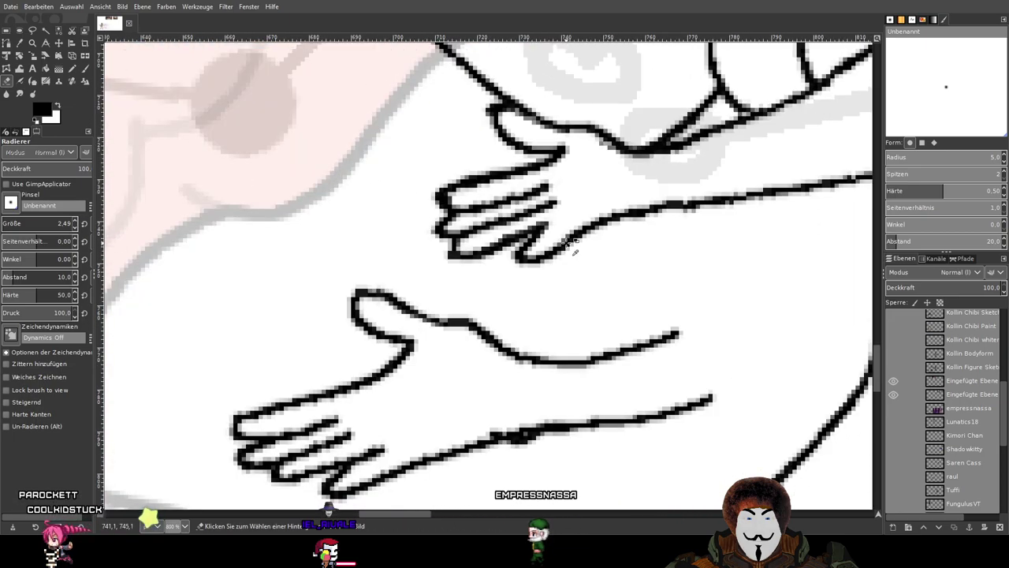
pyautogui.scroll(-4, 574, 250)
pyautogui.scroll(5, 470, 260)
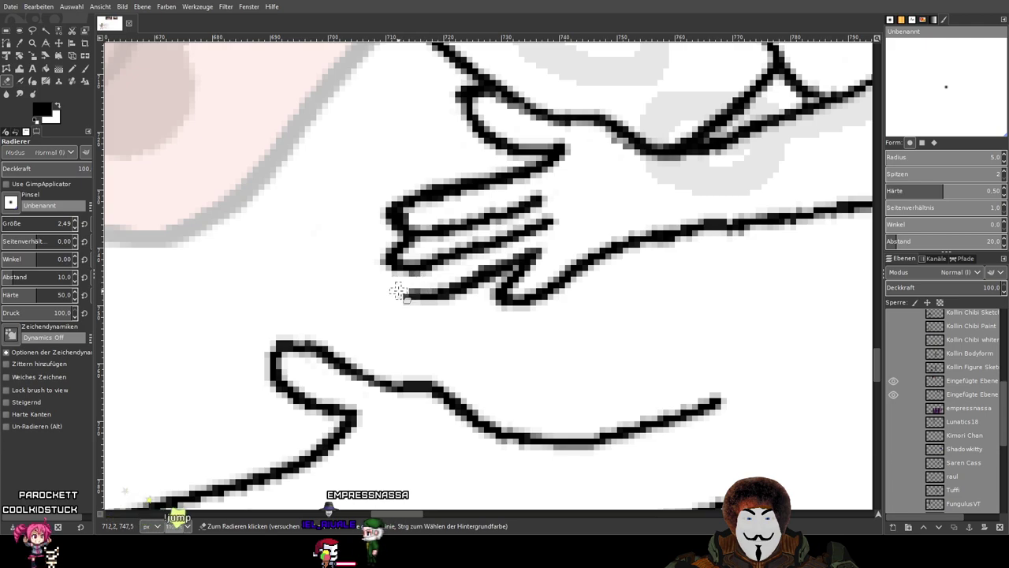
# Extend a black line down to the lower finger's bottom edge.
pyautogui.press('p')
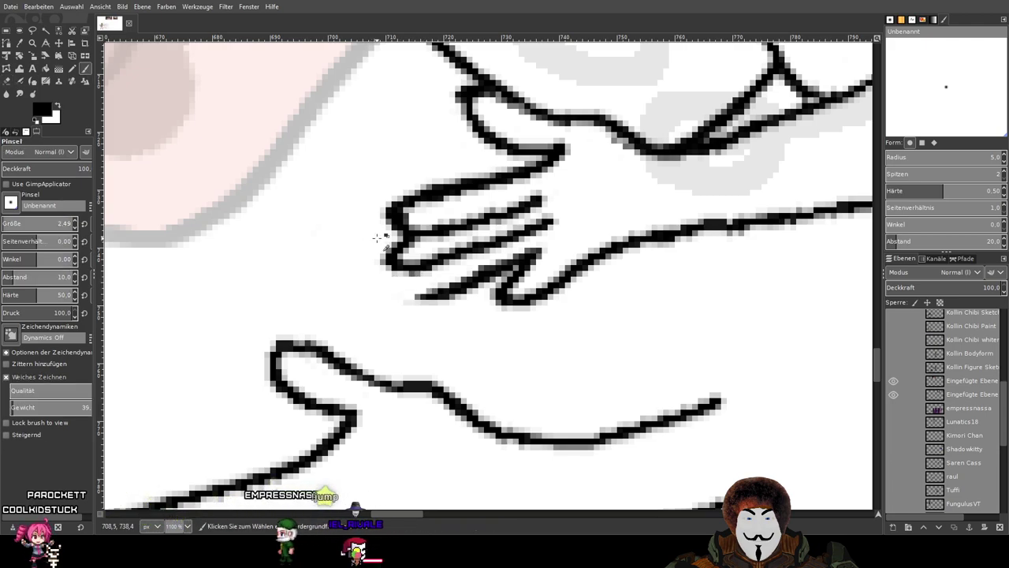
pyautogui.scroll(1, 467, 290)
pyautogui.moveTo(432, 272)
pyautogui.mouseDown()
pyautogui.moveTo(439, 295)
pyautogui.moveTo(482, 321)
pyautogui.mouseUp()
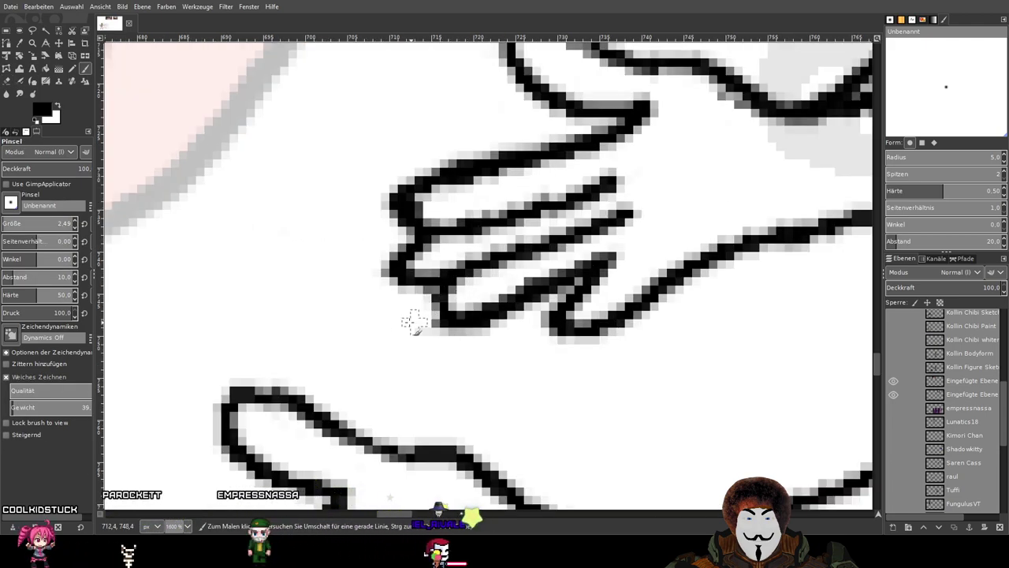
pyautogui.hotkey('shift', 'e')
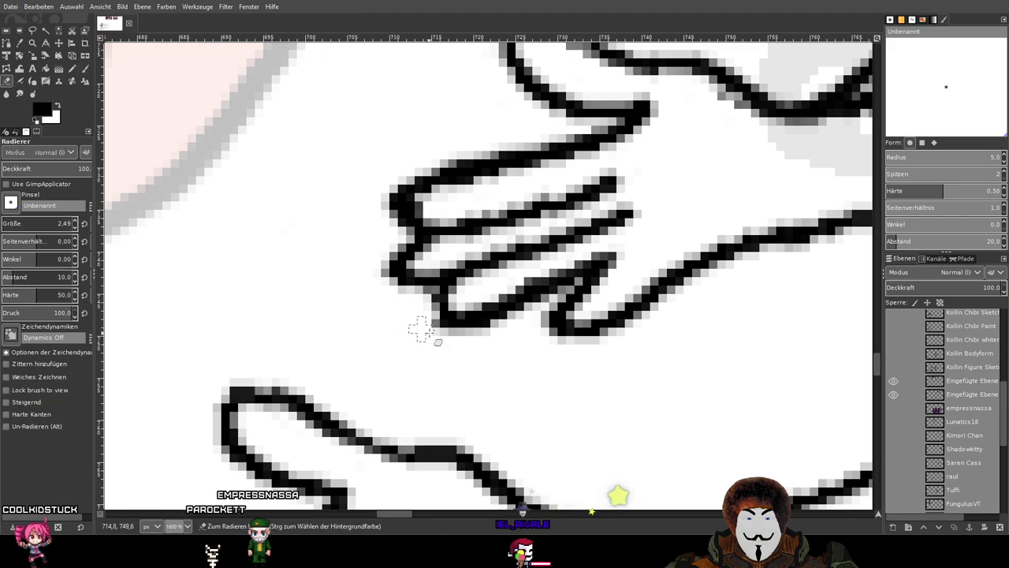
pyautogui.scroll(-4, 425, 335)
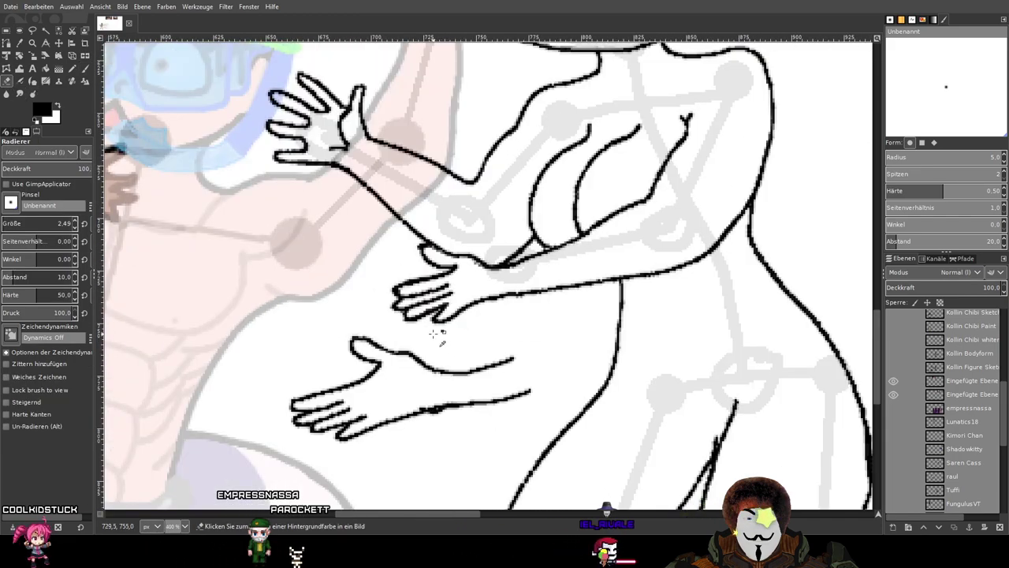
pyautogui.scroll(3, 444, 334)
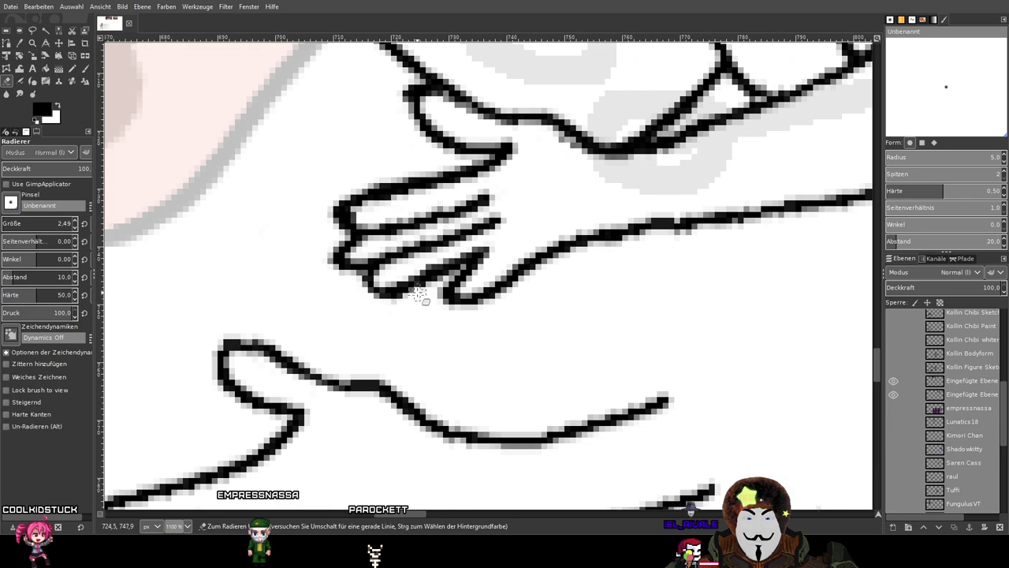
pyautogui.scroll(-3, 469, 315)
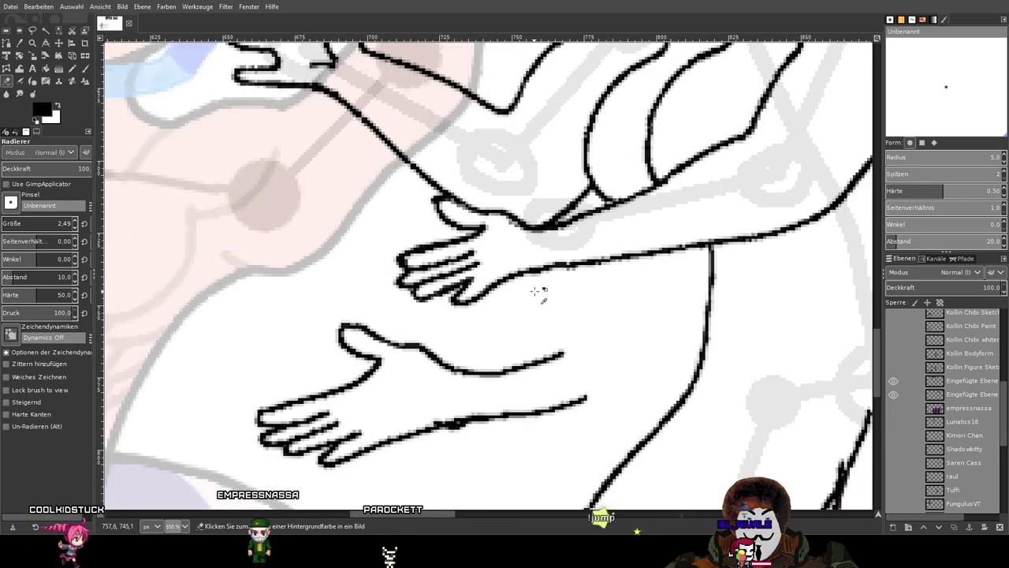
pyautogui.scroll(-2, 549, 288)
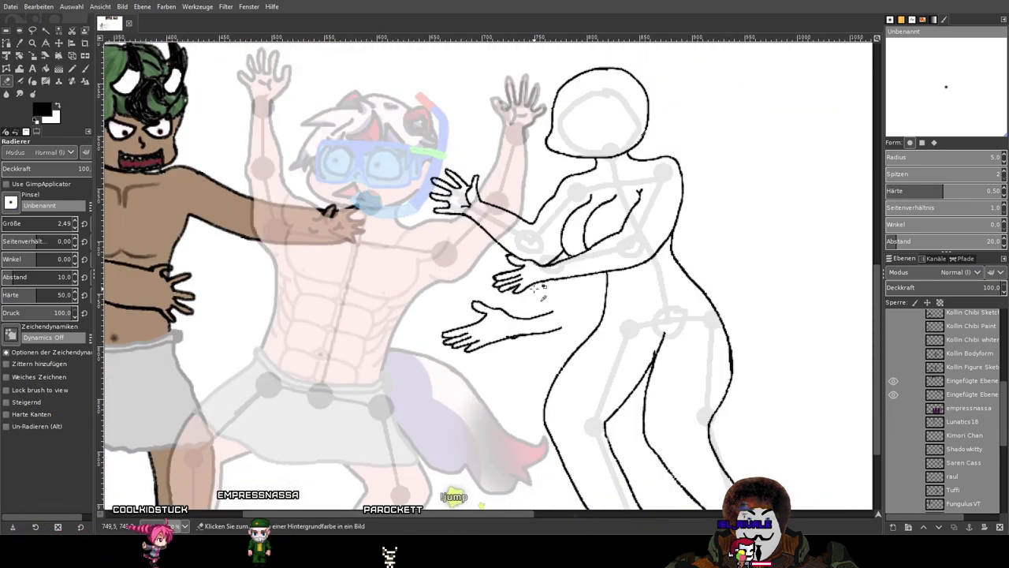
pyautogui.scroll(3, 520, 293)
pyautogui.scroll(-1, 513, 296)
pyautogui.scroll(5, 513, 296)
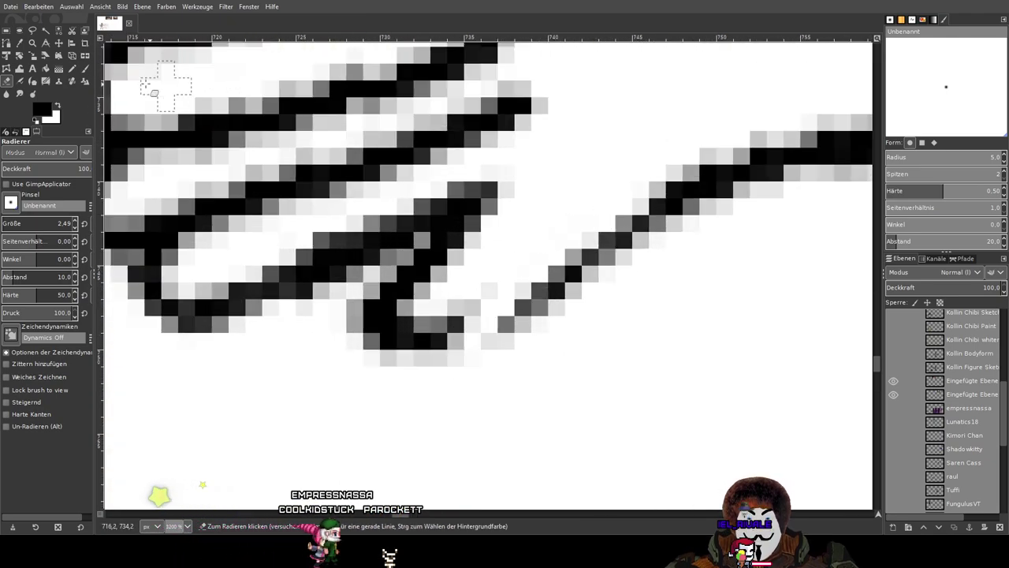
# Paint a stroke joining the lowest finger to the arm line and erase stray pixels at its end.
pyautogui.press('p')
pyautogui.moveTo(445, 323)
pyautogui.mouseDown()
pyautogui.moveTo(600, 209)
pyautogui.moveTo(741, 161)
pyautogui.mouseUp()
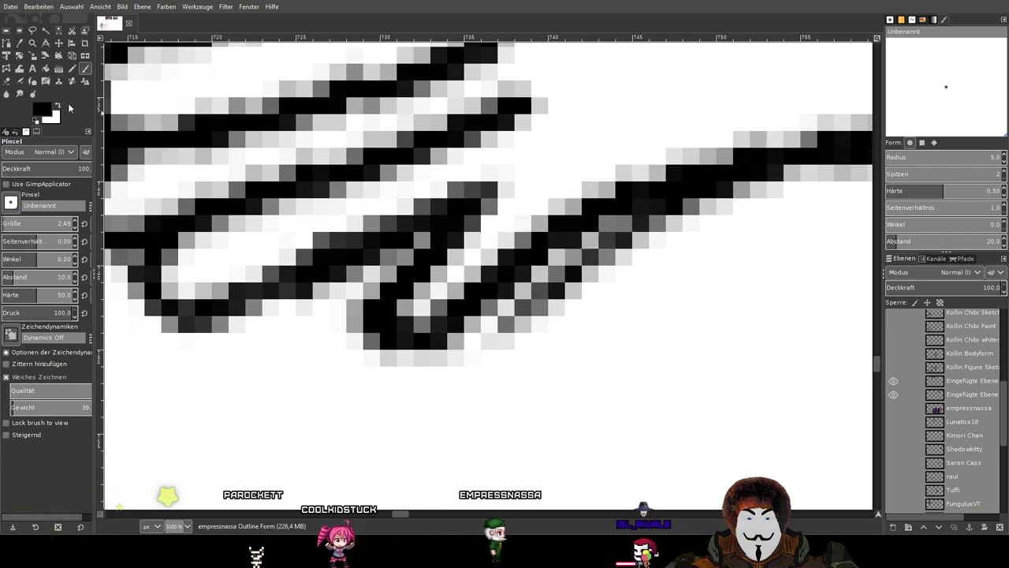
pyautogui.hotkey('shift', 'e')
pyautogui.moveTo(513, 354)
pyautogui.mouseDown()
pyautogui.moveTo(540, 309)
pyautogui.moveTo(491, 354)
pyautogui.moveTo(546, 310)
pyautogui.moveTo(598, 246)
pyautogui.moveTo(619, 248)
pyautogui.moveTo(590, 263)
pyautogui.moveTo(777, 193)
pyautogui.moveTo(606, 250)
pyautogui.moveTo(694, 211)
pyautogui.moveTo(766, 203)
pyautogui.mouseUp()
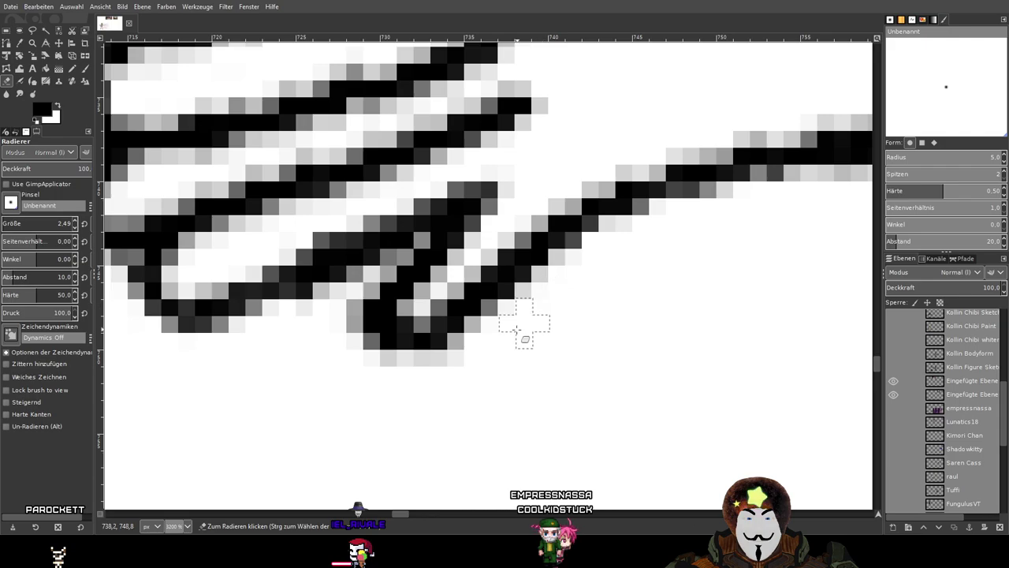
pyautogui.scroll(-3, 393, 396)
pyautogui.scroll(-2, 337, 383)
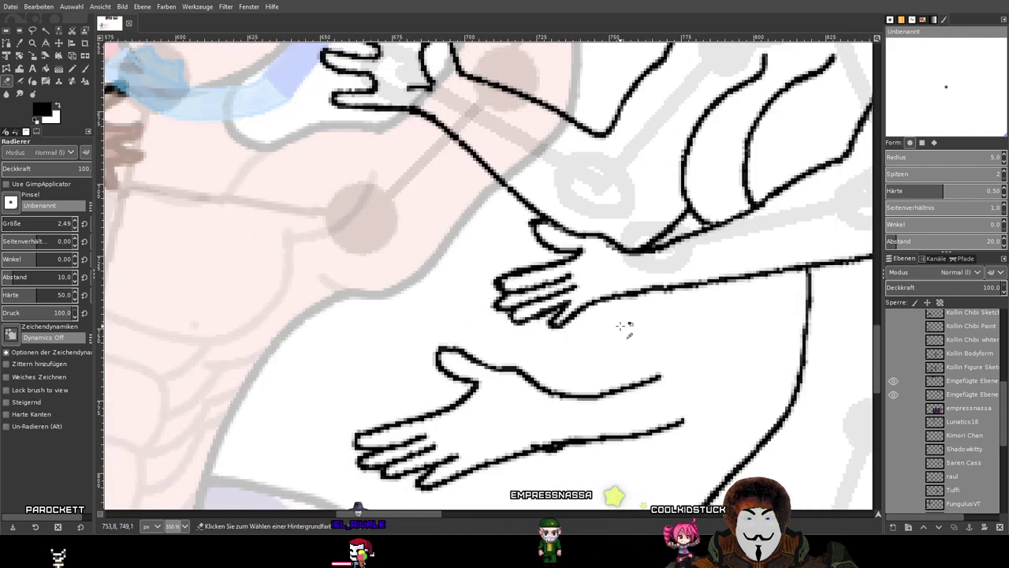
pyautogui.scroll(-2, 620, 325)
pyautogui.scroll(1, 517, 328)
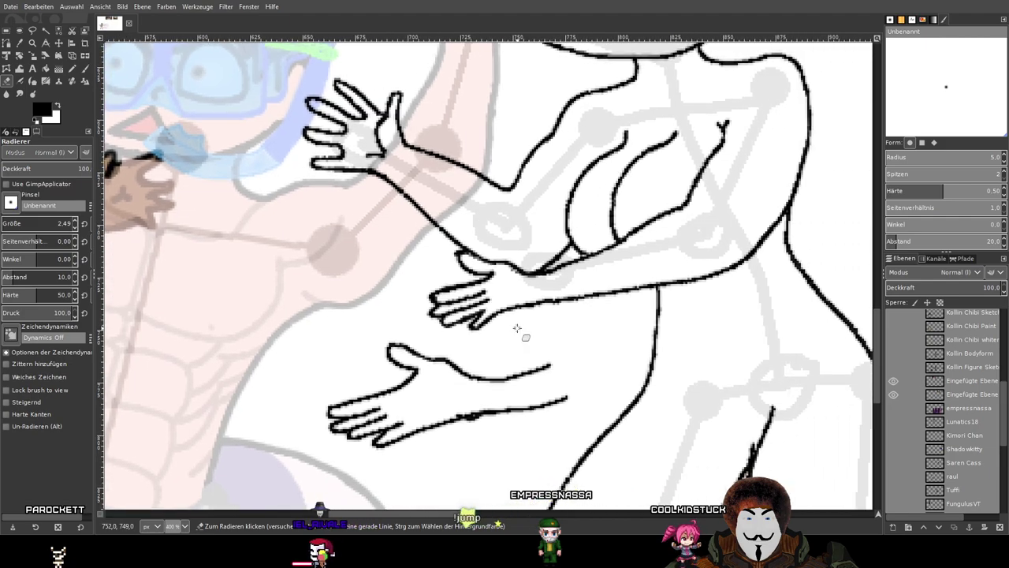
pyautogui.scroll(3, 513, 323)
pyautogui.scroll(-2, 503, 320)
# Erase the old curve at the hand's top edge and the leftover spur.
pyautogui.scroll(4, 502, 318)
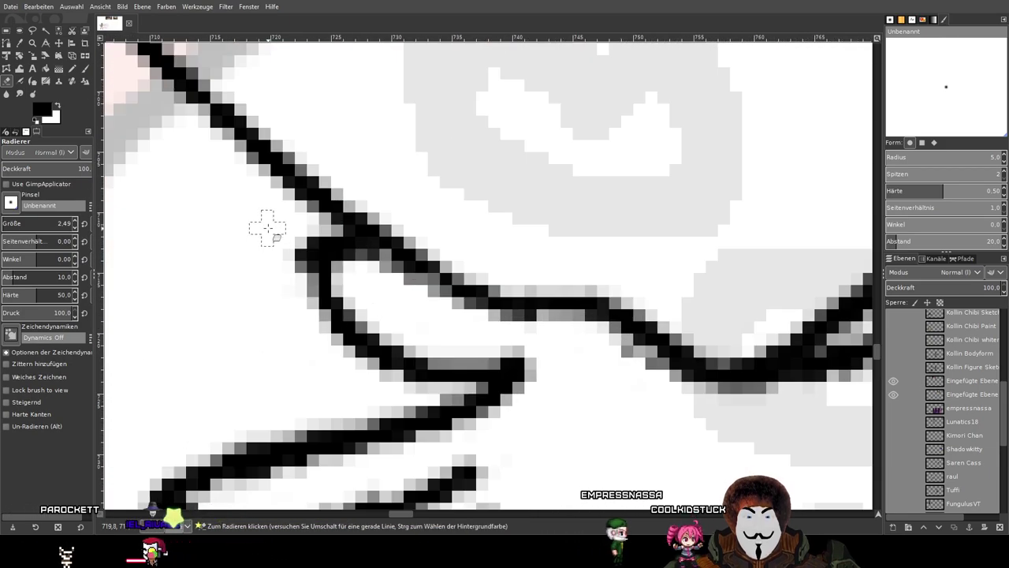
pyautogui.moveTo(268, 228)
pyautogui.mouseDown()
pyautogui.moveTo(333, 272)
pyautogui.moveTo(267, 251)
pyautogui.moveTo(351, 283)
pyautogui.moveTo(238, 300)
pyautogui.mouseUp()
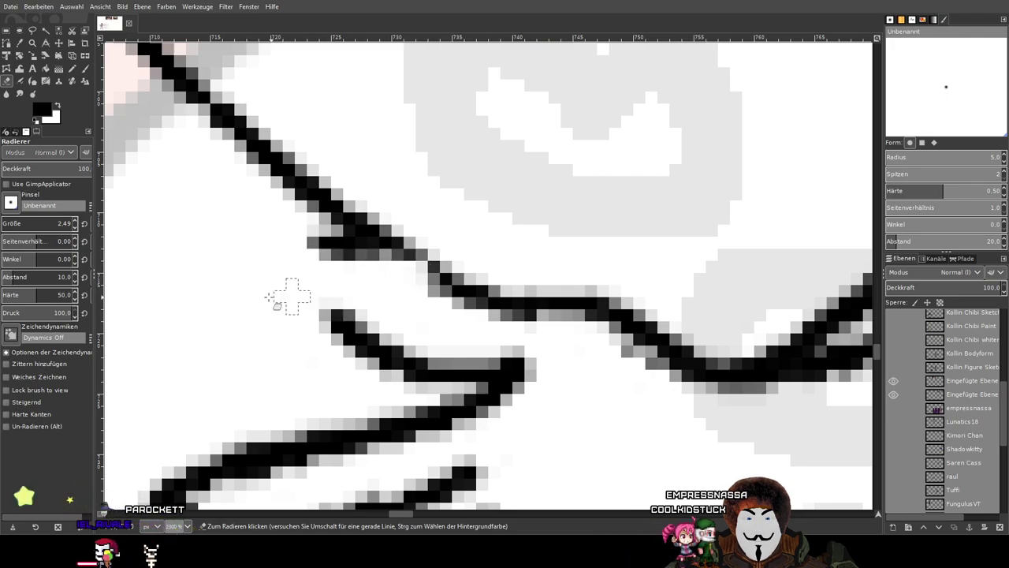
pyautogui.moveTo(337, 361)
pyautogui.mouseDown()
pyautogui.moveTo(341, 336)
pyautogui.moveTo(281, 257)
pyautogui.moveTo(308, 251)
pyautogui.moveTo(327, 231)
pyautogui.moveTo(300, 245)
pyautogui.moveTo(340, 231)
pyautogui.moveTo(305, 266)
pyautogui.moveTo(480, 227)
pyautogui.moveTo(435, 291)
pyautogui.mouseUp()
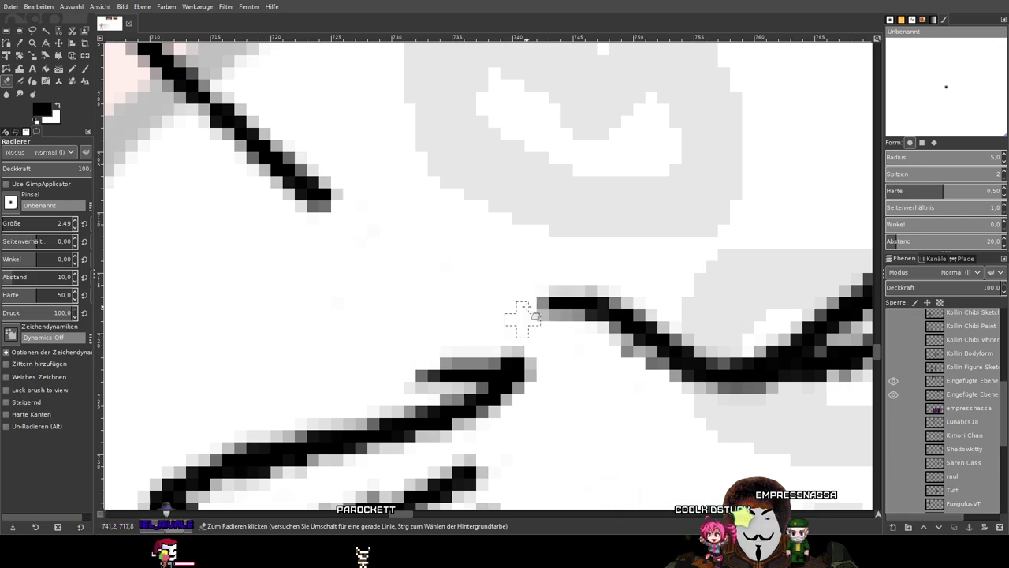
# Extend the thumb's top line leftward in black and zoom out to the full figure.
pyautogui.press('p')
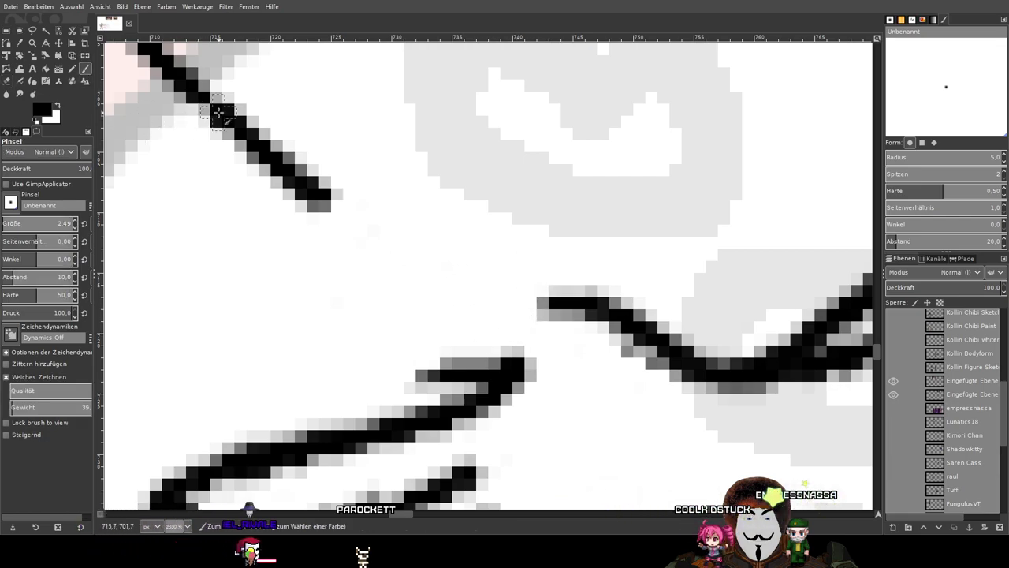
pyautogui.moveTo(319, 144); pyautogui.dragTo(249, 106)
pyautogui.scroll(-2, 360, 150)
pyautogui.scroll(1, 360, 150)
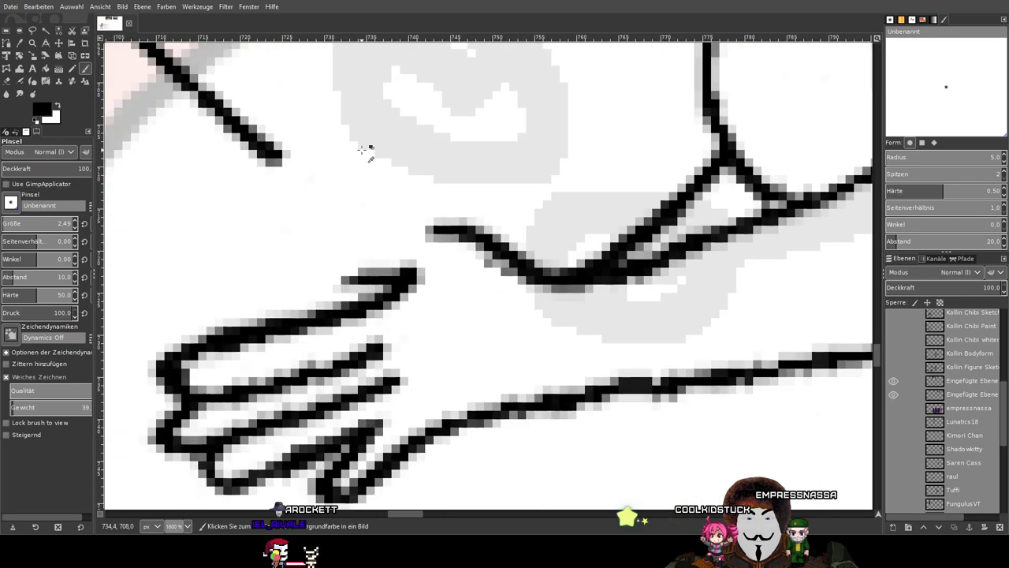
pyautogui.moveTo(442, 230)
pyautogui.mouseDown()
pyautogui.moveTo(324, 220)
pyautogui.moveTo(312, 234)
pyautogui.moveTo(323, 255)
pyautogui.moveTo(370, 272)
pyautogui.mouseUp()
pyautogui.scroll(-4, 372, 275)
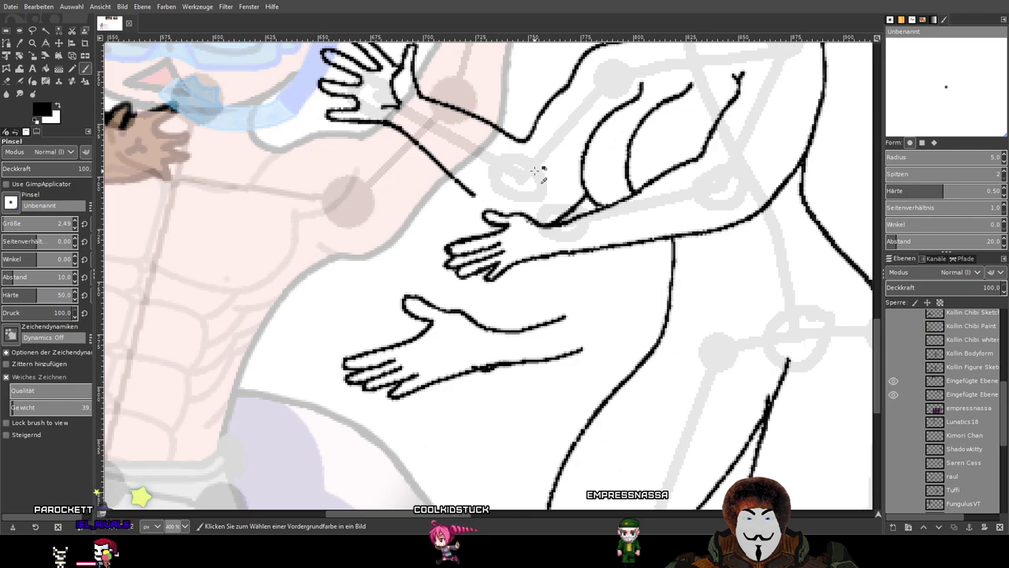
pyautogui.scroll(-2, 536, 169)
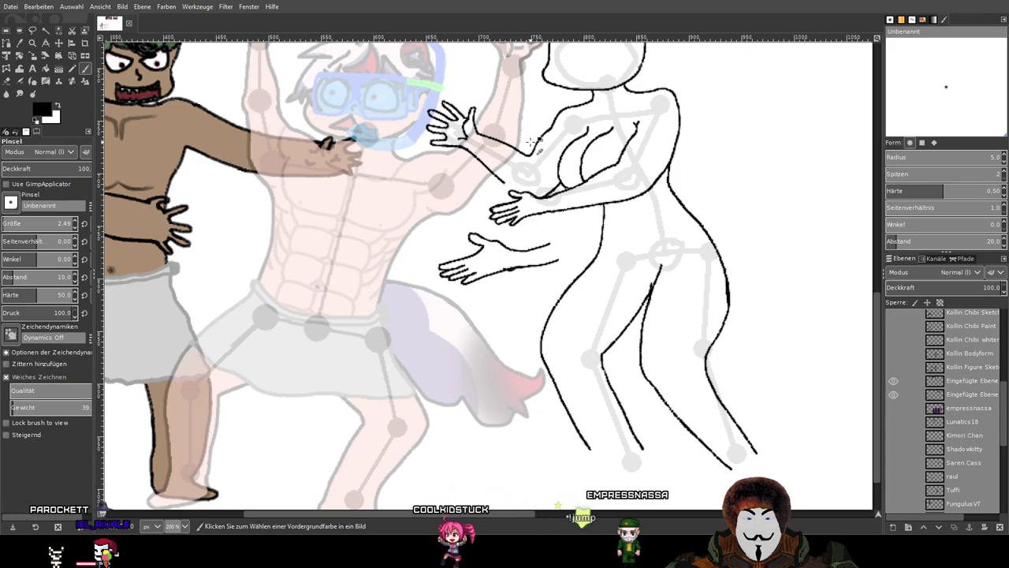
pyautogui.scroll(1, 535, 142)
pyautogui.scroll(6, 534, 142)
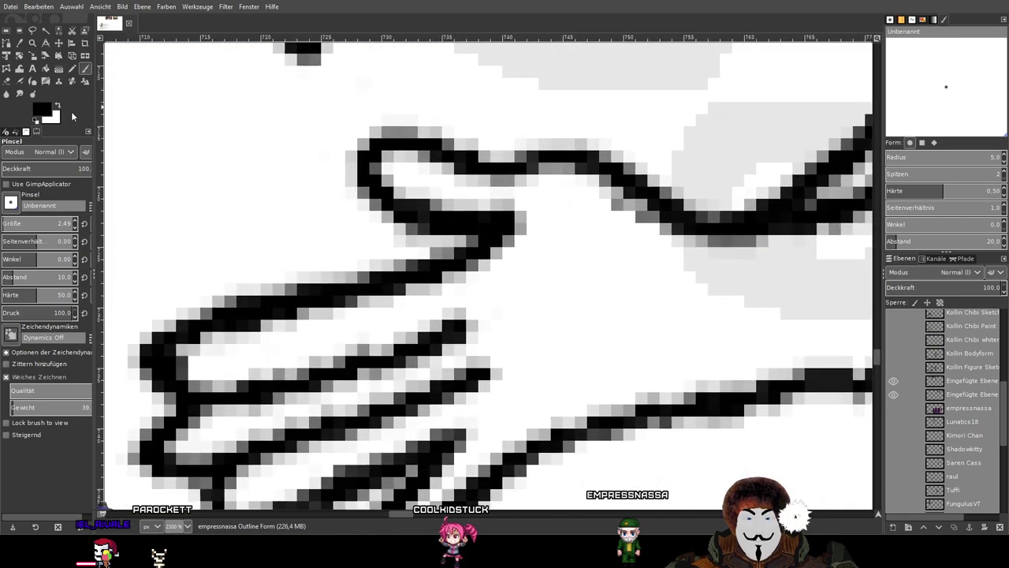
pyautogui.hotkey('shift', 'e')
pyautogui.click(426, 246)
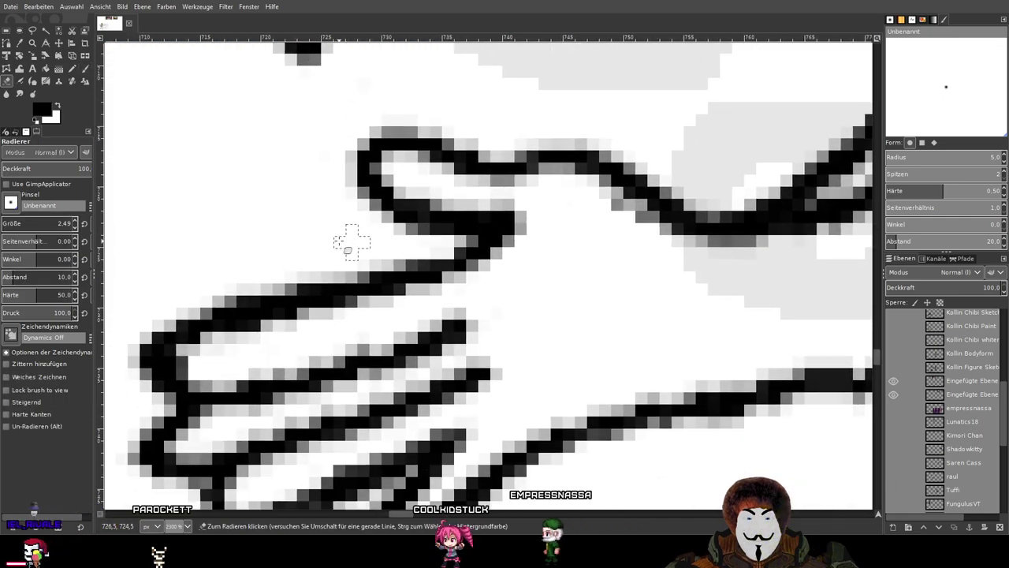
pyautogui.click(492, 215)
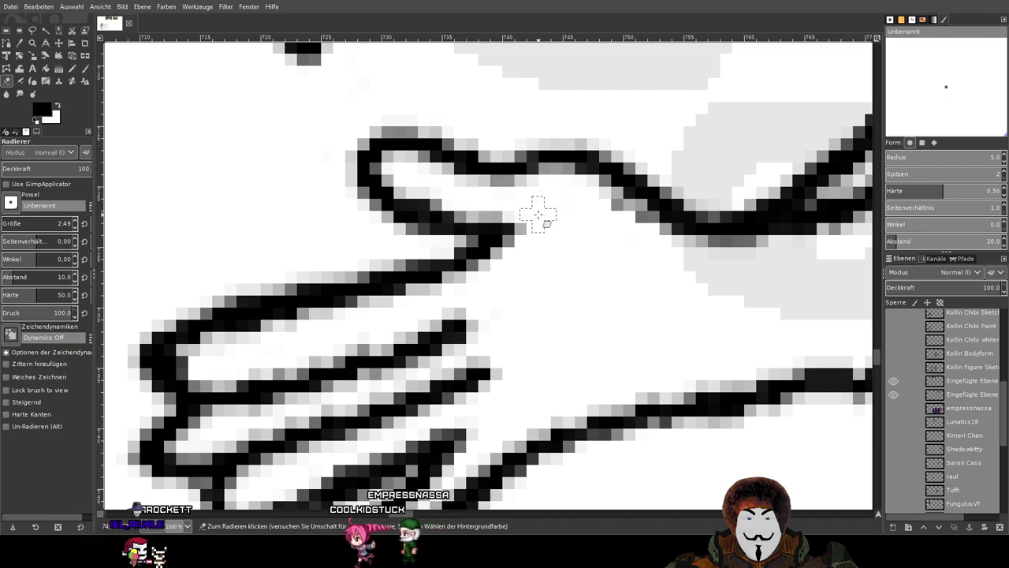
pyautogui.scroll(-7, 536, 212)
pyautogui.scroll(-1, 650, 169)
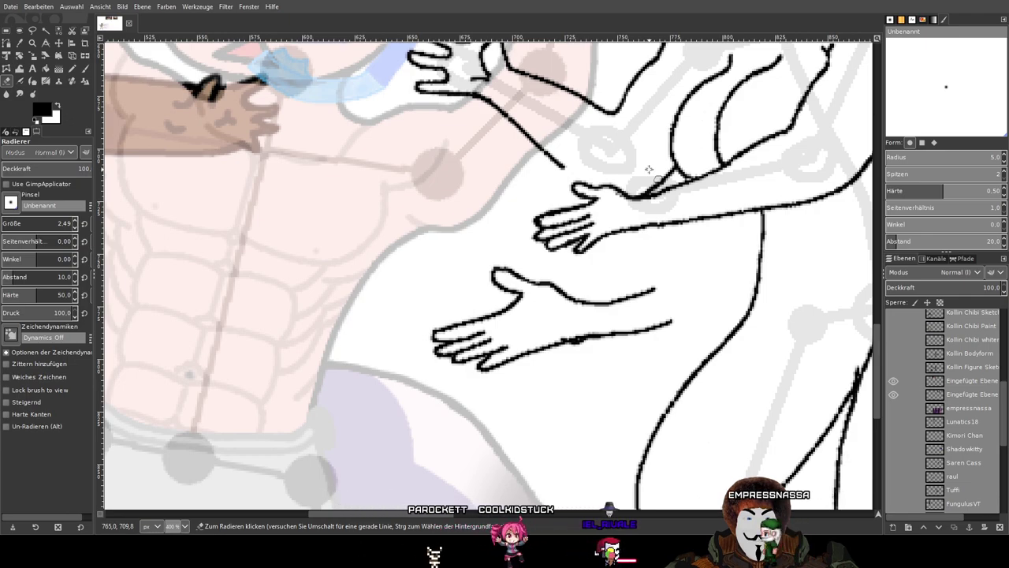
pyautogui.scroll(2, 562, 259)
pyautogui.scroll(3, 562, 258)
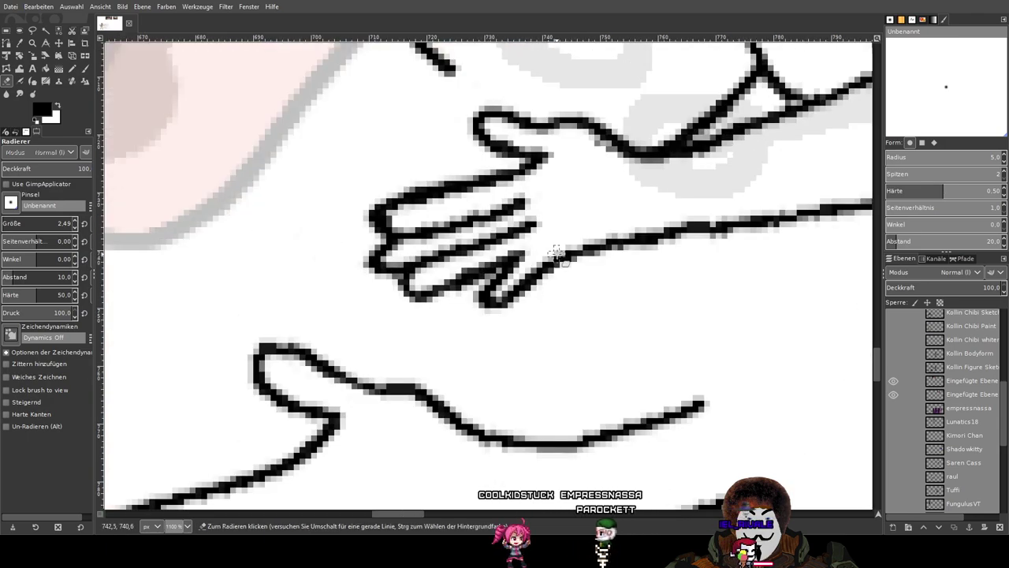
pyautogui.scroll(-2, 556, 256)
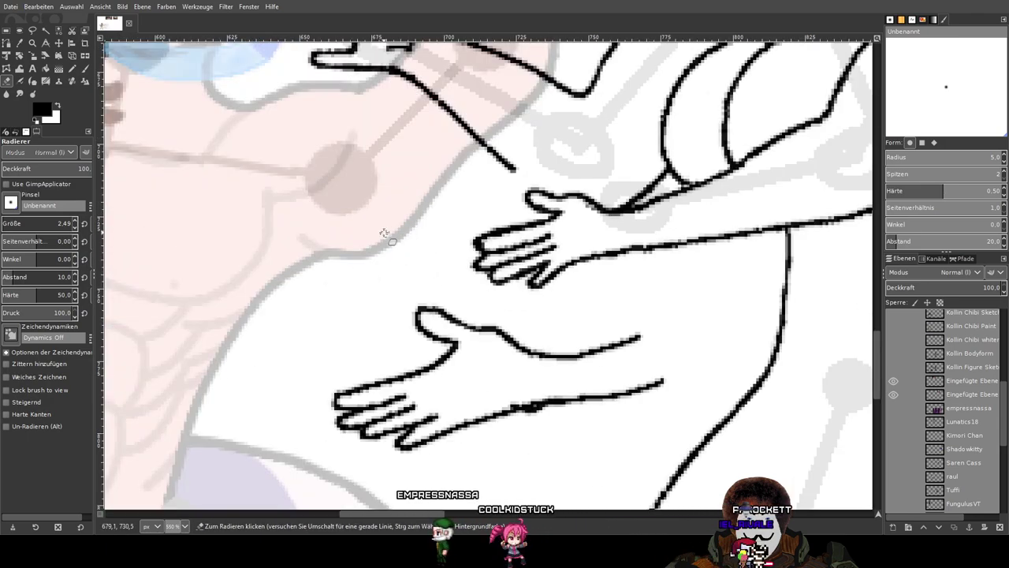
pyautogui.click(85, 69)
pyautogui.scroll(1, 578, 286)
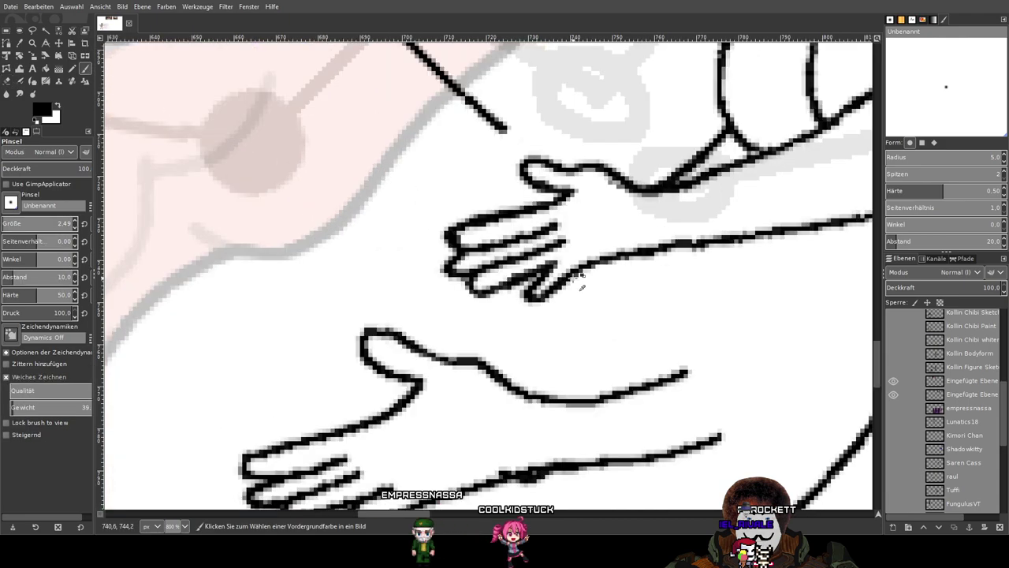
pyautogui.scroll(1, 607, 268)
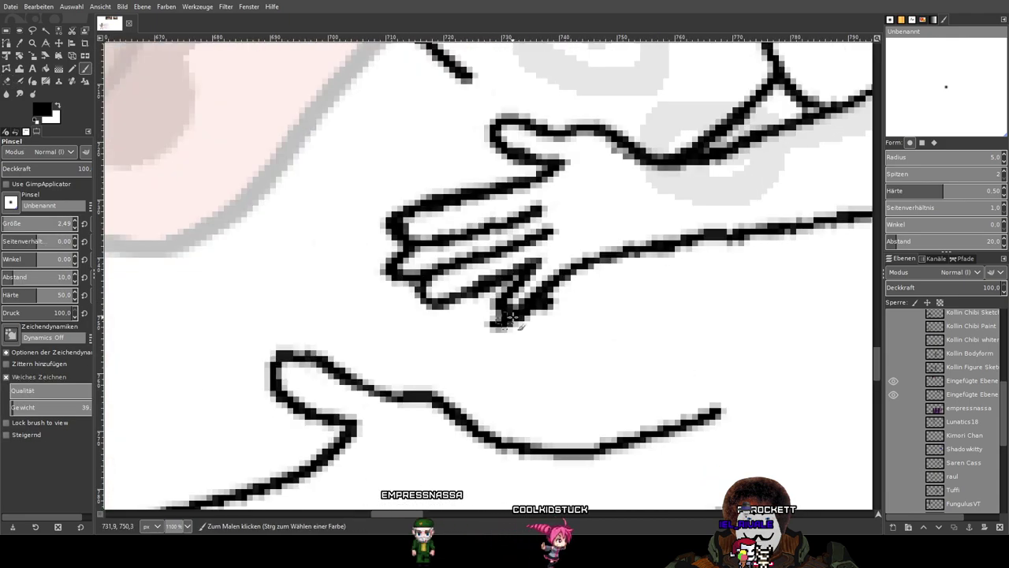
pyautogui.click(7, 81)
pyautogui.scroll(3, 604, 288)
pyautogui.moveTo(512, 323)
pyautogui.mouseDown()
pyautogui.moveTo(428, 371)
pyautogui.moveTo(500, 342)
pyautogui.moveTo(499, 331)
pyautogui.mouseUp()
pyautogui.moveTo(439, 350)
pyautogui.mouseDown()
pyautogui.moveTo(522, 306)
pyautogui.moveTo(409, 344)
pyautogui.moveTo(557, 286)
pyautogui.moveTo(357, 347)
pyautogui.moveTo(481, 292)
pyautogui.moveTo(388, 327)
pyautogui.moveTo(477, 272)
pyautogui.moveTo(455, 287)
pyautogui.moveTo(543, 270)
pyautogui.moveTo(527, 288)
pyautogui.mouseUp()
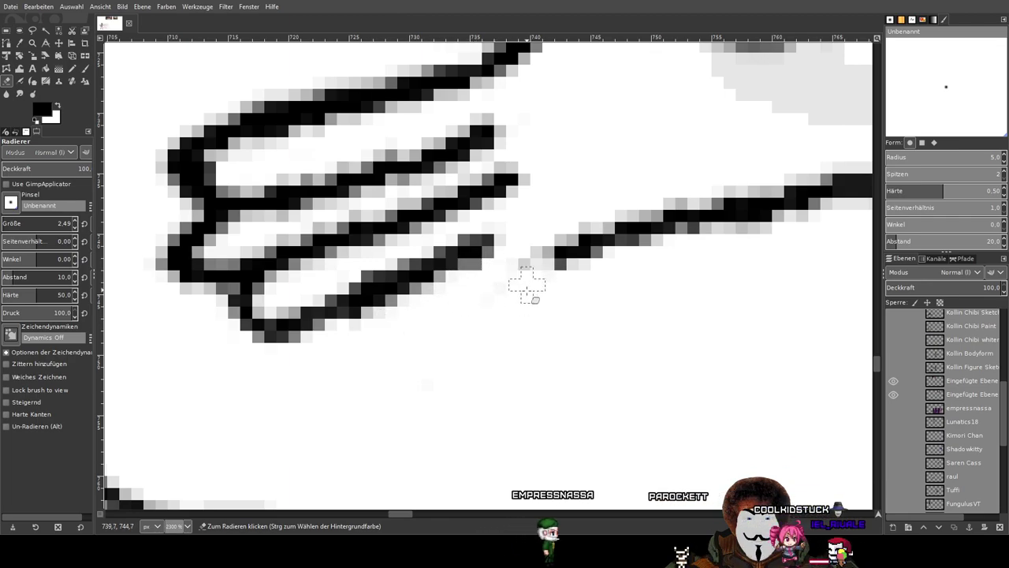
pyautogui.press('p')
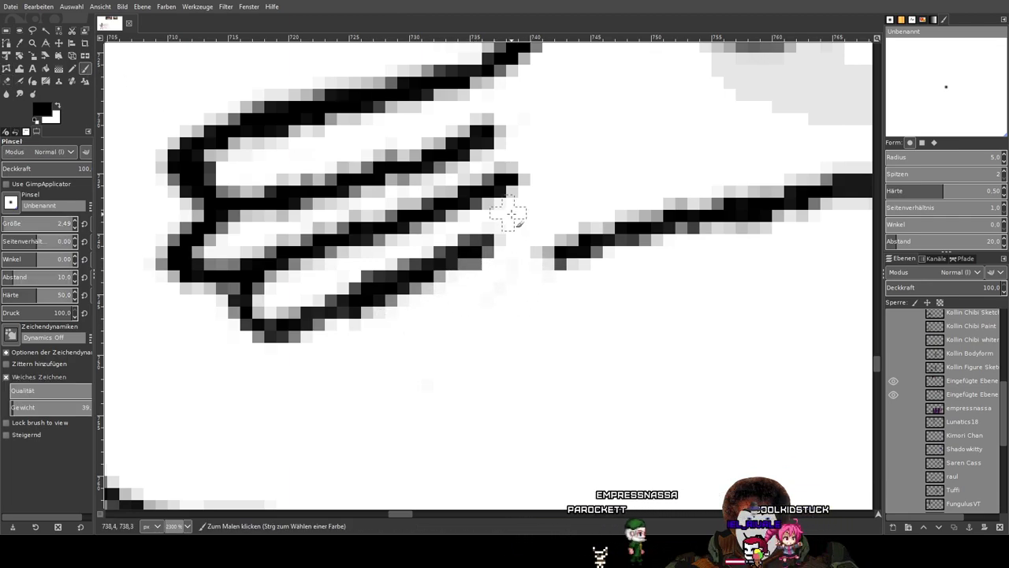
pyautogui.moveTo(573, 252)
pyautogui.mouseDown()
pyautogui.moveTo(470, 321)
pyautogui.moveTo(403, 346)
pyautogui.moveTo(404, 317)
pyautogui.moveTo(465, 262)
pyautogui.mouseUp()
pyautogui.scroll(-4, 465, 262)
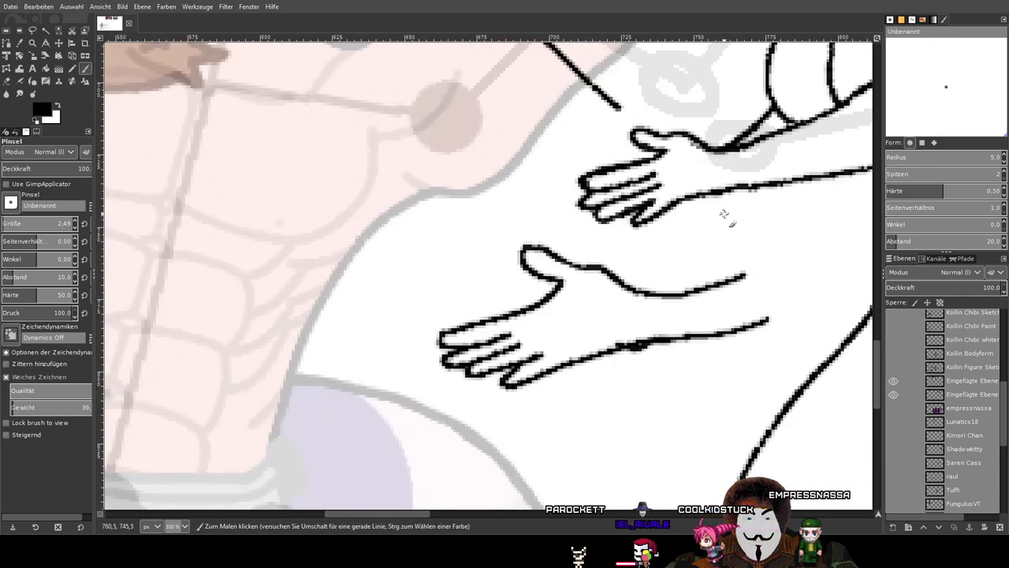
pyautogui.moveTo(723, 214); pyautogui.dragTo(539, 273)
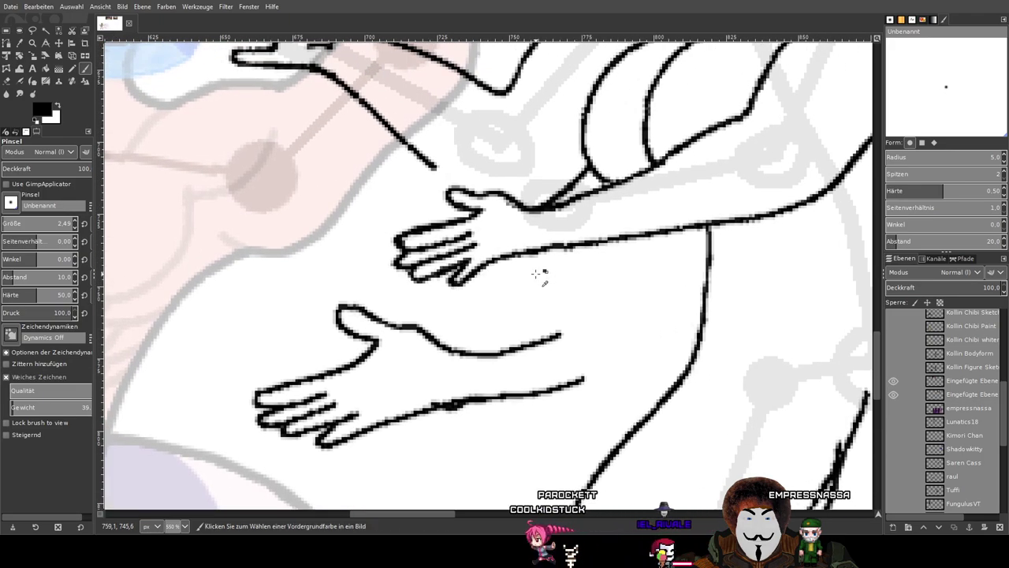
pyautogui.hotkey('ctrl', 'z')
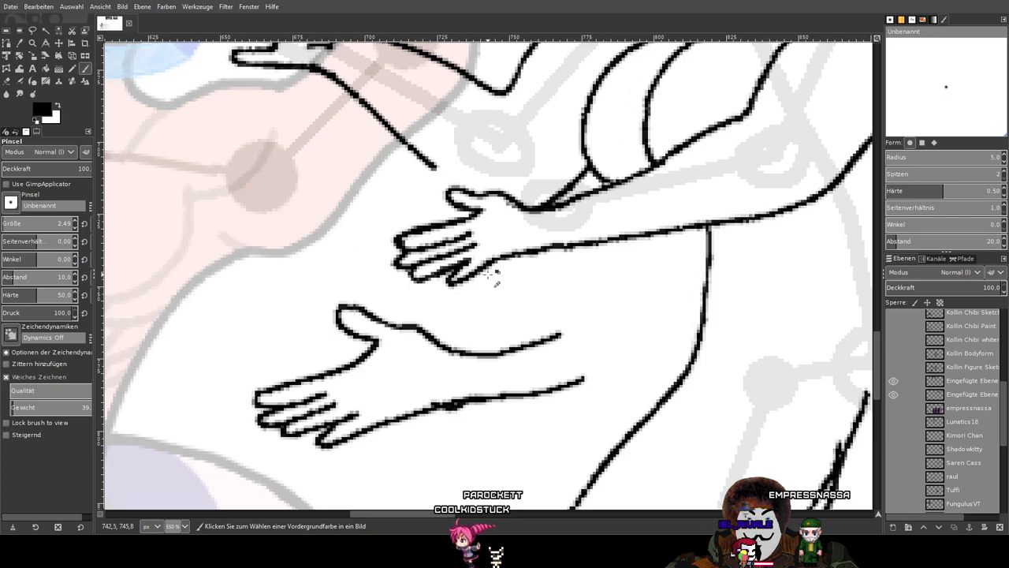
pyautogui.hotkey('ctrl', 'z')
pyautogui.hotkey('ctrl', 'z')
pyautogui.scroll(5, 462, 275)
pyautogui.moveTo(666, 225)
pyautogui.mouseDown()
pyautogui.moveTo(555, 309)
pyautogui.moveTo(421, 361)
pyautogui.moveTo(417, 308)
pyautogui.mouseUp()
pyautogui.scroll(-5, 775, 196)
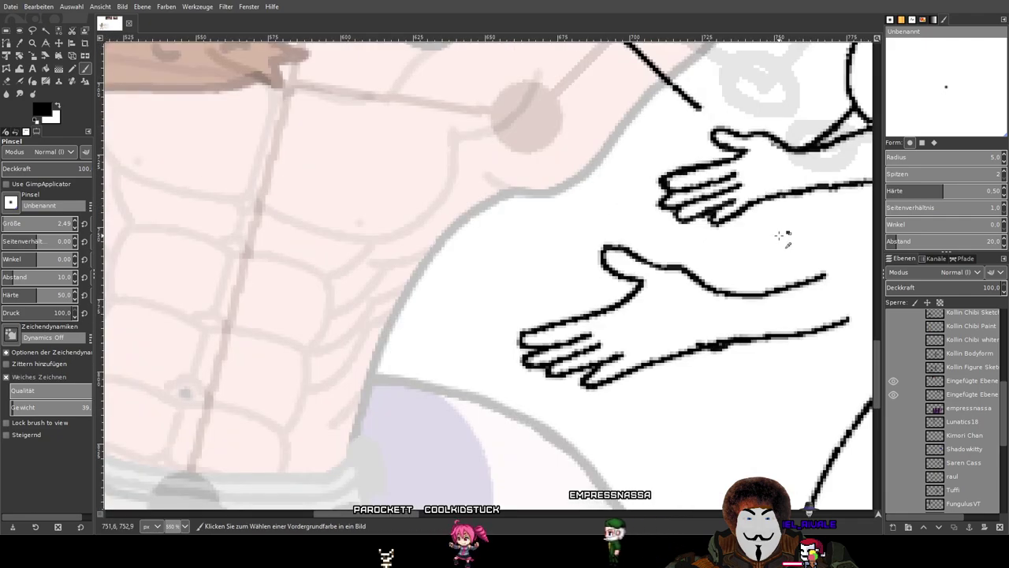
pyautogui.scroll(5, 773, 222)
pyautogui.moveTo(547, 183)
pyautogui.mouseDown()
pyautogui.moveTo(565, 206)
pyautogui.moveTo(734, 129)
pyautogui.moveTo(749, 151)
pyautogui.mouseUp()
pyautogui.scroll(-3, 786, 186)
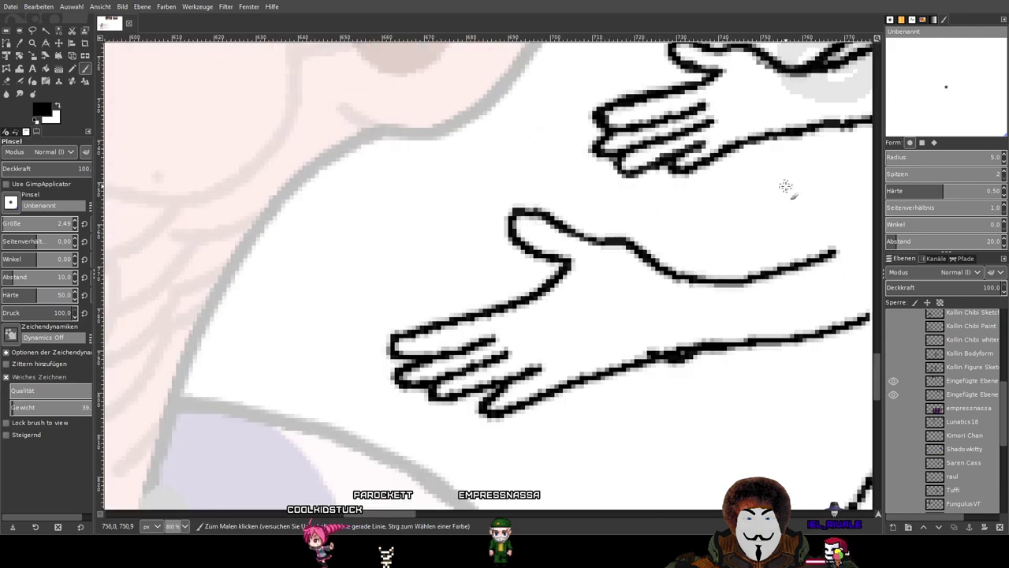
pyautogui.scroll(-2, 544, 327)
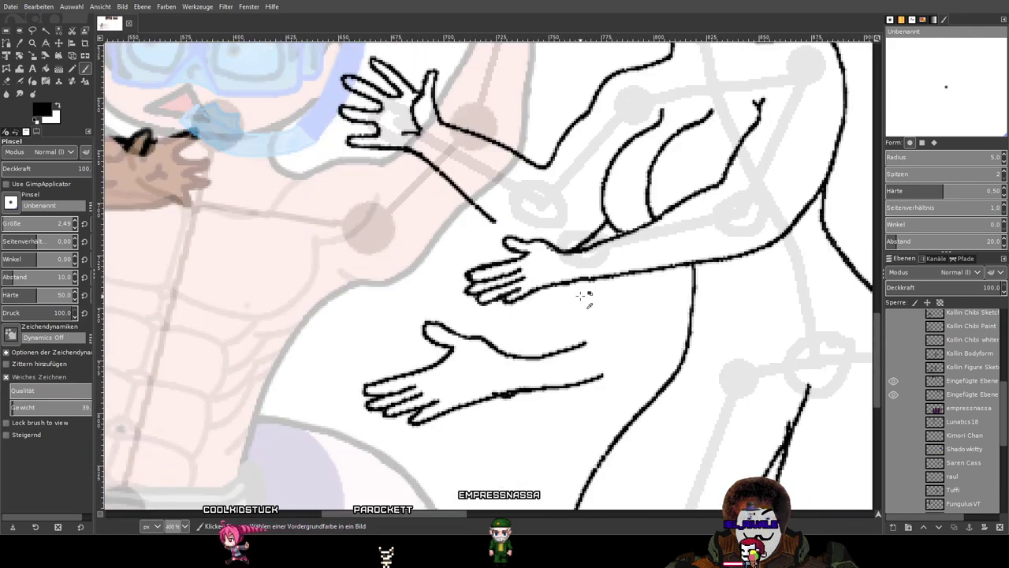
pyautogui.scroll(2, 580, 296)
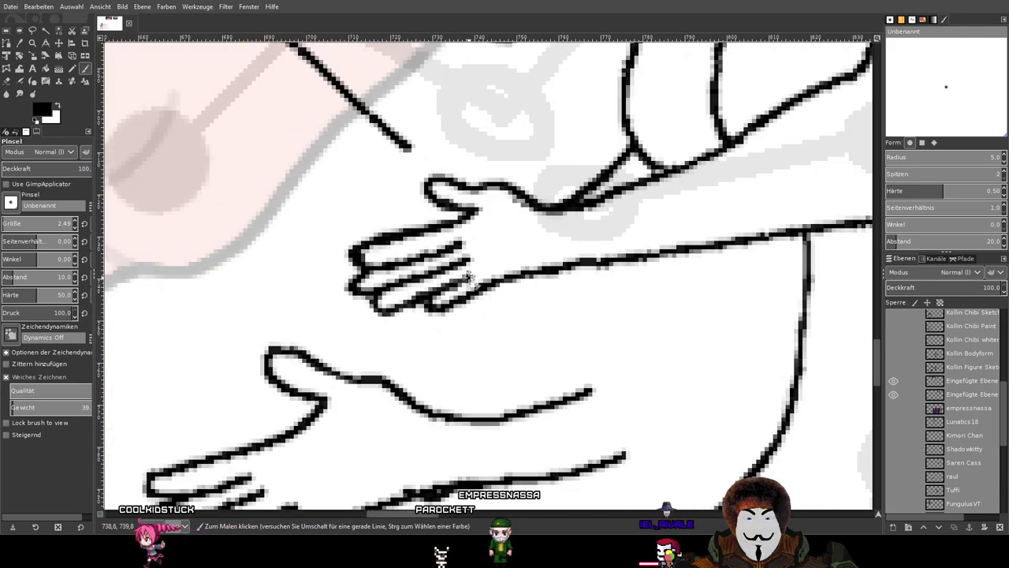
pyautogui.scroll(-2, 607, 301)
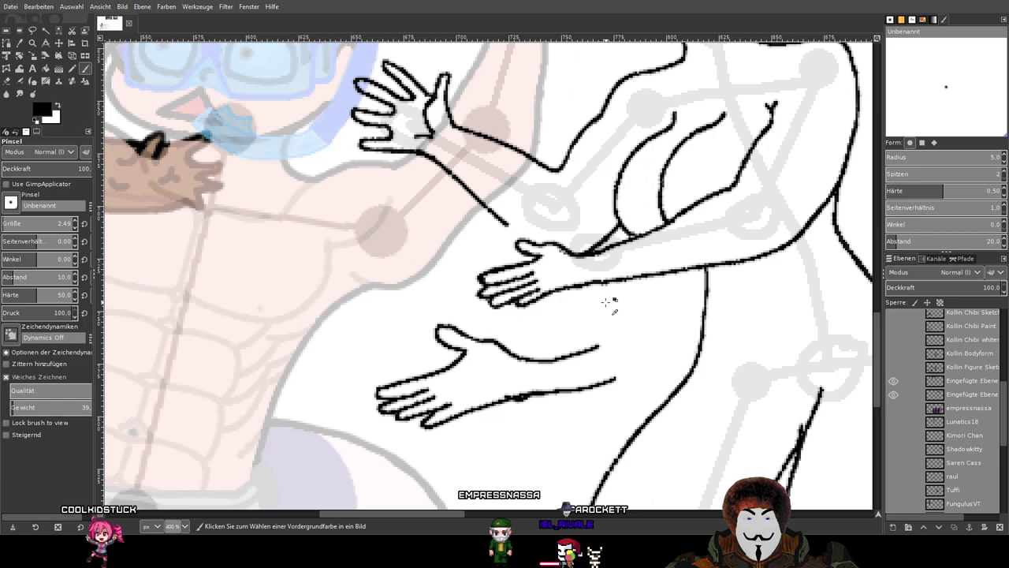
pyautogui.scroll(2, 520, 296)
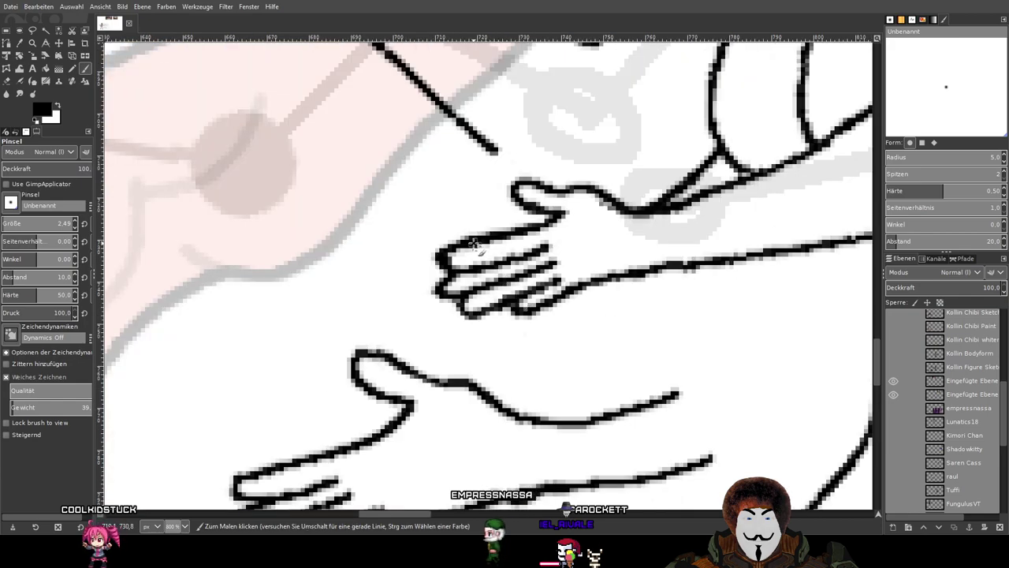
# Darken a short line on the middle hand's fingers and erase stray dark pixels at the fingertips.
pyautogui.scroll(2, 476, 268)
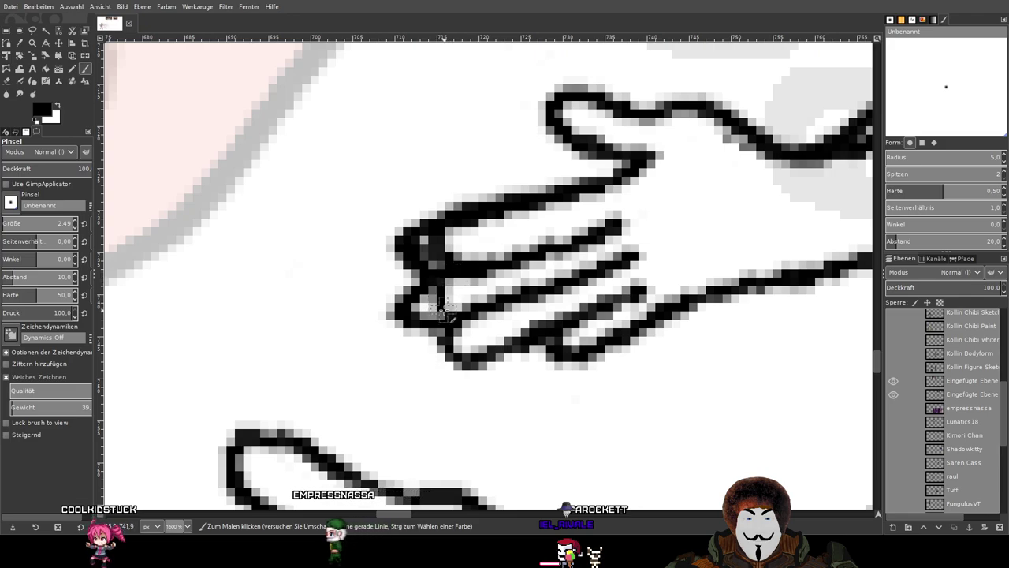
pyautogui.moveTo(482, 312); pyautogui.dragTo(502, 346)
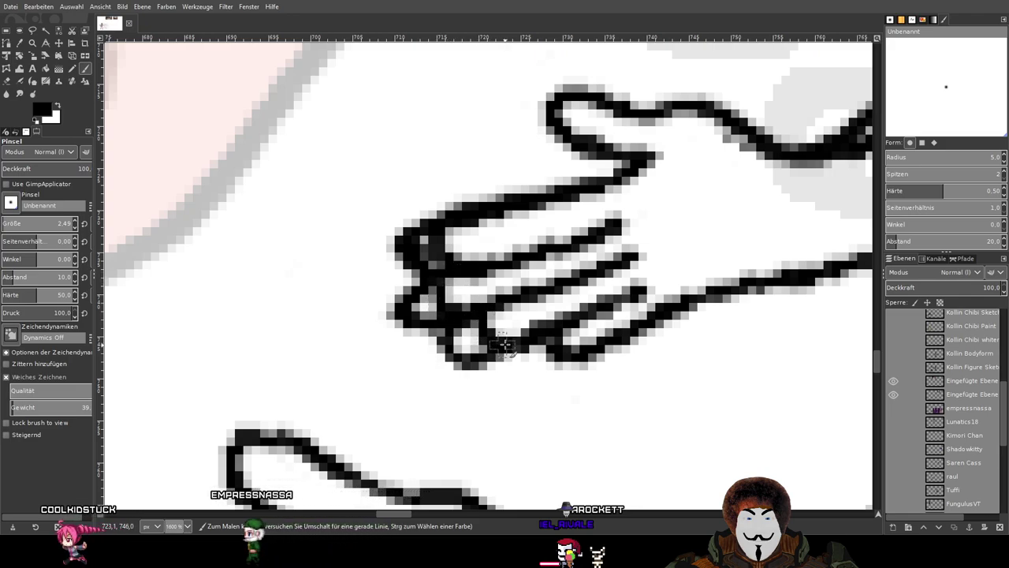
pyautogui.hotkey('shift', 'e')
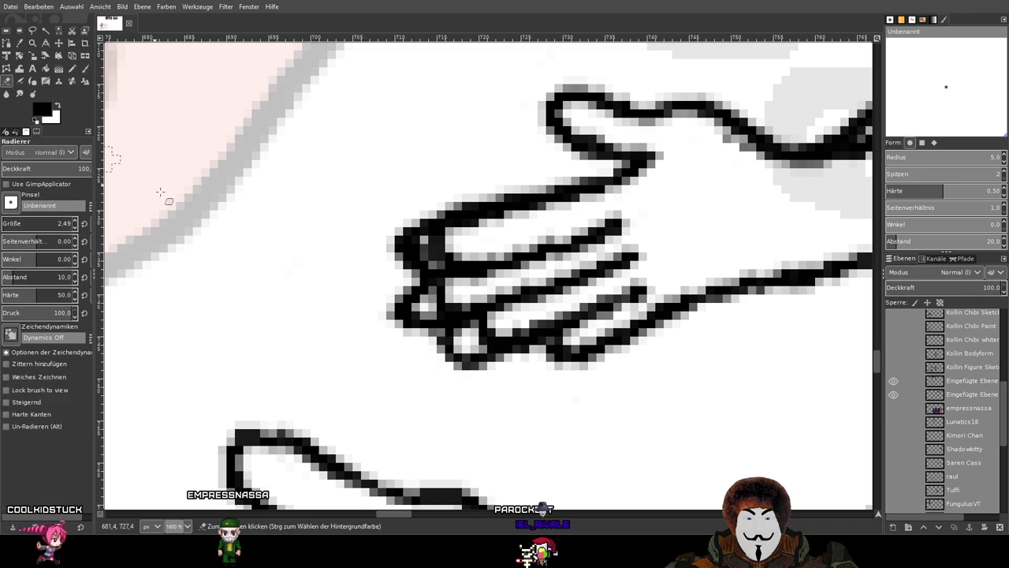
pyautogui.scroll(2, 378, 233)
pyautogui.moveTo(381, 226)
pyautogui.mouseDown()
pyautogui.moveTo(420, 185)
pyautogui.moveTo(416, 217)
pyautogui.moveTo(429, 168)
pyautogui.moveTo(451, 162)
pyautogui.moveTo(428, 216)
pyautogui.moveTo(447, 249)
pyautogui.moveTo(432, 231)
pyautogui.moveTo(429, 173)
pyautogui.moveTo(402, 207)
pyautogui.moveTo(454, 247)
pyautogui.moveTo(432, 280)
pyautogui.moveTo(439, 333)
pyautogui.mouseUp()
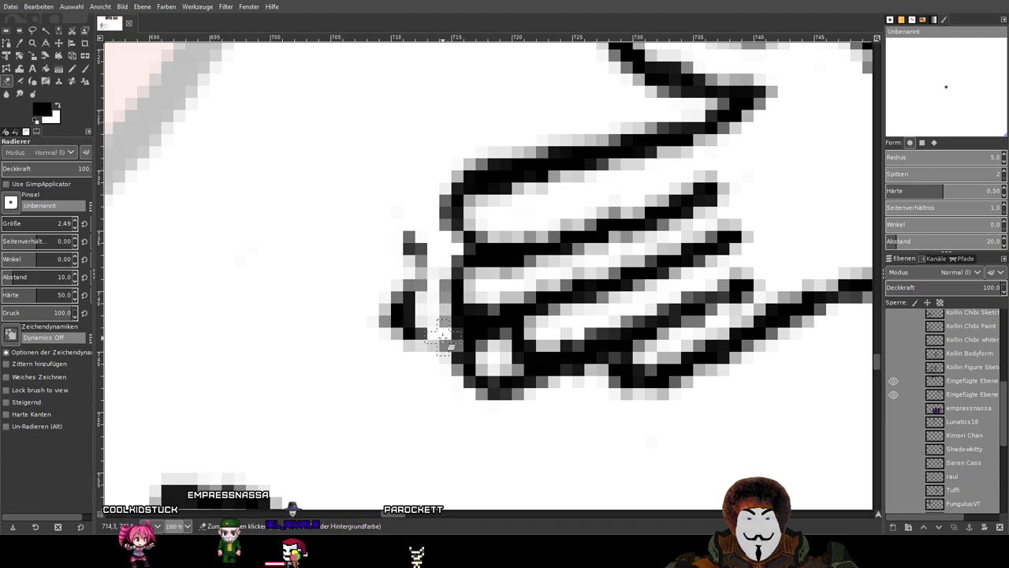
pyautogui.moveTo(433, 279)
pyautogui.mouseDown()
pyautogui.moveTo(453, 261)
pyautogui.moveTo(434, 276)
pyautogui.moveTo(431, 321)
pyautogui.moveTo(458, 336)
pyautogui.moveTo(450, 369)
pyautogui.mouseUp()
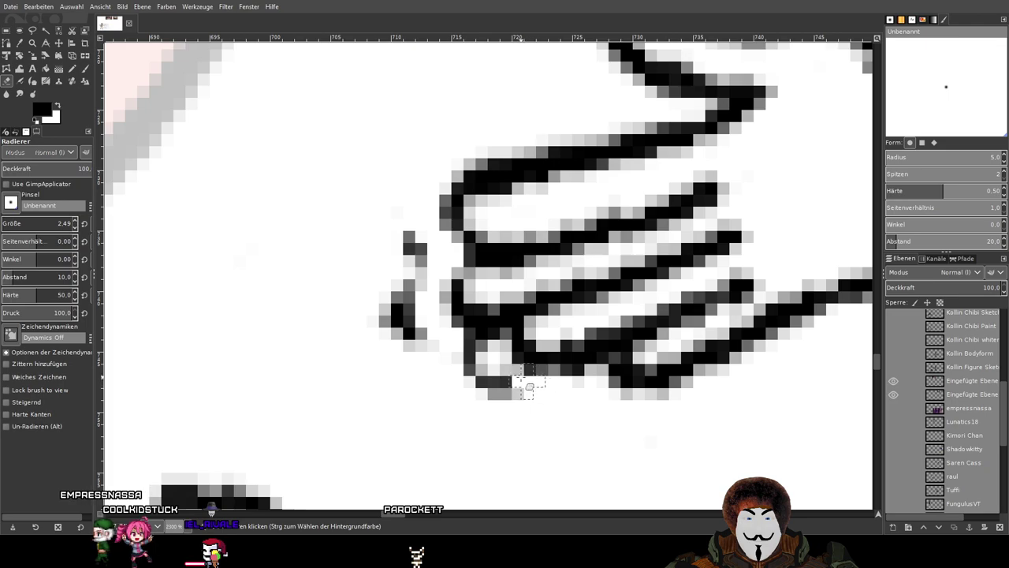
pyautogui.moveTo(475, 337); pyautogui.dragTo(513, 390)
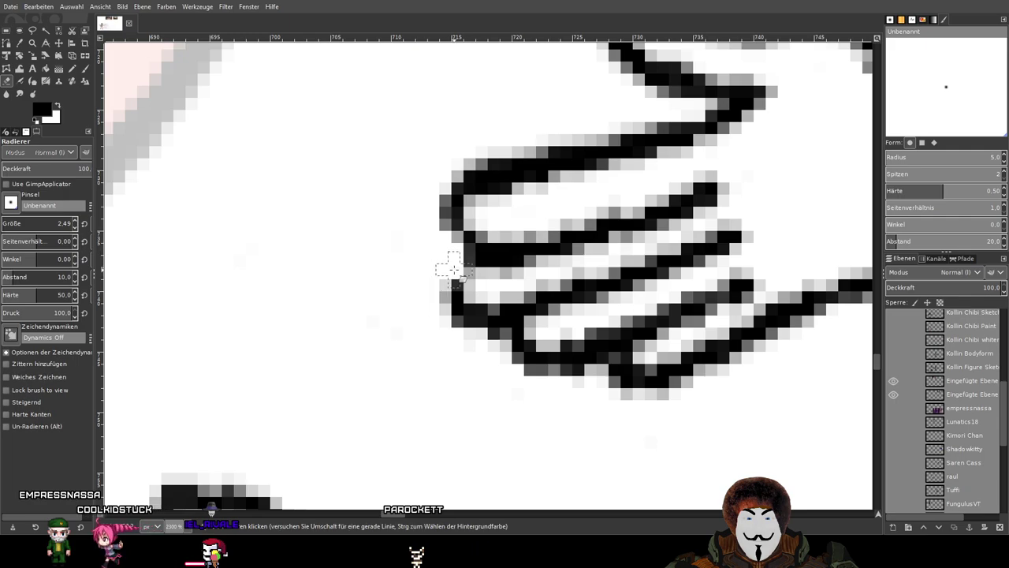
# Clean up the remaining dark pixels along the lower finger edge.
pyautogui.moveTo(499, 330); pyautogui.dragTo(479, 329)
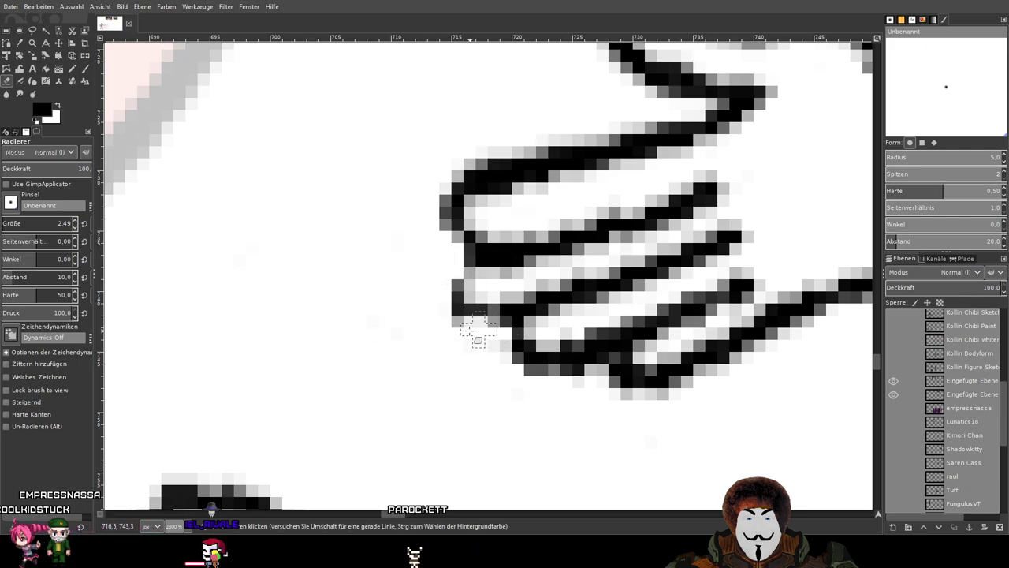
pyautogui.moveTo(584, 242); pyautogui.dragTo(579, 250)
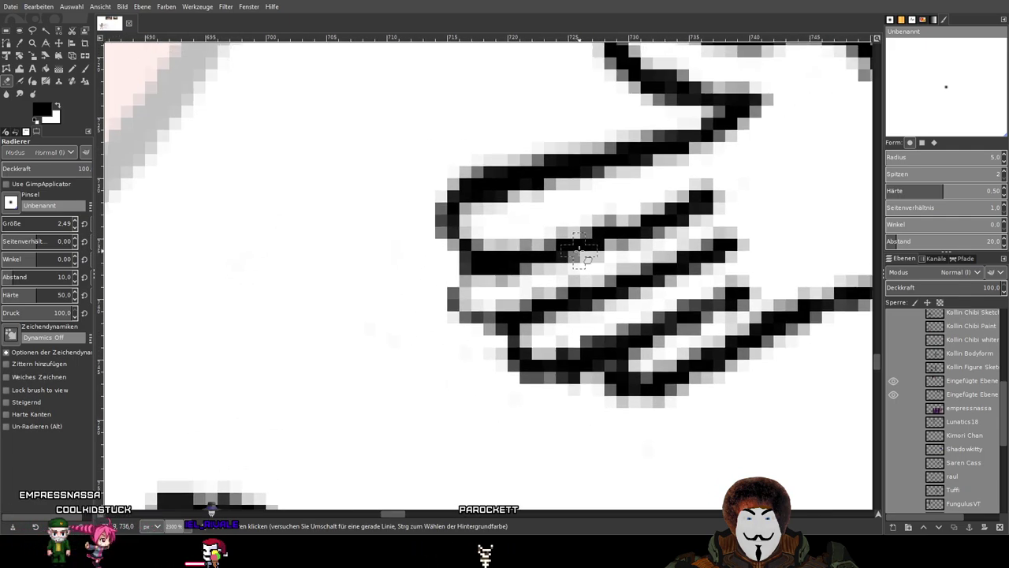
pyautogui.scroll(-1, 483, 259)
pyautogui.scroll(-2, 443, 260)
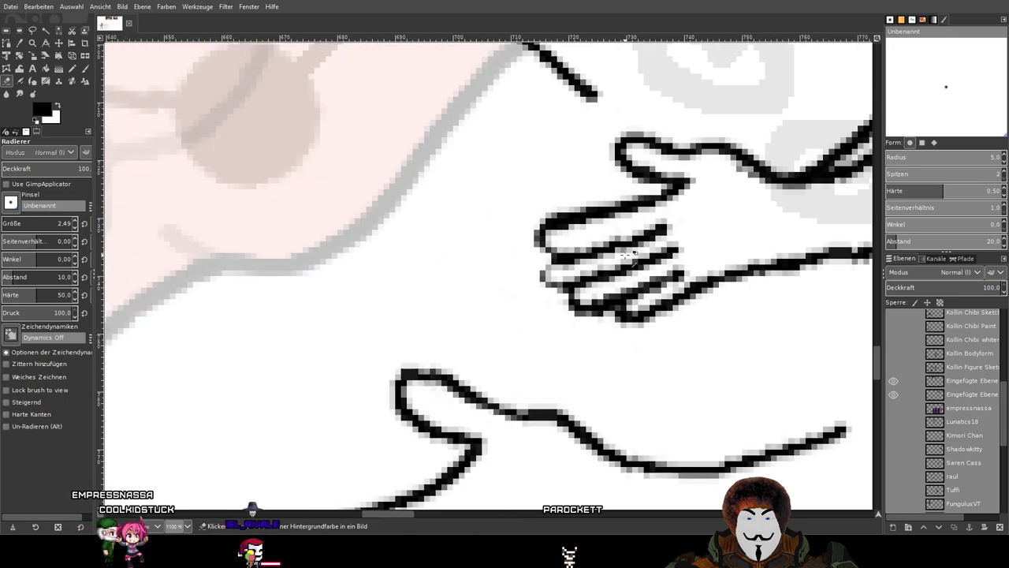
pyautogui.scroll(4, 578, 283)
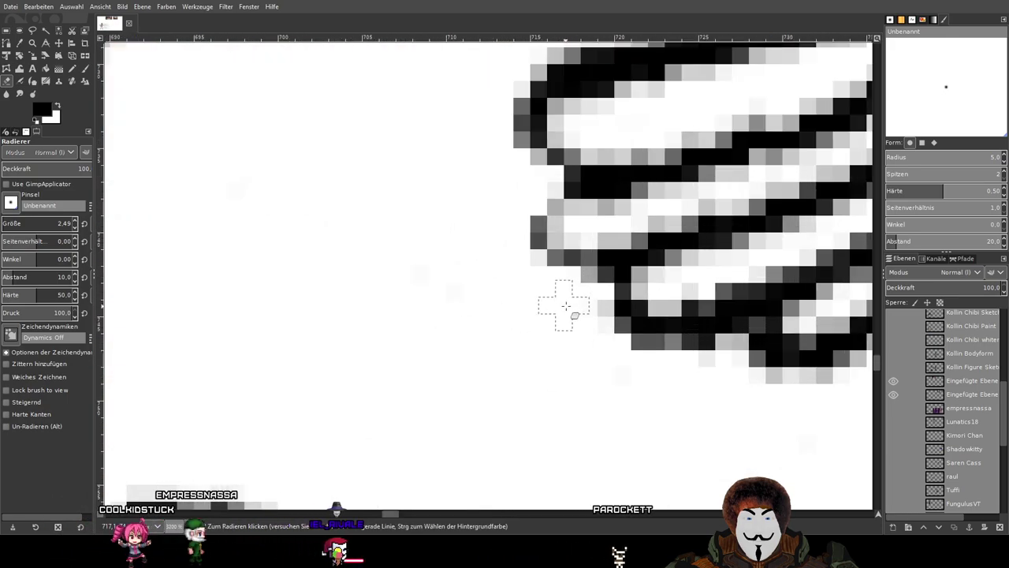
pyautogui.moveTo(660, 360)
pyautogui.mouseDown()
pyautogui.moveTo(749, 341)
pyautogui.moveTo(679, 361)
pyautogui.moveTo(615, 356)
pyautogui.moveTo(713, 358)
pyautogui.moveTo(617, 356)
pyautogui.moveTo(727, 342)
pyautogui.moveTo(519, 341)
pyautogui.moveTo(540, 310)
pyautogui.moveTo(529, 336)
pyautogui.moveTo(580, 356)
pyautogui.moveTo(673, 334)
pyautogui.moveTo(608, 355)
pyautogui.moveTo(529, 331)
pyautogui.mouseUp()
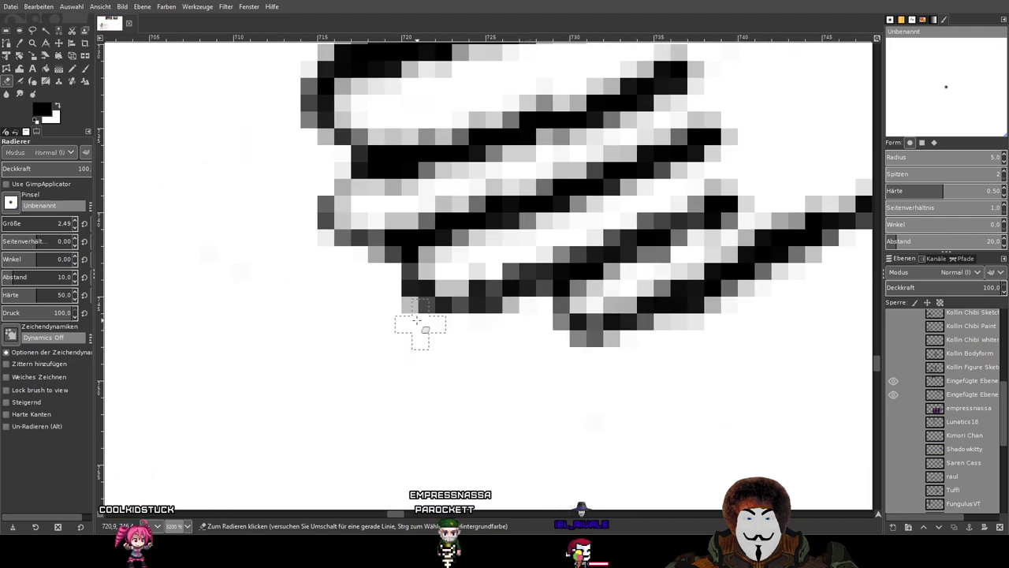
pyautogui.scroll(-3, 420, 309)
pyautogui.scroll(1, 376, 219)
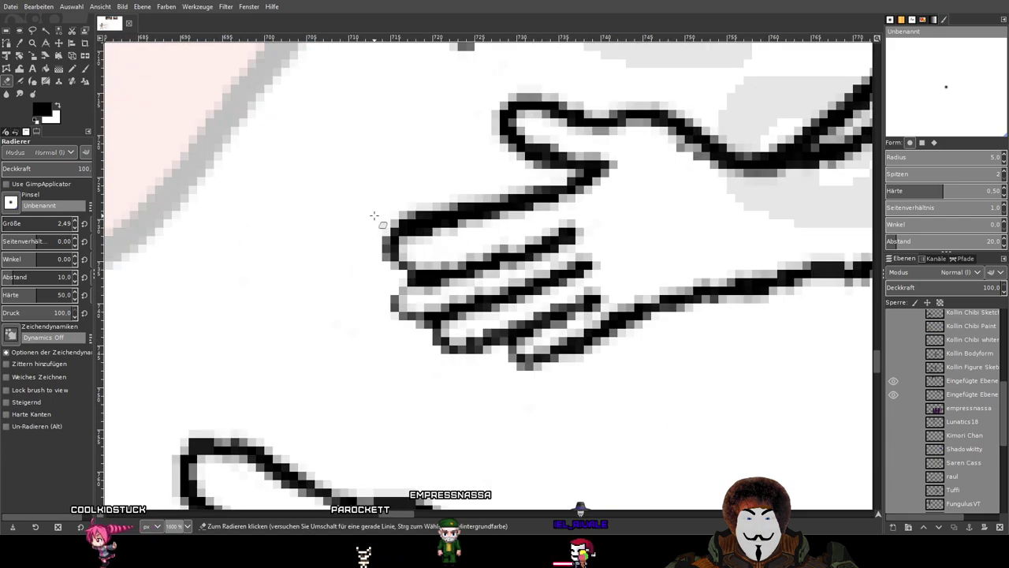
# Darken the middle hand's left finger outline and lower fingertip with the paintbrush.
pyautogui.click(86, 68)
pyautogui.scroll(1, 421, 279)
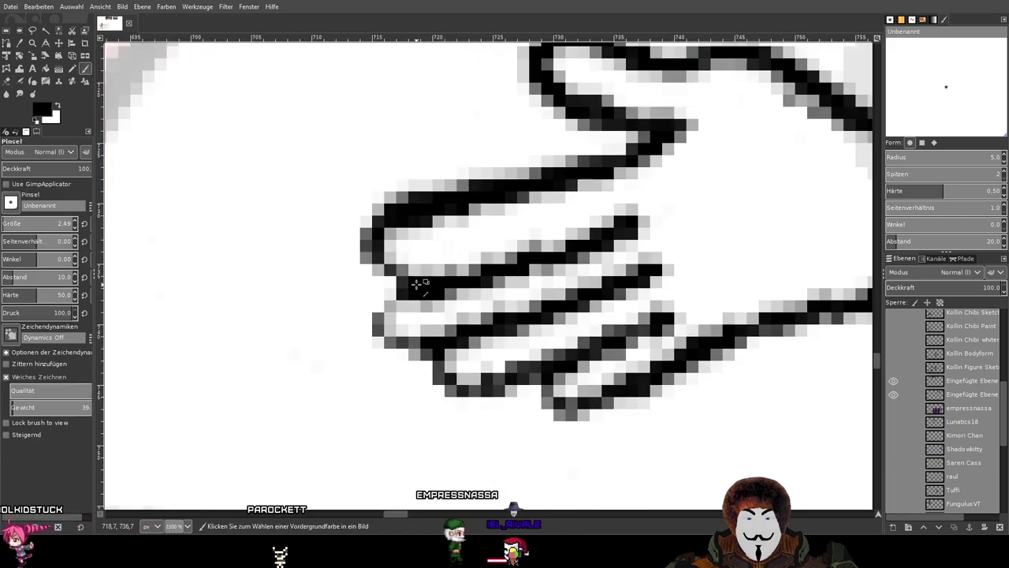
pyautogui.moveTo(385, 310)
pyautogui.mouseDown()
pyautogui.moveTo(382, 334)
pyautogui.moveTo(445, 345)
pyautogui.moveTo(451, 386)
pyautogui.moveTo(559, 376)
pyautogui.moveTo(437, 372)
pyautogui.mouseUp()
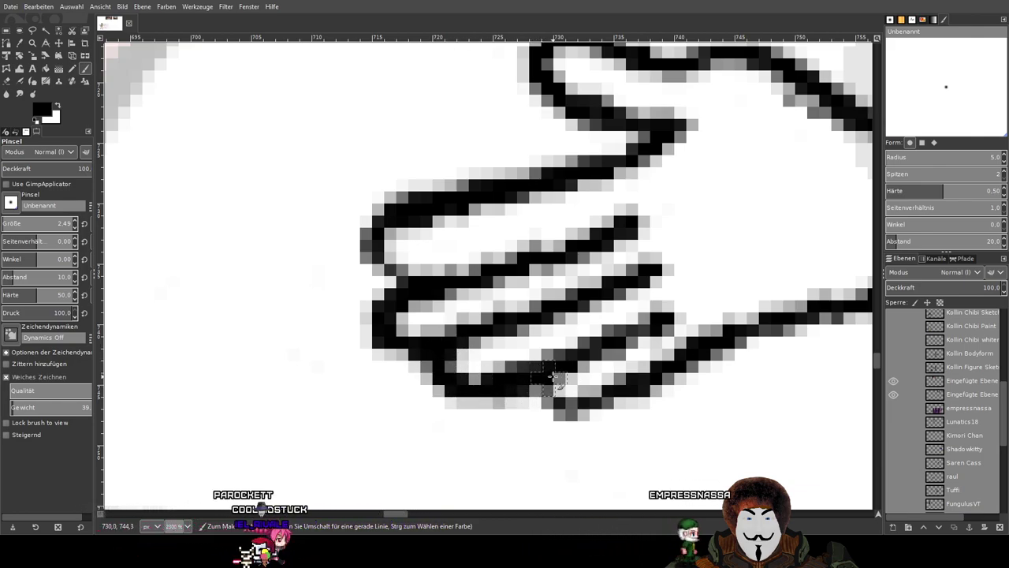
pyautogui.scroll(-4, 711, 362)
pyautogui.moveTo(753, 352); pyautogui.dragTo(510, 251)
pyautogui.scroll(2, 403, 226)
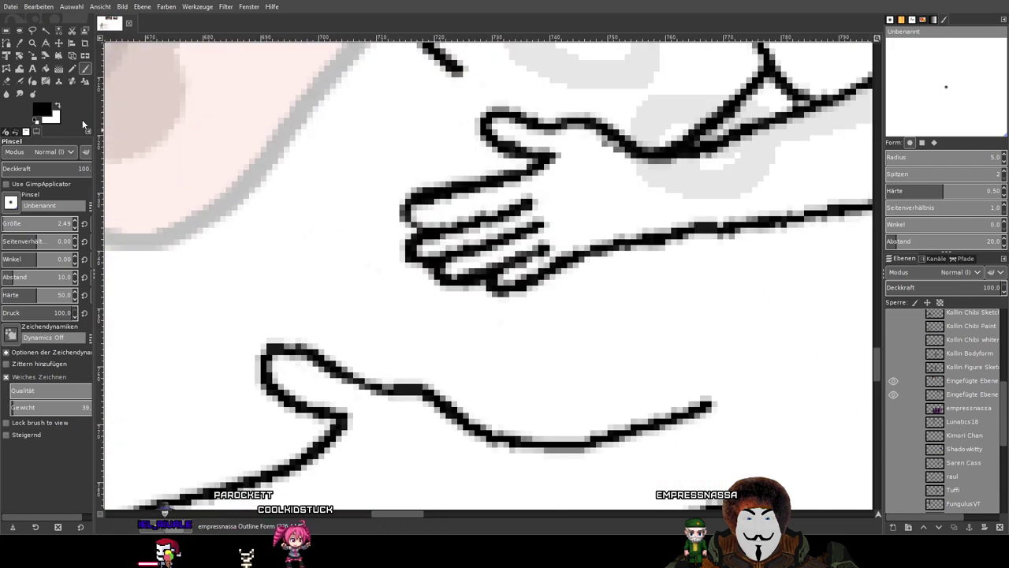
# Erase the stray pixels below the fingers and two grey pixels beside the finger outline.
pyautogui.click(10, 82)
pyautogui.scroll(2, 455, 288)
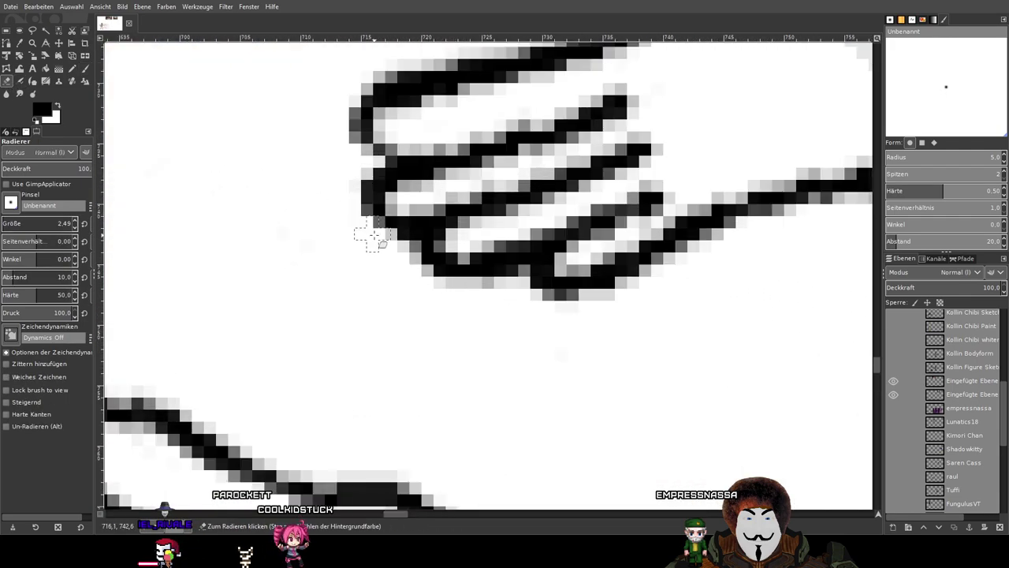
pyautogui.moveTo(533, 268)
pyautogui.mouseDown()
pyautogui.moveTo(531, 300)
pyautogui.moveTo(548, 304)
pyautogui.moveTo(523, 283)
pyautogui.moveTo(531, 274)
pyautogui.moveTo(532, 288)
pyautogui.moveTo(563, 301)
pyautogui.moveTo(651, 292)
pyautogui.mouseUp()
pyautogui.scroll(-3, 651, 293)
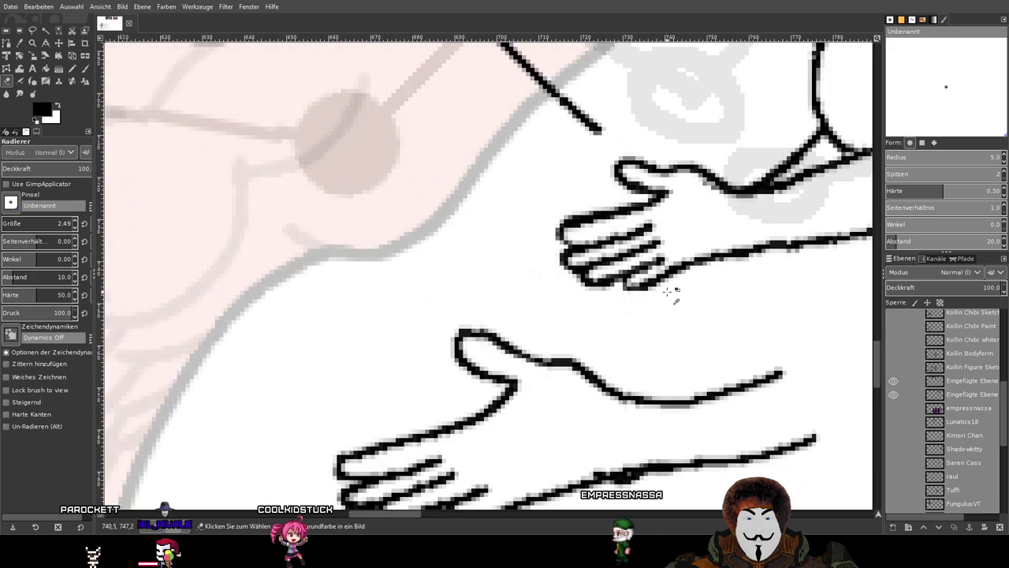
pyautogui.scroll(2, 614, 297)
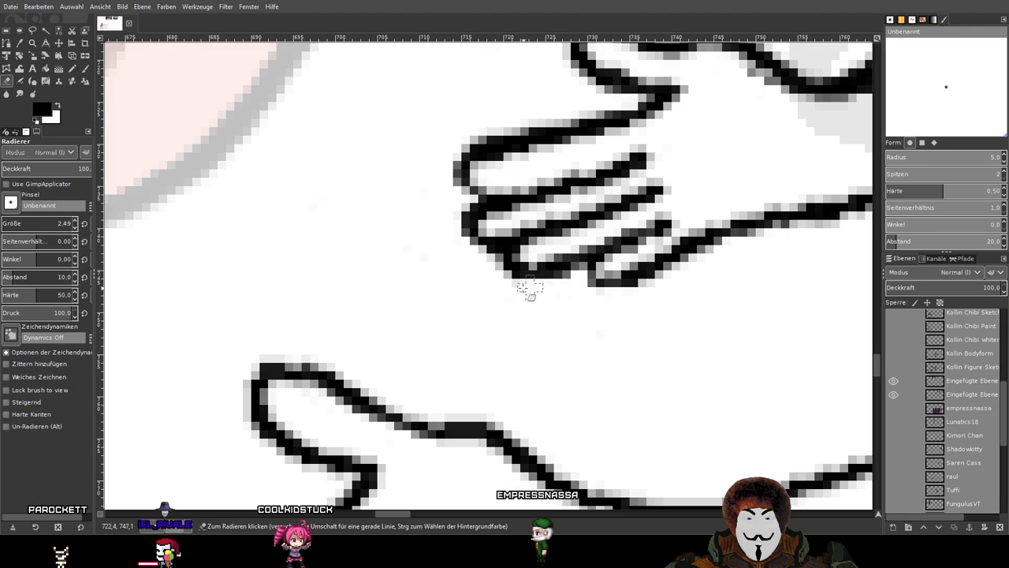
pyautogui.scroll(-3, 575, 270)
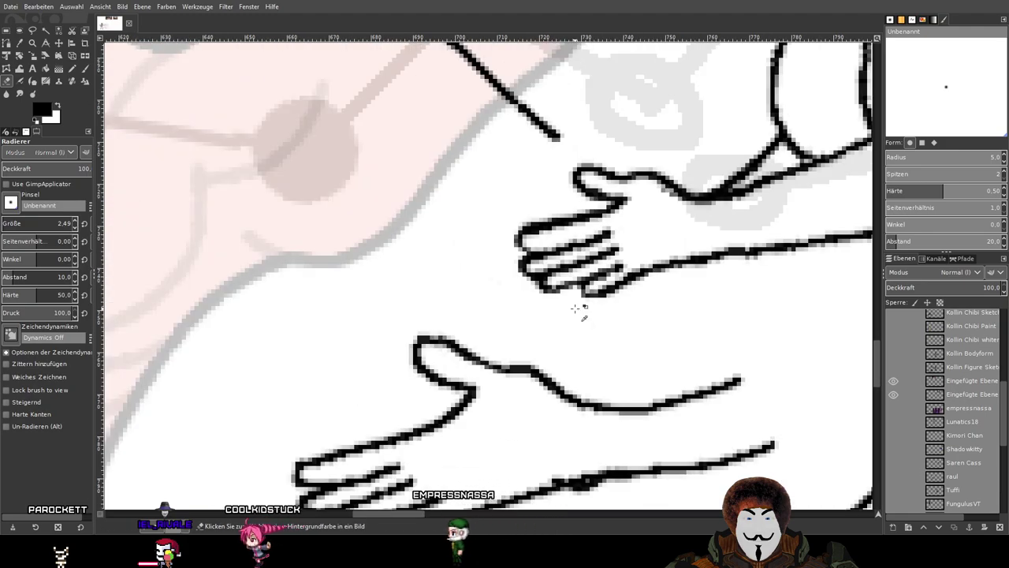
pyautogui.scroll(3, 580, 276)
pyautogui.scroll(-3, 541, 323)
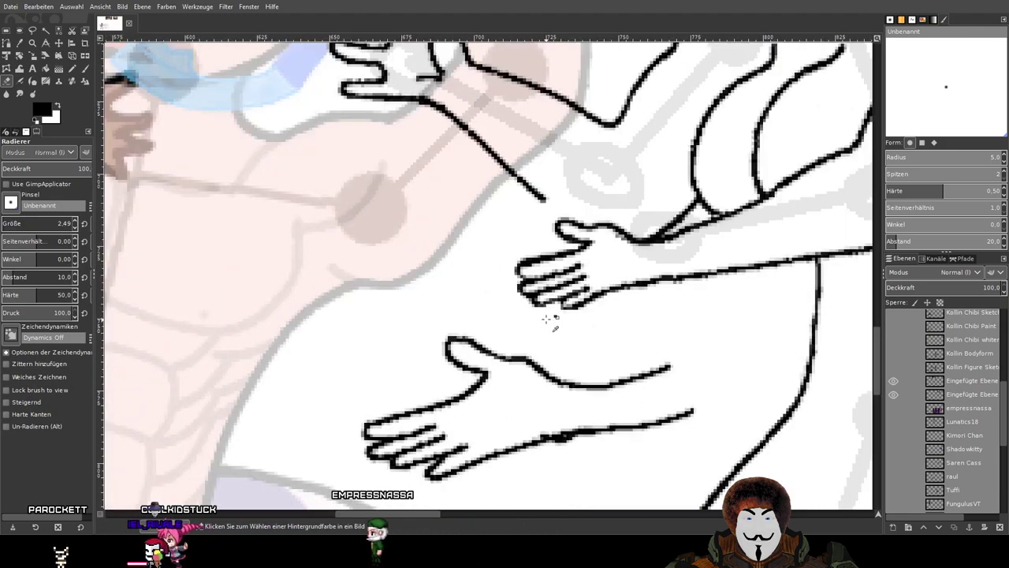
pyautogui.scroll(3, 550, 322)
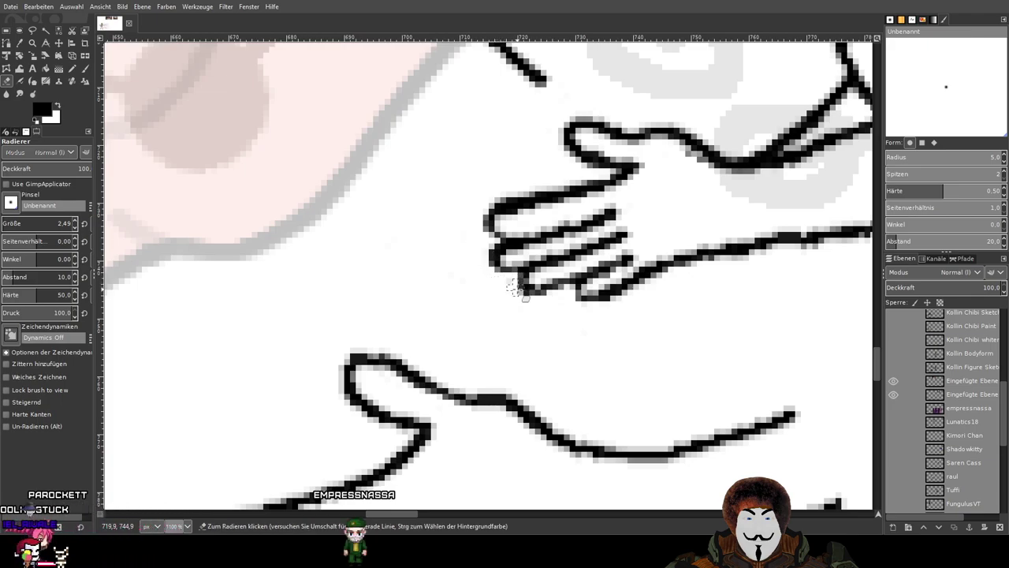
pyautogui.scroll(3, 513, 306)
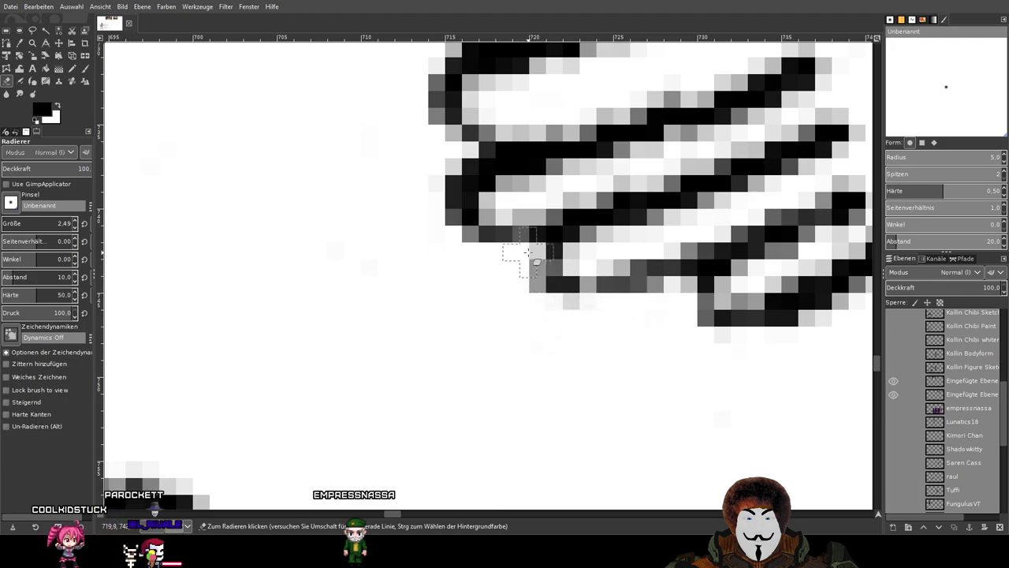
pyautogui.moveTo(519, 285)
pyautogui.mouseDown()
pyautogui.moveTo(518, 271)
pyautogui.moveTo(530, 294)
pyautogui.mouseUp()
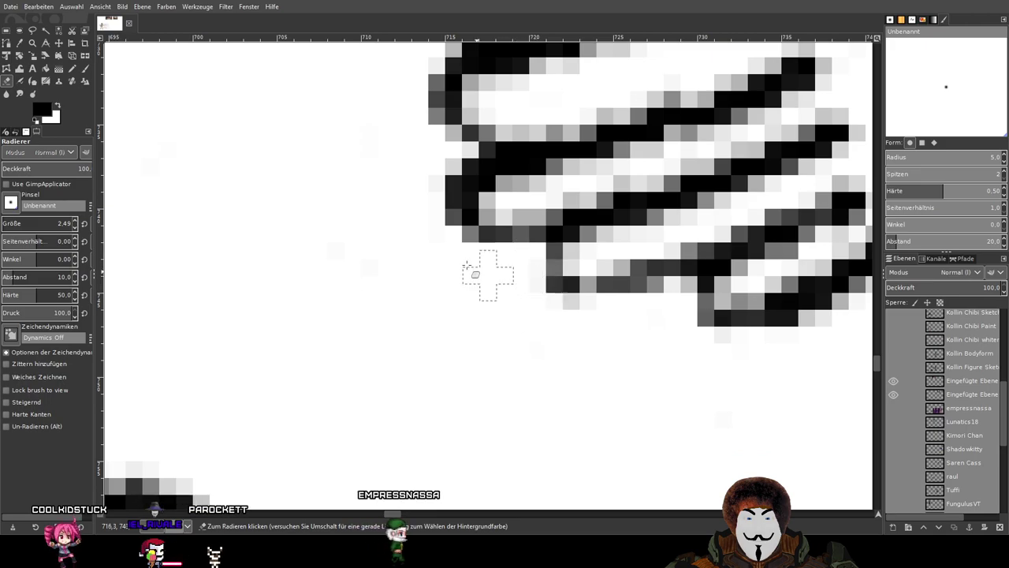
# Redraw the fingertip edge with a black brush stroke.
pyautogui.press('p')
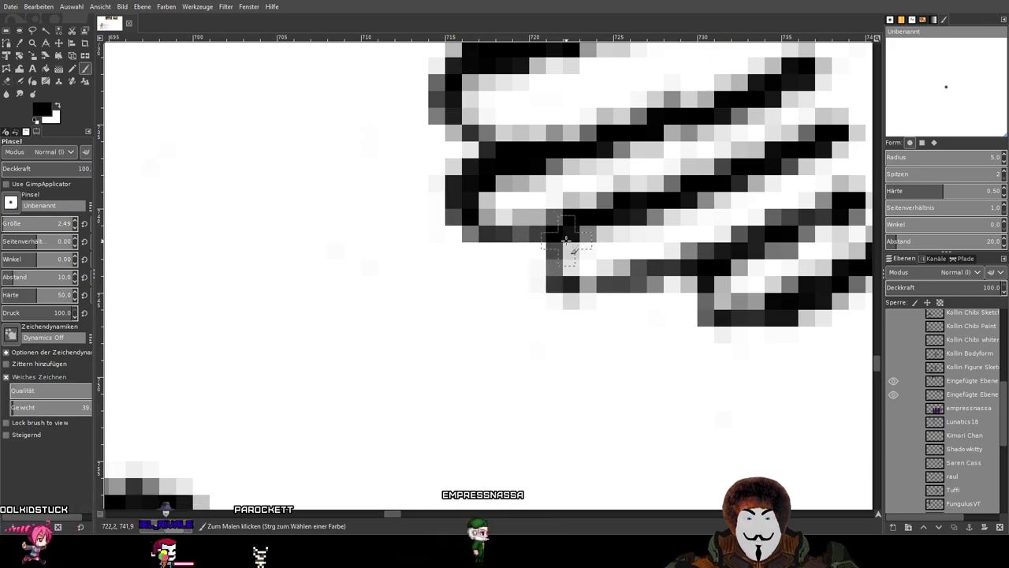
pyautogui.moveTo(553, 249)
pyautogui.mouseDown()
pyautogui.moveTo(564, 291)
pyautogui.moveTo(582, 297)
pyautogui.moveTo(685, 271)
pyautogui.mouseUp()
pyautogui.keyDown('ctrl'); pyautogui.scroll(-6, 710, 266); pyautogui.keyUp('ctrl')
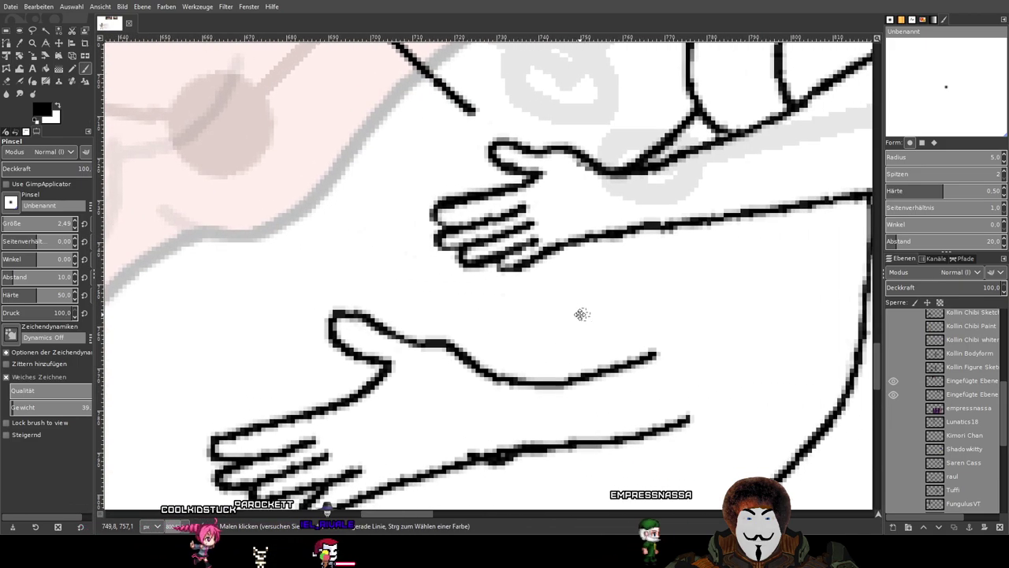
pyautogui.keyDown('ctrl'); pyautogui.scroll(-2, 578, 313); pyautogui.keyUp('ctrl')
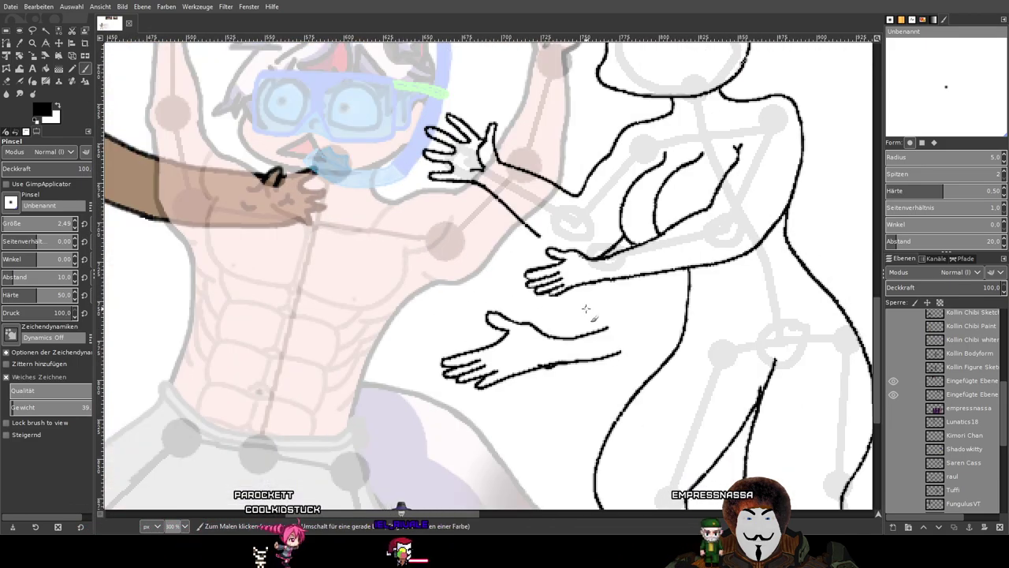
pyautogui.keyDown('ctrl'); pyautogui.scroll(7, 586, 300); pyautogui.keyUp('ctrl')
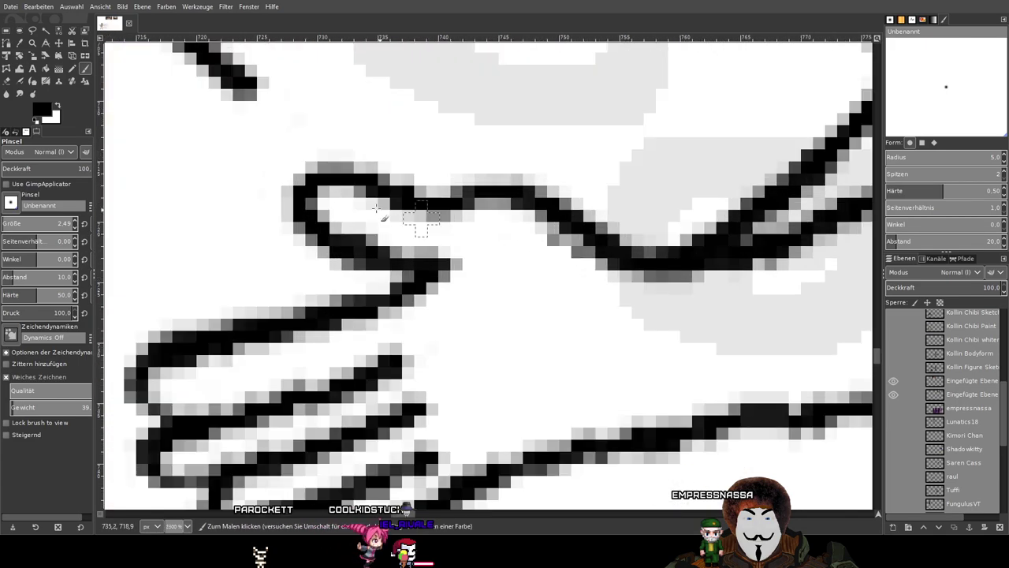
# With the eraser active, pan across the rest of the hands to check for stray marks.
pyautogui.click(6, 81)
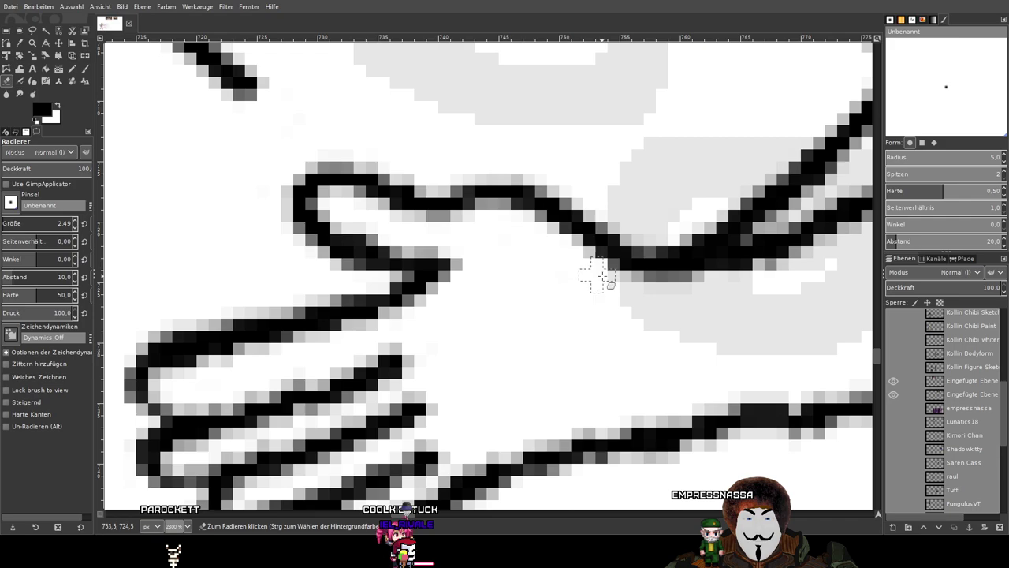
pyautogui.keyDown('ctrl'); pyautogui.scroll(-5, 731, 293); pyautogui.keyUp('ctrl')
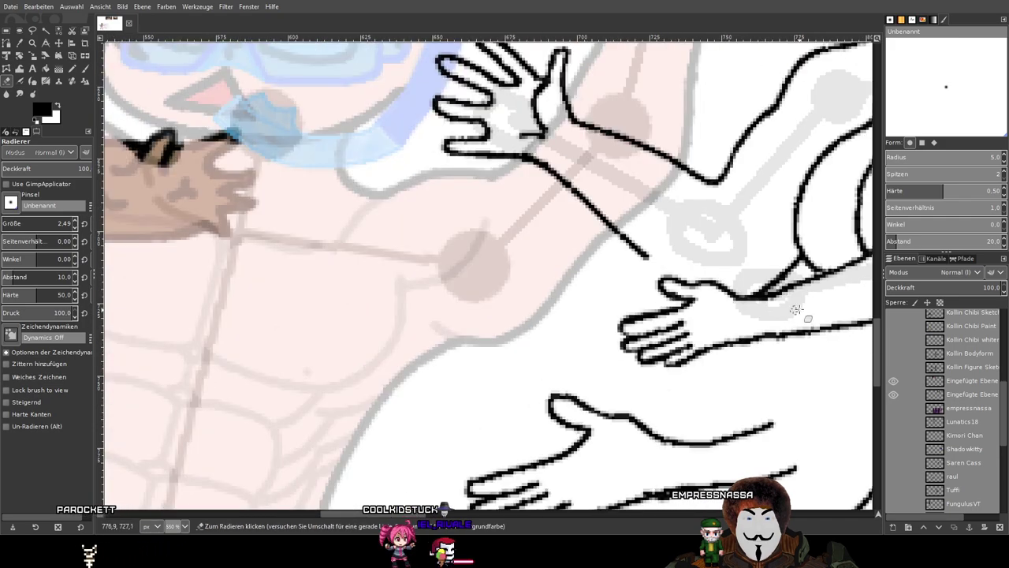
pyautogui.keyDown('ctrl'); pyautogui.scroll(4, 637, 314); pyautogui.keyUp('ctrl')
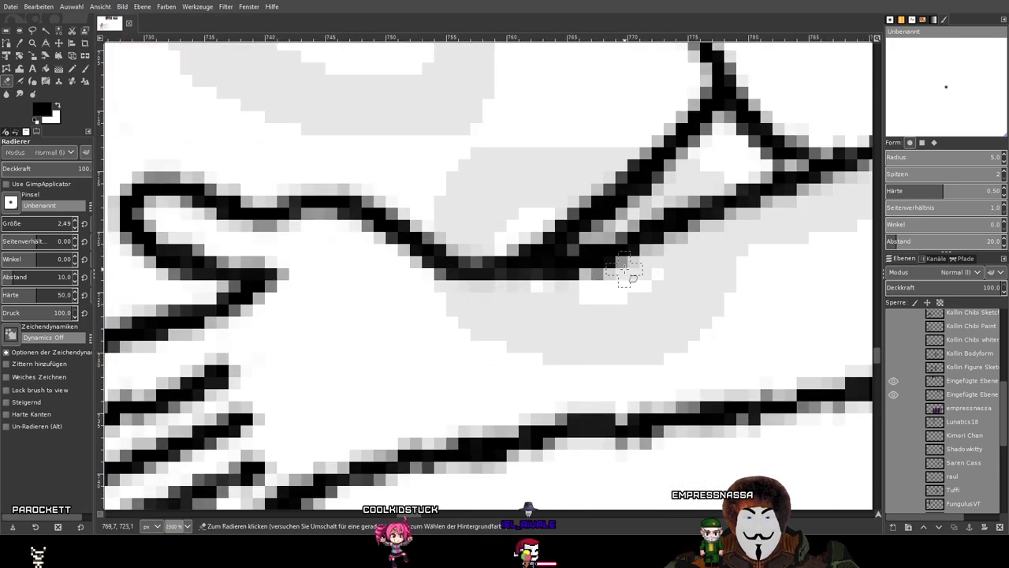
pyautogui.keyDown('ctrl'); pyautogui.scroll(-1, 545, 290); pyautogui.keyUp('ctrl')
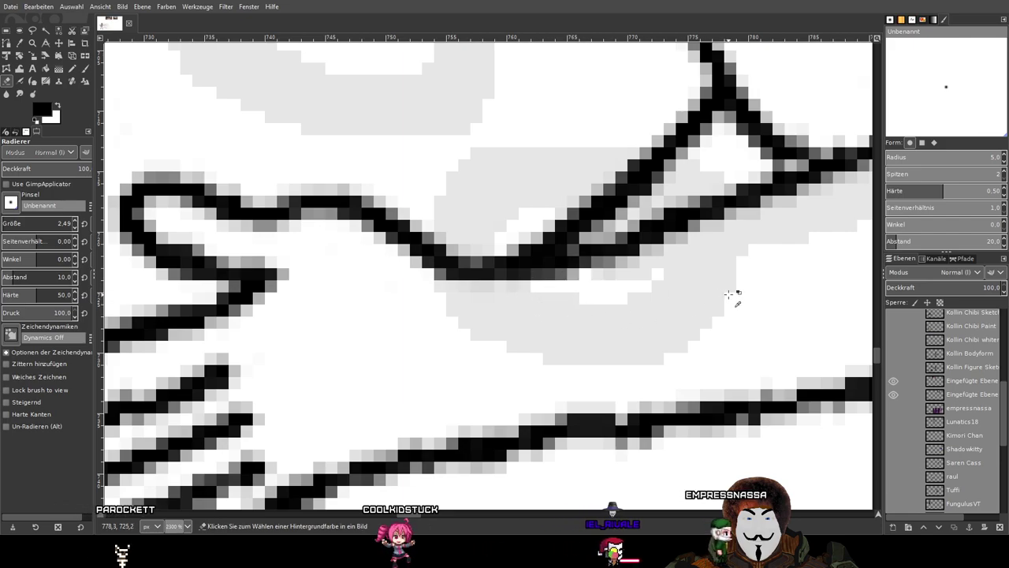
pyautogui.keyDown('ctrl'); pyautogui.scroll(-4, 732, 295); pyautogui.keyUp('ctrl')
pyautogui.moveTo(733, 293); pyautogui.dragTo(556, 318)
pyautogui.keyDown('ctrl'); pyautogui.scroll(-1, 557, 318); pyautogui.keyUp('ctrl')
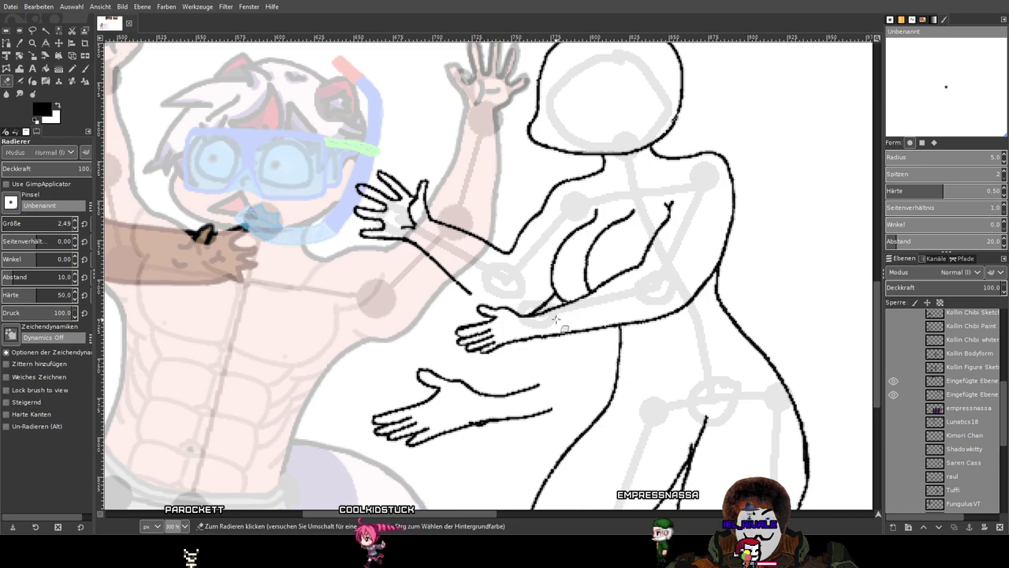
pyautogui.keyDown('ctrl'); pyautogui.scroll(1, 557, 319); pyautogui.keyUp('ctrl')
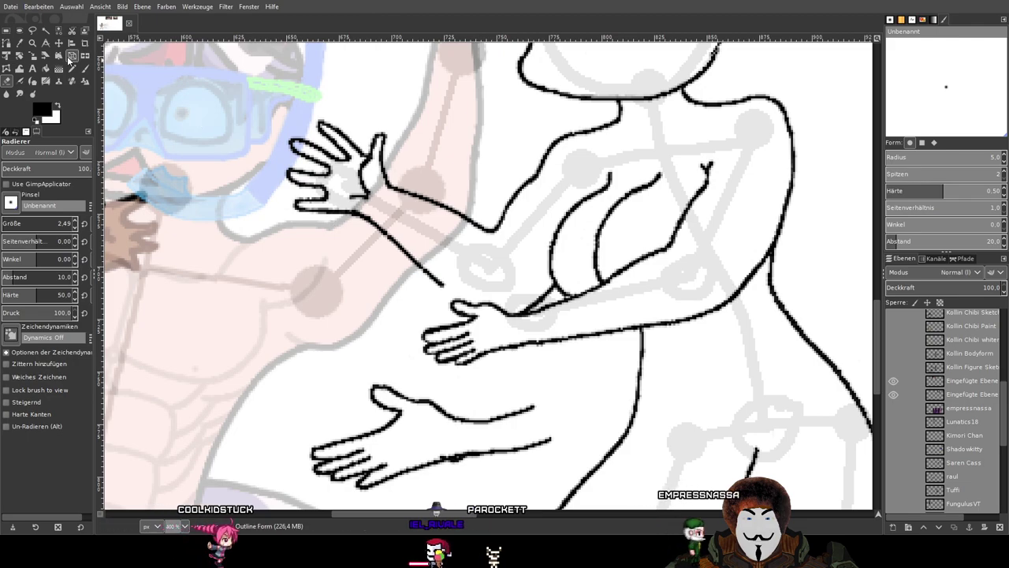
# Select the middle hand with a tightened rectangle selection and paste a copy.
pyautogui.click(7, 31)
pyautogui.scroll(1, 357, 269)
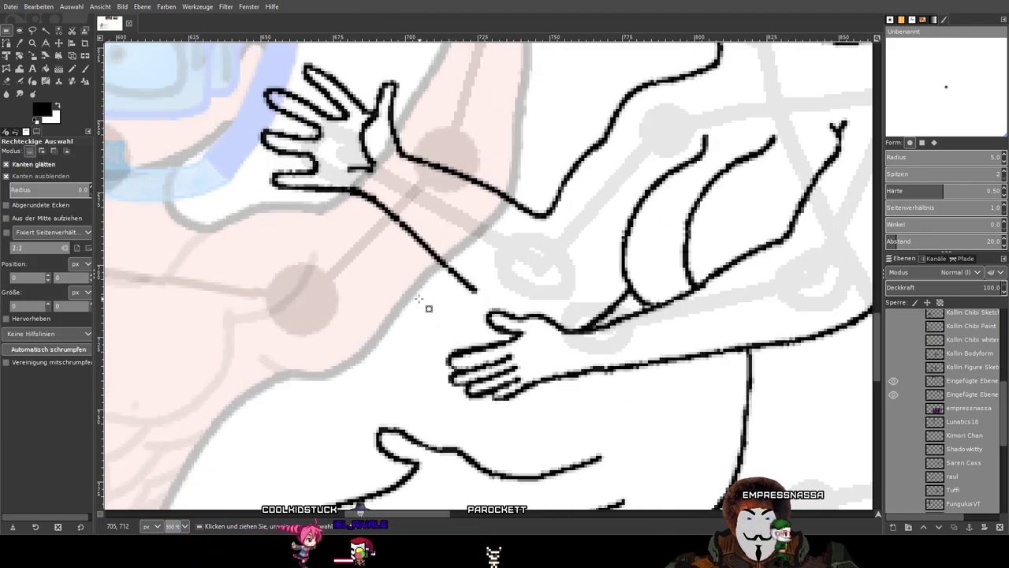
pyautogui.moveTo(404, 297); pyautogui.dragTo(580, 414)
pyautogui.scroll(1, 580, 414)
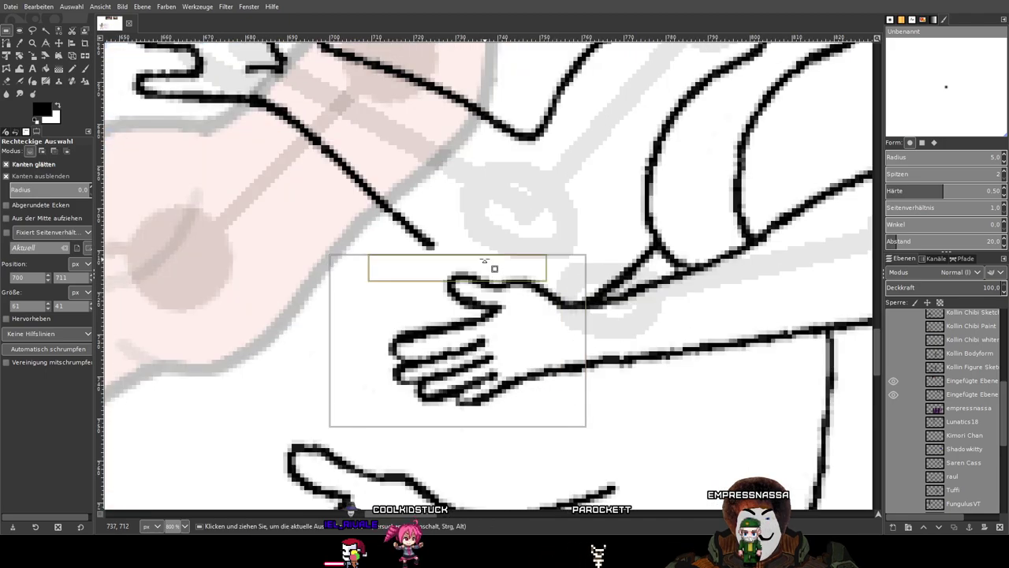
pyautogui.moveTo(484, 263); pyautogui.dragTo(489, 287)
pyautogui.moveTo(454, 426); pyautogui.dragTo(459, 394)
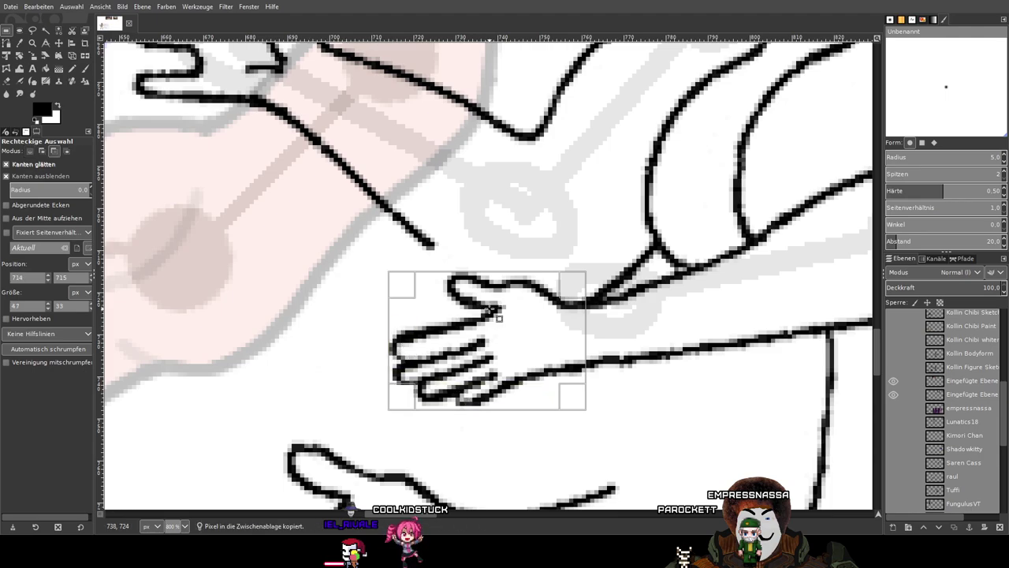
pyautogui.hotkey('ctrl', 'v')
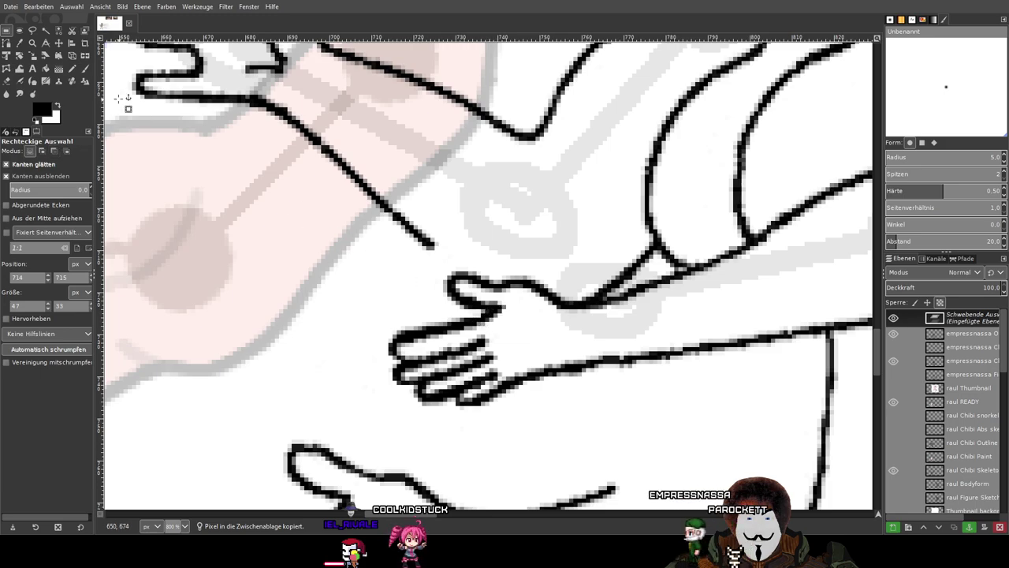
# Move the pasted hand copy to the left and make it its own layer.
pyautogui.click(58, 43)
pyautogui.moveTo(492, 325); pyautogui.dragTo(282, 345)
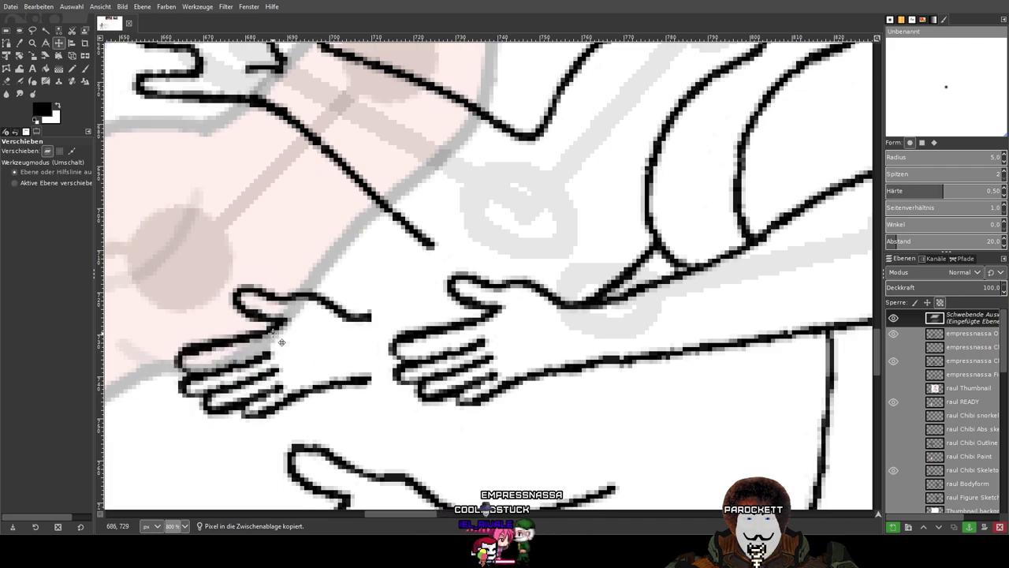
pyautogui.rightClick(957, 319)
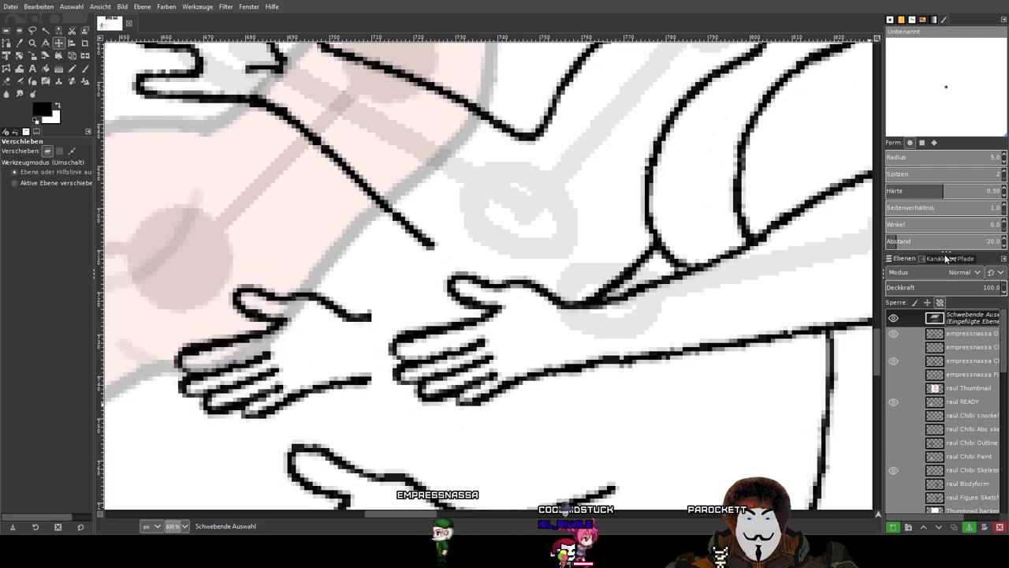
pyautogui.click(901, 63)
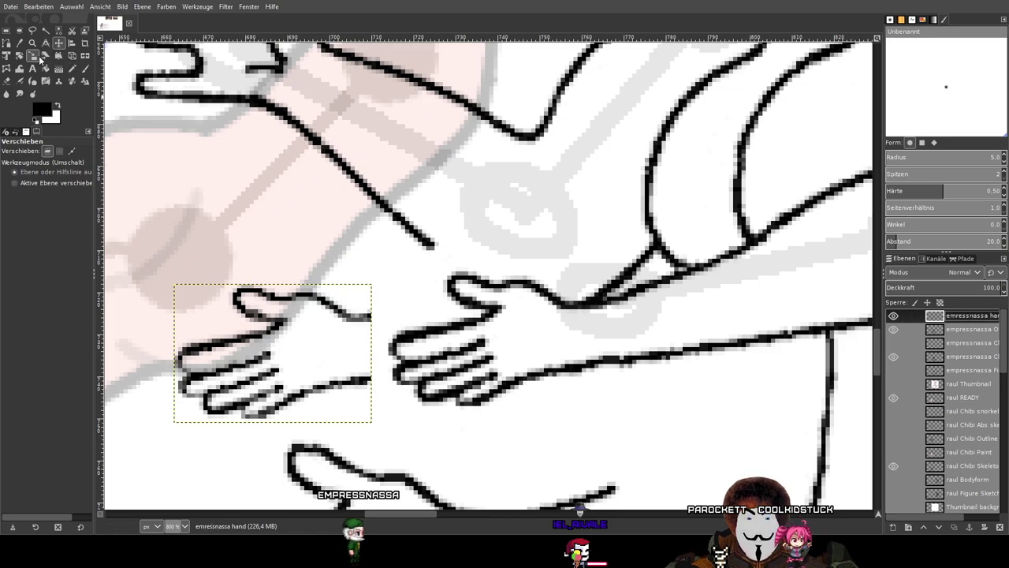
# Scale the new hand layer from 47×33 to 58×41 px and position it.
pyautogui.click(33, 57)
pyautogui.click(252, 347)
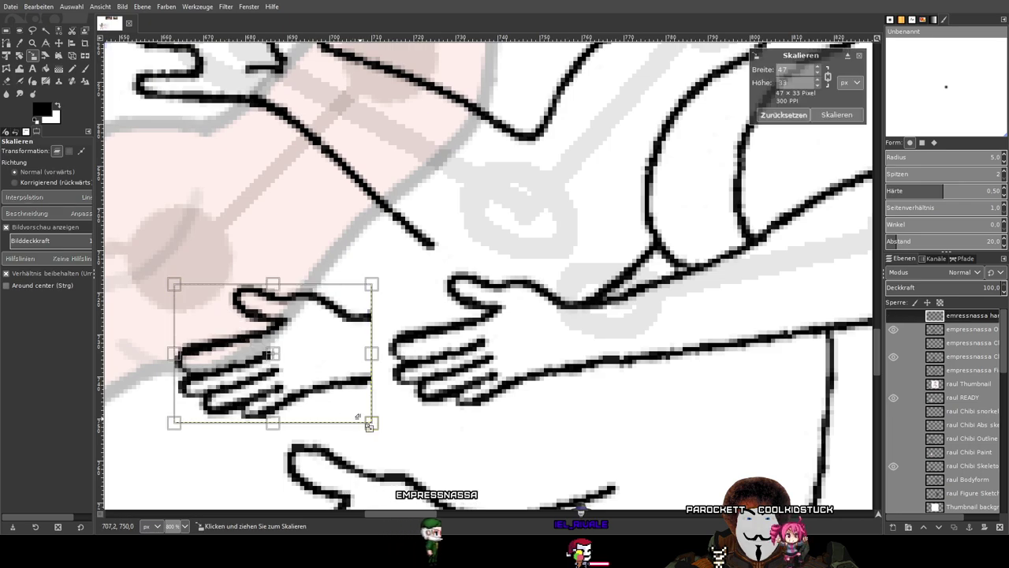
pyautogui.moveTo(366, 425); pyautogui.dragTo(422, 459)
pyautogui.moveTo(303, 381); pyautogui.dragTo(473, 366)
pyautogui.scroll(-2, 527, 341)
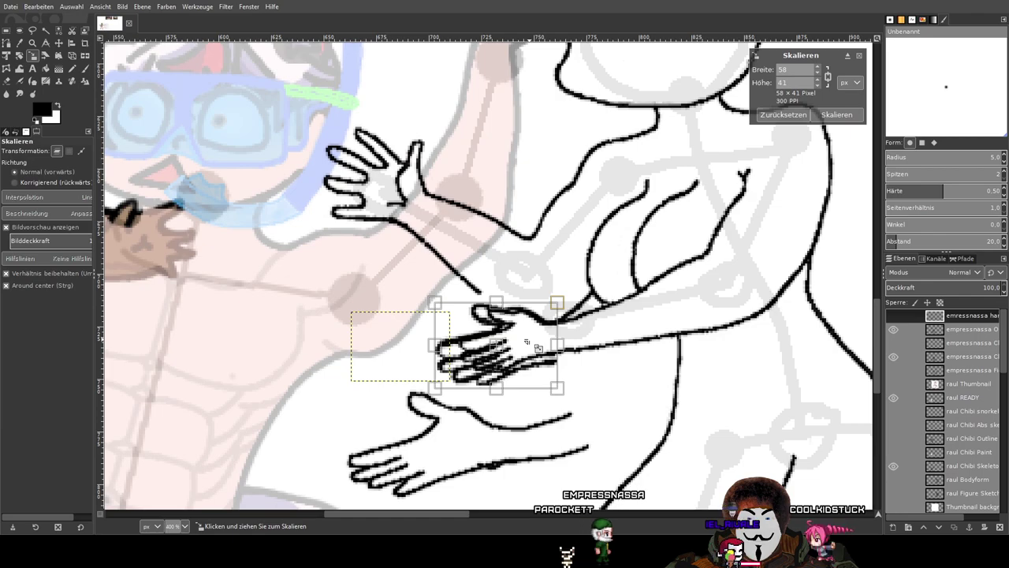
pyautogui.moveTo(508, 351); pyautogui.dragTo(404, 353)
pyautogui.click(825, 115)
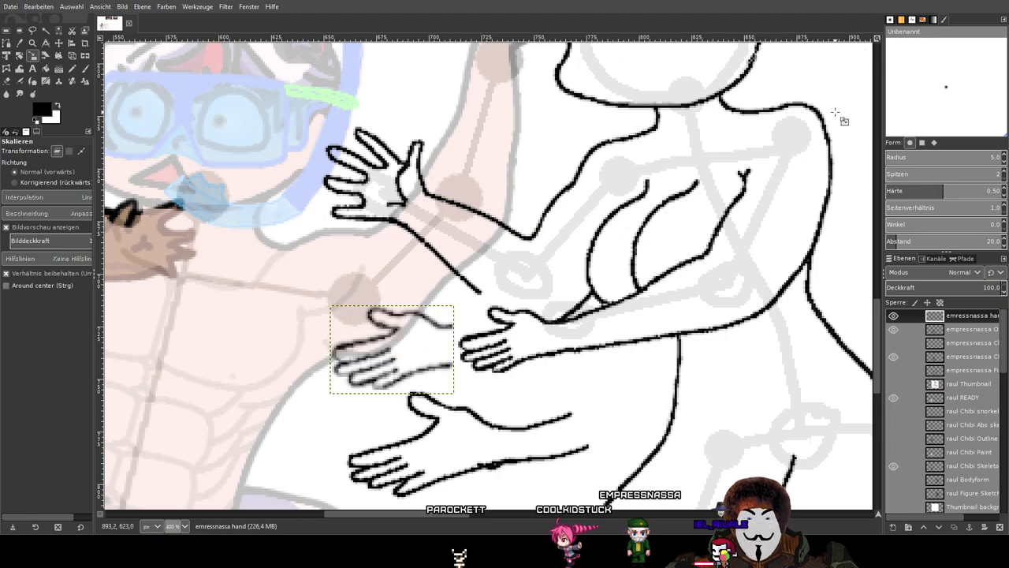
pyautogui.scroll(1, 467, 291)
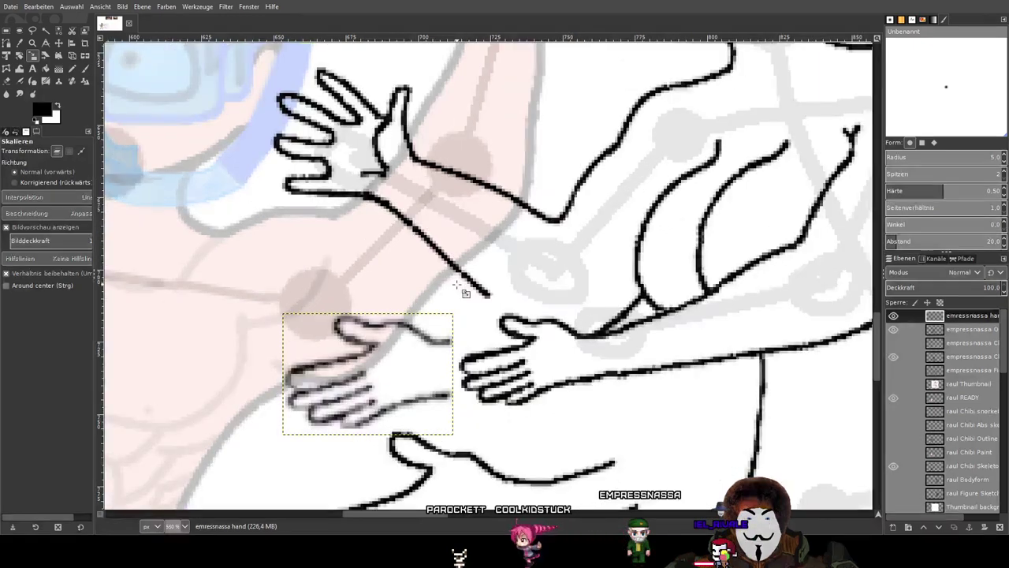
# Retrace the enlarged hand's faint lower edge and bottom finger line in black.
pyautogui.click(84, 70)
pyautogui.scroll(1, 339, 342)
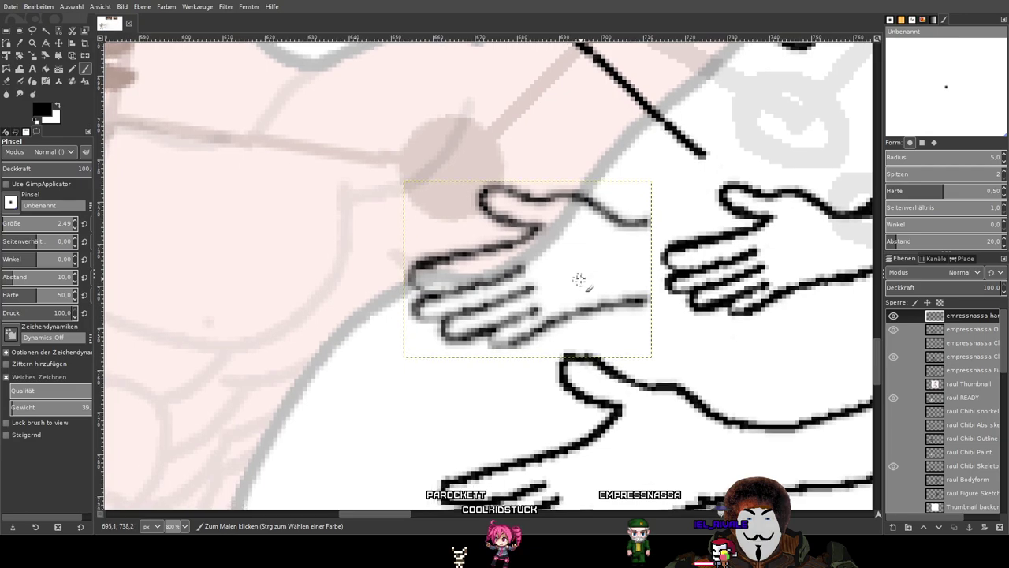
pyautogui.scroll(2, 608, 284)
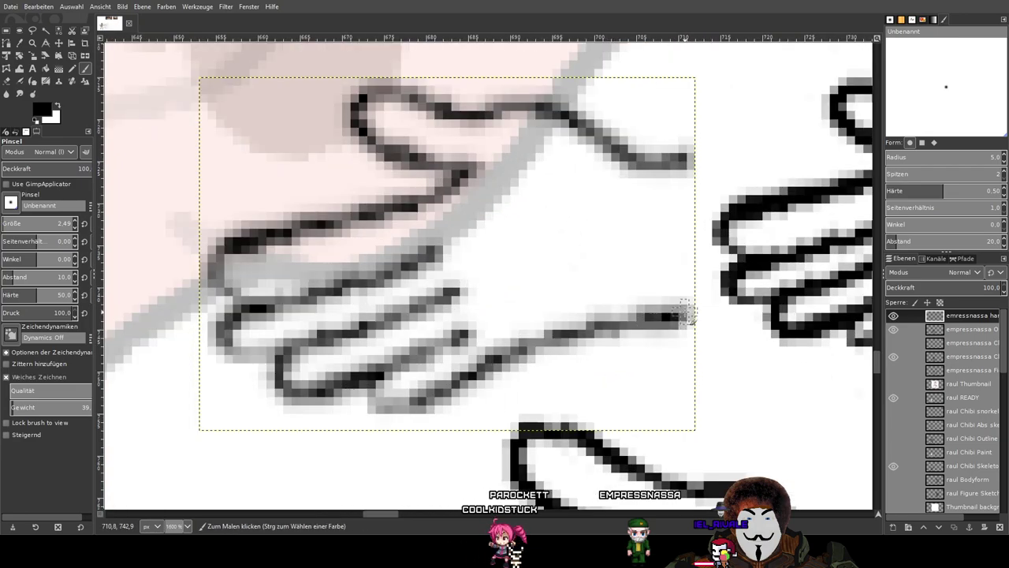
pyautogui.moveTo(670, 316)
pyautogui.mouseDown()
pyautogui.moveTo(500, 357)
pyautogui.moveTo(429, 397)
pyautogui.moveTo(372, 402)
pyautogui.moveTo(371, 386)
pyautogui.moveTo(422, 352)
pyautogui.mouseUp()
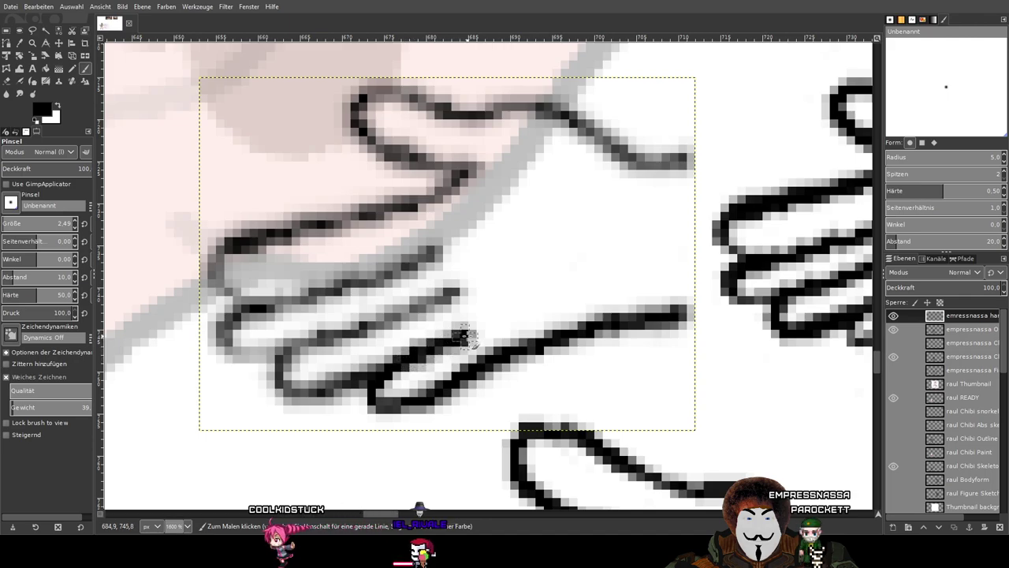
pyautogui.moveTo(367, 374); pyautogui.dragTo(294, 392)
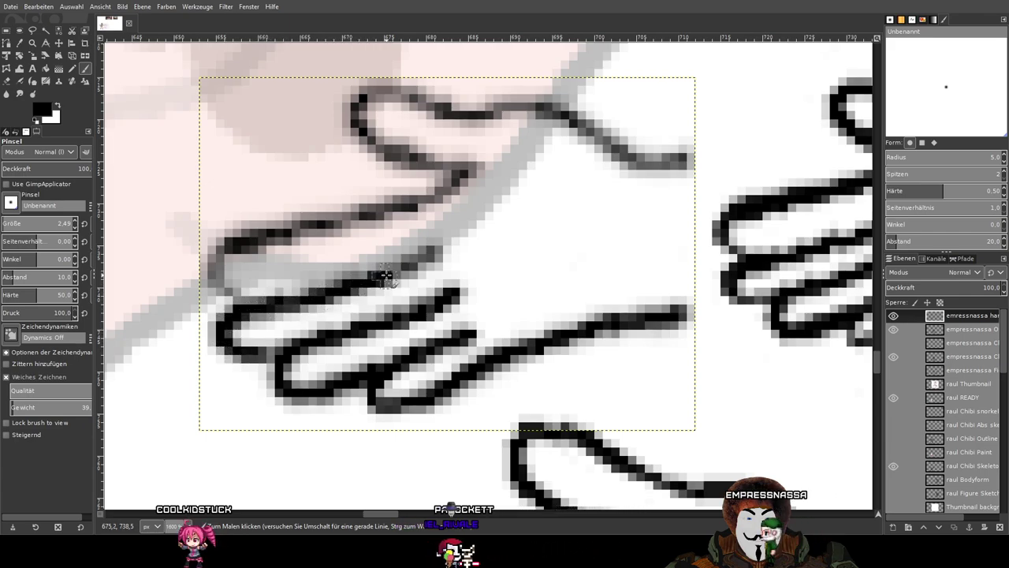
# Redraw the hand's lower-left and top finger outlines with crisp black strokes.
pyautogui.scroll(2, 272, 366)
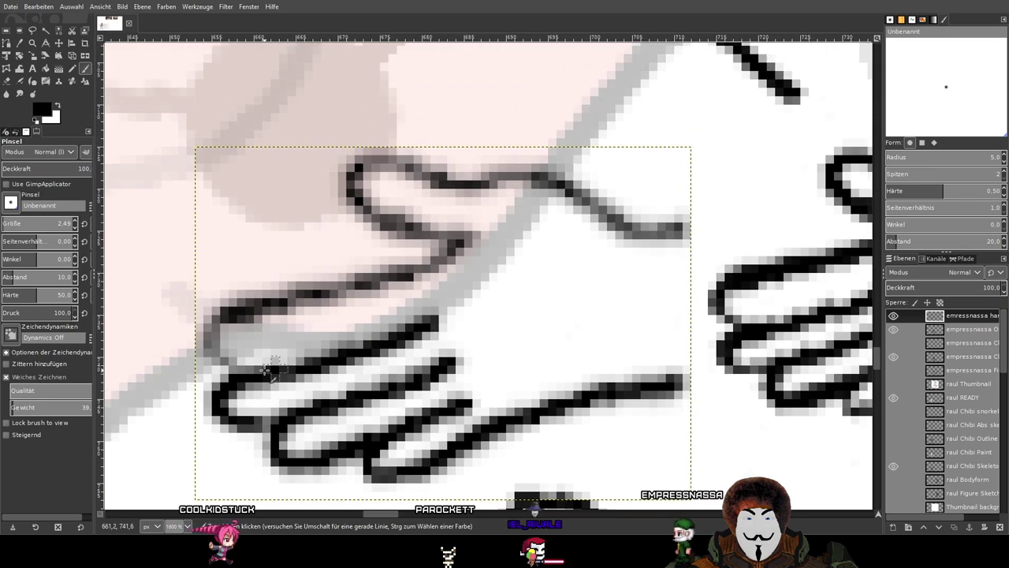
pyautogui.moveTo(209, 347)
pyautogui.mouseDown()
pyautogui.moveTo(213, 315)
pyautogui.moveTo(236, 297)
pyautogui.moveTo(338, 289)
pyautogui.moveTo(426, 262)
pyautogui.mouseUp()
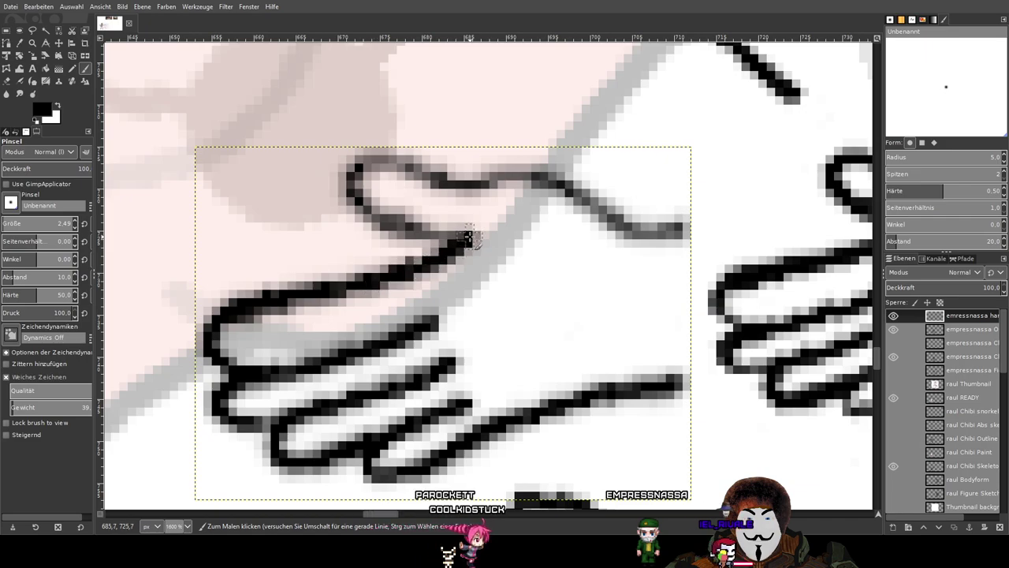
pyautogui.moveTo(490, 244); pyautogui.dragTo(402, 287)
pyautogui.moveTo(331, 277); pyautogui.dragTo(305, 267)
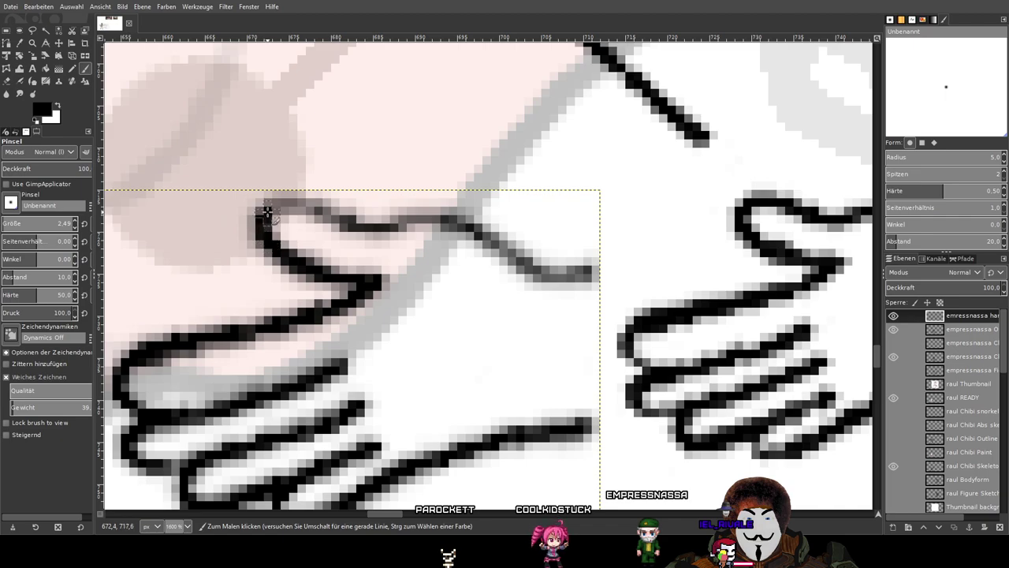
pyautogui.moveTo(285, 198)
pyautogui.mouseDown()
pyautogui.moveTo(376, 229)
pyautogui.moveTo(466, 225)
pyautogui.moveTo(528, 266)
pyautogui.mouseUp()
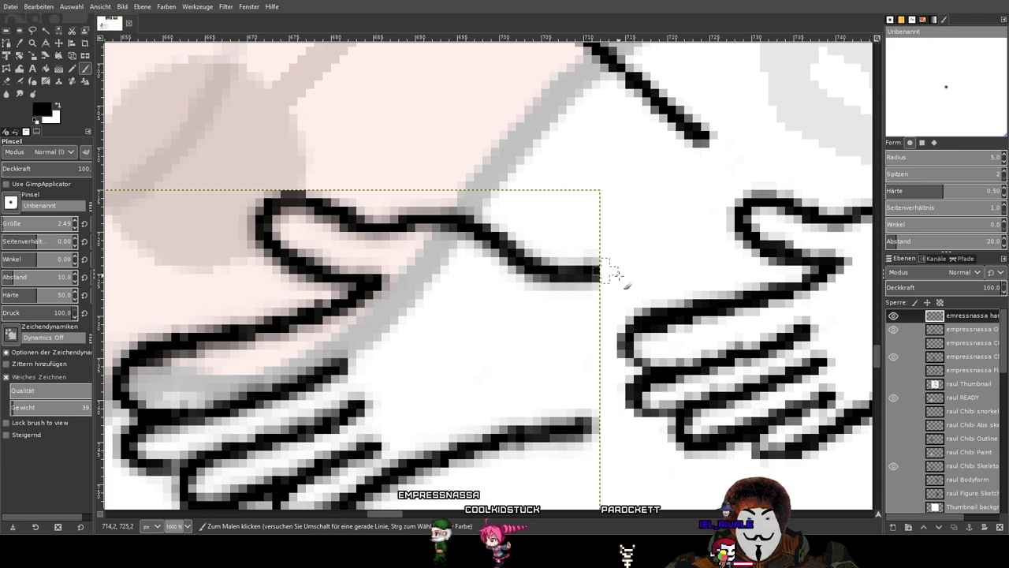
pyautogui.scroll(-3, 678, 285)
pyautogui.moveTo(739, 312); pyautogui.dragTo(525, 327)
# Move the redrawn hand onto the arm's wrist, hide it, and select the Outline Form layer.
pyautogui.press('m')
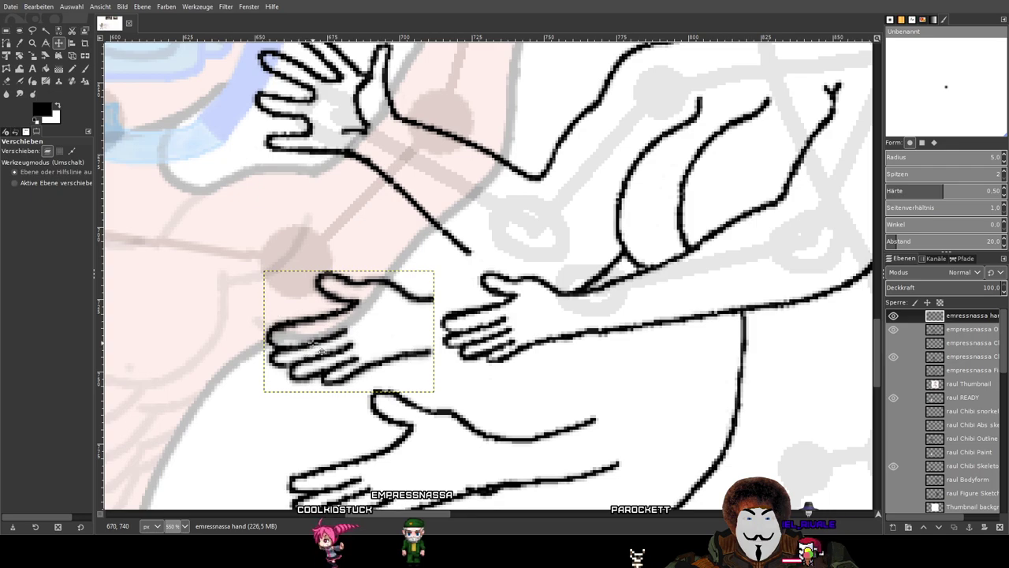
pyautogui.moveTo(330, 351)
pyautogui.mouseDown()
pyautogui.moveTo(507, 343)
pyautogui.moveTo(465, 337)
pyautogui.moveTo(478, 333)
pyautogui.moveTo(467, 325)
pyautogui.mouseUp()
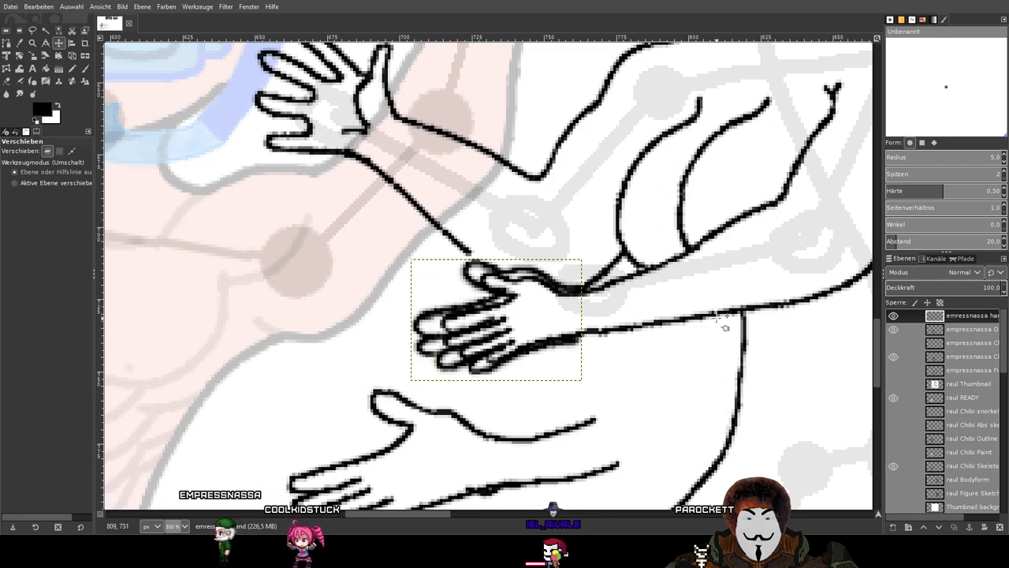
pyautogui.moveTo(708, 313); pyautogui.dragTo(611, 305)
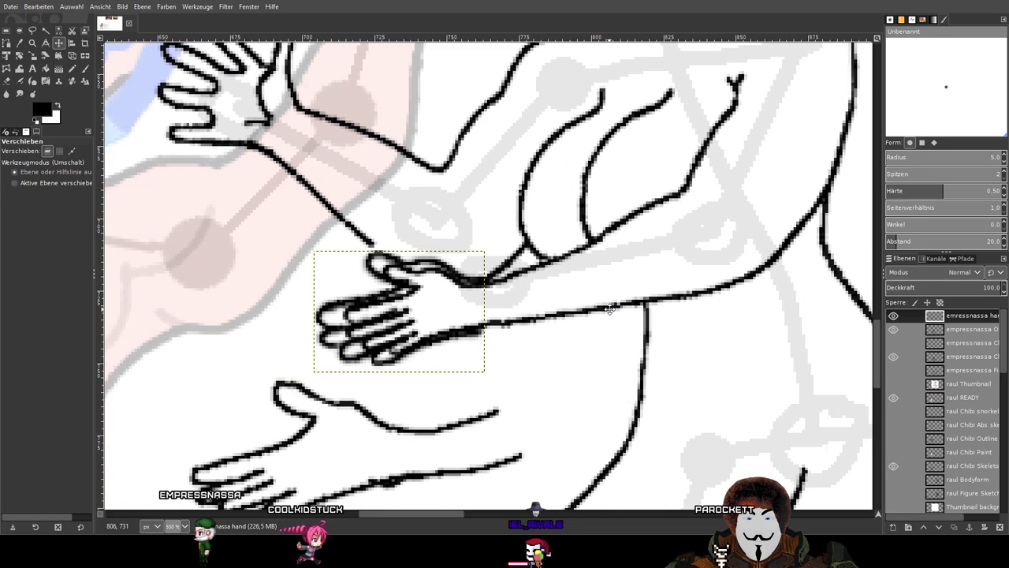
pyautogui.click(893, 316)
pyautogui.click(961, 330)
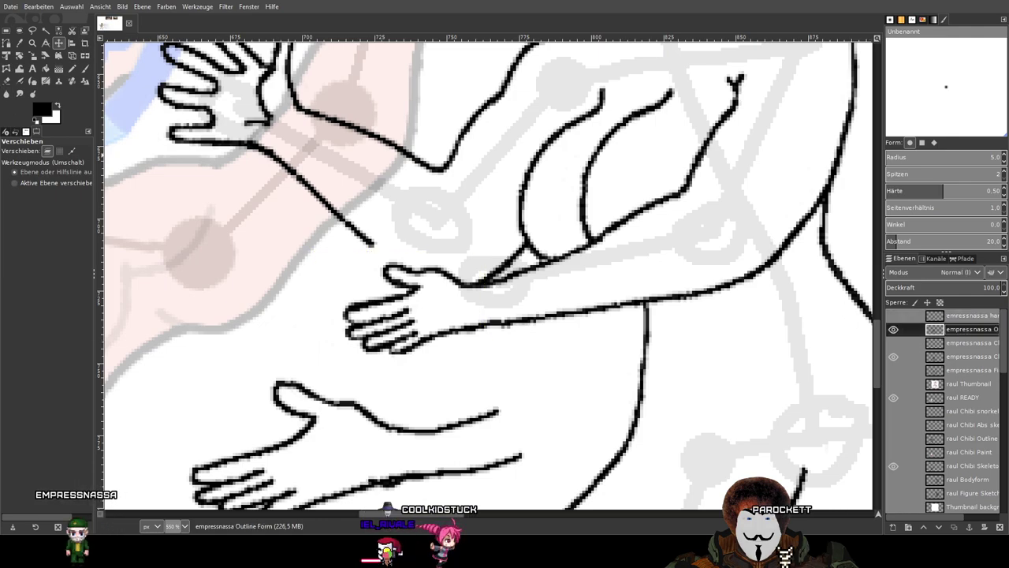
# Erase the old lower finger strokes and part of the short upper finger stroke.
pyautogui.hotkey('shift', 'e')
pyautogui.click(894, 329)
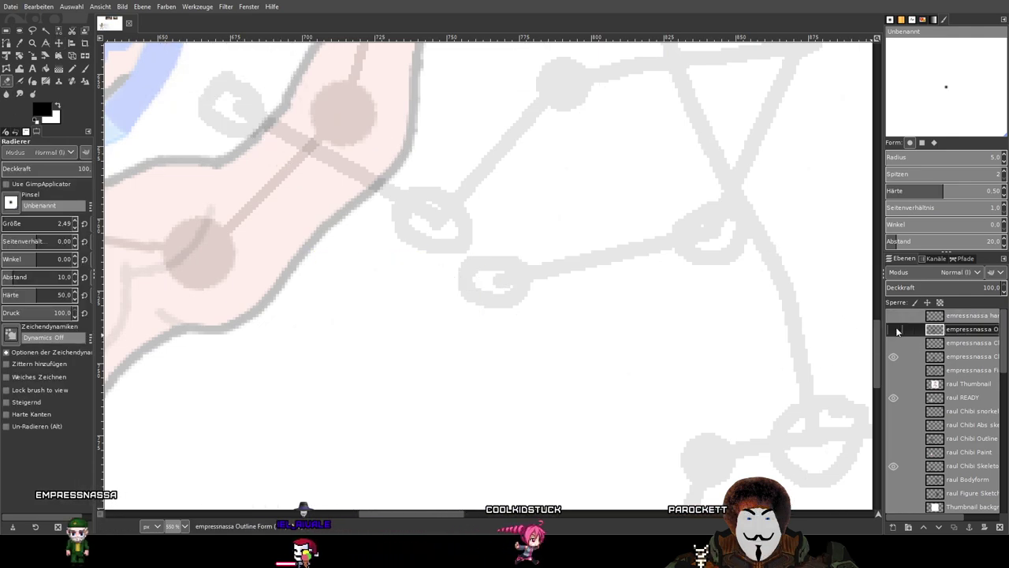
pyautogui.click(894, 329)
pyautogui.scroll(3, 437, 345)
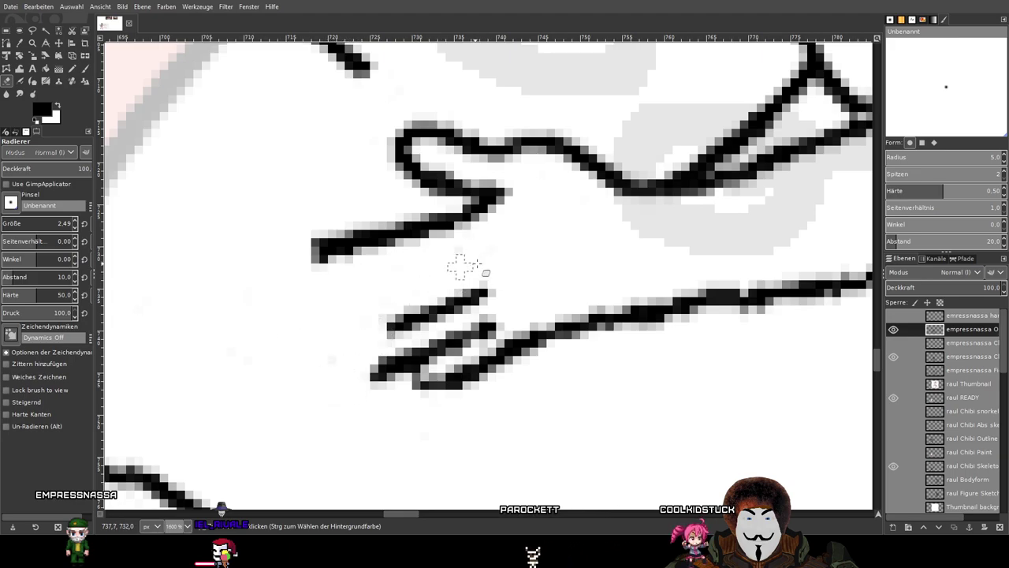
pyautogui.moveTo(318, 400)
pyautogui.mouseDown()
pyautogui.moveTo(380, 379)
pyautogui.moveTo(365, 339)
pyautogui.mouseUp()
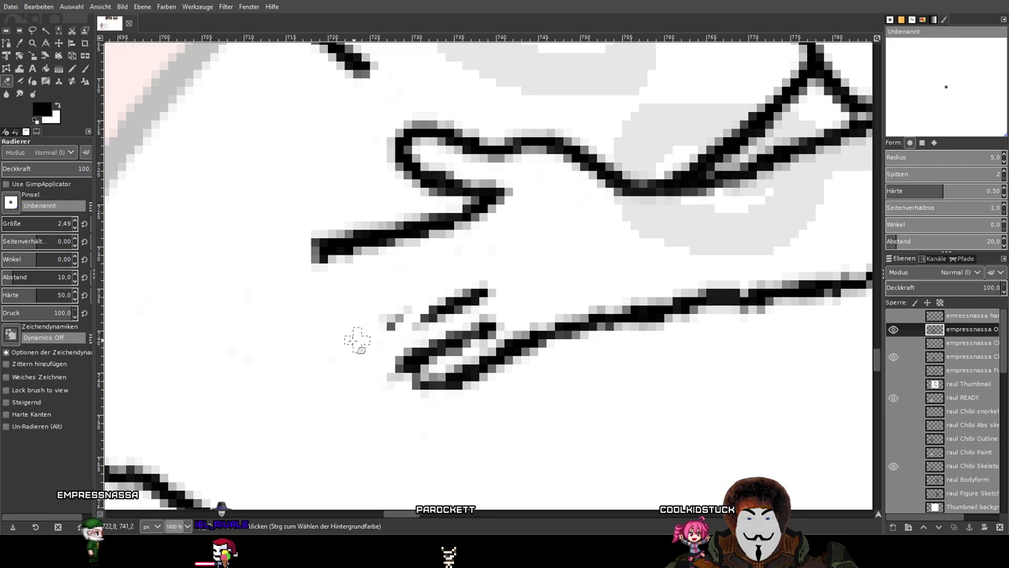
pyautogui.moveTo(403, 297); pyautogui.dragTo(475, 278)
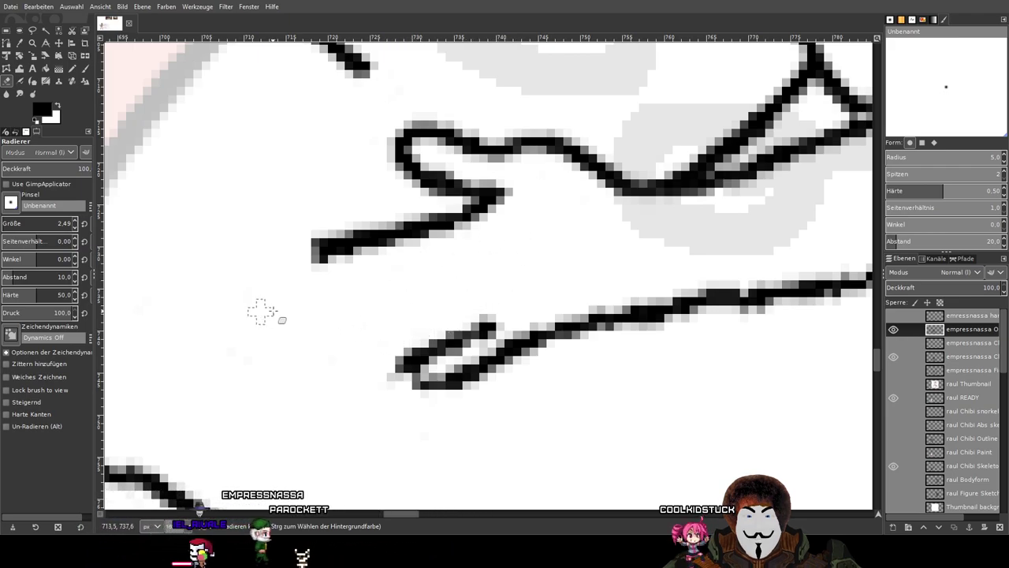
pyautogui.moveTo(383, 399)
pyautogui.mouseDown()
pyautogui.moveTo(458, 316)
pyautogui.moveTo(480, 331)
pyautogui.mouseUp()
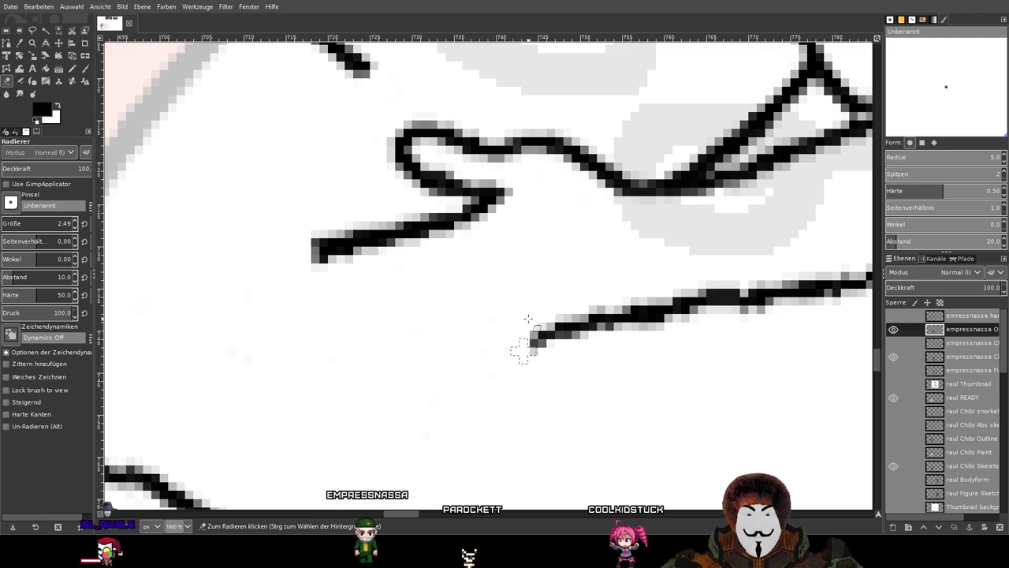
pyautogui.moveTo(529, 344)
pyautogui.mouseDown()
pyautogui.moveTo(510, 369)
pyautogui.moveTo(526, 335)
pyautogui.moveTo(564, 353)
pyautogui.moveTo(481, 281)
pyautogui.mouseUp()
# Erase the hand's upper stroke tip back toward the arm line.
pyautogui.moveTo(369, 237); pyautogui.dragTo(319, 254)
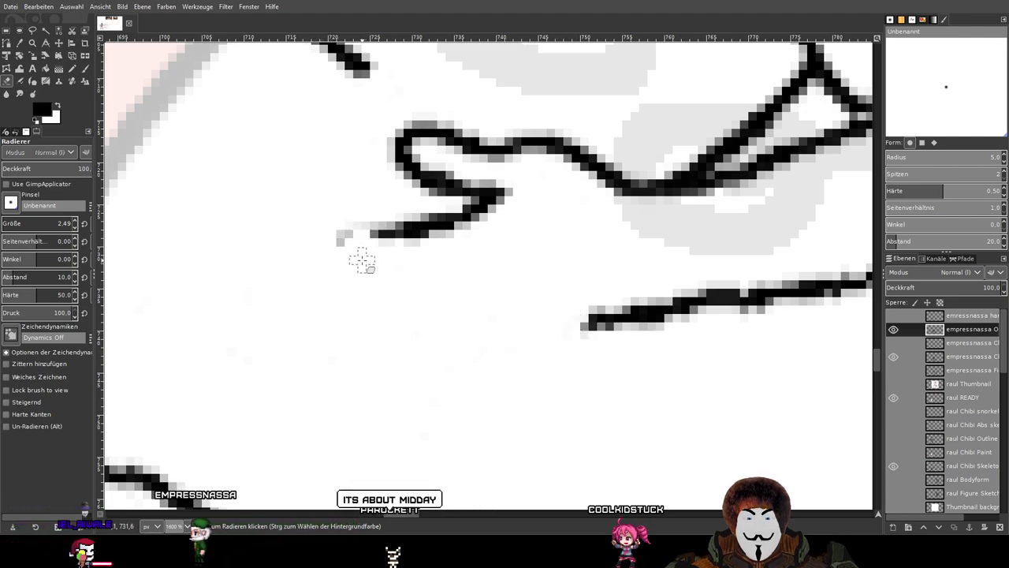
pyautogui.moveTo(391, 230)
pyautogui.mouseDown()
pyautogui.moveTo(344, 234)
pyautogui.moveTo(455, 245)
pyautogui.moveTo(358, 223)
pyautogui.moveTo(455, 229)
pyautogui.moveTo(396, 224)
pyautogui.mouseUp()
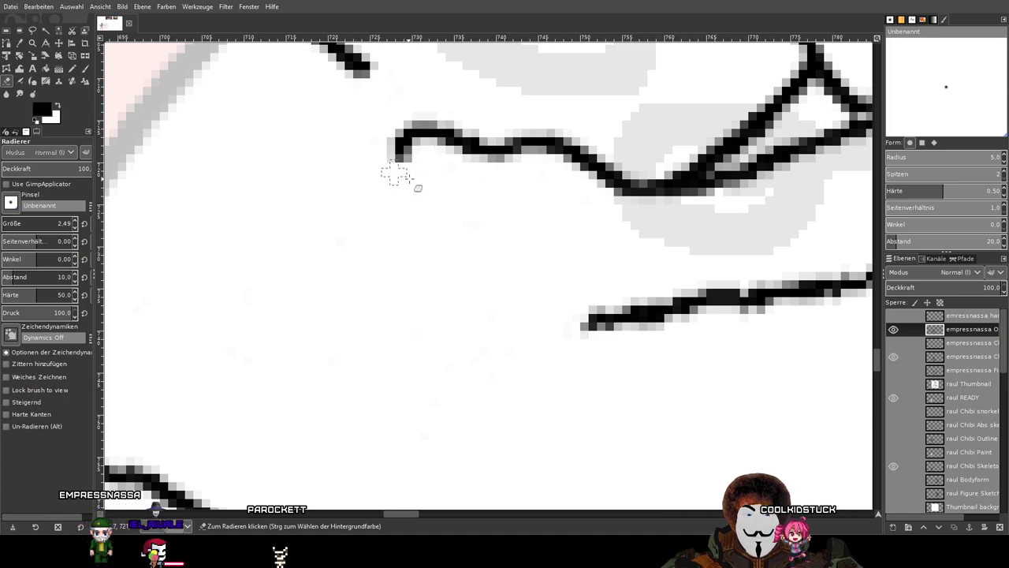
pyautogui.click(448, 139)
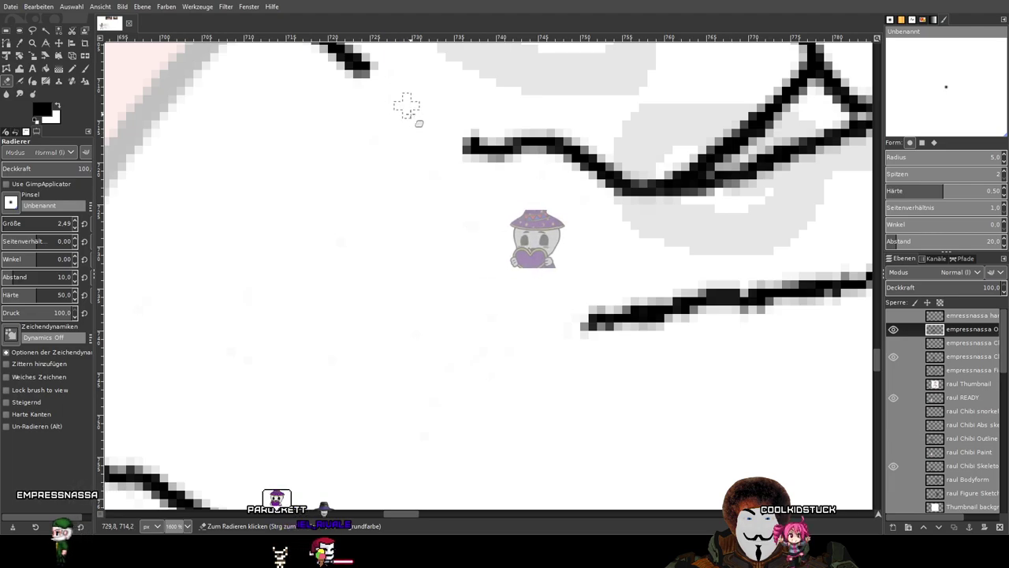
pyautogui.moveTo(459, 133)
pyautogui.mouseDown()
pyautogui.moveTo(478, 118)
pyautogui.moveTo(467, 158)
pyautogui.mouseUp()
pyautogui.moveTo(477, 118)
pyautogui.mouseDown()
pyautogui.moveTo(475, 165)
pyautogui.moveTo(487, 169)
pyautogui.moveTo(508, 134)
pyautogui.moveTo(516, 161)
pyautogui.mouseUp()
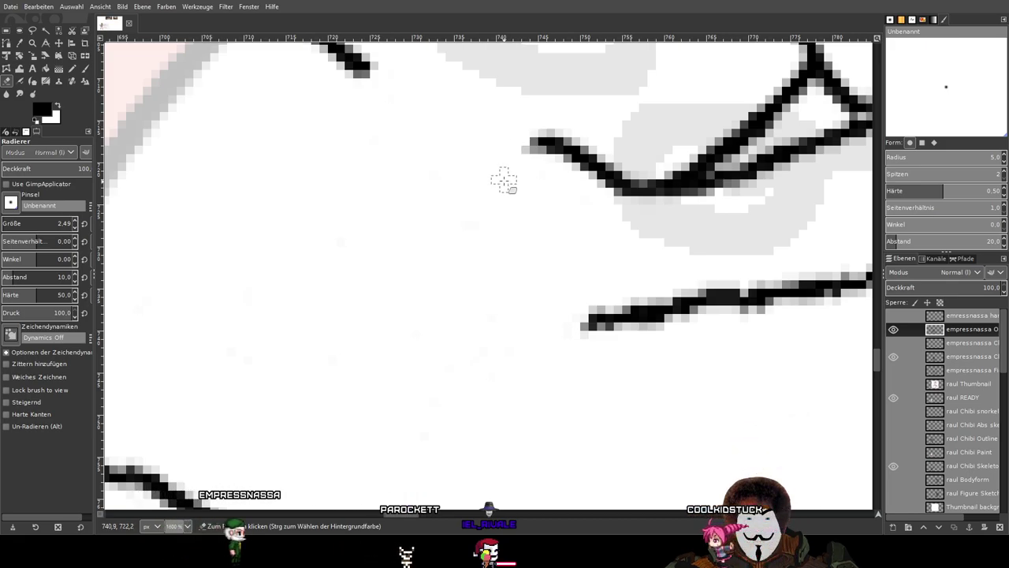
pyautogui.moveTo(525, 119)
pyautogui.mouseDown()
pyautogui.moveTo(534, 164)
pyautogui.moveTo(560, 112)
pyautogui.moveTo(565, 175)
pyautogui.mouseUp()
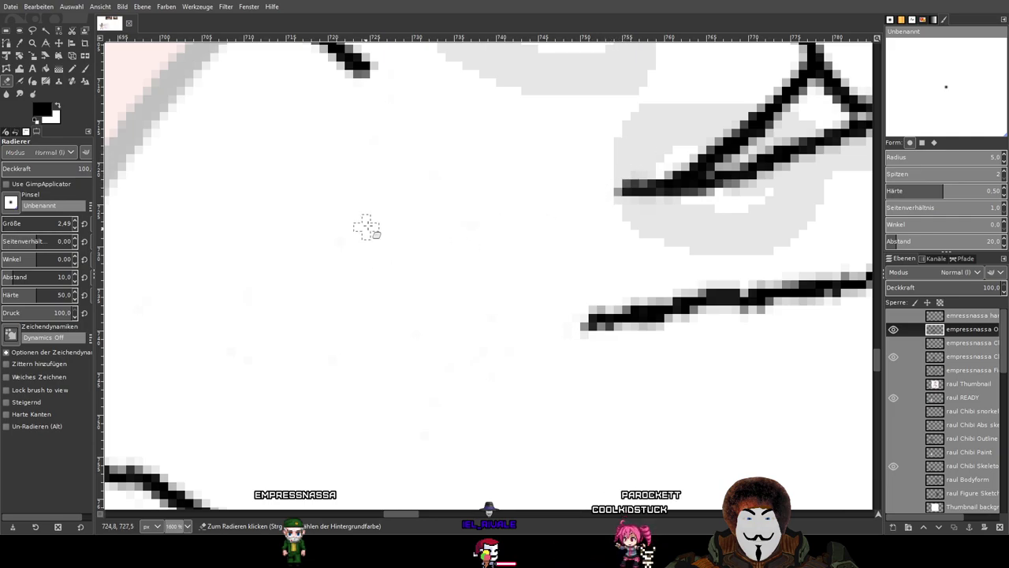
pyautogui.moveTo(537, 251); pyautogui.dragTo(453, 271)
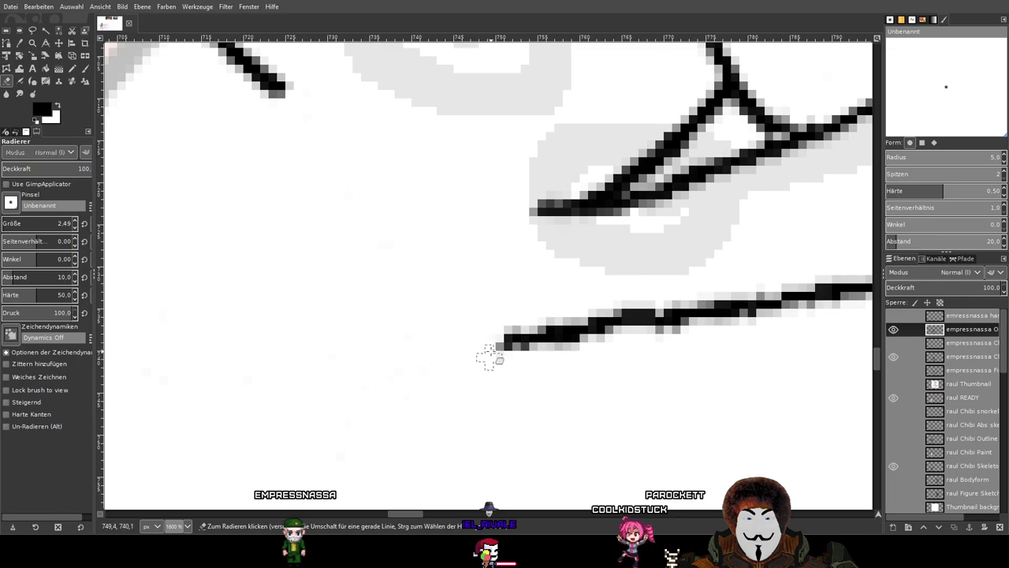
# Show the 'empressnassa hand' layer faded as a tracing guide, brushing on the Outline Form layer.
pyautogui.click(894, 316)
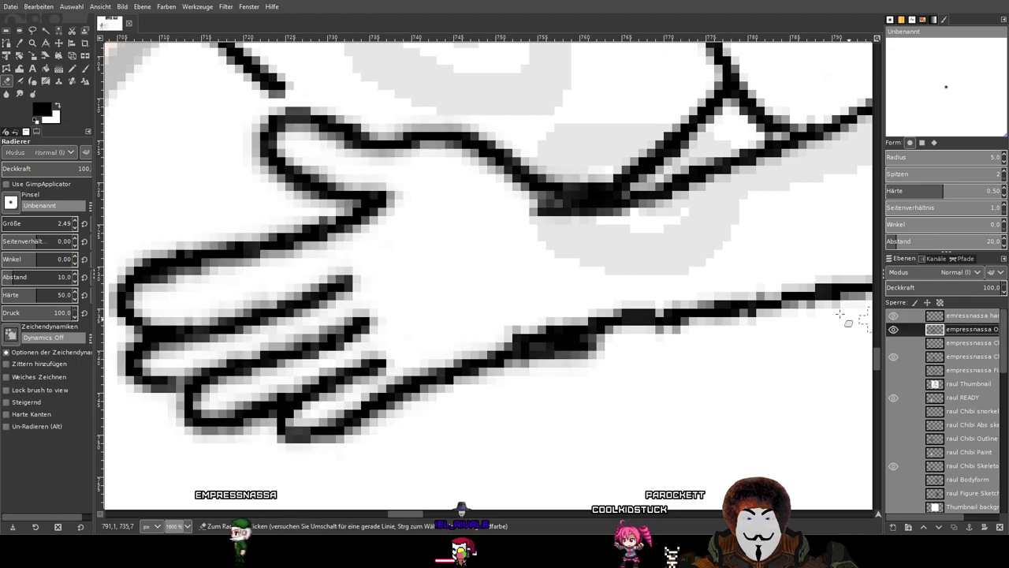
pyautogui.click(969, 315)
pyautogui.moveTo(973, 289); pyautogui.dragTo(917, 297)
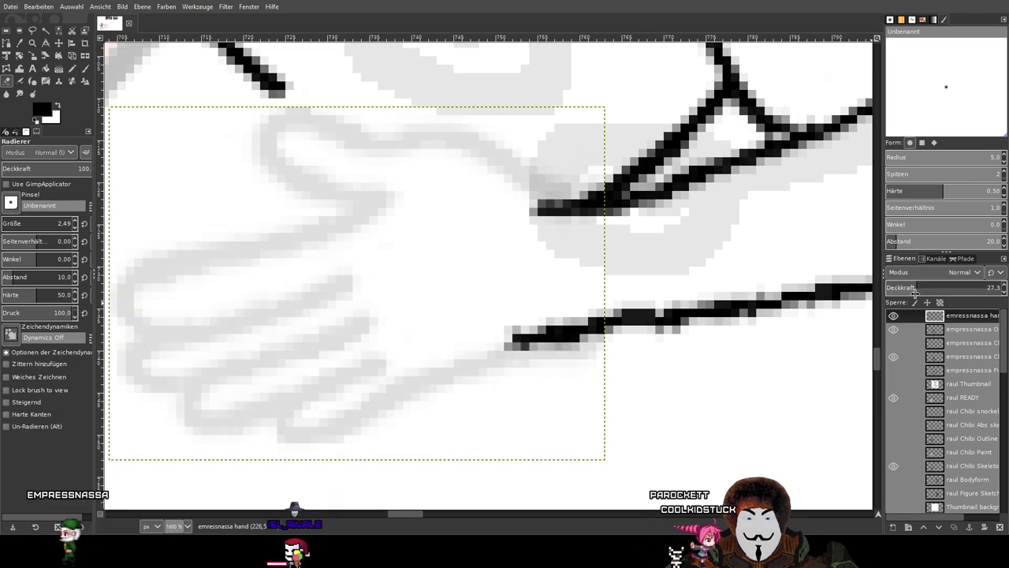
pyautogui.click(85, 68)
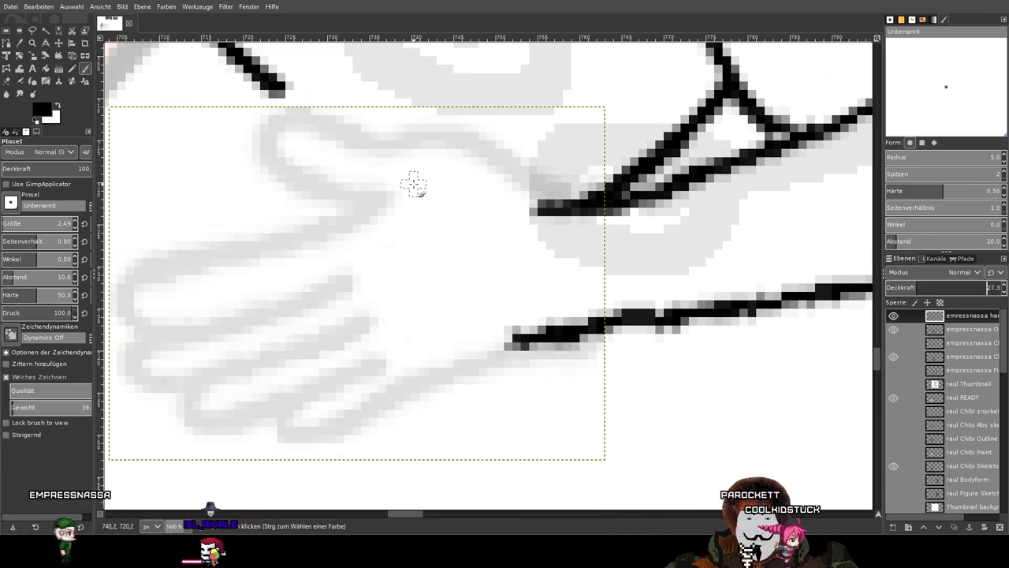
pyautogui.moveTo(417, 187); pyautogui.dragTo(430, 270)
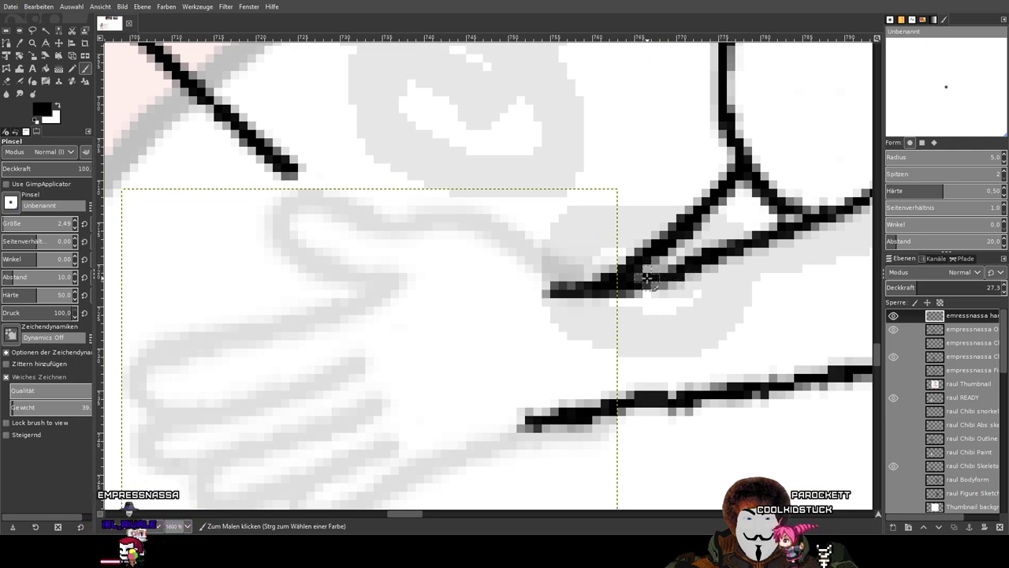
pyautogui.click(950, 330)
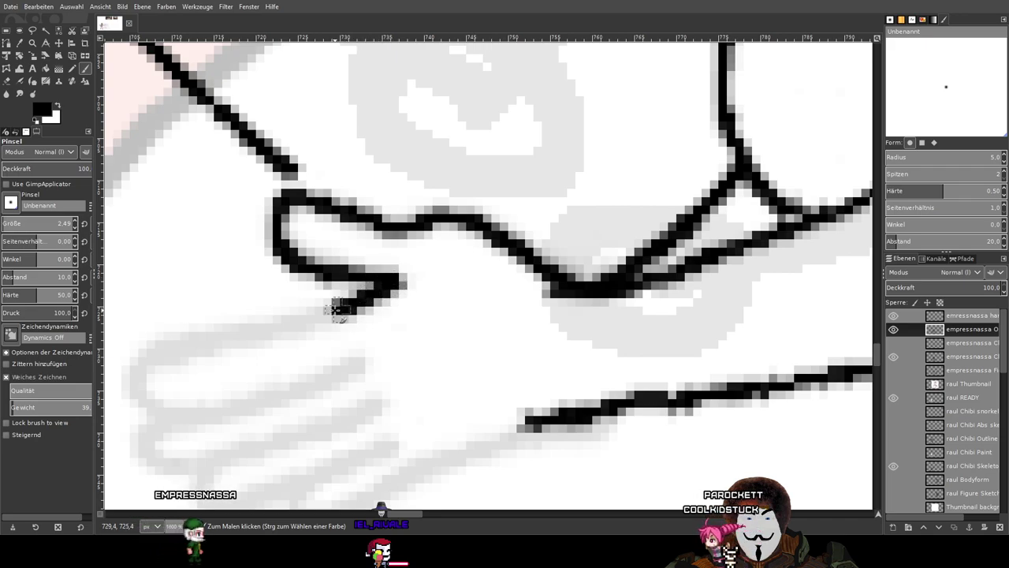
# Trace the thumb, the bottom of the fingers and the lower edge meeting the arm line.
pyautogui.moveTo(311, 319)
pyautogui.mouseDown()
pyautogui.moveTo(160, 357)
pyautogui.moveTo(138, 368)
pyautogui.moveTo(133, 386)
pyautogui.moveTo(175, 415)
pyautogui.moveTo(239, 412)
pyautogui.moveTo(387, 364)
pyautogui.moveTo(559, 268)
pyautogui.mouseUp()
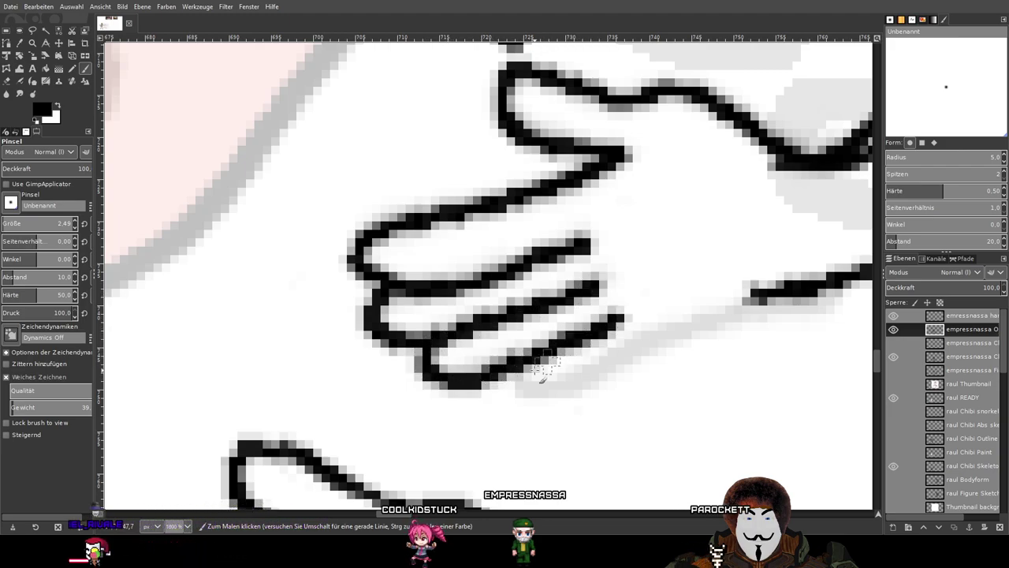
pyautogui.moveTo(519, 365)
pyautogui.mouseDown()
pyautogui.moveTo(552, 394)
pyautogui.moveTo(576, 388)
pyautogui.mouseUp()
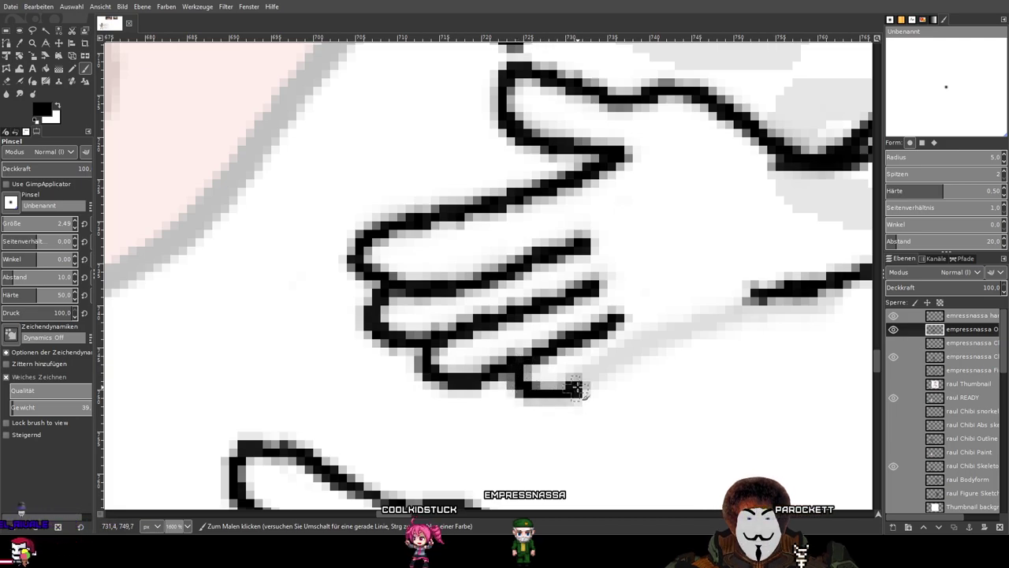
pyautogui.moveTo(676, 336); pyautogui.dragTo(816, 314)
pyautogui.moveTo(754, 342); pyautogui.dragTo(446, 376)
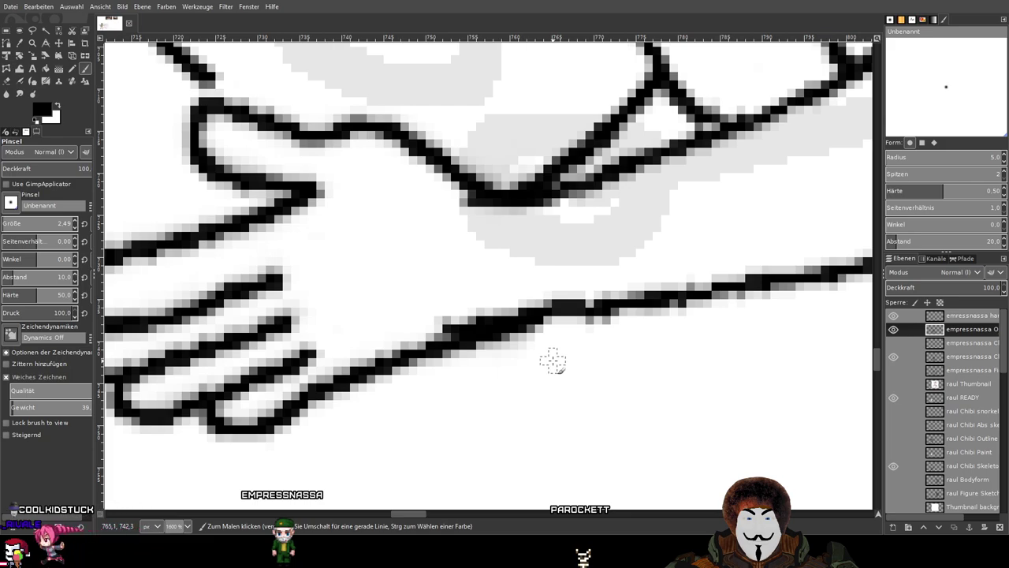
# Erase stray pixels and rough edges along the diagonal arm line.
pyautogui.click(7, 83)
pyautogui.scroll(2, 411, 273)
pyautogui.moveTo(491, 333); pyautogui.dragTo(407, 283)
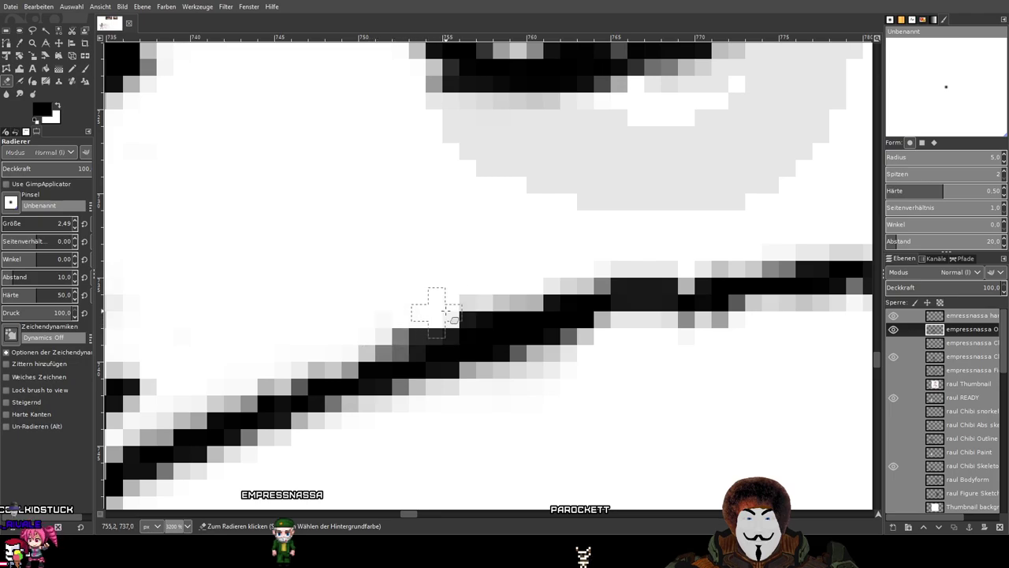
pyautogui.moveTo(417, 312); pyautogui.dragTo(473, 292)
pyautogui.moveTo(626, 342)
pyautogui.mouseDown()
pyautogui.moveTo(402, 399)
pyautogui.moveTo(498, 361)
pyautogui.moveTo(600, 344)
pyautogui.moveTo(490, 386)
pyautogui.moveTo(552, 357)
pyautogui.moveTo(460, 374)
pyautogui.moveTo(415, 346)
pyautogui.moveTo(433, 356)
pyautogui.moveTo(399, 364)
pyautogui.moveTo(665, 297)
pyautogui.mouseUp()
# Trim the lower edge of the arm line with the eraser.
pyautogui.press('p')
pyautogui.scroll(-4, 607, 315)
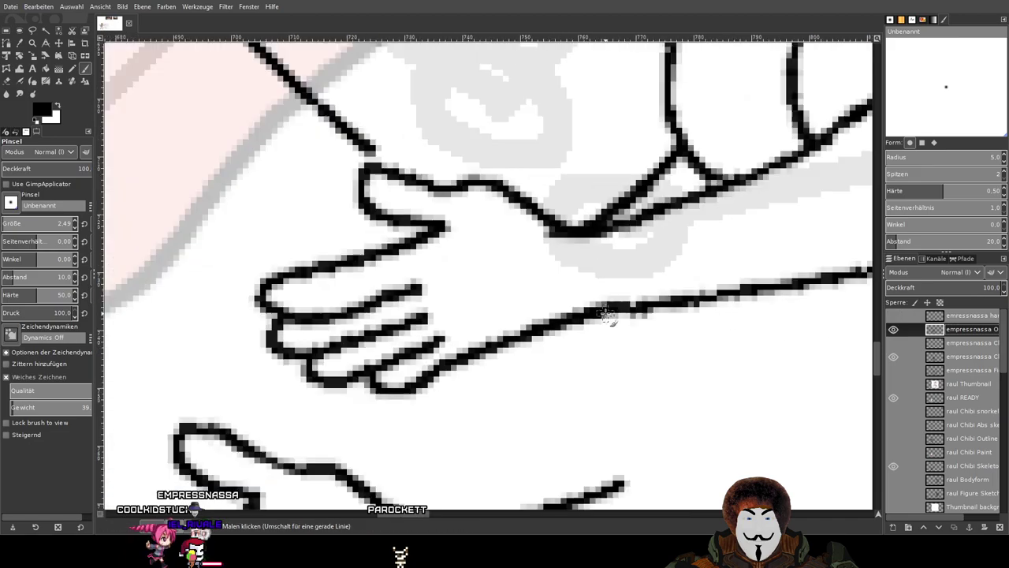
pyautogui.scroll(3, 607, 314)
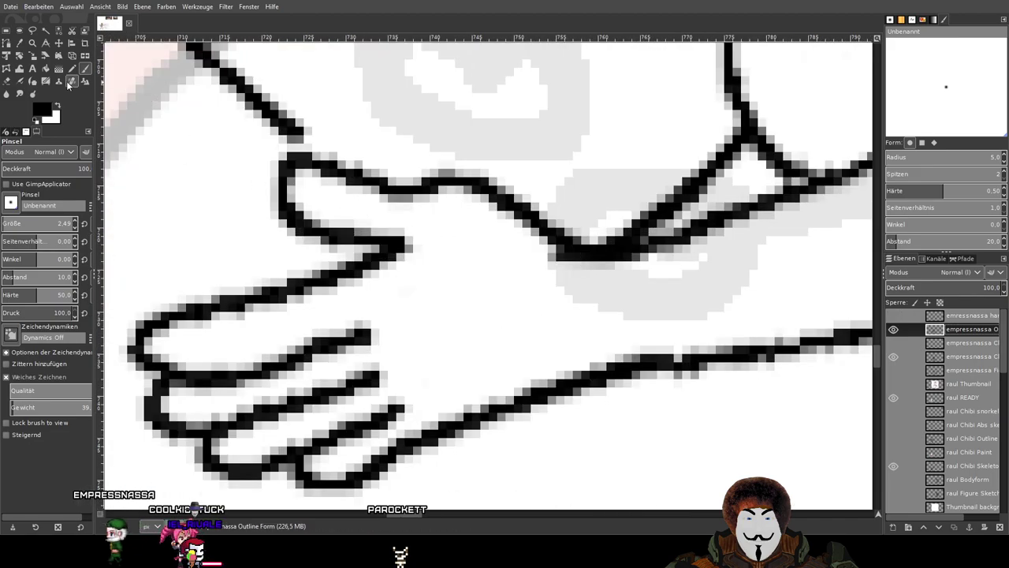
pyautogui.hotkey('shift', 'e')
pyautogui.scroll(2, 532, 283)
pyautogui.moveTo(462, 196)
pyautogui.mouseDown()
pyautogui.moveTo(554, 225)
pyautogui.moveTo(705, 241)
pyautogui.moveTo(647, 234)
pyautogui.moveTo(614, 258)
pyautogui.mouseUp()
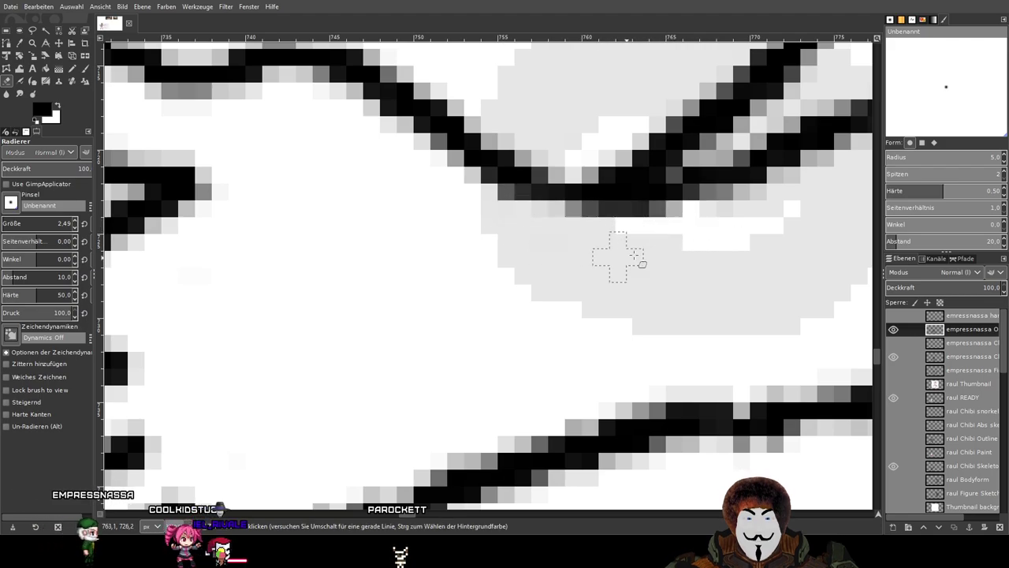
pyautogui.scroll(-4, 614, 258)
pyautogui.scroll(2, 687, 252)
pyautogui.scroll(2, 192, 85)
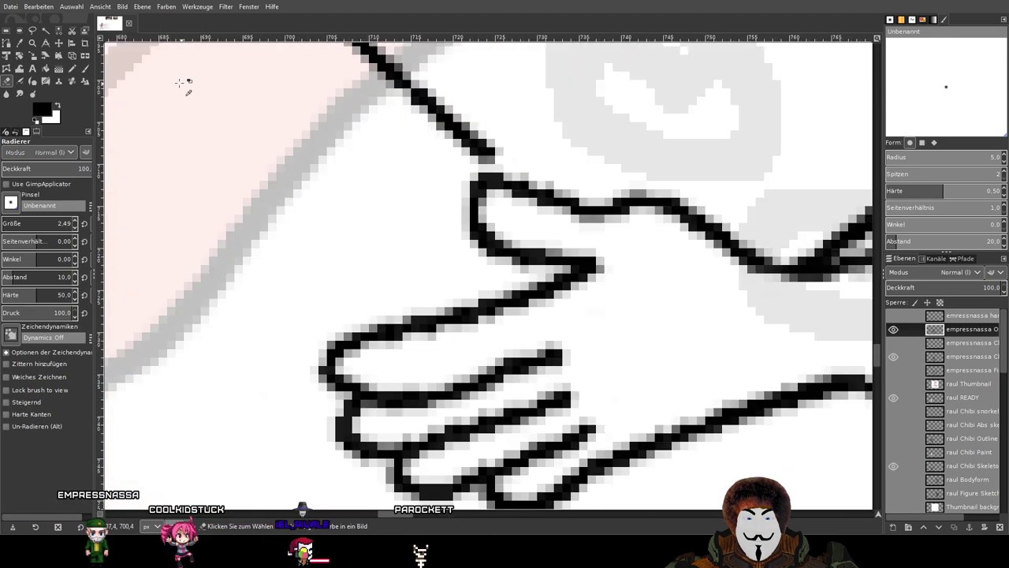
# Fill in the dark line and join the arm line to the hand outline.
pyautogui.click(72, 69)
pyautogui.scroll(2, 766, 286)
pyautogui.scroll(2, 387, 255)
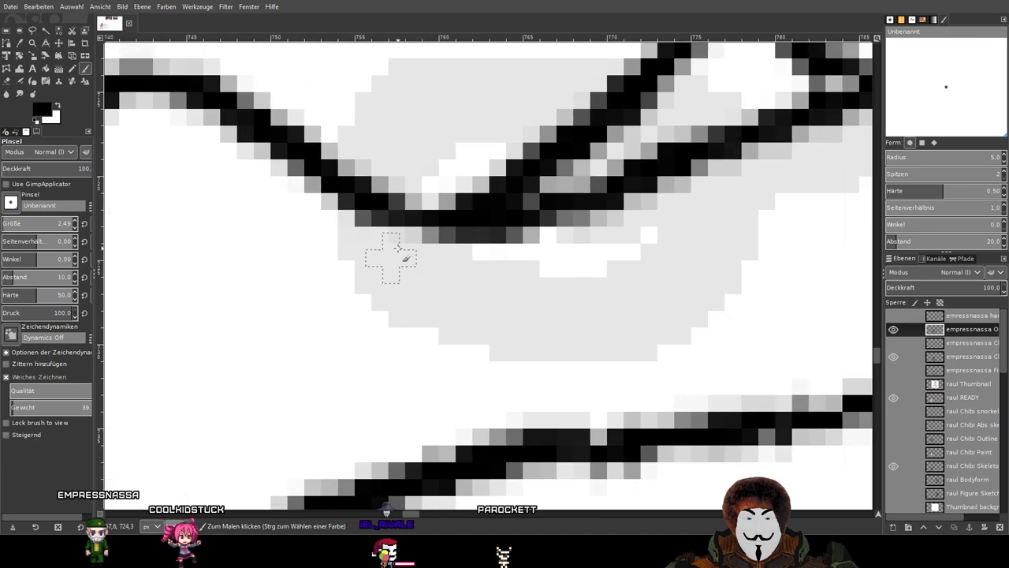
pyautogui.moveTo(379, 205)
pyautogui.mouseDown()
pyautogui.moveTo(444, 227)
pyautogui.moveTo(492, 219)
pyautogui.mouseUp()
pyautogui.scroll(-2, 637, 224)
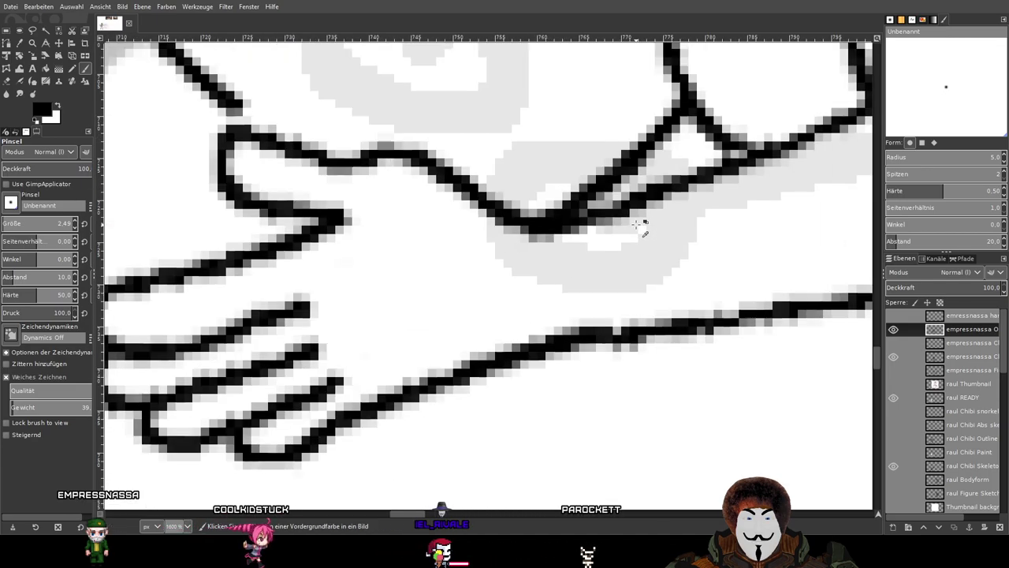
pyautogui.scroll(-4, 637, 224)
pyautogui.scroll(3, 561, 347)
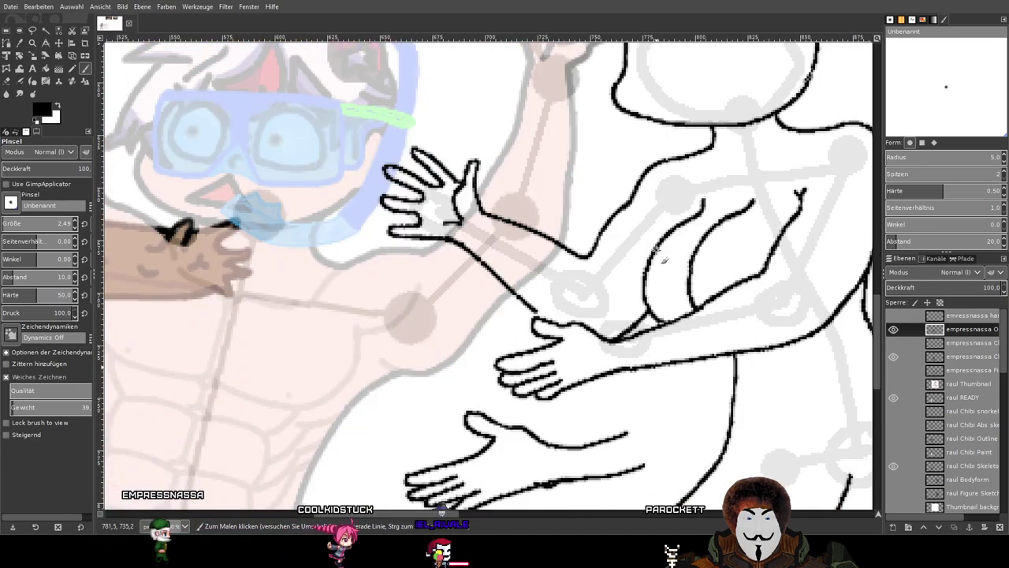
pyautogui.scroll(3, 561, 347)
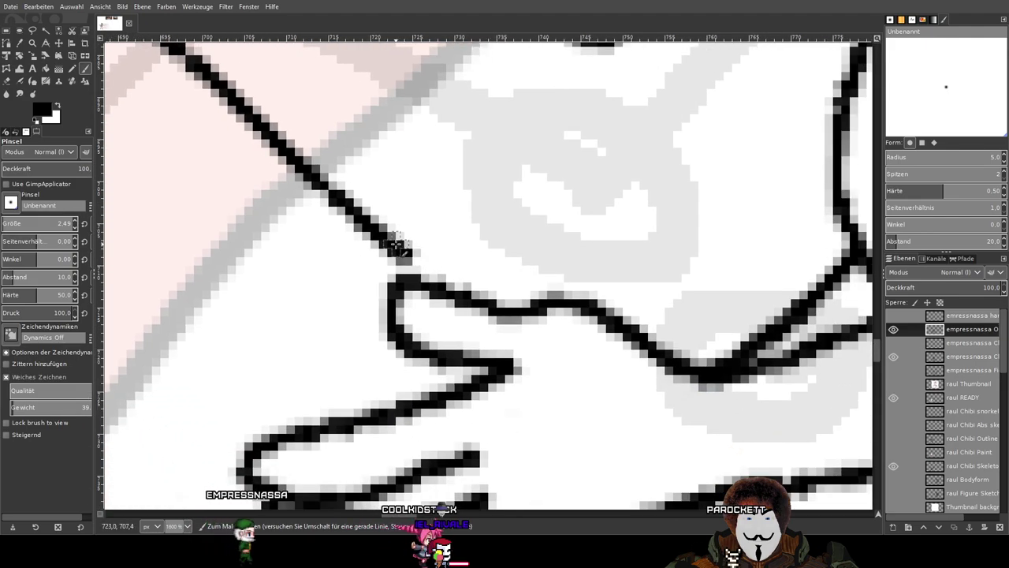
pyautogui.moveTo(402, 253); pyautogui.dragTo(422, 278)
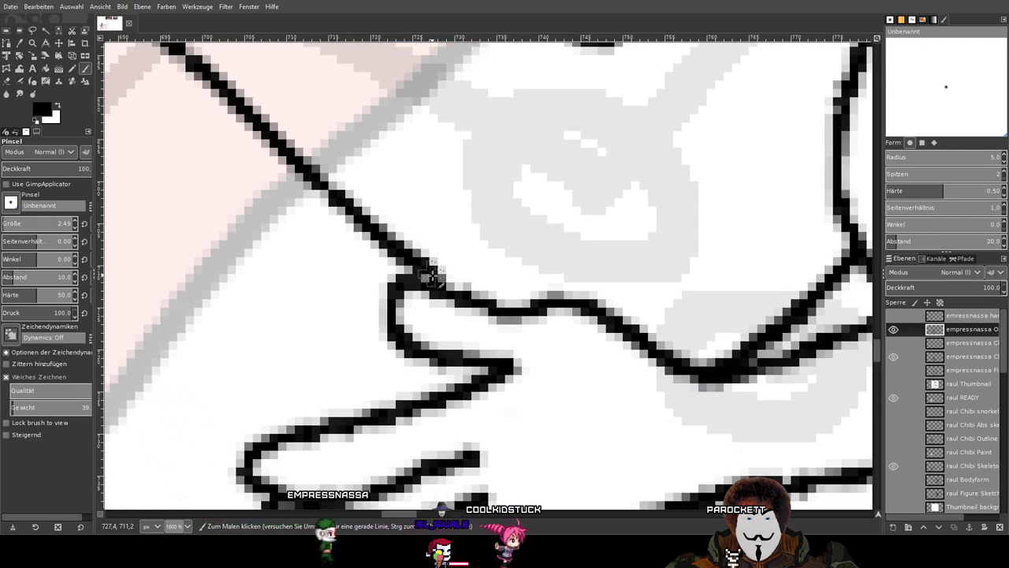
# Paint a straight Shift-click line along the finger to firm it up.
pyautogui.scroll(-4, 687, 367)
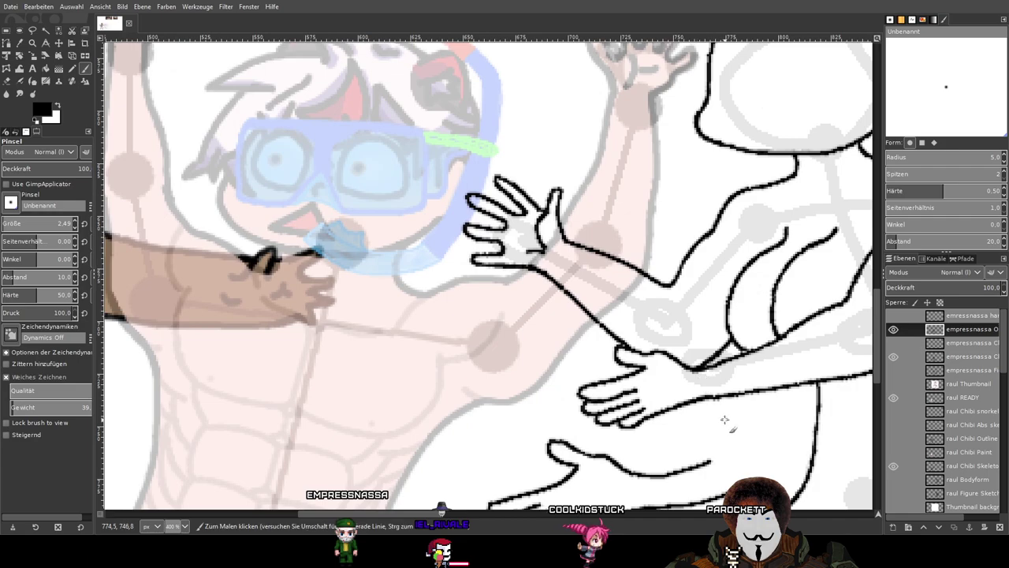
pyautogui.scroll(3, 592, 316)
pyautogui.scroll(5, 472, 293)
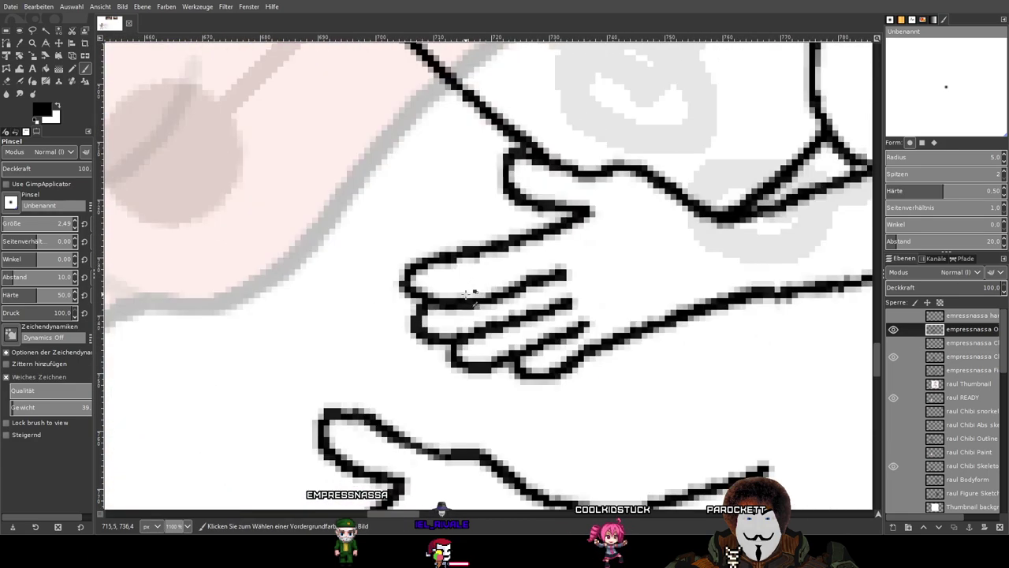
pyautogui.scroll(-1, 442, 298)
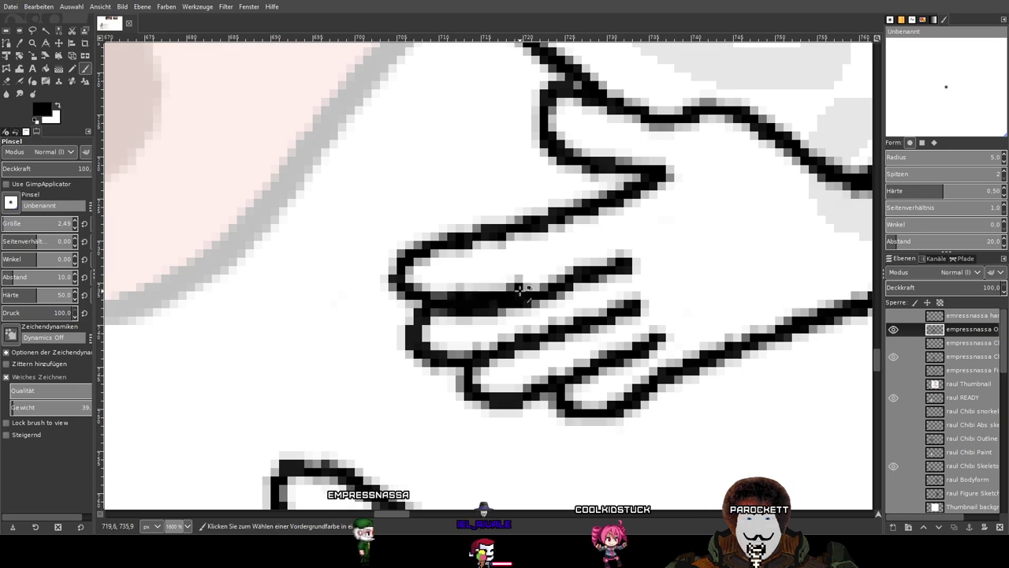
pyautogui.scroll(2, 561, 272)
pyautogui.press('shift')
pyautogui.keyDown('shift'); pyautogui.click(315, 327); pyautogui.keyUp('shift')
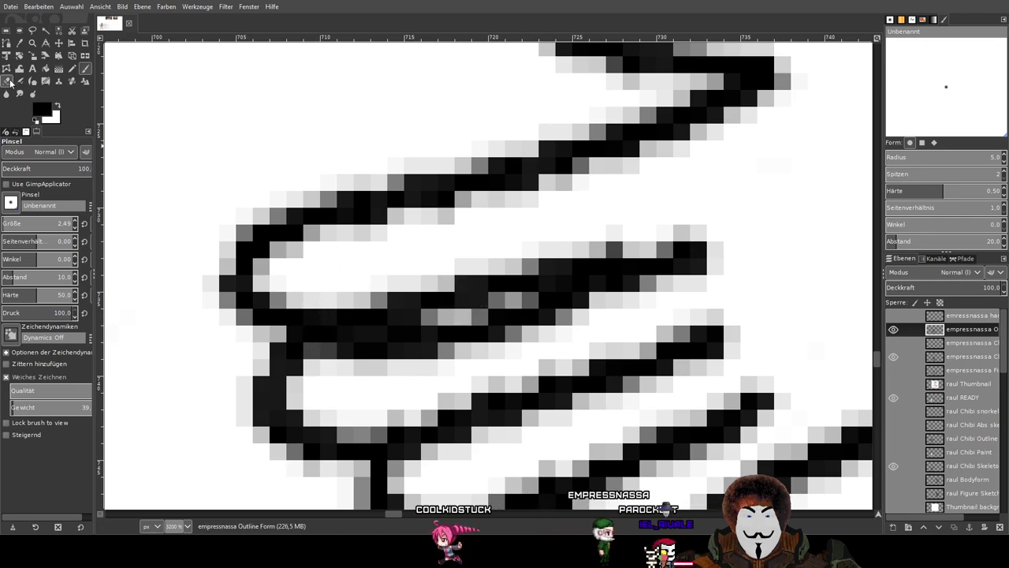
# Erase the new black finger stroke on the outline figure's hand.
pyautogui.hotkey('shift', 'e')
pyautogui.click(594, 302)
pyautogui.moveTo(594, 302)
pyautogui.mouseDown()
pyautogui.moveTo(328, 379)
pyautogui.moveTo(570, 324)
pyautogui.moveTo(451, 341)
pyautogui.mouseUp()
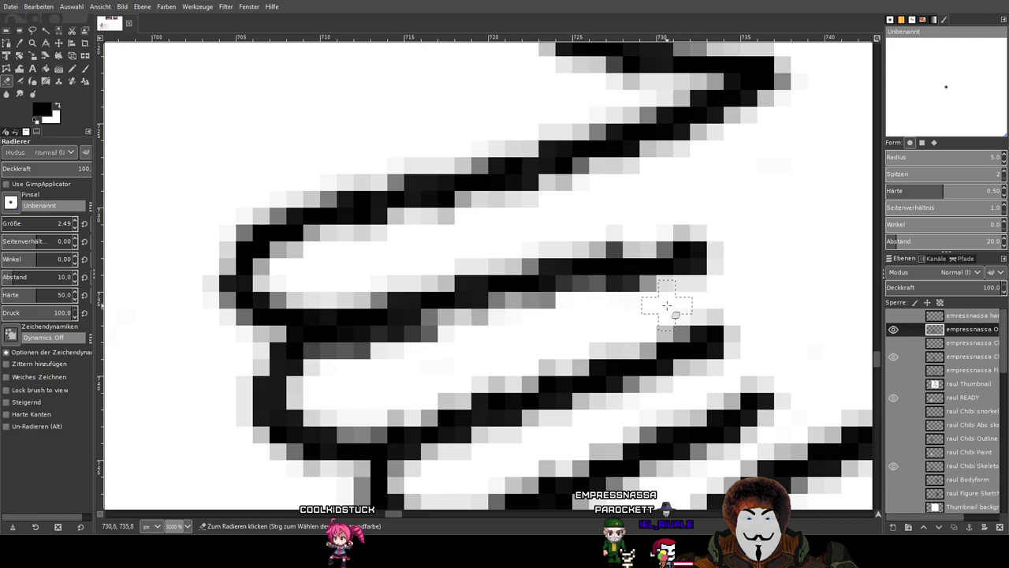
pyautogui.scroll(-5, 626, 315)
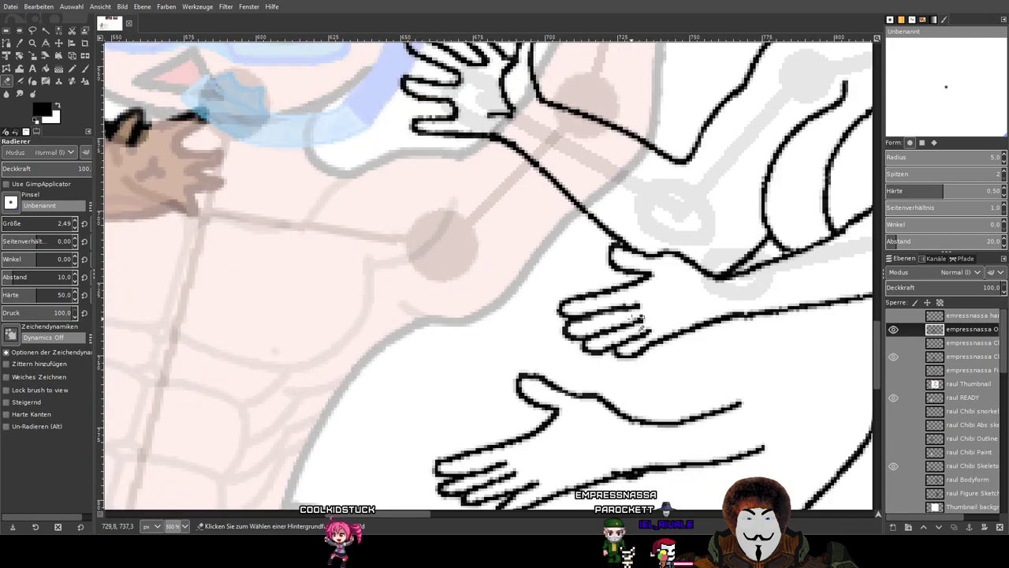
pyautogui.scroll(-2, 570, 305)
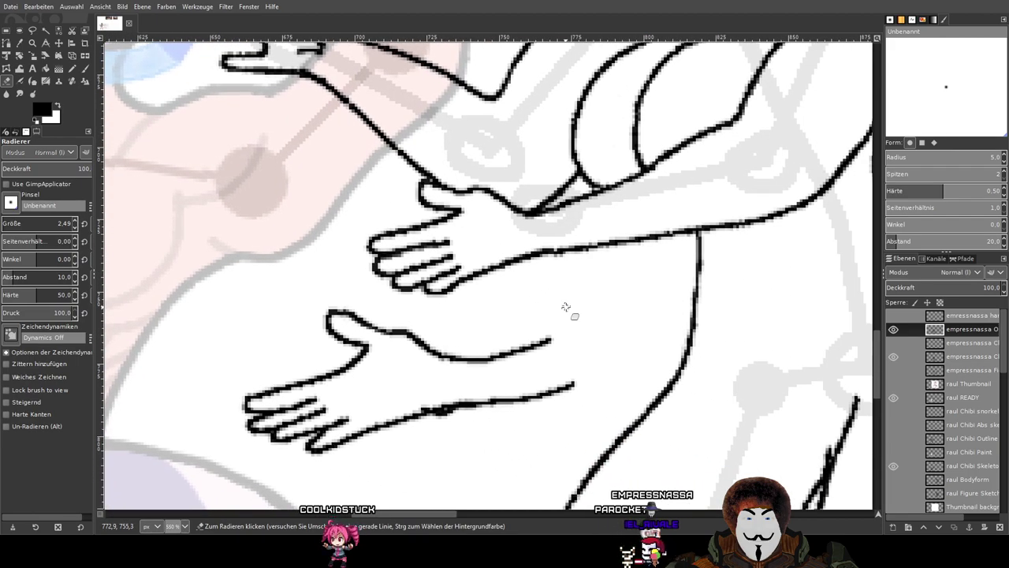
pyautogui.scroll(1, 568, 308)
pyautogui.scroll(2, 536, 298)
pyautogui.scroll(1, 504, 289)
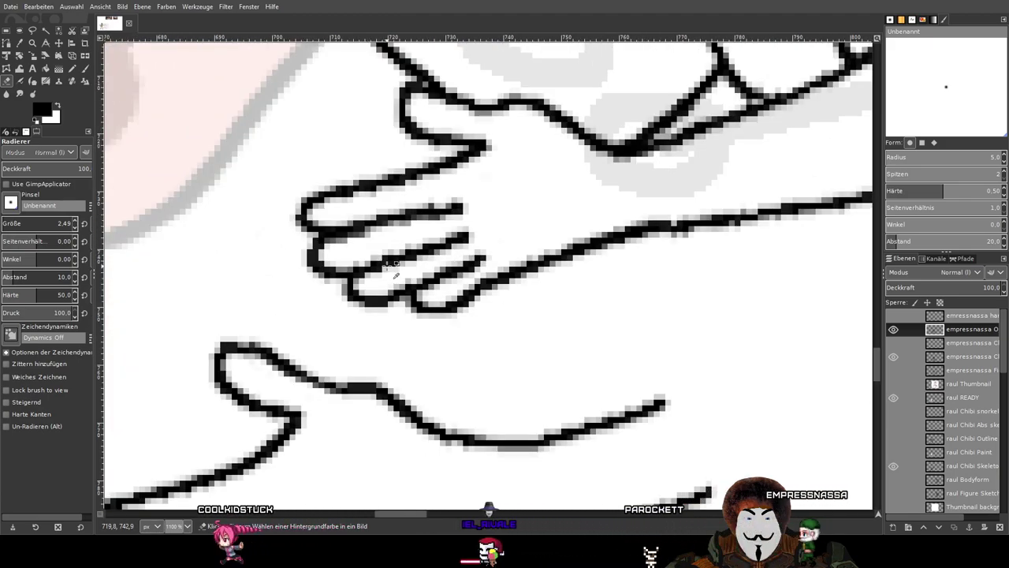
pyautogui.scroll(1, 398, 253)
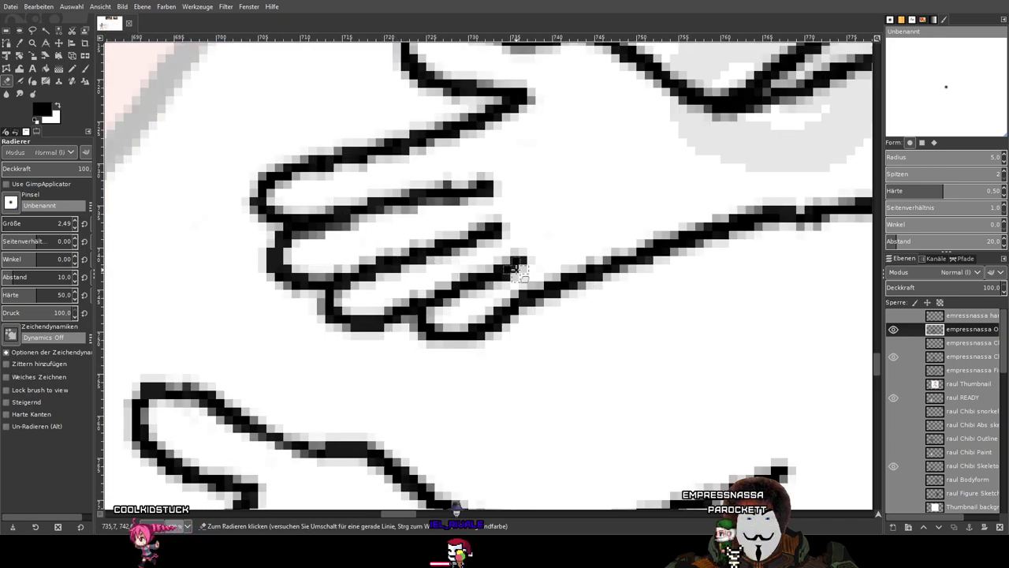
# Darken the gap between the finger lines and erase the stray dark pixels below the fingertips.
pyautogui.press('p')
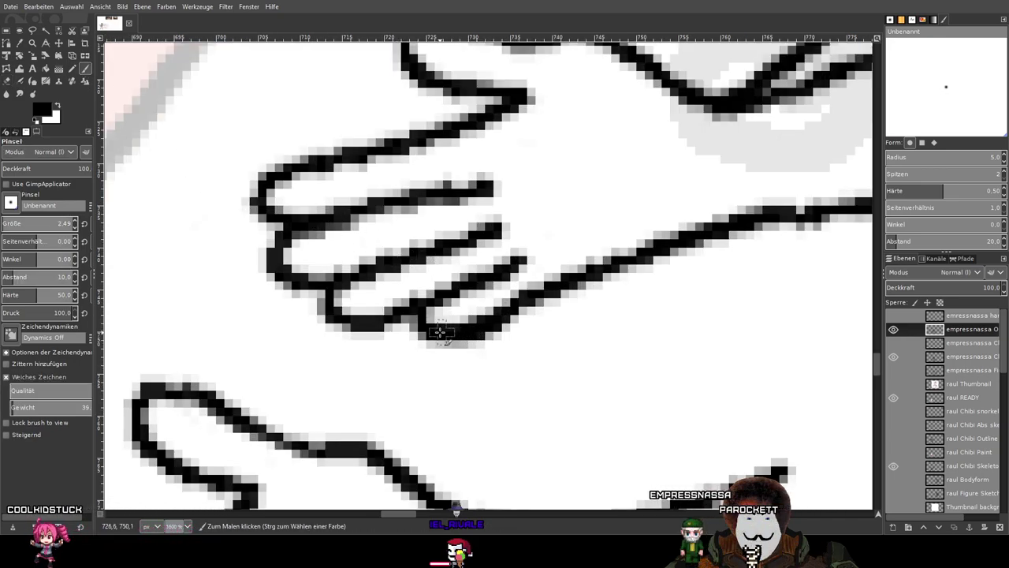
pyautogui.moveTo(425, 325); pyautogui.dragTo(418, 307)
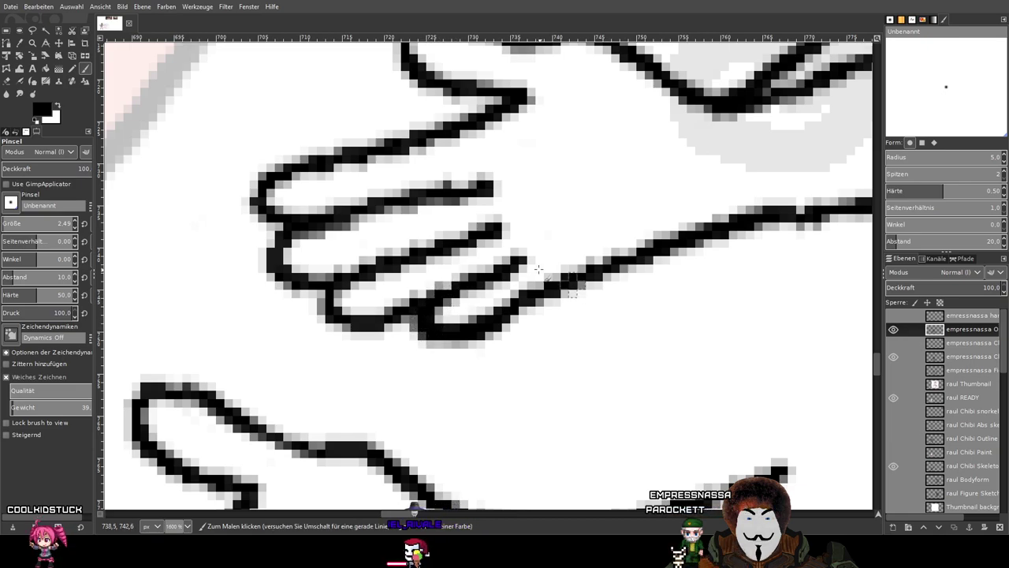
pyautogui.click(8, 94)
pyautogui.scroll(2, 541, 331)
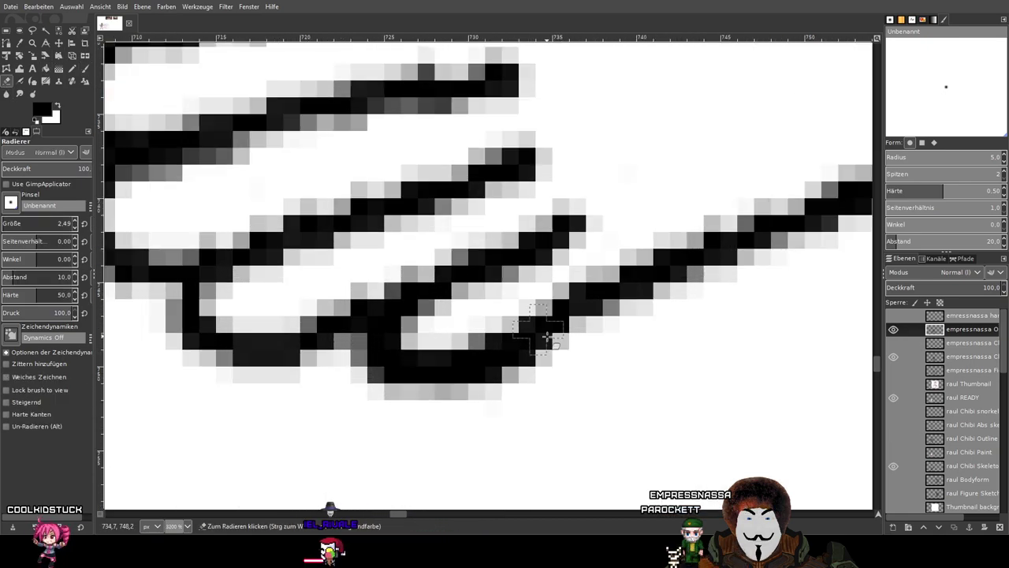
pyautogui.moveTo(585, 332)
pyautogui.mouseDown()
pyautogui.moveTo(470, 388)
pyautogui.moveTo(341, 383)
pyautogui.moveTo(502, 373)
pyautogui.moveTo(613, 334)
pyautogui.mouseUp()
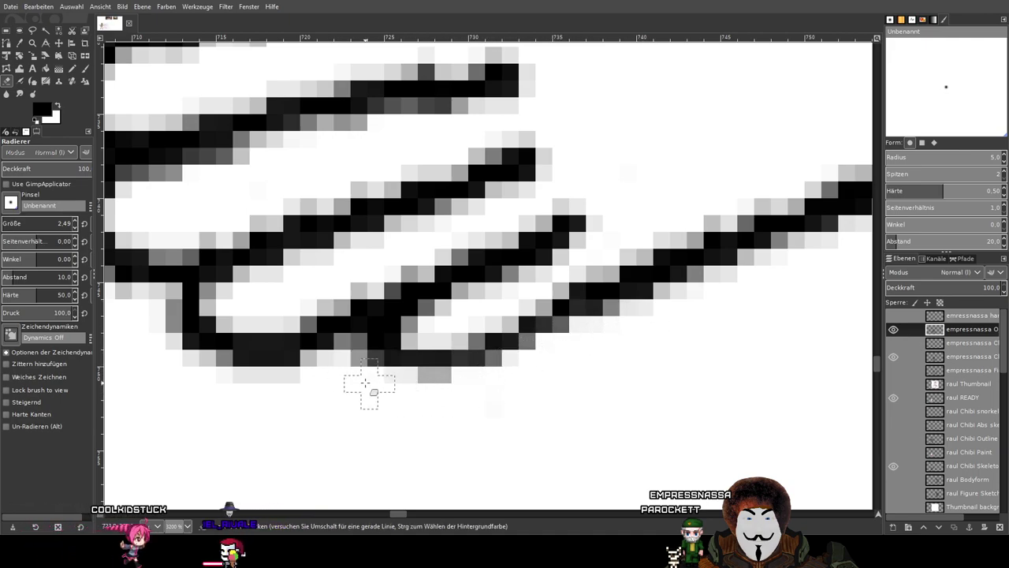
pyautogui.moveTo(360, 378)
pyautogui.mouseDown()
pyautogui.moveTo(361, 347)
pyautogui.moveTo(349, 372)
pyautogui.mouseUp()
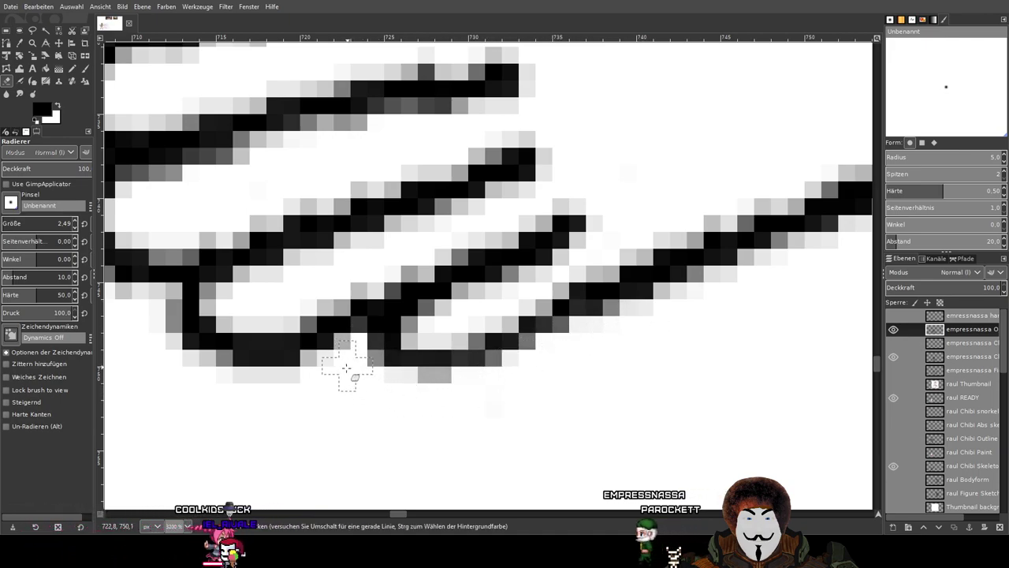
pyautogui.scroll(-3, 372, 379)
pyautogui.scroll(-3, 576, 347)
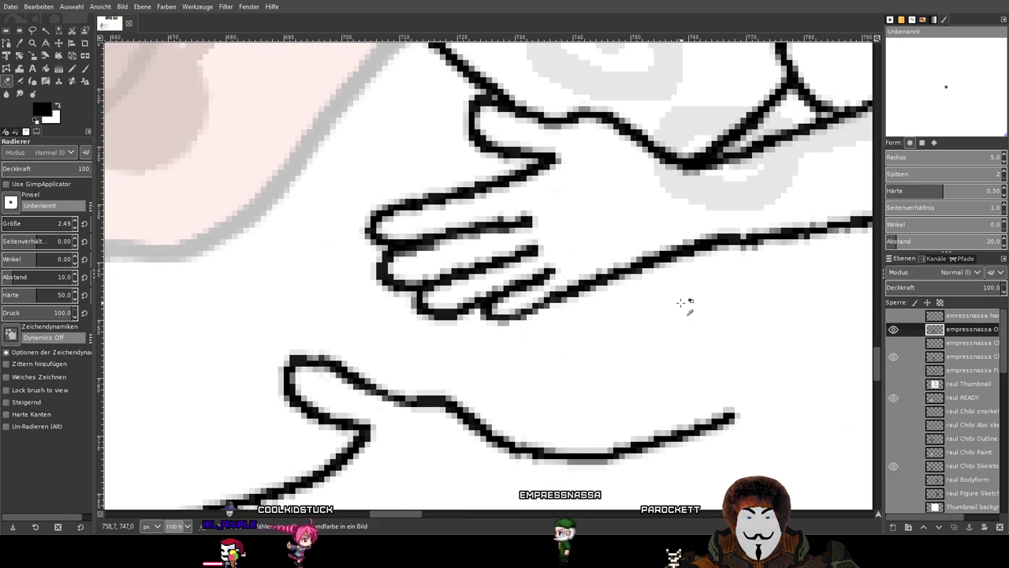
pyautogui.scroll(-2, 743, 296)
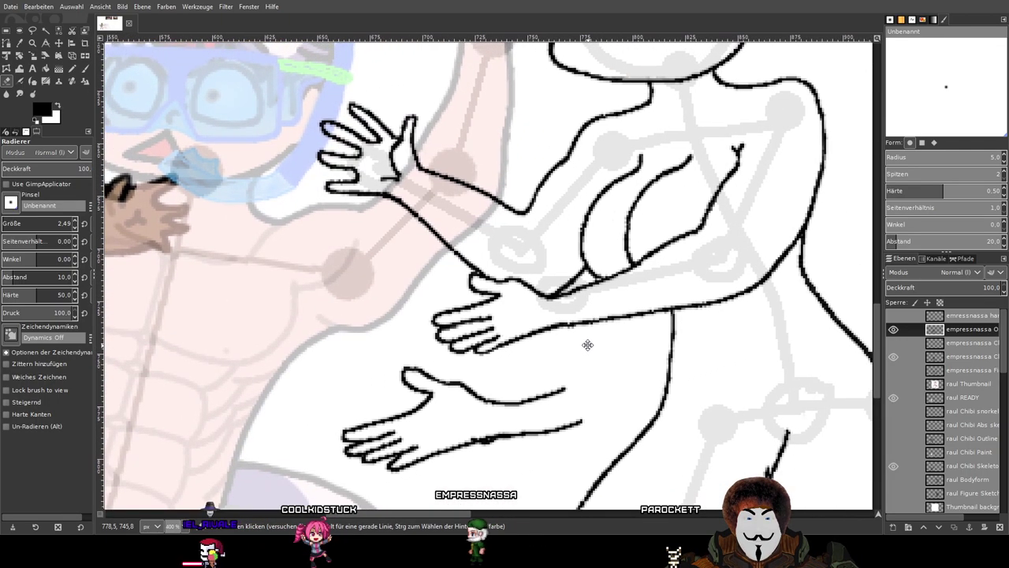
pyautogui.scroll(4, 587, 344)
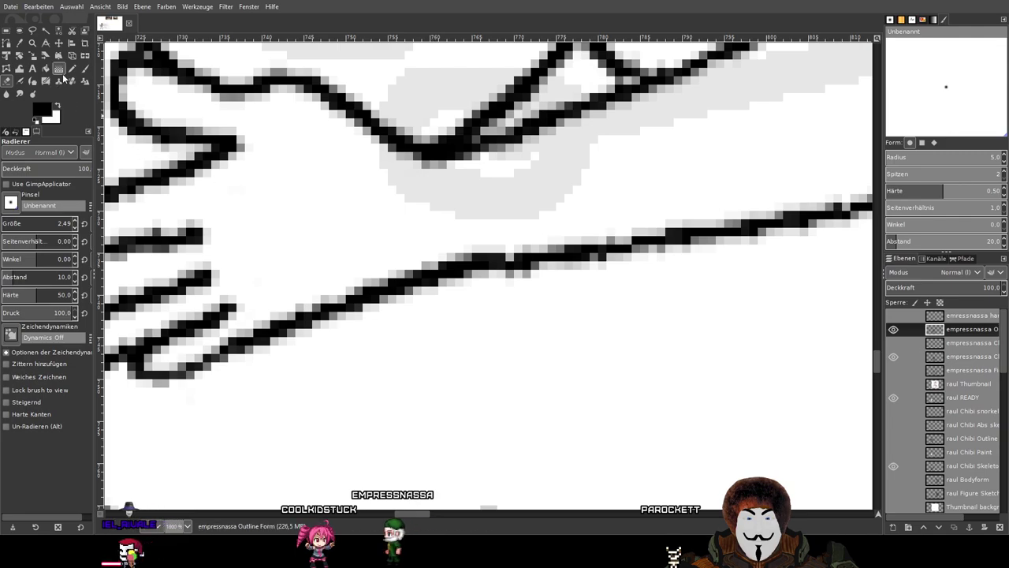
# Trim the lower finger stroke and extend a finger line down-left to close it.
pyautogui.press('p')
pyautogui.scroll(1, 547, 271)
pyautogui.scroll(-6, 466, 282)
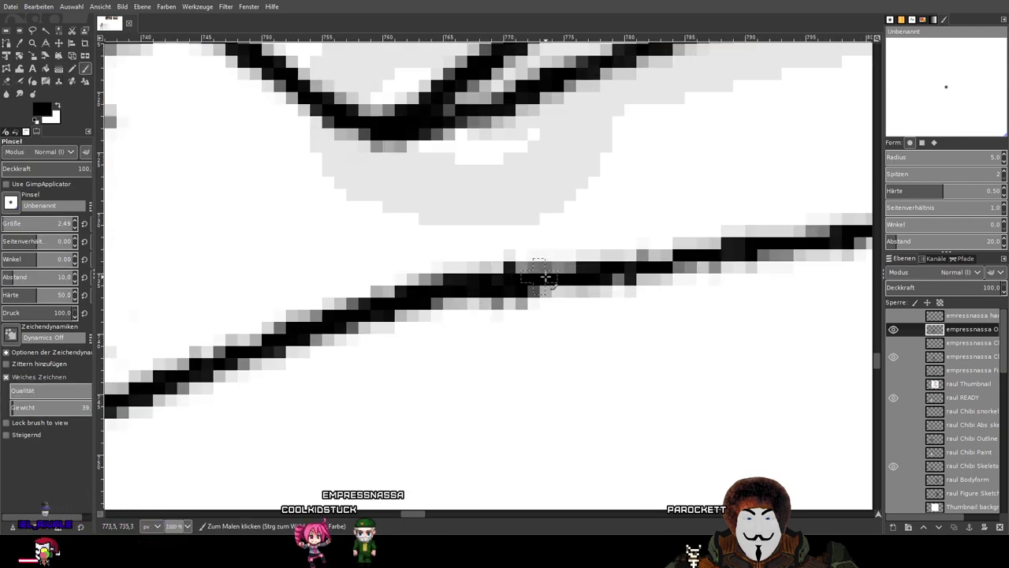
pyautogui.click(7, 82)
pyautogui.scroll(3, 530, 381)
pyautogui.scroll(3, 530, 380)
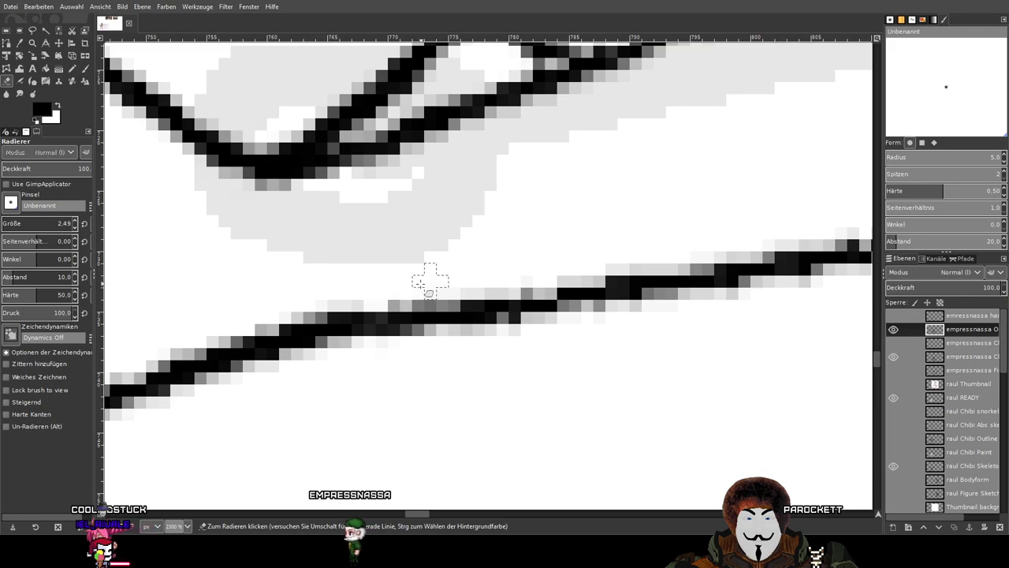
pyautogui.scroll(-5, 400, 288)
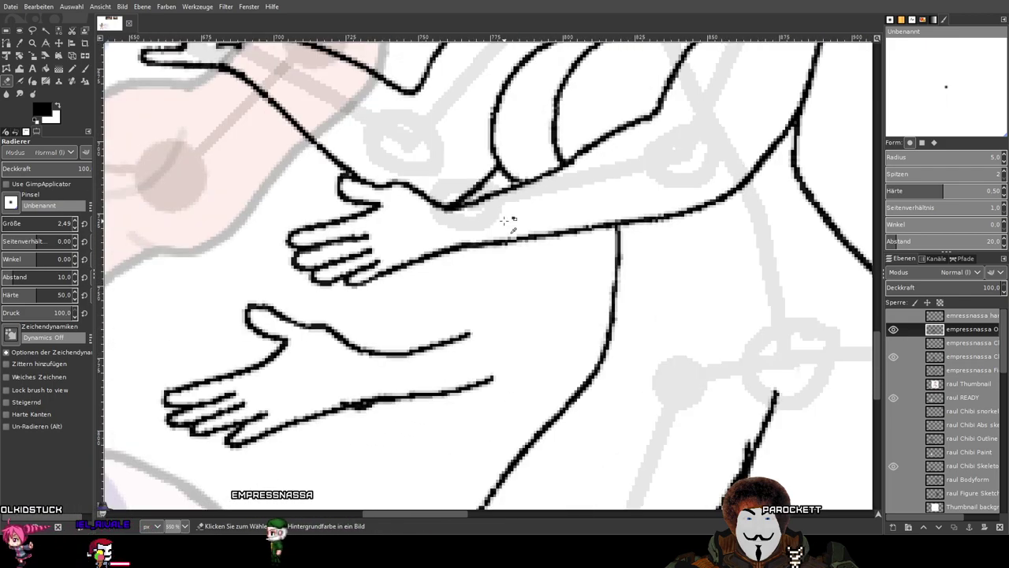
pyautogui.scroll(-2, 544, 241)
pyautogui.press('ctrl')
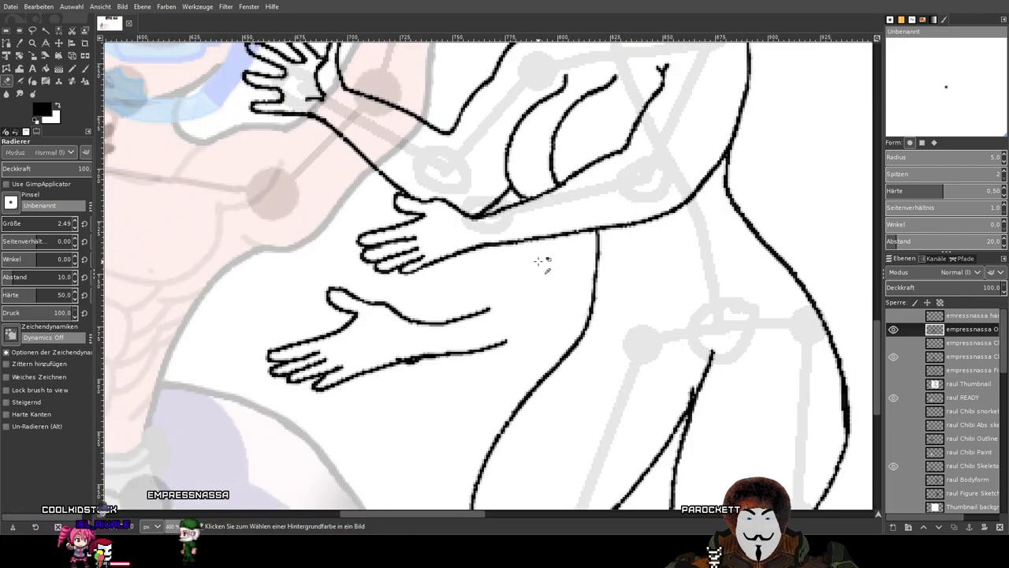
pyautogui.scroll(5, 415, 279)
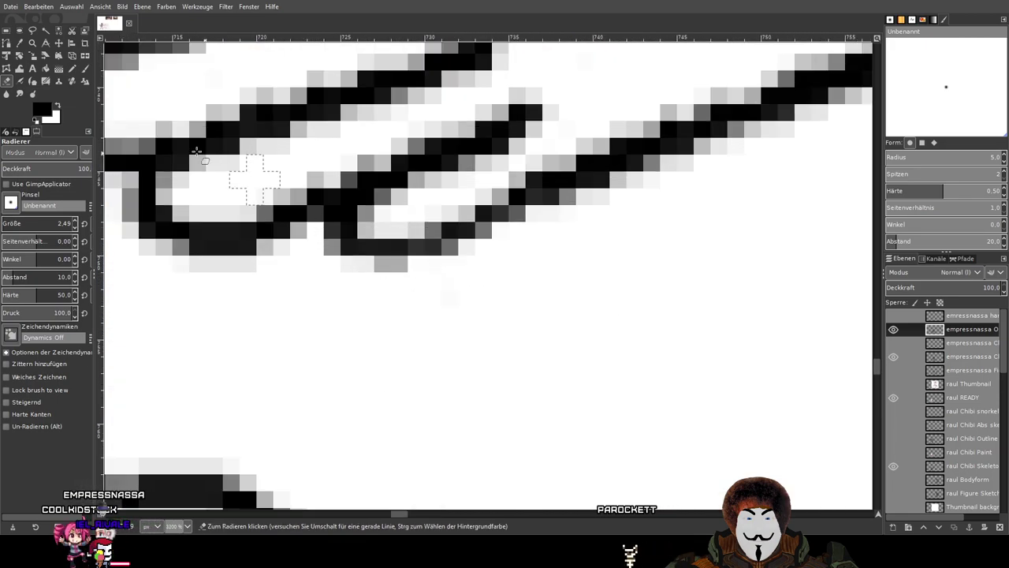
pyautogui.click(86, 69)
pyautogui.moveTo(526, 194); pyautogui.dragTo(479, 218)
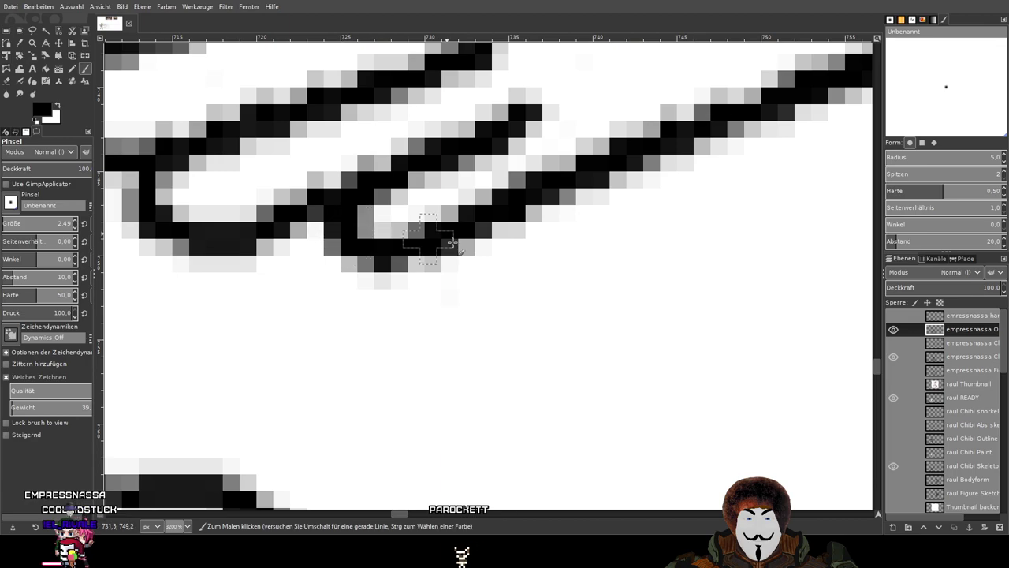
pyautogui.scroll(-5, 421, 239)
pyautogui.scroll(-3, 546, 291)
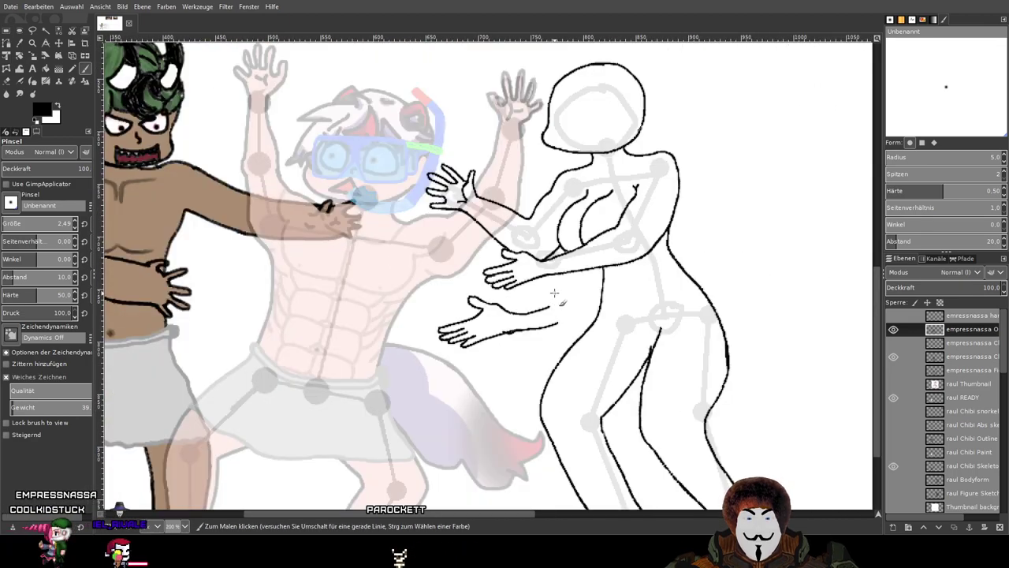
# Save Hot Tub Abendmahl.xcf and hide the grey skeleton guide layer.
pyautogui.hotkey('ctrl', 's')
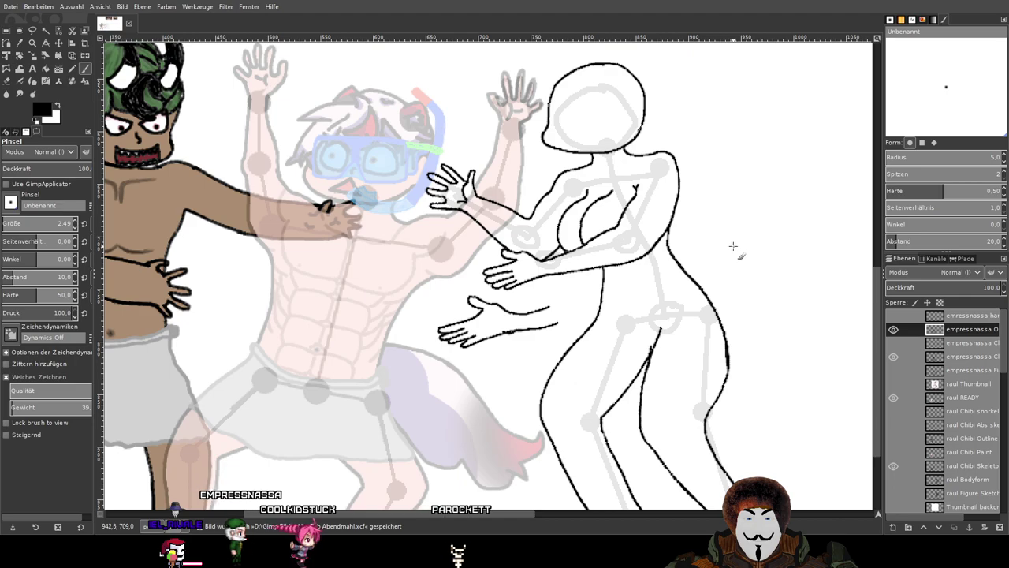
pyautogui.scroll(2, 613, 253)
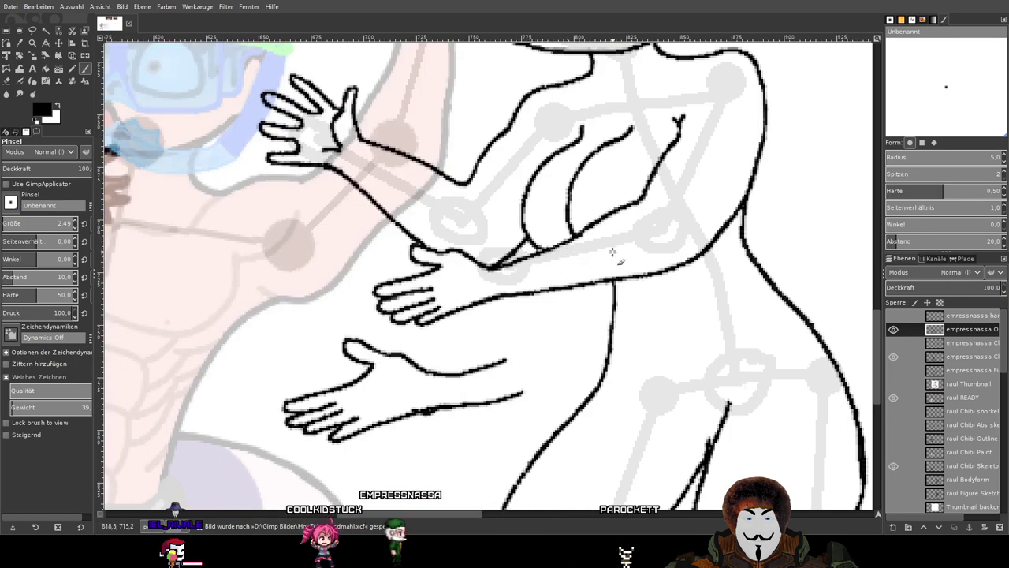
pyautogui.scroll(-4, 588, 240)
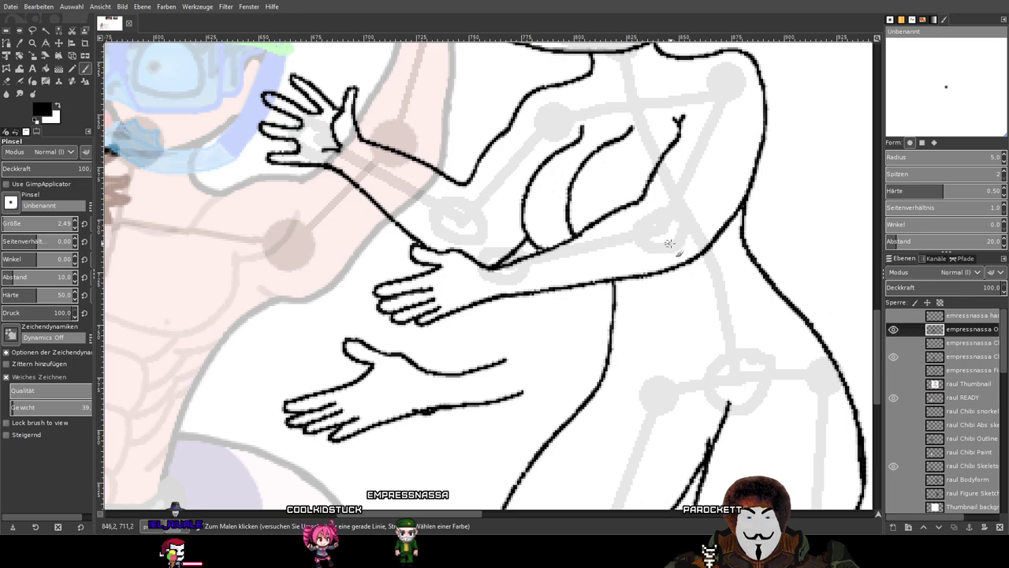
pyautogui.scroll(1, 664, 291)
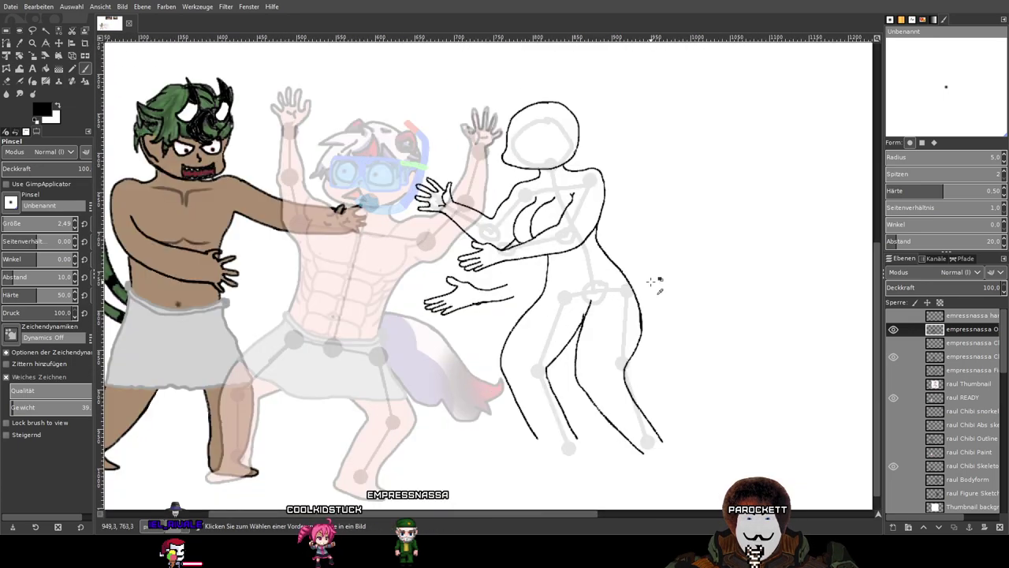
pyautogui.click(894, 358)
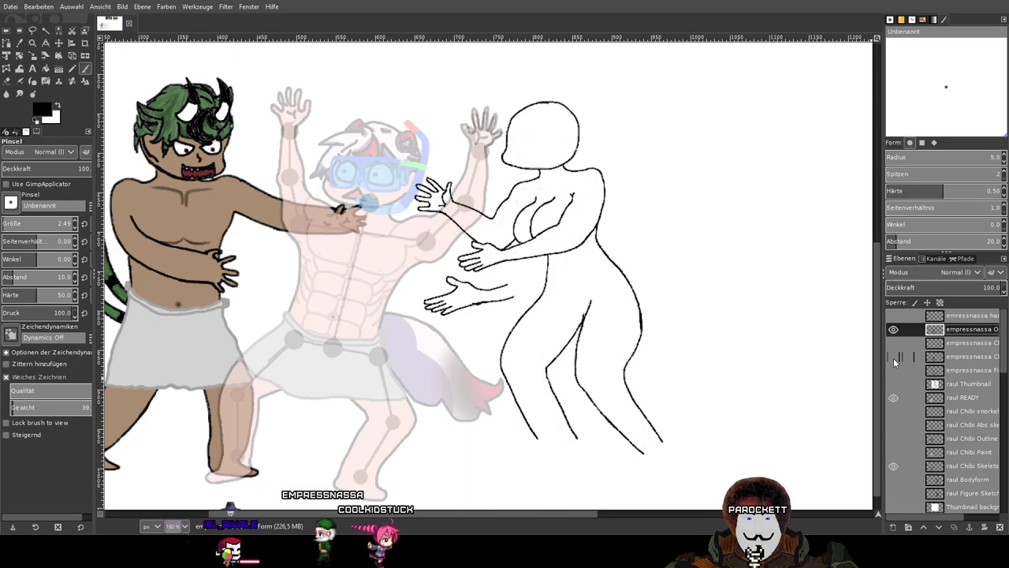
# Toggle the black outline layer off and on to compare, then bring the leg ends into view.
pyautogui.scroll(-3, 617, 406)
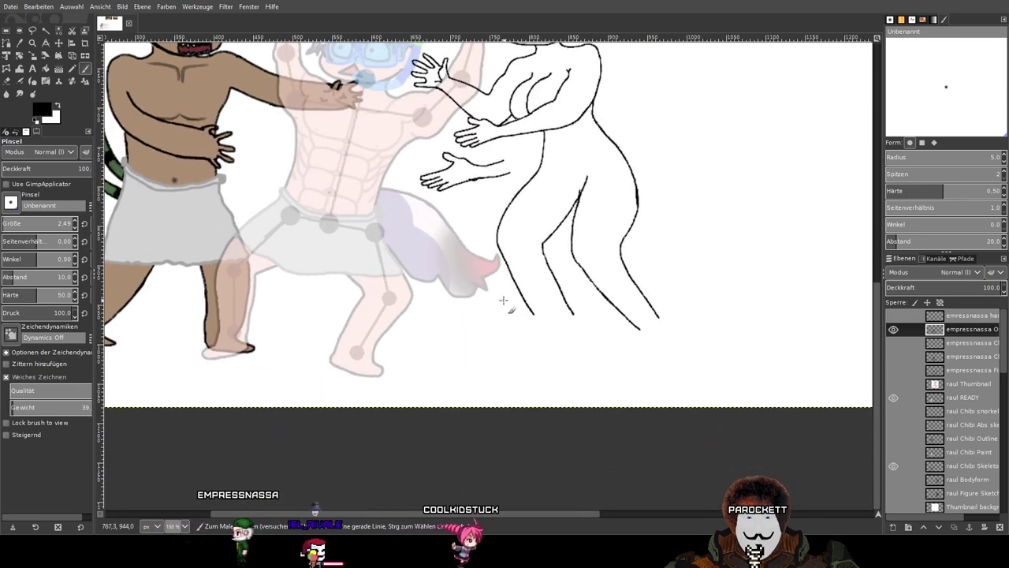
pyautogui.click(894, 329)
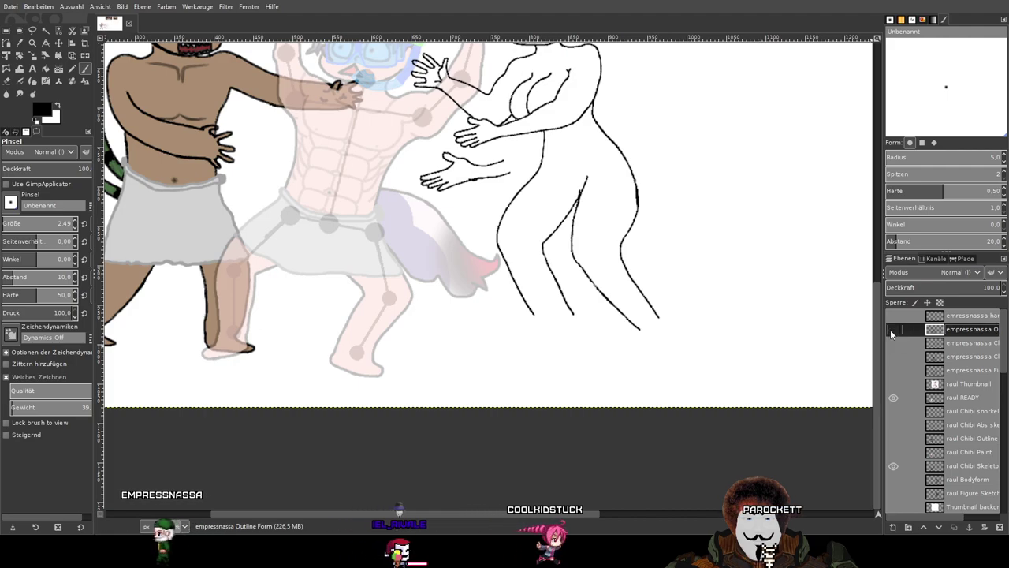
pyautogui.click(894, 330)
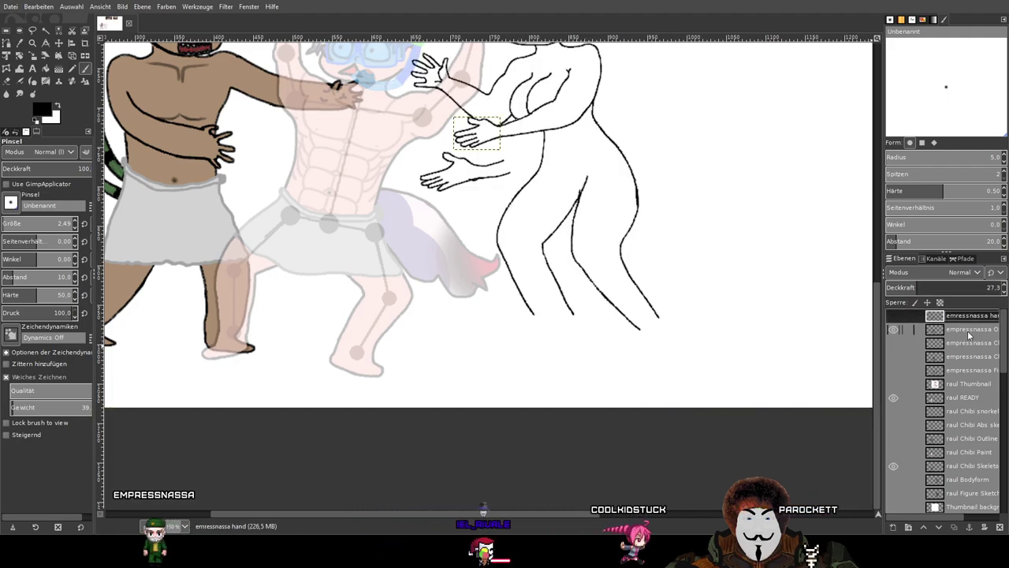
pyautogui.scroll(2, 640, 333)
pyautogui.scroll(-2, 643, 335)
pyautogui.scroll(3, 599, 315)
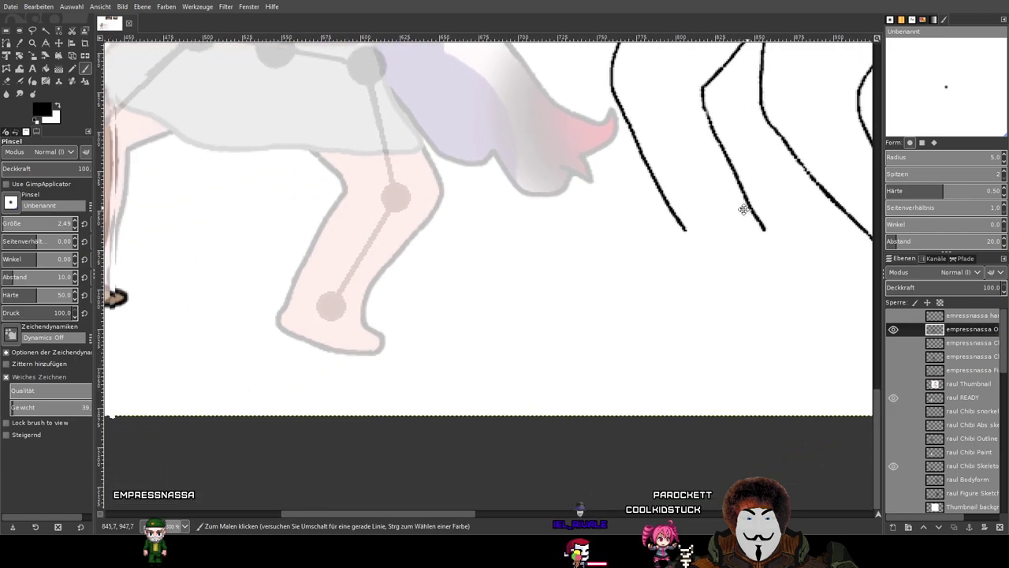
pyautogui.moveTo(744, 209); pyautogui.dragTo(525, 234)
pyautogui.scroll(1, 497, 234)
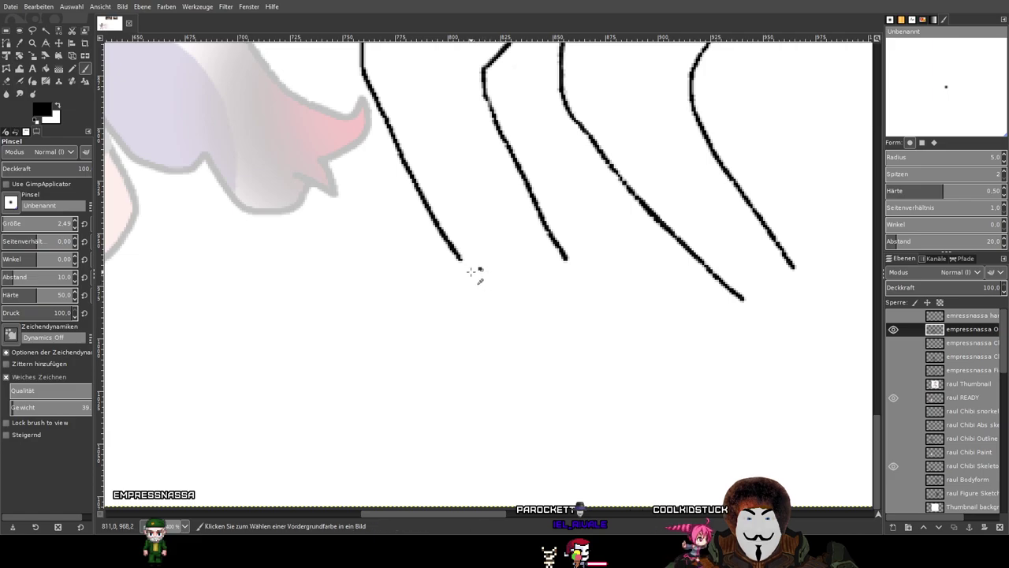
pyautogui.scroll(1, 472, 271)
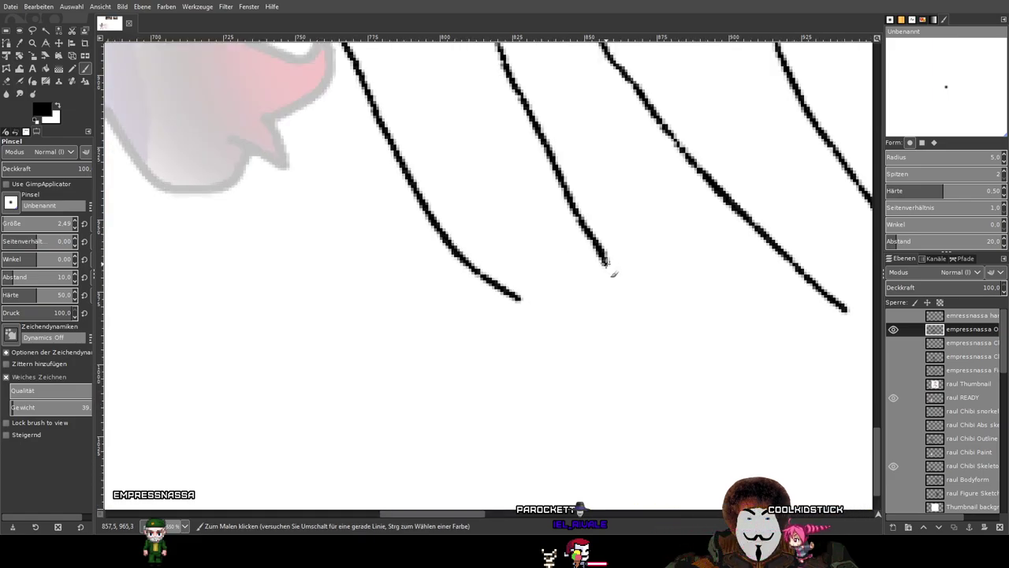
# Undo the stray strokes and extend the leg line down to form the foot.
pyautogui.hotkey('ctrl', 'z')
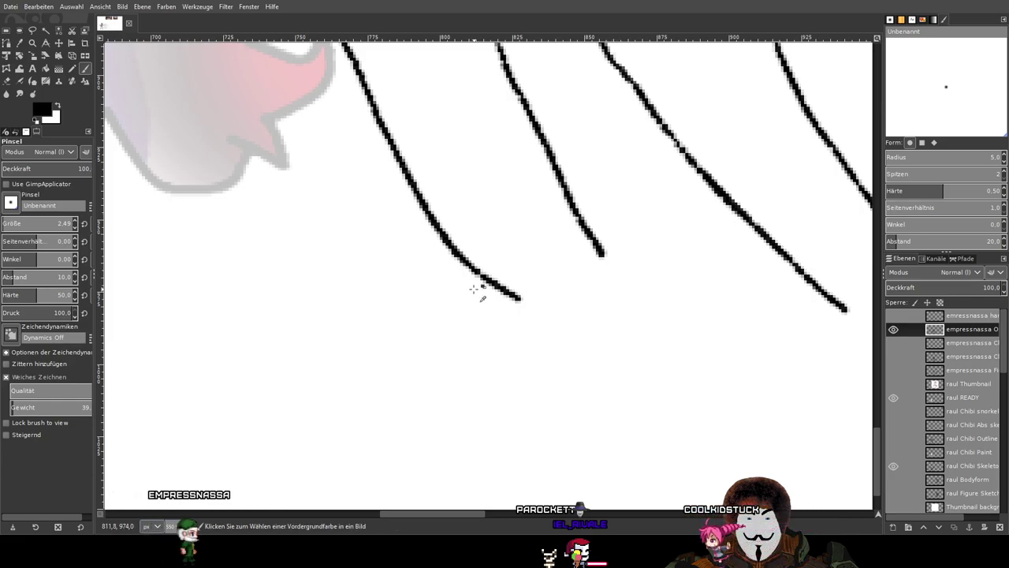
pyautogui.hotkey('ctrl', 'z')
pyautogui.moveTo(462, 257)
pyautogui.mouseDown()
pyautogui.moveTo(513, 331)
pyautogui.moveTo(413, 365)
pyautogui.moveTo(402, 386)
pyautogui.moveTo(469, 391)
pyautogui.moveTo(626, 321)
pyautogui.moveTo(641, 292)
pyautogui.moveTo(606, 256)
pyautogui.mouseUp()
pyautogui.scroll(-5, 605, 257)
pyautogui.scroll(4, 613, 266)
pyautogui.hotkey('ctrl', 'z')
pyautogui.scroll(-2, 597, 282)
pyautogui.scroll(1, 592, 284)
pyautogui.scroll(-1, 565, 284)
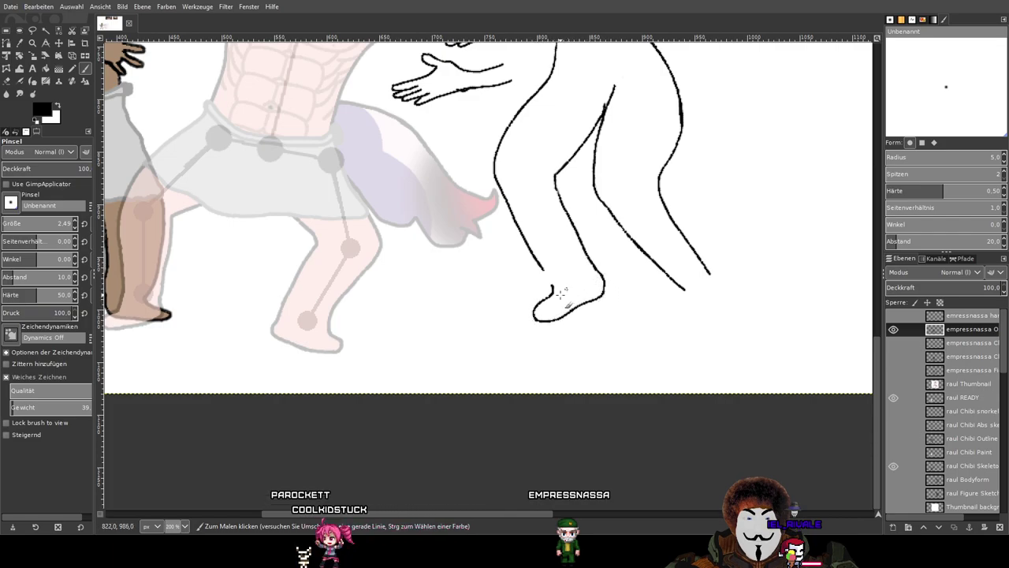
# Close the break in the foot outline, discarding an extra sole stroke.
pyautogui.scroll(4, 553, 300)
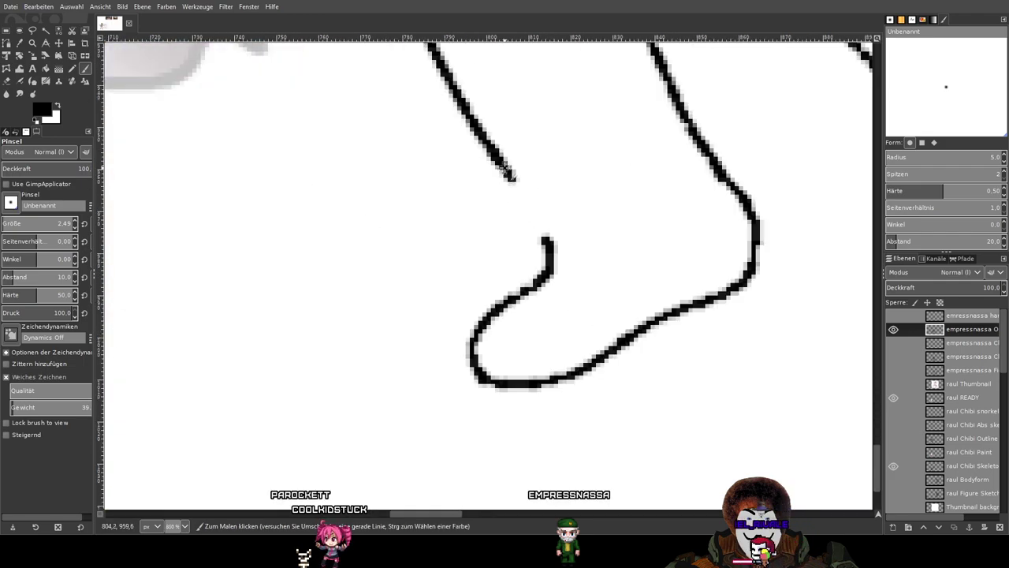
pyautogui.moveTo(533, 207); pyautogui.dragTo(544, 232)
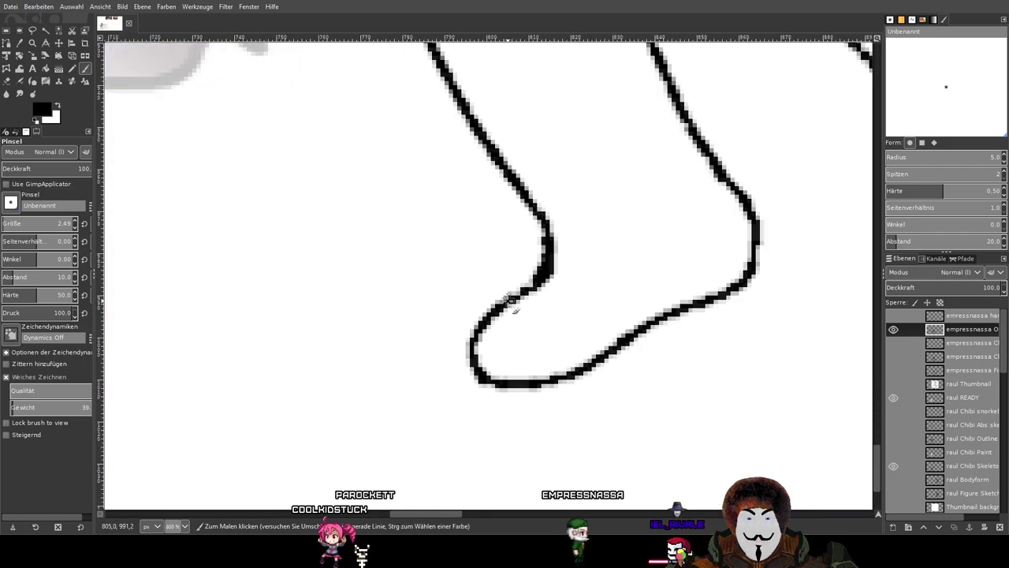
pyautogui.scroll(-4, 596, 268)
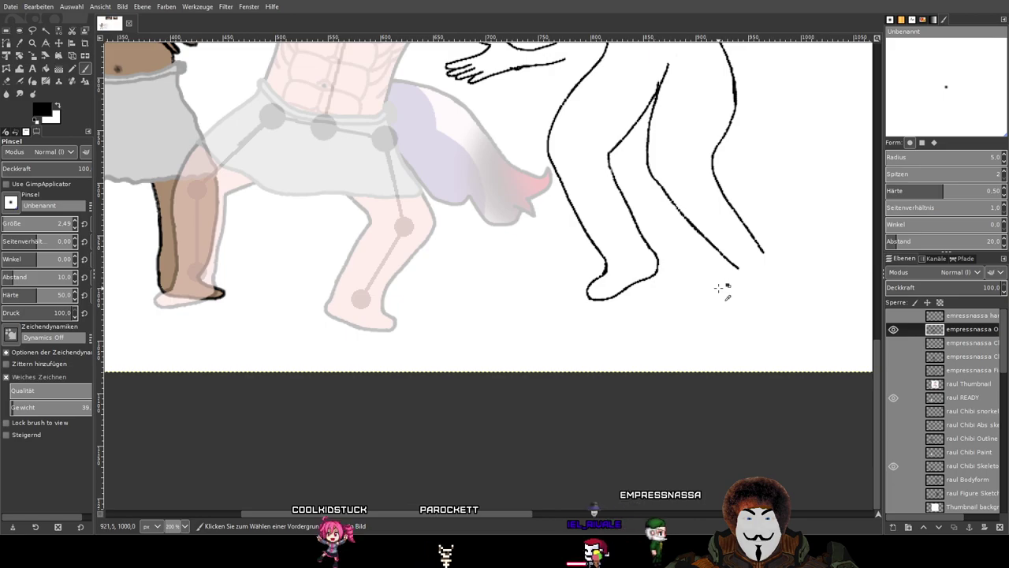
pyautogui.scroll(3, 667, 283)
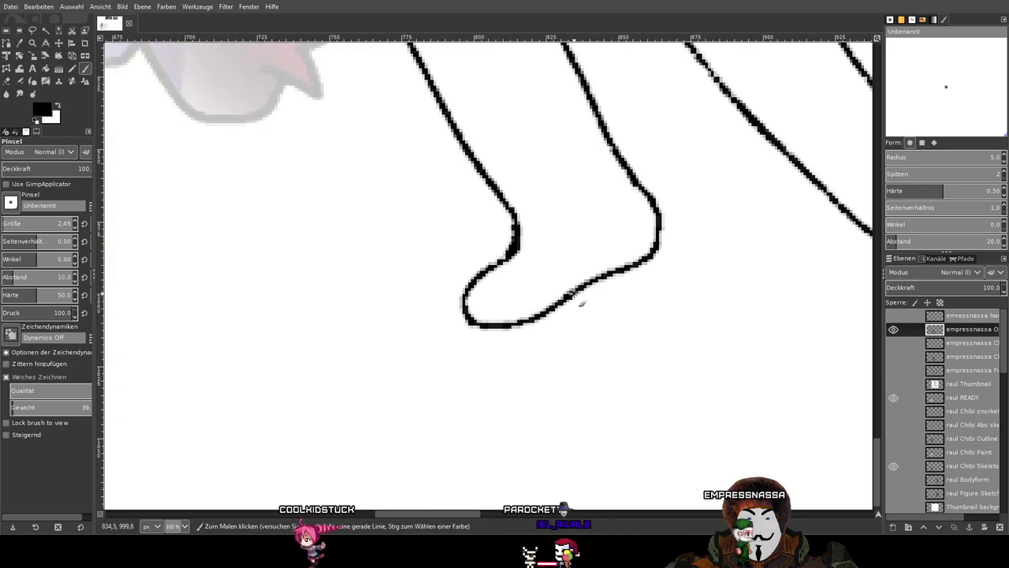
pyautogui.moveTo(563, 299); pyautogui.dragTo(519, 309)
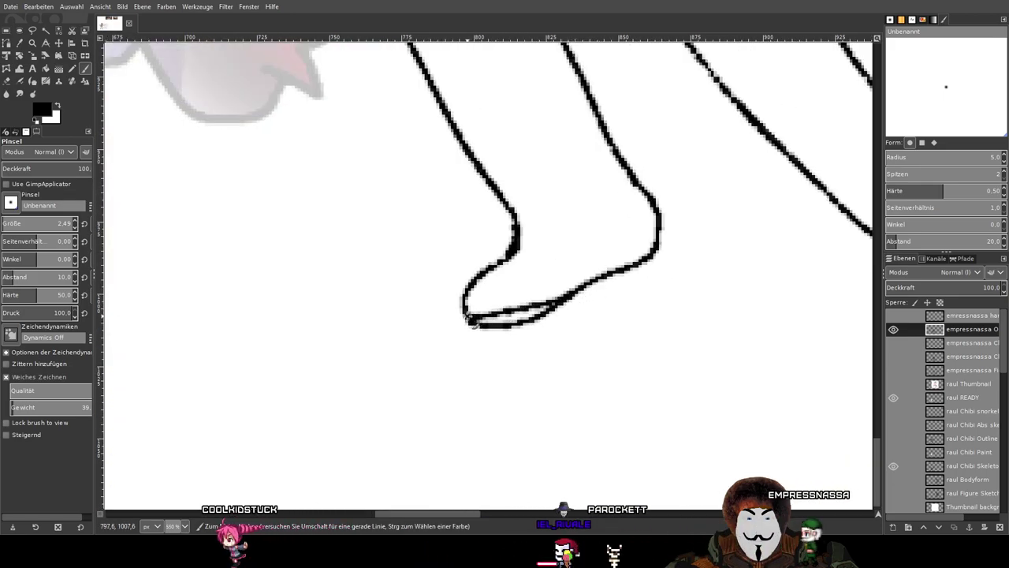
pyautogui.hotkey('ctrl', 'z')
pyautogui.scroll(1, 467, 306)
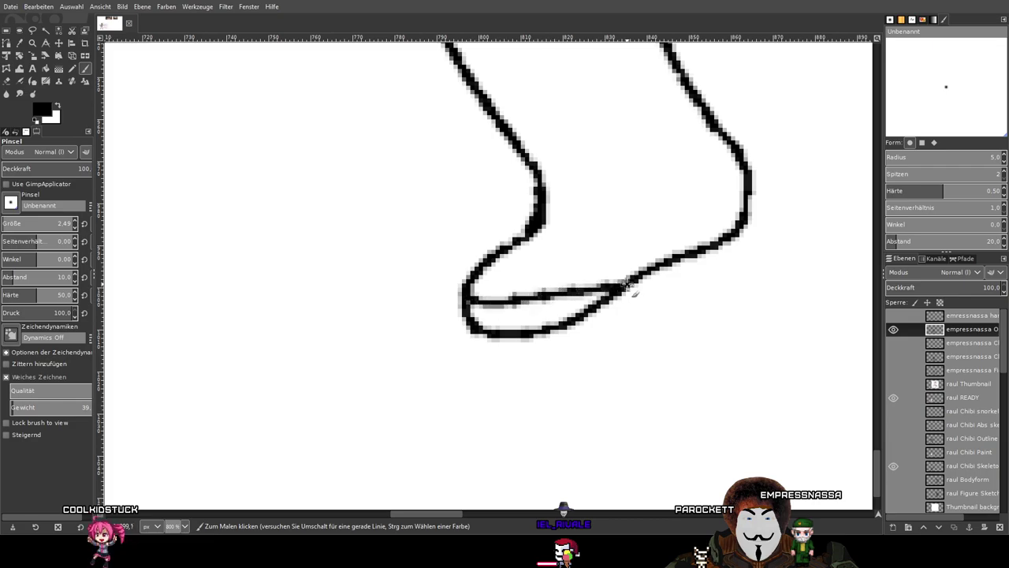
# Erase the stray strokes and grey pixels under the sole and thin the foot's bottom edge.
pyautogui.hotkey('shift', 'e')
pyautogui.scroll(1, 520, 335)
pyautogui.moveTo(465, 342)
pyautogui.mouseDown()
pyautogui.moveTo(389, 337)
pyautogui.moveTo(591, 340)
pyautogui.moveTo(376, 345)
pyautogui.mouseUp()
pyautogui.moveTo(639, 335); pyautogui.dragTo(499, 339)
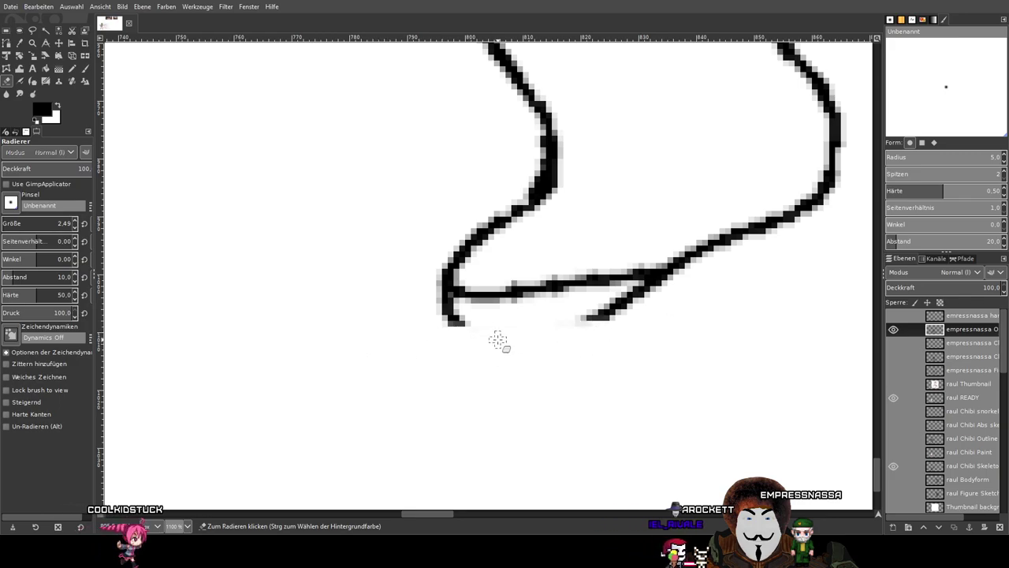
pyautogui.scroll(3, 564, 334)
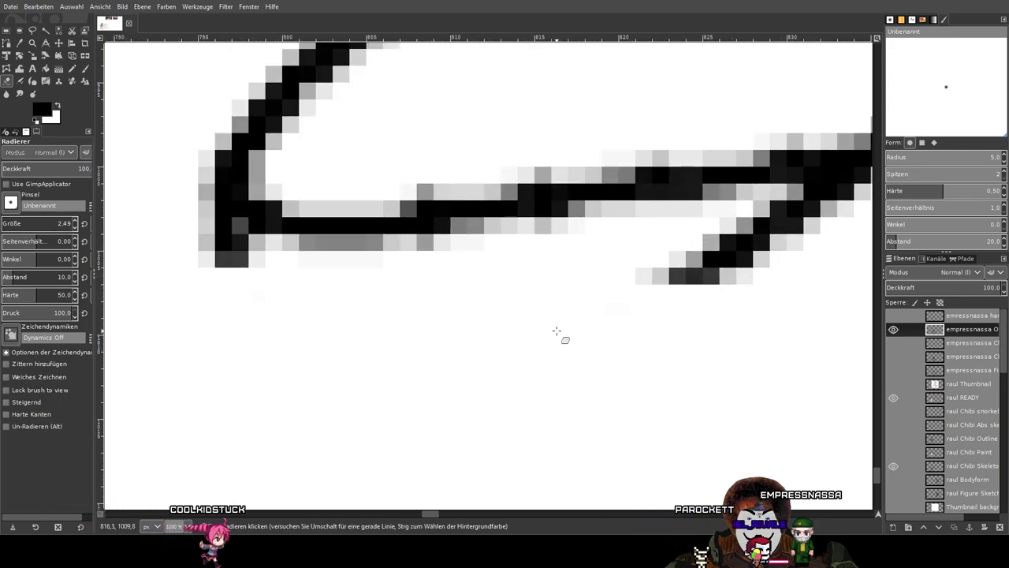
pyautogui.moveTo(306, 276)
pyautogui.mouseDown()
pyautogui.moveTo(152, 243)
pyautogui.moveTo(260, 256)
pyautogui.mouseUp()
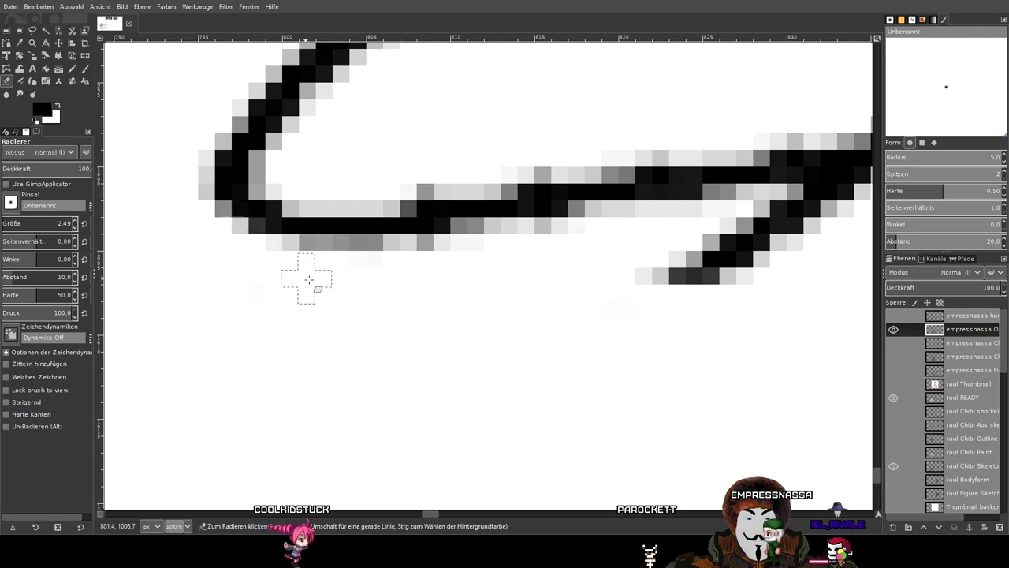
pyautogui.moveTo(397, 268)
pyautogui.mouseDown()
pyautogui.moveTo(541, 258)
pyautogui.moveTo(722, 274)
pyautogui.moveTo(643, 276)
pyautogui.moveTo(774, 267)
pyautogui.moveTo(629, 260)
pyautogui.moveTo(736, 268)
pyautogui.mouseUp()
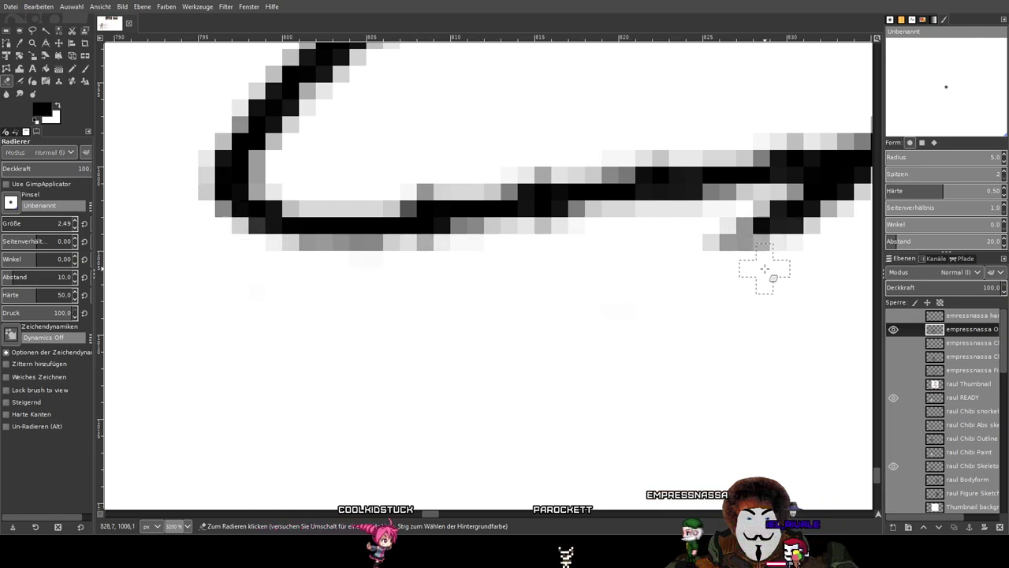
pyautogui.moveTo(663, 318); pyautogui.dragTo(527, 355)
pyautogui.moveTo(563, 286); pyautogui.dragTo(607, 284)
pyautogui.moveTo(714, 239)
pyautogui.mouseDown()
pyautogui.moveTo(780, 209)
pyautogui.moveTo(576, 266)
pyautogui.mouseUp()
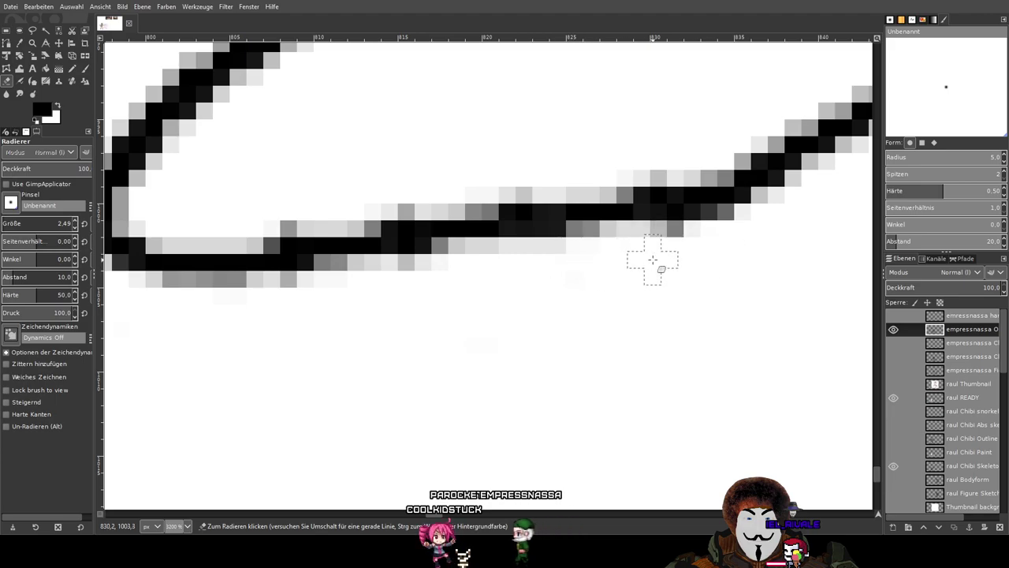
pyautogui.scroll(-5, 641, 331)
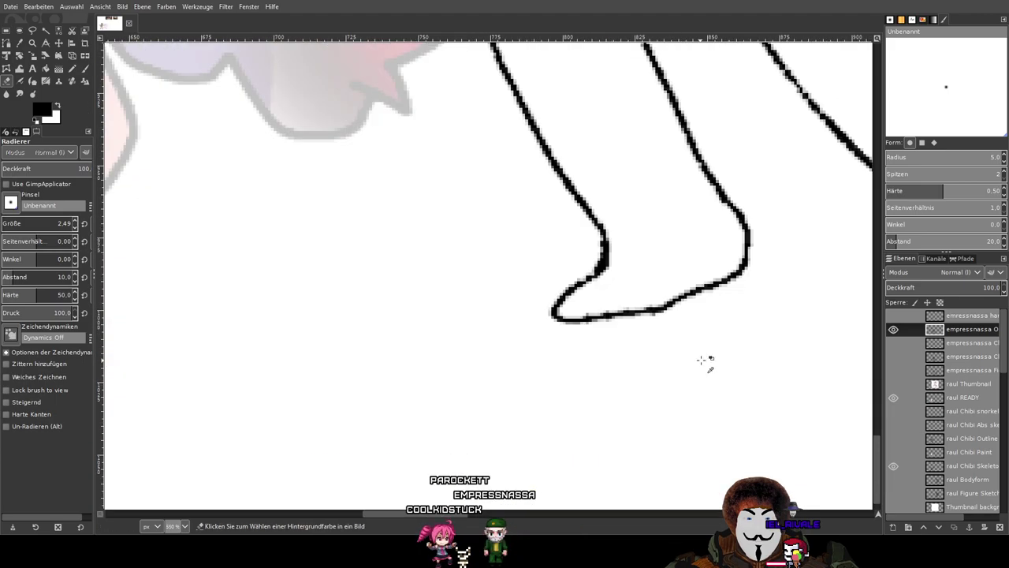
pyautogui.scroll(2, 662, 344)
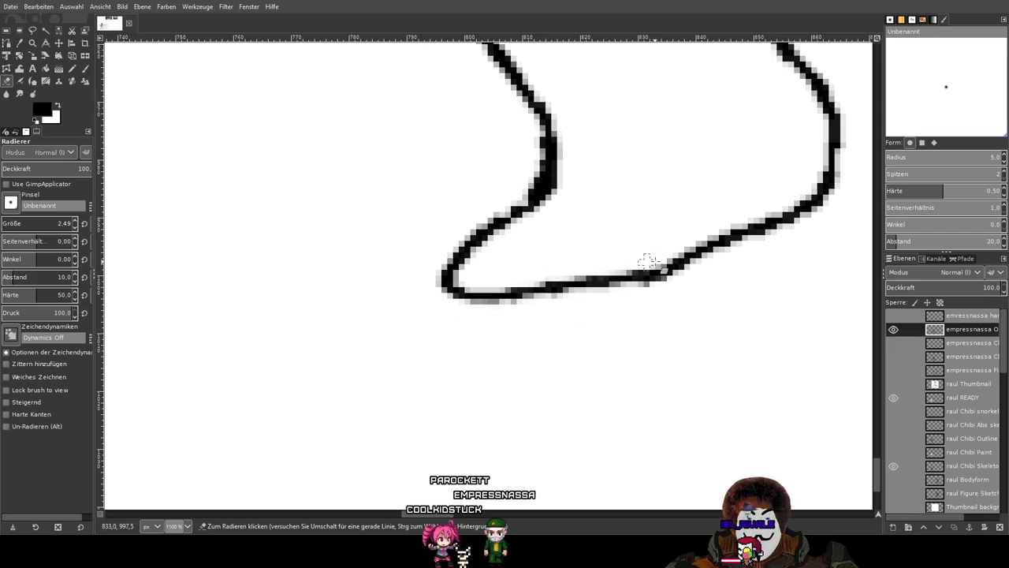
pyautogui.moveTo(507, 302); pyautogui.dragTo(578, 290)
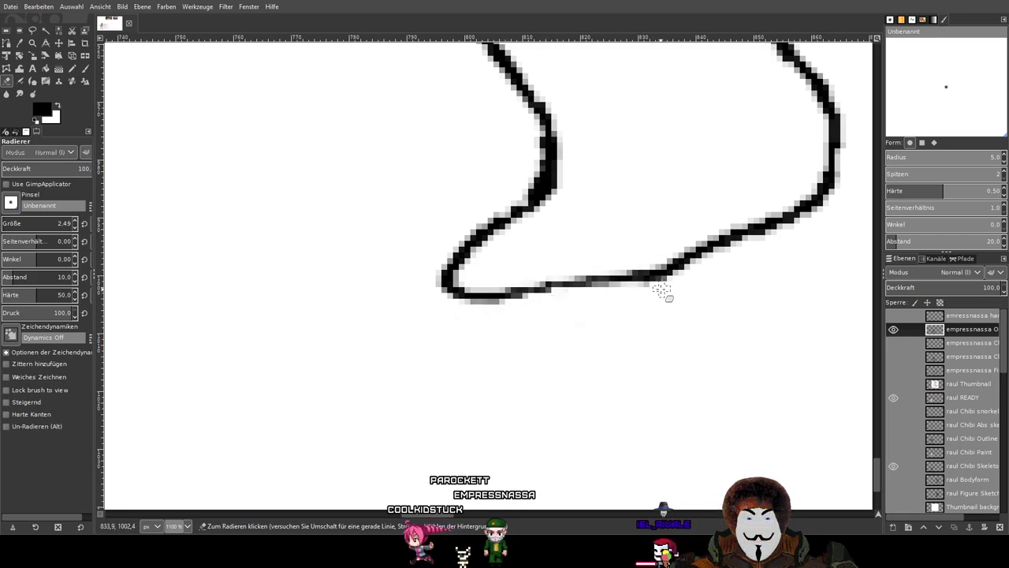
pyautogui.click(84, 70)
# Repaint the faded bottom edge of the first foot.
pyautogui.moveTo(485, 296); pyautogui.dragTo(596, 288)
pyautogui.keyDown('ctrl'); pyautogui.scroll(-5, 597, 288); pyautogui.keyUp('ctrl')
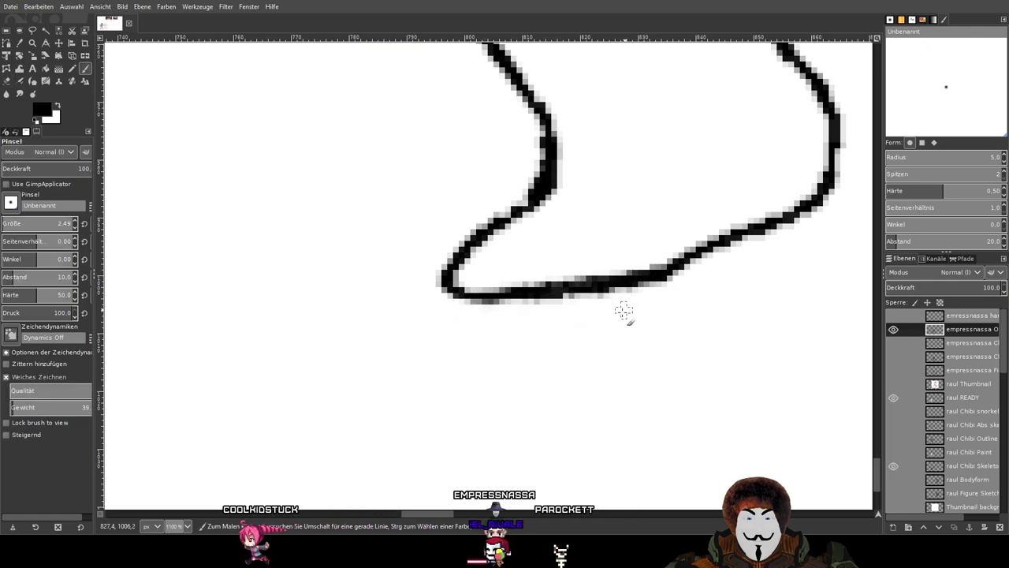
pyautogui.keyDown('ctrl'); pyautogui.scroll(-1, 612, 332); pyautogui.keyUp('ctrl')
pyautogui.keyDown('ctrl'); pyautogui.scroll(5, 633, 334); pyautogui.keyUp('ctrl')
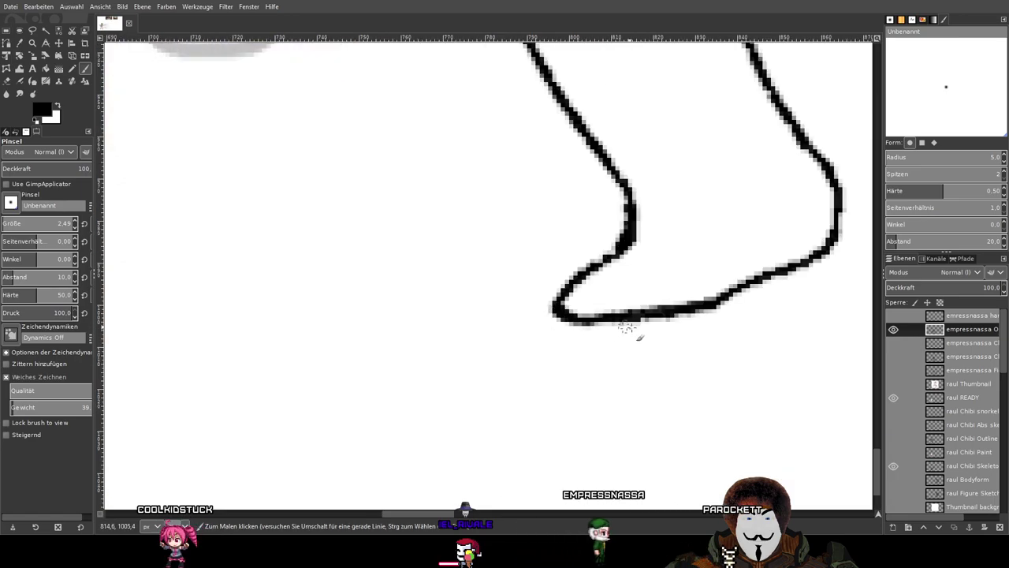
pyautogui.keyDown('ctrl'); pyautogui.scroll(-4, 669, 341); pyautogui.keyUp('ctrl')
pyautogui.keyDown('ctrl'); pyautogui.scroll(-3, 669, 342); pyautogui.keyUp('ctrl')
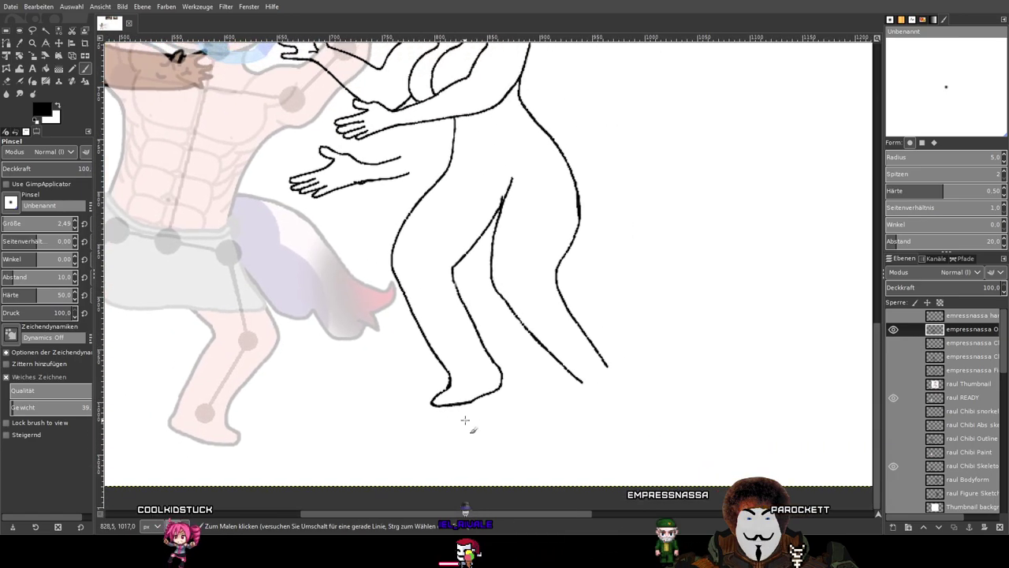
pyautogui.keyDown('ctrl'); pyautogui.scroll(2, 467, 420); pyautogui.keyUp('ctrl')
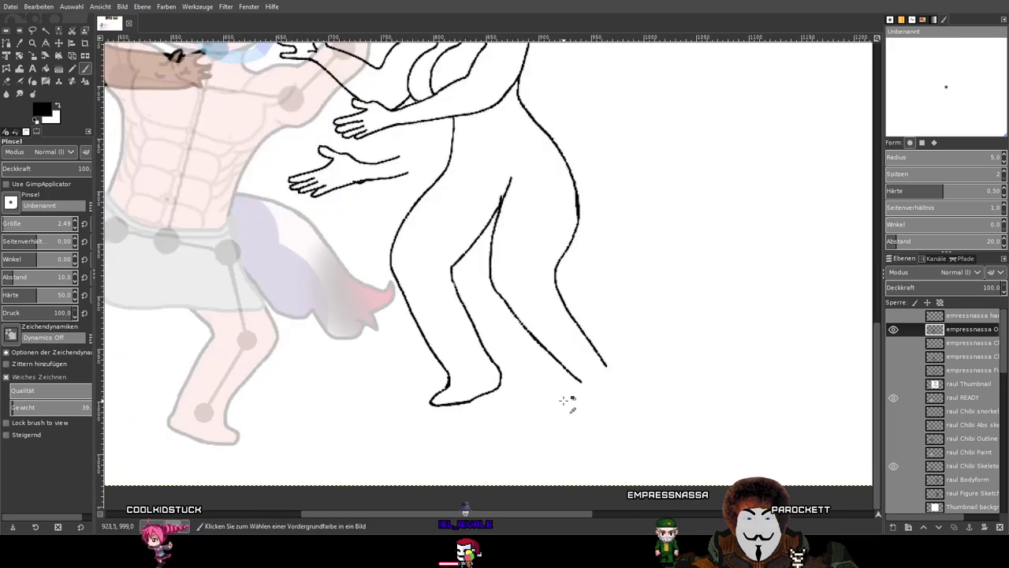
pyautogui.keyDown('ctrl'); pyautogui.scroll(3, 562, 398); pyautogui.keyUp('ctrl')
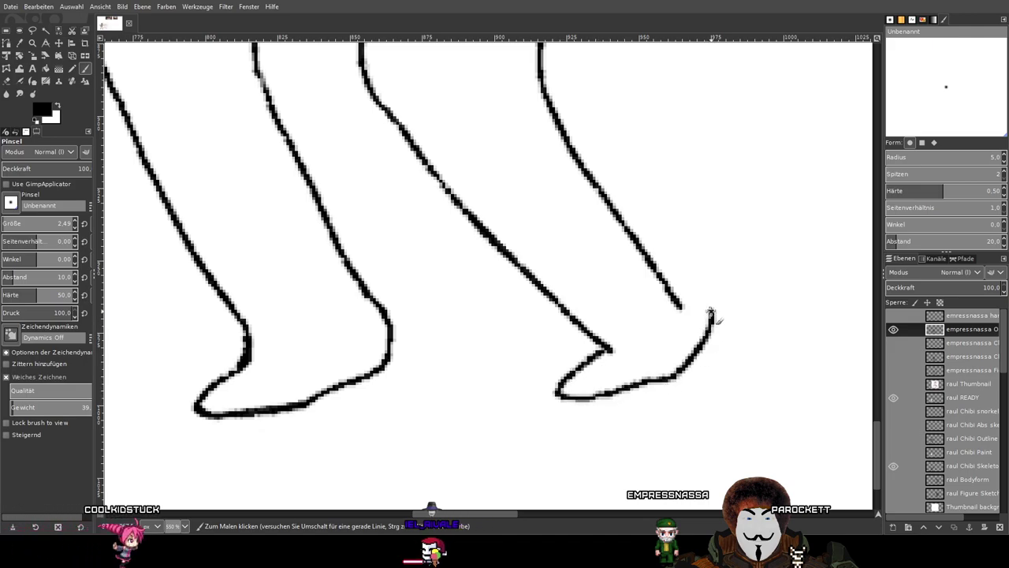
# Draw the other leg's foot outline, redrawing it once until it fits.
pyautogui.hotkey('ctrl', 'z')
pyautogui.keyDown('ctrl'); pyautogui.scroll(1, 631, 354); pyautogui.keyUp('ctrl')
pyautogui.keyDown('ctrl'); pyautogui.scroll(-2, 564, 401); pyautogui.keyUp('ctrl')
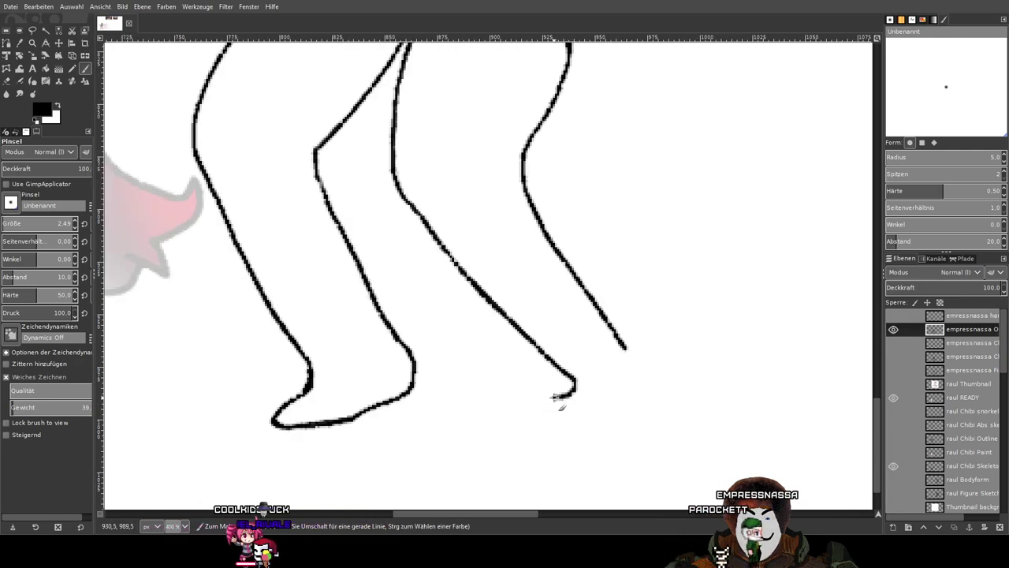
pyautogui.moveTo(572, 411)
pyautogui.mouseDown()
pyautogui.moveTo(613, 405)
pyautogui.moveTo(637, 387)
pyautogui.moveTo(644, 356)
pyautogui.moveTo(623, 350)
pyautogui.mouseUp()
pyautogui.hotkey('ctrl', 'z')
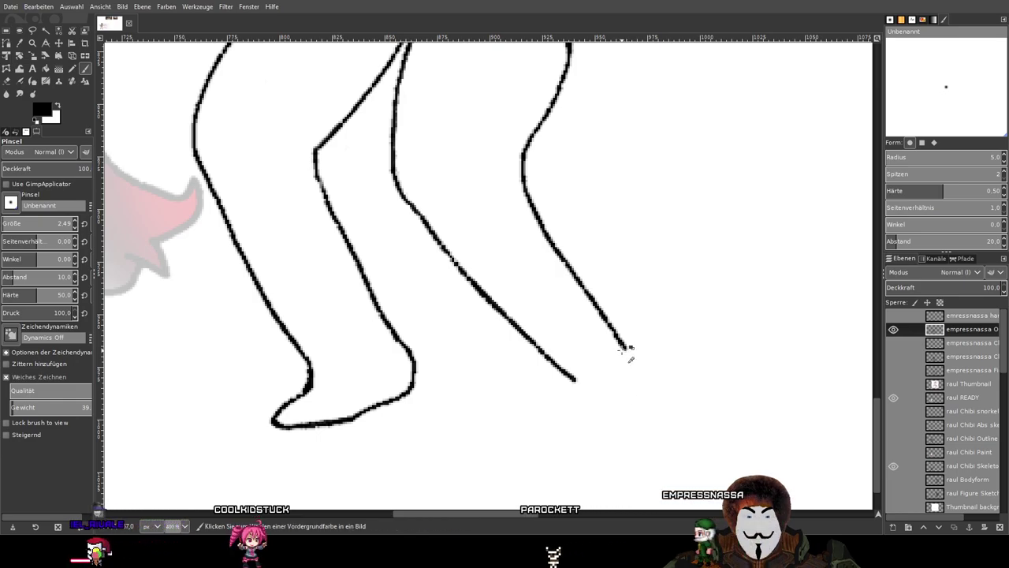
pyautogui.moveTo(574, 380)
pyautogui.mouseDown()
pyautogui.moveTo(573, 404)
pyautogui.moveTo(541, 426)
pyautogui.moveTo(578, 426)
pyautogui.mouseUp()
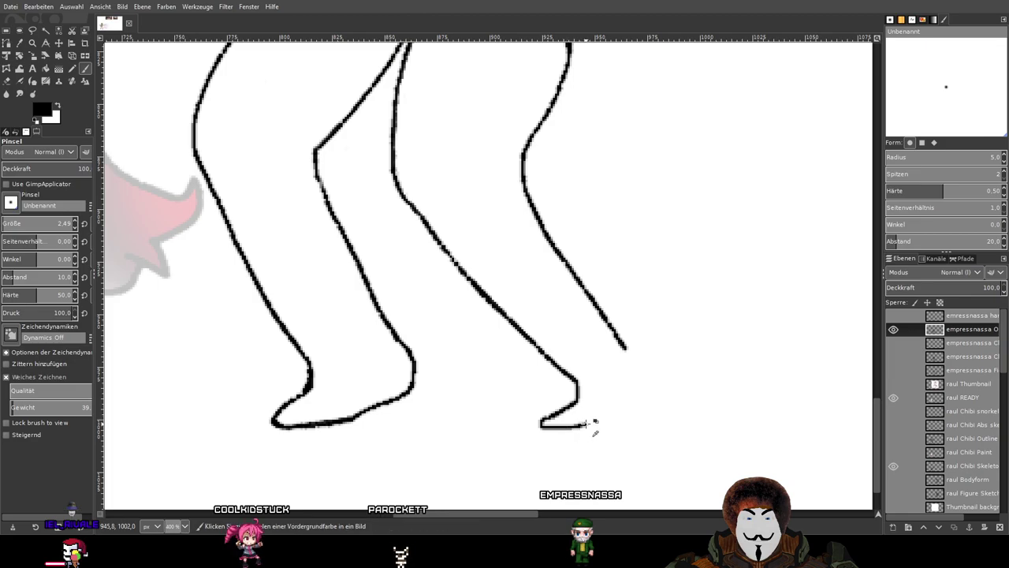
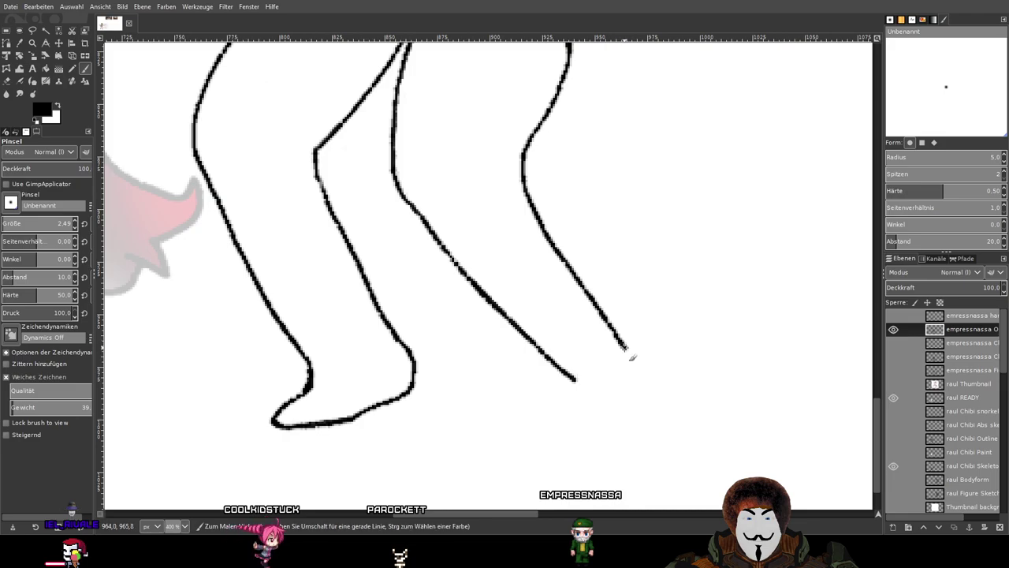
# Draw the right foot's outline, redoing the first stroke so it joins the leg's open line ends.
pyautogui.press('ctrl')
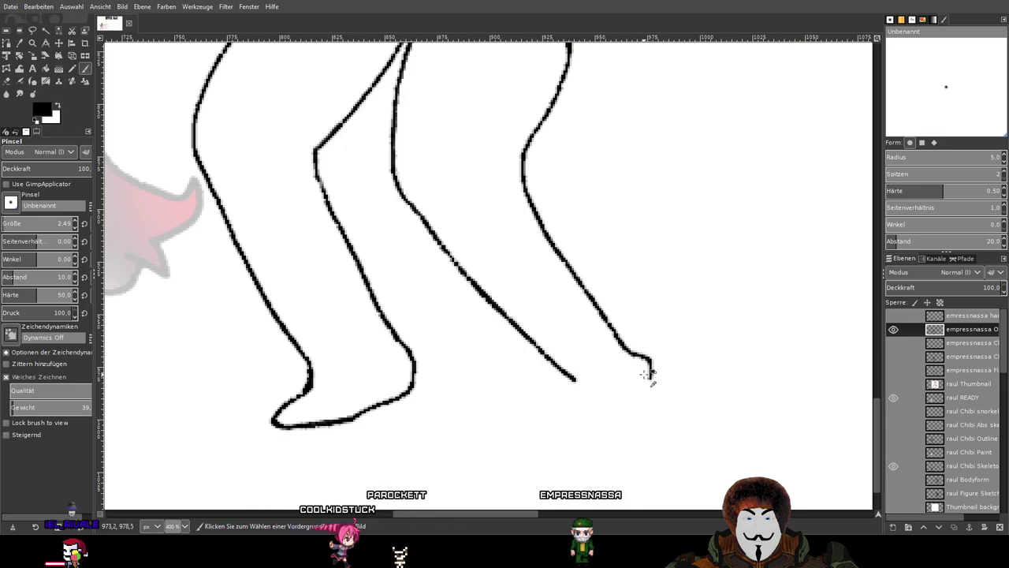
pyautogui.moveTo(655, 351)
pyautogui.mouseDown()
pyautogui.moveTo(613, 407)
pyautogui.moveTo(544, 407)
pyautogui.moveTo(573, 380)
pyautogui.mouseUp()
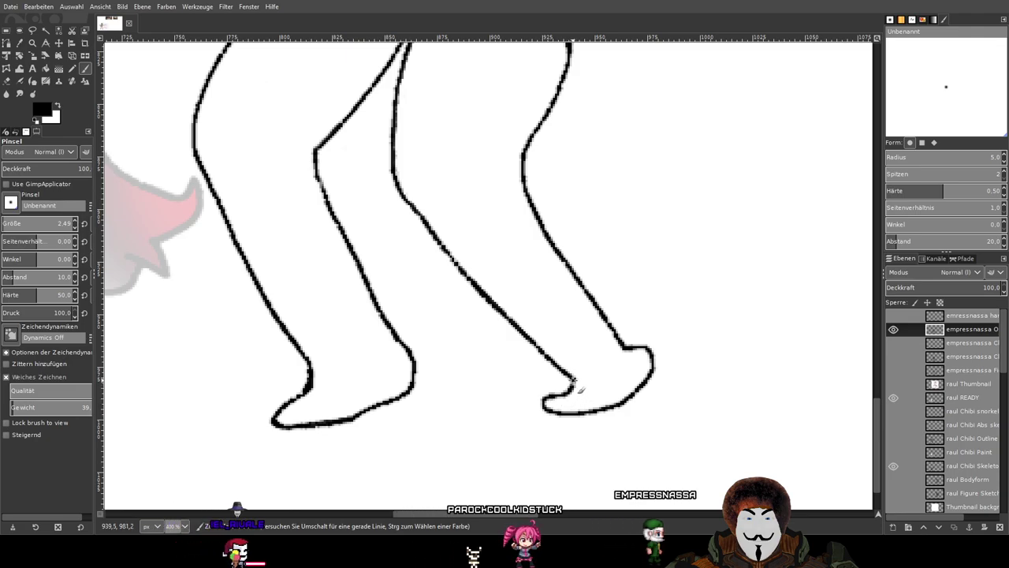
pyautogui.scroll(2, 583, 388)
pyautogui.scroll(-3, 558, 355)
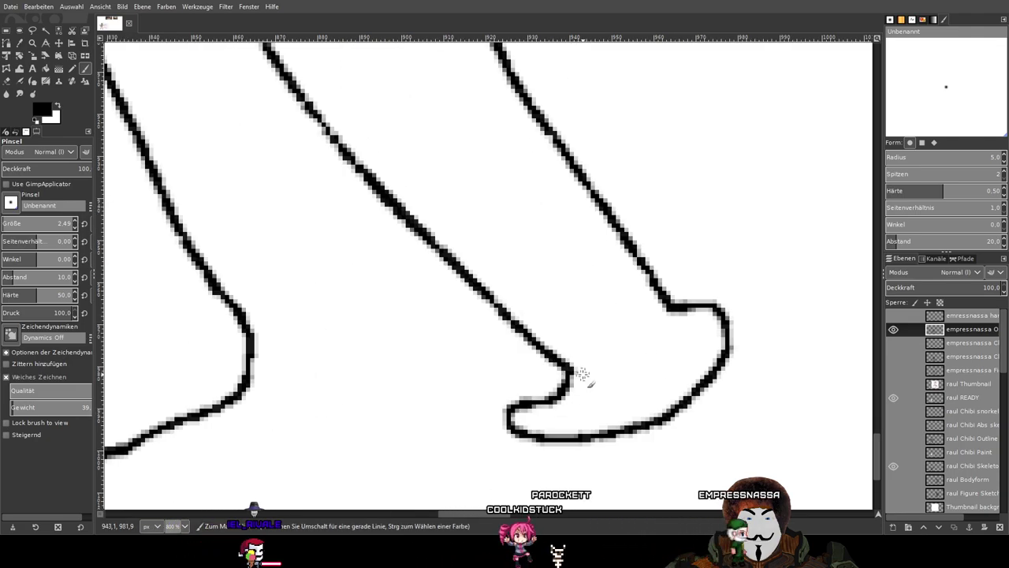
pyautogui.hotkey('ctrl', 'z')
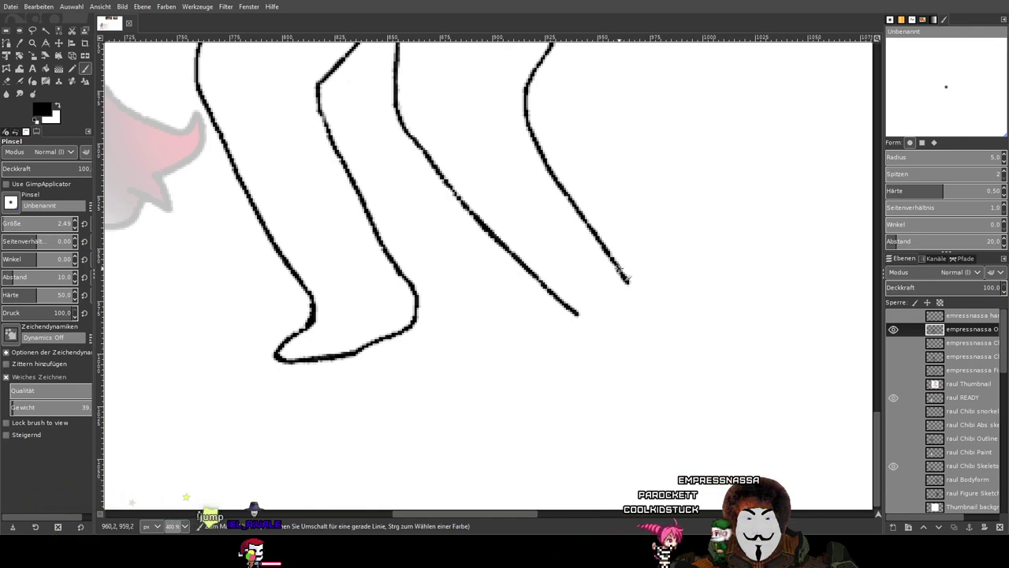
pyautogui.moveTo(623, 279)
pyautogui.mouseDown()
pyautogui.moveTo(656, 302)
pyautogui.moveTo(656, 316)
pyautogui.moveTo(628, 331)
pyautogui.mouseUp()
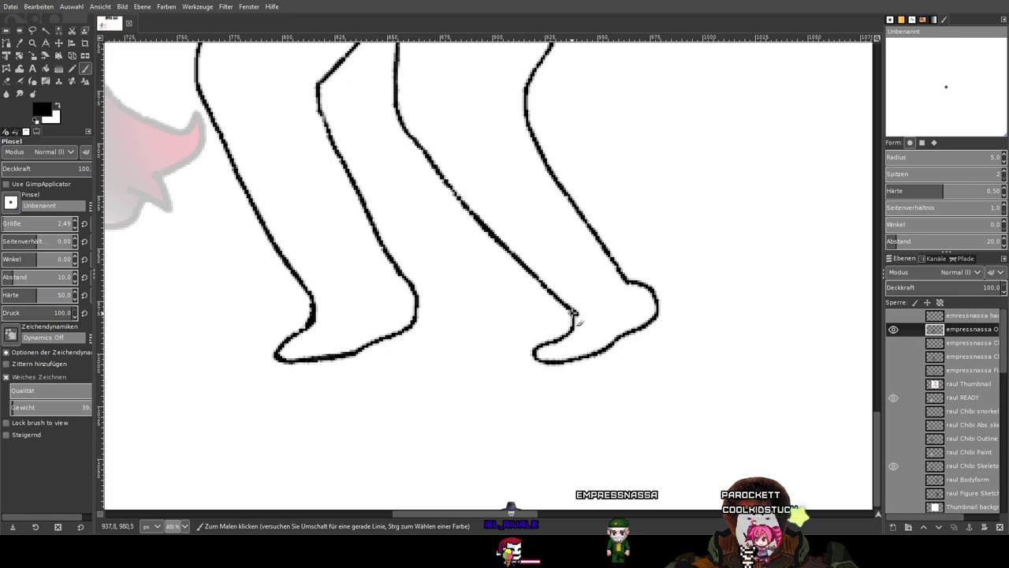
# Erase the rough ankle bend and repaint it as a smoother curve.
pyautogui.scroll(3, 608, 318)
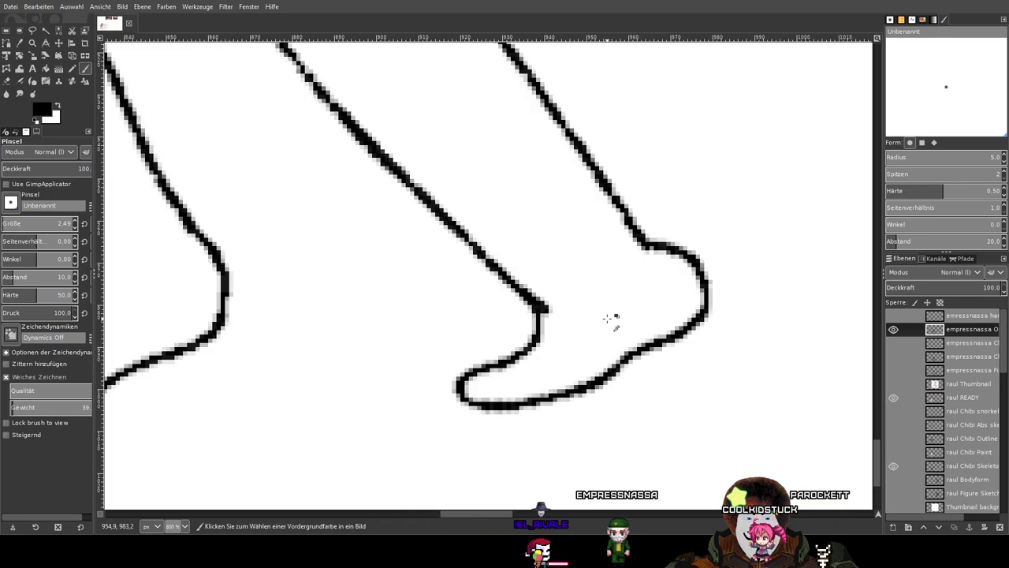
pyautogui.click(9, 81)
pyautogui.scroll(1, 554, 338)
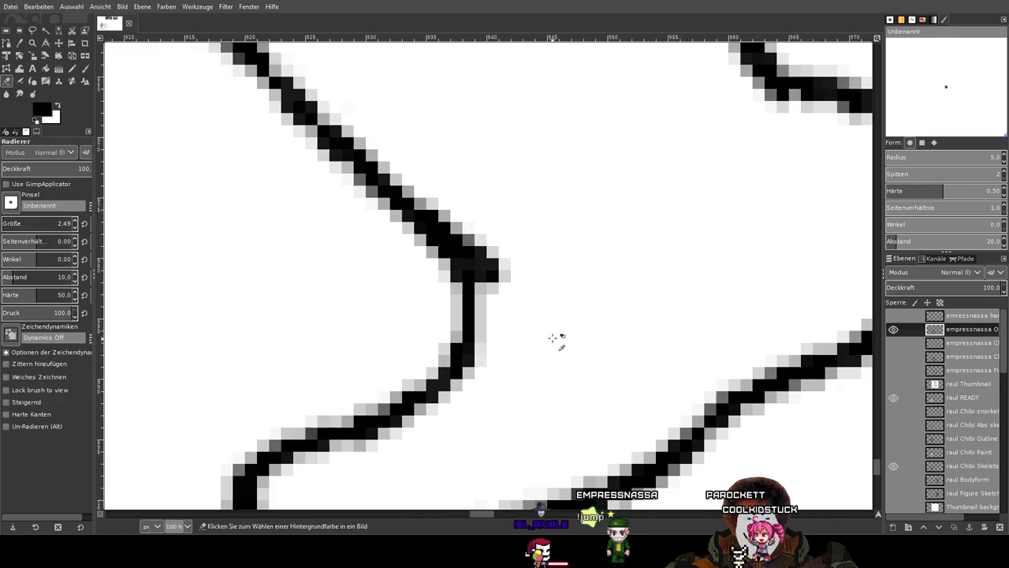
pyautogui.moveTo(489, 310); pyautogui.dragTo(424, 187)
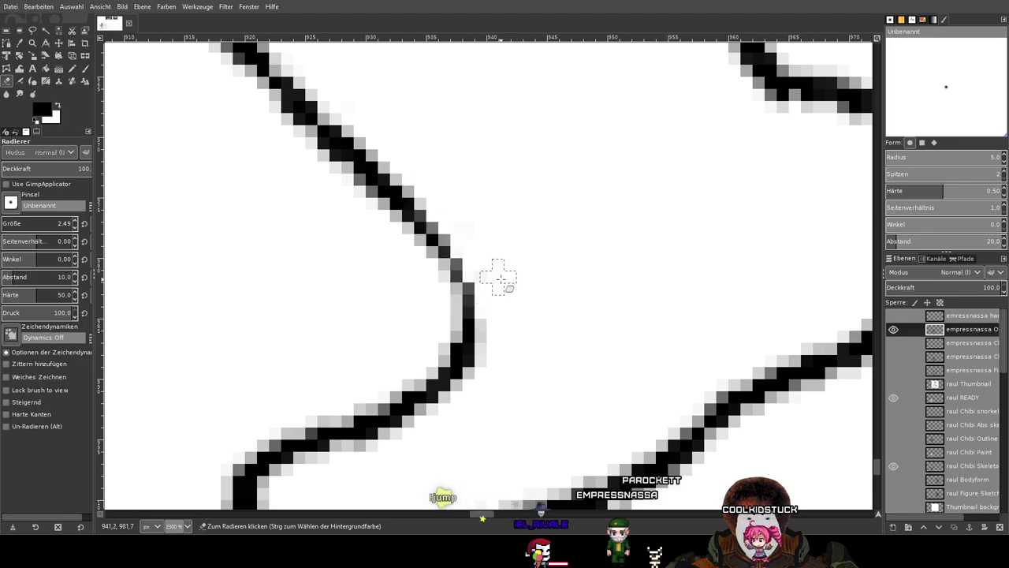
pyautogui.click(84, 69)
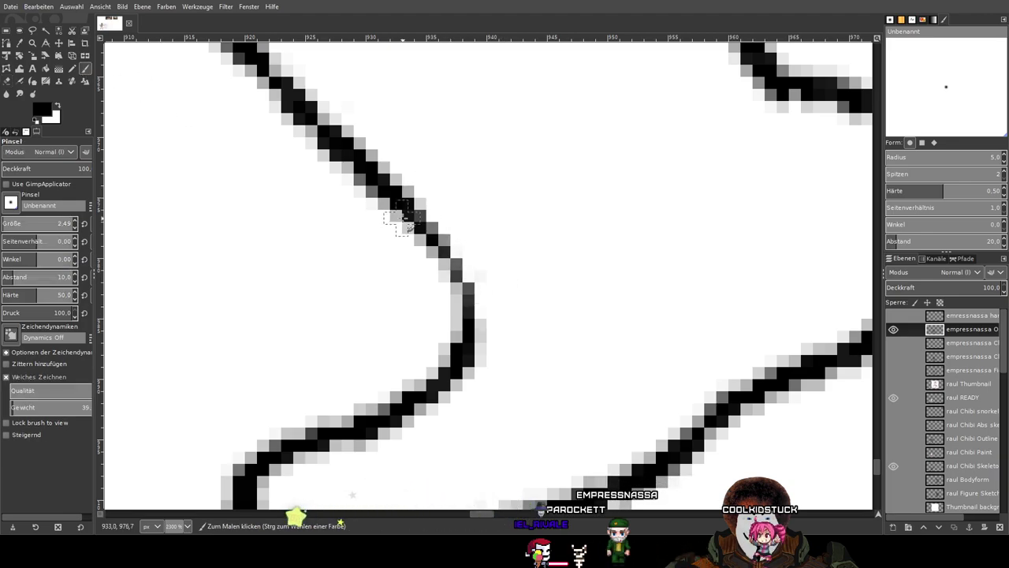
pyautogui.moveTo(432, 234); pyautogui.dragTo(473, 309)
pyautogui.scroll(-7, 590, 270)
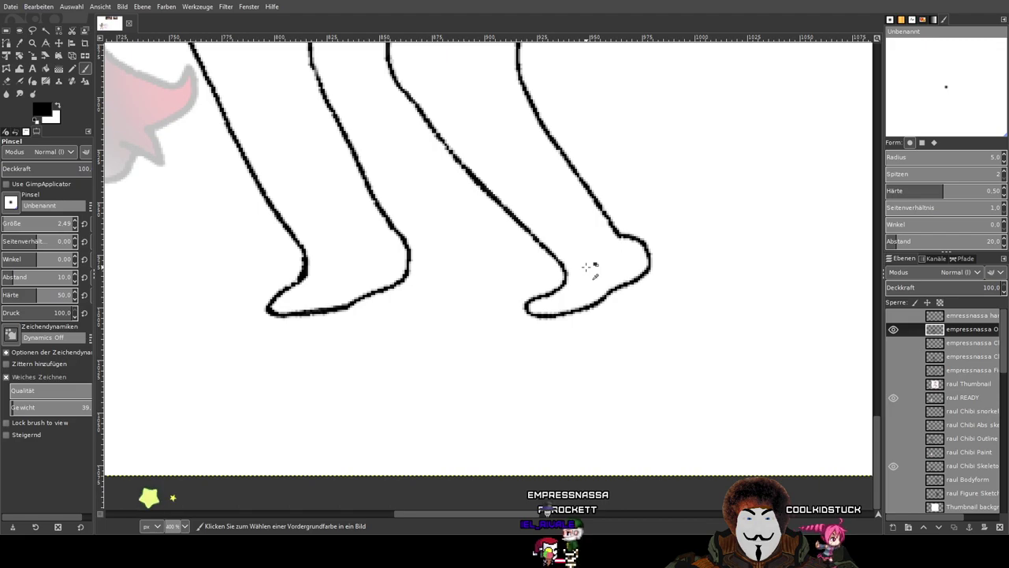
pyautogui.scroll(5, 595, 271)
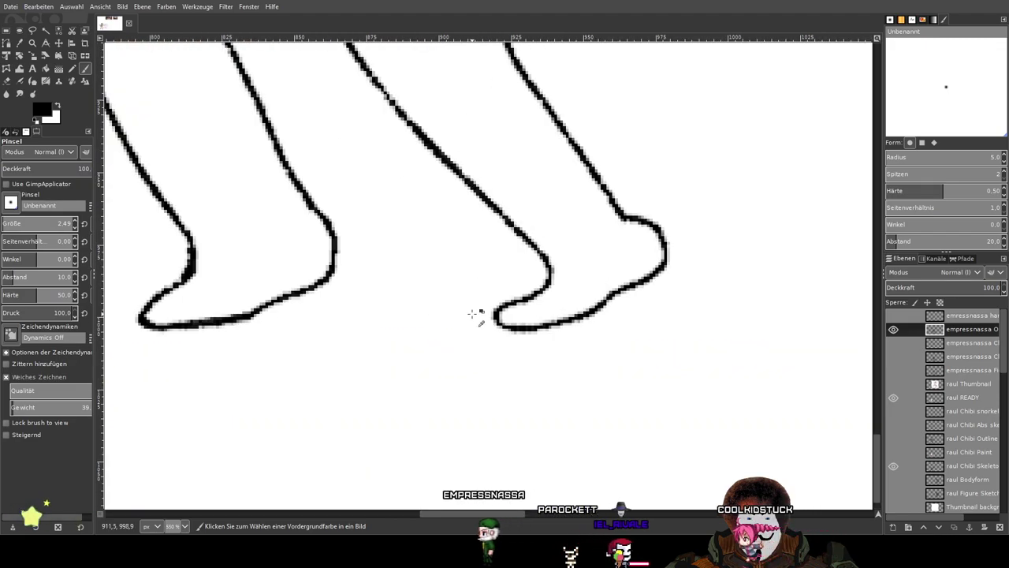
# Erase the bumpy sole and replace it with a straight line along the foot's bottom.
pyautogui.moveTo(504, 333); pyautogui.dragTo(603, 335)
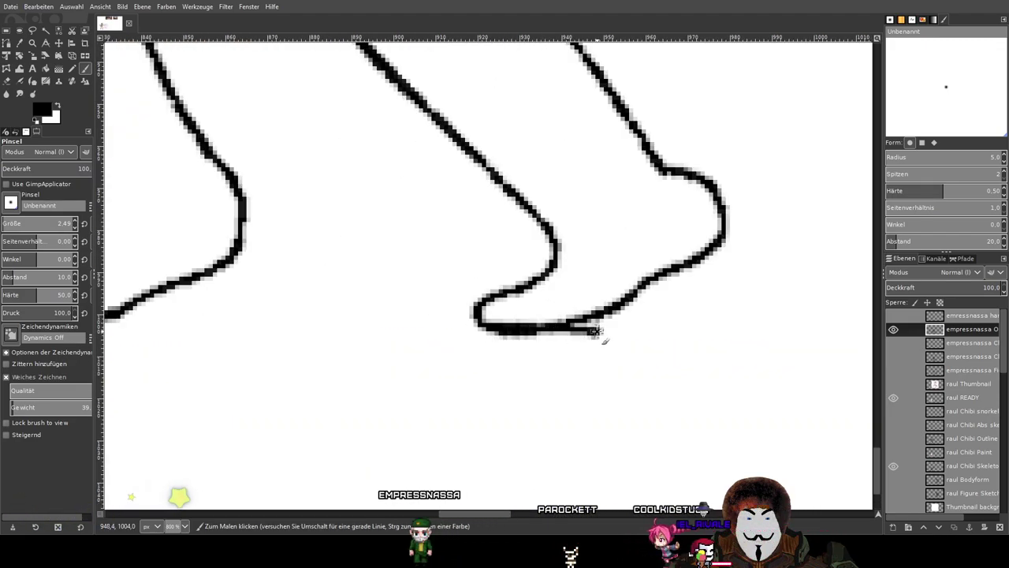
pyautogui.hotkey('ctrl', 'z')
pyautogui.hotkey('shift', 'e')
pyautogui.scroll(1, 547, 342)
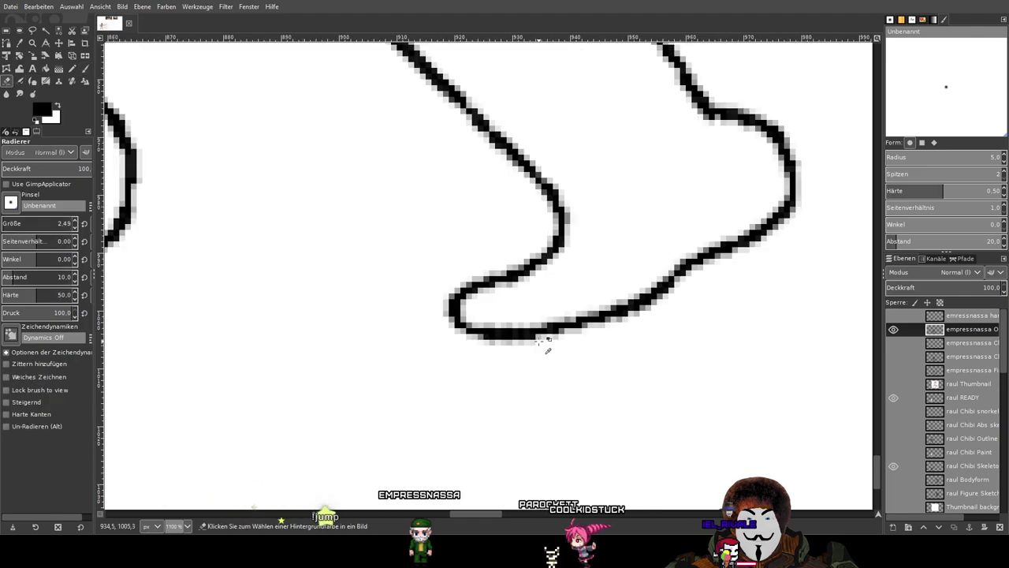
pyautogui.moveTo(459, 338); pyautogui.dragTo(641, 333)
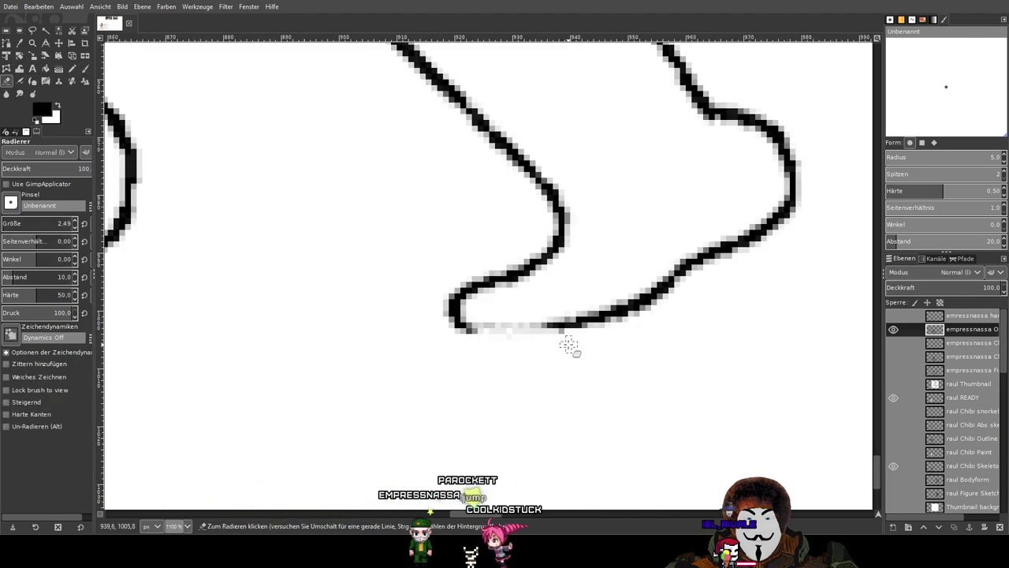
pyautogui.click(87, 69)
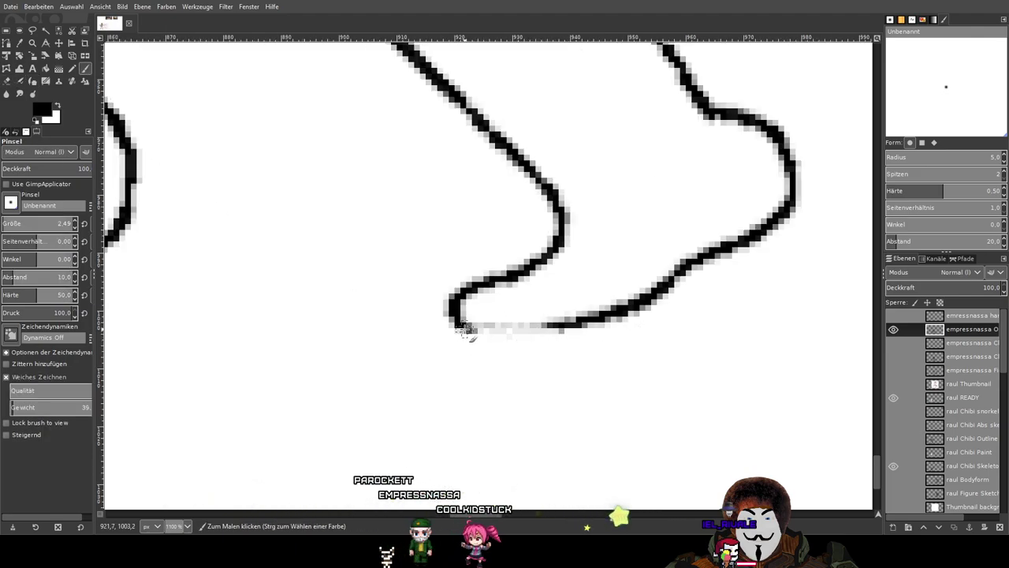
pyautogui.keyDown('shift'); pyautogui.click(567, 323); pyautogui.keyUp('shift')
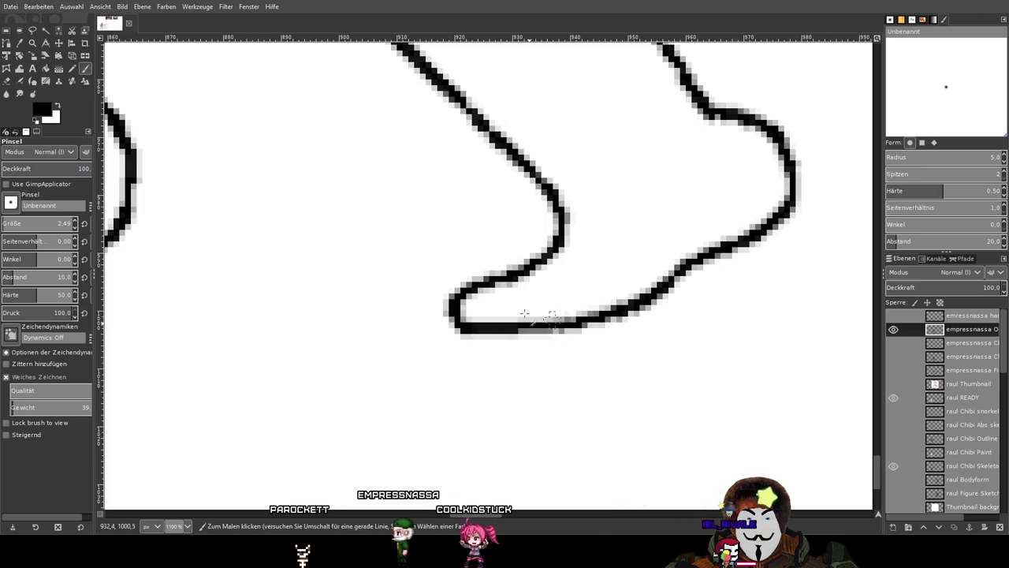
pyautogui.scroll(-4, 379, 343)
pyautogui.scroll(5, 552, 394)
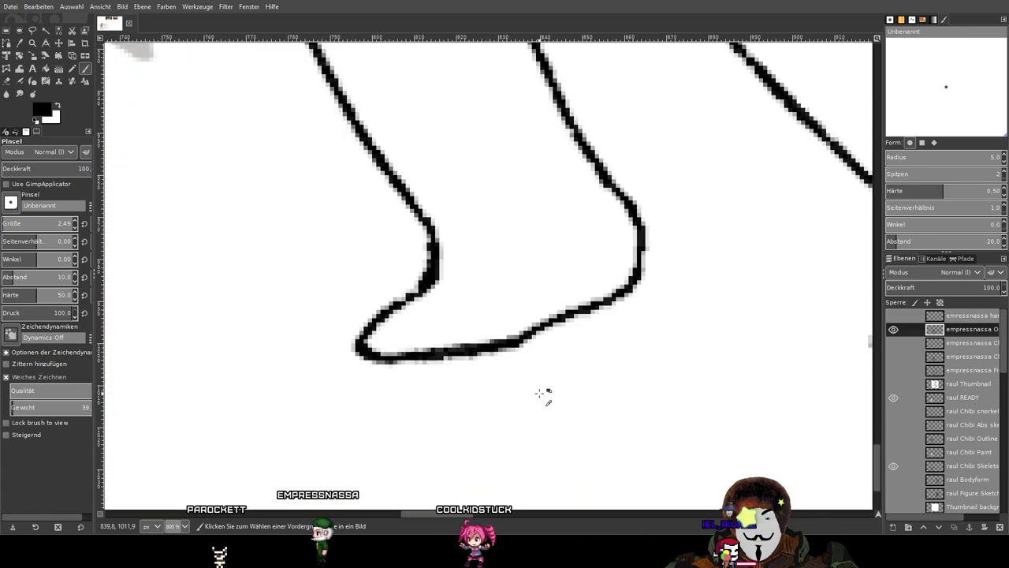
# Trim the other sole's left end, curve the heel down and join it with a straight line.
pyautogui.click(6, 82)
pyautogui.moveTo(293, 347)
pyautogui.mouseDown()
pyautogui.moveTo(253, 346)
pyautogui.moveTo(282, 357)
pyautogui.moveTo(293, 334)
pyautogui.moveTo(244, 342)
pyautogui.mouseUp()
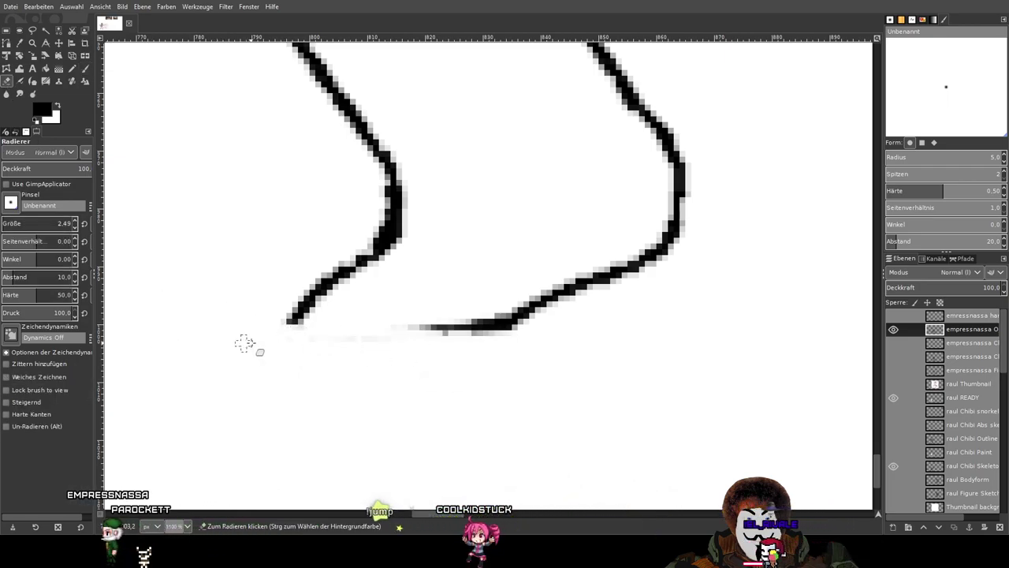
pyautogui.click(86, 68)
pyautogui.moveTo(296, 319); pyautogui.dragTo(303, 338)
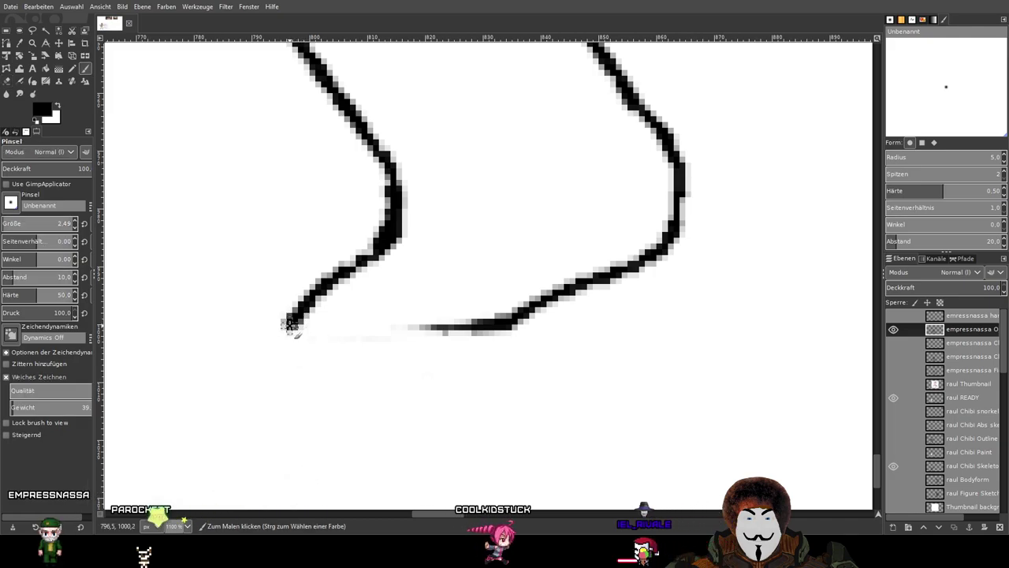
pyautogui.keyDown('shift'); pyautogui.click(500, 327); pyautogui.keyUp('shift')
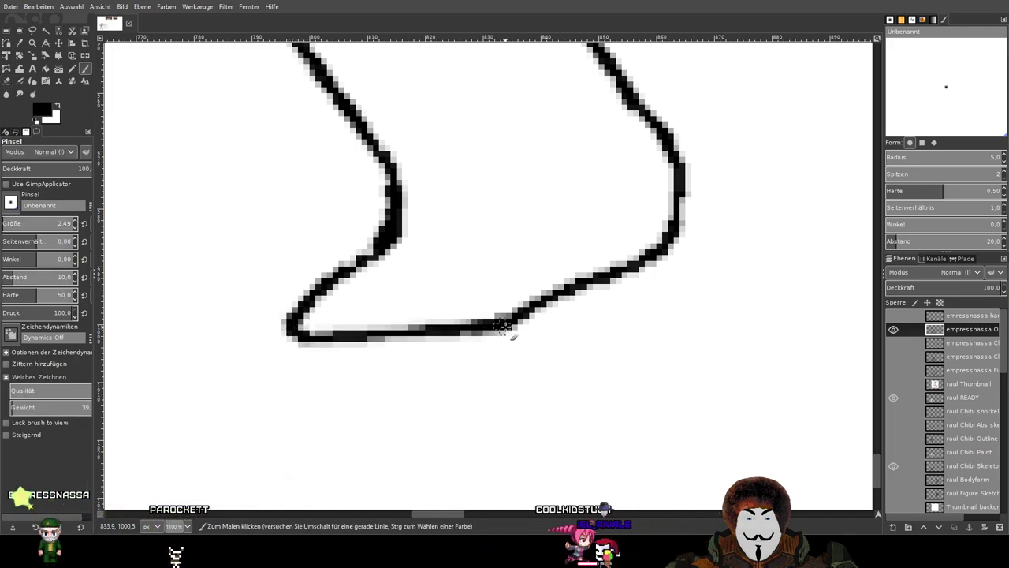
pyautogui.scroll(-4, 504, 330)
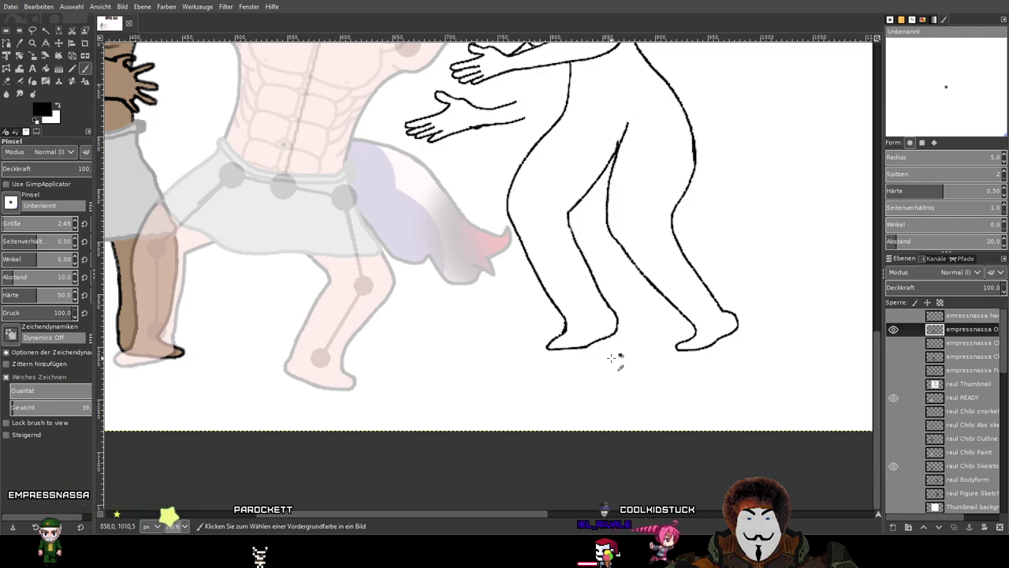
pyautogui.scroll(4, 612, 359)
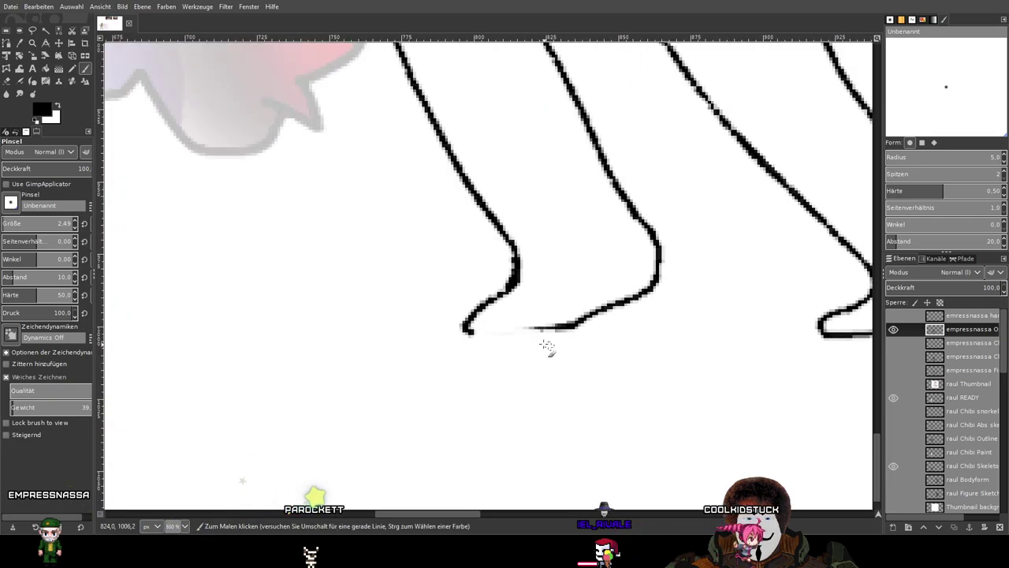
pyautogui.scroll(5, 548, 346)
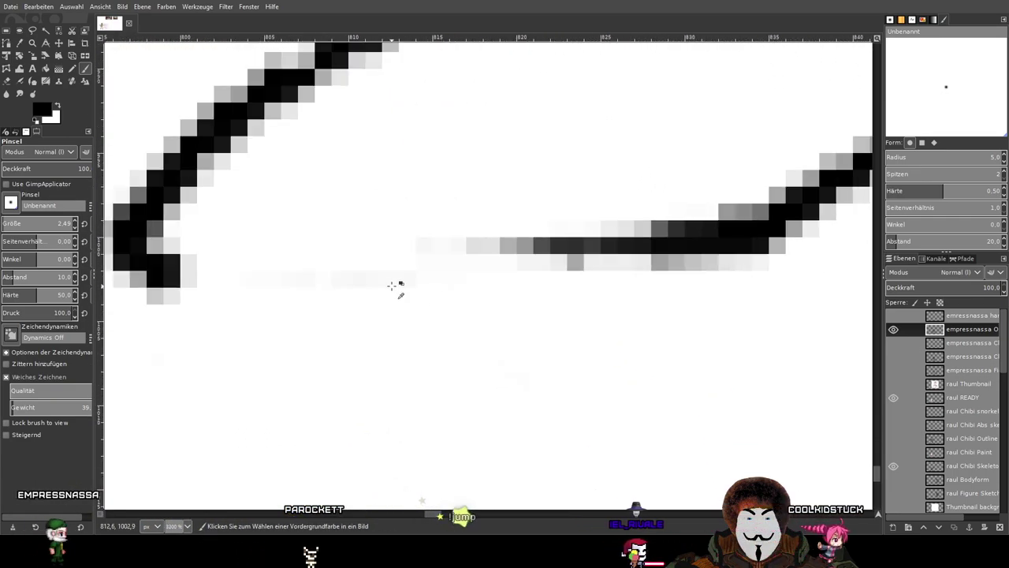
pyautogui.moveTo(162, 285)
pyautogui.mouseDown()
pyautogui.moveTo(226, 291)
pyautogui.moveTo(575, 277)
pyautogui.moveTo(716, 244)
pyautogui.mouseUp()
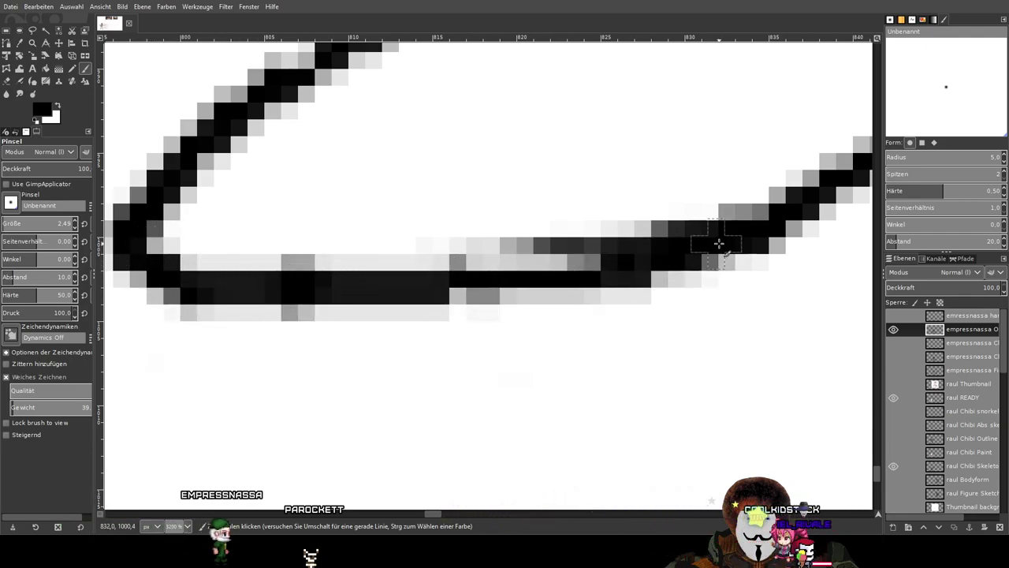
pyautogui.hotkey('shift', 'e')
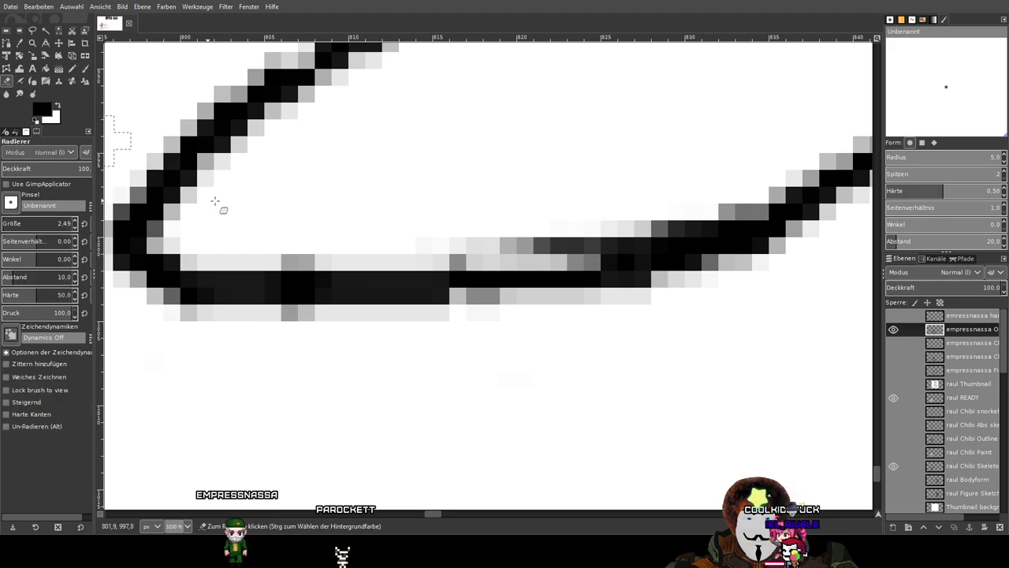
pyautogui.moveTo(277, 242)
pyautogui.mouseDown()
pyautogui.moveTo(584, 233)
pyautogui.moveTo(407, 253)
pyautogui.moveTo(498, 249)
pyautogui.mouseUp()
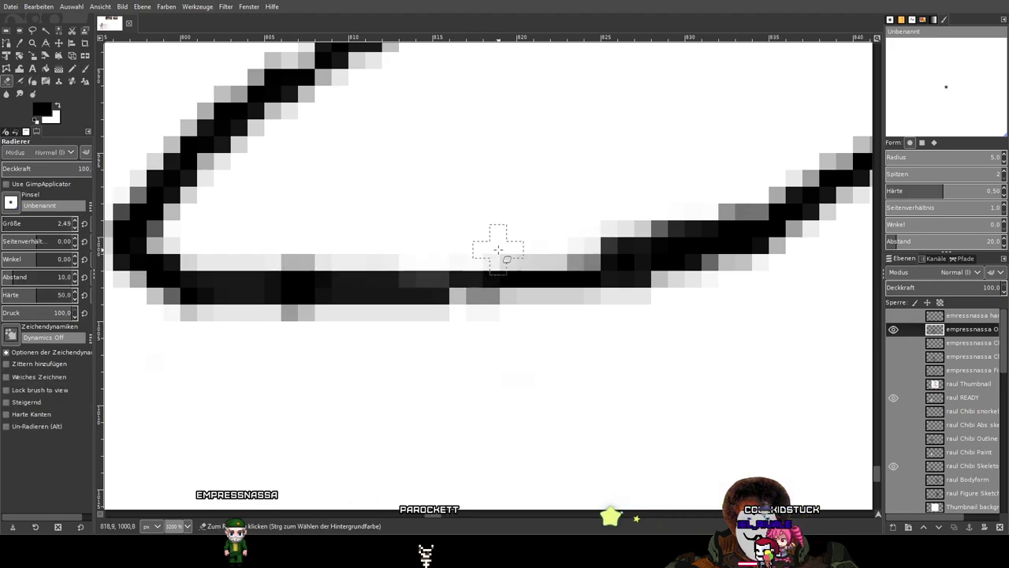
pyautogui.moveTo(283, 249); pyautogui.dragTo(390, 254)
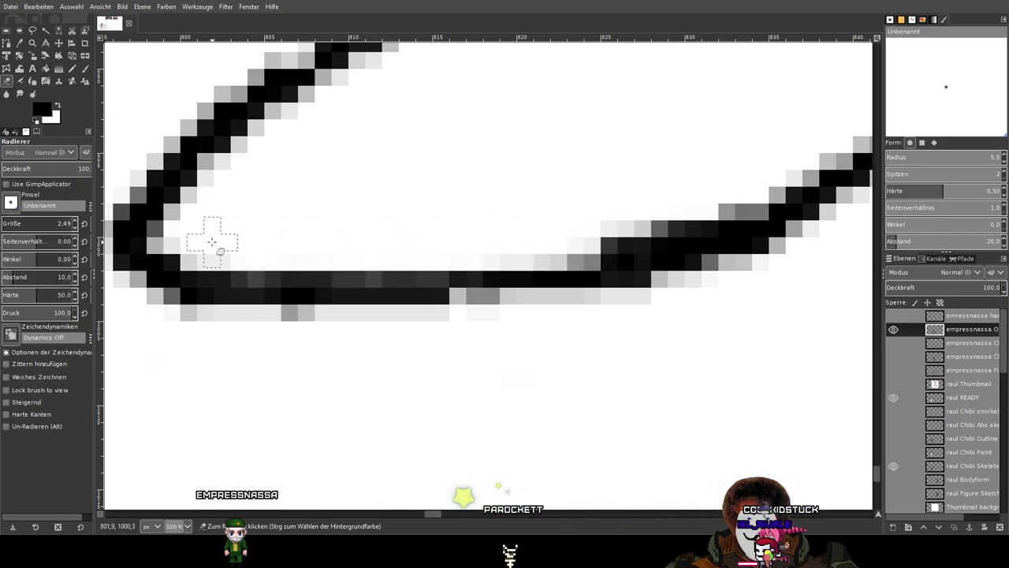
pyautogui.scroll(-5, 520, 221)
pyautogui.scroll(4, 545, 214)
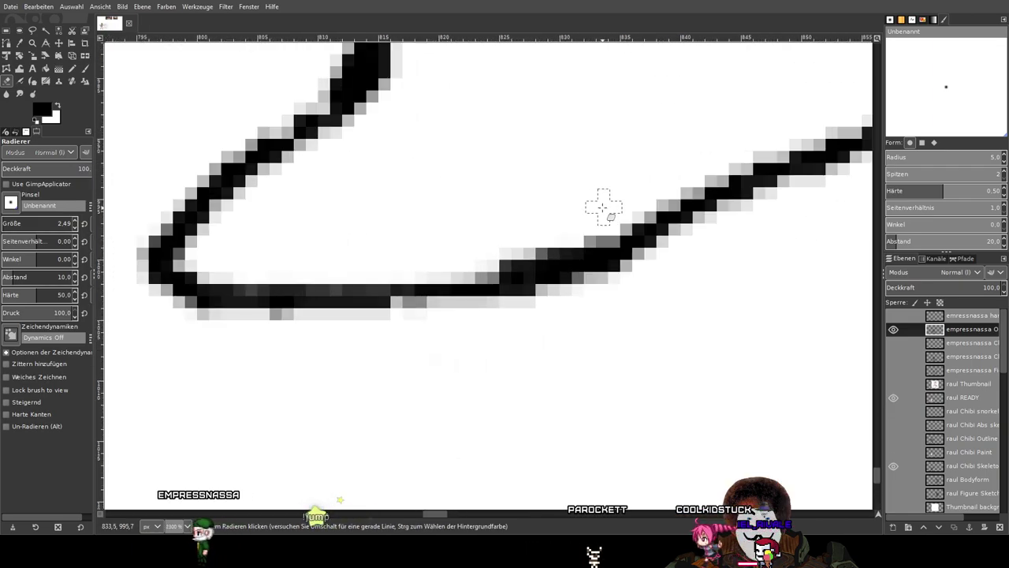
pyautogui.moveTo(592, 229); pyautogui.dragTo(525, 253)
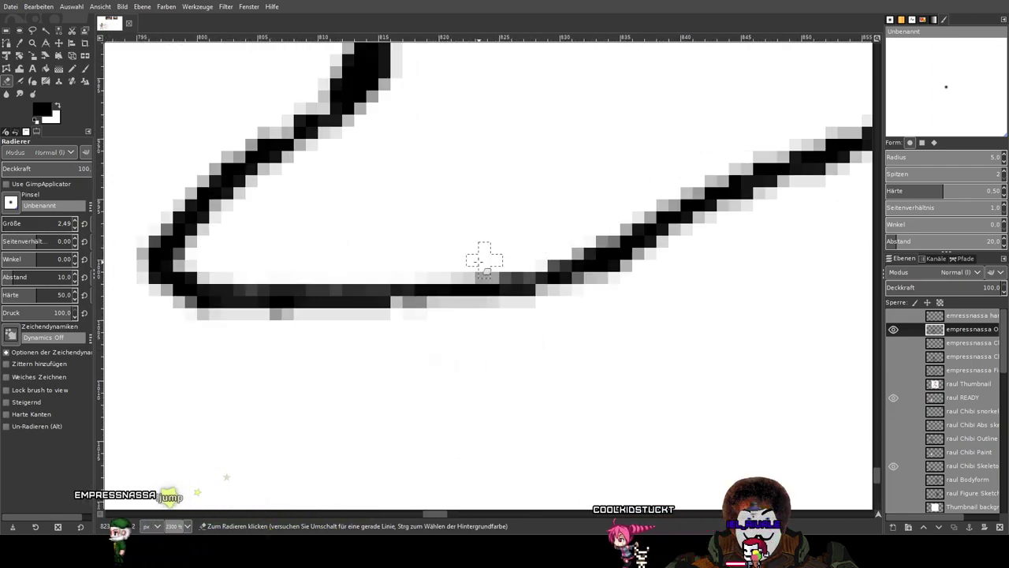
pyautogui.scroll(-8, 536, 247)
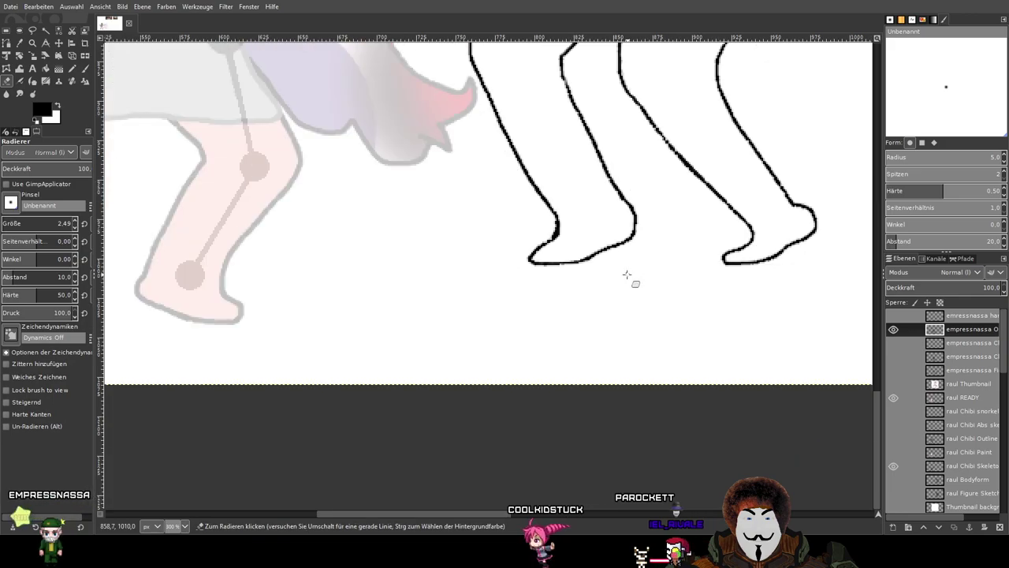
pyautogui.scroll(-2, 514, 384)
pyautogui.scroll(2, 510, 383)
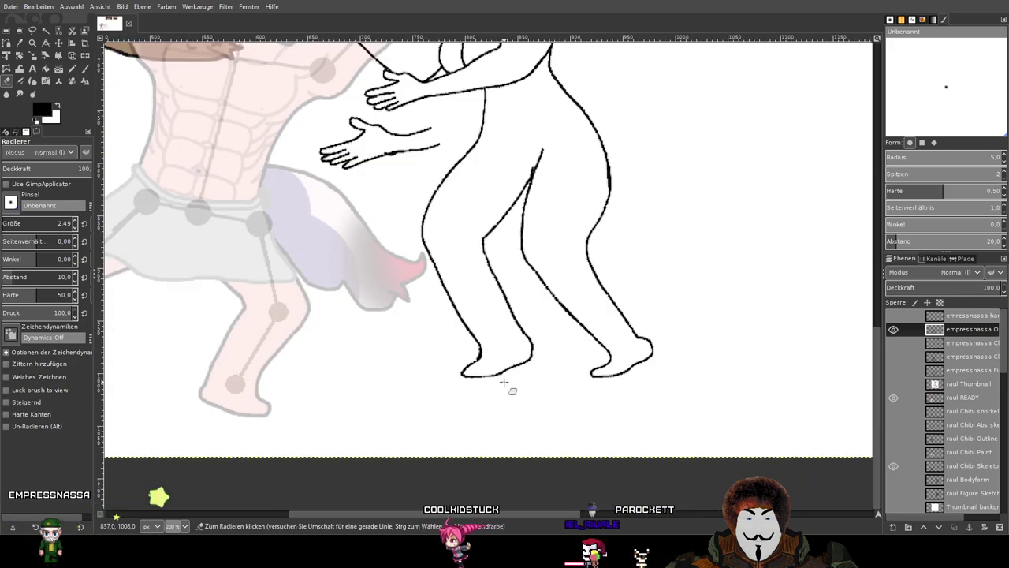
# Zoom in and erase the doubled pixels and stray edge pixels at the ankle corner.
pyautogui.scroll(3, 487, 361)
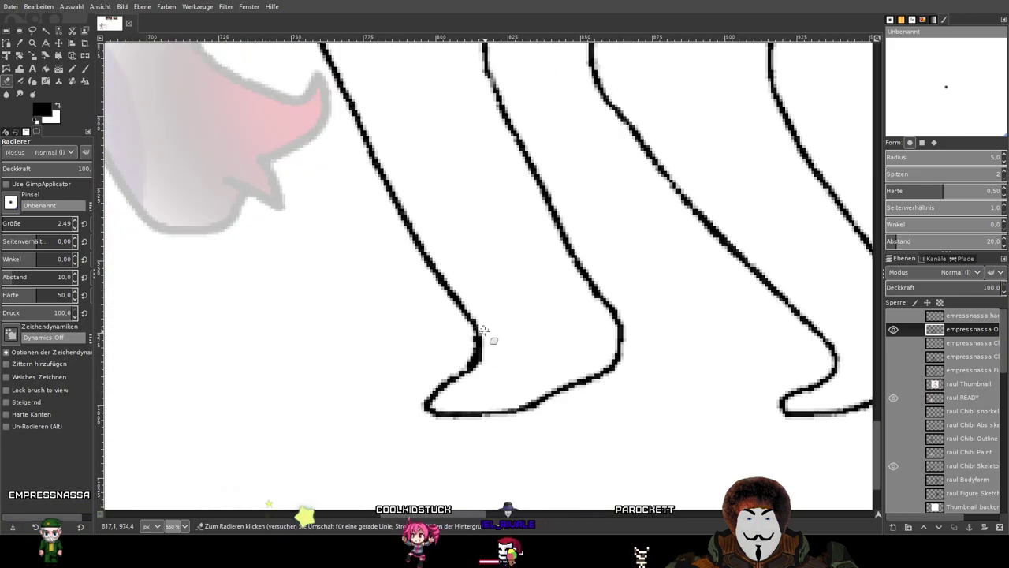
pyautogui.press('p')
pyautogui.scroll(2, 566, 382)
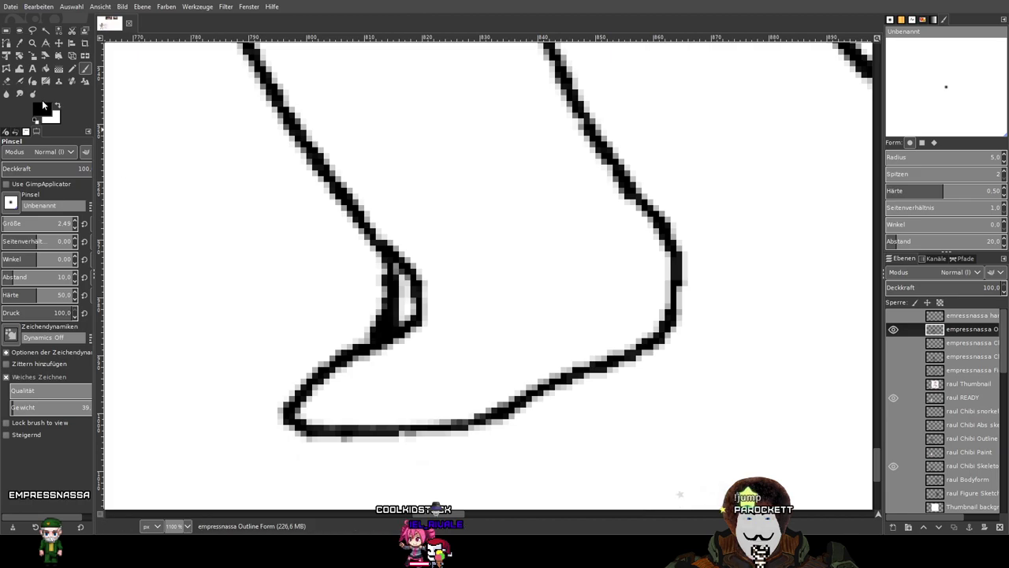
pyautogui.click(7, 80)
pyautogui.scroll(3, 354, 276)
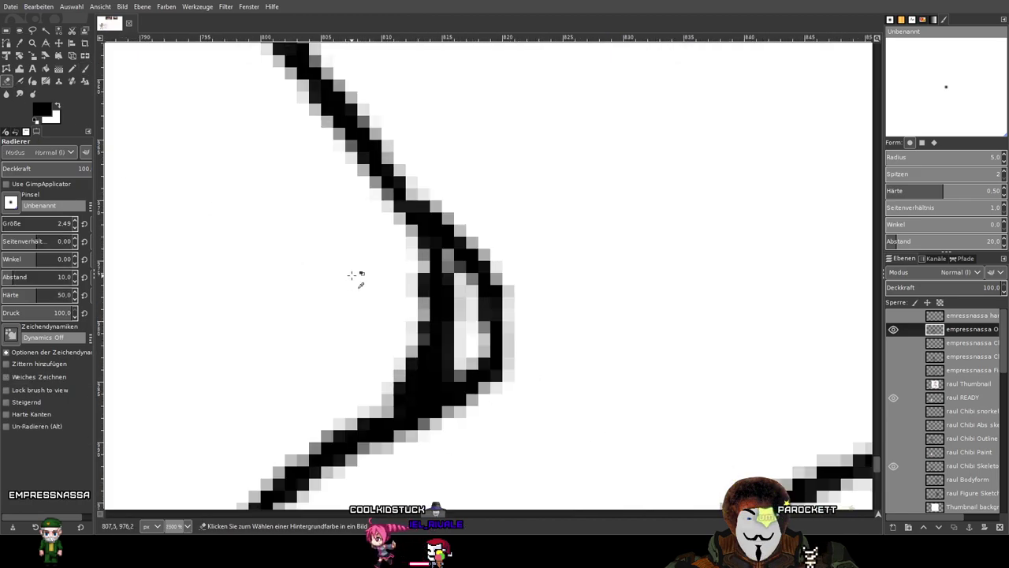
pyautogui.moveTo(418, 292)
pyautogui.mouseDown()
pyautogui.moveTo(481, 310)
pyautogui.moveTo(411, 241)
pyautogui.moveTo(453, 264)
pyautogui.moveTo(426, 226)
pyautogui.moveTo(484, 282)
pyautogui.moveTo(420, 211)
pyautogui.moveTo(489, 299)
pyautogui.moveTo(501, 342)
pyautogui.moveTo(452, 378)
pyautogui.moveTo(432, 272)
pyautogui.moveTo(475, 313)
pyautogui.moveTo(432, 263)
pyautogui.moveTo(482, 339)
pyautogui.moveTo(413, 368)
pyautogui.moveTo(458, 368)
pyautogui.moveTo(463, 277)
pyautogui.moveTo(480, 252)
pyautogui.moveTo(500, 279)
pyautogui.moveTo(374, 345)
pyautogui.moveTo(463, 273)
pyautogui.moveTo(393, 303)
pyautogui.moveTo(493, 258)
pyautogui.mouseUp()
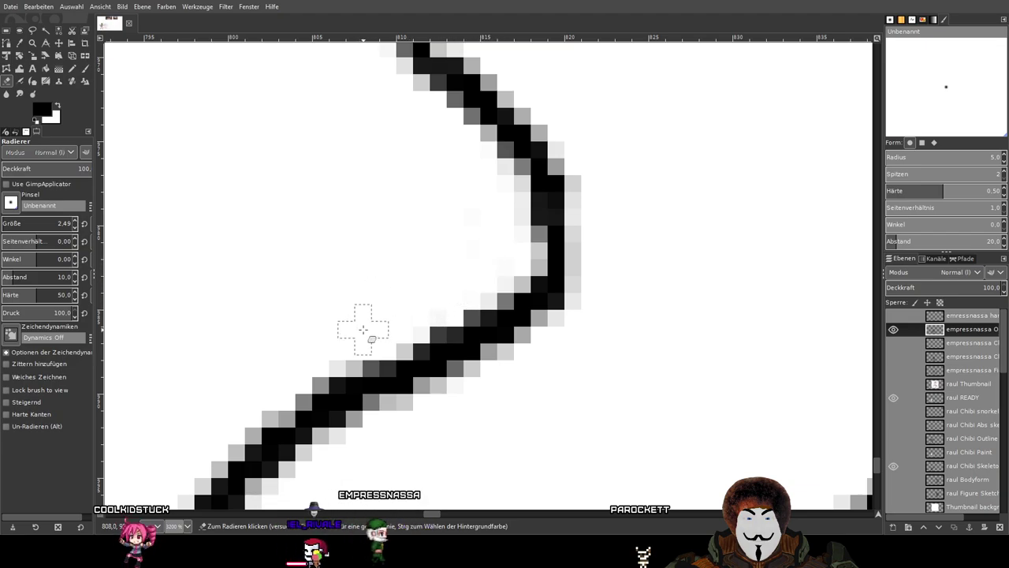
pyautogui.moveTo(317, 375); pyautogui.dragTo(371, 348)
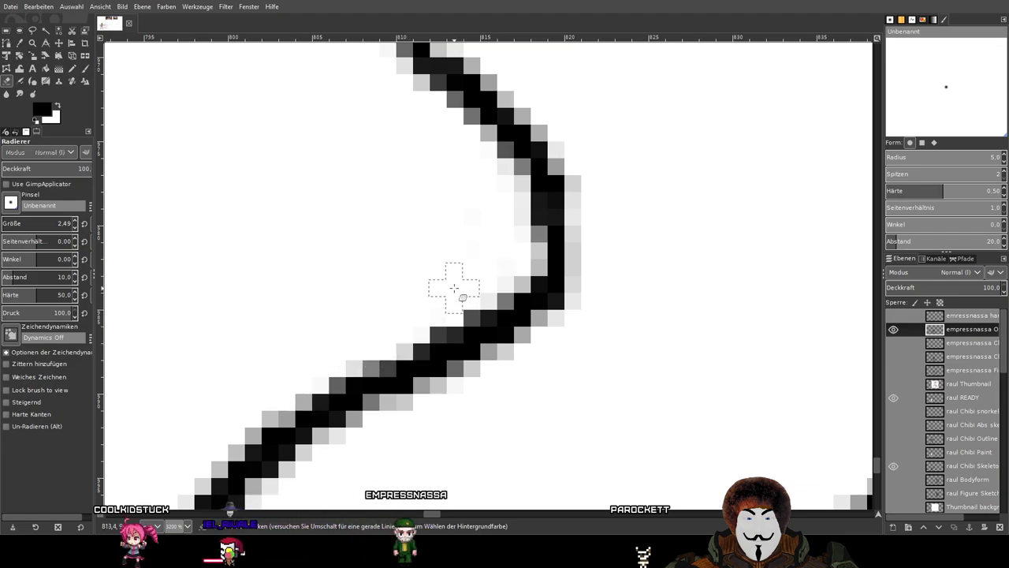
pyautogui.scroll(-5, 453, 288)
pyautogui.scroll(4, 473, 271)
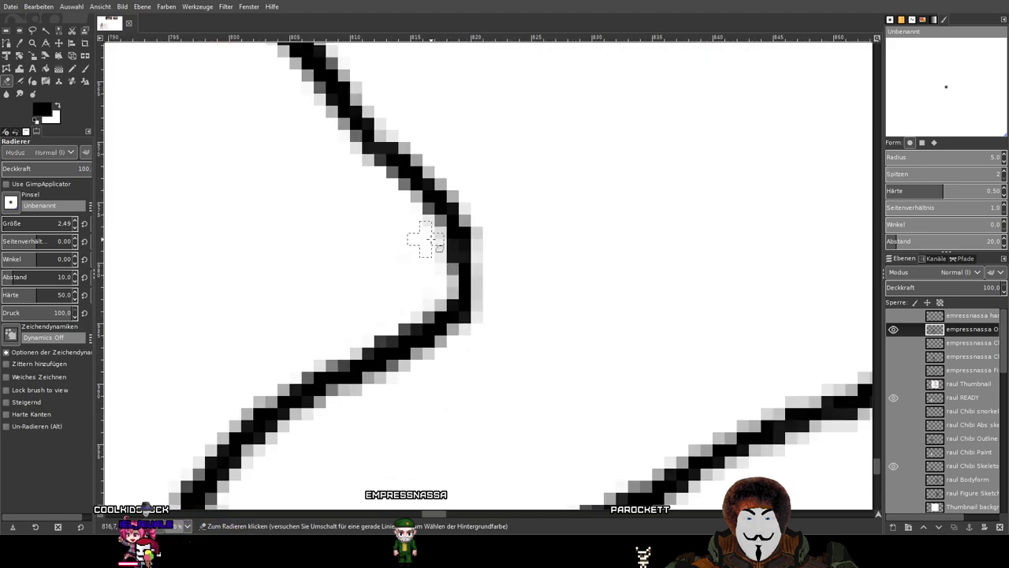
# Darken the ankle corner and its lower line, then erase the grey fringe and stray pixels inside.
pyautogui.click(85, 69)
pyautogui.scroll(1, 435, 242)
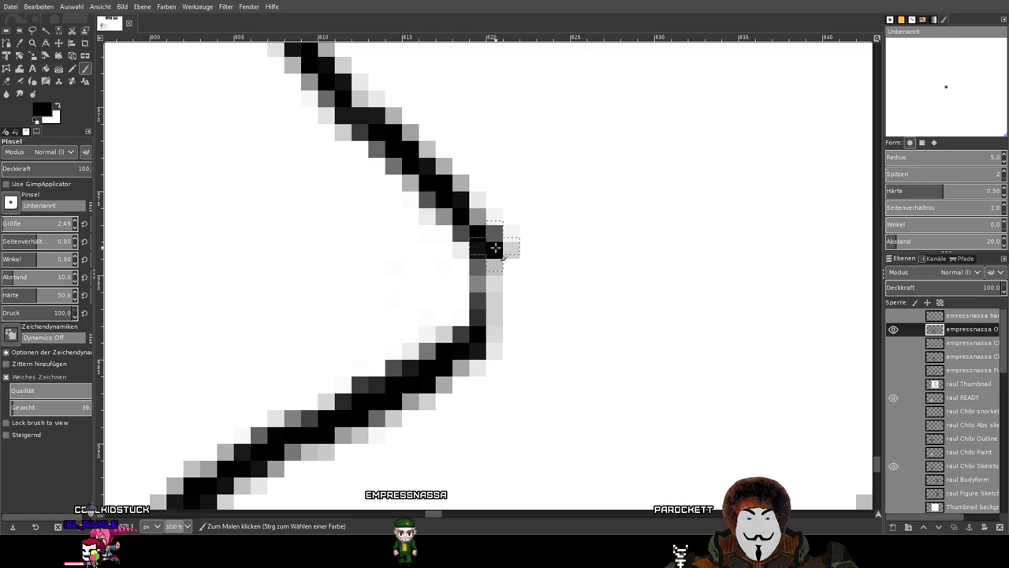
pyautogui.moveTo(503, 297); pyautogui.dragTo(462, 349)
pyautogui.scroll(-5, 581, 277)
pyautogui.scroll(3, 592, 282)
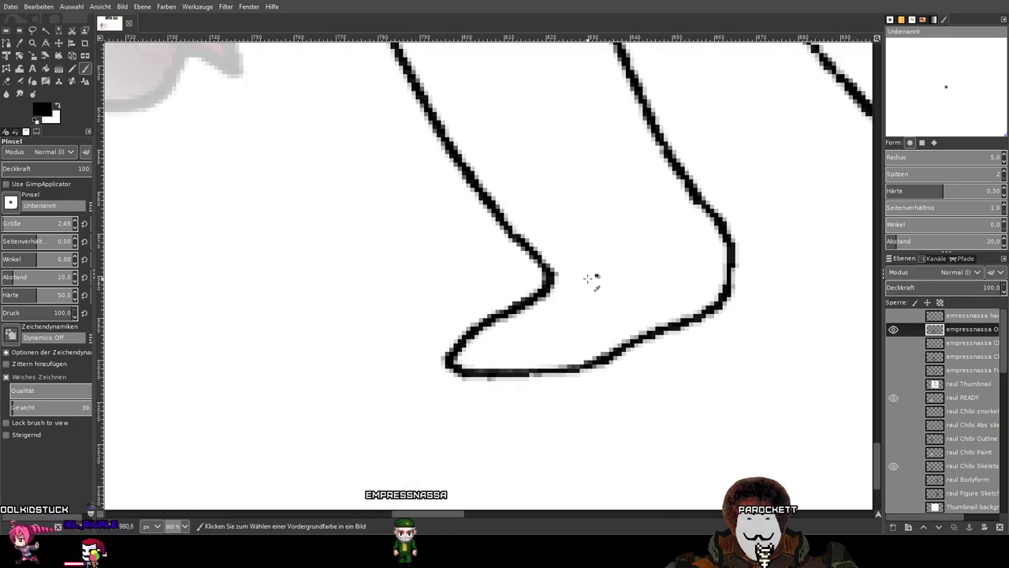
pyautogui.click(8, 83)
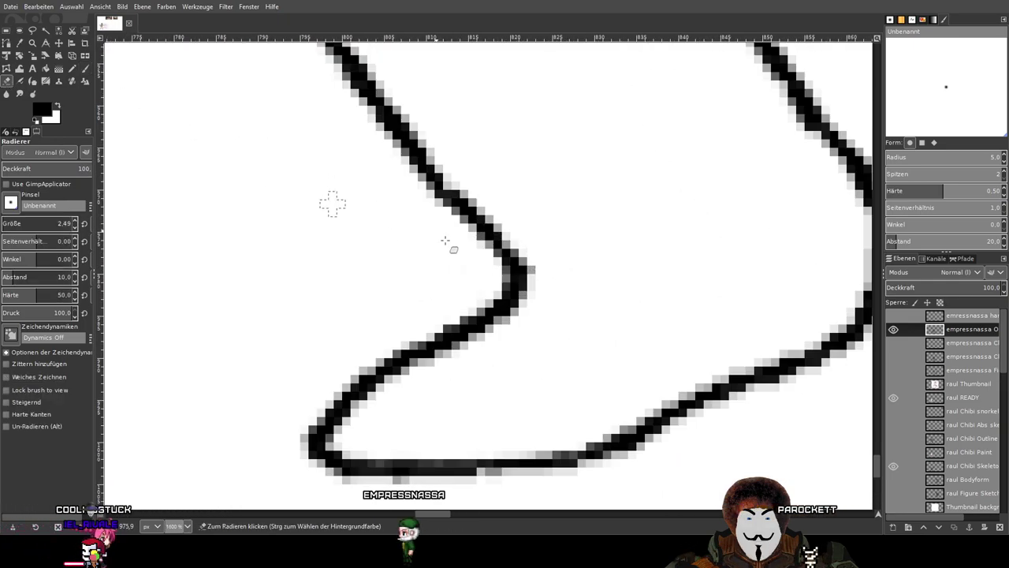
pyautogui.scroll(2, 528, 260)
pyautogui.click(534, 278)
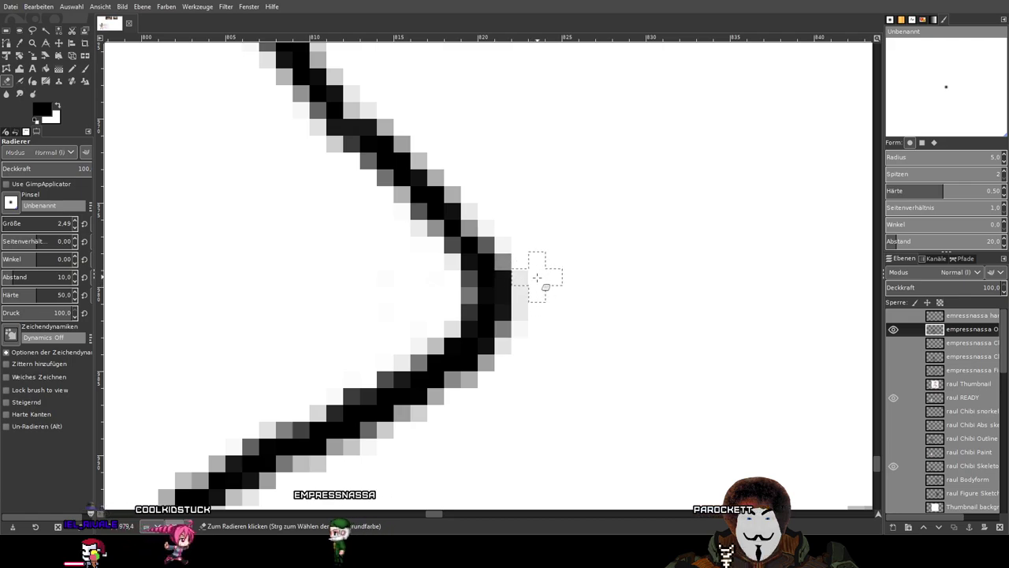
pyautogui.moveTo(463, 297); pyautogui.dragTo(465, 281)
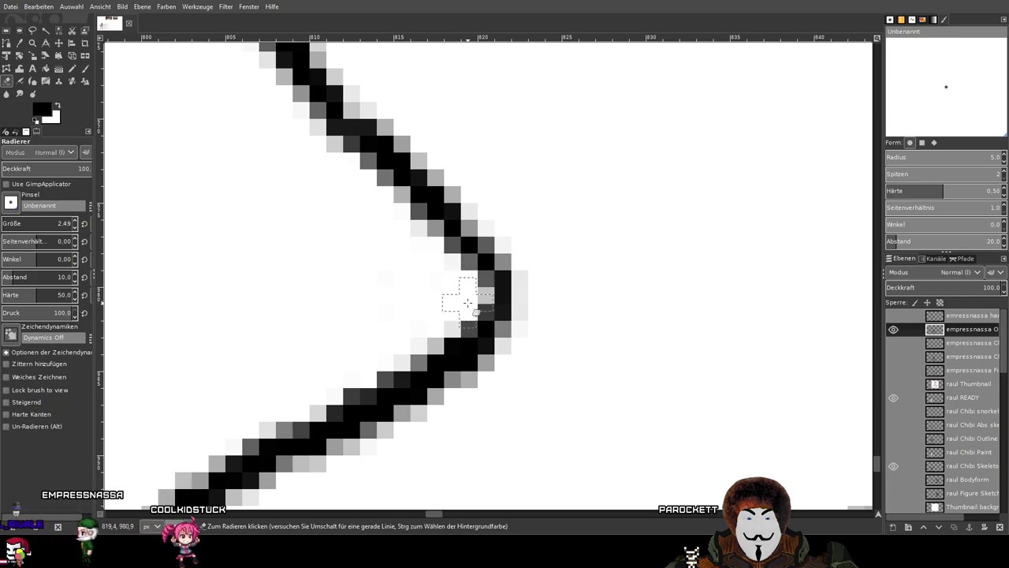
# Erase the doubled outer edge of the other heel curve and thin its lower edge.
pyautogui.scroll(-5, 393, 281)
pyautogui.scroll(-4, 544, 294)
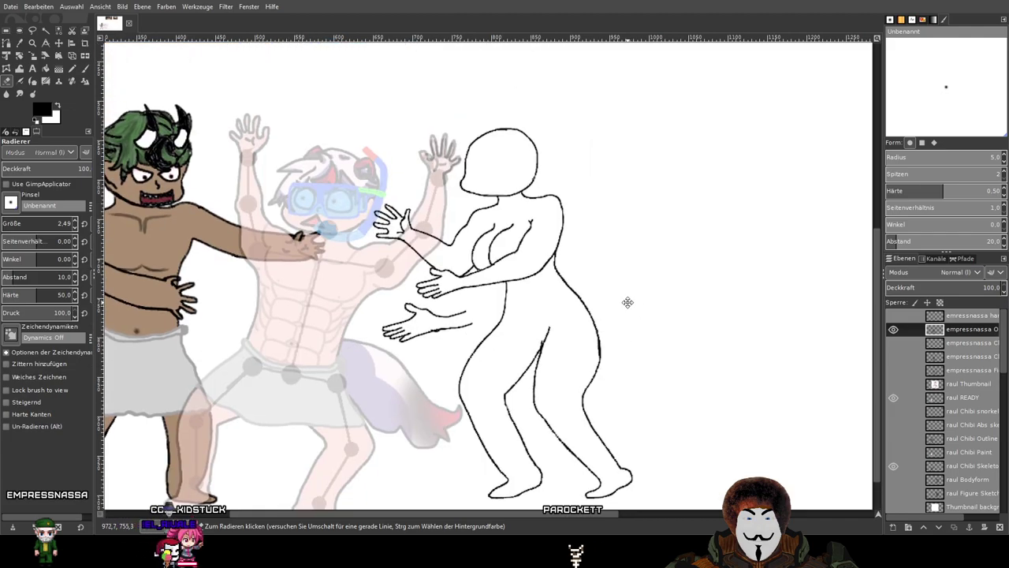
pyautogui.moveTo(628, 302); pyautogui.dragTo(627, 212)
pyautogui.scroll(-2, 631, 217)
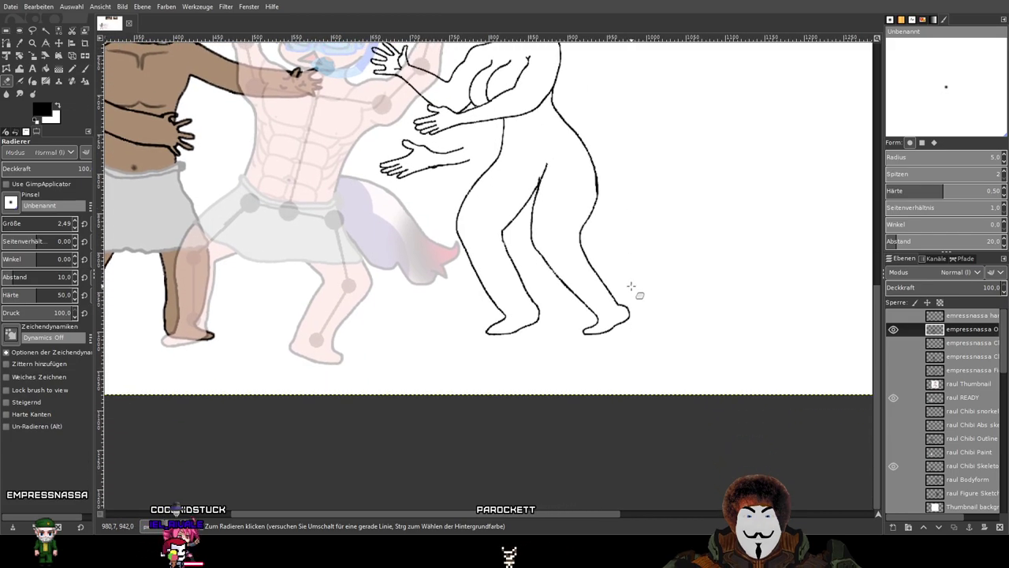
pyautogui.scroll(1, 627, 303)
pyautogui.scroll(4, 621, 311)
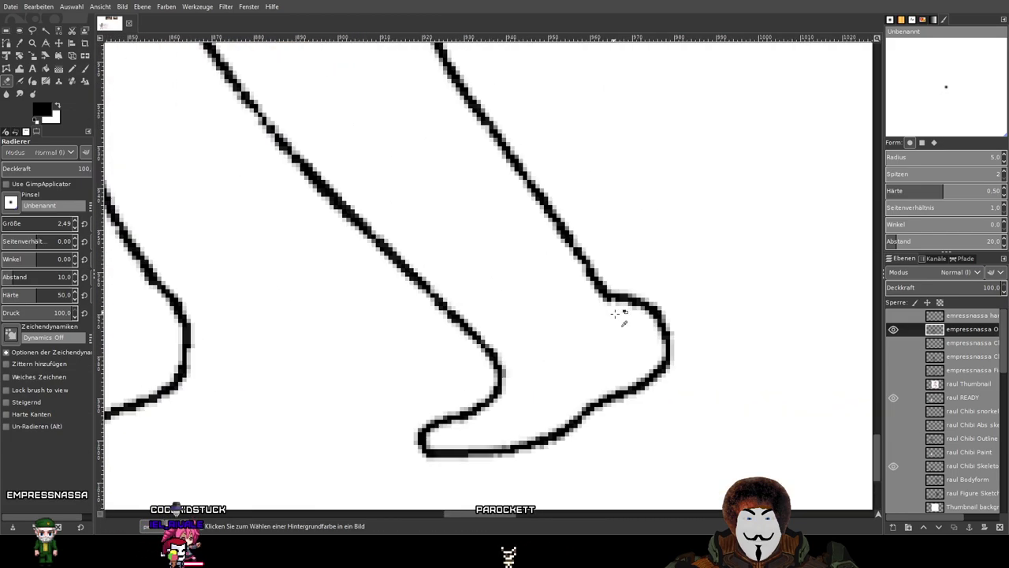
pyautogui.click(84, 70)
pyautogui.scroll(1, 465, 217)
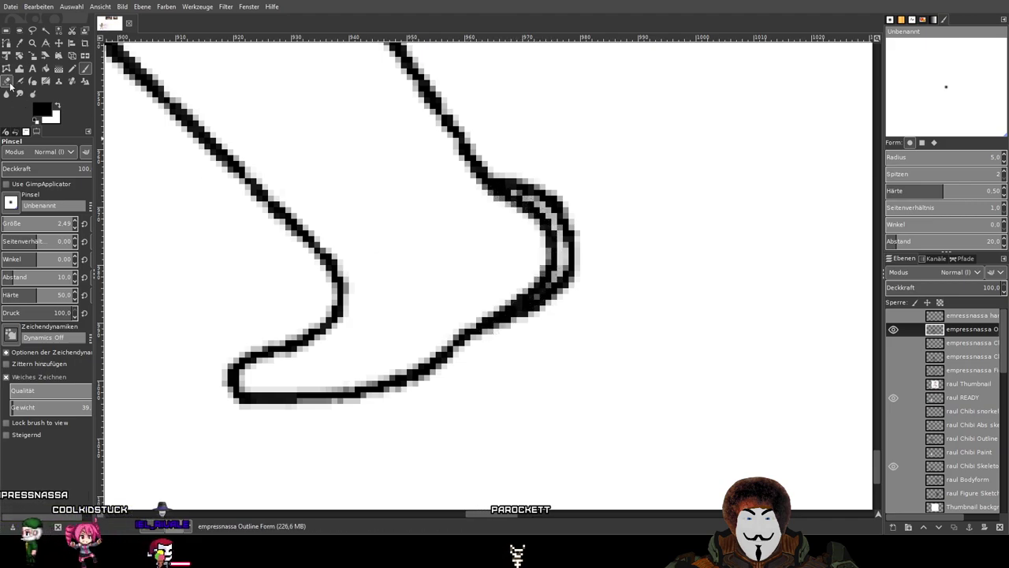
pyautogui.hotkey('shift', 'e')
pyautogui.scroll(2, 694, 218)
pyautogui.moveTo(422, 152)
pyautogui.mouseDown()
pyautogui.moveTo(443, 240)
pyautogui.moveTo(406, 150)
pyautogui.moveTo(442, 222)
pyautogui.moveTo(348, 146)
pyautogui.moveTo(412, 168)
pyautogui.moveTo(305, 129)
pyautogui.moveTo(335, 153)
pyautogui.moveTo(288, 130)
pyautogui.moveTo(373, 183)
pyautogui.moveTo(367, 174)
pyautogui.moveTo(324, 152)
pyautogui.moveTo(405, 208)
pyautogui.moveTo(457, 282)
pyautogui.moveTo(459, 261)
pyautogui.moveTo(441, 380)
pyautogui.moveTo(448, 319)
pyautogui.moveTo(438, 233)
pyautogui.moveTo(435, 257)
pyautogui.moveTo(401, 213)
pyautogui.mouseUp()
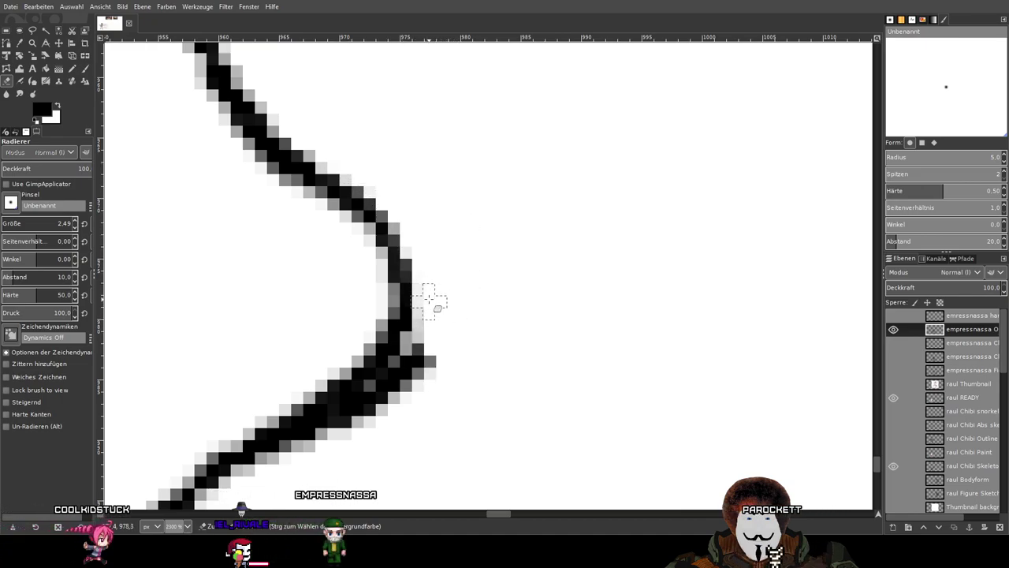
pyautogui.moveTo(424, 331); pyautogui.dragTo(372, 408)
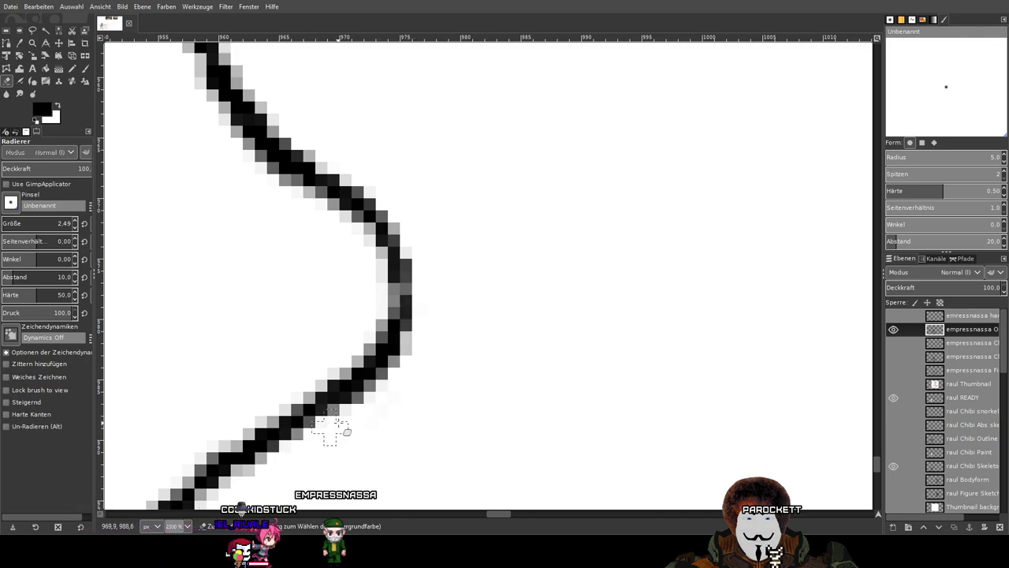
pyautogui.scroll(-7, 471, 285)
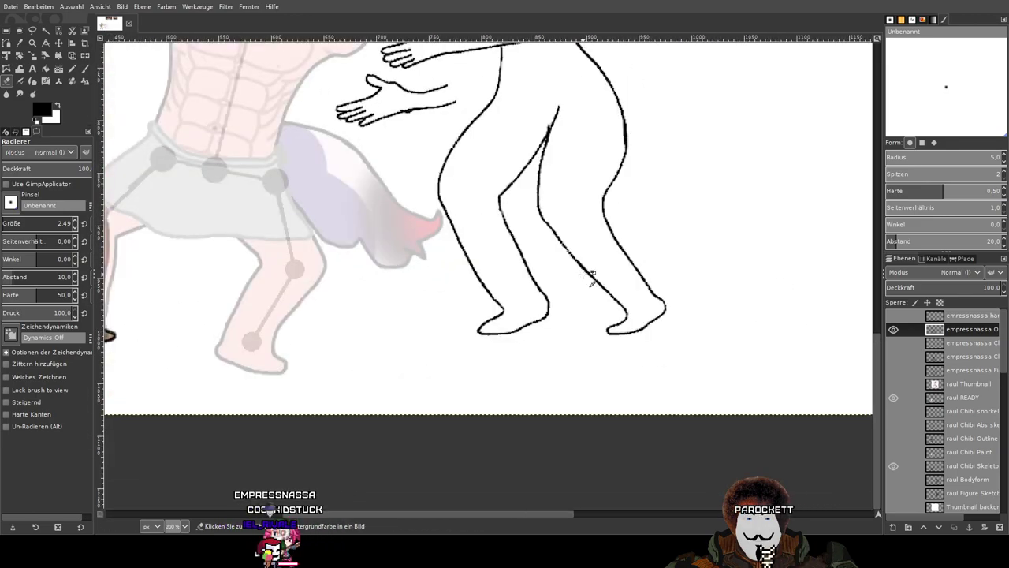
# Try drawing an inner line down the left shin, undoing each attempt.
pyautogui.scroll(1, 585, 274)
pyautogui.scroll(-1, 585, 274)
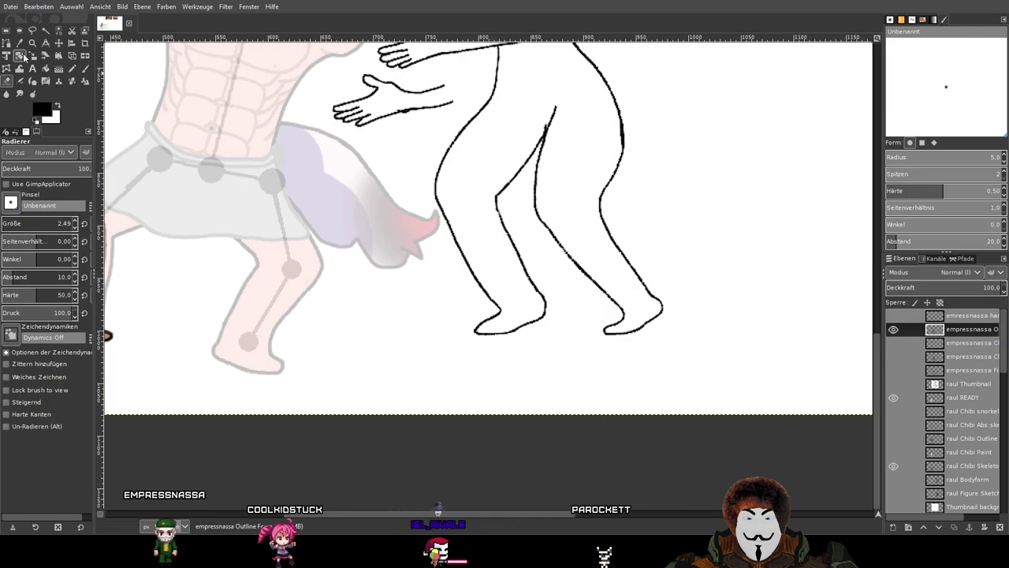
pyautogui.press('p')
pyautogui.scroll(4, 528, 207)
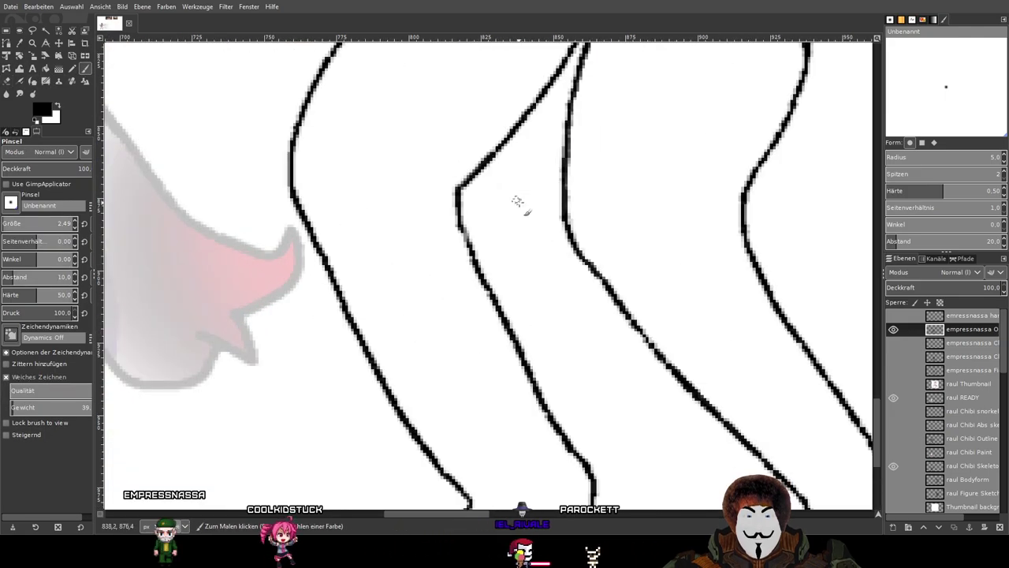
pyautogui.scroll(-2, 523, 203)
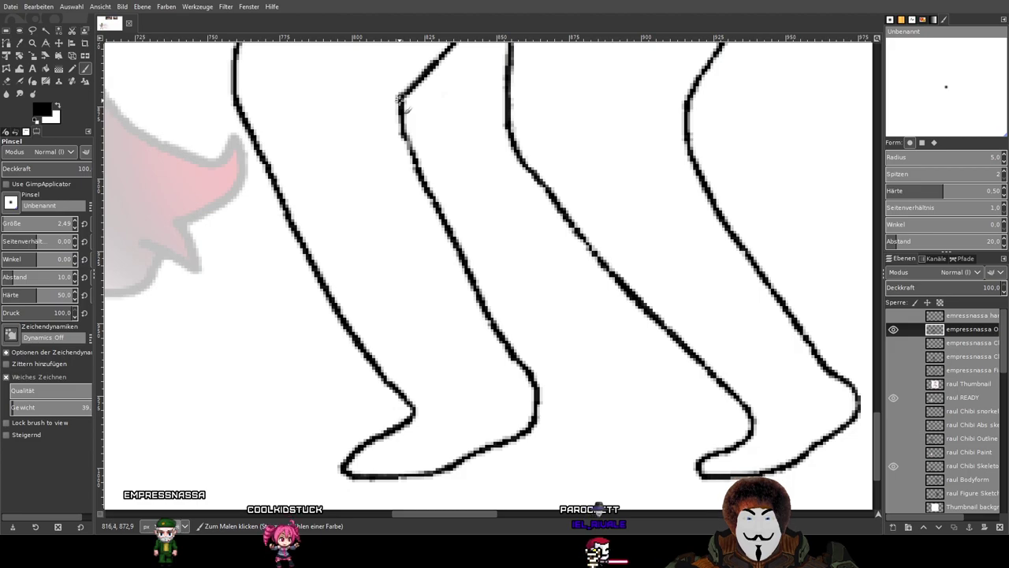
pyautogui.moveTo(402, 151); pyautogui.dragTo(418, 231)
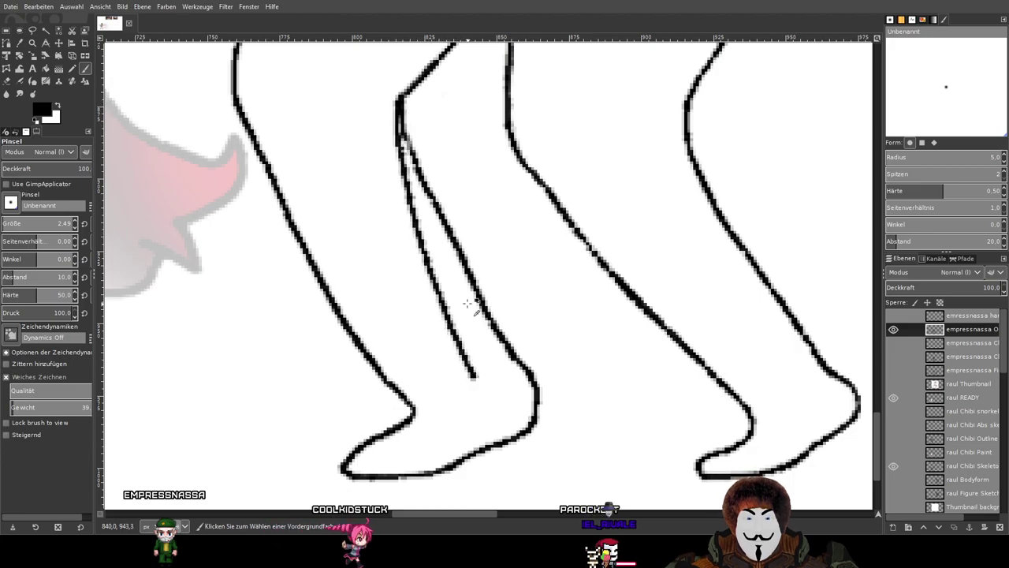
pyautogui.hotkey('ctrl', 'z')
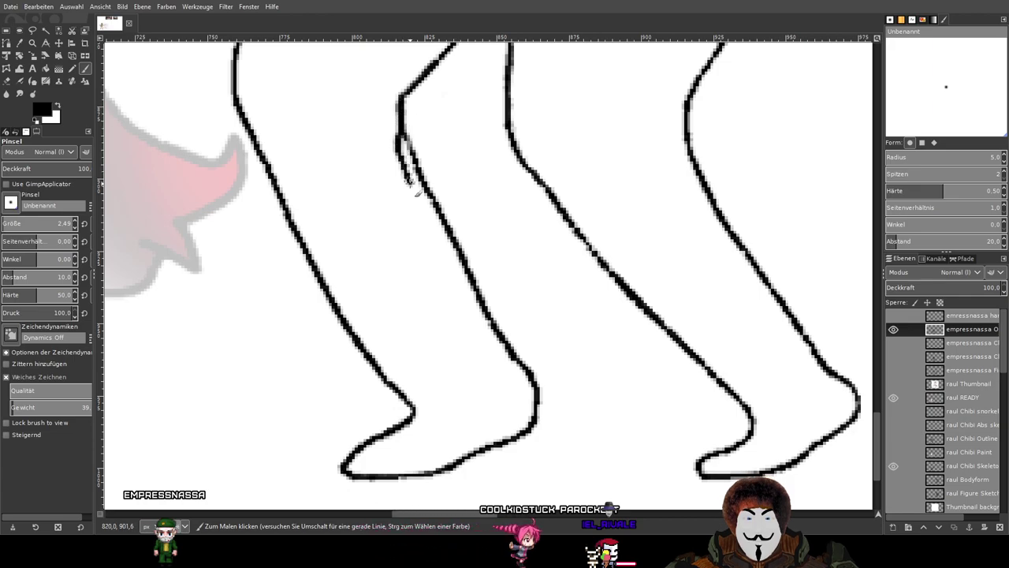
pyautogui.moveTo(419, 211); pyautogui.dragTo(445, 277)
pyautogui.moveTo(464, 323); pyautogui.dragTo(488, 383)
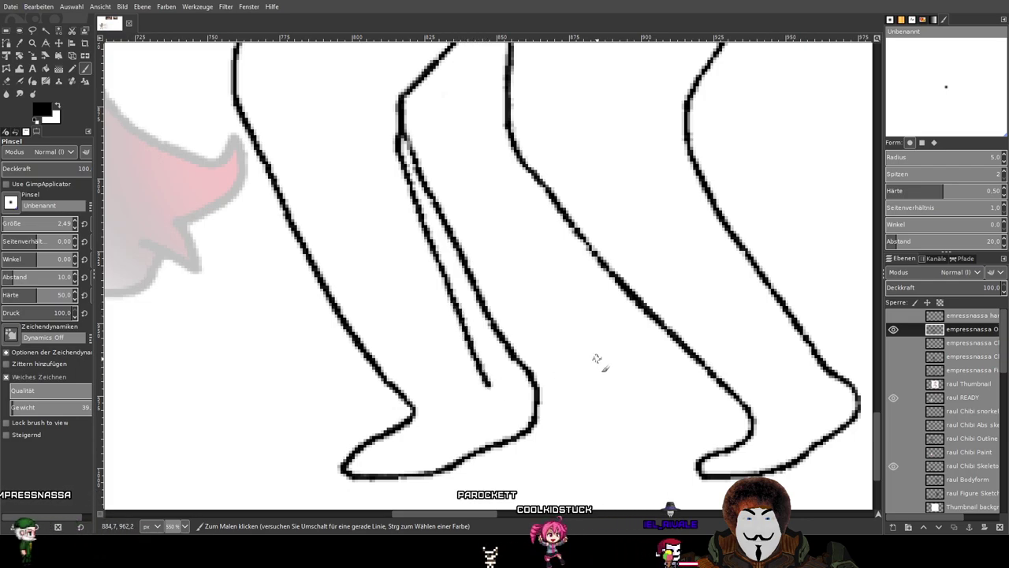
pyautogui.scroll(-2, 597, 359)
pyautogui.hotkey('ctrl', 'z')
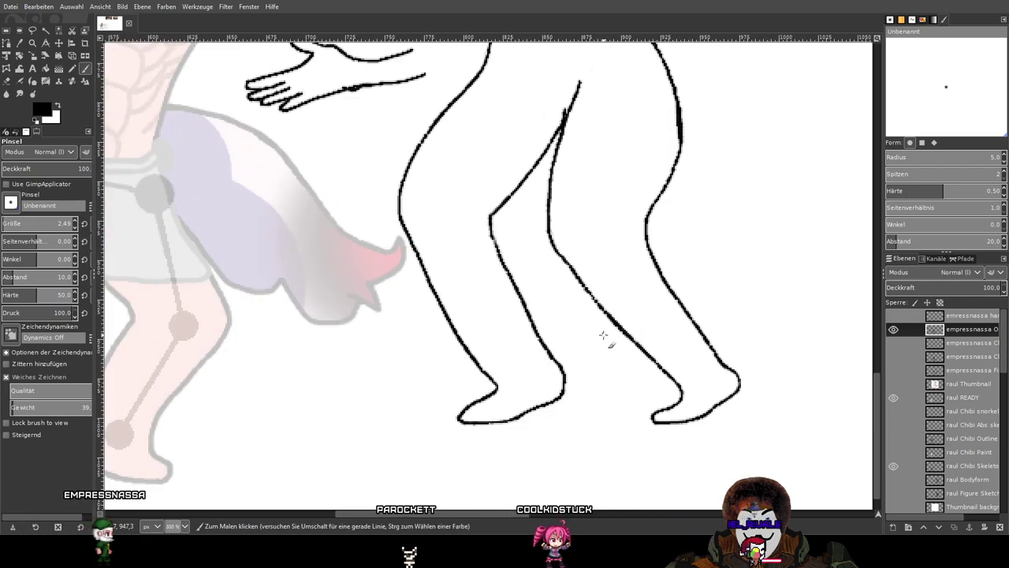
# Undo the remaining straight and short strokes so no double line stays inside the shin.
pyautogui.scroll(3, 559, 344)
pyautogui.scroll(-2, 488, 265)
pyautogui.scroll(1, 433, 319)
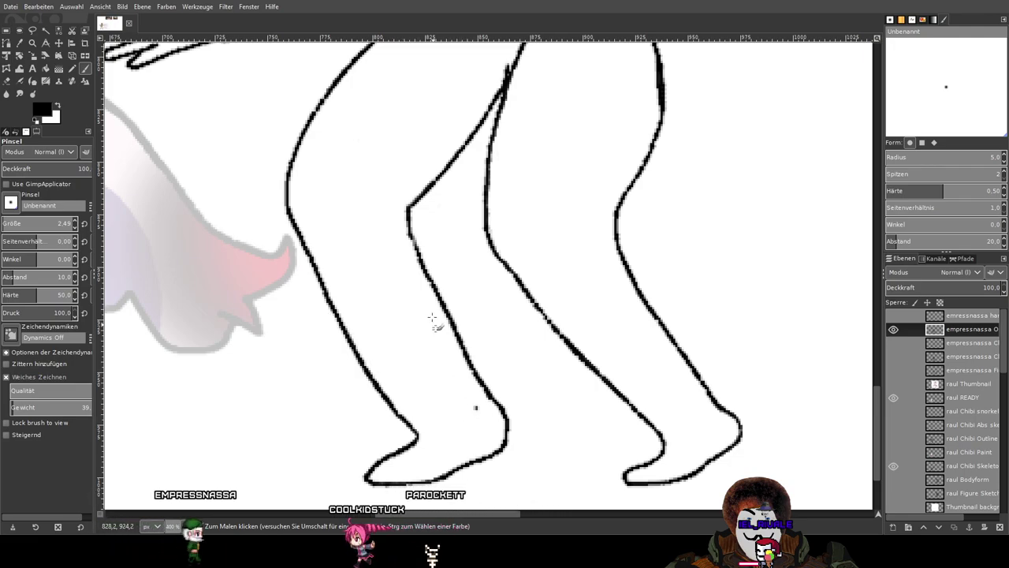
pyautogui.keyDown('shift'); pyautogui.click(411, 217); pyautogui.keyUp('shift')
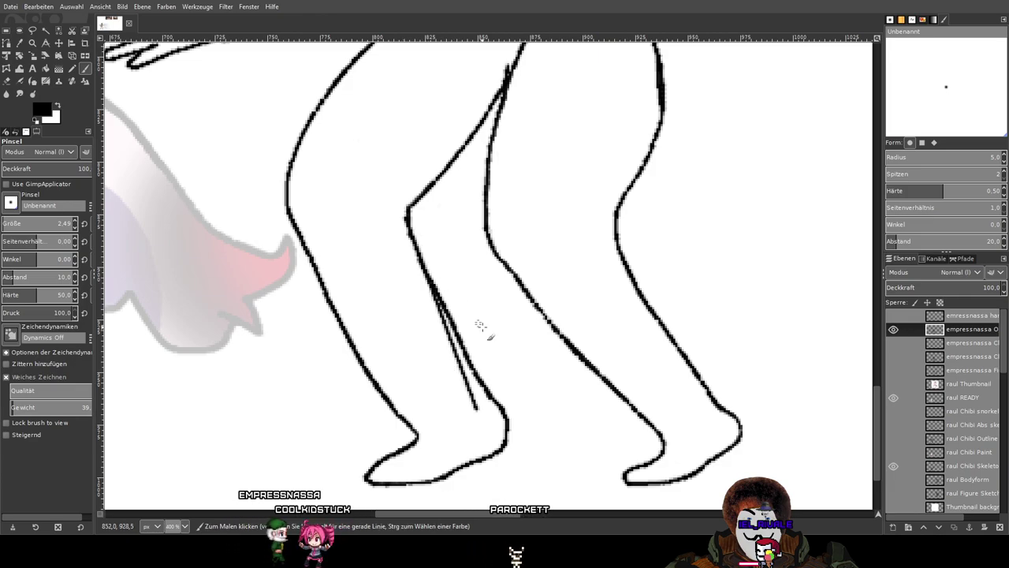
pyautogui.hotkey('ctrl', 'z')
pyautogui.hotkey('ctrl', 'z')
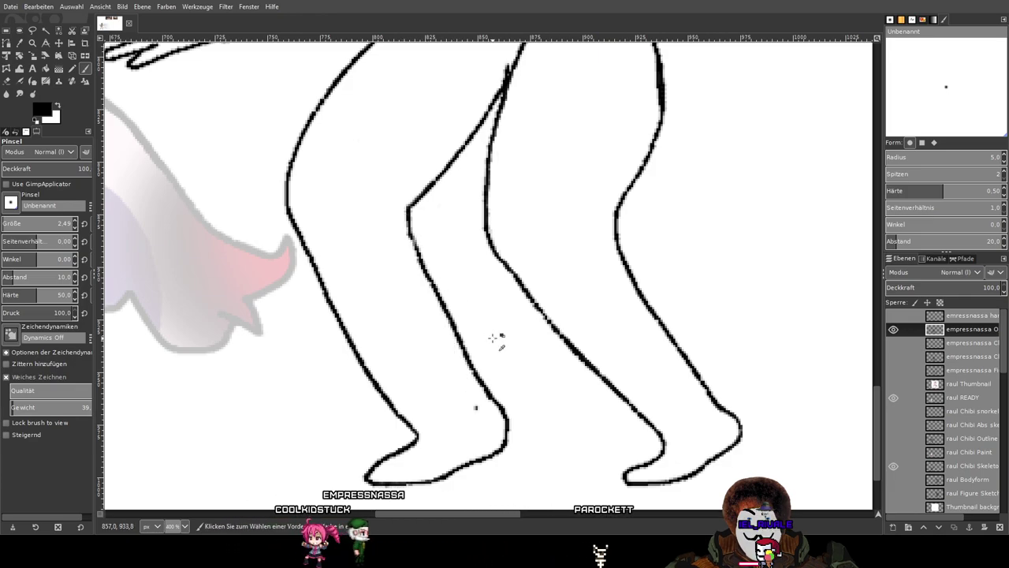
pyautogui.moveTo(475, 408); pyautogui.dragTo(465, 387)
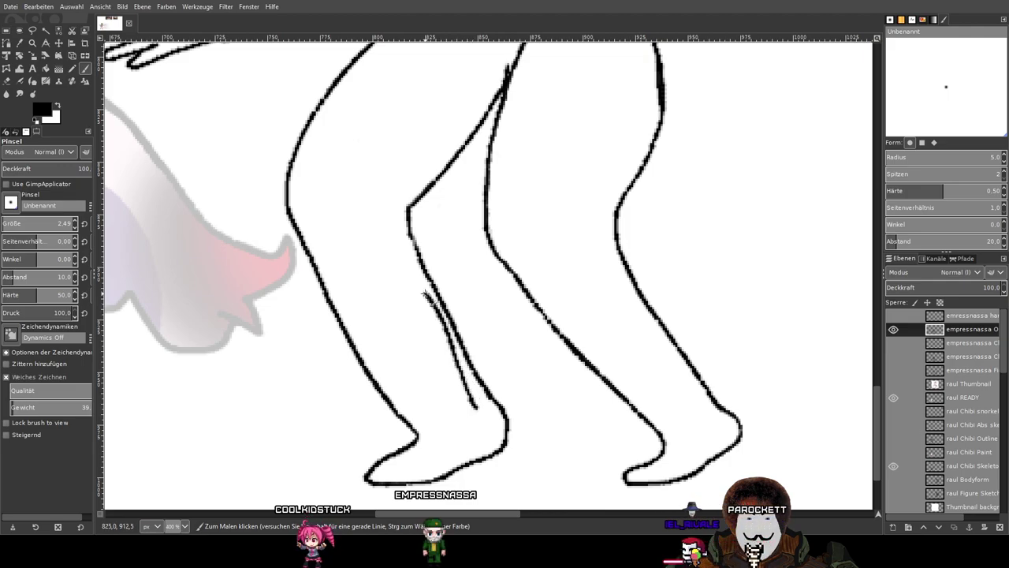
pyautogui.hotkey('ctrl', 'z')
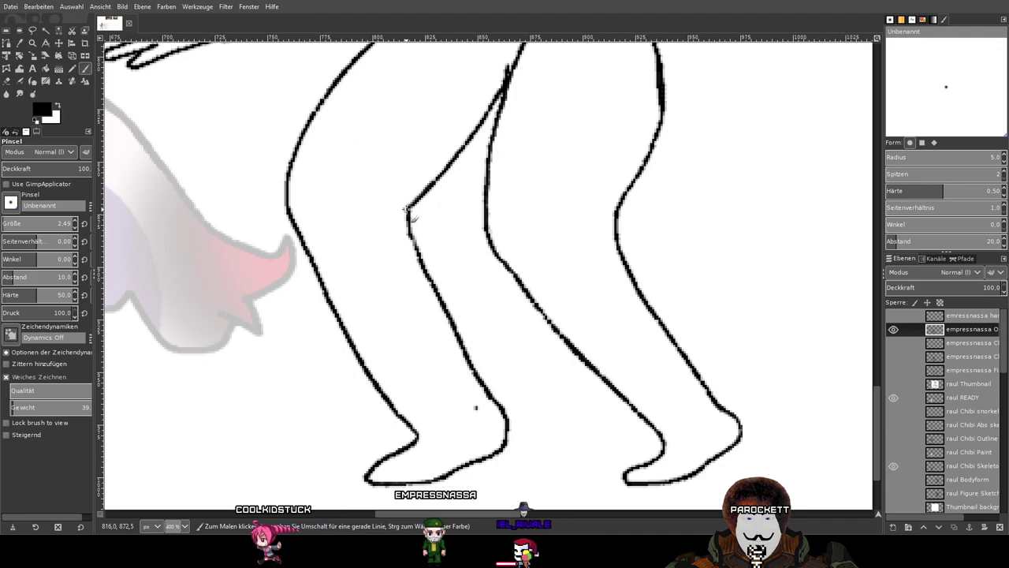
pyautogui.hotkey('shift', 'e')
pyautogui.scroll(3, 514, 416)
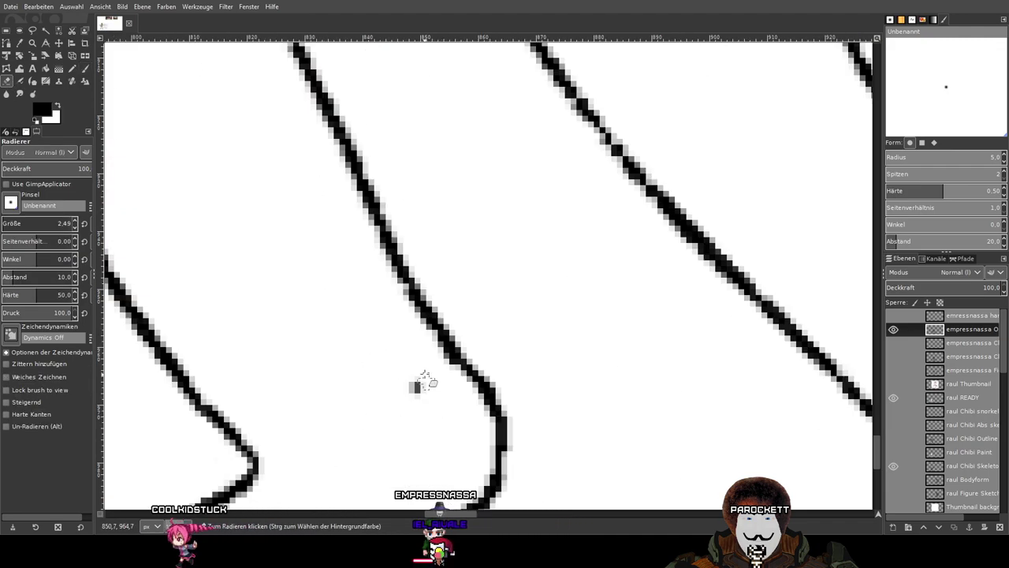
# Erase the inner knee line's lower tip and grey pixels, leaving a clean stub below the knee bend.
pyautogui.moveTo(444, 385)
pyautogui.mouseDown()
pyautogui.moveTo(488, 358)
pyautogui.moveTo(472, 371)
pyautogui.moveTo(485, 350)
pyautogui.moveTo(447, 361)
pyautogui.mouseUp()
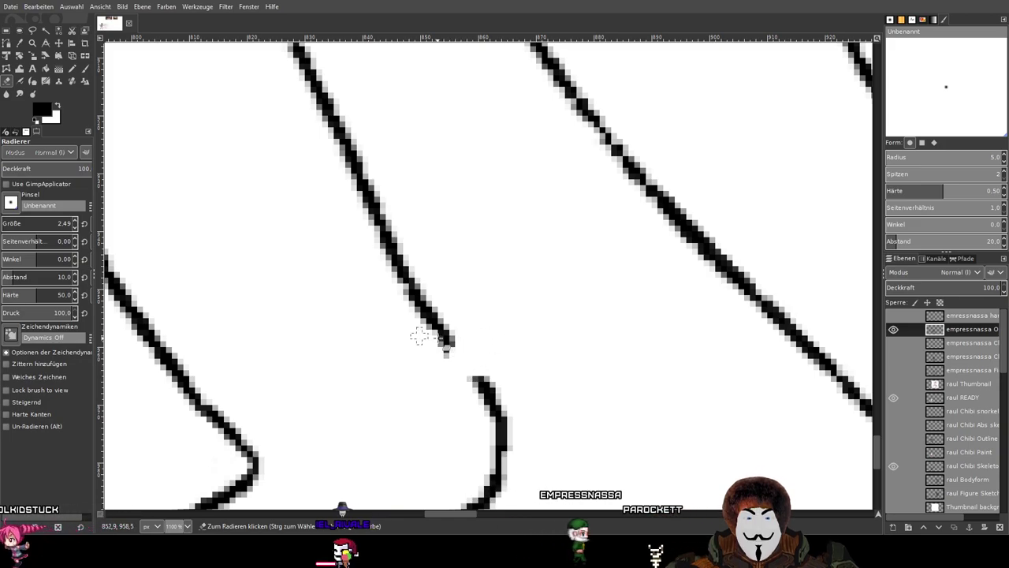
pyautogui.scroll(2, 417, 355)
pyautogui.moveTo(468, 367)
pyautogui.mouseDown()
pyautogui.moveTo(356, 266)
pyautogui.moveTo(325, 118)
pyautogui.moveTo(411, 183)
pyautogui.moveTo(423, 223)
pyautogui.moveTo(347, 152)
pyautogui.moveTo(355, 124)
pyautogui.moveTo(419, 253)
pyautogui.moveTo(366, 251)
pyautogui.moveTo(394, 201)
pyautogui.moveTo(452, 281)
pyautogui.moveTo(379, 294)
pyautogui.moveTo(403, 236)
pyautogui.moveTo(450, 266)
pyautogui.moveTo(407, 323)
pyautogui.moveTo(380, 247)
pyautogui.moveTo(409, 248)
pyautogui.moveTo(403, 301)
pyautogui.moveTo(427, 279)
pyautogui.moveTo(443, 301)
pyautogui.moveTo(316, 183)
pyautogui.mouseUp()
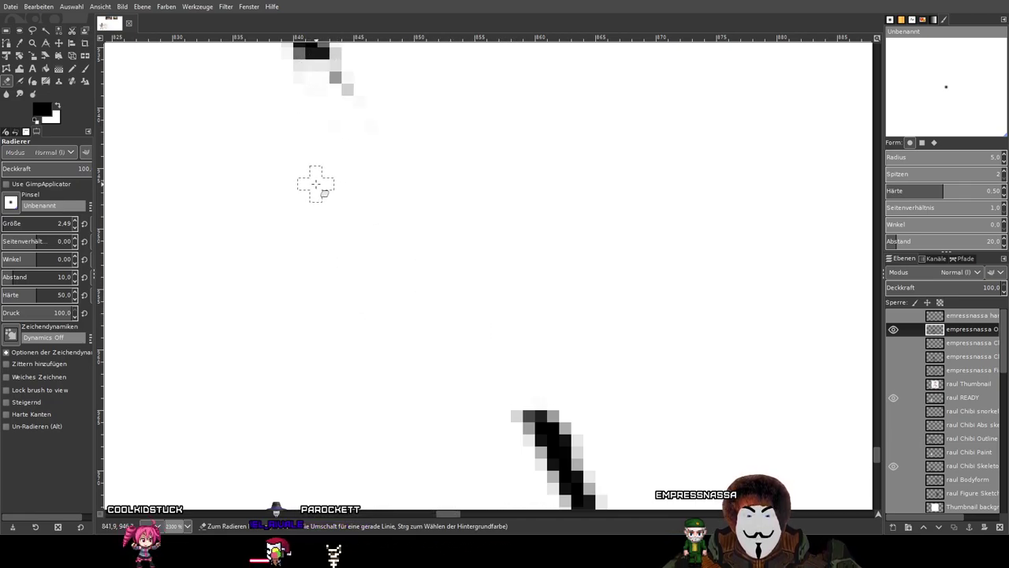
pyautogui.moveTo(376, 149); pyautogui.dragTo(513, 369)
pyautogui.moveTo(486, 311); pyautogui.dragTo(432, 303)
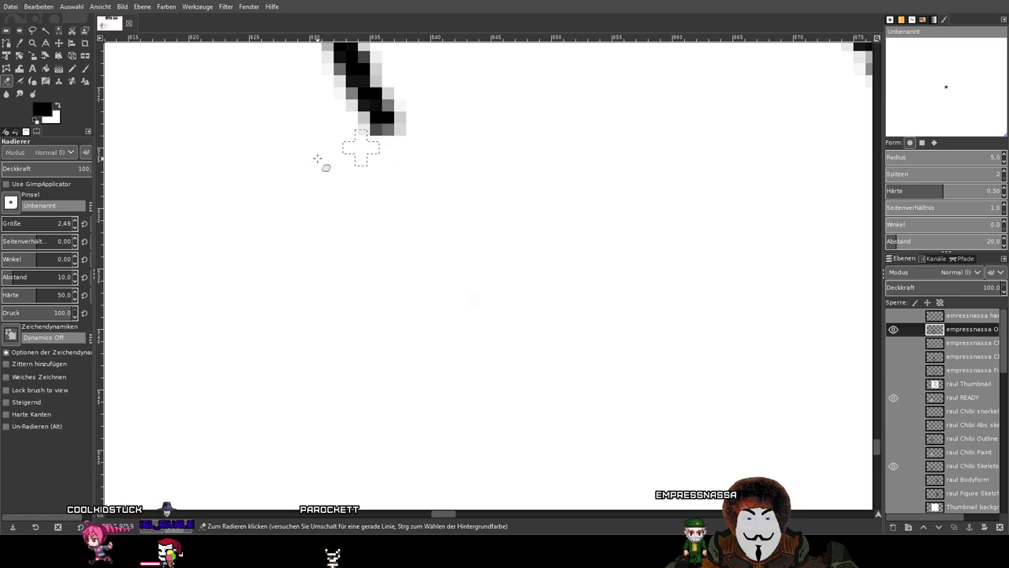
pyautogui.moveTo(341, 122); pyautogui.dragTo(377, 78)
pyautogui.moveTo(440, 104); pyautogui.dragTo(571, 317)
pyautogui.moveTo(516, 274)
pyautogui.mouseDown()
pyautogui.moveTo(457, 269)
pyautogui.moveTo(542, 268)
pyautogui.moveTo(403, 259)
pyautogui.moveTo(524, 208)
pyautogui.moveTo(479, 186)
pyautogui.moveTo(487, 173)
pyautogui.moveTo(415, 177)
pyautogui.moveTo(478, 213)
pyautogui.moveTo(492, 184)
pyautogui.moveTo(374, 160)
pyautogui.moveTo(437, 129)
pyautogui.moveTo(469, 127)
pyautogui.moveTo(618, 378)
pyautogui.moveTo(615, 370)
pyautogui.moveTo(521, 419)
pyautogui.mouseUp()
pyautogui.moveTo(585, 367)
pyautogui.mouseDown()
pyautogui.moveTo(552, 340)
pyautogui.moveTo(513, 344)
pyautogui.mouseUp()
pyautogui.moveTo(558, 304)
pyautogui.mouseDown()
pyautogui.moveTo(501, 306)
pyautogui.moveTo(513, 271)
pyautogui.moveTo(570, 254)
pyautogui.moveTo(470, 269)
pyautogui.moveTo(513, 238)
pyautogui.moveTo(426, 233)
pyautogui.moveTo(498, 184)
pyautogui.moveTo(431, 188)
pyautogui.mouseUp()
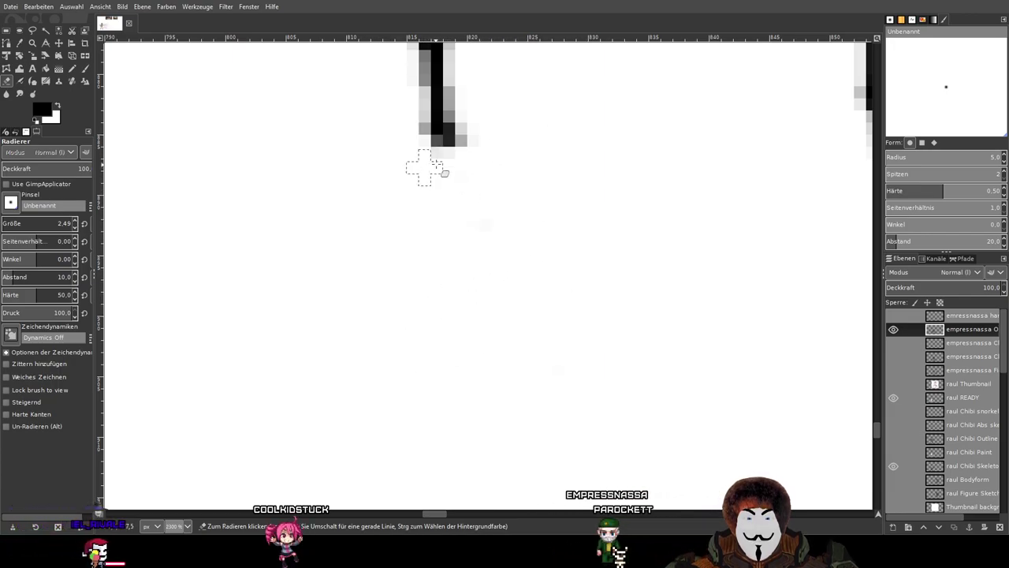
pyautogui.click(86, 68)
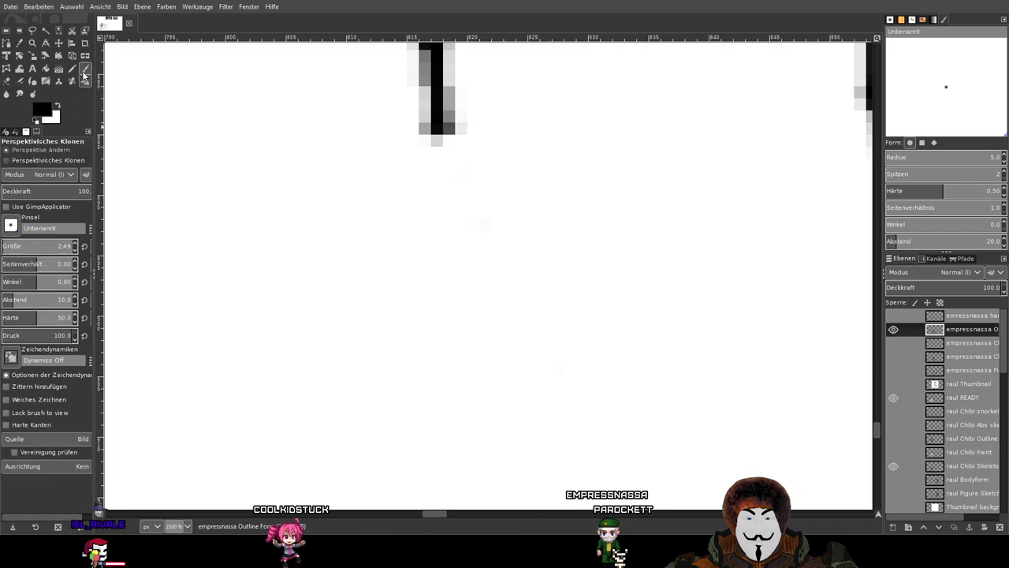
pyautogui.scroll(-3, 617, 270)
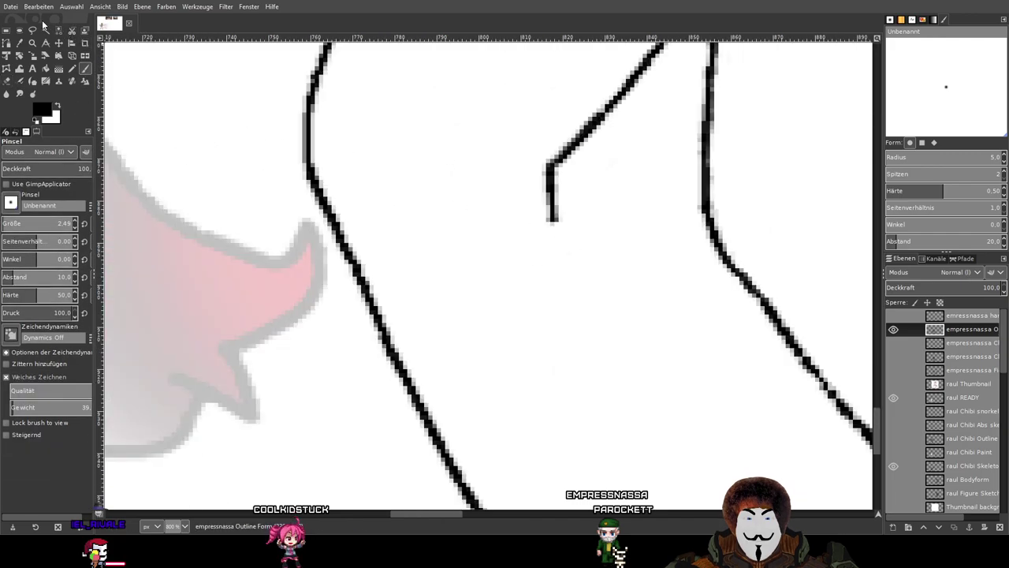
# Attempt the inner calf line from the knee stub down to the foot, undoing every try.
pyautogui.scroll(-2, 455, 182)
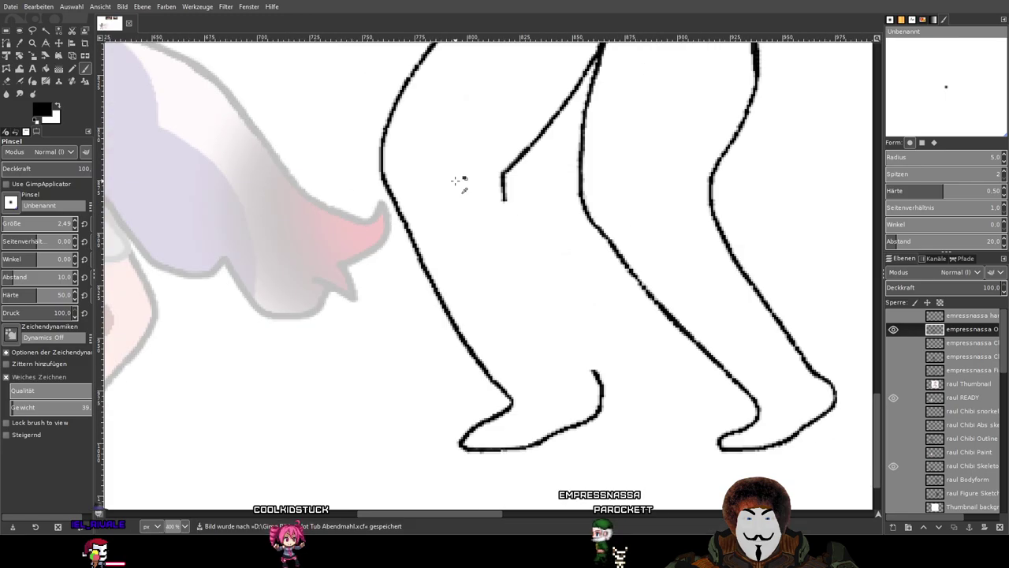
pyautogui.scroll(2, 487, 229)
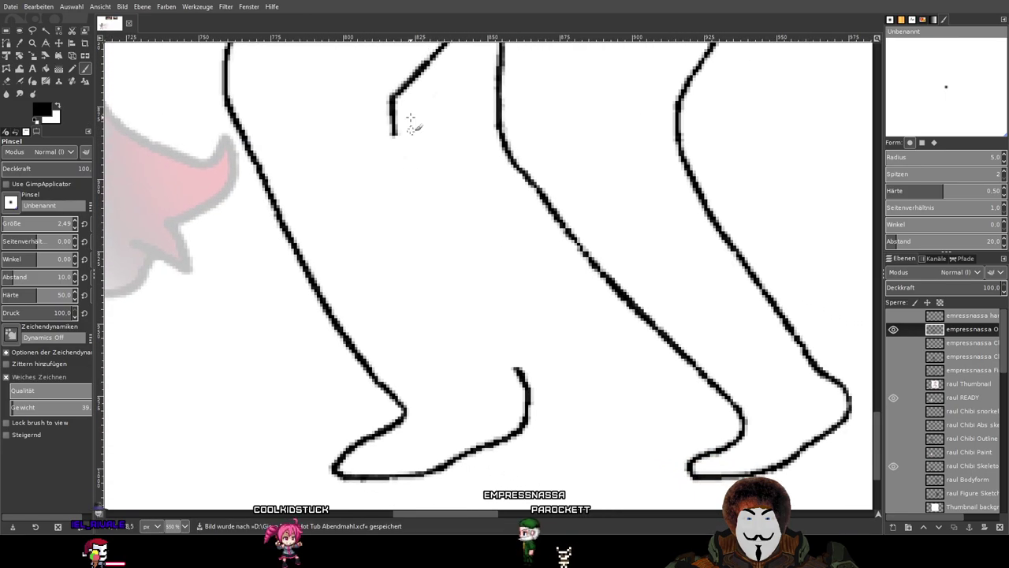
pyautogui.moveTo(388, 104); pyautogui.dragTo(416, 185)
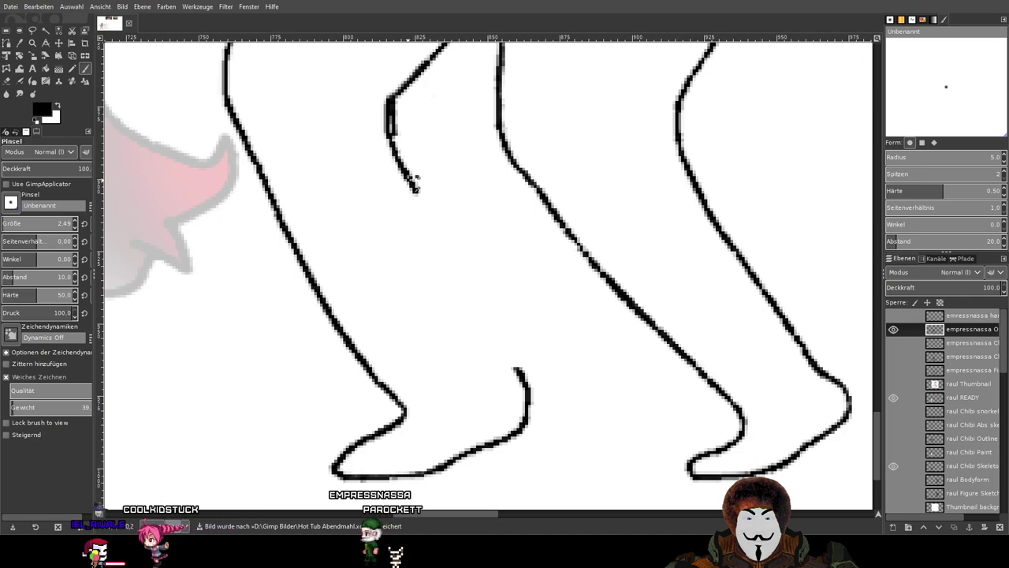
pyautogui.hotkey('ctrl', 'z')
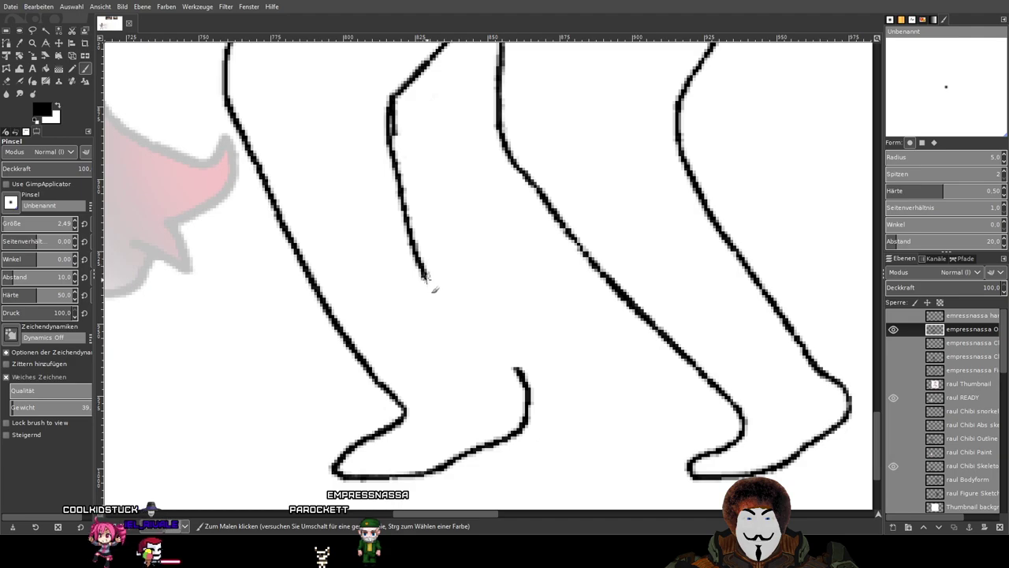
pyautogui.hotkey('ctrl', 'z')
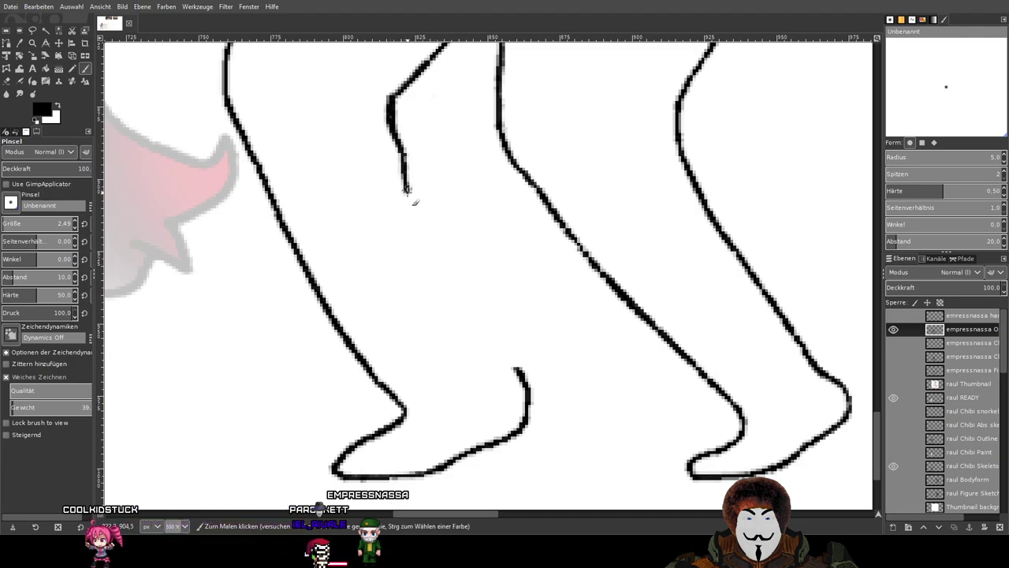
pyautogui.hotkey('ctrl', 'z')
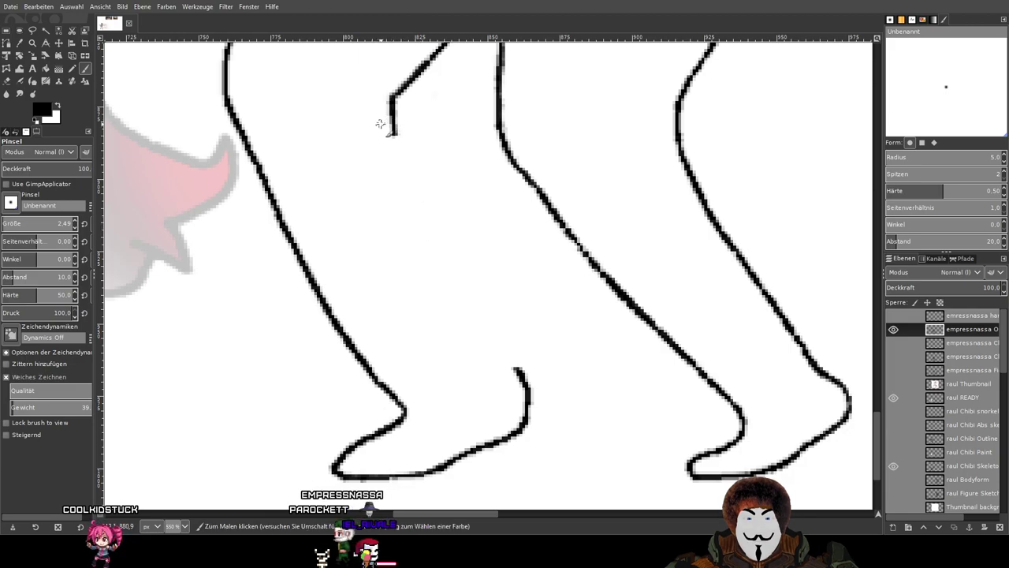
pyautogui.moveTo(395, 130); pyautogui.dragTo(422, 230)
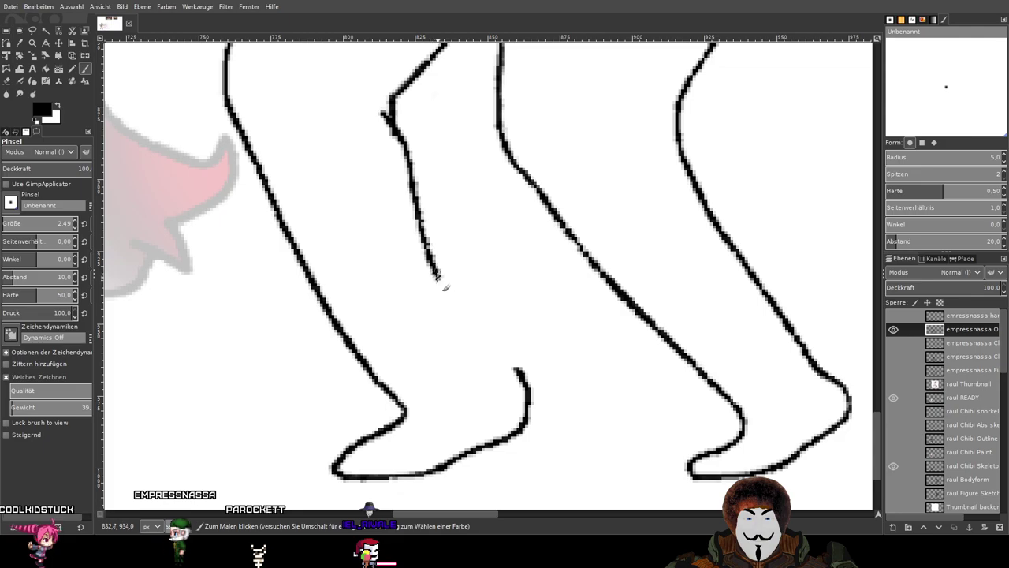
pyautogui.moveTo(455, 316); pyautogui.dragTo(514, 371)
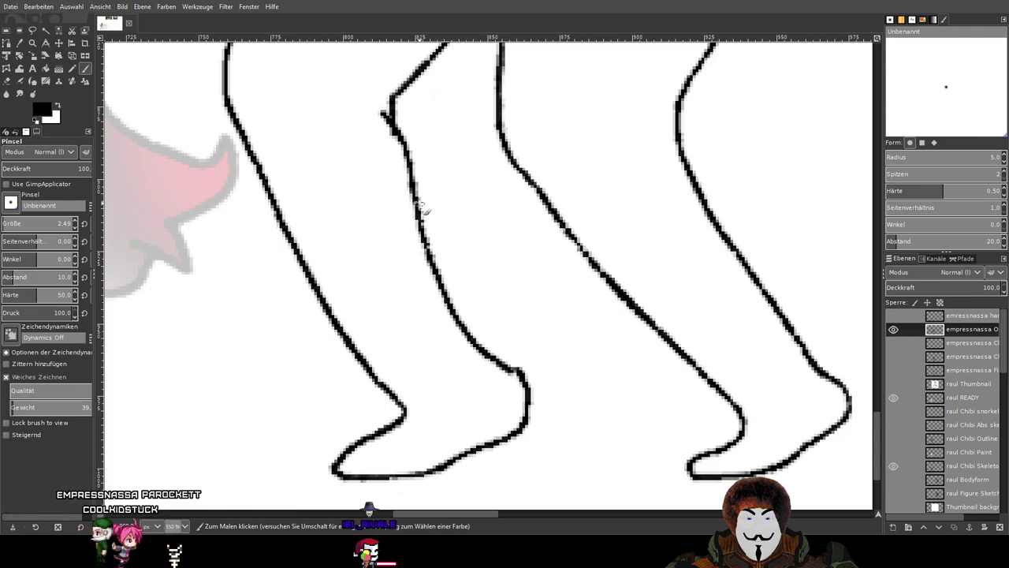
pyautogui.hotkey('ctrl', 'z')
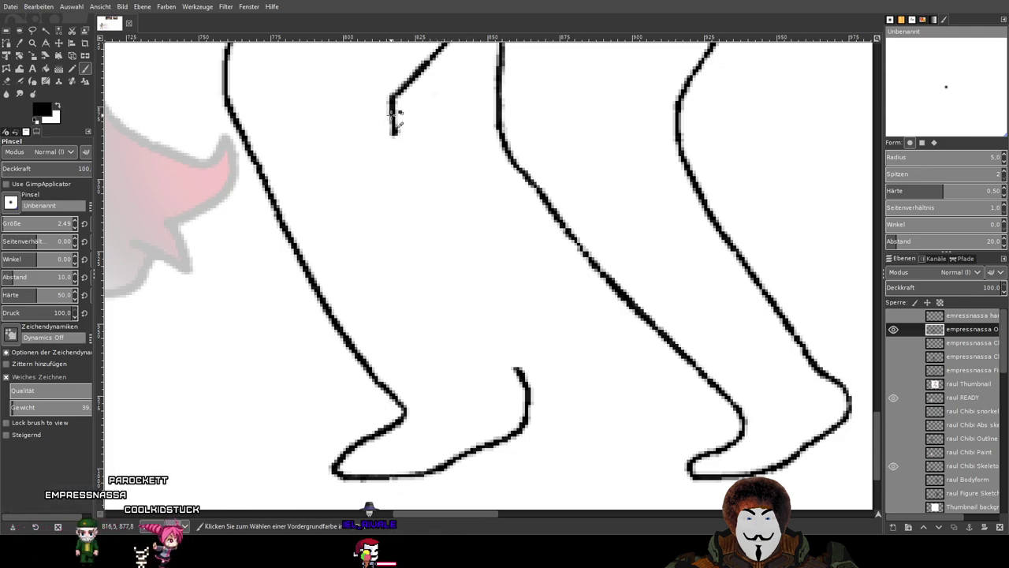
# Erase the leftover fragment below the knee stub and discard short calf-line attempts.
pyautogui.click(7, 83)
pyautogui.scroll(3, 387, 191)
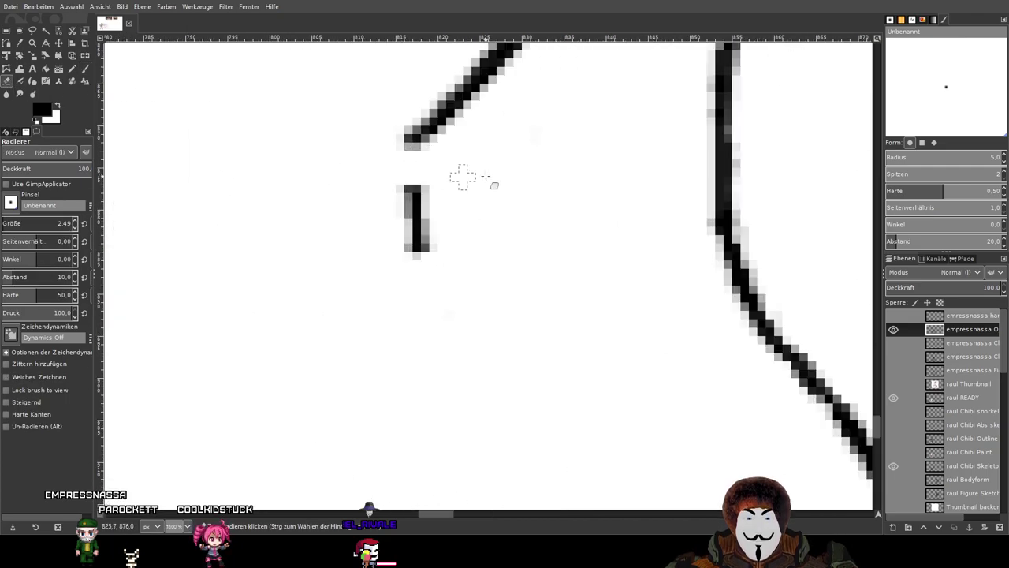
pyautogui.moveTo(415, 199); pyautogui.dragTo(418, 253)
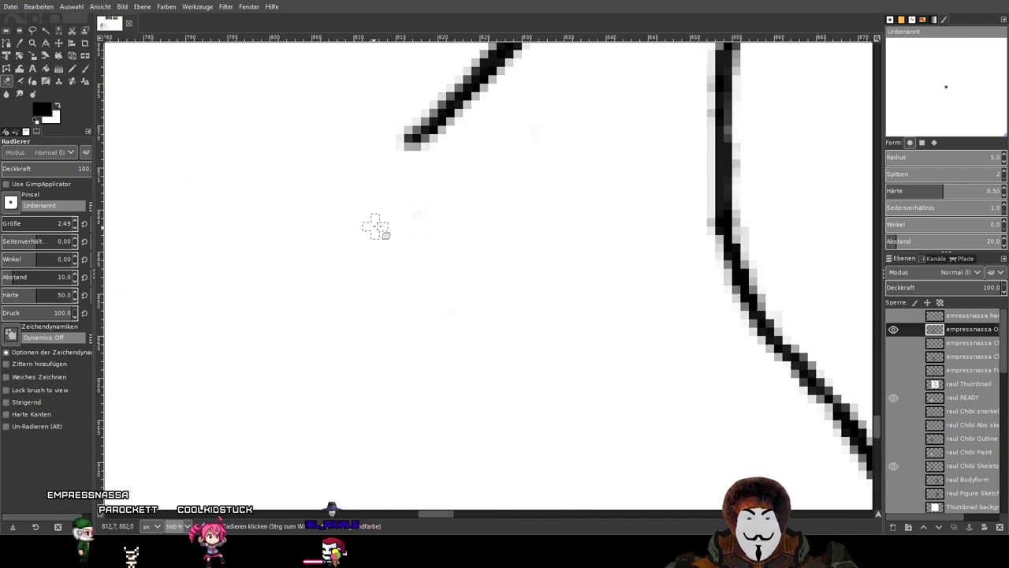
pyautogui.press('p')
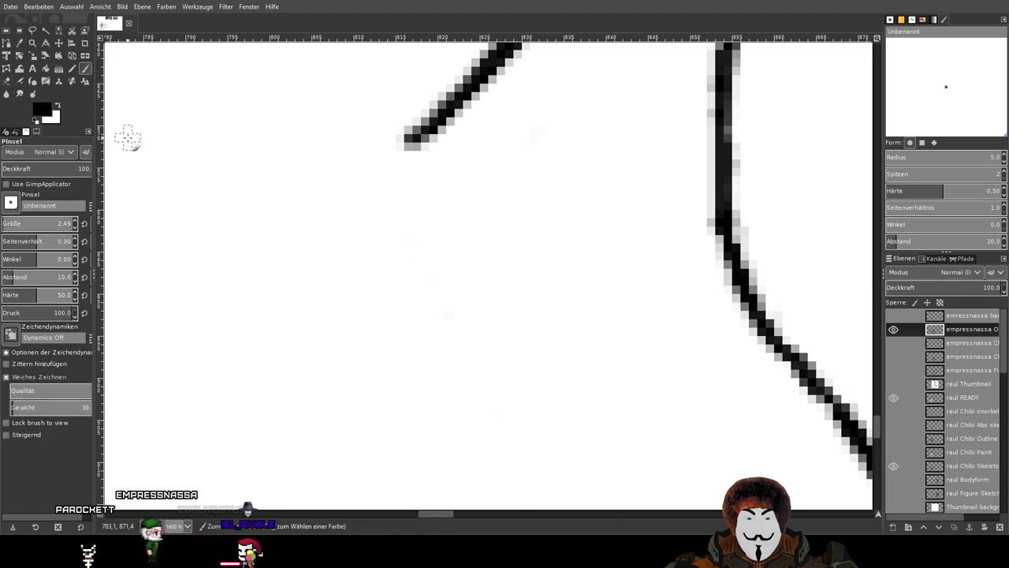
pyautogui.scroll(-5, 298, 153)
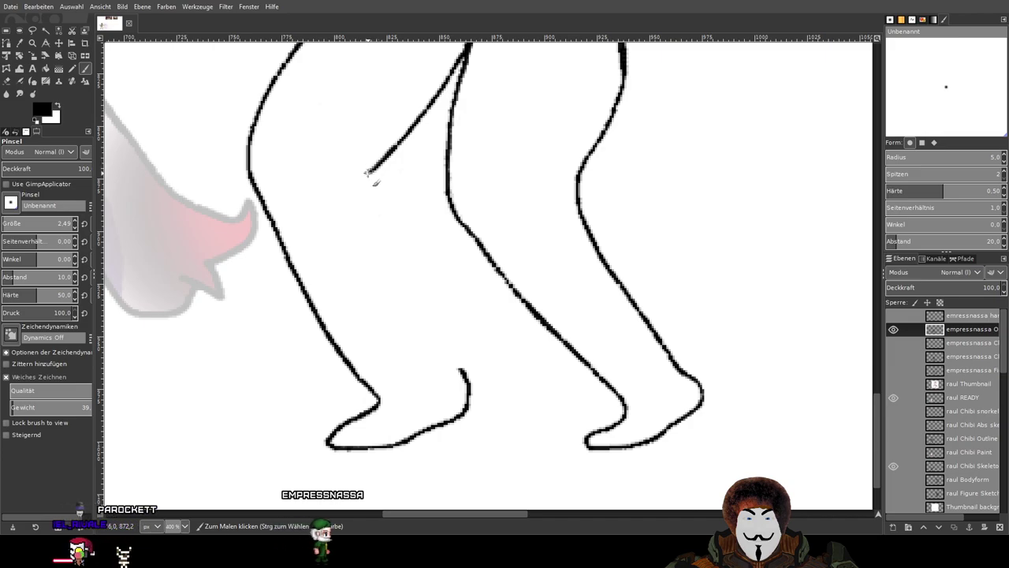
pyautogui.moveTo(370, 175); pyautogui.dragTo(396, 193)
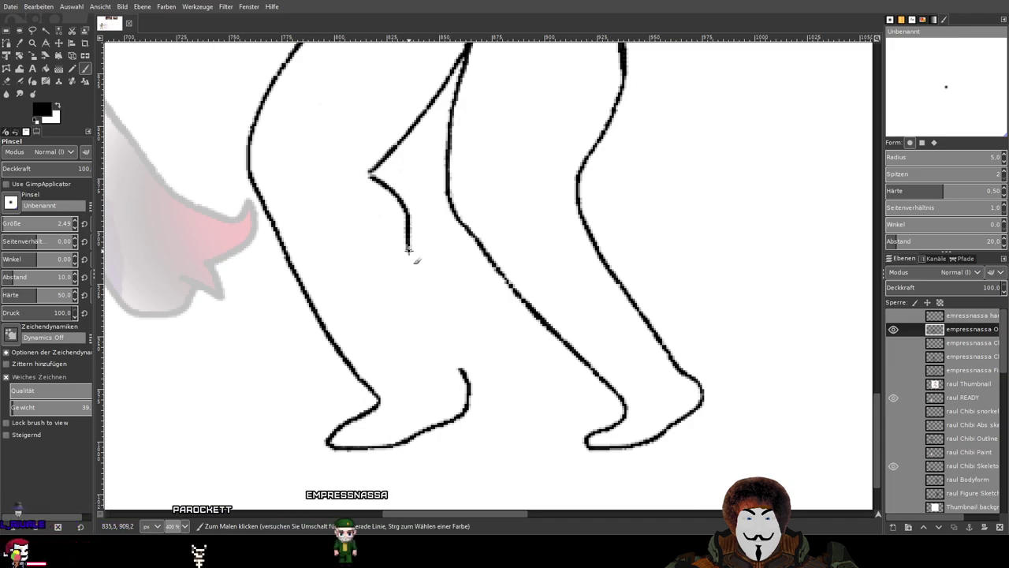
pyautogui.hotkey('ctrl', 'z')
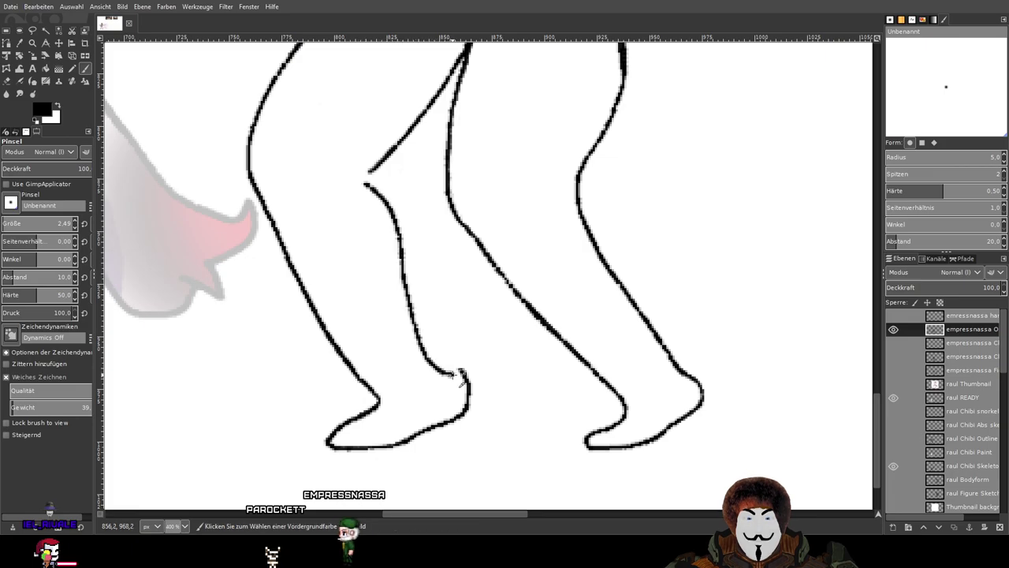
pyautogui.hotkey('ctrl', 'z')
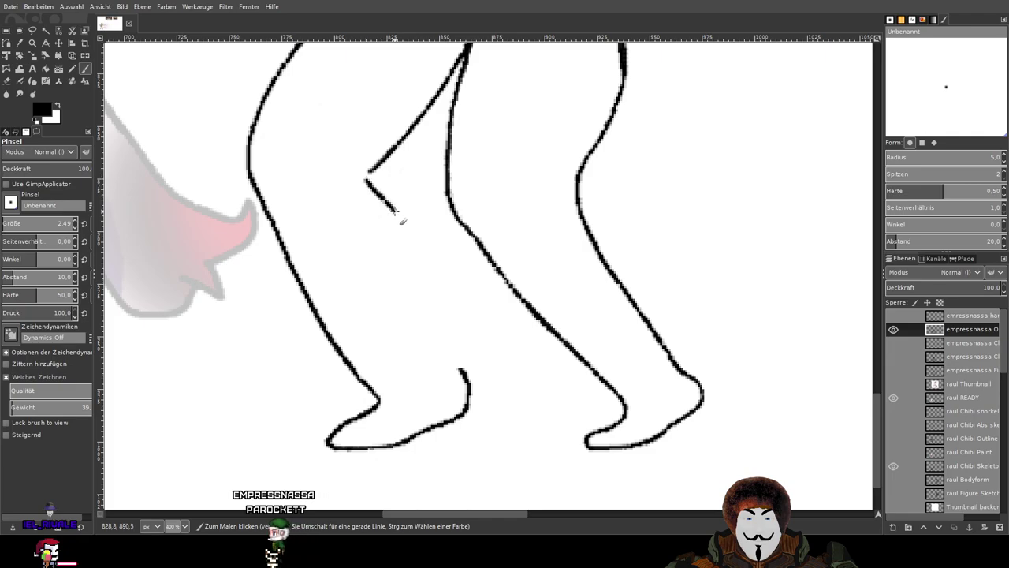
pyautogui.hotkey('ctrl', 'z')
# Draw the calf line down from the knee line and connect it around the heel to the foot.
pyautogui.moveTo(375, 191); pyautogui.dragTo(413, 292)
pyautogui.hotkey('ctrl', 'z')
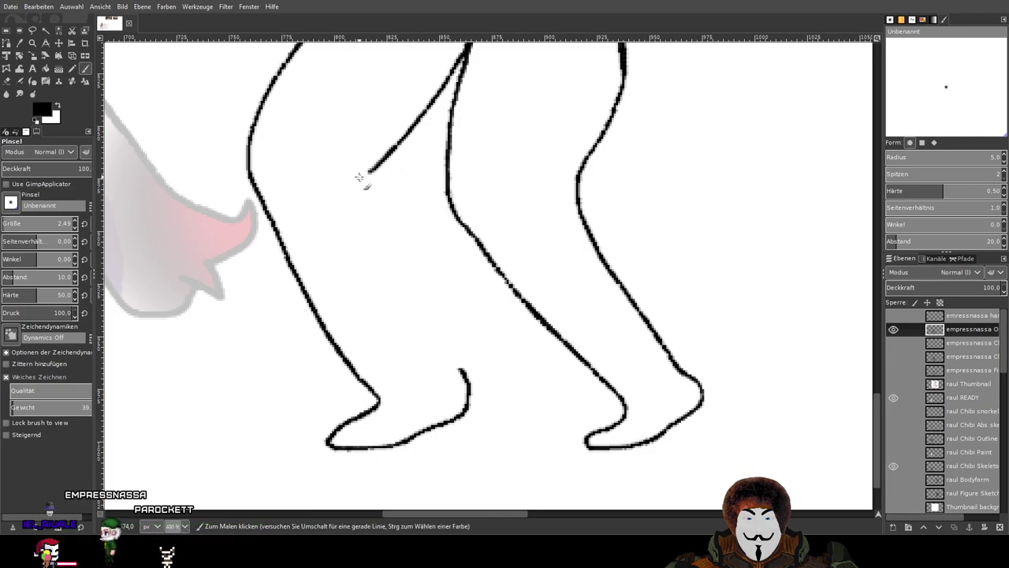
pyautogui.moveTo(374, 184); pyautogui.dragTo(392, 231)
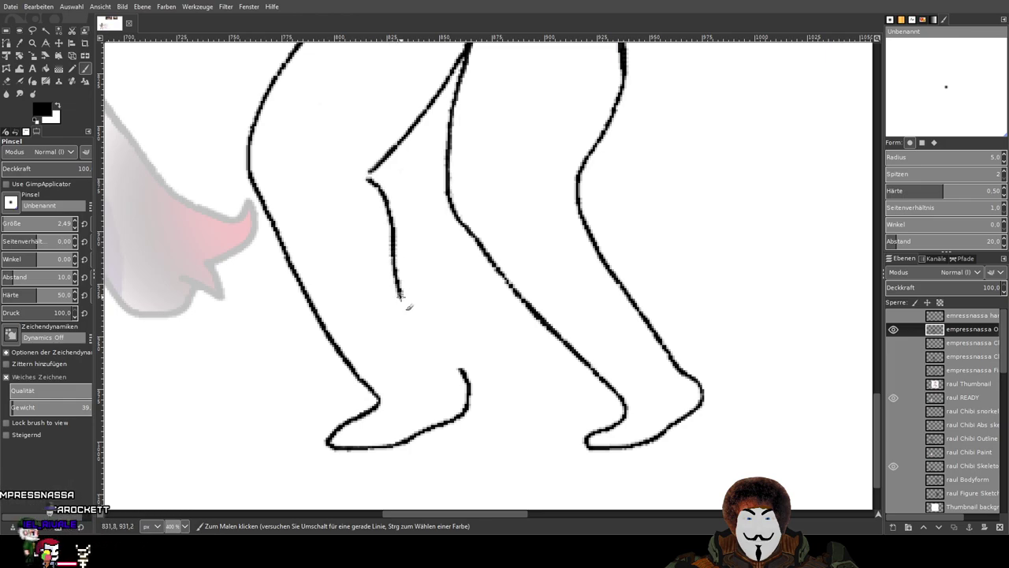
pyautogui.moveTo(416, 335); pyautogui.dragTo(438, 379)
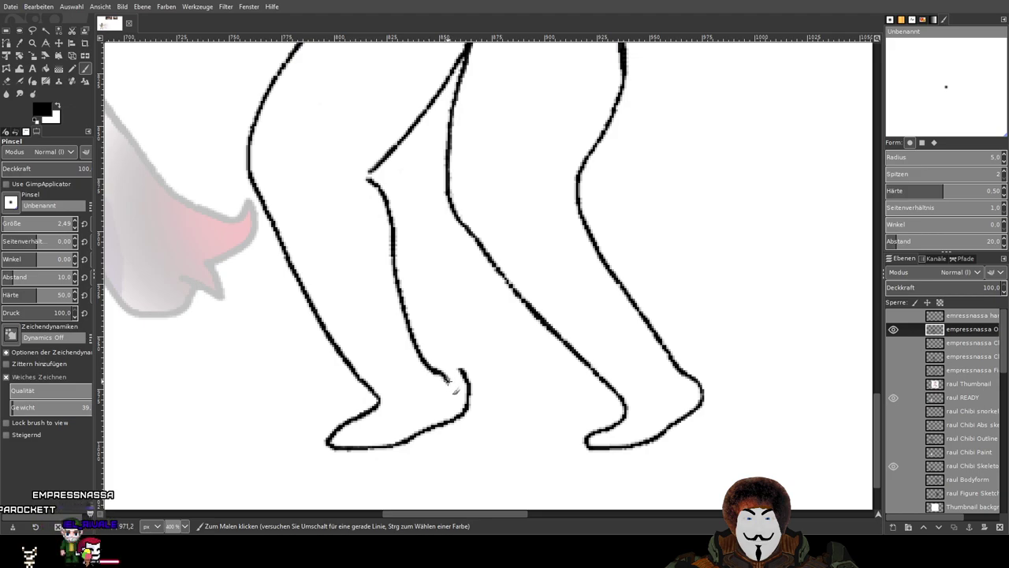
pyautogui.hotkey('ctrl', 'z')
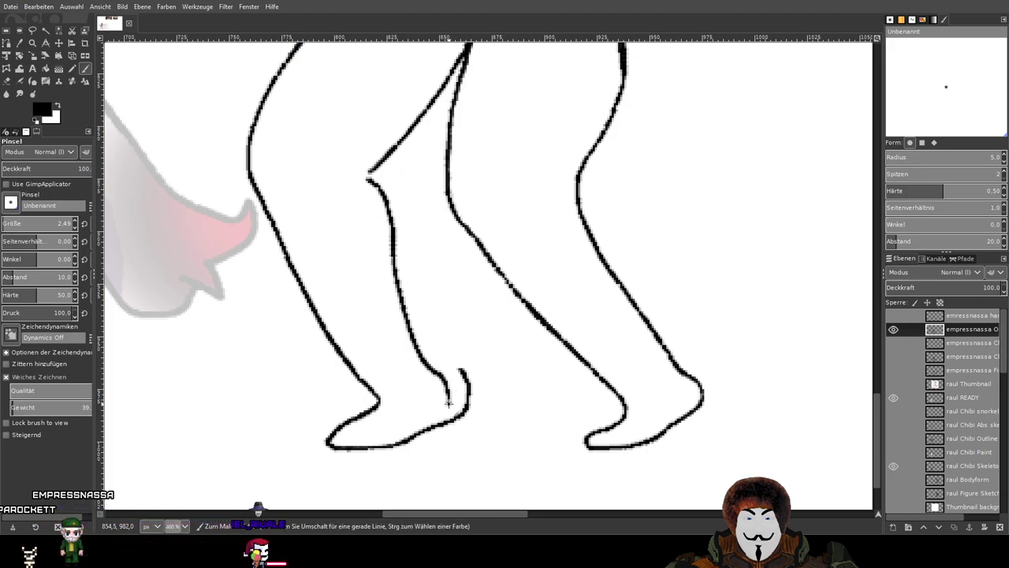
pyautogui.scroll(2, 441, 429)
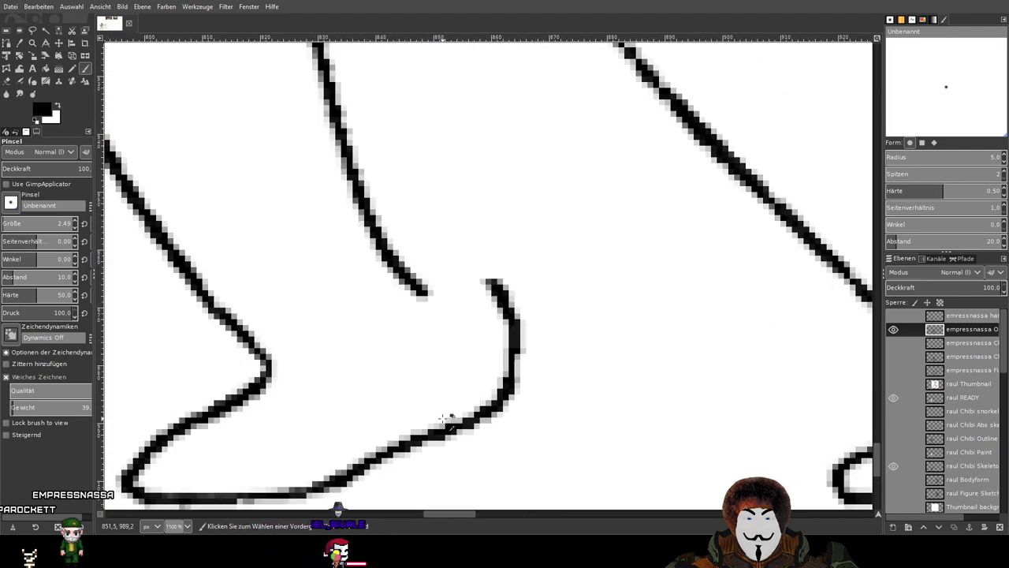
pyautogui.moveTo(427, 327)
pyautogui.mouseDown()
pyautogui.moveTo(457, 335)
pyautogui.moveTo(466, 350)
pyautogui.moveTo(460, 418)
pyautogui.mouseUp()
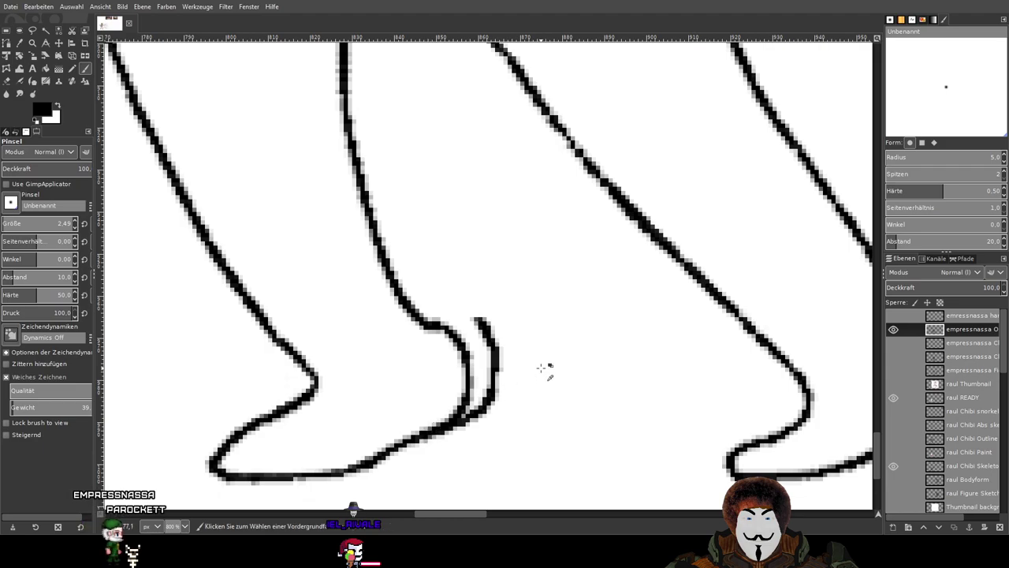
# Inspect the lower legs and undo the extra doubled stroke on the right leg.
pyautogui.scroll(-3, 542, 369)
pyautogui.scroll(3, 524, 359)
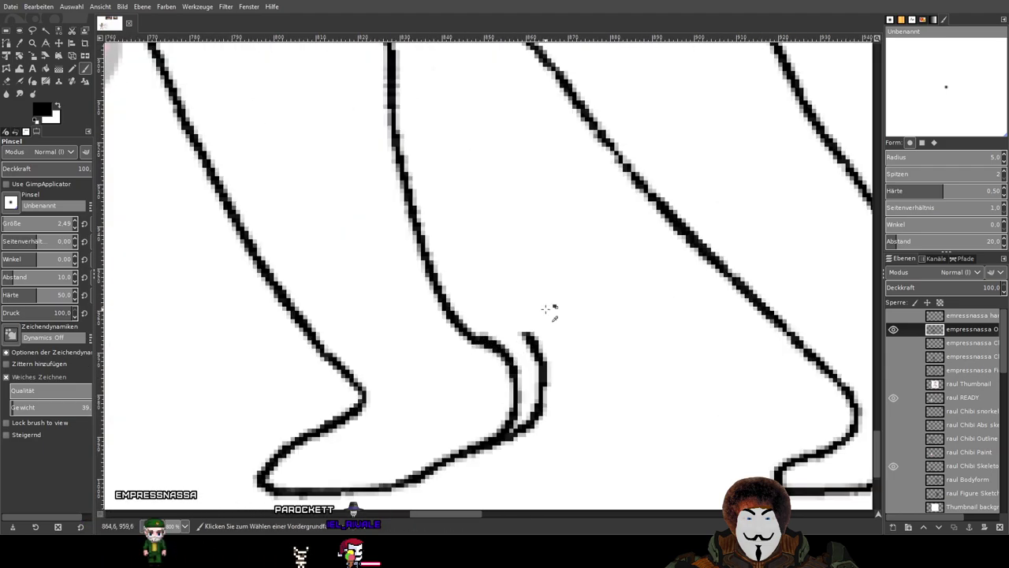
pyautogui.scroll(-3, 547, 286)
pyautogui.scroll(3, 500, 294)
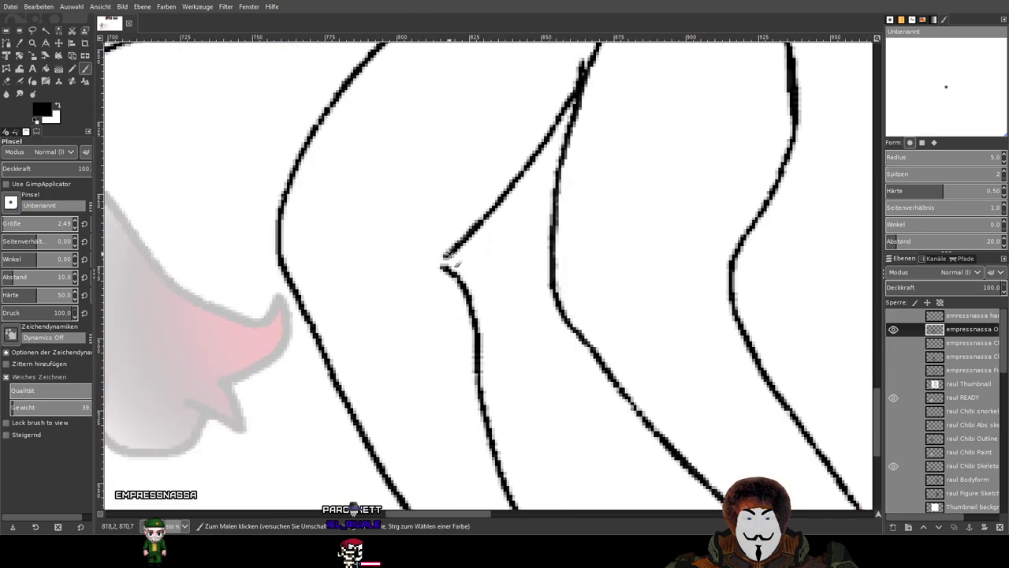
pyautogui.scroll(-2, 480, 284)
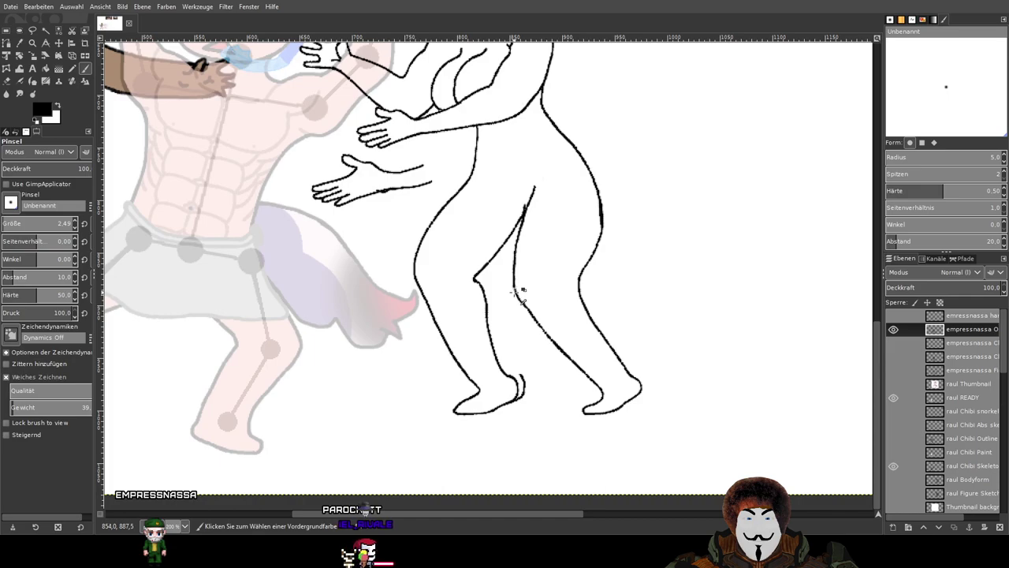
pyautogui.scroll(3, 522, 290)
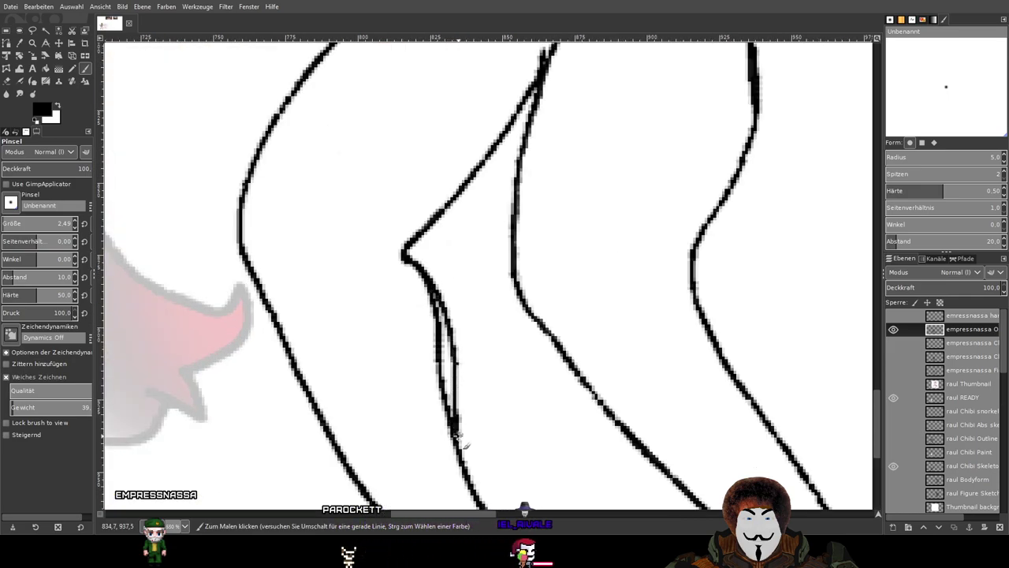
pyautogui.scroll(-2, 408, 294)
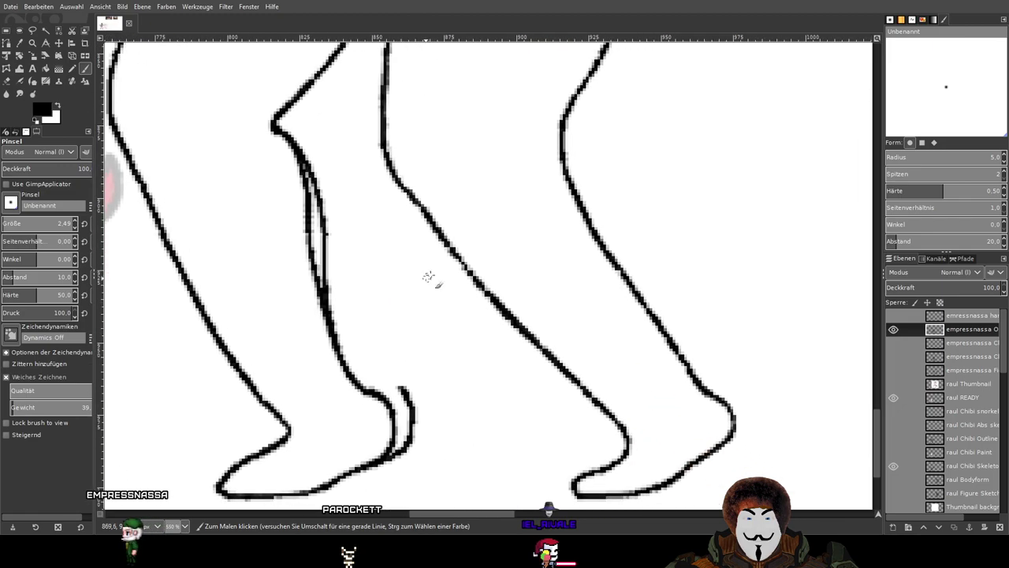
pyautogui.scroll(-1, 538, 200)
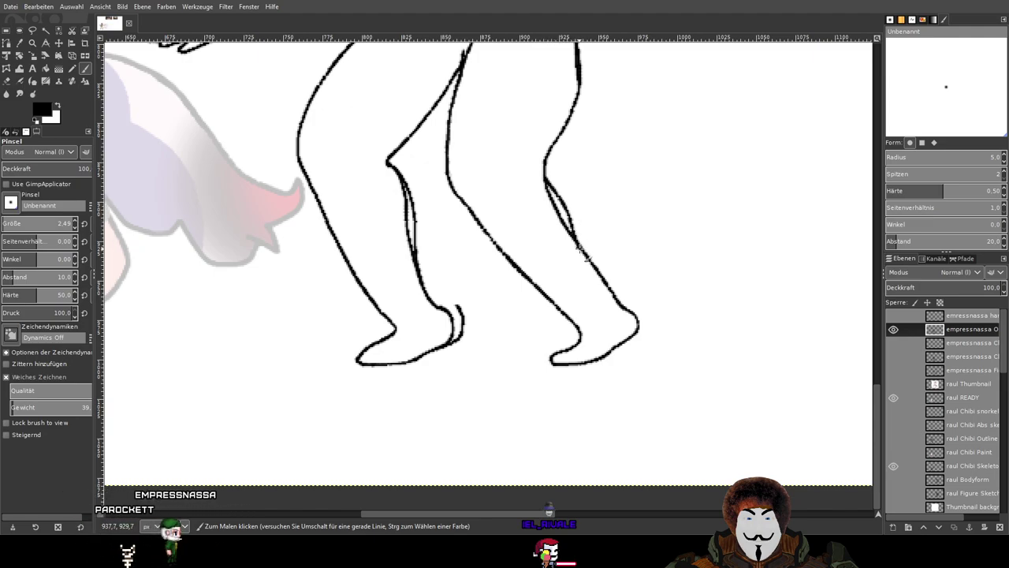
pyautogui.hotkey('ctrl', 'z')
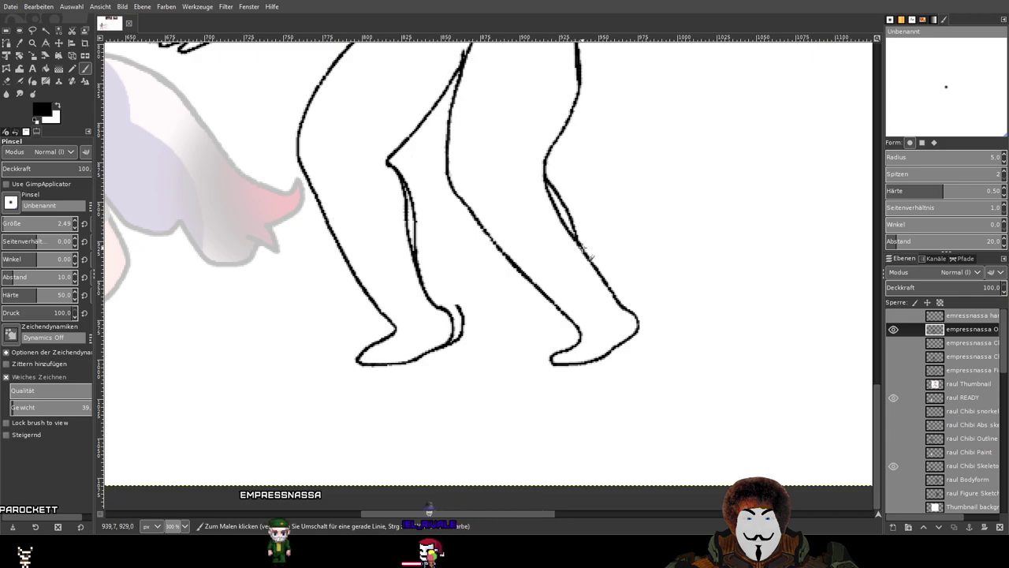
pyautogui.scroll(3, 566, 209)
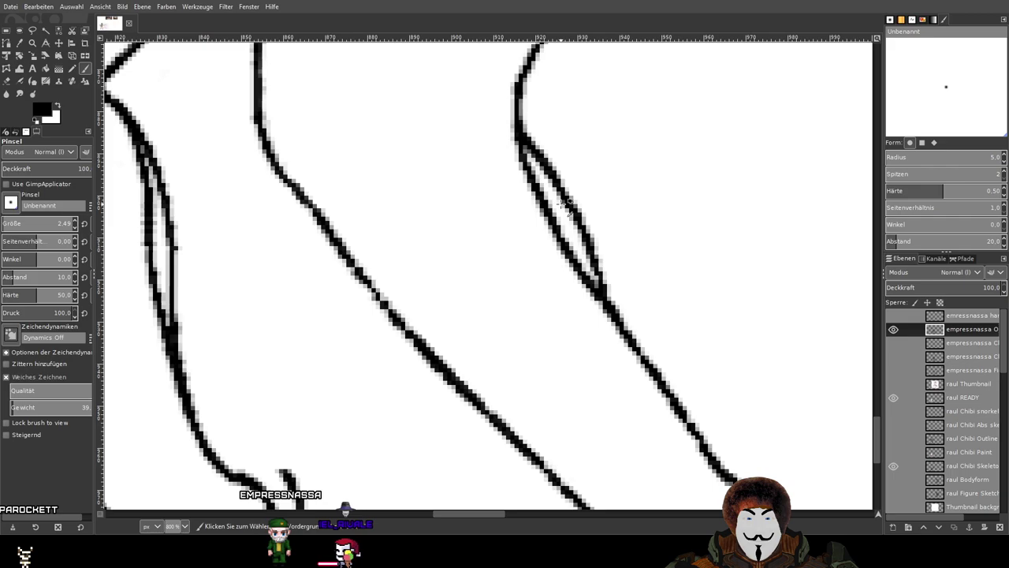
# With the Eraser, remove stray grey pixels along the left knee stroke and thin its edges.
pyautogui.hotkey('shift', 'e')
pyautogui.hscroll(-4, 236, 173)
pyautogui.scroll(1, 339, 229)
pyautogui.moveTo(348, 243)
pyautogui.mouseDown()
pyautogui.moveTo(373, 252)
pyautogui.moveTo(384, 351)
pyautogui.mouseUp()
pyautogui.scroll(3, 389, 379)
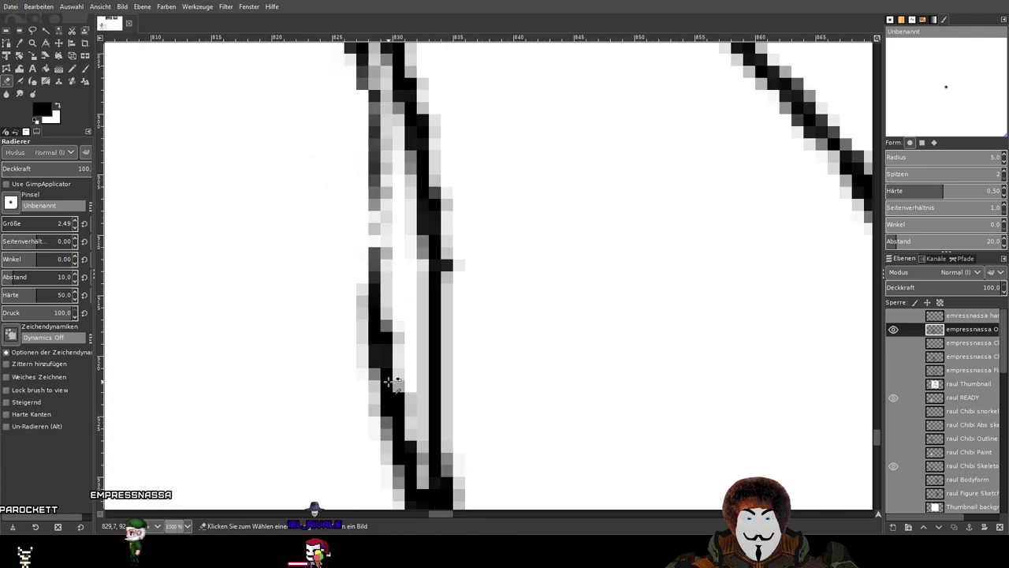
pyautogui.scroll(-3, 388, 379)
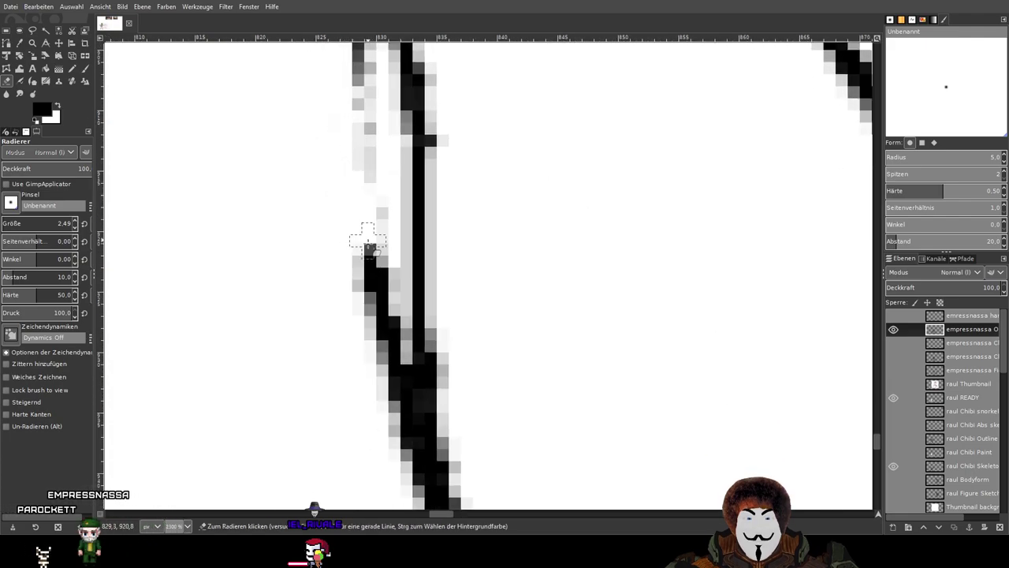
pyautogui.moveTo(370, 204); pyautogui.dragTo(376, 241)
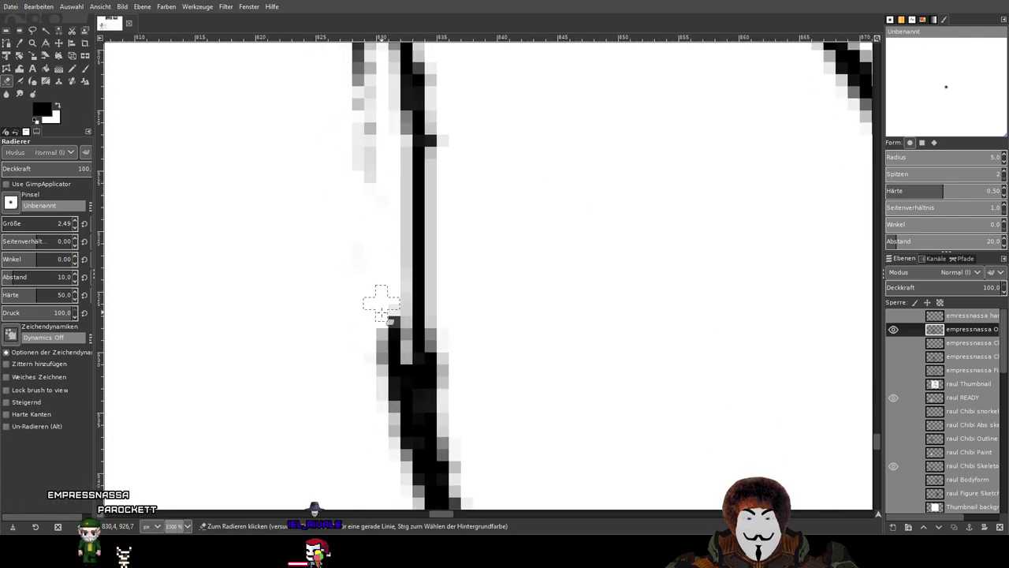
pyautogui.moveTo(384, 373); pyautogui.dragTo(383, 417)
pyautogui.scroll(-3, 484, 198)
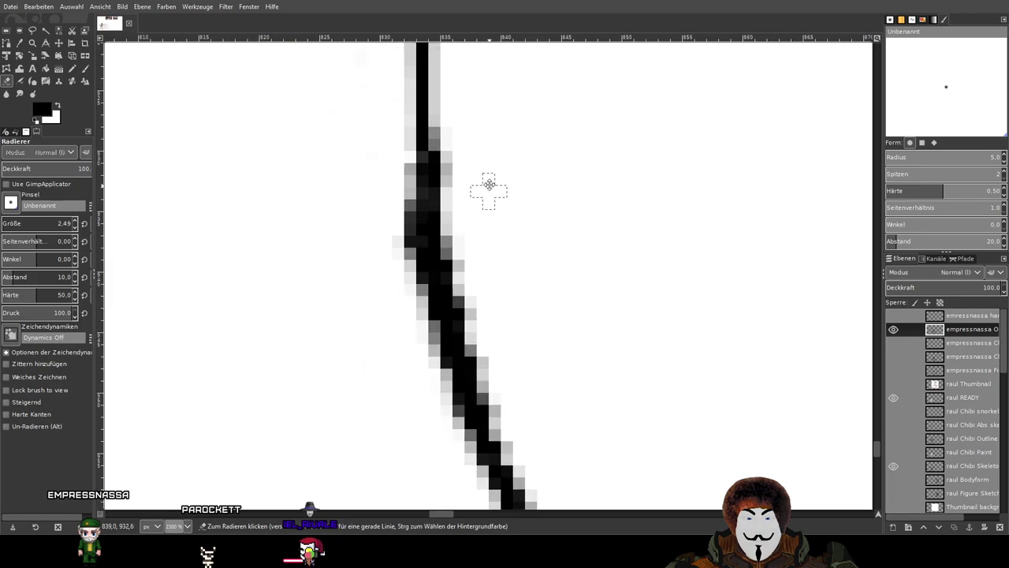
pyautogui.moveTo(394, 189)
pyautogui.mouseDown()
pyautogui.moveTo(432, 410)
pyautogui.moveTo(396, 196)
pyautogui.mouseUp()
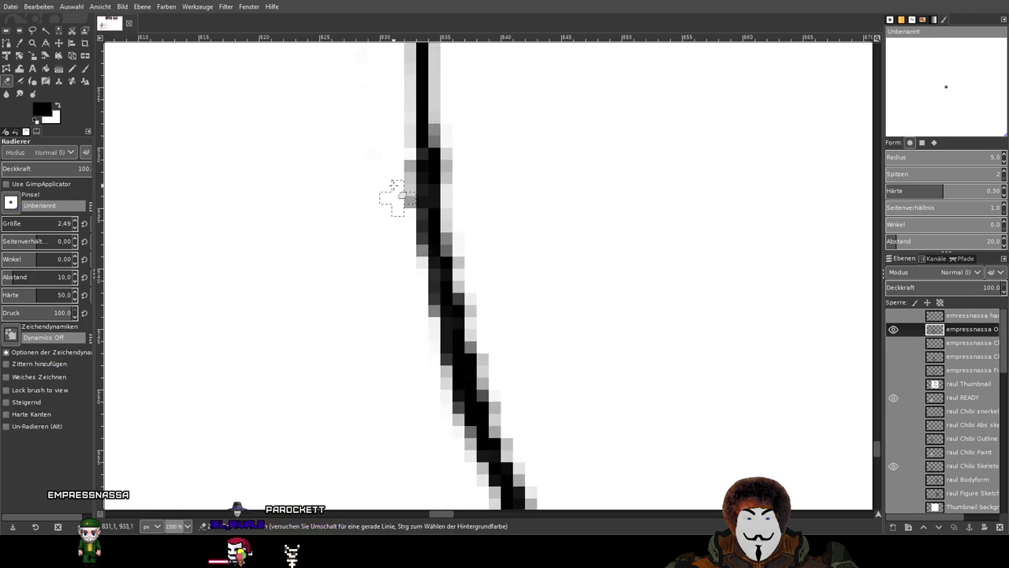
pyautogui.moveTo(393, 150); pyautogui.dragTo(406, 221)
pyautogui.scroll(-5, 403, 220)
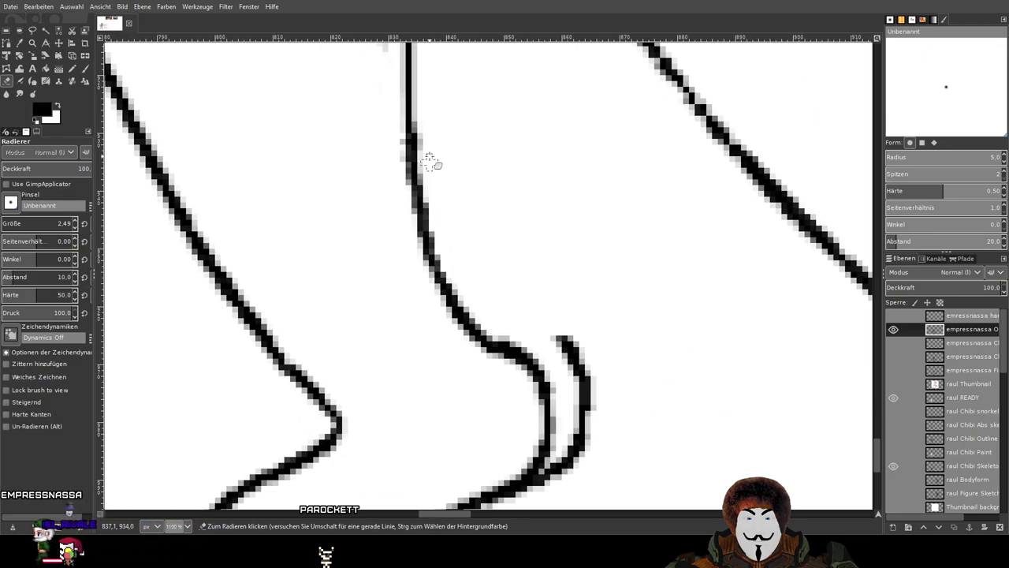
pyautogui.moveTo(420, 160); pyautogui.dragTo(443, 248)
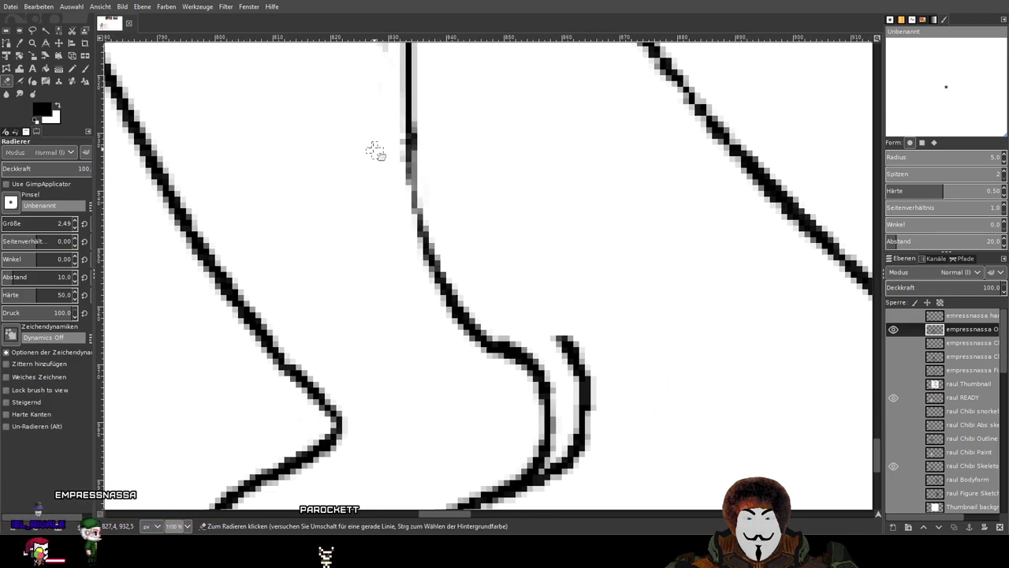
# Undo the last brush stroke on the knee curve, then erase leftover grey pixels beside the stroke.
pyautogui.click(85, 68)
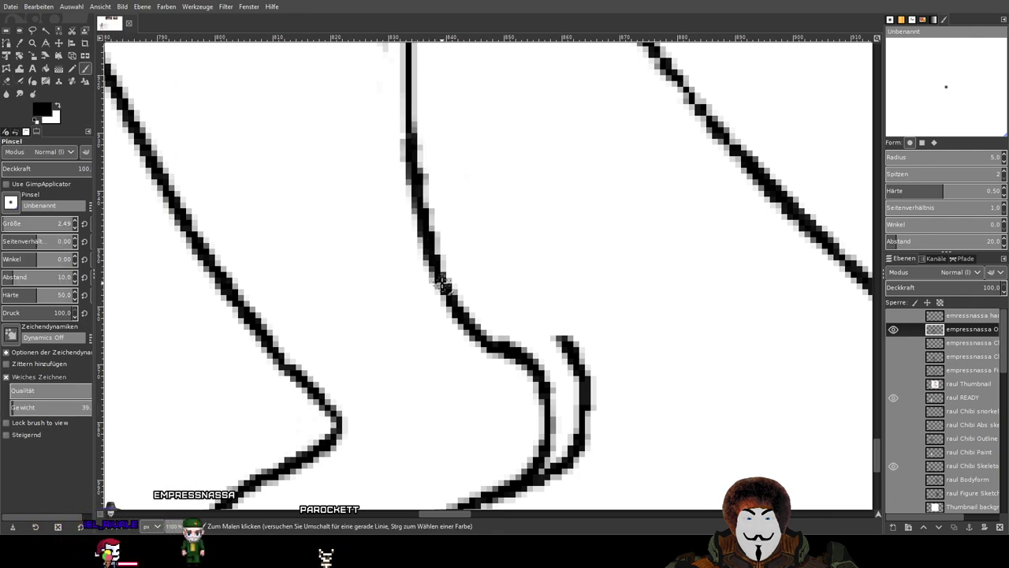
pyautogui.hotkey('ctrl', 'z')
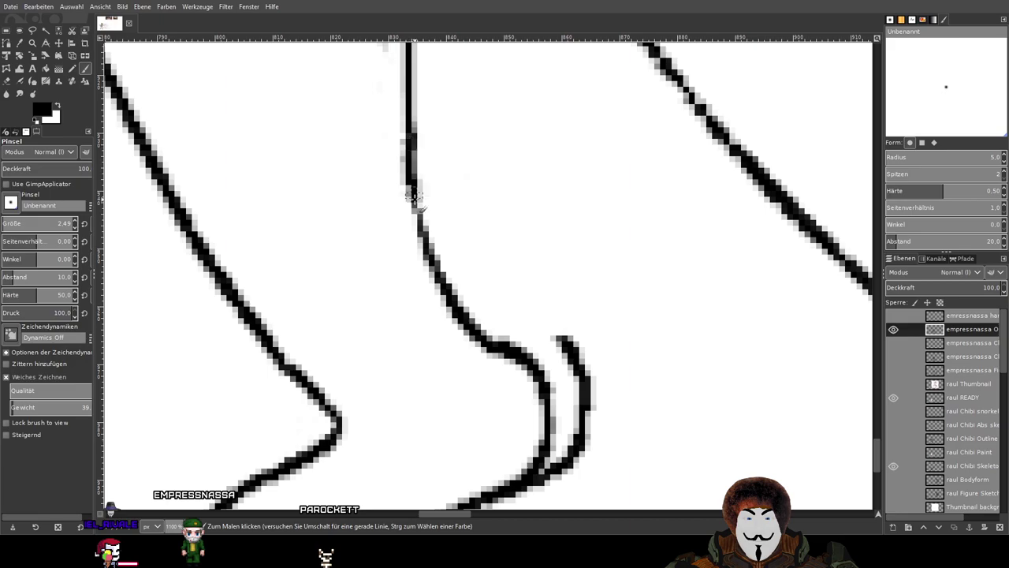
pyautogui.moveTo(440, 125); pyautogui.dragTo(503, 310)
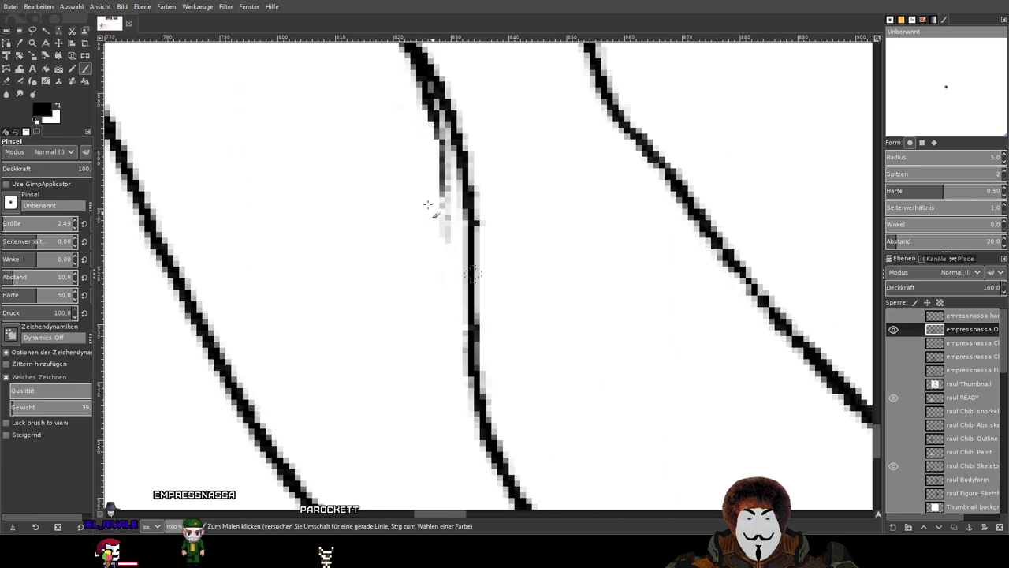
pyautogui.click(8, 84)
pyautogui.scroll(4, 456, 208)
pyautogui.moveTo(416, 347)
pyautogui.mouseDown()
pyautogui.moveTo(418, 244)
pyautogui.moveTo(439, 423)
pyautogui.moveTo(390, 203)
pyautogui.moveTo(408, 234)
pyautogui.moveTo(416, 200)
pyautogui.moveTo(402, 150)
pyautogui.mouseUp()
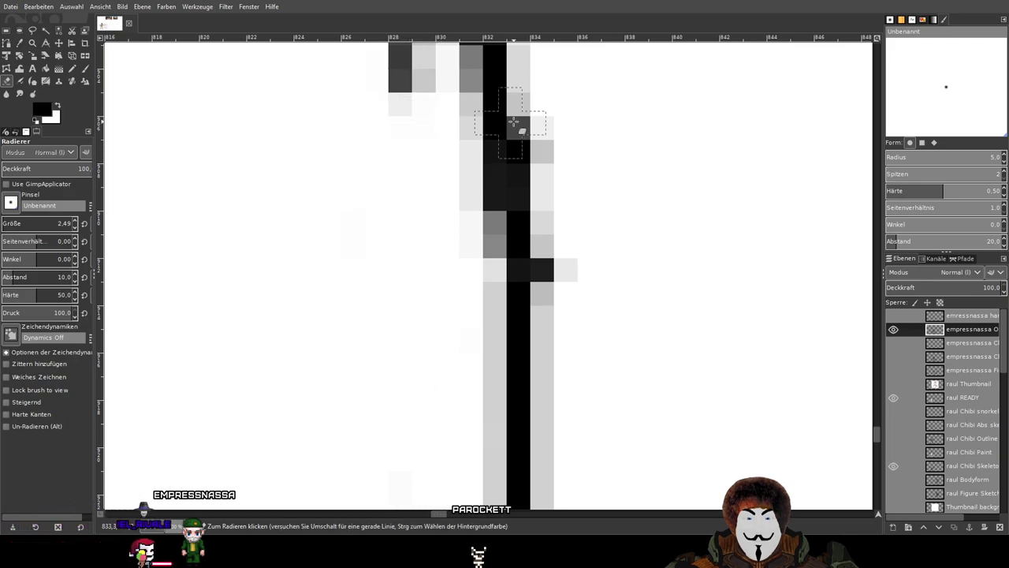
pyautogui.scroll(-4, 512, 122)
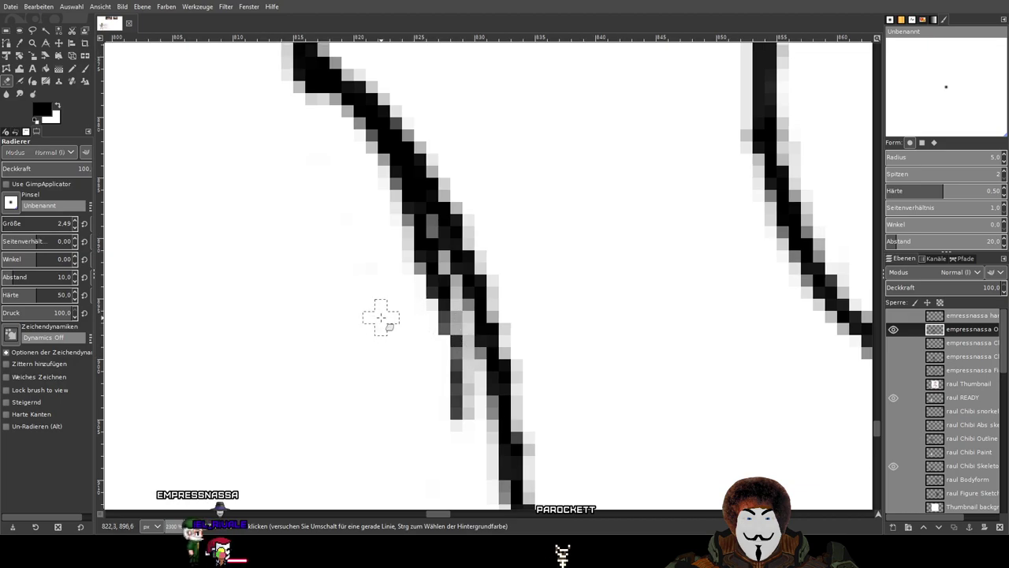
pyautogui.moveTo(368, 162)
pyautogui.mouseDown()
pyautogui.moveTo(423, 258)
pyautogui.moveTo(462, 406)
pyautogui.mouseUp()
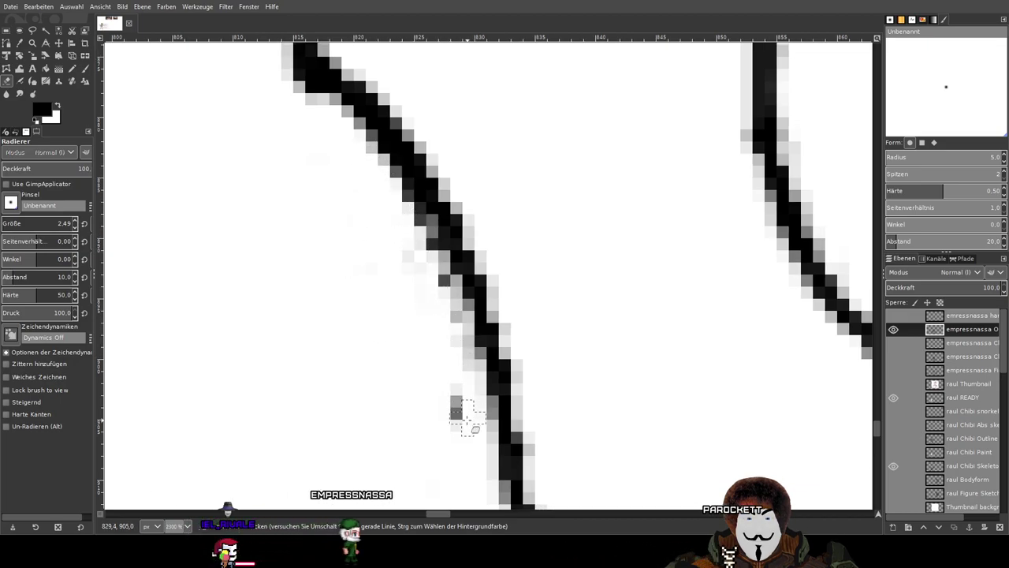
pyautogui.moveTo(457, 450)
pyautogui.mouseDown()
pyautogui.moveTo(430, 341)
pyautogui.moveTo(450, 409)
pyautogui.moveTo(454, 394)
pyautogui.moveTo(425, 294)
pyautogui.moveTo(394, 239)
pyautogui.mouseUp()
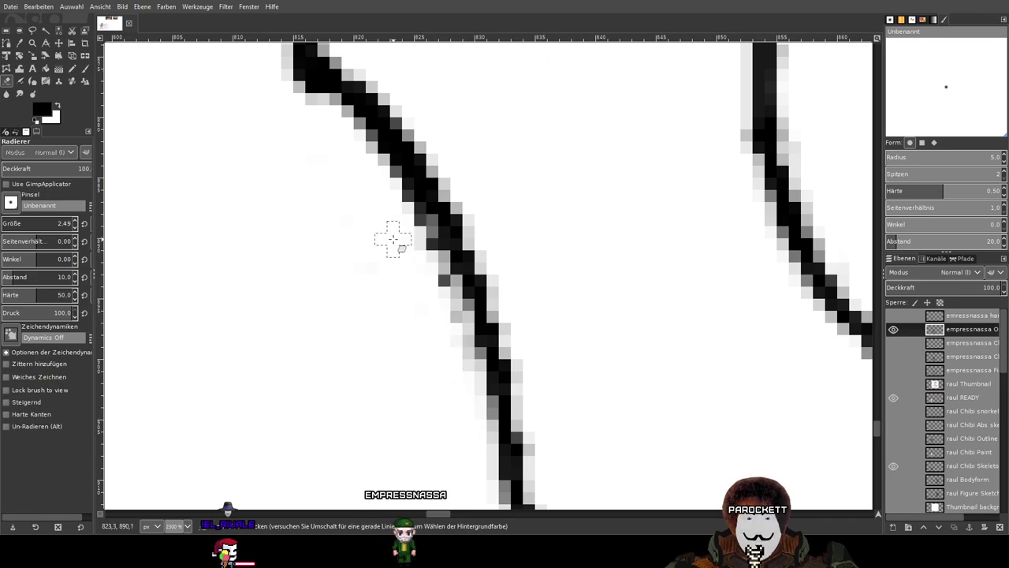
pyautogui.moveTo(446, 307)
pyautogui.mouseDown()
pyautogui.moveTo(387, 185)
pyautogui.moveTo(334, 128)
pyautogui.mouseUp()
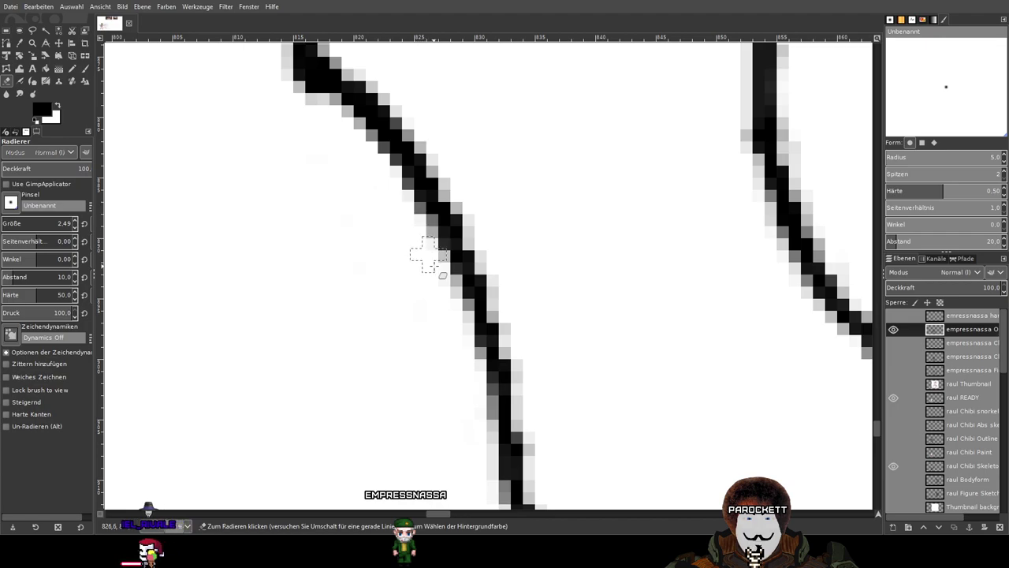
pyautogui.scroll(-2, 315, 168)
pyautogui.scroll(2, 300, 131)
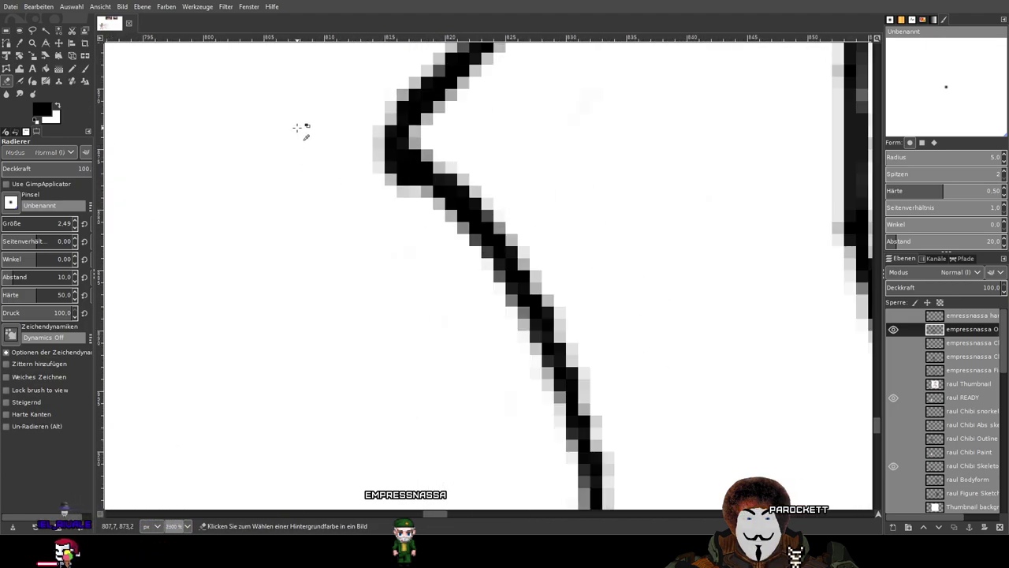
pyautogui.moveTo(364, 157)
pyautogui.mouseDown()
pyautogui.moveTo(402, 207)
pyautogui.moveTo(356, 141)
pyautogui.moveTo(436, 216)
pyautogui.moveTo(465, 268)
pyautogui.mouseUp()
pyautogui.scroll(-5, 464, 266)
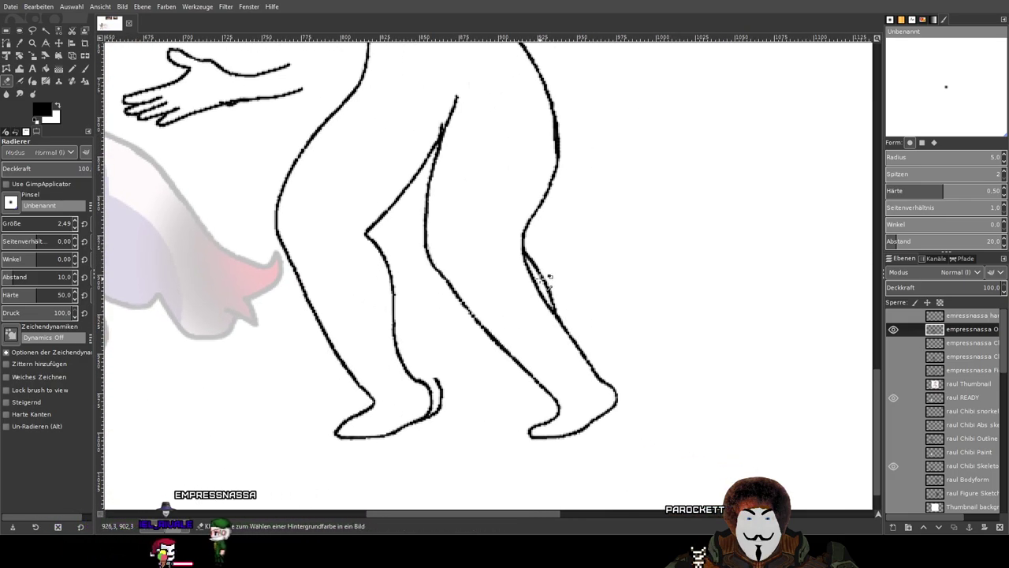
# Erase the right leg's extra inner knee stroke and the stray pixels at the line's tip.
pyautogui.scroll(-3, 550, 277)
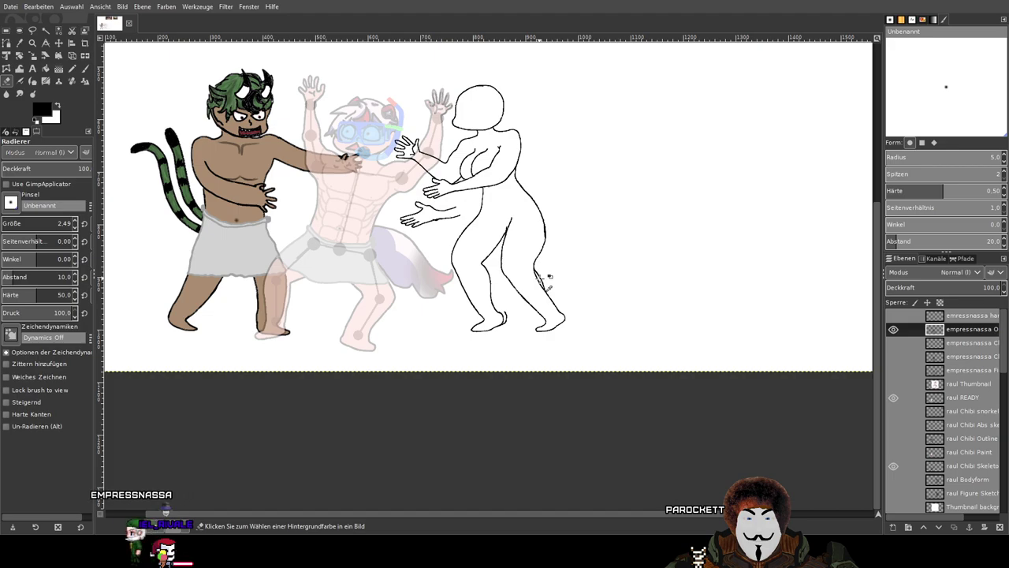
pyautogui.scroll(3, 549, 277)
pyautogui.scroll(3, 548, 276)
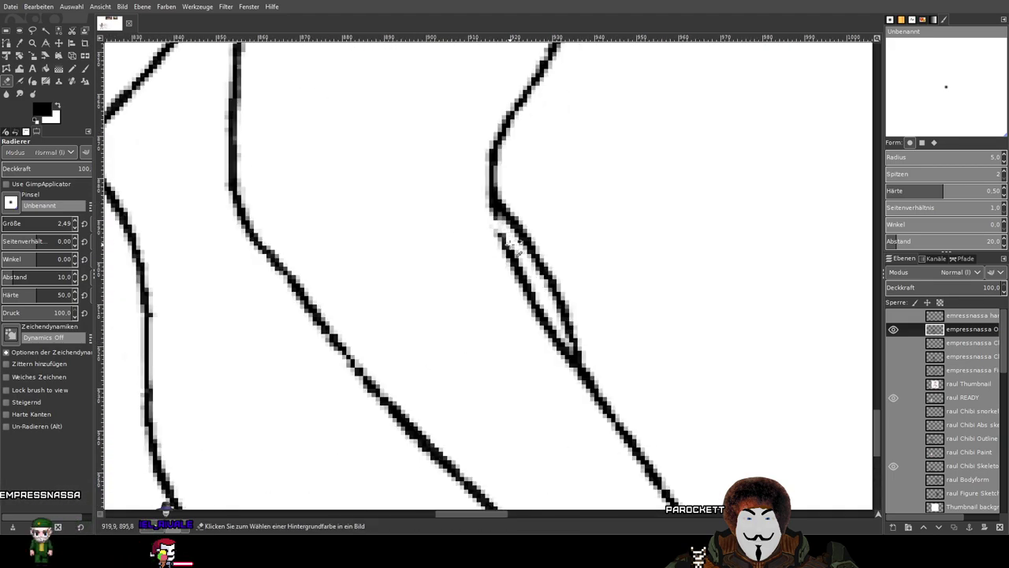
pyautogui.scroll(4, 510, 240)
pyautogui.moveTo(452, 154)
pyautogui.mouseDown()
pyautogui.moveTo(484, 190)
pyautogui.moveTo(549, 318)
pyautogui.moveTo(432, 206)
pyautogui.moveTo(512, 303)
pyautogui.moveTo(516, 349)
pyautogui.mouseUp()
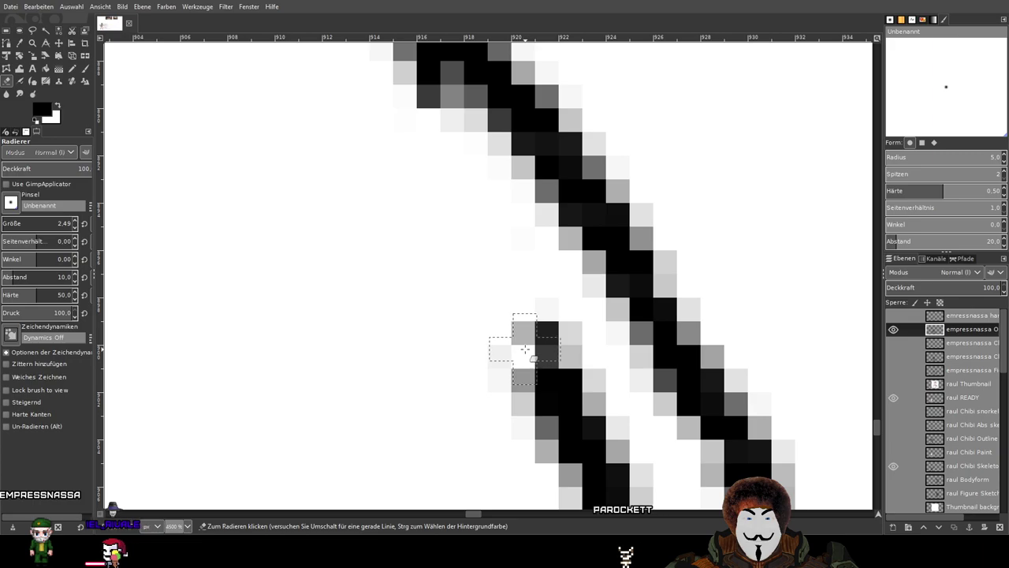
pyautogui.moveTo(525, 349)
pyautogui.mouseDown()
pyautogui.moveTo(578, 412)
pyautogui.moveTo(542, 306)
pyautogui.moveTo(544, 372)
pyautogui.moveTo(502, 432)
pyautogui.moveTo(492, 351)
pyautogui.moveTo(534, 426)
pyautogui.moveTo(554, 468)
pyautogui.mouseUp()
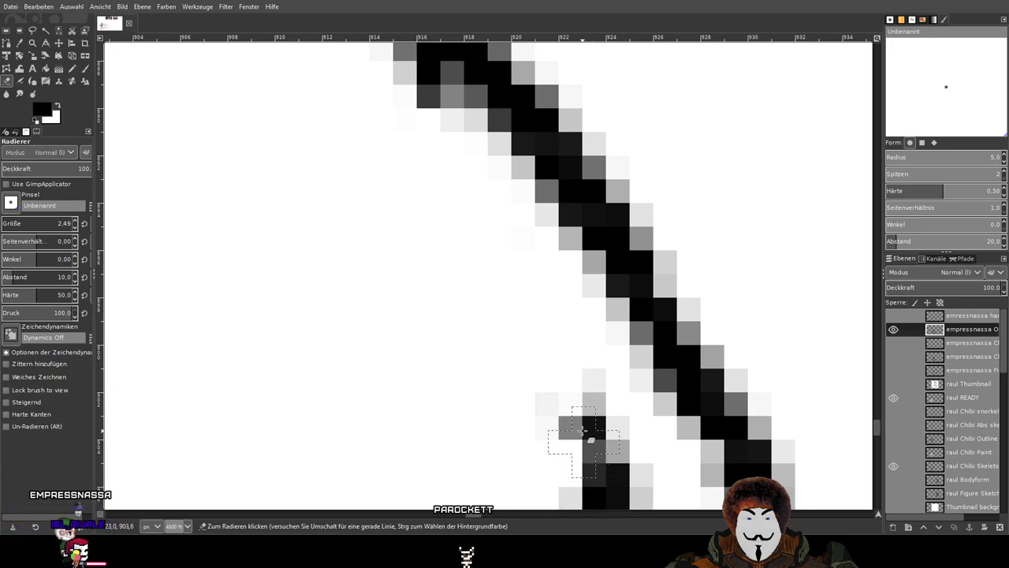
pyautogui.moveTo(573, 395); pyautogui.dragTo(401, 198)
pyautogui.moveTo(448, 273)
pyautogui.mouseDown()
pyautogui.moveTo(352, 162)
pyautogui.moveTo(438, 246)
pyautogui.moveTo(408, 209)
pyautogui.moveTo(394, 160)
pyautogui.moveTo(374, 232)
pyautogui.moveTo(398, 246)
pyautogui.moveTo(412, 207)
pyautogui.moveTo(385, 190)
pyautogui.mouseUp()
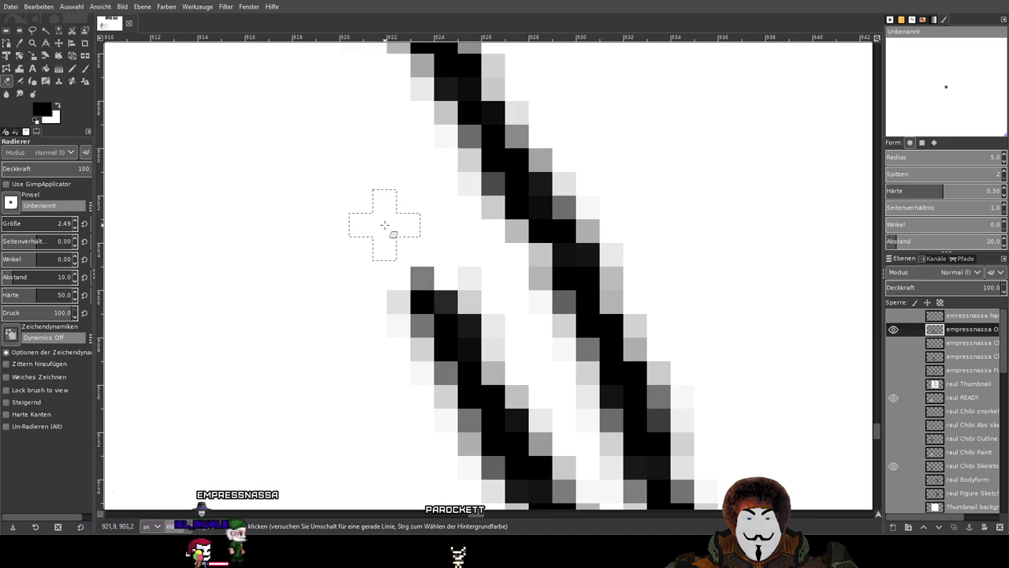
pyautogui.moveTo(386, 229); pyautogui.dragTo(447, 434)
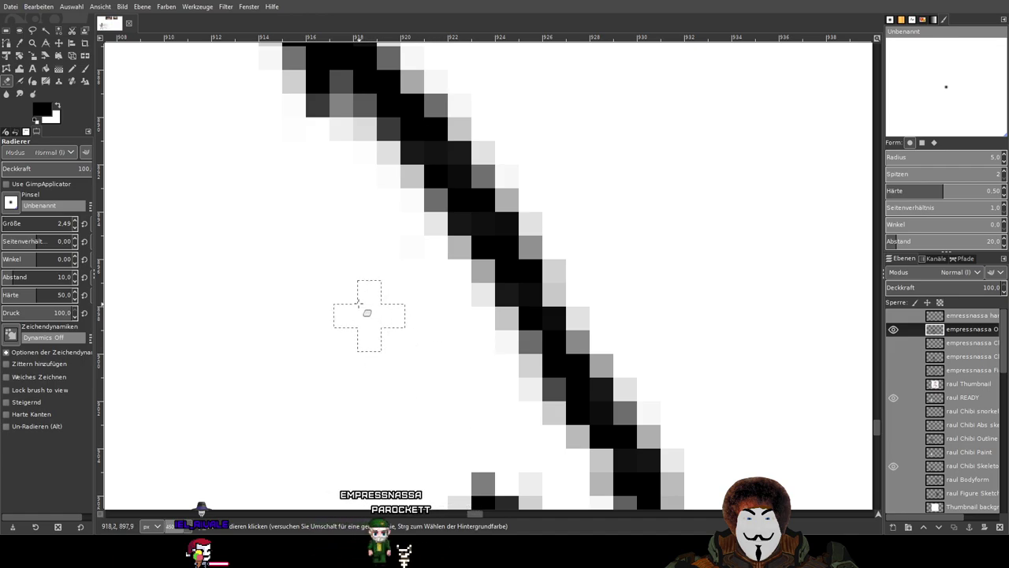
pyautogui.moveTo(438, 298); pyautogui.dragTo(322, 76)
pyautogui.moveTo(364, 257); pyautogui.dragTo(302, 151)
pyautogui.moveTo(313, 136)
pyautogui.mouseDown()
pyautogui.moveTo(339, 161)
pyautogui.moveTo(357, 156)
pyautogui.moveTo(351, 217)
pyautogui.moveTo(335, 209)
pyautogui.moveTo(313, 224)
pyautogui.moveTo(309, 213)
pyautogui.moveTo(297, 253)
pyautogui.moveTo(365, 324)
pyautogui.moveTo(352, 340)
pyautogui.moveTo(393, 323)
pyautogui.moveTo(408, 355)
pyautogui.mouseUp()
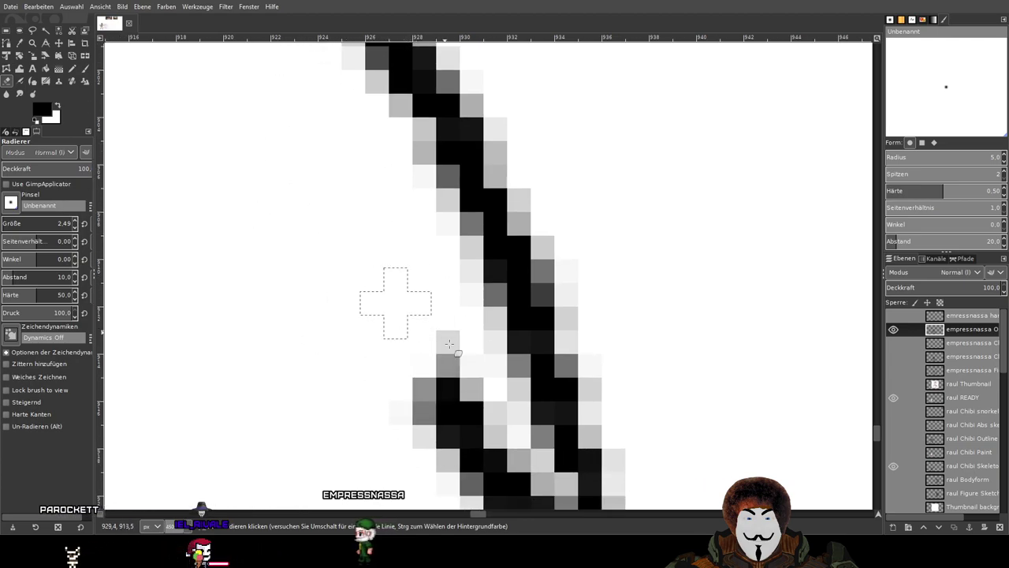
# Whiten the grey fringe pixels along the left edge of the diagonal shin stroke.
pyautogui.scroll(-3, 331, 220)
pyautogui.hscroll(2, 316, 205)
pyautogui.moveTo(258, 138)
pyautogui.mouseDown()
pyautogui.moveTo(328, 272)
pyautogui.moveTo(270, 130)
pyautogui.moveTo(284, 186)
pyautogui.moveTo(291, 164)
pyautogui.moveTo(265, 257)
pyautogui.moveTo(247, 262)
pyautogui.moveTo(247, 238)
pyautogui.moveTo(298, 285)
pyautogui.moveTo(301, 214)
pyautogui.moveTo(317, 249)
pyautogui.moveTo(332, 247)
pyautogui.moveTo(322, 255)
pyautogui.moveTo(348, 295)
pyautogui.mouseUp()
pyautogui.moveTo(447, 335)
pyautogui.mouseDown()
pyautogui.moveTo(492, 270)
pyautogui.moveTo(522, 187)
pyautogui.mouseUp()
pyautogui.moveTo(427, 165)
pyautogui.mouseDown()
pyautogui.moveTo(430, 122)
pyautogui.moveTo(436, 162)
pyautogui.mouseUp()
pyautogui.moveTo(442, 206)
pyautogui.mouseDown()
pyautogui.moveTo(465, 224)
pyautogui.moveTo(491, 290)
pyautogui.moveTo(429, 162)
pyautogui.moveTo(442, 158)
pyautogui.mouseUp()
pyautogui.scroll(-4, 479, 211)
pyautogui.scroll(3, 465, 221)
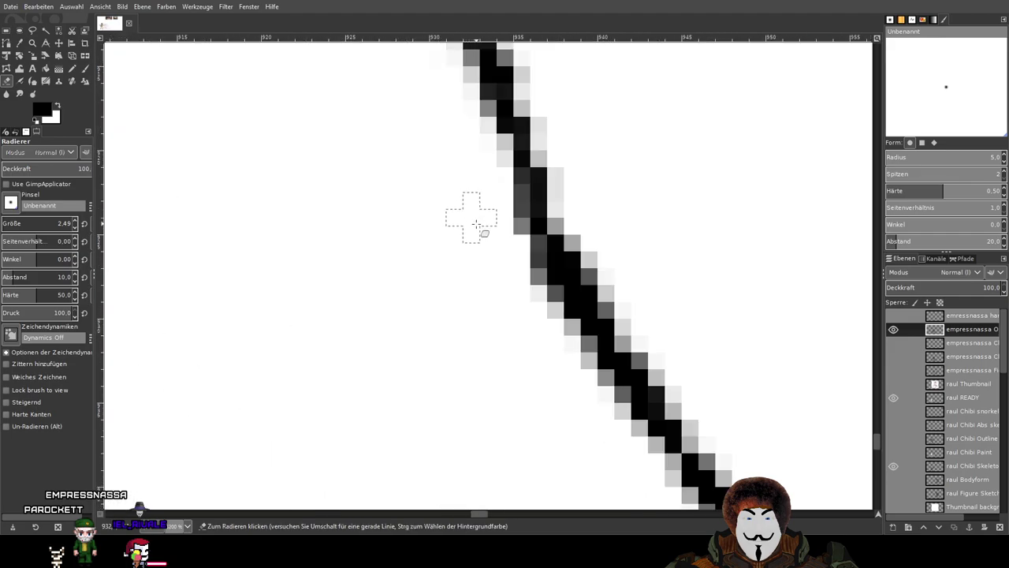
pyautogui.moveTo(564, 307); pyautogui.dragTo(519, 254)
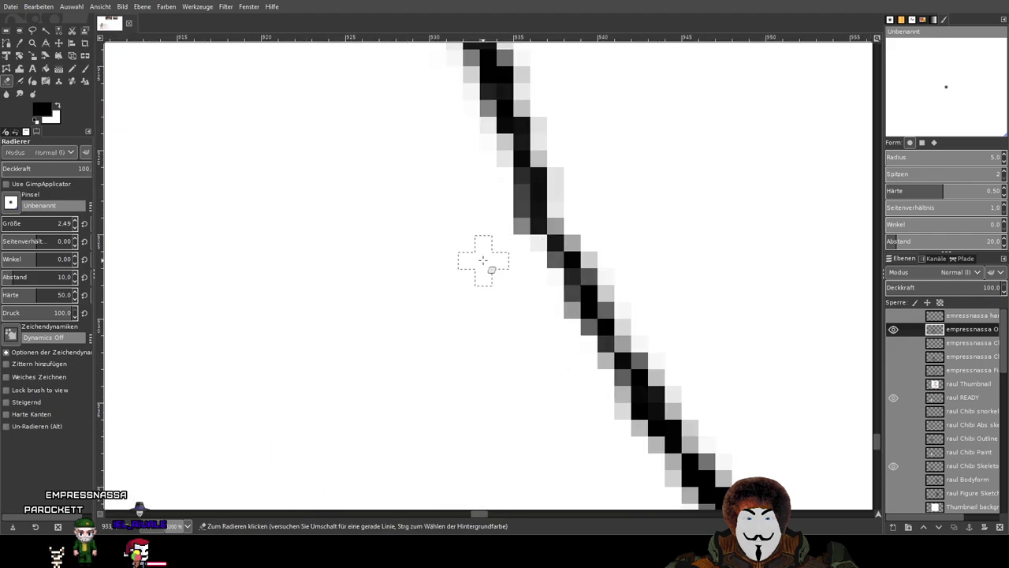
pyautogui.scroll(-5, 483, 258)
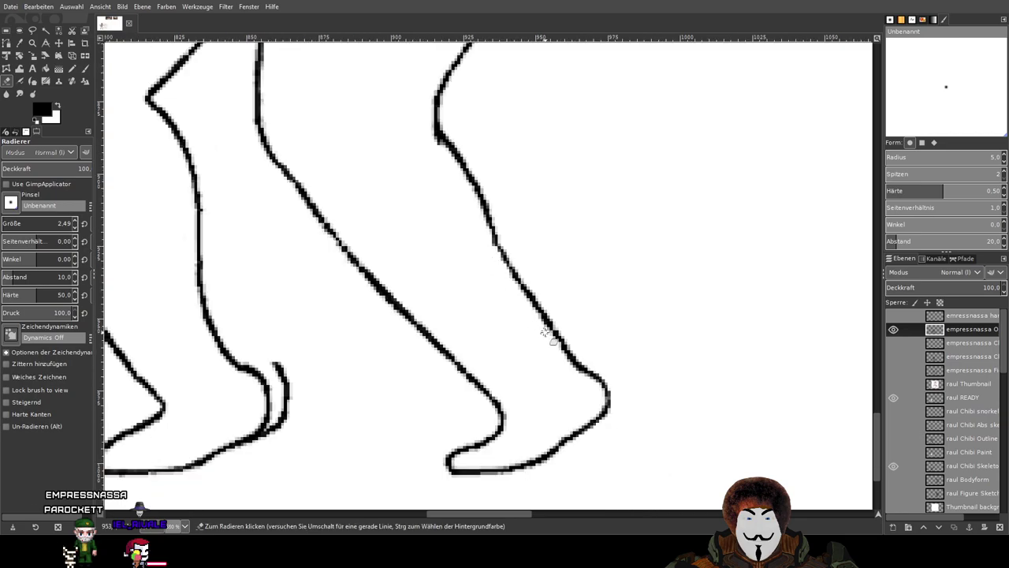
# Erase stray pixels left of the right leg line and bring the lower legs into view.
pyautogui.scroll(-3, 544, 333)
pyautogui.scroll(6, 496, 236)
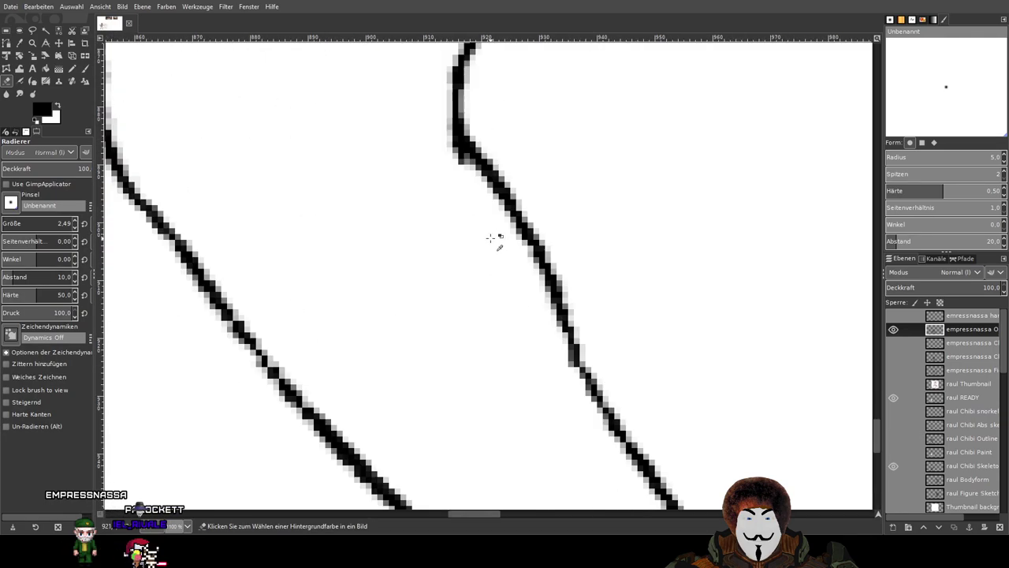
pyautogui.moveTo(449, 140); pyautogui.dragTo(480, 198)
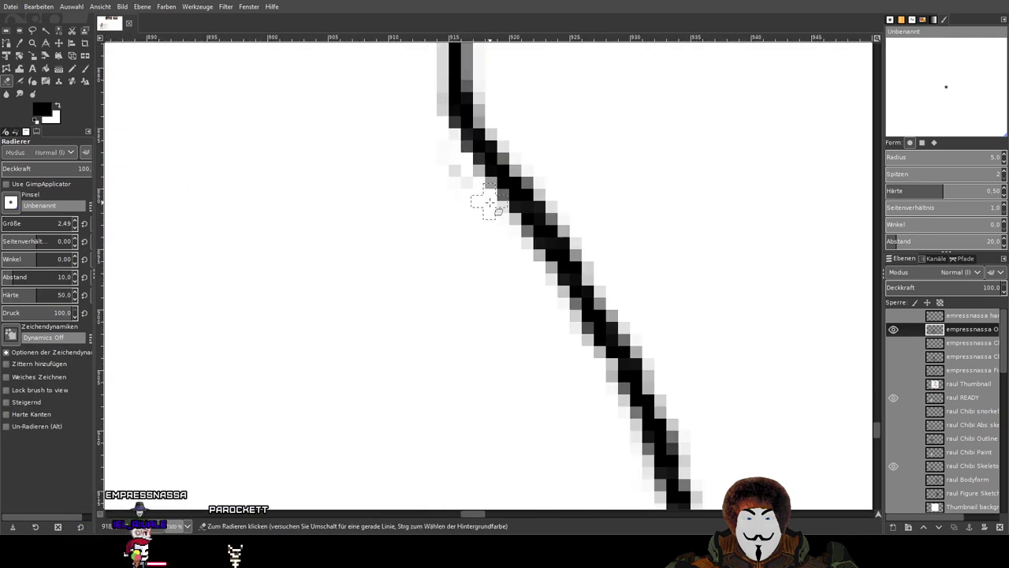
pyautogui.scroll(-5, 490, 226)
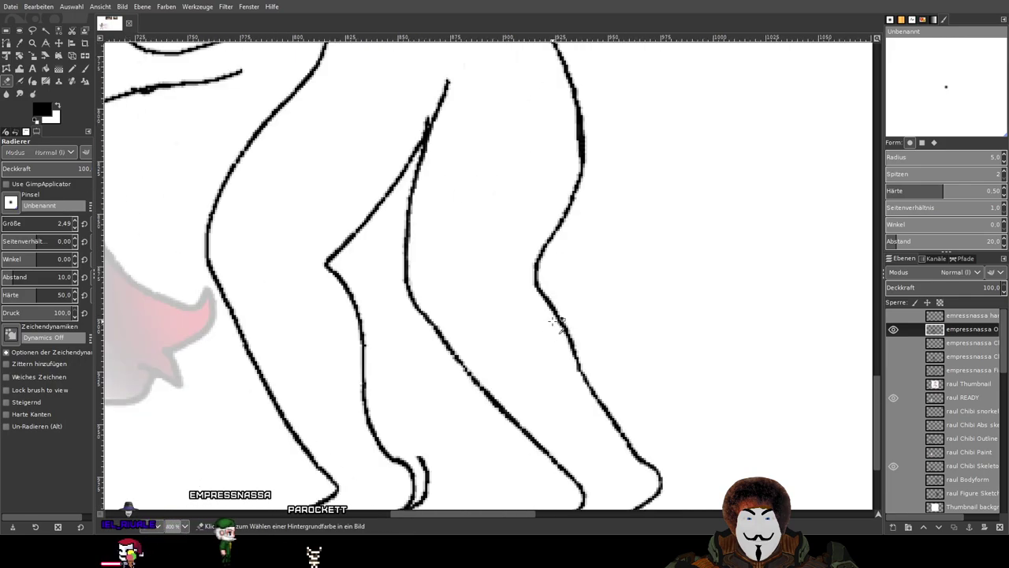
pyautogui.scroll(2, 646, 299)
pyautogui.scroll(-2, 644, 235)
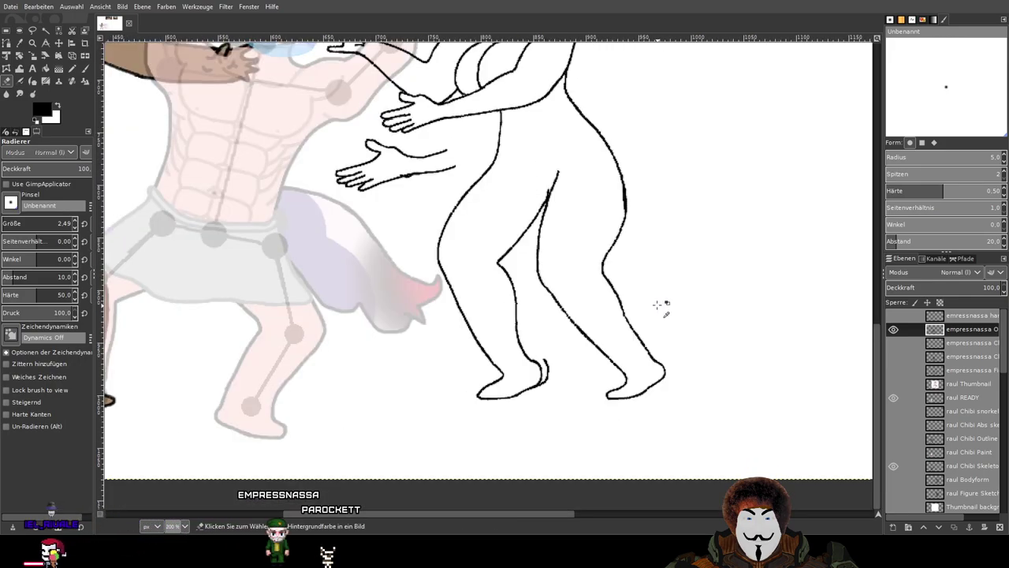
pyautogui.scroll(3, 533, 279)
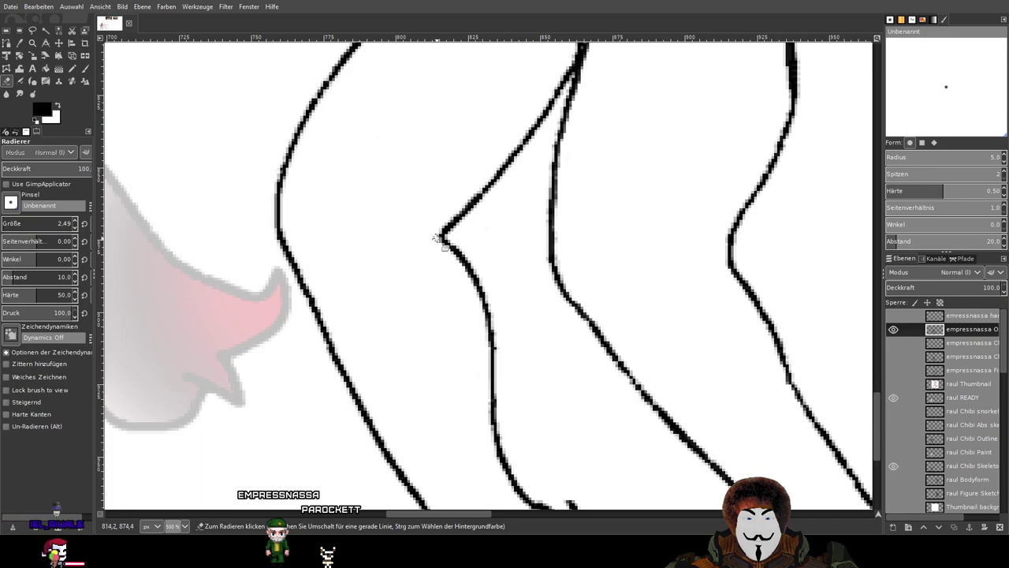
pyautogui.moveTo(556, 378); pyautogui.dragTo(415, 261)
pyautogui.moveTo(593, 234); pyautogui.dragTo(465, 201)
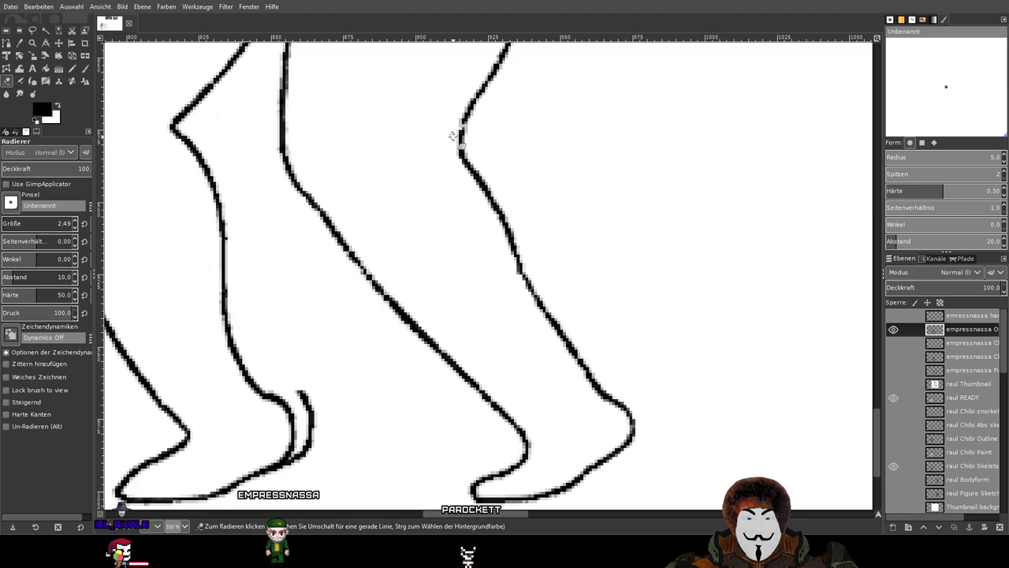
# Paint a fresh stroke along the knee outline, then erase the extra line beside it.
pyautogui.press('p')
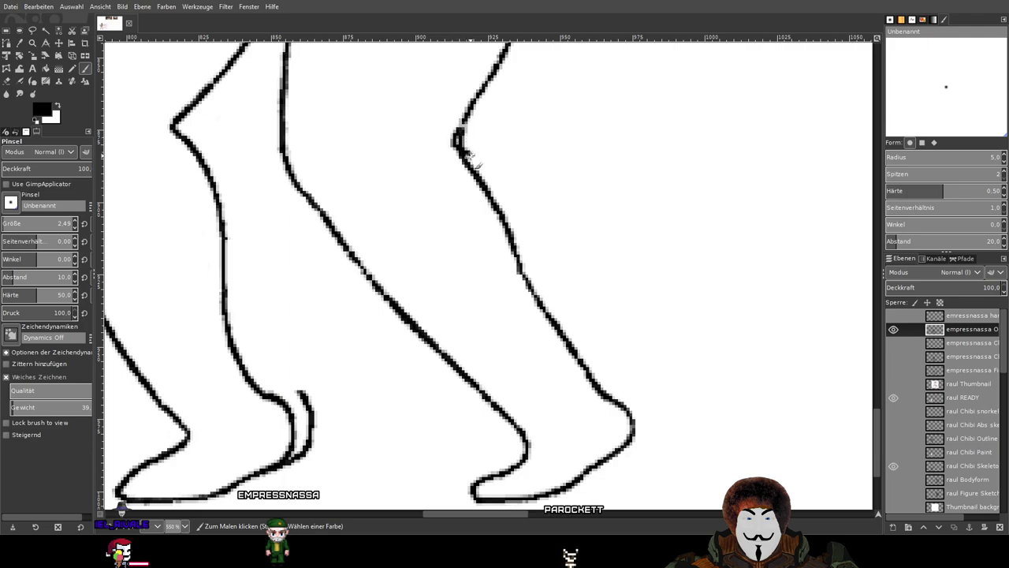
pyautogui.moveTo(461, 148)
pyautogui.mouseDown()
pyautogui.moveTo(498, 193)
pyautogui.moveTo(524, 276)
pyautogui.mouseUp()
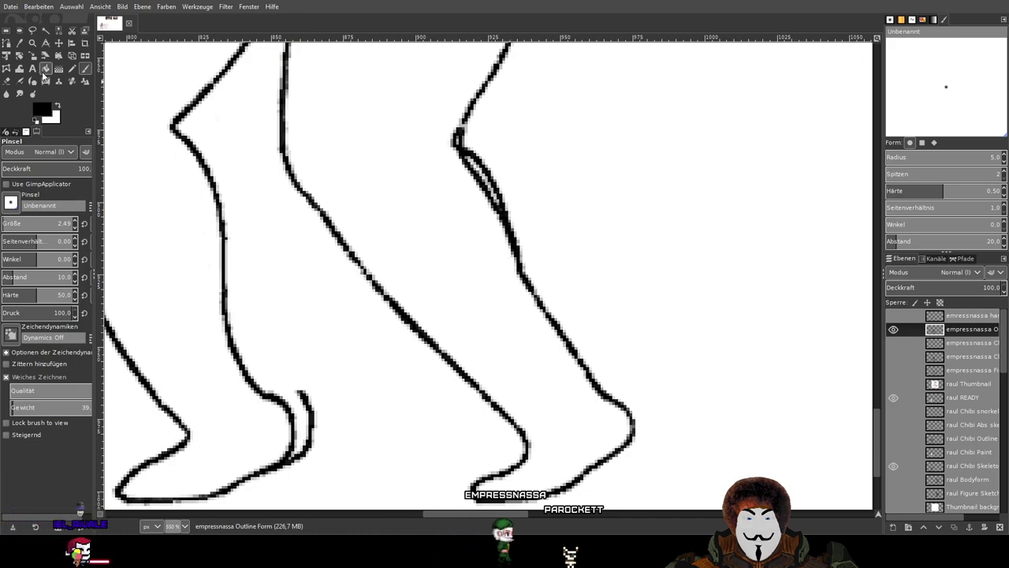
pyautogui.hotkey('shift', 'e')
pyautogui.scroll(2, 485, 187)
pyautogui.scroll(3, 485, 187)
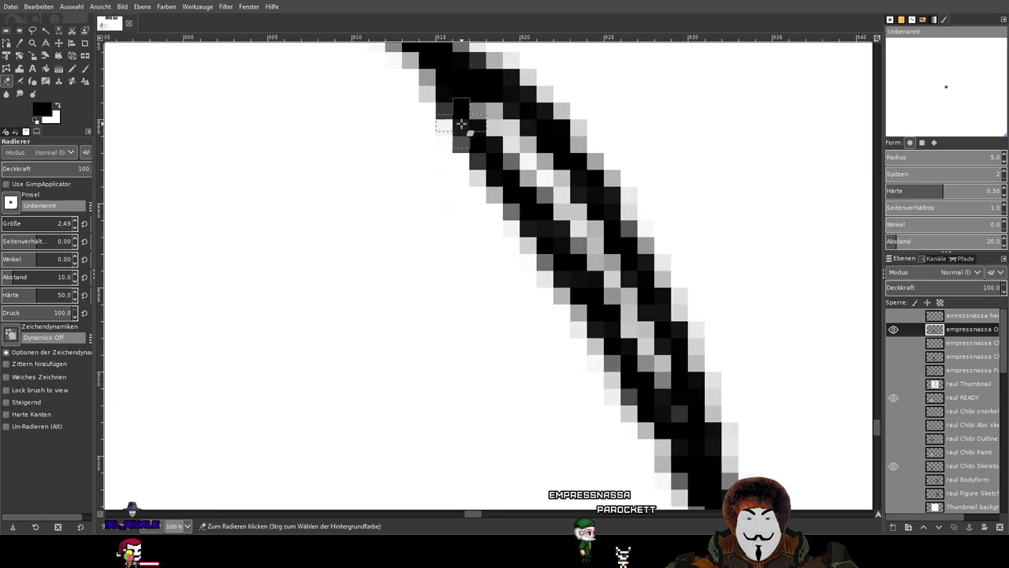
pyautogui.moveTo(360, 167)
pyautogui.mouseDown()
pyautogui.moveTo(406, 192)
pyautogui.moveTo(374, 193)
pyautogui.moveTo(493, 317)
pyautogui.moveTo(385, 188)
pyautogui.moveTo(460, 262)
pyautogui.moveTo(430, 211)
pyautogui.moveTo(478, 276)
pyautogui.moveTo(433, 192)
pyautogui.moveTo(536, 418)
pyautogui.mouseUp()
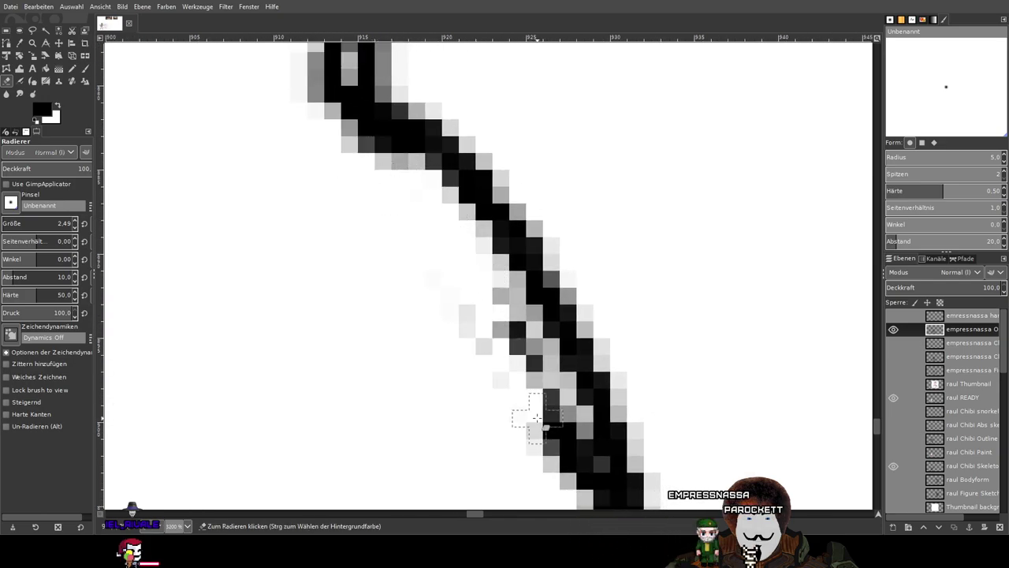
pyautogui.moveTo(480, 285); pyautogui.dragTo(544, 407)
pyautogui.moveTo(590, 375)
pyautogui.mouseDown()
pyautogui.moveTo(370, 203)
pyautogui.moveTo(296, 160)
pyautogui.moveTo(262, 111)
pyautogui.moveTo(313, 200)
pyautogui.moveTo(301, 177)
pyautogui.moveTo(365, 364)
pyautogui.moveTo(325, 234)
pyautogui.moveTo(307, 245)
pyautogui.moveTo(315, 268)
pyautogui.moveTo(306, 263)
pyautogui.moveTo(329, 243)
pyautogui.moveTo(361, 301)
pyautogui.moveTo(398, 465)
pyautogui.mouseUp()
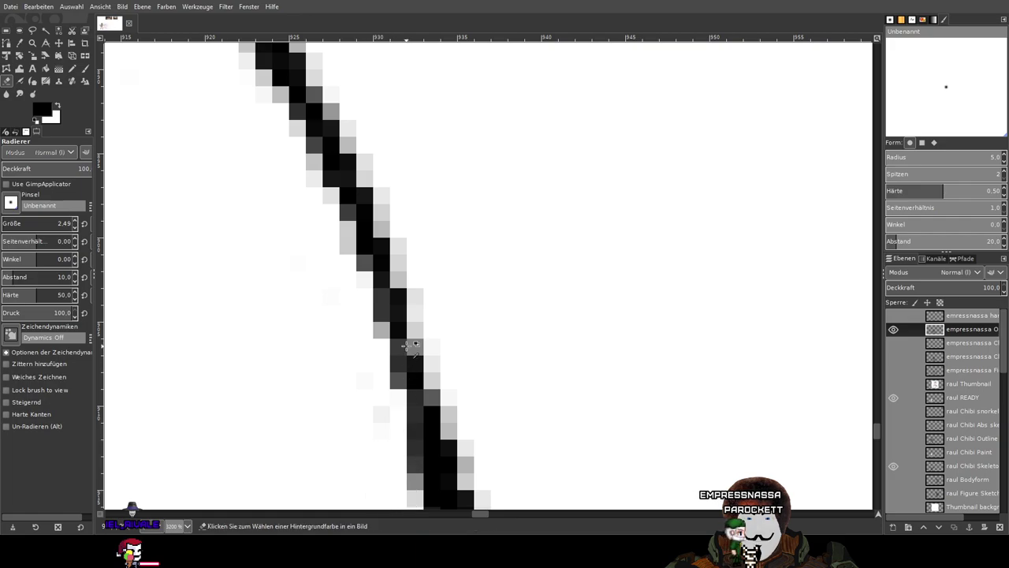
# Clean grey pixels off the line's lower-left edge and erase the doubled loop inside the knee bend.
pyautogui.scroll(-3, 448, 363)
pyautogui.scroll(2, 353, 299)
pyautogui.moveTo(368, 243)
pyautogui.mouseDown()
pyautogui.moveTo(409, 354)
pyautogui.moveTo(376, 252)
pyautogui.mouseUp()
pyautogui.moveTo(404, 369); pyautogui.dragTo(410, 408)
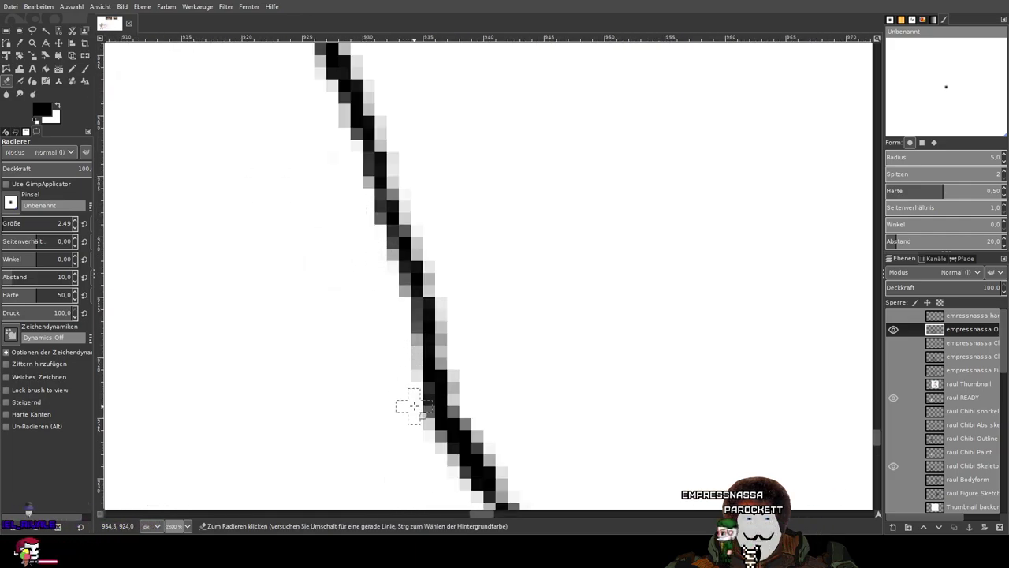
pyautogui.moveTo(283, 136); pyautogui.dragTo(455, 431)
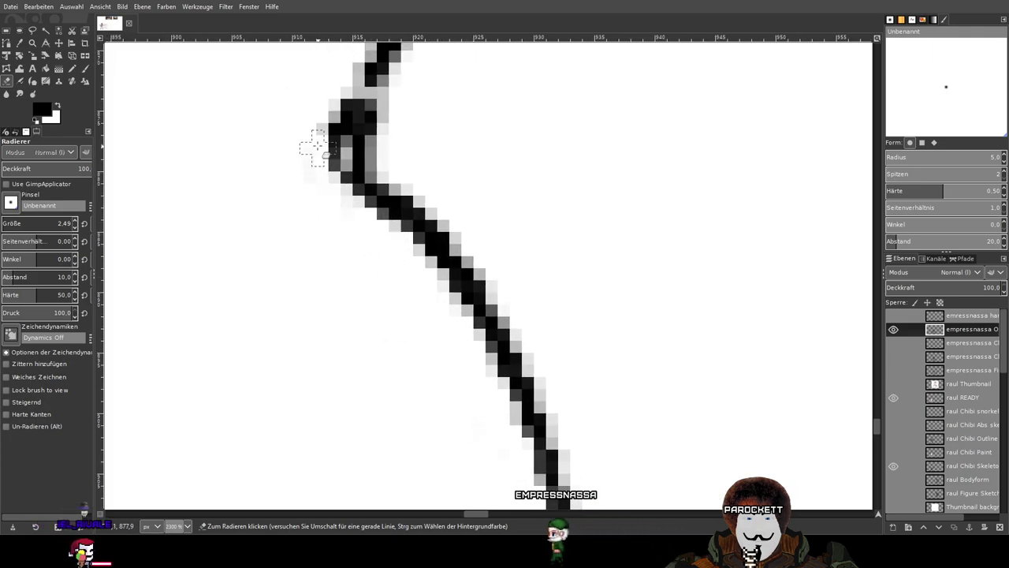
pyautogui.scroll(2, 354, 189)
pyautogui.hscroll(-1, 426, 236)
pyautogui.moveTo(475, 257); pyautogui.dragTo(434, 309)
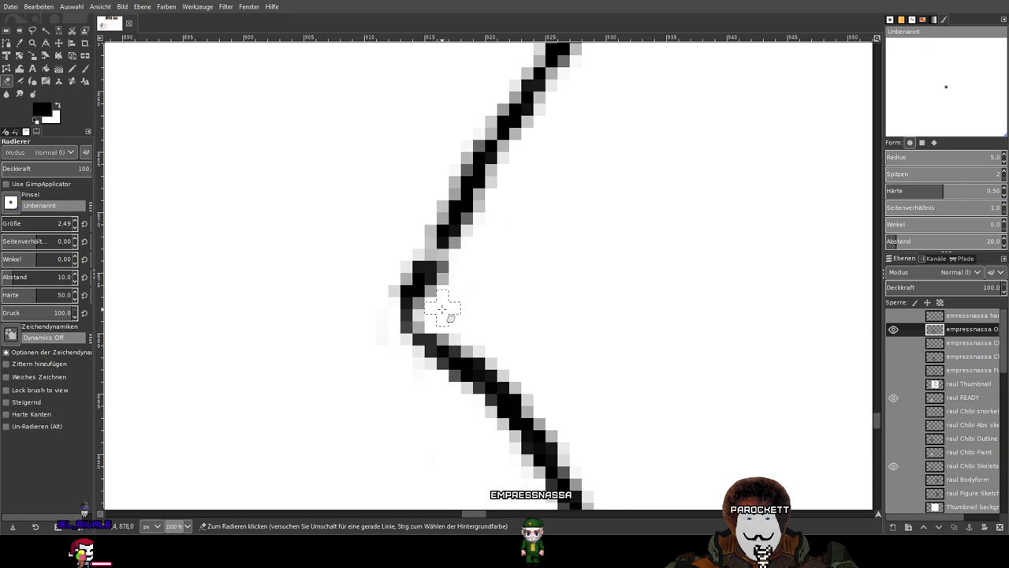
pyautogui.keyDown('ctrl'); pyautogui.scroll(-6, 484, 217); pyautogui.keyUp('ctrl')
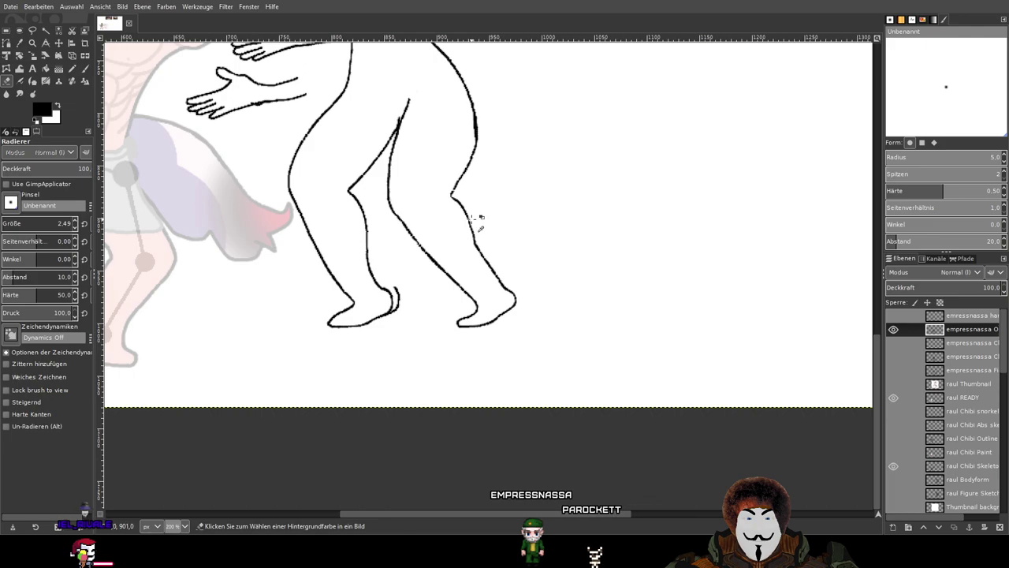
pyautogui.keyDown('ctrl'); pyautogui.scroll(3, 471, 211); pyautogui.keyUp('ctrl')
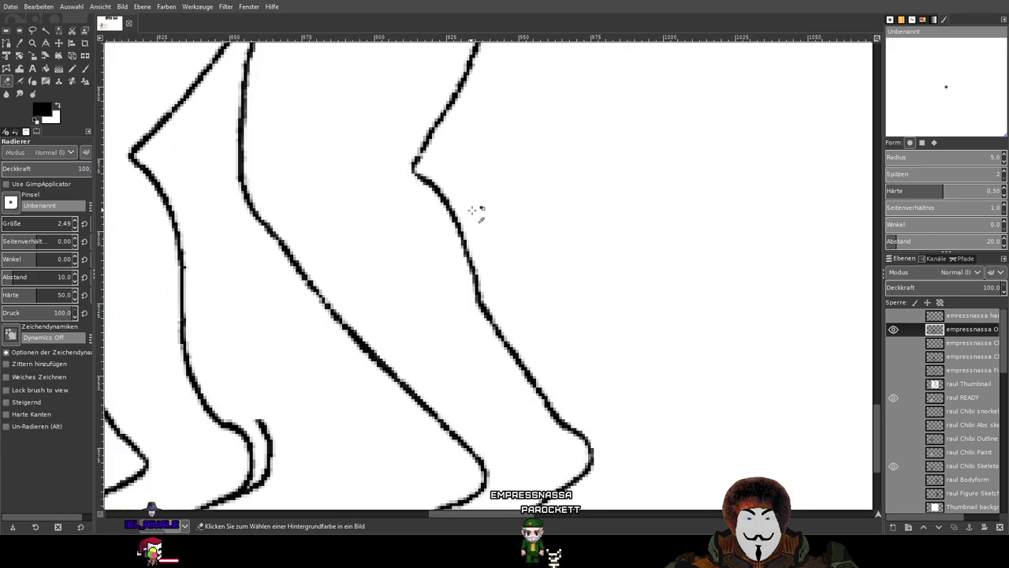
pyautogui.keyDown('ctrl'); pyautogui.scroll(-2, 479, 208); pyautogui.keyUp('ctrl')
# Paint a second inner line down along the leg outline.
pyautogui.press('p')
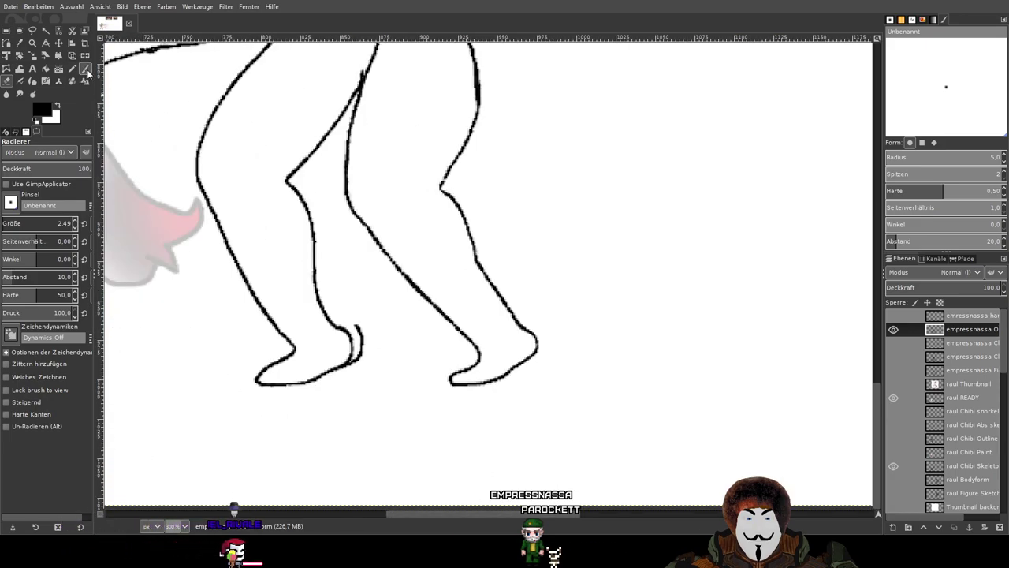
pyautogui.keyDown('ctrl'); pyautogui.scroll(2, 470, 182); pyautogui.keyUp('ctrl')
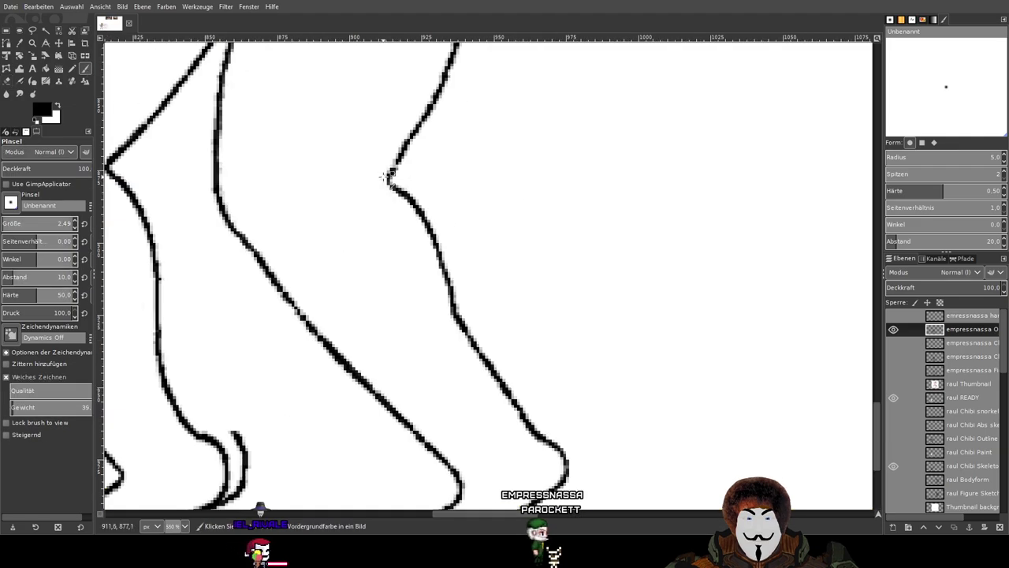
pyautogui.keyDown('ctrl'); pyautogui.scroll(1, 386, 175); pyautogui.keyUp('ctrl')
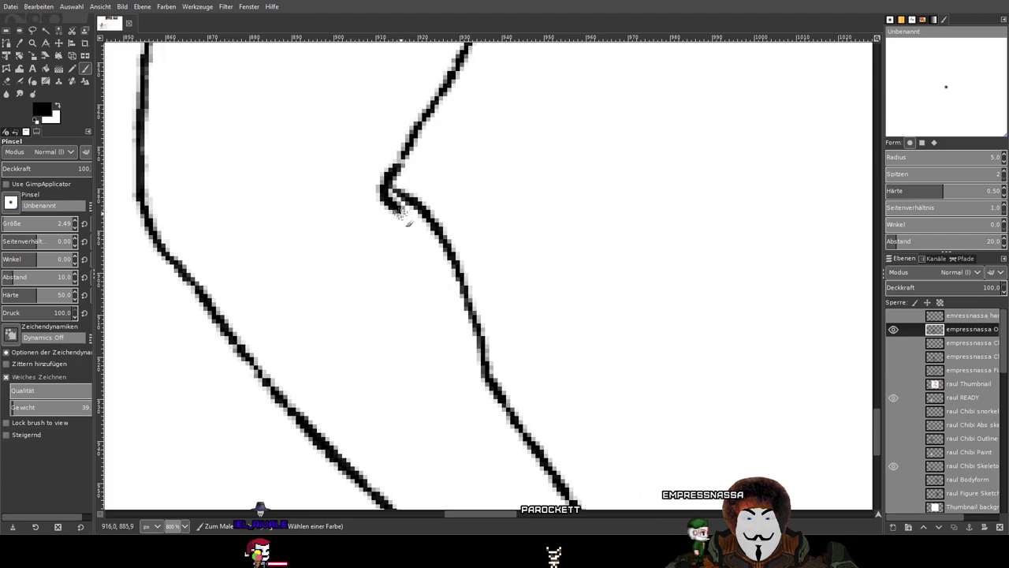
pyautogui.moveTo(412, 229)
pyautogui.mouseDown()
pyautogui.moveTo(454, 299)
pyautogui.moveTo(499, 426)
pyautogui.moveTo(549, 488)
pyautogui.mouseUp()
pyautogui.moveTo(634, 457); pyautogui.dragTo(459, 206)
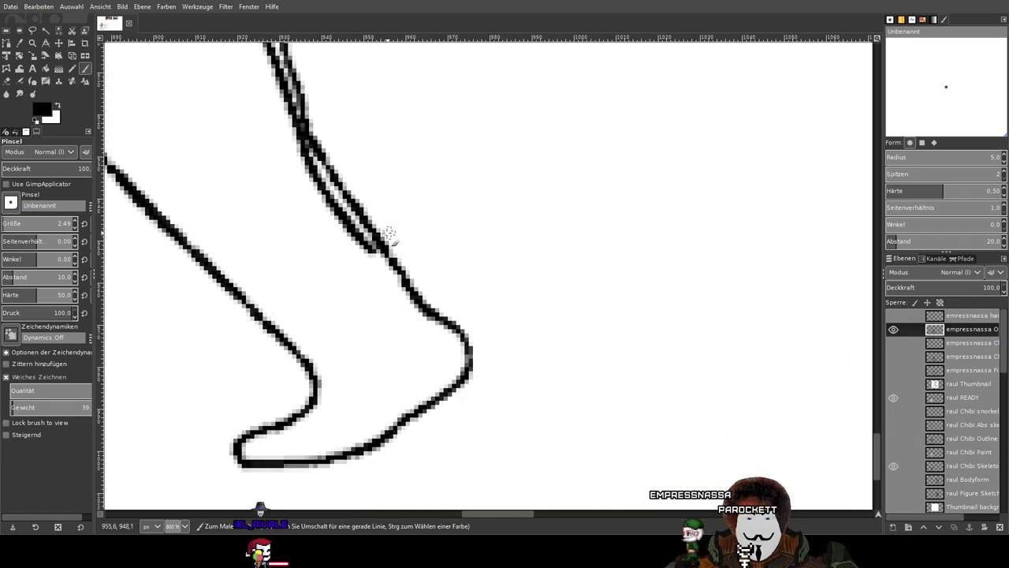
pyautogui.moveTo(366, 246); pyautogui.dragTo(380, 261)
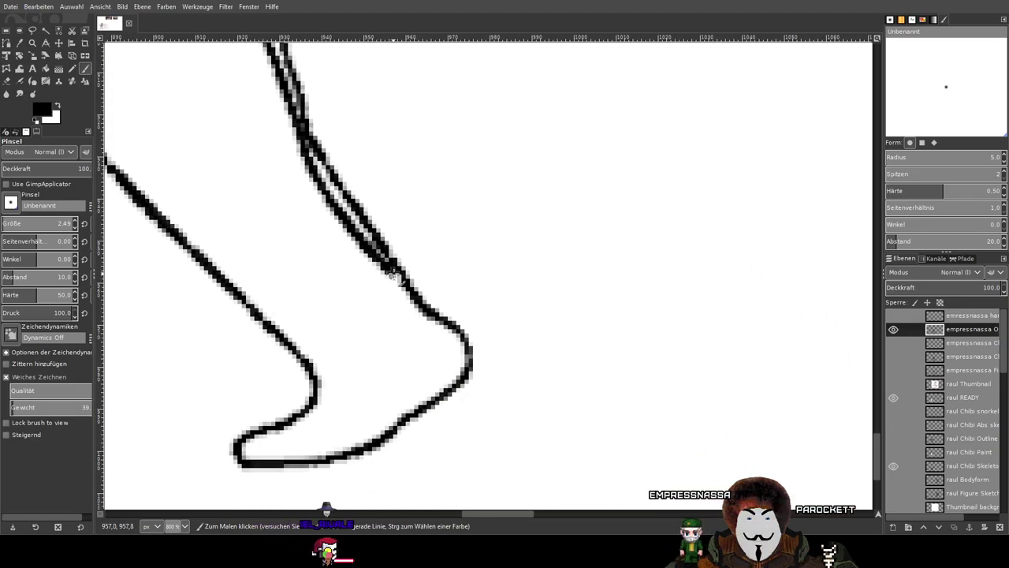
pyautogui.moveTo(302, 179); pyautogui.dragTo(408, 266)
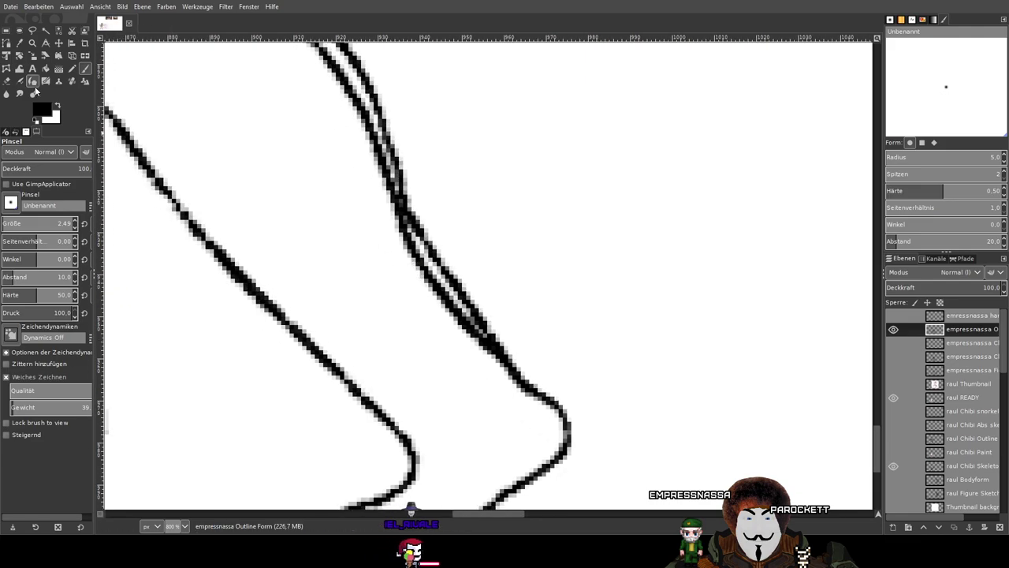
# Erase the upper part of the doubled inner strand near the knee corner.
pyautogui.click(6, 82)
pyautogui.moveTo(327, 153)
pyautogui.mouseDown()
pyautogui.moveTo(471, 304)
pyautogui.moveTo(407, 272)
pyautogui.moveTo(385, 355)
pyautogui.mouseUp()
pyautogui.scroll(6, 385, 354)
pyautogui.scroll(-4, 454, 309)
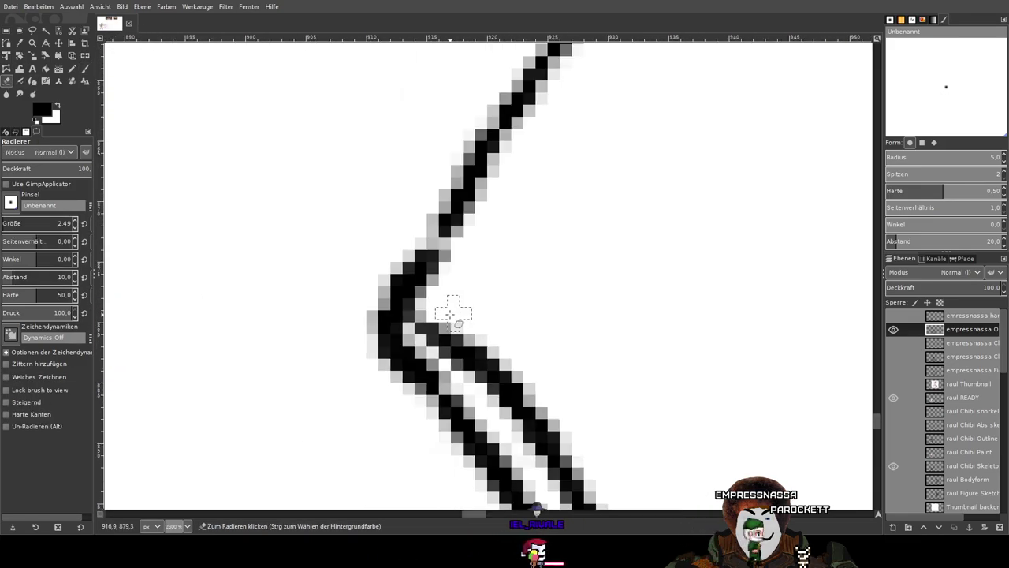
pyautogui.moveTo(450, 343)
pyautogui.mouseDown()
pyautogui.moveTo(502, 378)
pyautogui.moveTo(521, 369)
pyautogui.moveTo(458, 322)
pyautogui.moveTo(536, 418)
pyautogui.moveTo(475, 371)
pyautogui.moveTo(501, 401)
pyautogui.moveTo(549, 406)
pyautogui.moveTo(533, 399)
pyautogui.moveTo(535, 432)
pyautogui.moveTo(571, 444)
pyautogui.moveTo(596, 412)
pyautogui.moveTo(493, 217)
pyautogui.moveTo(450, 204)
pyautogui.moveTo(447, 229)
pyautogui.moveTo(466, 263)
pyautogui.moveTo(419, 191)
pyautogui.mouseUp()
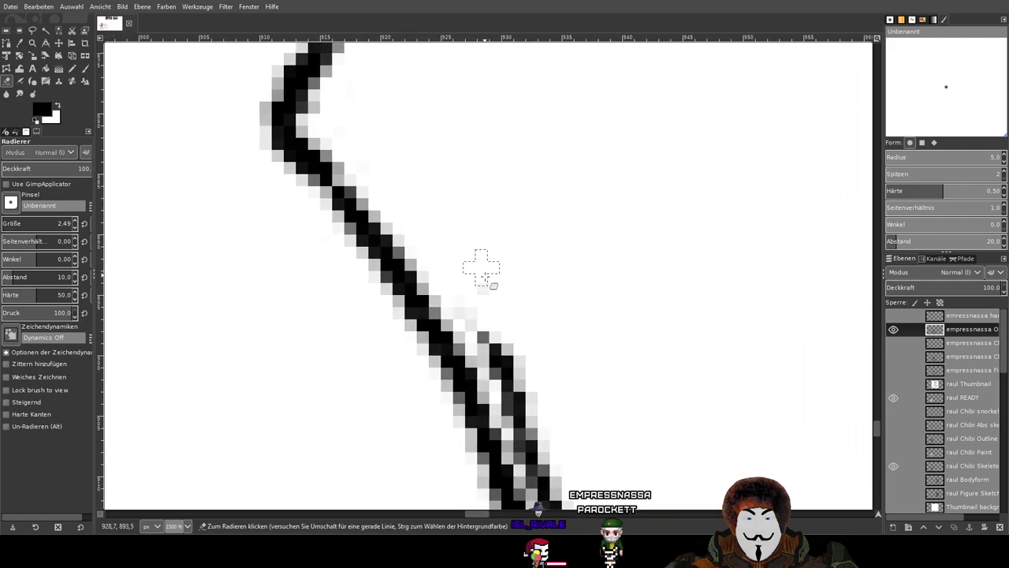
pyautogui.moveTo(551, 335); pyautogui.dragTo(503, 225)
pyautogui.moveTo(402, 183)
pyautogui.mouseDown()
pyautogui.moveTo(456, 272)
pyautogui.moveTo(405, 190)
pyautogui.moveTo(443, 265)
pyautogui.moveTo(414, 212)
pyautogui.moveTo(463, 273)
pyautogui.mouseUp()
pyautogui.moveTo(434, 236); pyautogui.dragTo(473, 310)
pyautogui.moveTo(436, 282); pyautogui.dragTo(478, 347)
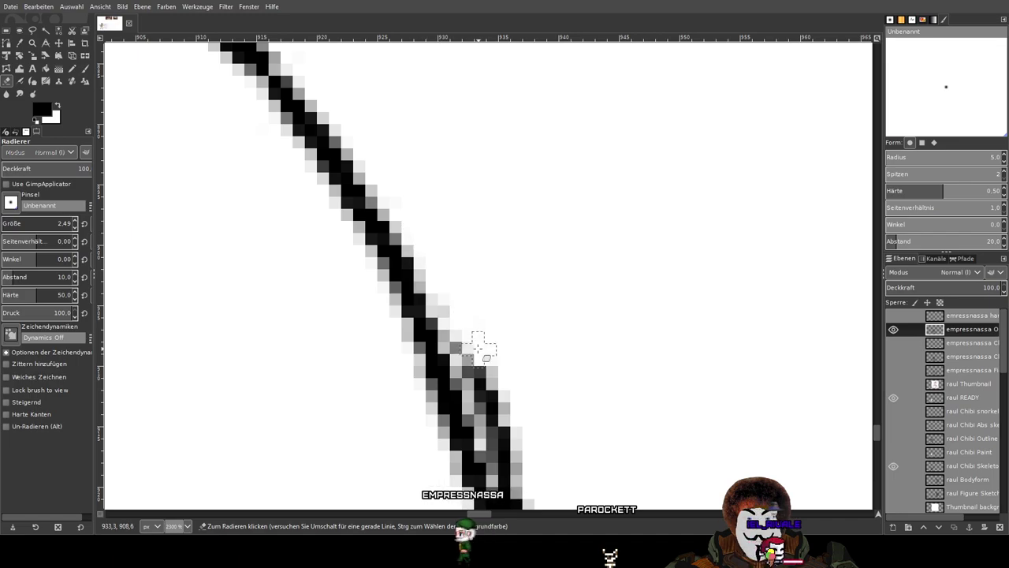
pyautogui.moveTo(548, 365); pyautogui.dragTo(495, 196)
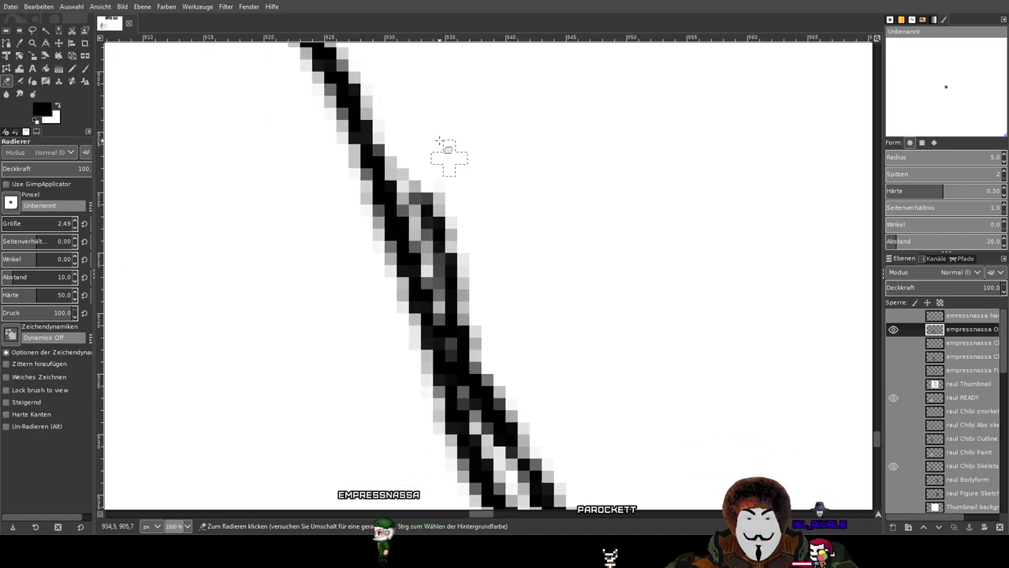
pyautogui.moveTo(468, 276)
pyautogui.mouseDown()
pyautogui.moveTo(439, 186)
pyautogui.moveTo(460, 273)
pyautogui.moveTo(422, 180)
pyautogui.moveTo(412, 212)
pyautogui.moveTo(406, 168)
pyautogui.mouseUp()
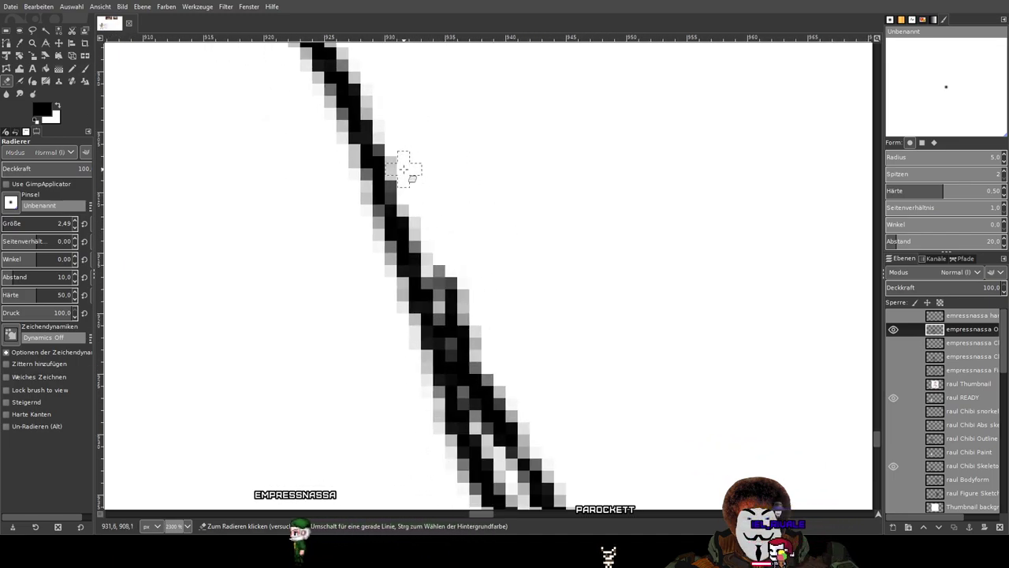
pyautogui.moveTo(437, 237); pyautogui.dragTo(471, 309)
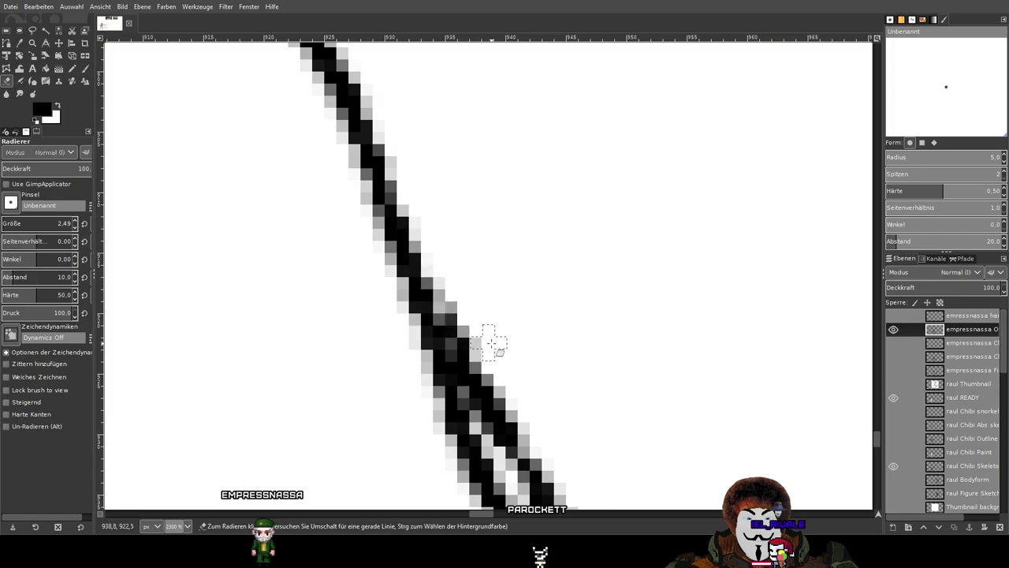
# Fade the right strand's upper end and clear the grey edge pixels along it.
pyautogui.scroll(-3, 489, 342)
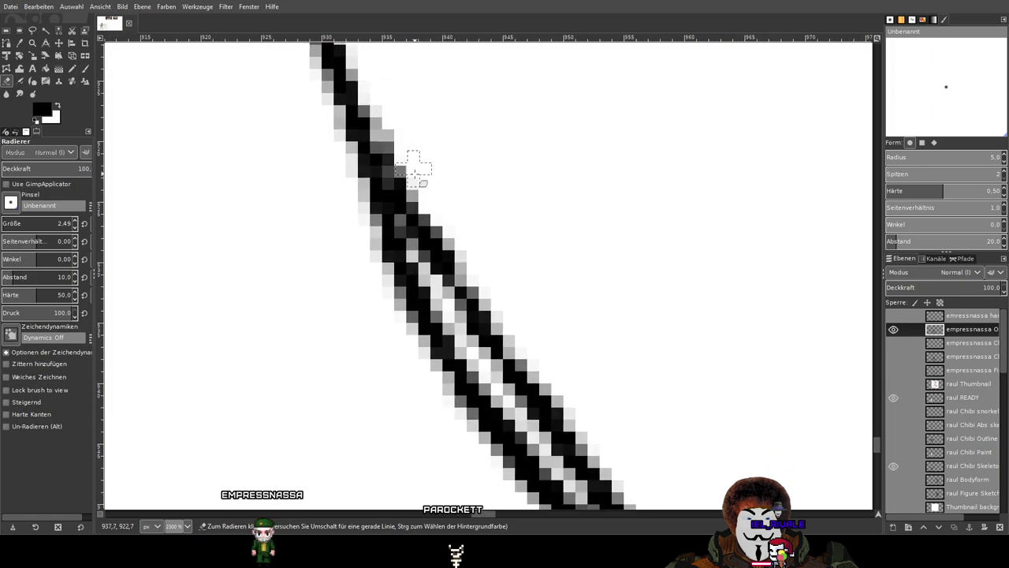
pyautogui.moveTo(403, 161); pyautogui.dragTo(428, 225)
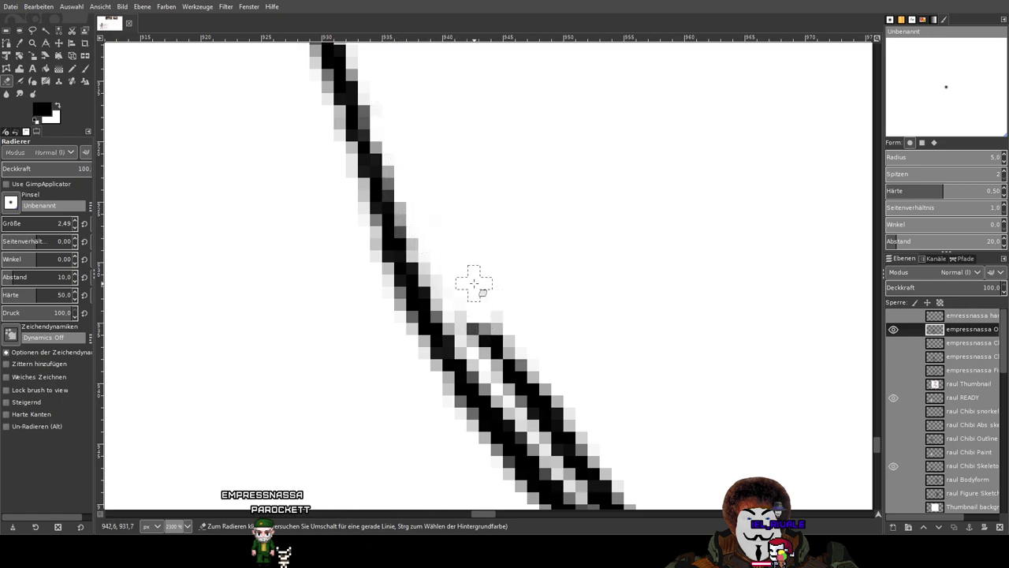
pyautogui.moveTo(441, 270)
pyautogui.mouseDown()
pyautogui.moveTo(466, 332)
pyautogui.moveTo(478, 293)
pyautogui.mouseUp()
pyautogui.moveTo(550, 321); pyautogui.dragTo(460, 129)
pyautogui.moveTo(431, 185)
pyautogui.mouseDown()
pyautogui.moveTo(506, 282)
pyautogui.moveTo(413, 167)
pyautogui.moveTo(438, 175)
pyautogui.moveTo(416, 191)
pyautogui.moveTo(435, 224)
pyautogui.moveTo(516, 295)
pyautogui.moveTo(455, 233)
pyautogui.moveTo(579, 378)
pyautogui.moveTo(536, 316)
pyautogui.moveTo(504, 293)
pyautogui.moveTo(604, 405)
pyautogui.moveTo(484, 302)
pyautogui.mouseUp()
pyautogui.moveTo(590, 235); pyautogui.dragTo(549, 175)
pyautogui.scroll(-6, 654, 304)
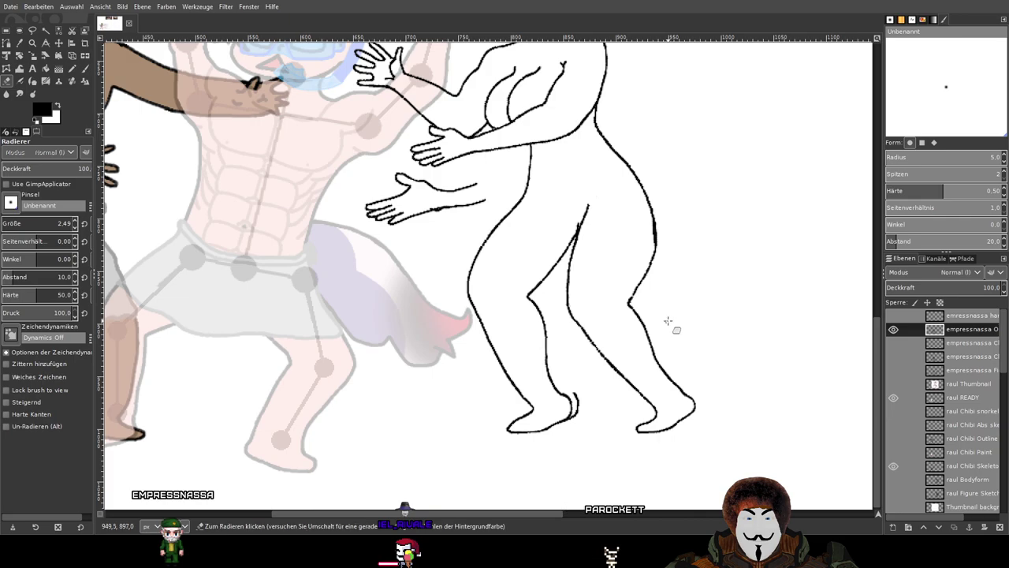
# Undo the duplicate inner stroke on the middle leg with the Paintbrush active.
pyautogui.moveTo(678, 329); pyautogui.dragTo(635, 261)
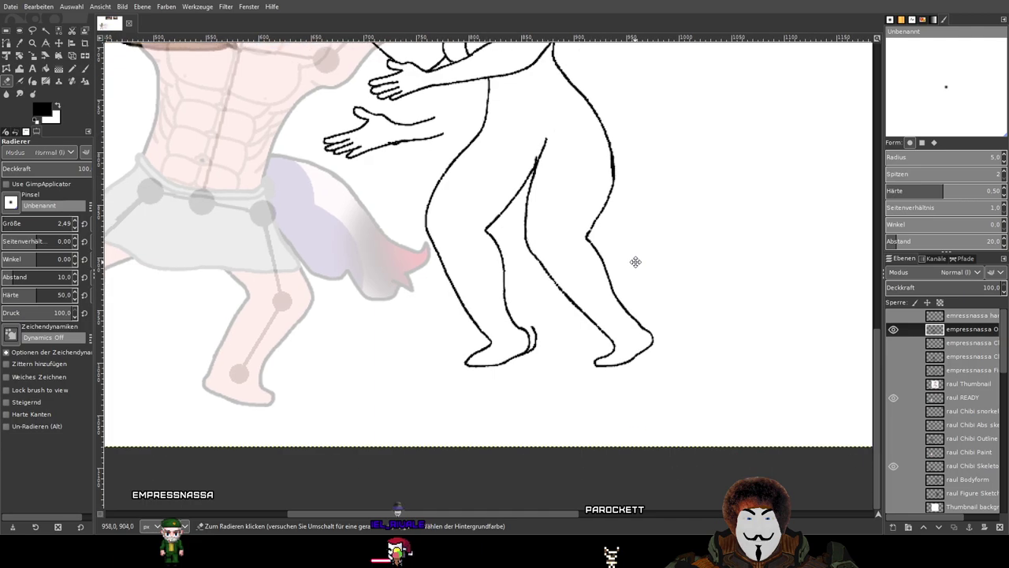
pyautogui.scroll(3, 508, 233)
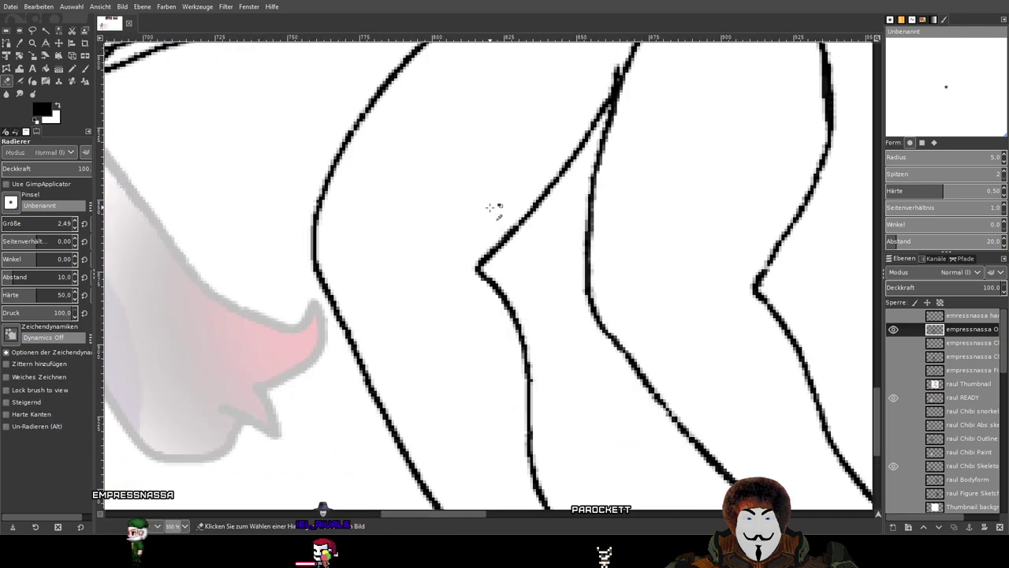
pyautogui.moveTo(534, 211); pyautogui.dragTo(507, 56)
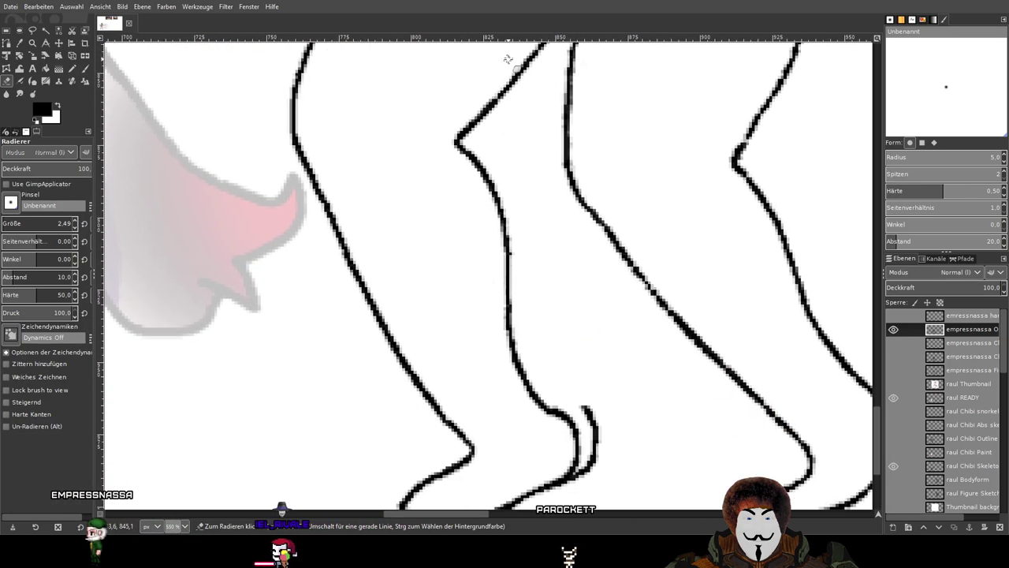
pyautogui.click(85, 71)
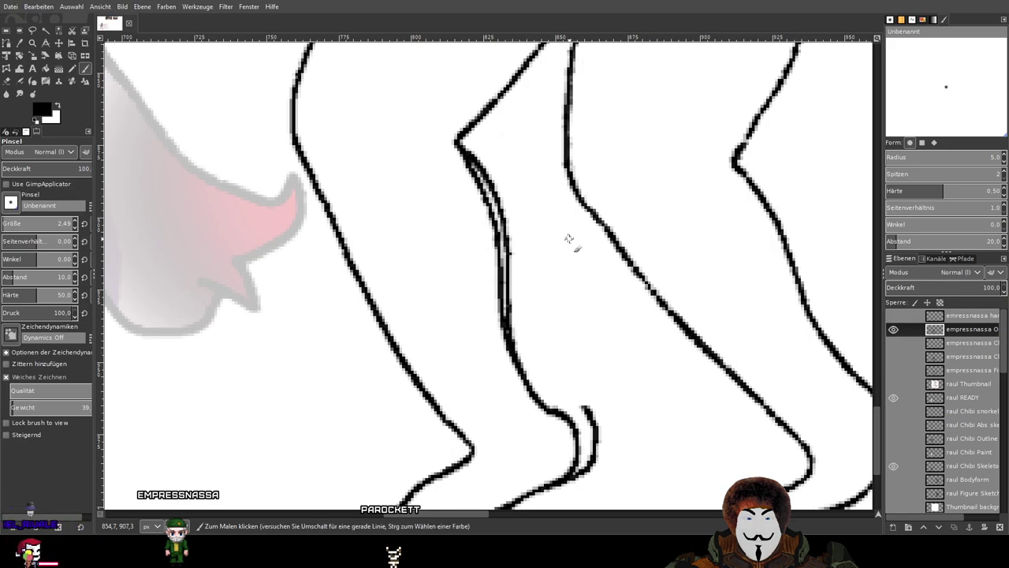
pyautogui.hotkey('ctrl', 'z')
# Paint a thin black line from the knee notch down along the calf.
pyautogui.moveTo(458, 147)
pyautogui.mouseDown()
pyautogui.moveTo(489, 226)
pyautogui.moveTo(503, 342)
pyautogui.moveTo(542, 407)
pyautogui.mouseUp()
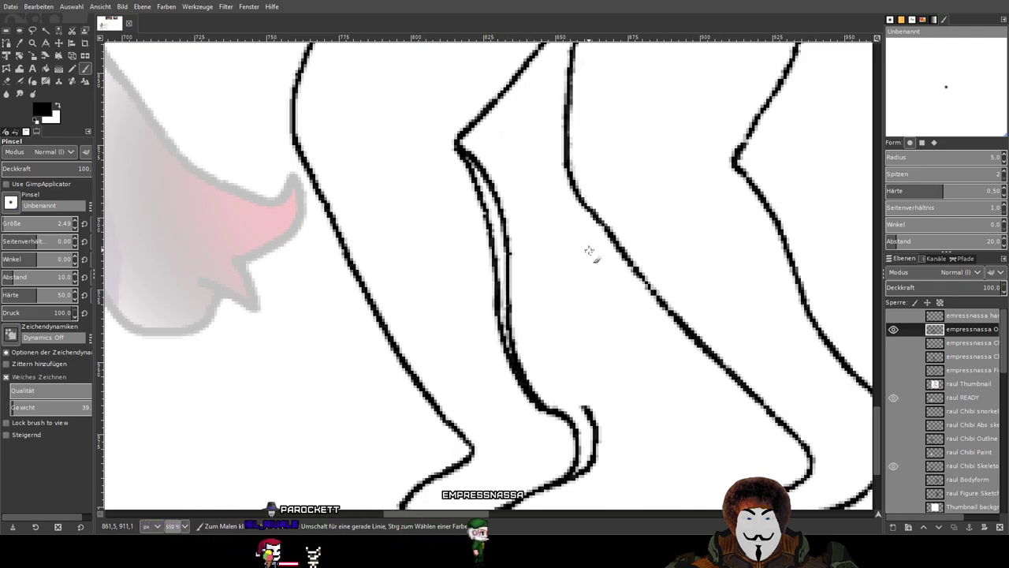
pyautogui.scroll(-2, 589, 251)
pyautogui.scroll(-1, 584, 214)
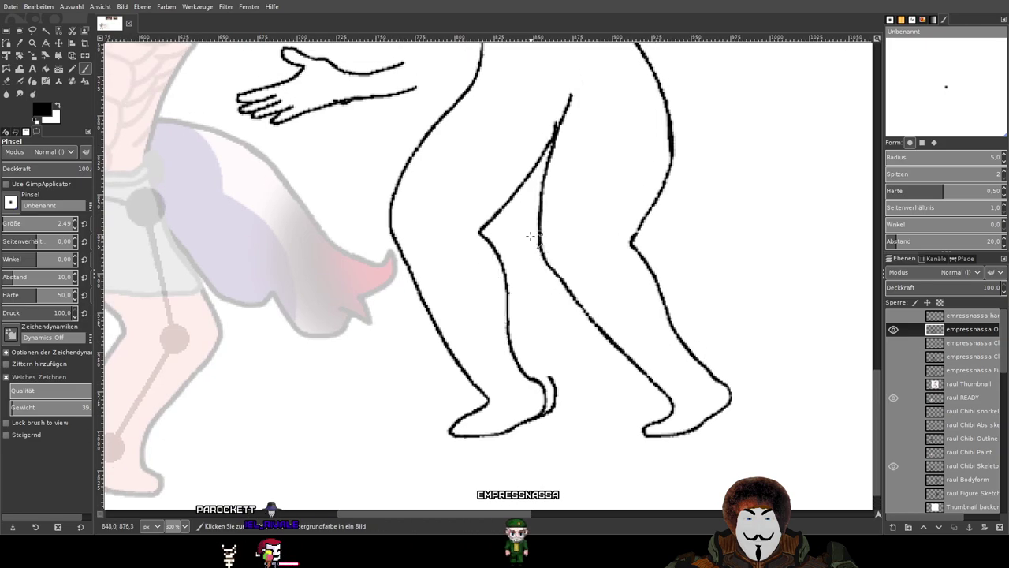
pyautogui.scroll(3, 476, 229)
pyautogui.scroll(-4, 461, 235)
pyautogui.scroll(4, 497, 236)
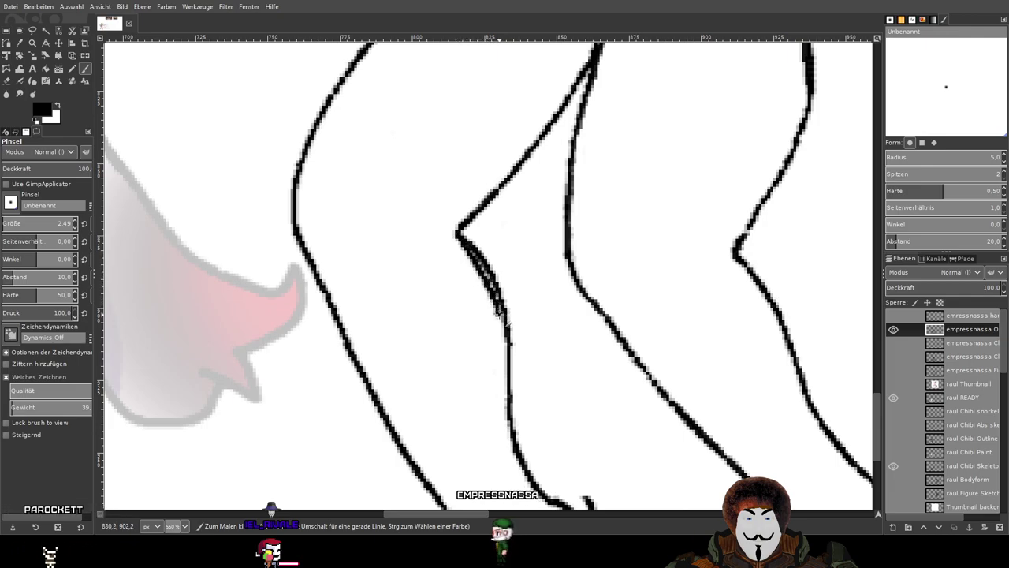
pyautogui.moveTo(503, 356); pyautogui.dragTo(513, 436)
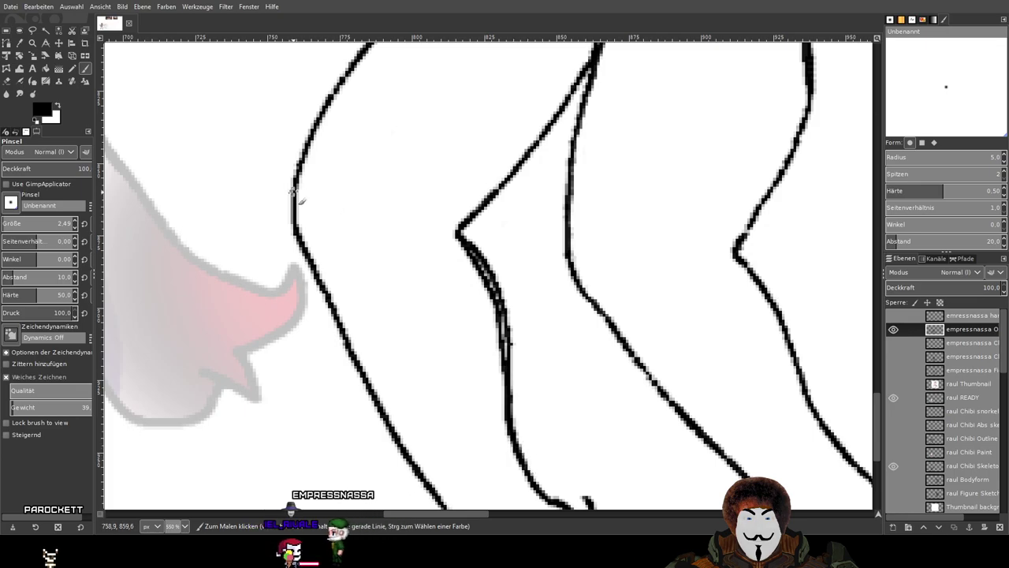
# Erase the doubled right-hand pixels of the new knee line near the bend.
pyautogui.click(7, 81)
pyautogui.scroll(5, 504, 244)
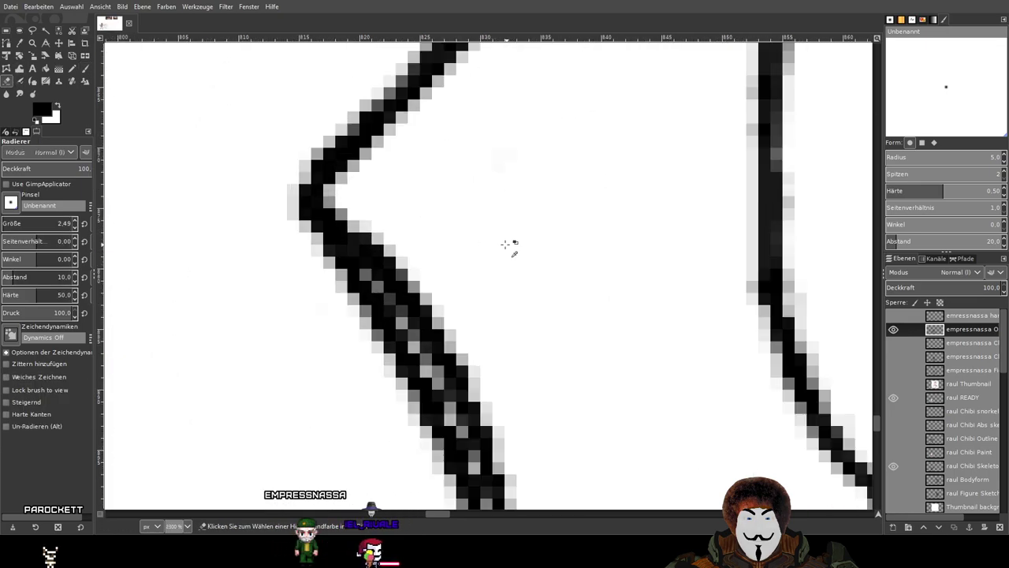
pyautogui.moveTo(374, 222)
pyautogui.mouseDown()
pyautogui.moveTo(384, 250)
pyautogui.moveTo(350, 211)
pyautogui.moveTo(456, 334)
pyautogui.moveTo(394, 247)
pyautogui.moveTo(446, 328)
pyautogui.moveTo(386, 262)
pyautogui.moveTo(416, 313)
pyautogui.moveTo(380, 259)
pyautogui.moveTo(420, 324)
pyautogui.moveTo(362, 228)
pyautogui.moveTo(446, 371)
pyautogui.mouseUp()
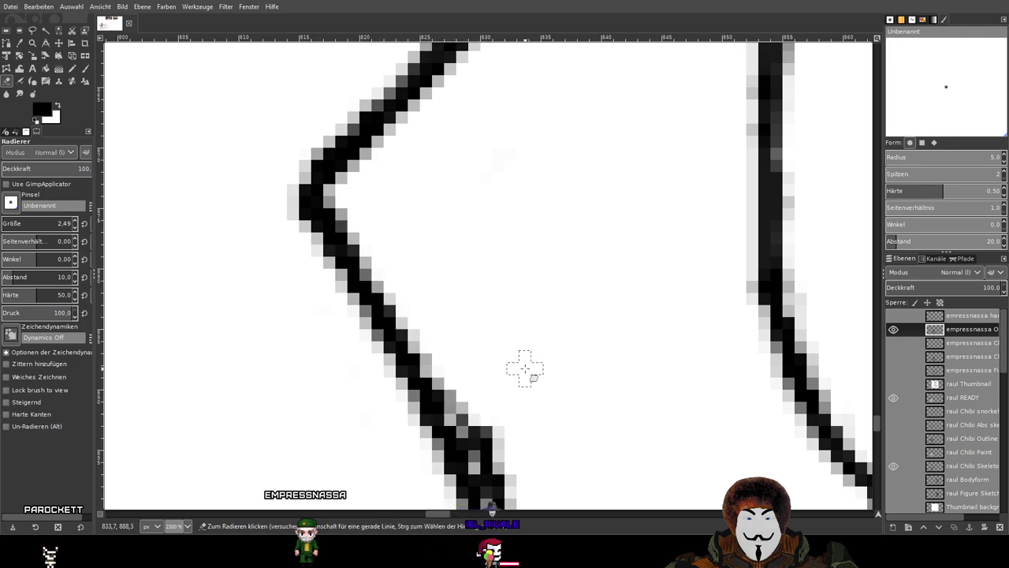
pyautogui.moveTo(525, 368); pyautogui.dragTo(459, 193)
pyautogui.moveTo(420, 229)
pyautogui.mouseDown()
pyautogui.moveTo(446, 295)
pyautogui.moveTo(365, 173)
pyautogui.moveTo(453, 353)
pyautogui.moveTo(435, 264)
pyautogui.moveTo(471, 382)
pyautogui.mouseUp()
pyautogui.moveTo(519, 338)
pyautogui.mouseDown()
pyautogui.moveTo(523, 206)
pyautogui.moveTo(528, 167)
pyautogui.mouseUp()
pyautogui.moveTo(455, 161)
pyautogui.mouseDown()
pyautogui.moveTo(457, 244)
pyautogui.moveTo(442, 152)
pyautogui.moveTo(495, 317)
pyautogui.moveTo(492, 235)
pyautogui.moveTo(500, 332)
pyautogui.moveTo(466, 226)
pyautogui.moveTo(478, 327)
pyautogui.moveTo(421, 106)
pyautogui.mouseUp()
pyautogui.moveTo(442, 190)
pyautogui.mouseDown()
pyautogui.moveTo(465, 313)
pyautogui.moveTo(500, 401)
pyautogui.moveTo(539, 391)
pyautogui.moveTo(500, 206)
pyautogui.mouseUp()
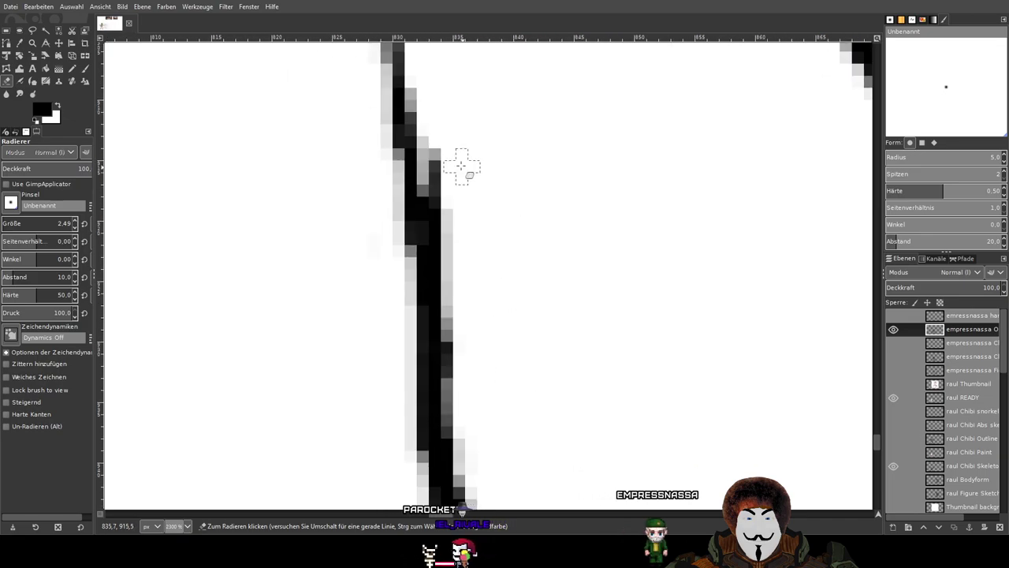
pyautogui.moveTo(425, 92)
pyautogui.mouseDown()
pyautogui.moveTo(476, 370)
pyautogui.moveTo(431, 186)
pyautogui.moveTo(467, 367)
pyautogui.mouseUp()
# Lighten the remaining grey fringe pixels down the line's right edge.
pyautogui.moveTo(532, 384)
pyautogui.mouseDown()
pyautogui.moveTo(534, 236)
pyautogui.moveTo(522, 197)
pyautogui.mouseUp()
pyautogui.moveTo(456, 190)
pyautogui.mouseDown()
pyautogui.moveTo(444, 142)
pyautogui.moveTo(462, 286)
pyautogui.moveTo(444, 192)
pyautogui.moveTo(493, 378)
pyautogui.mouseUp()
pyautogui.moveTo(450, 244); pyautogui.dragTo(465, 320)
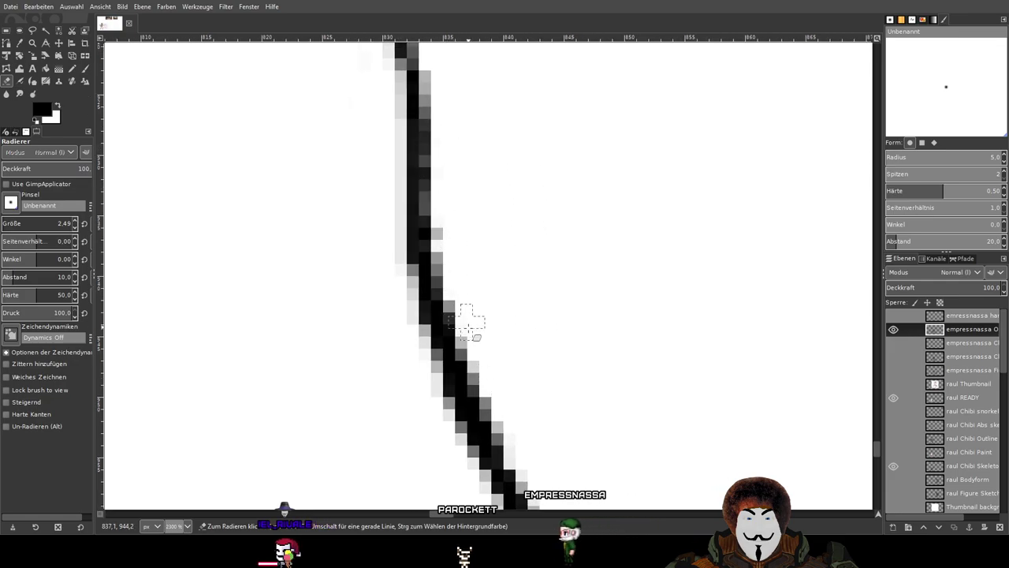
pyautogui.moveTo(449, 236); pyautogui.dragTo(443, 220)
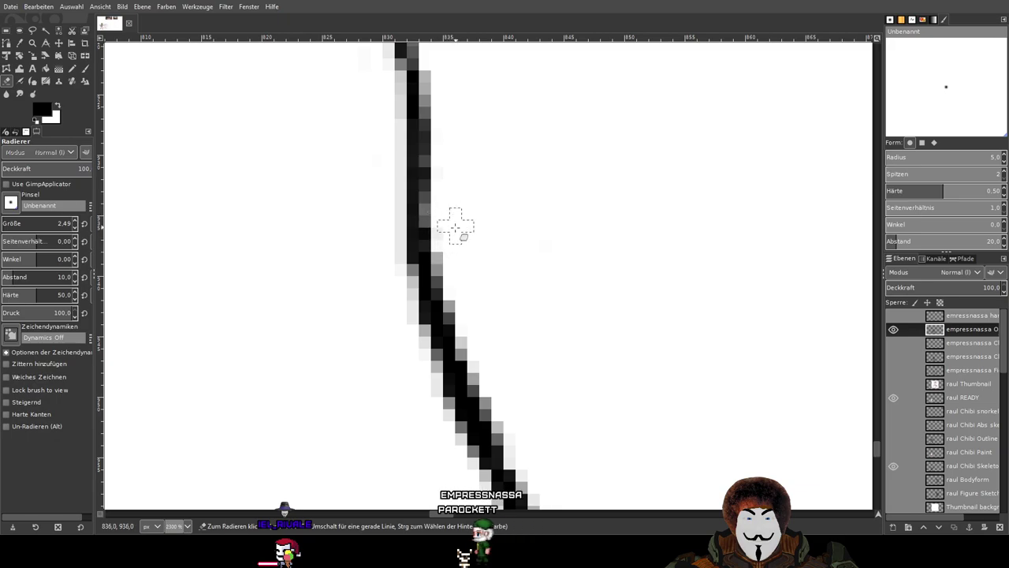
pyautogui.scroll(-5, 536, 228)
pyautogui.scroll(2, 543, 220)
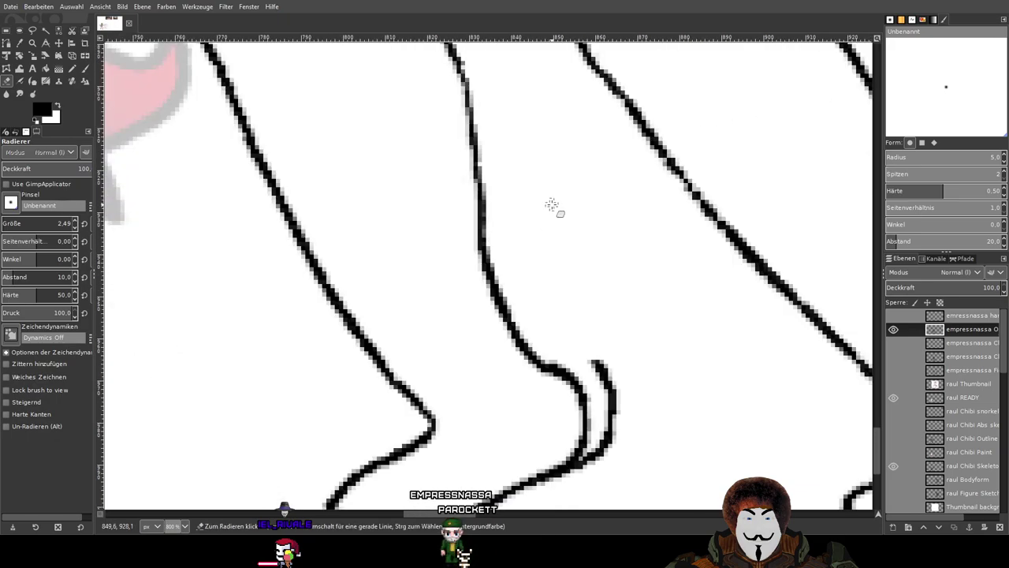
pyautogui.scroll(-4, 519, 215)
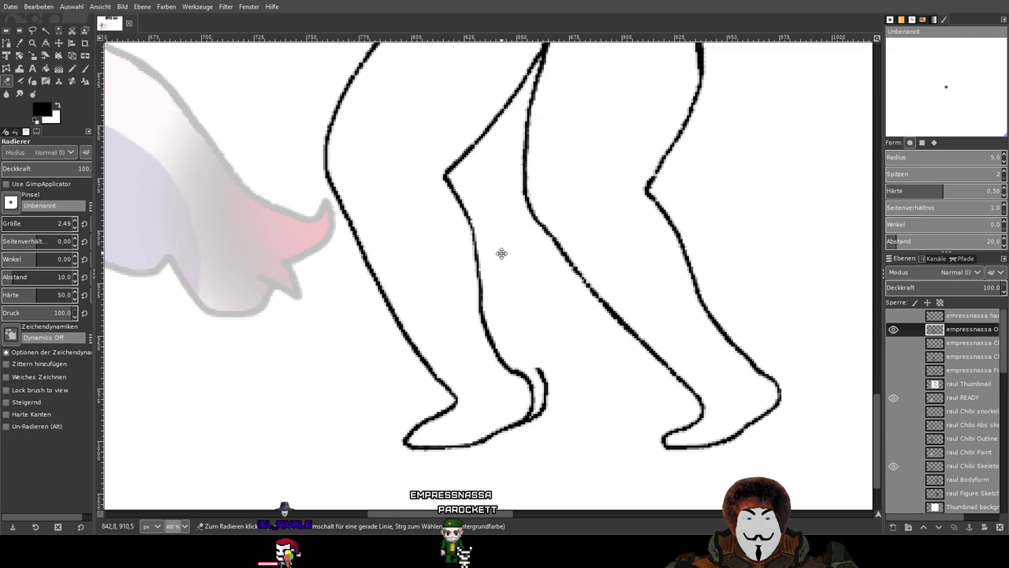
pyautogui.scroll(2, 501, 301)
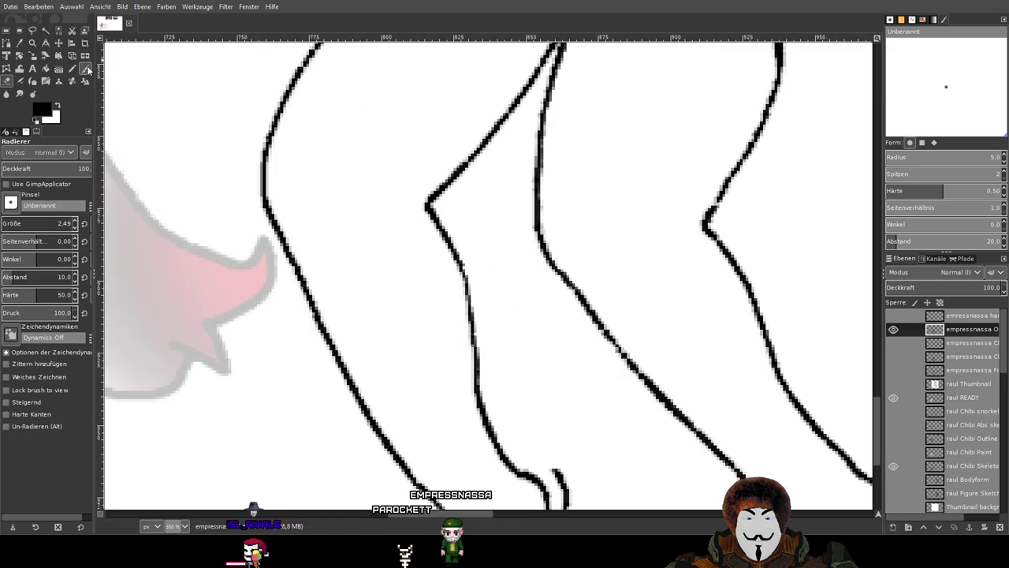
# Undo the doubled stroke drawn below the knee on the leg line.
pyautogui.press('p')
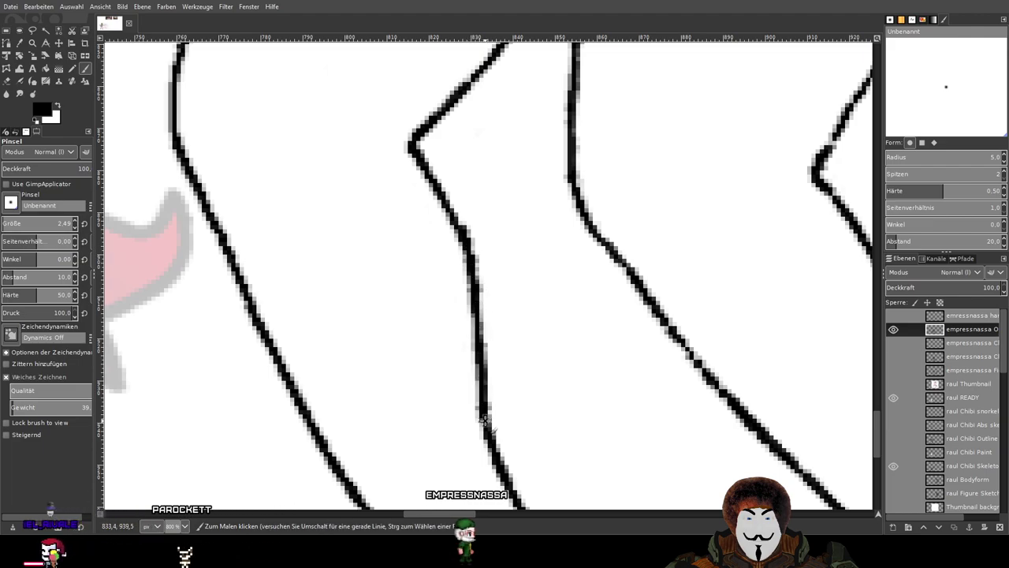
pyautogui.scroll(-3, 549, 318)
pyautogui.scroll(7, 549, 319)
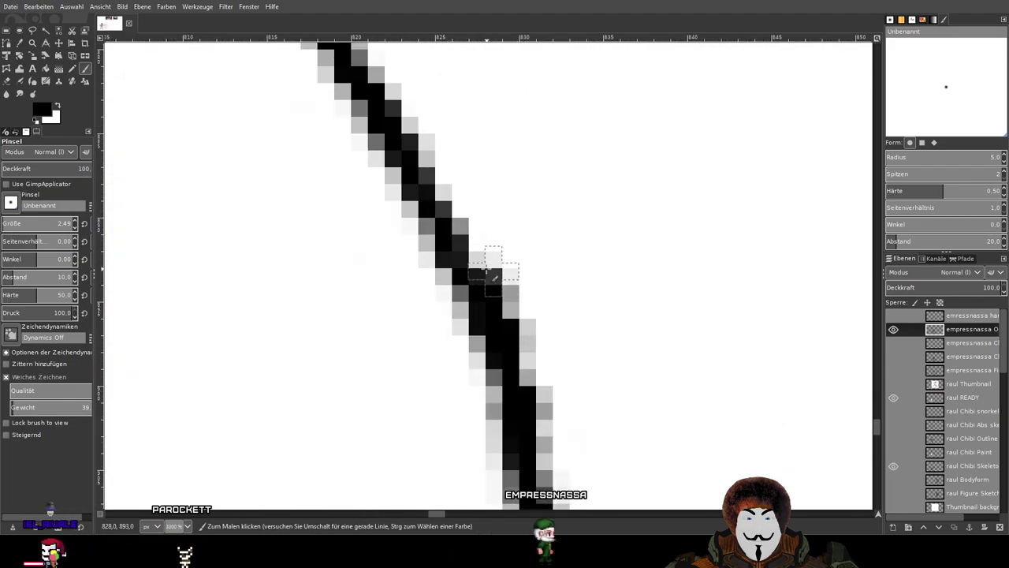
pyautogui.scroll(-7, 439, 228)
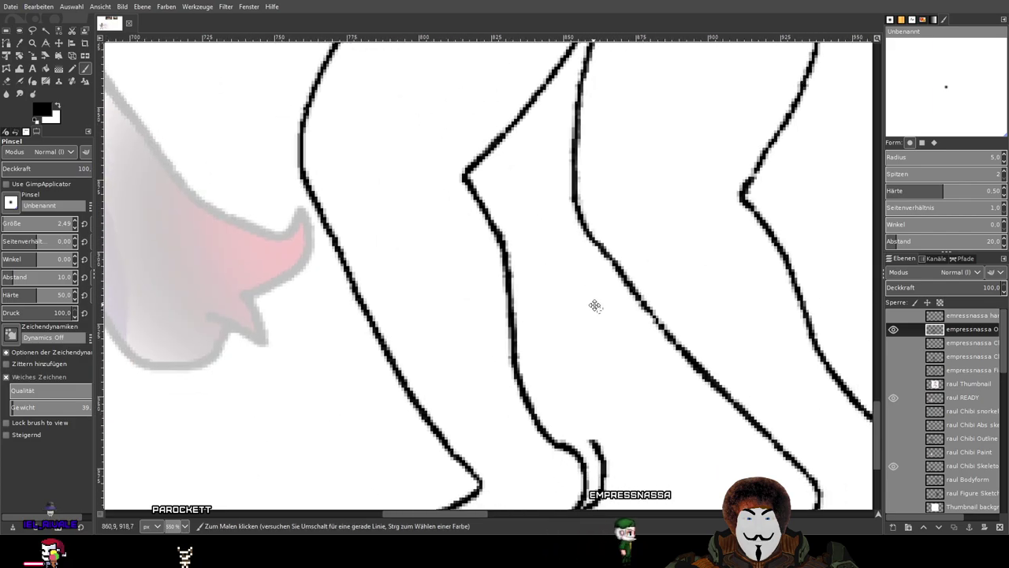
pyautogui.scroll(1, 485, 225)
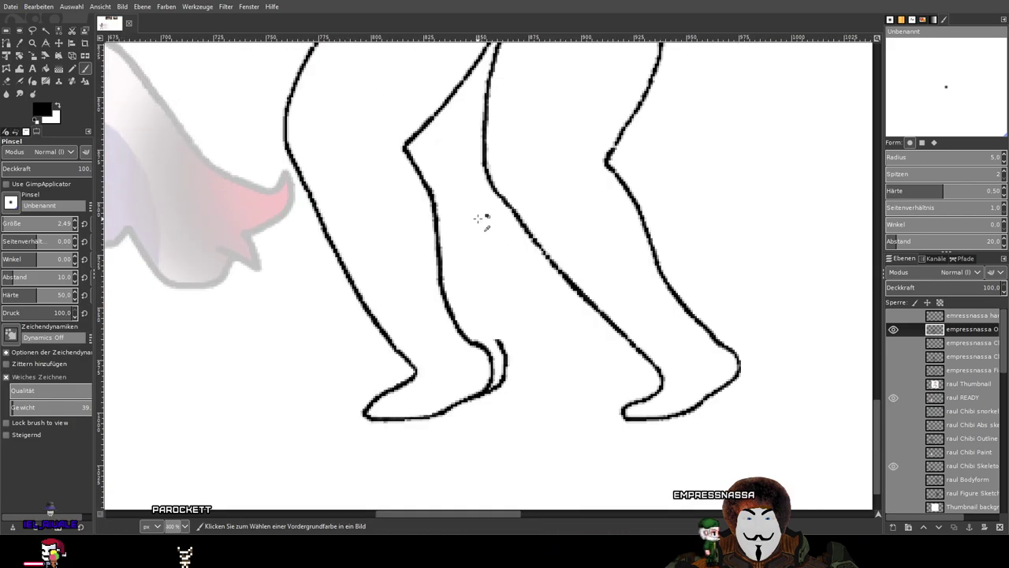
pyautogui.scroll(1, 438, 166)
pyautogui.scroll(-2, 426, 158)
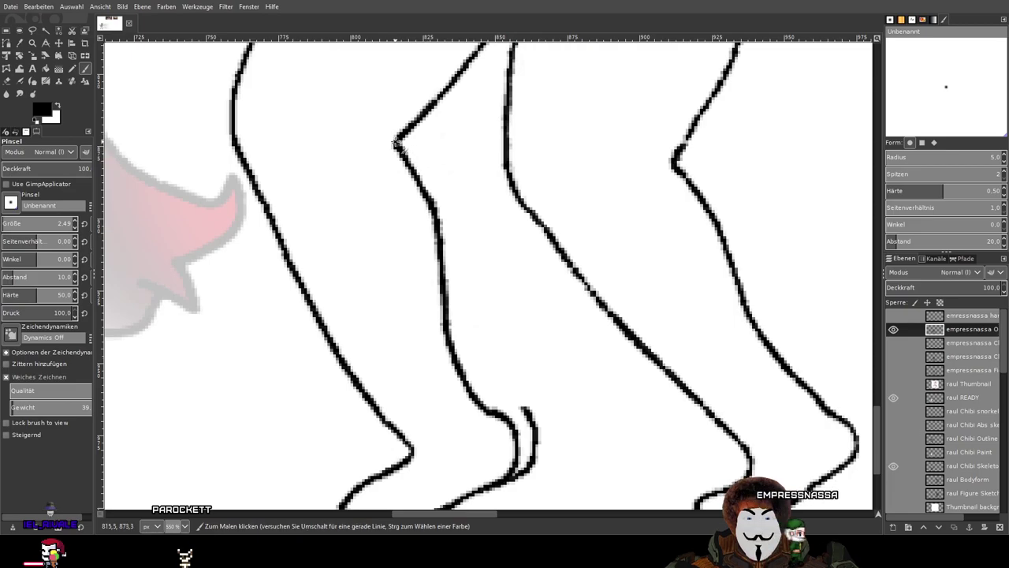
pyautogui.scroll(2, 396, 146)
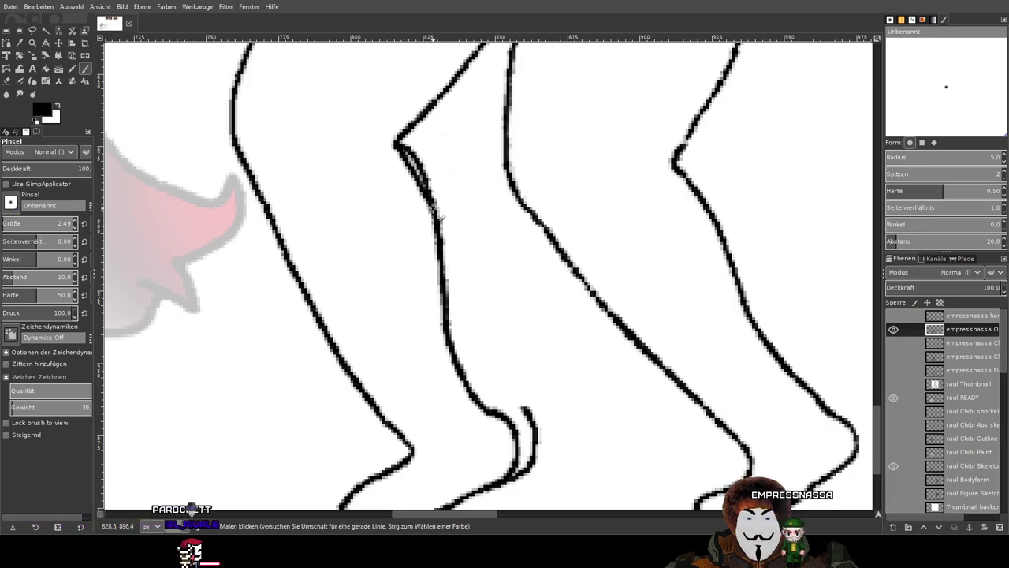
pyautogui.scroll(-2, 461, 196)
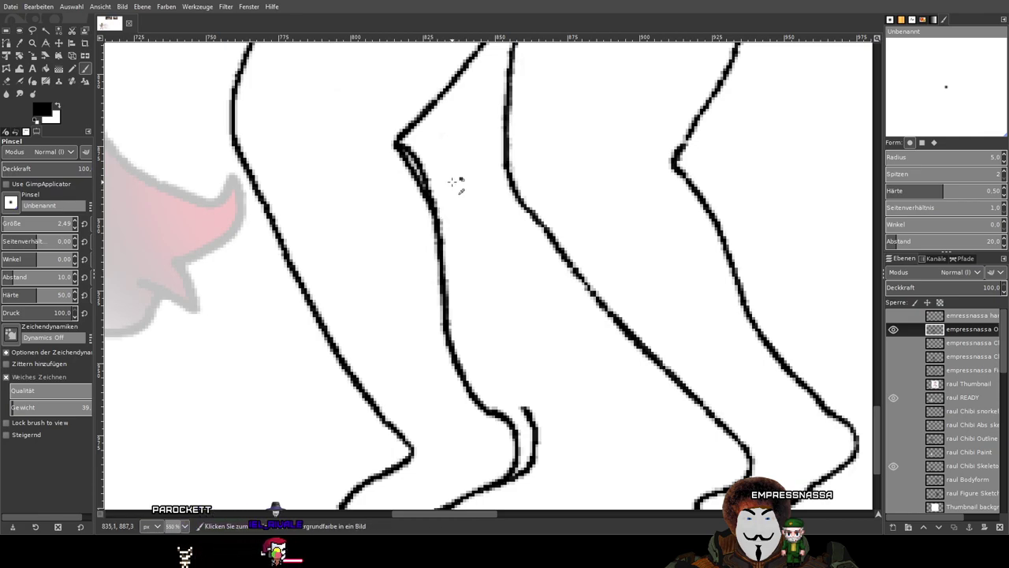
pyautogui.hotkey('ctrl', 'z')
pyautogui.scroll(2, 404, 147)
pyautogui.moveTo(416, 164); pyautogui.dragTo(438, 215)
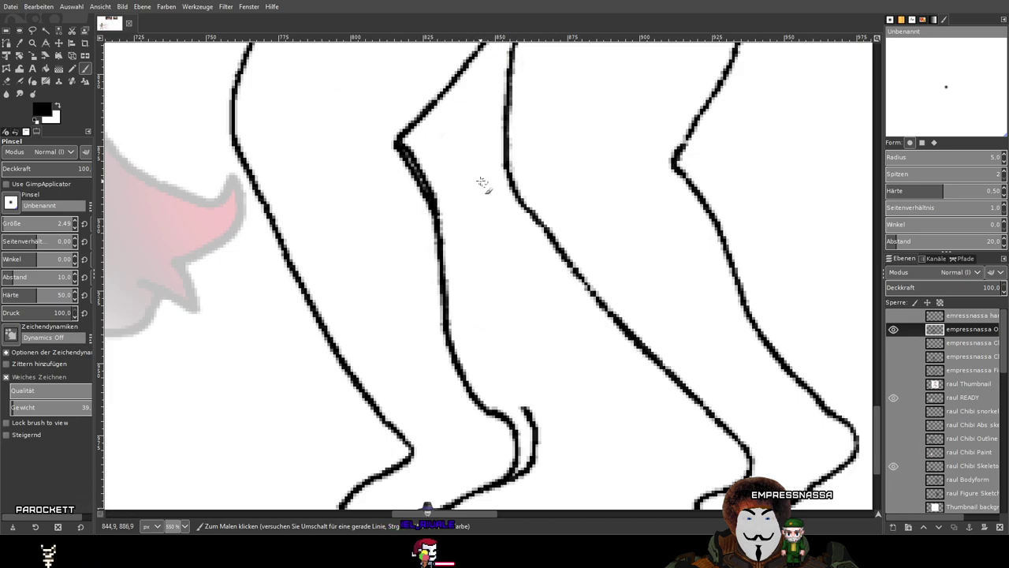
pyautogui.scroll(2, 416, 152)
pyautogui.hotkey('ctrl', 'z')
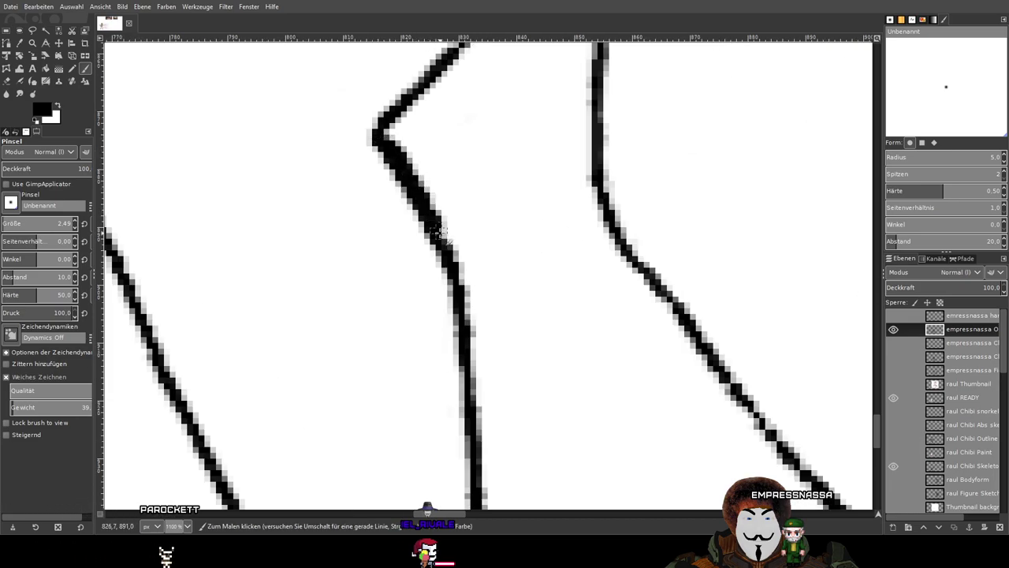
# With the Eraser, thin the leg line by removing light pixels along its left edge.
pyautogui.click(6, 81)
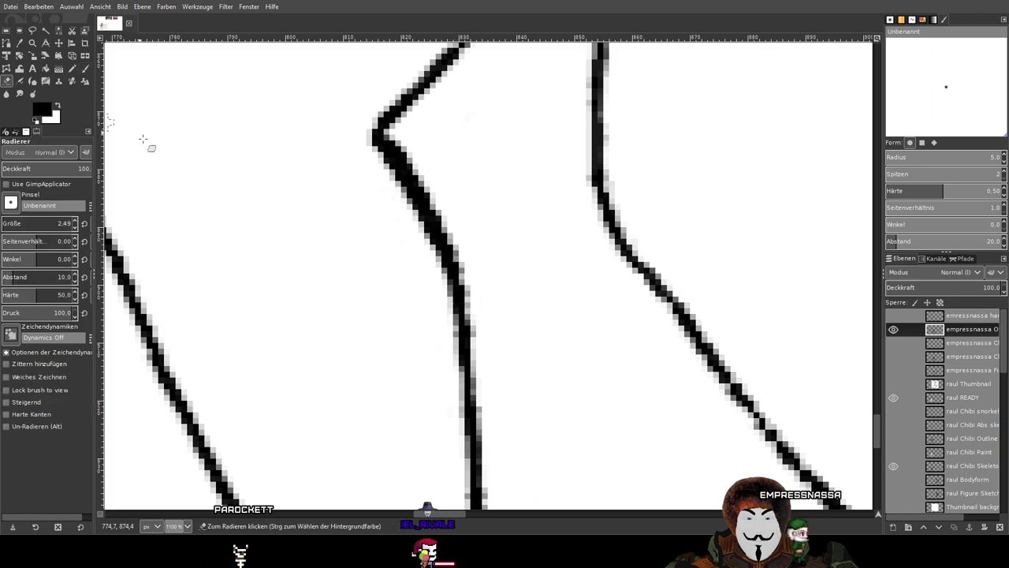
pyautogui.scroll(3, 372, 168)
pyautogui.moveTo(303, 76)
pyautogui.mouseDown()
pyautogui.moveTo(333, 87)
pyautogui.moveTo(383, 142)
pyautogui.moveTo(329, 75)
pyautogui.moveTo(410, 172)
pyautogui.moveTo(447, 235)
pyautogui.moveTo(486, 349)
pyautogui.moveTo(469, 287)
pyautogui.moveTo(398, 190)
pyautogui.moveTo(409, 218)
pyautogui.mouseUp()
pyautogui.moveTo(374, 153); pyautogui.dragTo(417, 309)
pyautogui.moveTo(399, 237)
pyautogui.mouseDown()
pyautogui.moveTo(364, 195)
pyautogui.moveTo(457, 347)
pyautogui.mouseUp()
pyautogui.scroll(-5, 465, 364)
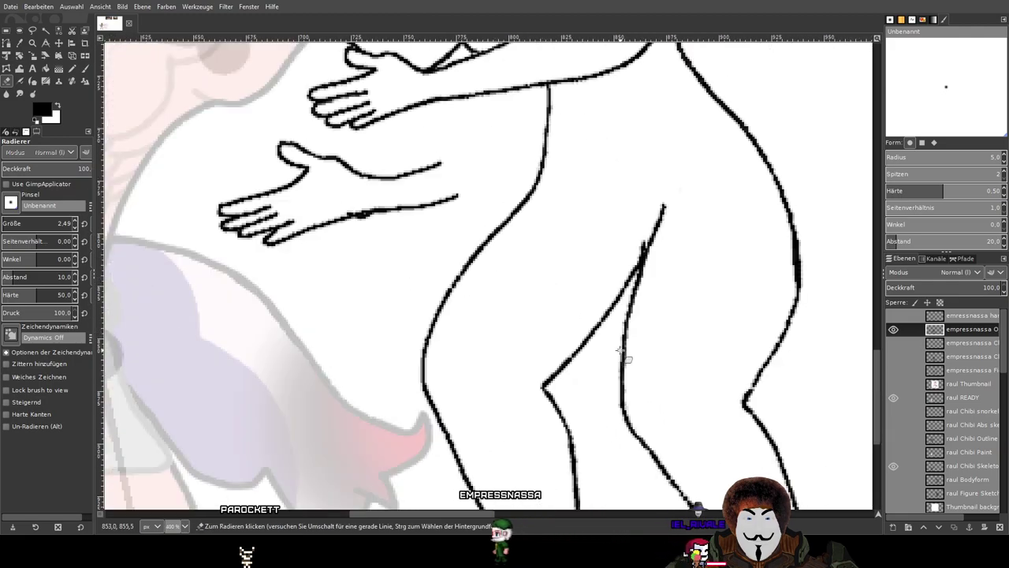
pyautogui.scroll(-2, 473, 237)
pyautogui.scroll(8, 423, 173)
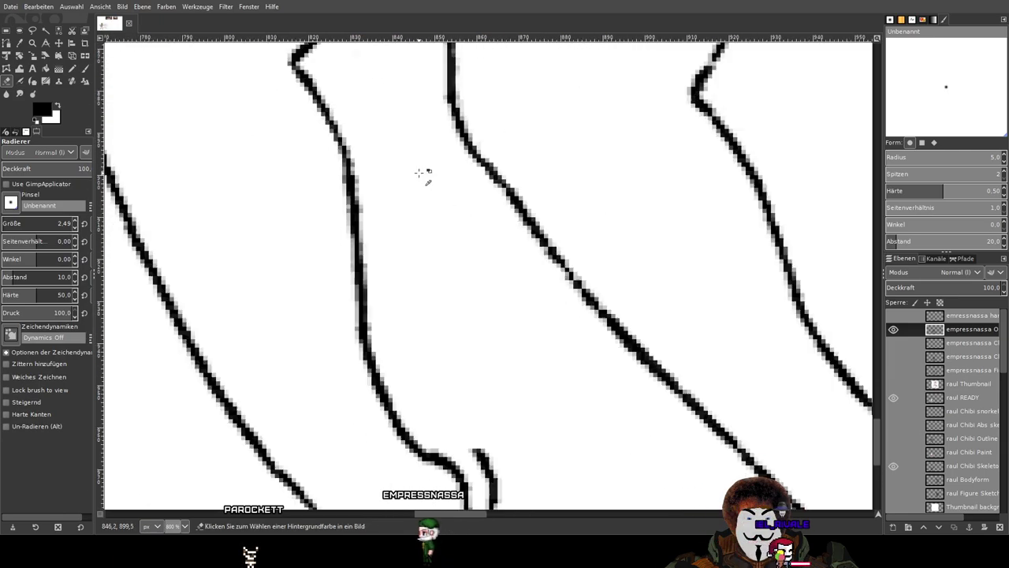
pyautogui.moveTo(307, 163); pyautogui.dragTo(325, 234)
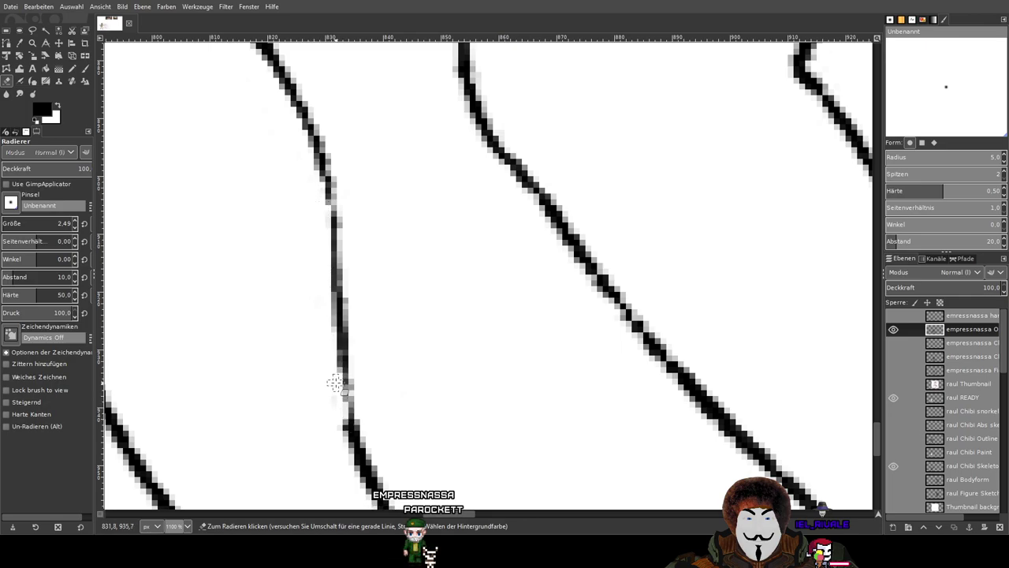
# With the Paintbrush, darken the faint, thin spots along the leg line.
pyautogui.click(86, 67)
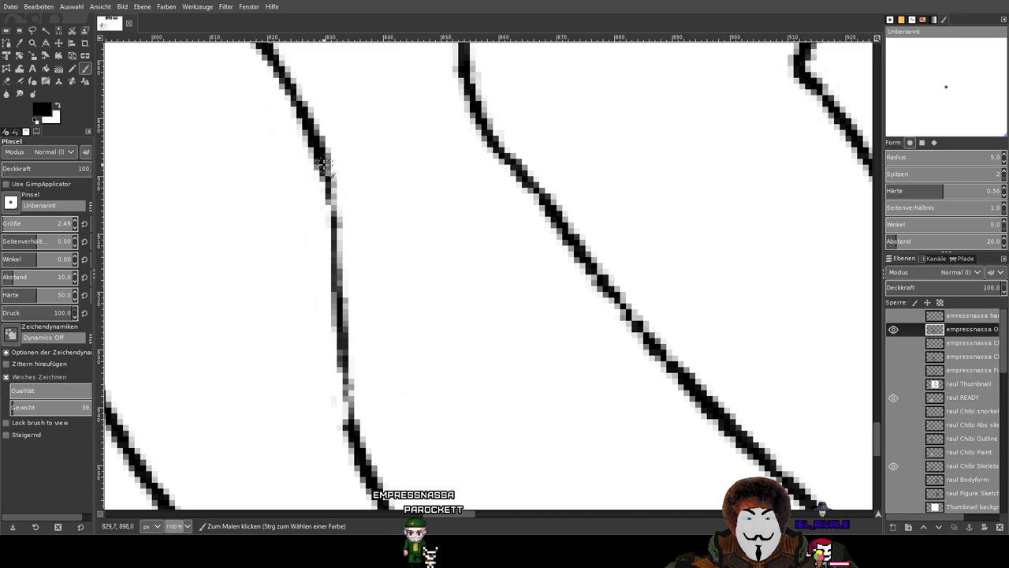
pyautogui.click(339, 275)
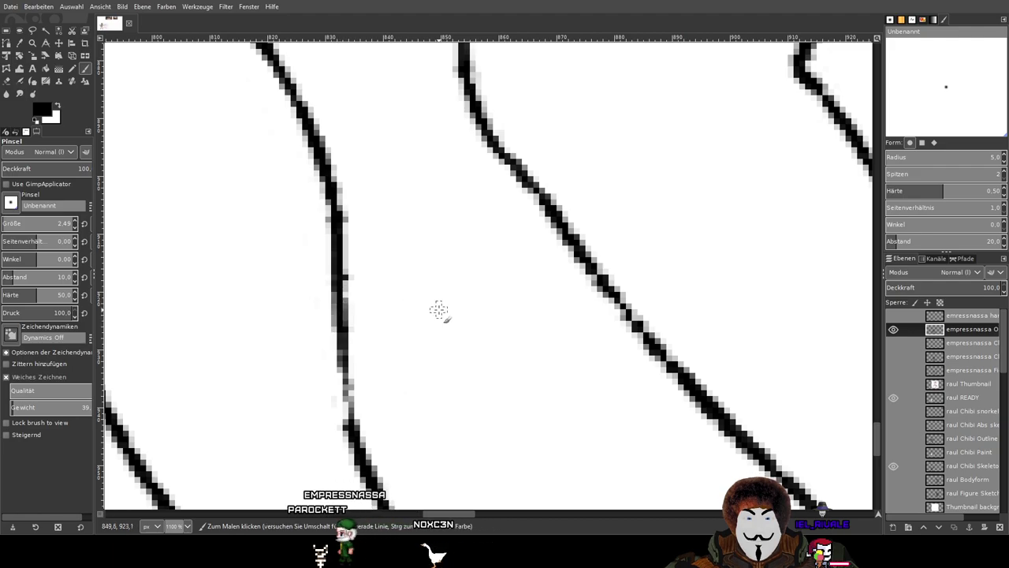
pyautogui.moveTo(370, 386); pyautogui.dragTo(372, 211)
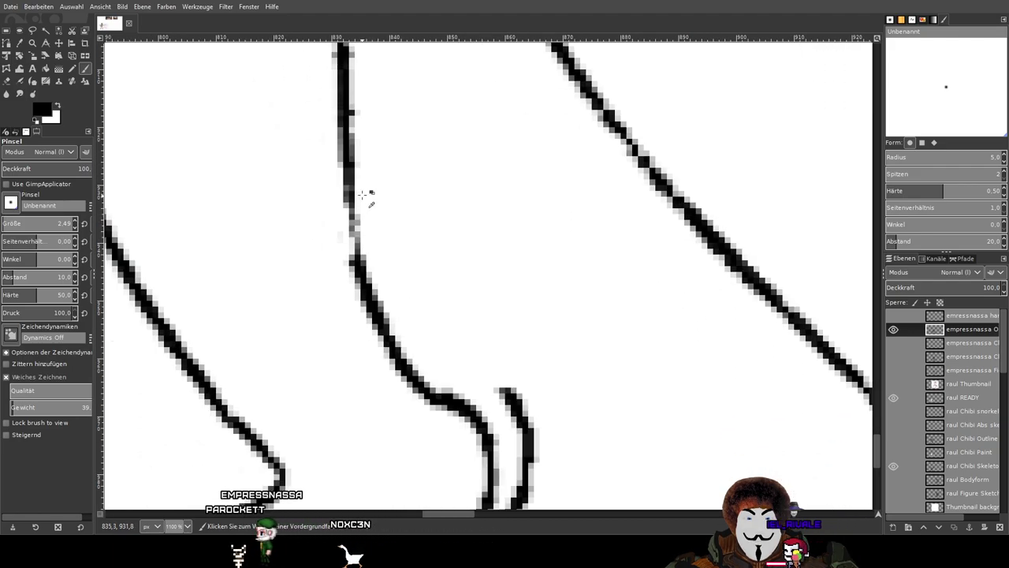
pyautogui.scroll(1, 354, 193)
pyautogui.moveTo(345, 156); pyautogui.dragTo(352, 299)
pyautogui.scroll(-2, 525, 236)
pyautogui.scroll(1, 521, 237)
pyautogui.scroll(-2, 521, 236)
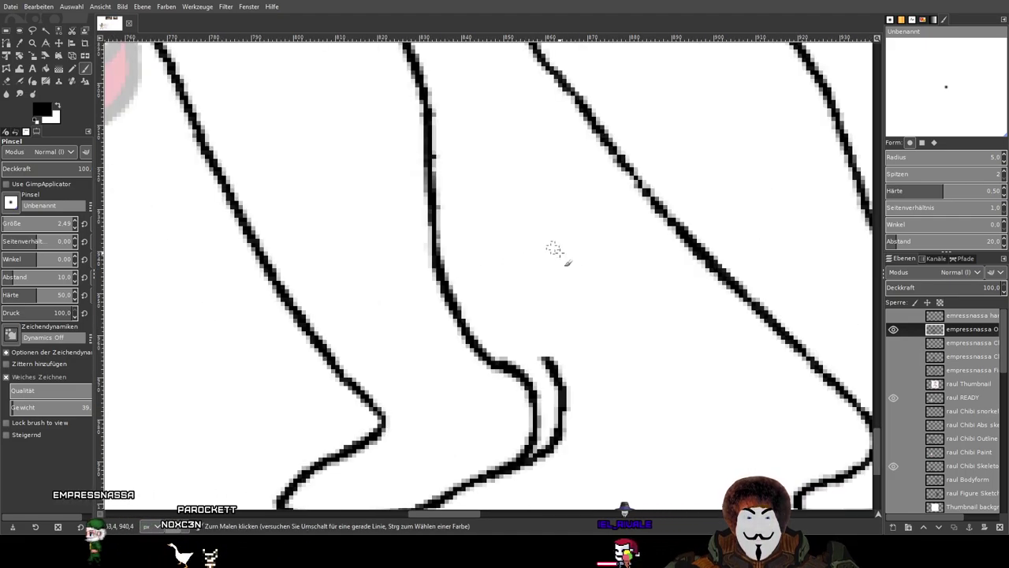
pyautogui.scroll(-4, 502, 187)
pyautogui.scroll(3, 581, 232)
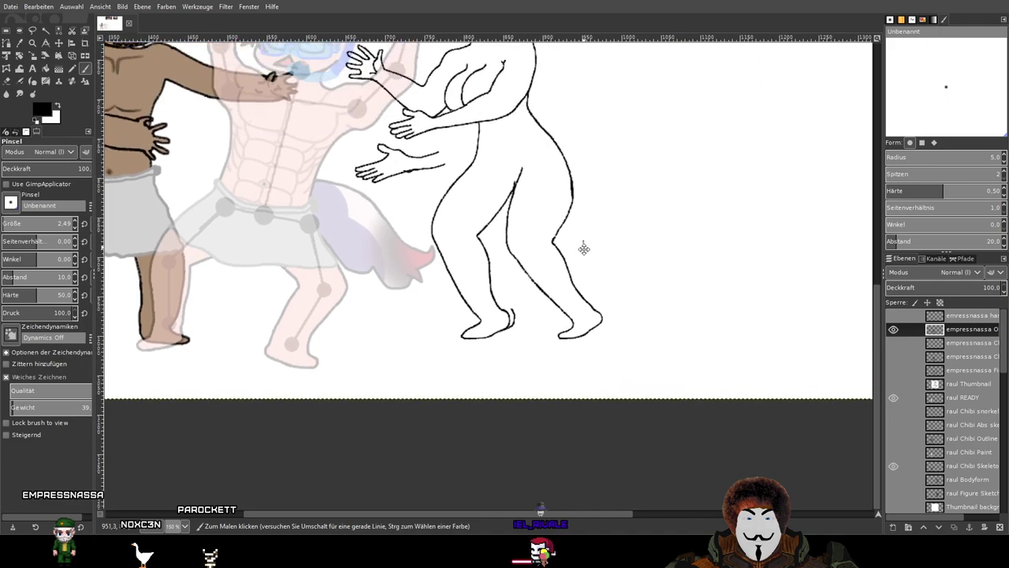
# Hide the raul READY and raul Chibi Skeleton layers and show the empressnassa layer.
pyautogui.scroll(-1, 610, 197)
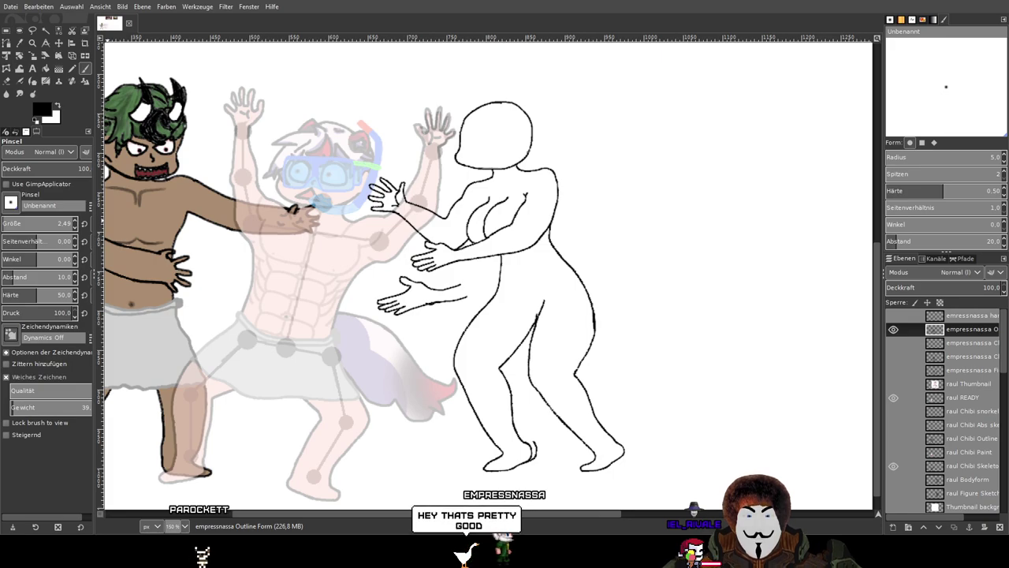
pyautogui.click(894, 397)
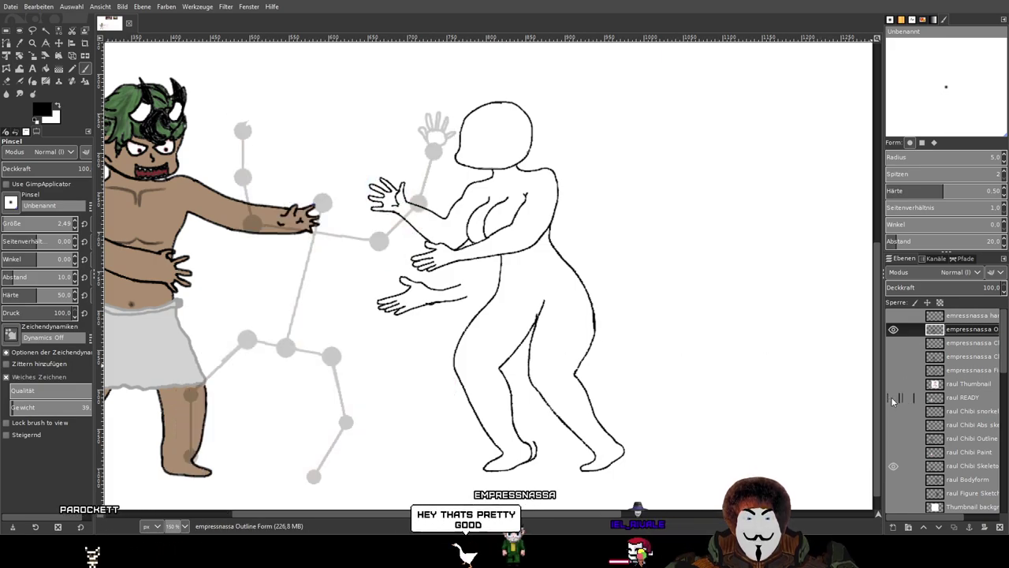
pyautogui.click(893, 465)
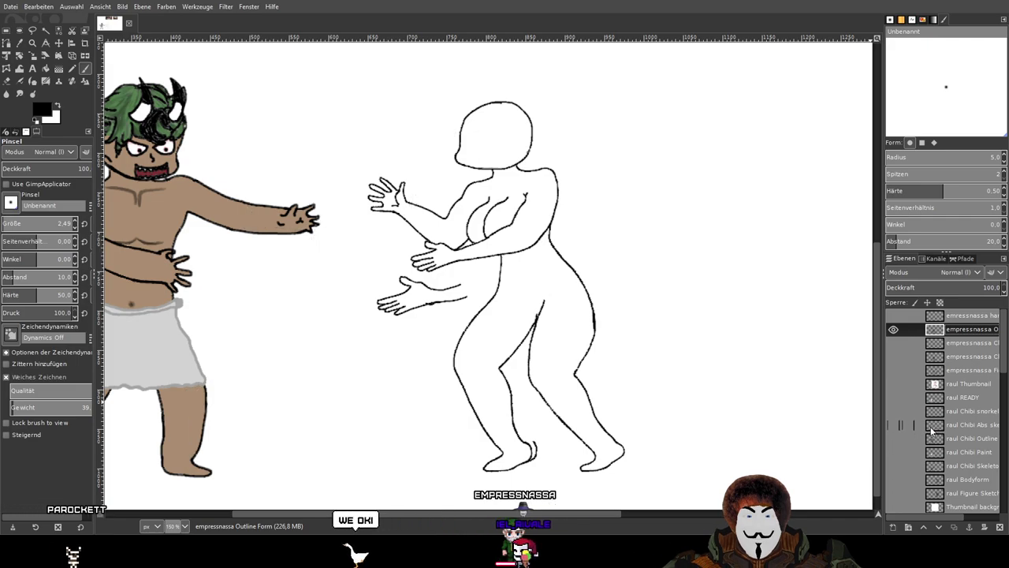
pyautogui.scroll(-5, 915, 454)
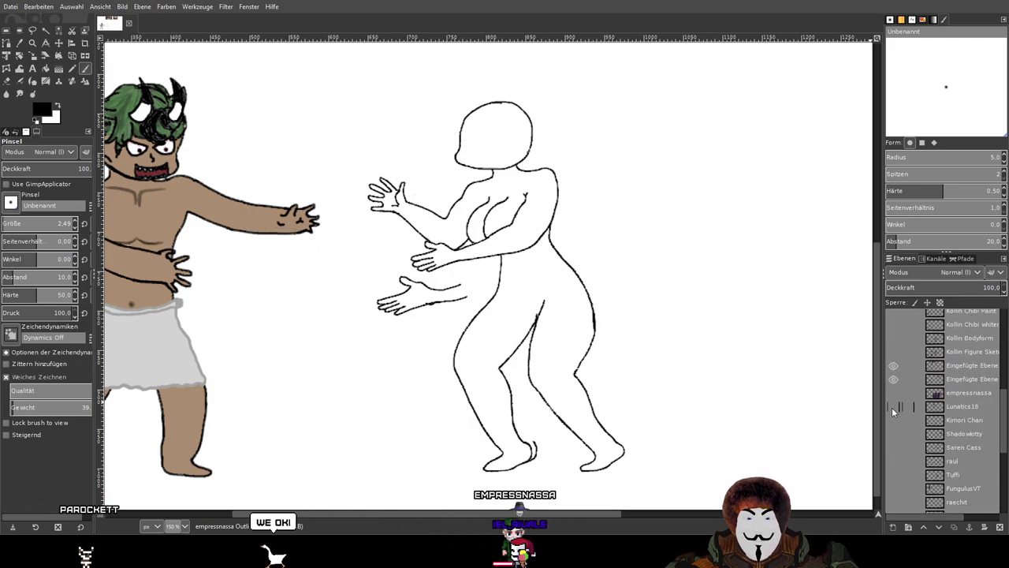
pyautogui.click(895, 398)
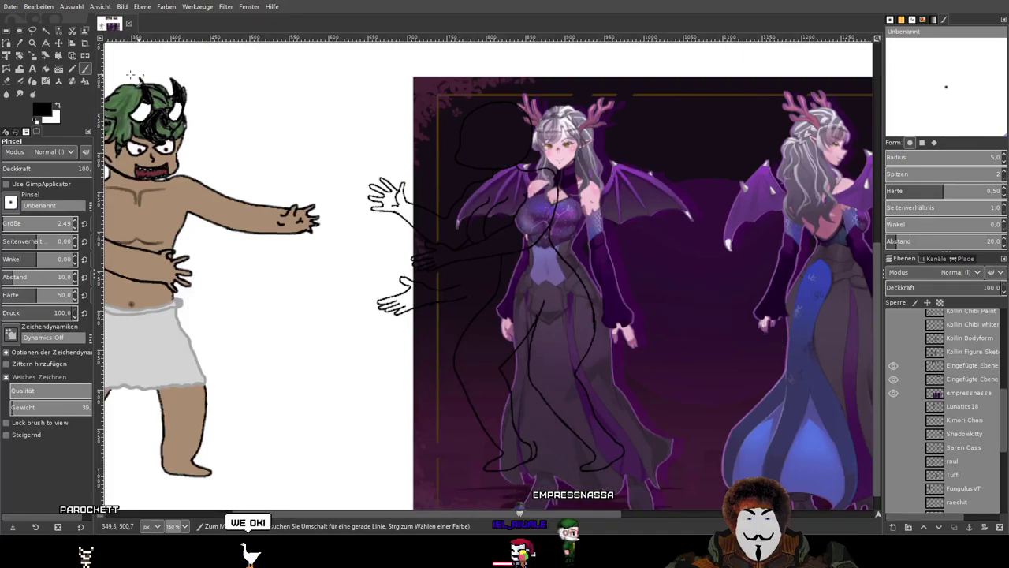
pyautogui.press('m')
pyautogui.moveTo(648, 311); pyautogui.dragTo(841, 285)
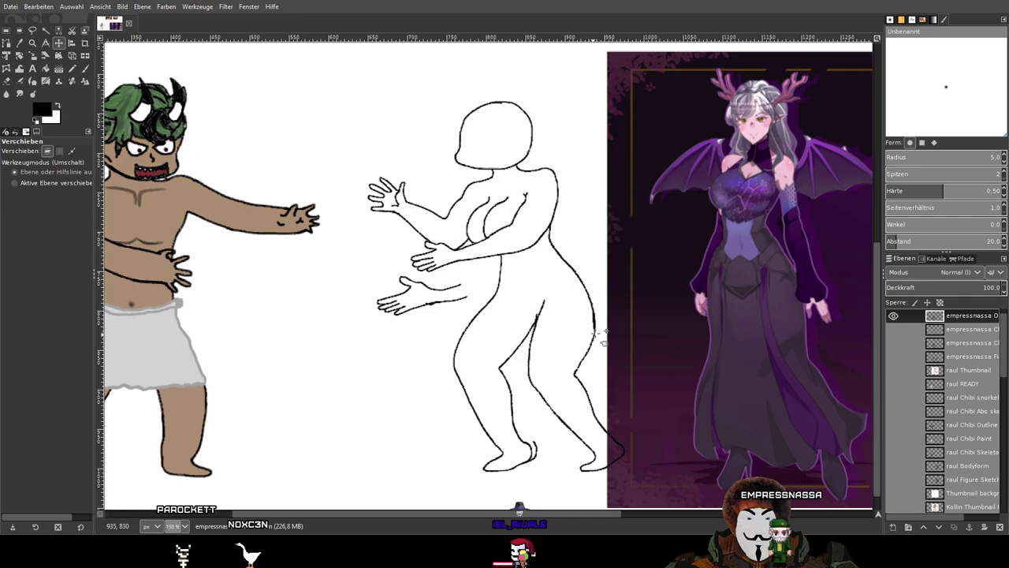
pyautogui.moveTo(751, 402)
pyautogui.mouseDown()
pyautogui.moveTo(667, 401)
pyautogui.moveTo(655, 412)
pyautogui.mouseUp()
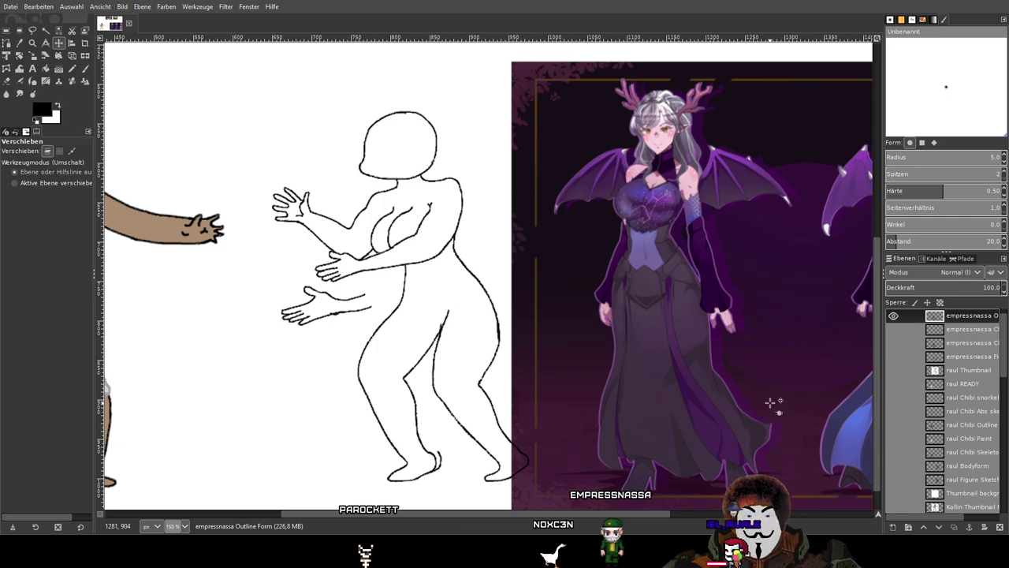
pyautogui.hotkey('ctrl', 'z')
pyautogui.hotkey('ctrl', 'z')
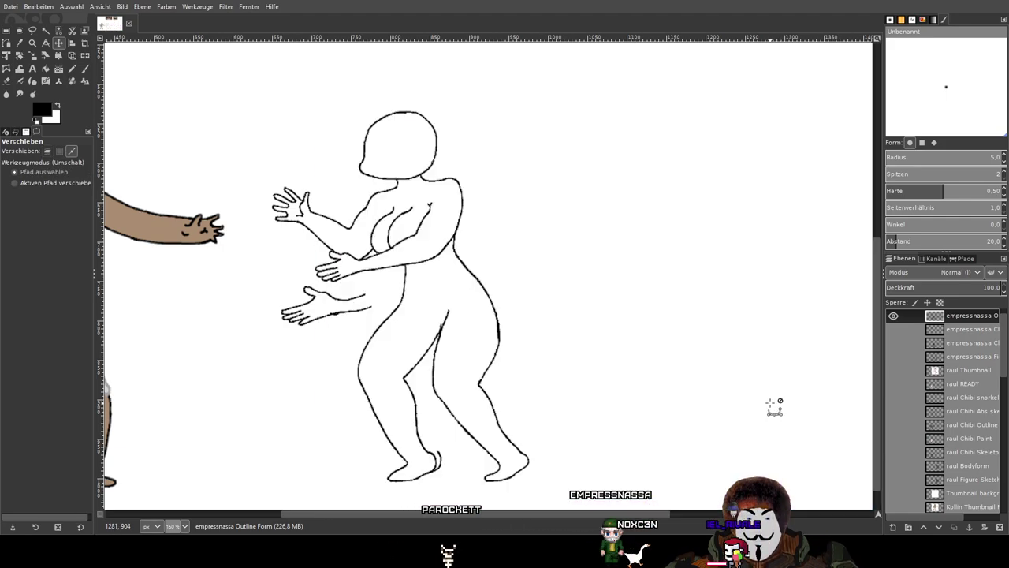
pyautogui.moveTo(573, 286); pyautogui.dragTo(621, 258)
pyautogui.moveTo(700, 281)
pyautogui.mouseDown()
pyautogui.moveTo(687, 282)
pyautogui.moveTo(703, 276)
pyautogui.mouseUp()
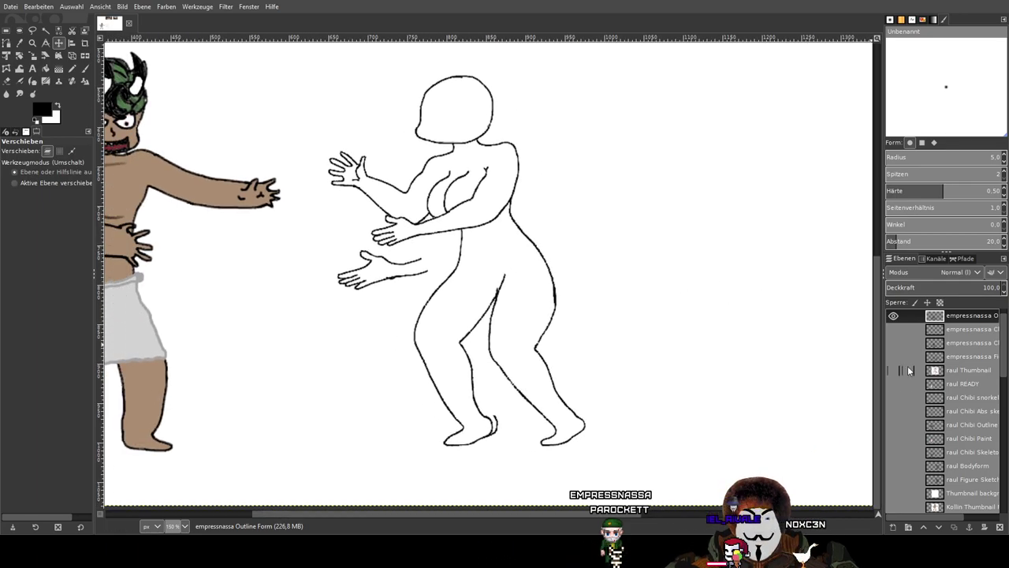
# Make the raul READY layer visible again and recentre the view on the chibis.
pyautogui.click(895, 384)
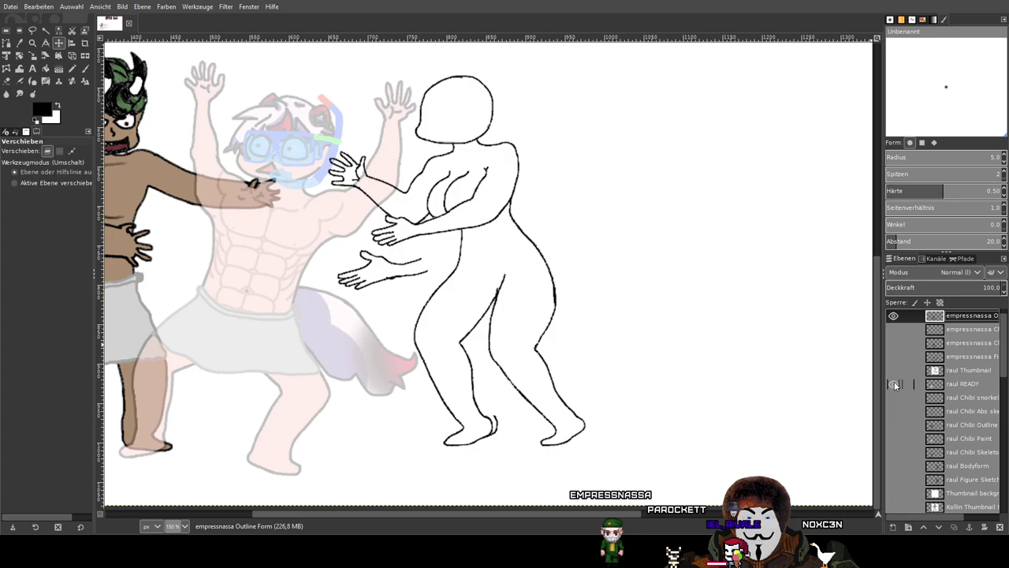
pyautogui.hscroll(-5, 602, 292)
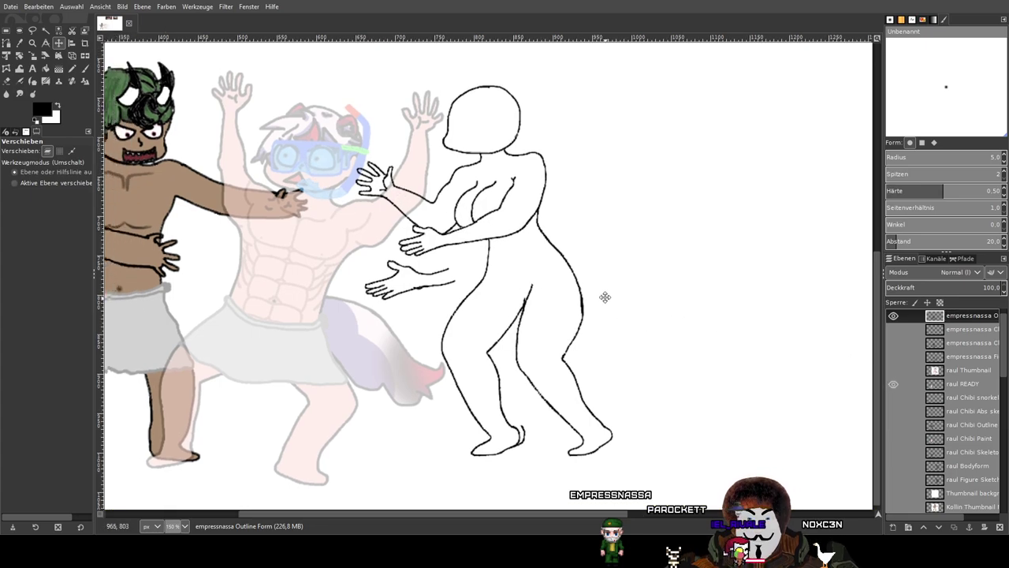
pyautogui.scroll(3, 661, 326)
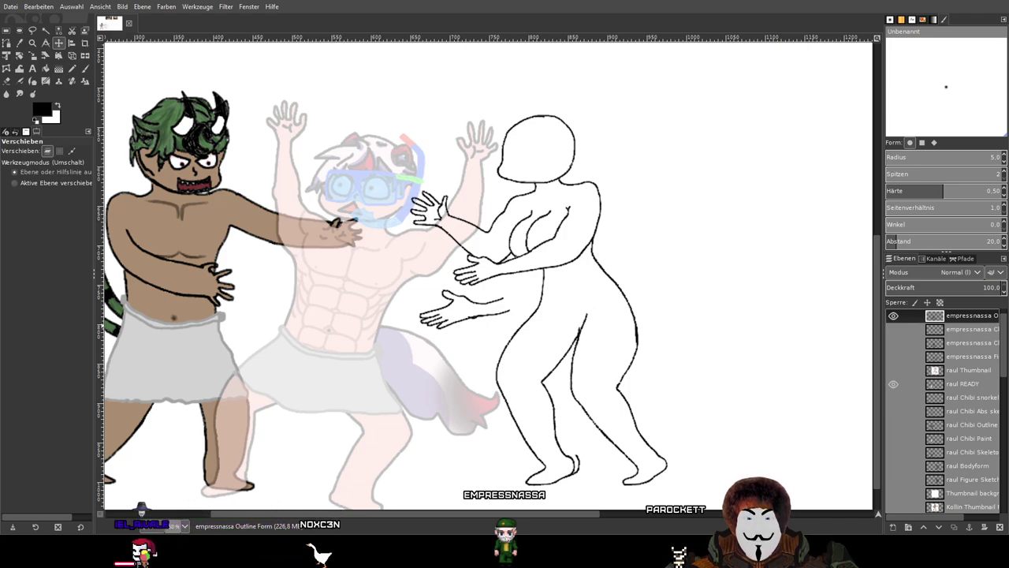
pyautogui.moveTo(473, 364); pyautogui.dragTo(449, 342)
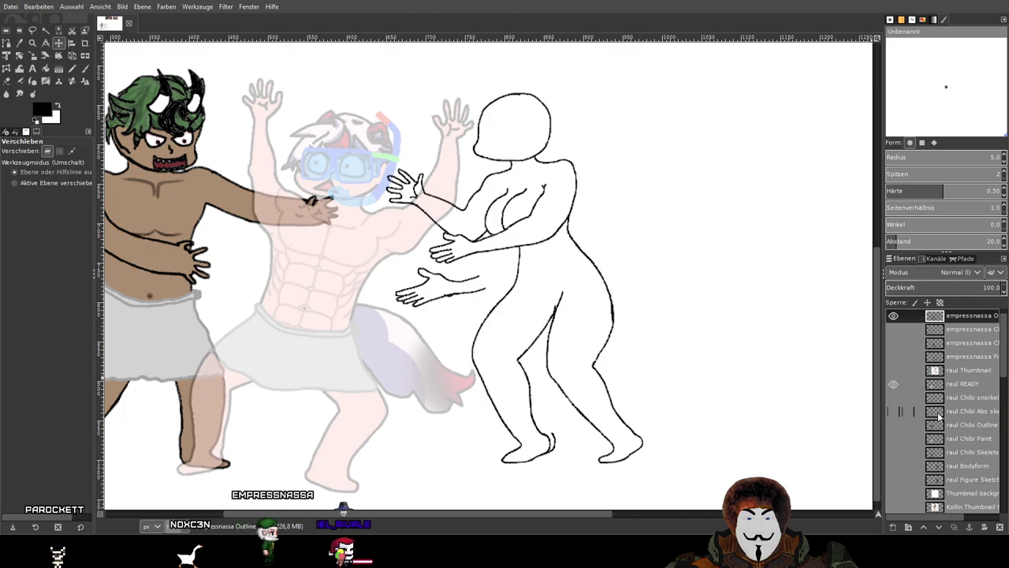
pyautogui.scroll(-10, 895, 495)
pyautogui.click(893, 492)
pyautogui.moveTo(660, 263)
pyautogui.mouseDown()
pyautogui.moveTo(725, 355)
pyautogui.moveTo(702, 489)
pyautogui.moveTo(853, 331)
pyautogui.mouseUp()
pyautogui.moveTo(726, 130)
pyautogui.mouseDown()
pyautogui.moveTo(675, 170)
pyautogui.moveTo(601, 345)
pyautogui.moveTo(621, 349)
pyautogui.moveTo(579, 186)
pyautogui.moveTo(674, 363)
pyautogui.moveTo(659, 352)
pyautogui.moveTo(642, 180)
pyautogui.mouseUp()
pyautogui.moveTo(553, 233)
pyautogui.mouseDown()
pyautogui.moveTo(666, 365)
pyautogui.moveTo(662, 289)
pyautogui.moveTo(526, 152)
pyautogui.mouseUp()
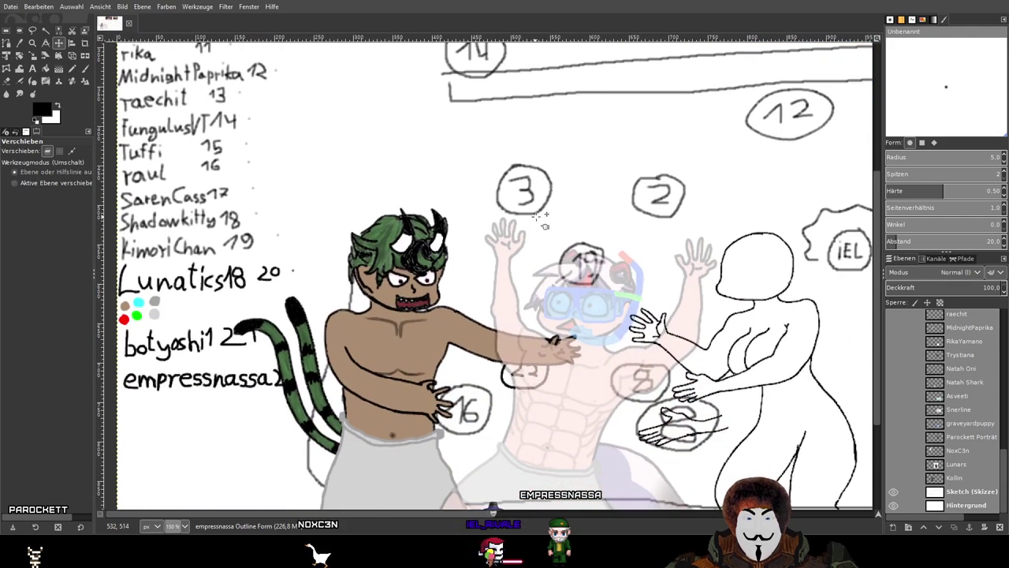
pyautogui.moveTo(646, 282); pyautogui.dragTo(593, 265)
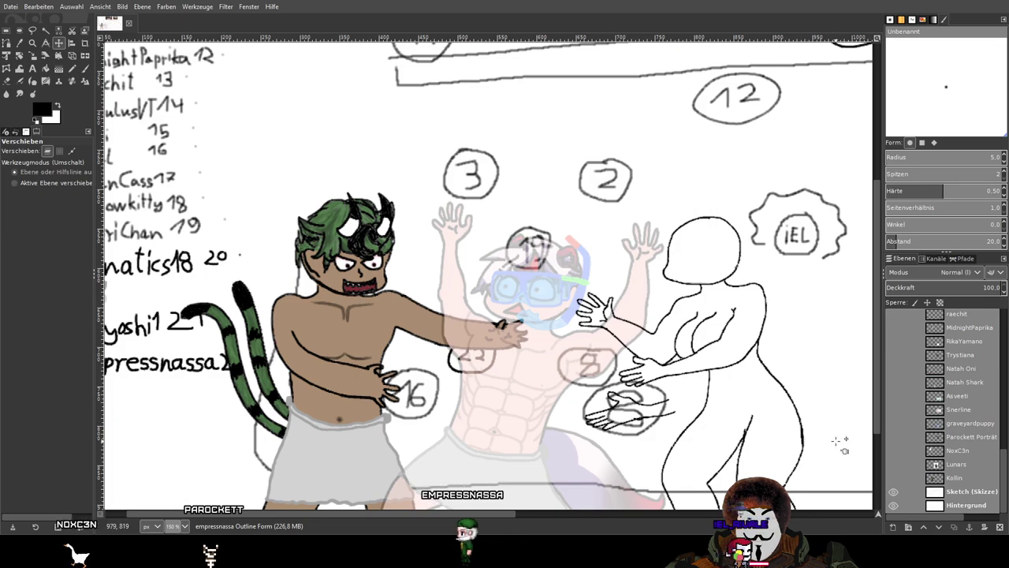
pyautogui.click(893, 491)
pyautogui.moveTo(816, 409)
pyautogui.mouseDown()
pyautogui.moveTo(698, 284)
pyautogui.moveTo(676, 280)
pyautogui.mouseUp()
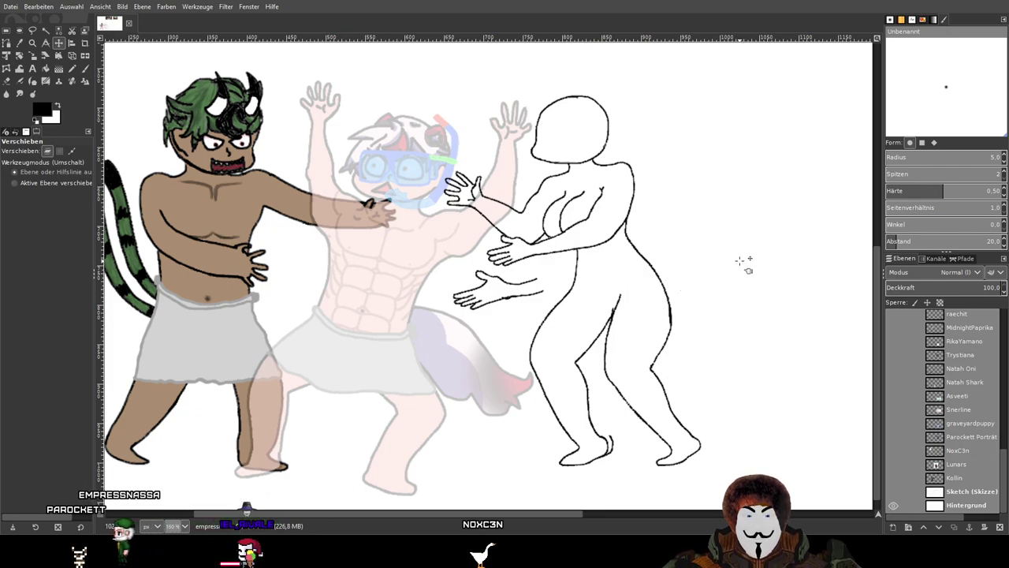
# With the Eraser on the outline layer, erase the upper end of the doubled leg stroke.
pyautogui.moveTo(699, 237); pyautogui.dragTo(638, 146)
pyautogui.moveTo(676, 328); pyautogui.dragTo(640, 264)
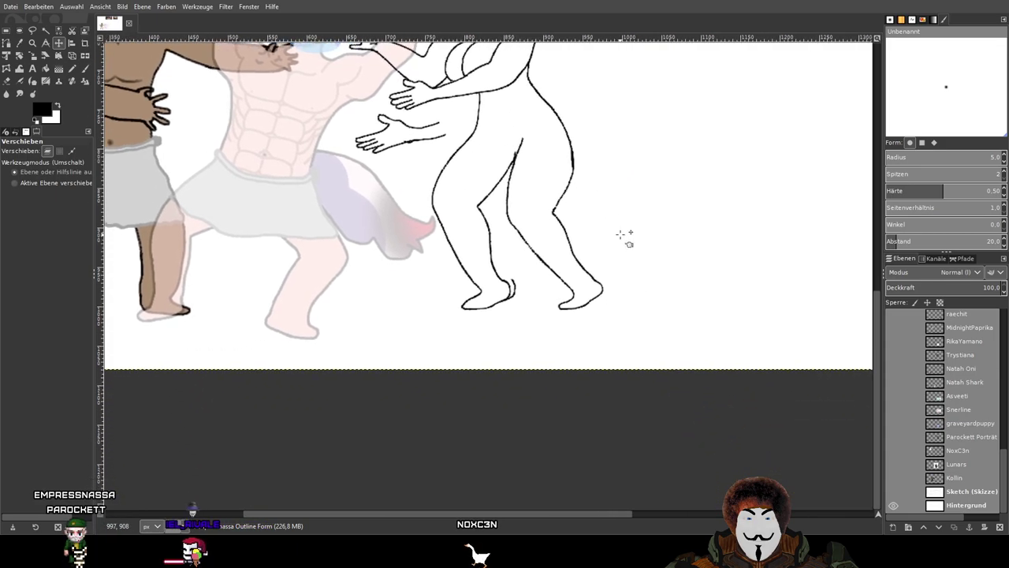
pyautogui.scroll(6, 537, 301)
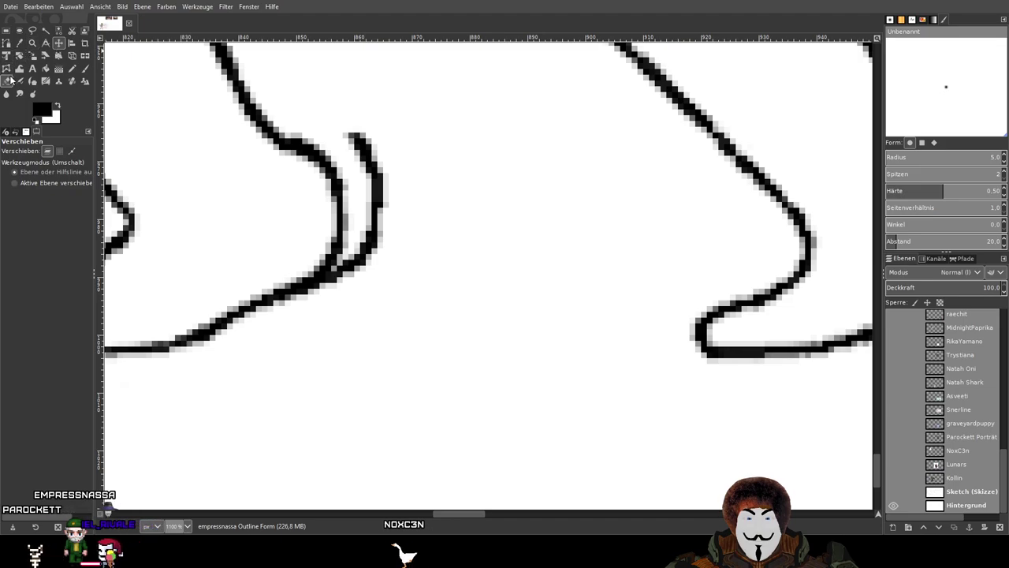
pyautogui.hotkey('shift', 'e')
pyautogui.scroll(5, 985, 361)
pyautogui.scroll(5, 977, 354)
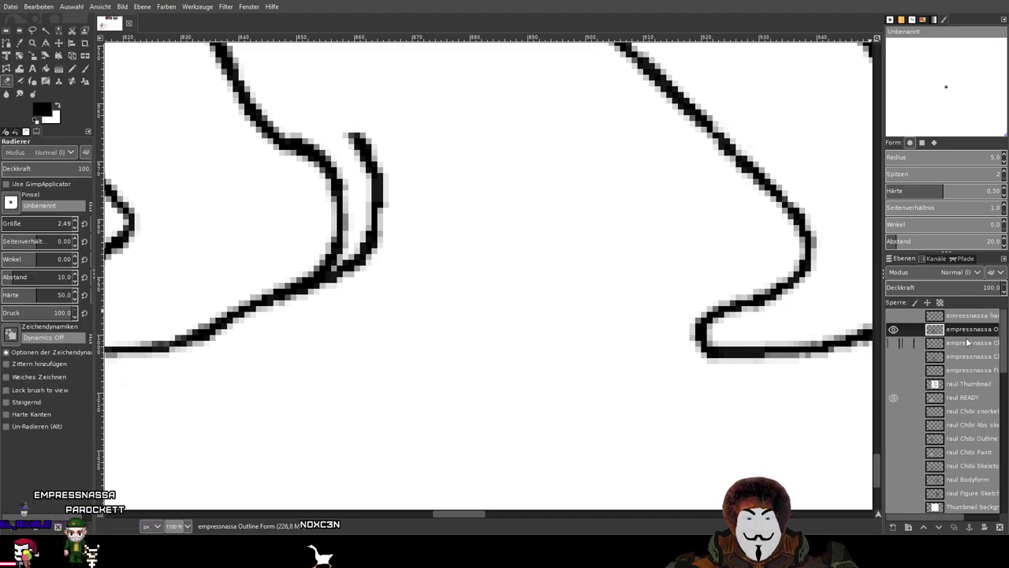
pyautogui.click(893, 330)
pyautogui.click(893, 330)
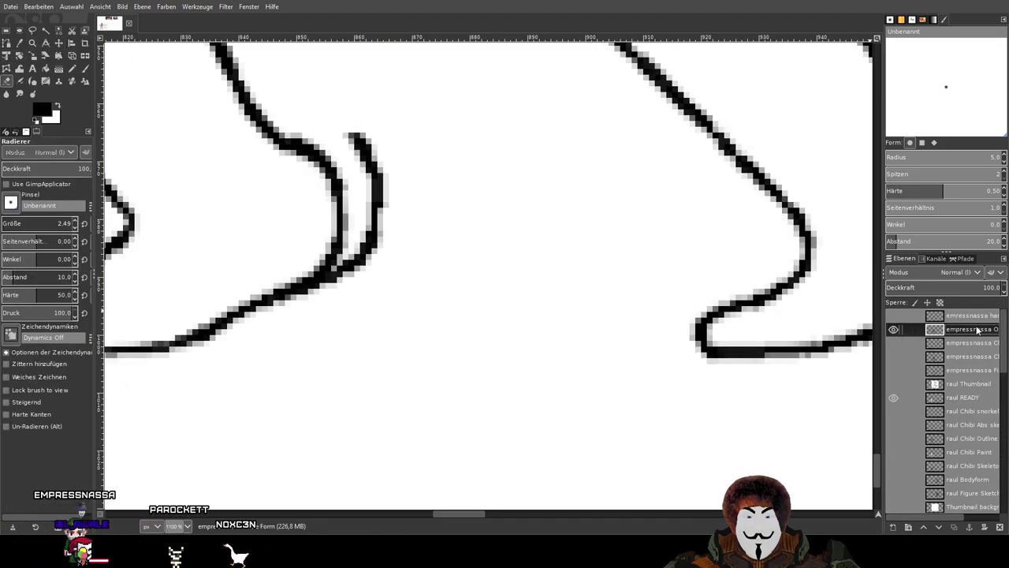
pyautogui.moveTo(635, 316); pyautogui.dragTo(739, 327)
pyautogui.scroll(1, 450, 130)
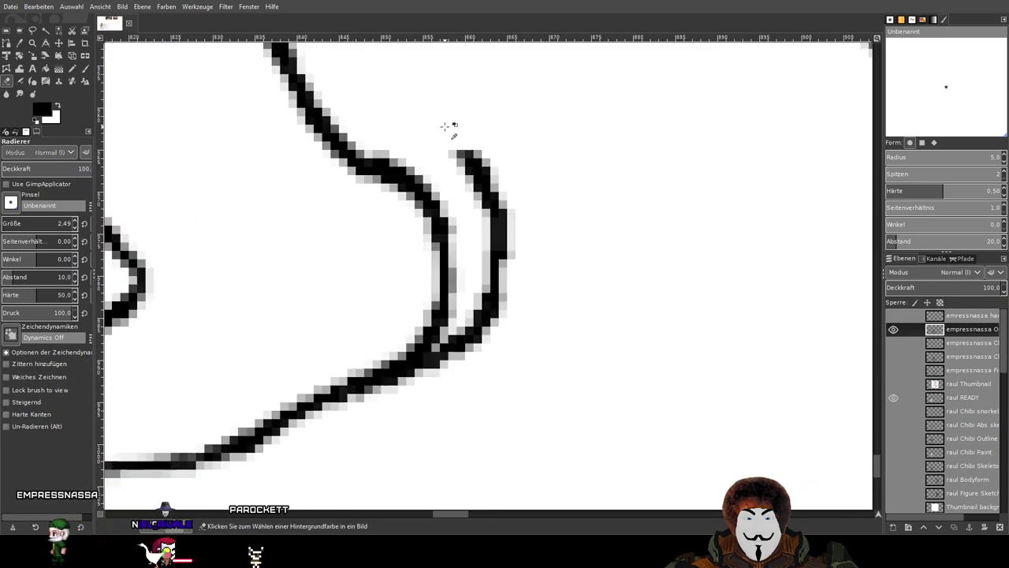
pyautogui.scroll(2, 449, 139)
pyautogui.moveTo(446, 140)
pyautogui.mouseDown()
pyautogui.moveTo(506, 194)
pyautogui.moveTo(482, 185)
pyautogui.moveTo(485, 147)
pyautogui.moveTo(553, 235)
pyautogui.moveTo(498, 193)
pyautogui.mouseUp()
pyautogui.moveTo(469, 154)
pyautogui.mouseDown()
pyautogui.moveTo(574, 384)
pyautogui.moveTo(529, 401)
pyautogui.moveTo(523, 428)
pyautogui.moveTo(568, 473)
pyautogui.moveTo(552, 485)
pyautogui.mouseUp()
# Erase the small extra stroke running down to the curve near the feet.
pyautogui.moveTo(650, 367); pyautogui.dragTo(676, 198)
pyautogui.moveTo(565, 355); pyautogui.dragTo(564, 326)
pyautogui.moveTo(565, 279)
pyautogui.mouseDown()
pyautogui.moveTo(529, 270)
pyautogui.moveTo(523, 327)
pyautogui.moveTo(476, 425)
pyautogui.moveTo(514, 351)
pyautogui.moveTo(434, 430)
pyautogui.moveTo(356, 467)
pyautogui.moveTo(447, 416)
pyautogui.moveTo(524, 328)
pyautogui.moveTo(475, 389)
pyautogui.moveTo(510, 310)
pyautogui.mouseUp()
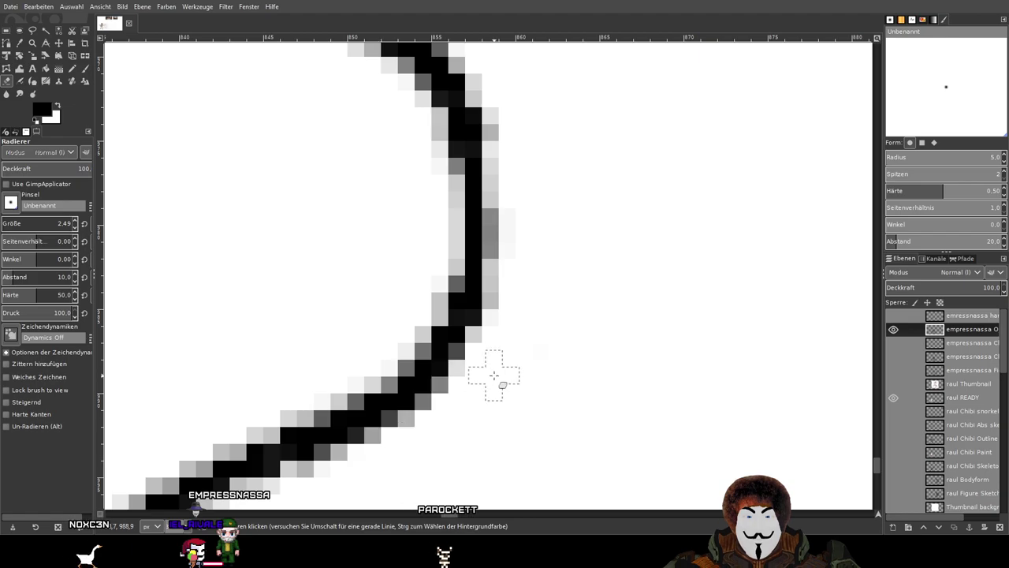
pyautogui.scroll(-4, 638, 317)
pyautogui.scroll(-5, 638, 316)
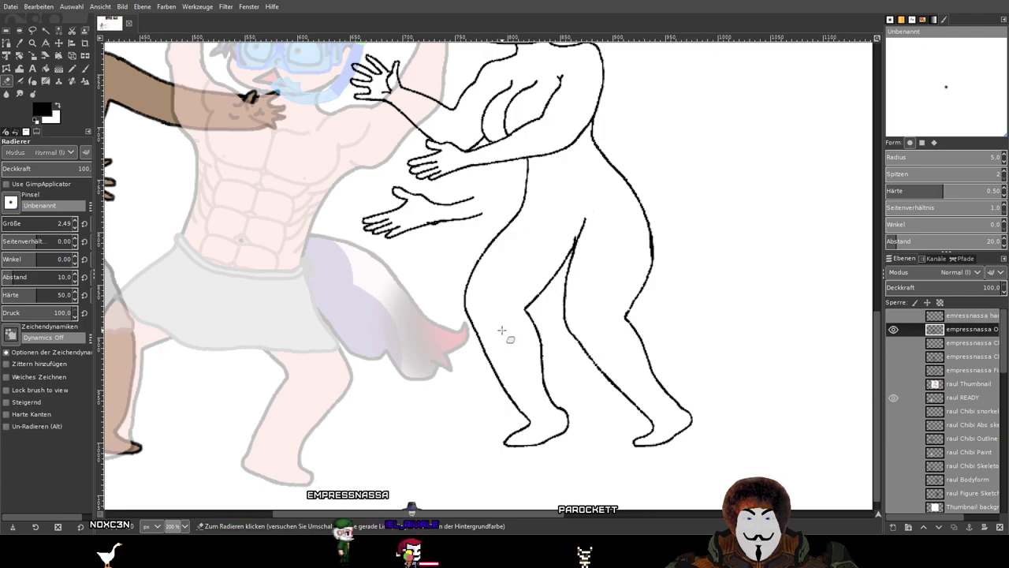
pyautogui.scroll(2, 545, 361)
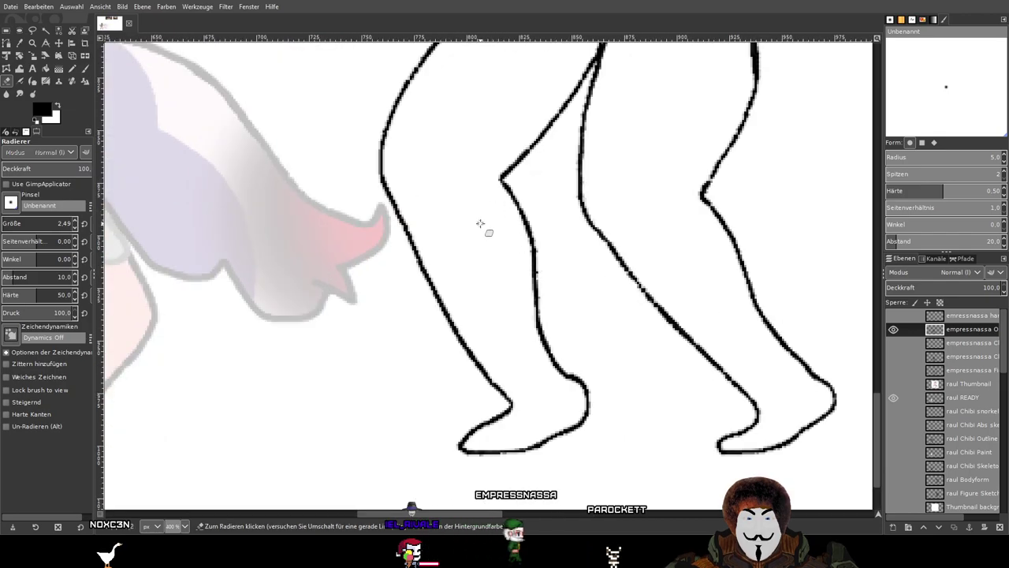
pyautogui.moveTo(480, 224)
pyautogui.mouseDown()
pyautogui.moveTo(445, 247)
pyautogui.moveTo(448, 384)
pyautogui.mouseUp()
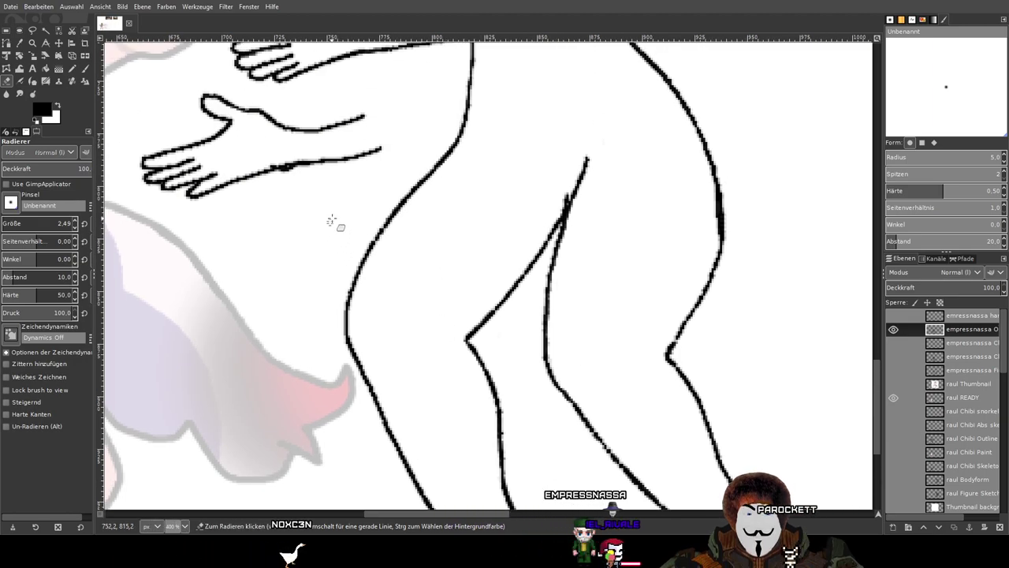
pyautogui.scroll(-3, 342, 208)
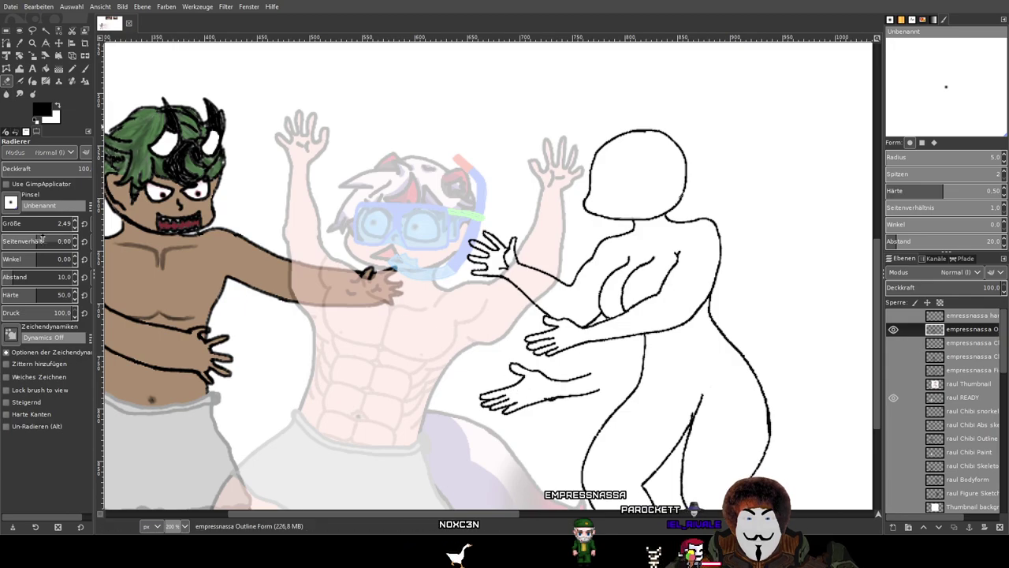
# Erase the extra lower hand's arm line, fingers and thumb from the outline.
pyautogui.scroll(5, 544, 319)
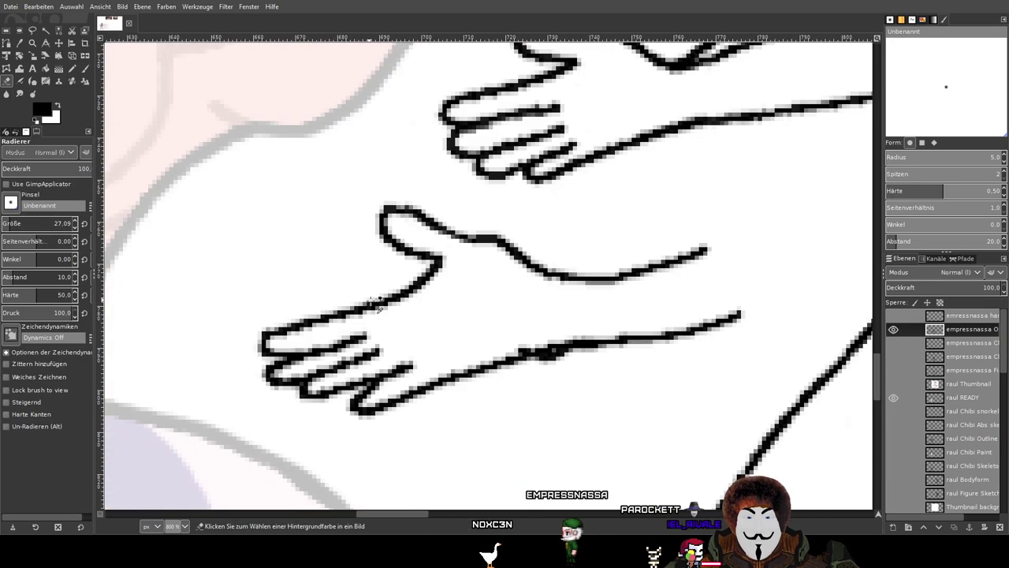
pyautogui.moveTo(709, 313); pyautogui.dragTo(460, 355)
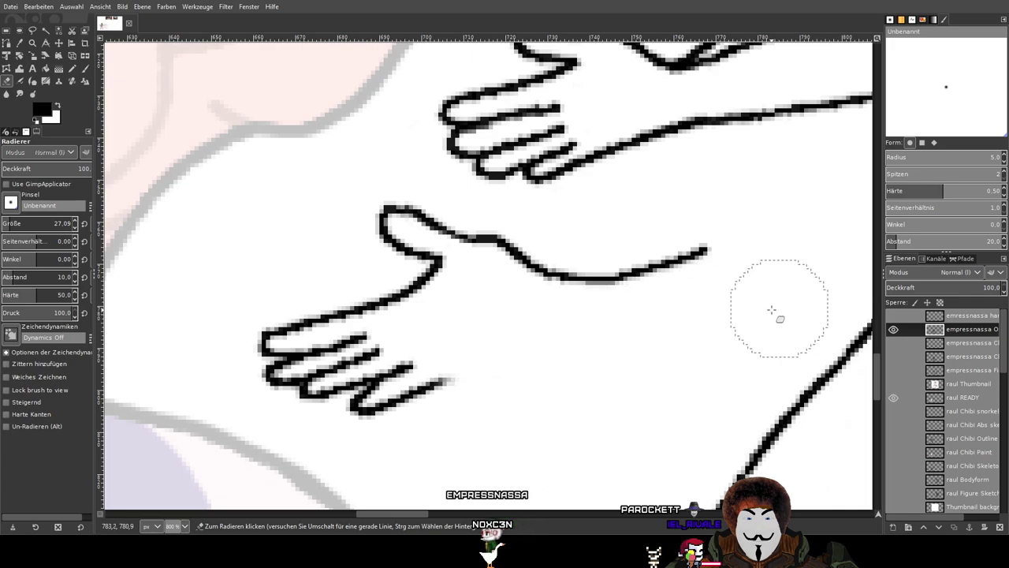
pyautogui.moveTo(771, 310)
pyautogui.mouseDown()
pyautogui.moveTo(552, 302)
pyautogui.moveTo(649, 296)
pyautogui.mouseUp()
pyautogui.moveTo(334, 367); pyautogui.dragTo(268, 381)
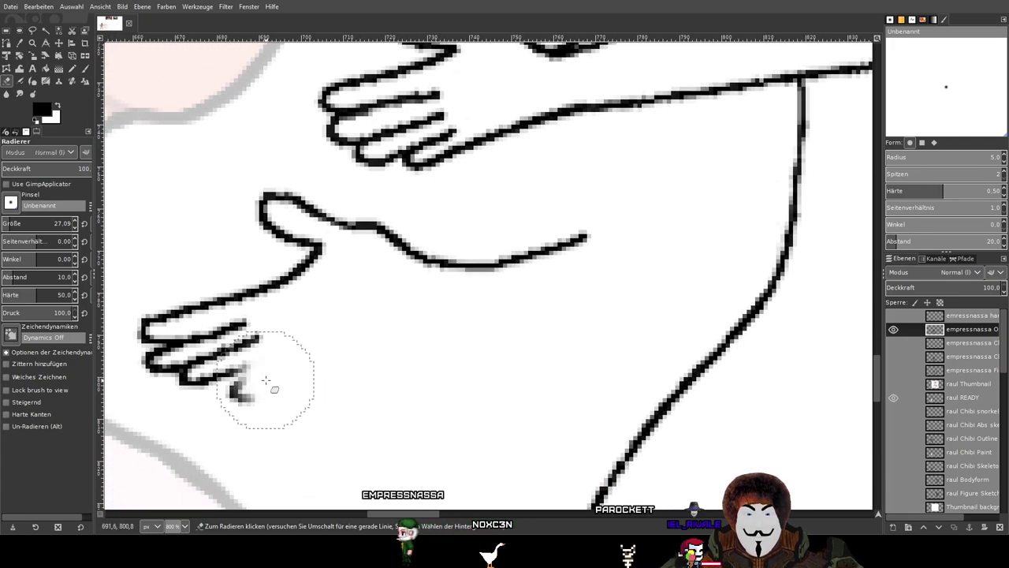
pyautogui.hotkey('ctrl', 'z')
pyautogui.hotkey('ctrl', 'z')
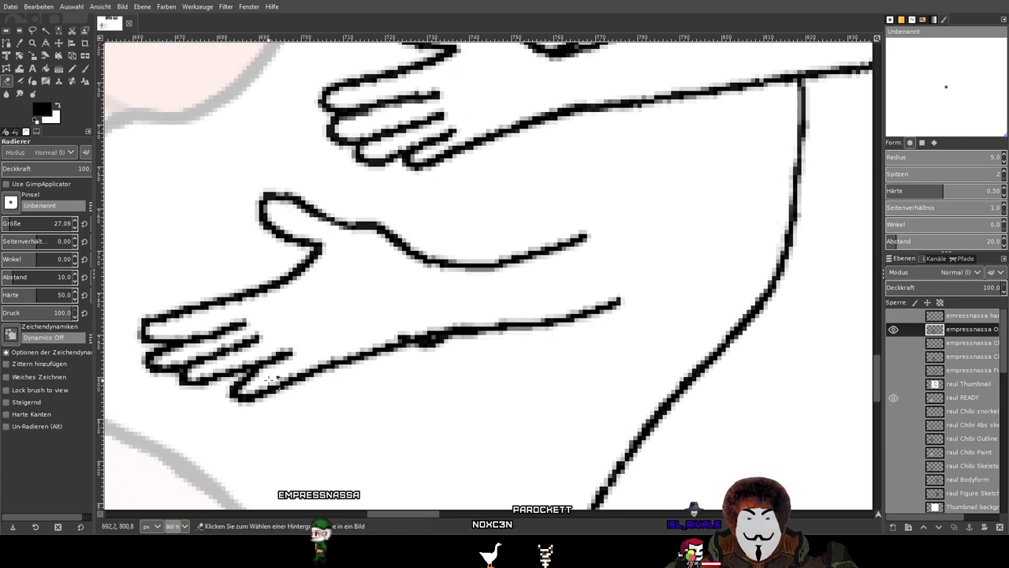
pyautogui.hotkey('ctrl', 'y')
pyautogui.hotkey('ctrl', 'y')
pyautogui.moveTo(273, 380)
pyautogui.mouseDown()
pyautogui.moveTo(179, 375)
pyautogui.moveTo(134, 359)
pyautogui.moveTo(158, 332)
pyautogui.moveTo(288, 299)
pyautogui.mouseUp()
pyautogui.moveTo(272, 232)
pyautogui.mouseDown()
pyautogui.moveTo(321, 266)
pyautogui.moveTo(269, 217)
pyautogui.moveTo(318, 218)
pyautogui.moveTo(474, 255)
pyautogui.moveTo(630, 237)
pyautogui.mouseUp()
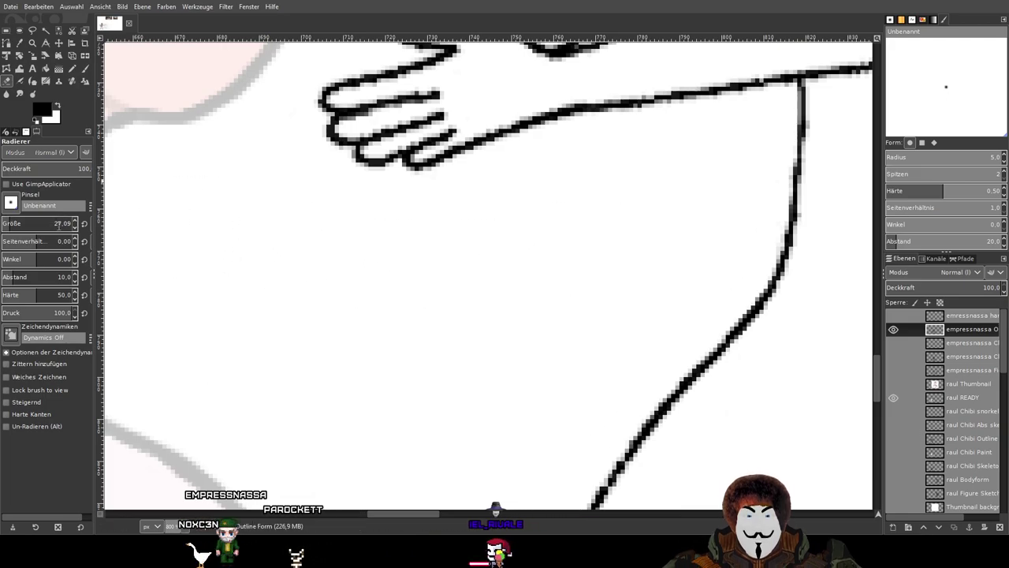
# Set the eraser size back to 2.49 and save as Hot Tub Abendmahl.xcf.
pyautogui.write('2,49')
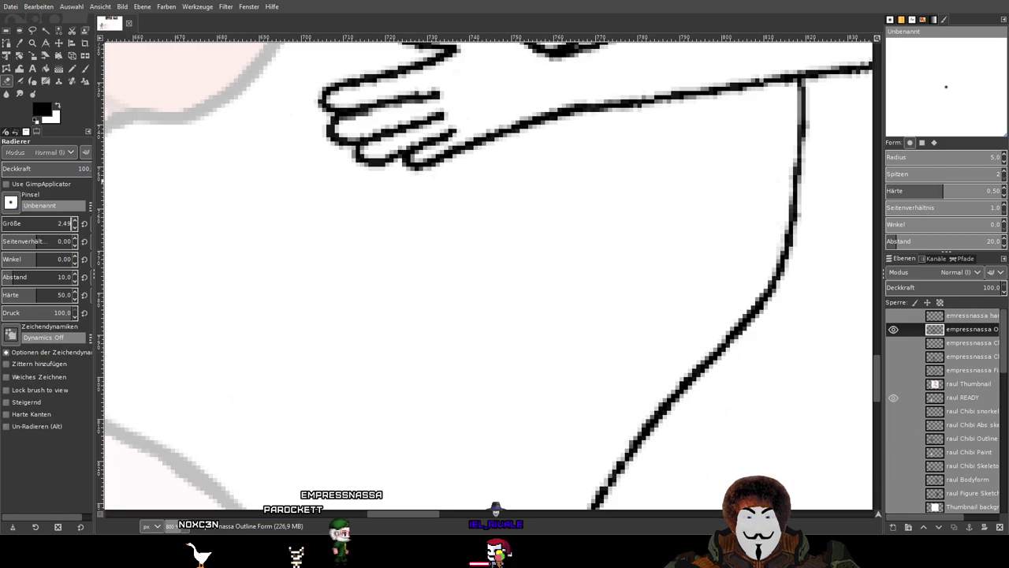
pyautogui.scroll(-2, 432, 278)
pyautogui.scroll(-4, 432, 278)
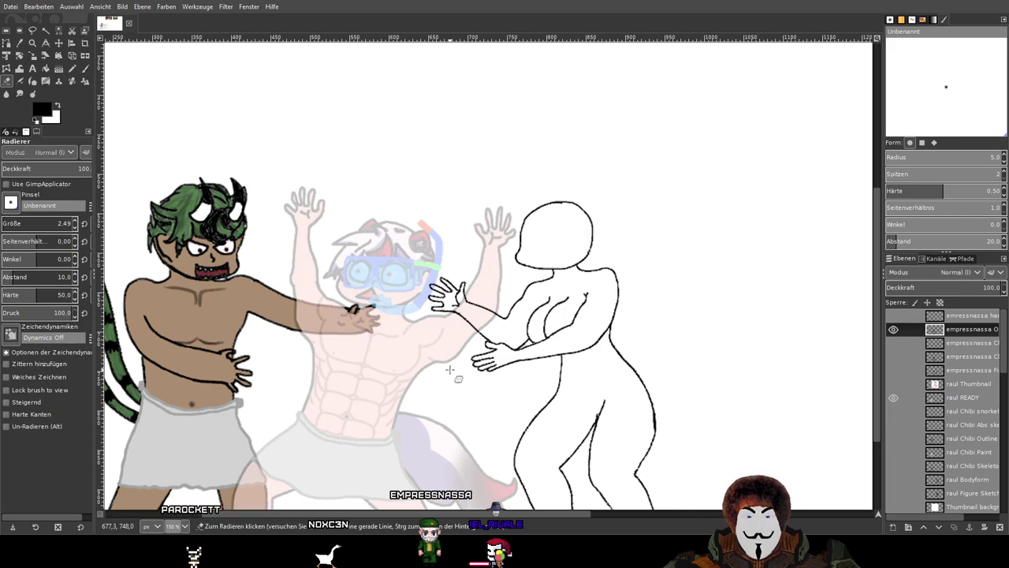
pyautogui.moveTo(451, 369); pyautogui.dragTo(447, 286)
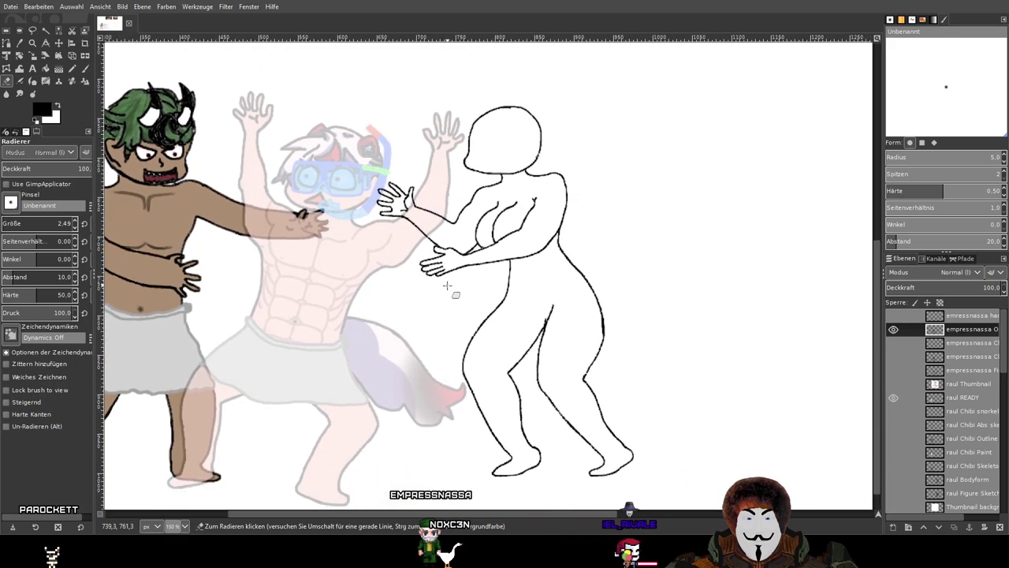
pyautogui.moveTo(541, 213); pyautogui.dragTo(509, 392)
pyautogui.hotkey('ctrl', 's')
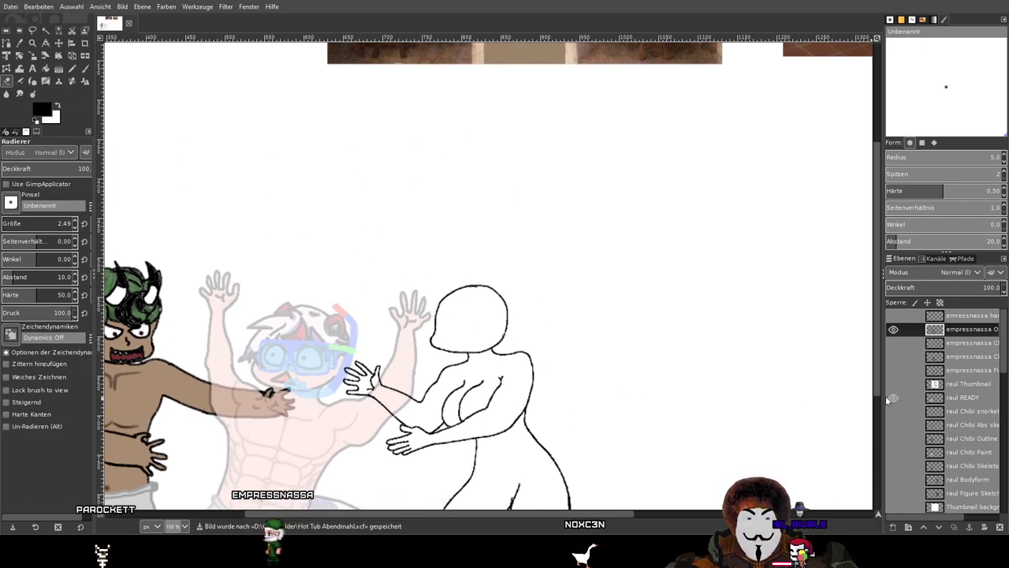
pyautogui.scroll(-10, 930, 411)
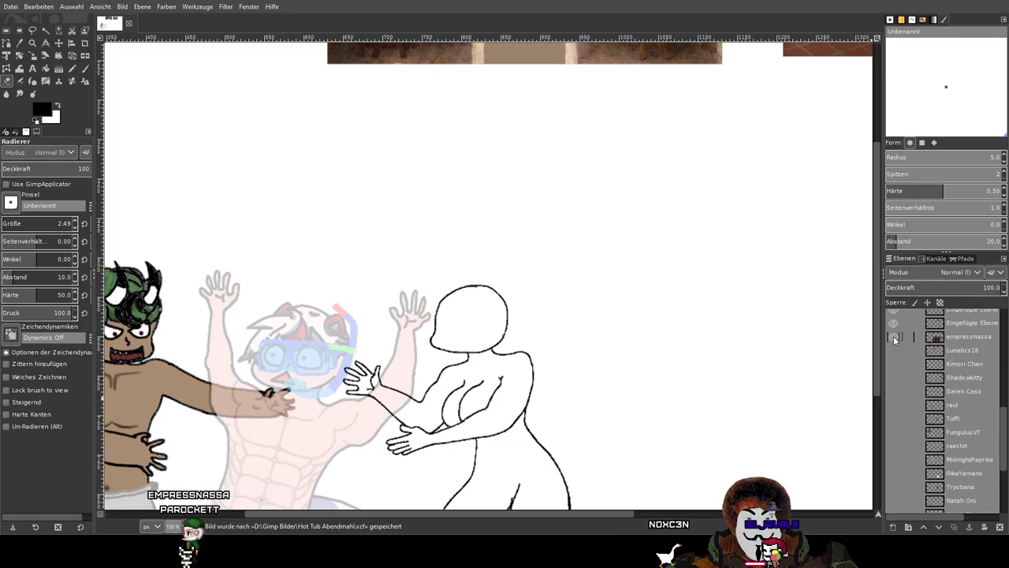
# Show the empressnassa reference layer and move it up and right of the outline.
pyautogui.click(893, 336)
pyautogui.click(58, 43)
pyautogui.moveTo(589, 347); pyautogui.dragTo(756, 332)
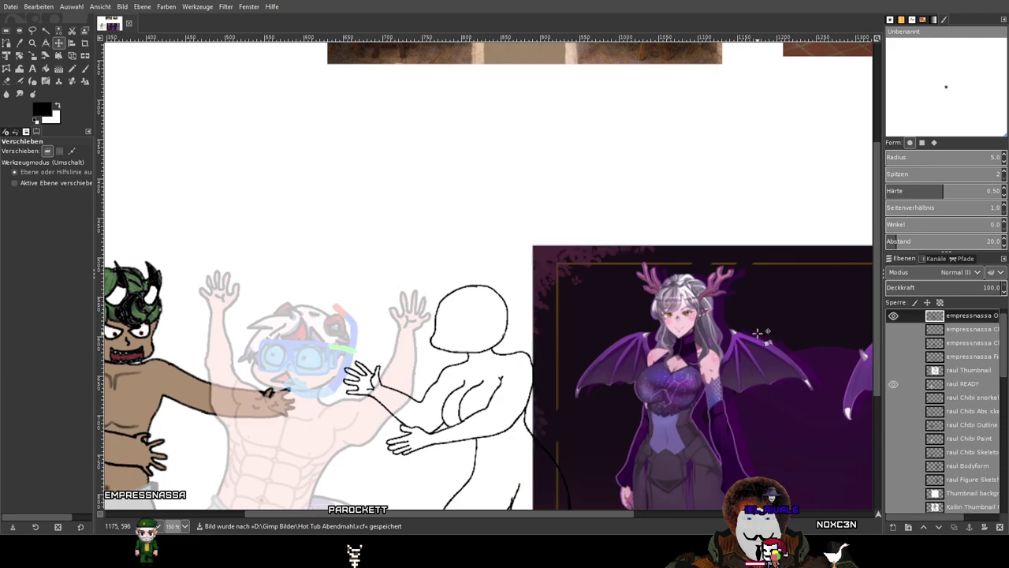
pyautogui.scroll(-4, 757, 332)
pyautogui.scroll(7, 583, 278)
pyautogui.scroll(1, 599, 288)
pyautogui.scroll(-1, 619, 299)
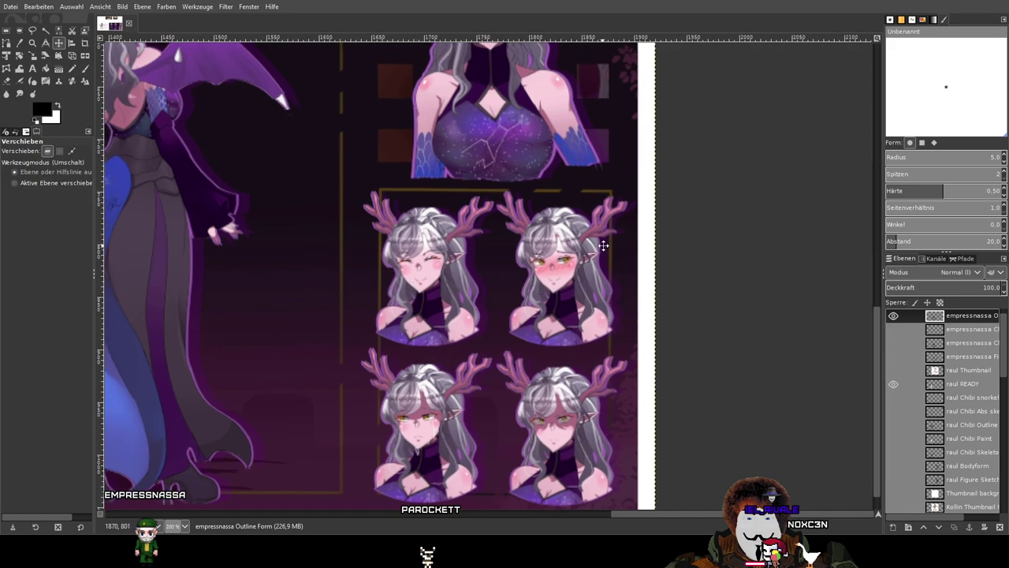
pyautogui.scroll(3, 630, 359)
pyautogui.hscroll(-2, 660, 368)
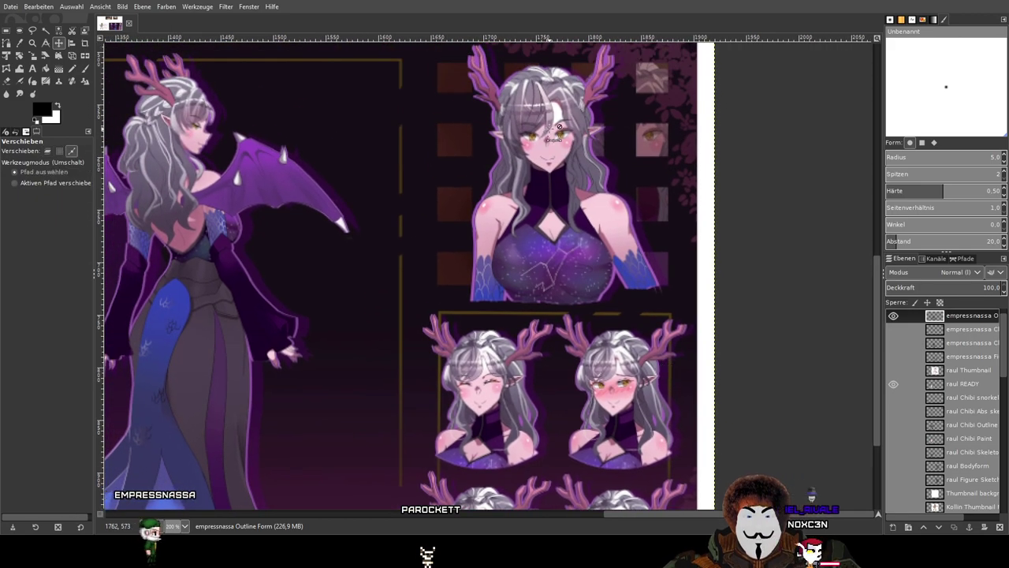
pyautogui.scroll(-1, 558, 147)
# Pan and zoom to frame the outline sketch and the reference face together.
pyautogui.moveTo(308, 255); pyautogui.dragTo(696, 298)
pyautogui.scroll(3, 410, 180)
pyautogui.scroll(-1, 410, 180)
pyautogui.scroll(1, 410, 179)
pyautogui.scroll(4, 411, 180)
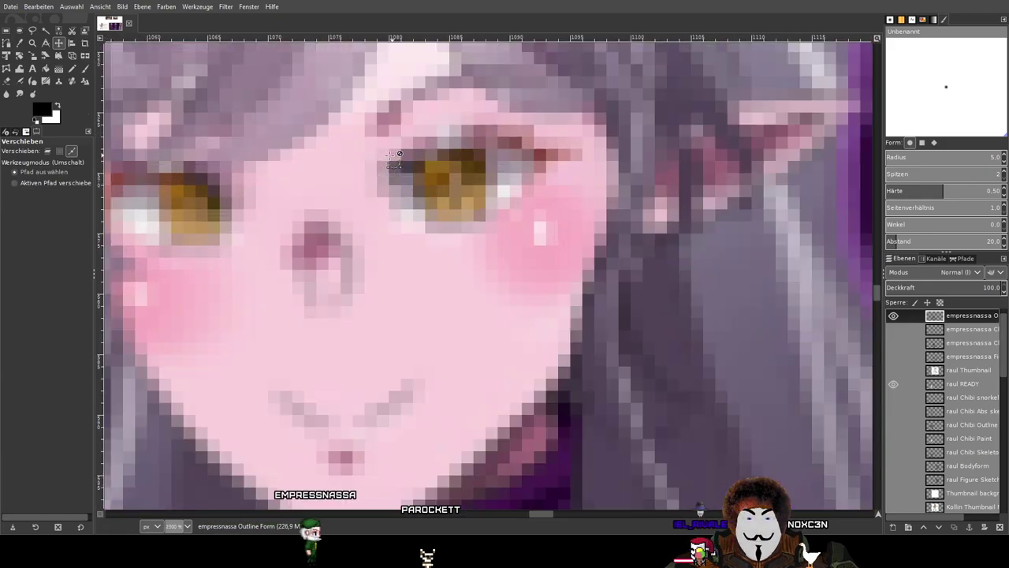
pyautogui.scroll(-4, 369, 183)
pyautogui.moveTo(369, 183); pyautogui.dragTo(633, 272)
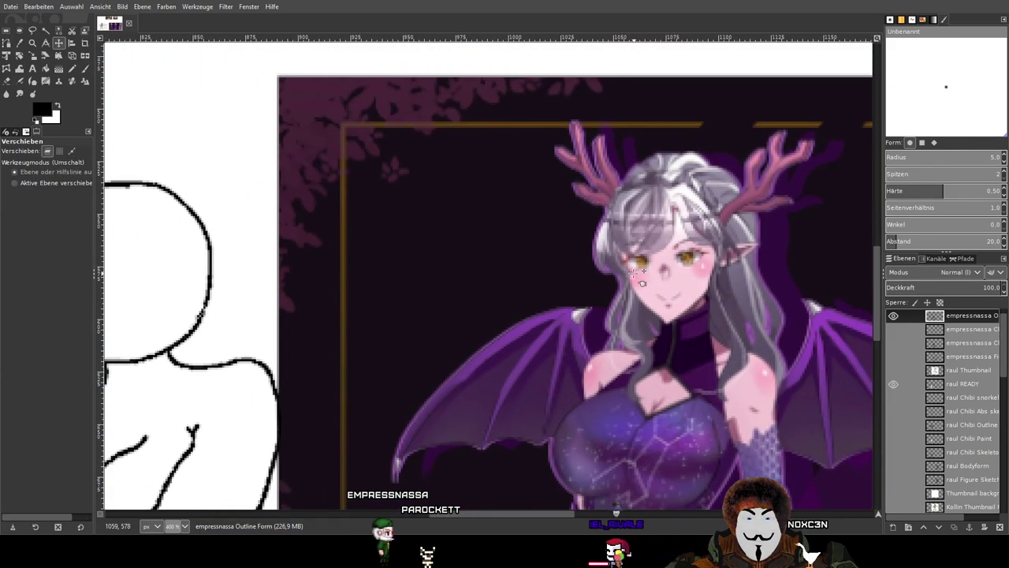
pyautogui.scroll(4, 692, 268)
pyautogui.scroll(-6, 686, 260)
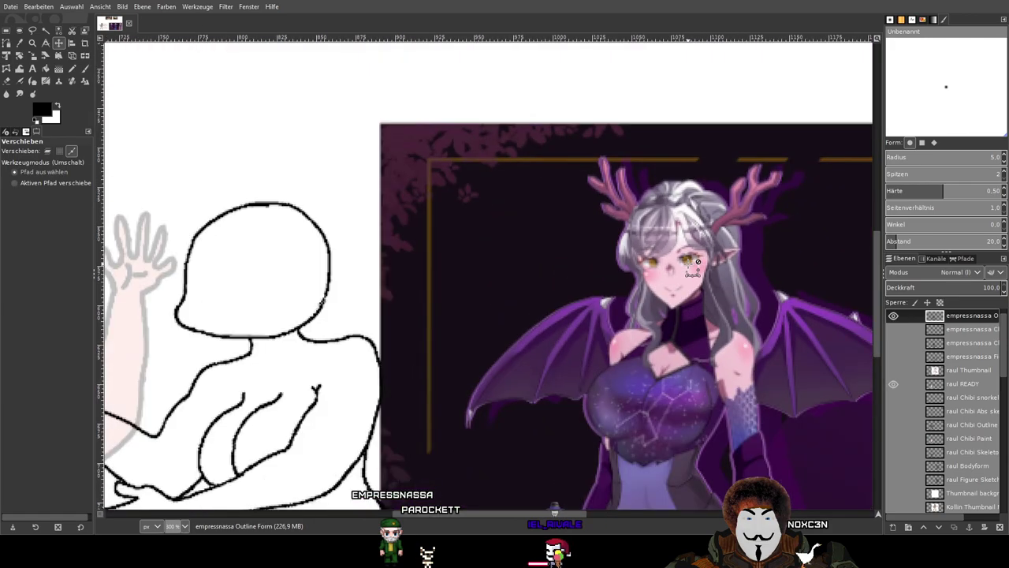
pyautogui.scroll(1, 519, 249)
pyautogui.moveTo(519, 249); pyautogui.dragTo(448, 304)
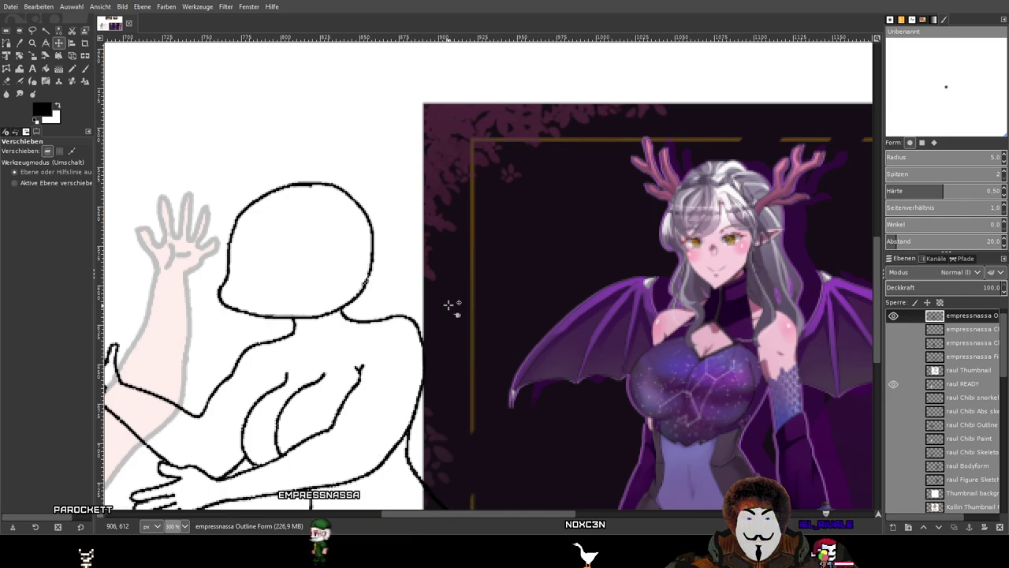
pyautogui.moveTo(310, 279)
pyautogui.mouseDown()
pyautogui.moveTo(411, 274)
pyautogui.moveTo(297, 279)
pyautogui.moveTo(372, 272)
pyautogui.mouseUp()
pyautogui.scroll(1, 339, 280)
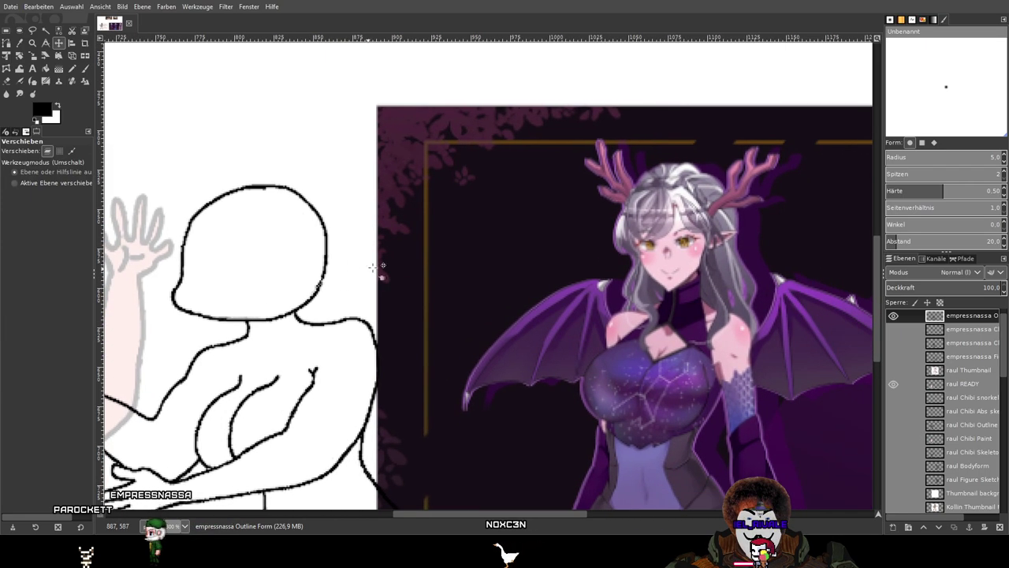
pyautogui.moveTo(479, 257)
pyautogui.mouseDown()
pyautogui.moveTo(514, 193)
pyautogui.moveTo(329, 185)
pyautogui.moveTo(489, 257)
pyautogui.mouseUp()
# Shift the reference image left, briefly toggling the outline layer to check placement.
pyautogui.moveTo(581, 226); pyautogui.dragTo(540, 235)
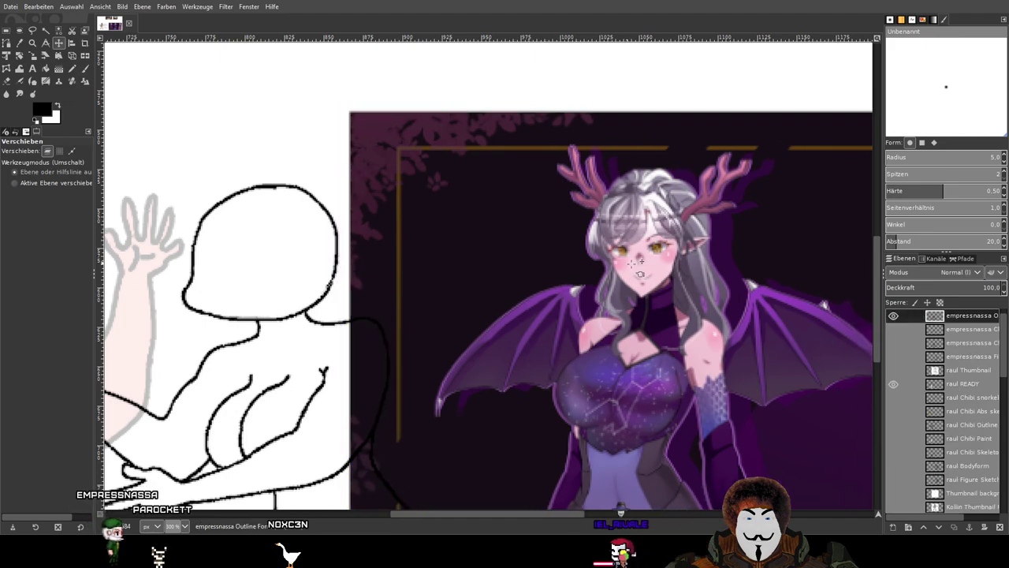
pyautogui.scroll(1, 951, 341)
pyautogui.click(895, 330)
pyautogui.click(897, 328)
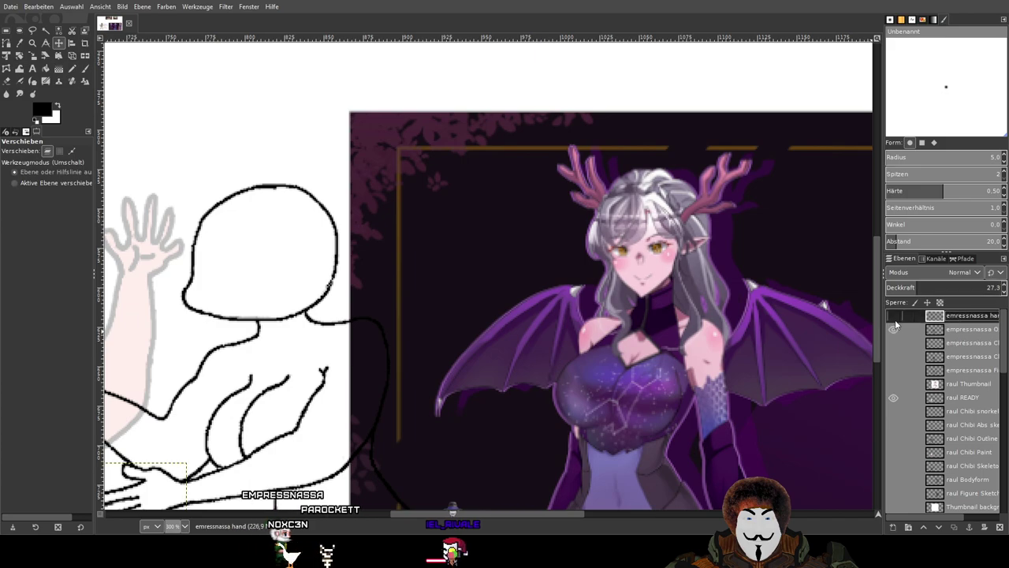
pyautogui.hscroll(-4, 593, 304)
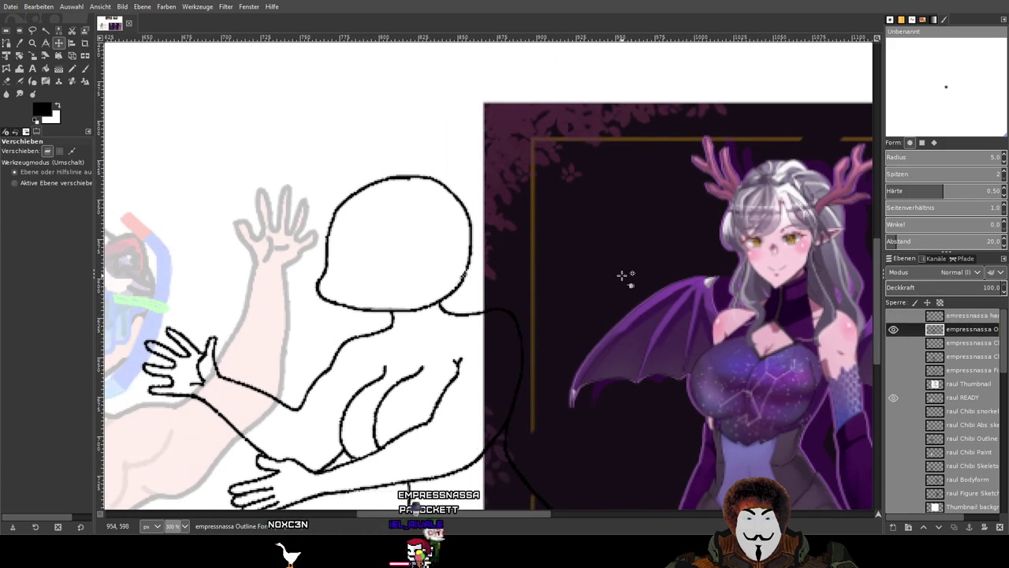
pyautogui.scroll(-2, 622, 276)
pyautogui.scroll(2, 622, 276)
pyautogui.moveTo(622, 275); pyautogui.dragTo(292, 190)
pyautogui.scroll(-2, 653, 333)
pyautogui.moveTo(701, 355)
pyautogui.mouseDown()
pyautogui.moveTo(309, 220)
pyautogui.moveTo(677, 361)
pyautogui.mouseUp()
pyautogui.moveTo(271, 243); pyautogui.dragTo(502, 275)
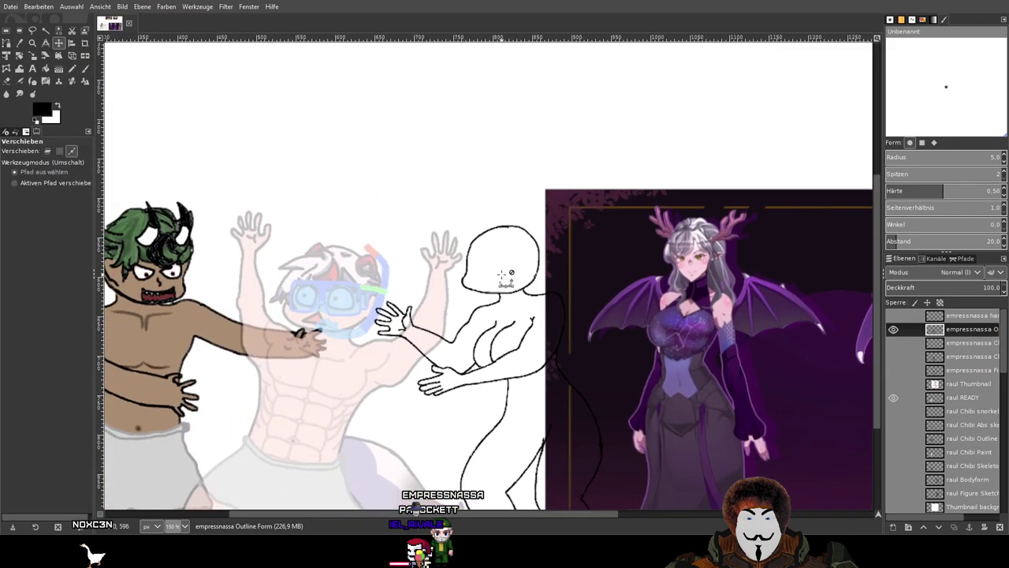
pyautogui.scroll(3, 501, 274)
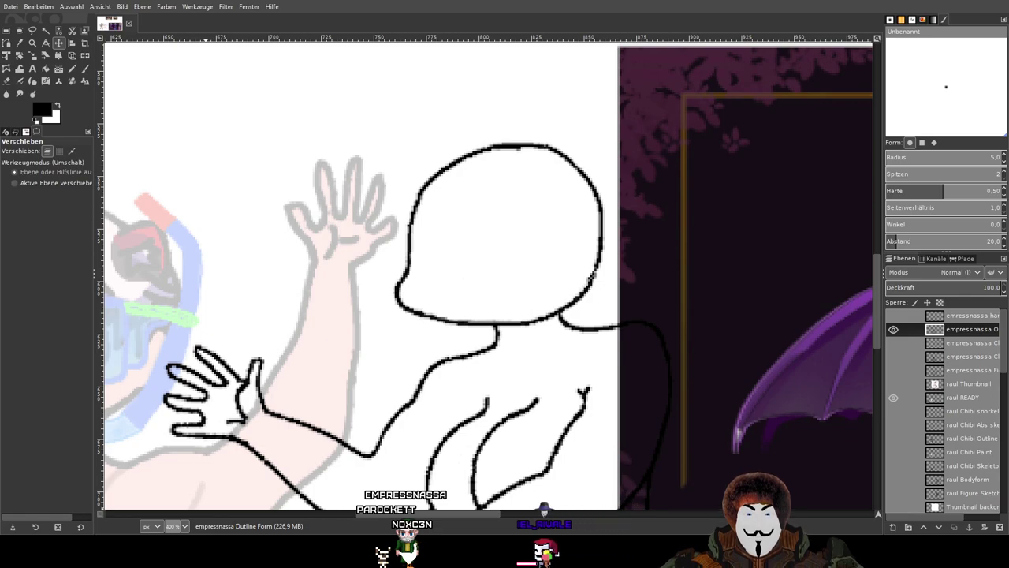
pyautogui.moveTo(546, 232)
pyautogui.mouseDown()
pyautogui.moveTo(436, 220)
pyautogui.moveTo(656, 212)
pyautogui.mouseUp()
pyautogui.moveTo(374, 211); pyautogui.dragTo(234, 200)
pyautogui.moveTo(571, 203); pyautogui.dragTo(473, 298)
pyautogui.click(85, 68)
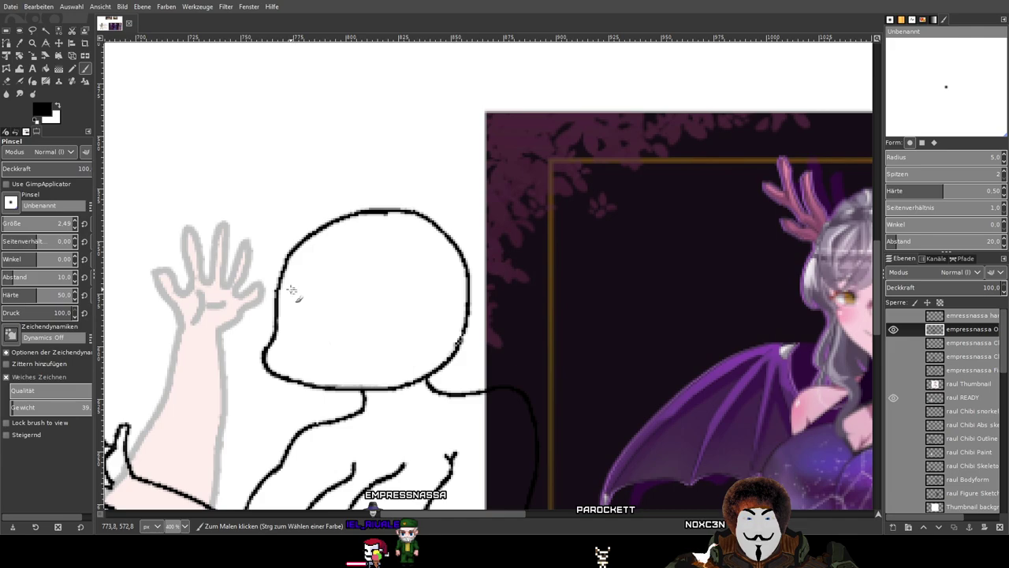
pyautogui.moveTo(331, 251); pyautogui.dragTo(366, 274)
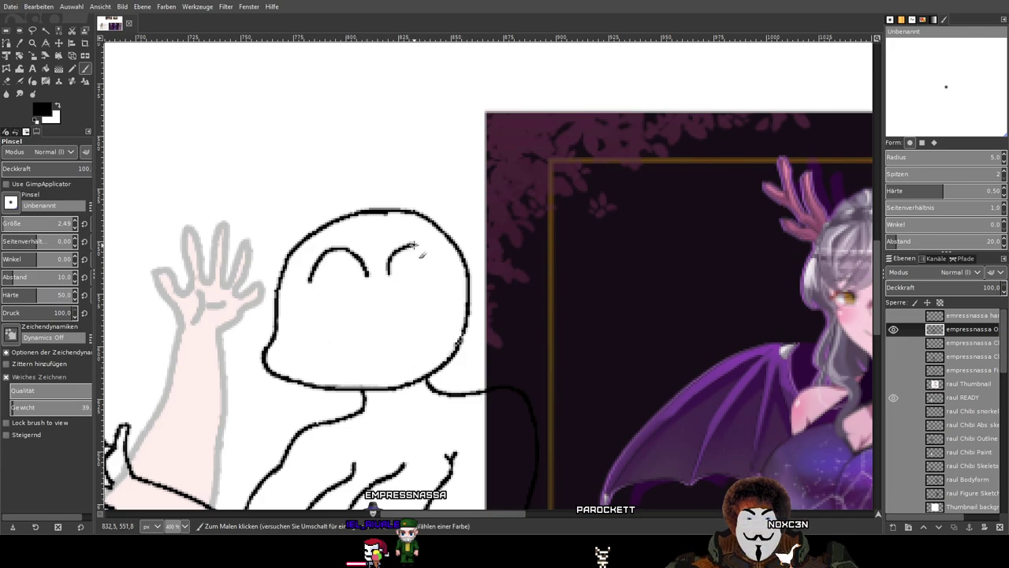
pyautogui.moveTo(358, 326); pyautogui.dragTo(413, 309)
pyautogui.moveTo(413, 309)
pyautogui.mouseDown()
pyautogui.moveTo(410, 339)
pyautogui.moveTo(343, 357)
pyautogui.moveTo(319, 326)
pyautogui.moveTo(328, 301)
pyautogui.mouseUp()
pyautogui.moveTo(577, 317)
pyautogui.mouseDown()
pyautogui.moveTo(335, 299)
pyautogui.moveTo(415, 298)
pyautogui.mouseUp()
pyautogui.moveTo(821, 388); pyautogui.dragTo(367, 223)
pyautogui.moveTo(631, 337); pyautogui.dragTo(279, 216)
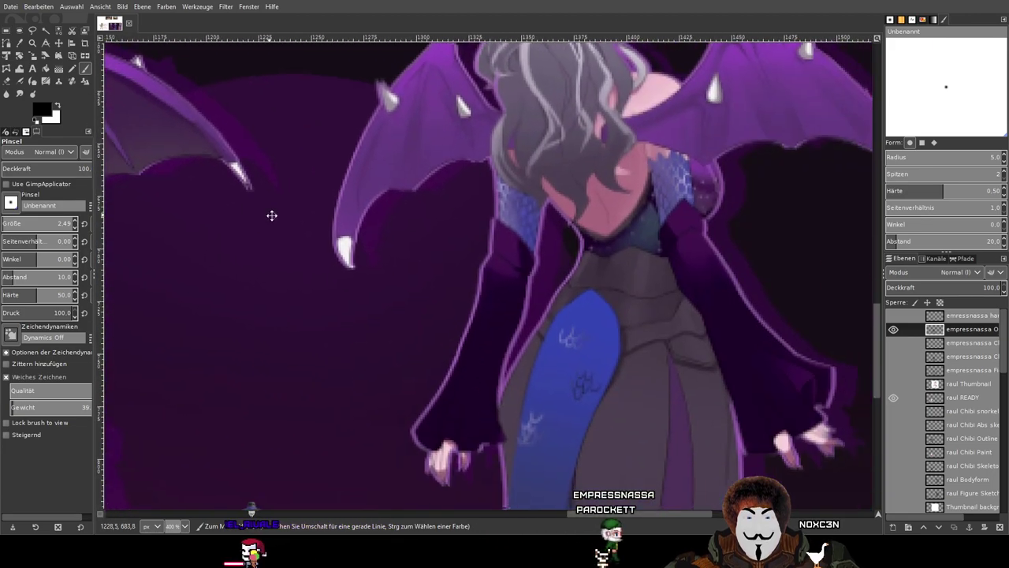
pyautogui.moveTo(690, 362); pyautogui.dragTo(257, 205)
pyautogui.moveTo(835, 356)
pyautogui.mouseDown()
pyautogui.moveTo(428, 243)
pyautogui.moveTo(768, 304)
pyautogui.mouseUp()
pyautogui.keyDown('ctrl'); pyautogui.scroll(-1, 432, 240); pyautogui.keyUp('ctrl')
pyautogui.keyDown('ctrl'); pyautogui.scroll(-3, 189, 193); pyautogui.keyUp('ctrl')
pyautogui.hscroll(-8, 189, 197)
pyautogui.keyDown('ctrl'); pyautogui.scroll(4, 331, 205); pyautogui.keyUp('ctrl')
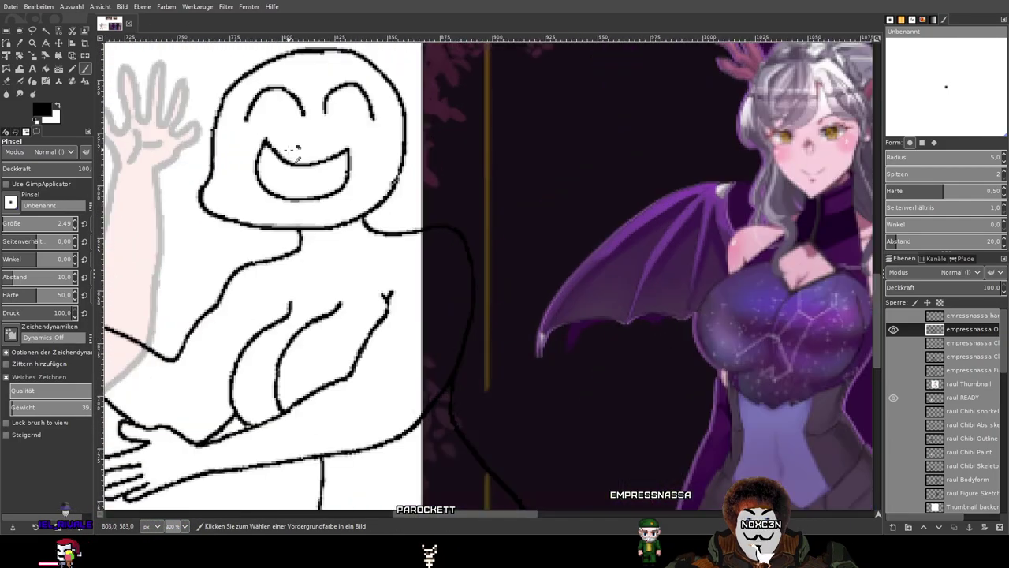
pyautogui.moveTo(378, 216); pyautogui.dragTo(468, 267)
pyautogui.hotkey('ctrl', 'z')
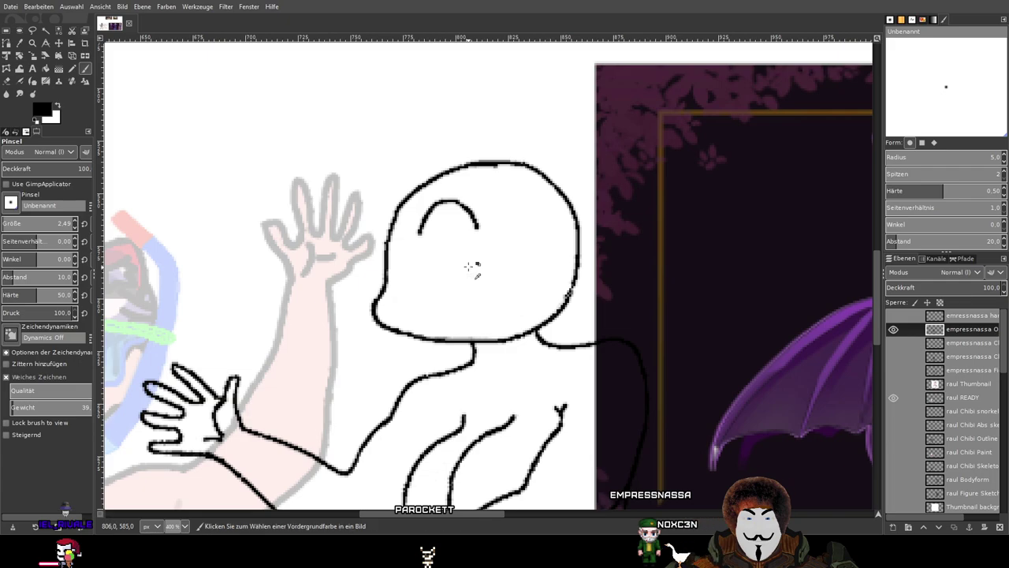
pyautogui.moveTo(589, 241); pyautogui.dragTo(396, 221)
pyautogui.scroll(-1, 396, 220)
pyautogui.scroll(-1, 402, 218)
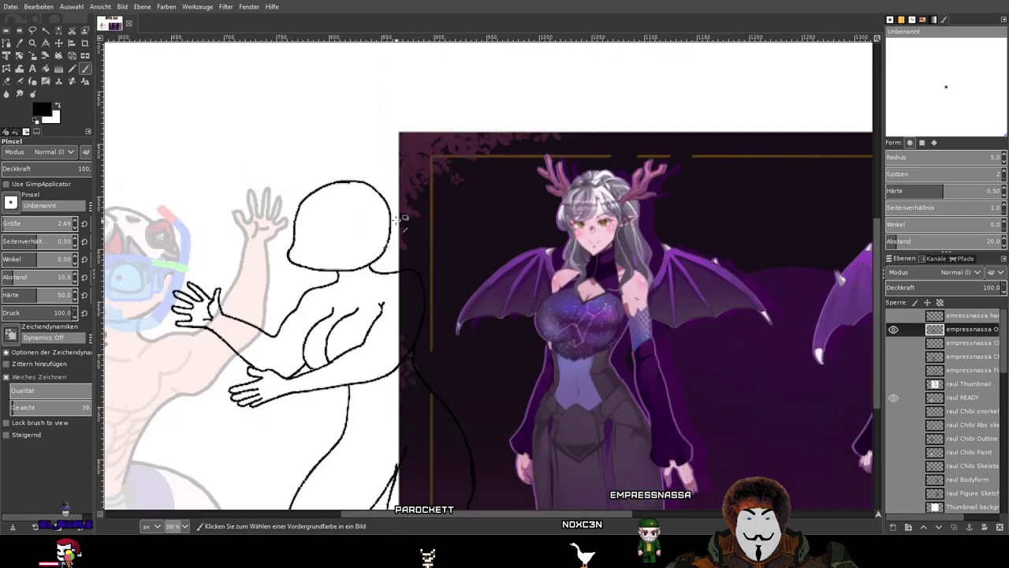
pyautogui.scroll(4, 647, 333)
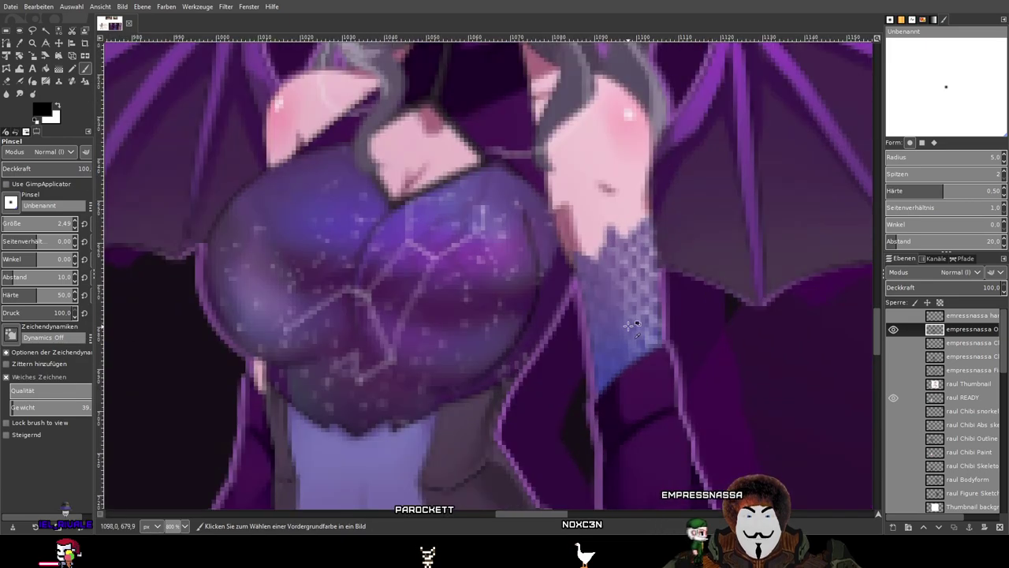
pyautogui.scroll(-3, 625, 336)
pyautogui.moveTo(520, 424); pyautogui.dragTo(739, 247)
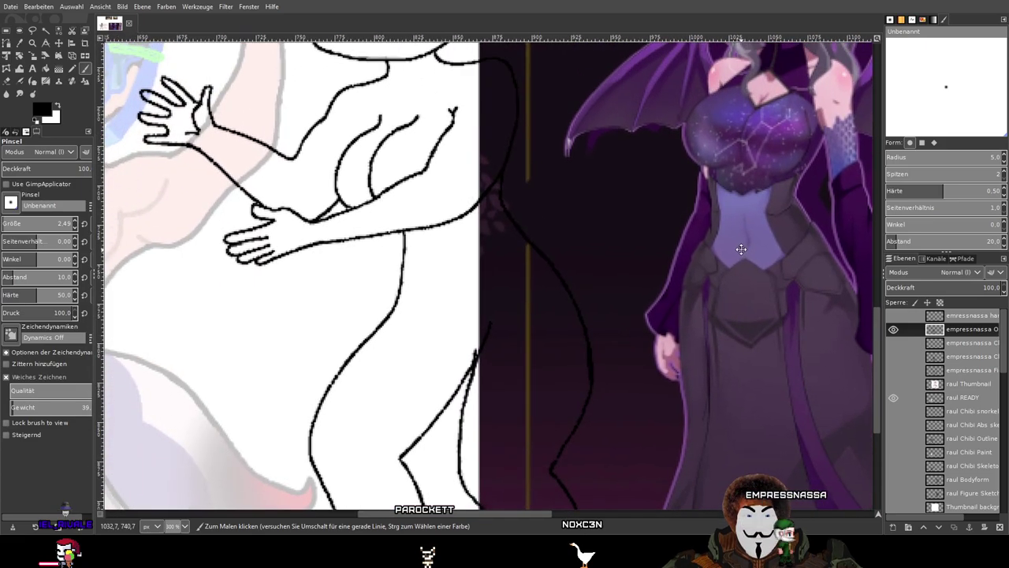
pyautogui.scroll(3, 473, 299)
pyautogui.scroll(3, 496, 439)
pyautogui.hscroll(-1, 496, 439)
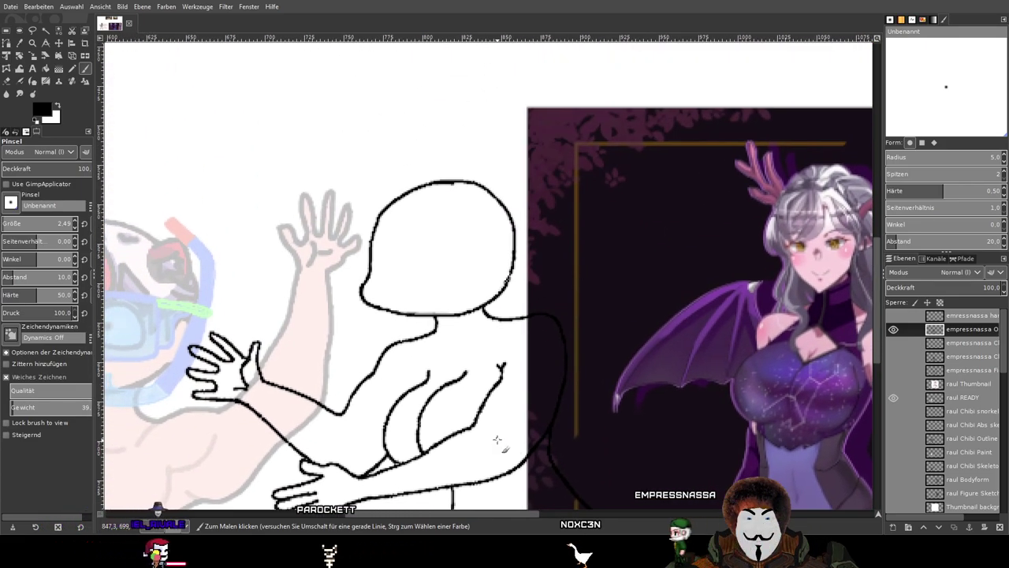
pyautogui.moveTo(557, 345); pyautogui.dragTo(429, 359)
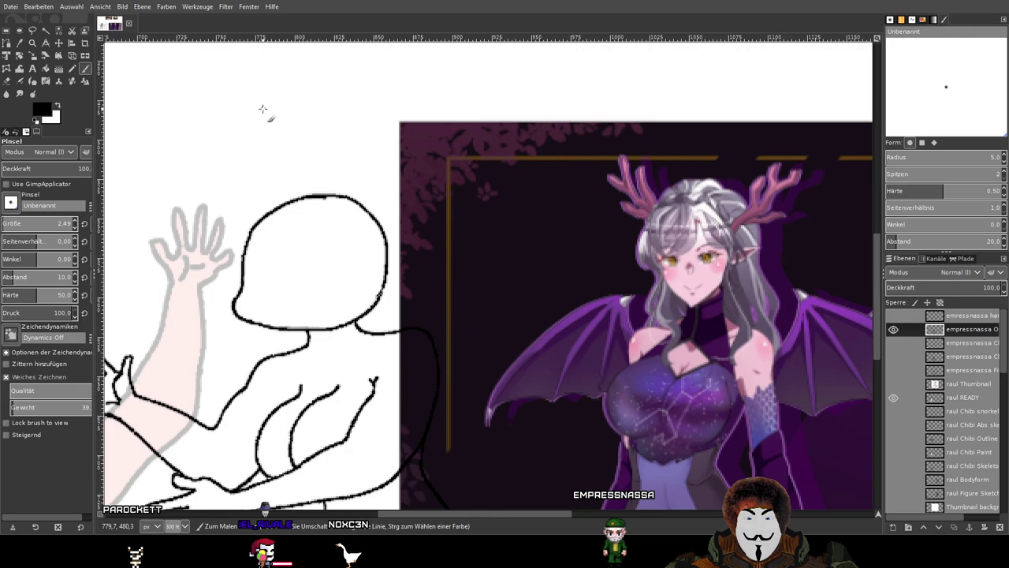
# Browse the reference sheet's chibi faces, then centre the sketch's head for drawing.
pyautogui.scroll(1, 250, 250)
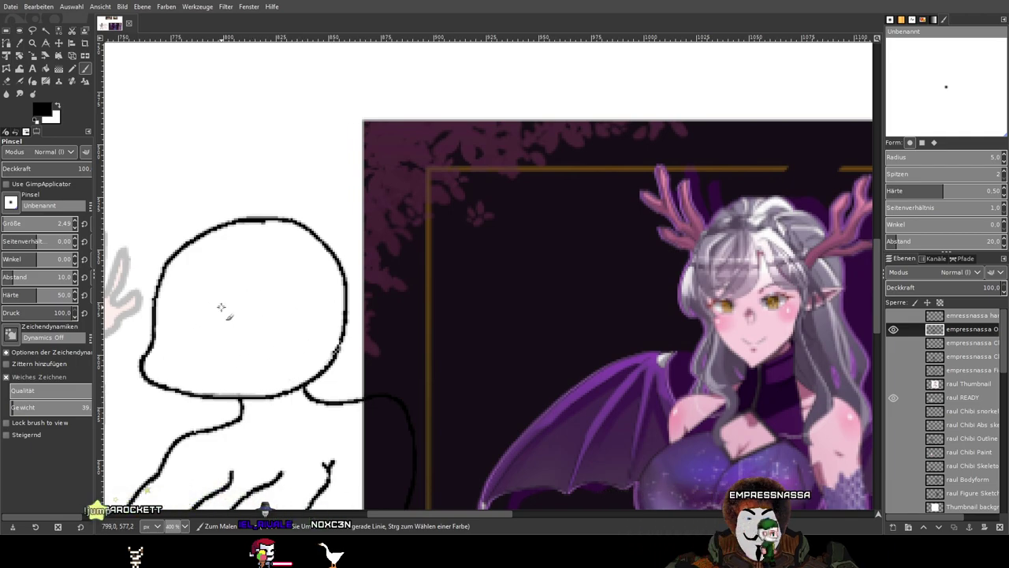
pyautogui.moveTo(154, 305); pyautogui.dragTo(164, 275)
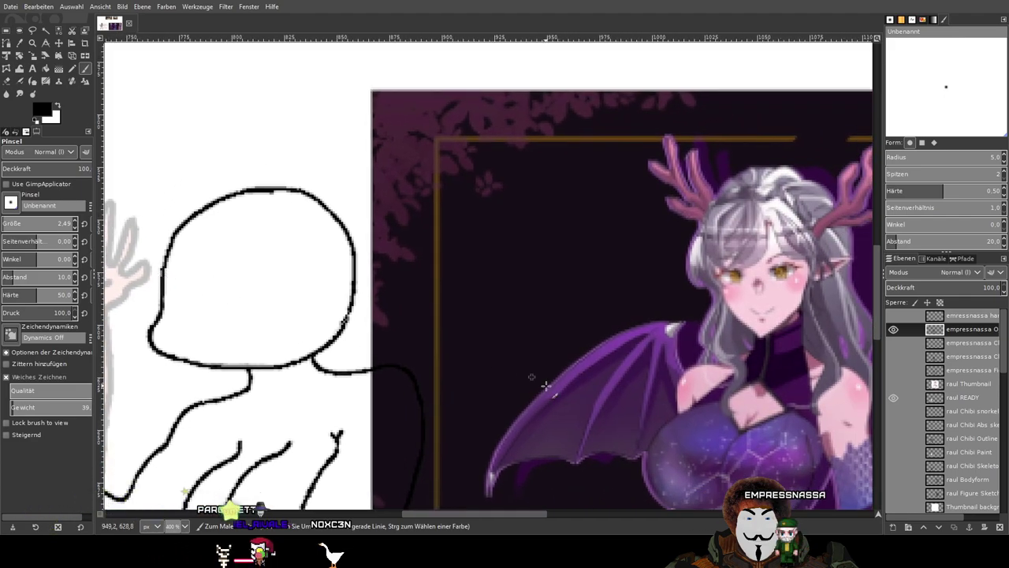
pyautogui.moveTo(541, 381); pyautogui.dragTo(202, 141)
pyautogui.moveTo(776, 394); pyautogui.dragTo(177, 293)
pyautogui.moveTo(855, 406)
pyautogui.mouseDown()
pyautogui.moveTo(161, 221)
pyautogui.moveTo(106, 153)
pyautogui.moveTo(179, 117)
pyautogui.moveTo(182, 207)
pyautogui.moveTo(390, 175)
pyautogui.moveTo(405, 475)
pyautogui.moveTo(406, 456)
pyautogui.mouseUp()
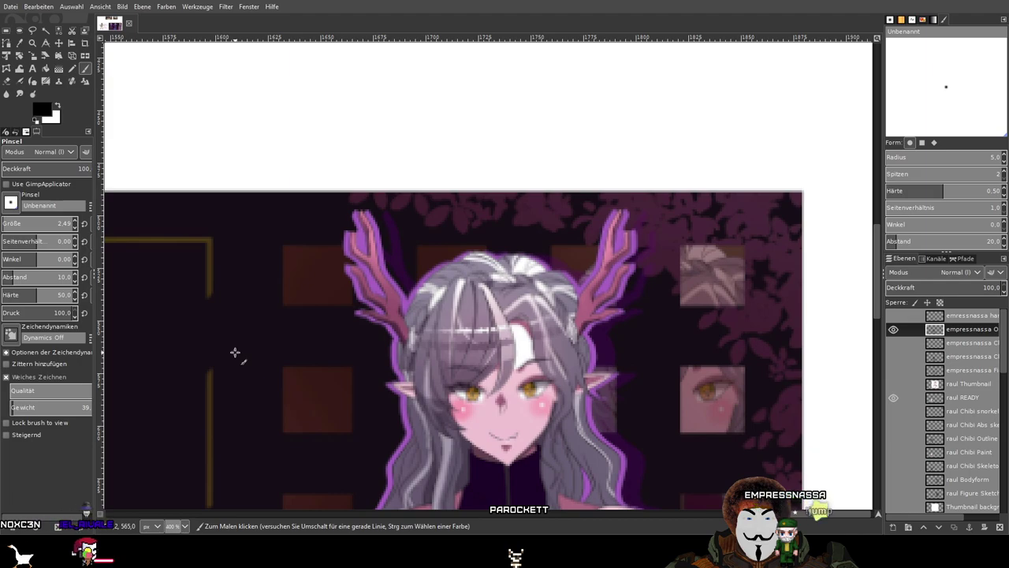
pyautogui.moveTo(235, 353); pyautogui.dragTo(622, 331)
pyautogui.moveTo(224, 306); pyautogui.dragTo(628, 295)
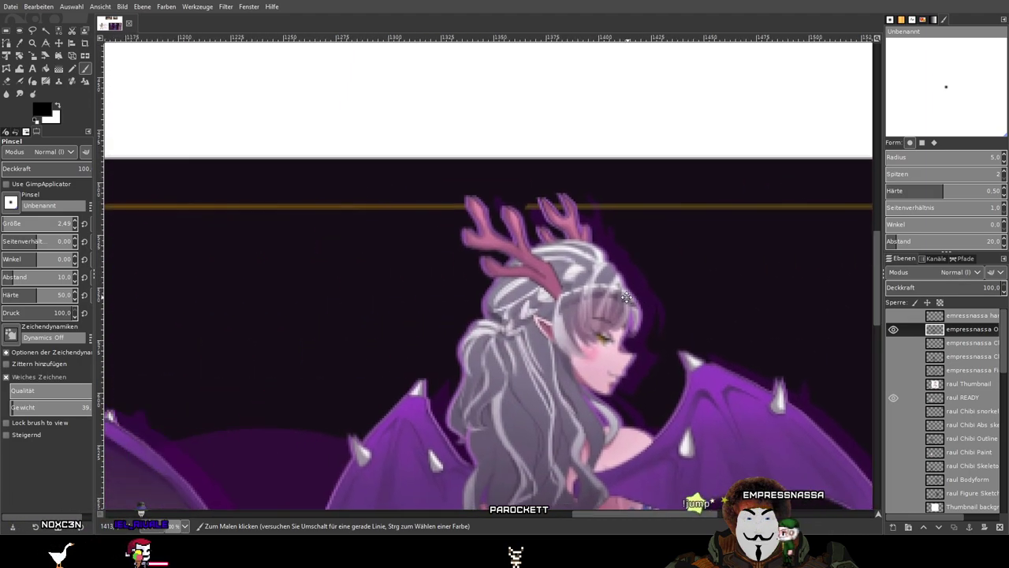
pyautogui.moveTo(335, 292); pyautogui.dragTo(739, 297)
pyautogui.moveTo(282, 300)
pyautogui.mouseDown()
pyautogui.moveTo(528, 291)
pyautogui.moveTo(613, 261)
pyautogui.moveTo(586, 279)
pyautogui.moveTo(419, 265)
pyautogui.mouseUp()
pyautogui.moveTo(328, 281); pyautogui.dragTo(281, 297)
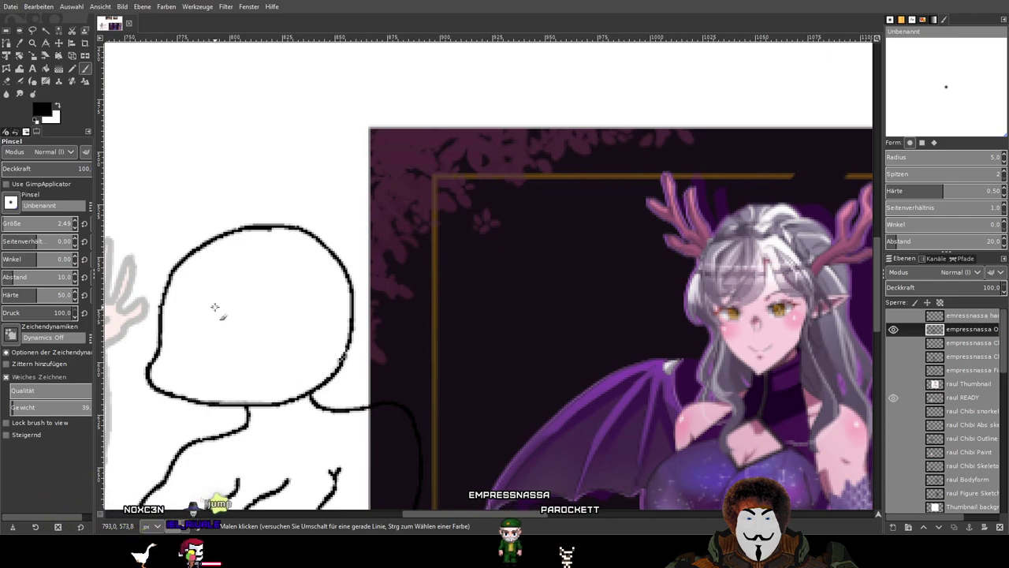
# Try oval eyes and undo them, then draw flat eye lines and arch the left one.
pyautogui.moveTo(215, 308)
pyautogui.mouseDown()
pyautogui.moveTo(202, 322)
pyautogui.moveTo(216, 318)
pyautogui.moveTo(214, 308)
pyautogui.mouseUp()
pyautogui.moveTo(279, 302)
pyautogui.mouseDown()
pyautogui.moveTo(277, 314)
pyautogui.moveTo(281, 301)
pyautogui.mouseUp()
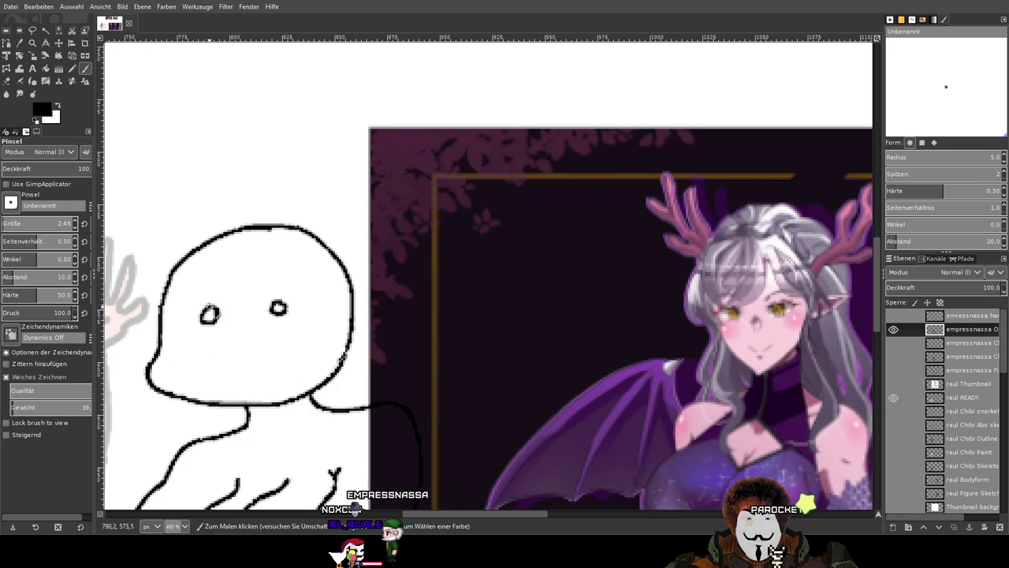
pyautogui.moveTo(168, 332)
pyautogui.mouseDown()
pyautogui.moveTo(545, 294)
pyautogui.moveTo(248, 314)
pyautogui.moveTo(225, 337)
pyautogui.moveTo(667, 245)
pyautogui.moveTo(264, 351)
pyautogui.mouseUp()
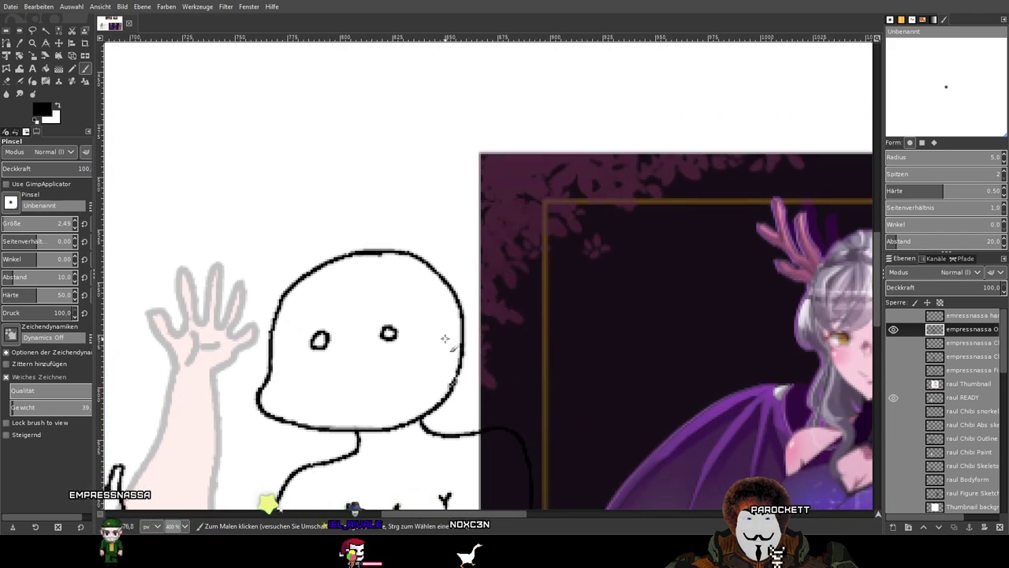
pyautogui.moveTo(445, 338); pyautogui.dragTo(339, 315)
pyautogui.hotkey('ctrl', 'z')
pyautogui.hotkey('ctrl', 'z')
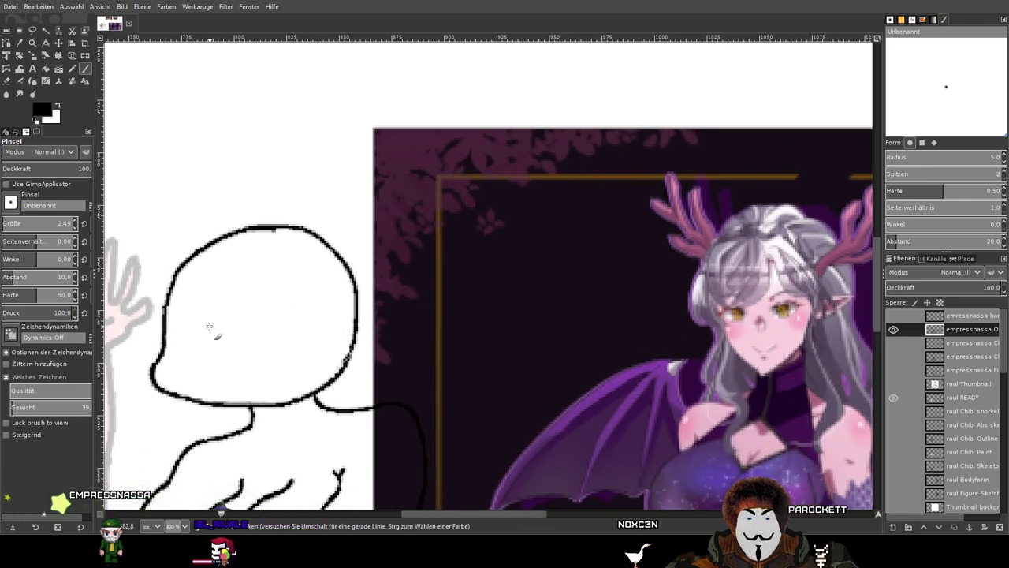
pyautogui.moveTo(192, 333); pyautogui.dragTo(323, 326)
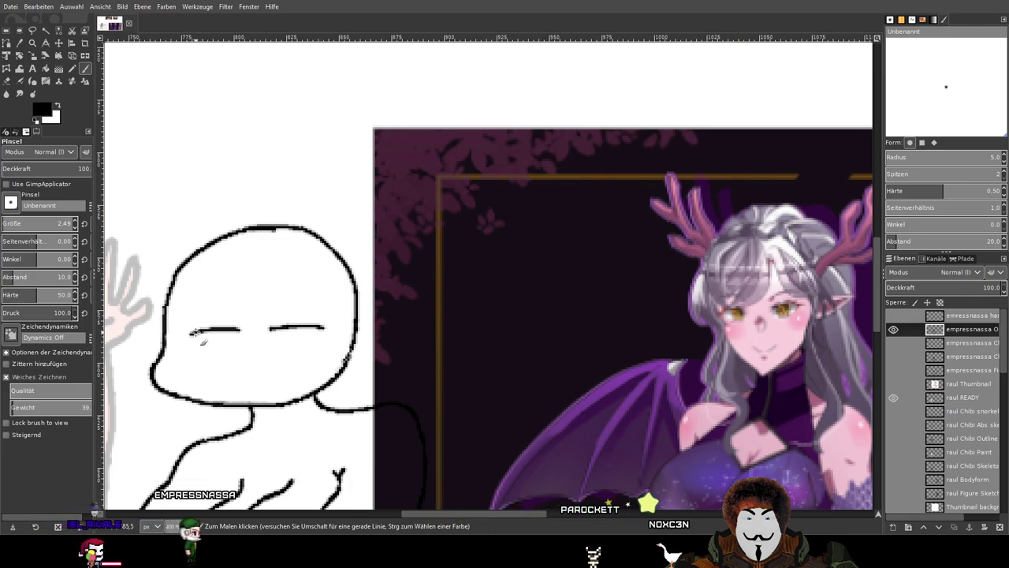
pyautogui.moveTo(194, 331); pyautogui.dragTo(198, 298)
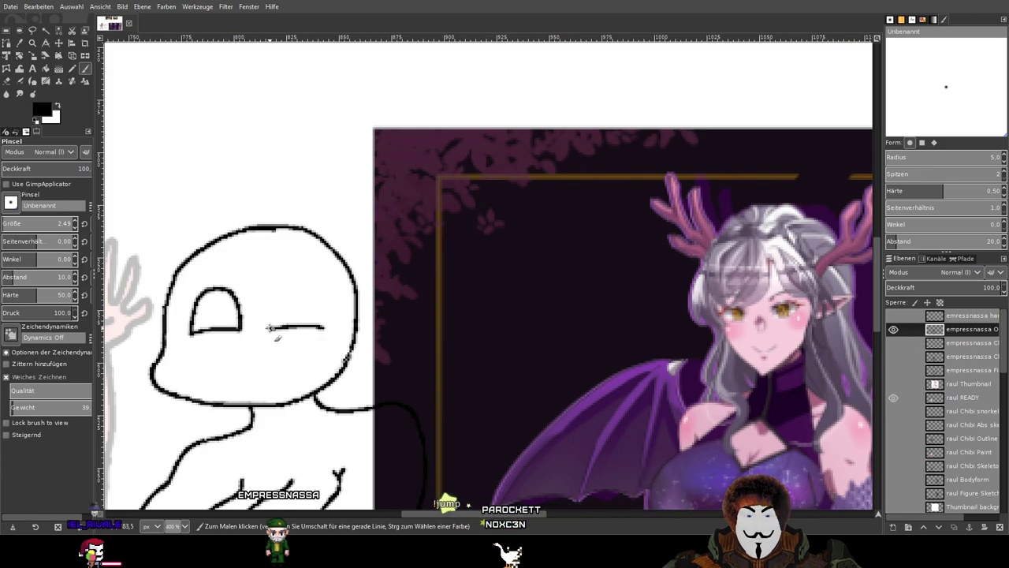
# Arch the chibi's right eye into a dome matching the left, comparing with the nearby snorkel chibi.
pyautogui.moveTo(270, 325)
pyautogui.mouseDown()
pyautogui.moveTo(289, 289)
pyautogui.moveTo(318, 293)
pyautogui.moveTo(324, 325)
pyautogui.mouseUp()
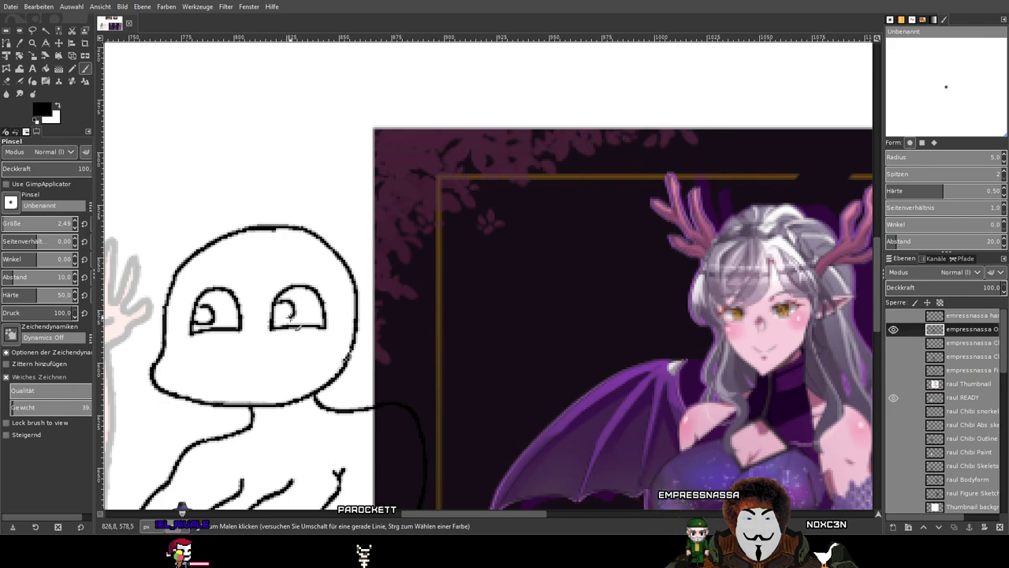
pyautogui.moveTo(203, 369); pyautogui.dragTo(262, 315)
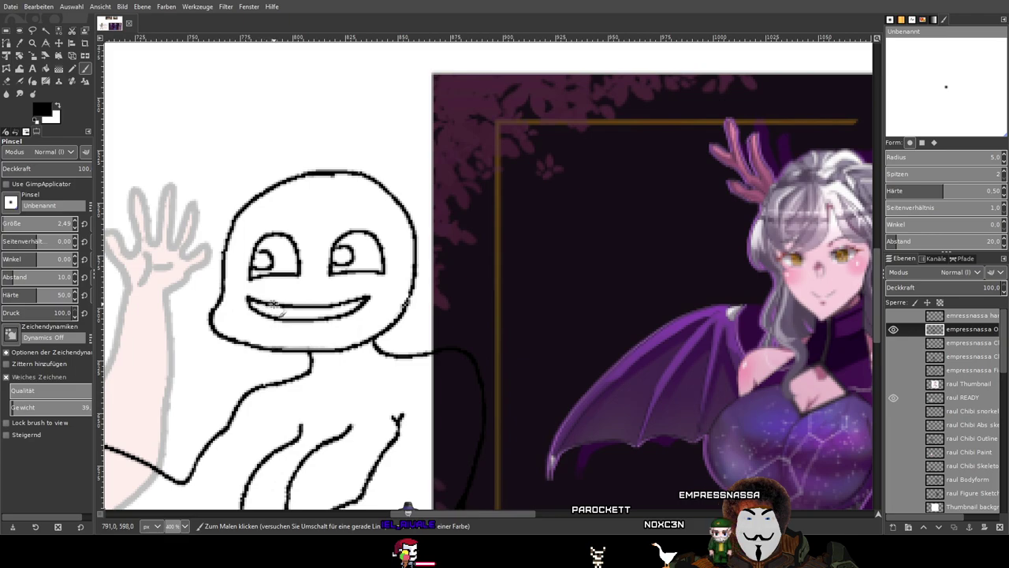
pyautogui.moveTo(292, 312)
pyautogui.mouseDown()
pyautogui.moveTo(266, 352)
pyautogui.moveTo(601, 294)
pyautogui.moveTo(725, 260)
pyautogui.moveTo(425, 292)
pyautogui.moveTo(593, 260)
pyautogui.moveTo(35, 364)
pyautogui.moveTo(698, 288)
pyautogui.mouseUp()
pyautogui.moveTo(380, 316)
pyautogui.mouseDown()
pyautogui.moveTo(714, 315)
pyautogui.moveTo(489, 335)
pyautogui.moveTo(193, 331)
pyautogui.mouseUp()
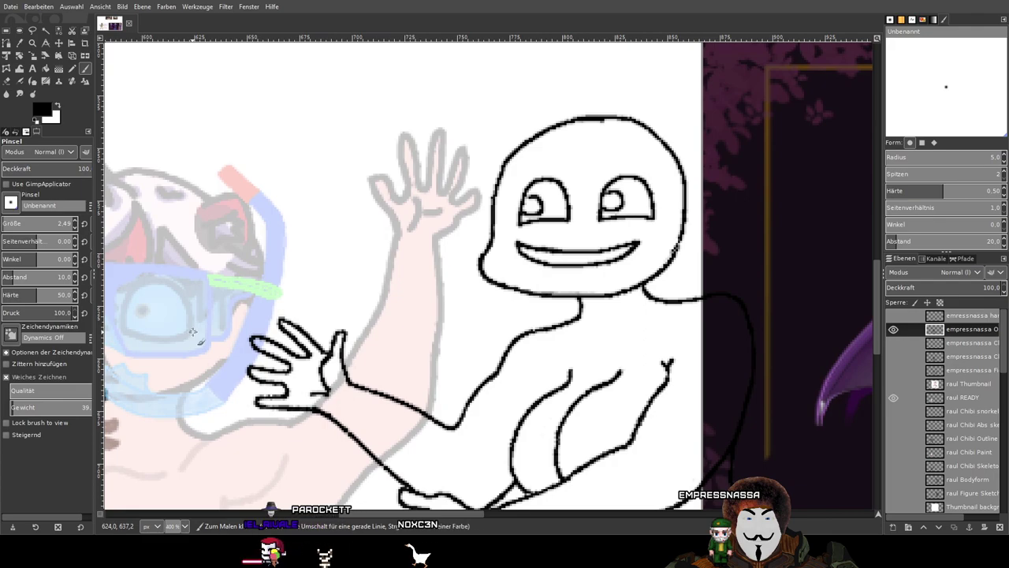
# Check against the purple winged reference and undo the smile and right pupil.
pyautogui.moveTo(618, 271)
pyautogui.mouseDown()
pyautogui.moveTo(431, 296)
pyautogui.moveTo(715, 248)
pyautogui.moveTo(481, 333)
pyautogui.moveTo(653, 293)
pyautogui.moveTo(695, 298)
pyautogui.mouseUp()
pyautogui.hotkey('ctrl', 'z')
pyautogui.hotkey('ctrl', 'z')
pyautogui.hotkey('ctrl', 'z')
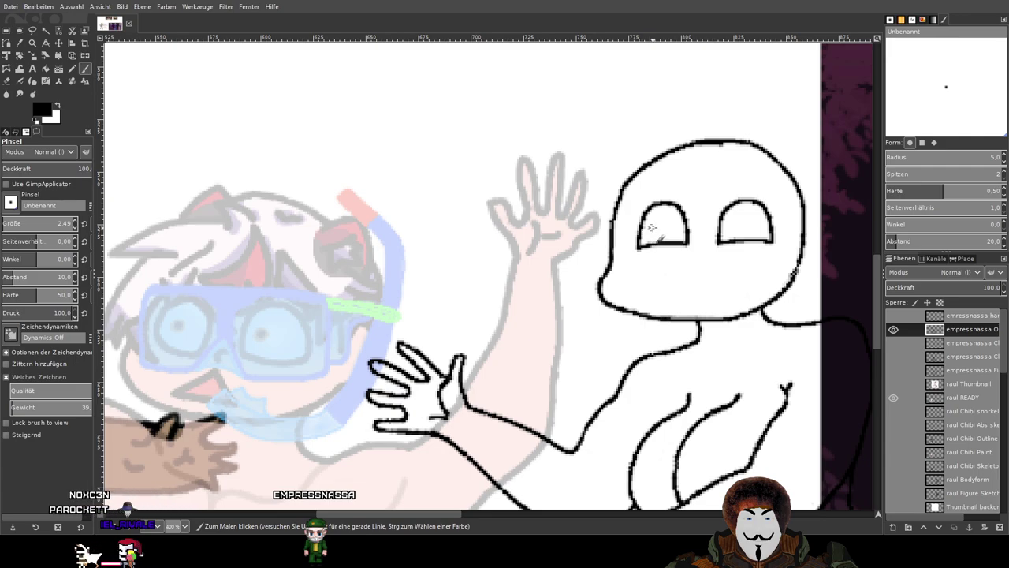
pyautogui.moveTo(654, 227)
pyautogui.mouseDown()
pyautogui.moveTo(657, 286)
pyautogui.moveTo(675, 327)
pyautogui.mouseUp()
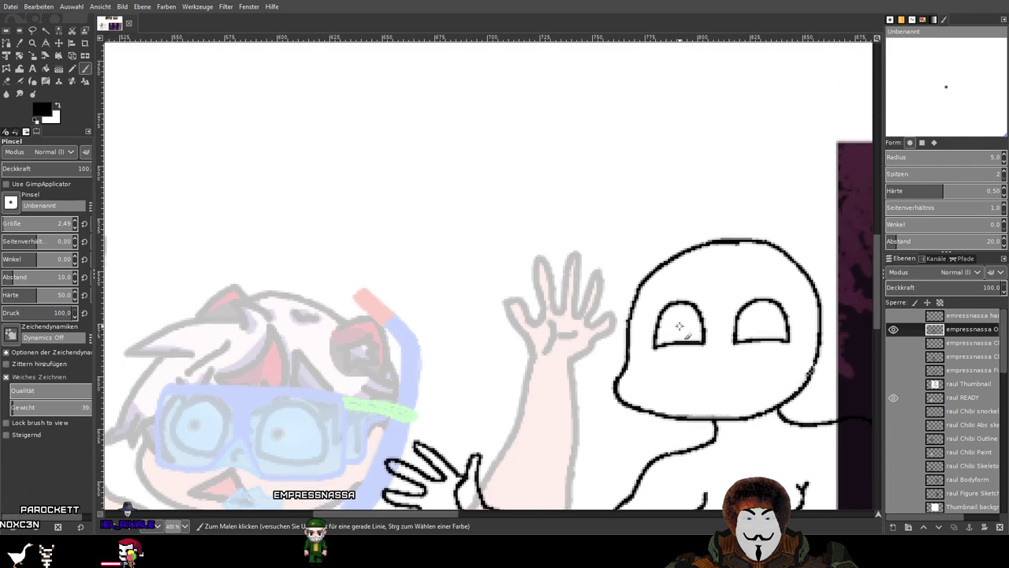
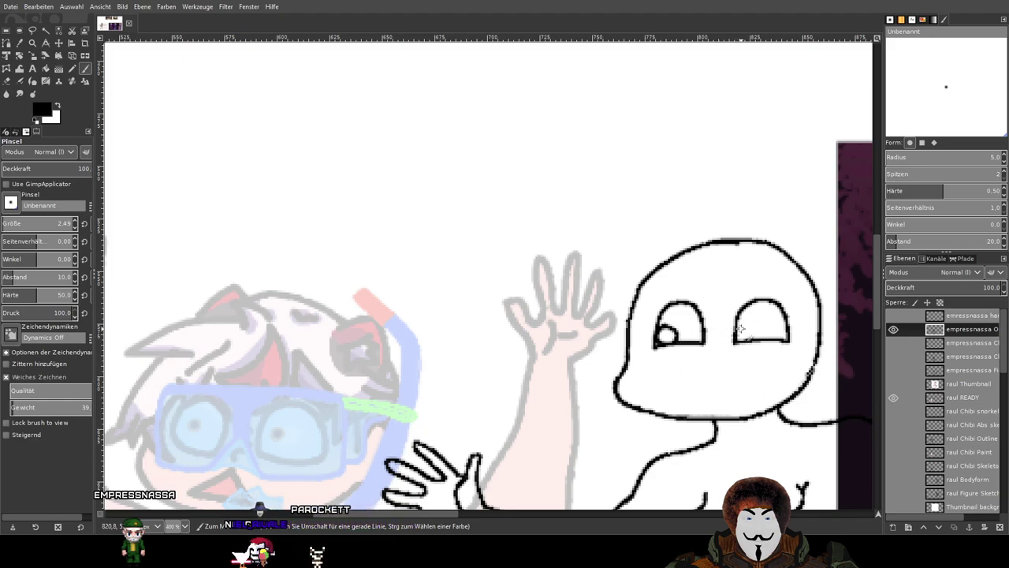
# Undo the first pupil attempt and redraw a small round pupil in the chibi's right eye.
pyautogui.moveTo(750, 324)
pyautogui.mouseDown()
pyautogui.moveTo(744, 339)
pyautogui.moveTo(757, 335)
pyautogui.moveTo(752, 324)
pyautogui.mouseUp()
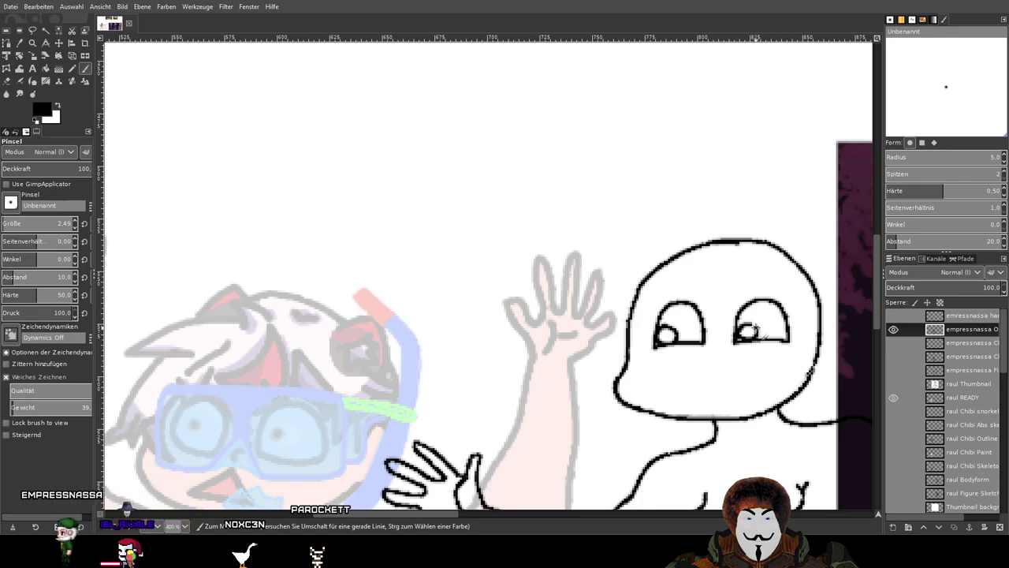
pyautogui.moveTo(554, 421)
pyautogui.mouseDown()
pyautogui.moveTo(764, 320)
pyautogui.moveTo(342, 344)
pyautogui.mouseUp()
pyautogui.moveTo(537, 318)
pyautogui.mouseDown()
pyautogui.moveTo(260, 305)
pyautogui.moveTo(604, 291)
pyautogui.moveTo(505, 361)
pyautogui.mouseUp()
pyautogui.scroll(3, 572, 293)
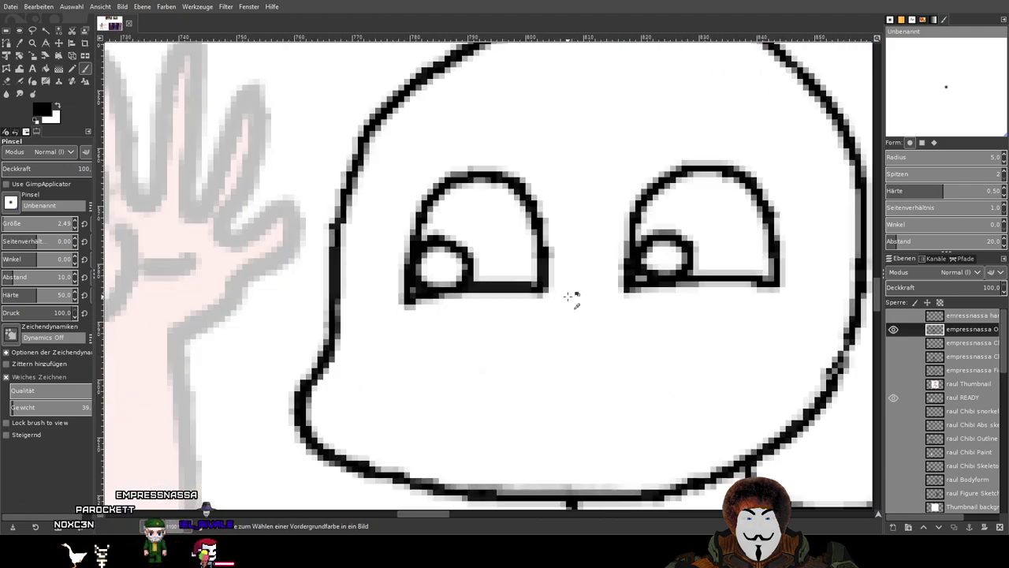
pyautogui.hotkey('ctrl', 'z')
pyautogui.scroll(1, 648, 269)
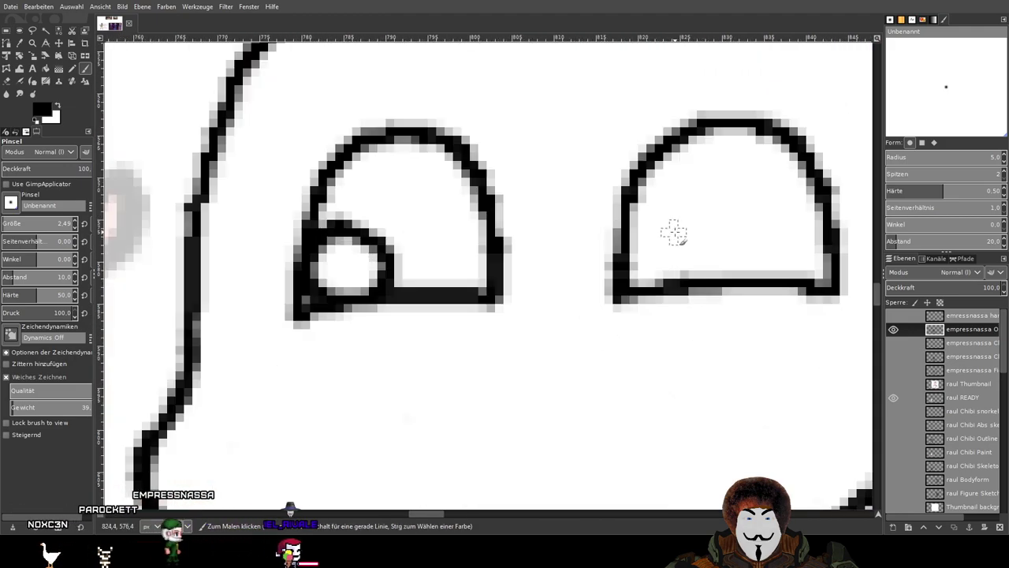
pyautogui.moveTo(682, 219)
pyautogui.mouseDown()
pyautogui.moveTo(654, 220)
pyautogui.moveTo(631, 240)
pyautogui.mouseUp()
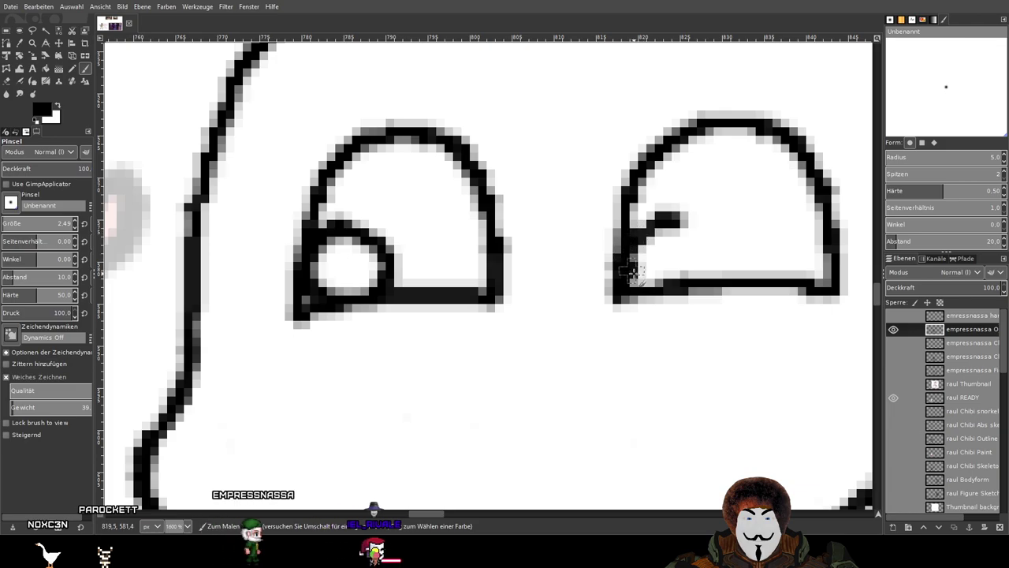
pyautogui.moveTo(683, 280)
pyautogui.mouseDown()
pyautogui.moveTo(703, 238)
pyautogui.moveTo(683, 225)
pyautogui.mouseUp()
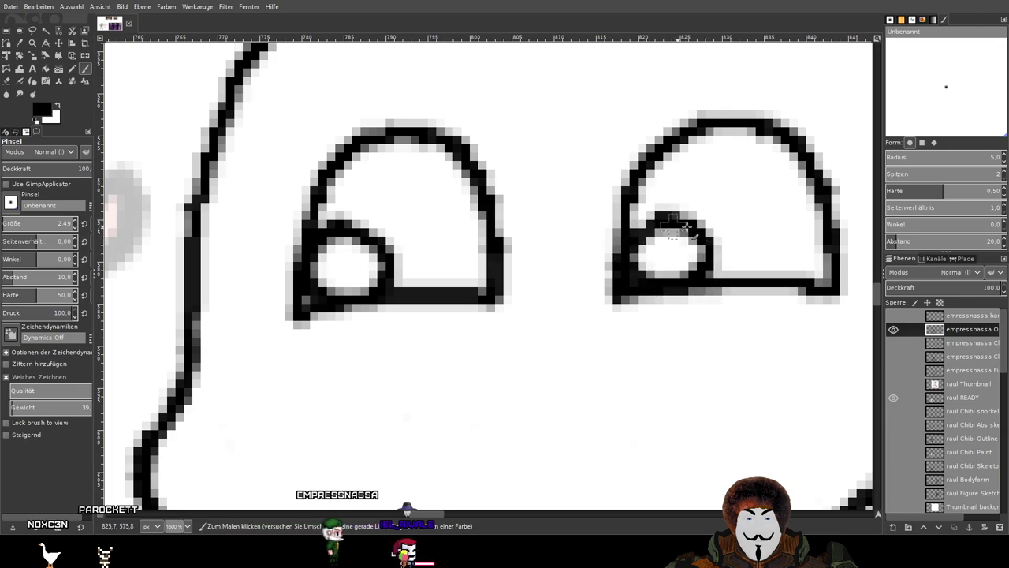
# Paint the smile's lower curve to close it into an open mouth, then check the reference picture.
pyautogui.scroll(-2, 596, 313)
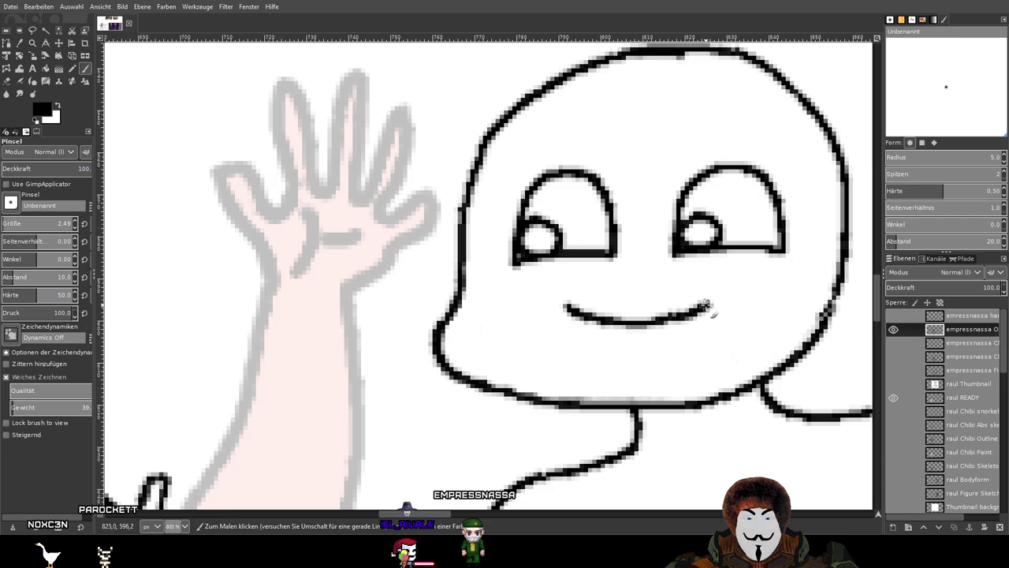
pyautogui.moveTo(679, 351)
pyautogui.mouseDown()
pyautogui.moveTo(622, 364)
pyautogui.moveTo(577, 330)
pyautogui.mouseUp()
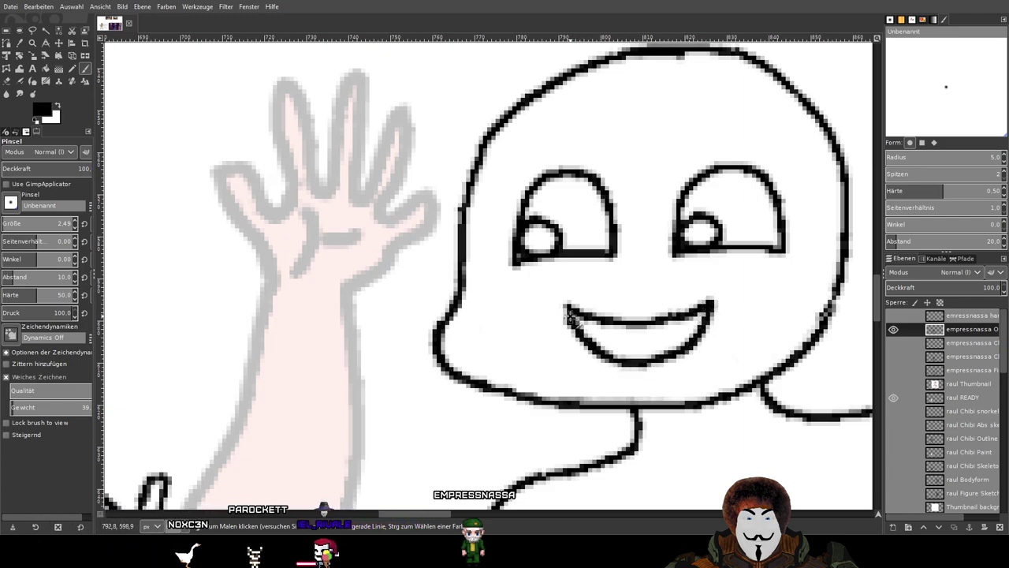
pyautogui.scroll(-1, 761, 309)
pyautogui.scroll(-2, 755, 307)
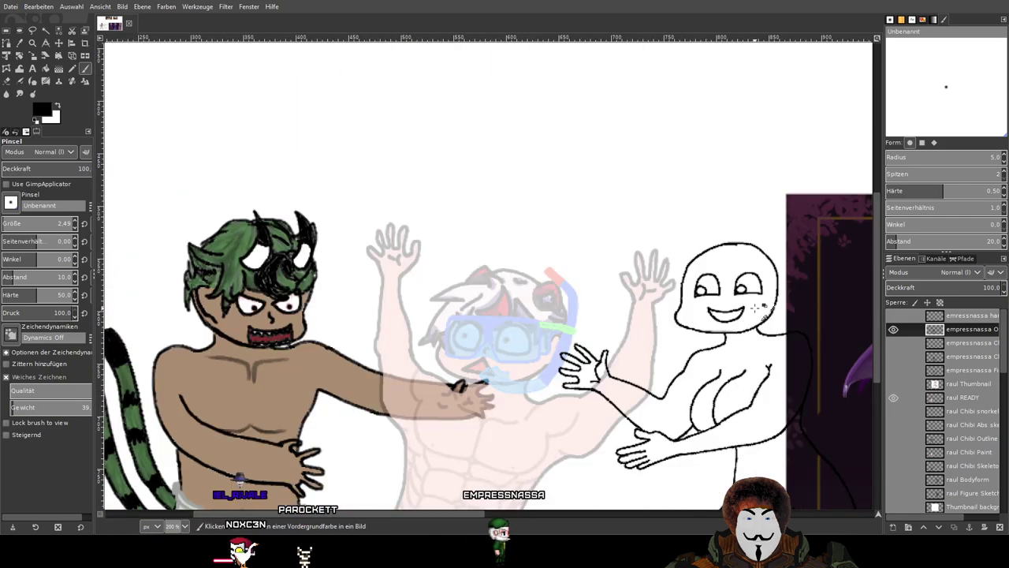
pyautogui.moveTo(781, 334); pyautogui.dragTo(676, 289)
# Try a stroke inside the smile and undo it, then bring the purple character artwork into view.
pyautogui.scroll(4, 630, 254)
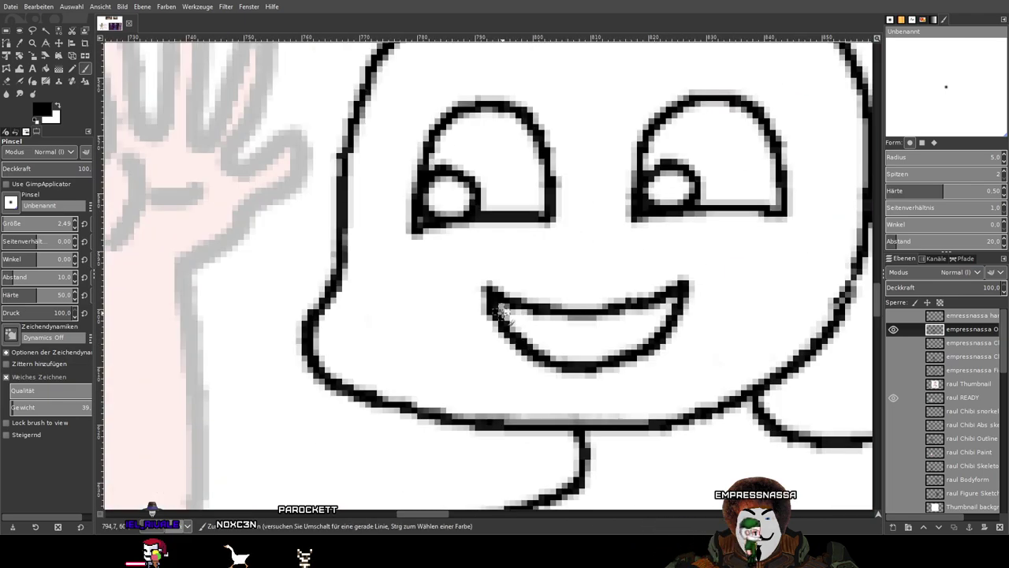
pyautogui.moveTo(507, 313)
pyautogui.mouseDown()
pyautogui.moveTo(573, 338)
pyautogui.moveTo(671, 305)
pyautogui.mouseUp()
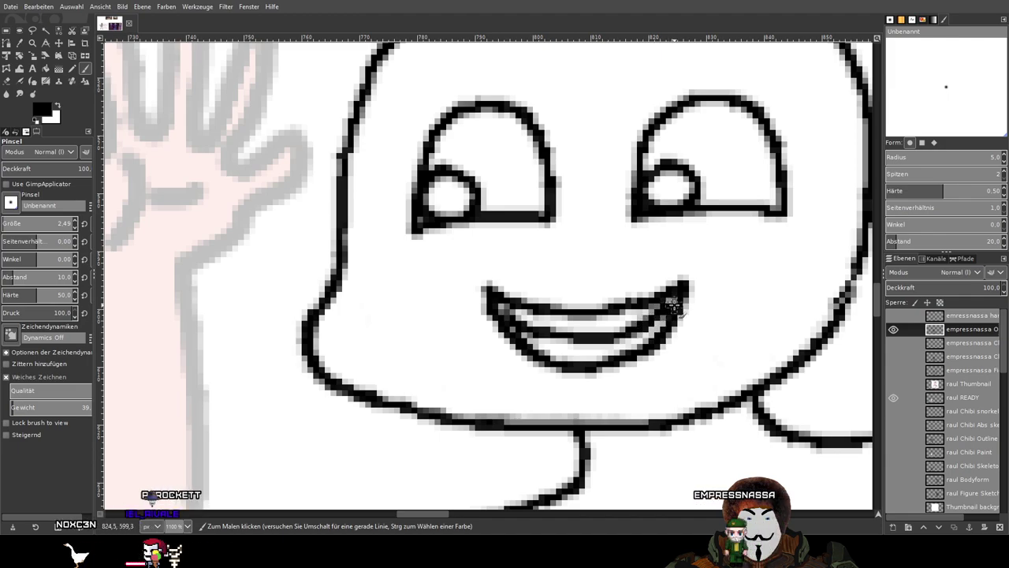
pyautogui.keyDown('ctrl'); pyautogui.scroll(-3, 682, 303); pyautogui.keyUp('ctrl')
pyautogui.hotkey('ctrl', 'z')
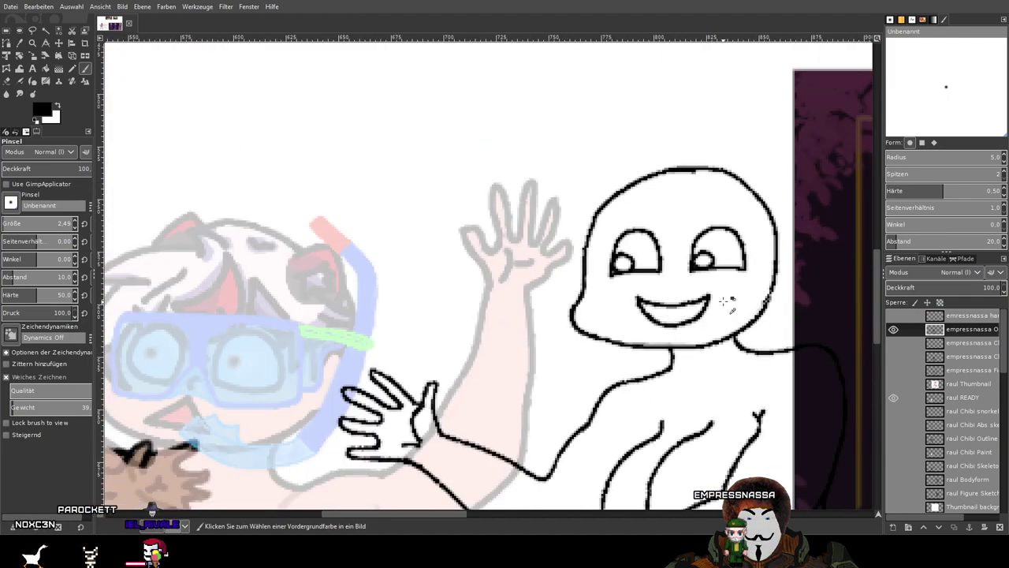
pyautogui.moveTo(657, 357)
pyautogui.mouseDown()
pyautogui.moveTo(313, 370)
pyautogui.moveTo(207, 404)
pyautogui.mouseUp()
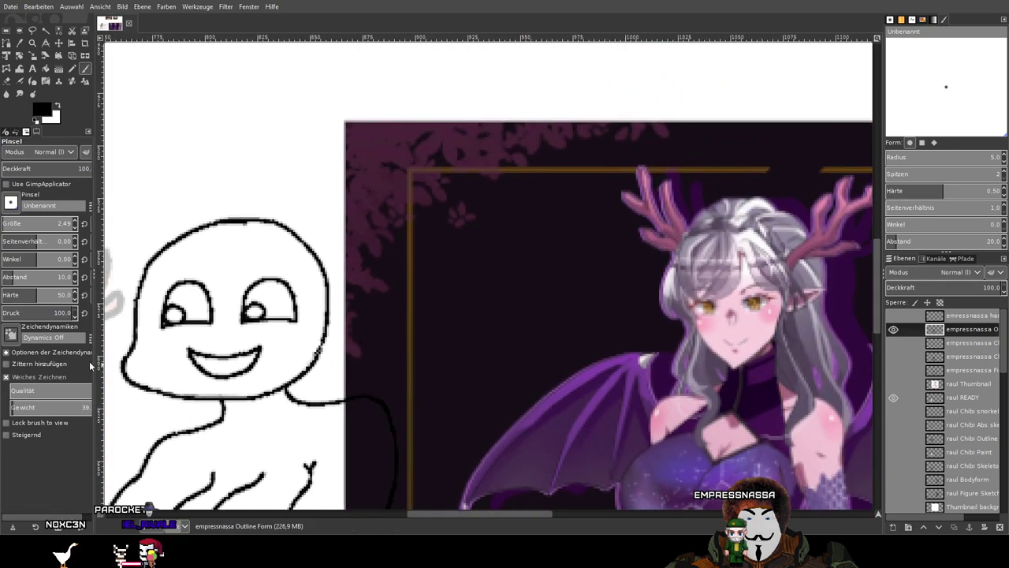
# Sketch the elf ear's outline and inner tip lines on the head's right side, discarding a lower-edge stroke.
pyautogui.moveTo(319, 235); pyautogui.dragTo(335, 221)
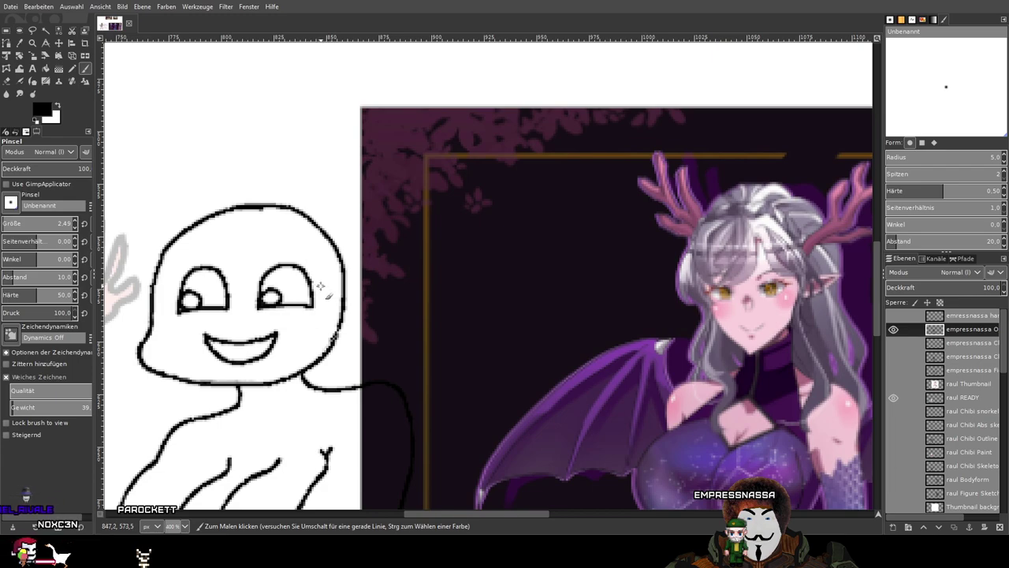
pyautogui.moveTo(323, 288); pyautogui.dragTo(373, 276)
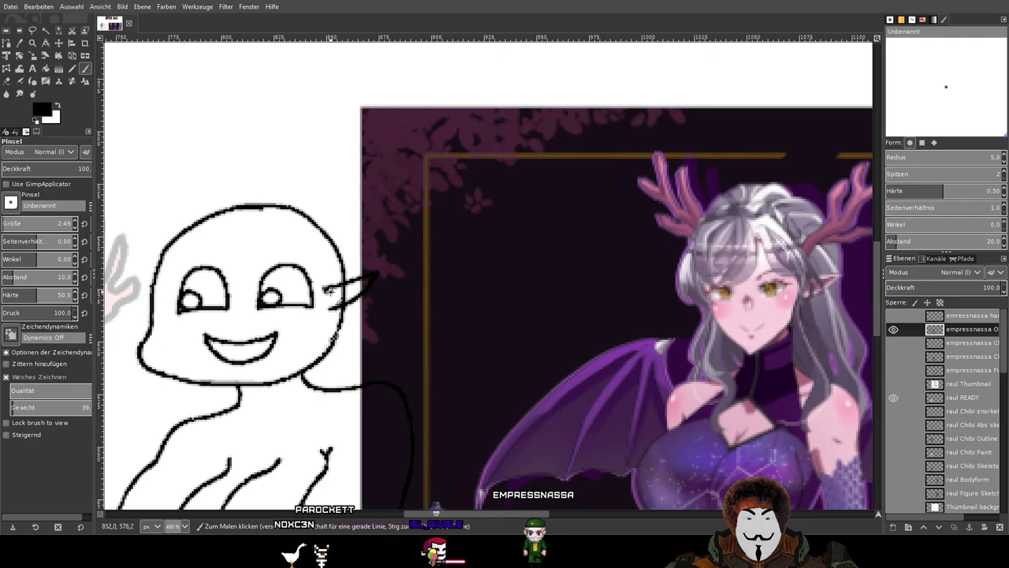
pyautogui.moveTo(347, 290); pyautogui.dragTo(366, 277)
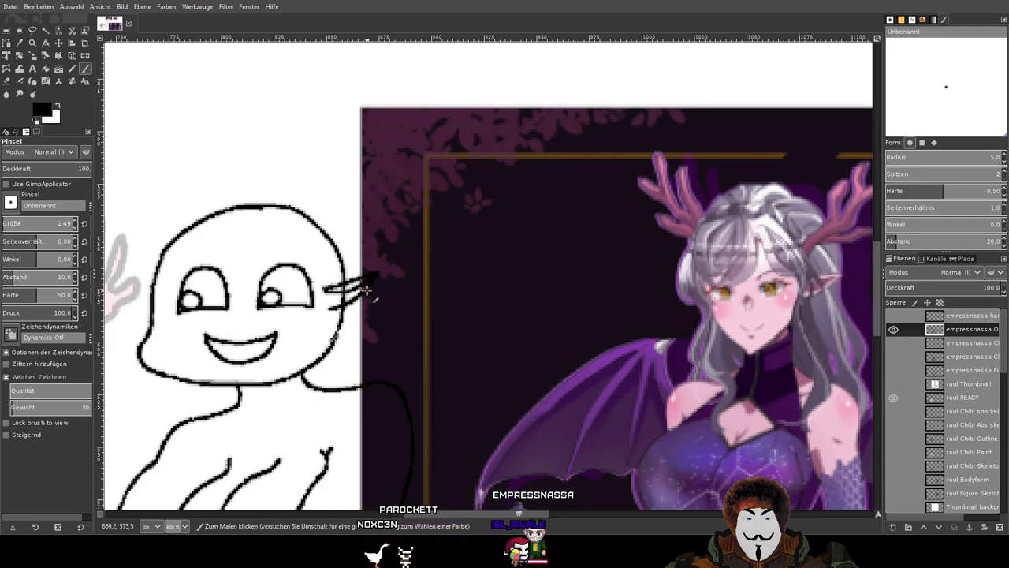
pyautogui.keyDown('ctrl'); pyautogui.scroll(3, 364, 282); pyautogui.keyUp('ctrl')
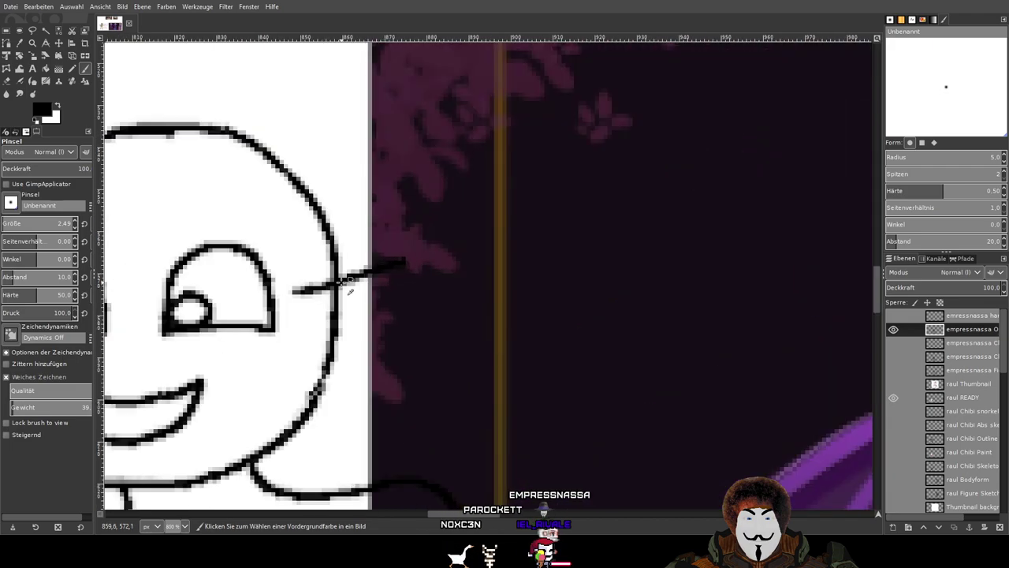
pyautogui.moveTo(340, 282); pyautogui.dragTo(483, 217)
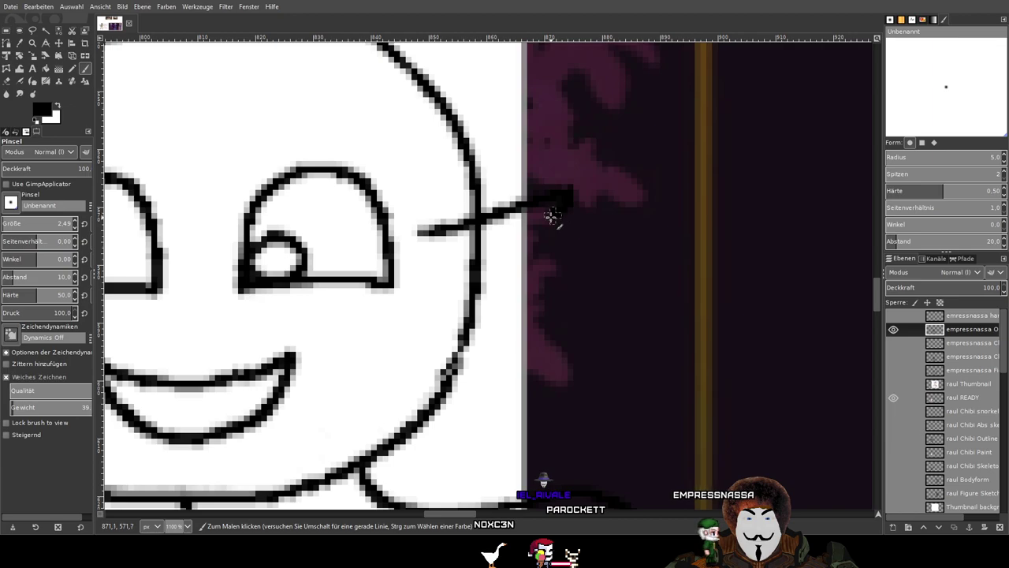
pyautogui.moveTo(568, 195); pyautogui.dragTo(477, 262)
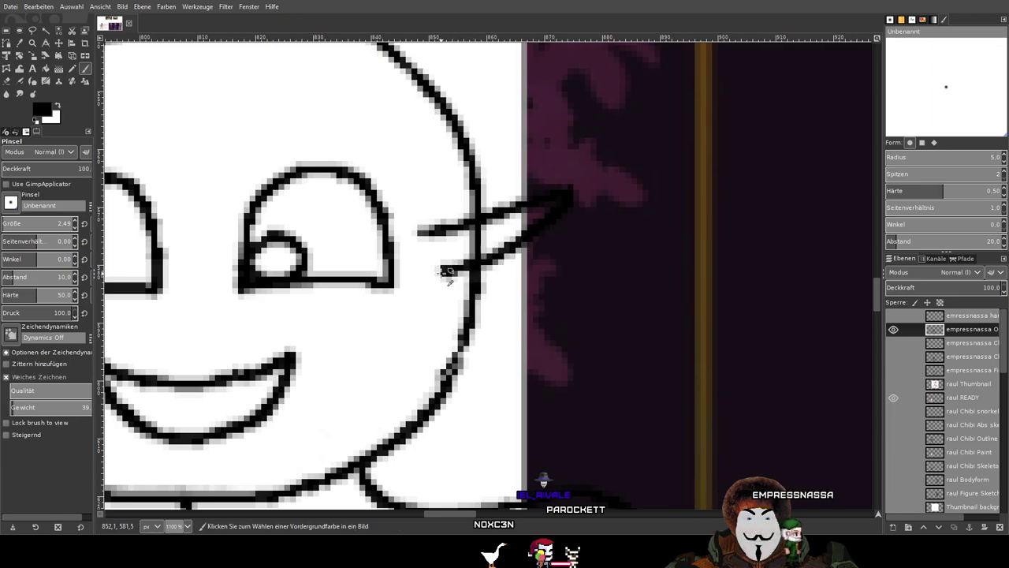
pyautogui.hotkey('ctrl', 'z')
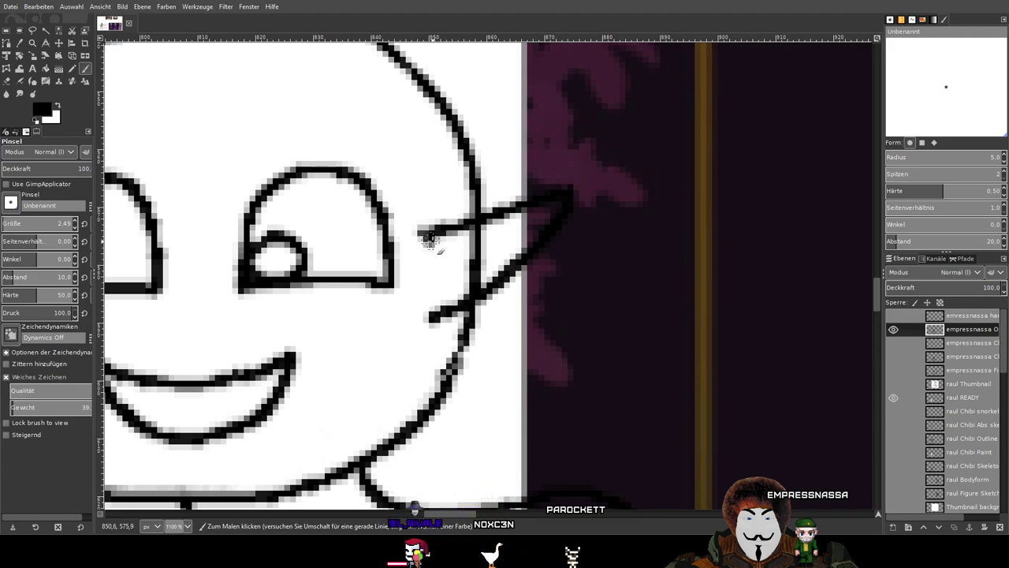
# Extend the ear's upper line to a point, add two inner ear lines, and compare with the reference.
pyautogui.moveTo(462, 242); pyautogui.dragTo(554, 213)
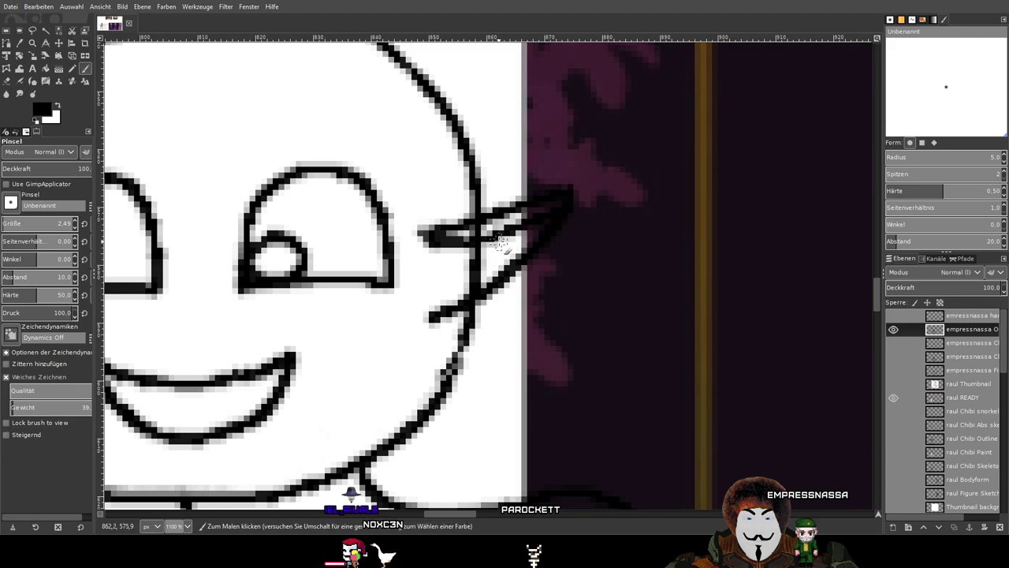
pyautogui.moveTo(513, 233)
pyautogui.mouseDown()
pyautogui.moveTo(487, 256)
pyautogui.moveTo(479, 286)
pyautogui.mouseUp()
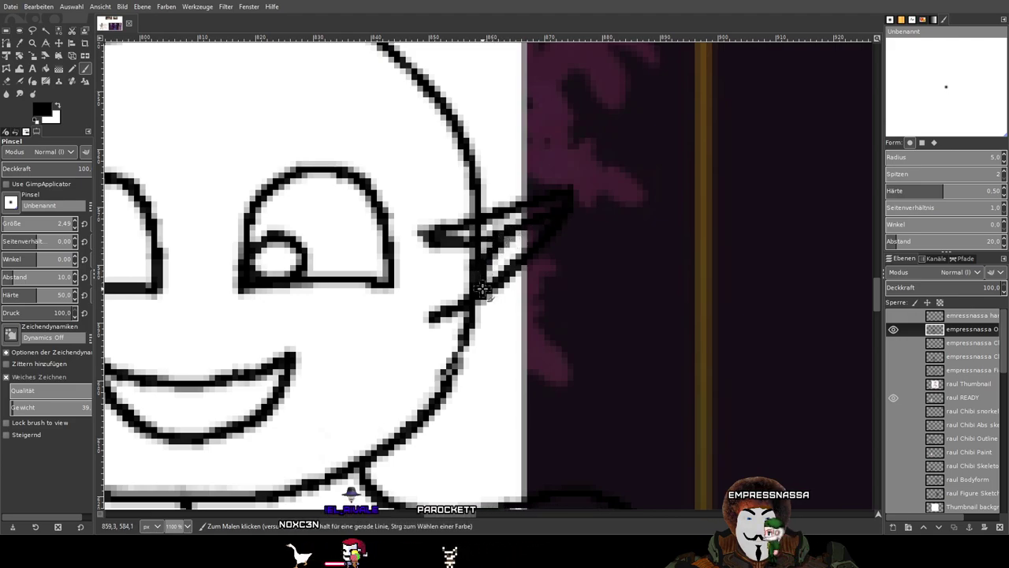
pyautogui.moveTo(516, 235); pyautogui.dragTo(462, 266)
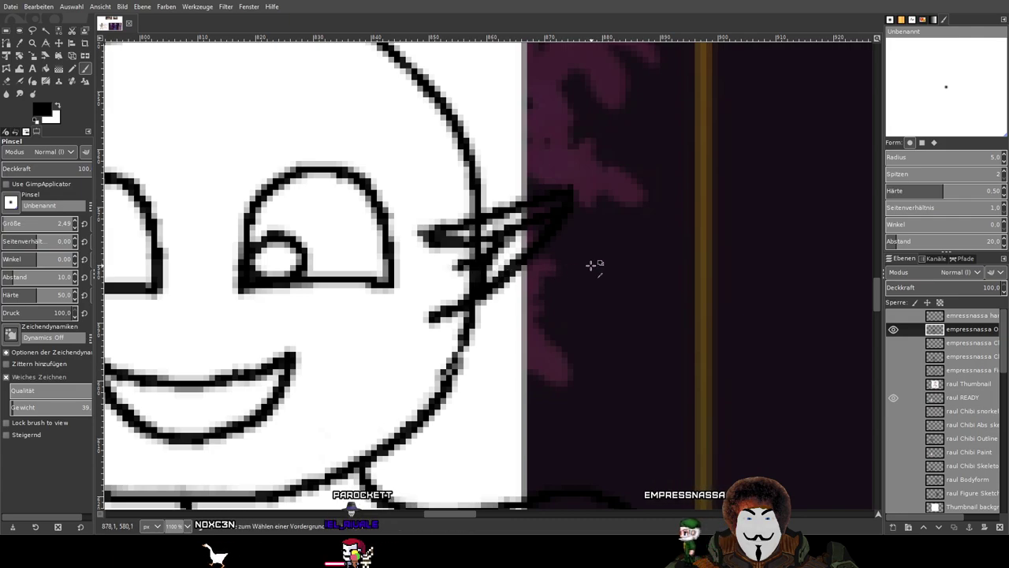
pyautogui.scroll(-3, 631, 260)
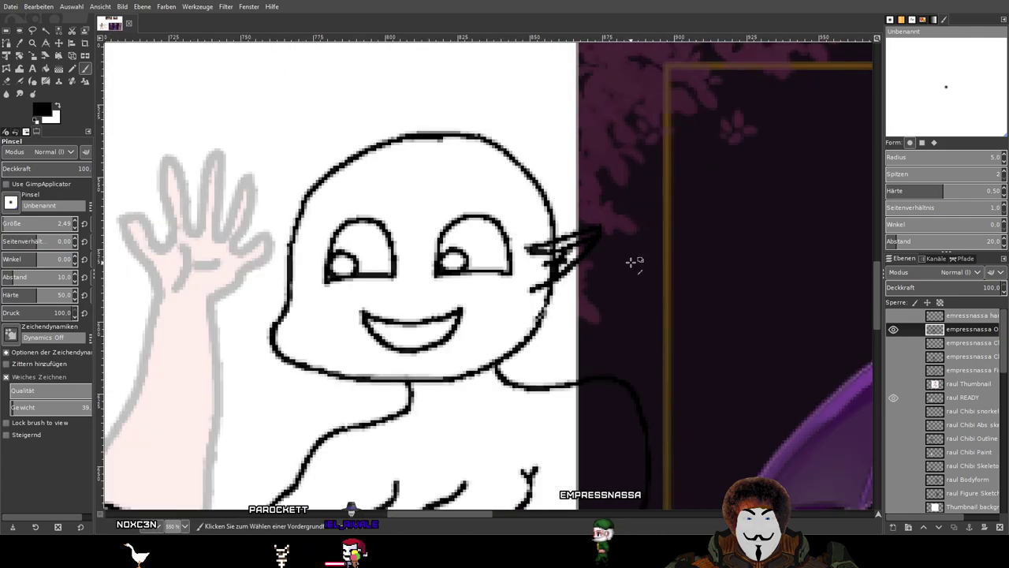
pyautogui.moveTo(659, 266)
pyautogui.mouseDown()
pyautogui.moveTo(433, 286)
pyautogui.moveTo(541, 263)
pyautogui.mouseUp()
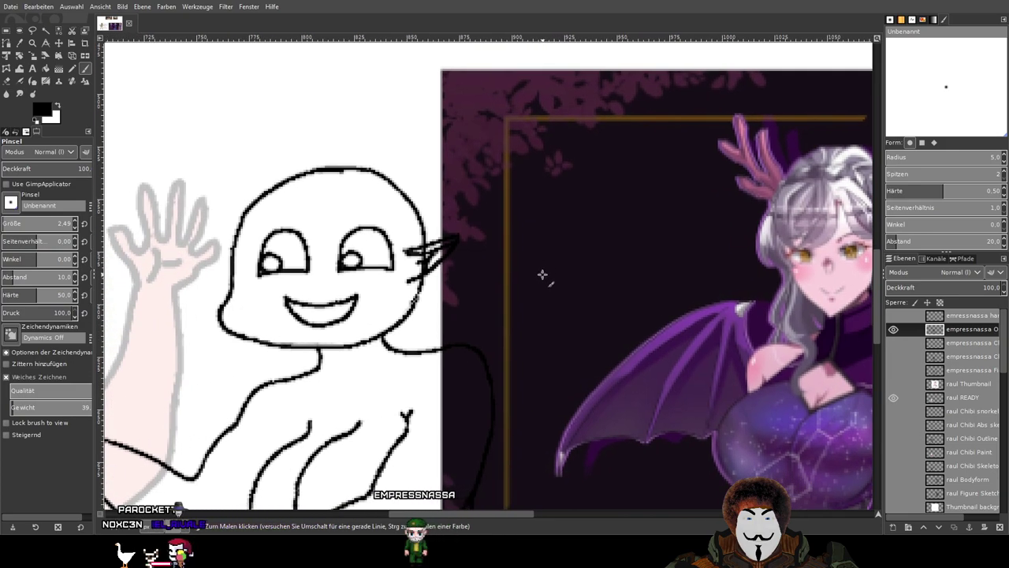
pyautogui.moveTo(542, 274)
pyautogui.mouseDown()
pyautogui.moveTo(548, 252)
pyautogui.moveTo(493, 272)
pyautogui.moveTo(416, 256)
pyautogui.mouseUp()
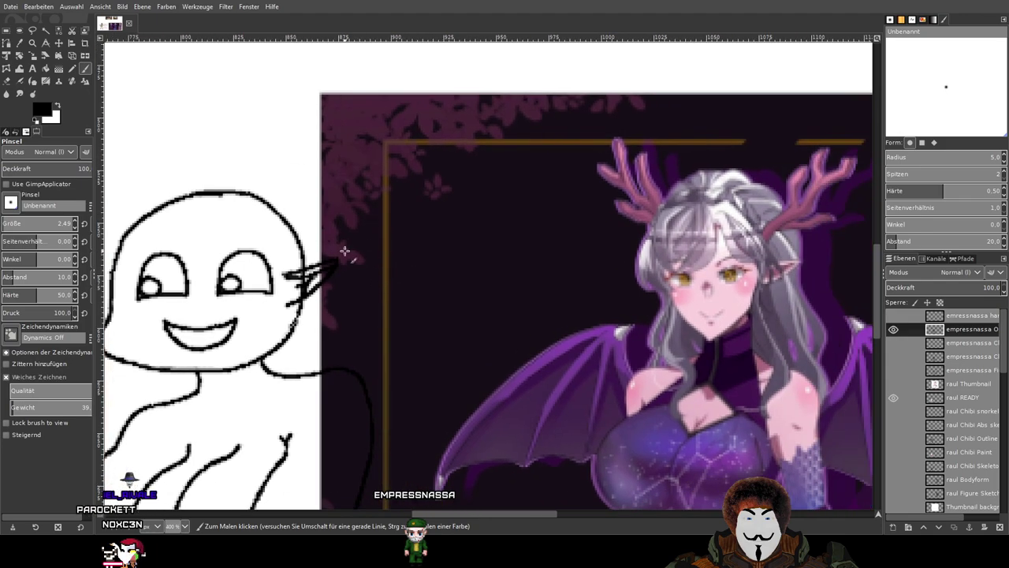
pyautogui.moveTo(197, 258); pyautogui.dragTo(211, 286)
# Extend a hair strand across the chibi's forehead.
pyautogui.scroll(1, 211, 286)
pyautogui.scroll(-1, 211, 287)
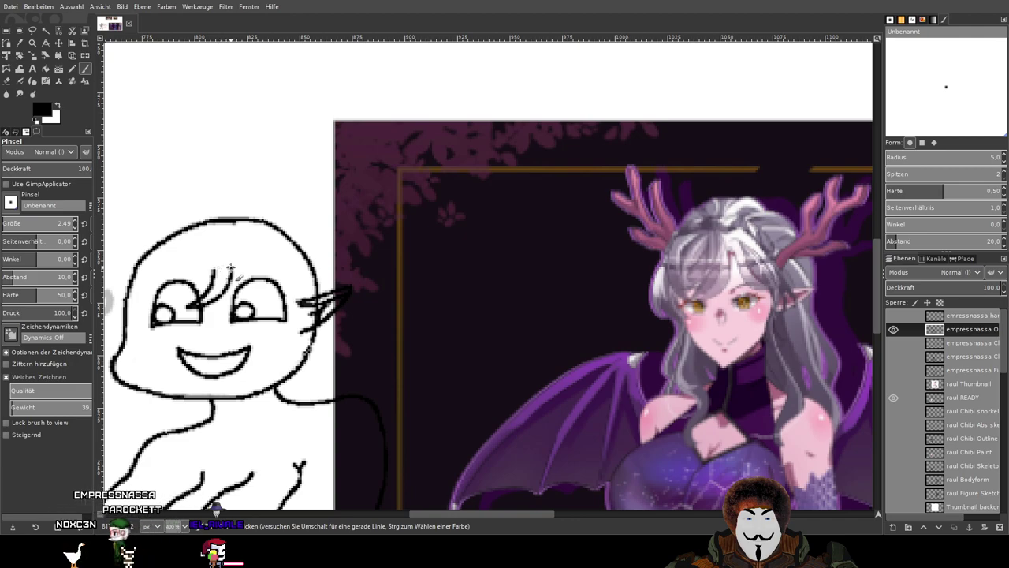
pyautogui.moveTo(231, 270)
pyautogui.mouseDown()
pyautogui.moveTo(242, 264)
pyautogui.moveTo(272, 294)
pyautogui.mouseUp()
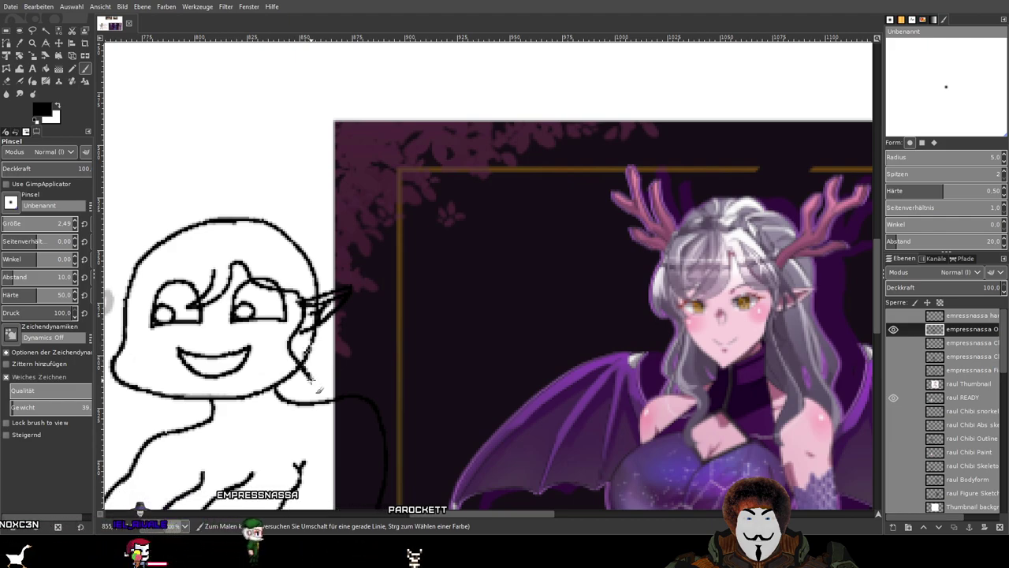
# Draw a hair lock from beside the ear down to a hooked tip at the shoulder.
pyautogui.moveTo(303, 369); pyautogui.dragTo(316, 404)
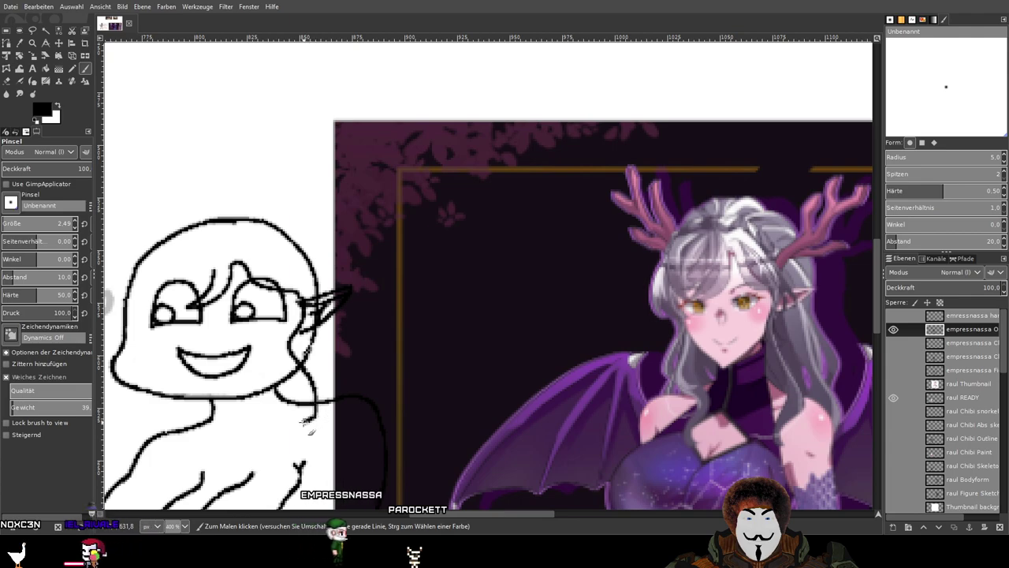
pyautogui.moveTo(302, 403); pyautogui.dragTo(322, 340)
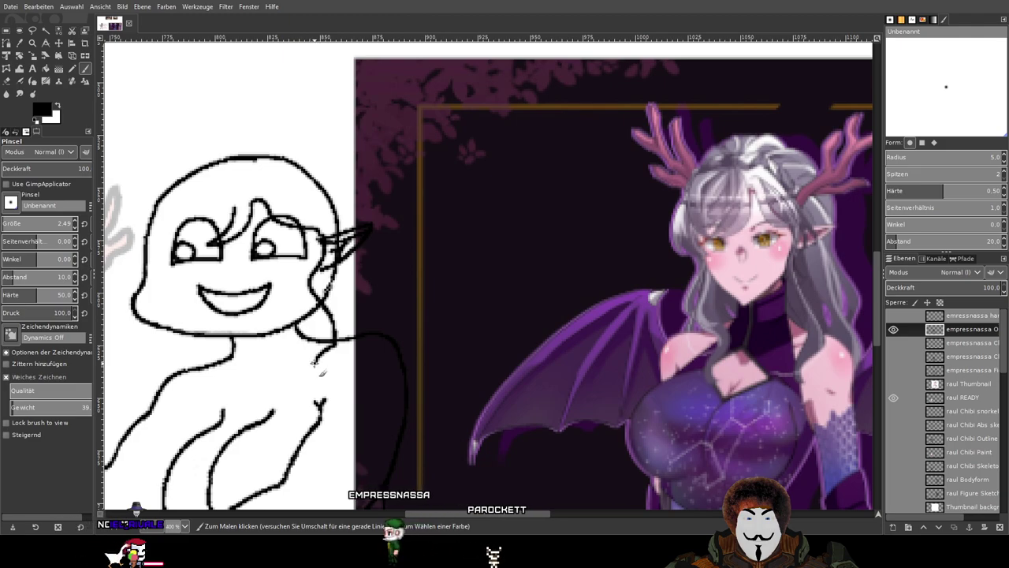
pyautogui.moveTo(313, 368); pyautogui.dragTo(313, 385)
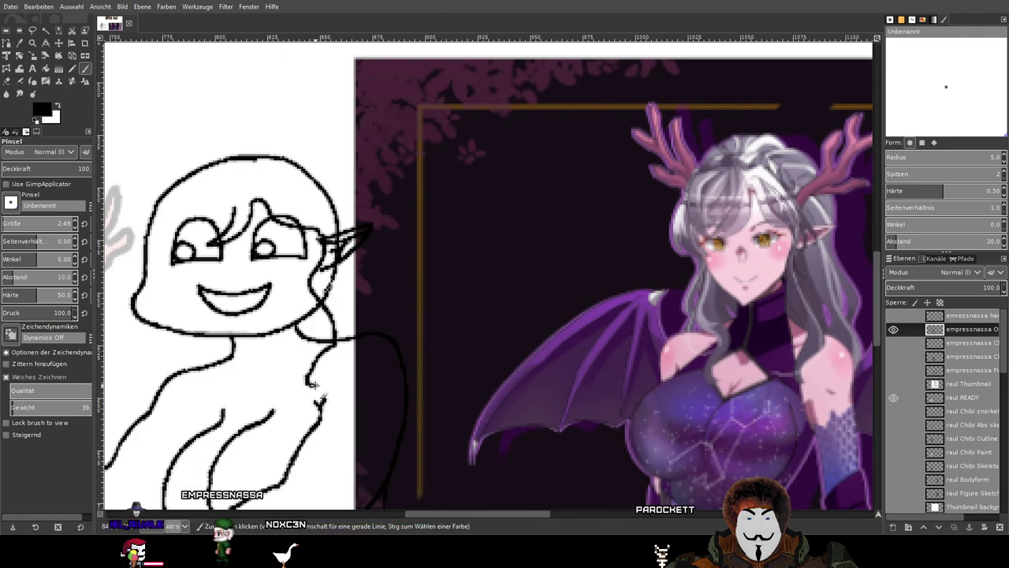
pyautogui.moveTo(313, 384); pyautogui.dragTo(349, 332)
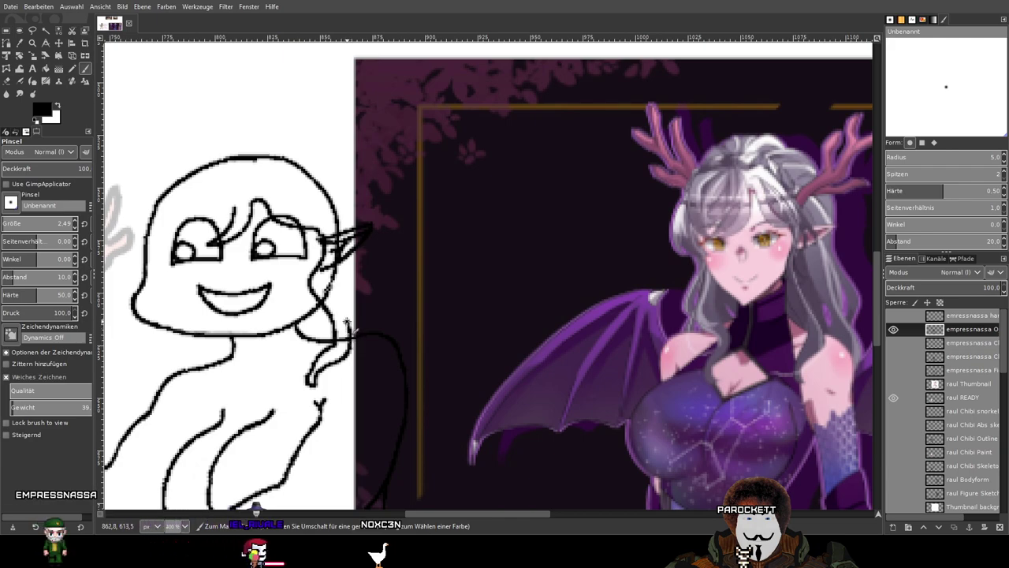
pyautogui.scroll(2, 283, 315)
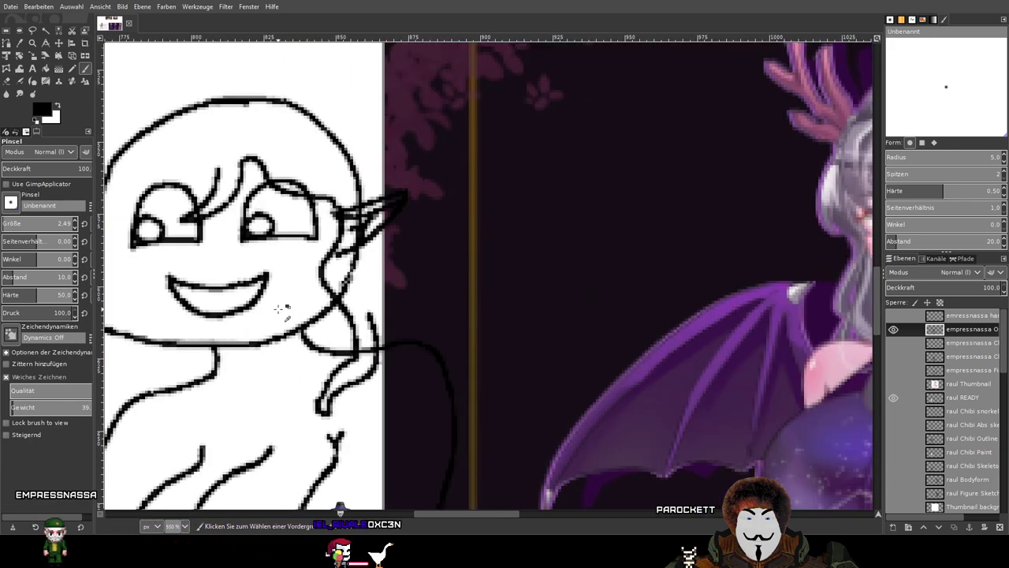
pyautogui.scroll(-1, 282, 312)
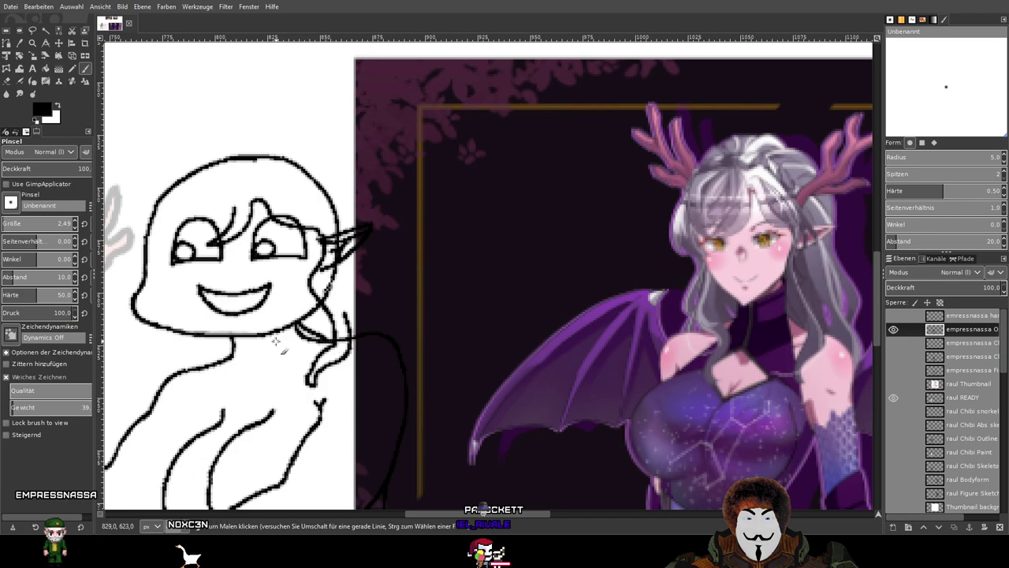
pyautogui.moveTo(224, 367); pyautogui.dragTo(235, 368)
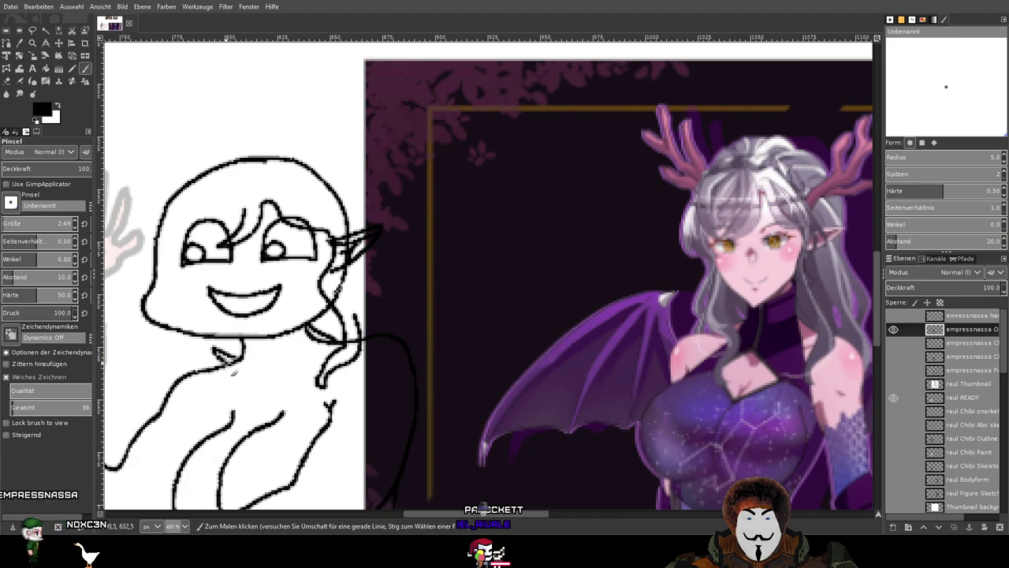
pyautogui.moveTo(167, 345); pyautogui.dragTo(202, 371)
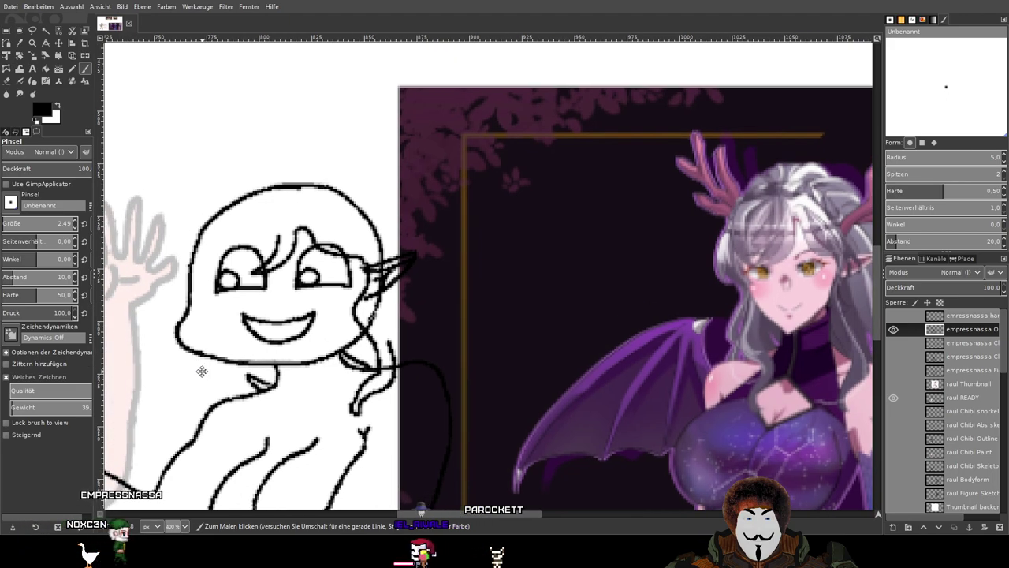
pyautogui.hscroll(2, 202, 370)
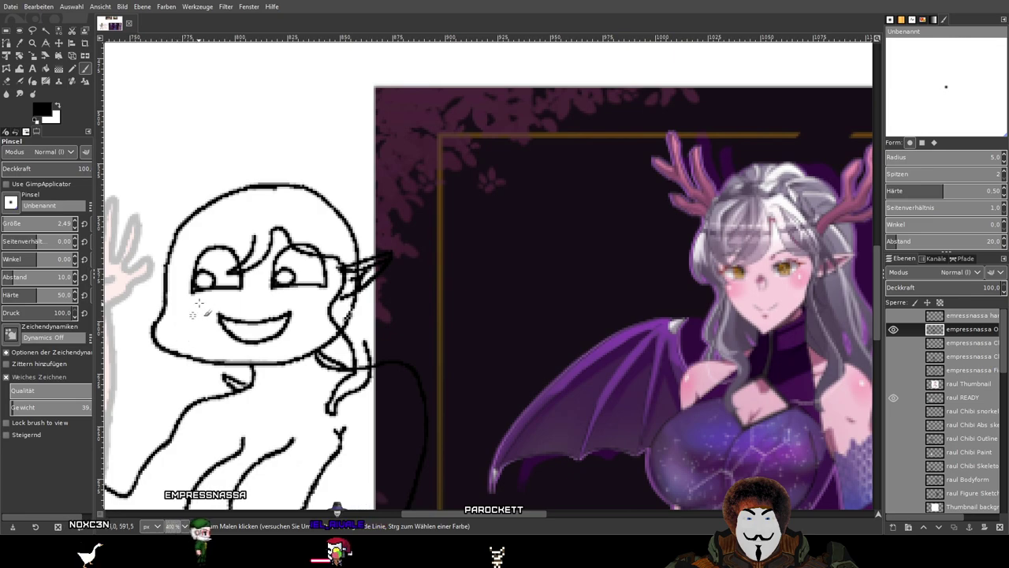
pyautogui.moveTo(195, 233); pyautogui.dragTo(203, 237)
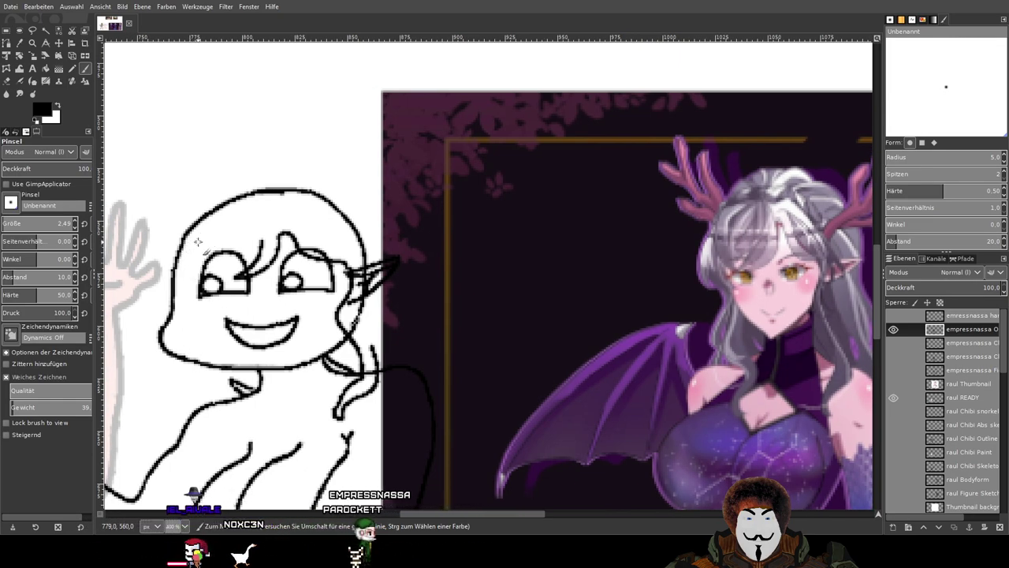
pyautogui.moveTo(200, 240); pyautogui.dragTo(238, 256)
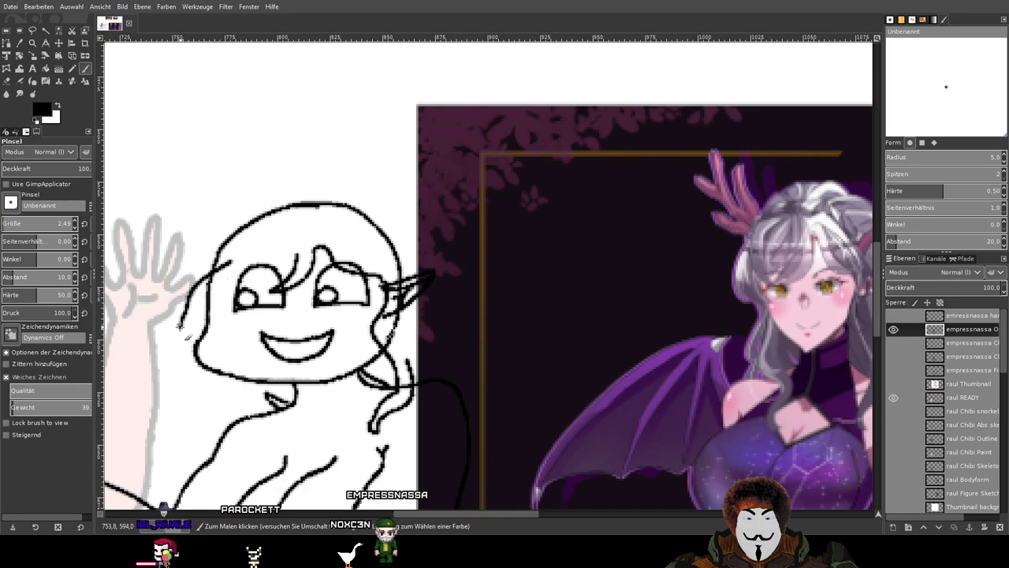
# Try hair strokes down the left side of the head, undoing the misplaced ones.
pyautogui.moveTo(179, 349); pyautogui.dragTo(211, 369)
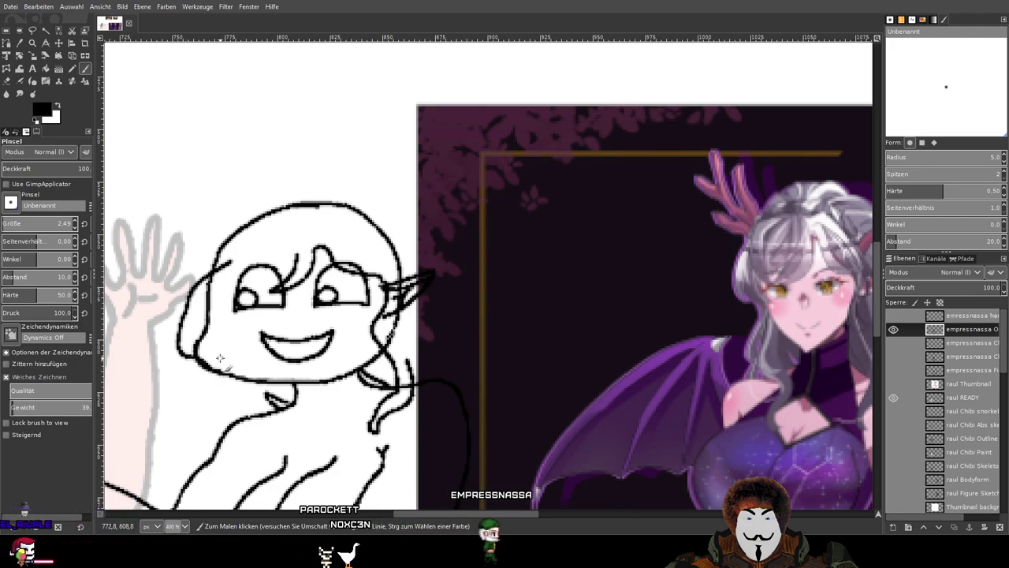
pyautogui.hotkey('ctrl', 'z')
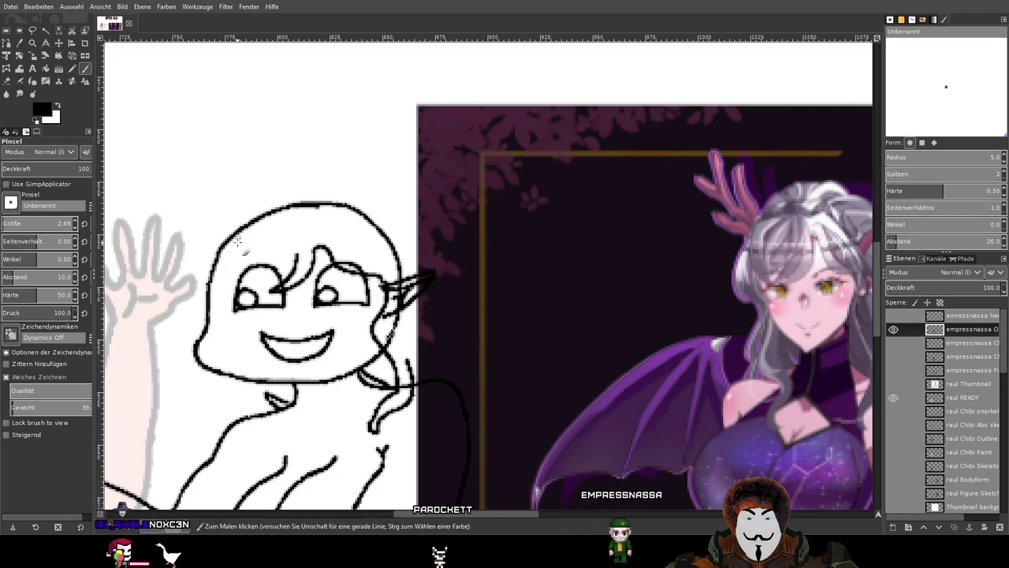
pyautogui.moveTo(235, 246); pyautogui.dragTo(191, 299)
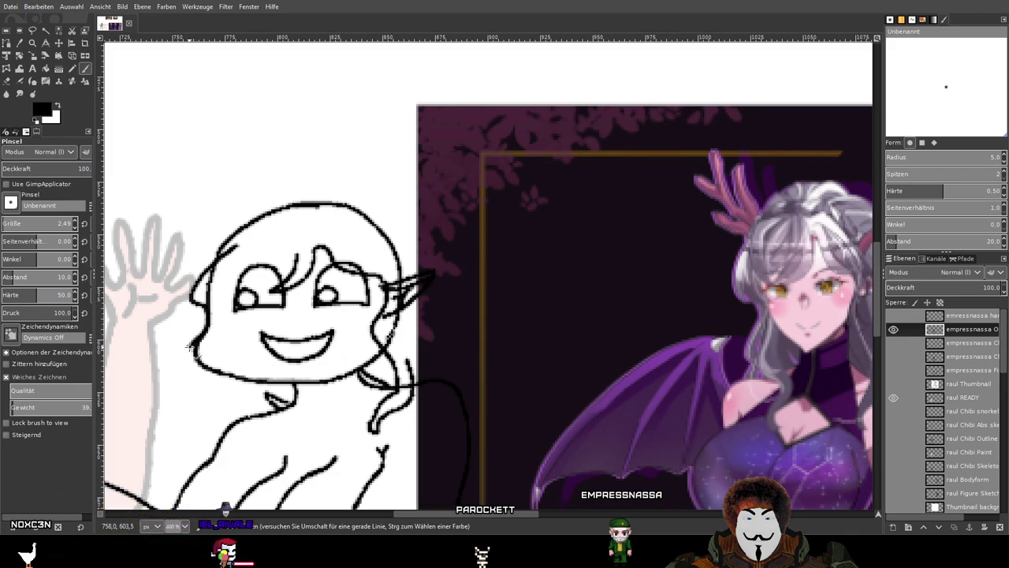
pyautogui.moveTo(186, 353); pyautogui.dragTo(189, 374)
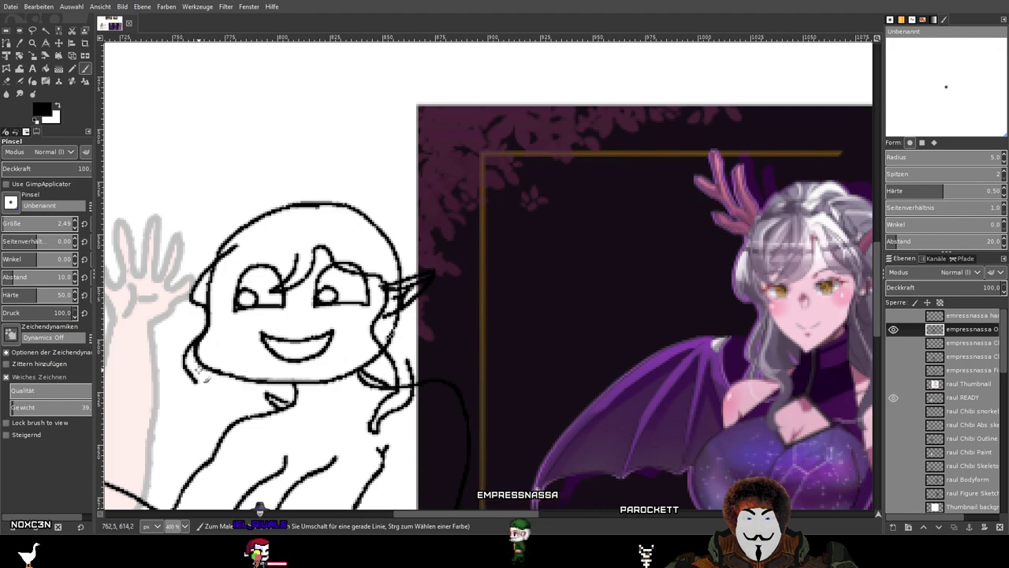
pyautogui.hotkey('ctrl', 'z')
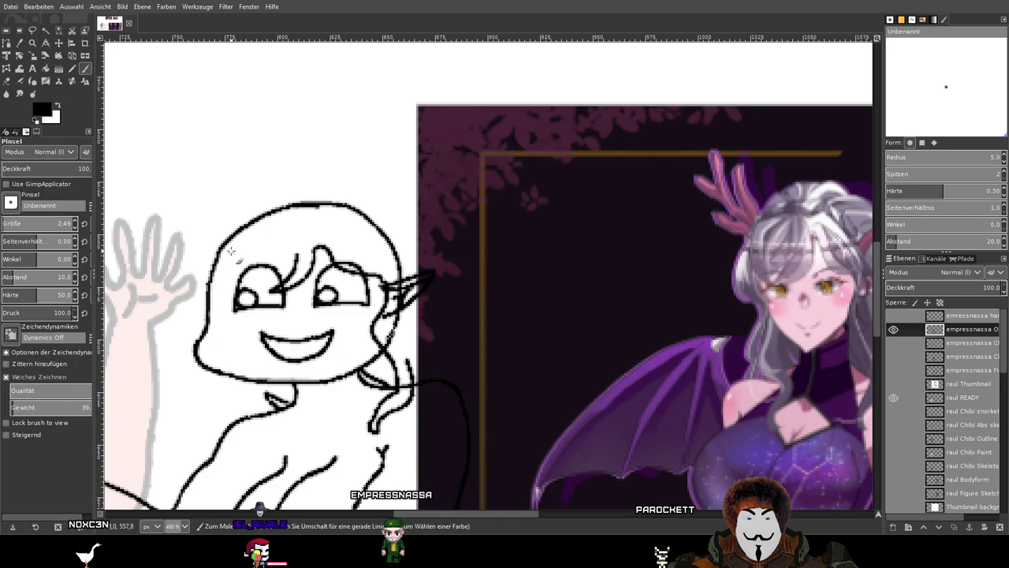
# Redraw the hair line along the head's left side and check it against the reference art.
pyautogui.moveTo(227, 250); pyautogui.dragTo(193, 304)
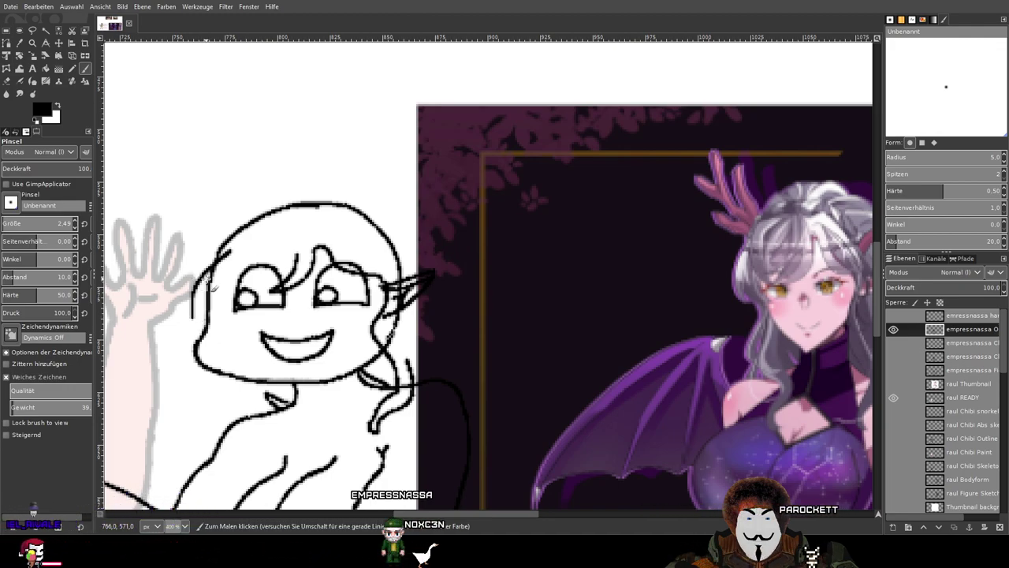
pyautogui.scroll(1, 195, 285)
pyautogui.scroll(1, 194, 285)
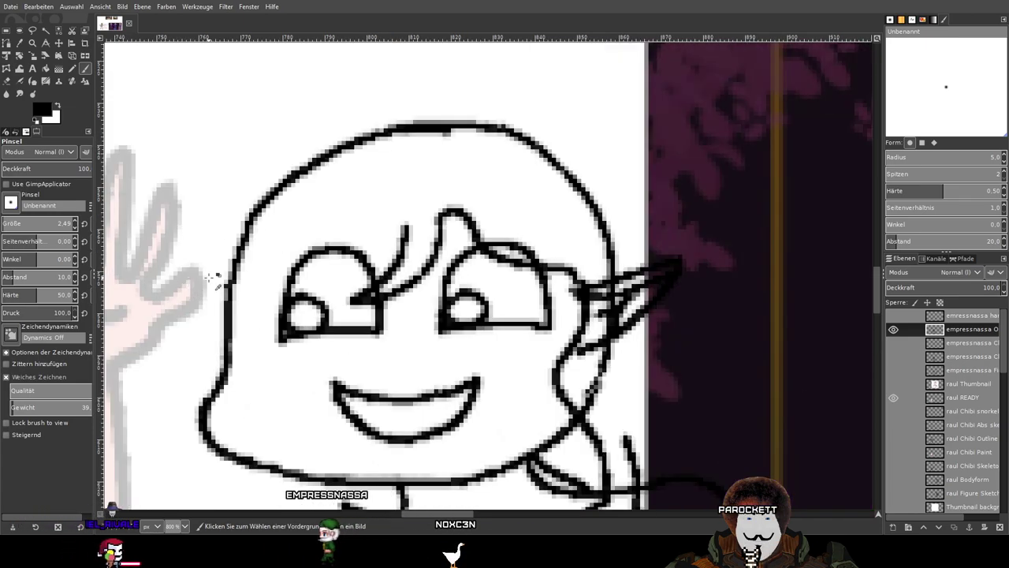
pyautogui.scroll(-1, 215, 276)
pyautogui.scroll(-2, 211, 280)
pyautogui.moveTo(172, 299); pyautogui.dragTo(304, 290)
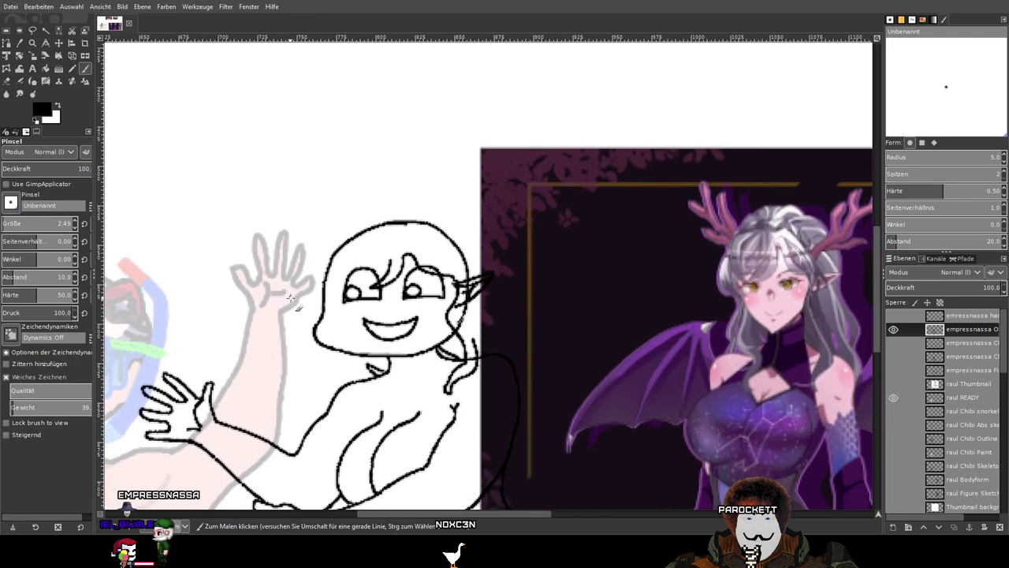
pyautogui.scroll(2, 309, 285)
pyautogui.moveTo(443, 261); pyautogui.dragTo(226, 227)
pyautogui.scroll(-6, 226, 227)
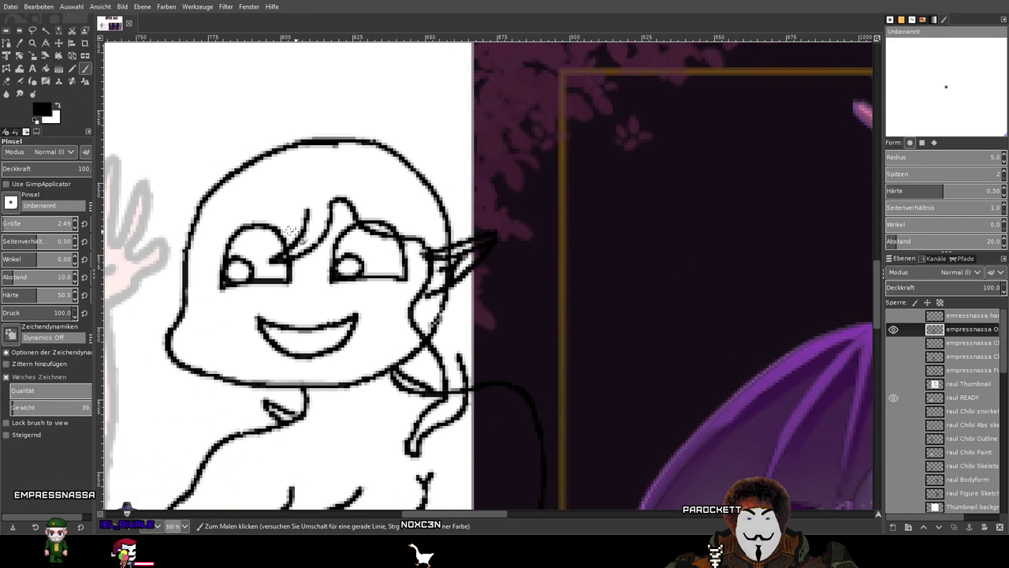
pyautogui.scroll(4, 303, 241)
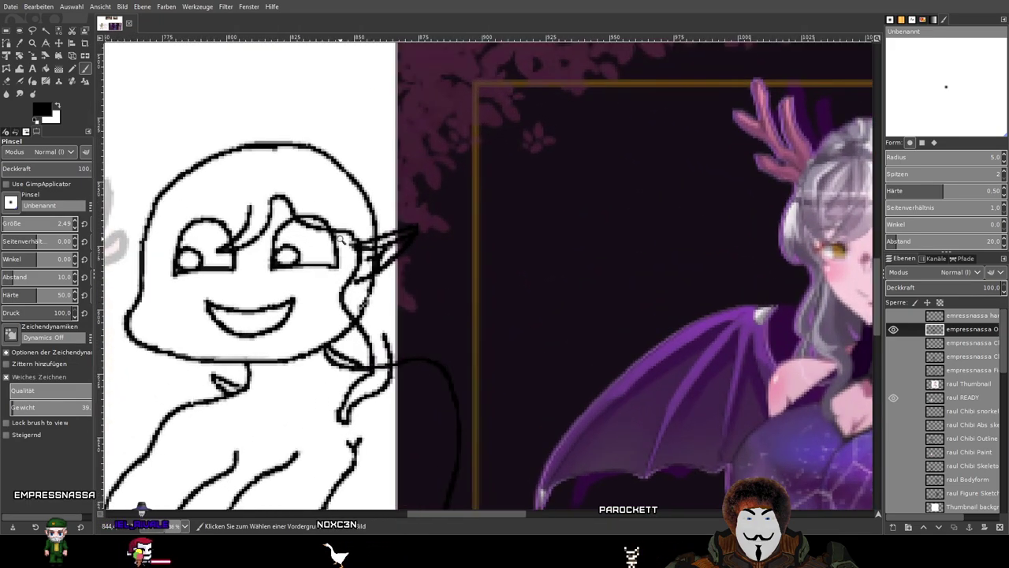
pyautogui.scroll(3, 385, 241)
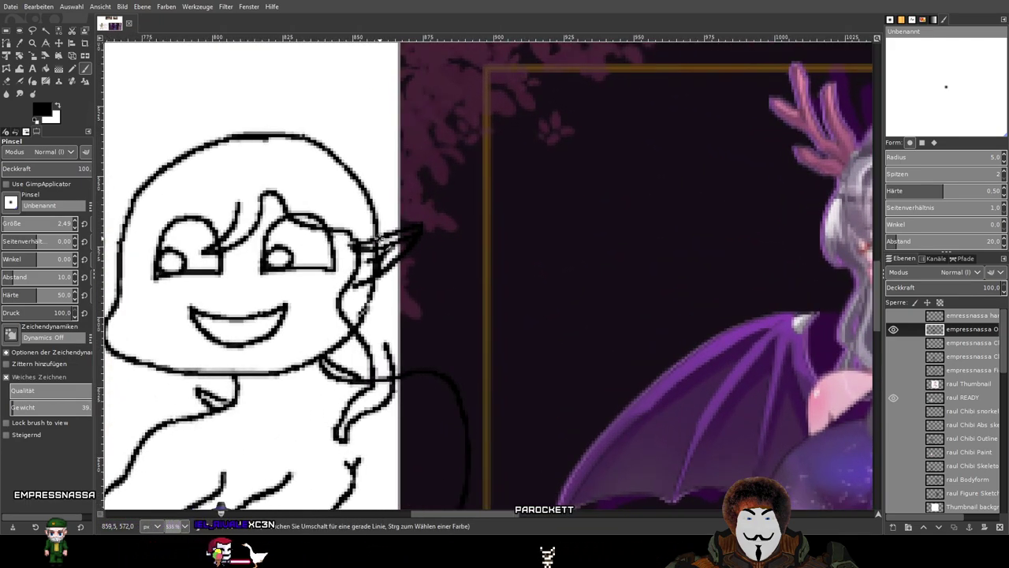
# Scroll the view down over the chibi's face.
pyautogui.scroll(-1, 385, 240)
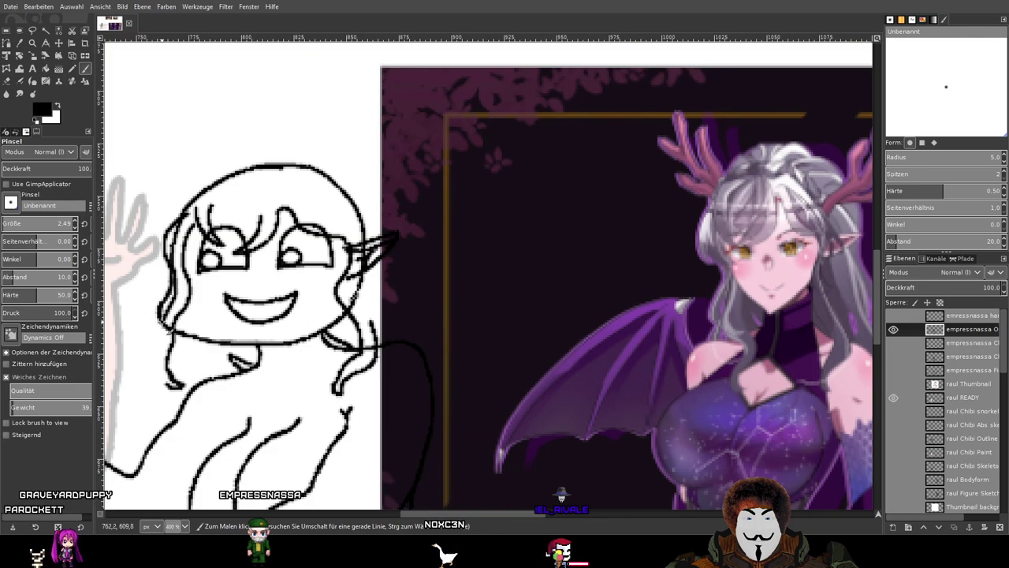
# Extend the left hair lock around the shoulder and fill in the lower lock's tip.
pyautogui.moveTo(154, 348)
pyautogui.mouseDown()
pyautogui.moveTo(155, 370)
pyautogui.moveTo(172, 385)
pyautogui.mouseUp()
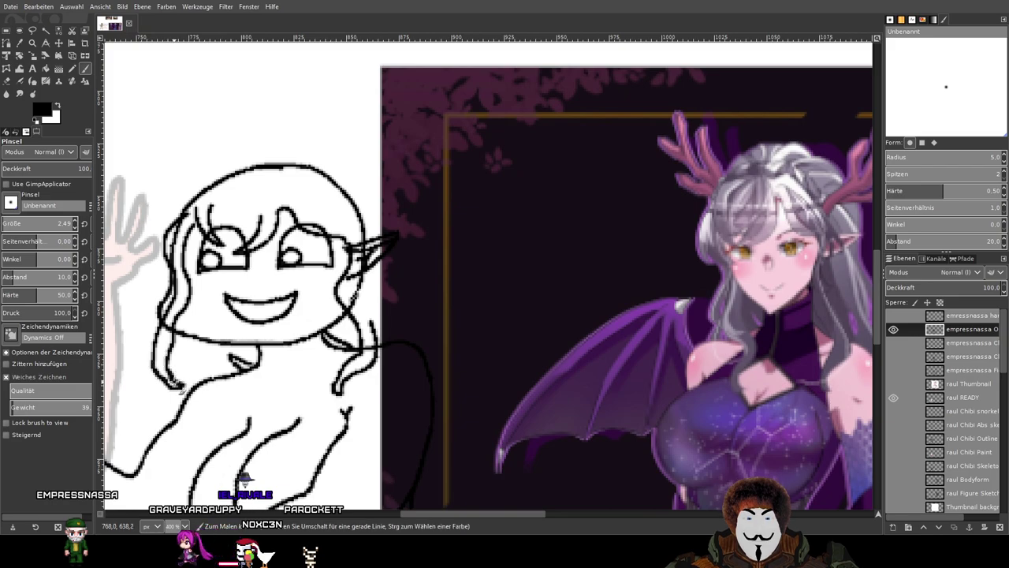
pyautogui.scroll(5, 148, 386)
pyautogui.moveTo(299, 355)
pyautogui.mouseDown()
pyautogui.moveTo(302, 241)
pyautogui.moveTo(322, 335)
pyautogui.moveTo(345, 331)
pyautogui.moveTo(364, 305)
pyautogui.mouseUp()
pyautogui.scroll(-1, 344, 347)
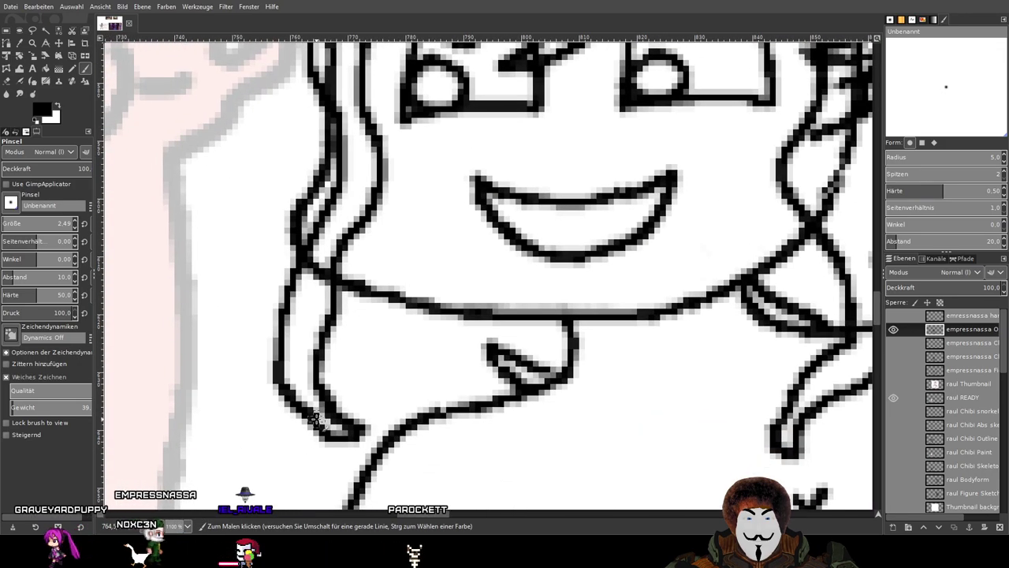
pyautogui.moveTo(319, 414)
pyautogui.mouseDown()
pyautogui.moveTo(303, 304)
pyautogui.moveTo(339, 217)
pyautogui.moveTo(349, 151)
pyautogui.mouseUp()
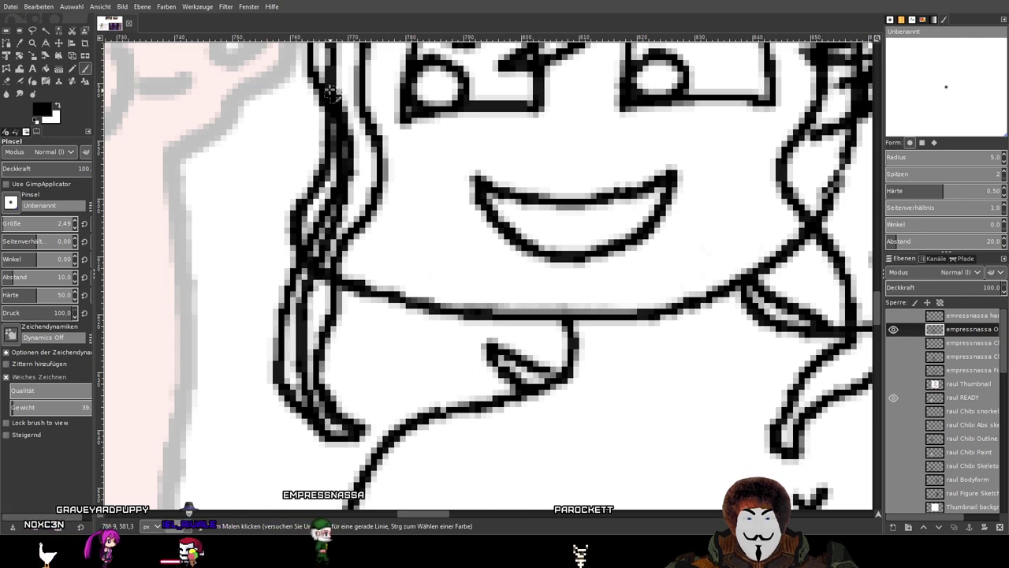
# Add a curved hair strand and a short strand to the left of the face.
pyautogui.scroll(-3, 349, 153)
pyautogui.scroll(-1, 244, 242)
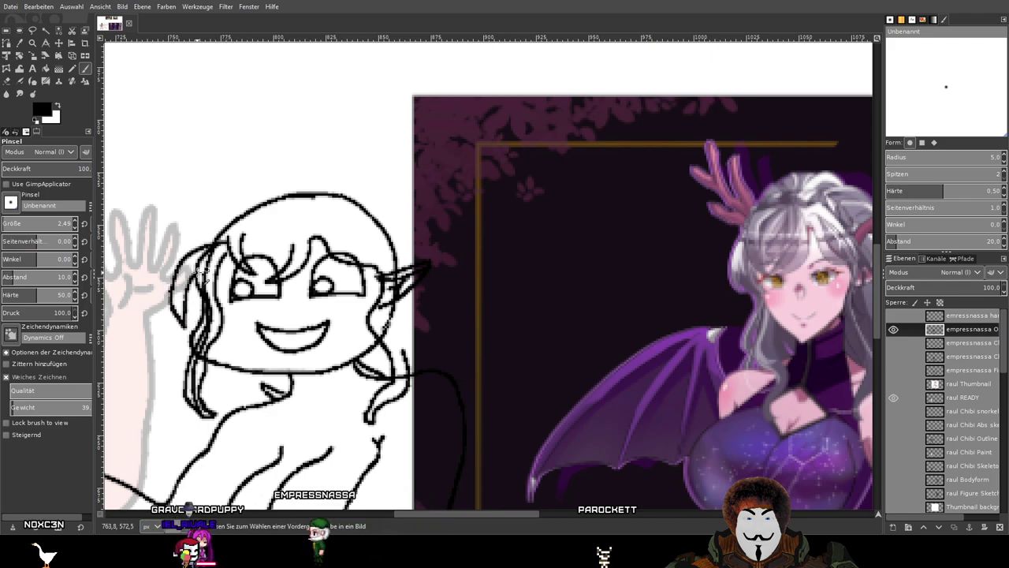
pyautogui.moveTo(187, 255)
pyautogui.mouseDown()
pyautogui.moveTo(175, 284)
pyautogui.moveTo(182, 316)
pyautogui.mouseUp()
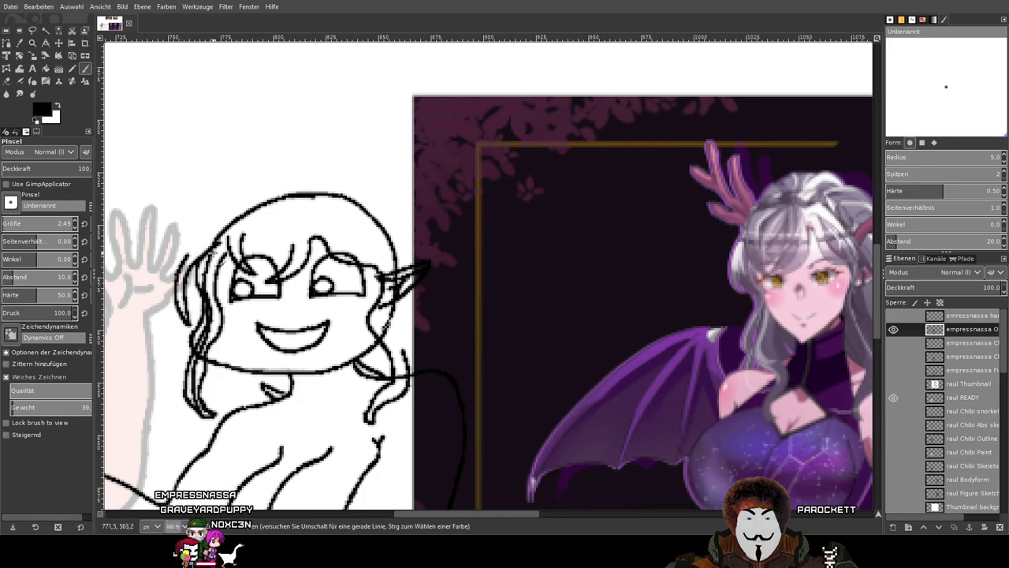
pyautogui.scroll(1, 222, 266)
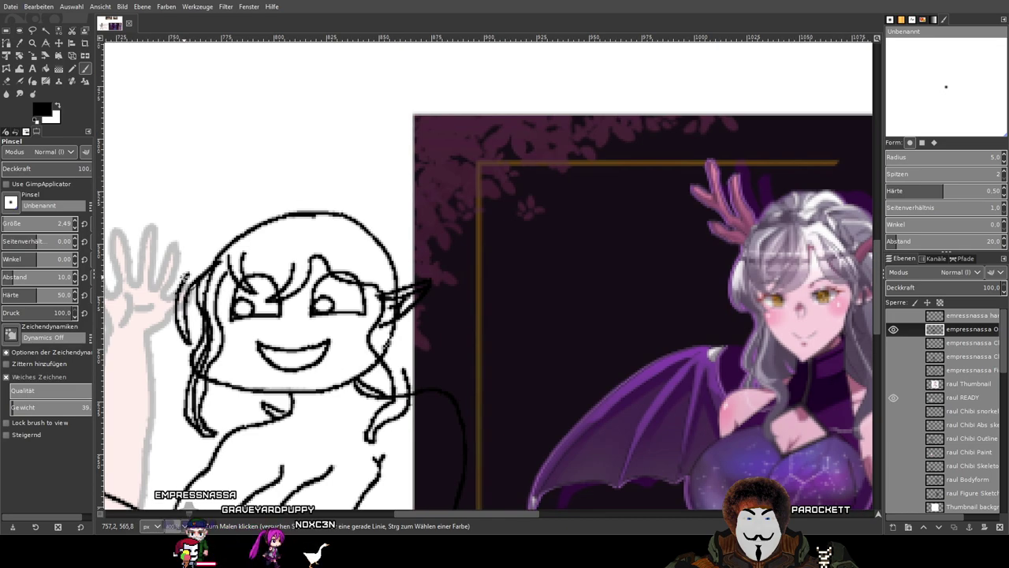
pyautogui.moveTo(186, 272)
pyautogui.mouseDown()
pyautogui.moveTo(235, 249)
pyautogui.moveTo(166, 282)
pyautogui.moveTo(175, 277)
pyautogui.mouseUp()
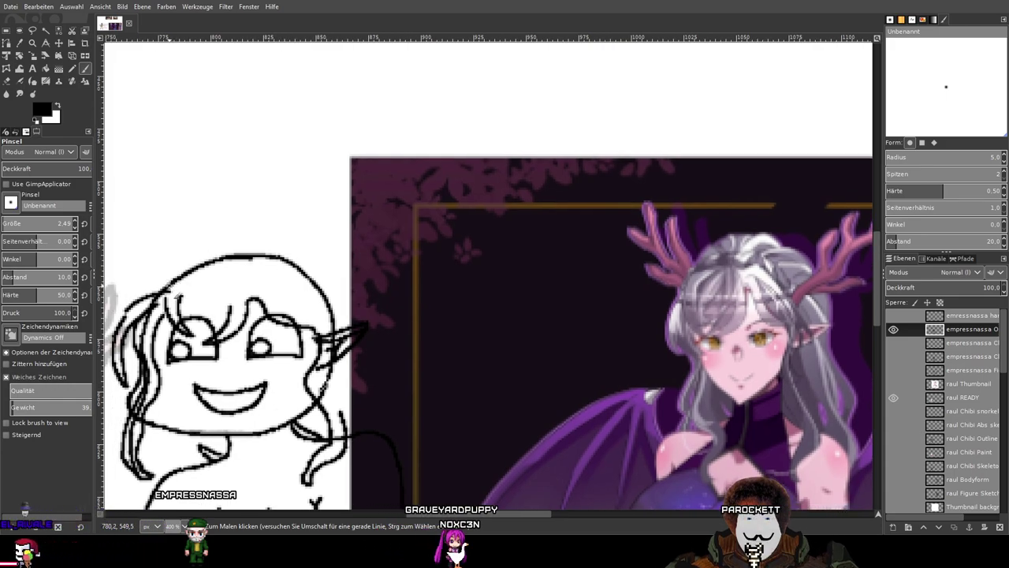
# Draw a hair tuft rising up and to the left at the top of the head.
pyautogui.moveTo(167, 277)
pyautogui.mouseDown()
pyautogui.moveTo(180, 281)
pyautogui.moveTo(132, 246)
pyautogui.moveTo(189, 272)
pyautogui.mouseUp()
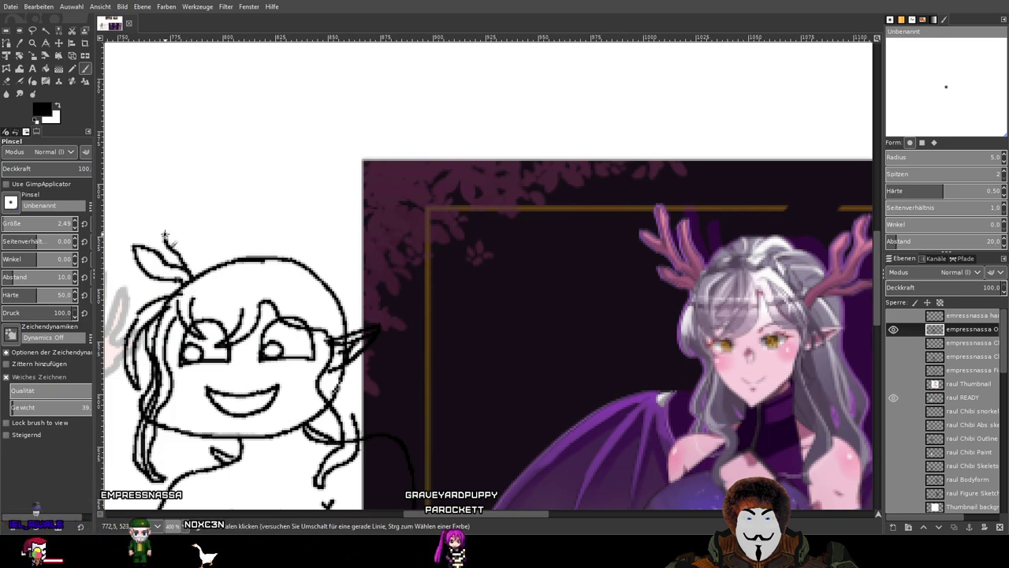
pyautogui.moveTo(162, 227)
pyautogui.mouseDown()
pyautogui.moveTo(136, 201)
pyautogui.moveTo(147, 200)
pyautogui.mouseUp()
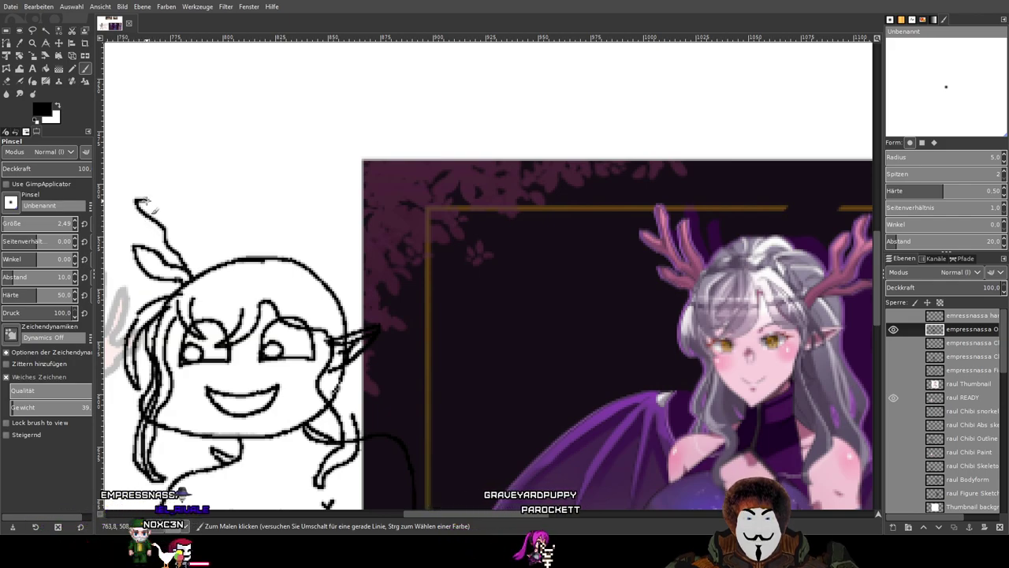
pyautogui.moveTo(156, 209)
pyautogui.mouseDown()
pyautogui.moveTo(164, 171)
pyautogui.moveTo(176, 181)
pyautogui.moveTo(185, 246)
pyautogui.mouseUp()
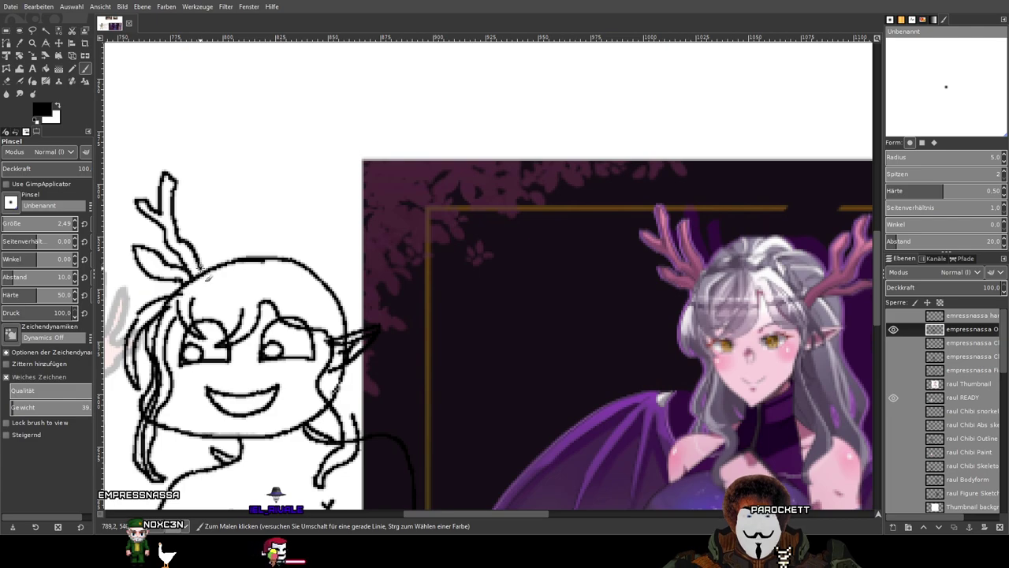
# Sketch a first antler branch, compare it with the reference art, and undo it.
pyautogui.moveTo(198, 254); pyautogui.dragTo(191, 204)
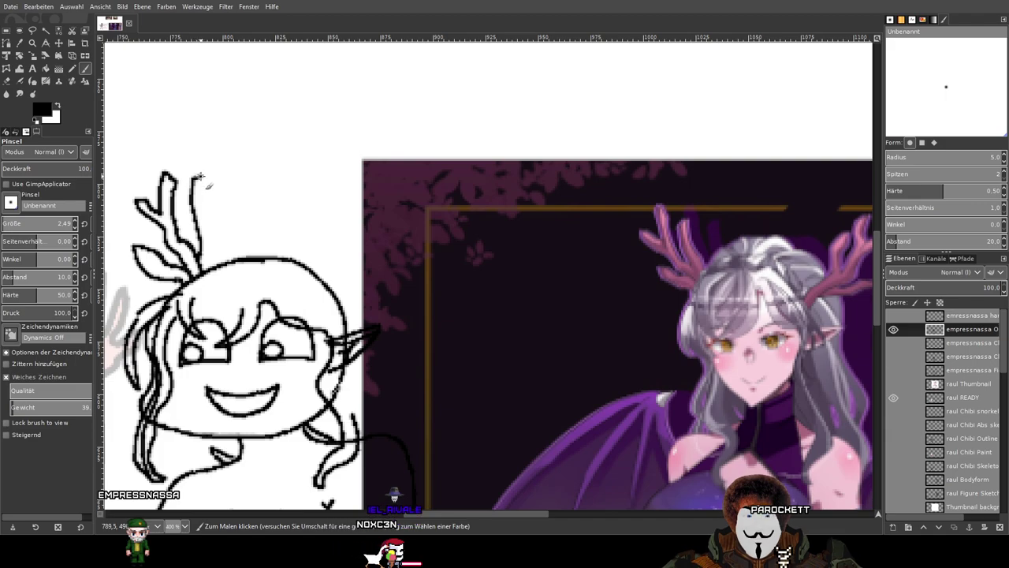
pyautogui.moveTo(199, 180)
pyautogui.mouseDown()
pyautogui.moveTo(212, 262)
pyautogui.moveTo(233, 275)
pyautogui.moveTo(191, 261)
pyautogui.moveTo(209, 230)
pyautogui.mouseUp()
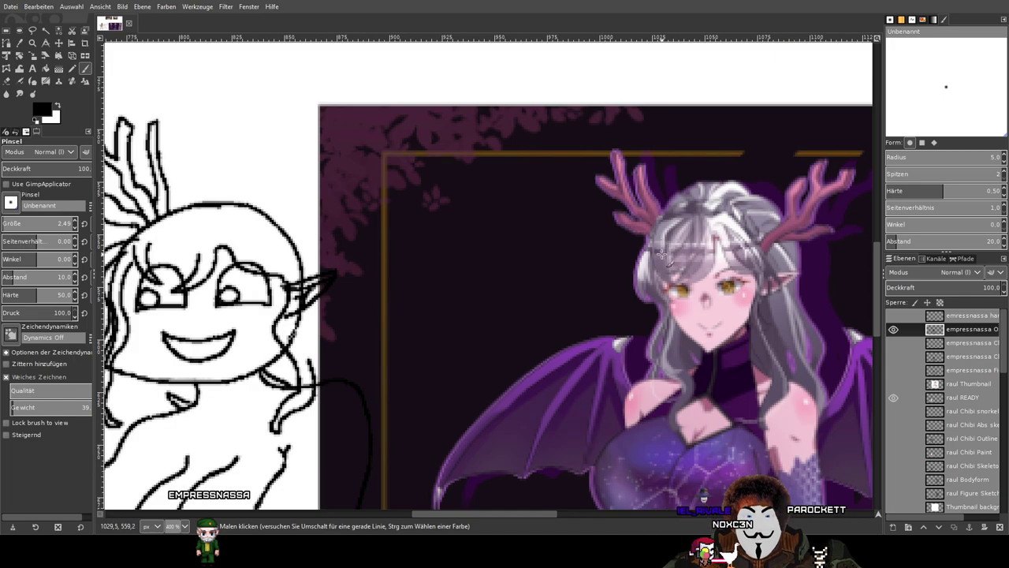
pyautogui.moveTo(532, 268); pyautogui.dragTo(643, 248)
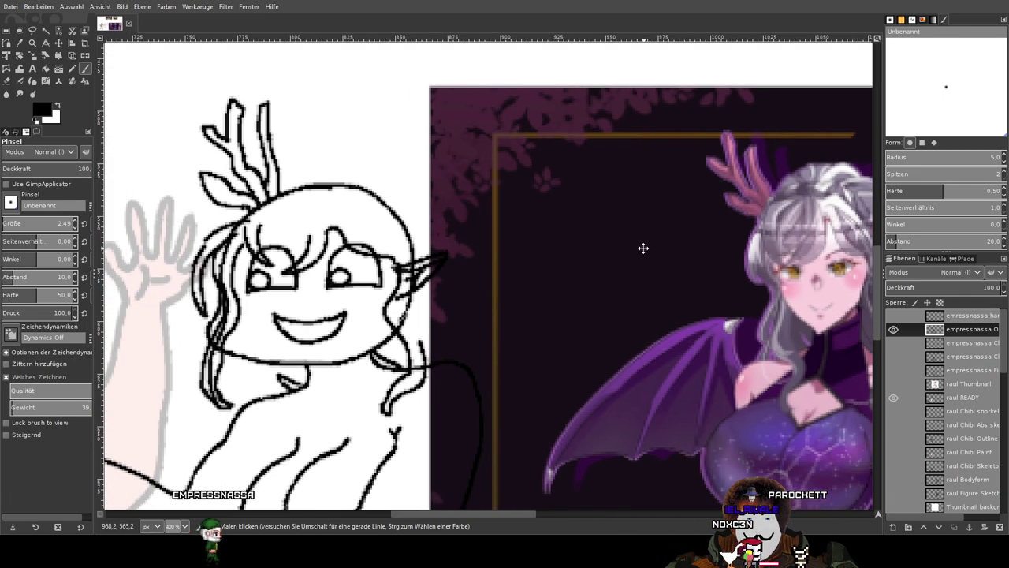
pyautogui.hscroll(1, 381, 254)
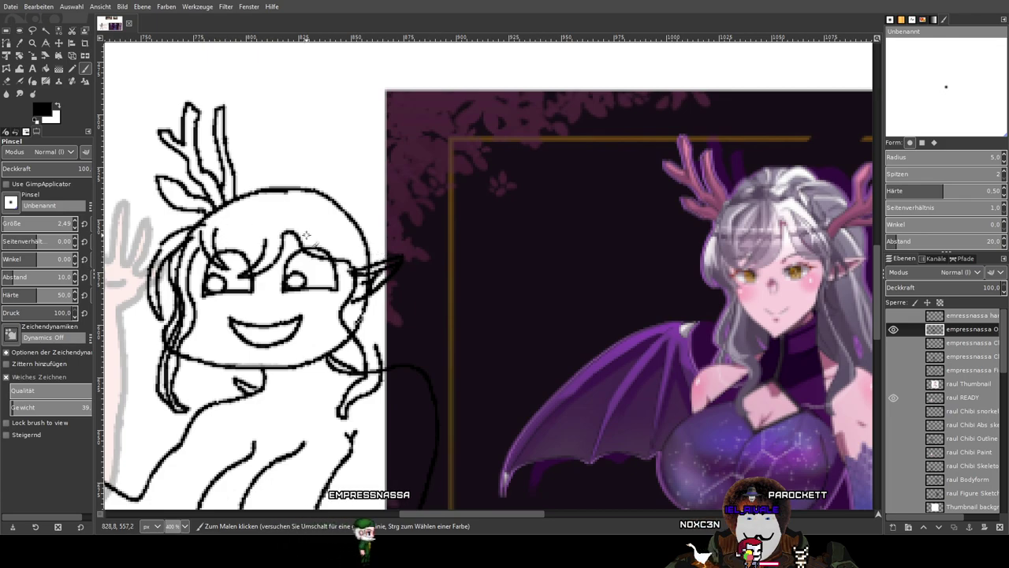
pyautogui.hotkey('ctrl', 'z')
pyautogui.hotkey('ctrl', 'z')
pyautogui.hotkey('ctrl', 'z')
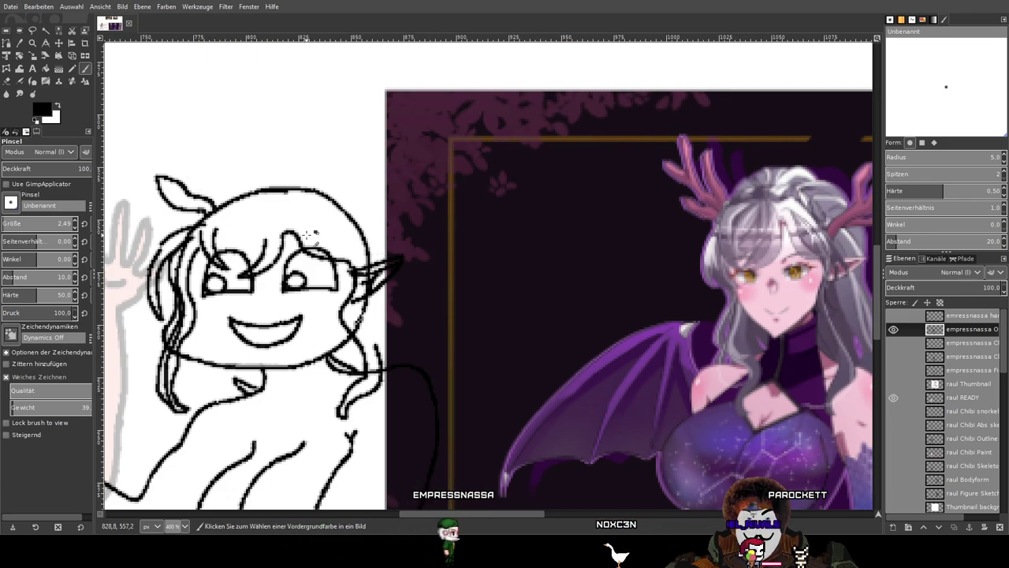
pyautogui.hscroll(1, 374, 229)
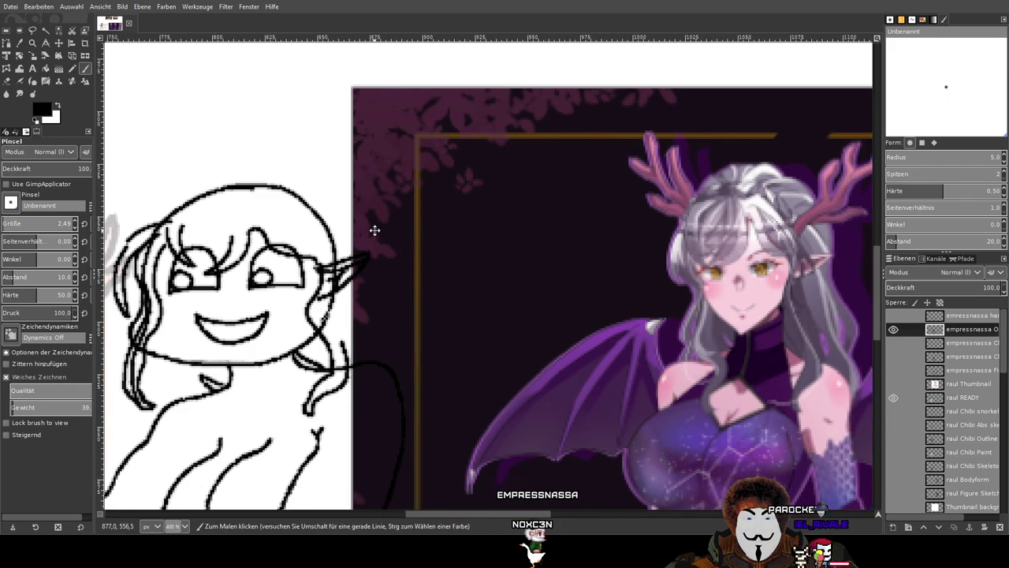
pyautogui.moveTo(374, 230); pyautogui.dragTo(365, 230)
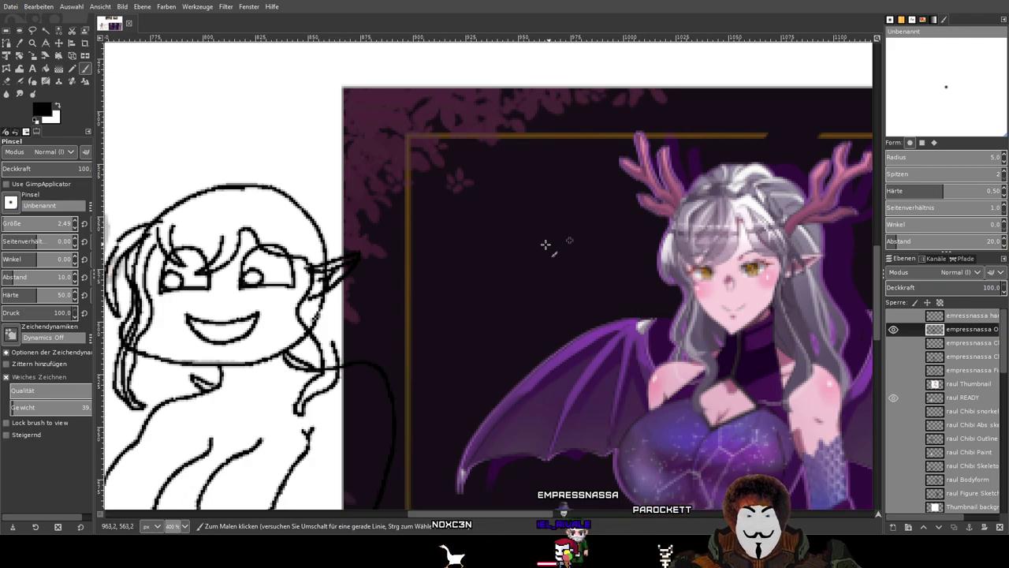
pyautogui.hscroll(-3, 441, 260)
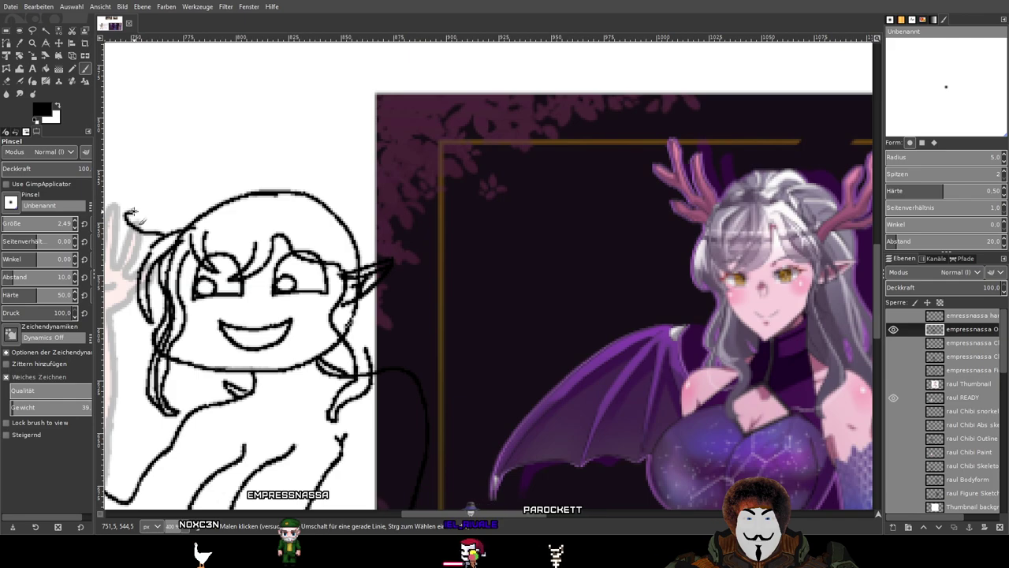
# Redraw the left antler's base line rising from the top left of the head.
pyautogui.moveTo(140, 220); pyautogui.dragTo(166, 222)
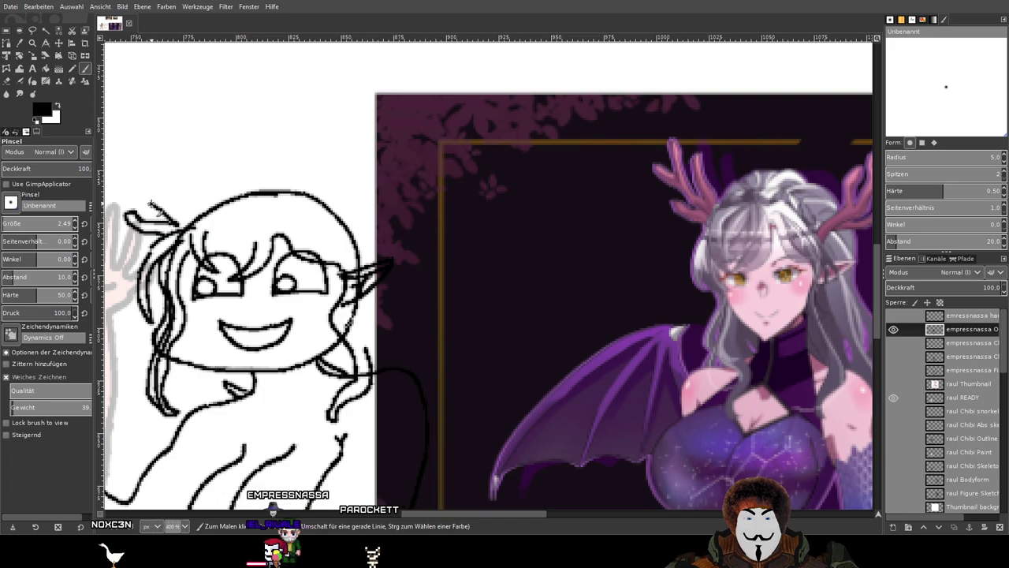
pyautogui.moveTo(148, 186)
pyautogui.mouseDown()
pyautogui.moveTo(122, 163)
pyautogui.moveTo(127, 152)
pyautogui.mouseUp()
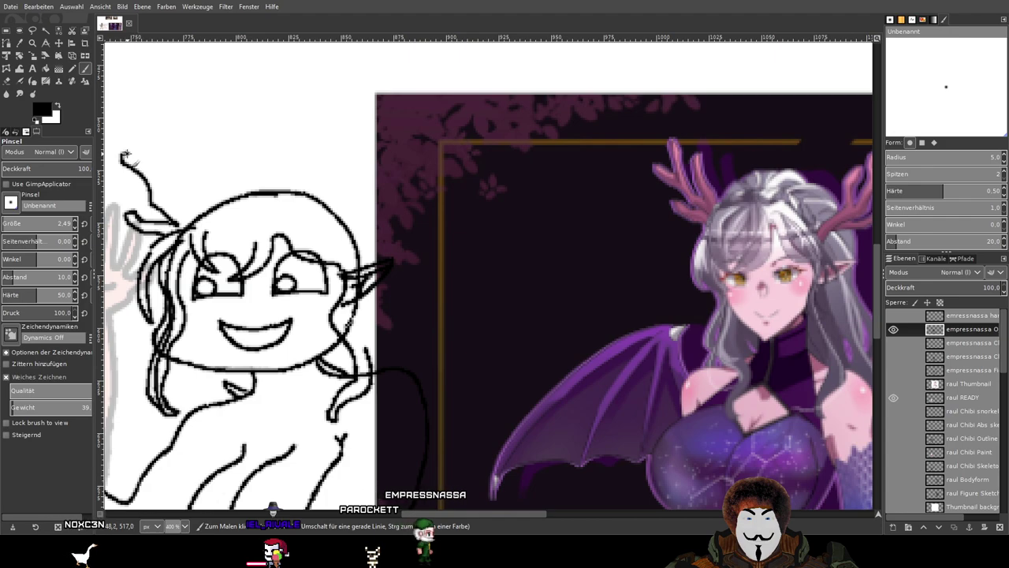
pyautogui.hotkey('ctrl', 'z')
pyautogui.hotkey('ctrl', 'z')
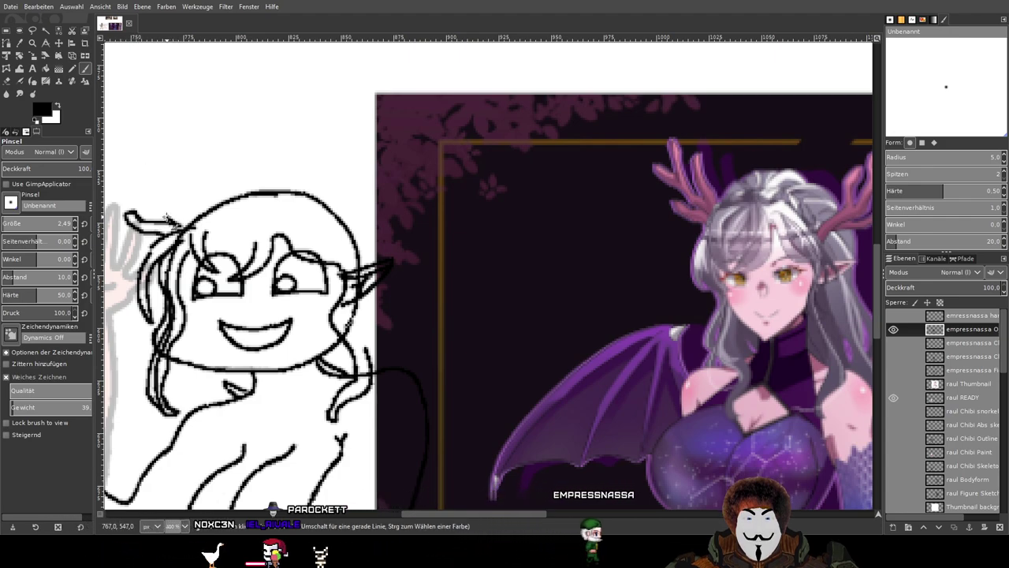
pyautogui.moveTo(157, 211); pyautogui.dragTo(122, 159)
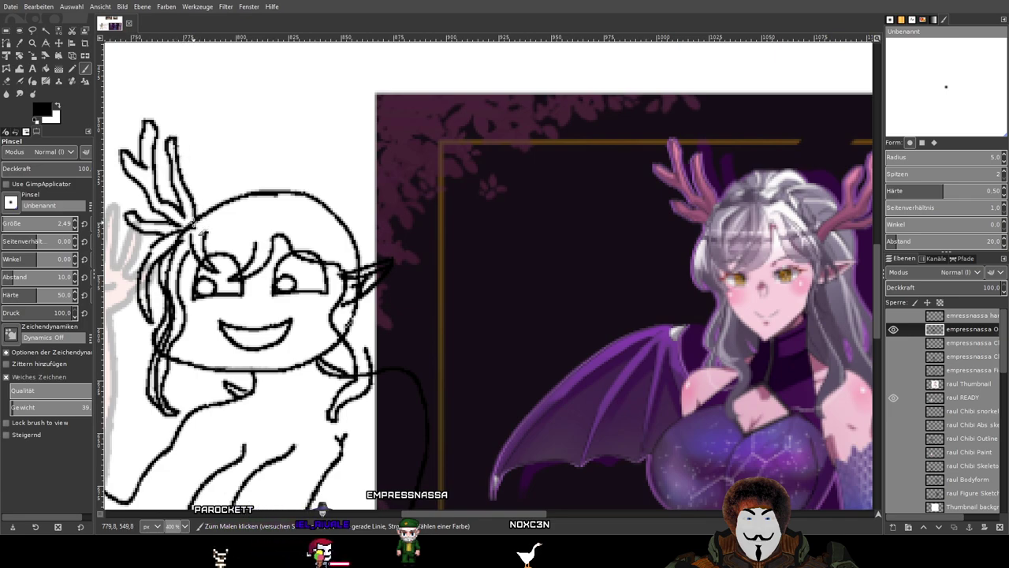
# Zoom in to thicken the left antler's right line and touch up its loop tip, then zoom out.
pyautogui.moveTo(334, 263)
pyautogui.mouseDown()
pyautogui.moveTo(315, 253)
pyautogui.moveTo(333, 257)
pyautogui.moveTo(356, 289)
pyautogui.mouseUp()
pyautogui.scroll(4, 209, 157)
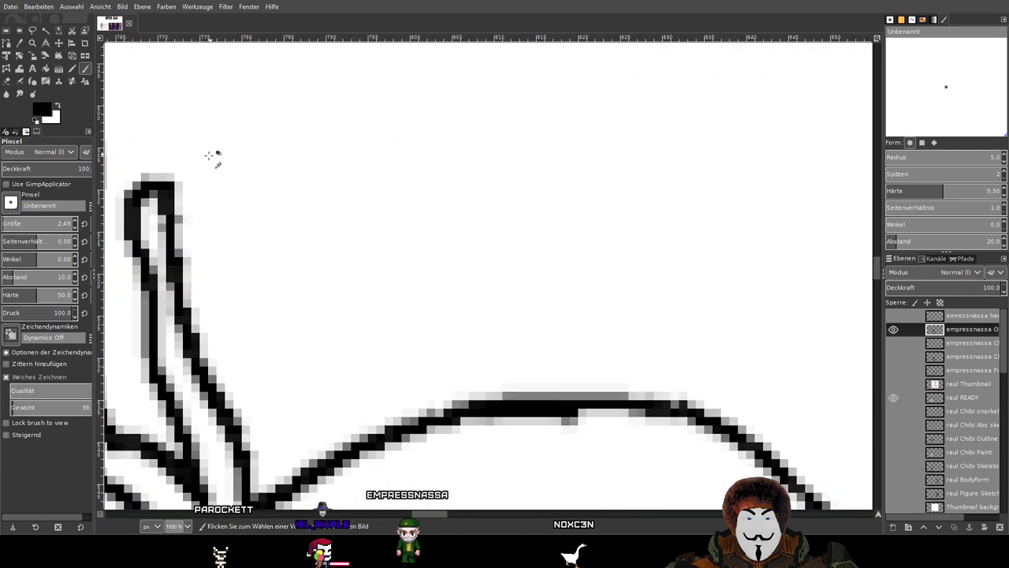
pyautogui.moveTo(168, 210)
pyautogui.mouseDown()
pyautogui.moveTo(169, 276)
pyautogui.moveTo(215, 388)
pyautogui.mouseUp()
pyautogui.moveTo(212, 185)
pyautogui.mouseDown()
pyautogui.moveTo(284, 132)
pyautogui.moveTo(211, 126)
pyautogui.moveTo(193, 158)
pyautogui.mouseUp()
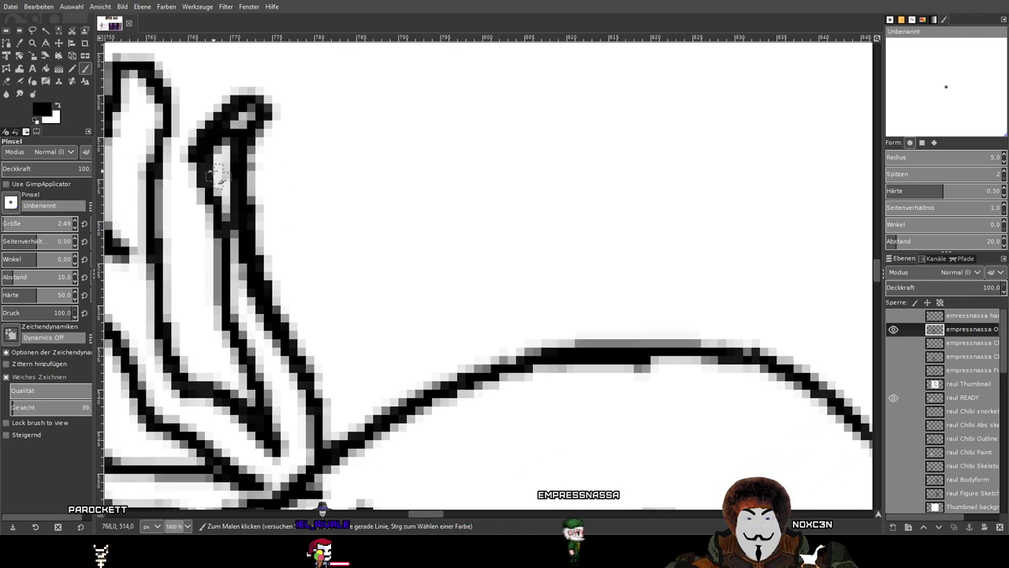
pyautogui.hotkey('ctrl', 'z')
pyautogui.moveTo(264, 95)
pyautogui.mouseDown()
pyautogui.moveTo(219, 126)
pyautogui.moveTo(191, 166)
pyautogui.mouseUp()
pyautogui.hotkey('ctrl', 'z')
pyautogui.moveTo(270, 107); pyautogui.dragTo(253, 102)
pyautogui.scroll(-2, 217, 134)
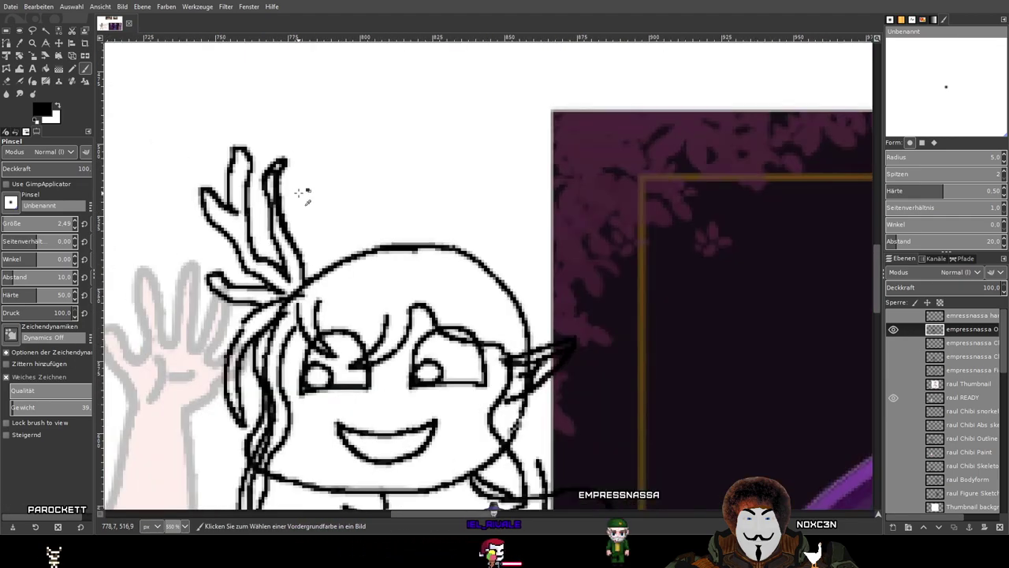
pyautogui.scroll(-1, 314, 223)
pyautogui.scroll(-1, 362, 237)
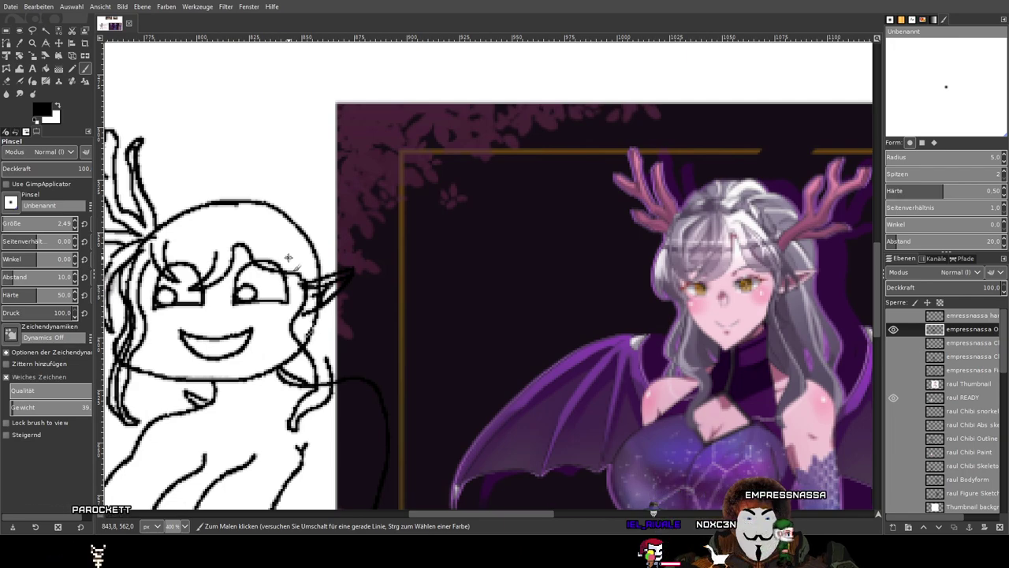
# Start the right antler with a stroke up from the head and back down from its tip.
pyautogui.moveTo(307, 234)
pyautogui.mouseDown()
pyautogui.moveTo(312, 190)
pyautogui.moveTo(329, 169)
pyautogui.mouseUp()
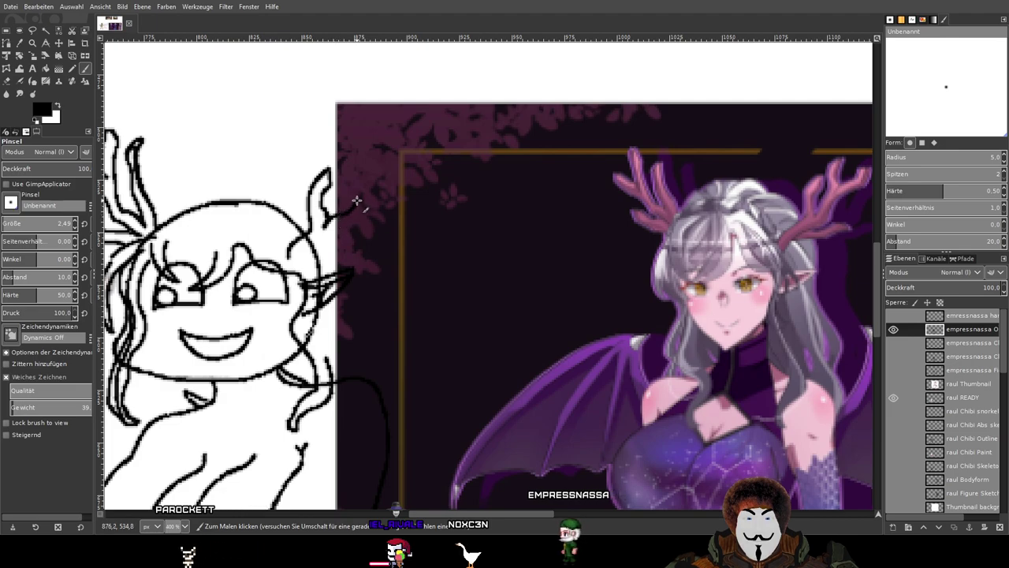
pyautogui.moveTo(374, 171)
pyautogui.mouseDown()
pyautogui.moveTo(365, 212)
pyautogui.moveTo(325, 237)
pyautogui.mouseUp()
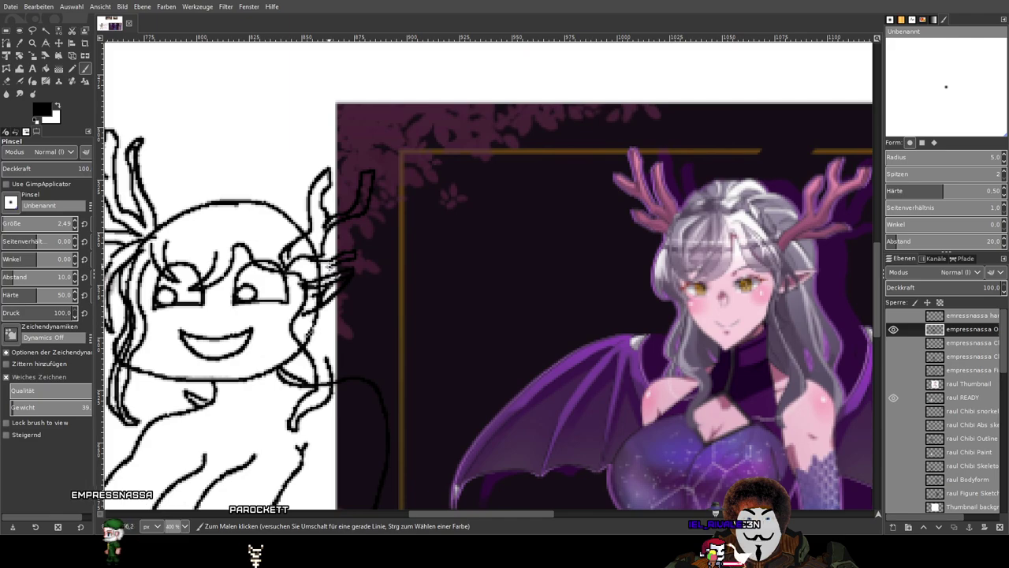
pyautogui.press('ctrl')
# Erase a short stray stretch of the ear line and redraw the ear edge across the junction.
pyautogui.scroll(4, 304, 268)
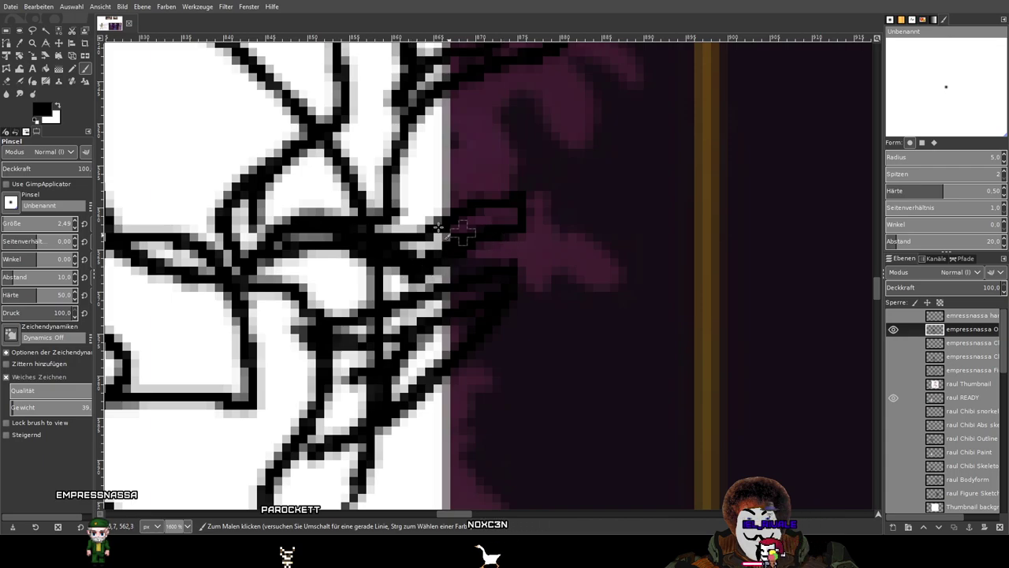
pyautogui.click(7, 79)
pyautogui.scroll(2, 236, 180)
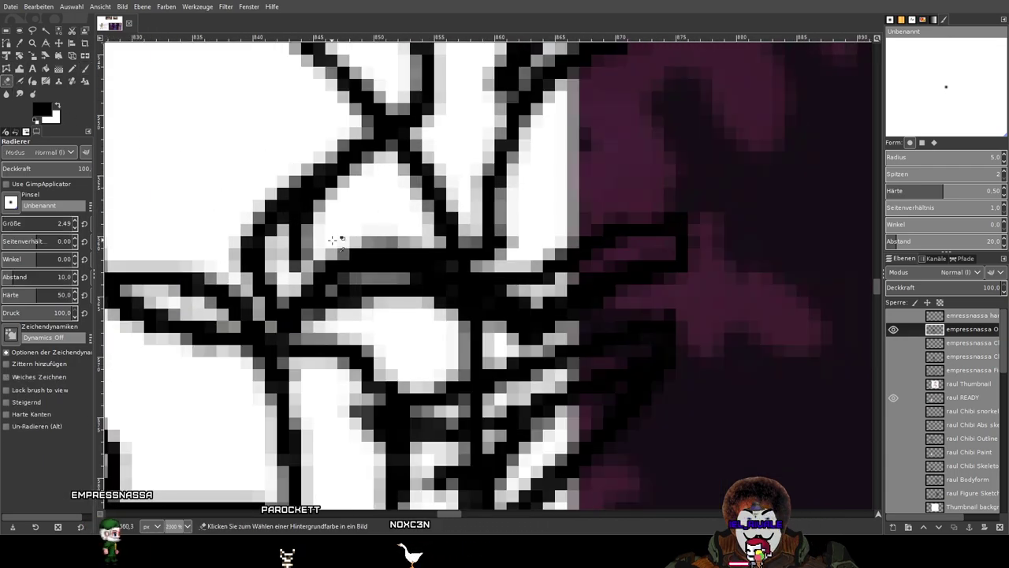
pyautogui.moveTo(432, 272)
pyautogui.mouseDown()
pyautogui.moveTo(488, 293)
pyautogui.moveTo(548, 290)
pyautogui.mouseUp()
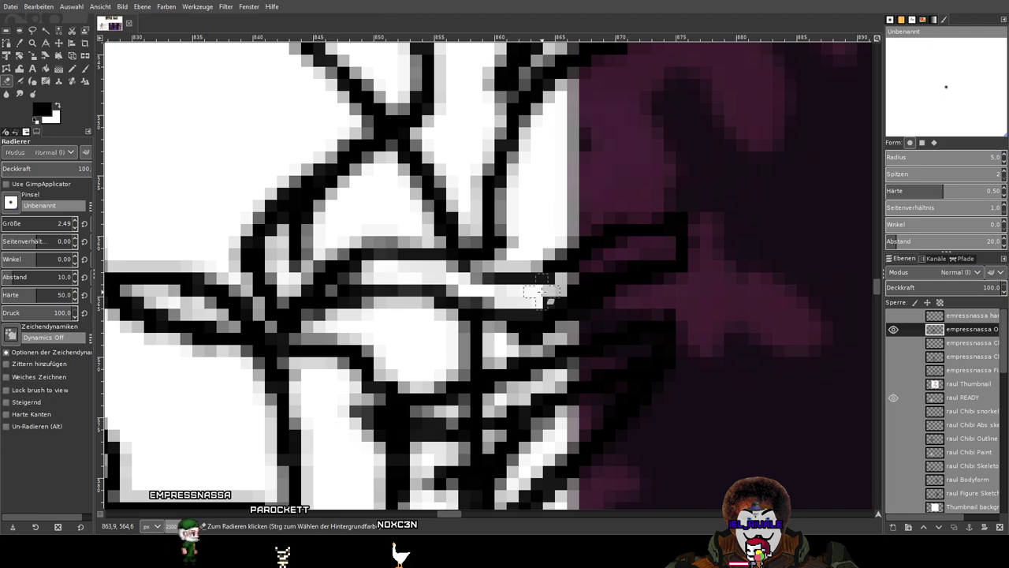
pyautogui.click(85, 68)
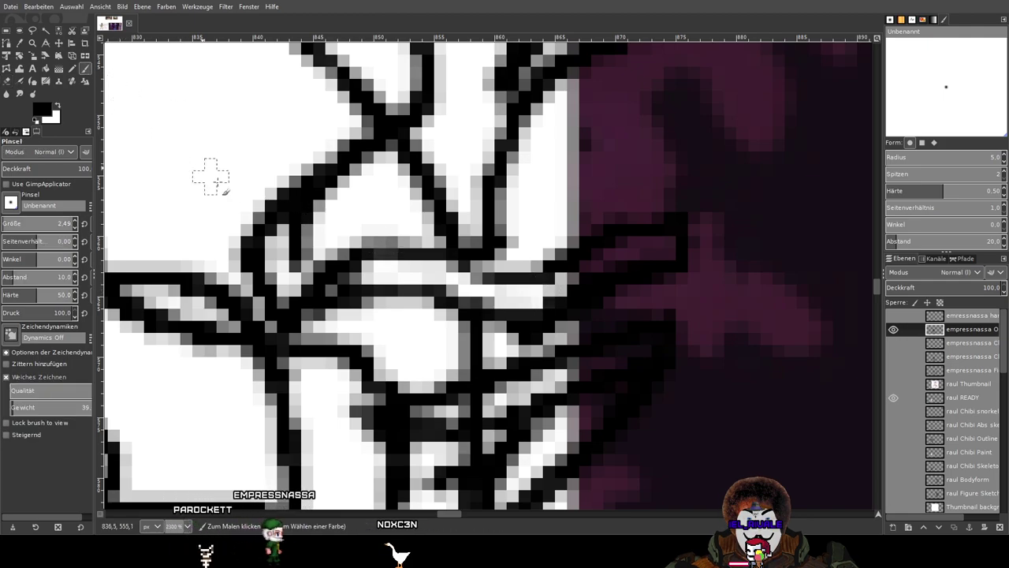
pyautogui.moveTo(457, 254)
pyautogui.mouseDown()
pyautogui.moveTo(516, 277)
pyautogui.moveTo(555, 268)
pyautogui.mouseUp()
# Clear the excess dark pixels around the ear lines and the ear-antler junction.
pyautogui.scroll(-3, 556, 256)
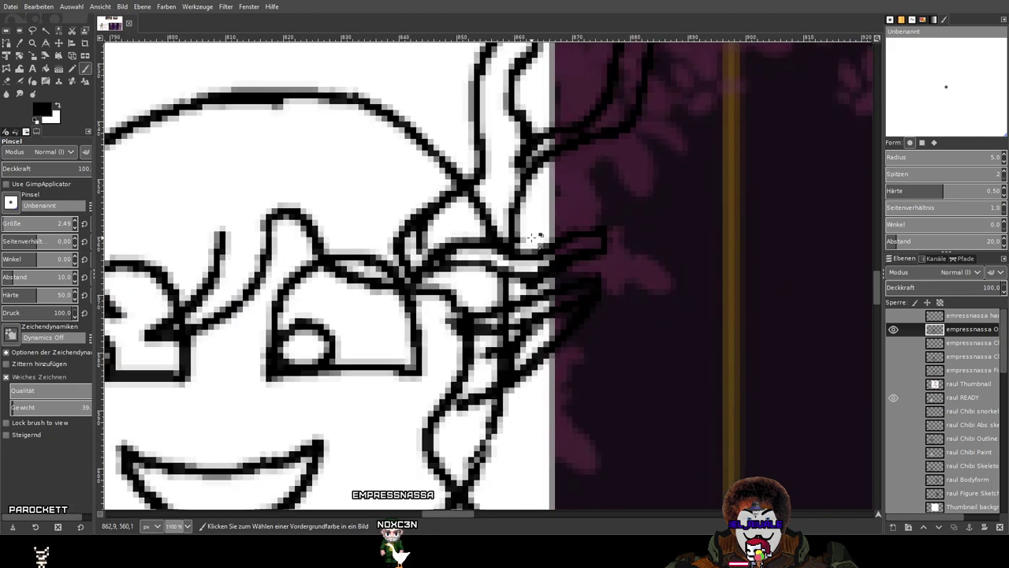
pyautogui.click(7, 82)
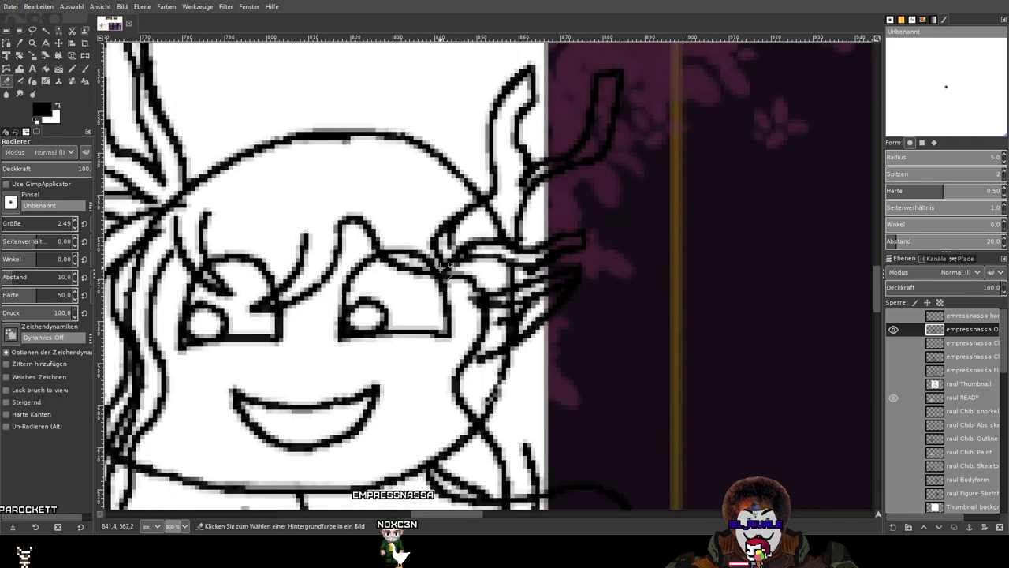
pyautogui.scroll(3, 482, 264)
pyautogui.moveTo(461, 193); pyautogui.dragTo(425, 228)
pyautogui.scroll(-4, 468, 197)
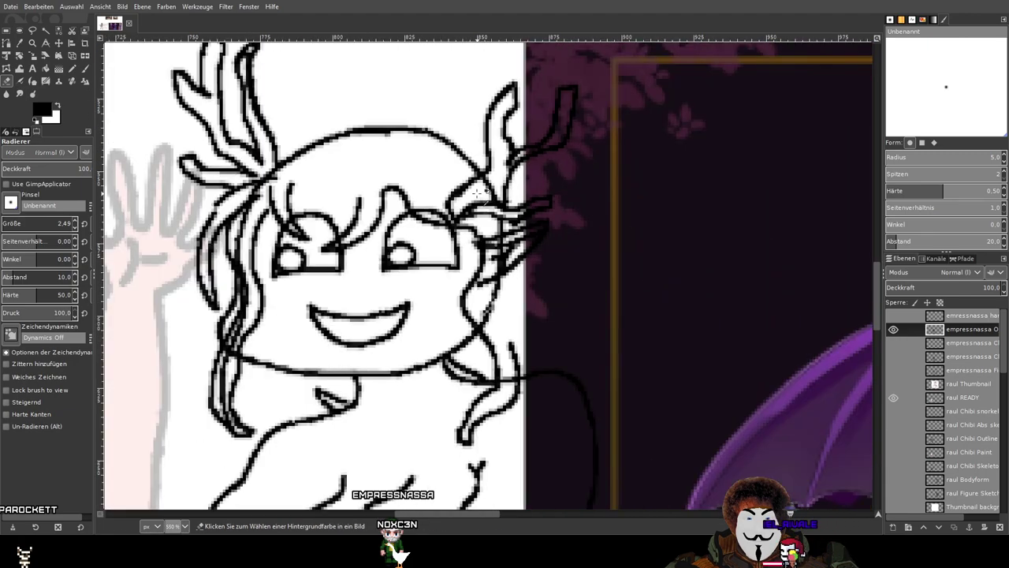
pyautogui.scroll(5, 467, 197)
pyautogui.moveTo(481, 193)
pyautogui.mouseDown()
pyautogui.moveTo(510, 199)
pyautogui.moveTo(488, 233)
pyautogui.moveTo(519, 230)
pyautogui.moveTo(509, 250)
pyautogui.moveTo(540, 256)
pyautogui.mouseUp()
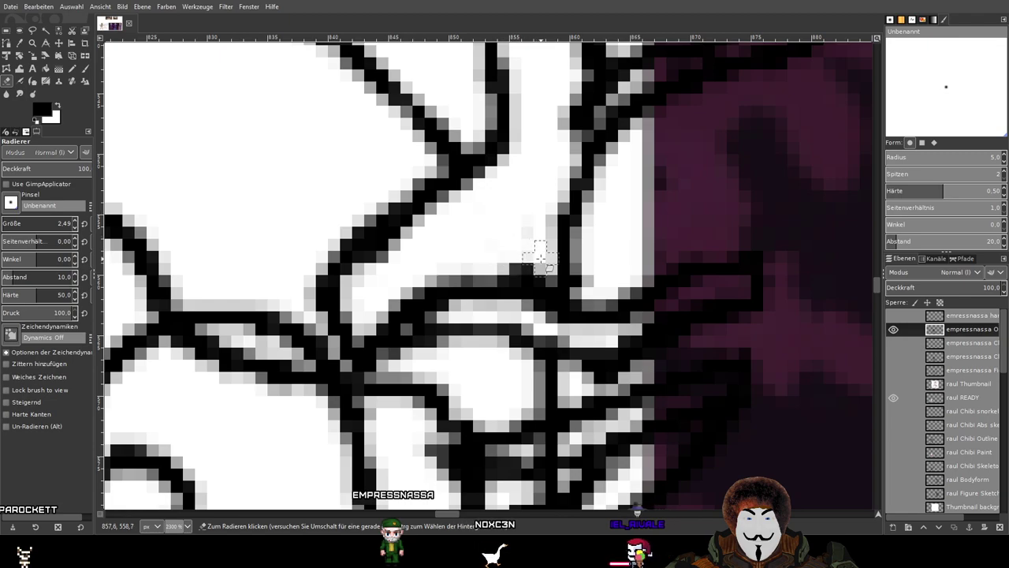
pyautogui.scroll(-5, 531, 261)
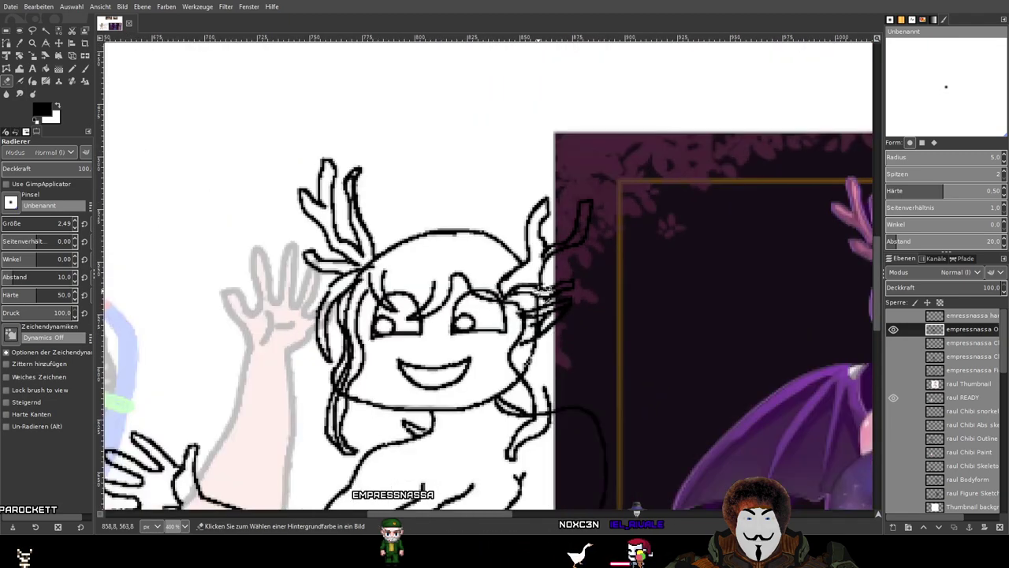
pyautogui.scroll(5, 576, 326)
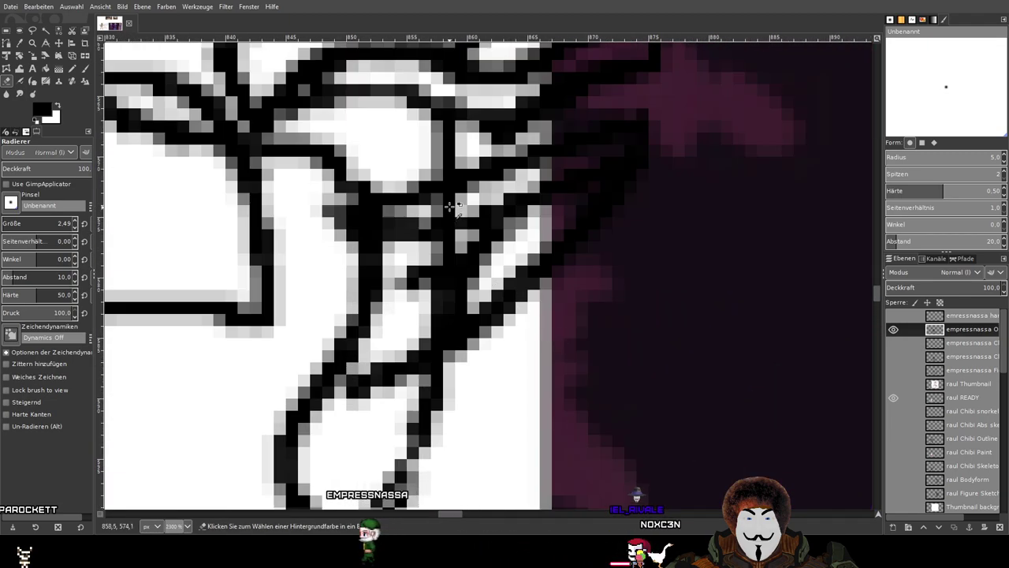
pyautogui.click(453, 247)
pyautogui.moveTo(452, 298)
pyautogui.mouseDown()
pyautogui.moveTo(425, 321)
pyautogui.moveTo(462, 299)
pyautogui.mouseUp()
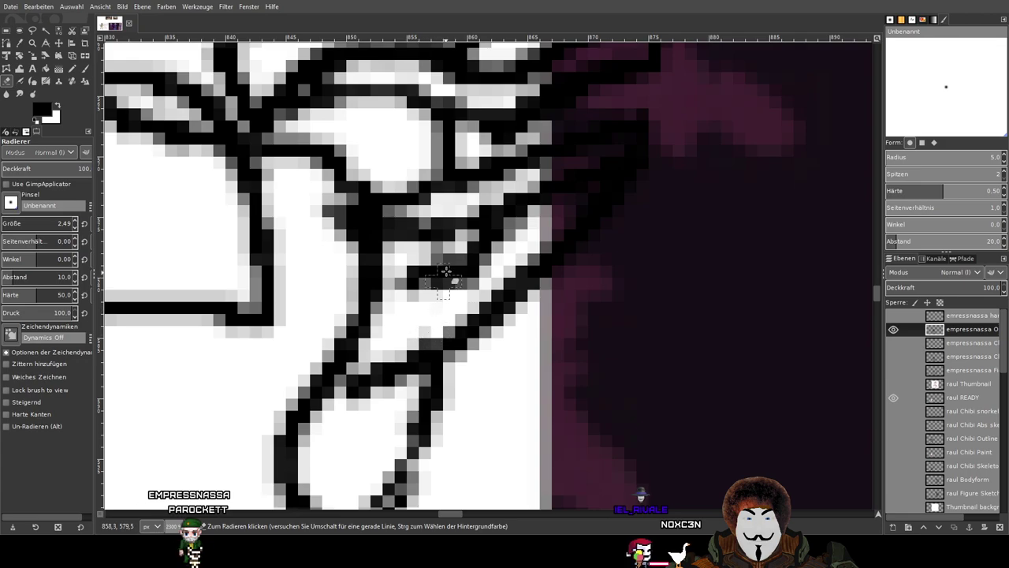
# Trim the antler line back where it meets the hair.
pyautogui.scroll(-4, 446, 271)
pyautogui.scroll(-2, 499, 238)
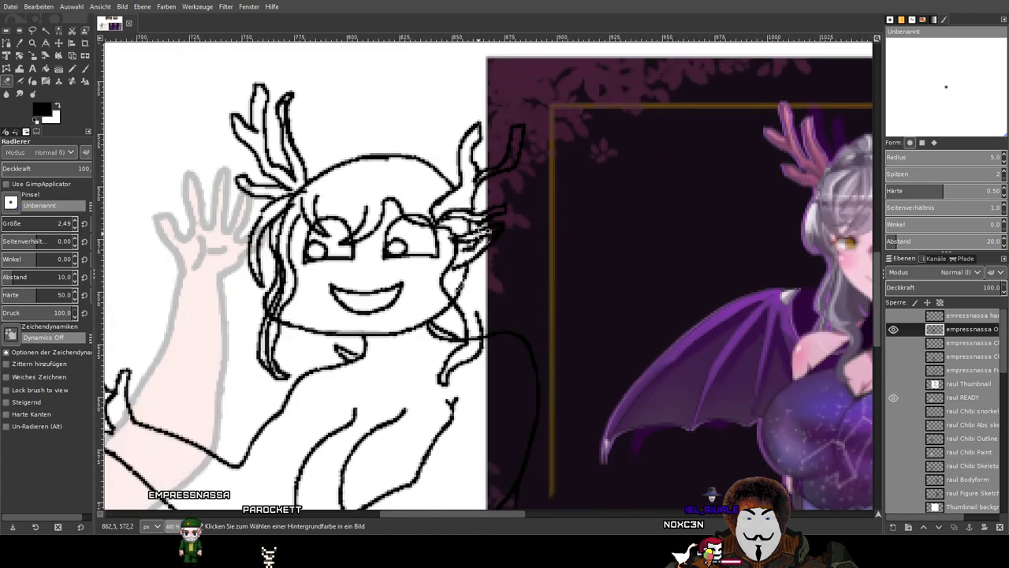
pyautogui.scroll(5, 500, 238)
pyautogui.scroll(-6, 449, 299)
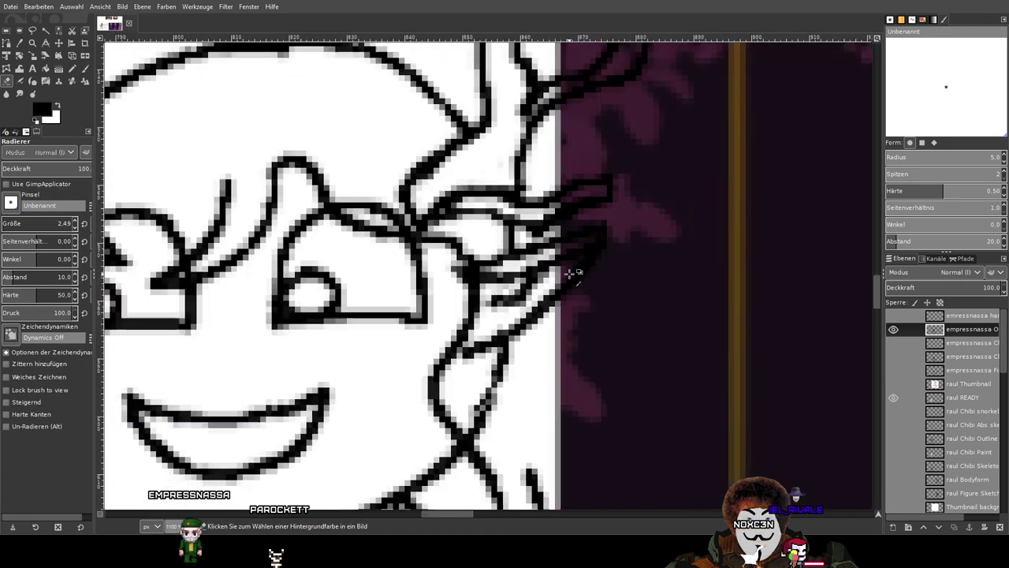
pyautogui.scroll(2, 576, 272)
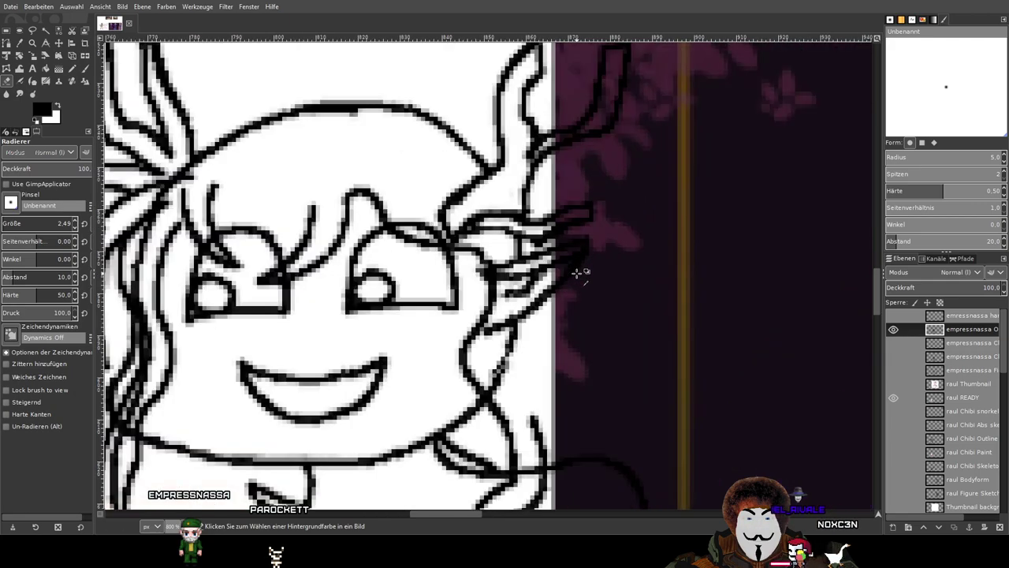
pyautogui.scroll(-3, 566, 260)
pyautogui.scroll(2, 359, 182)
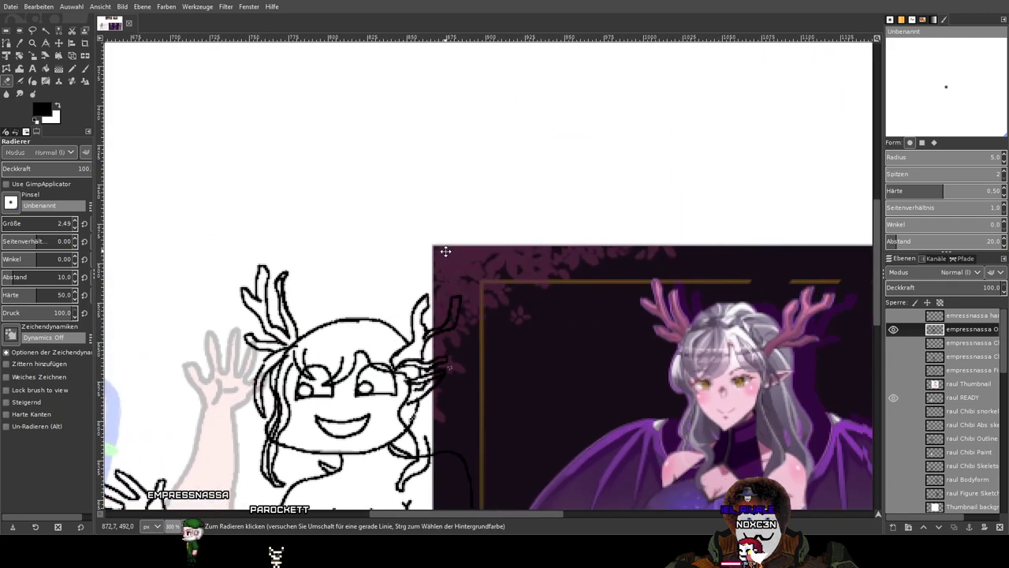
pyautogui.scroll(6, 359, 182)
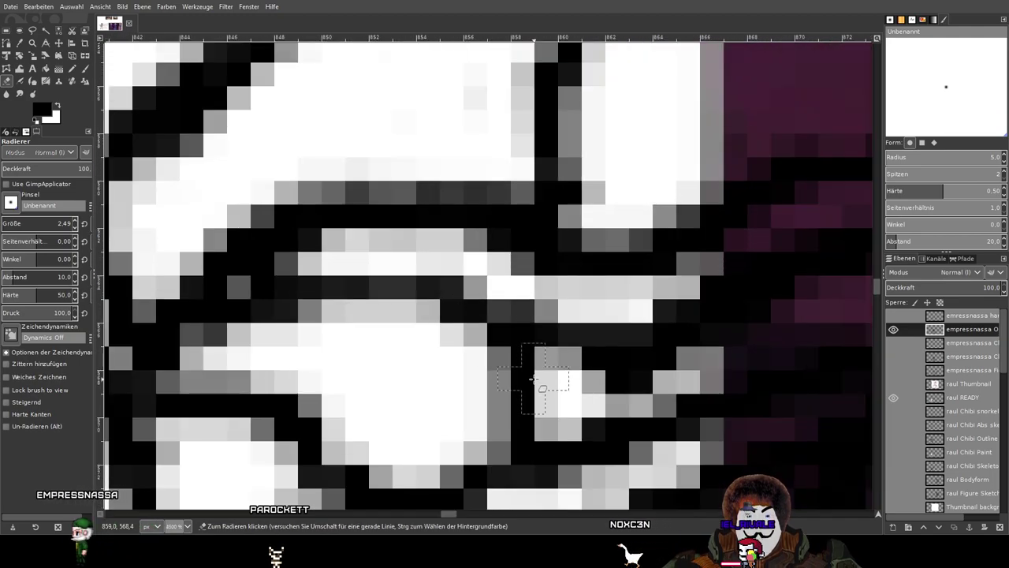
pyautogui.moveTo(534, 379)
pyautogui.mouseDown()
pyautogui.moveTo(485, 380)
pyautogui.moveTo(523, 367)
pyautogui.moveTo(482, 374)
pyautogui.moveTo(467, 401)
pyautogui.moveTo(533, 411)
pyautogui.moveTo(486, 434)
pyautogui.mouseUp()
pyautogui.scroll(-6, 526, 375)
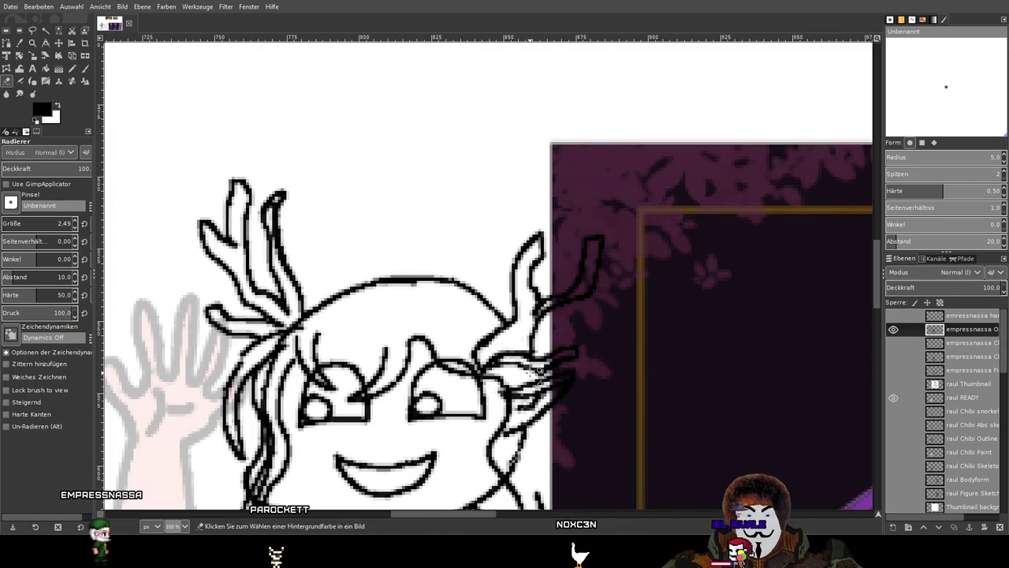
pyautogui.moveTo(492, 360); pyautogui.dragTo(395, 286)
pyautogui.scroll(-2, 396, 285)
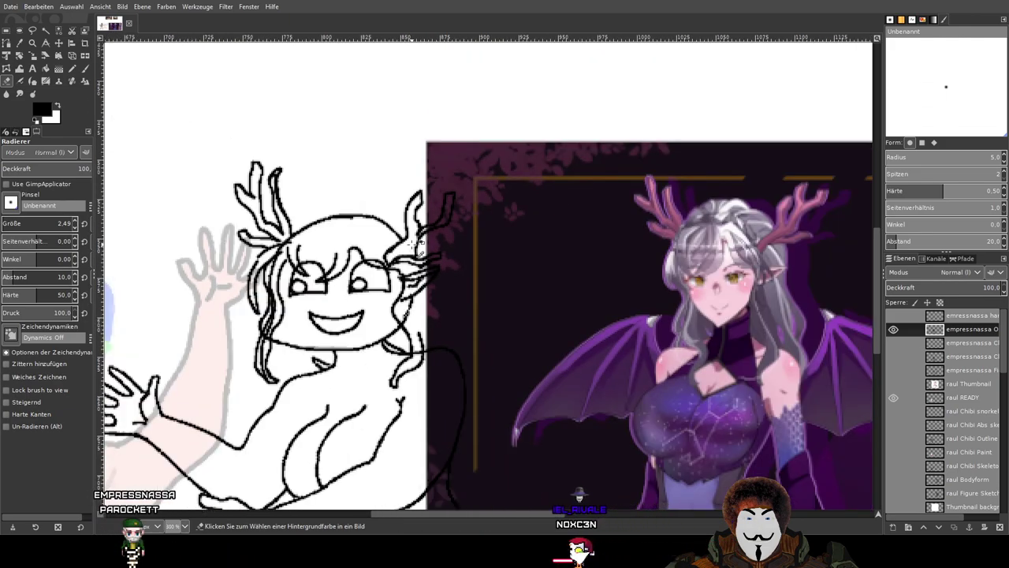
pyautogui.scroll(1, 412, 246)
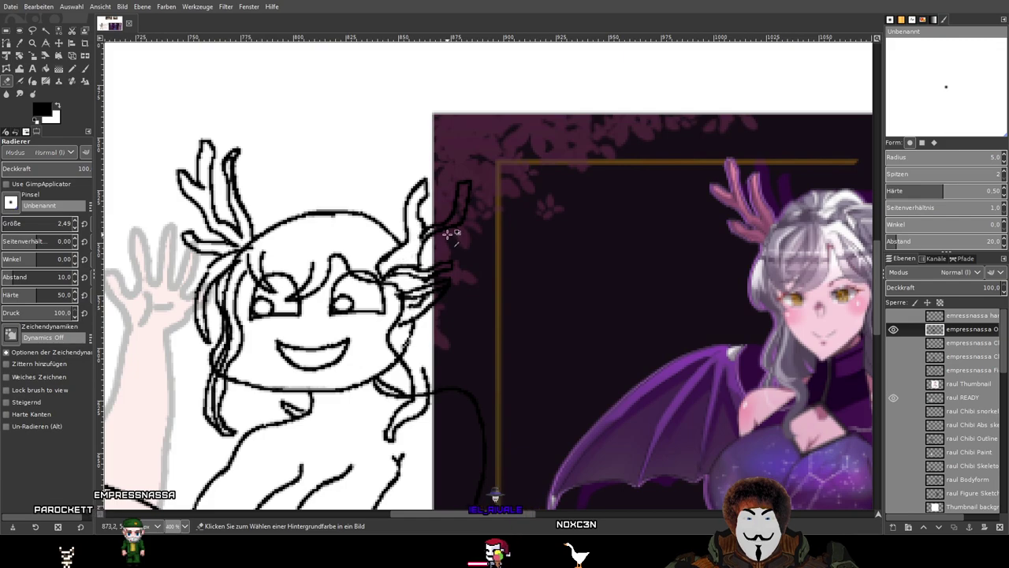
pyautogui.scroll(2, 441, 242)
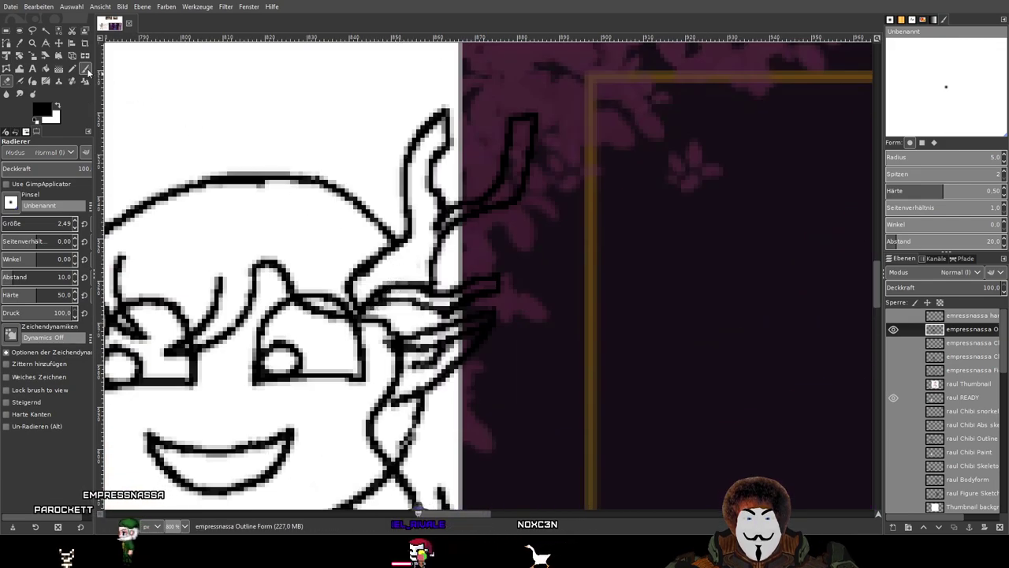
# Draw a new line joining the antler to the head and erase stray pixels at its base.
pyautogui.press('p')
pyautogui.scroll(3, 408, 261)
pyautogui.moveTo(407, 260)
pyautogui.mouseDown()
pyautogui.moveTo(466, 228)
pyautogui.moveTo(498, 228)
pyautogui.moveTo(516, 181)
pyautogui.moveTo(556, 103)
pyautogui.mouseUp()
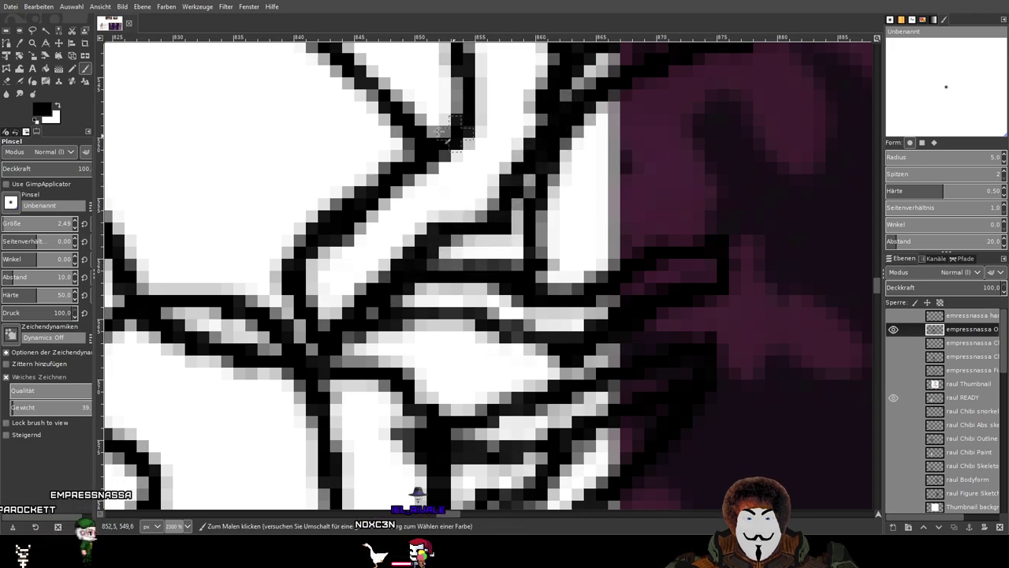
pyautogui.click(7, 82)
pyautogui.moveTo(567, 207)
pyautogui.mouseDown()
pyautogui.moveTo(566, 163)
pyautogui.moveTo(539, 189)
pyautogui.moveTo(530, 221)
pyautogui.moveTo(535, 194)
pyautogui.moveTo(528, 253)
pyautogui.moveTo(545, 240)
pyautogui.moveTo(538, 252)
pyautogui.moveTo(554, 263)
pyautogui.moveTo(510, 268)
pyautogui.mouseUp()
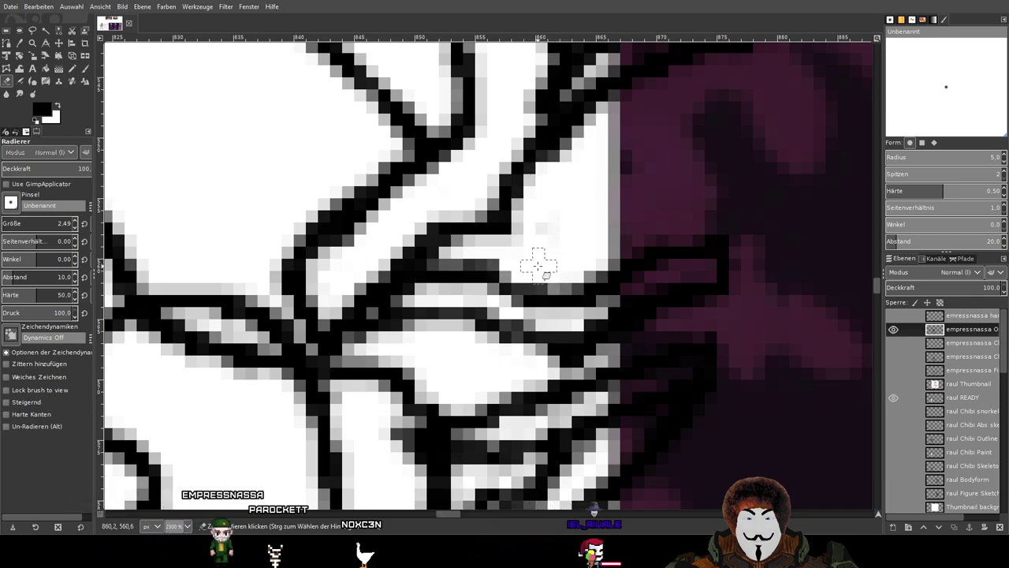
pyautogui.scroll(-5, 594, 234)
# Erase the stray segment and leftover grey specks between the ear, antler tip and outline.
pyautogui.moveTo(622, 219)
pyautogui.mouseDown()
pyautogui.moveTo(347, 216)
pyautogui.moveTo(383, 242)
pyautogui.moveTo(359, 264)
pyautogui.mouseUp()
pyautogui.scroll(3, 359, 263)
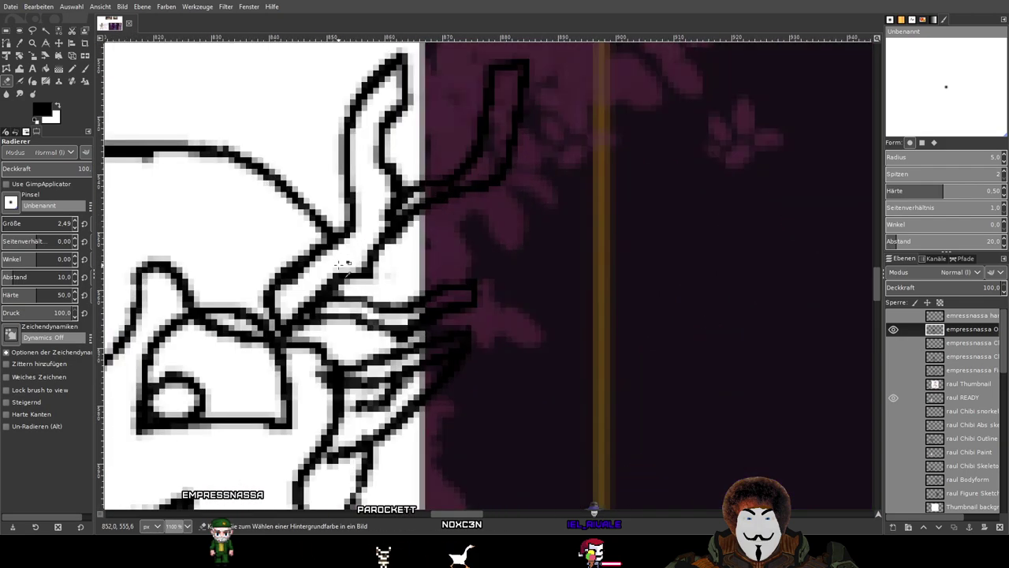
pyautogui.scroll(1, 359, 297)
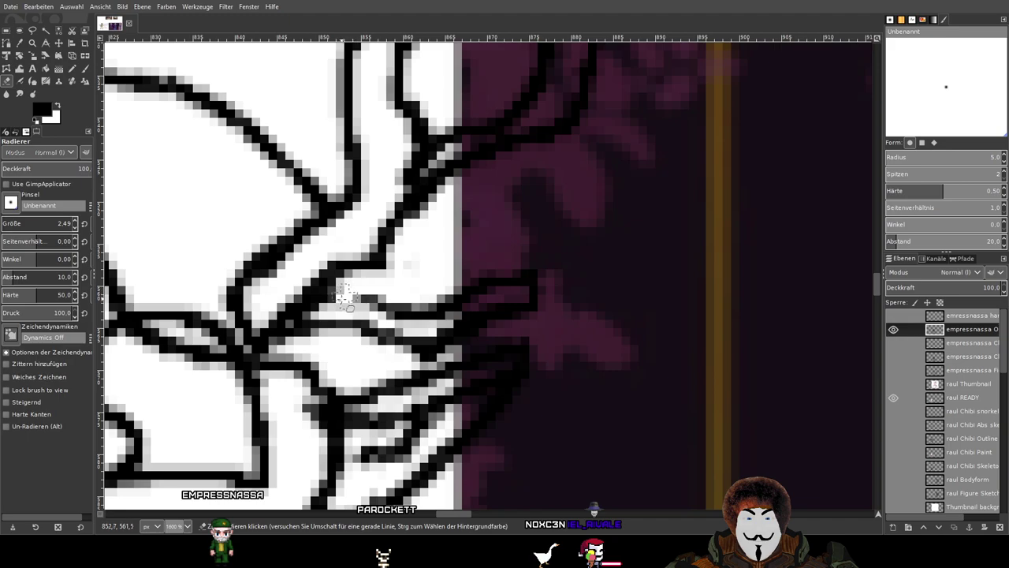
pyautogui.moveTo(345, 292)
pyautogui.mouseDown()
pyautogui.moveTo(293, 340)
pyautogui.moveTo(355, 319)
pyautogui.moveTo(339, 320)
pyautogui.moveTo(374, 296)
pyautogui.moveTo(341, 313)
pyautogui.moveTo(358, 297)
pyautogui.moveTo(320, 331)
pyautogui.moveTo(379, 319)
pyautogui.moveTo(345, 334)
pyautogui.mouseUp()
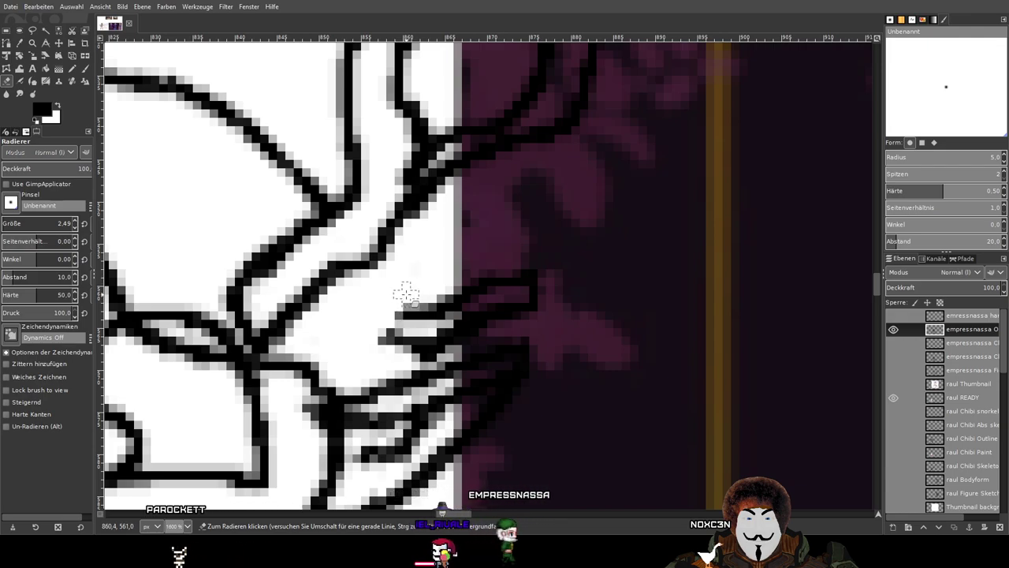
pyautogui.moveTo(402, 290)
pyautogui.mouseDown()
pyautogui.moveTo(430, 291)
pyautogui.moveTo(426, 315)
pyautogui.mouseUp()
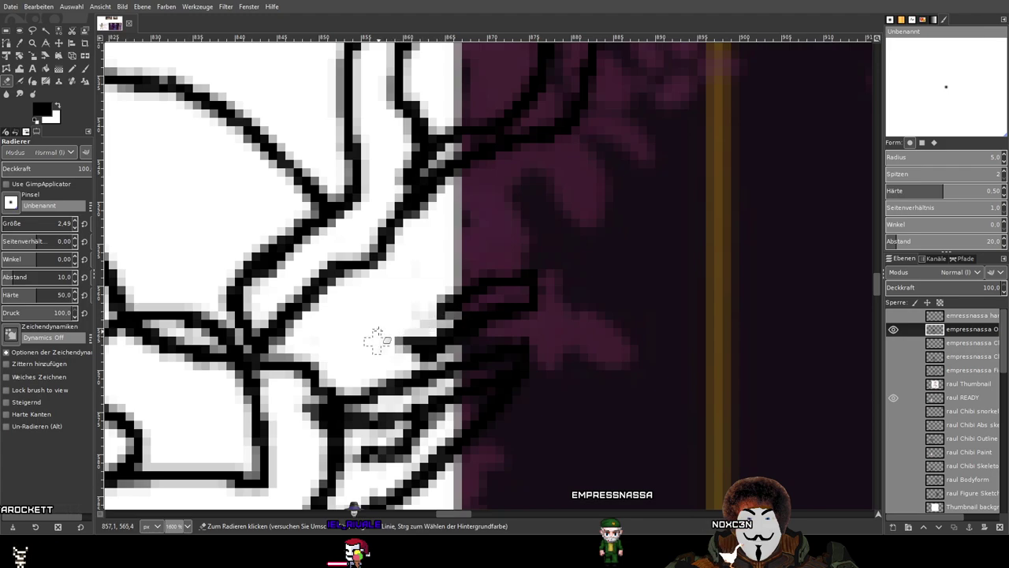
pyautogui.moveTo(418, 316); pyautogui.dragTo(447, 318)
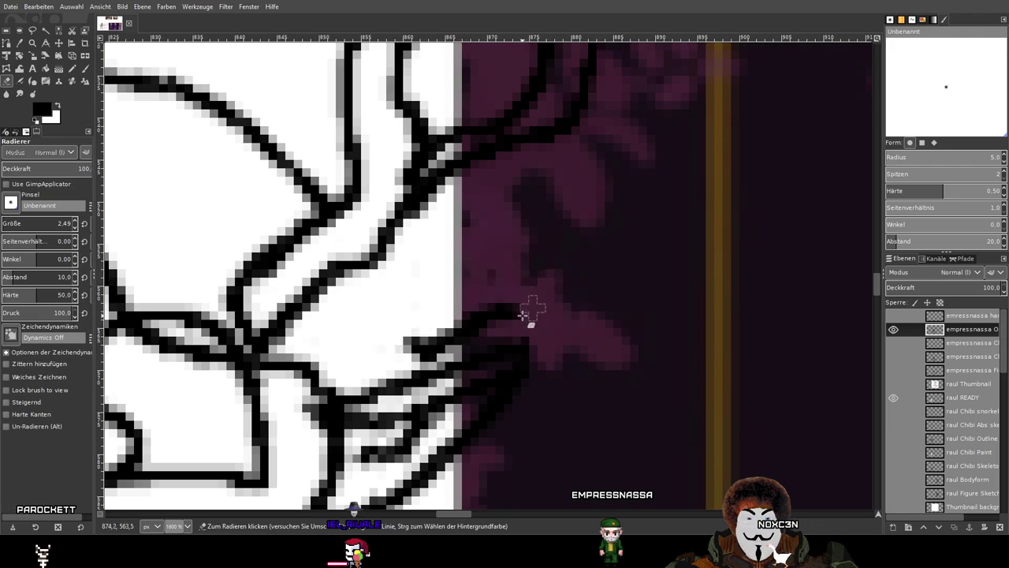
pyautogui.moveTo(416, 338)
pyautogui.mouseDown()
pyautogui.moveTo(454, 327)
pyautogui.moveTo(406, 352)
pyautogui.moveTo(496, 320)
pyautogui.mouseUp()
pyautogui.moveTo(409, 340)
pyautogui.mouseDown()
pyautogui.moveTo(439, 322)
pyautogui.moveTo(374, 326)
pyautogui.moveTo(441, 306)
pyautogui.mouseUp()
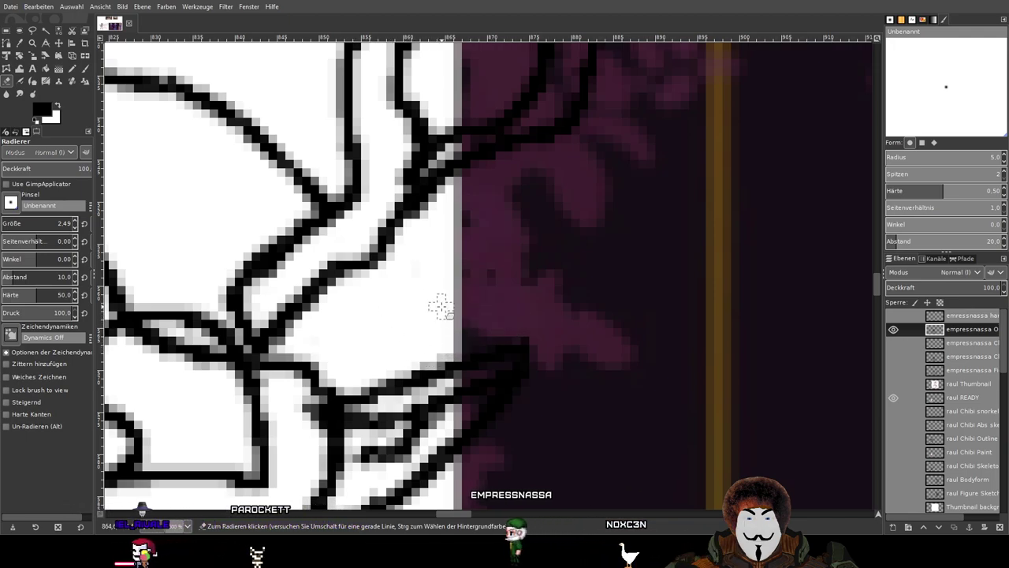
pyautogui.scroll(-1, 710, 270)
pyautogui.scroll(1, 715, 264)
pyautogui.moveTo(783, 180); pyautogui.dragTo(260, 260)
pyautogui.moveTo(836, 175); pyautogui.dragTo(130, 250)
pyautogui.moveTo(828, 260); pyautogui.dragTo(252, 221)
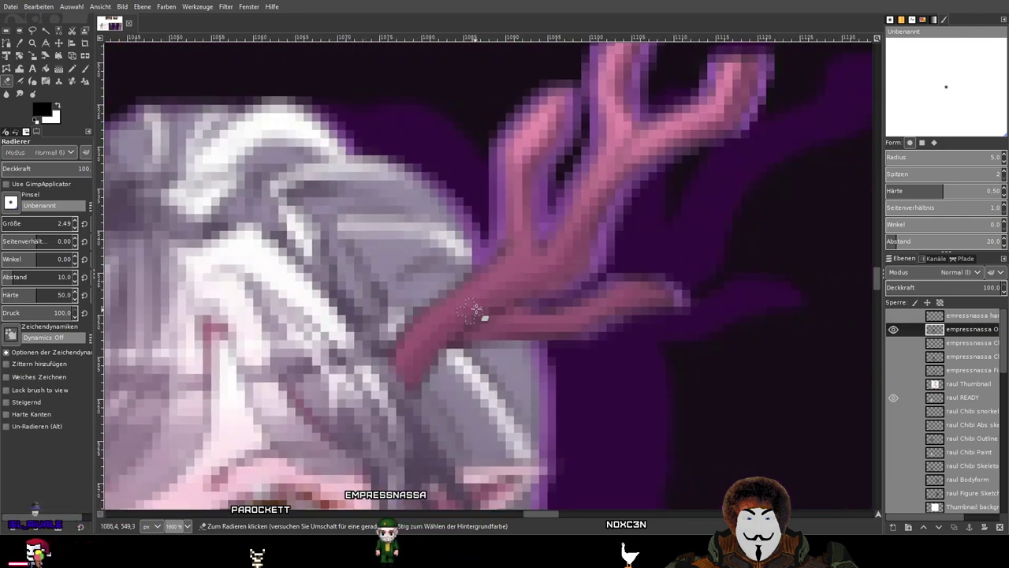
# Paint a black branch stroke off the right antler, running up-right past the sketch area.
pyautogui.click(87, 69)
pyautogui.scroll(-5, 284, 268)
pyautogui.hscroll(-12, 299, 259)
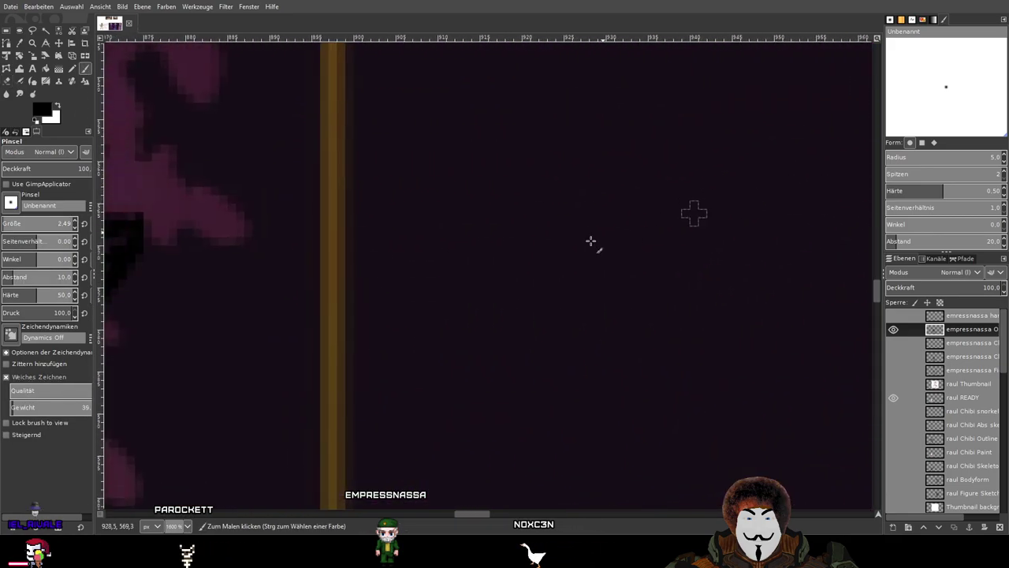
pyautogui.hscroll(-6, 780, 242)
pyautogui.scroll(3, 446, 292)
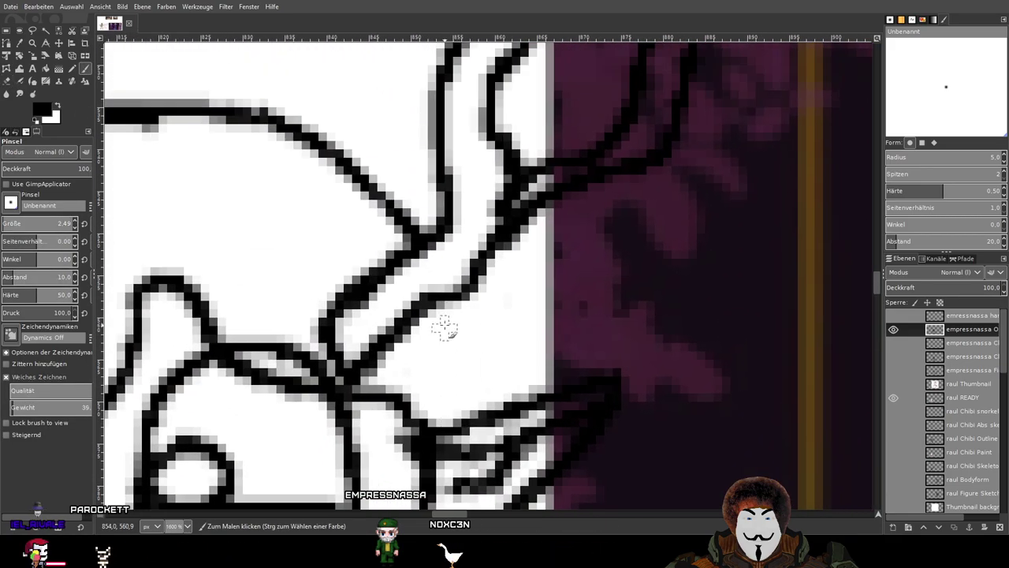
pyautogui.moveTo(441, 299)
pyautogui.mouseDown()
pyautogui.moveTo(497, 287)
pyautogui.moveTo(521, 263)
pyautogui.moveTo(578, 240)
pyautogui.moveTo(629, 238)
pyautogui.moveTo(614, 264)
pyautogui.moveTo(537, 288)
pyautogui.moveTo(521, 324)
pyautogui.moveTo(402, 333)
pyautogui.mouseUp()
pyautogui.scroll(-1, 576, 300)
pyautogui.scroll(1, 576, 300)
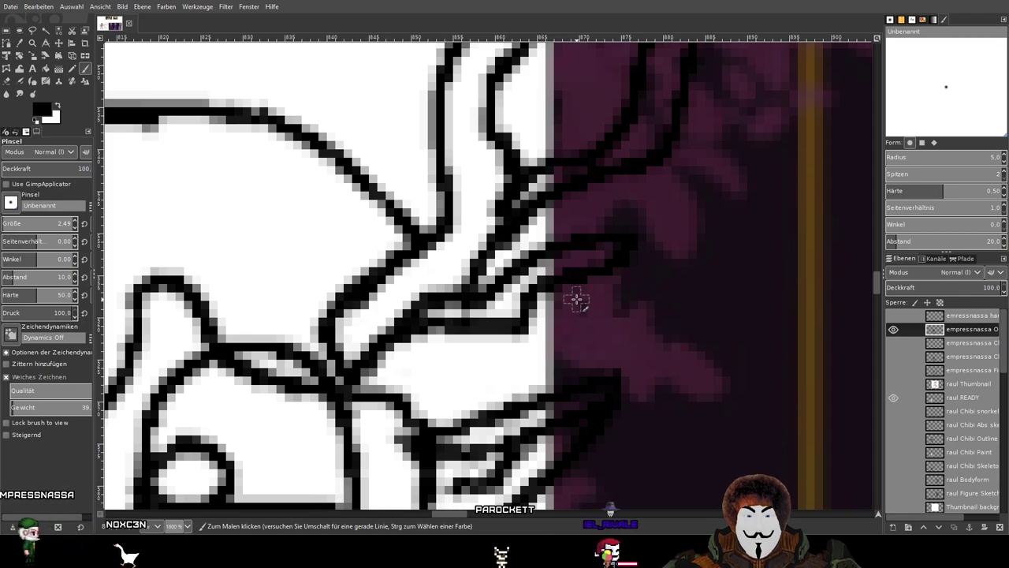
pyautogui.scroll(-2, 576, 298)
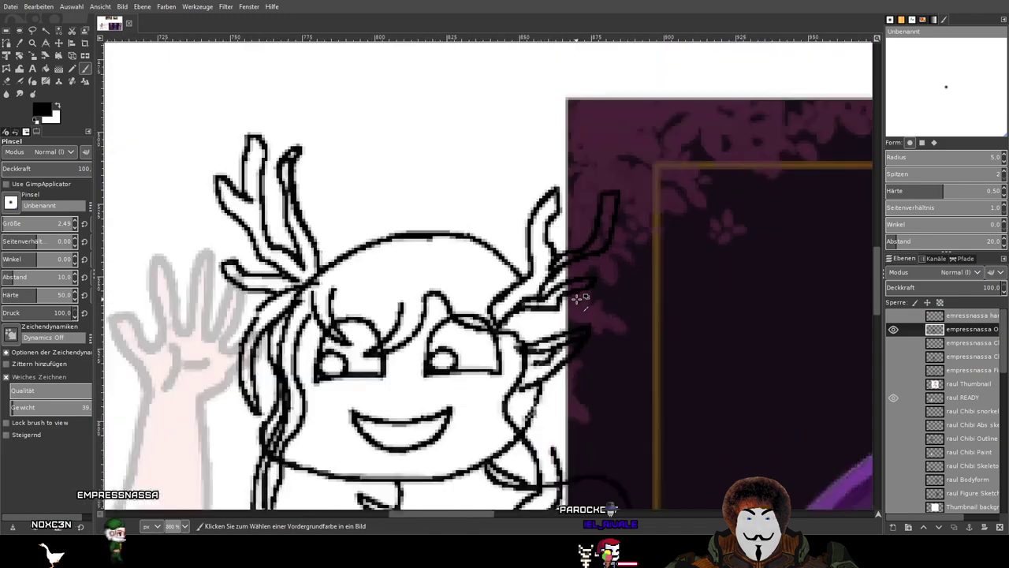
pyautogui.scroll(-2, 579, 298)
pyautogui.scroll(1, 568, 292)
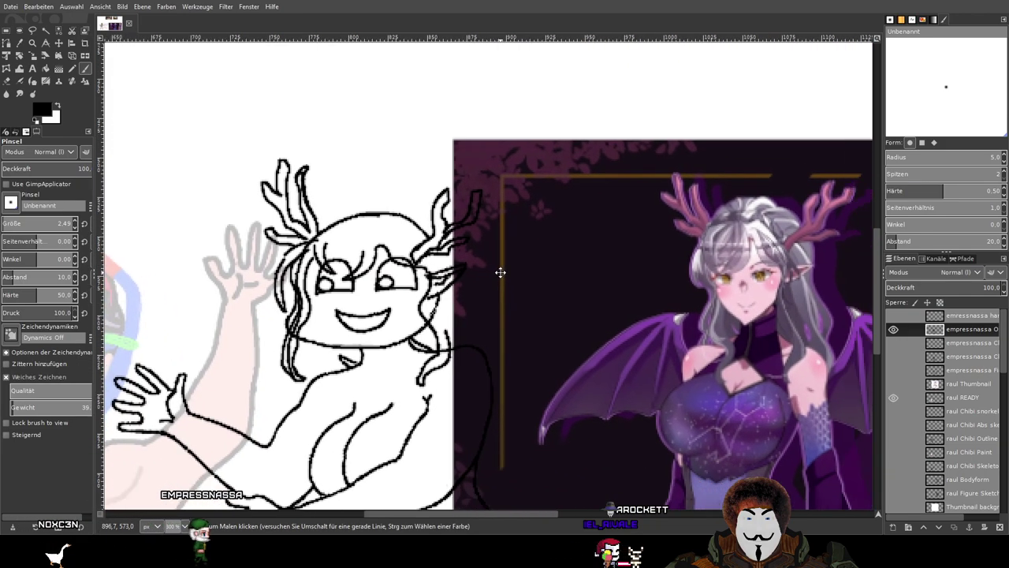
pyautogui.moveTo(500, 272); pyautogui.dragTo(435, 252)
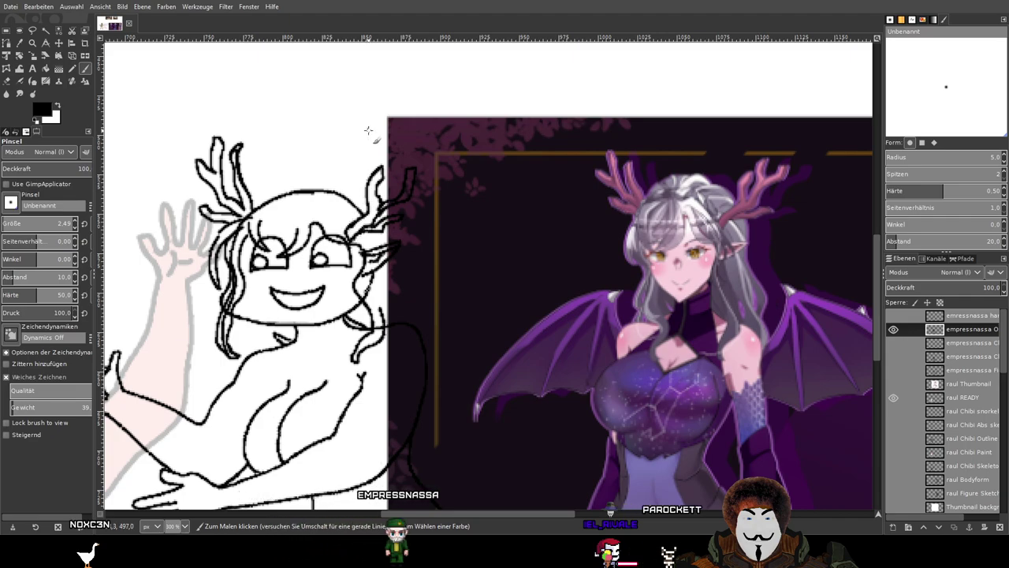
pyautogui.scroll(2, 364, 134)
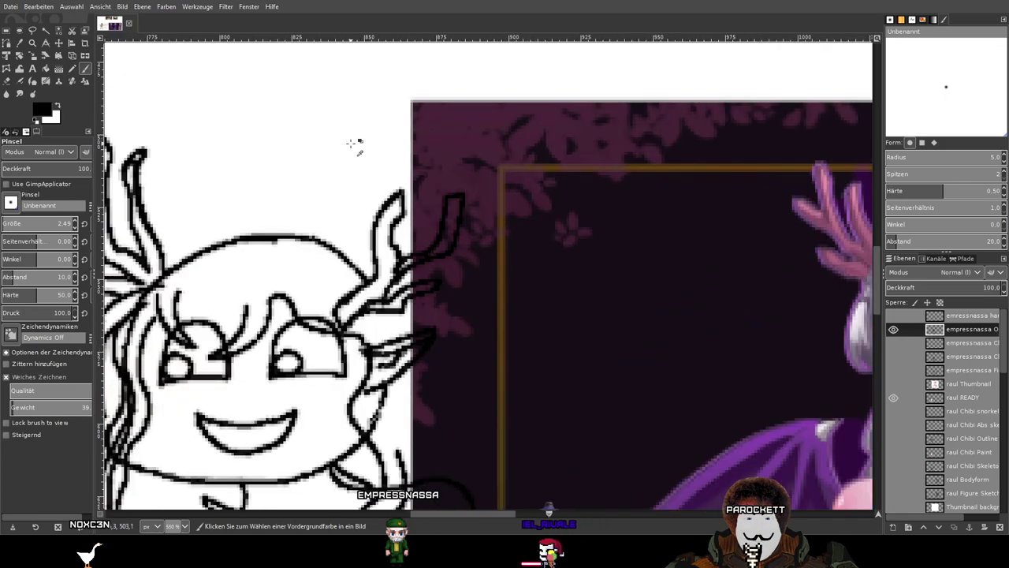
# With the eraser at size 18.15, erase the antler strokes lying over the reference image.
pyautogui.hotkey('shift', 'e')
pyautogui.scroll(2, 337, 241)
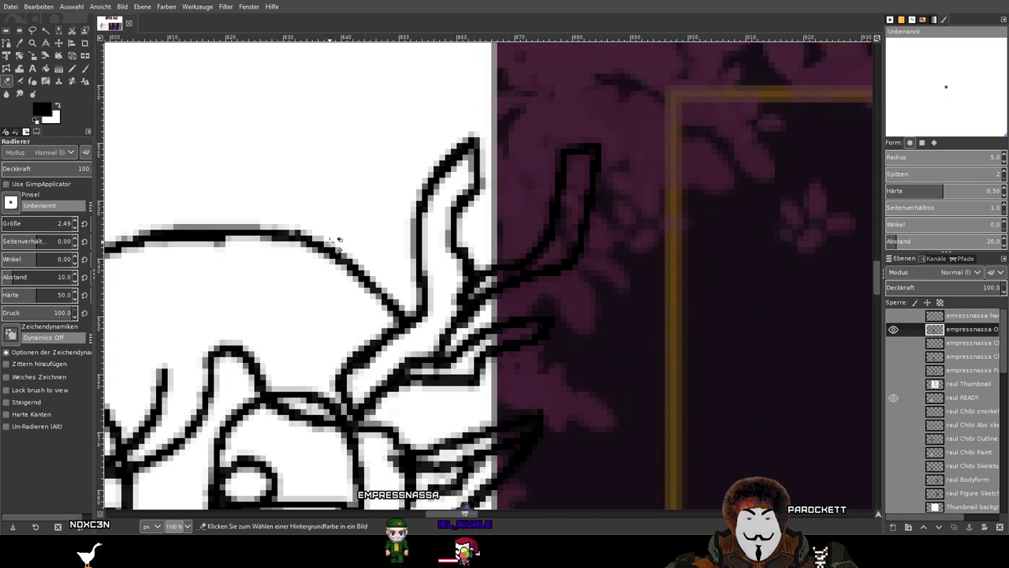
pyautogui.click(9, 224)
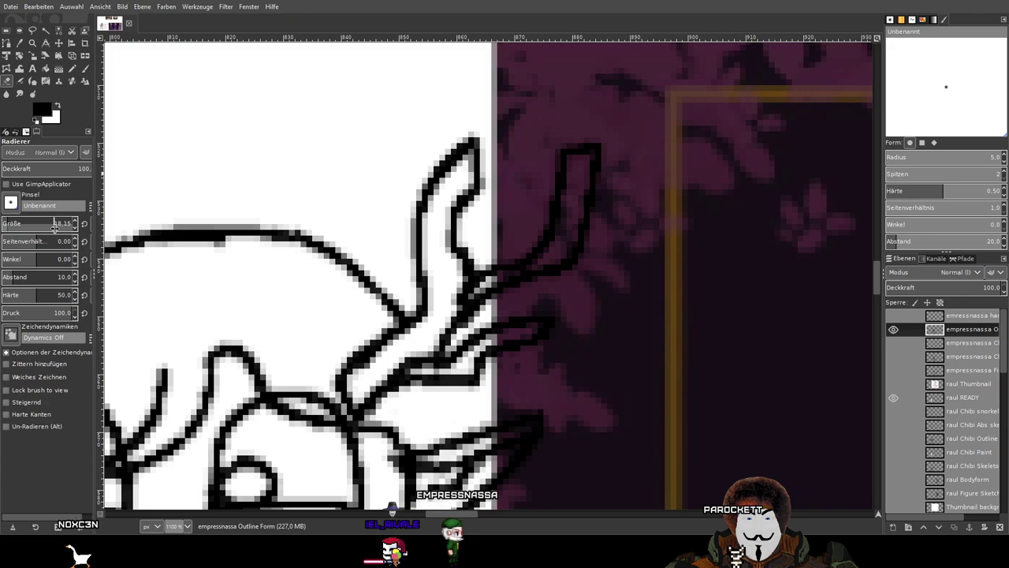
pyautogui.moveTo(487, 160)
pyautogui.mouseDown()
pyautogui.moveTo(525, 172)
pyautogui.moveTo(551, 212)
pyautogui.moveTo(579, 214)
pyautogui.moveTo(566, 265)
pyautogui.moveTo(572, 213)
pyautogui.moveTo(537, 229)
pyautogui.moveTo(456, 166)
pyautogui.moveTo(457, 146)
pyautogui.moveTo(511, 229)
pyautogui.moveTo(378, 185)
pyautogui.moveTo(515, 254)
pyautogui.moveTo(421, 211)
pyautogui.moveTo(554, 310)
pyautogui.moveTo(499, 247)
pyautogui.moveTo(528, 330)
pyautogui.moveTo(454, 249)
pyautogui.moveTo(438, 259)
pyautogui.moveTo(466, 268)
pyautogui.moveTo(477, 339)
pyautogui.moveTo(459, 371)
pyautogui.moveTo(421, 357)
pyautogui.mouseUp()
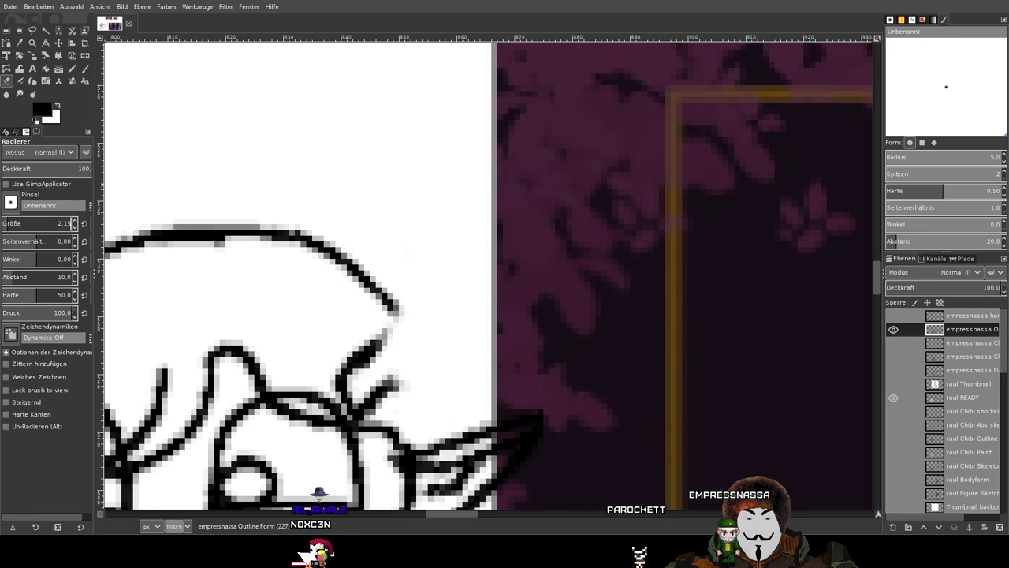
# Set the eraser size to 2.49 and tidy the lower and upper antler stroke tips.
pyautogui.write('2,49')
pyautogui.press('Return')
pyautogui.scroll(3, 407, 335)
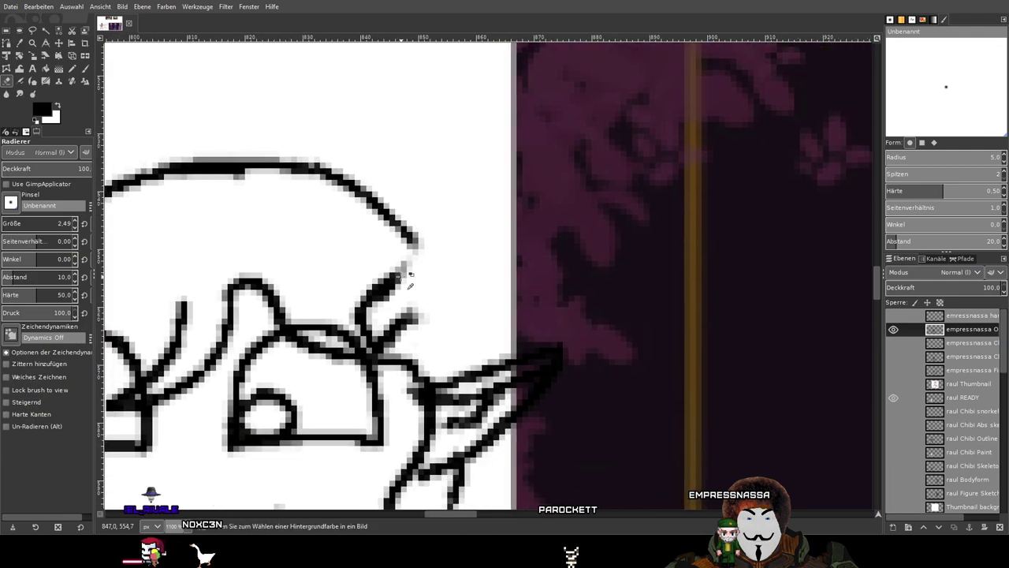
pyautogui.moveTo(477, 195)
pyautogui.mouseDown()
pyautogui.moveTo(429, 272)
pyautogui.moveTo(395, 280)
pyautogui.moveTo(398, 270)
pyautogui.moveTo(367, 251)
pyautogui.moveTo(357, 263)
pyautogui.moveTo(398, 262)
pyautogui.moveTo(379, 277)
pyautogui.moveTo(374, 304)
pyautogui.moveTo(339, 304)
pyautogui.moveTo(322, 278)
pyautogui.moveTo(336, 278)
pyautogui.moveTo(344, 304)
pyautogui.moveTo(326, 311)
pyautogui.moveTo(357, 357)
pyautogui.mouseUp()
pyautogui.scroll(-3, 356, 356)
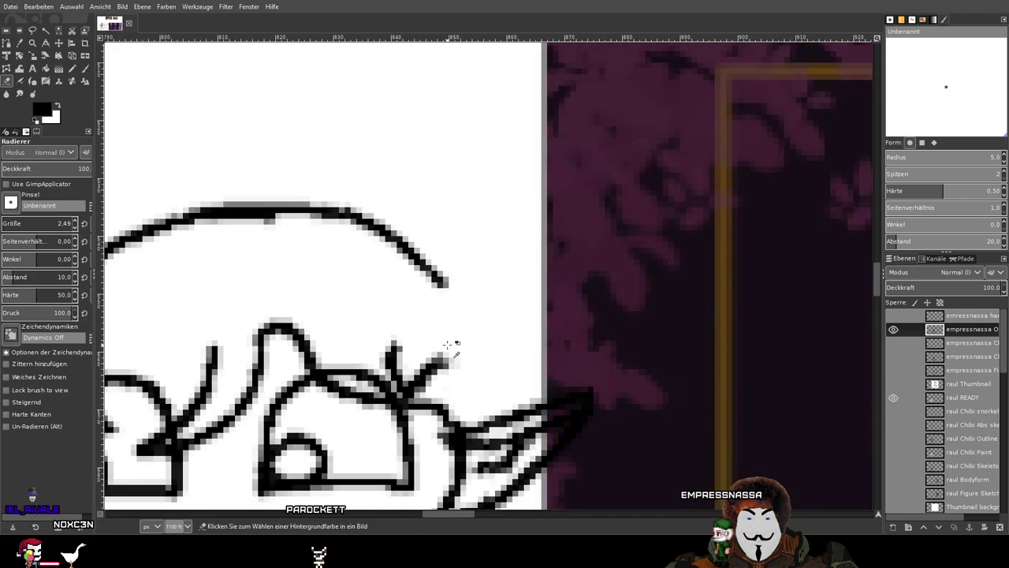
pyautogui.scroll(2, 450, 347)
pyautogui.moveTo(426, 390)
pyautogui.mouseDown()
pyautogui.moveTo(466, 389)
pyautogui.moveTo(424, 360)
pyautogui.moveTo(423, 408)
pyautogui.moveTo(398, 388)
pyautogui.moveTo(396, 370)
pyautogui.moveTo(396, 393)
pyautogui.moveTo(327, 326)
pyautogui.moveTo(368, 383)
pyautogui.mouseUp()
pyautogui.scroll(2, 491, 254)
pyautogui.moveTo(488, 253)
pyautogui.mouseDown()
pyautogui.moveTo(437, 244)
pyautogui.moveTo(491, 281)
pyautogui.moveTo(516, 332)
pyautogui.moveTo(485, 325)
pyautogui.moveTo(424, 268)
pyautogui.moveTo(488, 328)
pyautogui.moveTo(476, 319)
pyautogui.moveTo(517, 339)
pyautogui.moveTo(469, 335)
pyautogui.moveTo(508, 349)
pyautogui.mouseUp()
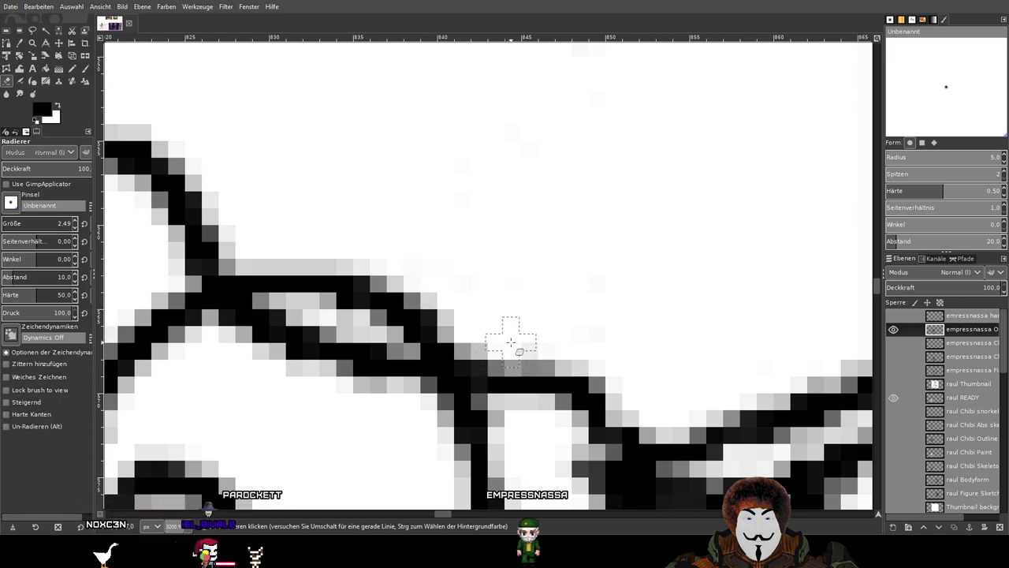
pyautogui.scroll(-6, 633, 329)
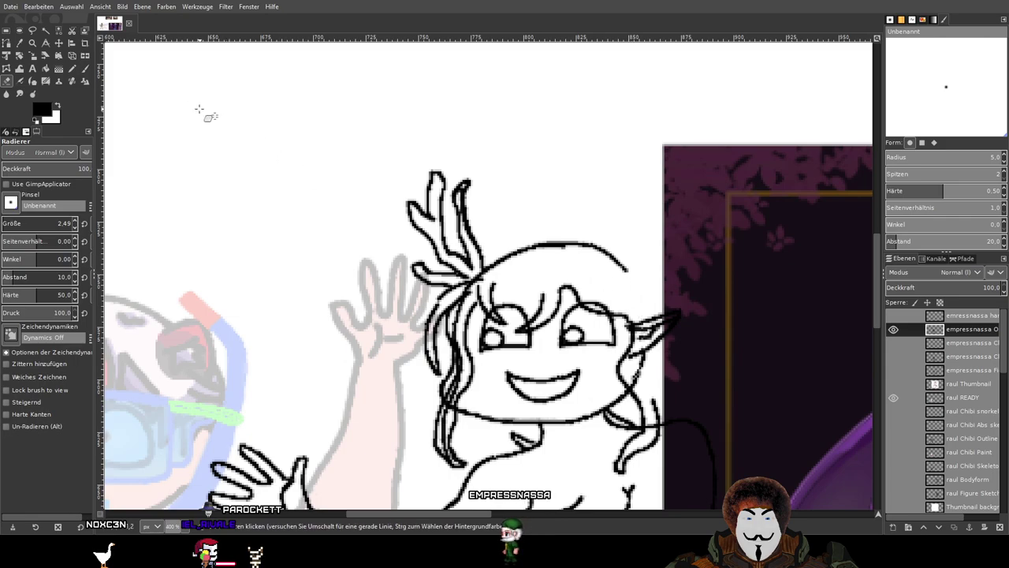
# Redraw the right antler with a new tine rising up from the hook and back down.
pyautogui.click(86, 69)
pyautogui.moveTo(604, 231); pyautogui.dragTo(261, 239)
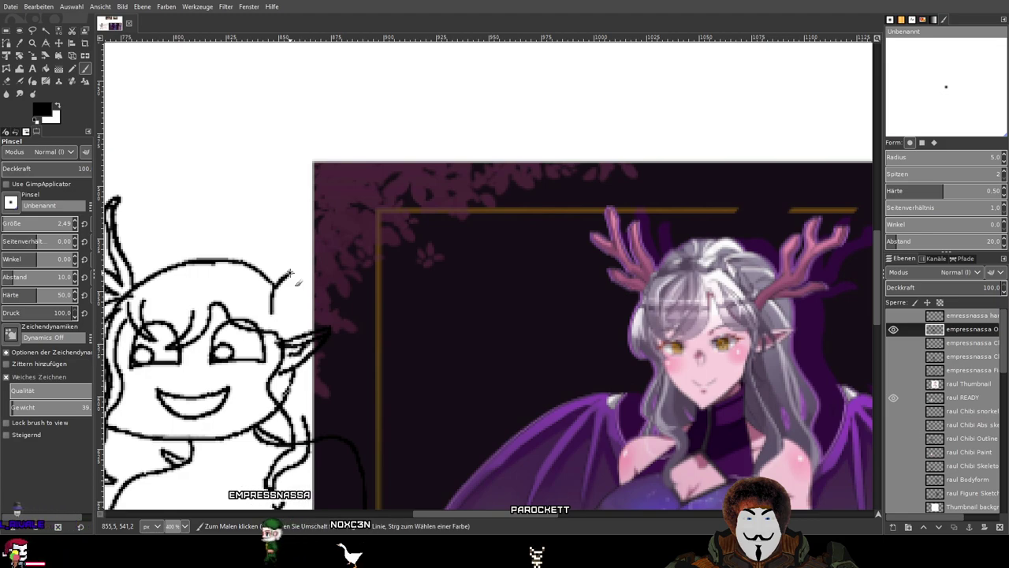
pyautogui.moveTo(290, 271)
pyautogui.mouseDown()
pyautogui.moveTo(284, 241)
pyautogui.moveTo(299, 219)
pyautogui.mouseUp()
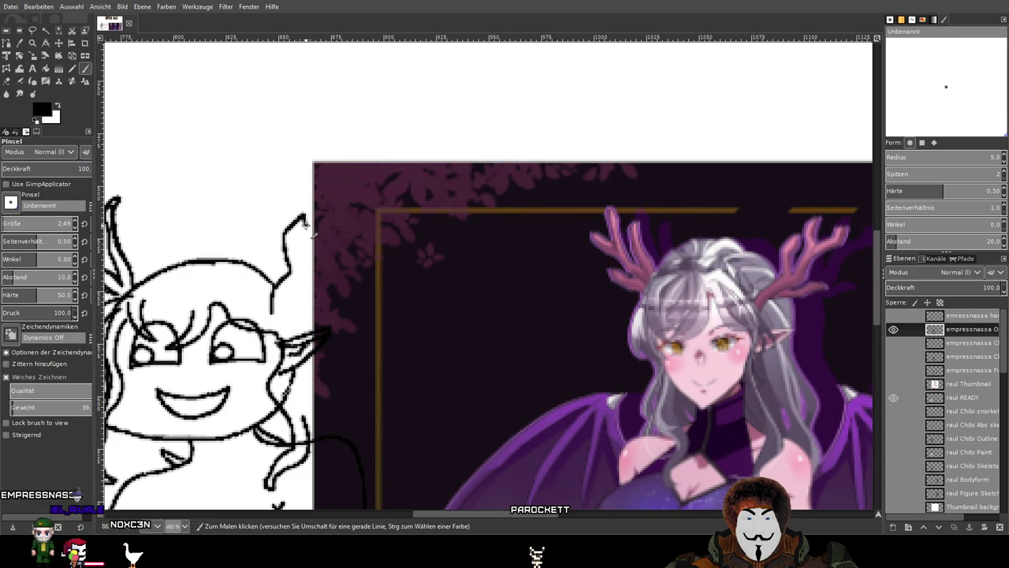
pyautogui.moveTo(298, 233); pyautogui.dragTo(298, 266)
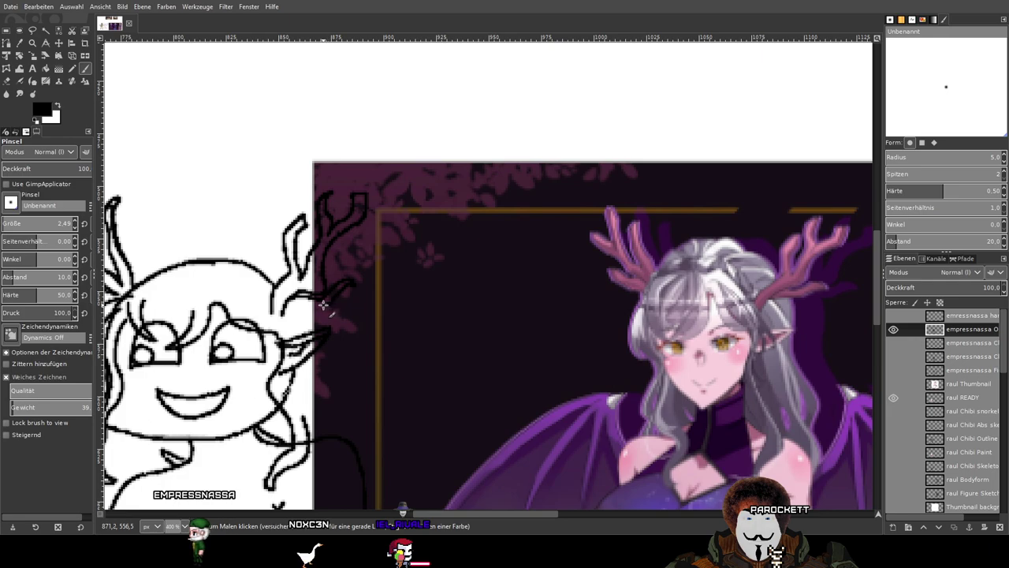
pyautogui.moveTo(229, 305); pyautogui.dragTo(420, 288)
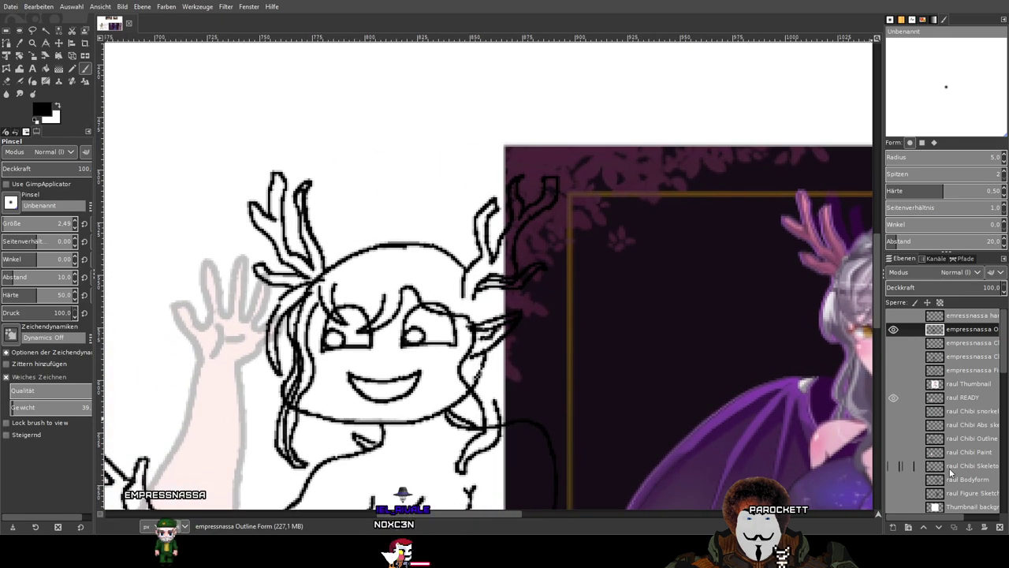
# Hide the empressnassa reference layer to view the antler on plain white canvas.
pyautogui.scroll(-5, 946, 458)
pyautogui.click(893, 448)
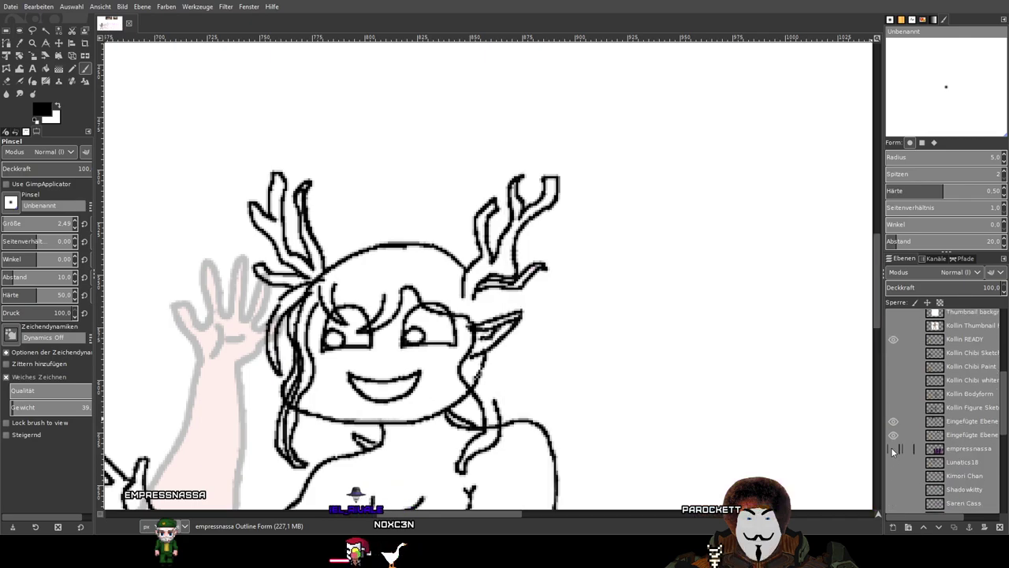
pyautogui.click(894, 449)
pyautogui.click(894, 448)
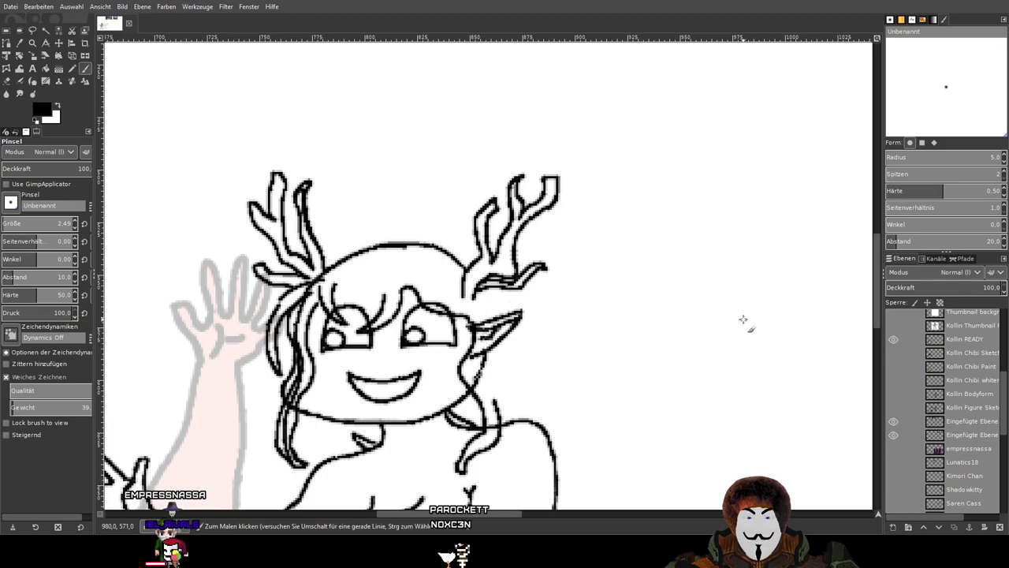
# Make a tight rectangular selection around the right antler.
pyautogui.press('r')
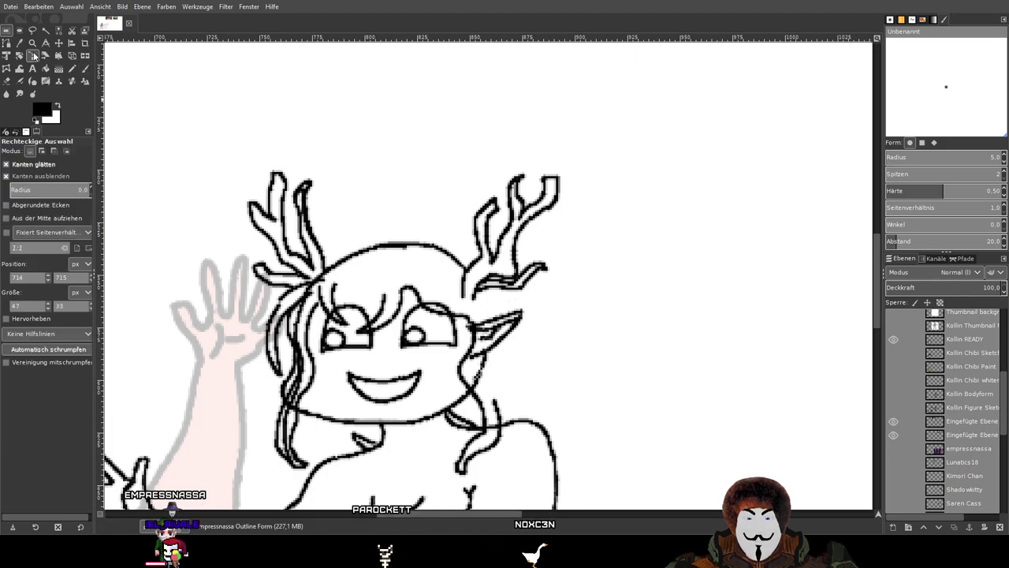
pyautogui.scroll(1, 477, 242)
pyautogui.moveTo(412, 102); pyautogui.dragTo(602, 322)
pyautogui.moveTo(424, 225); pyautogui.dragTo(464, 234)
pyautogui.moveTo(502, 303); pyautogui.dragTo(501, 306)
pyautogui.moveTo(525, 111); pyautogui.dragTo(539, 156)
pyautogui.moveTo(585, 227); pyautogui.dragTo(574, 231)
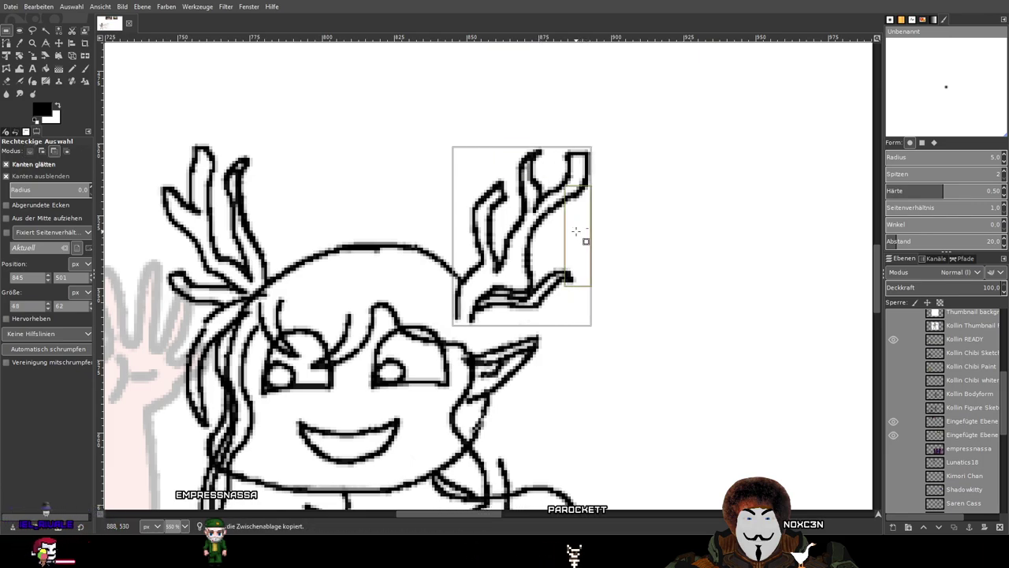
# Copy and paste the antler, nudge it slightly left, and turn it into its own layer.
pyautogui.hotkey('ctrl', 'c')
pyautogui.hotkey('ctrl', 'v')
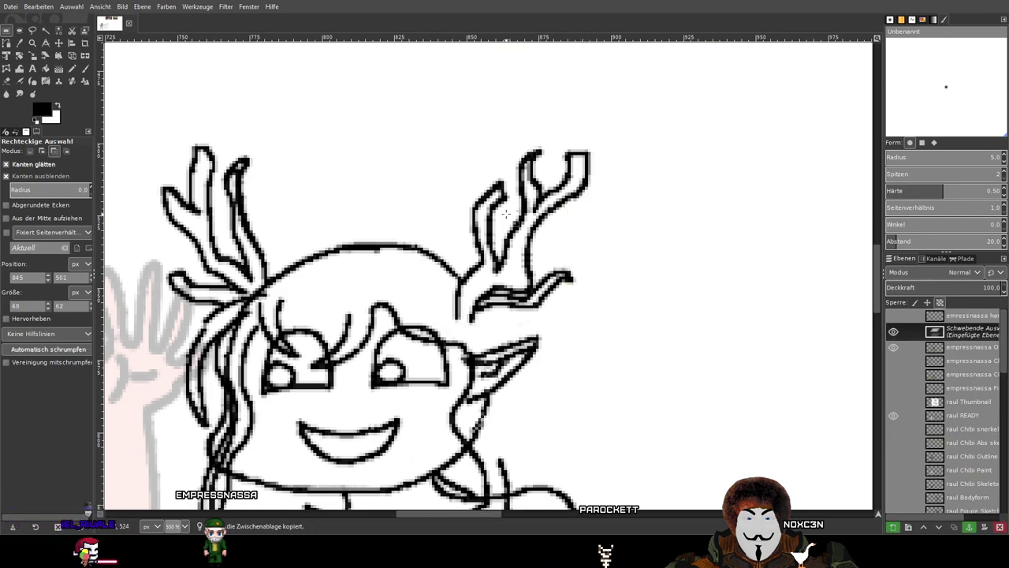
pyautogui.click(63, 43)
pyautogui.moveTo(525, 215); pyautogui.dragTo(500, 228)
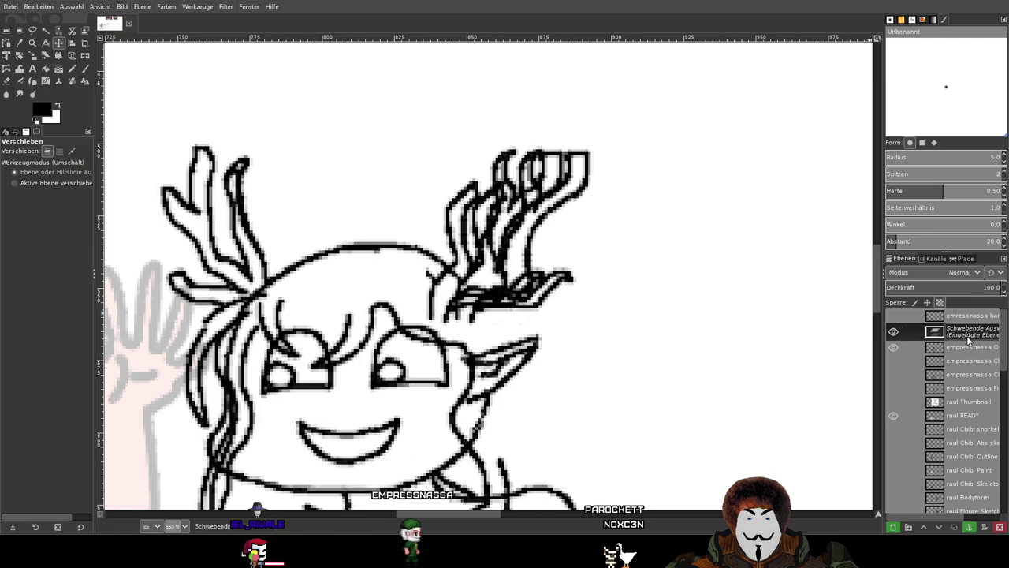
pyautogui.hotkey('shift', 'ctrl', 'n')
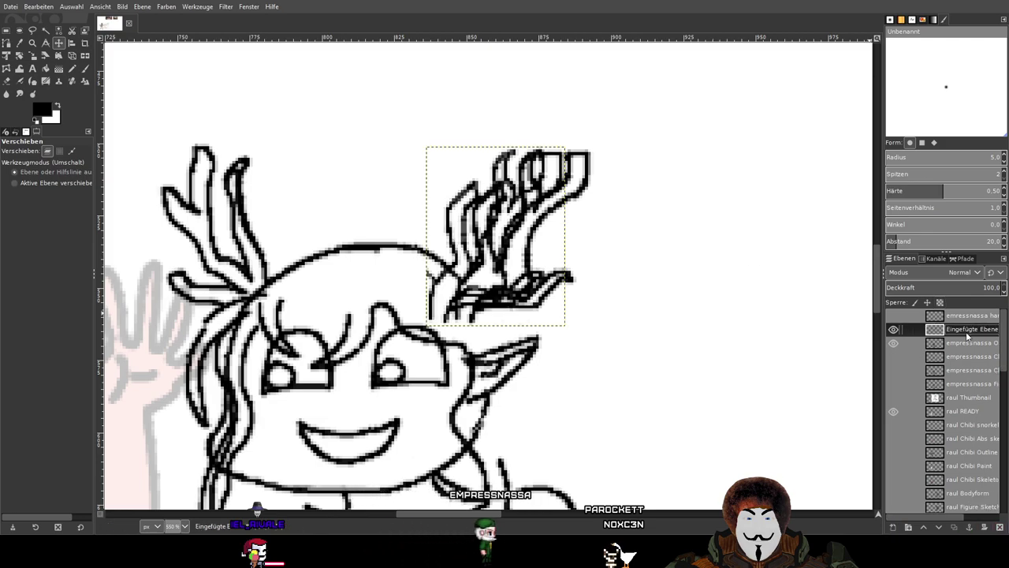
pyautogui.click(894, 329)
pyautogui.click(893, 330)
pyautogui.click(894, 330)
pyautogui.click(906, 343)
pyautogui.hotkey('shift', 'e')
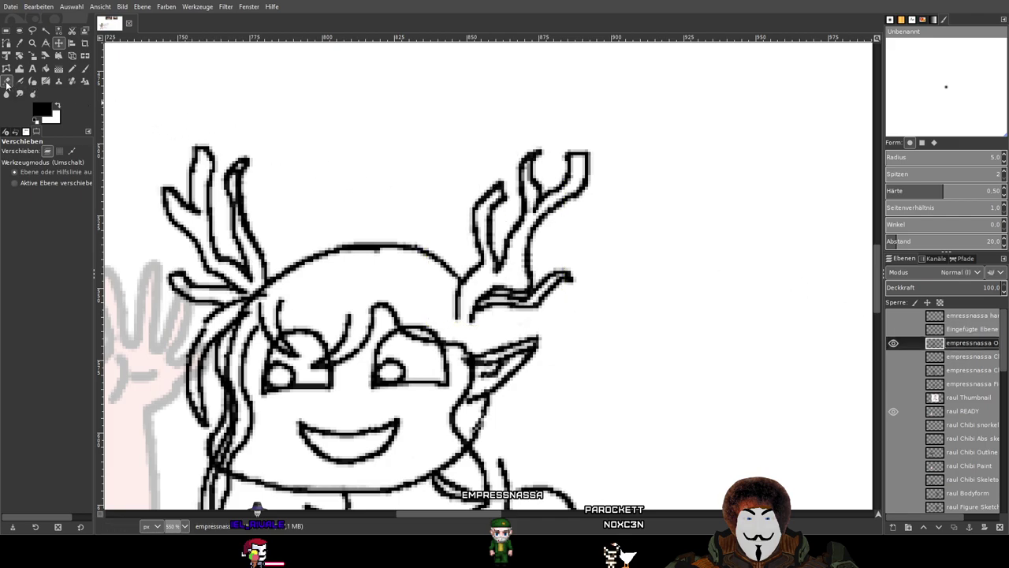
# With the eraser at size 13.67, erase the old right antler branches and the line's bottom tip.
pyautogui.click(47, 228)
pyautogui.scroll(2, 525, 158)
pyautogui.moveTo(671, 185)
pyautogui.mouseDown()
pyautogui.moveTo(653, 206)
pyautogui.moveTo(634, 149)
pyautogui.moveTo(573, 183)
pyautogui.moveTo(549, 125)
pyautogui.moveTo(552, 160)
pyautogui.moveTo(468, 234)
pyautogui.moveTo(414, 253)
pyautogui.moveTo(594, 255)
pyautogui.moveTo(449, 302)
pyautogui.moveTo(639, 417)
pyautogui.moveTo(595, 406)
pyautogui.moveTo(580, 361)
pyautogui.moveTo(599, 345)
pyautogui.moveTo(480, 370)
pyautogui.moveTo(455, 336)
pyautogui.moveTo(566, 366)
pyautogui.moveTo(451, 315)
pyautogui.moveTo(452, 378)
pyautogui.moveTo(481, 421)
pyautogui.moveTo(516, 426)
pyautogui.moveTo(470, 426)
pyautogui.mouseUp()
pyautogui.moveTo(597, 372); pyautogui.dragTo(685, 228)
pyautogui.moveTo(504, 333)
pyautogui.mouseDown()
pyautogui.moveTo(495, 330)
pyautogui.moveTo(504, 260)
pyautogui.moveTo(492, 284)
pyautogui.mouseUp()
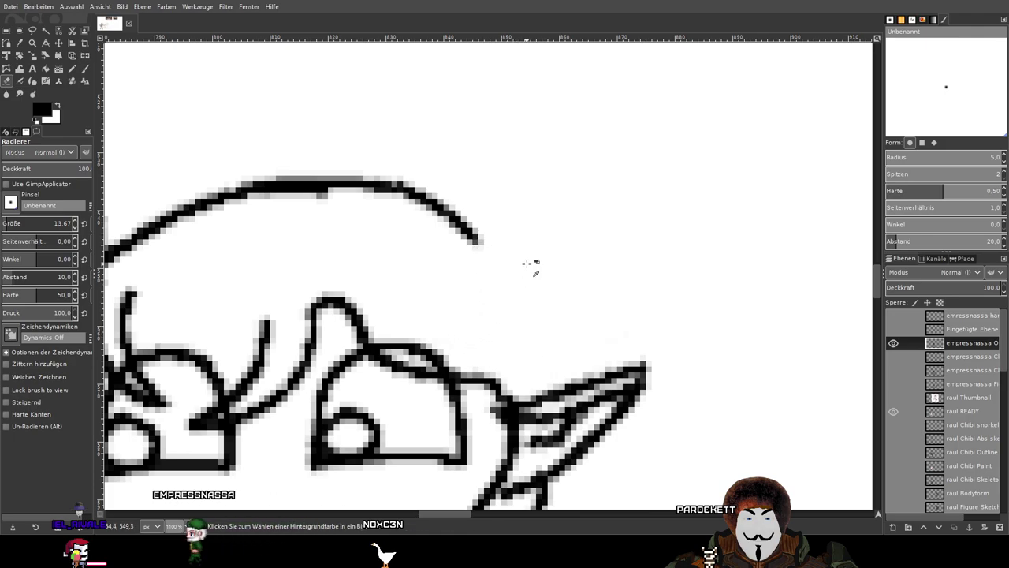
pyautogui.scroll(-2, 532, 263)
# Show the pasted antler layer again in place of the erased branches.
pyautogui.click(892, 330)
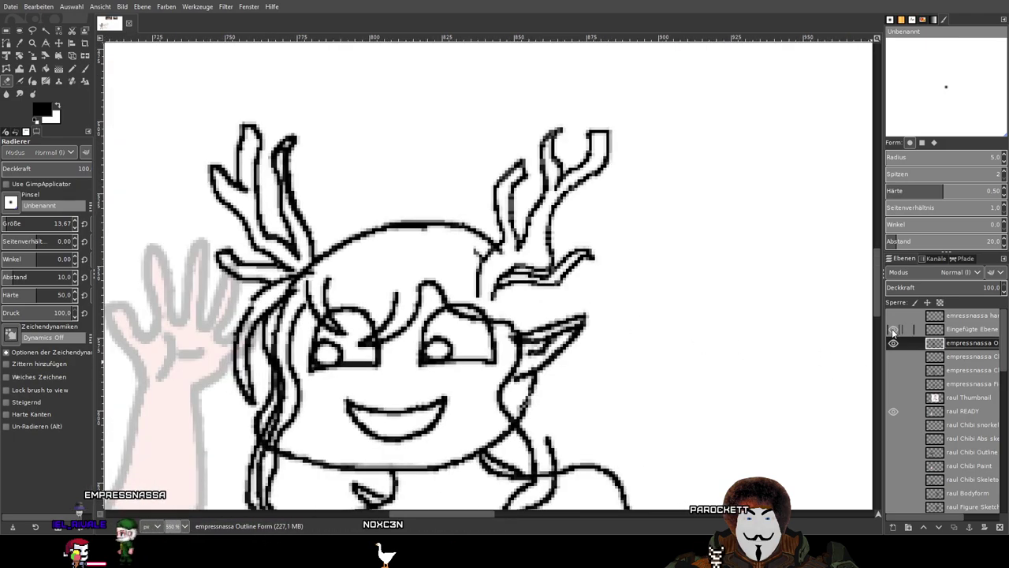
pyautogui.scroll(1, 616, 177)
pyautogui.scroll(-2, 616, 178)
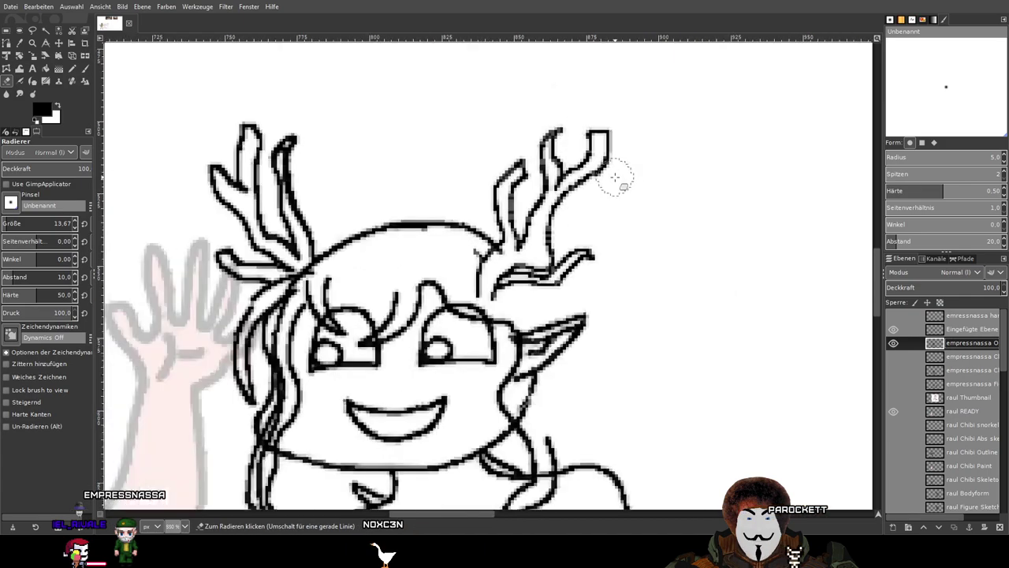
pyautogui.scroll(1, 616, 178)
pyautogui.scroll(-2, 658, 191)
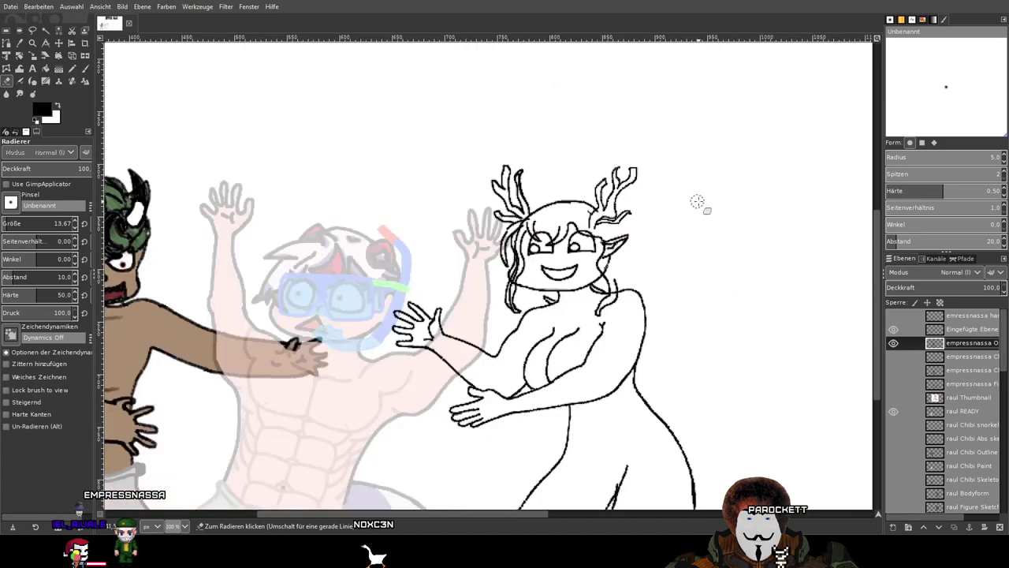
pyautogui.scroll(3, 644, 199)
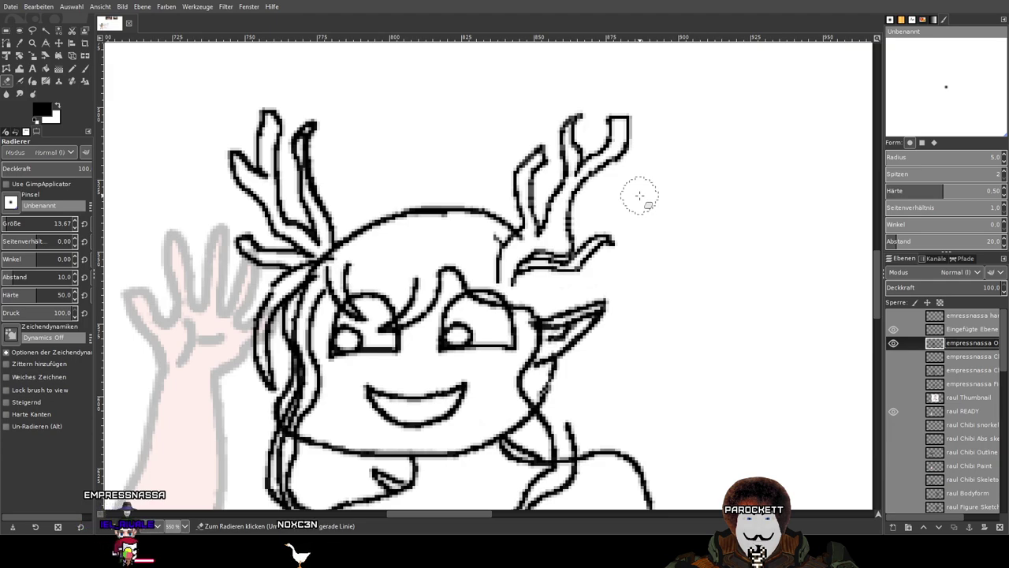
pyautogui.scroll(-4, 907, 416)
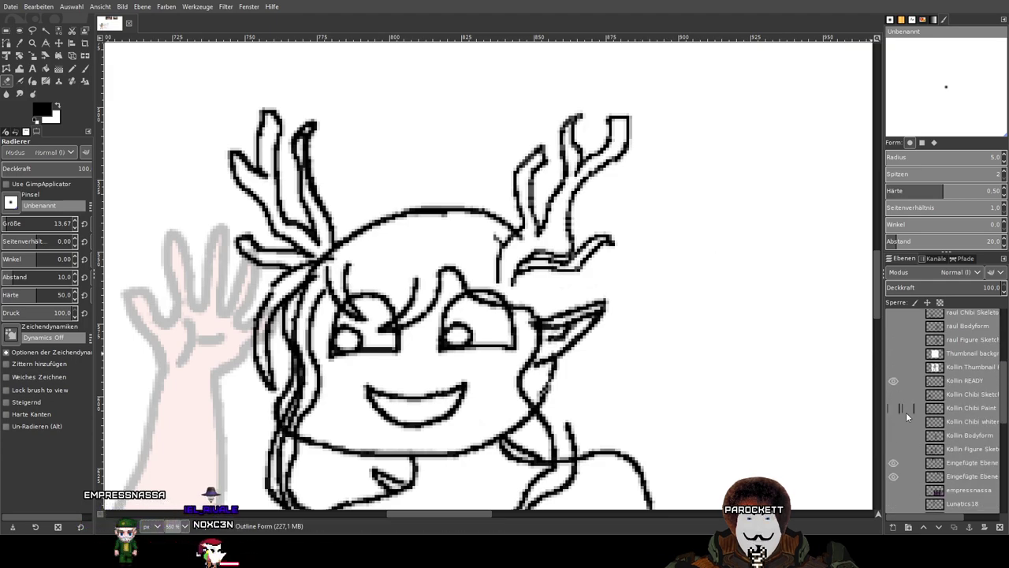
# Show the purple reference character beside the chibi and set the paintbrush to size 2.49.
pyautogui.click(895, 489)
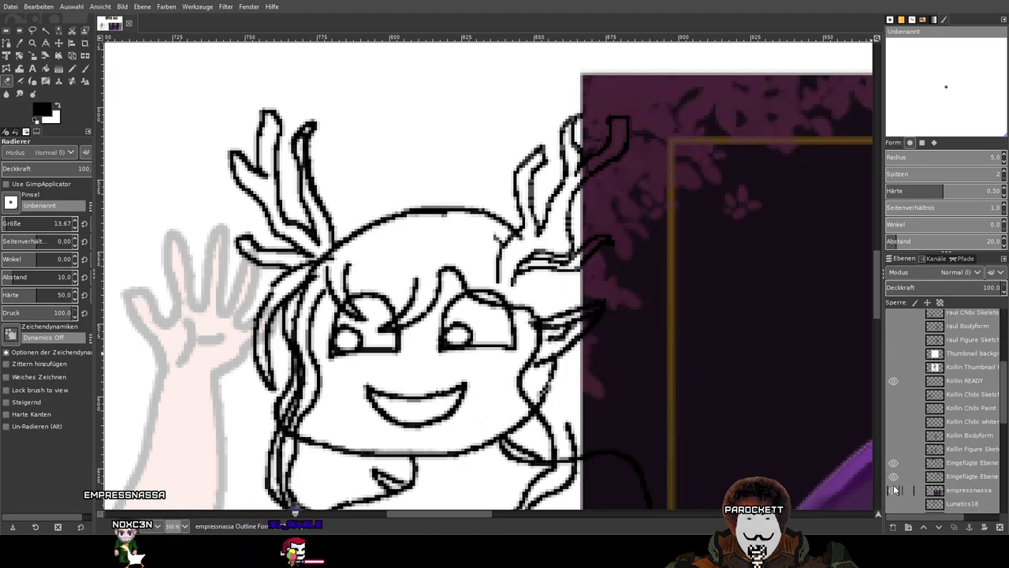
pyautogui.moveTo(770, 380); pyautogui.dragTo(601, 317)
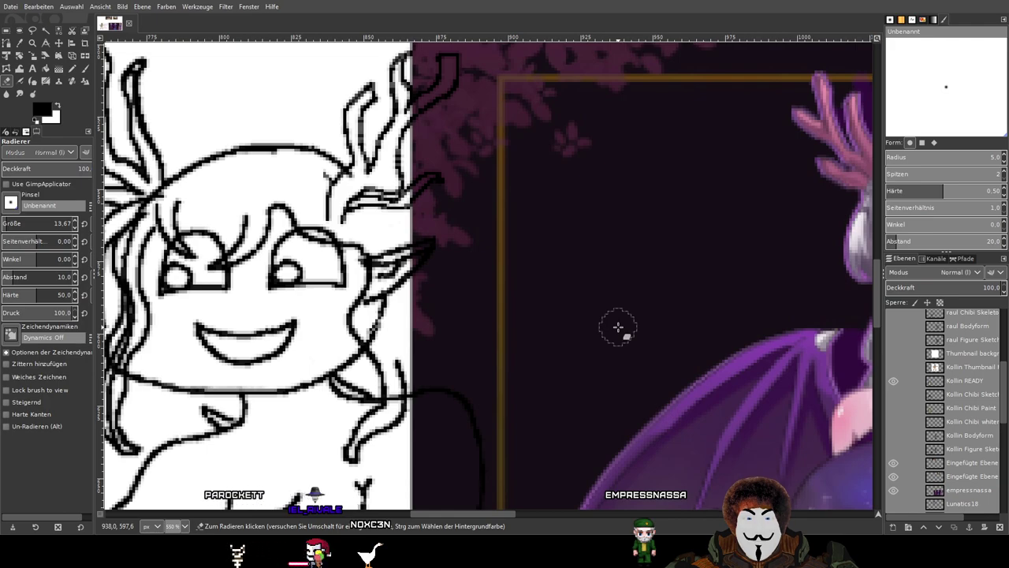
pyautogui.scroll(-4, 621, 303)
pyautogui.scroll(2, 622, 293)
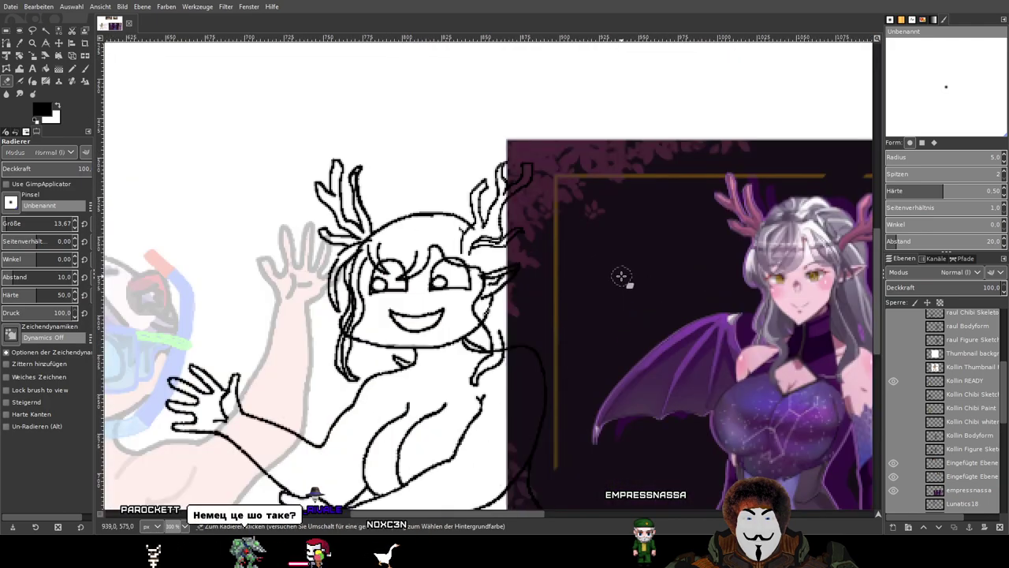
pyautogui.scroll(1, 583, 268)
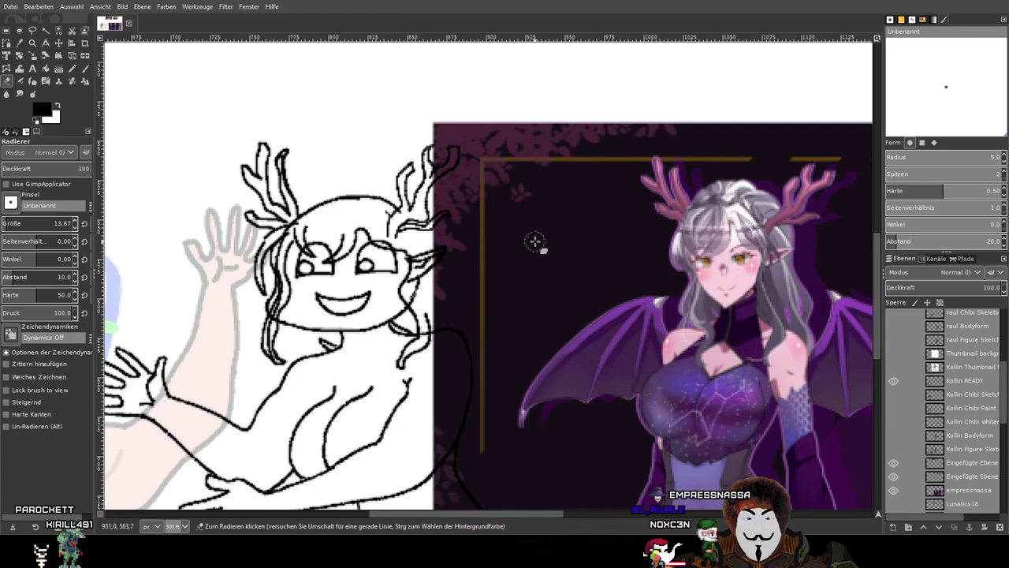
pyautogui.press('p')
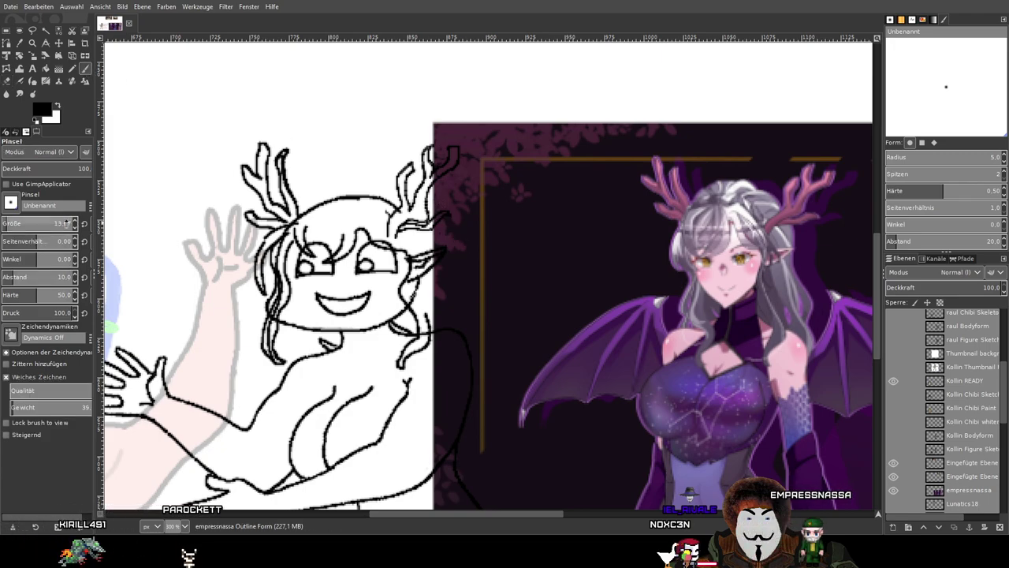
pyautogui.click(65, 223)
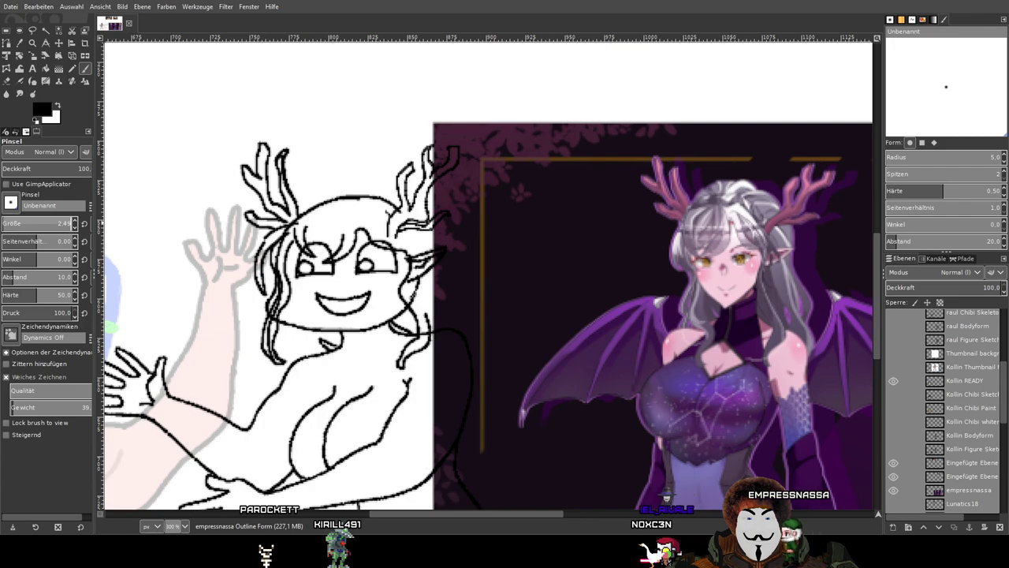
pyautogui.moveTo(372, 232); pyautogui.dragTo(346, 264)
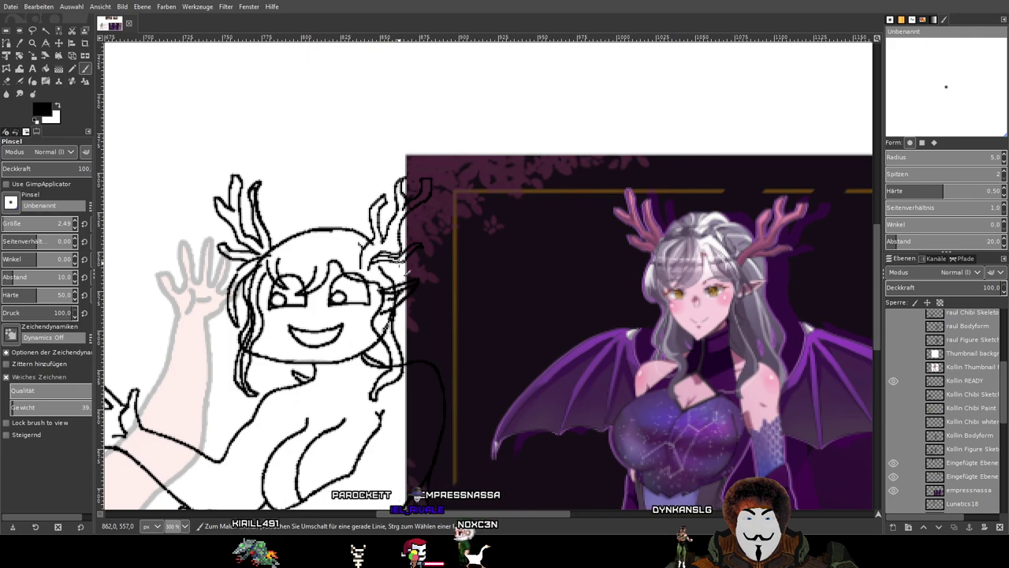
pyautogui.moveTo(452, 259); pyautogui.dragTo(443, 278)
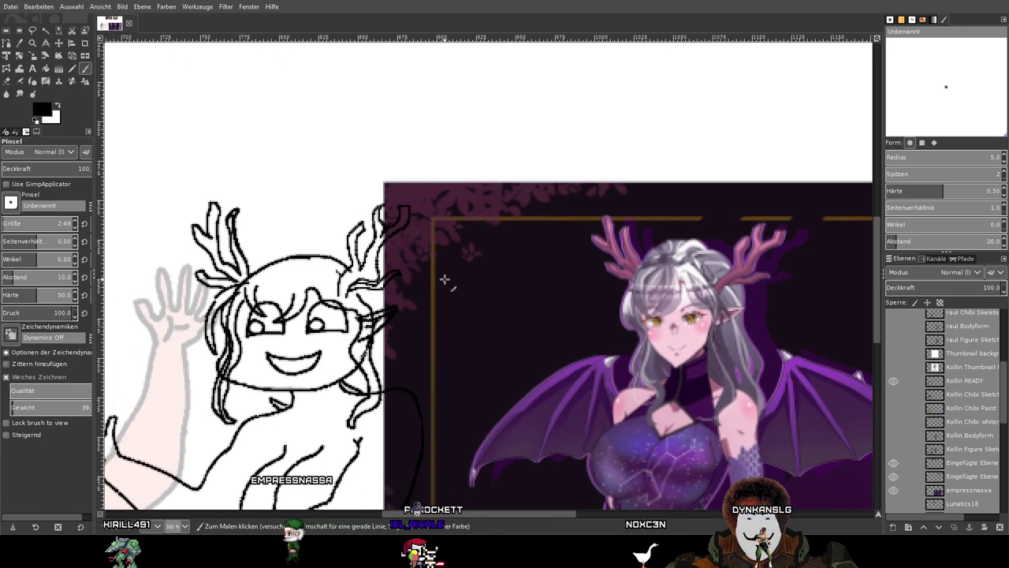
pyautogui.keyDown('ctrl'); pyautogui.scroll(-4, 503, 256); pyautogui.keyUp('ctrl')
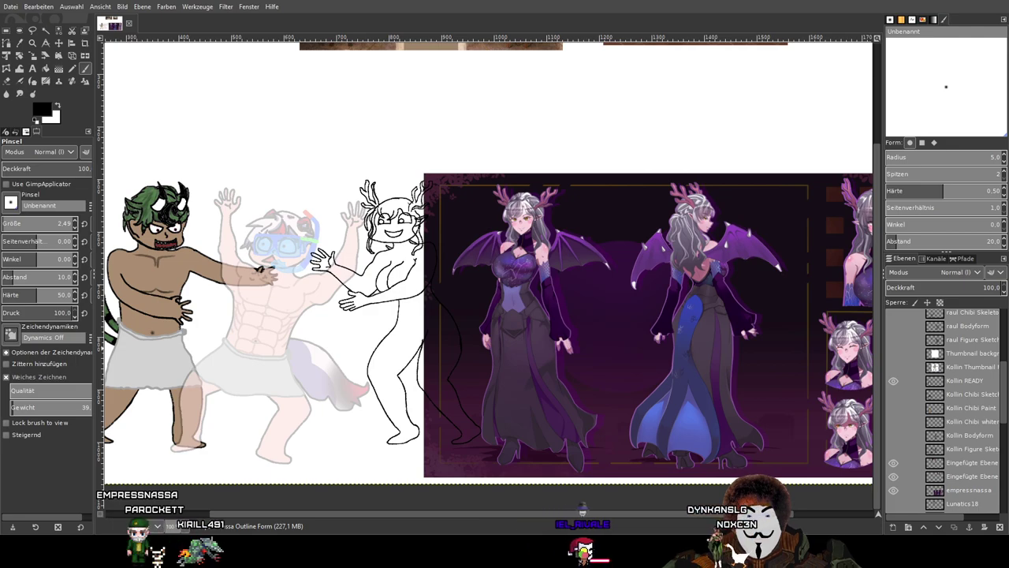
pyautogui.moveTo(342, 177); pyautogui.dragTo(514, 166)
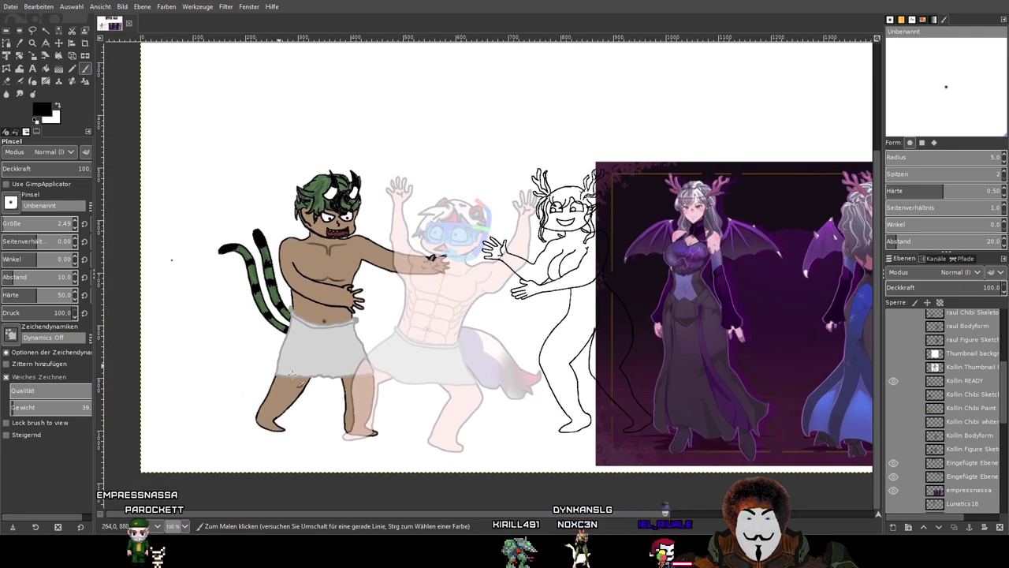
pyautogui.moveTo(515, 317); pyautogui.dragTo(442, 354)
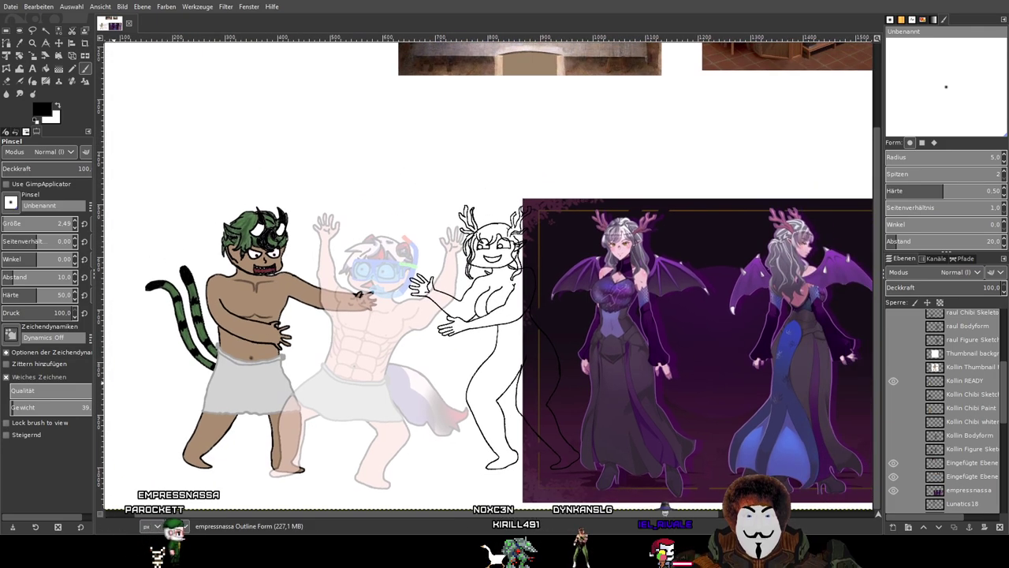
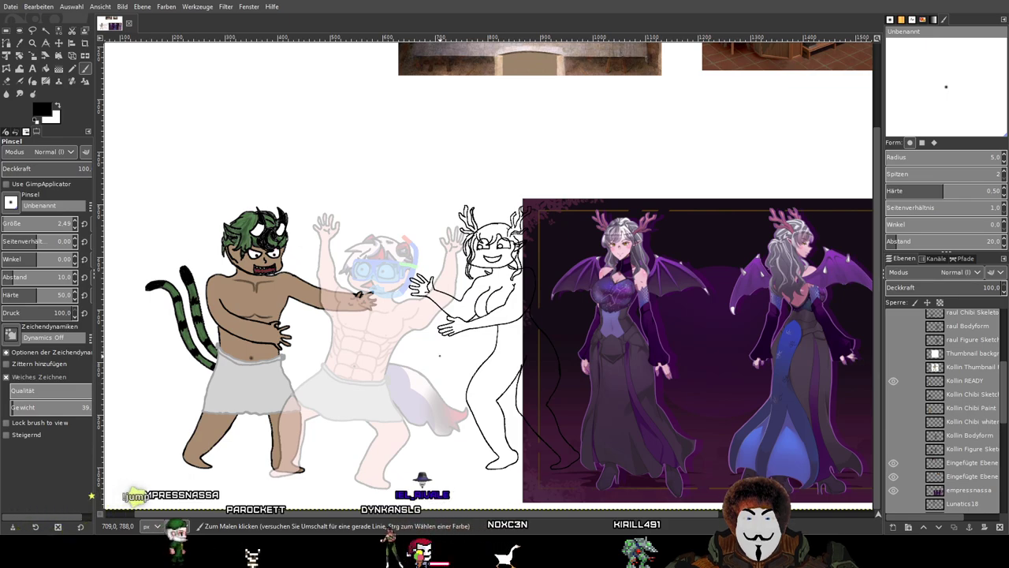
# Pan across the chibi lineup and zoom to 300% on the antlered chibi's head.
pyautogui.moveTo(438, 356); pyautogui.dragTo(411, 340)
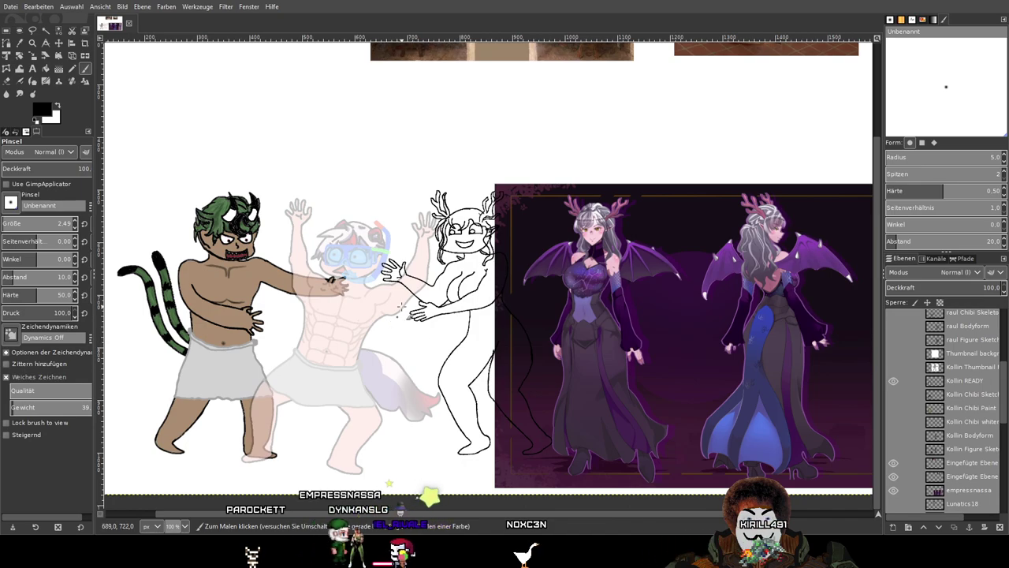
pyautogui.scroll(3, 400, 309)
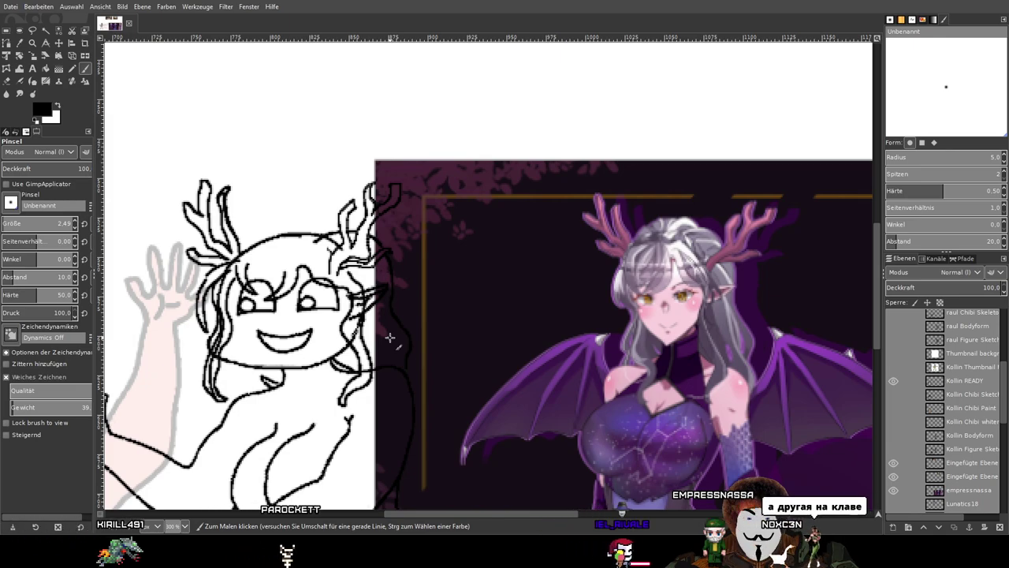
# Recentre on the chibi's head and zoom to 550% on the hair edge beside the reference.
pyautogui.moveTo(357, 326); pyautogui.dragTo(328, 323)
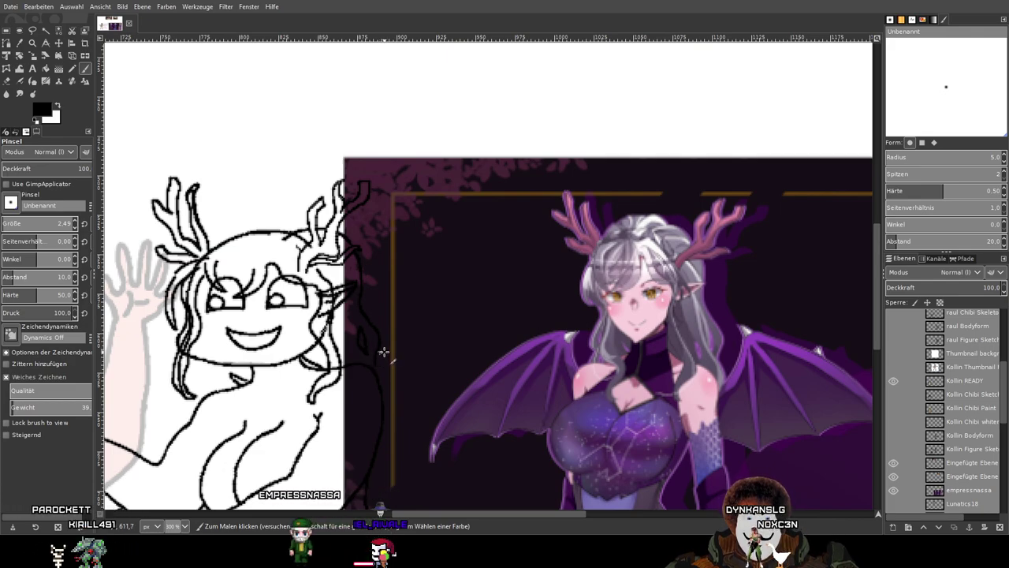
pyautogui.moveTo(404, 348); pyautogui.dragTo(430, 348)
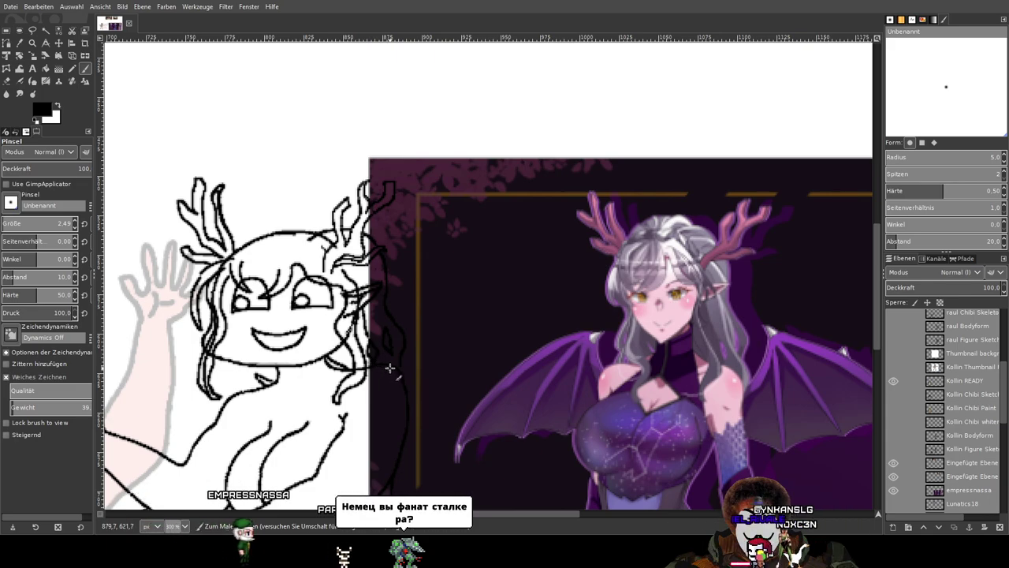
pyautogui.moveTo(388, 356); pyautogui.dragTo(386, 385)
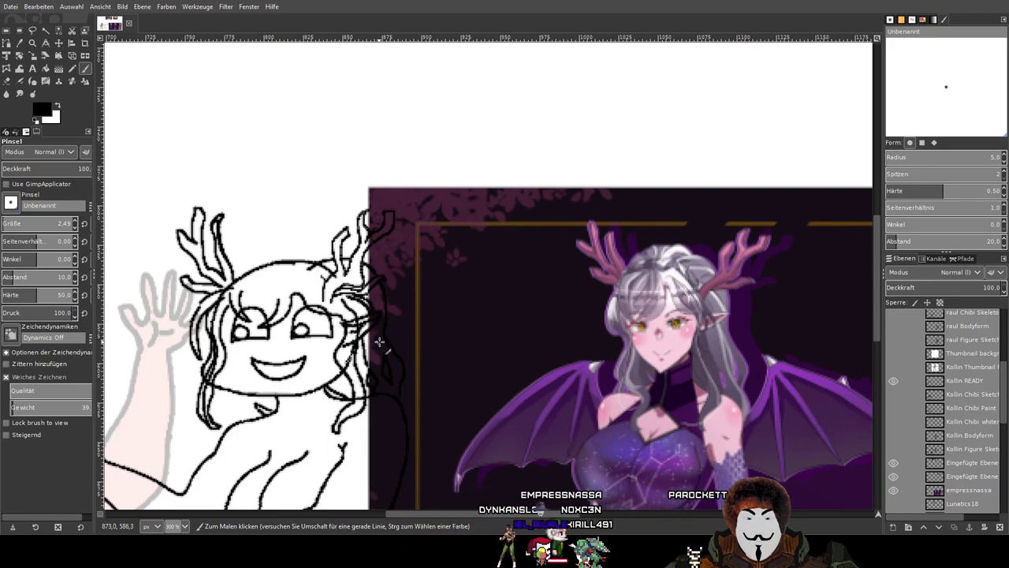
pyautogui.scroll(2, 386, 342)
pyautogui.moveTo(476, 315); pyautogui.dragTo(302, 284)
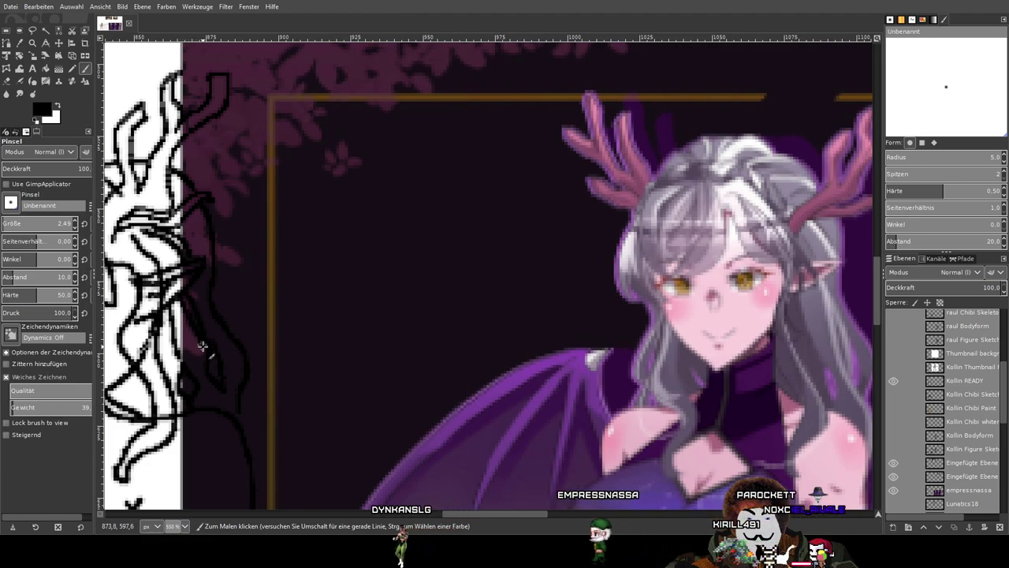
# Undo the stray brush stroke on the chibi's hair edge and check the result up close.
pyautogui.hotkey('ctrl', 'z')
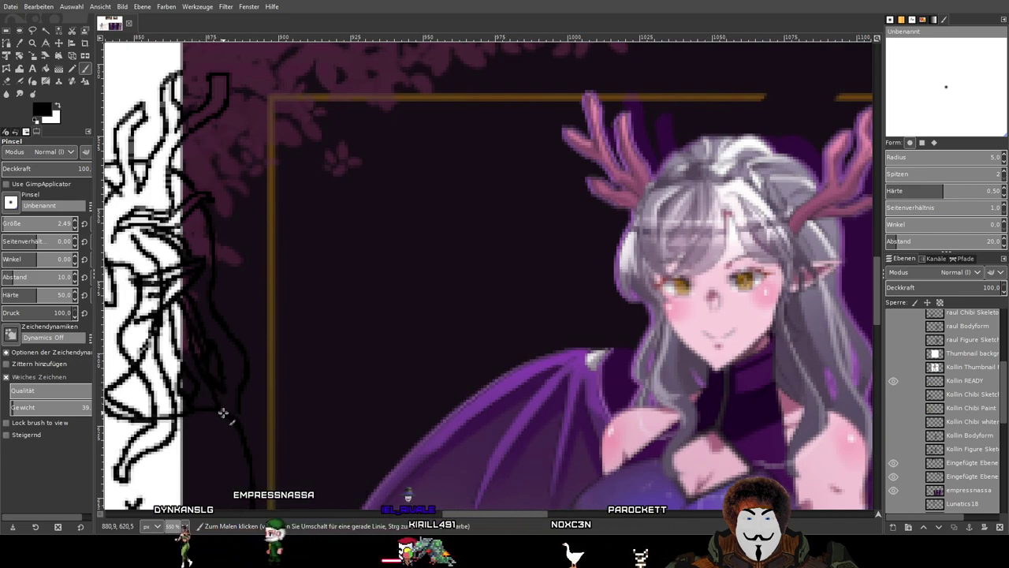
pyautogui.moveTo(282, 375); pyautogui.dragTo(272, 308)
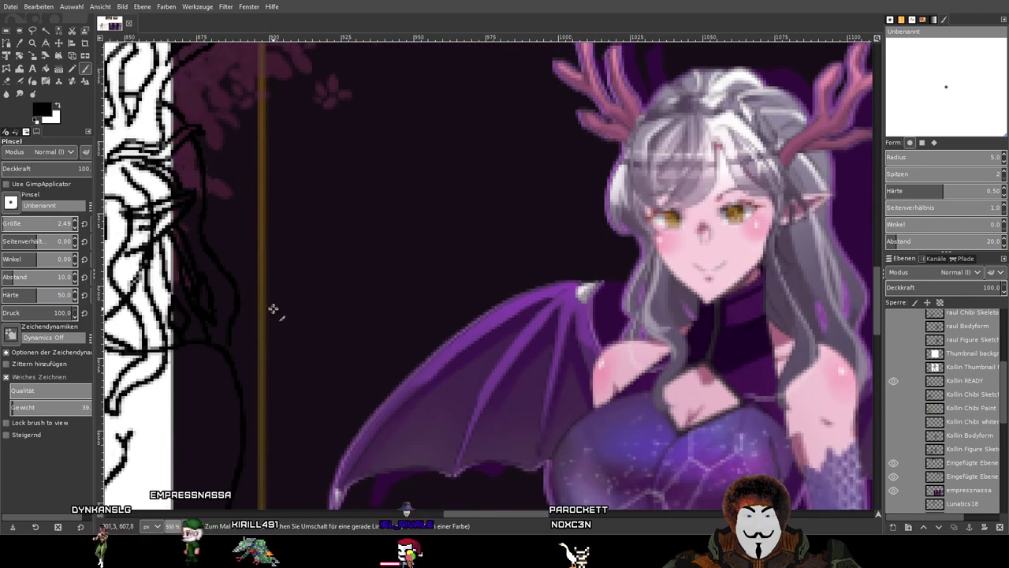
pyautogui.scroll(3, 181, 270)
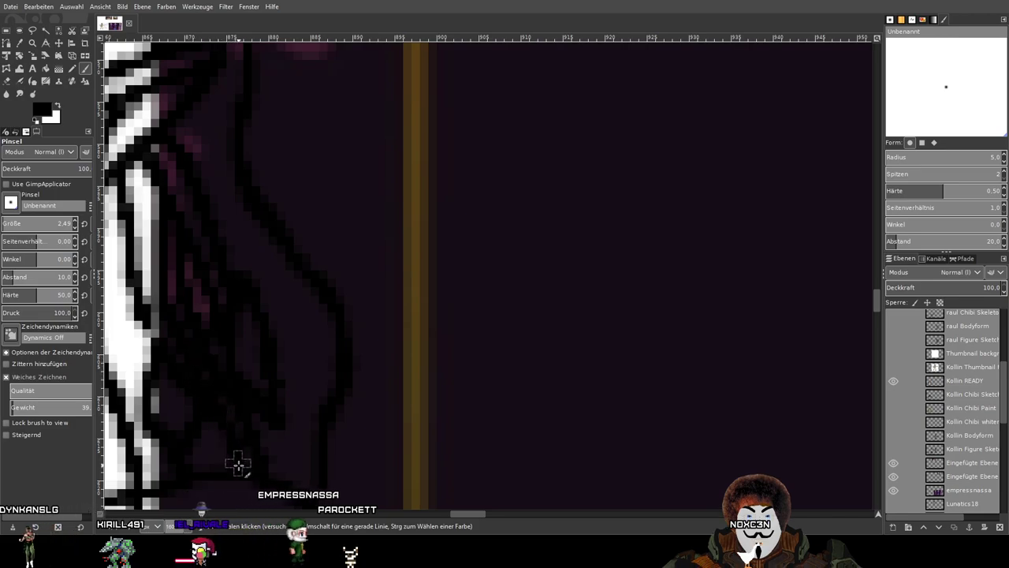
pyautogui.scroll(-3, 318, 379)
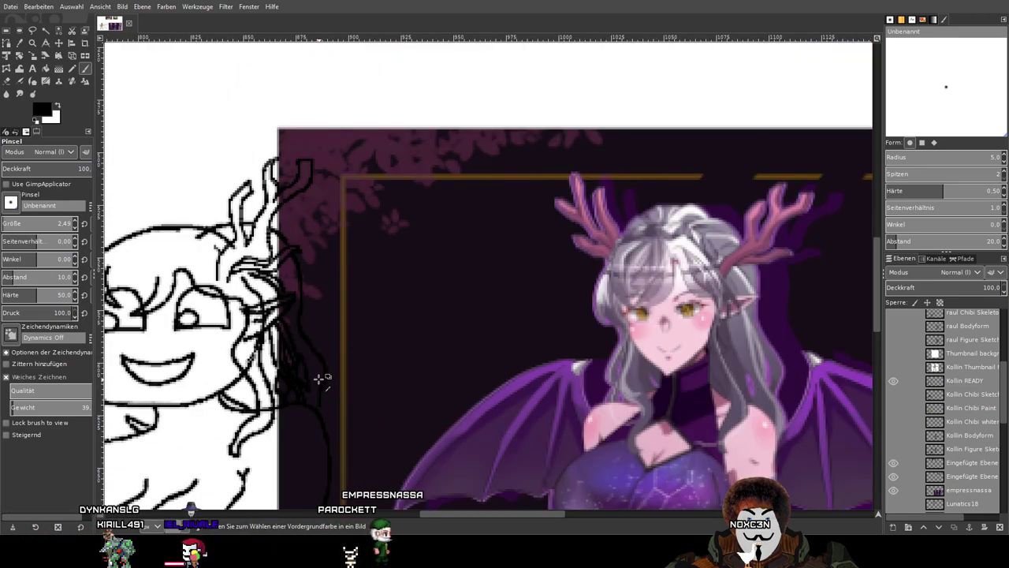
pyautogui.moveTo(324, 378); pyautogui.dragTo(402, 381)
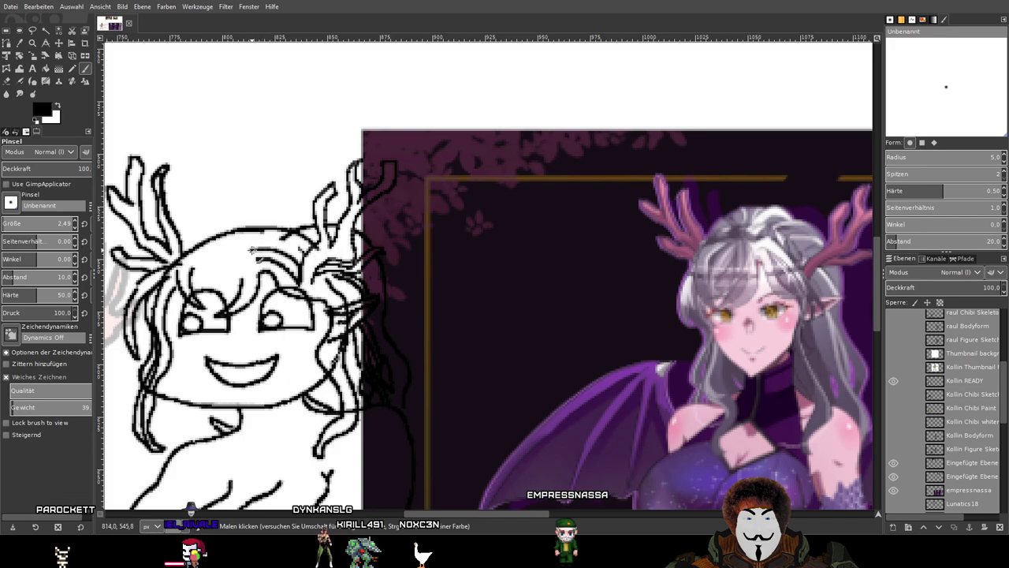
pyautogui.moveTo(243, 251); pyautogui.dragTo(260, 254)
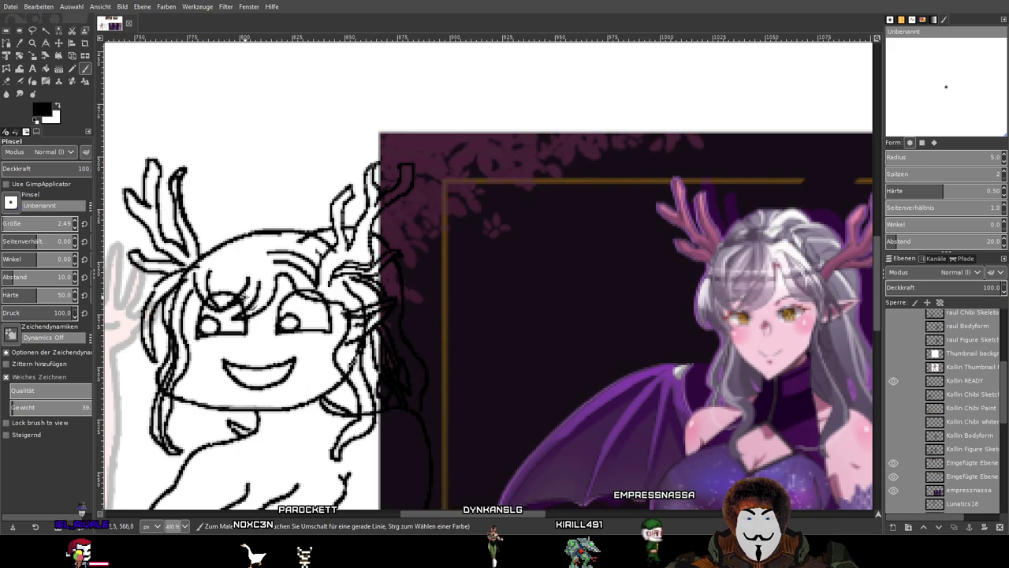
pyautogui.moveTo(256, 282); pyautogui.dragTo(261, 310)
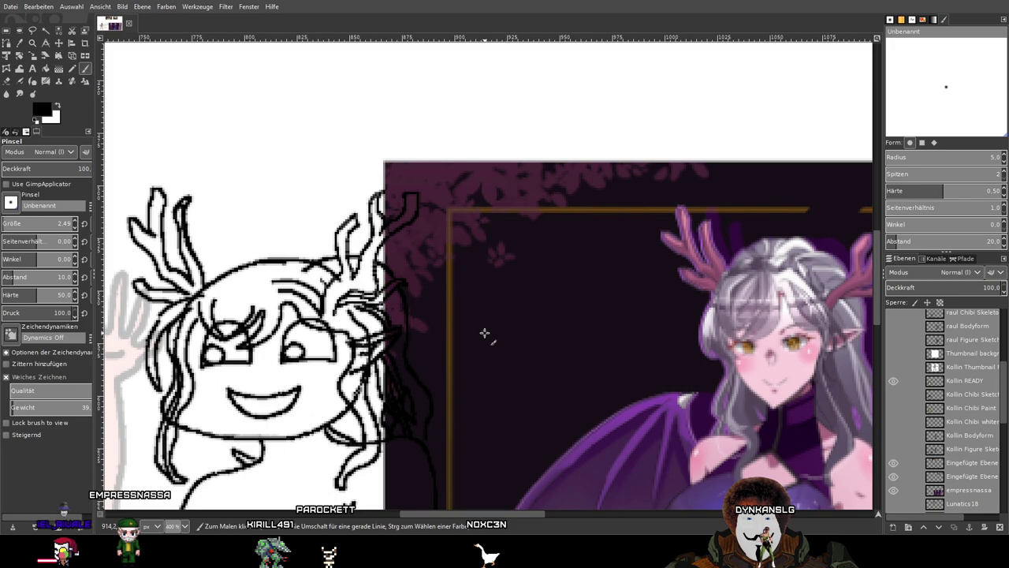
# Paint black hair strokes arcing over the chibi's head toward the right antler and along its top.
pyautogui.moveTo(469, 328); pyautogui.dragTo(456, 329)
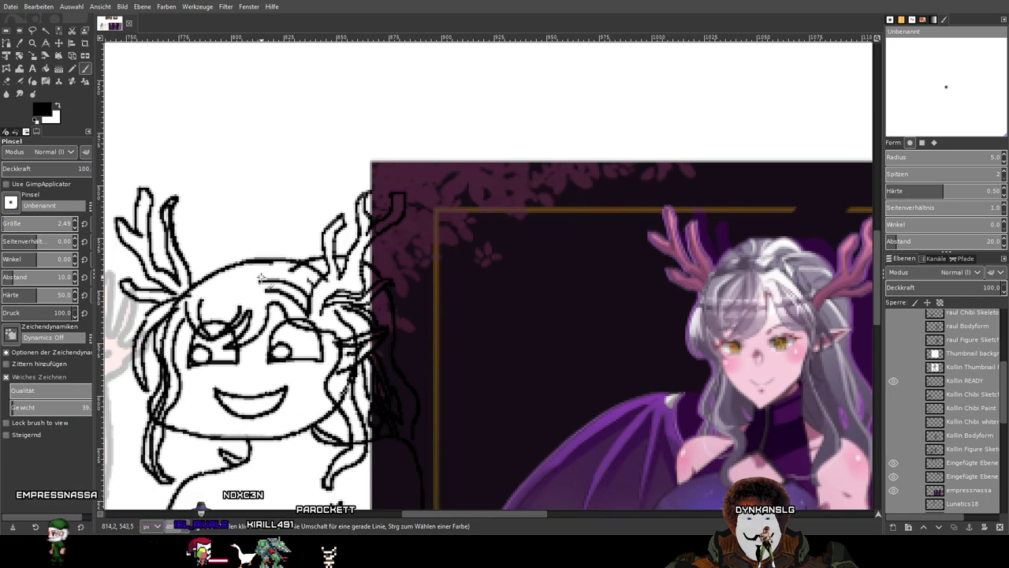
pyautogui.moveTo(256, 268)
pyautogui.mouseDown()
pyautogui.moveTo(292, 249)
pyautogui.moveTo(313, 254)
pyautogui.mouseUp()
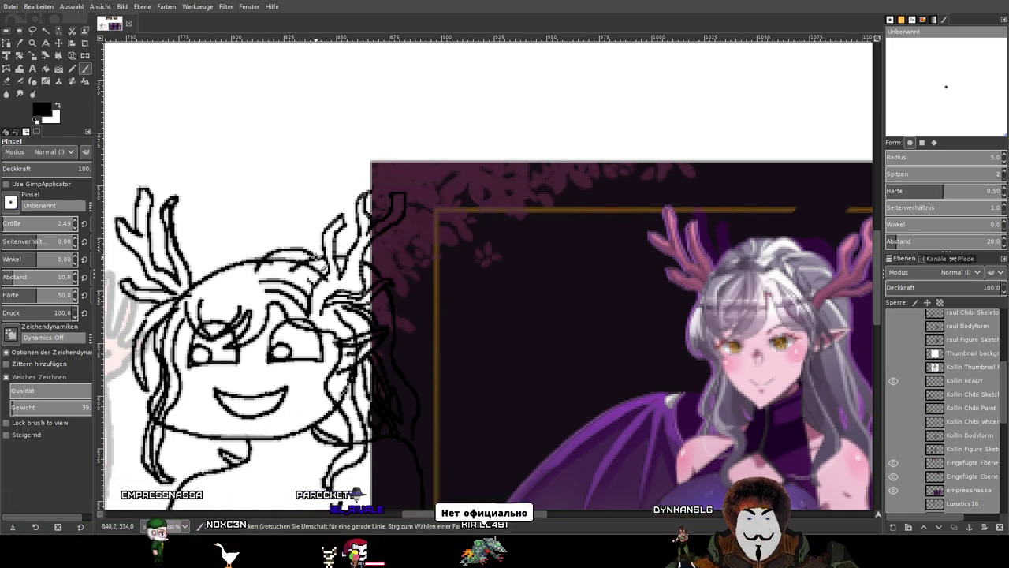
pyautogui.moveTo(243, 263)
pyautogui.mouseDown()
pyautogui.moveTo(253, 243)
pyautogui.moveTo(279, 236)
pyautogui.moveTo(323, 250)
pyautogui.mouseUp()
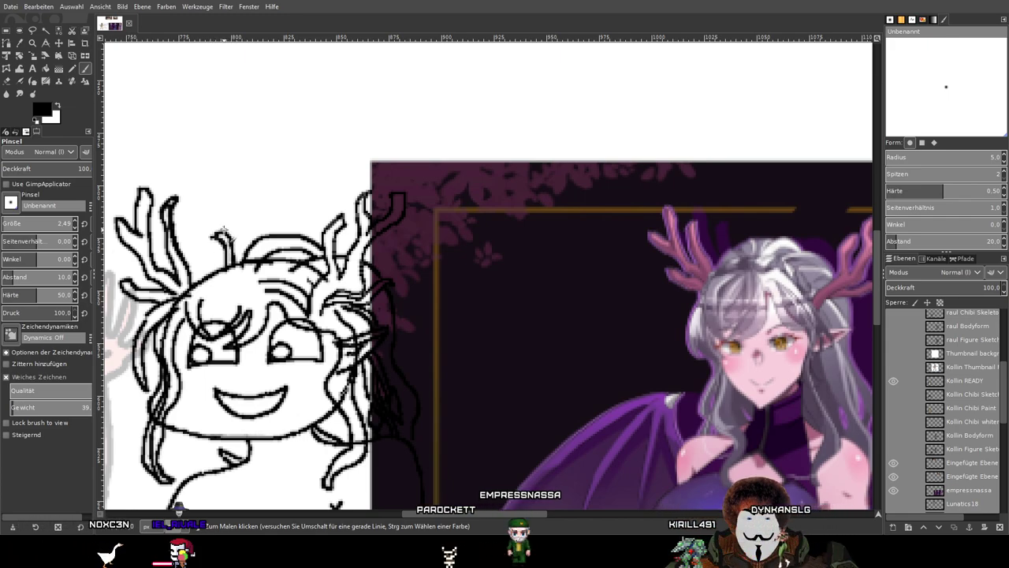
pyautogui.moveTo(240, 229); pyautogui.dragTo(261, 229)
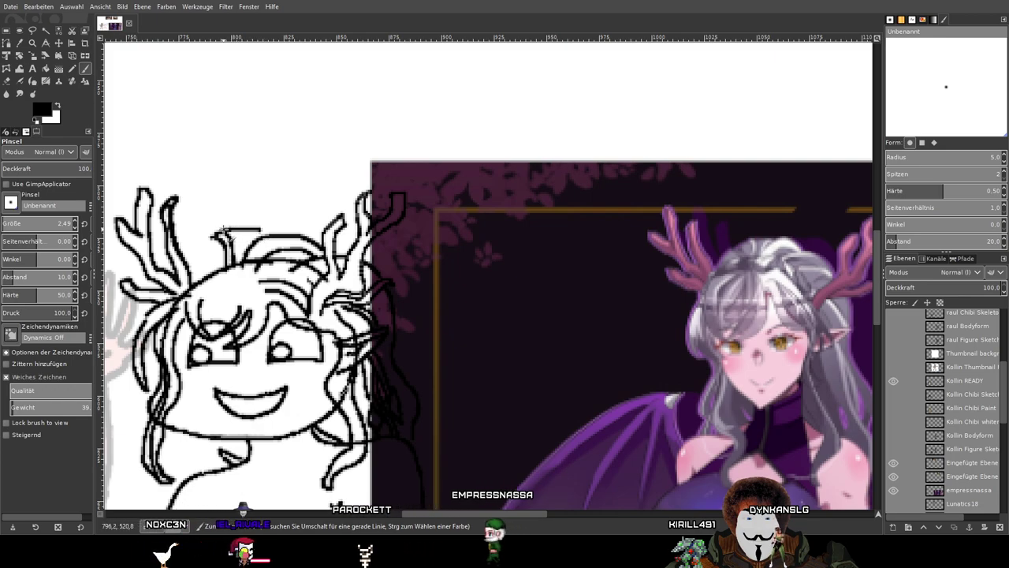
pyautogui.scroll(3, 224, 230)
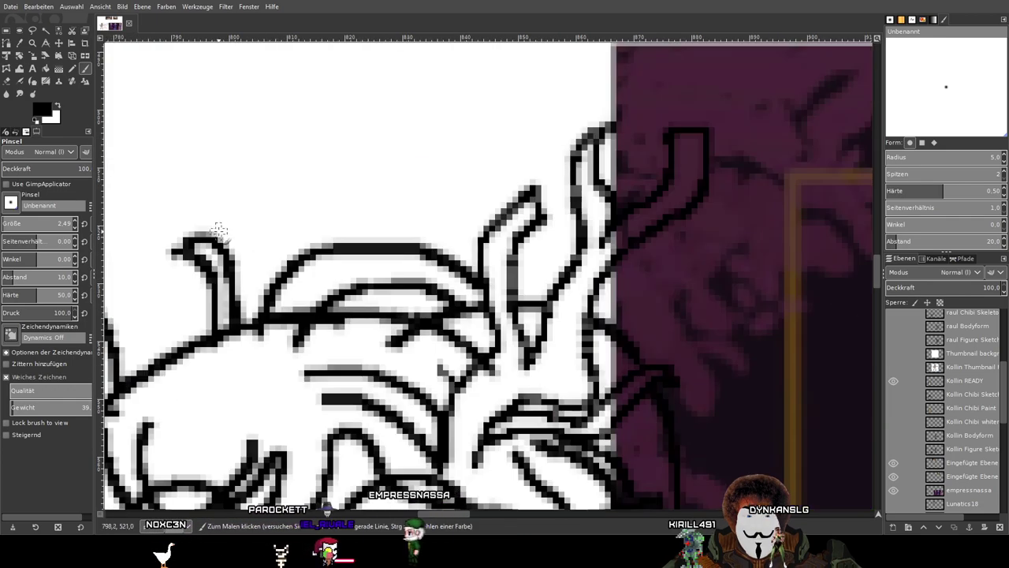
pyautogui.moveTo(213, 230); pyautogui.dragTo(333, 228)
# Trace another black line down through the chibi's antlers and hair.
pyautogui.scroll(-3, 424, 256)
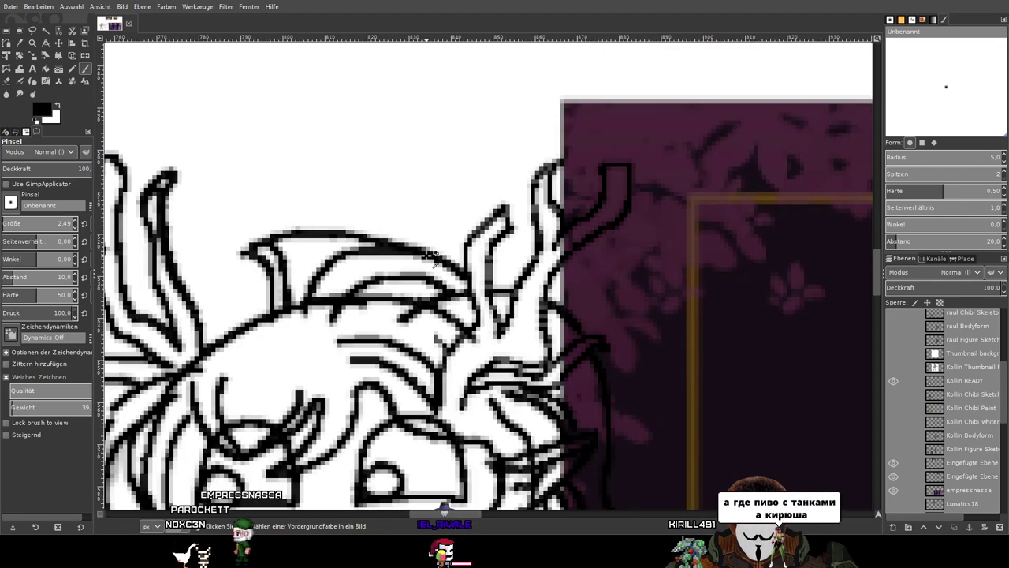
pyautogui.scroll(-2, 425, 256)
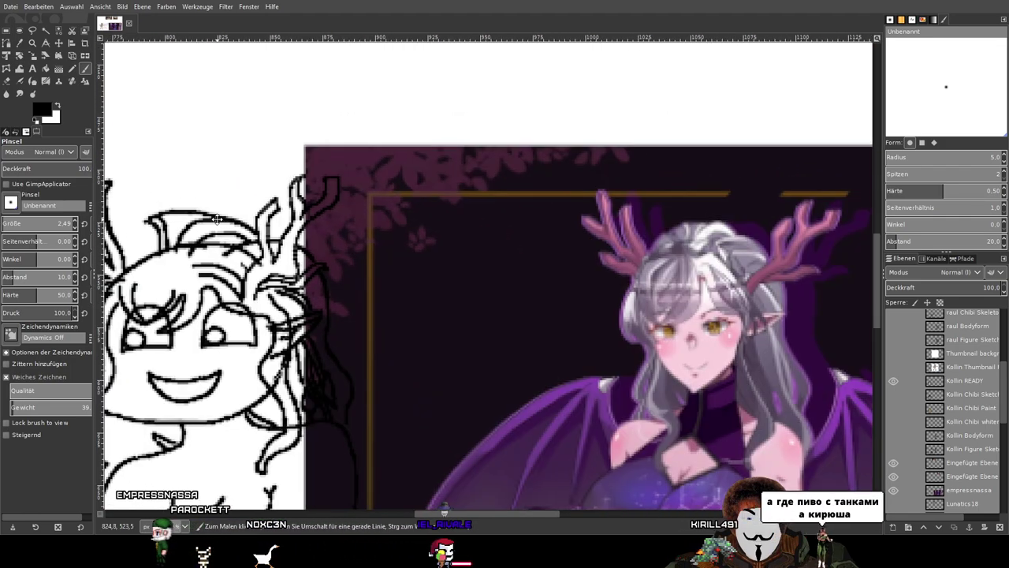
pyautogui.scroll(1, 253, 211)
pyautogui.hscroll(-2, 299, 231)
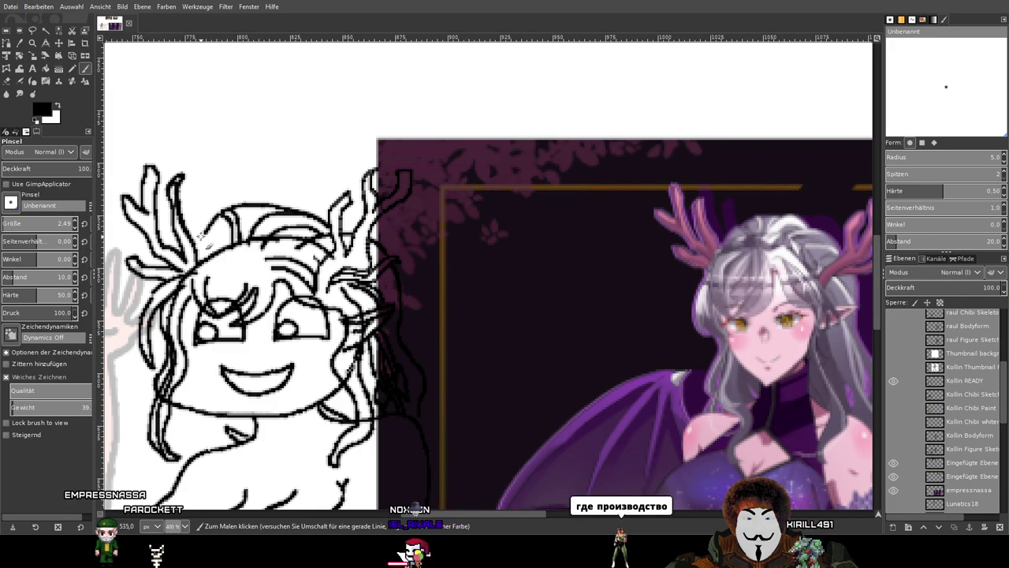
pyautogui.scroll(4, 209, 241)
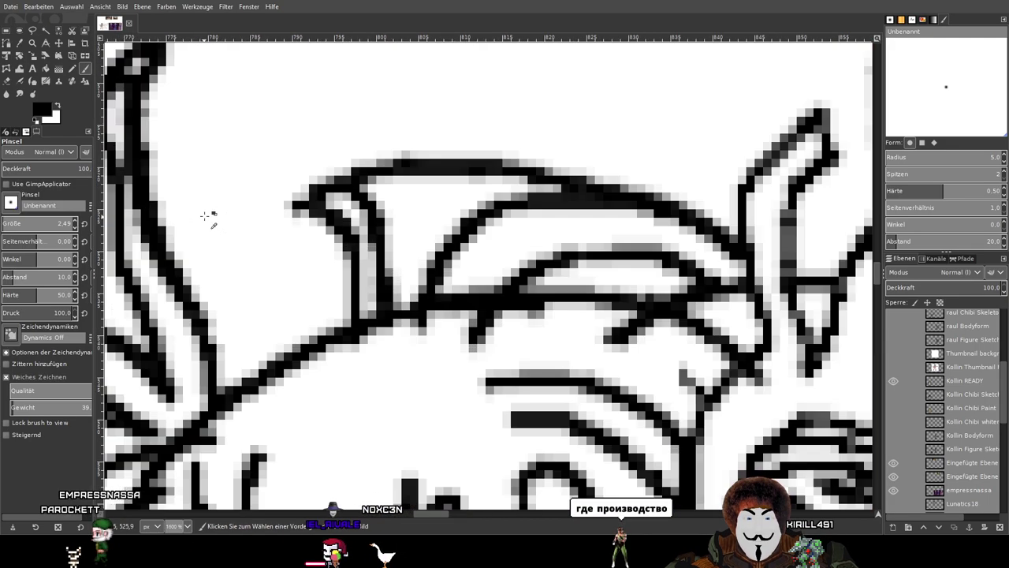
pyautogui.moveTo(297, 209)
pyautogui.mouseDown()
pyautogui.moveTo(232, 268)
pyautogui.moveTo(207, 282)
pyautogui.moveTo(192, 276)
pyautogui.moveTo(214, 263)
pyautogui.moveTo(297, 349)
pyautogui.mouseUp()
pyautogui.scroll(-3, 339, 346)
pyautogui.moveTo(393, 336); pyautogui.dragTo(200, 223)
pyautogui.scroll(-1, 199, 224)
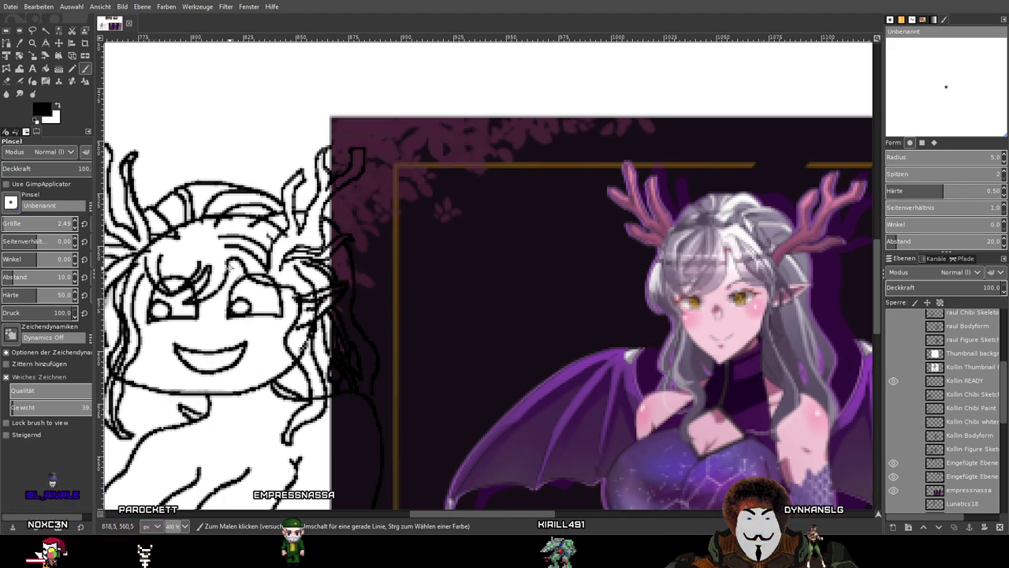
# With the Eraser, remove stray dark pixels from the antler line.
pyautogui.click(7, 81)
pyautogui.moveTo(203, 156); pyautogui.dragTo(240, 160)
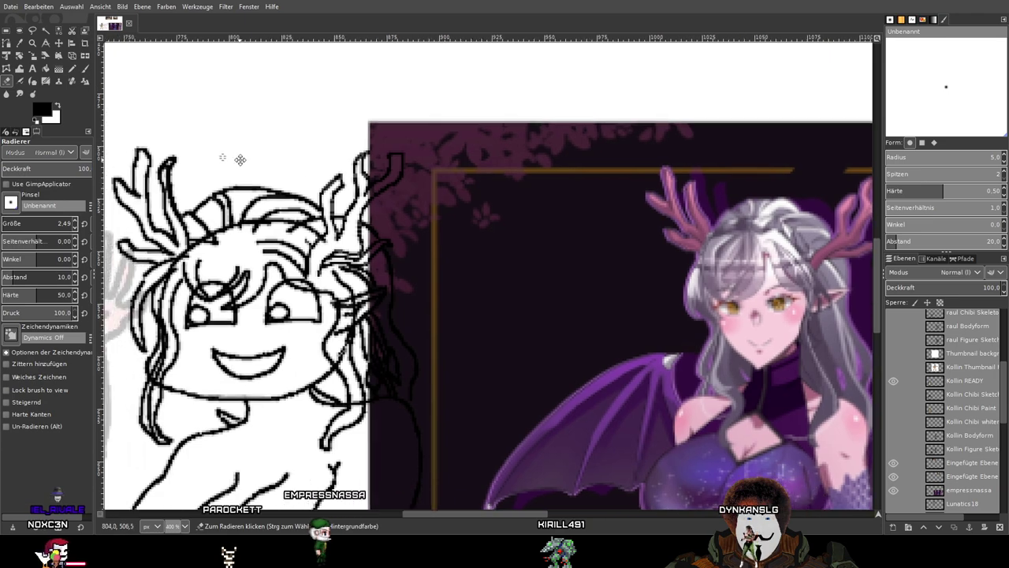
pyautogui.scroll(6, 240, 159)
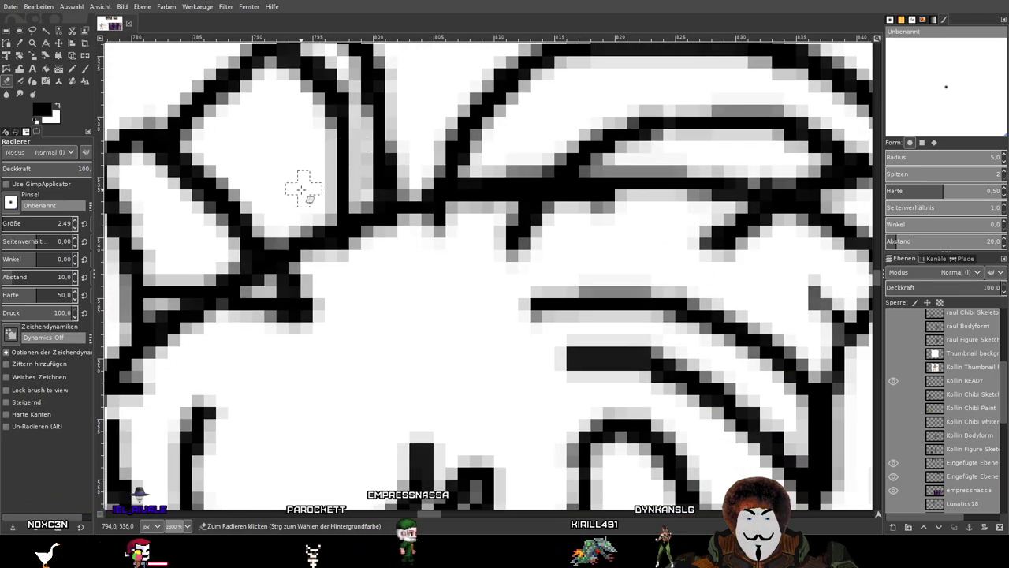
pyautogui.moveTo(318, 225)
pyautogui.mouseDown()
pyautogui.moveTo(327, 253)
pyautogui.moveTo(294, 228)
pyautogui.moveTo(311, 251)
pyautogui.mouseUp()
pyautogui.moveTo(238, 275); pyautogui.dragTo(243, 278)
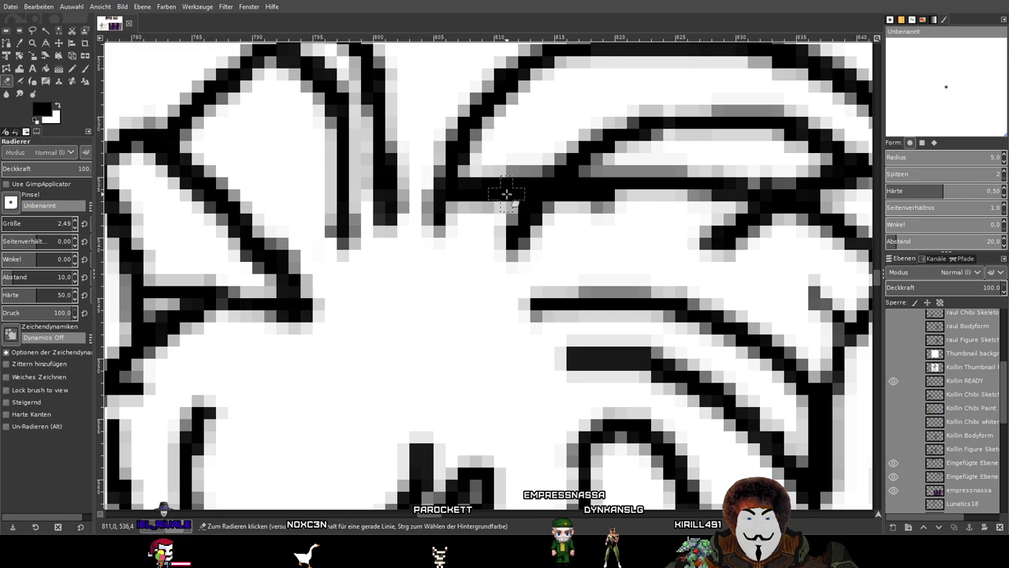
# Erase leftover dark and grey pixels along the horizontal hair line, its tip and junction.
pyautogui.scroll(-3, 507, 194)
pyautogui.moveTo(553, 185); pyautogui.dragTo(437, 255)
pyautogui.scroll(2, 437, 254)
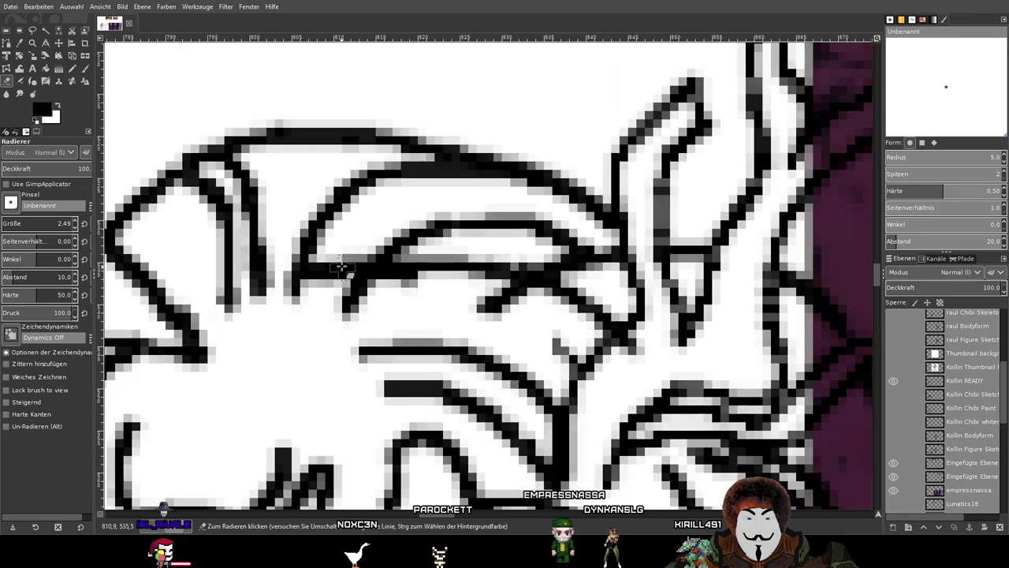
pyautogui.moveTo(326, 278)
pyautogui.mouseDown()
pyautogui.moveTo(362, 246)
pyautogui.moveTo(342, 284)
pyautogui.mouseUp()
pyautogui.moveTo(455, 252)
pyautogui.mouseDown()
pyautogui.moveTo(409, 285)
pyautogui.moveTo(439, 251)
pyautogui.moveTo(389, 279)
pyautogui.moveTo(473, 251)
pyautogui.moveTo(445, 273)
pyautogui.moveTo(486, 250)
pyautogui.moveTo(447, 279)
pyautogui.moveTo(452, 269)
pyautogui.moveTo(441, 272)
pyautogui.moveTo(492, 250)
pyautogui.moveTo(465, 276)
pyautogui.moveTo(512, 255)
pyautogui.moveTo(484, 275)
pyautogui.moveTo(529, 258)
pyautogui.mouseUp()
pyautogui.moveTo(584, 289)
pyautogui.mouseDown()
pyautogui.moveTo(535, 304)
pyautogui.moveTo(575, 282)
pyautogui.moveTo(535, 301)
pyautogui.moveTo(610, 298)
pyautogui.moveTo(569, 305)
pyautogui.moveTo(591, 329)
pyautogui.mouseUp()
pyautogui.scroll(-4, 668, 374)
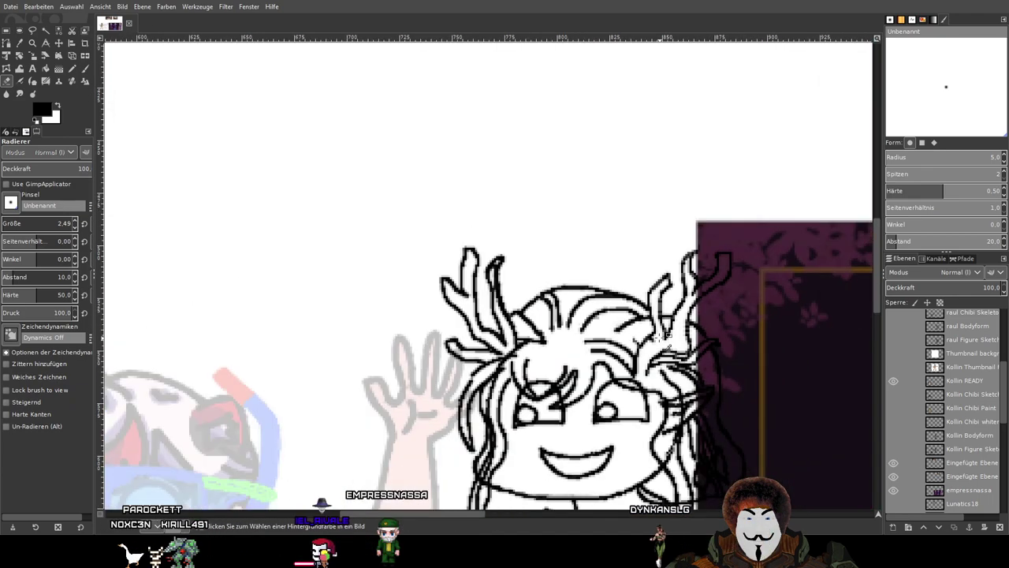
pyautogui.scroll(6, 656, 338)
pyautogui.moveTo(639, 340)
pyautogui.mouseDown()
pyautogui.moveTo(596, 381)
pyautogui.moveTo(631, 342)
pyautogui.mouseUp()
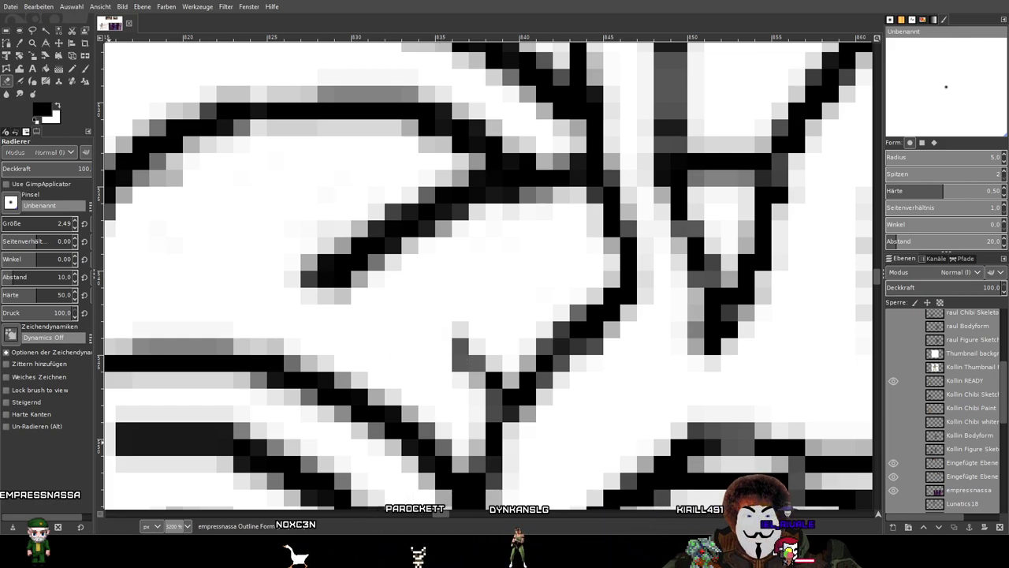
pyautogui.scroll(-2, 197, 277)
pyautogui.scroll(-2, 390, 261)
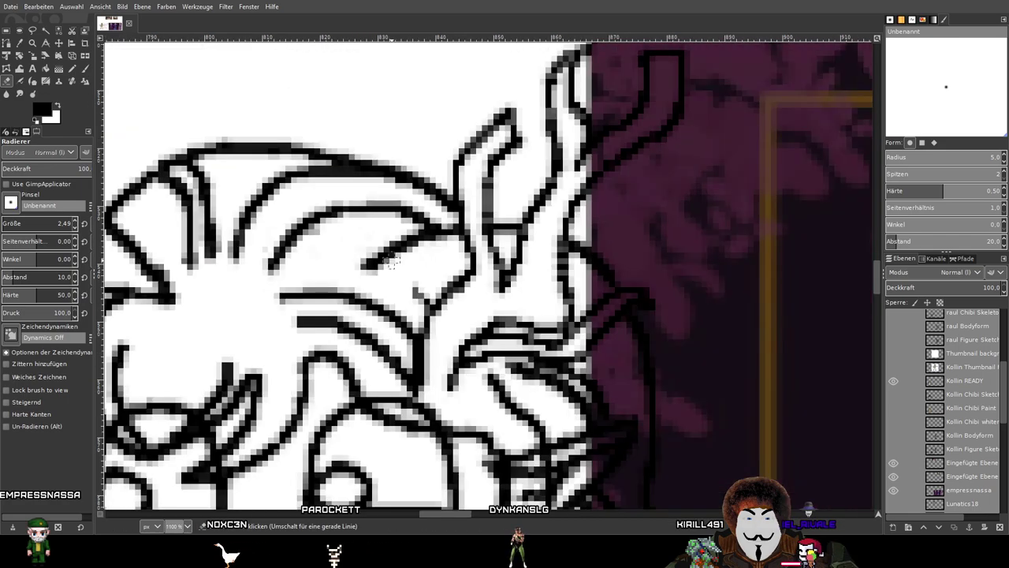
pyautogui.scroll(-1, 440, 288)
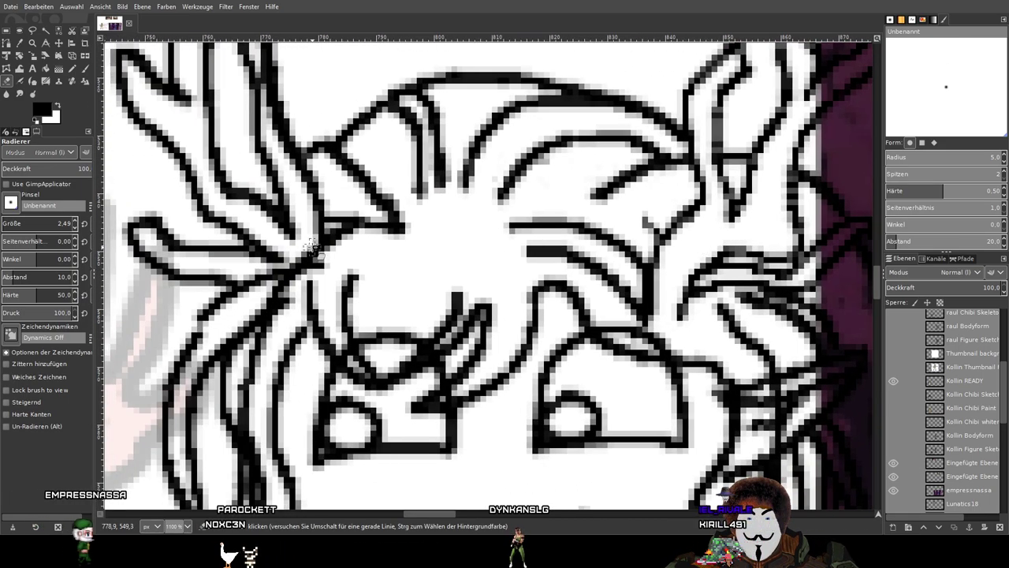
pyautogui.scroll(-1, 549, 247)
pyautogui.moveTo(549, 247); pyautogui.dragTo(329, 255)
pyautogui.scroll(-1, 385, 239)
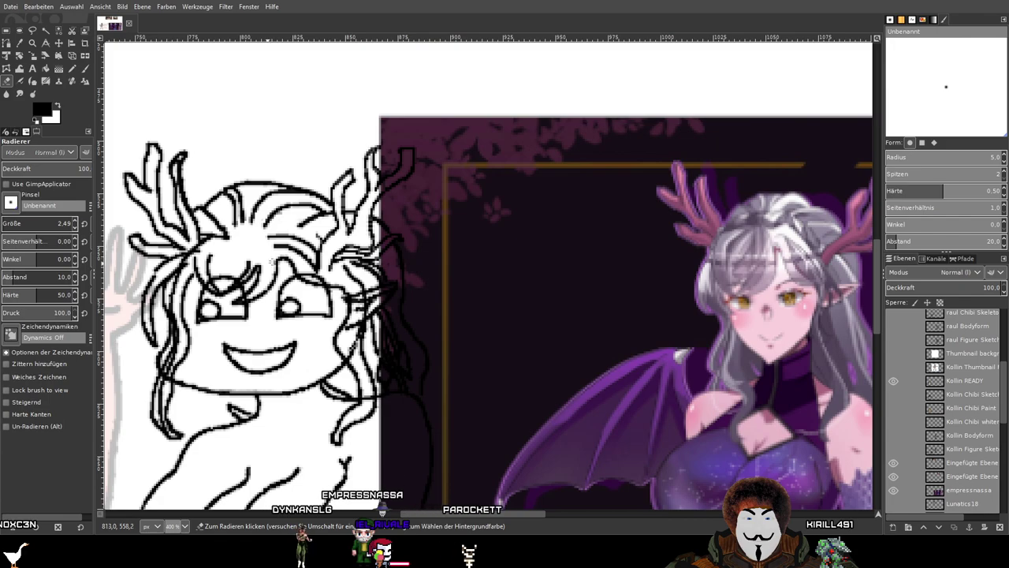
pyautogui.moveTo(439, 277)
pyautogui.mouseDown()
pyautogui.moveTo(429, 276)
pyautogui.moveTo(433, 264)
pyautogui.mouseUp()
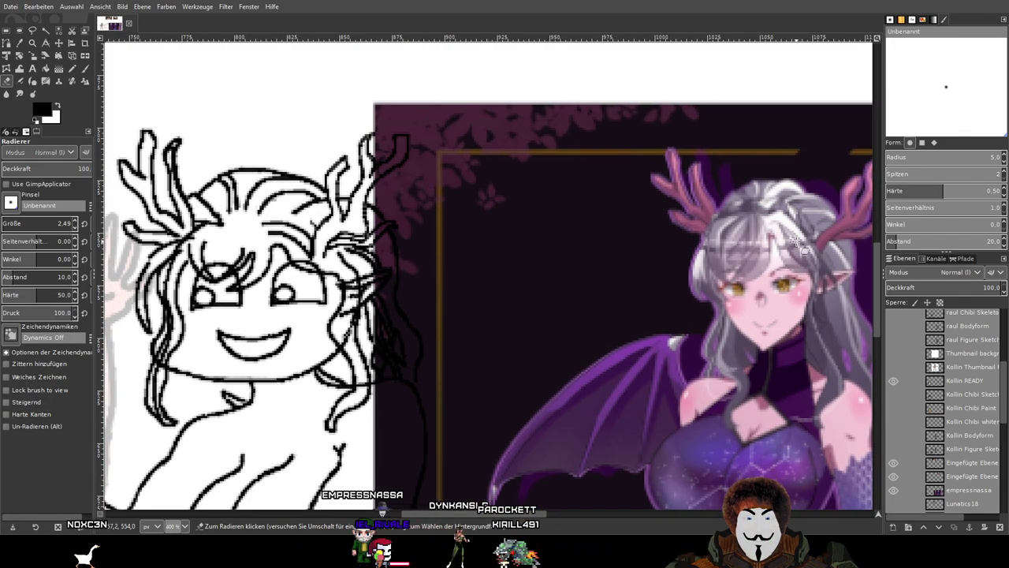
pyautogui.moveTo(466, 261)
pyautogui.mouseDown()
pyautogui.moveTo(482, 263)
pyautogui.moveTo(455, 264)
pyautogui.mouseUp()
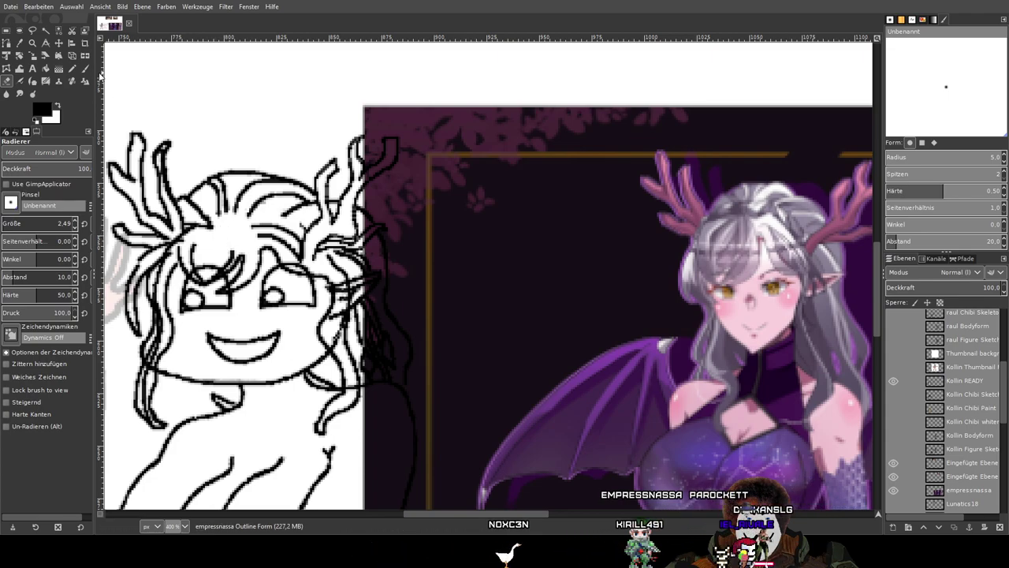
# Switch to the Paintbrush tool for drawing lines.
pyautogui.click(86, 79)
pyautogui.click(85, 69)
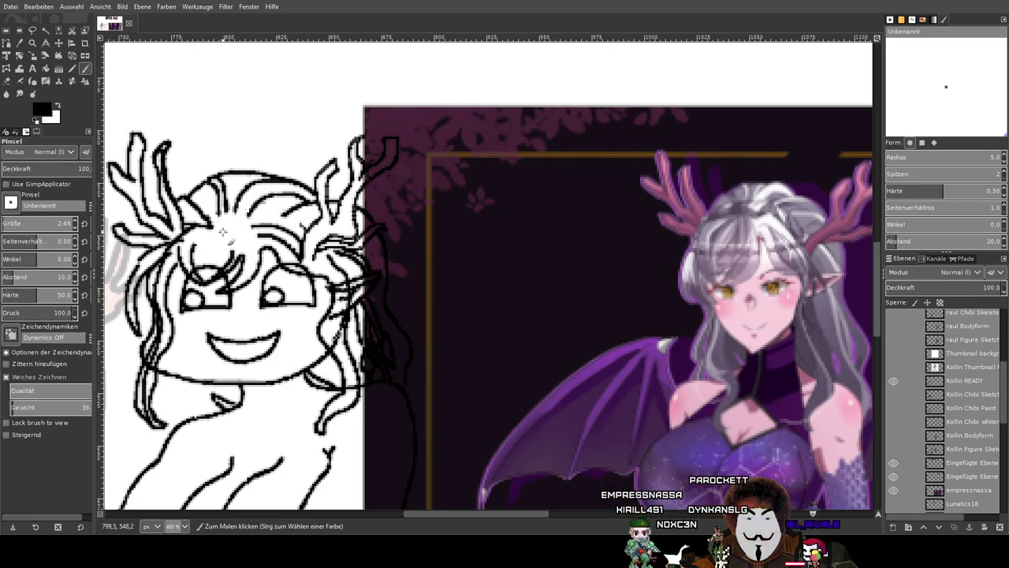
pyautogui.scroll(4, 898, 347)
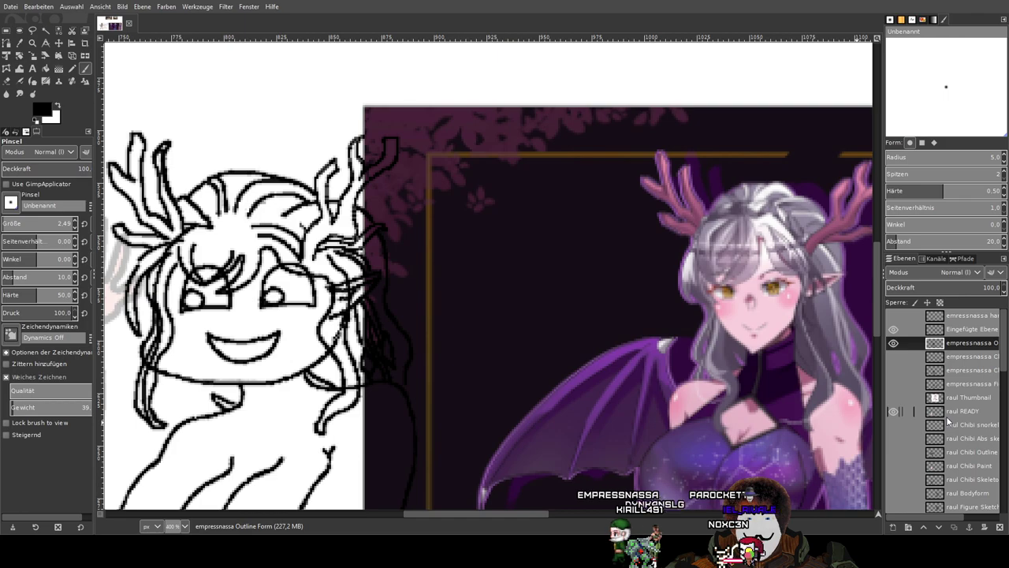
# Toggle the empressnassa outline layer off and on several times to compare, leaving it visible.
pyautogui.click(895, 342)
pyautogui.click(894, 343)
pyautogui.click(895, 343)
pyautogui.click(894, 343)
pyautogui.click(895, 343)
pyautogui.click(895, 343)
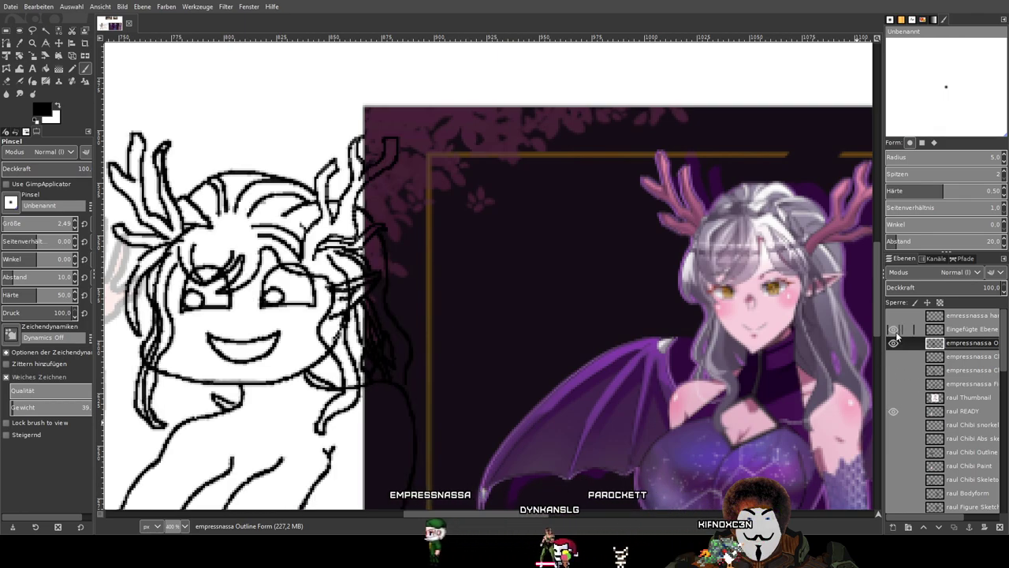
pyautogui.click(894, 345)
pyautogui.click(894, 344)
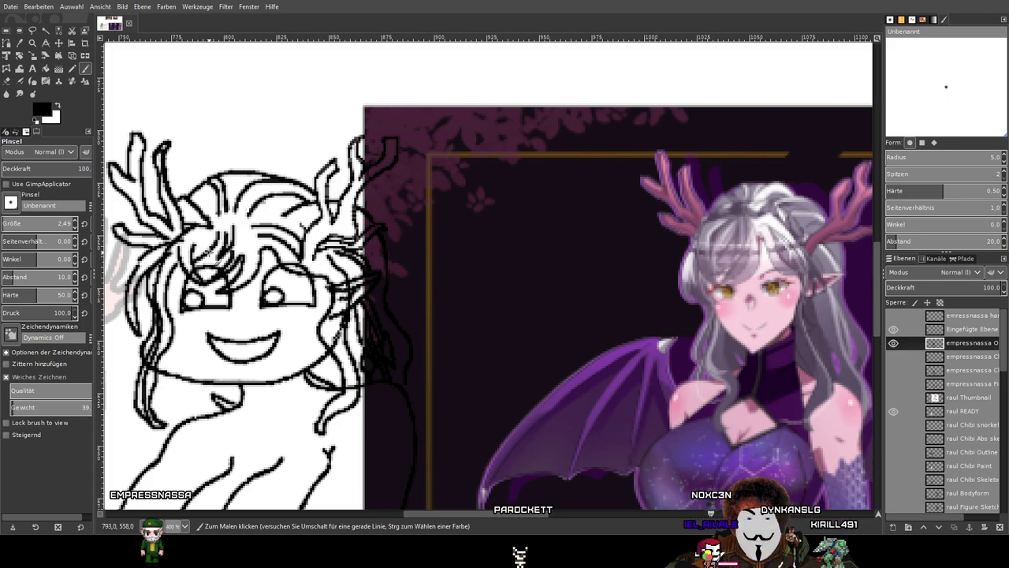
# Paint a black line down the chibi's neck.
pyautogui.moveTo(246, 348); pyautogui.dragTo(257, 291)
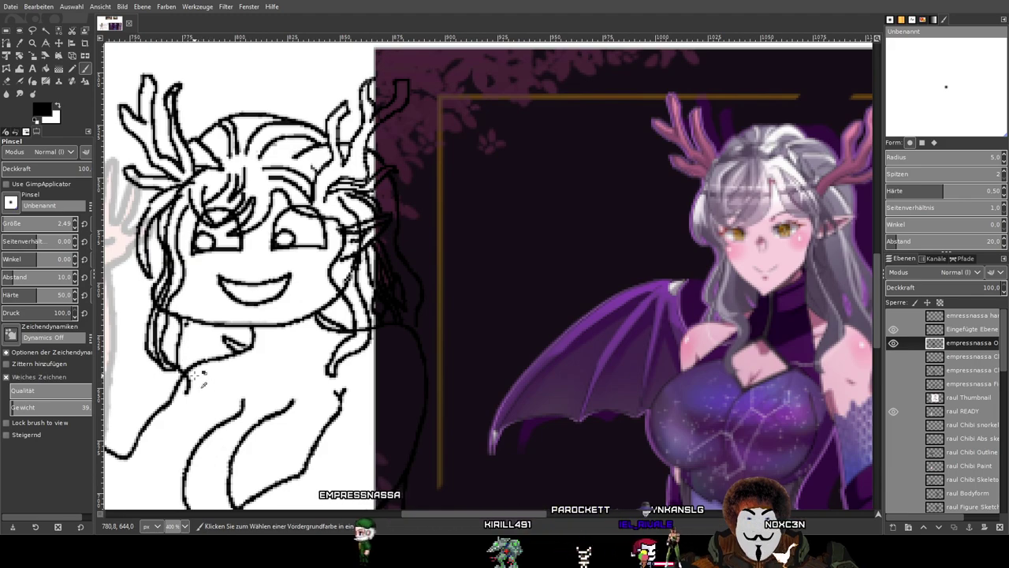
pyautogui.scroll(3, 176, 349)
pyautogui.moveTo(215, 259)
pyautogui.mouseDown()
pyautogui.moveTo(212, 374)
pyautogui.moveTo(250, 410)
pyautogui.moveTo(295, 412)
pyautogui.mouseUp()
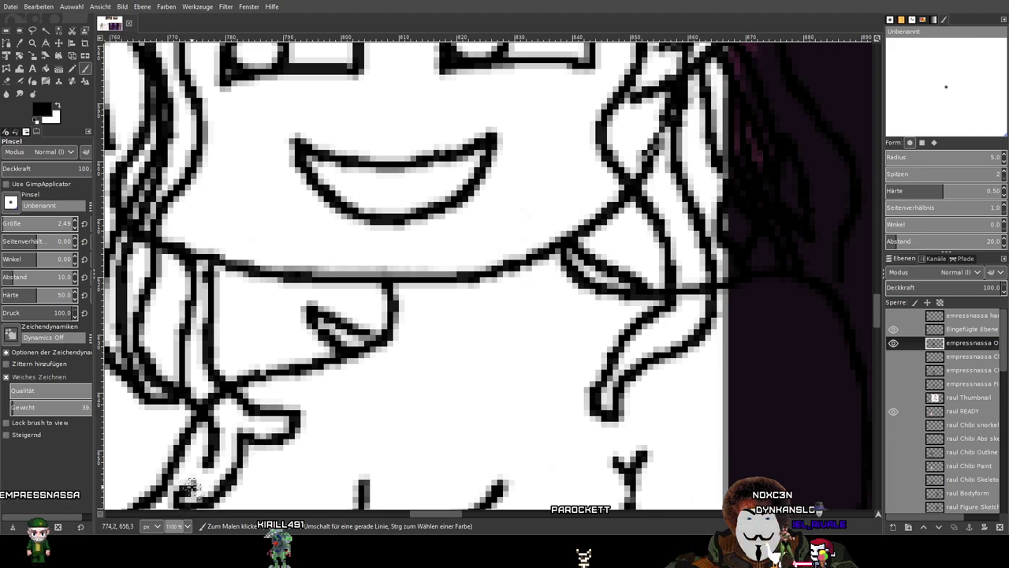
# Draw a collar line from the neck down toward the chibi's chest.
pyautogui.scroll(-4, 206, 460)
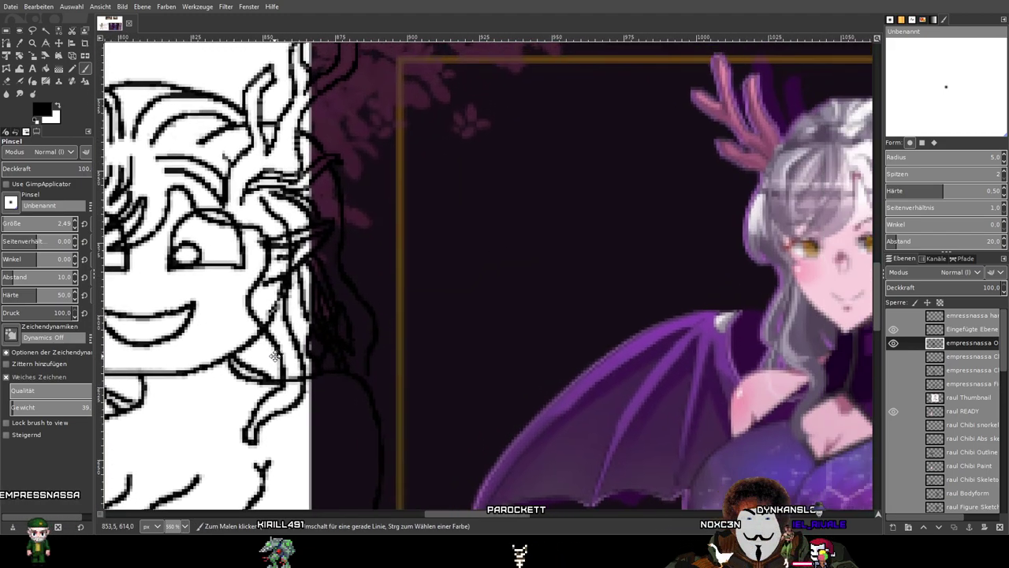
pyautogui.scroll(1, 217, 366)
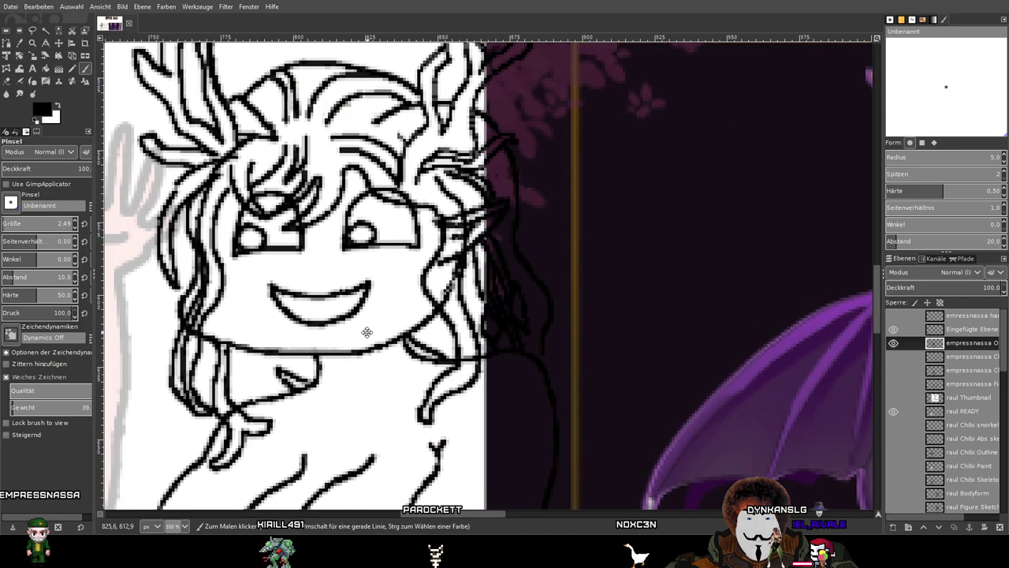
pyautogui.scroll(-2, 347, 359)
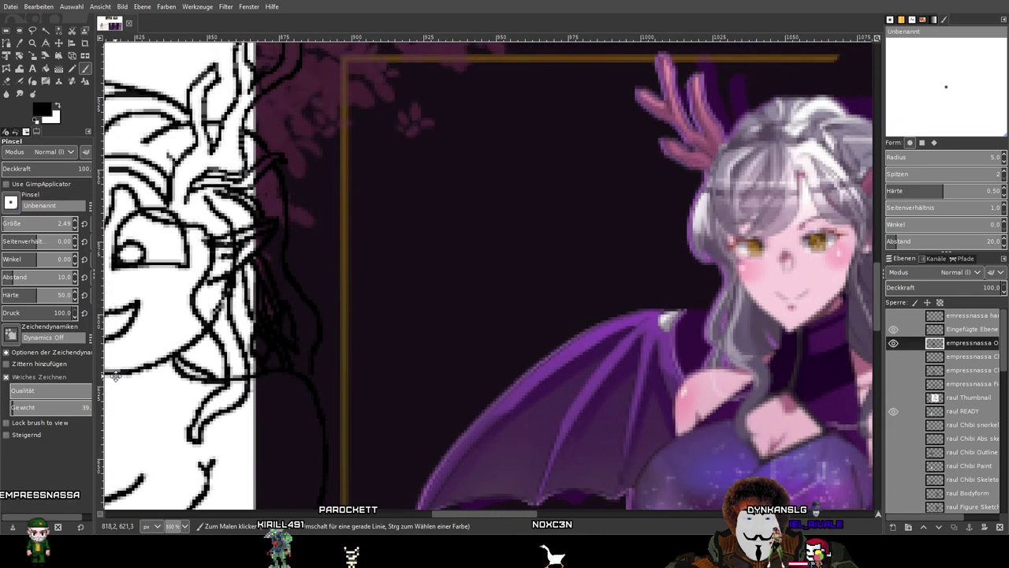
pyautogui.scroll(2, 228, 355)
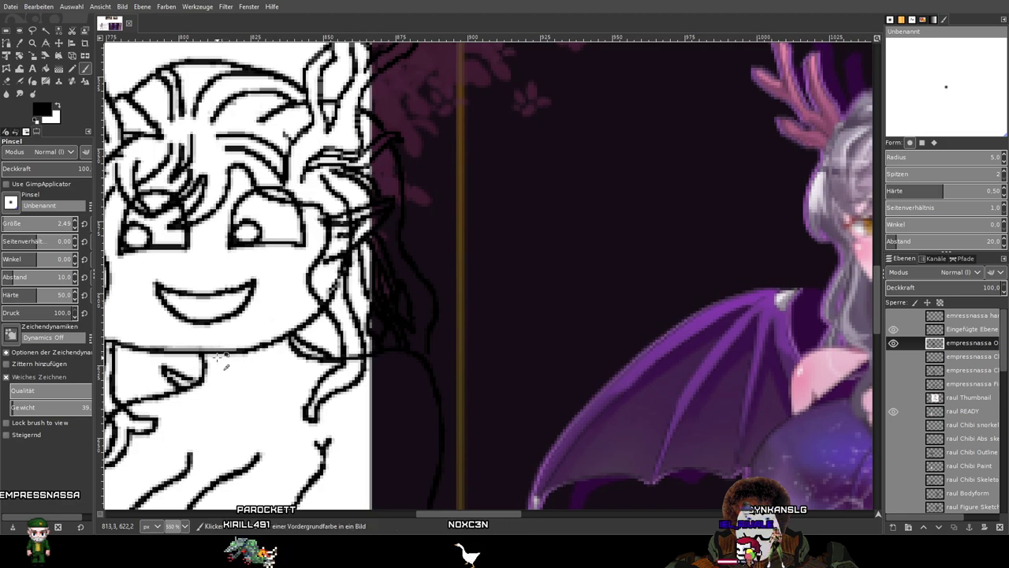
pyautogui.scroll(-1, 227, 359)
pyautogui.scroll(3, 225, 365)
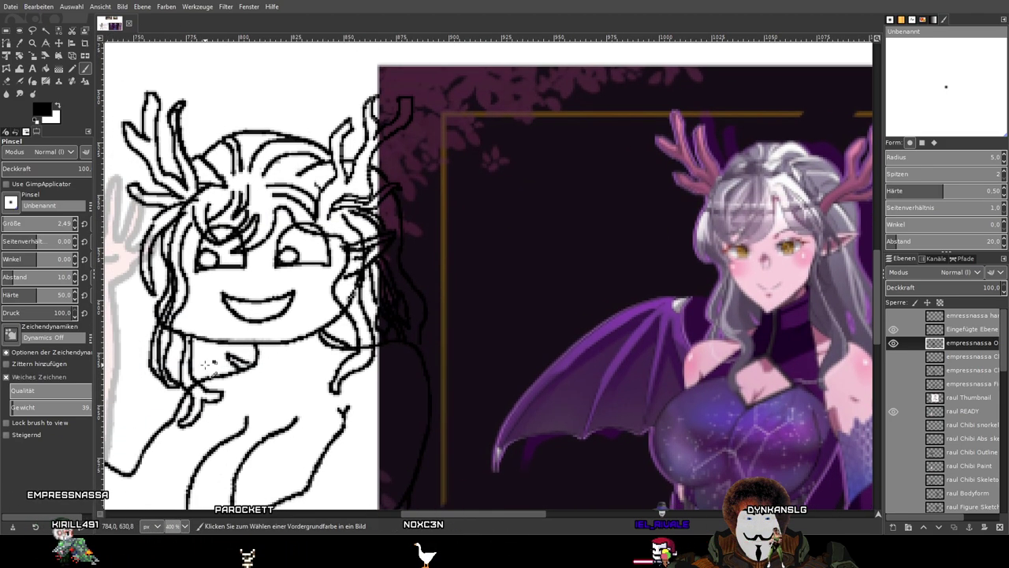
pyautogui.scroll(1, 189, 356)
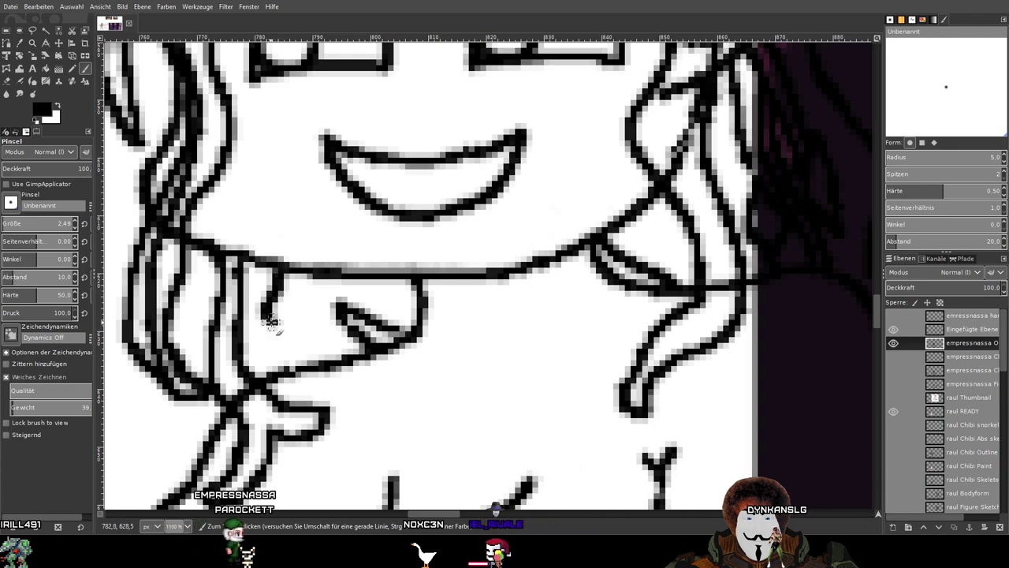
pyautogui.moveTo(272, 296); pyautogui.dragTo(303, 372)
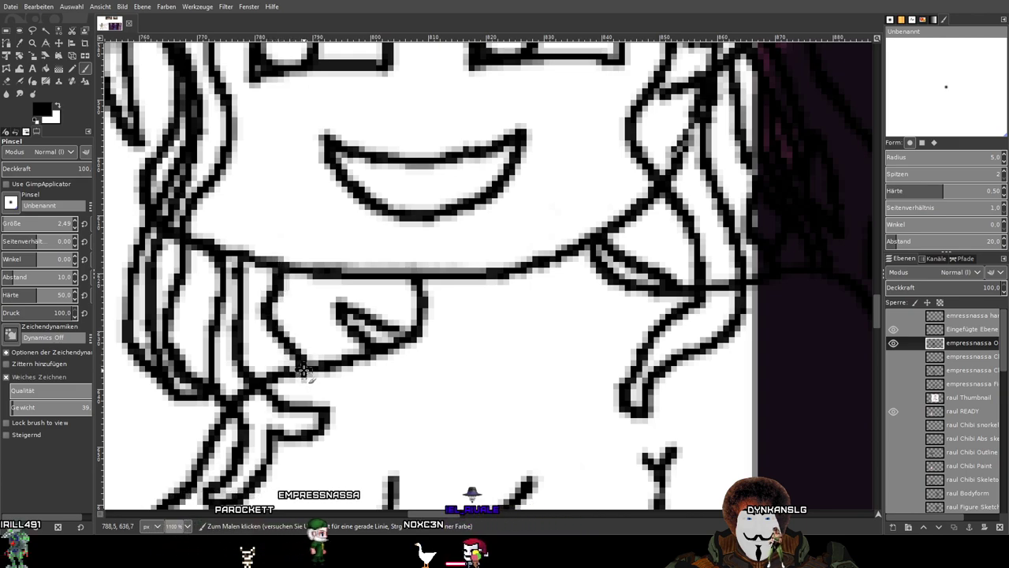
pyautogui.scroll(-2, 462, 375)
pyautogui.moveTo(536, 365); pyautogui.dragTo(261, 354)
pyautogui.scroll(-3, 260, 353)
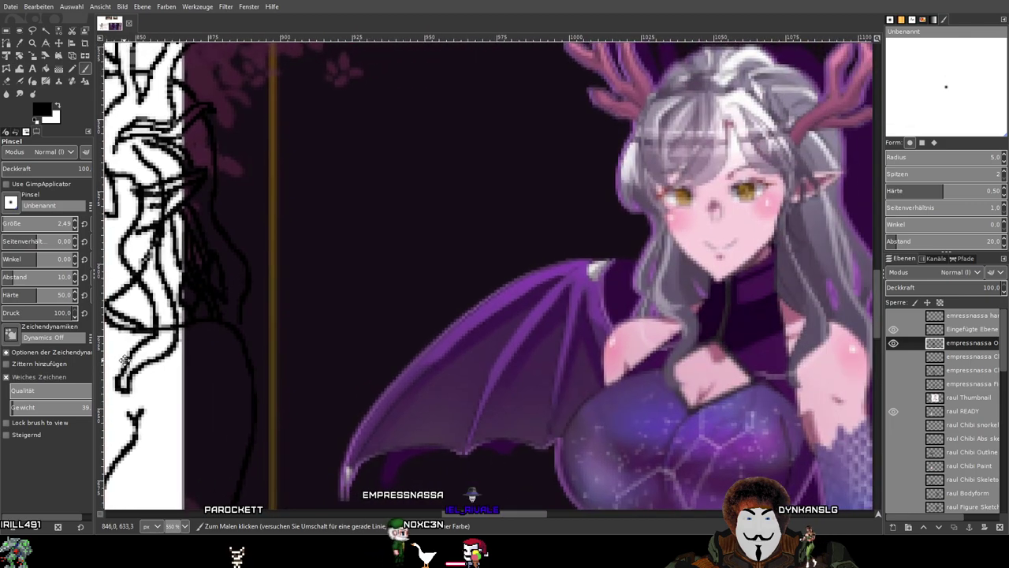
pyautogui.scroll(3, 403, 332)
pyautogui.scroll(-1, 402, 332)
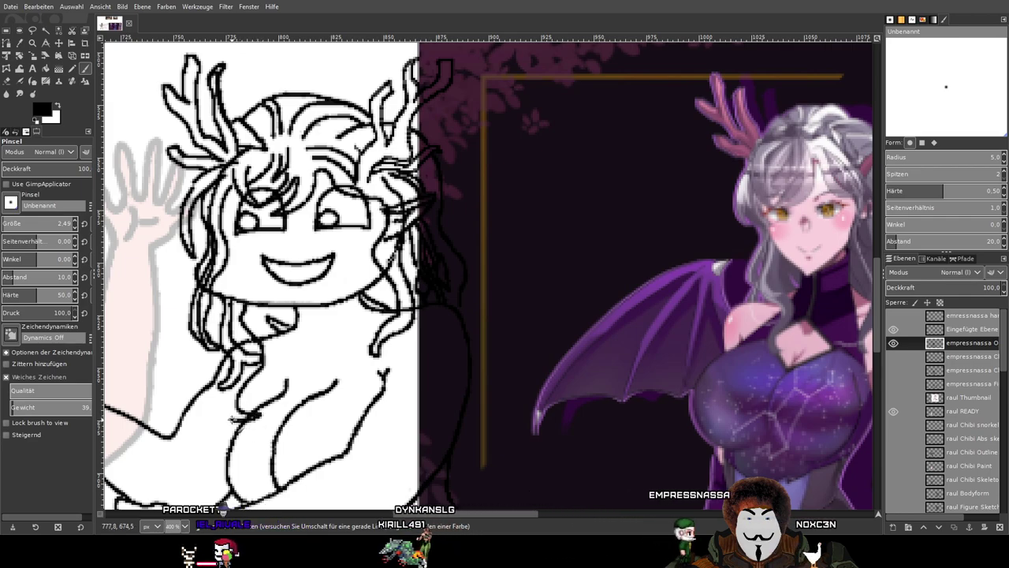
# Extend the chibi's lower hair curl upward with a short brush stroke.
pyautogui.moveTo(227, 407); pyautogui.dragTo(234, 388)
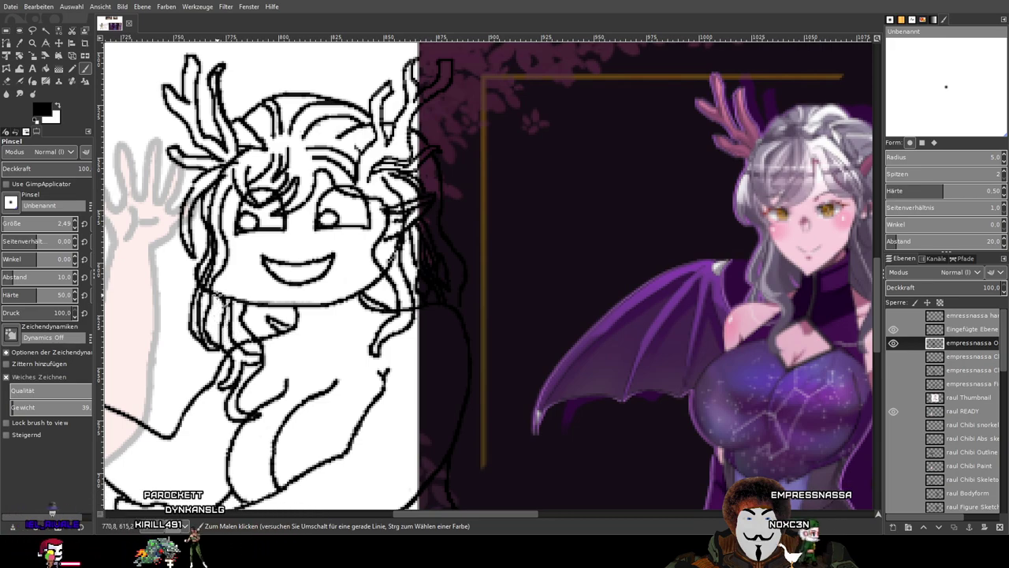
pyautogui.moveTo(242, 308); pyautogui.dragTo(235, 329)
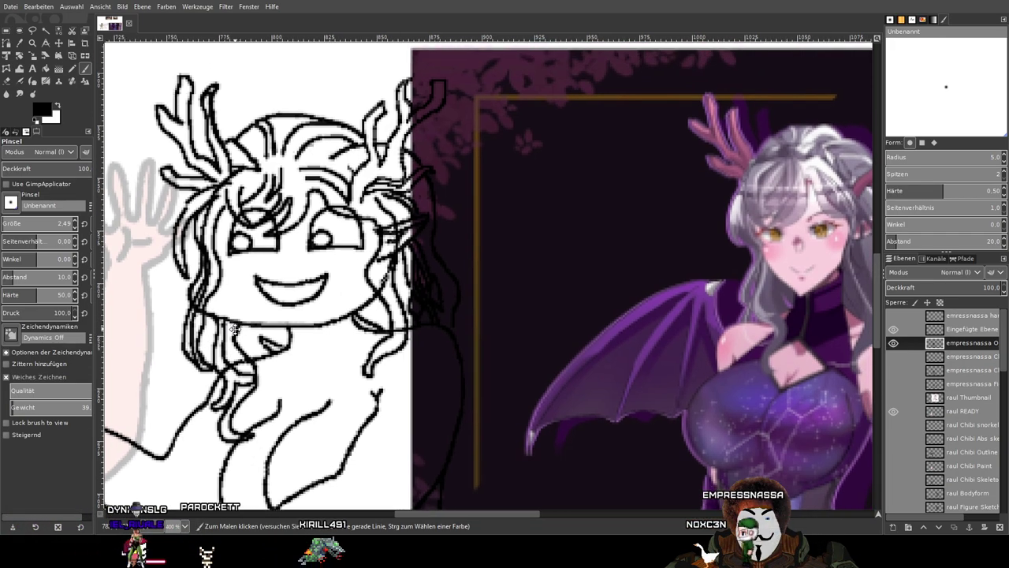
pyautogui.scroll(1, 234, 329)
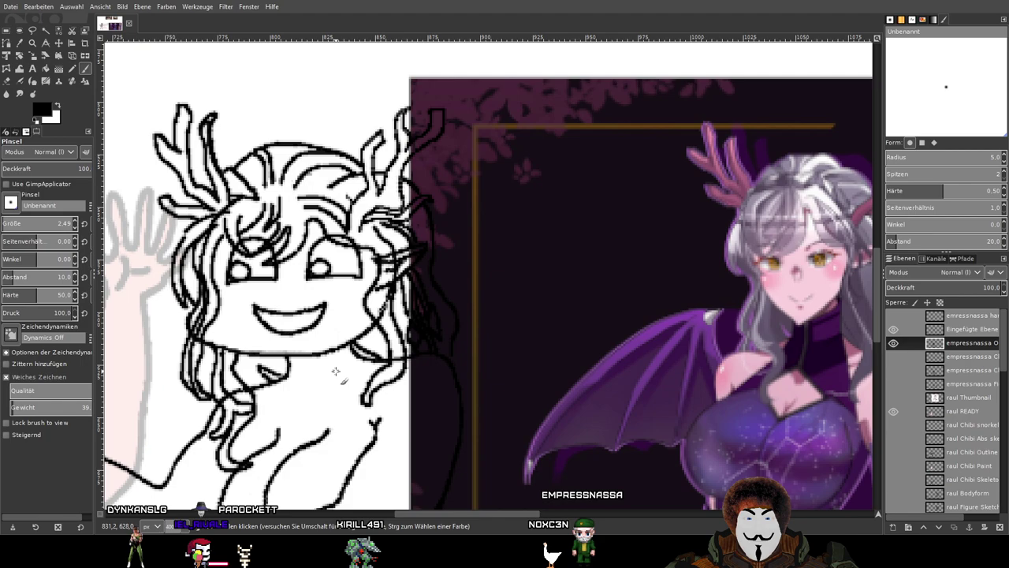
pyautogui.scroll(-1, 350, 366)
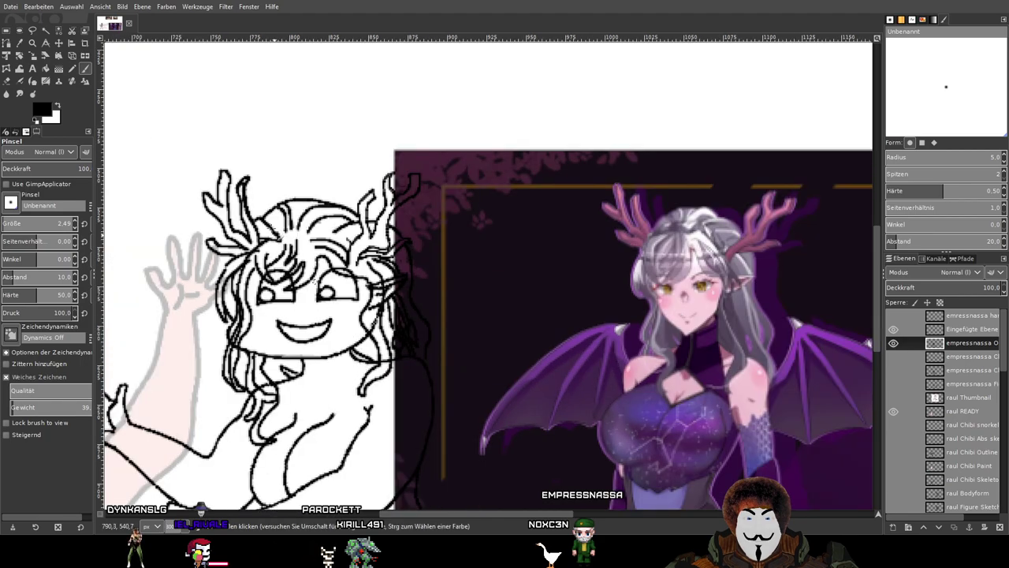
# Save the project as Hot Tub Abendmahl.xcf and move the empressnassa reference right and up.
pyautogui.click(11, 7)
pyautogui.click(26, 97)
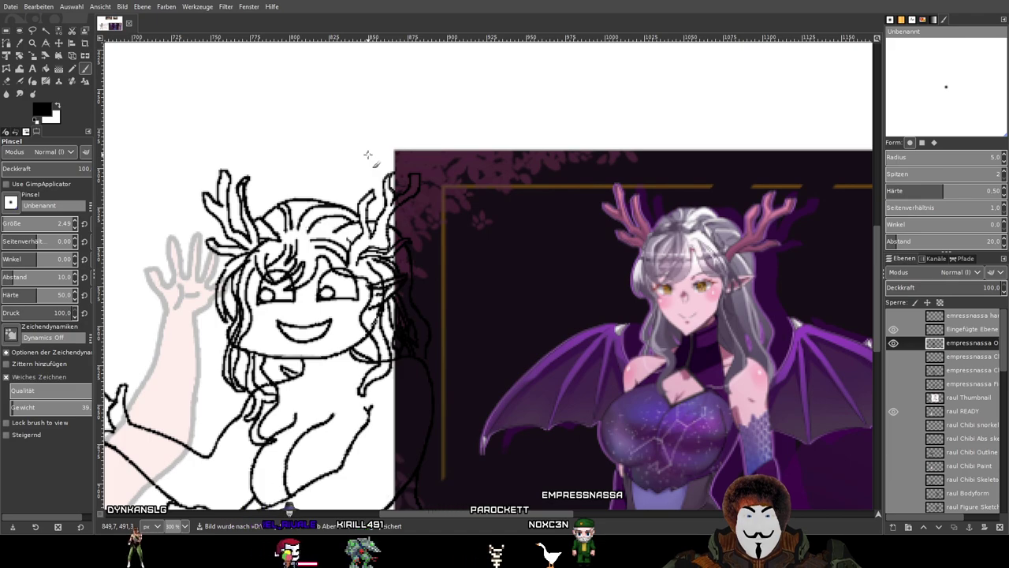
pyautogui.moveTo(432, 232); pyautogui.dragTo(463, 153)
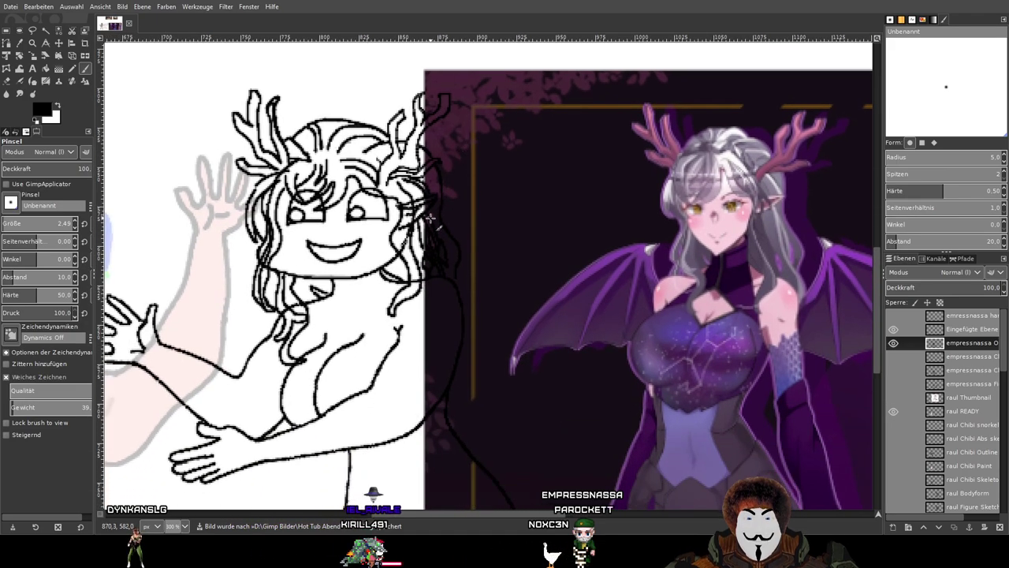
pyautogui.moveTo(381, 266); pyautogui.dragTo(354, 310)
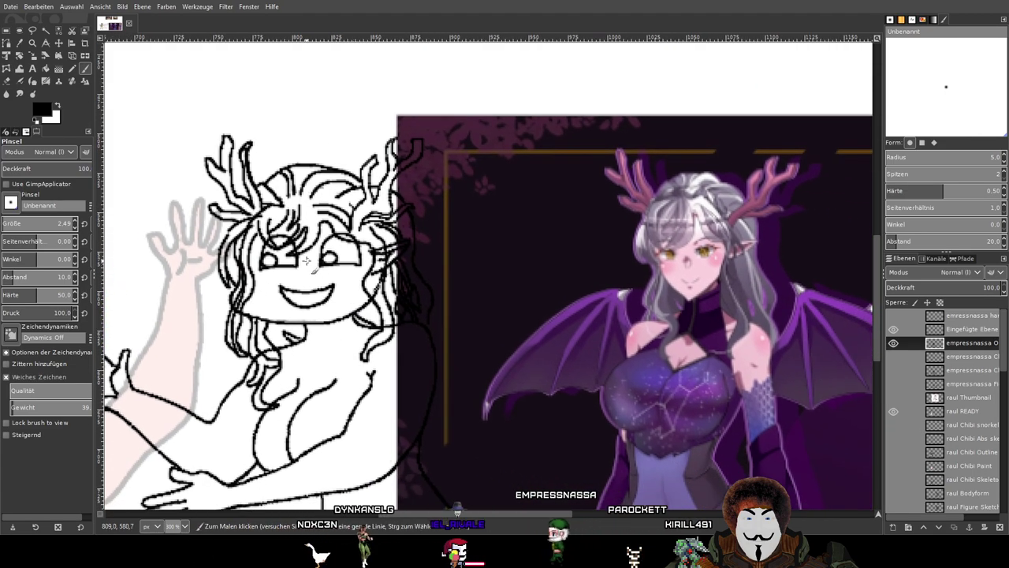
pyautogui.scroll(3, 309, 260)
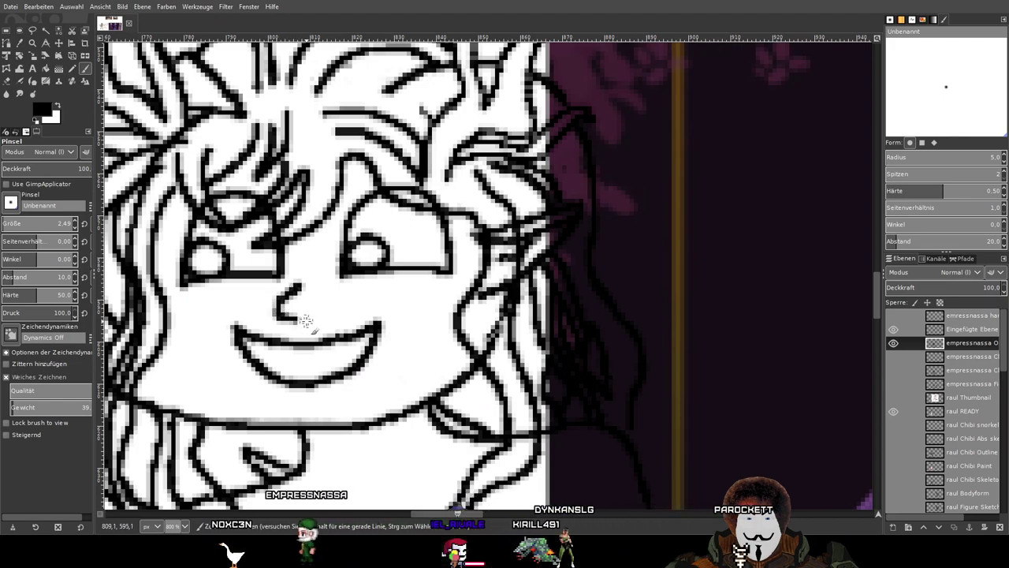
pyautogui.scroll(-5, 313, 316)
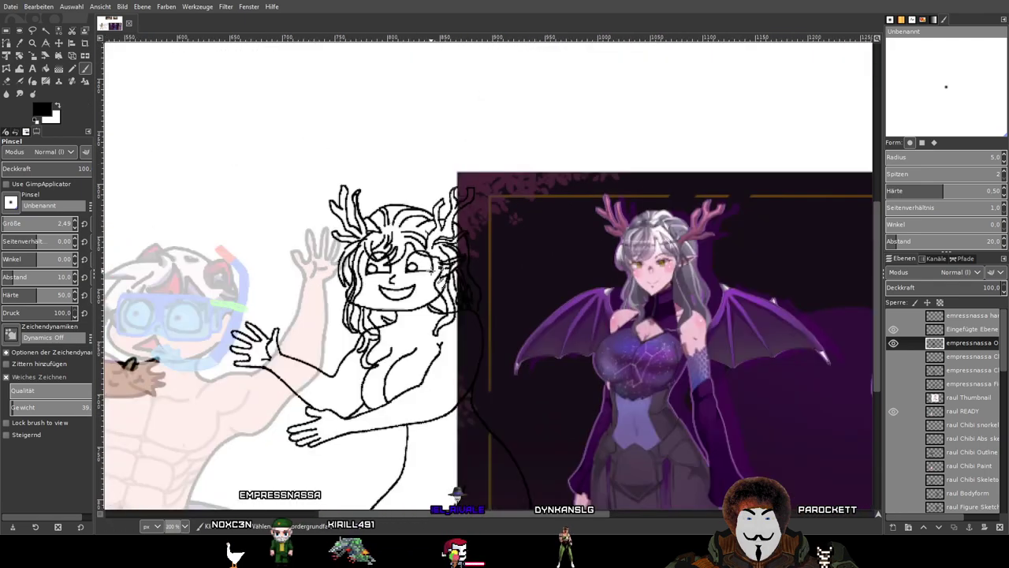
pyautogui.moveTo(420, 331); pyautogui.dragTo(249, 265)
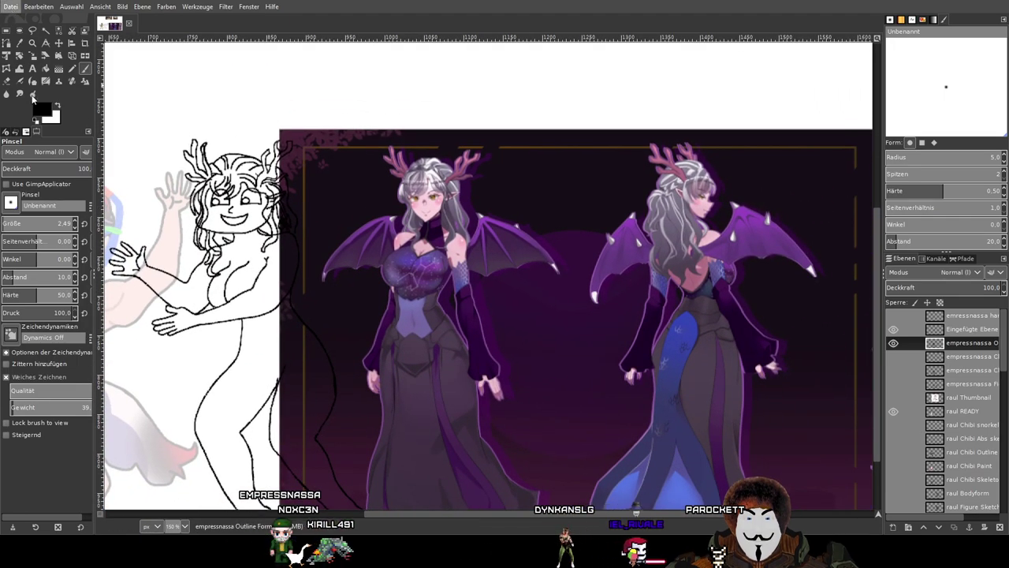
pyautogui.hotkey('ctrl', 's')
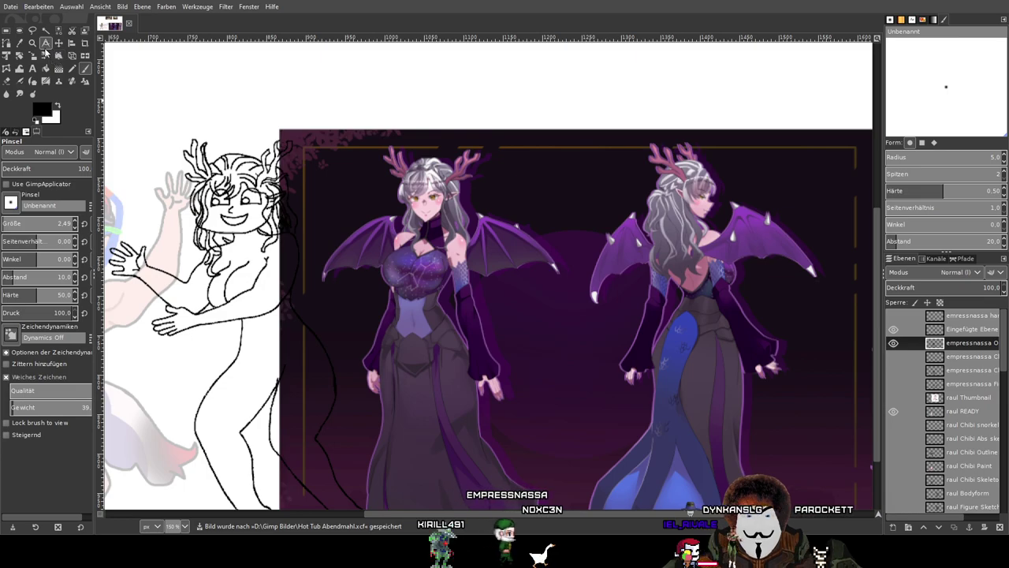
pyautogui.click(57, 44)
pyautogui.moveTo(500, 174); pyautogui.dragTo(617, 160)
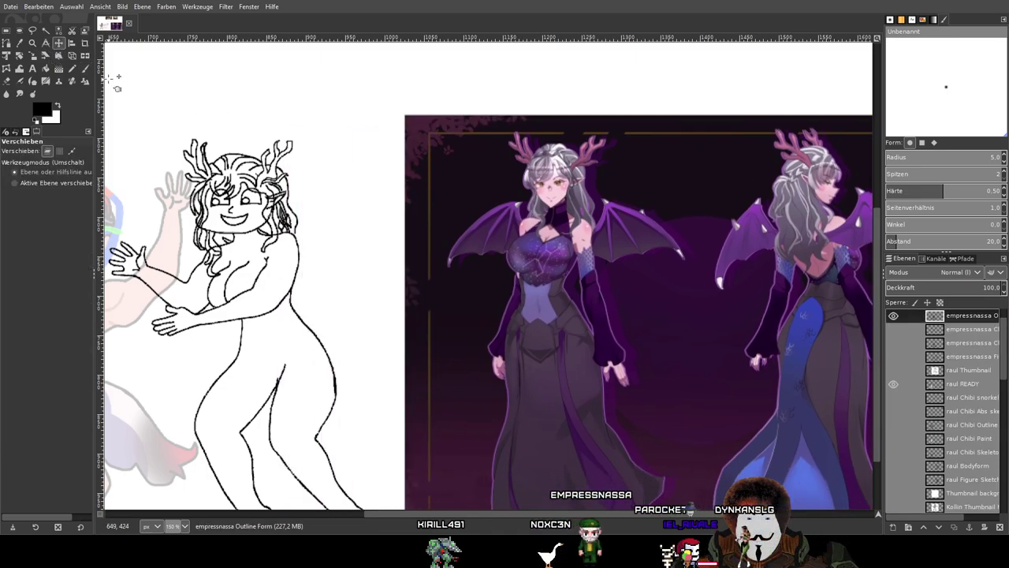
# Zoom to 200% and drag the empressnassa reference left so it lies under the chibi line art.
pyautogui.click(82, 70)
pyautogui.scroll(1, 283, 217)
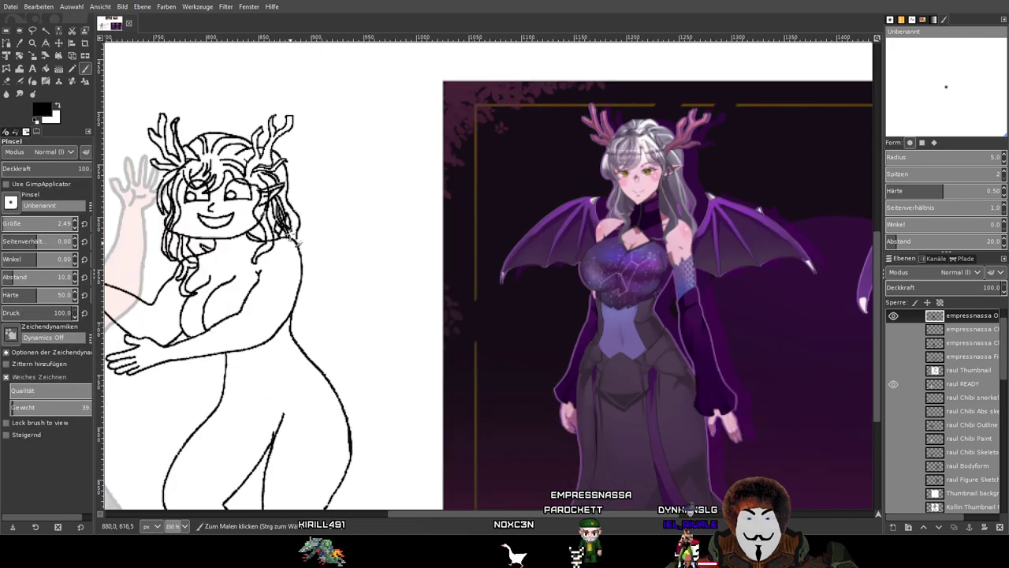
pyautogui.click(58, 43)
pyautogui.moveTo(675, 268)
pyautogui.mouseDown()
pyautogui.moveTo(340, 277)
pyautogui.moveTo(283, 294)
pyautogui.moveTo(284, 304)
pyautogui.moveTo(284, 285)
pyautogui.mouseUp()
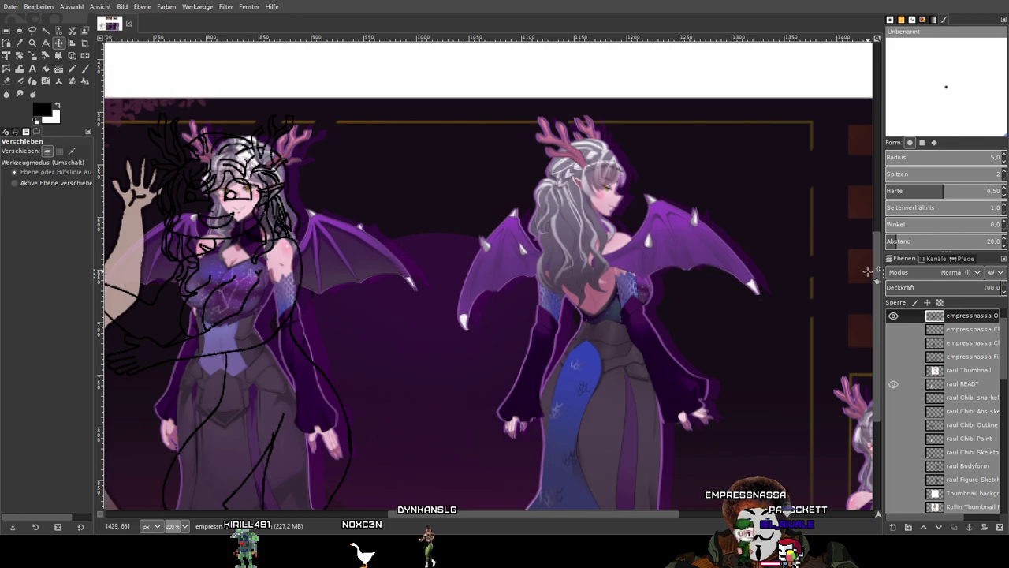
# Lower the empressnassa layer's opacity to about 83 and reposition it beneath the chibi sketch.
pyautogui.scroll(-3, 968, 402)
pyautogui.scroll(-1, 964, 408)
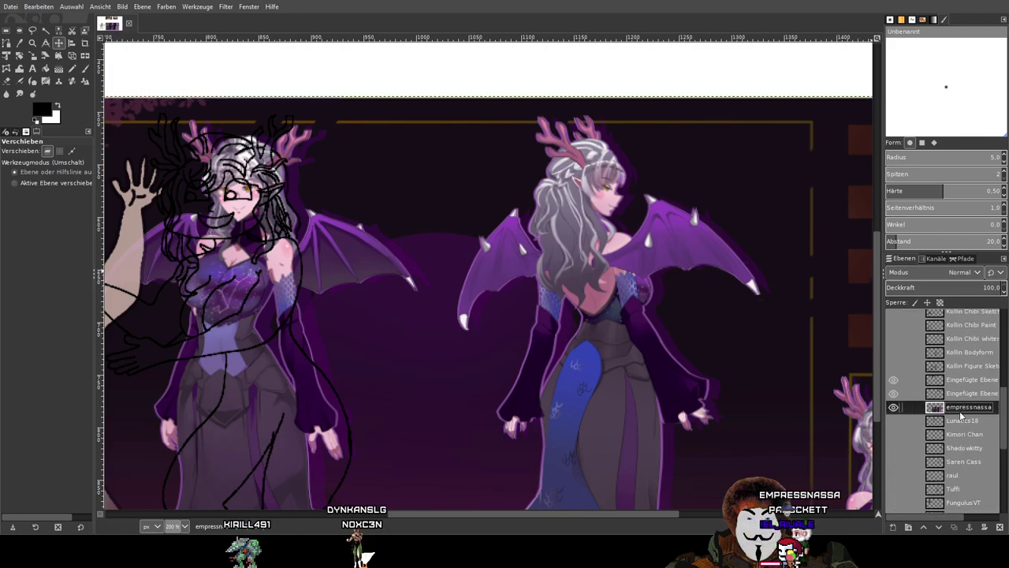
pyautogui.moveTo(942, 290); pyautogui.dragTo(981, 293)
pyautogui.moveTo(222, 82); pyautogui.dragTo(480, 80)
pyautogui.moveTo(719, 191); pyautogui.dragTo(729, 166)
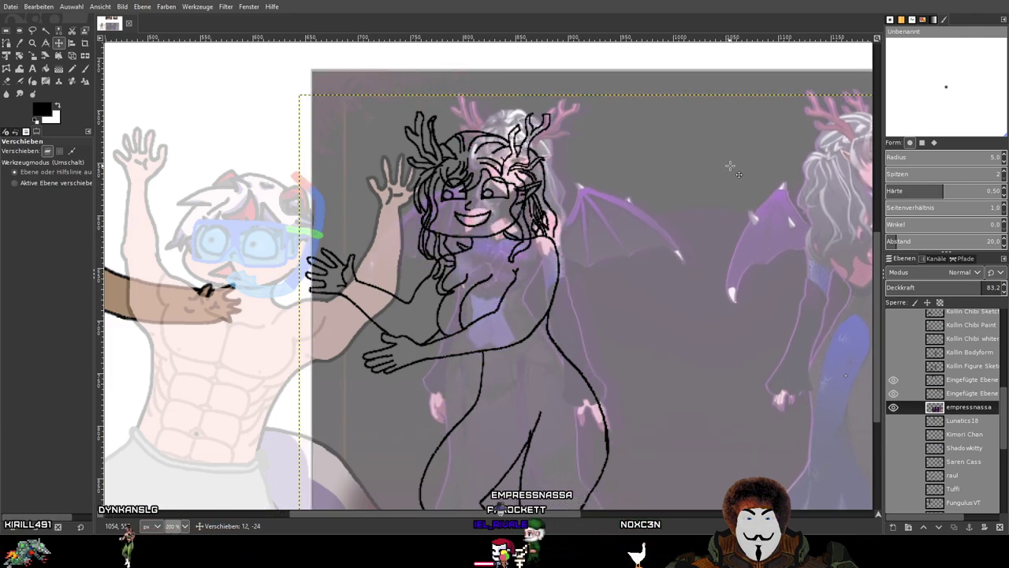
# Switch back to the Paintbrush and hide the empressnassa outline sketch.
pyautogui.click(86, 69)
pyautogui.scroll(-5, 950, 370)
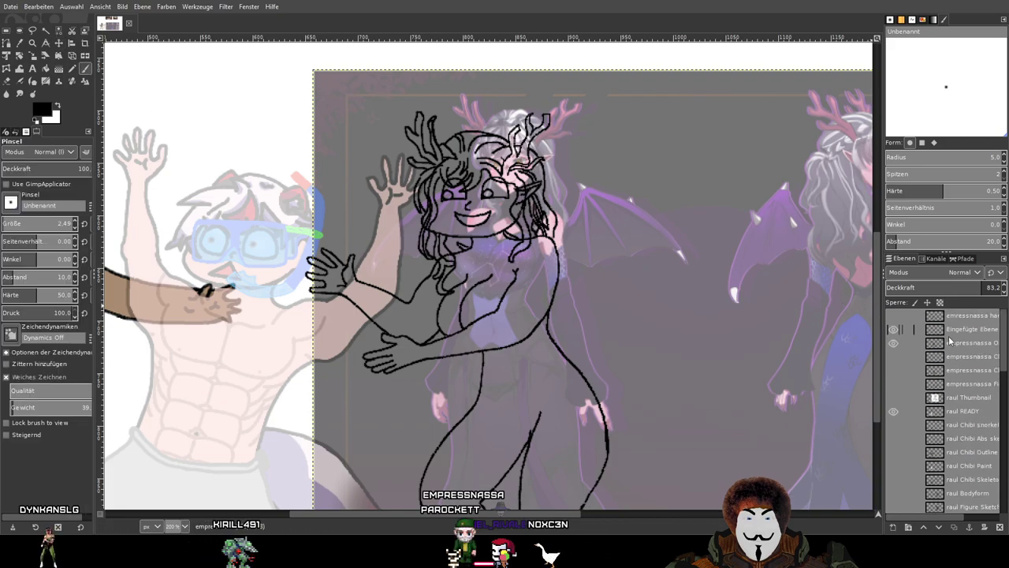
pyautogui.click(893, 343)
# Show the outline layer again and frame the bat wing, undoing one misplaced stroke.
pyautogui.click(893, 343)
pyautogui.scroll(3, 580, 243)
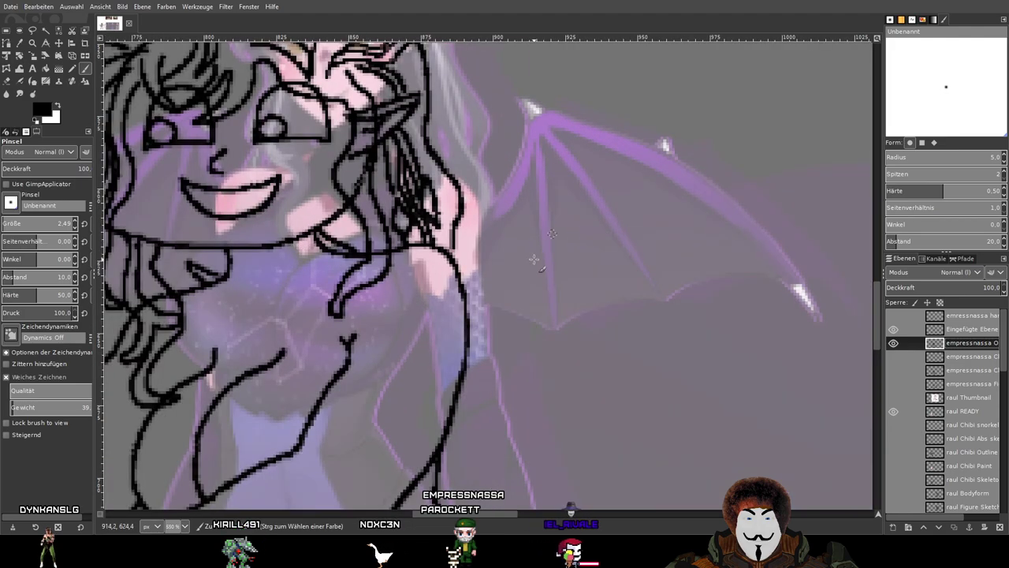
pyautogui.moveTo(537, 262); pyautogui.dragTo(487, 329)
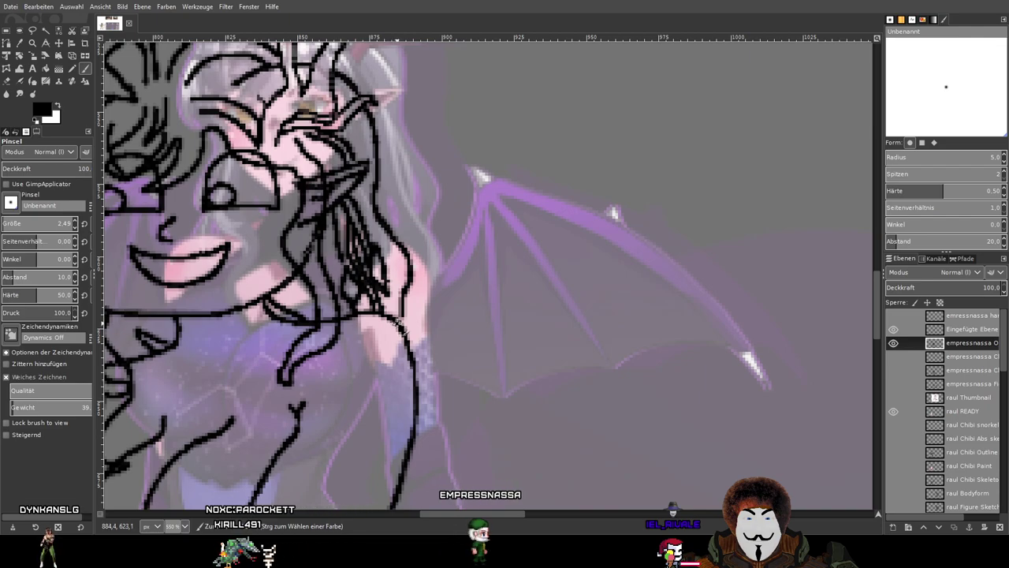
pyautogui.scroll(2, 488, 285)
pyautogui.hscroll(3, 485, 284)
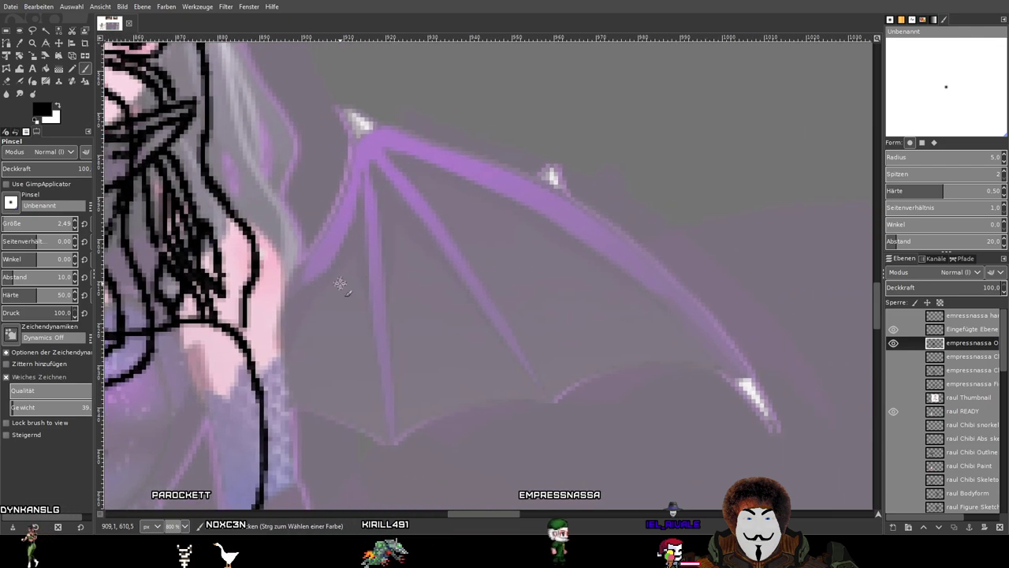
pyautogui.moveTo(241, 333)
pyautogui.mouseDown()
pyautogui.moveTo(286, 264)
pyautogui.moveTo(320, 95)
pyautogui.mouseUp()
pyautogui.hotkey('ctrl', 'z')
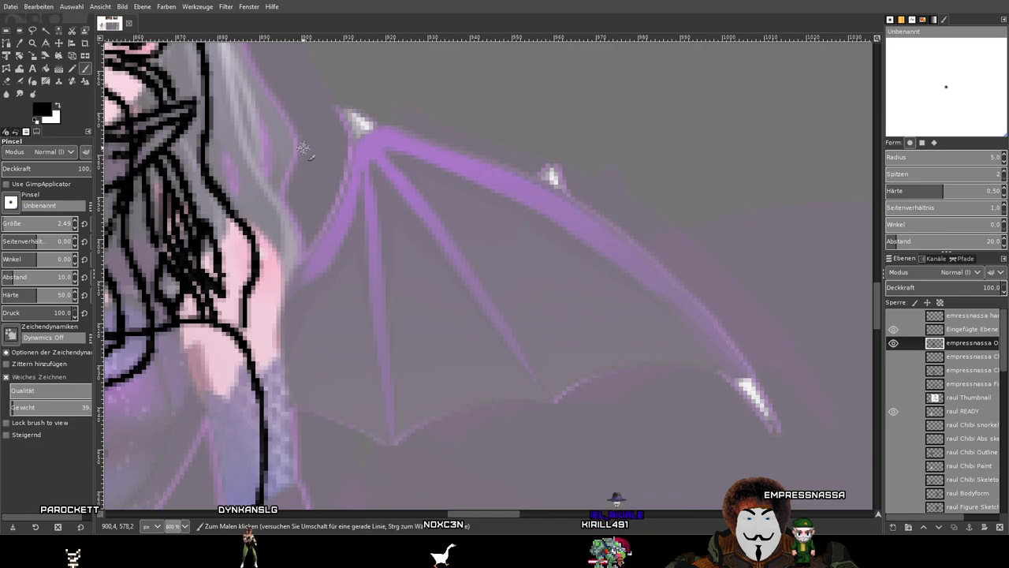
# Trace the wing's curved top edge outward from the upper joint in black.
pyautogui.moveTo(304, 103); pyautogui.dragTo(313, 121)
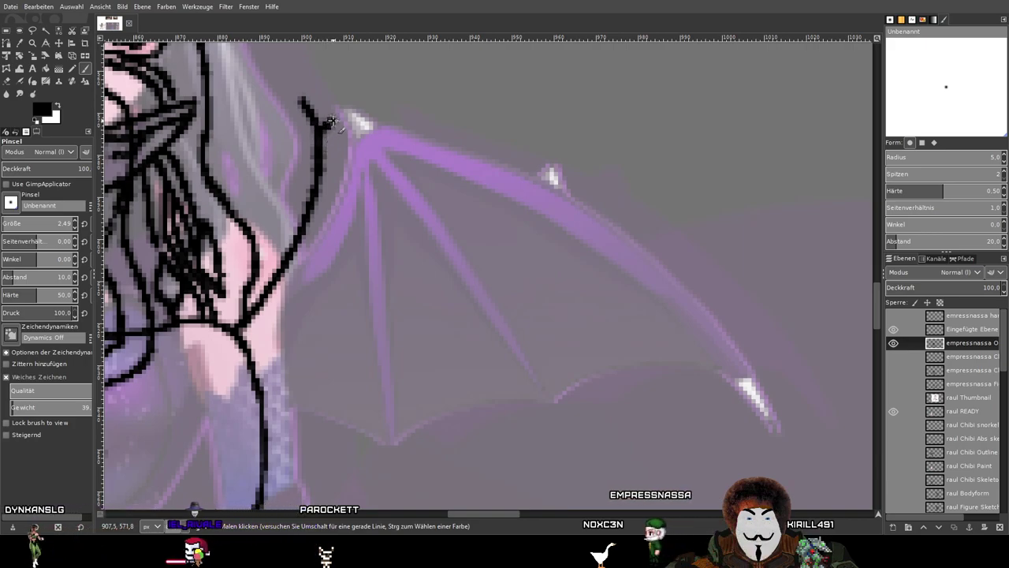
pyautogui.moveTo(320, 126); pyautogui.dragTo(345, 114)
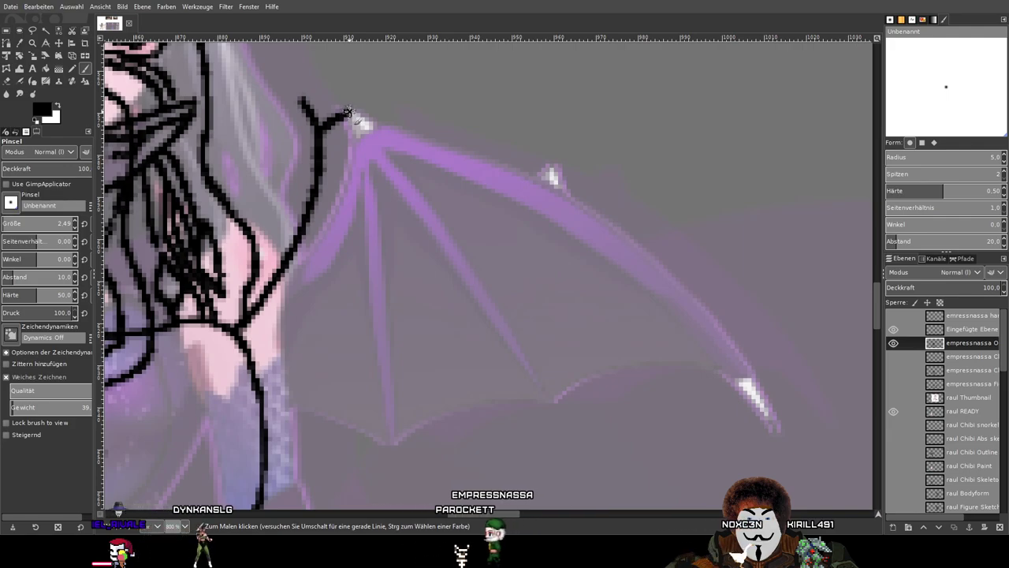
pyautogui.moveTo(347, 110); pyautogui.dragTo(372, 112)
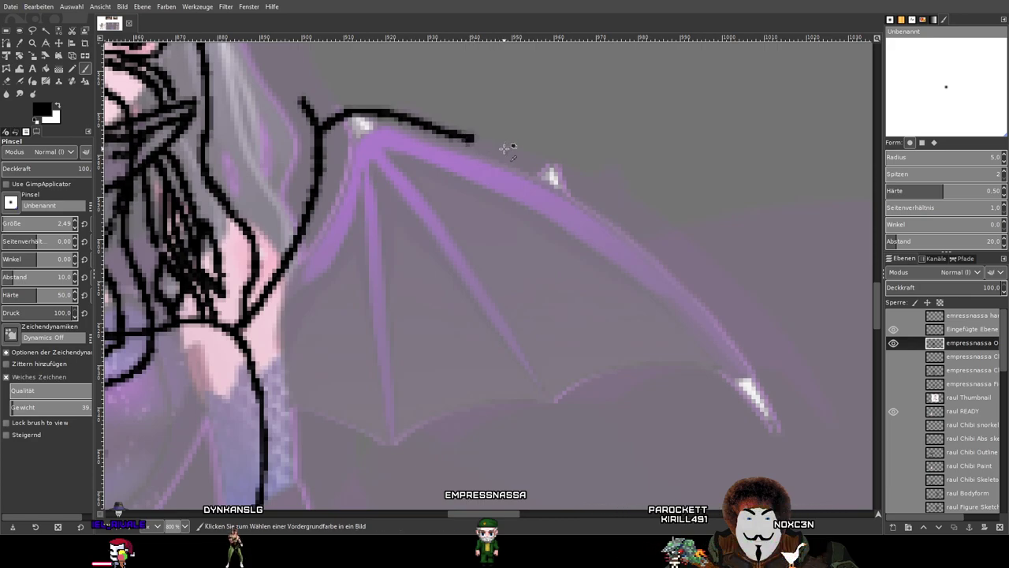
pyautogui.hotkey('ctrl', 'z')
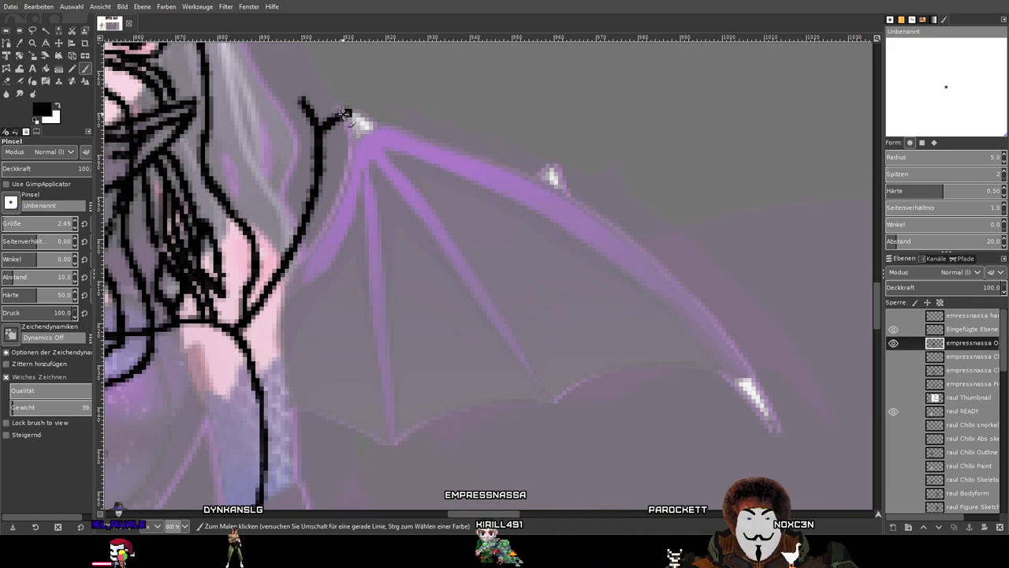
pyautogui.moveTo(347, 113); pyautogui.dragTo(361, 105)
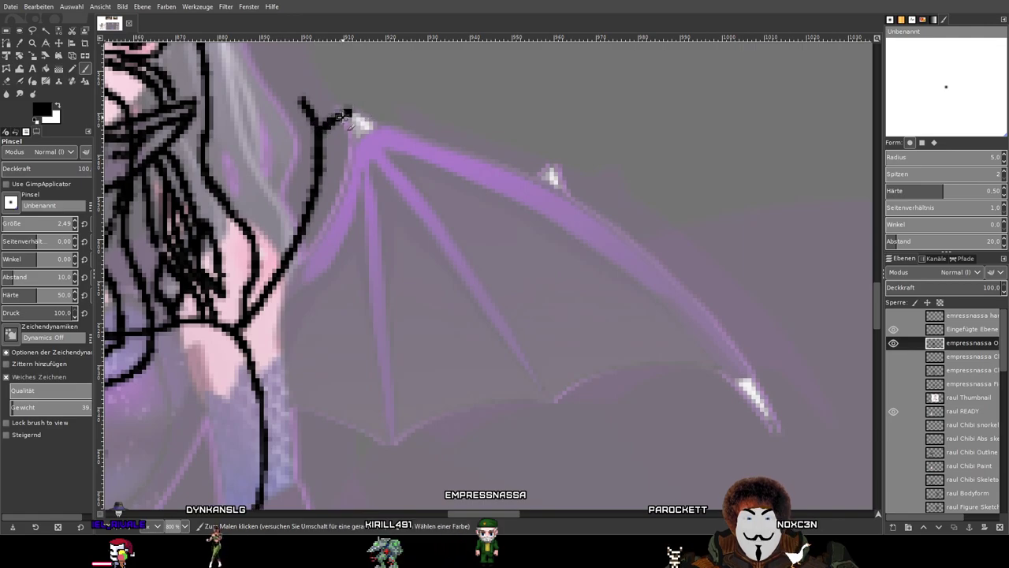
pyautogui.moveTo(347, 113); pyautogui.dragTo(361, 106)
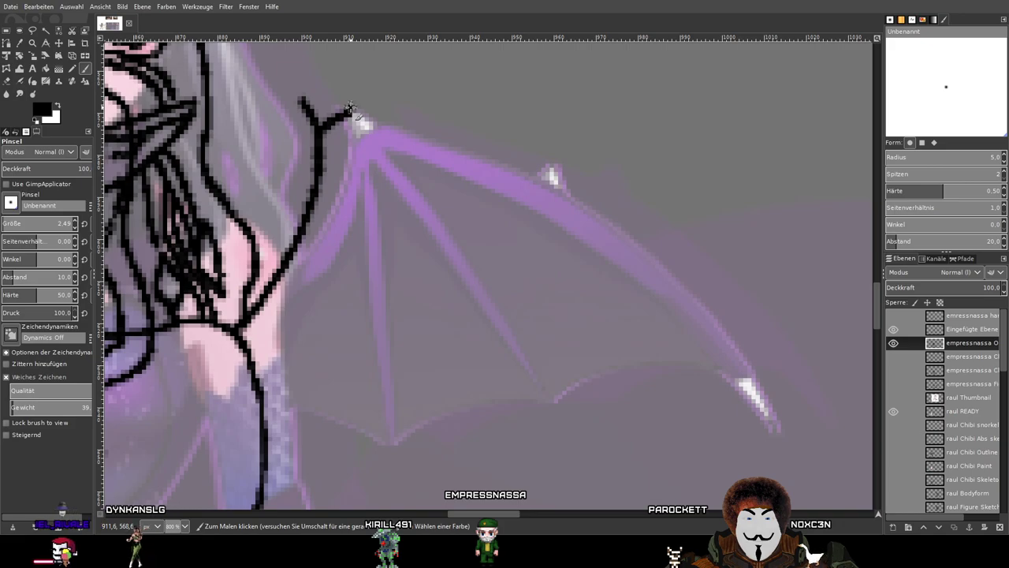
pyautogui.moveTo(348, 110)
pyautogui.mouseDown()
pyautogui.moveTo(524, 144)
pyautogui.moveTo(564, 178)
pyautogui.moveTo(654, 214)
pyautogui.moveTo(699, 259)
pyautogui.mouseUp()
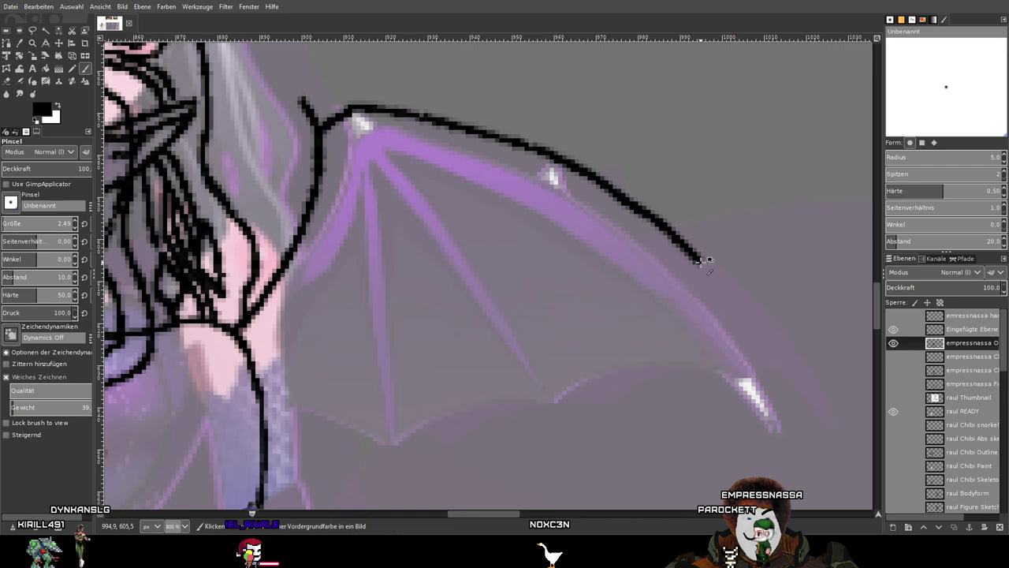
pyautogui.hotkey('ctrl', 'z')
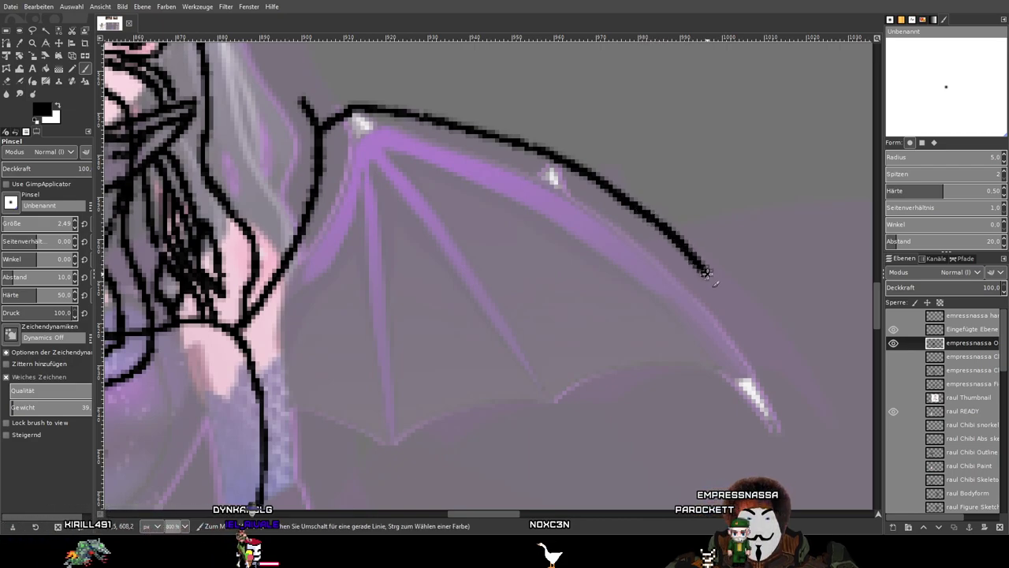
# Continue the outline to the pointed tip and along the scalloped lower edge to the arm.
pyautogui.moveTo(741, 315); pyautogui.dragTo(750, 326)
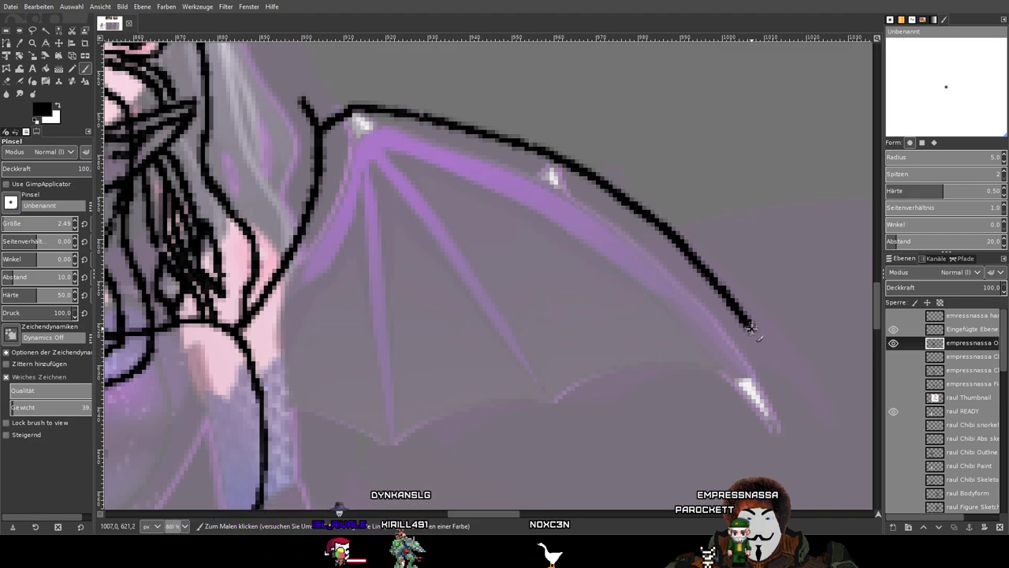
pyautogui.moveTo(781, 377); pyautogui.dragTo(807, 465)
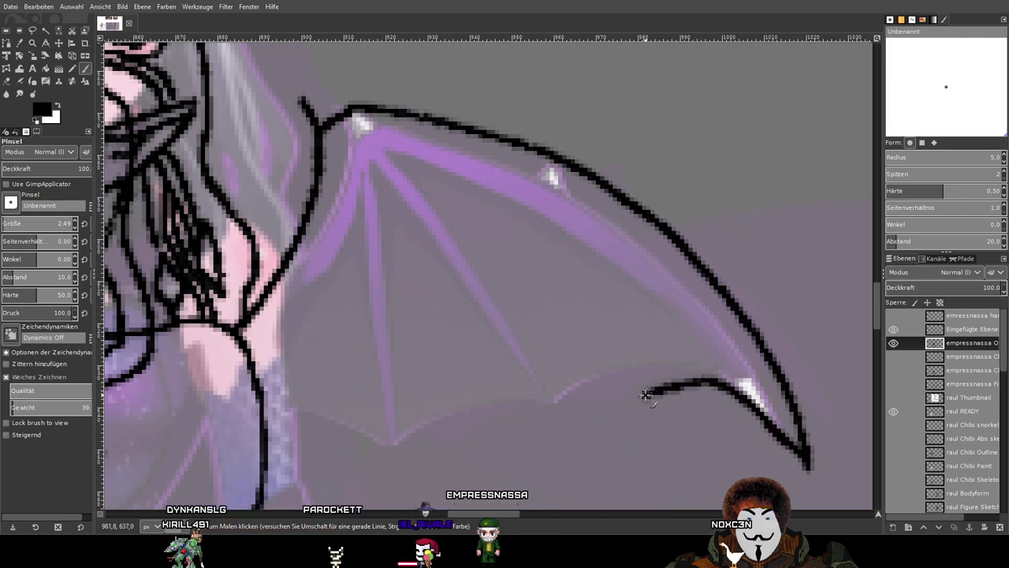
pyautogui.moveTo(625, 403)
pyautogui.mouseDown()
pyautogui.moveTo(600, 416)
pyautogui.moveTo(584, 451)
pyautogui.moveTo(529, 434)
pyautogui.moveTo(450, 435)
pyautogui.moveTo(403, 488)
pyautogui.mouseUp()
pyautogui.moveTo(458, 442); pyautogui.dragTo(492, 320)
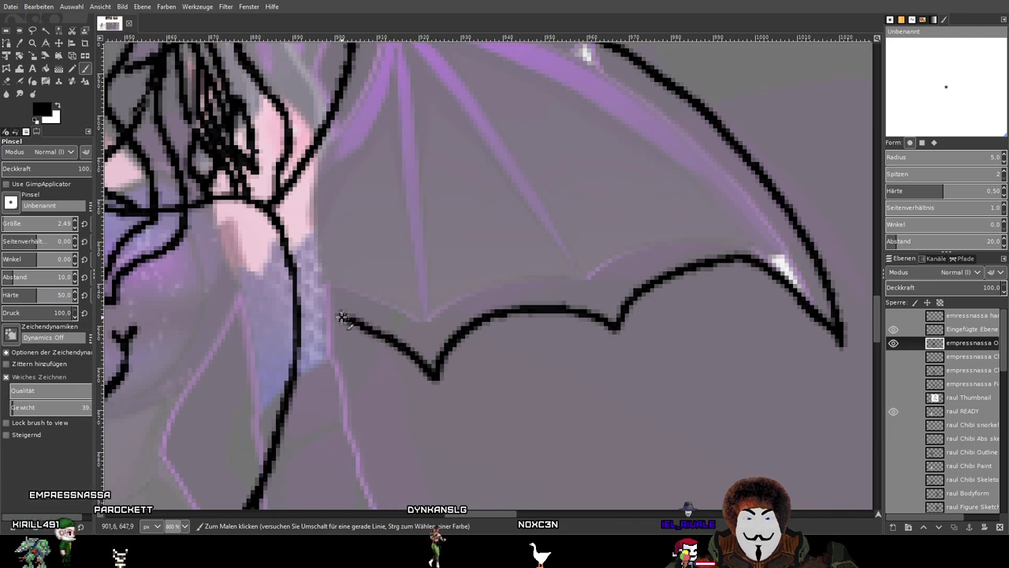
pyautogui.moveTo(330, 315); pyautogui.dragTo(301, 316)
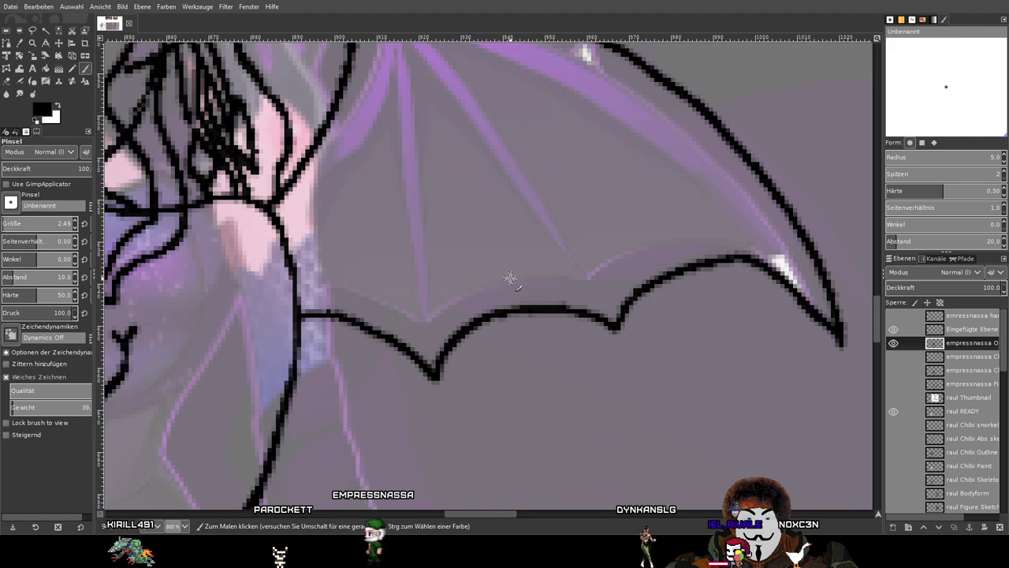
pyautogui.moveTo(685, 274); pyautogui.dragTo(447, 305)
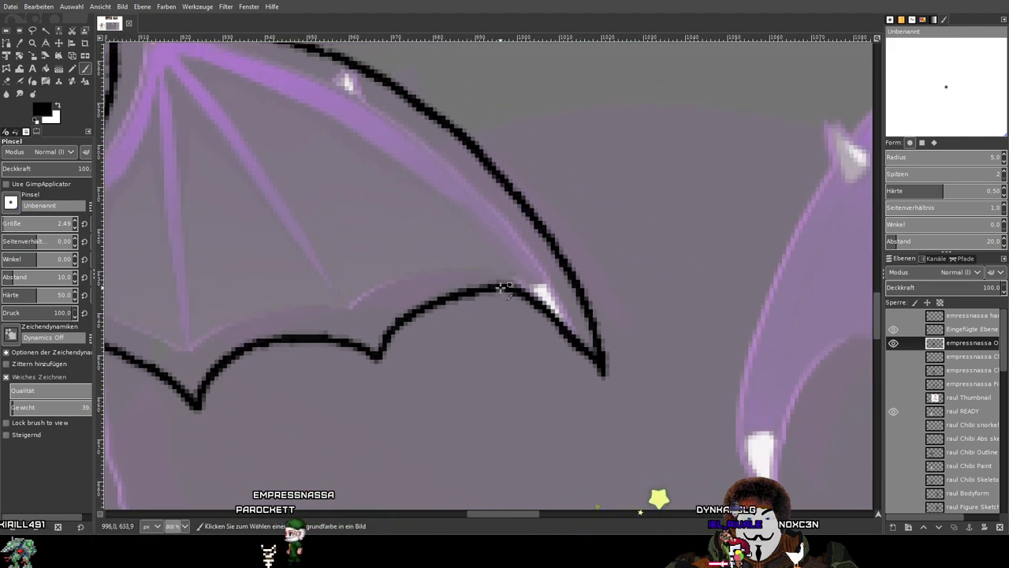
# Raise the empressnassa reference layer to 100 opacity and toggle the outline layer to compare.
pyautogui.scroll(1, 500, 286)
pyautogui.scroll(-3, 969, 426)
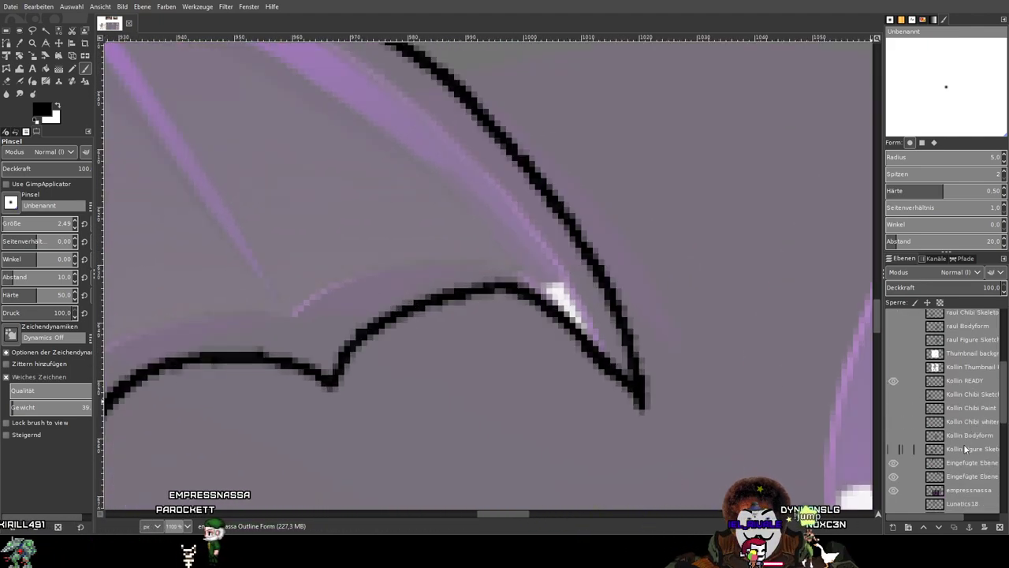
pyautogui.click(957, 492)
pyautogui.moveTo(962, 290); pyautogui.dragTo(1007, 294)
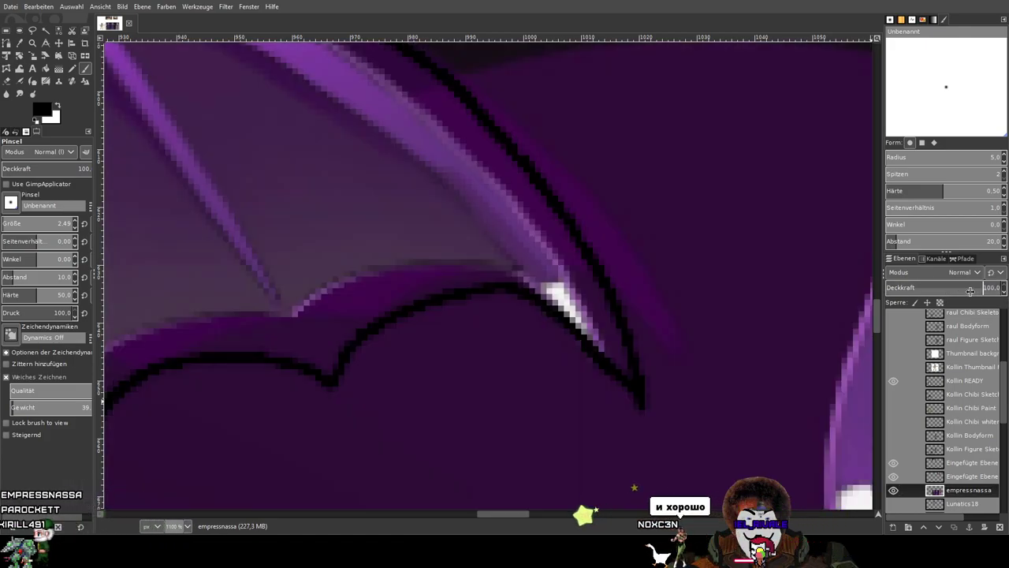
pyautogui.scroll(-3, 486, 265)
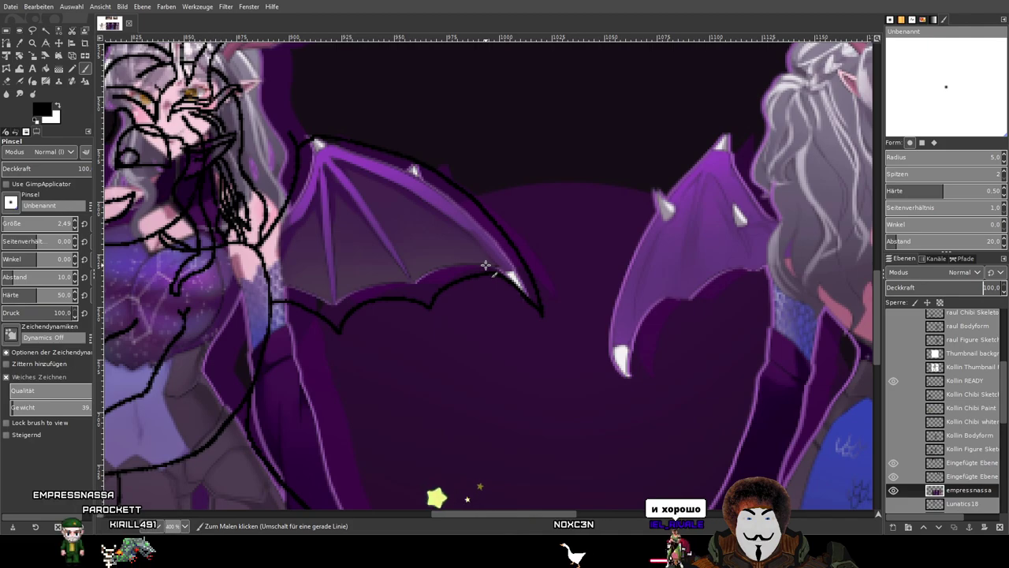
pyautogui.moveTo(486, 266); pyautogui.dragTo(606, 266)
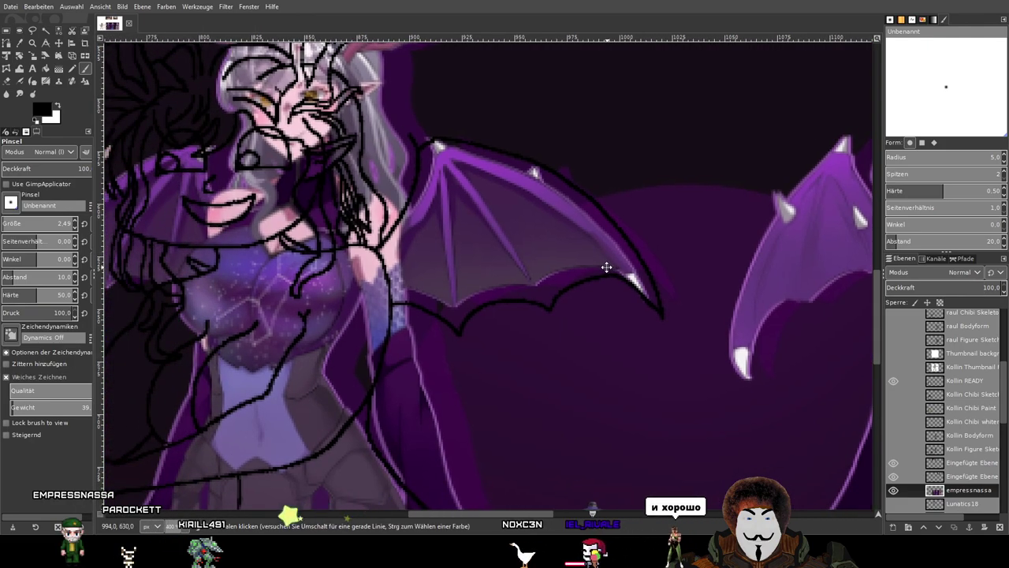
pyautogui.scroll(1, 570, 245)
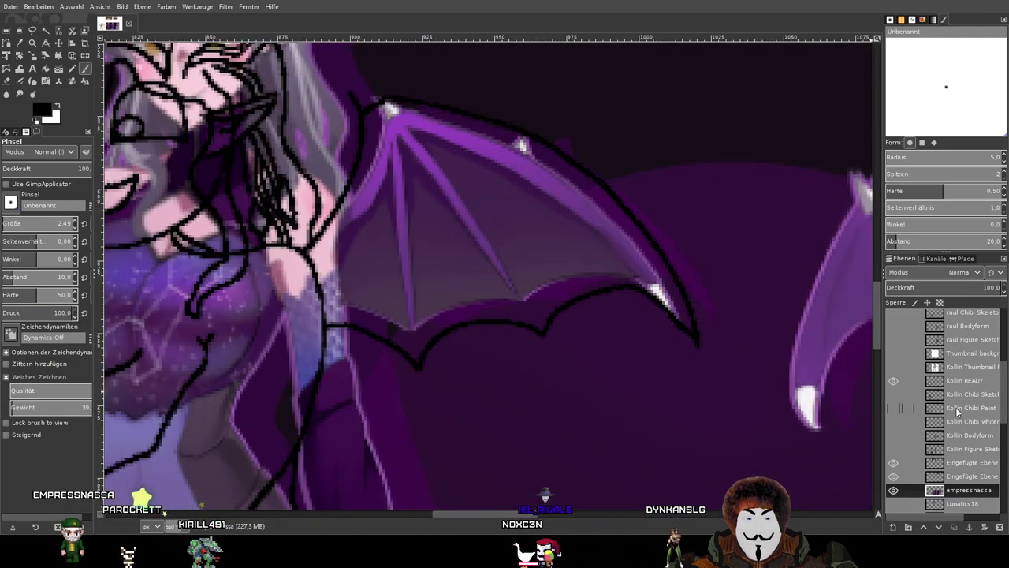
pyautogui.scroll(4, 956, 411)
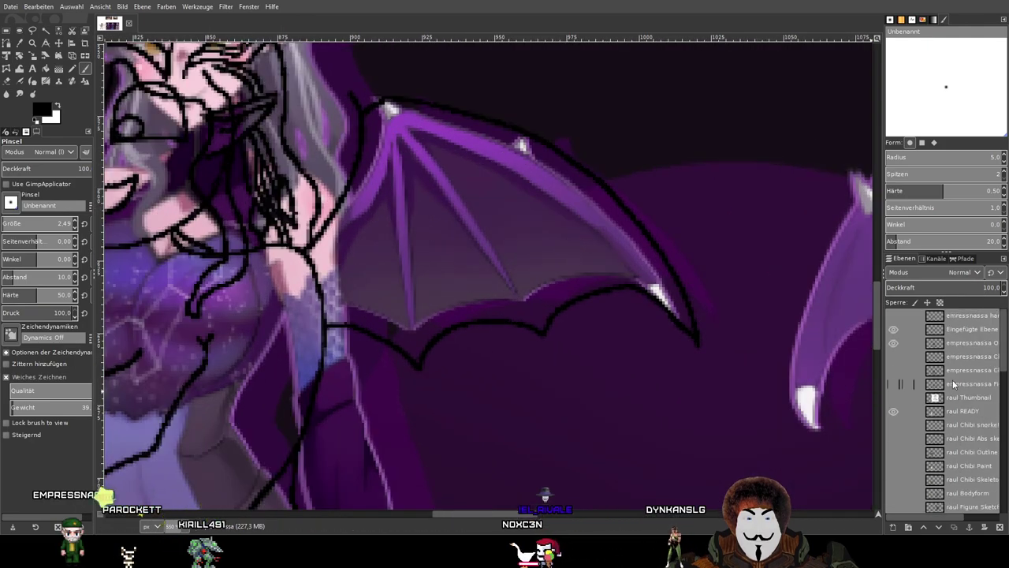
pyautogui.click(892, 343)
pyautogui.click(892, 343)
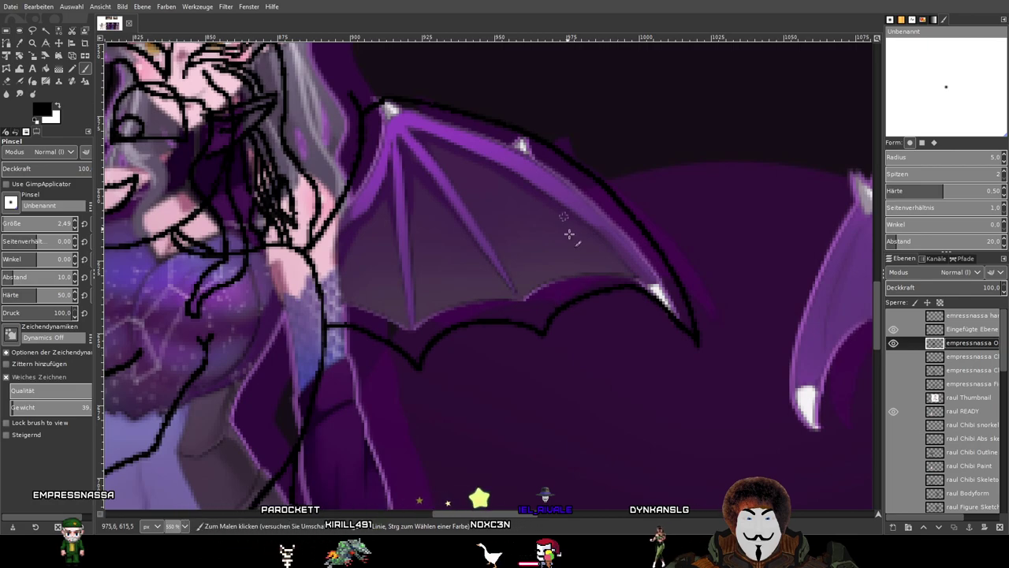
pyautogui.moveTo(562, 199); pyautogui.dragTo(528, 303)
pyautogui.scroll(1, 527, 300)
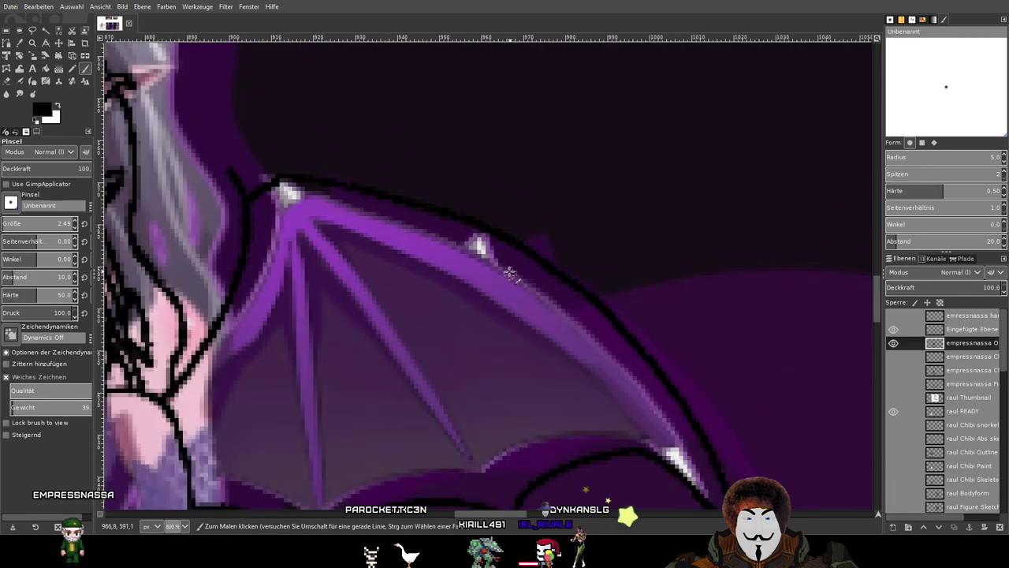
# Zoom in and extend the wing's top outline up-left past the joint.
pyautogui.scroll(1, 241, 162)
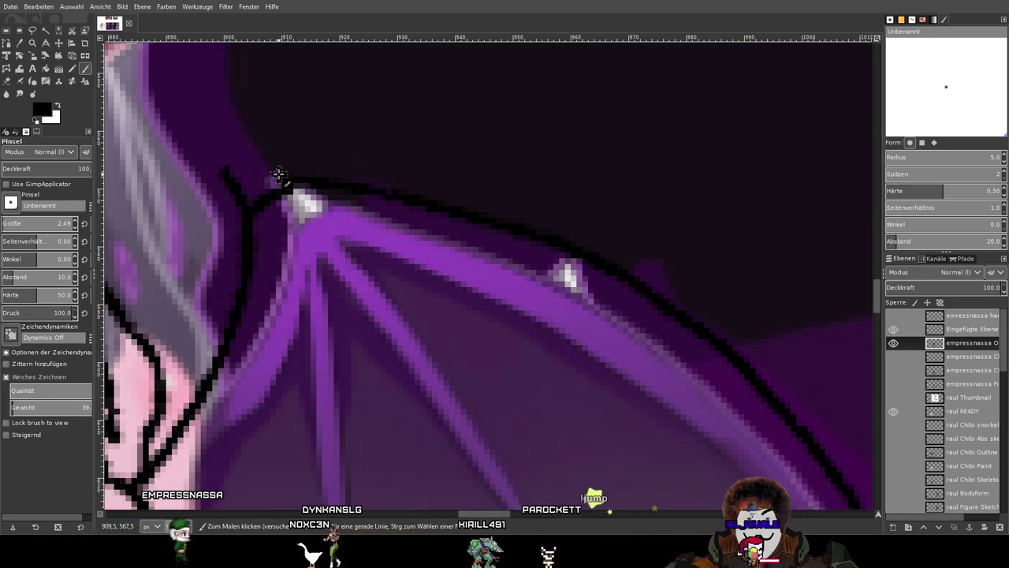
pyautogui.moveTo(259, 166); pyautogui.dragTo(200, 155)
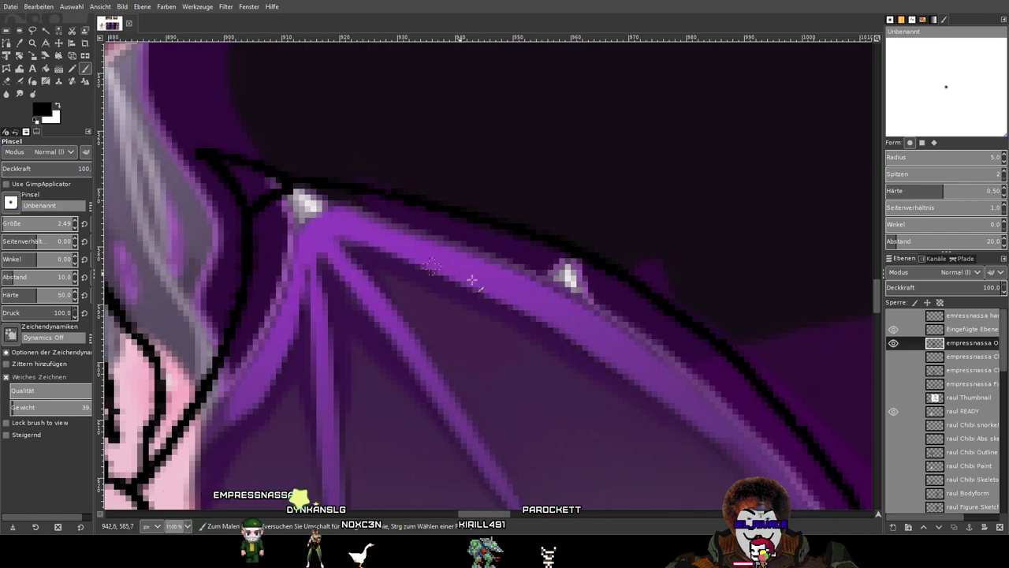
pyautogui.scroll(-4, 472, 281)
pyautogui.scroll(3, 432, 211)
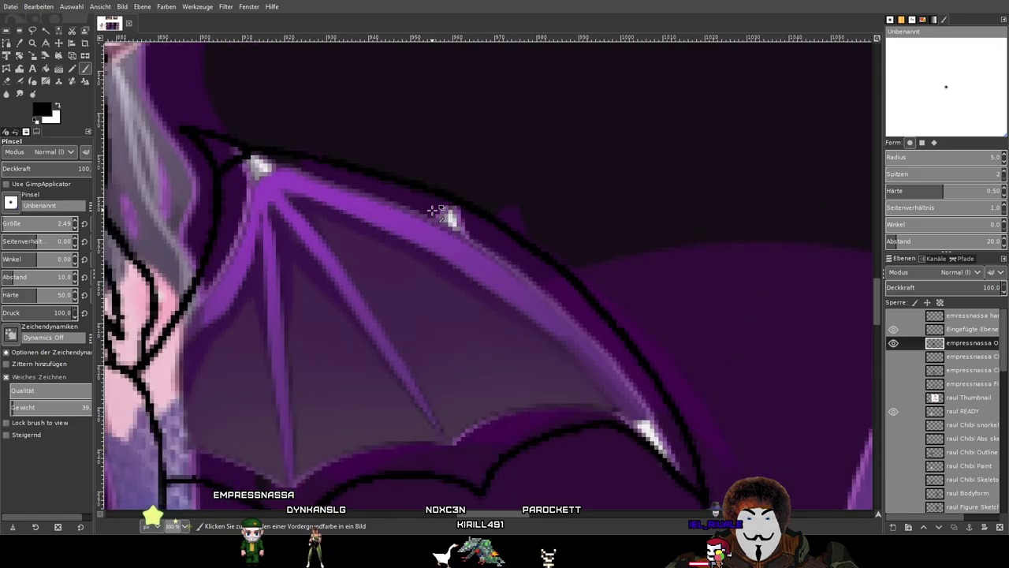
pyautogui.scroll(-4, 430, 210)
pyautogui.scroll(4, 412, 182)
# Add a small spike along the wing's upper edge.
pyautogui.moveTo(412, 182); pyautogui.dragTo(422, 151)
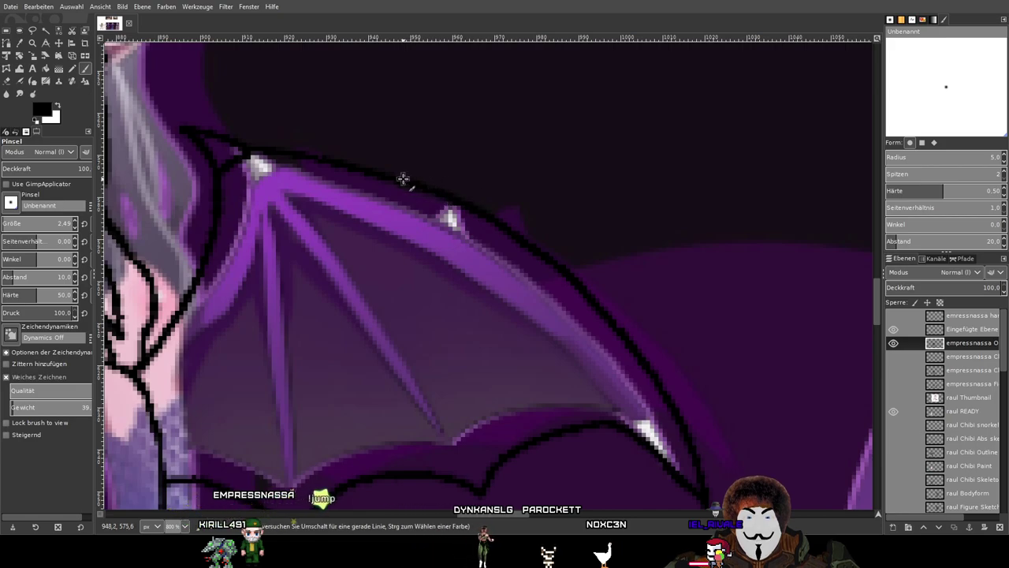
pyautogui.moveTo(402, 178)
pyautogui.mouseDown()
pyautogui.moveTo(428, 152)
pyautogui.moveTo(450, 198)
pyautogui.mouseUp()
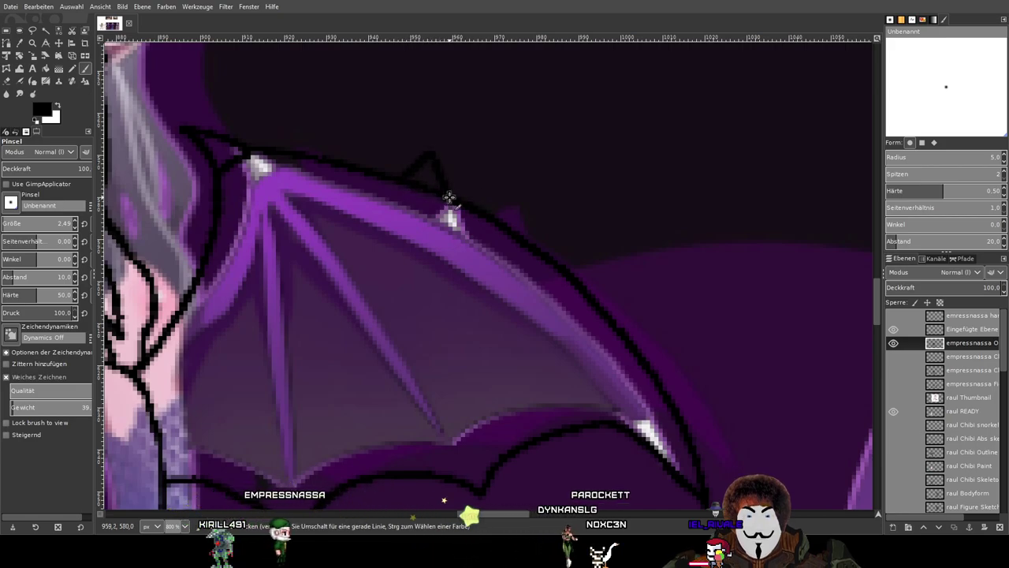
pyautogui.scroll(-5, 611, 278)
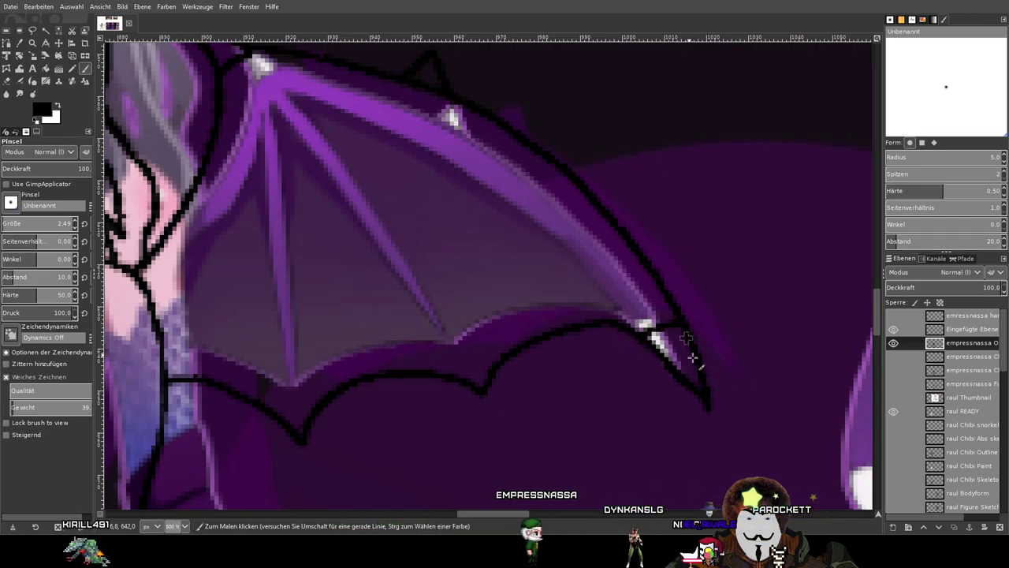
pyautogui.moveTo(536, 376)
pyautogui.mouseDown()
pyautogui.moveTo(728, 354)
pyautogui.moveTo(719, 436)
pyautogui.mouseUp()
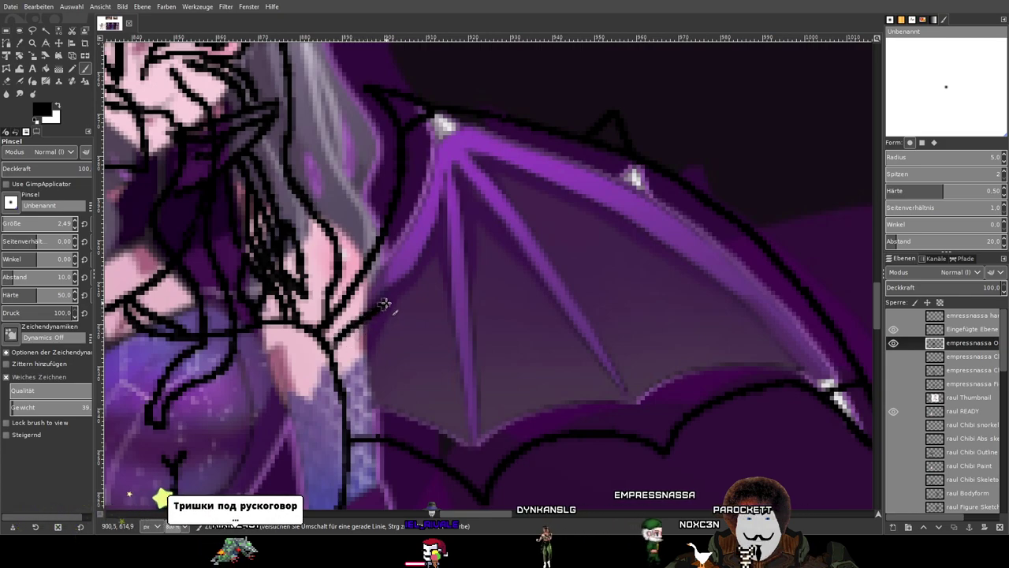
# Draw two black finger-bone lines from the wing's upper joint down to the scalloped edge.
pyautogui.moveTo(432, 238)
pyautogui.mouseDown()
pyautogui.moveTo(443, 182)
pyautogui.moveTo(447, 306)
pyautogui.mouseUp()
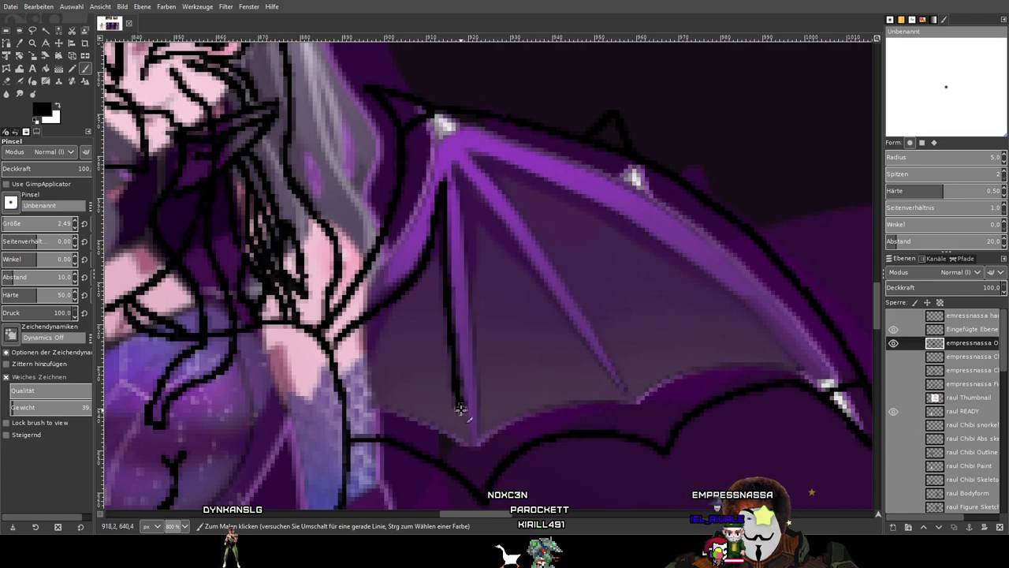
pyautogui.moveTo(464, 423); pyautogui.dragTo(467, 436)
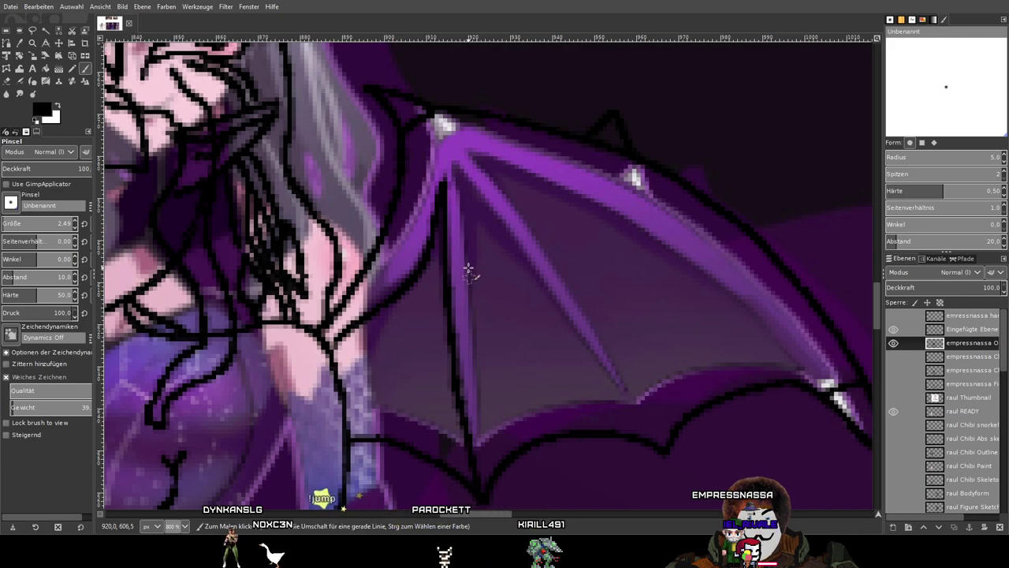
pyautogui.moveTo(456, 167); pyautogui.dragTo(487, 487)
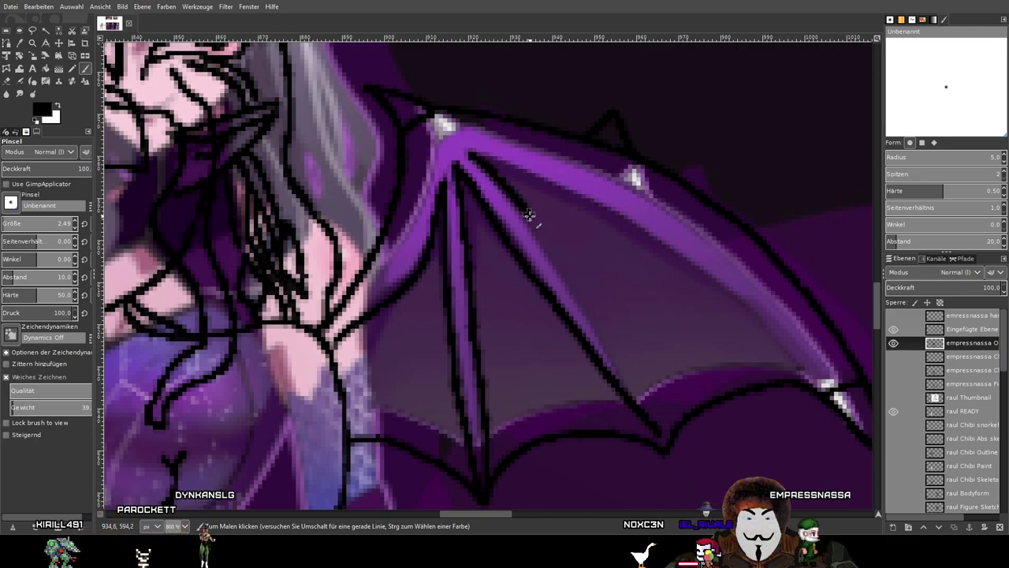
pyautogui.moveTo(564, 265); pyautogui.dragTo(646, 387)
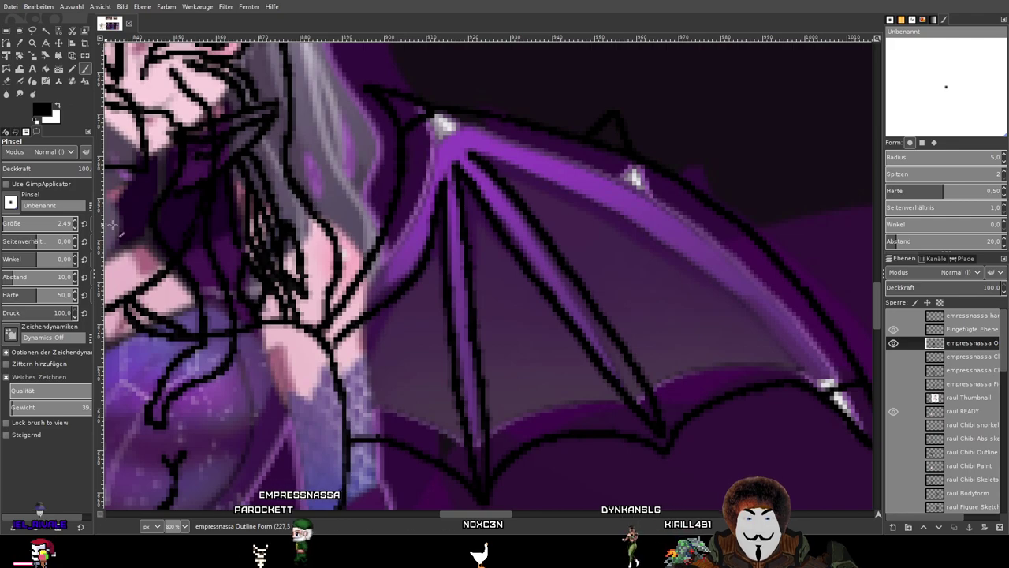
pyautogui.moveTo(688, 283); pyautogui.dragTo(566, 278)
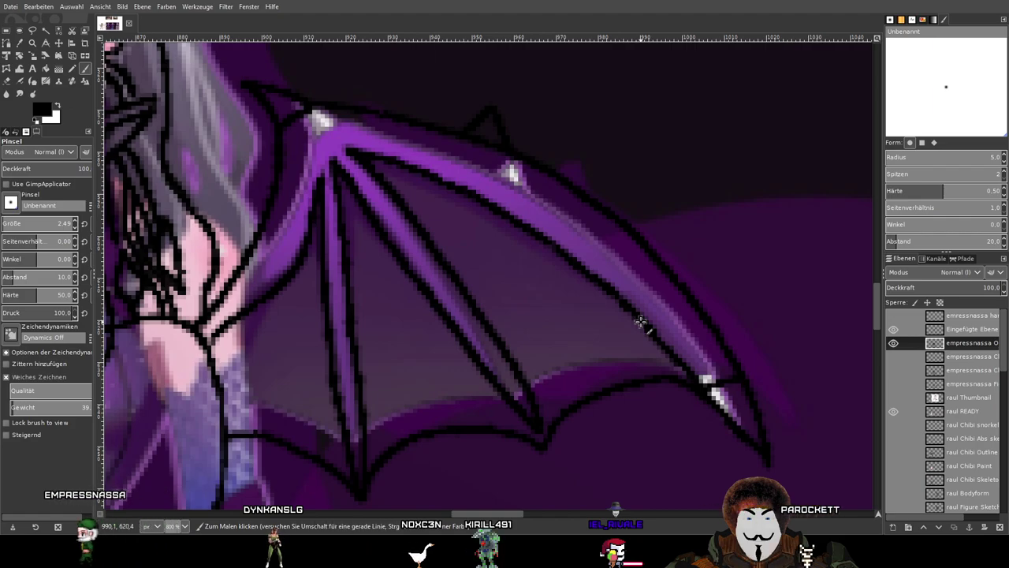
pyautogui.moveTo(462, 238); pyautogui.dragTo(603, 251)
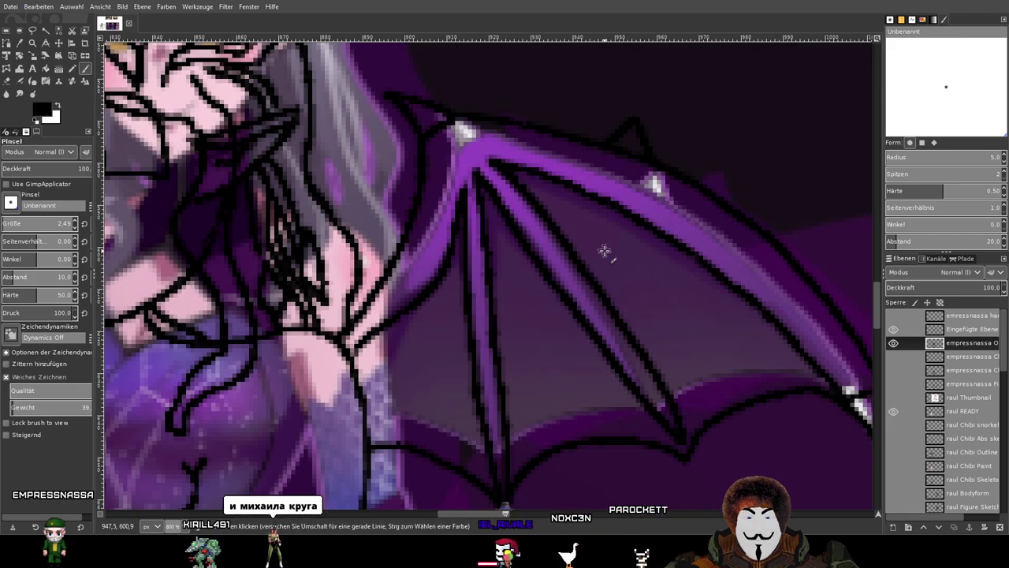
pyautogui.scroll(-1, 603, 251)
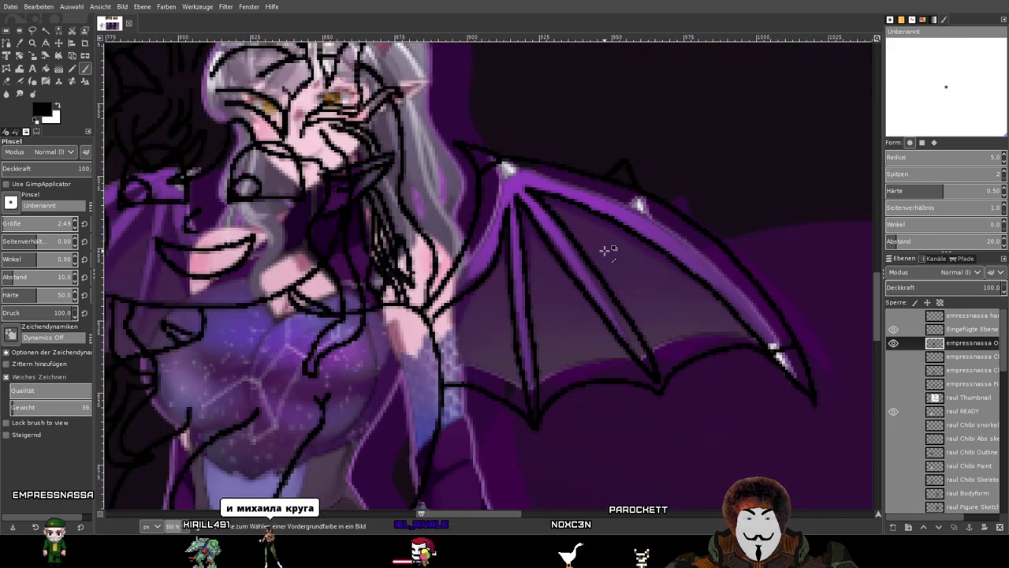
pyautogui.moveTo(503, 275); pyautogui.dragTo(616, 245)
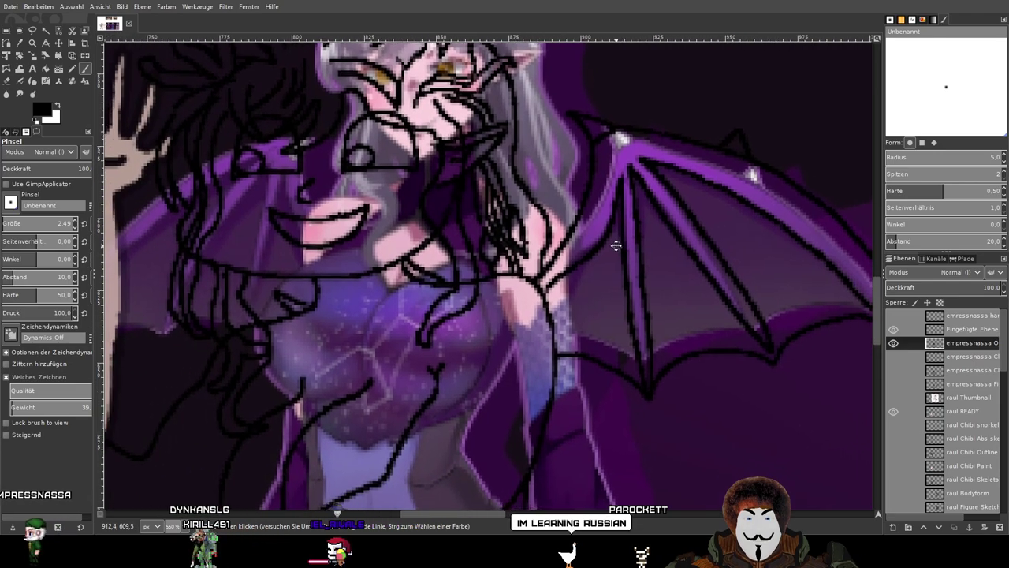
pyautogui.scroll(-3, 615, 245)
pyautogui.scroll(1, 552, 225)
pyautogui.moveTo(465, 230); pyautogui.dragTo(575, 261)
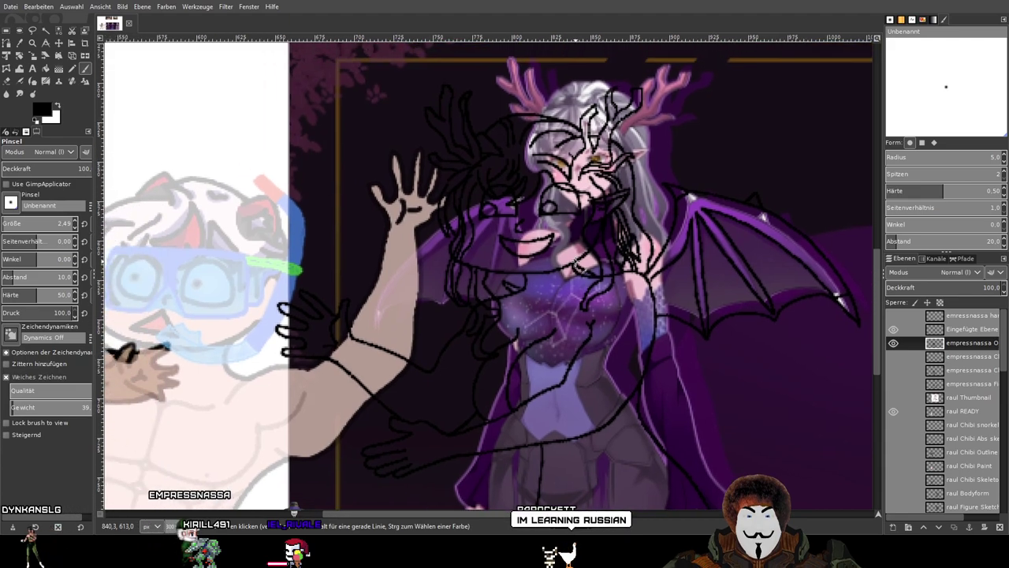
pyautogui.scroll(1, 486, 270)
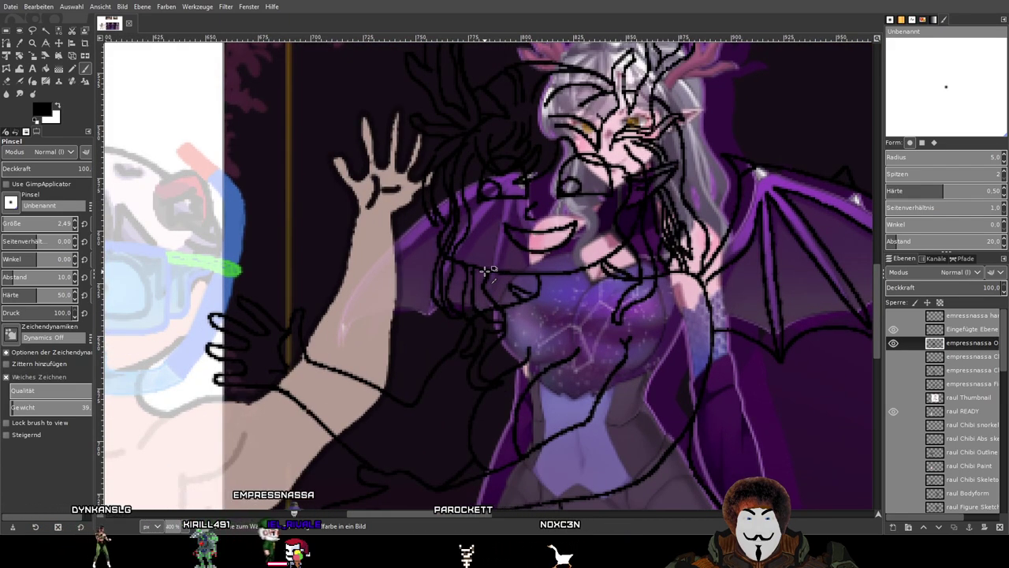
pyautogui.click(58, 44)
pyautogui.moveTo(792, 81); pyautogui.dragTo(744, 140)
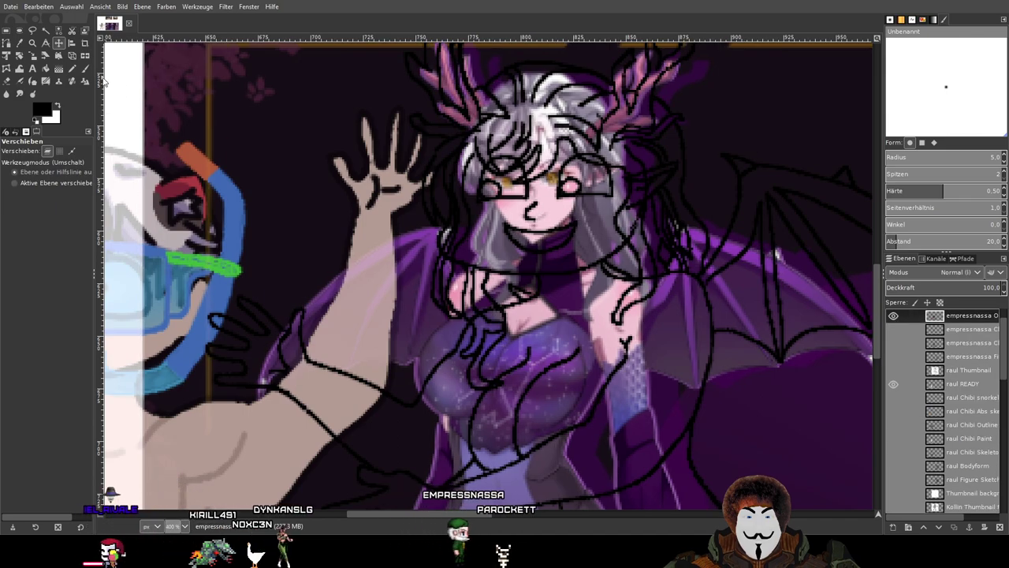
# Save the image as XCF and nudge the empressnassa reference one pixel left.
pyautogui.hotkey('ctrl', 's')
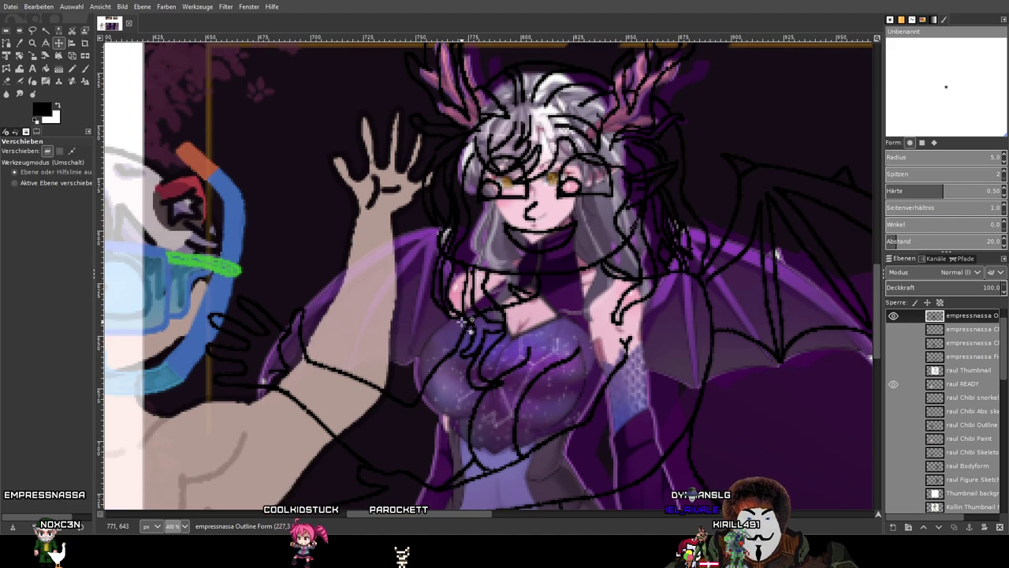
pyautogui.moveTo(461, 322); pyautogui.dragTo(449, 318)
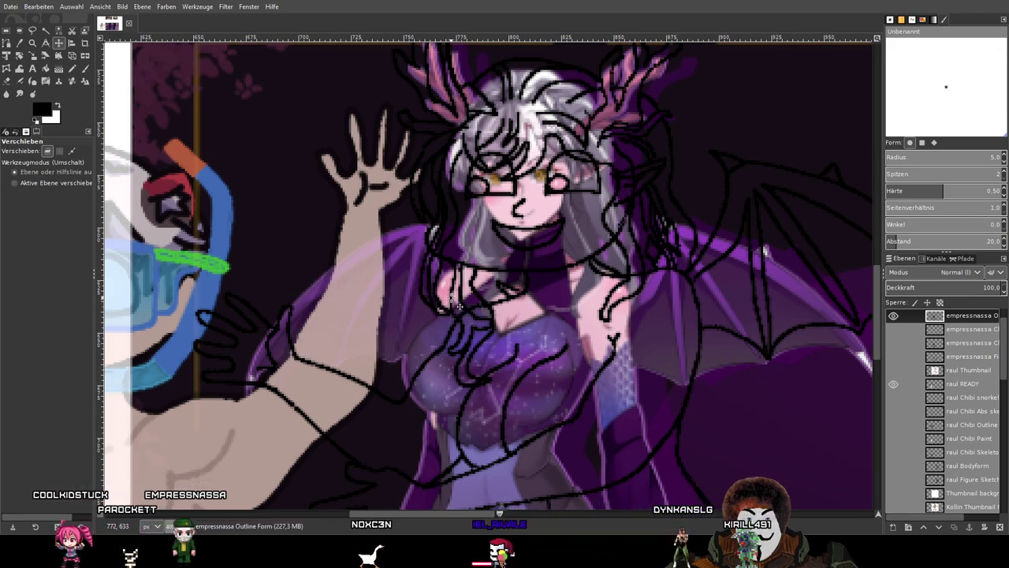
pyautogui.moveTo(458, 314); pyautogui.dragTo(453, 313)
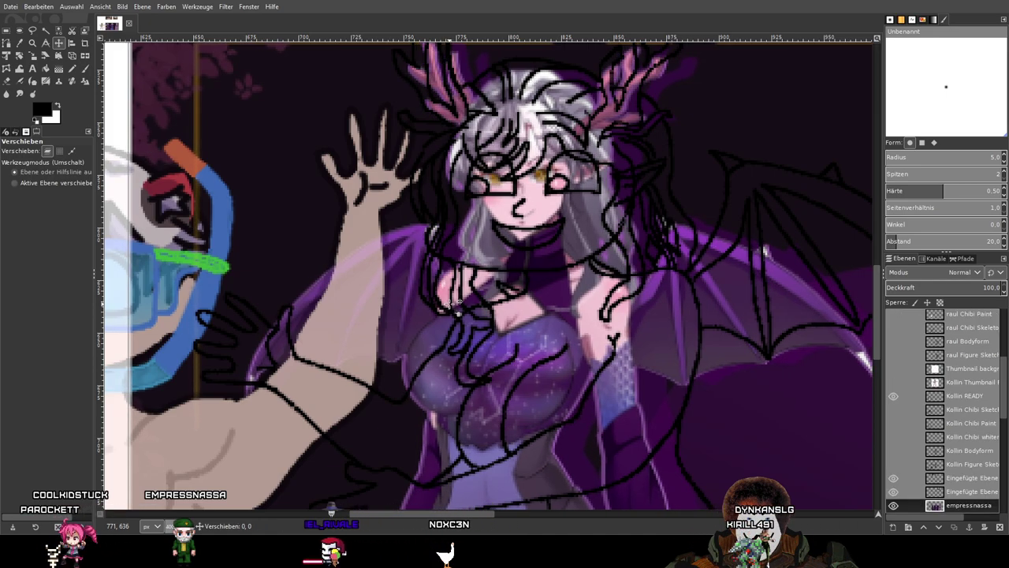
# Select the empressnassa Outline Form layer with the Paintbrush and centre on the chest and arms.
pyautogui.click(449, 303)
pyautogui.click(85, 69)
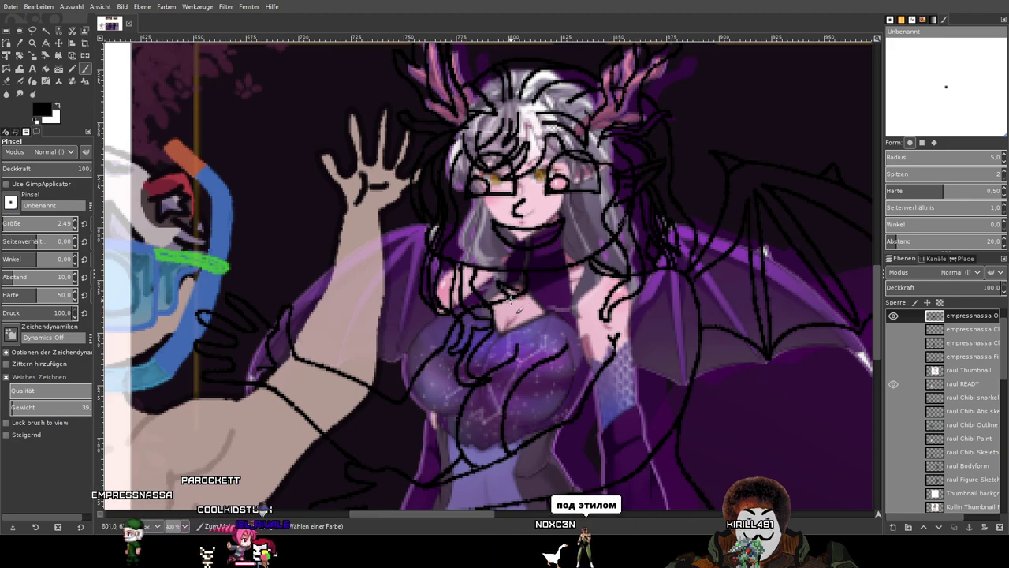
pyautogui.scroll(1, 544, 304)
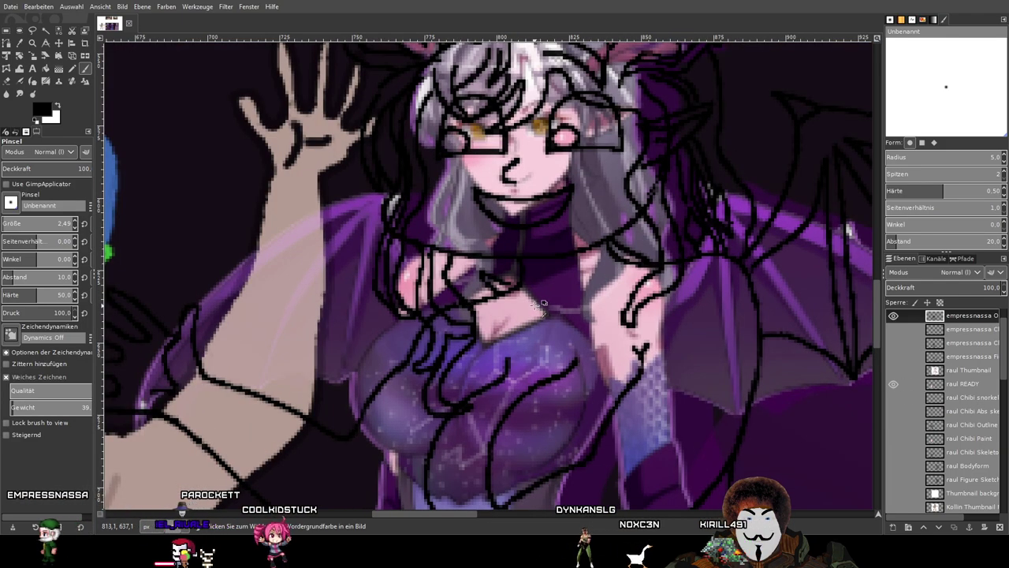
pyautogui.scroll(1, 544, 300)
pyautogui.scroll(-1, 451, 287)
pyautogui.moveTo(451, 289); pyautogui.dragTo(495, 305)
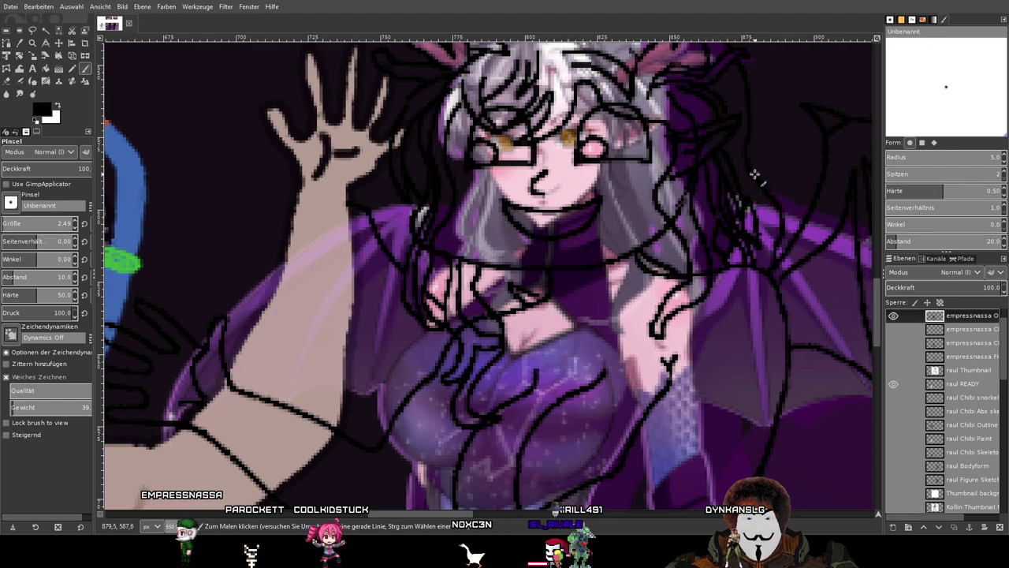
# Draw a short black outline stroke along the chibi's raised arm.
pyautogui.scroll(-2, 371, 171)
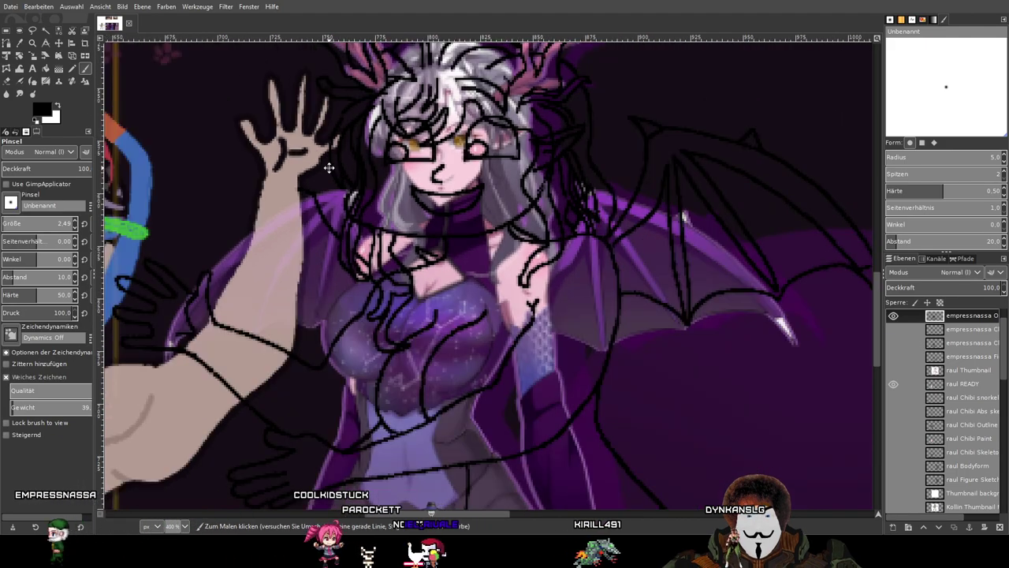
pyautogui.moveTo(328, 167)
pyautogui.mouseDown()
pyautogui.moveTo(300, 181)
pyautogui.moveTo(399, 177)
pyautogui.mouseUp()
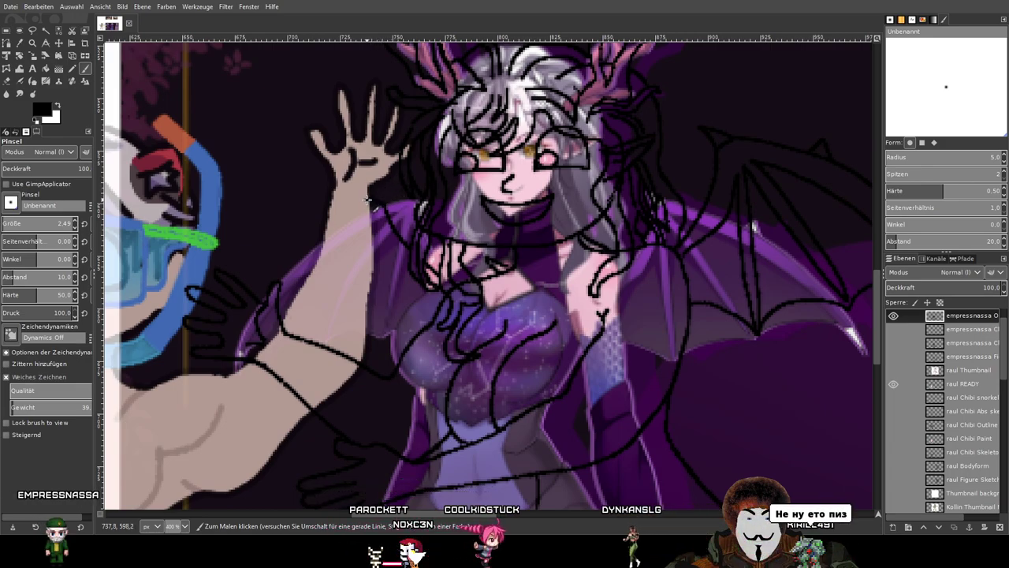
pyautogui.moveTo(369, 200); pyautogui.dragTo(351, 204)
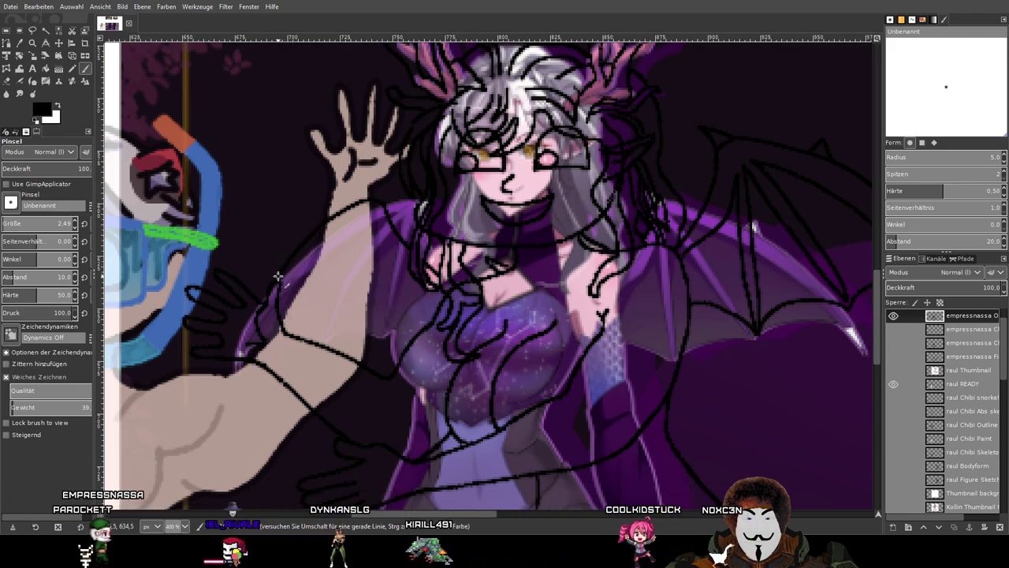
pyautogui.scroll(3, 275, 279)
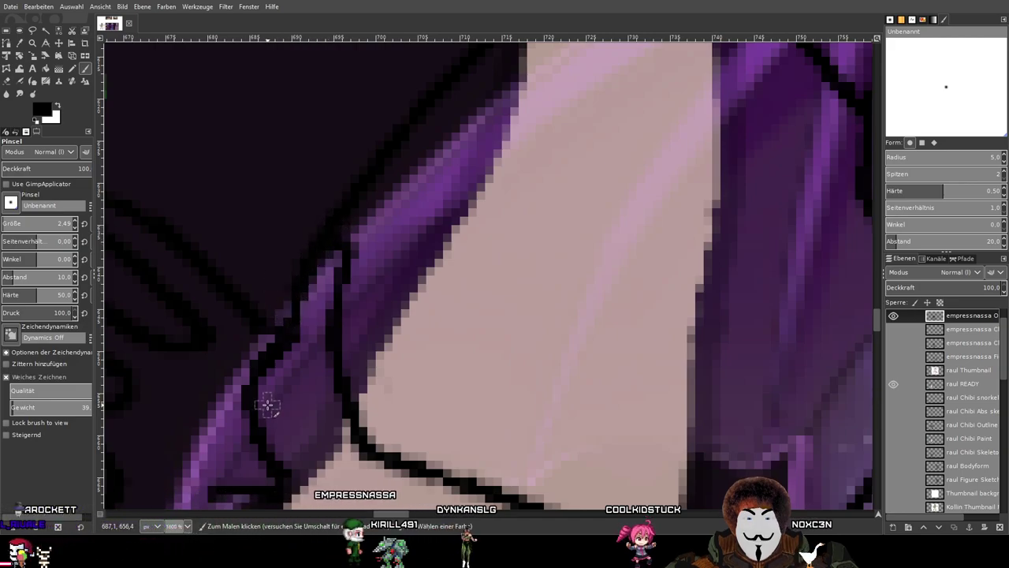
pyautogui.scroll(-4, 267, 405)
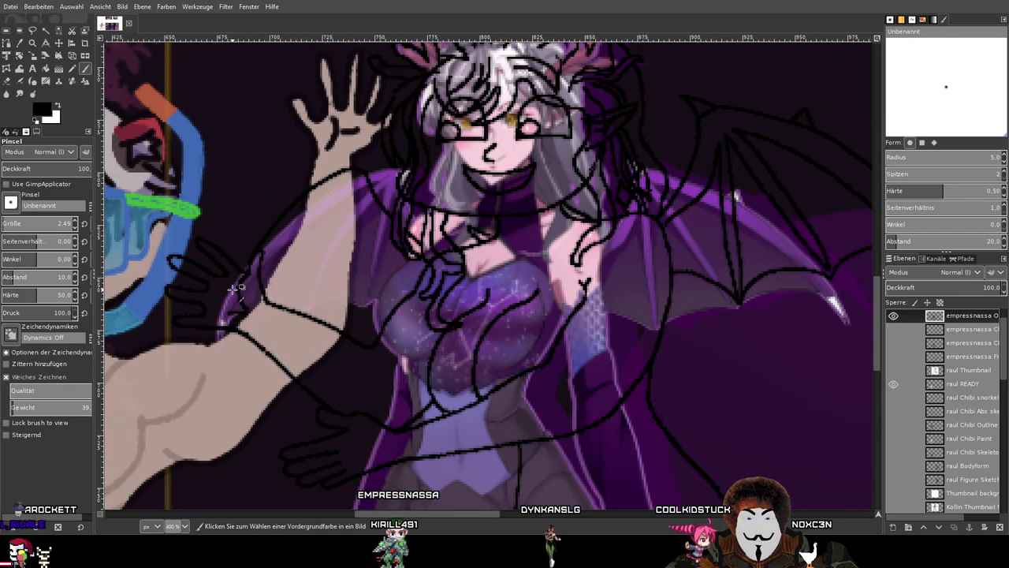
pyautogui.moveTo(233, 290); pyautogui.dragTo(205, 304)
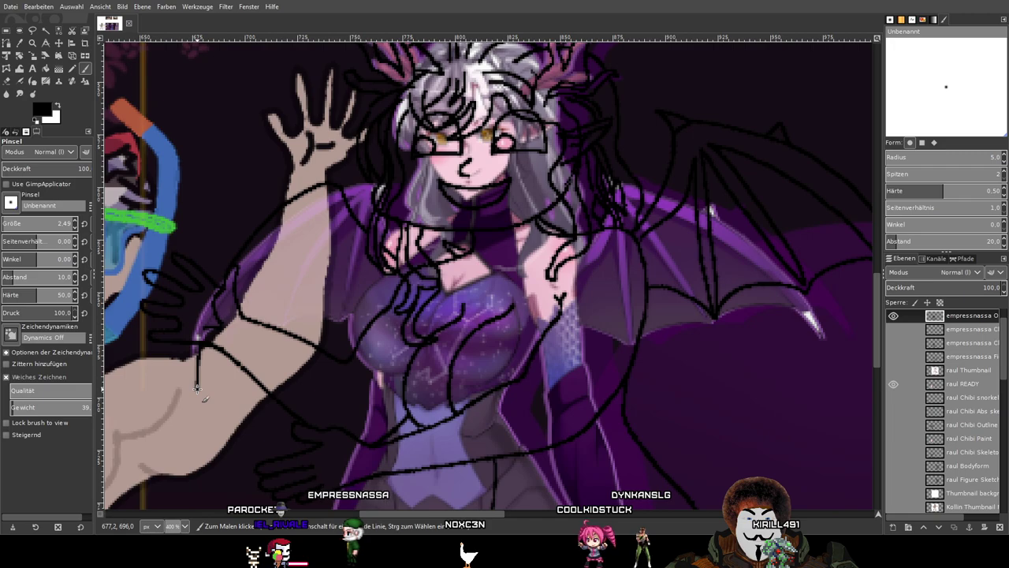
pyautogui.moveTo(423, 350)
pyautogui.mouseDown()
pyautogui.moveTo(275, 356)
pyautogui.moveTo(399, 352)
pyautogui.moveTo(345, 352)
pyautogui.moveTo(354, 352)
pyautogui.mouseUp()
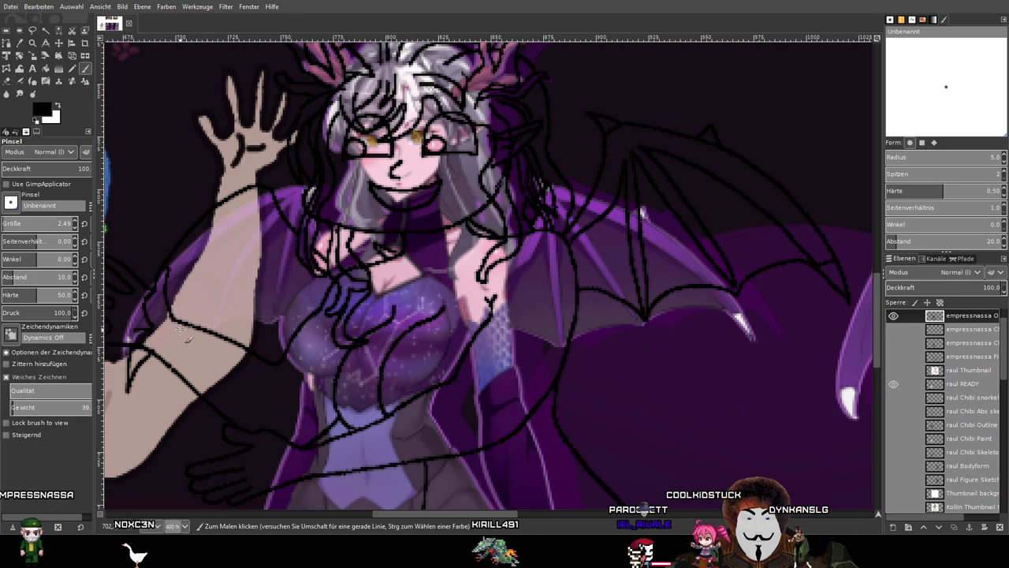
# Thicken the new stroke's end and fill the gap where the black lines meet.
pyautogui.scroll(3, 134, 371)
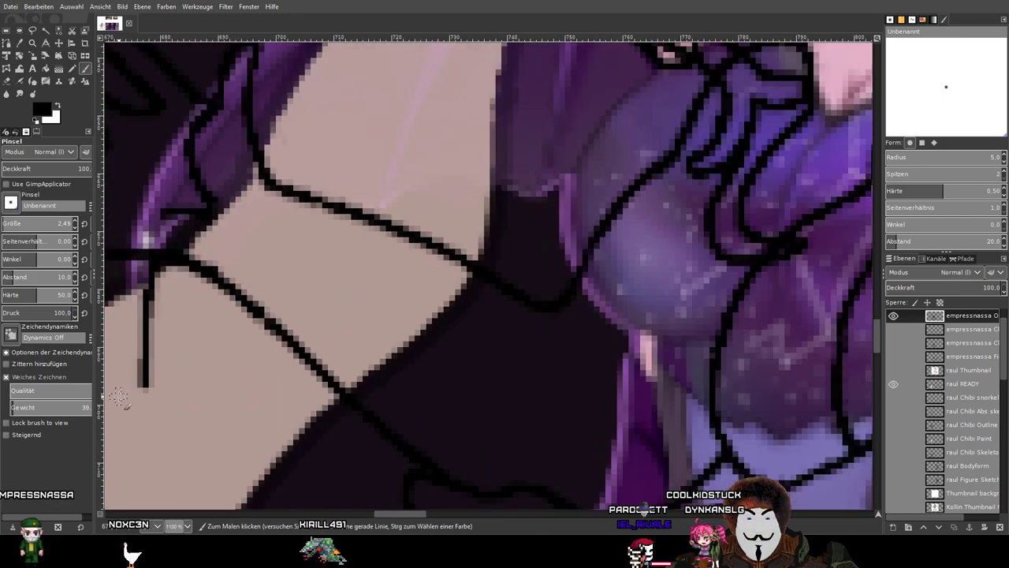
pyautogui.moveTo(145, 382); pyautogui.dragTo(148, 384)
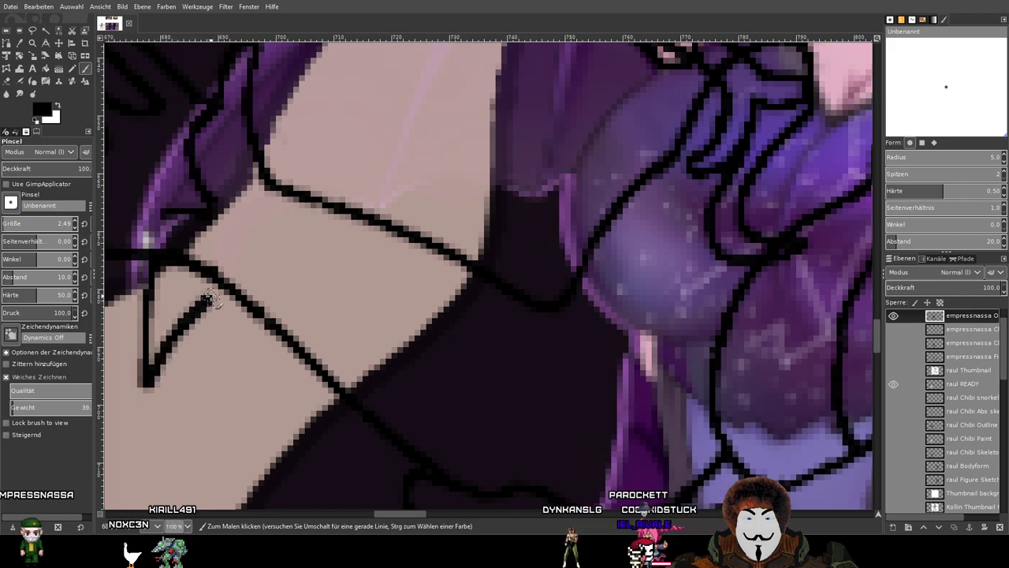
pyautogui.scroll(-4, 220, 288)
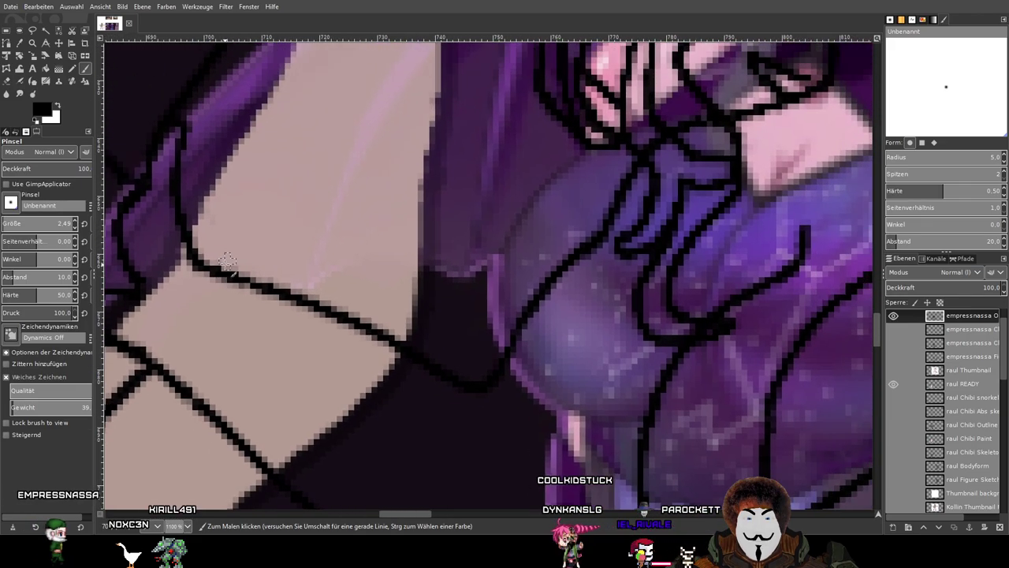
pyautogui.scroll(-1, 223, 294)
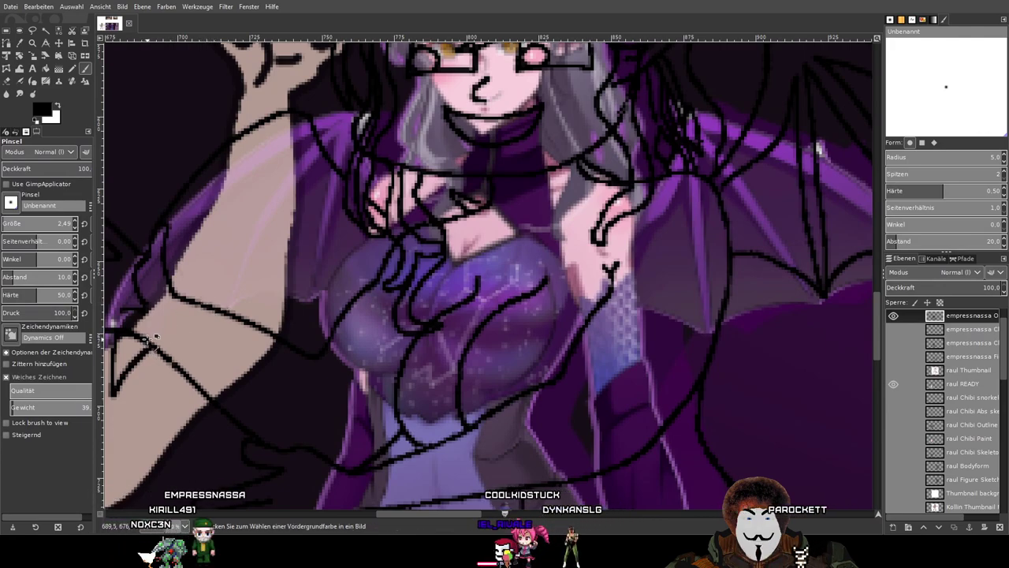
pyautogui.scroll(5, 154, 337)
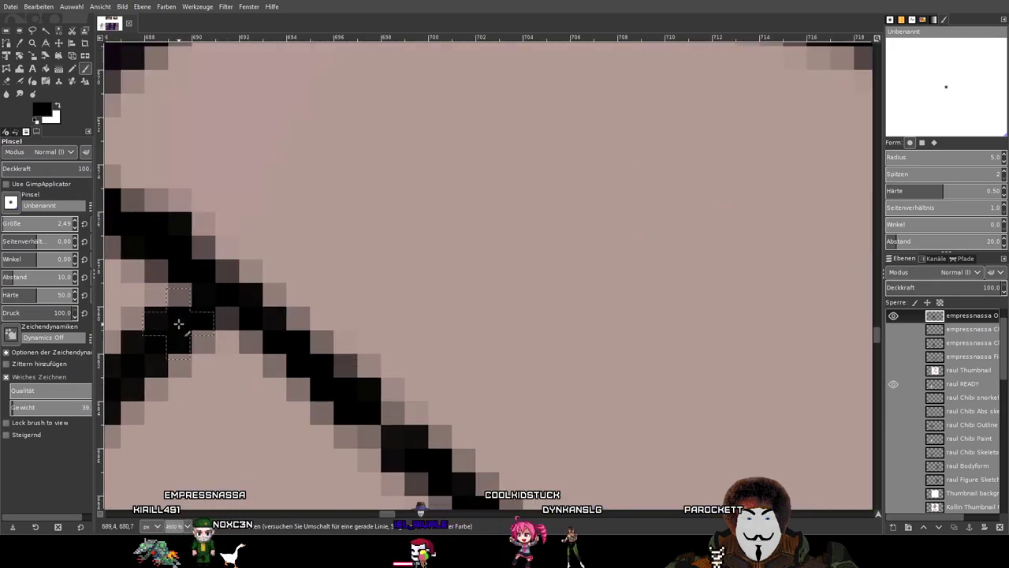
pyautogui.click(191, 306)
pyautogui.scroll(-4, 192, 306)
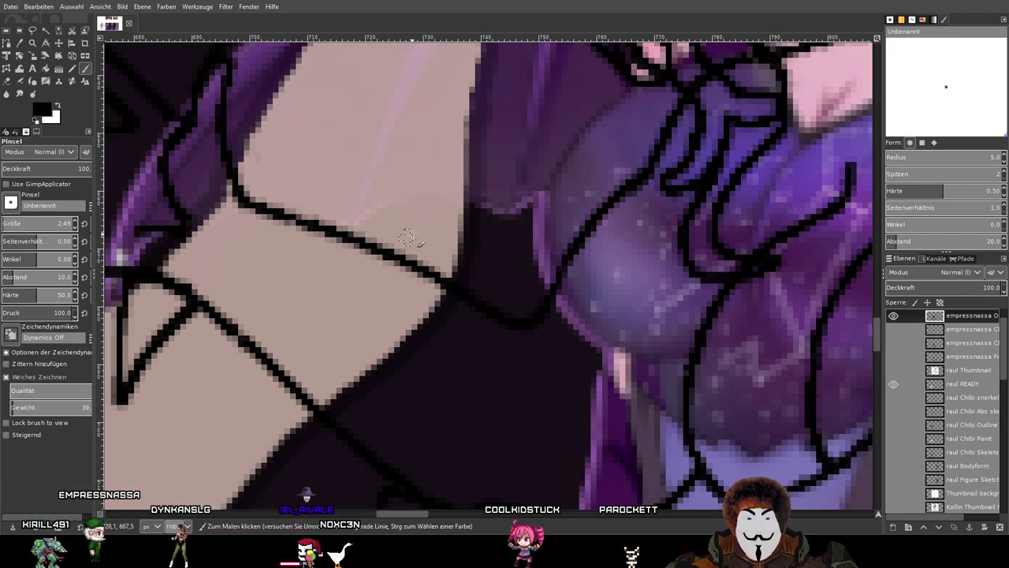
pyautogui.scroll(4, 238, 310)
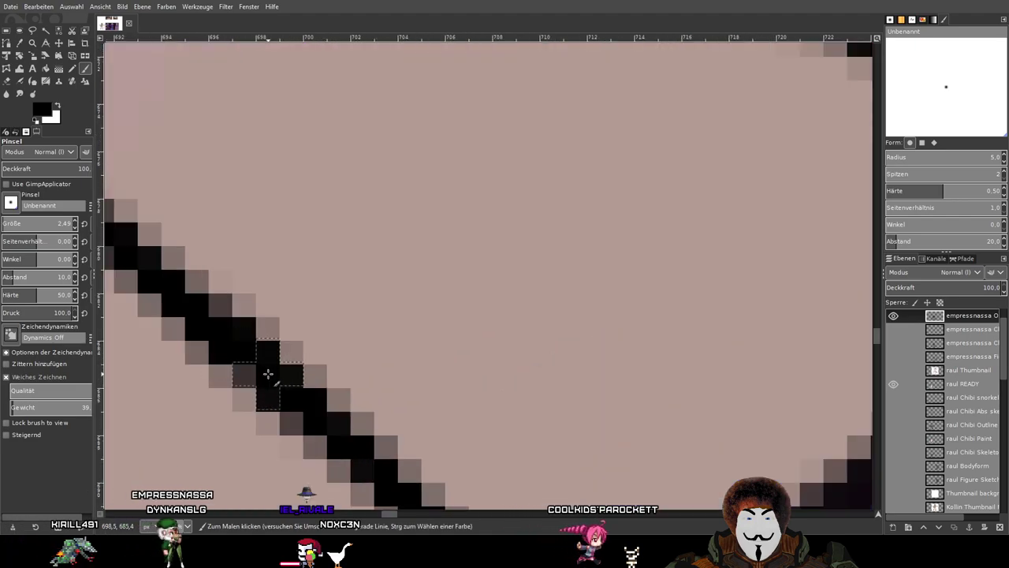
pyautogui.scroll(-2, 325, 327)
pyautogui.scroll(-4, 323, 328)
pyautogui.moveTo(447, 248); pyautogui.dragTo(264, 294)
pyautogui.scroll(-1, 264, 294)
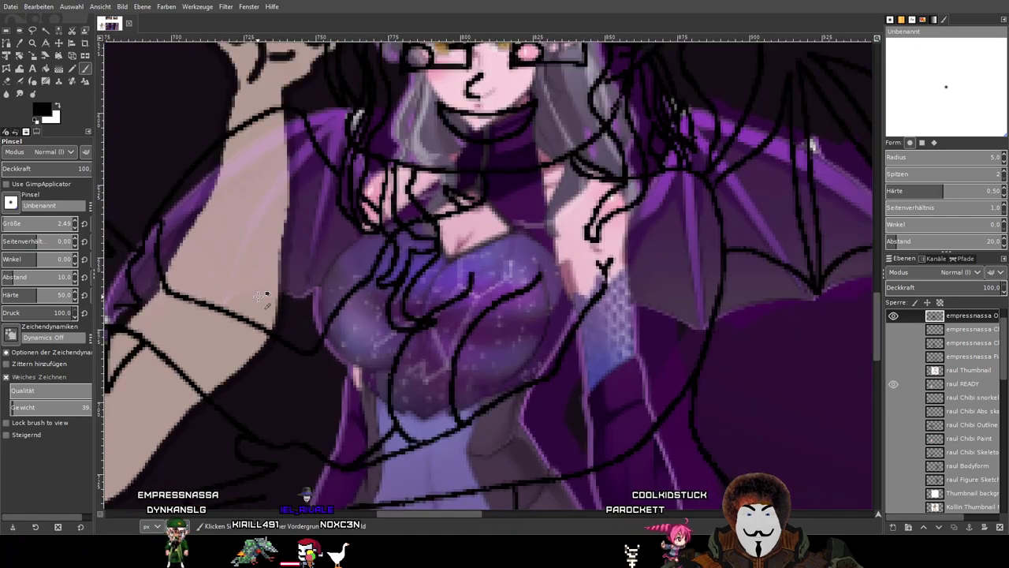
pyautogui.moveTo(323, 270); pyautogui.dragTo(282, 302)
# Zoom in and paint a short black line inside the small triangle beside the raised arm.
pyautogui.scroll(-1, 250, 304)
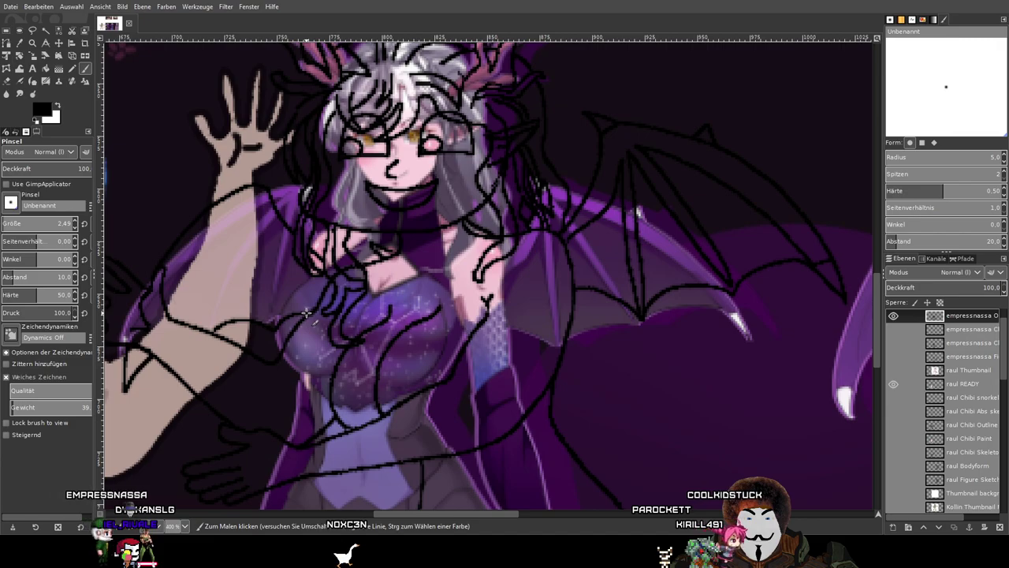
pyautogui.scroll(6, 308, 313)
pyautogui.scroll(-6, 307, 312)
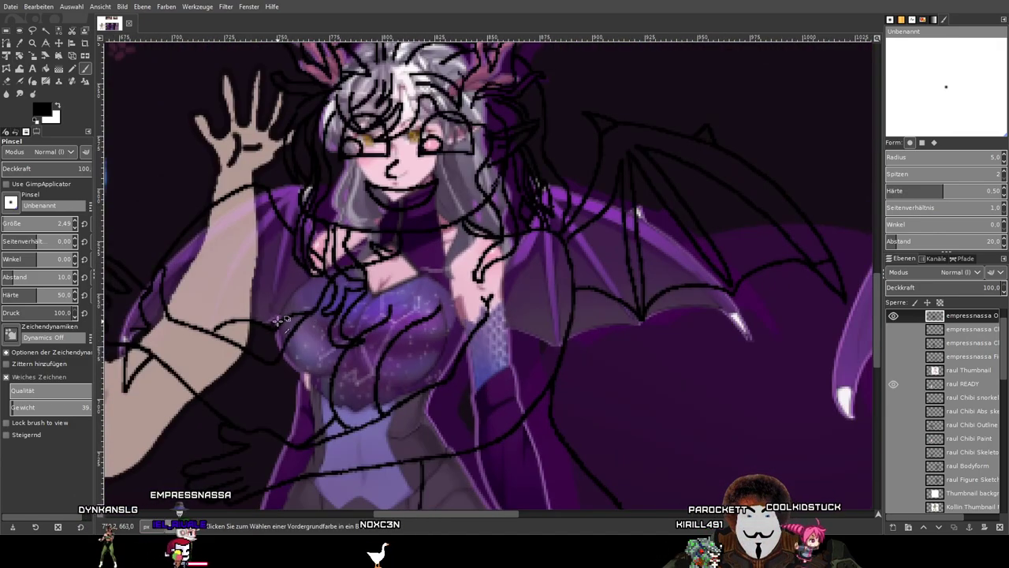
pyautogui.scroll(-2, 279, 315)
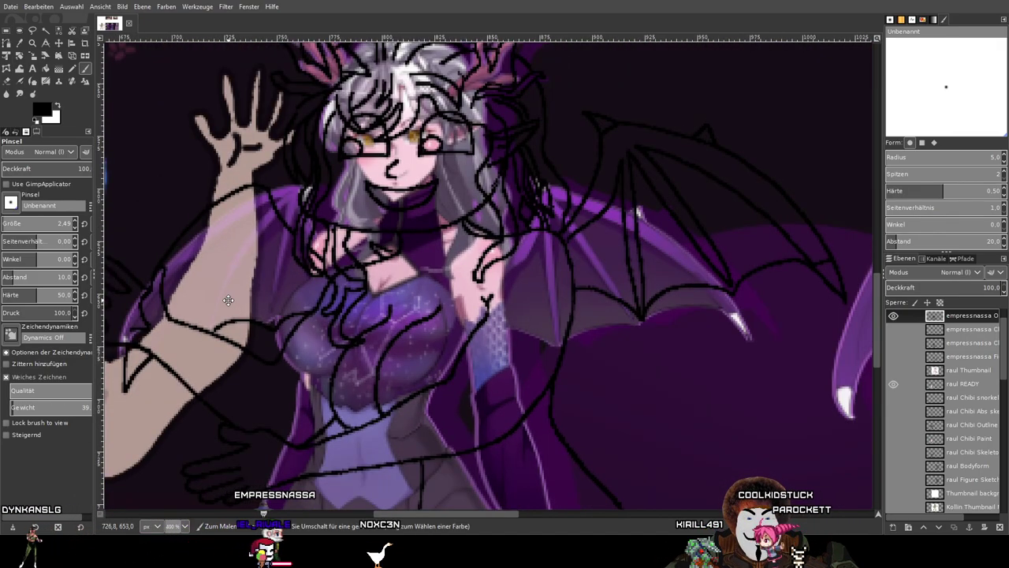
pyautogui.scroll(2, 276, 296)
pyautogui.scroll(-1, 276, 296)
pyautogui.scroll(5, 342, 308)
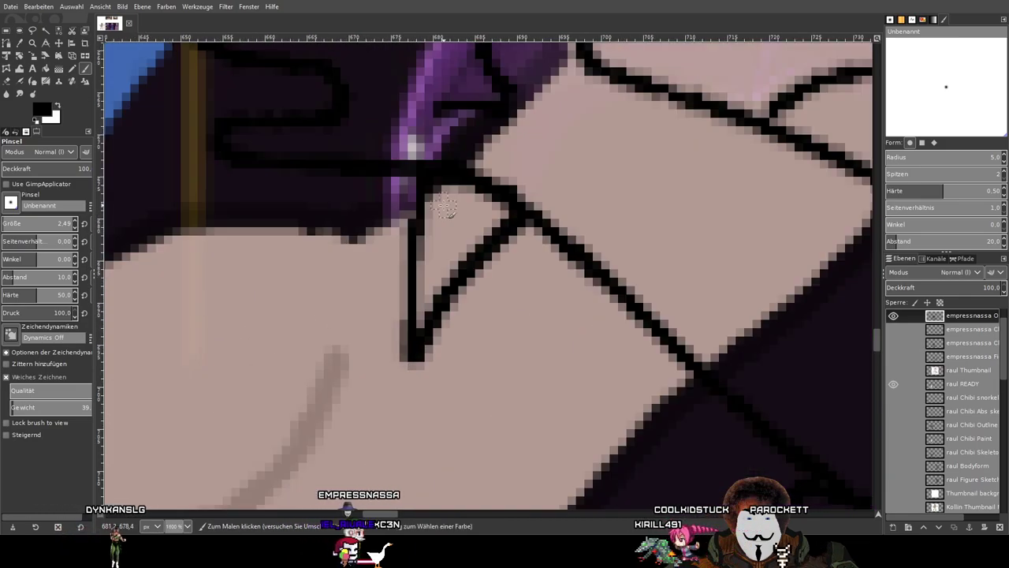
pyautogui.moveTo(432, 205); pyautogui.dragTo(450, 206)
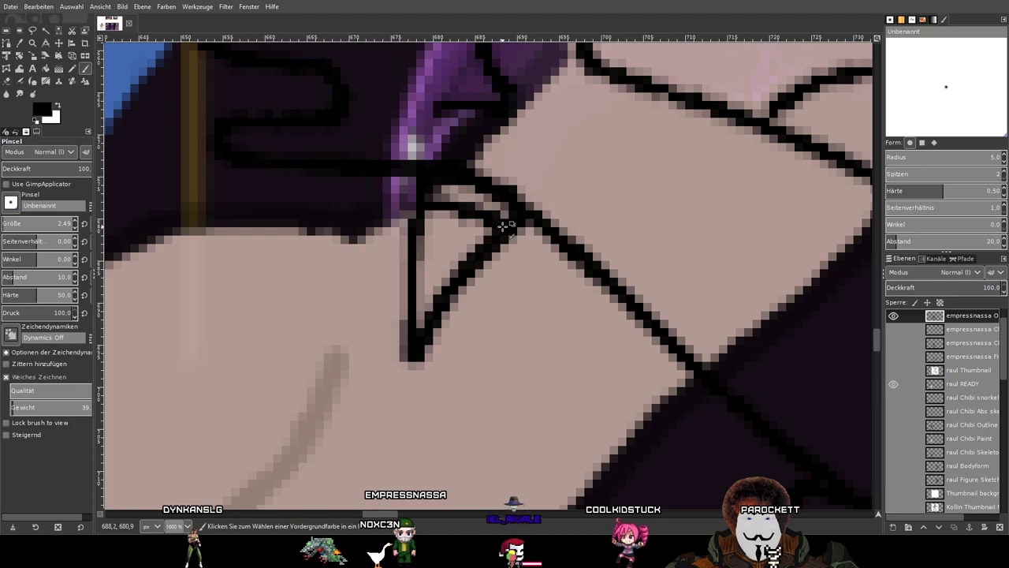
pyautogui.scroll(-3, 489, 201)
# Zoom back out and pan to bring the whole figure, head and wing into view.
pyautogui.moveTo(580, 148); pyautogui.dragTo(228, 250)
pyautogui.scroll(-1, 228, 251)
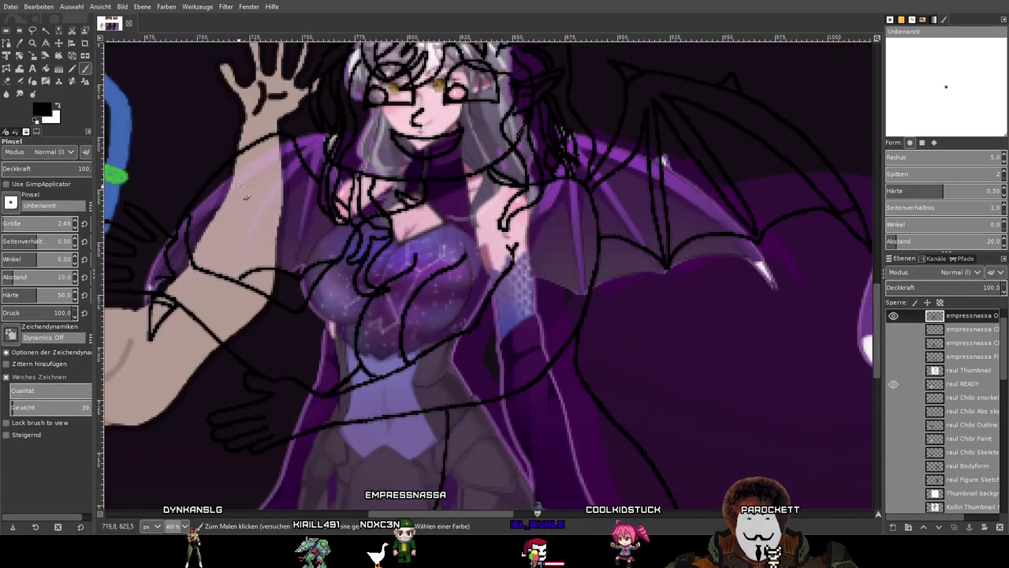
pyautogui.moveTo(239, 188); pyautogui.dragTo(240, 271)
pyautogui.scroll(3, 258, 193)
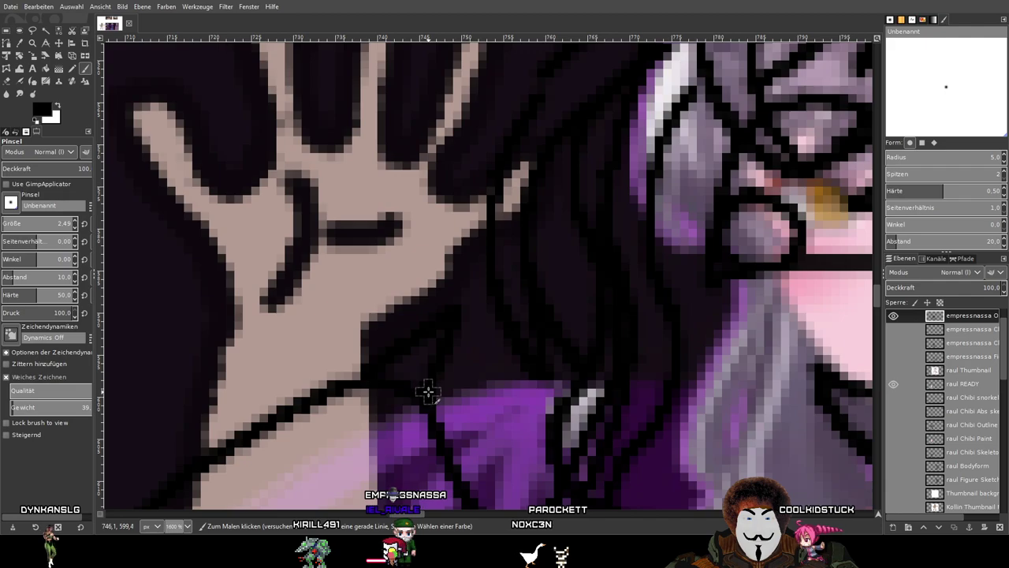
pyautogui.scroll(-3, 433, 384)
pyautogui.moveTo(432, 383); pyautogui.dragTo(109, 260)
pyautogui.scroll(-3, 176, 229)
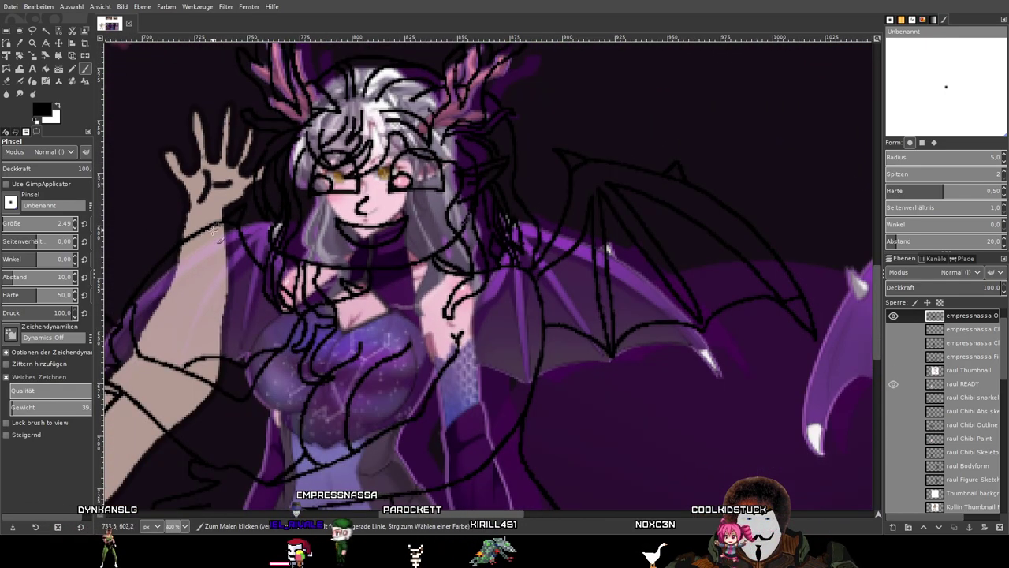
# Review the torso and wing, then undo the latest black brush stroke over the chest.
pyautogui.moveTo(214, 234); pyautogui.dragTo(317, 226)
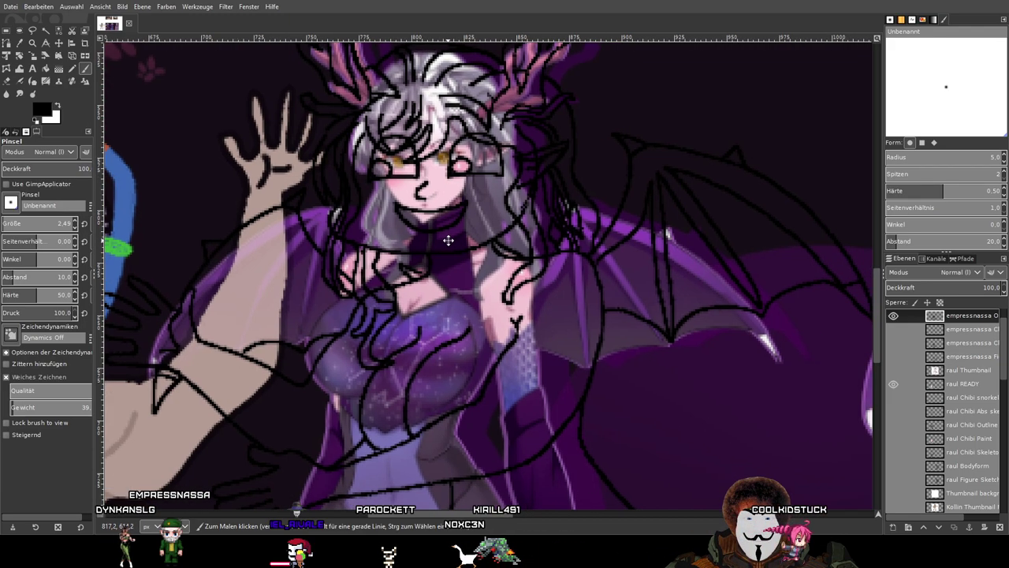
pyautogui.scroll(7, 197, 247)
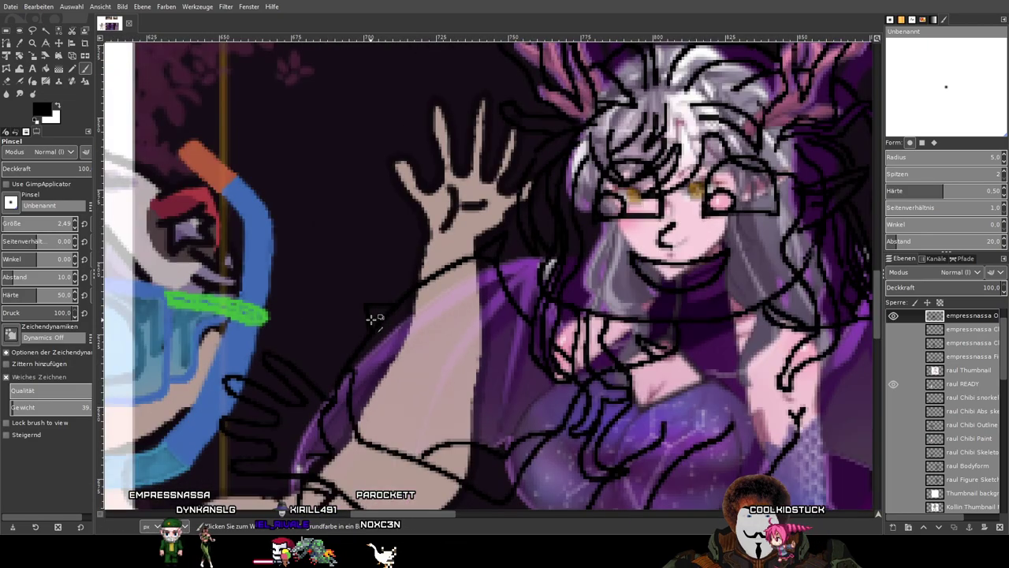
pyautogui.scroll(-5, 374, 316)
pyautogui.moveTo(509, 326)
pyautogui.mouseDown()
pyautogui.moveTo(276, 284)
pyautogui.moveTo(287, 291)
pyautogui.moveTo(257, 263)
pyautogui.moveTo(292, 245)
pyautogui.mouseUp()
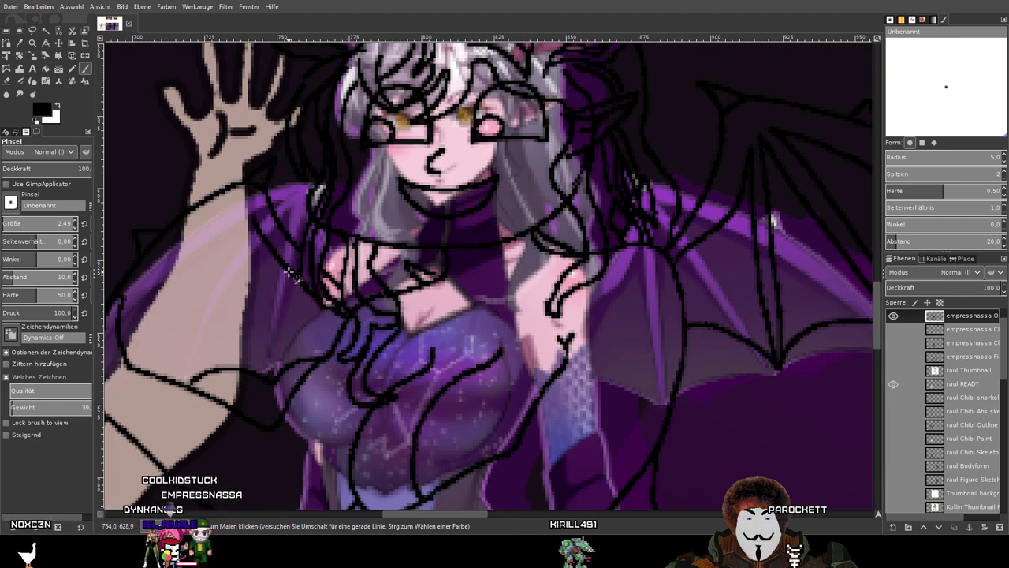
pyautogui.scroll(3, 289, 272)
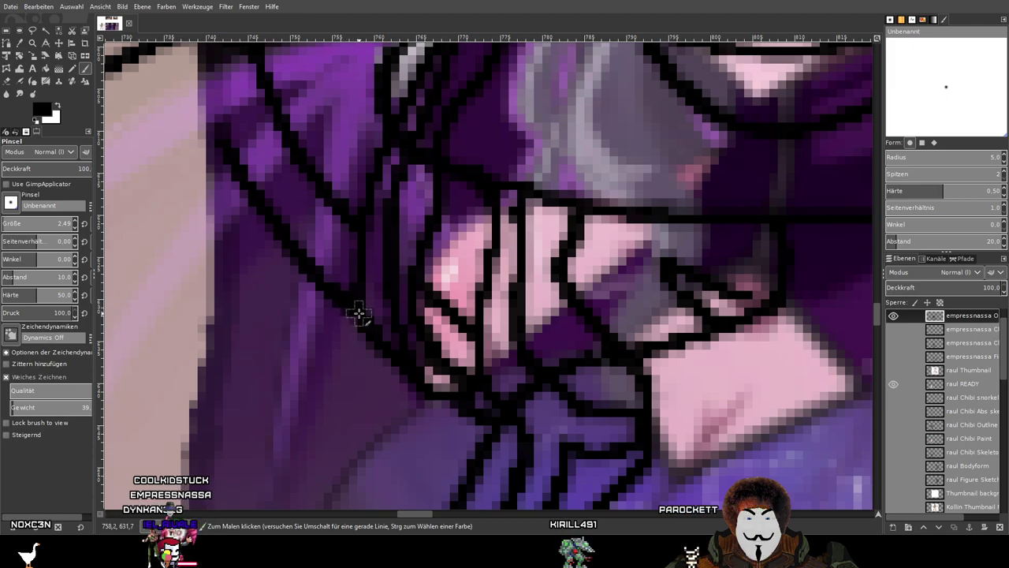
pyautogui.scroll(-5, 359, 313)
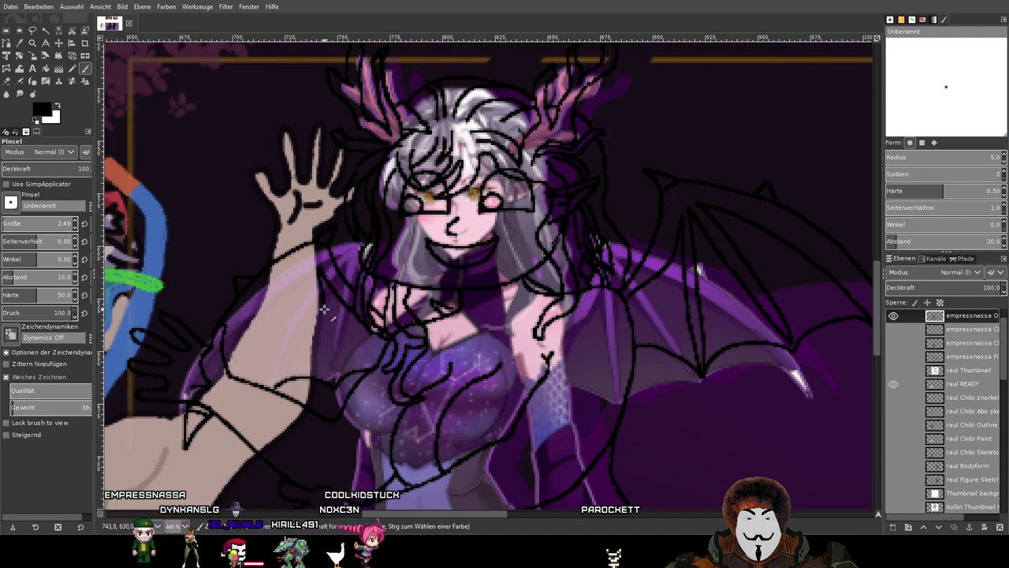
pyautogui.scroll(3, 324, 323)
pyautogui.hotkey('ctrl', 'z')
pyautogui.moveTo(326, 318); pyautogui.dragTo(375, 225)
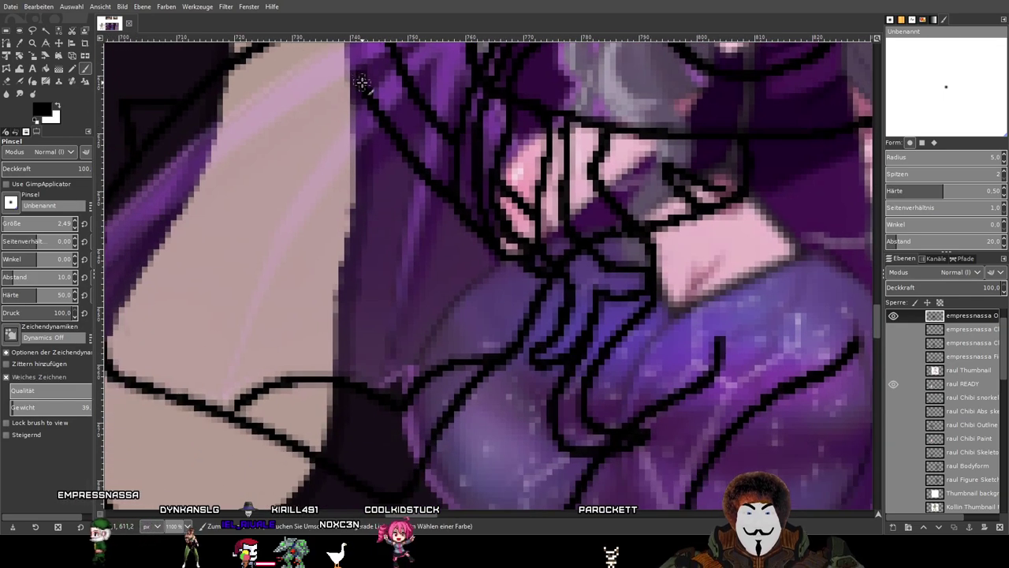
pyautogui.scroll(-5, 931, 460)
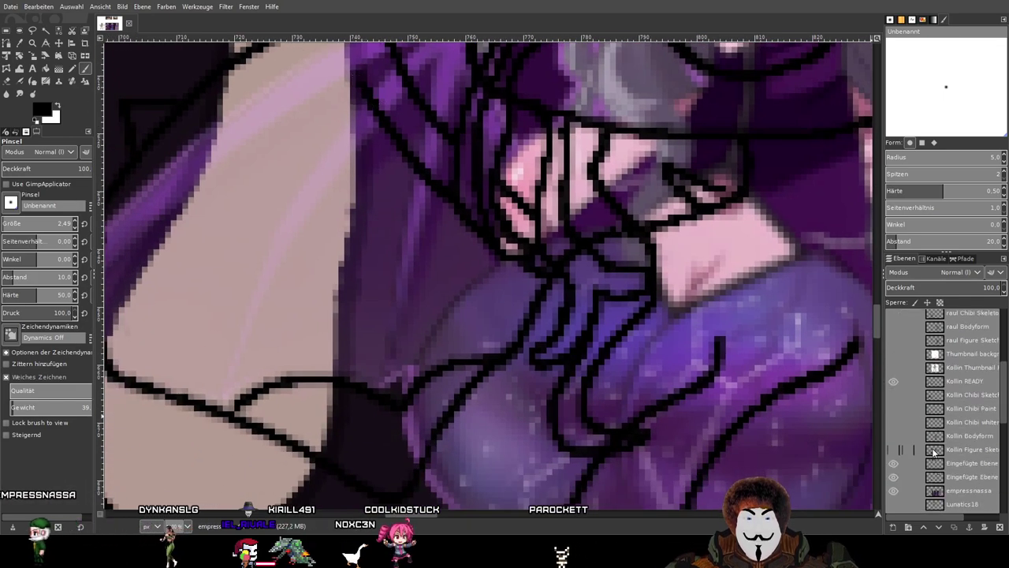
# Hide and re-show the empressnassa reference layer to check the line art.
pyautogui.click(893, 490)
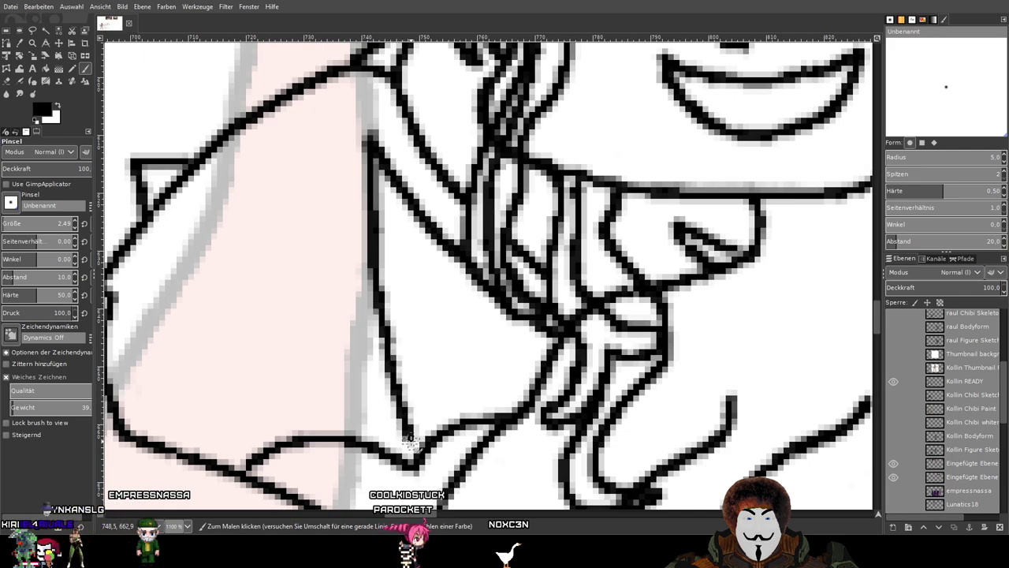
pyautogui.scroll(-3, 585, 373)
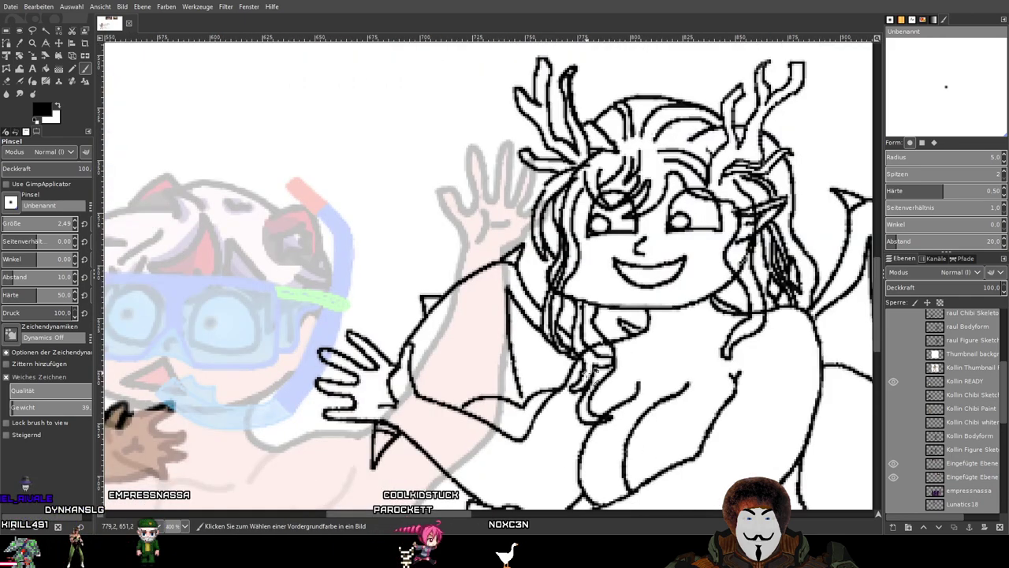
pyautogui.click(896, 493)
pyautogui.moveTo(867, 372); pyautogui.dragTo(604, 286)
pyautogui.scroll(2, 604, 286)
# Paint a small black touch-up closing the gap at the line junction beside the arm.
pyautogui.moveTo(323, 292); pyautogui.dragTo(743, 295)
pyautogui.scroll(2, 322, 324)
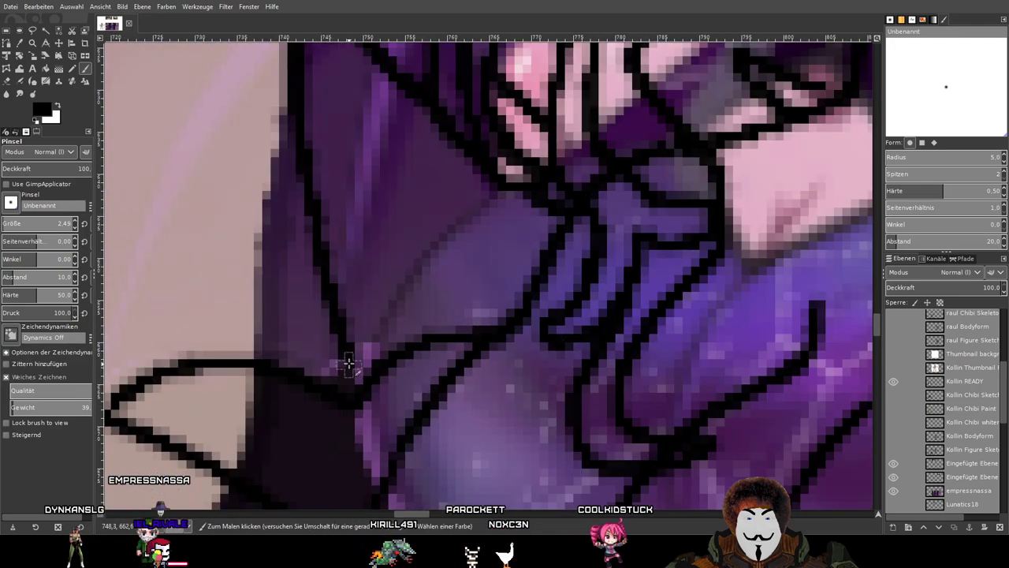
pyautogui.moveTo(353, 388); pyautogui.dragTo(353, 397)
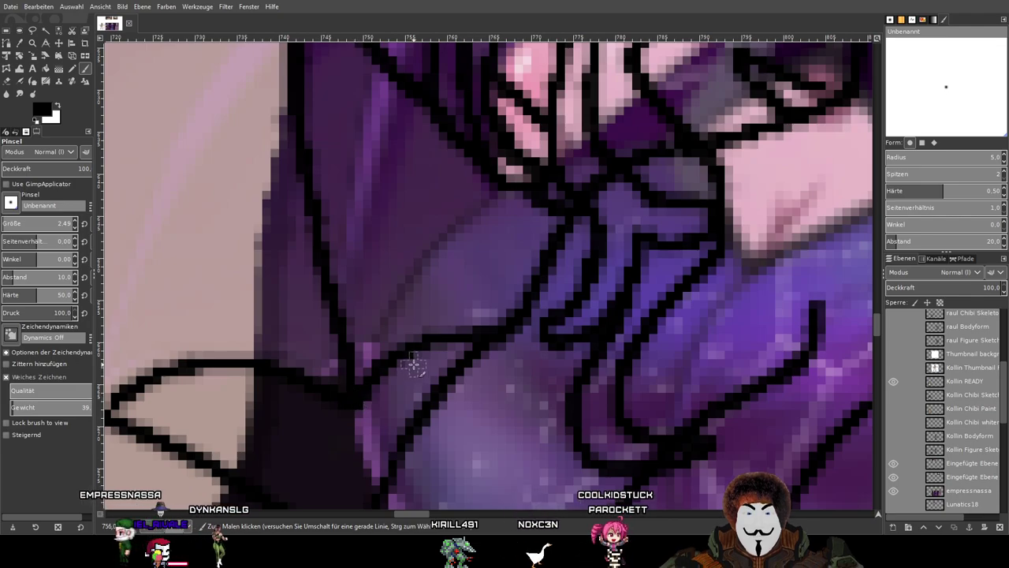
pyautogui.scroll(-1, 413, 360)
pyautogui.scroll(-2, 361, 268)
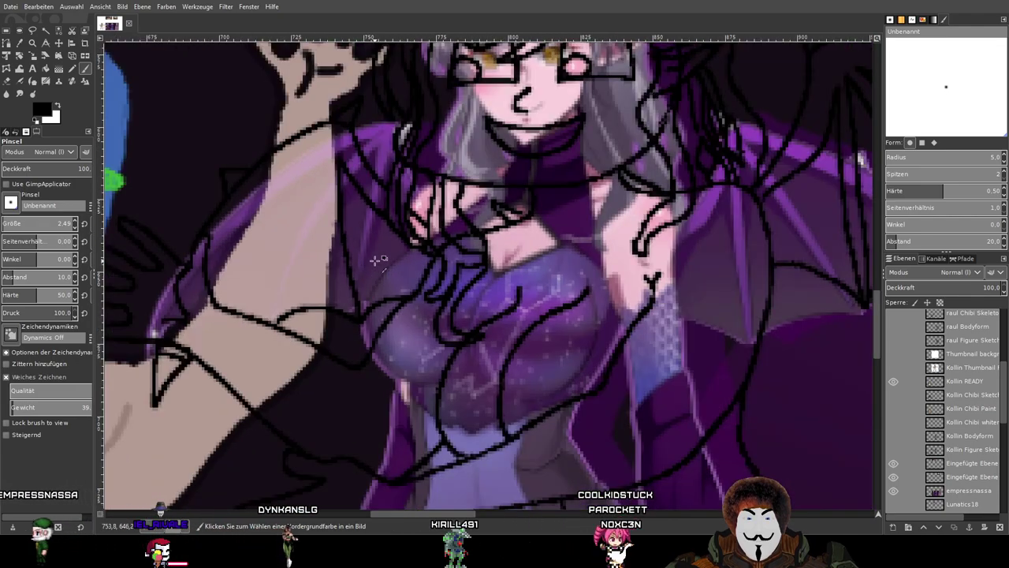
pyautogui.moveTo(409, 245); pyautogui.dragTo(401, 292)
pyautogui.scroll(1, 327, 264)
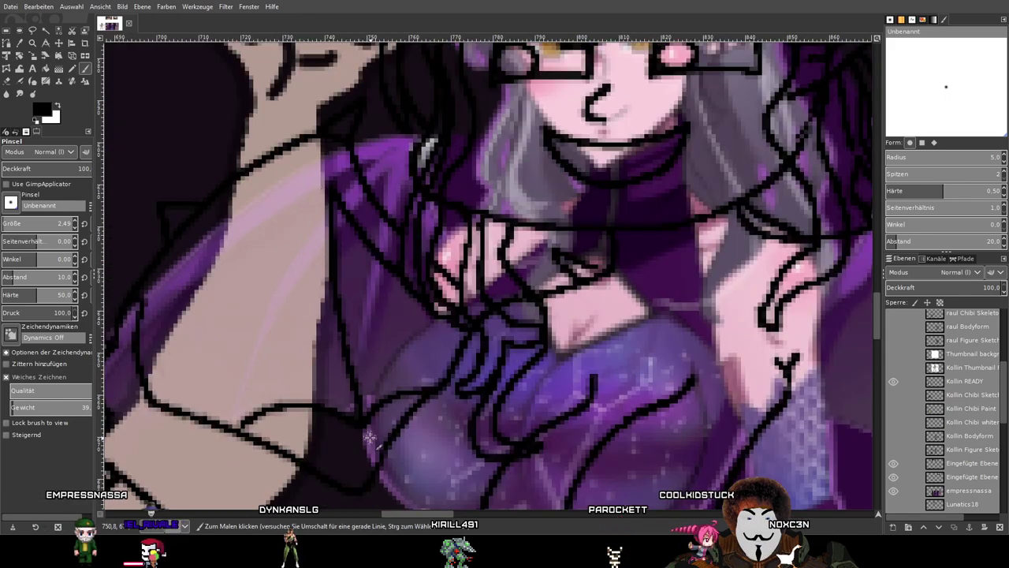
pyautogui.moveTo(462, 352); pyautogui.dragTo(463, 291)
pyautogui.scroll(-1, 533, 291)
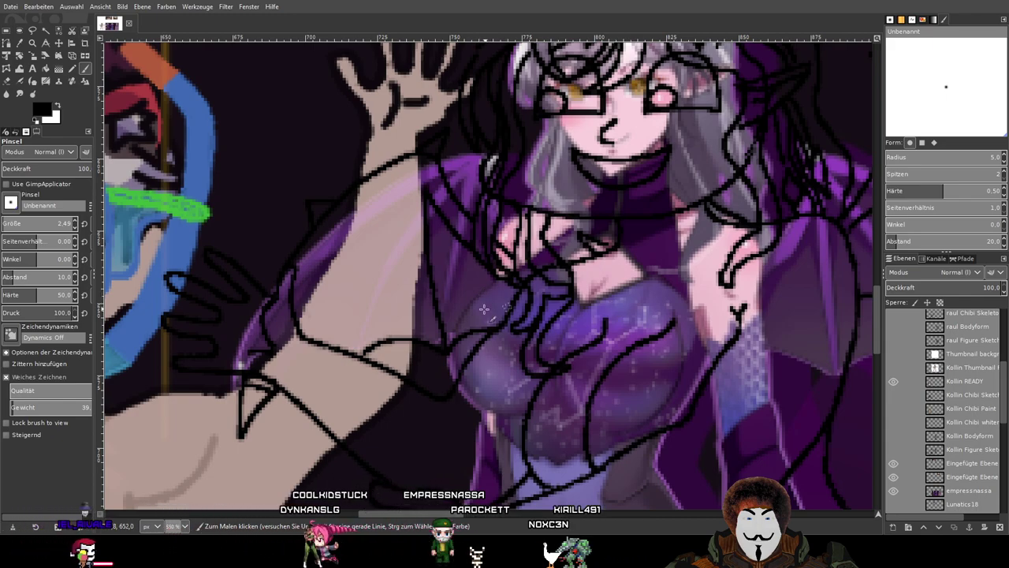
# Trace the arm and wrist in black: a long vertical line, its extension, a leftward curve and a short diagonal.
pyautogui.scroll(2, 418, 198)
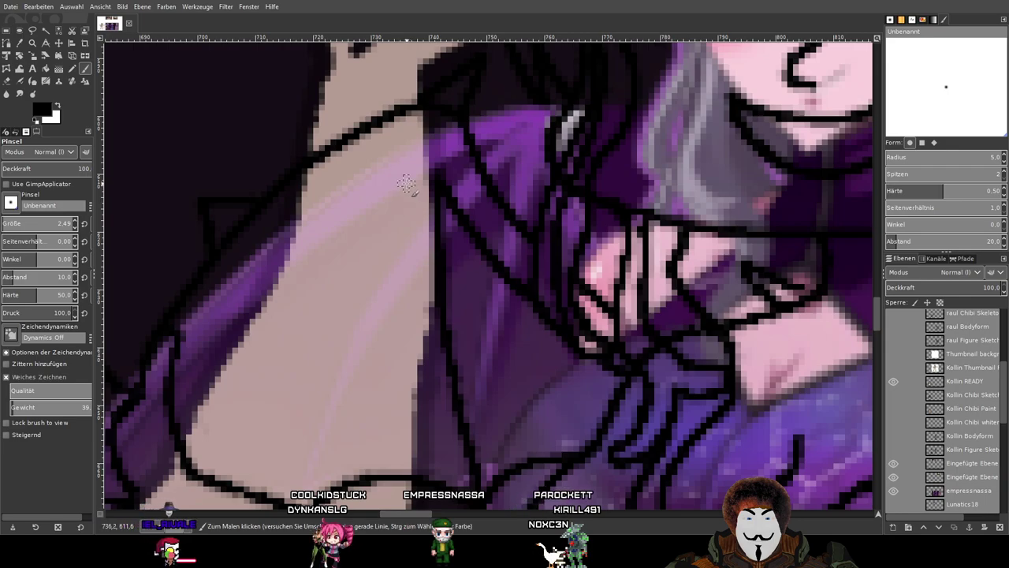
pyautogui.moveTo(466, 476); pyautogui.dragTo(473, 415)
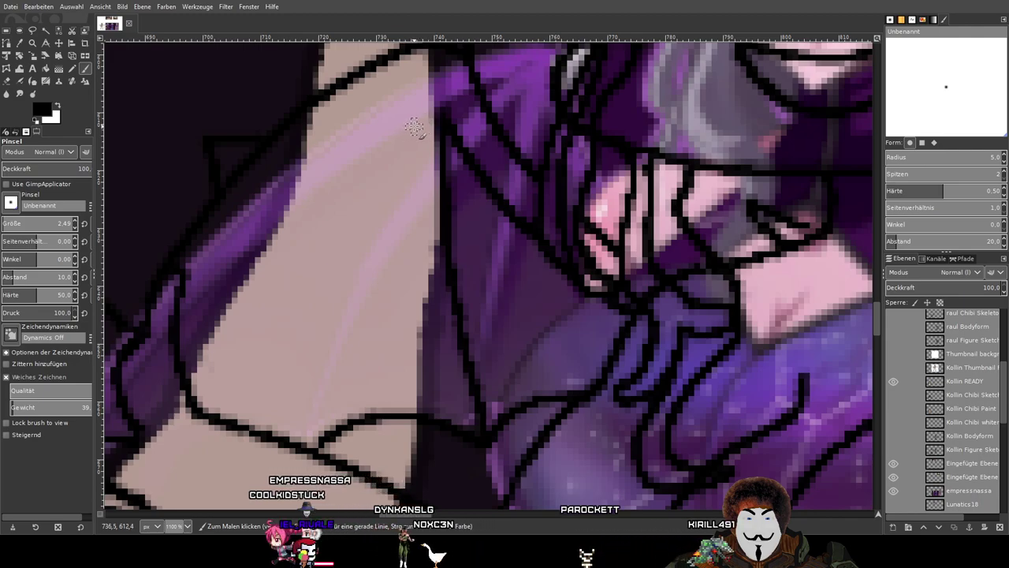
pyautogui.moveTo(413, 122)
pyautogui.mouseDown()
pyautogui.moveTo(410, 201)
pyautogui.moveTo(428, 300)
pyautogui.mouseUp()
pyautogui.moveTo(433, 335); pyautogui.dragTo(447, 373)
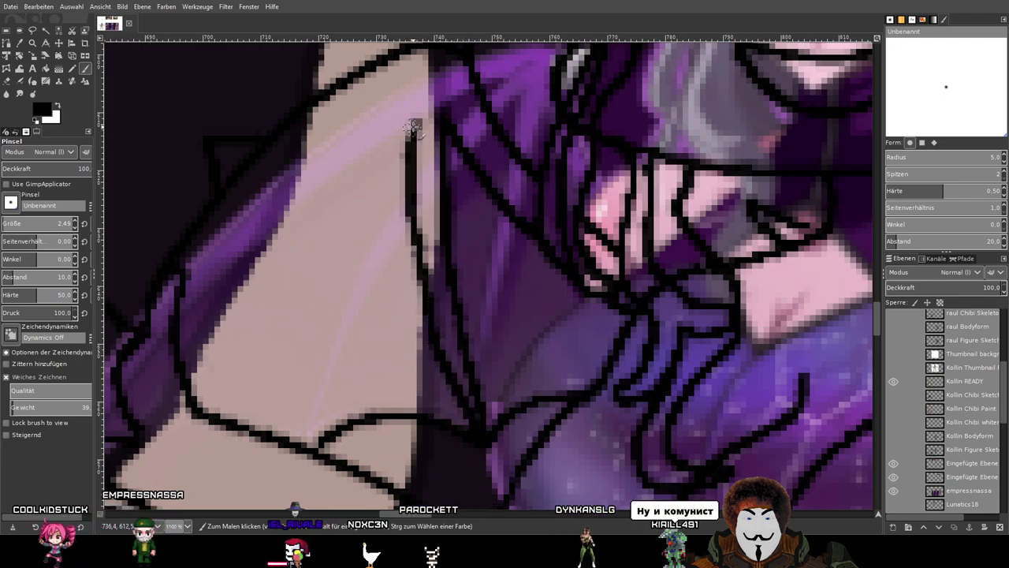
pyautogui.moveTo(414, 124)
pyautogui.mouseDown()
pyautogui.moveTo(387, 136)
pyautogui.moveTo(371, 169)
pyautogui.moveTo(323, 394)
pyautogui.mouseUp()
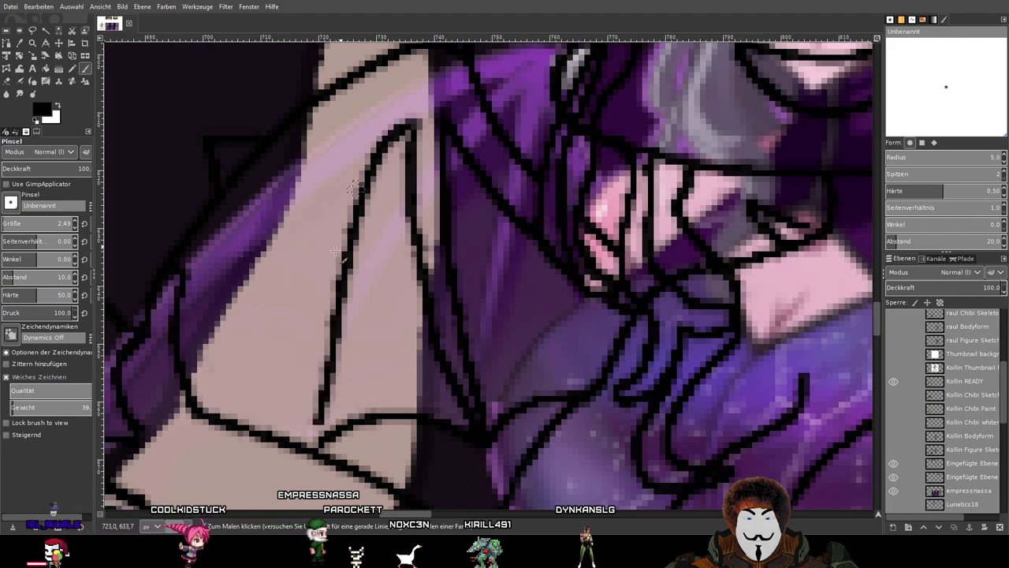
pyautogui.moveTo(305, 418)
pyautogui.mouseDown()
pyautogui.moveTo(302, 292)
pyautogui.moveTo(346, 153)
pyautogui.mouseUp()
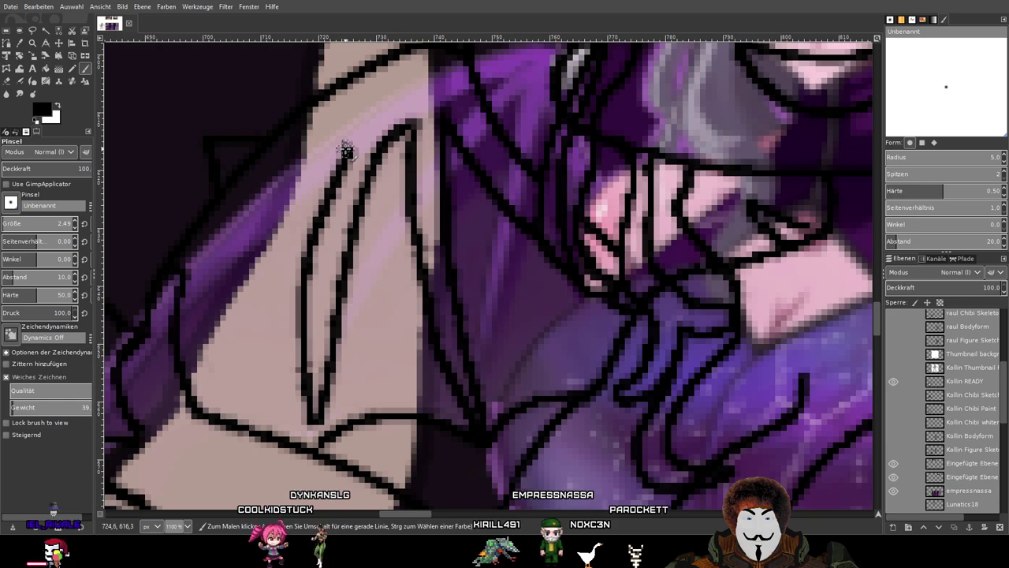
pyautogui.moveTo(338, 155); pyautogui.dragTo(296, 194)
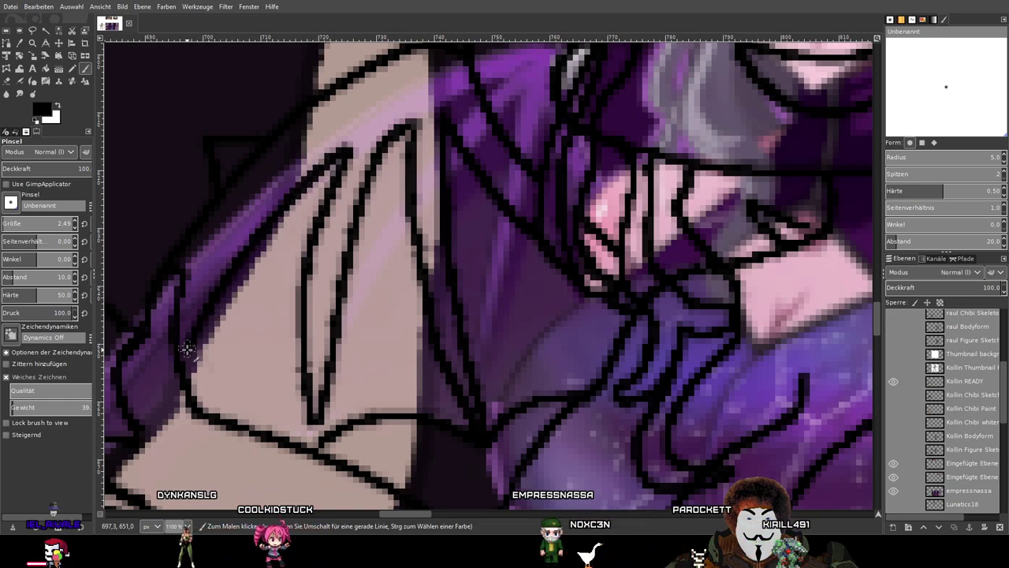
# Undo the misplaced brush stroke near the wrist.
pyautogui.scroll(-4, 346, 265)
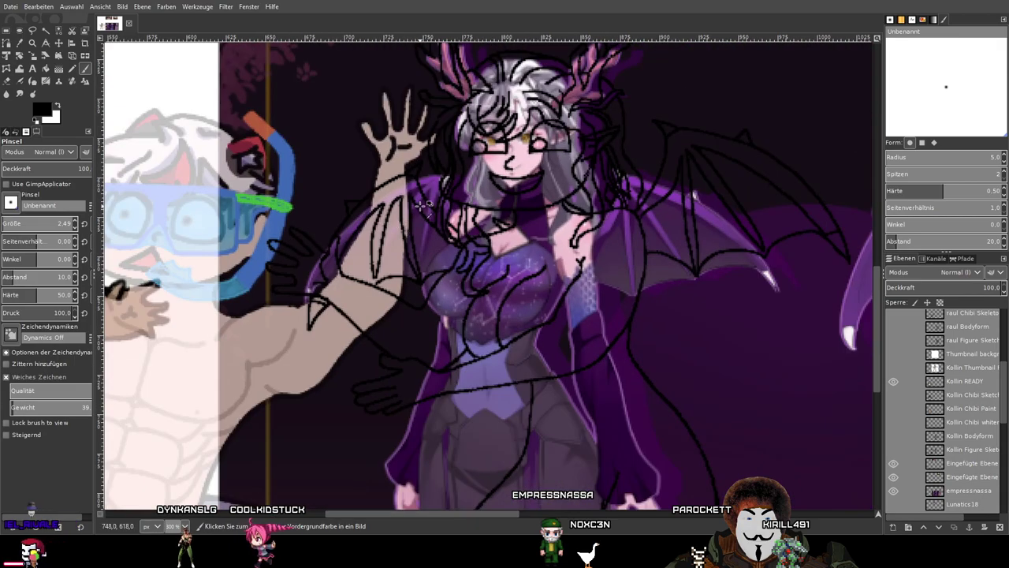
pyautogui.scroll(4, 284, 290)
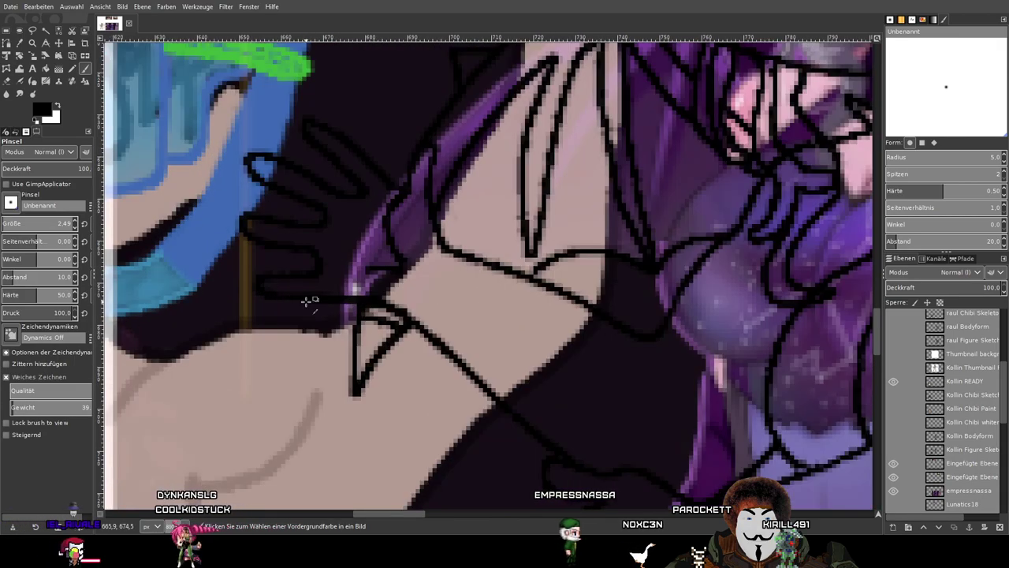
pyautogui.scroll(-5, 455, 247)
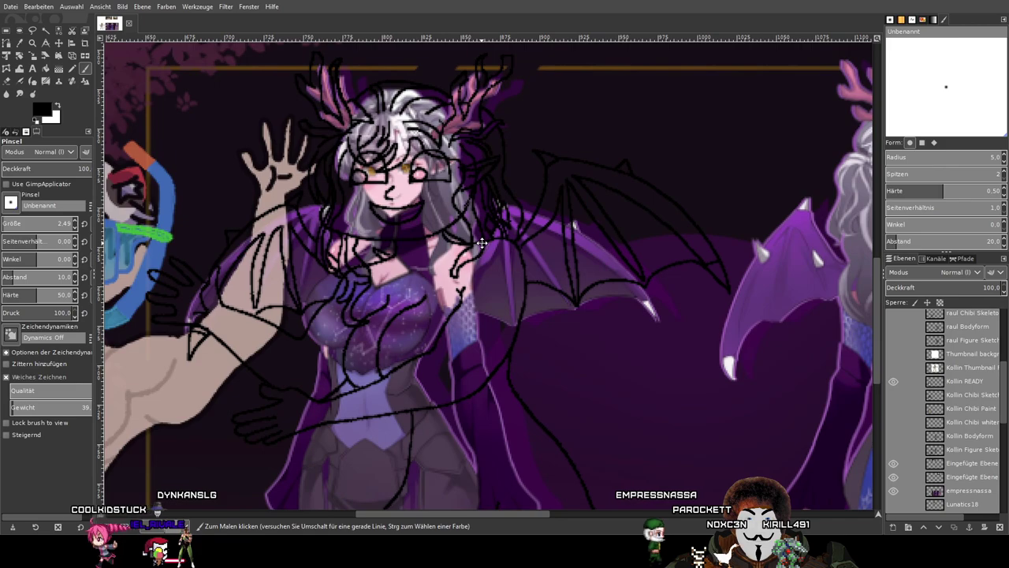
pyautogui.scroll(4, 619, 262)
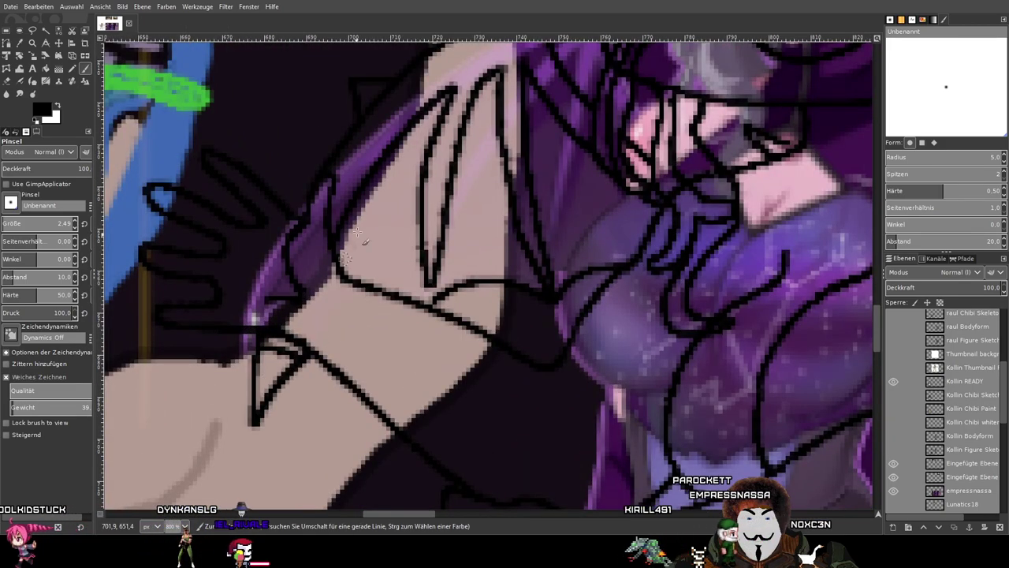
pyautogui.scroll(1, 361, 243)
pyautogui.hotkey('ctrl', 'z')
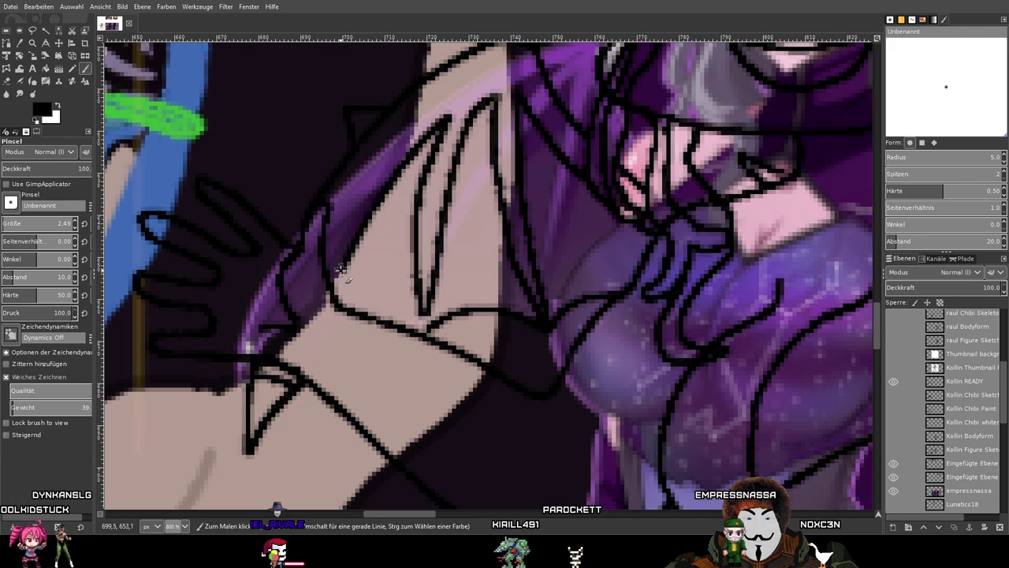
# Redraw the wrist line running down-left from the junction to a pointed tip.
pyautogui.moveTo(334, 289); pyautogui.dragTo(446, 154)
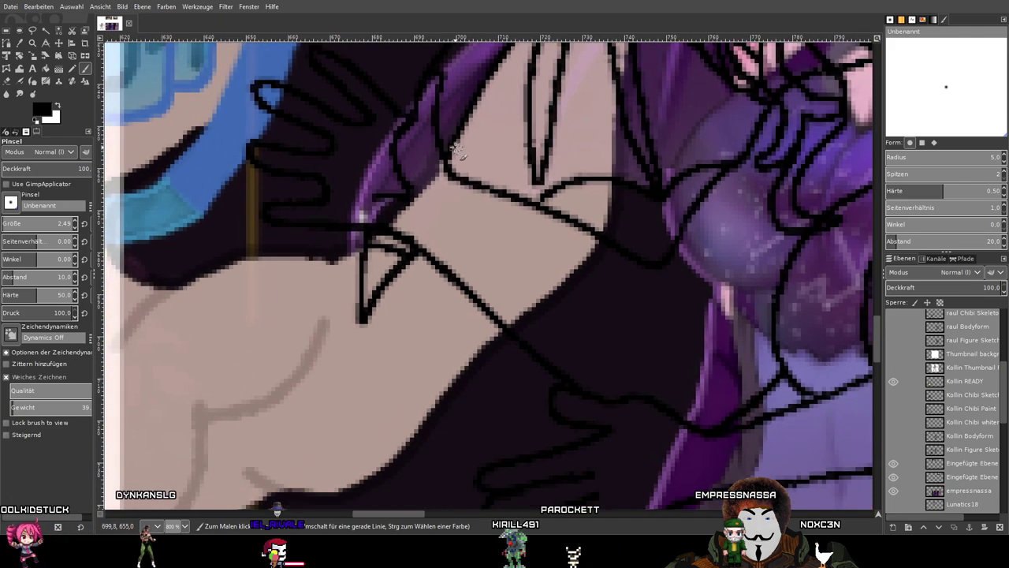
pyautogui.scroll(2, 447, 151)
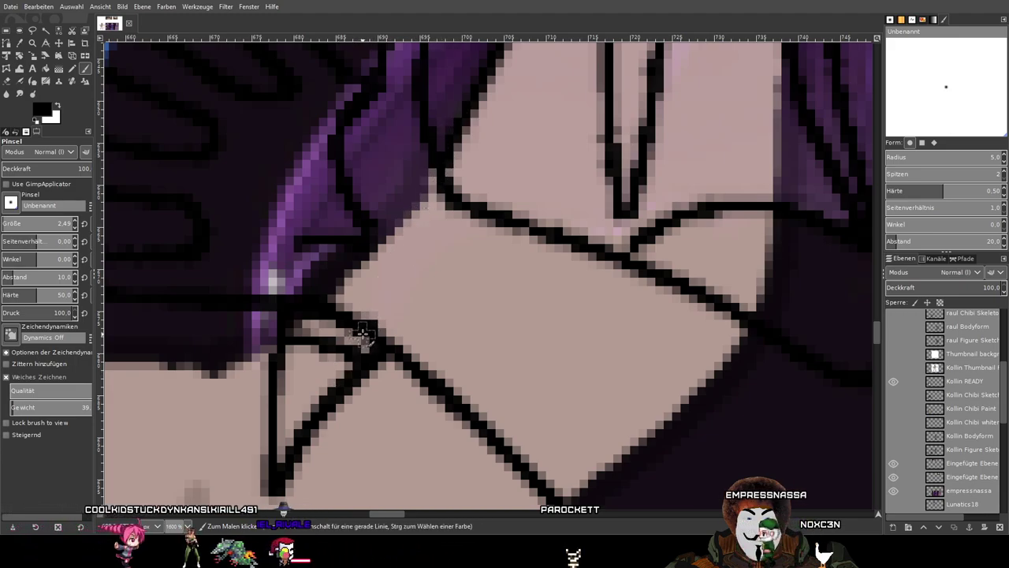
pyautogui.moveTo(358, 339); pyautogui.dragTo(300, 495)
pyautogui.moveTo(369, 352); pyautogui.dragTo(400, 226)
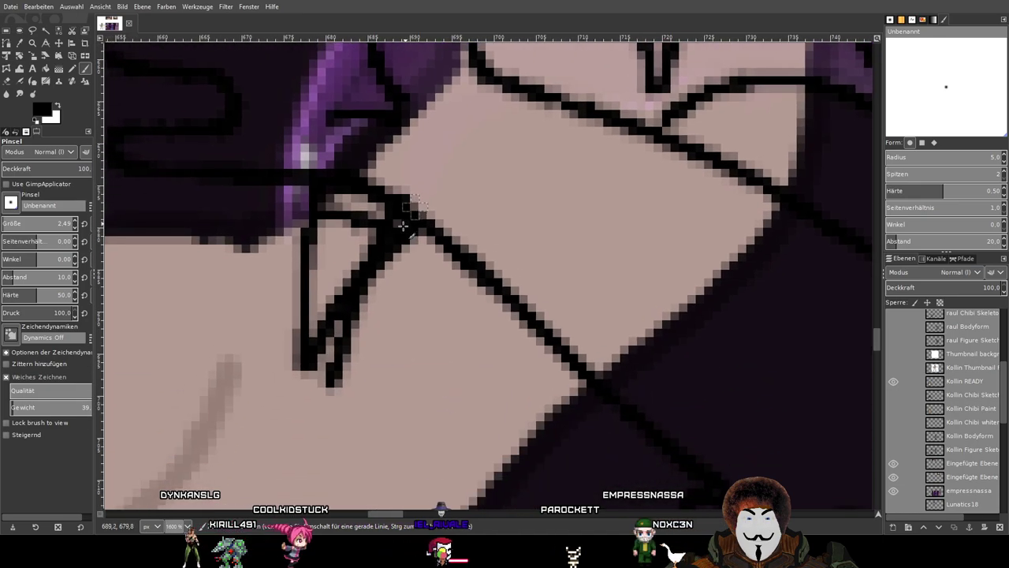
pyautogui.moveTo(335, 375)
pyautogui.mouseDown()
pyautogui.moveTo(314, 429)
pyautogui.moveTo(300, 323)
pyautogui.mouseUp()
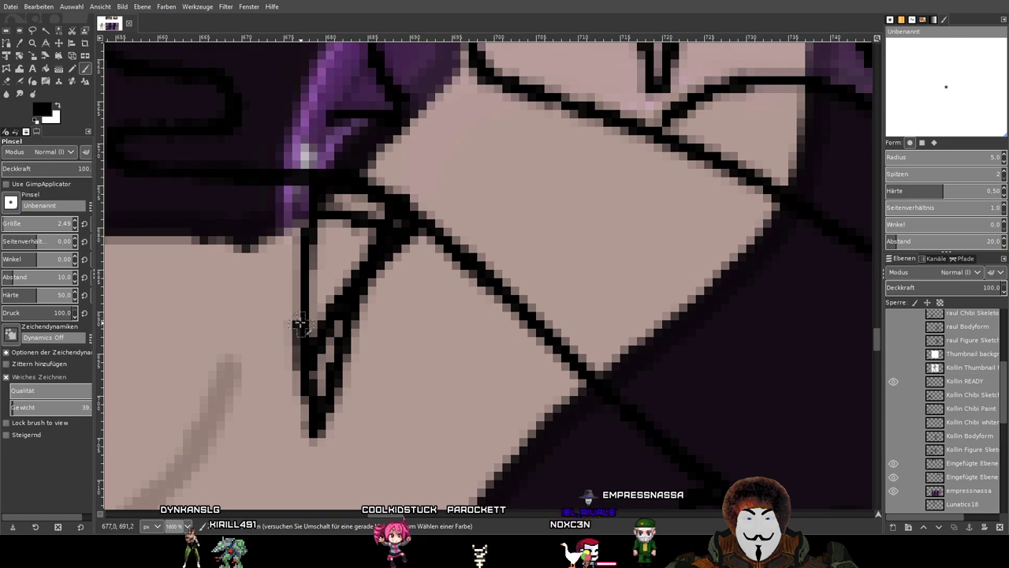
# Erase the stray dark pixels along the line edge and around the wrist junction.
pyautogui.click(6, 82)
pyautogui.scroll(4, 450, 349)
pyautogui.moveTo(403, 296)
pyautogui.mouseDown()
pyautogui.moveTo(416, 233)
pyautogui.moveTo(403, 352)
pyautogui.moveTo(417, 228)
pyautogui.moveTo(484, 95)
pyautogui.moveTo(421, 237)
pyautogui.moveTo(467, 147)
pyautogui.moveTo(490, 125)
pyautogui.moveTo(411, 349)
pyautogui.mouseUp()
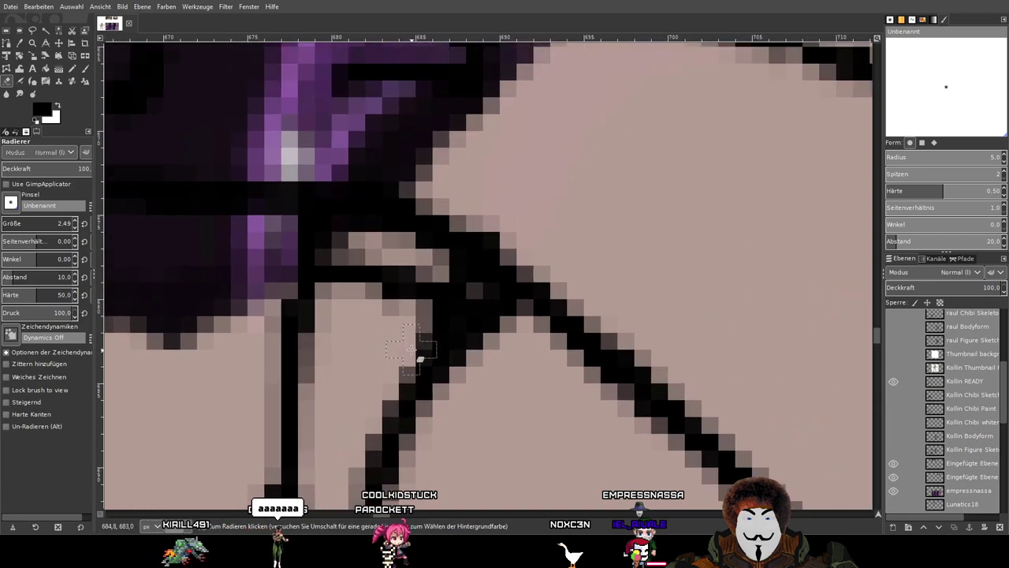
pyautogui.moveTo(422, 259); pyautogui.dragTo(469, 292)
pyautogui.scroll(-2, 389, 263)
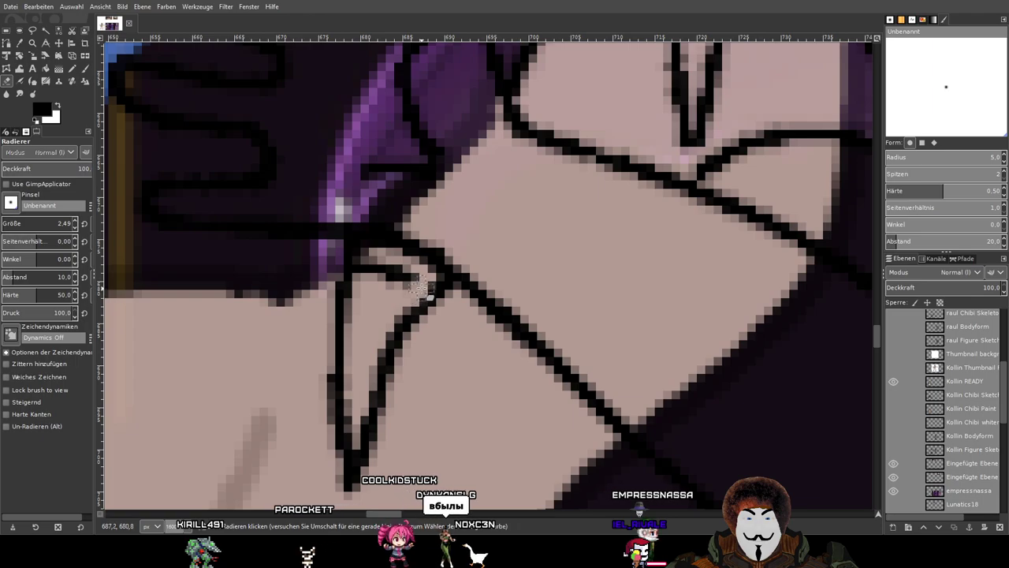
pyautogui.scroll(1, 422, 288)
pyautogui.moveTo(417, 272)
pyautogui.mouseDown()
pyautogui.moveTo(369, 258)
pyautogui.moveTo(378, 242)
pyautogui.moveTo(412, 265)
pyautogui.moveTo(362, 236)
pyautogui.moveTo(342, 235)
pyautogui.moveTo(352, 254)
pyautogui.moveTo(397, 268)
pyautogui.mouseUp()
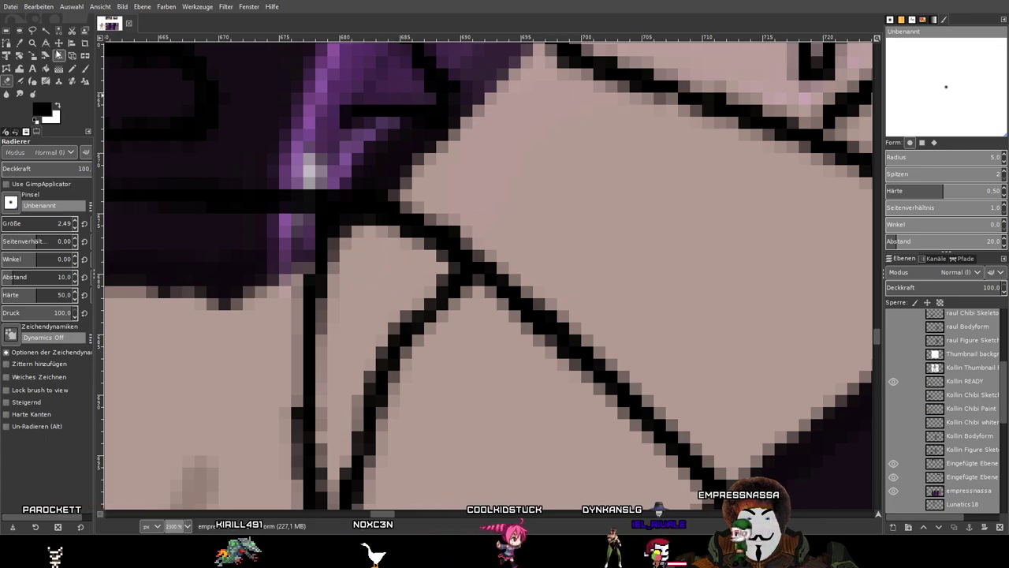
# Fill in short black segments at the junction: a diagonal, an upward extension and a small stroke.
pyautogui.click(85, 67)
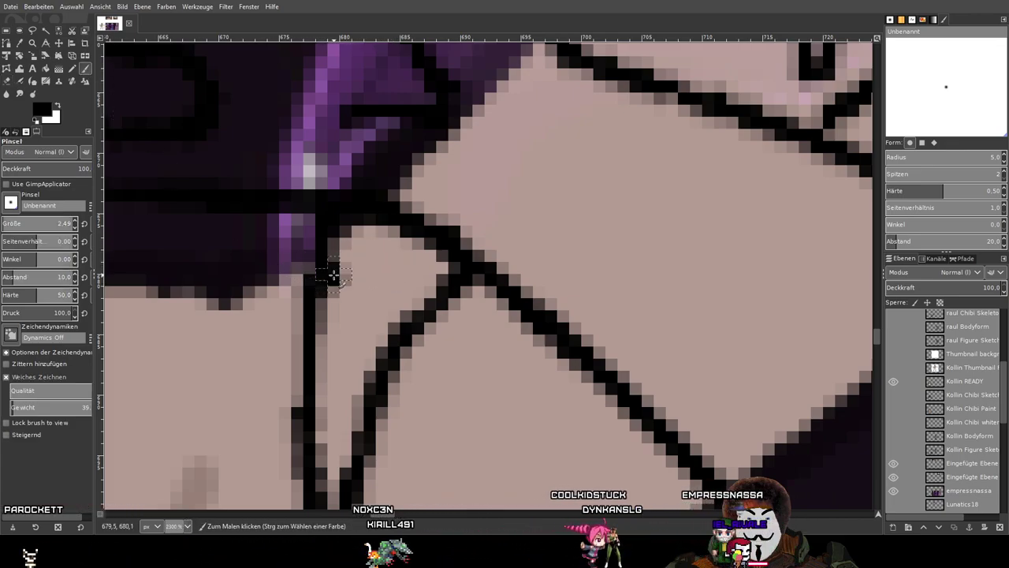
pyautogui.moveTo(333, 275); pyautogui.dragTo(382, 300)
pyautogui.scroll(-2, 522, 281)
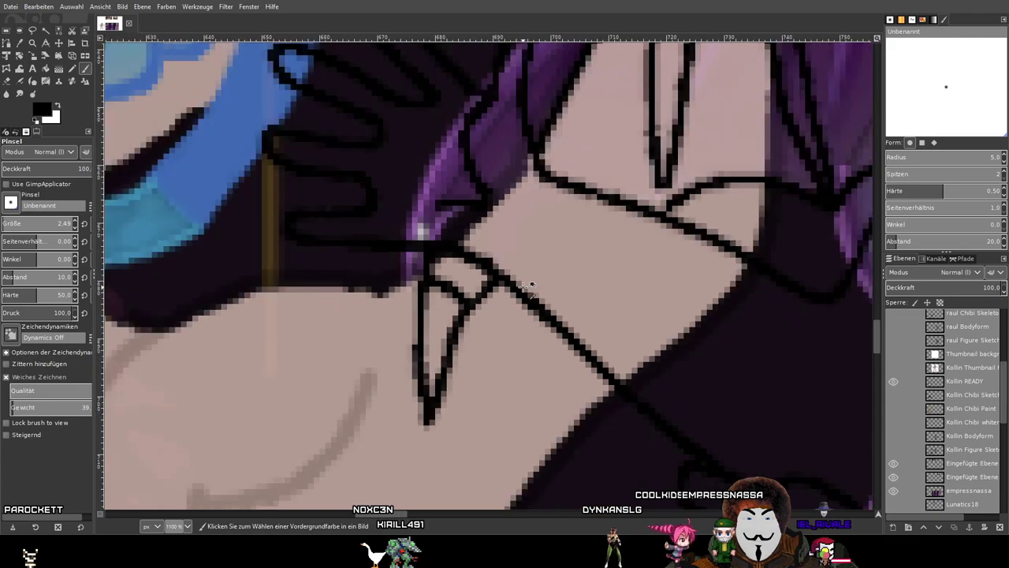
pyautogui.moveTo(571, 256); pyautogui.dragTo(531, 306)
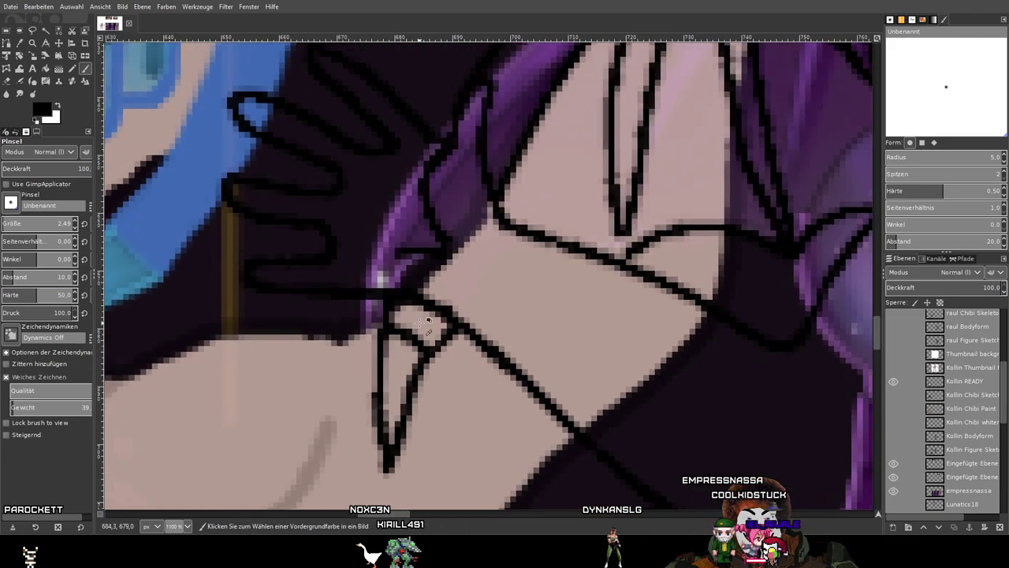
pyautogui.scroll(3, 423, 323)
pyautogui.moveTo(304, 348); pyautogui.dragTo(321, 299)
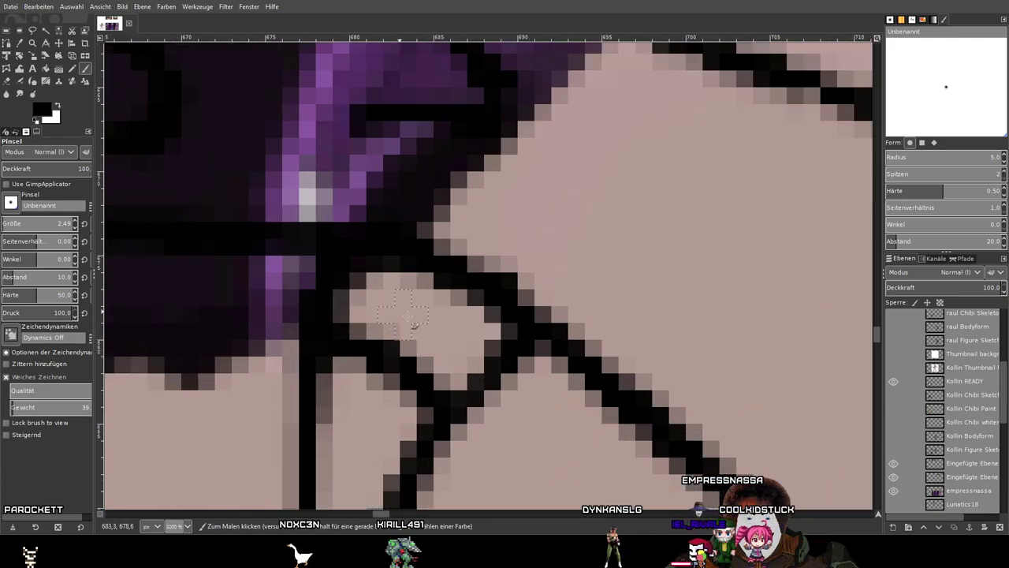
pyautogui.scroll(-4, 411, 320)
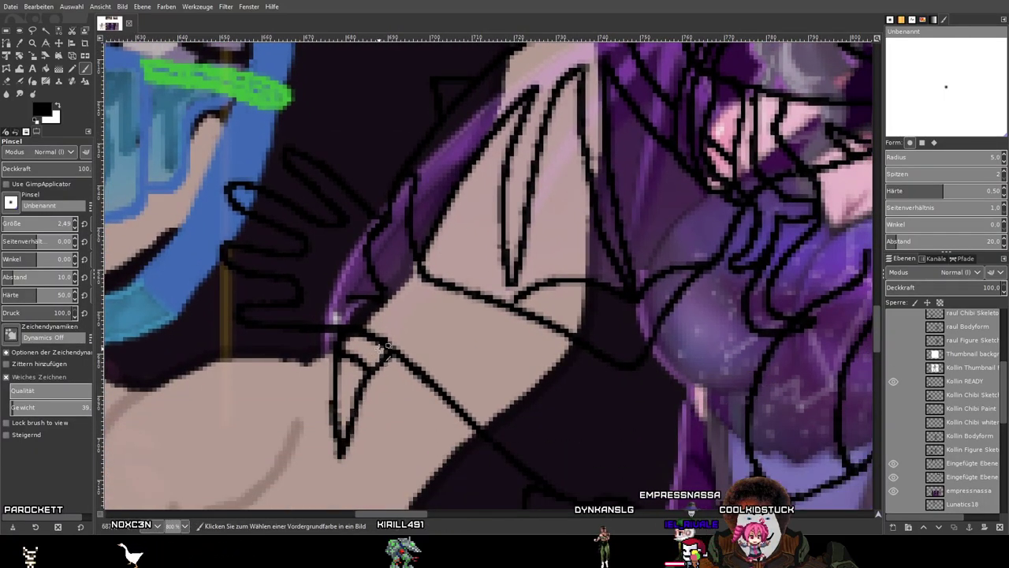
pyautogui.scroll(2, 386, 346)
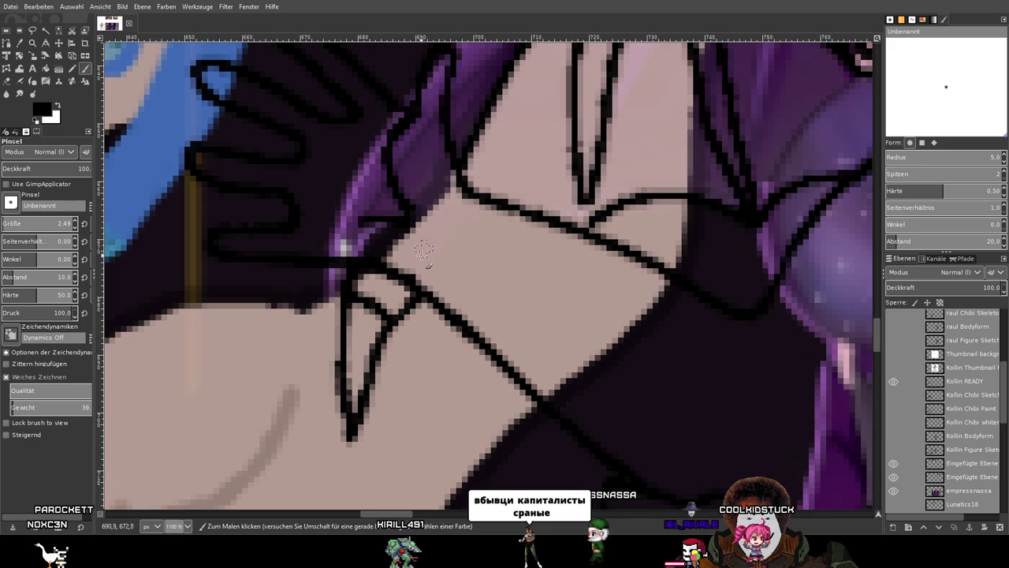
pyautogui.moveTo(409, 283); pyautogui.dragTo(389, 312)
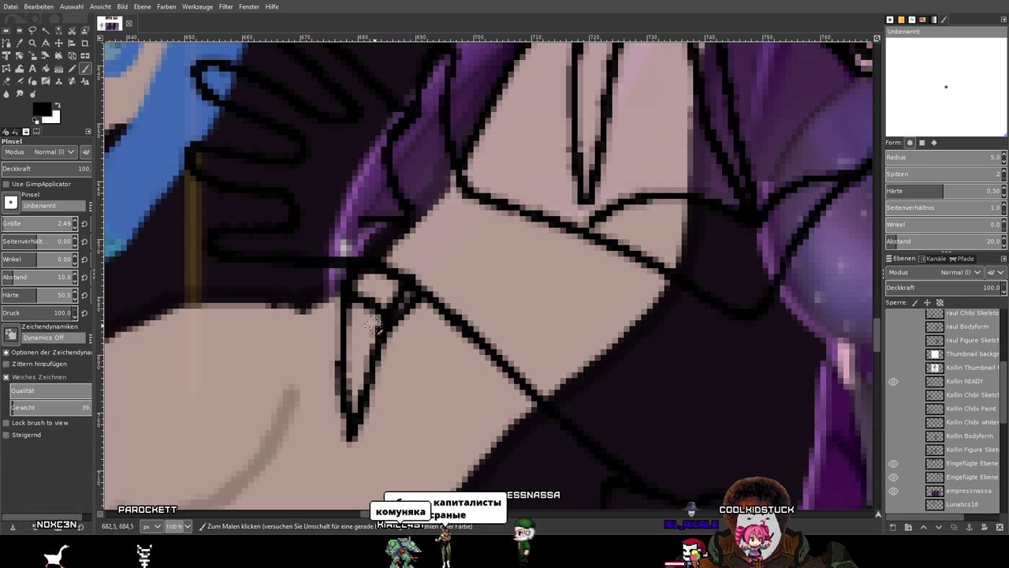
pyautogui.hotkey('shift', 'u')
pyautogui.scroll(6, 418, 288)
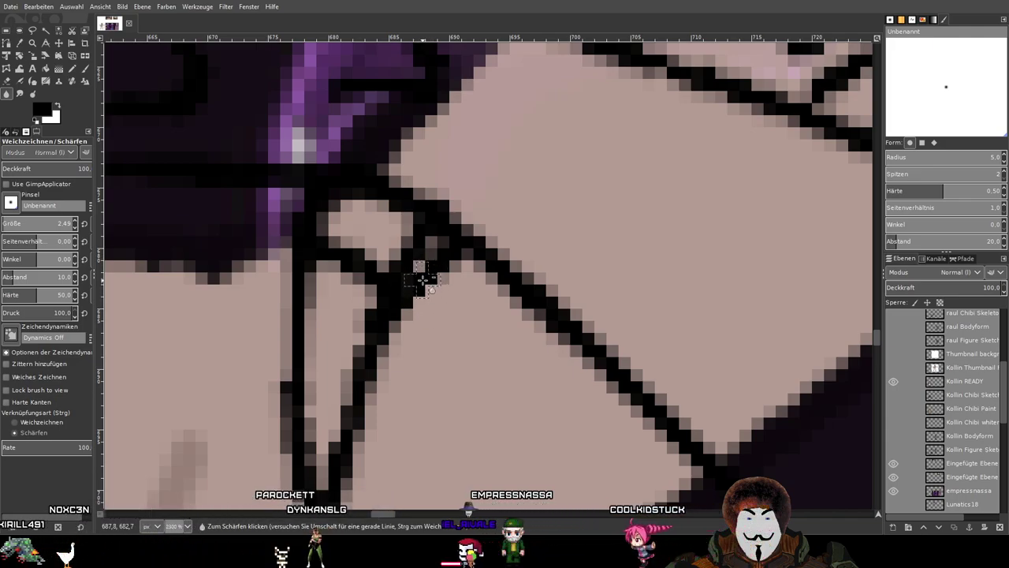
# Lightly blur the wrist junction pixels with Blur mode, keeping the blur after an undo and redo.
pyautogui.click(8, 93)
pyautogui.click(429, 273)
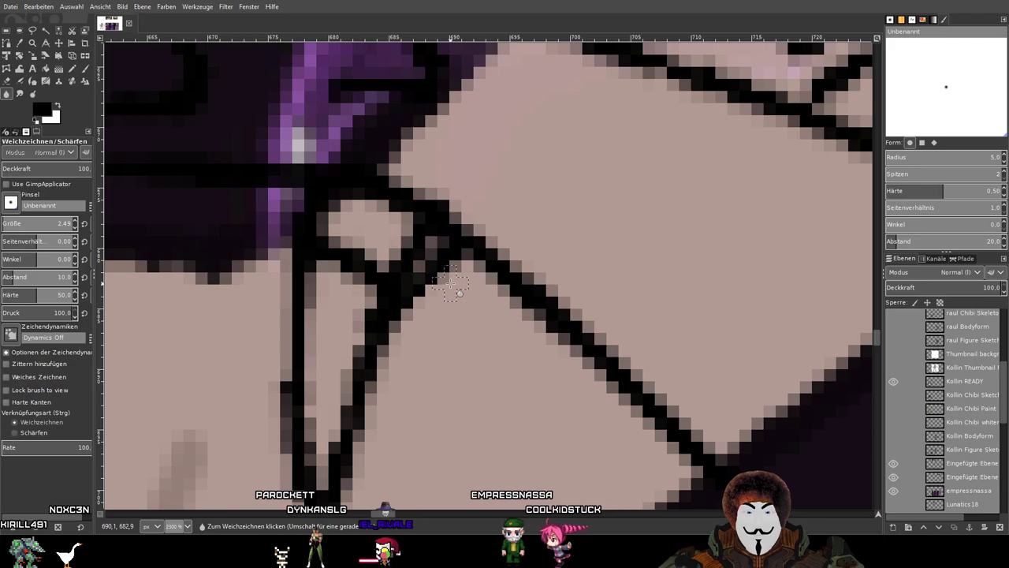
pyautogui.hotkey('ctrl', 'z')
pyautogui.hotkey('ctrl', 'y')
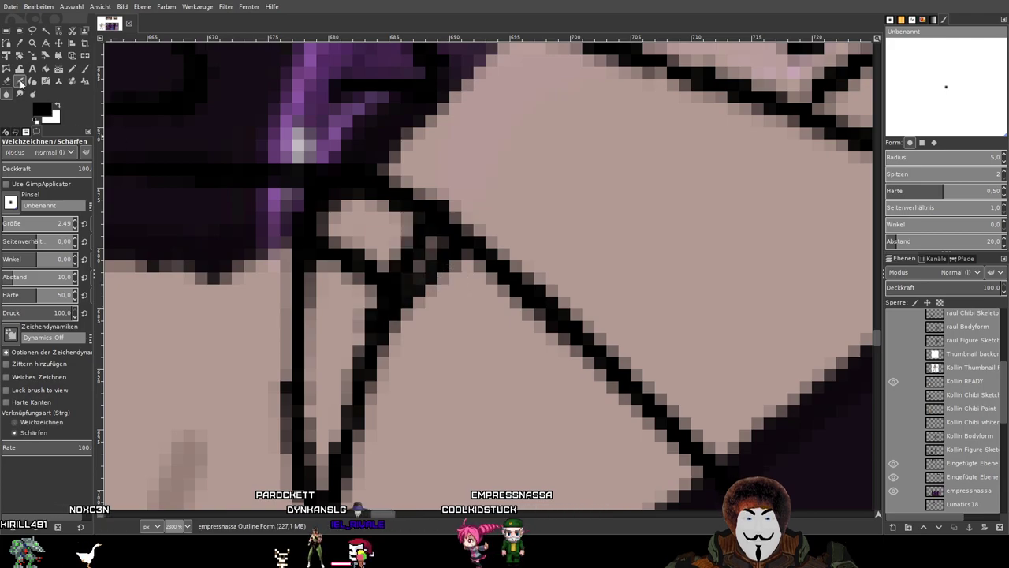
pyautogui.click(21, 82)
pyautogui.scroll(1, 426, 276)
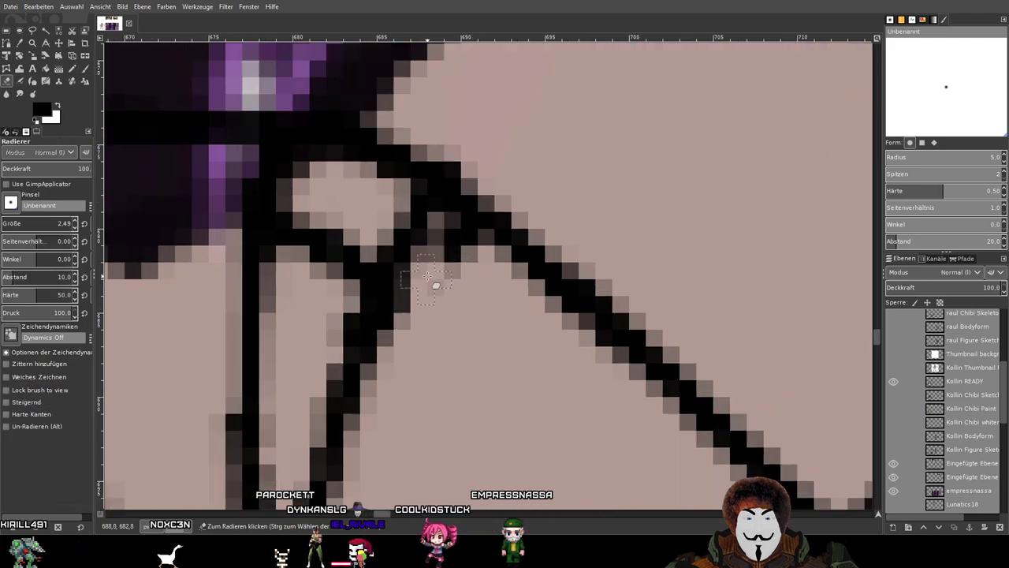
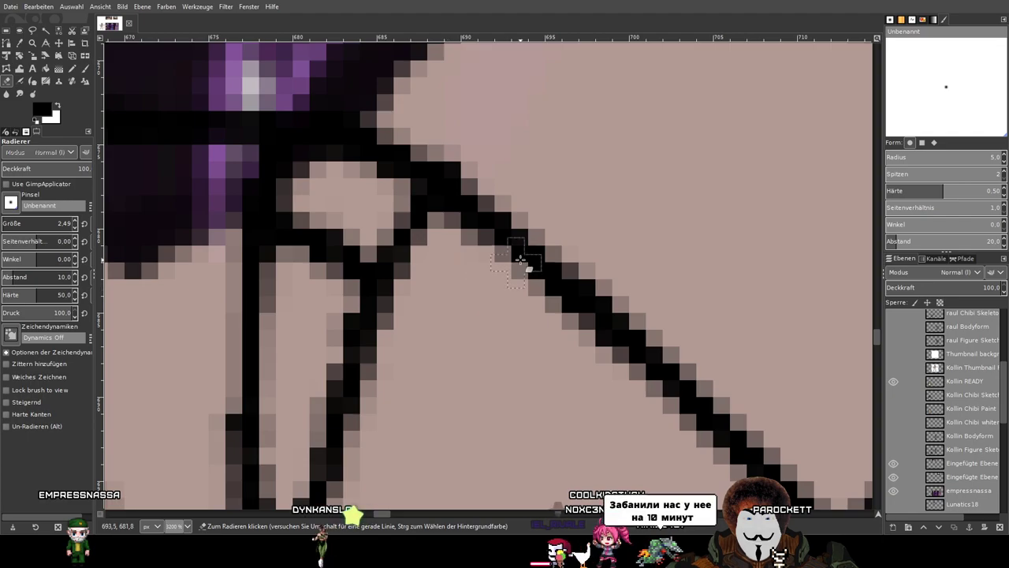
# Undo the stray diagonal line drawn over the tentacle outlines.
pyautogui.scroll(-6, 527, 253)
pyautogui.scroll(2, 536, 245)
pyautogui.moveTo(545, 241); pyautogui.dragTo(485, 389)
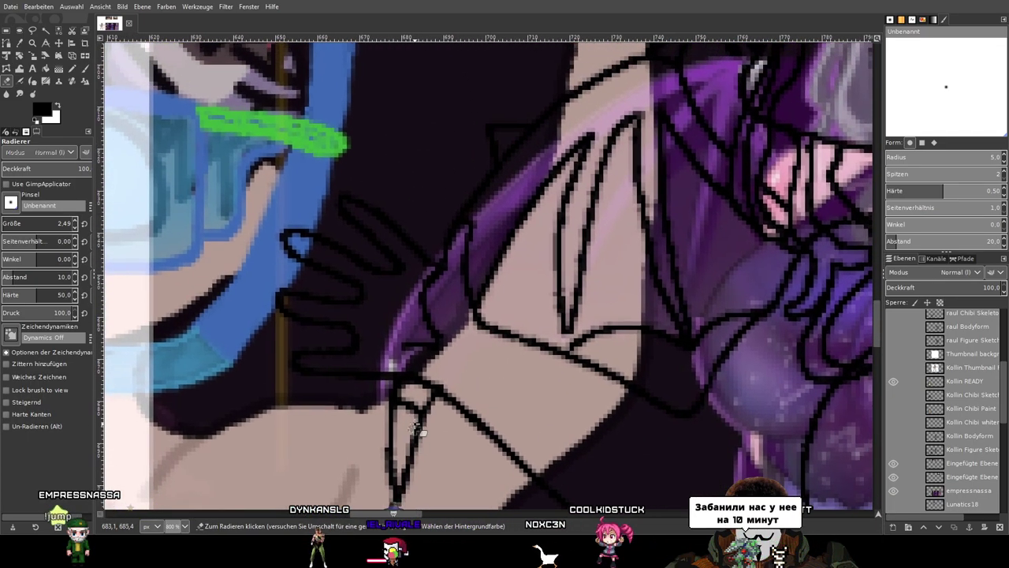
pyautogui.scroll(2, 462, 338)
pyautogui.moveTo(462, 338); pyautogui.dragTo(517, 229)
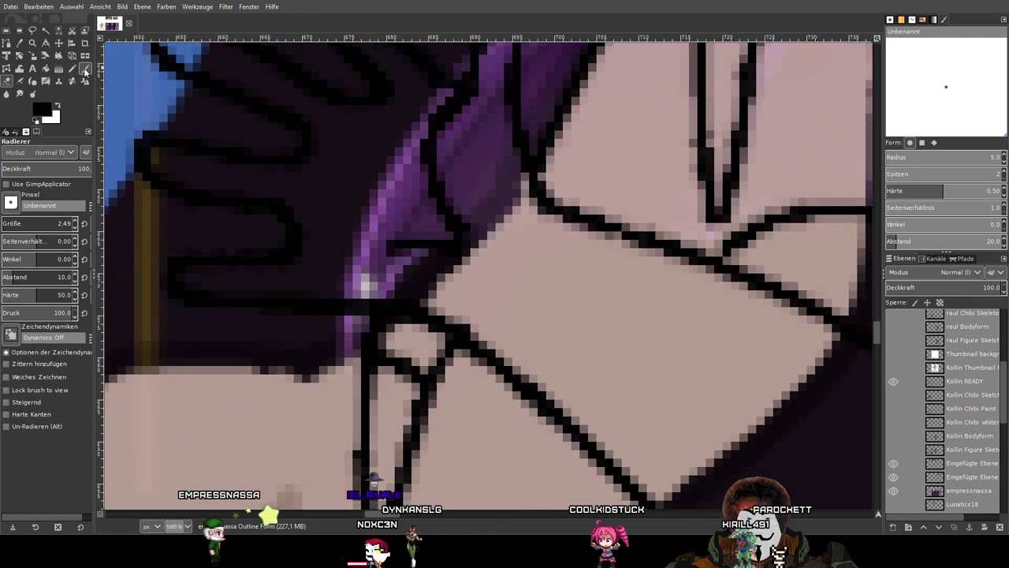
pyautogui.press('p')
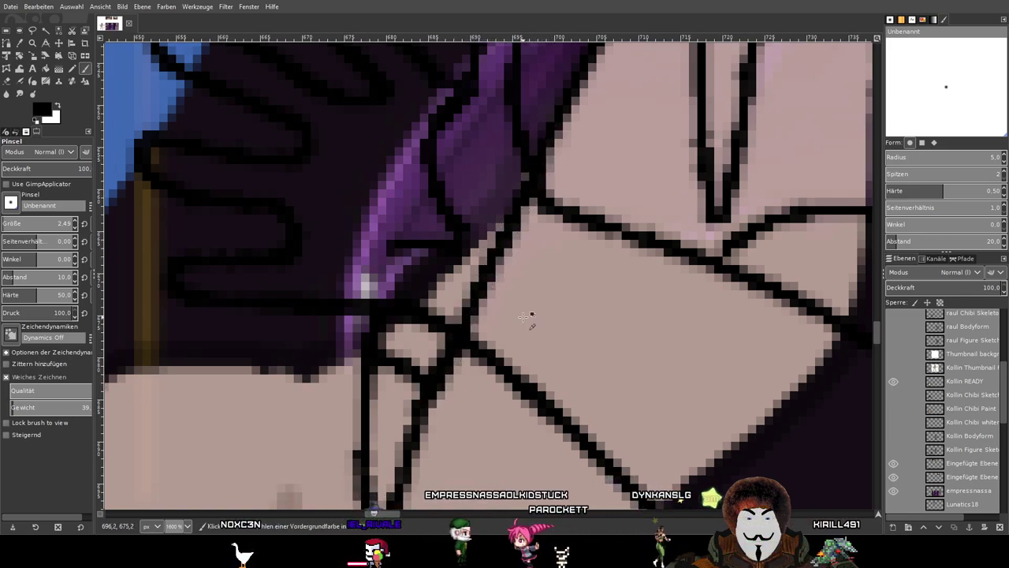
pyautogui.hotkey('ctrl', 'z')
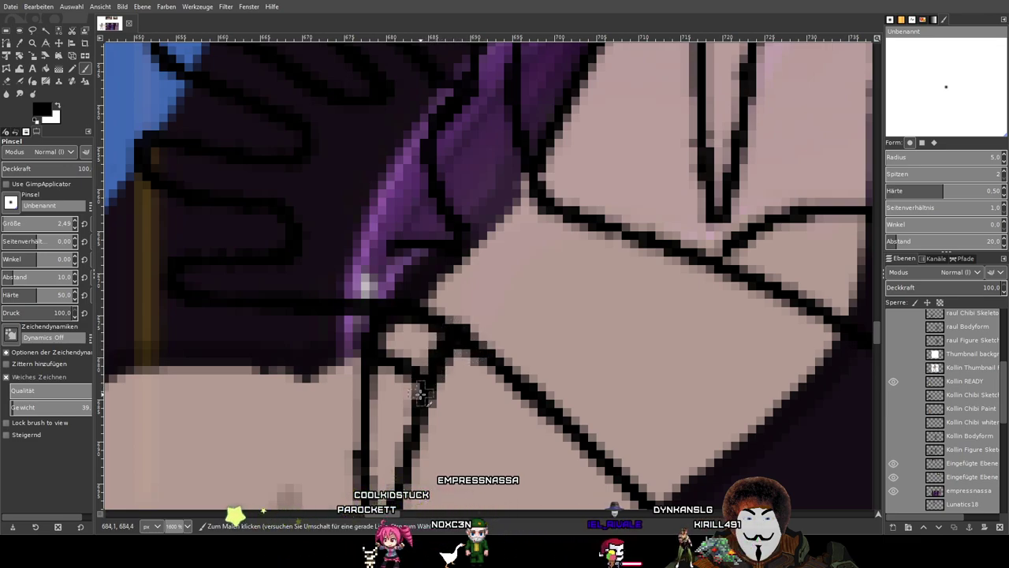
# Erase the bottom tip of the V-shaped tentacle outline and the leftover dark pixels nearby.
pyautogui.scroll(-3, 514, 323)
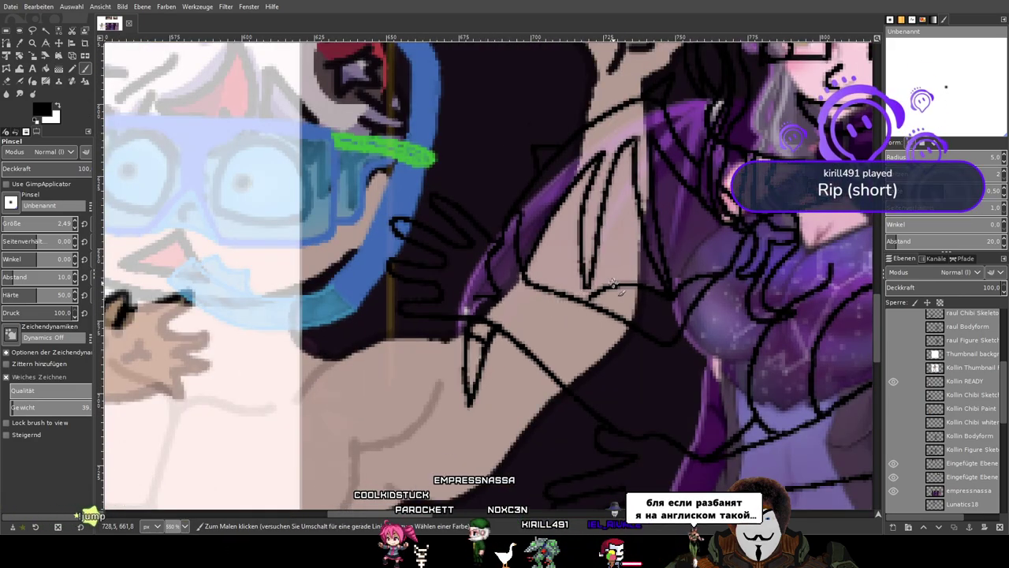
pyautogui.scroll(1, 619, 284)
pyautogui.moveTo(614, 284); pyautogui.dragTo(432, 316)
pyautogui.scroll(-2, 431, 316)
pyautogui.moveTo(572, 295); pyautogui.dragTo(634, 254)
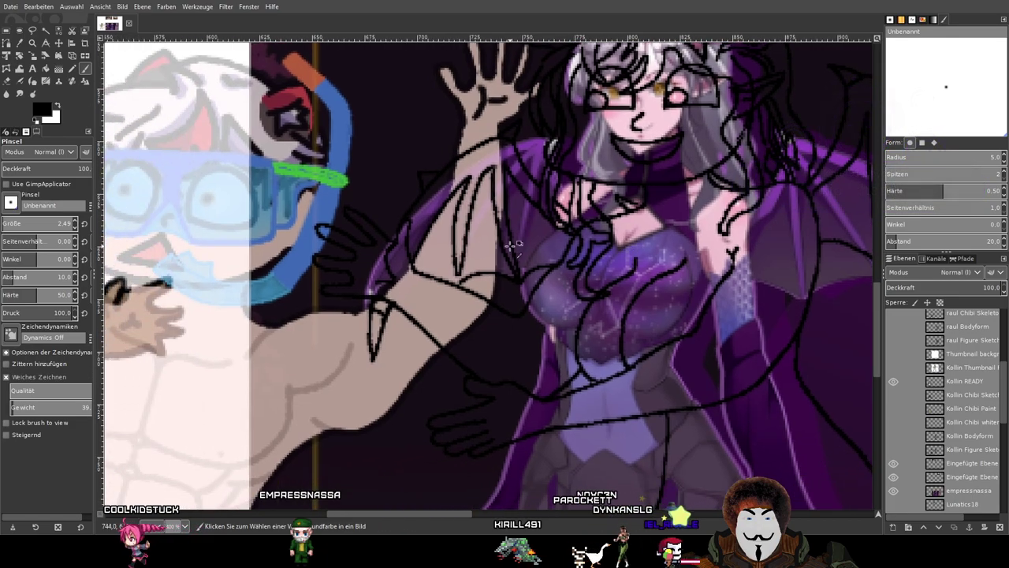
pyautogui.scroll(3, 484, 248)
pyautogui.moveTo(487, 250); pyautogui.dragTo(565, 313)
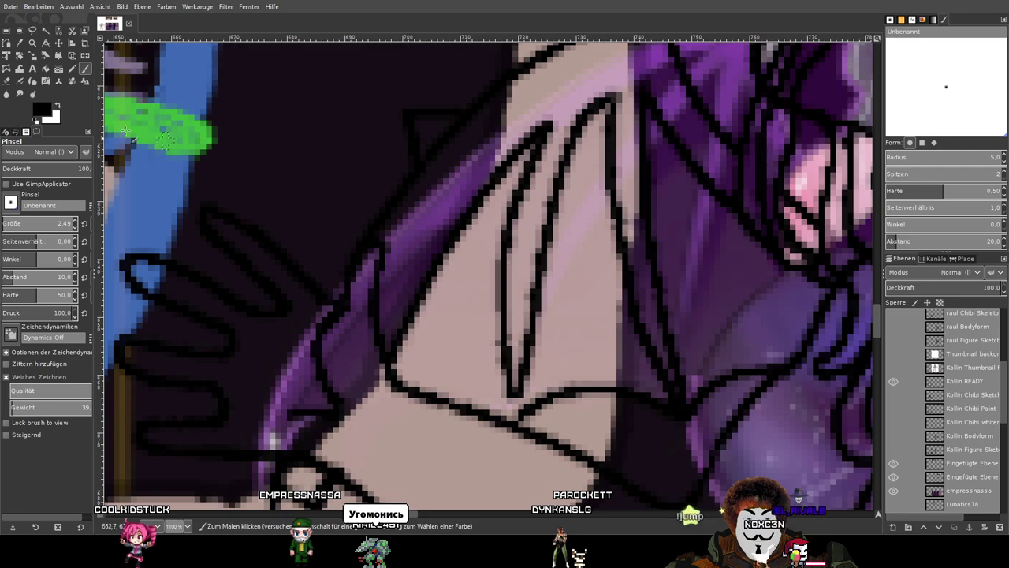
pyautogui.click(7, 85)
pyautogui.scroll(2, 541, 395)
pyautogui.moveTo(510, 341)
pyautogui.mouseDown()
pyautogui.moveTo(473, 385)
pyautogui.moveTo(506, 374)
pyautogui.mouseUp()
pyautogui.moveTo(489, 411)
pyautogui.mouseDown()
pyautogui.moveTo(505, 350)
pyautogui.moveTo(459, 401)
pyautogui.moveTo(525, 360)
pyautogui.moveTo(466, 356)
pyautogui.moveTo(505, 331)
pyautogui.moveTo(441, 322)
pyautogui.moveTo(539, 266)
pyautogui.mouseUp()
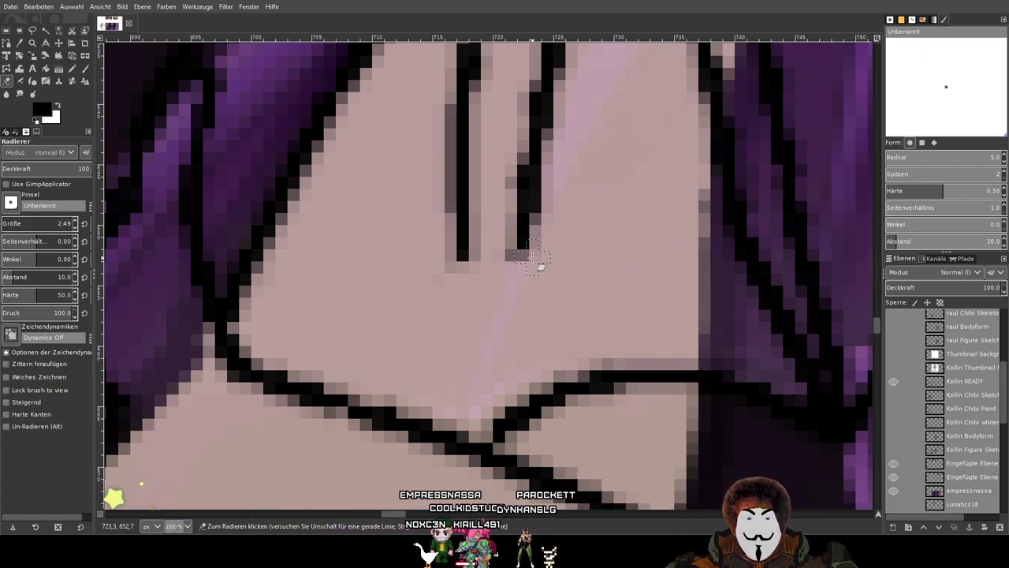
# Trim the lower tips of the neighbouring tentacle strokes.
pyautogui.moveTo(494, 177); pyautogui.dragTo(475, 234)
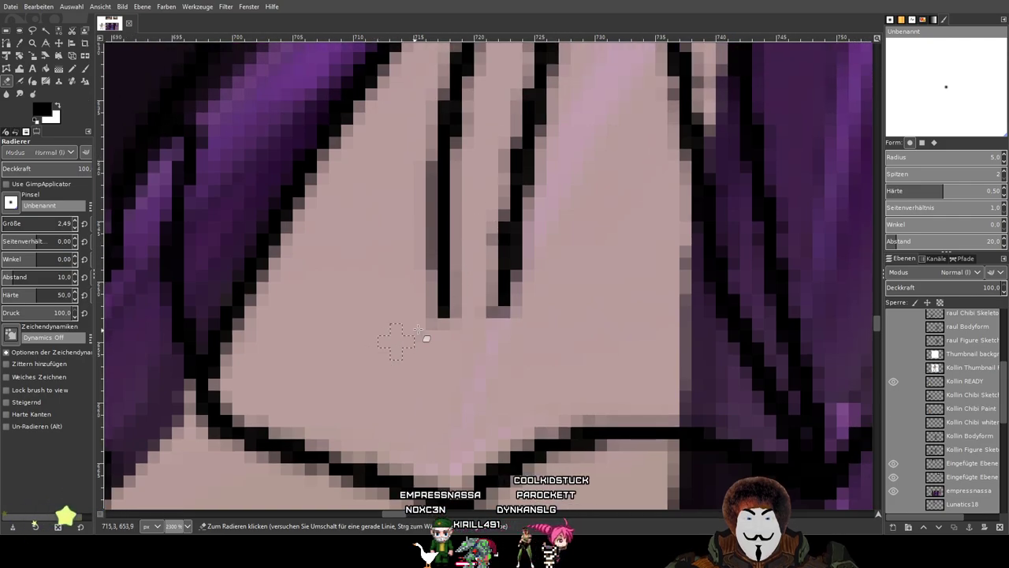
pyautogui.moveTo(503, 298)
pyautogui.mouseDown()
pyautogui.moveTo(523, 308)
pyautogui.moveTo(510, 212)
pyautogui.mouseUp()
pyautogui.moveTo(390, 264)
pyautogui.mouseDown()
pyautogui.moveTo(428, 314)
pyautogui.moveTo(436, 296)
pyautogui.moveTo(442, 309)
pyautogui.moveTo(458, 301)
pyautogui.moveTo(423, 165)
pyautogui.mouseUp()
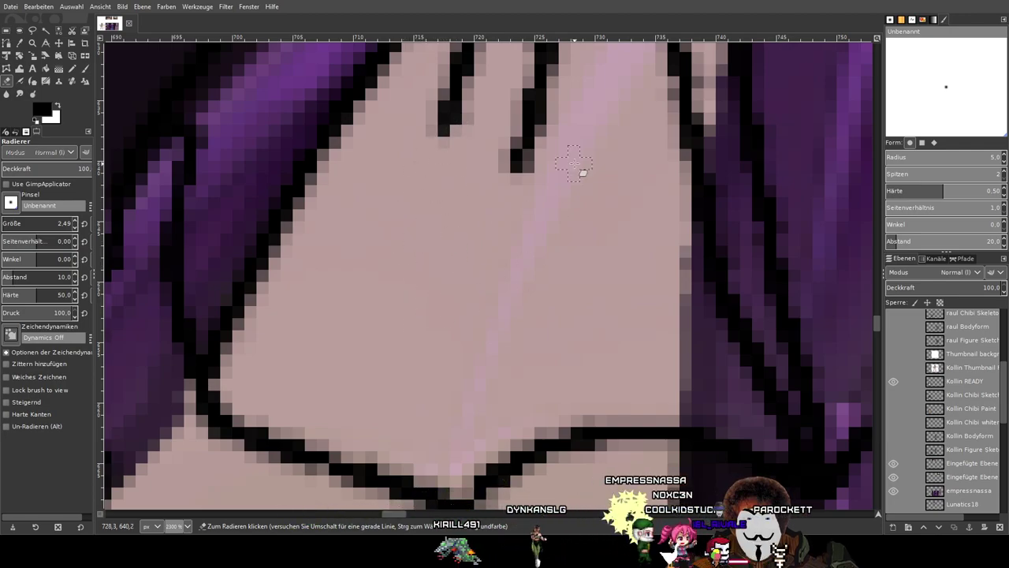
pyautogui.moveTo(573, 164); pyautogui.dragTo(518, 357)
pyautogui.moveTo(496, 274)
pyautogui.mouseDown()
pyautogui.moveTo(471, 304)
pyautogui.moveTo(482, 279)
pyautogui.moveTo(450, 291)
pyautogui.mouseUp()
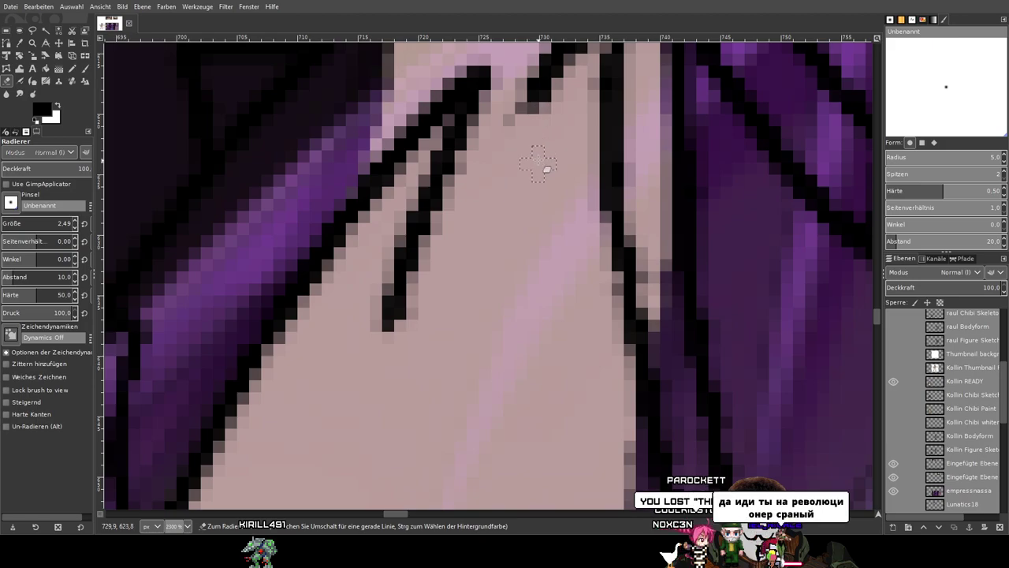
pyautogui.moveTo(539, 169)
pyautogui.mouseDown()
pyautogui.moveTo(485, 319)
pyautogui.moveTo(448, 333)
pyautogui.moveTo(435, 357)
pyautogui.mouseUp()
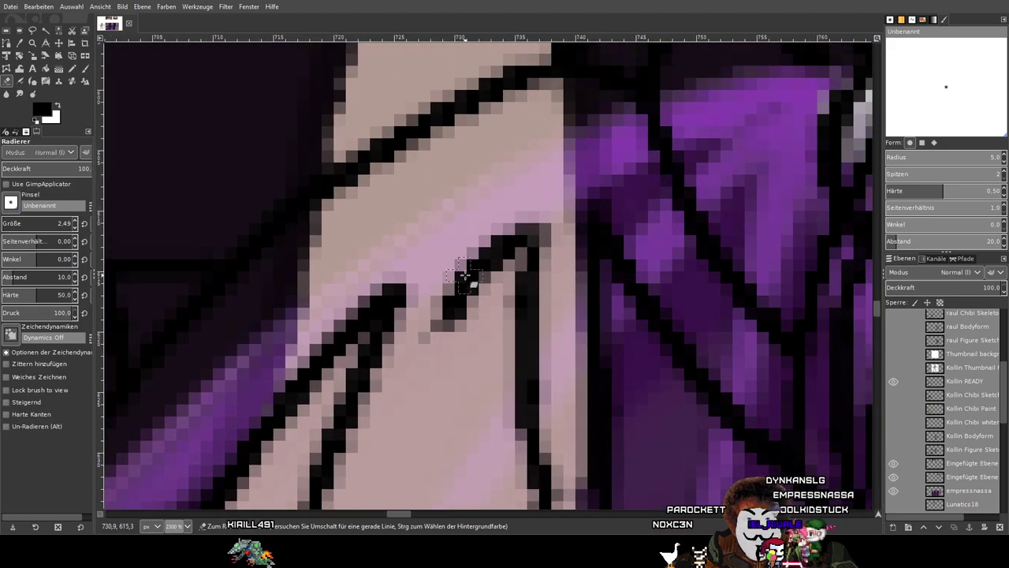
pyautogui.click(85, 69)
# Undo two tentacle strokes, then try a long line down the arm twice, discarding both.
pyautogui.scroll(-4, 346, 256)
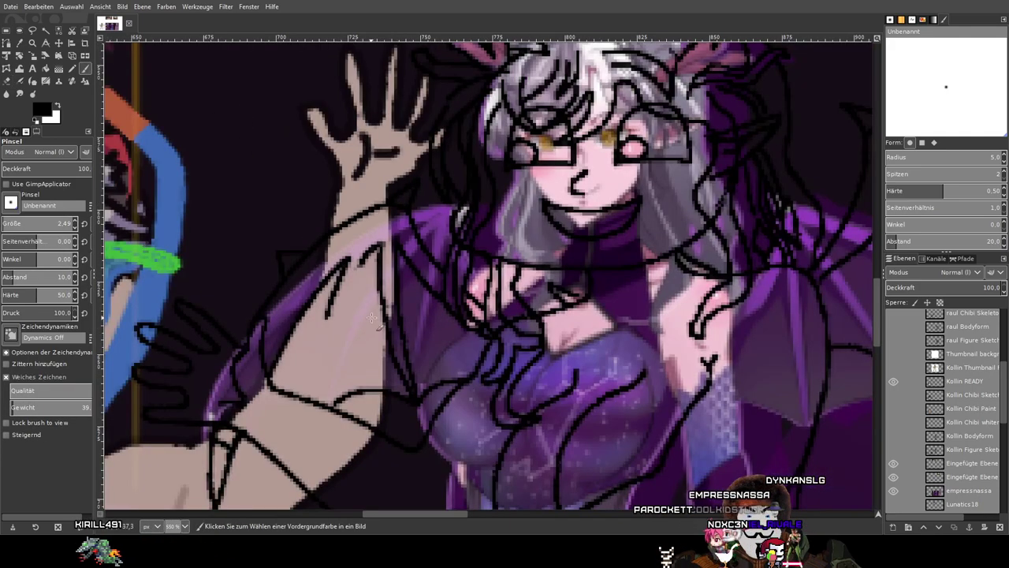
pyautogui.moveTo(379, 325); pyautogui.dragTo(450, 296)
pyautogui.scroll(1, 448, 295)
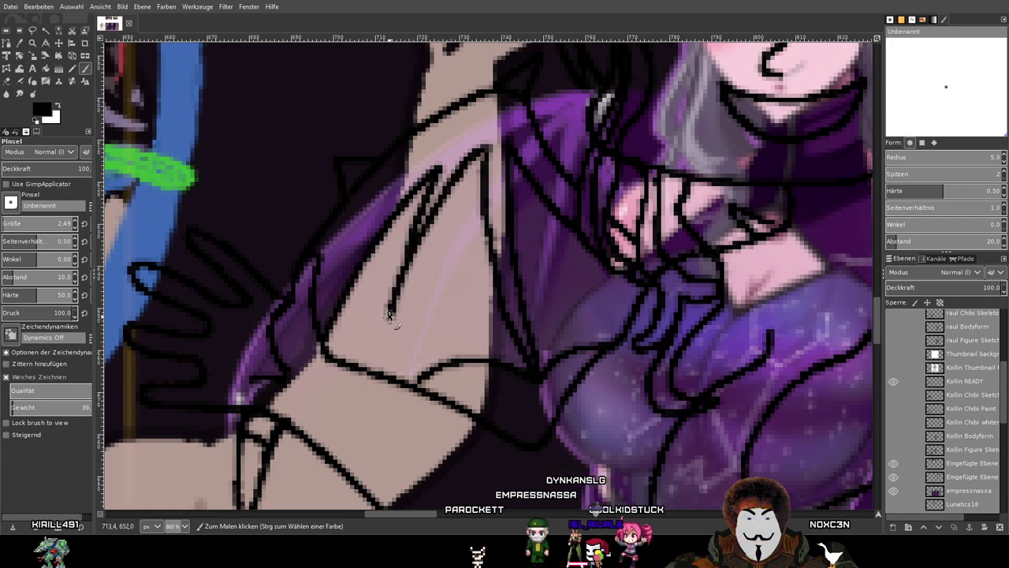
pyautogui.hotkey('ctrl', 'z')
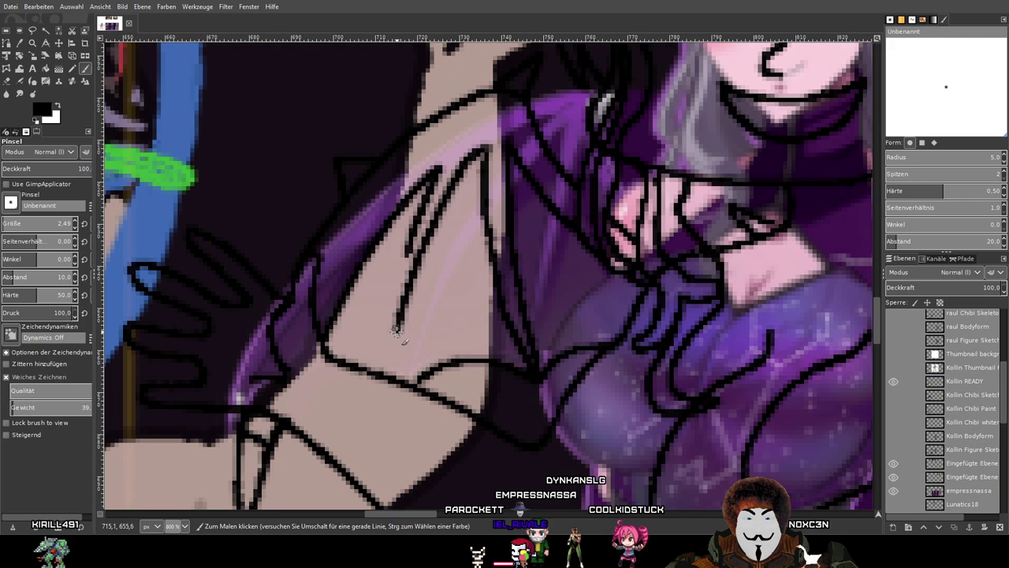
pyautogui.hotkey('ctrl', 'z')
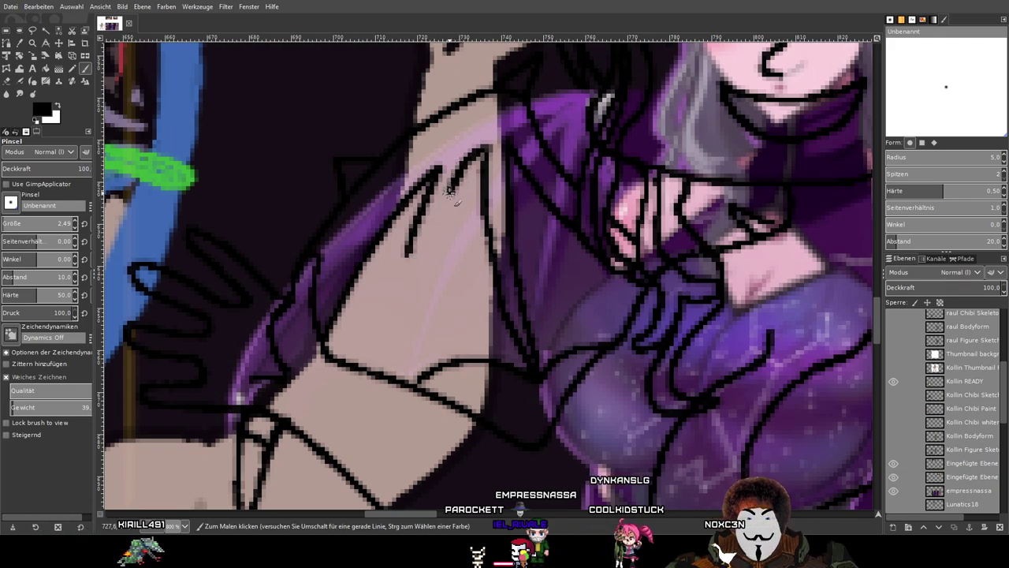
pyautogui.moveTo(431, 237); pyautogui.dragTo(402, 340)
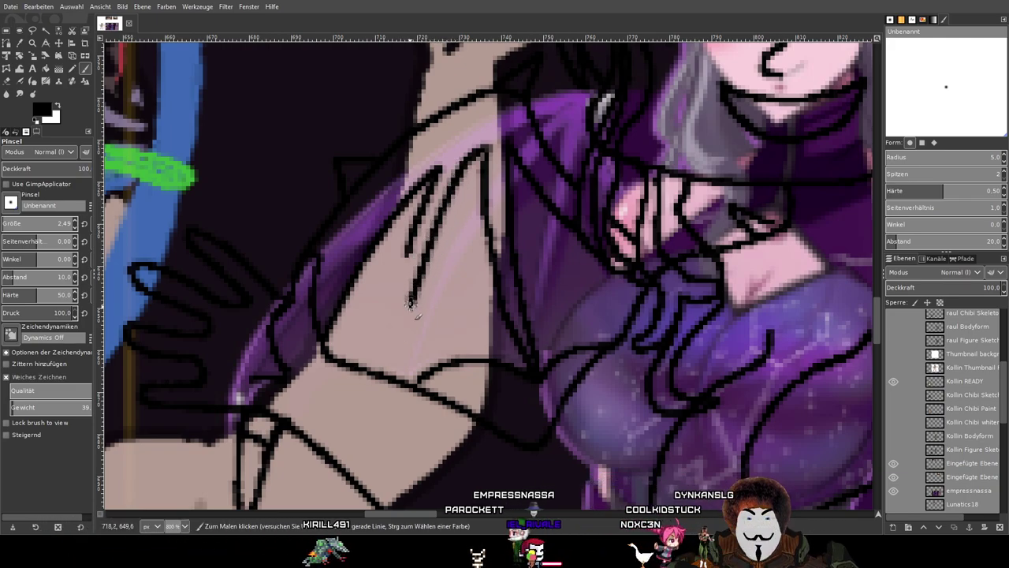
pyautogui.hotkey('ctrl', 'z')
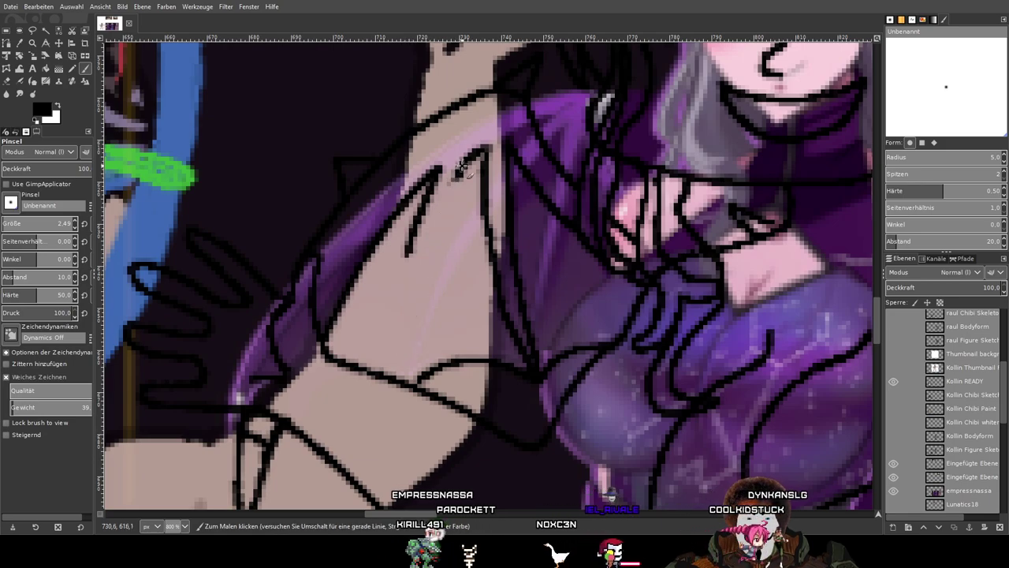
pyautogui.moveTo(447, 201); pyautogui.dragTo(407, 347)
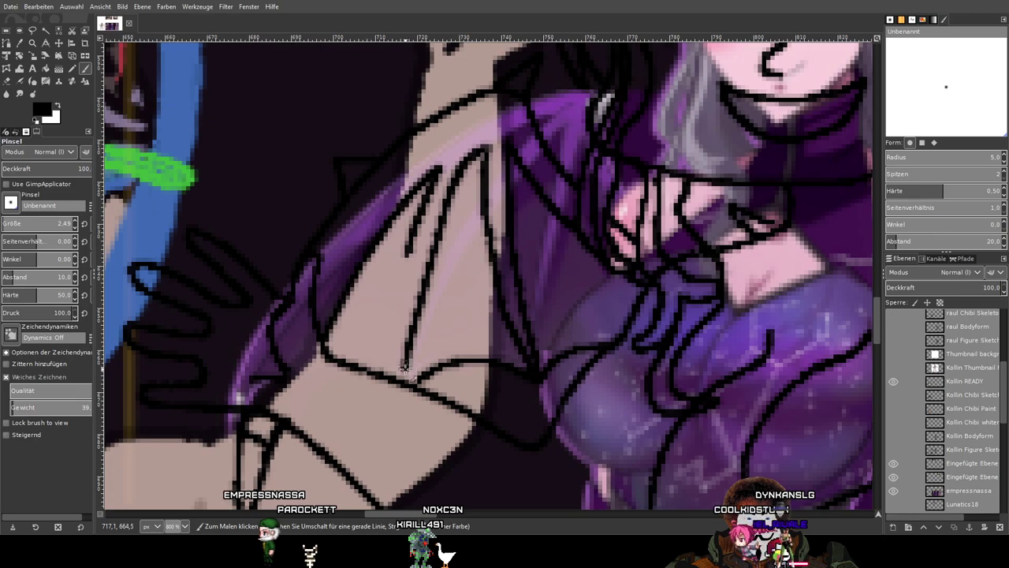
pyautogui.hotkey('ctrl', 'z')
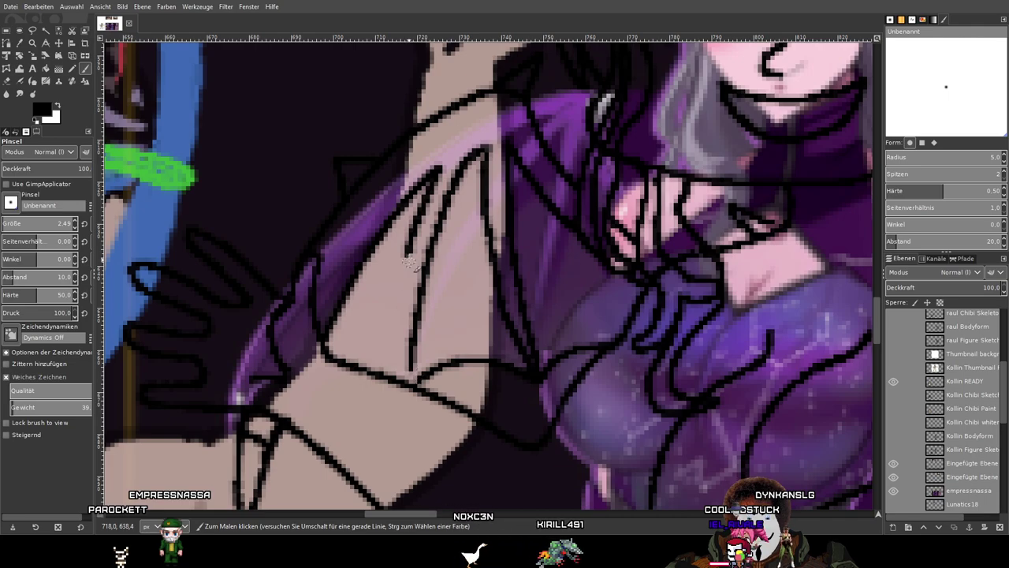
pyautogui.scroll(1, 410, 262)
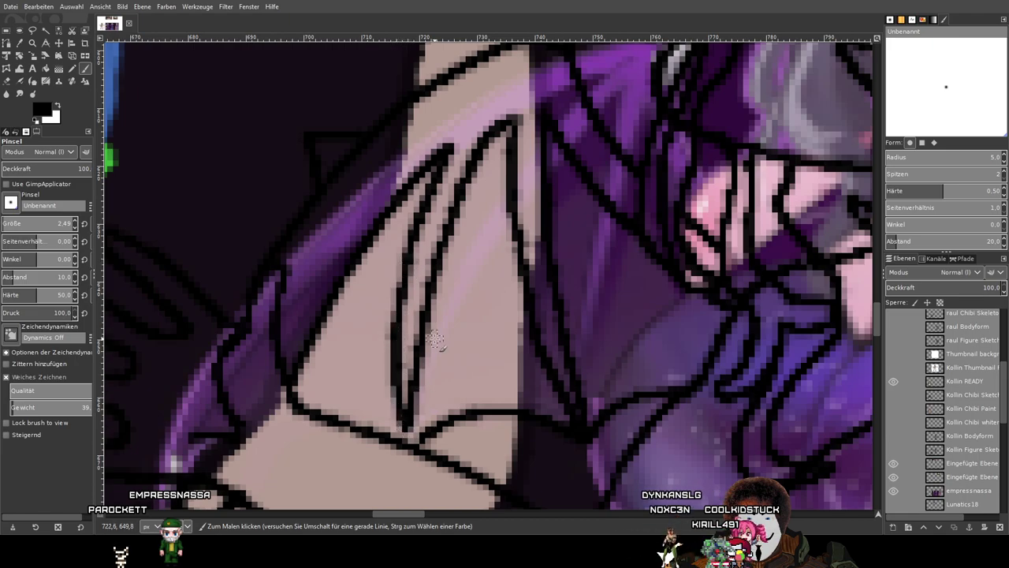
pyautogui.scroll(-2, 439, 277)
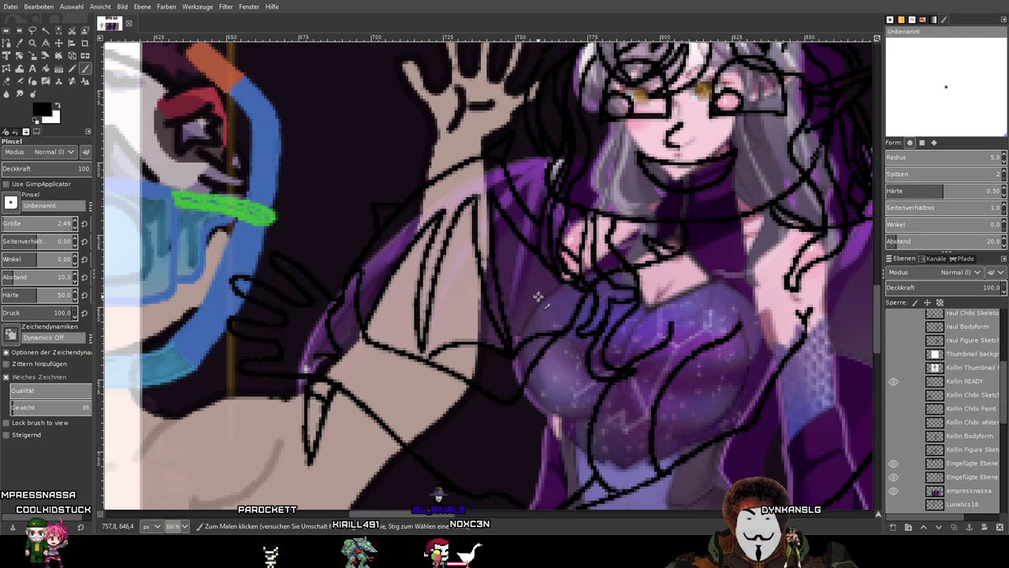
# Hide the empressnassa reference layer and frame the whole antlered, bat-winged line-art chibi.
pyautogui.scroll(-1, 538, 296)
pyautogui.hscroll(3, 551, 292)
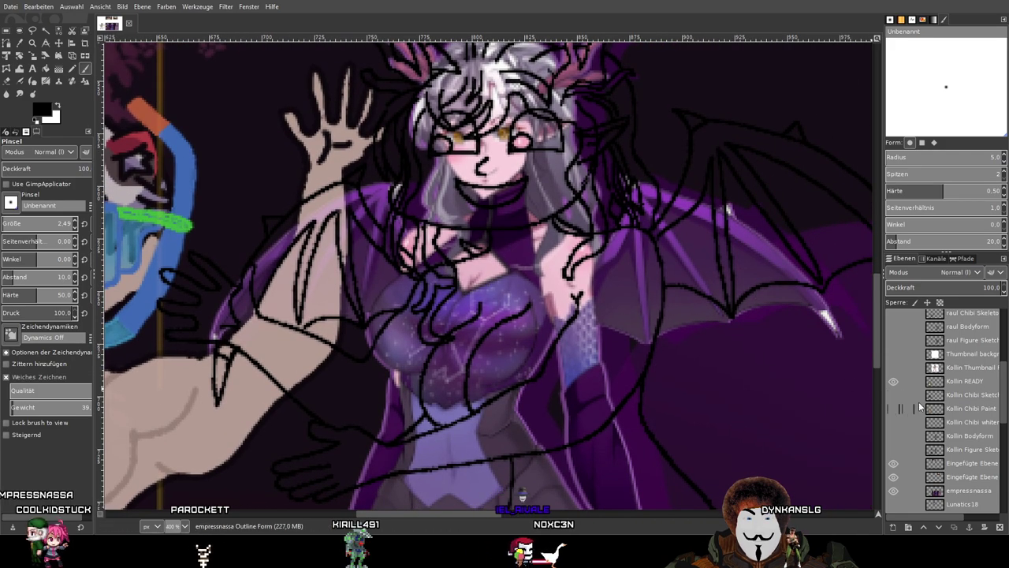
pyautogui.scroll(-3, 919, 406)
pyautogui.click(894, 406)
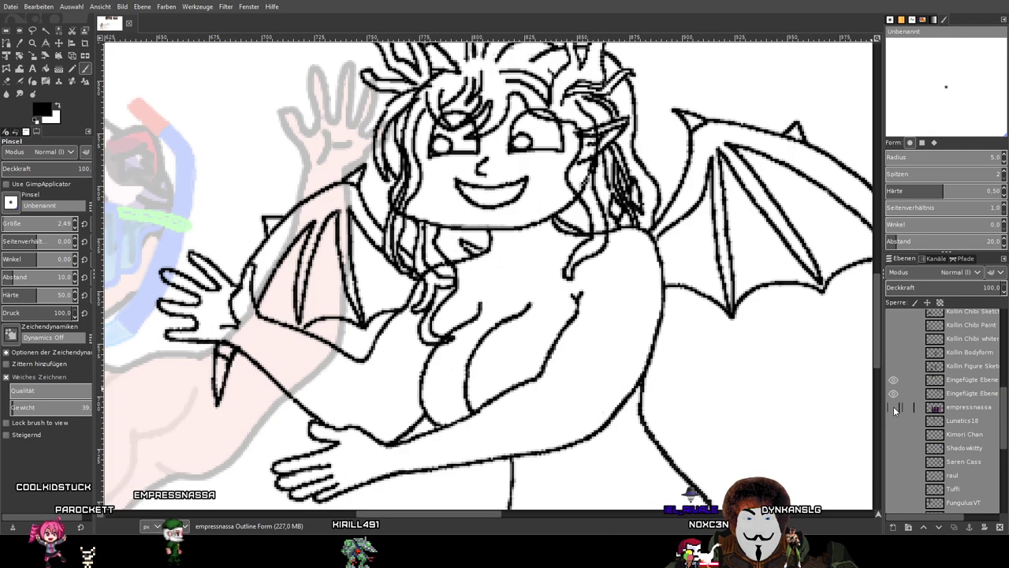
pyautogui.scroll(-2, 776, 349)
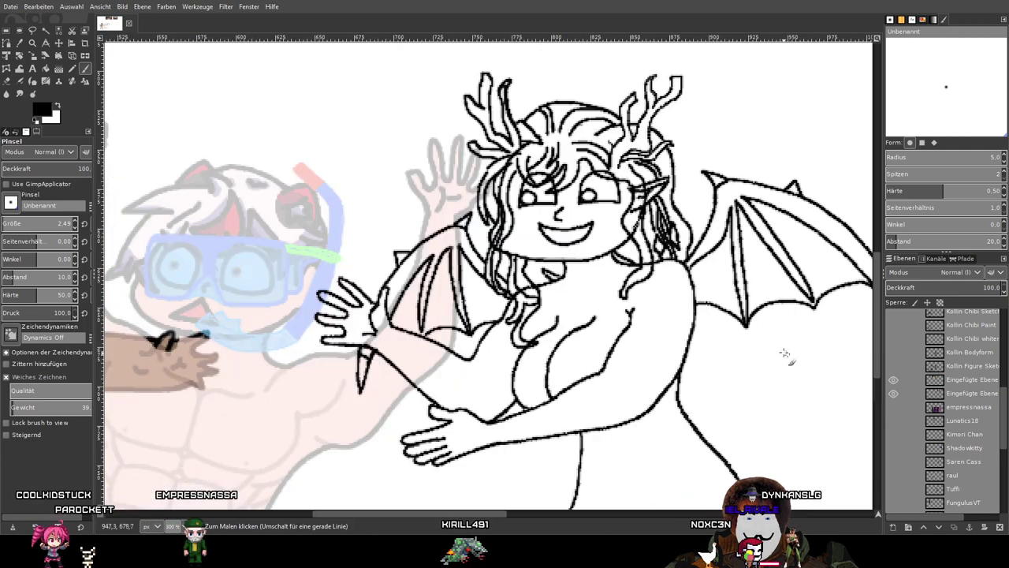
pyautogui.moveTo(775, 350); pyautogui.dragTo(711, 400)
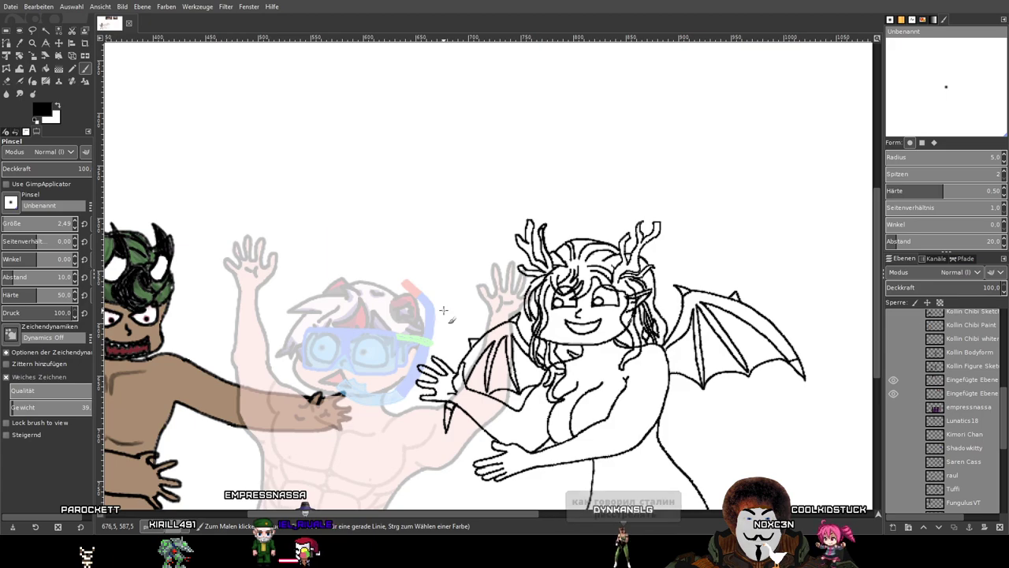
# Bring the empressnassa reference back through undo/redo, then hide that layer again.
pyautogui.moveTo(495, 326)
pyautogui.mouseDown()
pyautogui.moveTo(476, 285)
pyautogui.moveTo(444, 265)
pyautogui.moveTo(446, 335)
pyautogui.mouseUp()
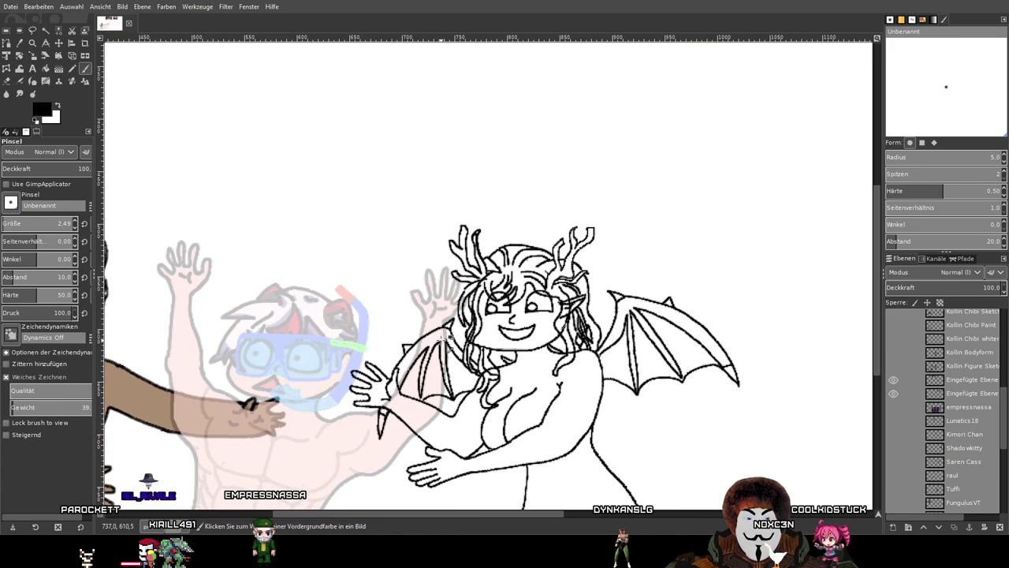
pyautogui.hotkey('ctrl', 'z')
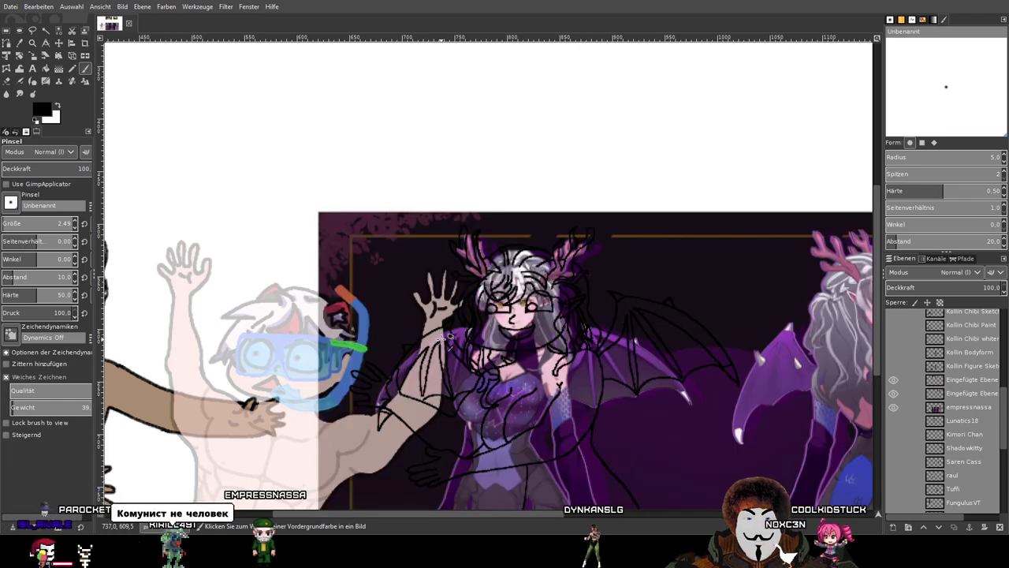
pyautogui.hotkey('ctrl', 'z')
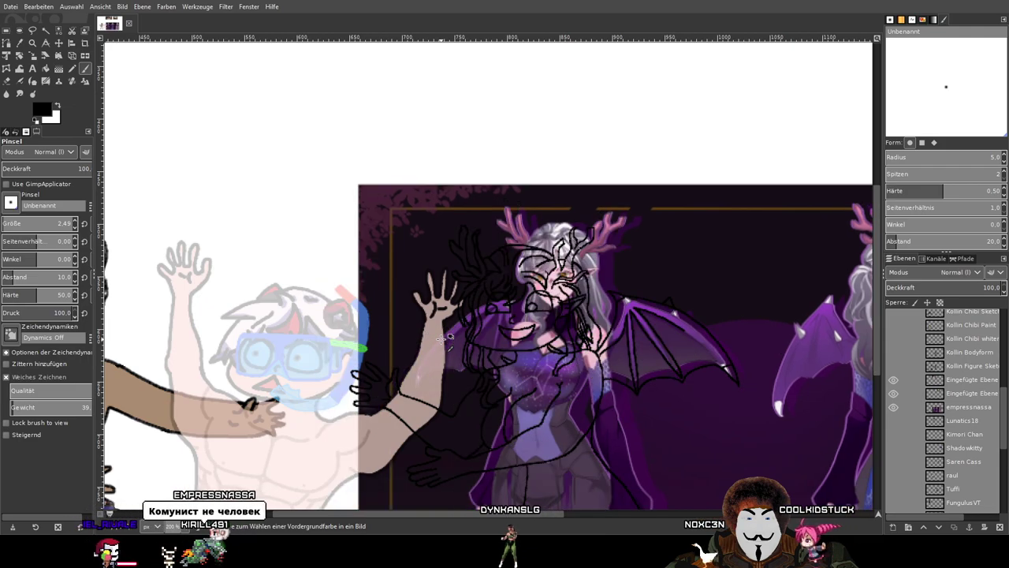
pyautogui.hotkey('ctrl', 'y')
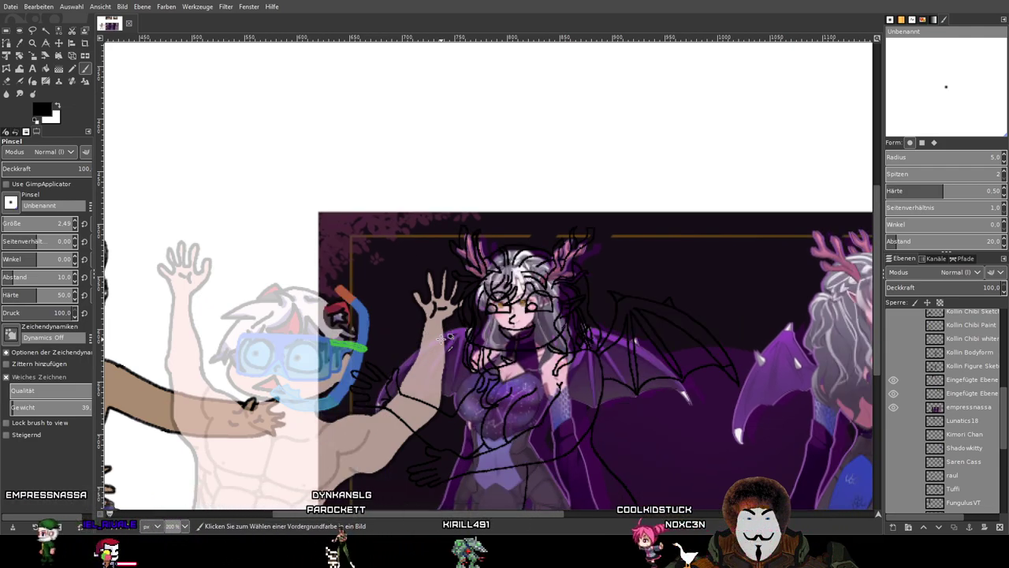
pyautogui.hotkey('ctrl', 'z')
pyautogui.hotkey('ctrl', 'y')
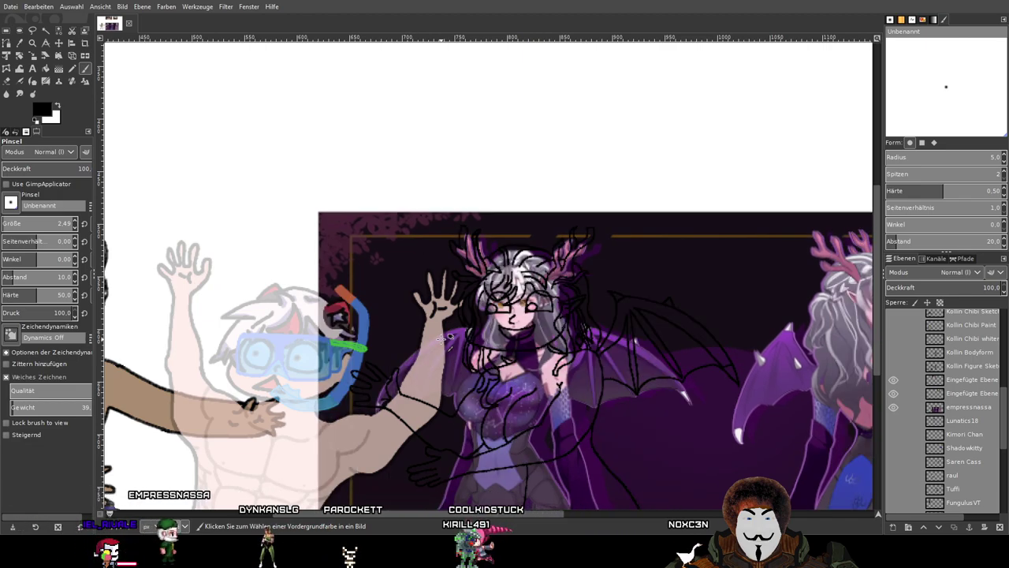
pyautogui.hotkey('ctrl', 'z')
pyautogui.hotkey('ctrl', 'y')
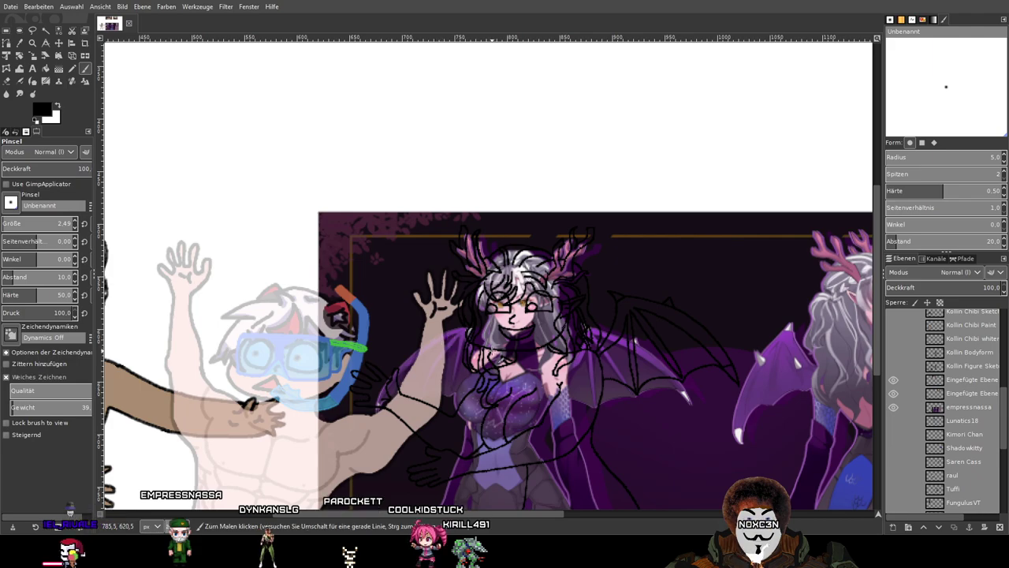
pyautogui.moveTo(492, 351); pyautogui.dragTo(480, 255)
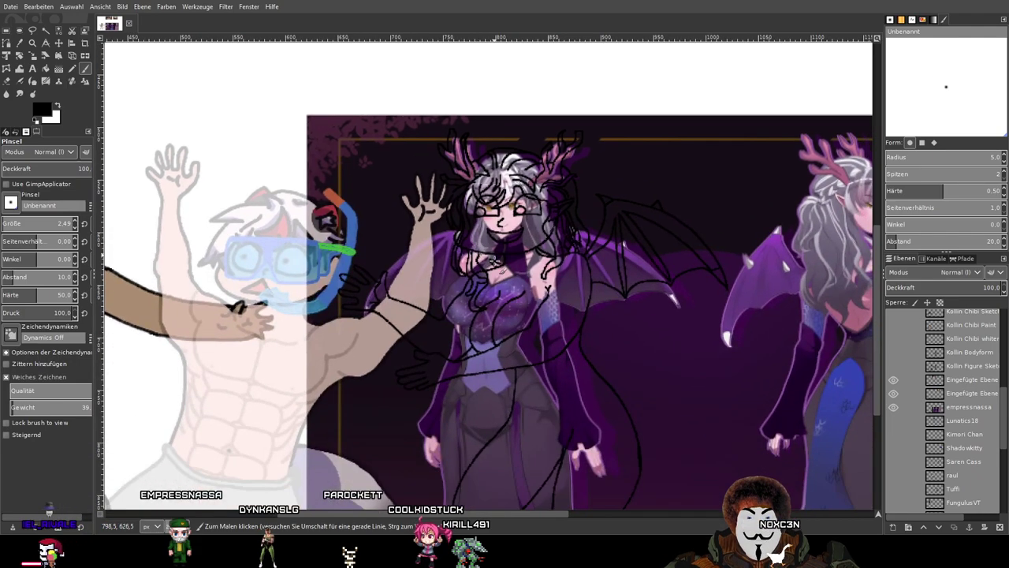
pyautogui.click(895, 407)
# Add a new layer named 'empressnassa wing' above the empressnassa hand layer.
pyautogui.scroll(3, 973, 368)
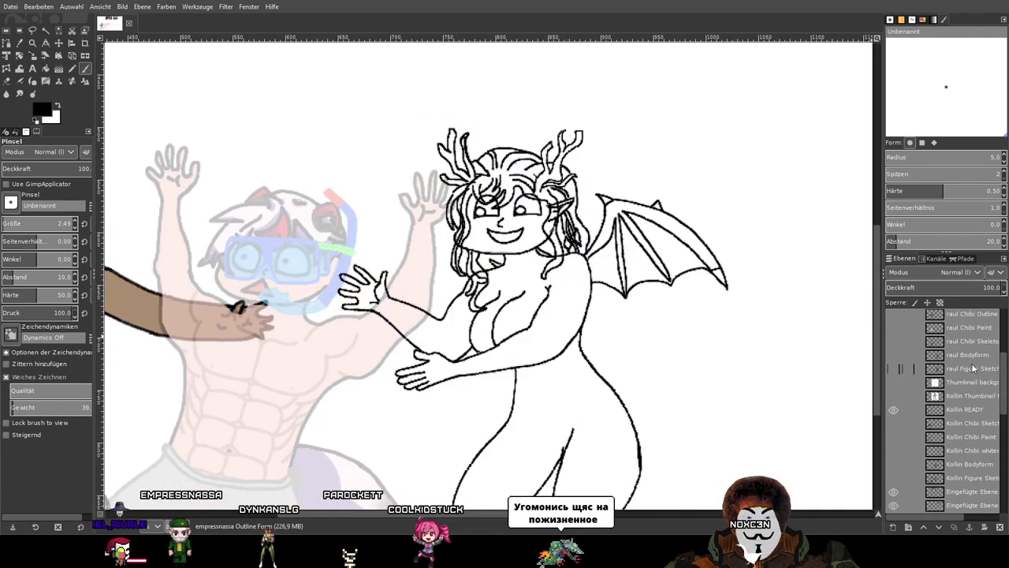
pyautogui.scroll(3, 974, 368)
pyautogui.click(969, 315)
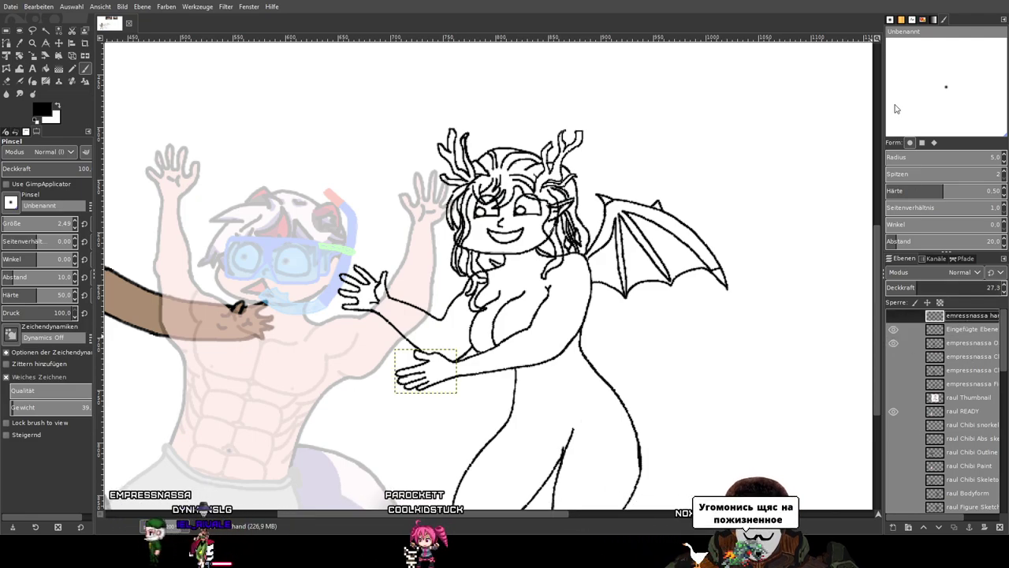
pyautogui.click(942, 254)
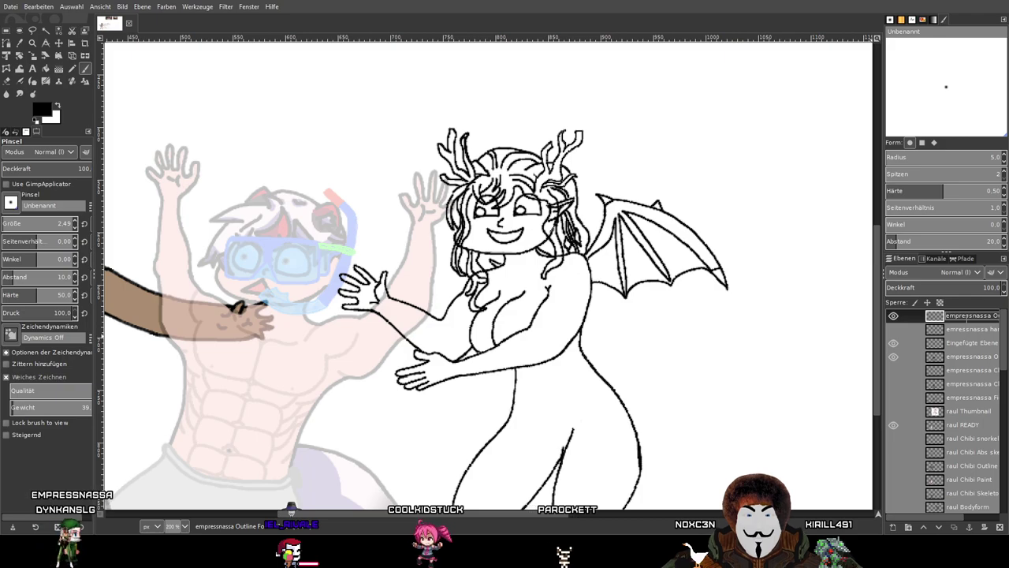
pyautogui.write('empre')
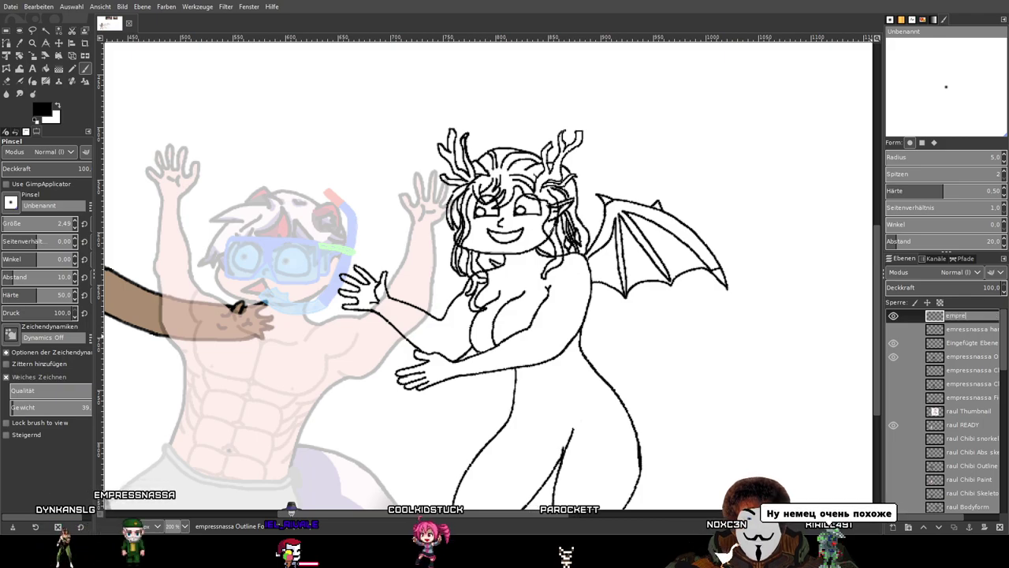
pyautogui.write('ssnassa w')
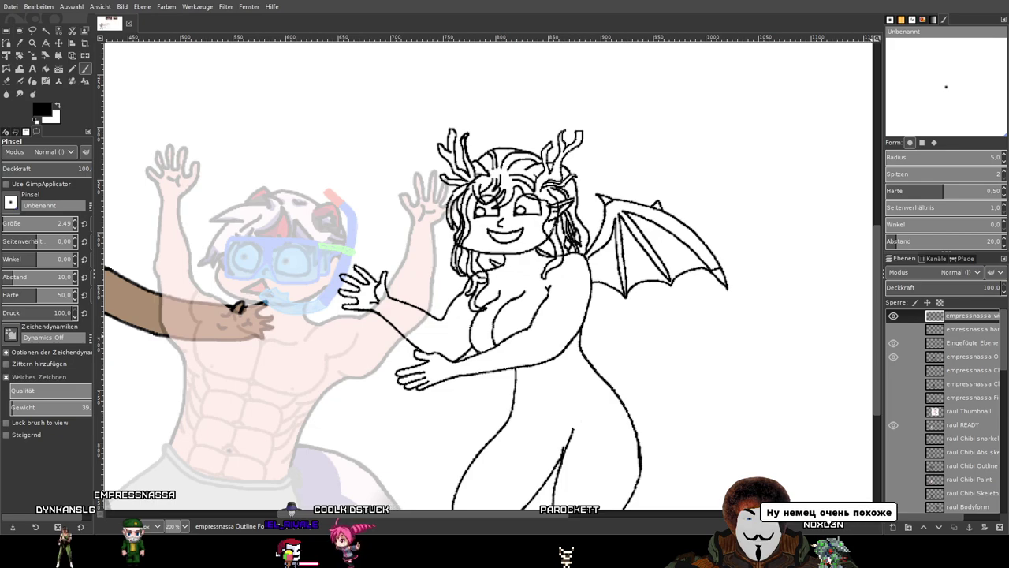
pyautogui.press('Return')
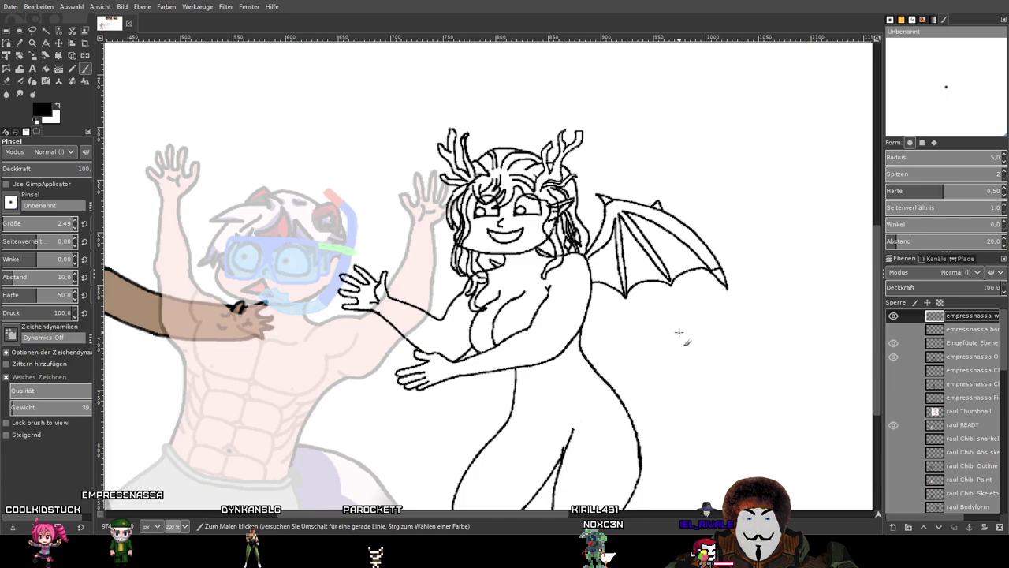
# Extend the arm outline down to the forearm and undo the stray wing strokes by the chest.
pyautogui.scroll(2, 542, 263)
pyautogui.scroll(-1, 542, 263)
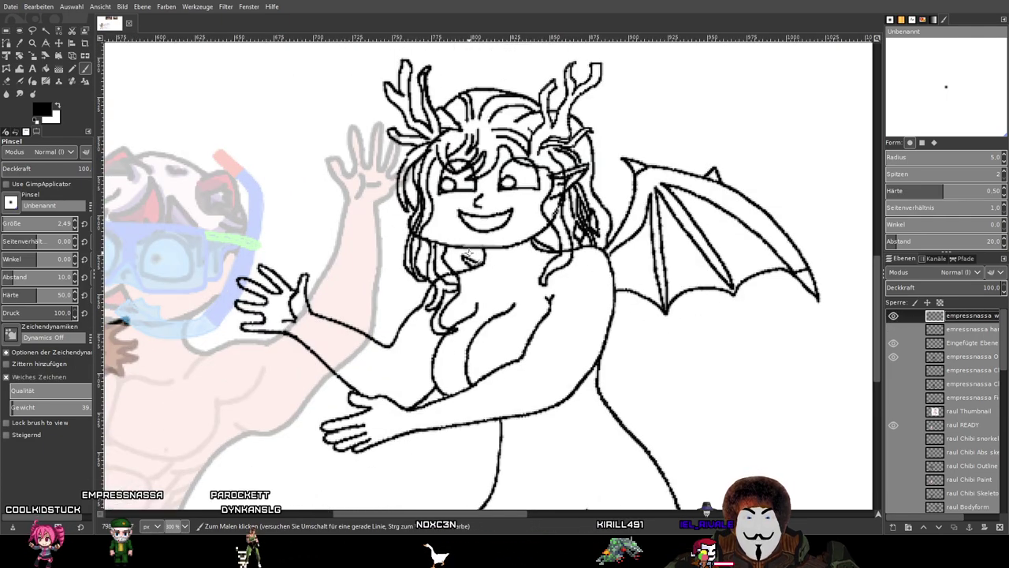
pyautogui.scroll(1, 524, 272)
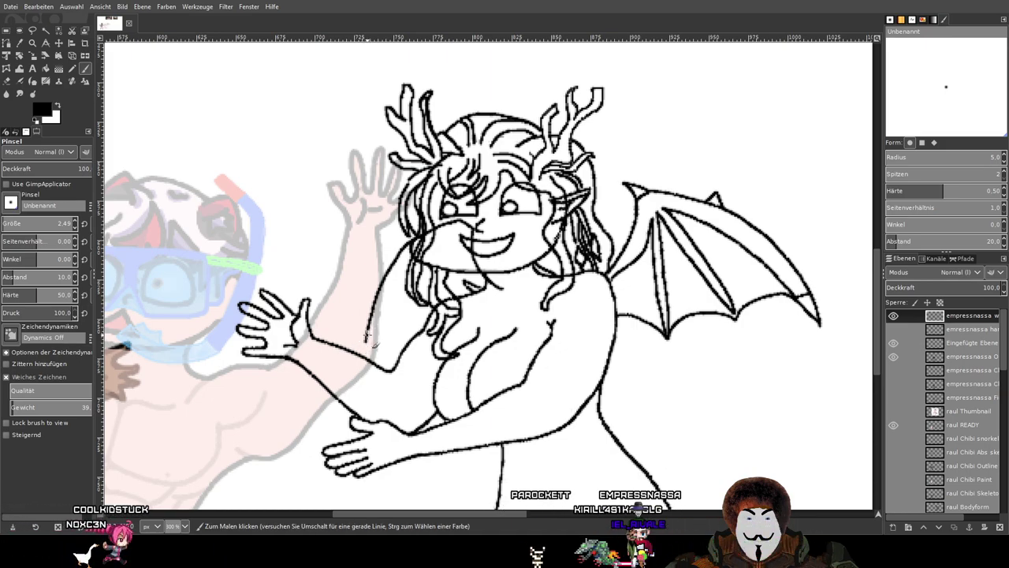
pyautogui.moveTo(367, 336); pyautogui.dragTo(360, 383)
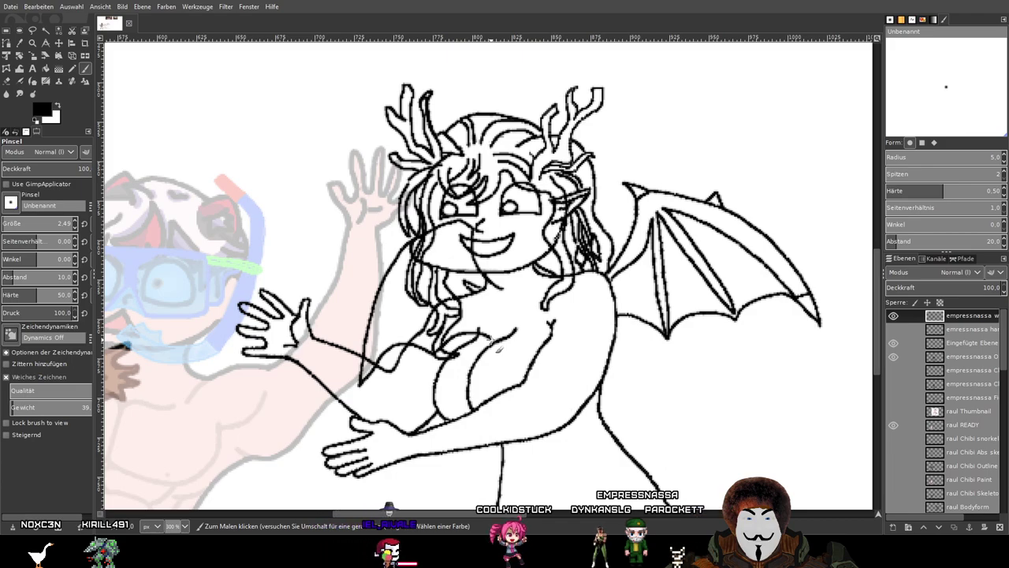
pyautogui.hotkey('ctrl', 'z')
pyautogui.hotkey('ctrl', 'z')
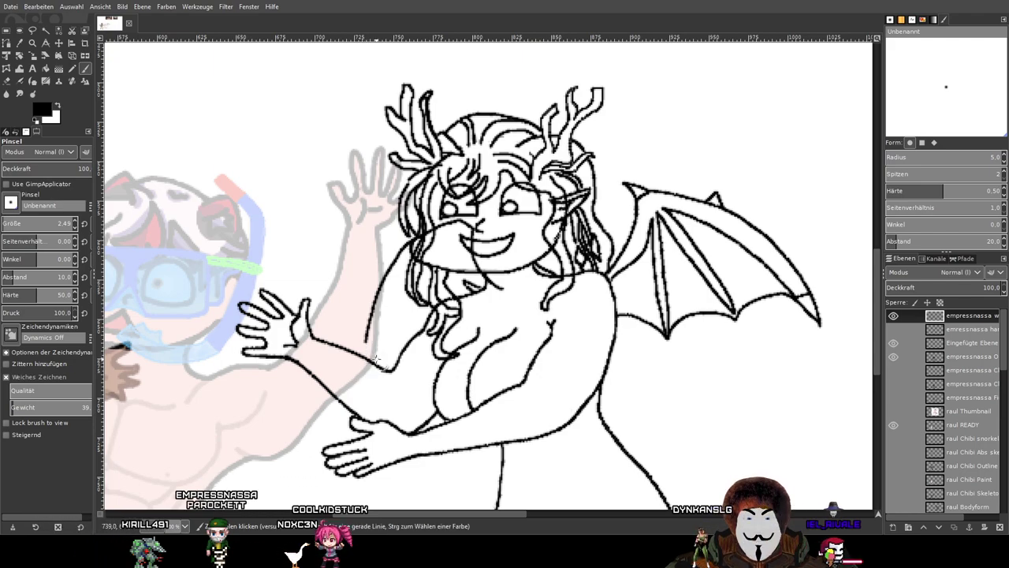
pyautogui.scroll(1, 382, 357)
pyautogui.moveTo(464, 315); pyautogui.dragTo(317, 347)
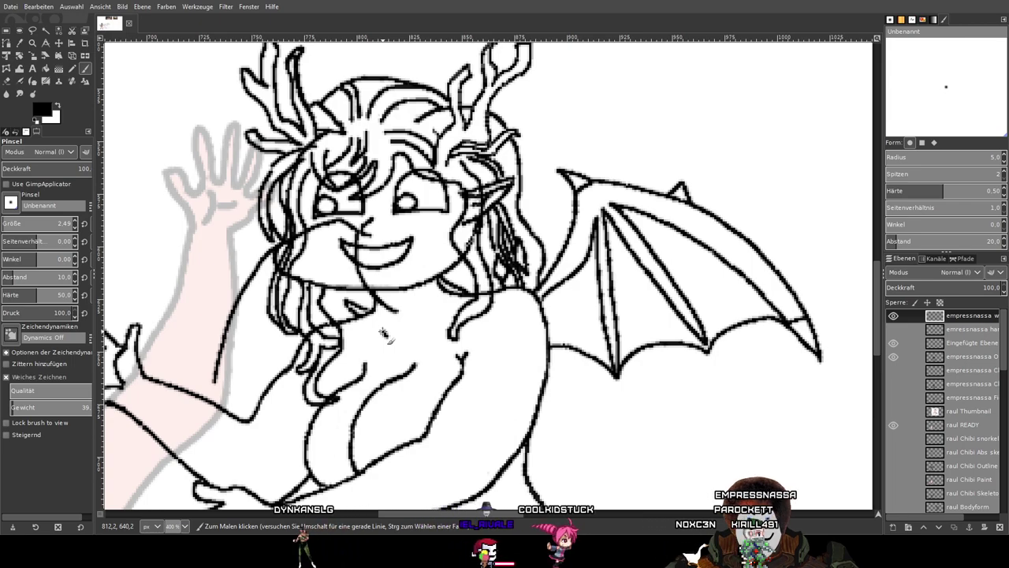
pyautogui.scroll(-3, 516, 303)
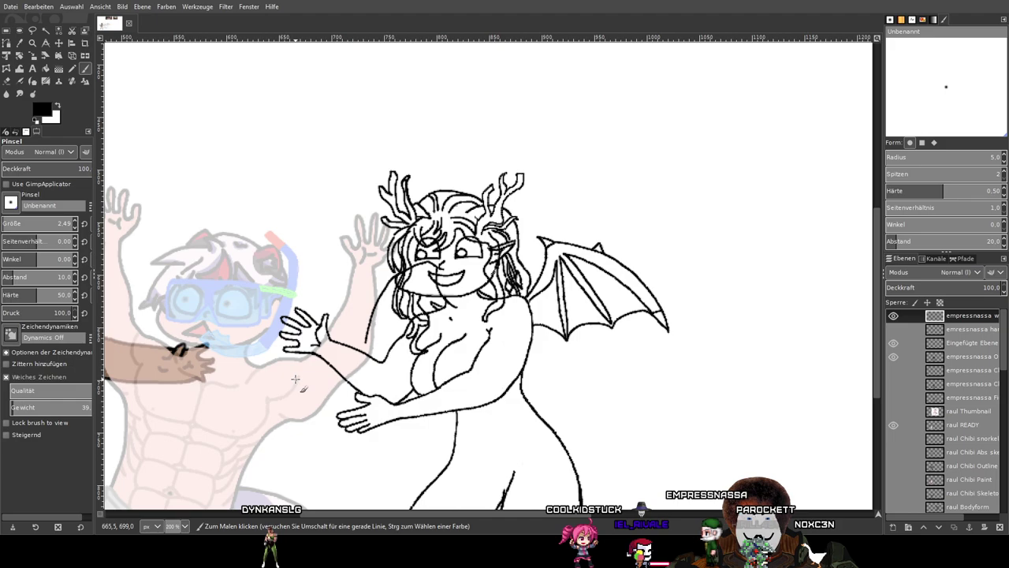
pyautogui.scroll(3, 443, 246)
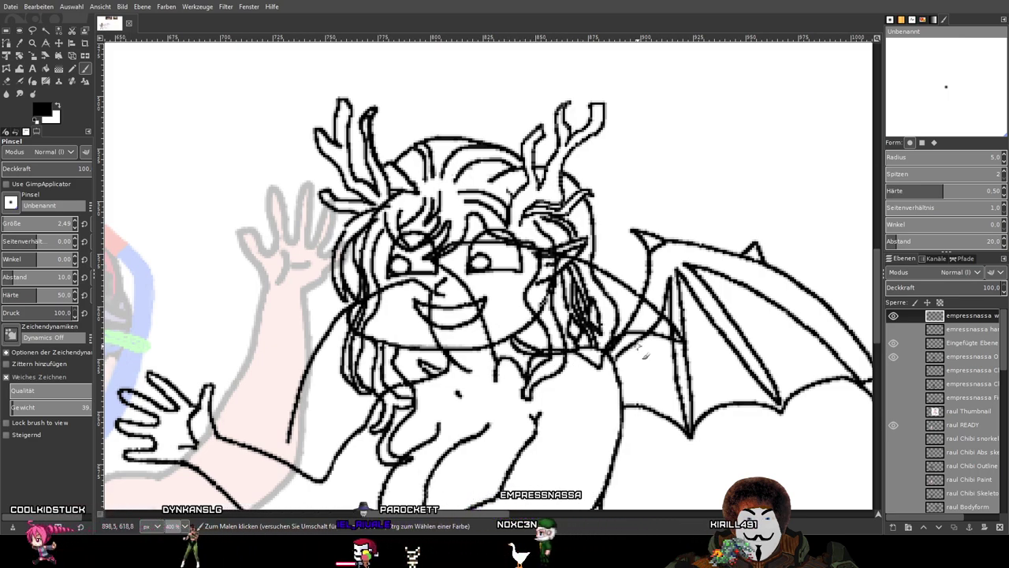
pyautogui.scroll(-2, 642, 351)
# Undo the wing strokes over the face and fade the empressnassa outline layer to about 22 opacity.
pyautogui.scroll(1, 642, 351)
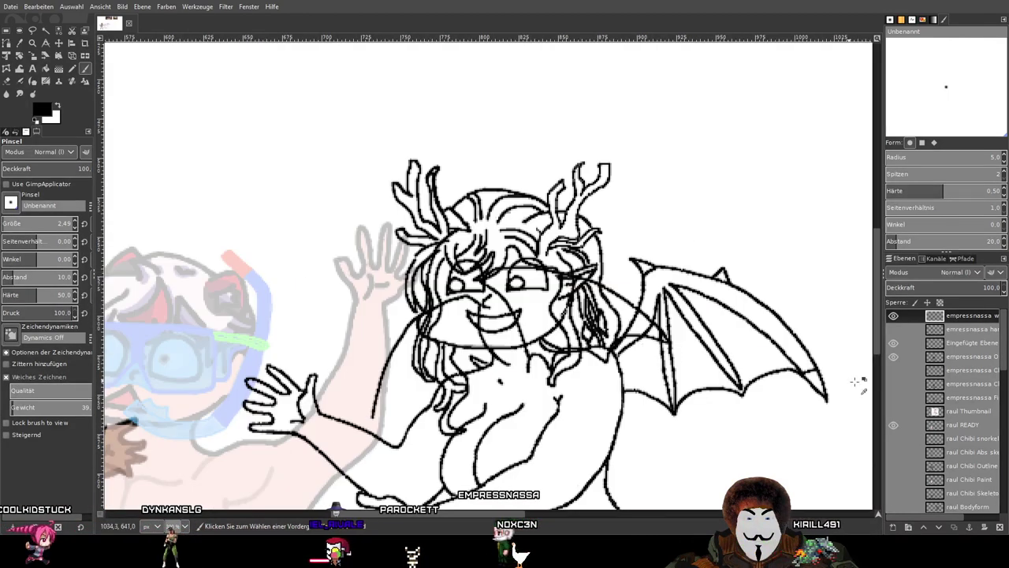
pyautogui.click(958, 343)
pyautogui.moveTo(936, 288)
pyautogui.mouseDown()
pyautogui.moveTo(920, 289)
pyautogui.moveTo(1002, 290)
pyautogui.moveTo(888, 289)
pyautogui.moveTo(928, 290)
pyautogui.mouseUp()
pyautogui.click(958, 356)
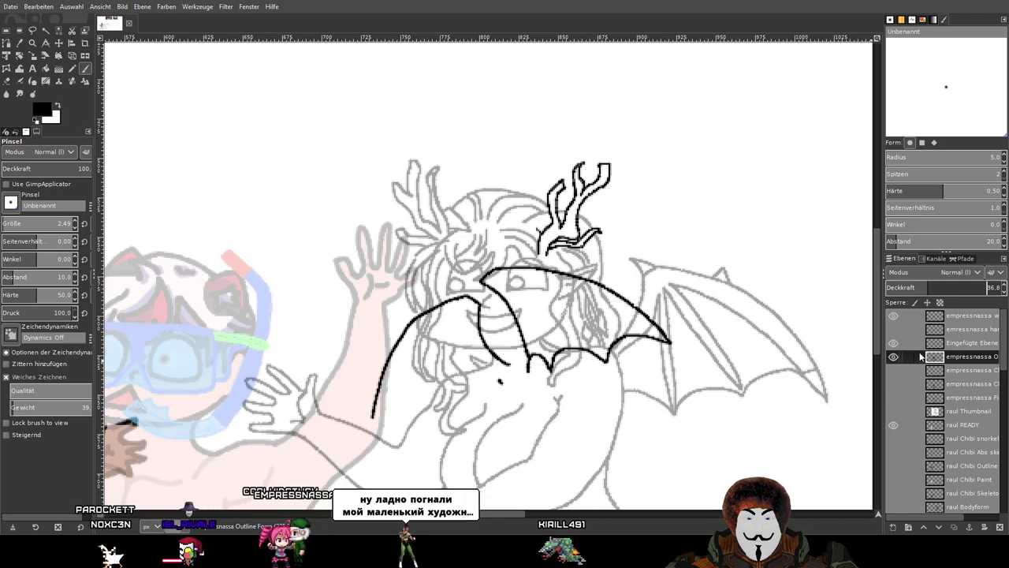
pyautogui.hotkey('ctrl', 'z')
pyautogui.hotkey('ctrl', 'z')
pyautogui.hotkey('ctrl', 'z')
pyautogui.hotkey('ctrl', 'z')
pyautogui.hotkey('ctrl', 'z')
pyautogui.hotkey('ctrl', 'z')
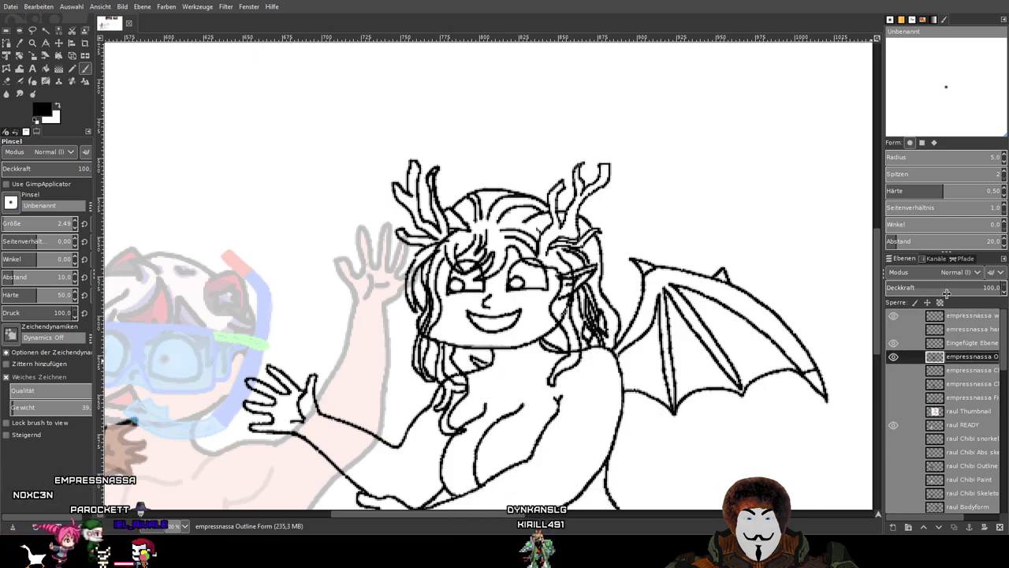
pyautogui.moveTo(937, 288); pyautogui.dragTo(911, 289)
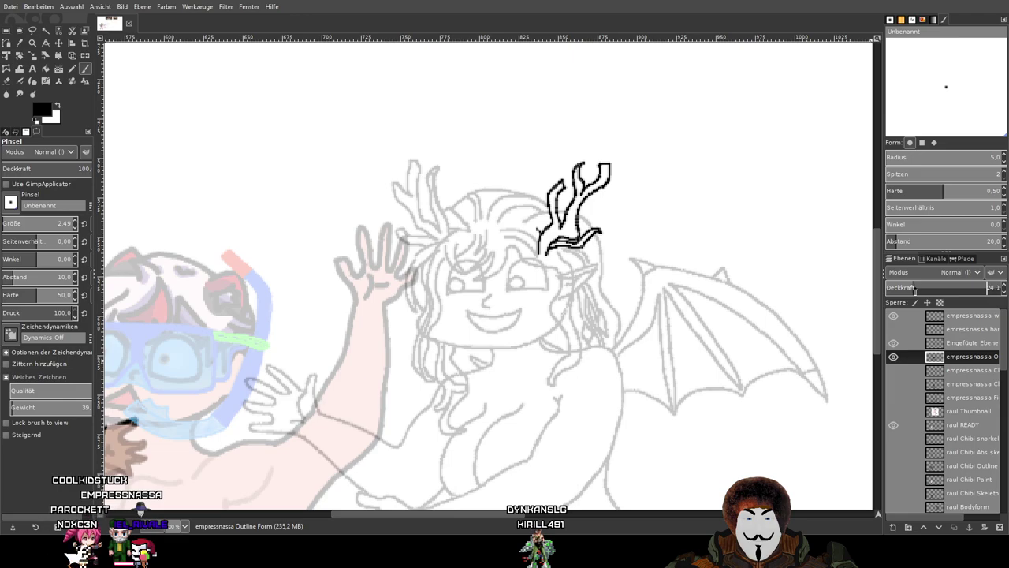
pyautogui.click(963, 315)
pyautogui.scroll(2, 591, 322)
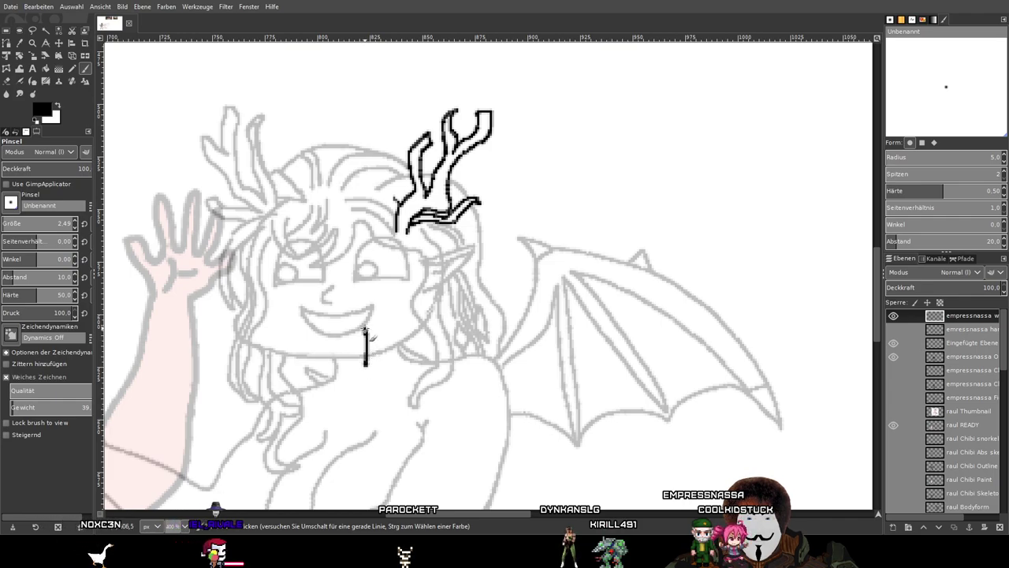
# Draw the bat wing's left edge, top edge across the face, scalloped lower edge and closing corner.
pyautogui.moveTo(358, 313)
pyautogui.mouseDown()
pyautogui.moveTo(344, 295)
pyautogui.moveTo(373, 282)
pyautogui.mouseUp()
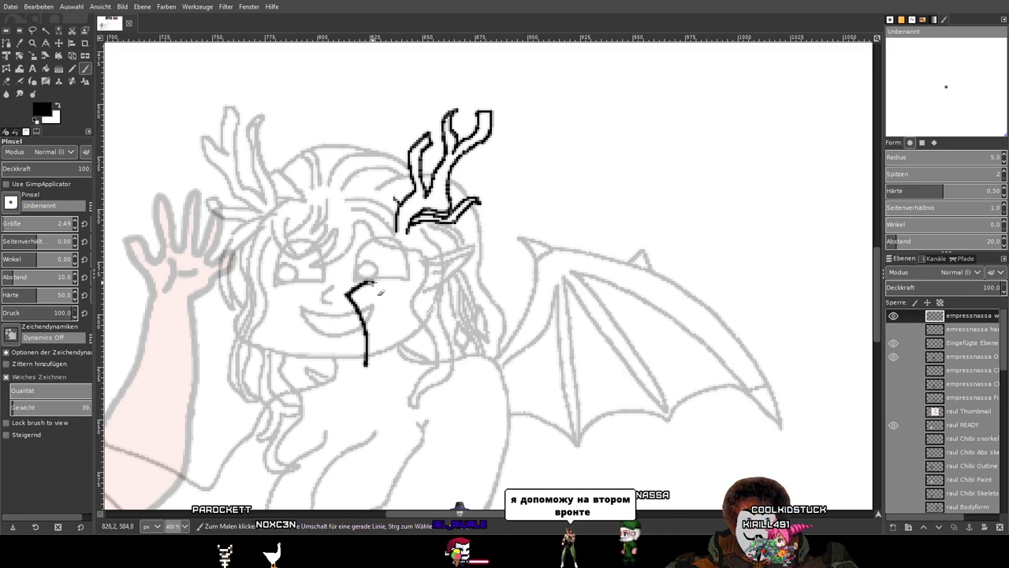
pyautogui.moveTo(452, 290); pyautogui.dragTo(490, 302)
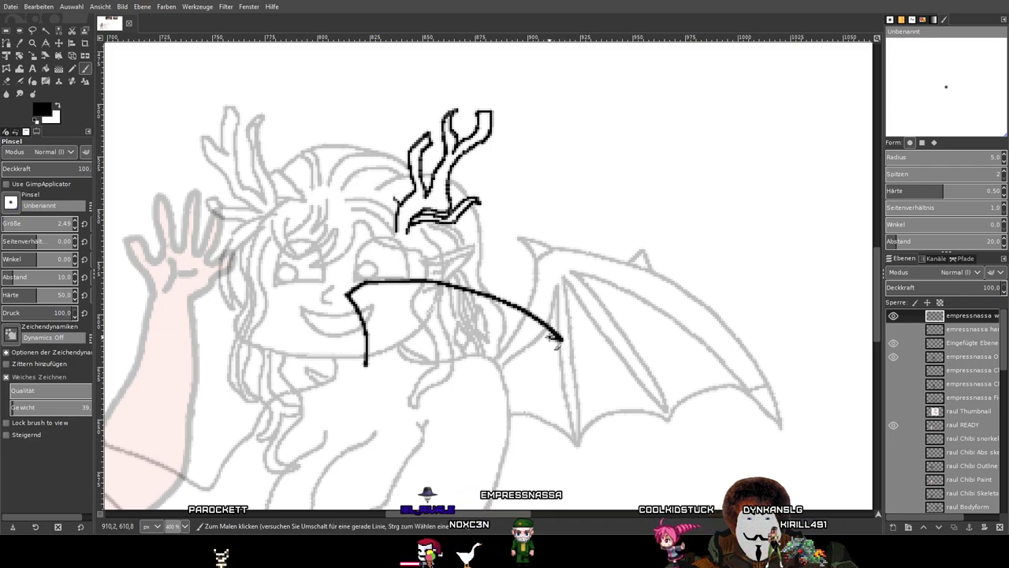
pyautogui.moveTo(526, 334)
pyautogui.mouseDown()
pyautogui.moveTo(506, 340)
pyautogui.moveTo(504, 359)
pyautogui.moveTo(465, 369)
pyautogui.mouseUp()
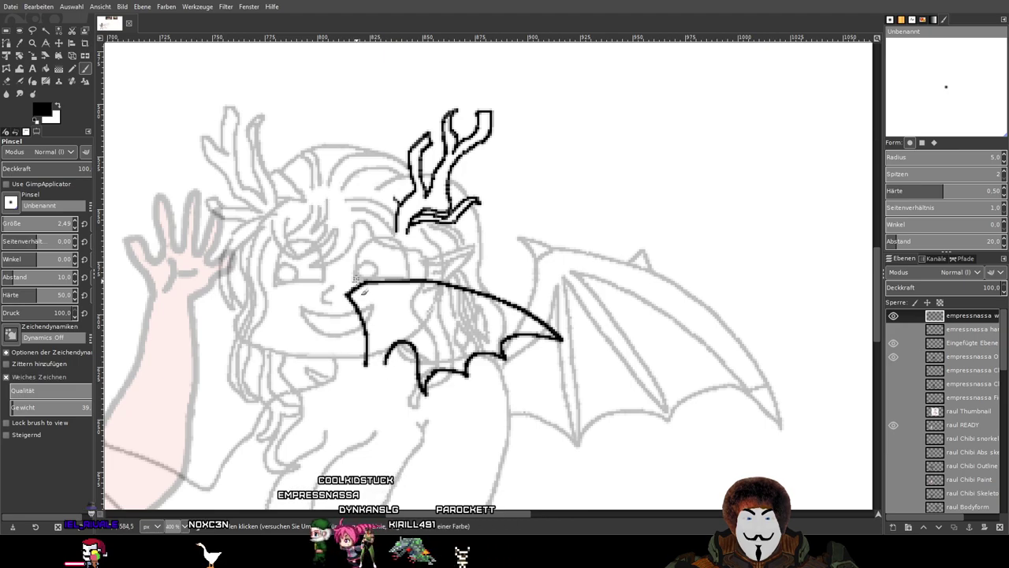
pyautogui.moveTo(349, 294)
pyautogui.mouseDown()
pyautogui.moveTo(339, 274)
pyautogui.moveTo(361, 279)
pyautogui.mouseUp()
pyautogui.scroll(-3, 642, 298)
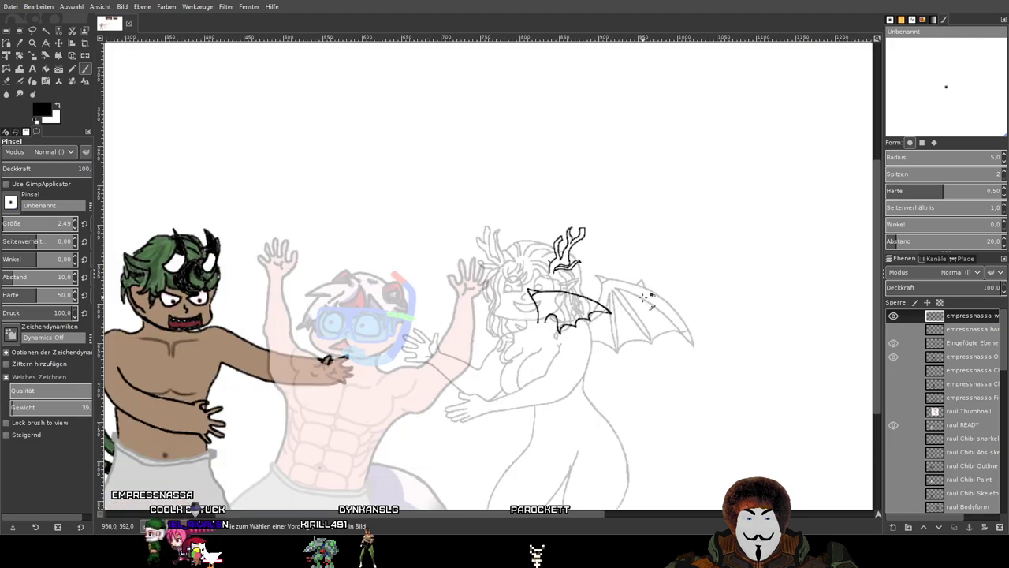
pyautogui.scroll(-5, 963, 409)
pyautogui.scroll(-5, 946, 417)
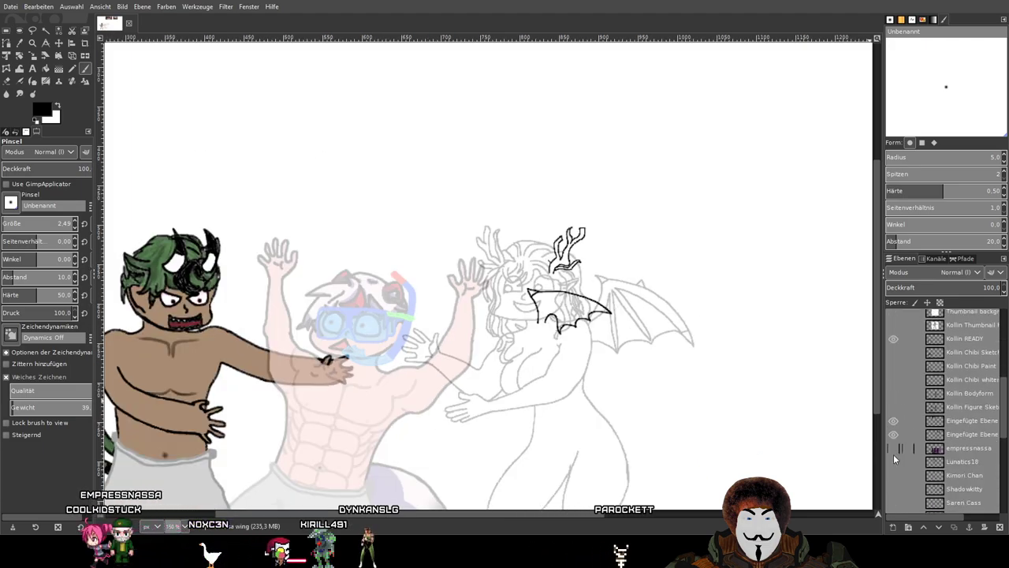
pyautogui.click(893, 447)
pyautogui.moveTo(807, 345); pyautogui.dragTo(662, 311)
pyautogui.scroll(2, 662, 310)
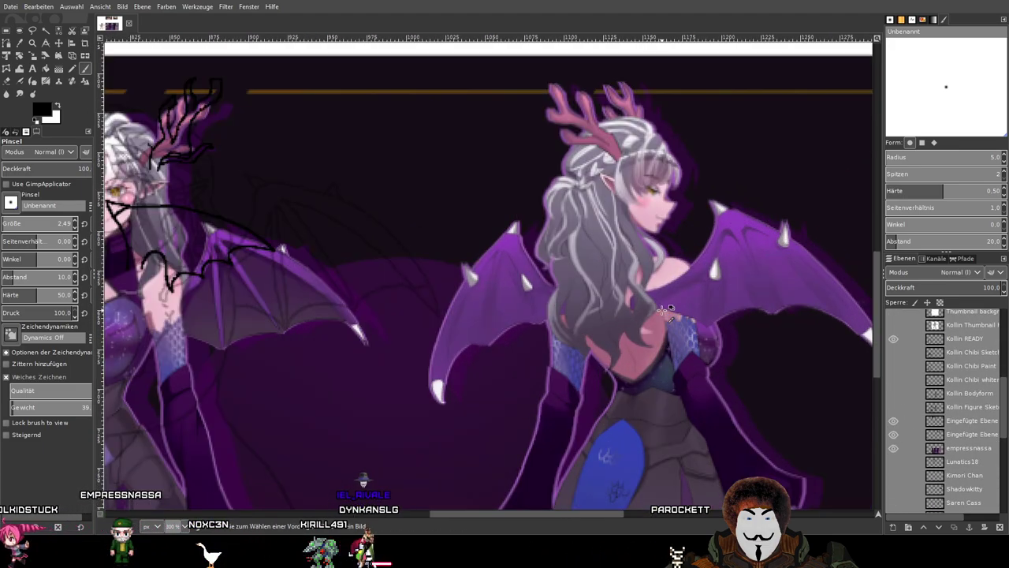
pyautogui.scroll(-2, 707, 270)
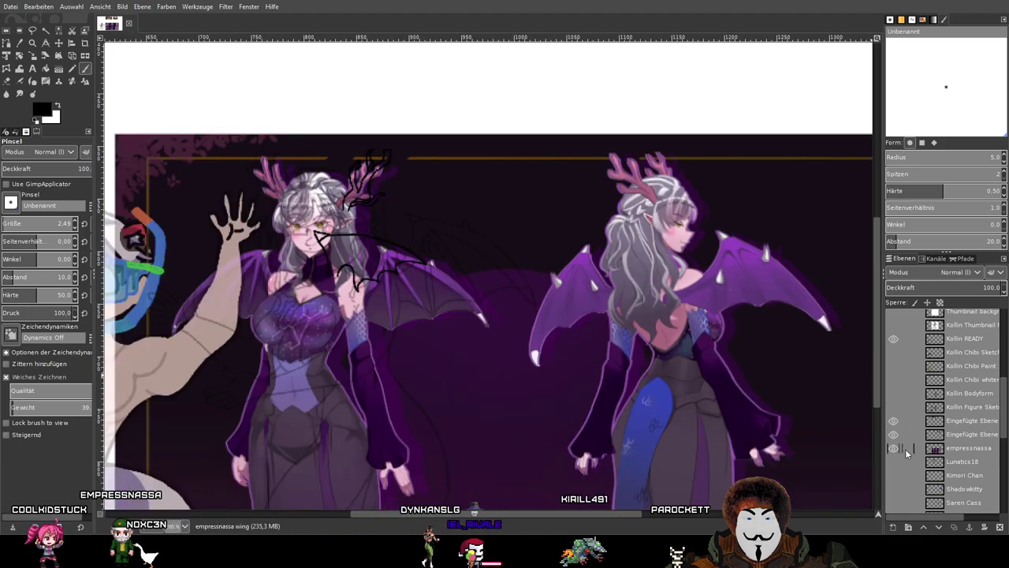
pyautogui.click(894, 448)
pyautogui.moveTo(523, 354); pyautogui.dragTo(626, 362)
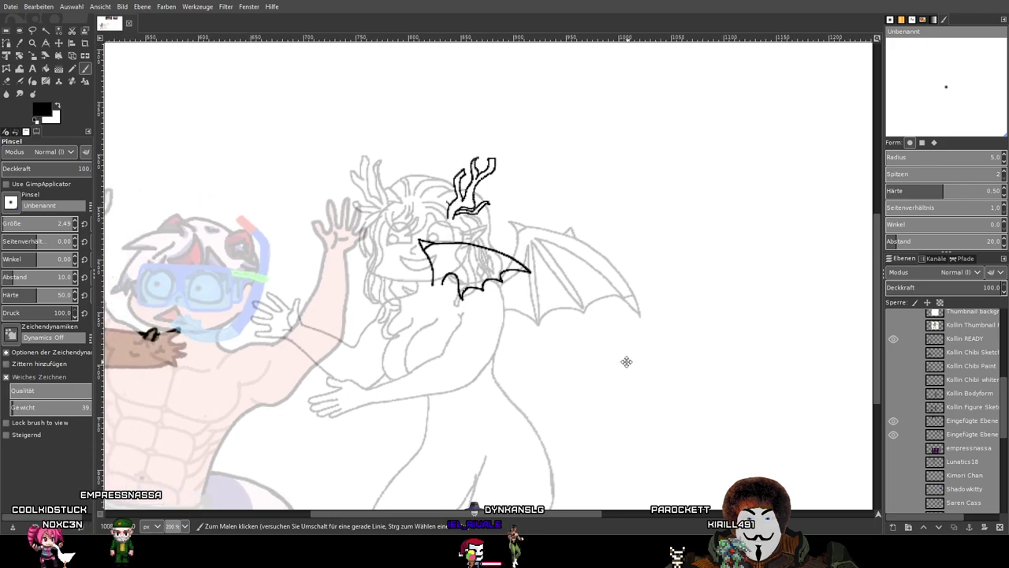
# Zoom in and out to inspect the scalloped bat-wing strokes across the face.
pyautogui.scroll(3, 552, 248)
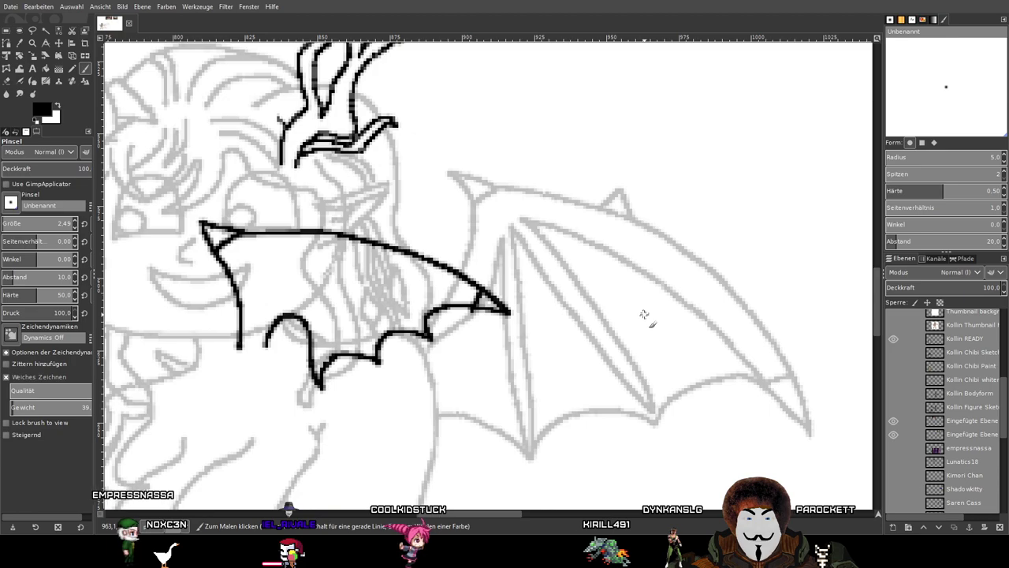
pyautogui.press('ctrl')
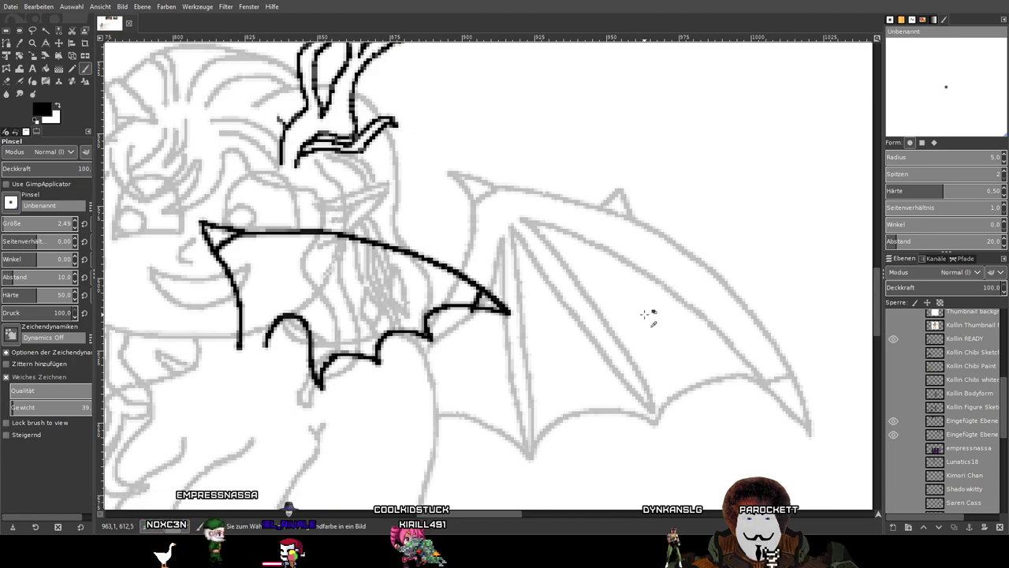
pyautogui.scroll(2, 484, 307)
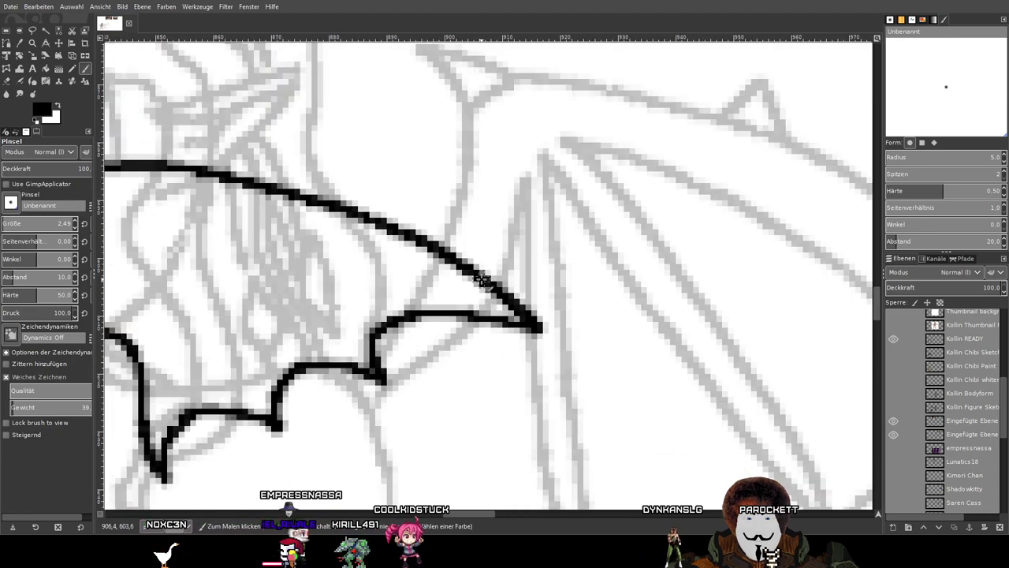
pyautogui.scroll(-3, 552, 284)
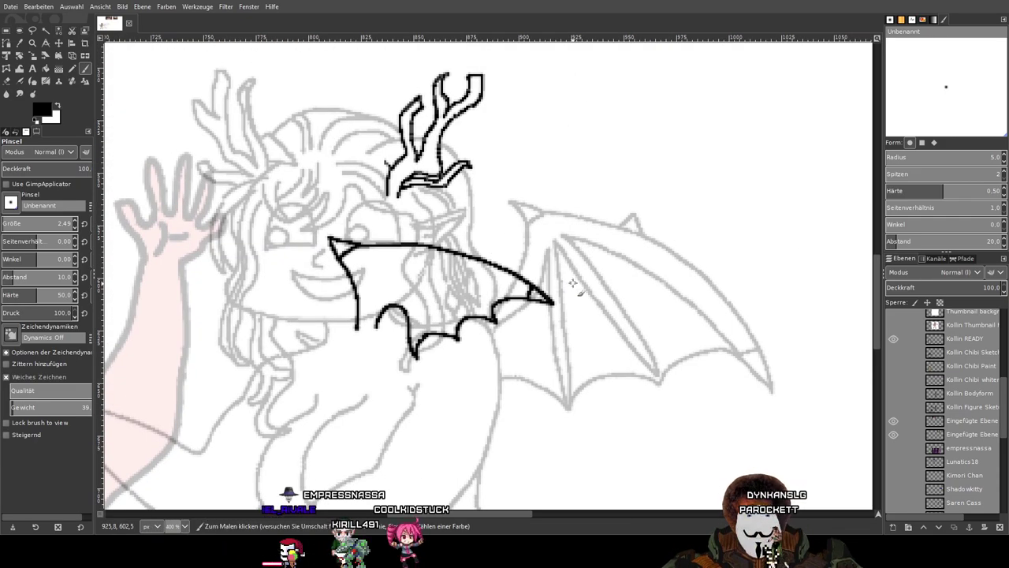
pyautogui.scroll(1, 535, 280)
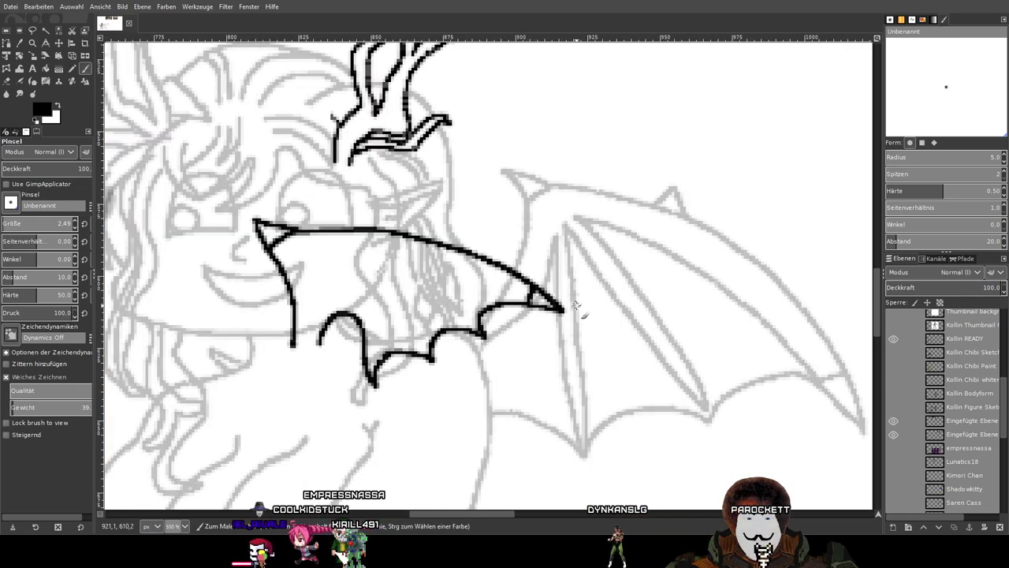
pyautogui.scroll(-3, 443, 299)
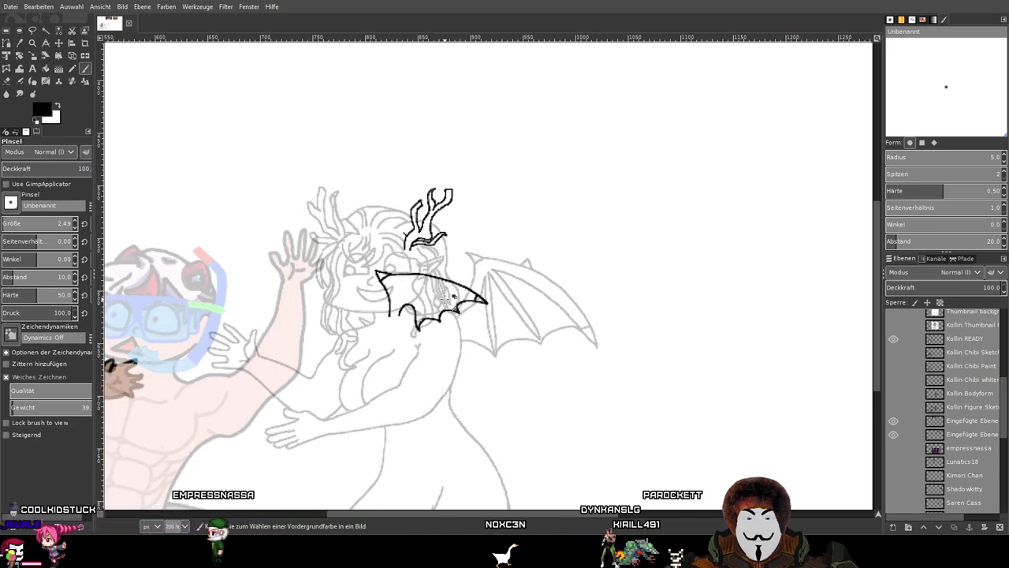
# Redraw the wing with a shoulder stroke, curved leading edge and lower edge, undoing a misplaced diagonal.
pyautogui.hotkey('ctrl', 'z')
pyautogui.hotkey('ctrl', 'z')
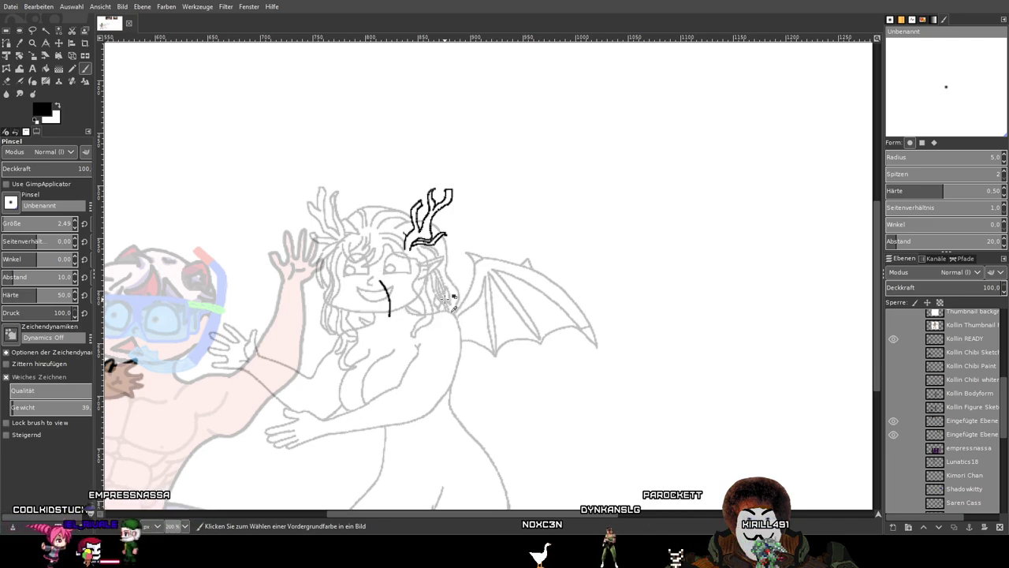
pyautogui.scroll(2, 452, 297)
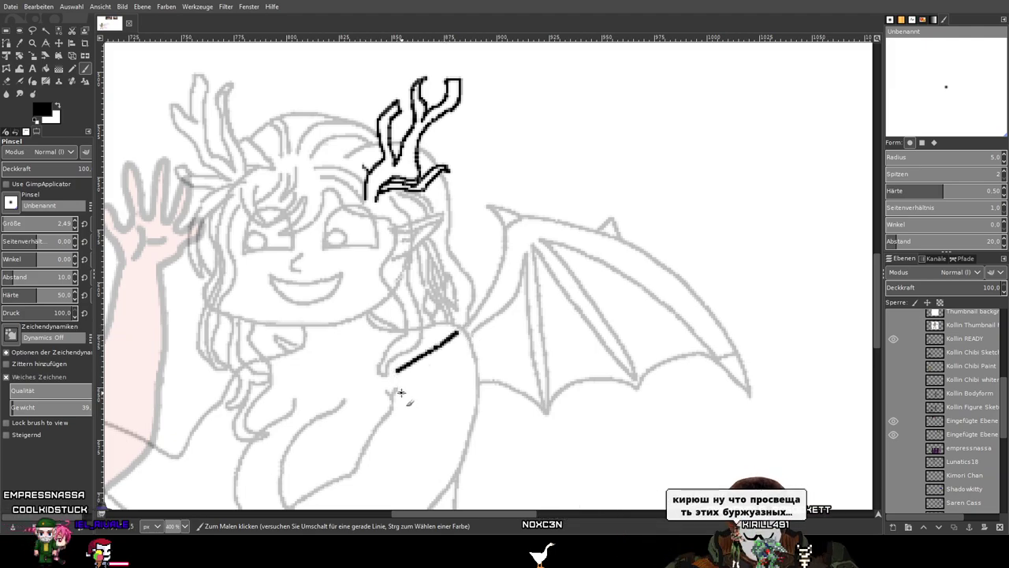
pyautogui.moveTo(400, 392); pyautogui.dragTo(486, 380)
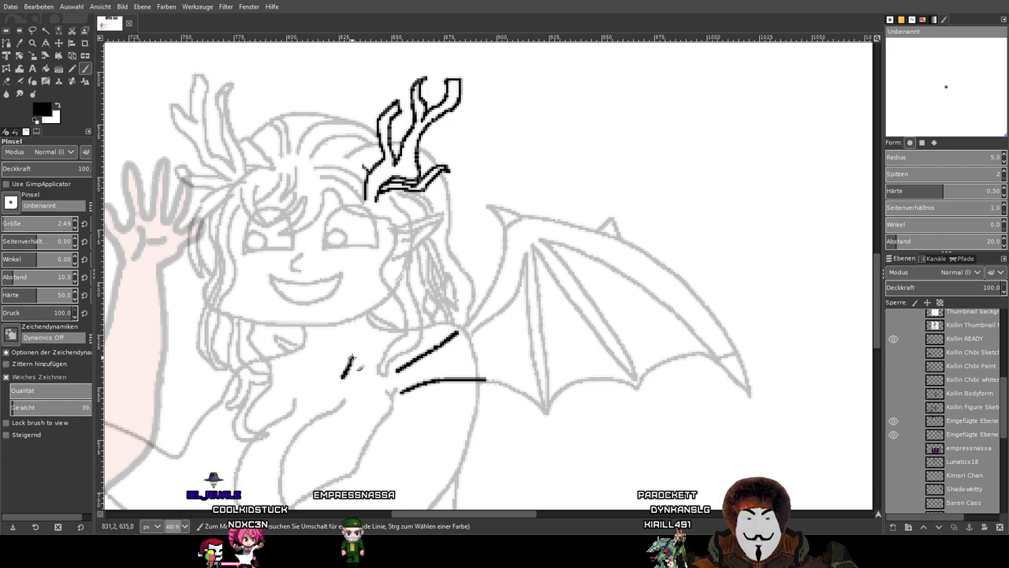
pyautogui.moveTo(335, 272)
pyautogui.mouseDown()
pyautogui.moveTo(336, 241)
pyautogui.moveTo(402, 239)
pyautogui.moveTo(466, 260)
pyautogui.moveTo(532, 309)
pyautogui.mouseUp()
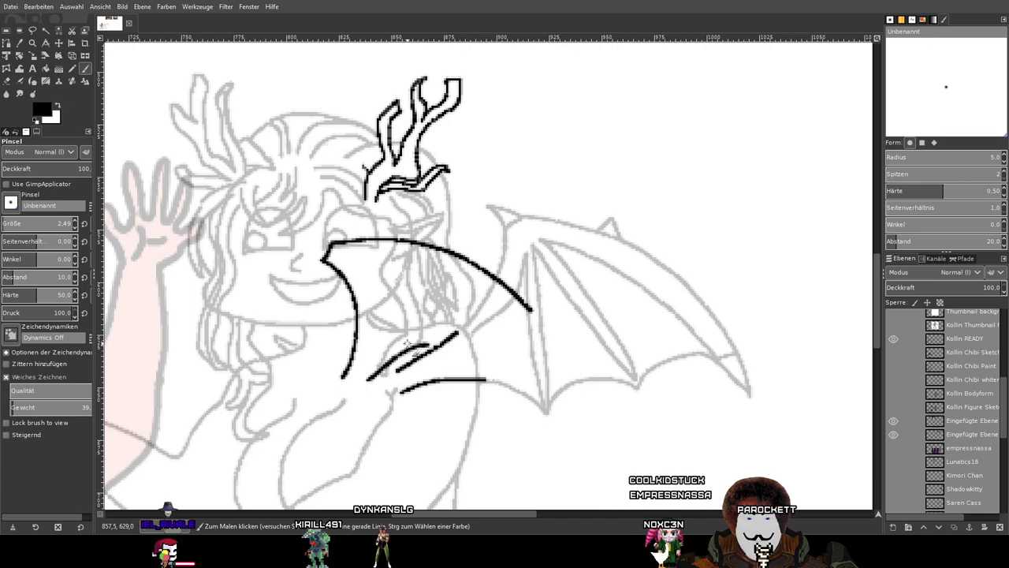
pyautogui.hotkey('ctrl', 'z')
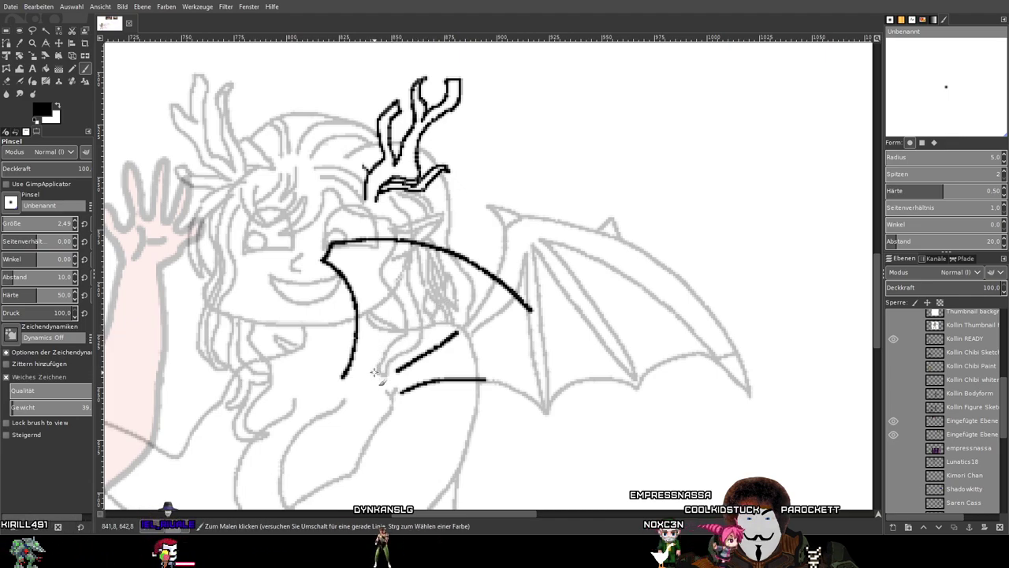
pyautogui.moveTo(432, 316)
pyautogui.mouseDown()
pyautogui.moveTo(486, 305)
pyautogui.moveTo(536, 311)
pyautogui.mouseUp()
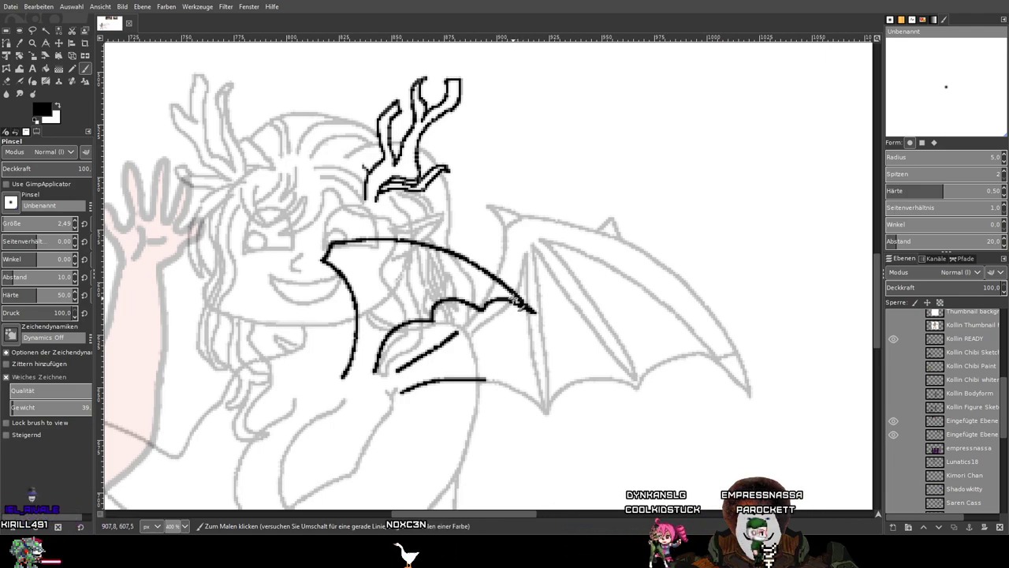
# Trim back the stray horizontal stroke below the wing with the Eraser.
pyautogui.click(9, 80)
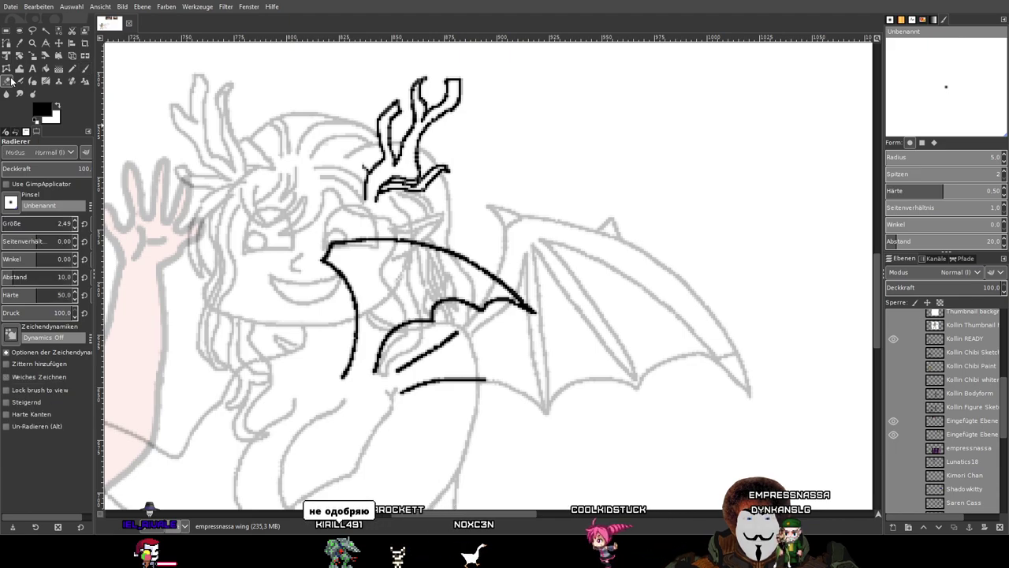
pyautogui.scroll(5, 418, 347)
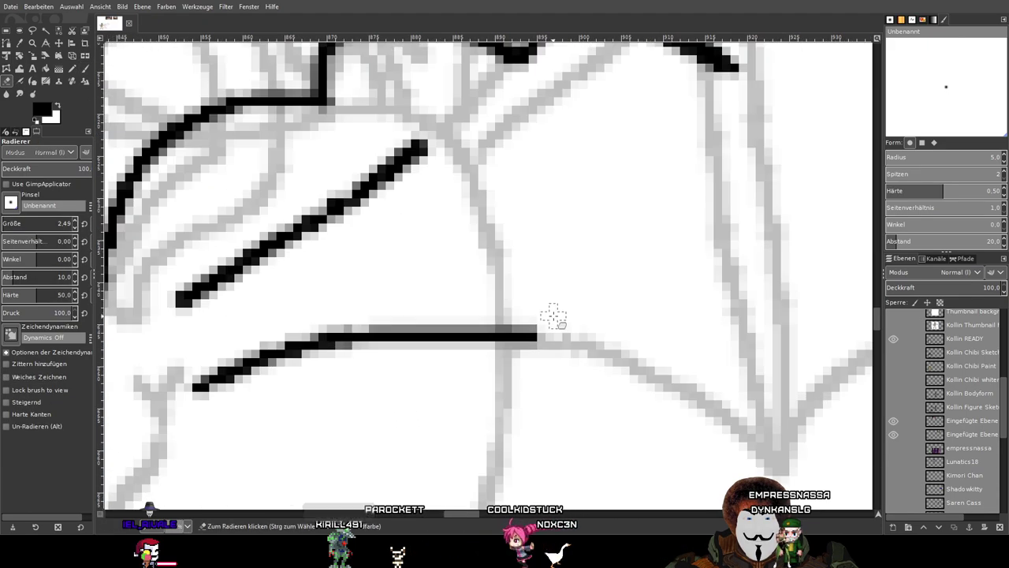
pyautogui.click(528, 336)
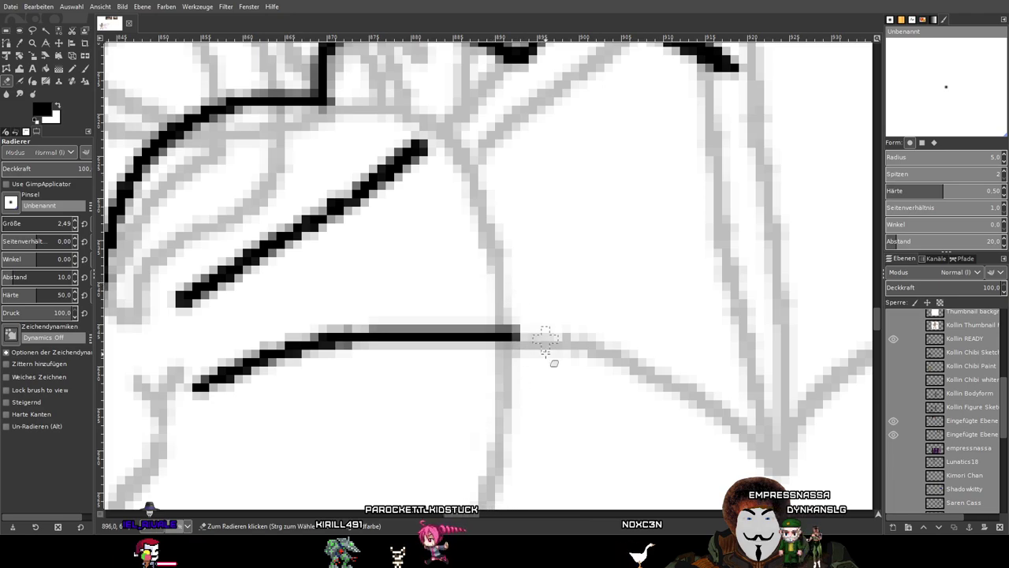
pyautogui.click(521, 330)
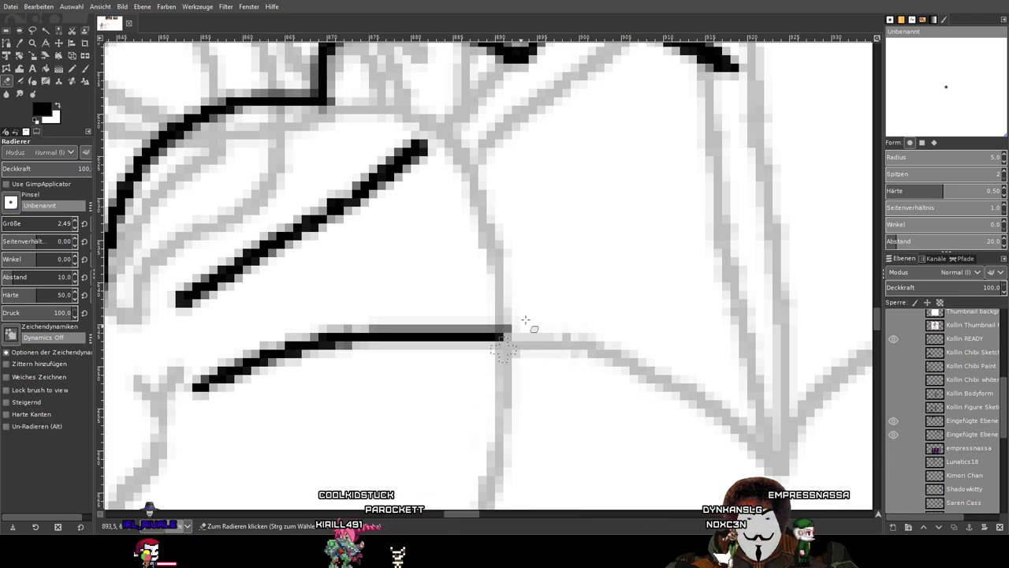
pyautogui.moveTo(504, 326)
pyautogui.mouseDown()
pyautogui.moveTo(484, 343)
pyautogui.moveTo(435, 329)
pyautogui.moveTo(388, 338)
pyautogui.moveTo(331, 371)
pyautogui.moveTo(304, 346)
pyautogui.moveTo(193, 387)
pyautogui.mouseUp()
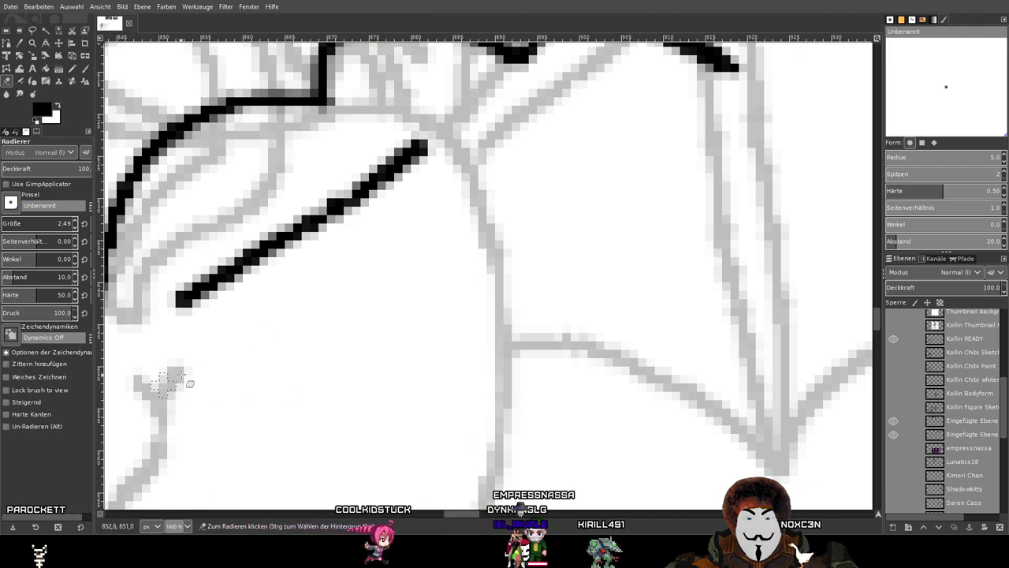
# Erase the stray diagonal stroke beneath the wing's scalloped edge.
pyautogui.moveTo(391, 266); pyautogui.dragTo(480, 338)
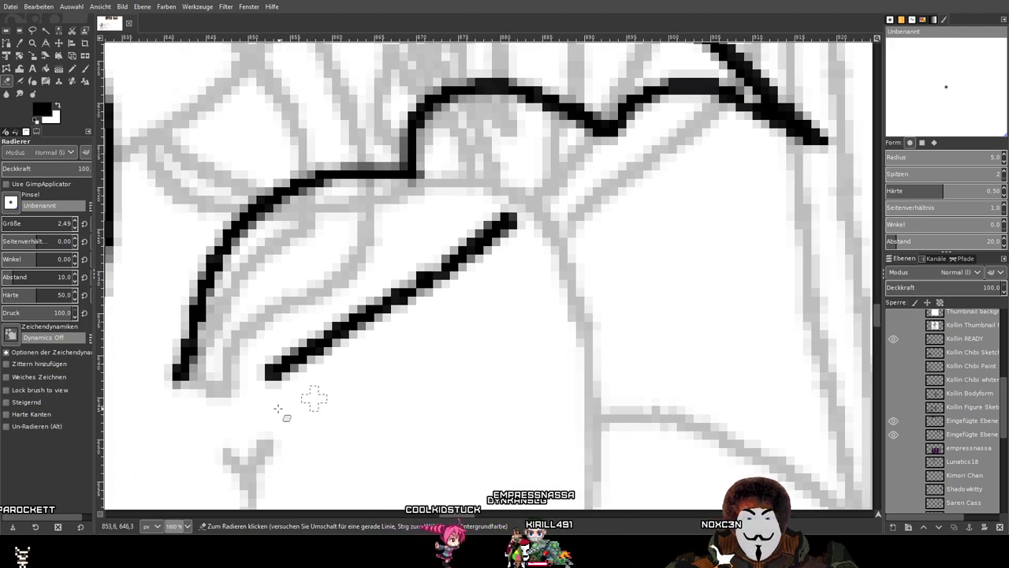
pyautogui.moveTo(278, 339)
pyautogui.mouseDown()
pyautogui.moveTo(319, 298)
pyautogui.moveTo(306, 337)
pyautogui.moveTo(295, 319)
pyautogui.moveTo(316, 300)
pyautogui.moveTo(350, 331)
pyautogui.moveTo(315, 354)
pyautogui.moveTo(329, 294)
pyautogui.moveTo(385, 298)
pyautogui.moveTo(363, 339)
pyautogui.moveTo(394, 303)
pyautogui.moveTo(383, 330)
pyautogui.moveTo(409, 333)
pyautogui.mouseUp()
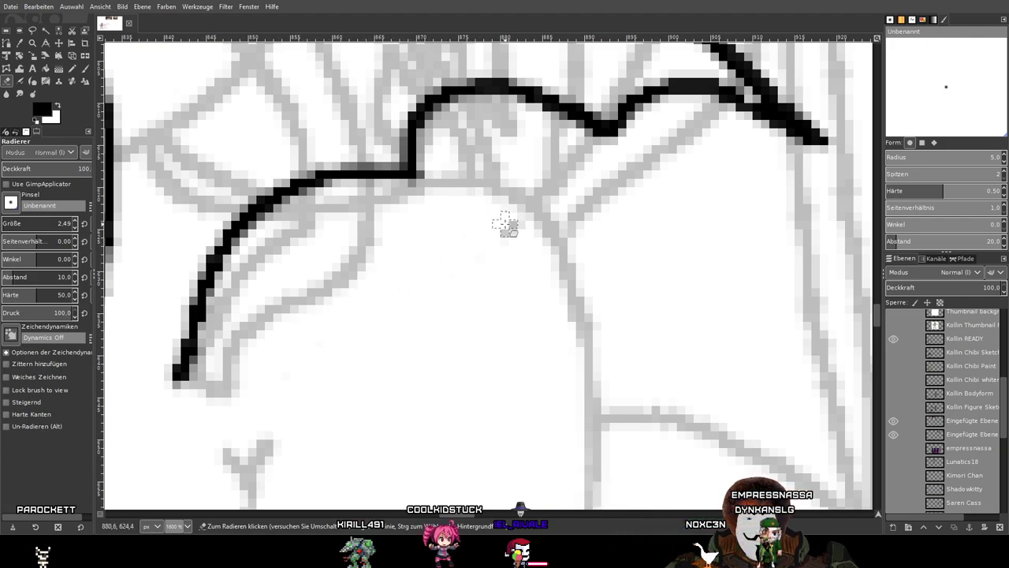
pyautogui.scroll(-1, 590, 234)
pyautogui.moveTo(639, 220)
pyautogui.mouseDown()
pyautogui.moveTo(467, 392)
pyautogui.moveTo(561, 293)
pyautogui.moveTo(450, 345)
pyautogui.moveTo(334, 361)
pyautogui.moveTo(545, 260)
pyautogui.moveTo(581, 314)
pyautogui.mouseUp()
pyautogui.scroll(-1, 467, 391)
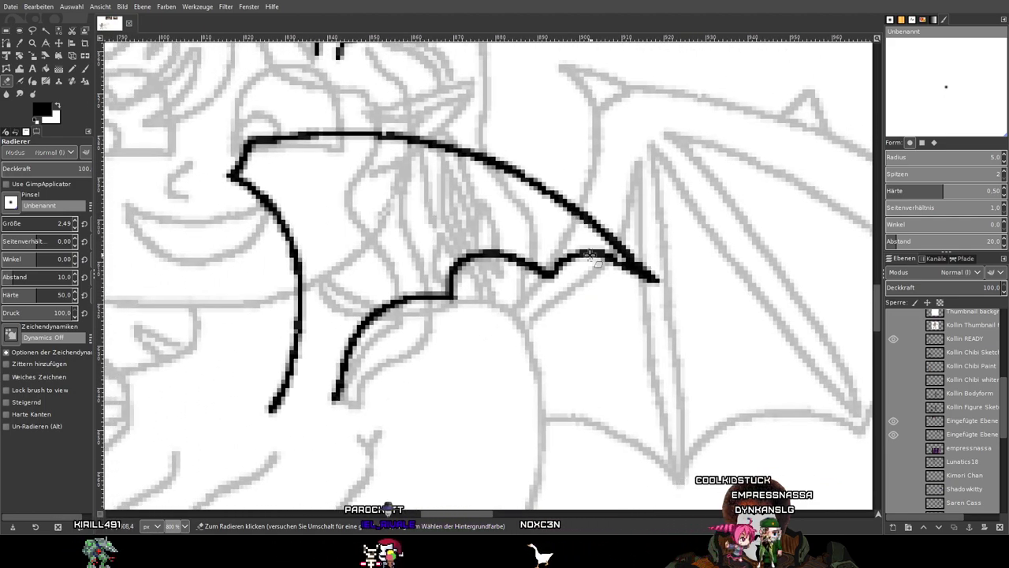
# Raise the character's Outline layer to 100% opacity, then reselect the wing layer.
pyautogui.scroll(-3, 465, 304)
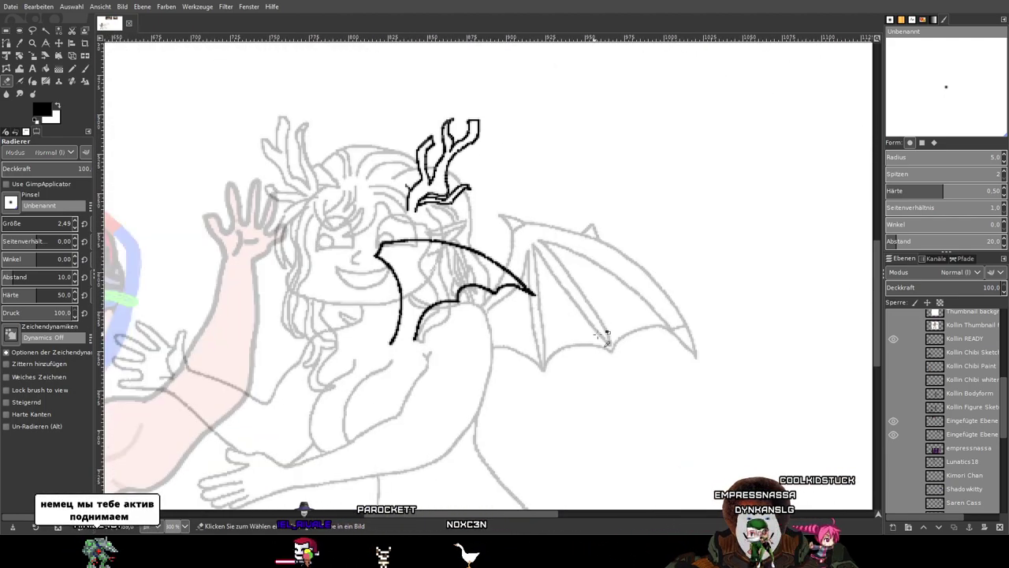
pyautogui.scroll(5, 955, 340)
pyautogui.scroll(1, 956, 340)
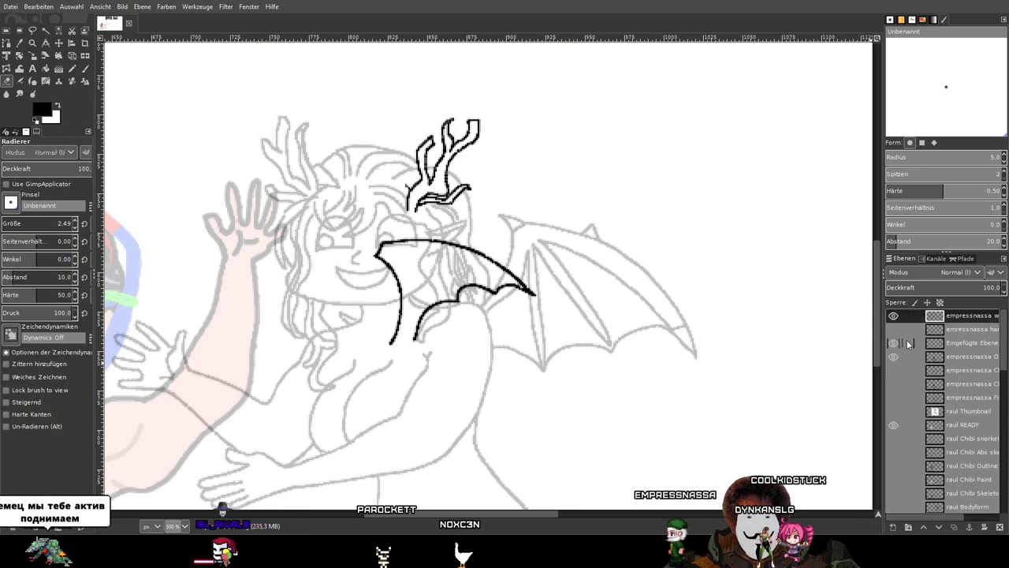
pyautogui.click(953, 356)
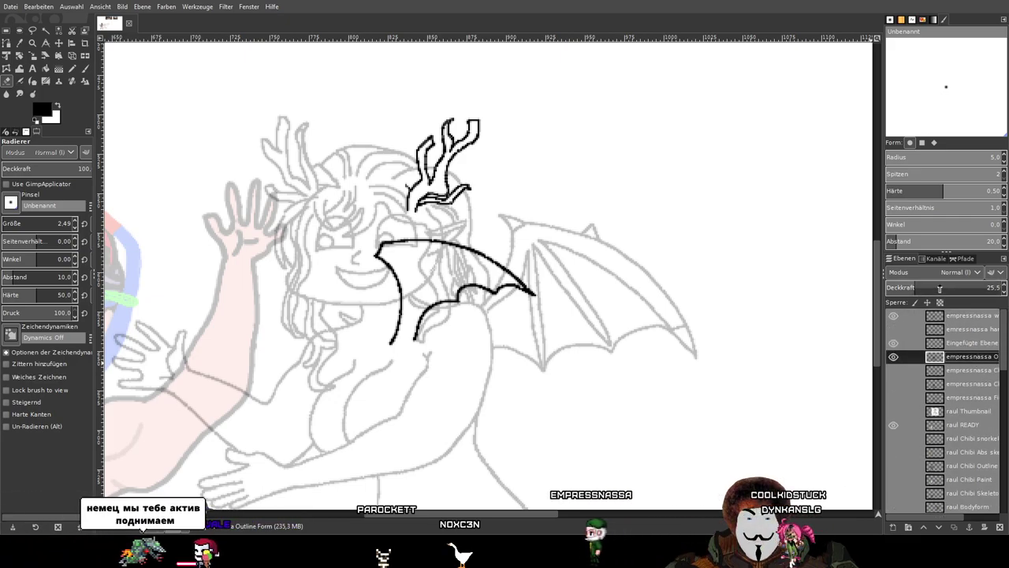
pyautogui.moveTo(947, 289); pyautogui.dragTo(1005, 289)
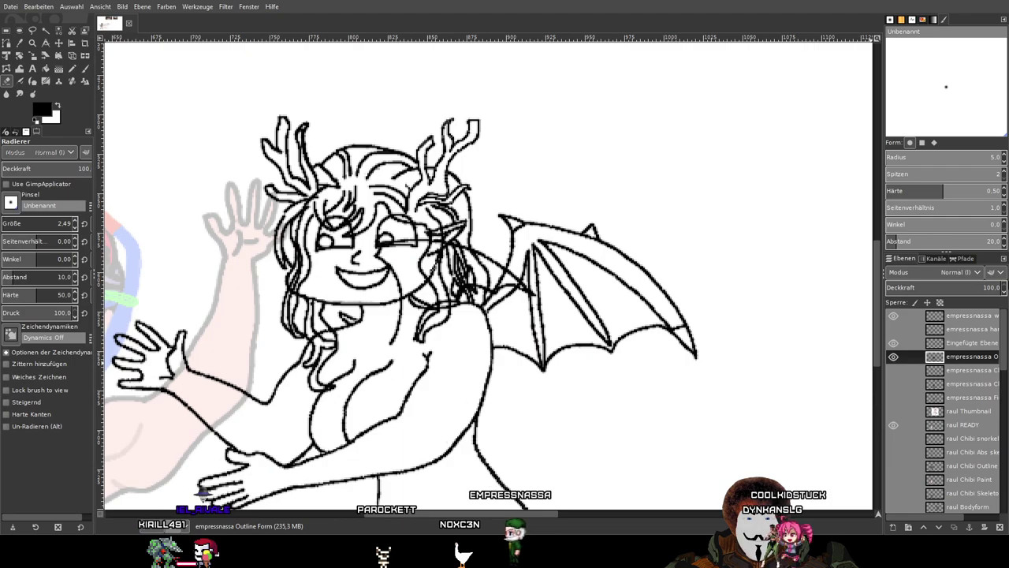
pyautogui.click(954, 316)
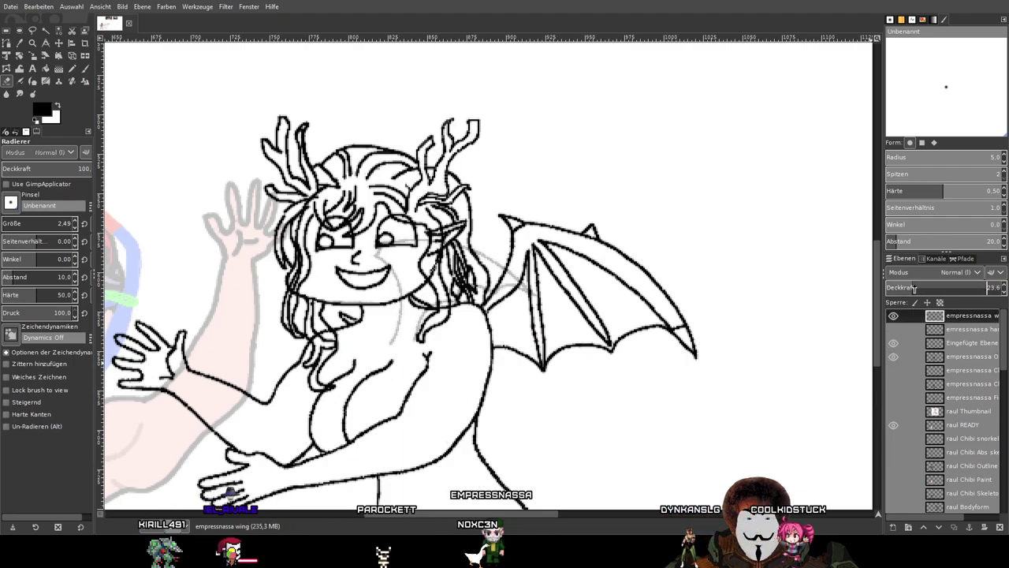
# Pan and zoom around the figure to review the black wing against the solid outline.
pyautogui.moveTo(678, 372); pyautogui.dragTo(792, 329)
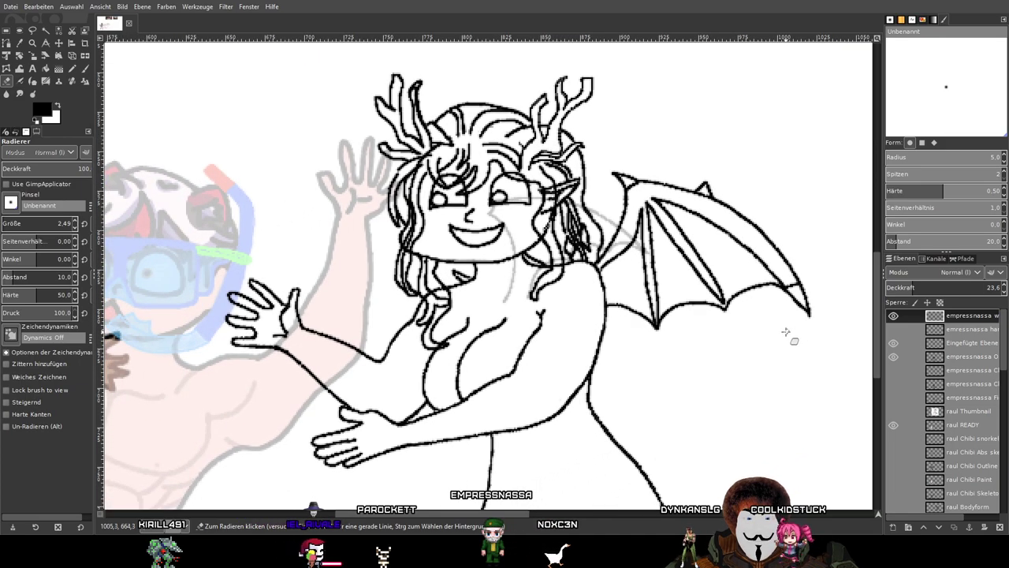
pyautogui.scroll(-2, 786, 332)
pyautogui.moveTo(797, 352)
pyautogui.mouseDown()
pyautogui.moveTo(743, 228)
pyautogui.moveTo(730, 273)
pyautogui.mouseUp()
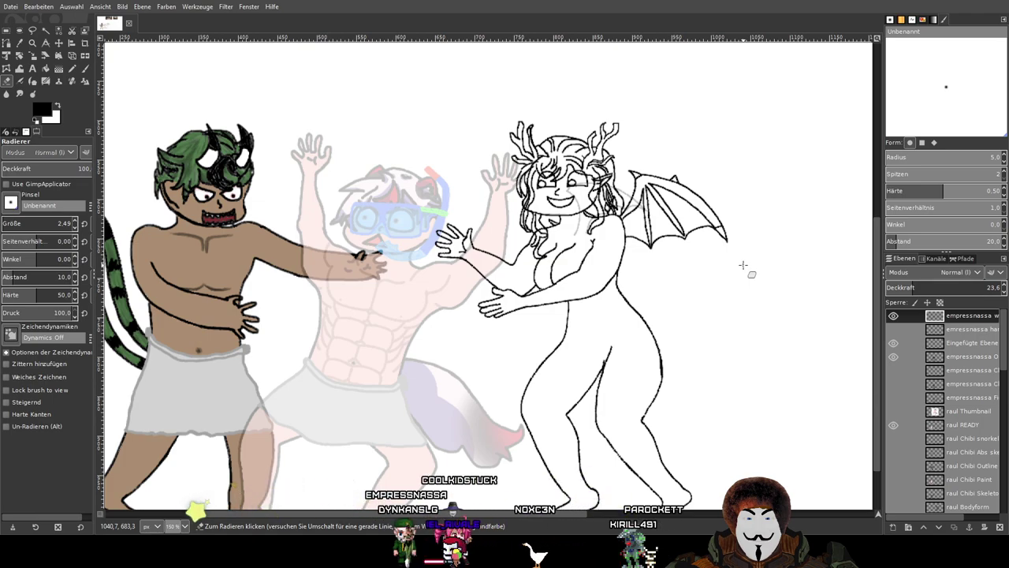
pyautogui.scroll(2, 634, 209)
pyautogui.moveTo(525, 228)
pyautogui.mouseDown()
pyautogui.moveTo(586, 191)
pyautogui.moveTo(576, 246)
pyautogui.mouseUp()
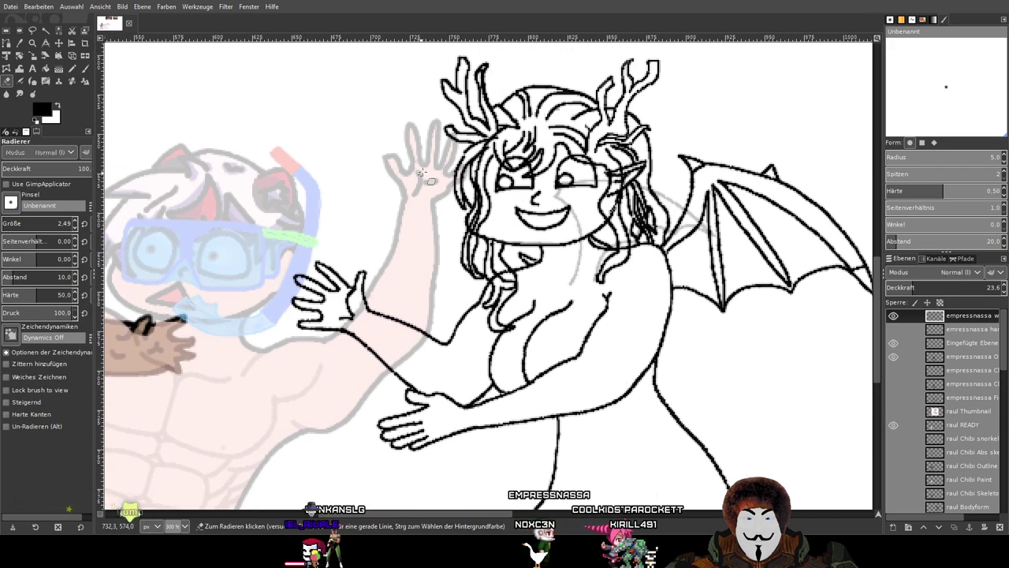
pyautogui.scroll(-3, 339, 284)
pyautogui.scroll(1, 498, 199)
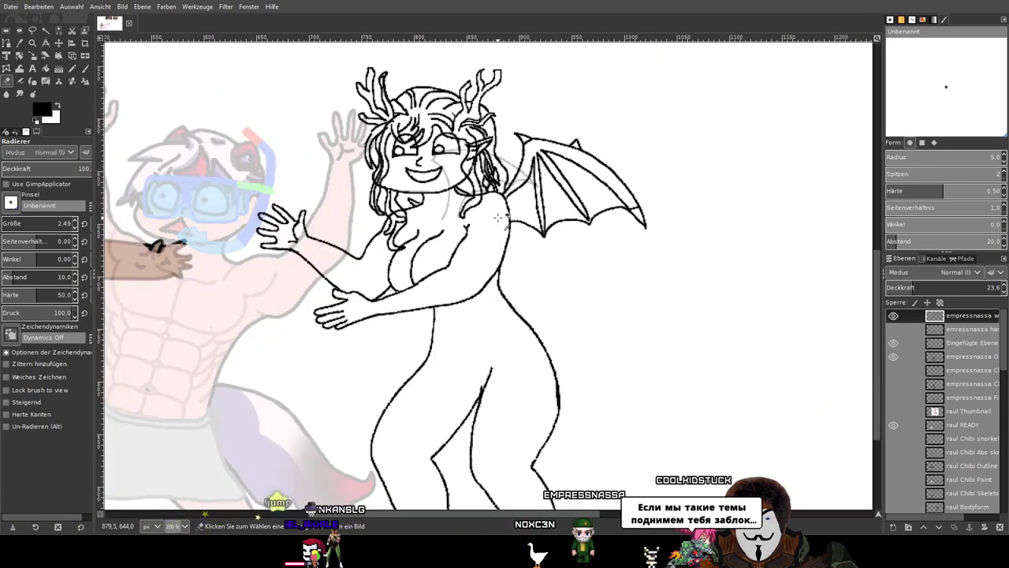
pyautogui.moveTo(498, 202); pyautogui.dragTo(395, 143)
pyautogui.scroll(-7, 907, 376)
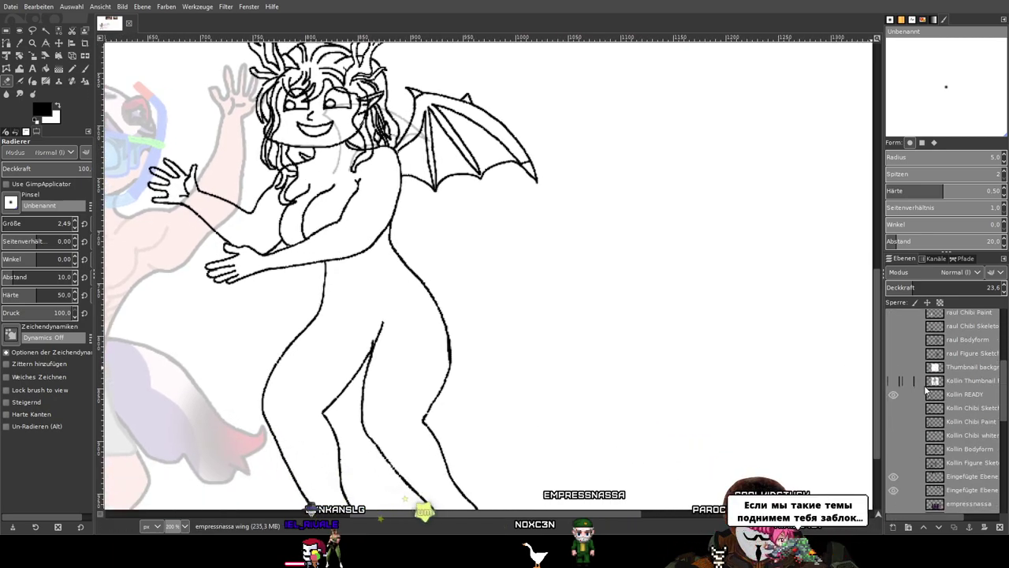
# Unhide the purple empressnassa reference layer and shift it with the Move tool.
pyautogui.click(896, 447)
pyautogui.moveTo(765, 374); pyautogui.dragTo(893, 289)
pyautogui.scroll(1, 489, 173)
pyautogui.hscroll(1, 488, 174)
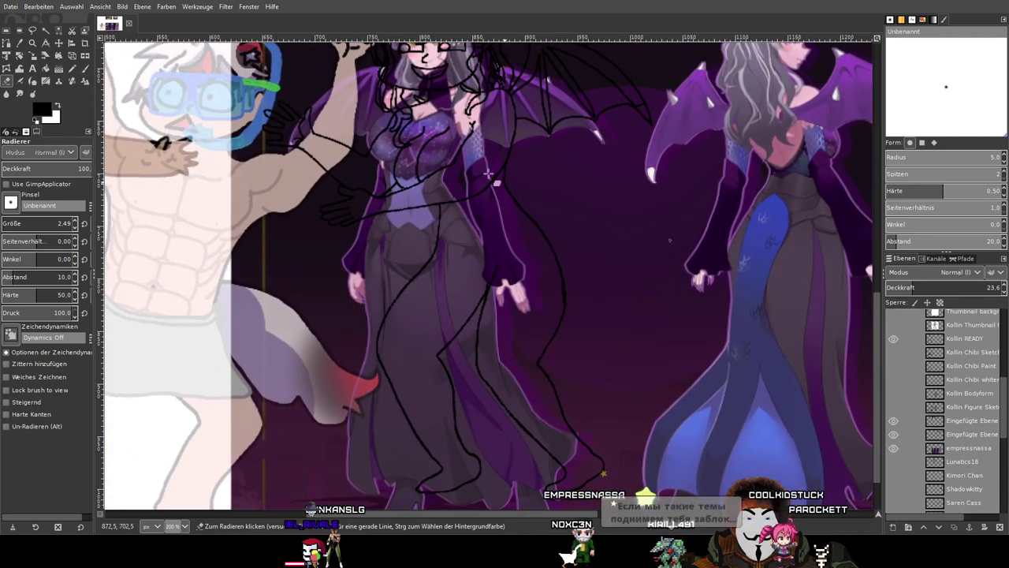
pyautogui.click(60, 43)
pyautogui.moveTo(631, 262); pyautogui.dragTo(808, 222)
pyautogui.moveTo(712, 233); pyautogui.dragTo(581, 273)
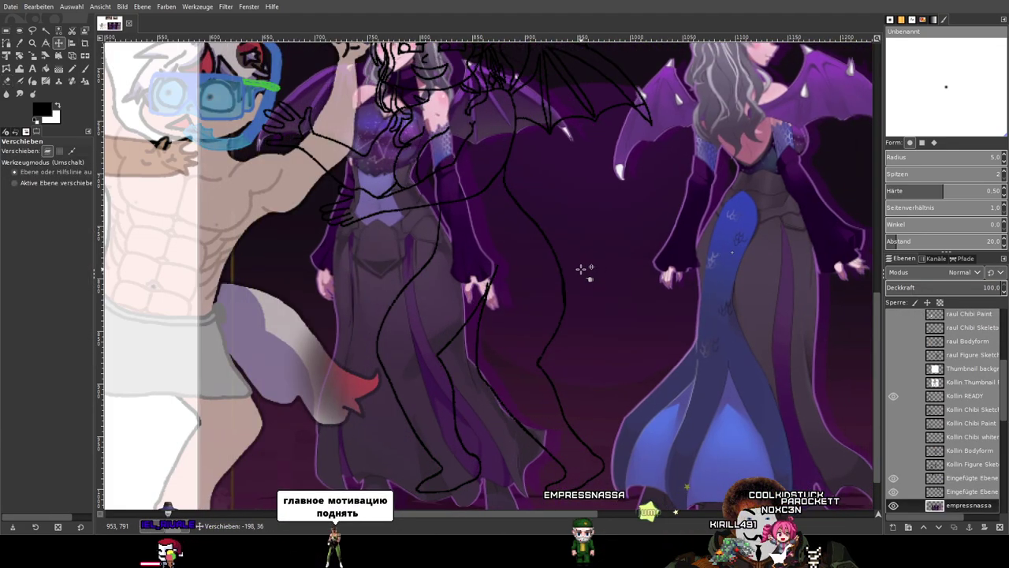
# Settle the reference art's position and add a new empty layer for the tentacles.
pyautogui.scroll(-2, 763, 264)
pyautogui.moveTo(763, 264); pyautogui.dragTo(655, 272)
pyautogui.press('2')
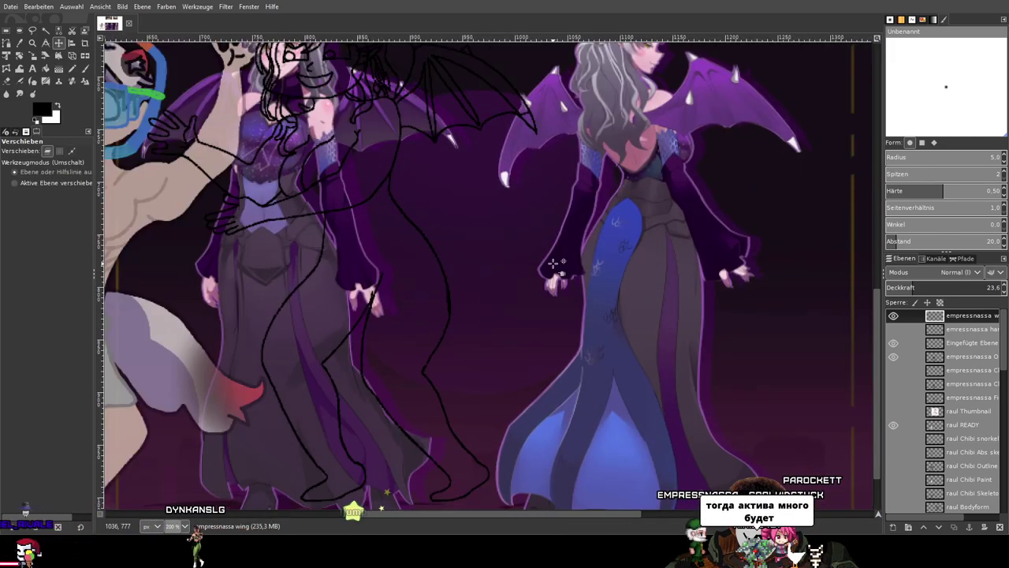
pyautogui.hotkey('ctrl', 'z')
pyautogui.hotkey('ctrl', 'z')
pyautogui.hotkey('ctrl', 'z')
pyautogui.hotkey('ctrl', 'z')
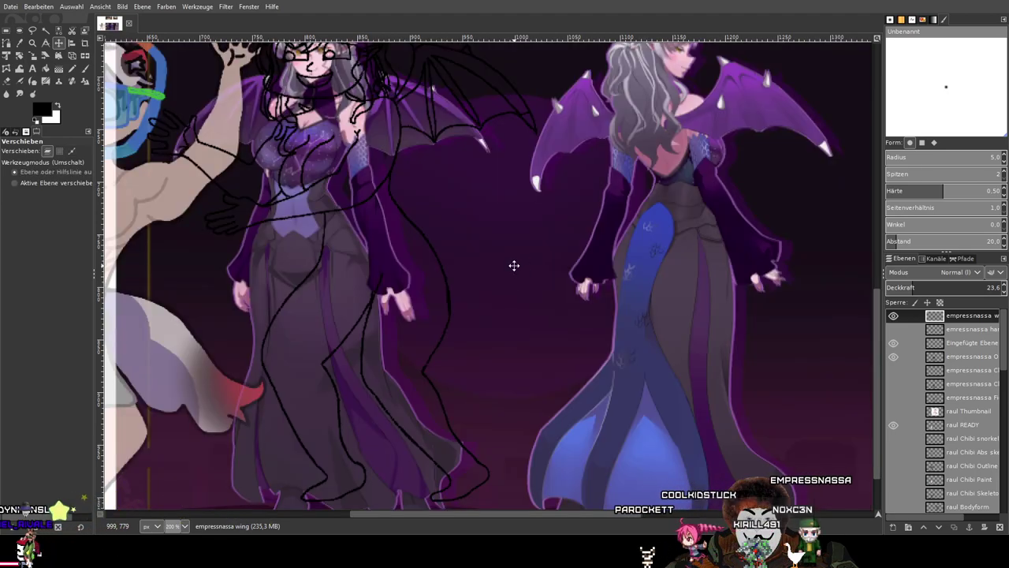
pyautogui.press('p')
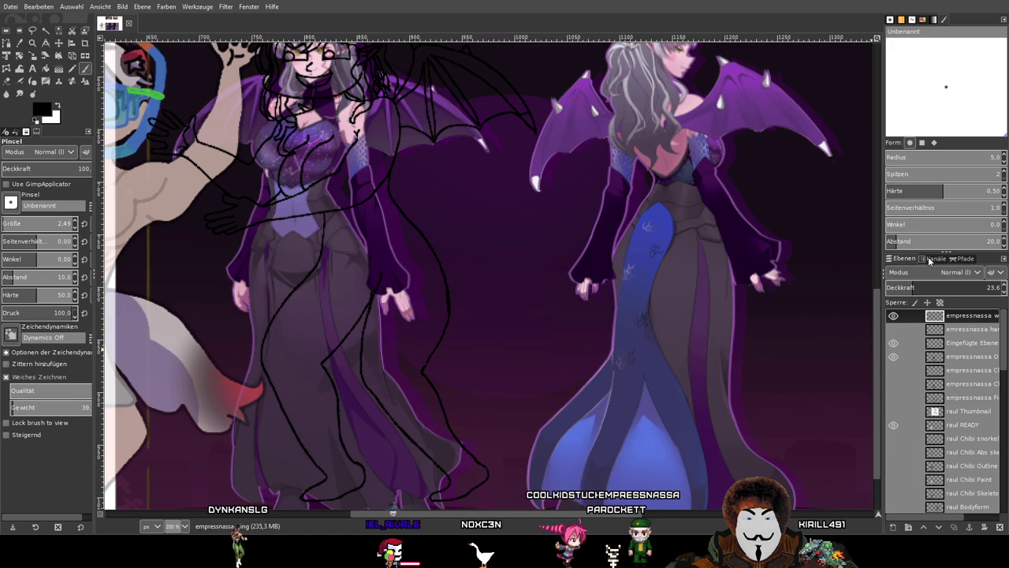
pyautogui.hotkey('ctrl', 'shift', 'n')
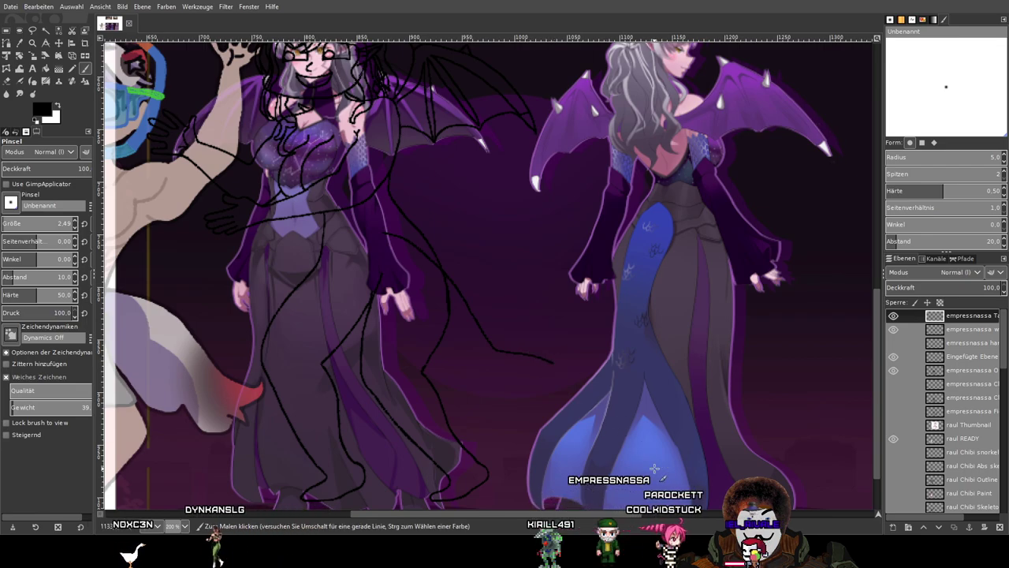
# Paint three black tentacle strokes curving down toward the blue dress hem.
pyautogui.moveTo(644, 451); pyautogui.dragTo(536, 302)
pyautogui.scroll(1, 500, 270)
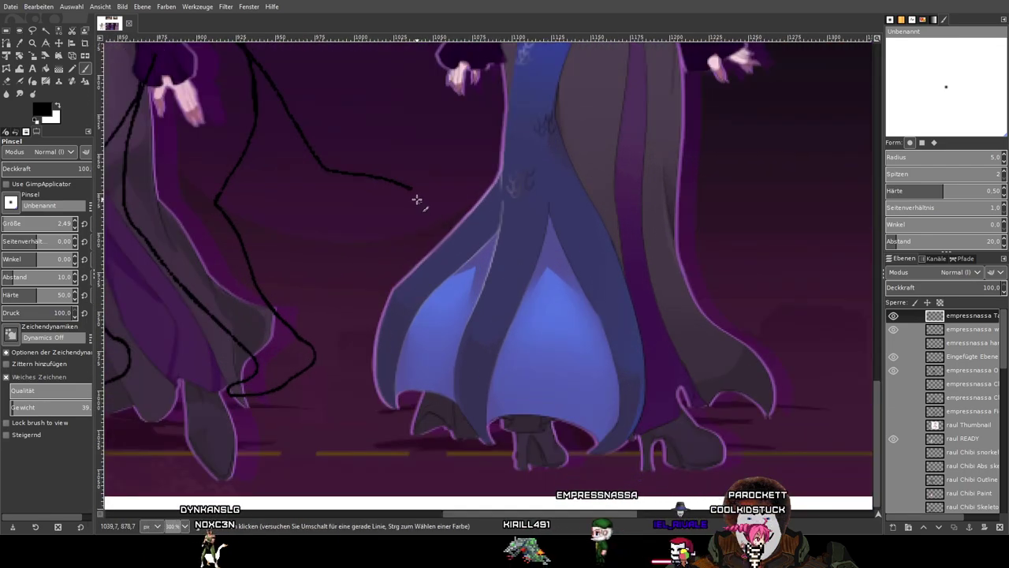
pyautogui.moveTo(405, 187); pyautogui.dragTo(461, 242)
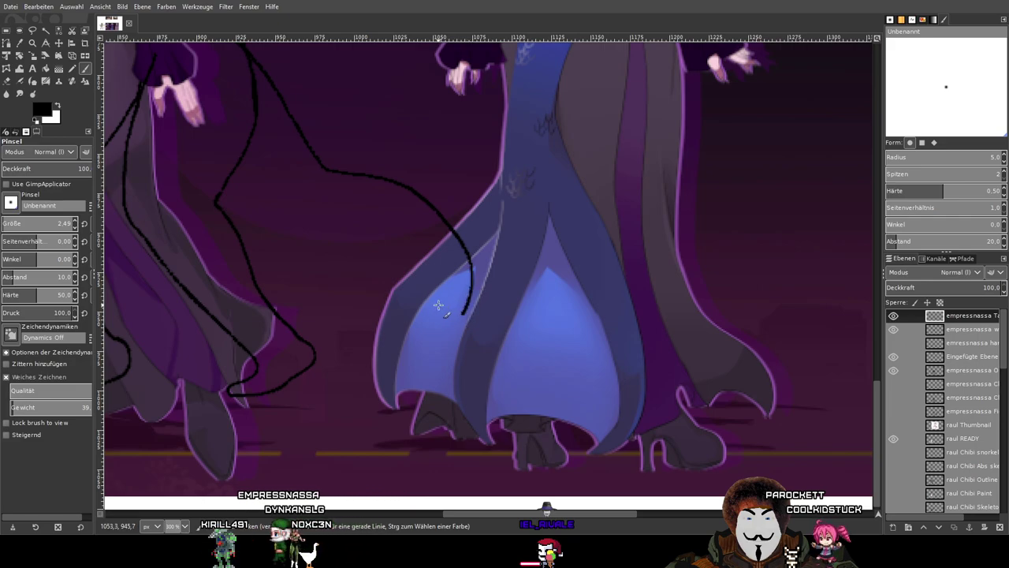
pyautogui.moveTo(297, 231); pyautogui.dragTo(298, 247)
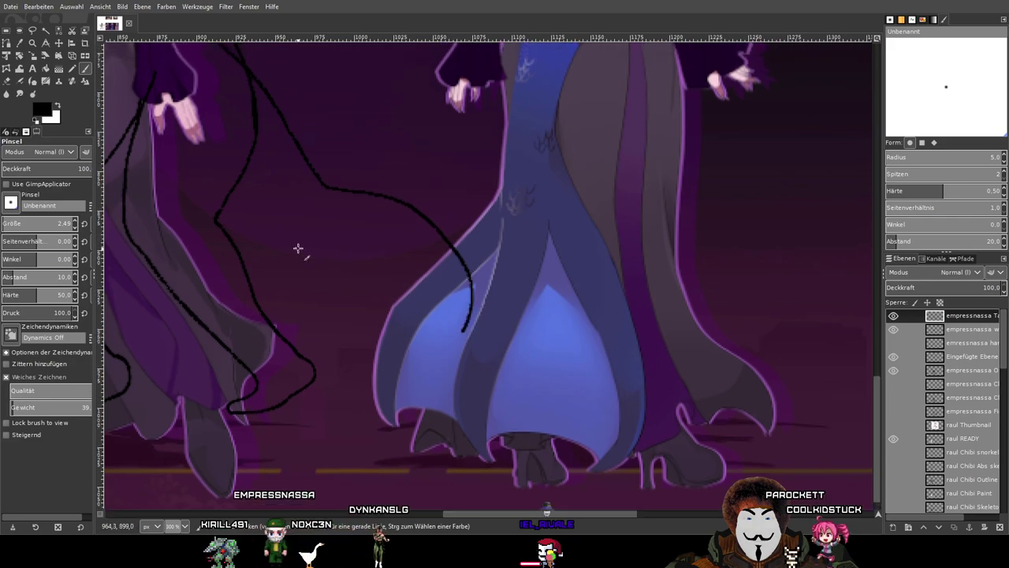
pyautogui.moveTo(238, 185); pyautogui.dragTo(255, 224)
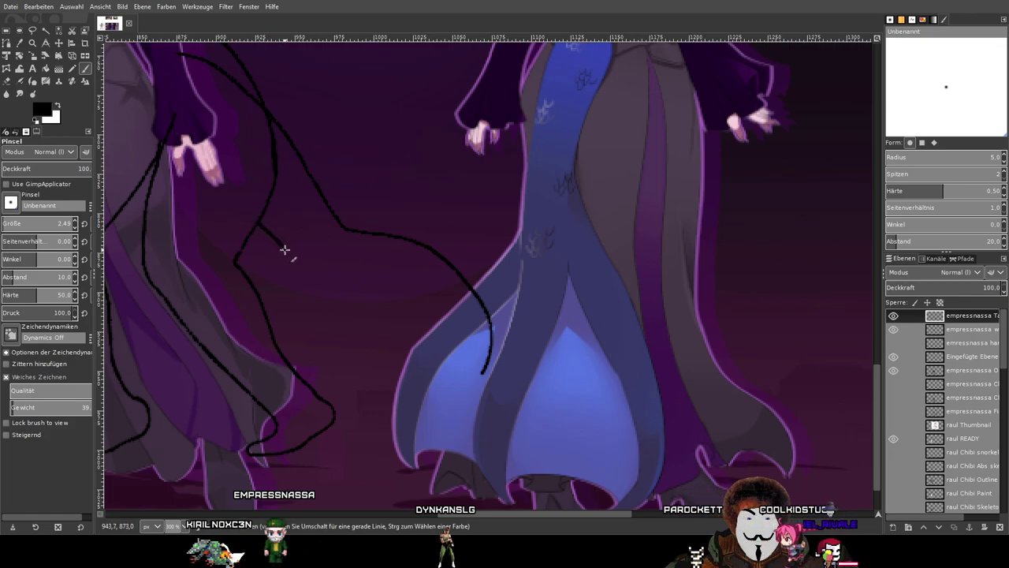
pyautogui.moveTo(283, 262)
pyautogui.mouseDown()
pyautogui.moveTo(258, 328)
pyautogui.moveTo(259, 383)
pyautogui.moveTo(266, 402)
pyautogui.moveTo(307, 423)
pyautogui.mouseUp()
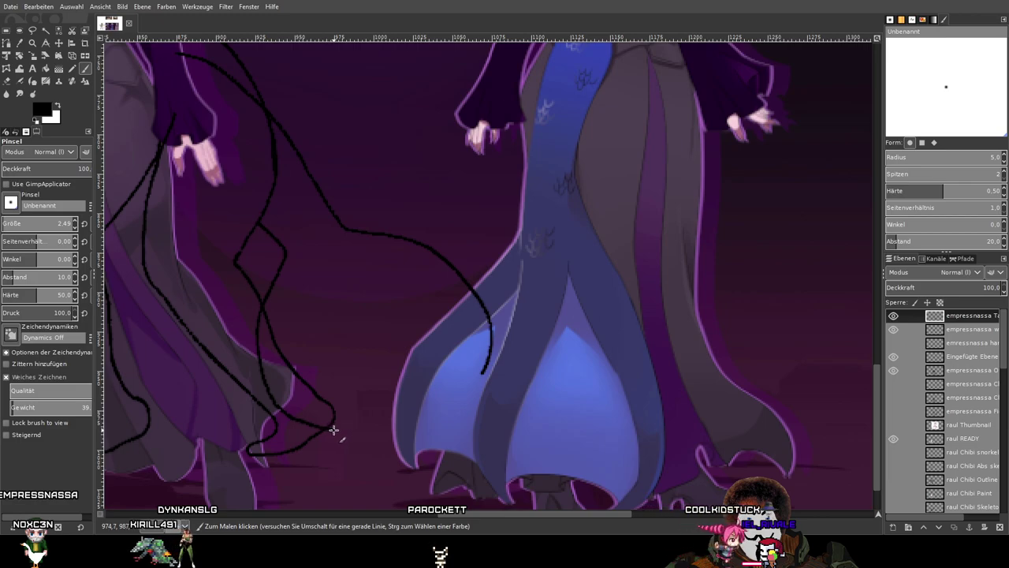
pyautogui.scroll(-2, 364, 404)
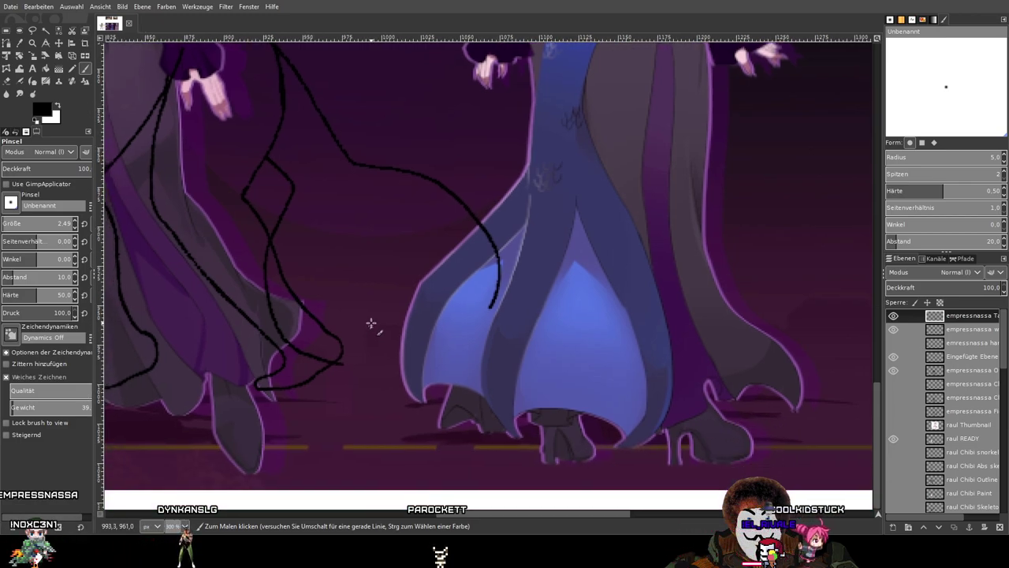
pyautogui.scroll(1, 372, 297)
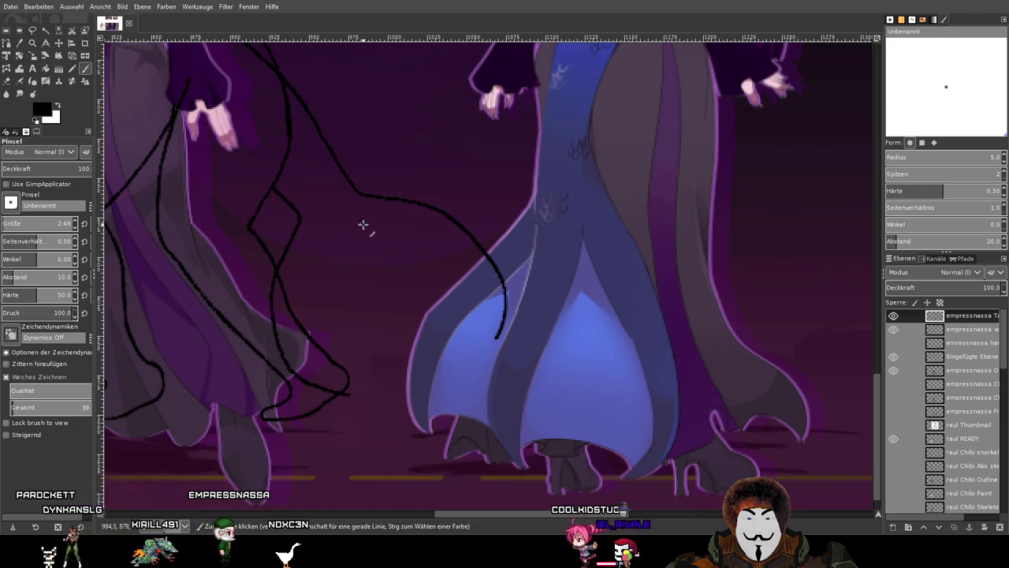
pyautogui.moveTo(362, 234)
pyautogui.mouseDown()
pyautogui.moveTo(367, 261)
pyautogui.moveTo(422, 351)
pyautogui.mouseUp()
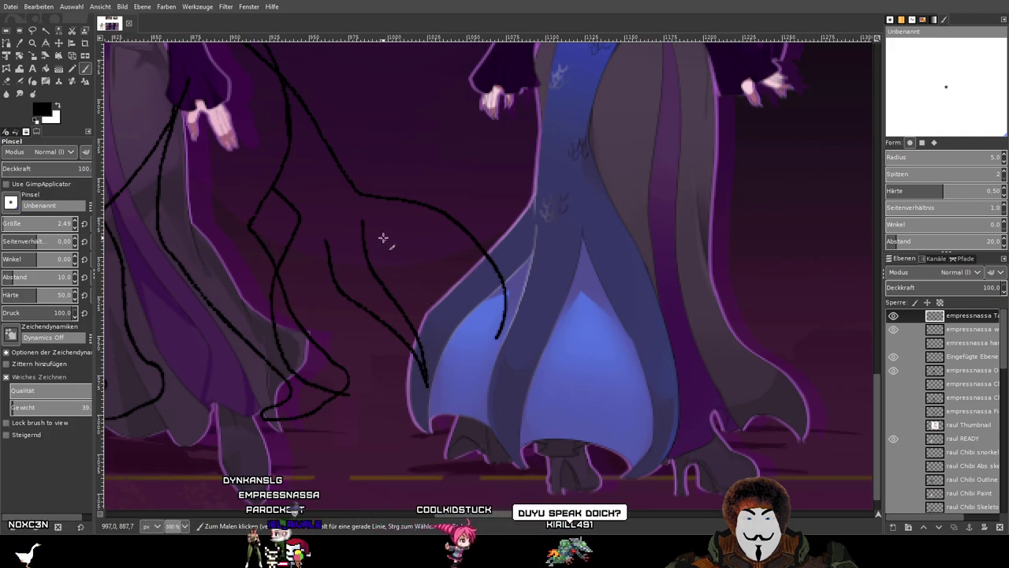
# Add a short black stroke branching from the top of the existing tentacle curve.
pyautogui.moveTo(360, 221)
pyautogui.mouseDown()
pyautogui.moveTo(417, 225)
pyautogui.moveTo(462, 256)
pyautogui.mouseUp()
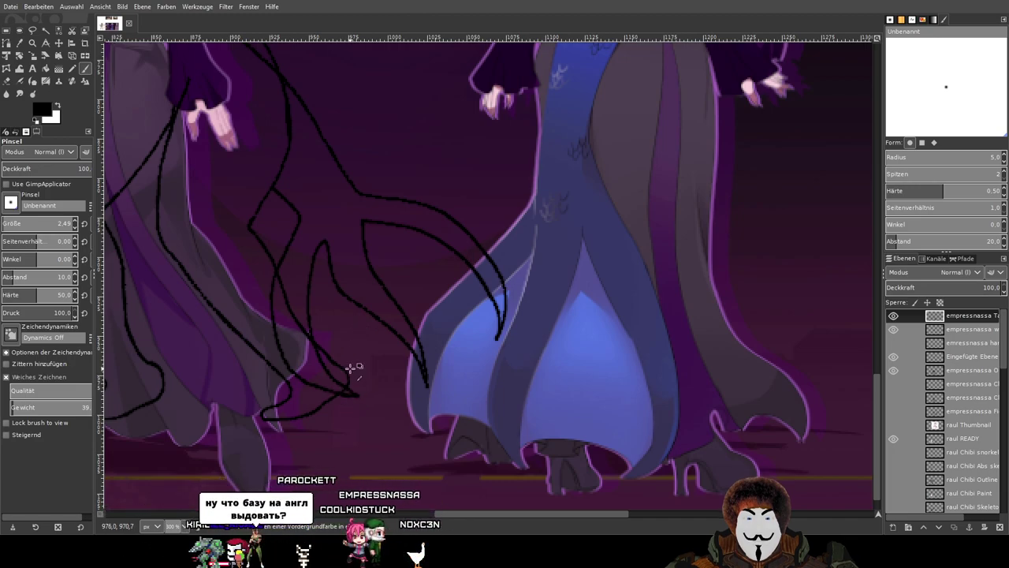
pyautogui.scroll(10, 351, 392)
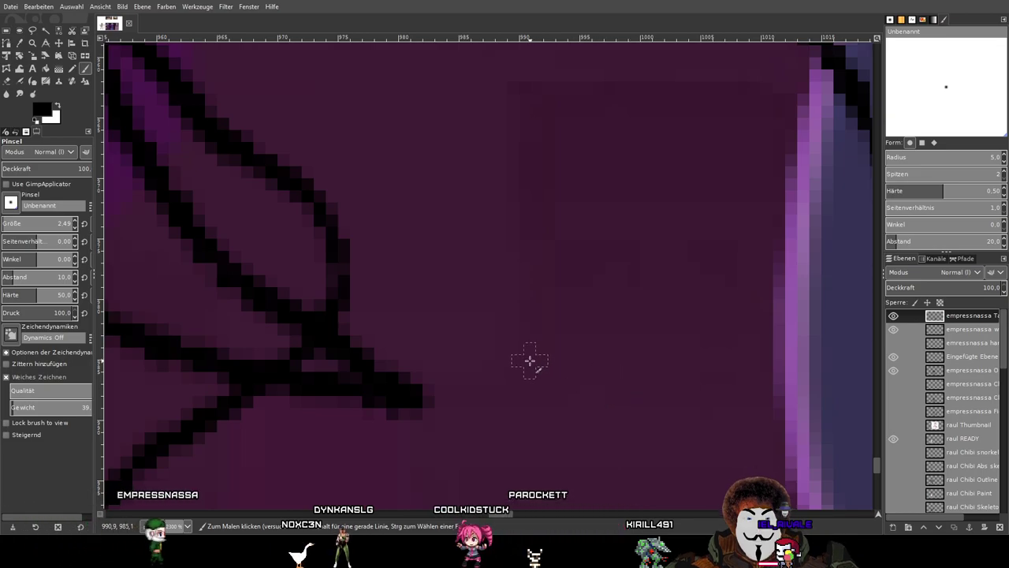
# Sharpen the tentacle tips into claw points, join them, and extend one line downward.
pyautogui.scroll(-4, 529, 356)
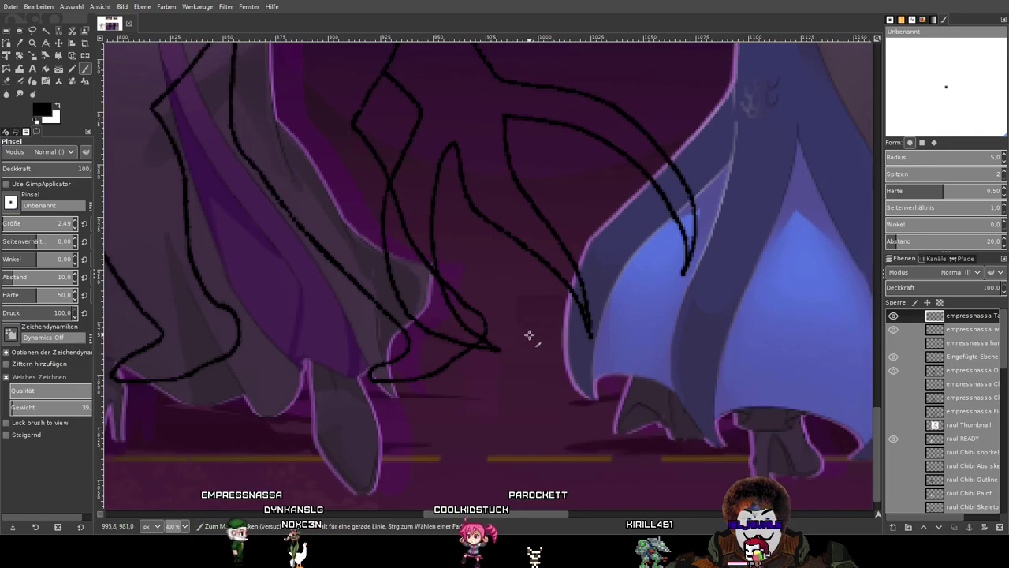
pyautogui.moveTo(545, 322); pyautogui.dragTo(360, 345)
pyautogui.scroll(-1, 360, 345)
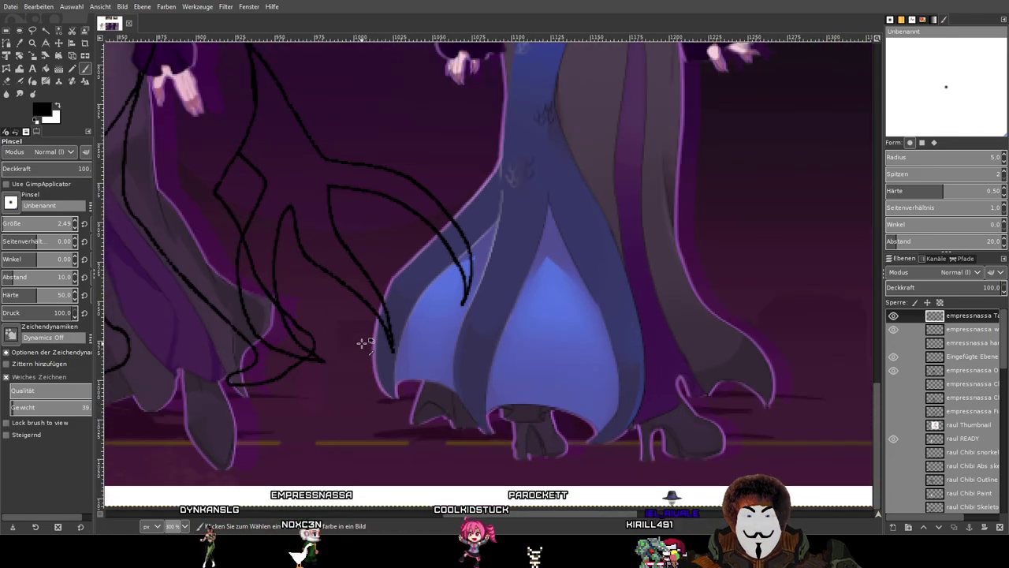
pyautogui.moveTo(397, 312); pyautogui.dragTo(407, 325)
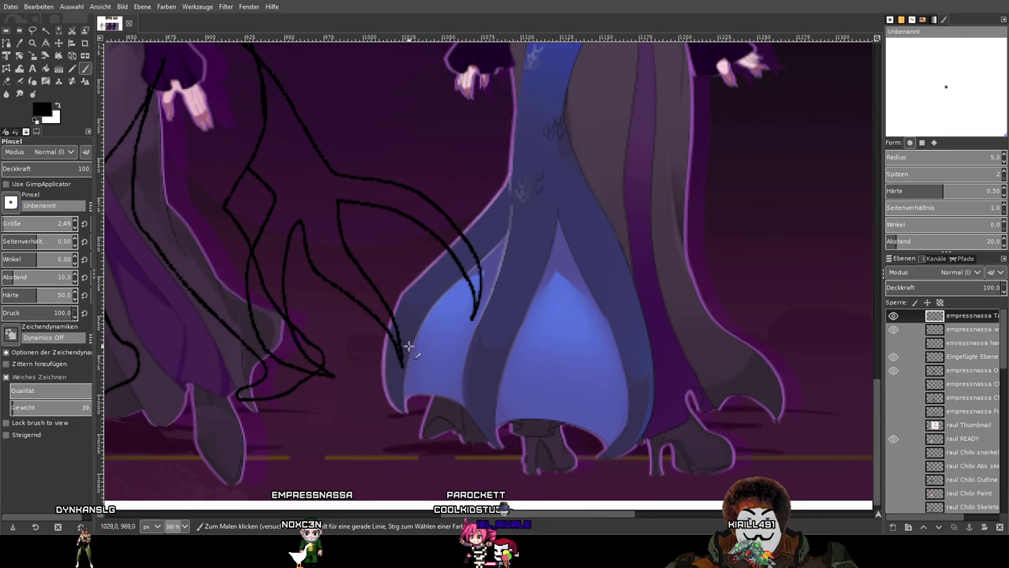
pyautogui.scroll(3, 412, 345)
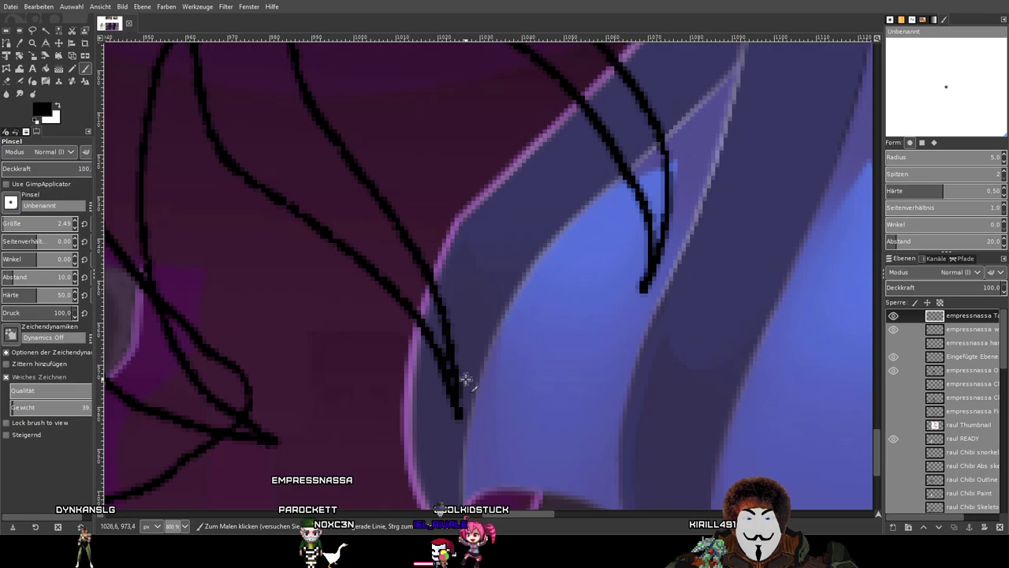
pyautogui.moveTo(457, 371)
pyautogui.mouseDown()
pyautogui.moveTo(463, 317)
pyautogui.moveTo(490, 270)
pyautogui.moveTo(530, 232)
pyautogui.moveTo(623, 210)
pyautogui.mouseUp()
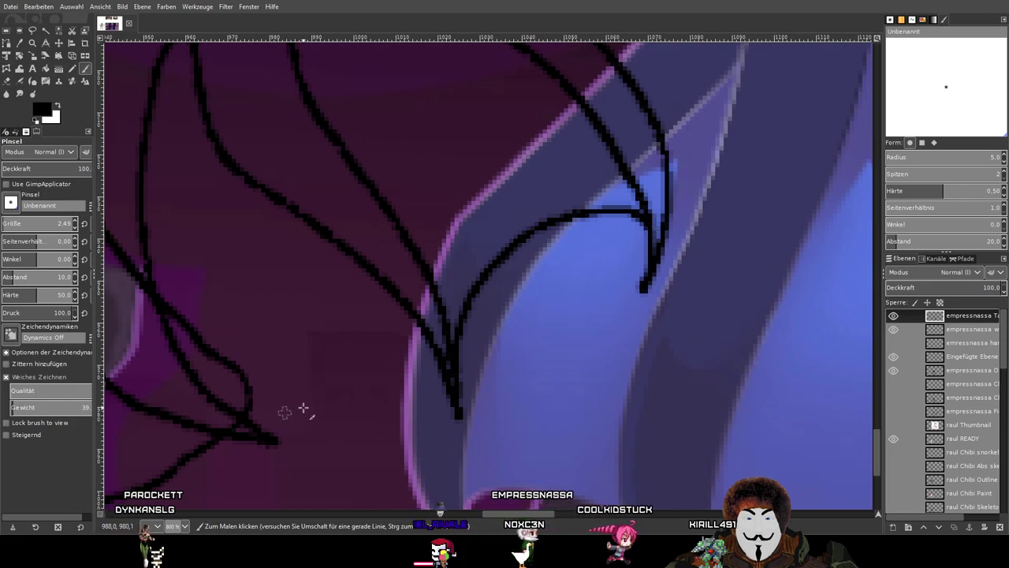
pyautogui.moveTo(434, 360)
pyautogui.mouseDown()
pyautogui.moveTo(415, 342)
pyautogui.moveTo(342, 322)
pyautogui.mouseUp()
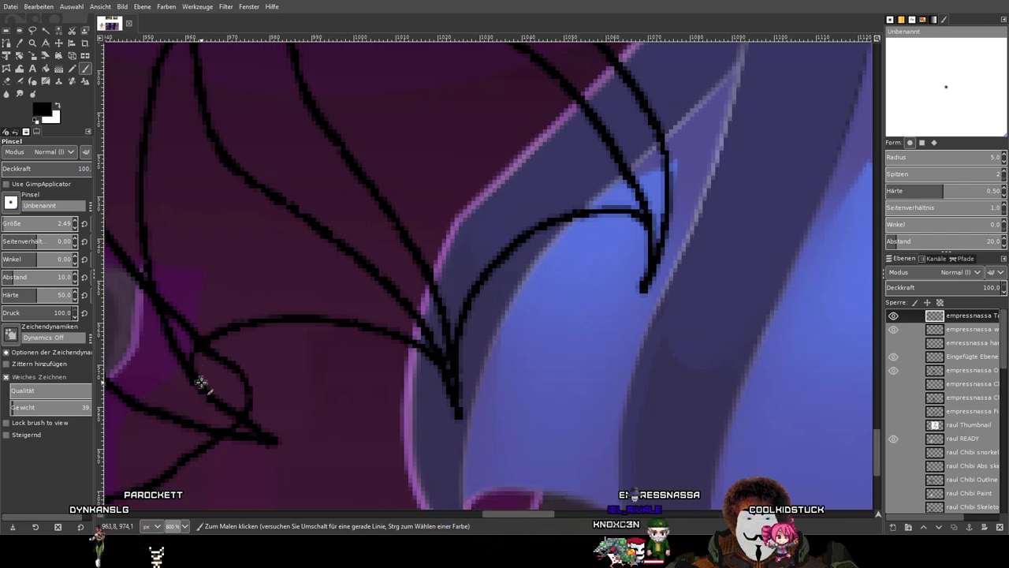
pyautogui.scroll(-5, 435, 314)
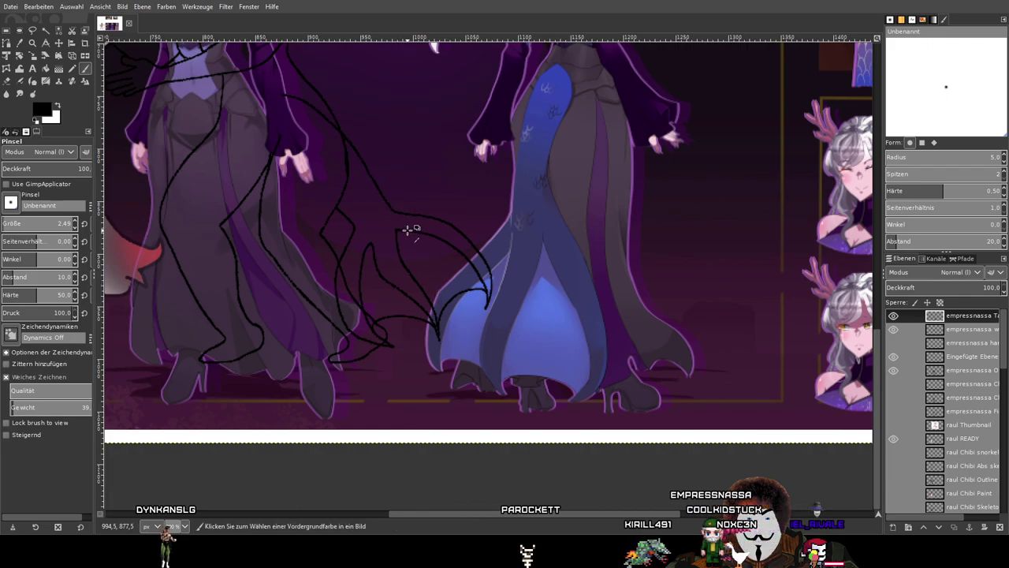
pyautogui.scroll(1, 412, 232)
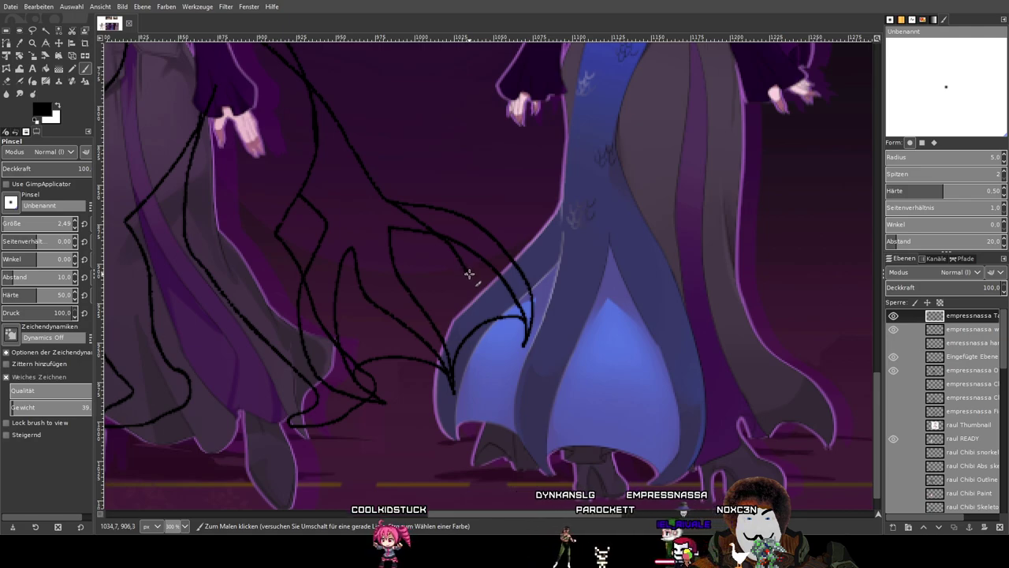
pyautogui.moveTo(474, 287); pyautogui.dragTo(486, 351)
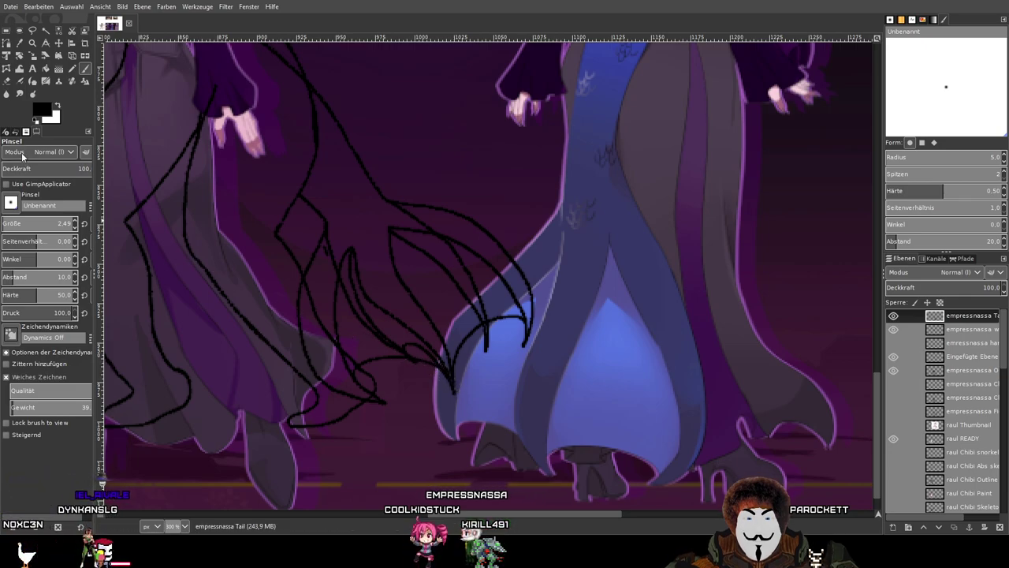
# Erase the claw-tip crossing strokes and short stray marks beside the blue skirt.
pyautogui.click(5, 89)
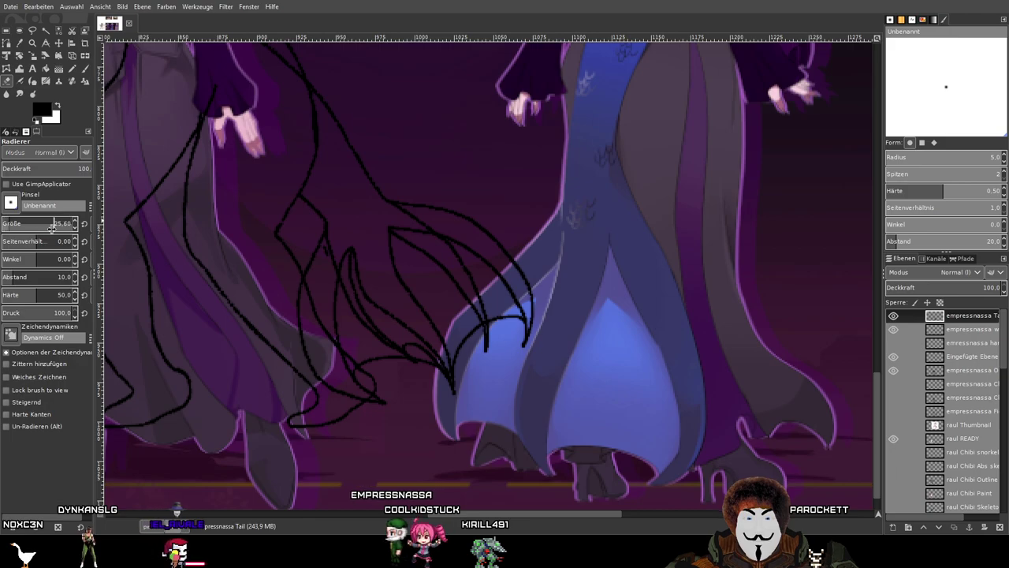
pyautogui.moveTo(351, 383); pyautogui.dragTo(309, 375)
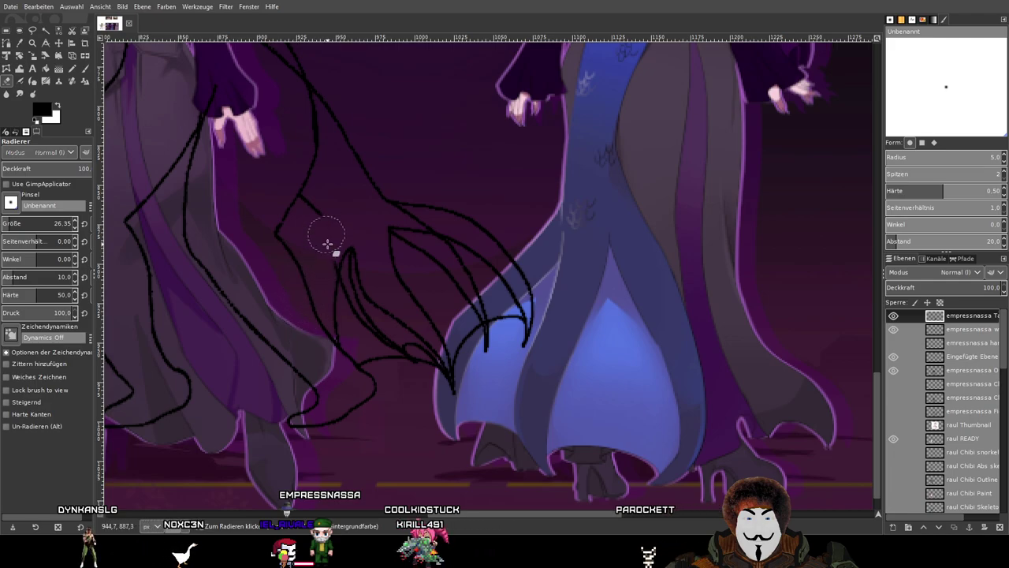
pyautogui.moveTo(334, 290)
pyautogui.mouseDown()
pyautogui.moveTo(354, 351)
pyautogui.moveTo(392, 354)
pyautogui.moveTo(364, 363)
pyautogui.mouseUp()
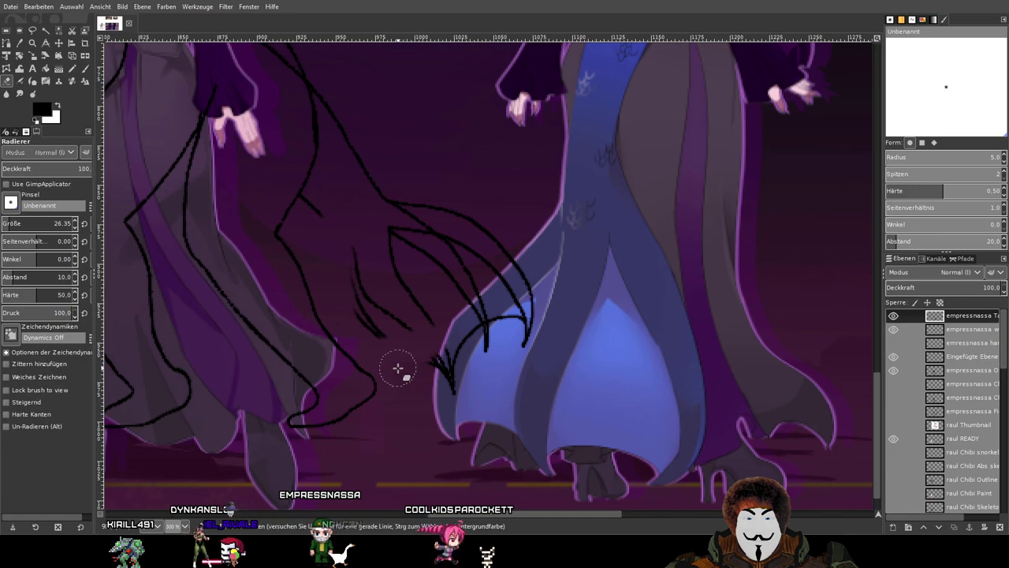
pyautogui.hotkey('ctrl', 'z')
pyautogui.moveTo(387, 398)
pyautogui.mouseDown()
pyautogui.moveTo(331, 352)
pyautogui.moveTo(339, 392)
pyautogui.moveTo(324, 388)
pyautogui.moveTo(307, 319)
pyautogui.moveTo(314, 333)
pyautogui.moveTo(312, 266)
pyautogui.moveTo(297, 334)
pyautogui.moveTo(326, 325)
pyautogui.moveTo(429, 229)
pyautogui.moveTo(471, 242)
pyautogui.mouseUp()
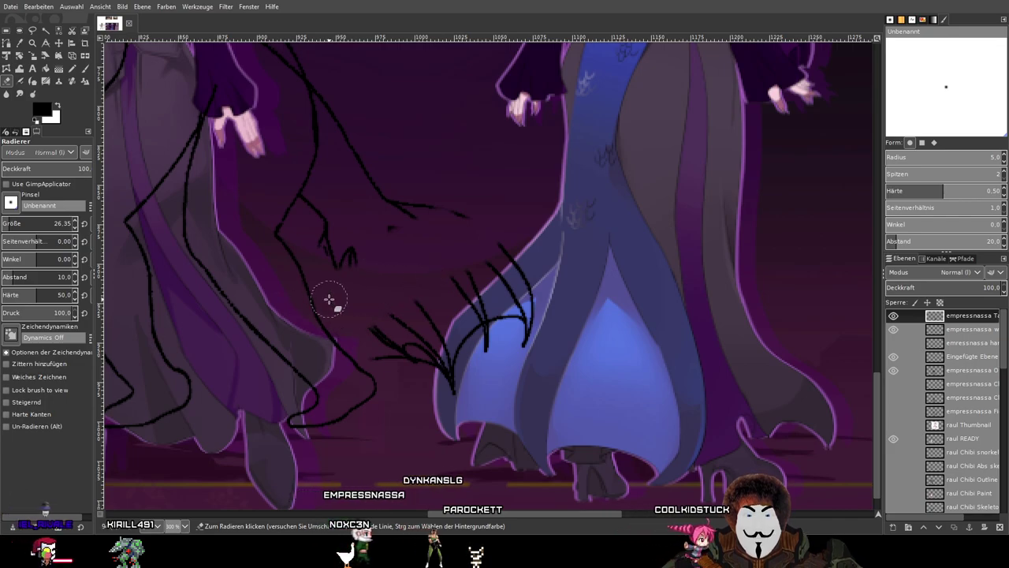
pyautogui.hotkey('ctrl', 'z')
pyautogui.moveTo(379, 399); pyautogui.dragTo(347, 387)
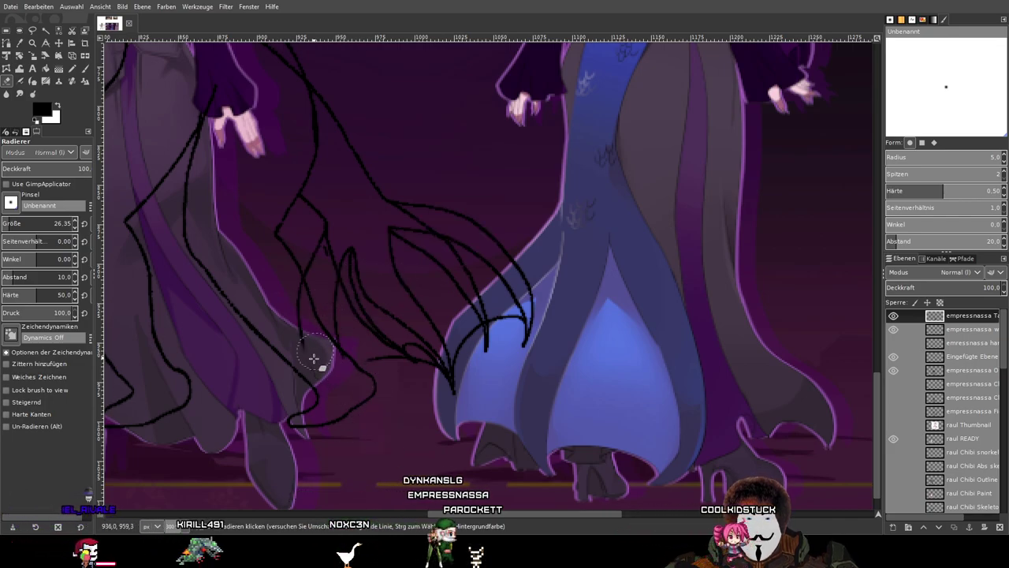
pyautogui.moveTo(293, 317); pyautogui.dragTo(323, 250)
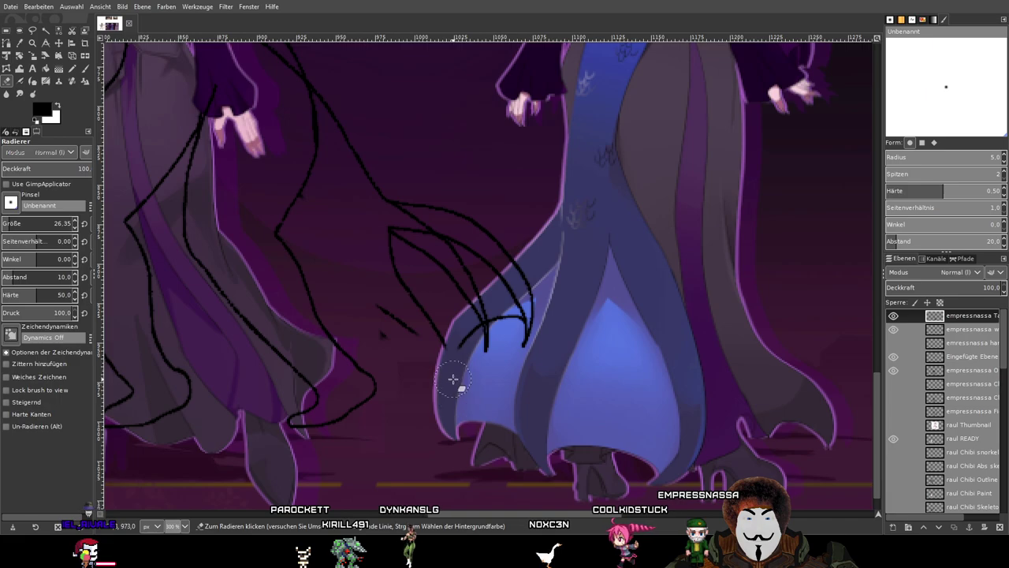
pyautogui.moveTo(430, 327)
pyautogui.mouseDown()
pyautogui.moveTo(376, 344)
pyautogui.moveTo(396, 331)
pyautogui.moveTo(412, 340)
pyautogui.moveTo(418, 316)
pyautogui.moveTo(425, 323)
pyautogui.moveTo(392, 244)
pyautogui.mouseUp()
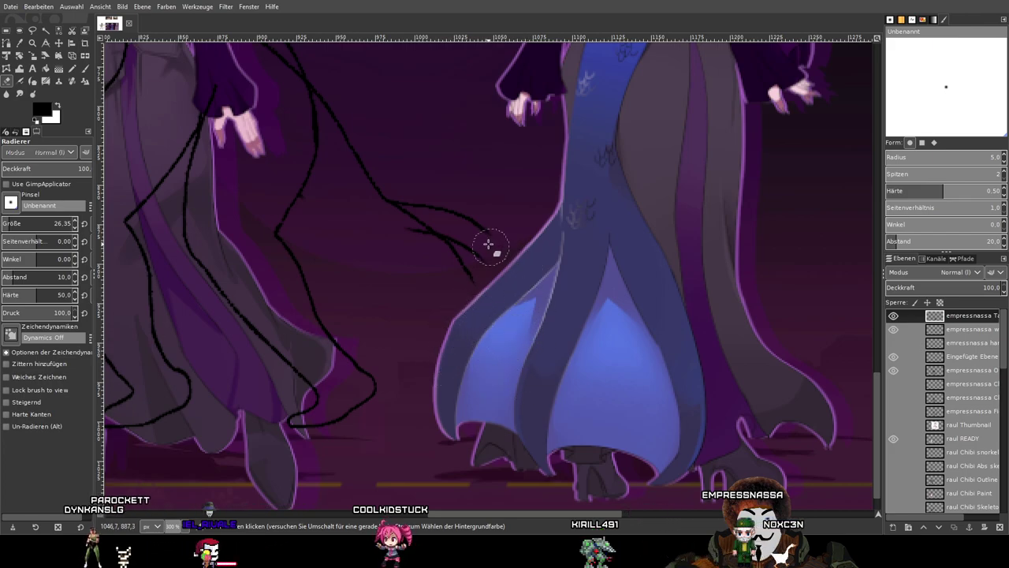
pyautogui.moveTo(379, 236); pyautogui.dragTo(481, 299)
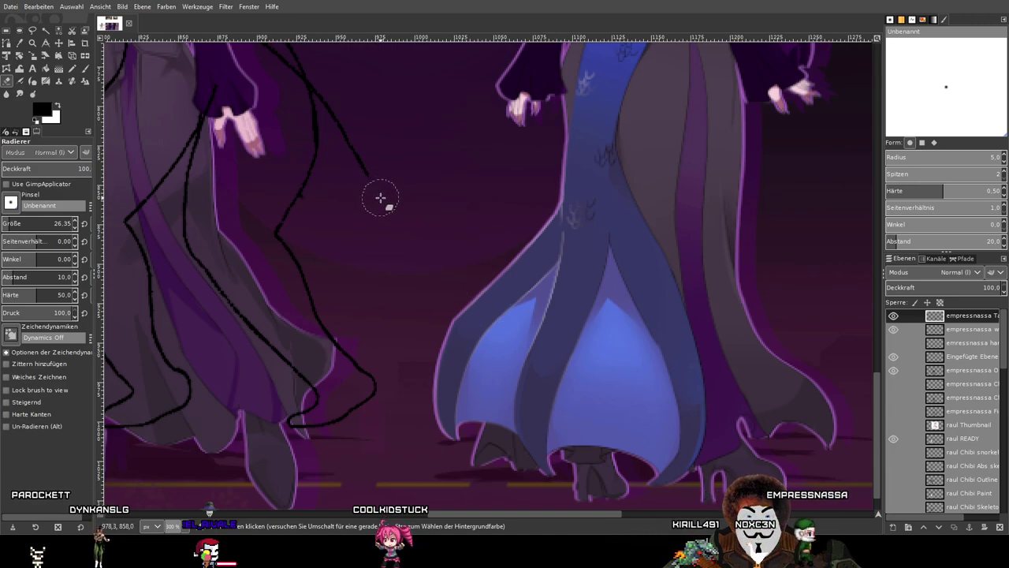
# Switch to the Paintbrush and set its size to 2.45.
pyautogui.press('p')
pyautogui.scroll(1, 292, 126)
pyautogui.moveTo(382, 185); pyautogui.dragTo(358, 137)
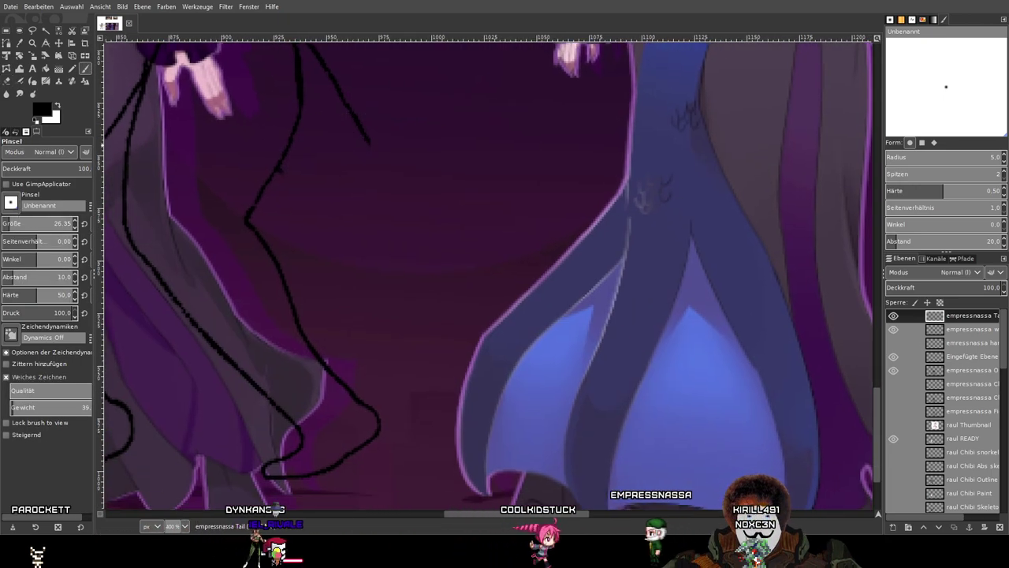
pyautogui.write('2')
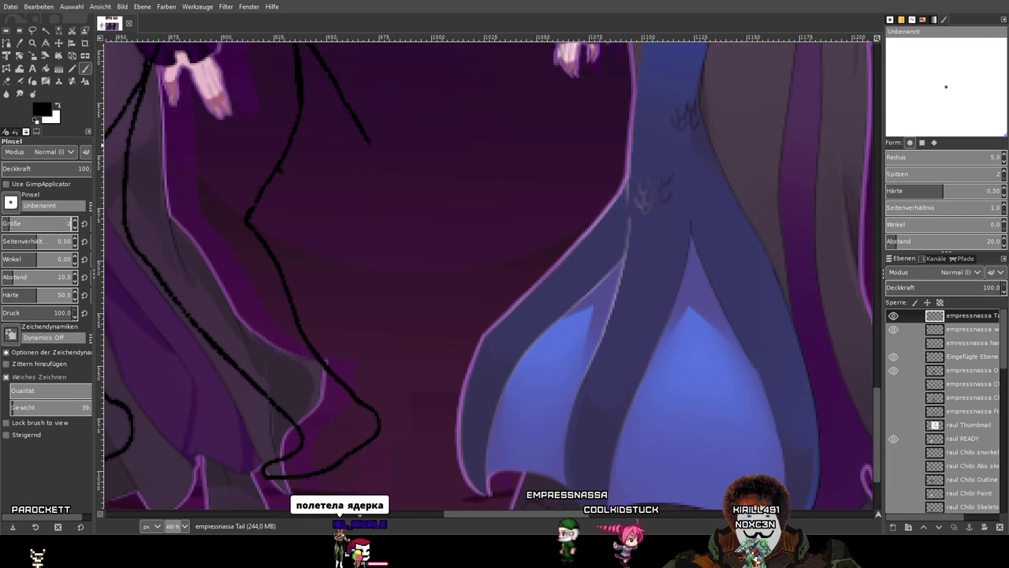
pyautogui.write('.45')
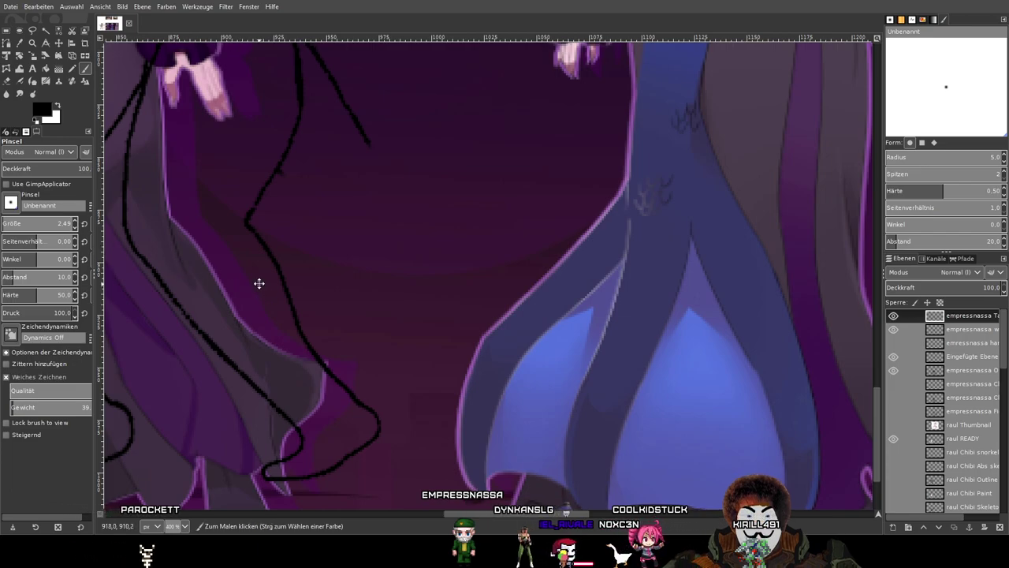
# Paint a thin tentacle line down to the blue skirt's left edge.
pyautogui.moveTo(399, 176)
pyautogui.mouseDown()
pyautogui.moveTo(364, 322)
pyautogui.moveTo(363, 247)
pyautogui.mouseUp()
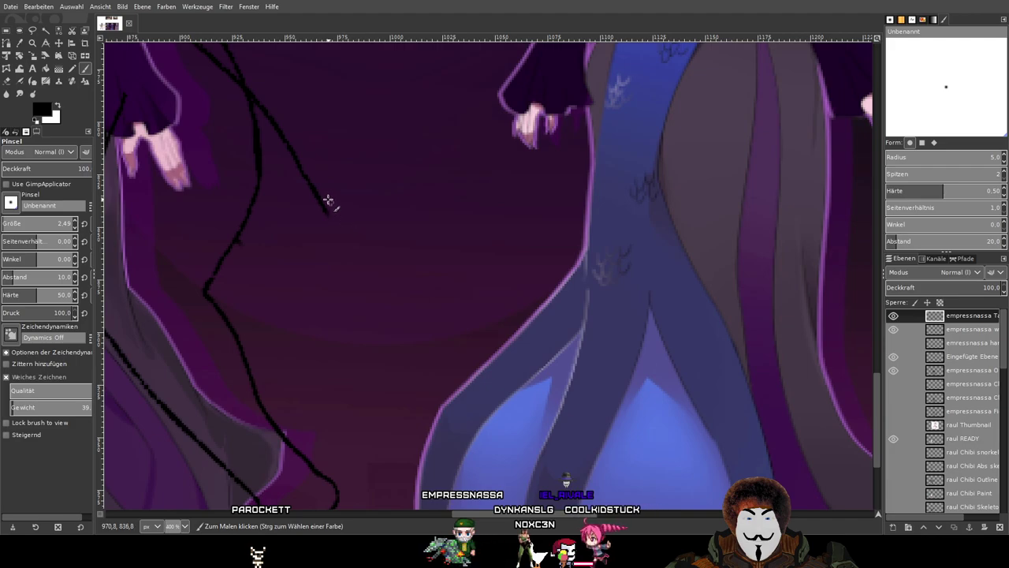
pyautogui.moveTo(418, 284)
pyautogui.mouseDown()
pyautogui.moveTo(392, 216)
pyautogui.moveTo(410, 241)
pyautogui.mouseUp()
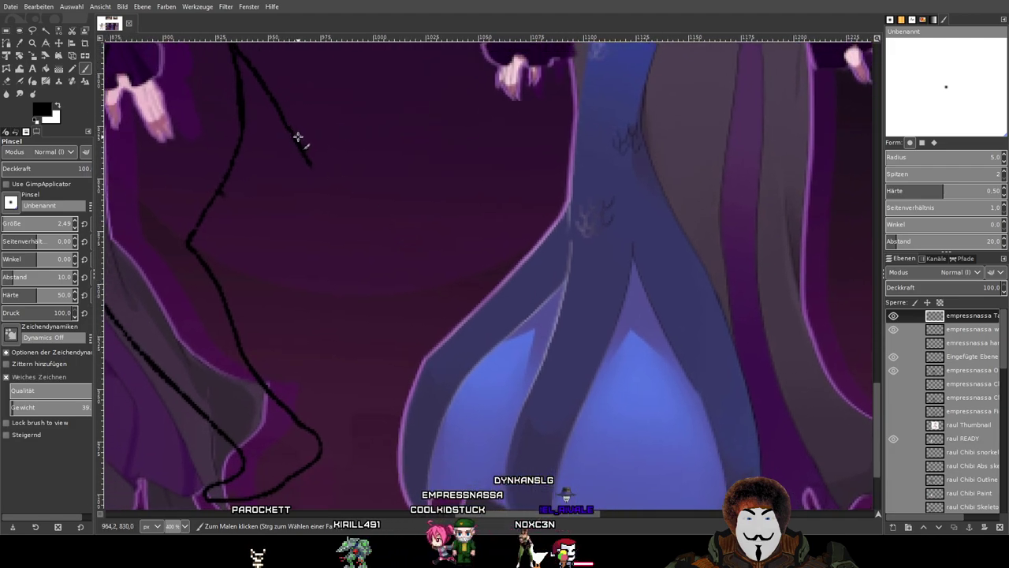
pyautogui.press('1')
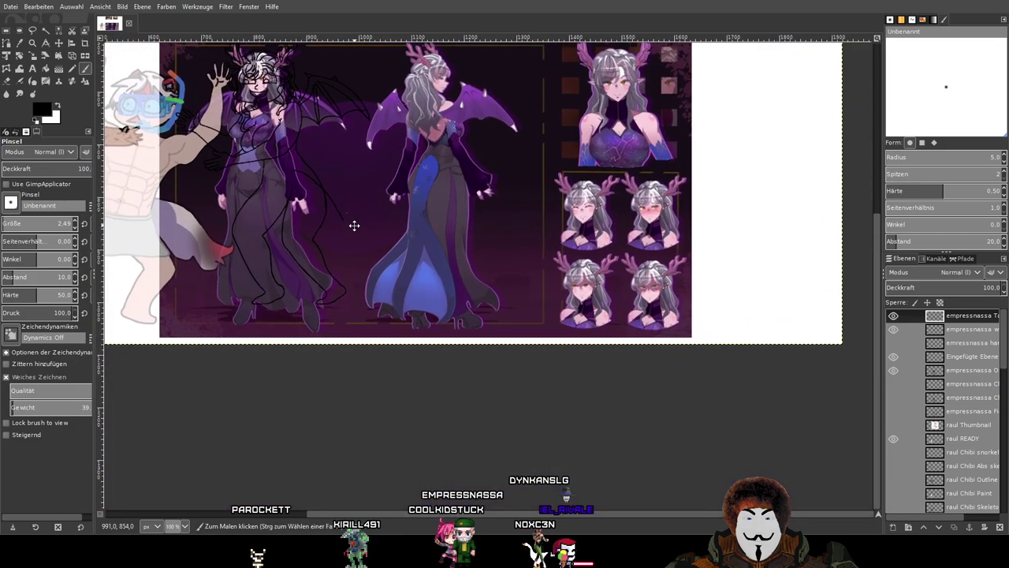
pyautogui.press('2')
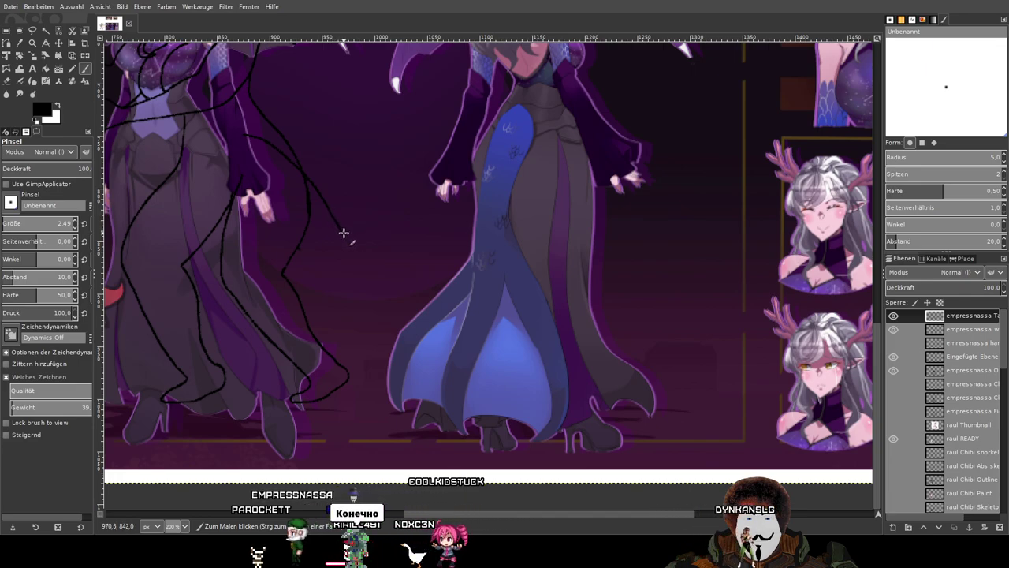
pyautogui.moveTo(344, 232); pyautogui.dragTo(391, 341)
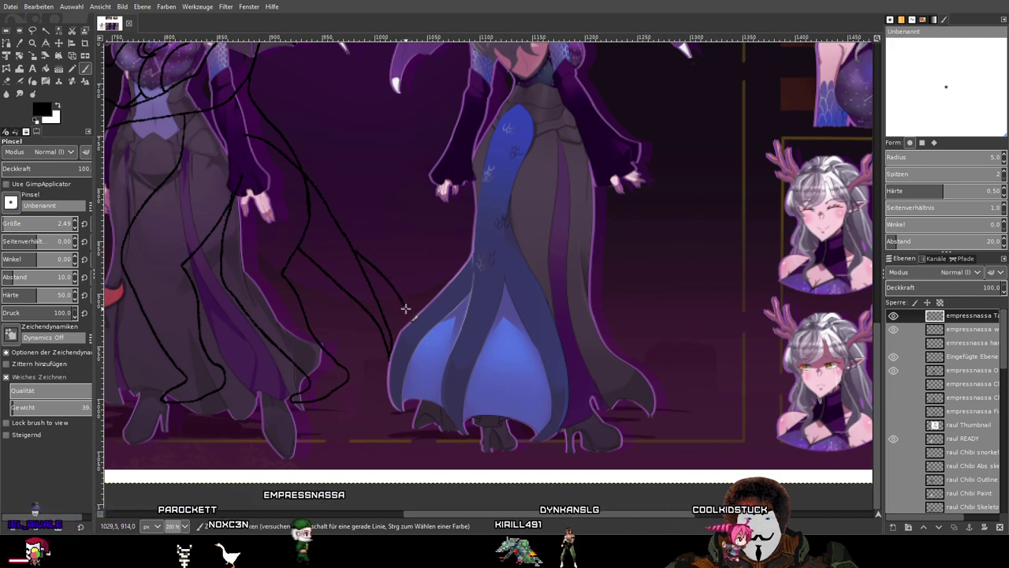
pyautogui.moveTo(409, 323); pyautogui.dragTo(411, 346)
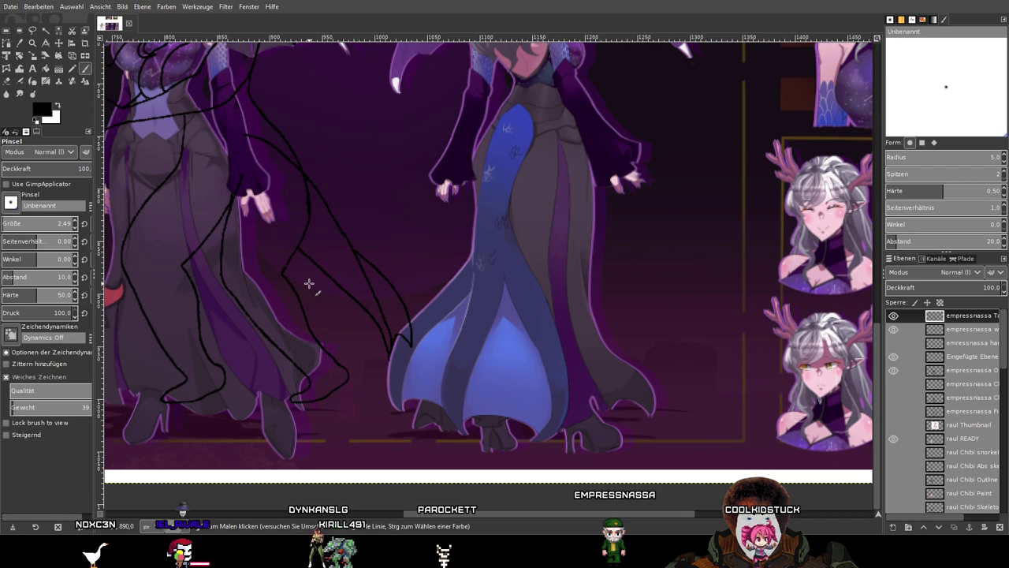
pyautogui.scroll(2, 412, 295)
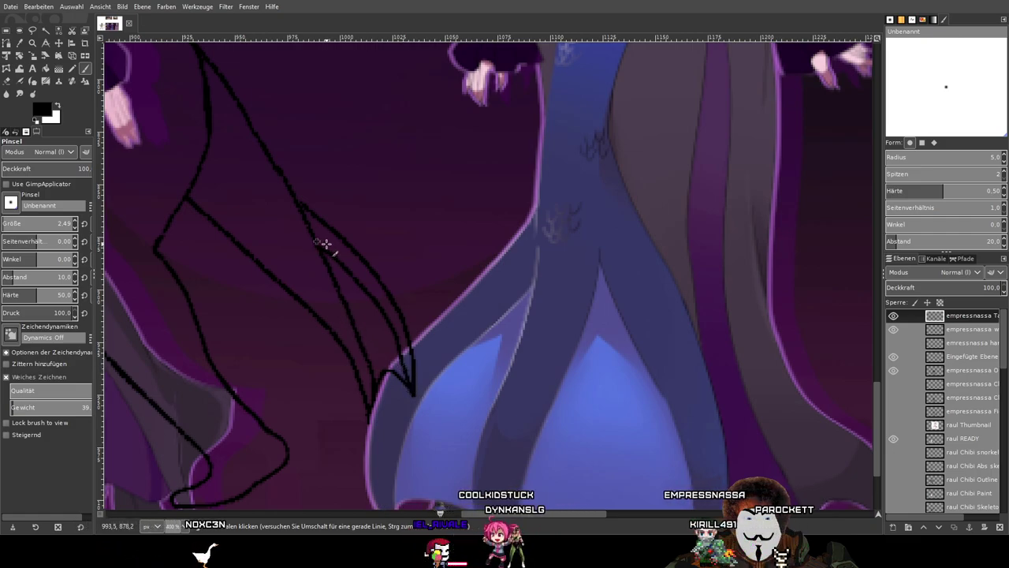
# Erase the overlapping upper tip of the inner tentacle contour at the fork.
pyautogui.hotkey('shift', 'e')
pyautogui.press('5')
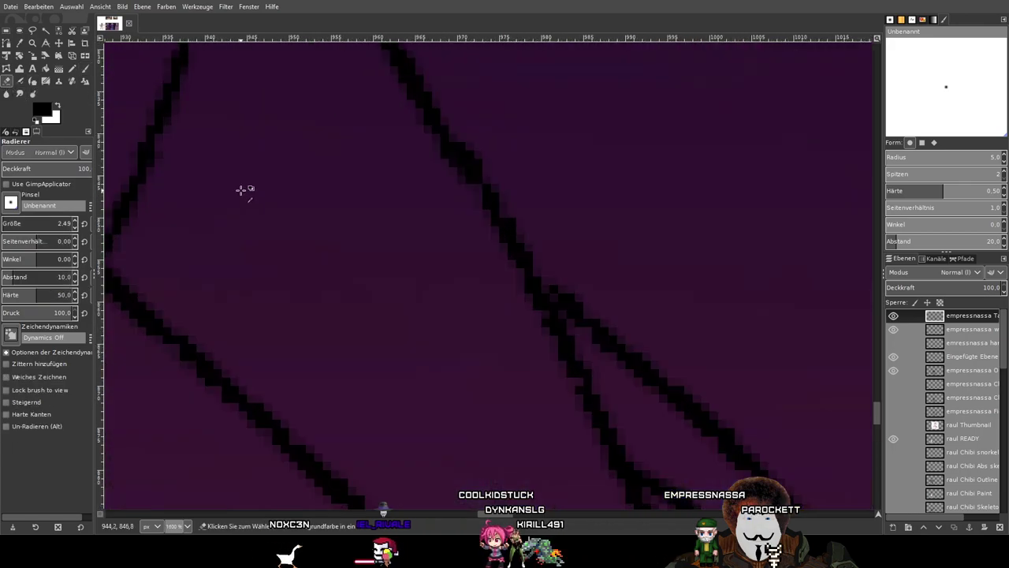
pyautogui.scroll(2, 482, 295)
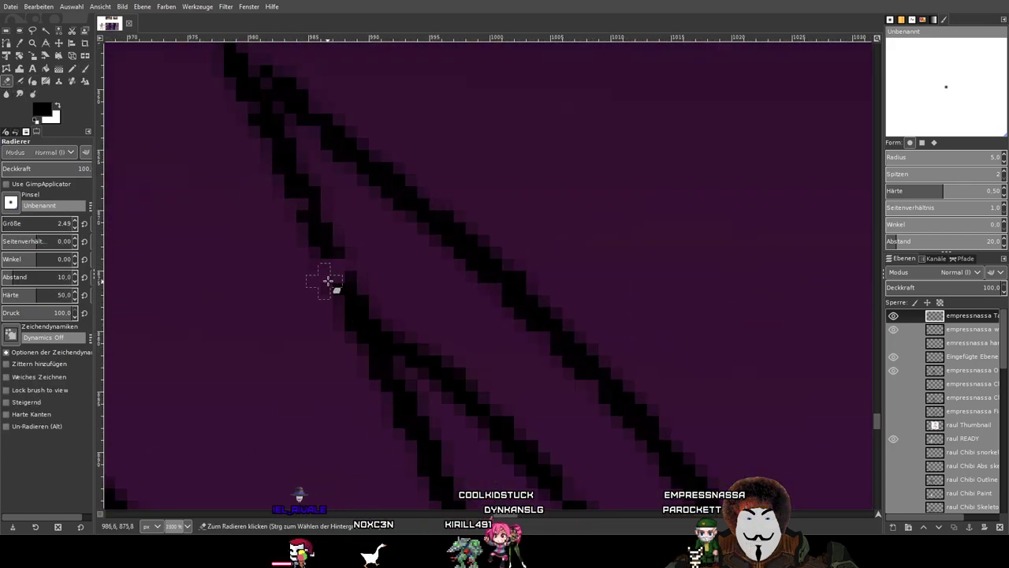
pyautogui.moveTo(347, 252)
pyautogui.mouseDown()
pyautogui.moveTo(262, 154)
pyautogui.moveTo(327, 218)
pyautogui.moveTo(315, 187)
pyautogui.mouseUp()
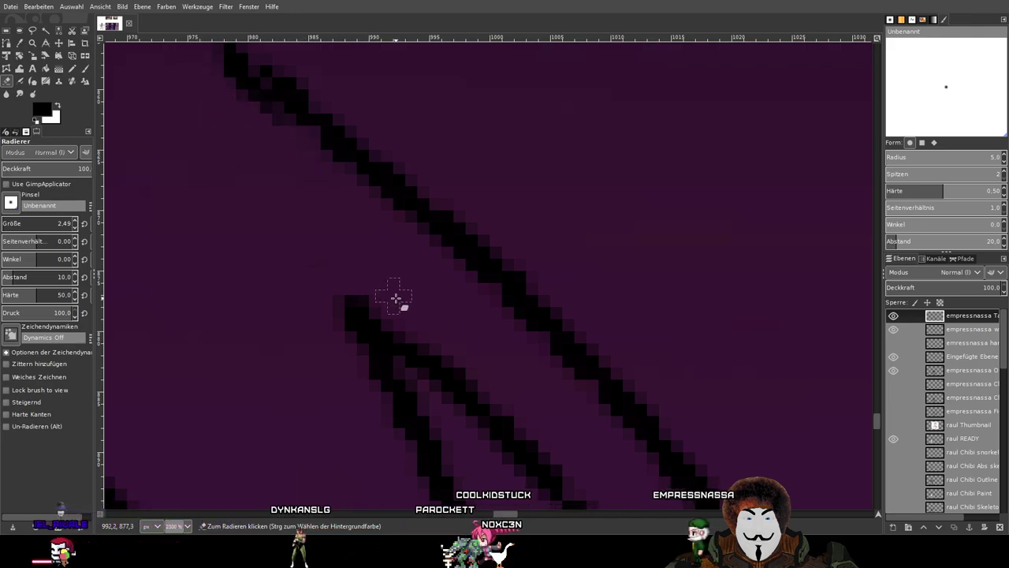
pyautogui.moveTo(344, 306)
pyautogui.mouseDown()
pyautogui.moveTo(360, 396)
pyautogui.moveTo(348, 265)
pyautogui.moveTo(425, 339)
pyautogui.mouseUp()
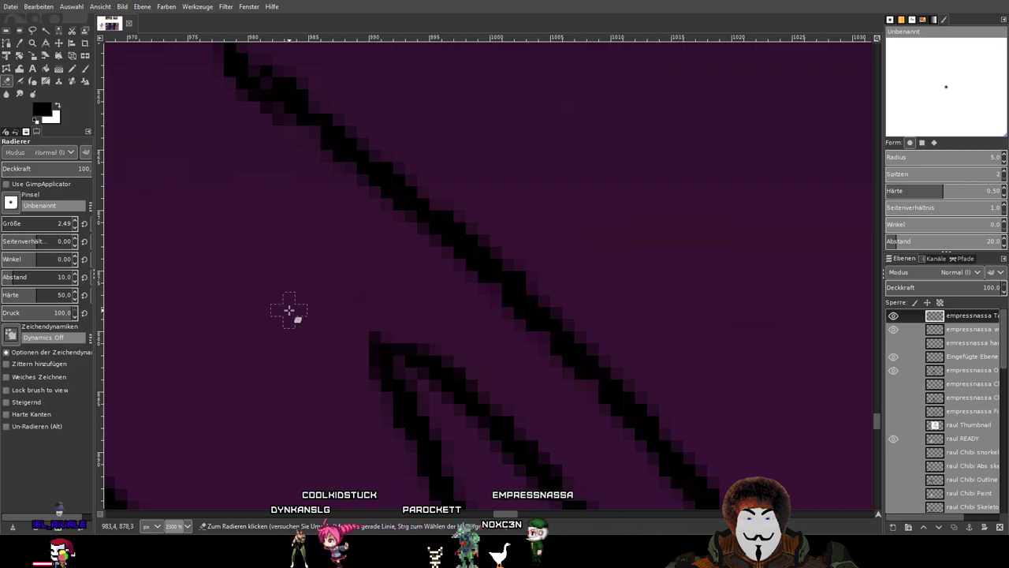
pyautogui.moveTo(358, 371)
pyautogui.mouseDown()
pyautogui.moveTo(372, 277)
pyautogui.moveTo(431, 313)
pyautogui.moveTo(441, 164)
pyautogui.mouseUp()
pyautogui.press('3')
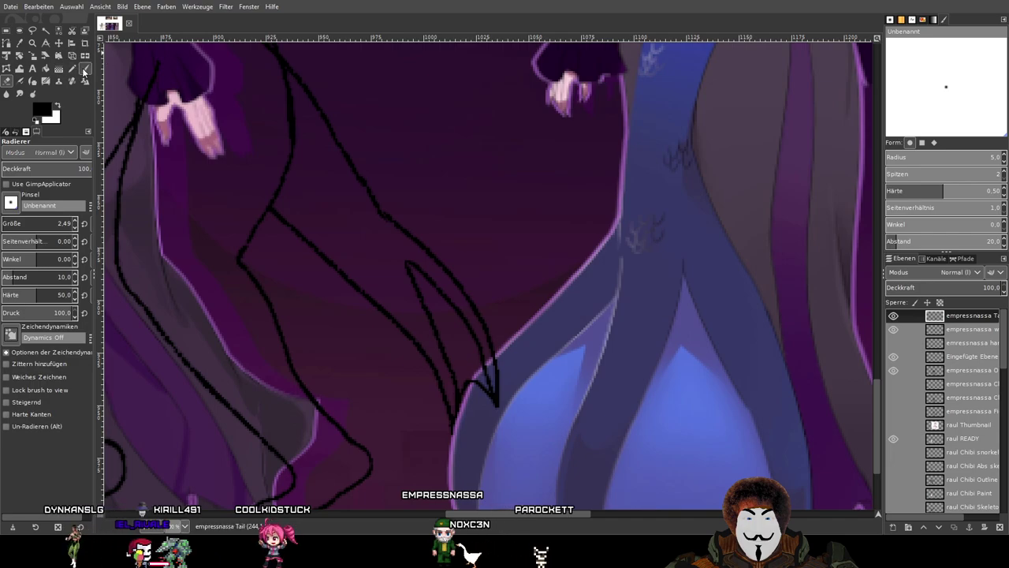
# Paint a second thin tentacle line running down beside the first.
pyautogui.press('p')
pyautogui.scroll(-1, 453, 357)
pyautogui.scroll(1, 457, 360)
pyautogui.moveTo(457, 360); pyautogui.dragTo(398, 284)
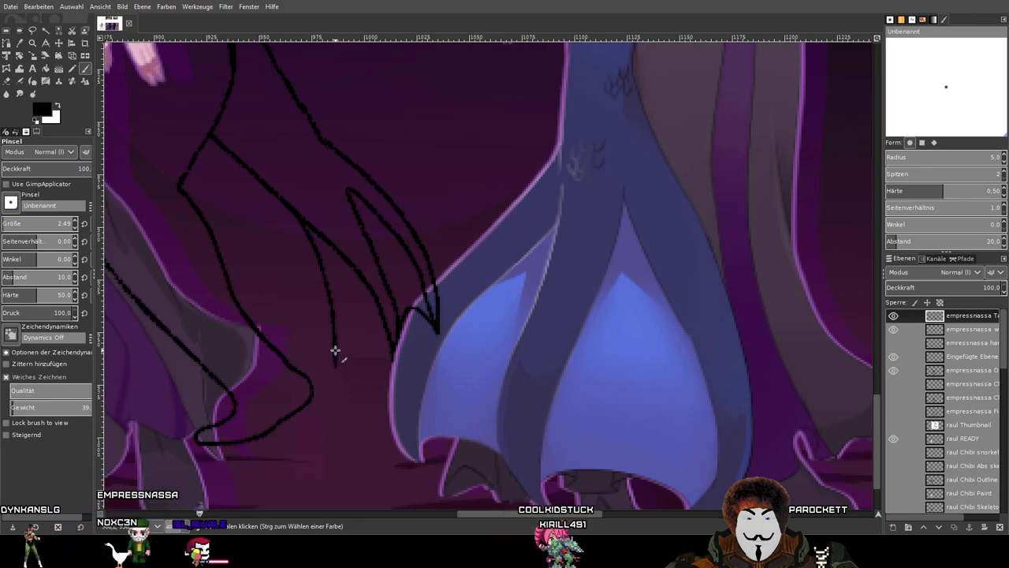
pyautogui.hotkey('ctrl', 'z')
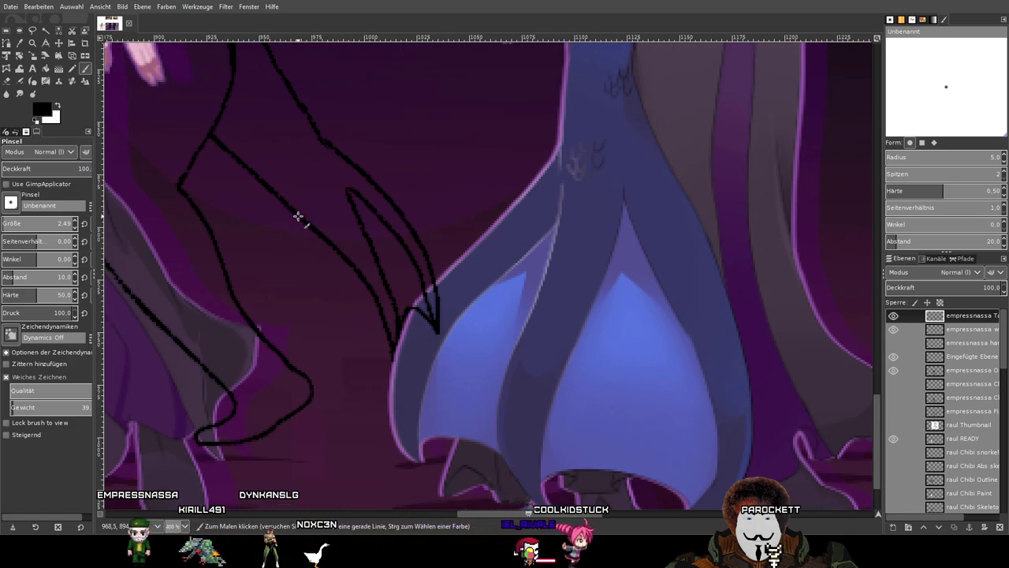
pyautogui.moveTo(307, 231)
pyautogui.mouseDown()
pyautogui.moveTo(331, 315)
pyautogui.moveTo(332, 379)
pyautogui.mouseUp()
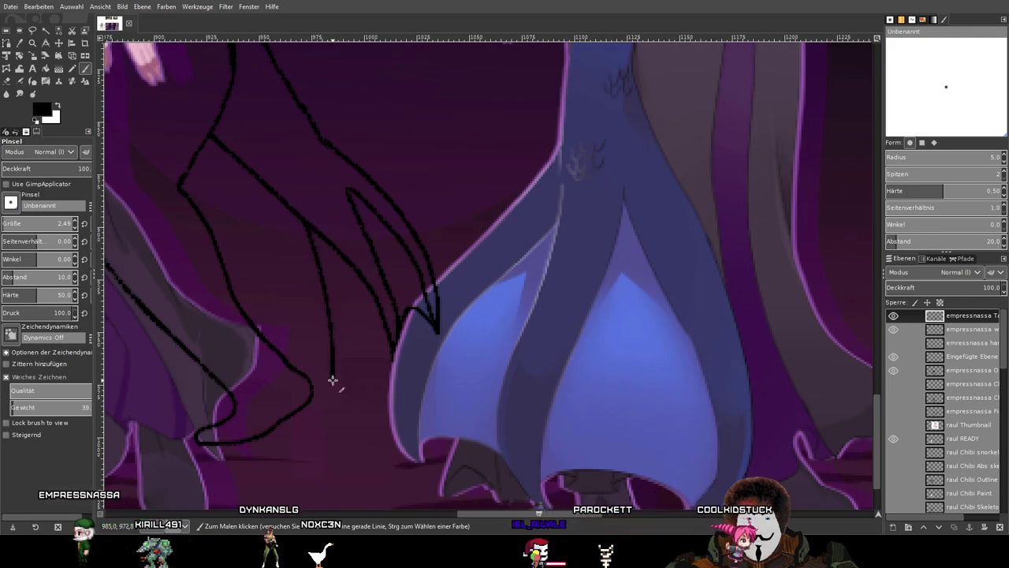
pyautogui.hotkey('ctrl', 'z')
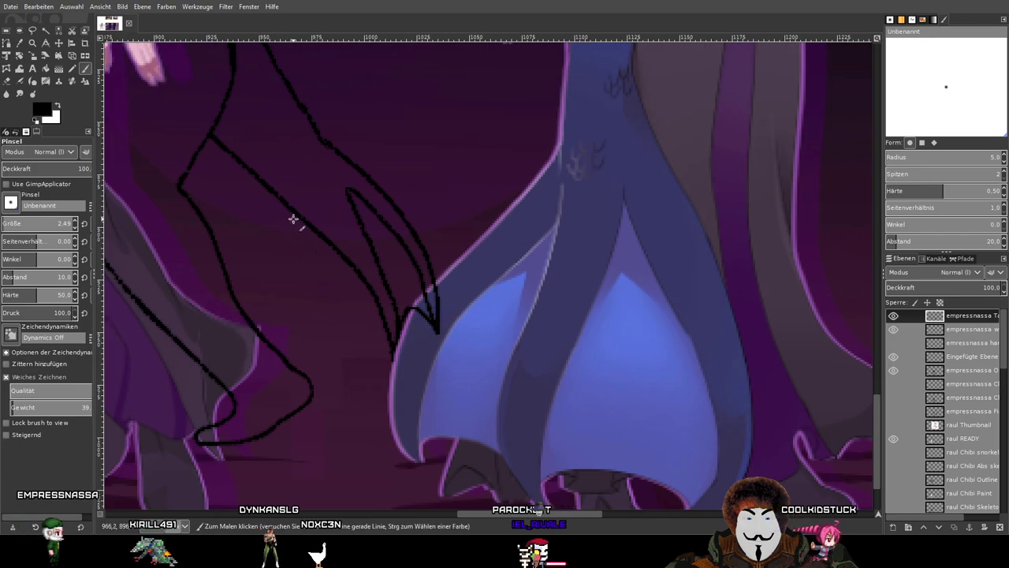
pyautogui.moveTo(304, 220)
pyautogui.mouseDown()
pyautogui.moveTo(334, 289)
pyautogui.moveTo(341, 356)
pyautogui.moveTo(346, 286)
pyautogui.mouseUp()
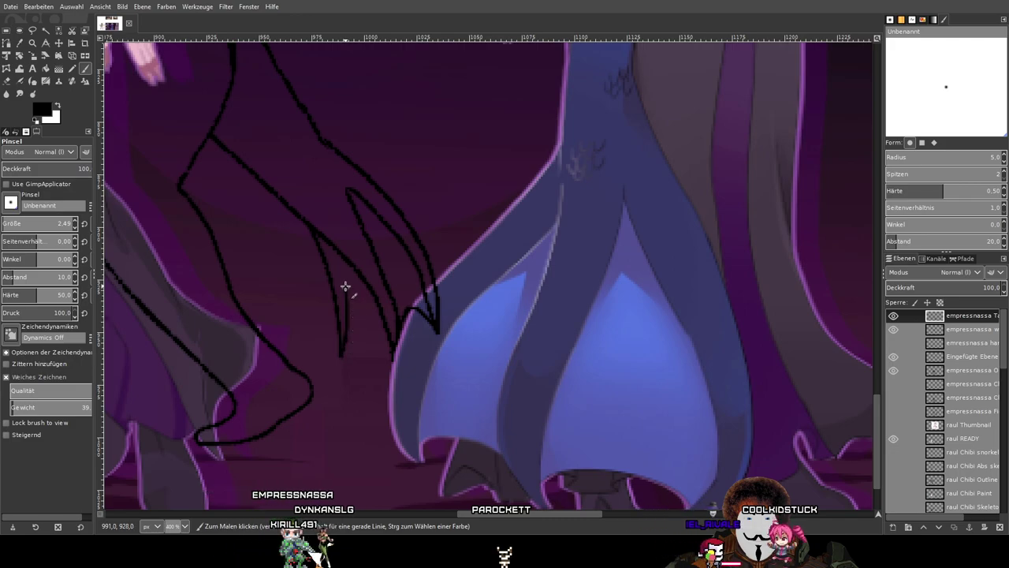
# Paint a curve joining the lower ends of both lines into the tentacle tip.
pyautogui.scroll(3, 376, 318)
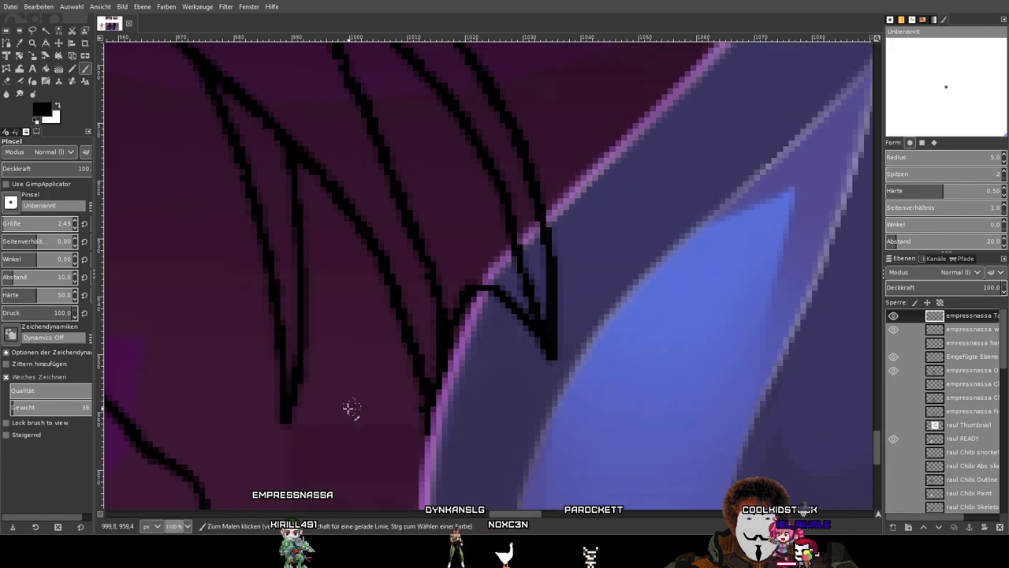
pyautogui.moveTo(285, 420)
pyautogui.mouseDown()
pyautogui.moveTo(313, 348)
pyautogui.moveTo(332, 337)
pyautogui.moveTo(384, 361)
pyautogui.moveTo(435, 428)
pyautogui.mouseUp()
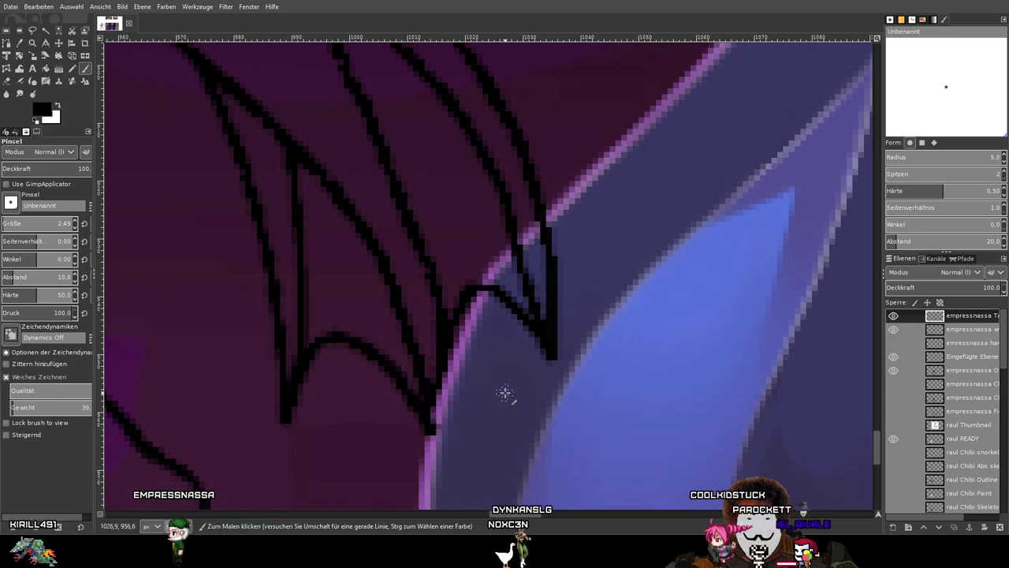
pyautogui.hotkey('ctrl', 'z')
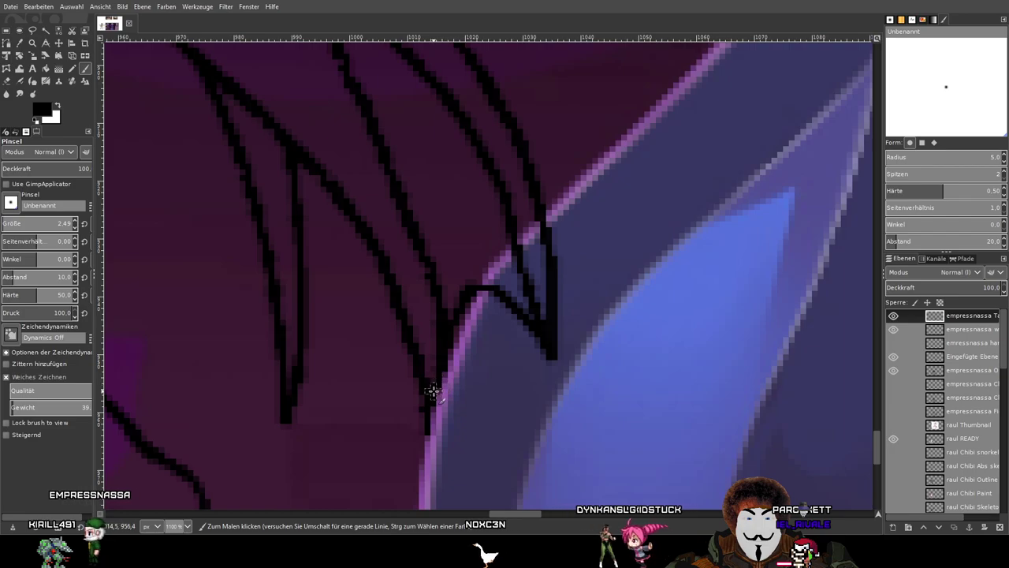
pyautogui.moveTo(379, 326)
pyautogui.mouseDown()
pyautogui.moveTo(333, 332)
pyautogui.moveTo(297, 392)
pyautogui.mouseUp()
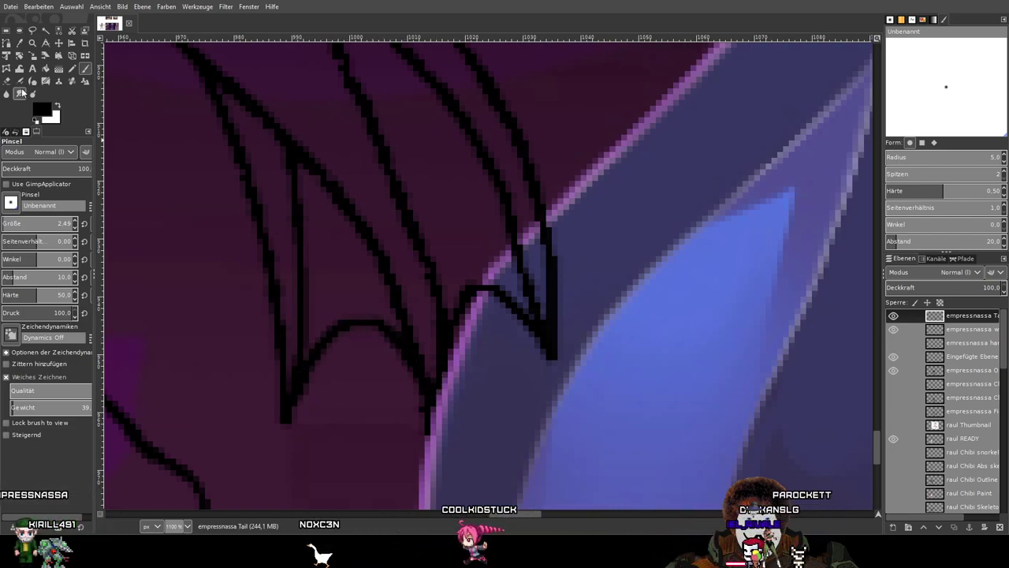
# Erase the overshooting line tips at the skirt and the line ends overlapping the purple outline.
pyautogui.click(22, 93)
pyautogui.scroll(2, 394, 405)
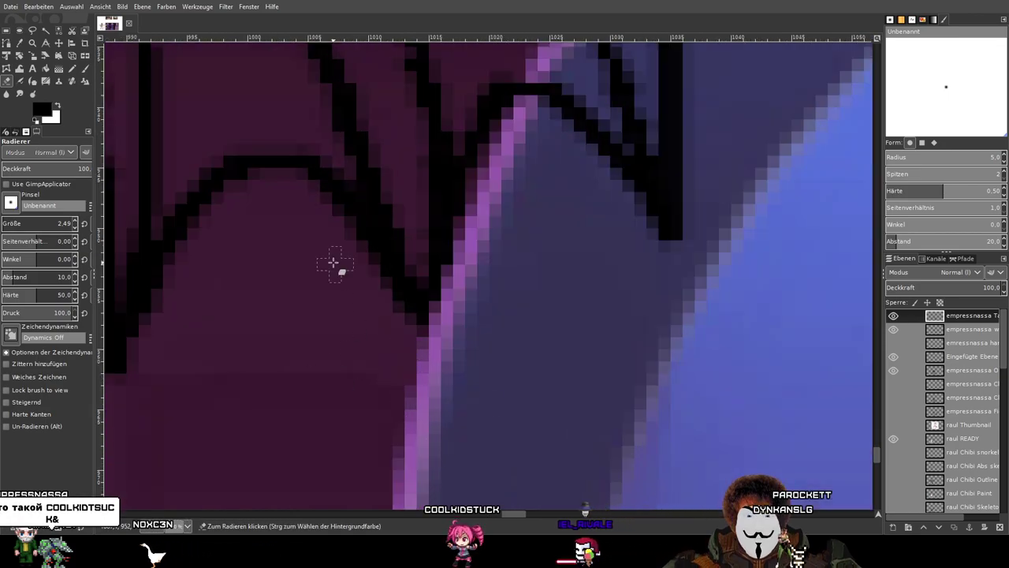
pyautogui.scroll(-7, 535, 424)
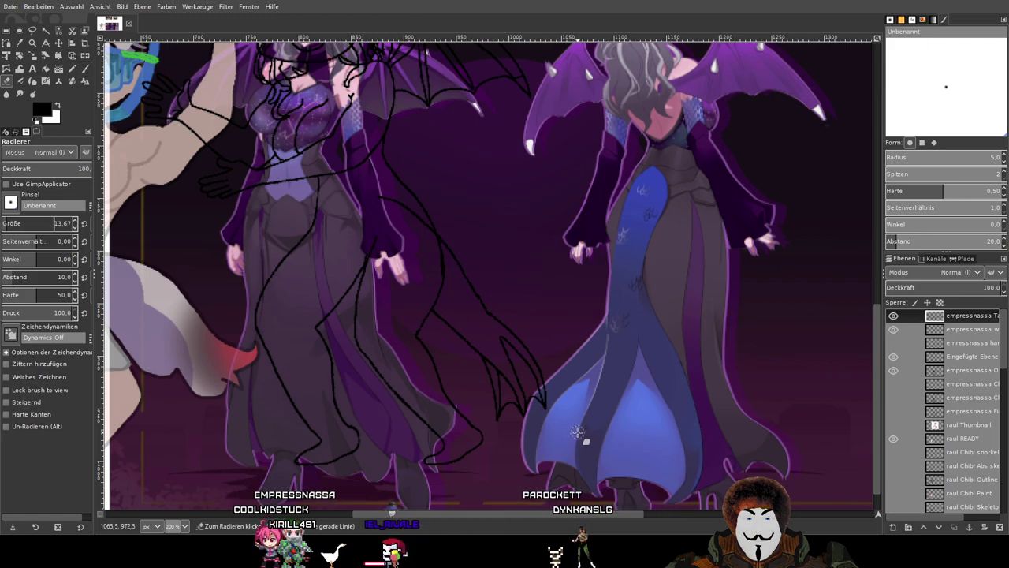
pyautogui.scroll(4, 540, 401)
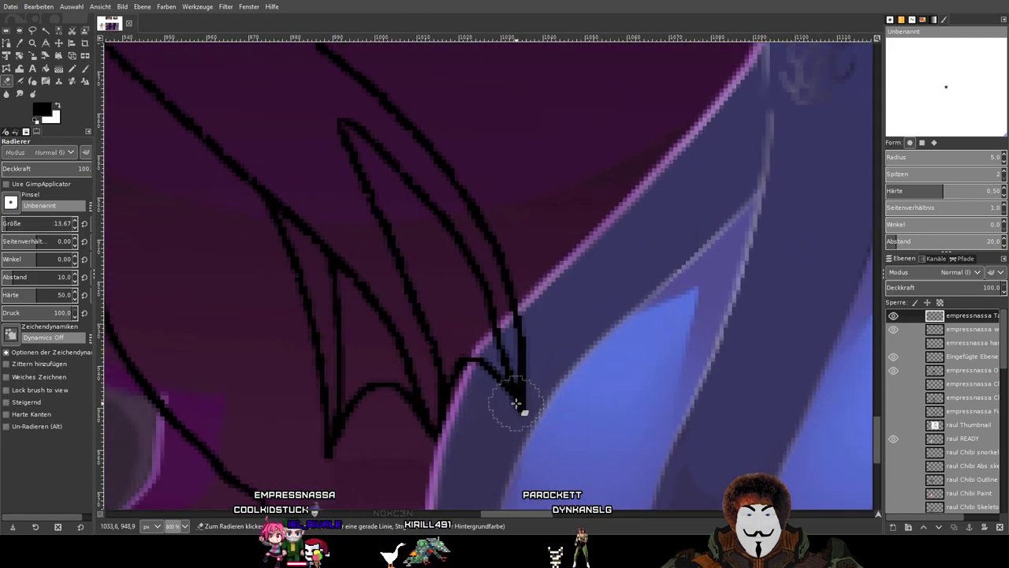
pyautogui.moveTo(518, 405); pyautogui.dragTo(523, 412)
pyautogui.moveTo(498, 238)
pyautogui.mouseDown()
pyautogui.moveTo(479, 181)
pyautogui.moveTo(482, 223)
pyautogui.moveTo(448, 183)
pyautogui.moveTo(507, 420)
pyautogui.moveTo(477, 315)
pyautogui.mouseUp()
# Erase the short diagonal spike line, the top of the adjoining line, and the bottom of the black V stroke.
pyautogui.moveTo(468, 196); pyautogui.dragTo(522, 294)
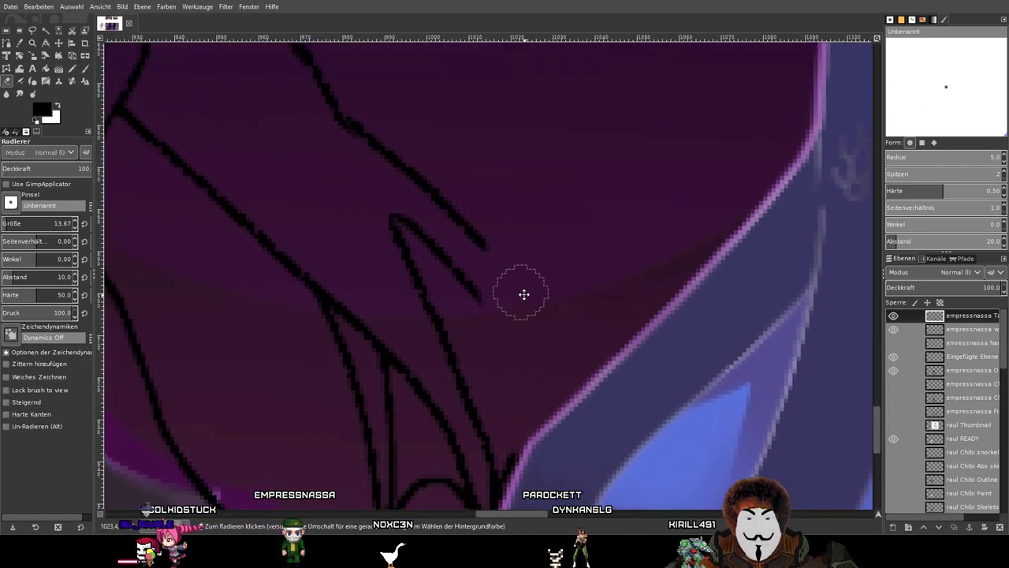
pyautogui.moveTo(379, 203)
pyautogui.mouseDown()
pyautogui.moveTo(502, 315)
pyautogui.moveTo(402, 229)
pyautogui.moveTo(421, 292)
pyautogui.moveTo(514, 453)
pyautogui.mouseUp()
pyautogui.scroll(-3, 554, 410)
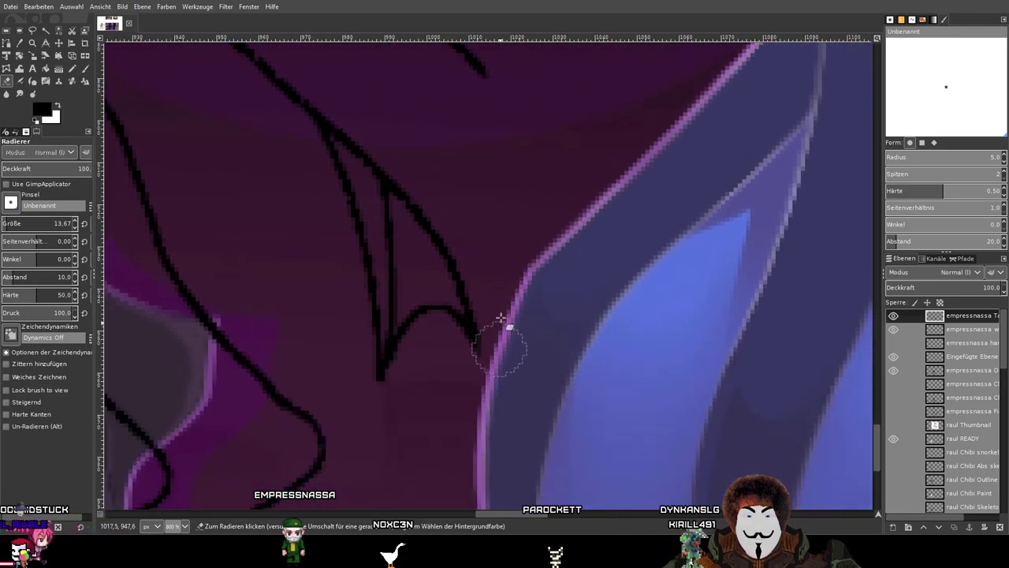
pyautogui.moveTo(388, 353)
pyautogui.mouseDown()
pyautogui.moveTo(387, 306)
pyautogui.moveTo(313, 119)
pyautogui.moveTo(469, 319)
pyautogui.moveTo(386, 221)
pyautogui.moveTo(452, 347)
pyautogui.mouseUp()
pyautogui.scroll(-2, 414, 220)
pyautogui.scroll(1, 453, 347)
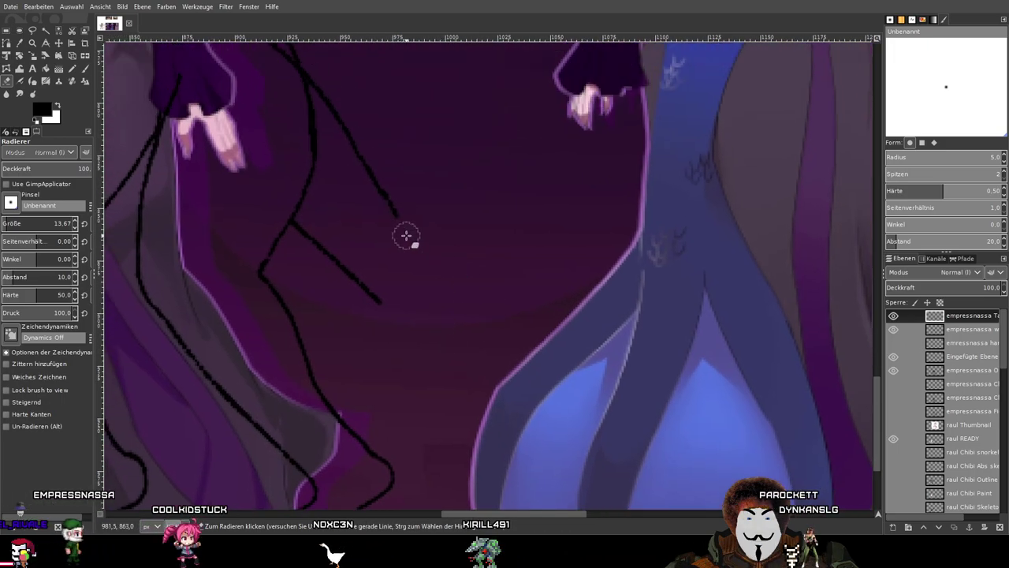
# With the Paintbrush, extend the black tentacle line further downward.
pyautogui.click(83, 70)
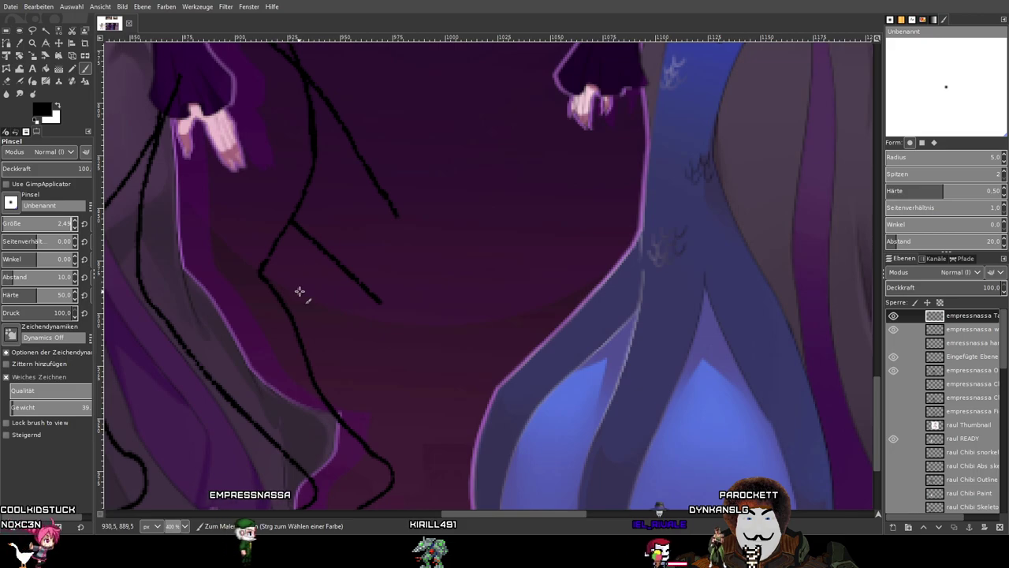
pyautogui.scroll(2, 396, 287)
pyautogui.scroll(-3, 413, 160)
pyautogui.moveTo(394, 135); pyautogui.dragTo(393, 244)
pyautogui.scroll(1, 413, 160)
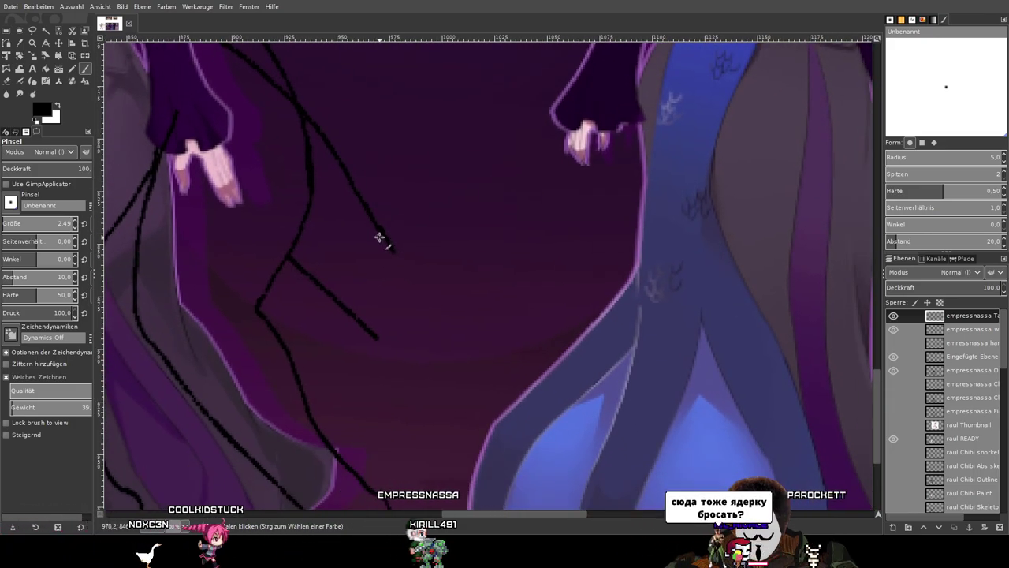
pyautogui.moveTo(392, 247); pyautogui.dragTo(422, 359)
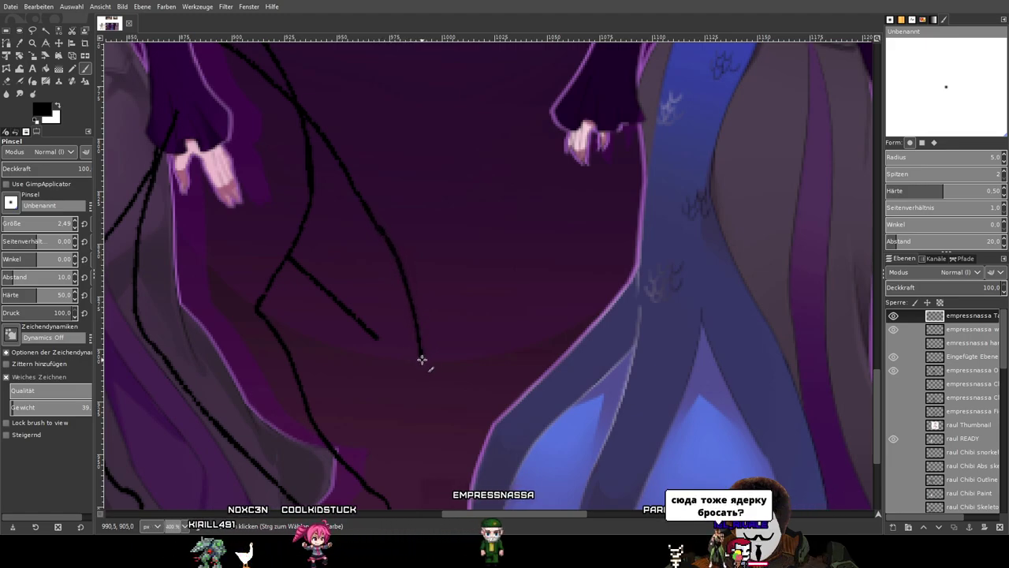
pyautogui.moveTo(428, 409); pyautogui.dragTo(432, 464)
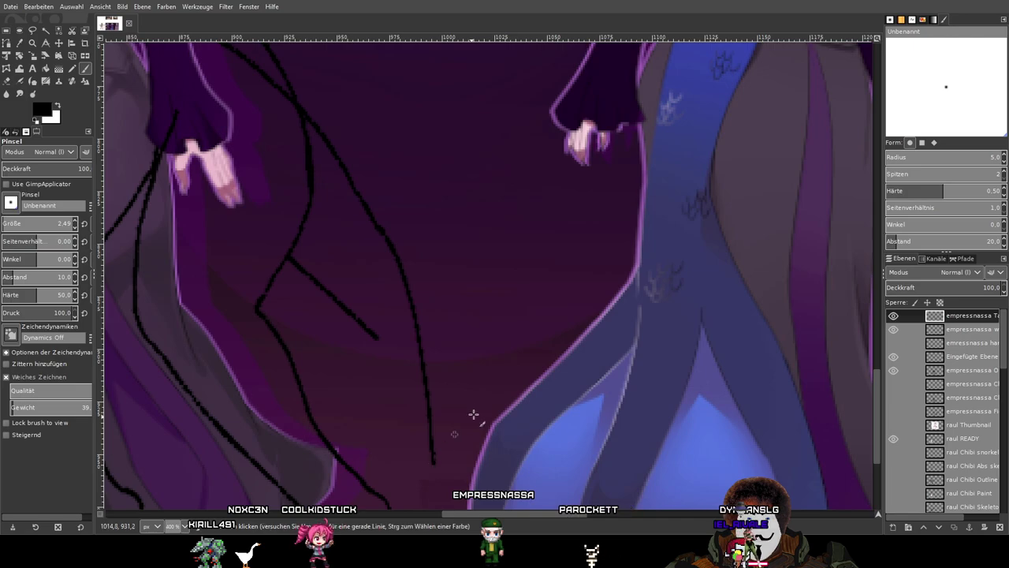
# Draw a new diagonal tentacle outline joined to the purple outline, undoing the final extension stroke.
pyautogui.moveTo(482, 379); pyautogui.dragTo(467, 231)
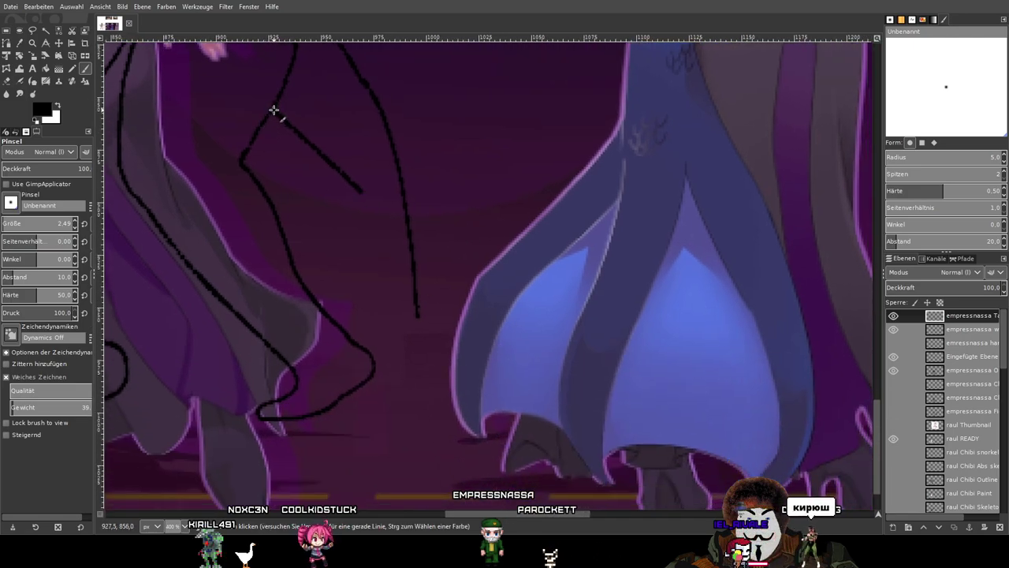
pyautogui.moveTo(284, 120)
pyautogui.mouseDown()
pyautogui.moveTo(364, 240)
pyautogui.moveTo(408, 361)
pyautogui.moveTo(417, 303)
pyautogui.mouseUp()
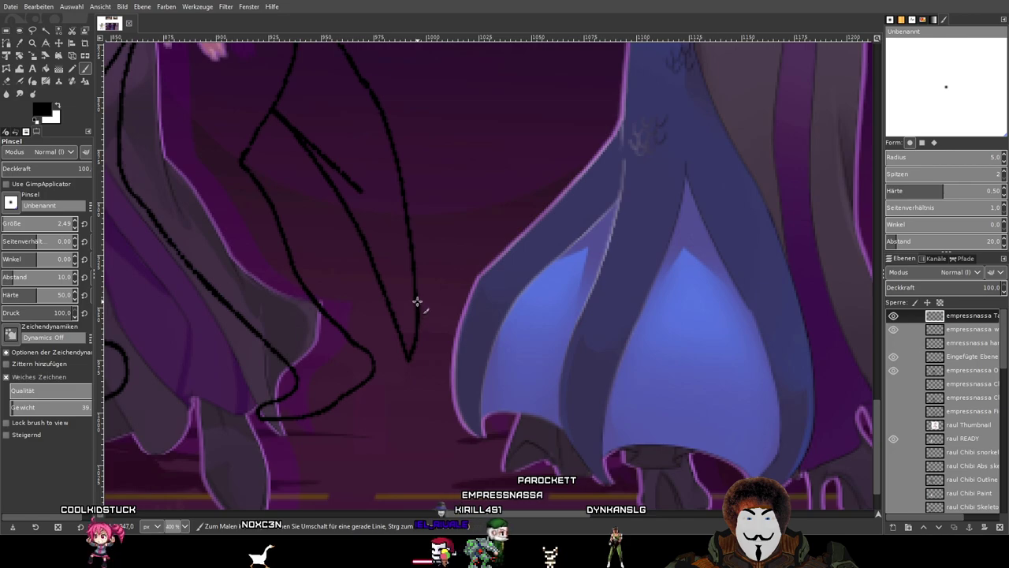
pyautogui.moveTo(433, 174); pyautogui.dragTo(401, 266)
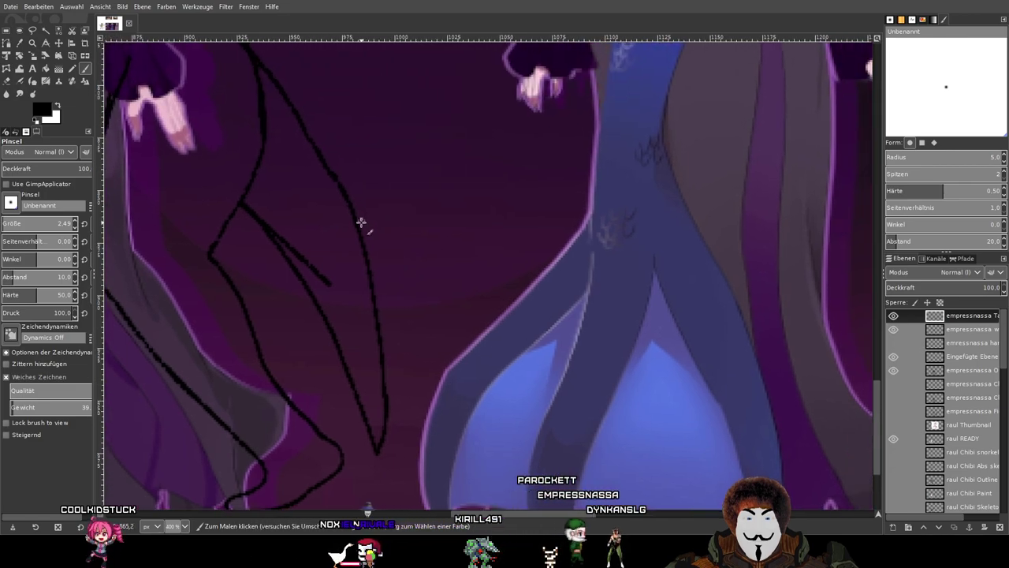
pyautogui.moveTo(439, 238); pyautogui.dragTo(299, 221)
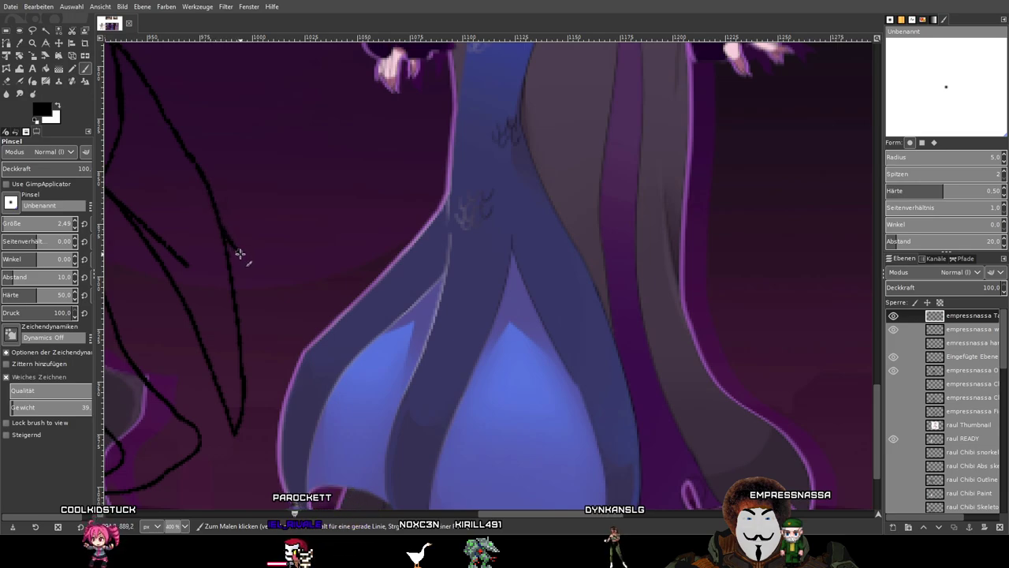
pyautogui.moveTo(272, 289)
pyautogui.mouseDown()
pyautogui.moveTo(333, 356)
pyautogui.moveTo(335, 375)
pyautogui.mouseUp()
pyautogui.hotkey('ctrl', 'z')
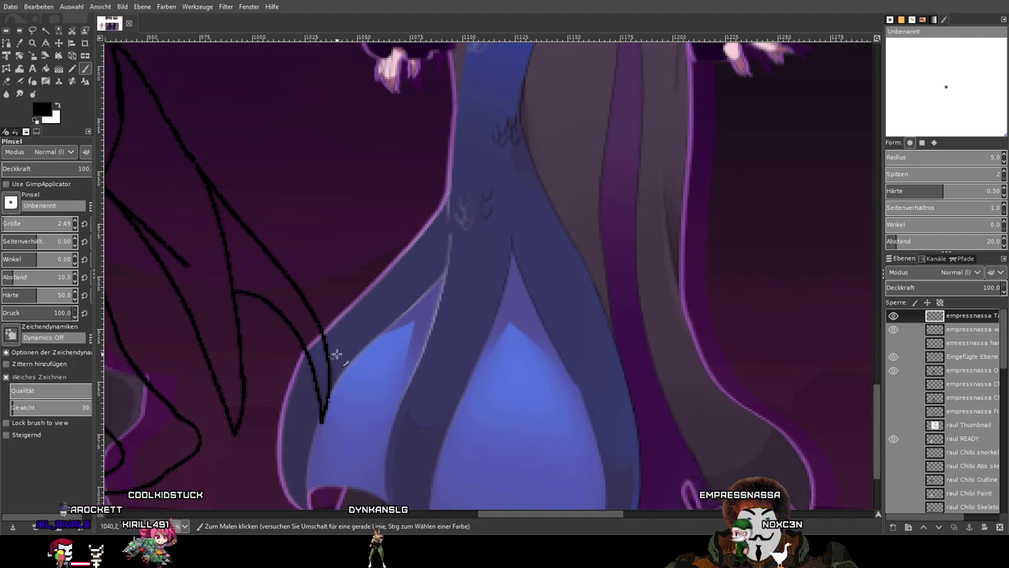
pyautogui.keyDown('ctrl'); pyautogui.scroll(3, 335, 354); pyautogui.keyUp('ctrl')
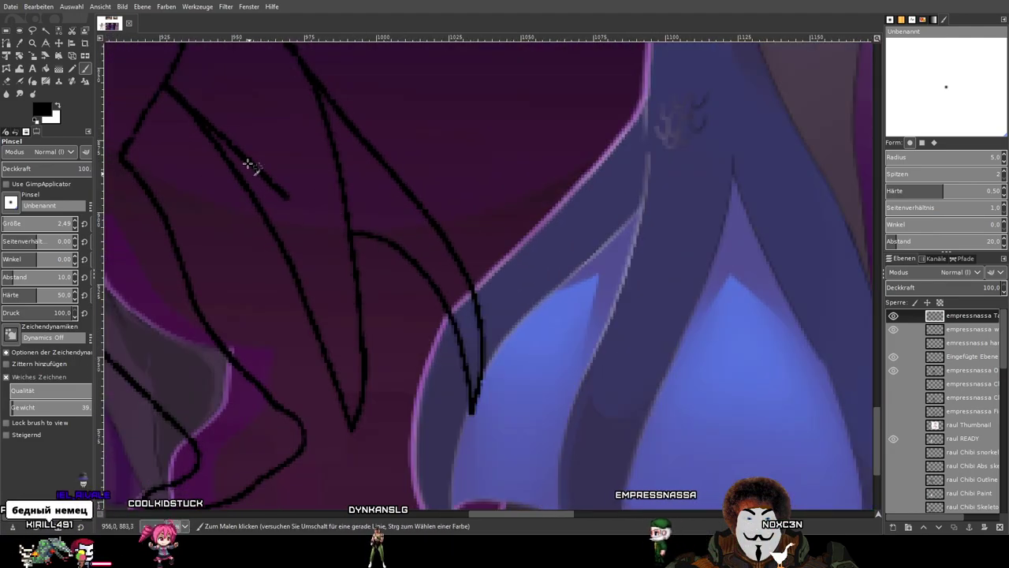
pyautogui.click(7, 82)
pyautogui.keyDown('ctrl'); pyautogui.scroll(4, 297, 130); pyautogui.keyUp('ctrl')
pyautogui.moveTo(286, 186)
pyautogui.mouseDown()
pyautogui.moveTo(459, 142)
pyautogui.moveTo(506, 142)
pyautogui.mouseUp()
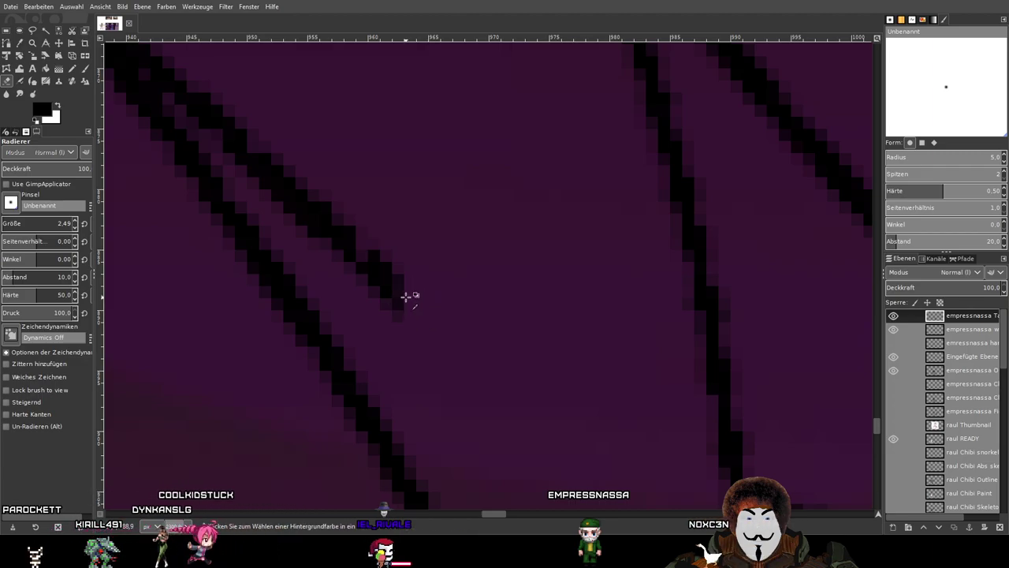
# Erase the thin stray diagonal stroke and trim dark pixels along the stroke's edge.
pyautogui.moveTo(406, 290); pyautogui.dragTo(461, 330)
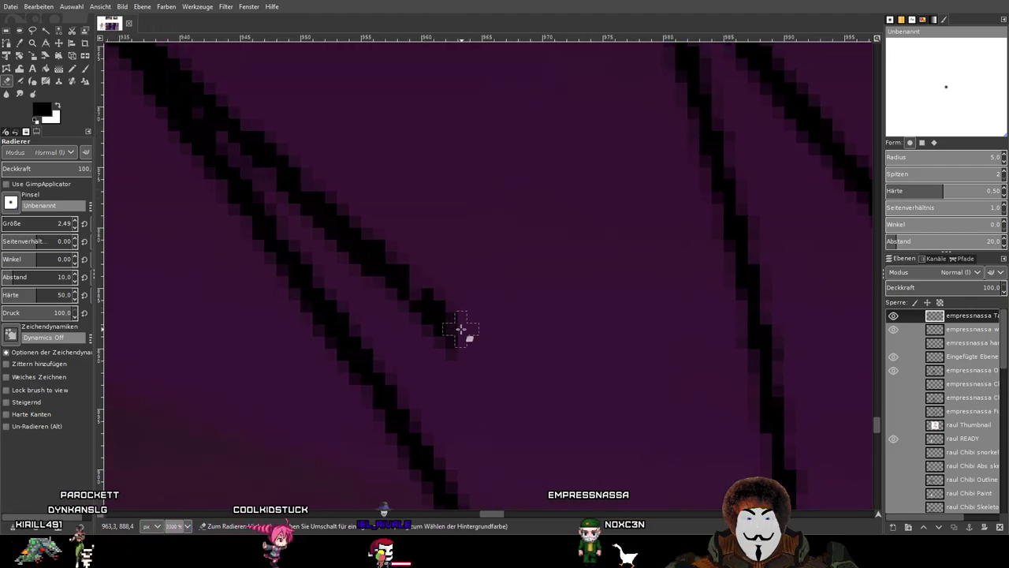
pyautogui.moveTo(456, 369)
pyautogui.mouseDown()
pyautogui.moveTo(418, 269)
pyautogui.moveTo(395, 282)
pyautogui.moveTo(443, 346)
pyautogui.moveTo(302, 186)
pyautogui.mouseUp()
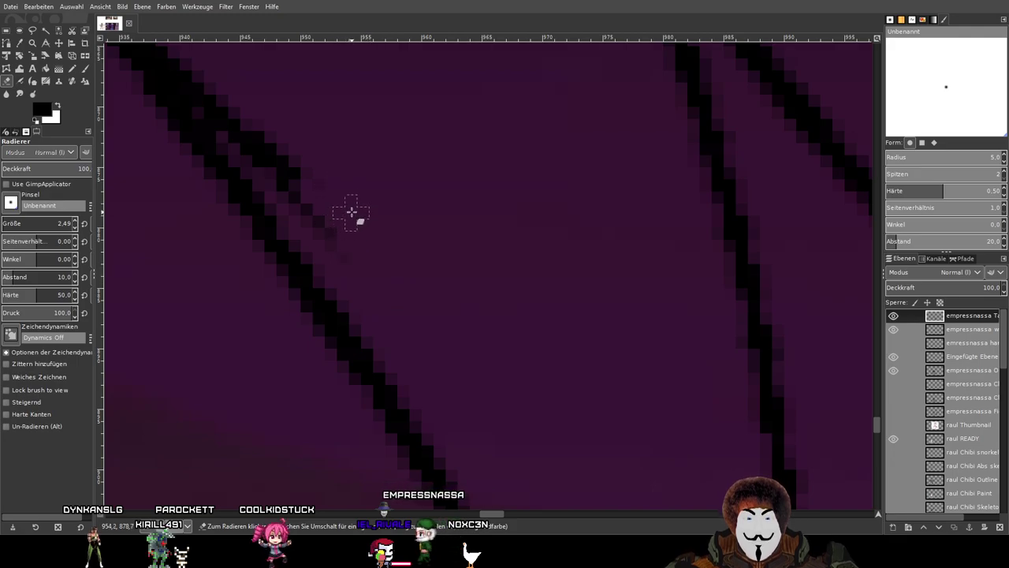
pyautogui.scroll(2, 355, 214)
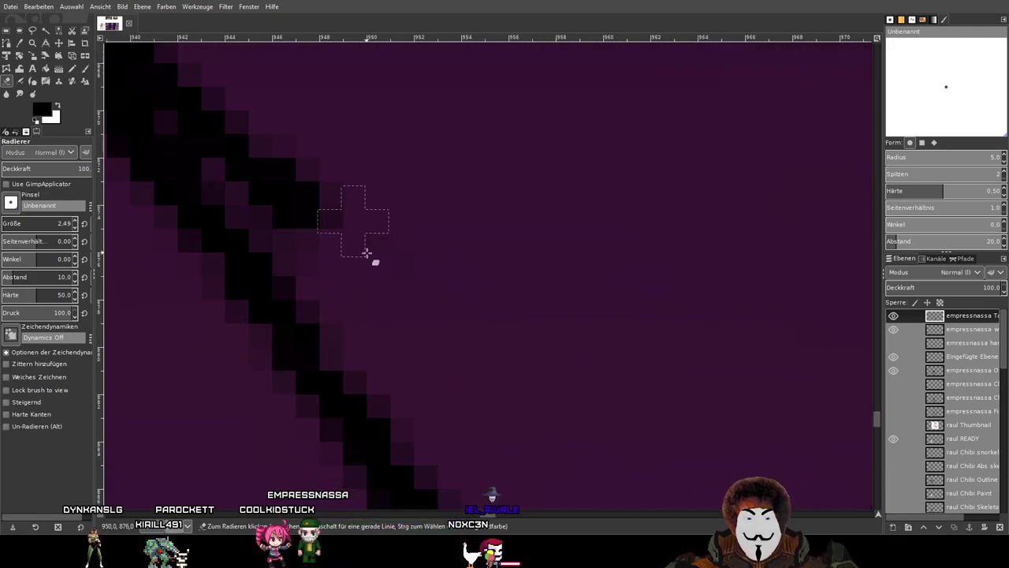
pyautogui.moveTo(321, 205)
pyautogui.mouseDown()
pyautogui.moveTo(258, 137)
pyautogui.moveTo(291, 175)
pyautogui.moveTo(270, 189)
pyautogui.mouseUp()
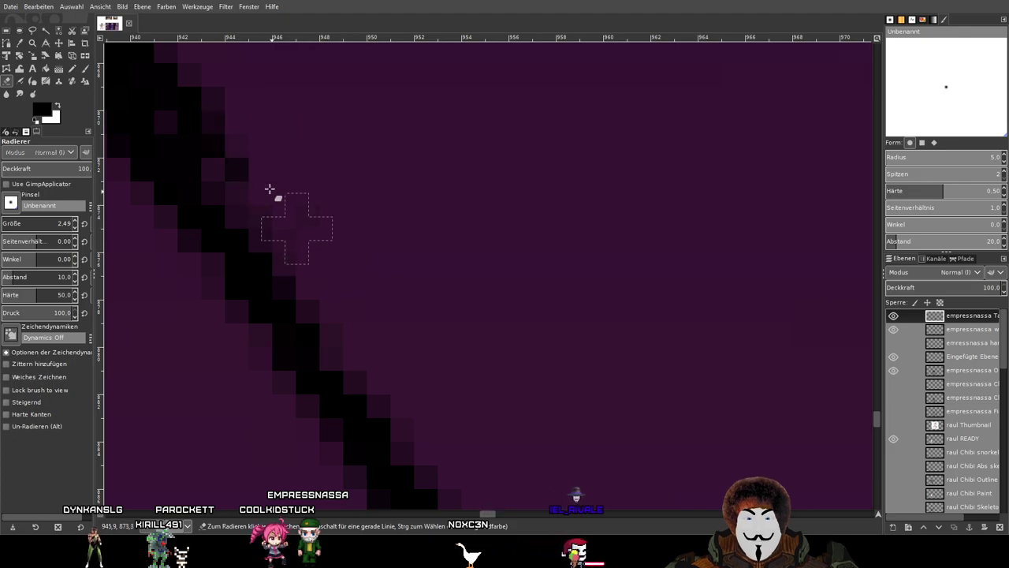
pyautogui.moveTo(276, 153); pyautogui.dragTo(472, 323)
pyautogui.moveTo(386, 273)
pyautogui.mouseDown()
pyautogui.moveTo(347, 216)
pyautogui.moveTo(345, 188)
pyautogui.moveTo(392, 272)
pyautogui.moveTo(369, 218)
pyautogui.moveTo(291, 120)
pyautogui.mouseUp()
# Erase part of the left branch line to widen its gap.
pyautogui.scroll(-4, 523, 320)
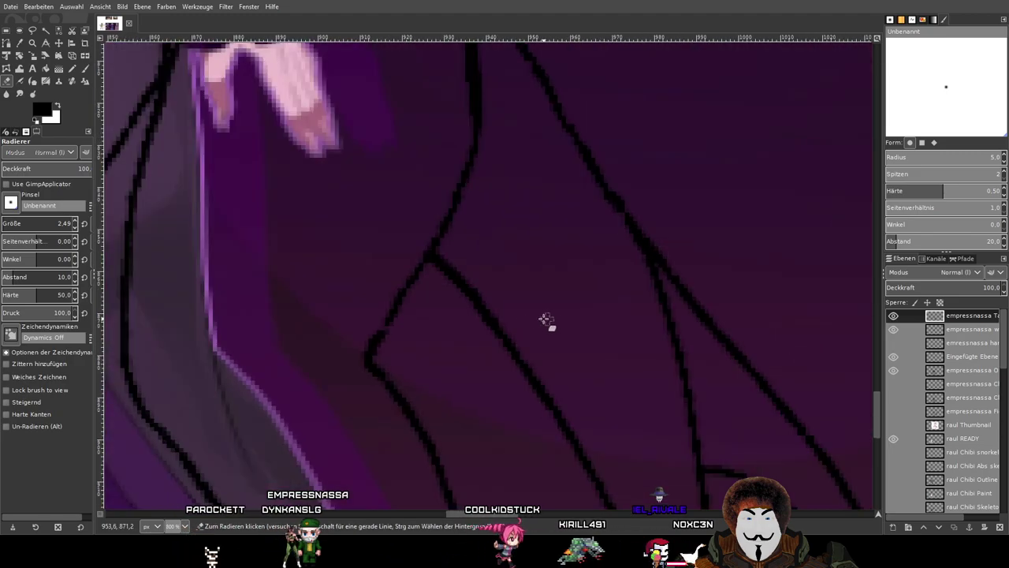
pyautogui.scroll(3, 506, 311)
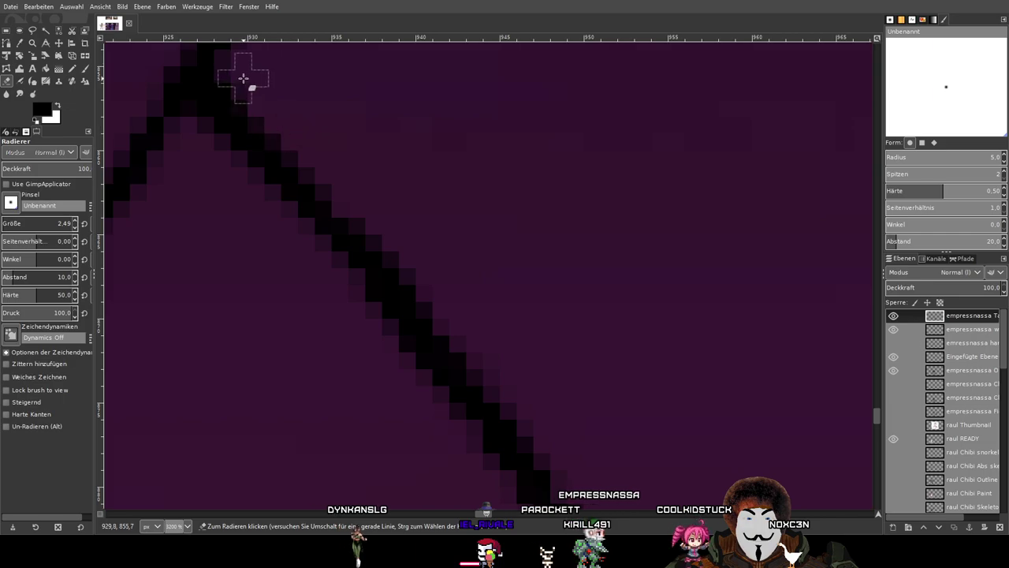
pyautogui.scroll(-4, 469, 237)
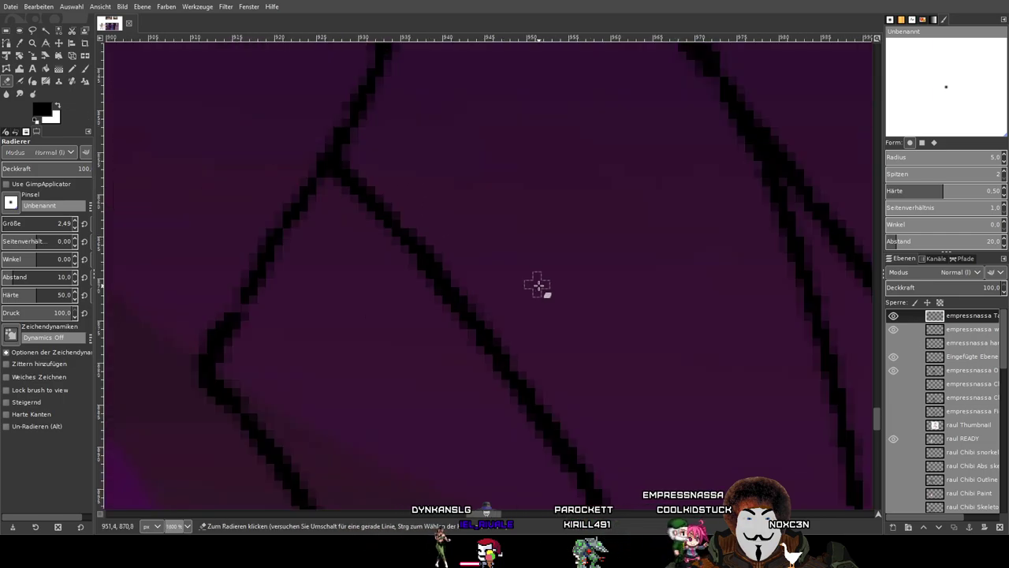
pyautogui.scroll(4, 429, 82)
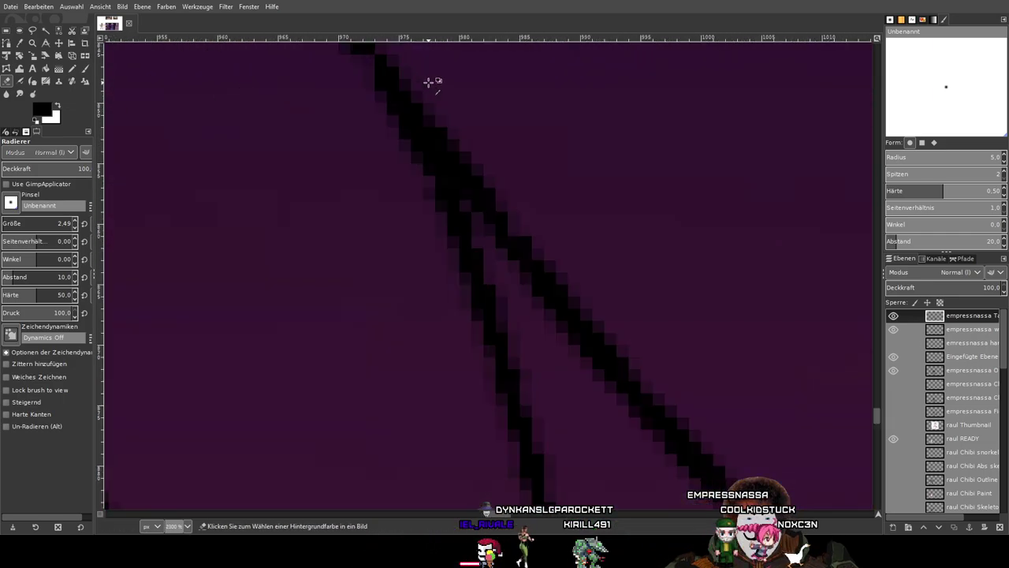
pyautogui.moveTo(505, 331); pyautogui.dragTo(410, 228)
pyautogui.moveTo(507, 310); pyautogui.dragTo(425, 191)
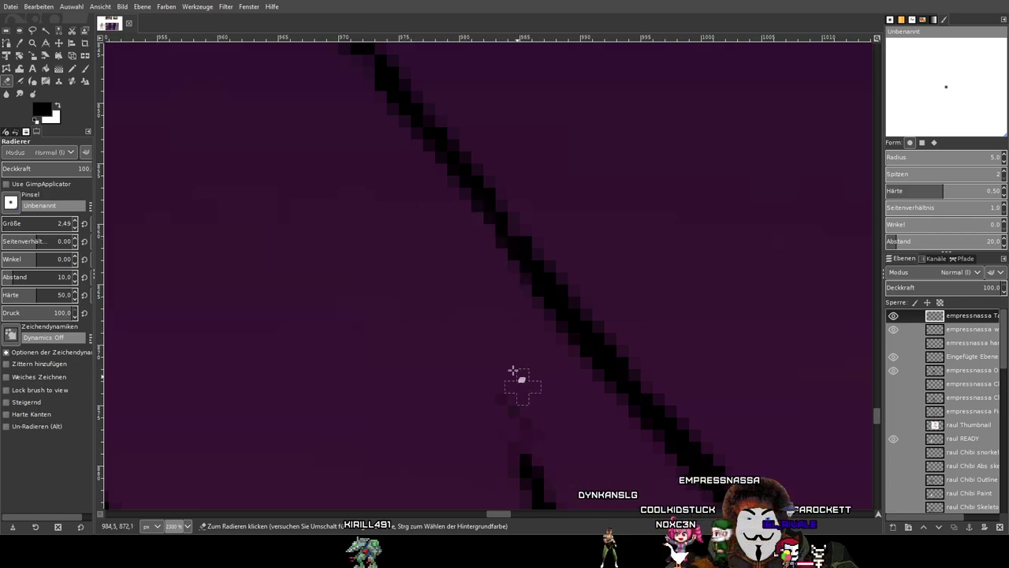
pyautogui.scroll(3, 471, 284)
pyautogui.scroll(-2, 471, 302)
# Erase the upper part of the vertical stroke and faint pixels above the corner, then zoom out.
pyautogui.moveTo(527, 358); pyautogui.dragTo(350, 109)
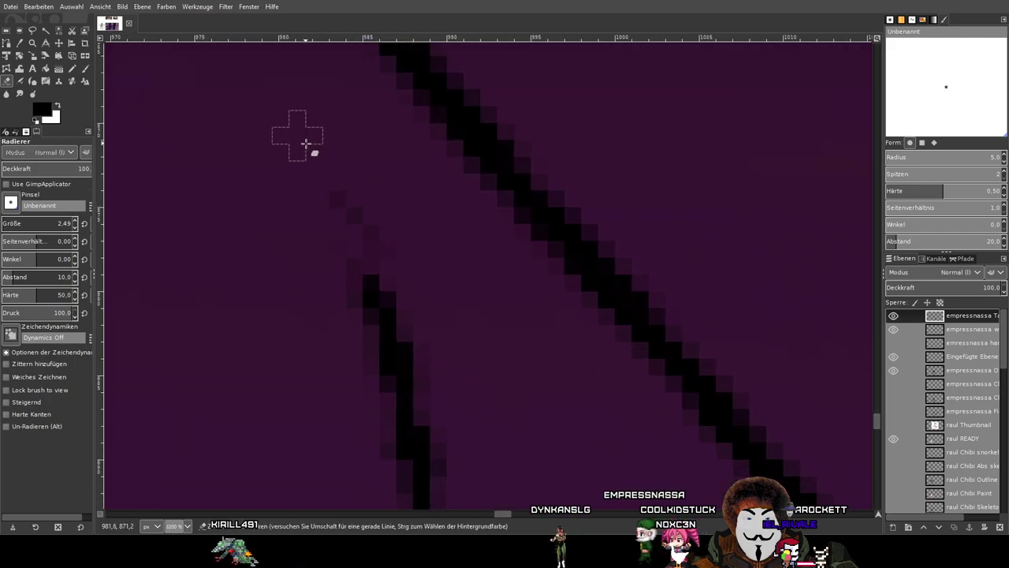
pyautogui.click(376, 282)
pyautogui.moveTo(409, 281)
pyautogui.mouseDown()
pyautogui.moveTo(411, 316)
pyautogui.moveTo(374, 344)
pyautogui.moveTo(317, 371)
pyautogui.moveTo(483, 385)
pyautogui.moveTo(466, 416)
pyautogui.moveTo(407, 427)
pyautogui.moveTo(413, 438)
pyautogui.moveTo(388, 466)
pyautogui.moveTo(421, 472)
pyautogui.moveTo(466, 431)
pyautogui.moveTo(476, 362)
pyautogui.moveTo(457, 165)
pyautogui.mouseUp()
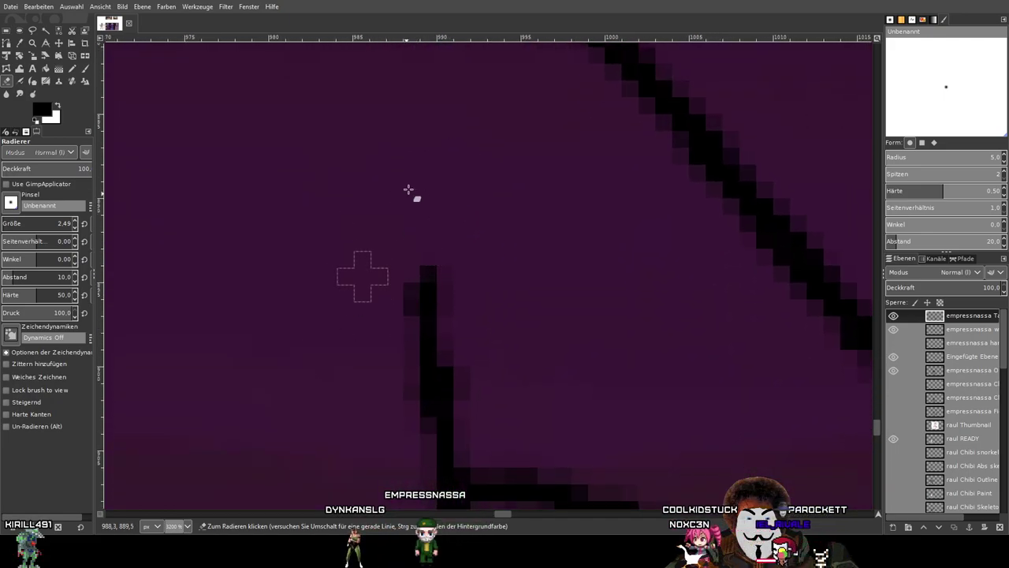
pyautogui.moveTo(402, 360)
pyautogui.mouseDown()
pyautogui.moveTo(437, 370)
pyautogui.moveTo(445, 348)
pyautogui.mouseUp()
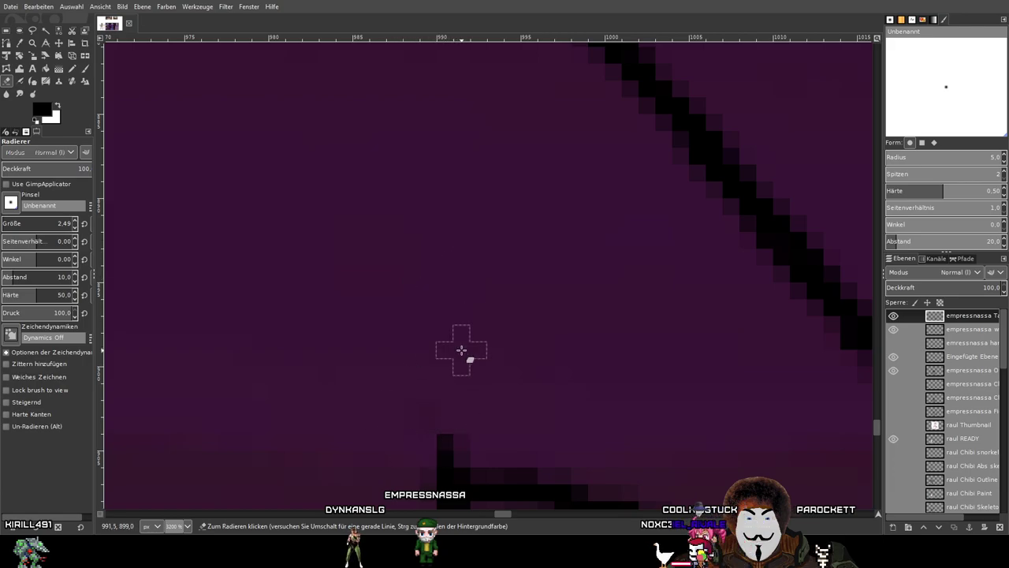
pyautogui.moveTo(561, 396); pyautogui.dragTo(514, 218)
pyautogui.moveTo(449, 245)
pyautogui.mouseDown()
pyautogui.moveTo(450, 273)
pyautogui.moveTo(451, 255)
pyautogui.mouseUp()
pyautogui.press('3')
pyautogui.scroll(-3, 500, 234)
pyautogui.hscroll(2, 499, 234)
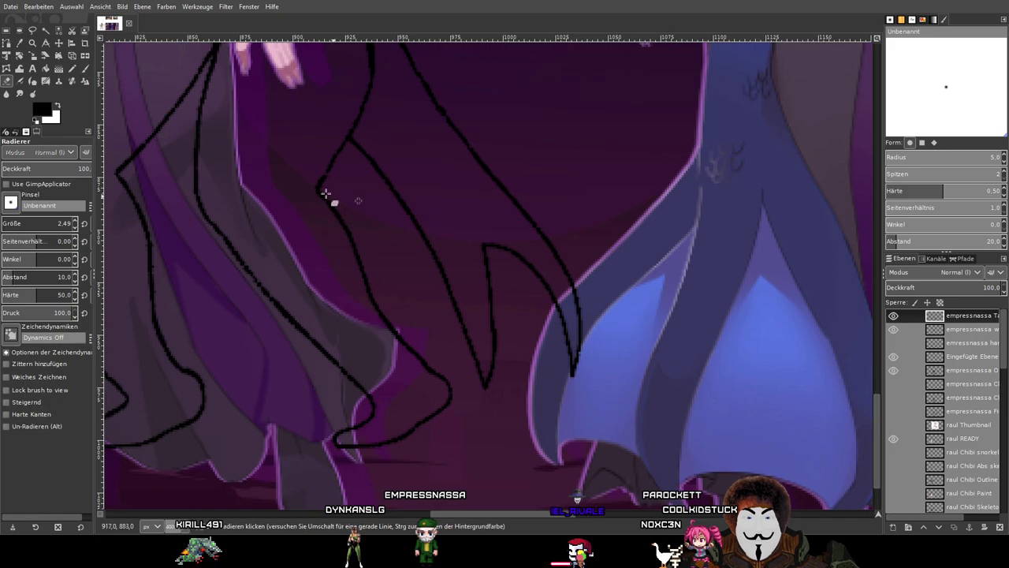
# With the brush, draw a black tentacle stroke curving down-right to the pointed tip by the blue gown.
pyautogui.click(84, 71)
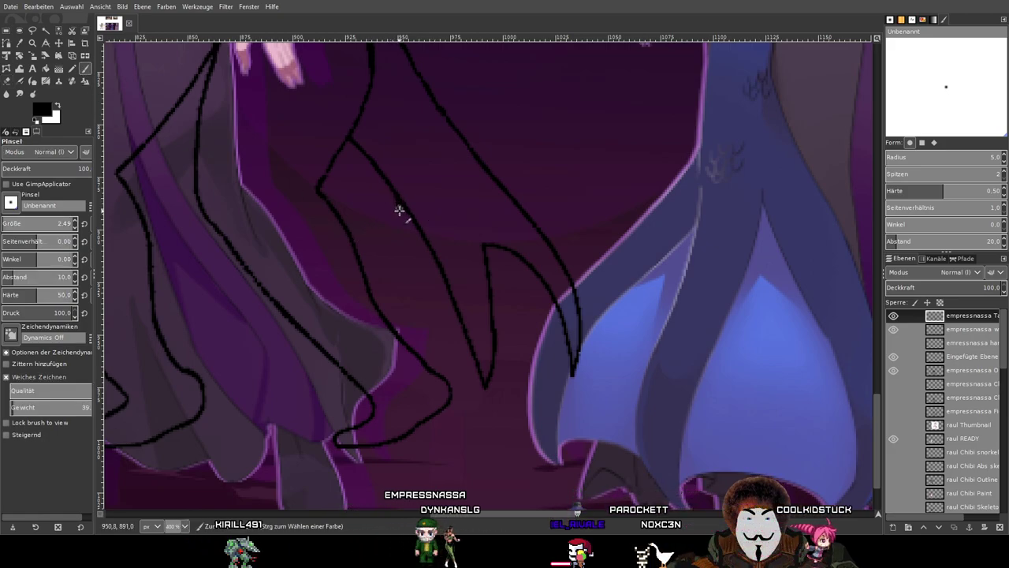
pyautogui.moveTo(401, 239)
pyautogui.mouseDown()
pyautogui.moveTo(389, 311)
pyautogui.moveTo(352, 376)
pyautogui.moveTo(389, 368)
pyautogui.moveTo(412, 344)
pyautogui.moveTo(428, 316)
pyautogui.moveTo(432, 263)
pyautogui.mouseUp()
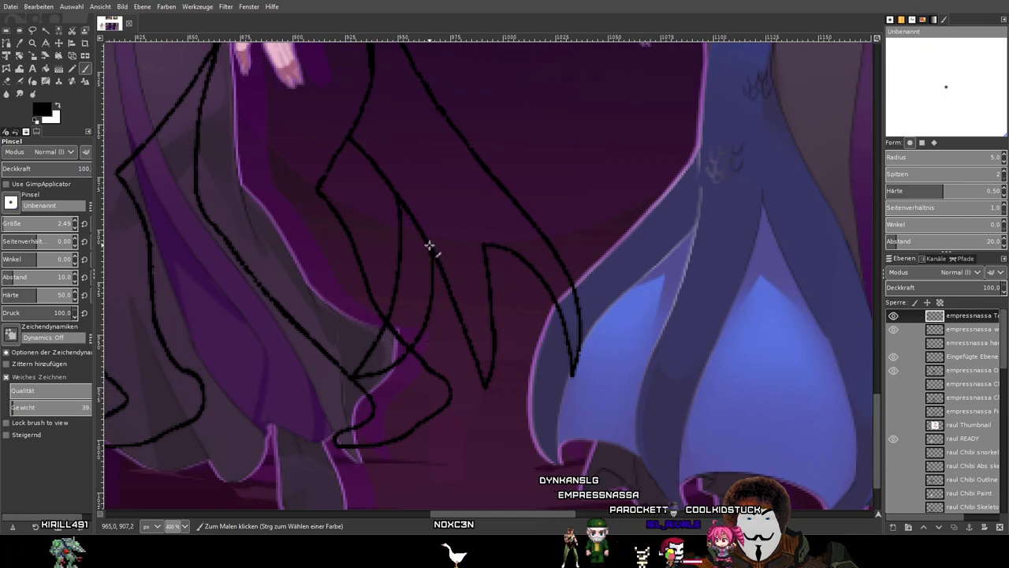
pyautogui.scroll(2, 473, 395)
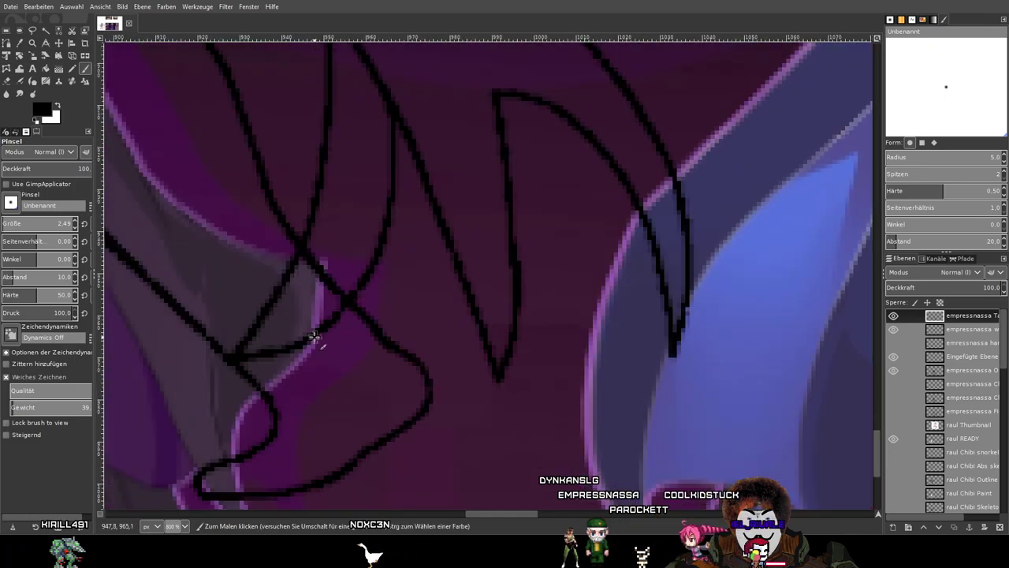
pyautogui.moveTo(388, 293)
pyautogui.mouseDown()
pyautogui.moveTo(444, 308)
pyautogui.moveTo(481, 335)
pyautogui.mouseUp()
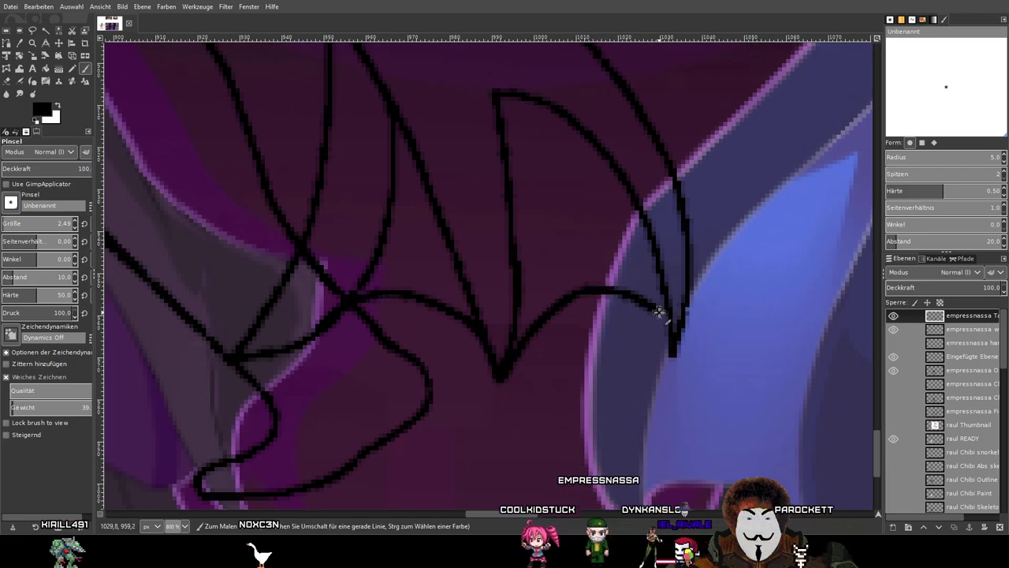
pyautogui.scroll(-3, 662, 340)
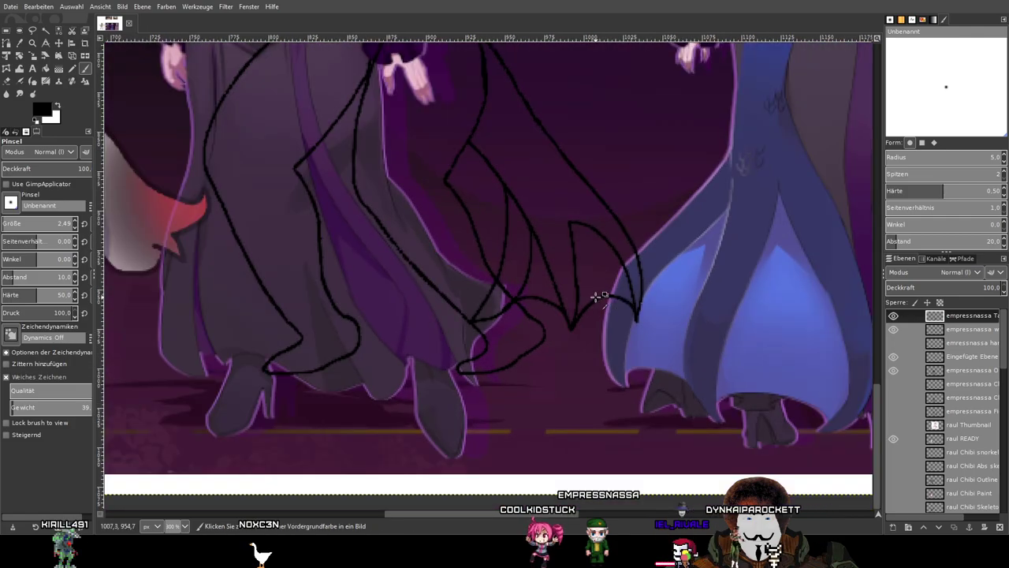
pyautogui.scroll(1, 596, 297)
# With the Eraser, clear the branch joins on the diagonal line and the lower stroke's left tip.
pyautogui.click(20, 82)
pyautogui.scroll(4, 402, 349)
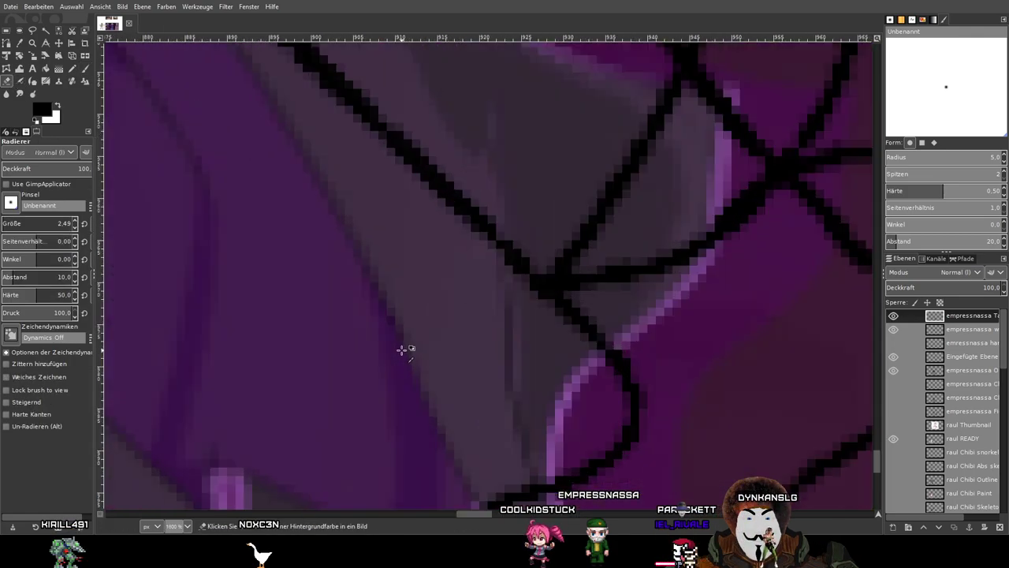
pyautogui.moveTo(577, 246); pyautogui.dragTo(564, 286)
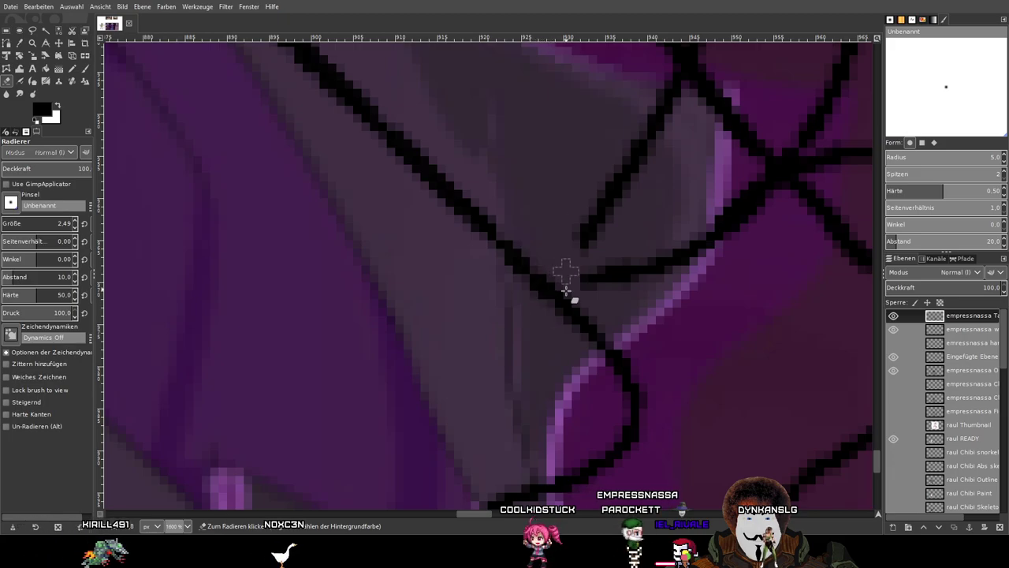
pyautogui.moveTo(587, 201); pyautogui.dragTo(603, 276)
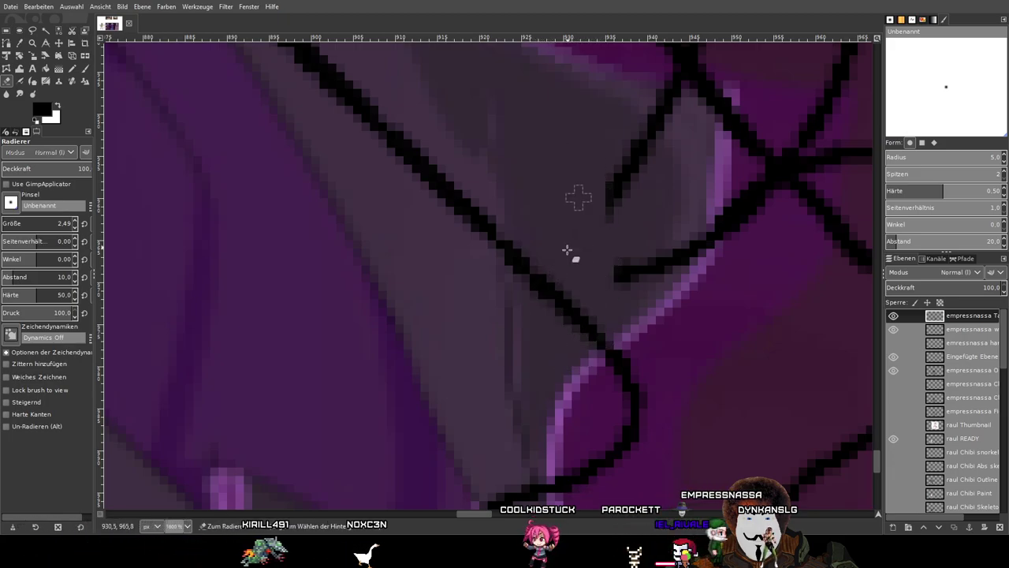
pyautogui.moveTo(657, 237); pyautogui.dragTo(394, 287)
pyautogui.scroll(2, 395, 287)
pyautogui.moveTo(322, 330)
pyautogui.mouseDown()
pyautogui.moveTo(288, 367)
pyautogui.moveTo(305, 406)
pyautogui.mouseUp()
pyautogui.moveTo(363, 362)
pyautogui.mouseDown()
pyautogui.moveTo(388, 322)
pyautogui.moveTo(425, 388)
pyautogui.moveTo(408, 327)
pyautogui.moveTo(395, 342)
pyautogui.moveTo(445, 288)
pyautogui.moveTo(454, 356)
pyautogui.moveTo(462, 273)
pyautogui.moveTo(544, 167)
pyautogui.moveTo(507, 314)
pyautogui.moveTo(517, 293)
pyautogui.moveTo(561, 313)
pyautogui.mouseUp()
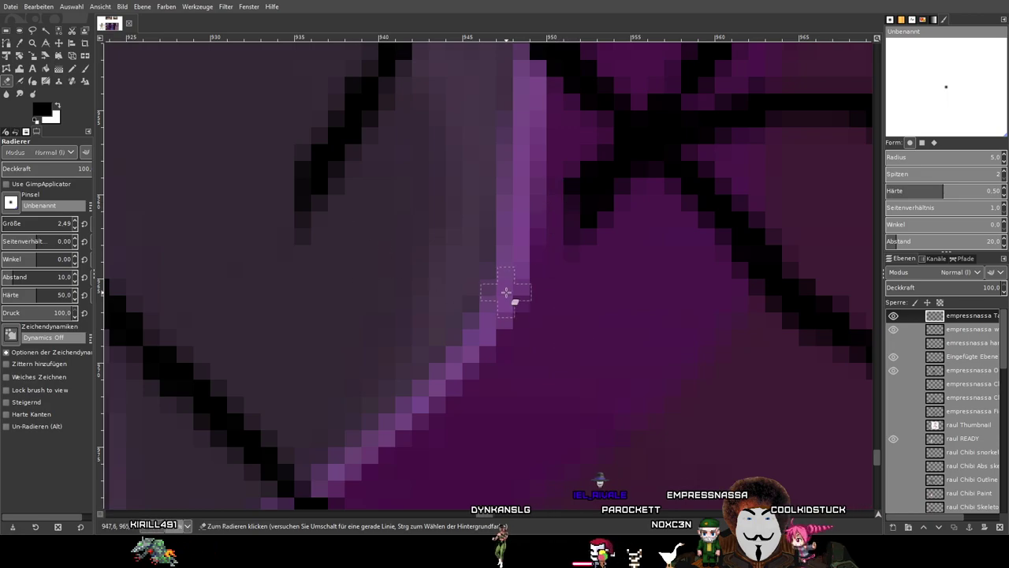
# Erase the overlapping black line pixels and the lower-left end of the outline.
pyautogui.moveTo(535, 178); pyautogui.dragTo(579, 201)
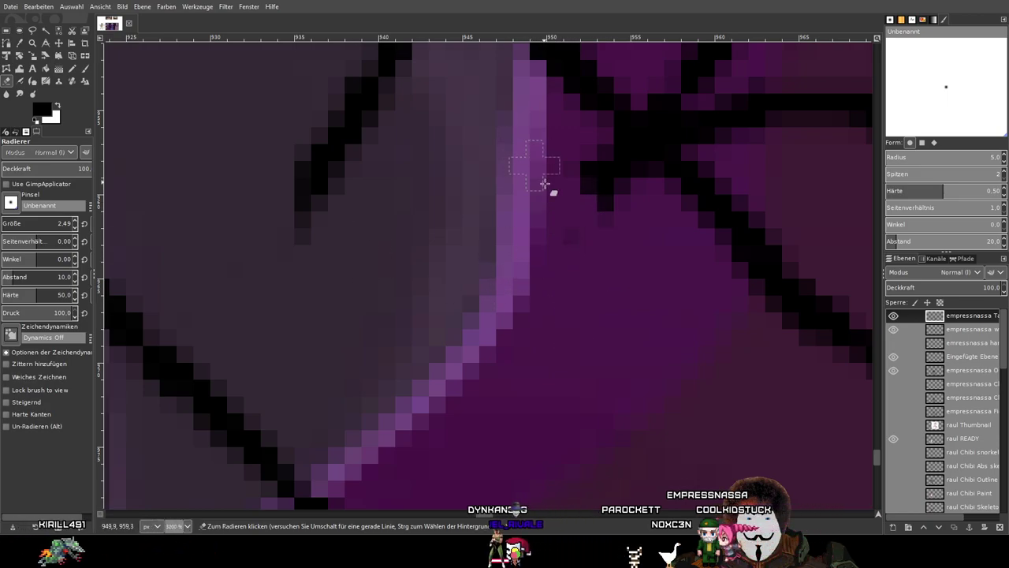
pyautogui.scroll(-2, 544, 339)
pyautogui.scroll(3, 481, 288)
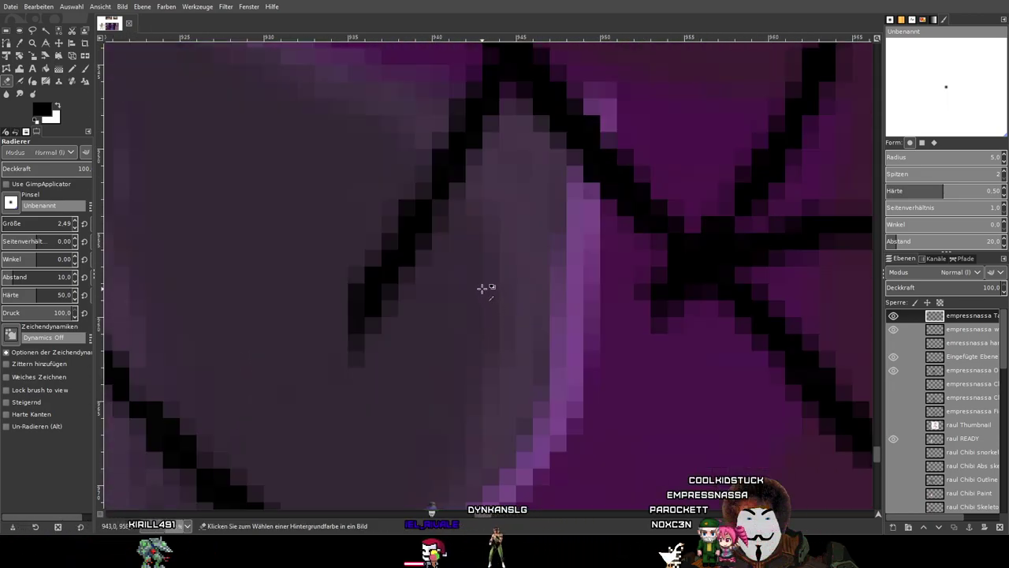
pyautogui.moveTo(665, 277); pyautogui.dragTo(280, 225)
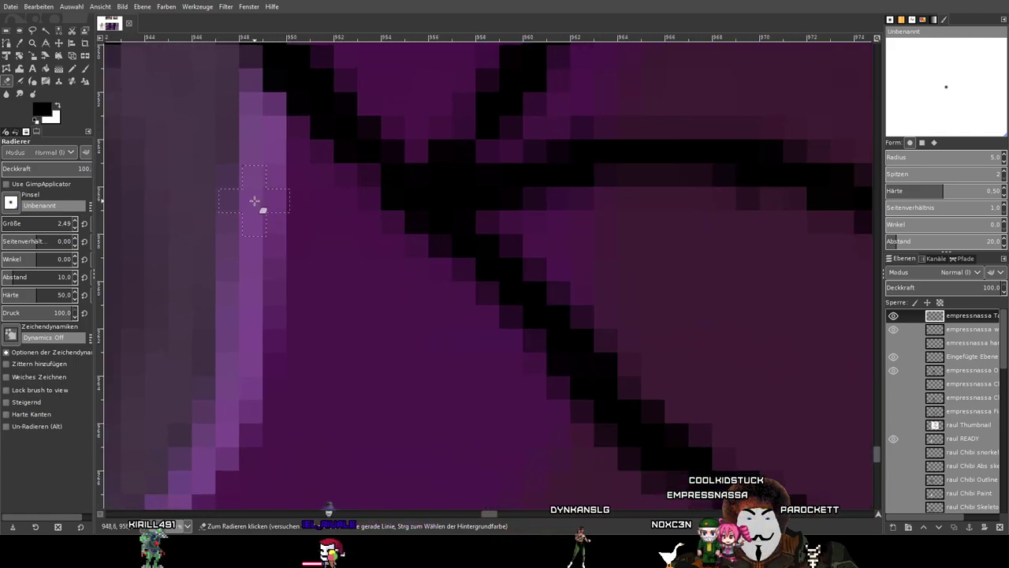
pyautogui.moveTo(367, 361); pyautogui.dragTo(629, 234)
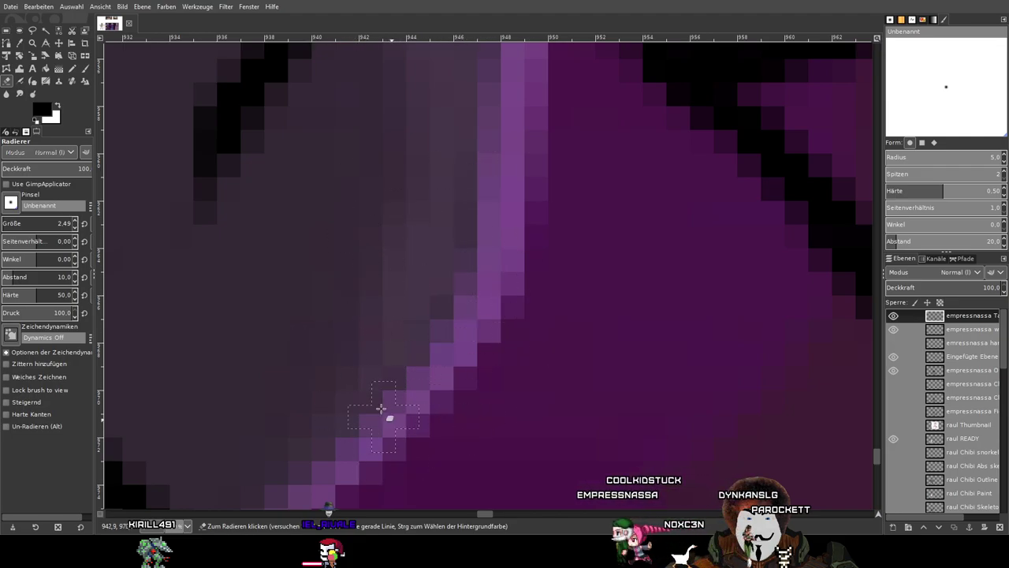
pyautogui.hscroll(-2, 491, 259)
pyautogui.scroll(-2, 491, 260)
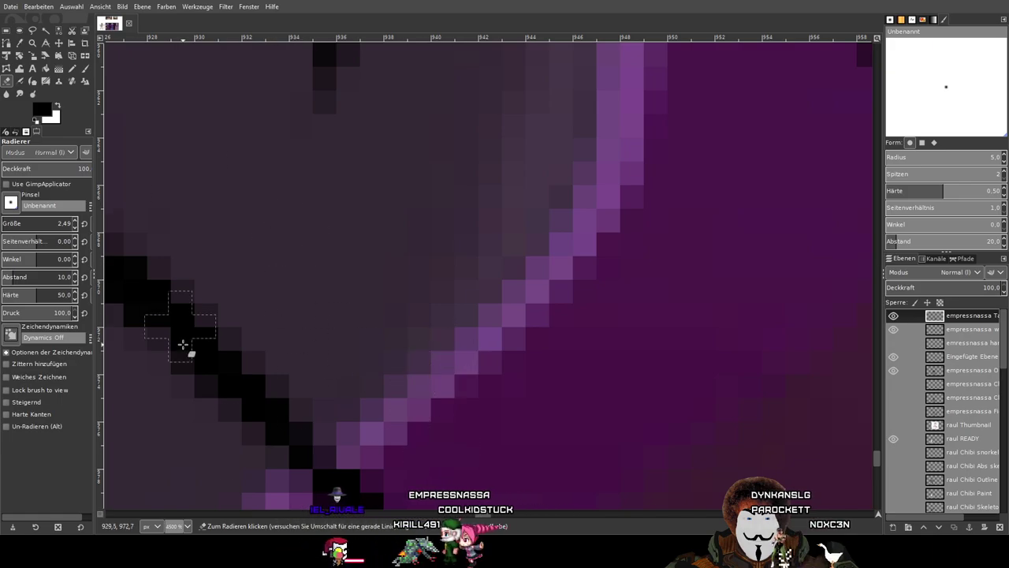
pyautogui.scroll(5, 386, 354)
pyautogui.moveTo(381, 396)
pyautogui.mouseDown()
pyautogui.moveTo(475, 337)
pyautogui.moveTo(441, 328)
pyautogui.moveTo(446, 336)
pyautogui.moveTo(381, 287)
pyautogui.mouseUp()
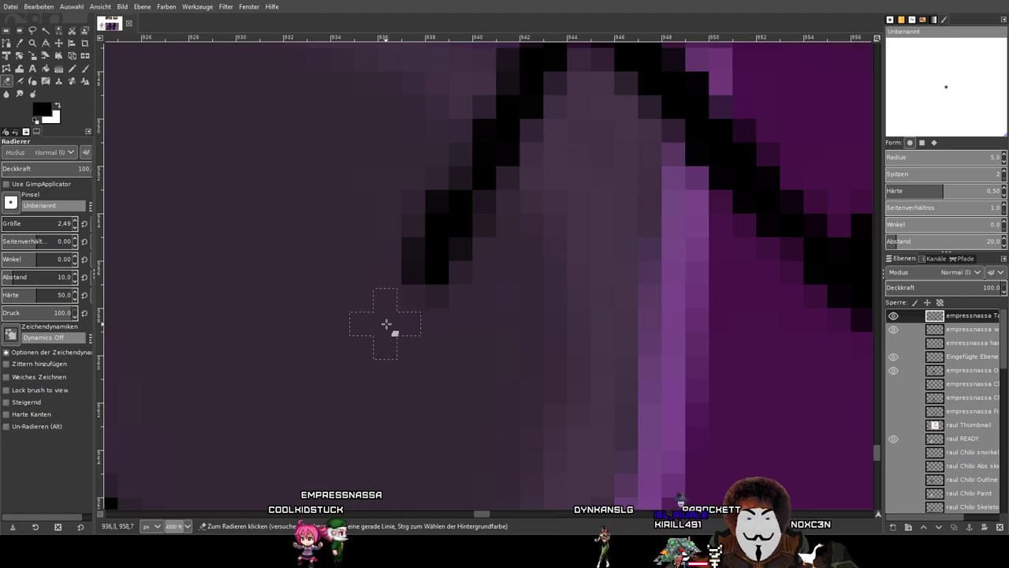
pyautogui.moveTo(328, 241)
pyautogui.mouseDown()
pyautogui.moveTo(448, 339)
pyautogui.moveTo(360, 218)
pyautogui.moveTo(475, 287)
pyautogui.moveTo(355, 205)
pyautogui.moveTo(508, 299)
pyautogui.moveTo(330, 160)
pyautogui.moveTo(531, 260)
pyautogui.moveTo(376, 147)
pyautogui.moveTo(527, 205)
pyautogui.moveTo(448, 156)
pyautogui.moveTo(511, 168)
pyautogui.moveTo(469, 210)
pyautogui.mouseUp()
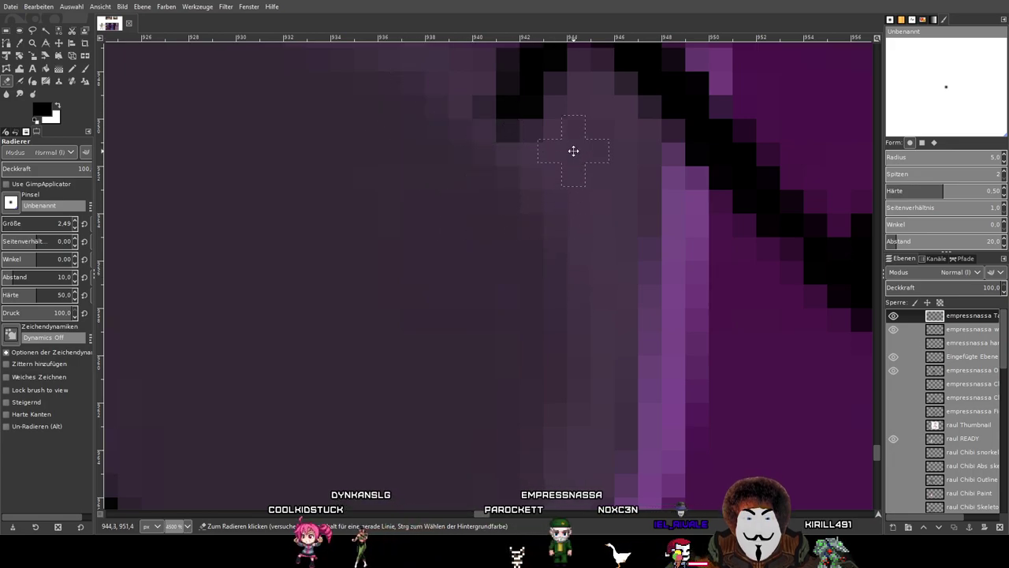
# Erase the outline where the tentacle lines cross and review the result.
pyautogui.moveTo(573, 151); pyautogui.dragTo(478, 403)
pyautogui.moveTo(418, 390)
pyautogui.mouseDown()
pyautogui.moveTo(417, 367)
pyautogui.moveTo(442, 325)
pyautogui.moveTo(431, 287)
pyautogui.mouseUp()
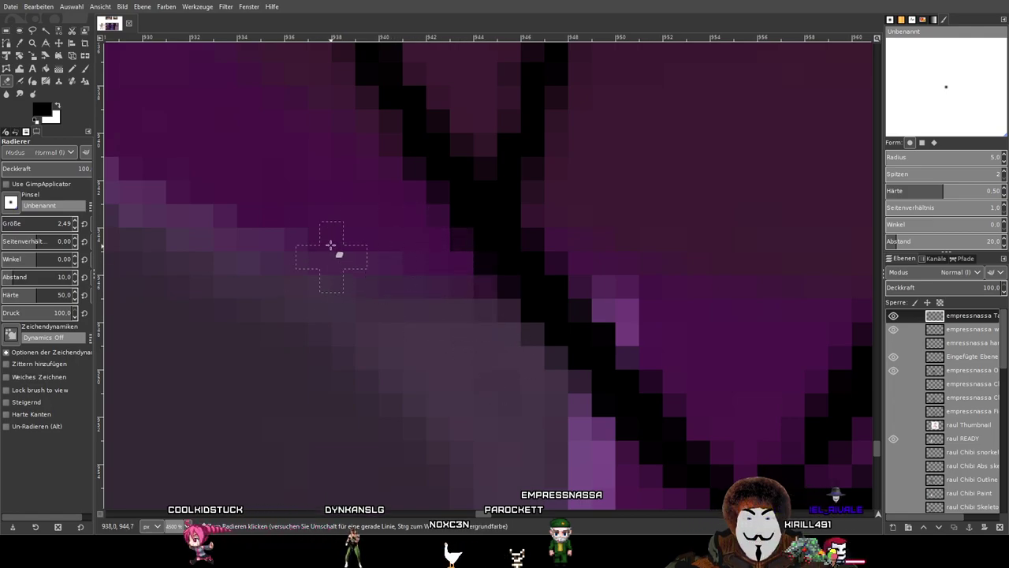
pyautogui.scroll(-4, 401, 303)
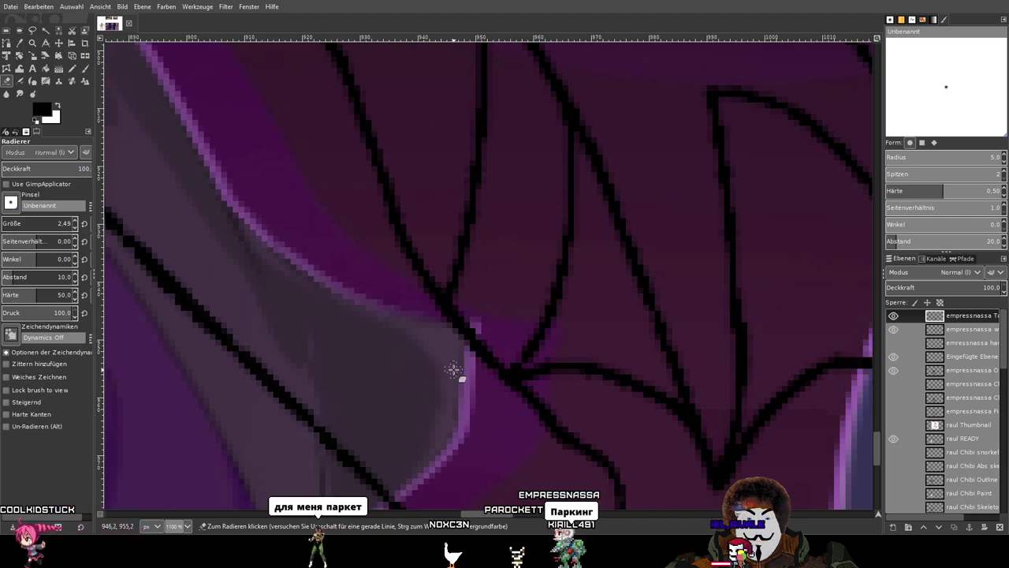
pyautogui.moveTo(454, 369); pyautogui.dragTo(323, 269)
pyautogui.scroll(-2, 411, 252)
pyautogui.scroll(2, 412, 249)
pyautogui.scroll(2, 449, 214)
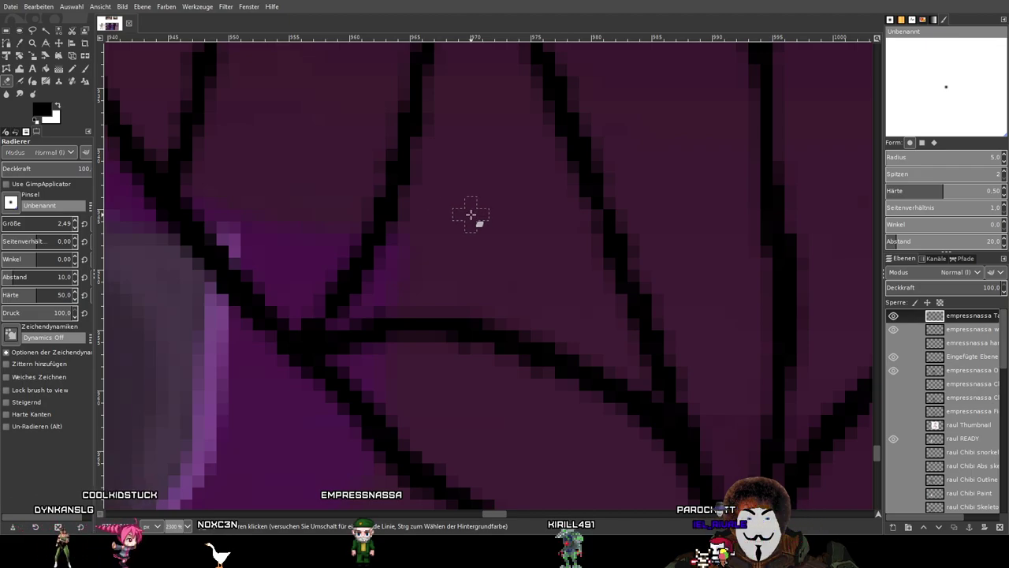
pyautogui.scroll(-5, 471, 213)
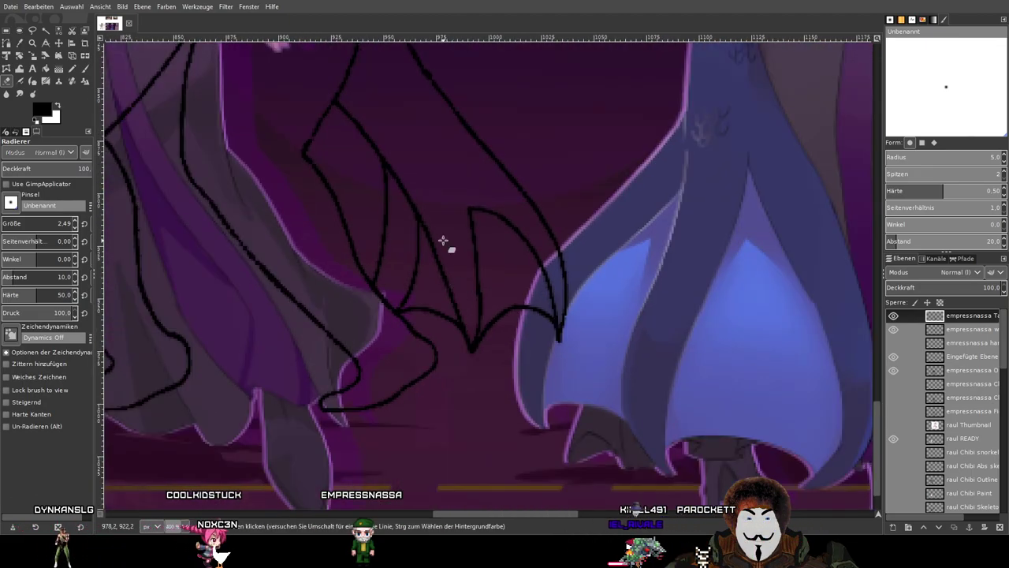
pyautogui.scroll(5, 440, 233)
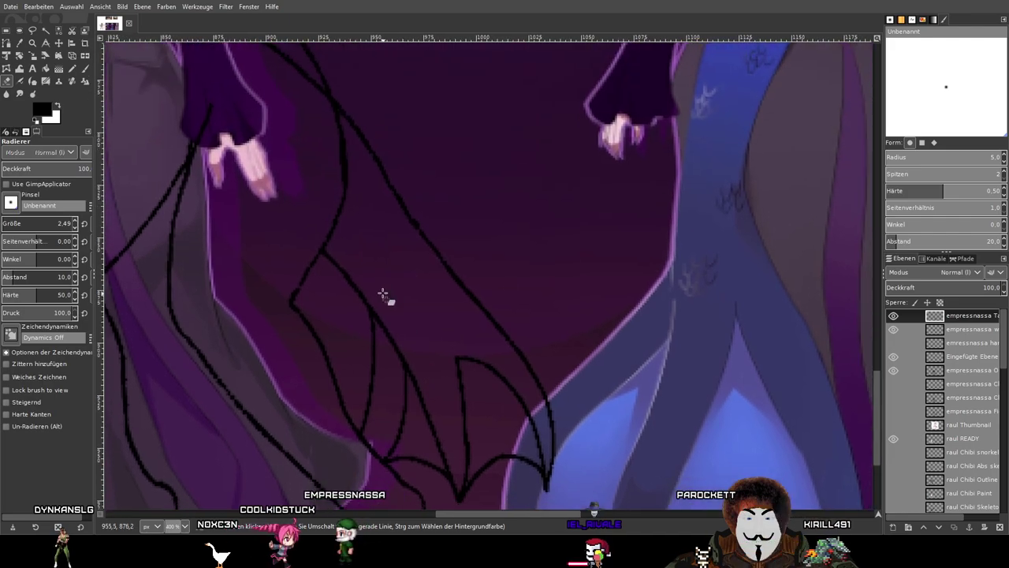
pyautogui.scroll(-3, 382, 294)
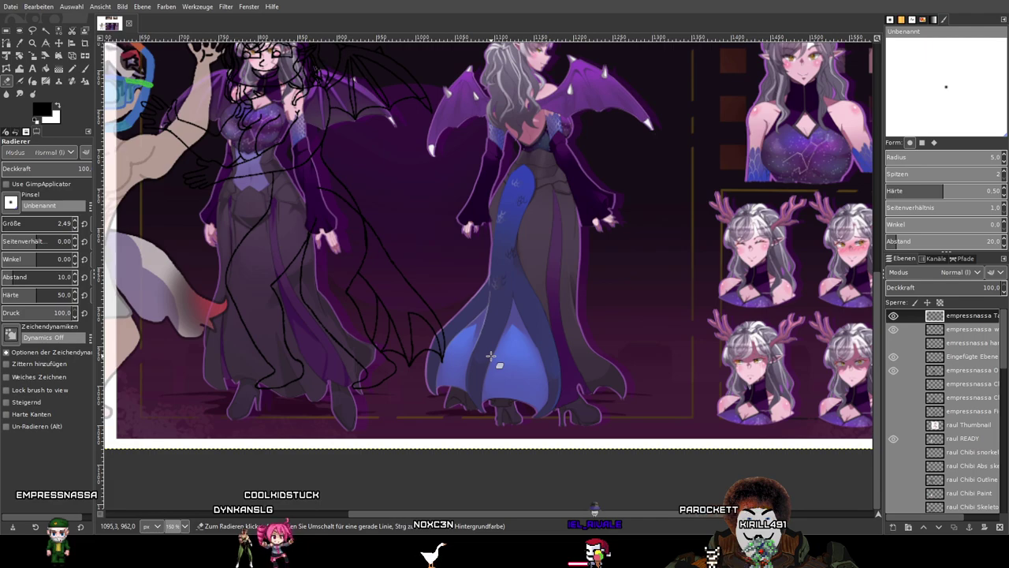
# Undo the last two erasures to restore the tentacle tip.
pyautogui.keyDown('ctrl'); pyautogui.scroll(2, 394, 348); pyautogui.keyUp('ctrl')
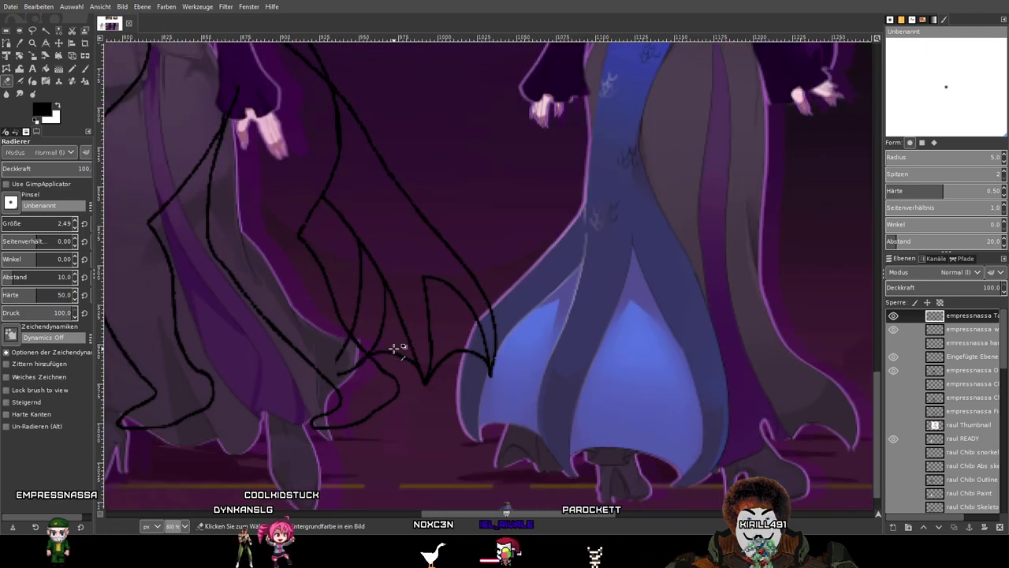
pyautogui.hotkey('ctrl', 'z')
pyautogui.hotkey('ctrl', 'z')
pyautogui.hotkey('ctrl', 'z')
pyautogui.hotkey('ctrl', 'z')
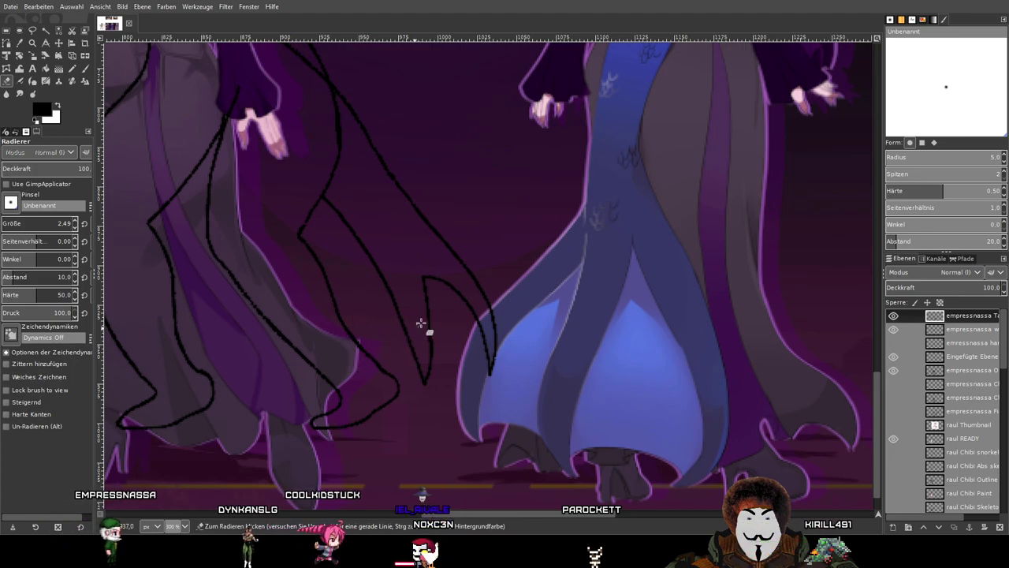
pyautogui.hotkey('ctrl', 'z')
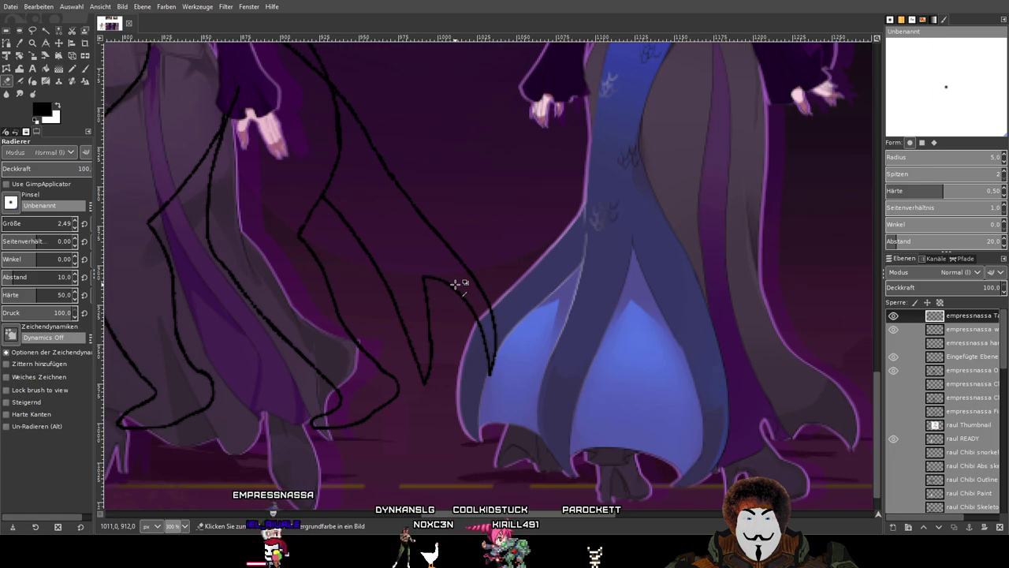
pyautogui.moveTo(452, 215); pyautogui.dragTo(417, 274)
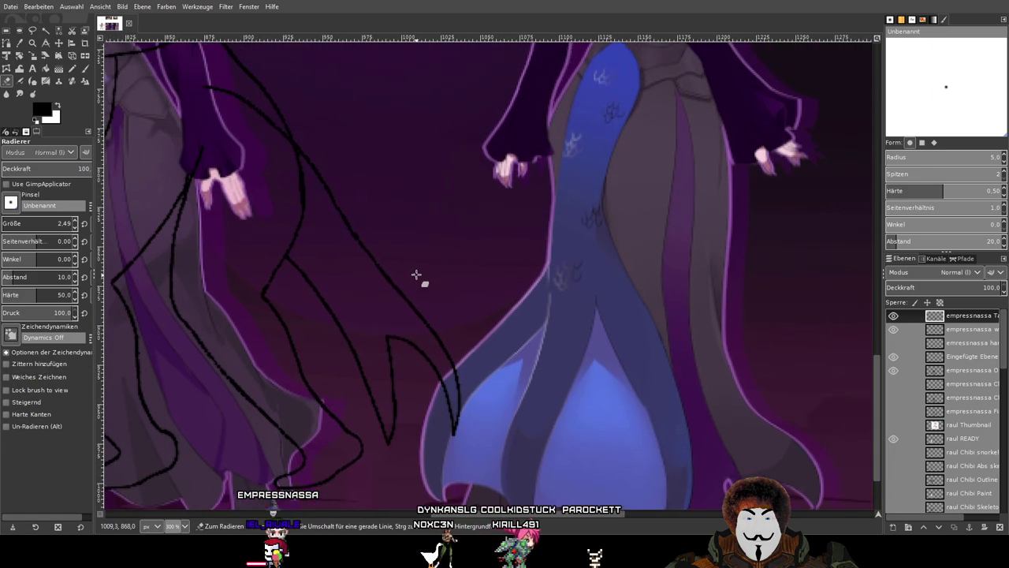
# With the Paintbrush, draw a black curve joining the tentacle tip to the other line.
pyautogui.click(84, 68)
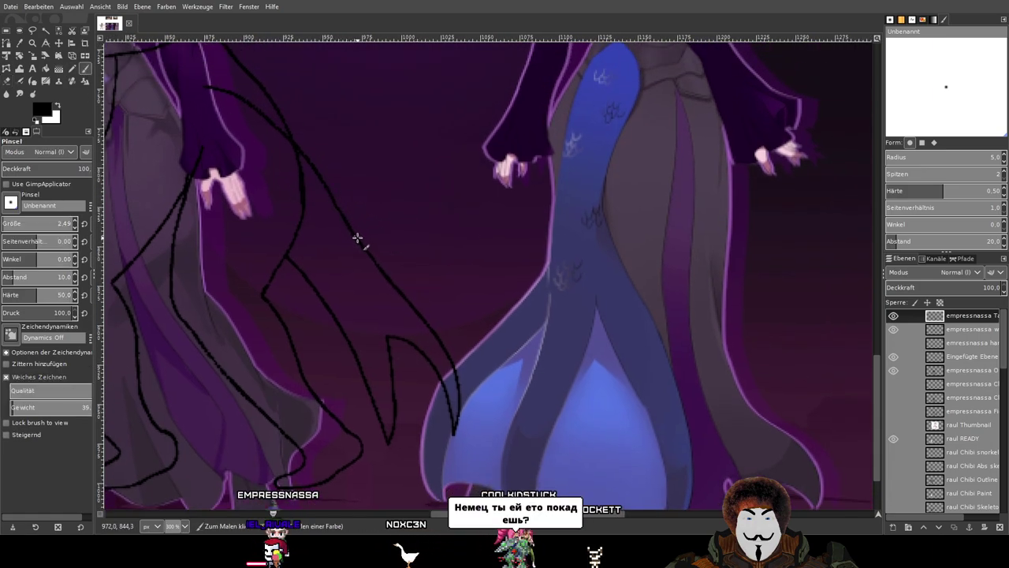
pyautogui.keyDown('ctrl'); pyautogui.scroll(3, 377, 264); pyautogui.keyUp('ctrl')
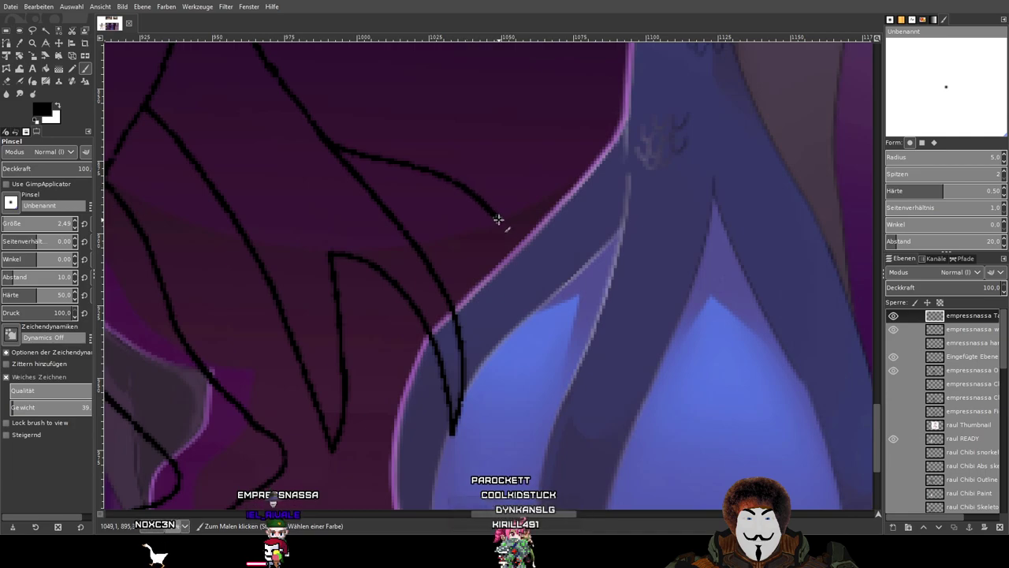
pyautogui.moveTo(481, 414); pyautogui.dragTo(452, 439)
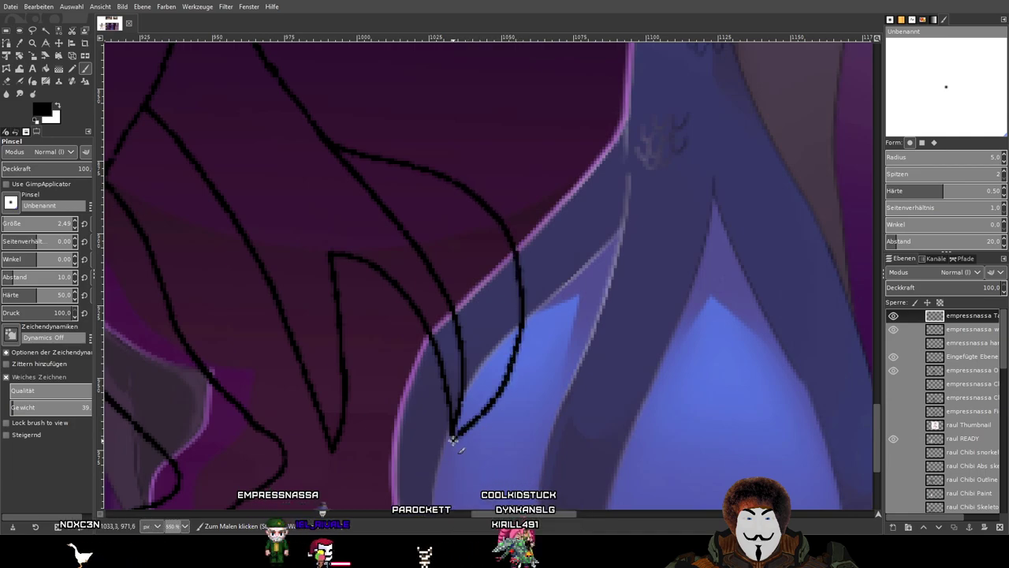
pyautogui.keyDown('ctrl'); pyautogui.scroll(2, 451, 439); pyautogui.keyUp('ctrl')
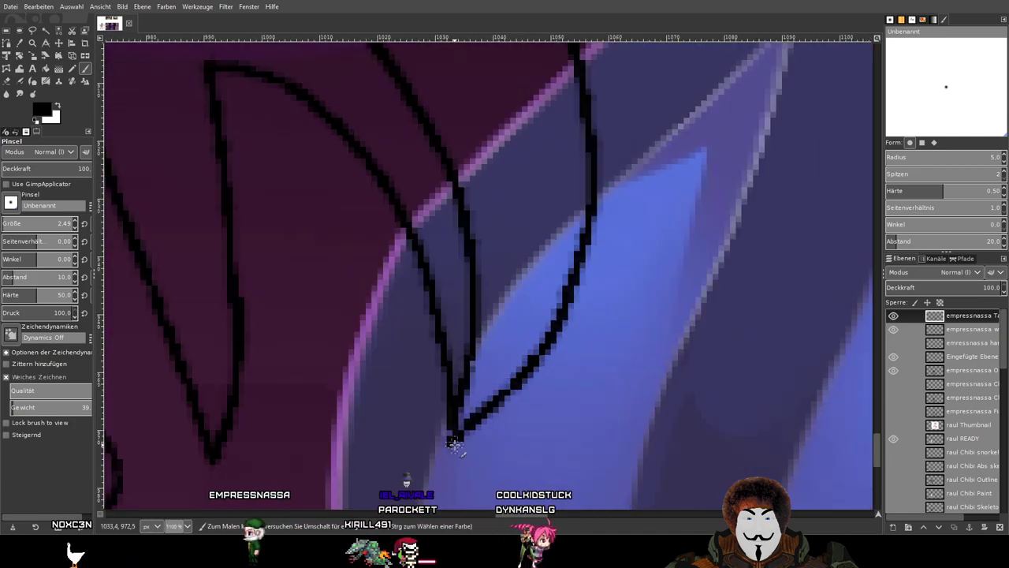
pyautogui.keyDown('ctrl'); pyautogui.scroll(-3, 447, 415); pyautogui.keyUp('ctrl')
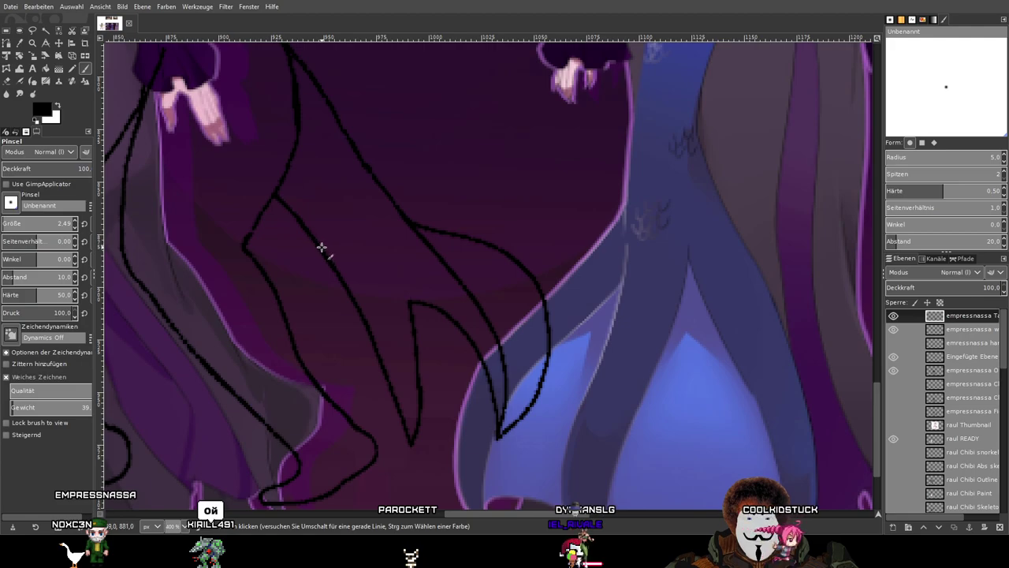
pyautogui.keyDown('ctrl'); pyautogui.scroll(-2, 332, 249); pyautogui.keyUp('ctrl')
pyautogui.keyDown('ctrl'); pyautogui.scroll(2, 332, 250); pyautogui.keyUp('ctrl')
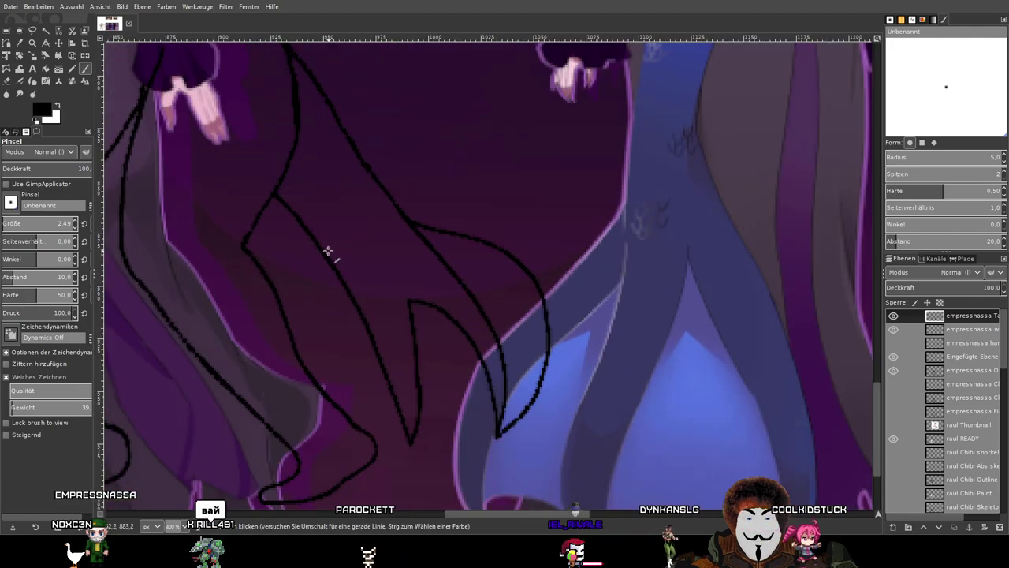
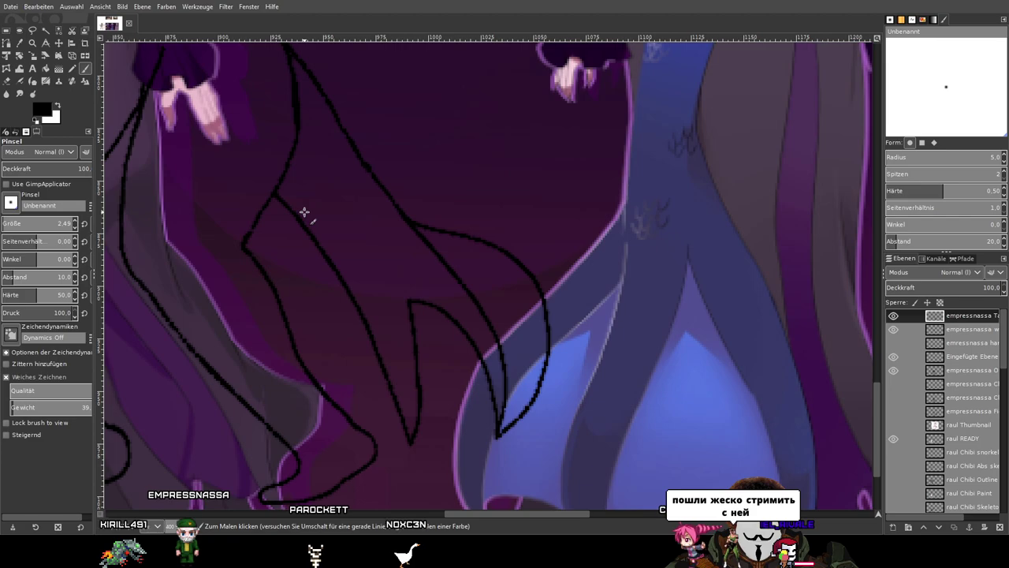
# Try a new stroke down the wing's inner edge, then undo it.
pyautogui.moveTo(383, 218); pyautogui.dragTo(390, 234)
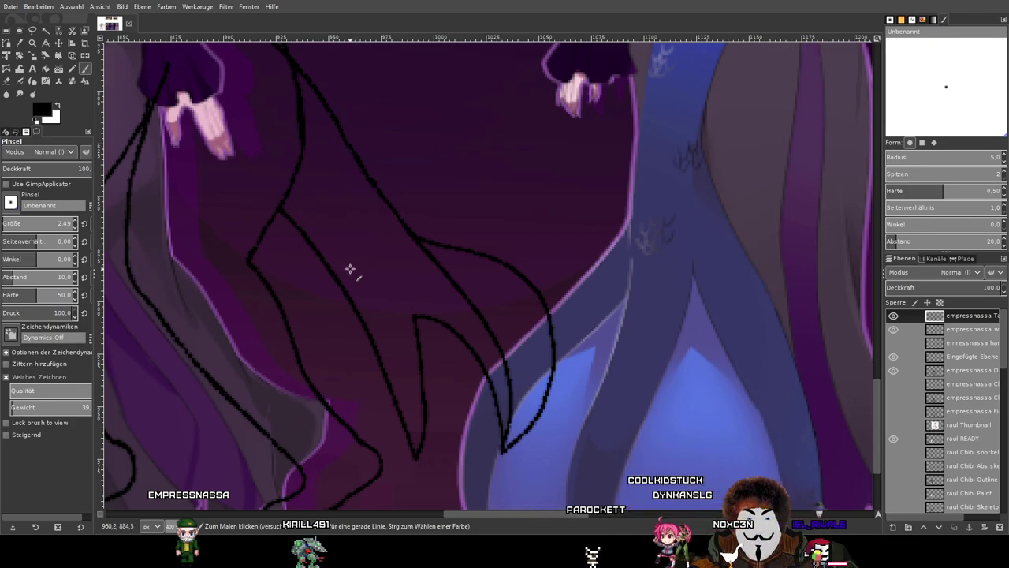
pyautogui.moveTo(350, 269)
pyautogui.mouseDown()
pyautogui.moveTo(306, 271)
pyautogui.moveTo(339, 251)
pyautogui.mouseUp()
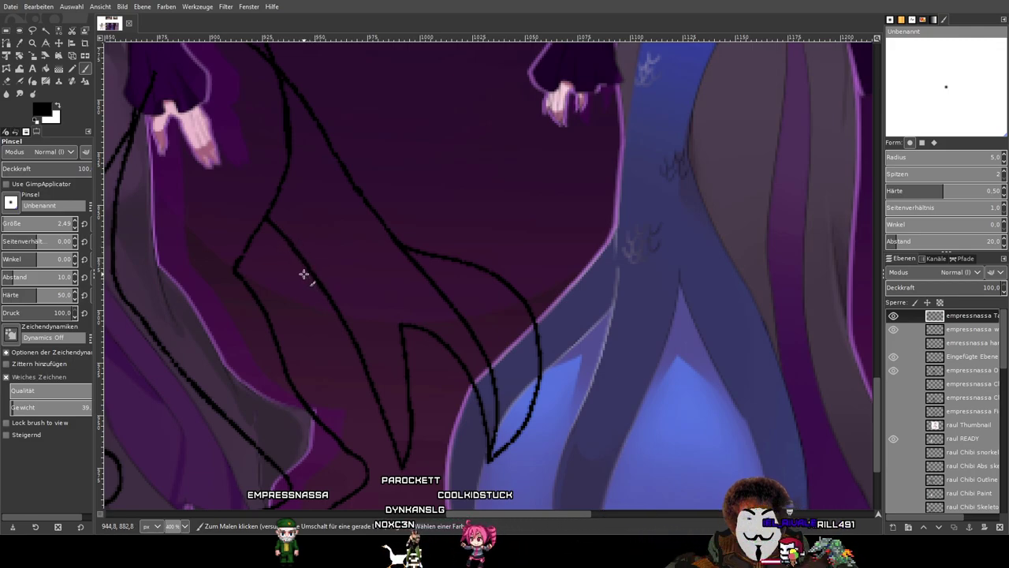
pyautogui.moveTo(313, 276)
pyautogui.mouseDown()
pyautogui.moveTo(331, 302)
pyautogui.moveTo(326, 424)
pyautogui.mouseUp()
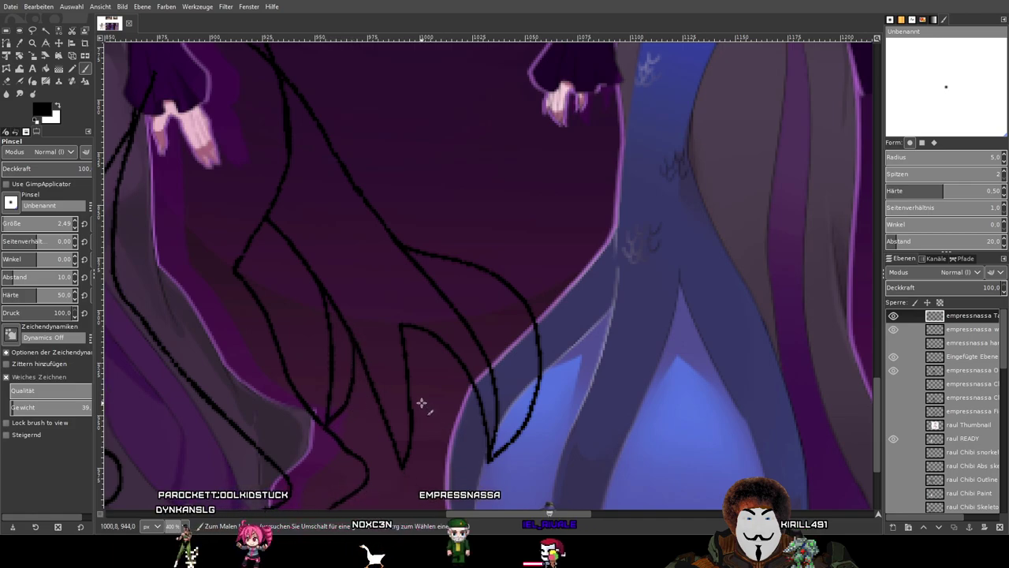
pyautogui.hotkey('ctrl', 'z')
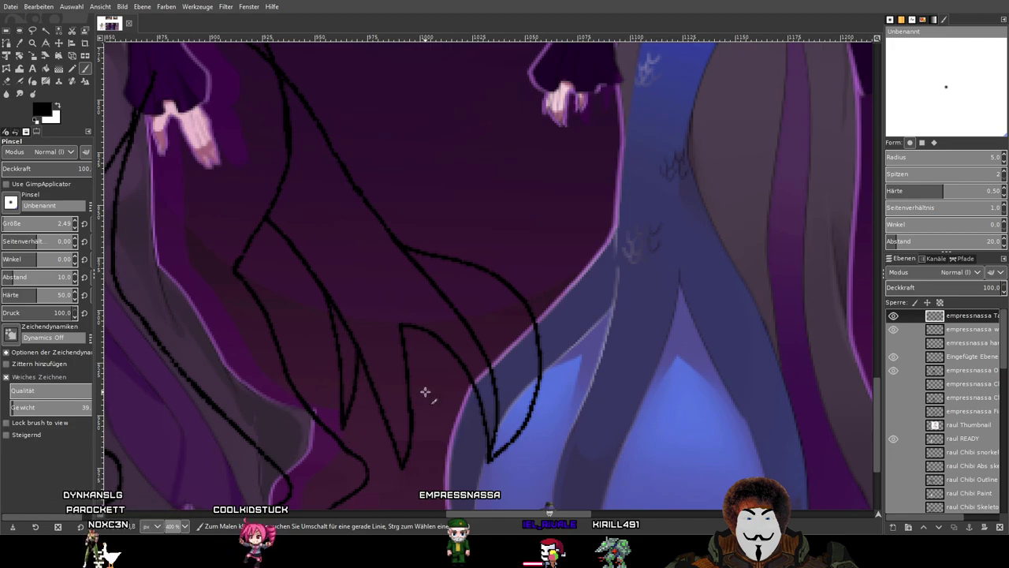
# Replace the curved wing-tip stroke with one from the bottom point up-right.
pyautogui.scroll(3, 373, 413)
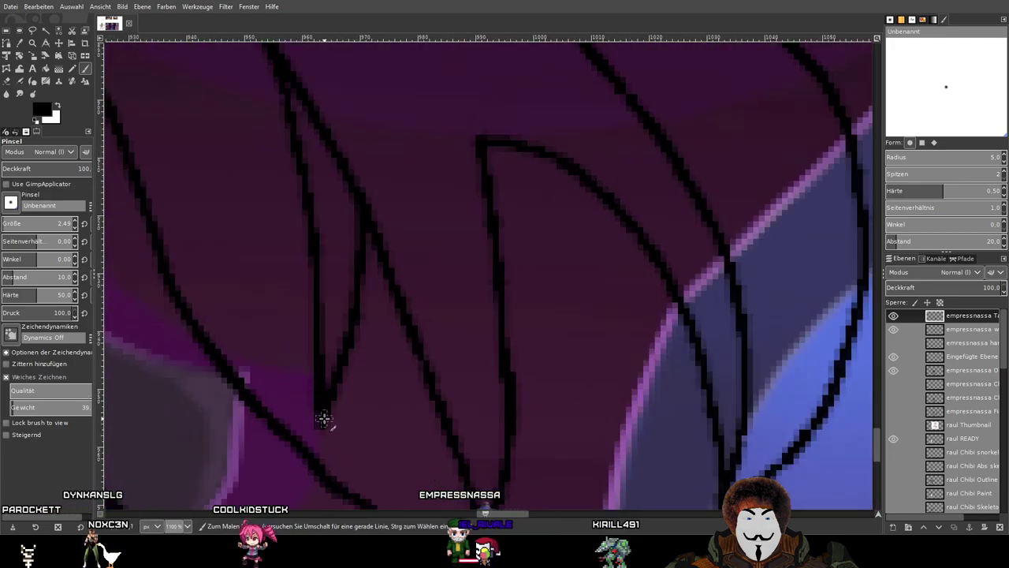
pyautogui.moveTo(450, 488)
pyautogui.mouseDown()
pyautogui.moveTo(424, 357)
pyautogui.moveTo(407, 333)
pyautogui.moveTo(457, 406)
pyautogui.mouseUp()
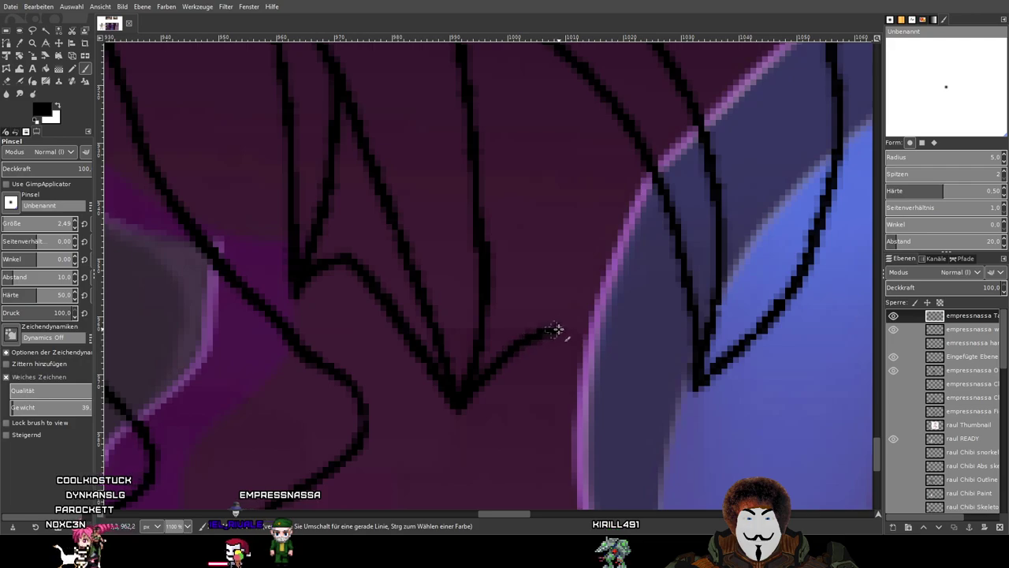
pyautogui.hotkey('ctrl', 'z')
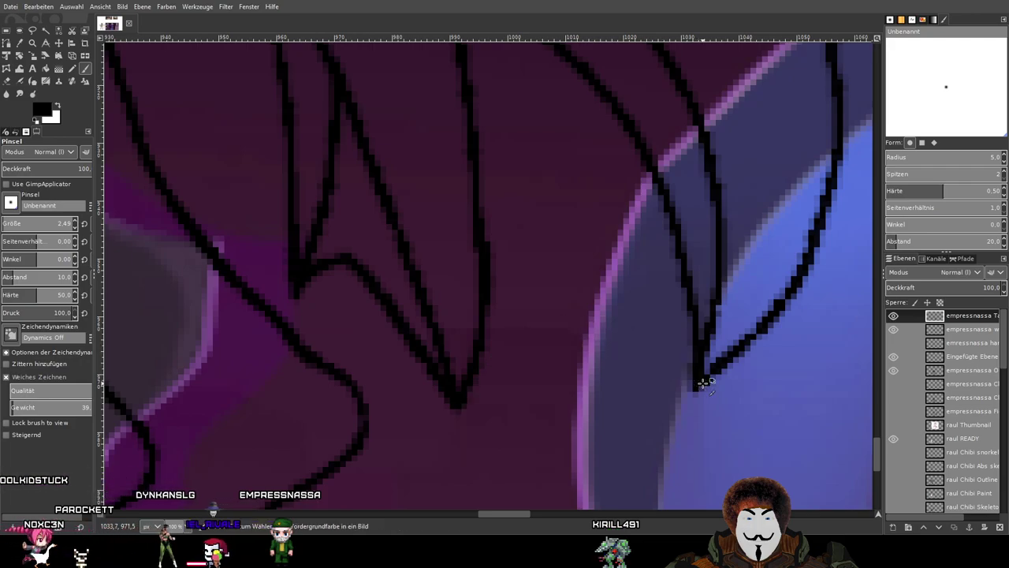
pyautogui.moveTo(476, 388); pyautogui.dragTo(536, 340)
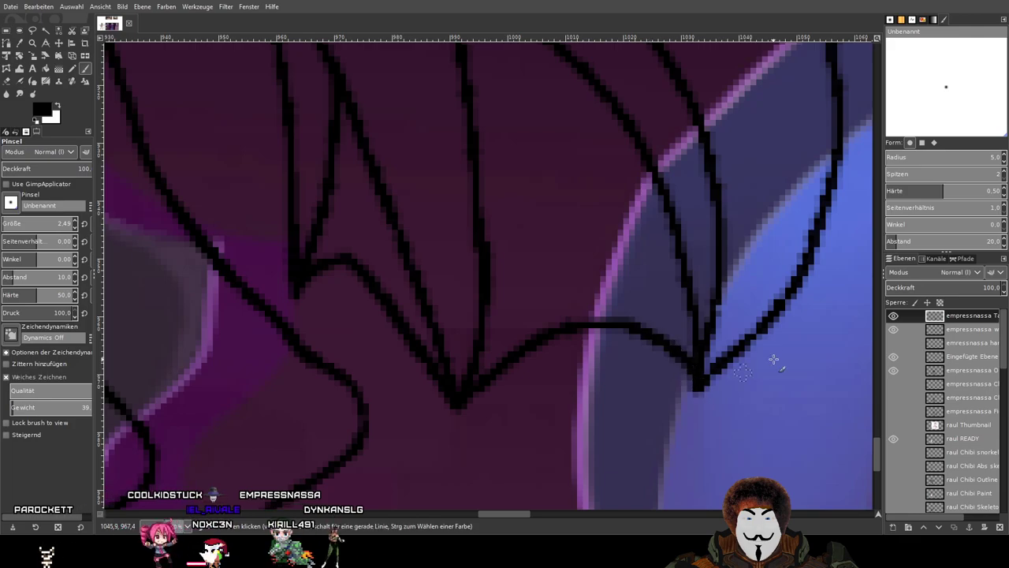
# Zoom and pan to review the whole wing, recentring on its lower edge.
pyautogui.scroll(-2, 774, 360)
pyautogui.moveTo(777, 305); pyautogui.dragTo(613, 347)
pyautogui.scroll(2, 612, 347)
pyautogui.moveTo(612, 396); pyautogui.dragTo(558, 281)
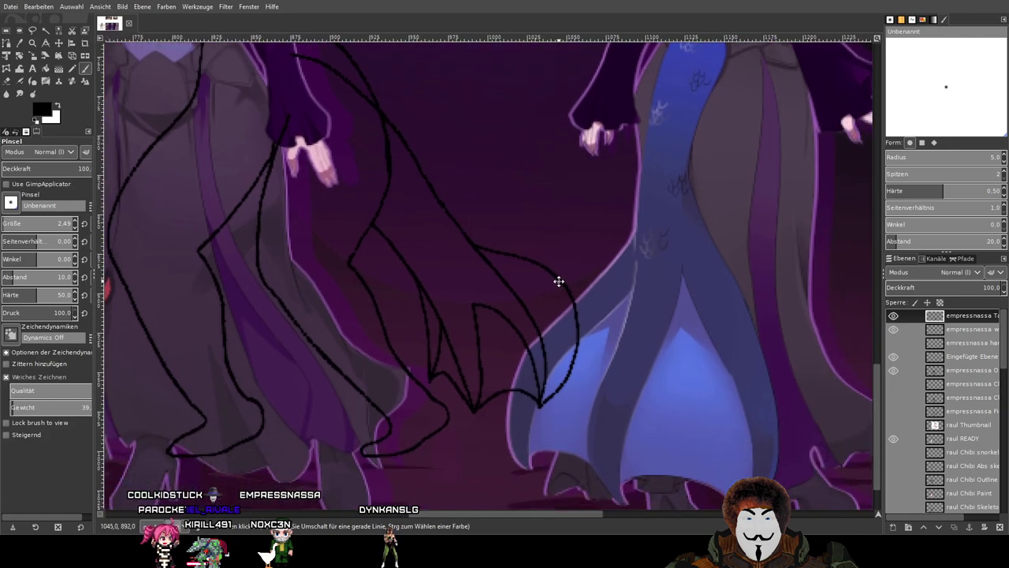
pyautogui.scroll(1, 558, 282)
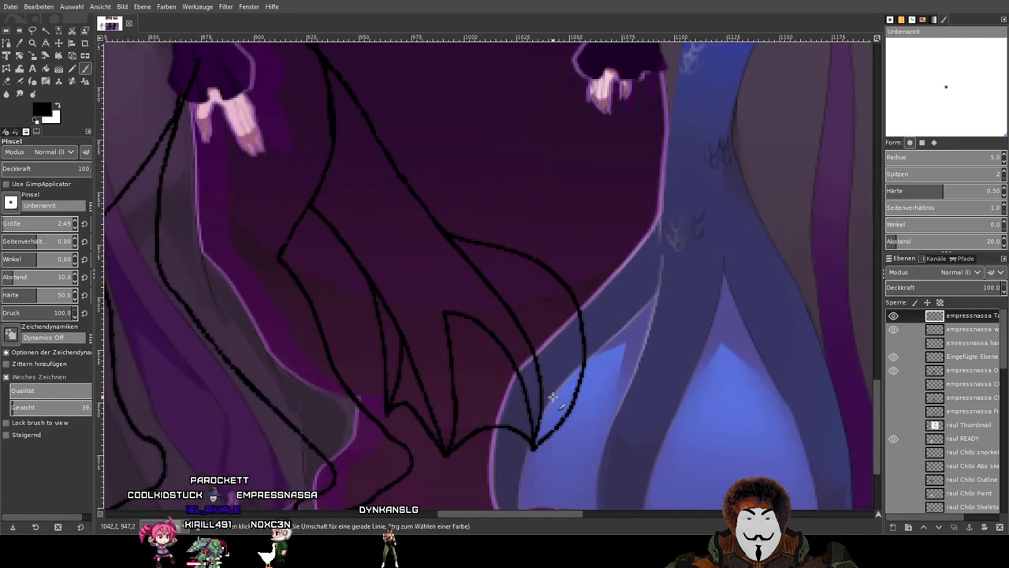
pyautogui.moveTo(397, 365); pyautogui.dragTo(368, 347)
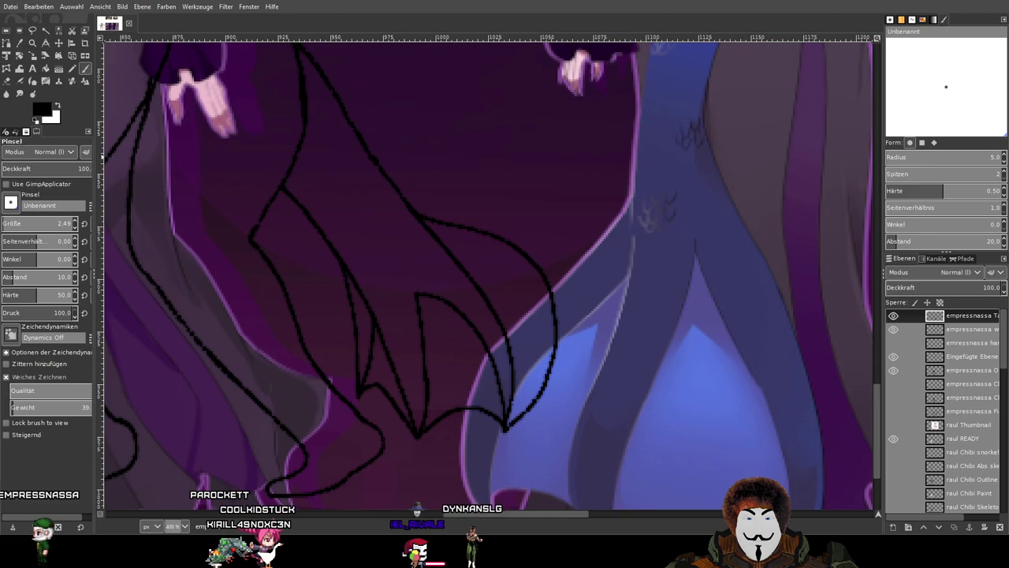
# With the Eraser zoomed in, remove the overlapping diagonal line at the wing junction.
pyautogui.click(8, 81)
pyautogui.scroll(3, 491, 266)
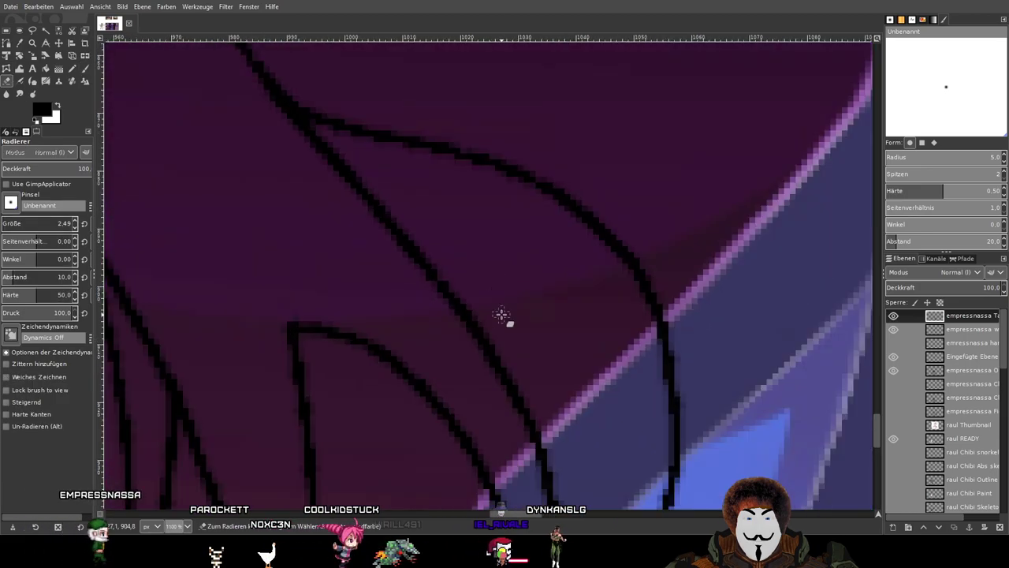
pyautogui.scroll(3, 424, 295)
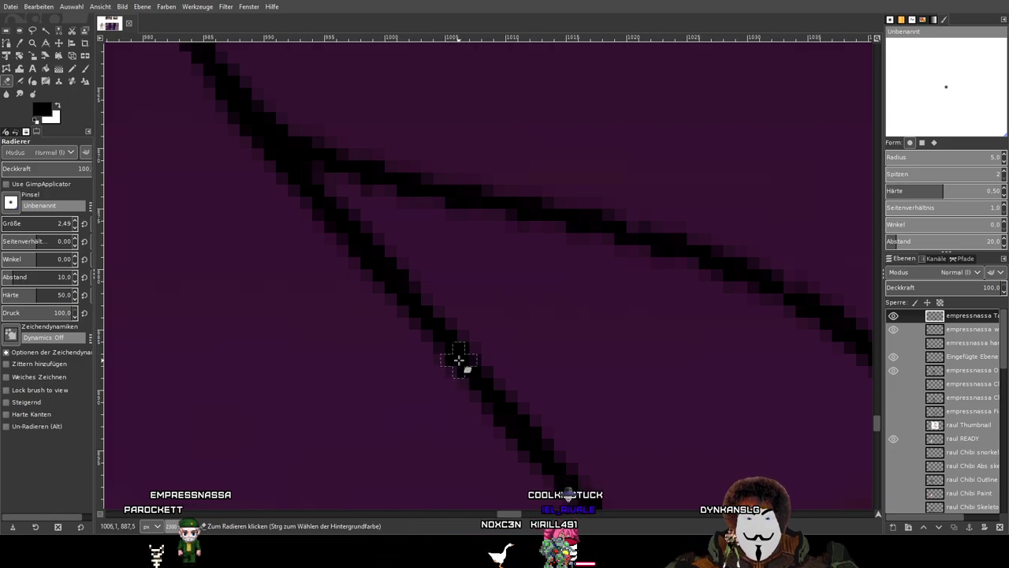
pyautogui.scroll(3, 459, 360)
pyautogui.moveTo(350, 278); pyautogui.dragTo(450, 340)
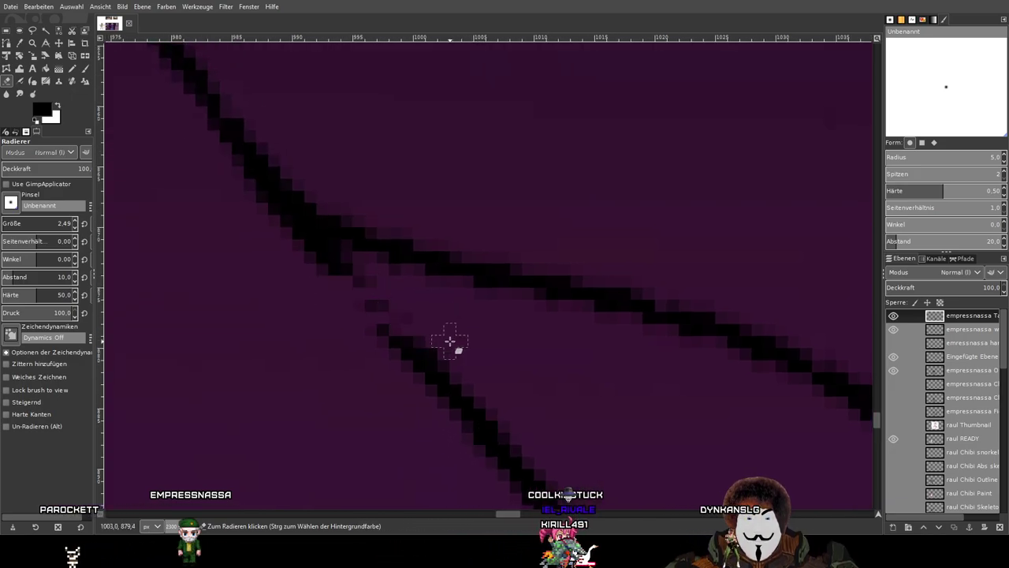
pyautogui.moveTo(379, 289); pyautogui.dragTo(250, 219)
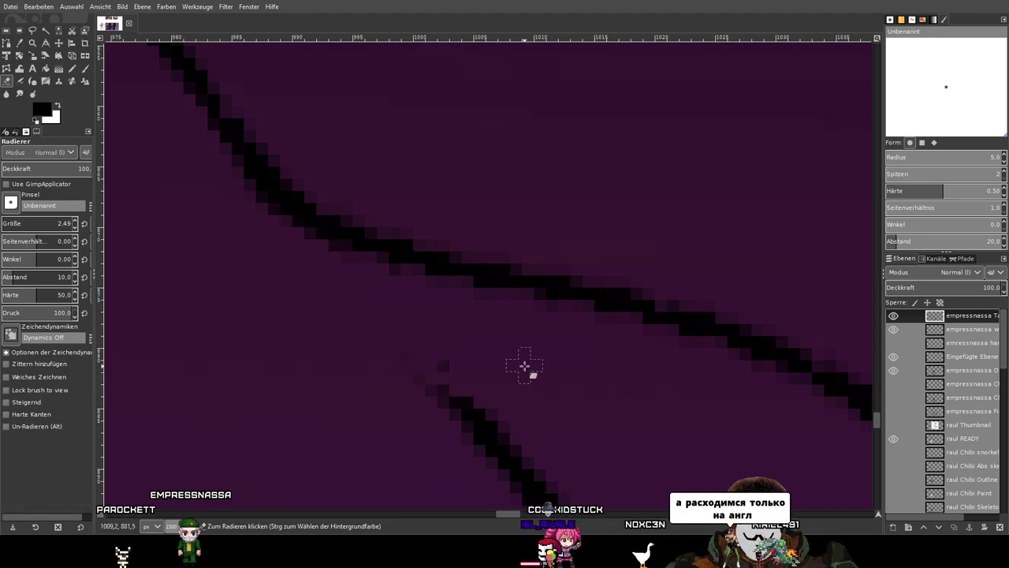
# Trim the overshooting upper end of the lower wing line and its leftover pixels.
pyautogui.moveTo(552, 407)
pyautogui.mouseDown()
pyautogui.moveTo(525, 446)
pyautogui.moveTo(391, 385)
pyautogui.moveTo(319, 401)
pyautogui.moveTo(519, 458)
pyautogui.moveTo(492, 472)
pyautogui.mouseUp()
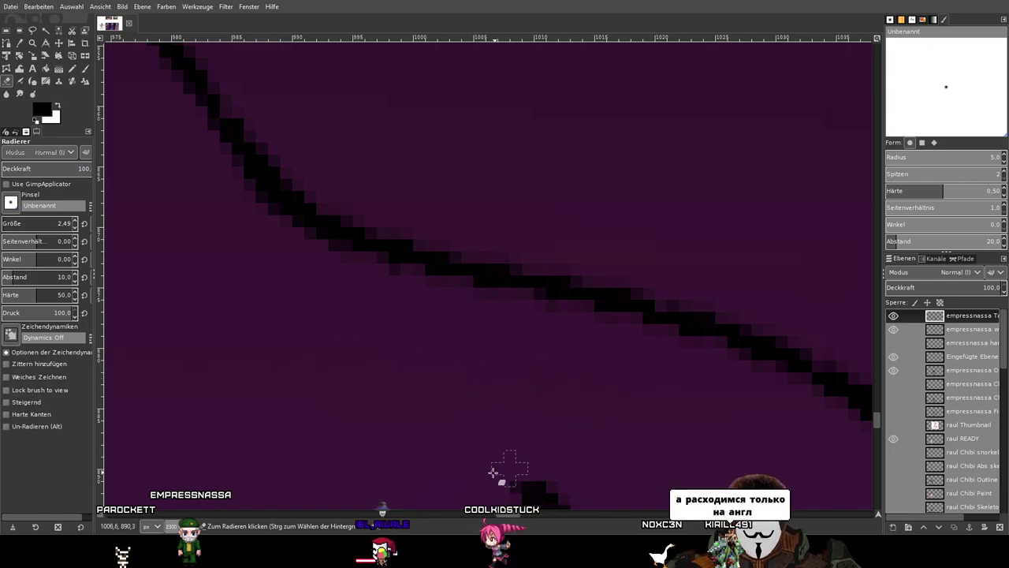
pyautogui.moveTo(439, 270); pyautogui.dragTo(178, 44)
pyautogui.moveTo(294, 266)
pyautogui.mouseDown()
pyautogui.moveTo(386, 431)
pyautogui.moveTo(240, 225)
pyautogui.moveTo(415, 421)
pyautogui.moveTo(316, 283)
pyautogui.moveTo(281, 255)
pyautogui.moveTo(398, 397)
pyautogui.moveTo(158, 224)
pyautogui.moveTo(289, 328)
pyautogui.moveTo(268, 241)
pyautogui.moveTo(431, 440)
pyautogui.mouseUp()
pyautogui.moveTo(382, 392)
pyautogui.mouseDown()
pyautogui.moveTo(429, 447)
pyautogui.moveTo(453, 497)
pyautogui.mouseUp()
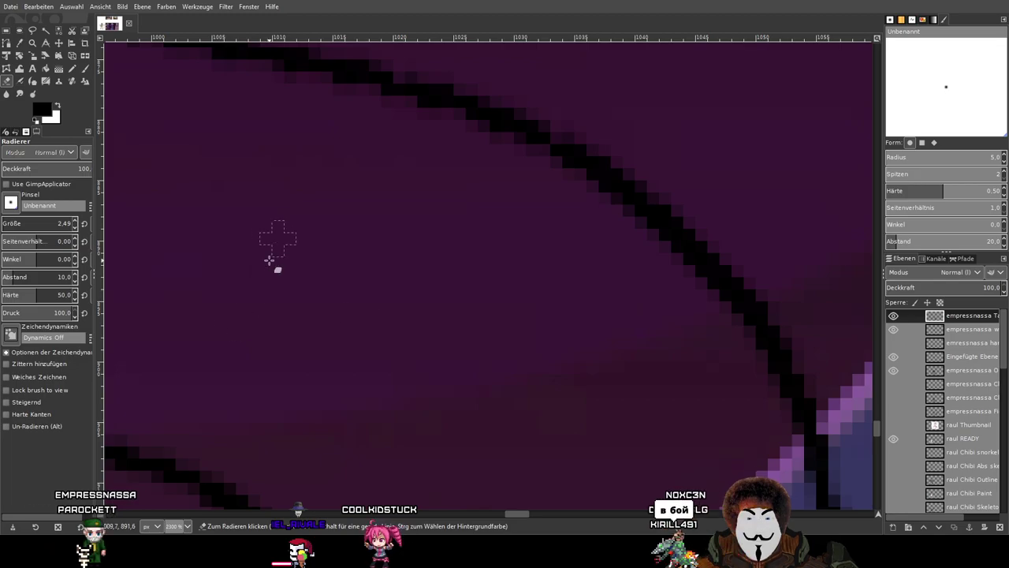
# Erase the middle line's top, a stray pixel block, and the overshooting lower vertical line.
pyautogui.moveTo(356, 278); pyautogui.dragTo(671, 478)
pyautogui.moveTo(581, 436); pyautogui.dragTo(366, 85)
pyautogui.moveTo(552, 441); pyautogui.dragTo(335, 165)
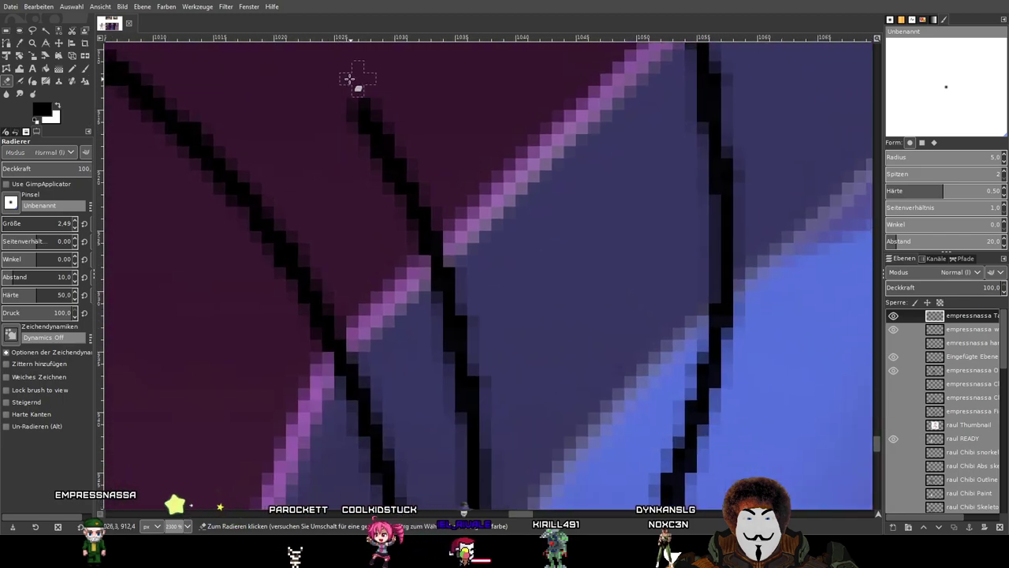
pyautogui.moveTo(343, 102); pyautogui.dragTo(428, 254)
pyautogui.moveTo(363, 118)
pyautogui.mouseDown()
pyautogui.moveTo(401, 206)
pyautogui.moveTo(396, 158)
pyautogui.moveTo(366, 109)
pyautogui.moveTo(450, 231)
pyautogui.mouseUp()
pyautogui.moveTo(434, 272)
pyautogui.mouseDown()
pyautogui.moveTo(446, 293)
pyautogui.moveTo(471, 297)
pyautogui.moveTo(473, 374)
pyautogui.mouseUp()
pyautogui.moveTo(473, 339)
pyautogui.mouseDown()
pyautogui.moveTo(446, 373)
pyautogui.moveTo(466, 350)
pyautogui.moveTo(489, 473)
pyautogui.mouseUp()
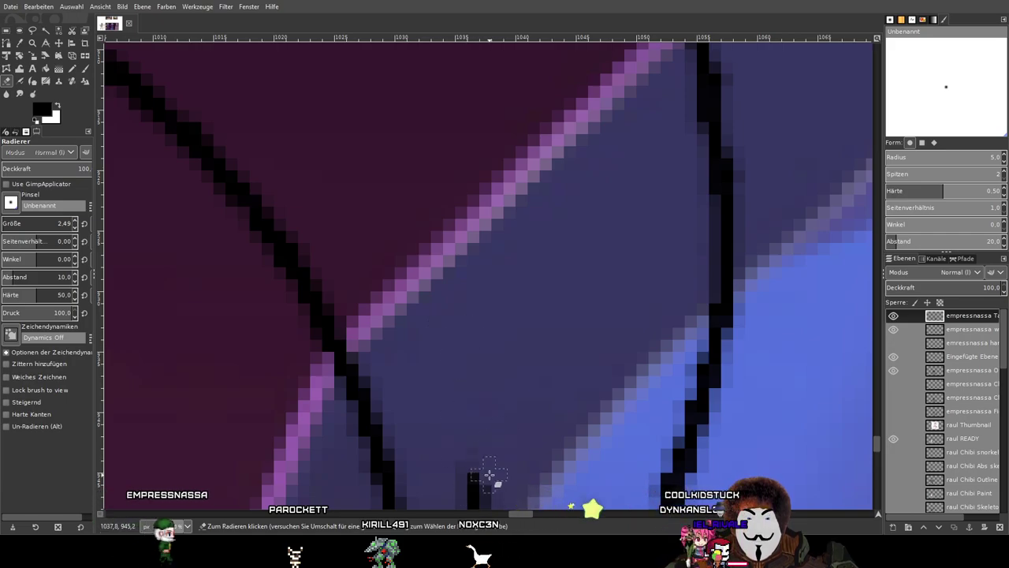
# Clear leftover dark pixels at the wing's bottom tip and zoom back out.
pyautogui.moveTo(545, 351); pyautogui.dragTo(536, 53)
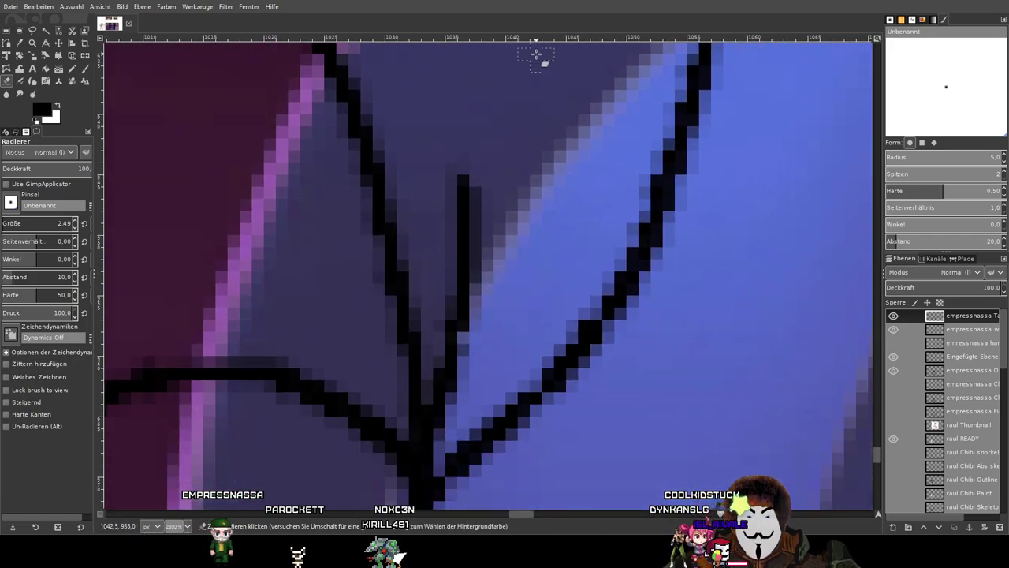
pyautogui.moveTo(454, 227); pyautogui.dragTo(478, 248)
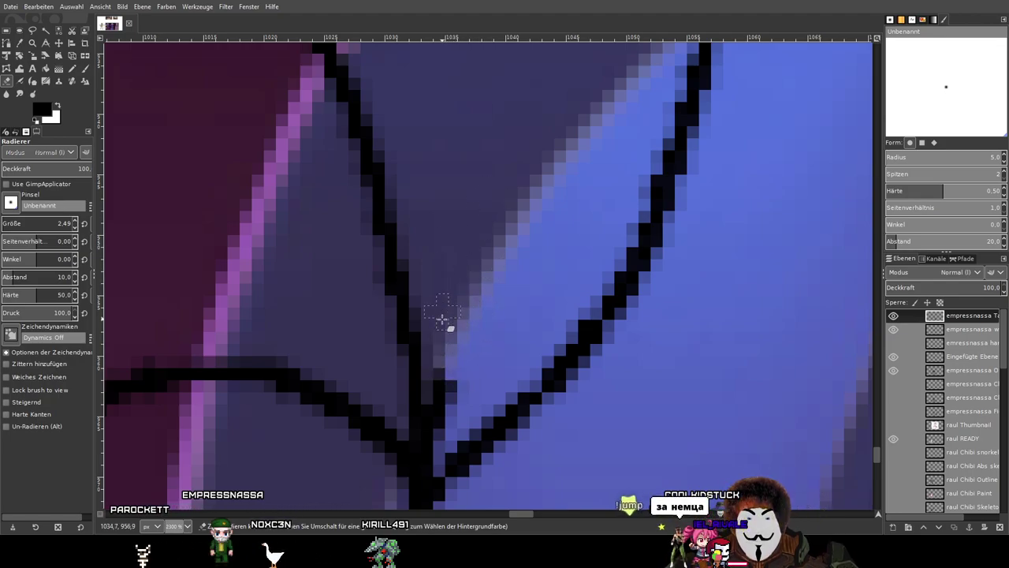
pyautogui.scroll(-3, 446, 362)
pyautogui.scroll(-3, 481, 229)
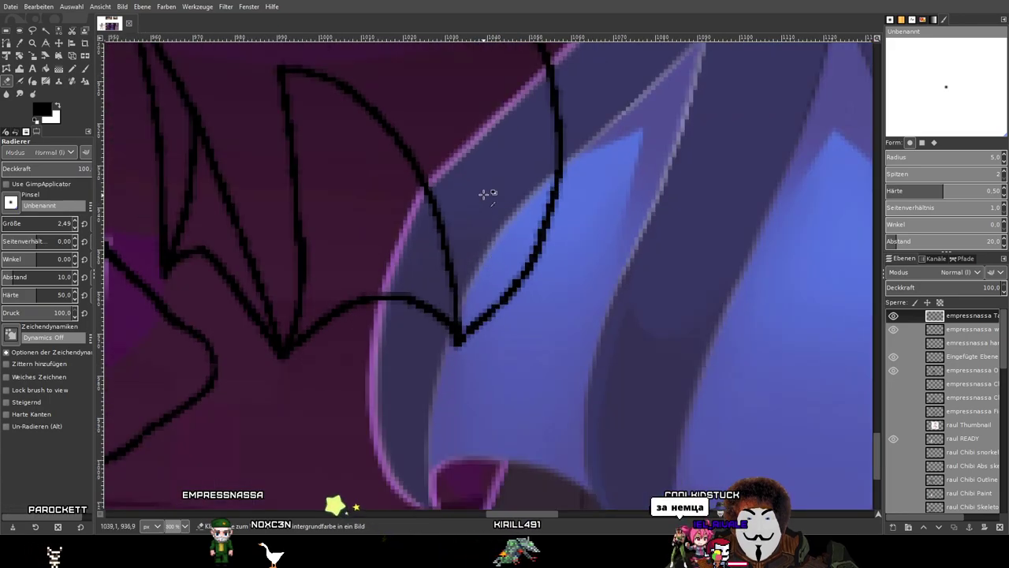
pyautogui.scroll(-4, 485, 193)
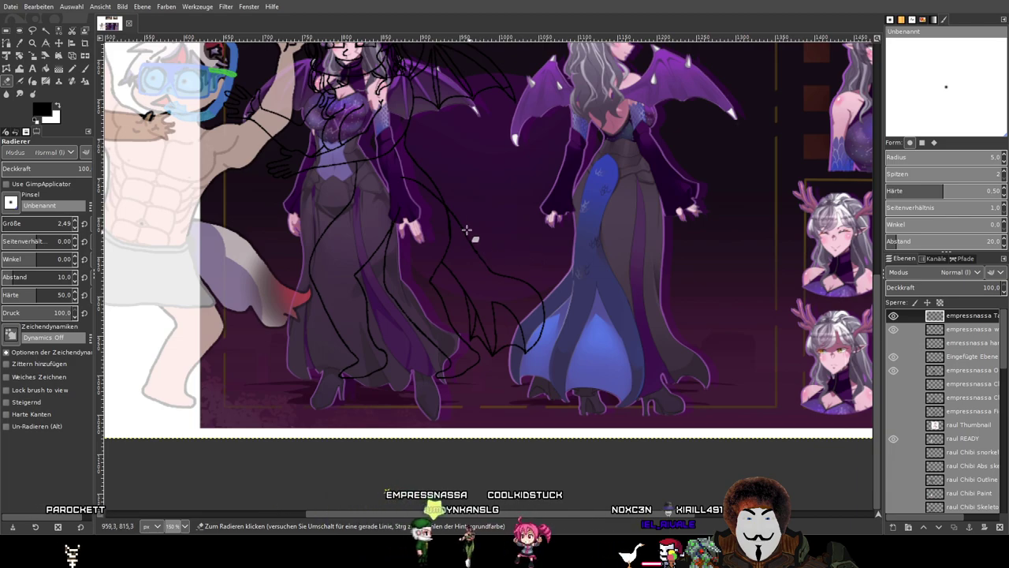
# Erase the diagonal stroke's left end where it runs past the purple line.
pyautogui.scroll(2, 441, 198)
pyautogui.moveTo(486, 227); pyautogui.dragTo(438, 128)
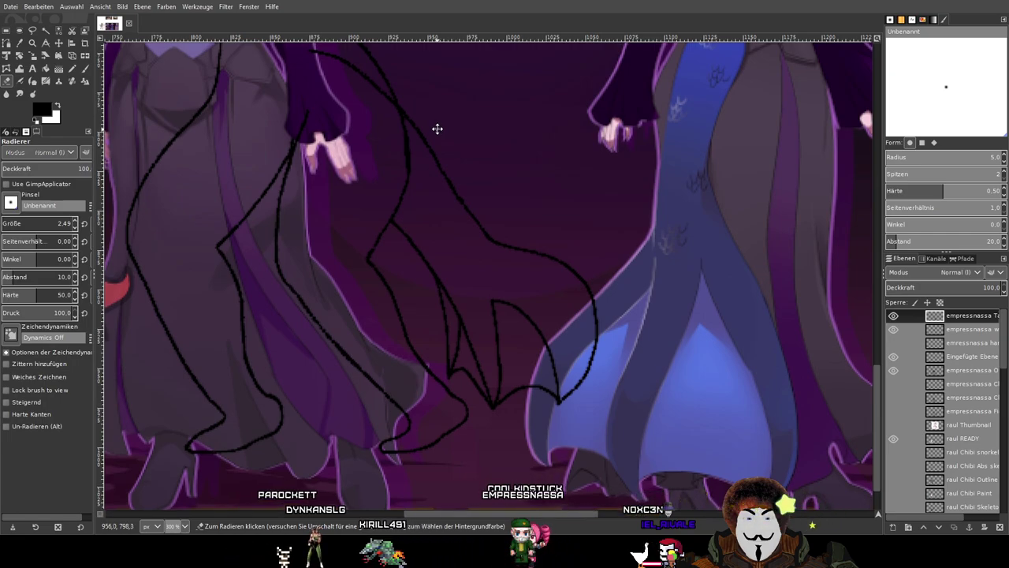
pyautogui.moveTo(437, 128); pyautogui.dragTo(473, 240)
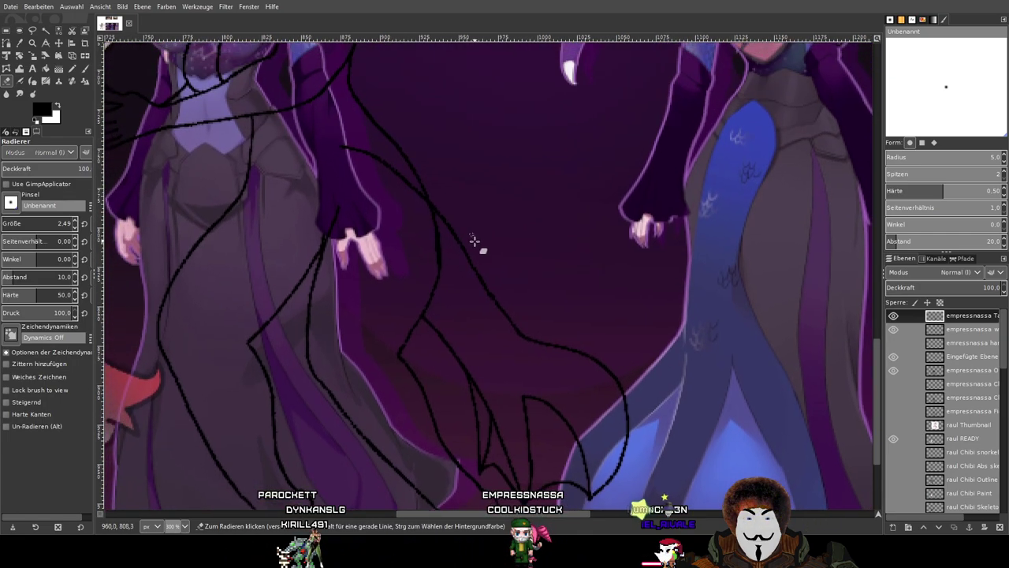
pyautogui.scroll(-1, 411, 171)
pyautogui.scroll(6, 349, 218)
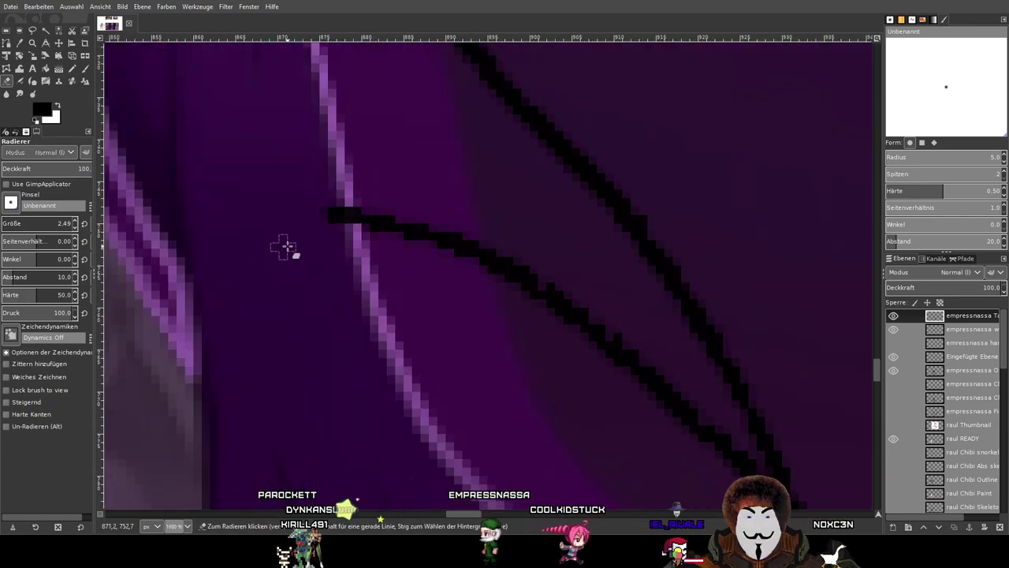
pyautogui.click(344, 215)
pyautogui.moveTo(375, 173)
pyautogui.mouseDown()
pyautogui.moveTo(356, 247)
pyautogui.moveTo(379, 228)
pyautogui.moveTo(370, 262)
pyautogui.moveTo(382, 253)
pyautogui.moveTo(387, 268)
pyautogui.moveTo(407, 242)
pyautogui.moveTo(403, 264)
pyautogui.moveTo(447, 191)
pyautogui.mouseUp()
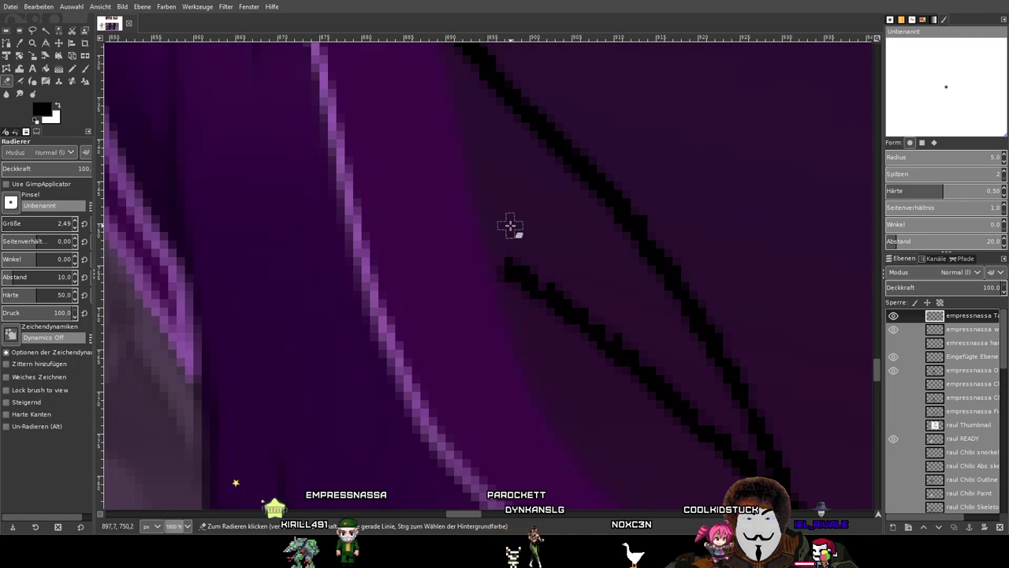
# Trim the lower stroke's upper-left end, its branch, and stray pixels along the edge.
pyautogui.click(546, 293)
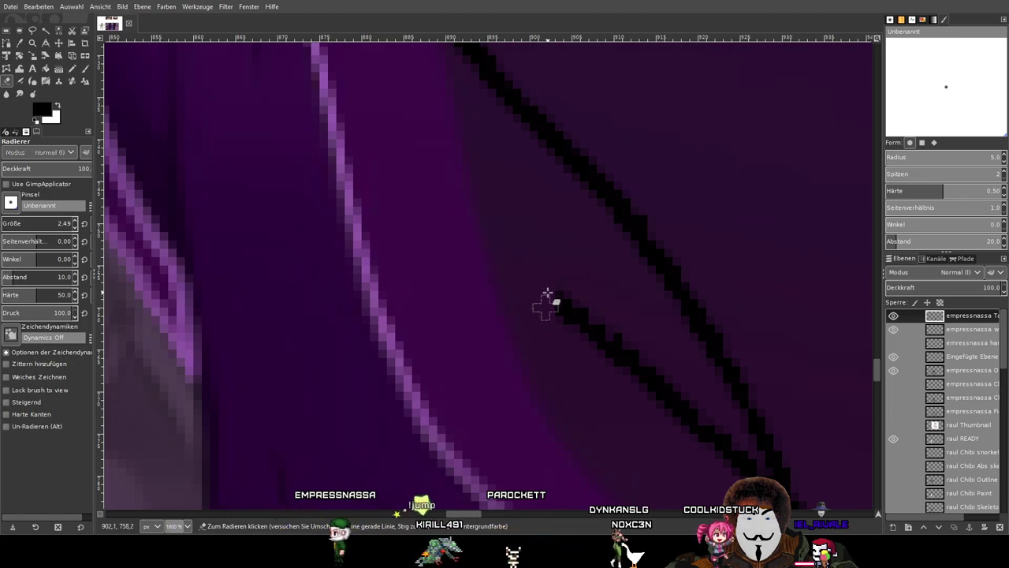
pyautogui.moveTo(540, 283); pyautogui.dragTo(586, 315)
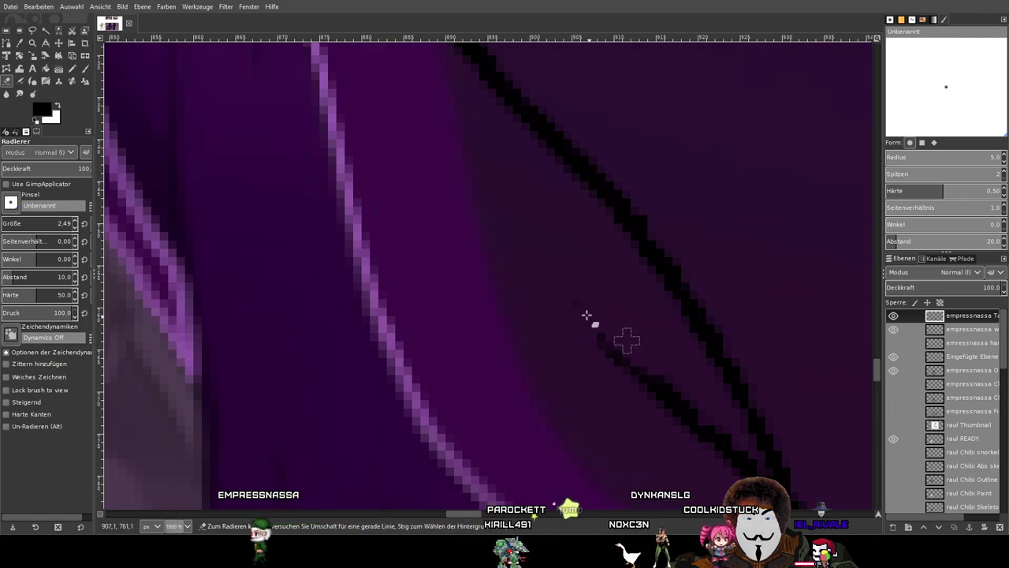
pyautogui.moveTo(610, 350)
pyautogui.mouseDown()
pyautogui.moveTo(519, 282)
pyautogui.moveTo(666, 396)
pyautogui.moveTo(571, 303)
pyautogui.moveTo(686, 400)
pyautogui.moveTo(632, 339)
pyautogui.moveTo(699, 431)
pyautogui.moveTo(445, 242)
pyautogui.mouseUp()
pyautogui.scroll(2, 452, 253)
pyautogui.moveTo(359, 166)
pyautogui.mouseDown()
pyautogui.moveTo(427, 219)
pyautogui.moveTo(419, 233)
pyautogui.moveTo(371, 127)
pyautogui.moveTo(434, 182)
pyautogui.moveTo(468, 253)
pyautogui.moveTo(489, 240)
pyautogui.mouseUp()
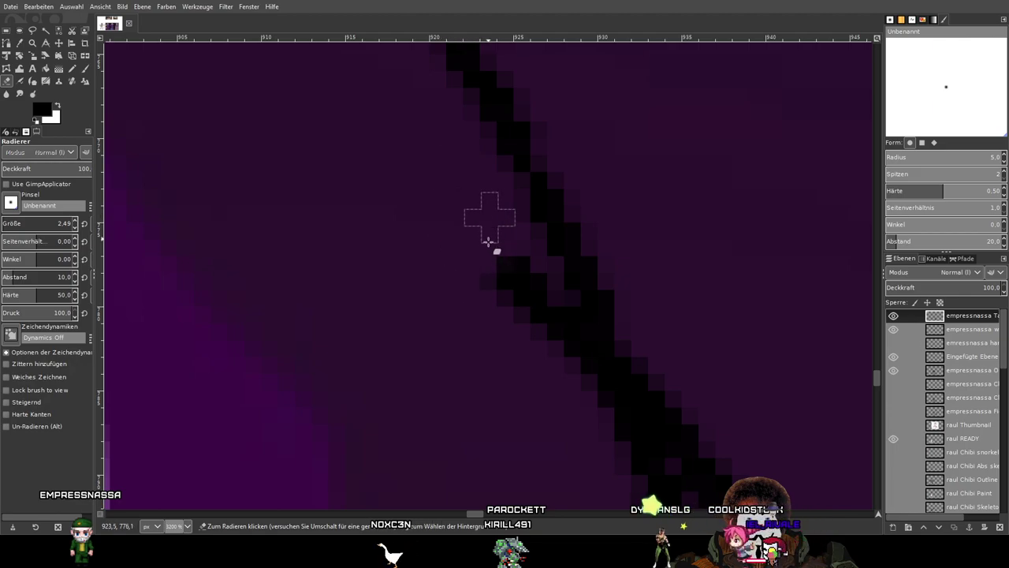
pyautogui.moveTo(498, 299)
pyautogui.mouseDown()
pyautogui.moveTo(532, 300)
pyautogui.moveTo(552, 342)
pyautogui.mouseUp()
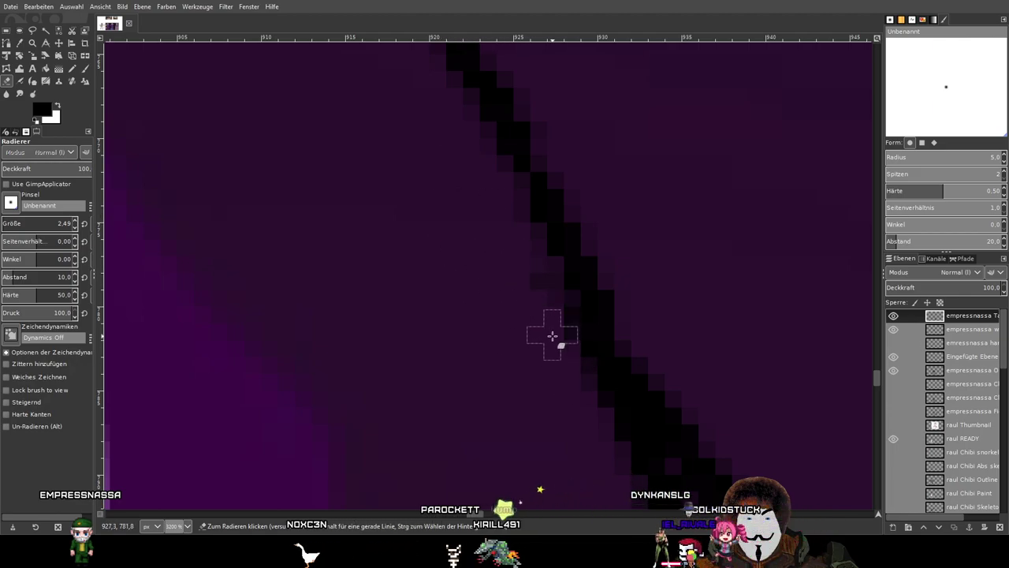
pyautogui.scroll(-8, 559, 315)
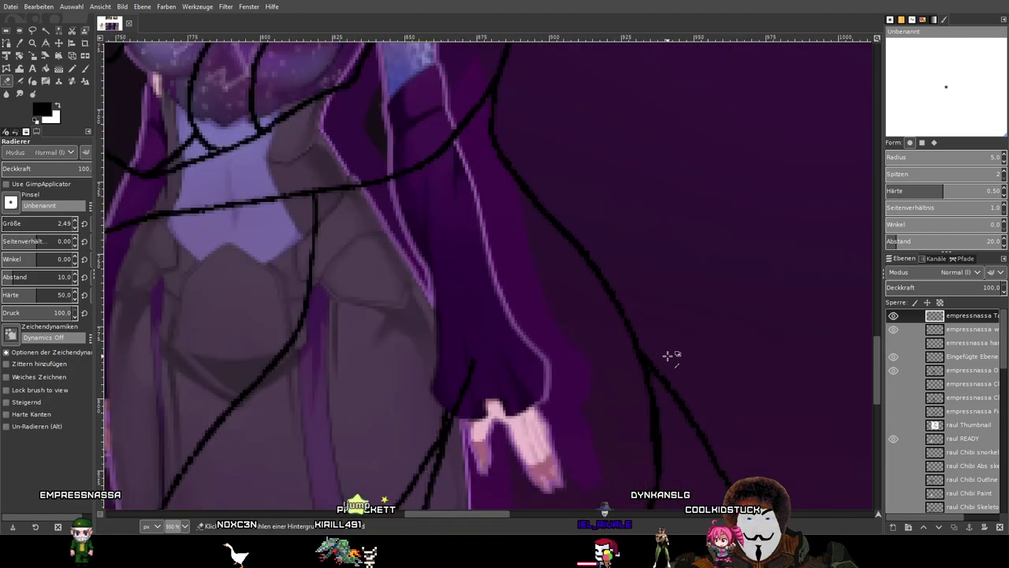
pyautogui.scroll(7, 671, 358)
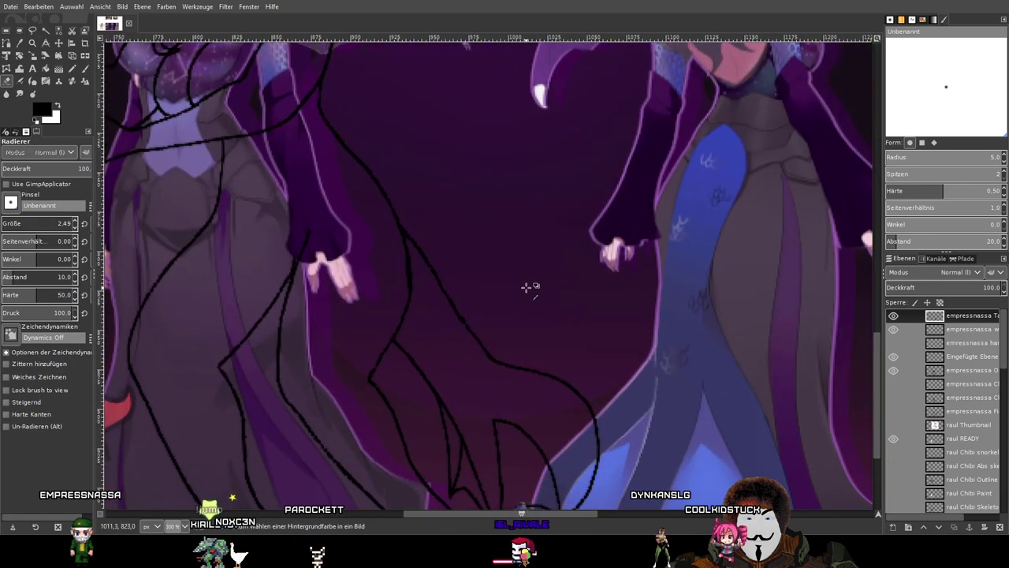
pyautogui.scroll(1, 462, 327)
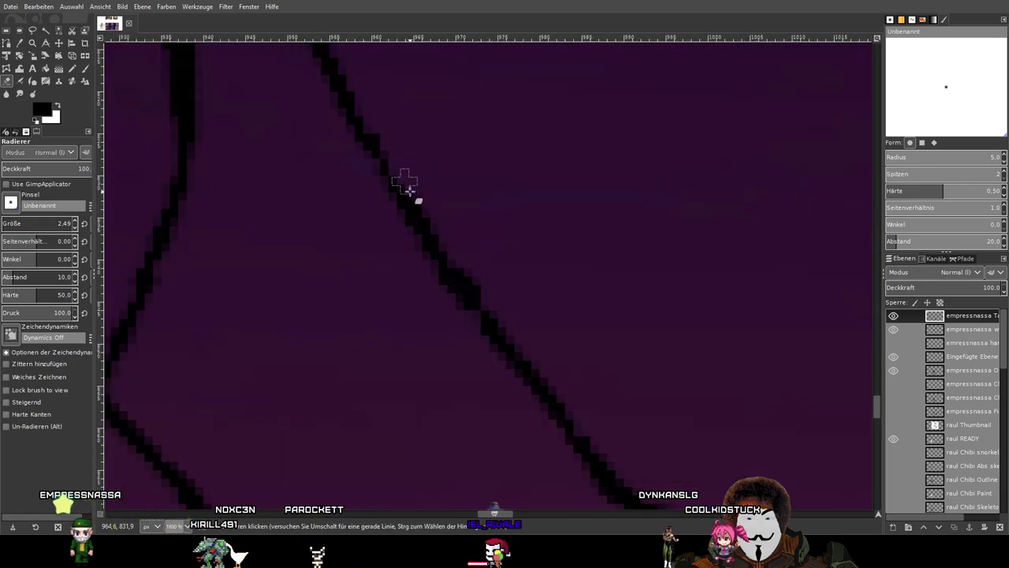
pyautogui.moveTo(401, 185); pyautogui.dragTo(363, 122)
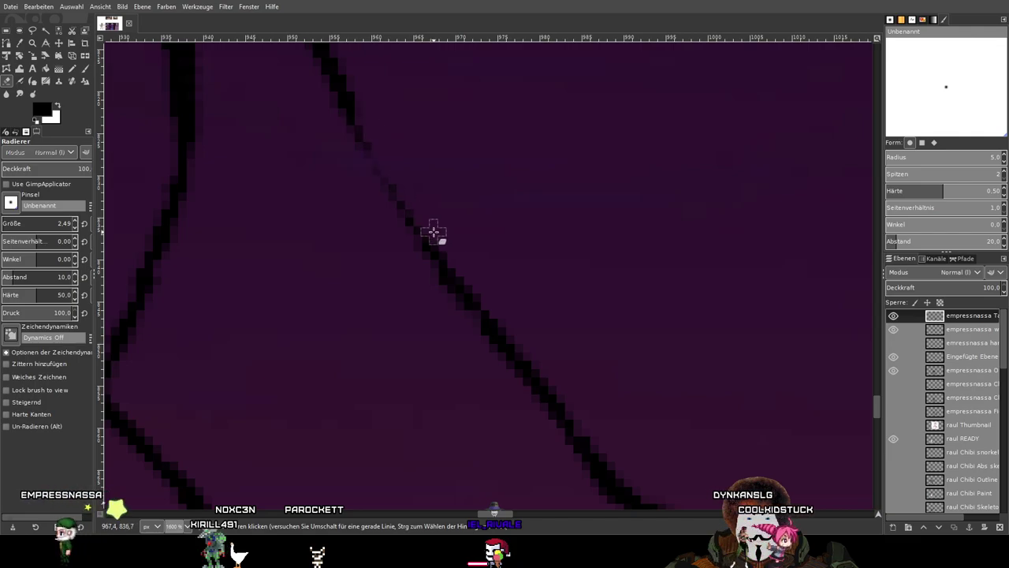
# Repaint the faded section of the diagonal stroke solid black with the Paintbrush.
pyautogui.scroll(3, 460, 279)
pyautogui.moveTo(440, 321); pyautogui.dragTo(343, 257)
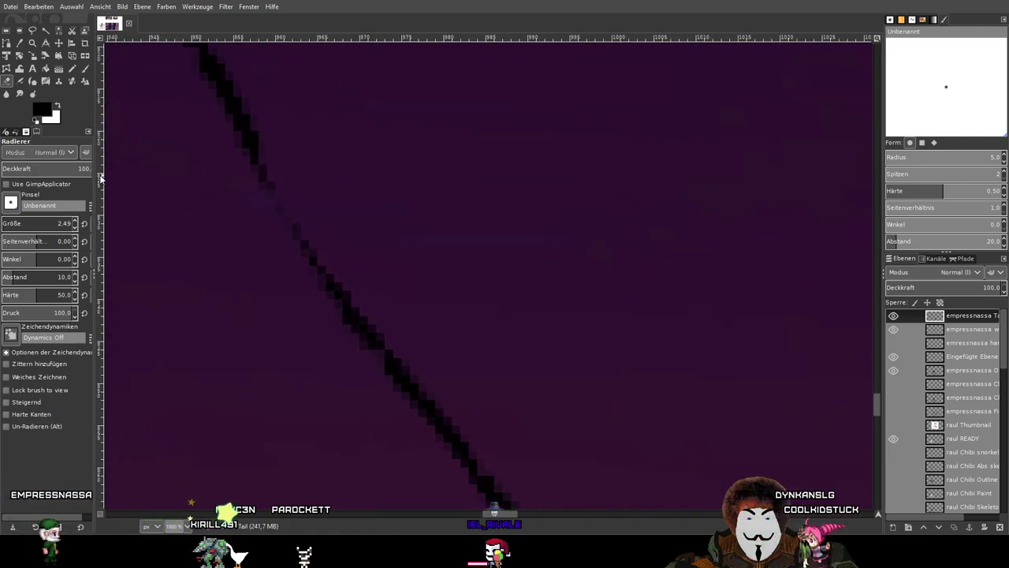
pyautogui.click(85, 69)
pyautogui.moveTo(253, 139)
pyautogui.mouseDown()
pyautogui.moveTo(331, 292)
pyautogui.moveTo(434, 413)
pyautogui.mouseUp()
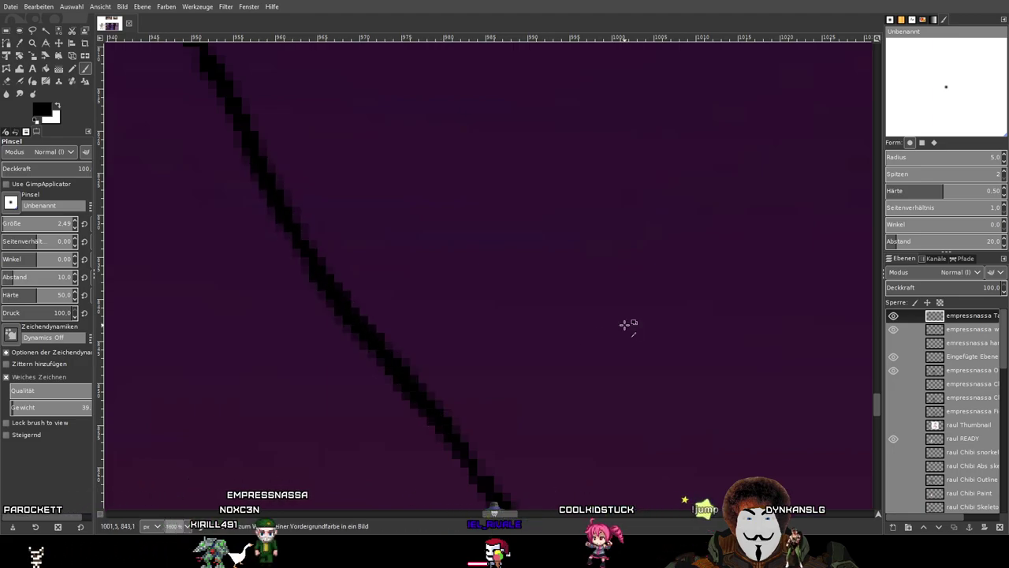
# Toggle the Outline and coloured empressnassa layers on and off to compare sketch and reference.
pyautogui.scroll(-8, 624, 324)
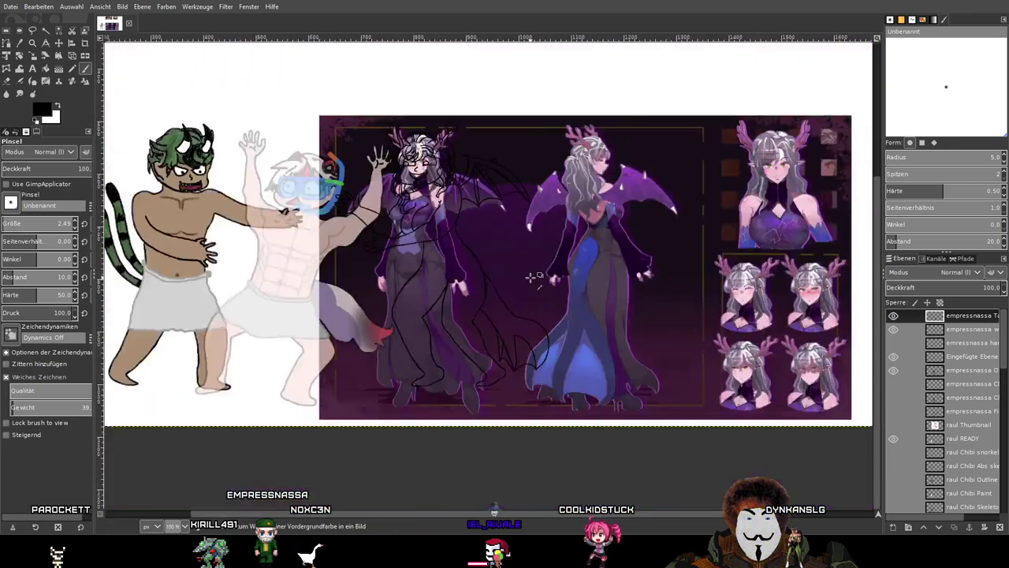
pyautogui.scroll(1, 533, 277)
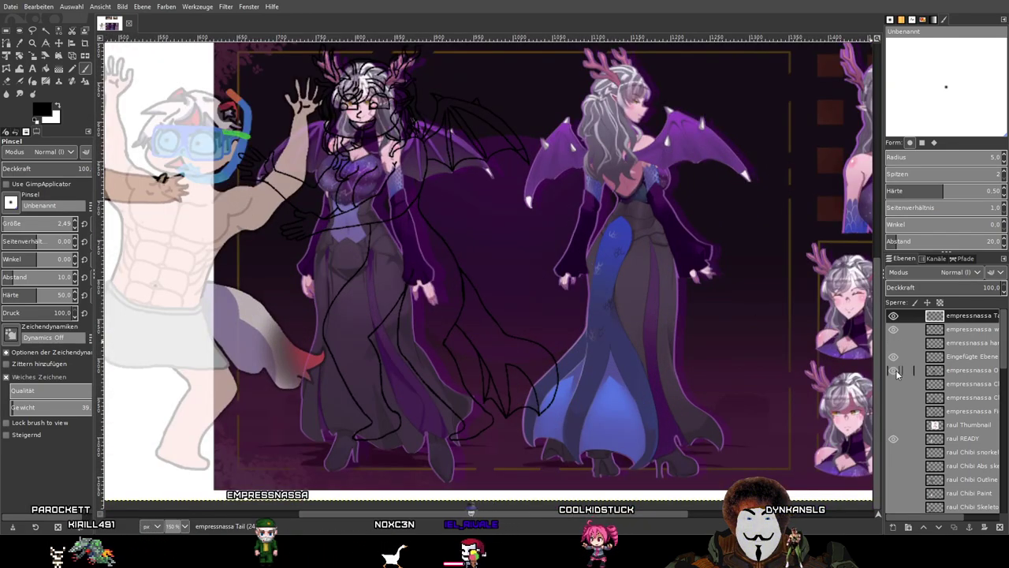
pyautogui.click(954, 370)
pyautogui.click(893, 370)
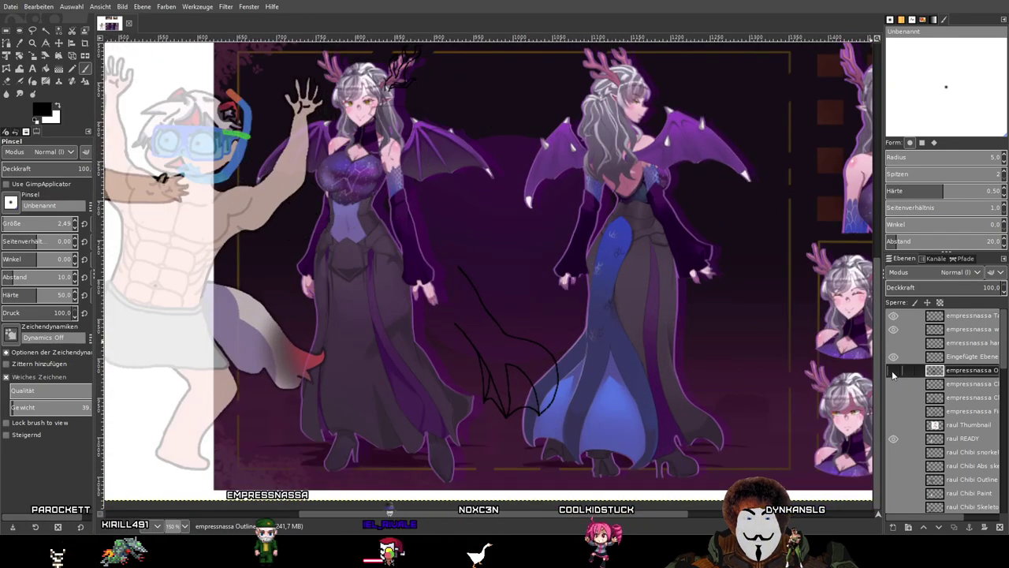
pyautogui.click(893, 370)
pyautogui.scroll(-9, 963, 432)
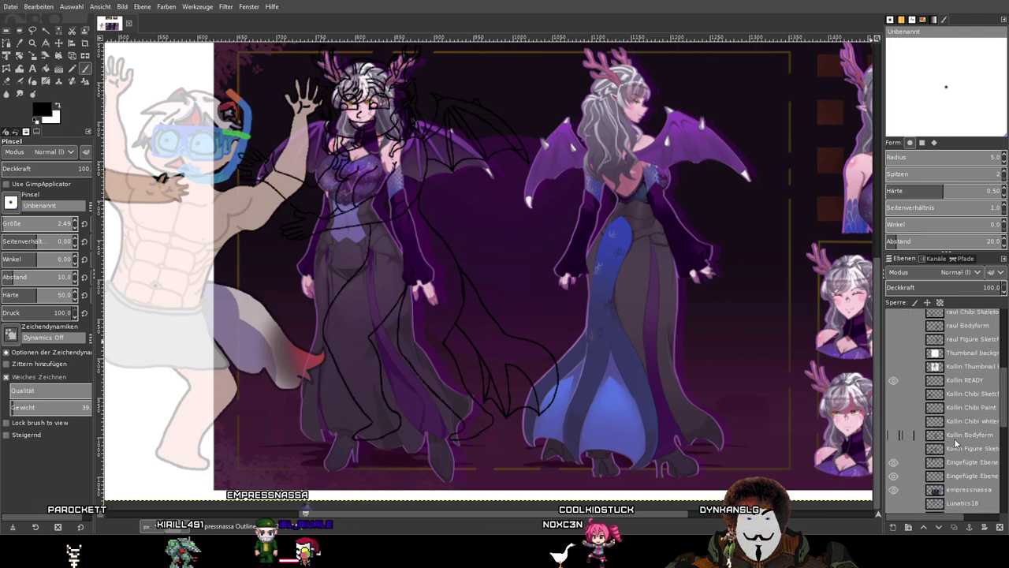
pyautogui.click(892, 407)
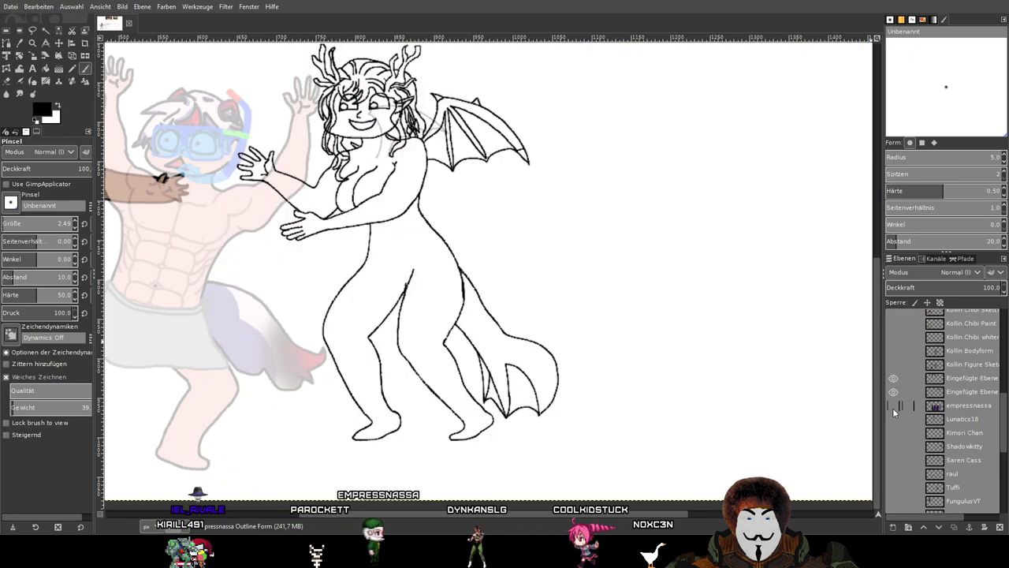
pyautogui.click(893, 407)
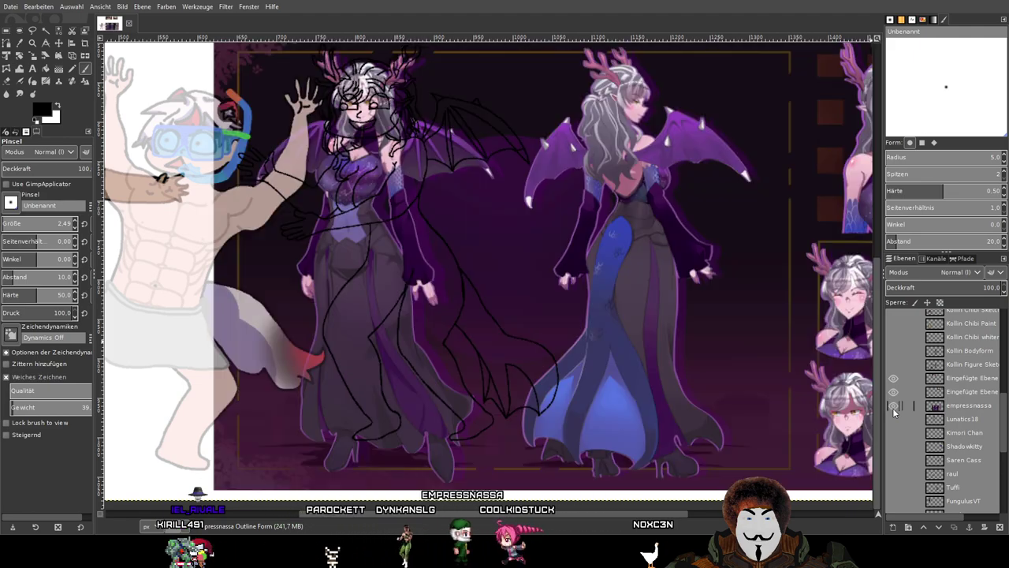
pyautogui.click(893, 407)
pyautogui.click(892, 407)
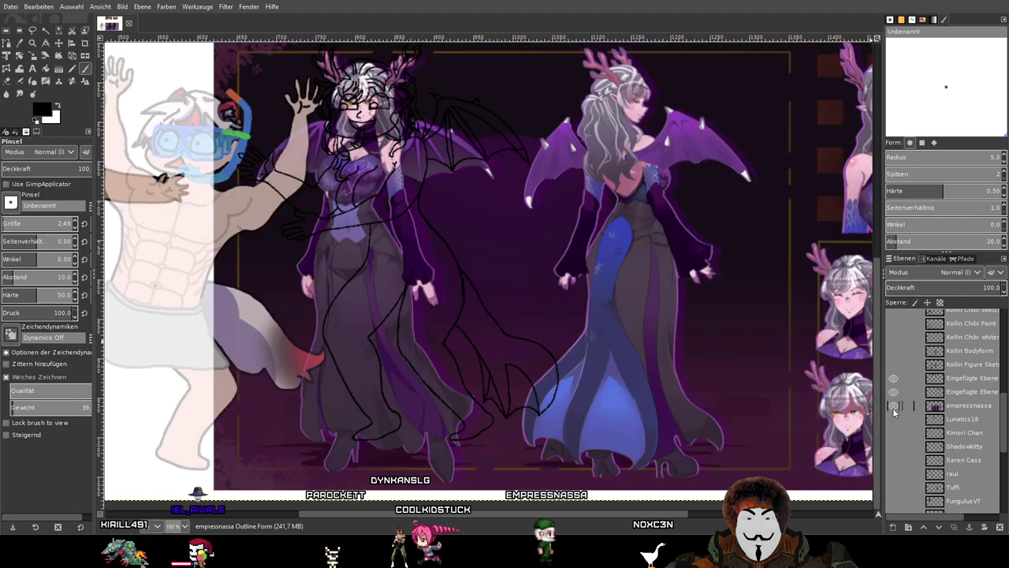
pyautogui.click(893, 407)
pyautogui.click(893, 407)
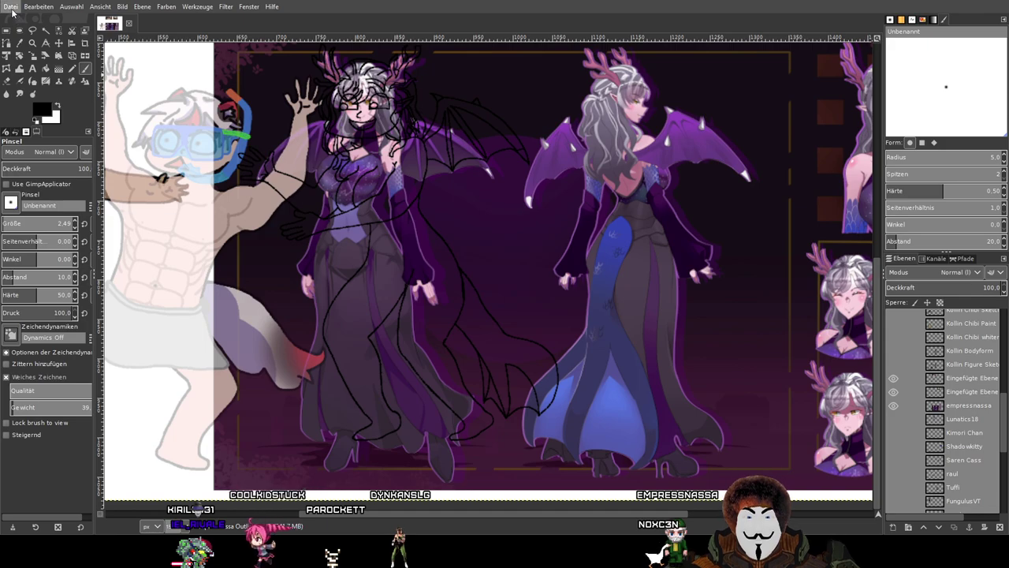
# Save as Hot Tub Abendmahl.xcf, then recheck the sketch by hiding and re-showing the reference.
pyautogui.hotkey('ctrl', 's')
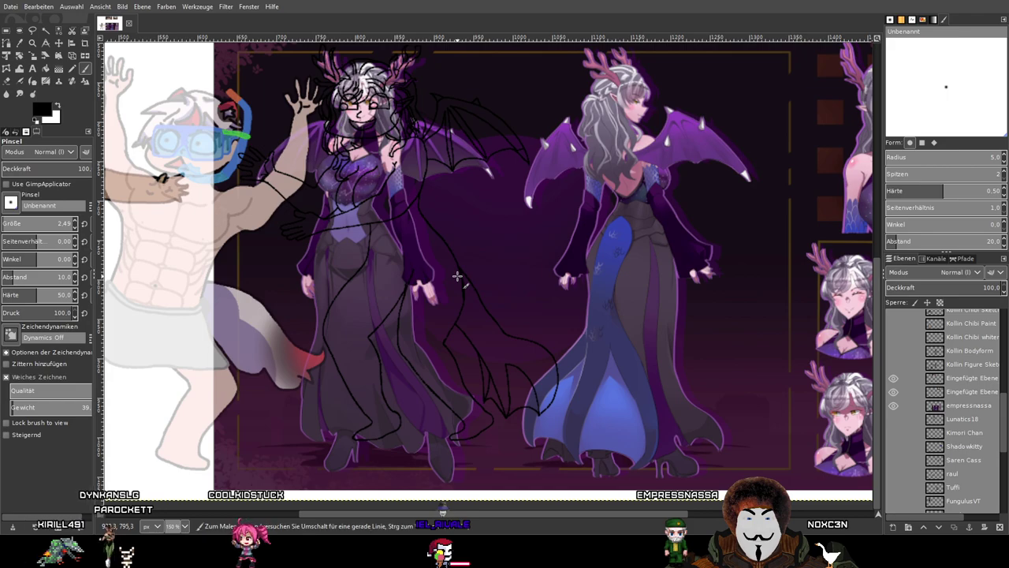
pyautogui.moveTo(473, 308); pyautogui.dragTo(539, 338)
pyautogui.scroll(2, 514, 255)
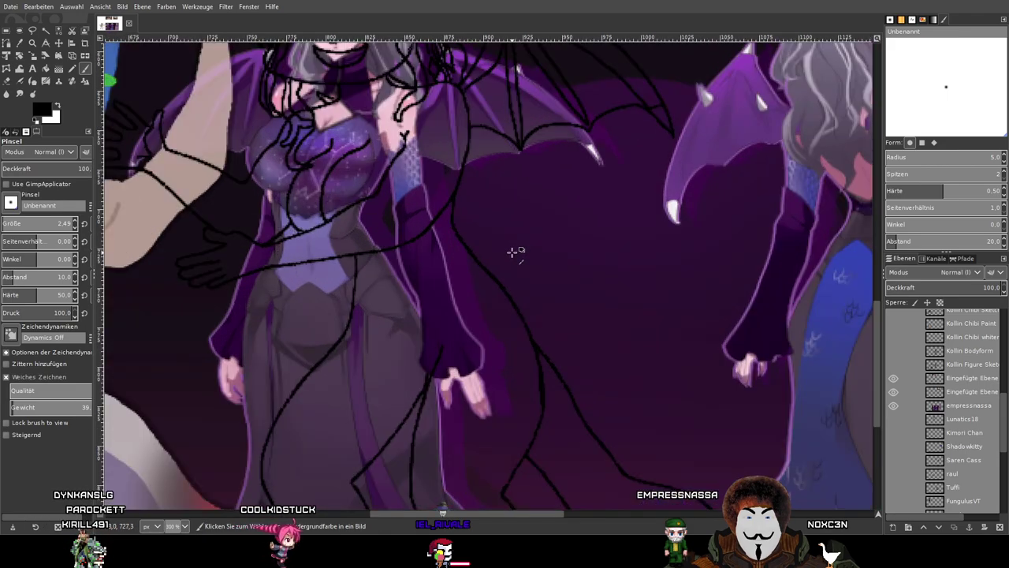
pyautogui.click(892, 406)
pyautogui.moveTo(703, 245); pyautogui.dragTo(671, 380)
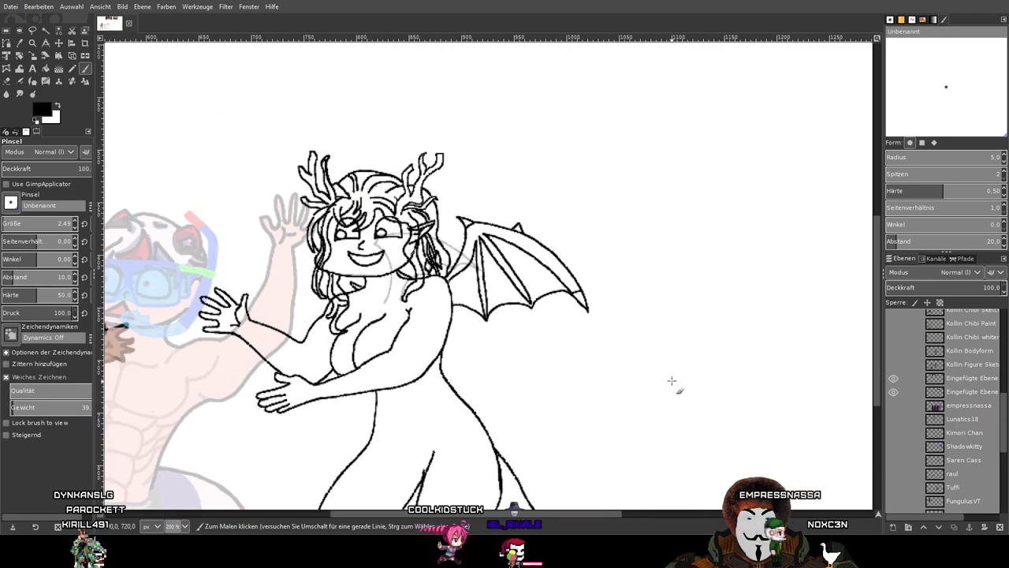
pyautogui.click(893, 405)
# Slide the coloured empressnassa reference layer right, clear of the line sketch, and recentre the view.
pyautogui.press('m')
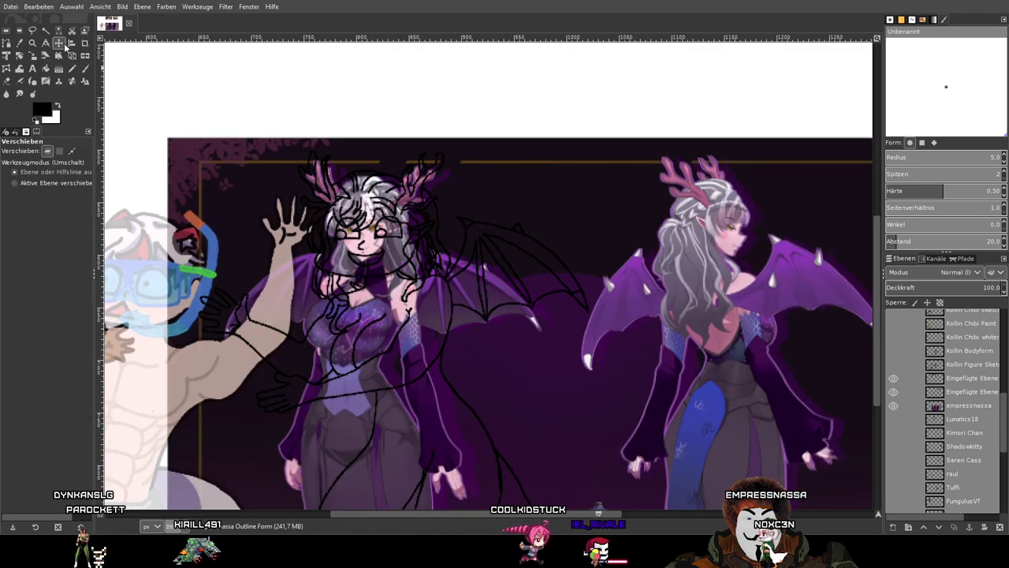
pyautogui.moveTo(597, 328); pyautogui.dragTo(716, 318)
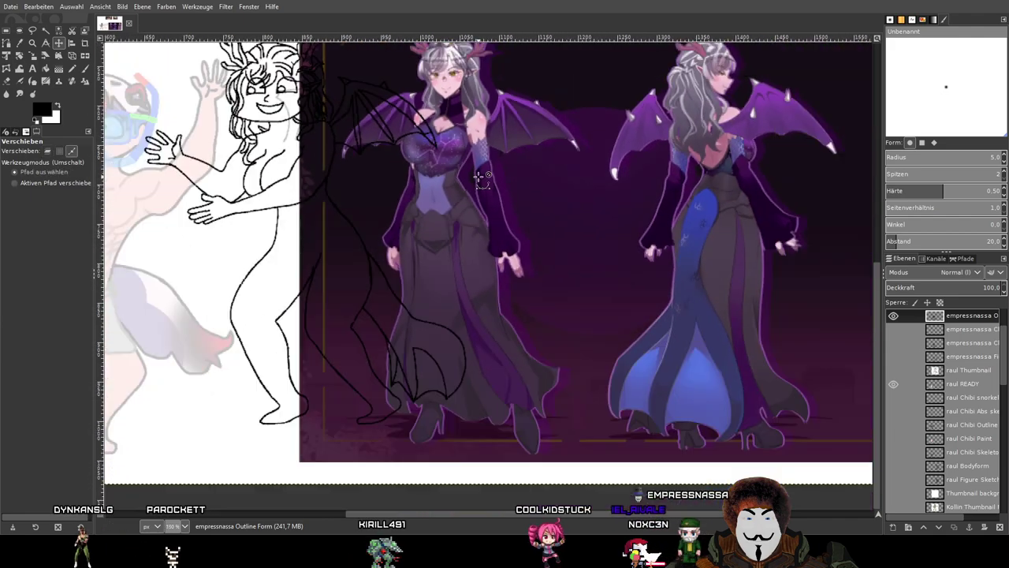
pyautogui.moveTo(462, 191); pyautogui.dragTo(557, 190)
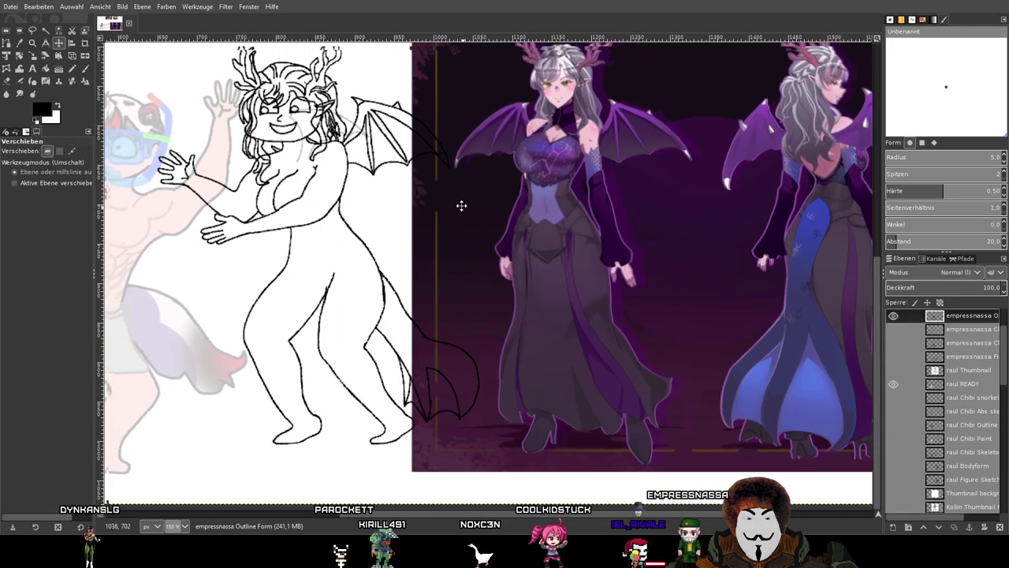
pyautogui.moveTo(461, 205); pyautogui.dragTo(497, 302)
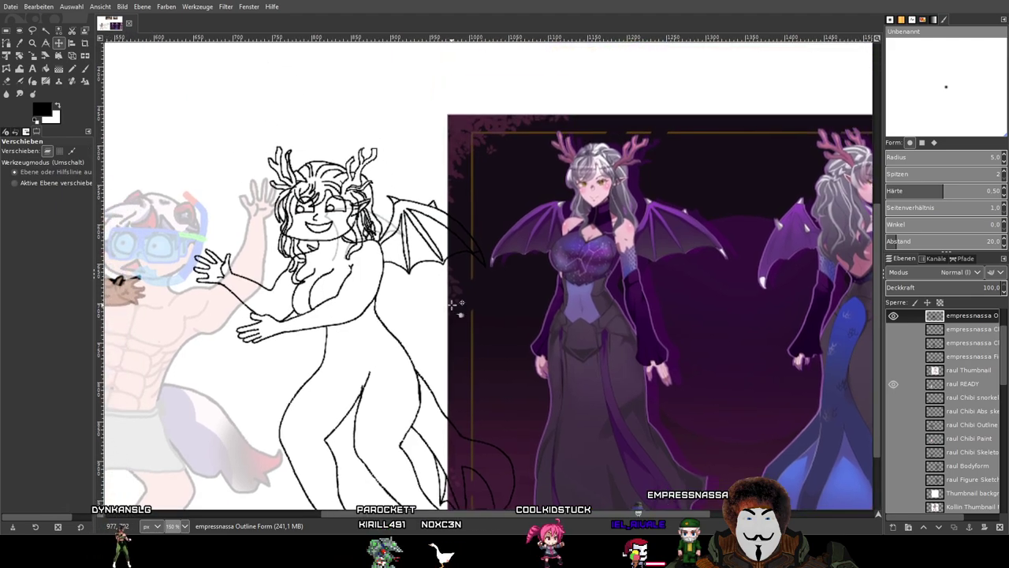
pyautogui.moveTo(426, 306); pyautogui.dragTo(415, 222)
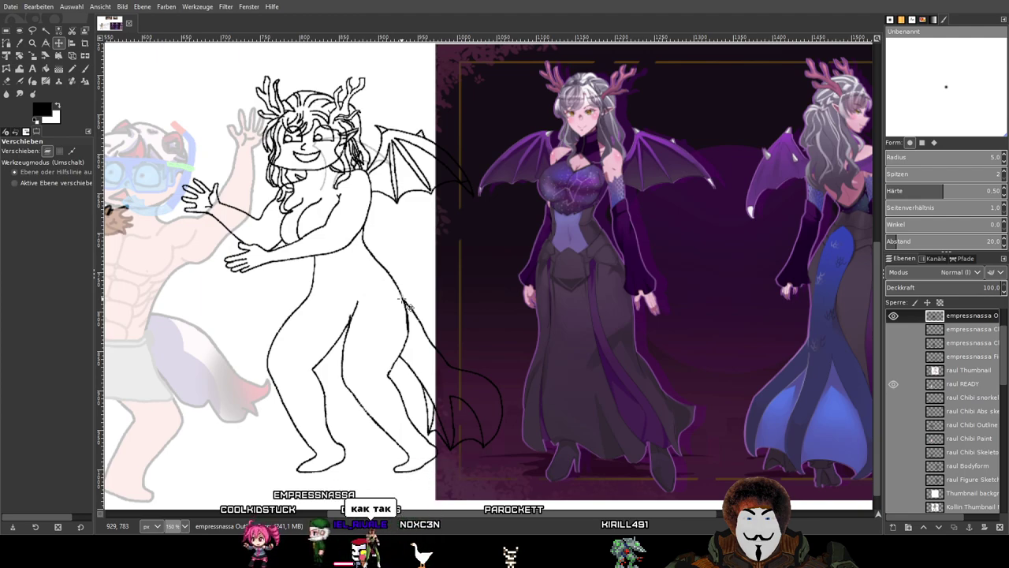
pyautogui.click(85, 69)
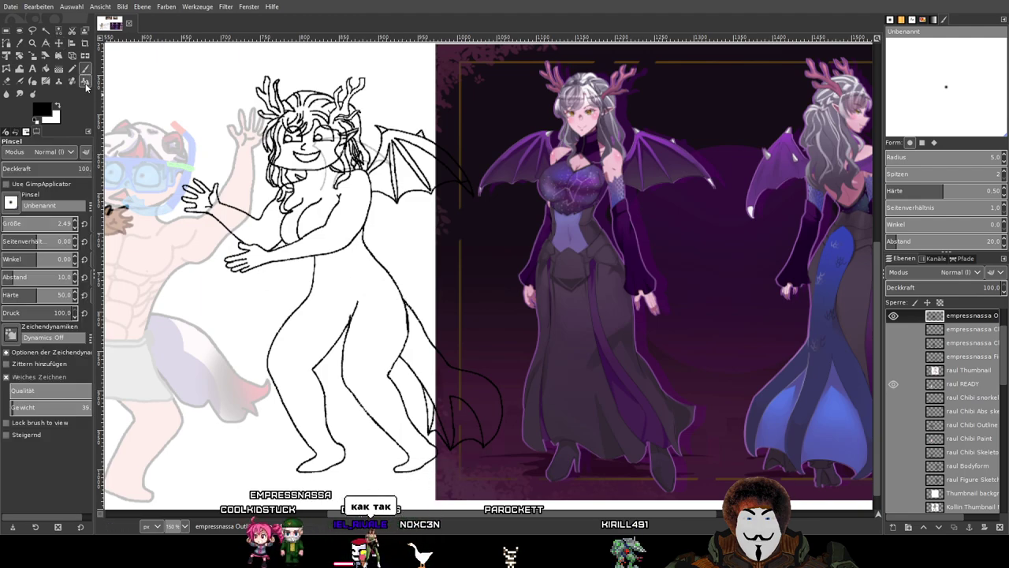
pyautogui.scroll(2, 960, 349)
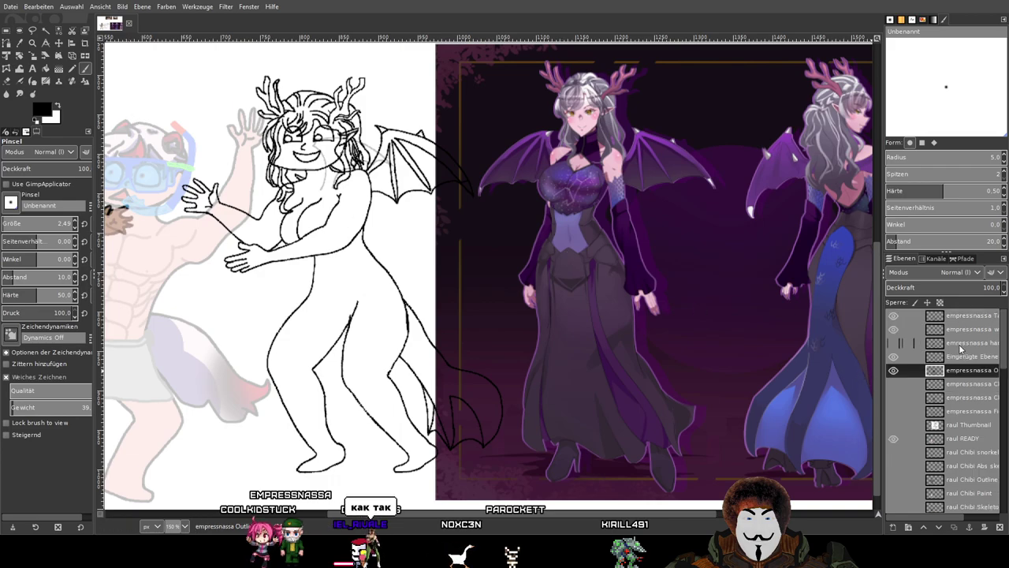
pyautogui.click(893, 369)
pyautogui.click(893, 370)
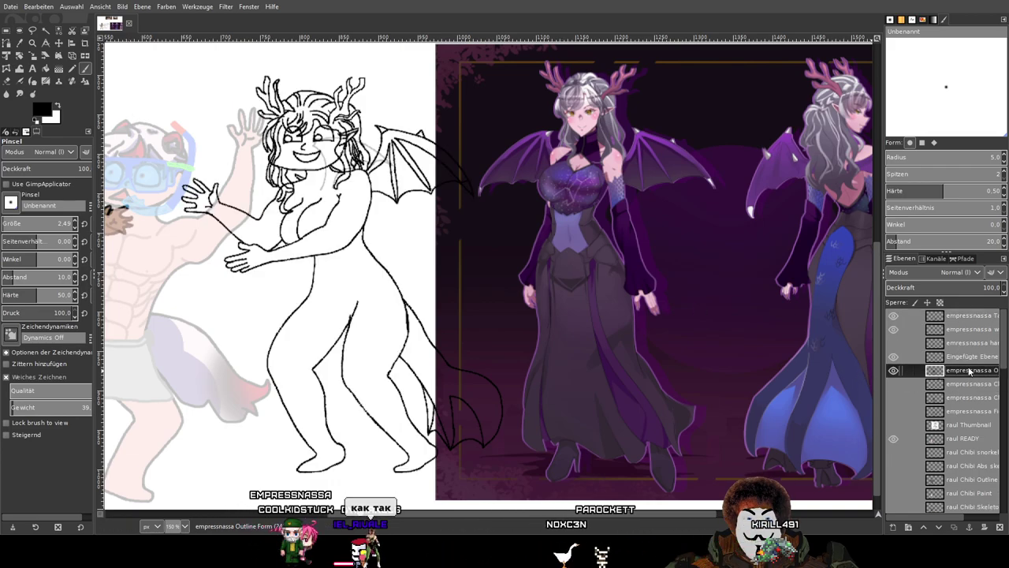
pyautogui.scroll(3, 619, 169)
pyautogui.scroll(-3, 617, 227)
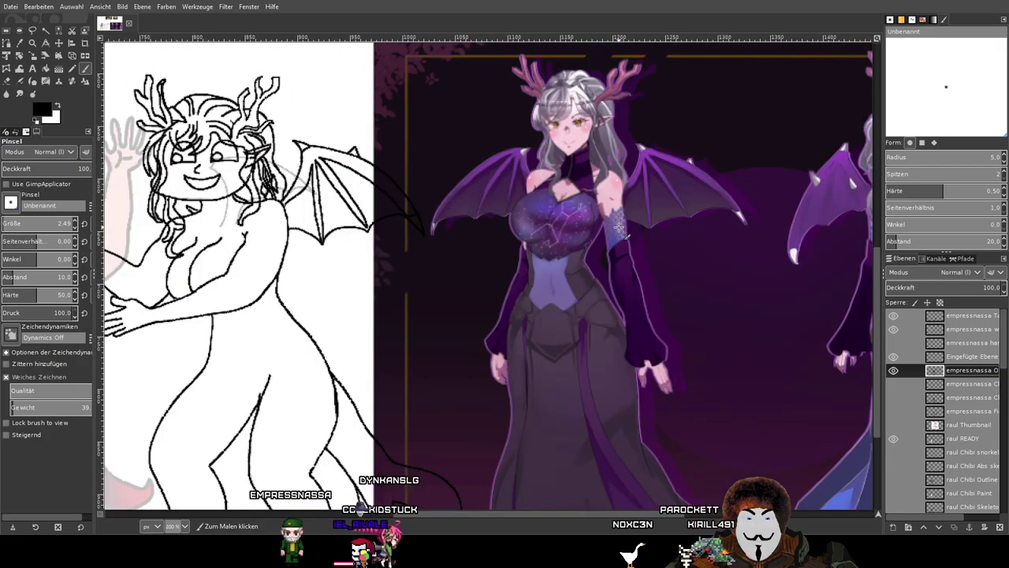
pyautogui.moveTo(390, 254); pyautogui.dragTo(521, 217)
pyautogui.scroll(3, 522, 216)
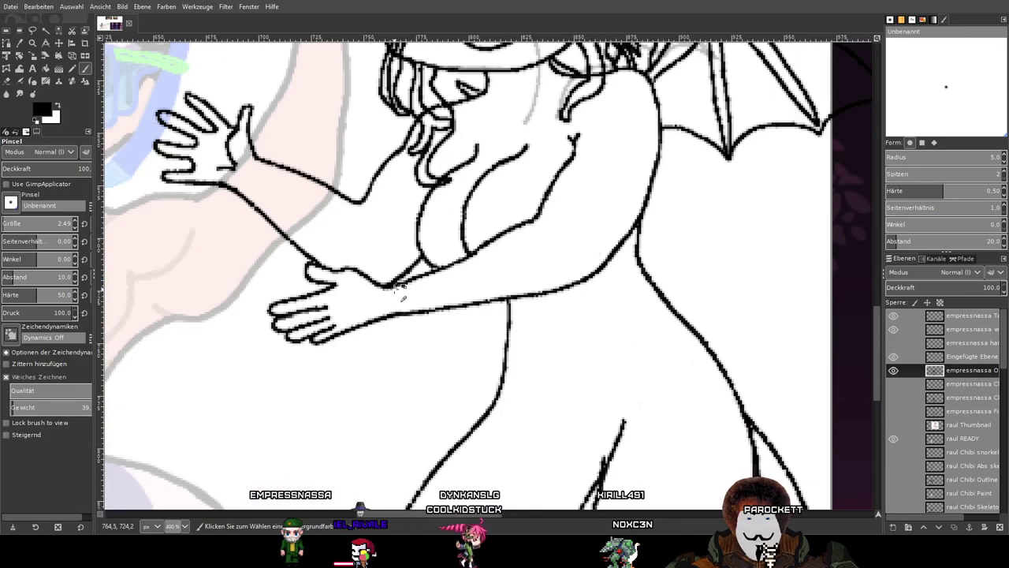
pyautogui.scroll(-2, 547, 292)
pyautogui.hscroll(5, 546, 292)
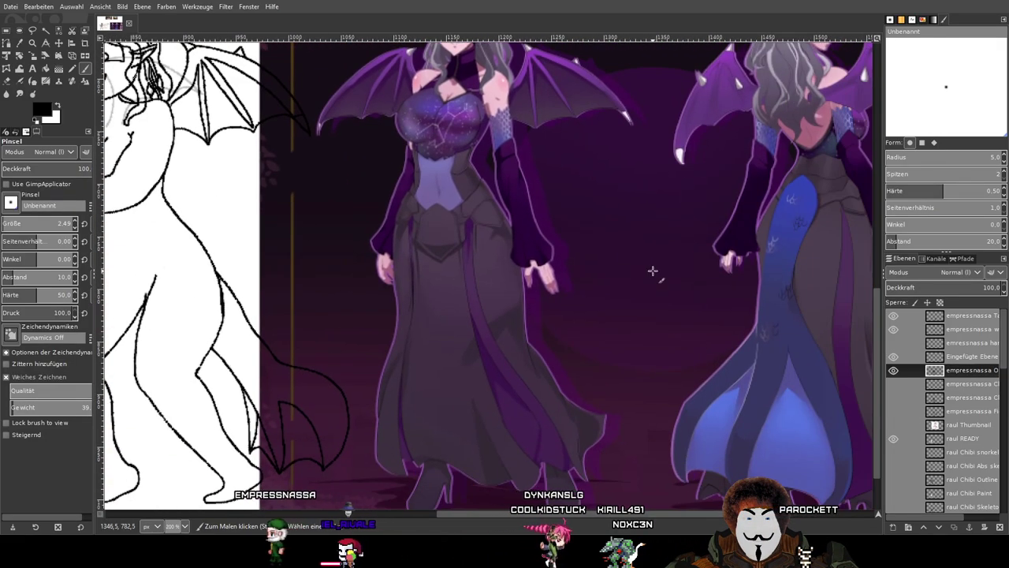
pyautogui.hscroll(5, 653, 270)
pyautogui.hscroll(-8, 270, 288)
pyautogui.scroll(2, 354, 223)
pyautogui.hscroll(-4, 389, 279)
pyautogui.scroll(1, 389, 279)
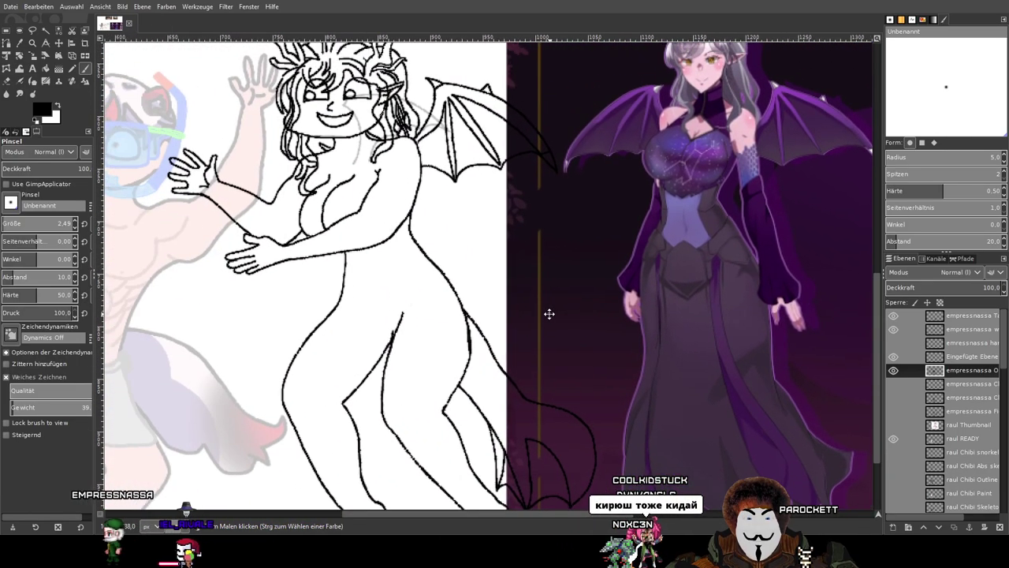
pyautogui.scroll(1, 402, 252)
pyautogui.scroll(1, 323, 258)
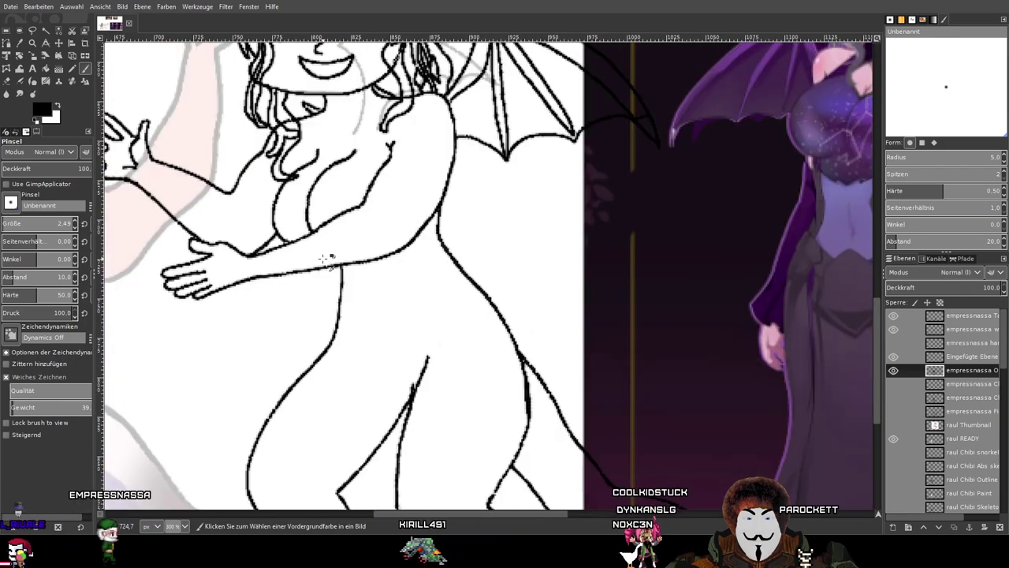
pyautogui.hscroll(4, 199, 251)
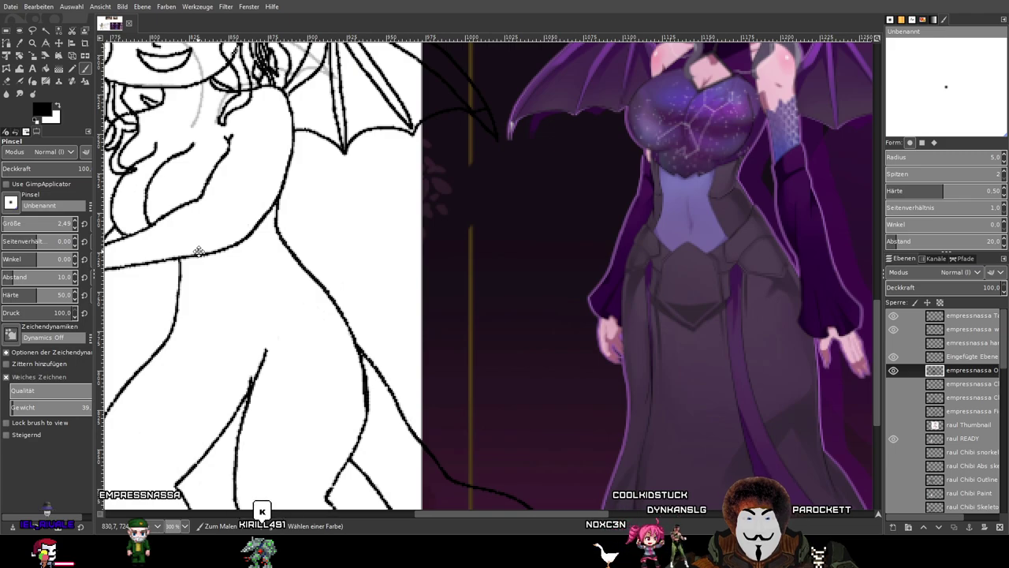
pyautogui.hscroll(-5, 199, 251)
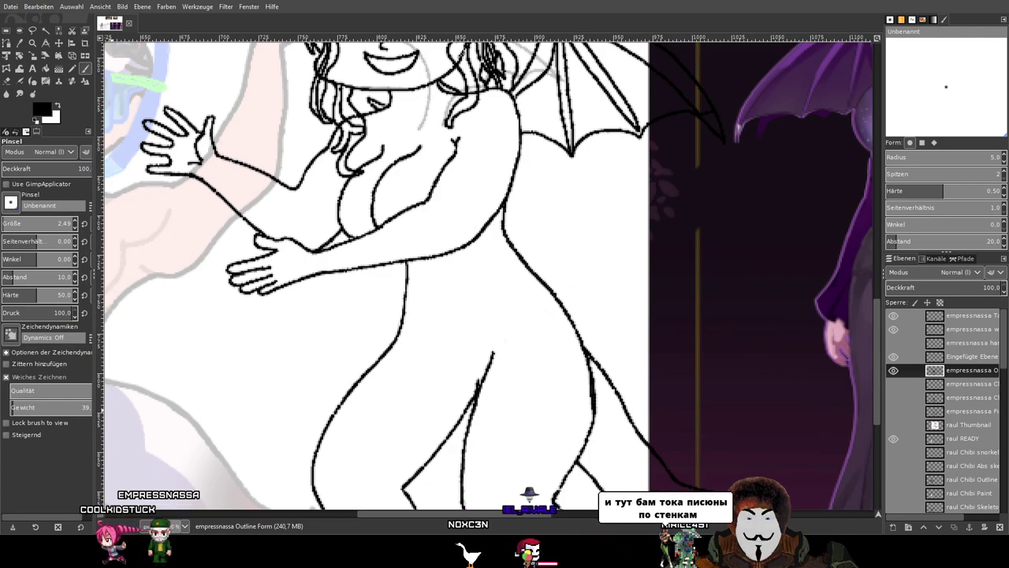
pyautogui.moveTo(594, 210); pyautogui.dragTo(471, 149)
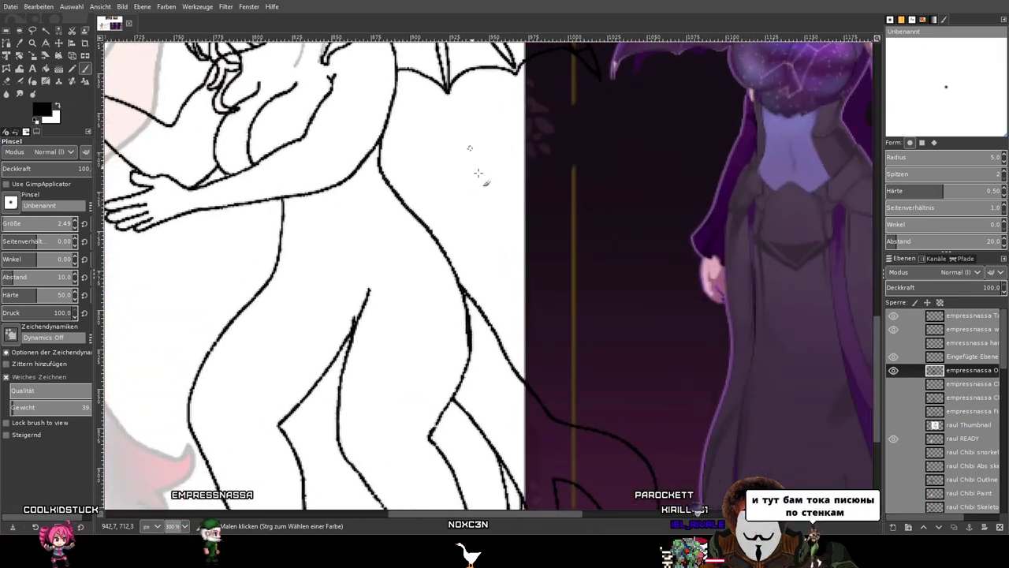
pyautogui.scroll(-3, 478, 172)
pyautogui.scroll(5, 508, 370)
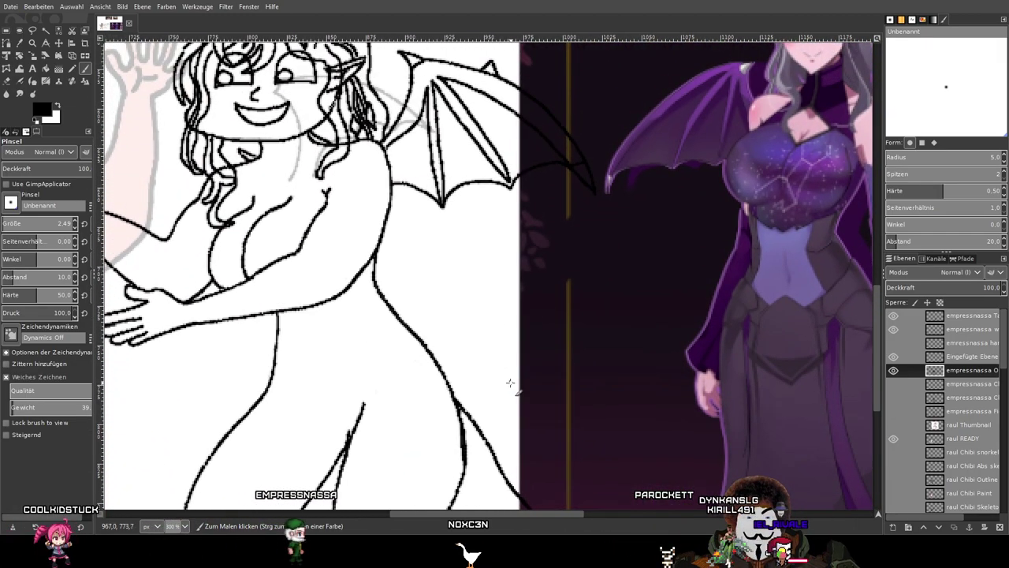
pyautogui.scroll(4, 510, 383)
pyautogui.hscroll(-3, 592, 398)
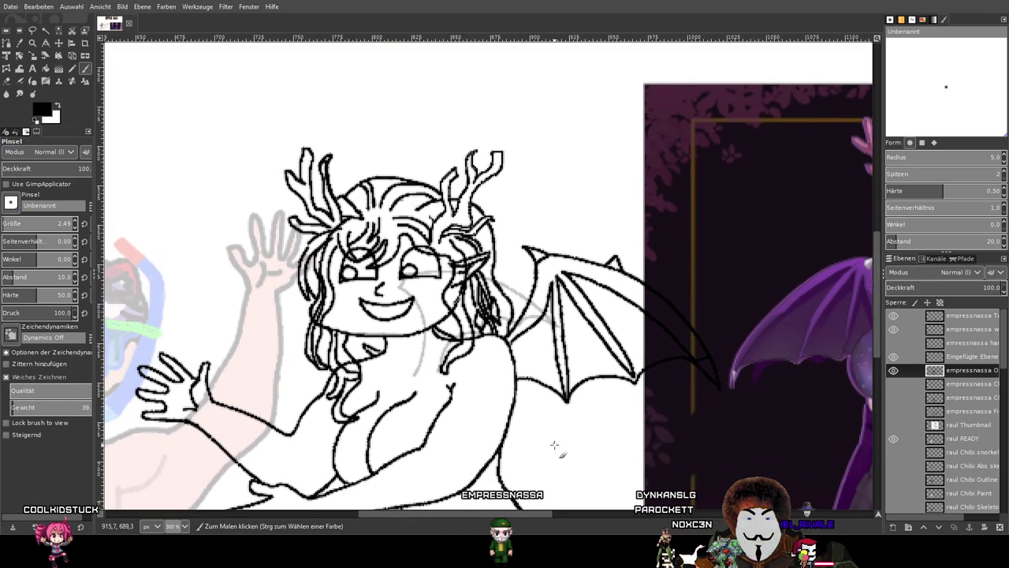
pyautogui.moveTo(573, 463)
pyautogui.mouseDown()
pyautogui.moveTo(394, 401)
pyautogui.moveTo(510, 250)
pyautogui.mouseUp()
pyautogui.moveTo(566, 441); pyautogui.dragTo(502, 251)
pyautogui.scroll(-2, 520, 313)
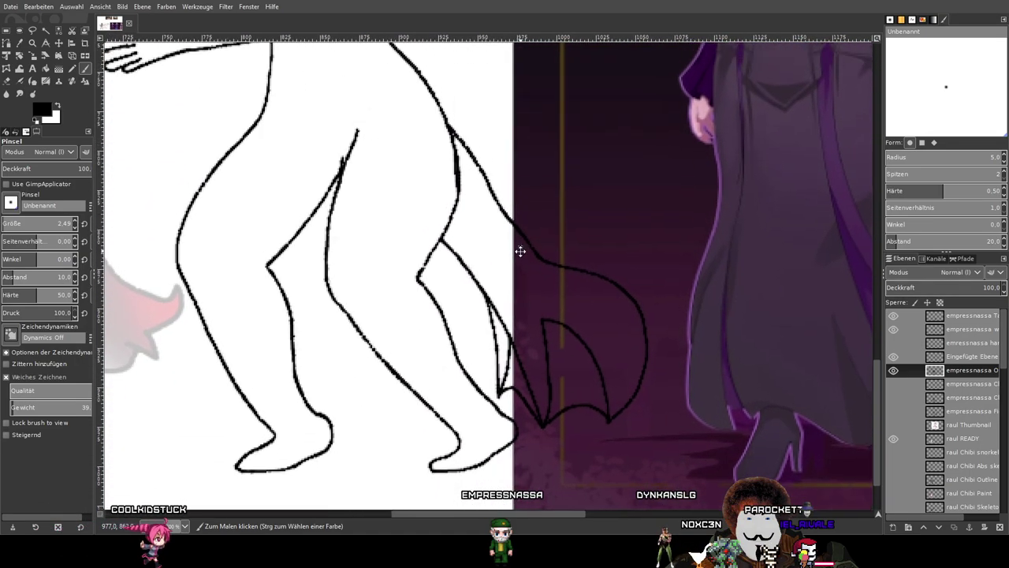
pyautogui.scroll(5, 517, 247)
pyautogui.scroll(2, 532, 302)
pyautogui.scroll(-1, 595, 412)
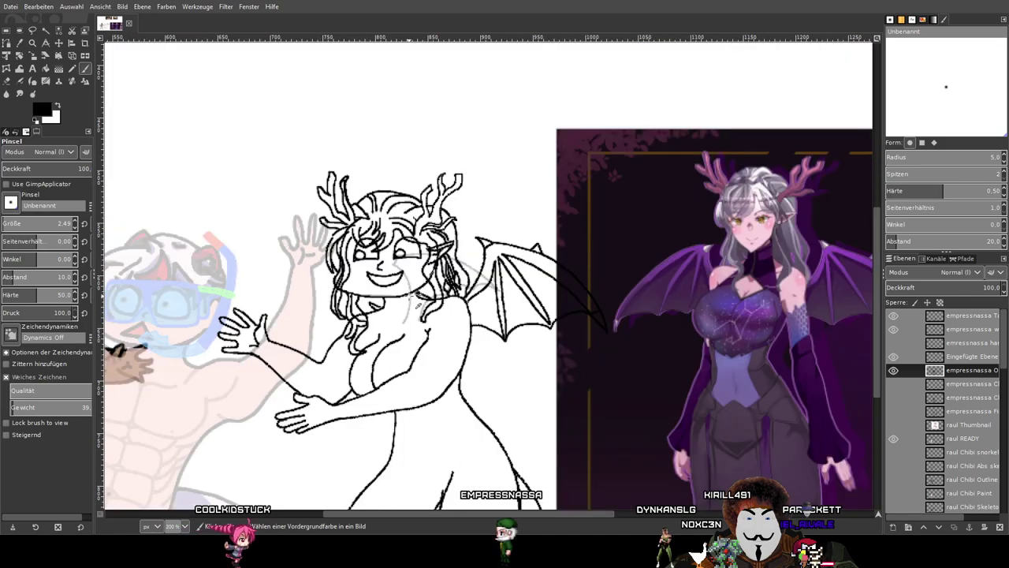
pyautogui.scroll(1, 400, 280)
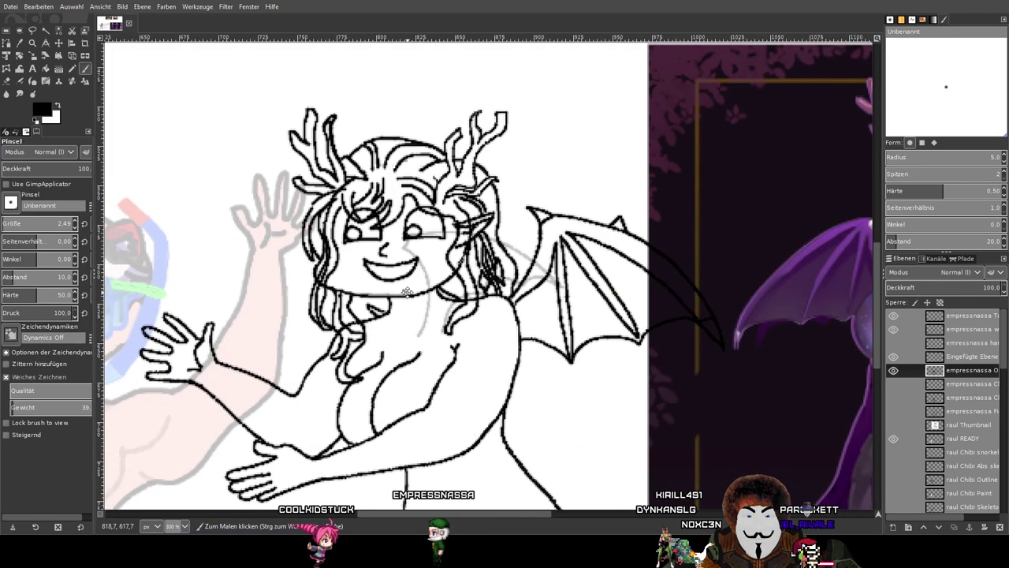
pyautogui.scroll(-1, 512, 315)
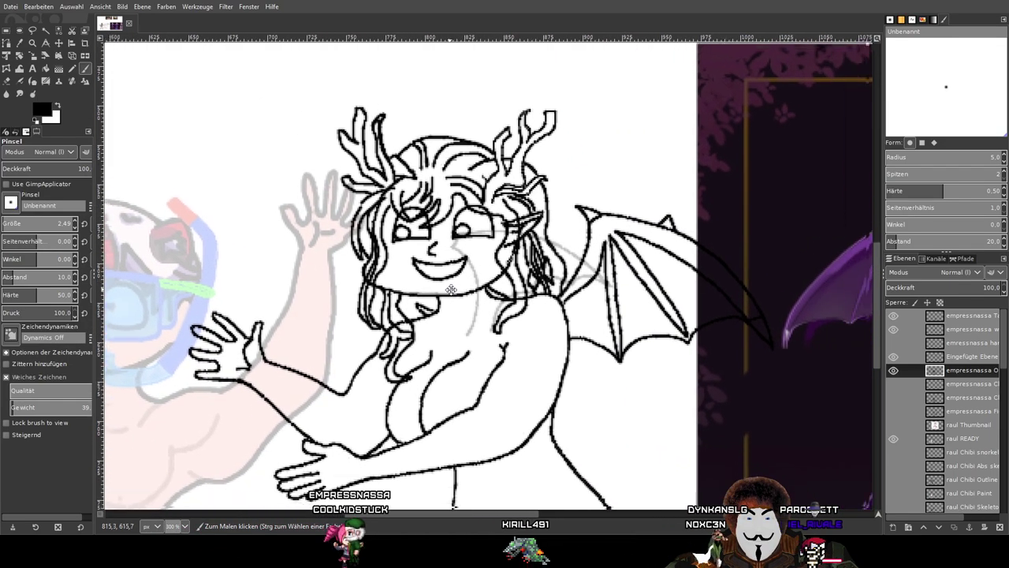
pyautogui.scroll(1, 411, 259)
pyautogui.scroll(-2, 575, 268)
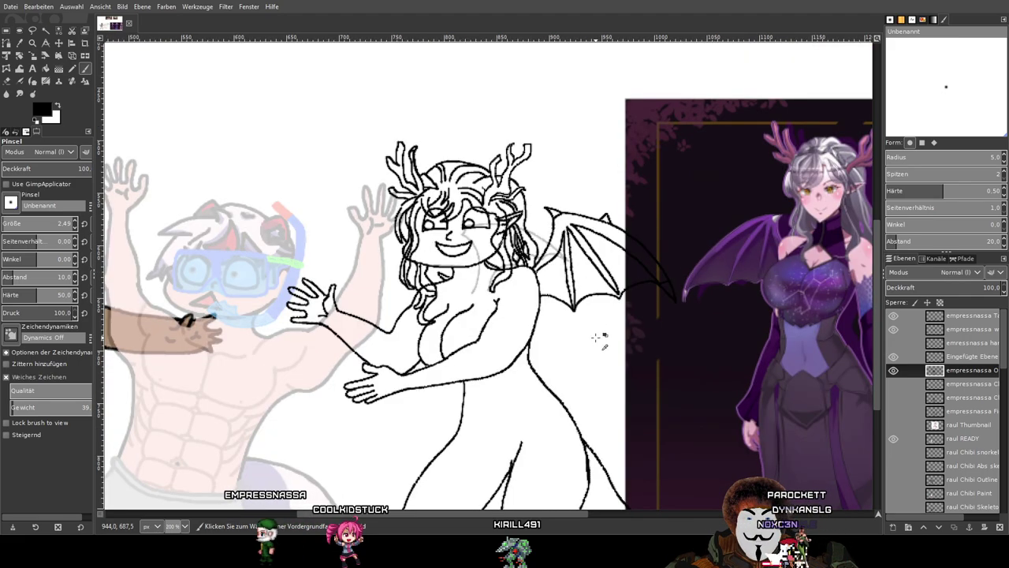
pyautogui.scroll(1, 520, 291)
pyautogui.scroll(-1, 410, 289)
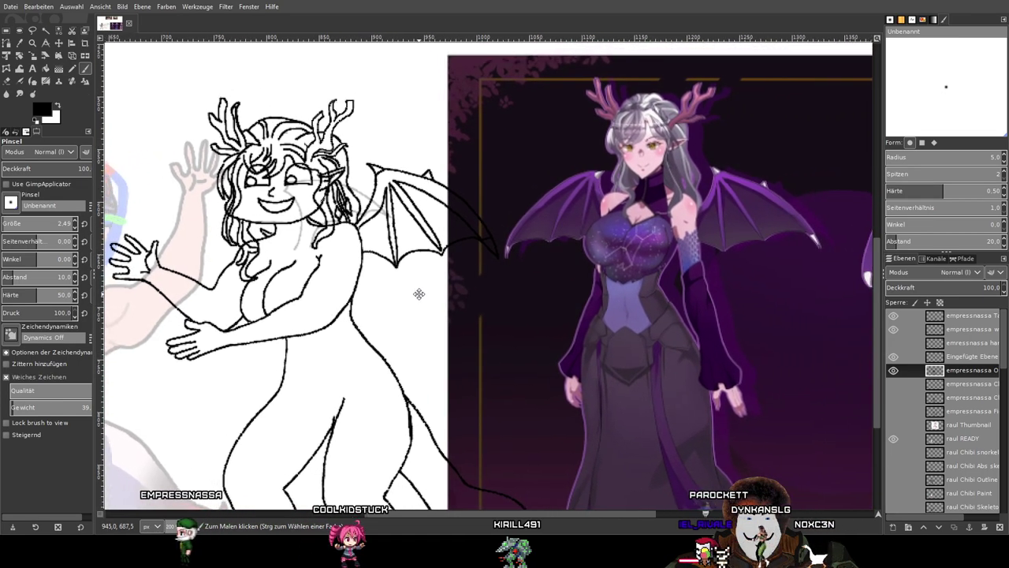
pyautogui.scroll(1, 420, 293)
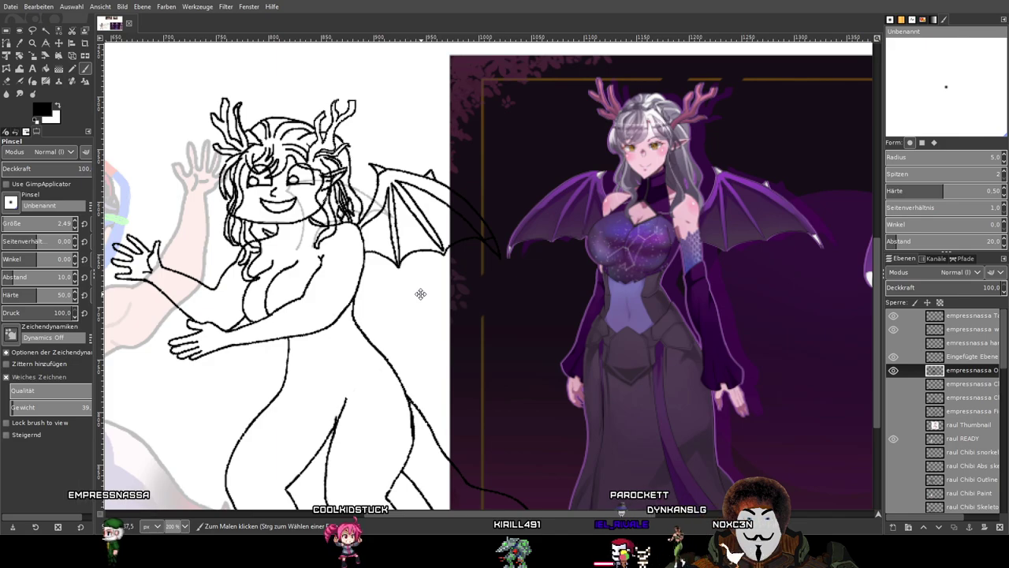
pyautogui.moveTo(421, 294); pyautogui.dragTo(435, 221)
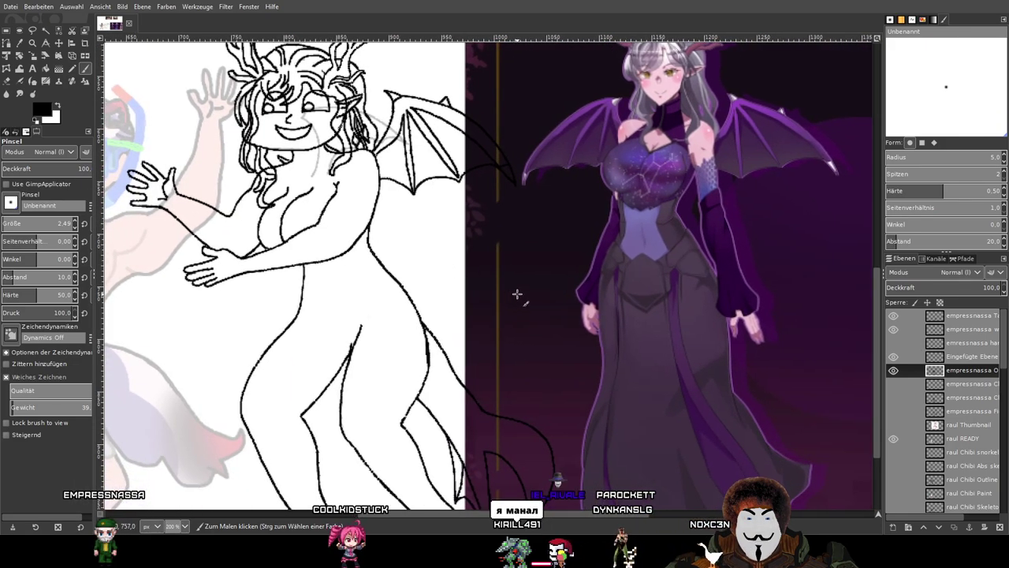
# Step through the pasted and hand layers, then turn on the empressnassa chibi paint layer.
pyautogui.click(970, 356)
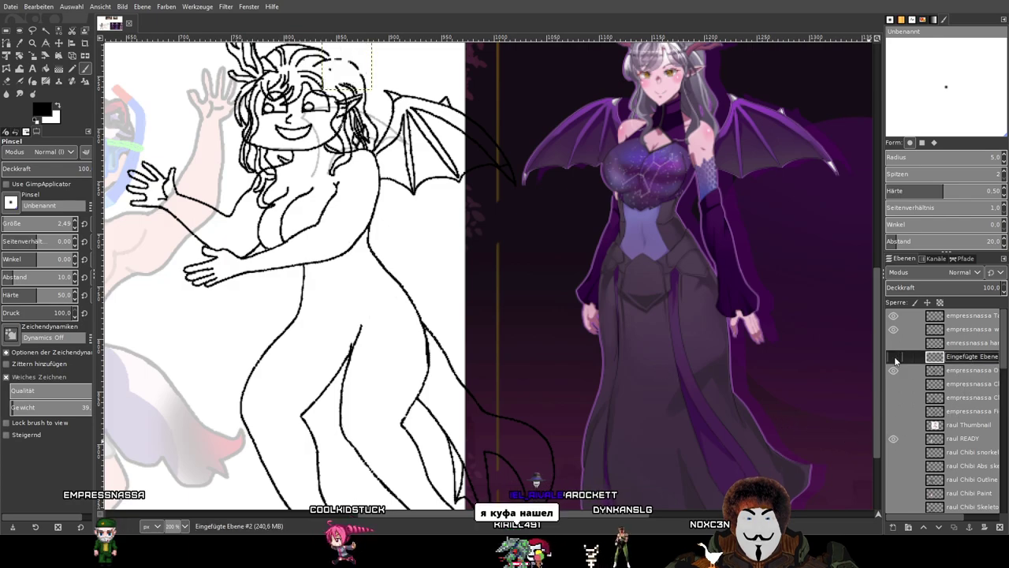
pyautogui.click(971, 342)
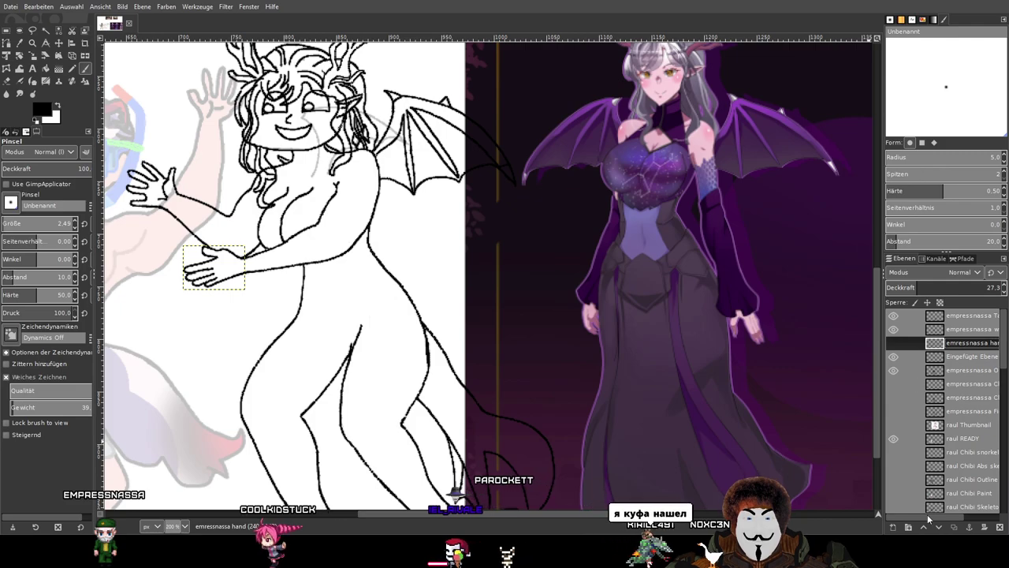
pyautogui.moveTo(950, 517); pyautogui.dragTo(923, 516)
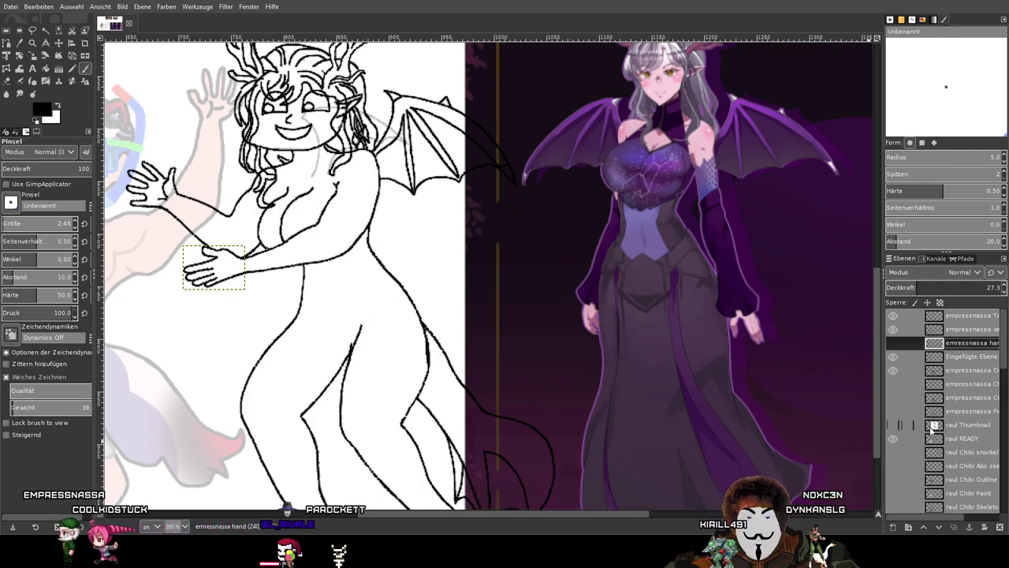
pyautogui.click(970, 383)
pyautogui.click(892, 383)
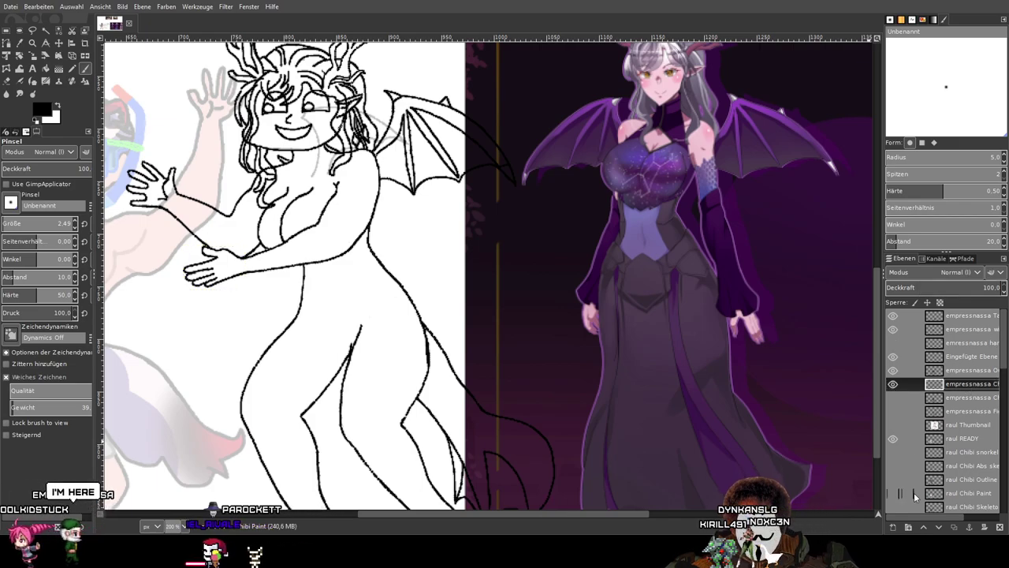
# Switch between chibi paint and outline layers, pan across the sketch, ending on Outline.
pyautogui.click(973, 372)
pyautogui.click(969, 384)
pyautogui.moveTo(323, 271); pyautogui.dragTo(482, 316)
pyautogui.moveTo(560, 285); pyautogui.dragTo(449, 292)
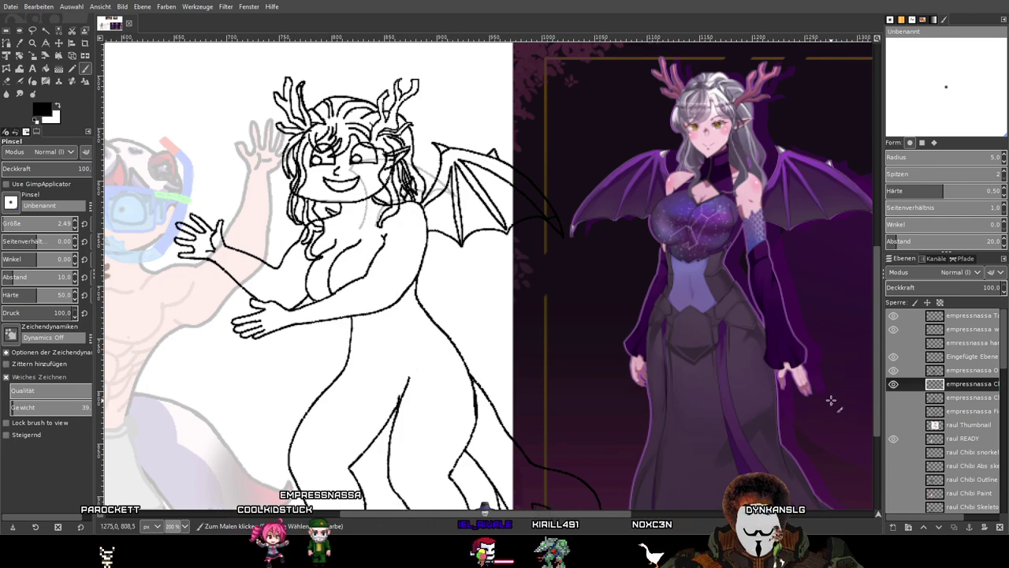
pyautogui.click(904, 371)
# Check beneath the outline layer, then compare the sketch's wing with the purple winged reference.
pyautogui.click(893, 370)
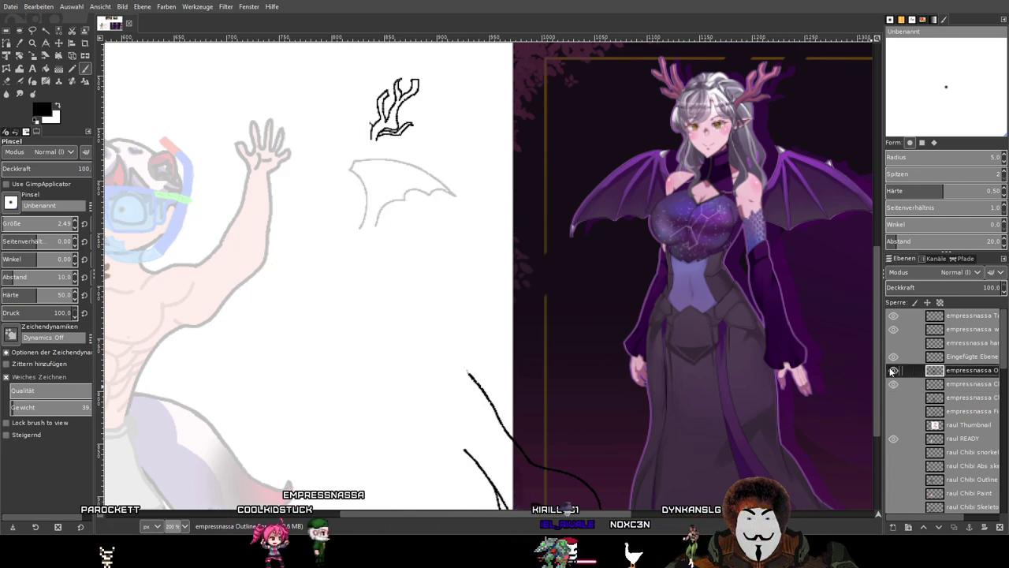
pyautogui.click(893, 370)
pyautogui.scroll(1, 427, 239)
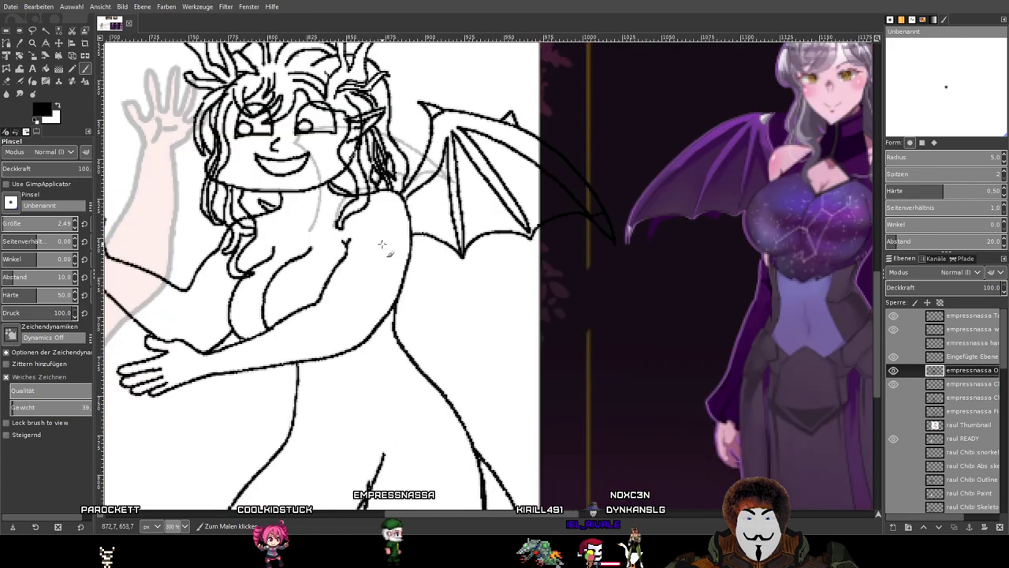
pyautogui.moveTo(381, 244); pyautogui.dragTo(275, 276)
pyautogui.scroll(3, 207, 298)
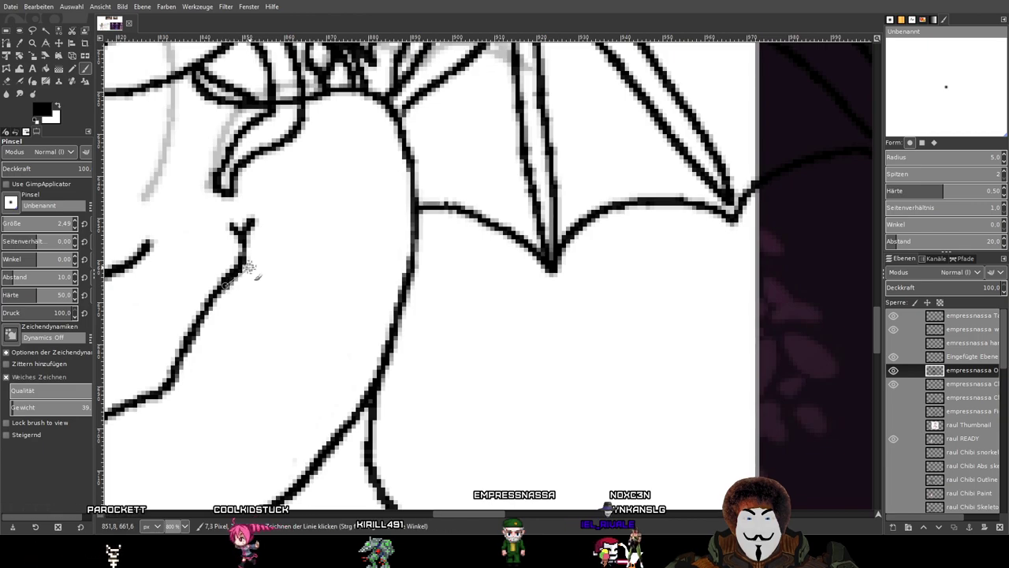
pyautogui.scroll(-2, 549, 260)
pyautogui.moveTo(715, 264); pyautogui.dragTo(83, 275)
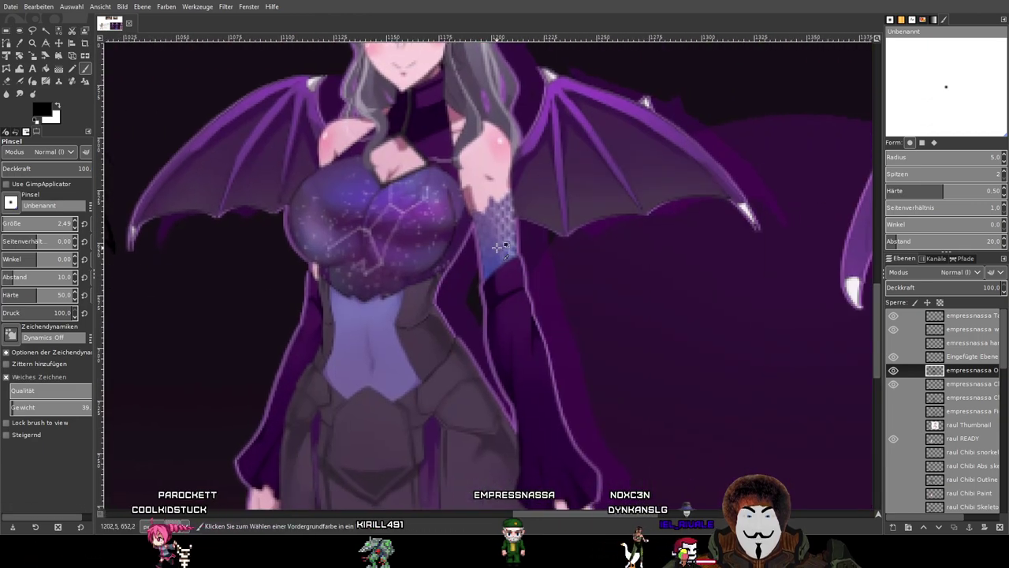
pyautogui.scroll(3, 498, 247)
pyautogui.scroll(-3, 508, 207)
pyautogui.moveTo(305, 258); pyautogui.dragTo(701, 264)
pyautogui.moveTo(353, 283); pyautogui.dragTo(277, 279)
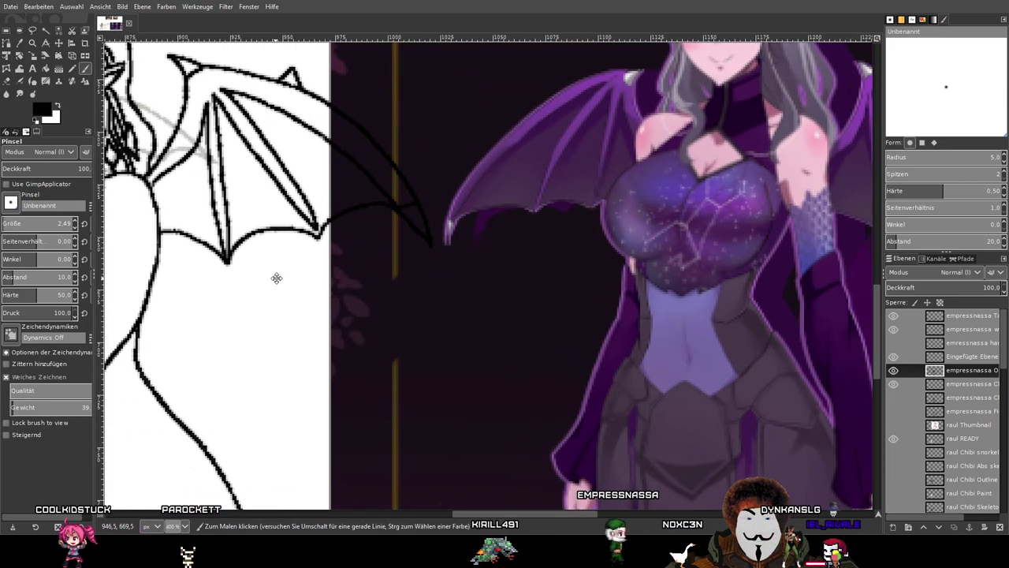
pyautogui.scroll(-2, 276, 277)
pyautogui.scroll(3, 309, 273)
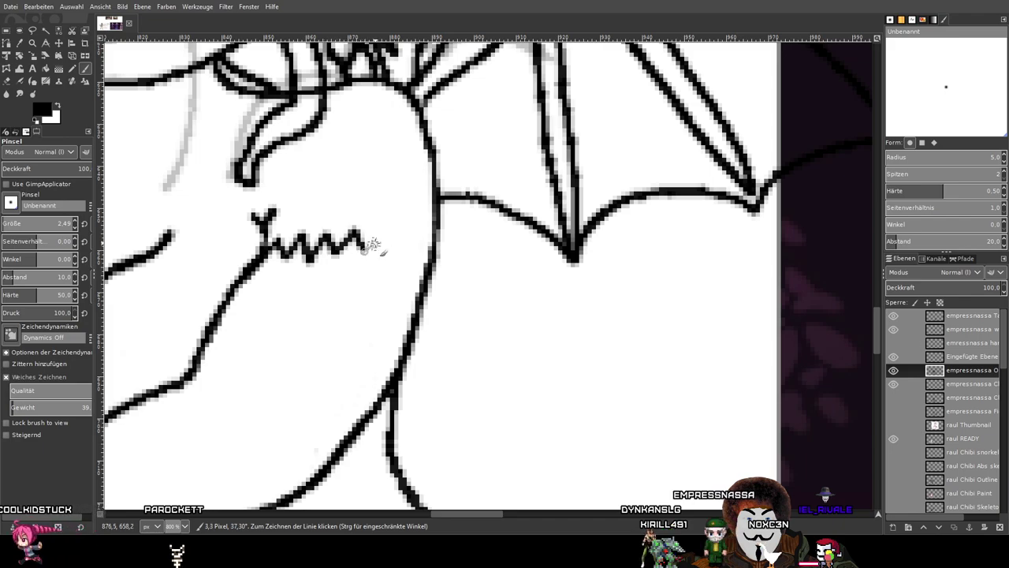
# Extend the swimsuit's zigzag lace trim with straight segments, joining it to the vertical outline.
pyautogui.keyDown('shift'); pyautogui.click(408, 230); pyautogui.keyUp('shift')
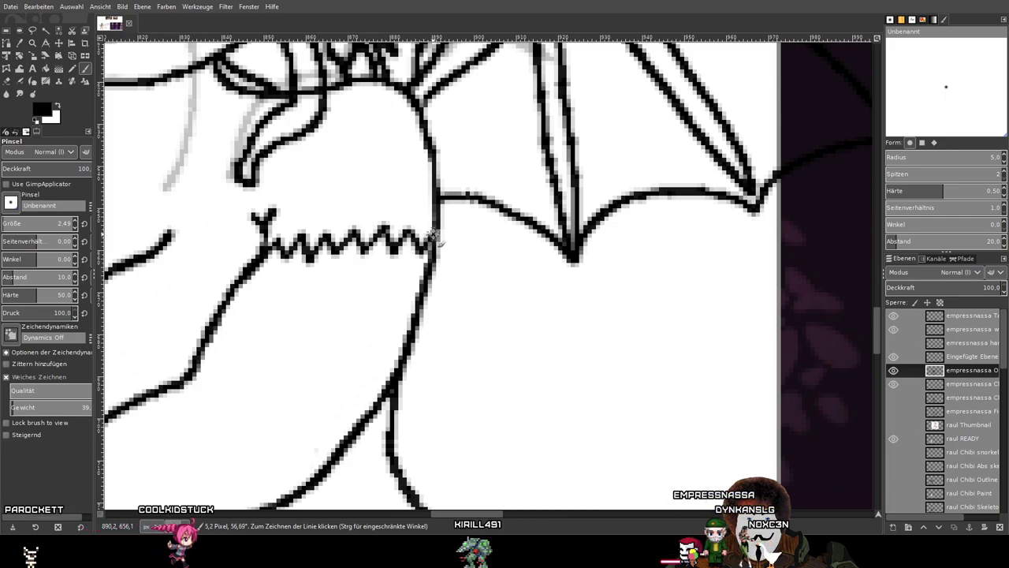
pyautogui.keyDown('ctrl'); pyautogui.scroll(3, 439, 308); pyautogui.keyUp('ctrl')
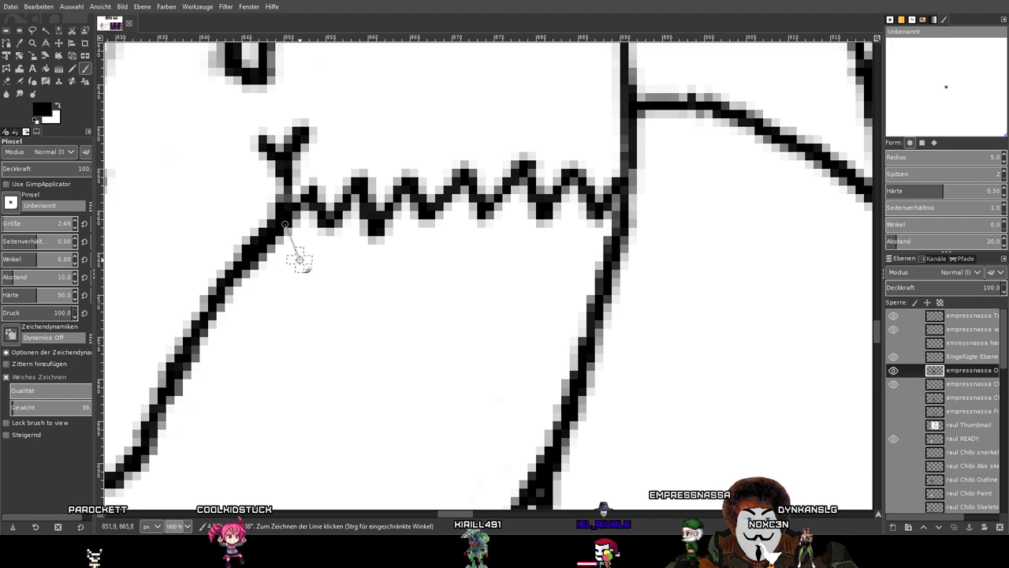
pyautogui.keyDown('shift'); pyautogui.click(300, 259); pyautogui.keyUp('shift')
pyautogui.keyDown('shift'); pyautogui.click(333, 231); pyautogui.keyUp('shift')
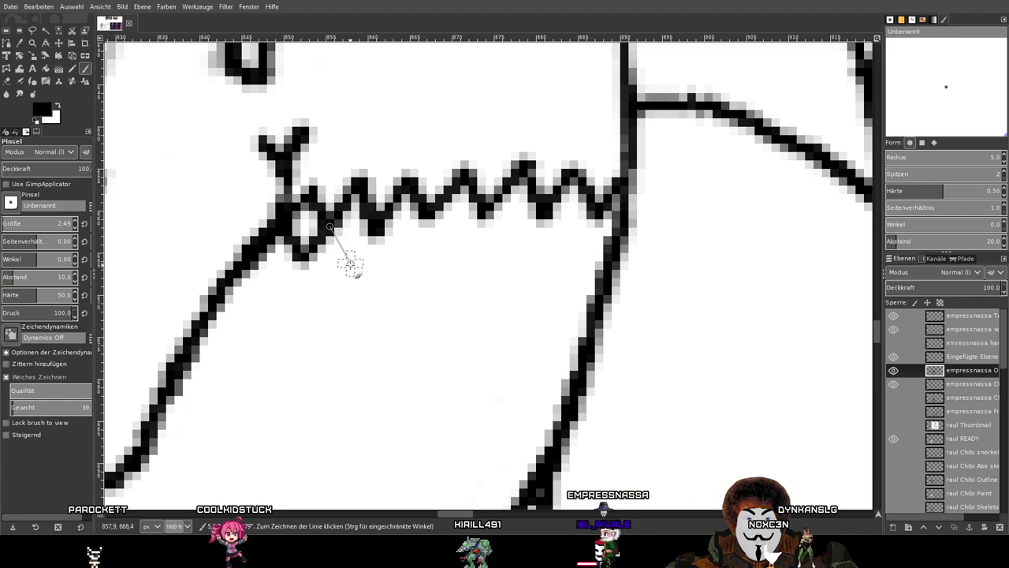
pyautogui.keyDown('shift'); pyautogui.click(350, 264); pyautogui.keyUp('shift')
pyautogui.keyDown('shift'); pyautogui.click(378, 233); pyautogui.keyUp('shift')
pyautogui.keyDown('shift'); pyautogui.click(401, 258); pyautogui.keyUp('shift')
pyautogui.keyDown('shift'); pyautogui.click(431, 211); pyautogui.keyUp('shift')
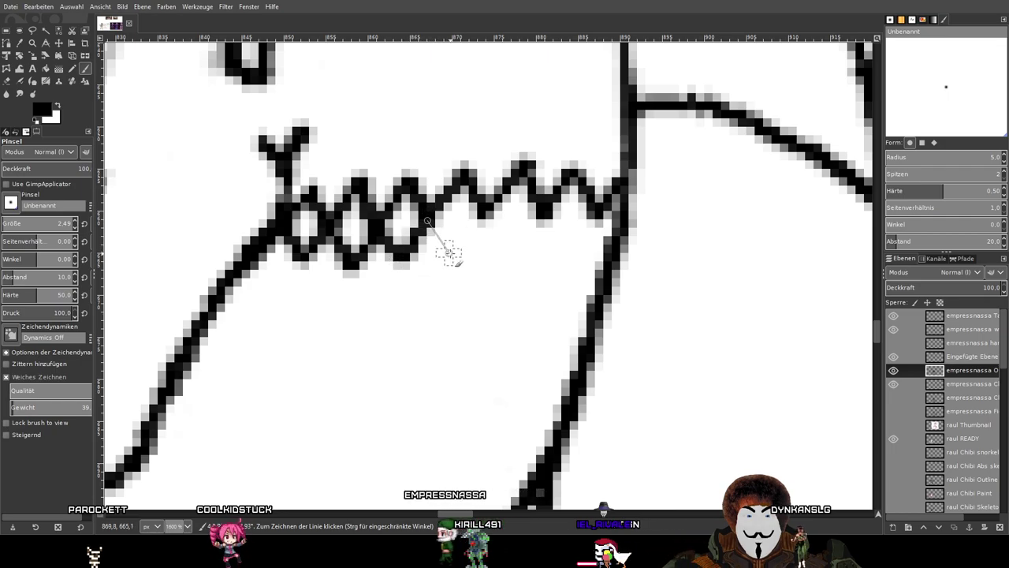
pyautogui.keyDown('shift'); pyautogui.click(457, 244); pyautogui.keyUp('shift')
pyautogui.keyDown('shift'); pyautogui.click(484, 210); pyautogui.keyUp('shift')
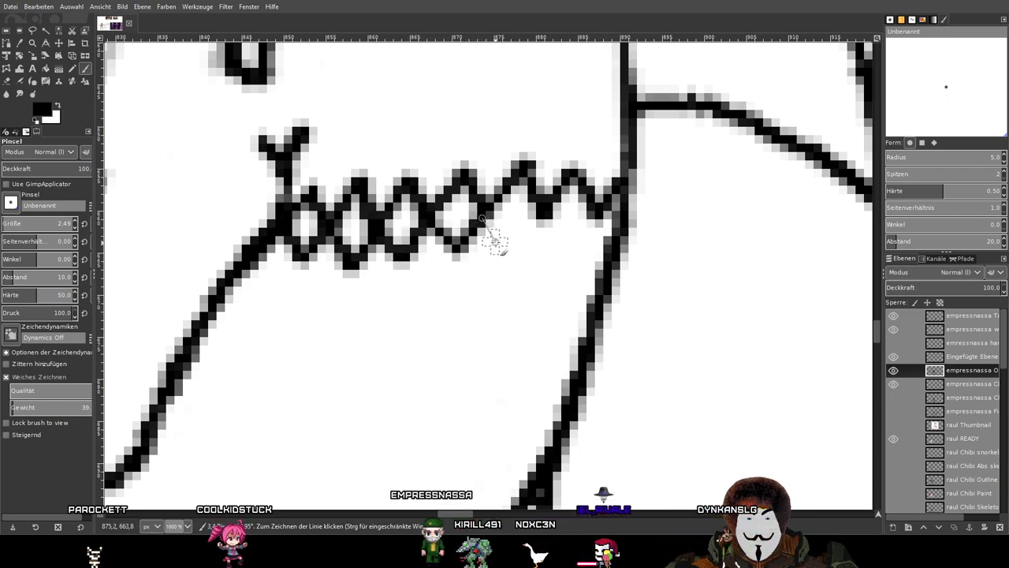
pyautogui.keyDown('shift'); pyautogui.click(499, 254); pyautogui.keyUp('shift')
pyautogui.keyDown('shift'); pyautogui.click(540, 216); pyautogui.keyUp('shift')
pyautogui.keyDown('shift'); pyautogui.click(547, 252); pyautogui.keyUp('shift')
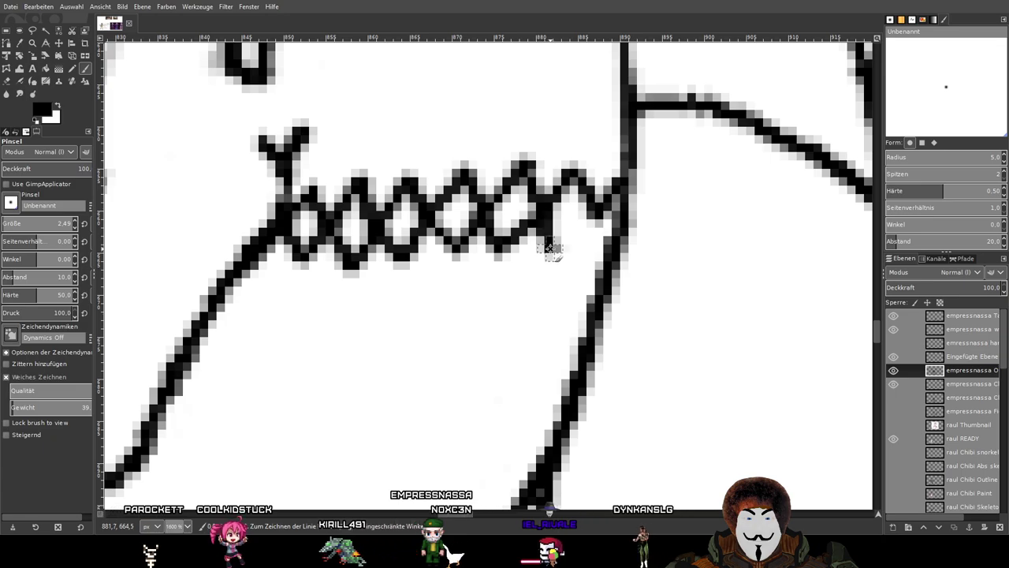
pyautogui.keyDown('shift'); pyautogui.click(590, 225); pyautogui.keyUp('shift')
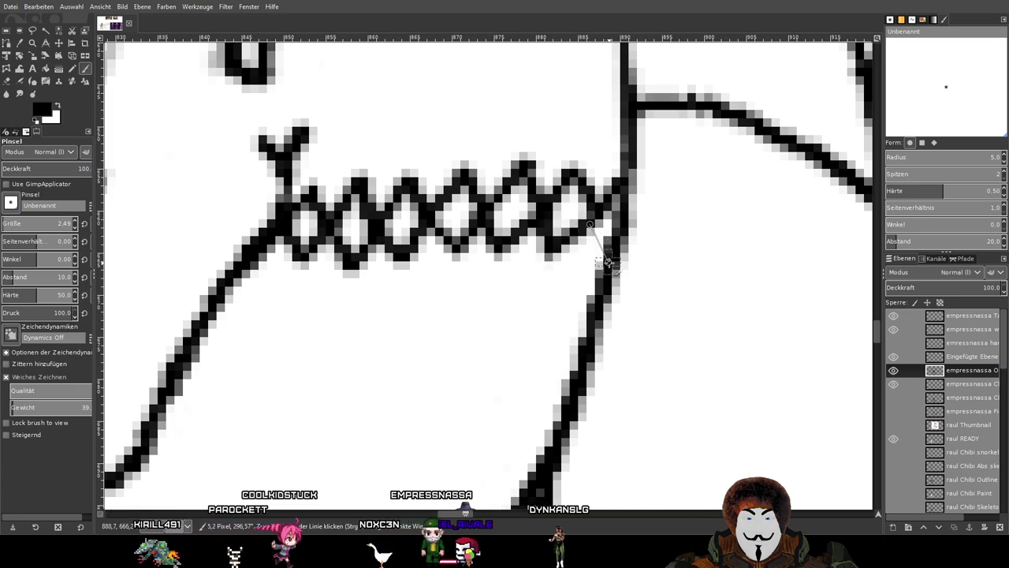
pyautogui.keyDown('shift'); pyautogui.click(607, 253); pyautogui.keyUp('shift')
# Start a new diagonal lace stroke down-left at the band's left end.
pyautogui.scroll(-3, 707, 256)
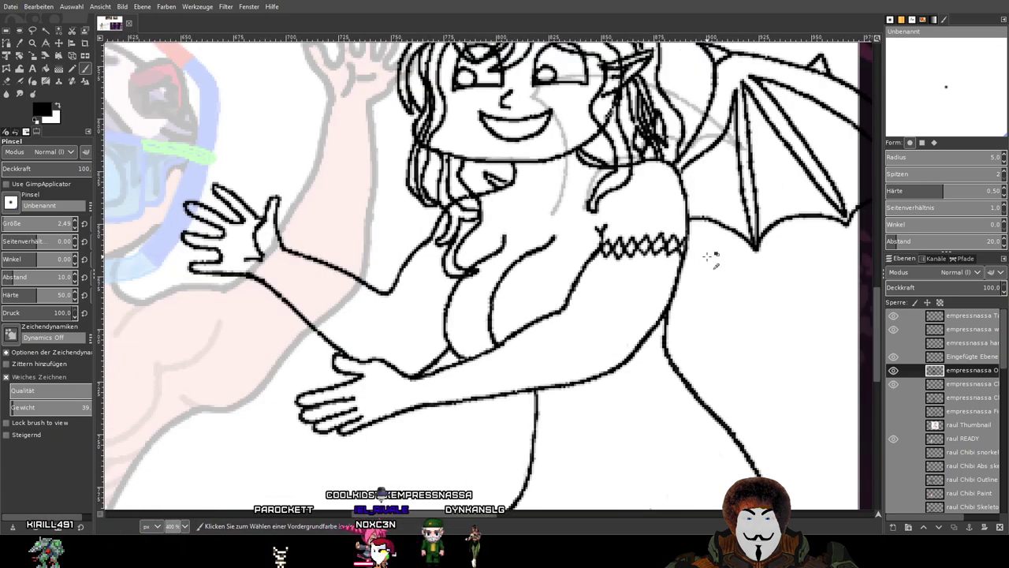
pyautogui.scroll(1, 706, 257)
pyautogui.scroll(7, 623, 246)
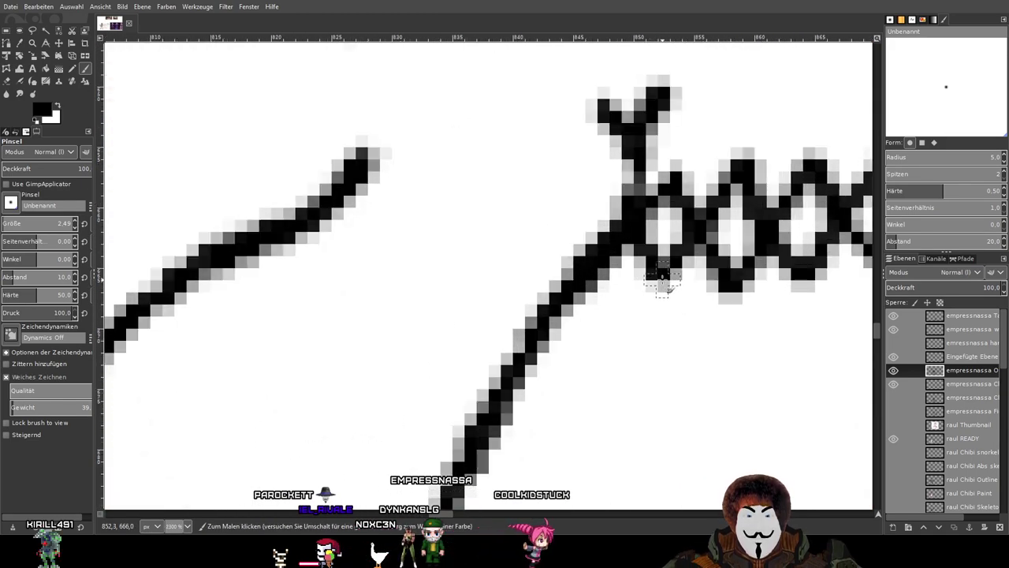
pyautogui.click(662, 282)
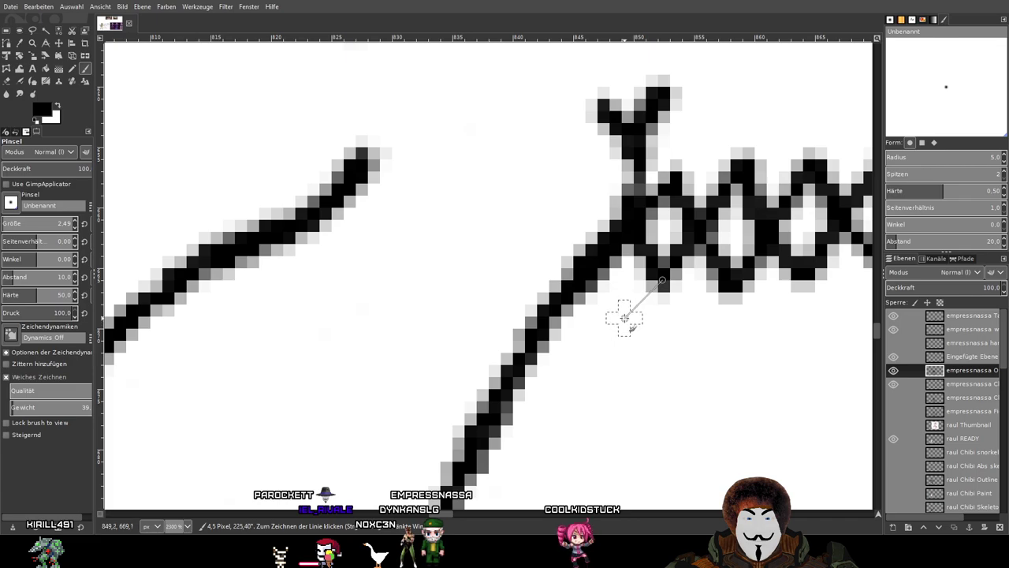
pyautogui.keyDown('shift'); pyautogui.click(624, 315); pyautogui.keyUp('shift')
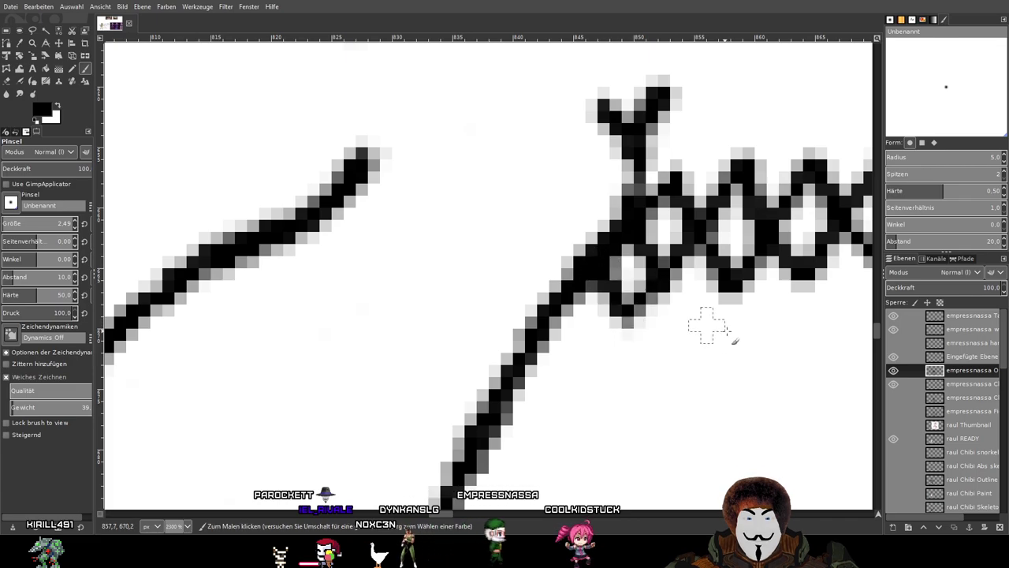
# Draw the lower zigzag row of diamonds across the band, finishing at the outline.
pyautogui.moveTo(727, 330); pyautogui.dragTo(468, 283)
pyautogui.click(400, 239)
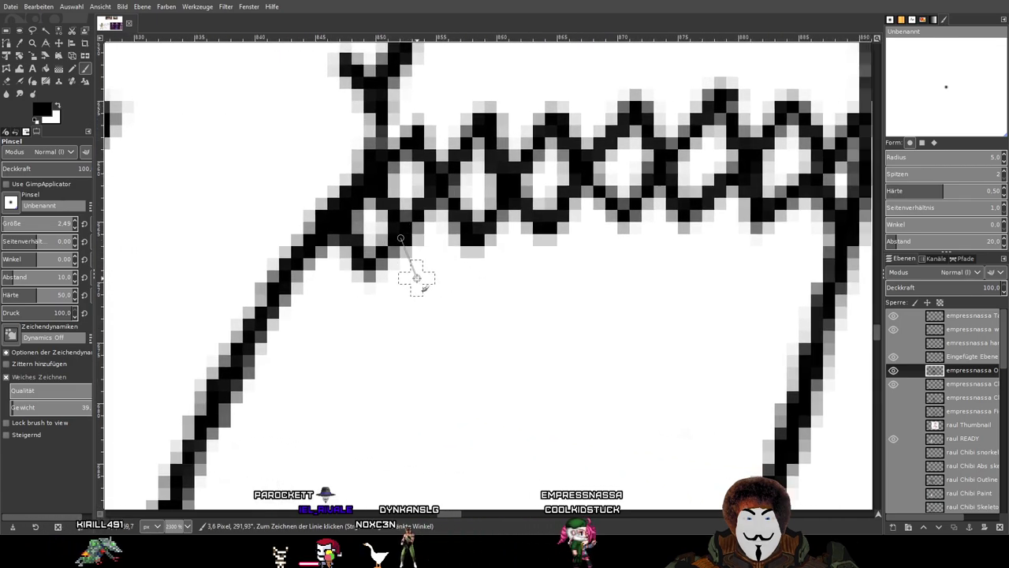
pyautogui.keyDown('shift'); pyautogui.click(430, 279); pyautogui.keyUp('shift')
pyautogui.keyDown('shift'); pyautogui.click(473, 245); pyautogui.keyUp('shift')
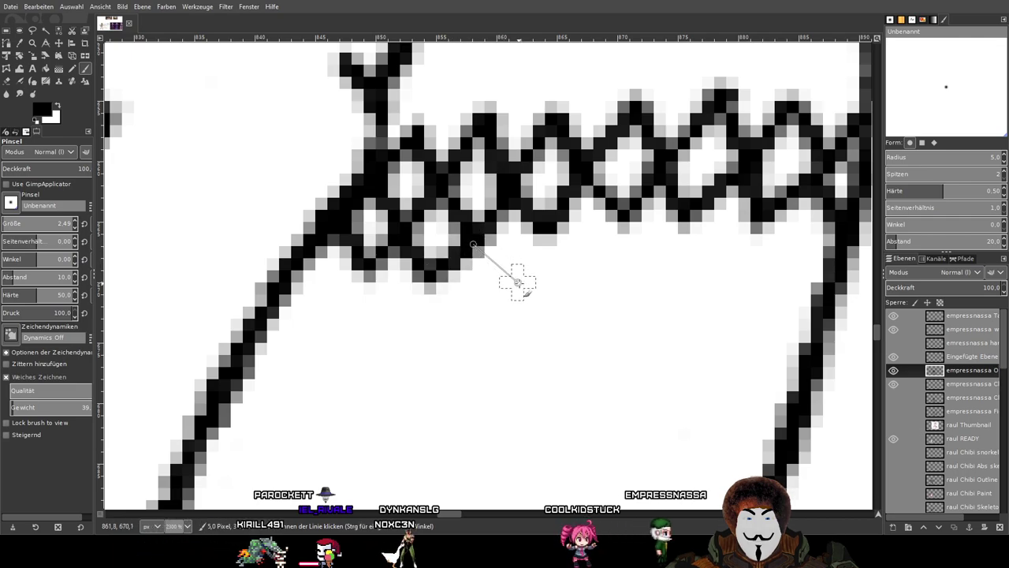
pyautogui.keyDown('shift'); pyautogui.click(514, 290); pyautogui.keyUp('shift')
pyautogui.keyDown('shift'); pyautogui.click(550, 235); pyautogui.keyUp('shift')
pyautogui.keyDown('shift'); pyautogui.click(585, 277); pyautogui.keyUp('shift')
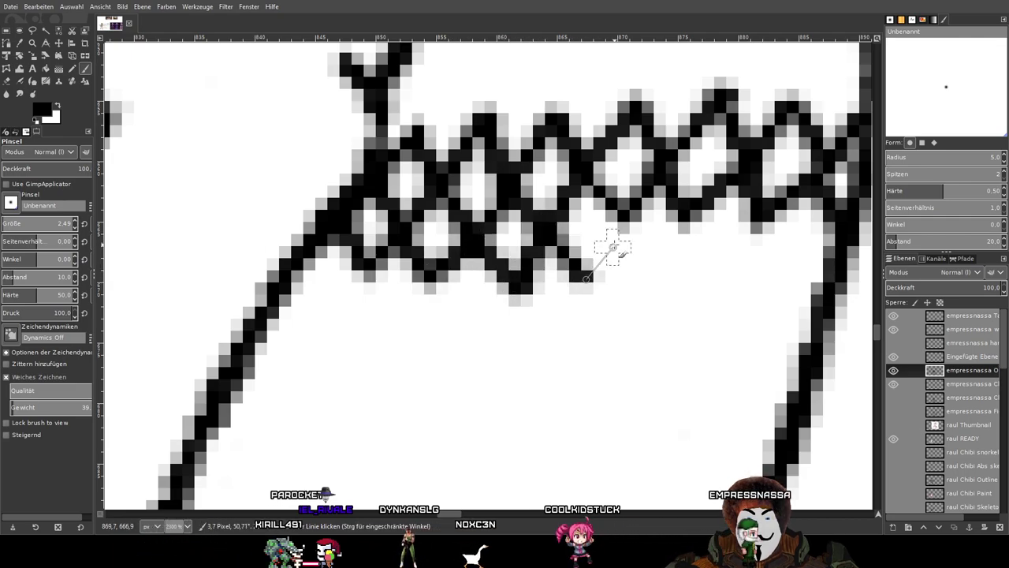
pyautogui.keyDown('shift'); pyautogui.click(623, 221); pyautogui.keyUp('shift')
pyautogui.keyDown('shift'); pyautogui.click(642, 272); pyautogui.keyUp('shift')
pyautogui.keyDown('shift'); pyautogui.click(683, 222); pyautogui.keyUp('shift')
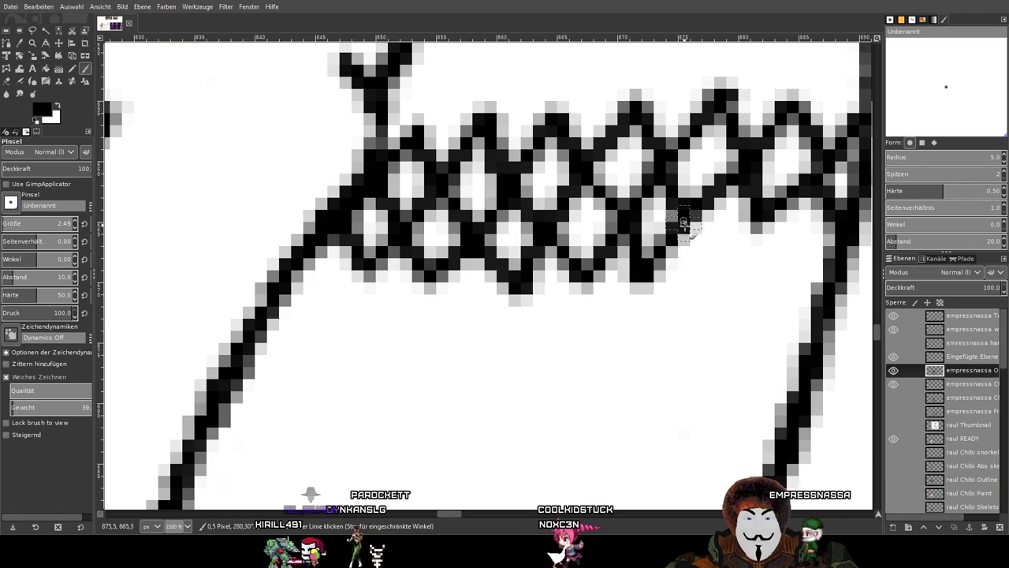
pyautogui.keyDown('shift'); pyautogui.click(705, 274); pyautogui.keyUp('shift')
pyautogui.keyDown('shift'); pyautogui.click(753, 225); pyautogui.keyUp('shift')
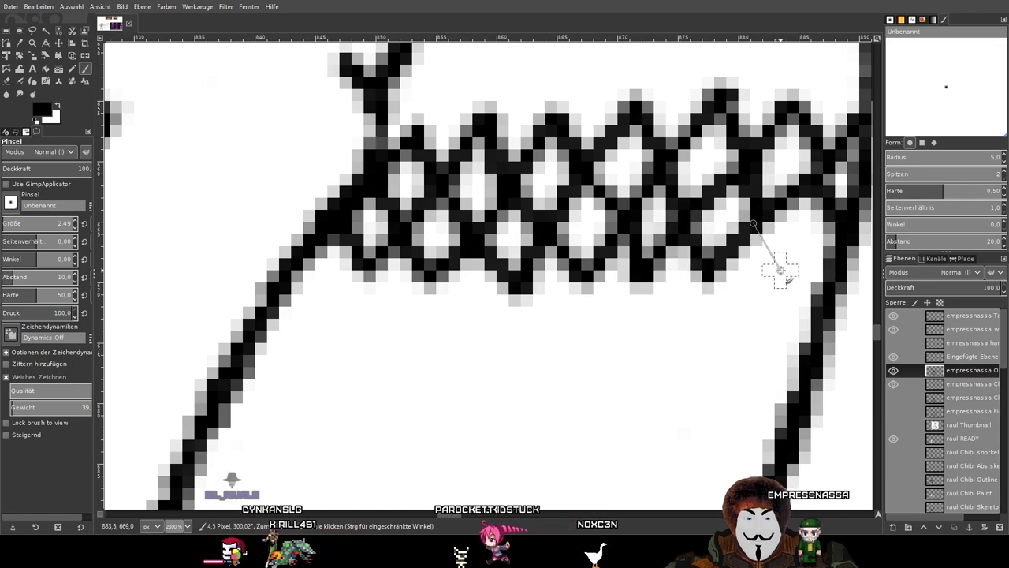
pyautogui.keyDown('shift'); pyautogui.click(781, 271); pyautogui.keyUp('shift')
pyautogui.keyDown('shift'); pyautogui.click(832, 251); pyautogui.keyUp('shift')
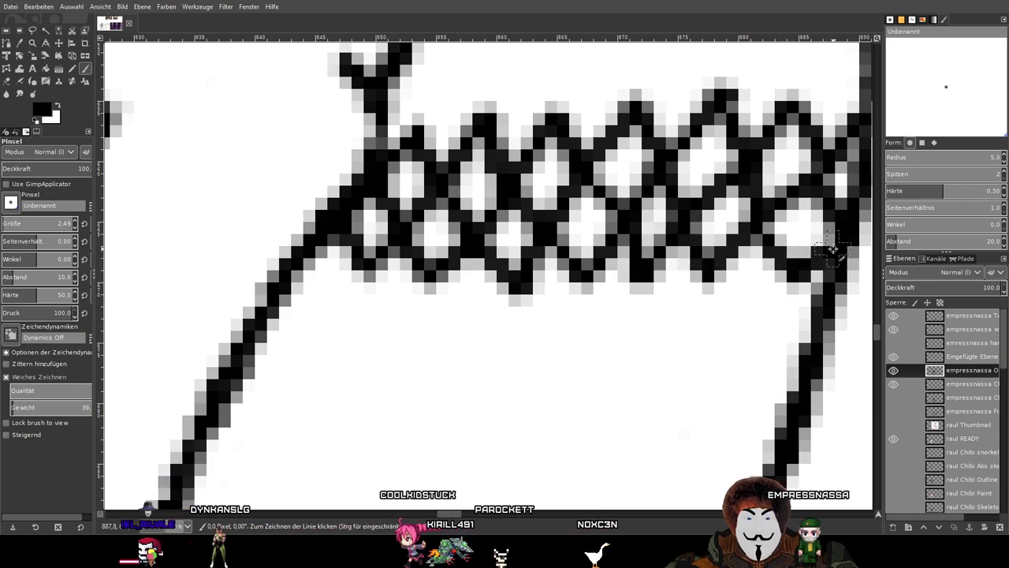
pyautogui.scroll(-5, 790, 299)
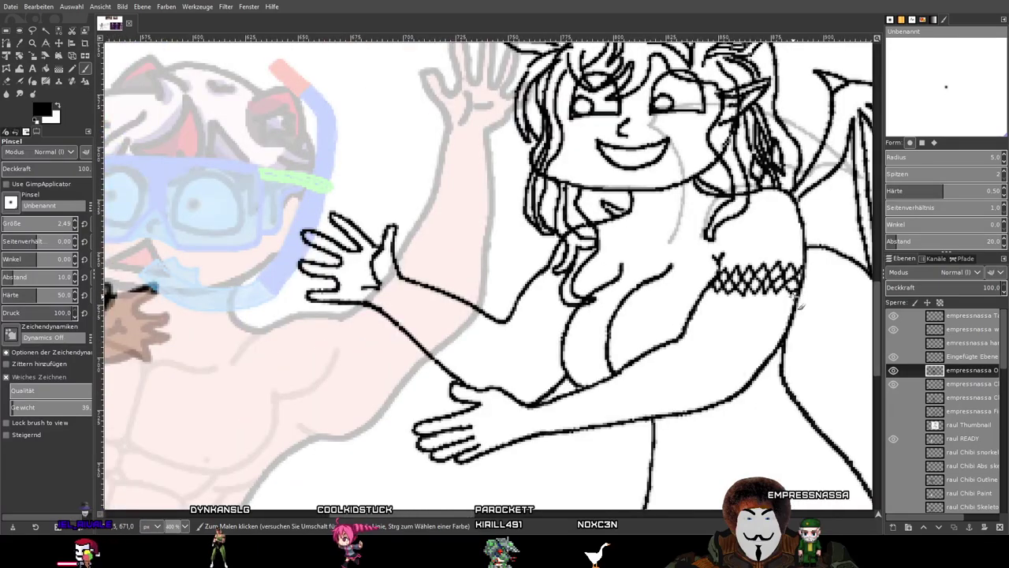
# Pan and zoom between the sketch and the colour reference, settling on the left chest beside the hair.
pyautogui.moveTo(776, 299); pyautogui.dragTo(412, 261)
pyautogui.scroll(-2, 620, 231)
pyautogui.moveTo(667, 234); pyautogui.dragTo(417, 234)
pyautogui.scroll(4, 623, 232)
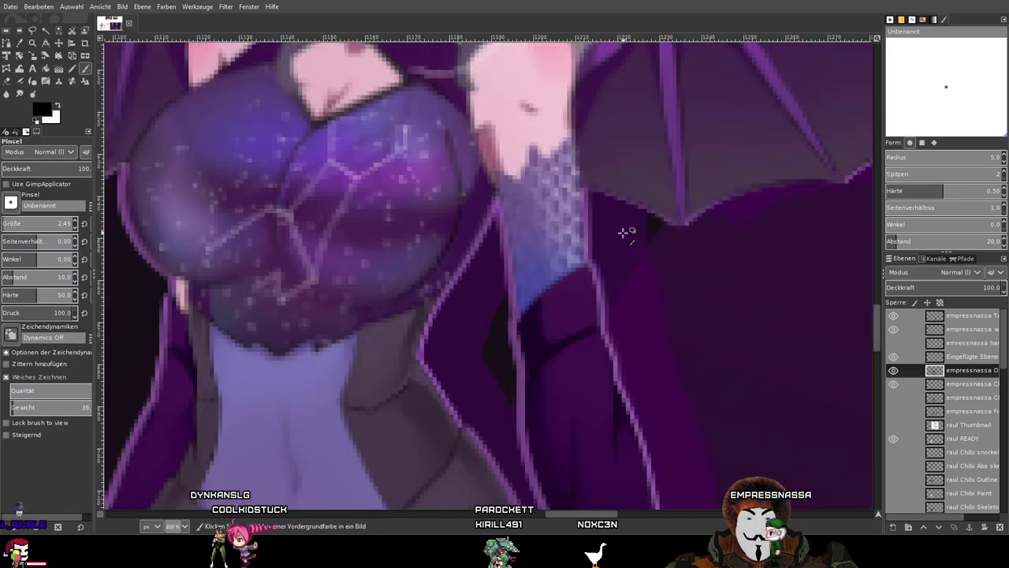
pyautogui.scroll(-2, 623, 232)
pyautogui.hscroll(-5, 608, 243)
pyautogui.scroll(3, 678, 256)
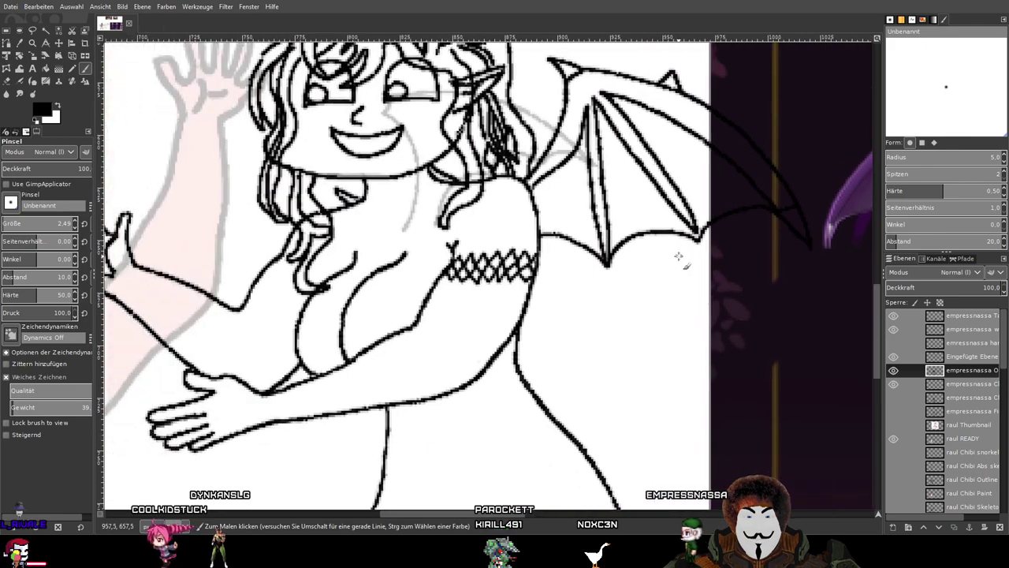
pyautogui.scroll(-1, 678, 256)
pyautogui.scroll(4, 445, 261)
pyautogui.hscroll(3, 492, 267)
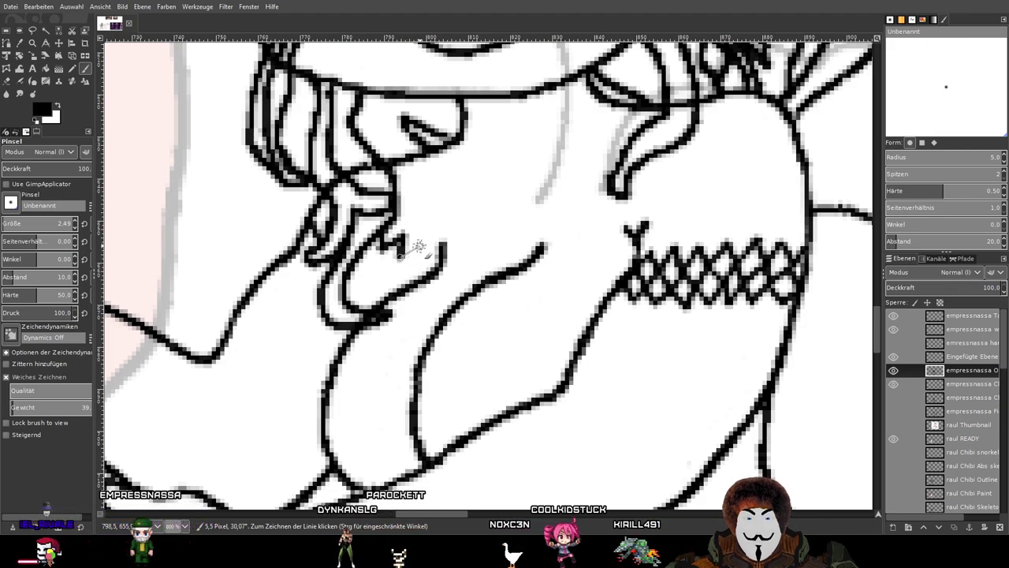
# Start the left lace patch with a short vertical stroke on the swimsuit's left side.
pyautogui.keyDown('shift'); pyautogui.click(422, 244); pyautogui.keyUp('shift')
pyautogui.keyDown('shift'); pyautogui.click(422, 264); pyautogui.keyUp('shift')
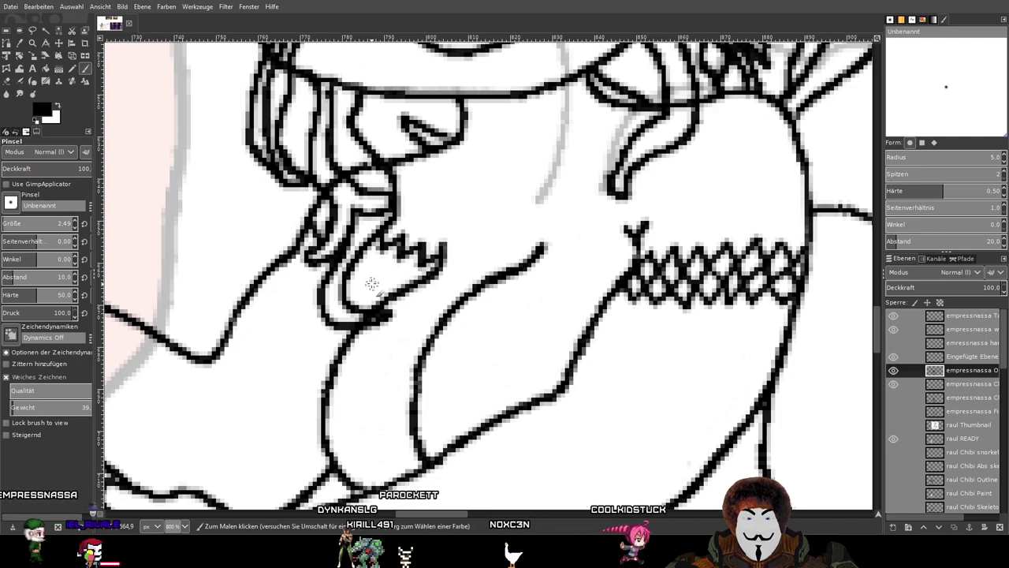
pyautogui.scroll(1, 298, 248)
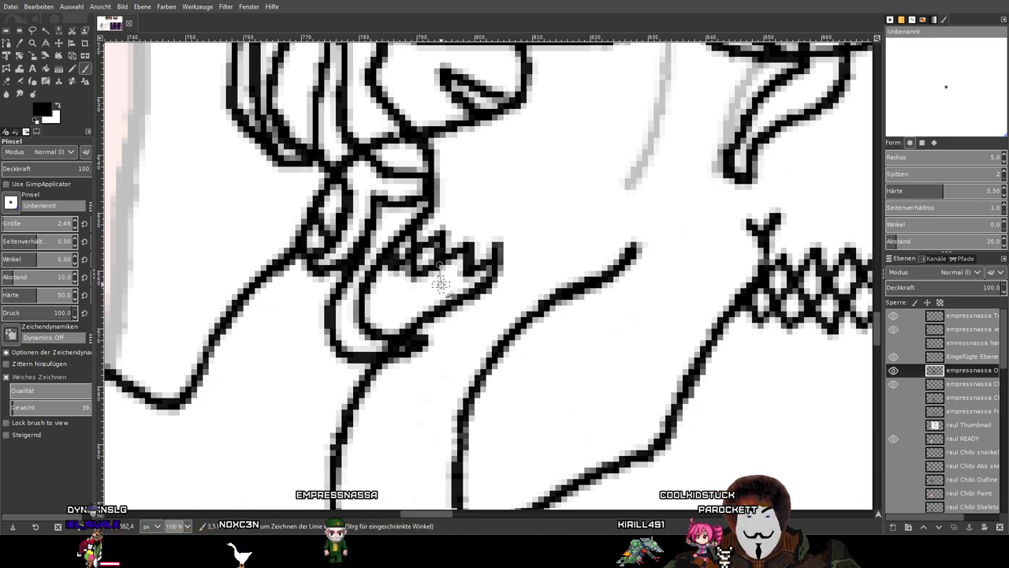
pyautogui.scroll(-1, 461, 275)
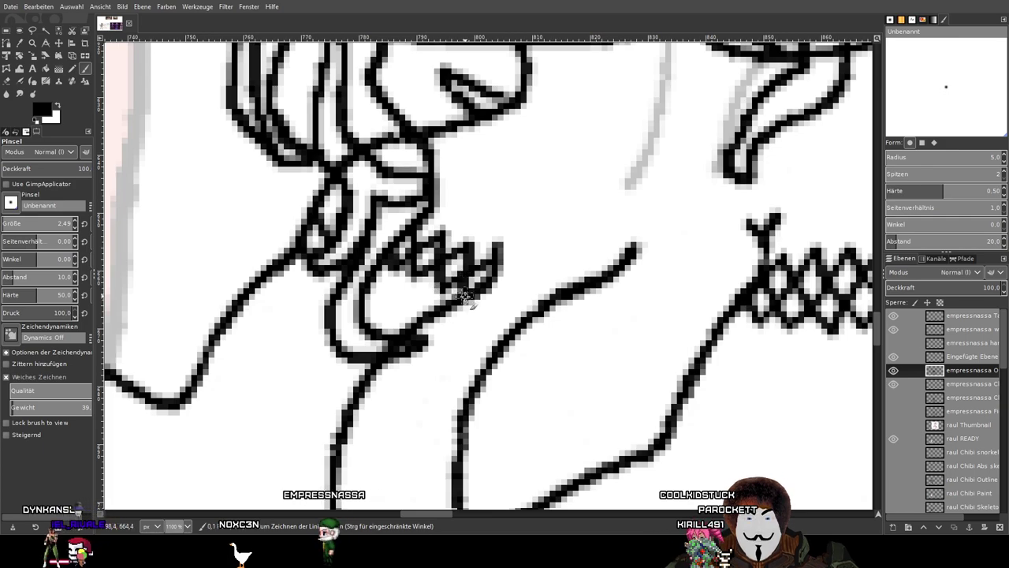
pyautogui.scroll(-1, 473, 300)
pyautogui.scroll(3, 486, 324)
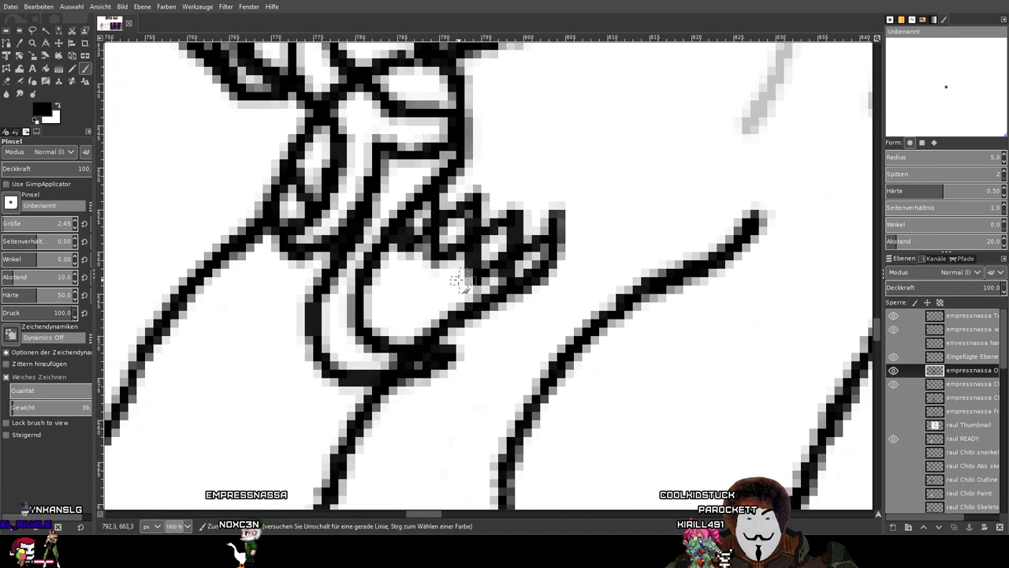
# Draw zigzag lace strokes across the left patch beside the hair.
pyautogui.click(408, 238)
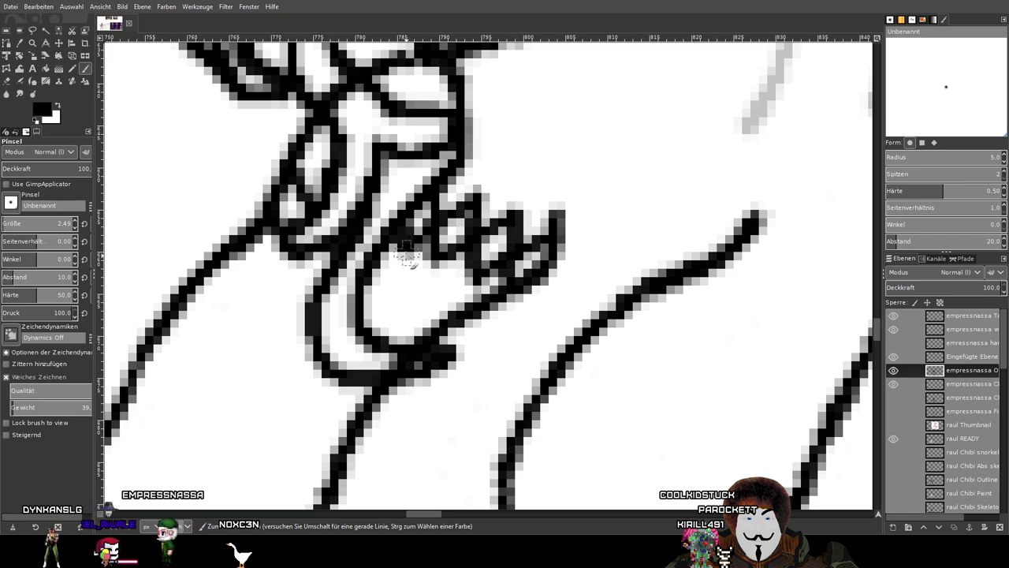
pyautogui.keyDown('shift'); pyautogui.click(405, 285); pyautogui.keyUp('shift')
pyautogui.keyDown('shift'); pyautogui.click(435, 261); pyautogui.keyUp('shift')
pyautogui.keyDown('shift'); pyautogui.click(435, 299); pyautogui.keyUp('shift')
pyautogui.keyDown('shift'); pyautogui.click(473, 274); pyautogui.keyUp('shift')
pyautogui.keyDown('shift'); pyautogui.click(471, 308); pyautogui.keyUp('shift')
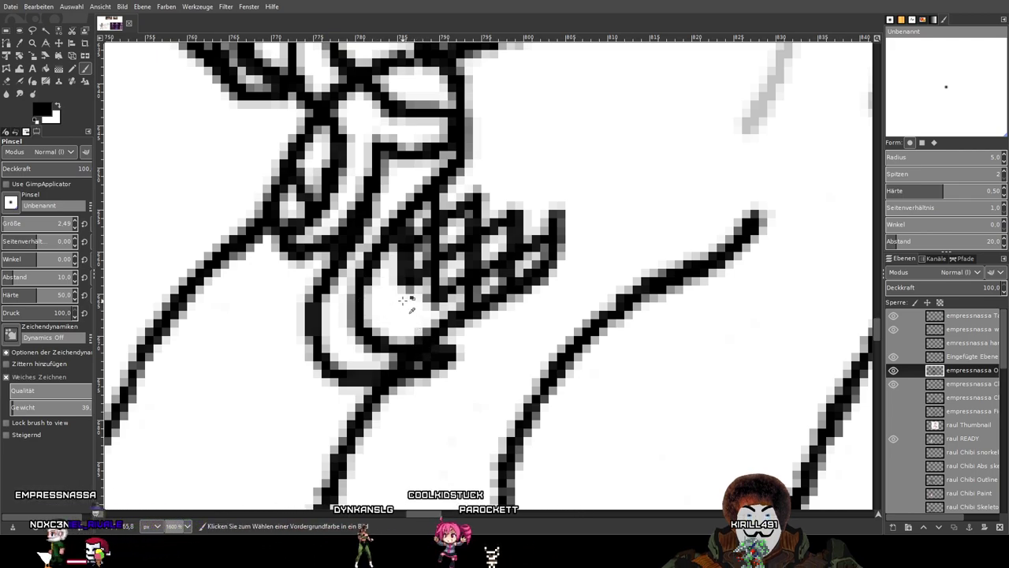
# Undo the bad strokes, redraw the lower zigzag and edge strokes, and check the whole drawing.
pyautogui.hotkey('ctrl', 'z')
pyautogui.hotkey('ctrl', 'z')
pyautogui.hotkey('ctrl', 'z')
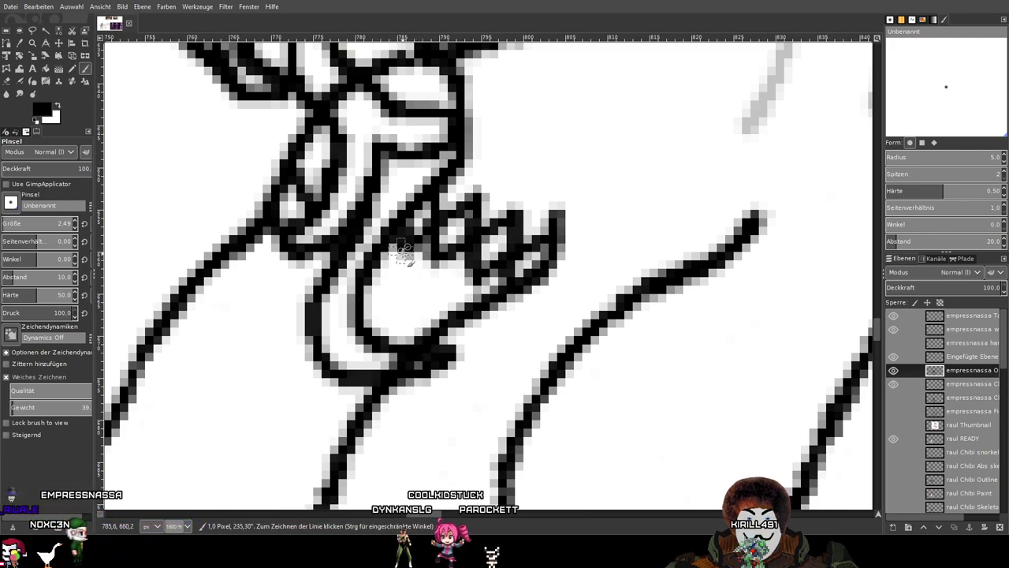
pyautogui.moveTo(405, 266); pyautogui.dragTo(410, 274)
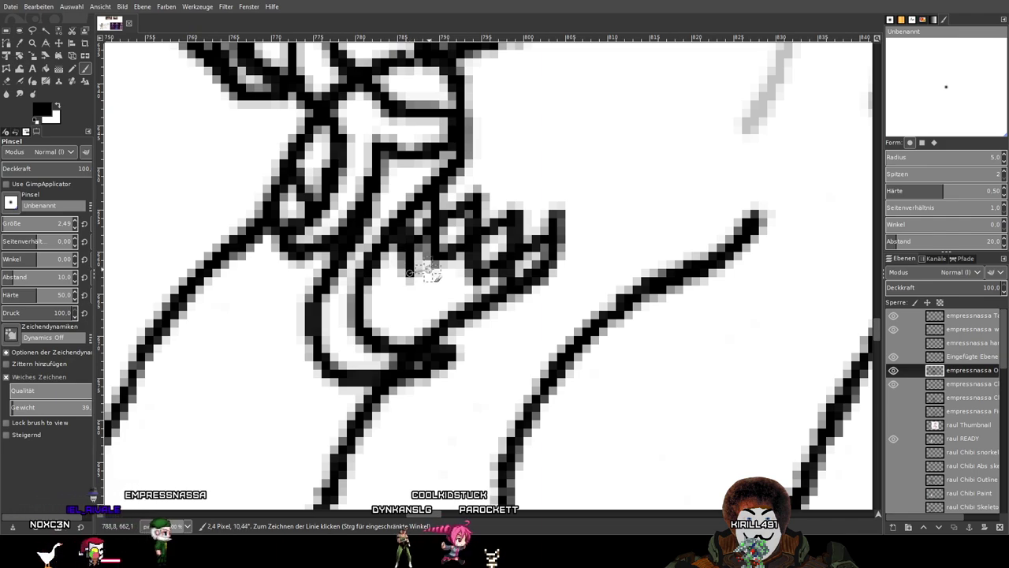
pyautogui.keyDown('shift'); pyautogui.click(435, 295); pyautogui.keyUp('shift')
pyautogui.keyDown('shift'); pyautogui.click(470, 274); pyautogui.keyUp('shift')
pyautogui.keyDown('shift'); pyautogui.click(471, 303); pyautogui.keyUp('shift')
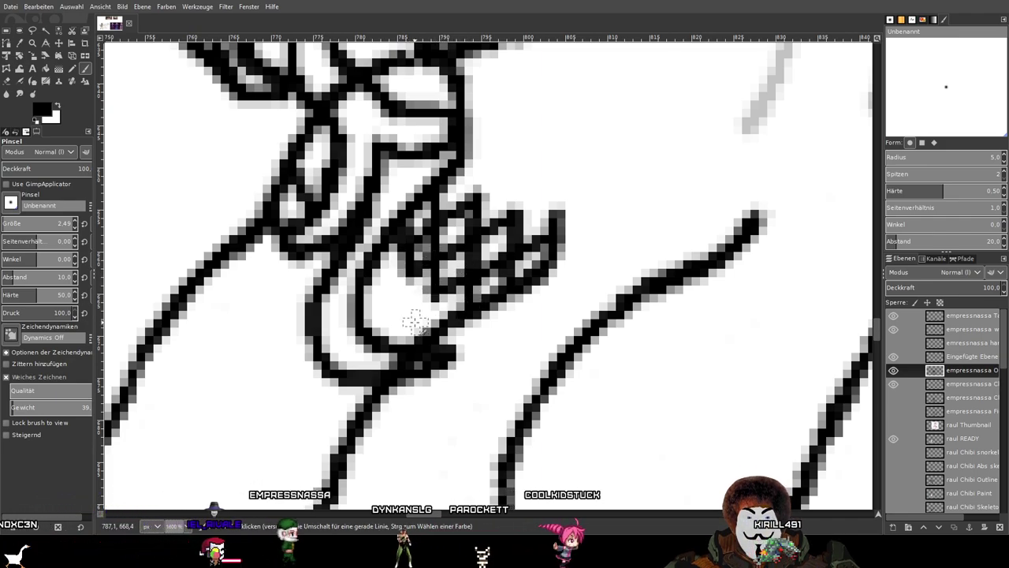
pyautogui.keyDown('shift'); pyautogui.click(380, 256); pyautogui.keyUp('shift')
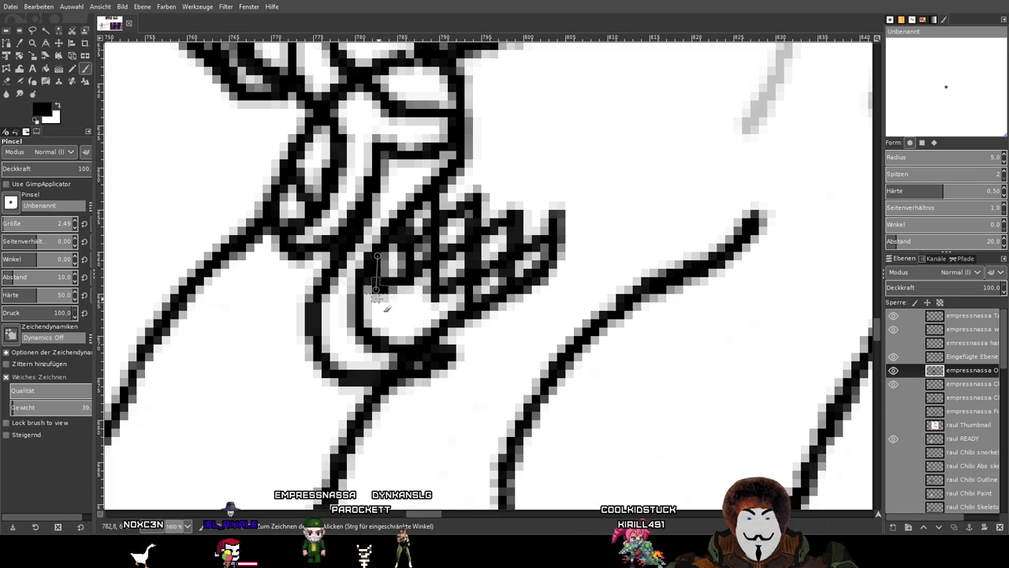
pyautogui.keyDown('shift'); pyautogui.click(415, 310); pyautogui.keyUp('shift')
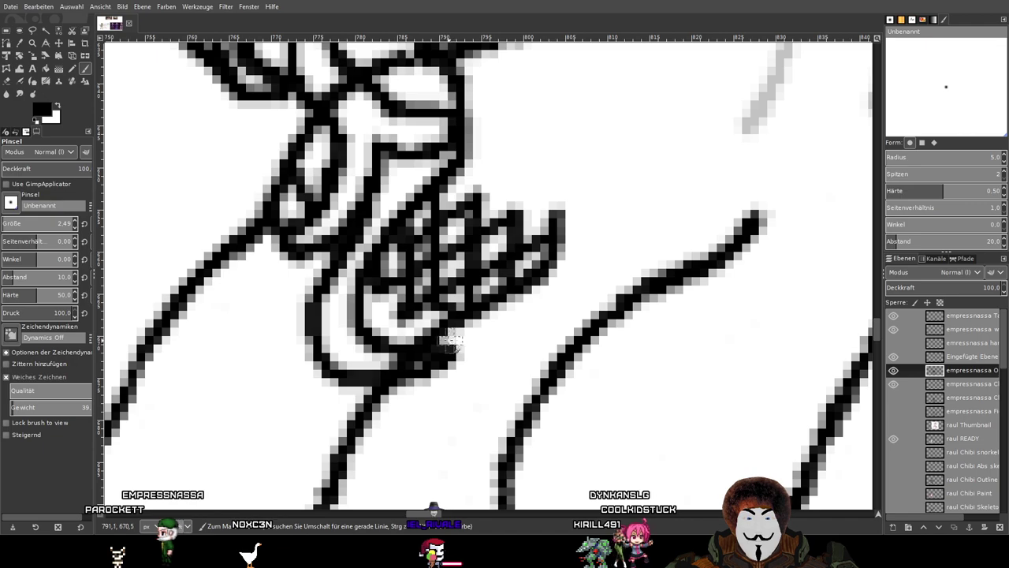
pyautogui.press('1')
pyautogui.press('5')
pyautogui.scroll(-5, 406, 286)
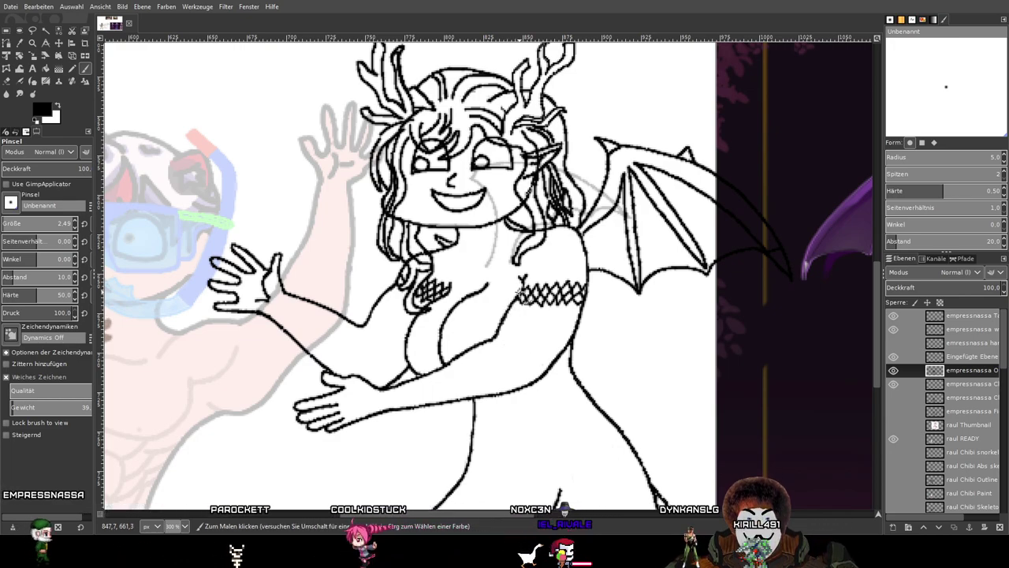
pyautogui.scroll(-1, 584, 299)
pyautogui.moveTo(635, 313); pyautogui.dragTo(412, 279)
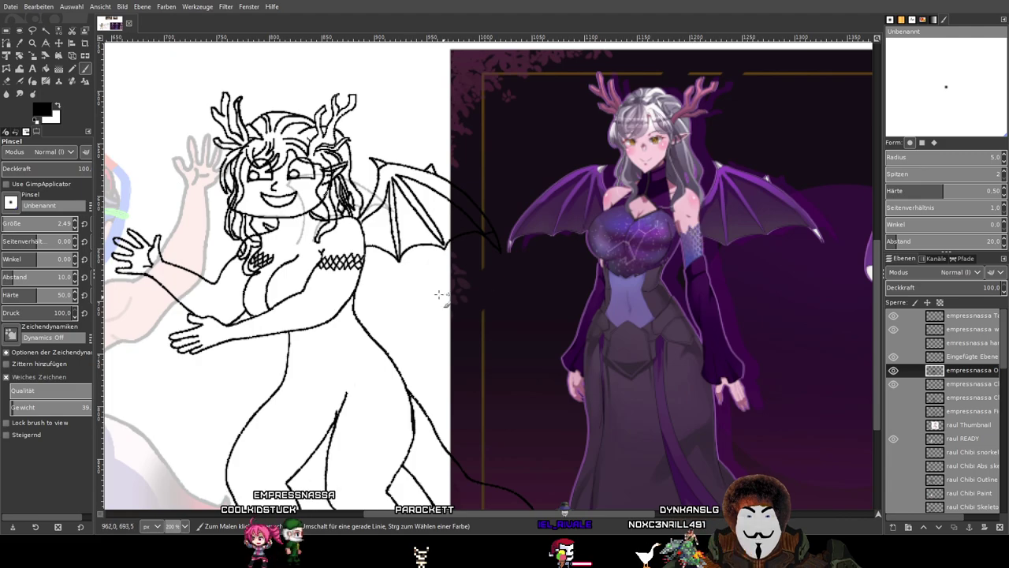
pyautogui.moveTo(439, 294); pyautogui.dragTo(544, 285)
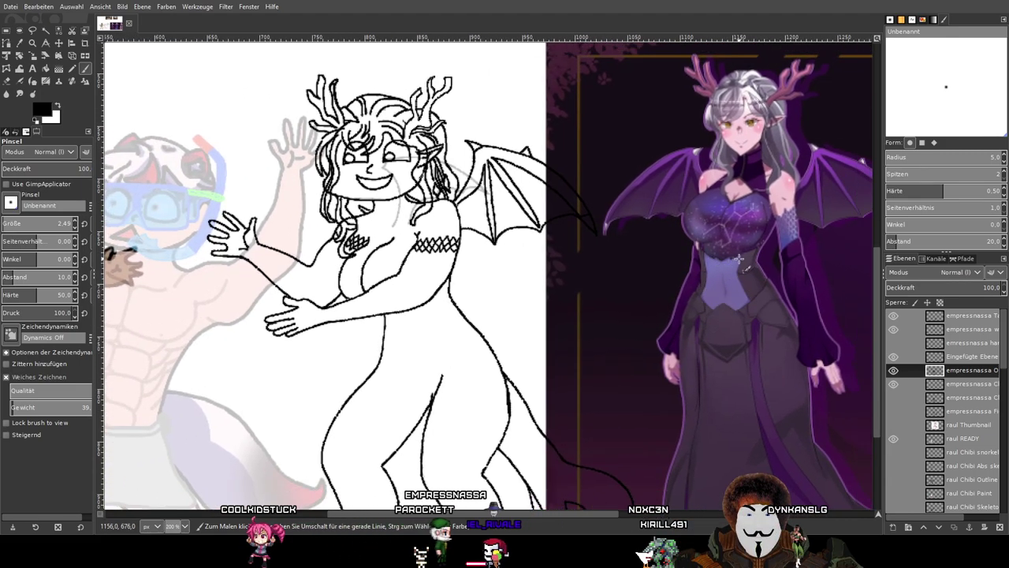
pyautogui.scroll(1, 651, 292)
pyautogui.moveTo(810, 303); pyautogui.dragTo(517, 275)
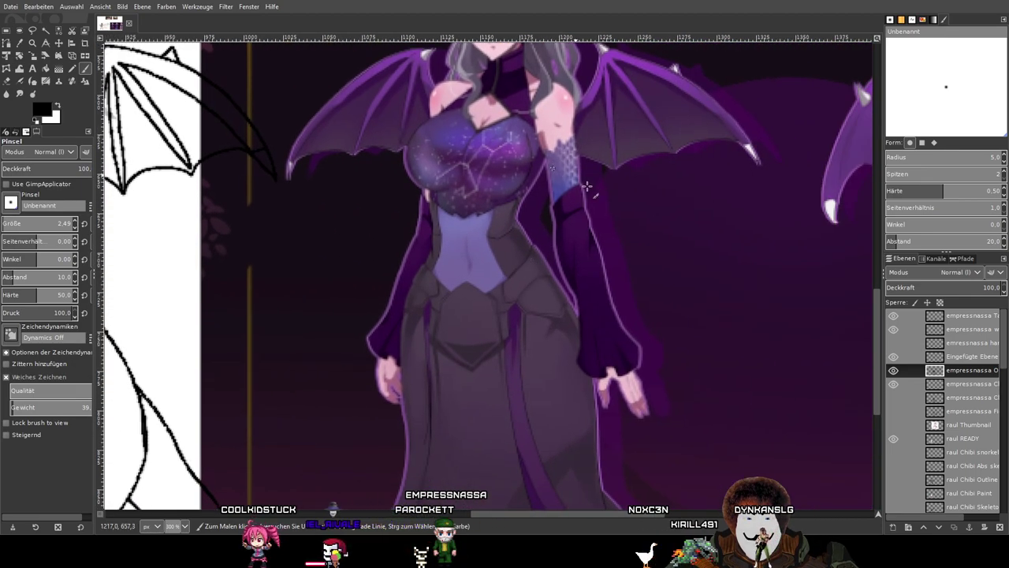
pyautogui.moveTo(726, 208); pyautogui.dragTo(287, 221)
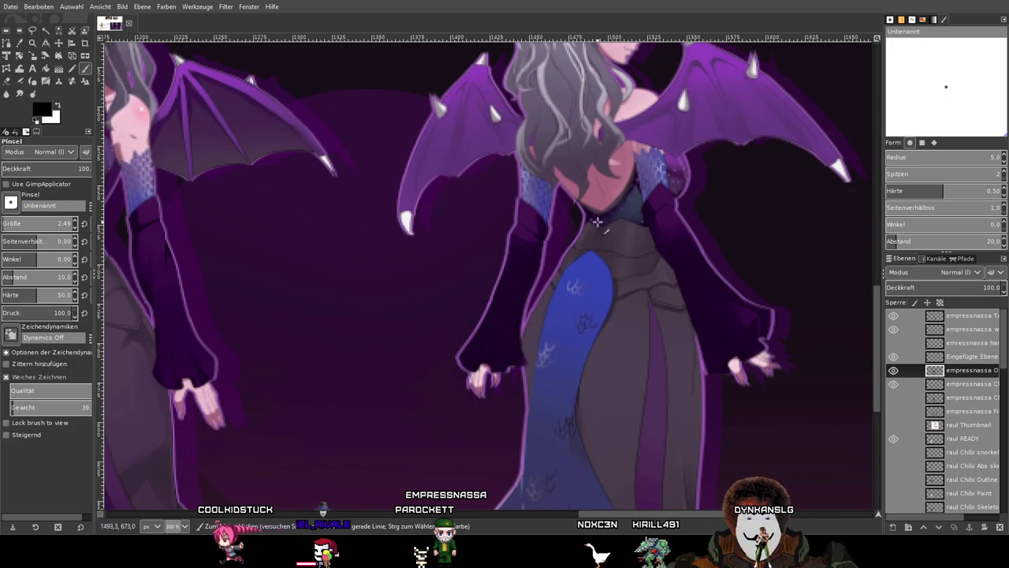
pyautogui.moveTo(535, 229); pyautogui.dragTo(693, 238)
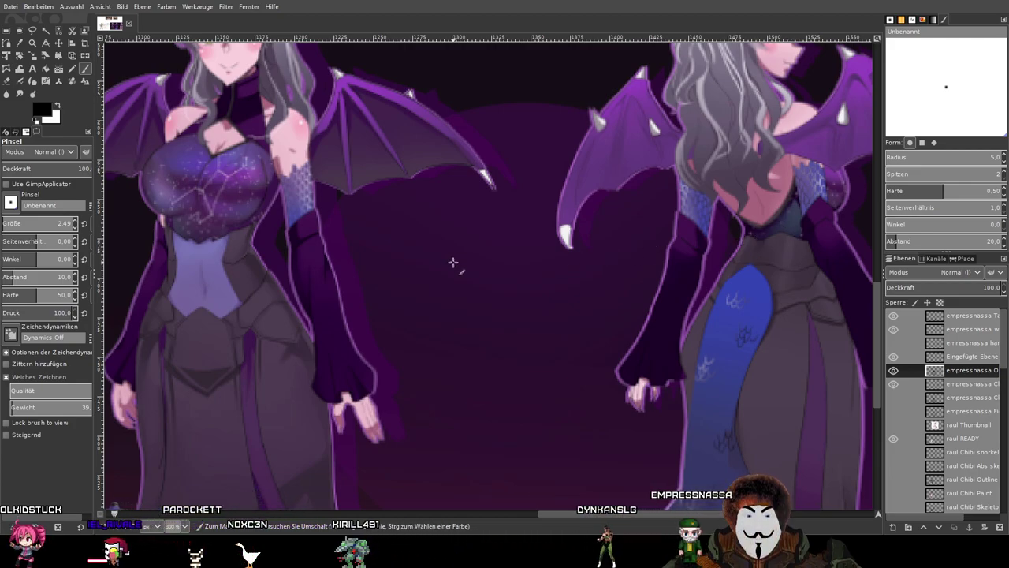
pyautogui.scroll(-6, 463, 345)
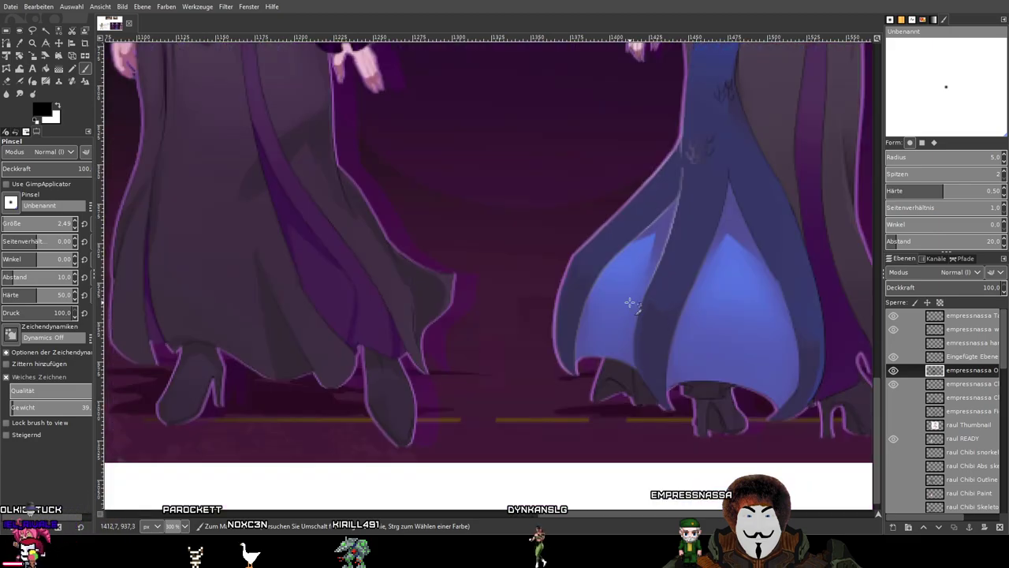
pyautogui.keyDown('ctrl'); pyautogui.scroll(-1, 473, 233); pyautogui.keyUp('ctrl')
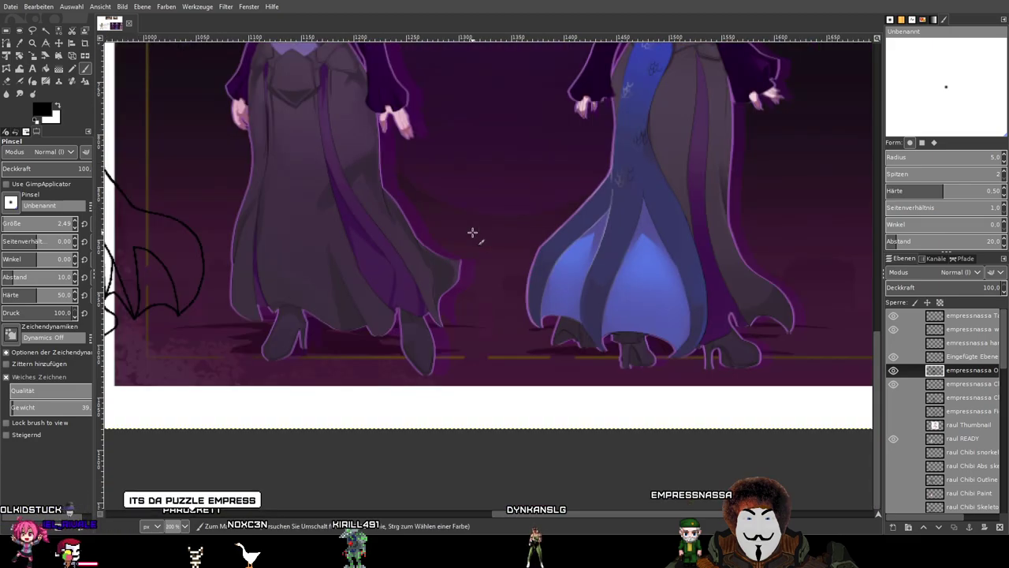
pyautogui.scroll(3, 559, 345)
pyautogui.hscroll(-5, 443, 289)
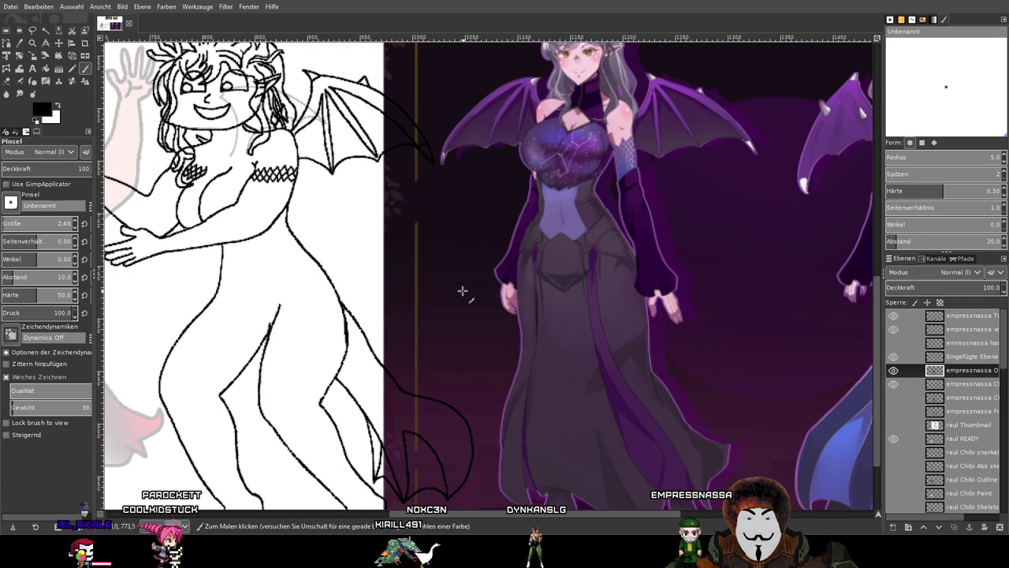
pyautogui.moveTo(543, 252); pyautogui.dragTo(656, 266)
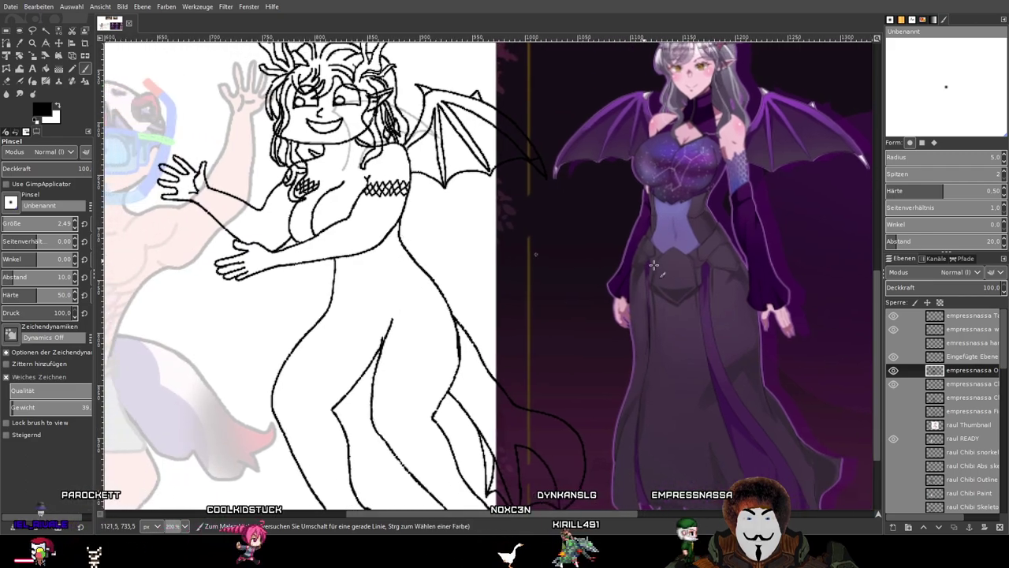
pyautogui.keyDown('ctrl'); pyautogui.scroll(2, 773, 289); pyautogui.keyUp('ctrl')
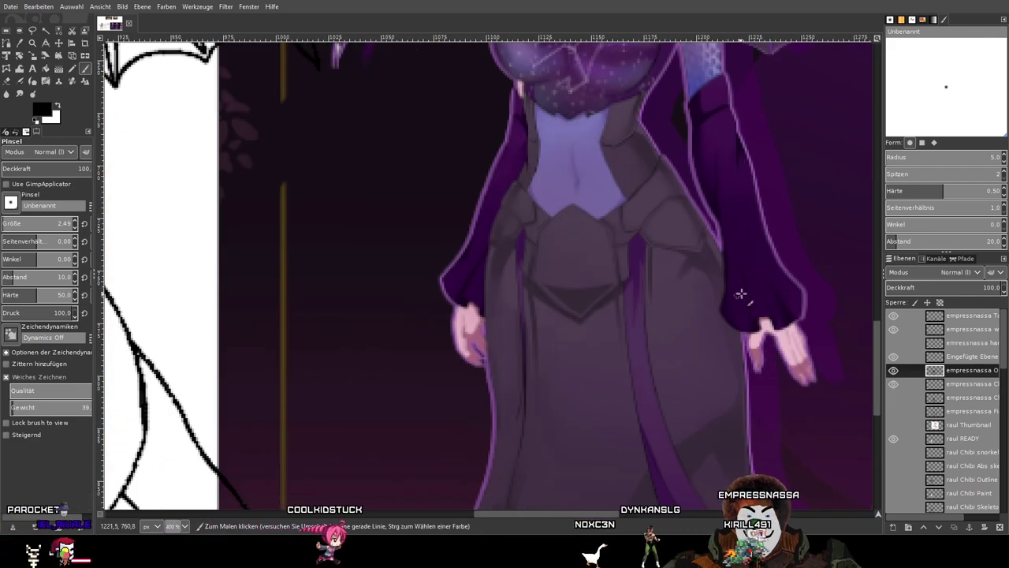
pyautogui.hscroll(-3, 403, 250)
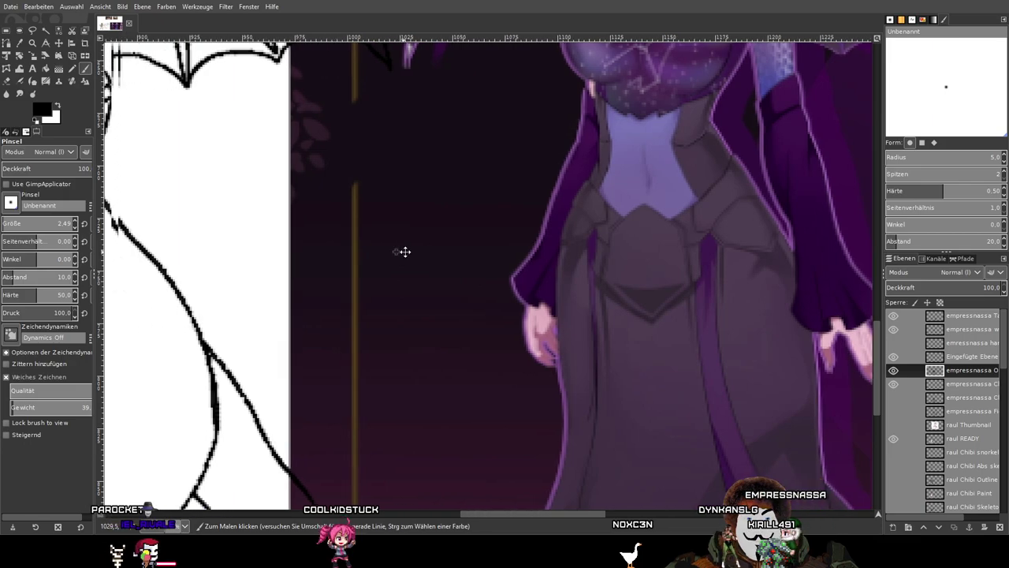
pyautogui.keyDown('ctrl'); pyautogui.scroll(-1, 439, 244); pyautogui.keyUp('ctrl')
pyautogui.keyDown('ctrl'); pyautogui.scroll(-1, 440, 245); pyautogui.keyUp('ctrl')
pyautogui.moveTo(547, 329); pyautogui.dragTo(437, 177)
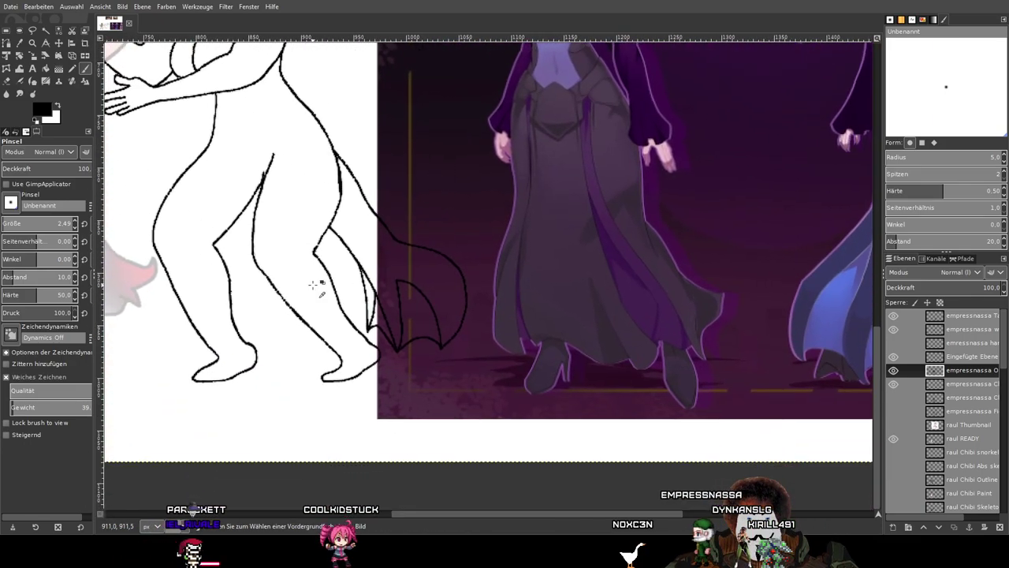
pyautogui.keyDown('ctrl'); pyautogui.scroll(1, 318, 287); pyautogui.keyUp('ctrl')
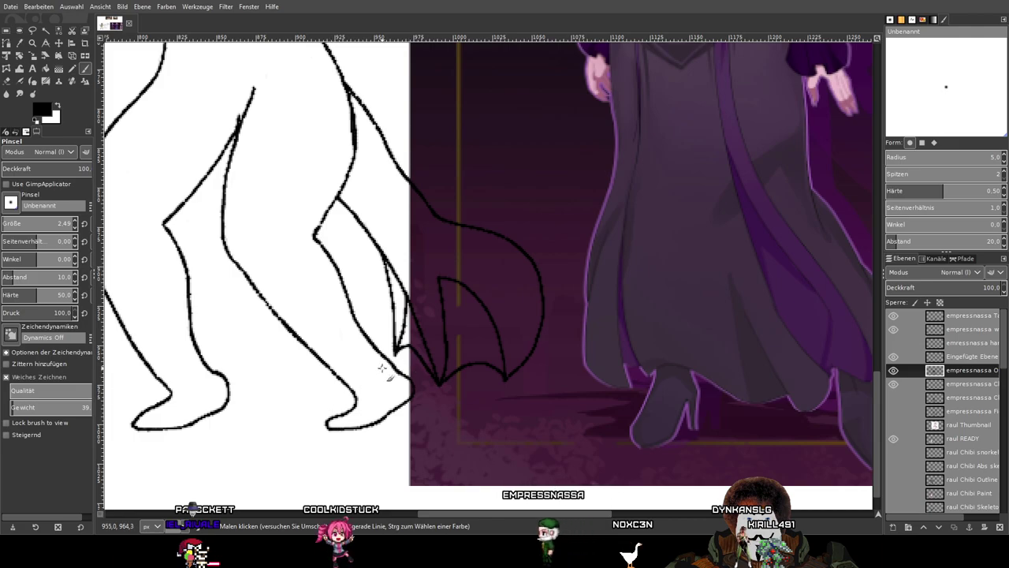
pyautogui.keyDown('ctrl'); pyautogui.scroll(-1, 375, 290); pyautogui.keyUp('ctrl')
pyautogui.scroll(5, 450, 338)
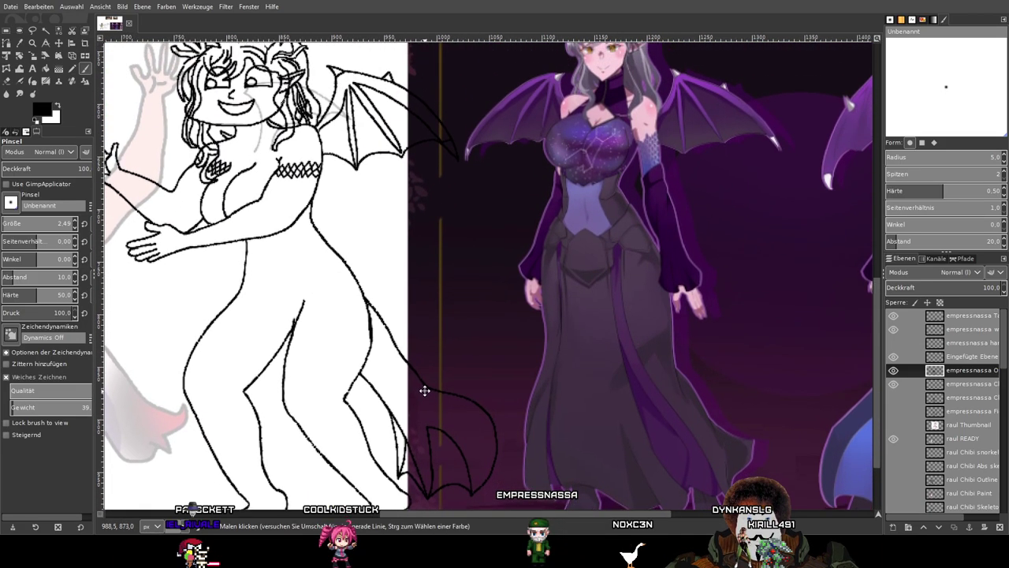
pyautogui.hscroll(5, 483, 292)
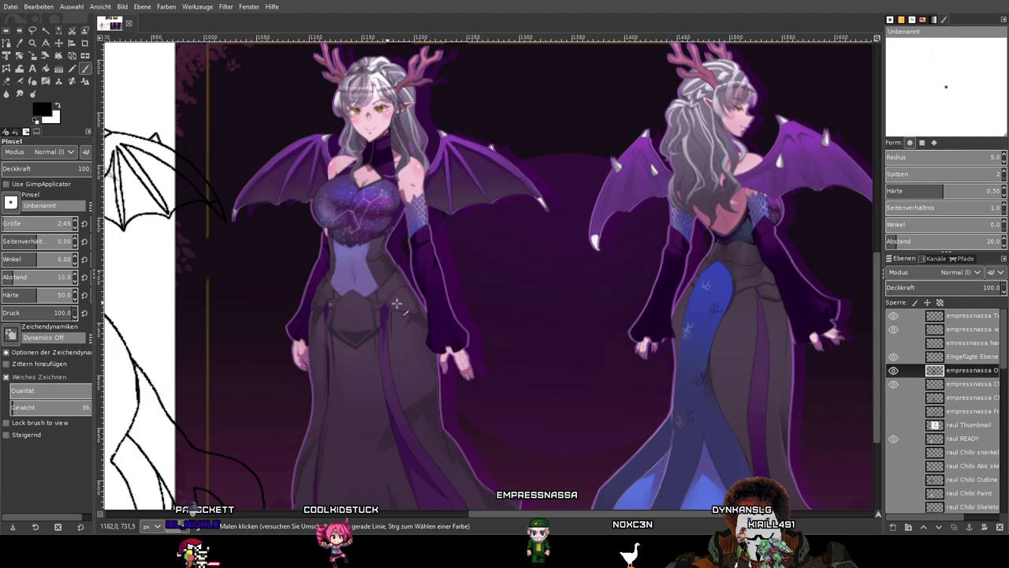
pyautogui.moveTo(316, 256); pyautogui.dragTo(571, 272)
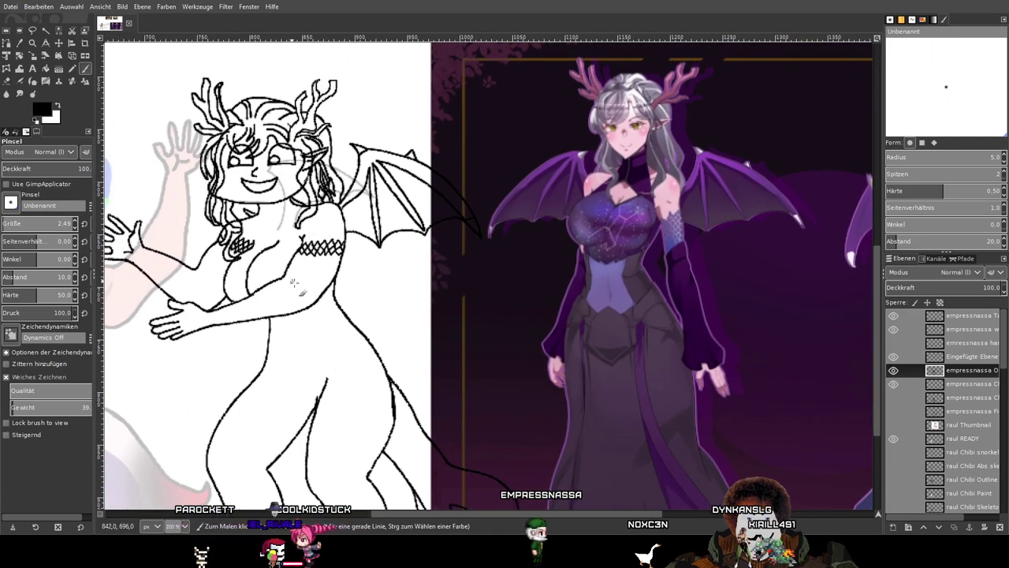
pyautogui.moveTo(522, 318); pyautogui.dragTo(328, 297)
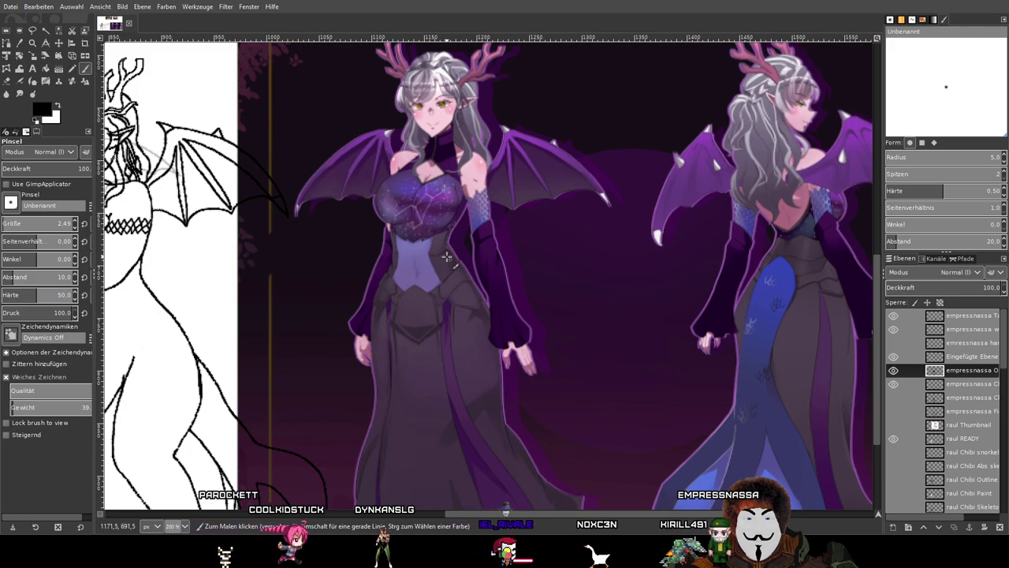
pyautogui.scroll(5, 446, 256)
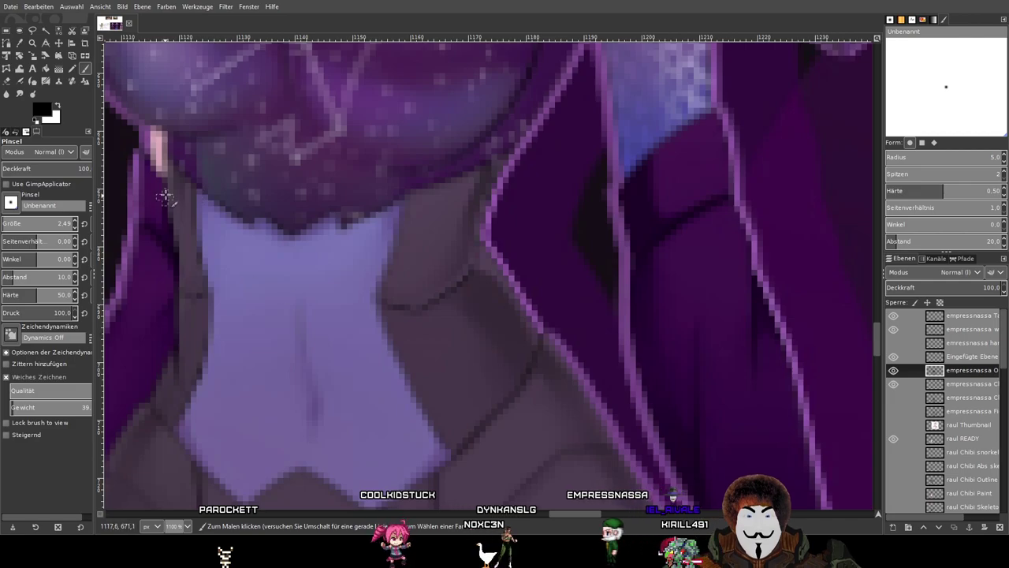
# Frame the line-art sketch and the reference figures side by side.
pyautogui.scroll(-4, 293, 230)
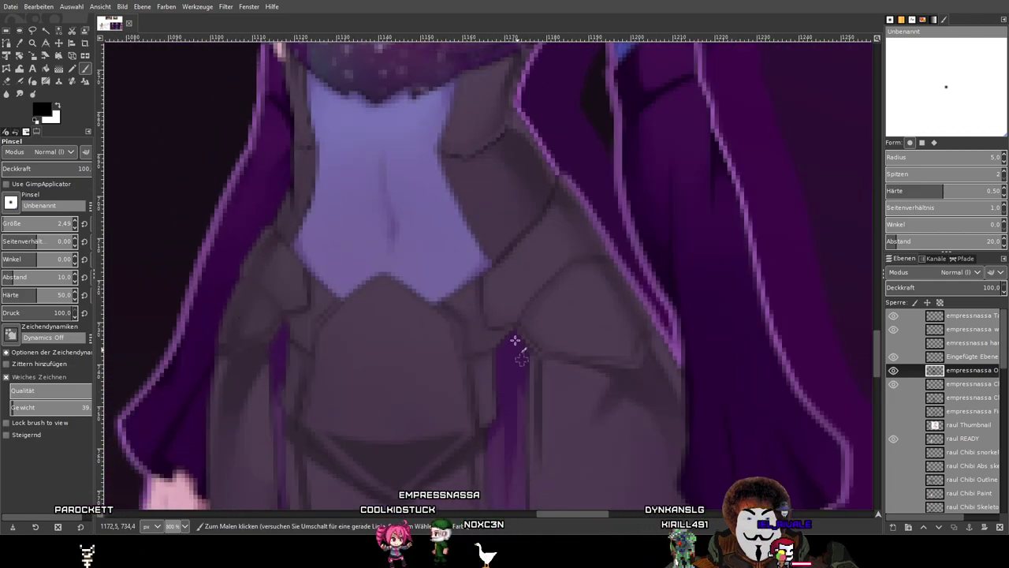
pyautogui.scroll(-2, 571, 461)
pyautogui.moveTo(604, 427)
pyautogui.mouseDown()
pyautogui.moveTo(518, 209)
pyautogui.moveTo(516, 329)
pyautogui.moveTo(528, 340)
pyautogui.mouseUp()
pyautogui.scroll(-4, 521, 211)
pyautogui.scroll(1, 520, 212)
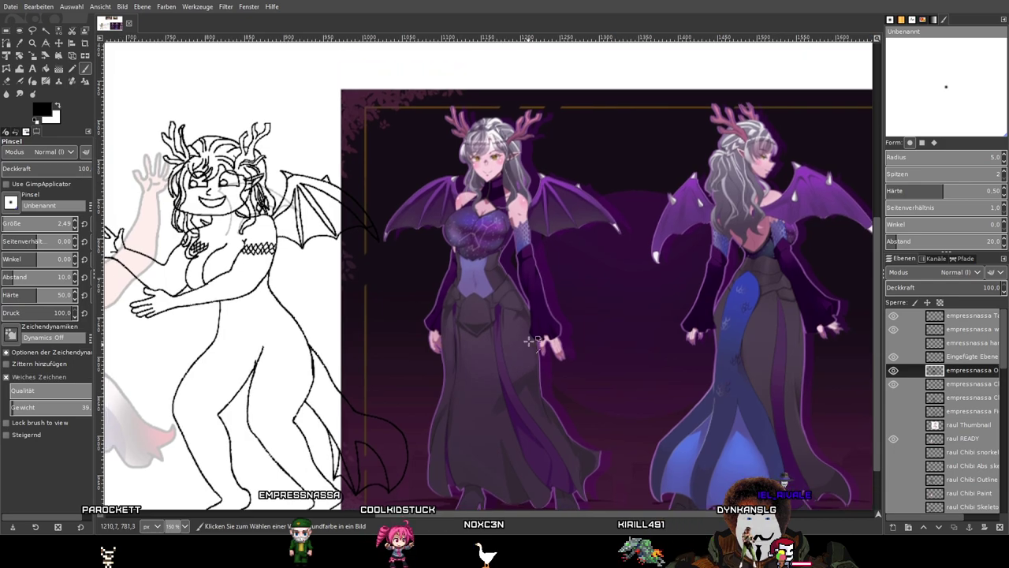
pyautogui.scroll(3, 535, 226)
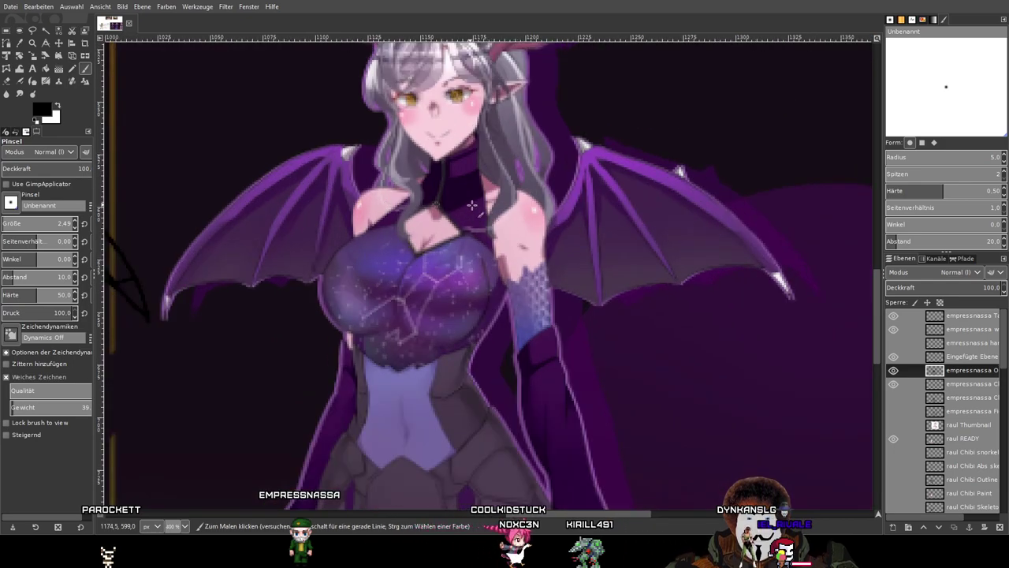
pyautogui.scroll(-4, 471, 205)
pyautogui.scroll(2, 481, 243)
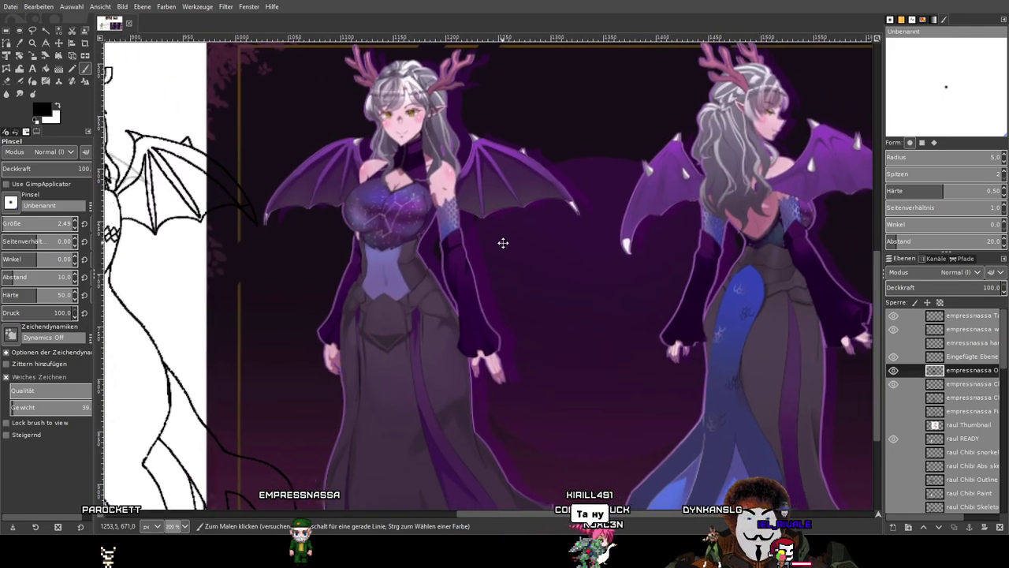
pyautogui.moveTo(503, 242); pyautogui.dragTo(697, 224)
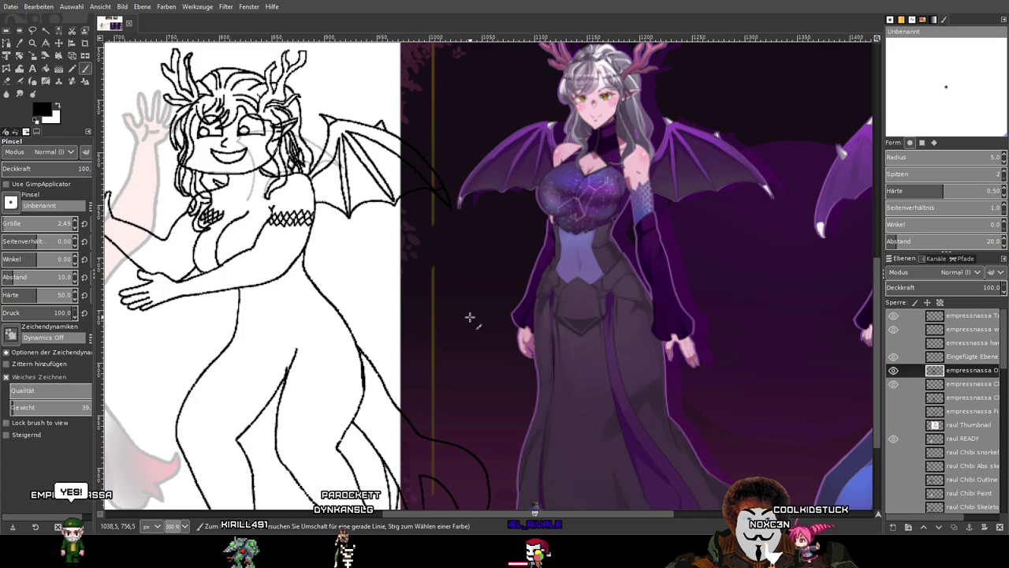
pyautogui.moveTo(280, 264); pyautogui.dragTo(395, 313)
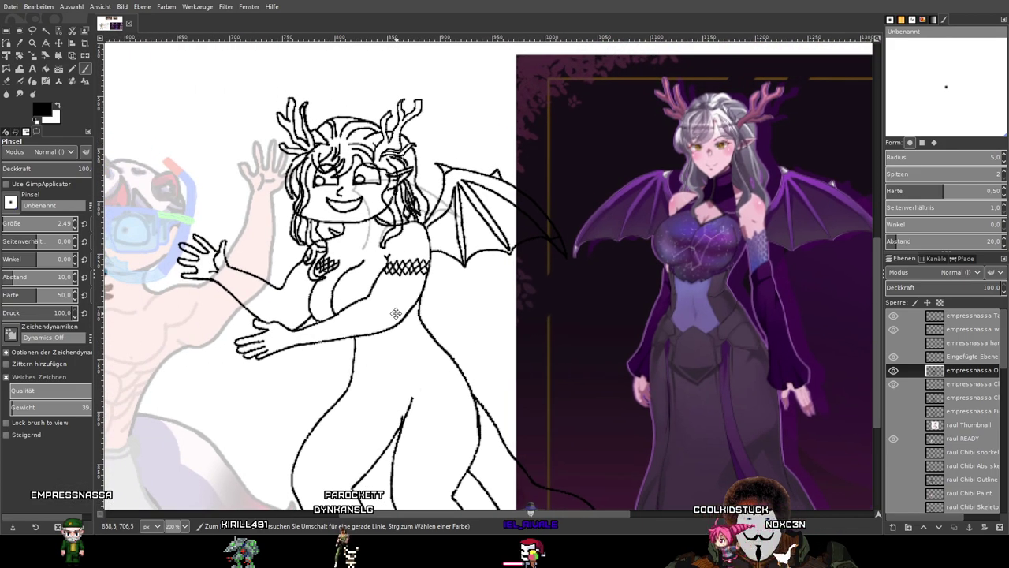
# Line up the sketch's torso with the reference and toggle the outline layer's visibility to compare.
pyautogui.keyDown('ctrl'); pyautogui.scroll(3, 385, 264); pyautogui.keyUp('ctrl')
pyautogui.keyDown('ctrl'); pyautogui.scroll(-3, 383, 258); pyautogui.keyUp('ctrl')
pyautogui.keyDown('ctrl'); pyautogui.scroll(-2, 383, 258); pyautogui.keyUp('ctrl')
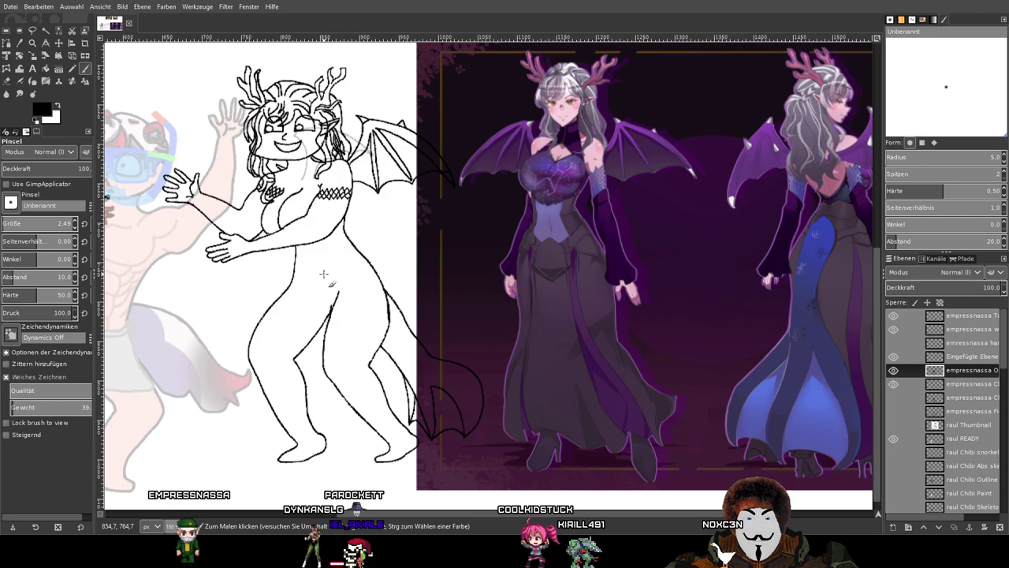
pyautogui.keyDown('ctrl'); pyautogui.scroll(2, 322, 273); pyautogui.keyUp('ctrl')
pyautogui.moveTo(318, 253); pyautogui.dragTo(299, 281)
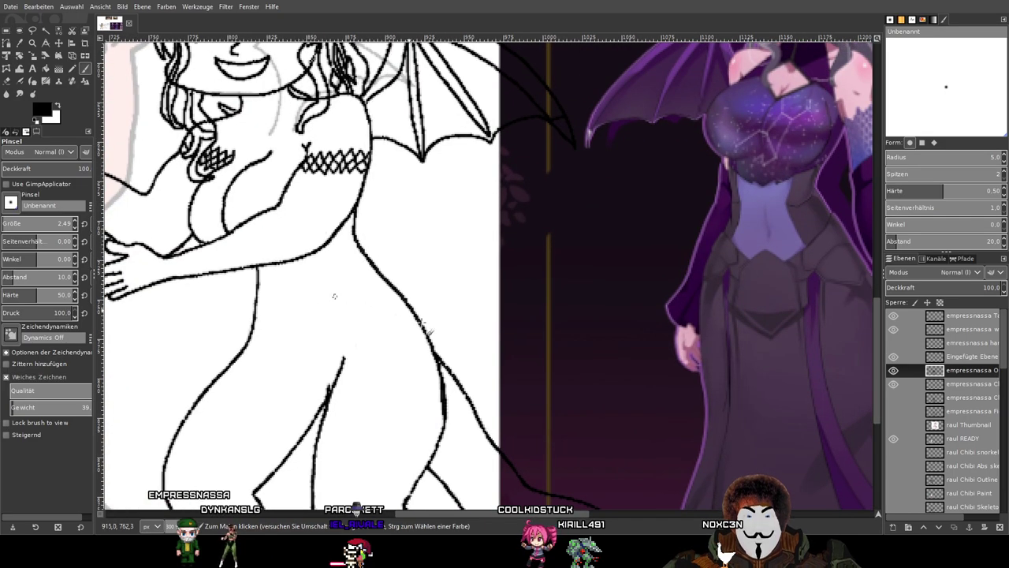
pyautogui.click(893, 370)
pyautogui.click(893, 370)
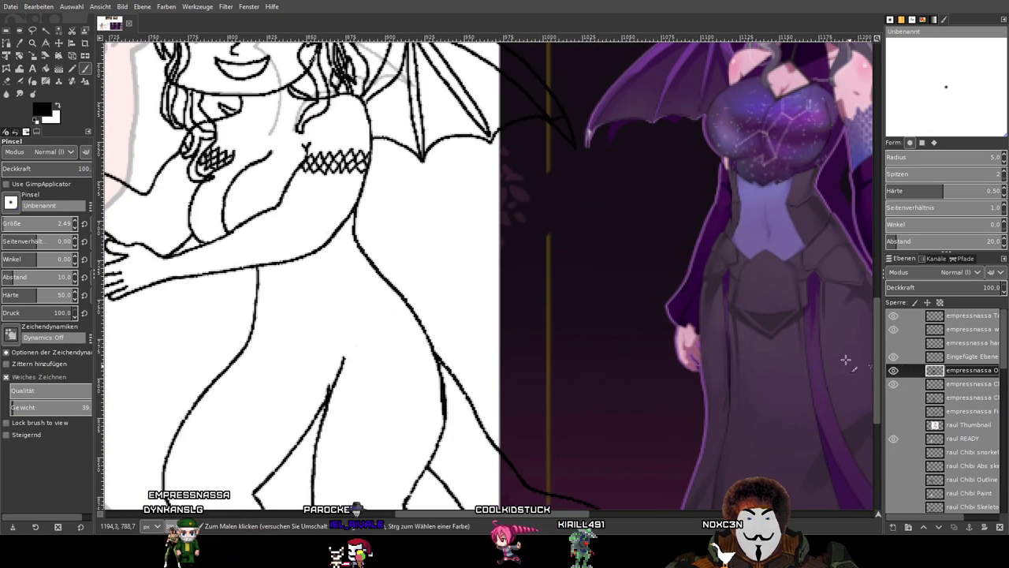
pyautogui.scroll(1, 303, 301)
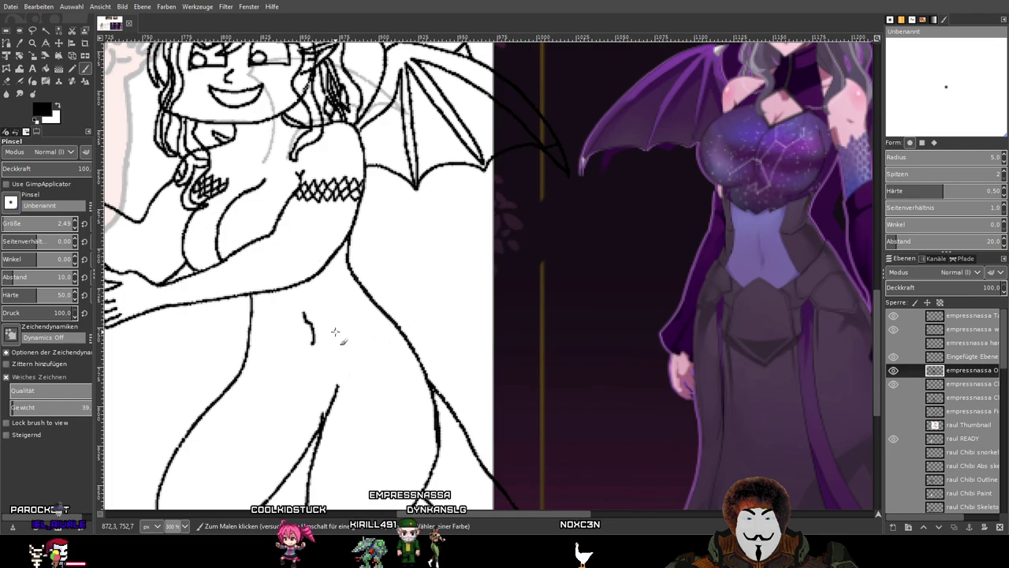
# Thicken the navel stroke, trying and undoing two strokes above it.
pyautogui.scroll(4, 336, 330)
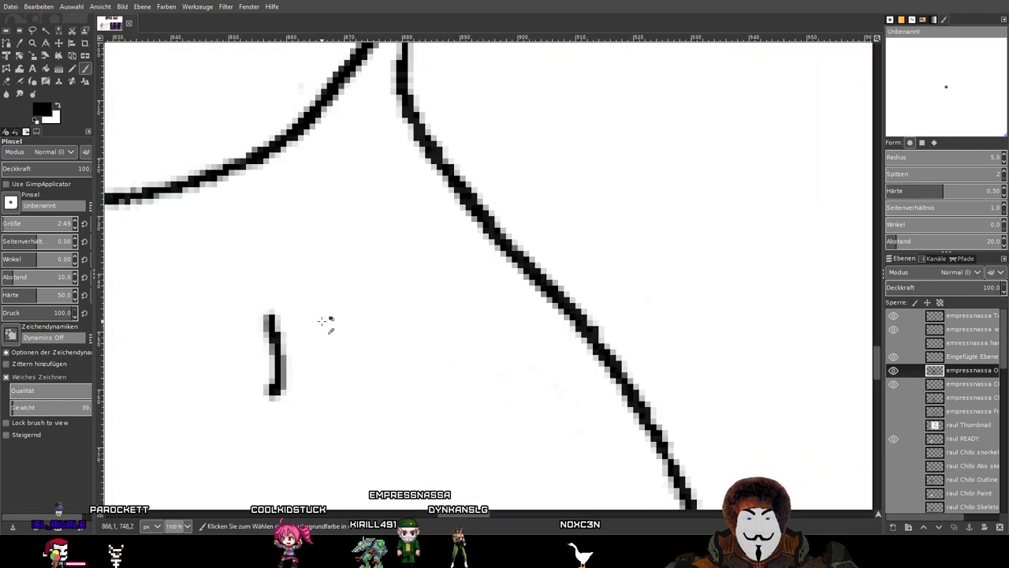
pyautogui.moveTo(269, 360); pyautogui.dragTo(273, 381)
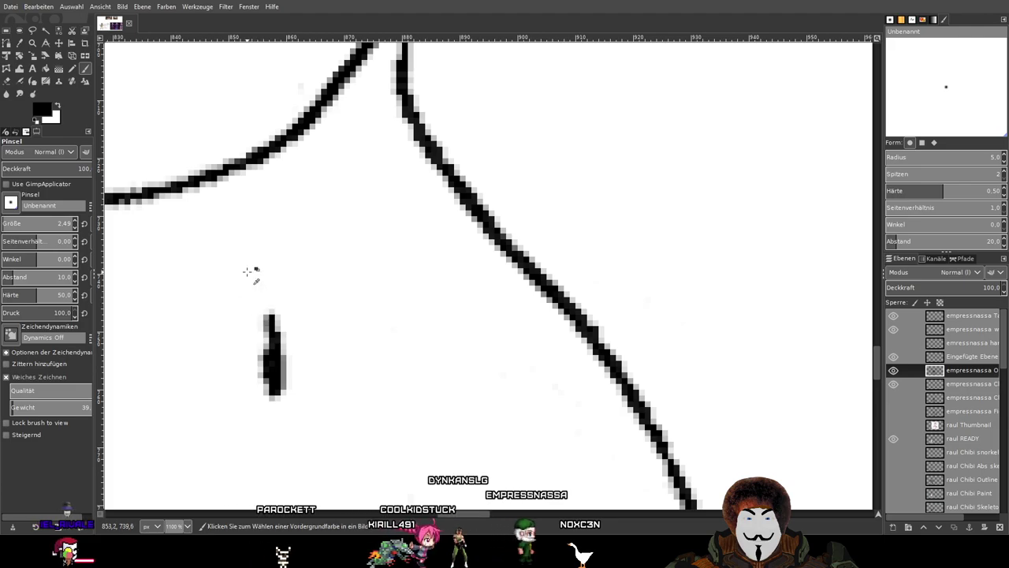
pyautogui.moveTo(241, 252); pyautogui.dragTo(267, 339)
pyautogui.hotkey('ctrl', 'z')
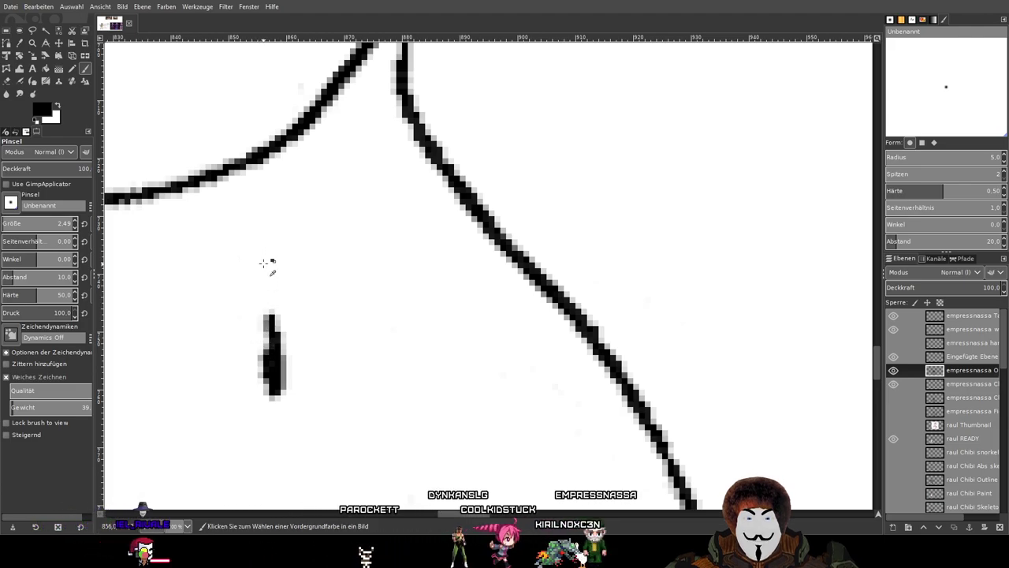
pyautogui.moveTo(235, 268); pyautogui.dragTo(270, 329)
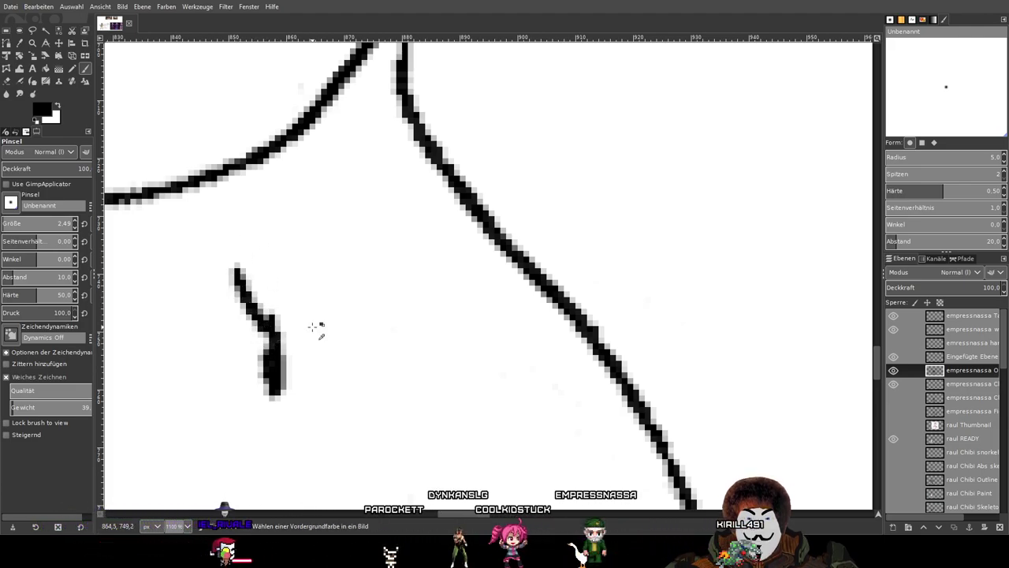
pyautogui.hotkey('ctrl', 'z')
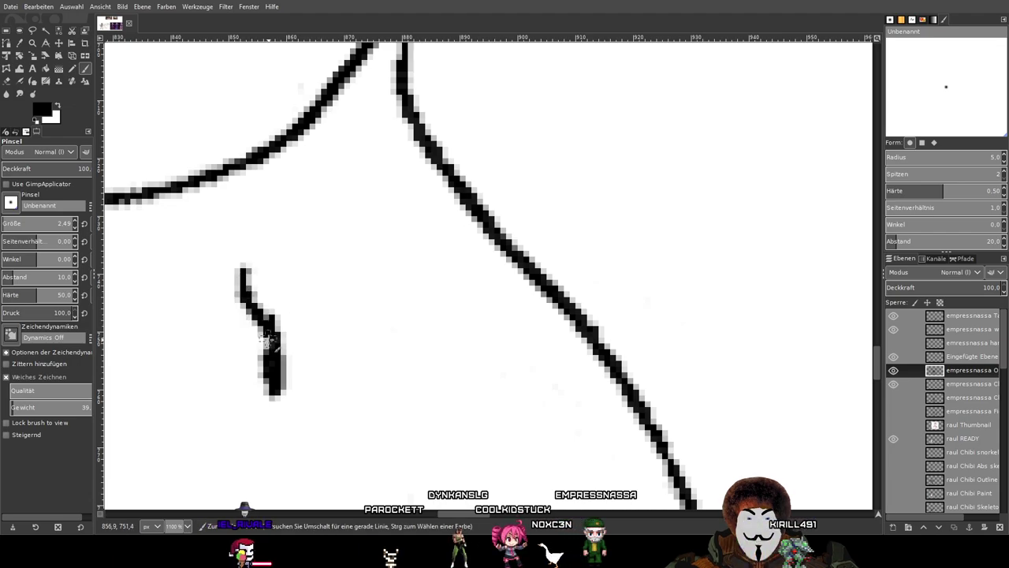
# Undo the short navel stroke, redraw and thicken it on the belly, then undo it again.
pyautogui.scroll(-5, 329, 318)
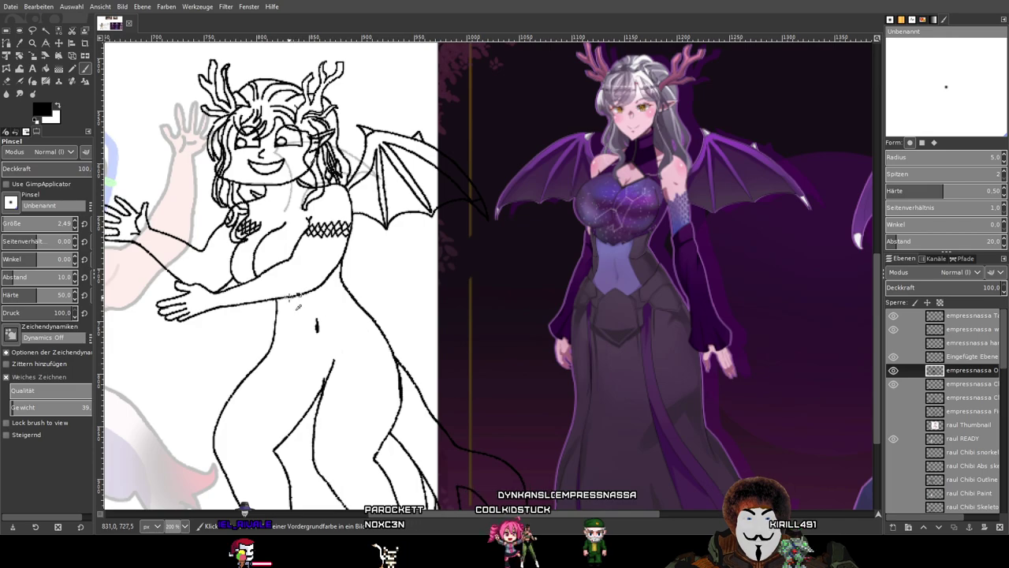
pyautogui.scroll(3, 297, 306)
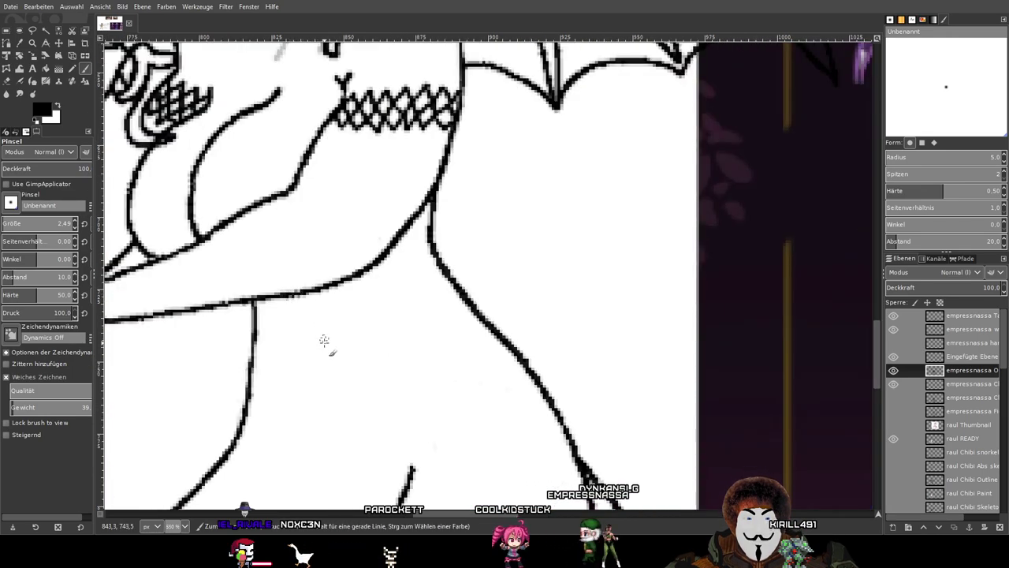
pyautogui.hotkey('ctrl', 'z')
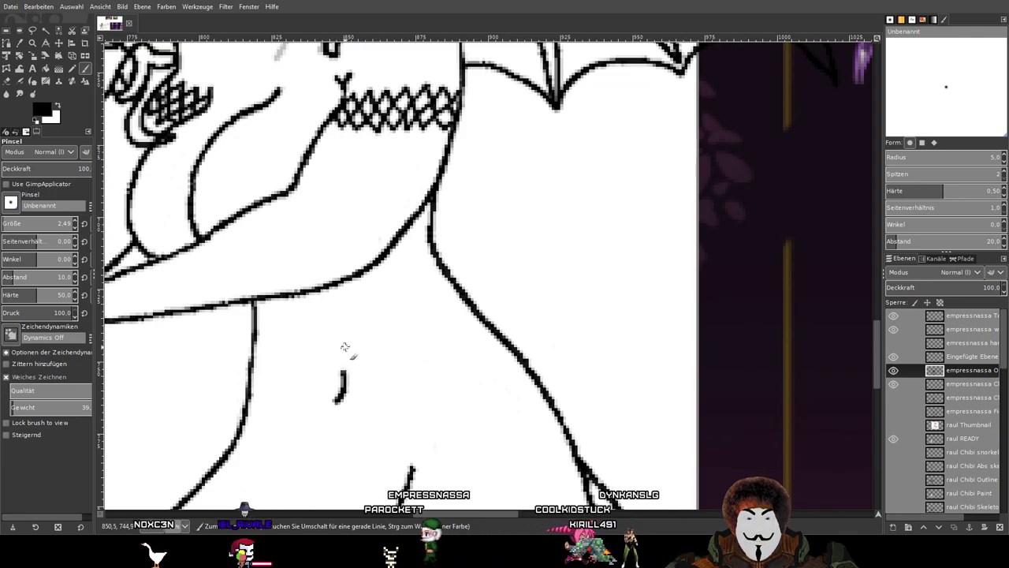
pyautogui.moveTo(334, 344); pyautogui.dragTo(344, 386)
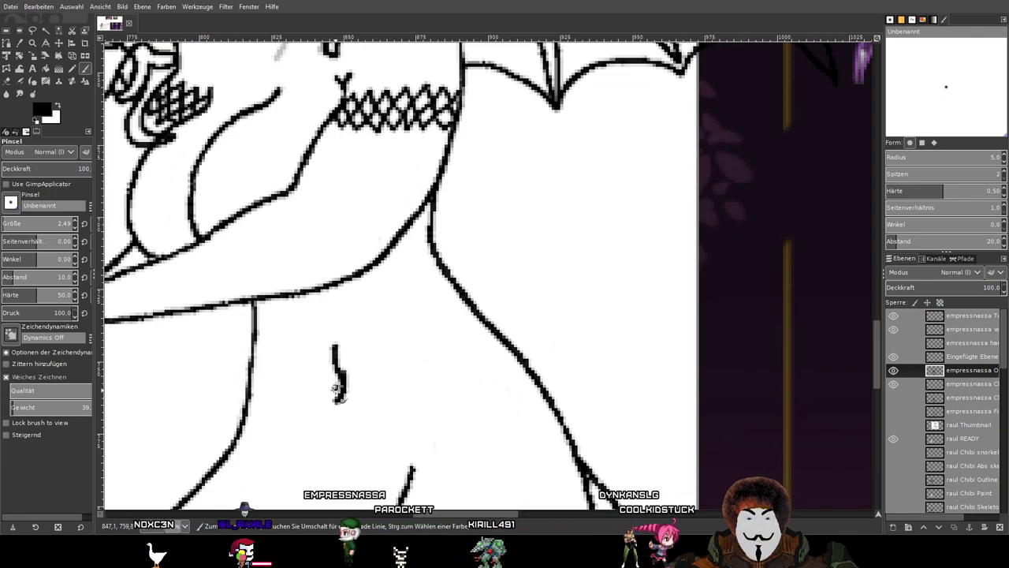
pyautogui.moveTo(340, 369); pyautogui.dragTo(342, 394)
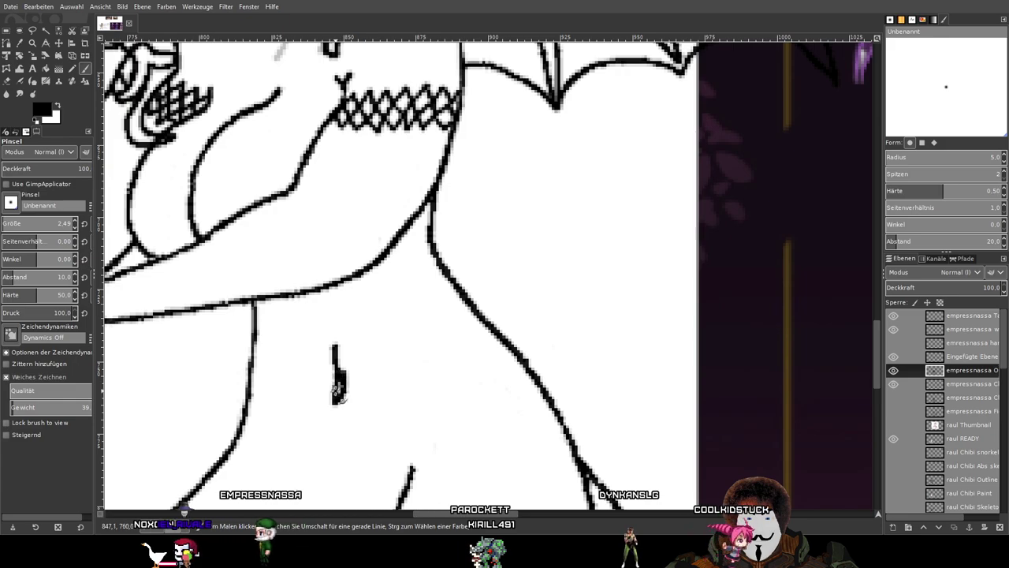
pyautogui.scroll(-5, 351, 379)
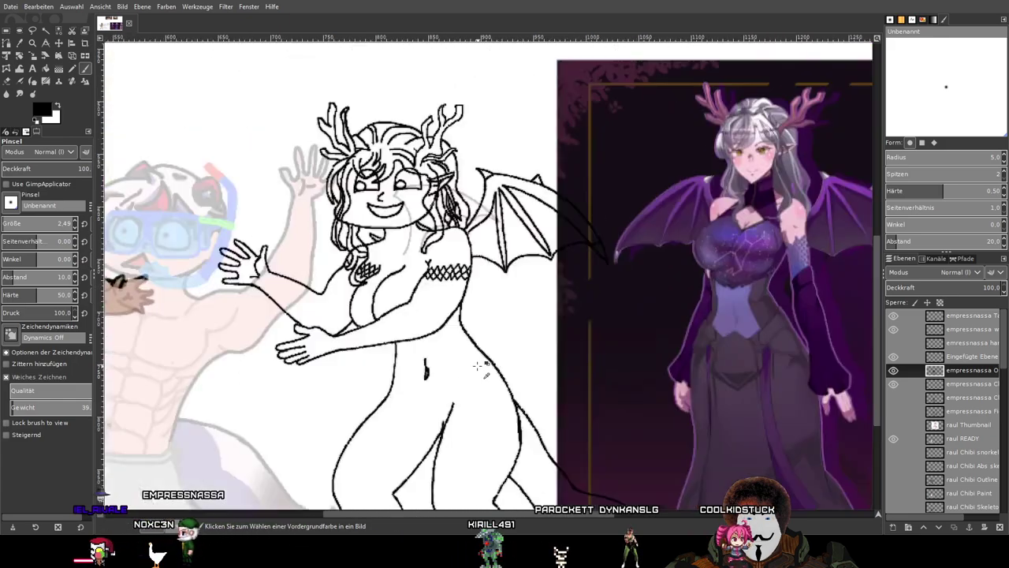
pyautogui.scroll(5, 467, 367)
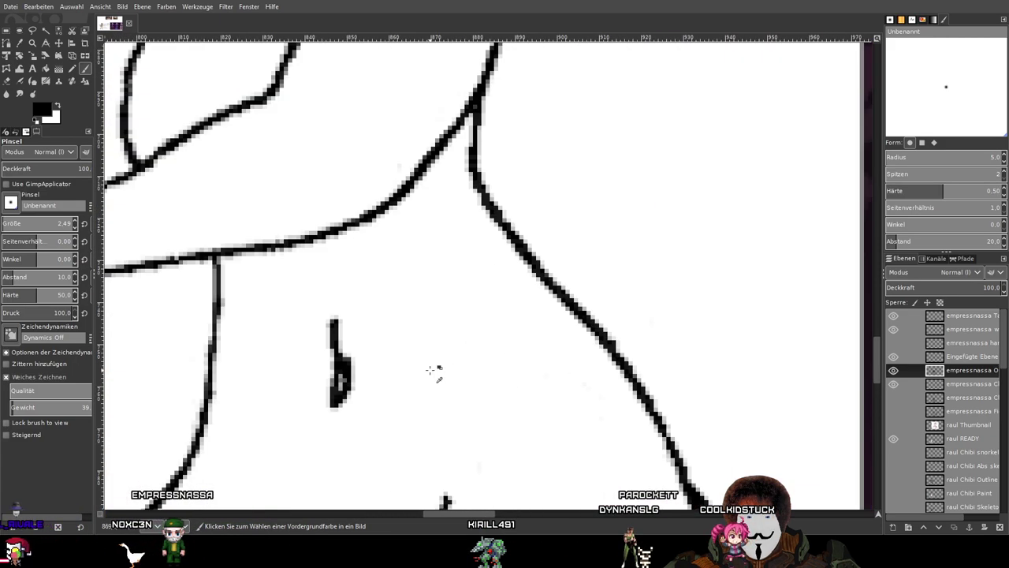
pyautogui.hotkey('ctrl', 'z')
pyautogui.hotkey('ctrl', 'z')
pyautogui.scroll(1, 345, 385)
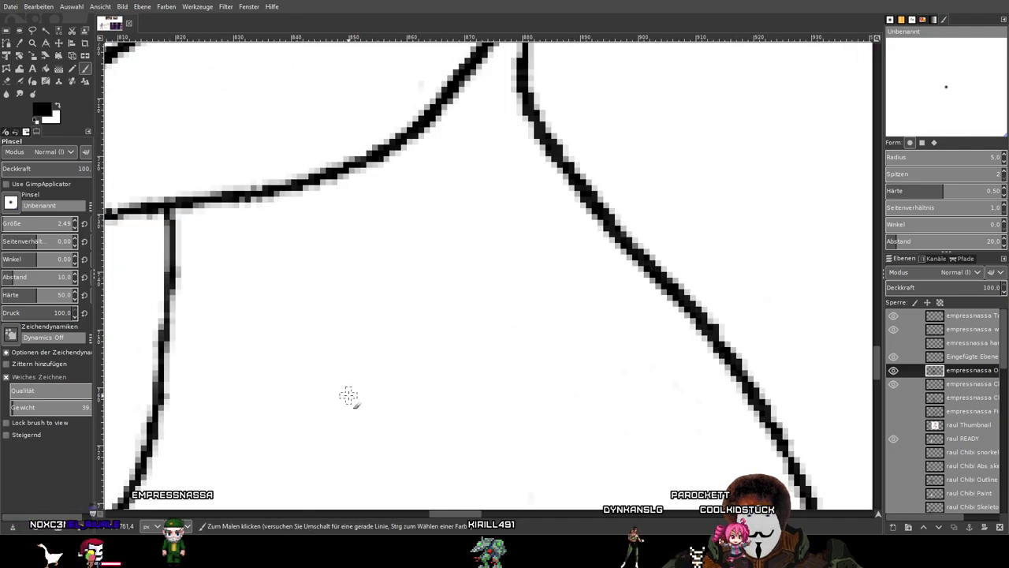
# Draw a longer, thin navel stroke reaching upward on the belly.
pyautogui.moveTo(335, 330); pyautogui.dragTo(324, 288)
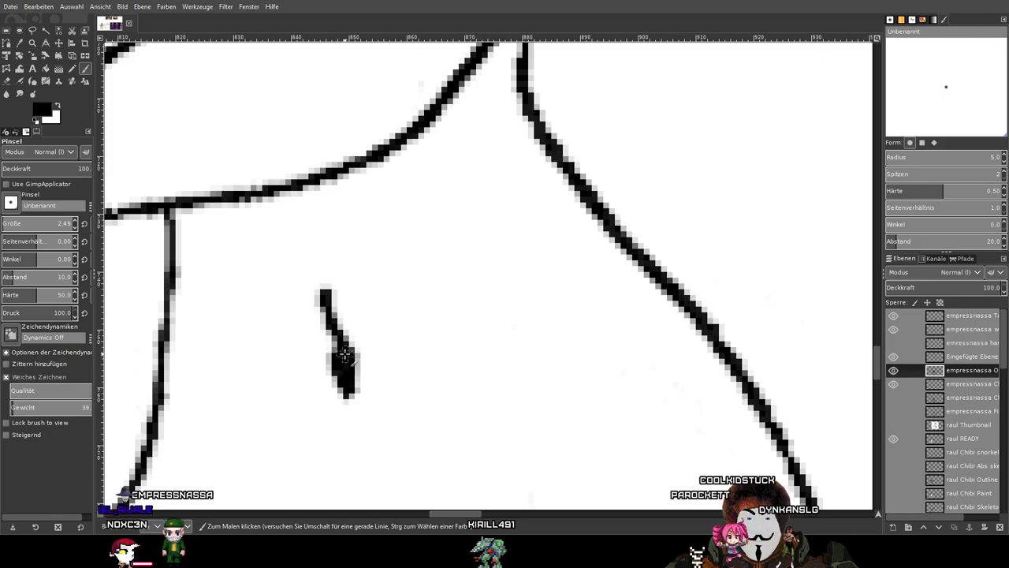
pyautogui.scroll(-5, 345, 357)
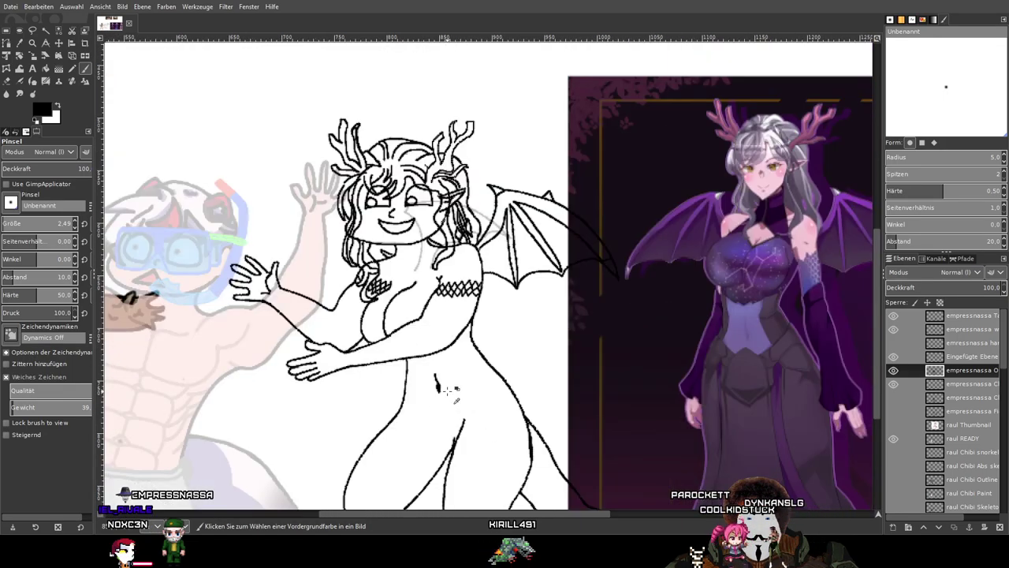
pyautogui.scroll(5, 446, 390)
pyautogui.scroll(-5, 426, 324)
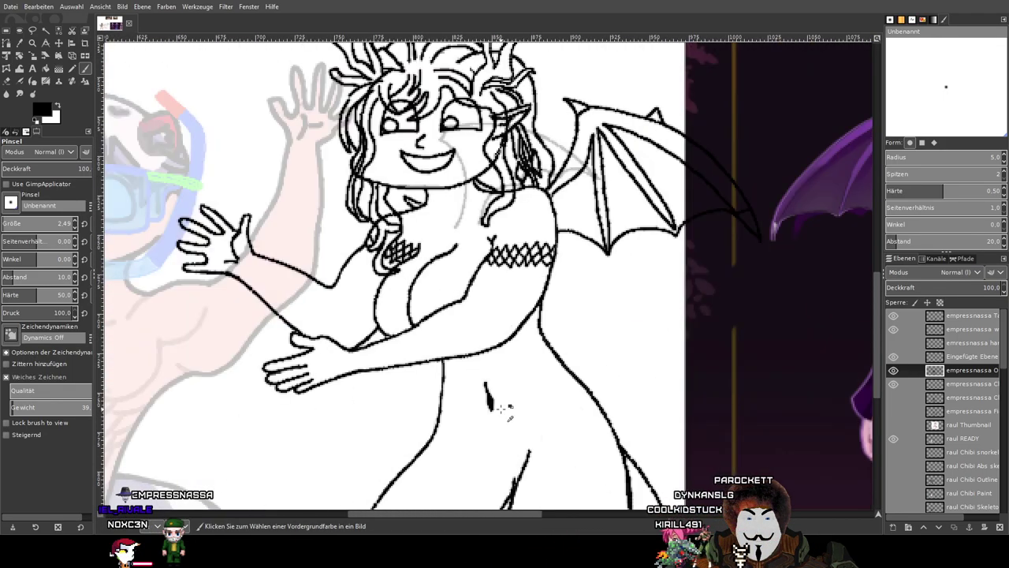
pyautogui.scroll(-2, 519, 399)
# Pan the view over the reference figures to compare with the sketch.
pyautogui.moveTo(566, 381); pyautogui.dragTo(436, 369)
pyautogui.scroll(1, 570, 383)
pyautogui.moveTo(570, 383)
pyautogui.mouseDown()
pyautogui.moveTo(406, 308)
pyautogui.moveTo(412, 278)
pyautogui.moveTo(478, 245)
pyautogui.mouseUp()
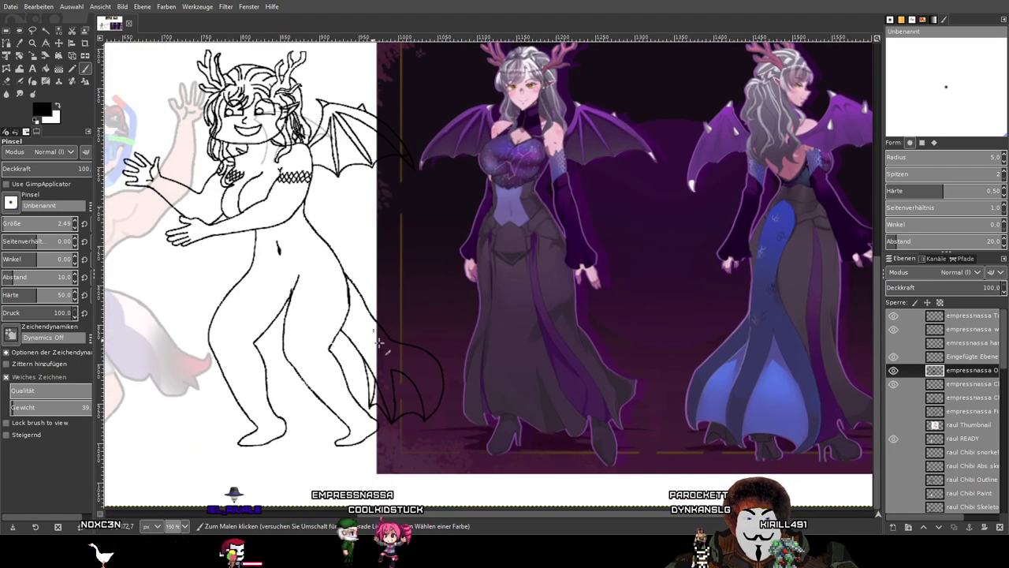
pyautogui.moveTo(576, 373); pyautogui.dragTo(574, 439)
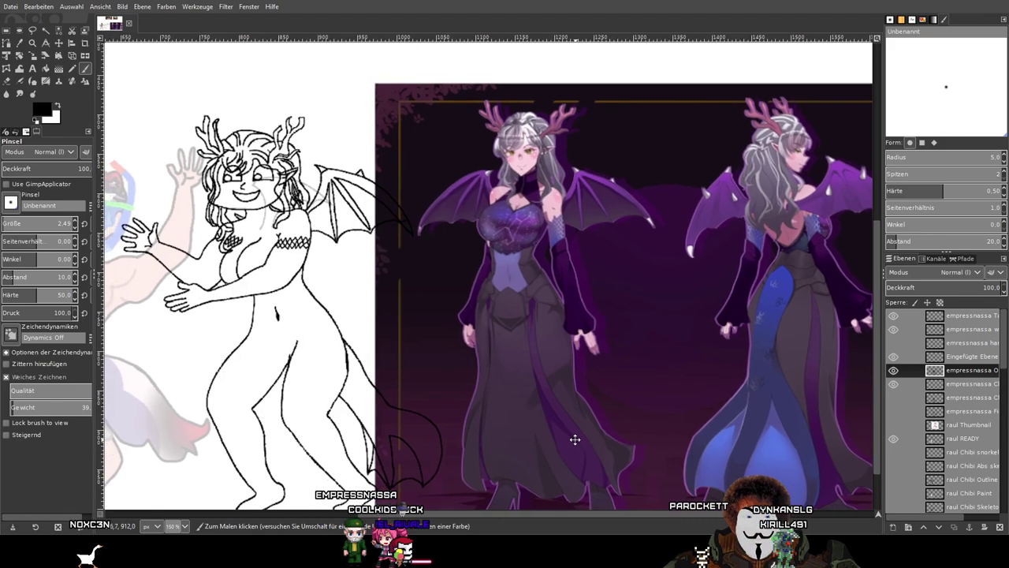
pyautogui.scroll(-5, 894, 462)
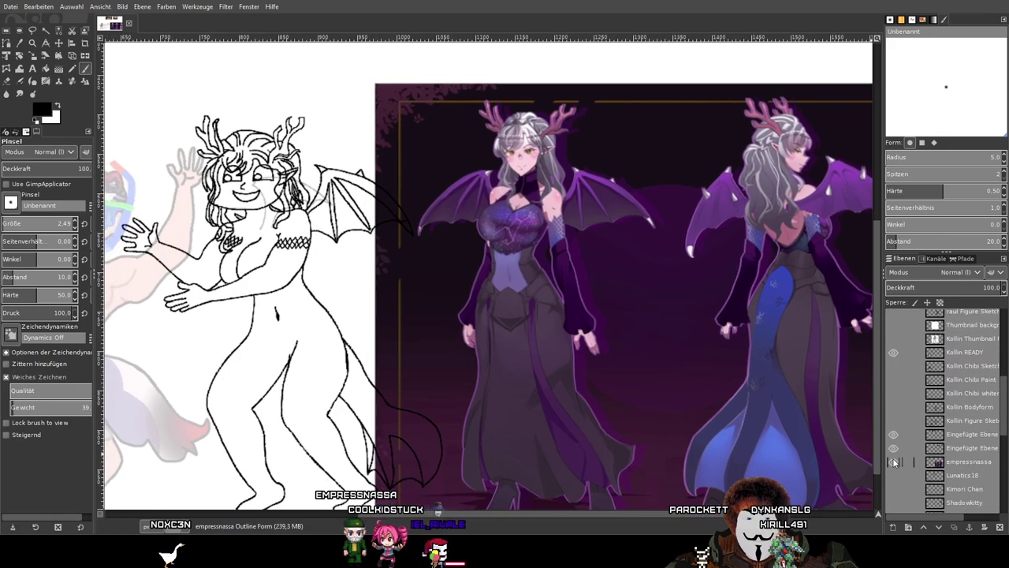
pyautogui.click(893, 462)
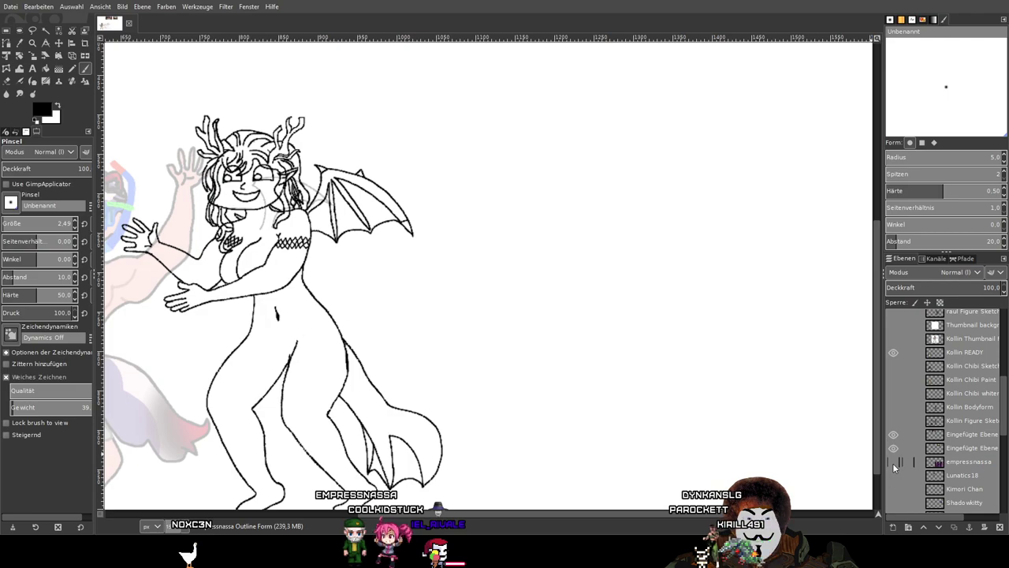
pyautogui.click(893, 462)
pyautogui.moveTo(674, 398)
pyautogui.mouseDown()
pyautogui.moveTo(551, 363)
pyautogui.moveTo(622, 414)
pyautogui.mouseUp()
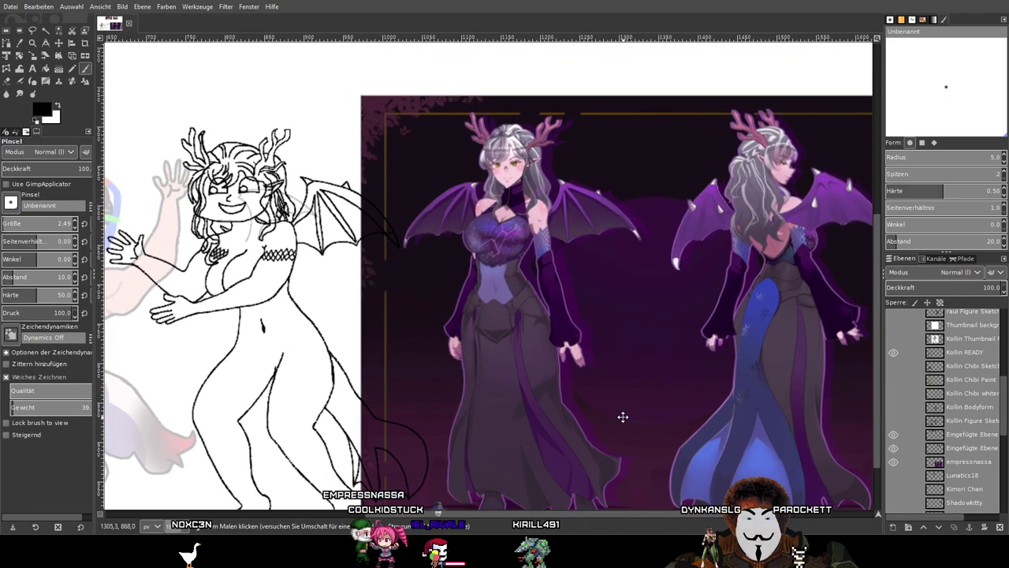
pyautogui.moveTo(695, 326); pyautogui.dragTo(488, 338)
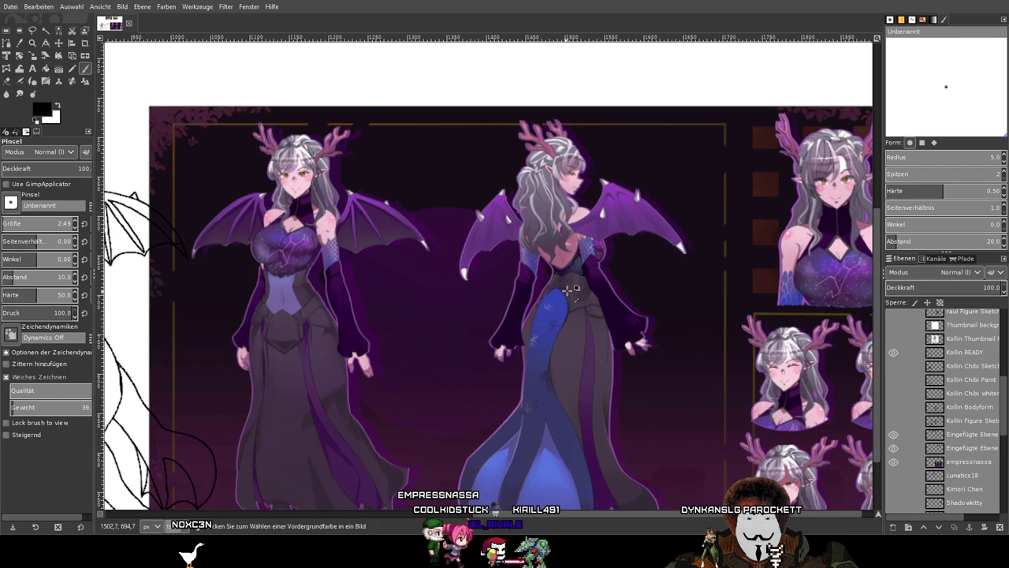
pyautogui.scroll(1, 584, 275)
pyautogui.moveTo(293, 369); pyautogui.dragTo(784, 358)
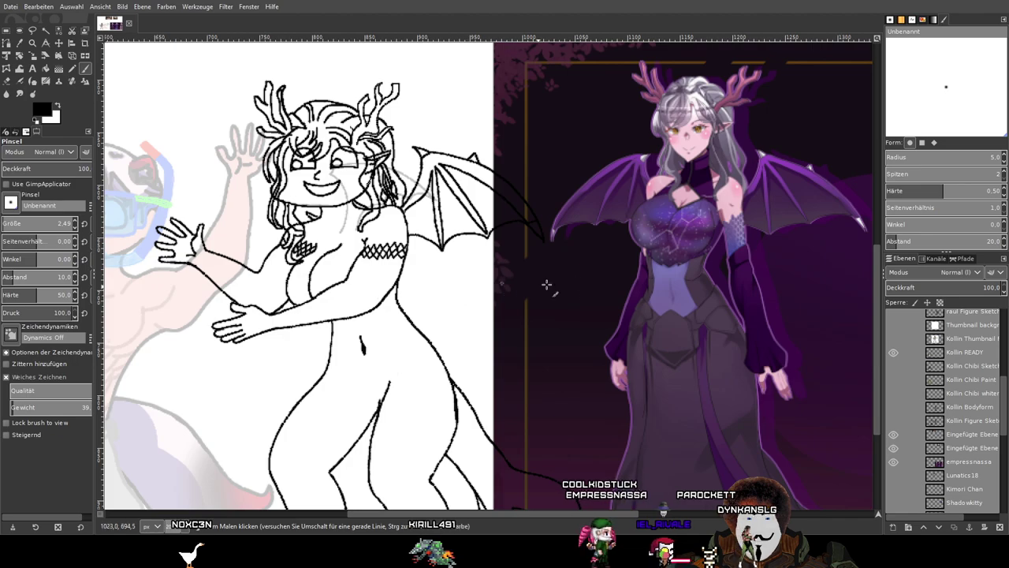
pyautogui.scroll(1, 579, 283)
pyautogui.moveTo(306, 296); pyautogui.dragTo(372, 288)
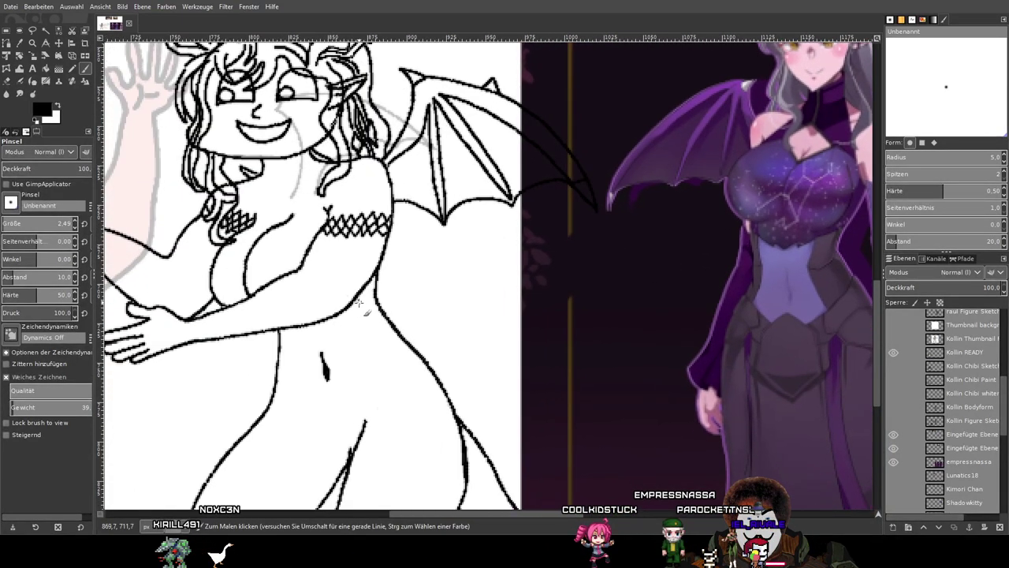
pyautogui.scroll(1, 390, 394)
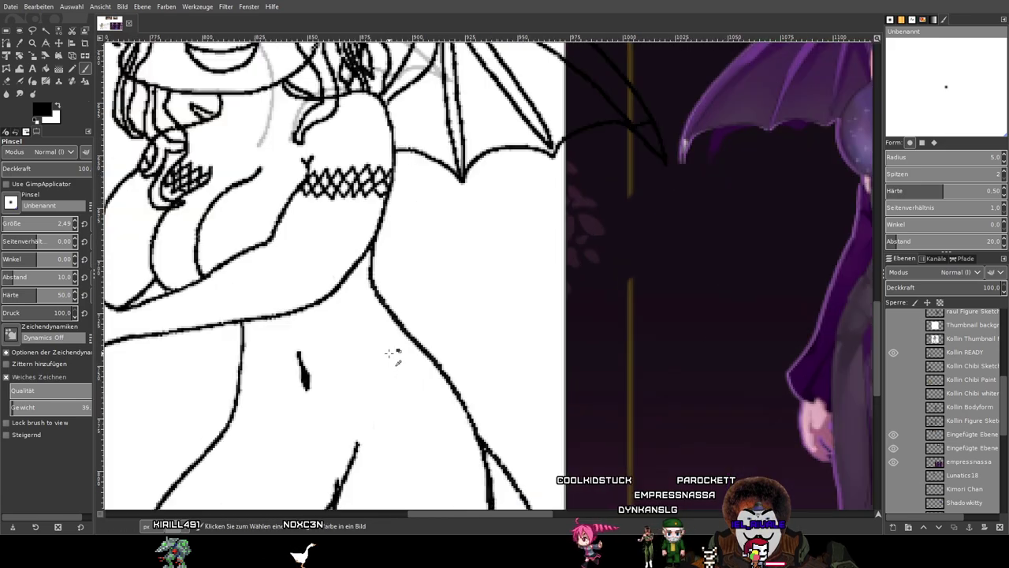
pyautogui.scroll(-3, 391, 344)
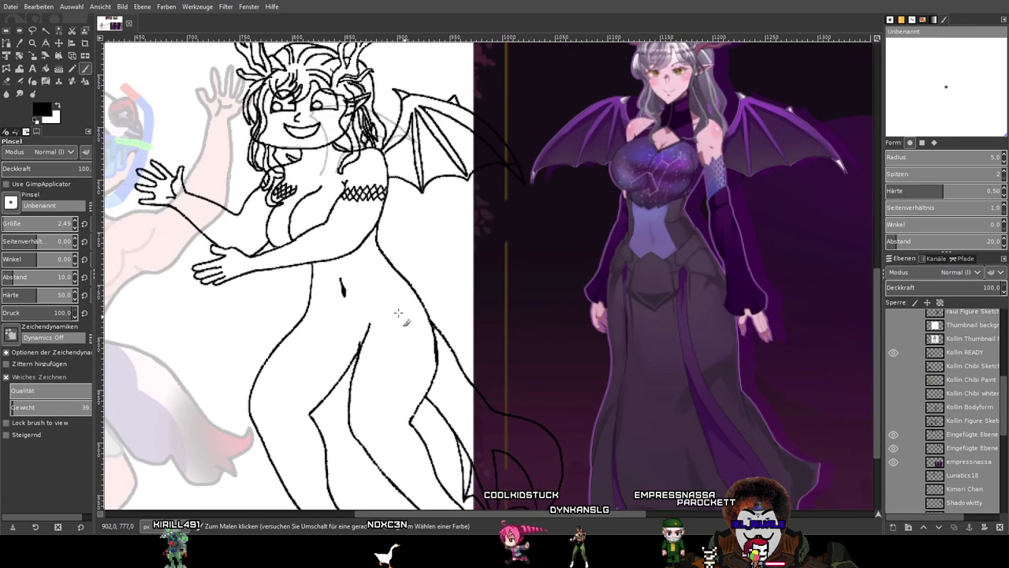
pyautogui.moveTo(156, 339); pyautogui.dragTo(353, 315)
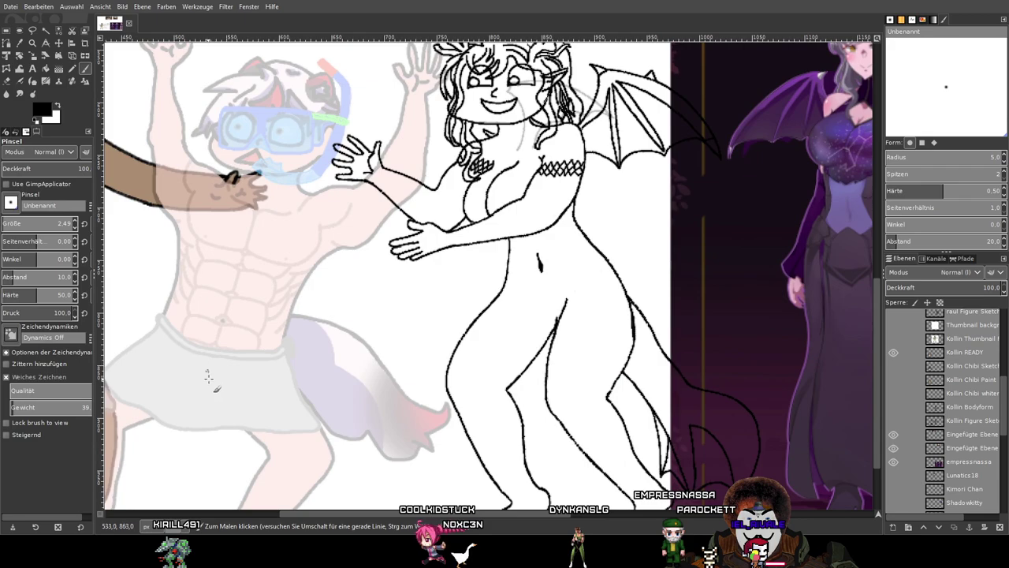
pyautogui.hscroll(2, 617, 335)
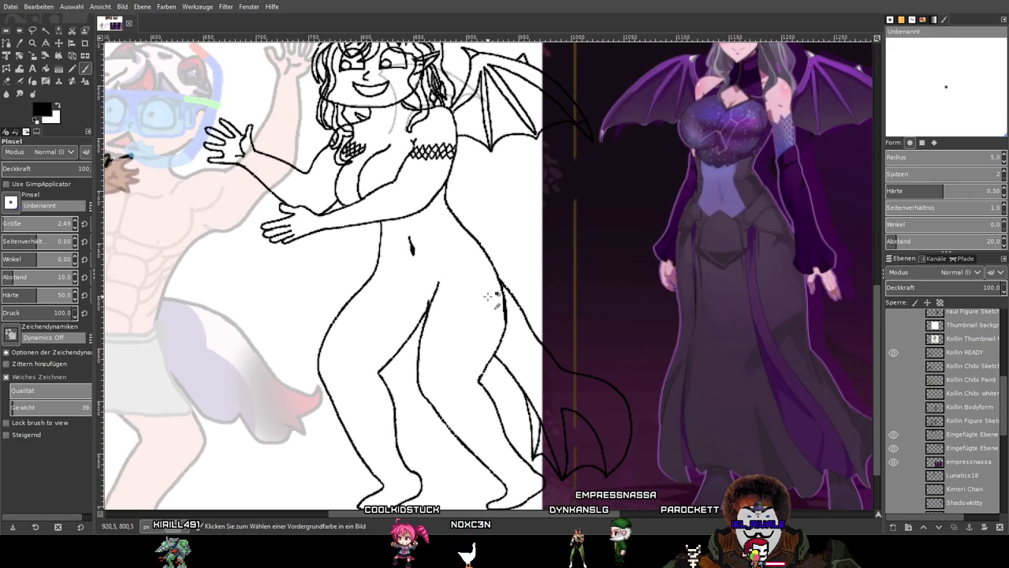
pyautogui.scroll(3, 432, 271)
pyautogui.moveTo(249, 265); pyautogui.dragTo(418, 264)
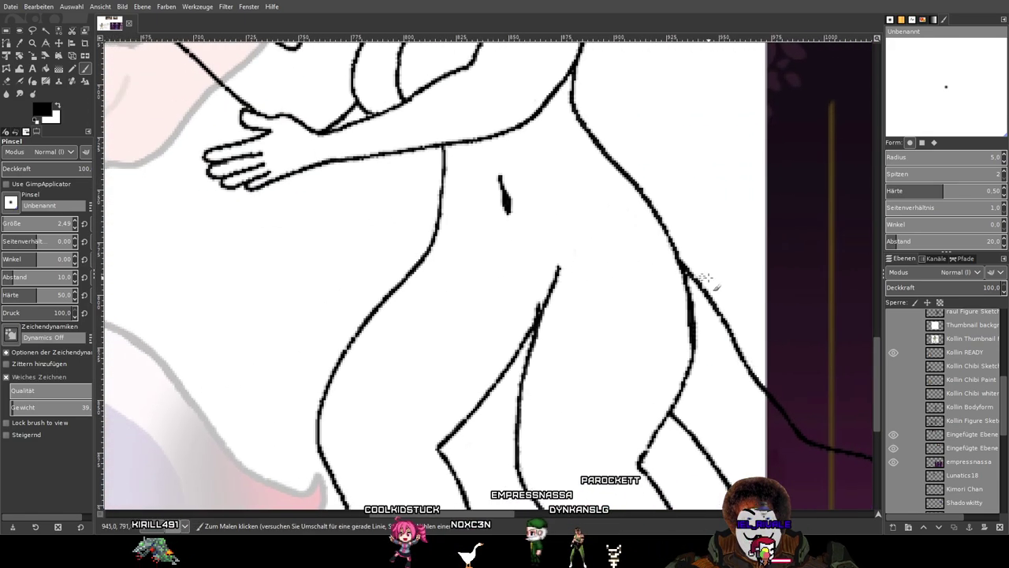
pyautogui.scroll(-3, 308, 308)
pyautogui.moveTo(308, 309); pyautogui.dragTo(508, 261)
pyautogui.scroll(1, 352, 377)
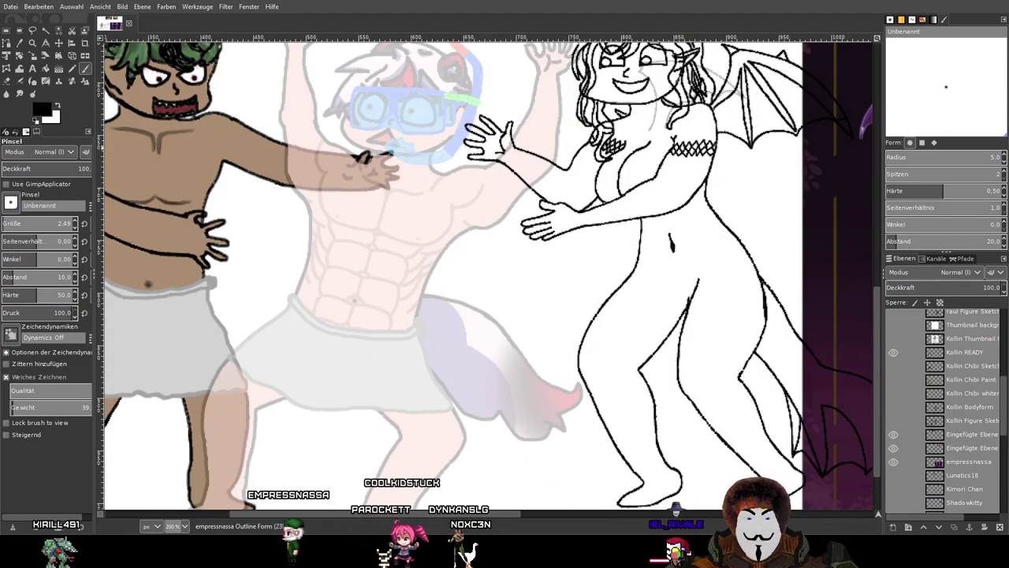
pyautogui.scroll(6, 323, 370)
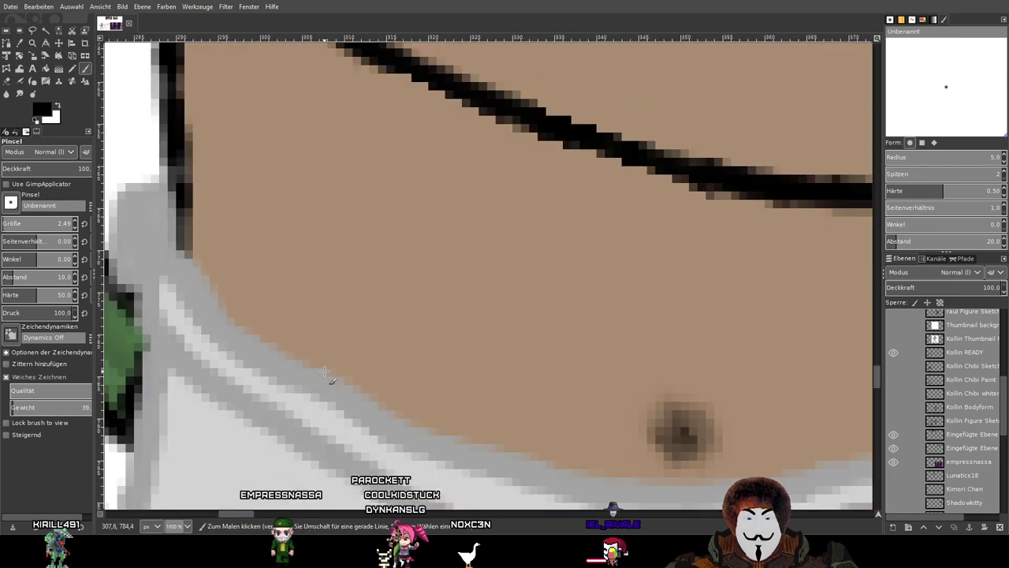
pyautogui.moveTo(324, 370); pyautogui.dragTo(332, 211)
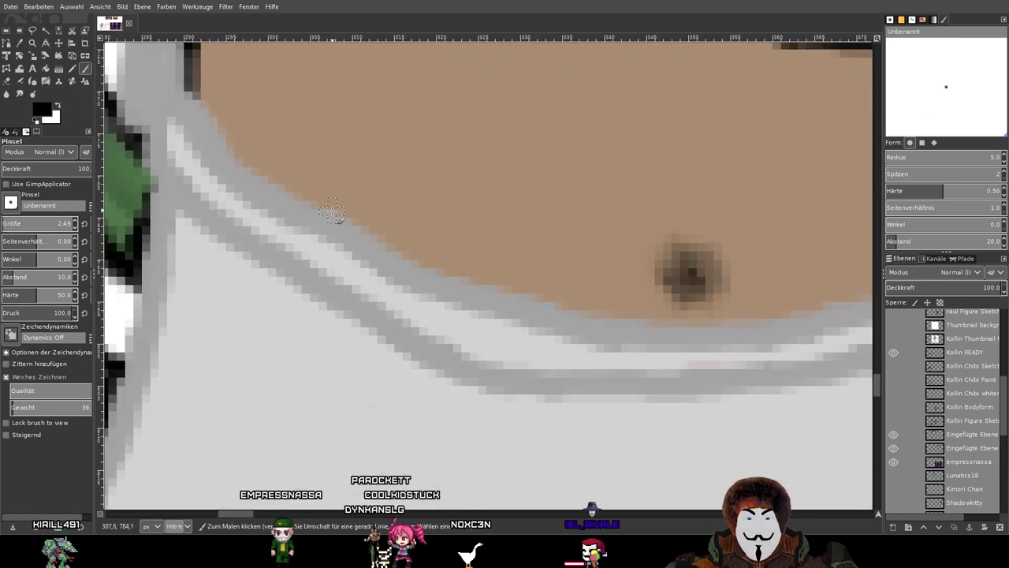
pyautogui.moveTo(184, 158); pyautogui.dragTo(296, 336)
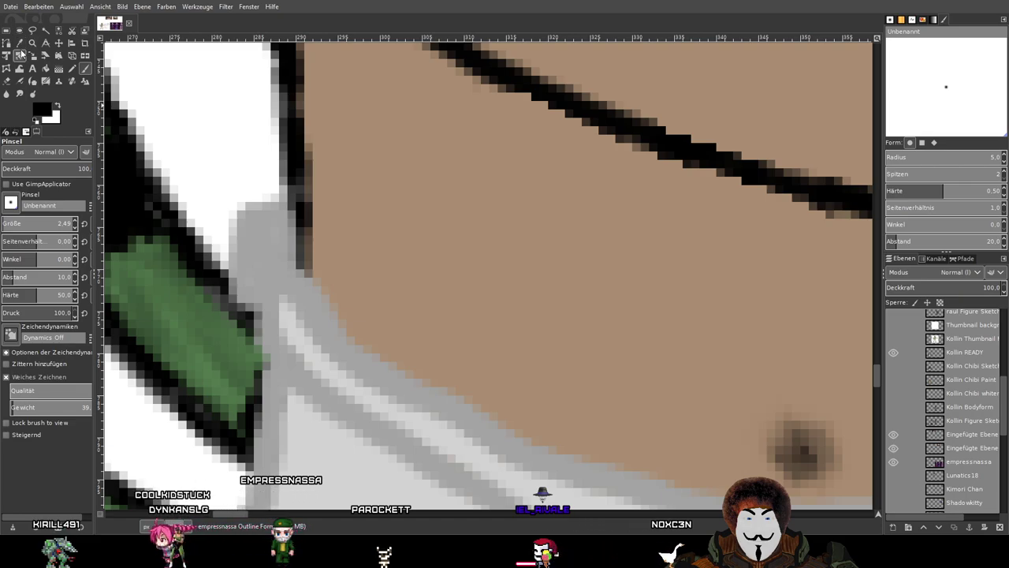
# On the Kollin READY layer, sample the light grey waistband colour and switch to the Paintbrush.
pyautogui.click(17, 45)
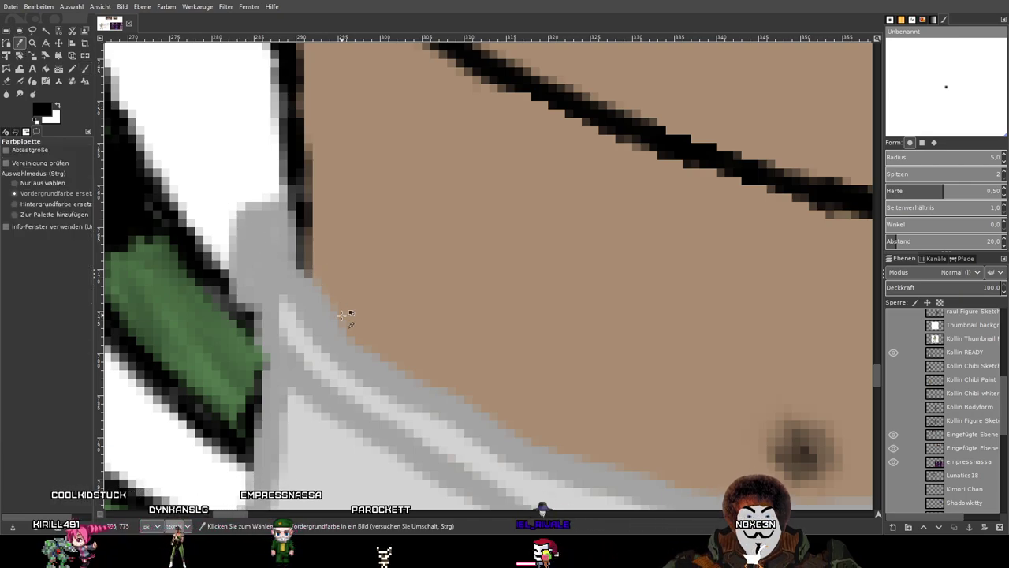
pyautogui.moveTo(349, 311); pyautogui.dragTo(76, 96)
pyautogui.keyDown('ctrl'); pyautogui.scroll(5, 367, 234); pyautogui.keyUp('ctrl')
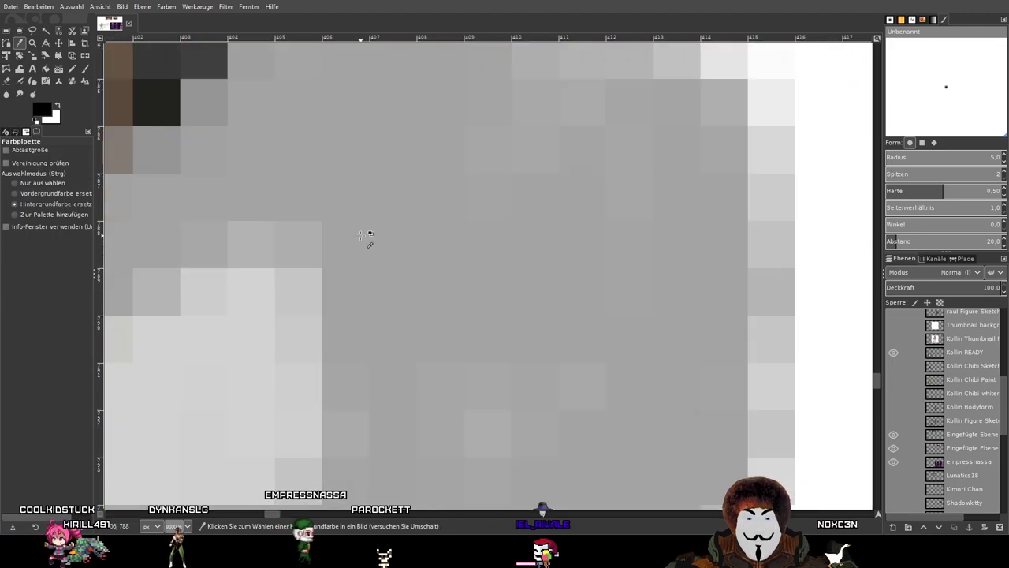
pyautogui.keyDown('ctrl'); pyautogui.scroll(2, 437, 214); pyautogui.keyUp('ctrl')
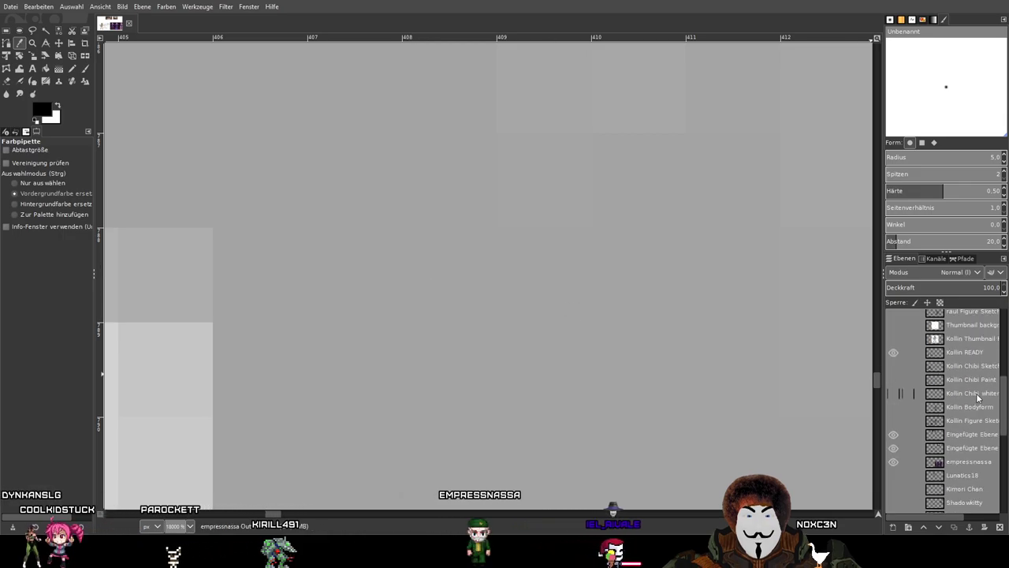
pyautogui.click(966, 352)
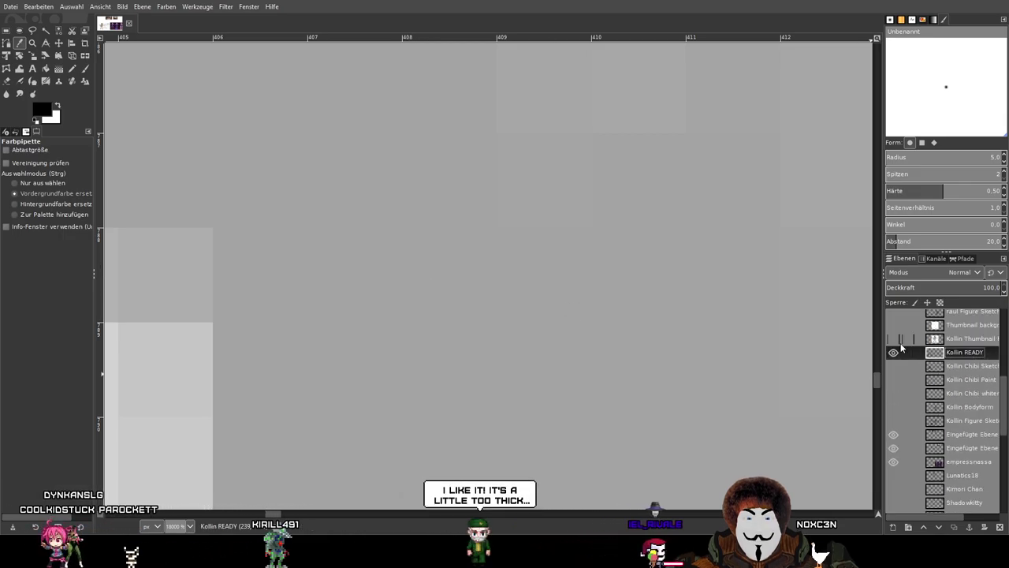
pyautogui.click(476, 261)
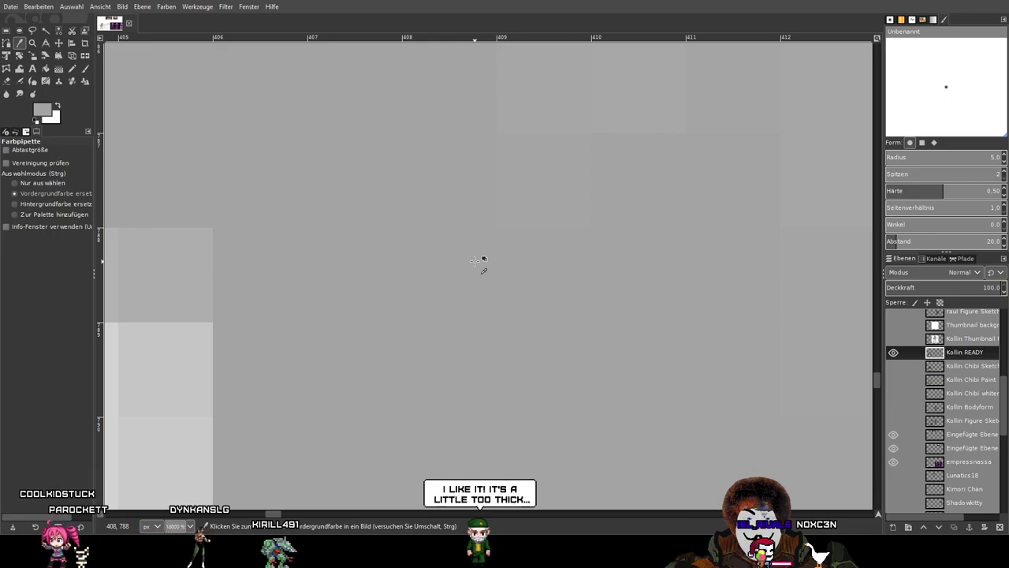
pyautogui.press('p')
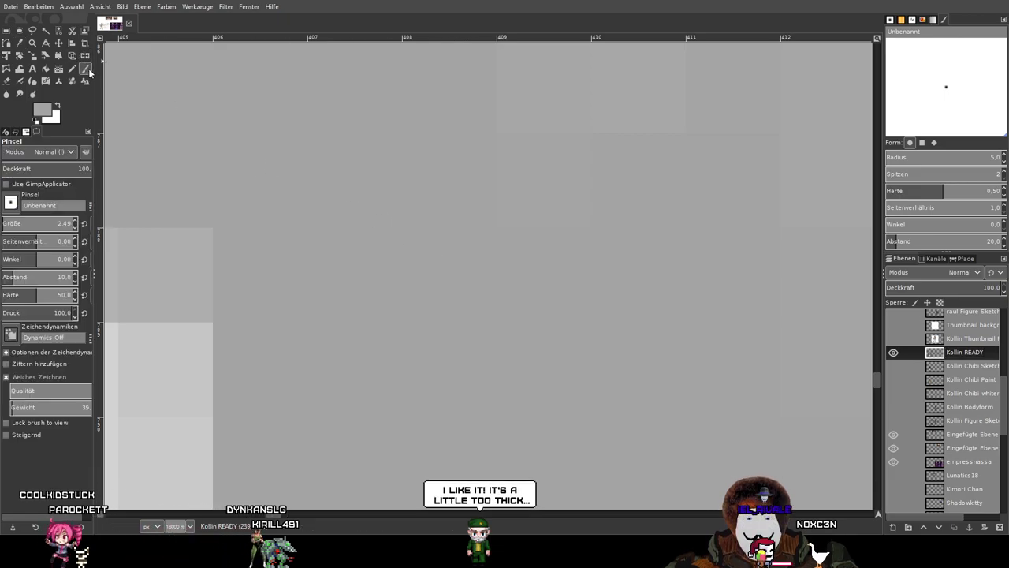
pyautogui.keyDown('ctrl'); pyautogui.scroll(-6, 447, 207); pyautogui.keyUp('ctrl')
pyautogui.keyDown('ctrl'); pyautogui.scroll(-5, 441, 207); pyautogui.keyUp('ctrl')
# Pan and zoom across the drawing to bring the empressnassa line art into view.
pyautogui.moveTo(638, 241); pyautogui.dragTo(228, 215)
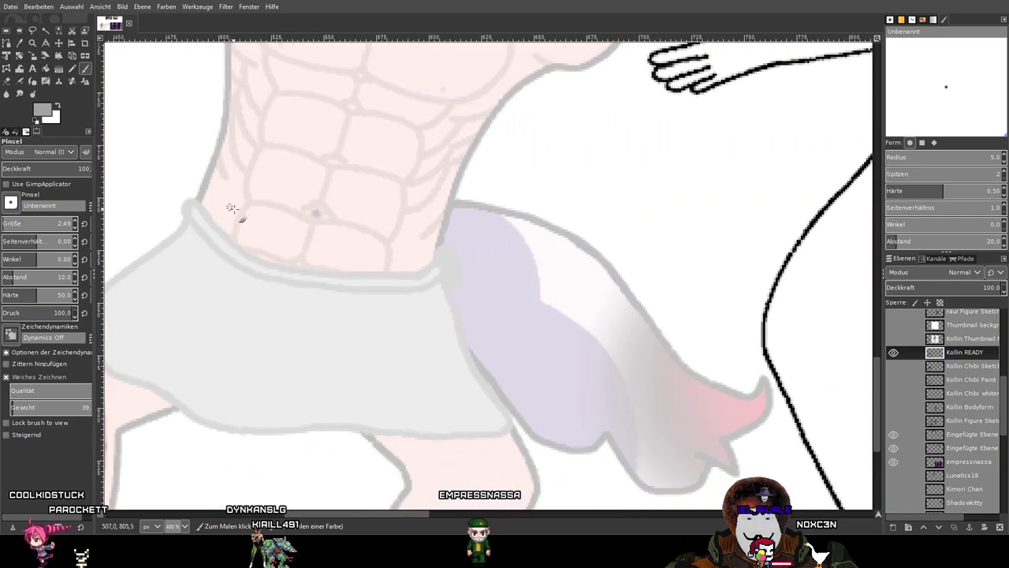
pyautogui.keyDown('ctrl'); pyautogui.scroll(-1, 674, 246); pyautogui.keyUp('ctrl')
pyautogui.hscroll(-5, 674, 247)
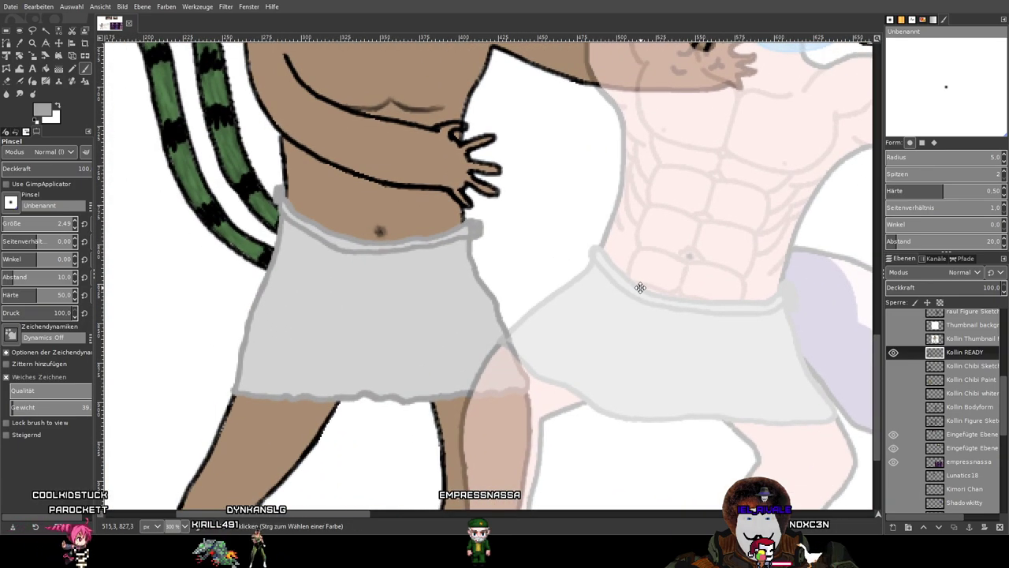
pyautogui.hscroll(10, 639, 287)
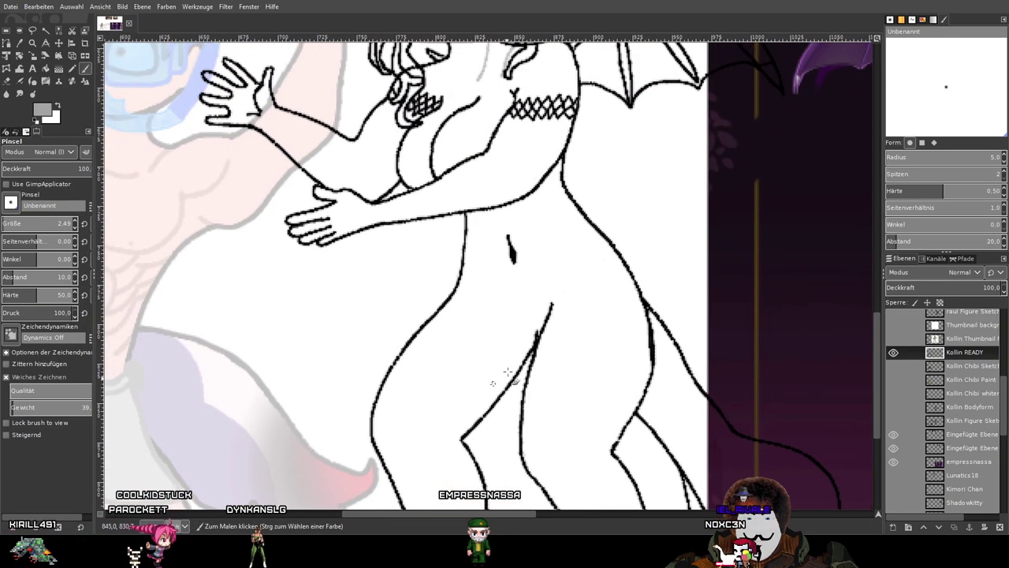
pyautogui.scroll(3, 507, 372)
pyautogui.scroll(-2, 583, 292)
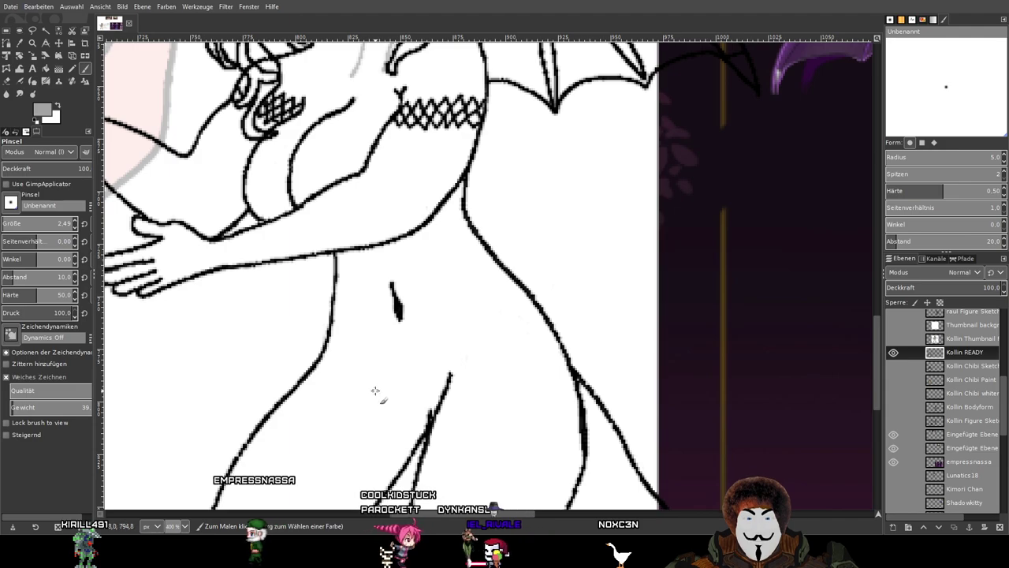
pyautogui.scroll(-4, 376, 390)
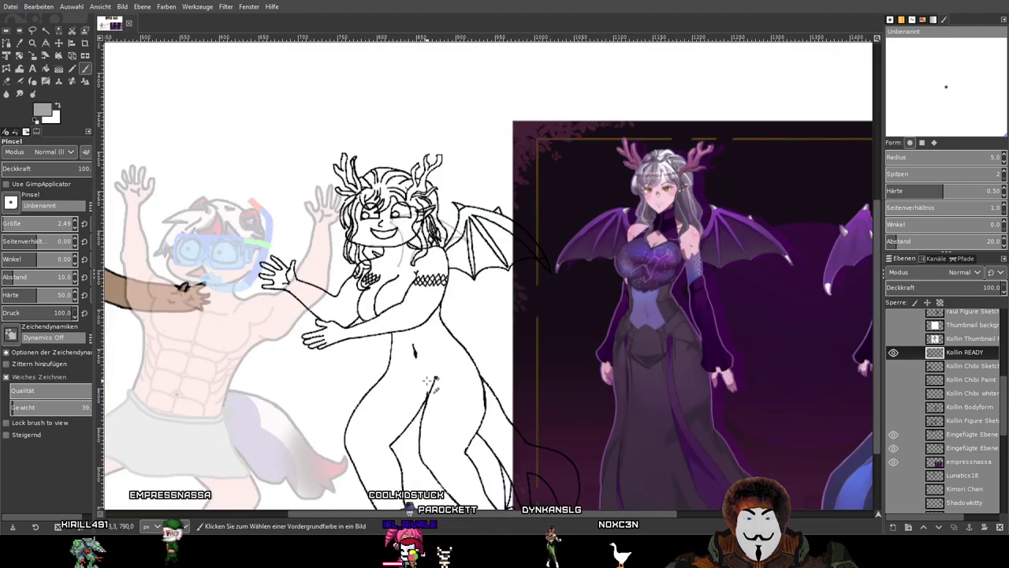
pyautogui.moveTo(515, 372); pyautogui.dragTo(416, 311)
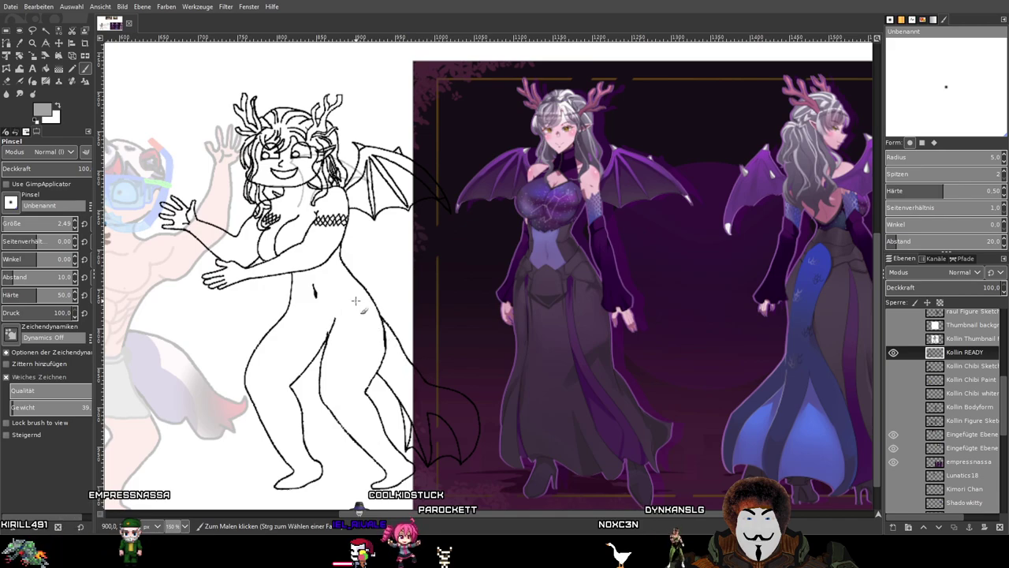
# Toggle the top layer's visibility to compare the tail lines, then centre on the tail.
pyautogui.moveTo(110, 75); pyautogui.dragTo(184, 87)
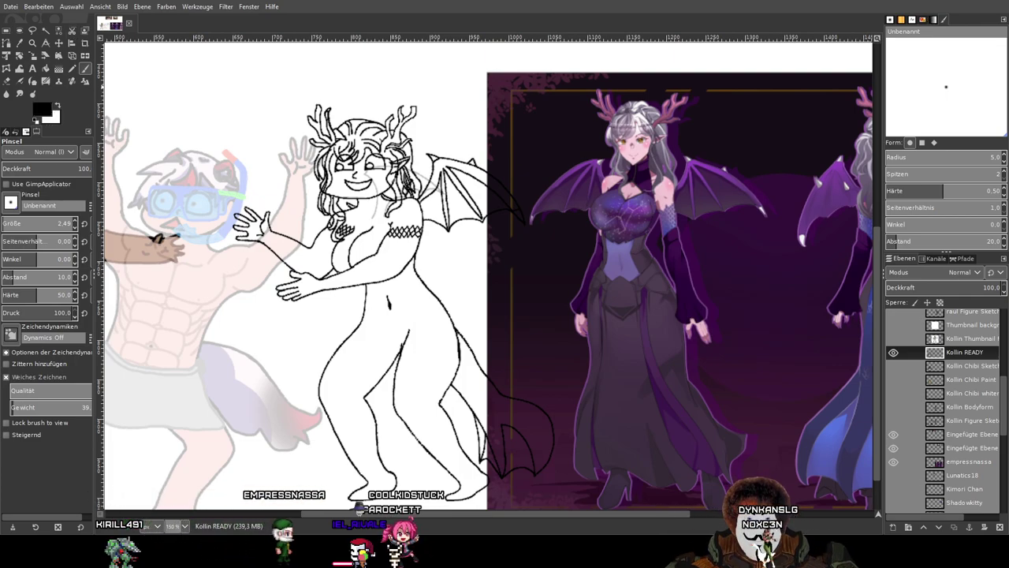
pyautogui.scroll(3, 510, 377)
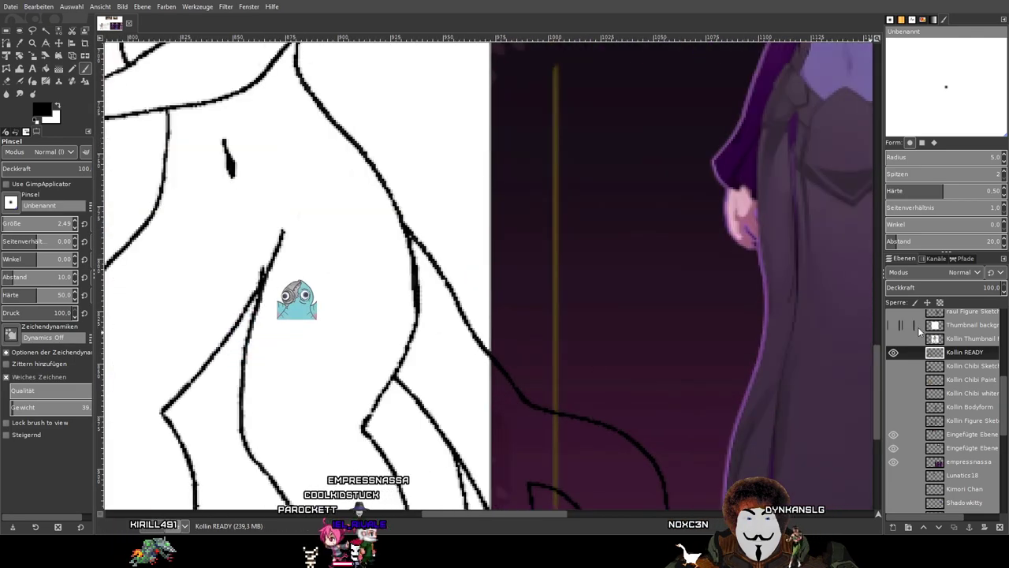
pyautogui.scroll(5, 894, 327)
pyautogui.click(893, 314)
pyautogui.click(893, 315)
pyautogui.moveTo(646, 414); pyautogui.dragTo(563, 261)
pyautogui.moveTo(458, 257); pyautogui.dragTo(485, 306)
pyautogui.scroll(-4, 709, 187)
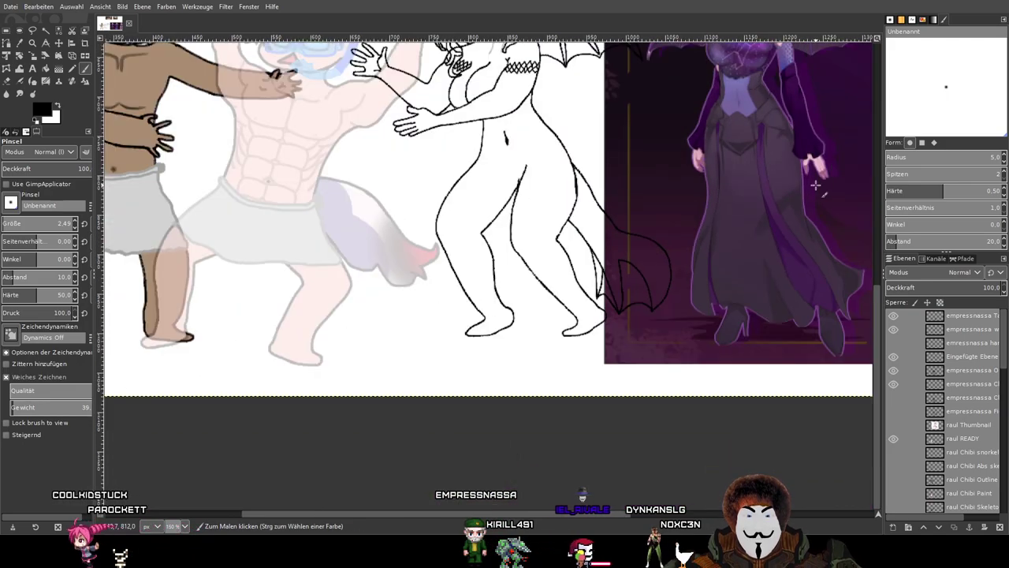
pyautogui.scroll(4, 391, 273)
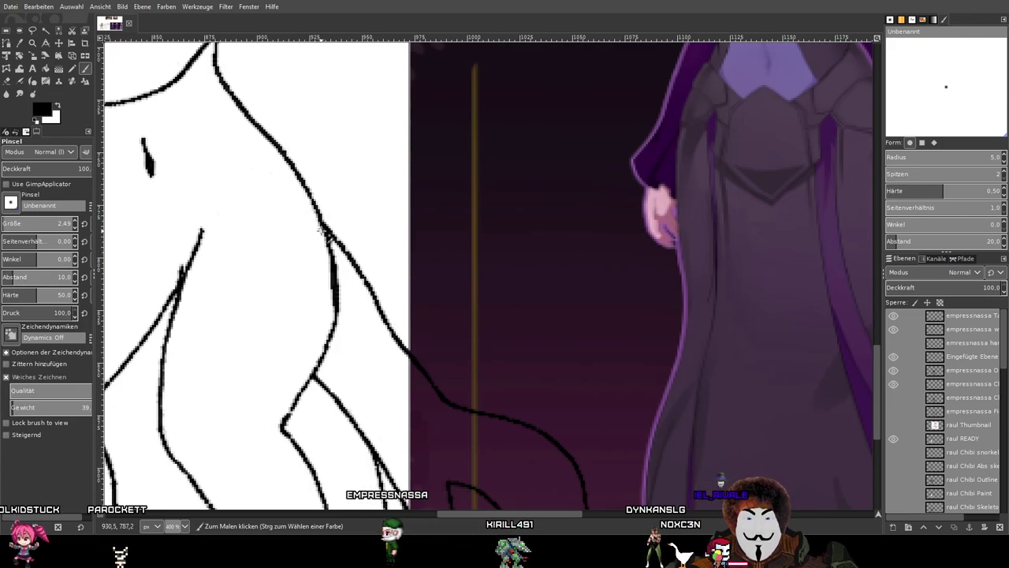
pyautogui.moveTo(329, 245); pyautogui.dragTo(380, 356)
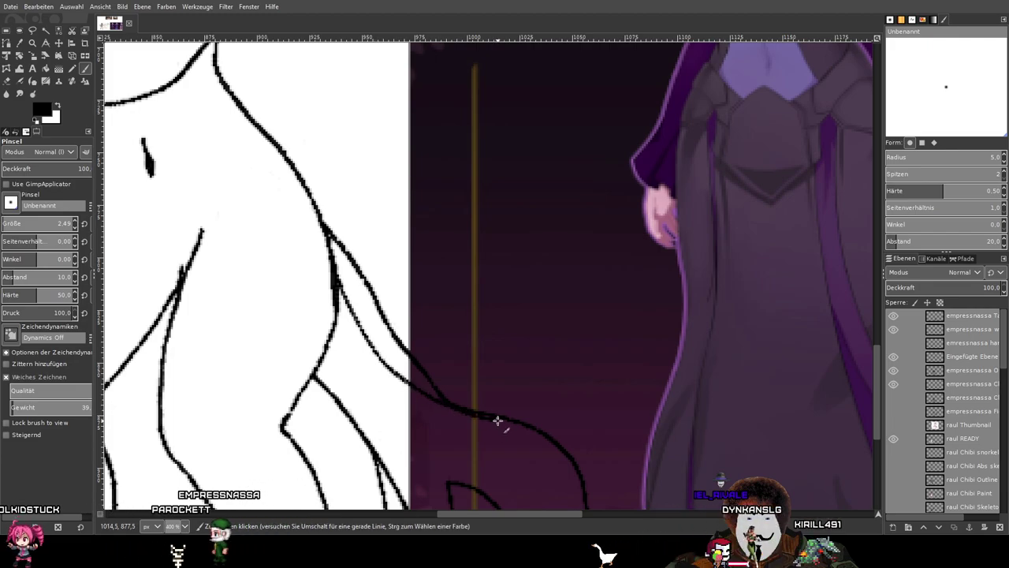
pyautogui.moveTo(490, 395)
pyautogui.mouseDown()
pyautogui.moveTo(501, 254)
pyautogui.moveTo(518, 333)
pyautogui.mouseUp()
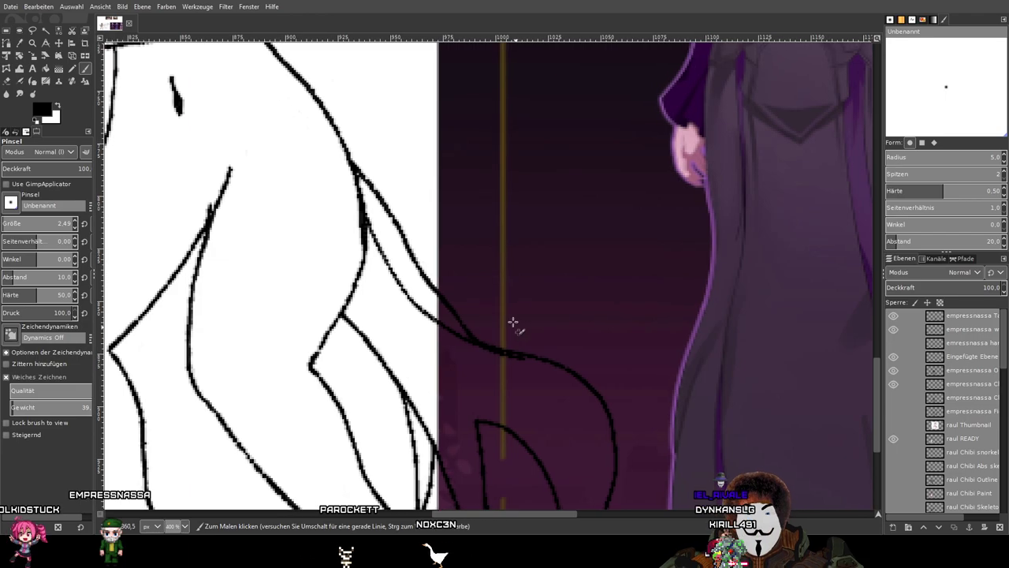
pyautogui.click(7, 82)
pyautogui.scroll(4, 435, 213)
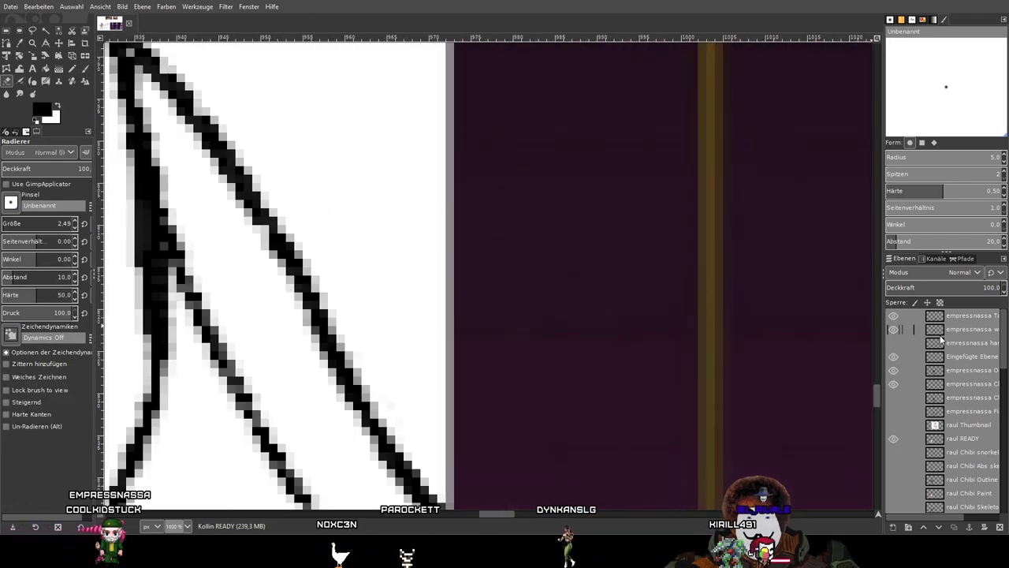
pyautogui.click(893, 316)
pyautogui.scroll(-3, 472, 135)
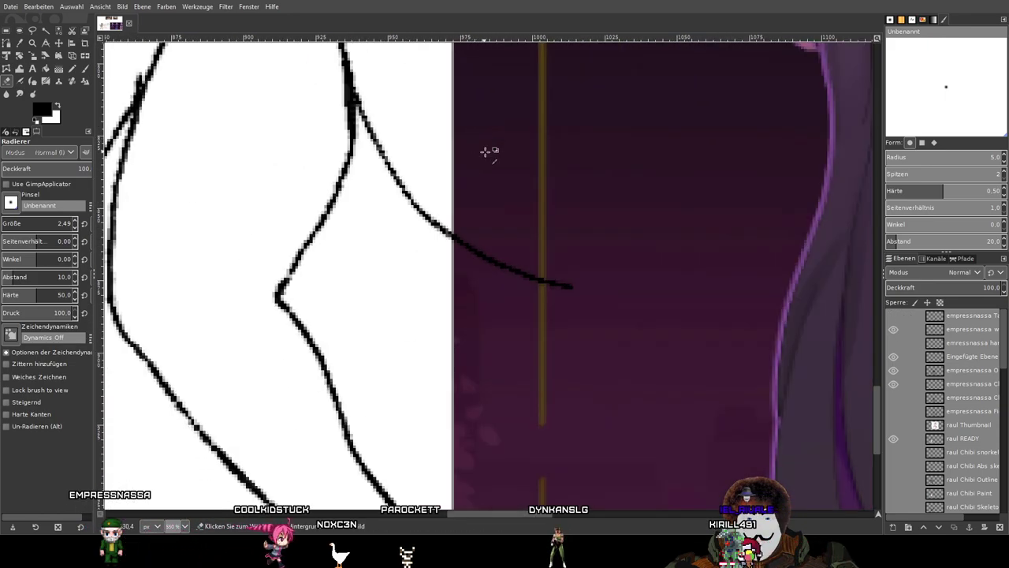
pyautogui.click(894, 315)
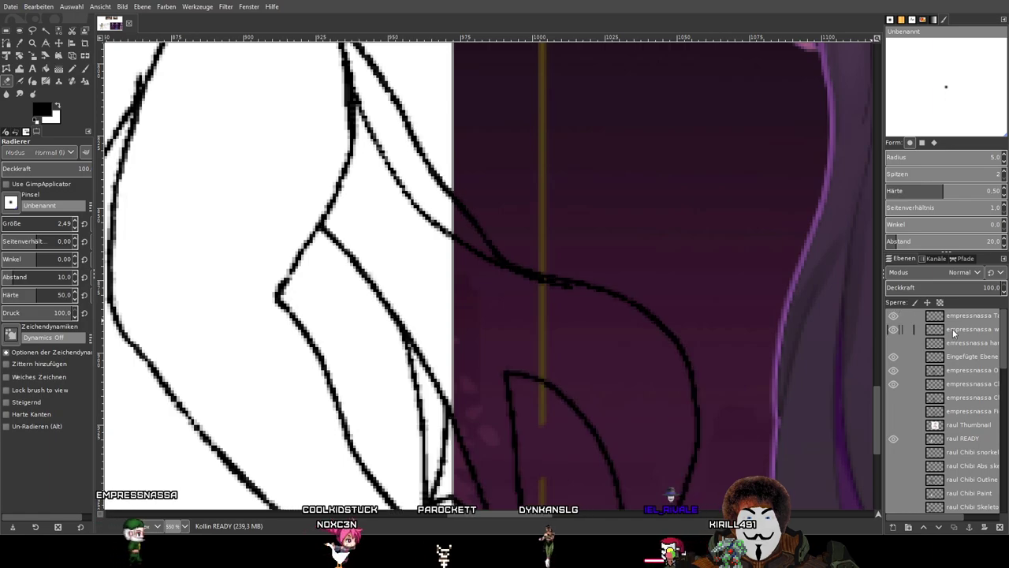
pyautogui.scroll(-4, 965, 330)
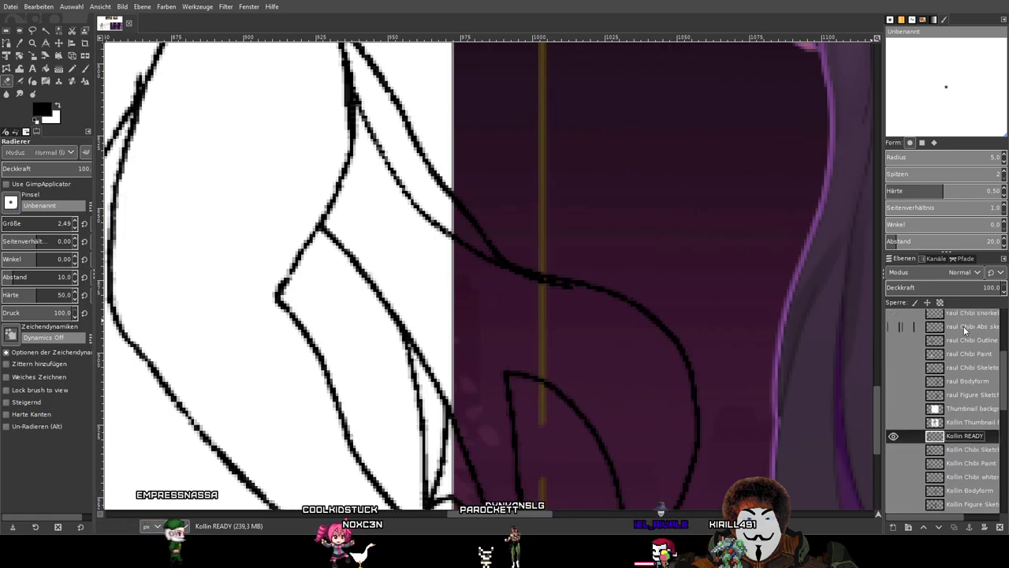
pyautogui.click(892, 436)
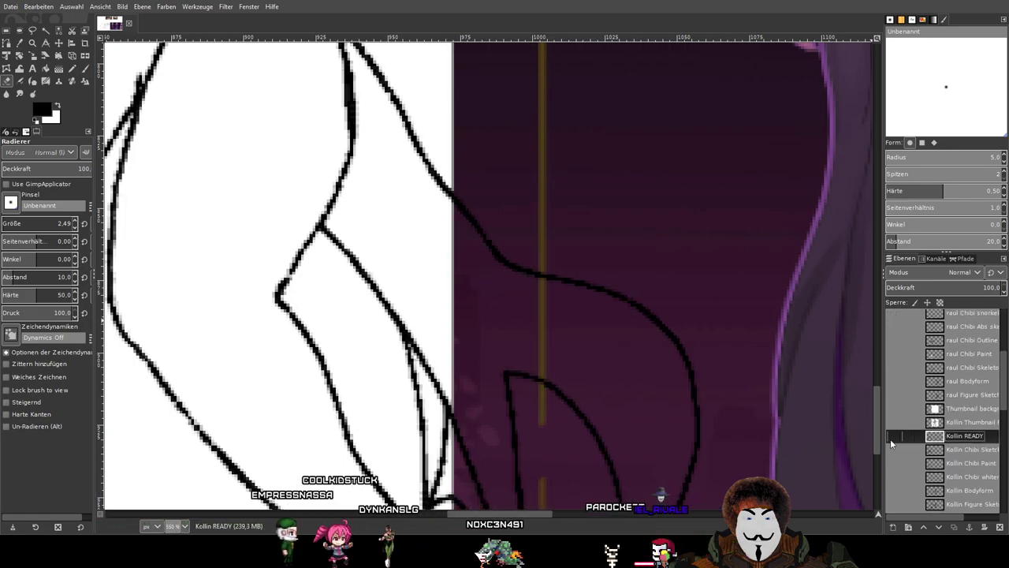
pyautogui.click(890, 439)
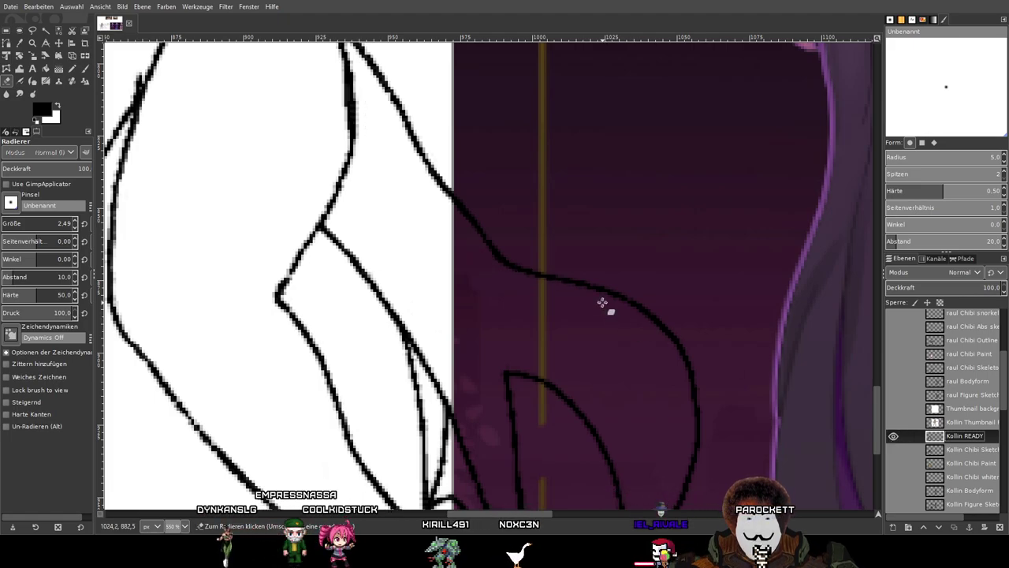
pyautogui.scroll(5, 920, 394)
pyautogui.click(895, 317)
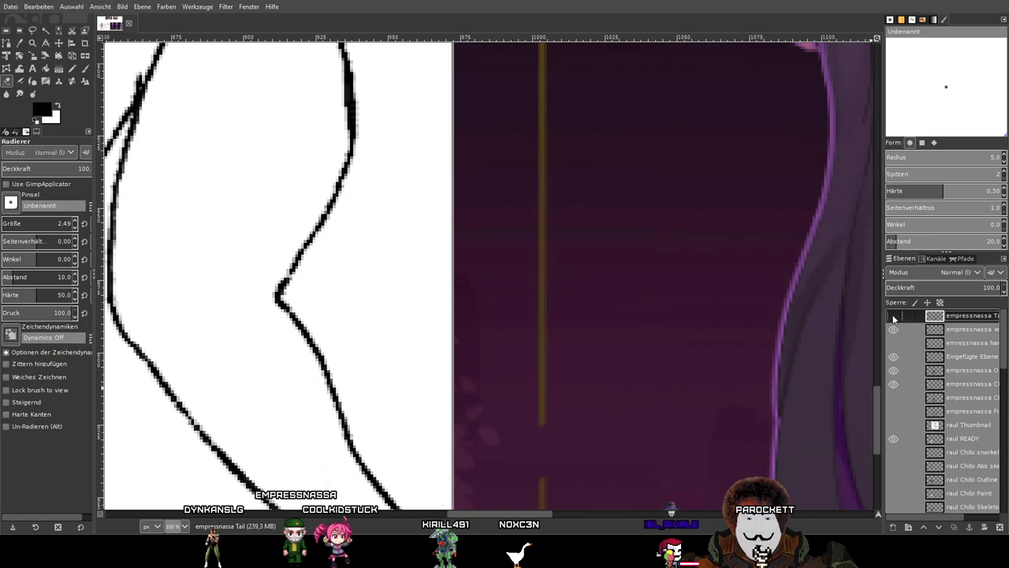
pyautogui.click(896, 317)
pyautogui.moveTo(384, 155); pyautogui.dragTo(381, 231)
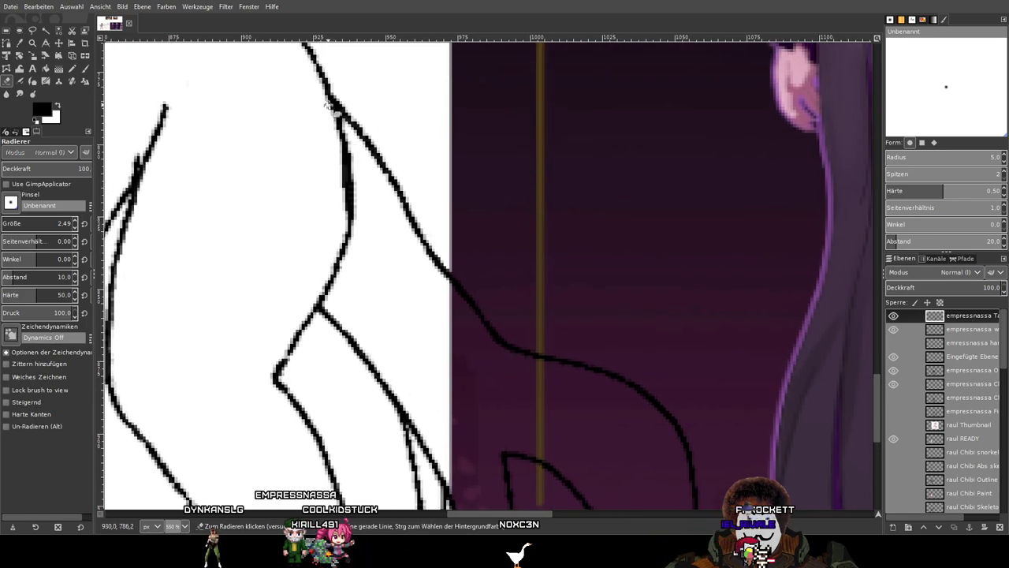
# Extend the tail line to join the lower curve, undoing the upper branch stroke.
pyautogui.click(86, 70)
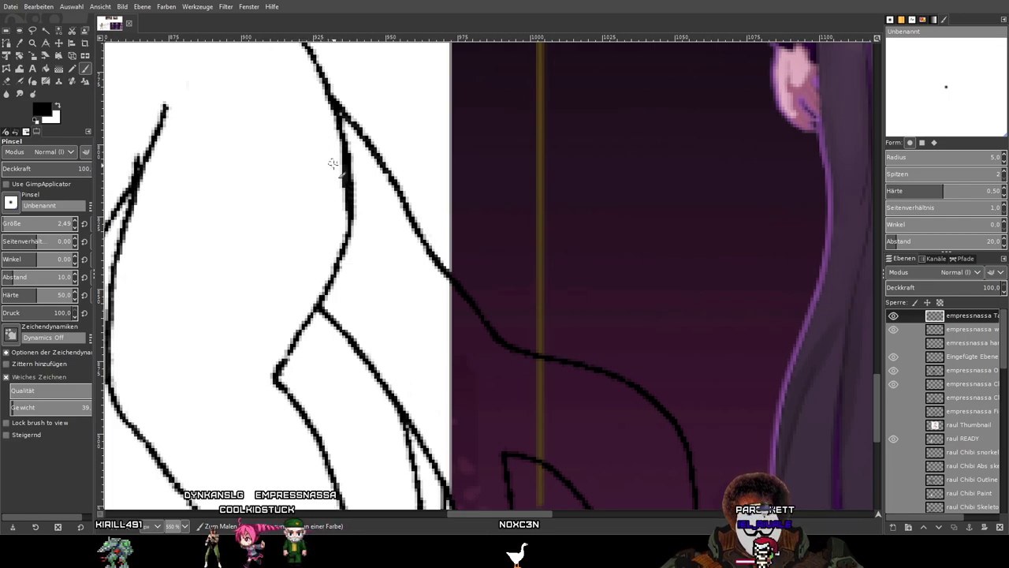
pyautogui.moveTo(398, 298)
pyautogui.mouseDown()
pyautogui.moveTo(443, 331)
pyautogui.moveTo(500, 350)
pyautogui.mouseUp()
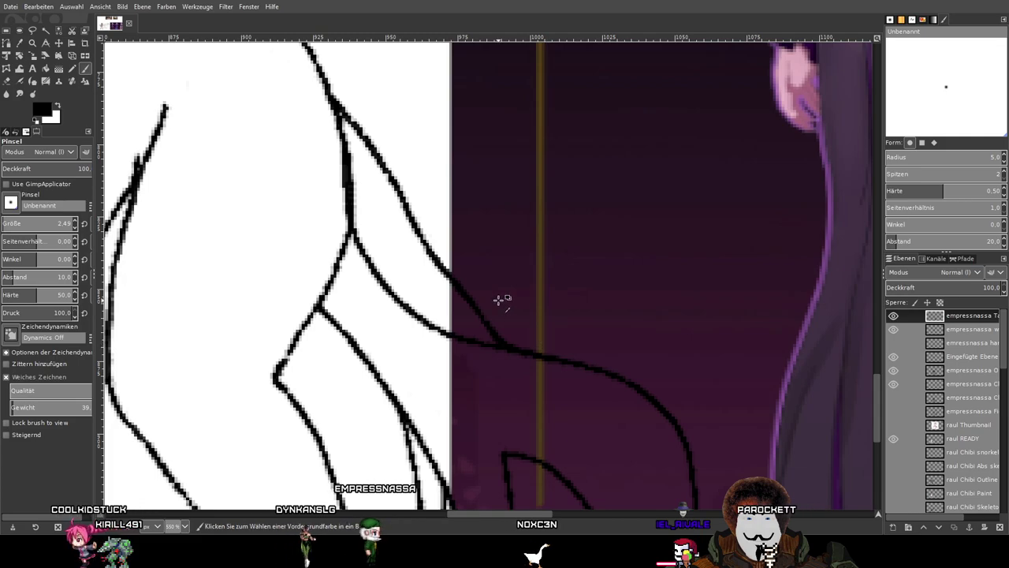
pyautogui.scroll(-4, 506, 306)
pyautogui.scroll(2, 529, 285)
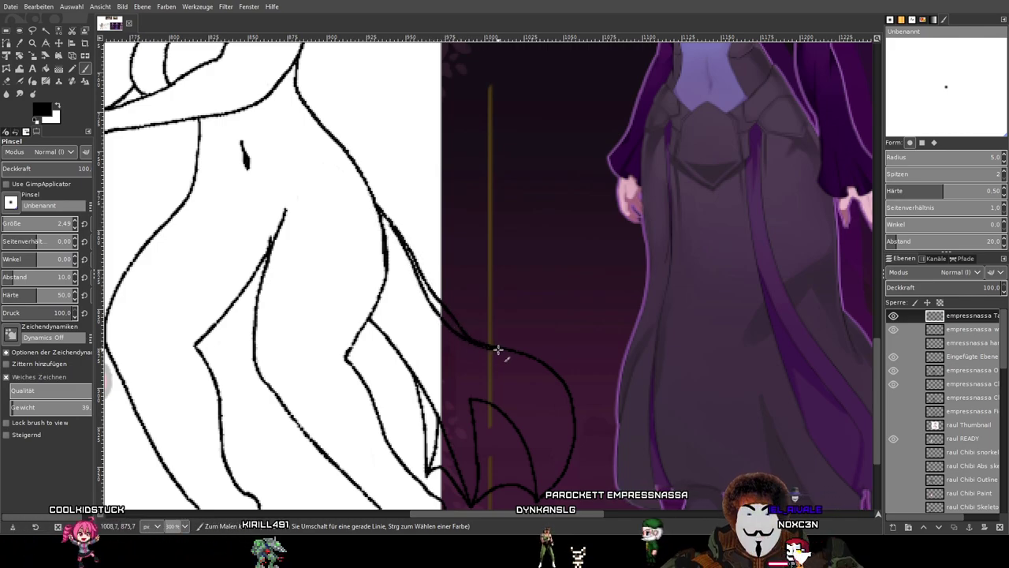
pyautogui.scroll(1, 404, 272)
pyautogui.scroll(-3, 426, 384)
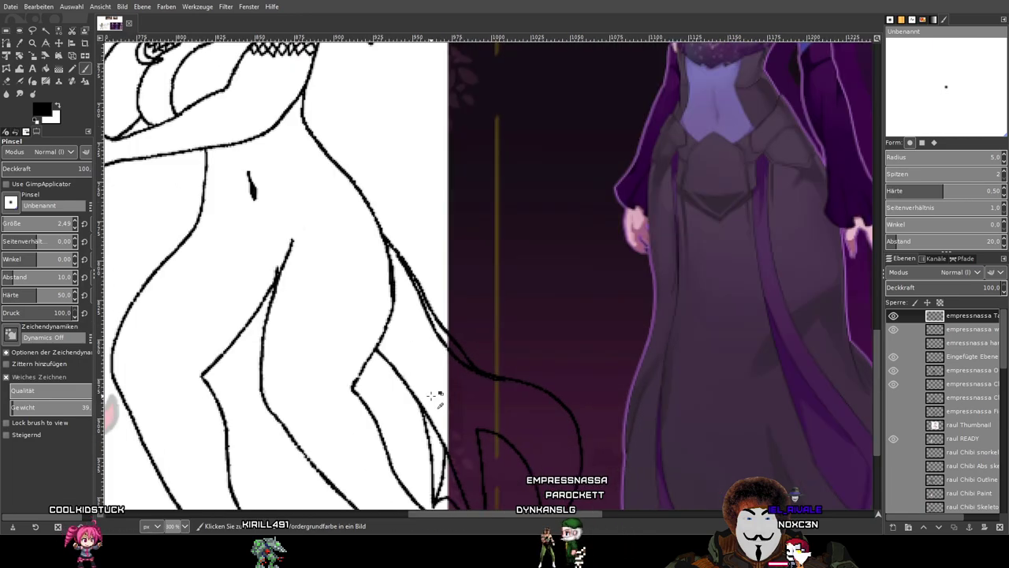
pyautogui.scroll(2, 453, 453)
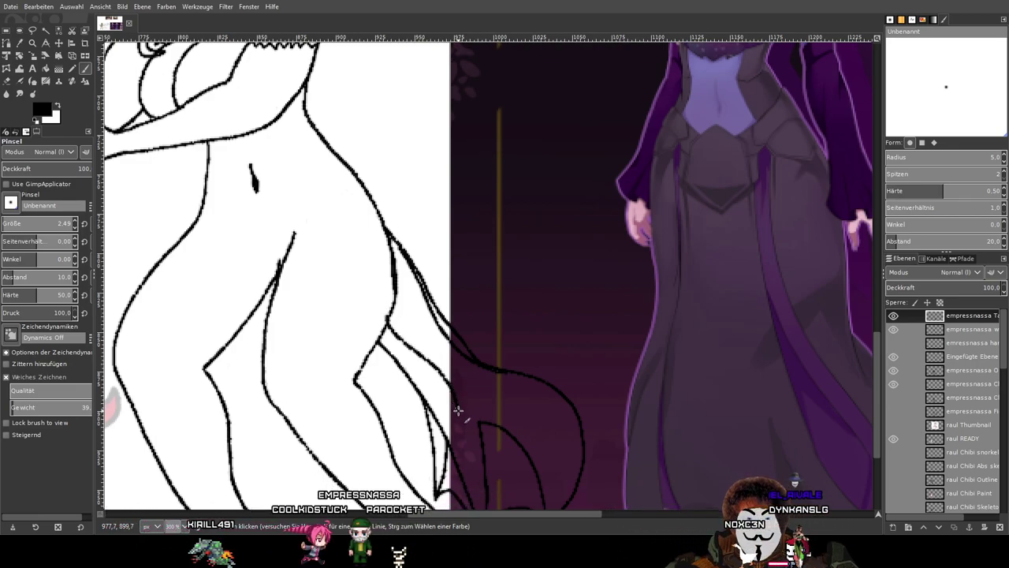
pyautogui.hotkey('ctrl', 'z')
# Try a line joining the tail to the hip, undo the misplaced stroke, and review the figure.
pyautogui.moveTo(543, 383); pyautogui.dragTo(529, 316)
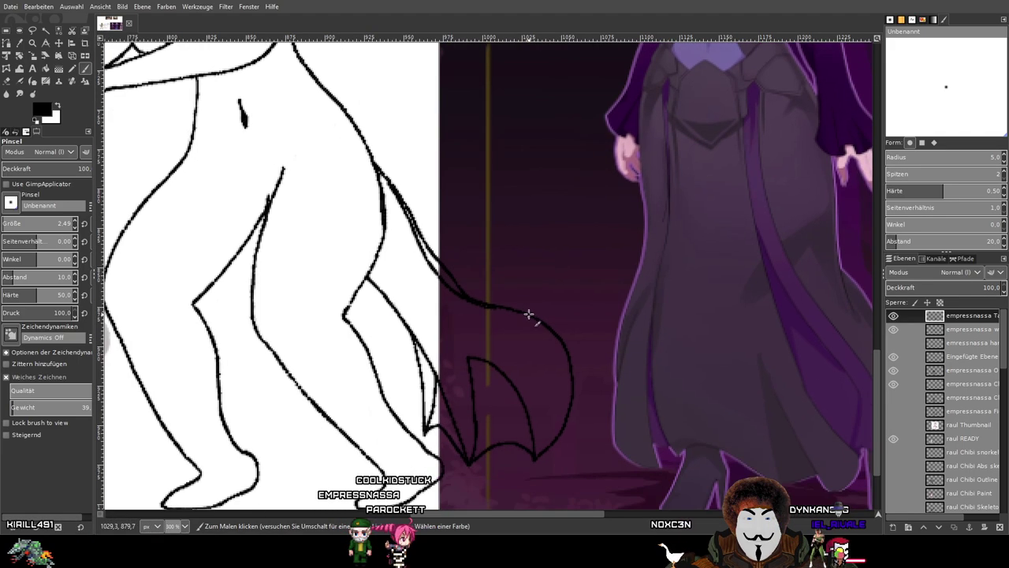
pyautogui.scroll(1, 529, 315)
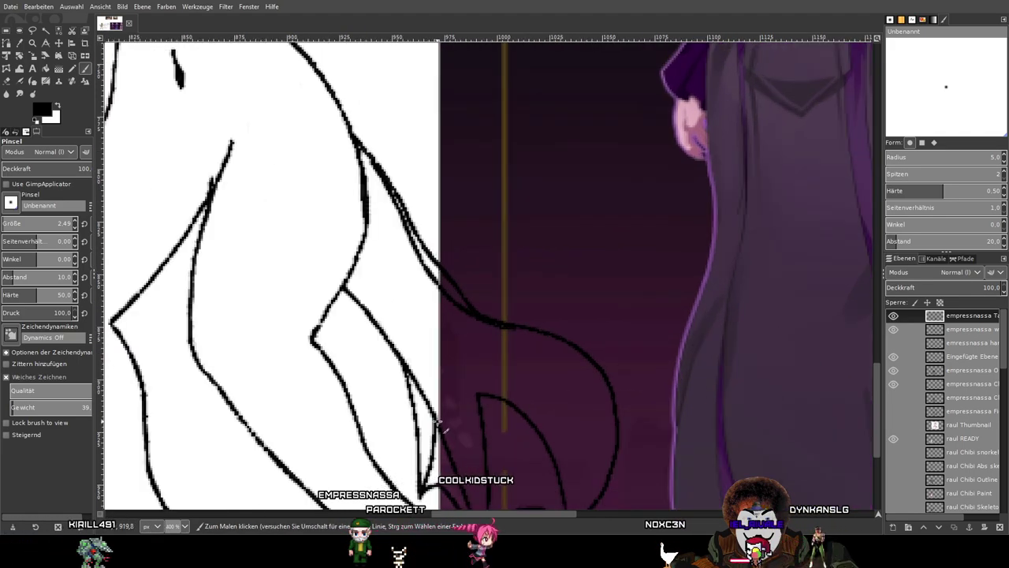
pyautogui.scroll(-3, 457, 439)
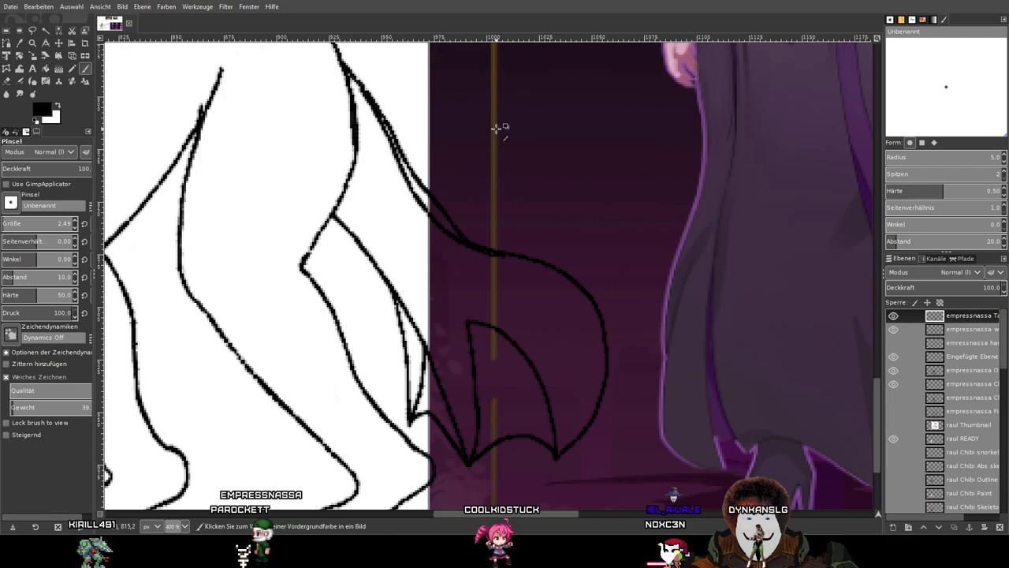
pyautogui.scroll(5, 505, 197)
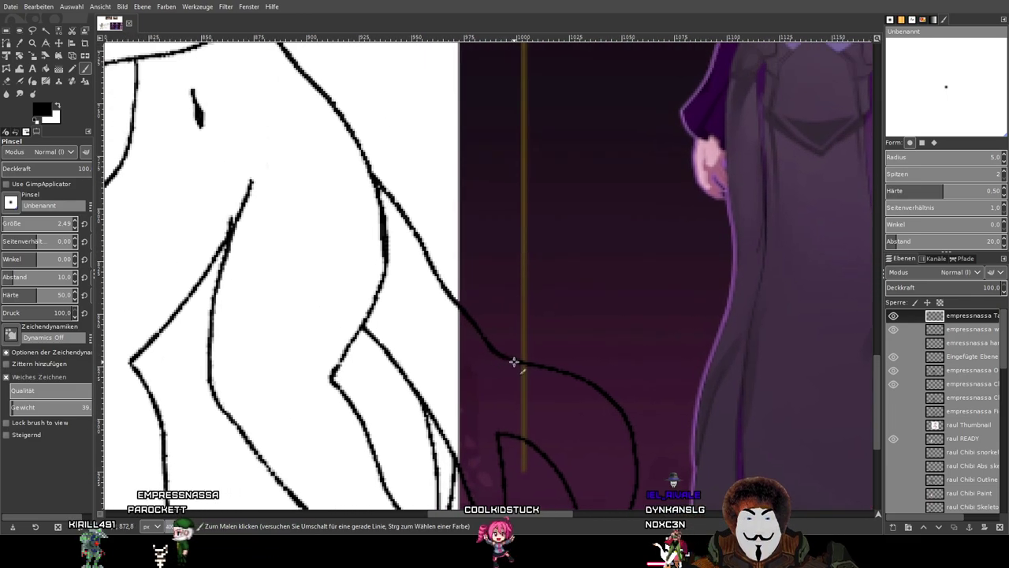
pyautogui.moveTo(498, 355)
pyautogui.mouseDown()
pyautogui.moveTo(438, 310)
pyautogui.moveTo(377, 220)
pyautogui.mouseUp()
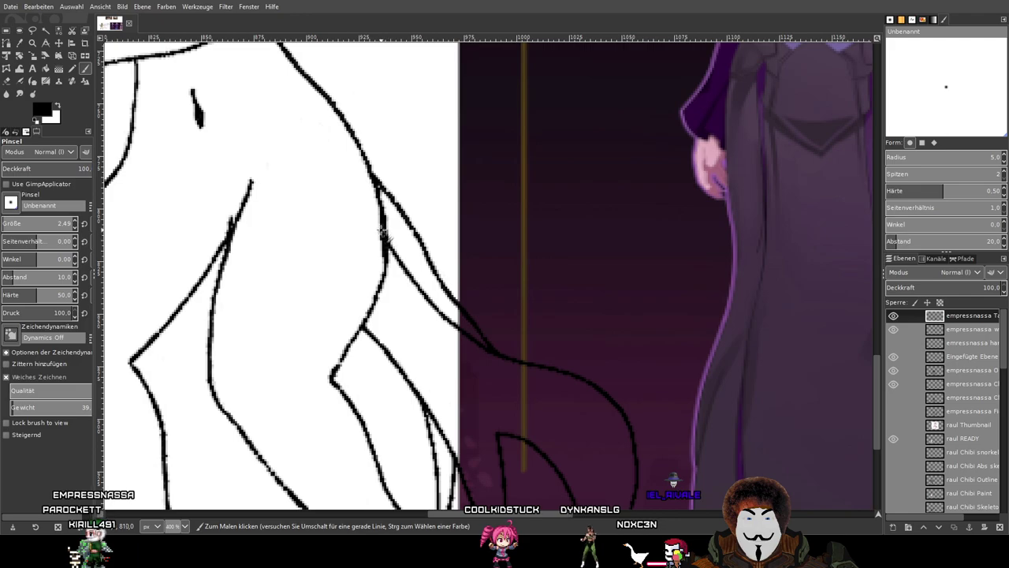
pyautogui.hotkey('ctrl', 'z')
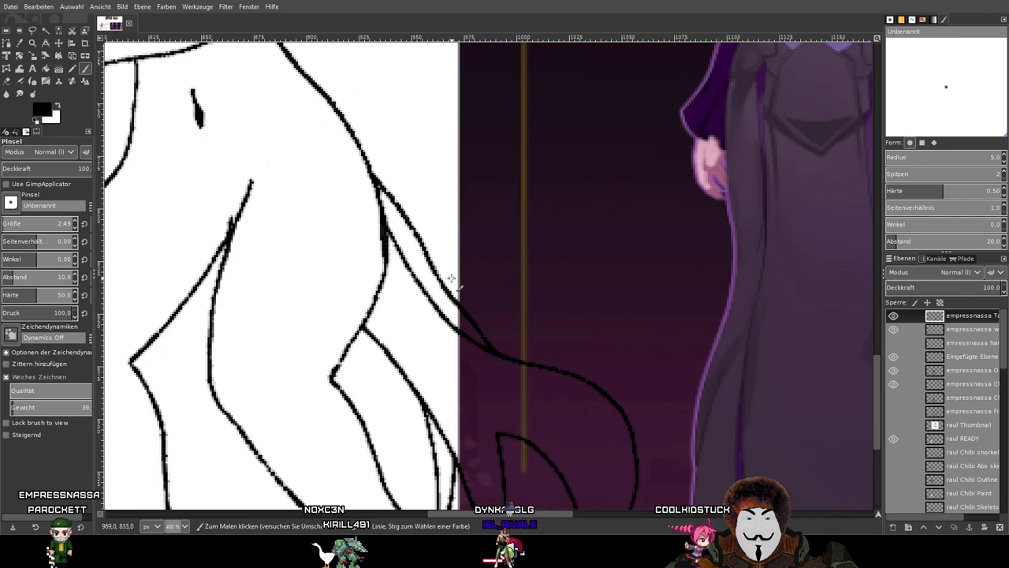
pyautogui.scroll(3, 469, 300)
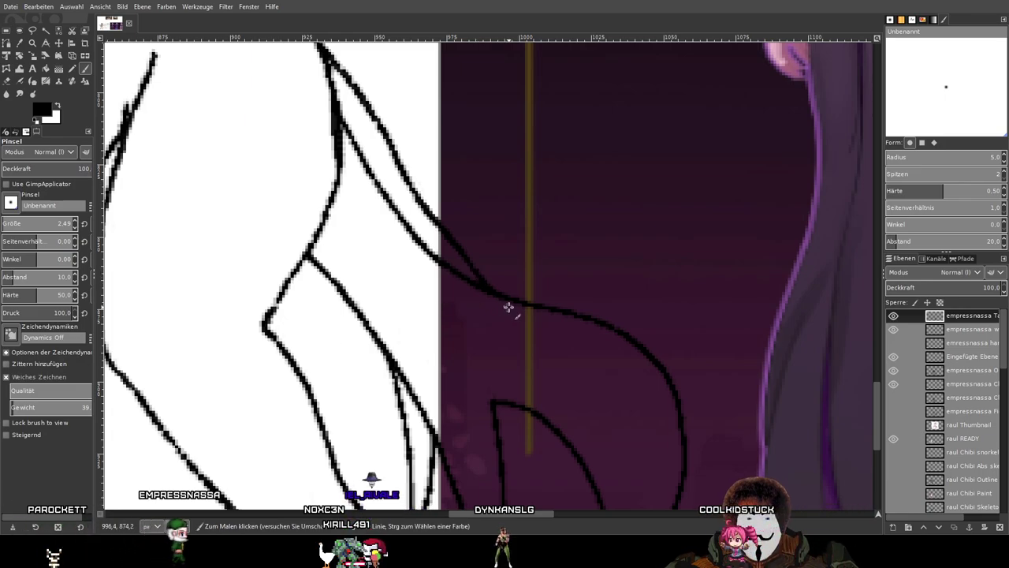
pyautogui.scroll(-3, 516, 276)
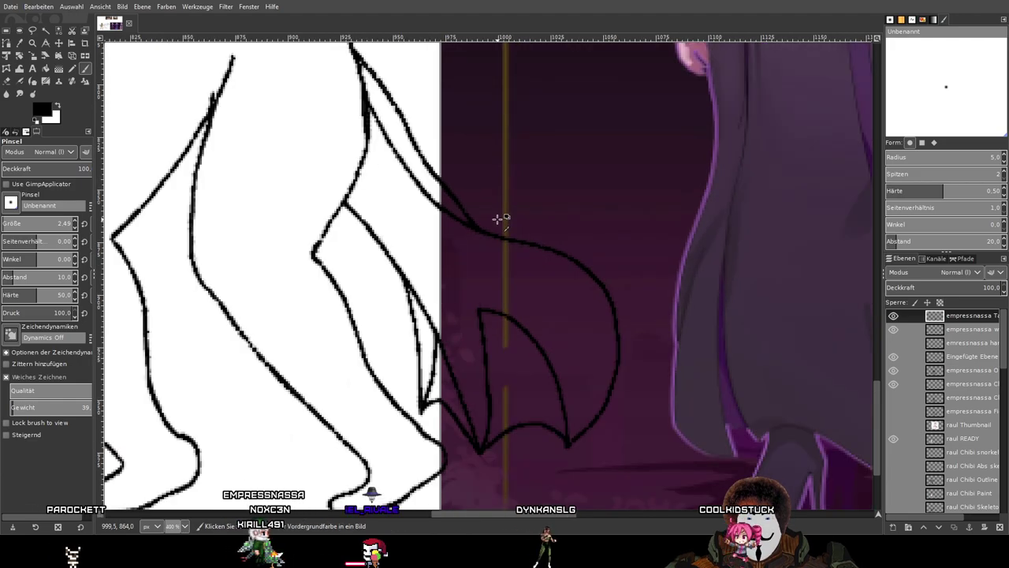
pyautogui.scroll(-5, 505, 229)
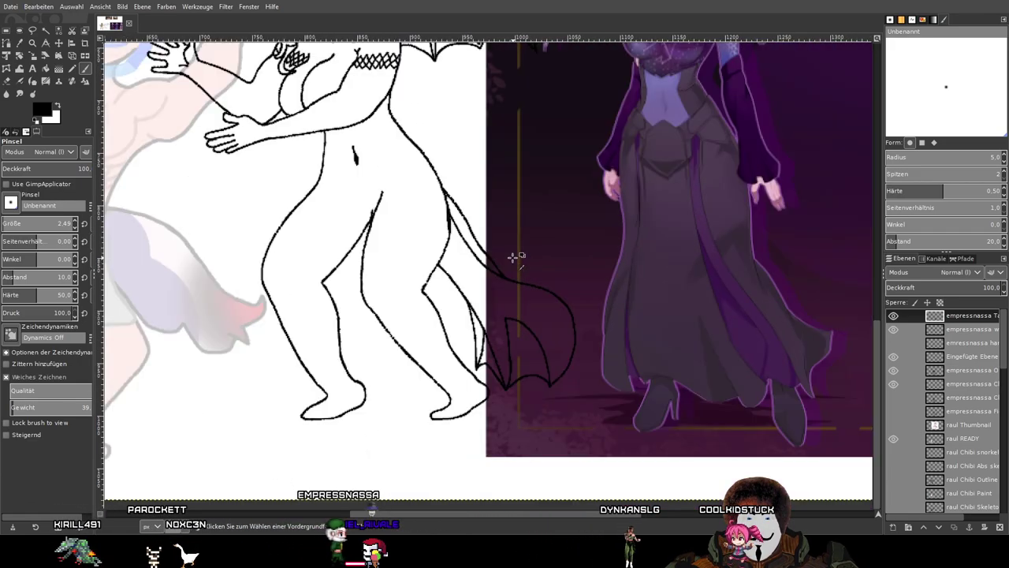
pyautogui.moveTo(589, 265); pyautogui.dragTo(579, 292)
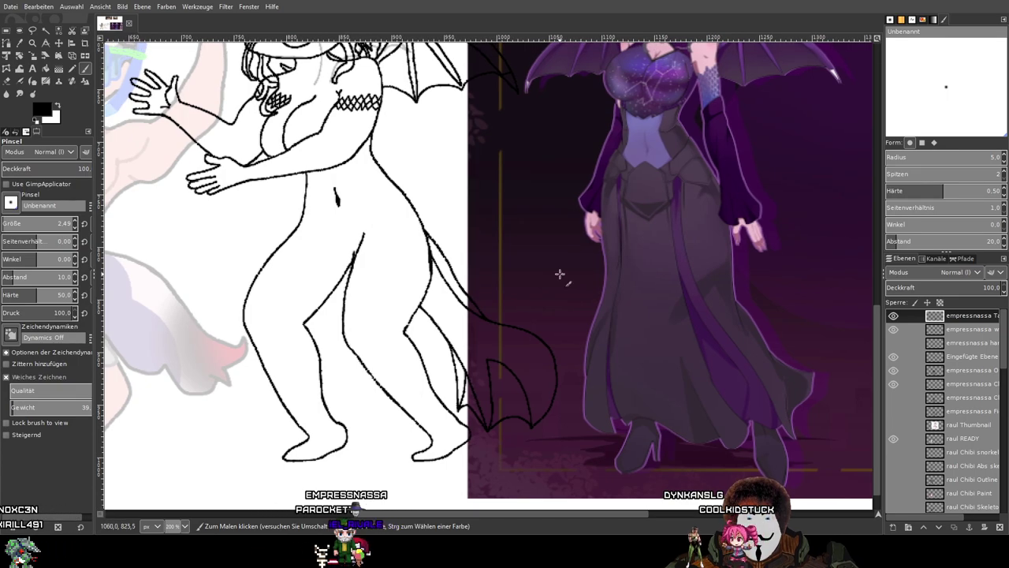
# With the Eraser, remove the dark line's overshooting end and leftover grey pixels where tail meets hip.
pyautogui.click(8, 82)
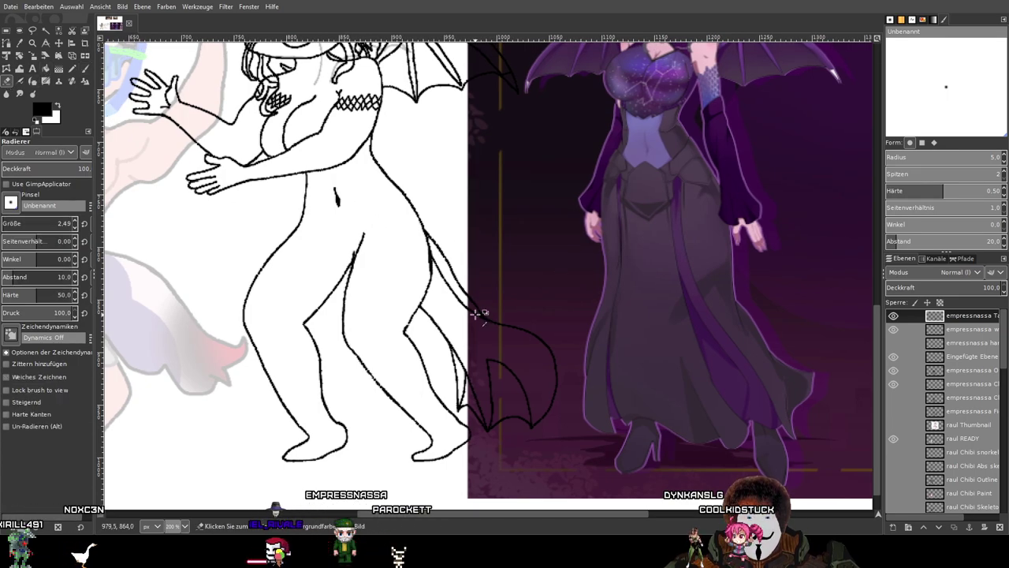
pyautogui.scroll(8, 477, 303)
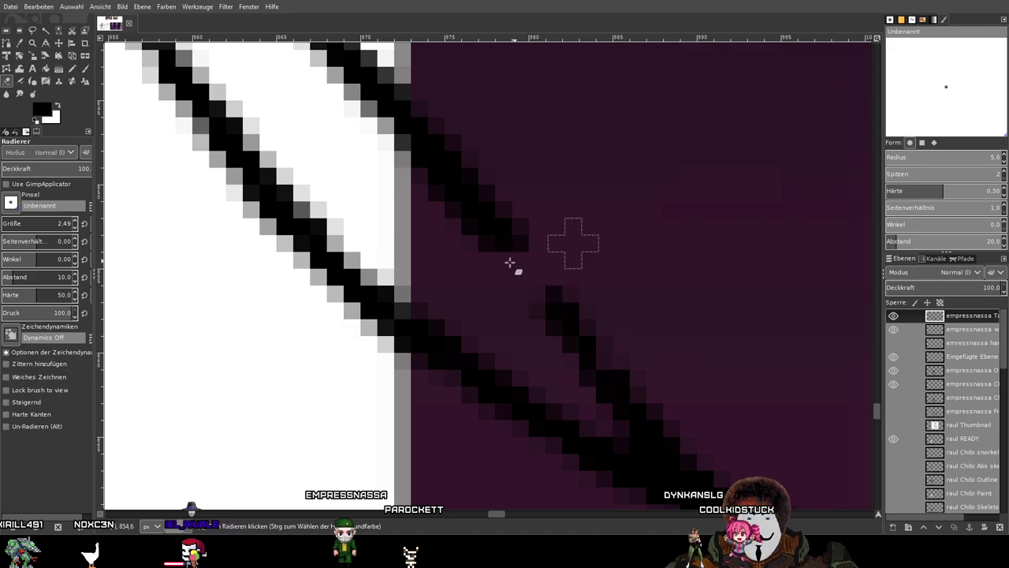
pyautogui.scroll(-4, 599, 351)
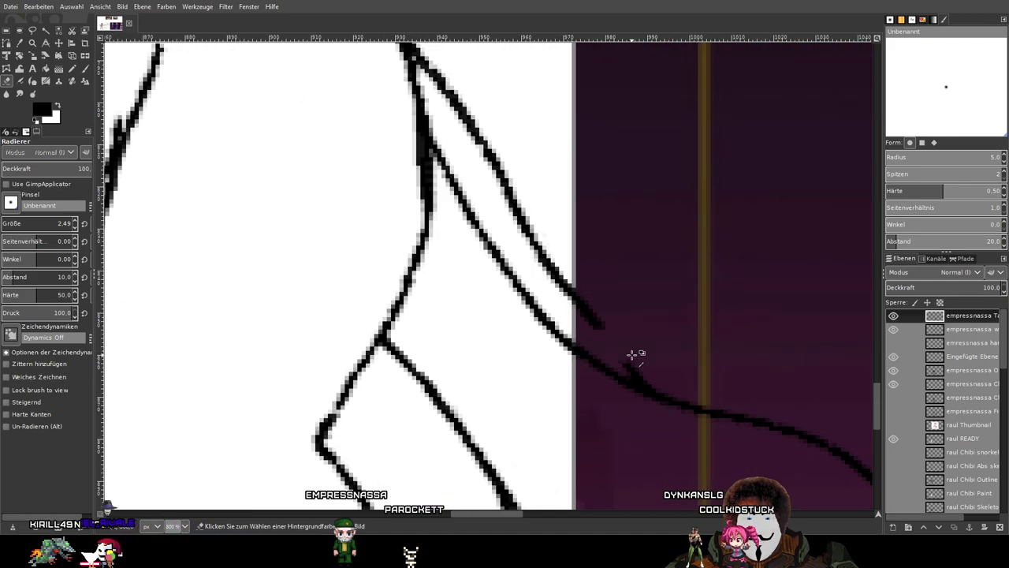
pyautogui.scroll(2, 650, 343)
pyautogui.scroll(-1, 585, 265)
pyautogui.scroll(2, 579, 230)
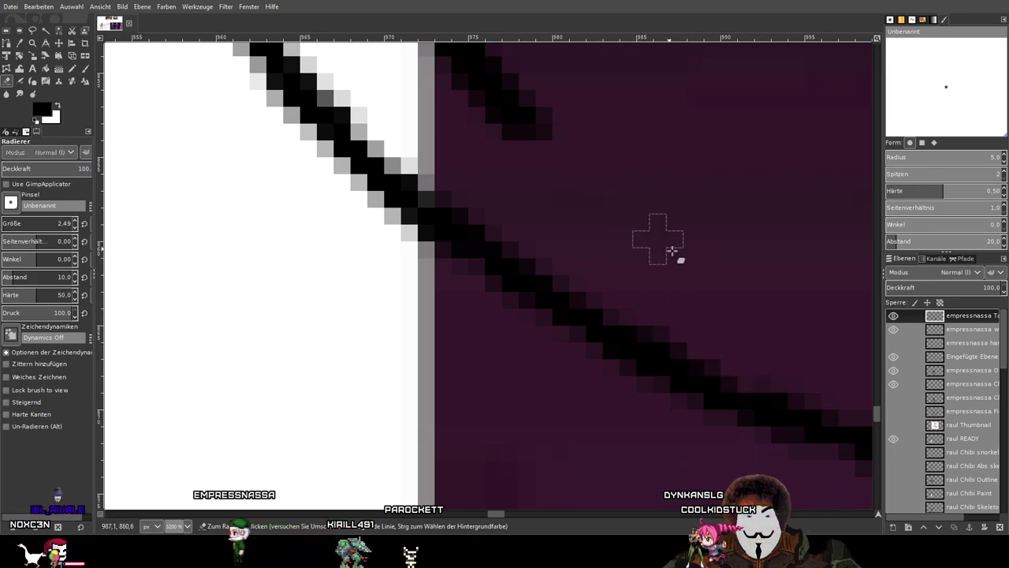
pyautogui.hscroll(-2, 638, 264)
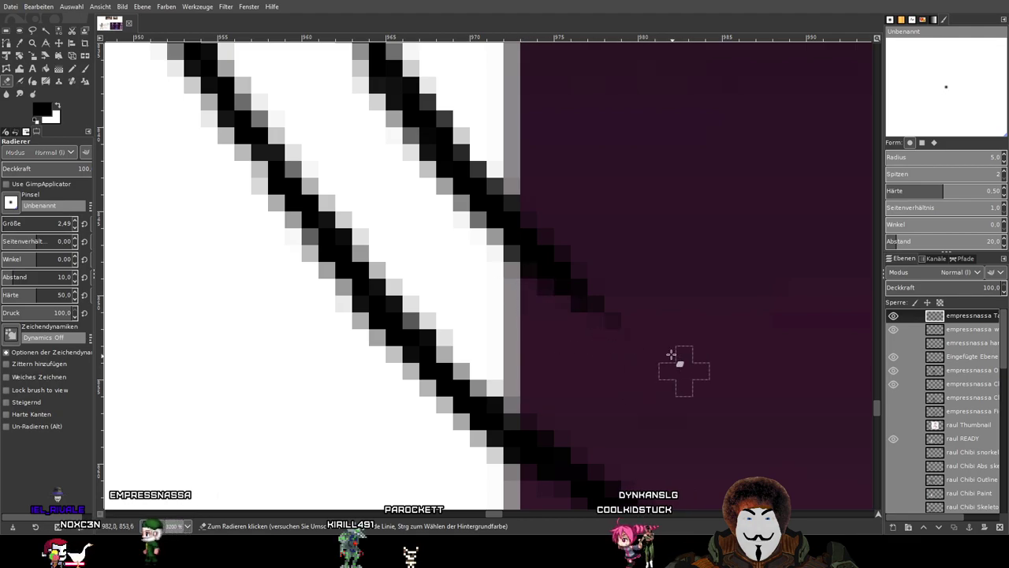
pyautogui.moveTo(574, 263); pyautogui.dragTo(525, 259)
pyautogui.moveTo(504, 187)
pyautogui.mouseDown()
pyautogui.moveTo(471, 144)
pyautogui.moveTo(516, 237)
pyautogui.moveTo(466, 233)
pyautogui.moveTo(451, 143)
pyautogui.moveTo(541, 326)
pyautogui.moveTo(516, 347)
pyautogui.moveTo(508, 244)
pyautogui.mouseUp()
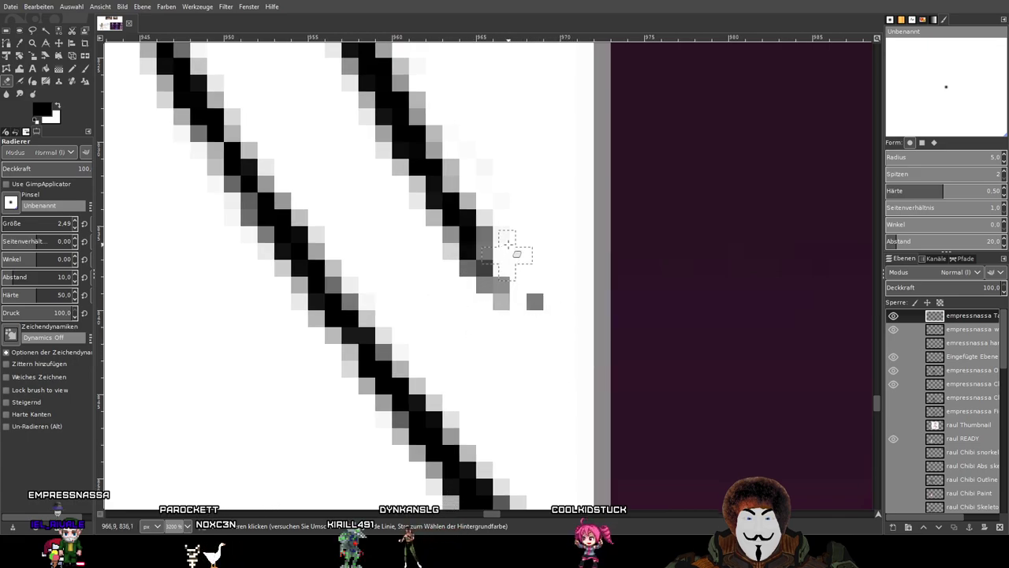
pyautogui.moveTo(509, 306)
pyautogui.mouseDown()
pyautogui.moveTo(470, 281)
pyautogui.moveTo(476, 237)
pyautogui.moveTo(479, 284)
pyautogui.moveTo(479, 258)
pyautogui.moveTo(444, 272)
pyautogui.moveTo(381, 124)
pyautogui.moveTo(544, 261)
pyautogui.moveTo(398, 174)
pyautogui.moveTo(427, 191)
pyautogui.moveTo(466, 194)
pyautogui.moveTo(391, 100)
pyautogui.moveTo(496, 191)
pyautogui.moveTo(394, 145)
pyautogui.mouseUp()
# Trim the tips of the upper-right and diagonal lines, plus the stray grey pixel and edge bump.
pyautogui.moveTo(457, 166)
pyautogui.mouseDown()
pyautogui.moveTo(528, 234)
pyautogui.moveTo(596, 375)
pyautogui.moveTo(532, 340)
pyautogui.moveTo(524, 300)
pyautogui.moveTo(585, 303)
pyautogui.moveTo(543, 323)
pyautogui.moveTo(483, 274)
pyautogui.moveTo(475, 228)
pyautogui.moveTo(431, 230)
pyautogui.moveTo(481, 186)
pyautogui.moveTo(491, 221)
pyautogui.moveTo(493, 211)
pyautogui.moveTo(506, 229)
pyautogui.moveTo(486, 224)
pyautogui.moveTo(551, 206)
pyautogui.moveTo(470, 214)
pyautogui.moveTo(457, 187)
pyautogui.moveTo(480, 180)
pyautogui.moveTo(475, 160)
pyautogui.moveTo(386, 72)
pyautogui.mouseUp()
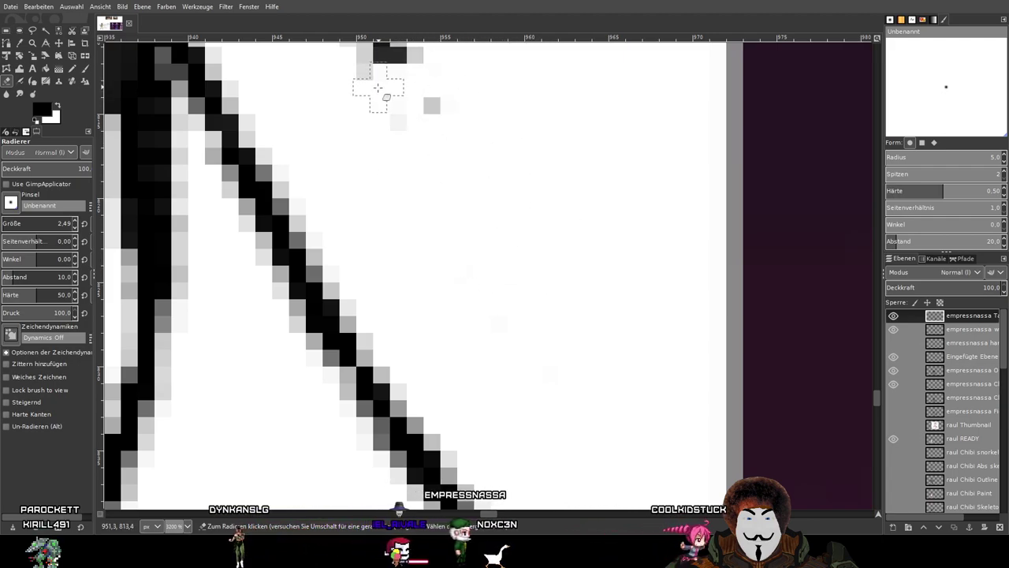
pyautogui.moveTo(467, 119); pyautogui.dragTo(639, 368)
pyautogui.moveTo(579, 347)
pyautogui.mouseDown()
pyautogui.moveTo(524, 326)
pyautogui.moveTo(541, 287)
pyautogui.moveTo(581, 260)
pyautogui.moveTo(505, 221)
pyautogui.moveTo(532, 257)
pyautogui.moveTo(498, 266)
pyautogui.moveTo(436, 154)
pyautogui.moveTo(476, 175)
pyautogui.moveTo(570, 281)
pyautogui.moveTo(525, 229)
pyautogui.mouseUp()
pyautogui.moveTo(550, 149)
pyautogui.mouseDown()
pyautogui.moveTo(648, 331)
pyautogui.moveTo(657, 372)
pyautogui.mouseUp()
pyautogui.moveTo(530, 341)
pyautogui.mouseDown()
pyautogui.moveTo(517, 286)
pyautogui.moveTo(548, 303)
pyautogui.moveTo(497, 274)
pyautogui.moveTo(491, 293)
pyautogui.moveTo(462, 161)
pyautogui.moveTo(442, 186)
pyautogui.moveTo(406, 169)
pyautogui.moveTo(428, 196)
pyautogui.mouseUp()
pyautogui.moveTo(476, 136)
pyautogui.mouseDown()
pyautogui.moveTo(529, 212)
pyautogui.moveTo(558, 307)
pyautogui.mouseUp()
pyautogui.moveTo(490, 295)
pyautogui.mouseDown()
pyautogui.moveTo(464, 364)
pyautogui.moveTo(462, 431)
pyautogui.moveTo(435, 407)
pyautogui.moveTo(486, 249)
pyautogui.moveTo(441, 288)
pyautogui.mouseUp()
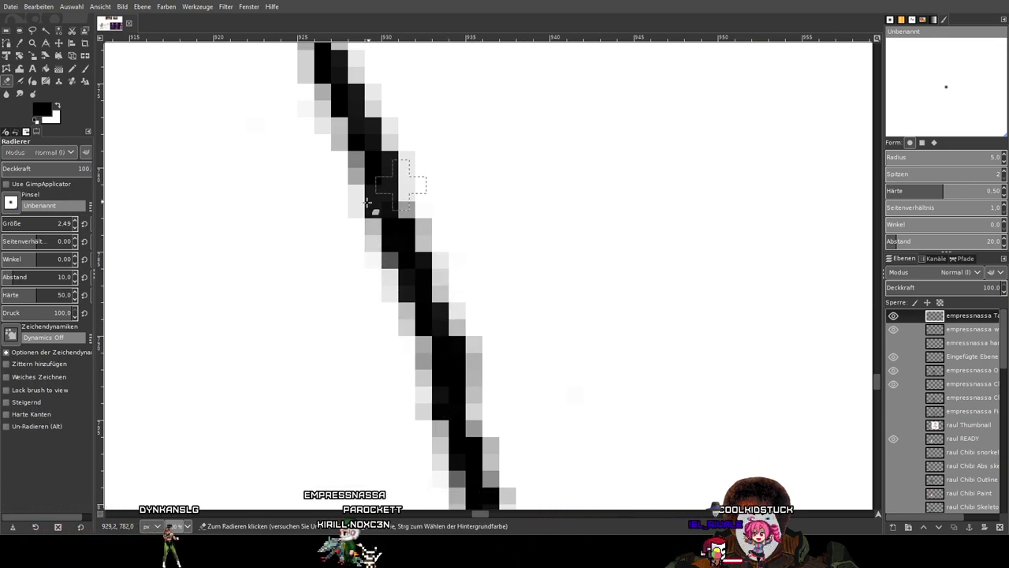
# Select a different empressnassa layer in the Layers panel.
pyautogui.keyDown('ctrl'); pyautogui.scroll(-6, 377, 199); pyautogui.keyUp('ctrl')
pyautogui.scroll(-1, 376, 200)
pyautogui.moveTo(491, 283); pyautogui.dragTo(568, 294)
pyautogui.keyDown('ctrl'); pyautogui.scroll(3, 441, 311); pyautogui.keyUp('ctrl')
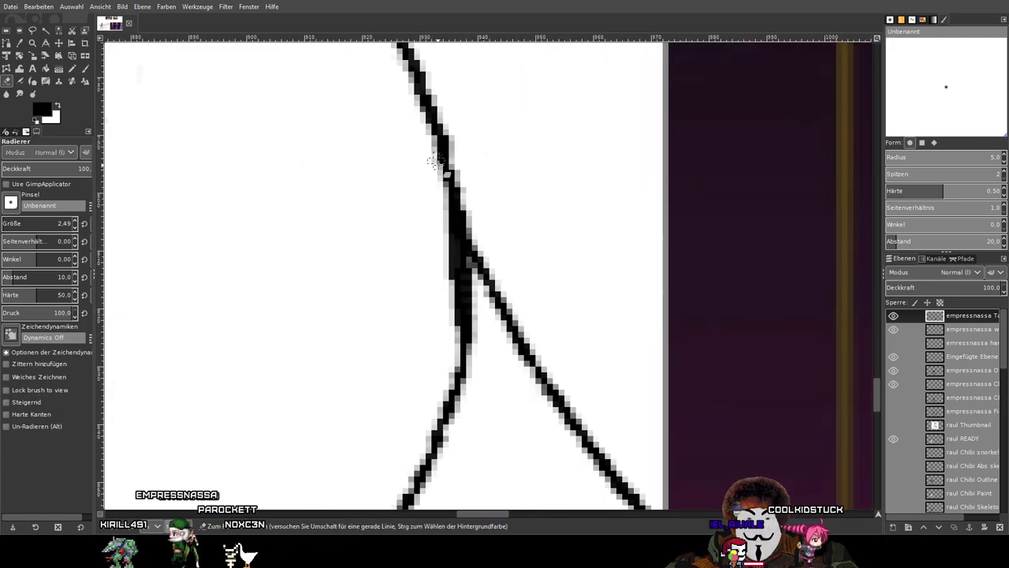
pyautogui.click(951, 384)
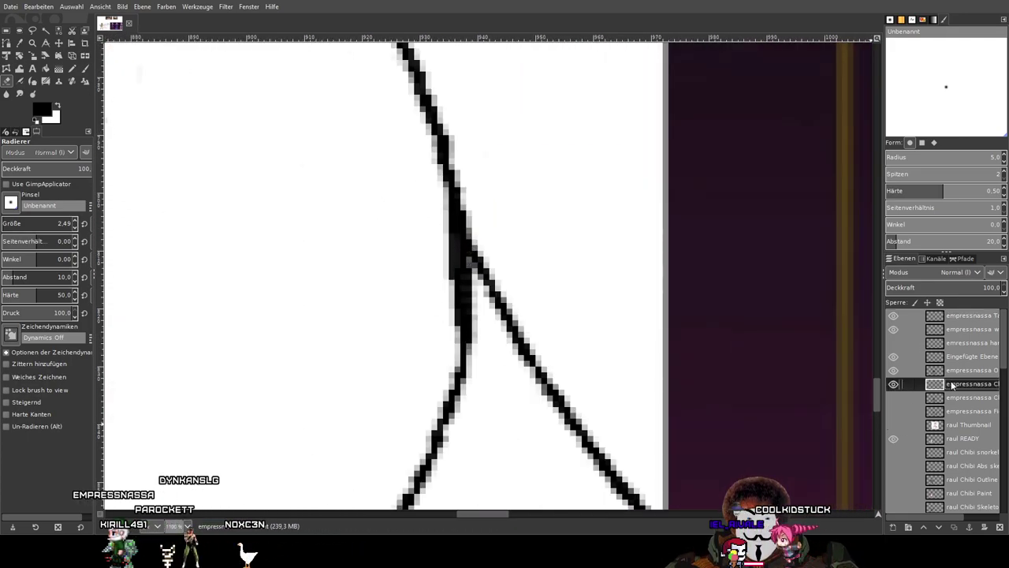
# Toggle the empressnassa outline and Tail layers to check their lines, leaving the outline layer active.
pyautogui.click(893, 370)
pyautogui.click(892, 371)
pyautogui.click(892, 371)
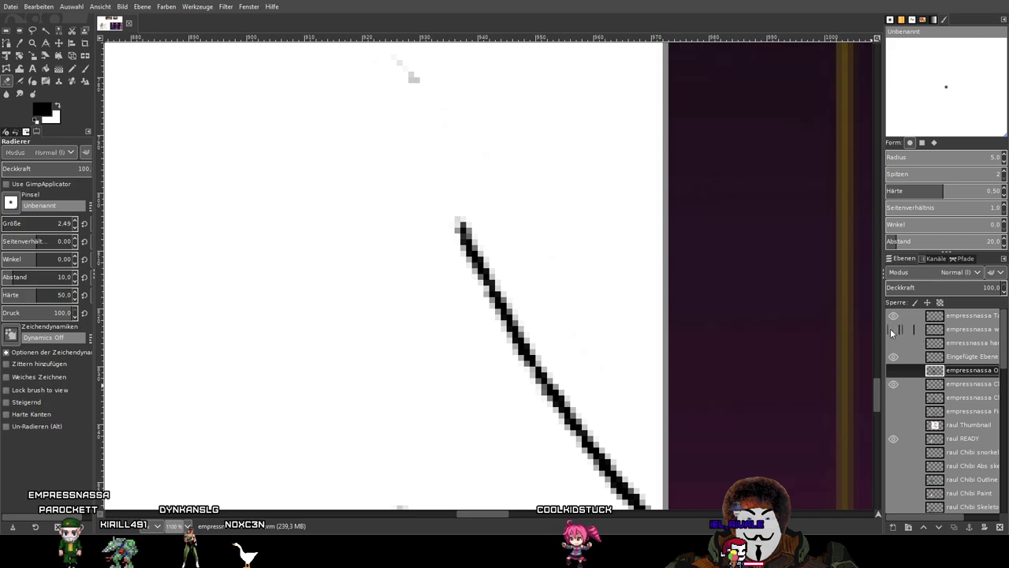
pyautogui.click(969, 320)
pyautogui.click(895, 320)
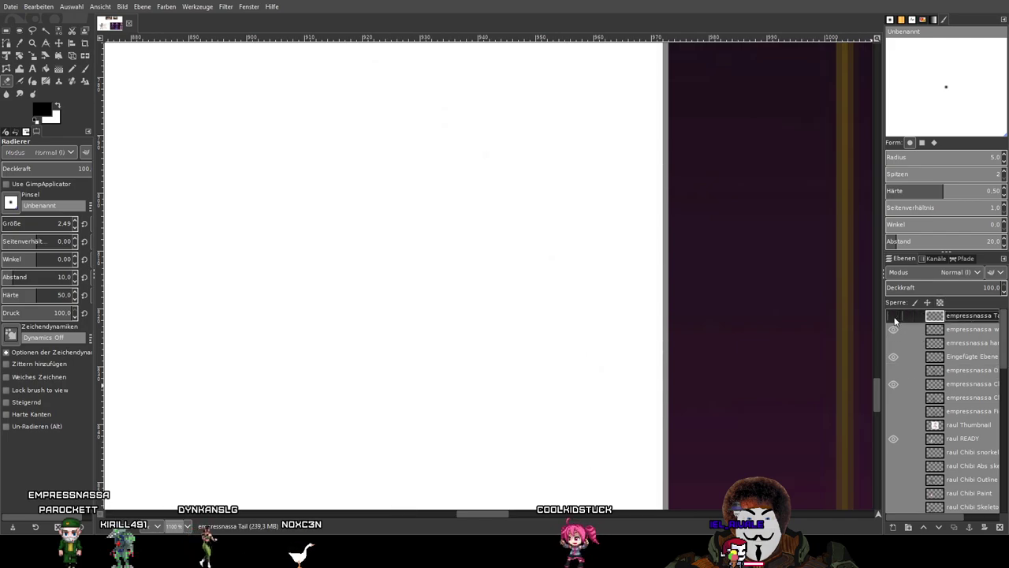
pyautogui.click(895, 316)
pyautogui.scroll(1, 559, 372)
pyautogui.scroll(1, 450, 308)
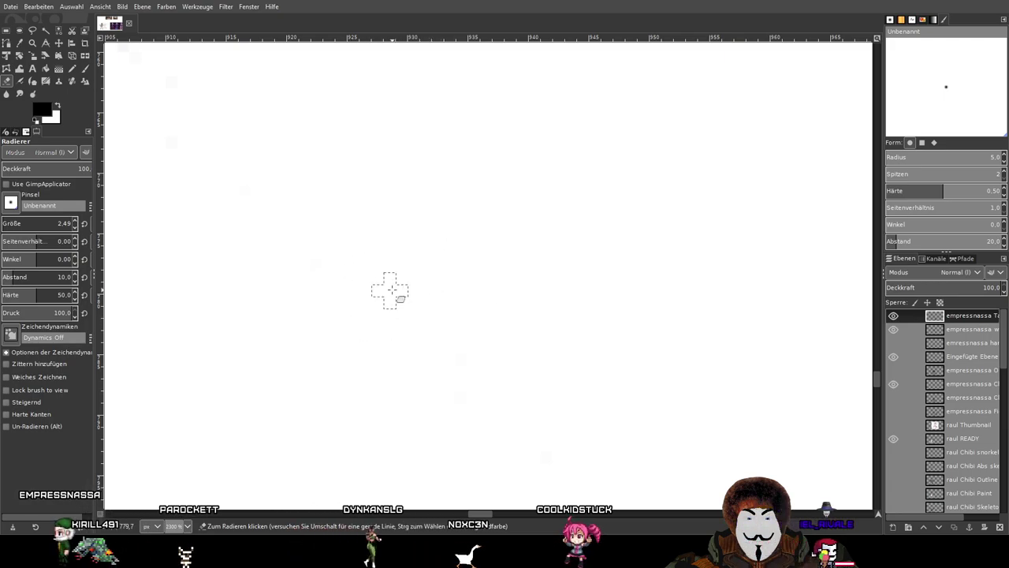
pyautogui.scroll(-3, 631, 340)
pyautogui.click(893, 370)
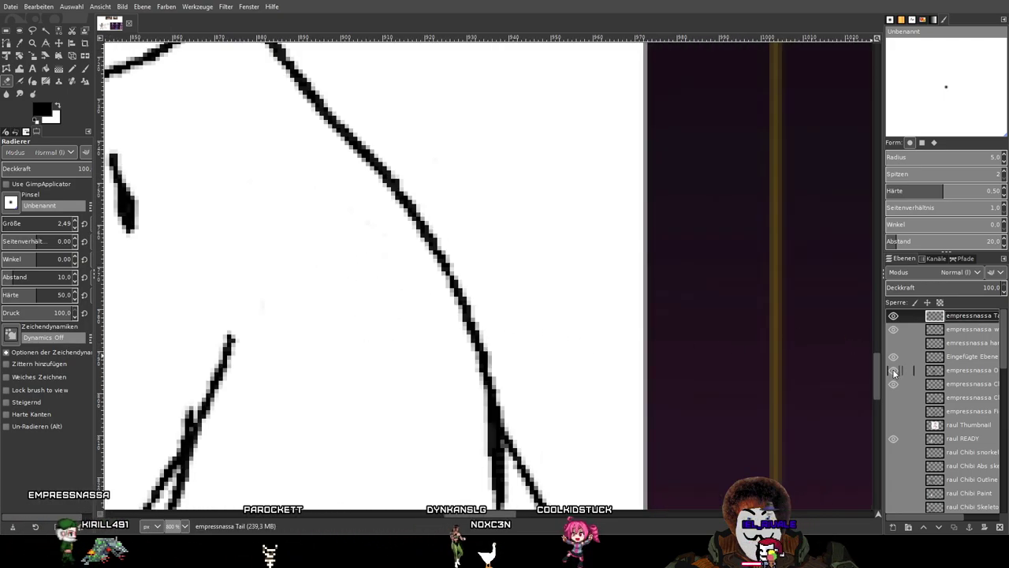
pyautogui.click(948, 372)
pyautogui.click(894, 370)
pyautogui.click(894, 370)
# Erase the rough left edge and grey pixels along the vertical line at the junction.
pyautogui.moveTo(513, 427); pyautogui.dragTo(444, 241)
pyautogui.scroll(2, 401, 207)
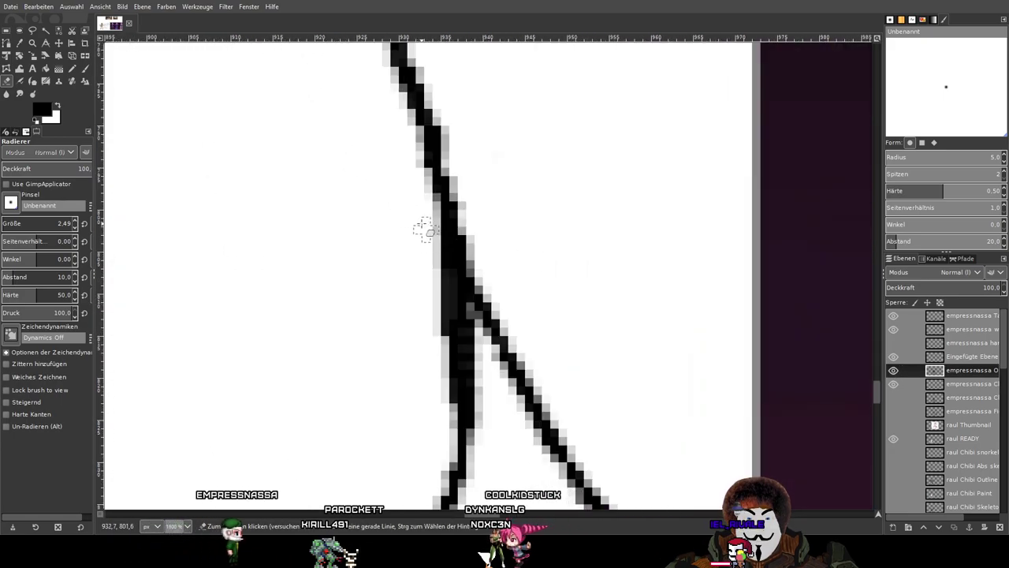
pyautogui.moveTo(446, 332)
pyautogui.mouseDown()
pyautogui.moveTo(449, 414)
pyautogui.moveTo(425, 266)
pyautogui.mouseUp()
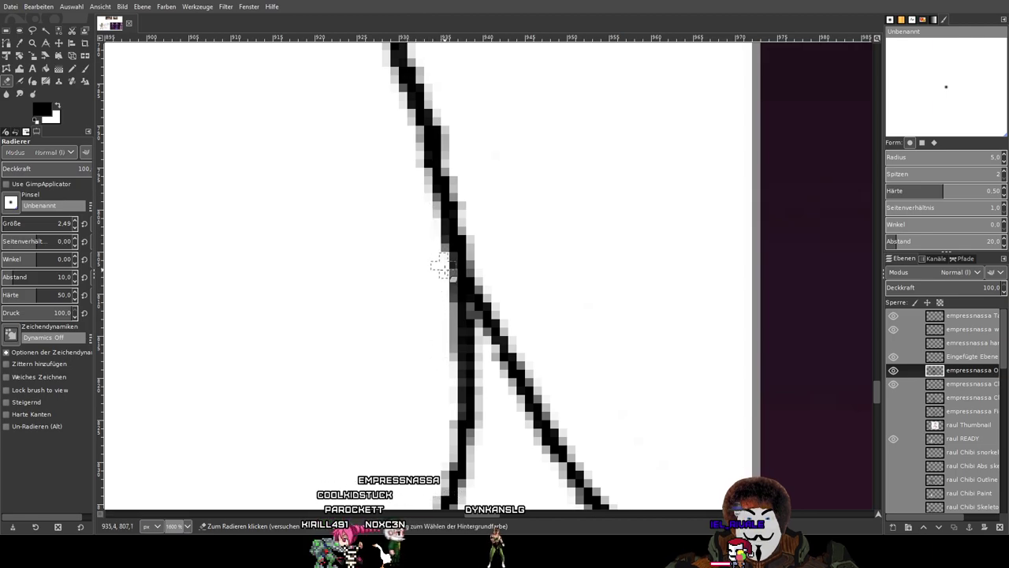
pyautogui.moveTo(438, 277)
pyautogui.mouseDown()
pyautogui.moveTo(444, 349)
pyautogui.moveTo(437, 268)
pyautogui.mouseUp()
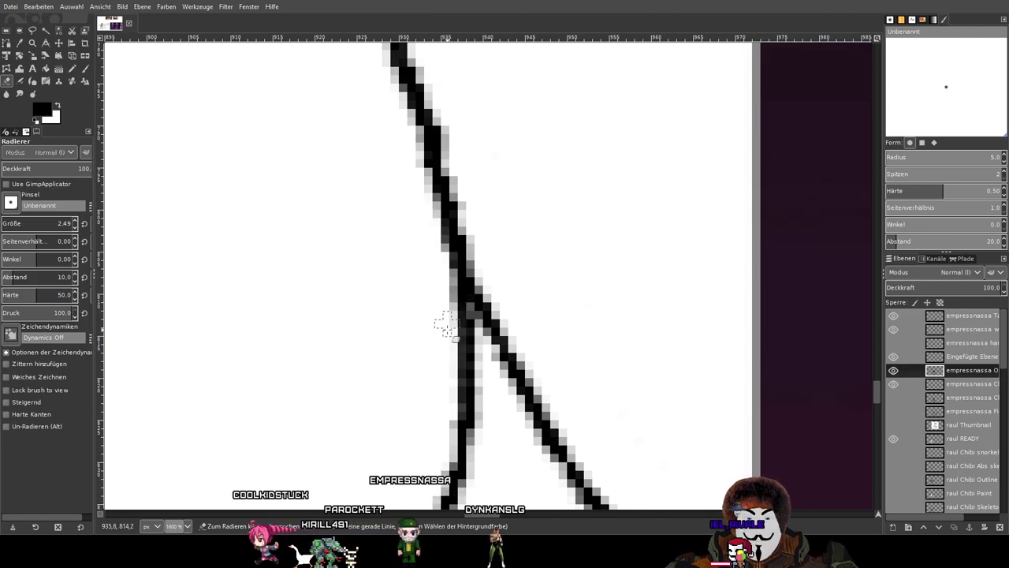
# Zoom out to view the whole chibi and switch back to the Paintbrush.
pyautogui.scroll(-4, 413, 229)
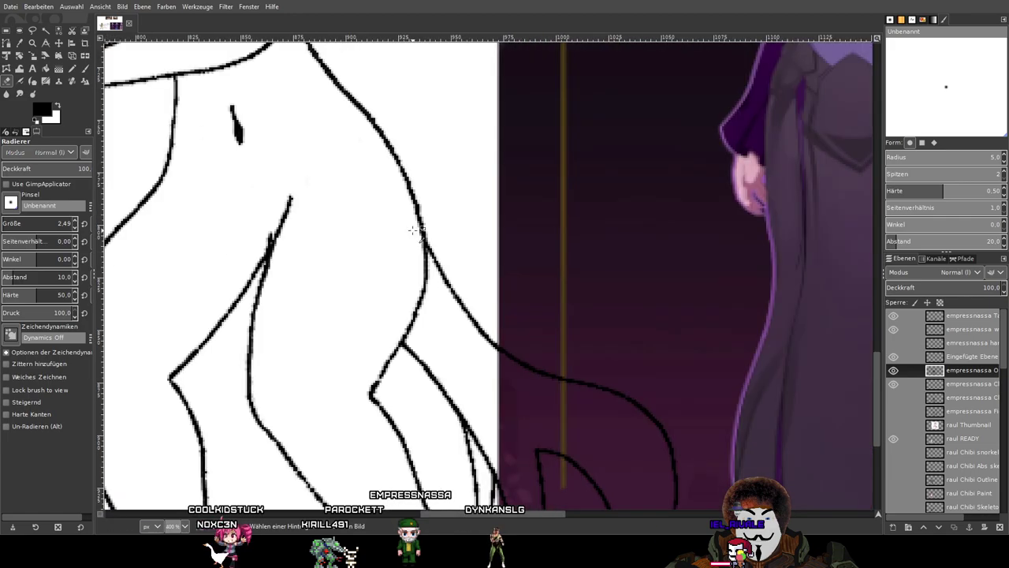
pyautogui.scroll(-2, 501, 205)
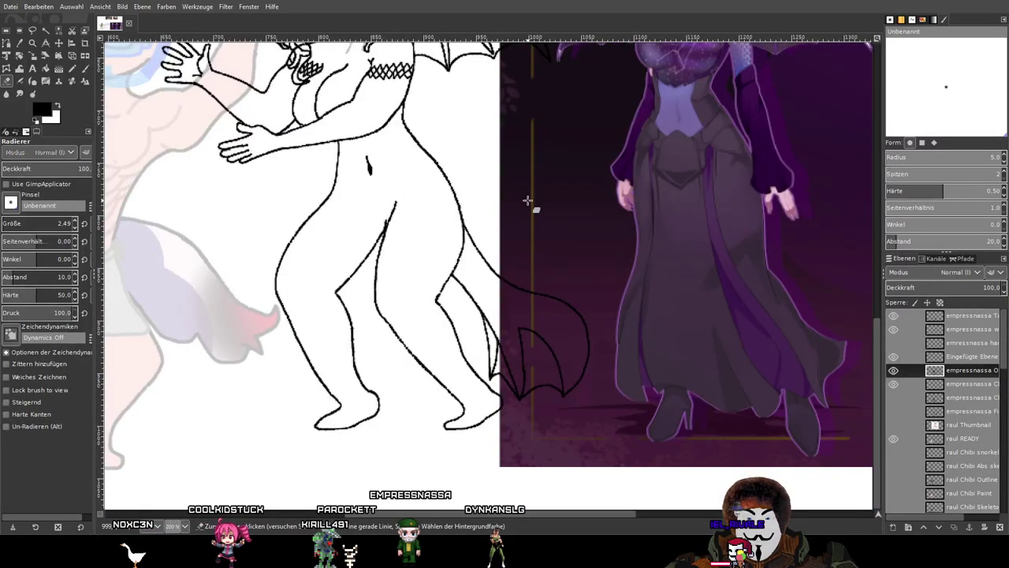
pyautogui.moveTo(528, 198); pyautogui.dragTo(251, 255)
pyautogui.scroll(-1, 287, 293)
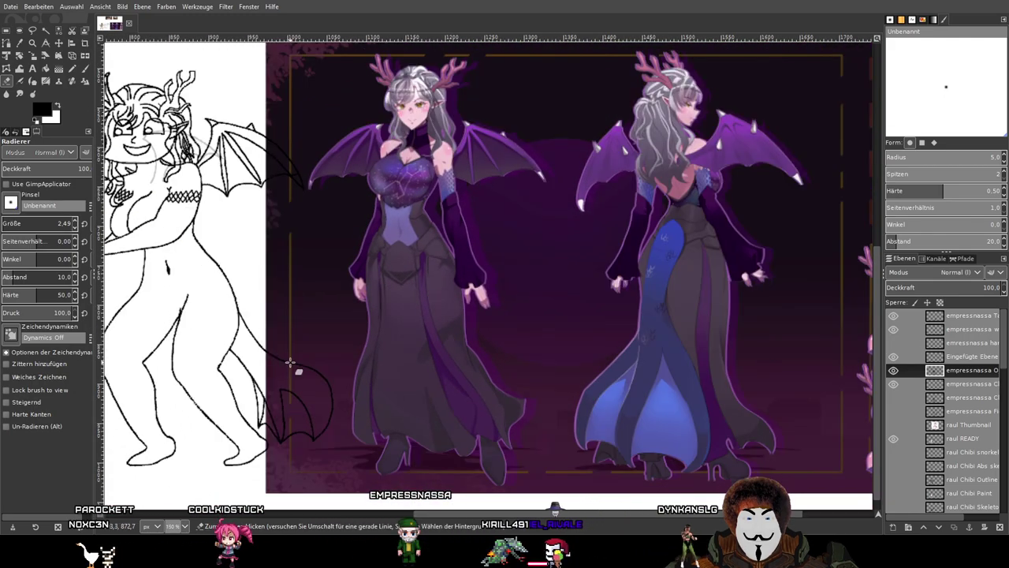
pyautogui.hscroll(-3, 342, 333)
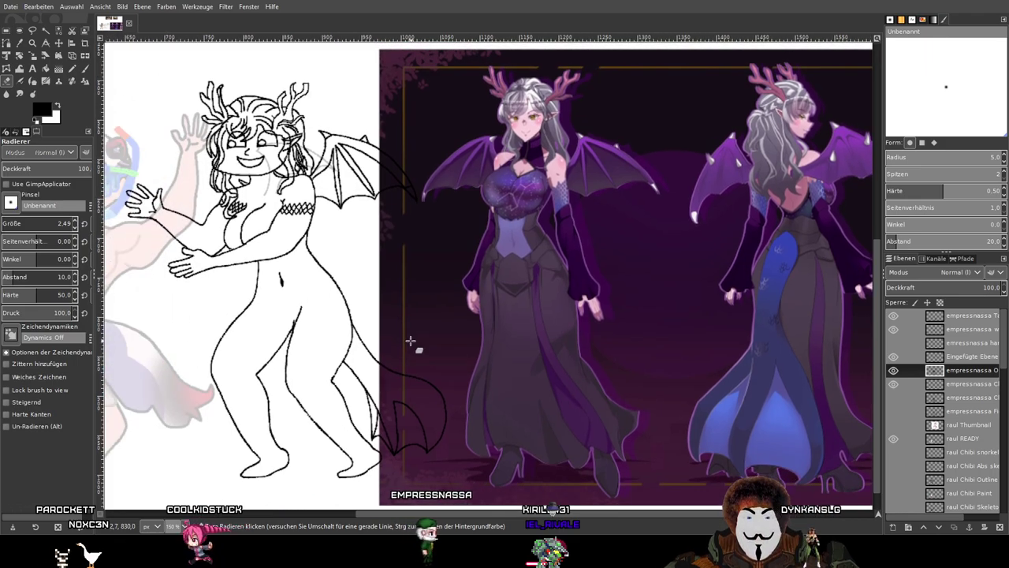
pyautogui.hscroll(-3, 338, 320)
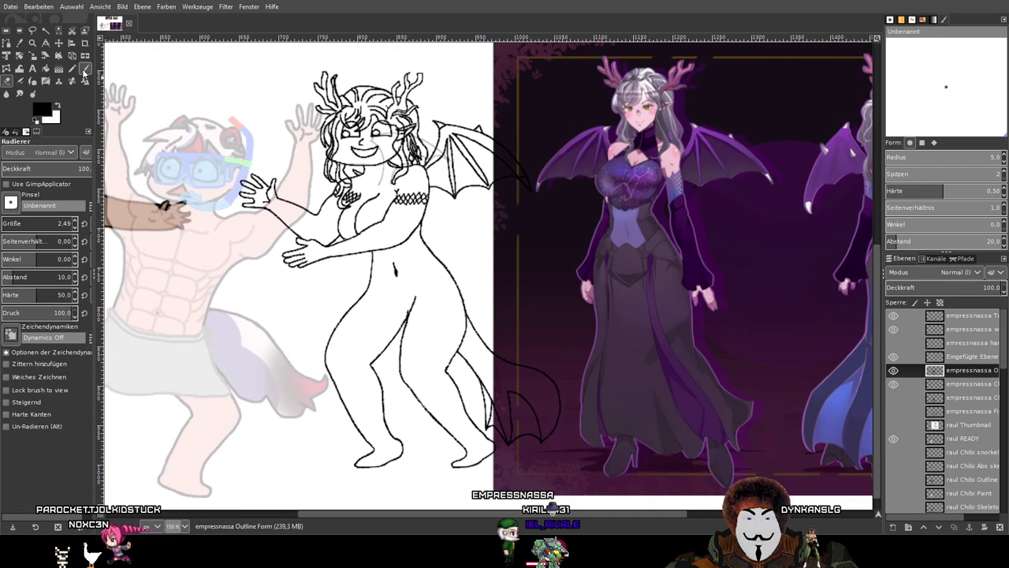
pyautogui.press('p')
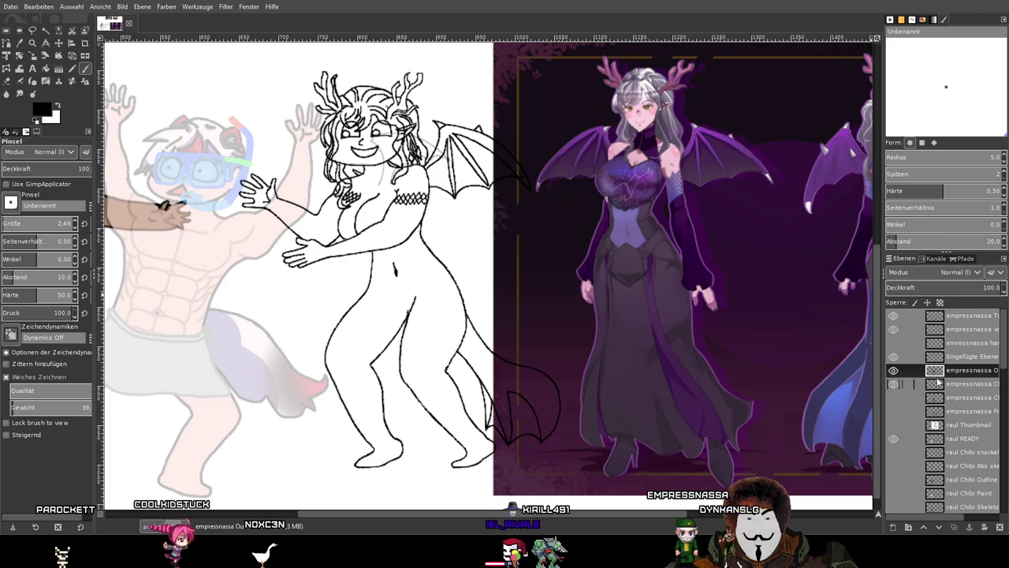
# Make the raul READY layer active and switch to the Color Picker.
pyautogui.scroll(-1, 941, 394)
pyautogui.scroll(-1, 966, 409)
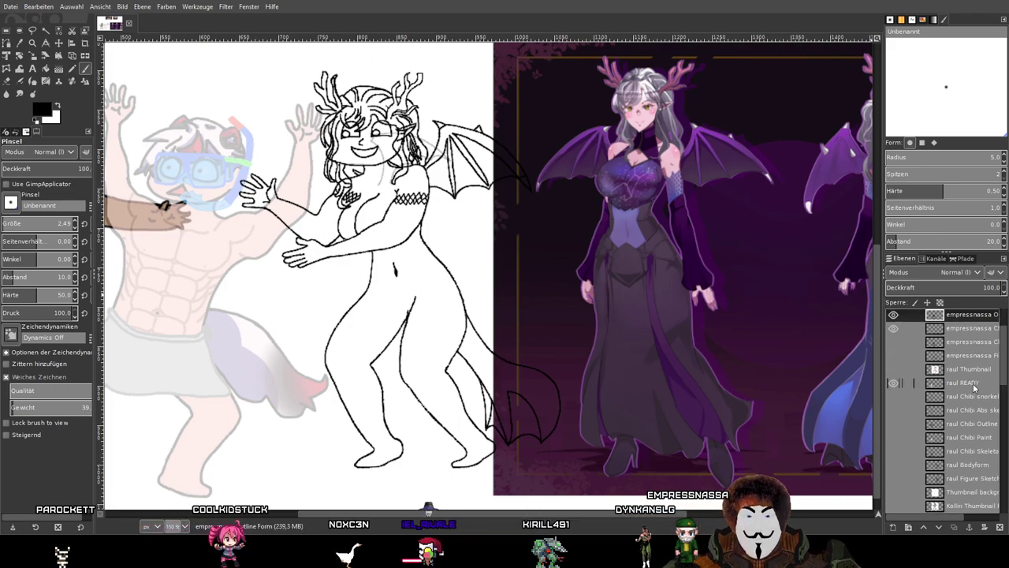
pyautogui.click(974, 384)
pyautogui.scroll(-1, 938, 379)
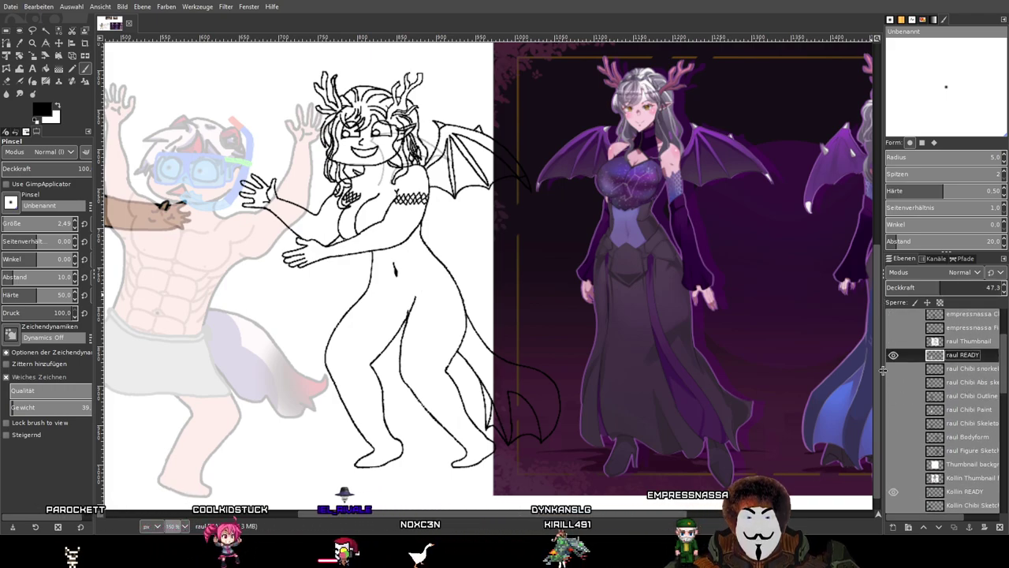
pyautogui.hscroll(-5, 551, 378)
pyautogui.scroll(3, 529, 387)
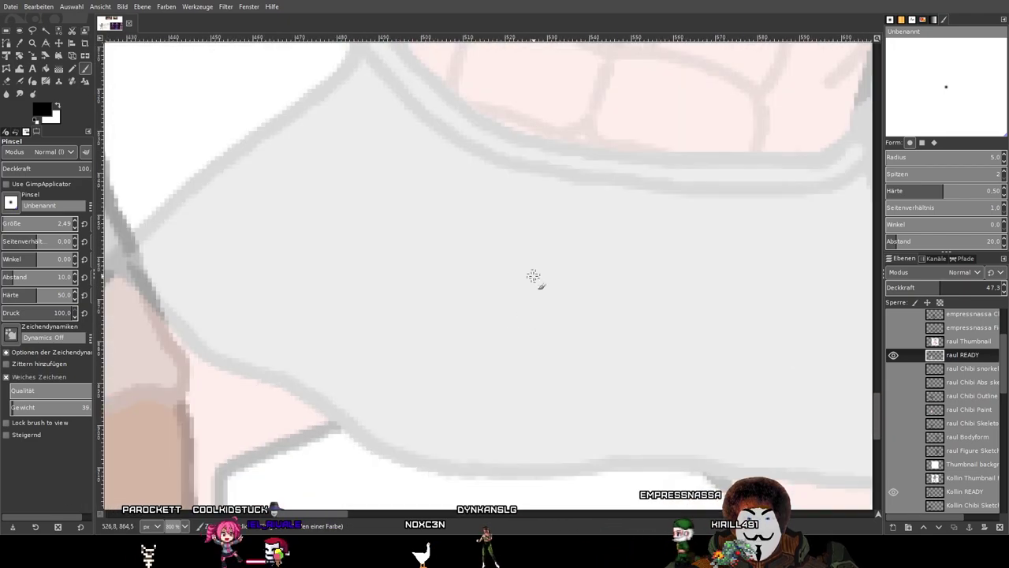
pyautogui.click(21, 43)
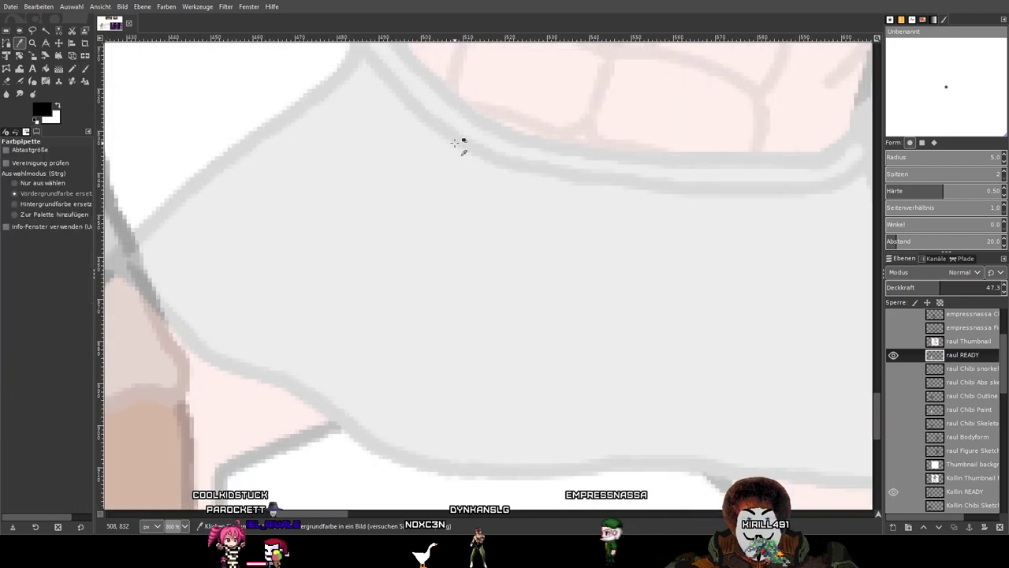
# Make the Kollin READY layer active and show the Sketch layer's names and colour swatches.
pyautogui.scroll(-3, 946, 395)
pyautogui.click(965, 407)
pyautogui.scroll(3, 322, 218)
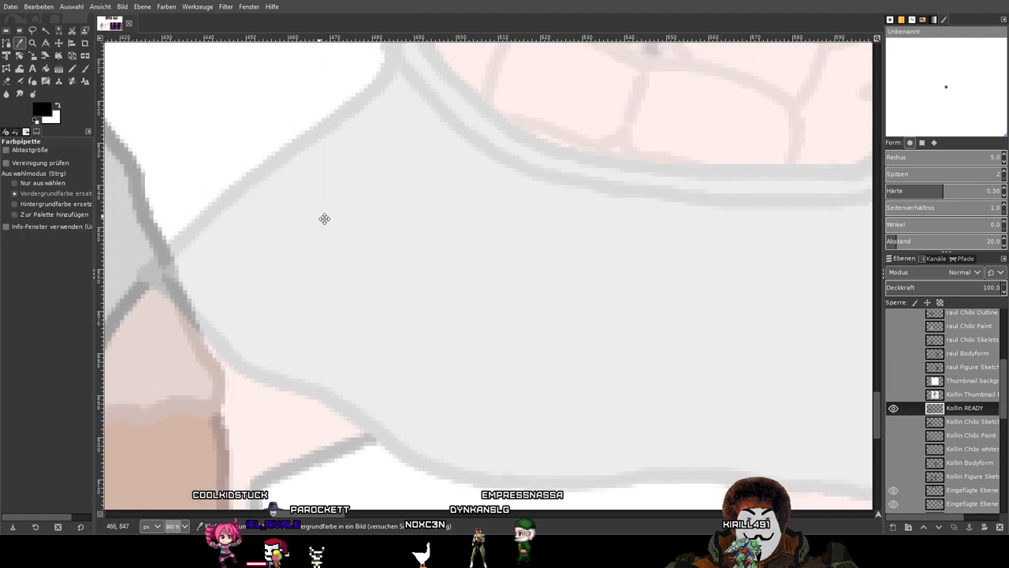
pyautogui.scroll(-5, 374, 237)
pyautogui.scroll(-5, 946, 410)
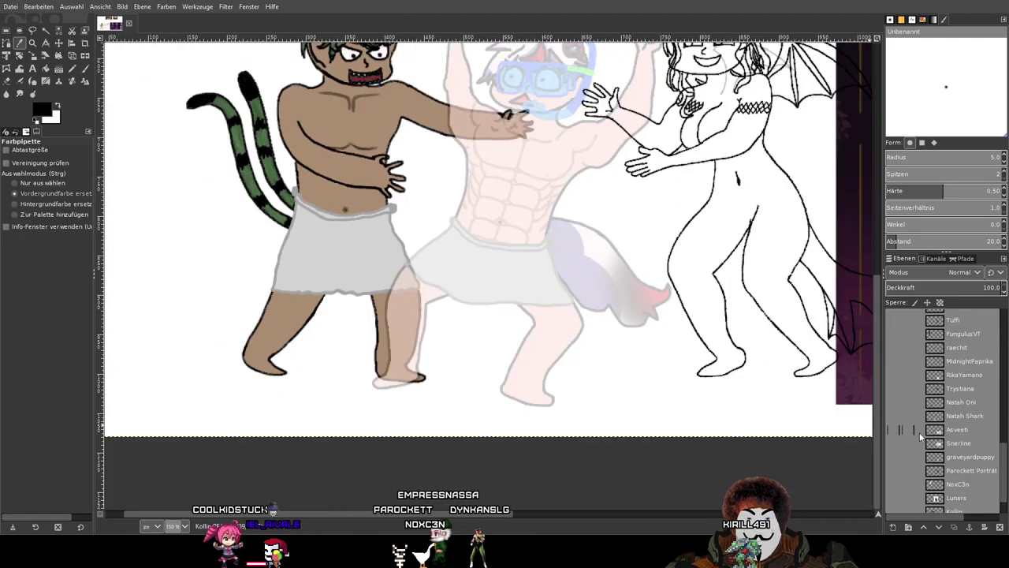
pyautogui.click(893, 492)
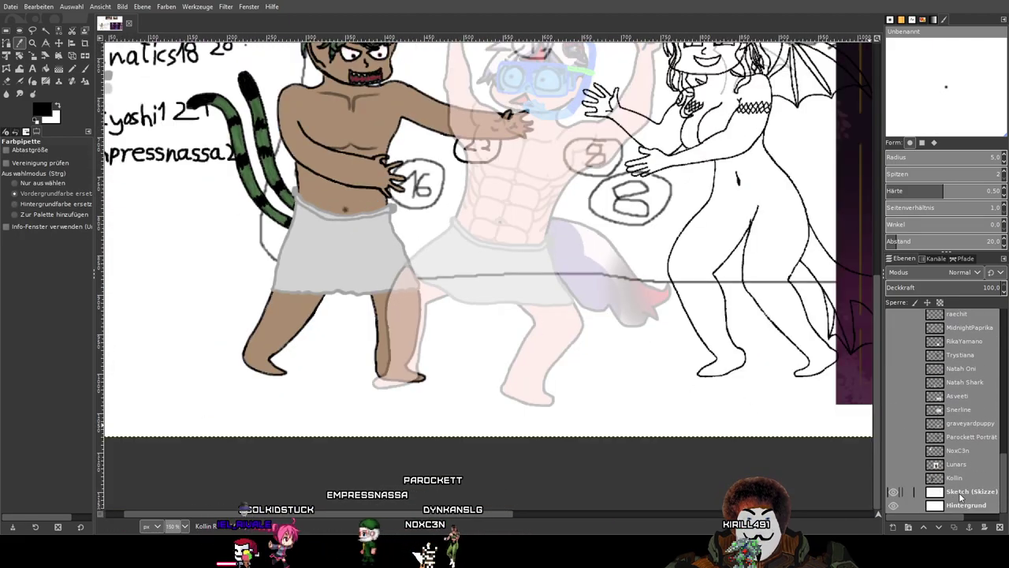
pyautogui.moveTo(268, 151); pyautogui.dragTo(638, 325)
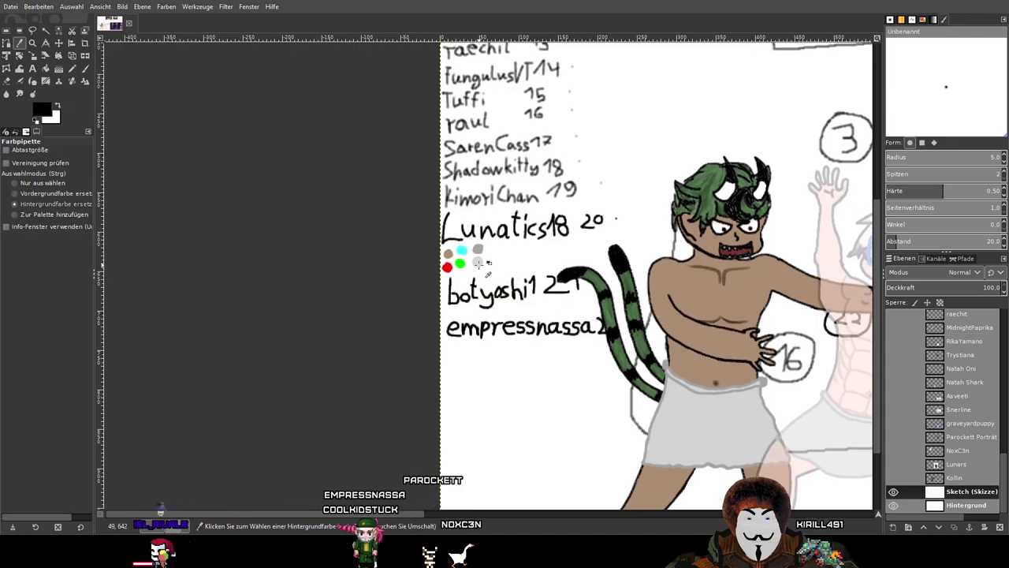
pyautogui.keyDown('ctrl'); pyautogui.scroll(10, 478, 263); pyautogui.keyUp('ctrl')
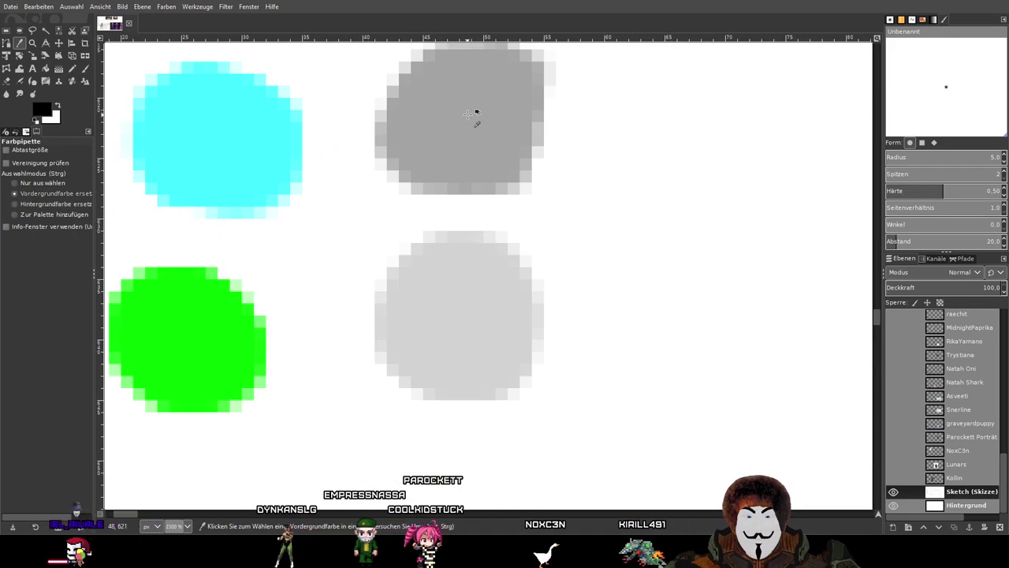
# Sample the medium grey swatch as the painting colour and return to the Paintbrush.
pyautogui.click(469, 116)
pyautogui.press('p')
pyautogui.keyDown('ctrl'); pyautogui.scroll(-10, 615, 213); pyautogui.keyUp('ctrl')
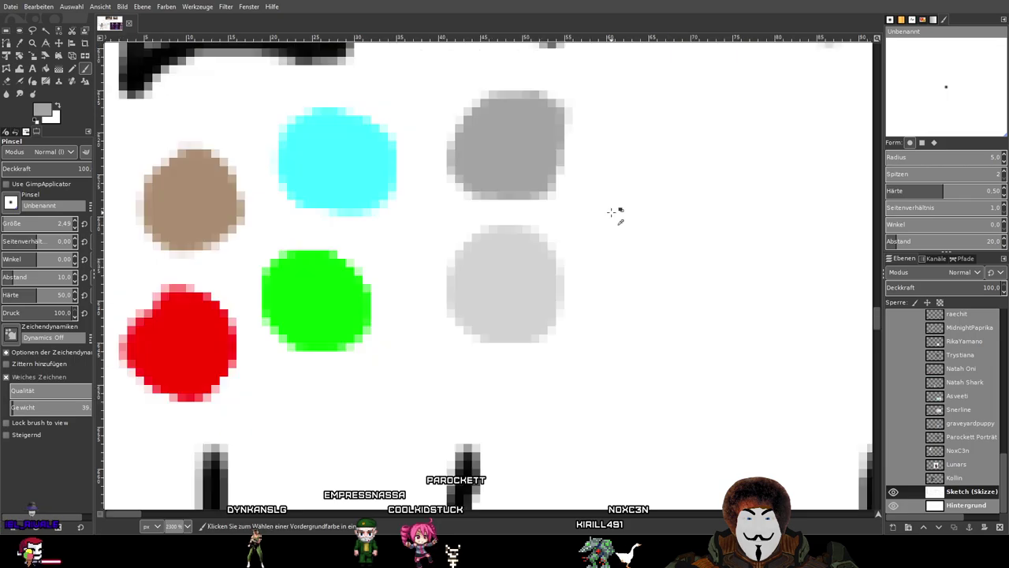
pyautogui.moveTo(662, 242); pyautogui.dragTo(252, 204)
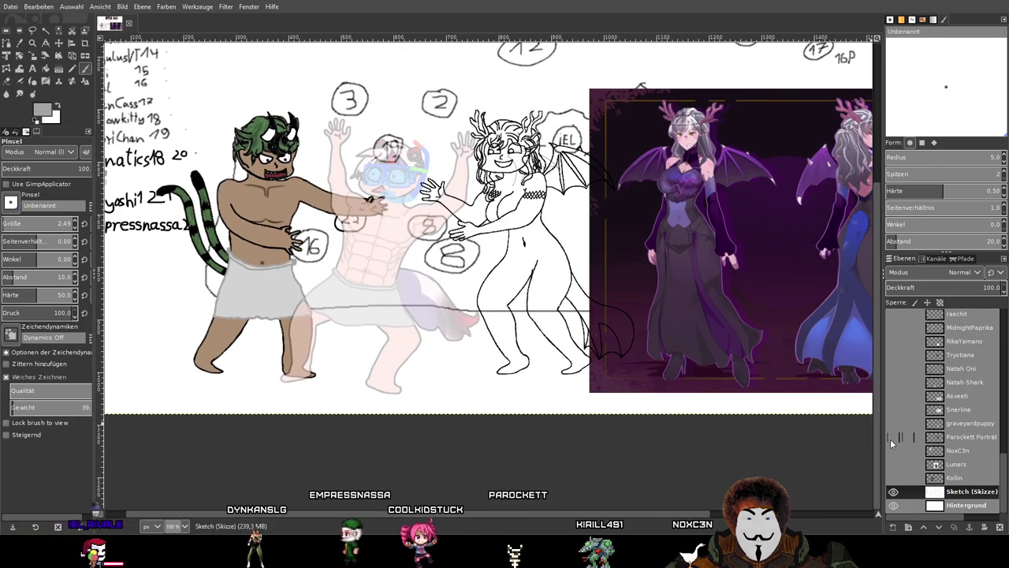
pyautogui.click(893, 491)
pyautogui.scroll(2, 938, 435)
pyautogui.scroll(5, 938, 436)
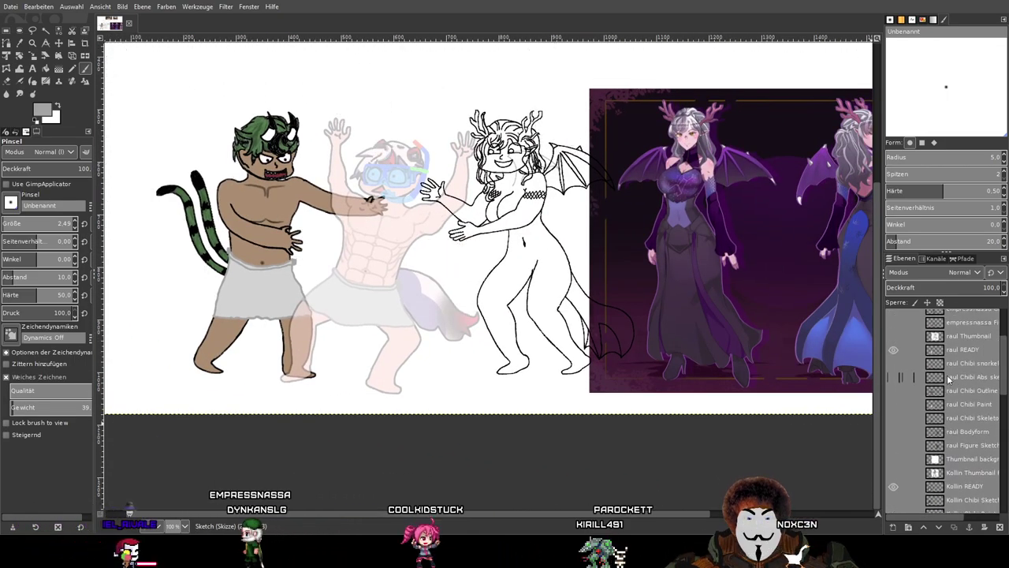
pyautogui.scroll(2, 954, 355)
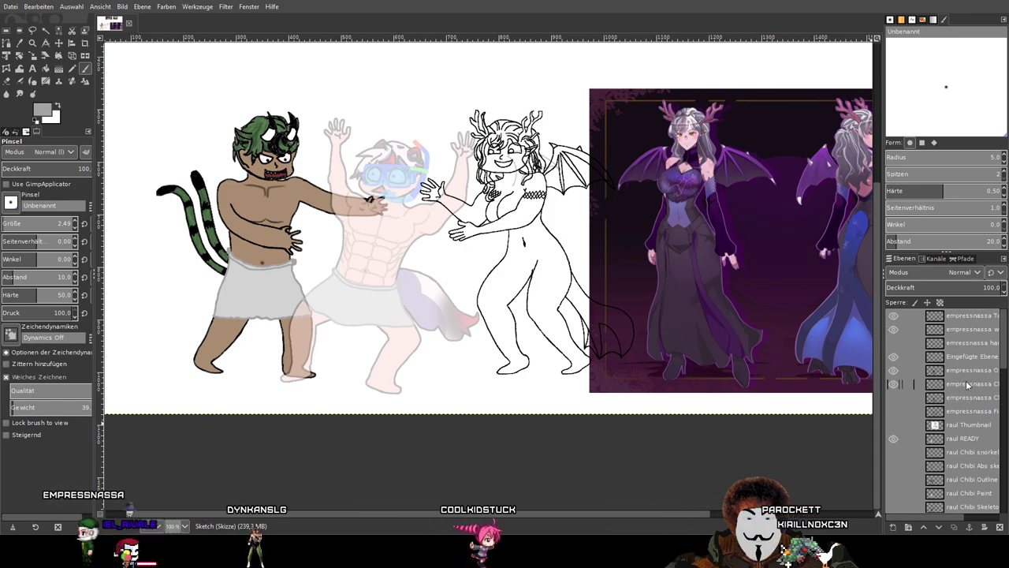
pyautogui.click(889, 371)
pyautogui.click(893, 370)
pyautogui.click(893, 371)
pyautogui.scroll(4, 602, 275)
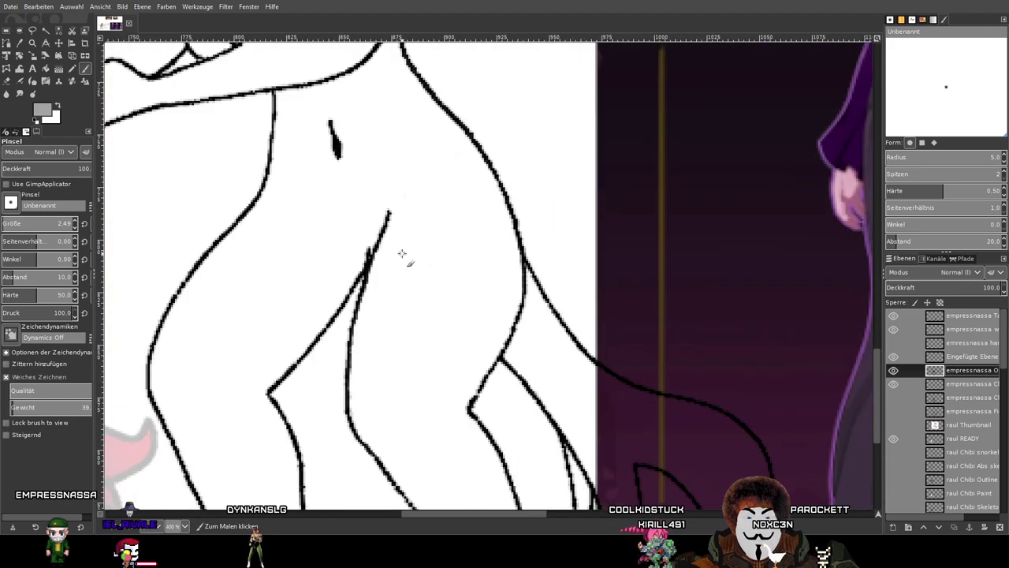
pyautogui.scroll(-3, 401, 254)
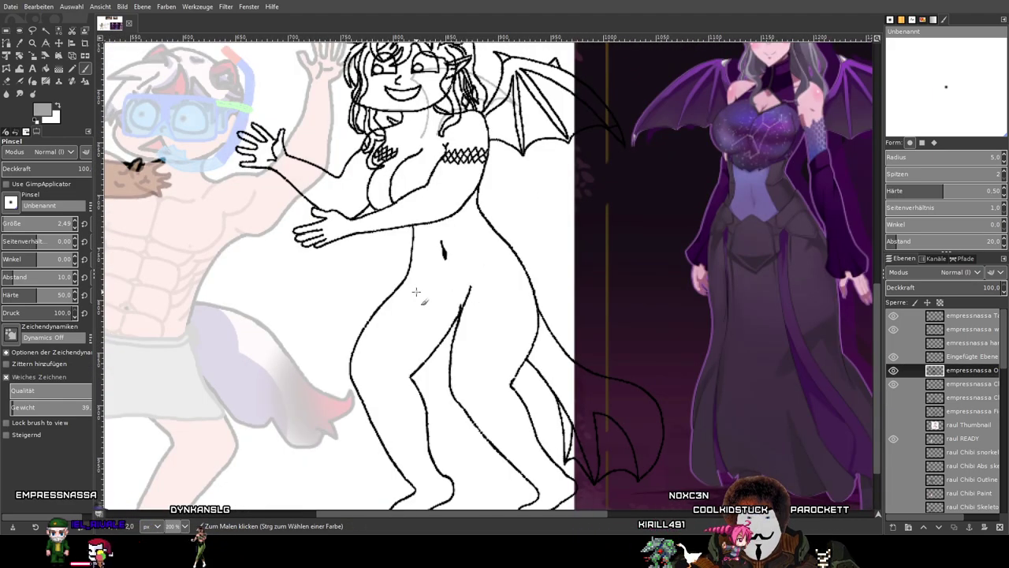
pyautogui.scroll(2, 415, 292)
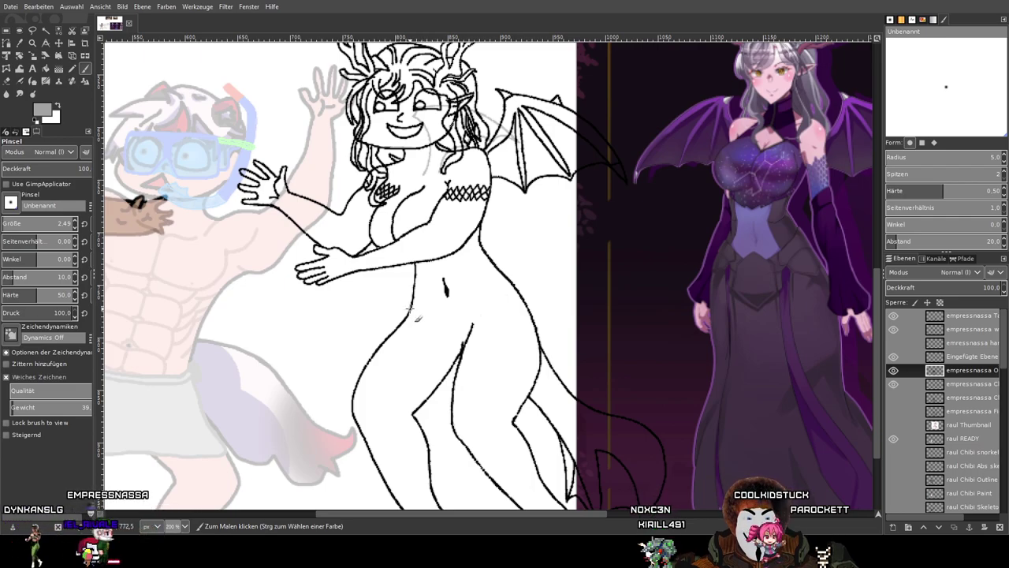
pyautogui.moveTo(408, 313); pyautogui.dragTo(498, 290)
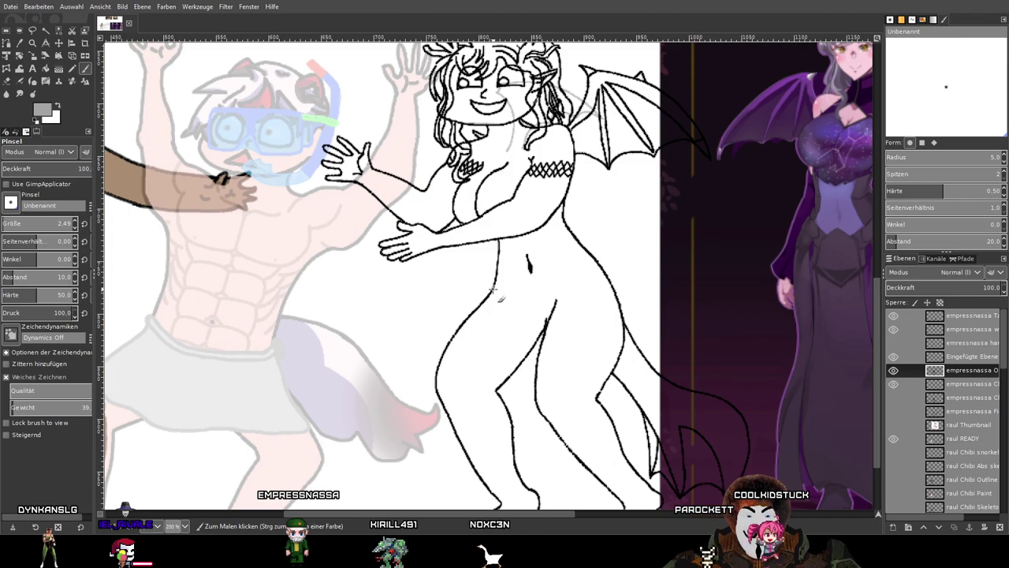
pyautogui.hscroll(2, 470, 302)
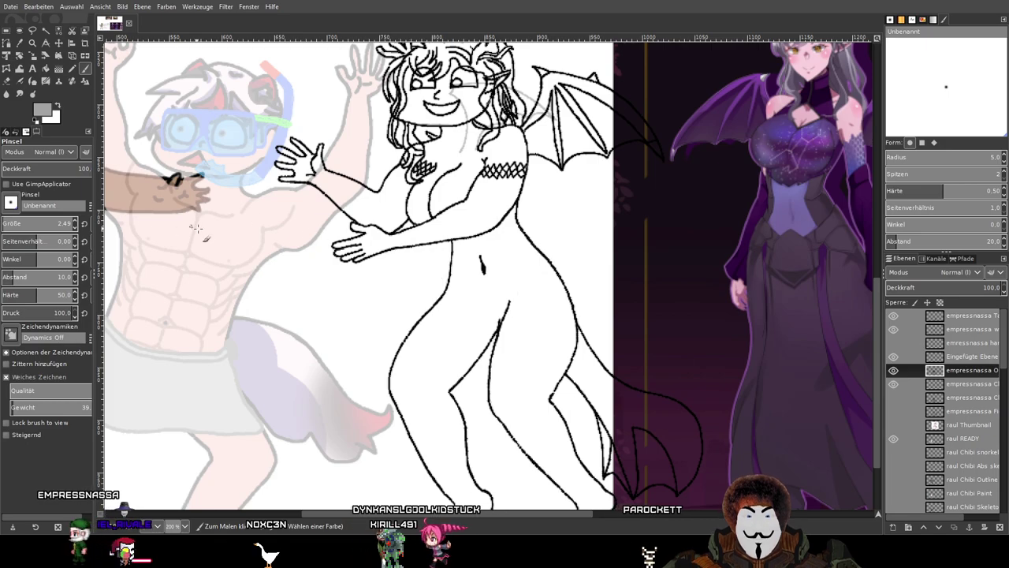
pyautogui.hscroll(-5, 505, 276)
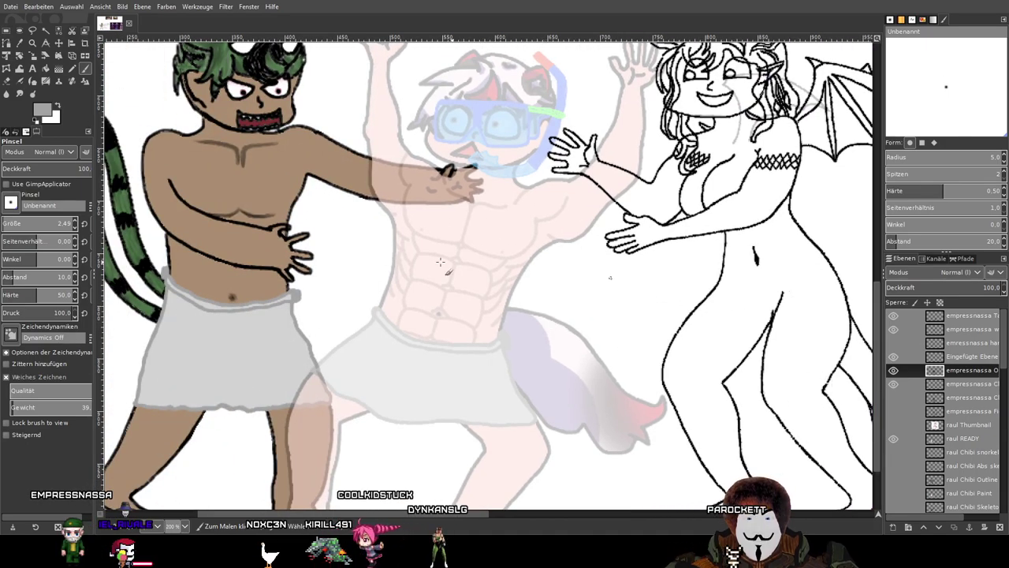
pyautogui.hscroll(-10, 400, 250)
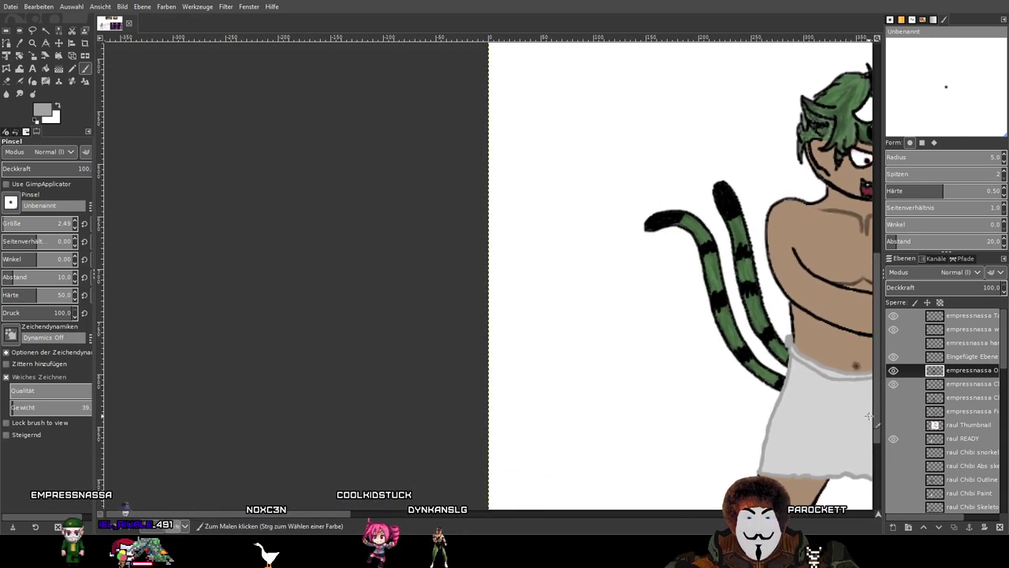
pyautogui.scroll(-4, 868, 416)
pyautogui.scroll(-10, 911, 439)
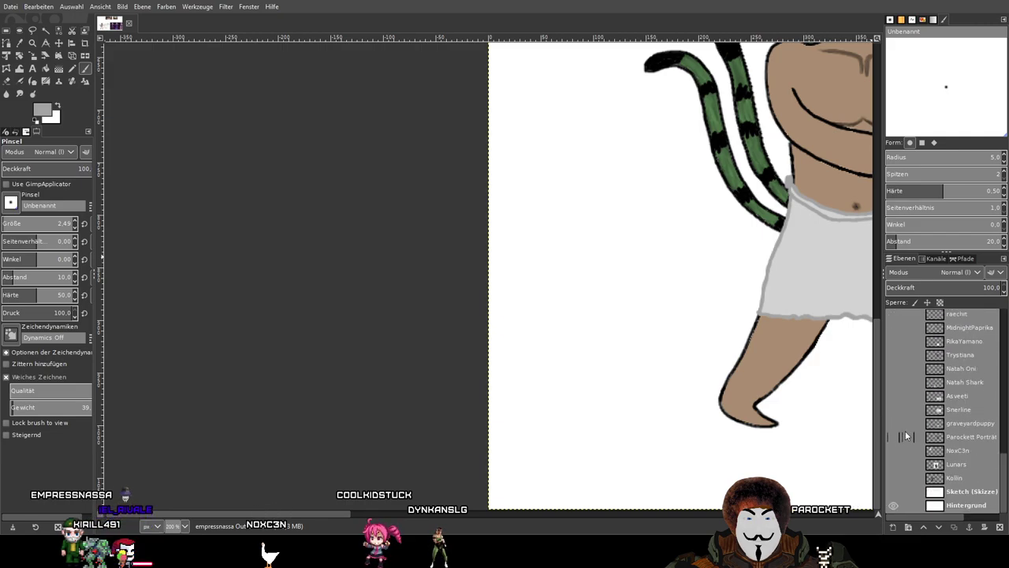
# Show and select the Sketch layer, then sample its light grey swatch for painting.
pyautogui.click(893, 491)
pyautogui.scroll(5, 705, 255)
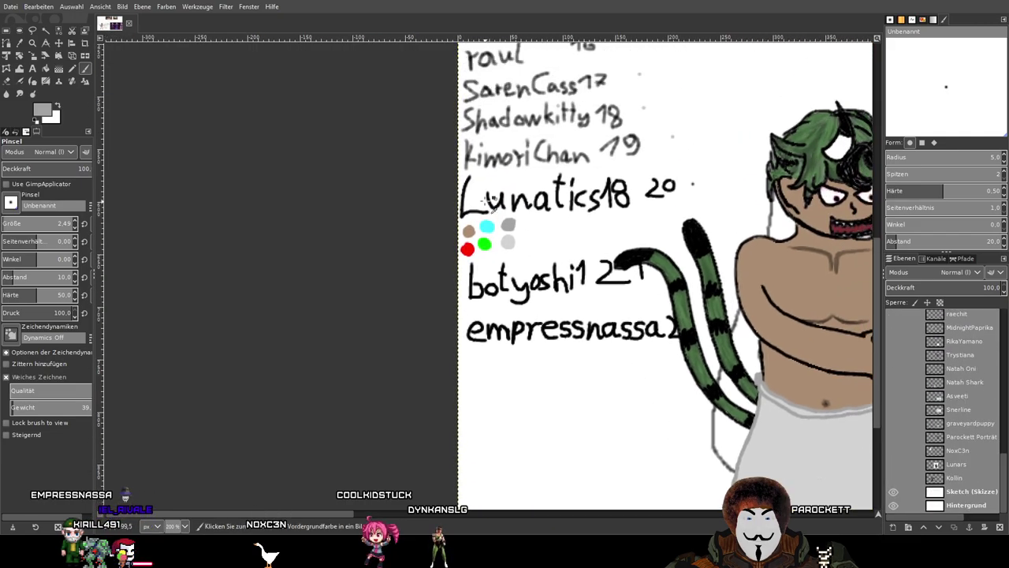
pyautogui.scroll(5, 485, 202)
pyautogui.scroll(-1, 616, 337)
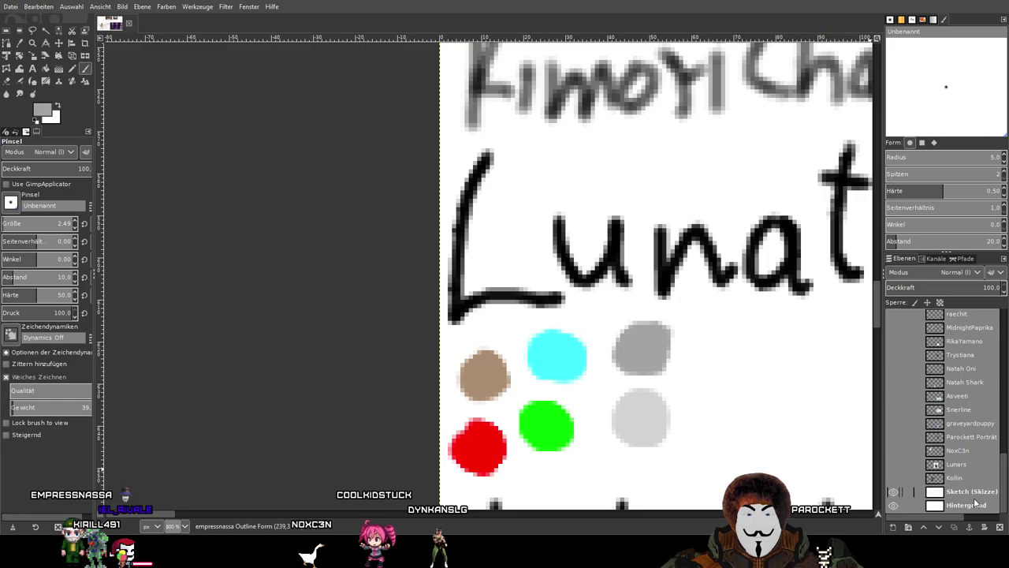
pyautogui.click(968, 491)
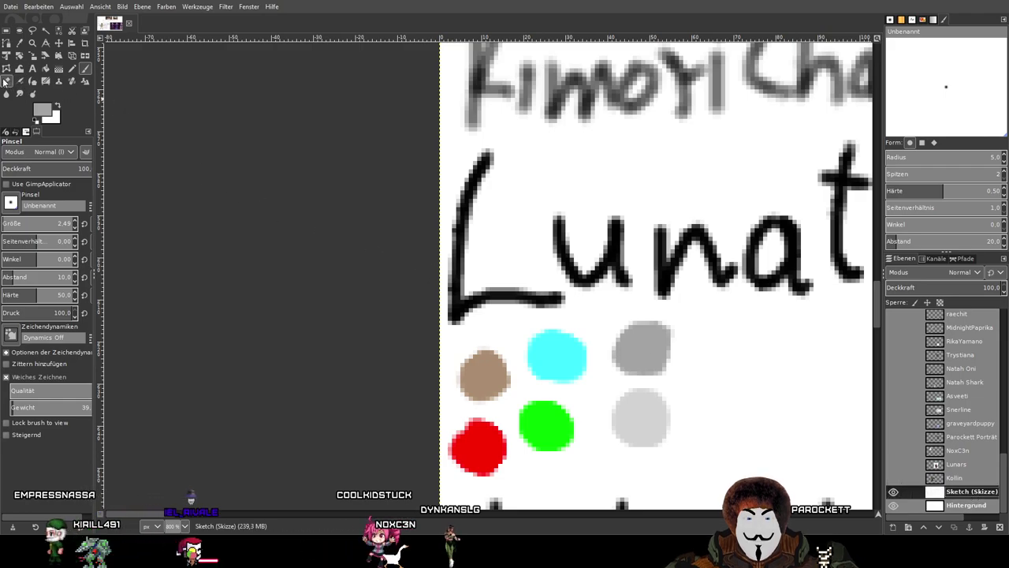
pyautogui.click(20, 56)
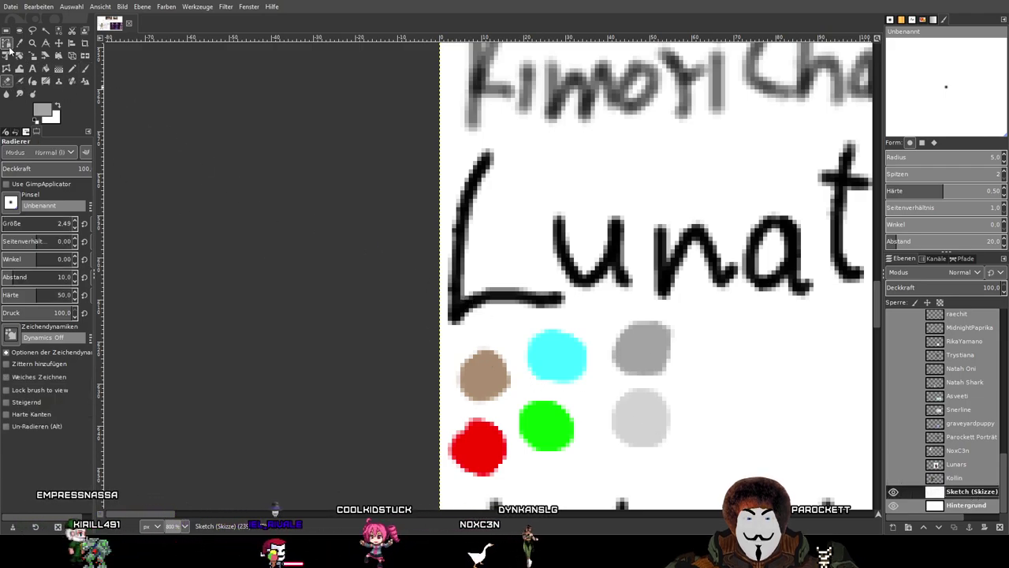
pyautogui.click(20, 43)
pyautogui.click(643, 418)
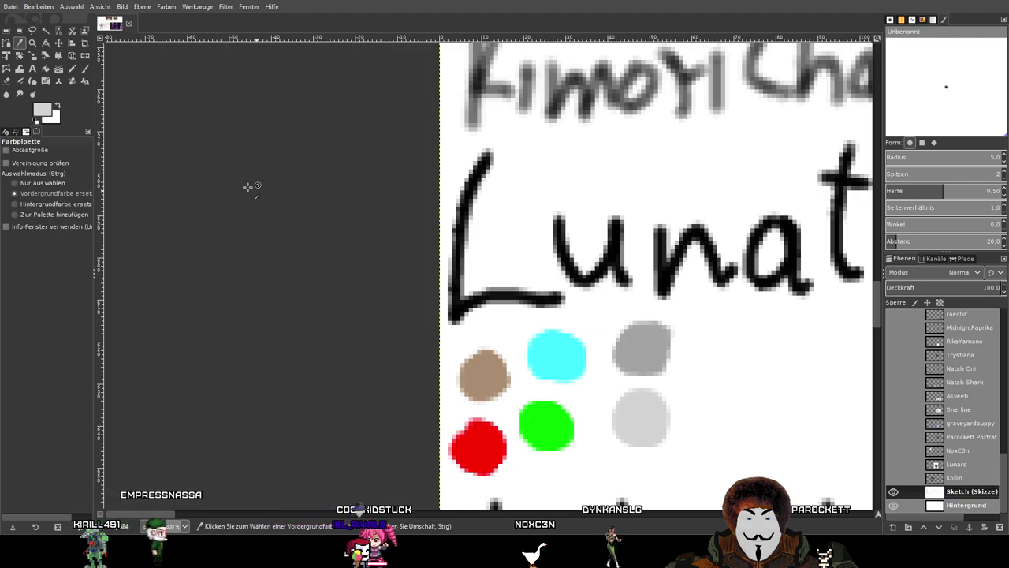
pyautogui.press('p')
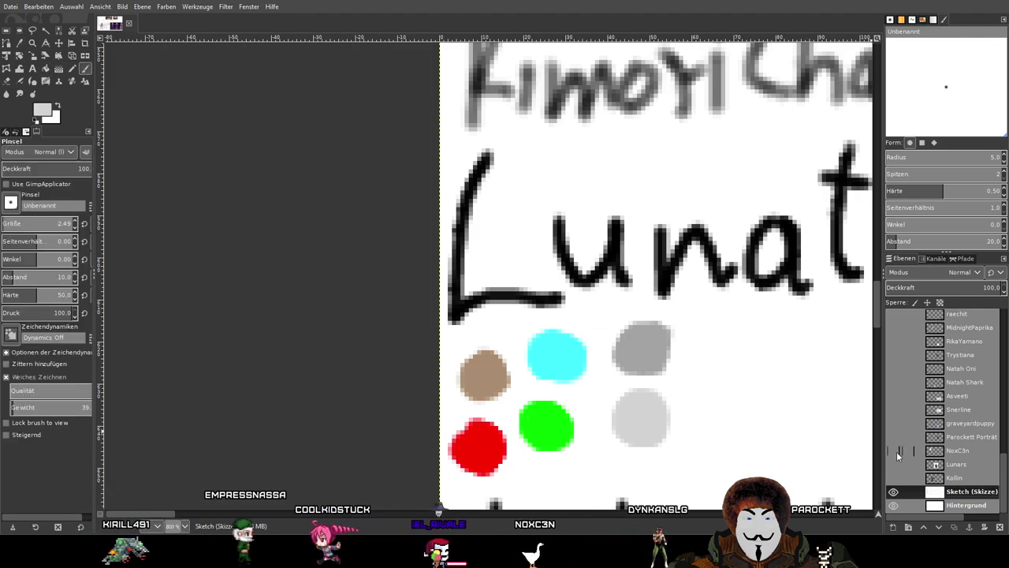
# Make the empressnassa Outline Form layer active and pan to show the whole group of chibis.
pyautogui.scroll(10, 946, 465)
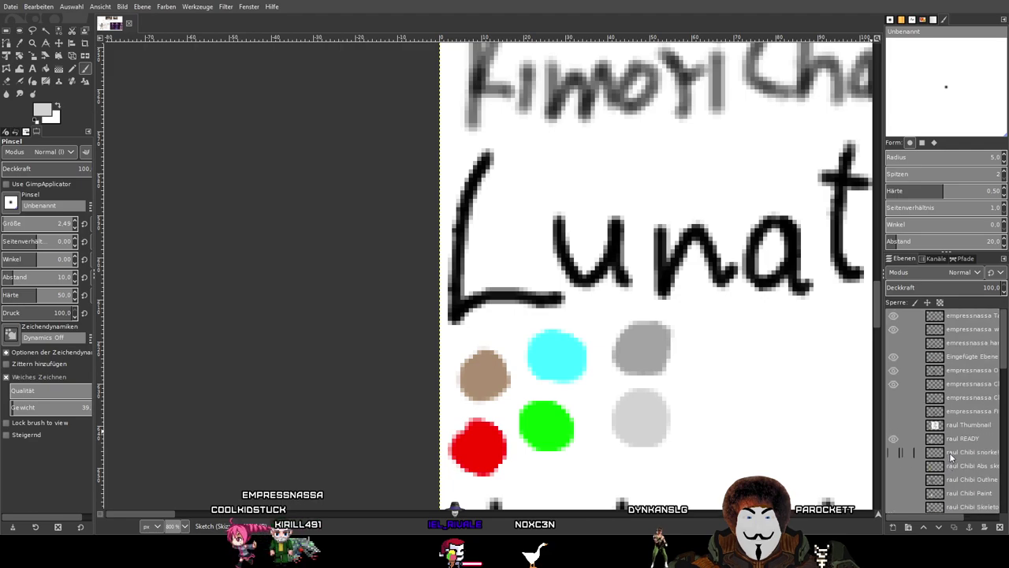
pyautogui.moveTo(930, 517)
pyautogui.mouseDown()
pyautogui.moveTo(953, 516)
pyautogui.moveTo(931, 518)
pyautogui.mouseUp()
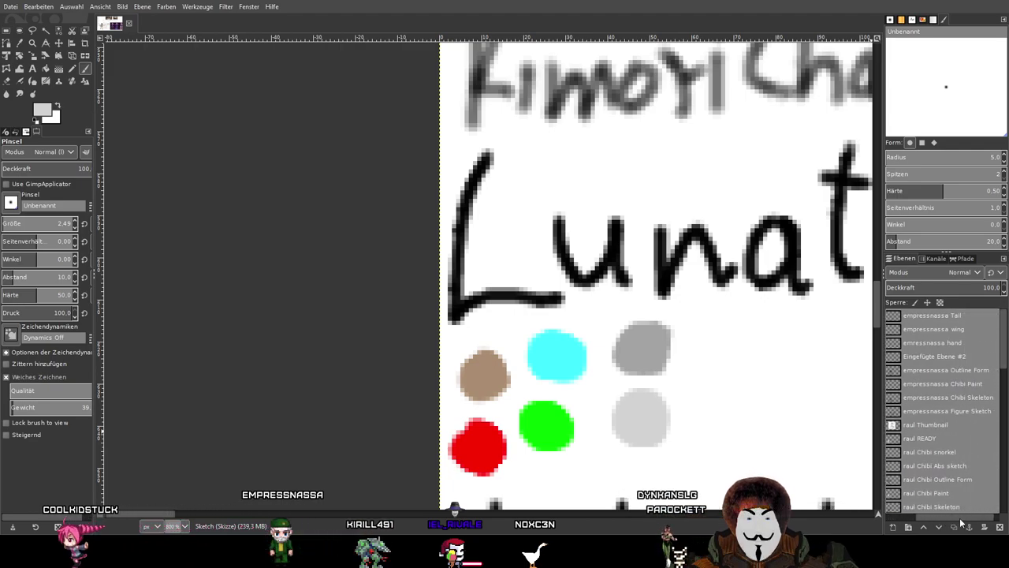
pyautogui.click(962, 373)
pyautogui.scroll(-6, 796, 341)
pyautogui.moveTo(796, 341); pyautogui.dragTo(519, 228)
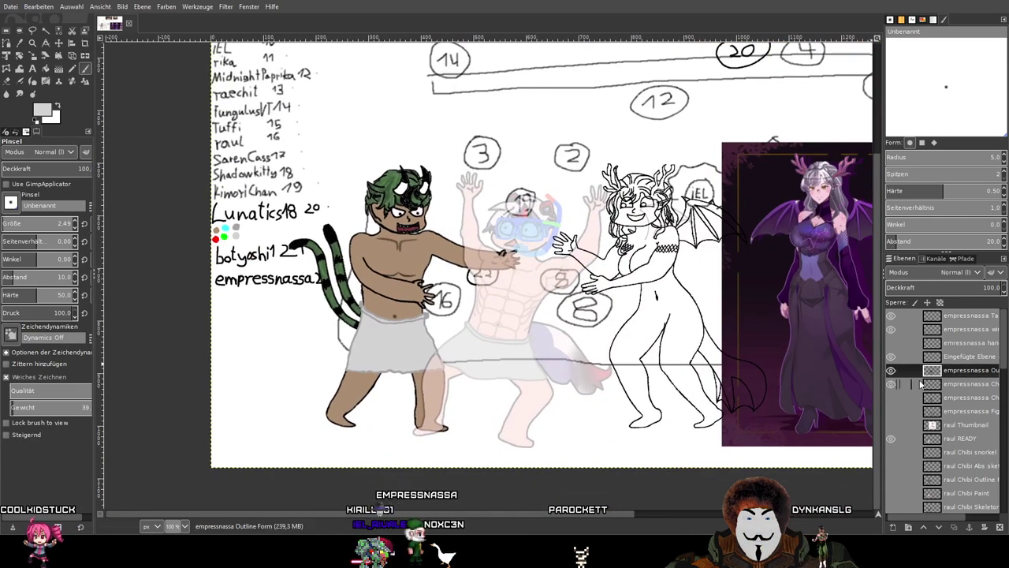
# Toggle the empressnassa outline layer off and on, then zoom onto the chibi's waist and torso.
pyautogui.click(891, 372)
pyautogui.click(891, 371)
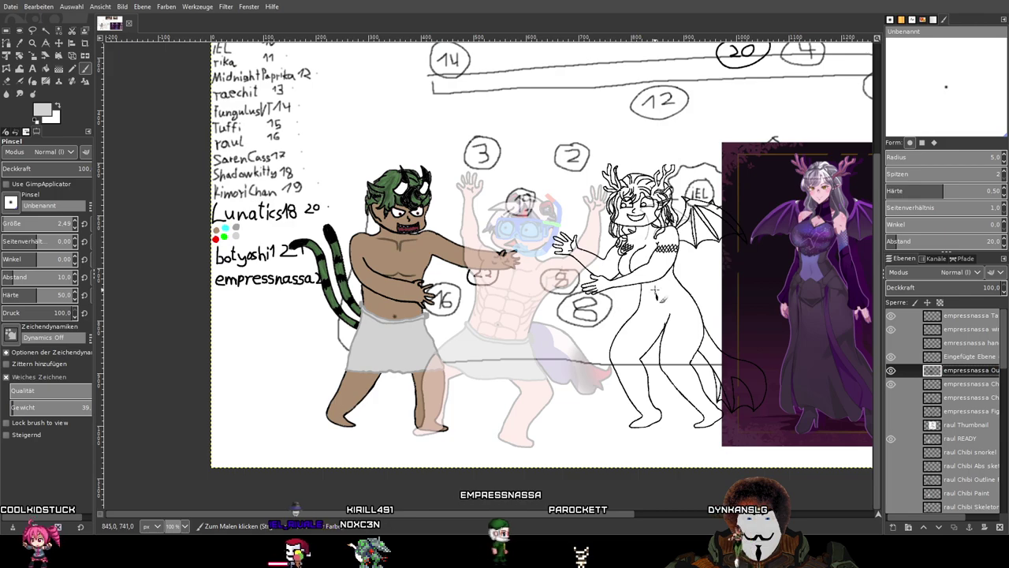
pyautogui.scroll(3, 678, 304)
pyautogui.scroll(3, 678, 303)
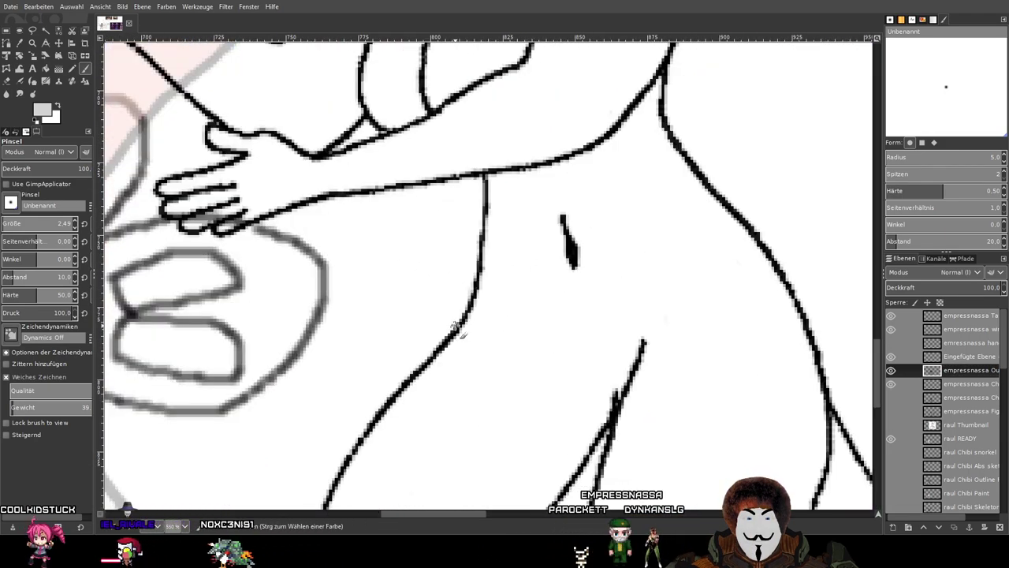
pyautogui.scroll(-2, 458, 325)
pyautogui.moveTo(500, 330); pyautogui.dragTo(403, 297)
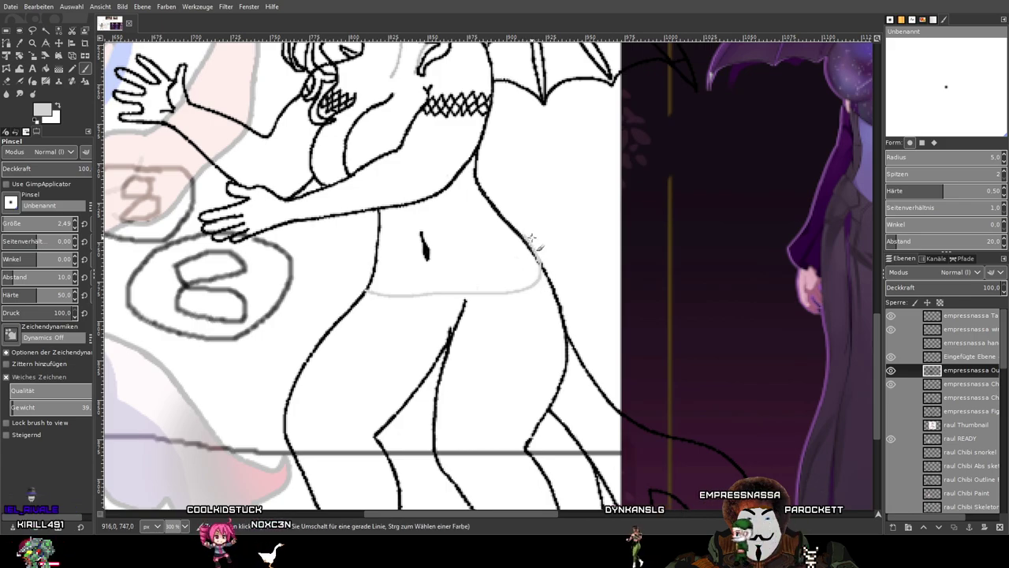
pyautogui.scroll(5, 531, 260)
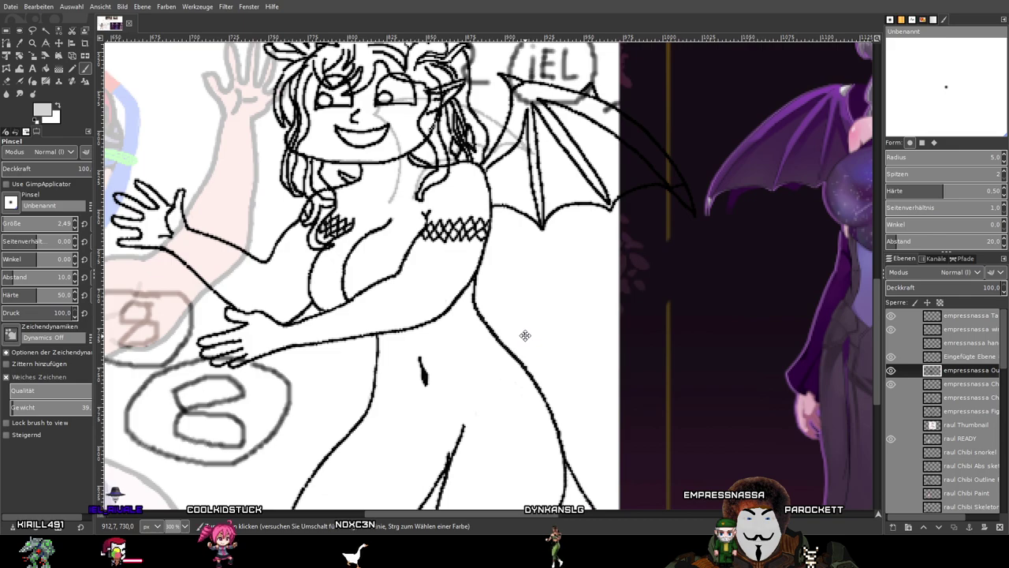
pyautogui.moveTo(524, 335)
pyautogui.mouseDown()
pyautogui.moveTo(509, 259)
pyautogui.moveTo(517, 324)
pyautogui.mouseUp()
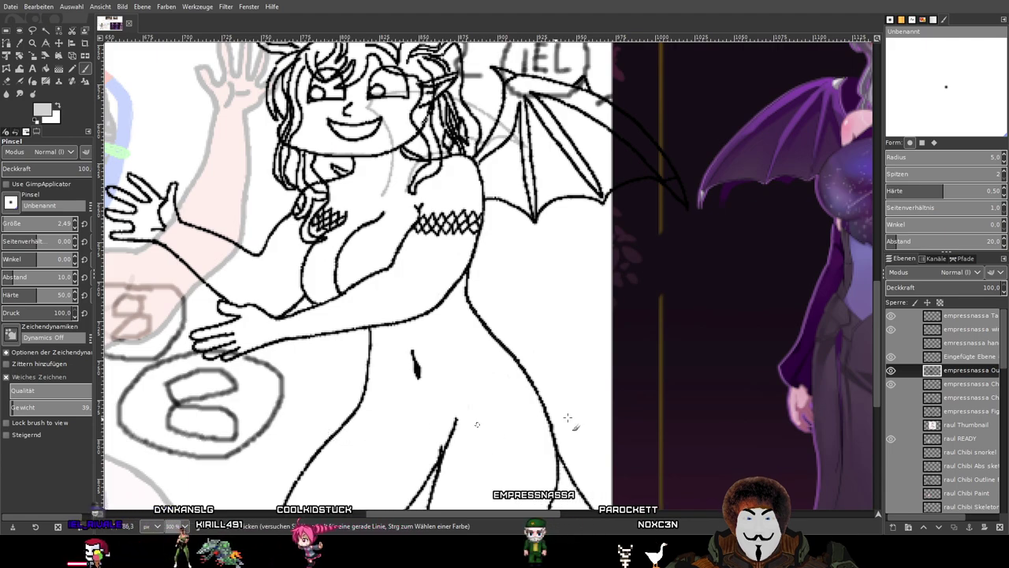
pyautogui.scroll(-3, 544, 352)
pyautogui.hscroll(2, 505, 299)
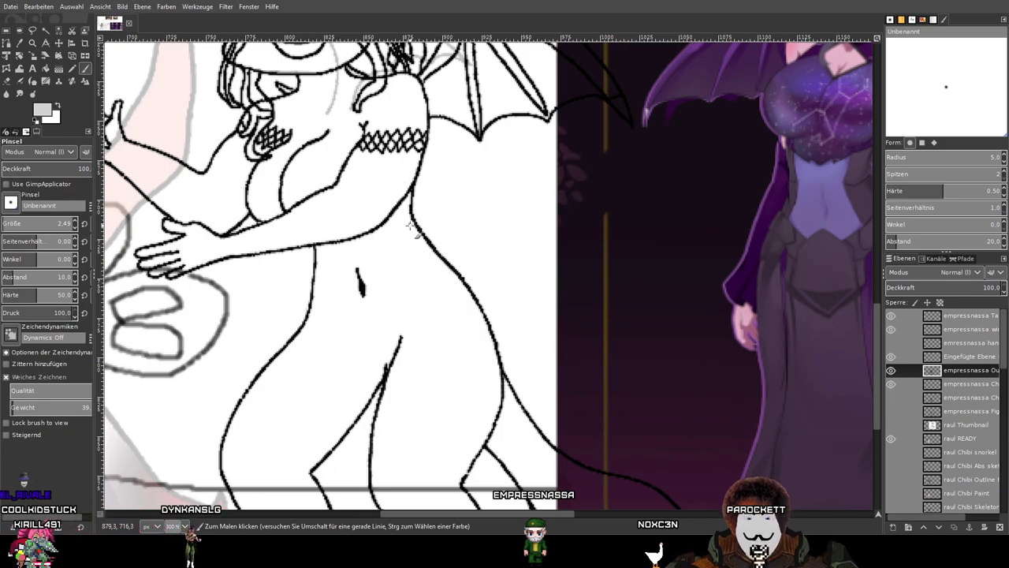
pyautogui.scroll(2, 409, 226)
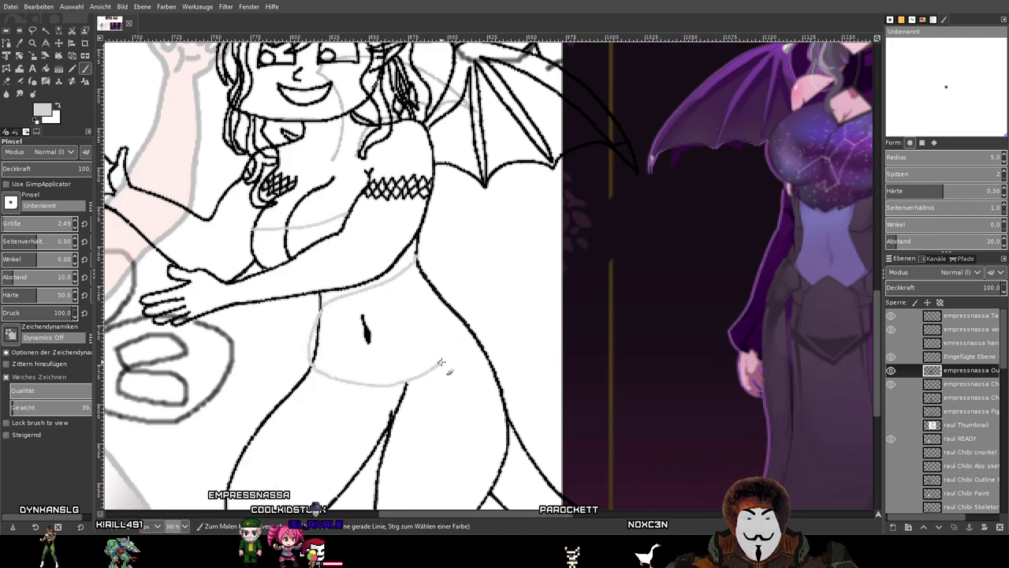
# Paint light grey swimsuit strokes curving around the hip and left of the waist, then review them.
pyautogui.moveTo(526, 365); pyautogui.dragTo(402, 243)
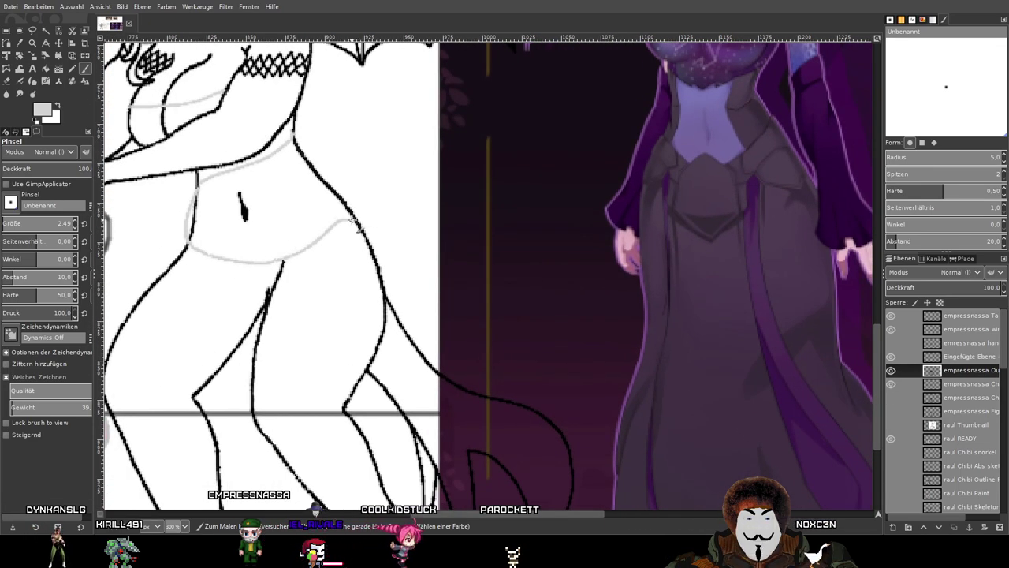
pyautogui.moveTo(376, 250)
pyautogui.mouseDown()
pyautogui.moveTo(382, 276)
pyautogui.moveTo(331, 306)
pyautogui.moveTo(280, 315)
pyautogui.moveTo(169, 303)
pyautogui.moveTo(149, 283)
pyautogui.moveTo(202, 294)
pyautogui.moveTo(277, 350)
pyautogui.mouseUp()
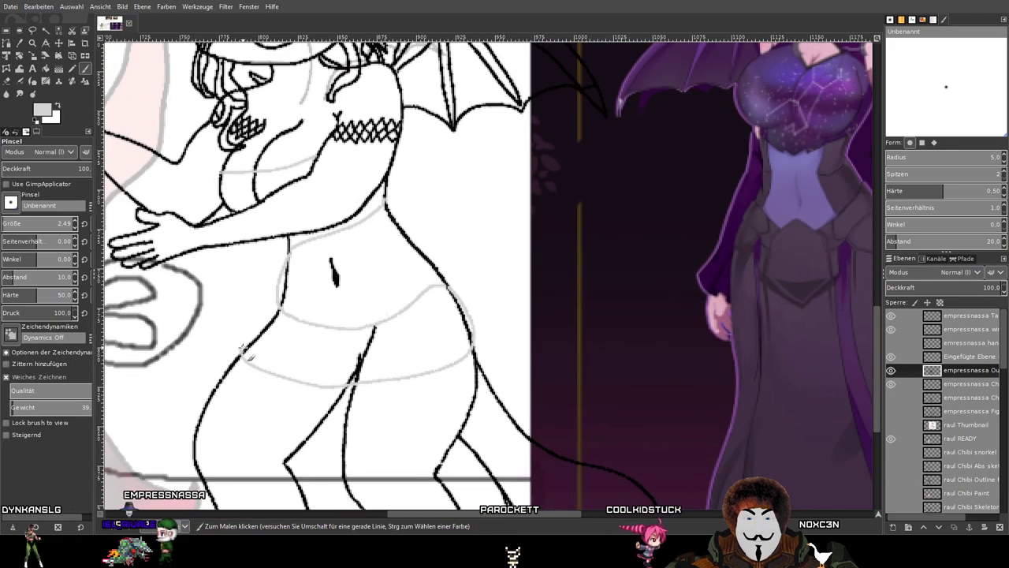
pyautogui.moveTo(270, 305)
pyautogui.mouseDown()
pyautogui.moveTo(271, 259)
pyautogui.moveTo(302, 235)
pyautogui.moveTo(391, 233)
pyautogui.moveTo(347, 267)
pyautogui.mouseUp()
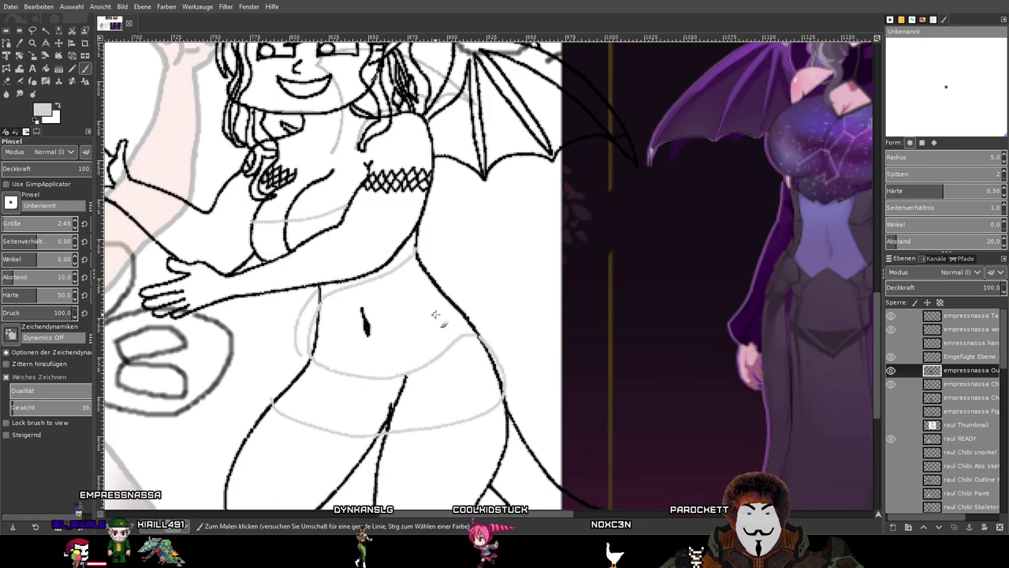
pyautogui.scroll(-2, 400, 265)
pyautogui.scroll(-3, 551, 268)
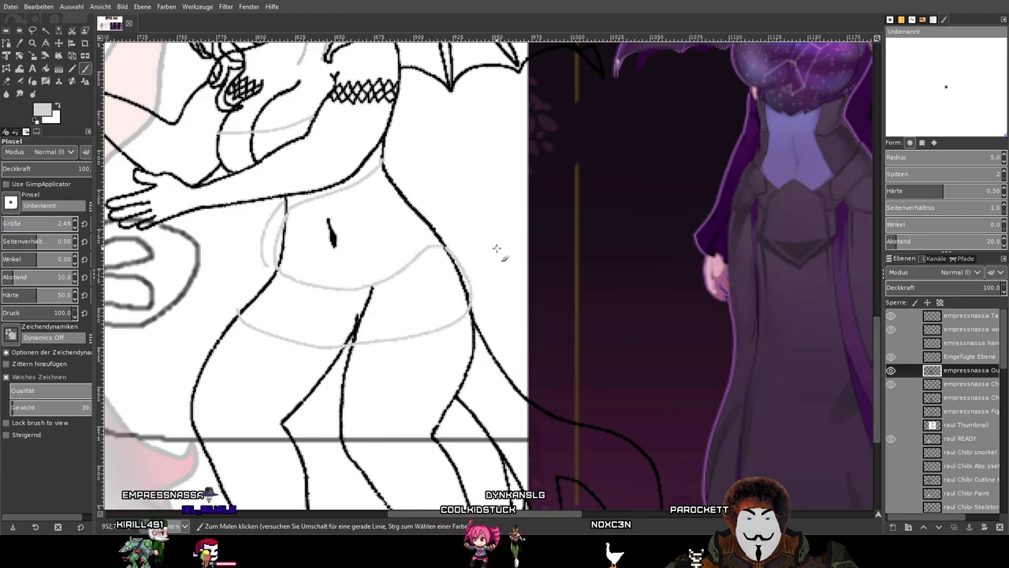
pyautogui.moveTo(496, 248); pyautogui.dragTo(701, 160)
pyautogui.moveTo(402, 236); pyautogui.dragTo(260, 416)
pyautogui.moveTo(545, 314); pyautogui.dragTo(507, 204)
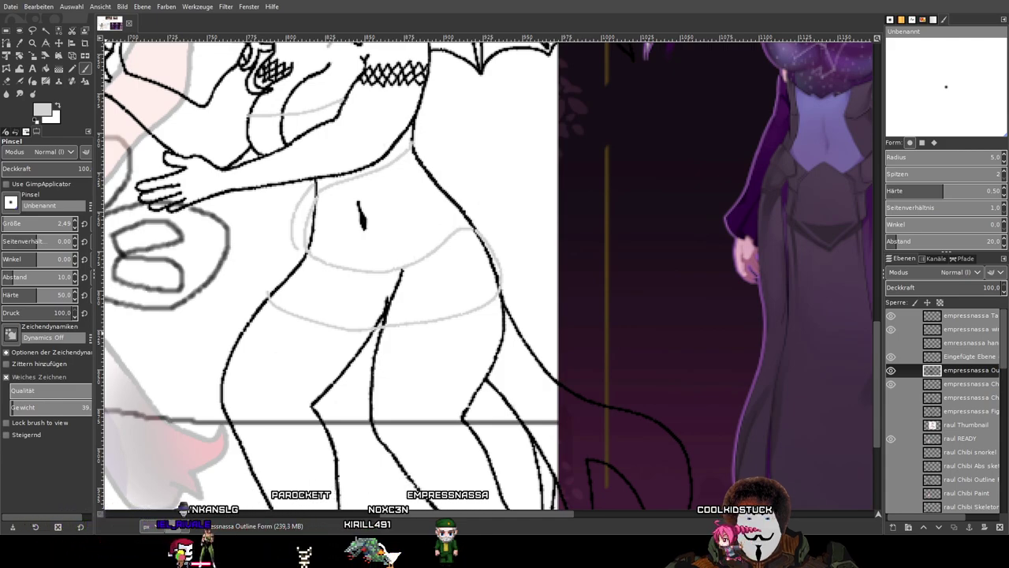
pyautogui.moveTo(525, 297); pyautogui.dragTo(492, 396)
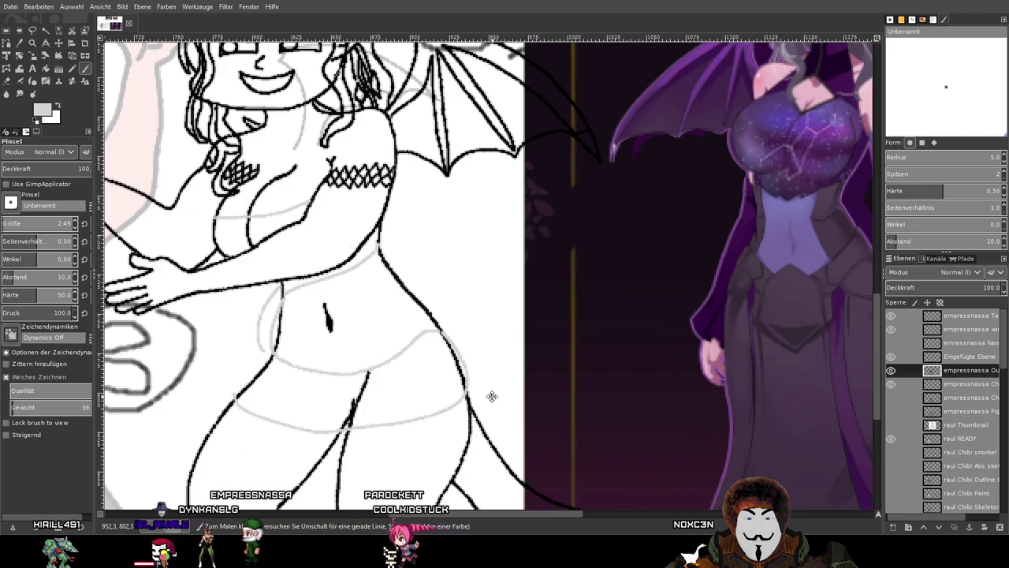
pyautogui.moveTo(492, 397)
pyautogui.mouseDown()
pyautogui.moveTo(465, 332)
pyautogui.moveTo(506, 405)
pyautogui.mouseUp()
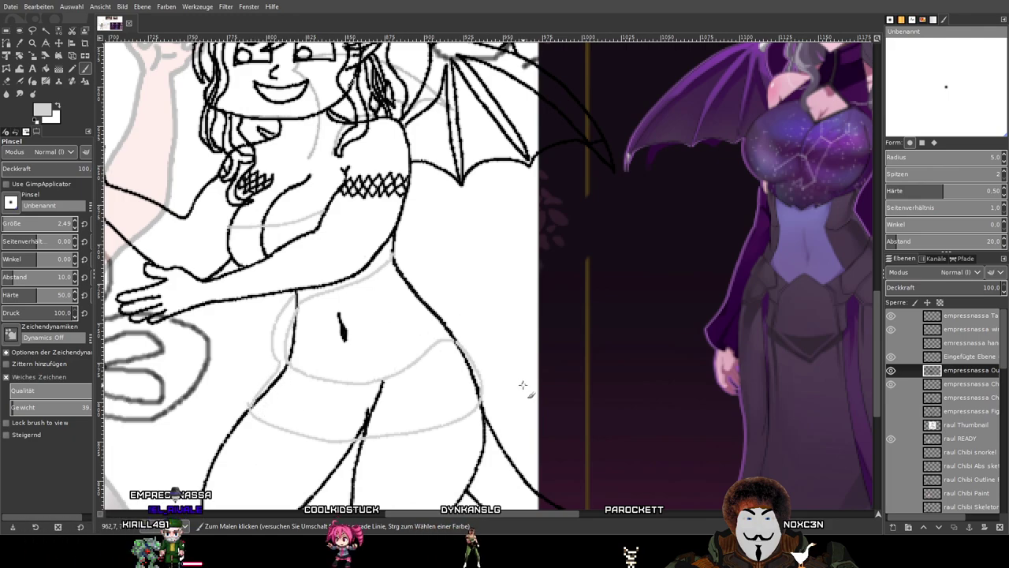
pyautogui.moveTo(548, 385)
pyautogui.mouseDown()
pyautogui.moveTo(503, 244)
pyautogui.moveTo(523, 354)
pyautogui.moveTo(512, 243)
pyautogui.mouseUp()
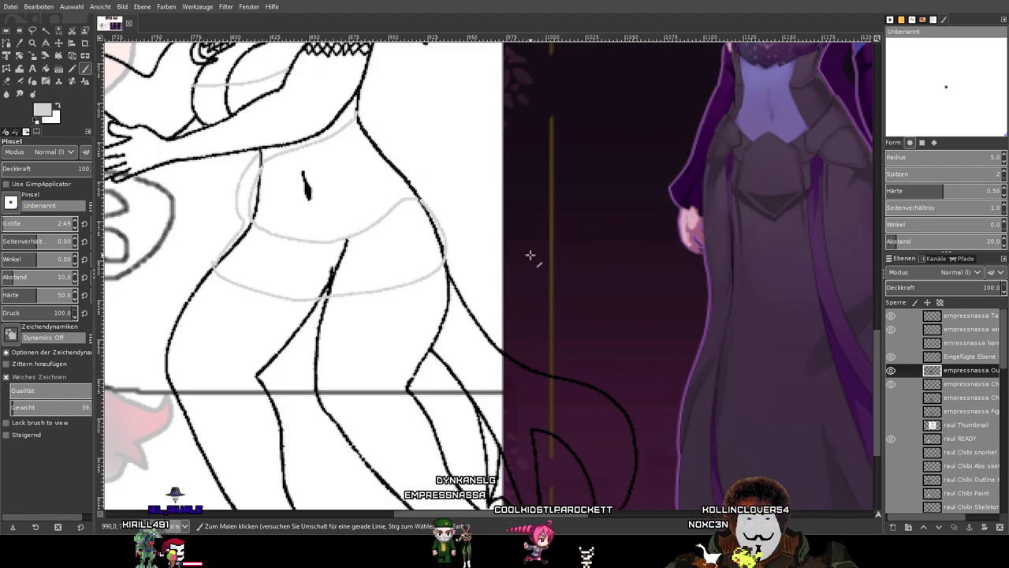
pyautogui.moveTo(543, 245)
pyautogui.mouseDown()
pyautogui.moveTo(851, 193)
pyautogui.moveTo(916, 197)
pyautogui.mouseUp()
pyautogui.moveTo(369, 278); pyautogui.dragTo(736, 252)
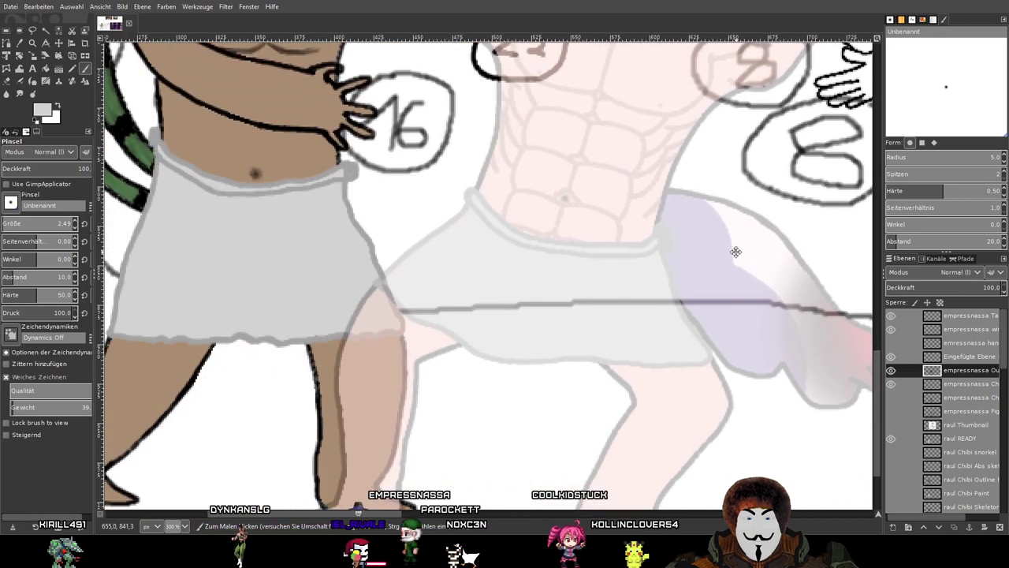
pyautogui.moveTo(736, 251); pyautogui.dragTo(615, 236)
pyautogui.moveTo(235, 223); pyautogui.dragTo(494, 279)
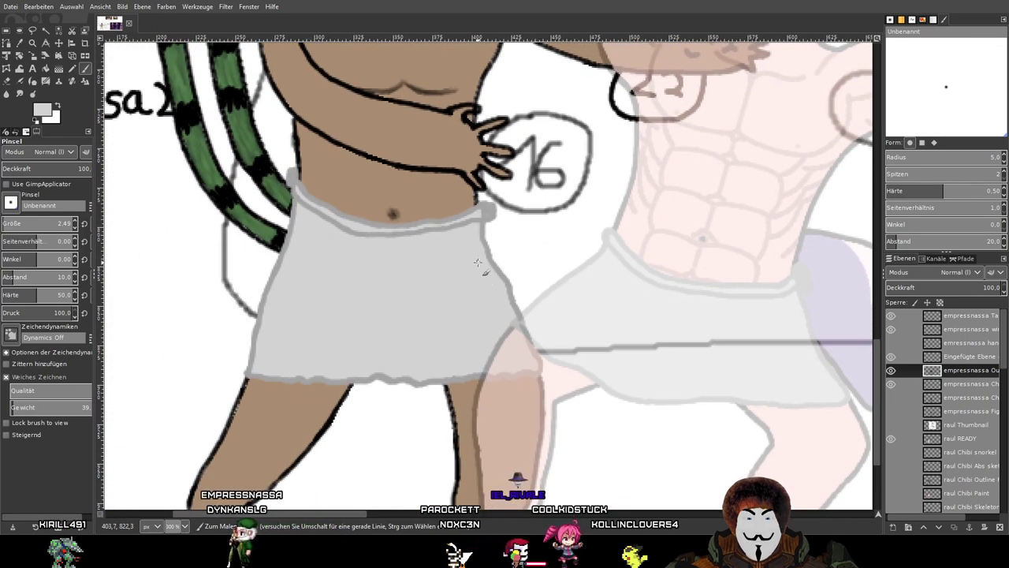
pyautogui.moveTo(823, 275); pyautogui.dragTo(181, 260)
pyautogui.moveTo(721, 223)
pyautogui.mouseDown()
pyautogui.moveTo(520, 316)
pyautogui.moveTo(470, 227)
pyautogui.mouseUp()
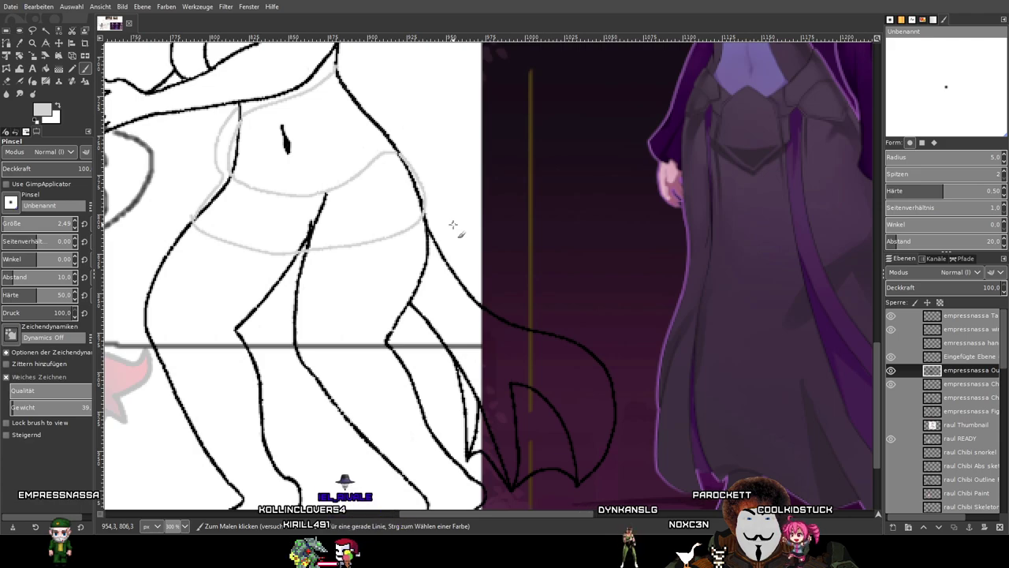
pyautogui.moveTo(453, 225); pyautogui.dragTo(481, 369)
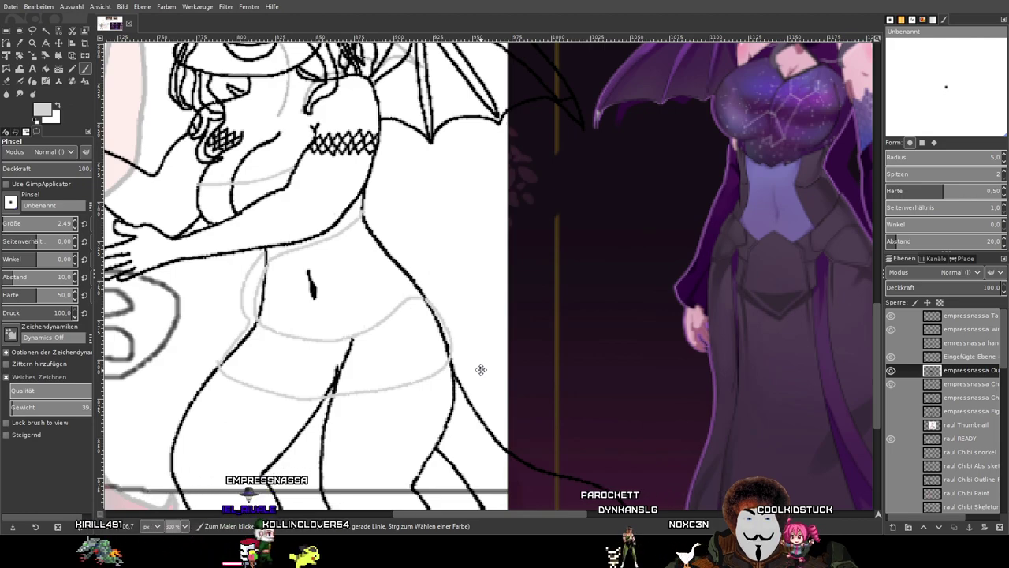
# Pan up to the numbered circles, across the thumbnail, and back to the empressnassa chibi's torso.
pyautogui.moveTo(566, 180); pyautogui.dragTo(507, 469)
pyautogui.scroll(3, 594, 201)
pyautogui.scroll(5, 595, 199)
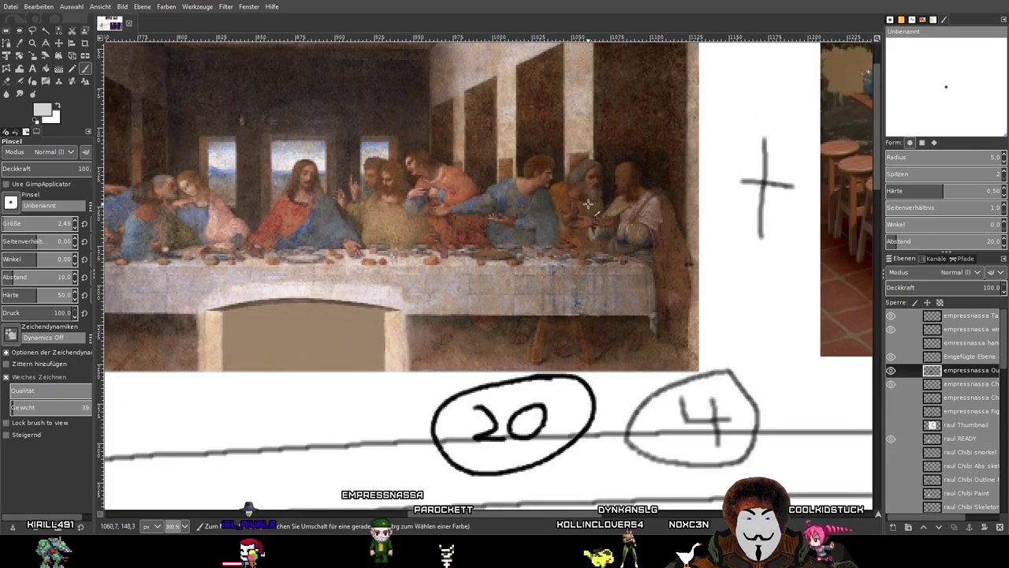
pyautogui.moveTo(406, 262); pyautogui.dragTo(598, 275)
pyautogui.scroll(-15, 597, 275)
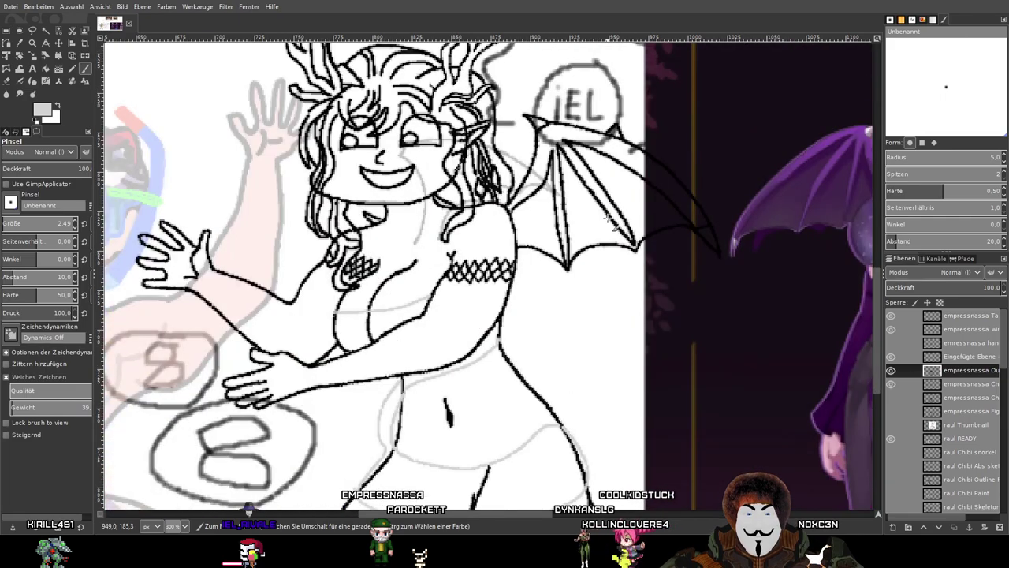
pyautogui.moveTo(733, 314); pyautogui.dragTo(608, 194)
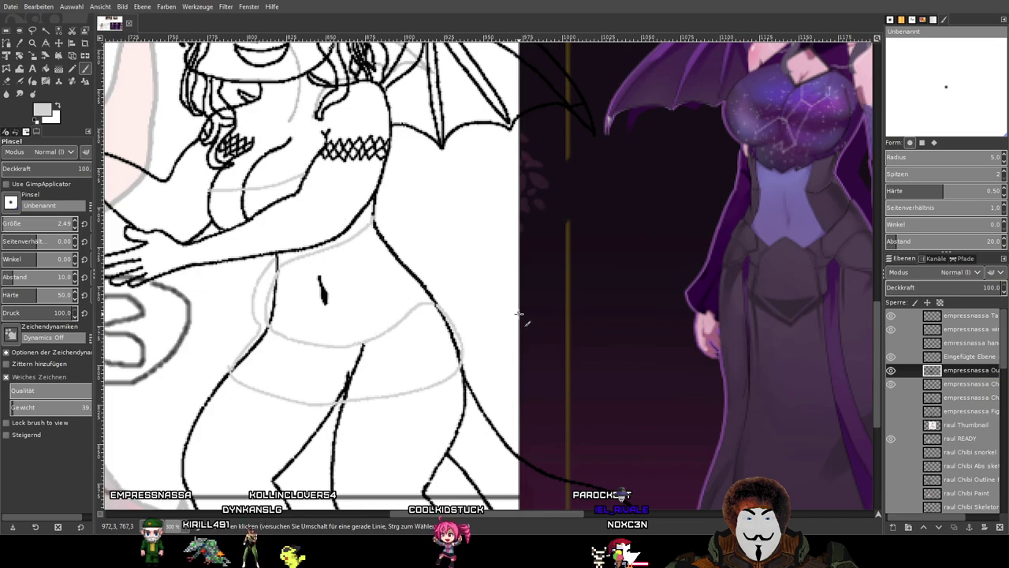
pyautogui.moveTo(517, 313); pyautogui.dragTo(558, 342)
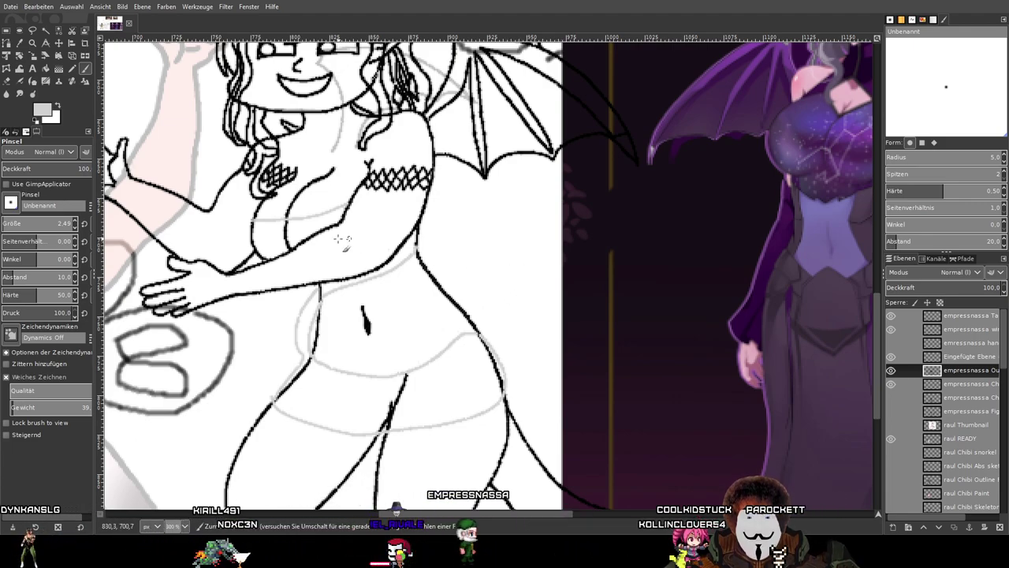
pyautogui.moveTo(506, 245)
pyautogui.mouseDown()
pyautogui.moveTo(551, 241)
pyautogui.moveTo(539, 193)
pyautogui.mouseUp()
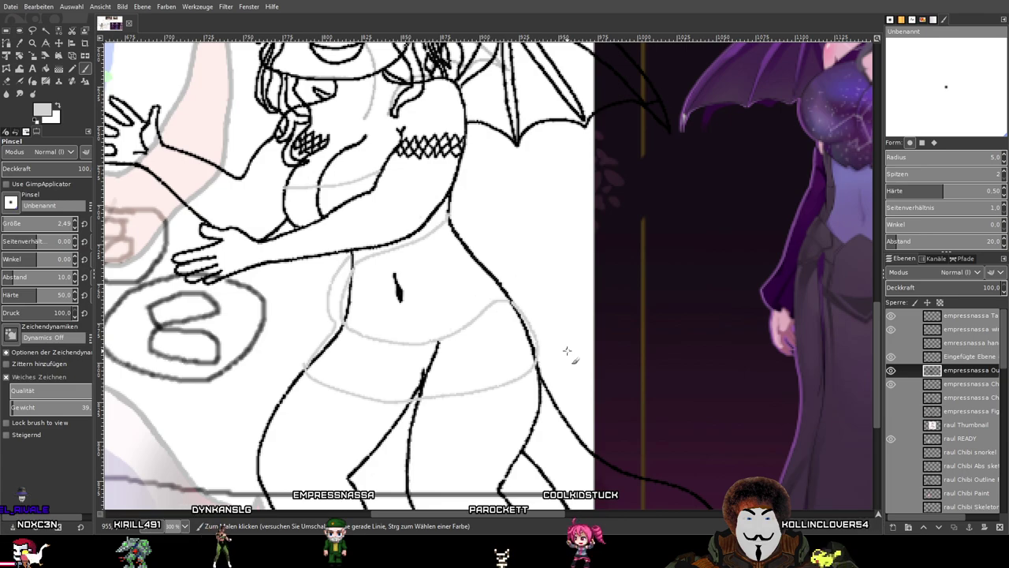
# Undo the two outer light grey hip strokes.
pyautogui.hotkey('ctrl', 'z')
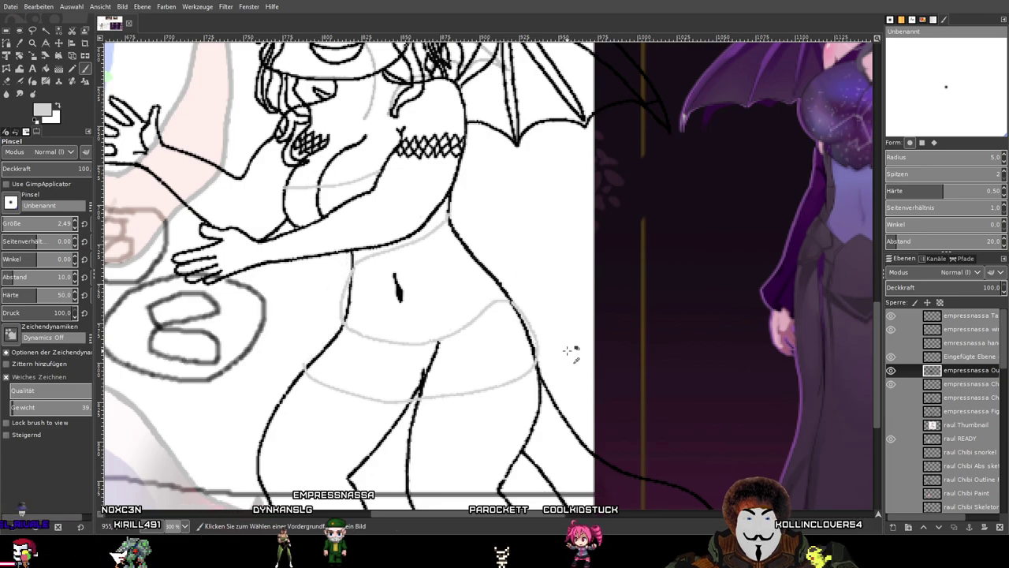
pyautogui.moveTo(566, 350); pyautogui.dragTo(590, 300)
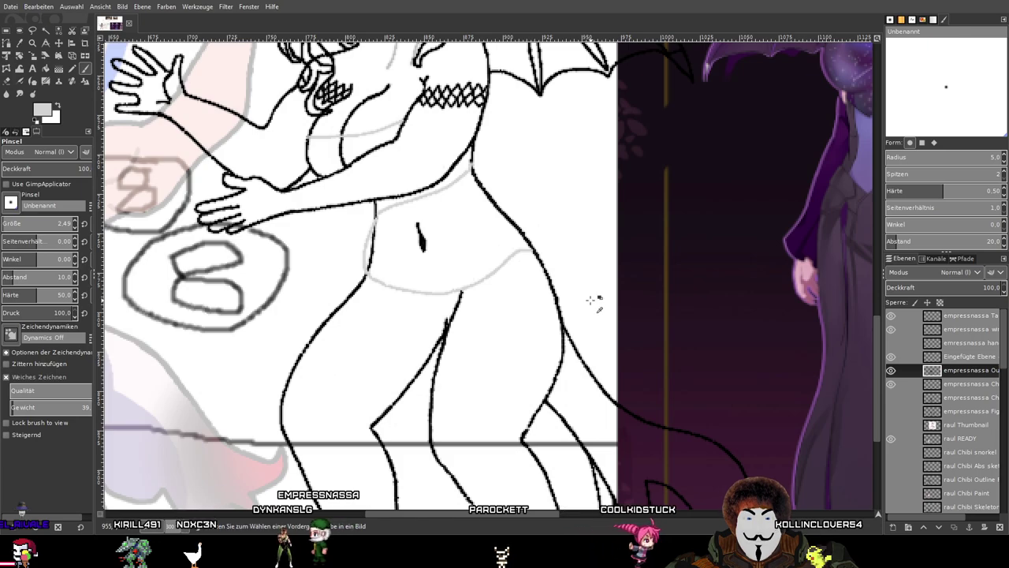
pyautogui.press('ctrl')
pyautogui.hotkey('ctrl', 'z')
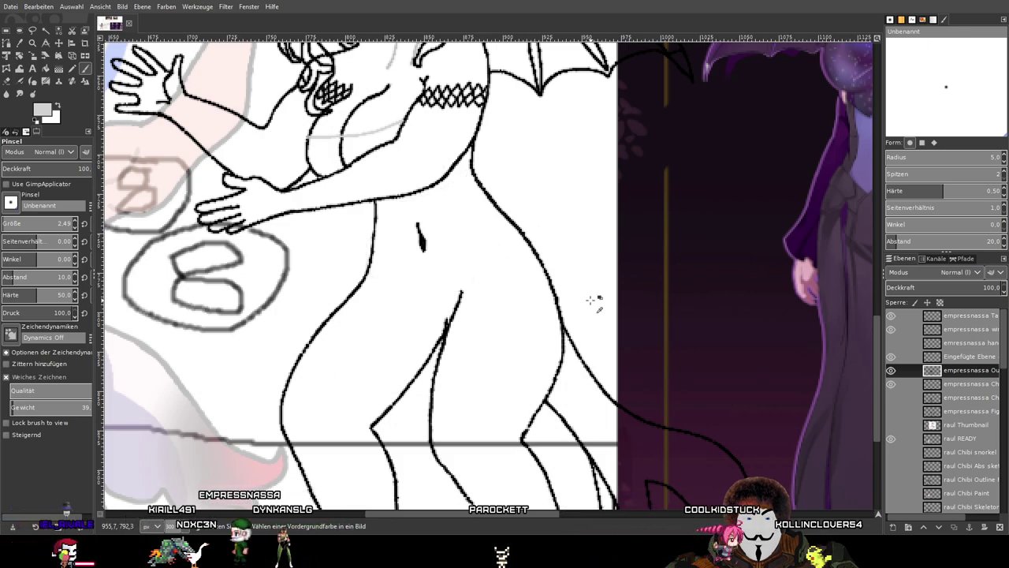
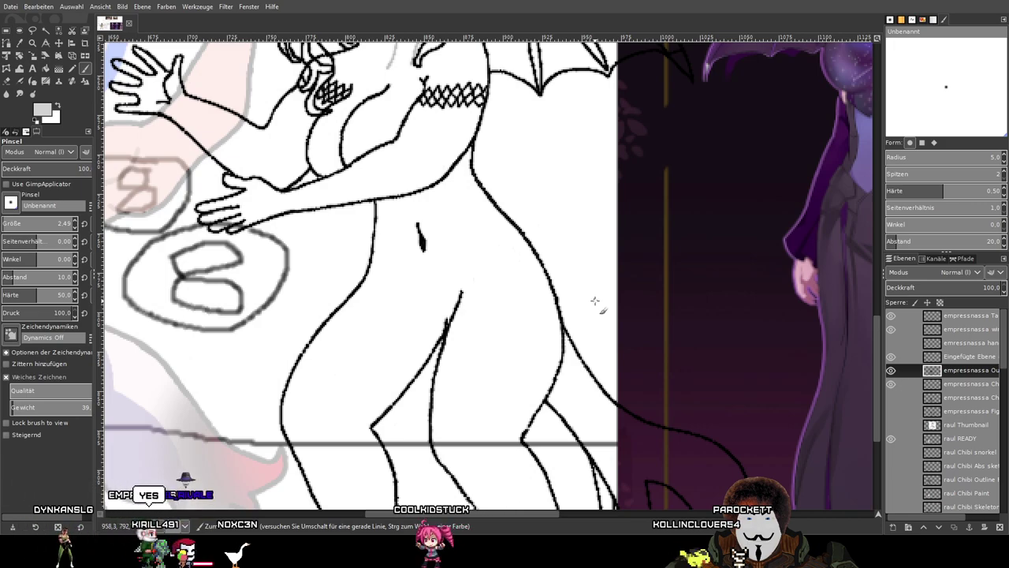
# Pan the view down to the elf chibi's torso and hips.
pyautogui.scroll(4, 551, 266)
pyautogui.hscroll(-2, 552, 266)
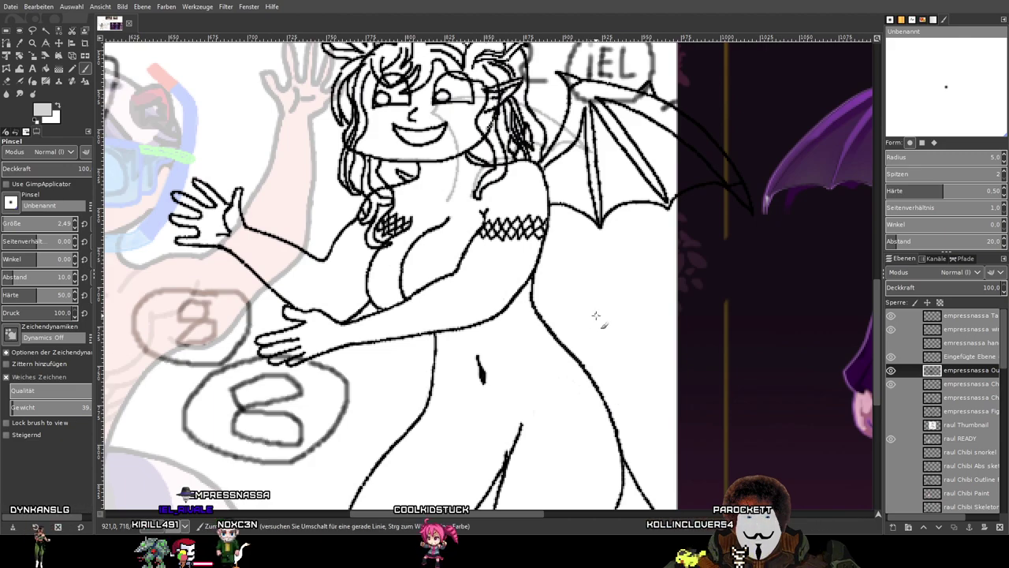
pyautogui.moveTo(588, 311); pyautogui.dragTo(562, 270)
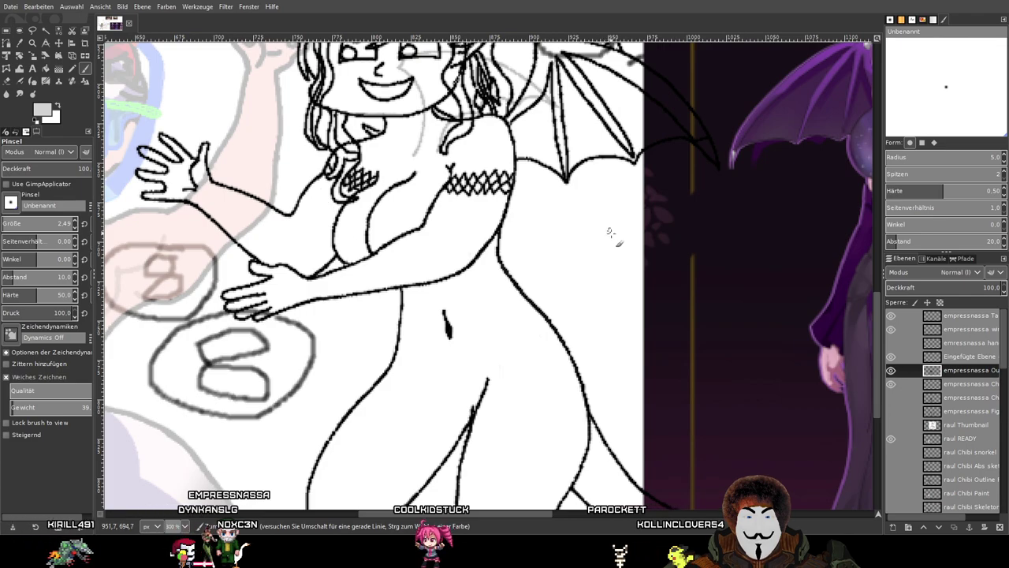
pyautogui.moveTo(634, 291)
pyautogui.mouseDown()
pyautogui.moveTo(586, 232)
pyautogui.moveTo(568, 184)
pyautogui.mouseUp()
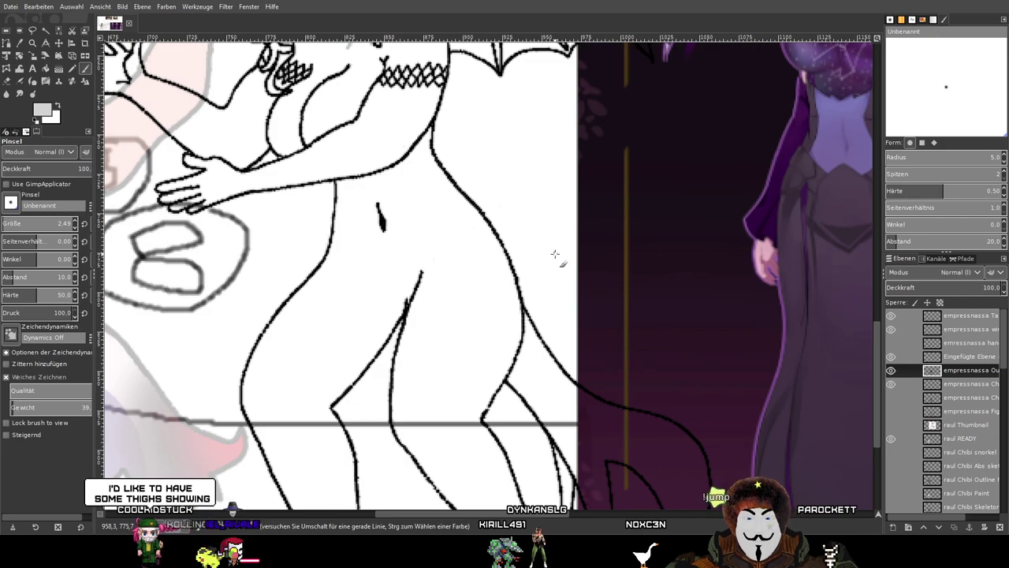
pyautogui.moveTo(547, 216)
pyautogui.mouseDown()
pyautogui.moveTo(547, 233)
pyautogui.moveTo(518, 225)
pyautogui.mouseUp()
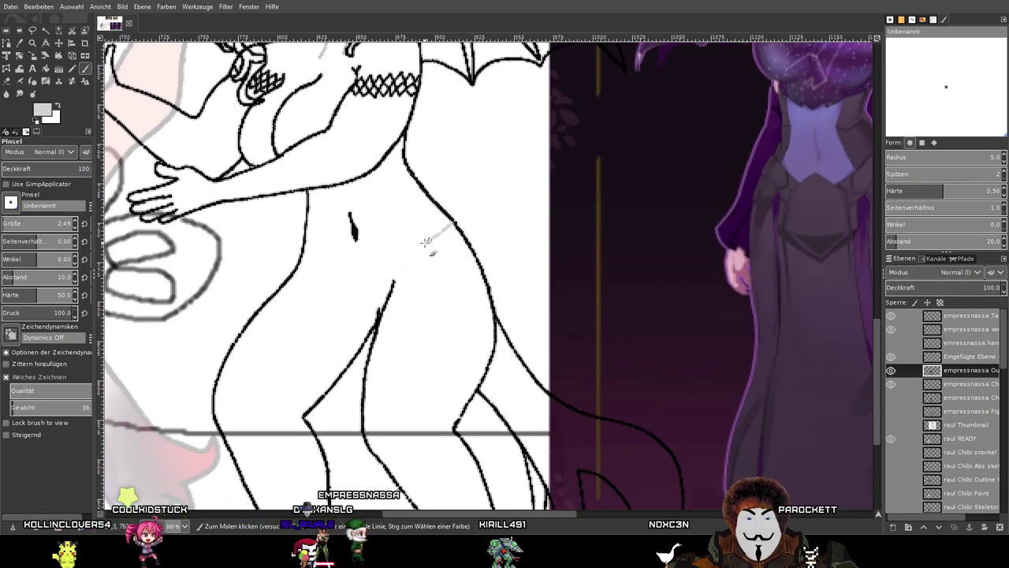
pyautogui.scroll(-2, 284, 272)
pyautogui.hscroll(-1, 284, 273)
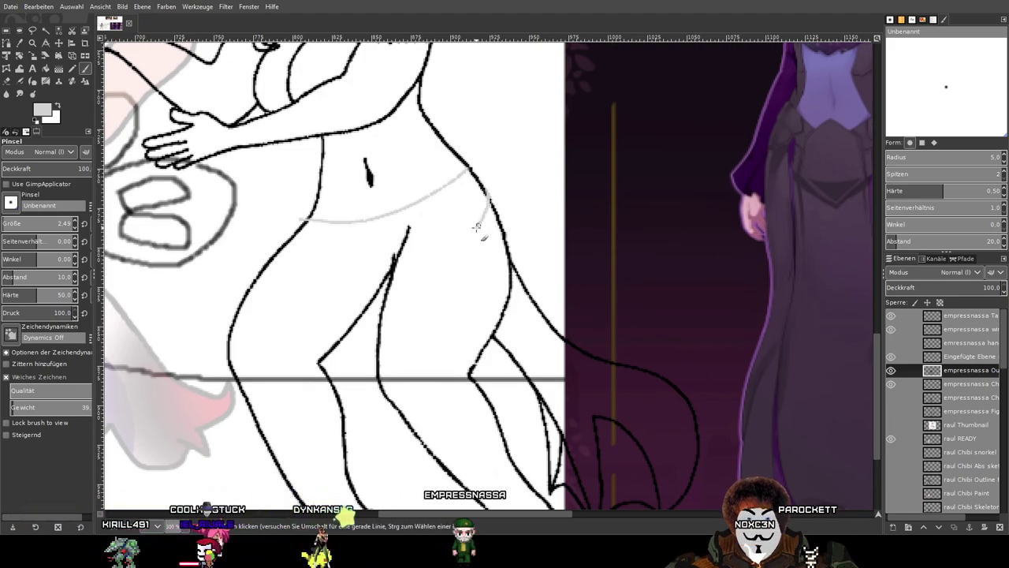
# Sketch light grey swimsuit-bottom lines from the leg up to the hip outline.
pyautogui.moveTo(431, 261); pyautogui.dragTo(387, 298)
pyautogui.moveTo(362, 326)
pyautogui.mouseDown()
pyautogui.moveTo(339, 284)
pyautogui.moveTo(275, 256)
pyautogui.moveTo(291, 215)
pyautogui.mouseUp()
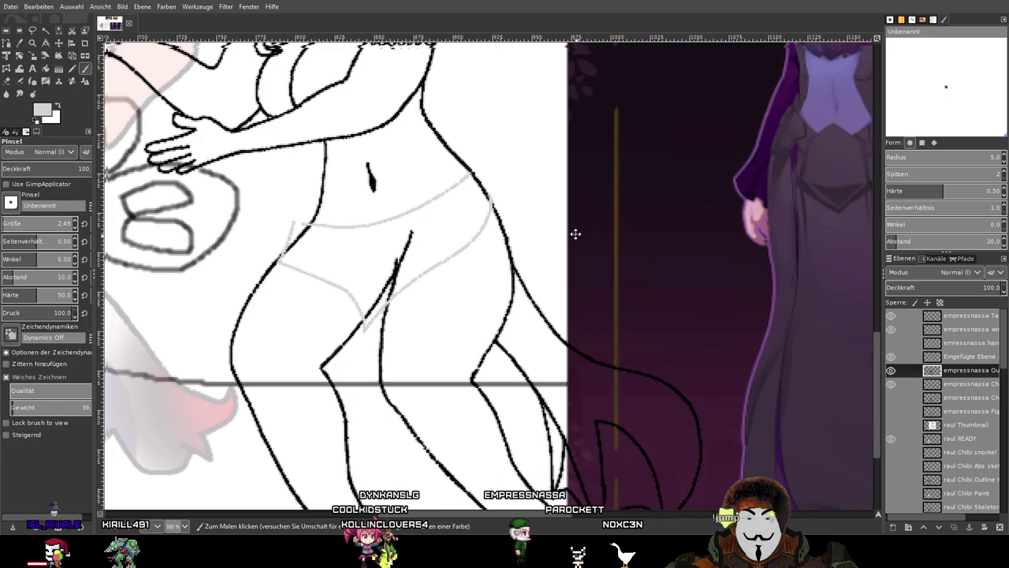
pyautogui.moveTo(575, 232); pyautogui.dragTo(650, 377)
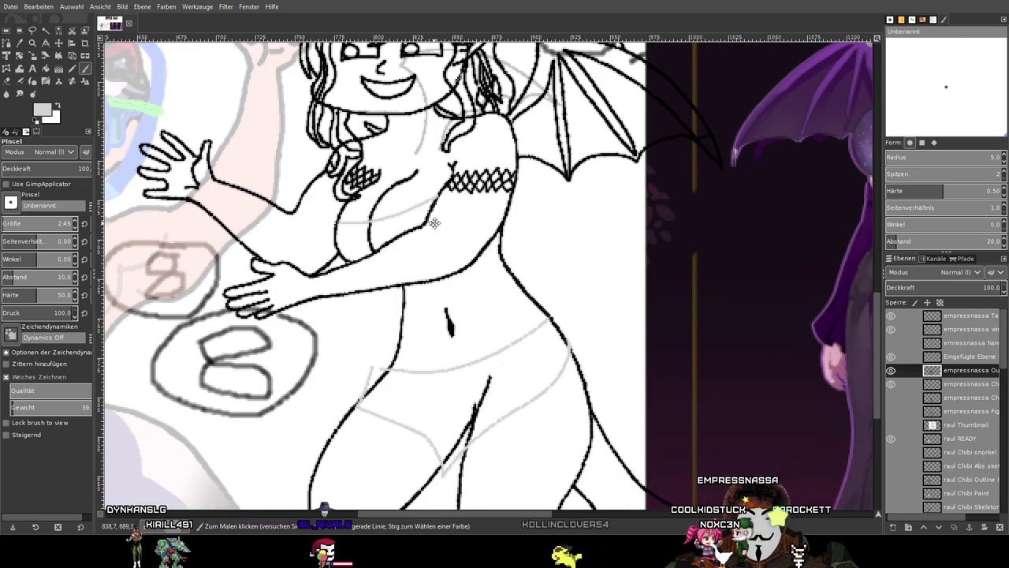
pyautogui.moveTo(434, 223); pyautogui.dragTo(494, 154)
pyautogui.moveTo(762, 180)
pyautogui.mouseDown()
pyautogui.moveTo(623, 194)
pyautogui.moveTo(631, 221)
pyautogui.moveTo(666, 156)
pyautogui.mouseUp()
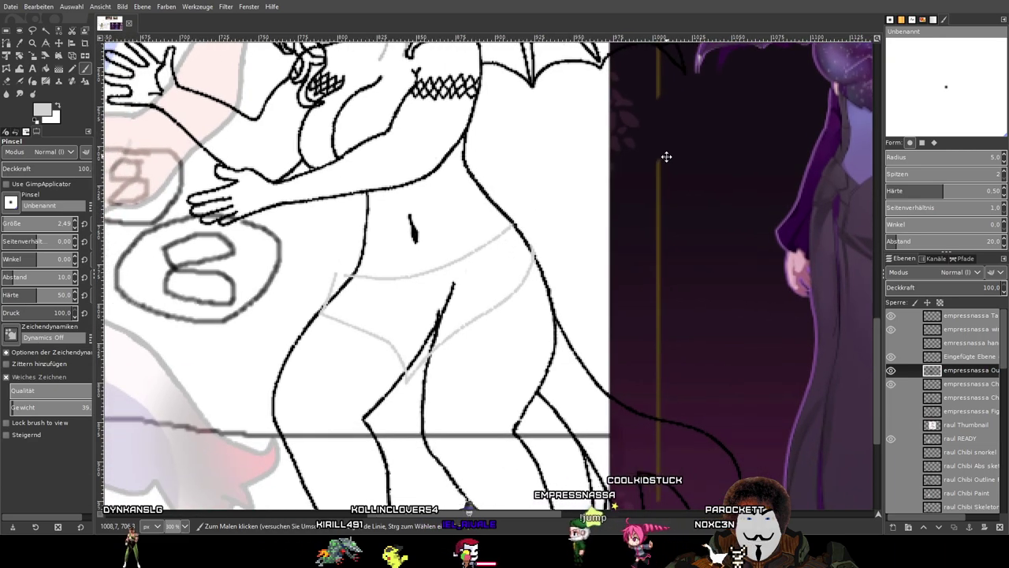
# Undo the grey swimsuit strokes, restoring the bare black hip line art.
pyautogui.hotkey('ctrl', 'z')
pyautogui.hotkey('ctrl', 'z')
pyautogui.hotkey('ctrl', 'z')
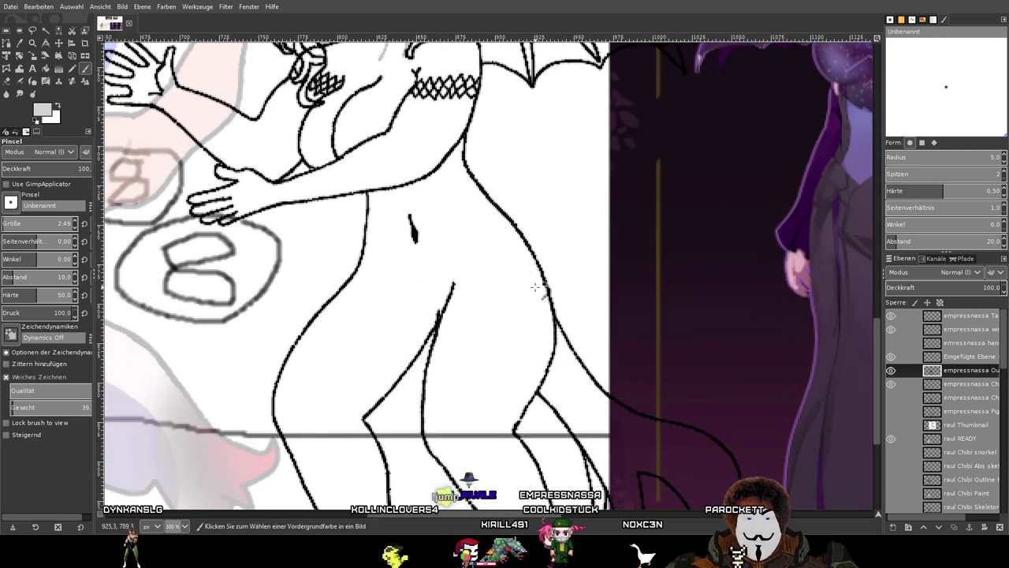
pyautogui.scroll(-1, 535, 287)
pyautogui.scroll(1, 465, 213)
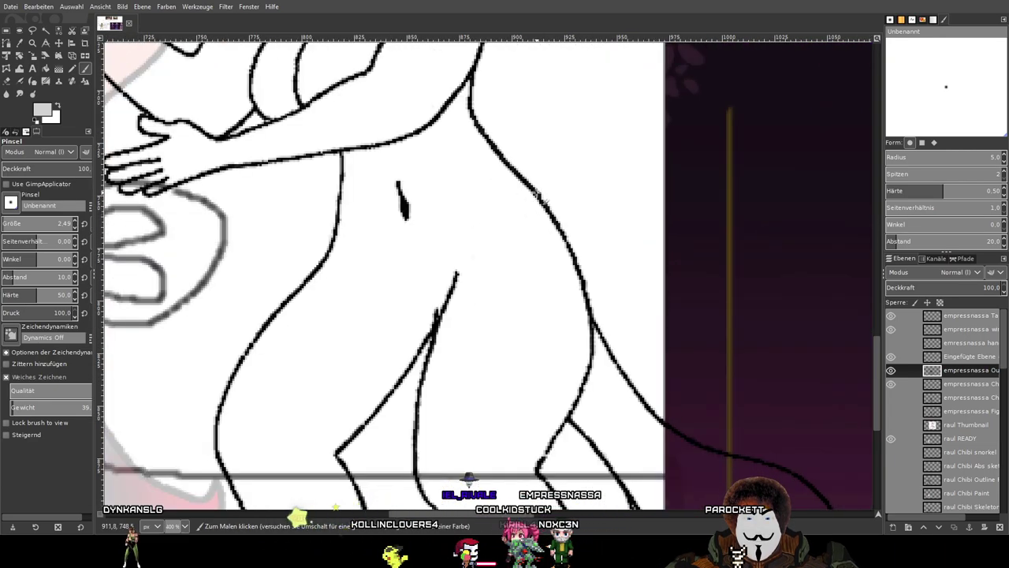
pyautogui.scroll(1, 542, 194)
pyautogui.scroll(-1, 543, 194)
pyautogui.scroll(2, 544, 193)
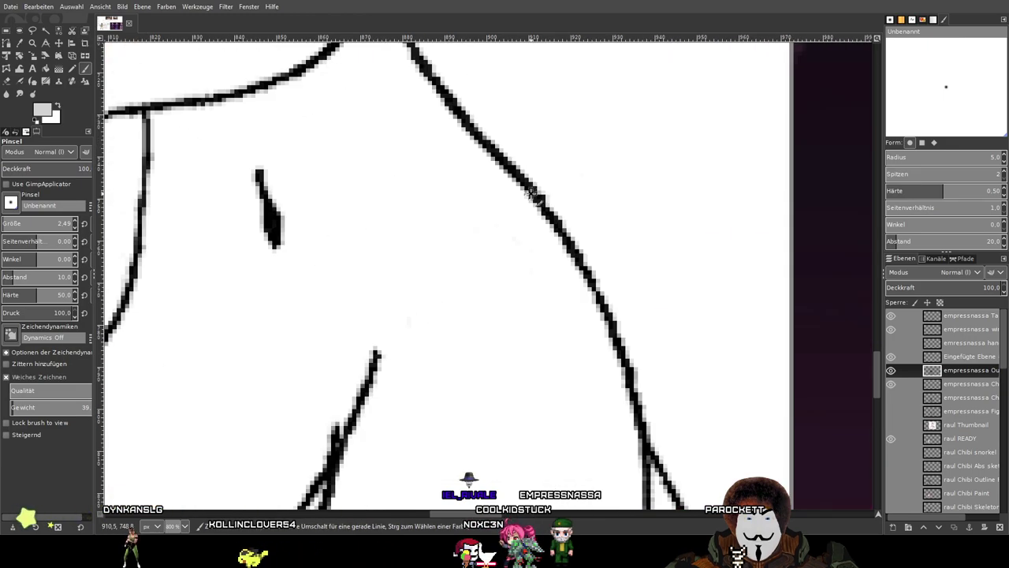
pyautogui.scroll(-3, 536, 192)
pyautogui.moveTo(320, 275); pyautogui.dragTo(671, 242)
pyautogui.moveTo(295, 299); pyautogui.dragTo(433, 283)
pyautogui.scroll(2, 379, 324)
pyautogui.scroll(-1, 380, 323)
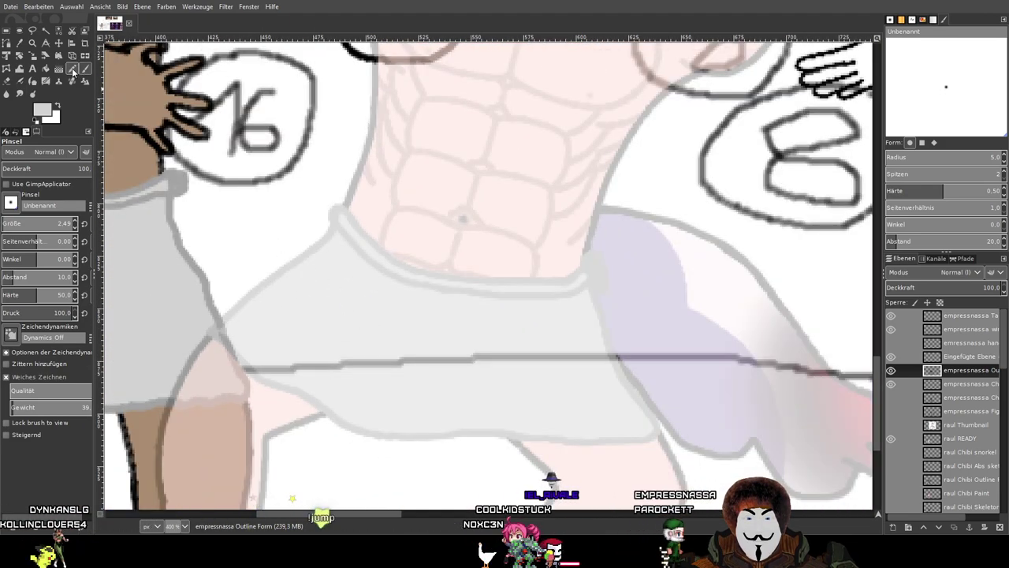
pyautogui.press('n')
pyautogui.hscroll(5, 600, 195)
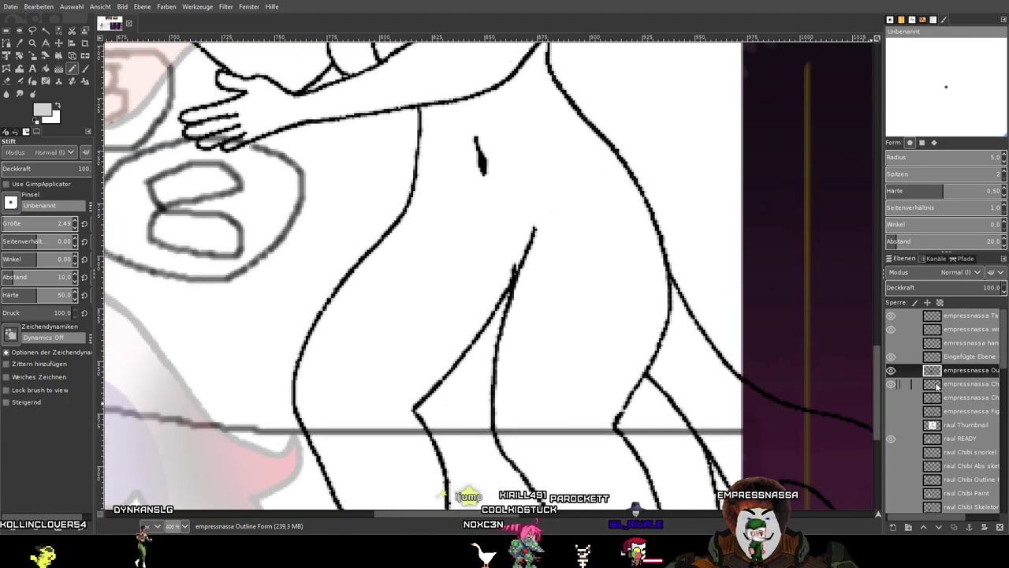
pyautogui.click(891, 371)
pyautogui.click(892, 371)
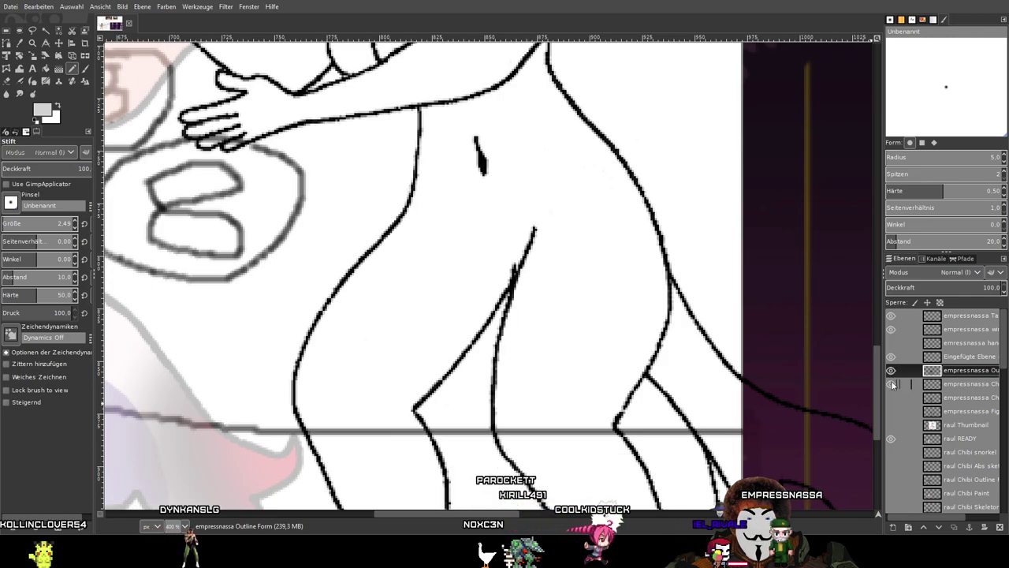
pyautogui.click(979, 384)
pyautogui.moveTo(911, 518)
pyautogui.mouseDown()
pyautogui.moveTo(938, 518)
pyautogui.moveTo(914, 519)
pyautogui.mouseUp()
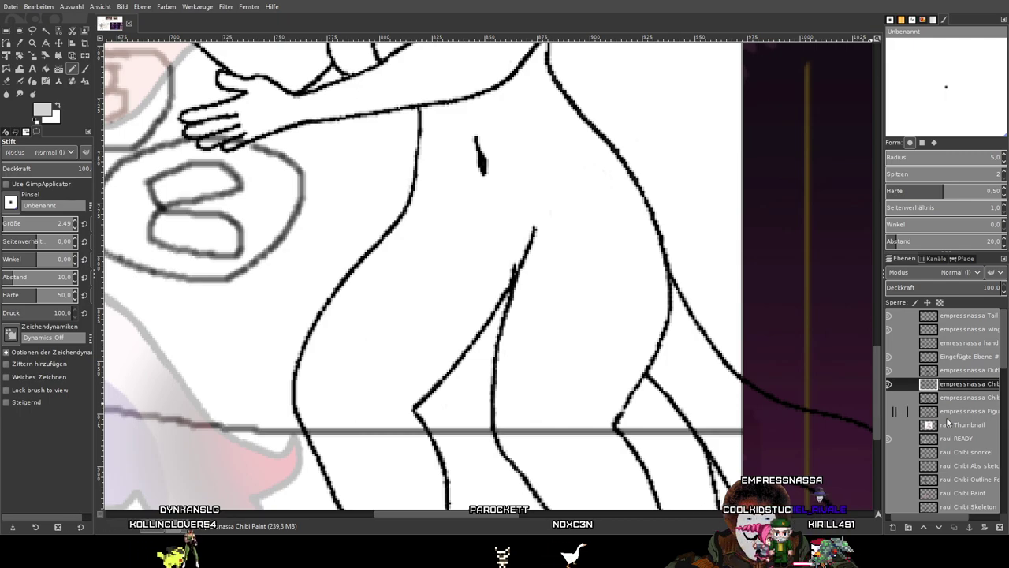
pyautogui.scroll(-3, 626, 333)
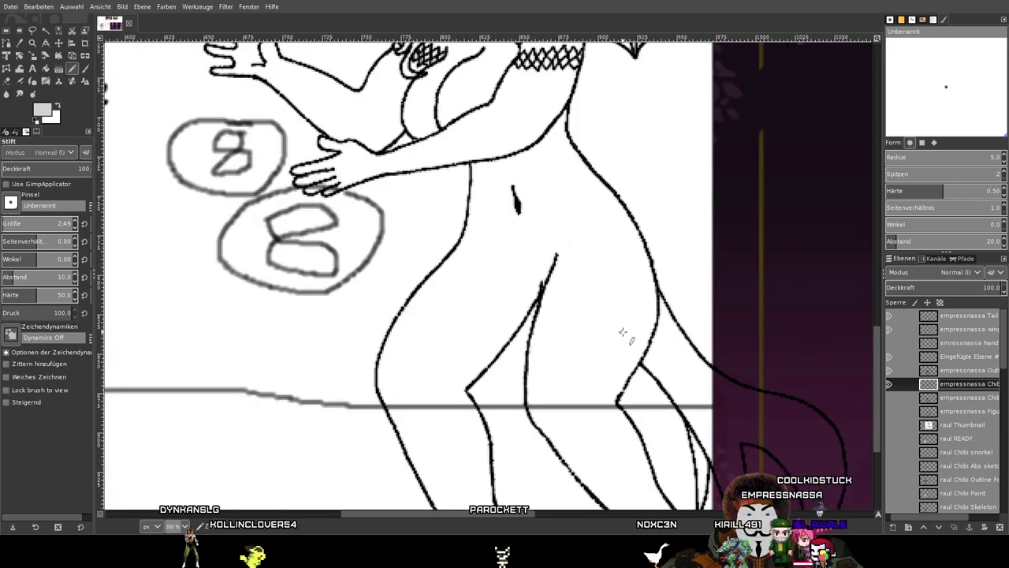
pyautogui.scroll(-1, 984, 452)
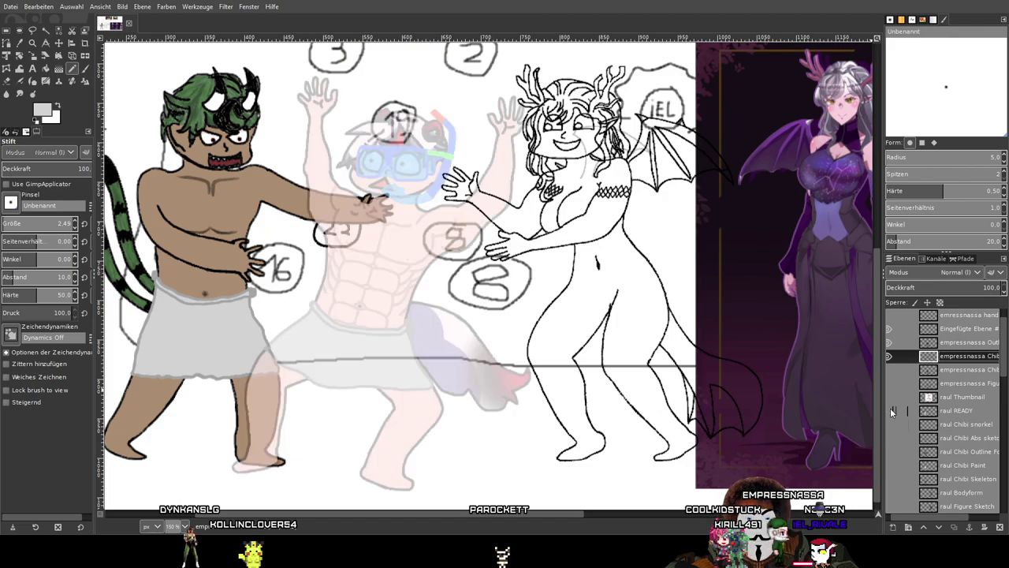
pyautogui.click(890, 451)
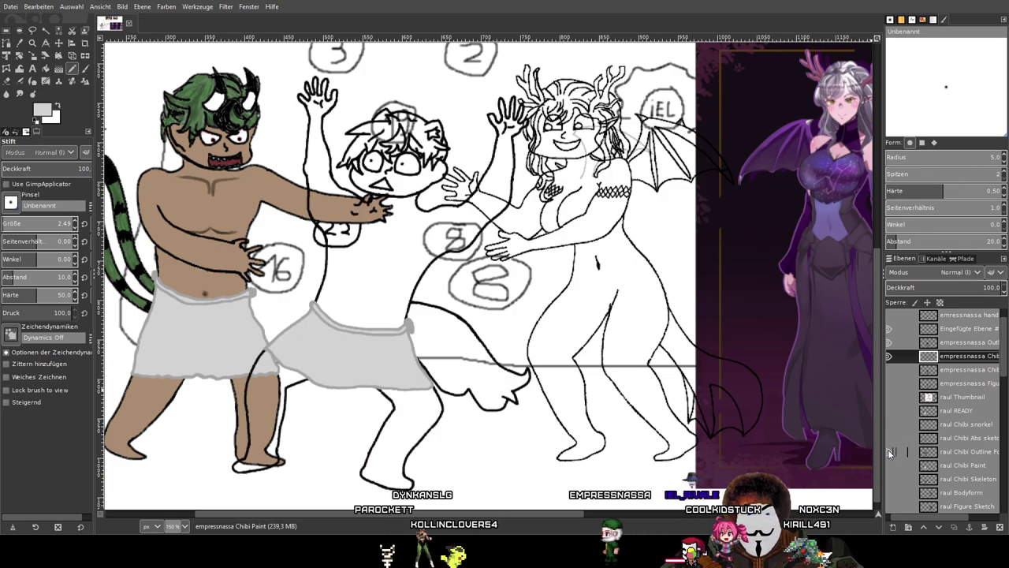
pyautogui.click(889, 451)
pyautogui.click(889, 396)
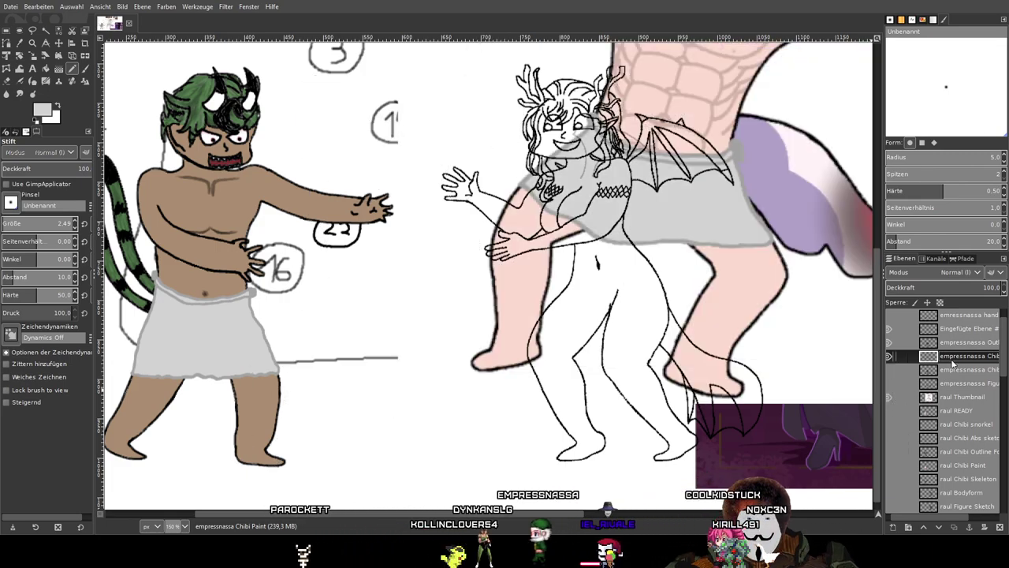
pyautogui.click(889, 399)
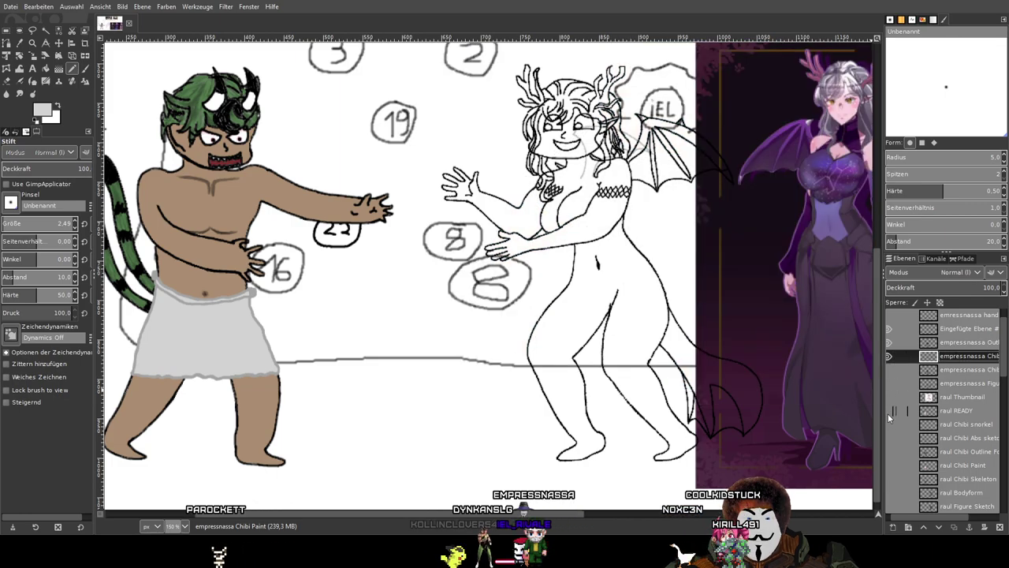
pyautogui.click(889, 410)
pyautogui.click(915, 343)
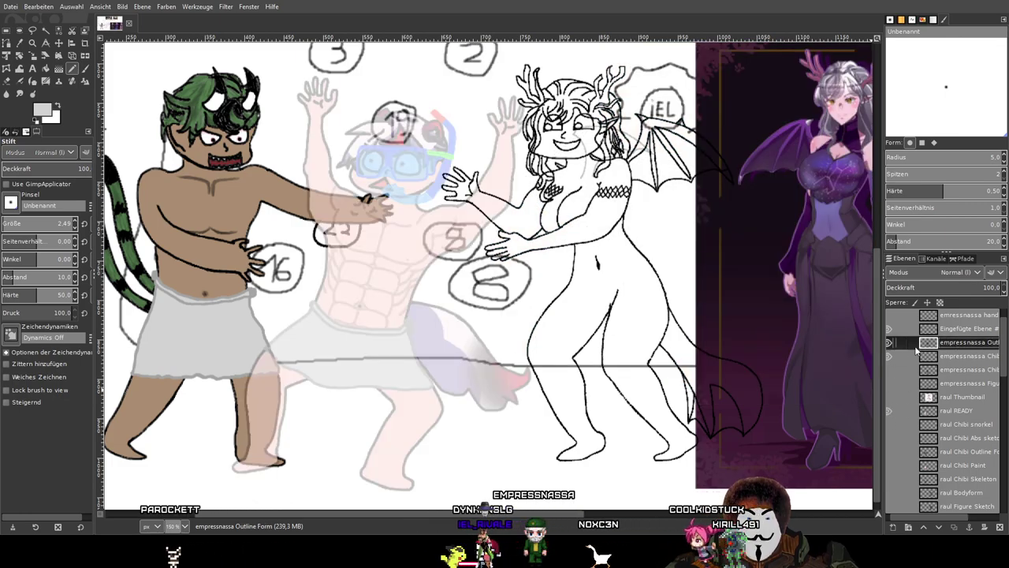
pyautogui.moveTo(936, 516); pyautogui.dragTo(981, 525)
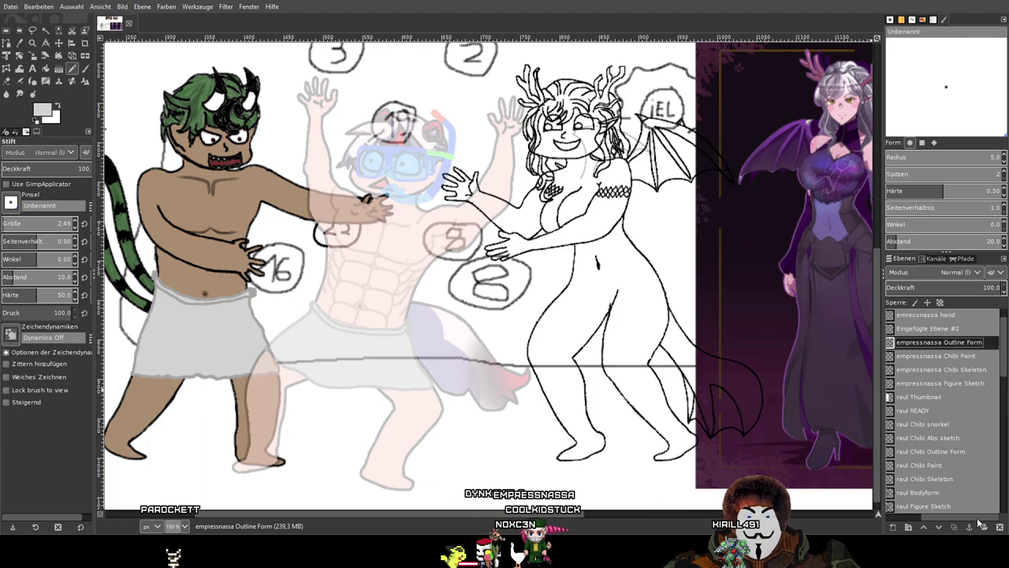
pyautogui.moveTo(978, 522); pyautogui.dragTo(934, 526)
pyautogui.click(892, 343)
pyautogui.click(893, 343)
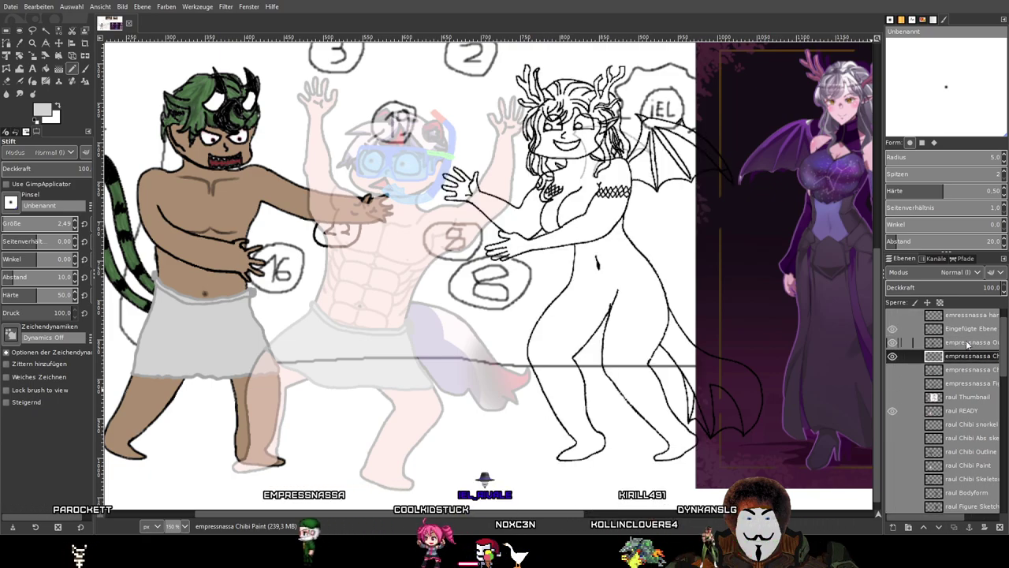
# Sketch the swimsuit bottom's light grey waistline across the hips.
pyautogui.scroll(3, 589, 304)
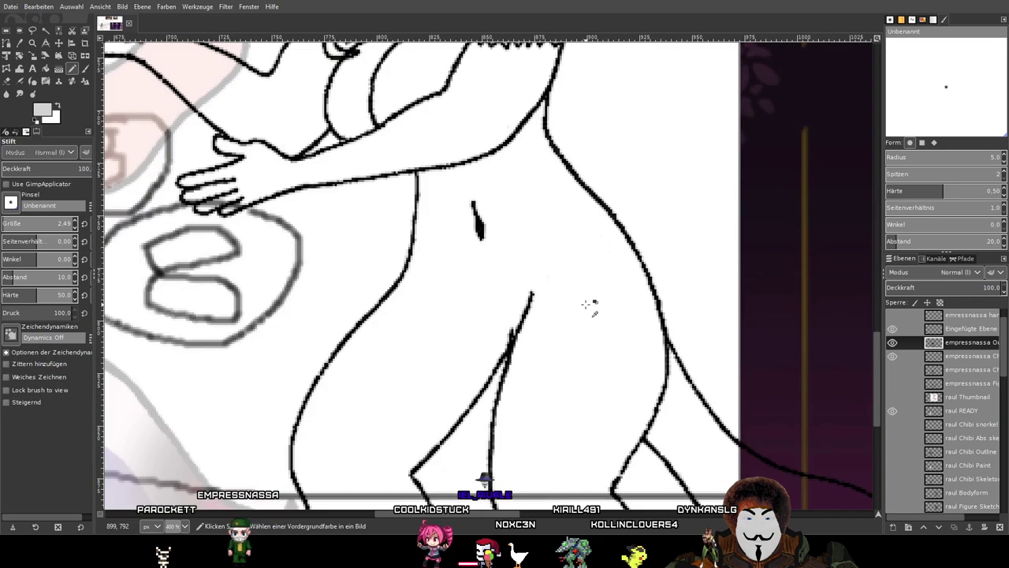
pyautogui.scroll(1, 572, 286)
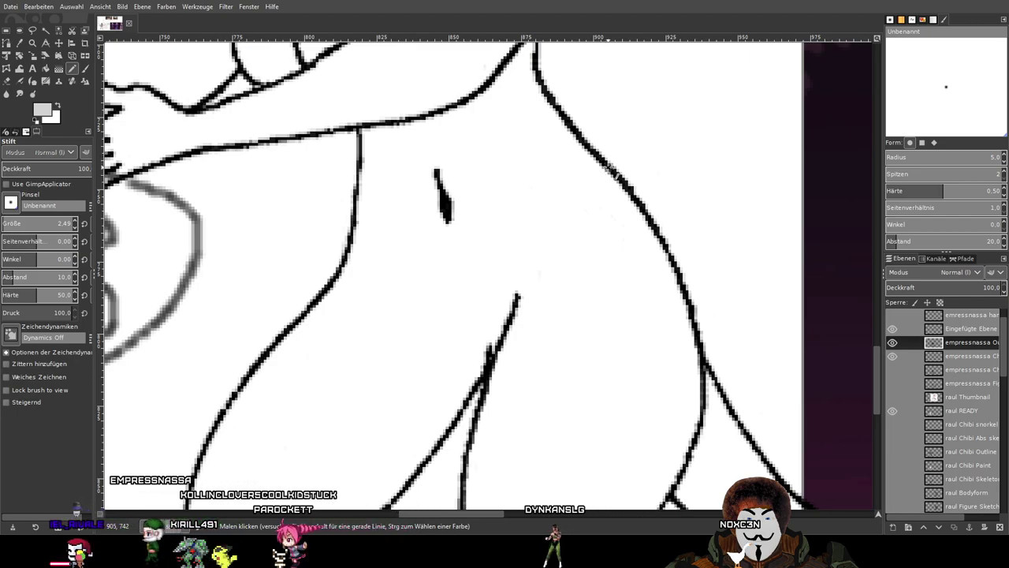
pyautogui.moveTo(611, 169)
pyautogui.mouseDown()
pyautogui.moveTo(590, 228)
pyautogui.moveTo(444, 302)
pyautogui.moveTo(409, 298)
pyautogui.moveTo(349, 245)
pyautogui.mouseUp()
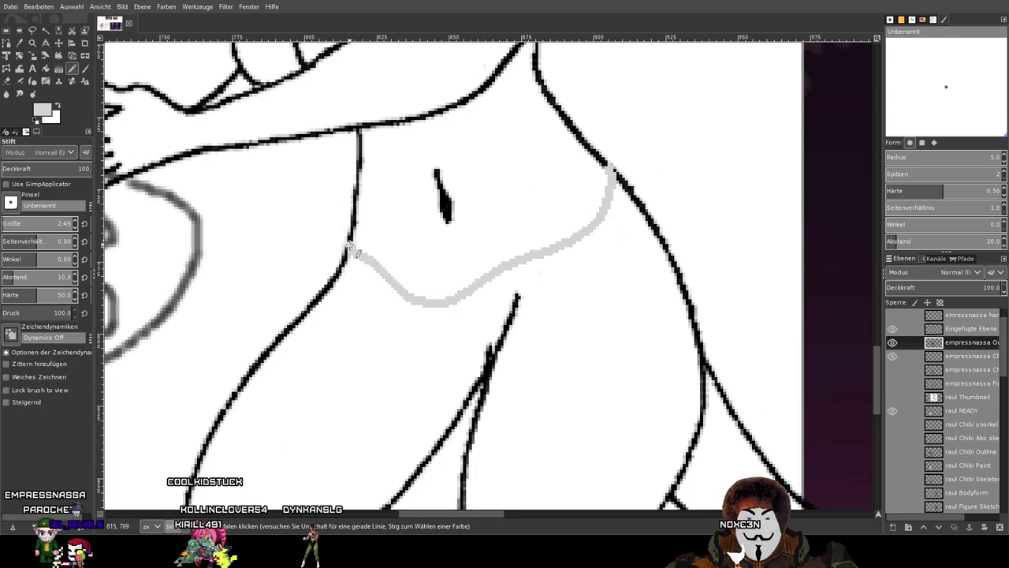
pyautogui.moveTo(569, 312); pyautogui.dragTo(495, 228)
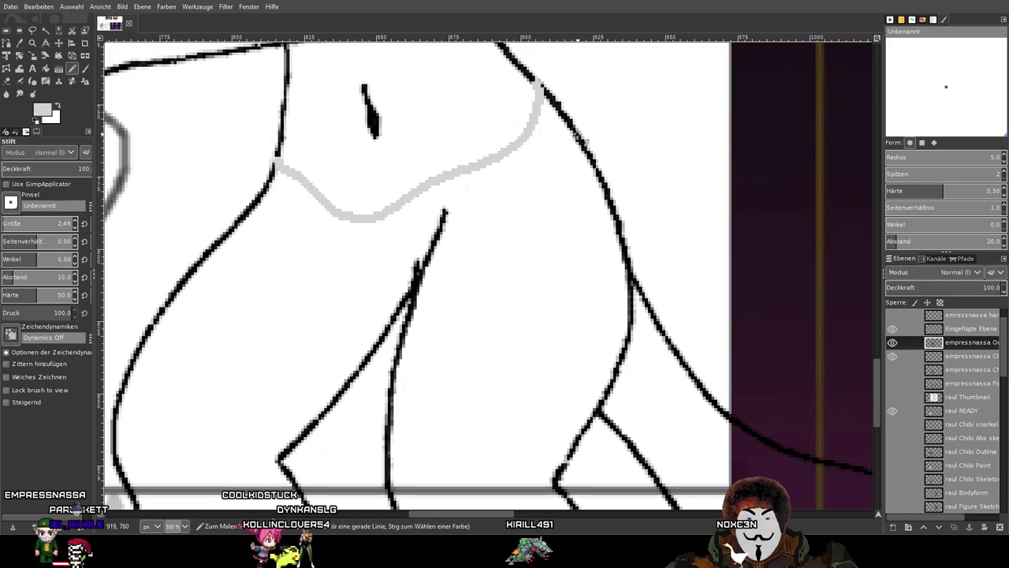
pyautogui.keyDown('ctrl'); pyautogui.scroll(2, 544, 96); pyautogui.keyUp('ctrl')
pyautogui.keyDown('ctrl'); pyautogui.scroll(-1, 541, 89); pyautogui.keyUp('ctrl')
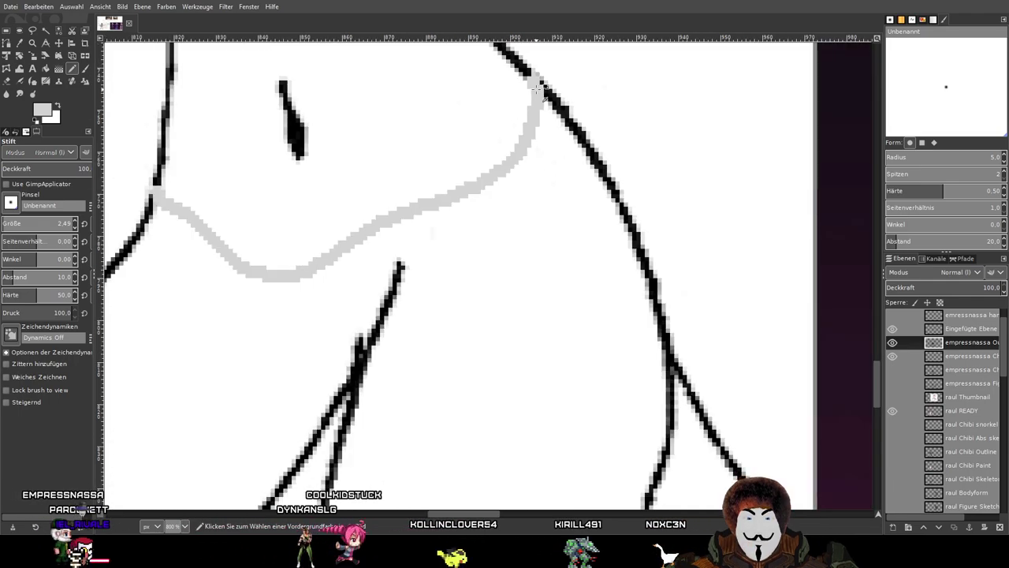
# Redraw the grey swimsuit line up along the upper hip contour.
pyautogui.moveTo(542, 89)
pyautogui.mouseDown()
pyautogui.moveTo(596, 164)
pyautogui.moveTo(599, 212)
pyautogui.moveTo(576, 272)
pyautogui.moveTo(522, 285)
pyautogui.mouseUp()
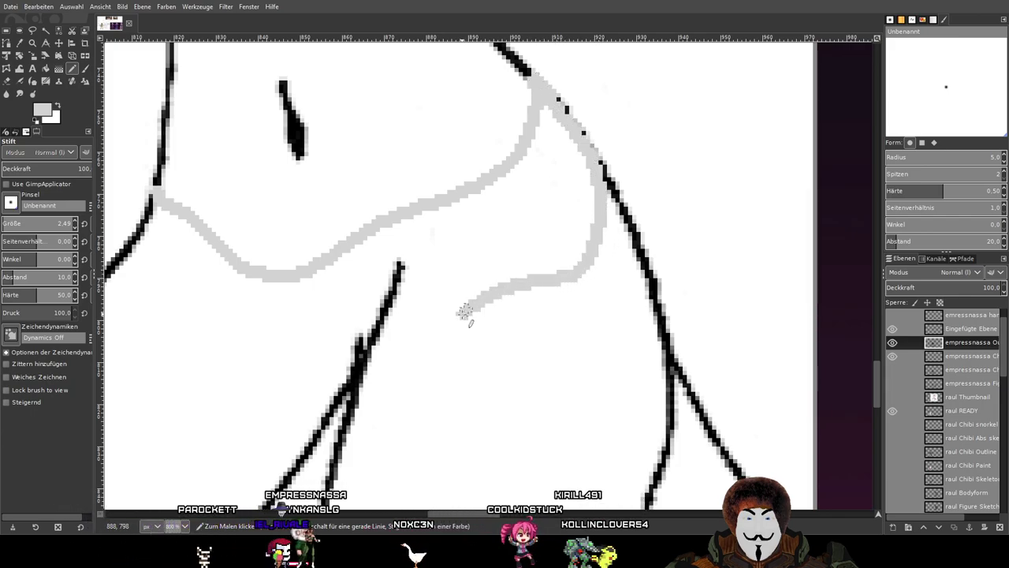
pyautogui.hotkey('ctrl', 'z')
pyautogui.keyDown('ctrl'); pyautogui.scroll(-2, 607, 319); pyautogui.keyUp('ctrl')
pyautogui.moveTo(618, 334); pyautogui.dragTo(529, 312)
pyautogui.keyDown('ctrl'); pyautogui.scroll(1, 493, 321); pyautogui.keyUp('ctrl')
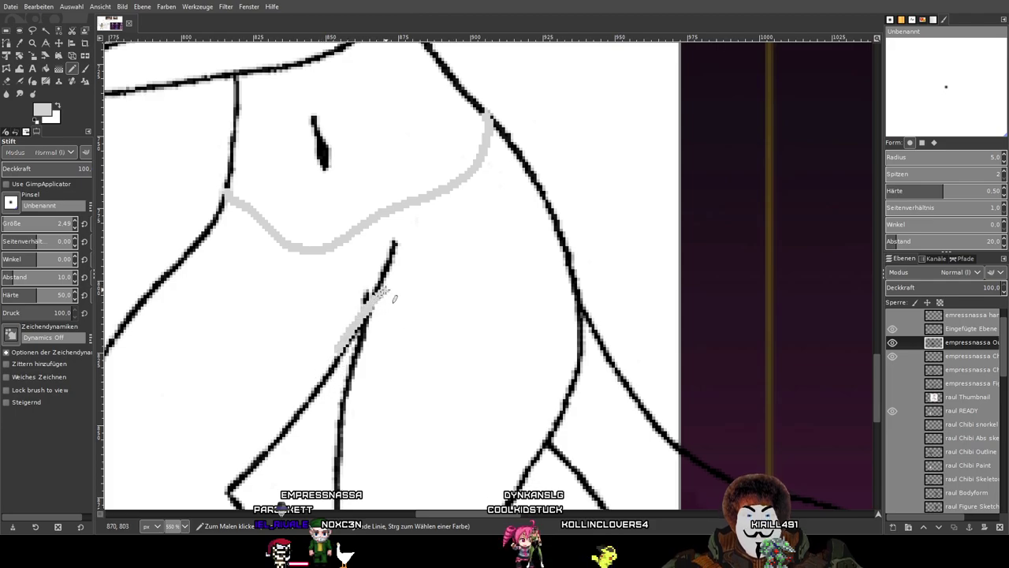
pyautogui.moveTo(545, 291)
pyautogui.mouseDown()
pyautogui.moveTo(559, 287)
pyautogui.moveTo(558, 222)
pyautogui.moveTo(491, 117)
pyautogui.mouseUp()
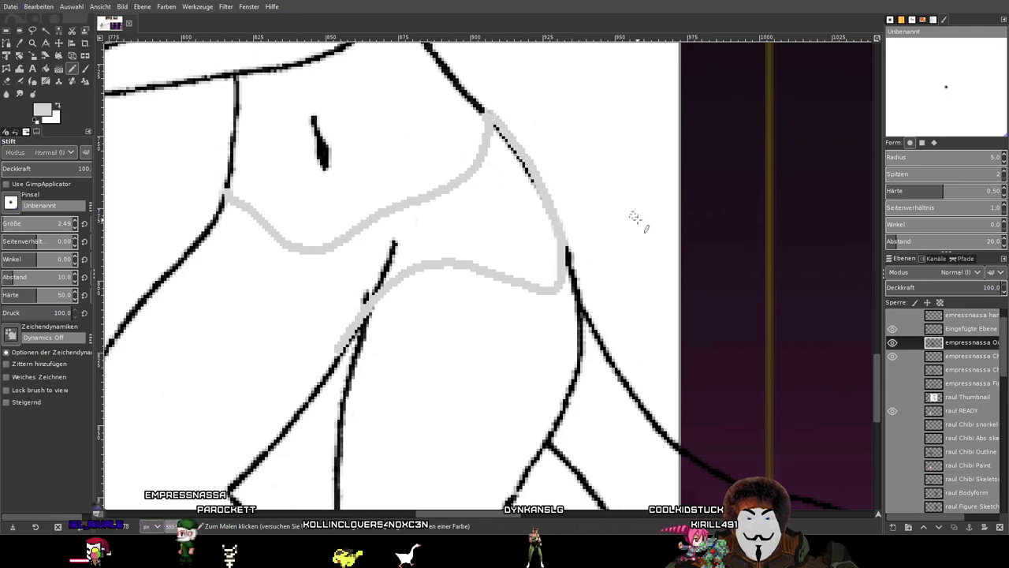
pyautogui.scroll(-2, 634, 217)
pyautogui.scroll(1, 684, 296)
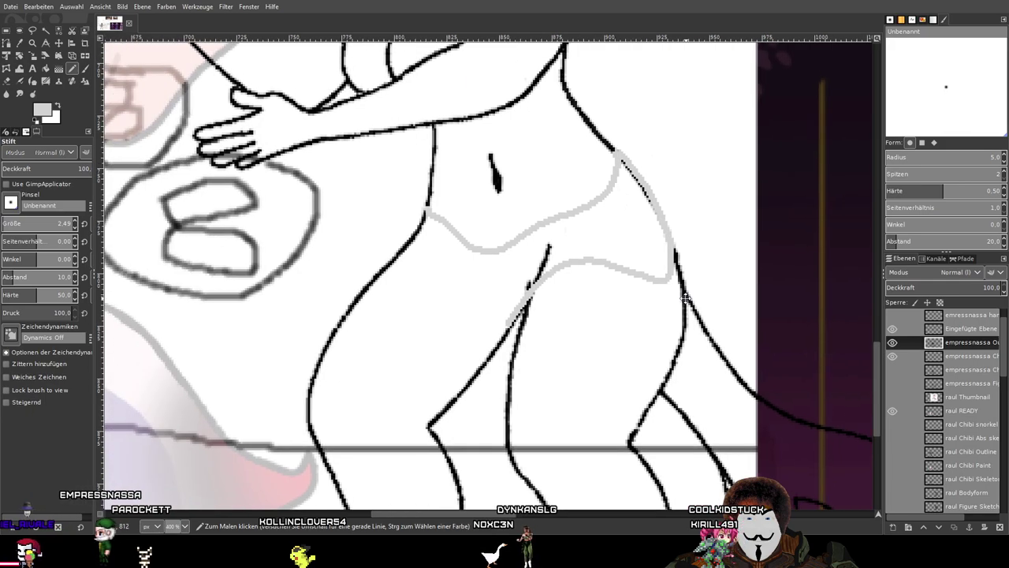
pyautogui.scroll(1, 536, 327)
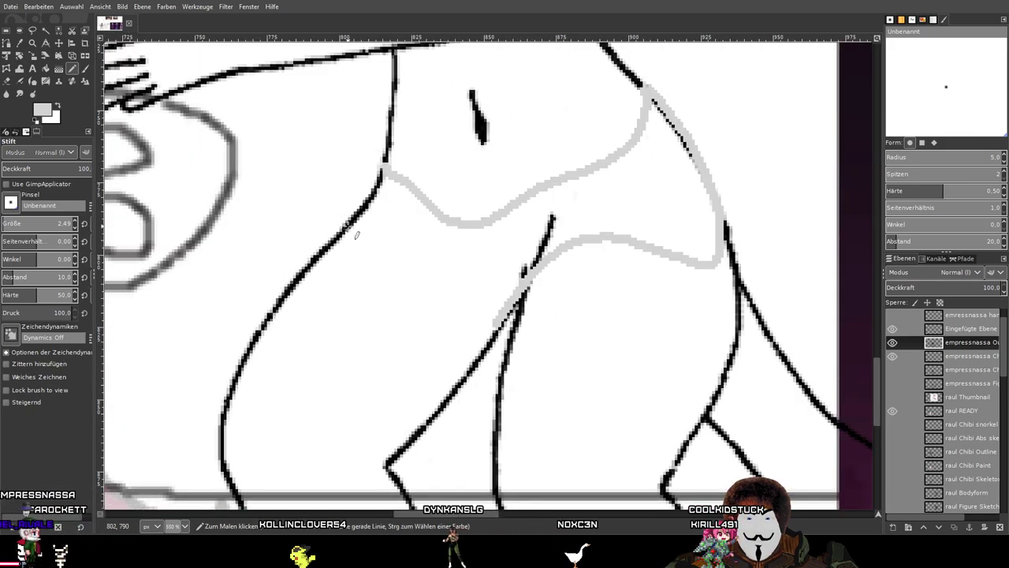
# Draw the grey leg opening down the inner-thigh outline, retrying until it fits.
pyautogui.moveTo(359, 214)
pyautogui.mouseDown()
pyautogui.moveTo(416, 226)
pyautogui.moveTo(439, 252)
pyautogui.mouseUp()
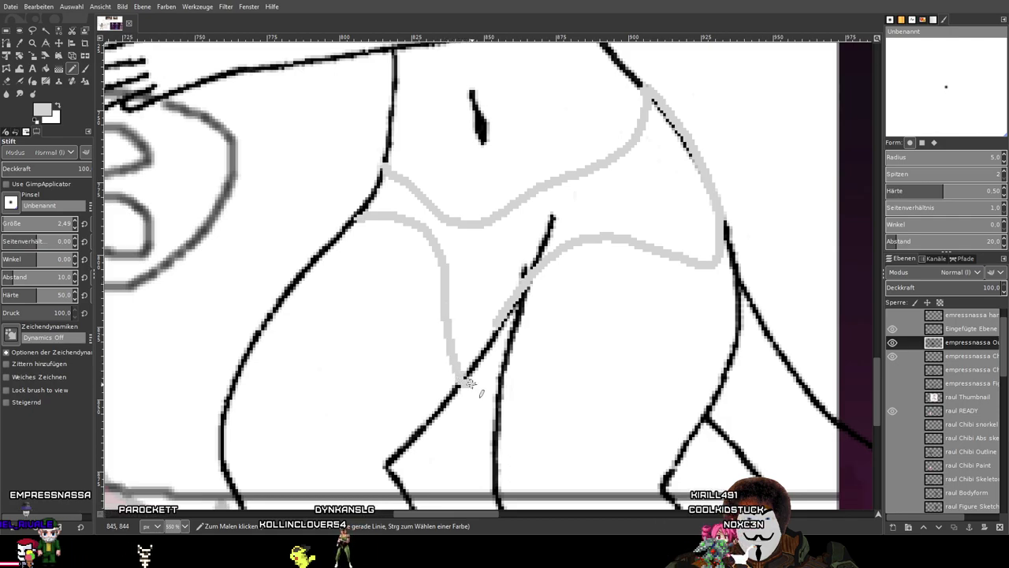
pyautogui.hotkey('ctrl', 'z')
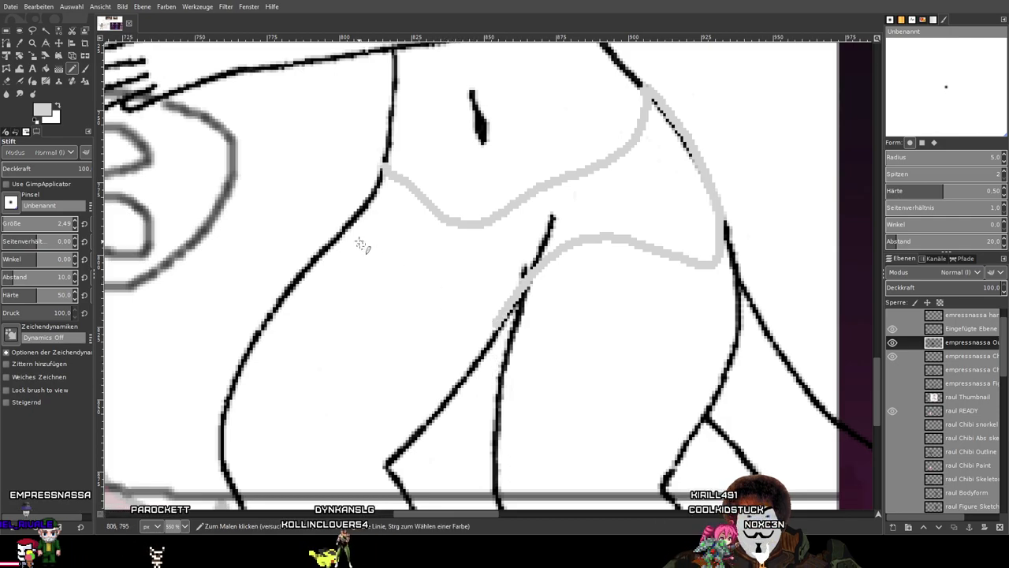
pyautogui.moveTo(344, 227); pyautogui.dragTo(391, 227)
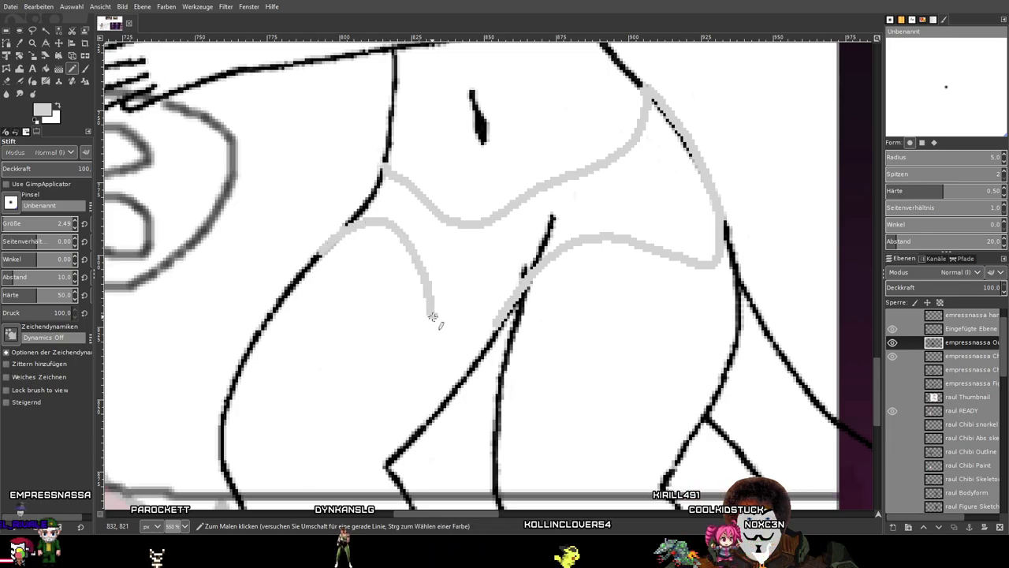
pyautogui.hotkey('ctrl', 'z')
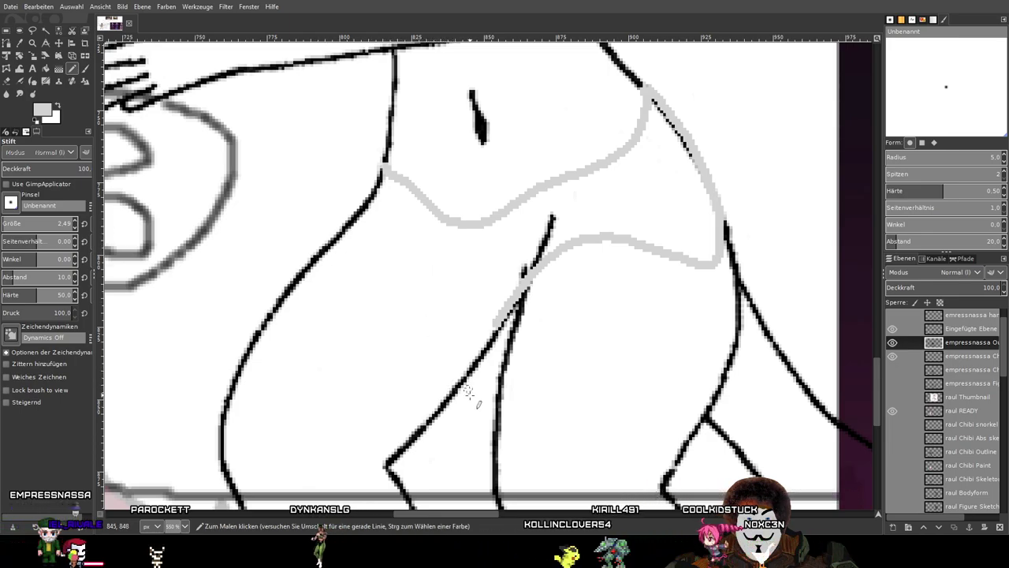
pyautogui.moveTo(477, 377); pyautogui.dragTo(459, 279)
pyautogui.hotkey('ctrl', 'z')
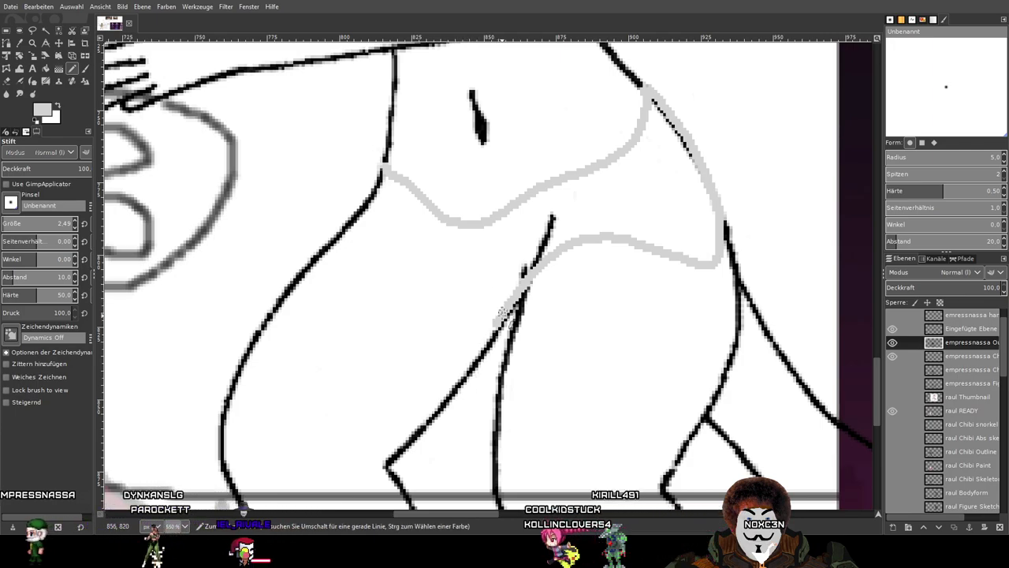
pyautogui.moveTo(495, 325)
pyautogui.mouseDown()
pyautogui.moveTo(479, 381)
pyautogui.moveTo(445, 259)
pyautogui.moveTo(427, 229)
pyautogui.moveTo(364, 214)
pyautogui.mouseUp()
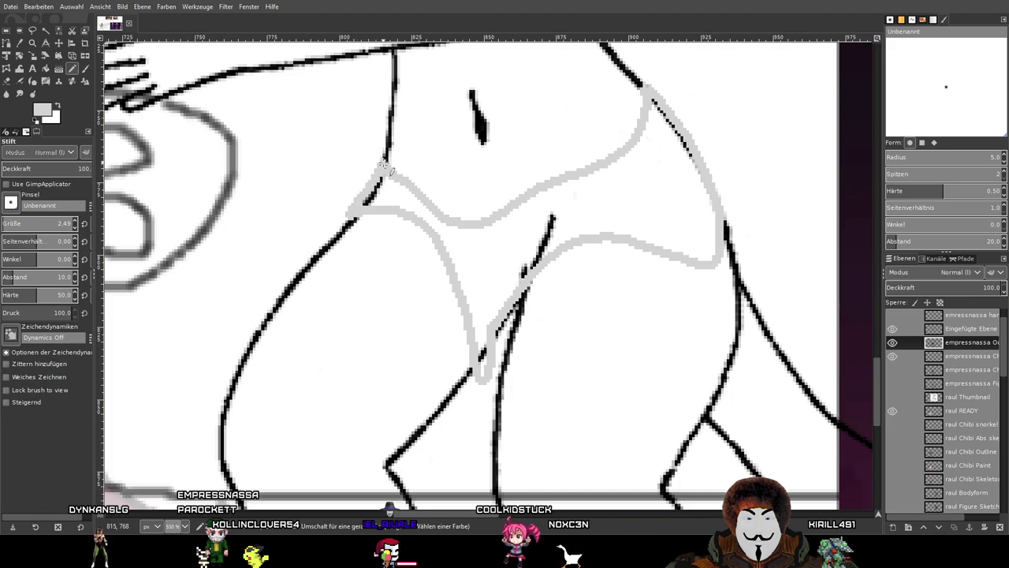
pyautogui.scroll(-3, 389, 162)
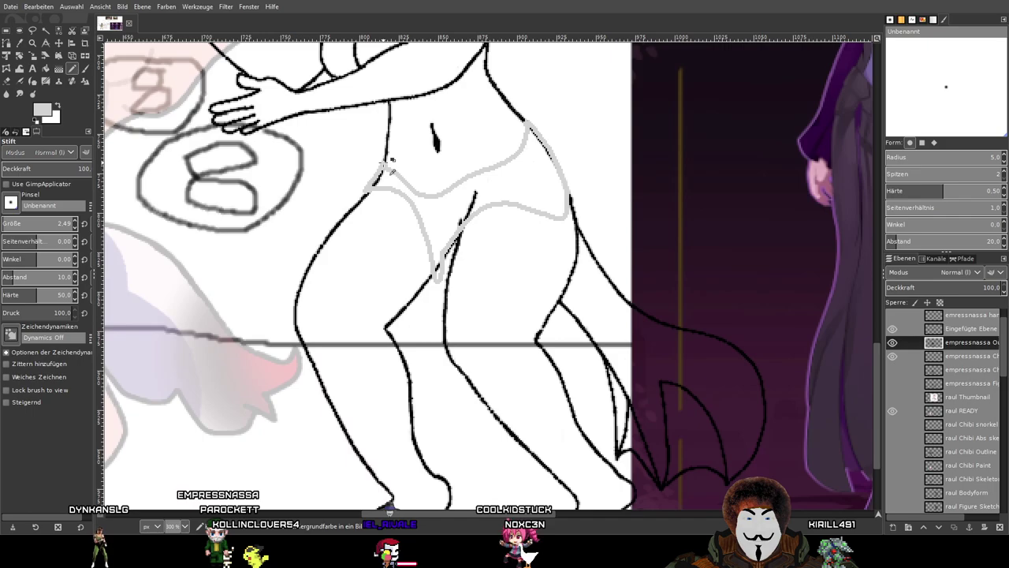
pyautogui.scroll(2, 389, 161)
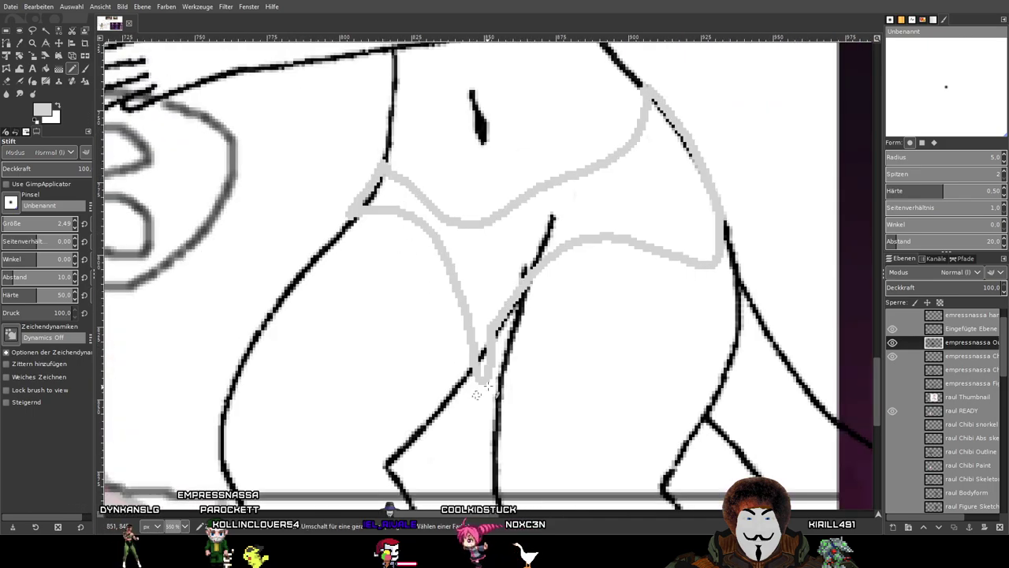
pyautogui.scroll(3, 541, 282)
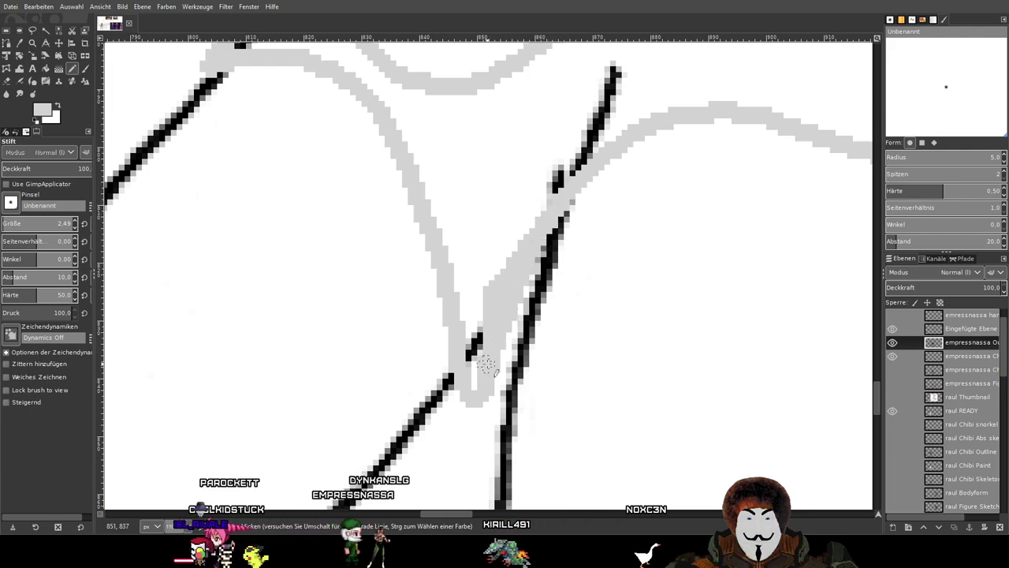
pyautogui.scroll(-2, 613, 311)
pyautogui.moveTo(724, 314)
pyautogui.mouseDown()
pyautogui.moveTo(546, 292)
pyautogui.moveTo(666, 333)
pyautogui.mouseUp()
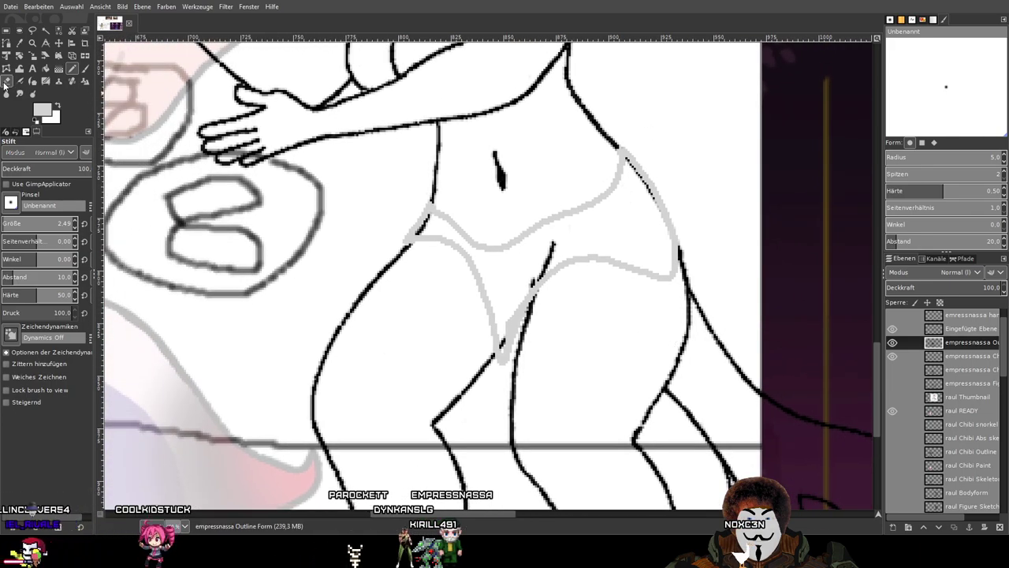
# Bucket-fill the swimsuit bottom area with light grey.
pyautogui.hotkey('shift', 'e')
pyautogui.scroll(2, 465, 250)
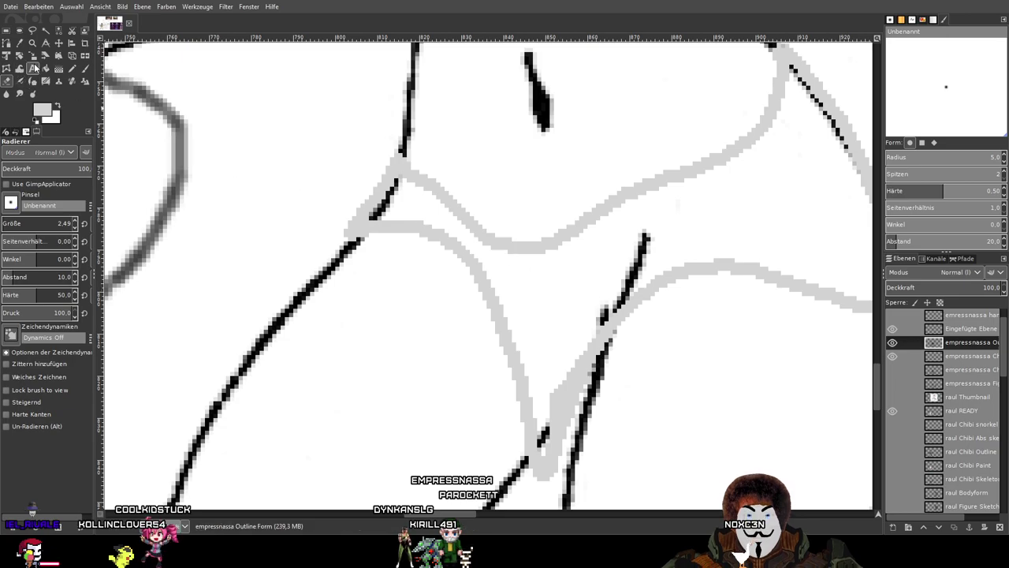
pyautogui.hotkey('shift', 'b')
pyautogui.click(559, 286)
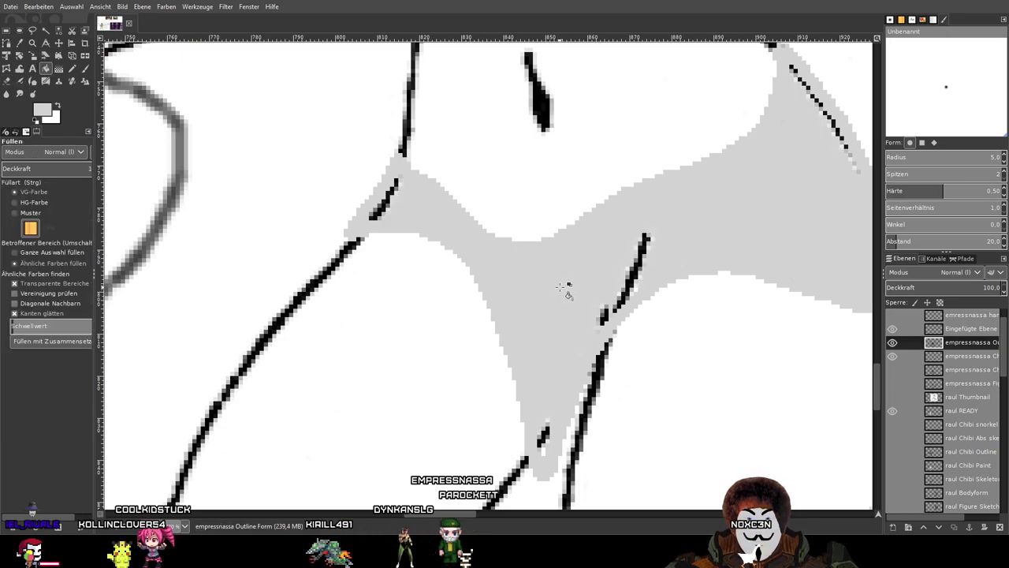
# Paint grey with the Pencil over the black stroke tips inside the swimsuit.
pyautogui.click(85, 69)
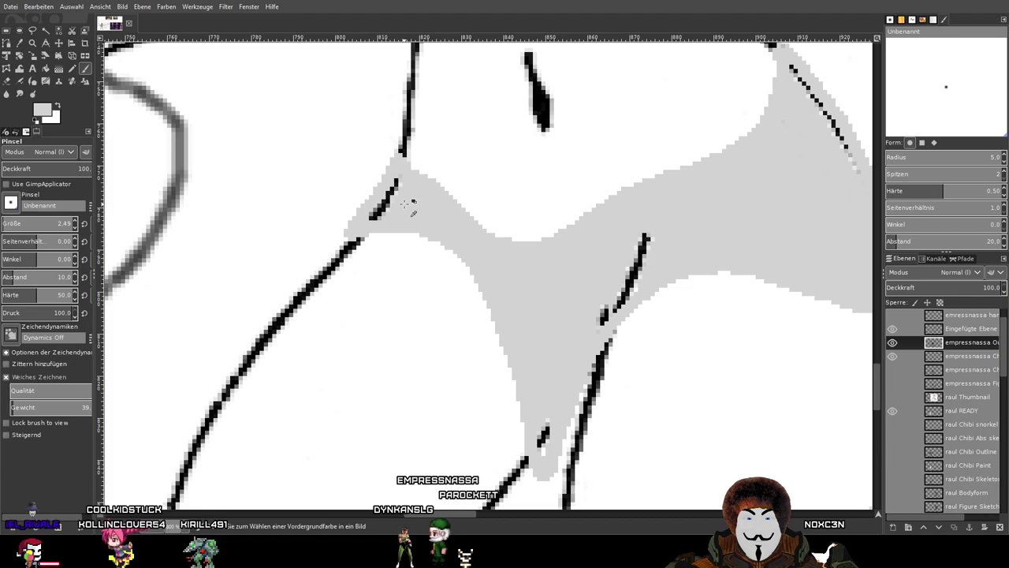
pyautogui.scroll(3, 408, 203)
pyautogui.click(70, 73)
pyautogui.moveTo(292, 139); pyautogui.dragTo(420, 199)
pyautogui.click(515, 202)
pyautogui.moveTo(505, 221)
pyautogui.mouseDown()
pyautogui.moveTo(484, 268)
pyautogui.moveTo(453, 266)
pyautogui.moveTo(471, 294)
pyautogui.mouseUp()
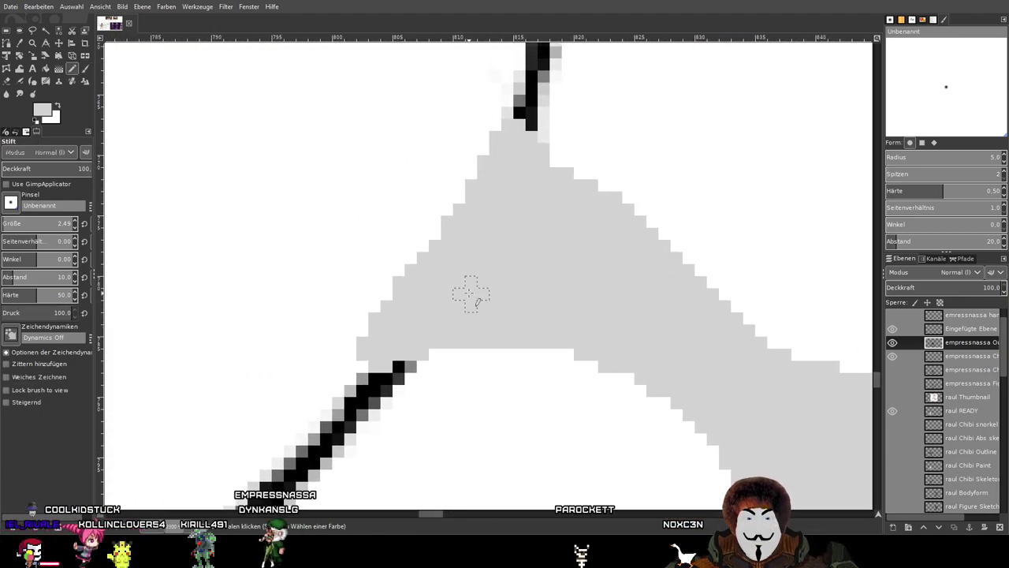
pyautogui.scroll(-3, 496, 289)
pyautogui.moveTo(765, 383); pyautogui.dragTo(558, 286)
pyautogui.scroll(3, 538, 242)
pyautogui.moveTo(540, 182)
pyautogui.mouseDown()
pyautogui.moveTo(541, 238)
pyautogui.moveTo(559, 186)
pyautogui.moveTo(477, 343)
pyautogui.moveTo(493, 263)
pyautogui.moveTo(494, 292)
pyautogui.moveTo(514, 285)
pyautogui.moveTo(498, 348)
pyautogui.moveTo(410, 432)
pyautogui.moveTo(465, 344)
pyautogui.moveTo(400, 430)
pyautogui.moveTo(378, 488)
pyautogui.mouseUp()
pyautogui.moveTo(479, 311); pyautogui.dragTo(538, 179)
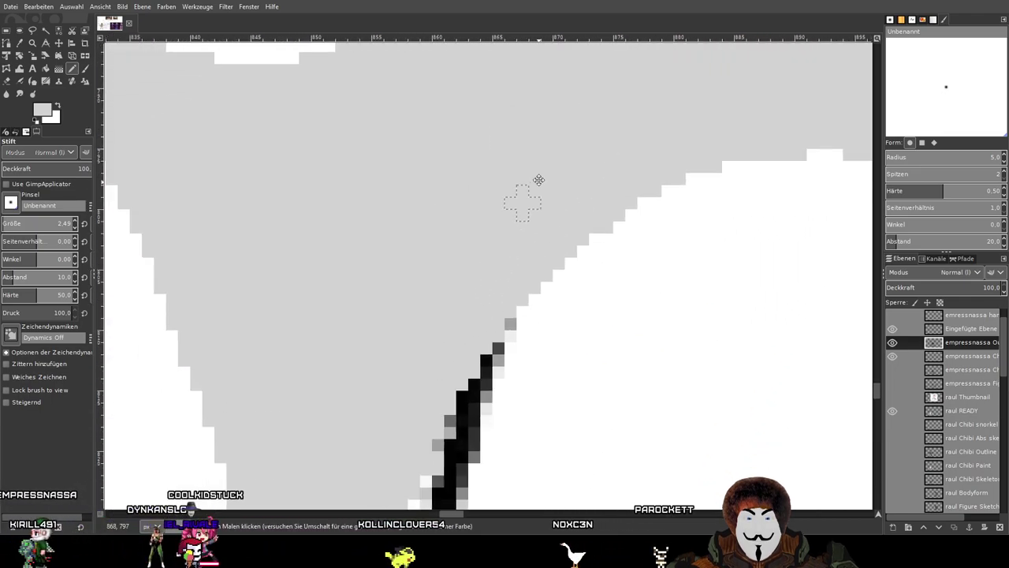
# Cover the remaining short black diagonal lines, including the lower end, with grey.
pyautogui.scroll(-2, 453, 228)
pyautogui.scroll(3, 444, 292)
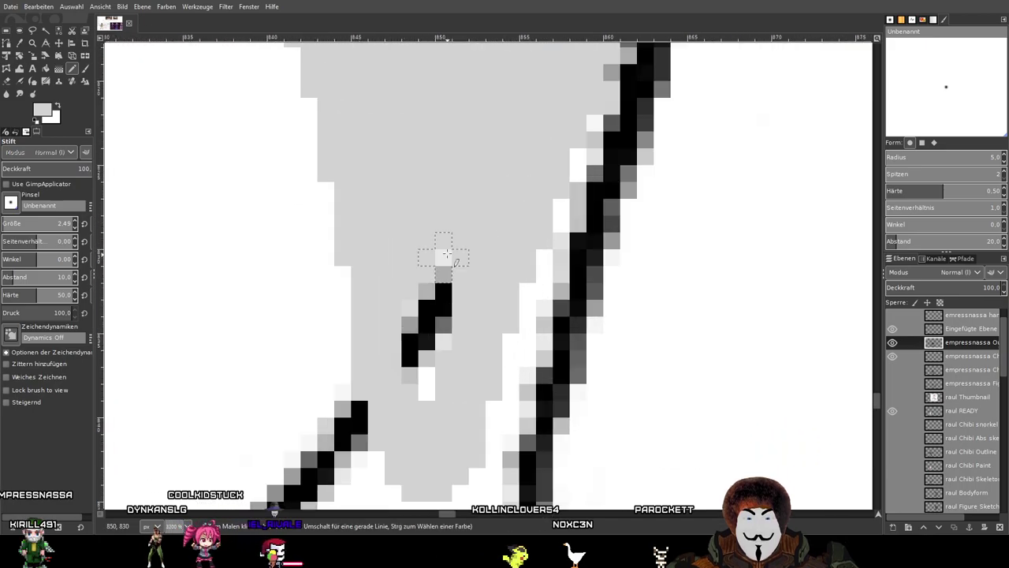
pyautogui.moveTo(446, 254); pyautogui.dragTo(426, 414)
pyautogui.scroll(-2, 440, 211)
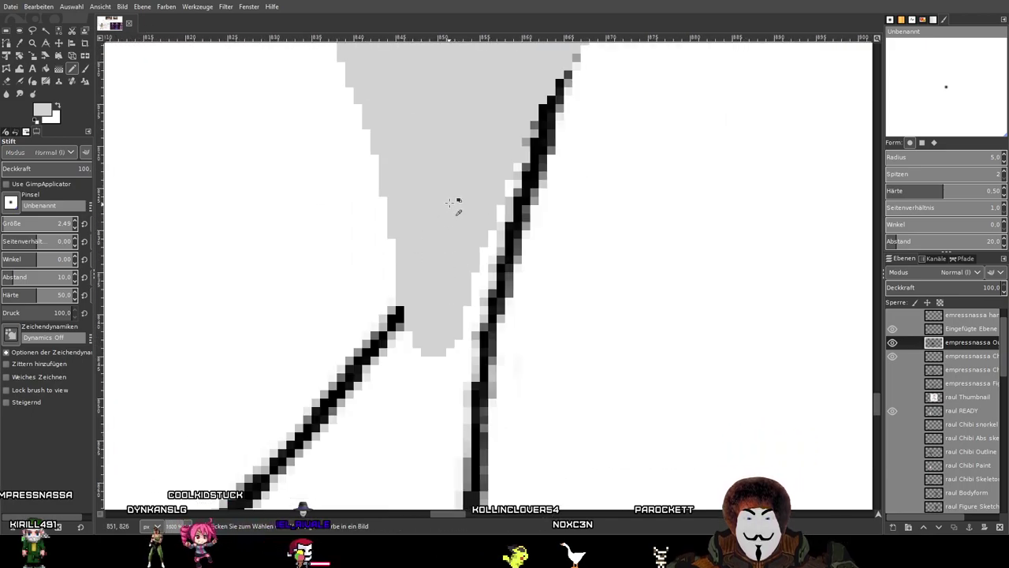
pyautogui.moveTo(573, 111); pyautogui.dragTo(470, 479)
pyautogui.scroll(-2, 550, 333)
pyautogui.moveTo(678, 283); pyautogui.dragTo(420, 333)
pyautogui.scroll(3, 419, 334)
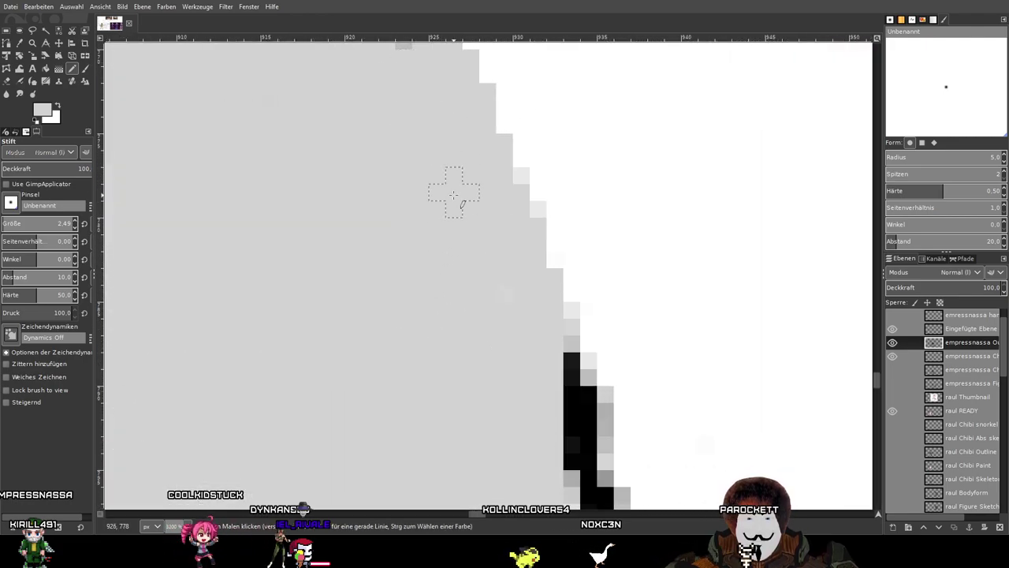
pyautogui.moveTo(454, 194); pyautogui.dragTo(525, 489)
pyautogui.moveTo(473, 332); pyautogui.dragTo(394, 208)
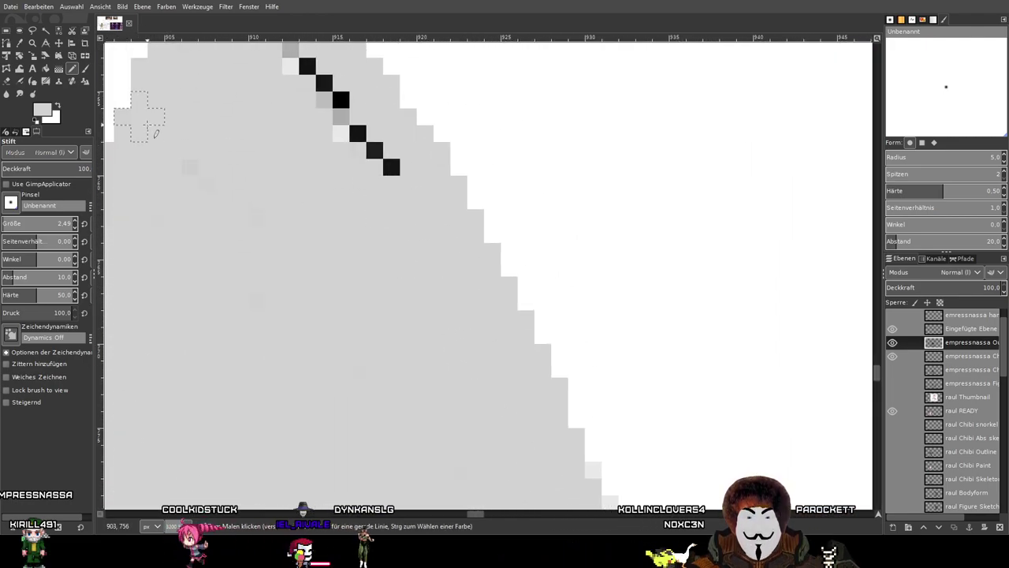
pyautogui.moveTo(195, 165); pyautogui.dragTo(494, 363)
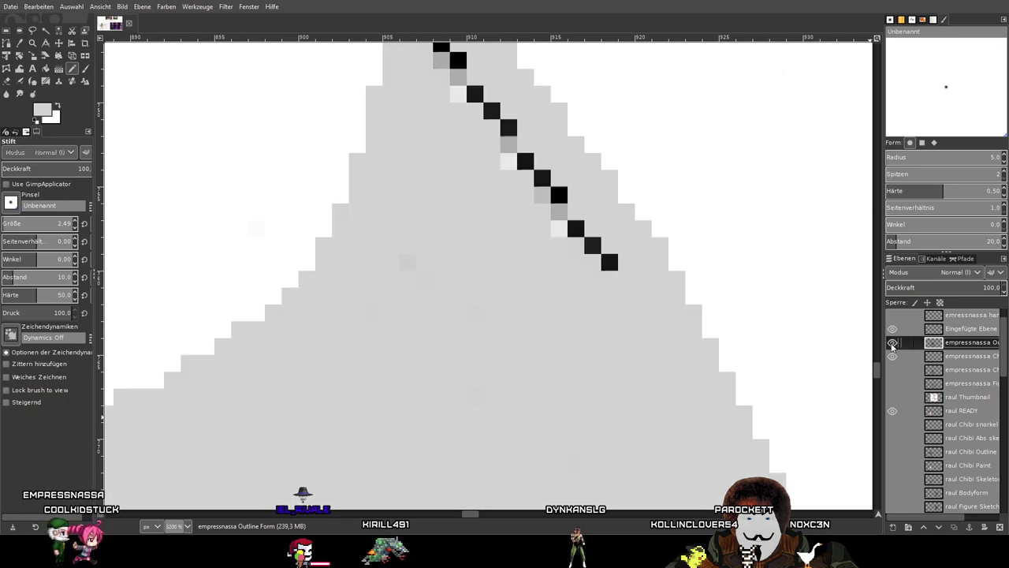
pyautogui.scroll(1, 893, 329)
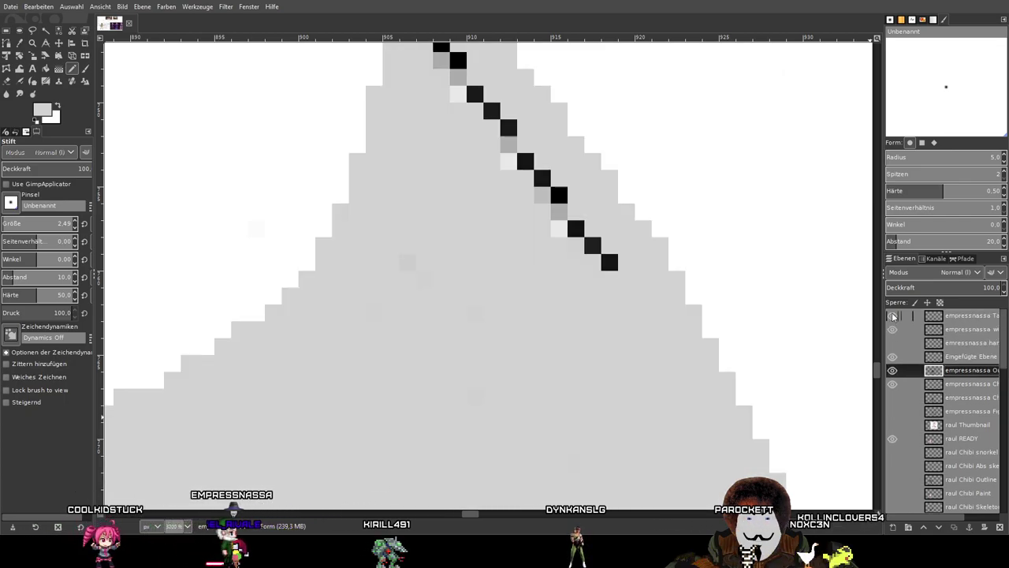
# Select the empressnassa Tail layer and the Eraser, panning across the grey area.
pyautogui.click(966, 315)
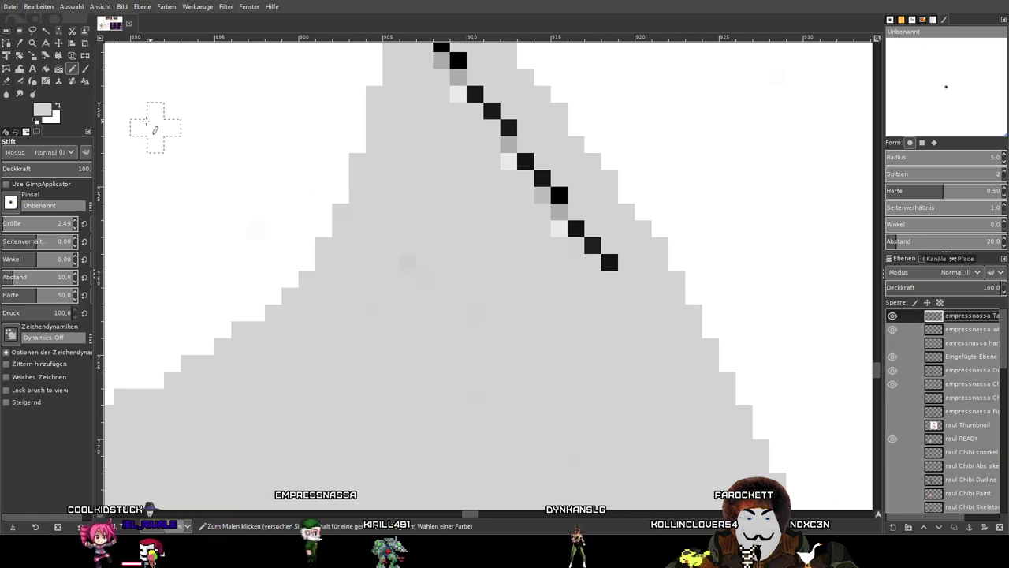
pyautogui.click(6, 81)
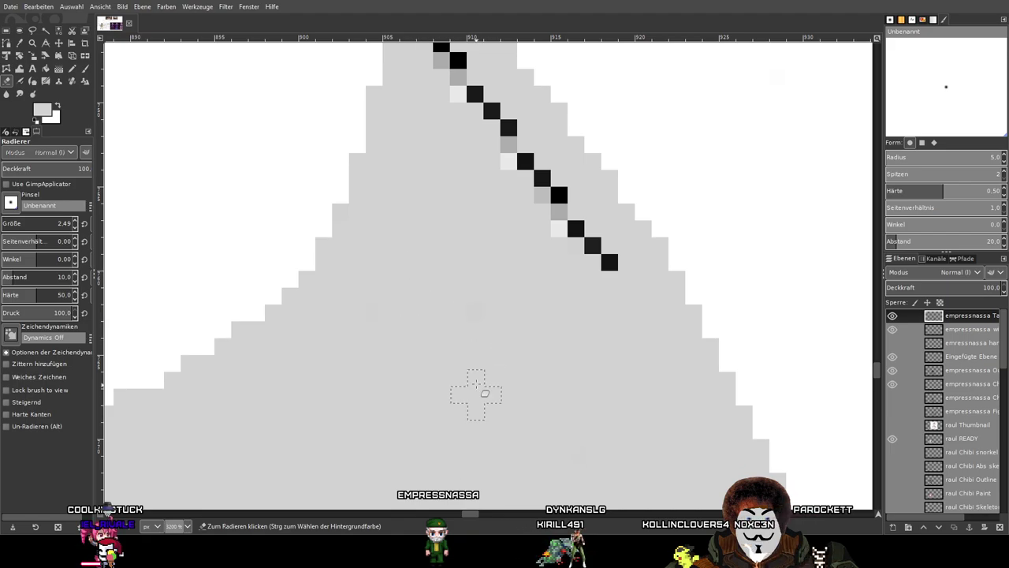
pyautogui.scroll(-1, 408, 302)
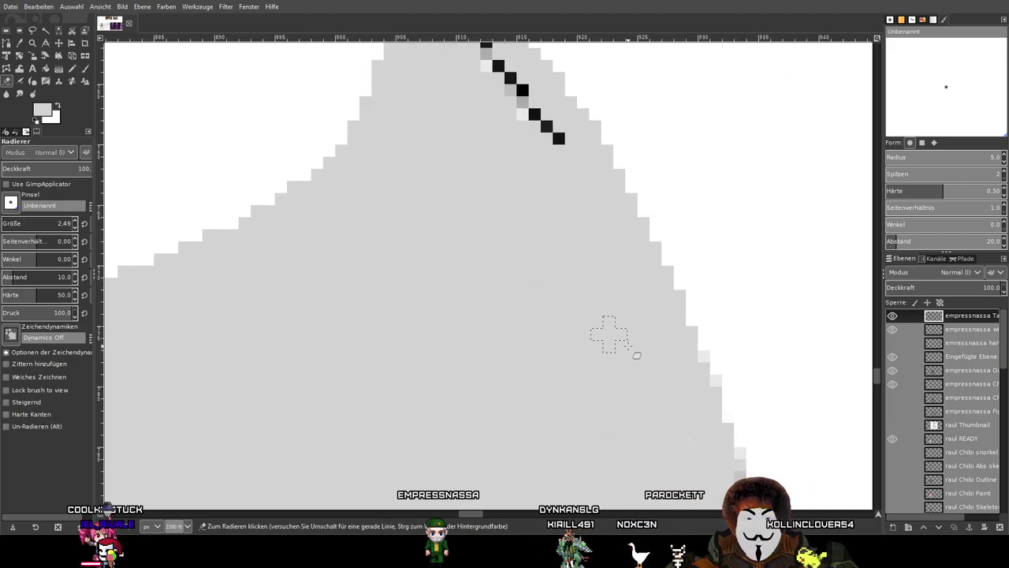
pyautogui.scroll(-2, 609, 335)
pyautogui.scroll(1, 608, 304)
pyautogui.moveTo(633, 92); pyautogui.dragTo(608, 52)
pyautogui.moveTo(678, 246); pyautogui.dragTo(709, 510)
pyautogui.moveTo(552, 281); pyautogui.dragTo(596, 355)
pyautogui.scroll(-1, 596, 354)
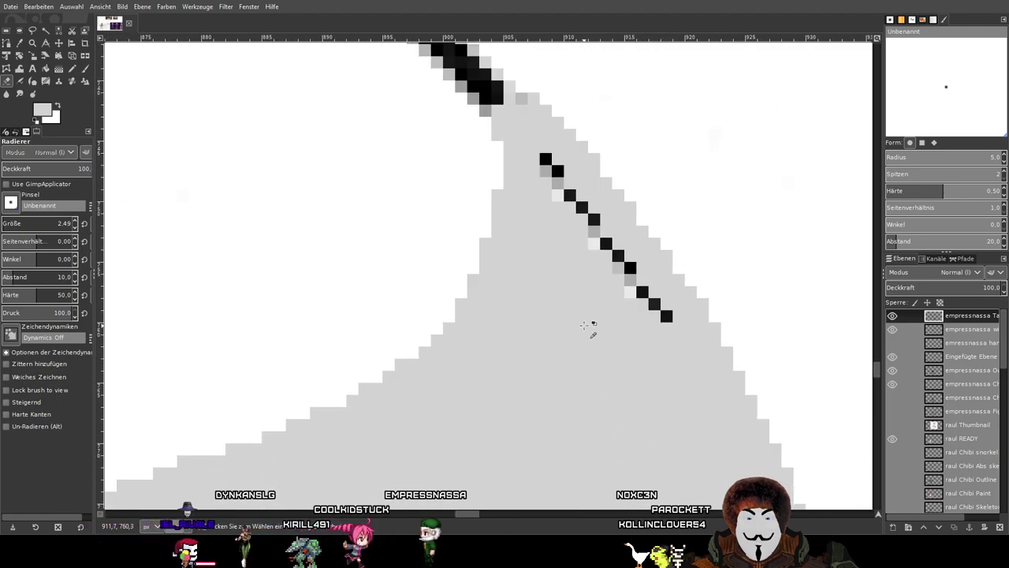
# Return to the Pencil and toggle the outline layer's visibility to compare the hip line.
pyautogui.click(72, 68)
pyautogui.scroll(-1, 931, 374)
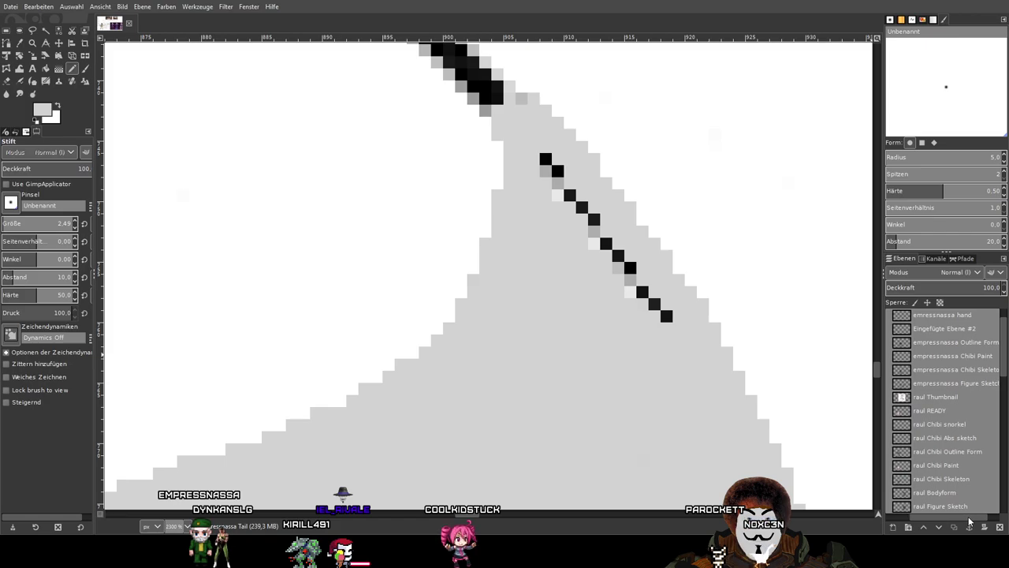
pyautogui.click(893, 342)
pyautogui.click(894, 342)
pyautogui.moveTo(576, 227); pyautogui.dragTo(532, 269)
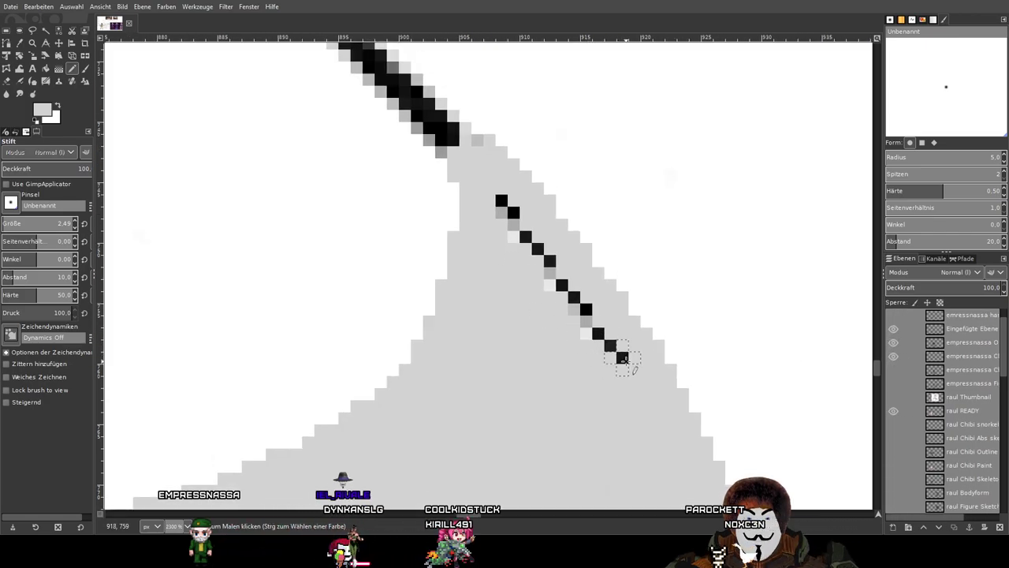
# Check the outline layer against the hips and feet, then select it for editing.
pyautogui.scroll(-4, 516, 222)
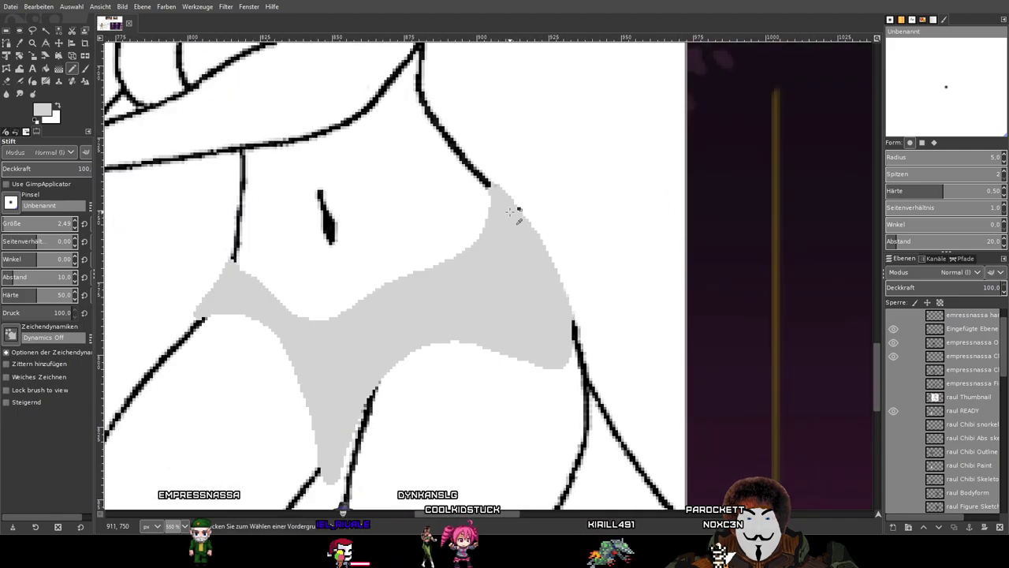
pyautogui.scroll(-3, 517, 225)
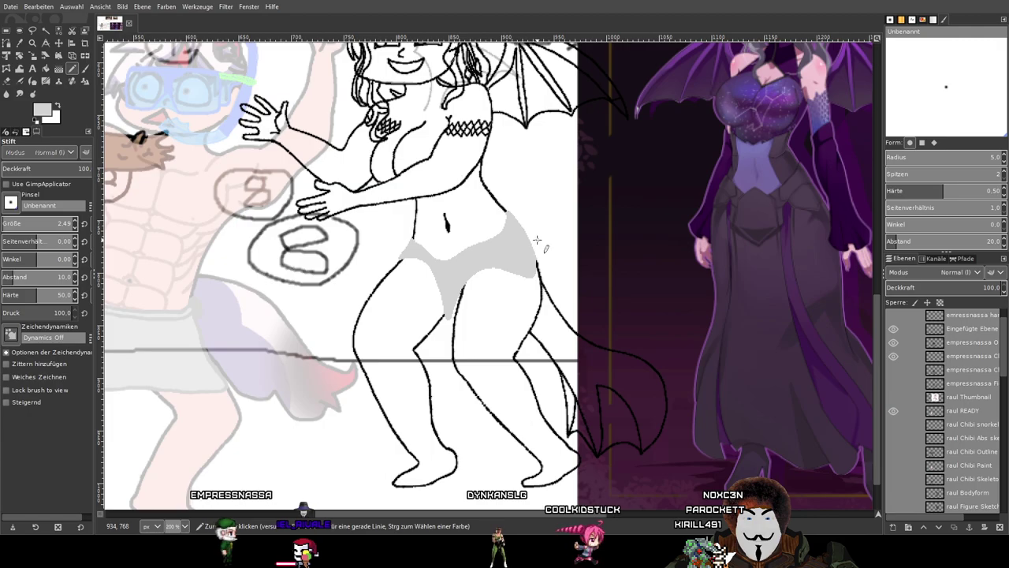
pyautogui.scroll(2, 540, 229)
pyautogui.moveTo(524, 223)
pyautogui.mouseDown()
pyautogui.moveTo(536, 218)
pyautogui.moveTo(655, 273)
pyautogui.moveTo(673, 306)
pyautogui.moveTo(713, 173)
pyautogui.mouseUp()
pyautogui.scroll(-5, 474, 287)
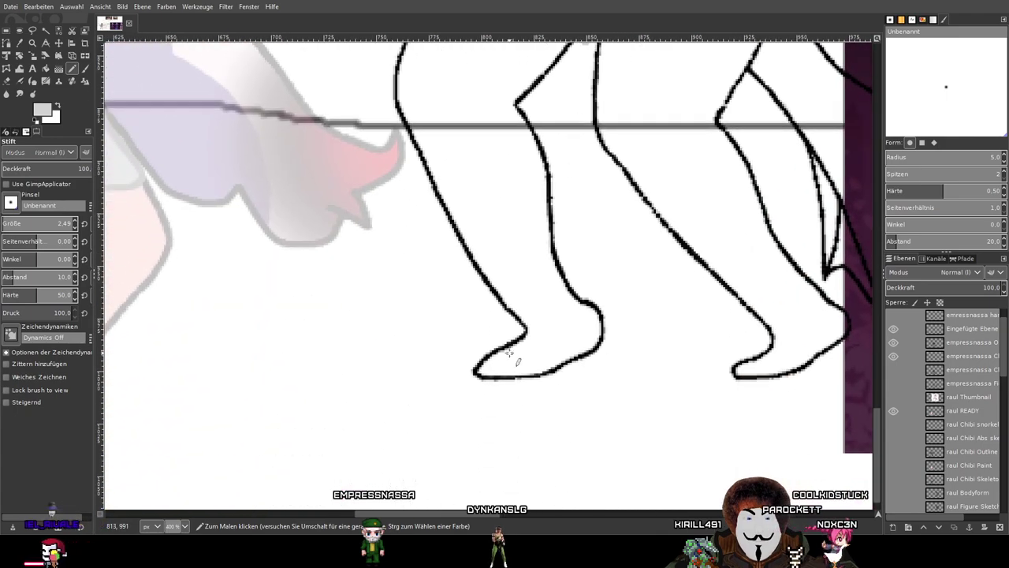
pyautogui.click(86, 69)
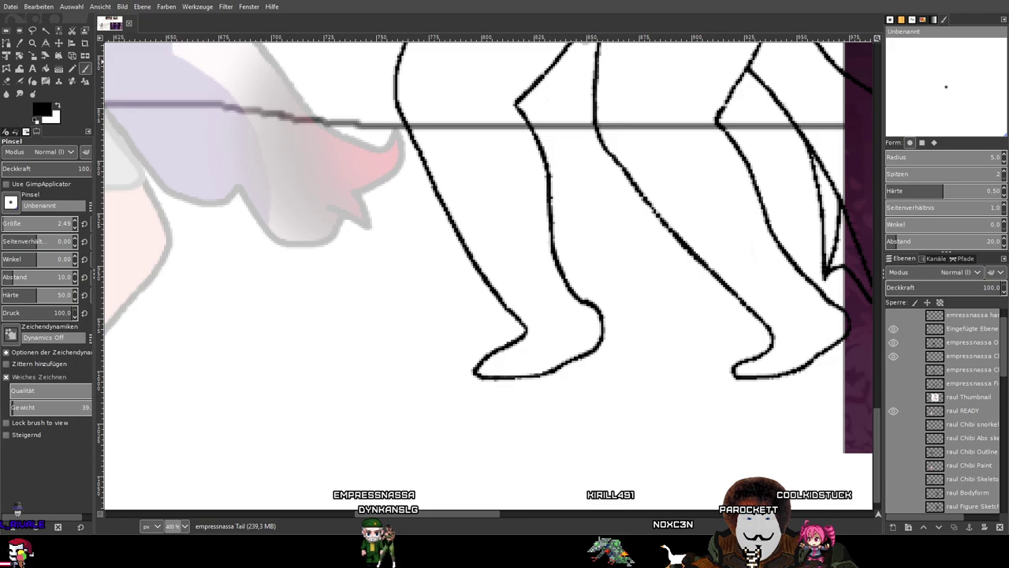
pyautogui.moveTo(649, 326); pyautogui.dragTo(477, 302)
pyautogui.moveTo(776, 277); pyautogui.dragTo(338, 266)
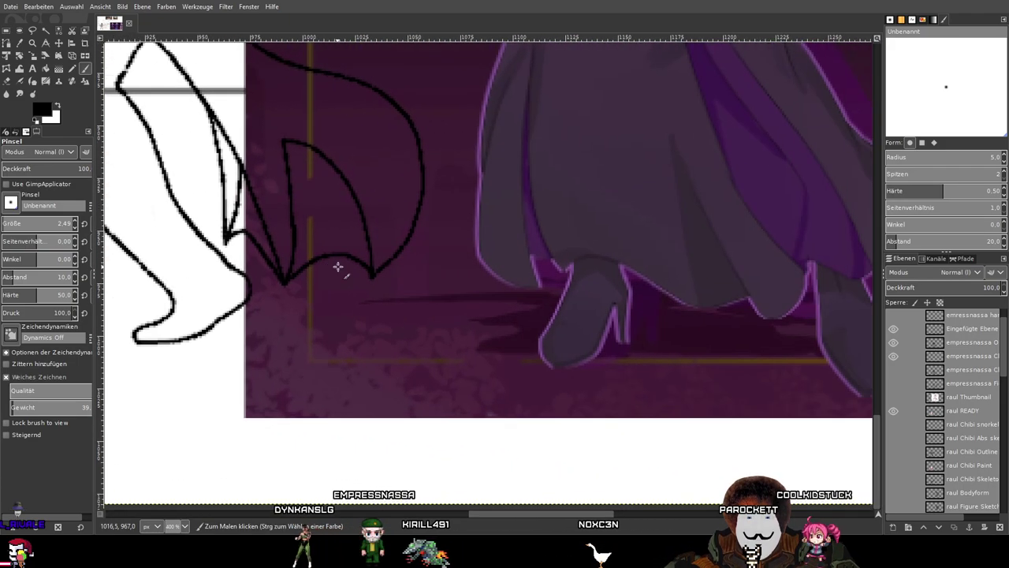
pyautogui.moveTo(132, 262); pyautogui.dragTo(468, 284)
pyautogui.scroll(3, 507, 285)
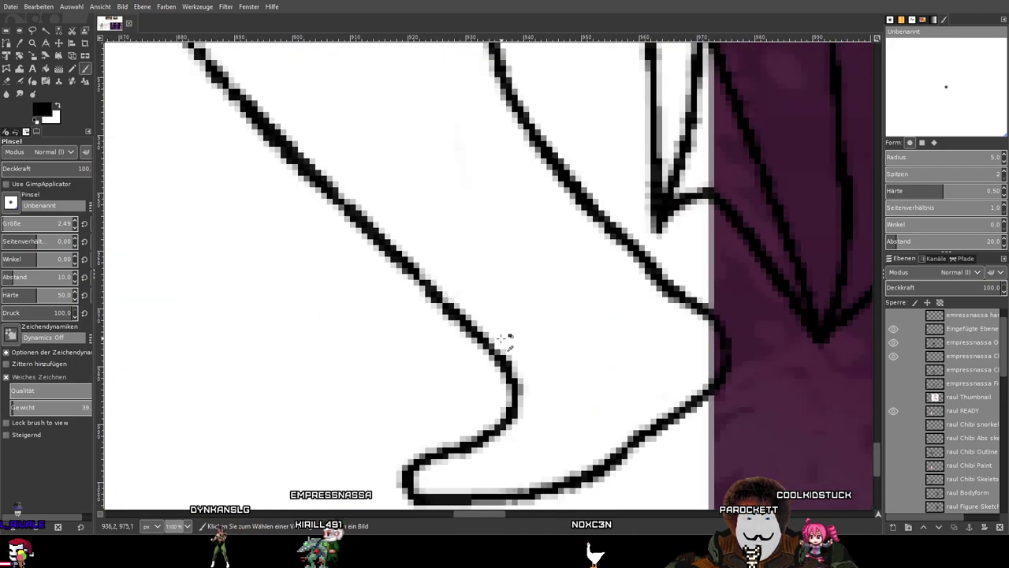
pyautogui.scroll(1, 500, 337)
pyautogui.click(893, 344)
pyautogui.click(893, 344)
pyautogui.click(960, 343)
# Restore the dashed hip line, show the second empressnassa layer and hide the numbered-circle sketch.
pyautogui.scroll(1, 960, 343)
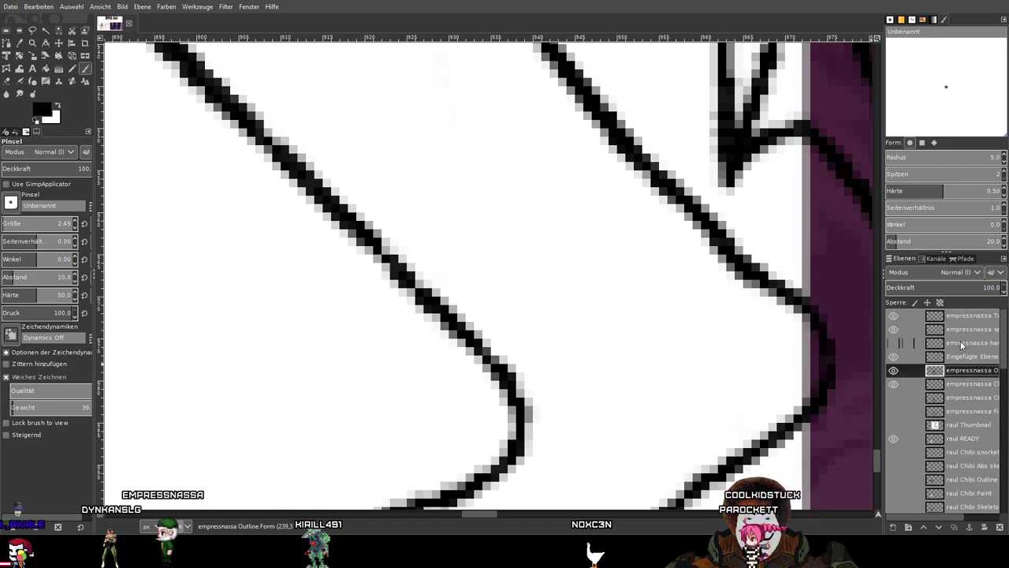
pyautogui.scroll(-3, 653, 198)
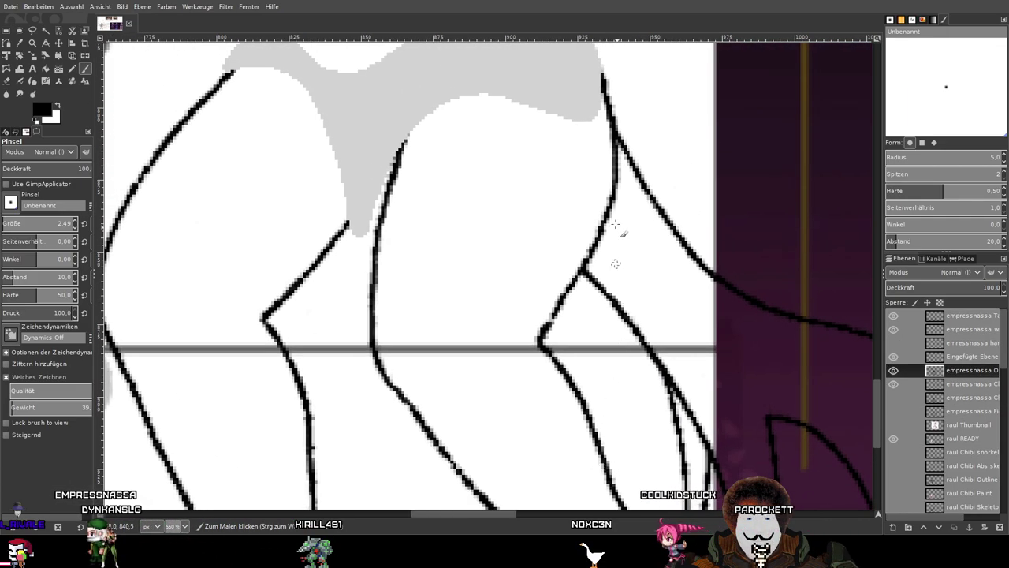
pyautogui.scroll(5, 614, 224)
pyautogui.click(893, 370)
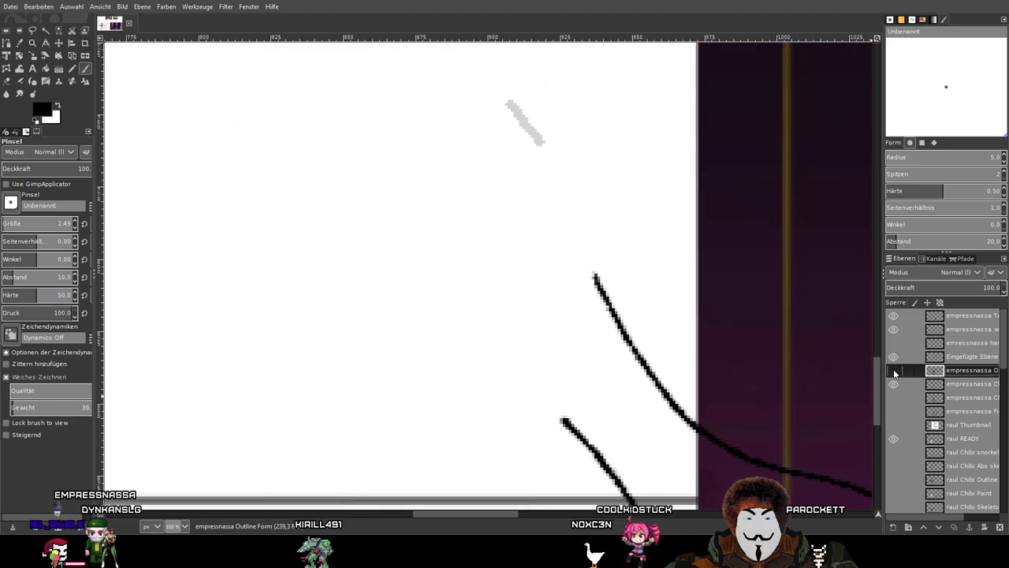
pyautogui.click(893, 370)
pyautogui.hotkey('ctrl', 'z')
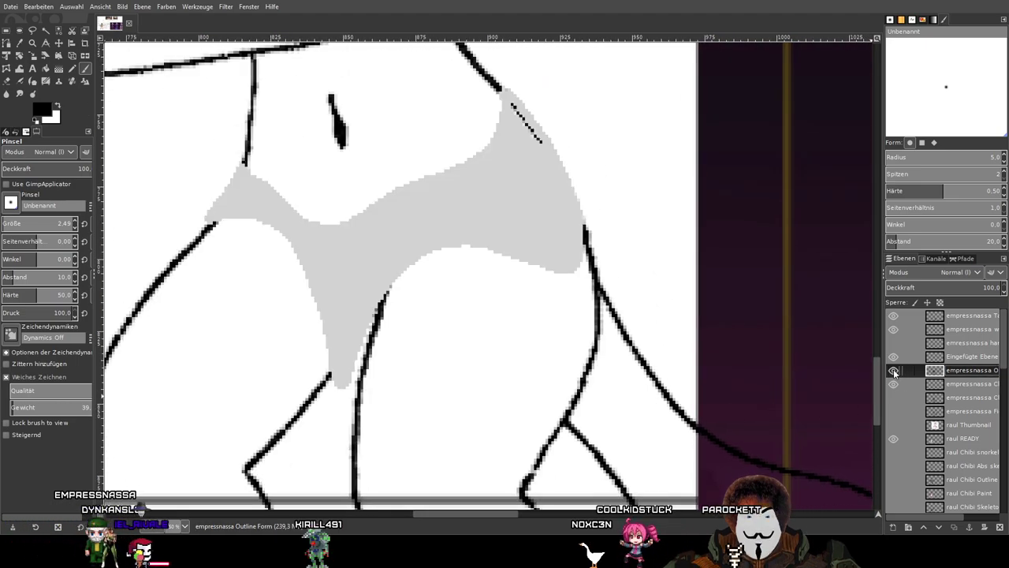
pyautogui.click(893, 316)
pyautogui.click(894, 316)
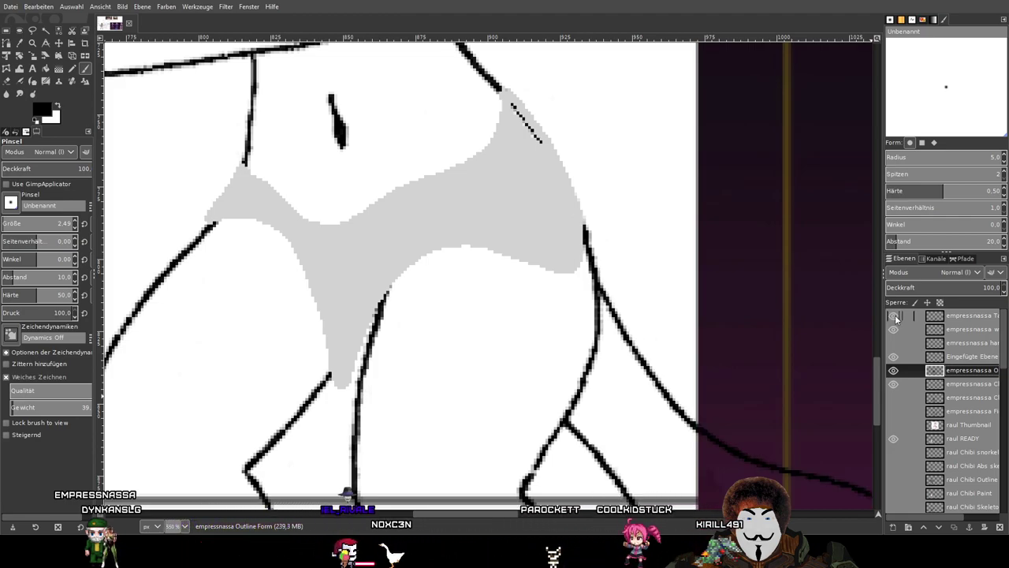
pyautogui.click(894, 330)
pyautogui.scroll(-5, 698, 307)
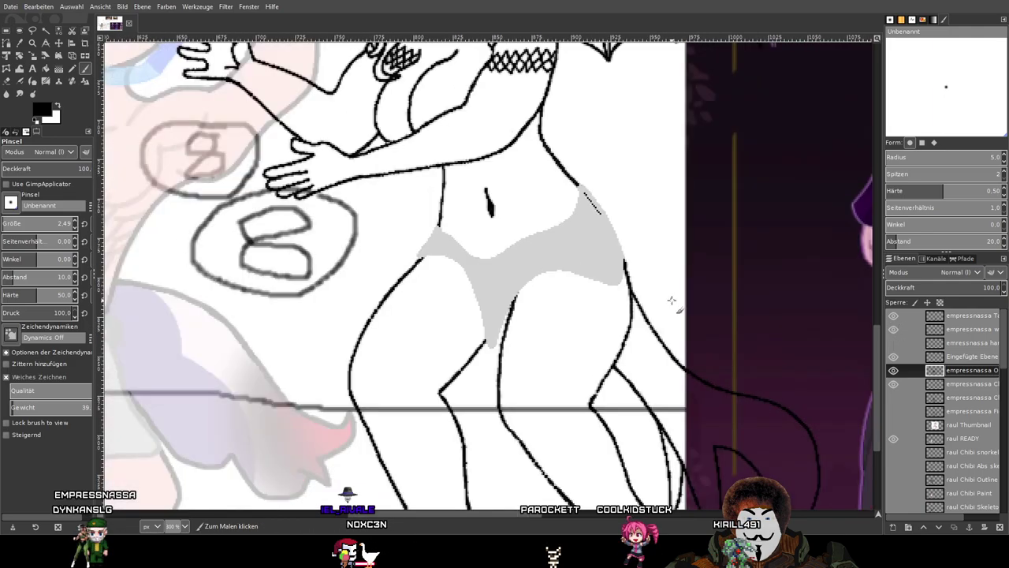
pyautogui.scroll(-10, 916, 426)
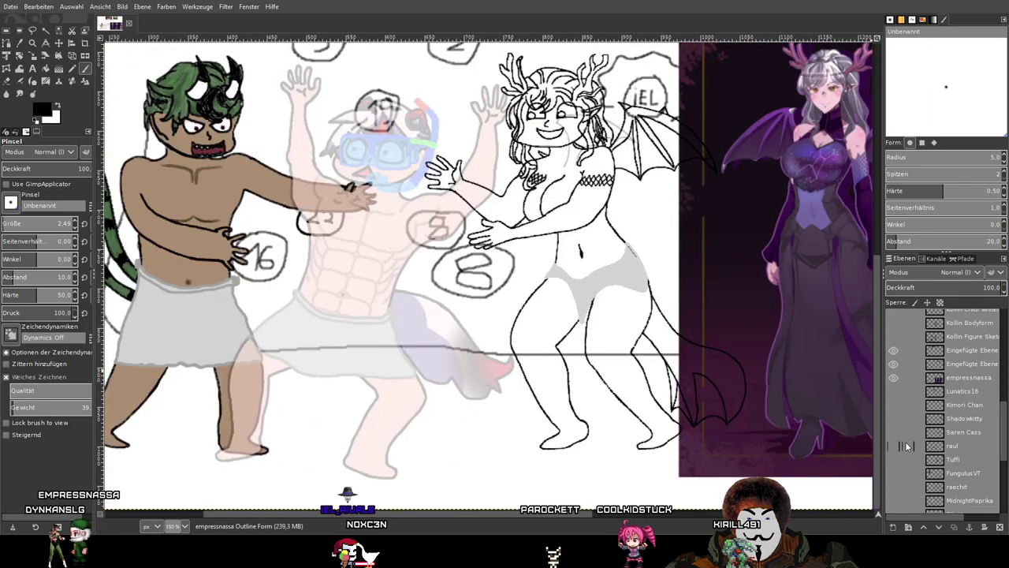
pyautogui.click(893, 492)
pyautogui.scroll(10, 894, 426)
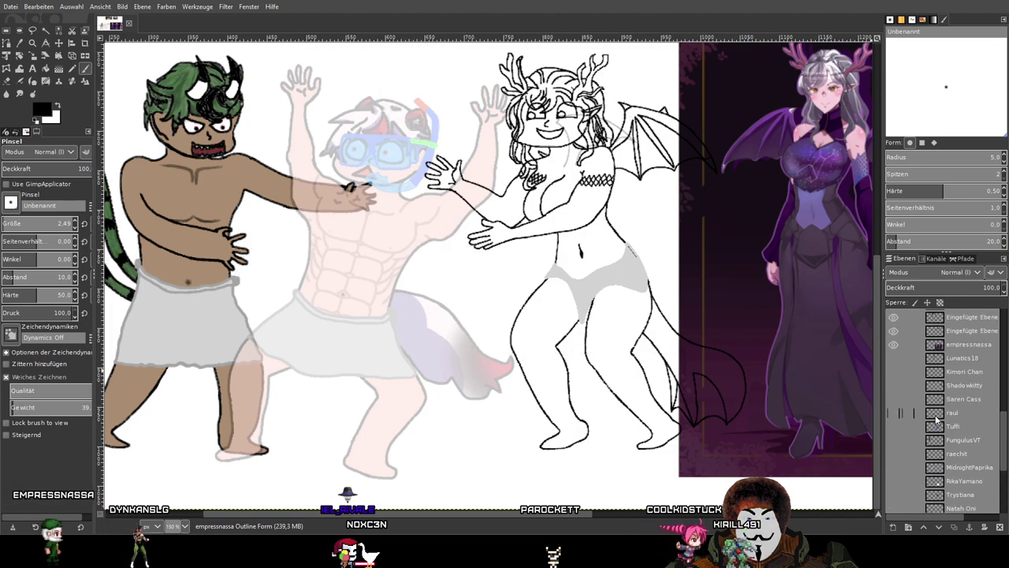
pyautogui.click(893, 371)
pyautogui.click(893, 371)
pyautogui.click(893, 370)
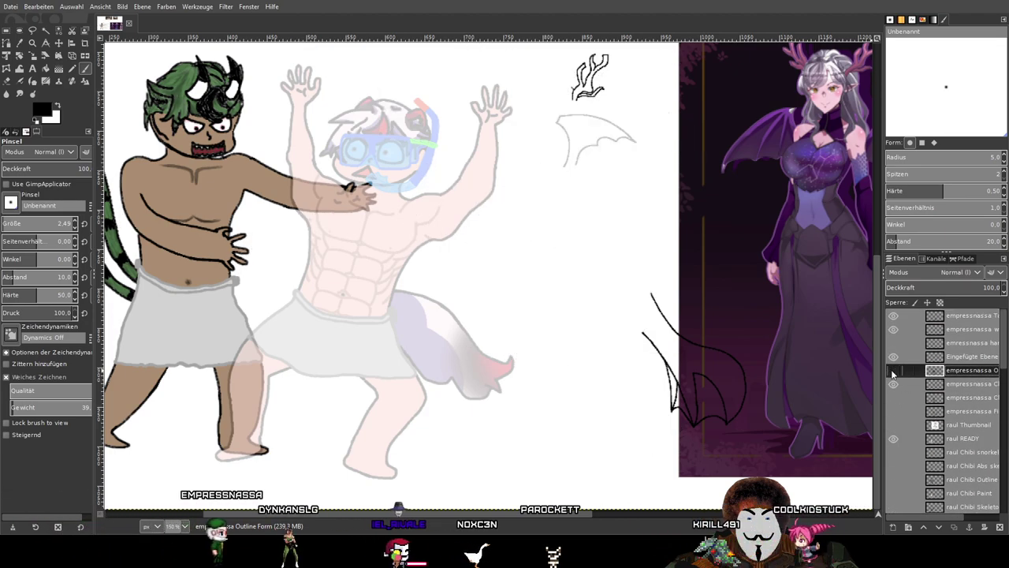
pyautogui.click(893, 370)
pyautogui.moveTo(738, 321); pyautogui.dragTo(588, 340)
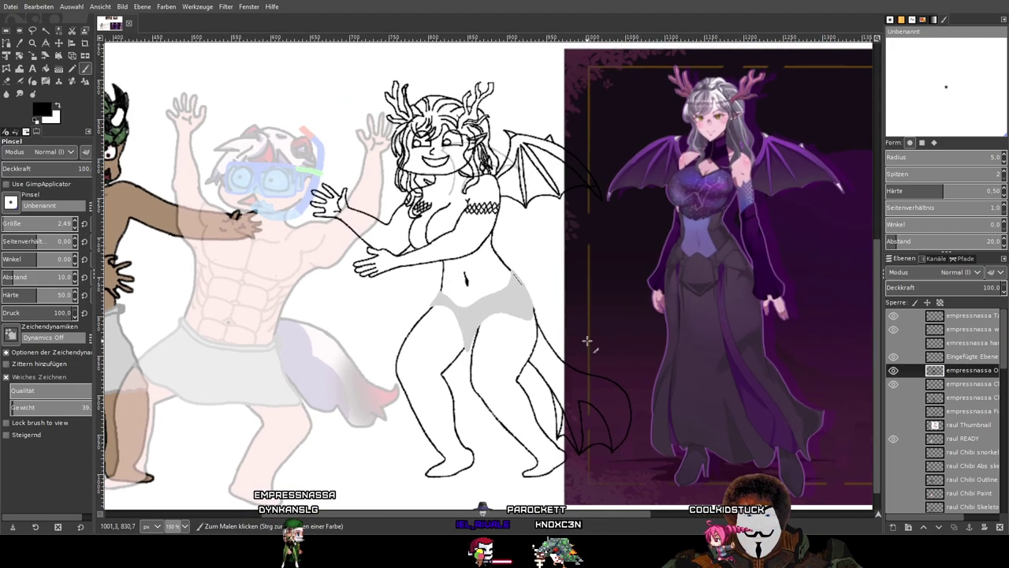
pyautogui.scroll(7, 527, 272)
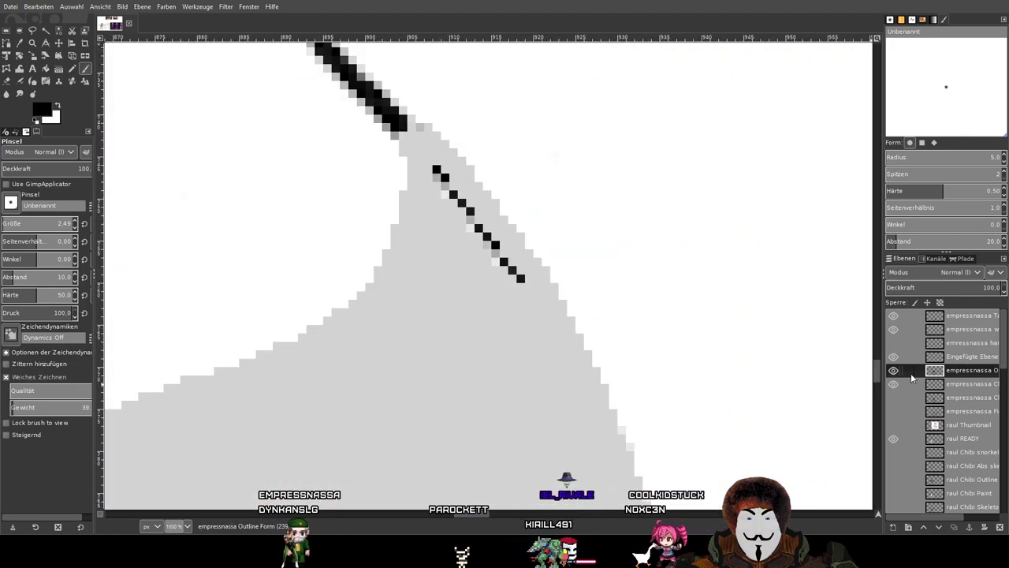
pyautogui.click(893, 370)
pyautogui.click(893, 370)
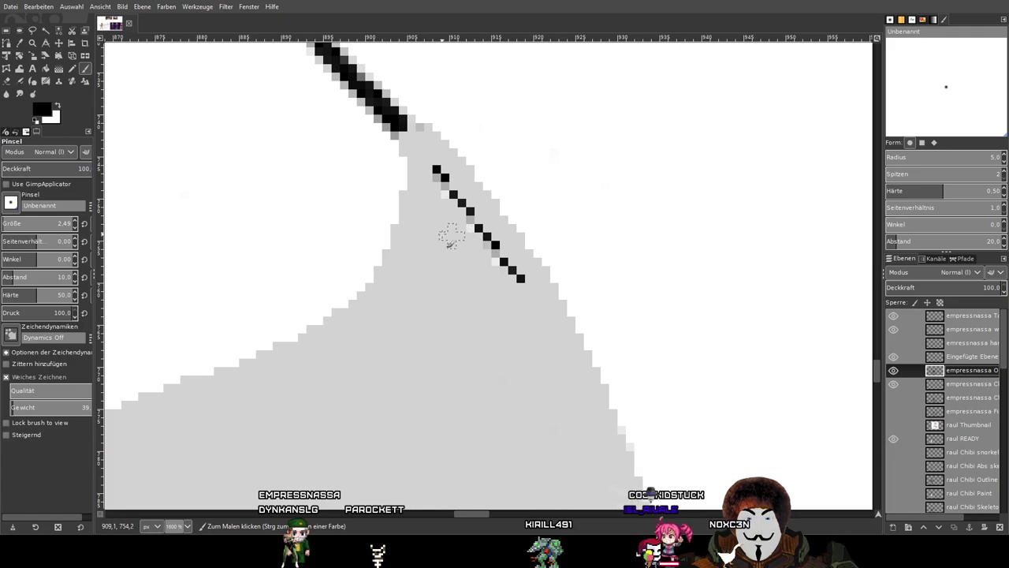
# Undo the stray black blob and paint the swimsuit bottom light grey with the Pencil.
pyautogui.click(82, 72)
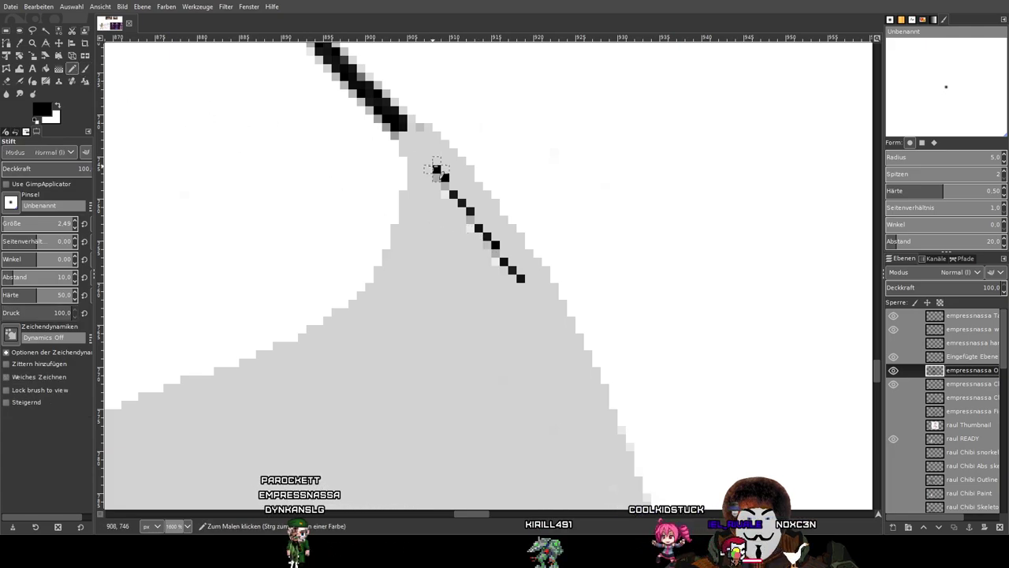
pyautogui.hotkey('ctrl', 'z')
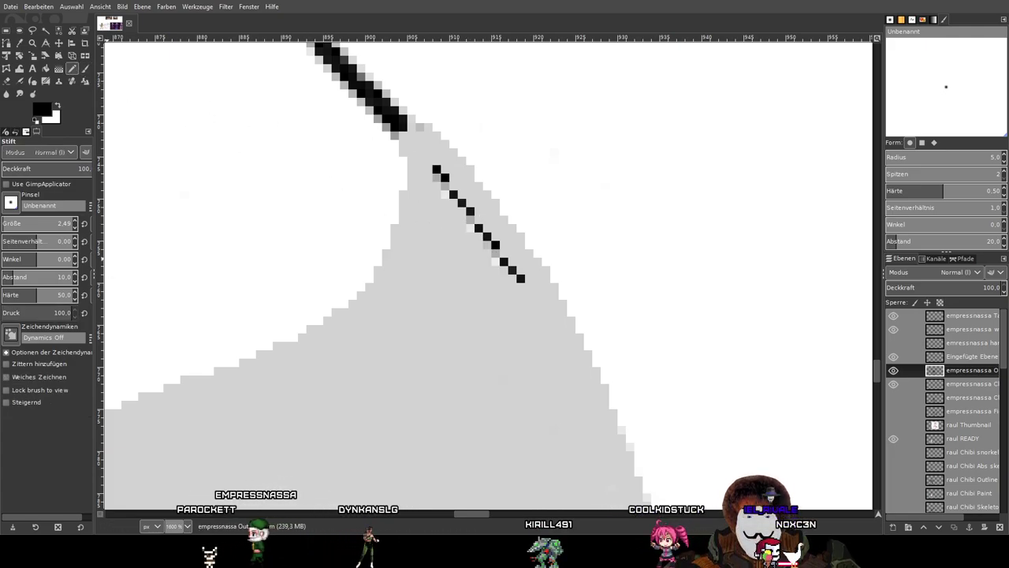
pyautogui.keyDown('ctrl'); pyautogui.click(443, 217); pyautogui.keyUp('ctrl')
pyautogui.moveTo(442, 164)
pyautogui.mouseDown()
pyautogui.moveTo(440, 178)
pyautogui.moveTo(495, 256)
pyautogui.mouseUp()
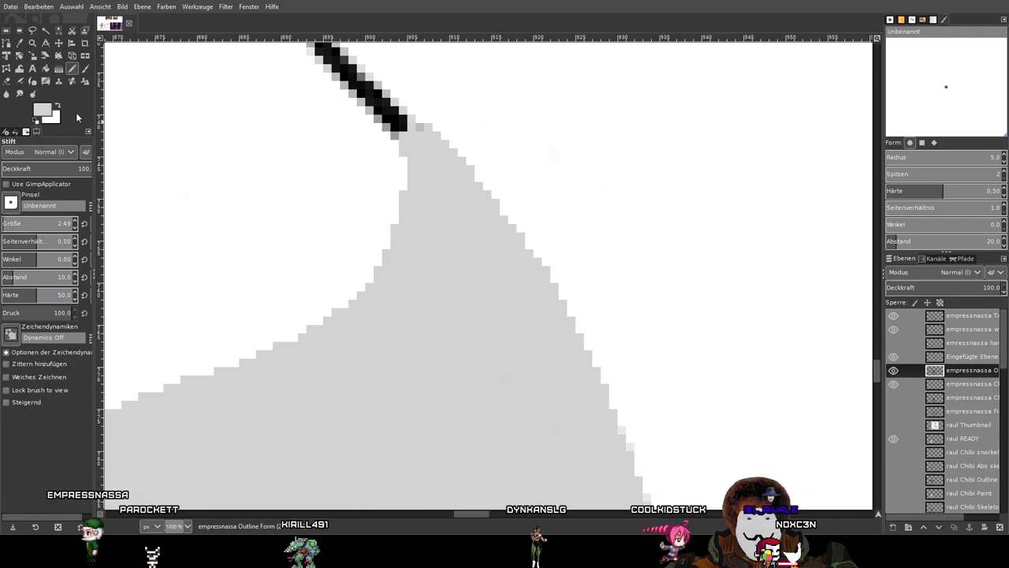
pyautogui.scroll(-3, 352, 229)
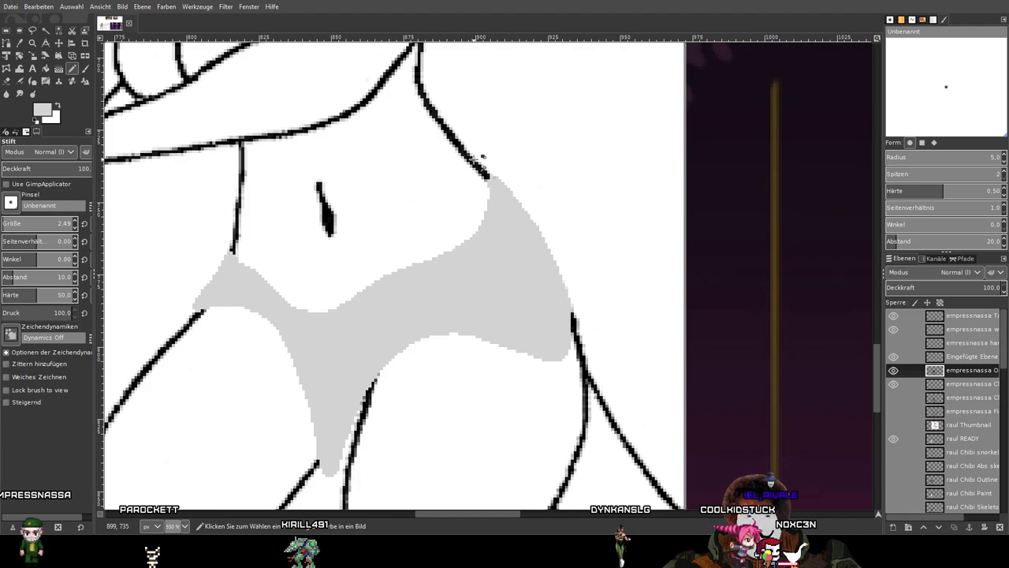
pyautogui.scroll(5, 483, 157)
pyautogui.scroll(-5, 526, 205)
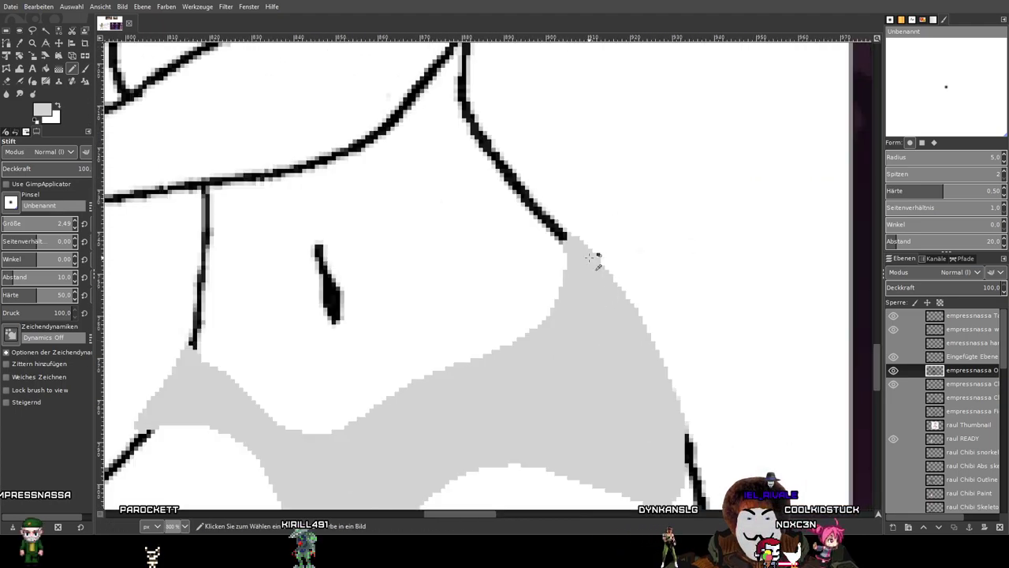
pyautogui.scroll(-4, 560, 133)
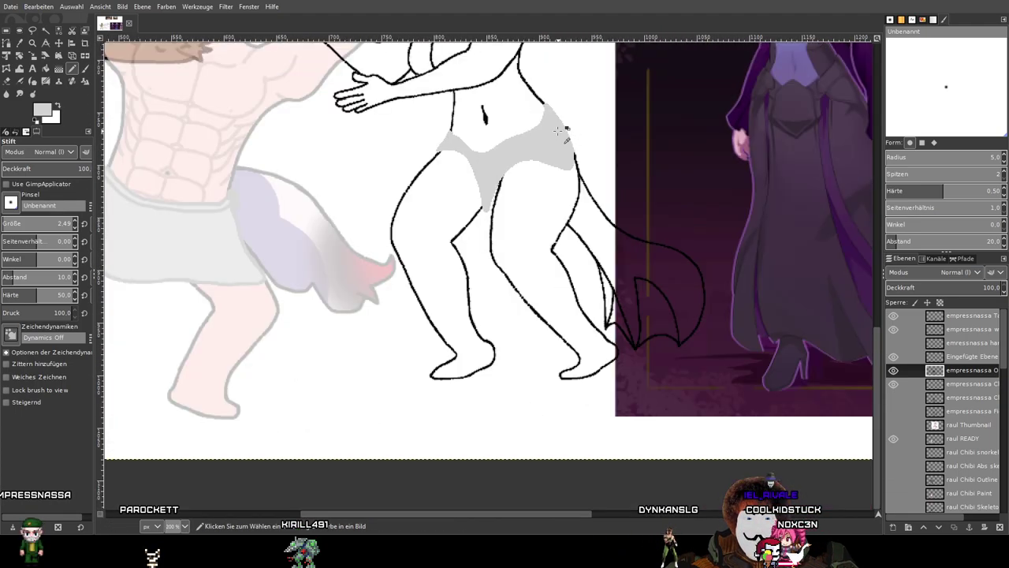
pyautogui.scroll(2, 578, 138)
pyautogui.moveTo(570, 151); pyautogui.dragTo(521, 257)
pyautogui.scroll(1, 607, 283)
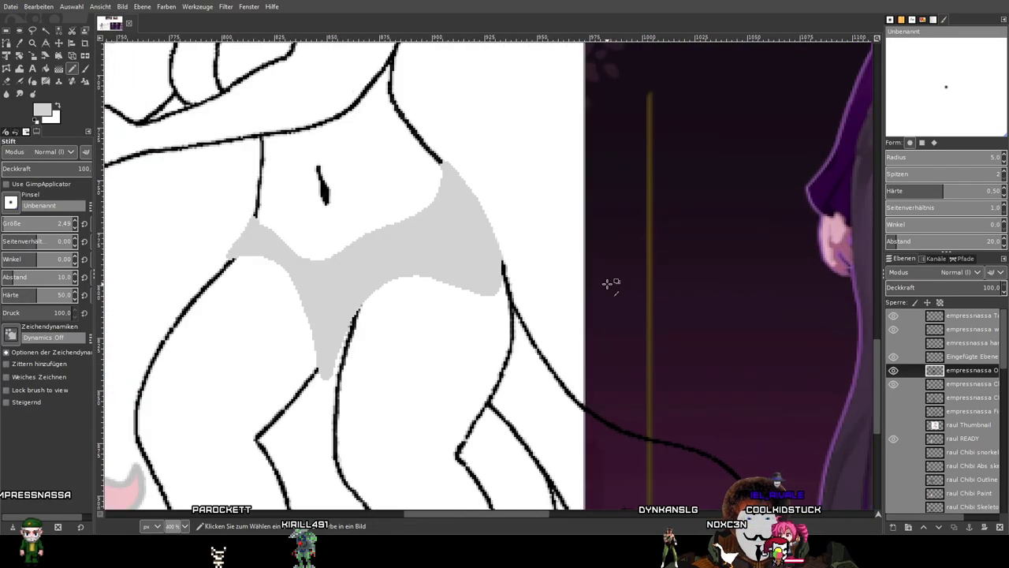
# Compare the grey fill against the outline layer and scroll down to the legs.
pyautogui.doubleClick(893, 370)
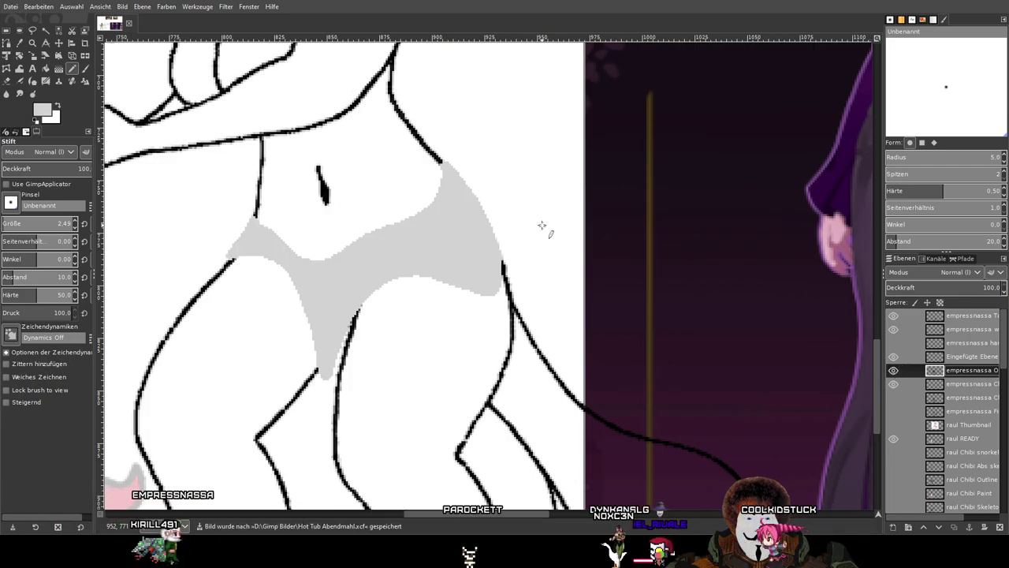
pyautogui.scroll(-3, 585, 188)
pyautogui.hscroll(-2, 585, 188)
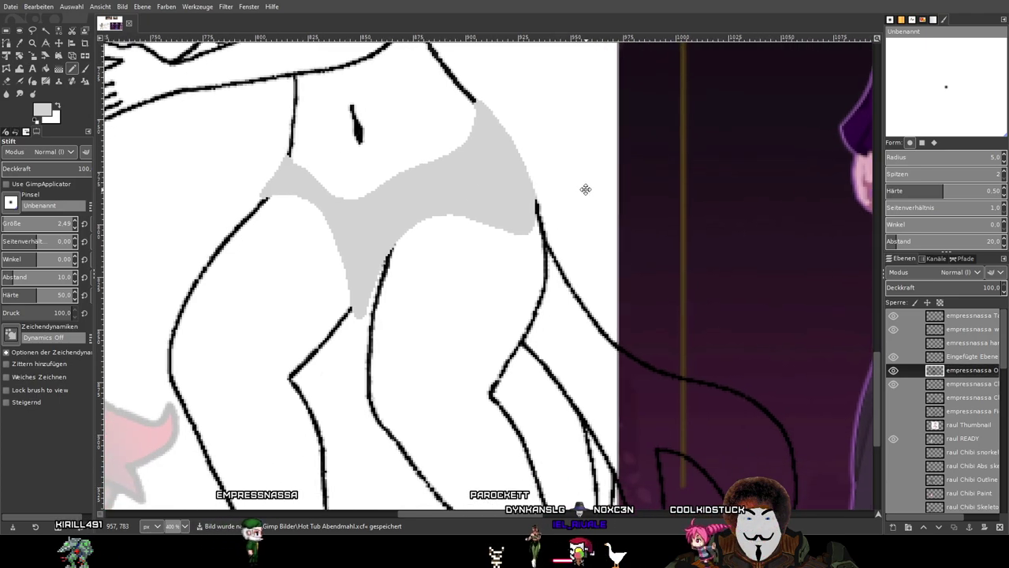
pyautogui.scroll(-10, 585, 205)
pyautogui.hscroll(-4, 651, 193)
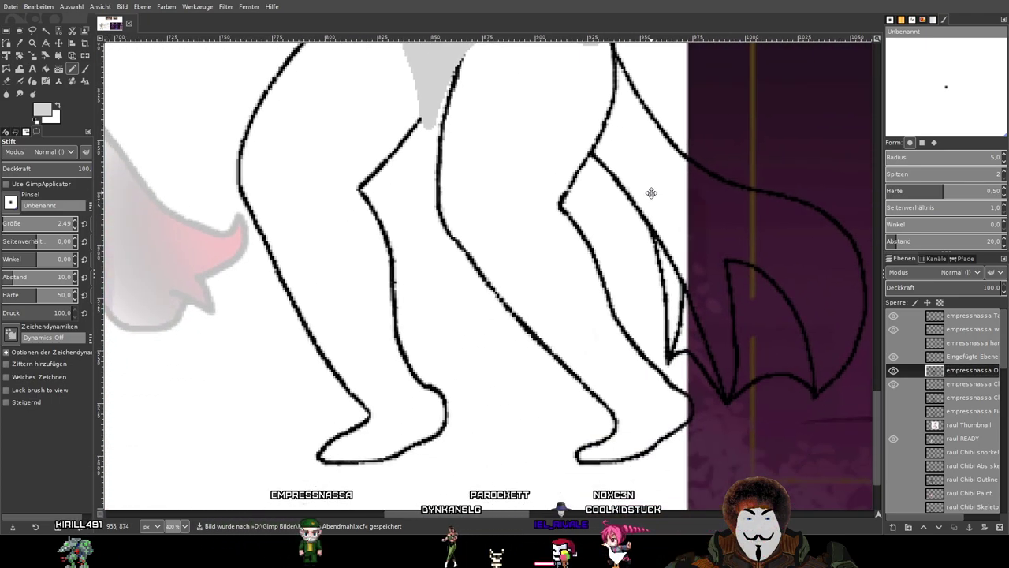
pyautogui.scroll(-10, 911, 457)
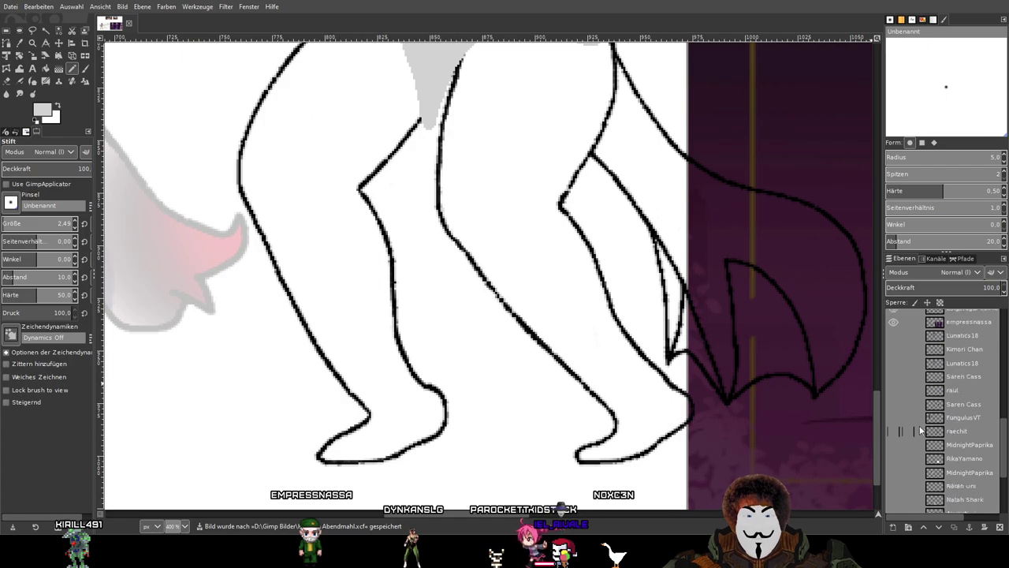
# Sample the darker grey from the colour dots beside the name list with the Color Picker.
pyautogui.scroll(-5, 812, 300)
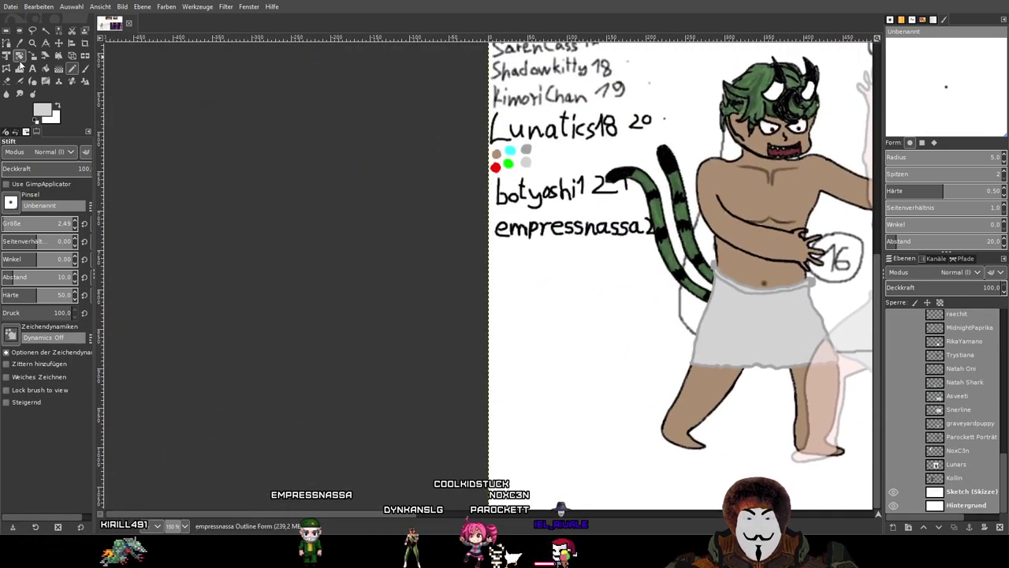
pyautogui.click(20, 45)
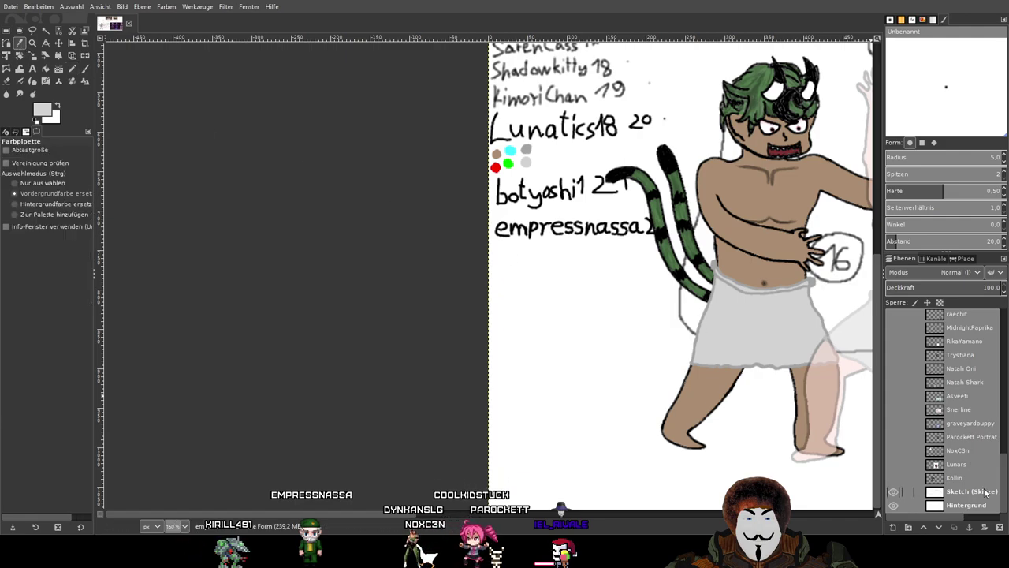
pyautogui.moveTo(602, 162); pyautogui.dragTo(563, 310)
pyautogui.scroll(2, 508, 284)
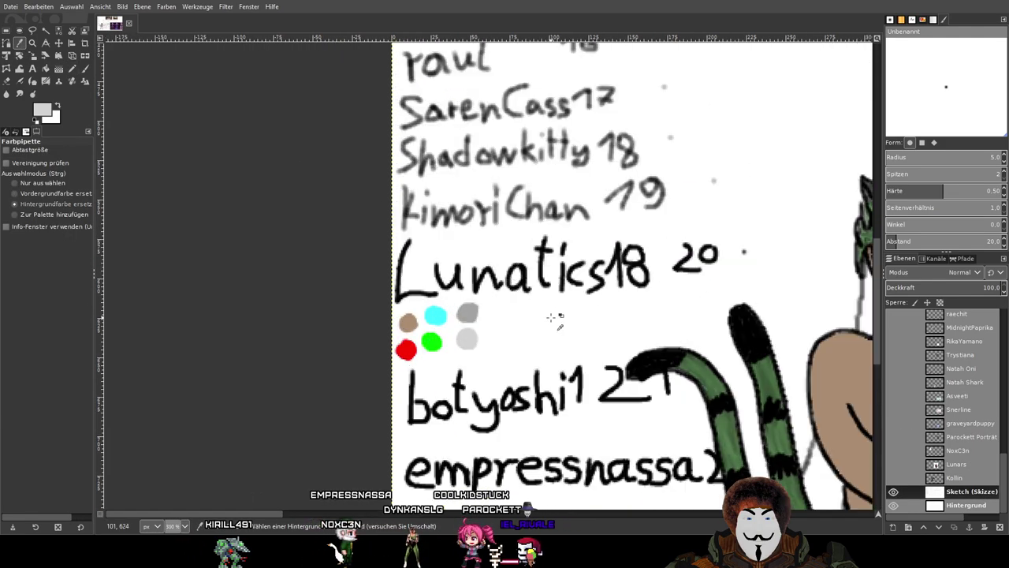
pyautogui.scroll(5, 482, 327)
pyautogui.click(536, 282)
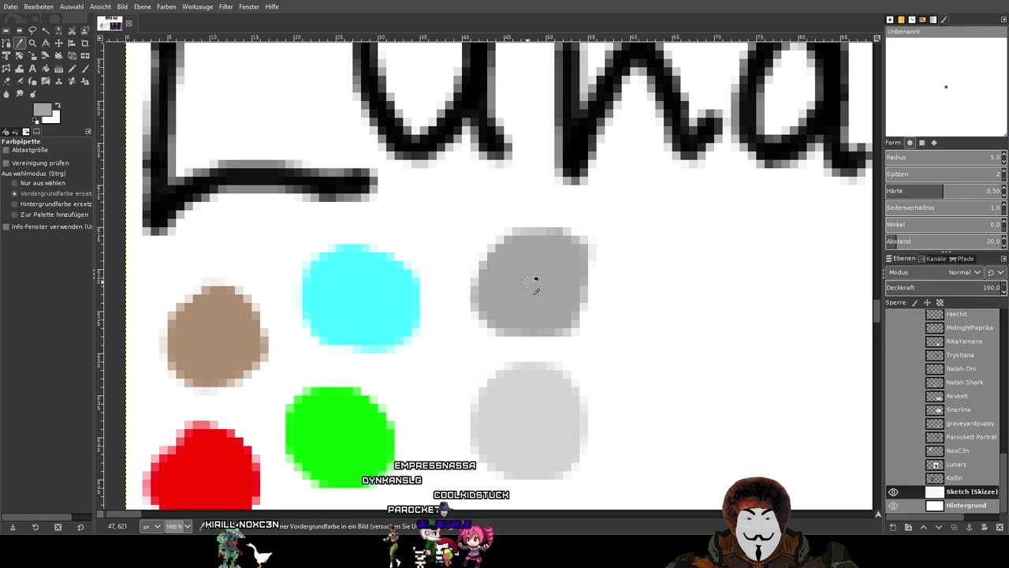
pyautogui.click(72, 69)
# Select the empressnassa outline layer and brush darker grey over the swimsuit's lower edge.
pyautogui.scroll(-8, 473, 221)
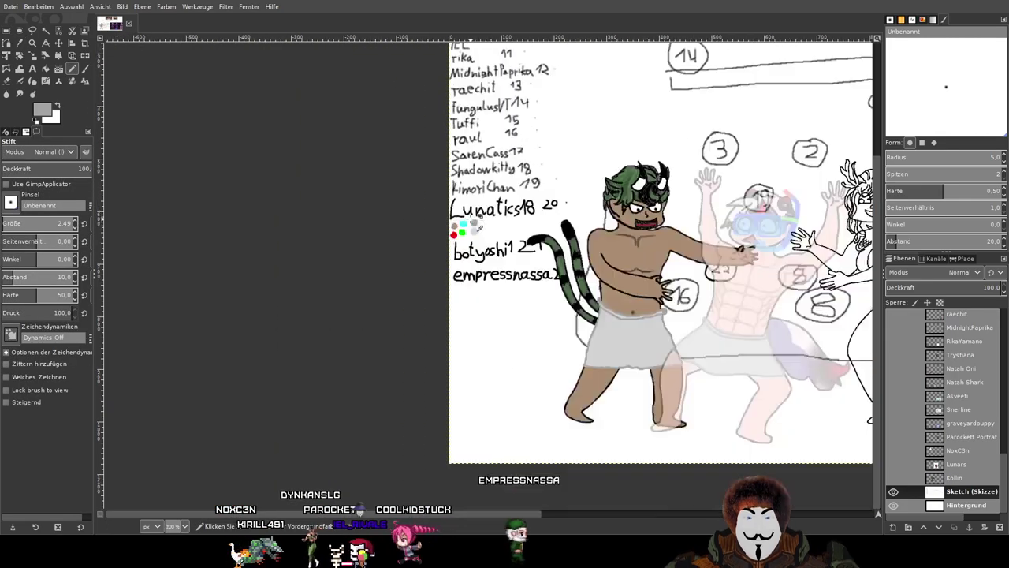
pyautogui.moveTo(584, 283); pyautogui.dragTo(441, 249)
pyautogui.hscroll(5, 442, 247)
pyautogui.scroll(5, 949, 357)
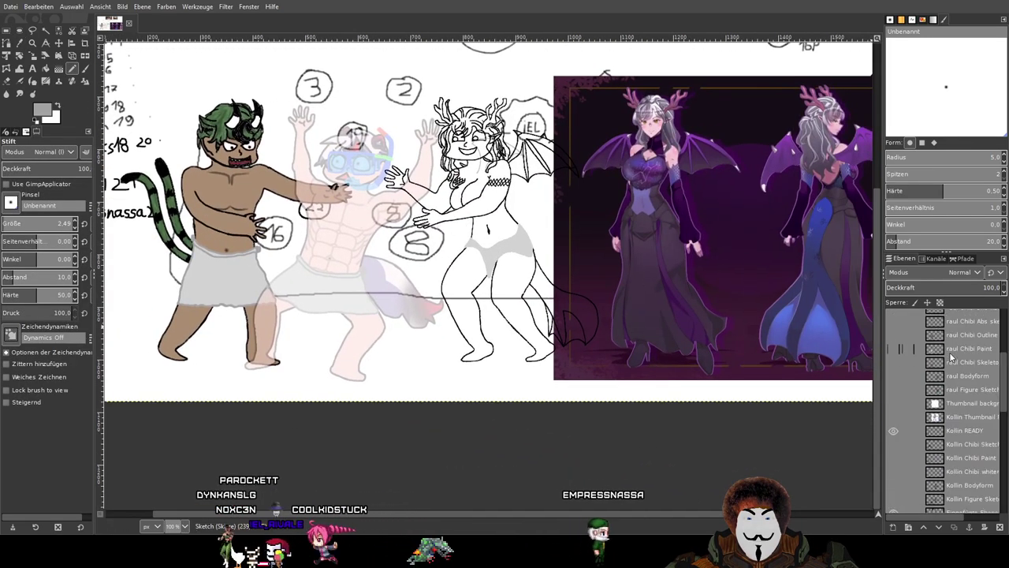
pyautogui.click(894, 372)
pyautogui.click(894, 372)
pyautogui.click(946, 369)
pyautogui.scroll(7, 286, 367)
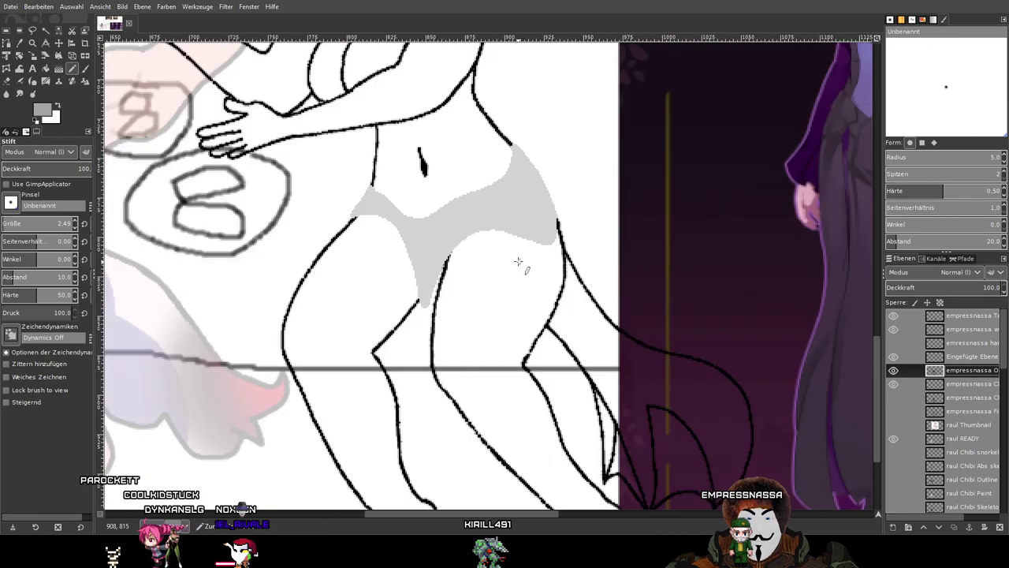
pyautogui.scroll(2, 280, 378)
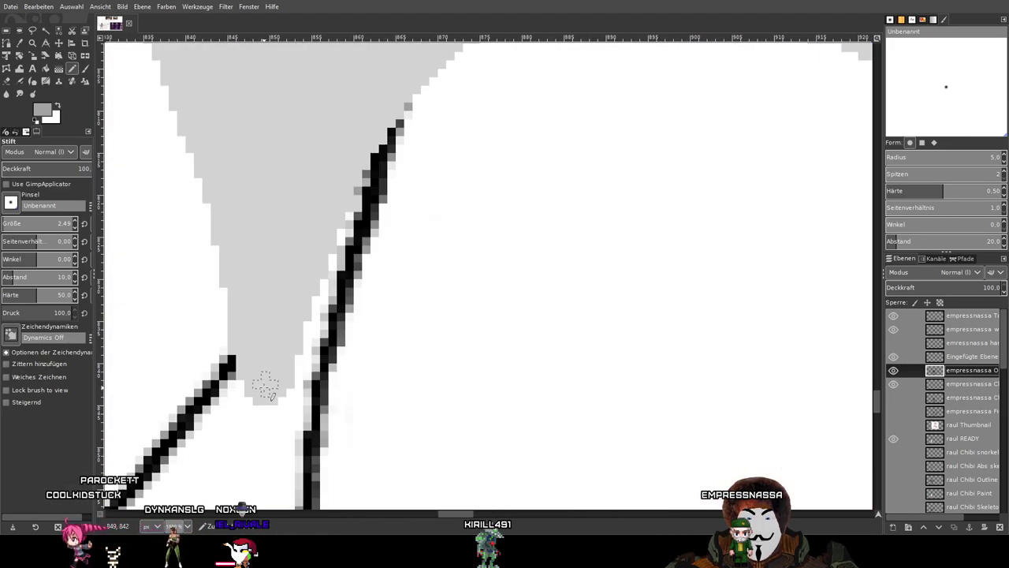
pyautogui.scroll(1, 265, 386)
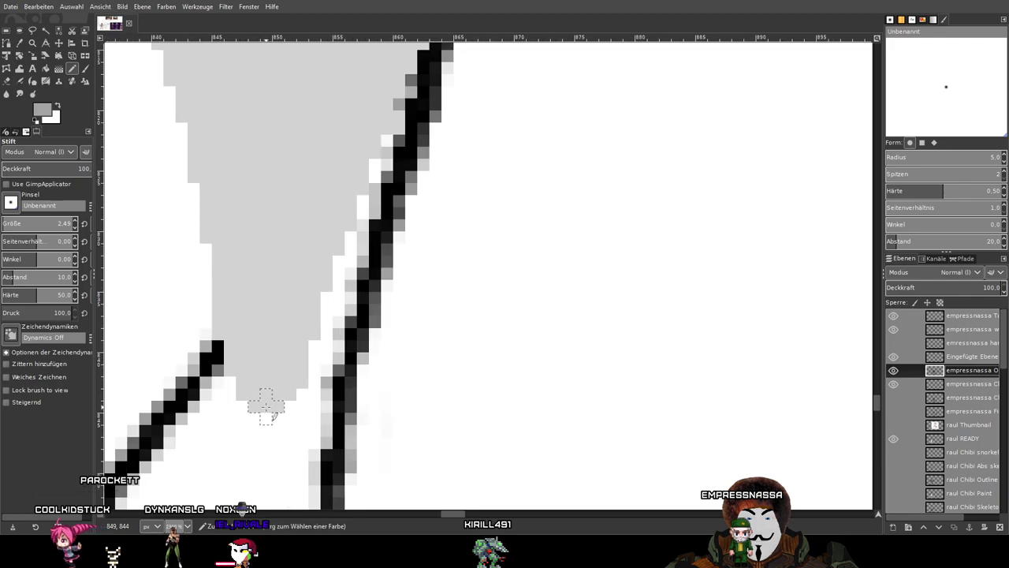
pyautogui.click(86, 69)
pyautogui.moveTo(286, 401); pyautogui.dragTo(302, 386)
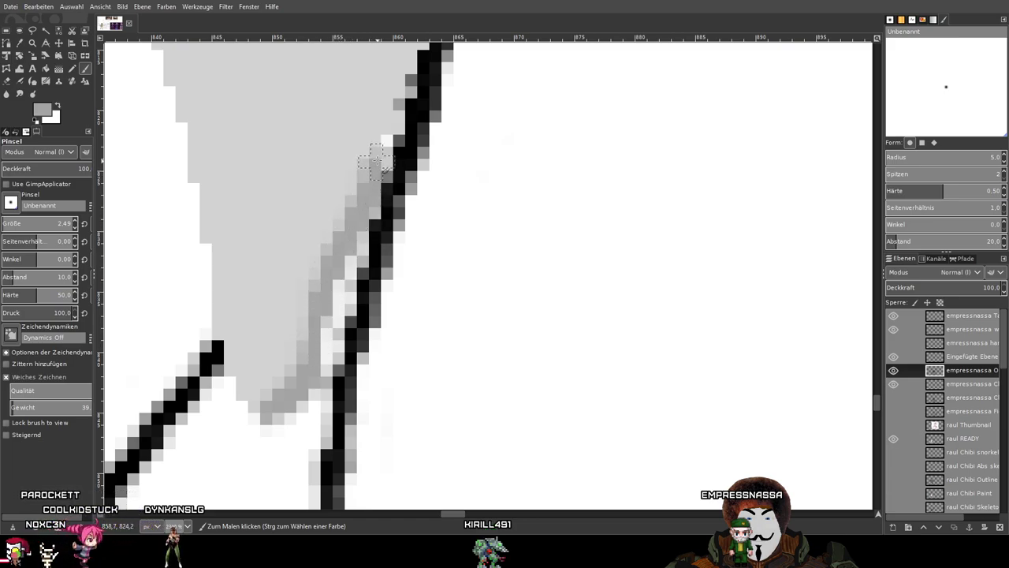
# Trace darker grey up the swimsuit's right edge to the black body line, covering black pixels.
pyautogui.moveTo(407, 90)
pyautogui.mouseDown()
pyautogui.moveTo(381, 306)
pyautogui.moveTo(362, 361)
pyautogui.mouseUp()
pyautogui.moveTo(368, 322); pyautogui.dragTo(398, 280)
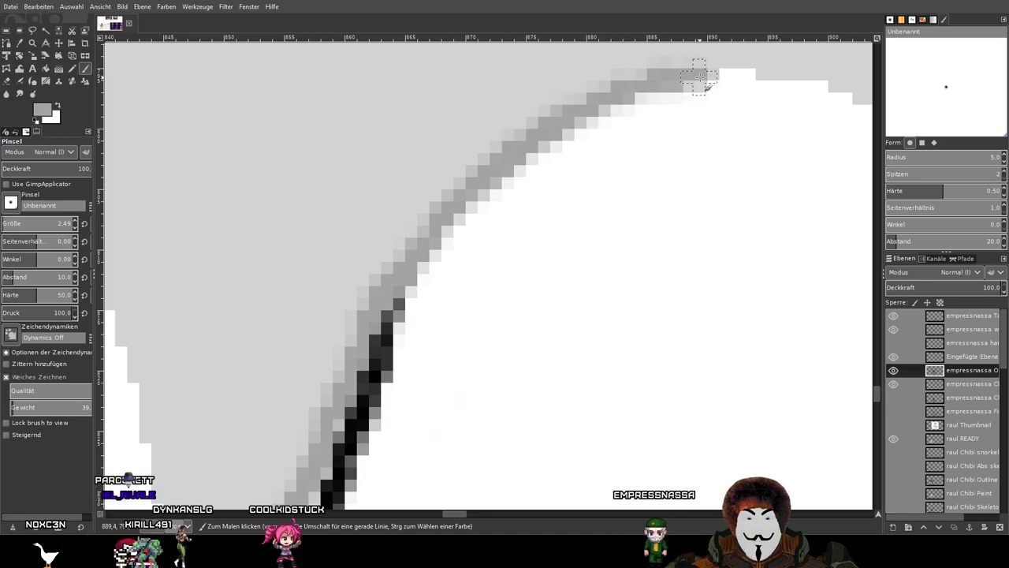
pyautogui.moveTo(830, 130)
pyautogui.mouseDown()
pyautogui.moveTo(384, 174)
pyautogui.moveTo(457, 162)
pyautogui.moveTo(693, 235)
pyautogui.moveTo(749, 228)
pyautogui.moveTo(740, 226)
pyautogui.mouseUp()
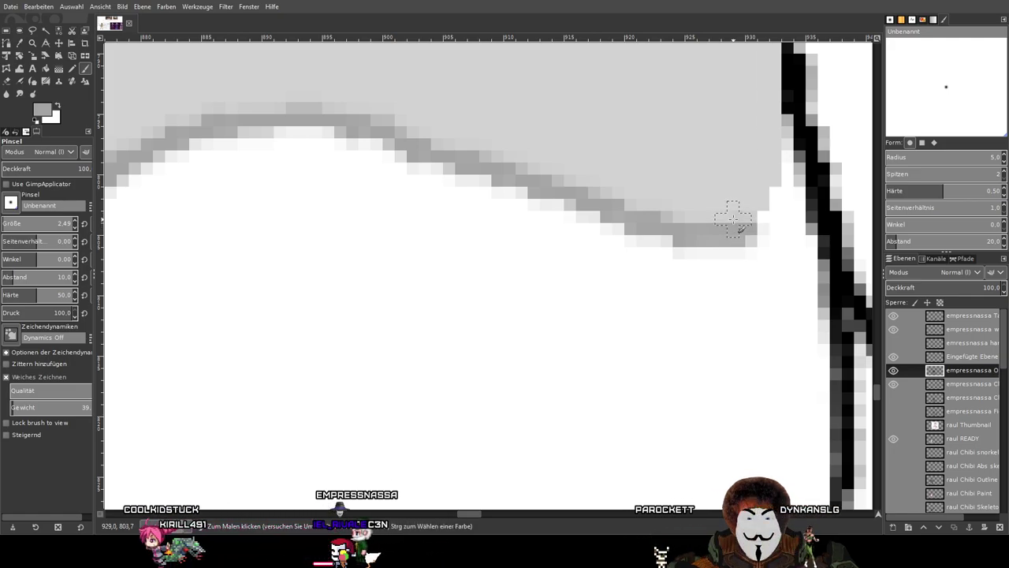
pyautogui.moveTo(735, 219)
pyautogui.mouseDown()
pyautogui.moveTo(598, 331)
pyautogui.moveTo(544, 383)
pyautogui.moveTo(541, 404)
pyautogui.moveTo(589, 365)
pyautogui.moveTo(613, 270)
pyautogui.mouseUp()
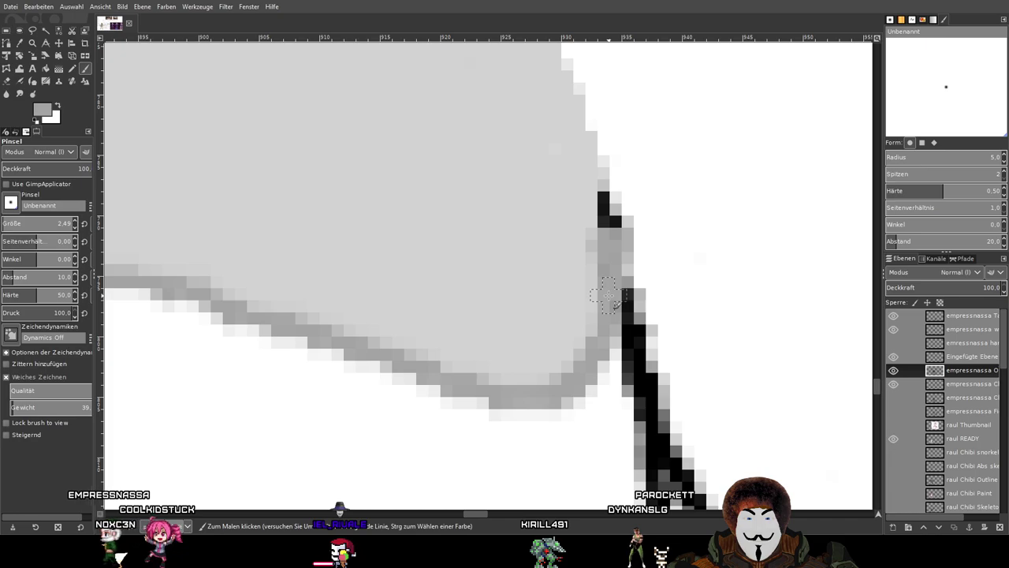
pyautogui.moveTo(612, 193)
pyautogui.mouseDown()
pyautogui.moveTo(619, 248)
pyautogui.moveTo(567, 97)
pyautogui.moveTo(566, 400)
pyautogui.mouseUp()
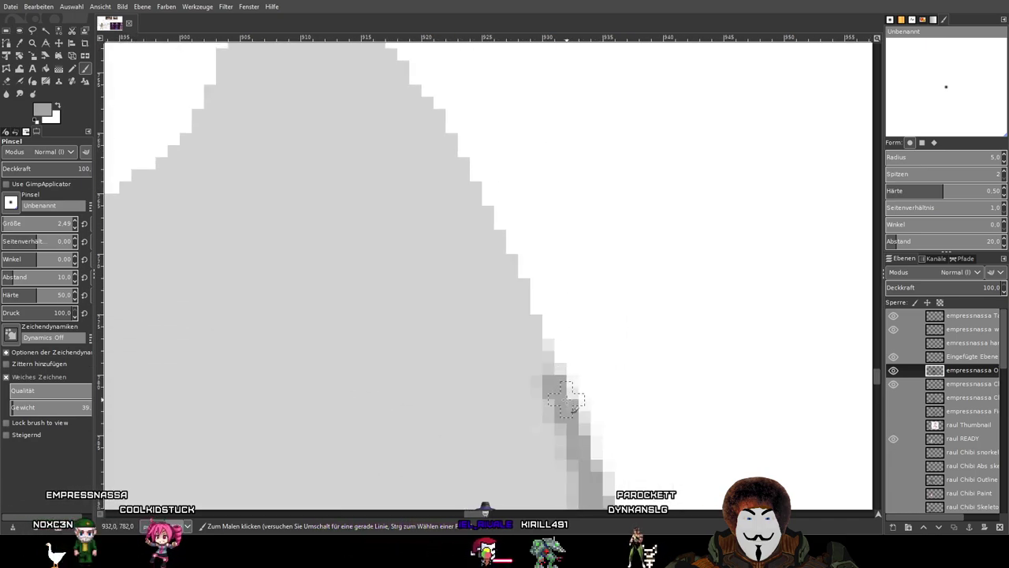
pyautogui.moveTo(545, 353); pyautogui.dragTo(504, 241)
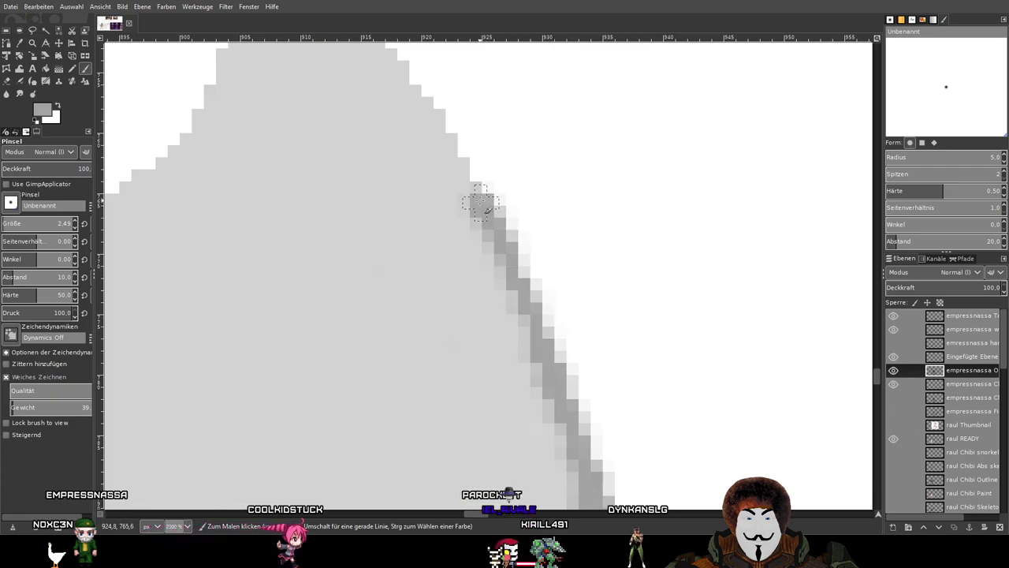
pyautogui.moveTo(400, 64)
pyautogui.mouseDown()
pyautogui.moveTo(418, 76)
pyautogui.moveTo(516, 337)
pyautogui.mouseUp()
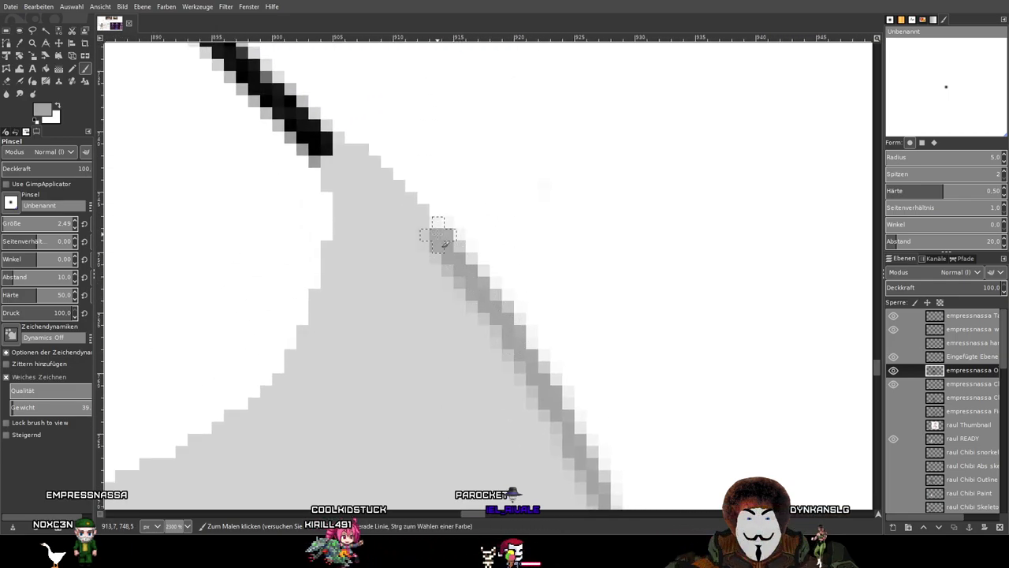
pyautogui.moveTo(401, 189)
pyautogui.mouseDown()
pyautogui.moveTo(364, 151)
pyautogui.moveTo(334, 149)
pyautogui.moveTo(325, 170)
pyautogui.moveTo(332, 238)
pyautogui.moveTo(296, 345)
pyautogui.mouseUp()
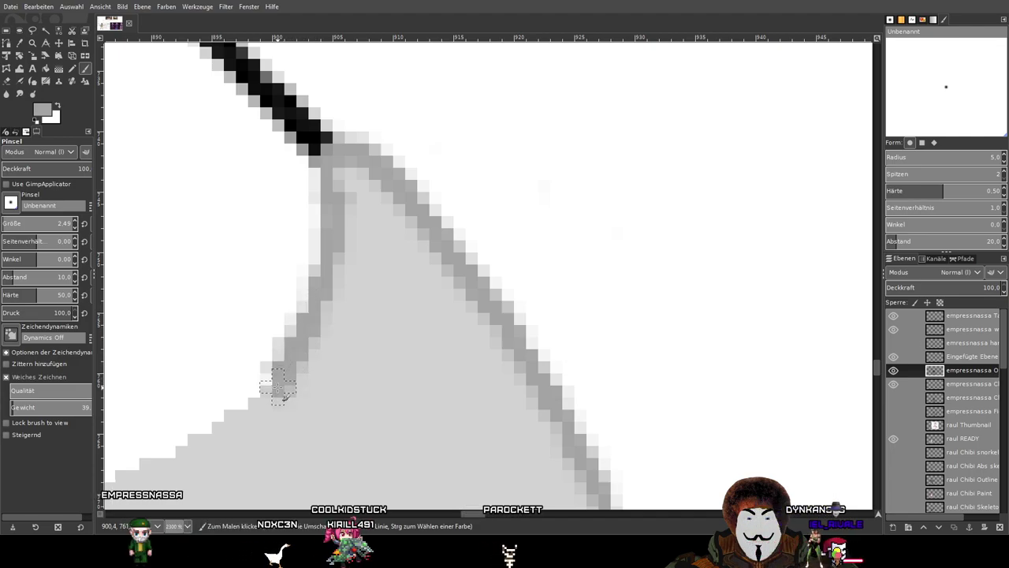
# Brush the darker grey outline down the other edge and along the waistband, then inspect the joins.
pyautogui.moveTo(265, 400)
pyautogui.mouseDown()
pyautogui.moveTo(168, 457)
pyautogui.moveTo(484, 252)
pyautogui.mouseUp()
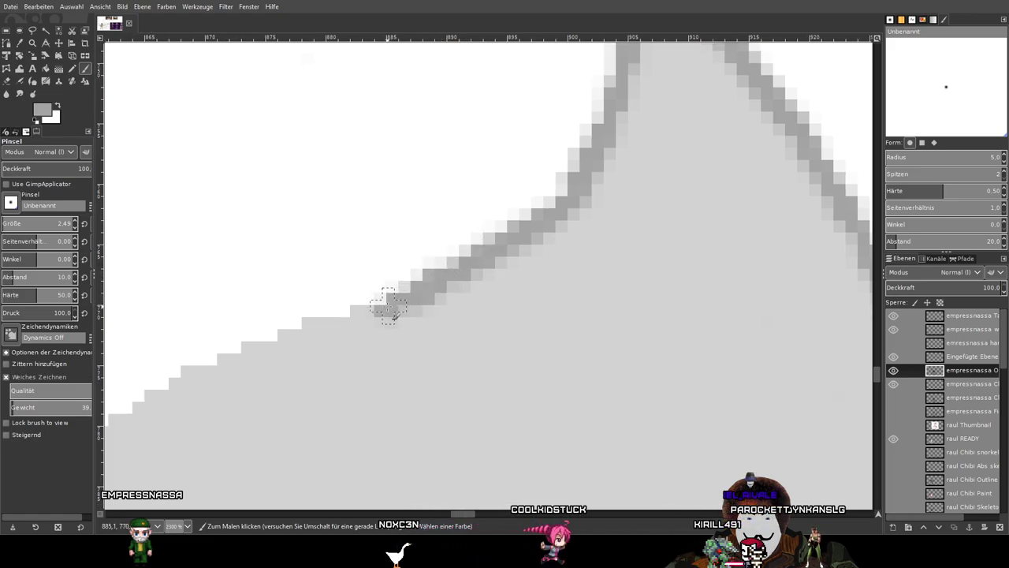
pyautogui.moveTo(340, 321)
pyautogui.mouseDown()
pyautogui.moveTo(180, 376)
pyautogui.moveTo(120, 415)
pyautogui.moveTo(533, 249)
pyautogui.moveTo(484, 268)
pyautogui.moveTo(385, 341)
pyautogui.moveTo(303, 375)
pyautogui.mouseUp()
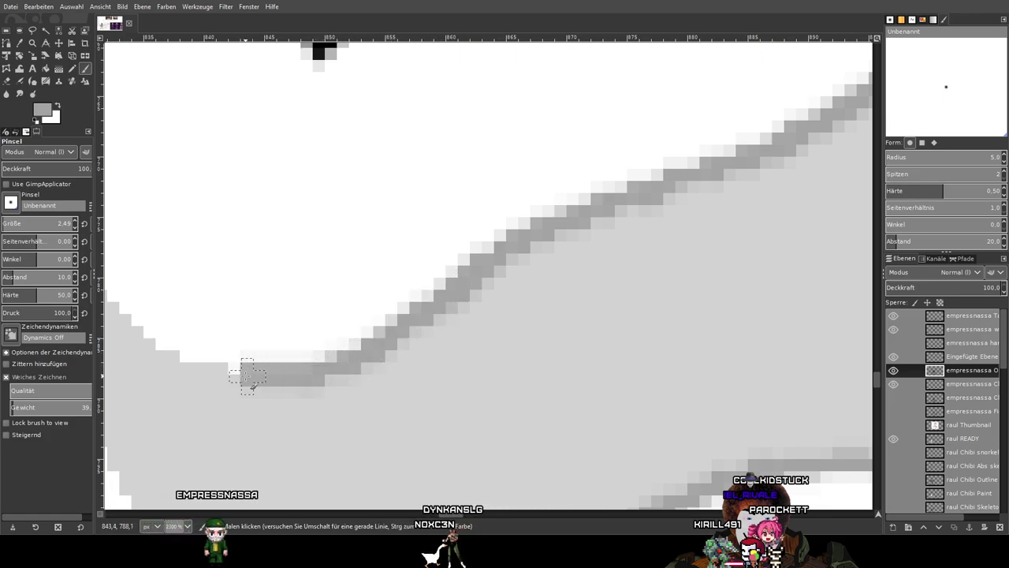
pyautogui.moveTo(124, 323)
pyautogui.mouseDown()
pyautogui.moveTo(426, 427)
pyautogui.moveTo(374, 386)
pyautogui.mouseUp()
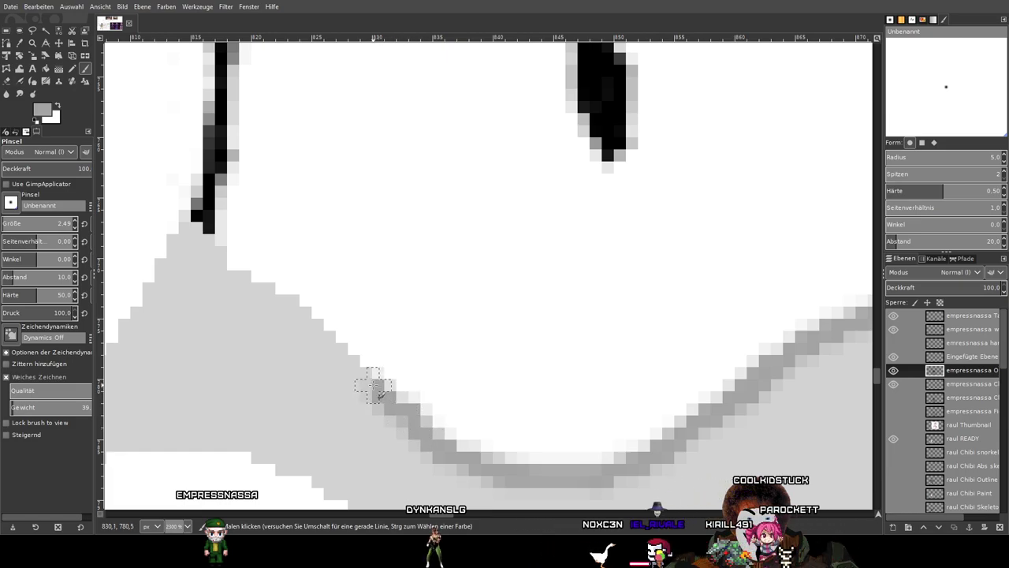
pyautogui.moveTo(326, 339)
pyautogui.mouseDown()
pyautogui.moveTo(183, 221)
pyautogui.moveTo(127, 331)
pyautogui.moveTo(348, 210)
pyautogui.moveTo(321, 244)
pyautogui.mouseUp()
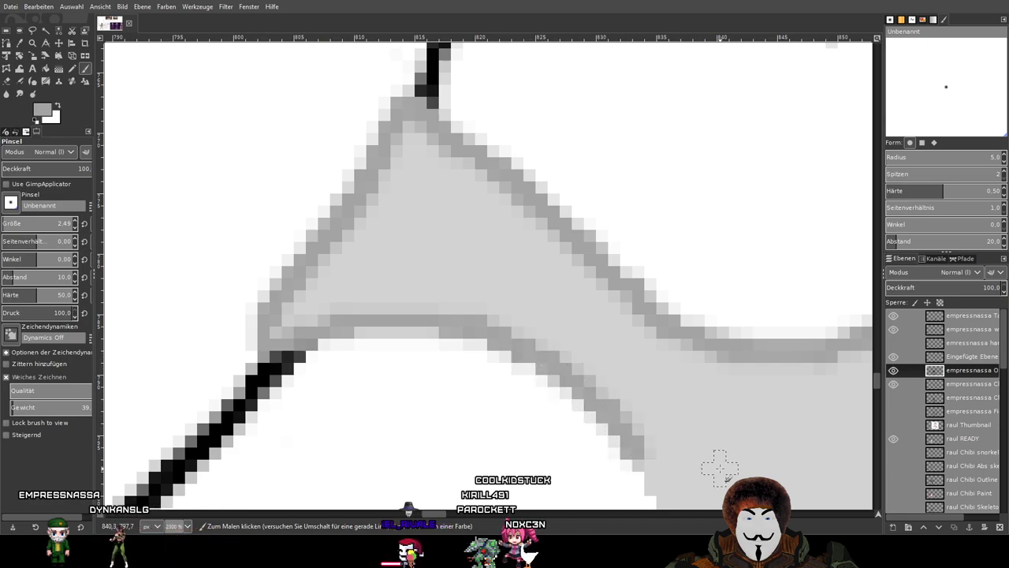
pyautogui.moveTo(719, 468); pyautogui.dragTo(545, 219)
pyautogui.moveTo(478, 199); pyautogui.dragTo(649, 369)
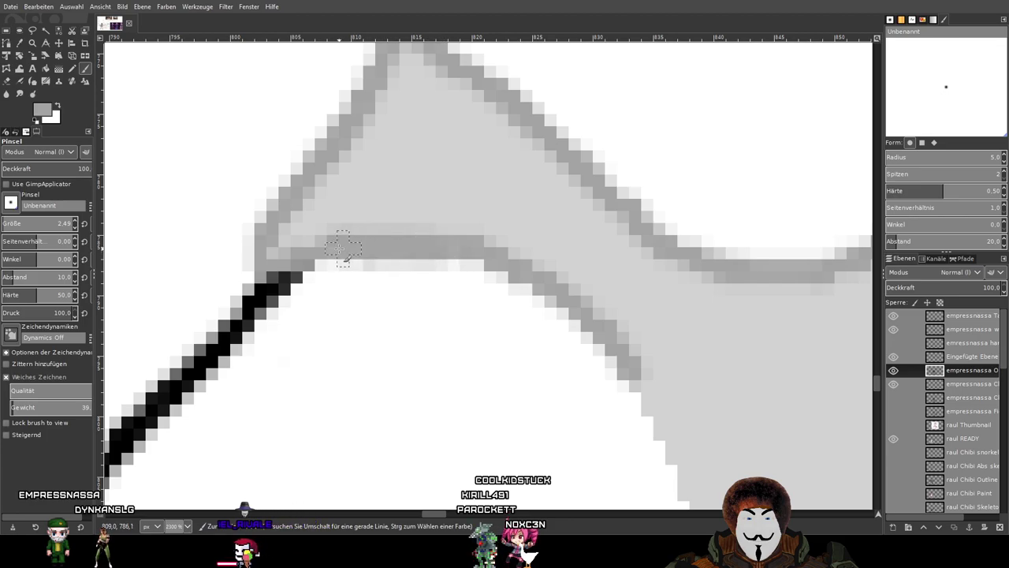
pyautogui.moveTo(663, 377)
pyautogui.mouseDown()
pyautogui.moveTo(581, 282)
pyautogui.moveTo(485, 219)
pyautogui.moveTo(489, 275)
pyautogui.moveTo(566, 458)
pyautogui.moveTo(591, 255)
pyautogui.moveTo(497, 217)
pyautogui.moveTo(534, 402)
pyautogui.moveTo(515, 208)
pyautogui.moveTo(498, 220)
pyautogui.moveTo(517, 299)
pyautogui.mouseUp()
# Undo the stray grey stroke and paint a thin darker grey fold on the swimsuit bottom.
pyautogui.scroll(-6, 517, 300)
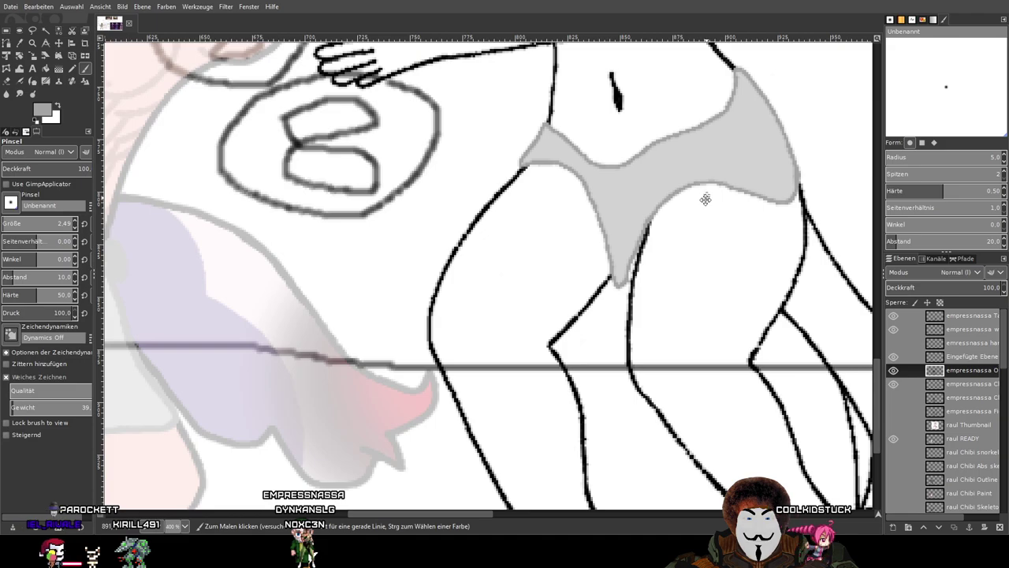
pyautogui.scroll(2, 554, 288)
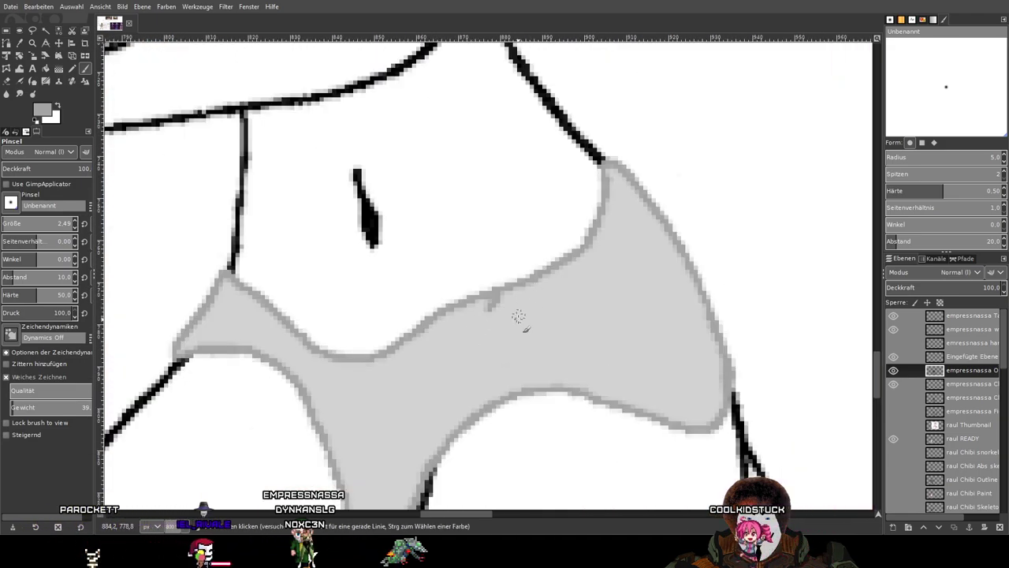
pyautogui.scroll(-1, 473, 324)
pyautogui.scroll(2, 468, 324)
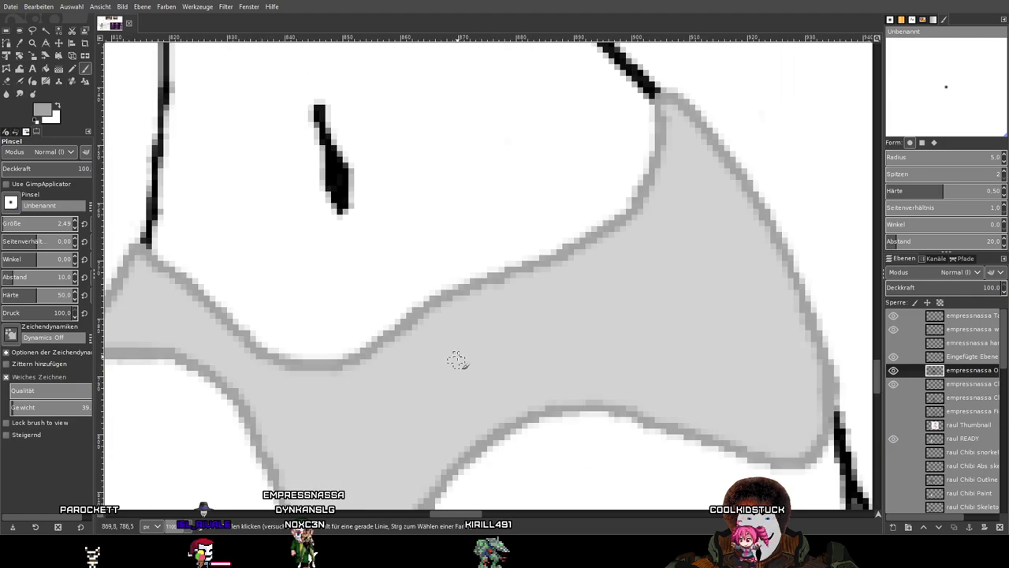
pyautogui.scroll(-2, 533, 262)
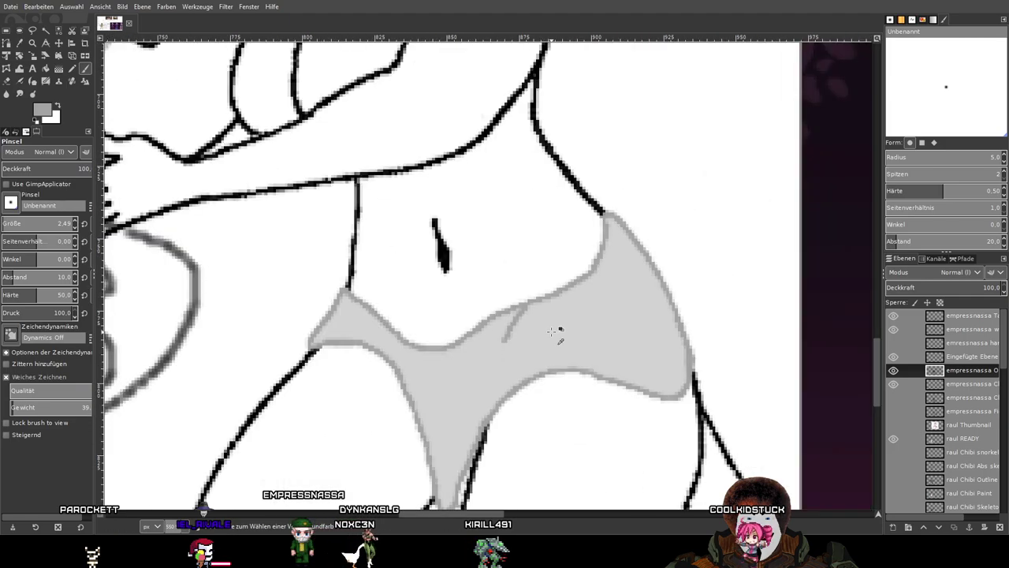
pyautogui.hotkey('ctrl', 'z')
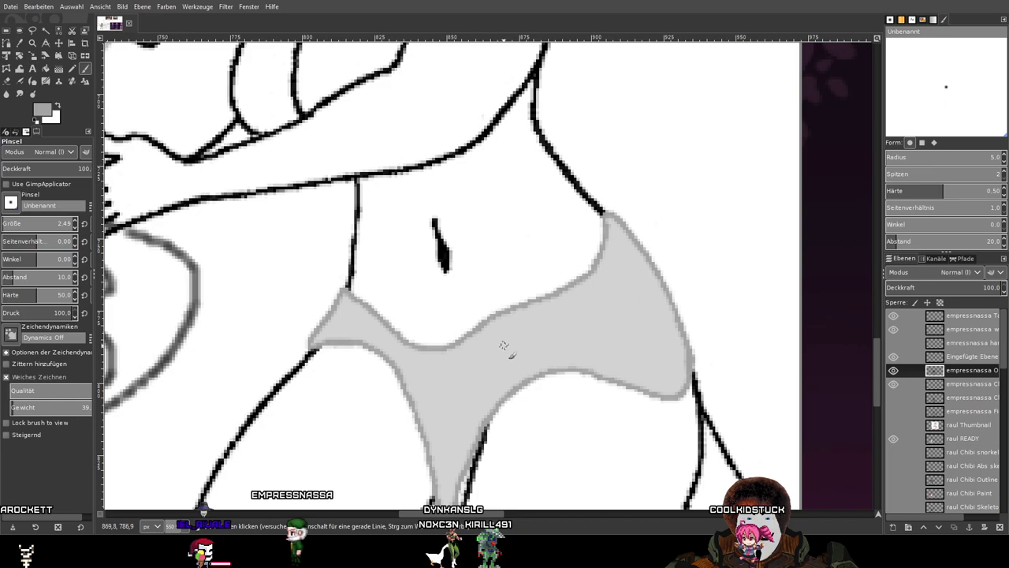
pyautogui.moveTo(507, 339); pyautogui.dragTo(557, 295)
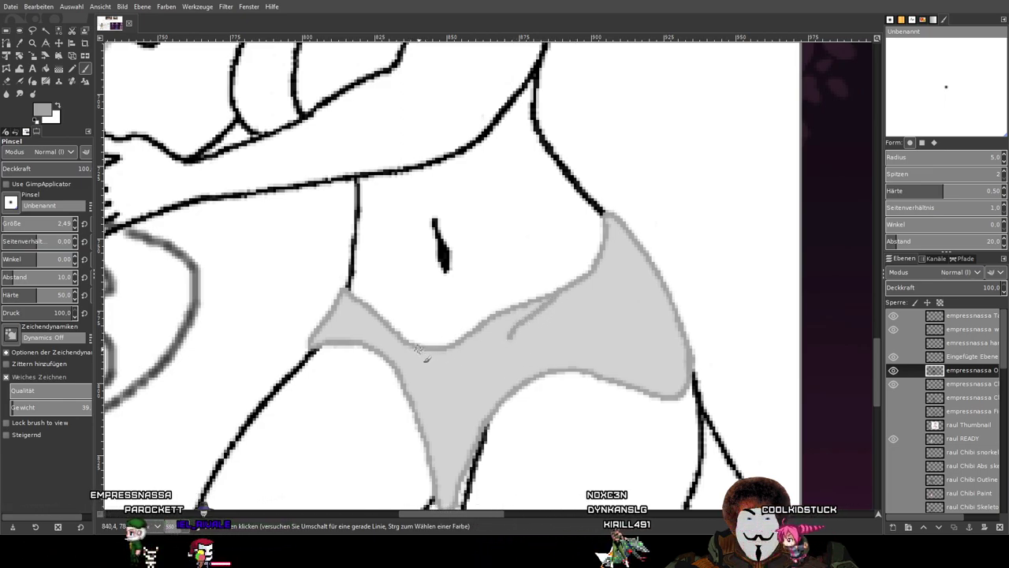
# Undo the small extra mark and look over the chibi's legs.
pyautogui.scroll(-1, 591, 334)
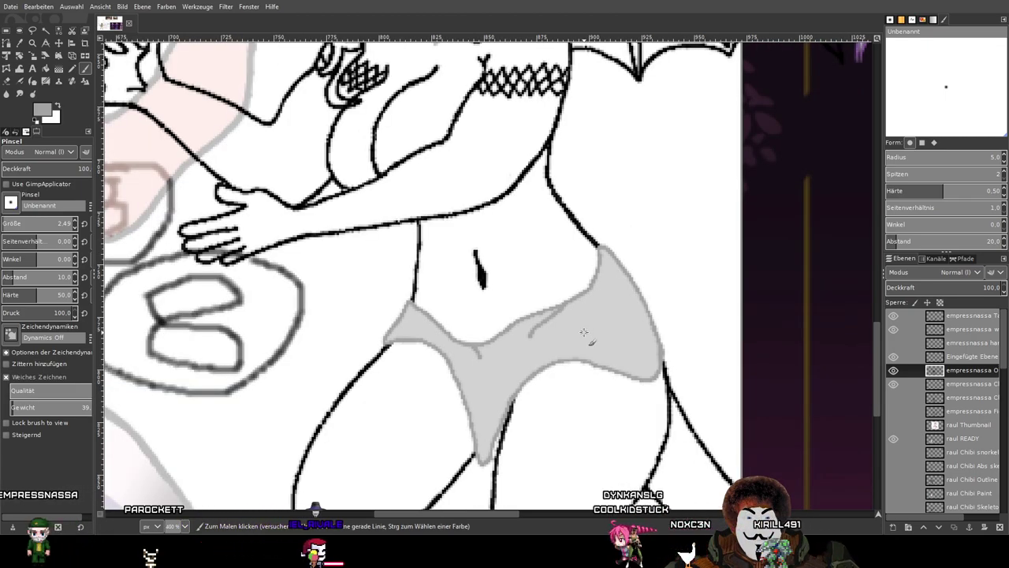
pyautogui.hotkey('ctrl', 'z')
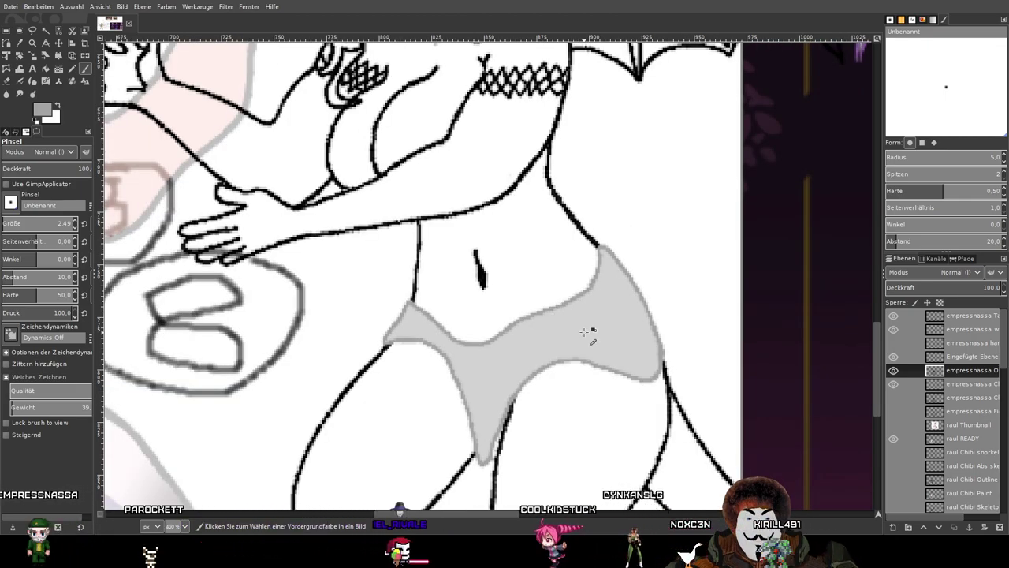
pyautogui.scroll(-3, 668, 290)
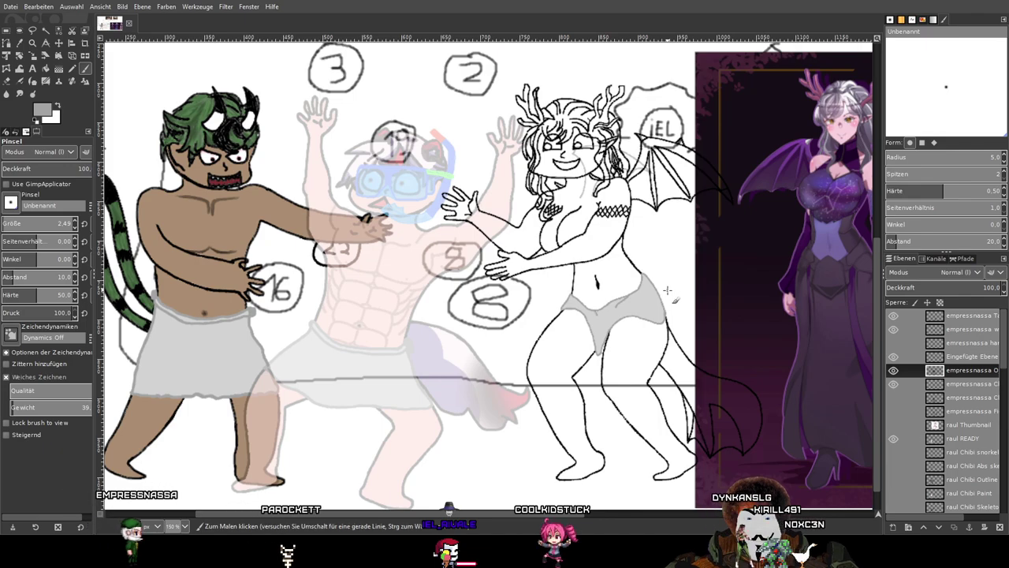
pyautogui.moveTo(667, 290); pyautogui.dragTo(569, 287)
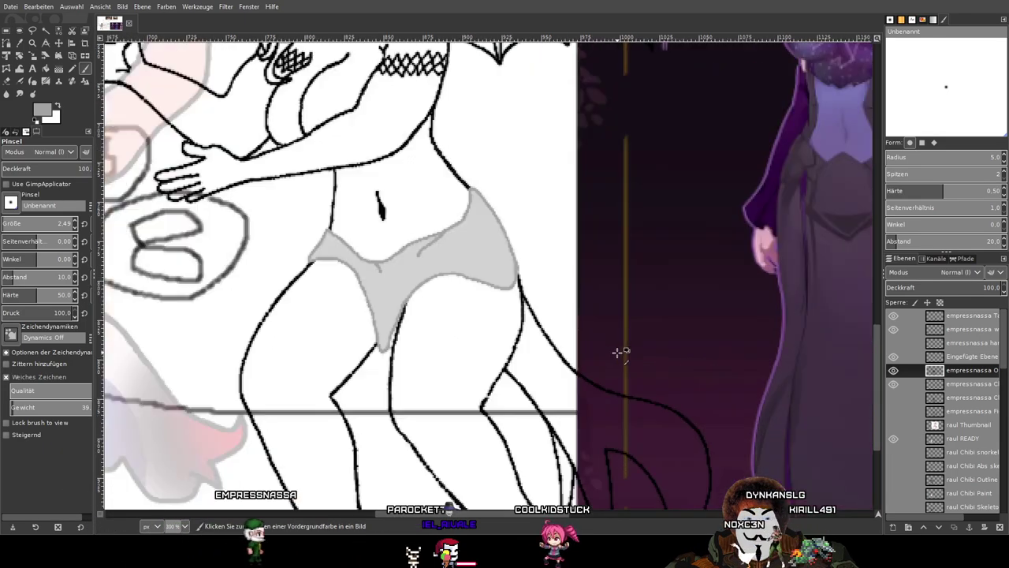
pyautogui.scroll(2, 616, 353)
pyautogui.moveTo(618, 353); pyautogui.dragTo(640, 182)
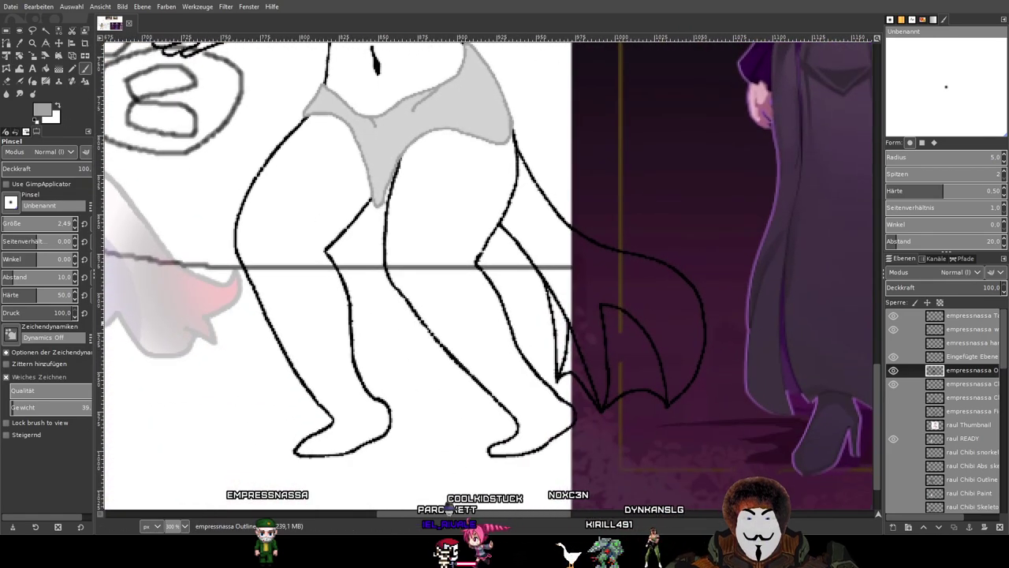
# Reset the colour to default black and draw the first straight lacing segment on the right ankle.
pyautogui.press('d')
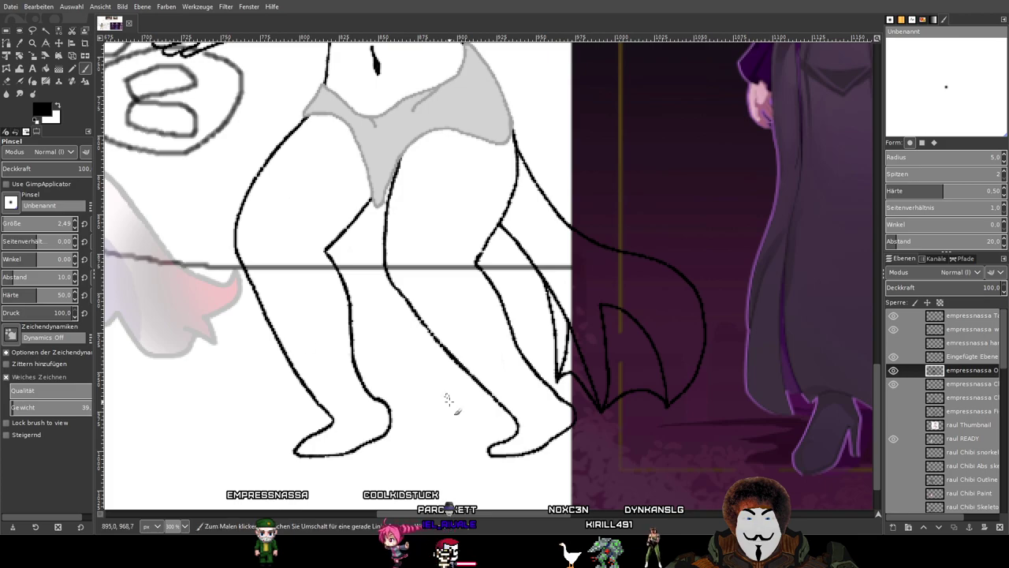
pyautogui.scroll(2, 571, 426)
pyautogui.click(892, 369)
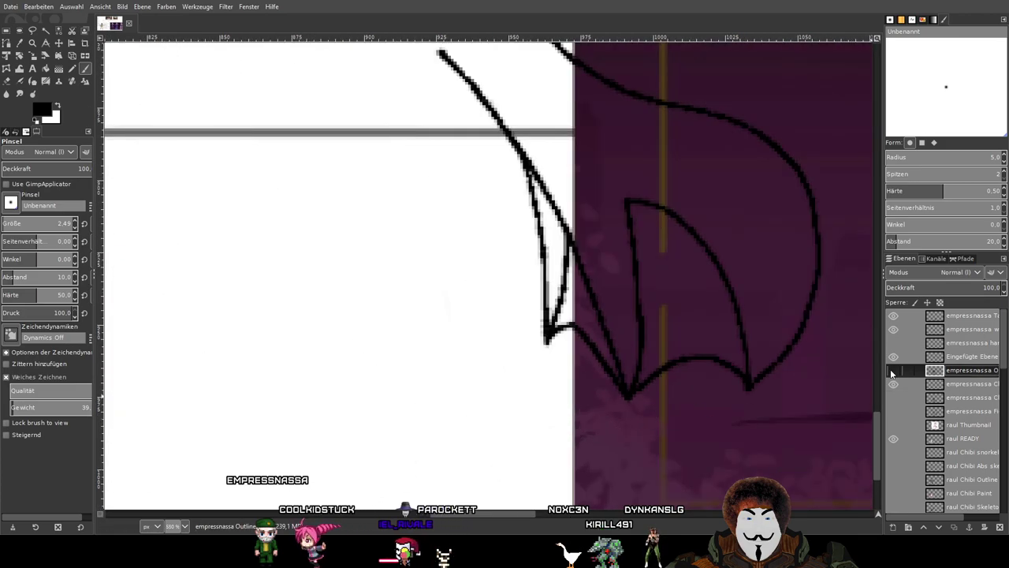
pyautogui.click(892, 369)
pyautogui.scroll(-3, 681, 300)
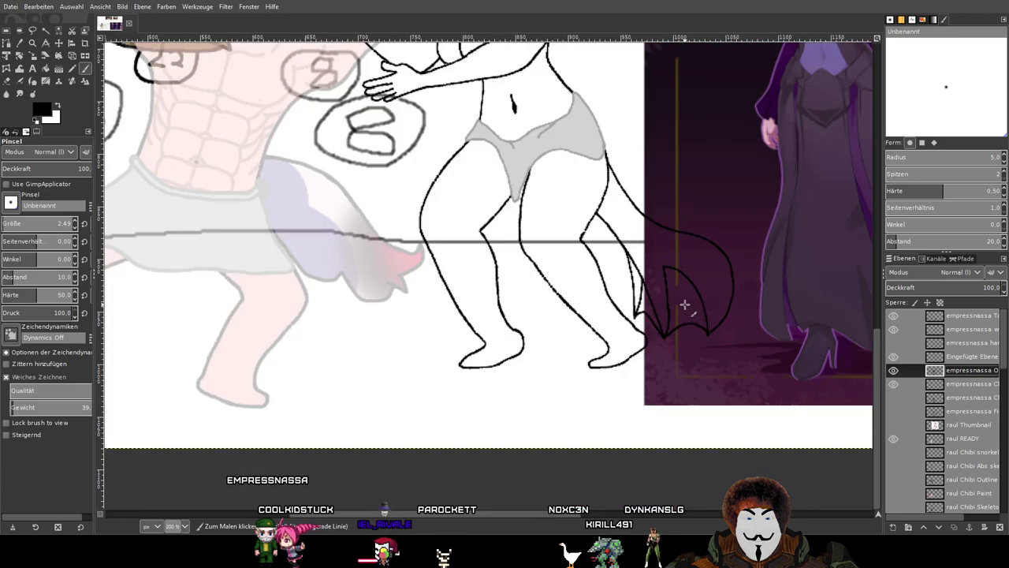
pyautogui.click(896, 370)
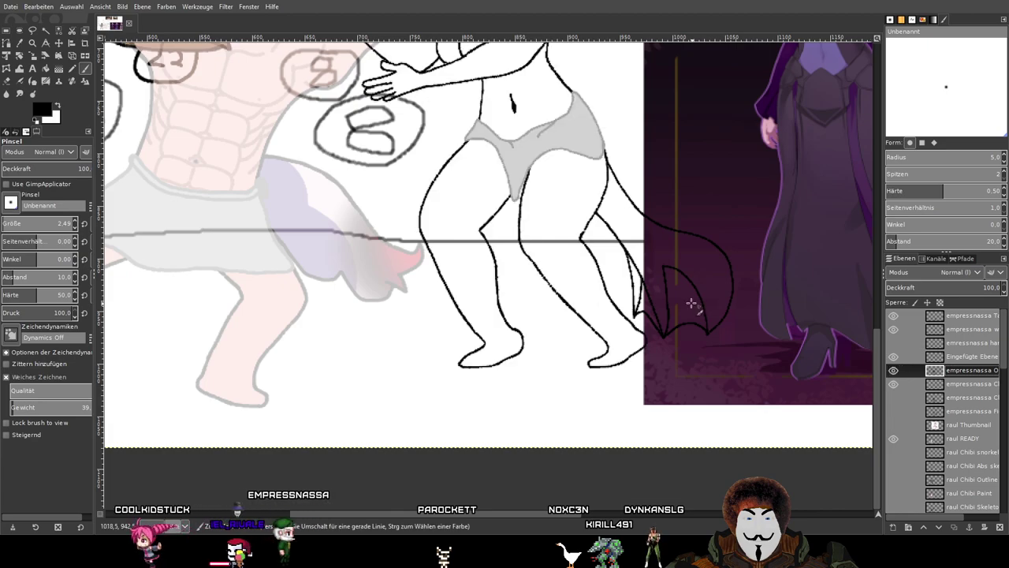
pyautogui.scroll(3, 690, 303)
pyautogui.scroll(1, 555, 412)
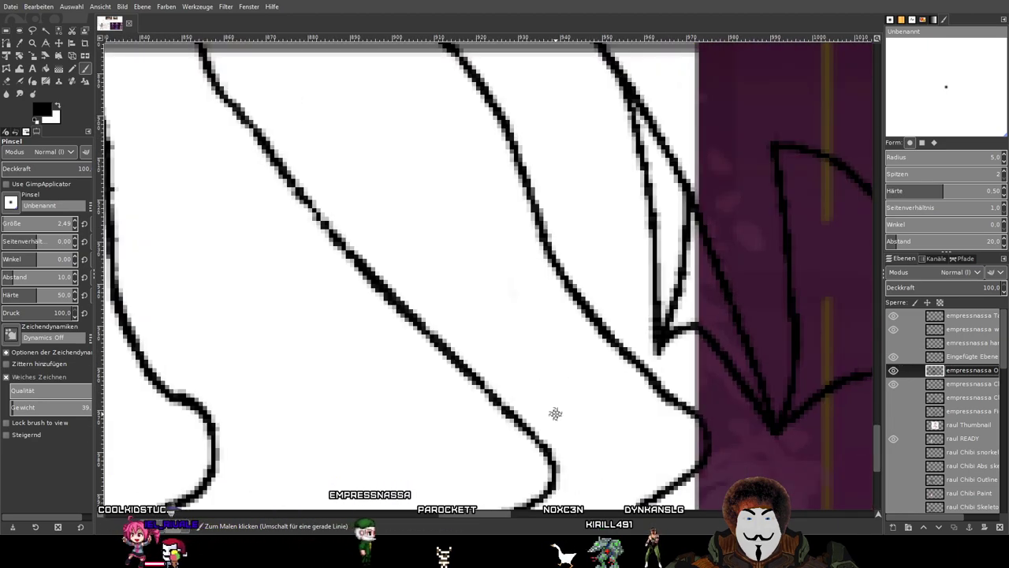
pyautogui.moveTo(555, 414); pyautogui.dragTo(486, 356)
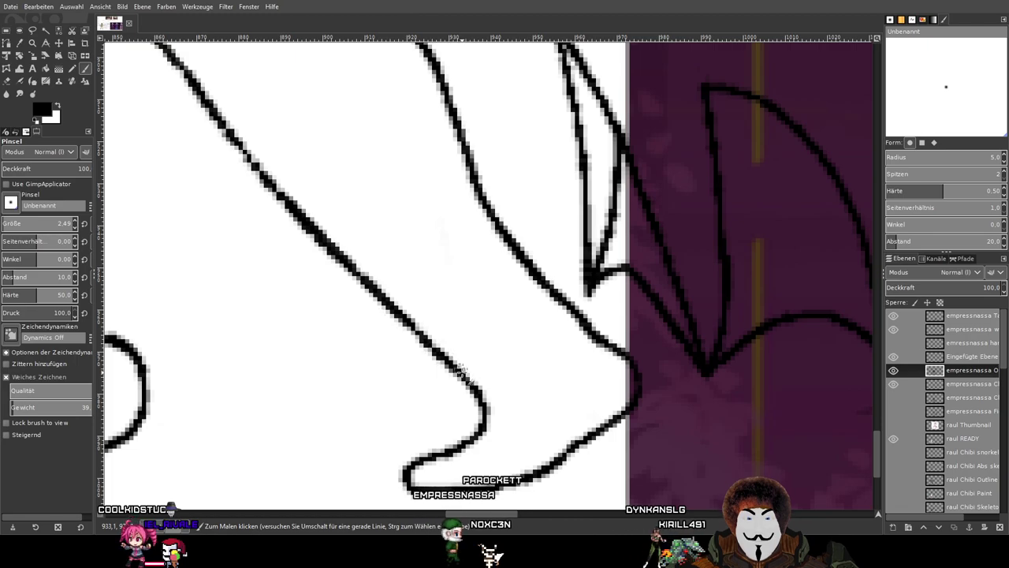
pyautogui.keyDown('shift'); pyautogui.click(457, 345); pyautogui.keyUp('shift')
pyautogui.keyDown('shift'); pyautogui.click(481, 356); pyautogui.keyUp('shift')
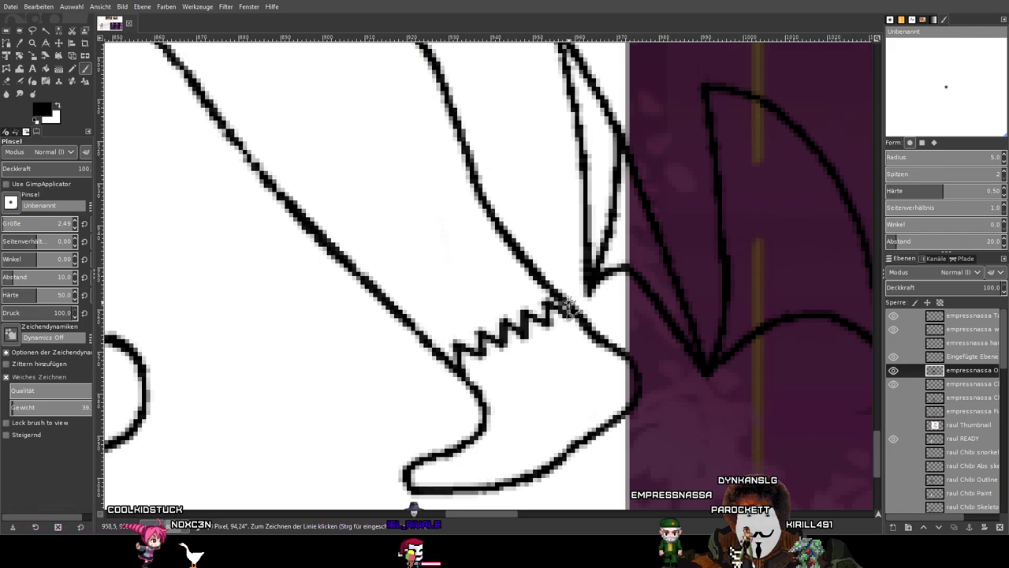
# Draw a straight-line zigzag across the right ankle, joining it to the leg outline.
pyautogui.moveTo(476, 286); pyautogui.dragTo(507, 332)
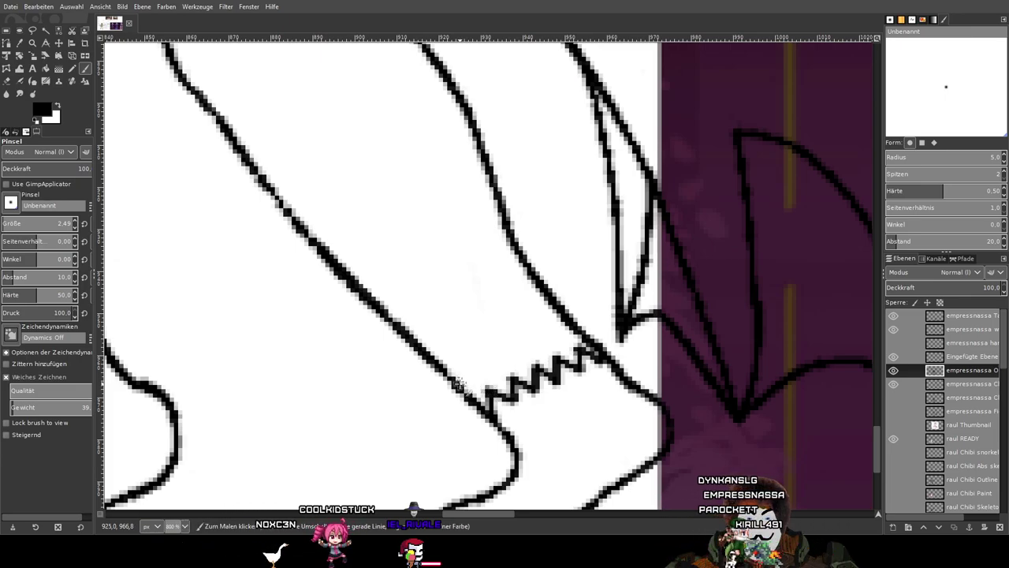
pyautogui.keyDown('shift'); pyautogui.click(487, 386); pyautogui.keyUp('shift')
pyautogui.keyDown('shift'); pyautogui.click(486, 364); pyautogui.keyUp('shift')
pyautogui.keyDown('shift'); pyautogui.click(493, 392); pyautogui.keyUp('shift')
pyautogui.keyDown('shift'); pyautogui.click(514, 351); pyautogui.keyUp('shift')
pyautogui.keyDown('shift'); pyautogui.click(523, 388); pyautogui.keyUp('shift')
pyautogui.keyDown('shift'); pyautogui.click(536, 350); pyautogui.keyUp('shift')
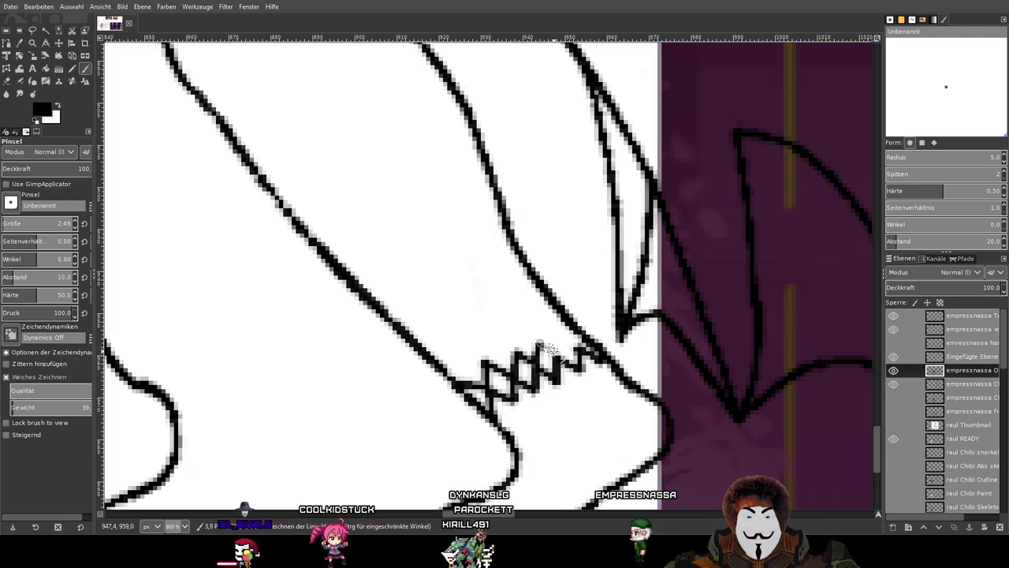
pyautogui.keyDown('shift'); pyautogui.click(556, 342); pyautogui.keyUp('shift')
pyautogui.keyDown('shift'); pyautogui.click(581, 332); pyautogui.keyUp('shift')
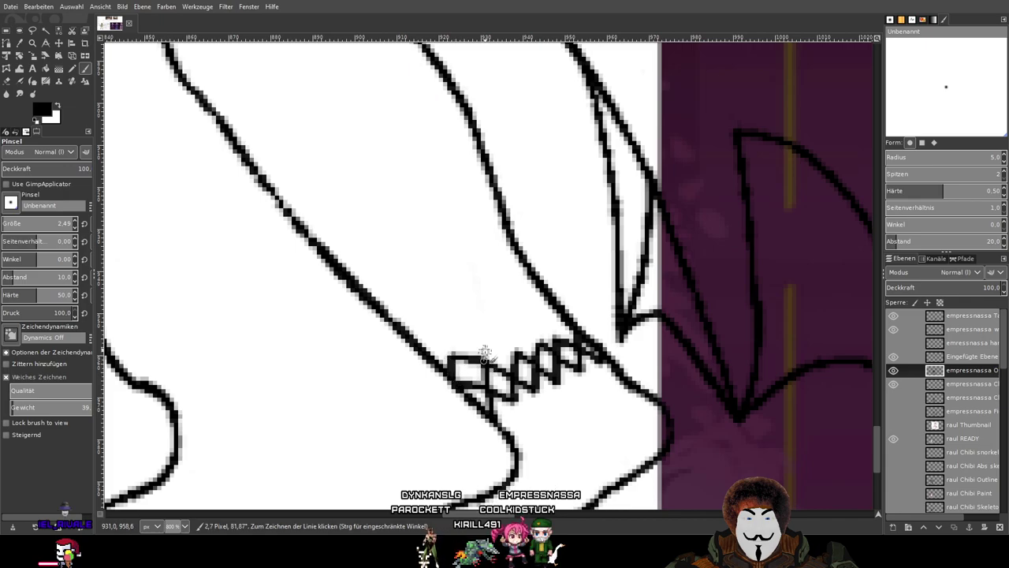
# Add a second crossing zigzag row to complete the right ankle's fishnet lattice.
pyautogui.keyDown('shift'); pyautogui.click(514, 324); pyautogui.keyUp('shift')
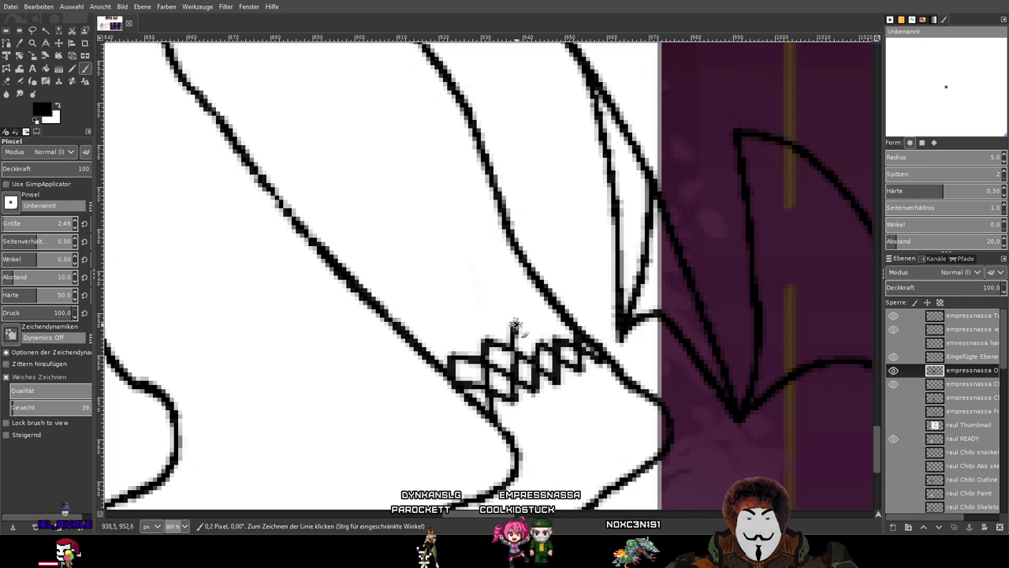
pyautogui.keyDown('shift'); pyautogui.click(536, 341); pyautogui.keyUp('shift')
pyautogui.keyDown('shift'); pyautogui.click(539, 320); pyautogui.keyUp('shift')
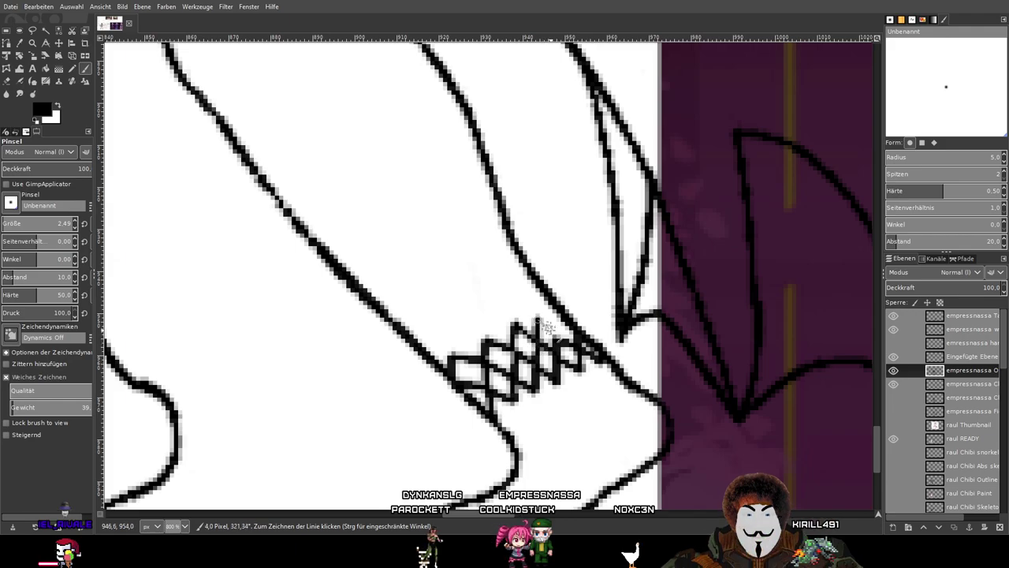
pyautogui.keyDown('shift'); pyautogui.click(556, 335); pyautogui.keyUp('shift')
pyautogui.keyDown('shift'); pyautogui.click(559, 313); pyautogui.keyUp('shift')
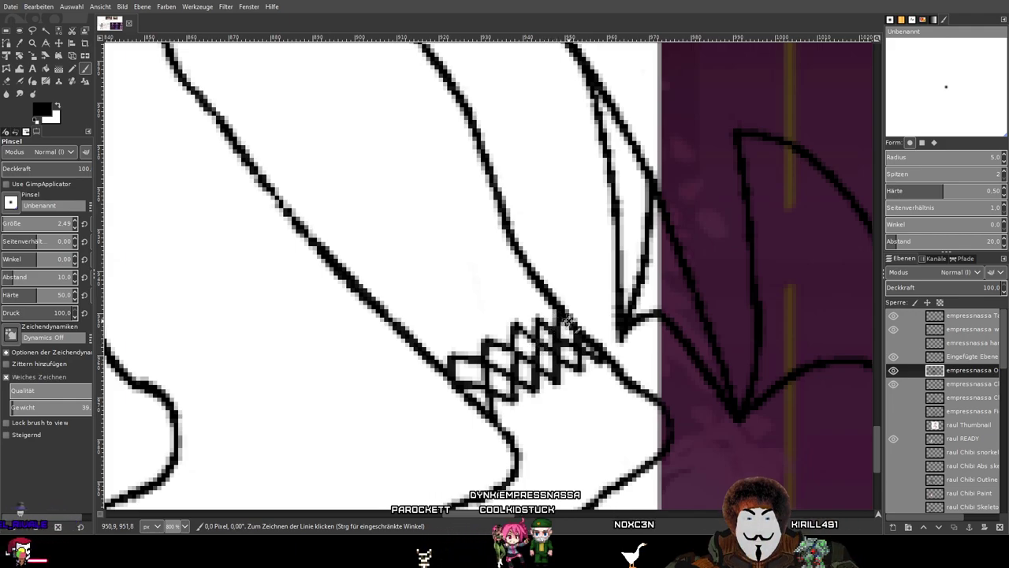
pyautogui.scroll(-1, 658, 306)
pyautogui.scroll(-2, 662, 302)
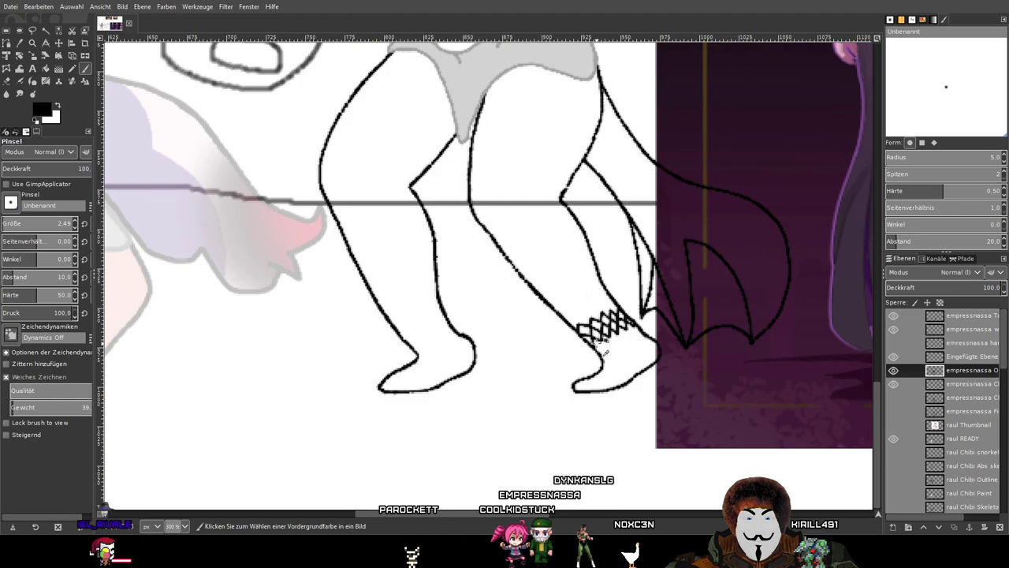
# Draw the zigzag fishnet lacing across the left ankle, then zoom out to view both ankles.
pyautogui.scroll(4, 605, 353)
pyautogui.scroll(1, 551, 317)
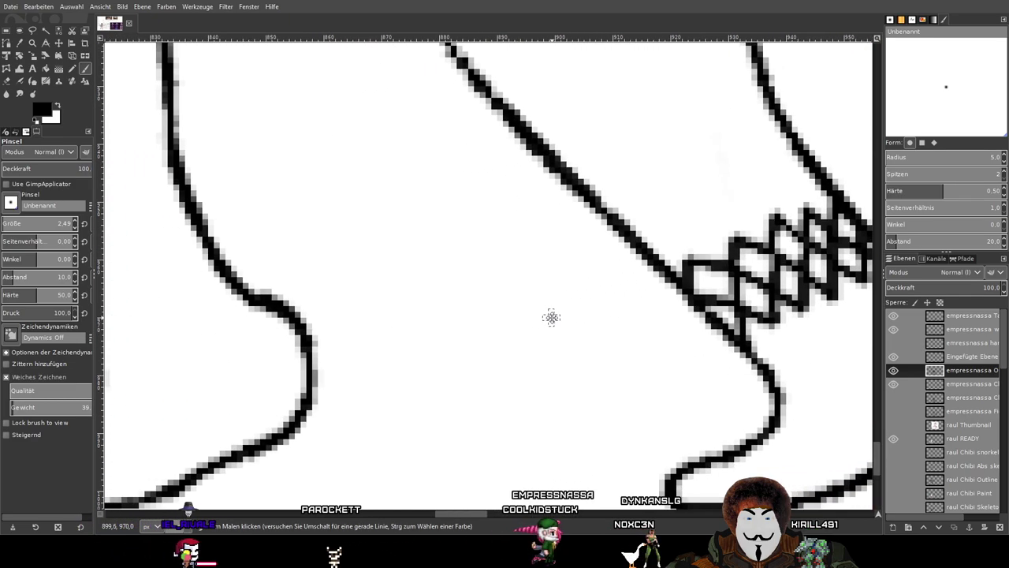
pyautogui.scroll(-3, 590, 307)
pyautogui.scroll(3, 347, 249)
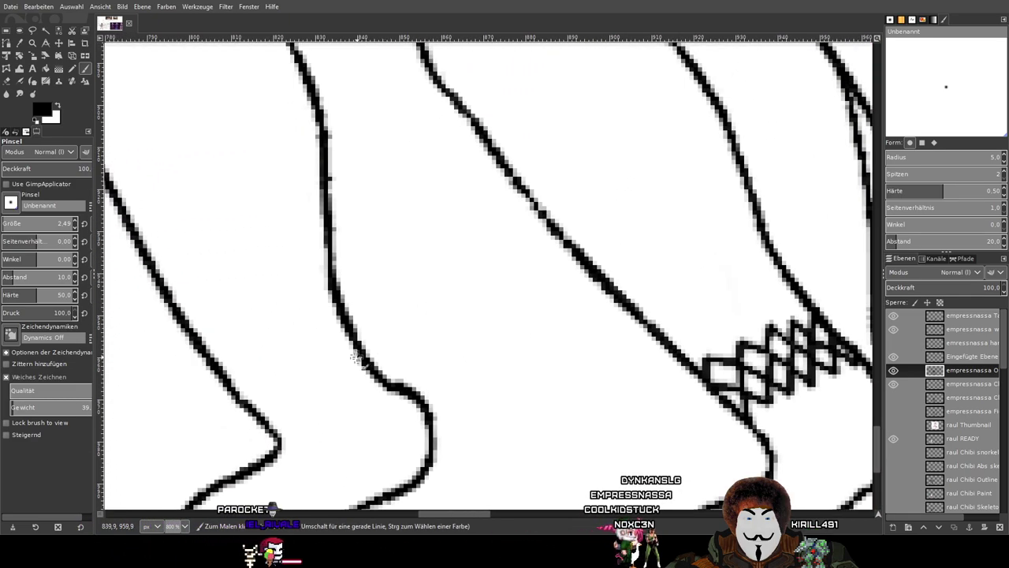
pyautogui.click(347, 327)
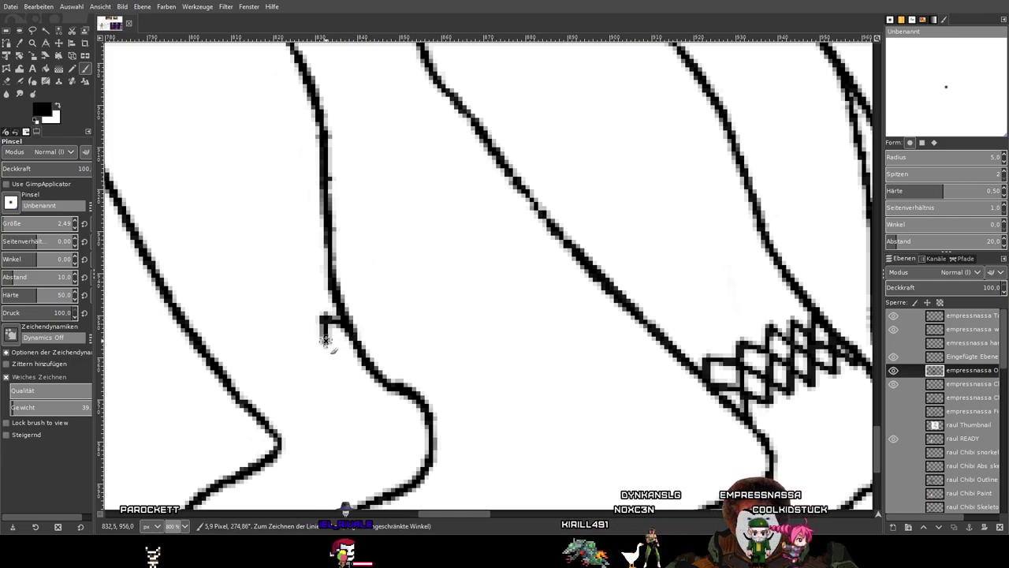
pyautogui.keyDown('shift'); pyautogui.click(298, 325); pyautogui.keyUp('shift')
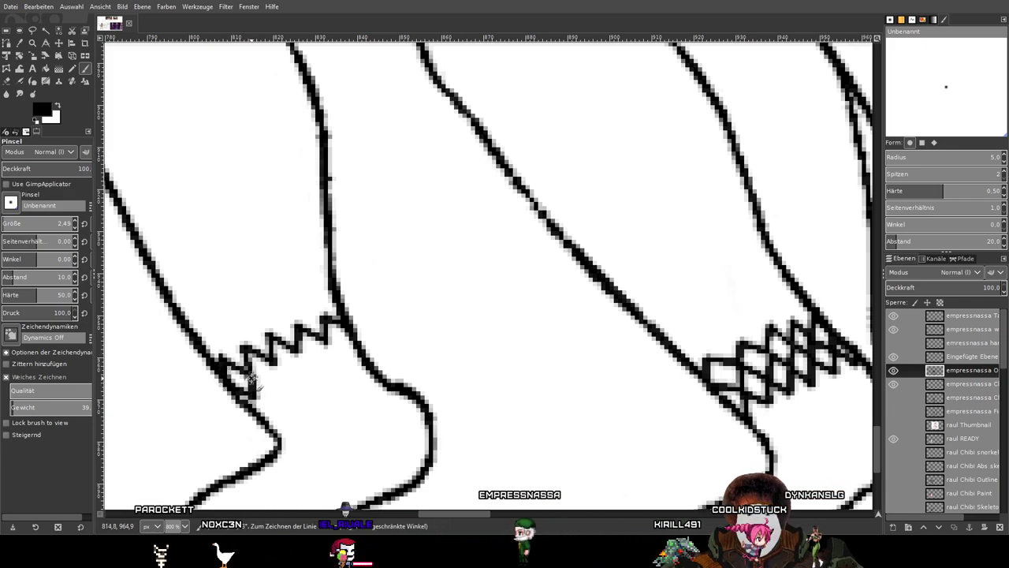
pyautogui.keyDown('shift'); pyautogui.click(274, 362); pyautogui.keyUp('shift')
pyautogui.keyDown('shift'); pyautogui.click(298, 376); pyautogui.keyUp('shift')
pyautogui.keyDown('shift'); pyautogui.click(299, 353); pyautogui.keyUp('shift')
pyautogui.keyDown('shift'); pyautogui.click(318, 364); pyautogui.keyUp('shift')
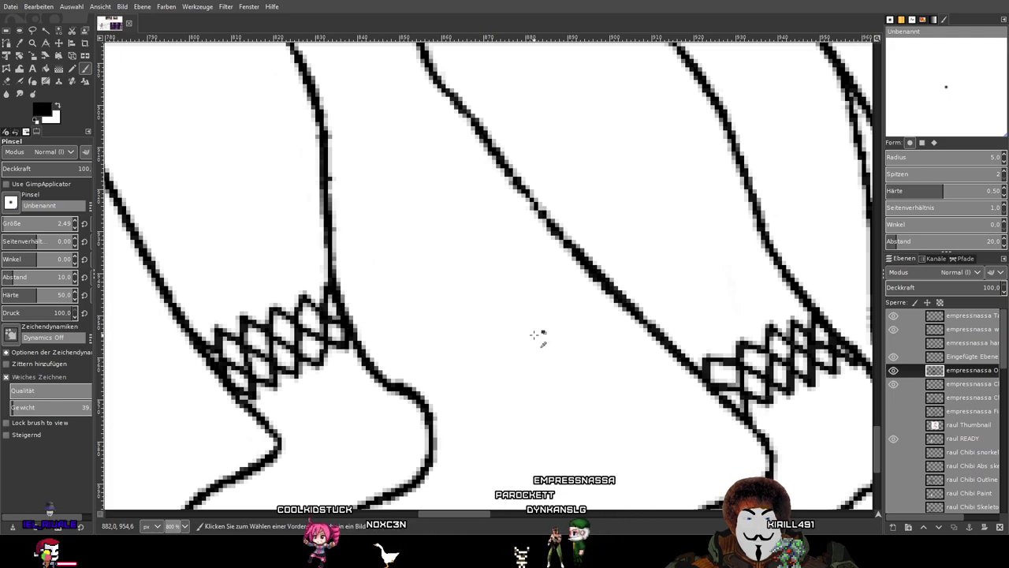
pyautogui.scroll(-3, 535, 334)
pyautogui.moveTo(615, 225); pyautogui.dragTo(387, 365)
pyautogui.scroll(-1, 407, 371)
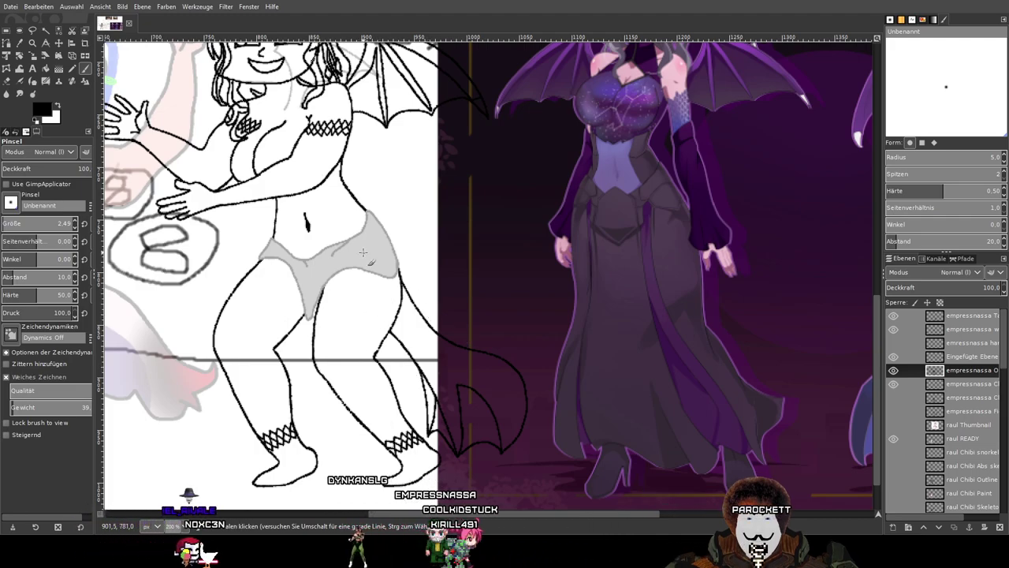
pyautogui.scroll(2, 371, 271)
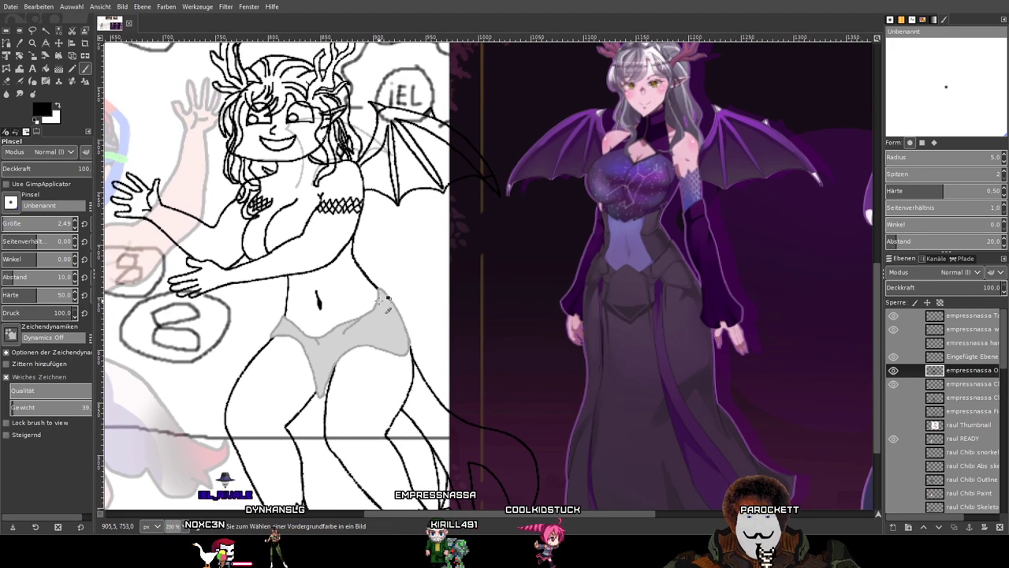
pyautogui.scroll(2, 386, 303)
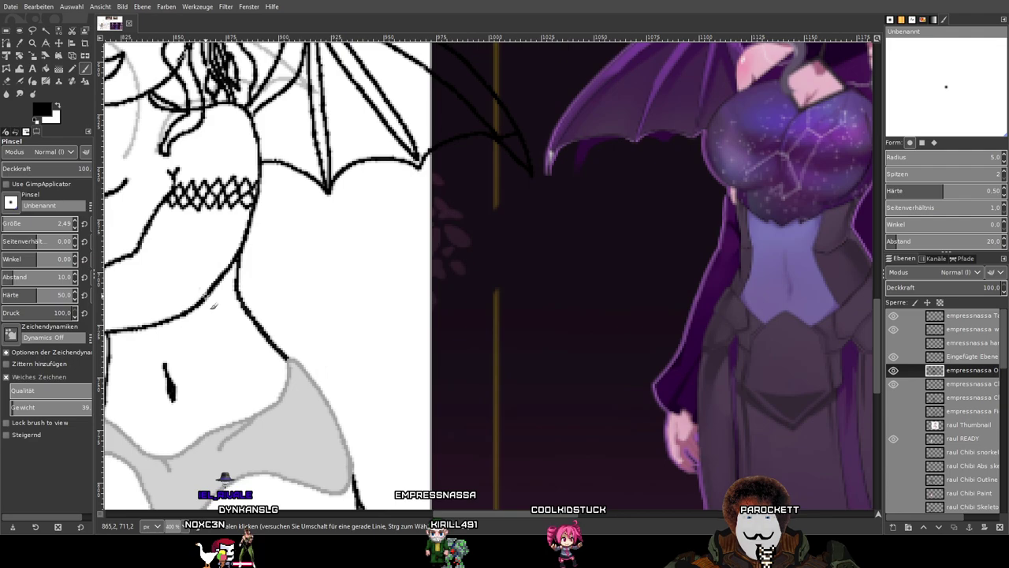
pyautogui.moveTo(184, 304); pyautogui.dragTo(339, 302)
pyautogui.hscroll(3, 353, 324)
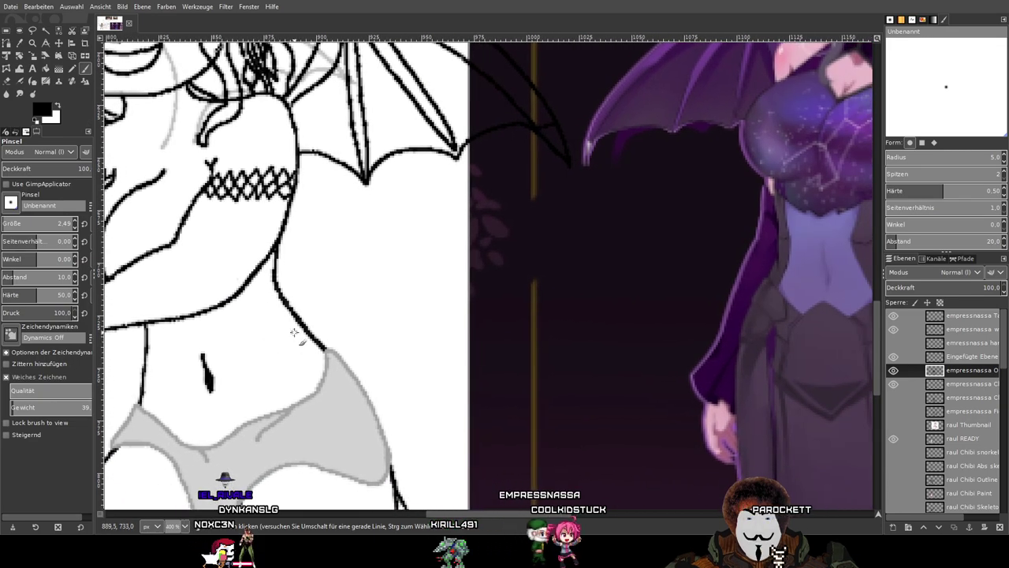
pyautogui.hscroll(2, 294, 332)
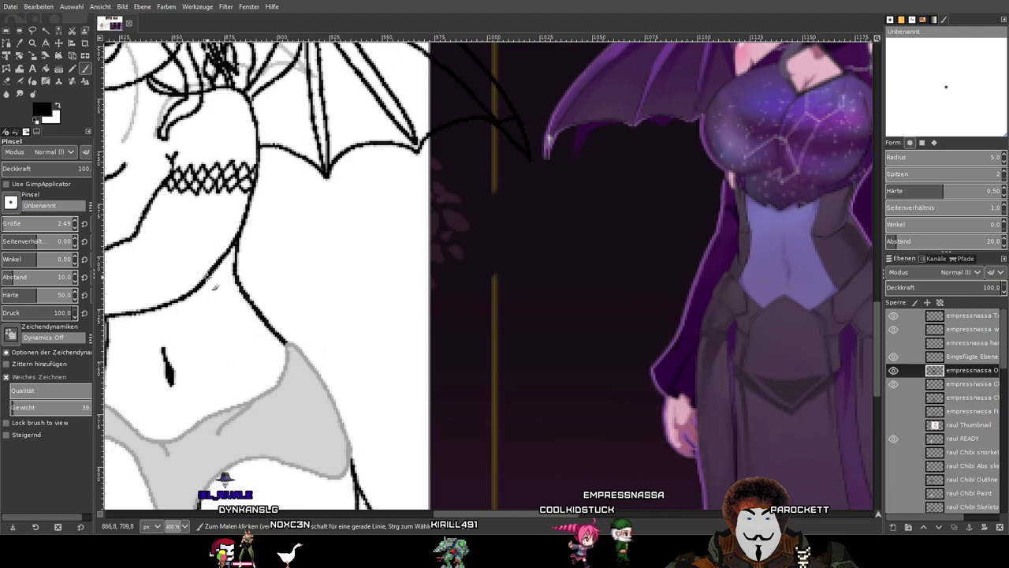
pyautogui.scroll(2, 213, 287)
pyautogui.scroll(-1, 213, 287)
pyautogui.scroll(2, 213, 285)
pyautogui.moveTo(205, 160); pyautogui.dragTo(329, 145)
pyautogui.scroll(1, 331, 242)
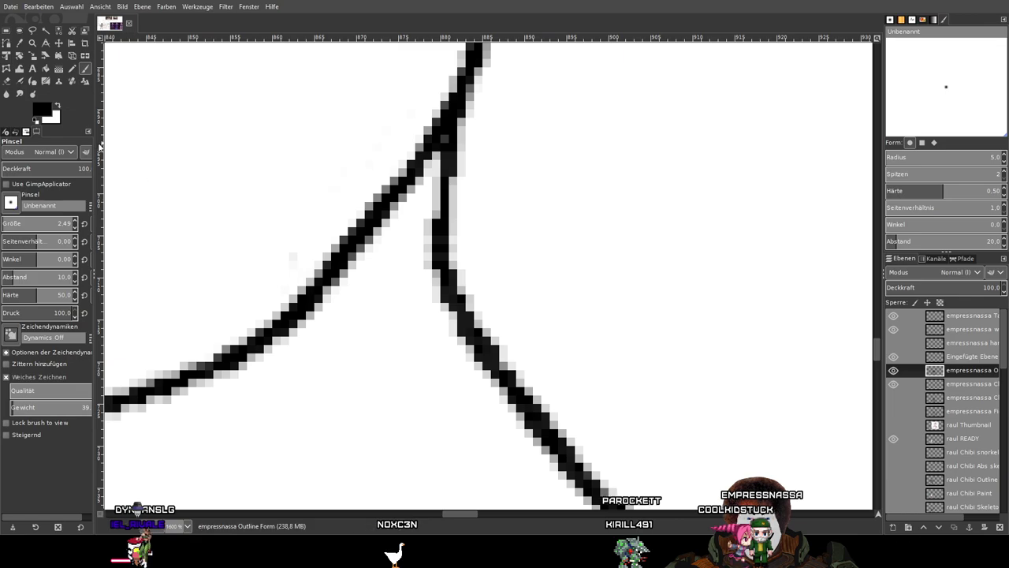
pyautogui.hotkey('shift', 'e')
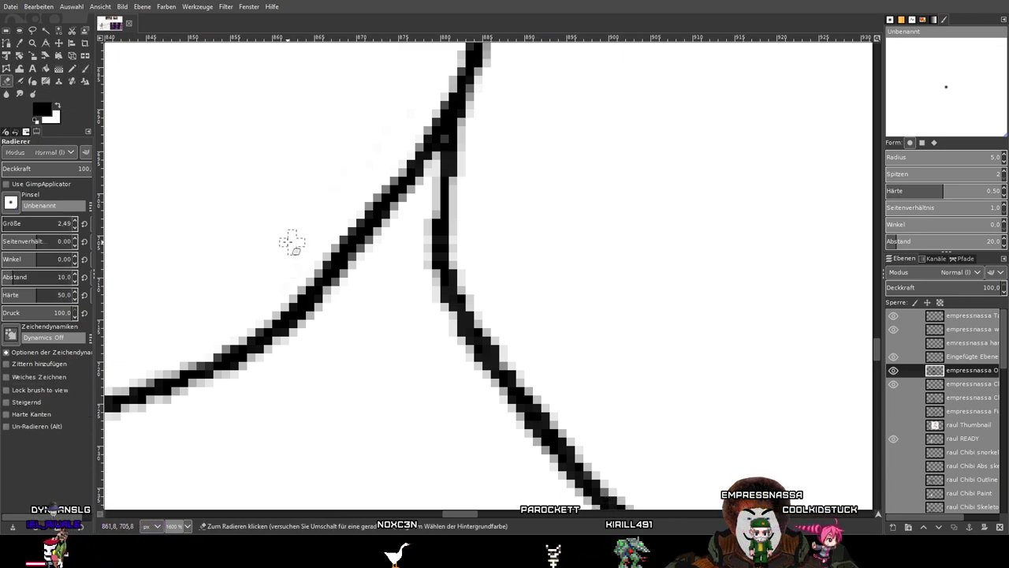
pyautogui.press('p')
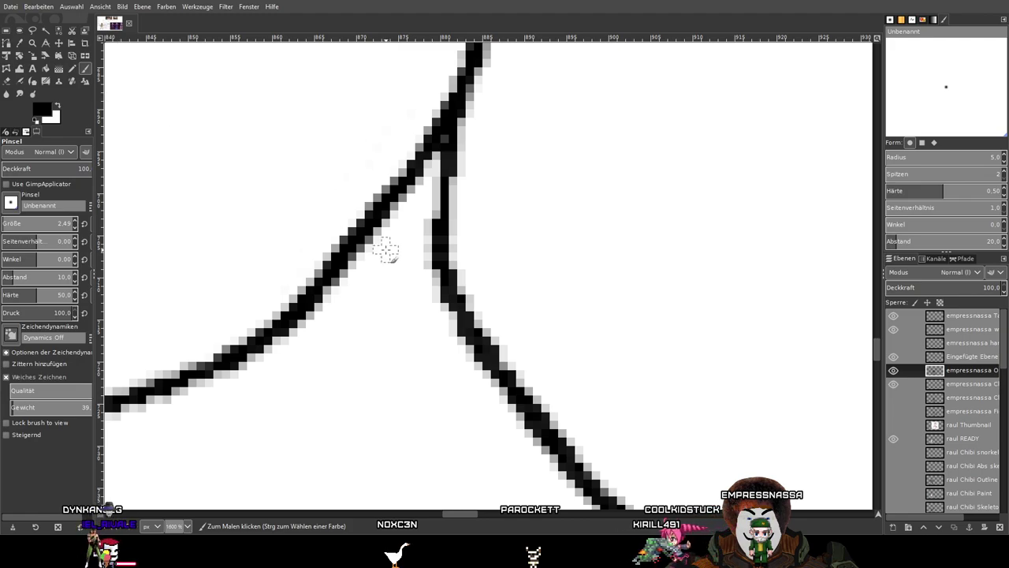
pyautogui.scroll(-3, 409, 307)
pyautogui.scroll(1, 394, 283)
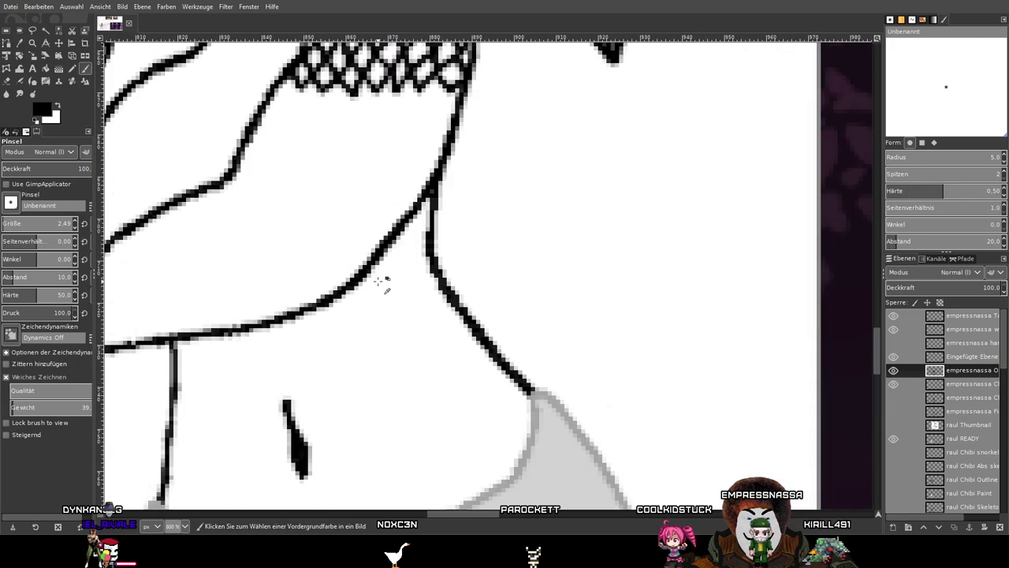
pyautogui.scroll(-1, 381, 280)
# Thicken the second hip line near its junction with two short black marks.
pyautogui.moveTo(381, 280)
pyautogui.mouseDown()
pyautogui.moveTo(110, 266)
pyautogui.moveTo(385, 267)
pyautogui.moveTo(265, 281)
pyautogui.moveTo(357, 276)
pyautogui.mouseUp()
pyautogui.scroll(3, 229, 286)
pyautogui.moveTo(226, 282)
pyautogui.mouseDown()
pyautogui.moveTo(334, 171)
pyautogui.moveTo(341, 195)
pyautogui.mouseUp()
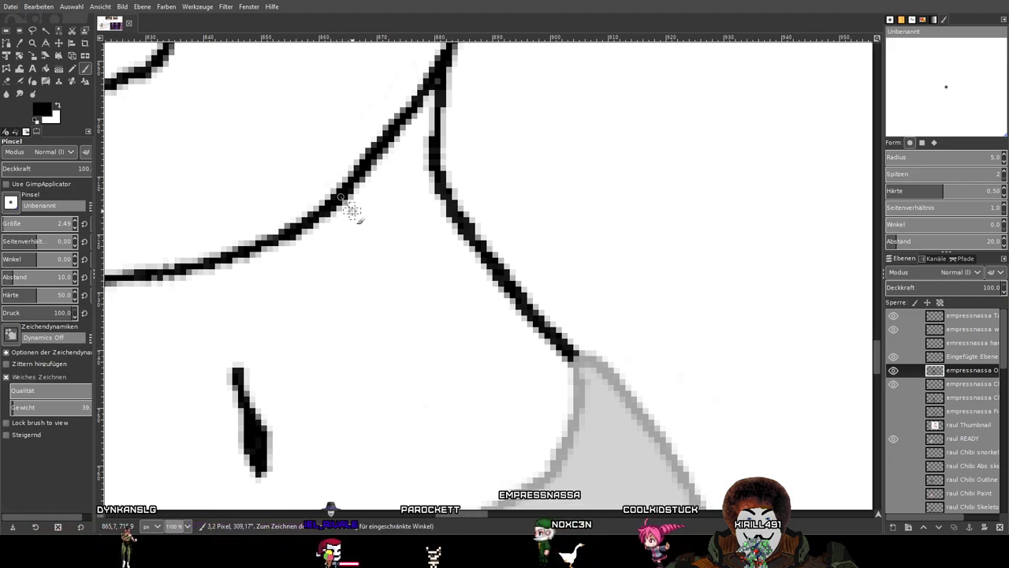
pyautogui.keyDown('shift'); pyautogui.click(356, 200); pyautogui.keyUp('shift')
pyautogui.keyDown('shift'); pyautogui.click(388, 197); pyautogui.keyUp('shift')
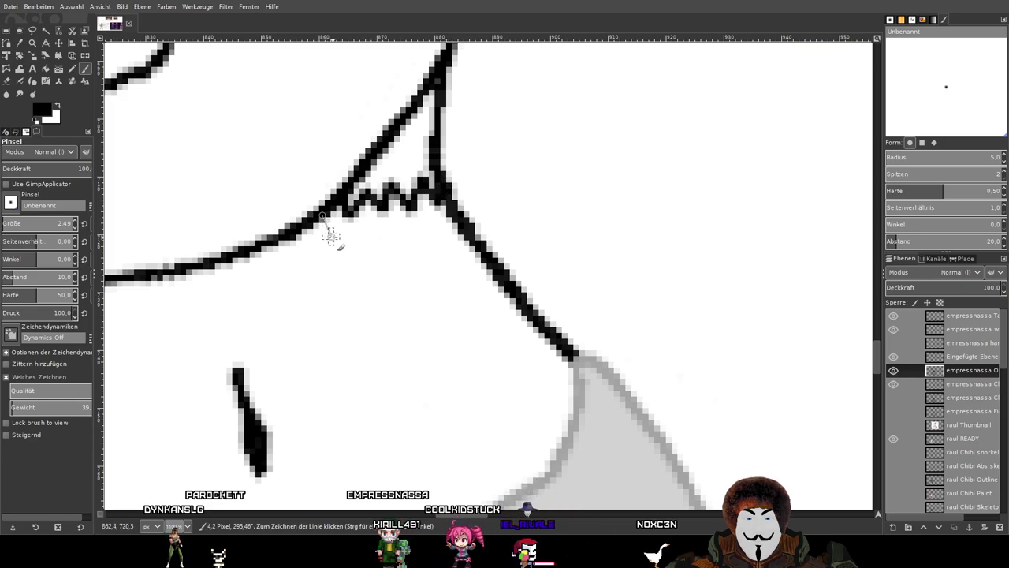
# Draw a row of zigzag scalloped loops along the hip line, joining the diagonal outline.
pyautogui.keyDown('shift'); pyautogui.click(348, 216); pyautogui.keyUp('shift')
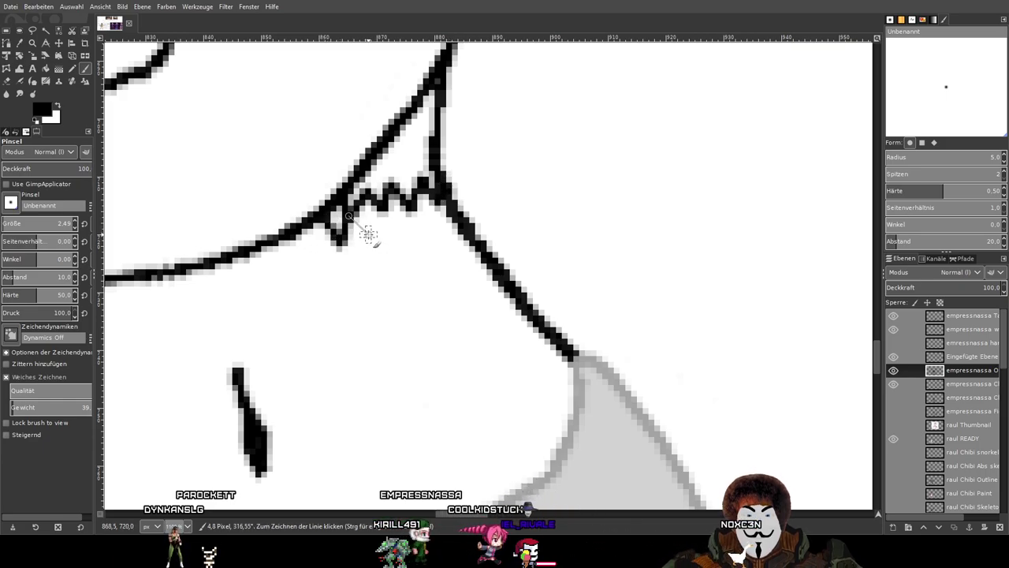
pyautogui.keyDown('shift'); pyautogui.click(382, 211); pyautogui.keyUp('shift')
pyautogui.keyDown('shift'); pyautogui.click(396, 232); pyautogui.keyUp('shift')
pyautogui.keyDown('shift'); pyautogui.click(411, 211); pyautogui.keyUp('shift')
pyautogui.keyDown('shift'); pyautogui.click(424, 231); pyautogui.keyUp('shift')
pyautogui.moveTo(424, 228)
pyautogui.mouseDown()
pyautogui.moveTo(432, 216)
pyautogui.moveTo(439, 227)
pyautogui.moveTo(447, 214)
pyautogui.moveTo(457, 221)
pyautogui.mouseUp()
pyautogui.keyDown('shift'); pyautogui.click(456, 219); pyautogui.keyUp('shift')
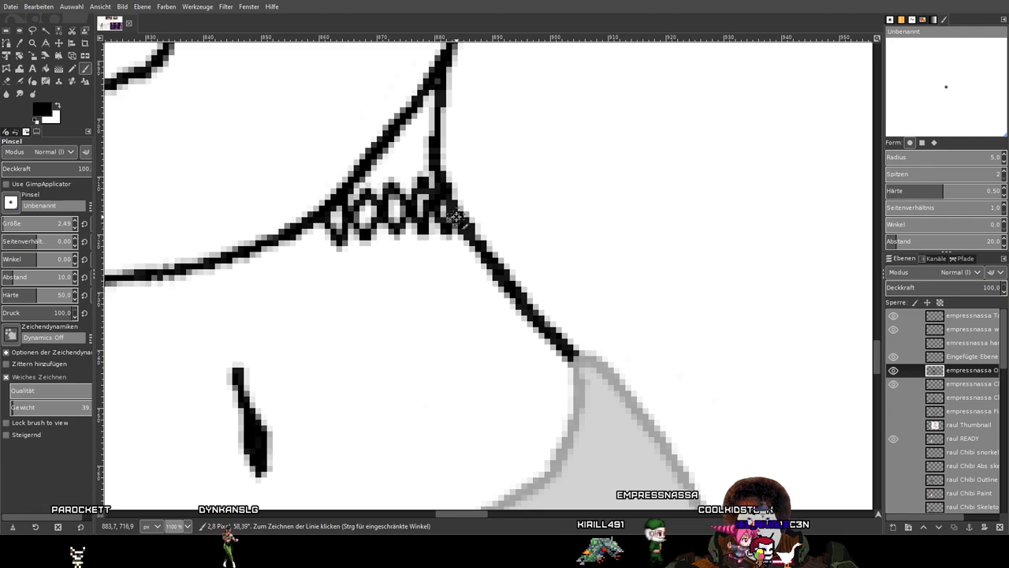
# Draw a zigzag strand down from the loops toward the swimsuit, then undo its last segment.
pyautogui.moveTo(457, 273); pyautogui.dragTo(493, 235)
pyautogui.scroll(-2, 385, 217)
pyautogui.moveTo(379, 221); pyautogui.dragTo(41, 230)
pyautogui.moveTo(518, 209)
pyautogui.mouseDown()
pyautogui.moveTo(395, 257)
pyautogui.moveTo(588, 213)
pyautogui.mouseUp()
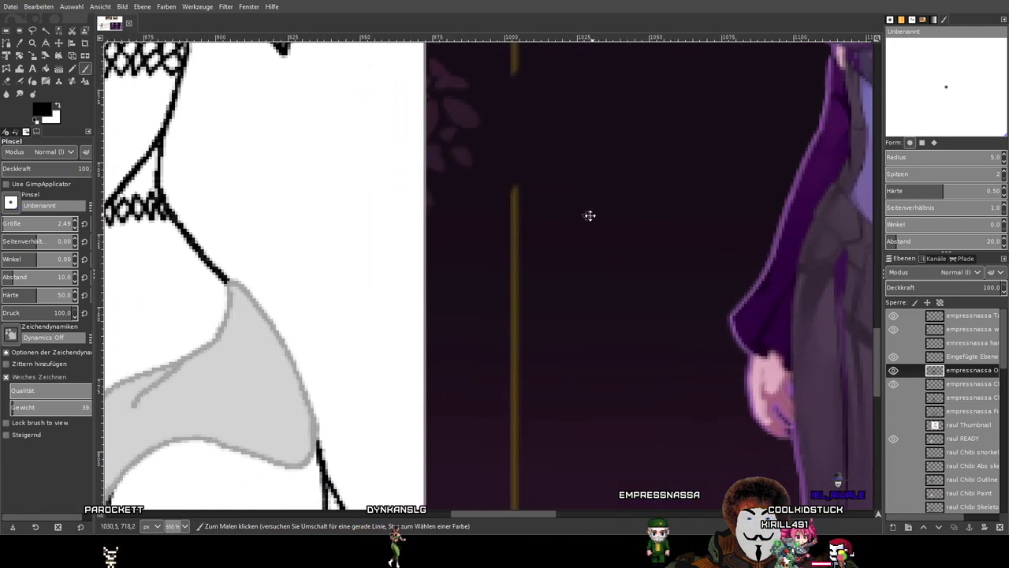
pyautogui.scroll(3, 345, 263)
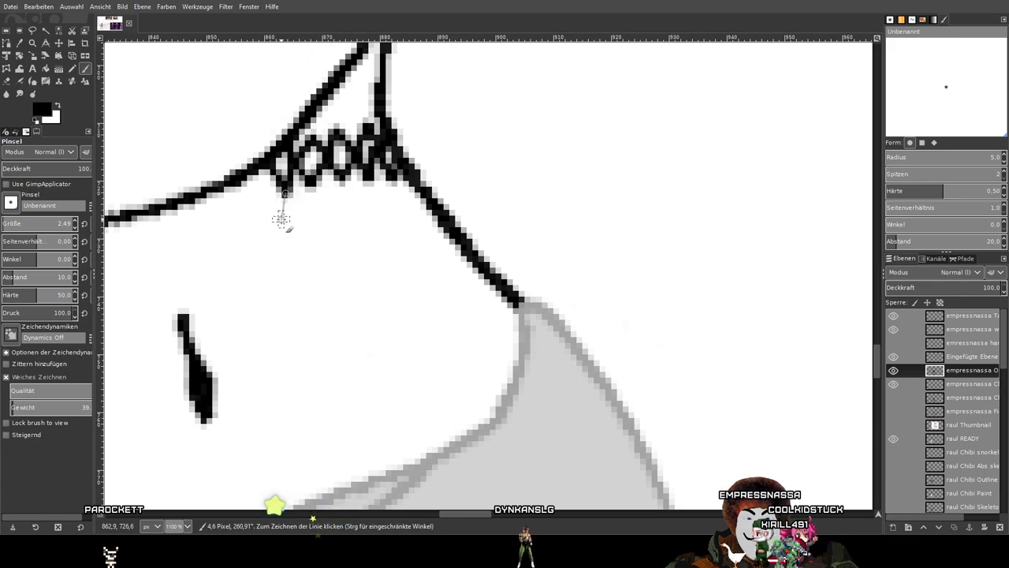
pyautogui.keyDown('shift'); pyautogui.click(299, 233); pyautogui.keyUp('shift')
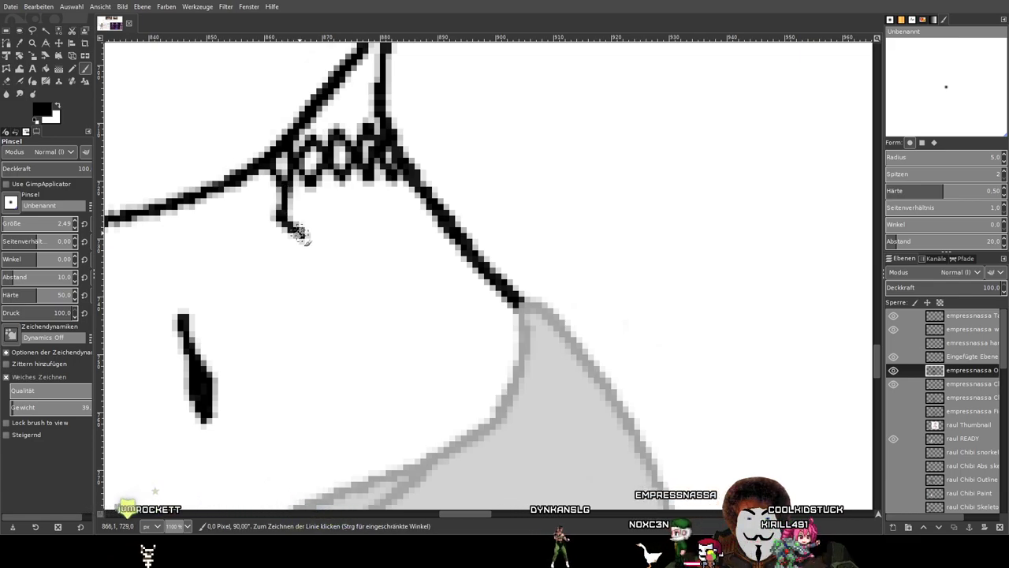
pyautogui.keyDown('shift'); pyautogui.click(293, 255); pyautogui.keyUp('shift')
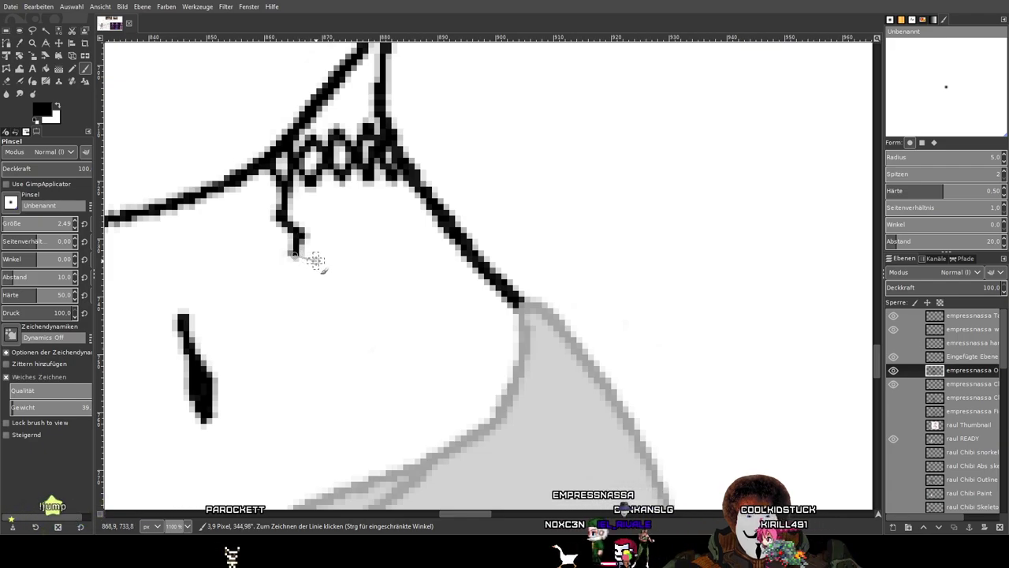
pyautogui.keyDown('shift'); pyautogui.click(309, 281); pyautogui.keyUp('shift')
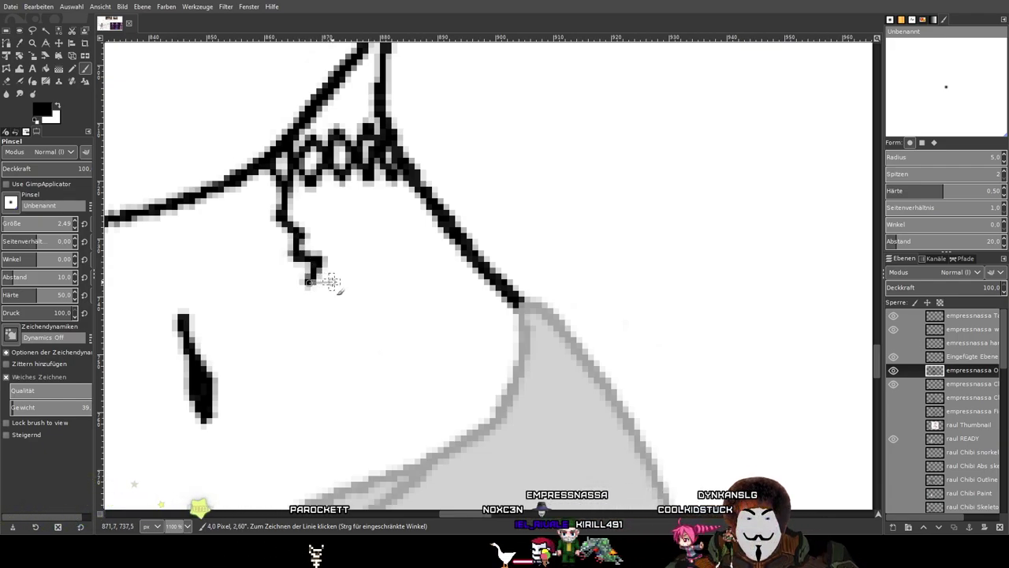
pyautogui.keyDown('shift'); pyautogui.click(339, 289); pyautogui.keyUp('shift')
pyautogui.keyDown('shift'); pyautogui.click(325, 313); pyautogui.keyUp('shift')
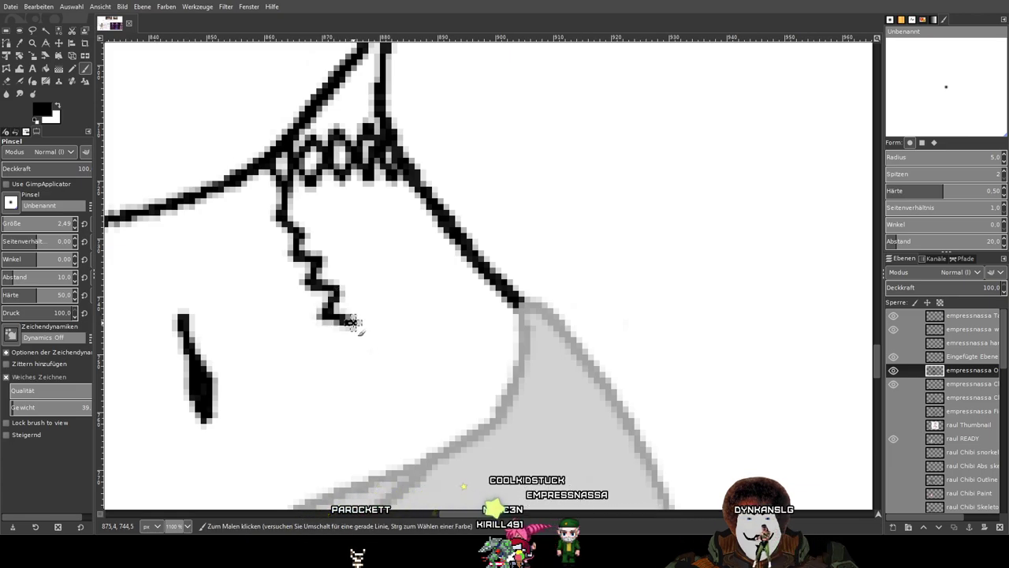
pyautogui.hotkey('ctrl', 'z')
pyautogui.hotkey('ctrl', 'z')
pyautogui.hotkey('ctrl', 'z')
pyautogui.hotkey('ctrl', 'z')
pyautogui.hotkey('ctrl', 'z')
pyautogui.hotkey('ctrl', 'z')
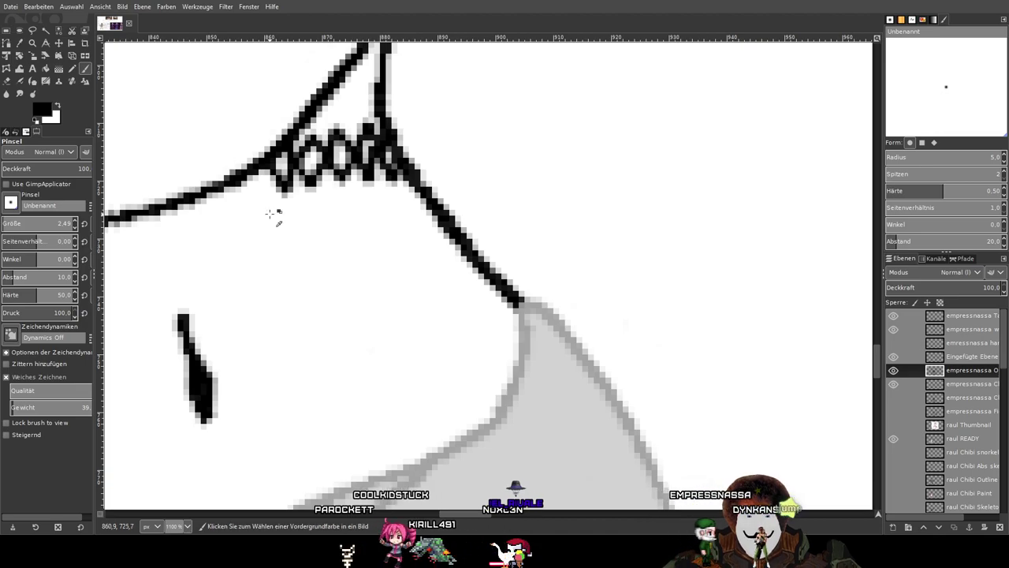
# Draw vertical net strands and crosshatch strokes below the loops to form fishnet cells.
pyautogui.scroll(1, 260, 182)
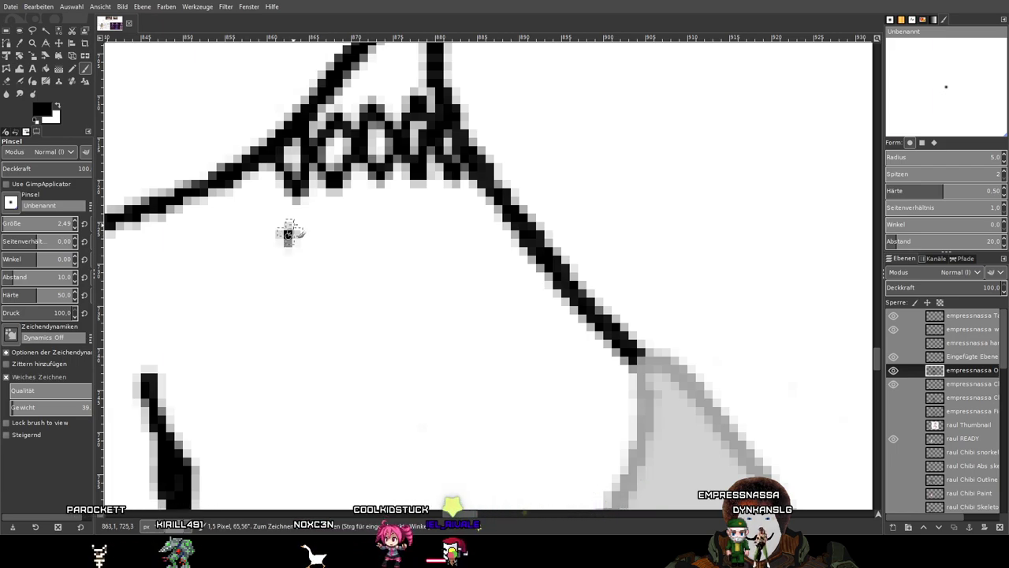
pyautogui.keyDown('shift'); pyautogui.click(297, 197); pyautogui.keyUp('shift')
pyautogui.moveTo(330, 228)
pyautogui.mouseDown()
pyautogui.moveTo(339, 186)
pyautogui.moveTo(373, 223)
pyautogui.moveTo(382, 185)
pyautogui.moveTo(413, 223)
pyautogui.moveTo(418, 185)
pyautogui.mouseUp()
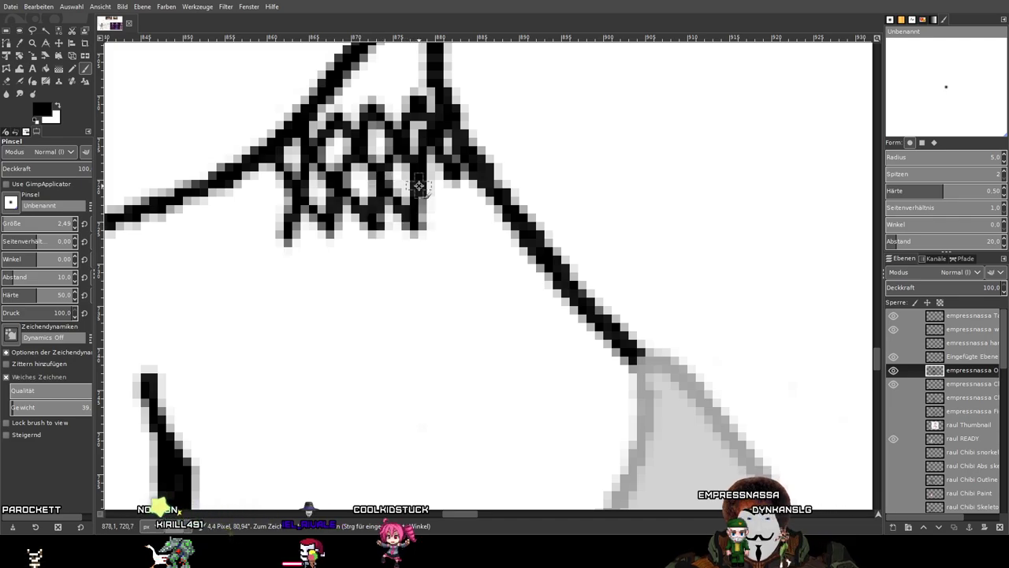
pyautogui.moveTo(451, 214); pyautogui.dragTo(457, 183)
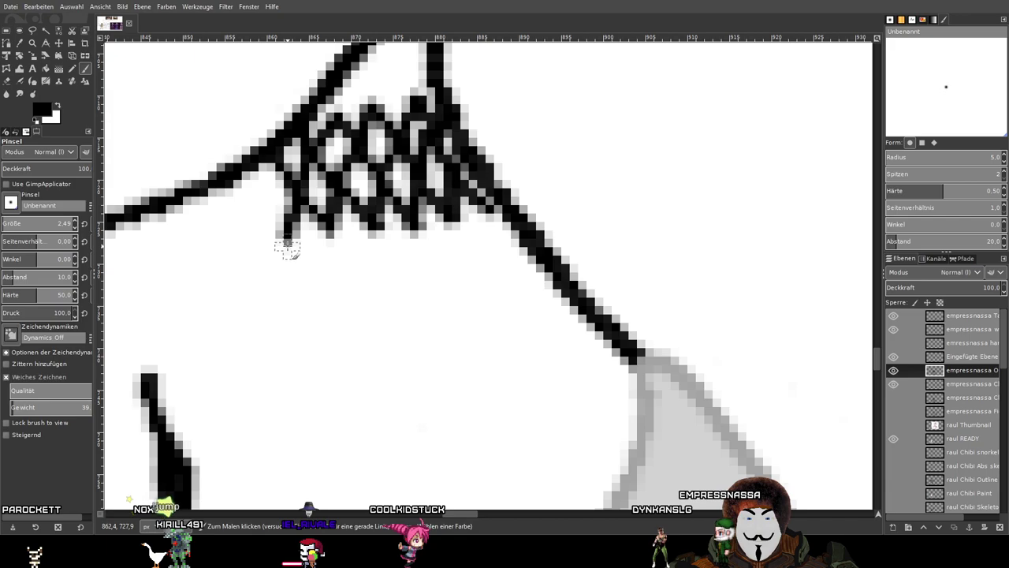
pyautogui.moveTo(310, 282)
pyautogui.mouseDown()
pyautogui.moveTo(327, 236)
pyautogui.moveTo(368, 254)
pyautogui.moveTo(441, 256)
pyautogui.moveTo(457, 237)
pyautogui.moveTo(486, 249)
pyautogui.moveTo(483, 225)
pyautogui.moveTo(497, 209)
pyautogui.moveTo(504, 237)
pyautogui.mouseUp()
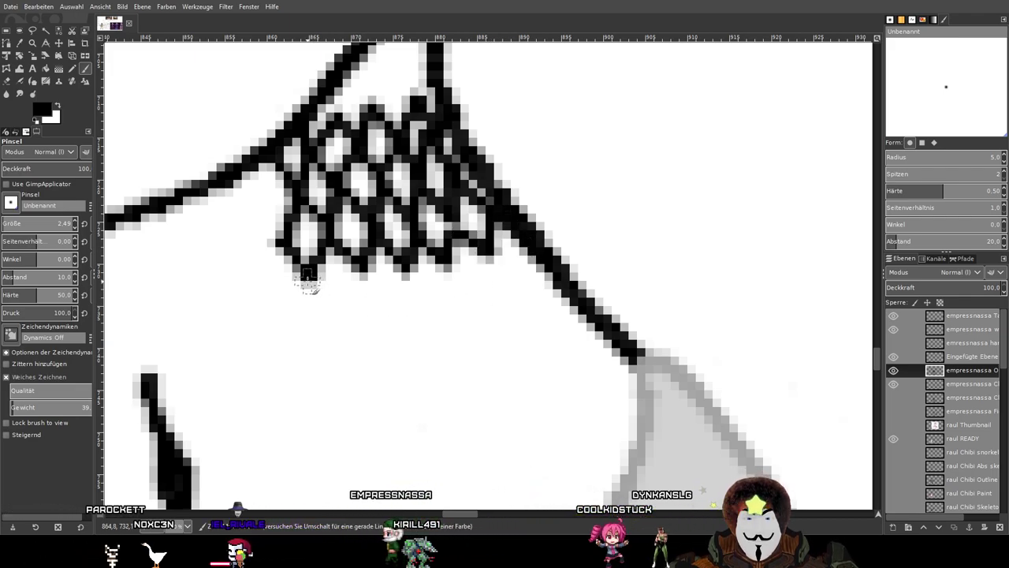
# Zigzag the net's bottom edge rightward from its lower-left corner.
pyautogui.keyDown('shift'); pyautogui.click(335, 317); pyautogui.keyUp('shift')
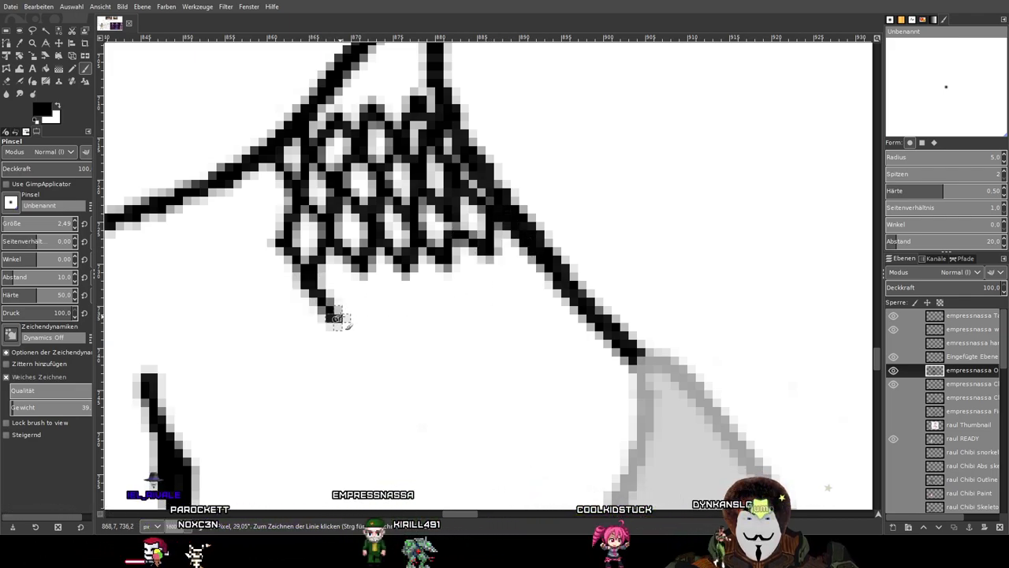
pyautogui.keyDown('shift'); pyautogui.click(363, 279); pyautogui.keyUp('shift')
pyautogui.keyDown('shift'); pyautogui.click(390, 308); pyautogui.keyUp('shift')
pyautogui.keyDown('shift'); pyautogui.click(416, 270); pyautogui.keyUp('shift')
pyautogui.keyDown('shift'); pyautogui.click(421, 298); pyautogui.keyUp('shift')
pyautogui.keyDown('shift'); pyautogui.click(443, 268); pyautogui.keyUp('shift')
pyautogui.keyDown('shift'); pyautogui.click(470, 303); pyautogui.keyUp('shift')
pyautogui.keyDown('shift'); pyautogui.click(495, 266); pyautogui.keyUp('shift')
pyautogui.keyDown('shift'); pyautogui.click(520, 280); pyautogui.keyUp('shift')
# Start a new row of diamond cells below the net's bottom edge.
pyautogui.scroll(-2, 524, 276)
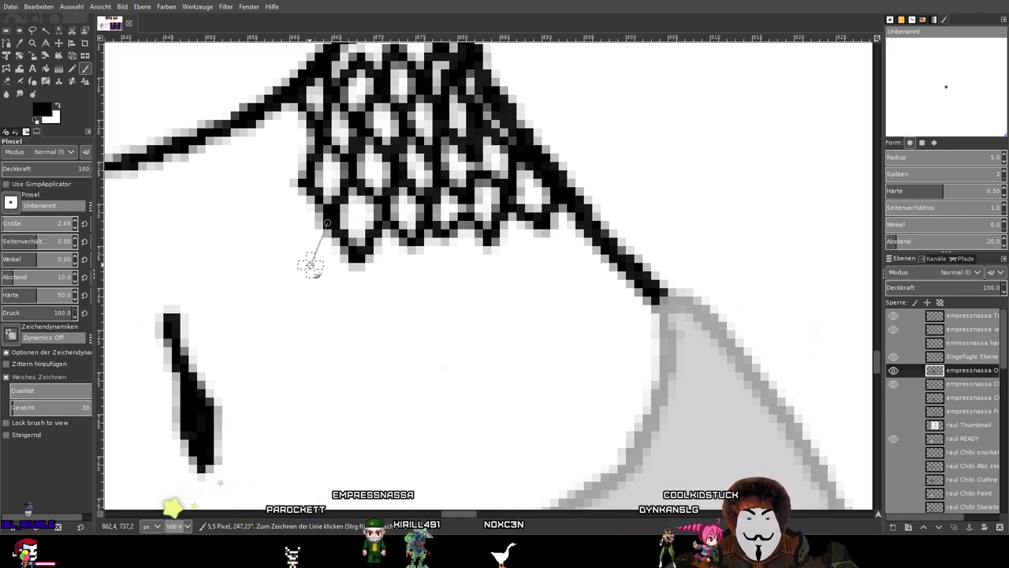
pyautogui.keyDown('shift'); pyautogui.click(344, 304); pyautogui.keyUp('shift')
pyautogui.keyDown('shift'); pyautogui.click(357, 259); pyautogui.keyUp('shift')
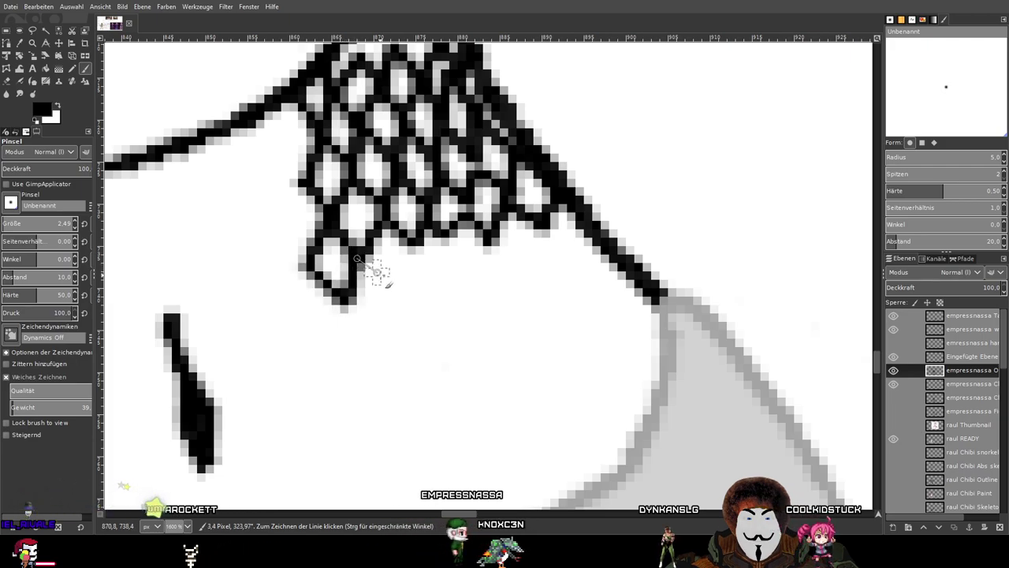
pyautogui.keyDown('shift'); pyautogui.click(400, 293); pyautogui.keyUp('shift')
pyautogui.keyDown('shift'); pyautogui.click(431, 240); pyautogui.keyUp('shift')
pyautogui.keyDown('shift'); pyautogui.click(454, 292); pyautogui.keyUp('shift')
pyautogui.keyDown('shift'); pyautogui.click(445, 244); pyautogui.keyUp('shift')
# Continue the new cell row right, closing the last cell against the diagonal outline.
pyautogui.keyDown('shift'); pyautogui.click(483, 281); pyautogui.keyUp('shift')
pyautogui.keyDown('shift'); pyautogui.click(505, 236); pyautogui.keyUp('shift')
pyautogui.keyDown('shift'); pyautogui.click(520, 260); pyautogui.keyUp('shift')
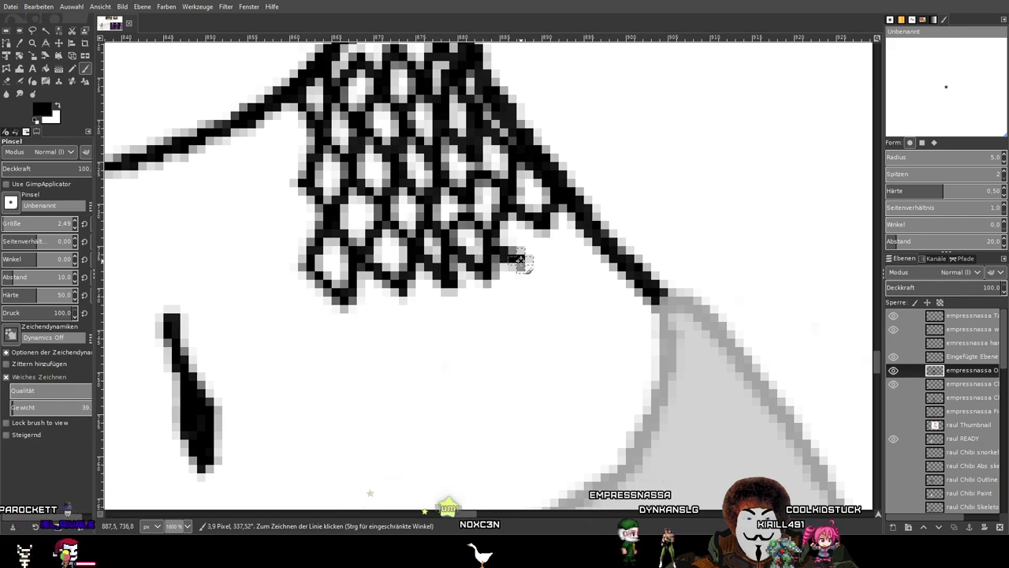
pyautogui.keyDown('shift'); pyautogui.click(537, 231); pyautogui.keyUp('shift')
pyautogui.keyDown('shift'); pyautogui.click(564, 252); pyautogui.keyUp('shift')
pyautogui.keyDown('shift'); pyautogui.click(580, 232); pyautogui.keyUp('shift')
pyautogui.keyDown('shift'); pyautogui.click(599, 250); pyautogui.keyUp('shift')
# Add extra dips and cells along the net's lower and bottom-right edge.
pyautogui.moveTo(512, 284); pyautogui.dragTo(554, 239)
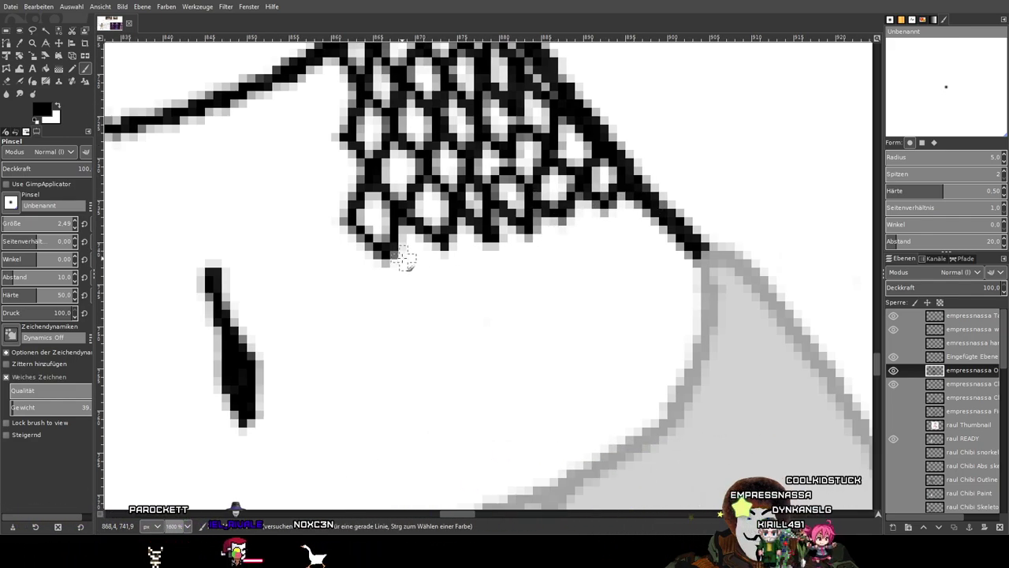
pyautogui.keyDown('shift'); pyautogui.click(433, 283); pyautogui.keyUp('shift')
pyautogui.keyDown('shift'); pyautogui.click(476, 279); pyautogui.keyUp('shift')
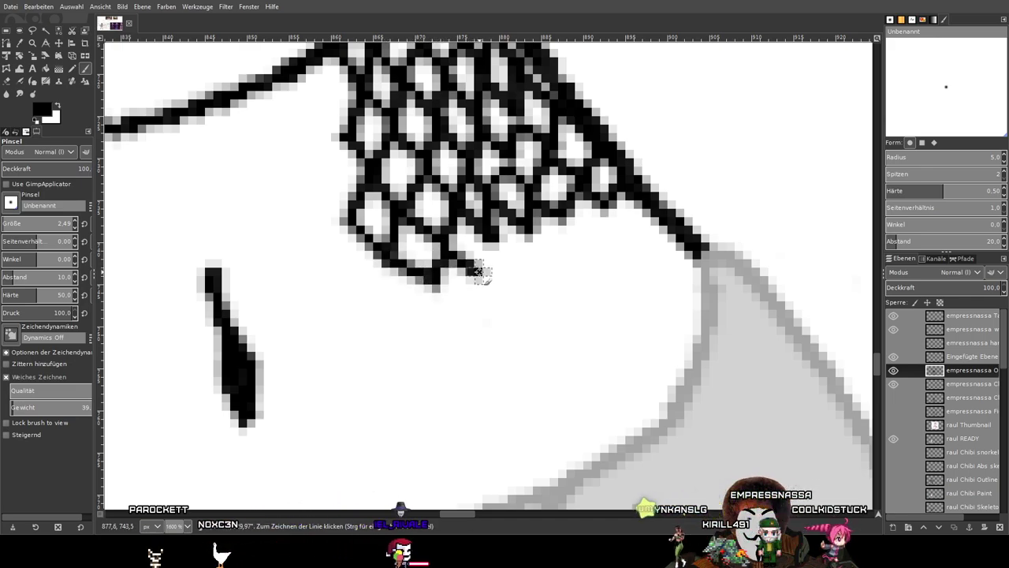
pyautogui.keyDown('shift'); pyautogui.click(493, 240); pyautogui.keyUp('shift')
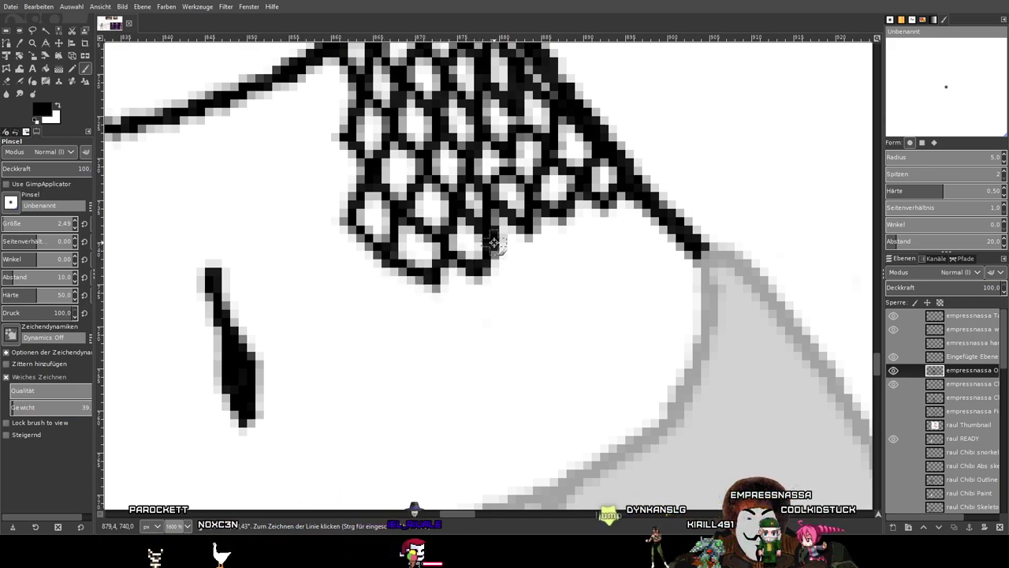
pyautogui.keyDown('shift'); pyautogui.click(537, 236); pyautogui.keyUp('shift')
pyautogui.keyDown('shift'); pyautogui.click(558, 253); pyautogui.keyUp('shift')
pyautogui.keyDown('shift'); pyautogui.click(568, 226); pyautogui.keyUp('shift')
pyautogui.keyDown('shift'); pyautogui.click(573, 219); pyautogui.keyUp('shift')
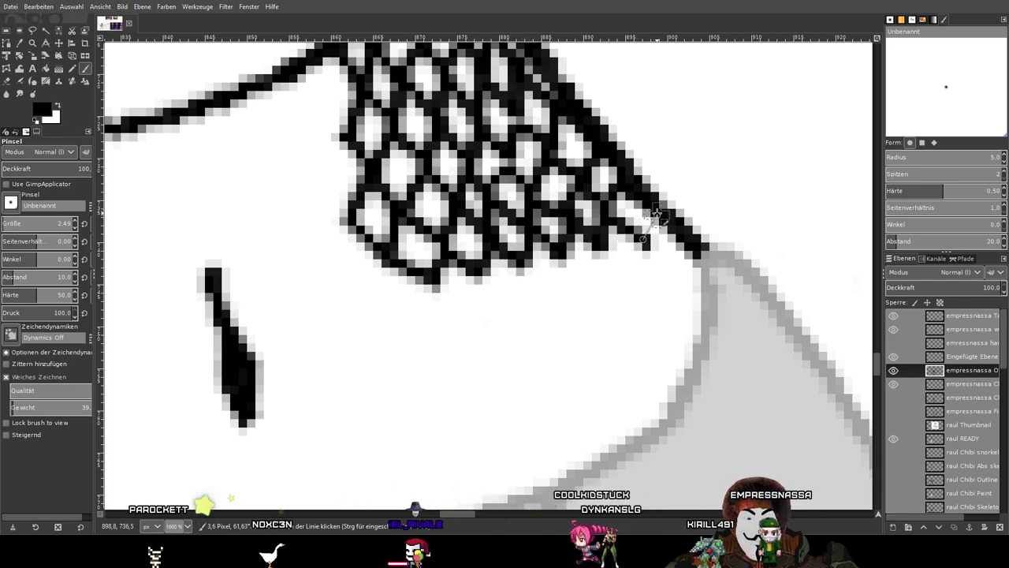
# Zigzag below the net's lower edge to close new cells, undoing one stray stroke.
pyautogui.keyDown('shift'); pyautogui.click(392, 301); pyautogui.keyUp('shift')
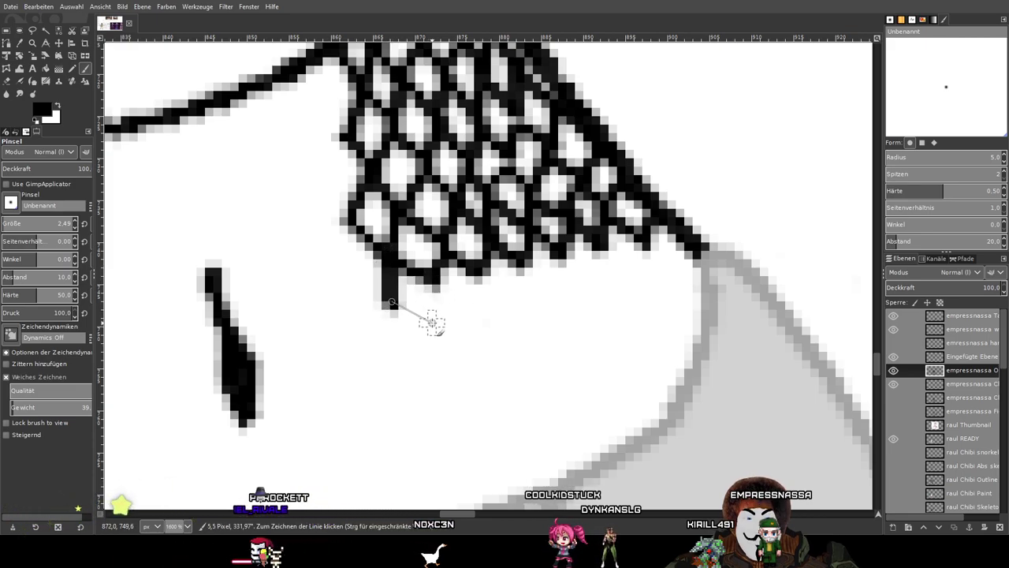
pyautogui.hotkey('ctrl', 'z')
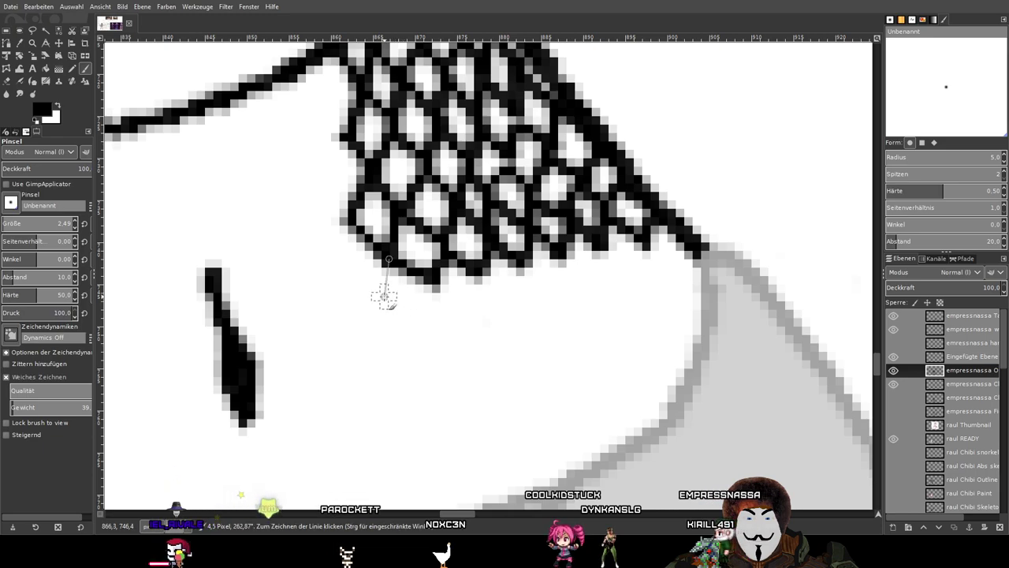
pyautogui.keyDown('shift'); pyautogui.click(379, 302); pyautogui.keyUp('shift')
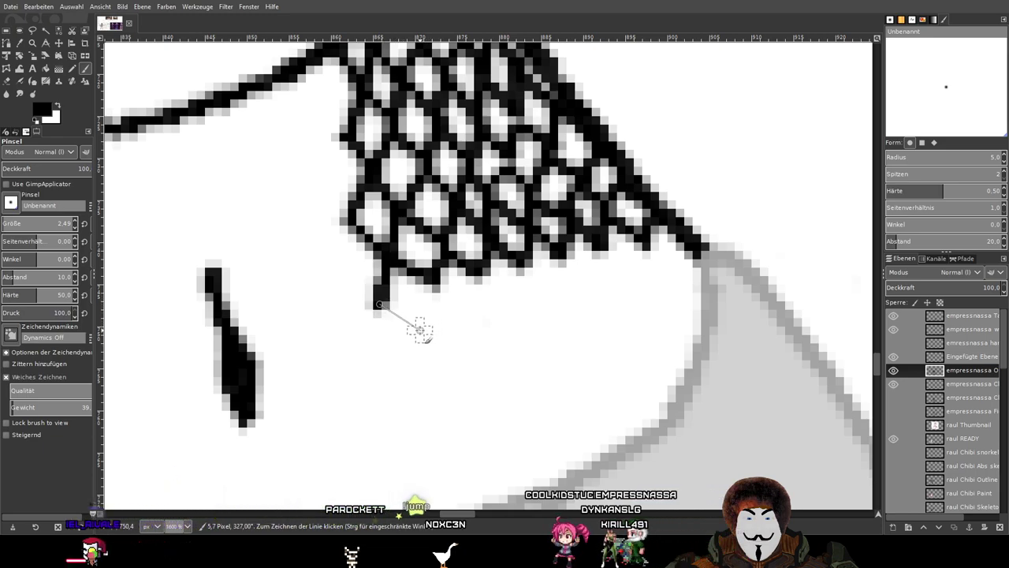
pyautogui.keyDown('shift'); pyautogui.click(412, 324); pyautogui.keyUp('shift')
pyautogui.keyDown('shift'); pyautogui.click(434, 289); pyautogui.keyUp('shift')
pyautogui.keyDown('shift'); pyautogui.click(467, 310); pyautogui.keyUp('shift')
pyautogui.keyDown('shift'); pyautogui.click(480, 282); pyautogui.keyUp('shift')
pyautogui.moveTo(481, 283)
pyautogui.mouseDown()
pyautogui.moveTo(510, 293)
pyautogui.moveTo(529, 266)
pyautogui.moveTo(547, 289)
pyautogui.moveTo(552, 268)
pyautogui.mouseUp()
pyautogui.keyDown('shift'); pyautogui.click(560, 259); pyautogui.keyUp('shift')
pyautogui.keyDown('shift'); pyautogui.click(586, 284); pyautogui.keyUp('shift')
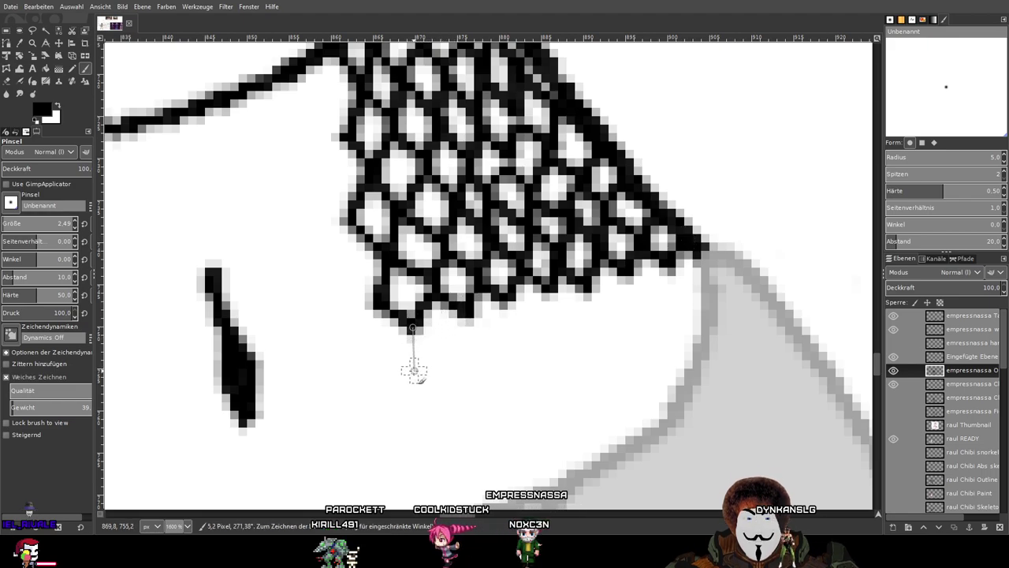
# Extend the lower-edge zigzag to the lower right, redrawing an undone segment there.
pyautogui.keyDown('shift'); pyautogui.click(458, 345); pyautogui.keyUp('shift')
pyautogui.keyDown('shift'); pyautogui.click(466, 315); pyautogui.keyUp('shift')
pyautogui.keyDown('shift'); pyautogui.click(500, 329); pyautogui.keyUp('shift')
pyautogui.keyDown('shift'); pyautogui.click(502, 307); pyautogui.keyUp('shift')
pyautogui.moveTo(531, 328)
pyautogui.mouseDown()
pyautogui.moveTo(550, 297)
pyautogui.moveTo(577, 320)
pyautogui.moveTo(587, 294)
pyautogui.moveTo(624, 319)
pyautogui.moveTo(625, 278)
pyautogui.moveTo(666, 298)
pyautogui.mouseUp()
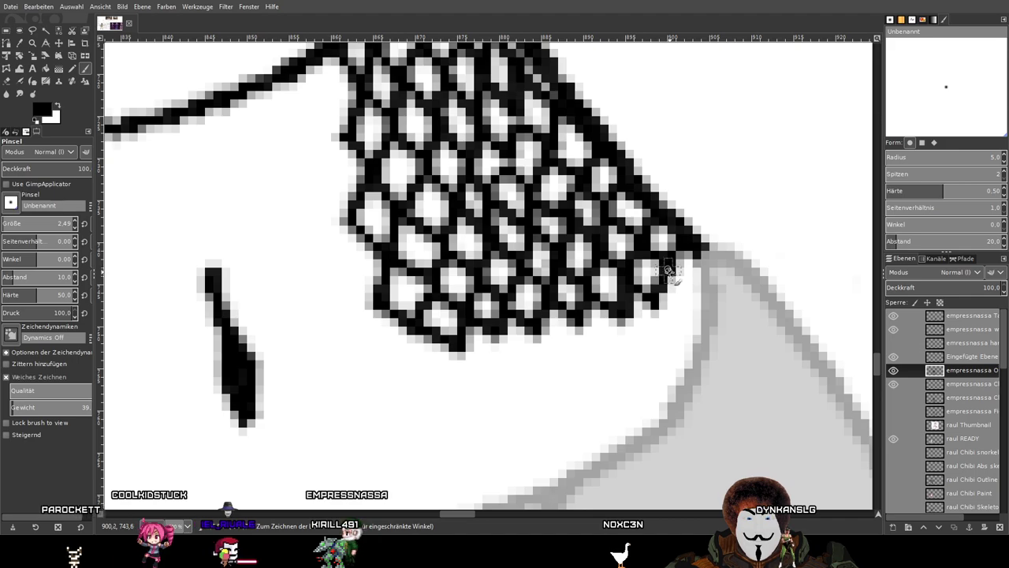
pyautogui.hotkey('ctrl', 'z')
pyautogui.hotkey('ctrl', 'z')
pyautogui.hotkey('ctrl', 'z')
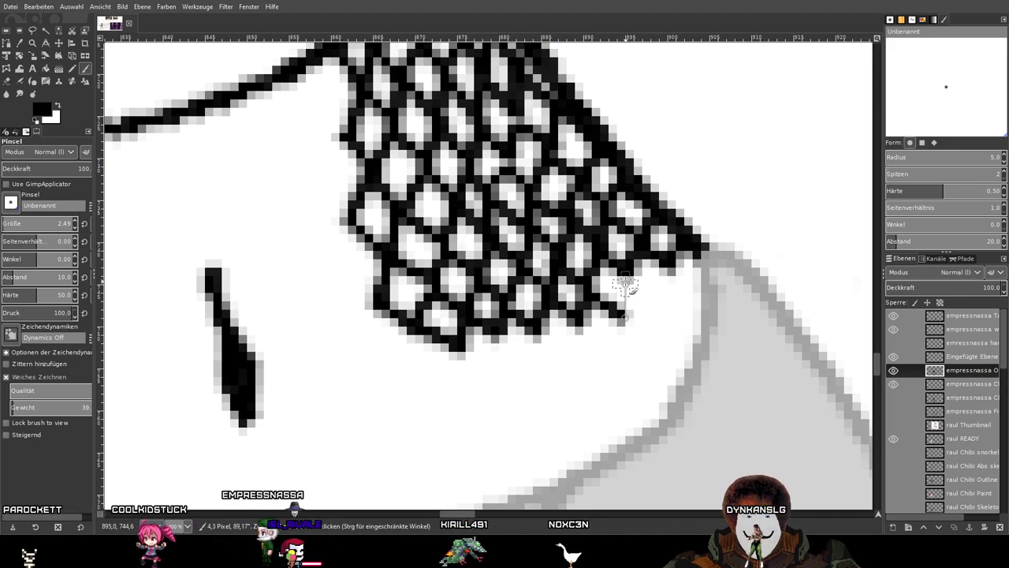
pyautogui.keyDown('shift'); pyautogui.click(631, 274); pyautogui.keyUp('shift')
pyautogui.moveTo(653, 288)
pyautogui.mouseDown()
pyautogui.moveTo(683, 276)
pyautogui.moveTo(693, 288)
pyautogui.mouseUp()
# Begin another zigzag row of cells below the net, after undoing a misplaced vertical line.
pyautogui.moveTo(565, 351); pyautogui.dragTo(600, 281)
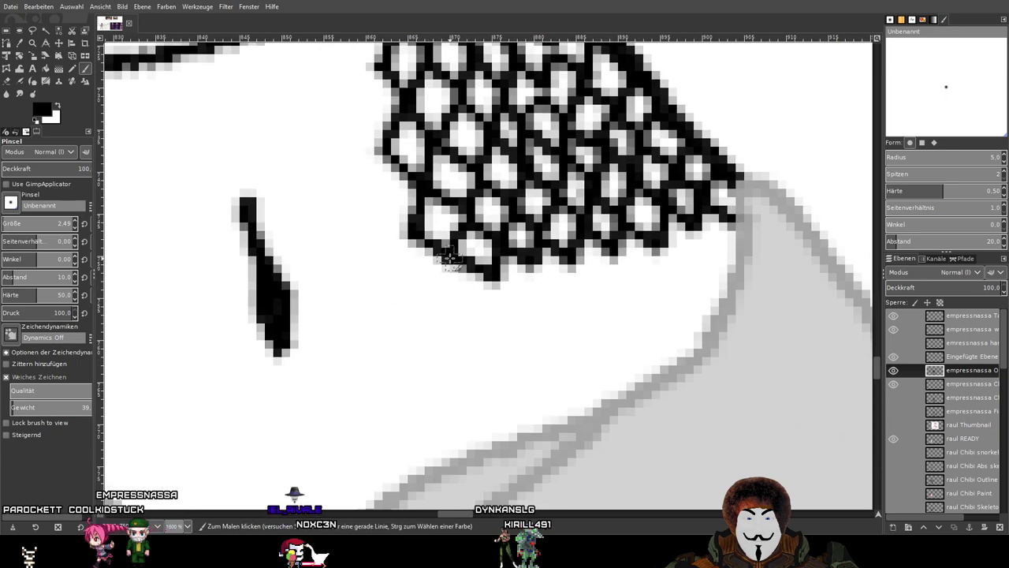
pyautogui.scroll(-4, 604, 251)
pyautogui.moveTo(727, 275); pyautogui.dragTo(509, 296)
pyautogui.scroll(3, 327, 281)
pyautogui.scroll(2, 382, 242)
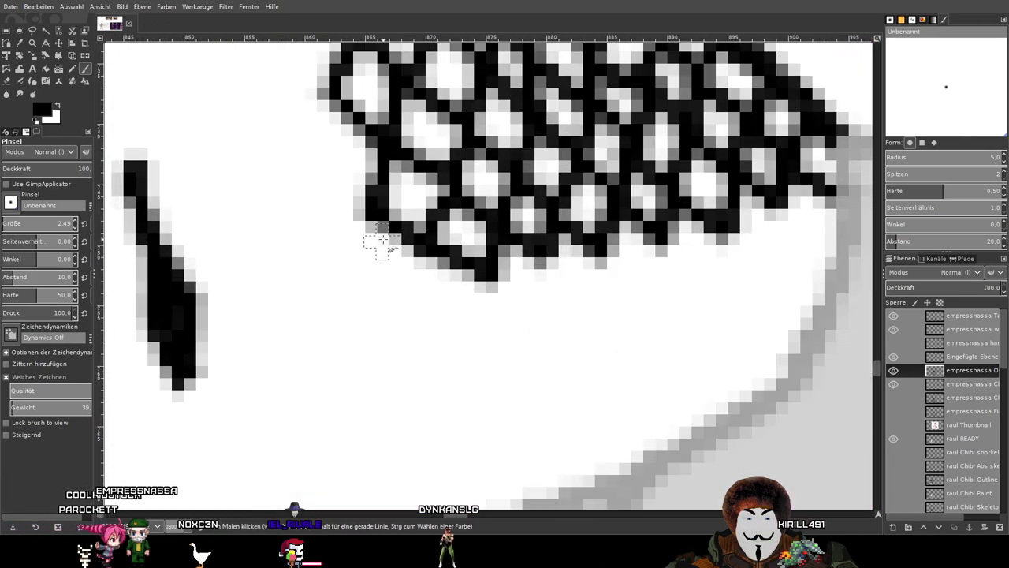
pyautogui.keyDown('shift'); pyautogui.click(379, 281); pyautogui.keyUp('shift')
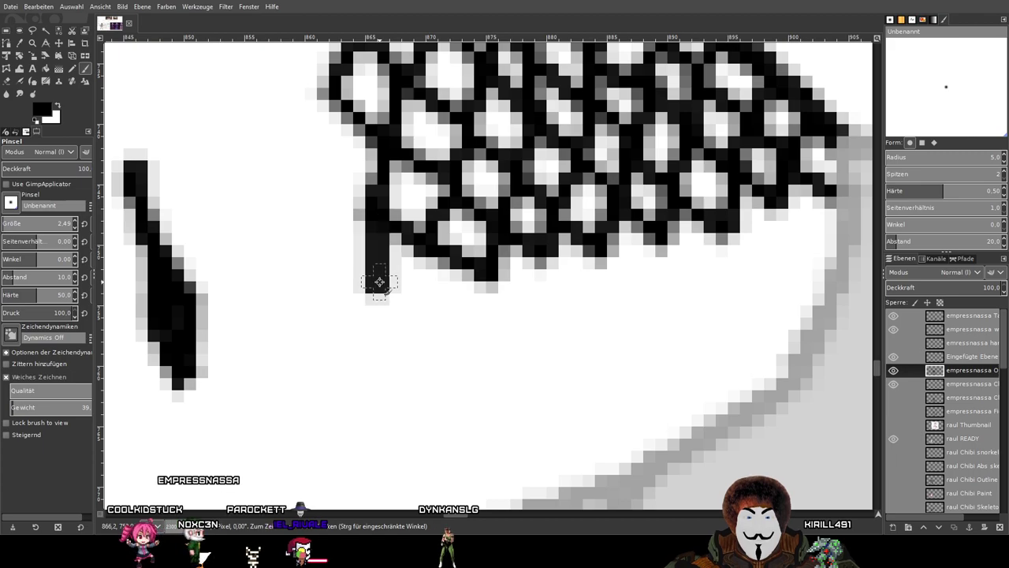
pyautogui.hotkey('ctrl', 'z')
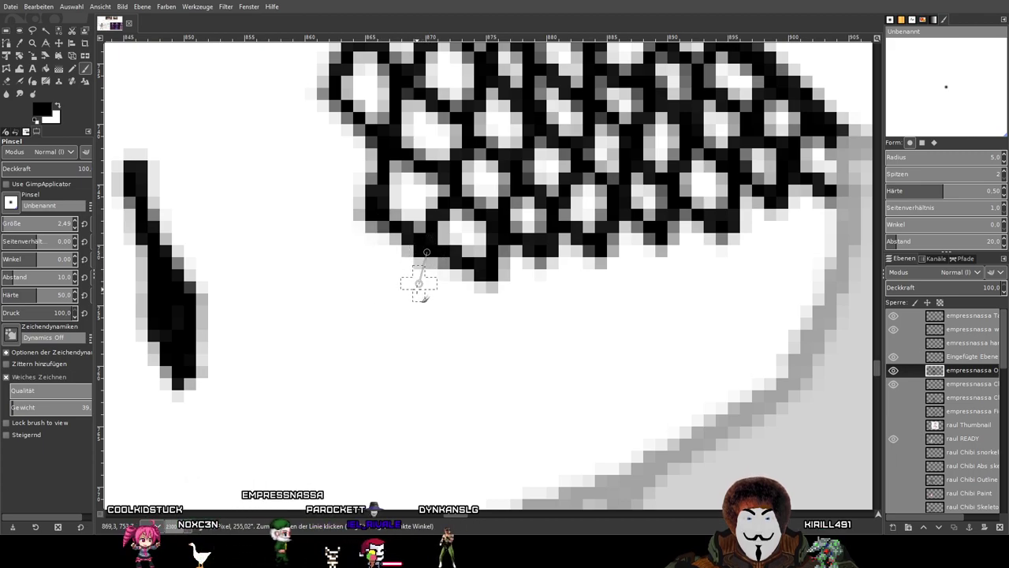
pyautogui.keyDown('shift'); pyautogui.click(456, 338); pyautogui.keyUp('shift')
pyautogui.keyDown('shift'); pyautogui.click(493, 288); pyautogui.keyUp('shift')
pyautogui.keyDown('shift'); pyautogui.click(541, 321); pyautogui.keyUp('shift')
pyautogui.keyDown('shift'); pyautogui.click(547, 271); pyautogui.keyUp('shift')
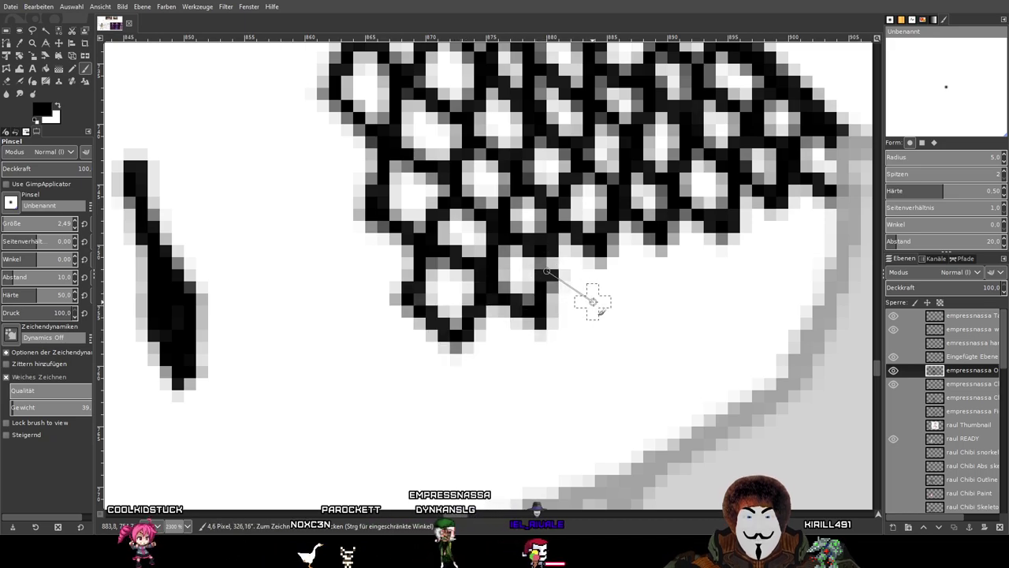
# Carry that zigzag row rightward, closing the last cell at the net's right end.
pyautogui.keyDown('shift'); pyautogui.click(601, 308); pyautogui.keyUp('shift')
pyautogui.keyDown('shift'); pyautogui.click(604, 263); pyautogui.keyUp('shift')
pyautogui.keyDown('shift'); pyautogui.click(660, 298); pyautogui.keyUp('shift')
pyautogui.keyDown('shift'); pyautogui.click(674, 253); pyautogui.keyUp('shift')
pyautogui.keyDown('shift'); pyautogui.click(721, 273); pyautogui.keyUp('shift')
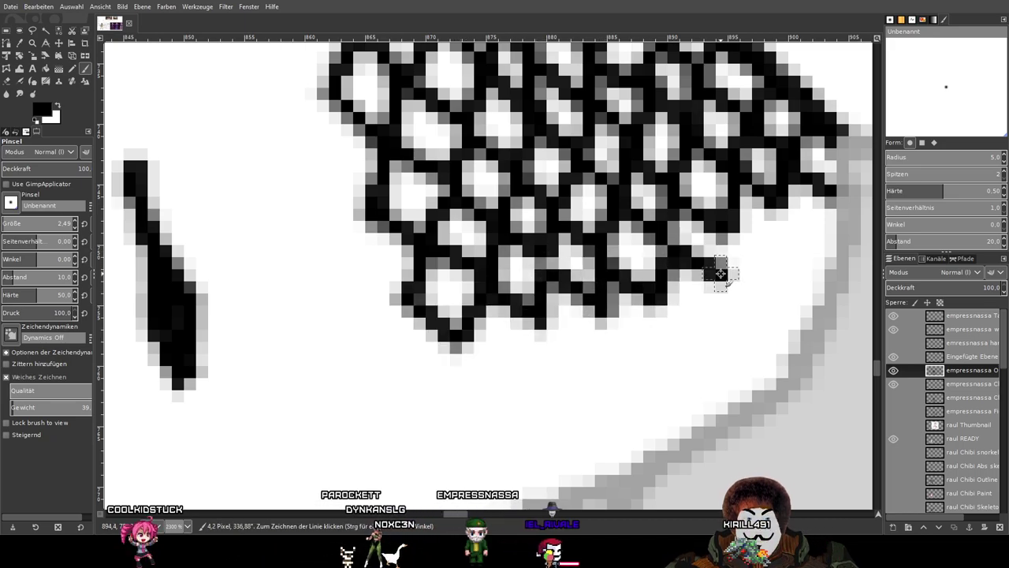
pyautogui.keyDown('shift'); pyautogui.click(775, 256); pyautogui.keyUp('shift')
pyautogui.keyDown('shift'); pyautogui.click(832, 235); pyautogui.keyUp('shift')
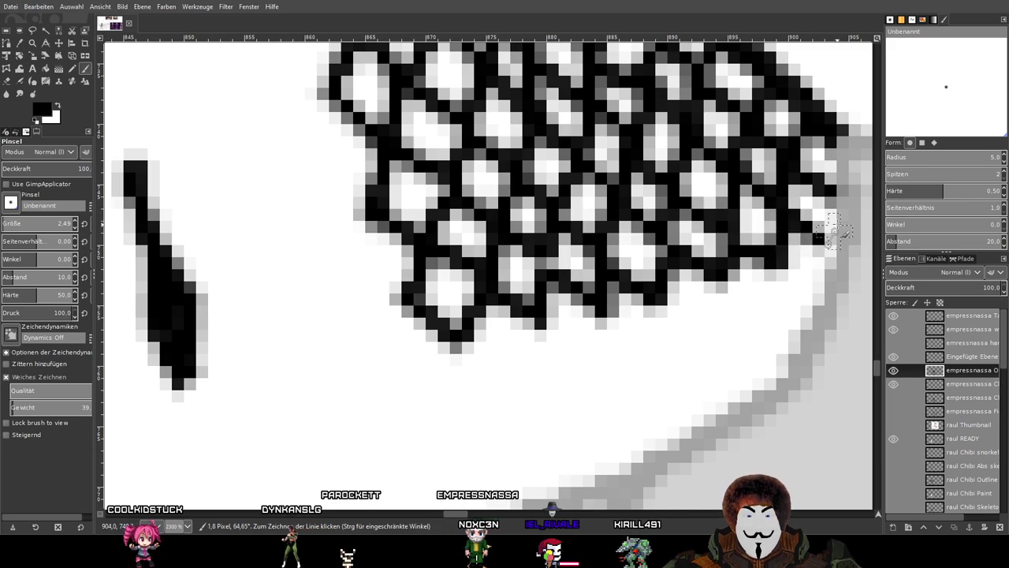
pyautogui.keyDown('shift'); pyautogui.click(840, 214); pyautogui.keyUp('shift')
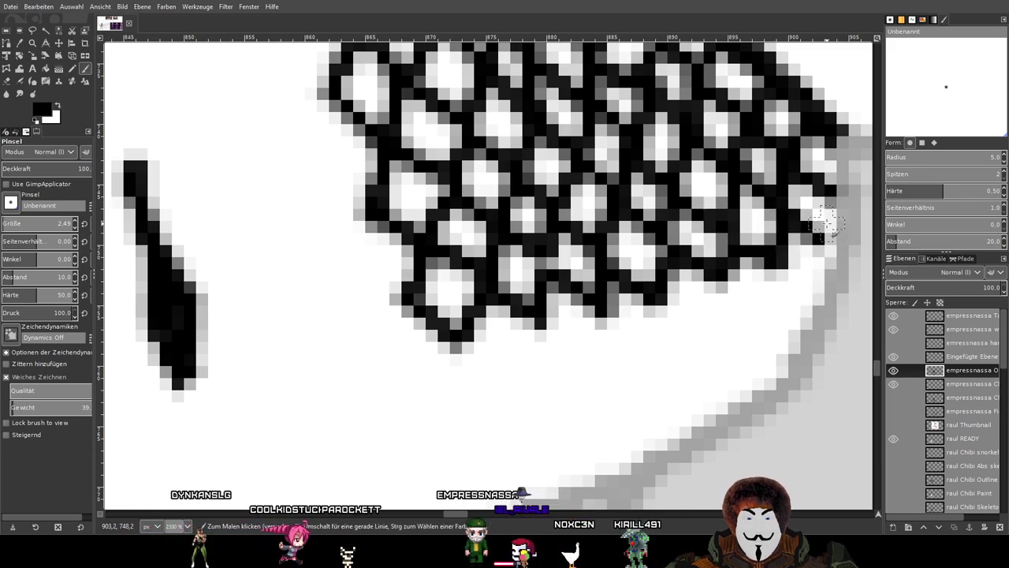
# Draw a line down from the mesh's bottom tip and start a zigzag of cells beneath it.
pyautogui.scroll(-2, 795, 316)
pyautogui.scroll(1, 752, 333)
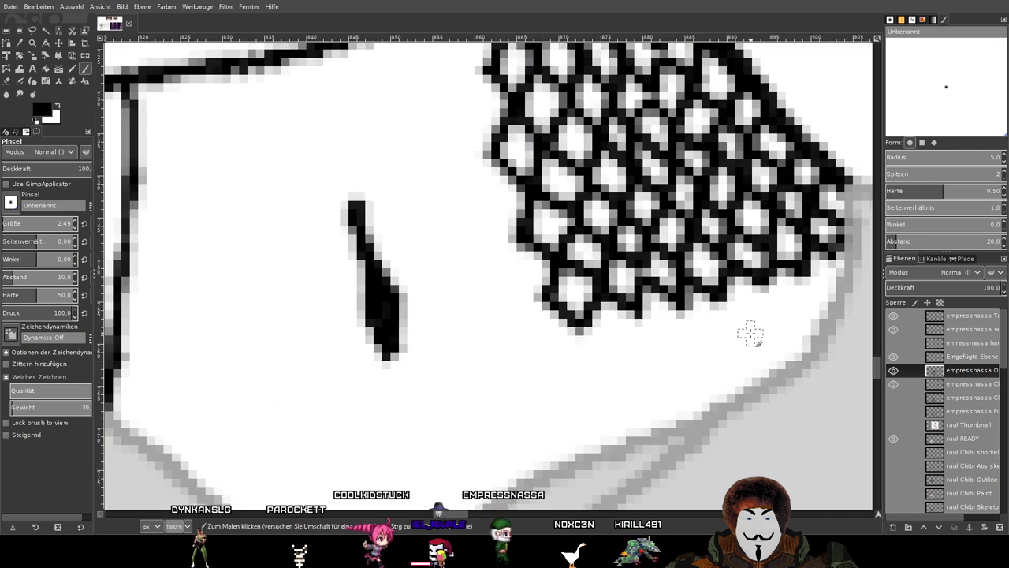
pyautogui.moveTo(752, 333); pyautogui.dragTo(608, 342)
pyautogui.click(439, 338)
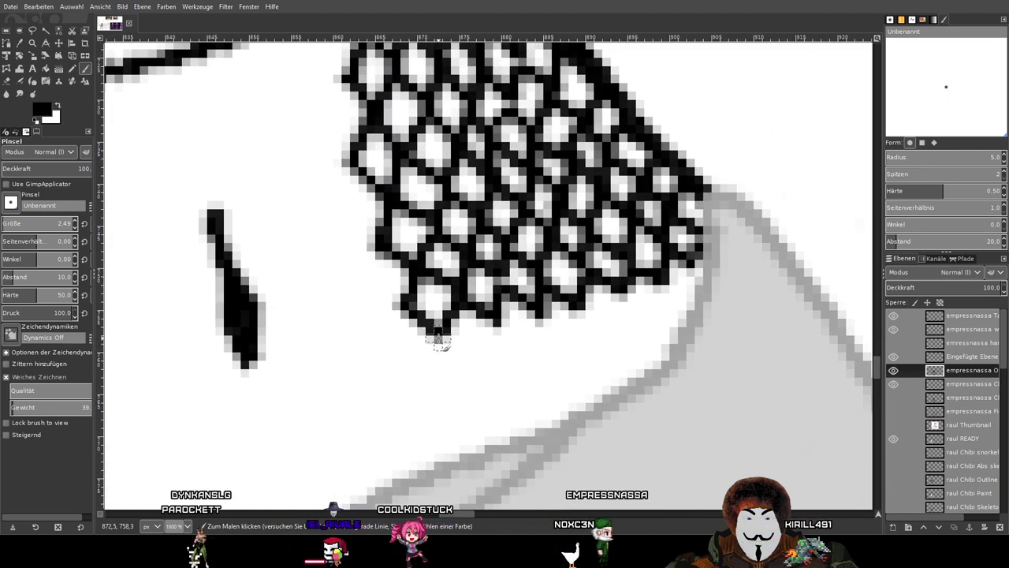
pyautogui.keyDown('shift'); pyautogui.click(419, 377); pyautogui.keyUp('shift')
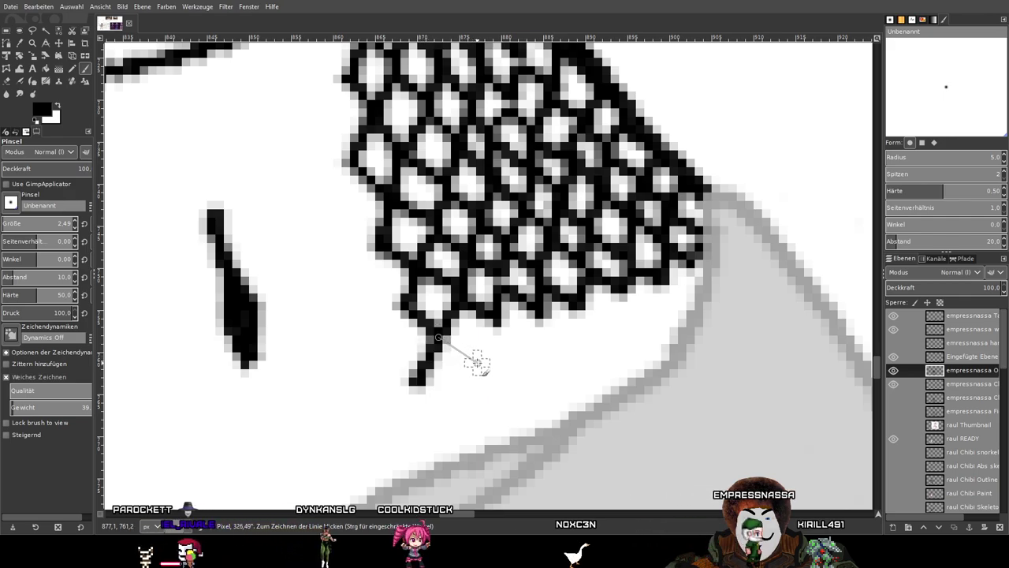
pyautogui.keyDown('shift'); pyautogui.click(485, 354); pyautogui.keyUp('shift')
pyautogui.keyDown('shift'); pyautogui.click(495, 327); pyautogui.keyUp('shift')
pyautogui.keyDown('shift'); pyautogui.click(529, 341); pyautogui.keyUp('shift')
pyautogui.keyDown('shift'); pyautogui.click(535, 321); pyautogui.keyUp('shift')
# Extend the bottom-edge cells rightward, finishing with a line at the mesh's right edge.
pyautogui.keyDown('shift'); pyautogui.click(571, 337); pyautogui.keyUp('shift')
pyautogui.keyDown('shift'); pyautogui.click(581, 318); pyautogui.keyUp('shift')
pyautogui.keyDown('shift'); pyautogui.click(611, 319); pyautogui.keyUp('shift')
pyautogui.keyDown('shift'); pyautogui.click(619, 302); pyautogui.keyUp('shift')
pyautogui.keyDown('shift'); pyautogui.click(651, 322); pyautogui.keyUp('shift')
pyautogui.keyDown('shift'); pyautogui.click(669, 286); pyautogui.keyUp('shift')
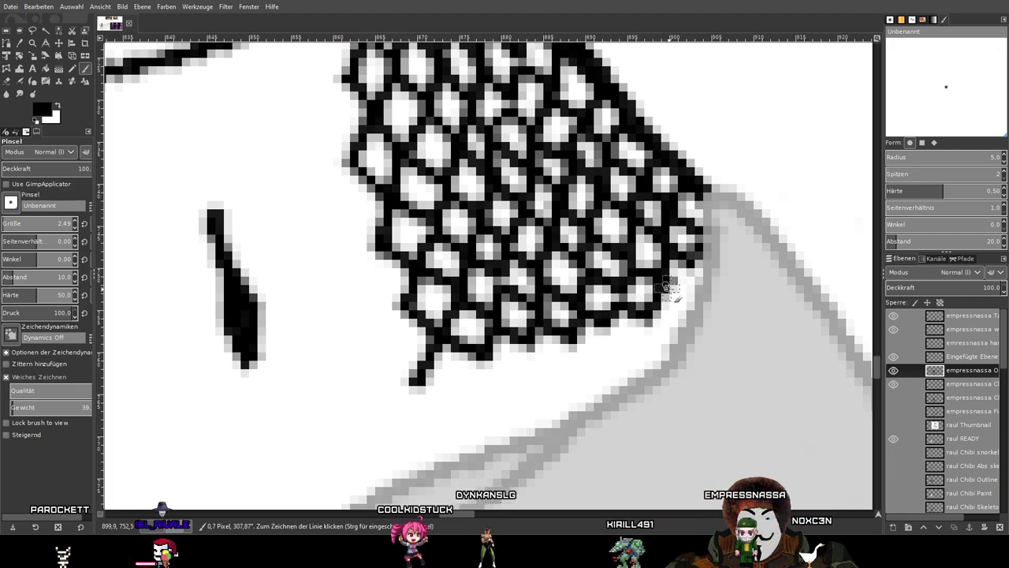
pyautogui.keyDown('shift'); pyautogui.click(692, 276); pyautogui.keyUp('shift')
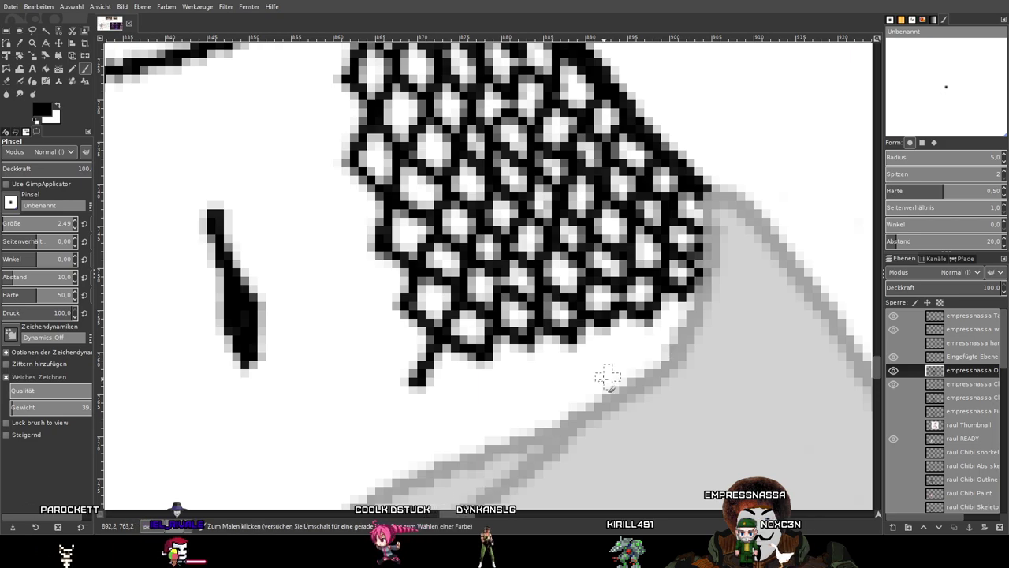
# Add a further row of mesh cells along the bottom, running to the right end.
pyautogui.scroll(-2, 465, 331)
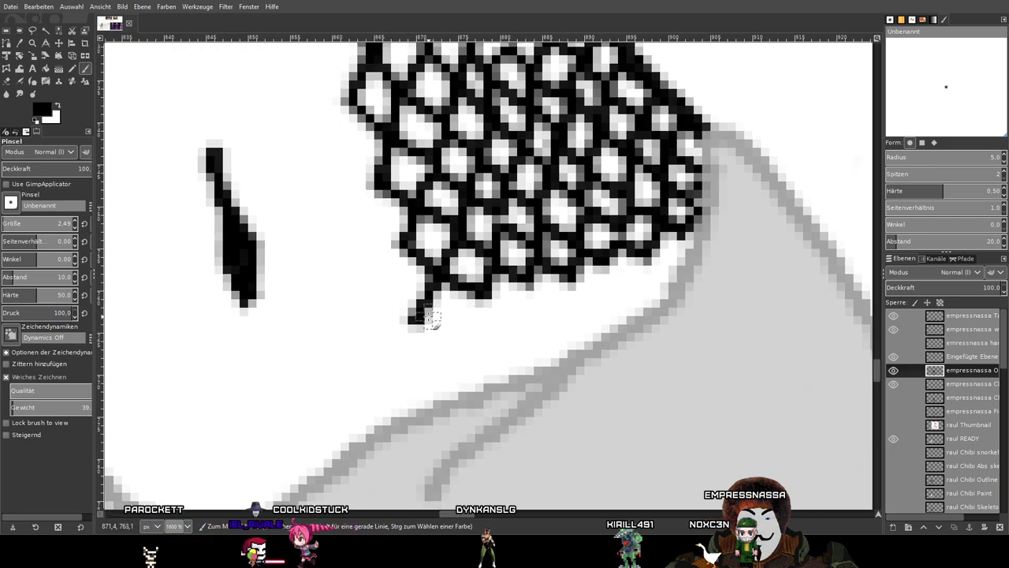
pyautogui.keyDown('shift'); pyautogui.click(470, 337); pyautogui.keyUp('shift')
pyautogui.keyDown('shift'); pyautogui.click(483, 301); pyautogui.keyUp('shift')
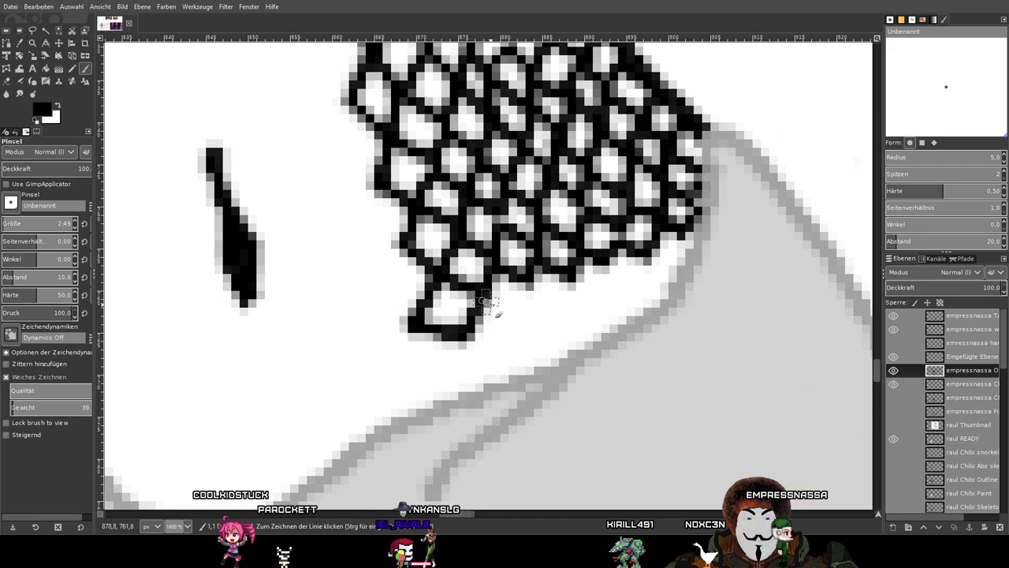
pyautogui.keyDown('shift'); pyautogui.click(523, 320); pyautogui.keyUp('shift')
pyautogui.keyDown('shift'); pyautogui.click(546, 278); pyautogui.keyUp('shift')
pyautogui.keyDown('shift'); pyautogui.click(568, 310); pyautogui.keyUp('shift')
pyautogui.keyDown('shift'); pyautogui.click(581, 276); pyautogui.keyUp('shift')
pyautogui.keyDown('shift'); pyautogui.click(605, 308); pyautogui.keyUp('shift')
pyautogui.keyDown('shift'); pyautogui.click(605, 271); pyautogui.keyUp('shift')
pyautogui.keyDown('shift'); pyautogui.click(630, 293); pyautogui.keyUp('shift')
pyautogui.keyDown('shift'); pyautogui.click(641, 261); pyautogui.keyUp('shift')
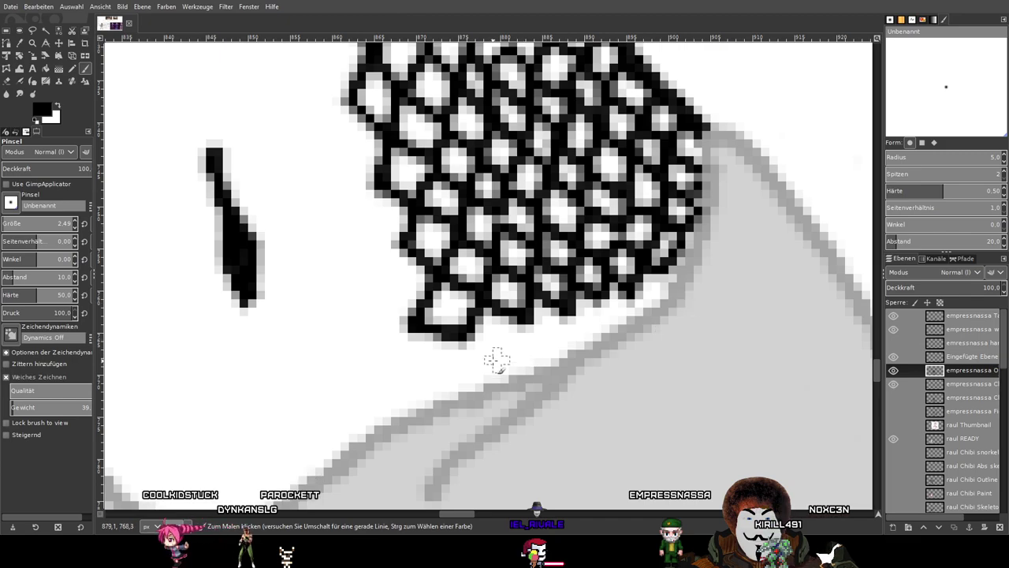
# Draw V-shaped cells below the mesh, zigzagging them down and to the right.
pyautogui.scroll(1, 467, 349)
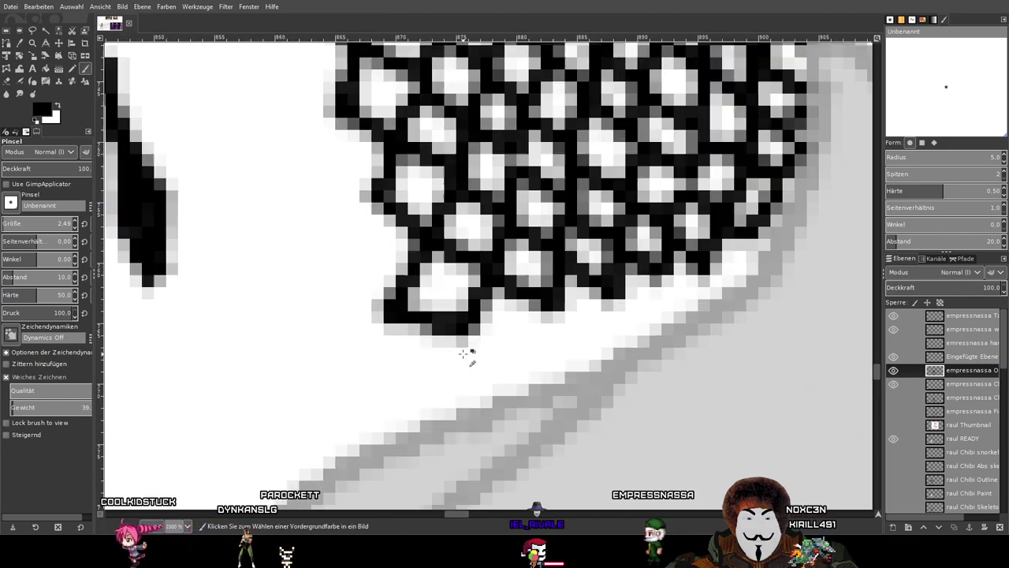
pyautogui.click(451, 401)
pyautogui.keyDown('shift'); pyautogui.click(467, 335); pyautogui.keyUp('shift')
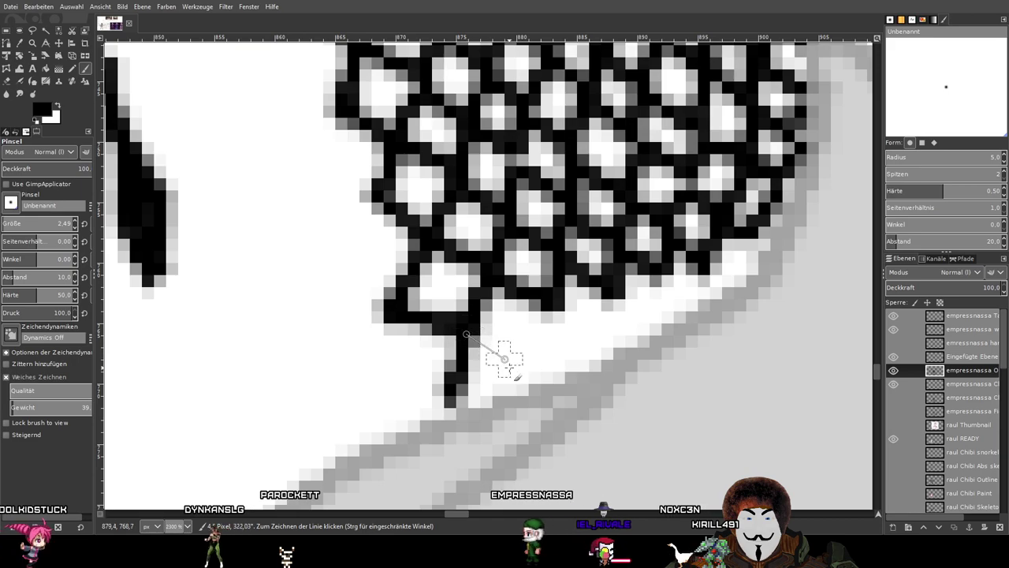
pyautogui.keyDown('shift'); pyautogui.click(517, 377); pyautogui.keyUp('shift')
pyautogui.keyDown('shift'); pyautogui.click(551, 313); pyautogui.keyUp('shift')
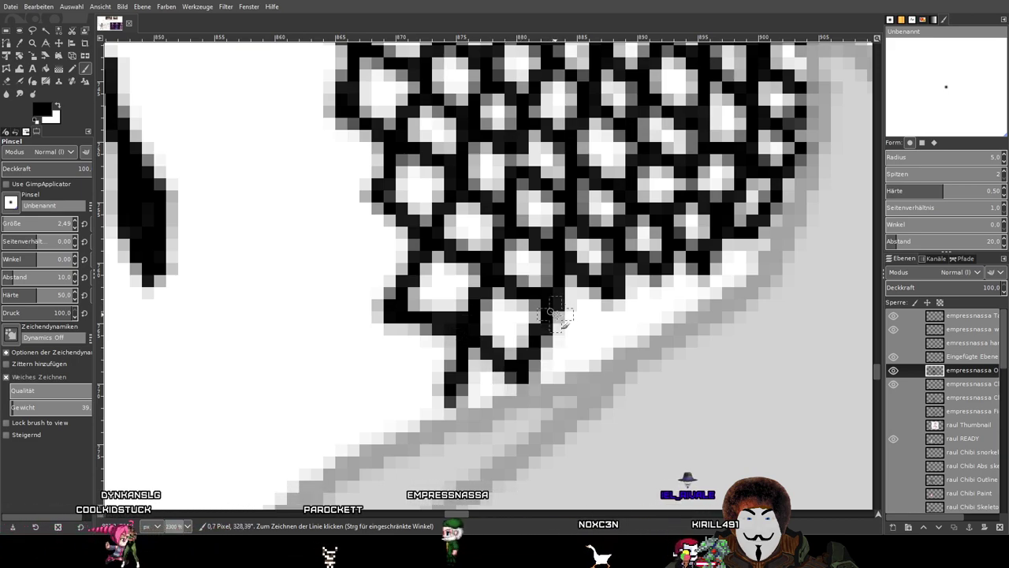
pyautogui.keyDown('shift'); pyautogui.click(607, 353); pyautogui.keyUp('shift')
pyautogui.keyDown('shift'); pyautogui.click(612, 299); pyautogui.keyUp('shift')
pyautogui.keyDown('shift'); pyautogui.click(661, 321); pyautogui.keyUp('shift')
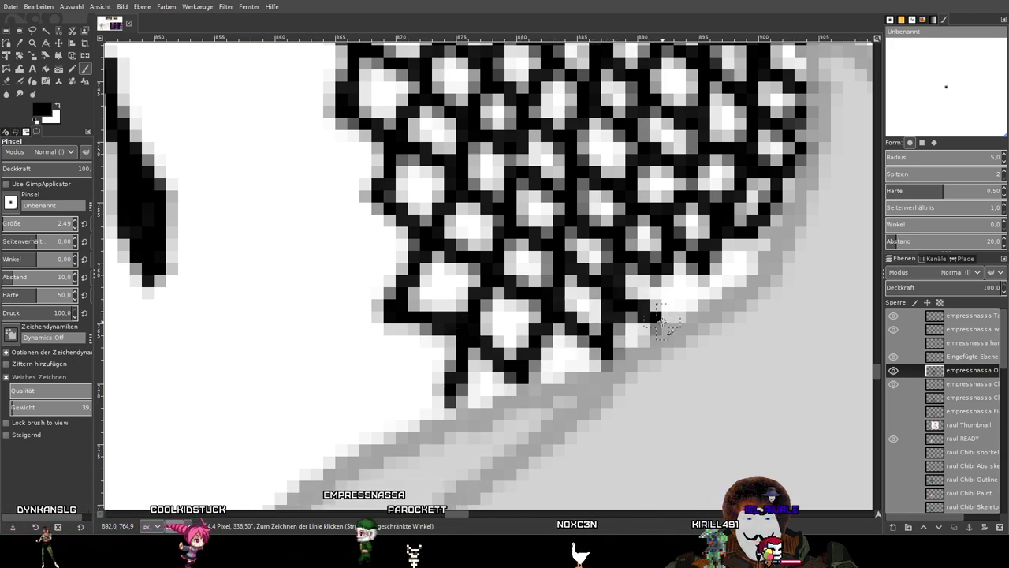
# Finish the mesh outline on the right, ending the net edge against the hip line.
pyautogui.keyDown('shift'); pyautogui.click(664, 323); pyautogui.keyUp('shift')
pyautogui.keyDown('shift'); pyautogui.click(709, 297); pyautogui.keyUp('shift')
pyautogui.keyDown('shift'); pyautogui.click(705, 272); pyautogui.keyUp('shift')
pyautogui.keyDown('shift'); pyautogui.click(755, 269); pyautogui.keyUp('shift')
pyautogui.keyDown('shift'); pyautogui.click(765, 224); pyautogui.keyUp('shift')
pyautogui.scroll(-2, 743, 324)
pyautogui.scroll(2, 742, 324)
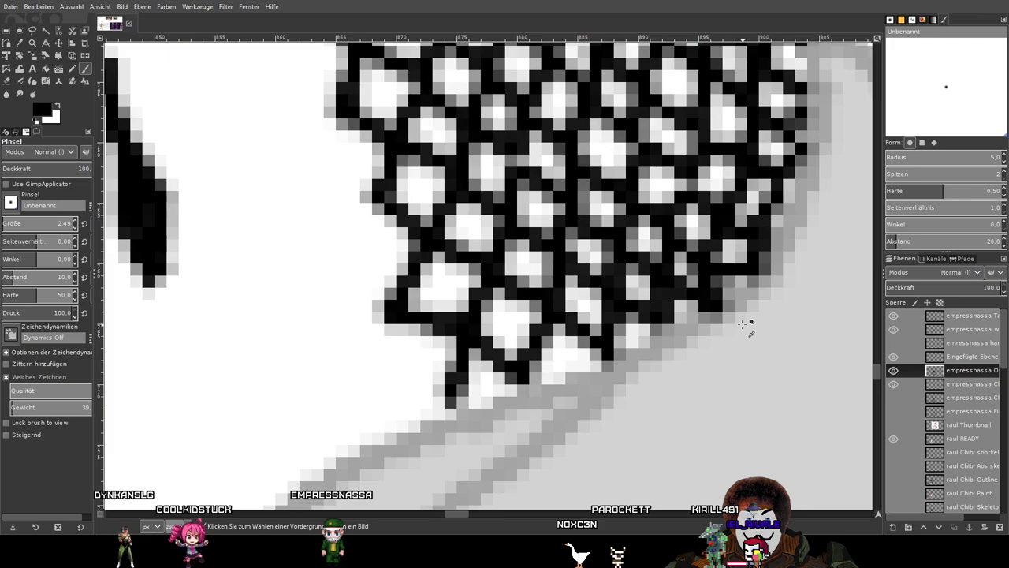
pyautogui.scroll(-2, 743, 324)
# Fill the gap at the mesh tip and add a zigzag row of fishnet diamonds across the right hip lacing.
pyautogui.moveTo(654, 217); pyautogui.dragTo(621, 355)
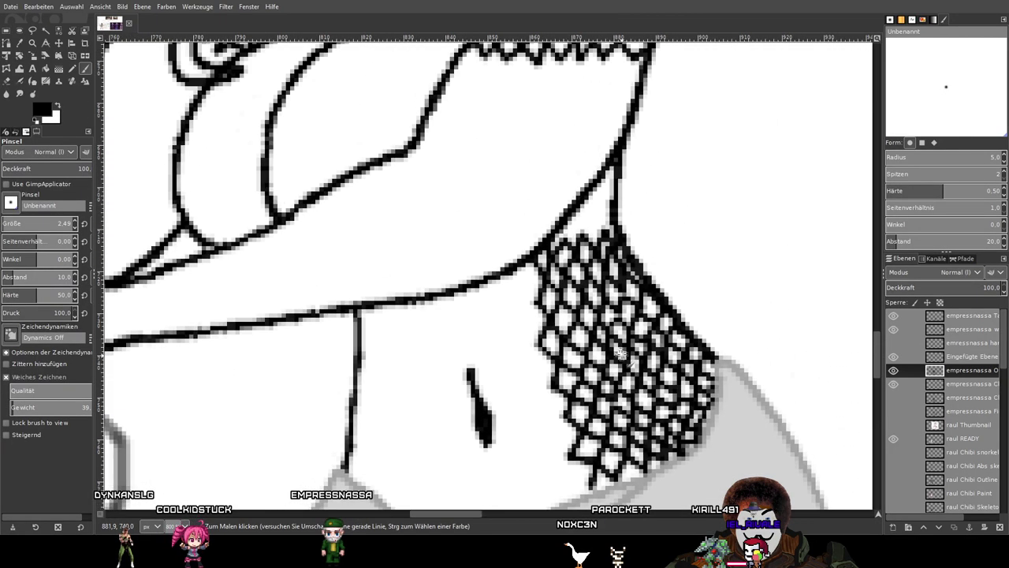
pyautogui.scroll(-1, 640, 315)
pyautogui.scroll(5, 565, 308)
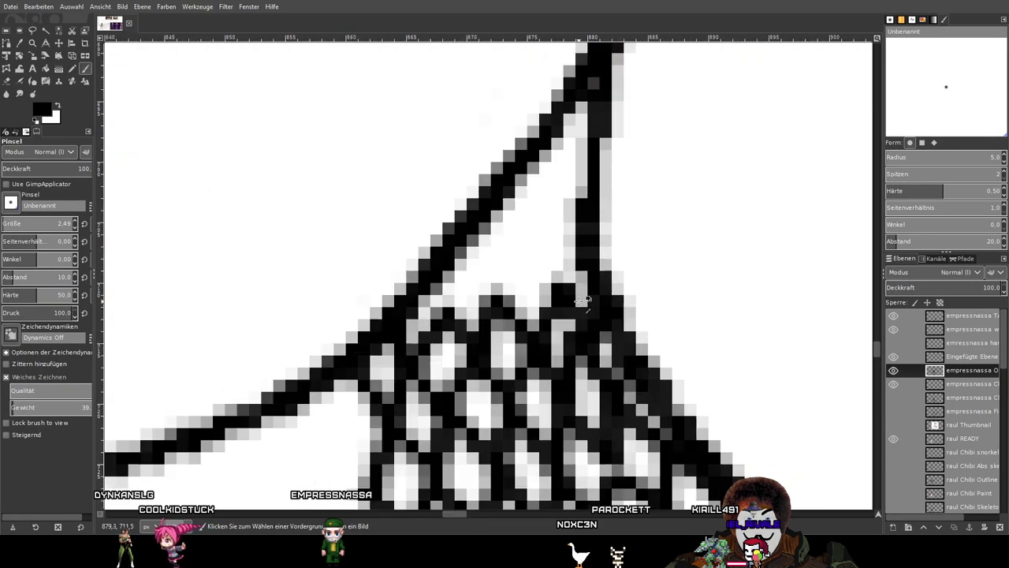
pyautogui.moveTo(407, 303); pyautogui.dragTo(382, 258)
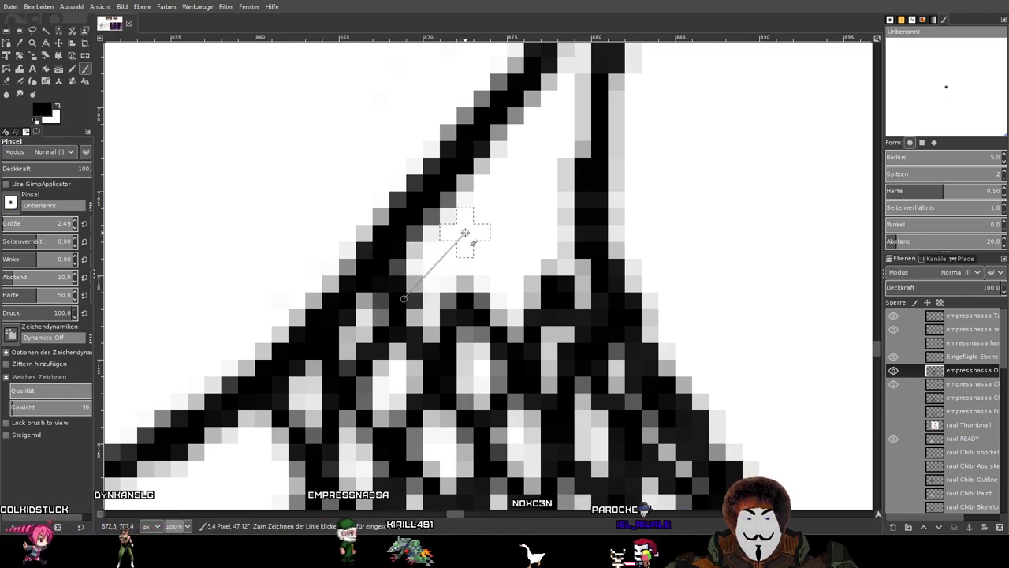
pyautogui.keyDown('shift'); pyautogui.click(434, 248); pyautogui.keyUp('shift')
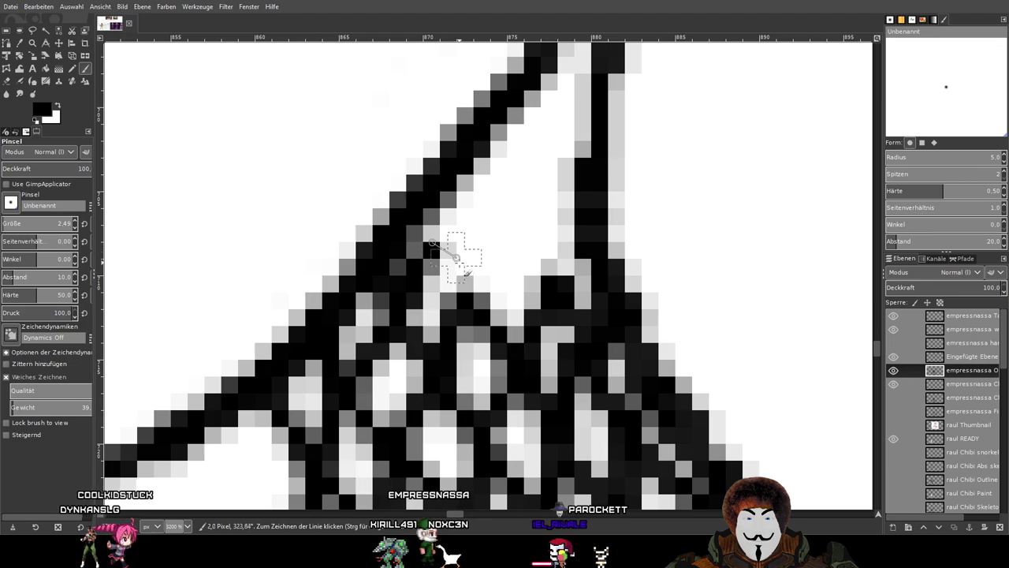
pyautogui.keyDown('shift'); pyautogui.click(468, 283); pyautogui.keyUp('shift')
pyautogui.keyDown('shift'); pyautogui.click(503, 235); pyautogui.keyUp('shift')
pyautogui.keyDown('shift'); pyautogui.click(545, 254); pyautogui.keyUp('shift')
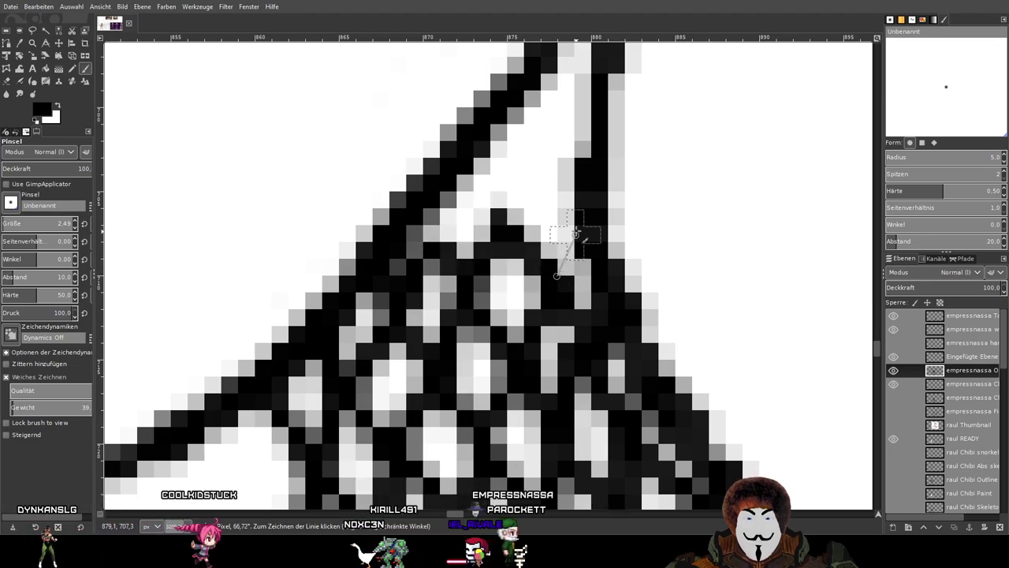
pyautogui.keyDown('shift'); pyautogui.click(573, 234); pyautogui.keyUp('shift')
# Close an arched diamond cell near the lacing's upper tip and draw the net's outer edge.
pyautogui.click(475, 166)
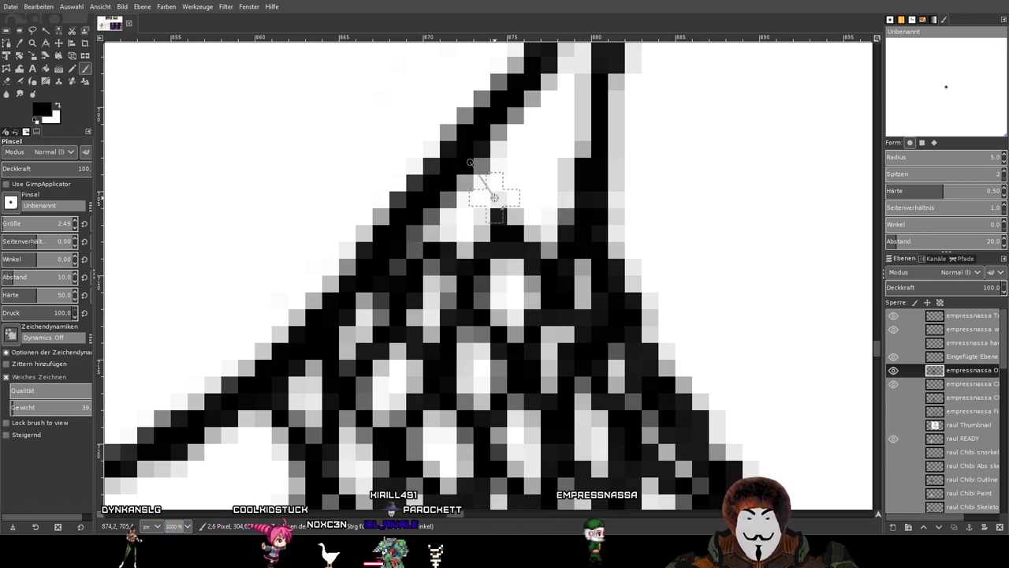
pyautogui.keyDown('shift'); pyautogui.click(498, 208); pyautogui.keyUp('shift')
pyautogui.keyDown('shift'); pyautogui.click(523, 166); pyautogui.keyUp('shift')
pyautogui.keyDown('shift'); pyautogui.click(563, 200); pyautogui.keyUp('shift')
pyautogui.moveTo(581, 169); pyautogui.dragTo(557, 331)
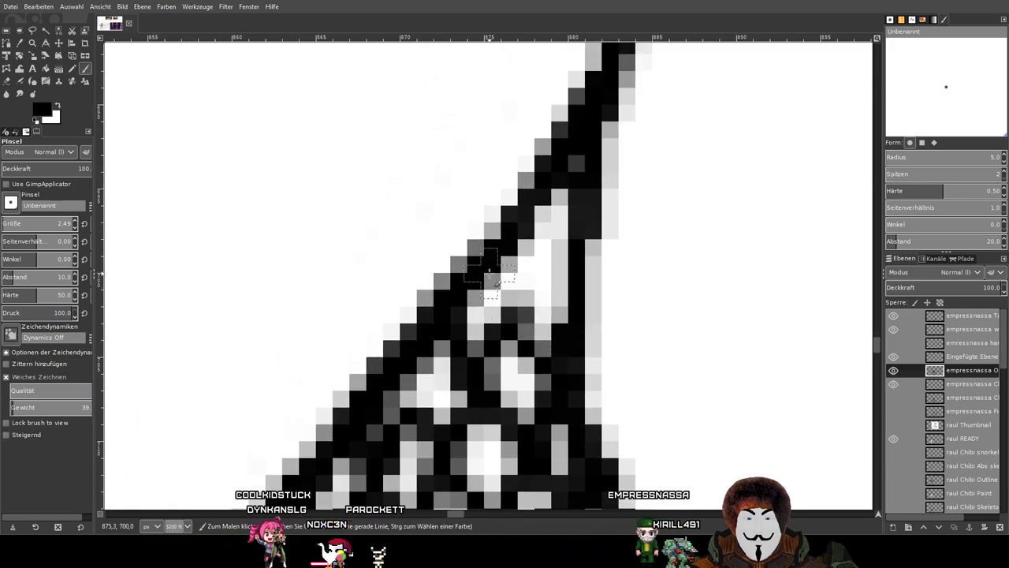
pyautogui.keyDown('shift'); pyautogui.click(576, 260); pyautogui.keyUp('shift')
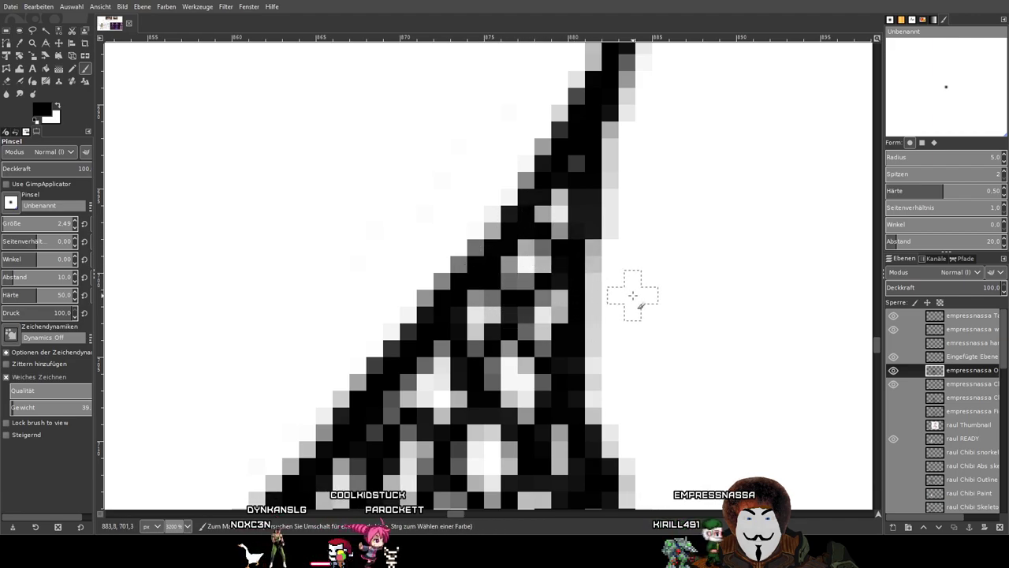
pyautogui.scroll(-5, 670, 315)
pyautogui.moveTo(714, 327); pyautogui.dragTo(724, 264)
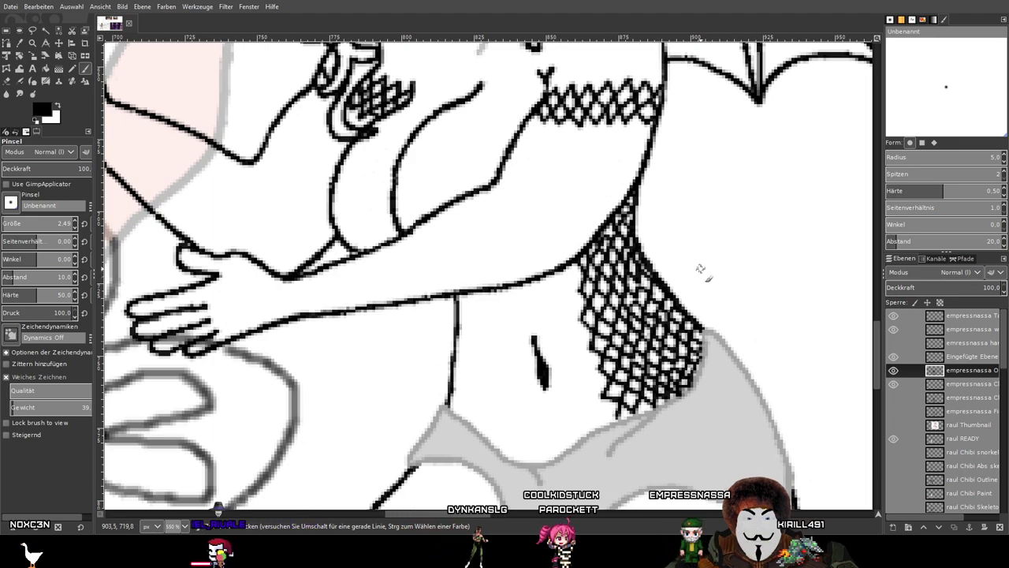
# Draw the first fishnet diamonds under the left waistline, joined to the belly outline.
pyautogui.moveTo(690, 271); pyautogui.dragTo(671, 185)
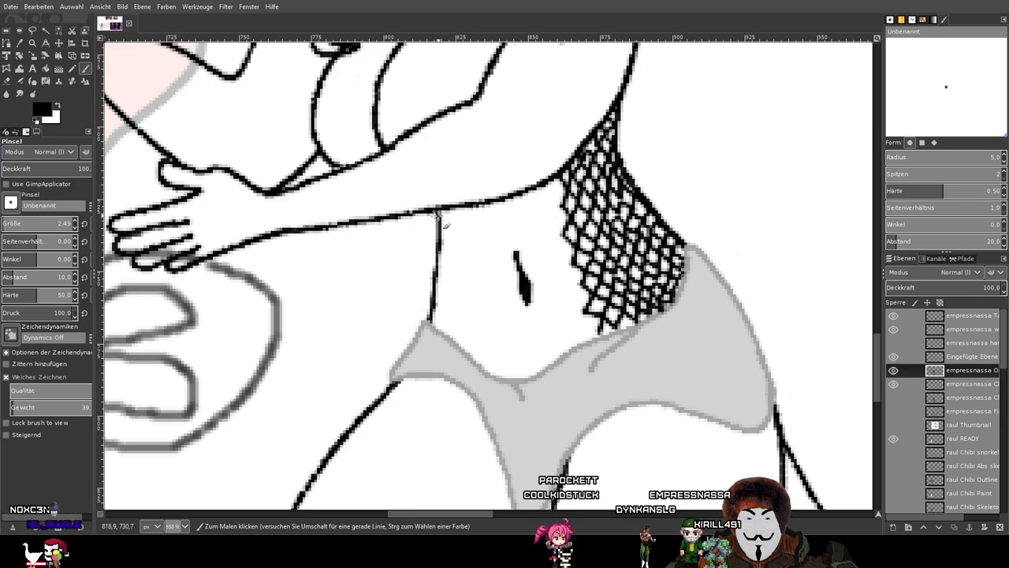
pyautogui.keyDown('ctrl'); pyautogui.scroll(3, 439, 217); pyautogui.keyUp('ctrl')
pyautogui.moveTo(475, 243); pyautogui.dragTo(412, 211)
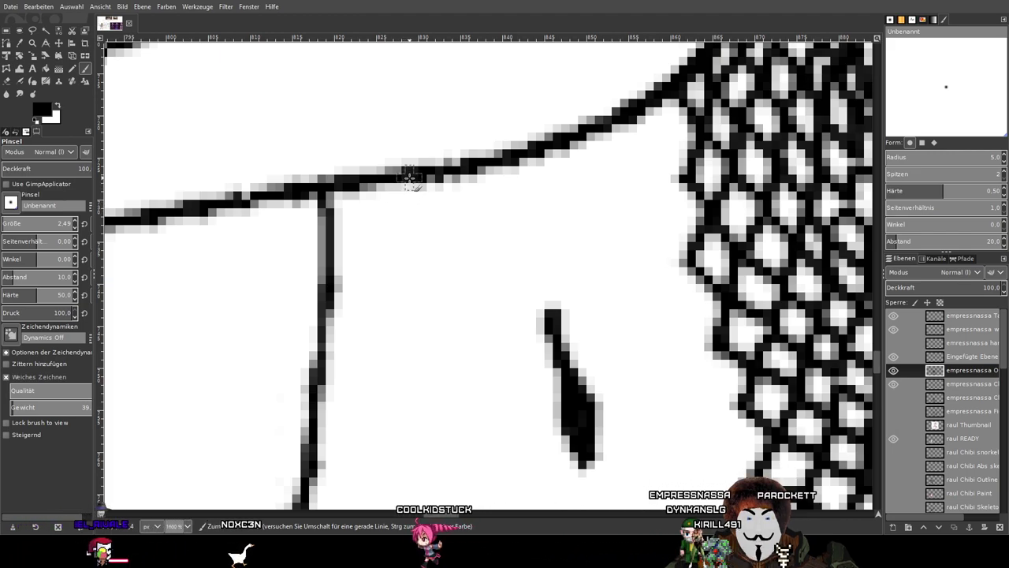
pyautogui.moveTo(403, 181); pyautogui.dragTo(385, 202)
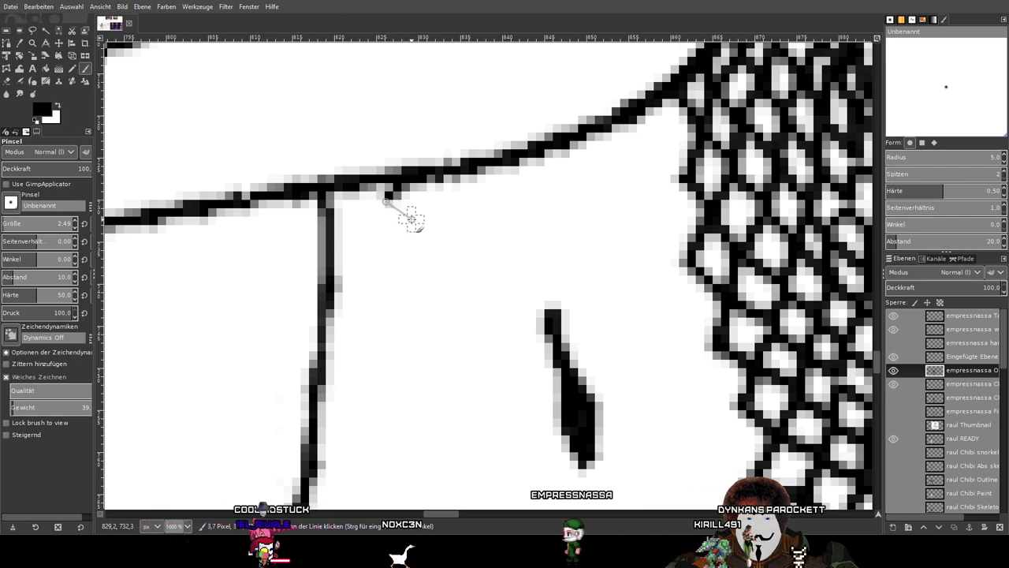
pyautogui.keyDown('shift'); pyautogui.click(409, 217); pyautogui.keyUp('shift')
pyautogui.moveTo(371, 193); pyautogui.dragTo(385, 204)
pyautogui.keyDown('shift'); pyautogui.click(367, 238); pyautogui.keyUp('shift')
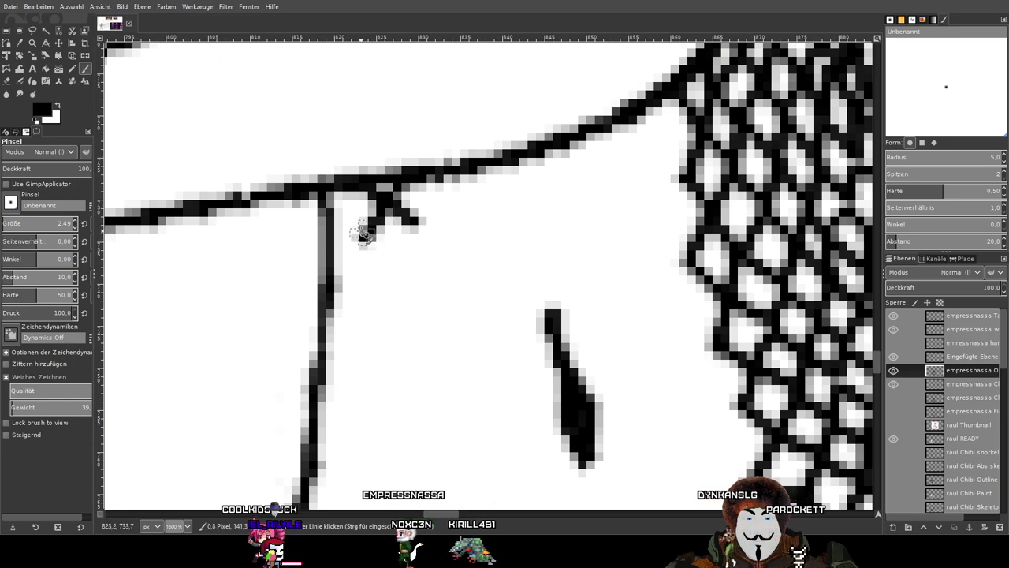
pyautogui.keyDown('shift'); pyautogui.click(332, 233); pyautogui.keyUp('shift')
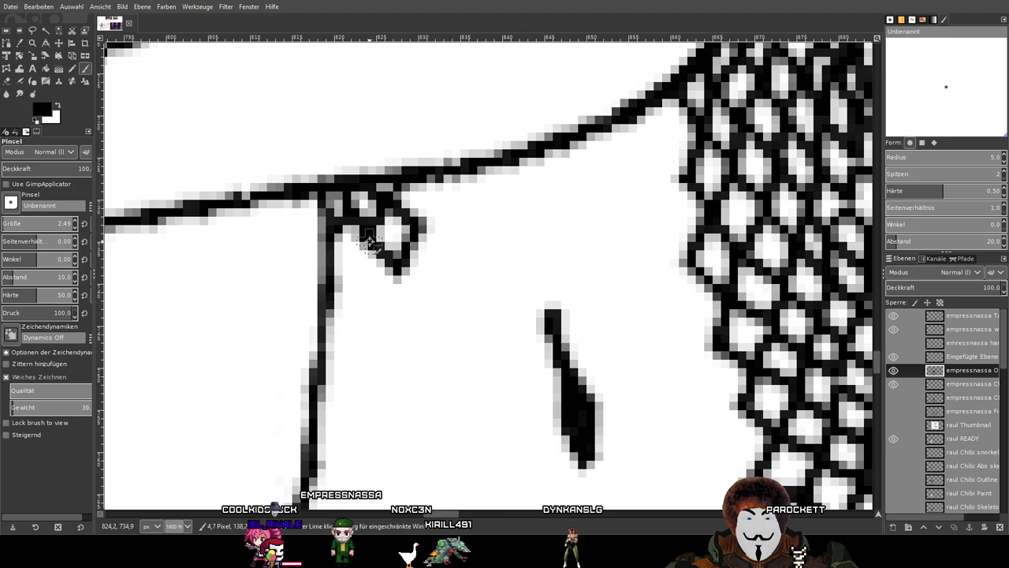
pyautogui.keyDown('shift'); pyautogui.click(355, 276); pyautogui.keyUp('shift')
pyautogui.keyDown('shift'); pyautogui.click(332, 245); pyautogui.keyUp('shift')
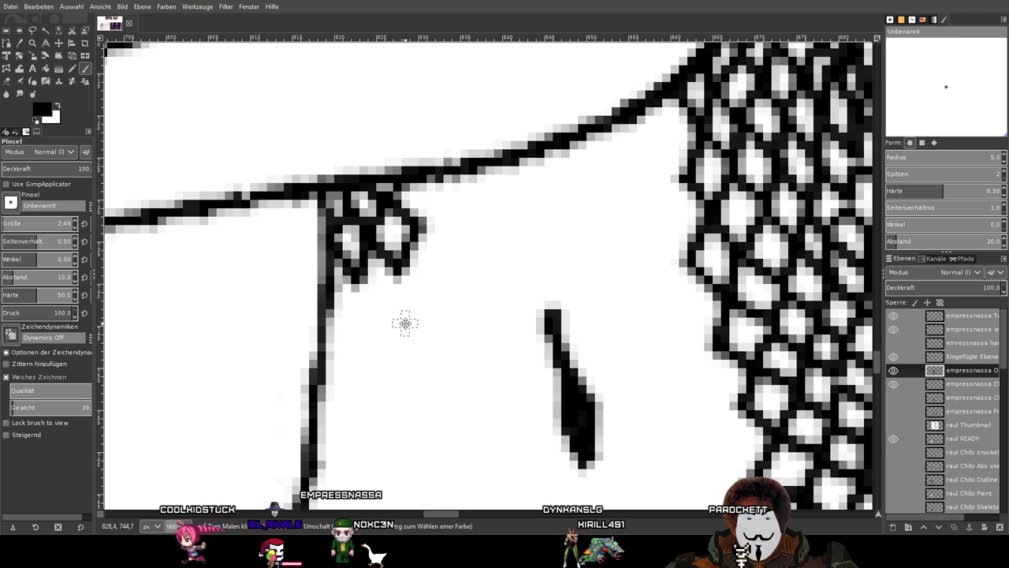
# Add the next row of fishnet diamonds, closing it at the belly outline.
pyautogui.moveTo(405, 323); pyautogui.dragTo(408, 241)
pyautogui.click(333, 241)
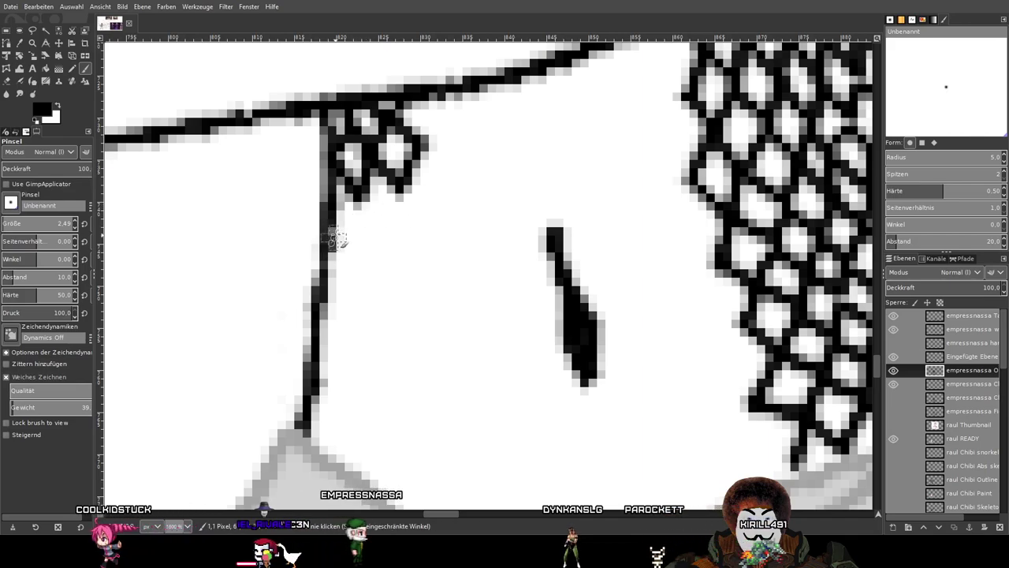
pyautogui.keyDown('shift'); pyautogui.click(359, 206); pyautogui.keyUp('shift')
pyautogui.keyDown('shift'); pyautogui.click(384, 232); pyautogui.keyUp('shift')
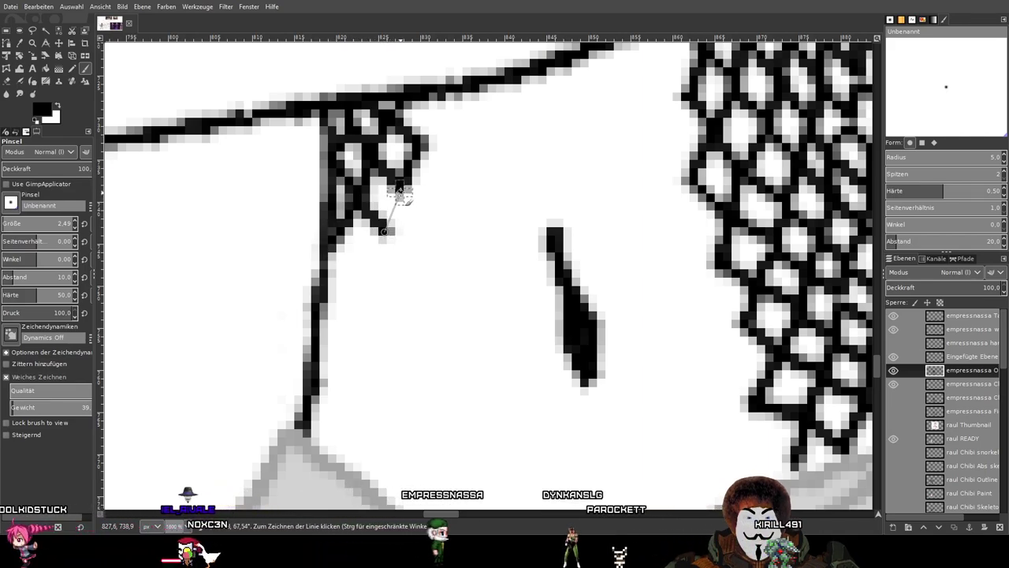
pyautogui.keyDown('shift'); pyautogui.click(399, 193); pyautogui.keyUp('shift')
pyautogui.keyDown('shift'); pyautogui.click(433, 225); pyautogui.keyUp('shift')
pyautogui.keyDown('shift'); pyautogui.click(413, 276); pyautogui.keyUp('shift')
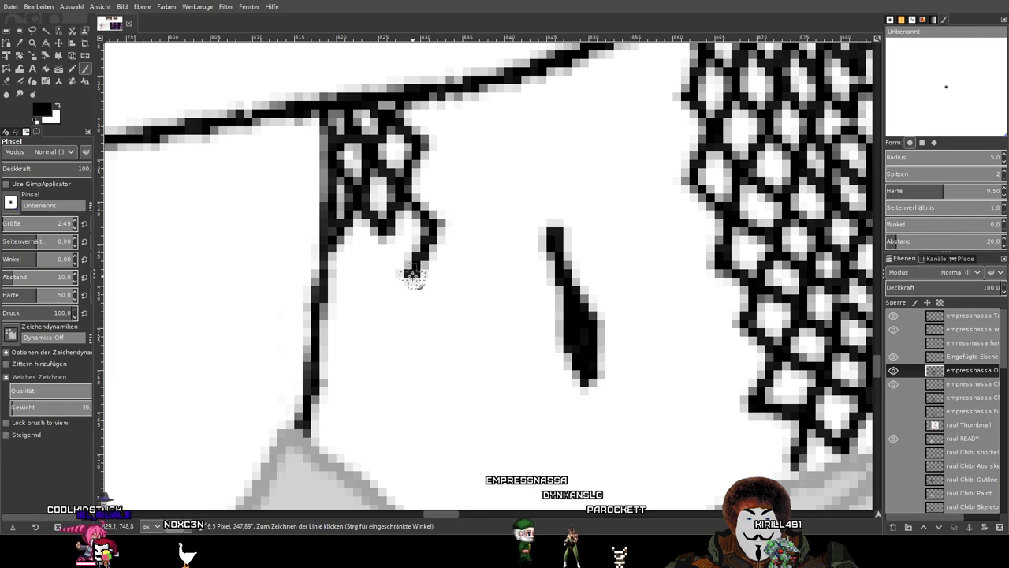
pyautogui.keyDown('shift'); pyautogui.click(385, 235); pyautogui.keyUp('shift')
pyautogui.keyDown('shift'); pyautogui.click(357, 276); pyautogui.keyUp('shift')
pyautogui.keyDown('shift'); pyautogui.click(335, 243); pyautogui.keyUp('shift')
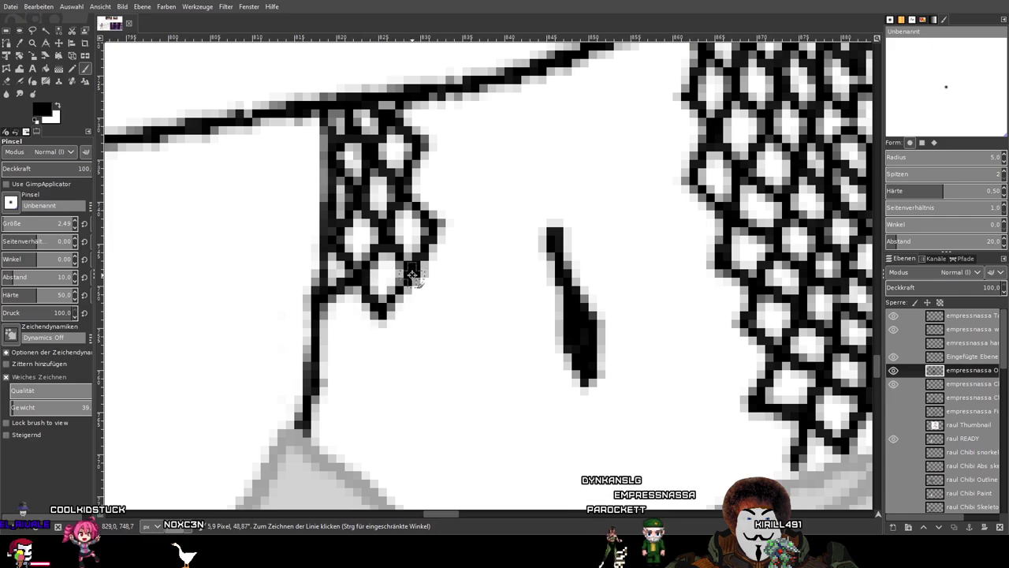
# Add one more diamond cell below the new left-side netting.
pyautogui.keyDown('shift'); pyautogui.click(431, 310); pyautogui.keyUp('shift')
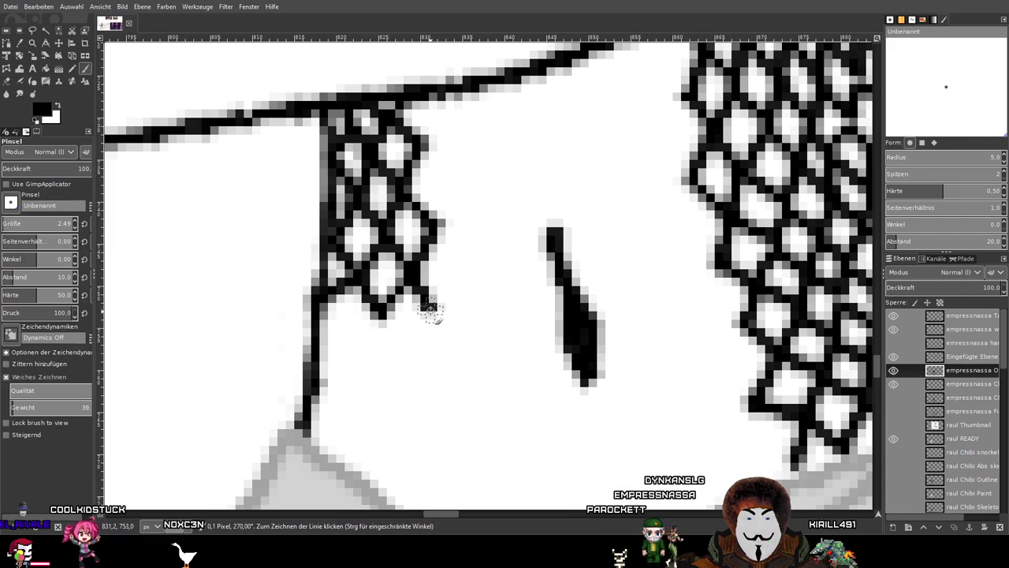
pyautogui.keyDown('shift'); pyautogui.click(407, 361); pyautogui.keyUp('shift')
pyautogui.keyDown('shift'); pyautogui.click(382, 315); pyautogui.keyUp('shift')
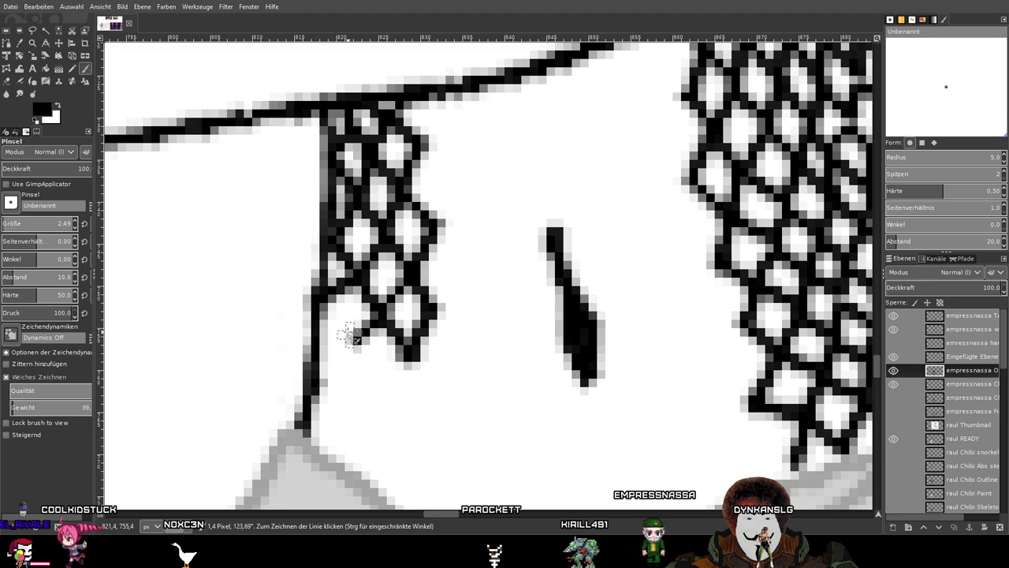
pyautogui.keyDown('ctrl'); pyautogui.scroll(-3, 583, 319); pyautogui.keyUp('ctrl')
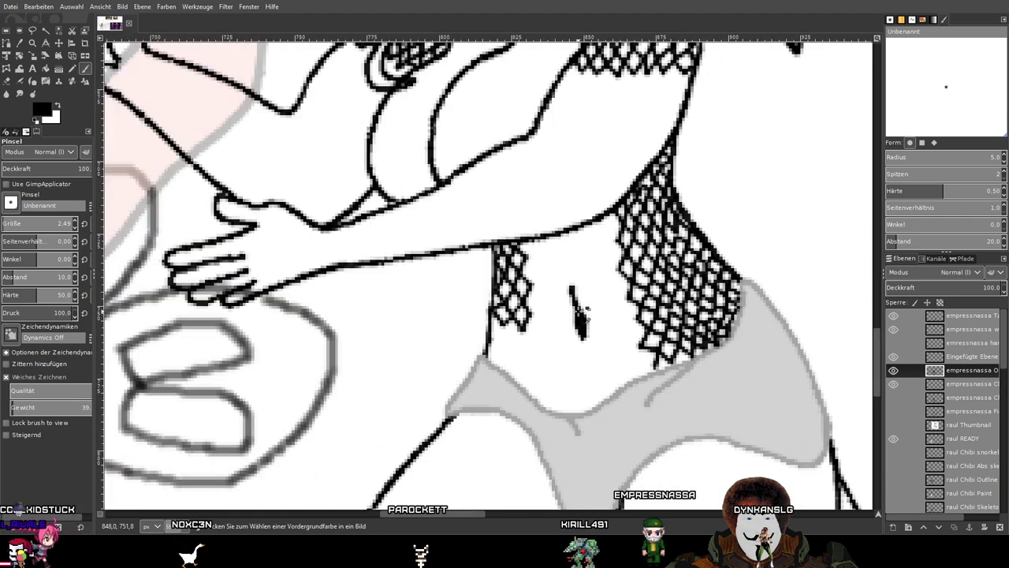
# Close the lower-right diamond of the left hip netting and zoom around to check it.
pyautogui.keyDown('ctrl'); pyautogui.scroll(2, 582, 309); pyautogui.keyUp('ctrl')
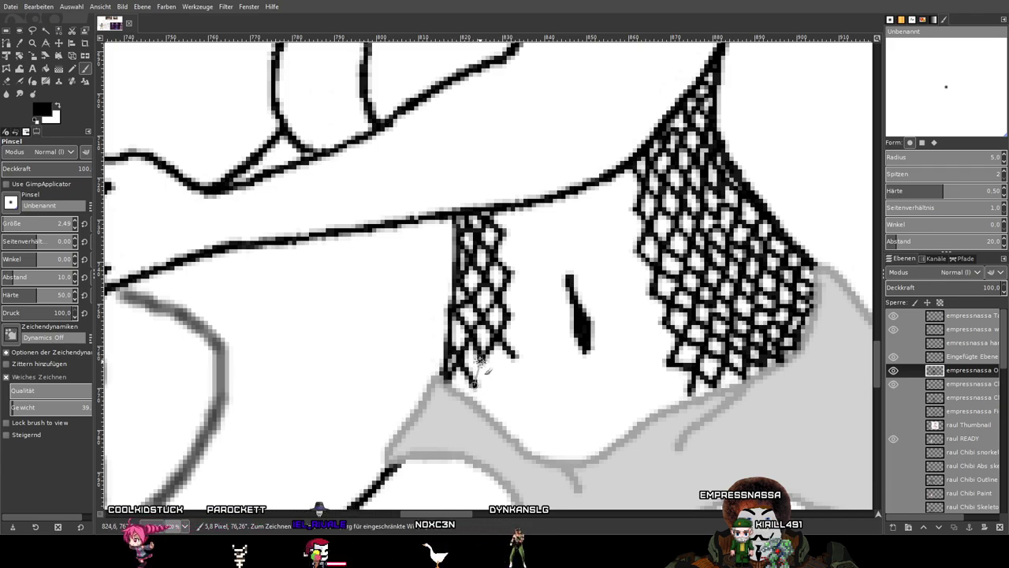
pyautogui.keyDown('shift'); pyautogui.click(517, 357); pyautogui.keyUp('shift')
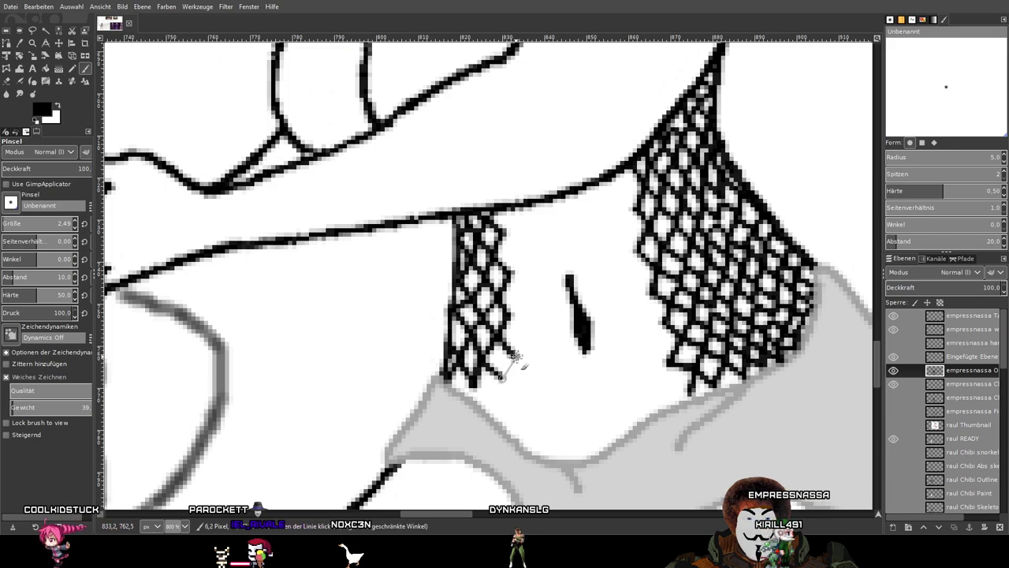
pyautogui.moveTo(593, 391); pyautogui.dragTo(527, 338)
pyautogui.scroll(2, 493, 325)
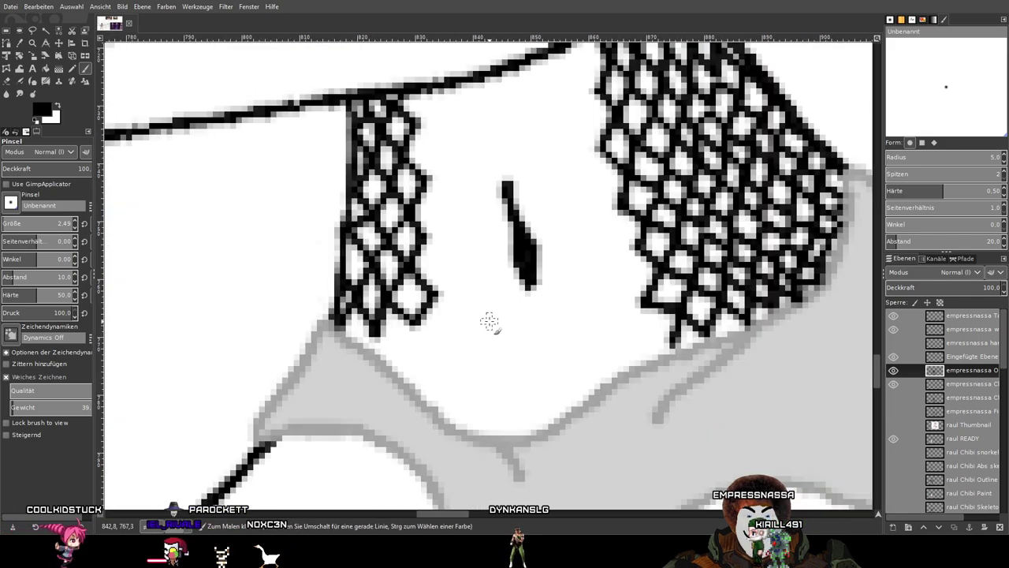
pyautogui.scroll(3, 418, 107)
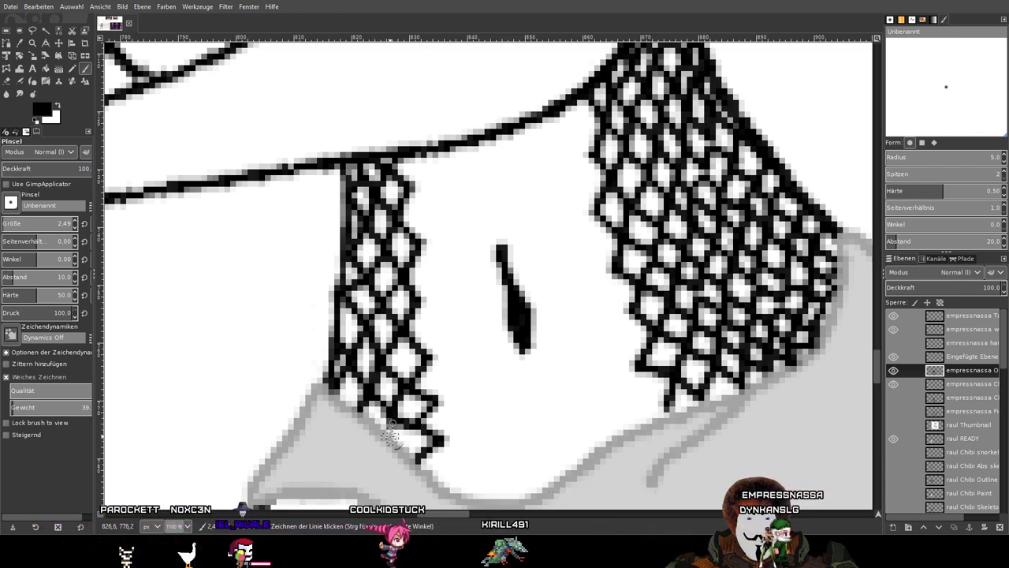
pyautogui.scroll(-2, 528, 442)
pyautogui.scroll(-3, 564, 426)
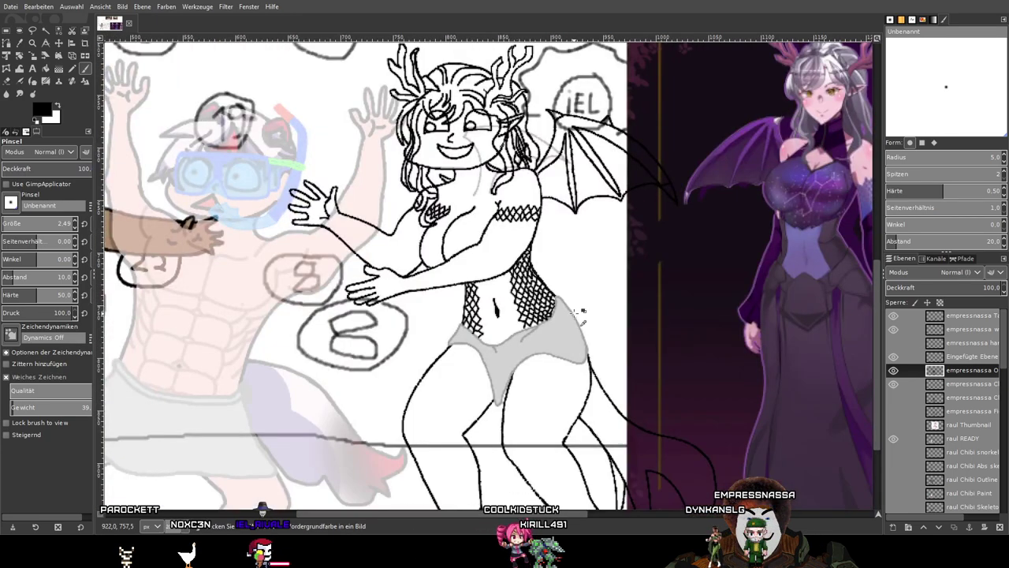
pyautogui.scroll(2, 580, 311)
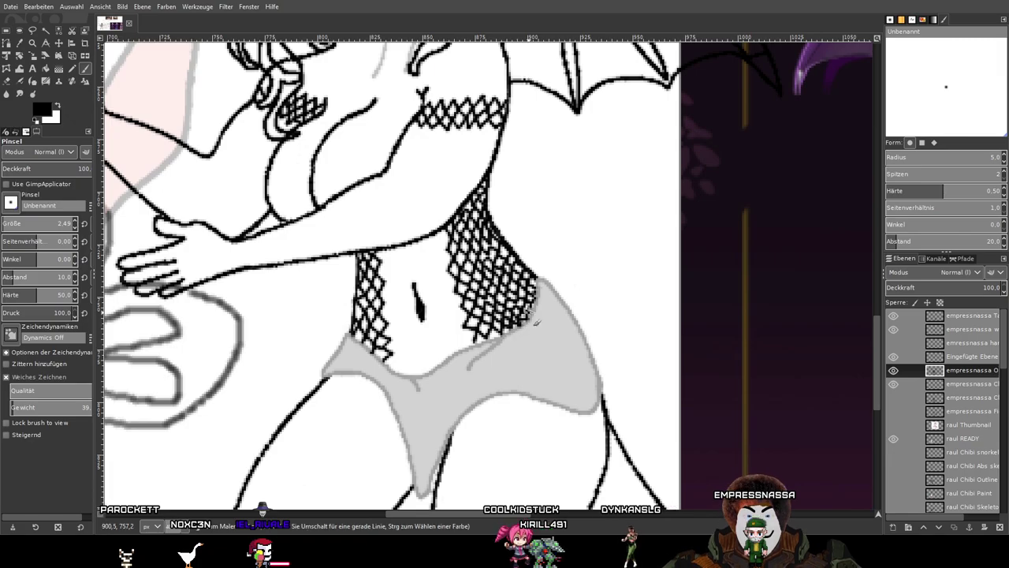
pyautogui.moveTo(467, 242); pyautogui.dragTo(456, 302)
pyautogui.scroll(-2, 457, 301)
pyautogui.moveTo(541, 398); pyautogui.dragTo(416, 208)
pyautogui.scroll(-2, 415, 207)
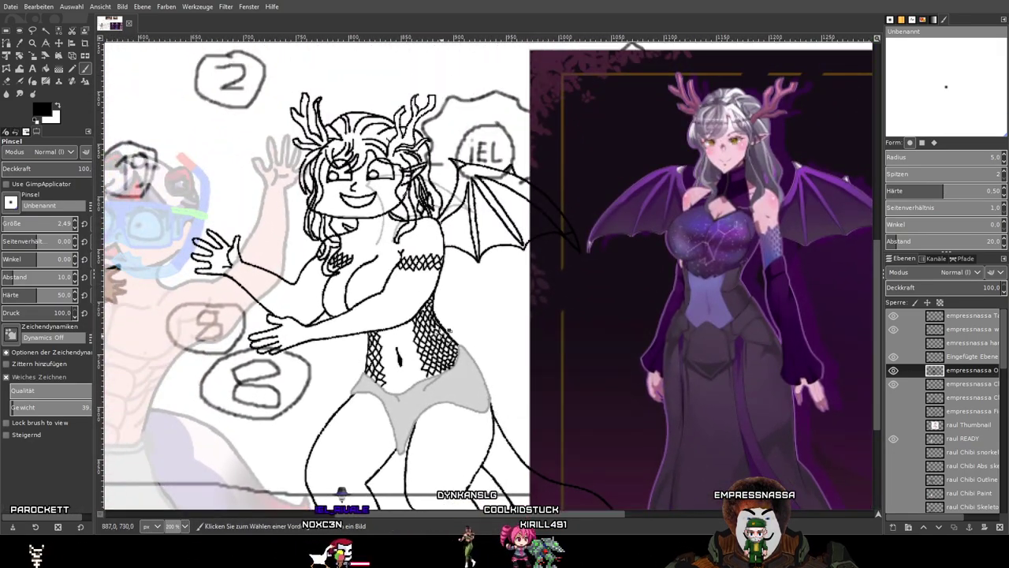
pyautogui.scroll(7, 397, 270)
pyautogui.scroll(-6, 397, 269)
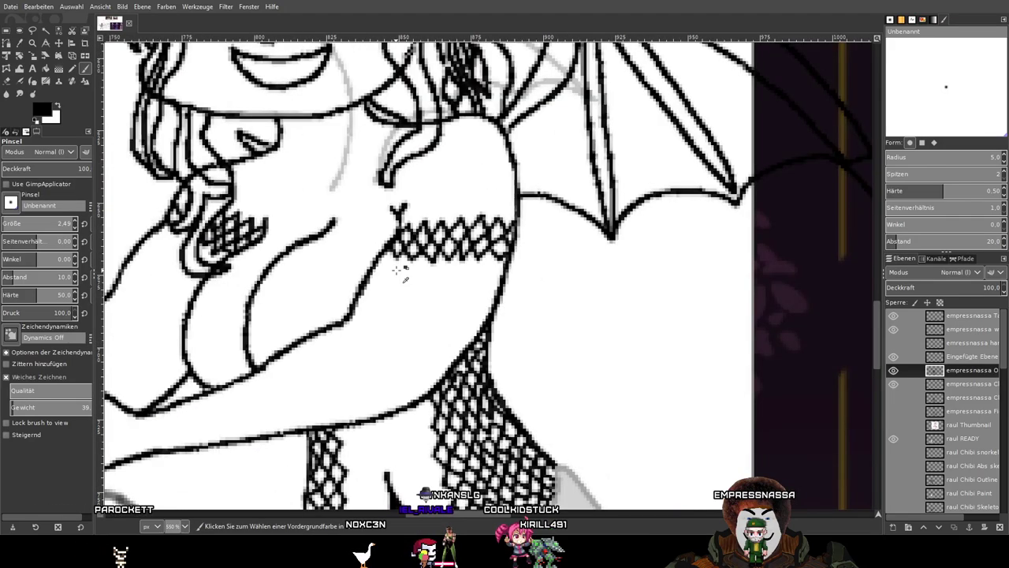
pyautogui.scroll(6, 396, 271)
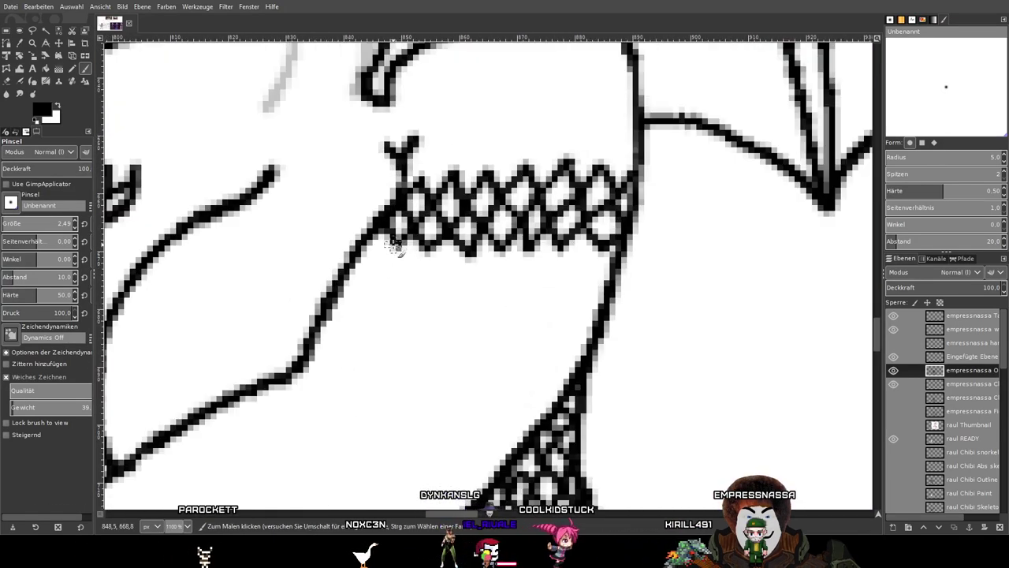
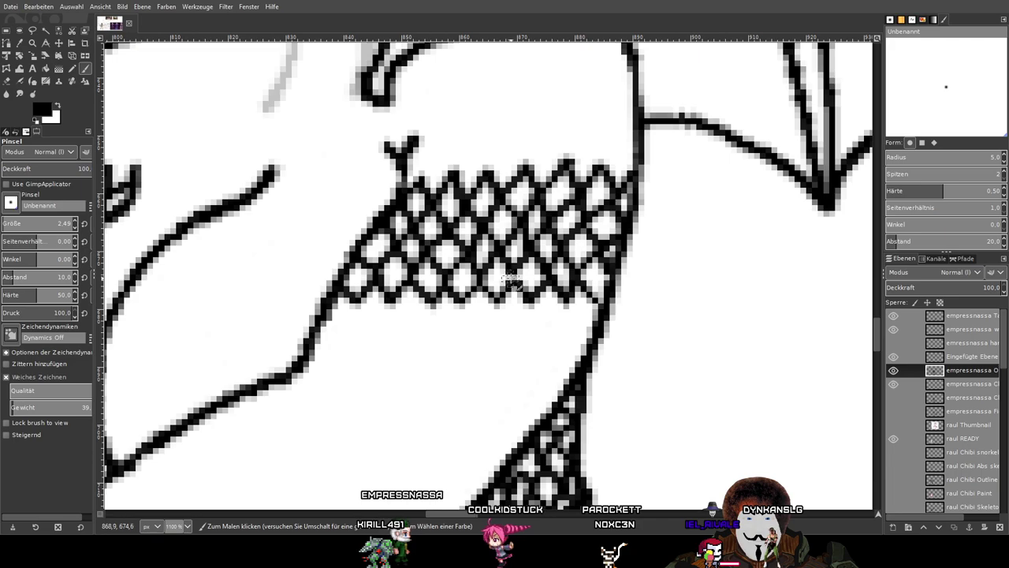
# Draw straight zigzag lines along the net's bottom edge, adding a new row of diamond cells.
pyautogui.moveTo(396, 354); pyautogui.dragTo(456, 312)
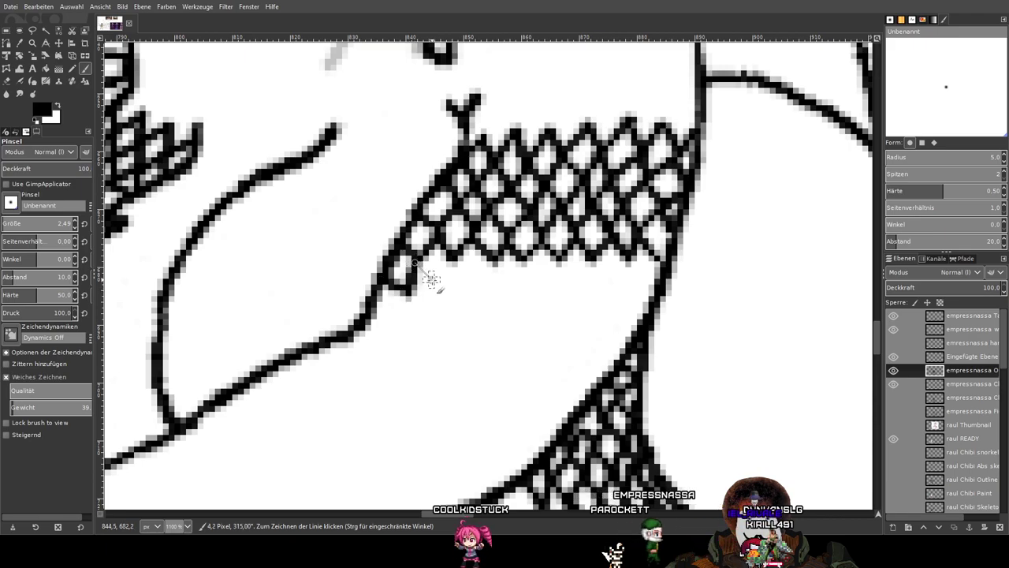
pyautogui.keyDown('shift'); pyautogui.click(496, 265); pyautogui.keyUp('shift')
pyautogui.keyDown('shift'); pyautogui.click(517, 288); pyautogui.keyUp('shift')
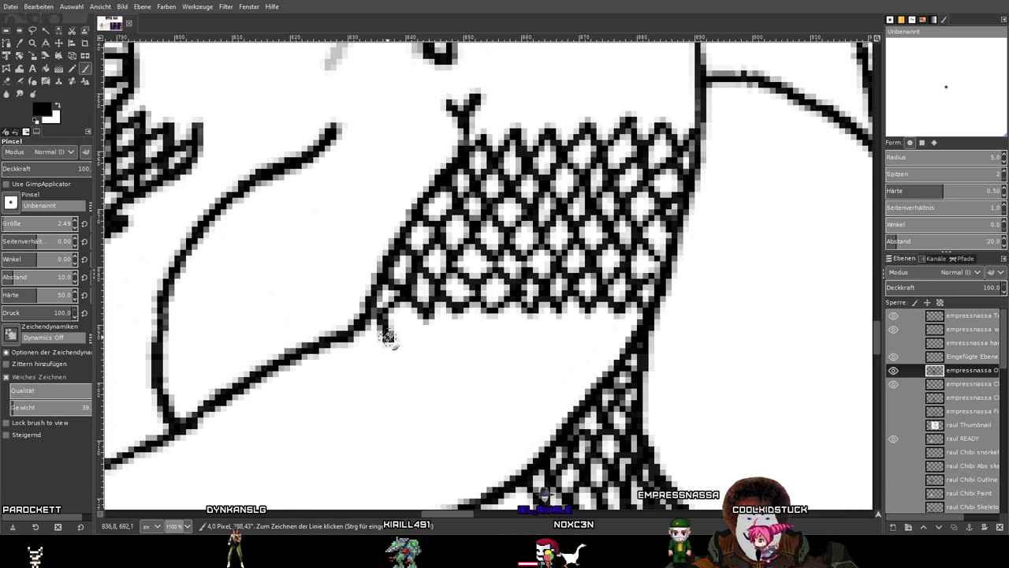
pyautogui.keyDown('shift'); pyautogui.click(464, 315); pyautogui.keyUp('shift')
pyautogui.keyDown('shift'); pyautogui.click(472, 338); pyautogui.keyUp('shift')
pyautogui.keyDown('shift'); pyautogui.click(494, 315); pyautogui.keyUp('shift')
pyautogui.keyDown('shift'); pyautogui.click(500, 332); pyautogui.keyUp('shift')
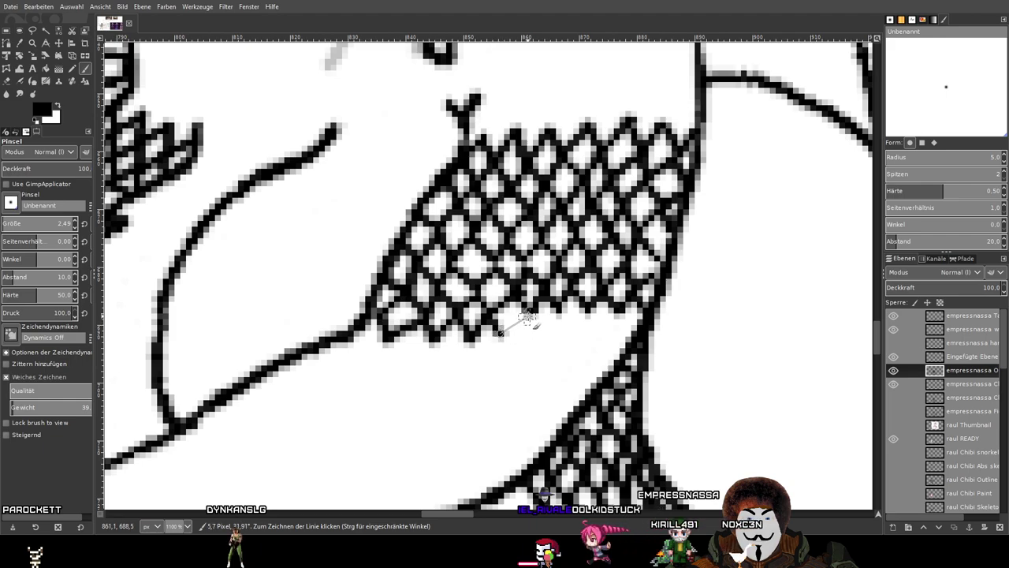
pyautogui.moveTo(541, 340)
pyautogui.mouseDown()
pyautogui.moveTo(560, 316)
pyautogui.moveTo(597, 332)
pyautogui.moveTo(613, 323)
pyautogui.moveTo(618, 334)
pyautogui.mouseUp()
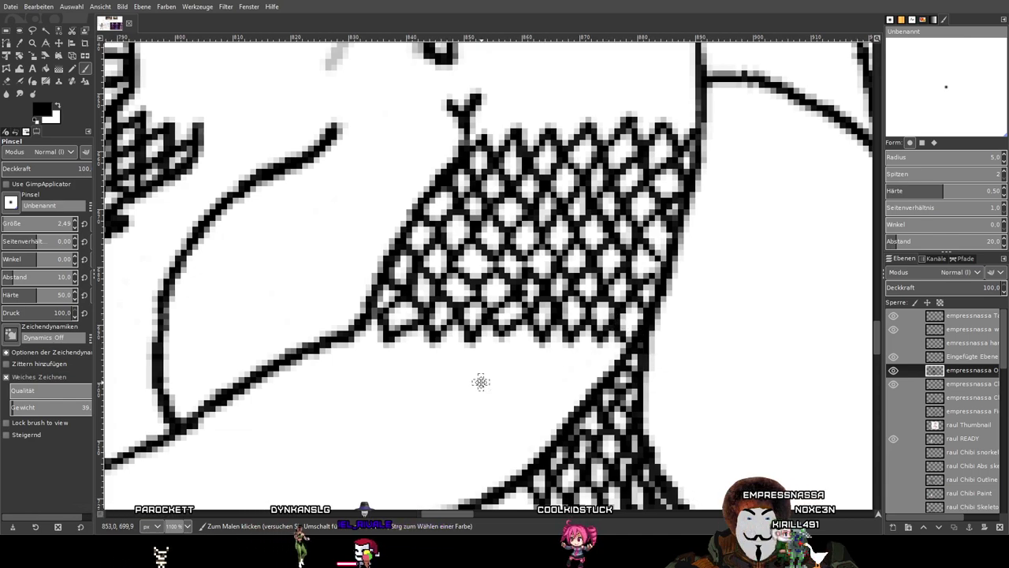
# Add zigzag segments below the net's edge and close the mesh's last open cell on the right.
pyautogui.hscroll(-3, 567, 361)
pyautogui.scroll(-1, 568, 361)
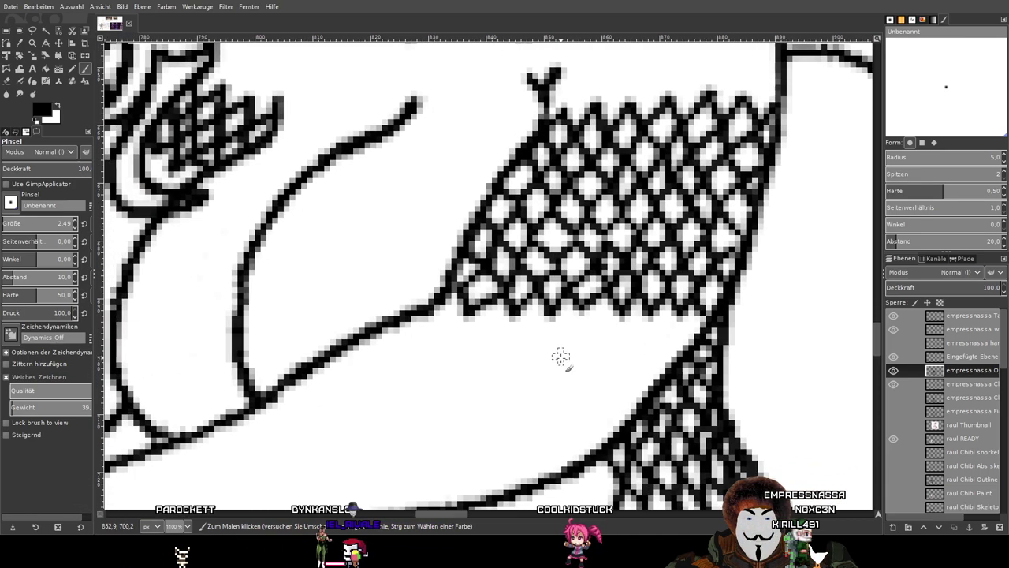
pyautogui.keyDown('shift'); pyautogui.click(442, 325); pyautogui.keyUp('shift')
pyautogui.keyDown('shift'); pyautogui.click(470, 315); pyautogui.keyUp('shift')
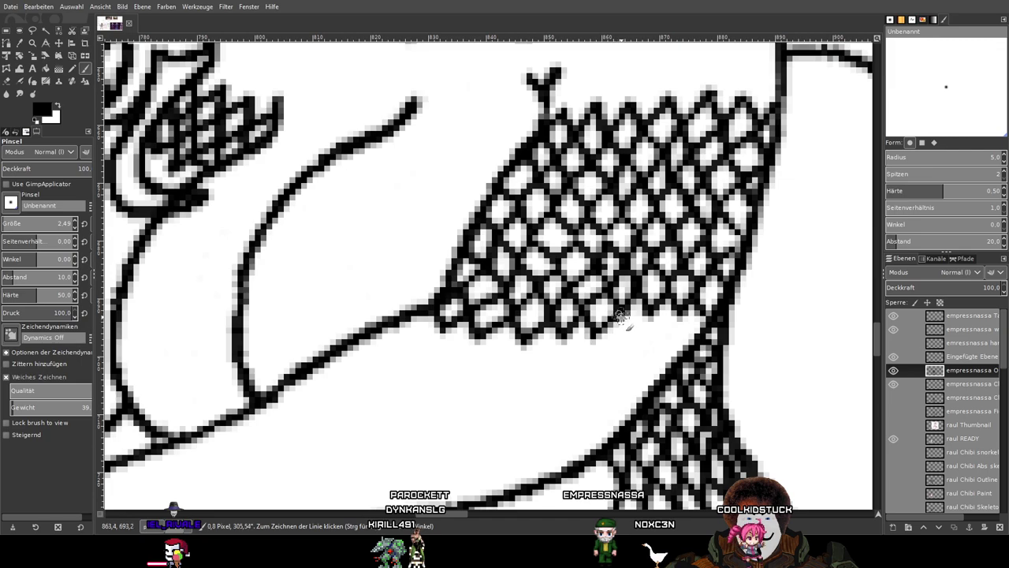
pyautogui.keyDown('shift'); pyautogui.click(687, 336); pyautogui.keyUp('shift')
# Extend the mesh's lower-left tip with connected segments along its lower edge.
pyautogui.moveTo(533, 365); pyautogui.dragTo(597, 335)
pyautogui.click(503, 301)
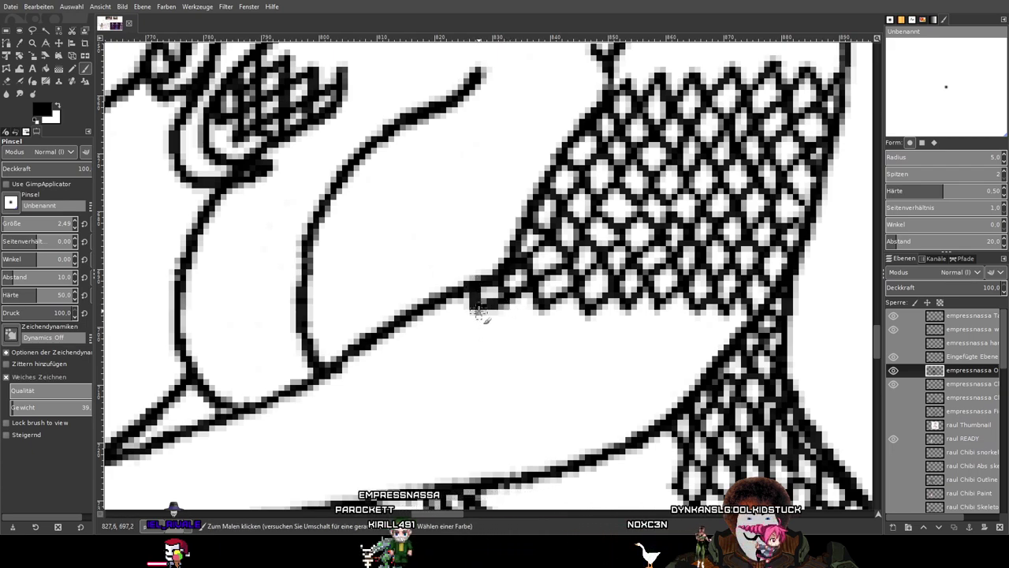
pyautogui.keyDown('shift'); pyautogui.click(509, 320); pyautogui.keyUp('shift')
pyautogui.keyDown('shift'); pyautogui.click(543, 317); pyautogui.keyUp('shift')
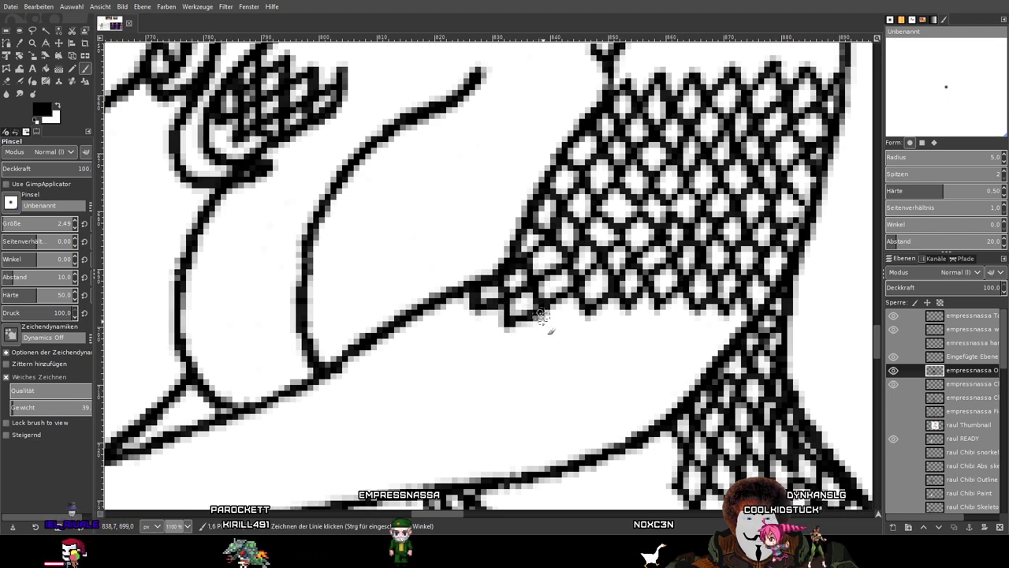
pyautogui.keyDown('shift'); pyautogui.click(583, 328); pyautogui.keyUp('shift')
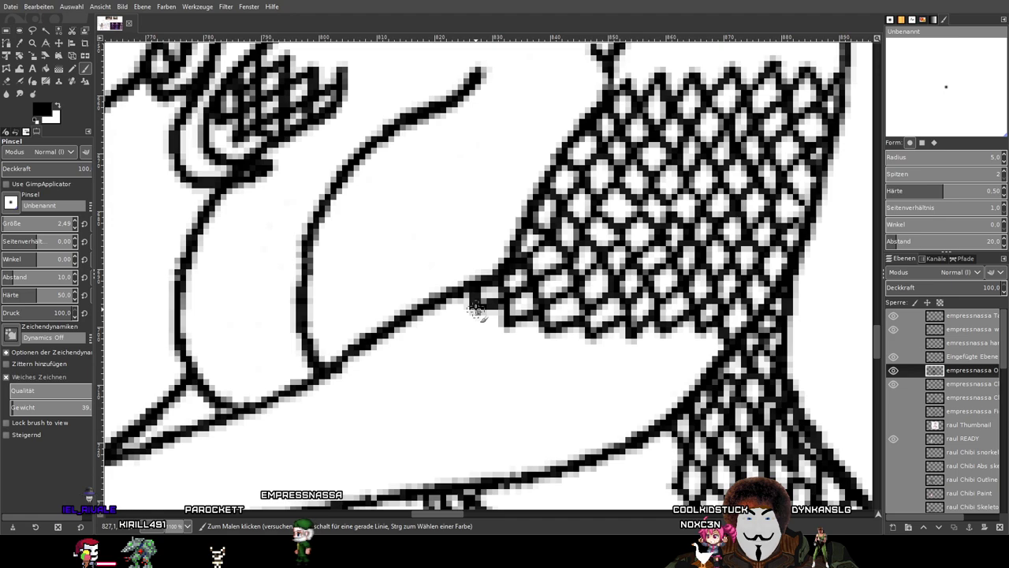
# Zigzag a new row of cells along the mesh's lower edge from left to right.
pyautogui.keyDown('shift'); pyautogui.click(464, 333); pyautogui.keyUp('shift')
pyautogui.keyDown('shift'); pyautogui.click(500, 347); pyautogui.keyUp('shift')
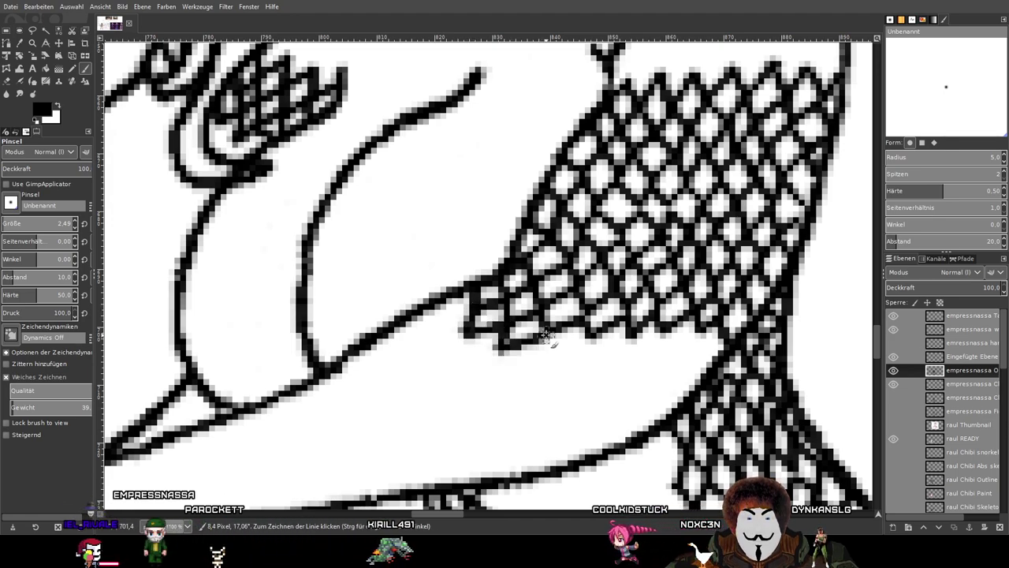
pyautogui.keyDown('shift'); pyautogui.click(533, 361); pyautogui.keyUp('shift')
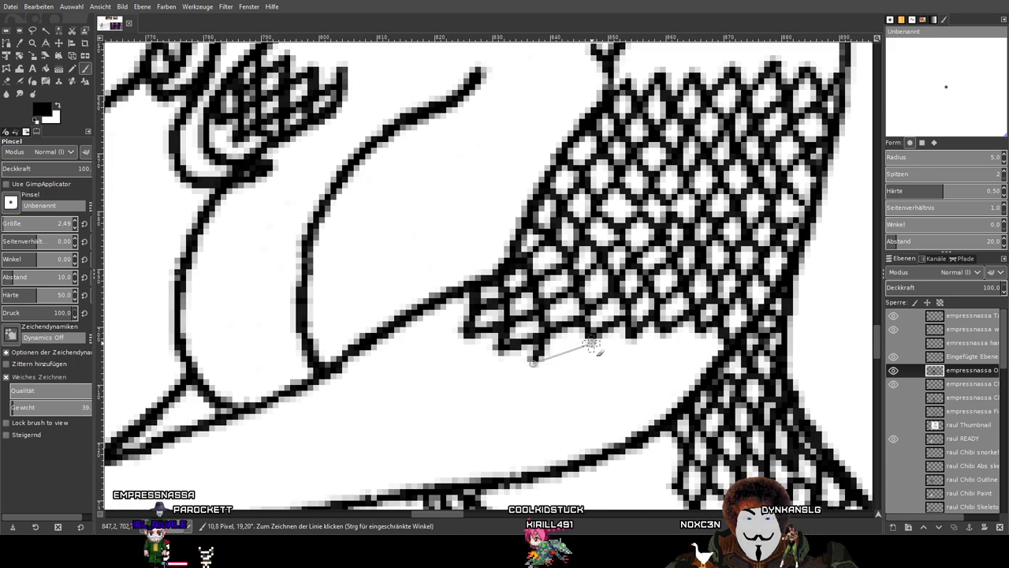
pyautogui.keyDown('shift'); pyautogui.click(582, 369); pyautogui.keyUp('shift')
pyautogui.keyDown('shift'); pyautogui.click(630, 341); pyautogui.keyUp('shift')
pyautogui.keyDown('shift'); pyautogui.click(628, 368); pyautogui.keyUp('shift')
pyautogui.keyDown('shift'); pyautogui.click(666, 340); pyautogui.keyUp('shift')
pyautogui.keyDown('shift'); pyautogui.click(670, 363); pyautogui.keyUp('shift')
pyautogui.keyDown('shift'); pyautogui.click(694, 338); pyautogui.keyUp('shift')
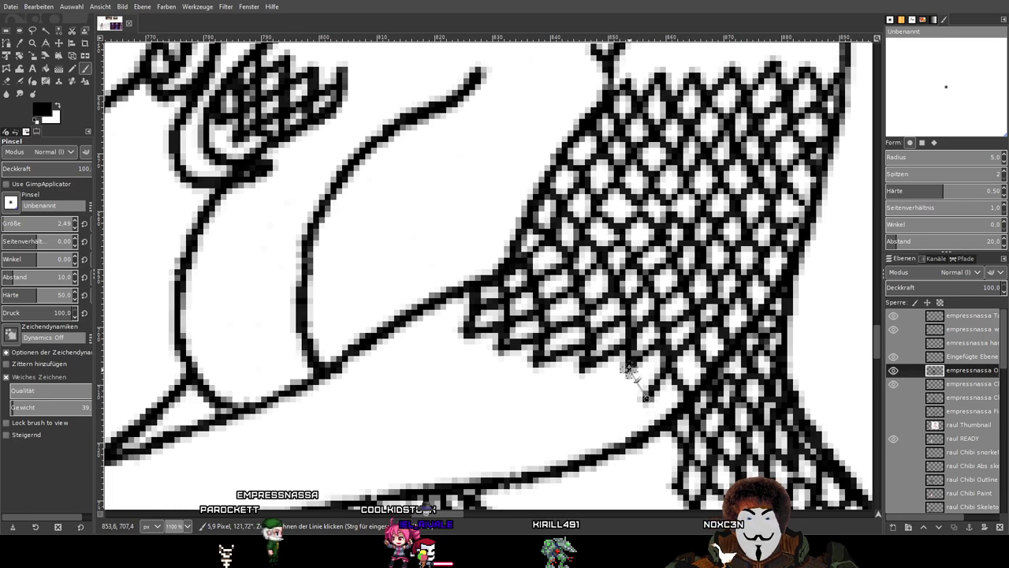
# Zigzag the lower edge back toward the left and join it up into the mesh.
pyautogui.keyDown('shift'); pyautogui.click(584, 372); pyautogui.keyUp('shift')
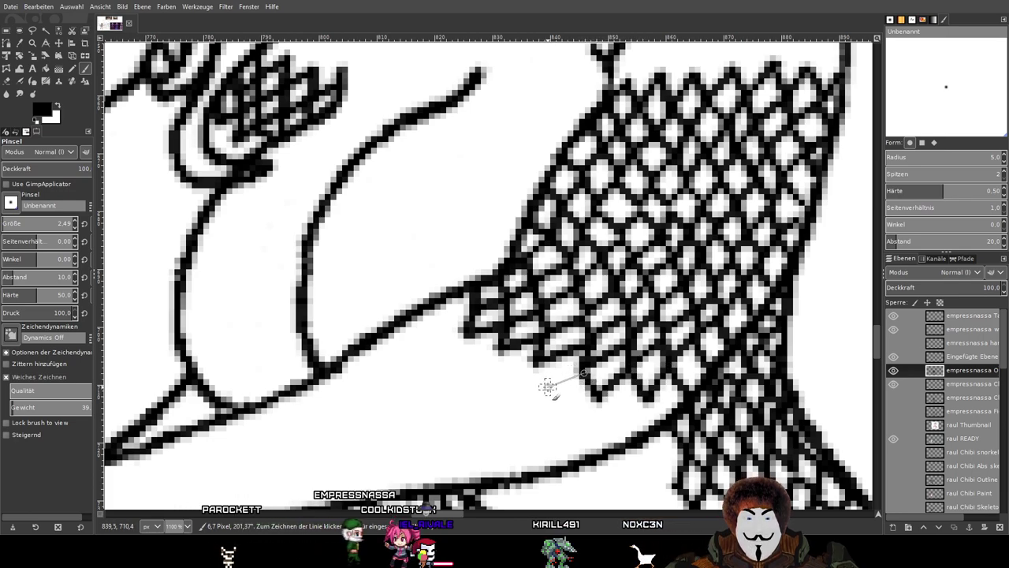
pyautogui.keyDown('shift'); pyautogui.click(541, 387); pyautogui.keyUp('shift')
pyautogui.keyDown('shift'); pyautogui.click(537, 366); pyautogui.keyUp('shift')
pyautogui.keyDown('shift'); pyautogui.click(497, 377); pyautogui.keyUp('shift')
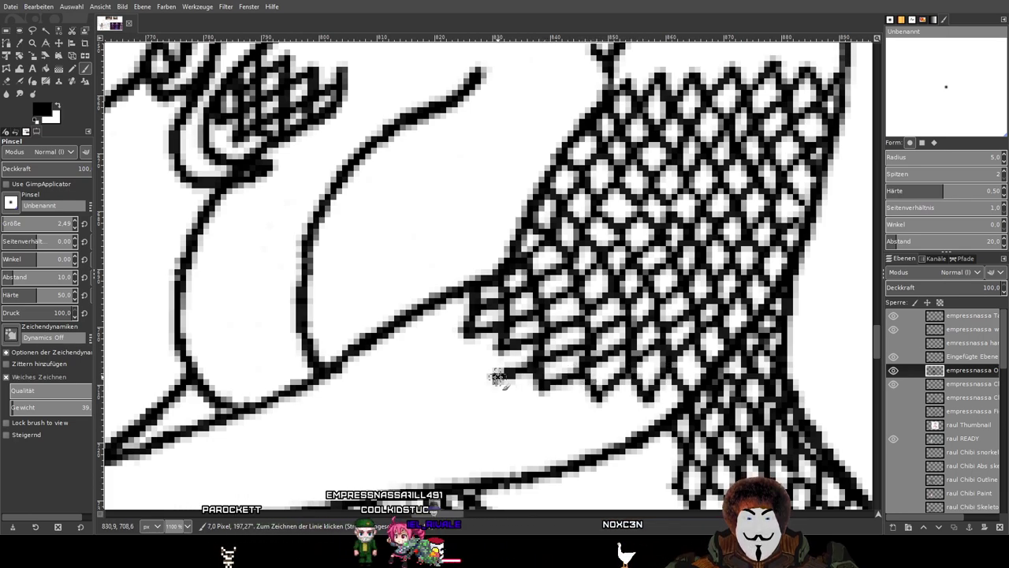
pyautogui.keyDown('shift'); pyautogui.click(451, 356); pyautogui.keyUp('shift')
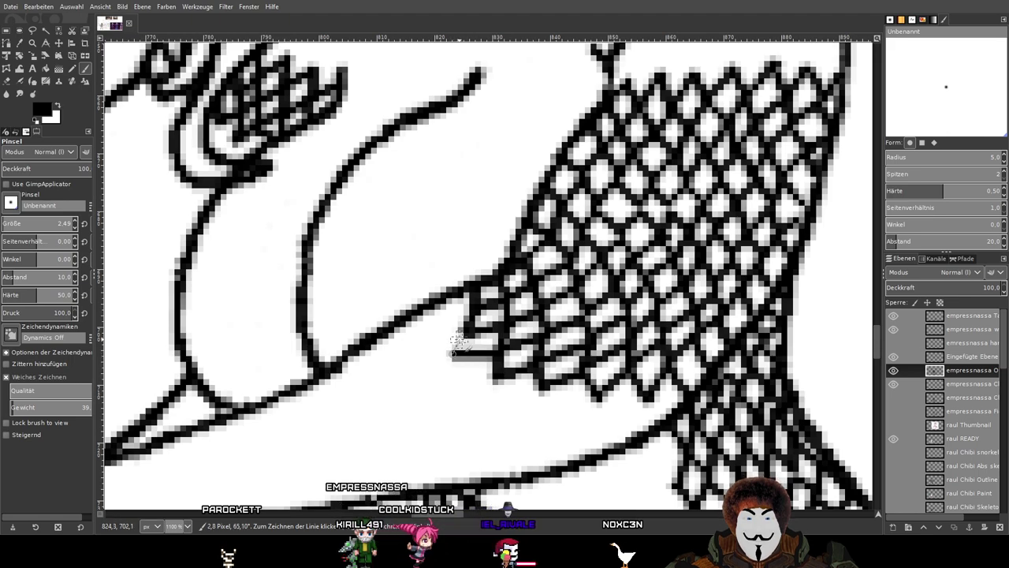
pyautogui.keyDown('shift'); pyautogui.click(468, 334); pyautogui.keyUp('shift')
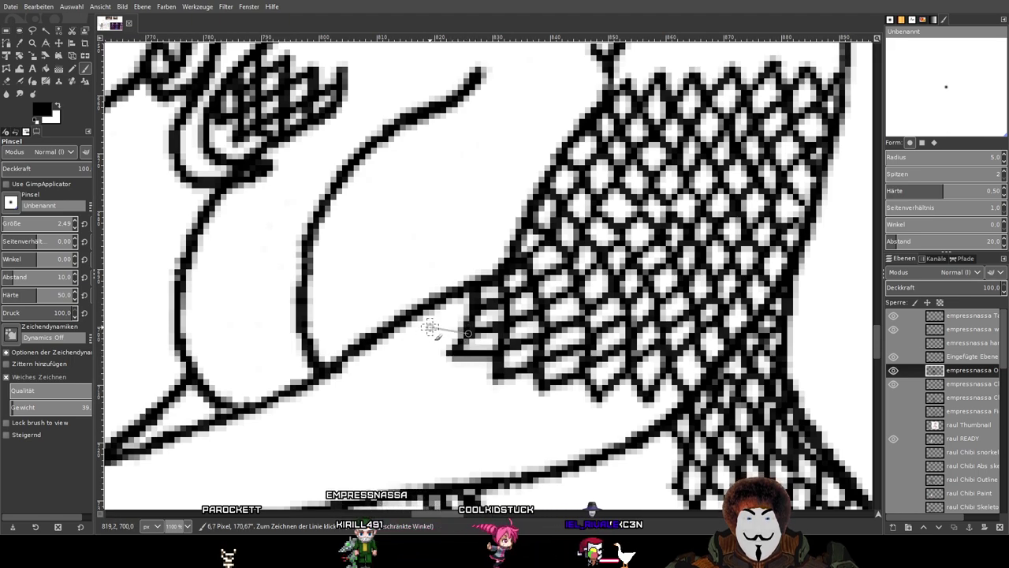
pyautogui.keyDown('shift'); pyautogui.click(430, 325); pyautogui.keyUp('shift')
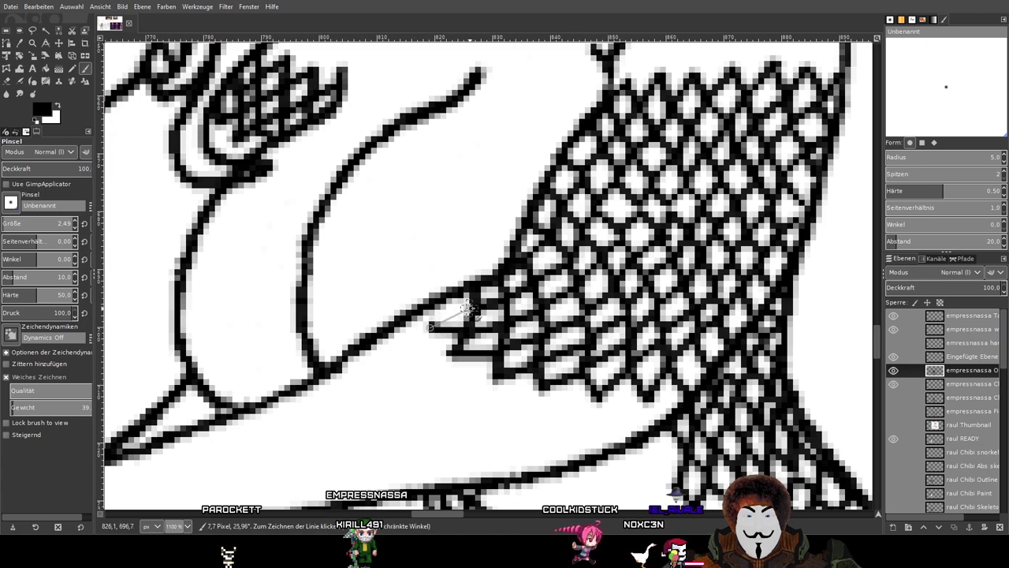
pyautogui.keyDown('shift'); pyautogui.click(438, 303); pyautogui.keyUp('shift')
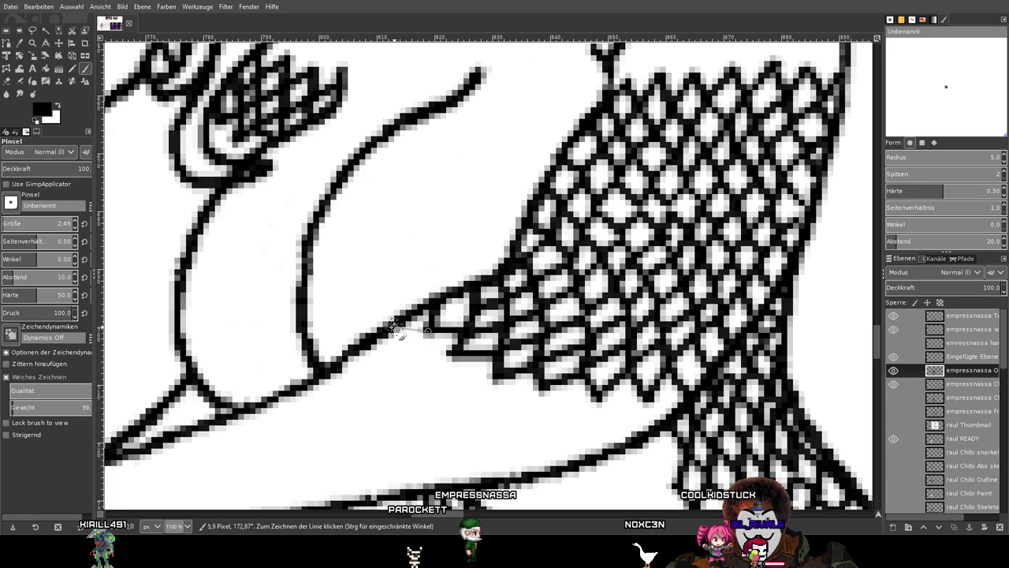
# Add segments along the net's bottom edge, undoing a wrong zigzag pair and redrawing it.
pyautogui.keyDown('shift'); pyautogui.click(407, 357); pyautogui.keyUp('shift')
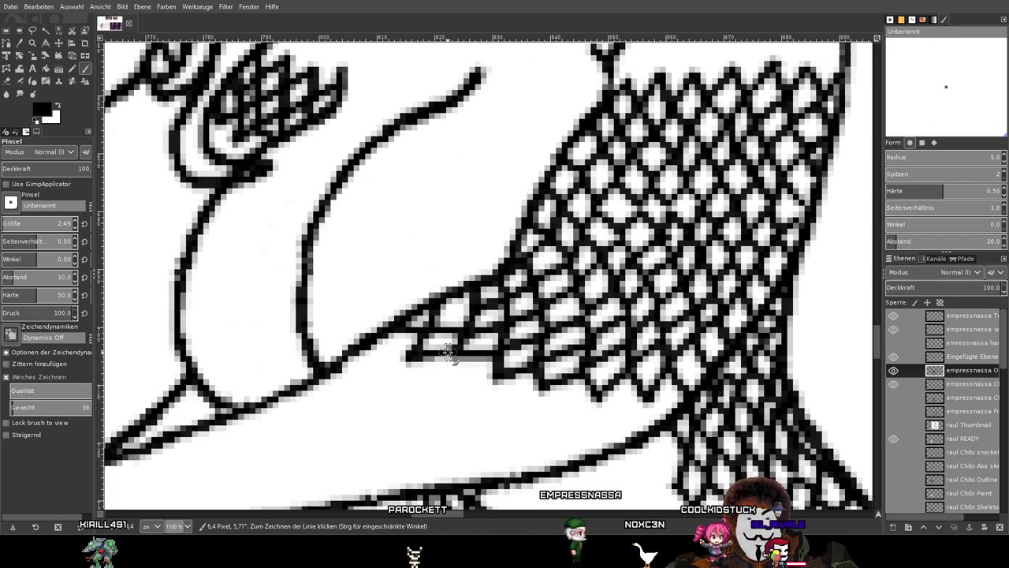
pyautogui.keyDown('shift'); pyautogui.click(489, 381); pyautogui.keyUp('shift')
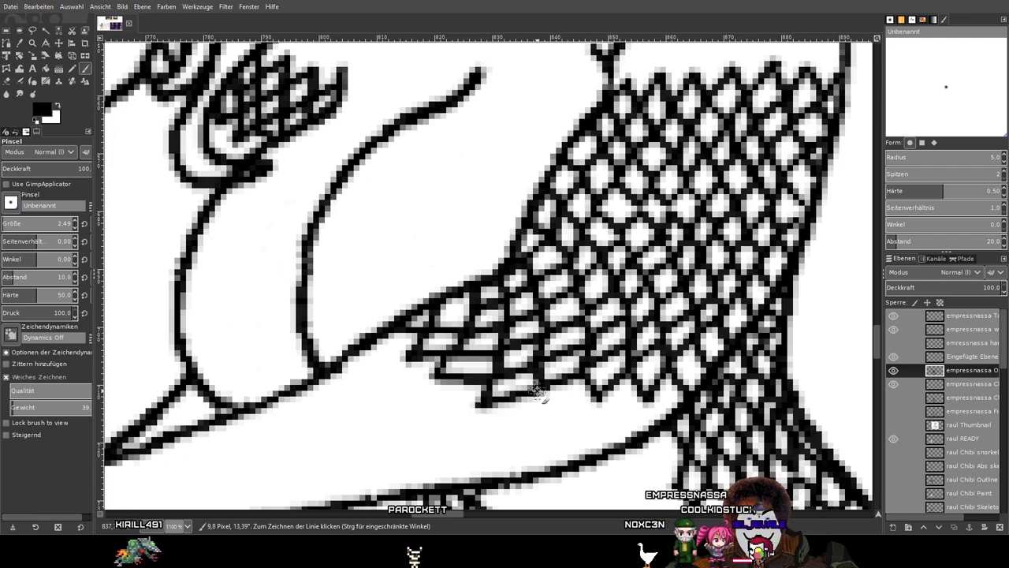
pyautogui.keyDown('shift'); pyautogui.click(595, 400); pyautogui.keyUp('shift')
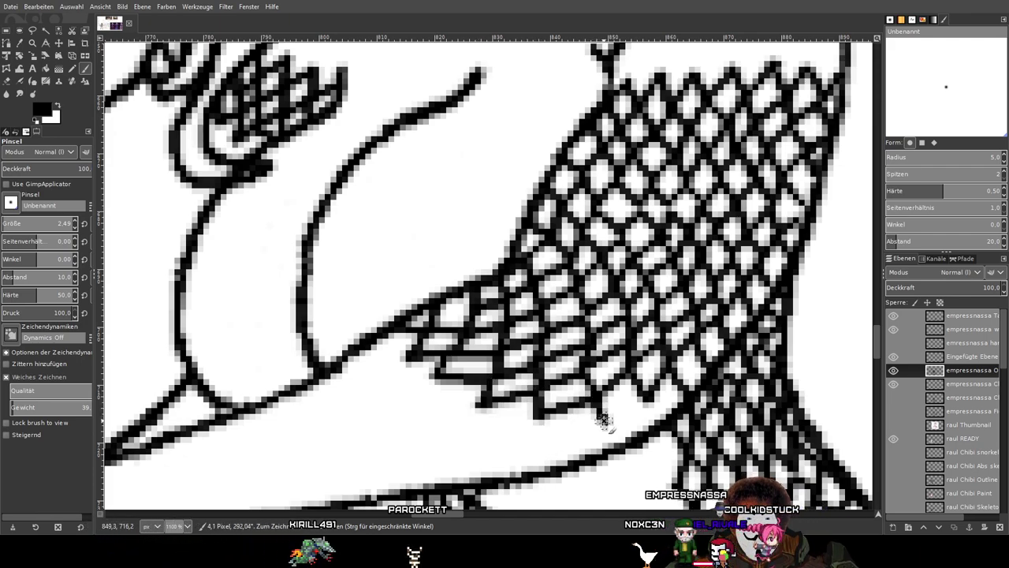
pyautogui.keyDown('shift'); pyautogui.click(643, 400); pyautogui.keyUp('shift')
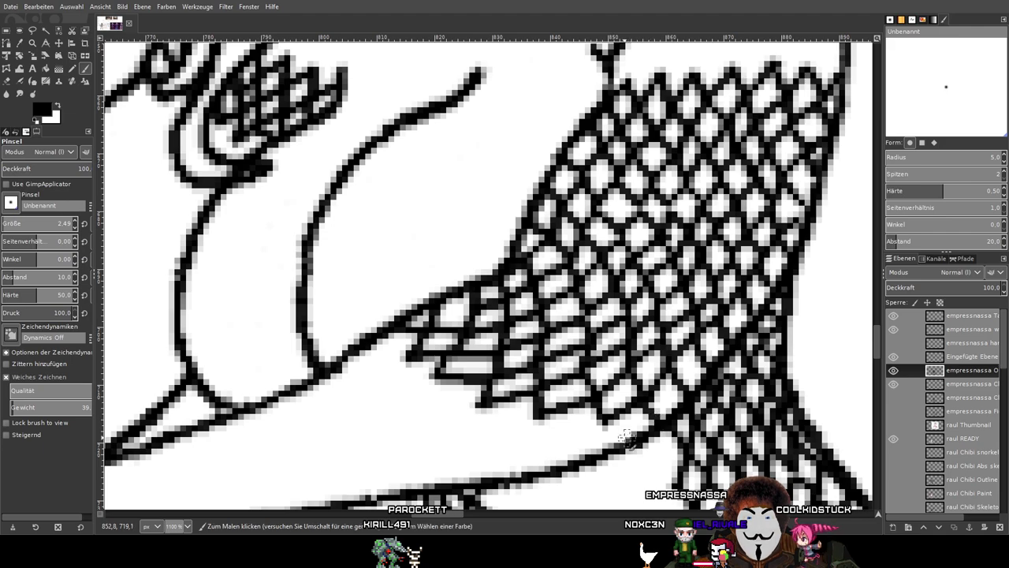
pyautogui.keyDown('shift'); pyautogui.click(578, 443); pyautogui.keyUp('shift')
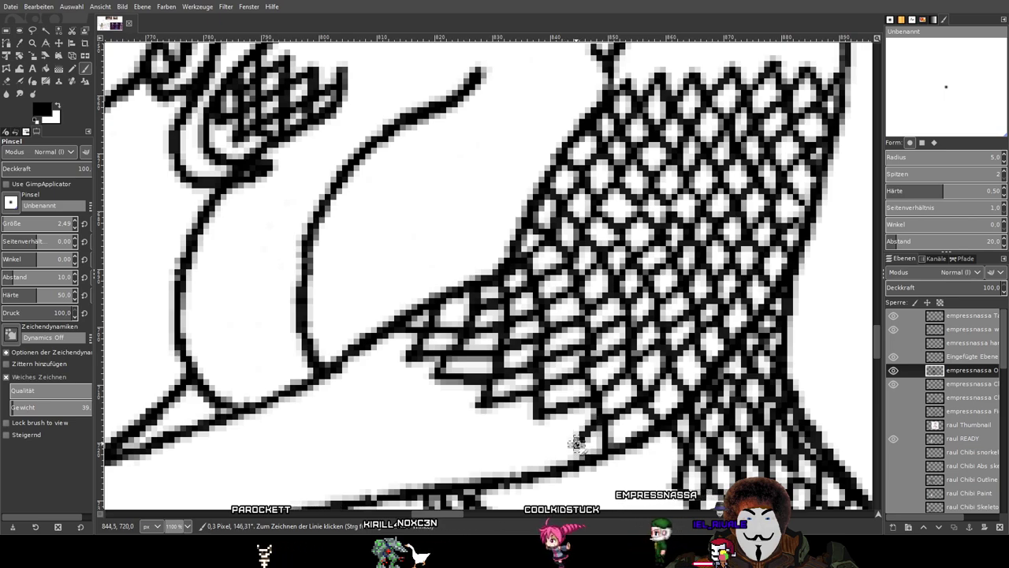
pyautogui.keyDown('shift'); pyautogui.click(541, 417); pyautogui.keyUp('shift')
pyautogui.hotkey('ctrl', 'z')
pyautogui.hotkey('ctrl', 'z')
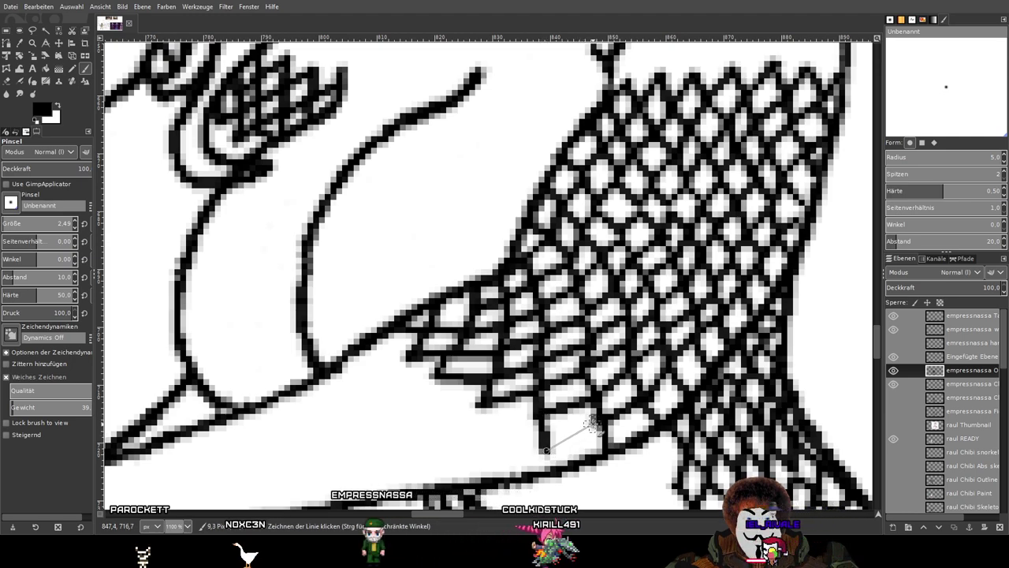
pyautogui.keyDown('shift'); pyautogui.click(553, 456); pyautogui.keyUp('shift')
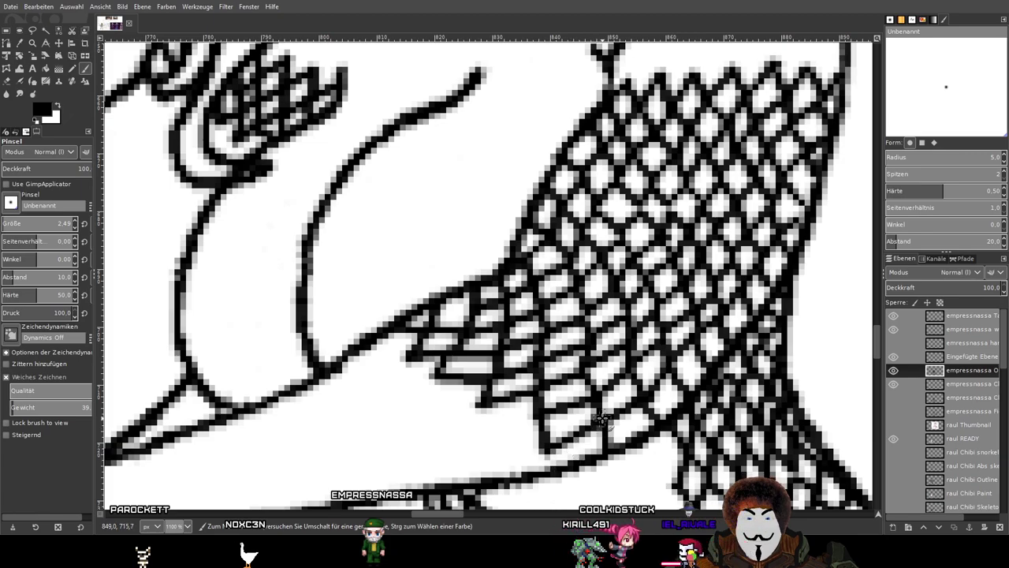
pyautogui.moveTo(639, 441)
pyautogui.mouseDown()
pyautogui.moveTo(718, 349)
pyautogui.moveTo(604, 486)
pyautogui.moveTo(619, 461)
pyautogui.moveTo(625, 399)
pyautogui.mouseUp()
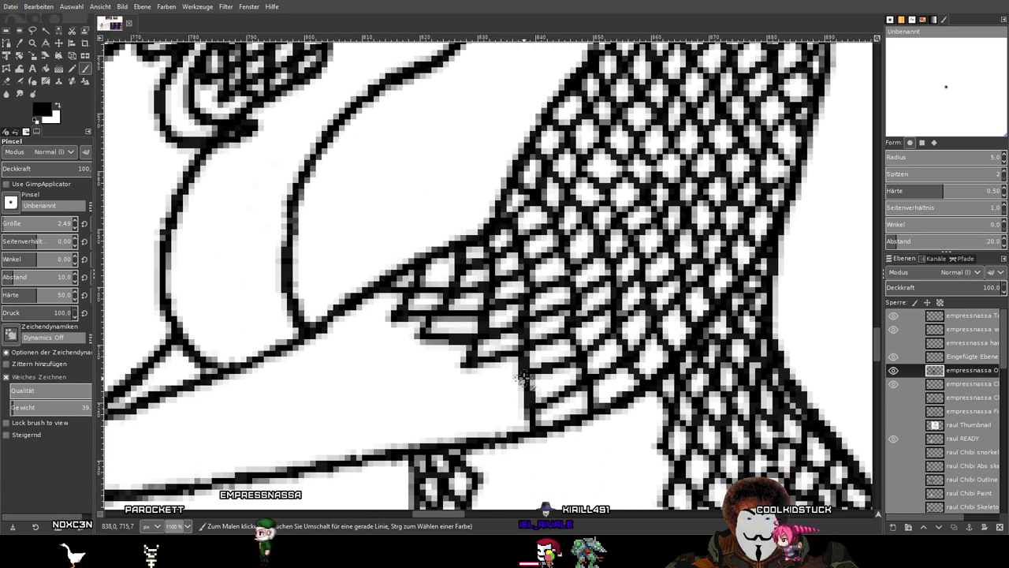
# Zigzag new cells down the net's left side, undoing the last stray stroke.
pyautogui.keyDown('shift'); pyautogui.click(476, 394); pyautogui.keyUp('shift')
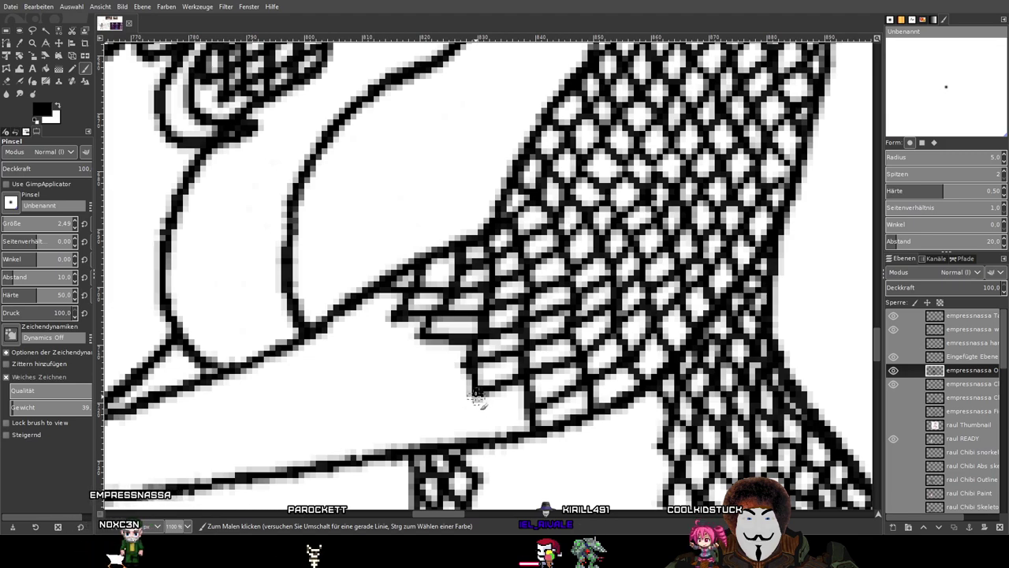
pyautogui.keyDown('shift'); pyautogui.click(469, 418); pyautogui.keyUp('shift')
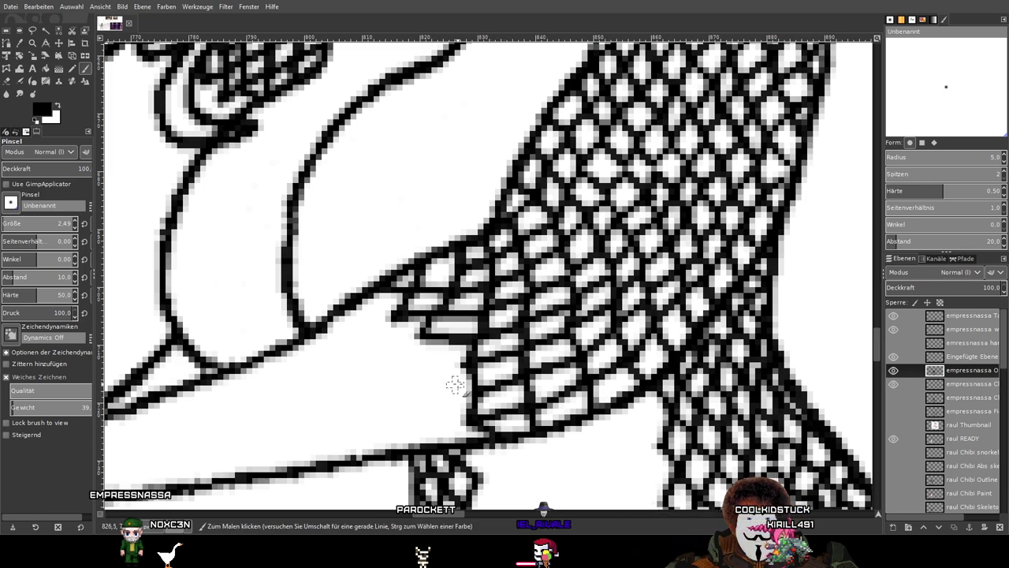
pyautogui.click(471, 362)
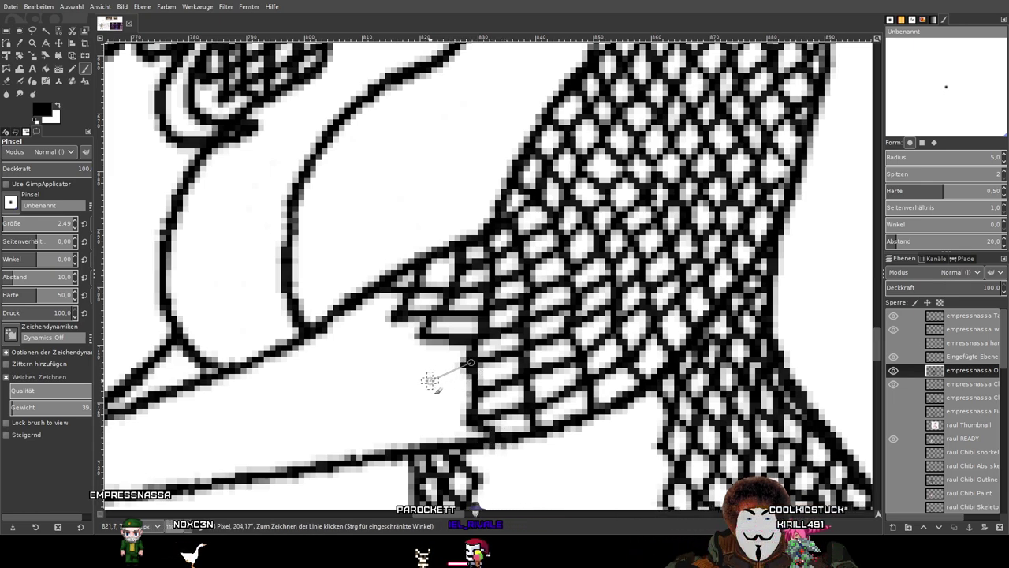
pyautogui.keyDown('shift'); pyautogui.click(429, 381); pyautogui.keyUp('shift')
pyautogui.keyDown('shift'); pyautogui.click(475, 392); pyautogui.keyUp('shift')
pyautogui.keyDown('shift'); pyautogui.click(434, 409); pyautogui.keyUp('shift')
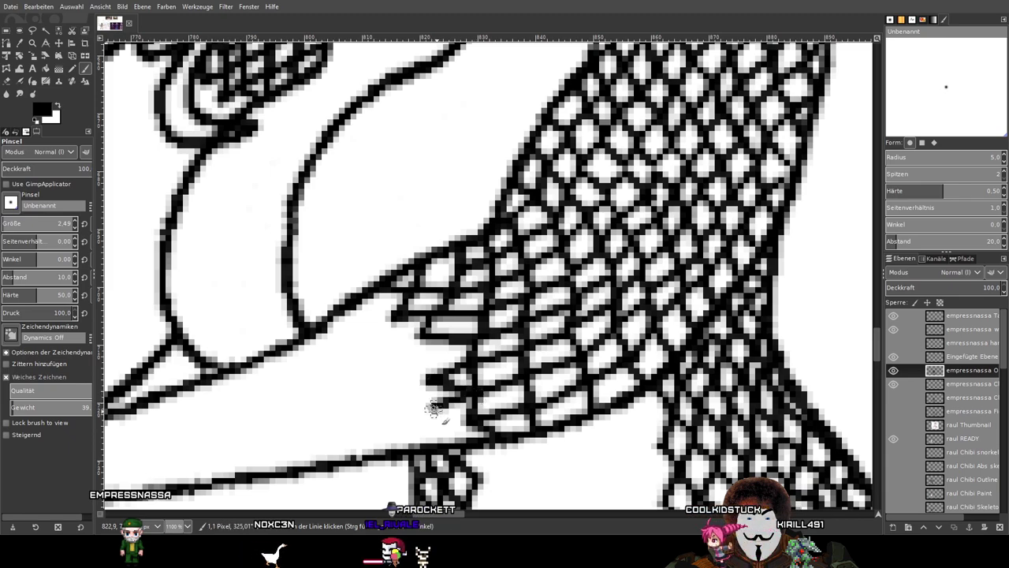
pyautogui.keyDown('shift'); pyautogui.click(467, 420); pyautogui.keyUp('shift')
pyautogui.keyDown('shift'); pyautogui.click(430, 437); pyautogui.keyUp('shift')
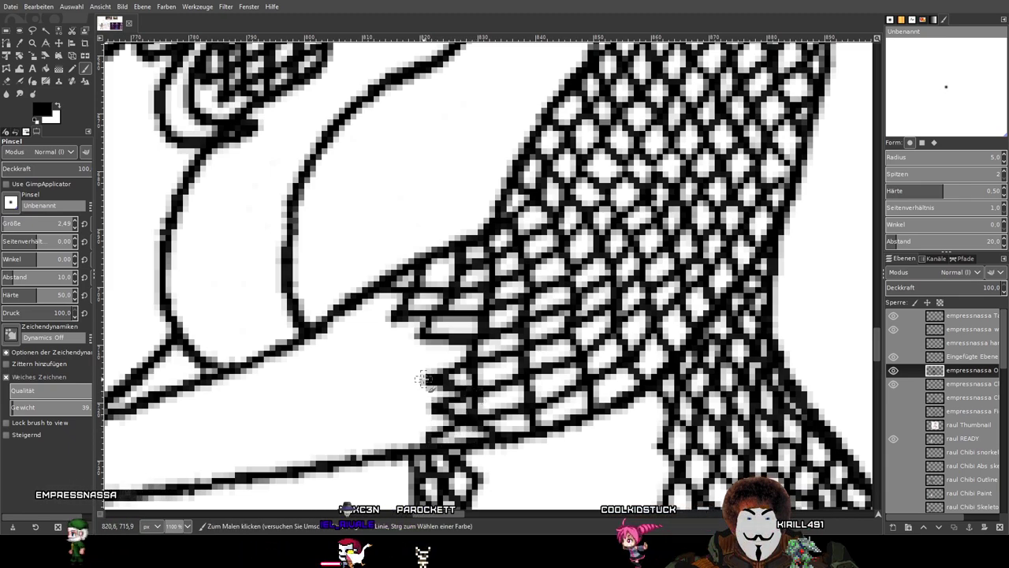
pyautogui.keyDown('shift'); pyautogui.click(427, 376); pyautogui.keyUp('shift')
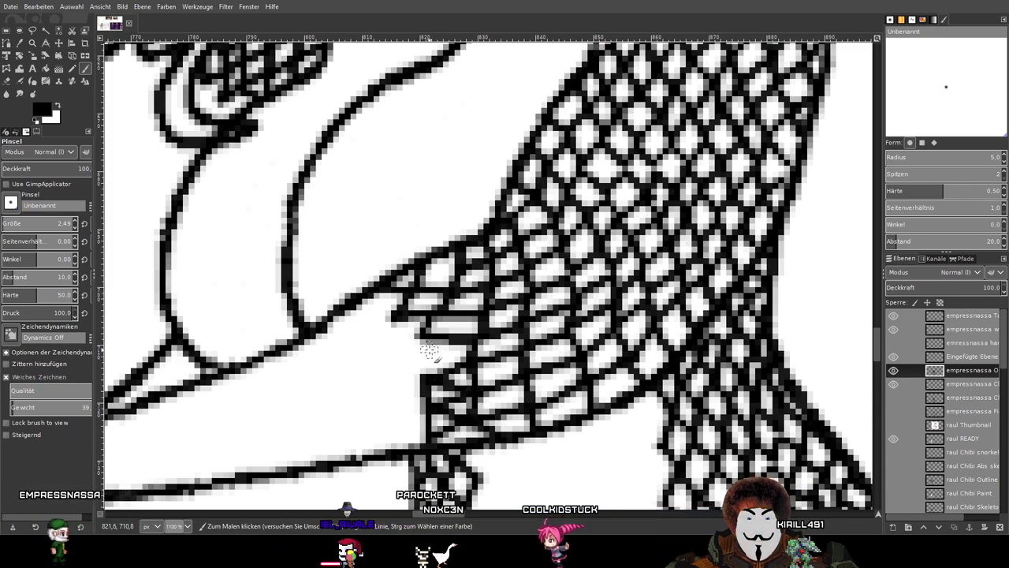
pyautogui.hotkey('ctrl', 'z')
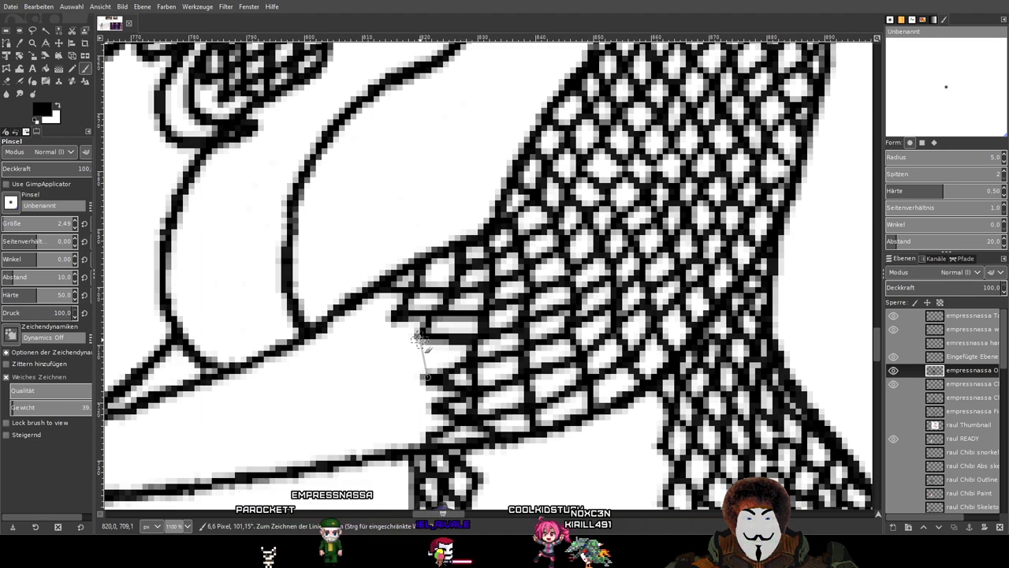
# Redraw the left-edge line and zigzag short net lines down toward the arm.
pyautogui.moveTo(421, 326)
pyautogui.mouseDown()
pyautogui.moveTo(421, 381)
pyautogui.moveTo(560, 403)
pyautogui.mouseUp()
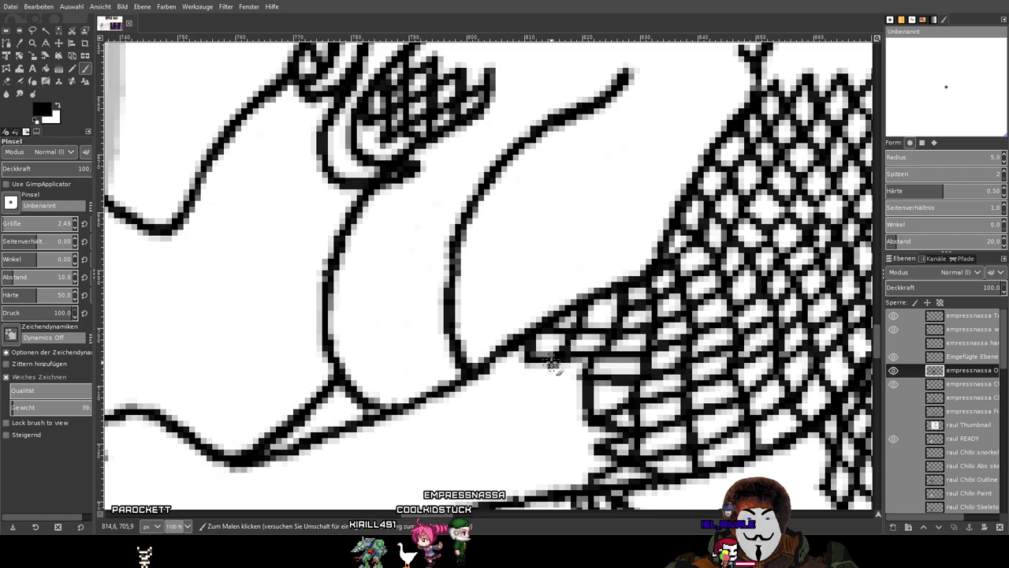
pyautogui.keyDown('shift'); pyautogui.click(546, 384); pyautogui.keyUp('shift')
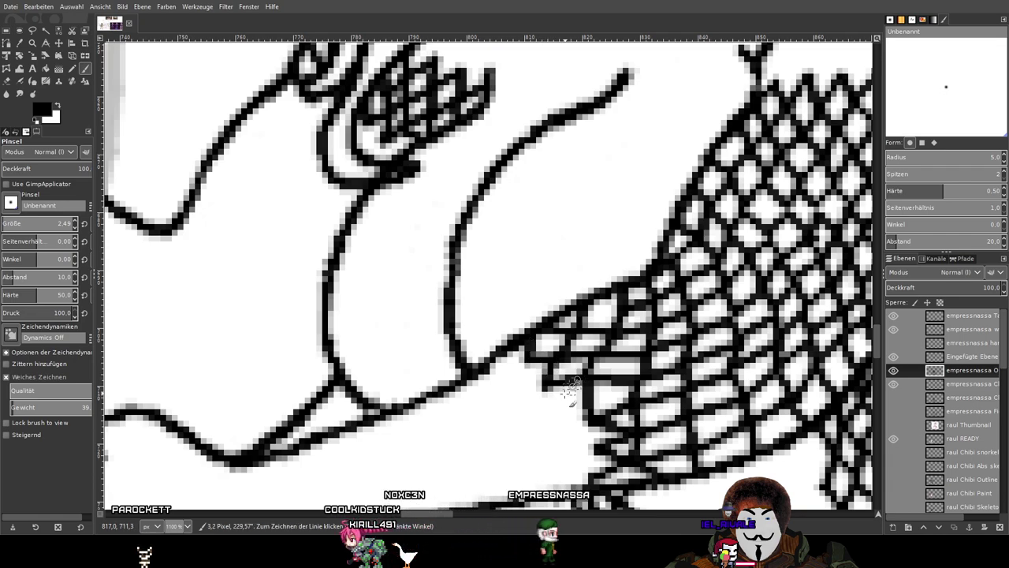
pyautogui.keyDown('shift'); pyautogui.click(583, 419); pyautogui.keyUp('shift')
pyautogui.keyDown('shift'); pyautogui.click(569, 441); pyautogui.keyUp('shift')
pyautogui.keyDown('shift'); pyautogui.click(597, 447); pyautogui.keyUp('shift')
pyautogui.keyDown('shift'); pyautogui.click(570, 467); pyautogui.keyUp('shift')
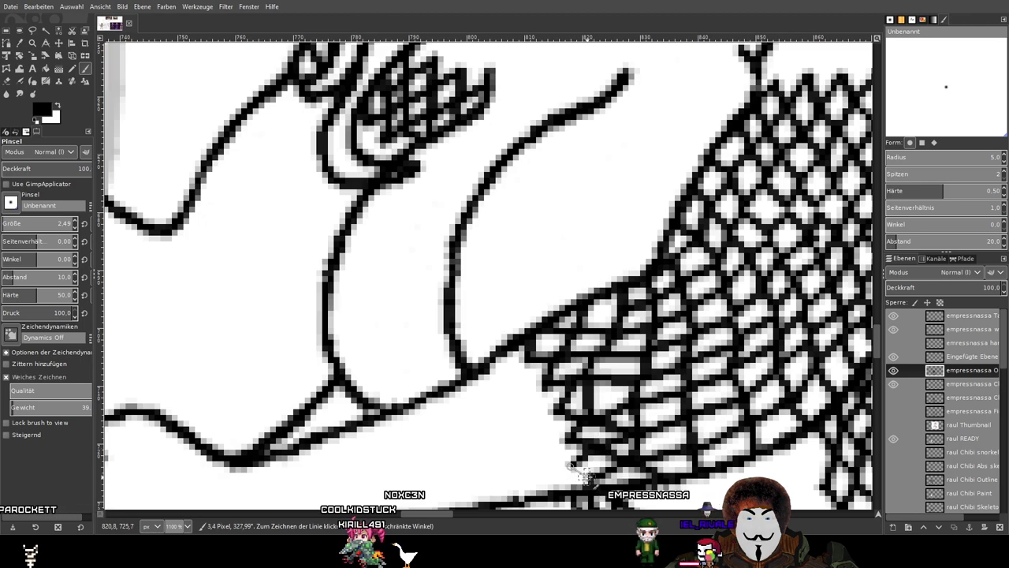
pyautogui.keyDown('shift'); pyautogui.click(587, 476); pyautogui.keyUp('shift')
pyautogui.keyDown('shift'); pyautogui.click(569, 486); pyautogui.keyUp('shift')
pyautogui.moveTo(513, 396); pyautogui.dragTo(537, 333)
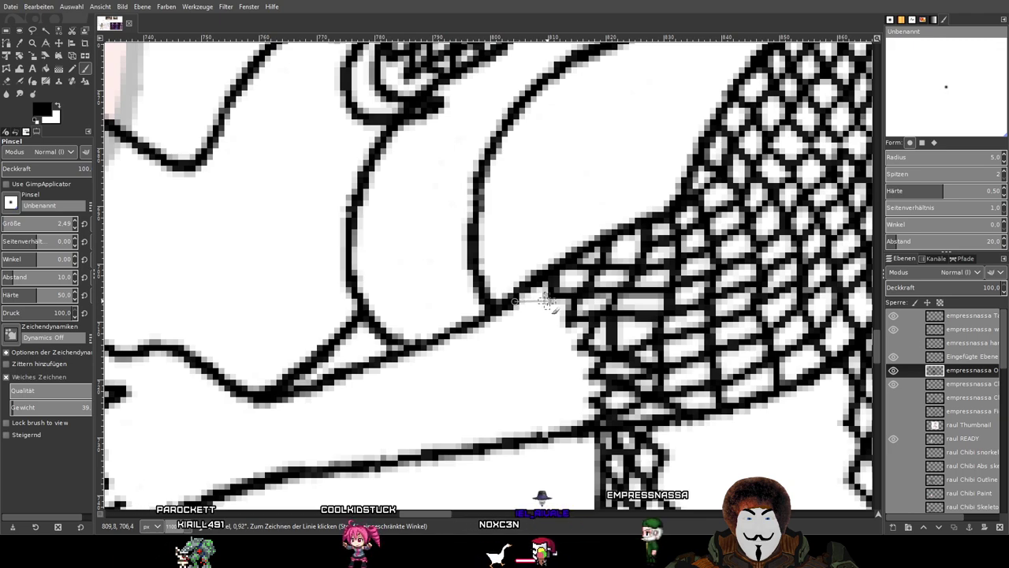
# Close cells near the arm and zigzag new lines down the mesh edge.
pyautogui.keyDown('shift'); pyautogui.click(569, 318); pyautogui.keyUp('shift')
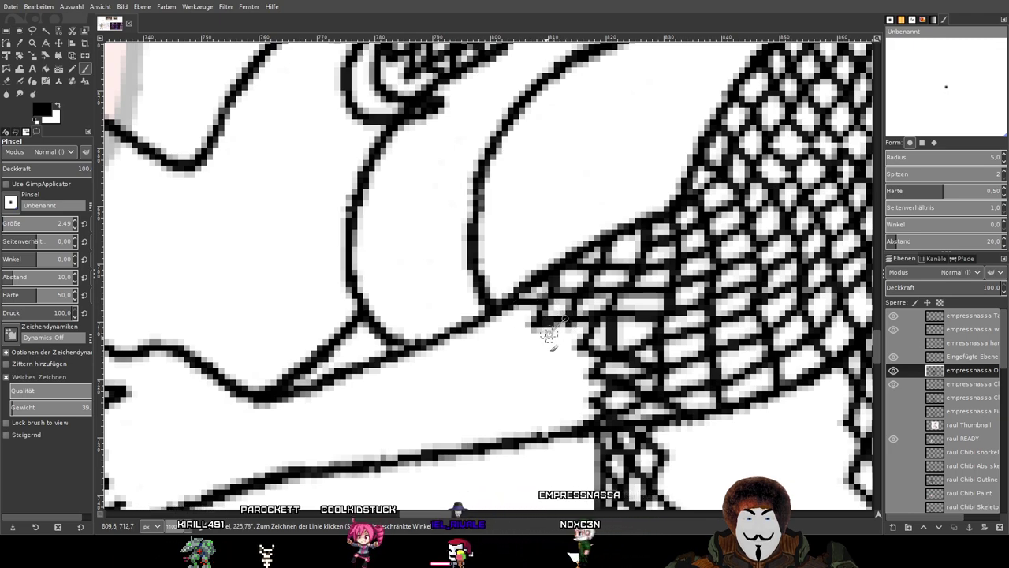
pyautogui.keyDown('shift'); pyautogui.click(544, 341); pyautogui.keyUp('shift')
pyautogui.keyDown('shift'); pyautogui.click(574, 341); pyautogui.keyUp('shift')
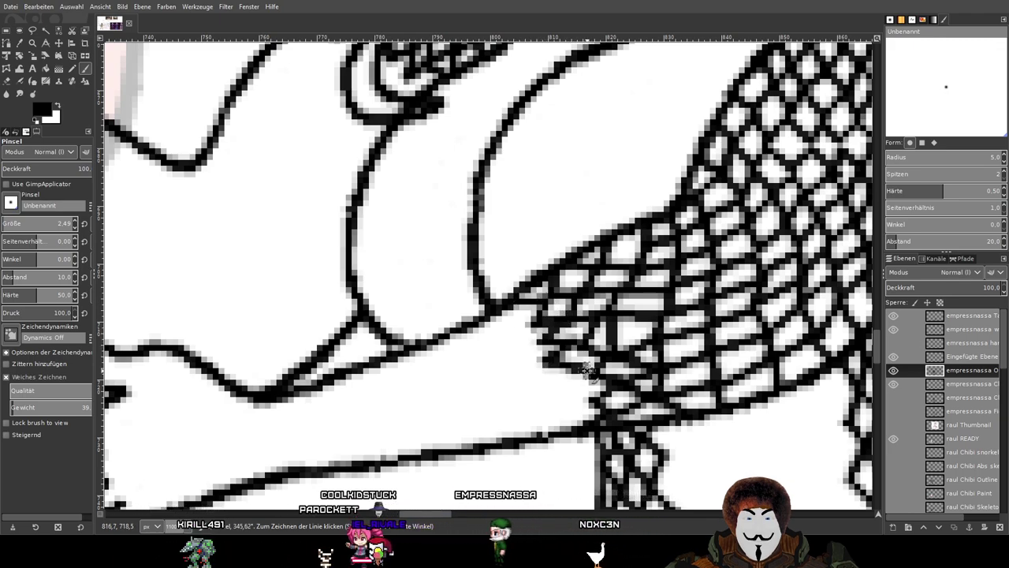
pyautogui.keyDown('shift'); pyautogui.click(560, 386); pyautogui.keyUp('shift')
pyautogui.keyDown('shift'); pyautogui.click(591, 401); pyautogui.keyUp('shift')
pyautogui.keyDown('shift'); pyautogui.click(557, 423); pyautogui.keyUp('shift')
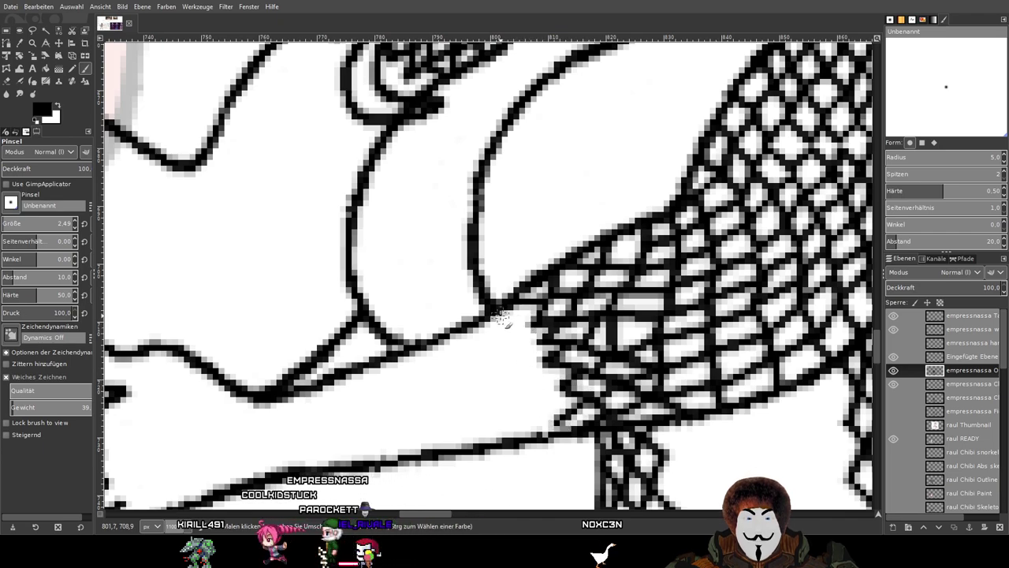
# Continue the zigzag downward and close off a cell at the lower edge.
pyautogui.keyDown('shift'); pyautogui.click(528, 345); pyautogui.keyUp('shift')
pyautogui.keyDown('shift'); pyautogui.click(517, 363); pyautogui.keyUp('shift')
pyautogui.keyDown('shift'); pyautogui.click(531, 363); pyautogui.keyUp('shift')
pyautogui.keyDown('shift'); pyautogui.click(524, 384); pyautogui.keyUp('shift')
pyautogui.keyDown('shift'); pyautogui.click(553, 386); pyautogui.keyUp('shift')
pyautogui.keyDown('shift'); pyautogui.click(530, 410); pyautogui.keyUp('shift')
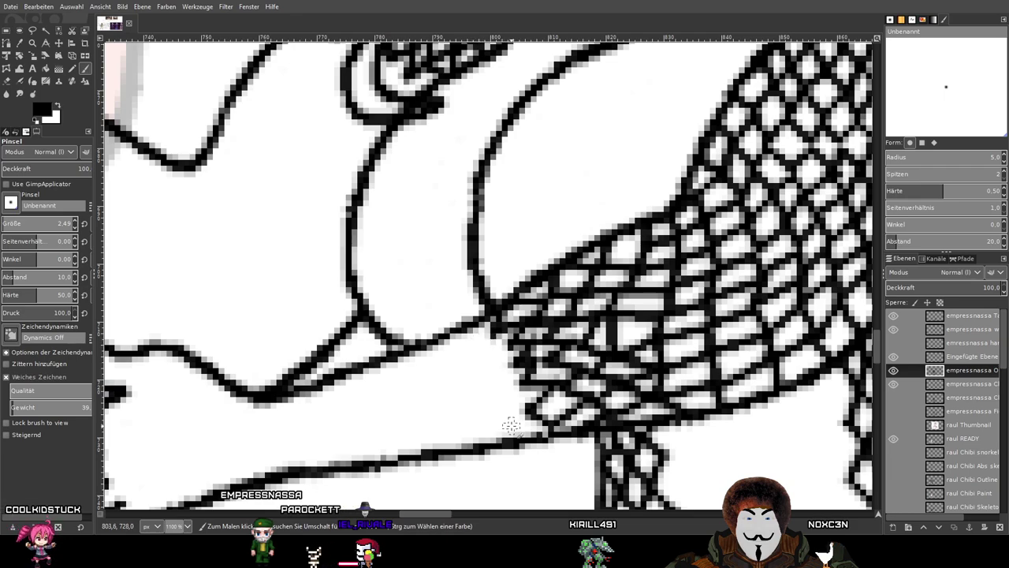
# Finish the net line toward the arm and add lines leftward joining the mesh edge.
pyautogui.scroll(1, 511, 426)
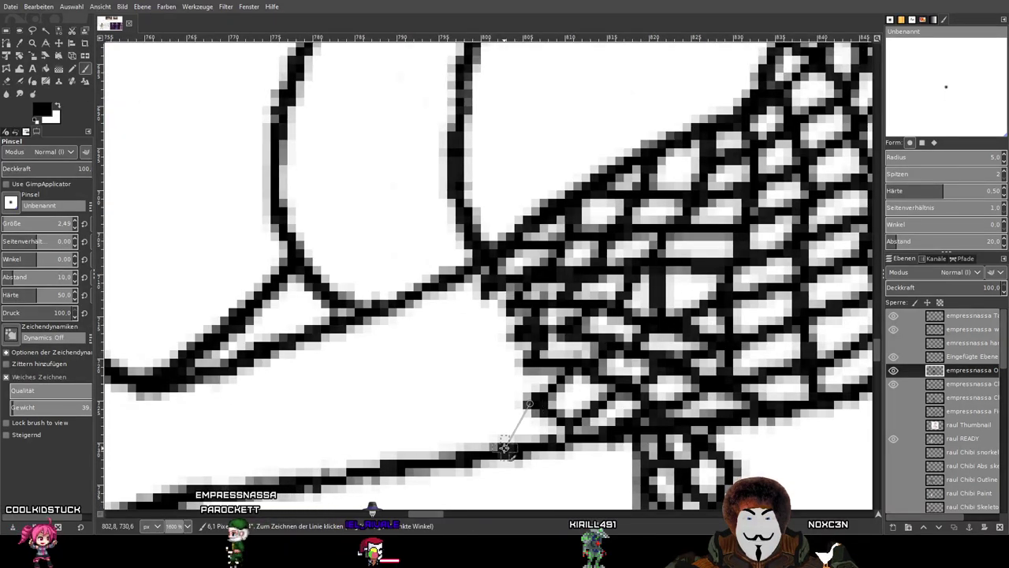
pyautogui.keyDown('shift'); pyautogui.click(503, 448); pyautogui.keyUp('shift')
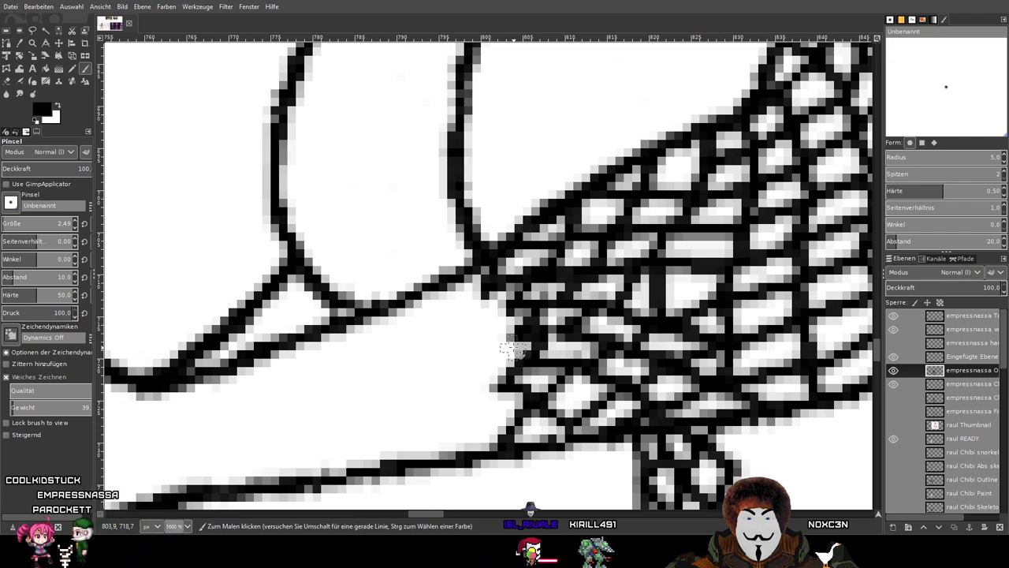
pyautogui.keyDown('shift'); pyautogui.click(498, 384); pyautogui.keyUp('shift')
pyautogui.click(491, 288)
pyautogui.keyDown('shift'); pyautogui.click(451, 314); pyautogui.keyUp('shift')
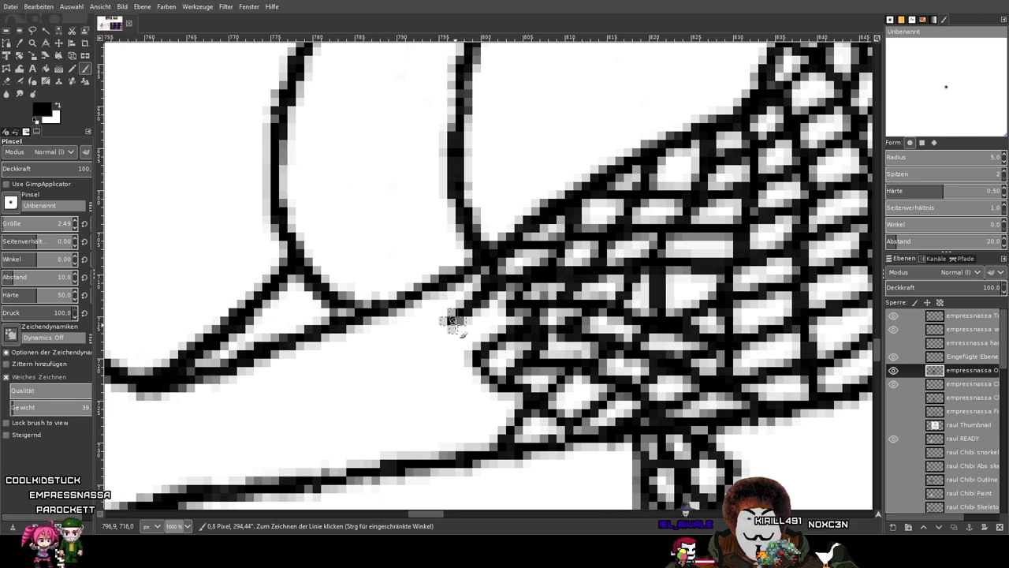
pyautogui.keyDown('shift'); pyautogui.click(485, 315); pyautogui.keyUp('shift')
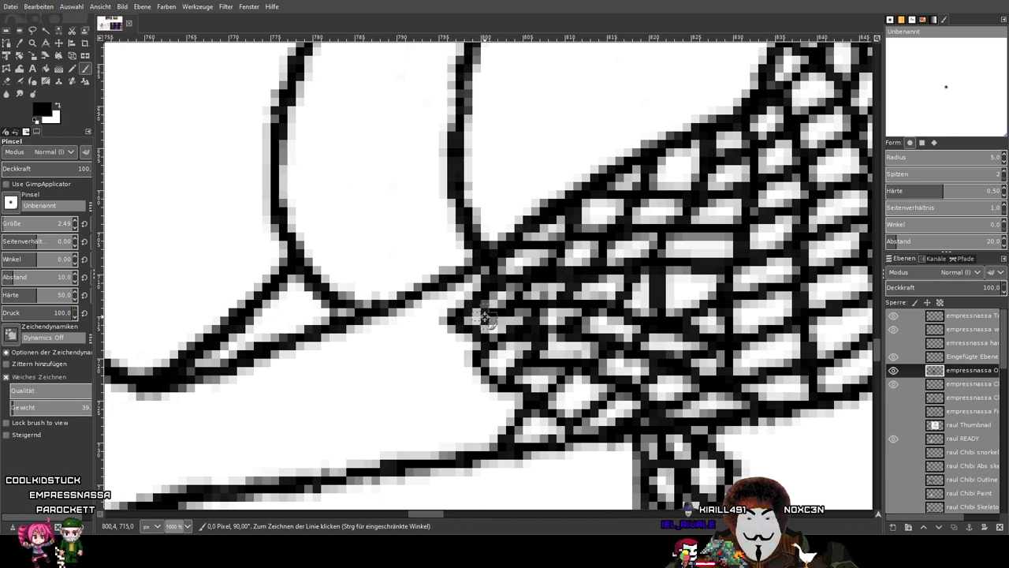
pyautogui.moveTo(491, 319); pyautogui.dragTo(515, 337)
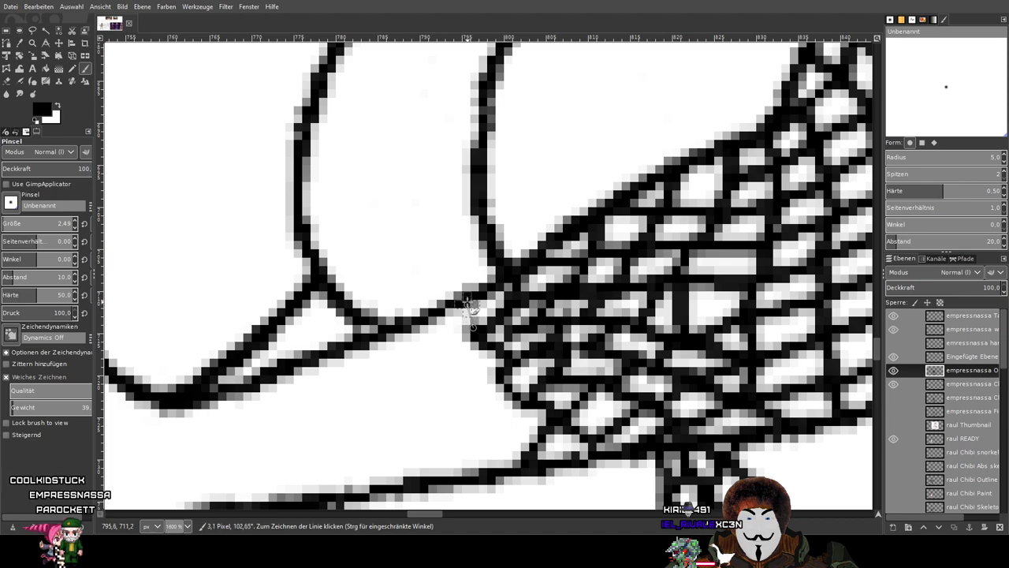
# Draw net lines reaching the arm outline and zigzag down the mesh edge.
pyautogui.keyDown('shift'); pyautogui.click(418, 352); pyautogui.keyUp('shift')
pyautogui.keyDown('shift'); pyautogui.click(424, 321); pyautogui.keyUp('shift')
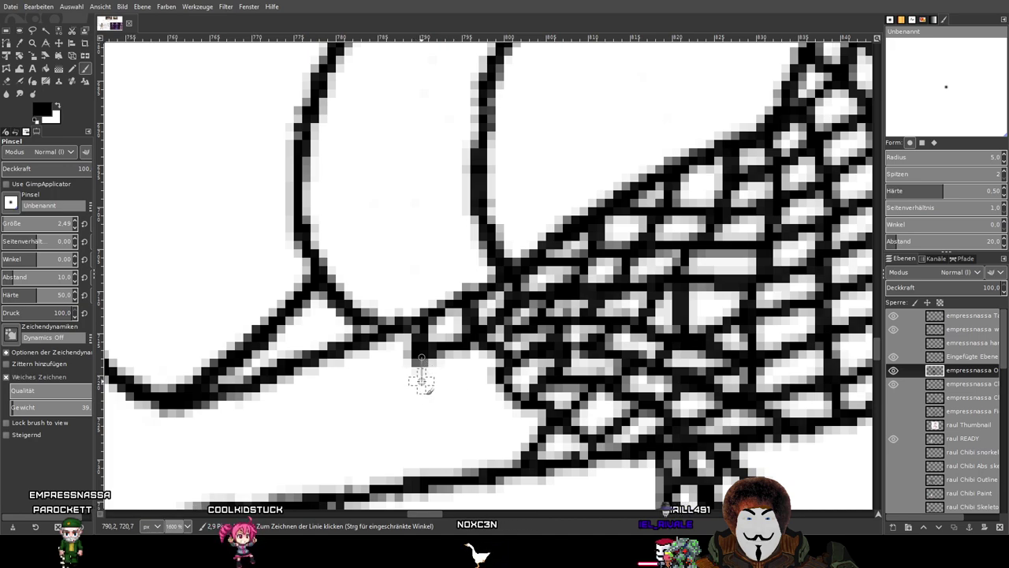
pyautogui.keyDown('shift'); pyautogui.click(458, 376); pyautogui.keyUp('shift')
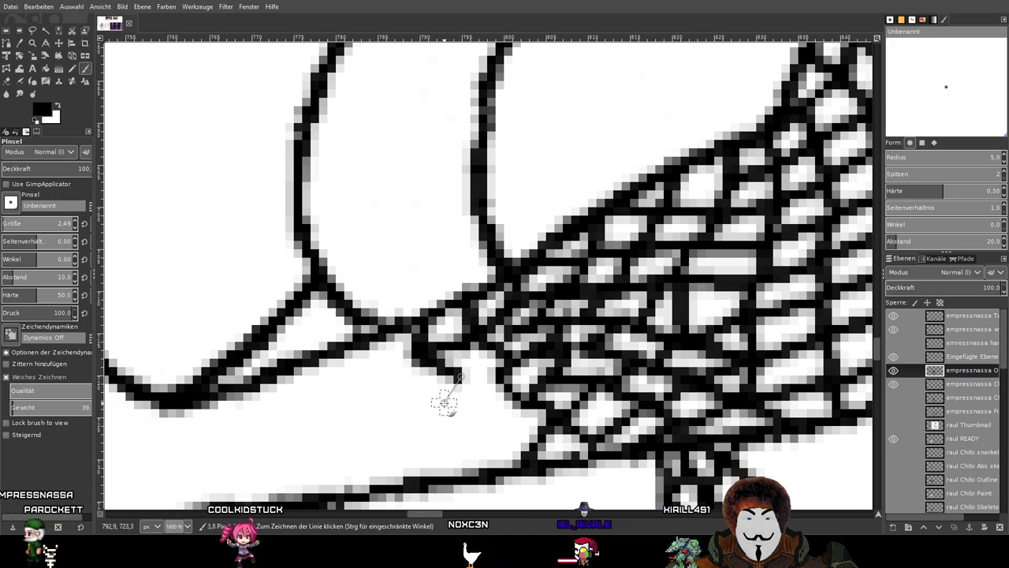
pyautogui.keyDown('shift'); pyautogui.click(444, 400); pyautogui.keyUp('shift')
pyautogui.keyDown('shift'); pyautogui.click(473, 405); pyautogui.keyUp('shift')
pyautogui.keyDown('shift'); pyautogui.click(450, 423); pyautogui.keyUp('shift')
# Add more zigzag cells further down and fill two small gaps in the net.
pyautogui.keyDown('shift'); pyautogui.click(476, 445); pyautogui.keyUp('shift')
pyautogui.keyDown('shift'); pyautogui.click(463, 466); pyautogui.keyUp('shift')
pyautogui.keyDown('shift'); pyautogui.click(488, 442); pyautogui.keyUp('shift')
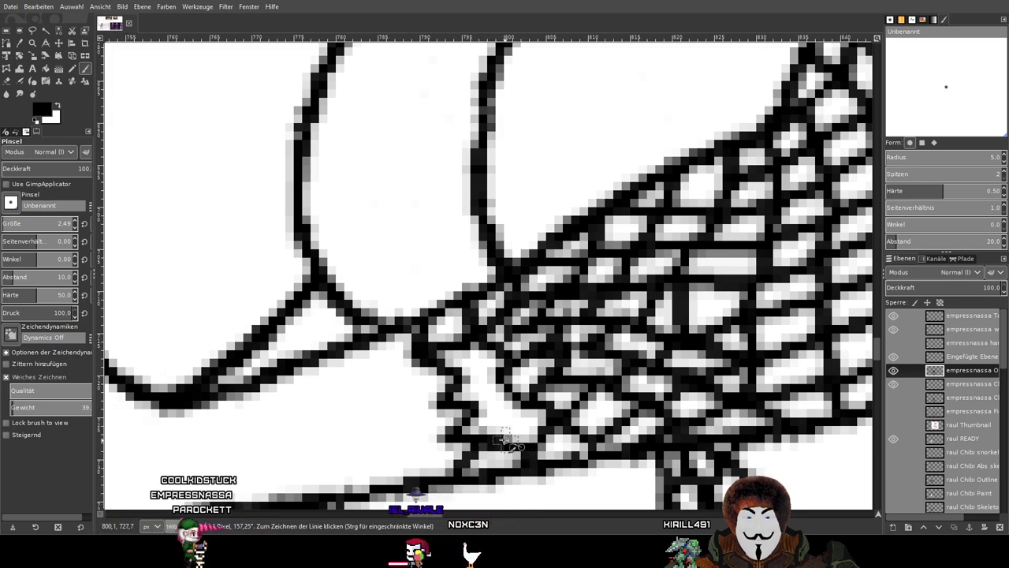
pyautogui.keyDown('shift'); pyautogui.click(484, 404); pyautogui.keyUp('shift')
pyautogui.click(503, 375)
pyautogui.keyDown('shift'); pyautogui.click(457, 379); pyautogui.keyUp('shift')
pyautogui.scroll(-2, 591, 368)
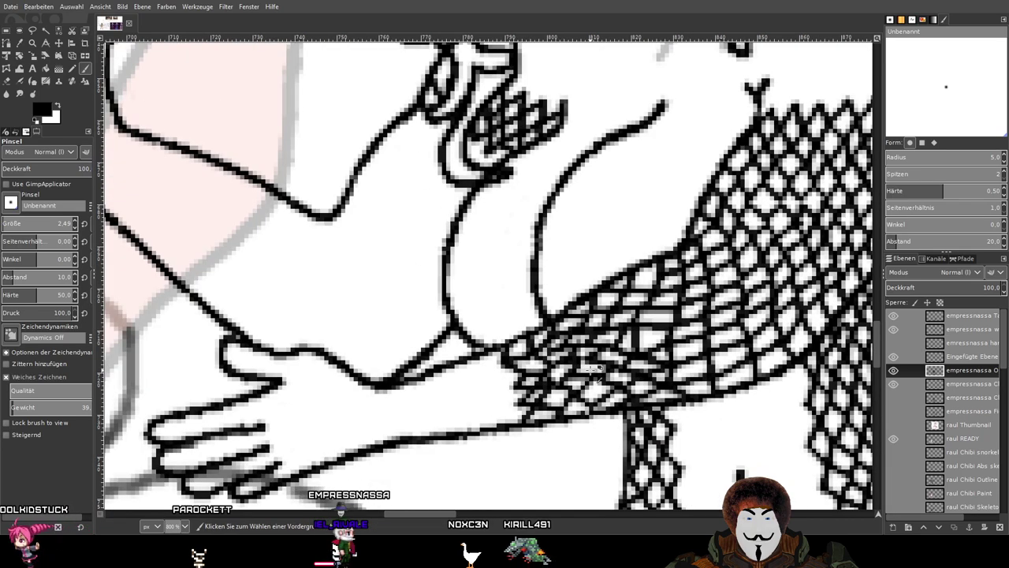
pyautogui.keyDown('ctrl'); pyautogui.scroll(2, 648, 371); pyautogui.keyUp('ctrl')
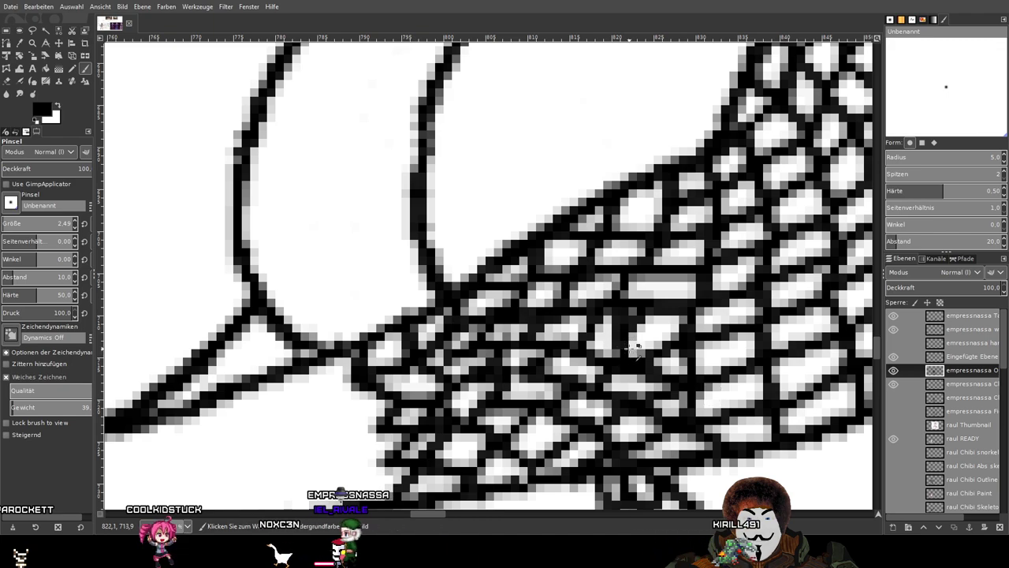
# Erase the grey smudge inside a net cell with the Eraser.
pyautogui.click(7, 81)
pyautogui.scroll(2, 591, 317)
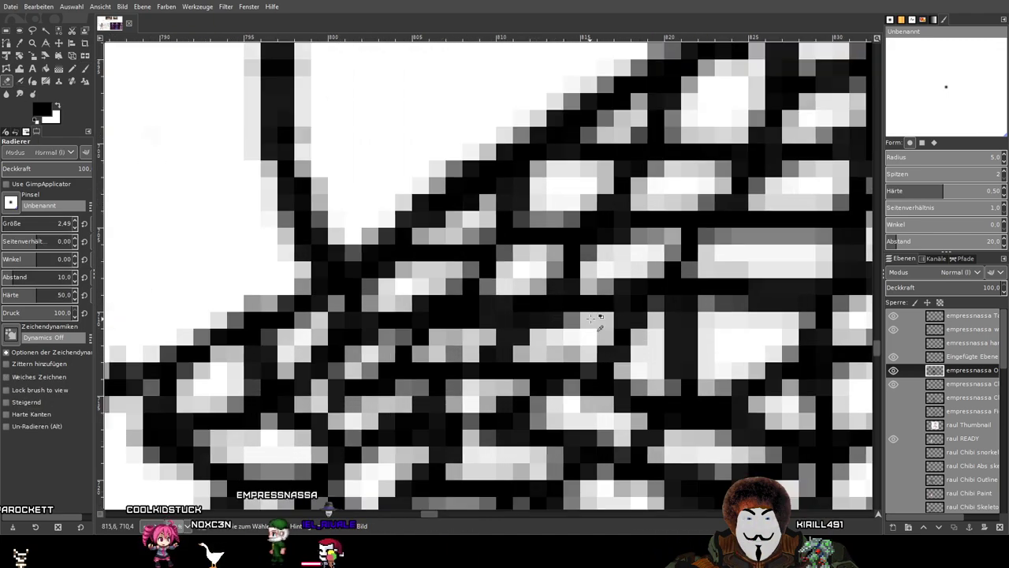
pyautogui.moveTo(668, 350); pyautogui.dragTo(703, 327)
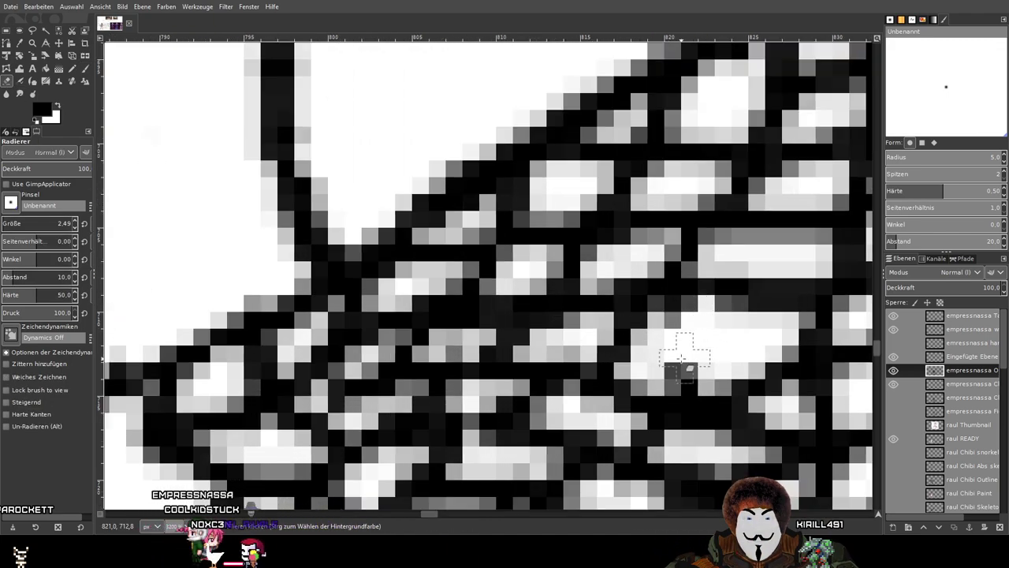
pyautogui.scroll(-4, 679, 366)
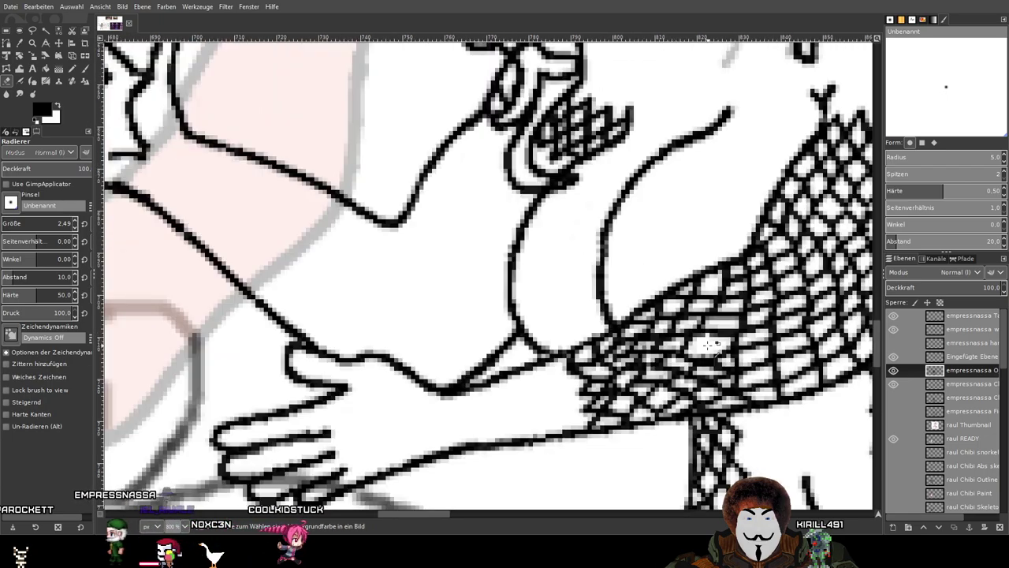
pyautogui.scroll(-3, 741, 377)
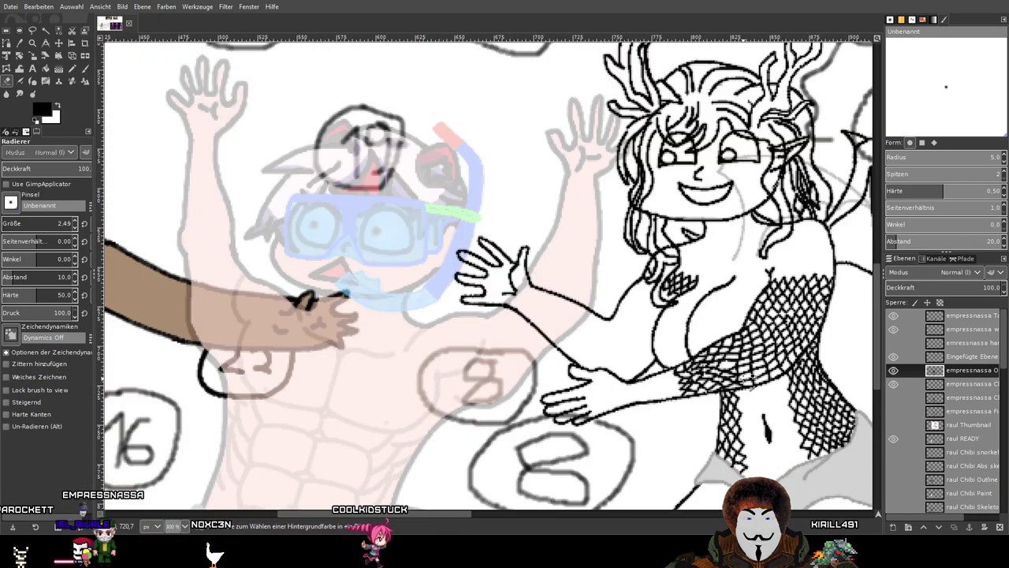
pyautogui.scroll(5, 765, 386)
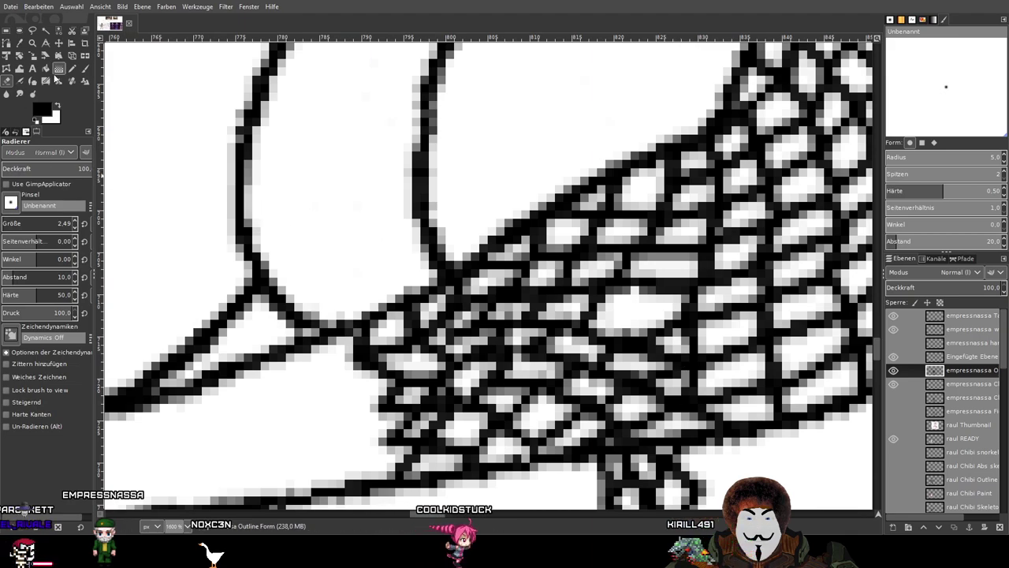
# Redraw the net line through the cleaned cell with the Paintbrush.
pyautogui.click(85, 69)
pyautogui.scroll(1, 631, 280)
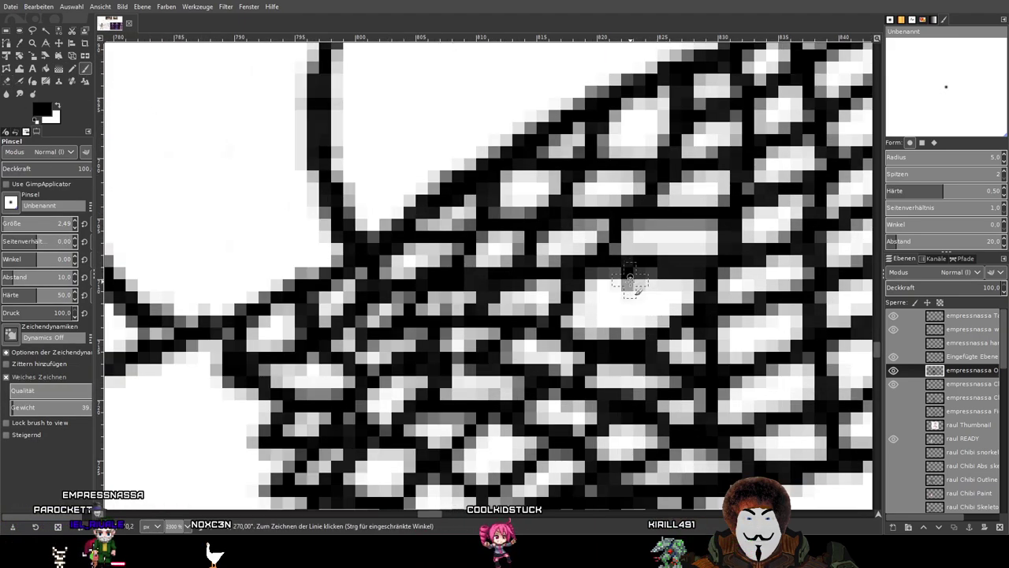
pyautogui.keyDown('shift'); pyautogui.click(648, 320); pyautogui.keyUp('shift')
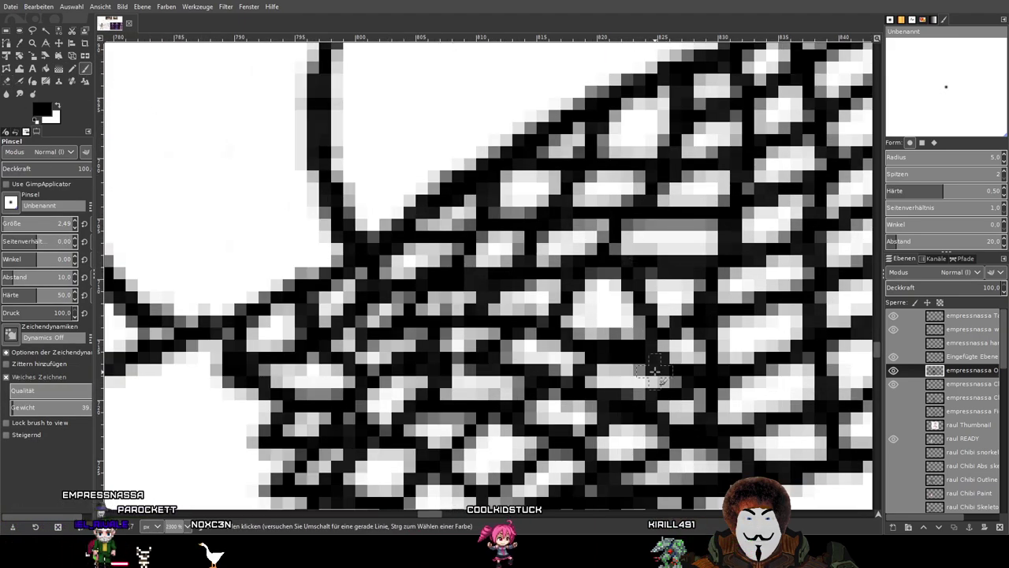
pyautogui.scroll(-6, 657, 370)
pyautogui.scroll(3, 680, 387)
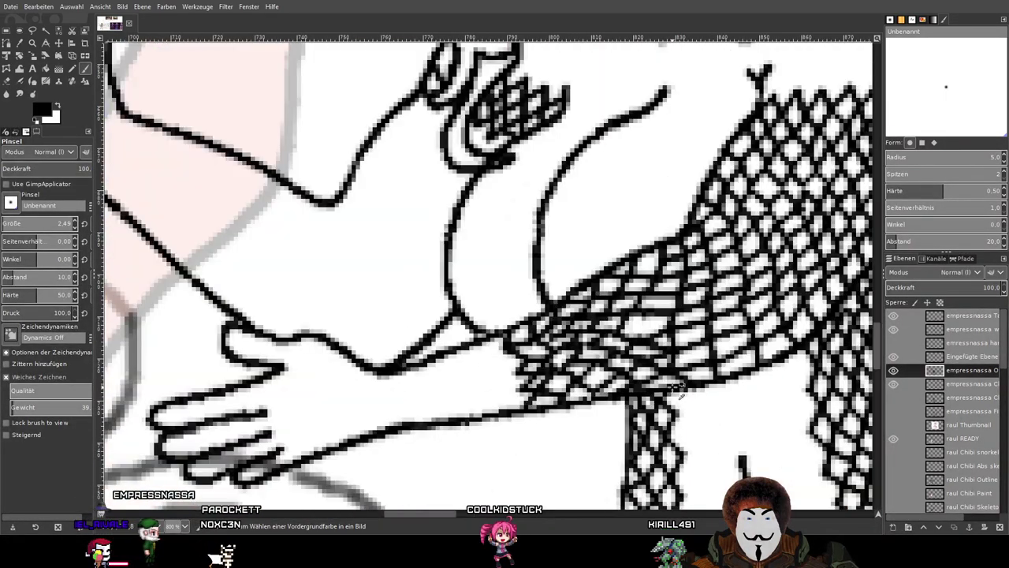
pyautogui.scroll(2, 679, 388)
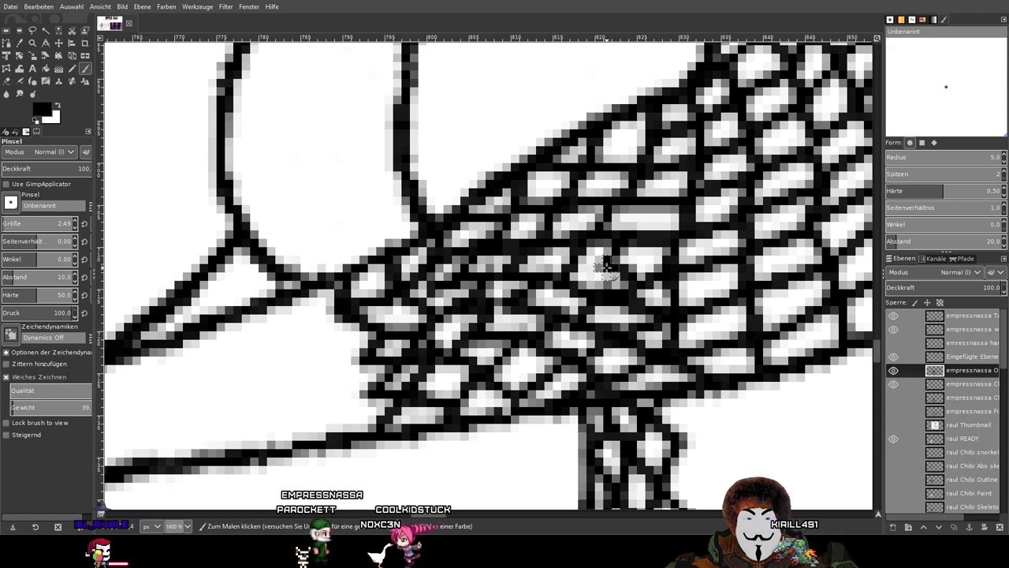
pyautogui.scroll(-3, 630, 303)
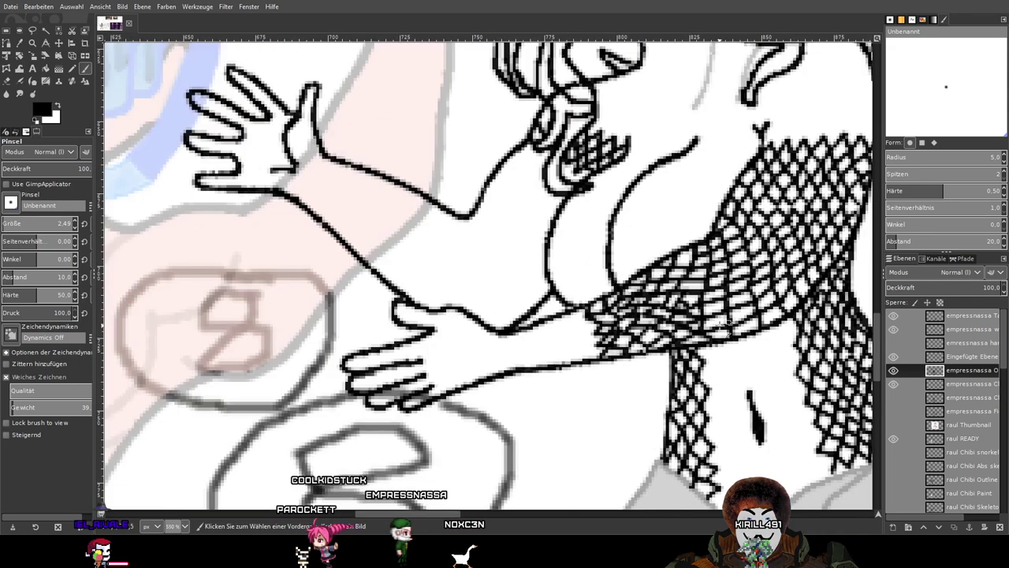
pyautogui.scroll(3, 570, 380)
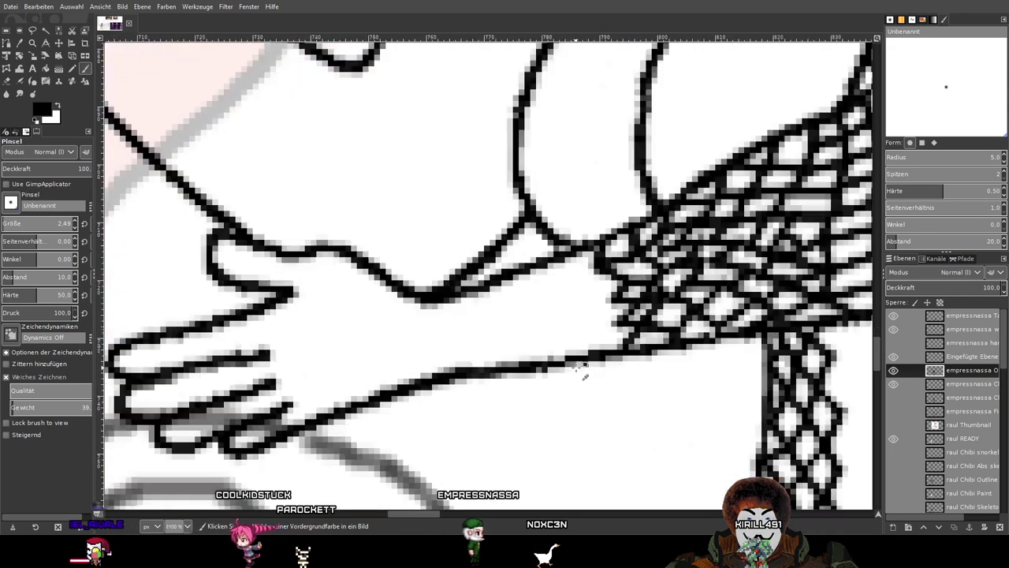
# Draw a zigzag of straight mesh lines across the arm down to its lower edge.
pyautogui.scroll(1, 610, 276)
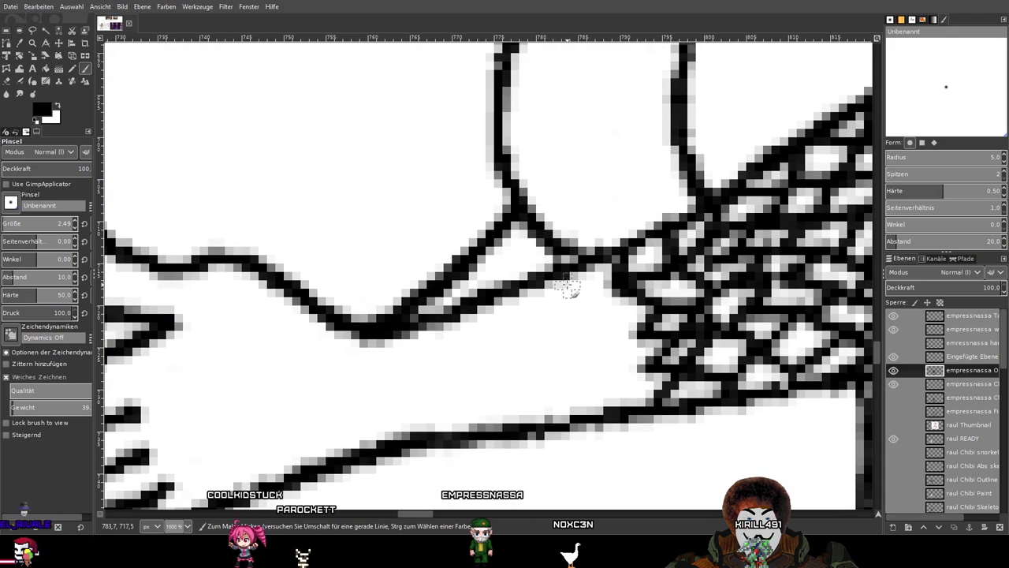
pyautogui.keyDown('shift'); pyautogui.click(616, 290); pyautogui.keyUp('shift')
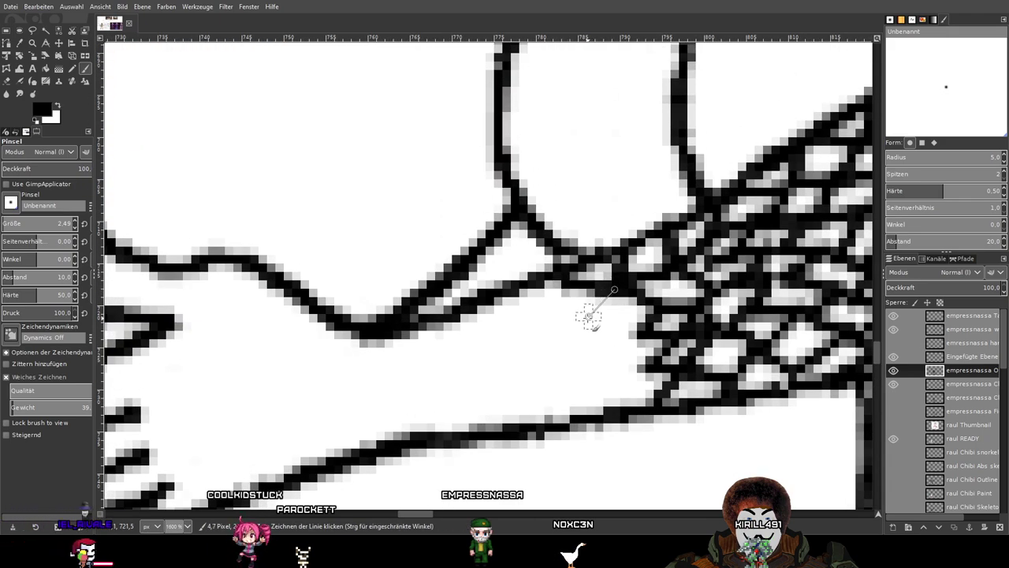
pyautogui.keyDown('shift'); pyautogui.click(639, 327); pyautogui.keyUp('shift')
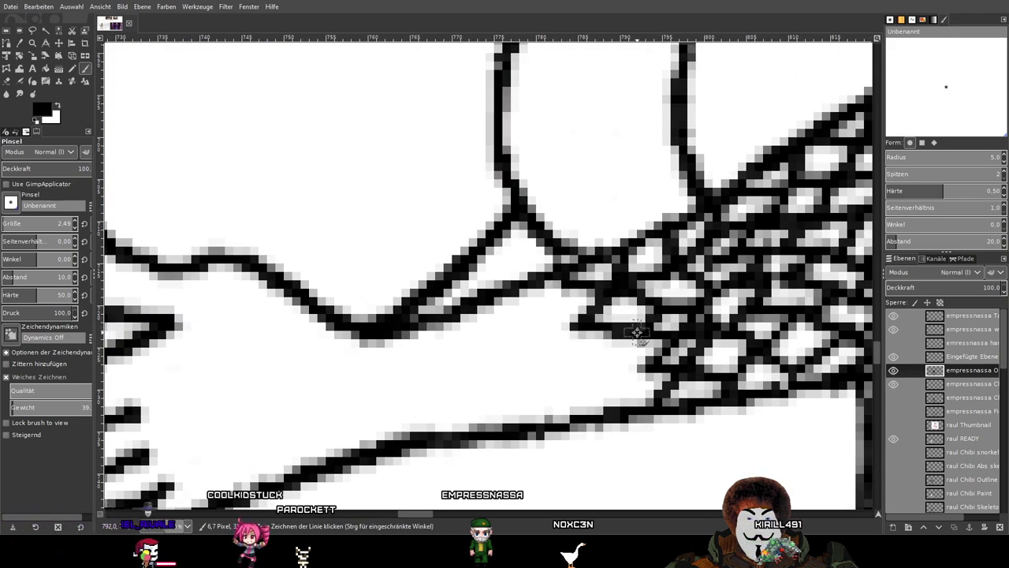
pyautogui.keyDown('shift'); pyautogui.click(591, 372); pyautogui.keyUp('shift')
pyautogui.keyDown('shift'); pyautogui.click(639, 369); pyautogui.keyUp('shift')
pyautogui.keyDown('shift'); pyautogui.click(608, 407); pyautogui.keyUp('shift')
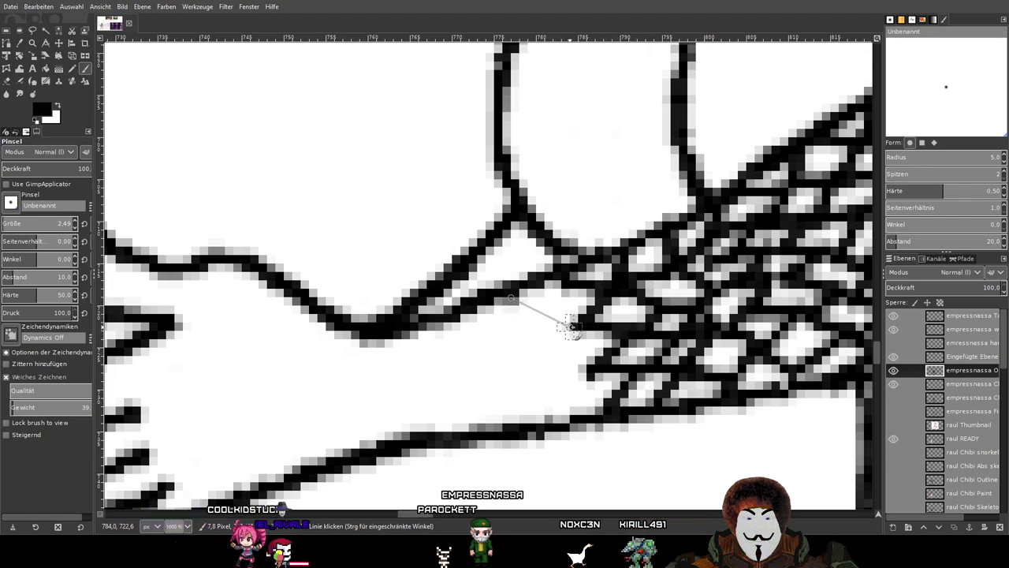
# Add a second row of mesh diamonds nearer the hand, reaching the arm edge.
pyautogui.keyDown('shift'); pyautogui.click(571, 327); pyautogui.keyUp('shift')
pyautogui.keyDown('shift'); pyautogui.click(534, 372); pyautogui.keyUp('shift')
pyautogui.keyDown('shift'); pyautogui.click(599, 369); pyautogui.keyUp('shift')
pyautogui.keyDown('shift'); pyautogui.click(542, 421); pyautogui.keyUp('shift')
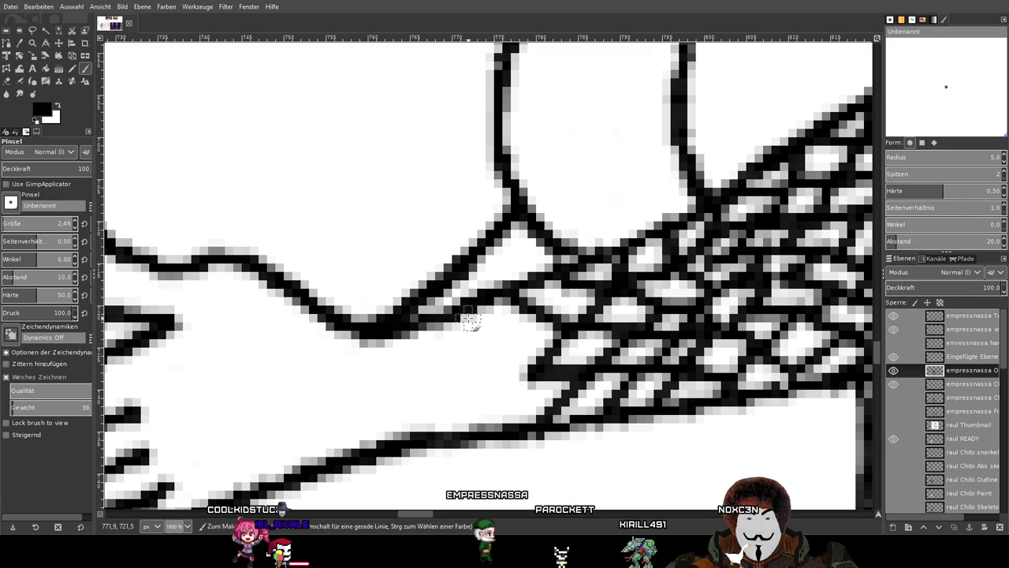
# Draw mesh lines closer to the hand and close a diamond beside it.
pyautogui.click(469, 315)
pyautogui.keyDown('shift'); pyautogui.click(526, 367); pyautogui.keyUp('shift')
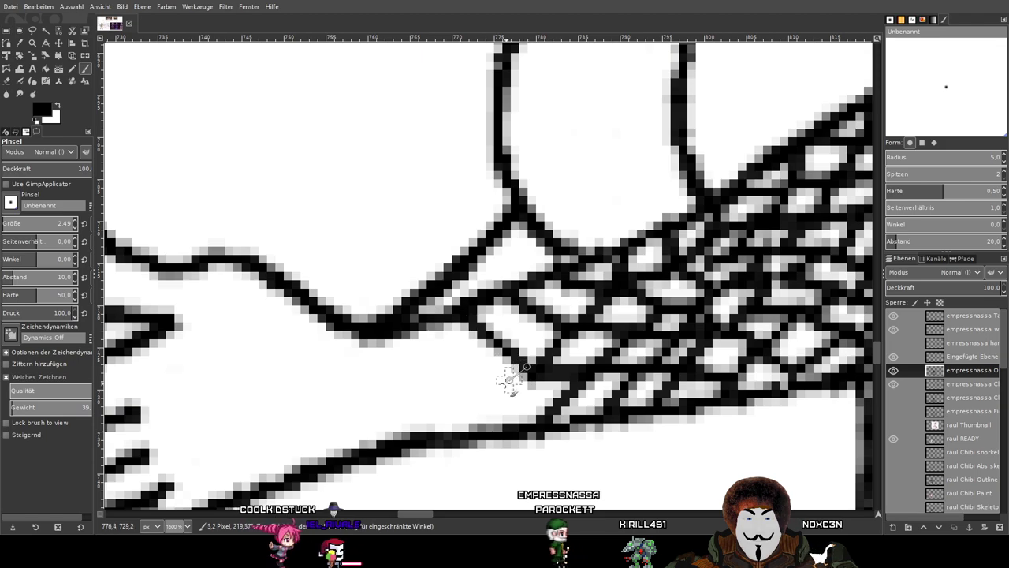
pyautogui.keyDown('shift'); pyautogui.click(483, 425); pyautogui.keyUp('shift')
pyautogui.click(467, 318)
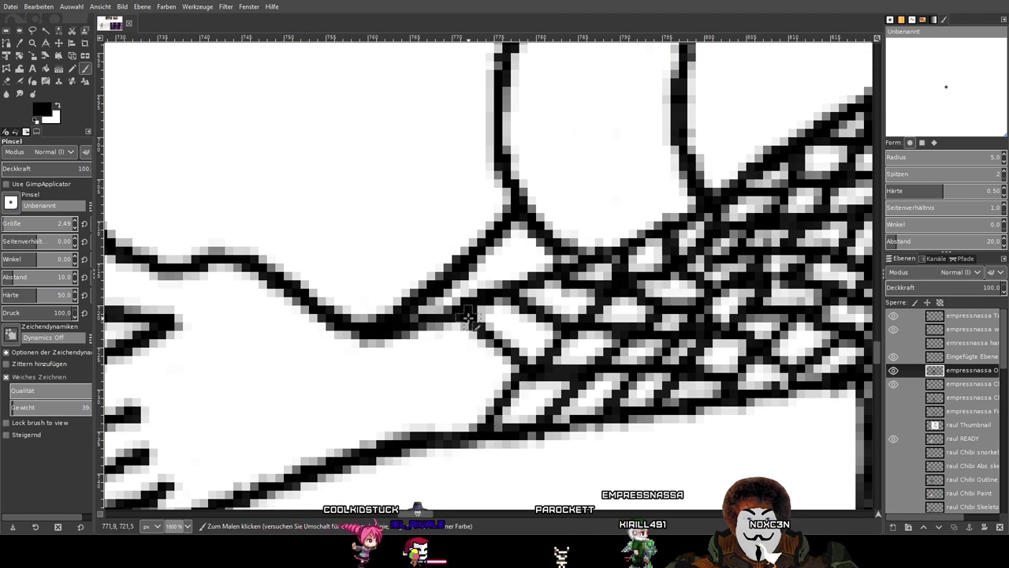
pyautogui.keyDown('shift'); pyautogui.click(429, 371); pyautogui.keyUp('shift')
pyautogui.keyDown('shift'); pyautogui.click(483, 425); pyautogui.keyUp('shift')
# Split the diamond near the hand with a crossing mesh line.
pyautogui.scroll(-4, 536, 374)
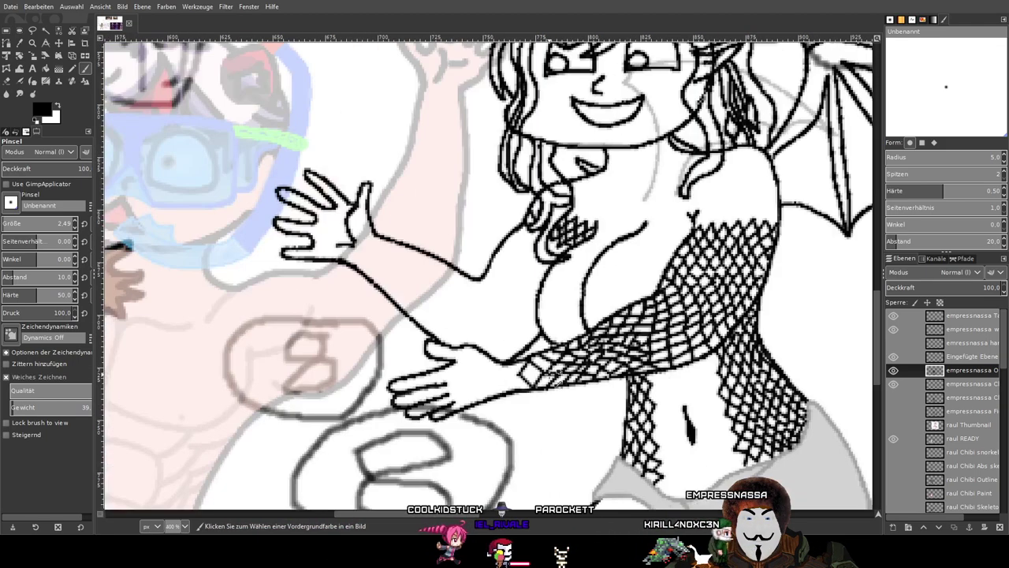
pyautogui.scroll(4, 516, 375)
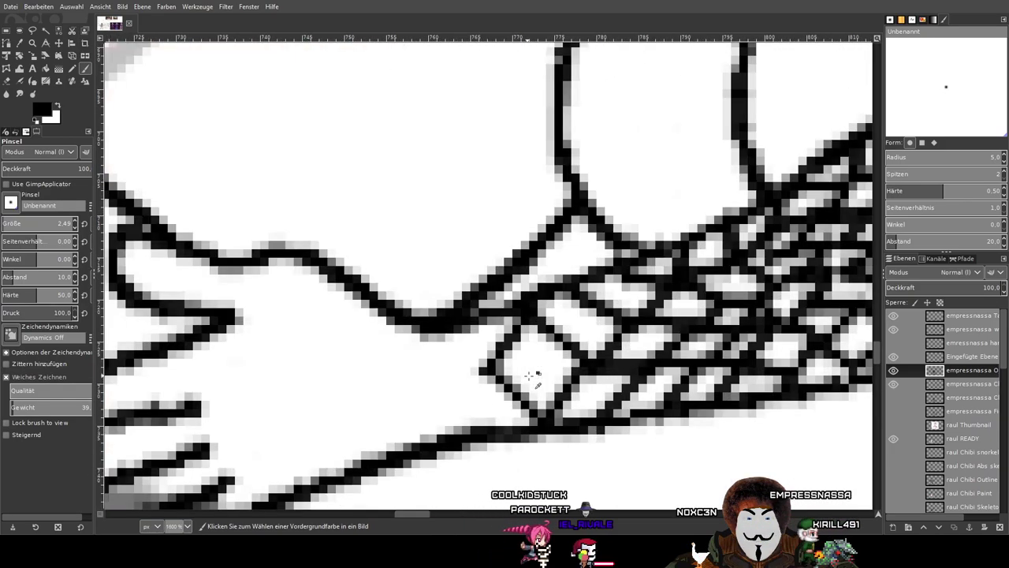
pyautogui.click(512, 367)
pyautogui.keyDown('shift'); pyautogui.click(579, 364); pyautogui.keyUp('shift')
pyautogui.scroll(-4, 684, 347)
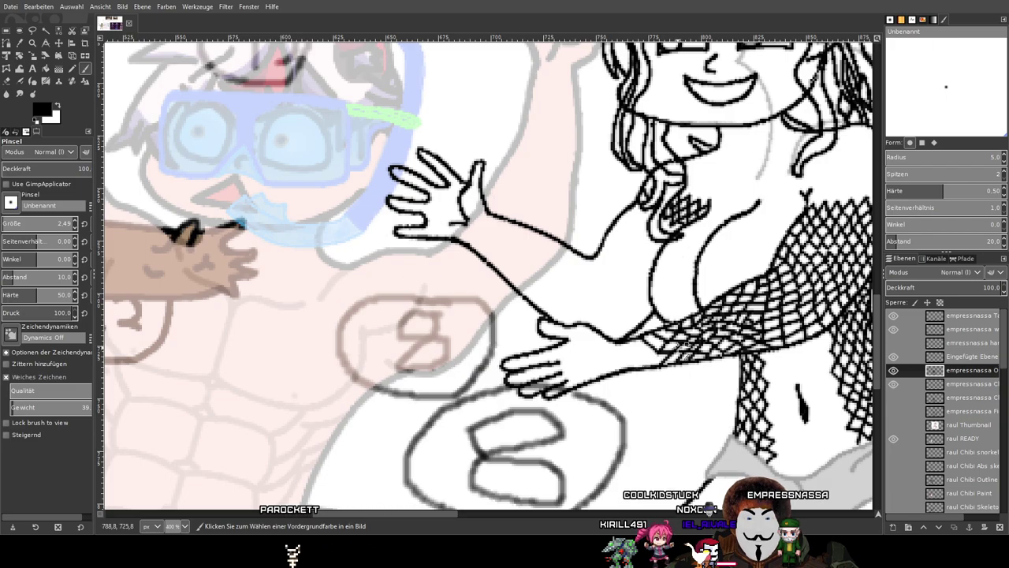
pyautogui.scroll(6, 648, 347)
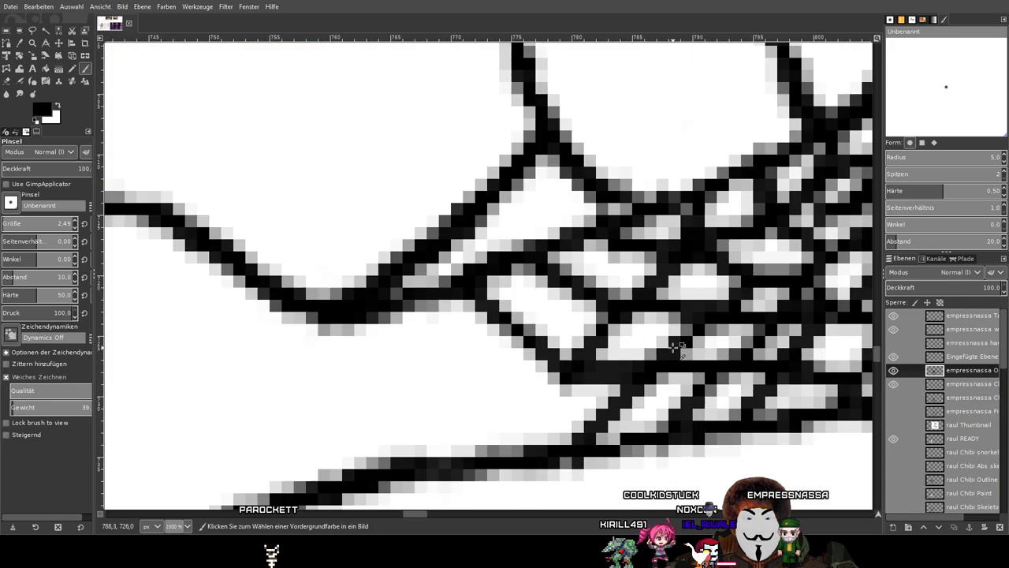
# Add a loop of mesh lines by the arm joined to the lower net line.
pyautogui.keyDown('shift'); pyautogui.click(475, 339); pyautogui.keyUp('shift')
pyautogui.keyDown('shift'); pyautogui.click(559, 363); pyautogui.keyUp('shift')
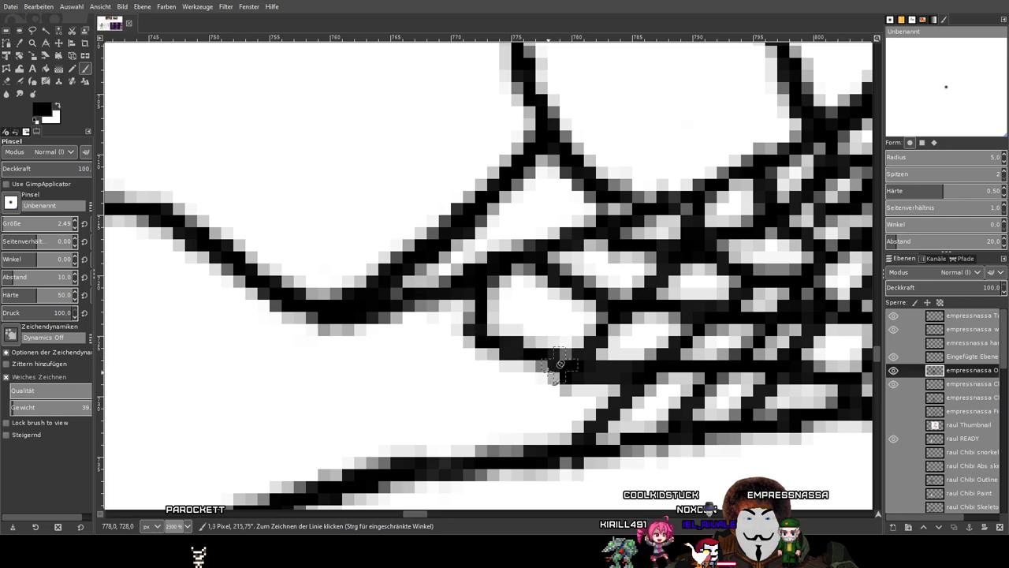
pyautogui.keyDown('shift'); pyautogui.click(488, 405); pyautogui.keyUp('shift')
pyautogui.keyDown('shift'); pyautogui.click(571, 437); pyautogui.keyUp('shift')
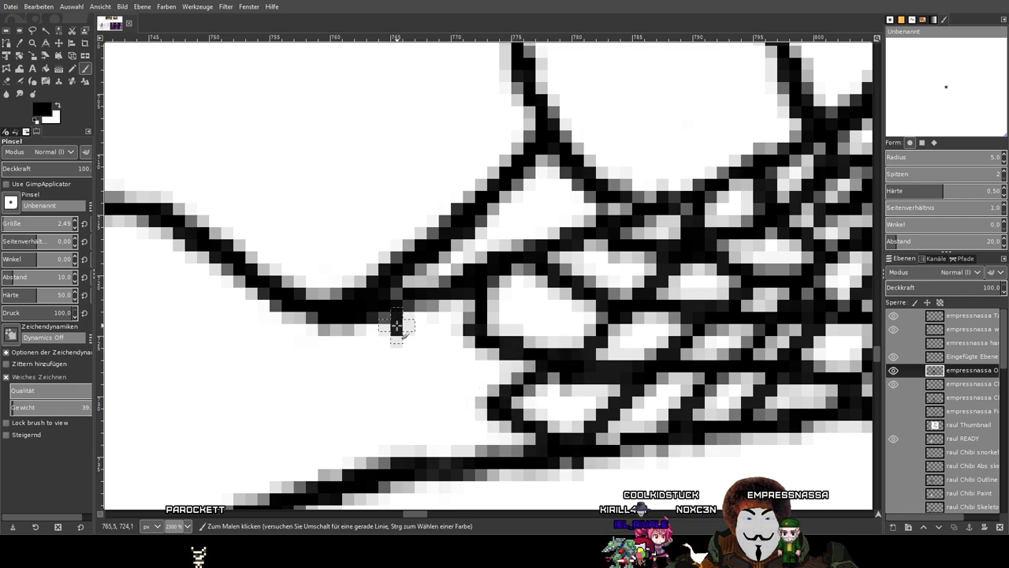
# Draw another mesh cell further left and a short mesh line at the far left.
pyautogui.keyDown('shift'); pyautogui.click(466, 340); pyautogui.keyUp('shift')
pyautogui.keyDown('shift'); pyautogui.click(414, 383); pyautogui.keyUp('shift')
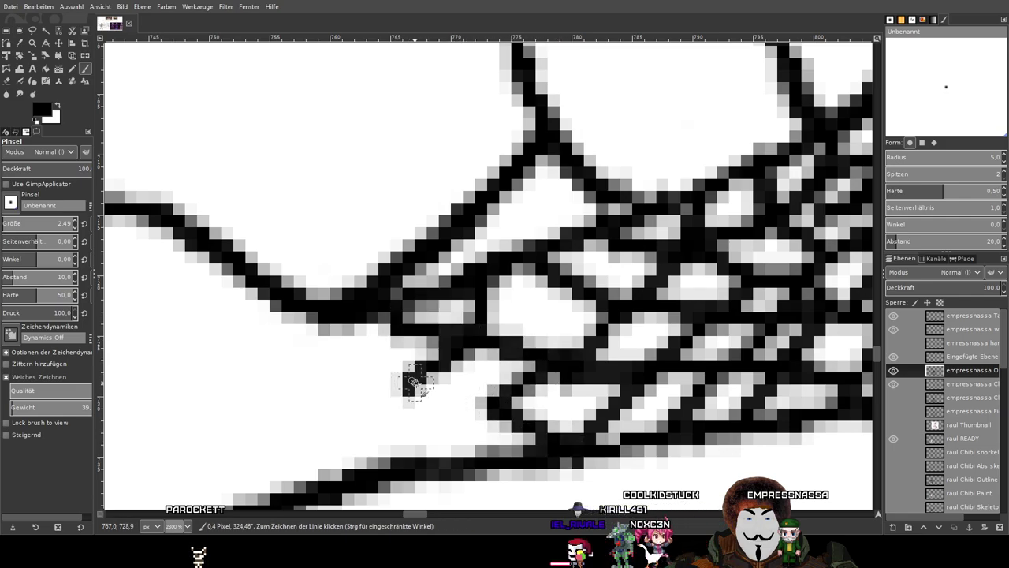
pyautogui.keyDown('shift'); pyautogui.click(492, 403); pyautogui.keyUp('shift')
pyautogui.keyDown('shift'); pyautogui.click(401, 439); pyautogui.keyUp('shift')
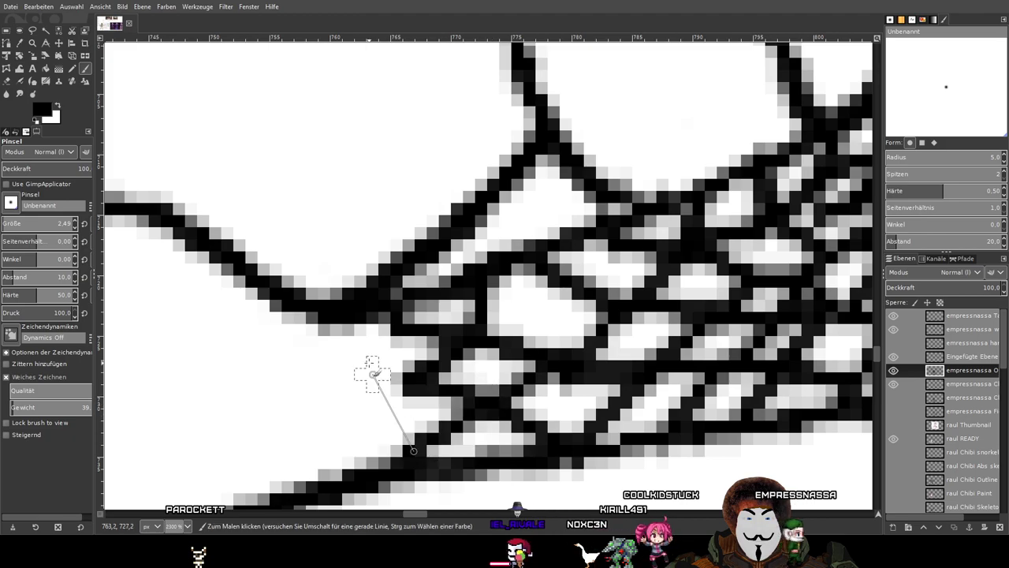
pyautogui.click(352, 329)
pyautogui.keyDown('shift'); pyautogui.click(371, 389); pyautogui.keyUp('shift')
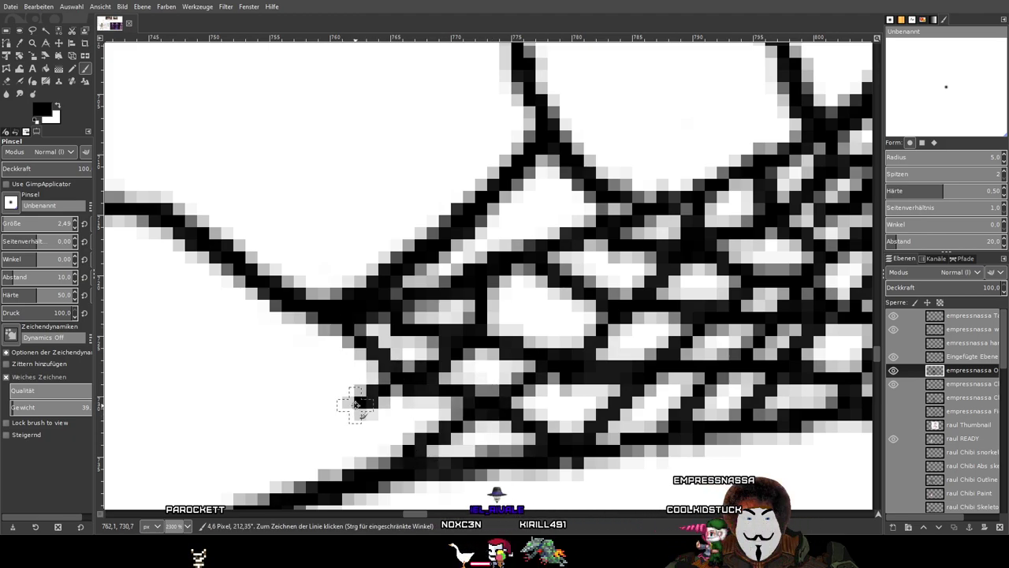
pyautogui.scroll(-4, 543, 304)
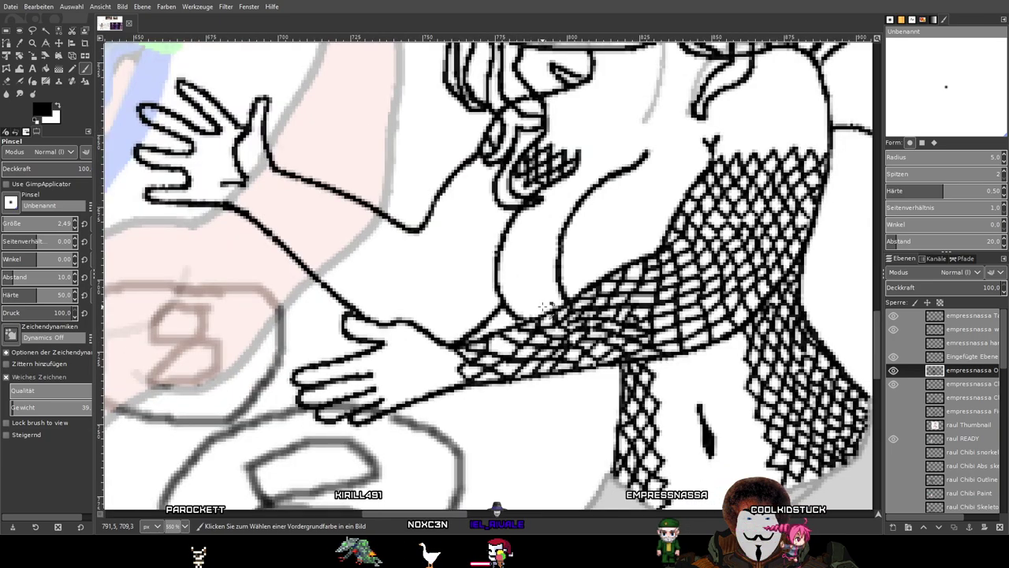
pyautogui.scroll(-1, 543, 305)
pyautogui.scroll(-1, 543, 305)
pyautogui.scroll(-1, 746, 357)
pyautogui.moveTo(754, 420); pyautogui.dragTo(514, 368)
pyautogui.hscroll(1, 513, 368)
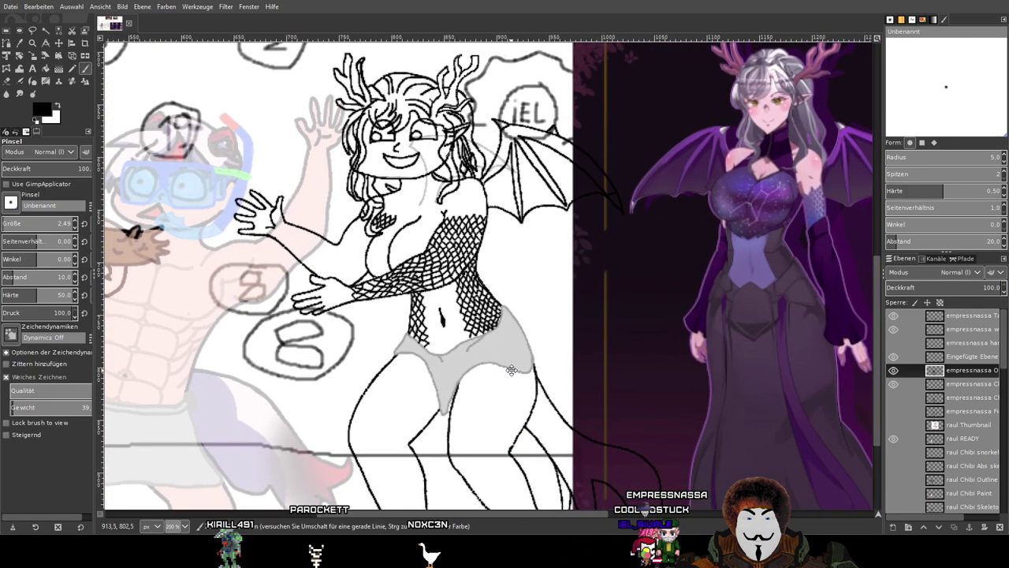
pyautogui.scroll(-3, 554, 465)
pyautogui.scroll(1, 544, 371)
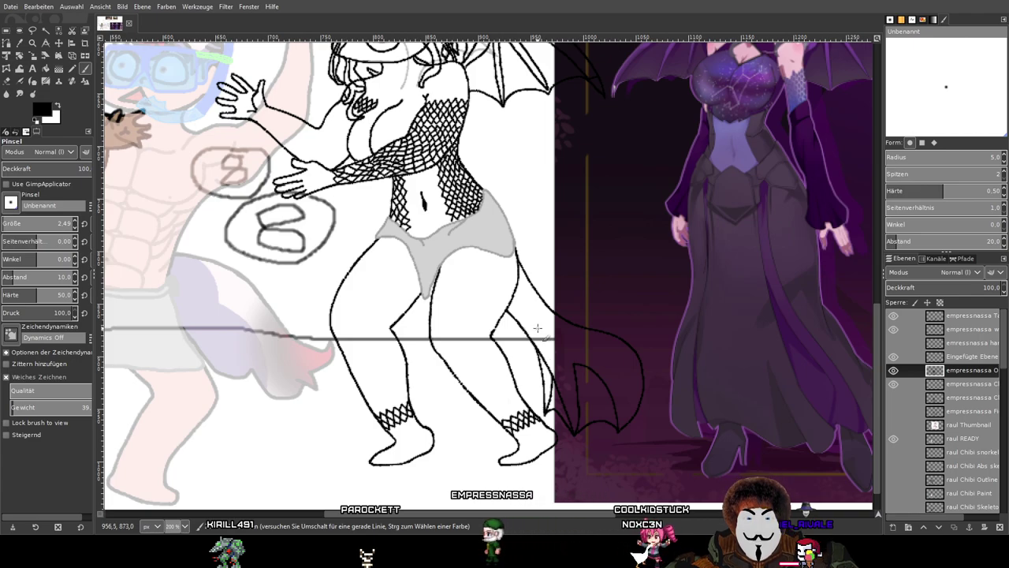
pyautogui.moveTo(375, 161); pyautogui.dragTo(479, 329)
pyautogui.scroll(3, 479, 330)
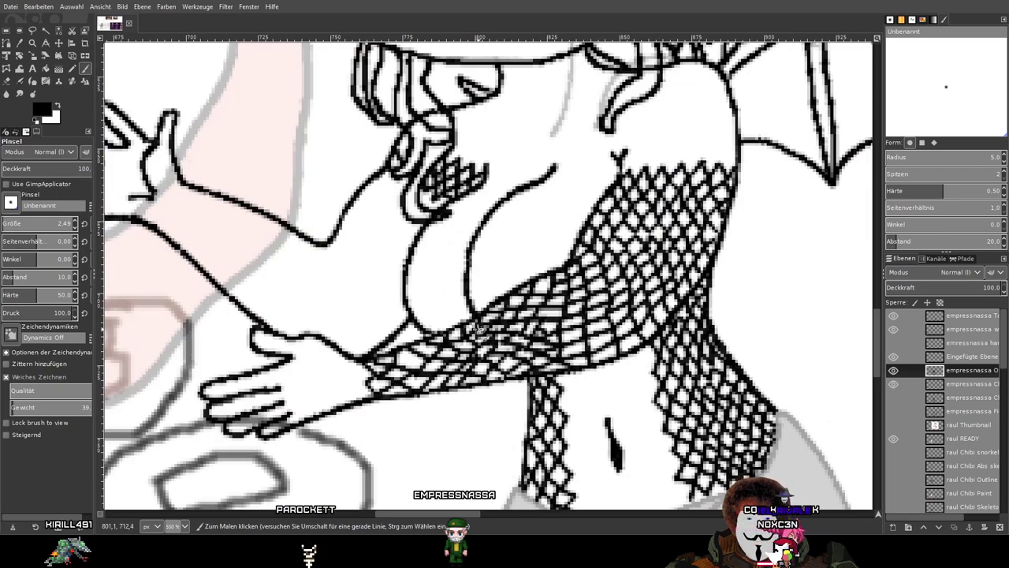
pyautogui.scroll(-3, 475, 322)
pyautogui.moveTo(507, 372); pyautogui.dragTo(332, 261)
pyautogui.scroll(-1, 332, 262)
pyautogui.hscroll(-5, 465, 304)
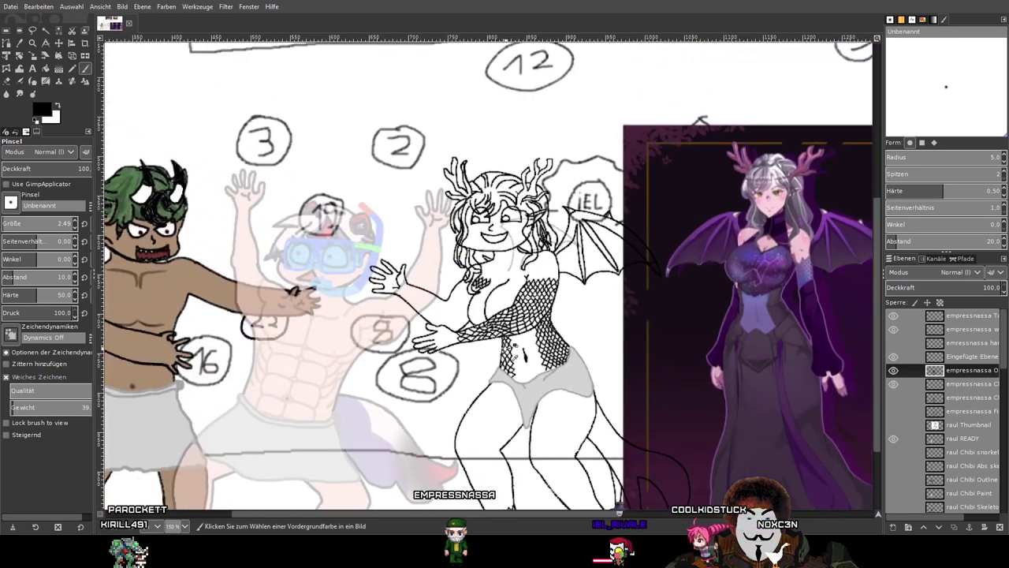
pyautogui.scroll(8, 460, 296)
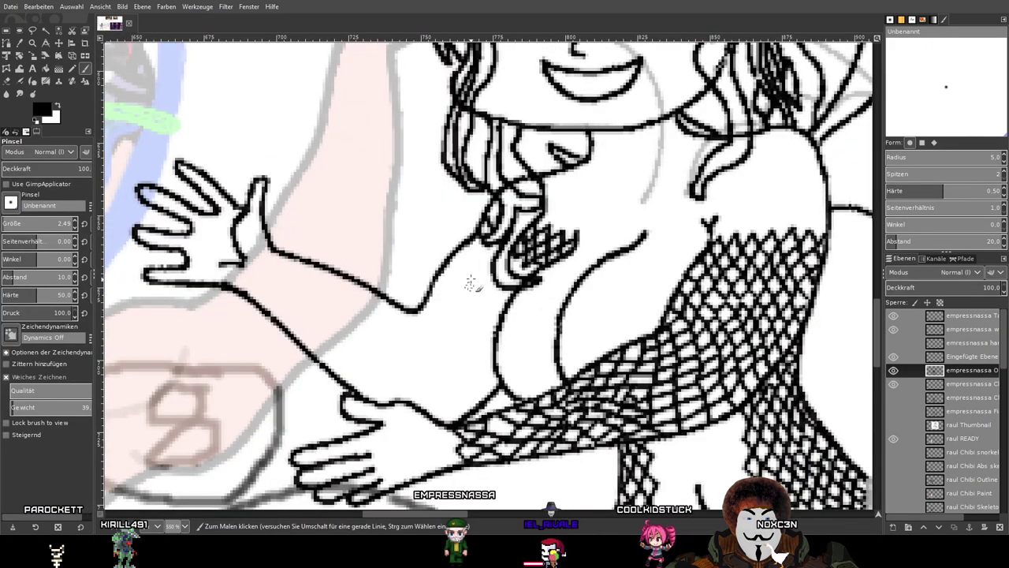
# Zoom in and draw the first zigzag row of mesh lines beside the hair curls.
pyautogui.scroll(1, 473, 251)
pyautogui.scroll(1, 473, 251)
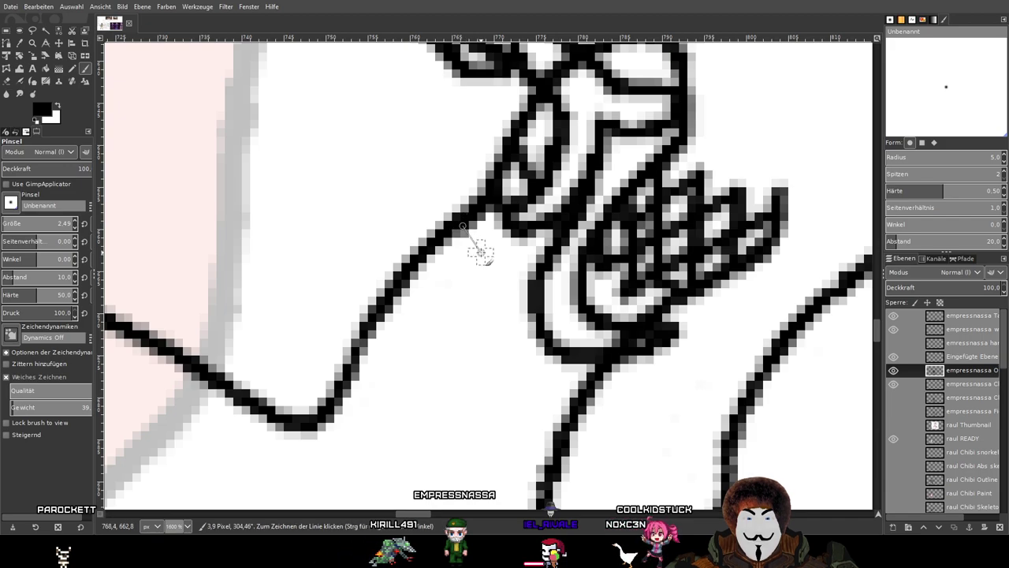
pyautogui.keyDown('shift'); pyautogui.click(479, 256); pyautogui.keyUp('shift')
pyautogui.keyDown('shift'); pyautogui.click(508, 238); pyautogui.keyUp('shift')
pyautogui.keyDown('shift'); pyautogui.click(516, 266); pyautogui.keyUp('shift')
pyautogui.keyDown('shift'); pyautogui.click(536, 266); pyautogui.keyUp('shift')
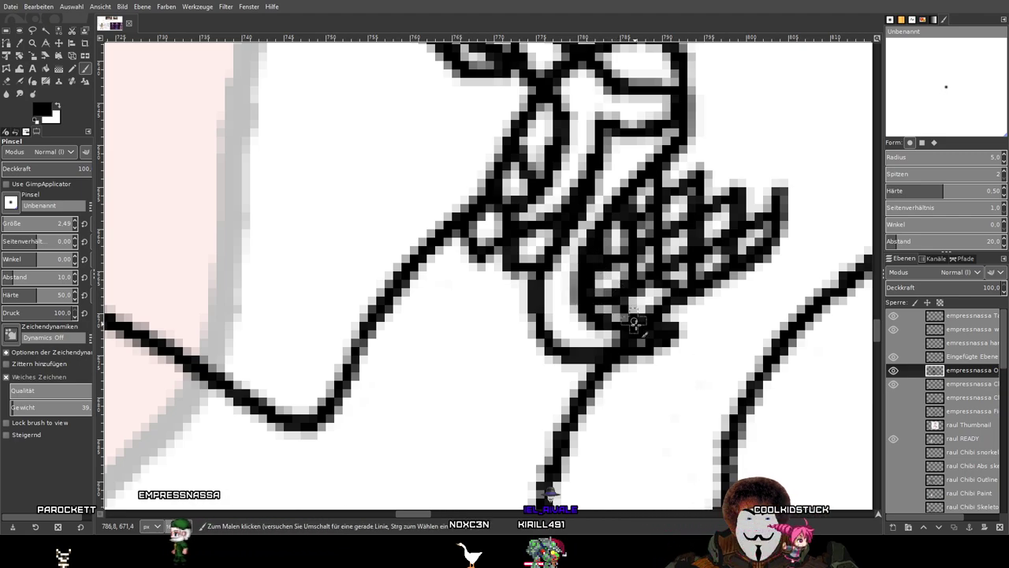
# Add a second zigzag row below and fill the gap between outline and mesh.
pyautogui.moveTo(631, 351); pyautogui.dragTo(666, 304)
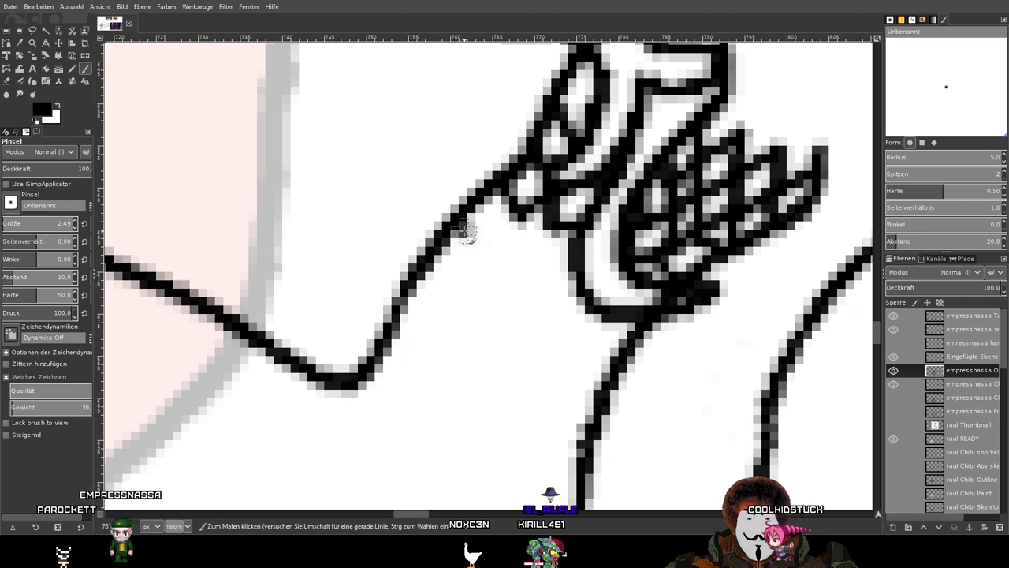
pyautogui.keyDown('shift'); pyautogui.click(479, 256); pyautogui.keyUp('shift')
pyautogui.keyDown('shift'); pyautogui.click(520, 223); pyautogui.keyUp('shift')
pyautogui.keyDown('shift'); pyautogui.click(518, 256); pyautogui.keyUp('shift')
pyautogui.keyDown('shift'); pyautogui.click(546, 233); pyautogui.keyUp('shift')
pyautogui.keyDown('shift'); pyautogui.click(546, 275); pyautogui.keyUp('shift')
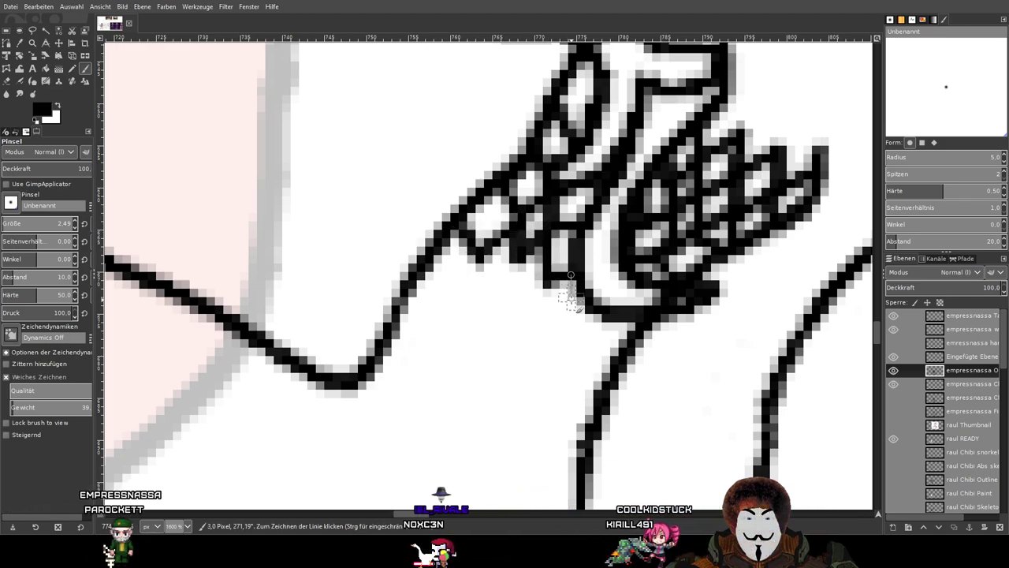
pyautogui.moveTo(433, 287)
pyautogui.mouseDown()
pyautogui.moveTo(462, 265)
pyautogui.moveTo(479, 287)
pyautogui.mouseUp()
# Extend another zigzag of mesh rightward and thicken the adjacent outline.
pyautogui.keyDown('shift'); pyautogui.click(508, 265); pyautogui.keyUp('shift')
pyautogui.keyDown('shift'); pyautogui.click(513, 299); pyautogui.keyUp('shift')
pyautogui.keyDown('shift'); pyautogui.click(543, 286); pyautogui.keyUp('shift')
pyautogui.keyDown('shift'); pyautogui.click(592, 318); pyautogui.keyUp('shift')
pyautogui.keyDown('shift'); pyautogui.click(605, 349); pyautogui.keyUp('shift')
pyautogui.keyDown('shift'); pyautogui.click(630, 347); pyautogui.keyUp('shift')
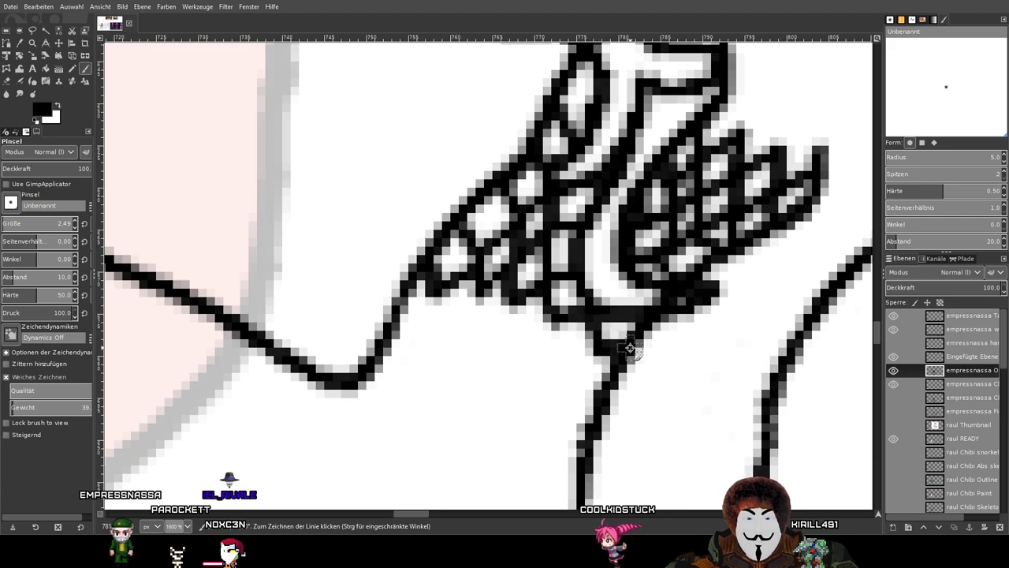
pyautogui.keyDown('shift'); pyautogui.click(435, 300); pyautogui.keyUp('shift')
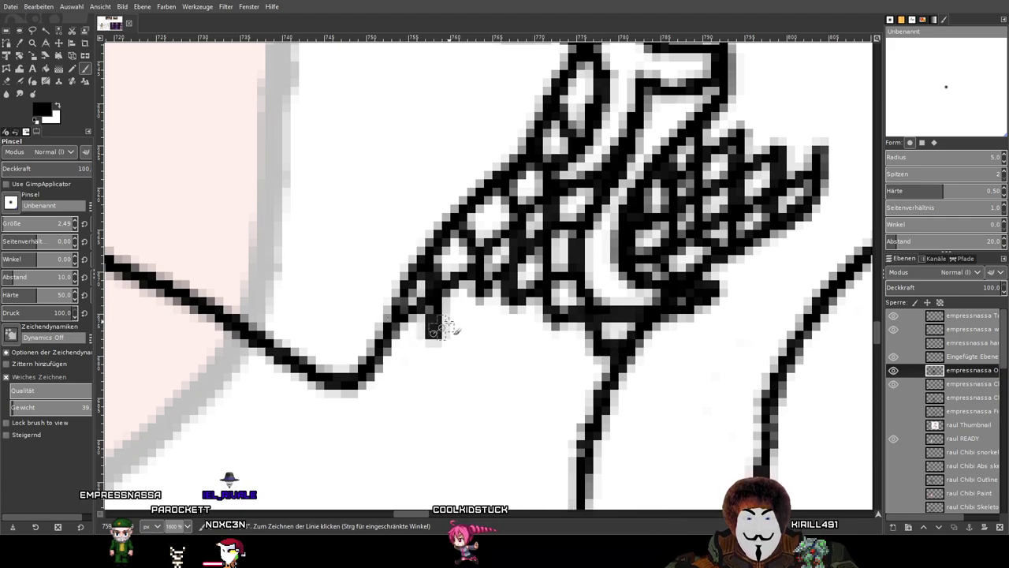
# Draw a lower row of mesh cells and thicken the left outline below it.
pyautogui.keyDown('shift'); pyautogui.click(505, 345); pyautogui.keyUp('shift')
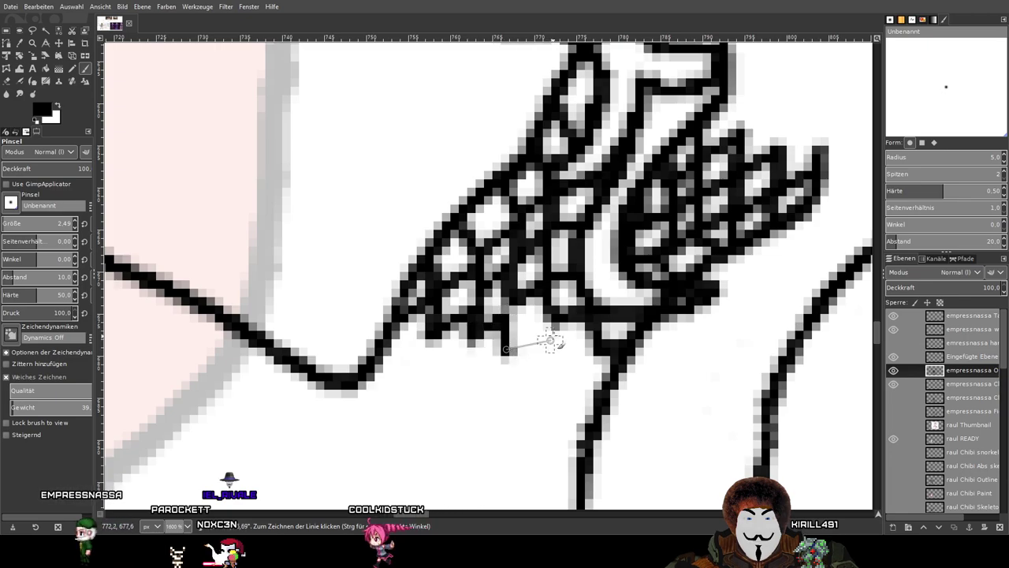
pyautogui.keyDown('shift'); pyautogui.click(553, 341); pyautogui.keyUp('shift')
pyautogui.keyDown('shift'); pyautogui.click(557, 364); pyautogui.keyUp('shift')
pyautogui.keyDown('shift'); pyautogui.click(594, 359); pyautogui.keyUp('shift')
pyautogui.keyDown('shift'); pyautogui.click(603, 394); pyautogui.keyUp('shift')
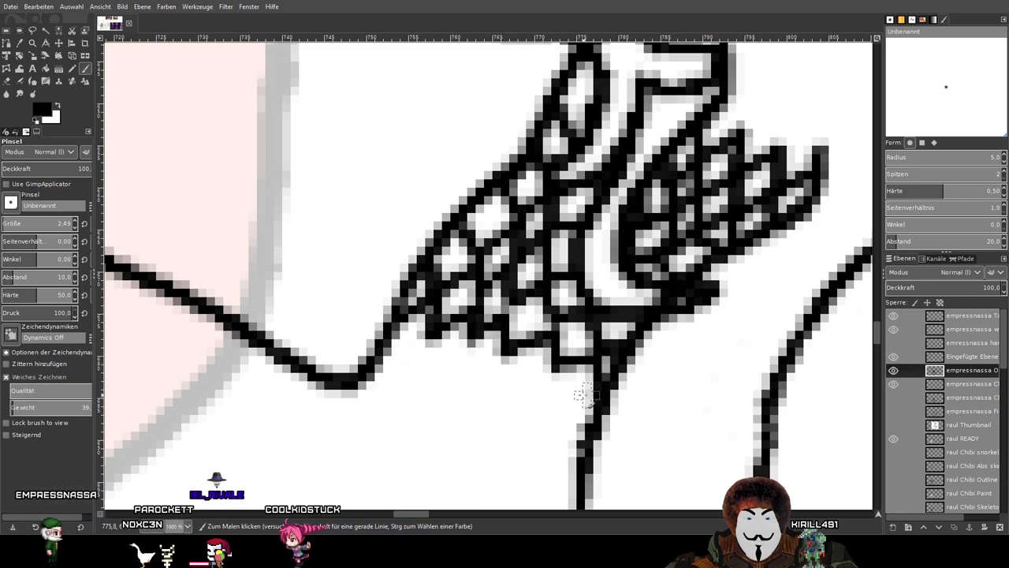
pyautogui.click(387, 347)
# Thicken the lower outline and add another row of mesh cells connected to it.
pyautogui.moveTo(394, 354); pyautogui.dragTo(477, 378)
pyautogui.keyDown('shift'); pyautogui.click(505, 369); pyautogui.keyUp('shift')
pyautogui.keyDown('shift'); pyautogui.click(509, 392); pyautogui.keyUp('shift')
pyautogui.keyDown('shift'); pyautogui.click(553, 382); pyautogui.keyUp('shift')
pyautogui.keyDown('shift'); pyautogui.click(557, 407); pyautogui.keyUp('shift')
pyautogui.keyDown('shift'); pyautogui.click(591, 406); pyautogui.keyUp('shift')
# In the next area, draw mesh lines joining down to the outline.
pyautogui.moveTo(566, 406)
pyautogui.mouseDown()
pyautogui.moveTo(619, 365)
pyautogui.moveTo(651, 303)
pyautogui.mouseUp()
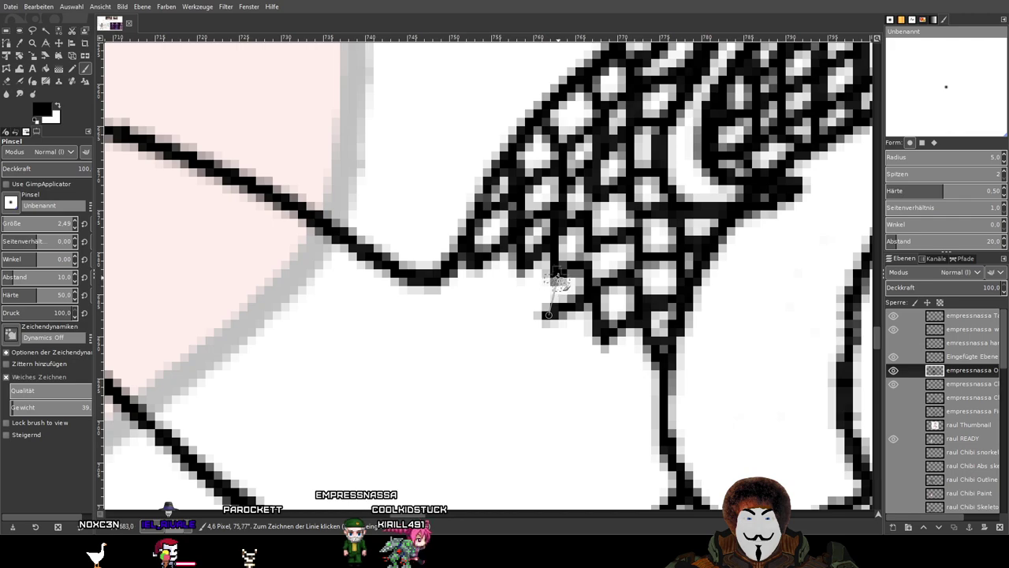
pyautogui.keyDown('shift'); pyautogui.click(521, 279); pyautogui.keyUp('shift')
pyautogui.keyDown('shift'); pyautogui.click(473, 284); pyautogui.keyUp('shift')
pyautogui.keyDown('shift'); pyautogui.click(479, 262); pyautogui.keyUp('shift')
pyautogui.keyDown('shift'); pyautogui.click(445, 281); pyautogui.keyUp('shift')
# Add straight mesh strands along the fishnet's left edge.
pyautogui.moveTo(604, 367); pyautogui.dragTo(585, 276)
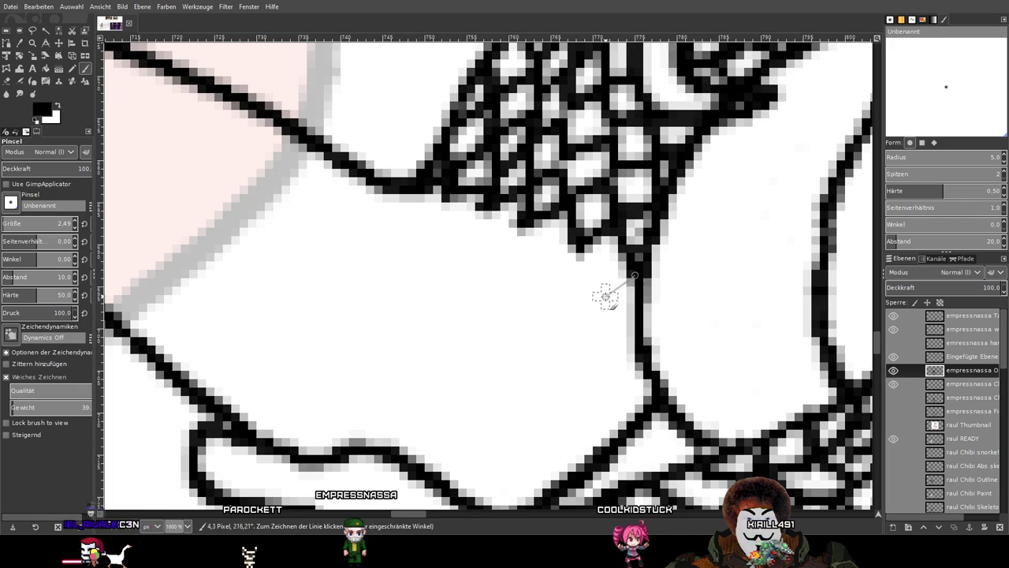
pyautogui.keyDown('shift'); pyautogui.click(604, 295); pyautogui.keyUp('shift')
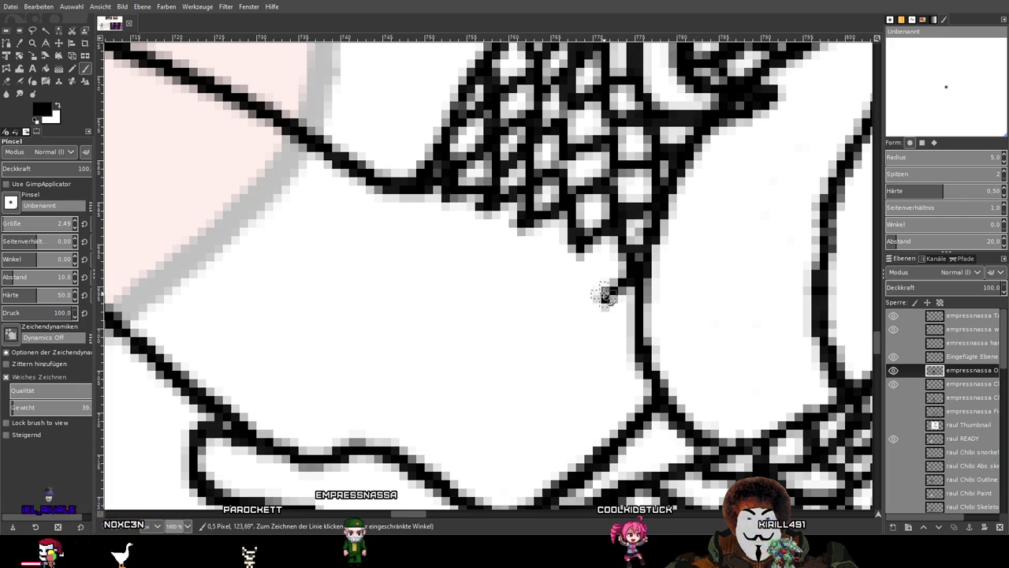
pyautogui.keyDown('shift'); pyautogui.click(545, 273); pyautogui.keyUp('shift')
pyautogui.keyDown('shift'); pyautogui.click(526, 231); pyautogui.keyUp('shift')
pyautogui.keyDown('shift'); pyautogui.click(486, 238); pyautogui.keyUp('shift')
pyautogui.keyDown('shift'); pyautogui.click(486, 212); pyautogui.keyUp('shift')
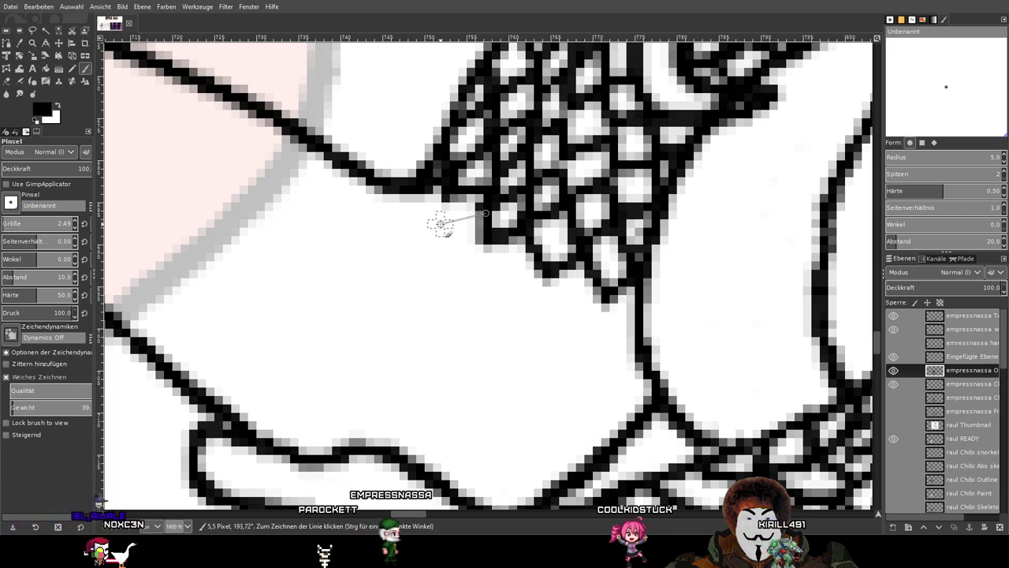
pyautogui.keyDown('shift'); pyautogui.click(439, 224); pyautogui.keyUp('shift')
pyautogui.keyDown('shift'); pyautogui.click(440, 205); pyautogui.keyUp('shift')
pyautogui.keyDown('shift'); pyautogui.click(407, 204); pyautogui.keyUp('shift')
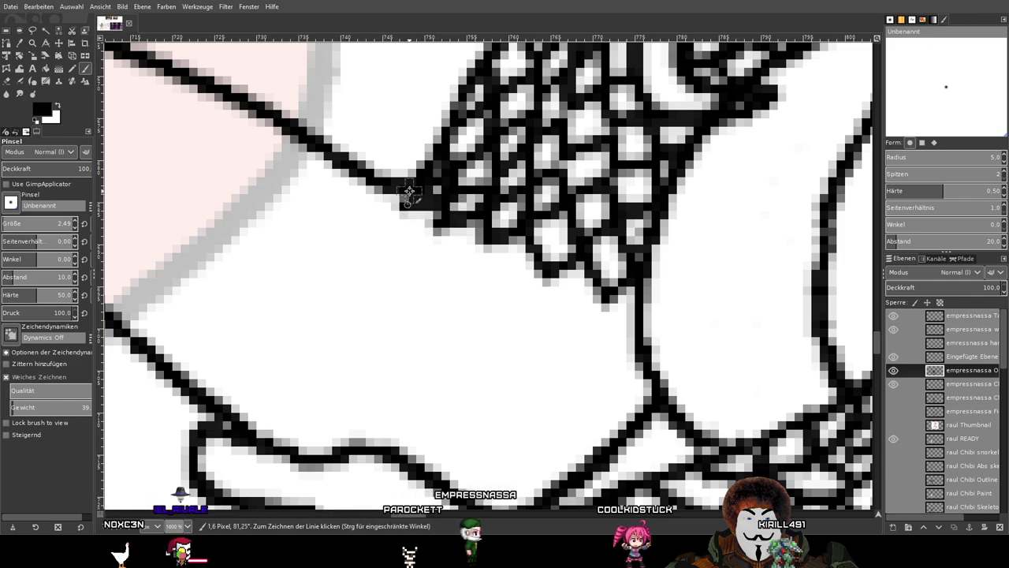
# Fill a mesh gap with strands running down the left edge to a junction.
pyautogui.scroll(-5, 534, 218)
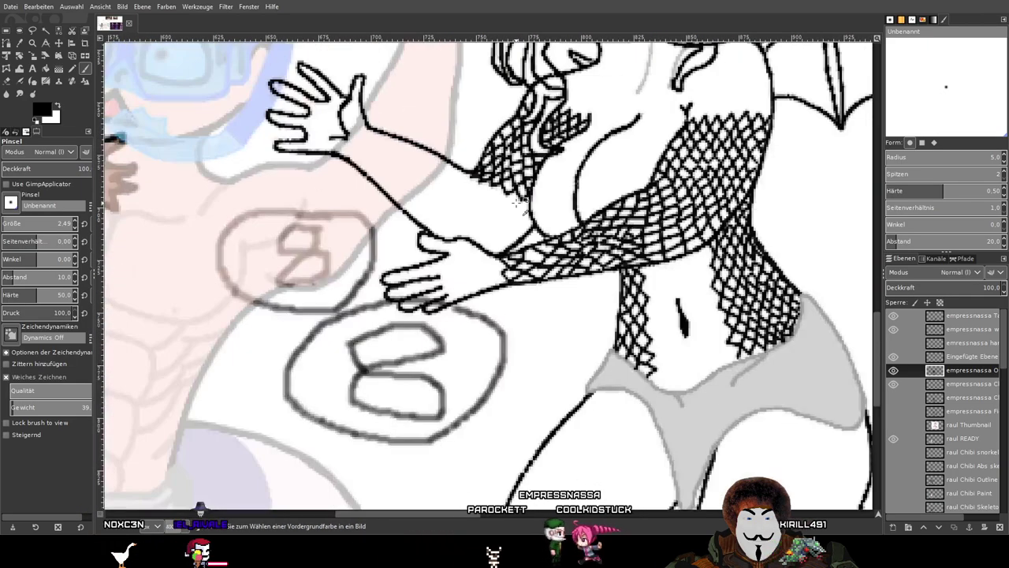
pyautogui.scroll(5, 521, 201)
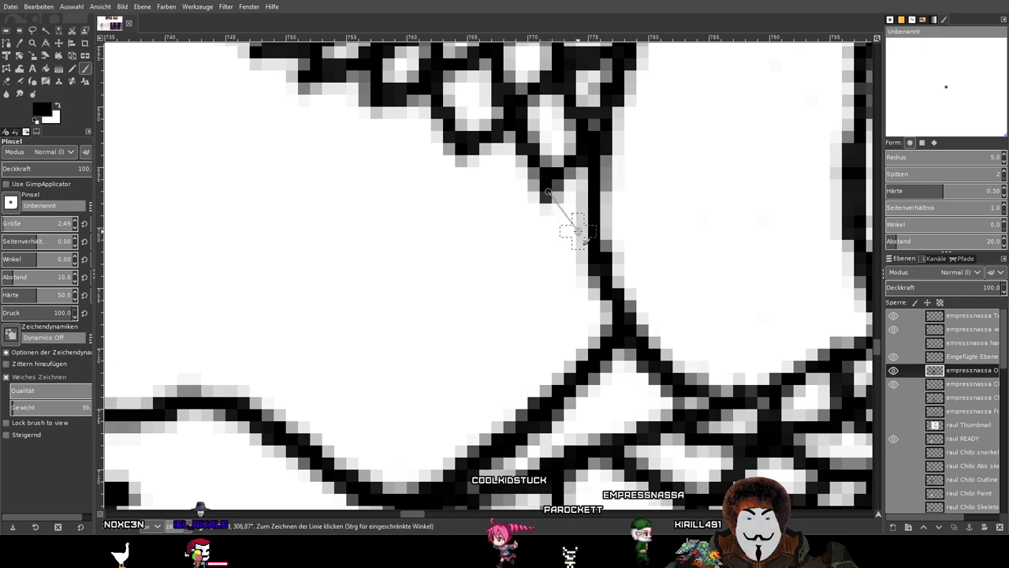
pyautogui.keyDown('shift'); pyautogui.click(589, 240); pyautogui.keyUp('shift')
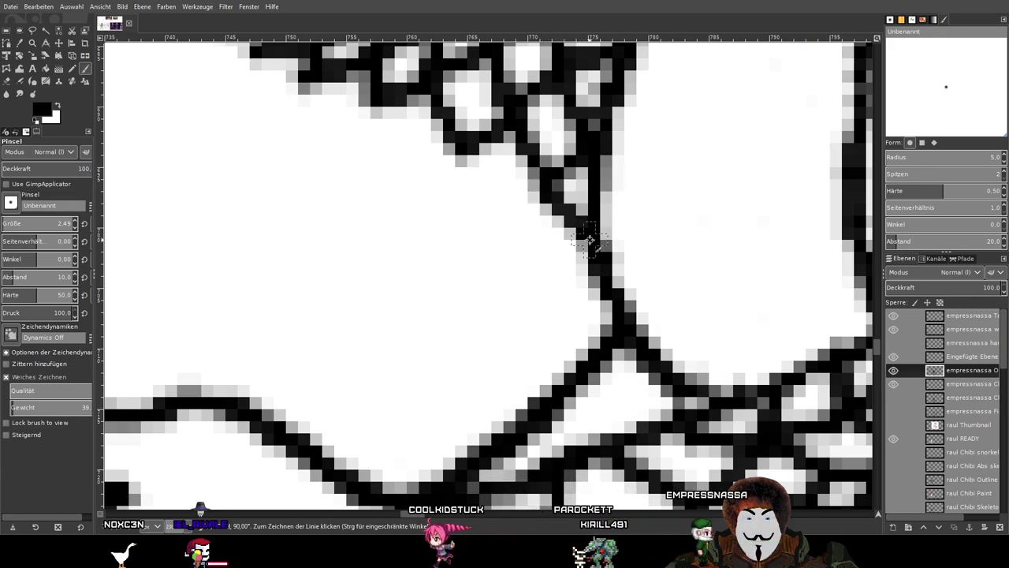
pyautogui.keyDown('shift'); pyautogui.click(557, 267); pyautogui.keyUp('shift')
pyautogui.keyDown('shift'); pyautogui.click(598, 290); pyautogui.keyUp('shift')
pyautogui.keyDown('shift'); pyautogui.click(564, 320); pyautogui.keyUp('shift')
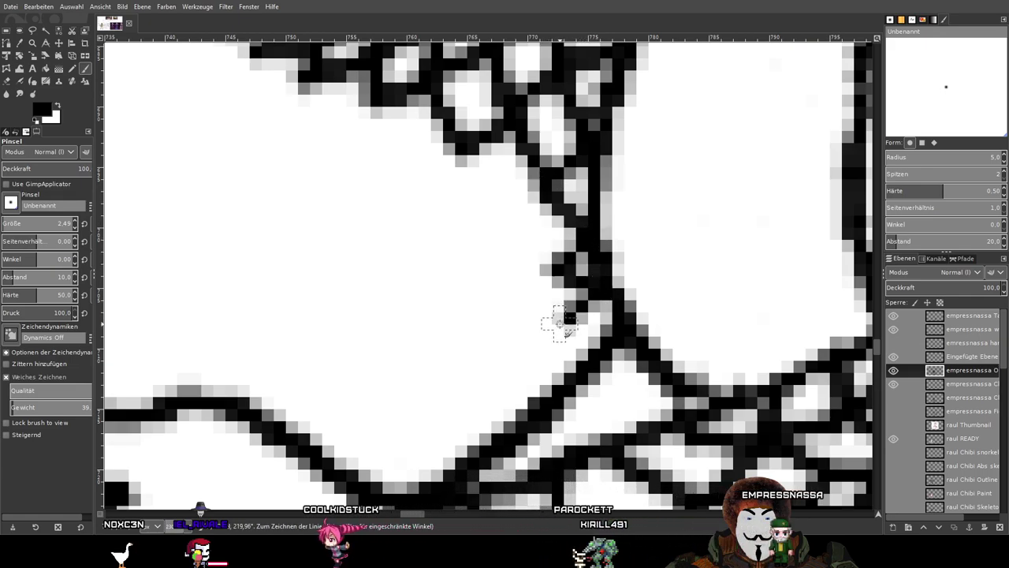
pyautogui.keyDown('shift'); pyautogui.click(593, 351); pyautogui.keyUp('shift')
# Zigzag new strands down-left from the edge, extending the mesh outline downward.
pyautogui.click(543, 182)
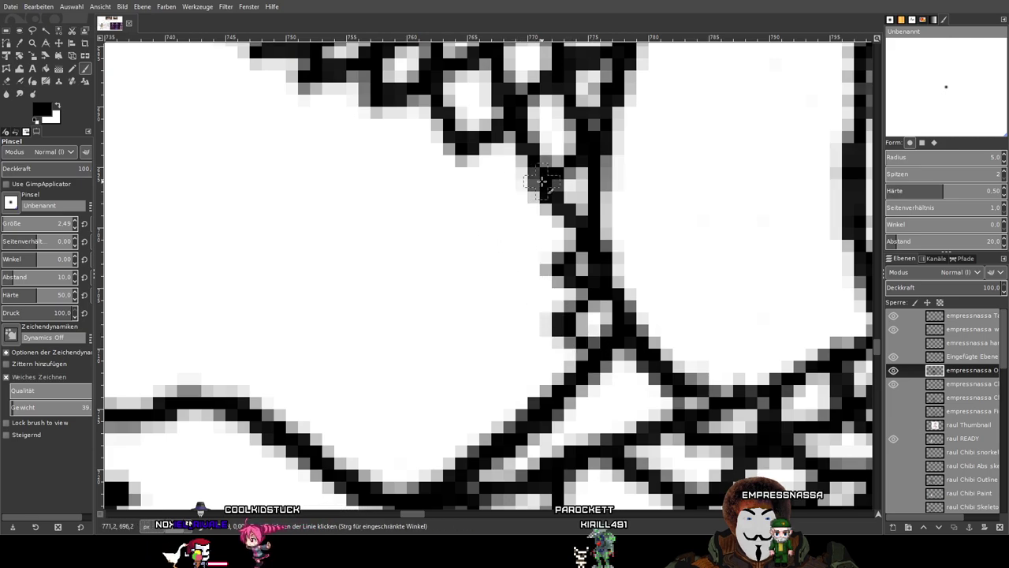
pyautogui.keyDown('shift'); pyautogui.click(506, 234); pyautogui.keyUp('shift')
pyautogui.keyDown('shift'); pyautogui.click(541, 265); pyautogui.keyUp('shift')
pyautogui.keyDown('shift'); pyautogui.click(500, 289); pyautogui.keyUp('shift')
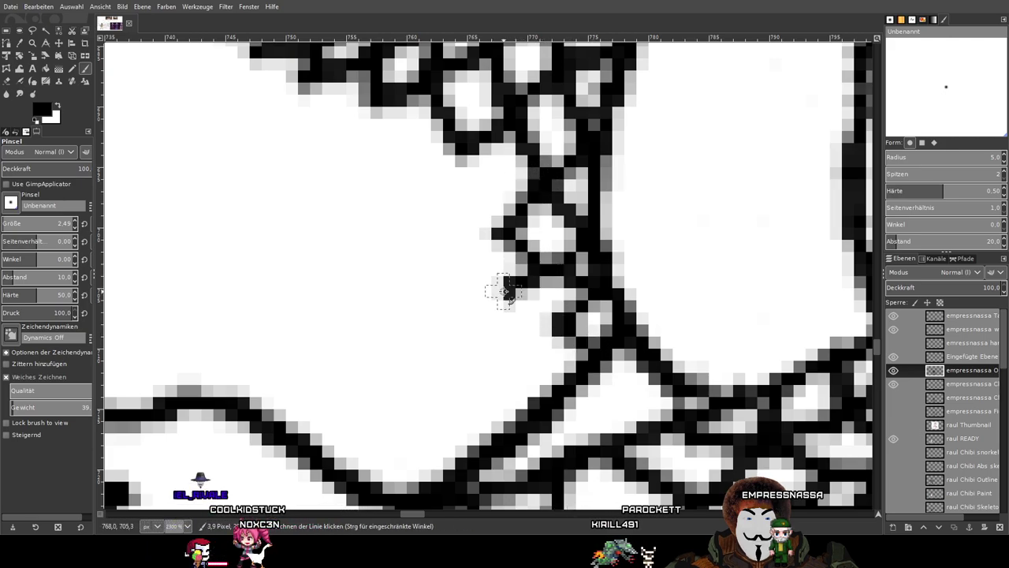
pyautogui.keyDown('shift'); pyautogui.click(549, 324); pyautogui.keyUp('shift')
pyautogui.keyDown('shift'); pyautogui.click(510, 359); pyautogui.keyUp('shift')
pyautogui.keyDown('shift'); pyautogui.click(548, 388); pyautogui.keyUp('shift')
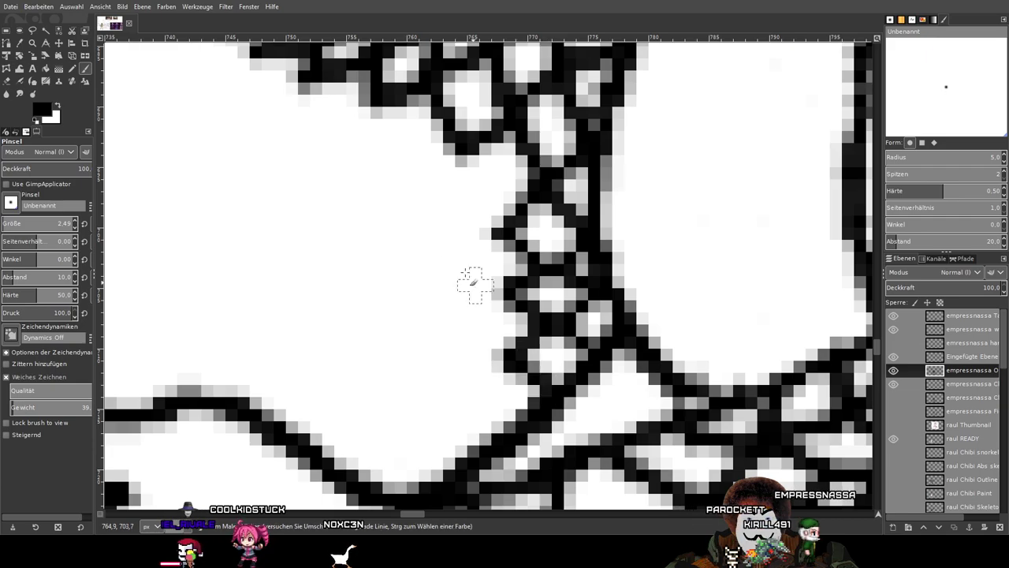
# Add strands along the lower part of the mesh edge.
pyautogui.moveTo(463, 265); pyautogui.dragTo(486, 332)
pyautogui.click(494, 220)
pyautogui.keyDown('shift'); pyautogui.click(476, 252); pyautogui.keyUp('shift')
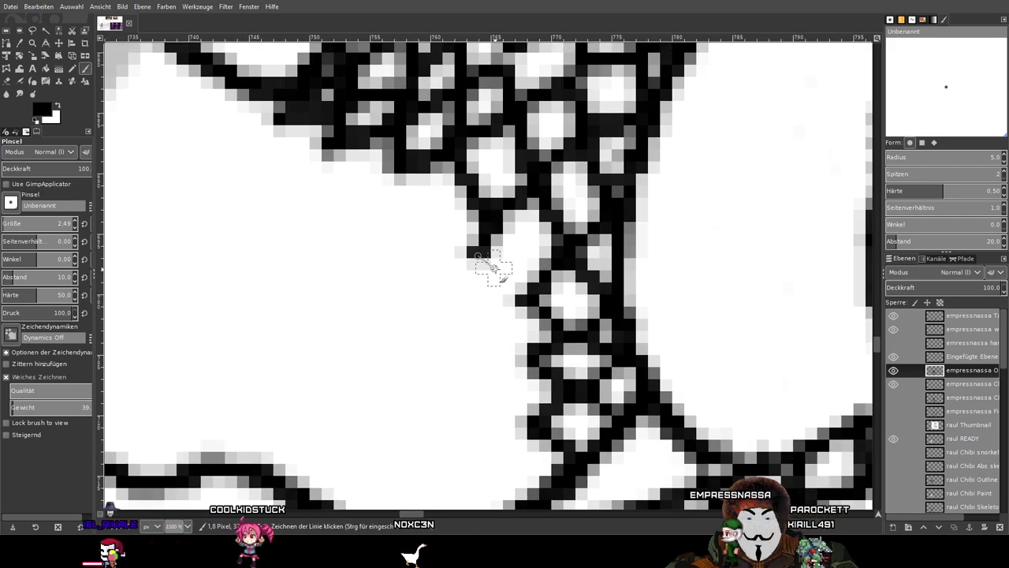
pyautogui.keyDown('shift'); pyautogui.click(519, 289); pyautogui.keyUp('shift')
pyautogui.keyDown('shift'); pyautogui.click(487, 323); pyautogui.keyUp('shift')
pyautogui.keyDown('shift'); pyautogui.click(501, 367); pyautogui.keyUp('shift')
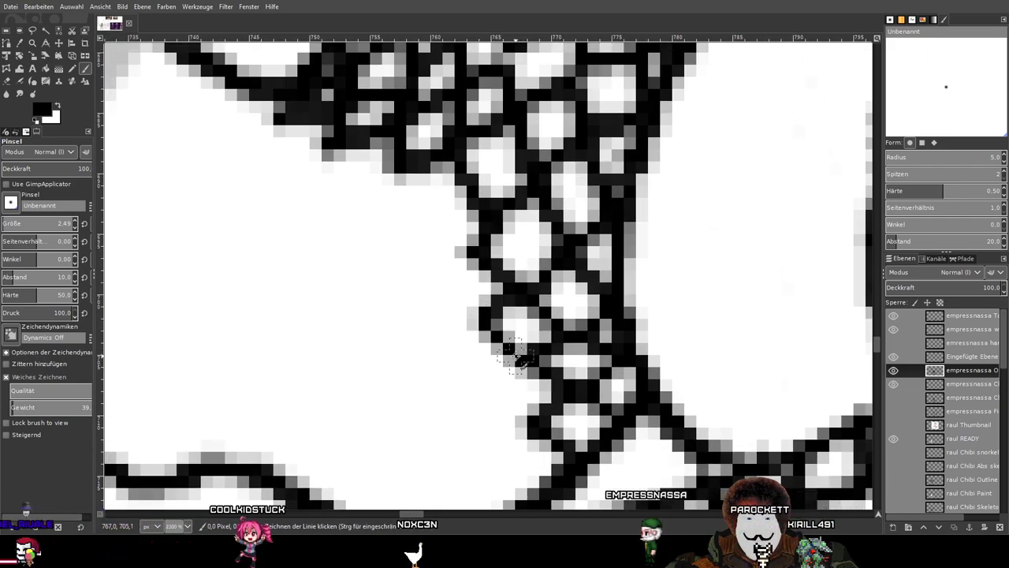
# Finish the zigzag strands down to the arm line, closing the mesh band.
pyautogui.keyDown('shift'); pyautogui.click(476, 384); pyautogui.keyUp('shift')
pyautogui.keyDown('shift'); pyautogui.click(523, 423); pyautogui.keyUp('shift')
pyautogui.keyDown('shift'); pyautogui.click(484, 468); pyautogui.keyUp('shift')
pyautogui.keyDown('shift'); pyautogui.click(554, 499); pyautogui.keyUp('shift')
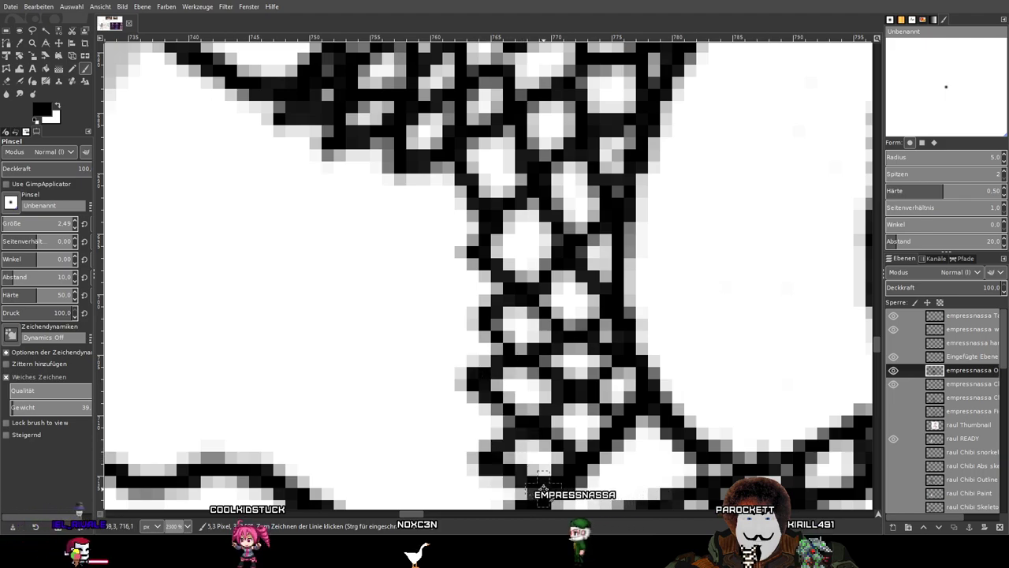
pyautogui.scroll(-2, 451, 353)
pyautogui.keyDown('ctrl'); pyautogui.scroll(1, 423, 324); pyautogui.keyUp('ctrl')
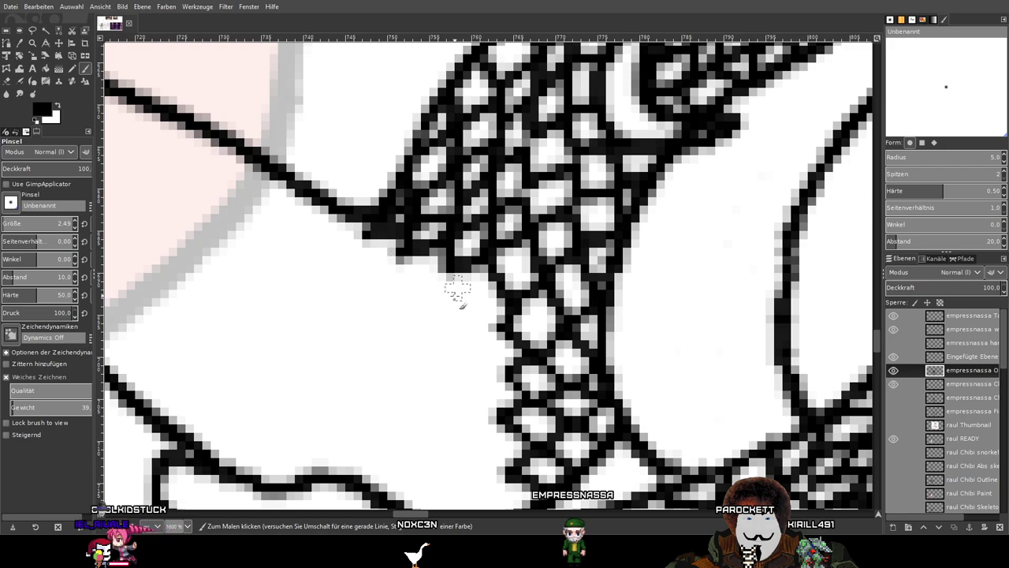
# Paint a new black strand up the fishnet's left edge to near the top.
pyautogui.click(513, 372)
pyautogui.moveTo(517, 412); pyautogui.dragTo(540, 287)
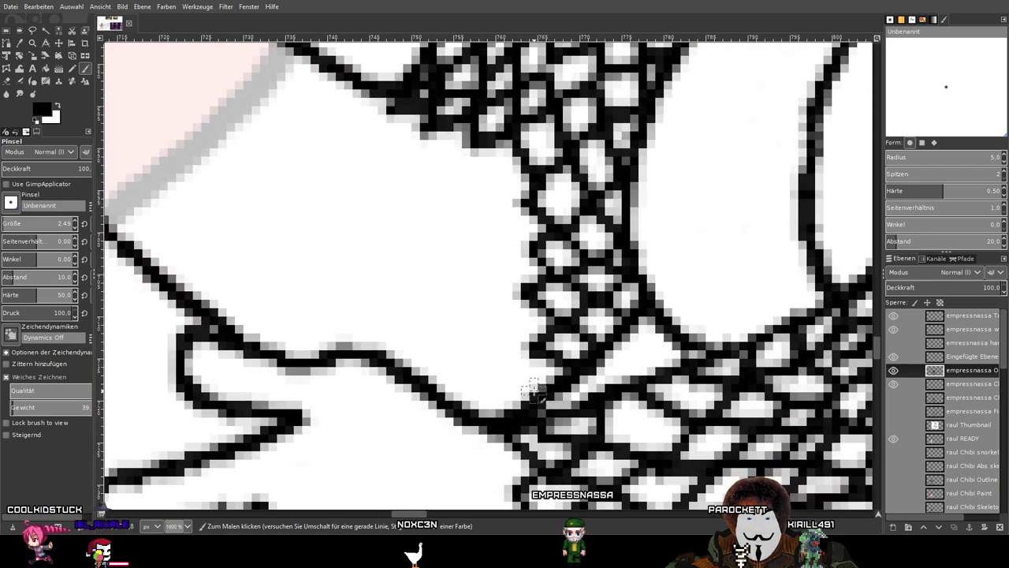
pyautogui.keyDown('shift'); pyautogui.click(495, 365); pyautogui.keyUp('shift')
pyautogui.keyDown('shift'); pyautogui.click(494, 340); pyautogui.keyUp('shift')
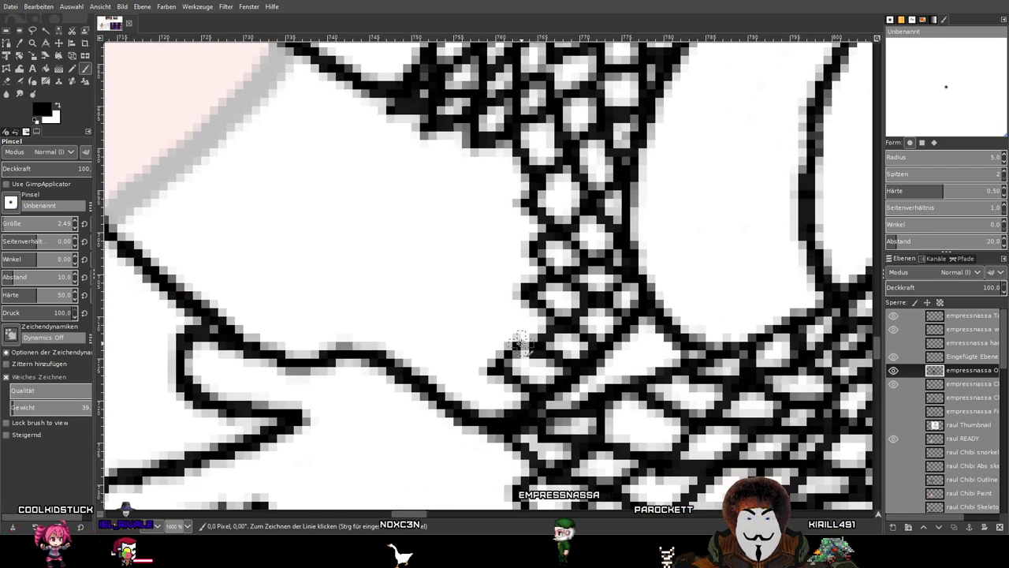
pyautogui.keyDown('shift'); pyautogui.click(484, 304); pyautogui.keyUp('shift')
pyautogui.keyDown('shift'); pyautogui.click(512, 292); pyautogui.keyUp('shift')
pyautogui.keyDown('shift'); pyautogui.click(493, 252); pyautogui.keyUp('shift')
pyautogui.keyDown('shift'); pyautogui.click(530, 245); pyautogui.keyUp('shift')
pyautogui.keyDown('shift'); pyautogui.click(493, 209); pyautogui.keyUp('shift')
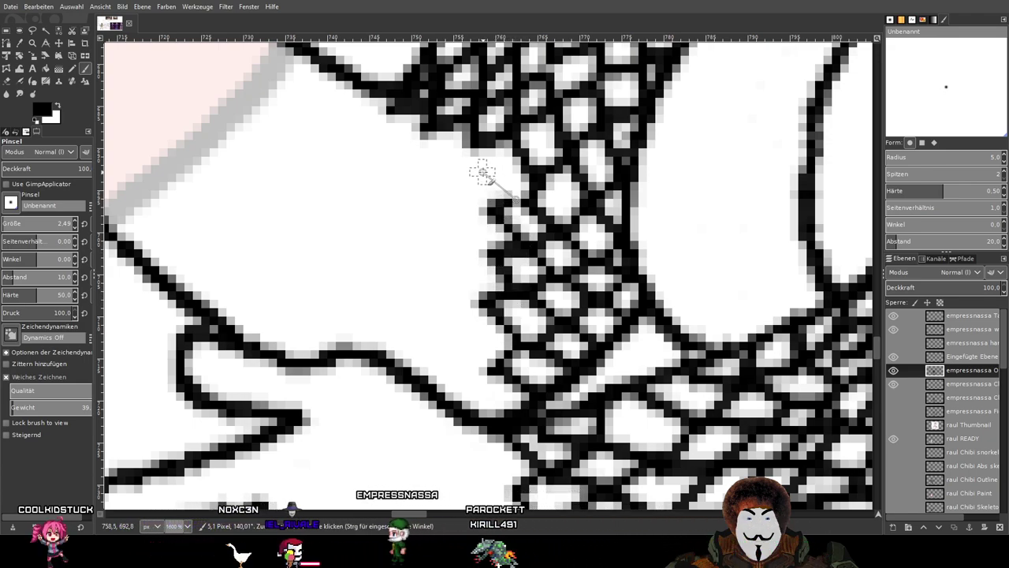
pyautogui.keyDown('shift'); pyautogui.click(485, 180); pyautogui.keyUp('shift')
pyautogui.keyDown('shift'); pyautogui.click(498, 156); pyautogui.keyUp('shift')
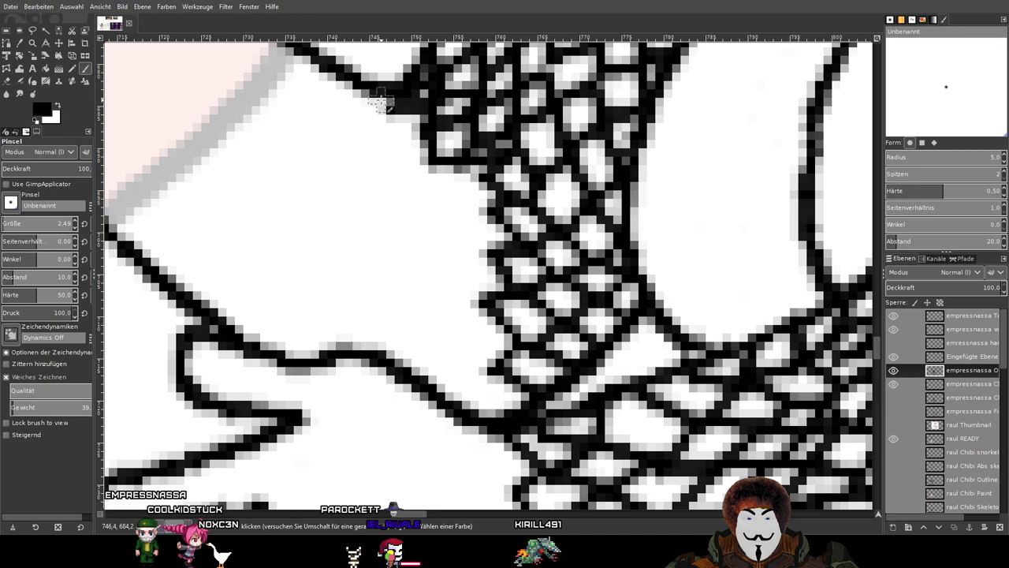
# Close the gap to the outline and add straight strands along the mesh's upper-left edge.
pyautogui.press('shift')
pyautogui.keyDown('shift'); pyautogui.click(381, 147); pyautogui.keyUp('shift')
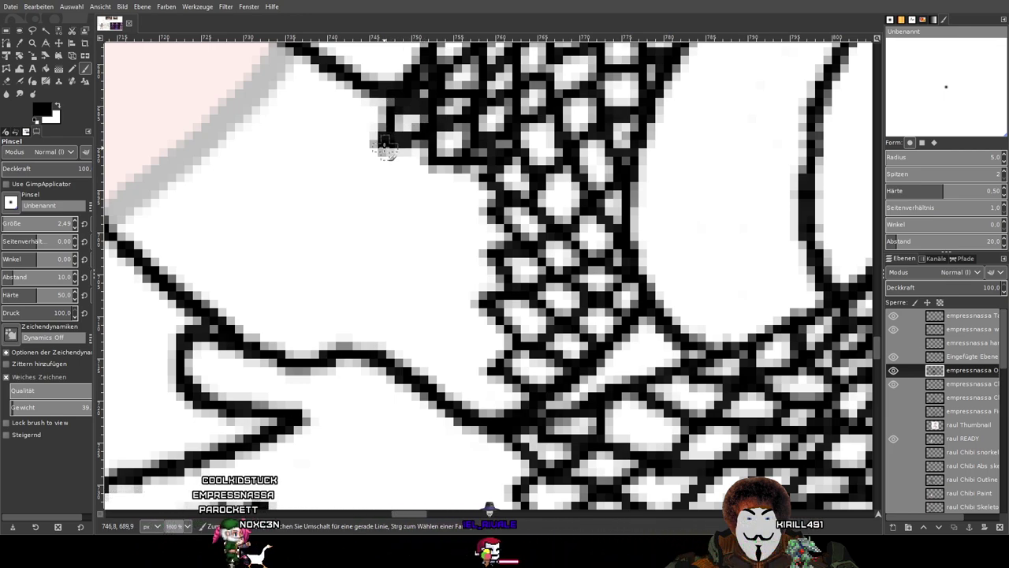
pyautogui.keyDown('shift'); pyautogui.click(381, 184); pyautogui.keyUp('shift')
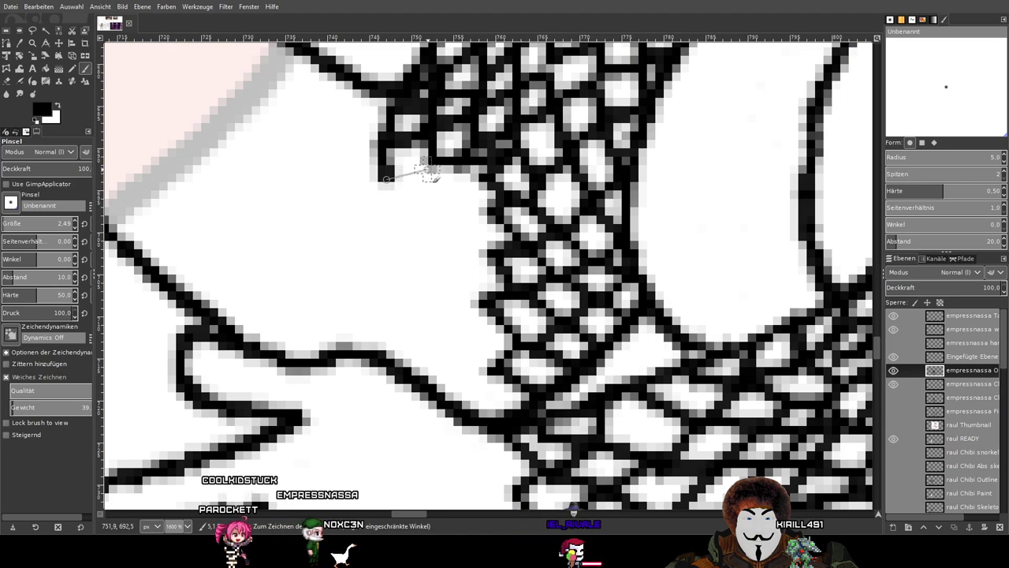
pyautogui.keyDown('shift'); pyautogui.click(424, 186); pyautogui.keyUp('shift')
pyautogui.keyDown('shift'); pyautogui.click(430, 196); pyautogui.keyUp('shift')
pyautogui.keyDown('shift'); pyautogui.click(475, 172); pyautogui.keyUp('shift')
pyautogui.keyDown('shift'); pyautogui.click(453, 220); pyautogui.keyUp('shift')
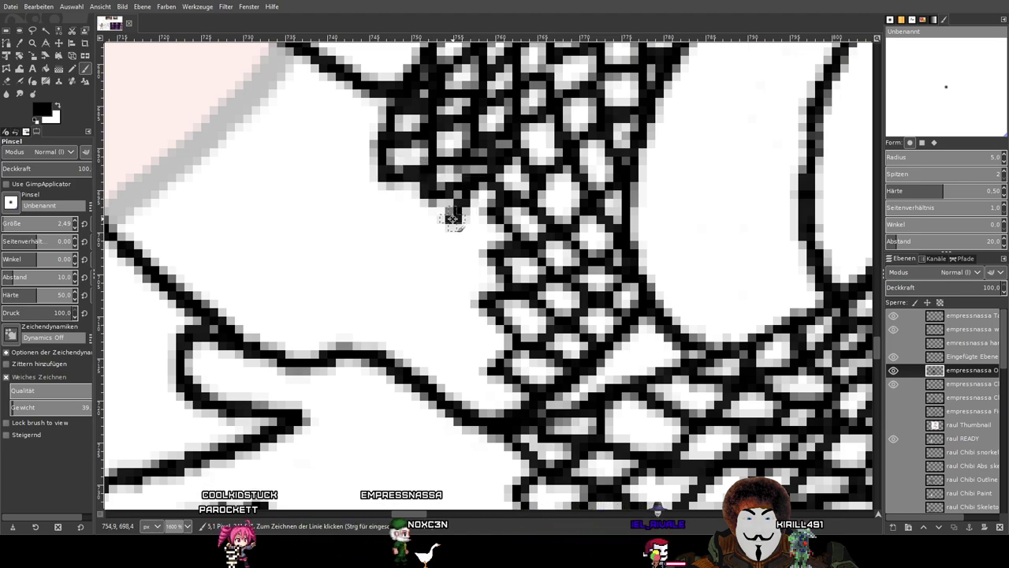
pyautogui.keyDown('shift'); pyautogui.click(482, 208); pyautogui.keyUp('shift')
# Extend the zigzag net strands down the mesh's left edge.
pyautogui.keyDown('shift'); pyautogui.click(454, 251); pyautogui.keyUp('shift')
pyautogui.keyDown('shift'); pyautogui.click(485, 253); pyautogui.keyUp('shift')
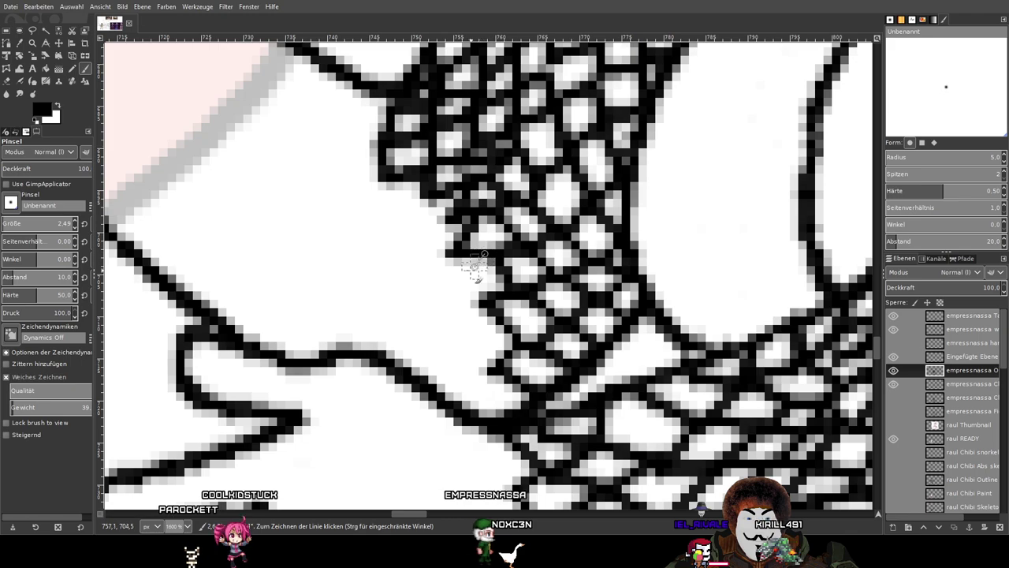
pyautogui.keyDown('shift'); pyautogui.click(452, 279); pyautogui.keyUp('shift')
pyautogui.keyDown('shift'); pyautogui.click(483, 303); pyautogui.keyUp('shift')
pyautogui.keyDown('shift'); pyautogui.click(451, 323); pyautogui.keyUp('shift')
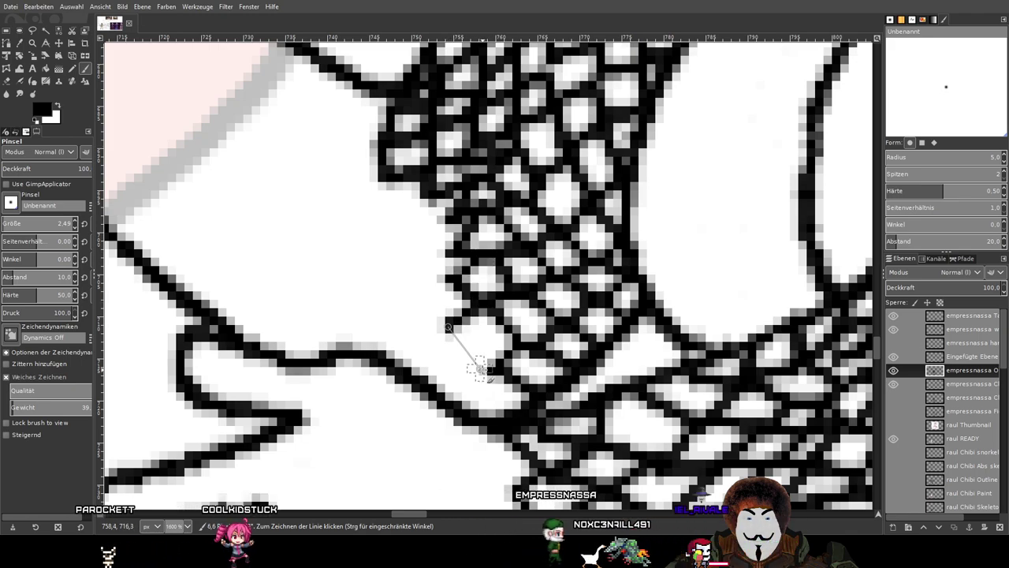
pyautogui.keyDown('shift'); pyautogui.click(480, 367); pyautogui.keyUp('shift')
pyautogui.keyDown('shift'); pyautogui.click(457, 381); pyautogui.keyUp('shift')
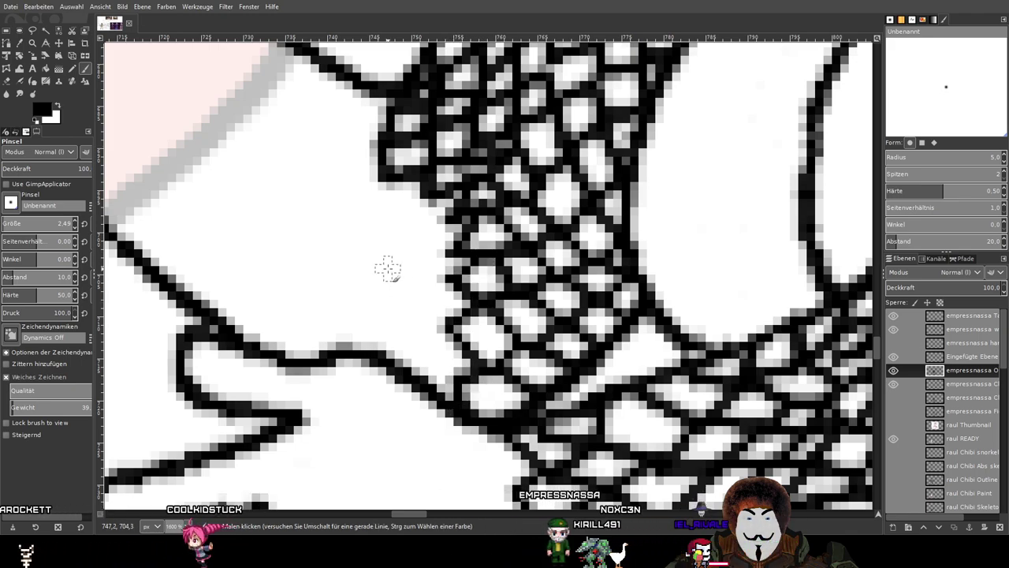
# Join the body outline to the mesh edge and close two new net cells.
pyautogui.moveTo(387, 269); pyautogui.dragTo(435, 327)
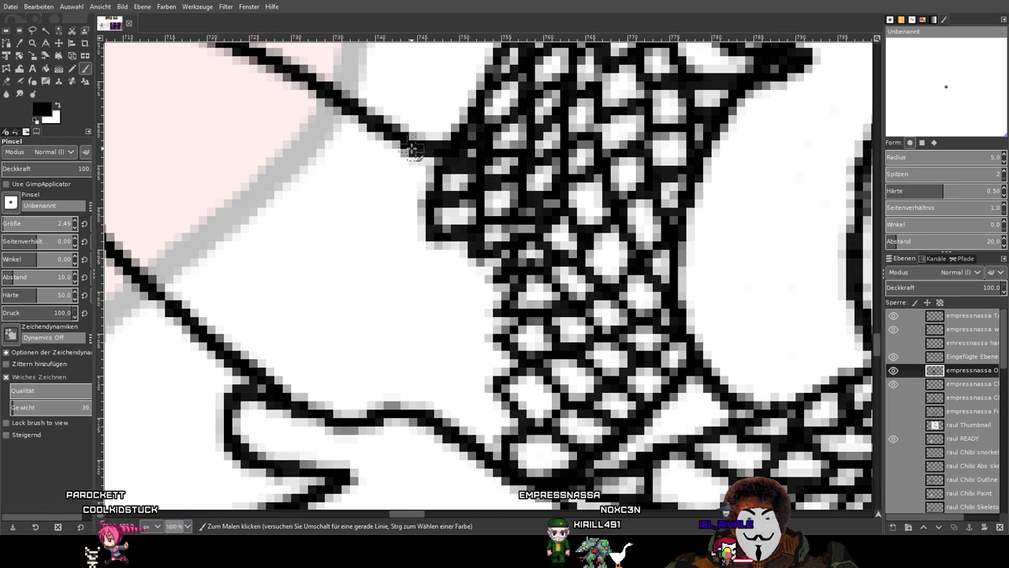
pyautogui.keyDown('shift'); pyautogui.click(384, 160); pyautogui.keyUp('shift')
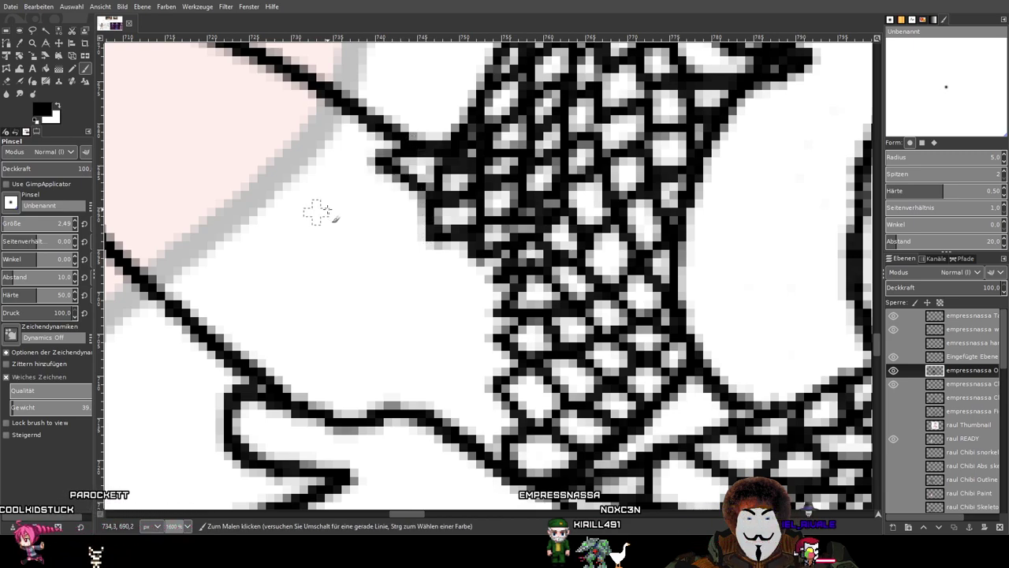
pyautogui.keyDown('shift'); pyautogui.click(379, 228); pyautogui.keyUp('shift')
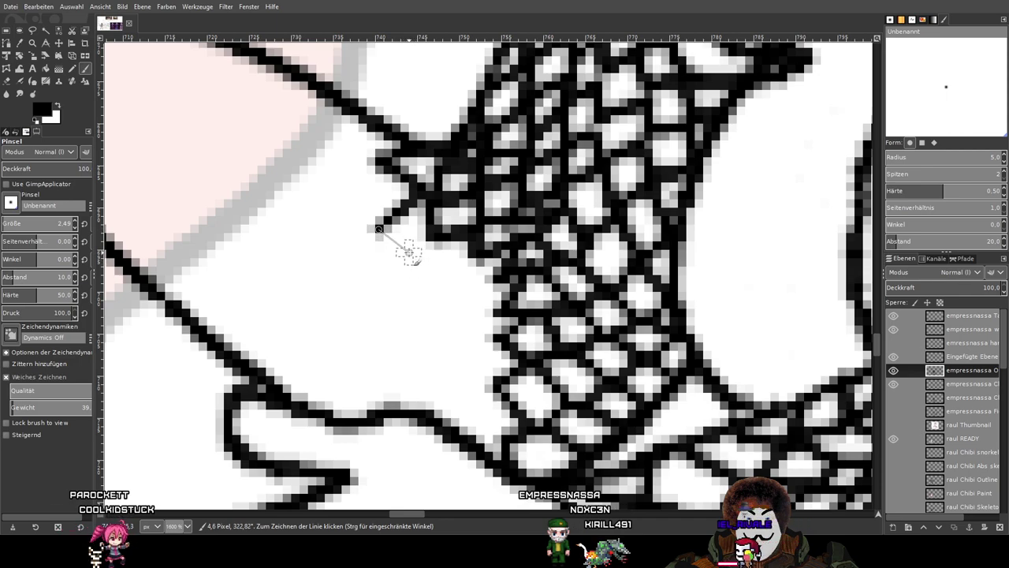
pyautogui.click(429, 239)
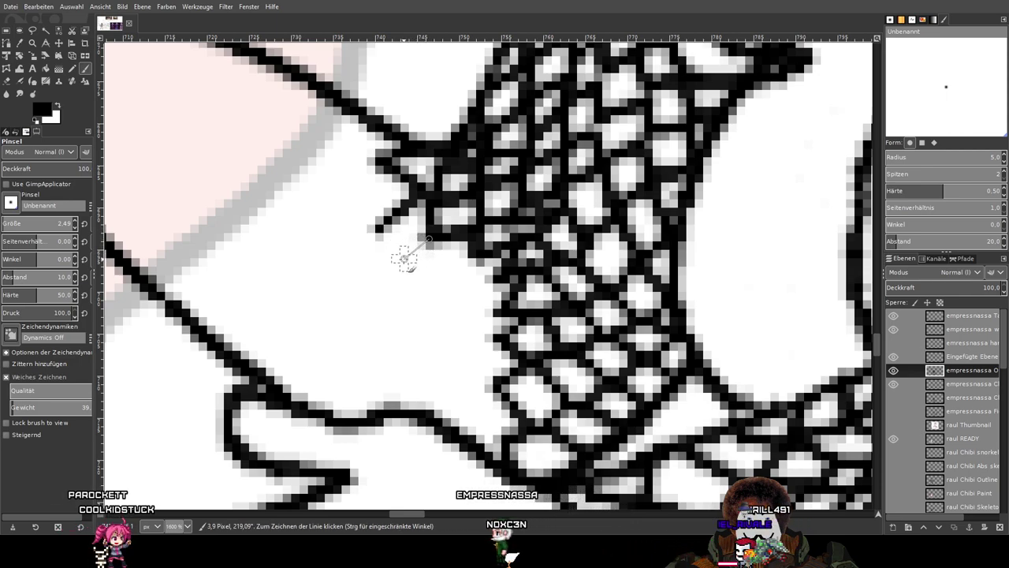
pyautogui.keyDown('shift'); pyautogui.click(403, 257); pyautogui.keyUp('shift')
pyautogui.click(469, 250)
pyautogui.keyDown('shift'); pyautogui.click(421, 288); pyautogui.keyUp('shift')
pyautogui.keyDown('shift'); pyautogui.click(401, 256); pyautogui.keyUp('shift')
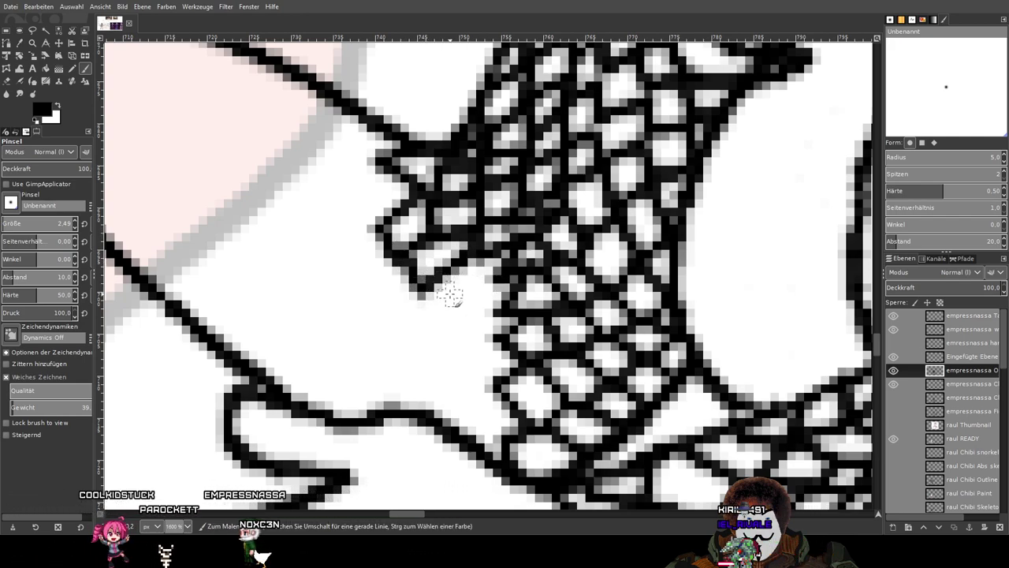
# Extend strands down the mesh edge and connect them into the lower outline.
pyautogui.click(421, 286)
pyautogui.keyDown('shift'); pyautogui.click(436, 320); pyautogui.keyUp('shift')
pyautogui.keyDown('shift'); pyautogui.click(489, 280); pyautogui.keyUp('shift')
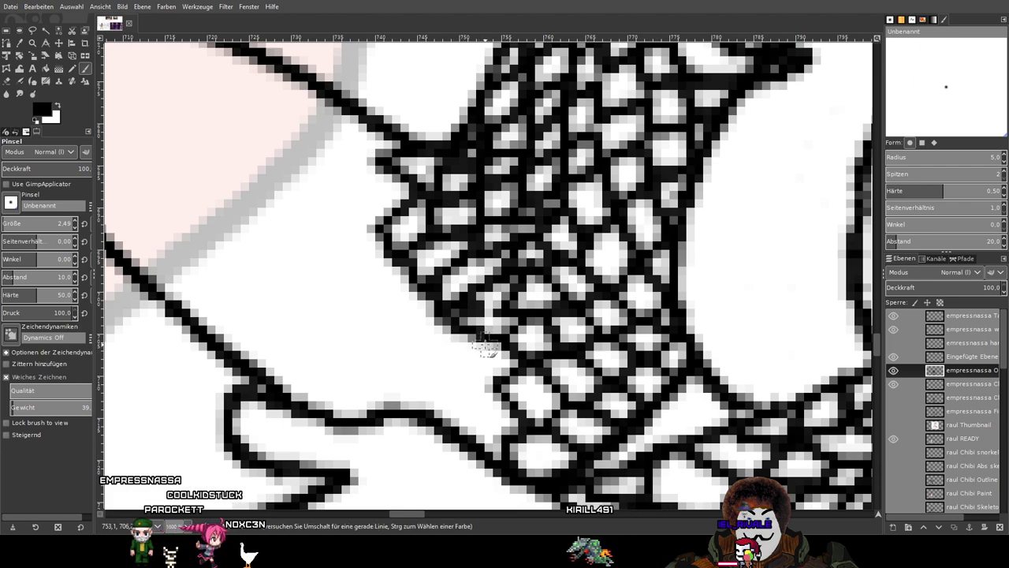
pyautogui.click(479, 339)
pyautogui.keyDown('shift'); pyautogui.click(450, 360); pyautogui.keyUp('shift')
pyautogui.keyDown('shift'); pyautogui.click(495, 383); pyautogui.keyUp('shift')
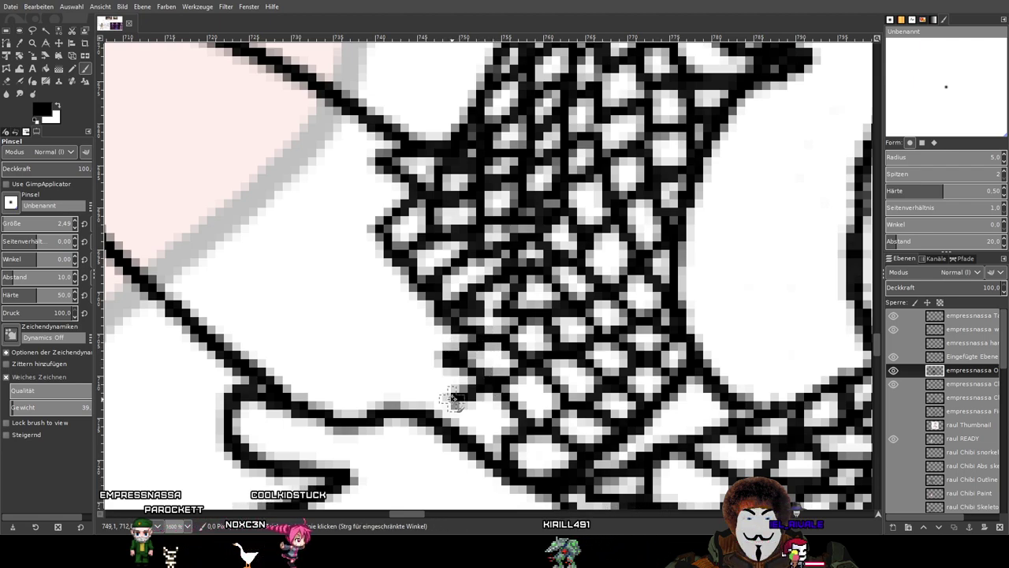
pyautogui.keyDown('shift'); pyautogui.click(474, 421); pyautogui.keyUp('shift')
pyautogui.keyDown('shift'); pyautogui.click(447, 428); pyautogui.keyUp('shift')
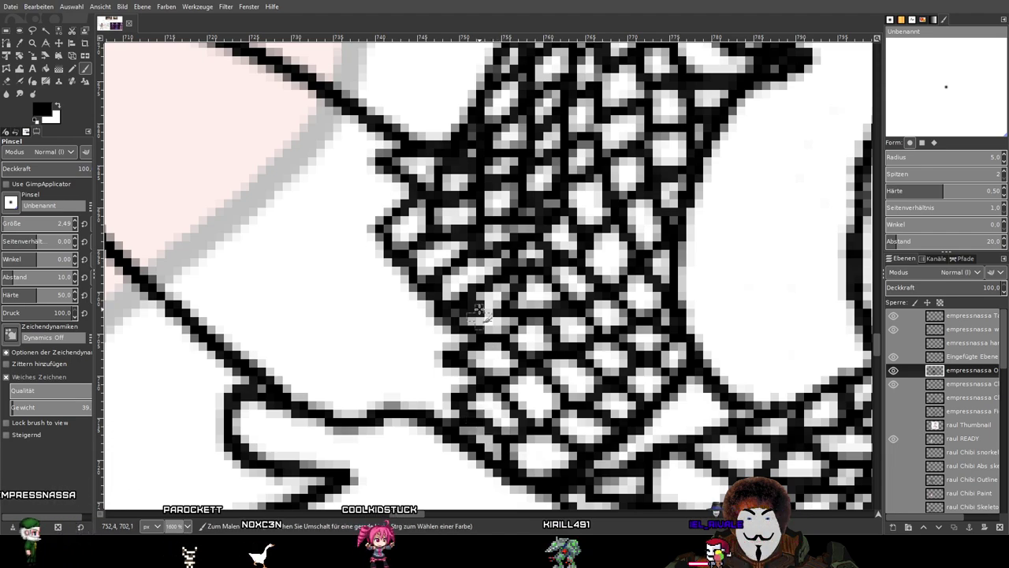
# Add another straight black line at the net's edge in the next area.
pyautogui.moveTo(464, 262)
pyautogui.mouseDown()
pyautogui.moveTo(471, 284)
pyautogui.moveTo(549, 240)
pyautogui.mouseUp()
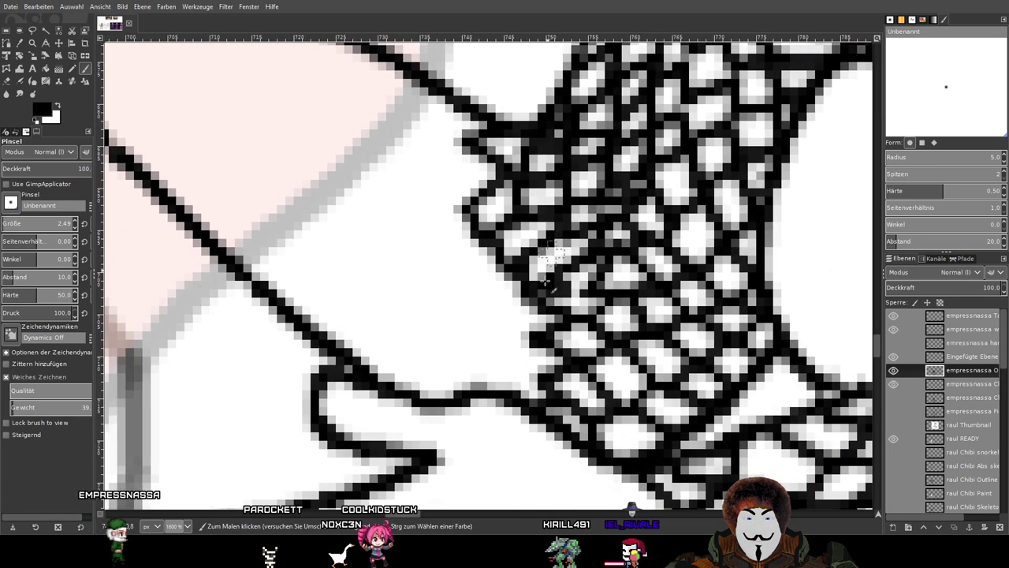
pyautogui.click(501, 372)
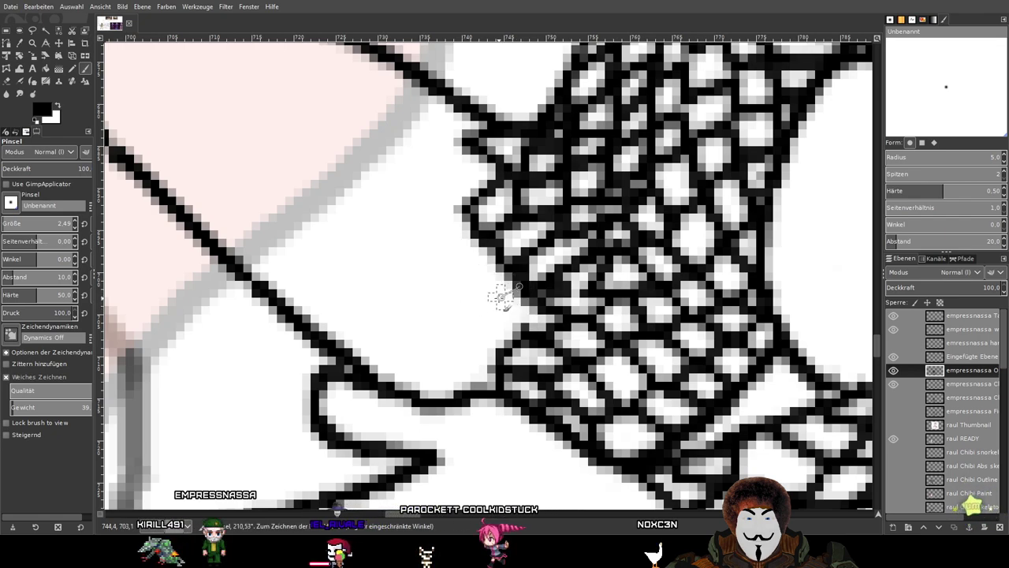
pyautogui.keyDown('shift'); pyautogui.click(521, 327); pyautogui.keyUp('shift')
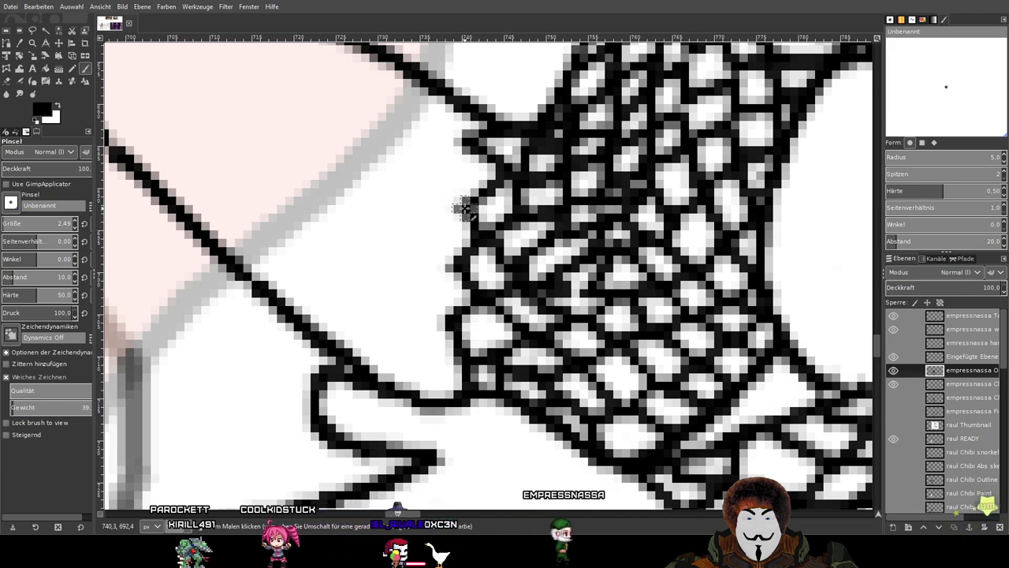
# Zoom in on the fishnet's left edge and start new net lines beside its tip.
pyautogui.scroll(-1, 447, 174)
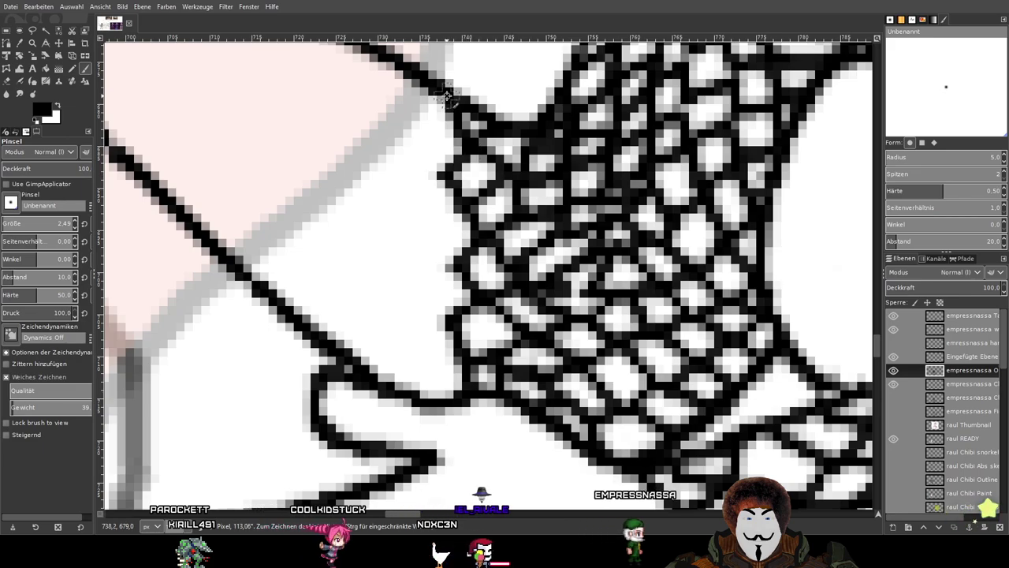
pyautogui.scroll(-3, 534, 178)
pyautogui.scroll(-3, 541, 179)
pyautogui.scroll(3, 495, 181)
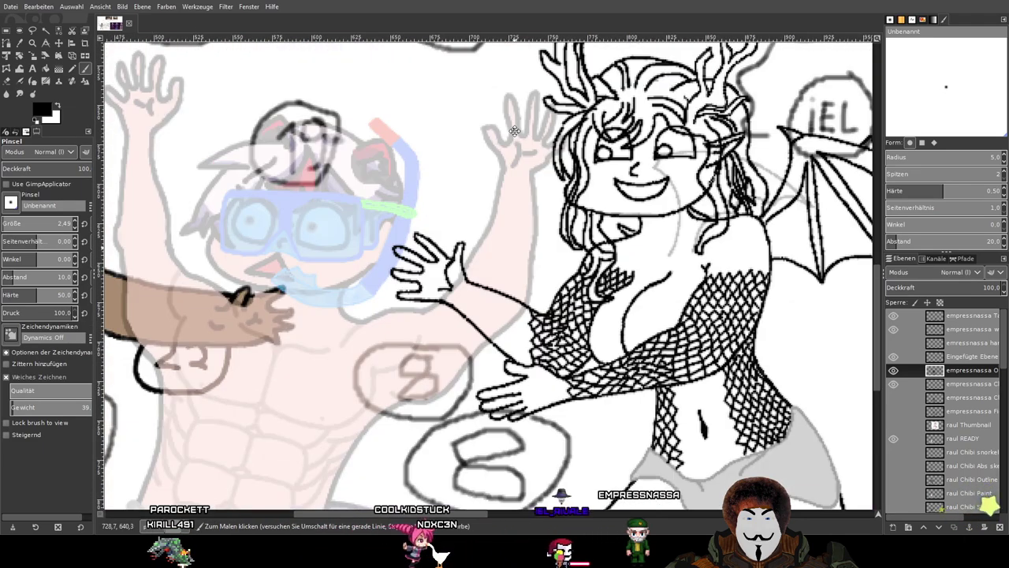
pyautogui.scroll(3, 539, 358)
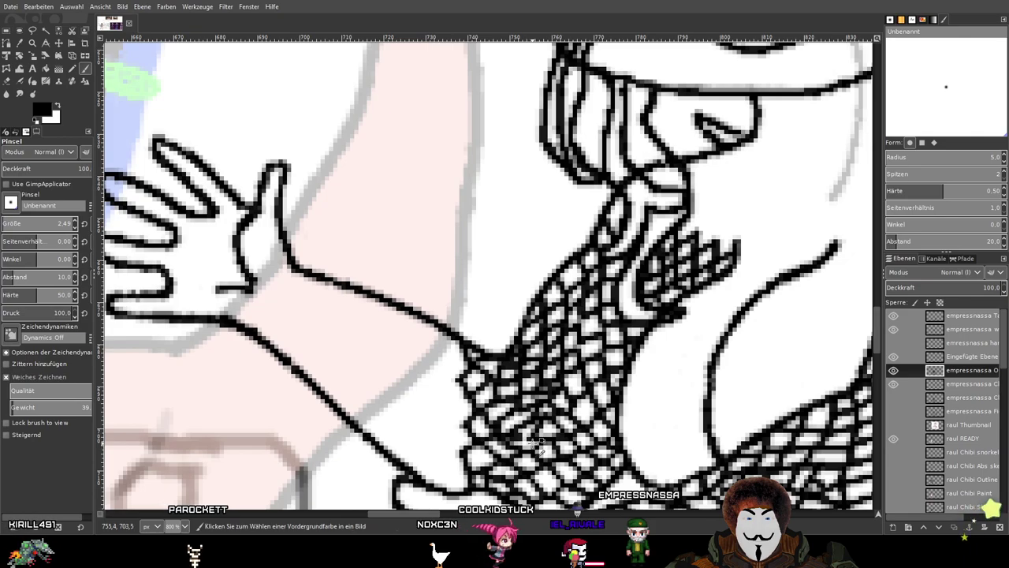
pyautogui.scroll(3, 537, 443)
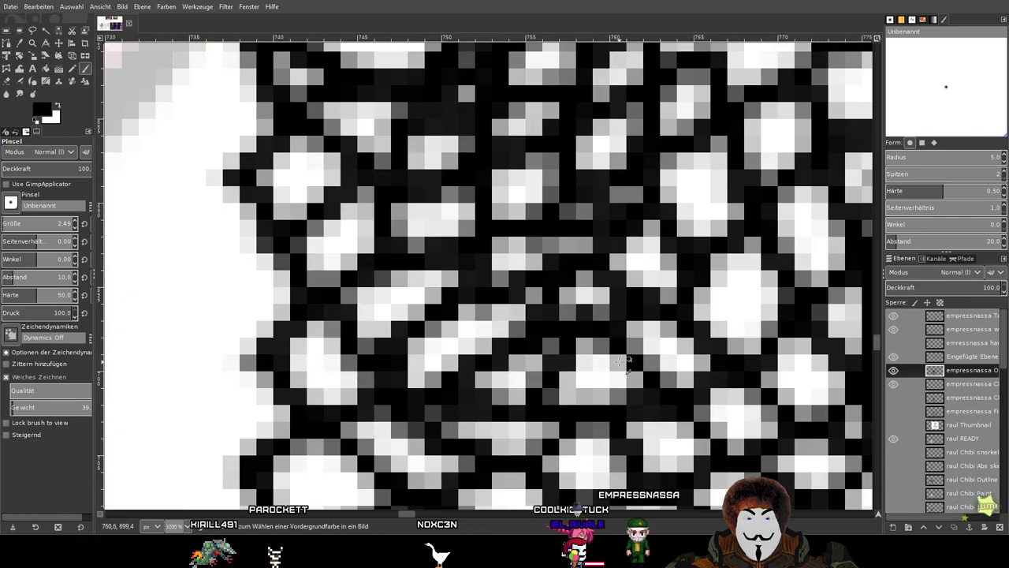
pyautogui.scroll(-5, 620, 361)
pyautogui.moveTo(600, 309); pyautogui.dragTo(589, 289)
pyautogui.scroll(2, 589, 289)
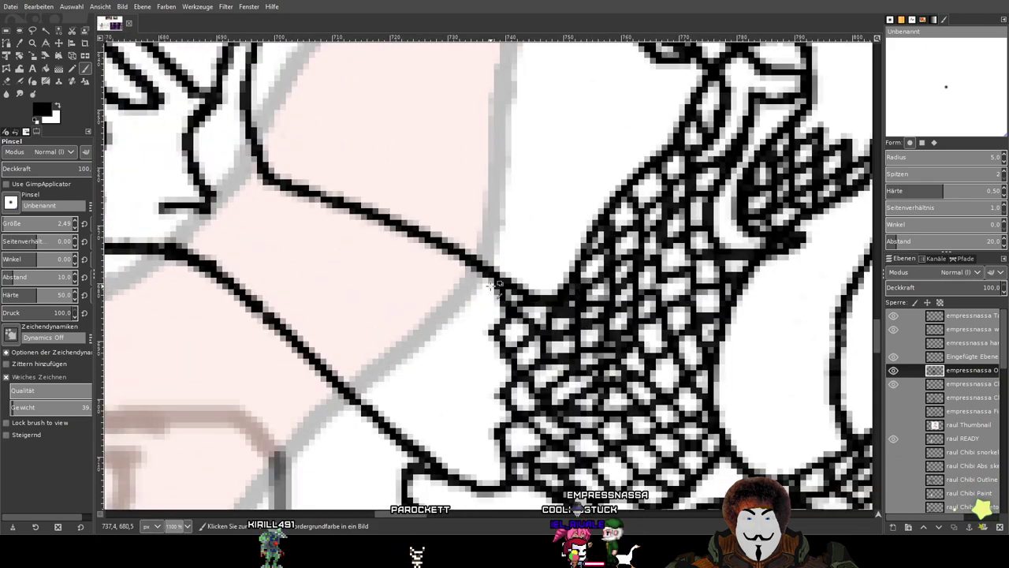
pyautogui.scroll(2, 495, 285)
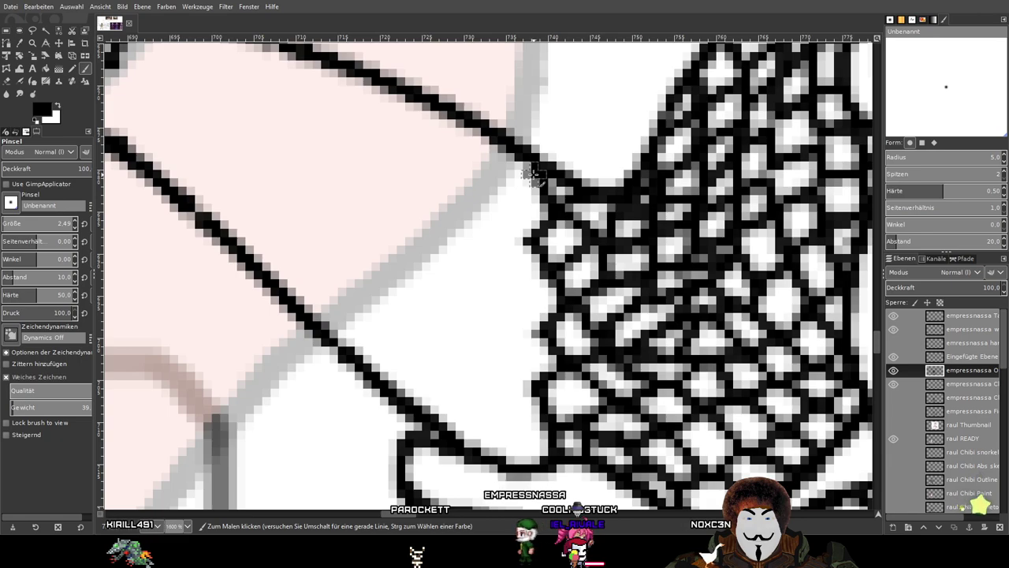
pyautogui.keyDown('shift'); pyautogui.click(519, 237); pyautogui.keyUp('shift')
pyautogui.keyDown('shift'); pyautogui.click(497, 189); pyautogui.keyUp('shift')
pyautogui.keyDown('shift'); pyautogui.click(473, 223); pyautogui.keyUp('shift')
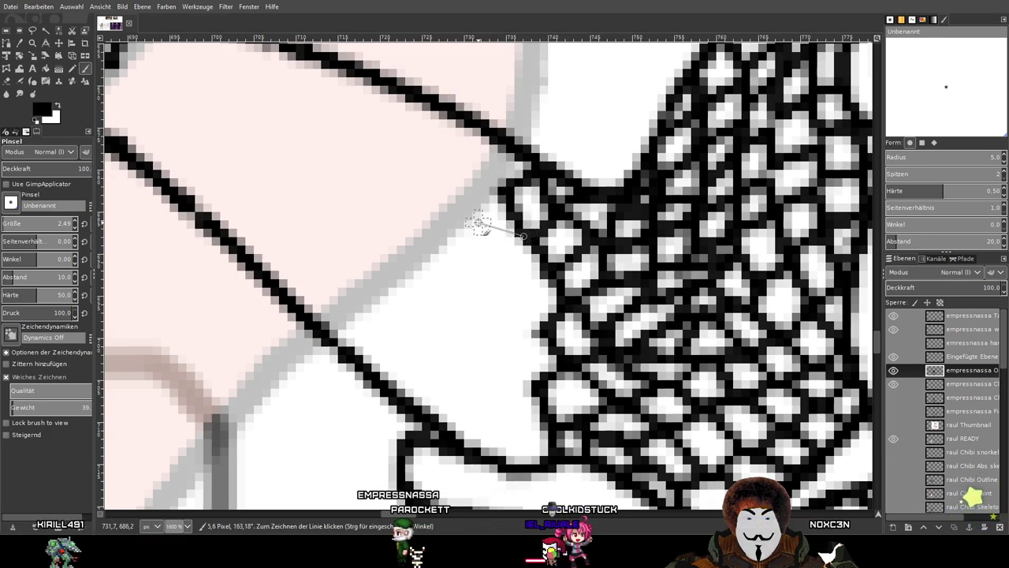
# Continue the zigzag edge of new net cells leftward down onto the arm outline.
pyautogui.keyDown('shift'); pyautogui.click(493, 267); pyautogui.keyUp('shift')
pyautogui.keyDown('shift'); pyautogui.click(439, 267); pyautogui.keyUp('shift')
pyautogui.keyDown('shift'); pyautogui.click(475, 305); pyautogui.keyUp('shift')
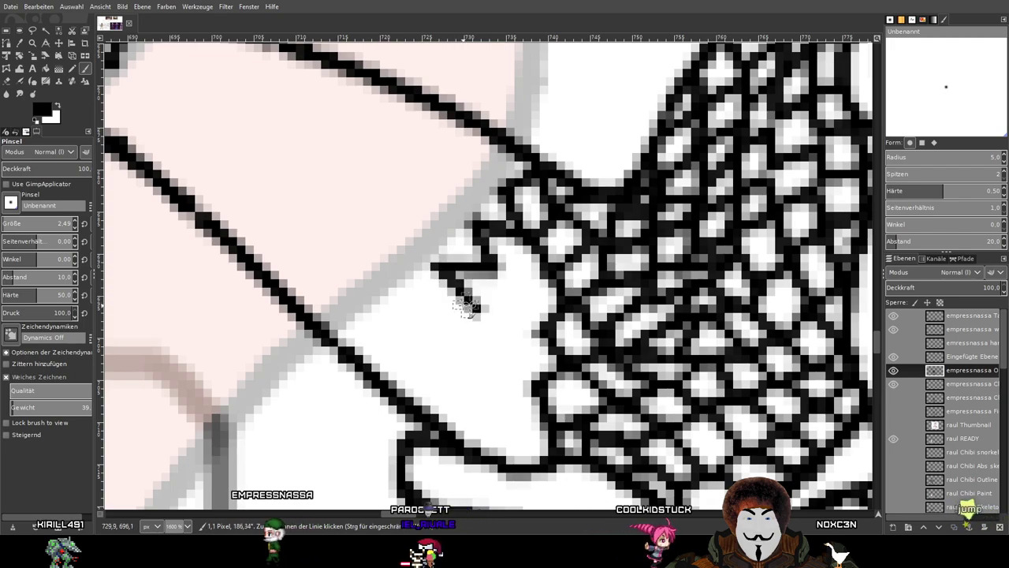
pyautogui.keyDown('shift'); pyautogui.click(408, 301); pyautogui.keyUp('shift')
pyautogui.keyDown('shift'); pyautogui.click(423, 335); pyautogui.keyUp('shift')
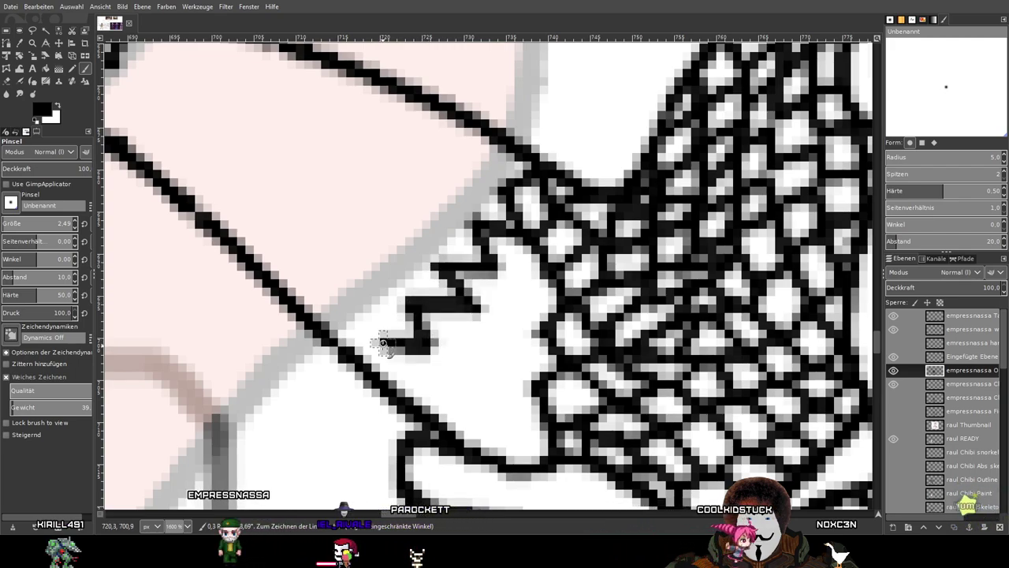
pyautogui.keyDown('shift'); pyautogui.click(378, 342); pyautogui.keyUp('shift')
pyautogui.keyDown('shift'); pyautogui.click(390, 379); pyautogui.keyUp('shift')
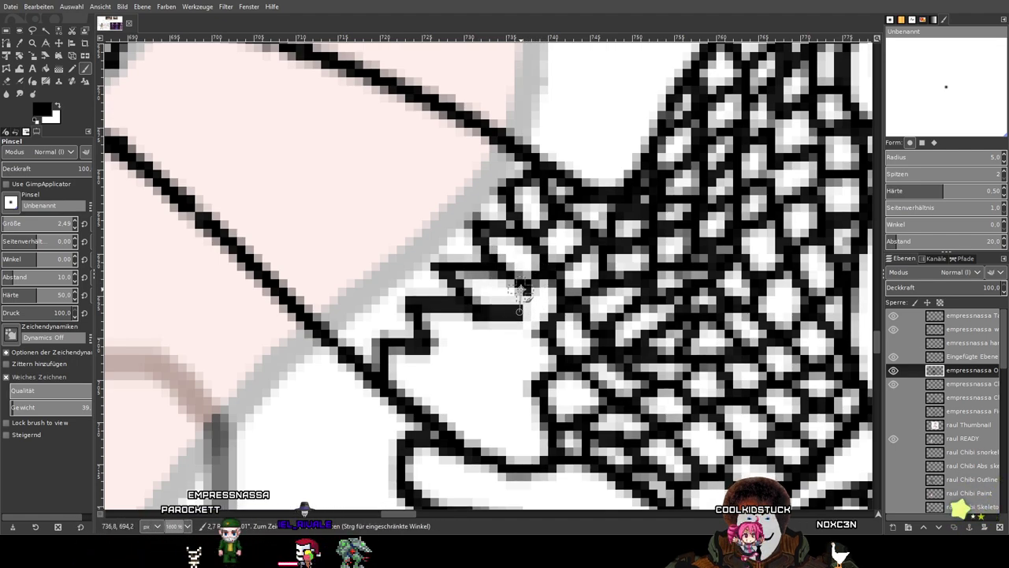
# Draw horizontal net lines and cell walls below the new row, undoing one stray stroke.
pyautogui.keyDown('shift'); pyautogui.click(482, 351); pyautogui.keyUp('shift')
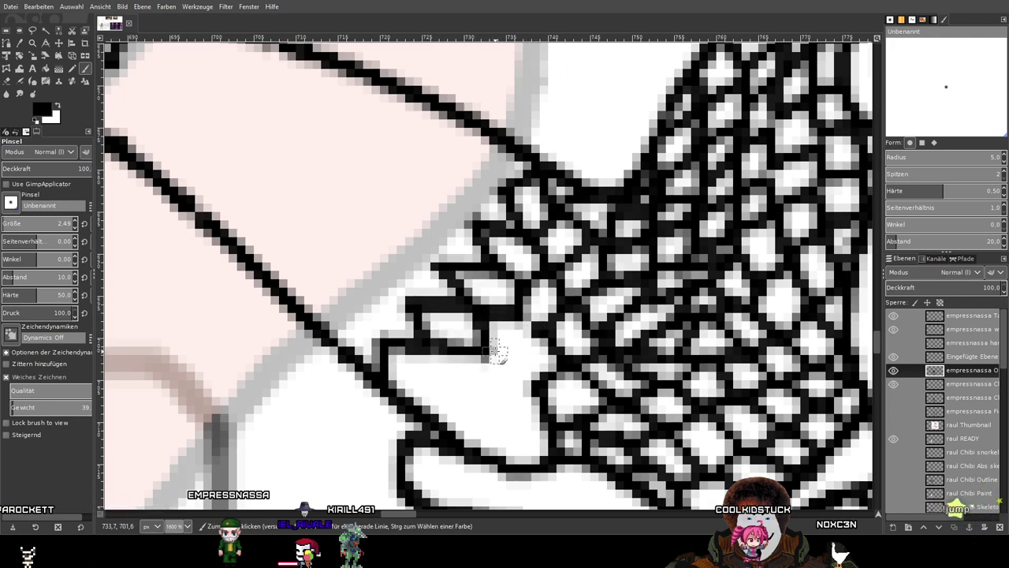
pyautogui.hotkey('ctrl', 'z')
pyautogui.keyDown('shift'); pyautogui.click(491, 351); pyautogui.keyUp('shift')
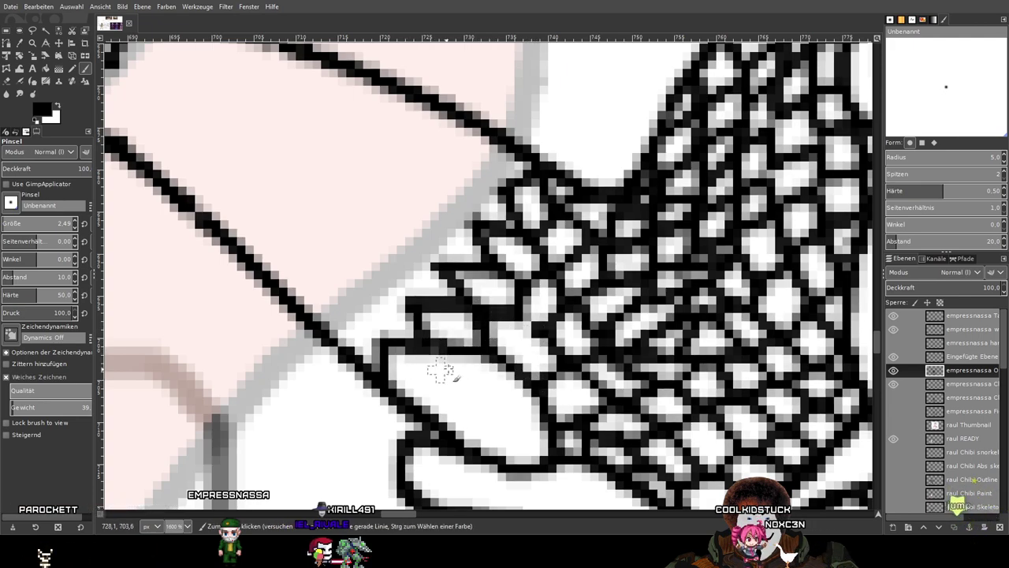
pyautogui.keyDown('shift'); pyautogui.click(469, 384); pyautogui.keyUp('shift')
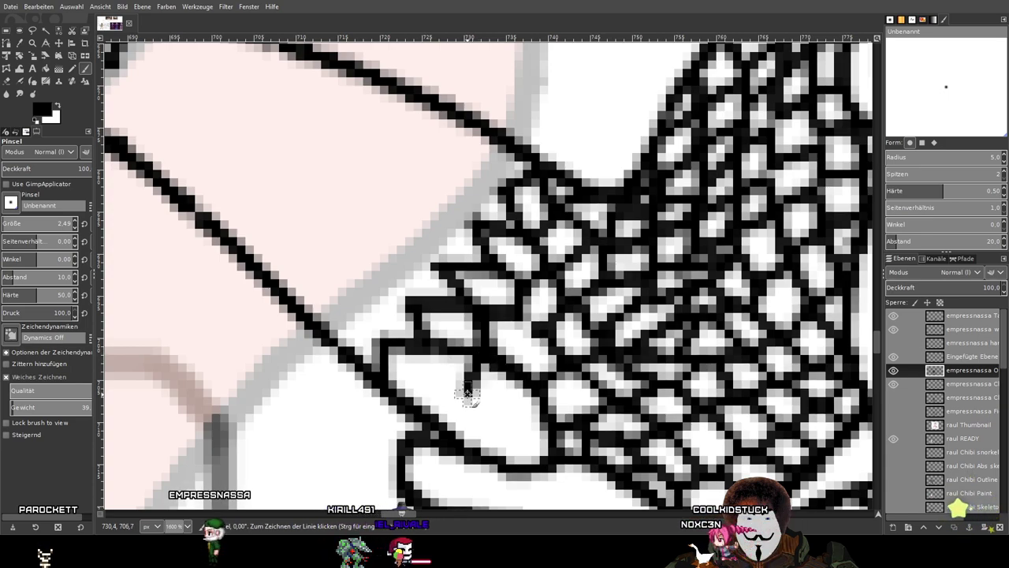
pyautogui.keyDown('shift'); pyautogui.click(408, 397); pyautogui.keyUp('shift')
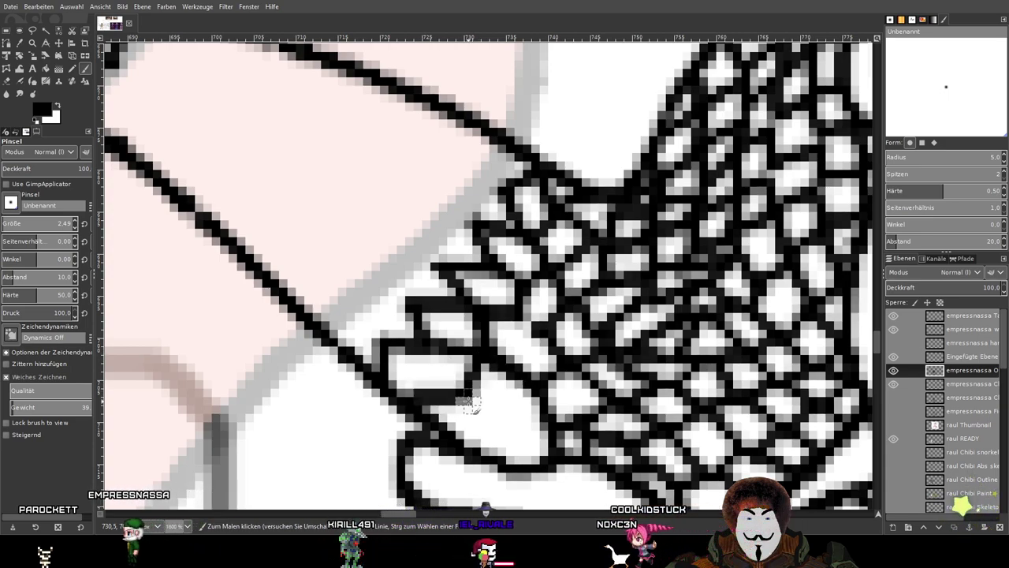
pyautogui.click(471, 402)
pyautogui.keyDown('shift'); pyautogui.click(471, 441); pyautogui.keyUp('shift')
pyautogui.keyDown('shift'); pyautogui.click(510, 424); pyautogui.keyUp('shift')
pyautogui.keyDown('shift'); pyautogui.click(515, 459); pyautogui.keyUp('shift')
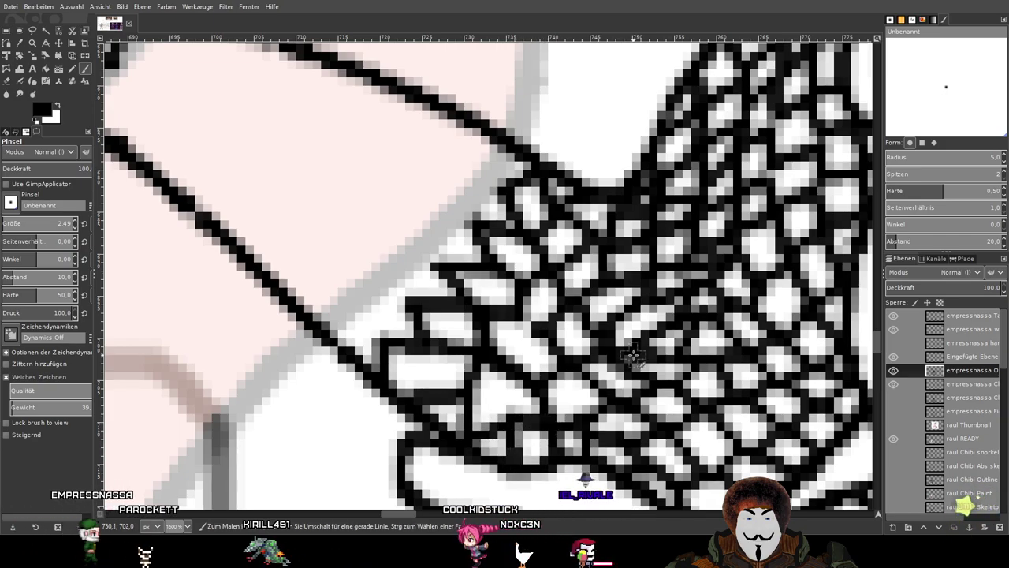
# Draw two new cells at the mesh edge and step its outline down and left.
pyautogui.scroll(-5, 631, 354)
pyautogui.scroll(5, 591, 323)
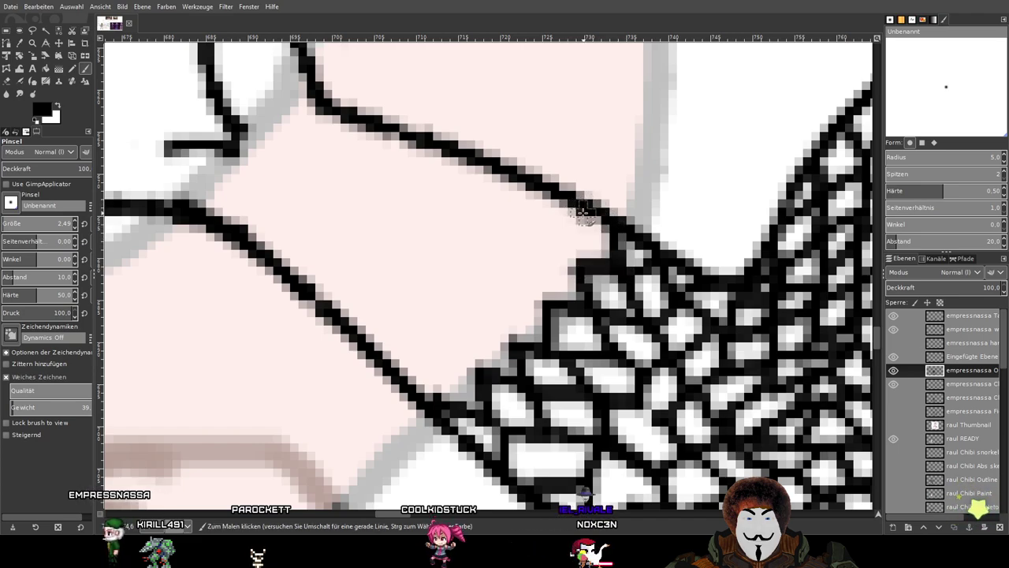
pyautogui.keyDown('shift'); pyautogui.click(556, 213); pyautogui.keyUp('shift')
pyautogui.keyDown('shift'); pyautogui.click(568, 257); pyautogui.keyUp('shift')
pyautogui.keyDown('shift'); pyautogui.click(528, 261); pyautogui.keyUp('shift')
pyautogui.keyDown('shift'); pyautogui.click(546, 307); pyautogui.keyUp('shift')
pyautogui.keyDown('shift'); pyautogui.click(484, 293); pyautogui.keyUp('shift')
pyautogui.keyDown('shift'); pyautogui.click(508, 339); pyautogui.keyUp('shift')
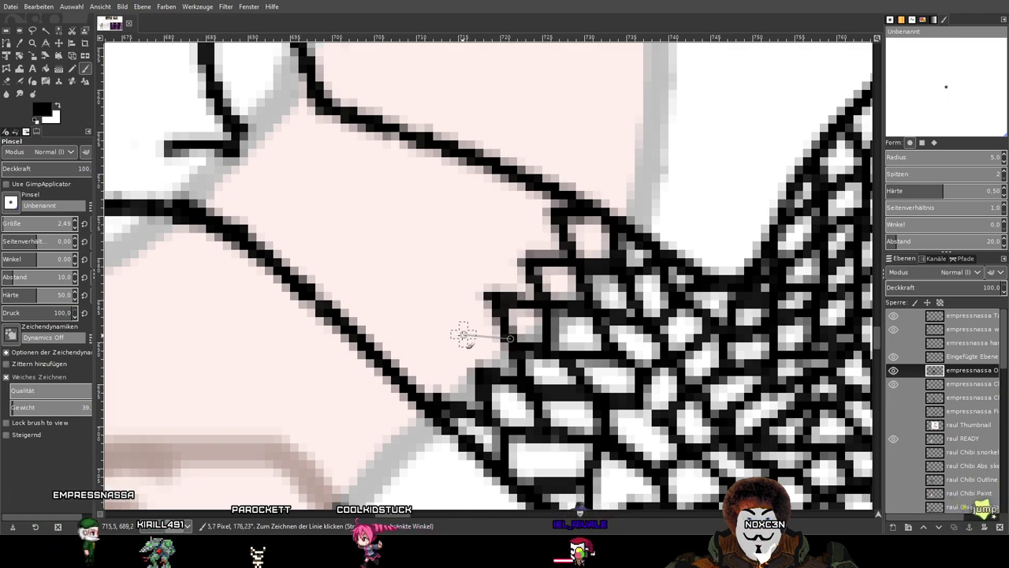
pyautogui.keyDown('shift'); pyautogui.click(462, 335); pyautogui.keyUp('shift')
pyautogui.keyDown('shift'); pyautogui.click(419, 358); pyautogui.keyUp('shift')
pyautogui.keyDown('shift'); pyautogui.click(424, 397); pyautogui.keyUp('shift')
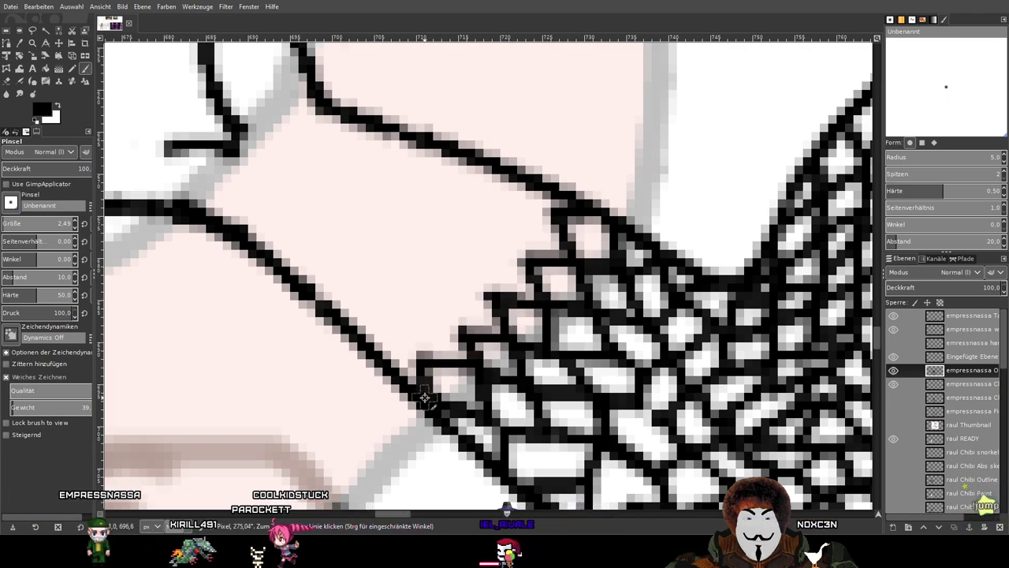
# Close new net cells along the arm with walls connecting back to the mesh.
pyautogui.keyDown('shift'); pyautogui.click(388, 357); pyautogui.keyUp('shift')
pyautogui.keyDown('shift'); pyautogui.click(401, 317); pyautogui.keyUp('shift')
pyautogui.keyDown('shift'); pyautogui.click(451, 324); pyautogui.keyUp('shift')
pyautogui.keyDown('shift'); pyautogui.click(451, 281); pyautogui.keyUp('shift')
pyautogui.keyDown('shift'); pyautogui.click(488, 292); pyautogui.keyUp('shift')
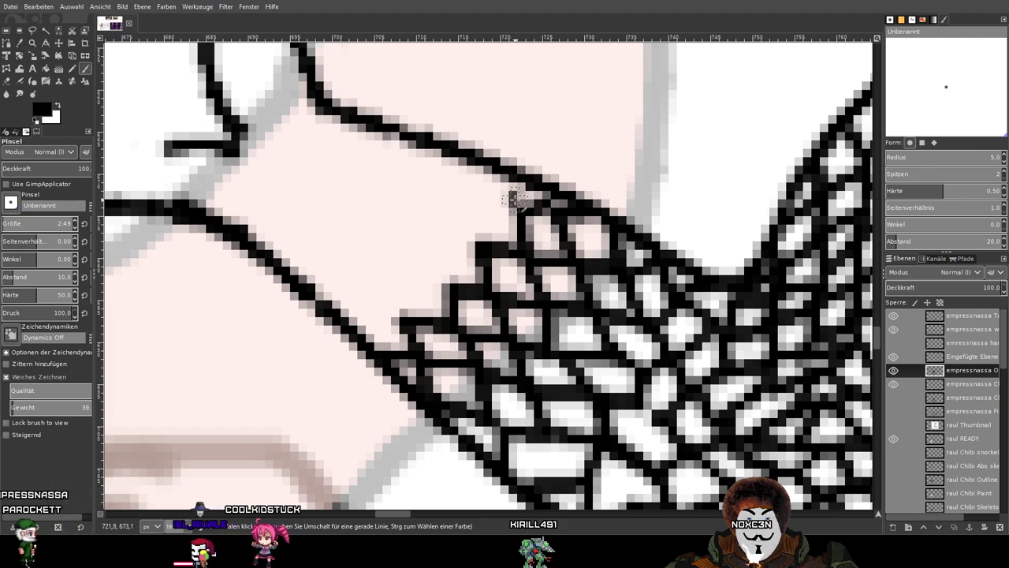
# Draw a staircase row of net cells along the upper arm up to its outline.
pyautogui.keyDown('shift'); pyautogui.click(462, 193); pyautogui.keyUp('shift')
pyautogui.keyDown('shift'); pyautogui.click(472, 240); pyautogui.keyUp('shift')
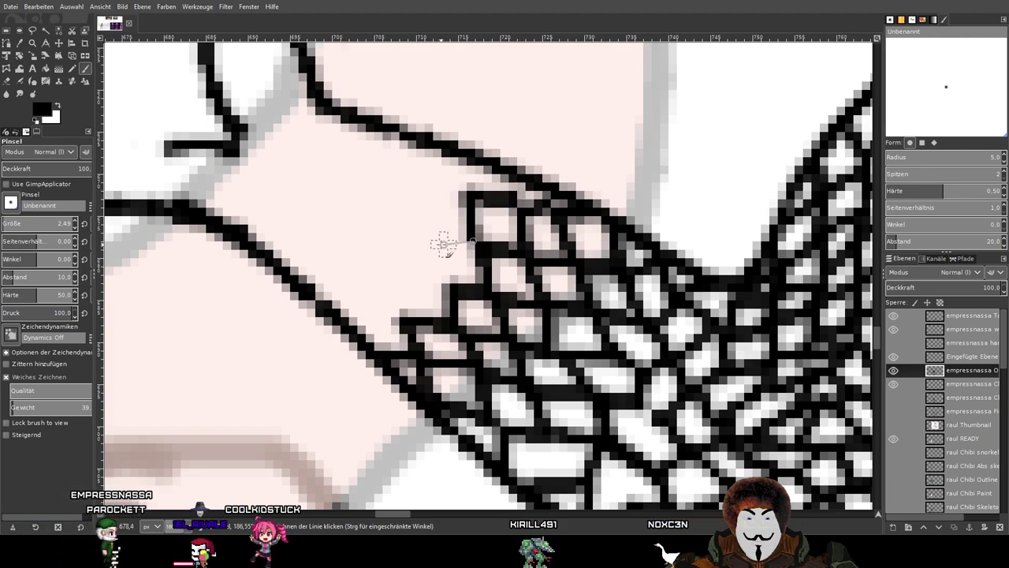
pyautogui.keyDown('shift'); pyautogui.click(432, 243); pyautogui.keyUp('shift')
pyautogui.keyDown('shift'); pyautogui.click(432, 273); pyautogui.keyUp('shift')
pyautogui.keyDown('shift'); pyautogui.click(402, 274); pyautogui.keyUp('shift')
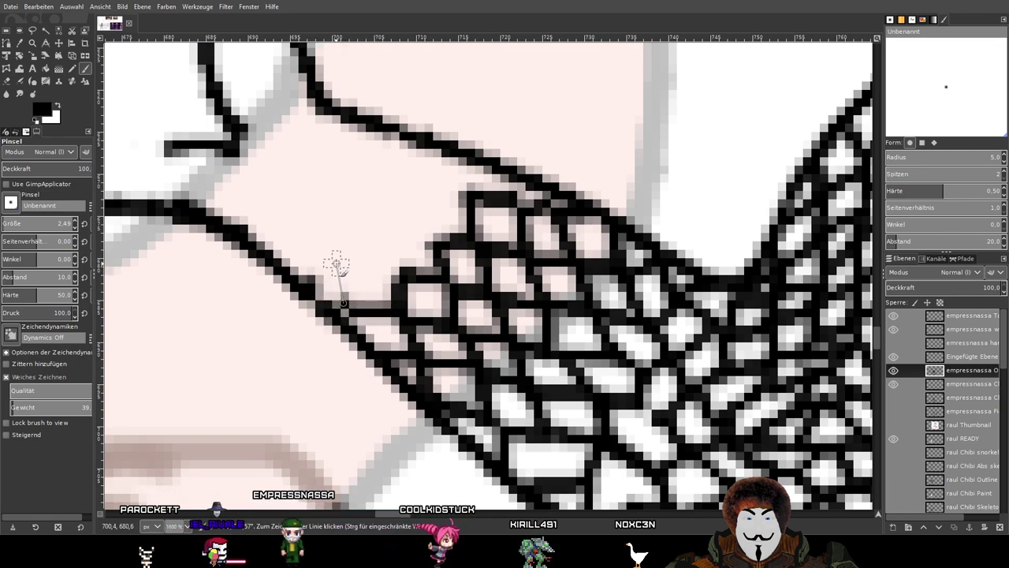
pyautogui.keyDown('shift'); pyautogui.click(385, 229); pyautogui.keyUp('shift')
pyautogui.keyDown('shift'); pyautogui.click(418, 228); pyautogui.keyUp('shift')
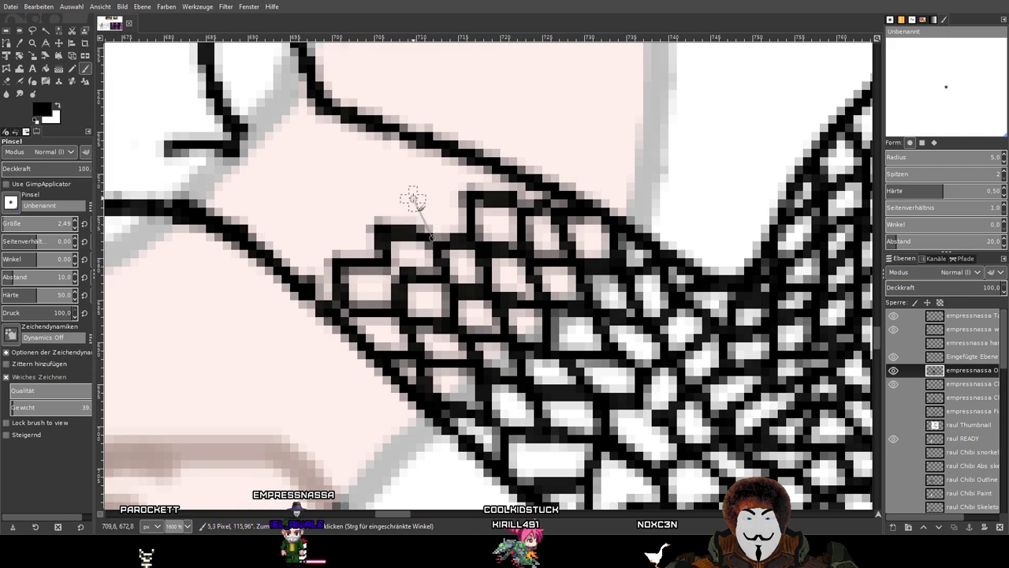
pyautogui.keyDown('shift'); pyautogui.click(416, 188); pyautogui.keyUp('shift')
pyautogui.keyDown('shift'); pyautogui.click(462, 190); pyautogui.keyUp('shift')
pyautogui.keyDown('shift'); pyautogui.click(458, 156); pyautogui.keyUp('shift')
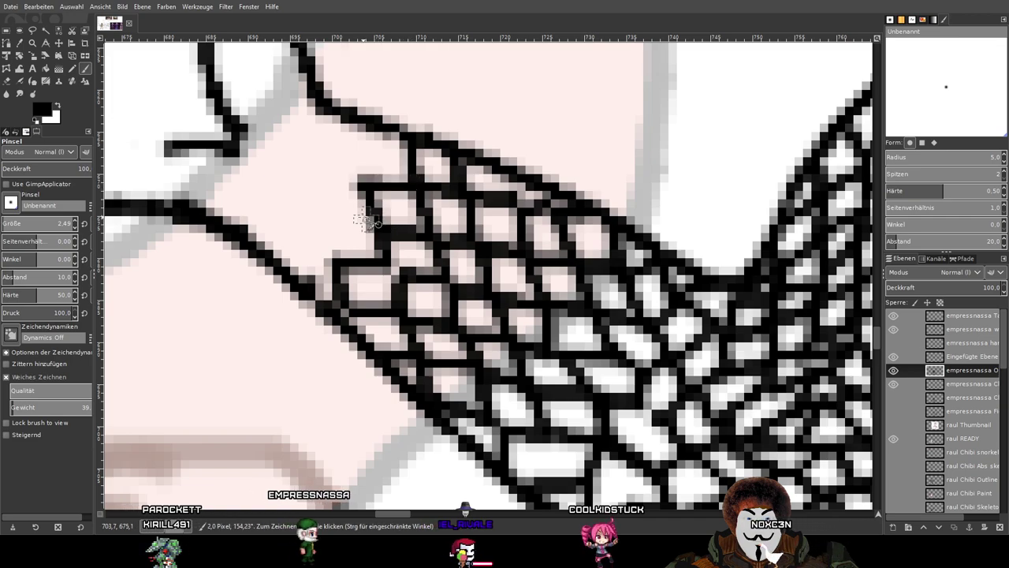
# Add more net cells extending toward the hand.
pyautogui.keyDown('shift'); pyautogui.click(327, 210); pyautogui.keyUp('shift')
pyautogui.keyDown('shift'); pyautogui.click(333, 262); pyautogui.keyUp('shift')
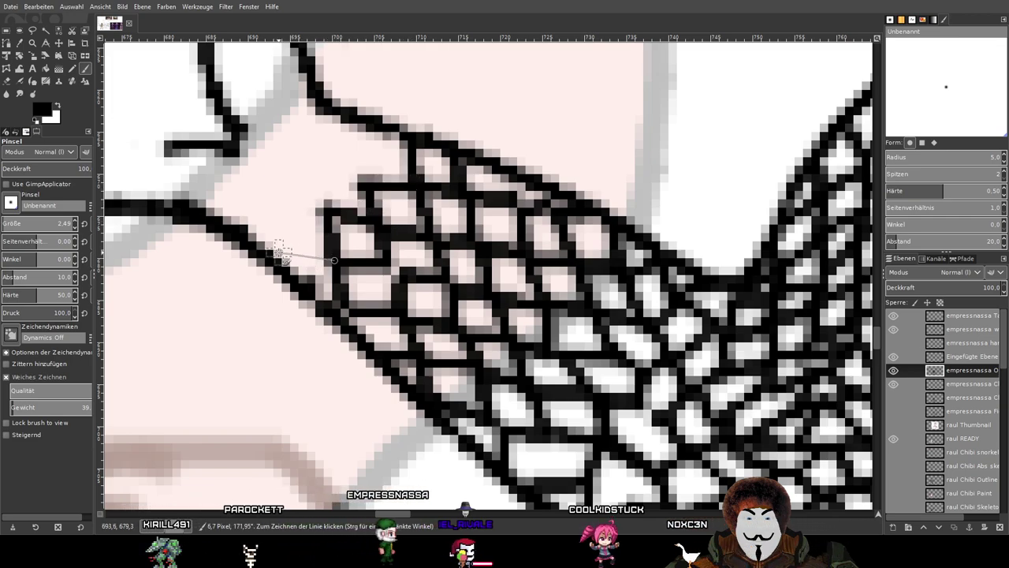
pyautogui.keyDown('shift'); pyautogui.click(274, 253); pyautogui.keyUp('shift')
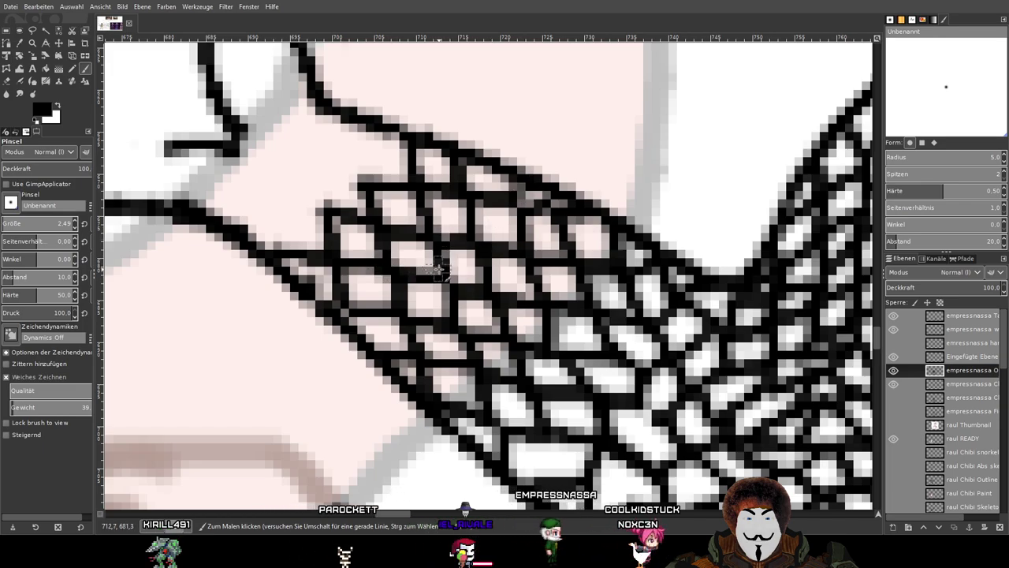
pyautogui.moveTo(440, 269); pyautogui.dragTo(503, 331)
# Draw new straight fishnet cell walls near the wrist.
pyautogui.keyDown('ctrl'); pyautogui.scroll(-3, 362, 294); pyautogui.keyUp('ctrl')
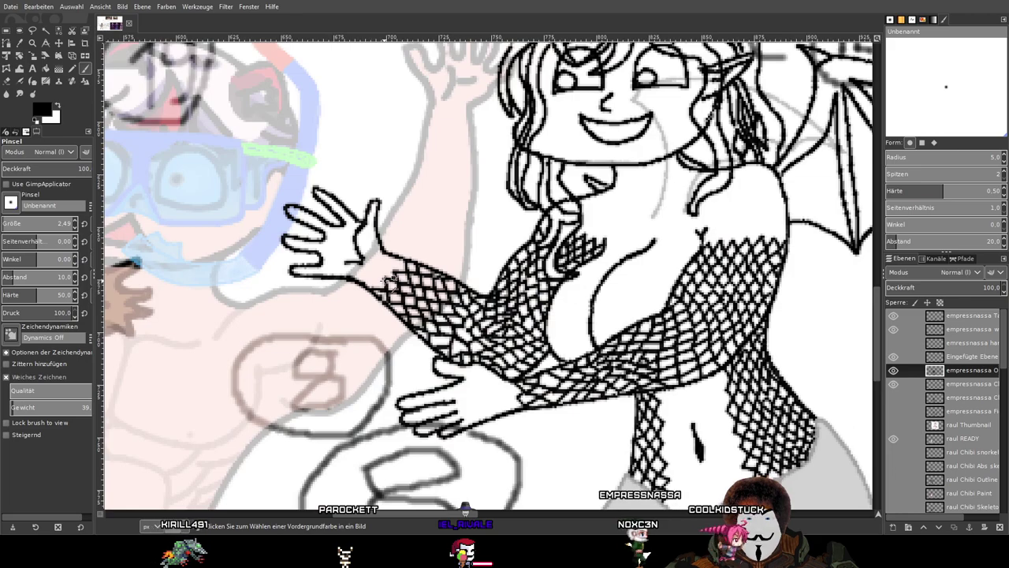
pyautogui.keyDown('ctrl'); pyautogui.scroll(4, 363, 294); pyautogui.keyUp('ctrl')
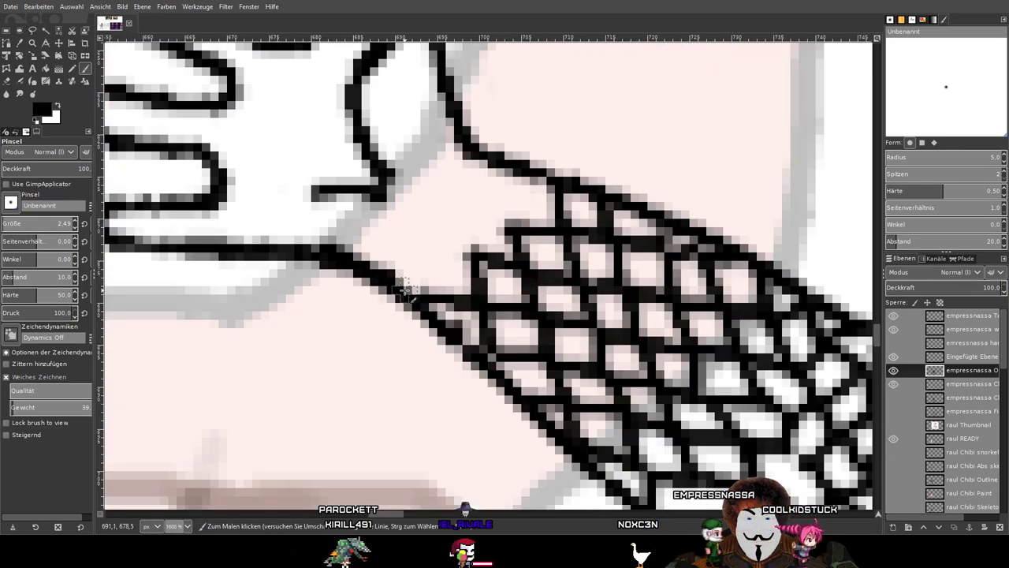
pyautogui.keyDown('shift'); pyautogui.click(416, 238); pyautogui.keyUp('shift')
pyautogui.keyDown('shift'); pyautogui.click(469, 241); pyautogui.keyUp('shift')
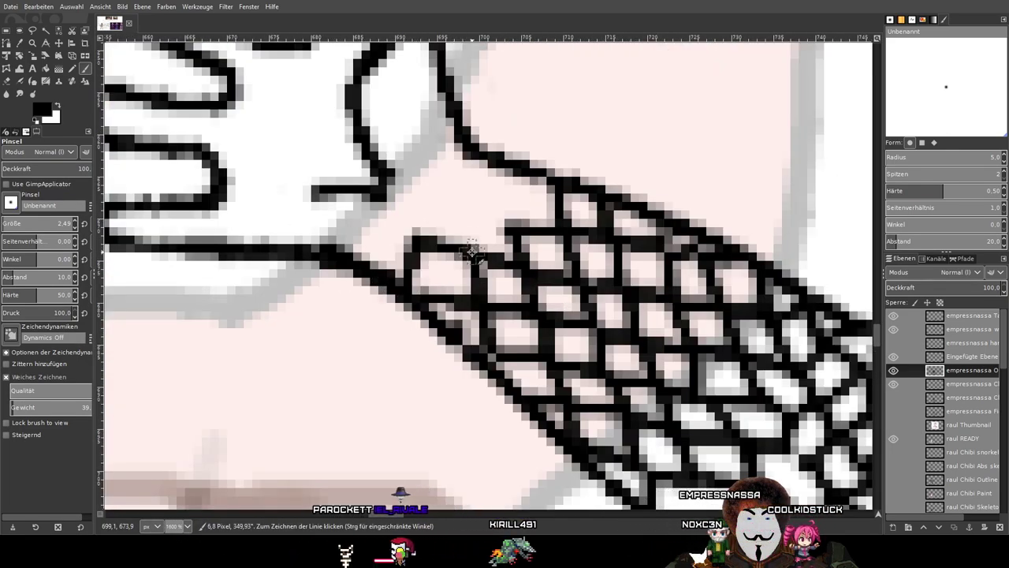
# Chain a zigzag of diamond cell edges across the mesh with straight lines.
pyautogui.keyDown('ctrl'); pyautogui.scroll(-2, 470, 251); pyautogui.keyUp('ctrl')
pyautogui.keyDown('ctrl'); pyautogui.scroll(-2, 609, 226); pyautogui.keyUp('ctrl')
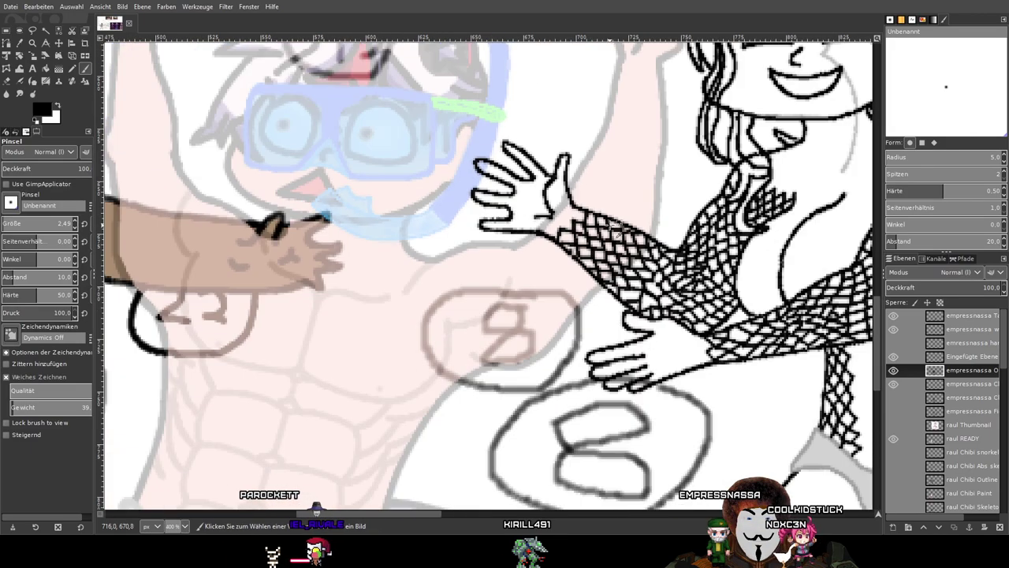
pyautogui.moveTo(687, 236); pyautogui.dragTo(467, 227)
pyautogui.keyDown('ctrl'); pyautogui.scroll(-3, 466, 227); pyautogui.keyUp('ctrl')
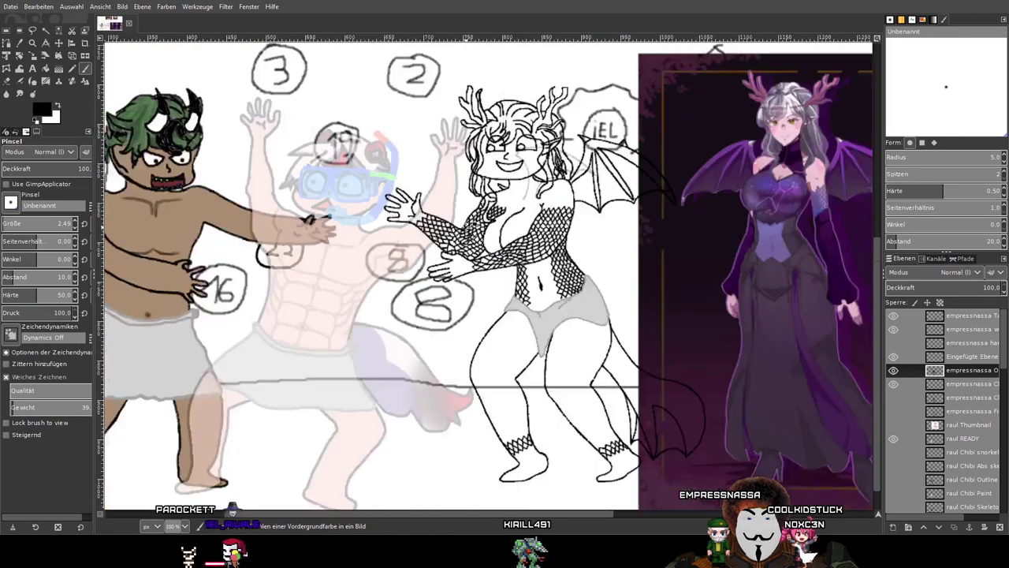
pyautogui.keyDown('ctrl'); pyautogui.scroll(4, 536, 445); pyautogui.keyUp('ctrl')
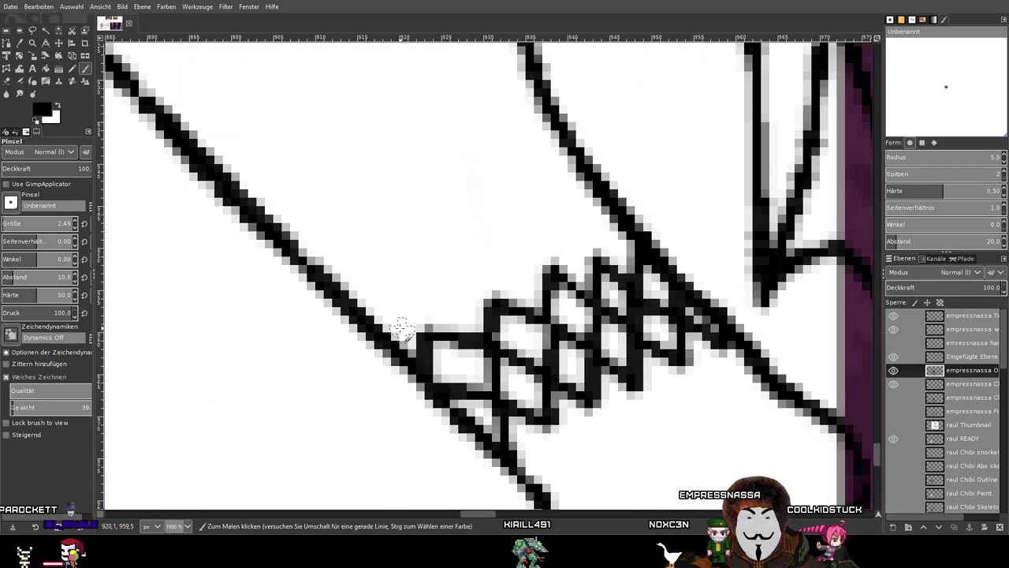
pyautogui.keyDown('shift'); pyautogui.click(424, 326); pyautogui.keyUp('shift')
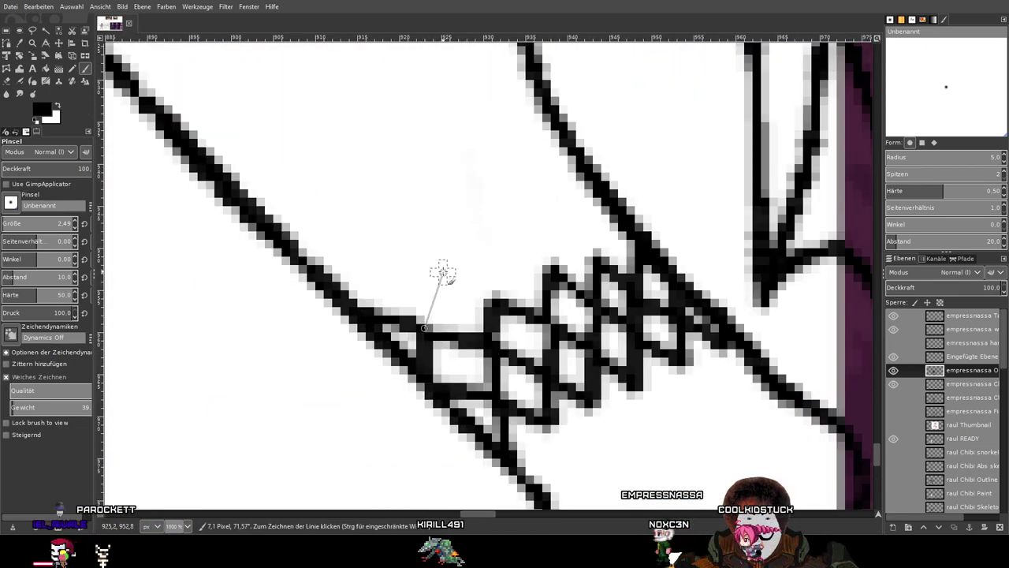
pyautogui.keyDown('shift'); pyautogui.click(435, 278); pyautogui.keyUp('shift')
pyautogui.keyDown('shift'); pyautogui.click(494, 293); pyautogui.keyUp('shift')
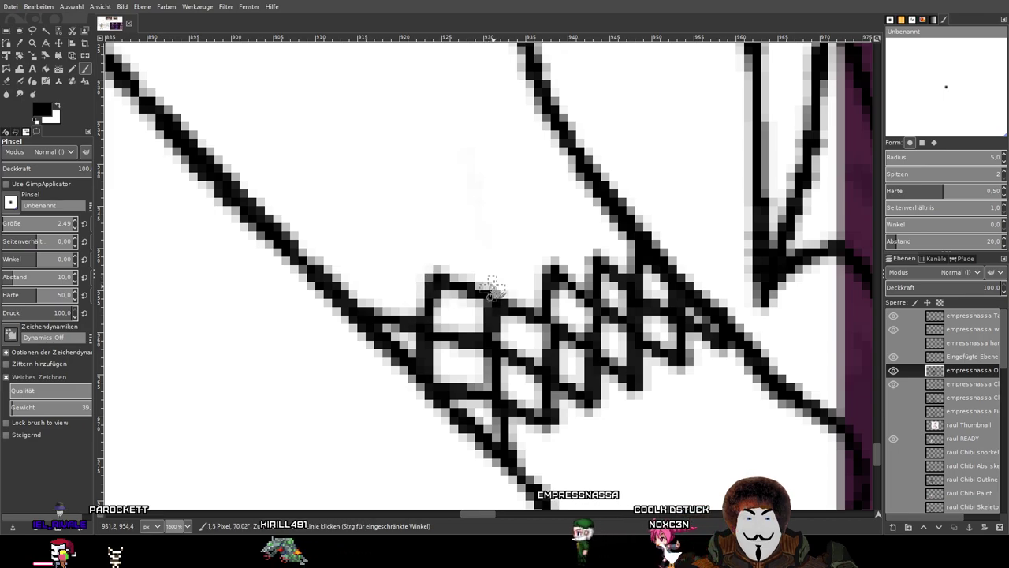
pyautogui.keyDown('shift'); pyautogui.click(506, 251); pyautogui.keyUp('shift')
pyautogui.keyDown('shift'); pyautogui.click(548, 254); pyautogui.keyUp('shift')
# Extend the zigzag edges upward and close a cell with a vertical line.
pyautogui.keyDown('shift'); pyautogui.click(544, 216); pyautogui.keyUp('shift')
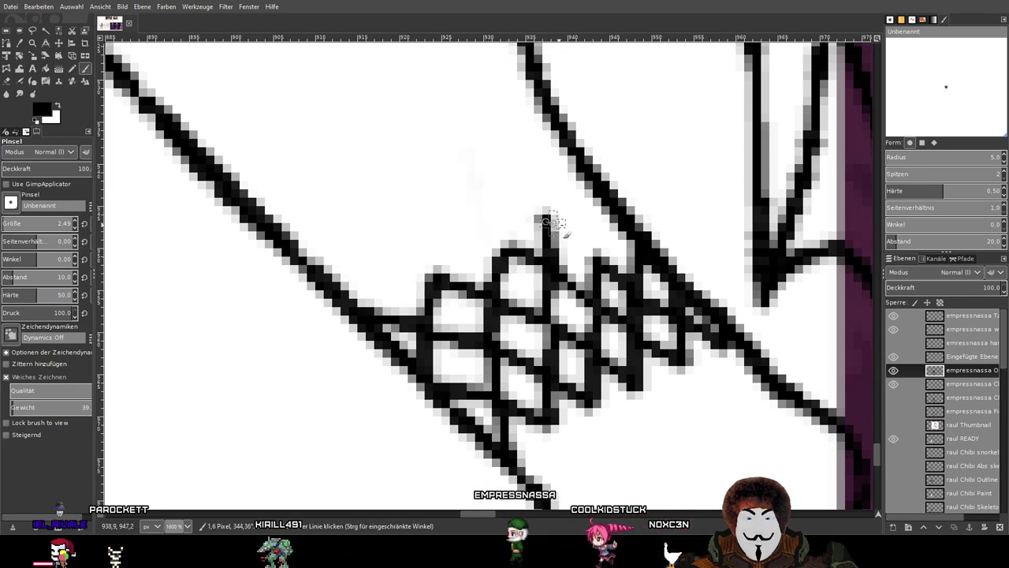
pyautogui.keyDown('shift'); pyautogui.click(602, 246); pyautogui.keyUp('shift')
pyautogui.keyDown('shift'); pyautogui.click(594, 189); pyautogui.keyUp('shift')
pyautogui.keyDown('shift'); pyautogui.click(590, 241); pyautogui.keyUp('shift')
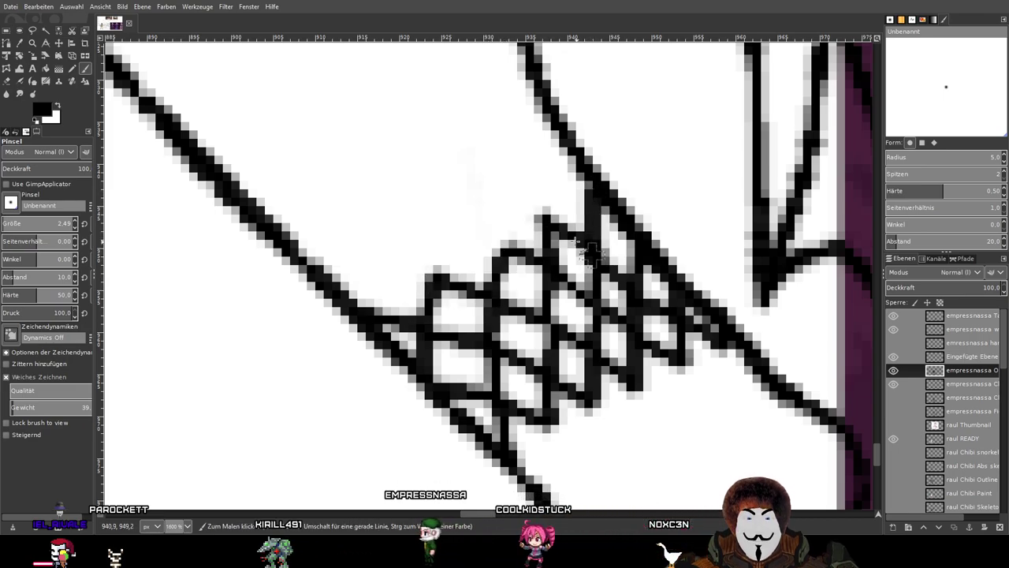
# Draw mesh lines up to the outline and close the top cell.
pyautogui.moveTo(499, 237); pyautogui.dragTo(512, 300)
pyautogui.click(373, 372)
pyautogui.keyDown('shift'); pyautogui.click(369, 318); pyautogui.keyUp('shift')
pyautogui.keyDown('shift'); pyautogui.click(449, 332); pyautogui.keyUp('shift')
pyautogui.moveTo(448, 334)
pyautogui.mouseDown()
pyautogui.moveTo(455, 277)
pyautogui.moveTo(516, 309)
pyautogui.moveTo(511, 251)
pyautogui.mouseUp()
pyautogui.keyDown('shift'); pyautogui.click(552, 270); pyautogui.keyUp('shift')
pyautogui.keyDown('shift'); pyautogui.click(564, 211); pyautogui.keyUp('shift')
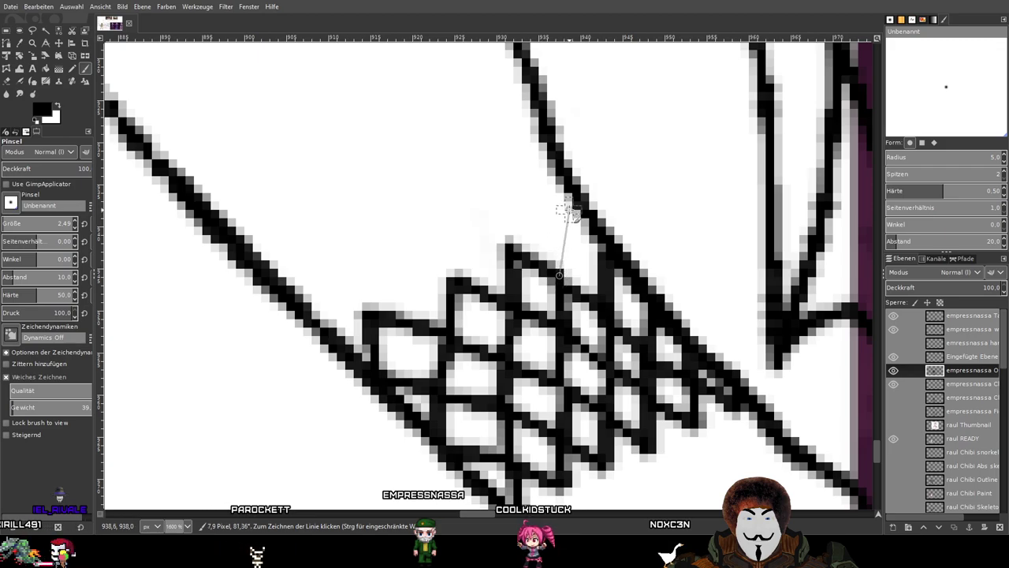
pyautogui.keyDown('shift'); pyautogui.click(514, 183); pyautogui.keyUp('shift')
pyautogui.keyDown('shift'); pyautogui.click(511, 235); pyautogui.keyUp('shift')
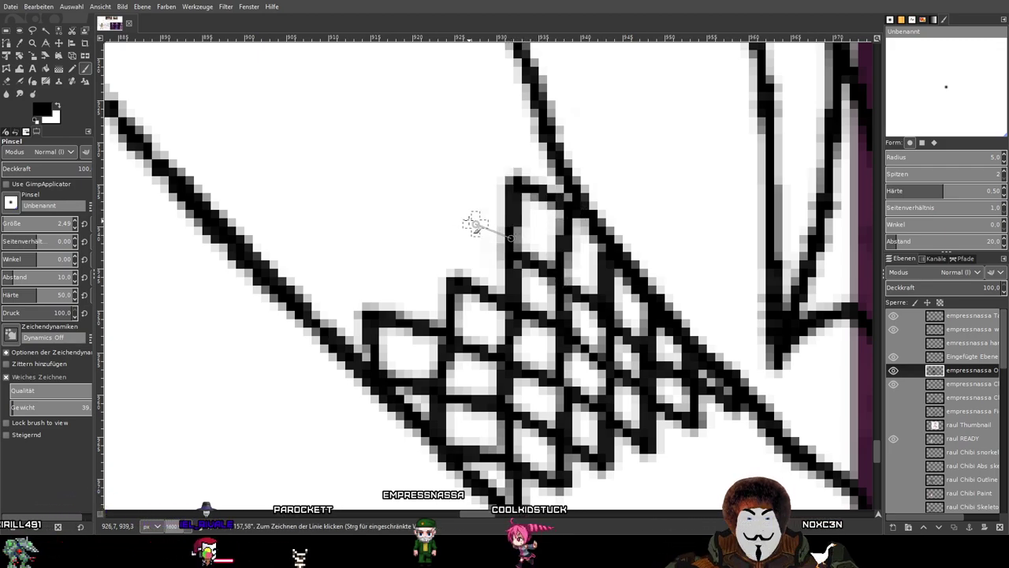
pyautogui.keyDown('shift'); pyautogui.click(439, 216); pyautogui.keyUp('shift')
# Chain a new row of diamond cells leftward and close it.
pyautogui.keyDown('shift'); pyautogui.click(455, 278); pyautogui.keyUp('shift')
pyautogui.keyDown('shift'); pyautogui.click(371, 256); pyautogui.keyUp('shift')
pyautogui.keyDown('shift'); pyautogui.click(363, 307); pyautogui.keyUp('shift')
pyautogui.keyDown('shift'); pyautogui.click(290, 278); pyautogui.keyUp('shift')
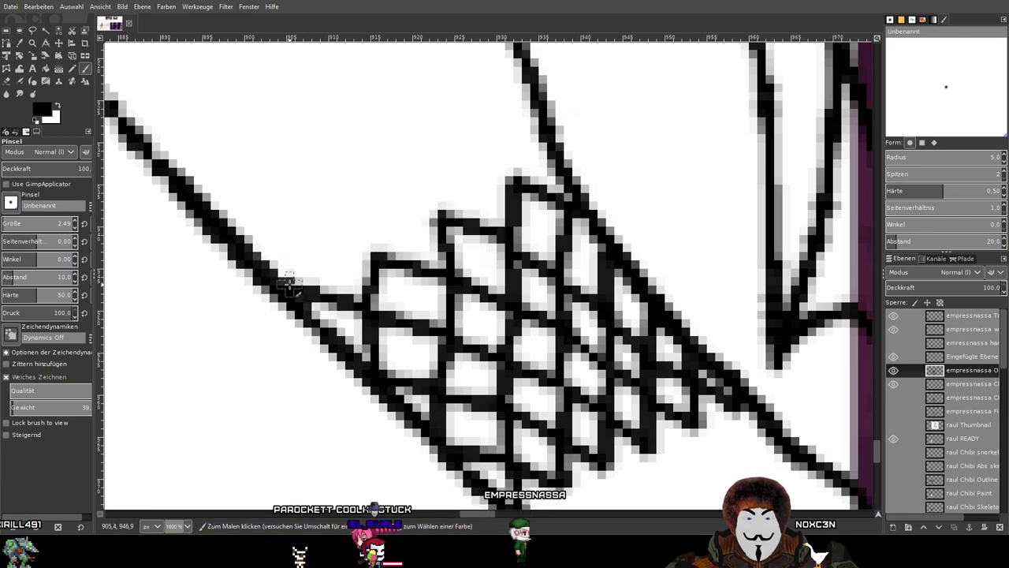
pyautogui.keyDown('shift'); pyautogui.click(298, 214); pyautogui.keyUp('shift')
pyautogui.keyDown('shift'); pyautogui.click(368, 251); pyautogui.keyUp('shift')
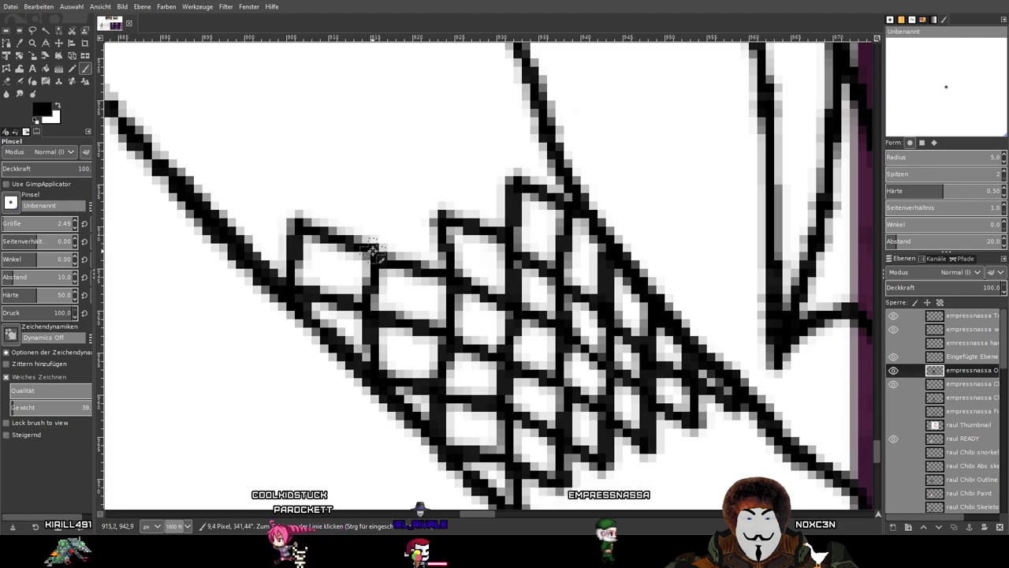
pyautogui.keyDown('shift'); pyautogui.click(364, 193); pyautogui.keyUp('shift')
pyautogui.keyDown('shift'); pyautogui.click(443, 215); pyautogui.keyUp('shift')
# Outline a new mesh cell at the top, reaching toward the outline.
pyautogui.keyDown('shift'); pyautogui.click(463, 153); pyautogui.keyUp('shift')
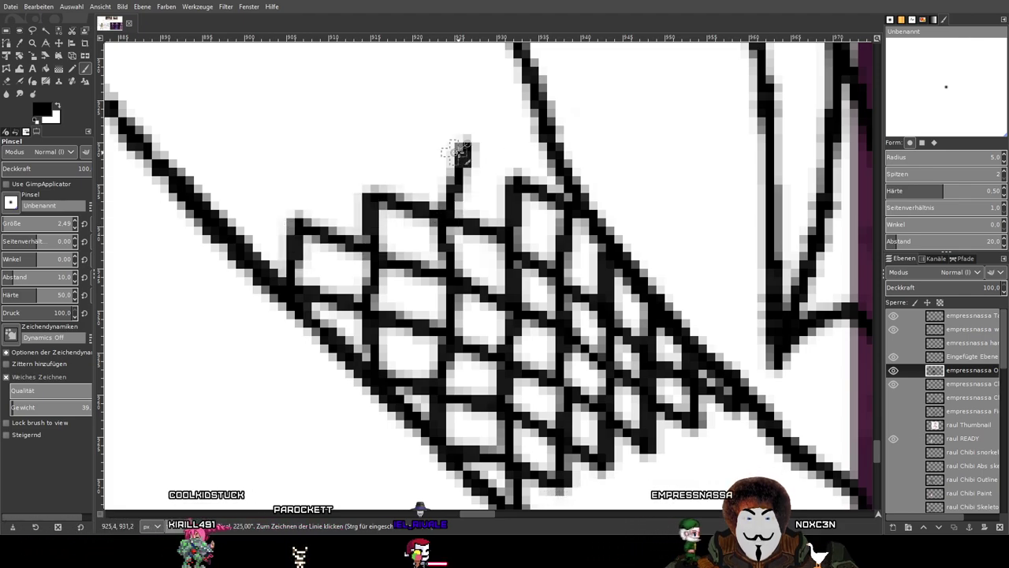
pyautogui.keyDown('shift'); pyautogui.click(514, 165); pyautogui.keyUp('shift')
pyautogui.keyDown('shift'); pyautogui.click(532, 108); pyautogui.keyUp('shift')
pyautogui.keyDown('shift'); pyautogui.click(473, 77); pyautogui.keyUp('shift')
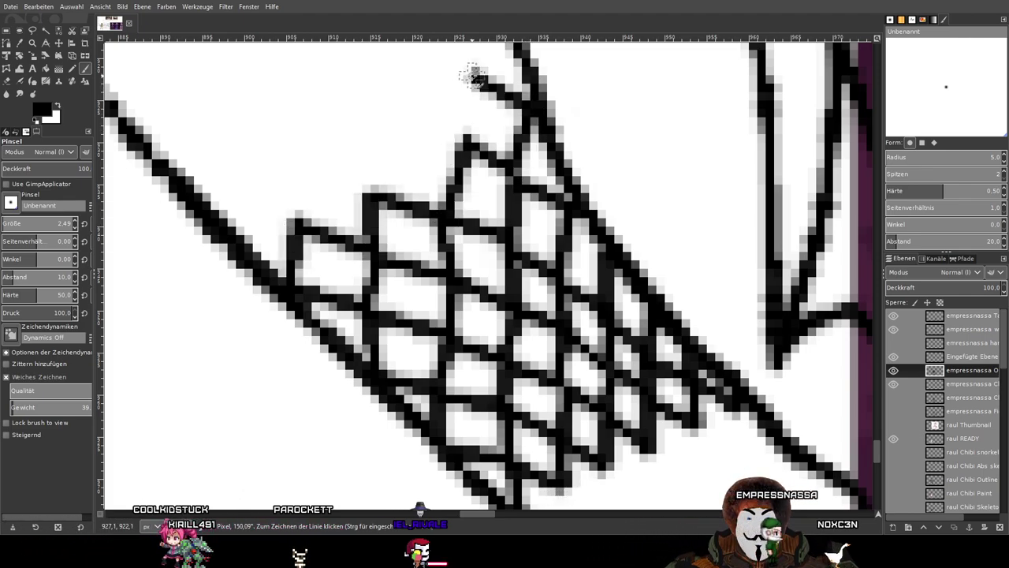
pyautogui.keyDown('shift'); pyautogui.click(468, 138); pyautogui.keyUp('shift')
pyautogui.keyDown('shift'); pyautogui.click(396, 124); pyautogui.keyUp('shift')
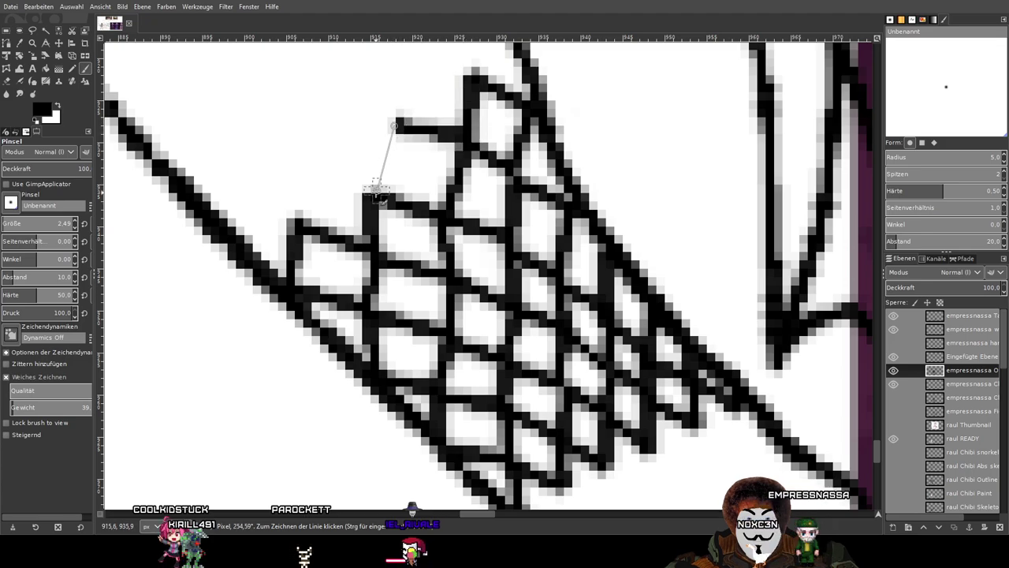
# Add another leftward row of cells, closing the leftmost one.
pyautogui.keyDown('shift'); pyautogui.click(376, 191); pyautogui.keyUp('shift')
pyautogui.keyDown('shift'); pyautogui.click(280, 168); pyautogui.keyUp('shift')
pyautogui.keyDown('shift'); pyautogui.click(287, 206); pyautogui.keyUp('shift')
pyautogui.keyDown('shift'); pyautogui.click(219, 213); pyautogui.keyUp('shift')
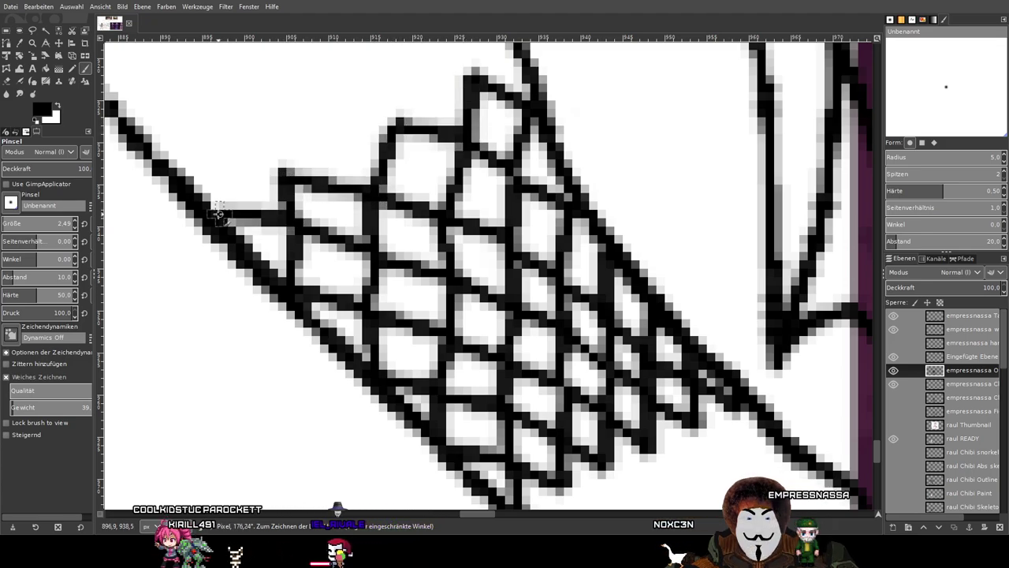
pyautogui.keyDown('shift'); pyautogui.click(223, 134); pyautogui.keyUp('shift')
pyautogui.keyDown('shift'); pyautogui.click(287, 163); pyautogui.keyUp('shift')
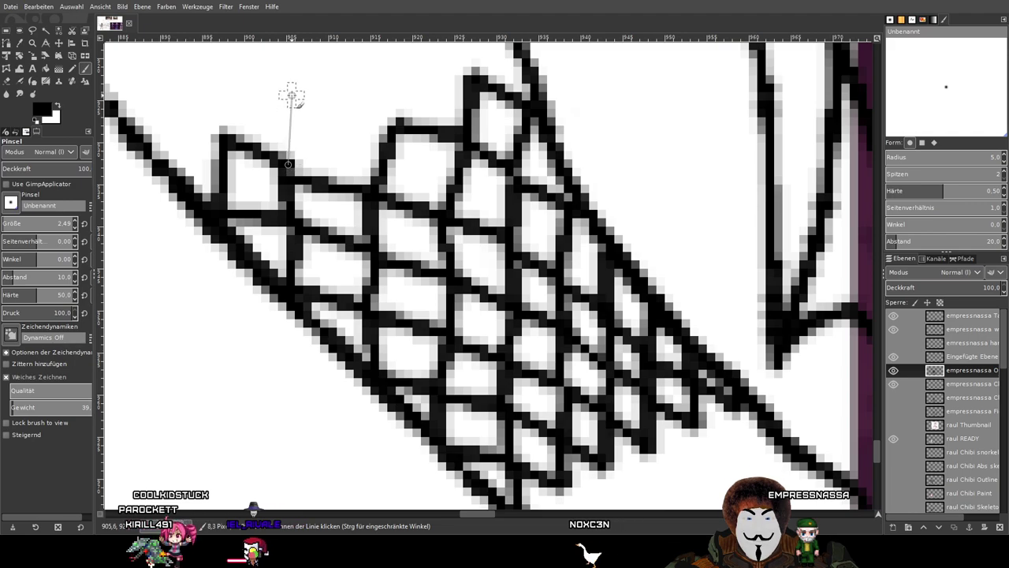
# Add cells along the upper edge, ending the strand at the outline.
pyautogui.keyDown('shift'); pyautogui.click(395, 107); pyautogui.keyUp('shift')
pyautogui.keyDown('shift'); pyautogui.click(395, 47); pyautogui.keyUp('shift')
pyautogui.keyDown('shift'); pyautogui.click(472, 79); pyautogui.keyUp('shift')
pyautogui.scroll(3, 473, 79)
pyautogui.keyDown('shift'); pyautogui.click(488, 132); pyautogui.keyUp('shift')
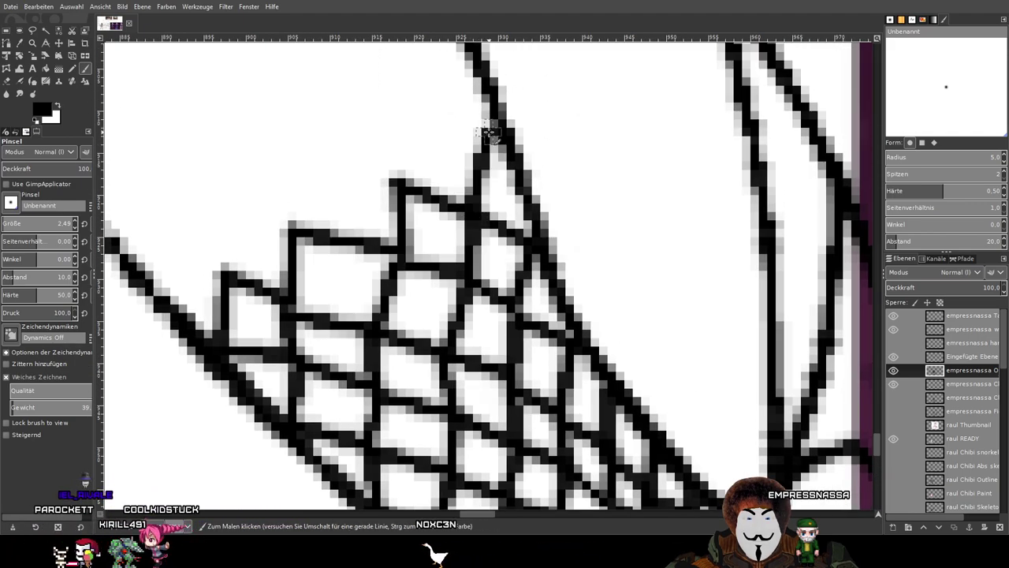
pyautogui.scroll(2, 505, 197)
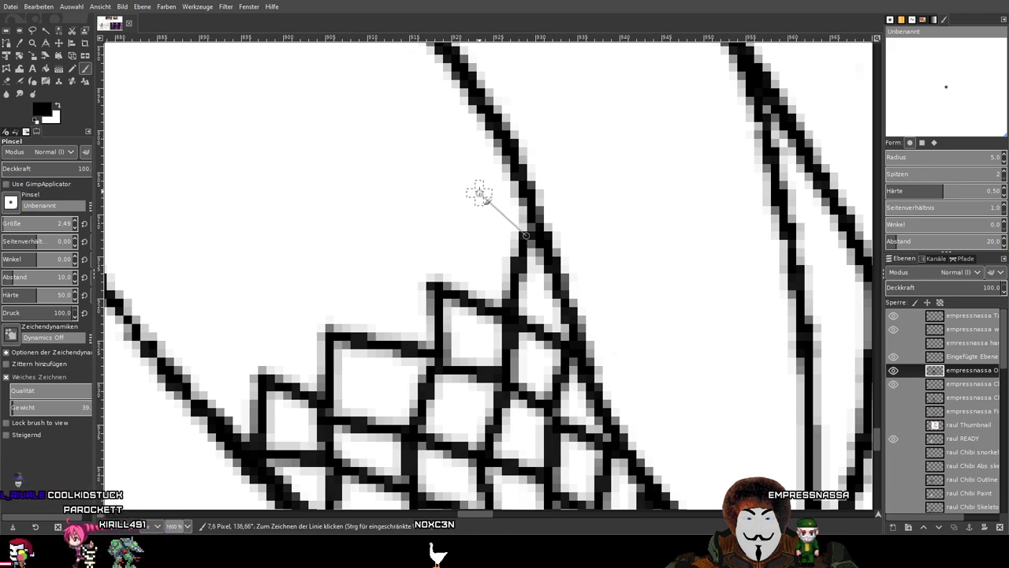
# Draw more cell edges near the outline, closing one with a vertical line.
pyautogui.keyDown('shift'); pyautogui.click(453, 191); pyautogui.keyUp('shift')
pyautogui.keyDown('shift'); pyautogui.click(440, 275); pyautogui.keyUp('shift')
pyautogui.keyDown('shift'); pyautogui.click(335, 252); pyautogui.keyUp('shift')
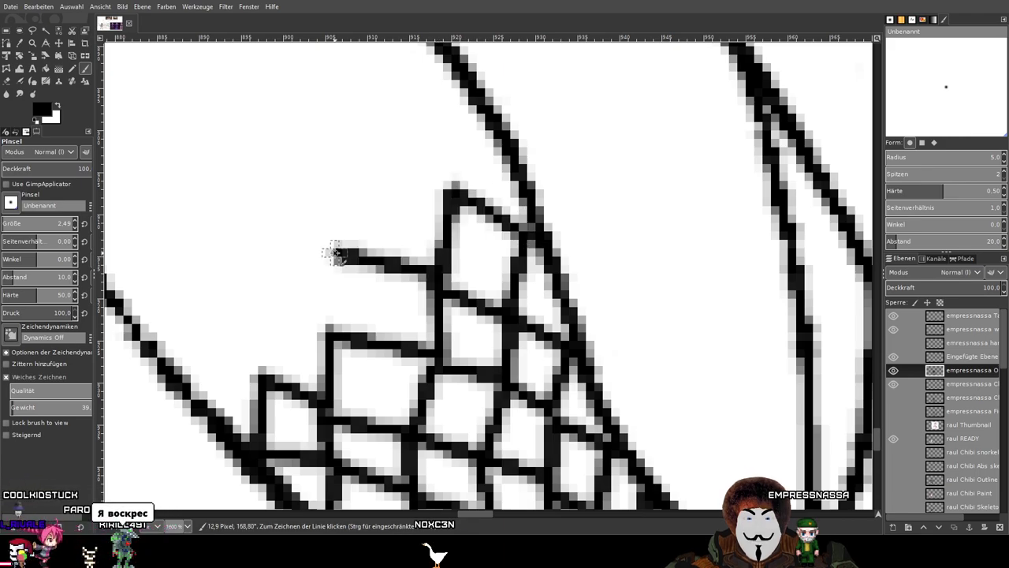
pyautogui.keyDown('shift'); pyautogui.click(332, 337); pyautogui.keyUp('shift')
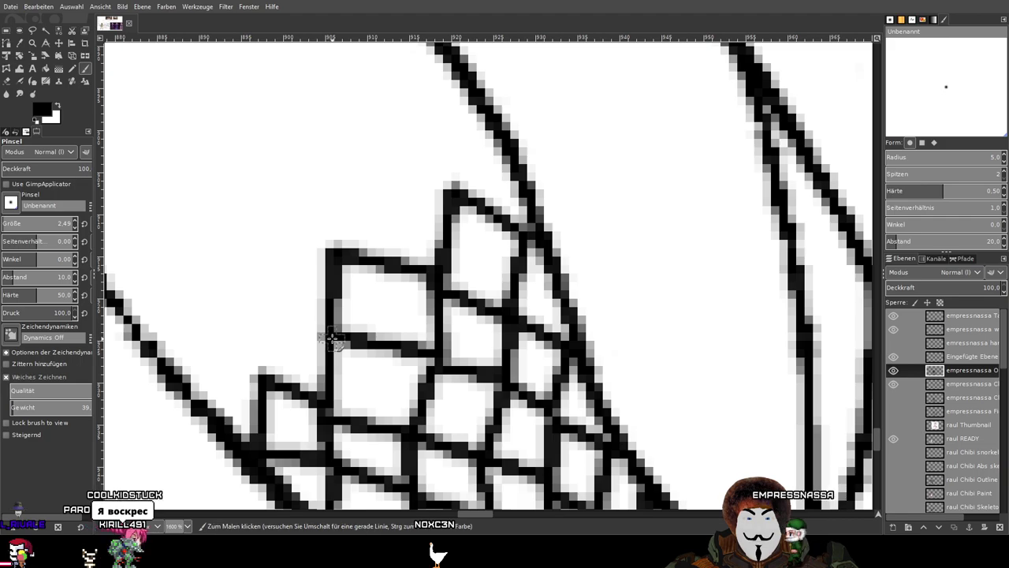
pyautogui.hscroll(-2, 331, 337)
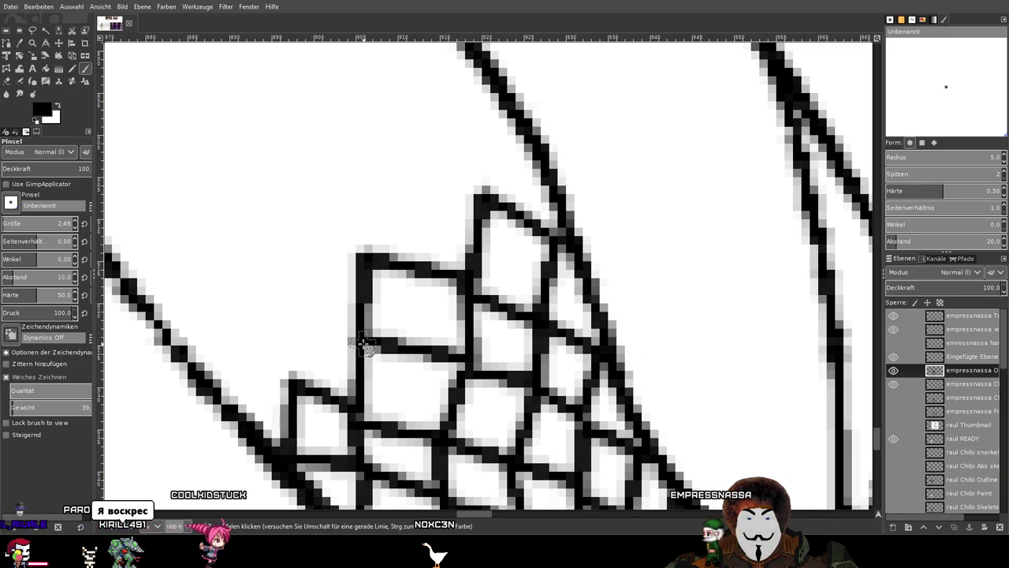
# Build a new row of cells on the left side and connect it to the outline.
pyautogui.keyDown('shift'); pyautogui.click(260, 315); pyautogui.keyUp('shift')
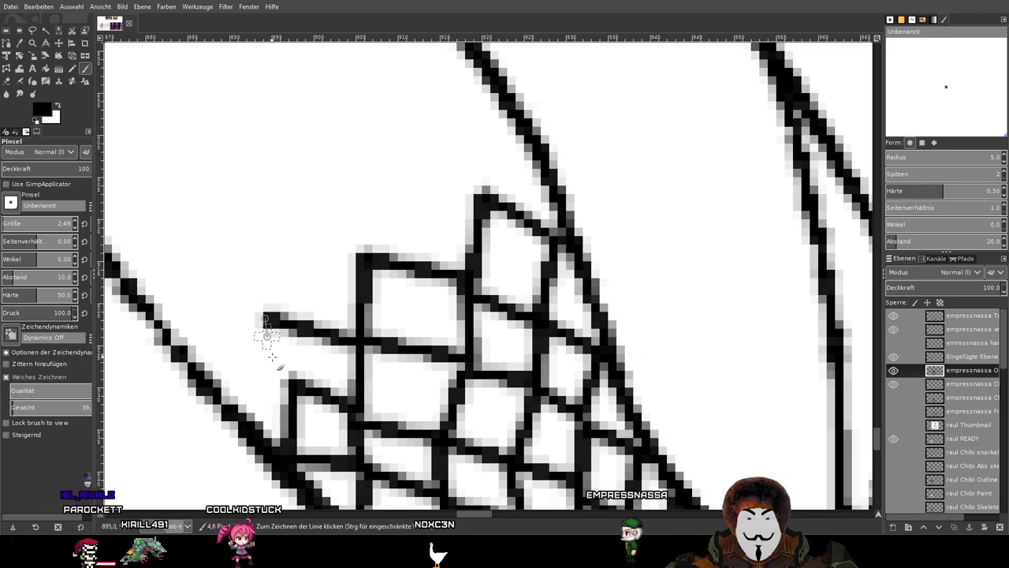
pyautogui.keyDown('shift'); pyautogui.click(289, 384); pyautogui.keyUp('shift')
pyautogui.keyDown('shift'); pyautogui.click(202, 371); pyautogui.keyUp('shift')
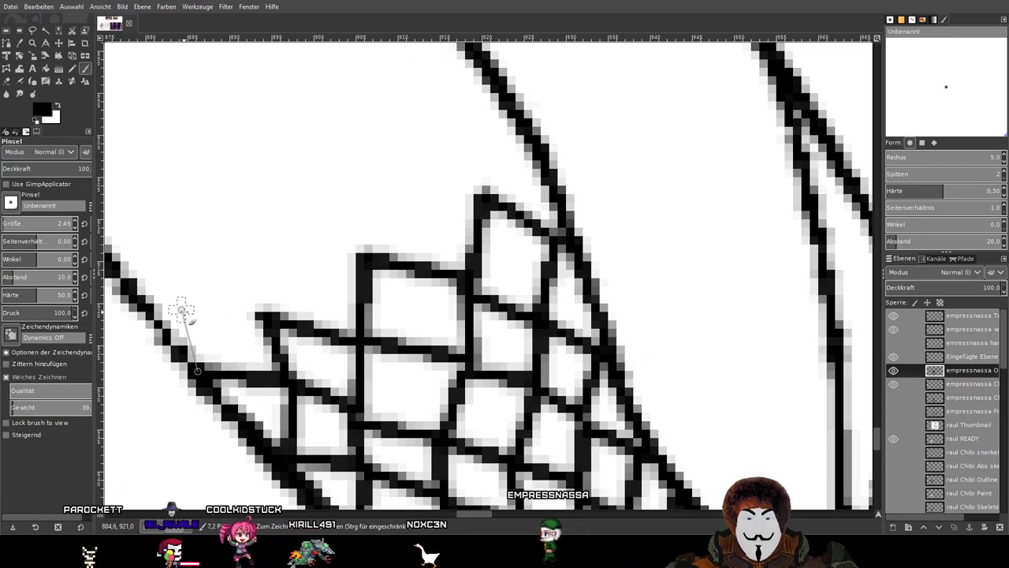
pyautogui.keyDown('shift'); pyautogui.click(193, 316); pyautogui.keyUp('shift')
pyautogui.keyDown('shift'); pyautogui.click(267, 309); pyautogui.keyUp('shift')
pyautogui.keyDown('shift'); pyautogui.click(272, 234); pyautogui.keyUp('shift')
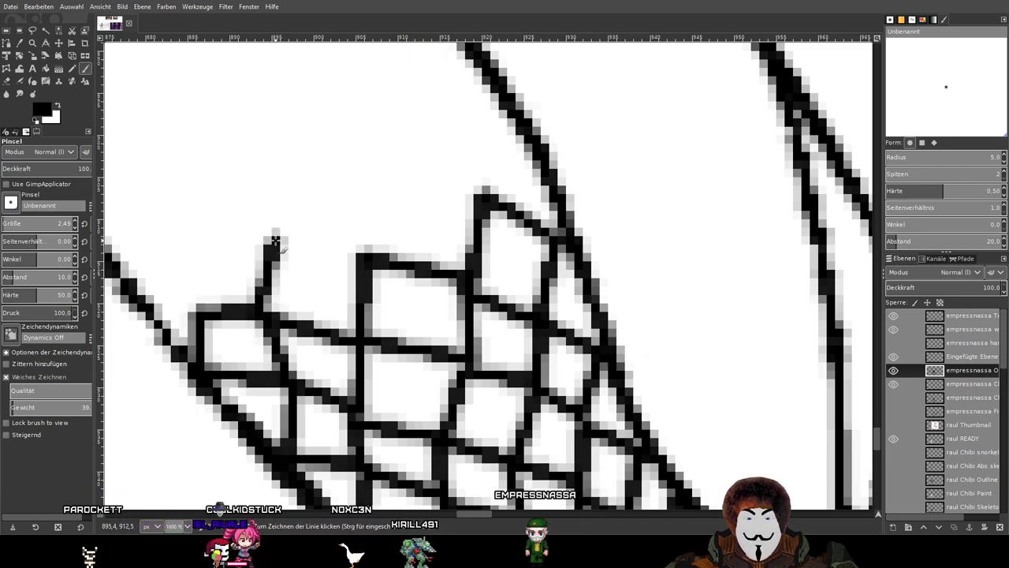
pyautogui.keyDown('shift'); pyautogui.click(371, 254); pyautogui.keyUp('shift')
pyautogui.keyDown('shift'); pyautogui.click(488, 190); pyautogui.keyUp('shift')
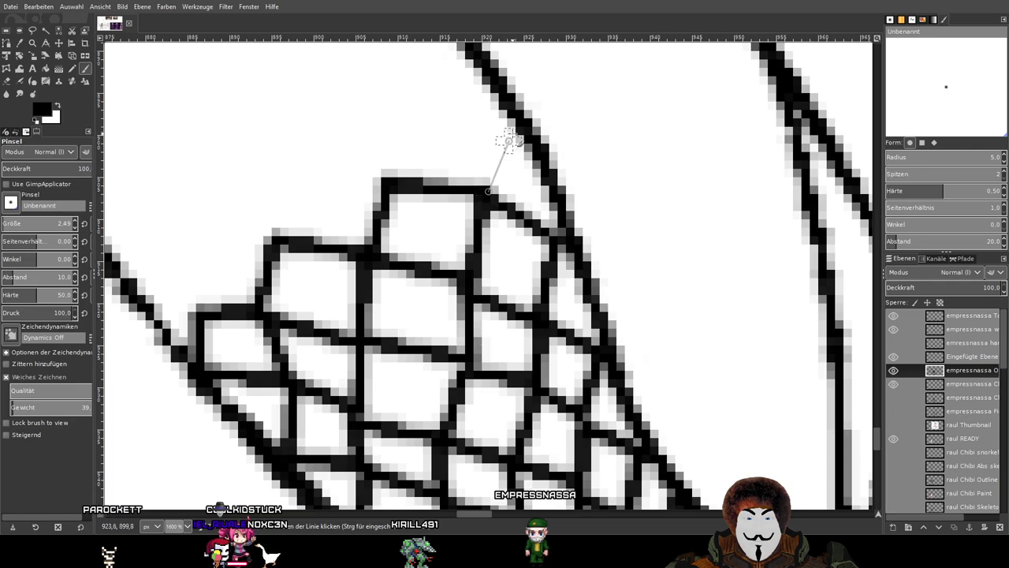
# Return to the unfinished thigh mesh and form a new fishnet cell at its top.
pyautogui.scroll(-5, 551, 179)
pyautogui.moveTo(553, 181); pyautogui.dragTo(574, 399)
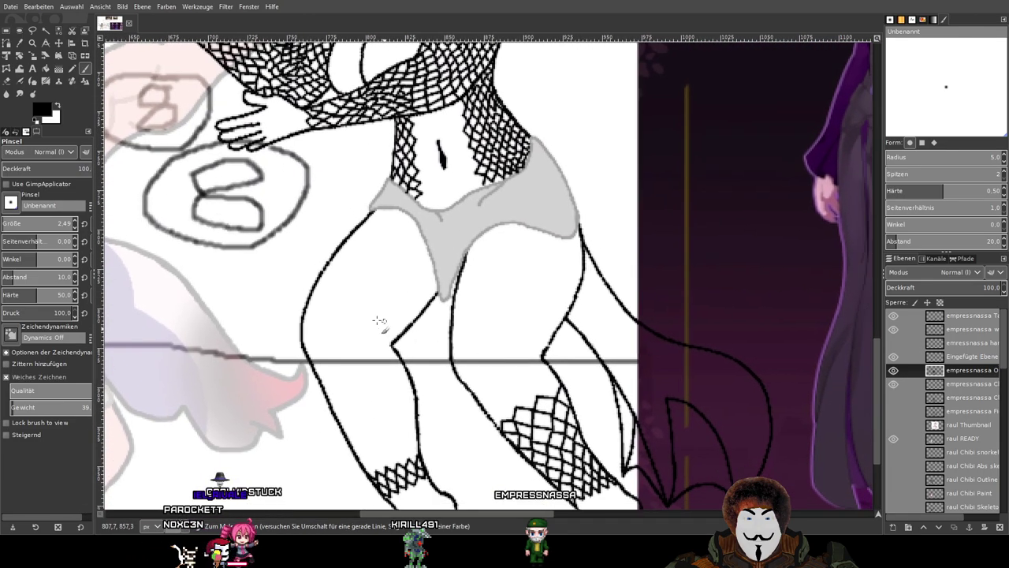
pyautogui.moveTo(333, 312); pyautogui.dragTo(337, 364)
pyautogui.scroll(-3, 336, 363)
pyautogui.scroll(5, 477, 264)
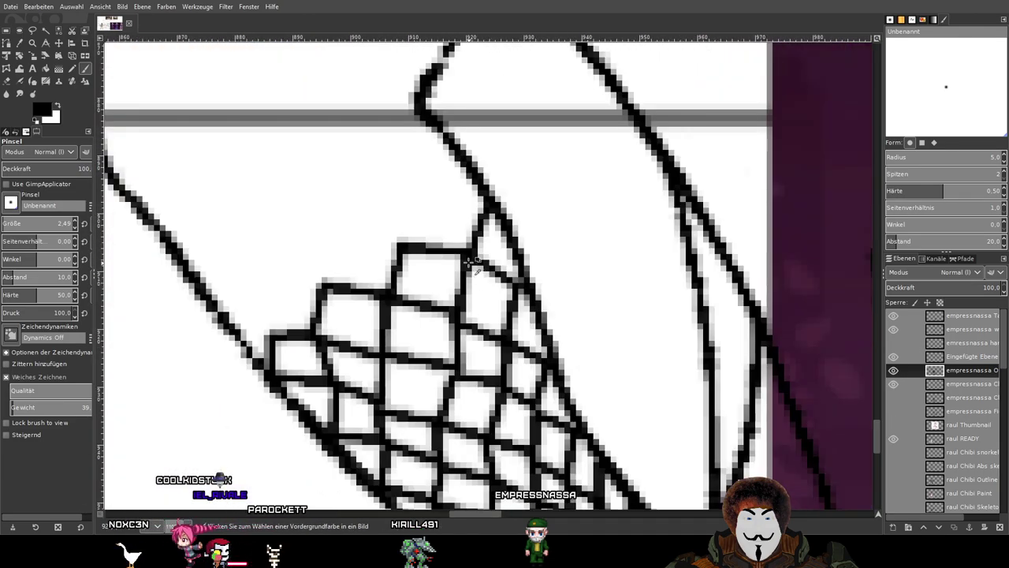
pyautogui.moveTo(477, 266); pyautogui.dragTo(483, 270)
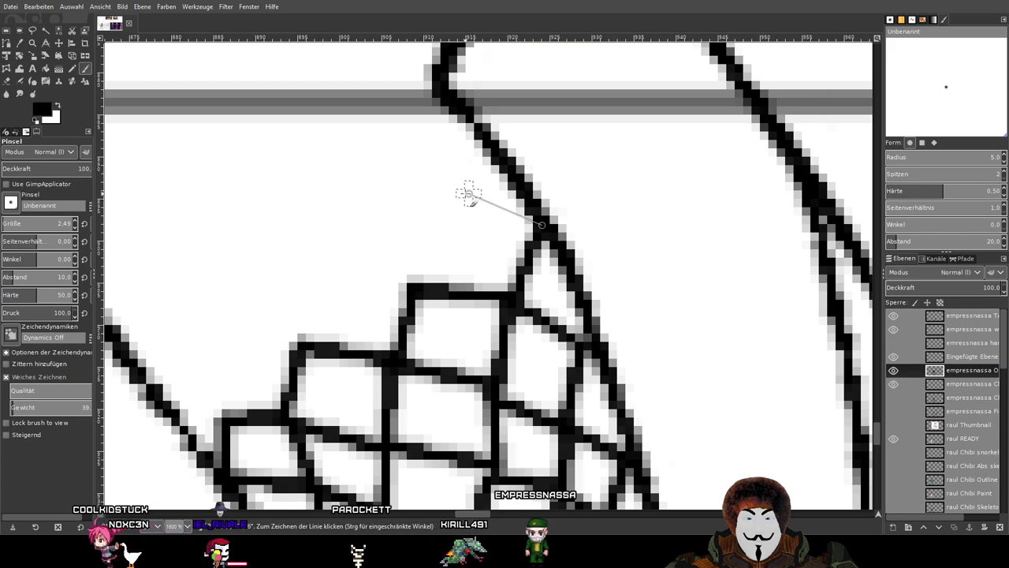
pyautogui.keyDown('shift'); pyautogui.click(441, 189); pyautogui.keyUp('shift')
pyautogui.keyDown('shift'); pyautogui.click(408, 277); pyautogui.keyUp('shift')
pyautogui.keyDown('shift'); pyautogui.click(296, 263); pyautogui.keyUp('shift')
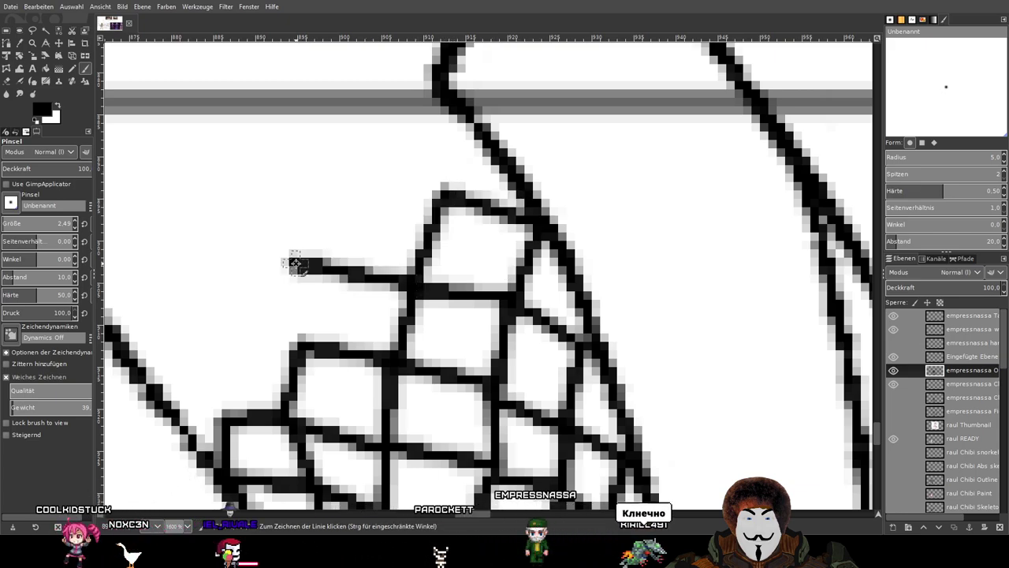
# Close another cell and add fishnet edges leftward to the outline.
pyautogui.keyDown('shift'); pyautogui.click(304, 339); pyautogui.keyUp('shift')
pyautogui.keyDown('shift'); pyautogui.click(209, 331); pyautogui.keyUp('shift')
pyautogui.keyDown('shift'); pyautogui.click(224, 413); pyautogui.keyUp('shift')
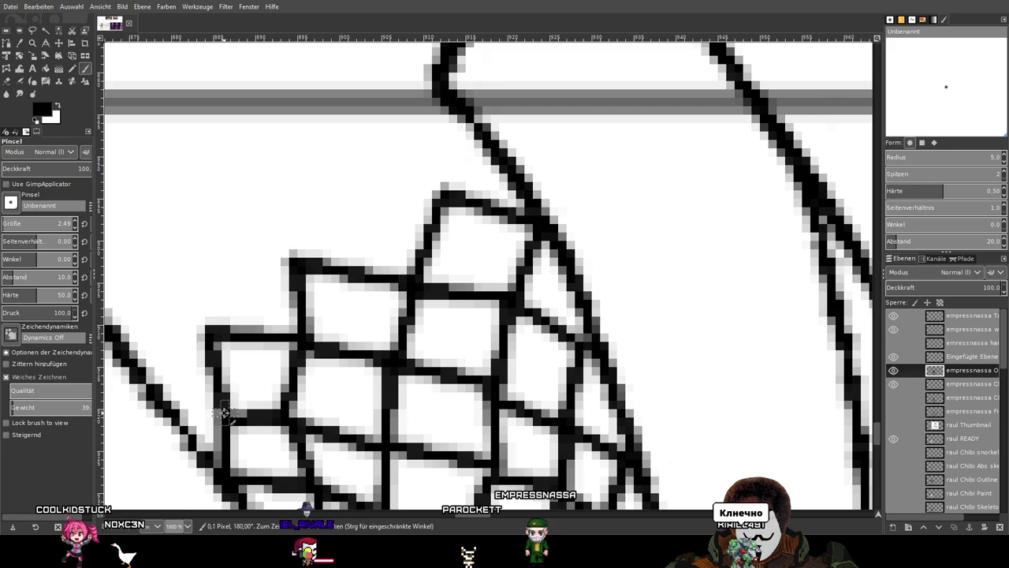
pyautogui.keyDown('shift'); pyautogui.click(137, 368); pyautogui.keyUp('shift')
# Start a new row of mesh cells and extend it up to the top line.
pyautogui.moveTo(163, 321); pyautogui.dragTo(265, 322)
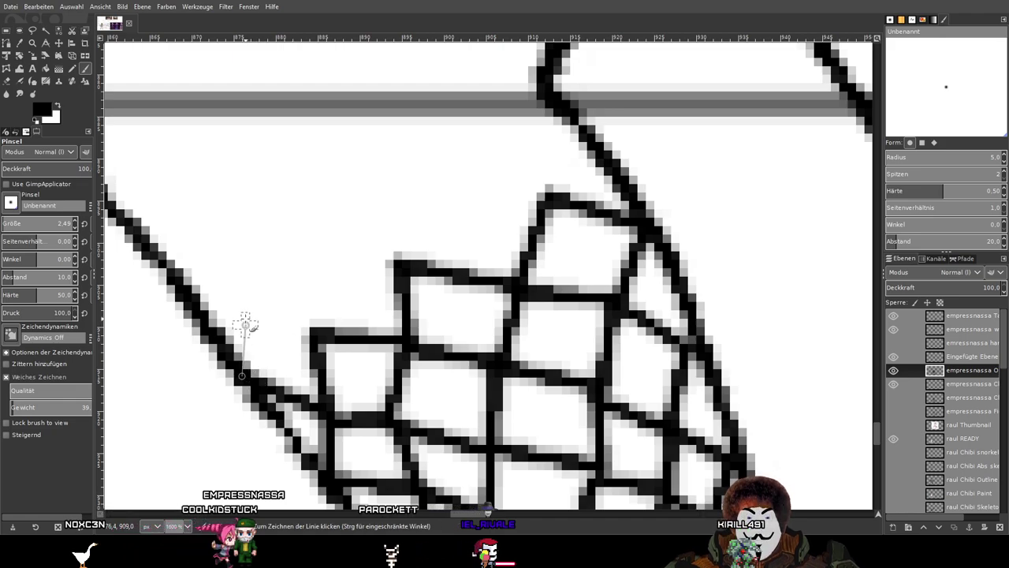
pyautogui.keyDown('shift'); pyautogui.click(309, 323); pyautogui.keyUp('shift')
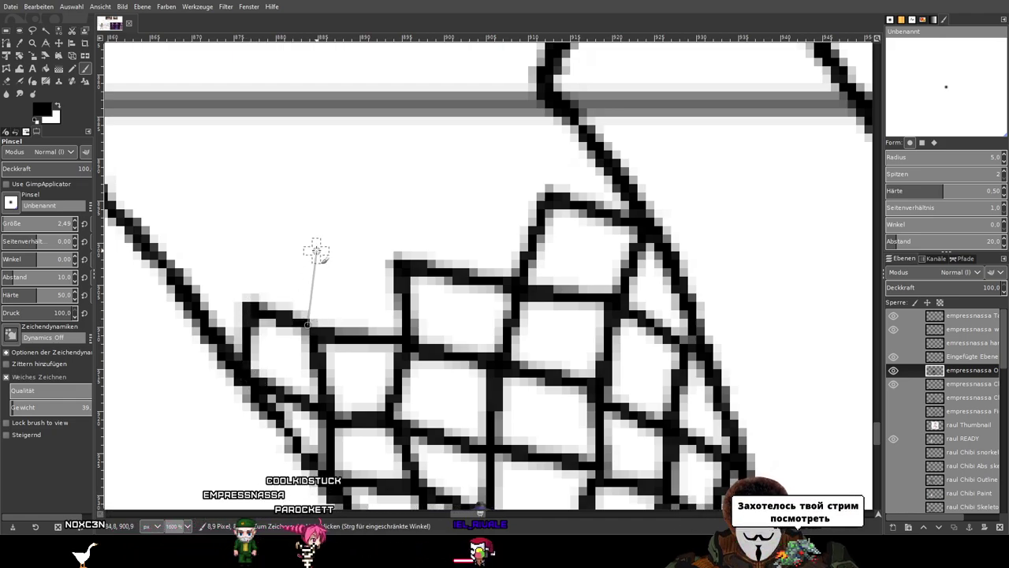
pyautogui.keyDown('shift'); pyautogui.click(316, 246); pyautogui.keyUp('shift')
pyautogui.keyDown('shift'); pyautogui.click(392, 256); pyautogui.keyUp('shift')
pyautogui.keyDown('shift'); pyautogui.click(427, 167); pyautogui.keyUp('shift')
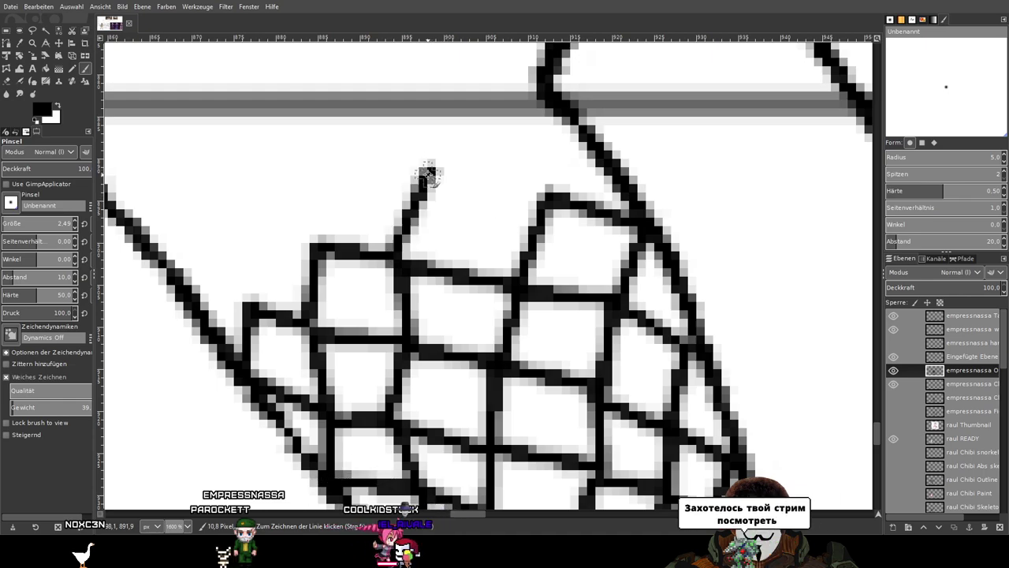
pyautogui.keyDown('shift'); pyautogui.click(548, 188); pyautogui.keyUp('shift')
pyautogui.keyDown('shift'); pyautogui.click(563, 115); pyautogui.keyUp('shift')
# Draw connected strands across the stocking top and a row of cells leftward.
pyautogui.scroll(4, 563, 115)
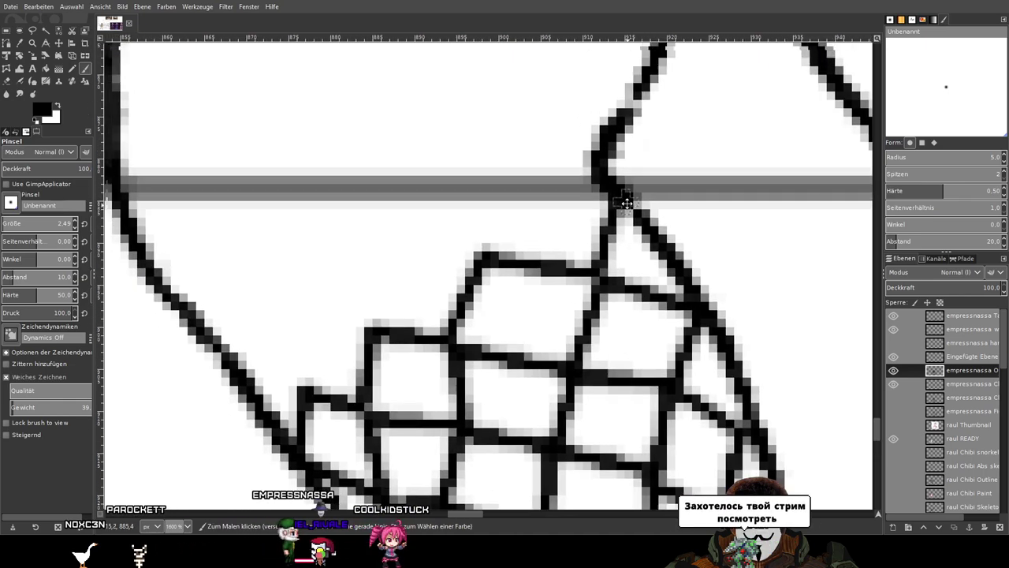
pyautogui.hscroll(-2, 556, 221)
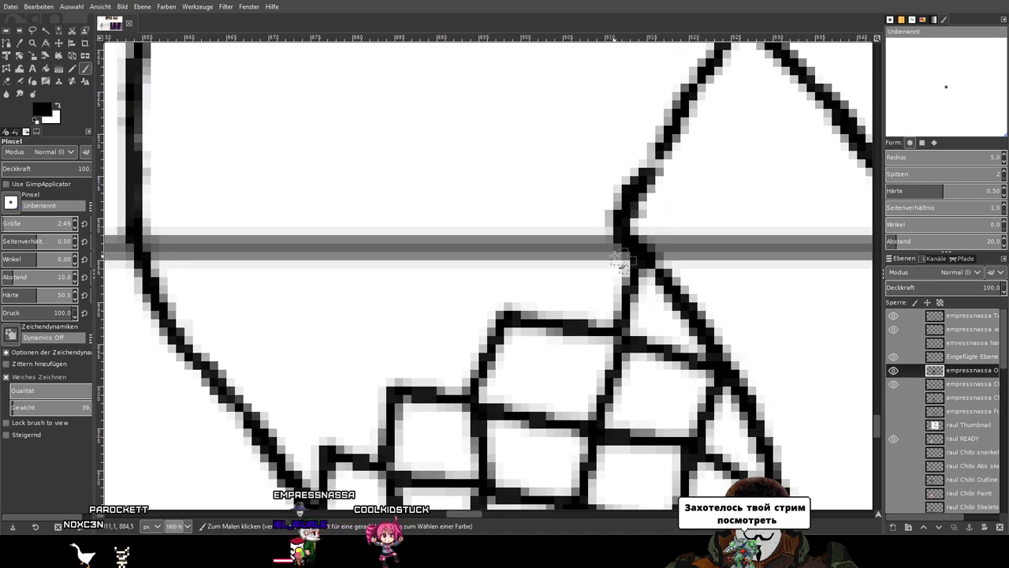
pyautogui.keyDown('shift'); pyautogui.click(562, 228); pyautogui.keyUp('shift')
pyautogui.keyDown('shift'); pyautogui.click(506, 316); pyautogui.keyUp('shift')
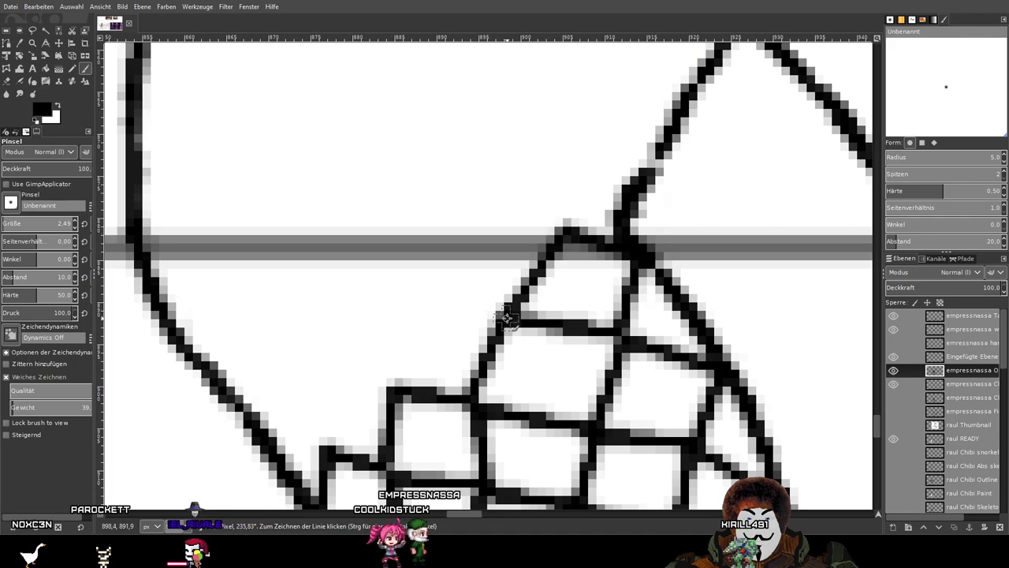
pyautogui.keyDown('shift'); pyautogui.click(412, 288); pyautogui.keyUp('shift')
pyautogui.keyDown('shift'); pyautogui.click(400, 389); pyautogui.keyUp('shift')
pyautogui.keyDown('shift'); pyautogui.click(313, 360); pyautogui.keyUp('shift')
pyautogui.keyDown('shift'); pyautogui.click(321, 449); pyautogui.keyUp('shift')
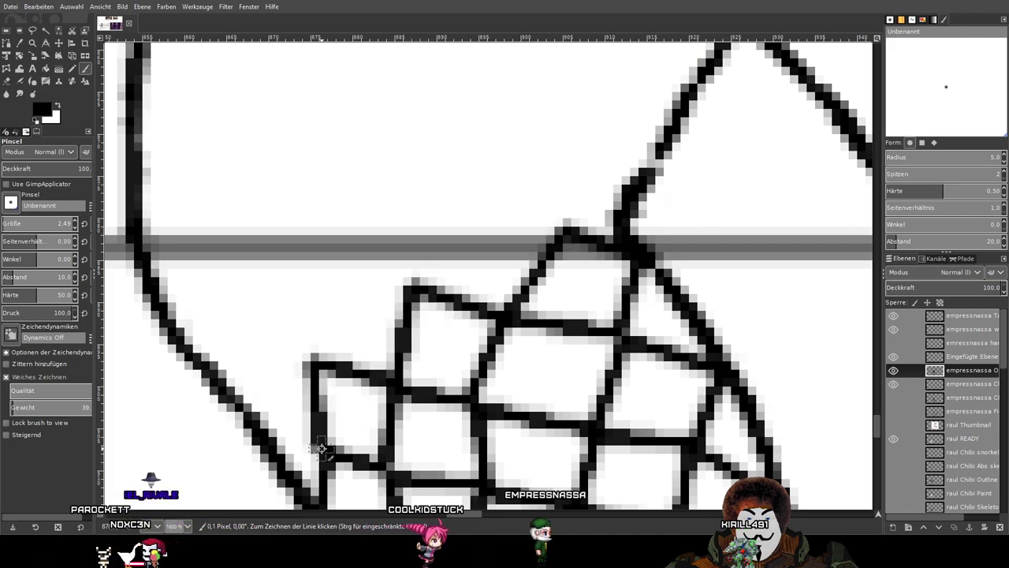
# Extend cells to the leg's left outline and draw the next row upward.
pyautogui.keyDown('shift'); pyautogui.click(245, 419); pyautogui.keyUp('shift')
pyautogui.keyDown('shift'); pyautogui.click(247, 319); pyautogui.keyUp('shift')
pyautogui.keyDown('shift'); pyautogui.click(313, 362); pyautogui.keyUp('shift')
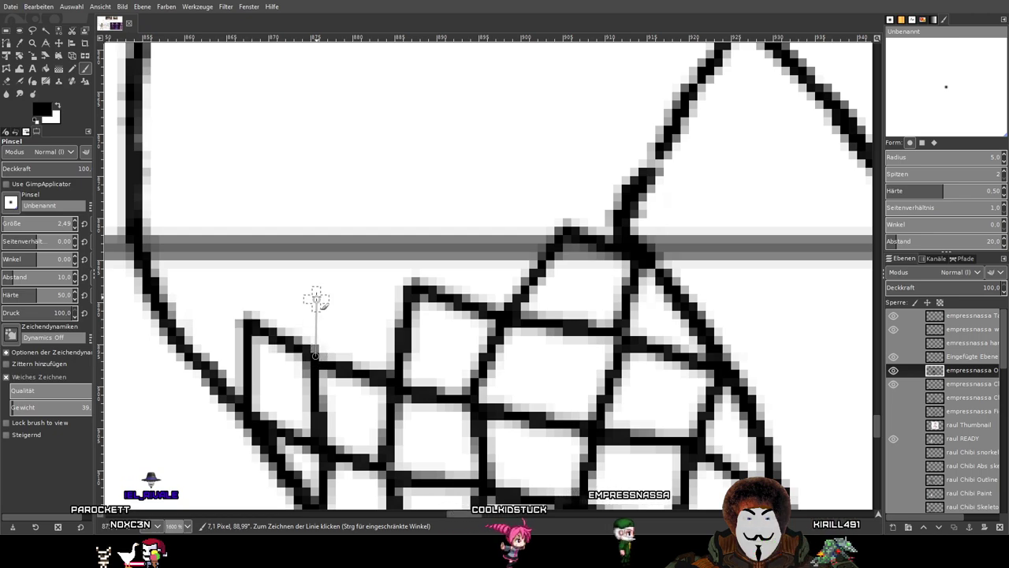
pyautogui.keyDown('shift'); pyautogui.click(320, 266); pyautogui.keyUp('shift')
pyautogui.keyDown('shift'); pyautogui.click(408, 279); pyautogui.keyUp('shift')
pyautogui.keyDown('shift'); pyautogui.click(446, 213); pyautogui.keyUp('shift')
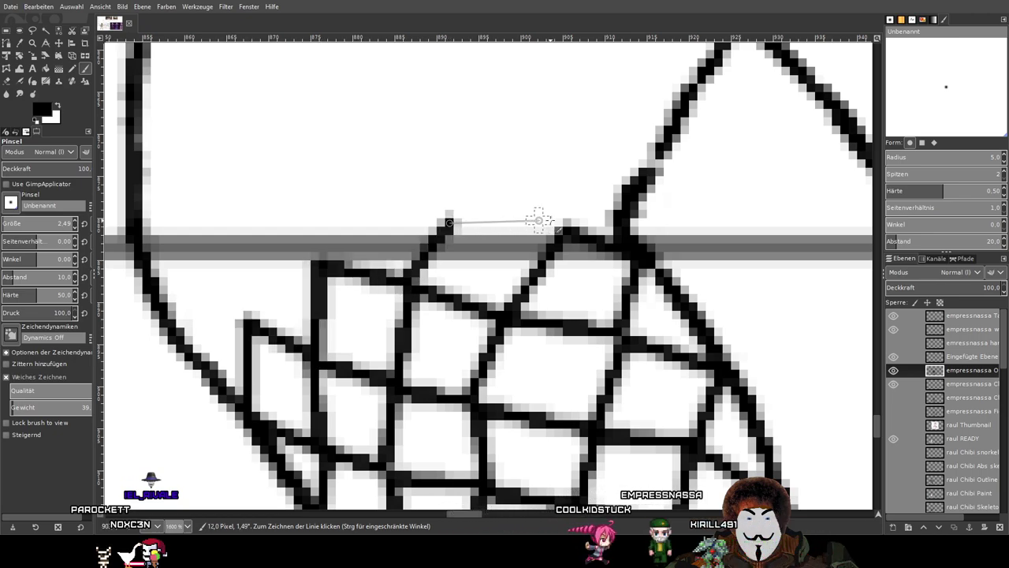
pyautogui.keyDown('shift'); pyautogui.click(573, 223); pyautogui.keyUp('shift')
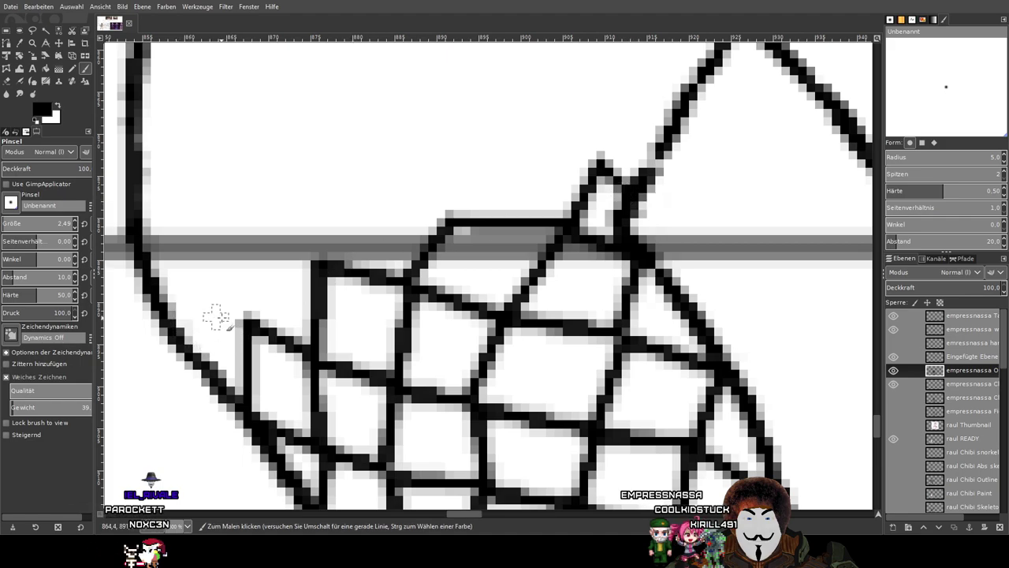
pyautogui.keyDown('shift'); pyautogui.click(171, 322); pyautogui.keyUp('shift')
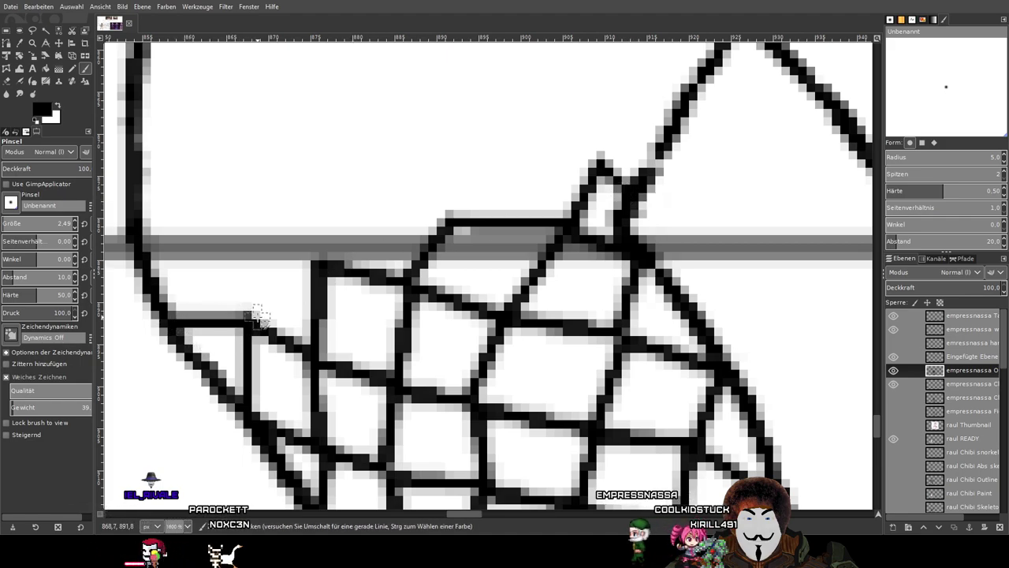
# Add another row of fishnet cells along the top, closing it toward the right.
pyautogui.keyDown('shift'); pyautogui.click(245, 245); pyautogui.keyUp('shift')
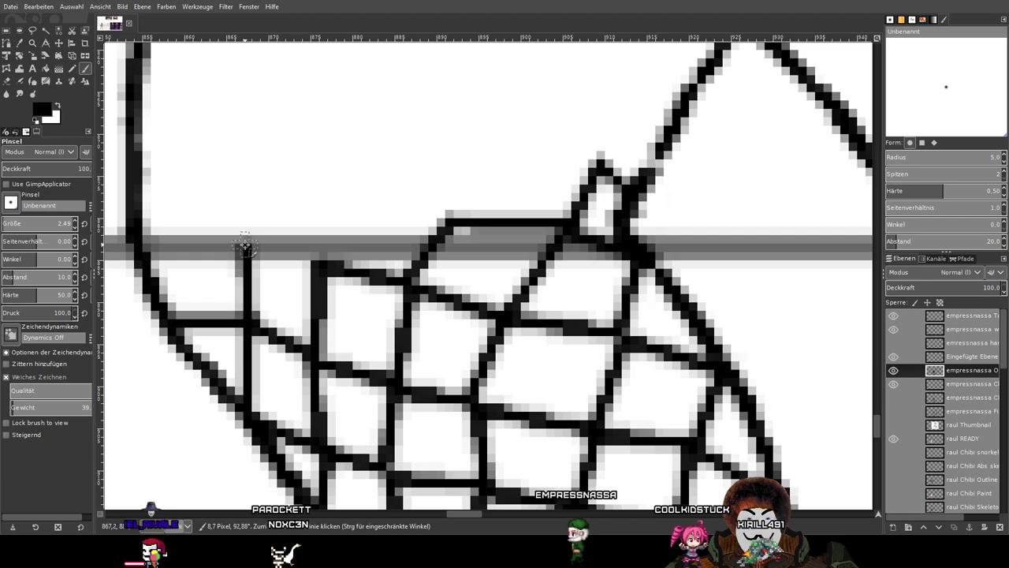
pyautogui.keyDown('shift'); pyautogui.click(319, 258); pyautogui.keyUp('shift')
pyautogui.keyDown('shift'); pyautogui.click(362, 185); pyautogui.keyUp('shift')
pyautogui.keyDown('shift'); pyautogui.click(451, 208); pyautogui.keyUp('shift')
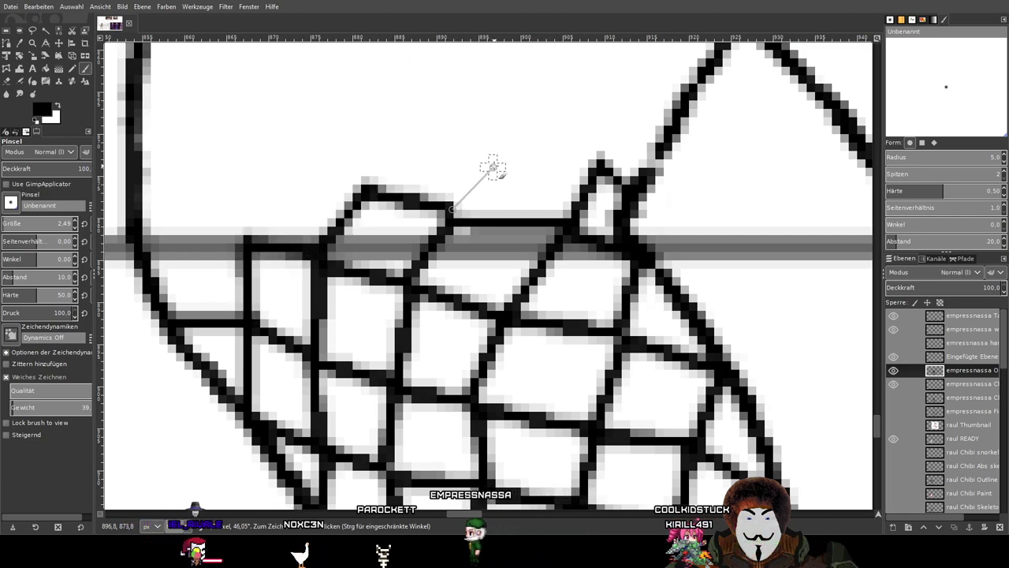
pyautogui.keyDown('shift'); pyautogui.click(508, 154); pyautogui.keyUp('shift')
pyautogui.keyDown('shift'); pyautogui.click(593, 154); pyautogui.keyUp('shift')
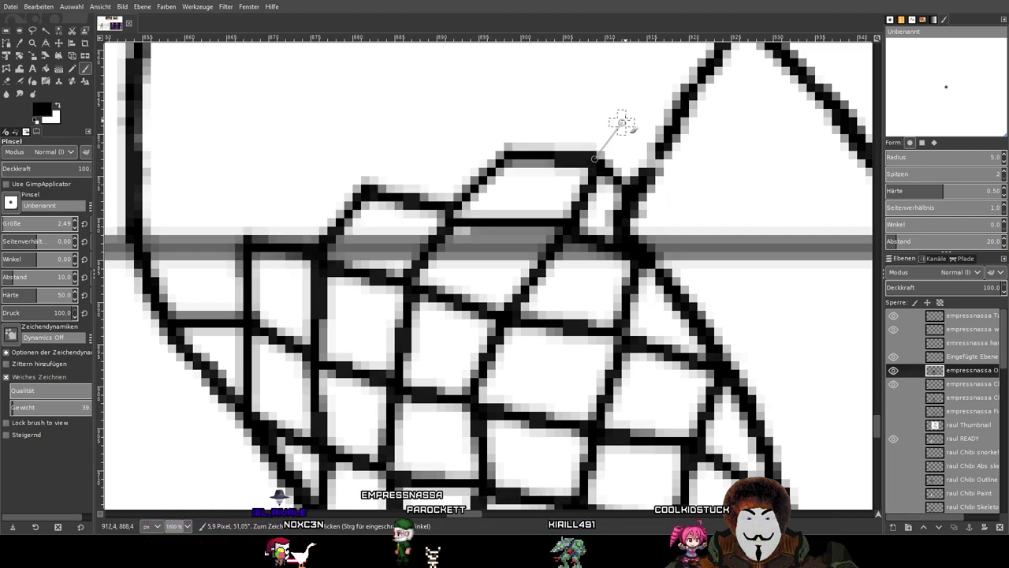
pyautogui.moveTo(522, 176); pyautogui.dragTo(599, 254)
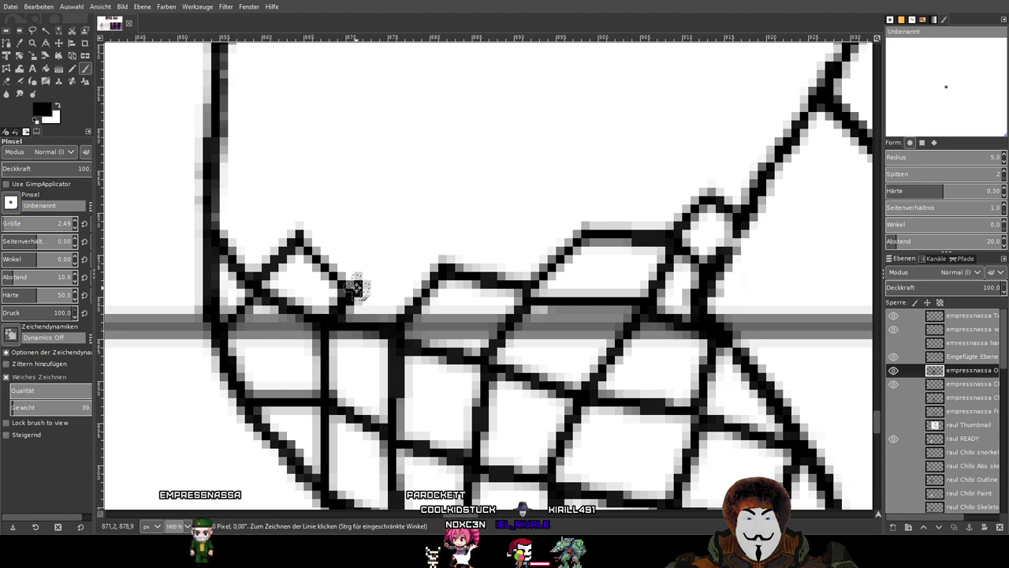
# Draw peaked strands along the top edge and link a peak to the mesh below.
pyautogui.keyDown('shift'); pyautogui.click(433, 267); pyautogui.keyUp('shift')
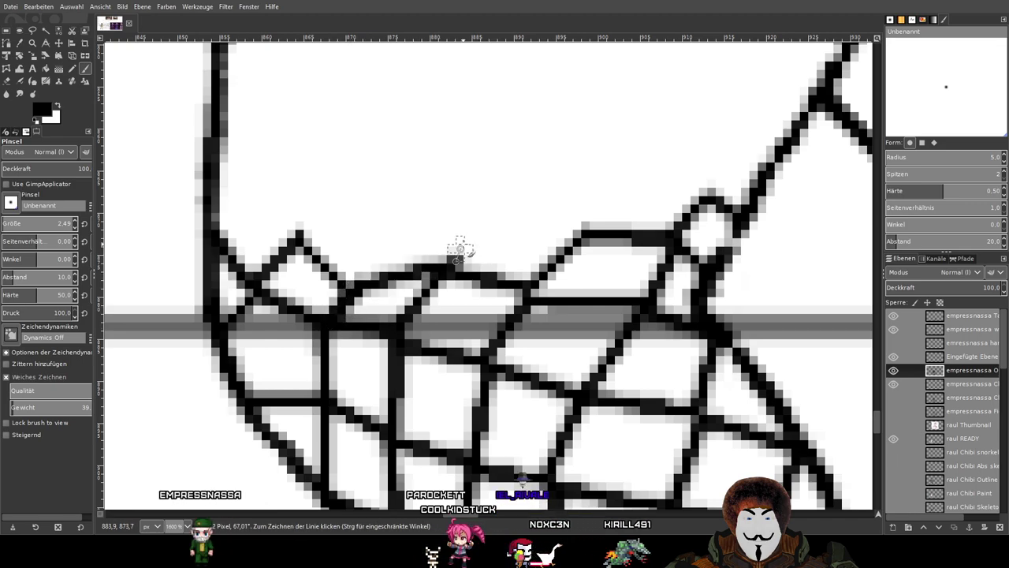
pyautogui.keyDown('shift'); pyautogui.click(473, 207); pyautogui.keyUp('shift')
pyautogui.keyDown('shift'); pyautogui.click(584, 221); pyautogui.keyUp('shift')
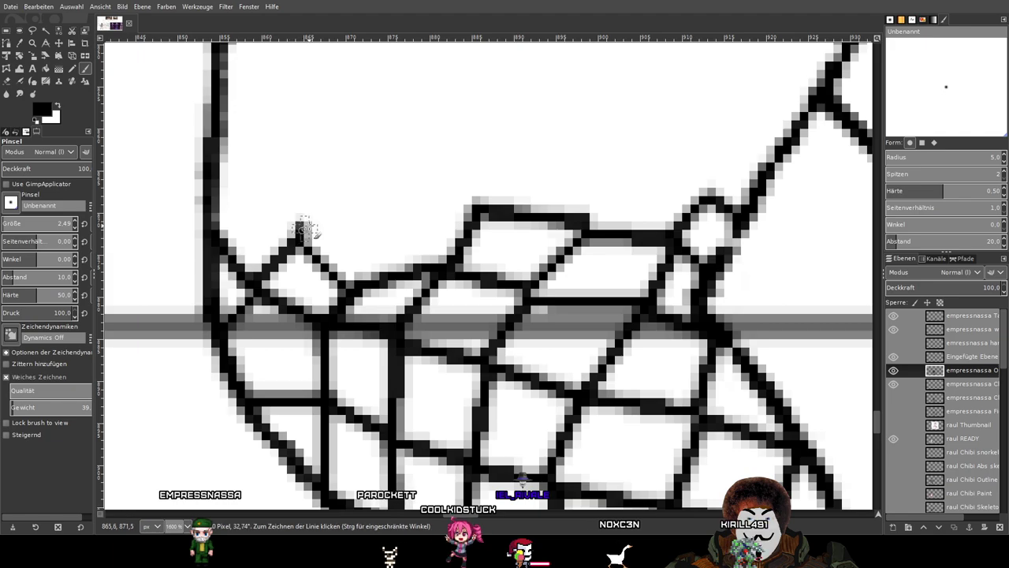
pyautogui.keyDown('shift'); pyautogui.click(404, 189); pyautogui.keyUp('shift')
pyautogui.moveTo(552, 236); pyautogui.dragTo(595, 279)
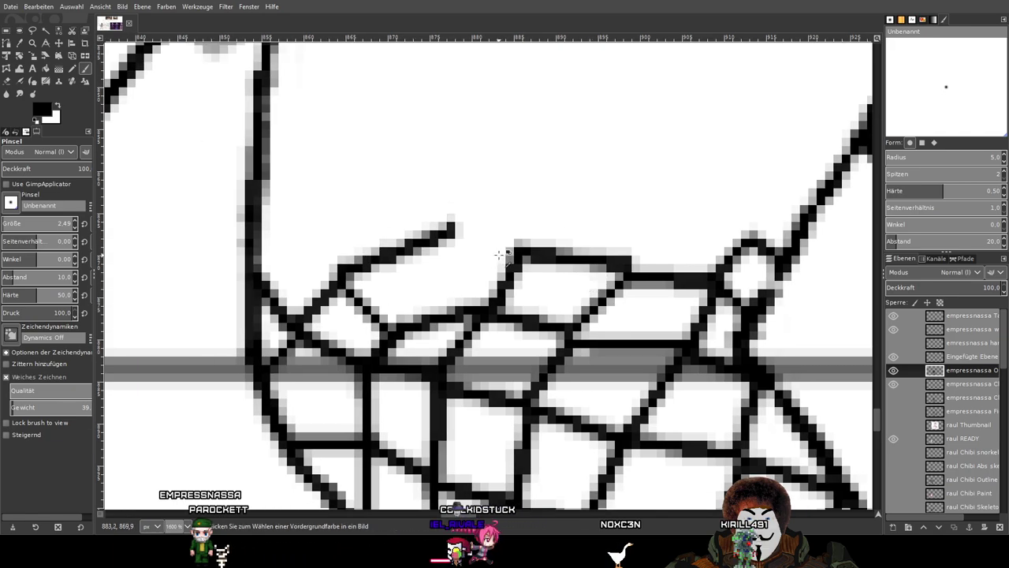
pyautogui.keyDown('shift'); pyautogui.click(479, 307); pyautogui.keyUp('shift')
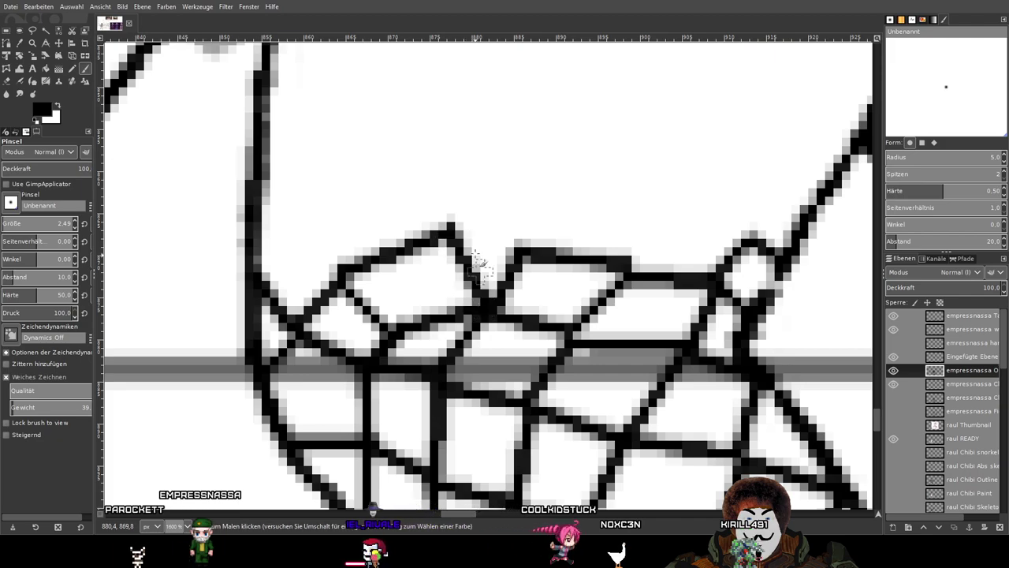
# Add three zigzag peaks across the mesh's top edge to its right end.
pyautogui.keyDown('shift'); pyautogui.click(490, 207); pyautogui.keyUp('shift')
pyautogui.keyDown('shift'); pyautogui.click(519, 246); pyautogui.keyUp('shift')
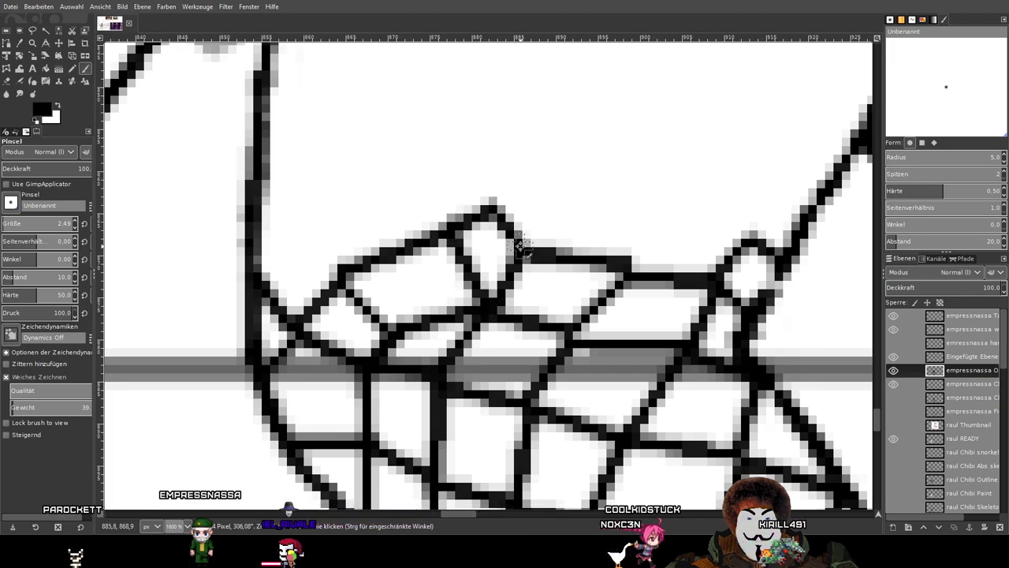
pyautogui.keyDown('shift'); pyautogui.click(601, 189); pyautogui.keyUp('shift')
pyautogui.keyDown('shift'); pyautogui.click(629, 249); pyautogui.keyUp('shift')
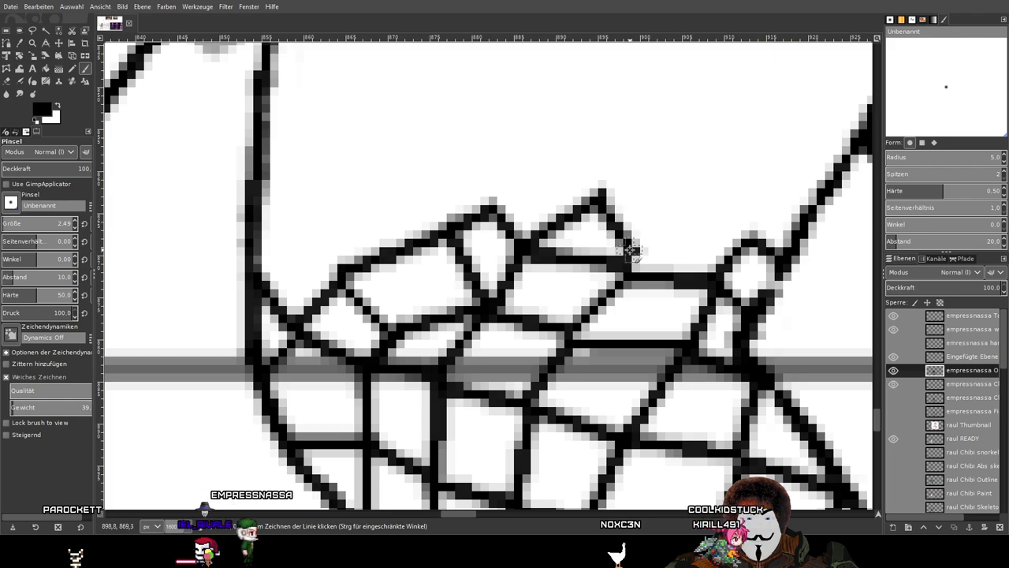
pyautogui.keyDown('shift'); pyautogui.click(685, 210); pyautogui.keyUp('shift')
pyautogui.keyDown('shift'); pyautogui.click(718, 254); pyautogui.keyUp('shift')
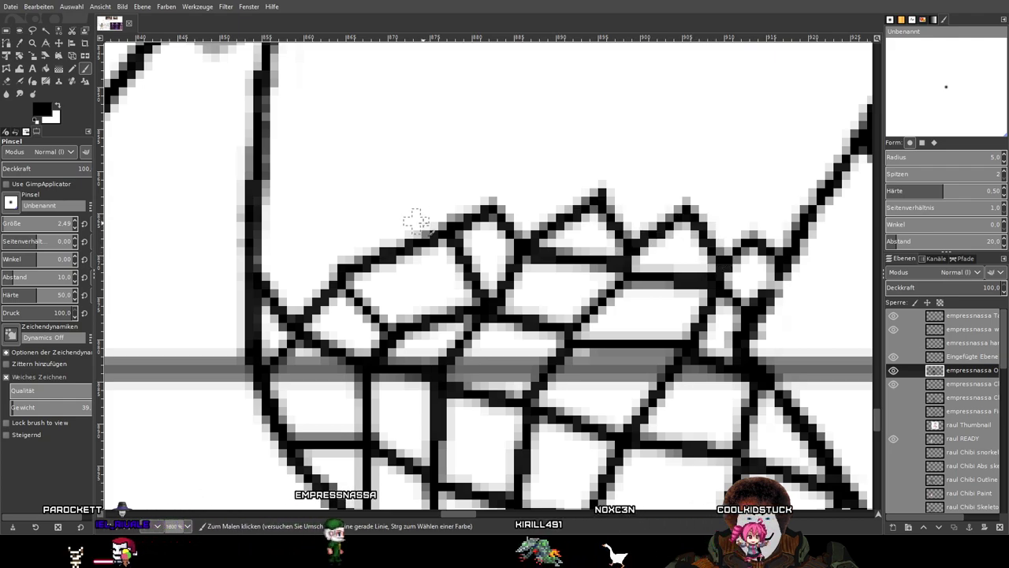
# Draw a zigzag peak at the mesh's left end and a diagonal strand from the outline.
pyautogui.moveTo(288, 258); pyautogui.dragTo(371, 286)
pyautogui.click(424, 299)
pyautogui.keyDown('shift'); pyautogui.click(384, 246); pyautogui.keyUp('shift')
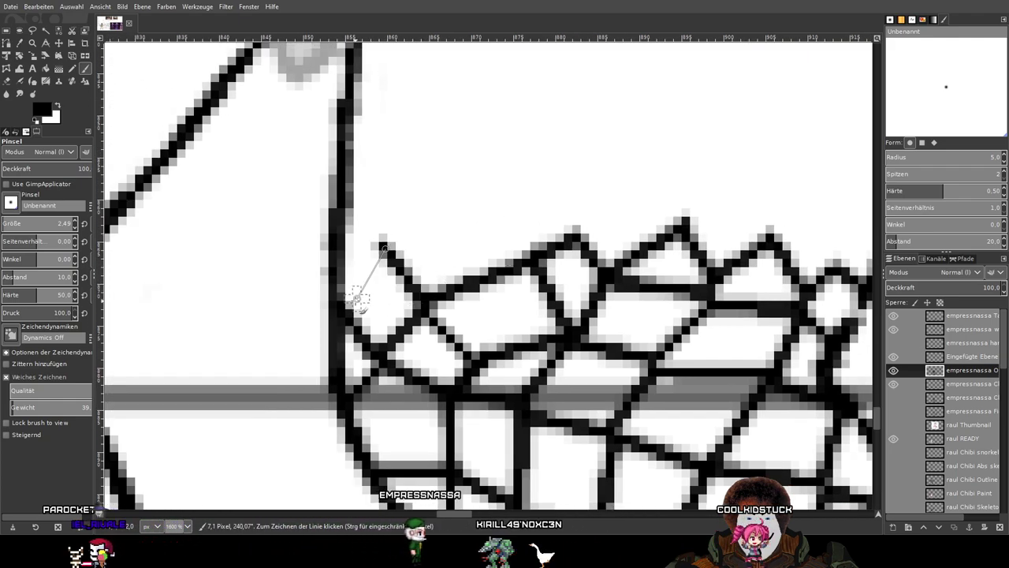
pyautogui.keyDown('shift'); pyautogui.click(356, 299); pyautogui.keyUp('shift')
pyautogui.click(388, 245)
pyautogui.keyDown('shift'); pyautogui.click(347, 203); pyautogui.keyUp('shift')
pyautogui.keyDown('shift'); pyautogui.click(394, 245); pyautogui.keyUp('shift')
# Add a peaked strand across the top row and a strand off the left junction.
pyautogui.keyDown('shift'); pyautogui.click(473, 205); pyautogui.keyUp('shift')
pyautogui.keyDown('shift'); pyautogui.click(544, 252); pyautogui.keyUp('shift')
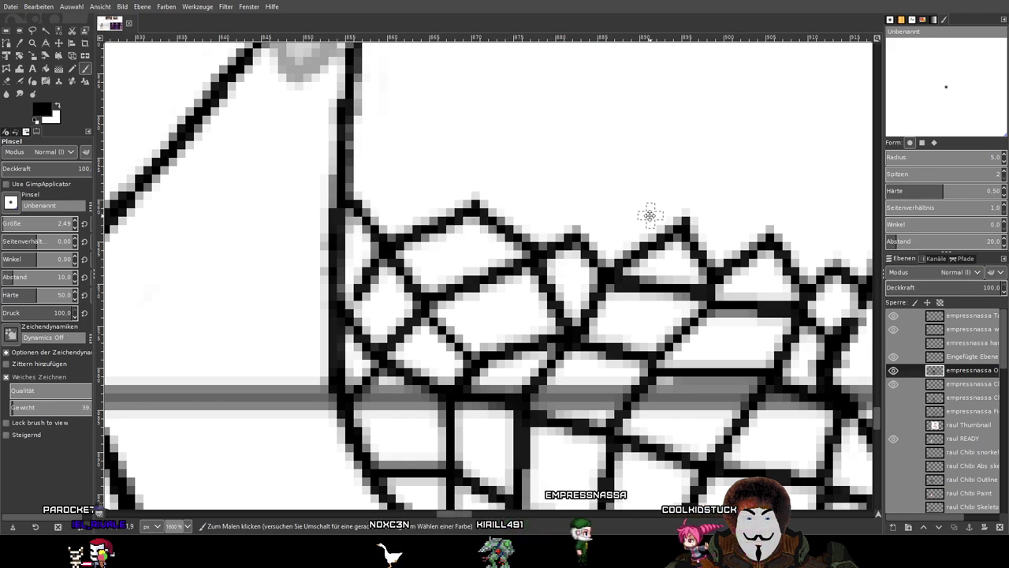
pyautogui.moveTo(649, 215); pyautogui.dragTo(430, 213)
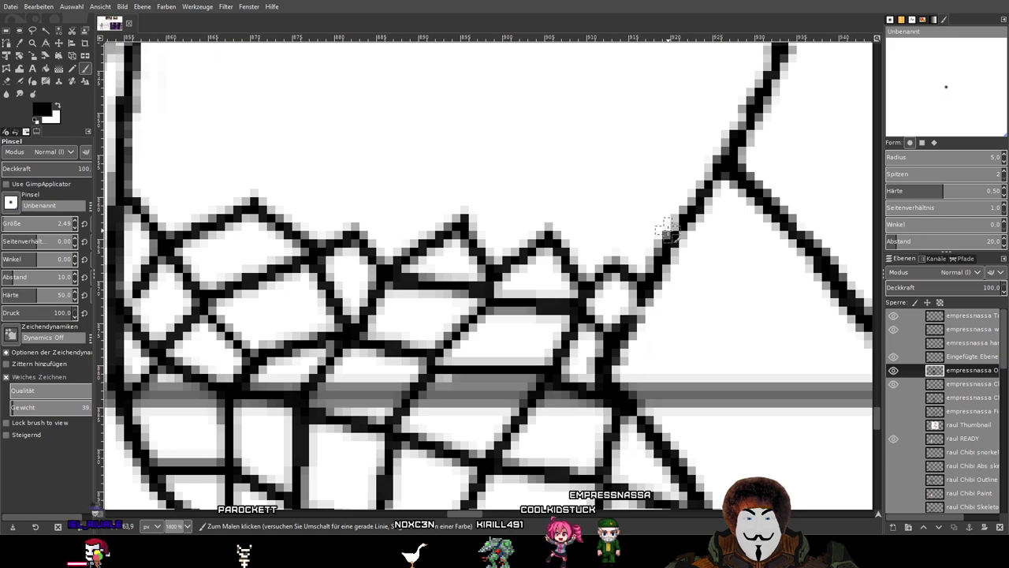
pyautogui.scroll(2, 395, 197)
pyautogui.hscroll(-1, 394, 197)
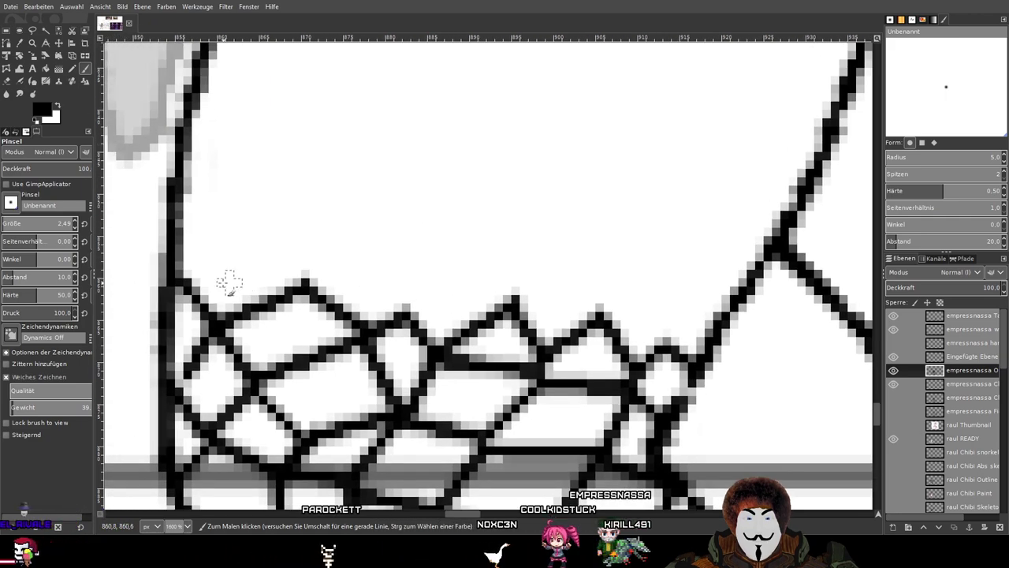
pyautogui.keyDown('shift'); pyautogui.click(233, 228); pyautogui.keyUp('shift')
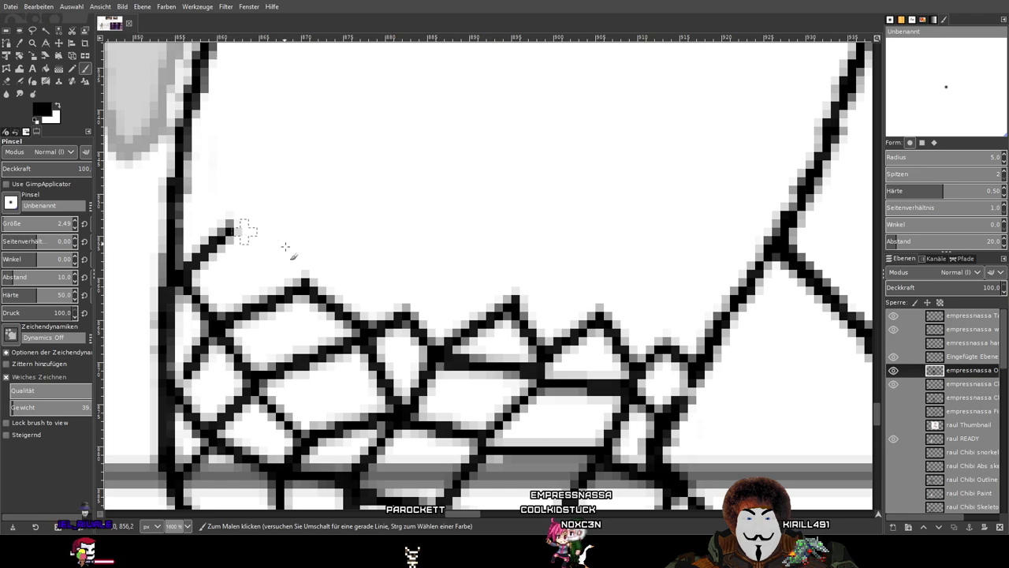
pyautogui.scroll(-5, 441, 257)
pyautogui.moveTo(444, 254); pyautogui.dragTo(506, 289)
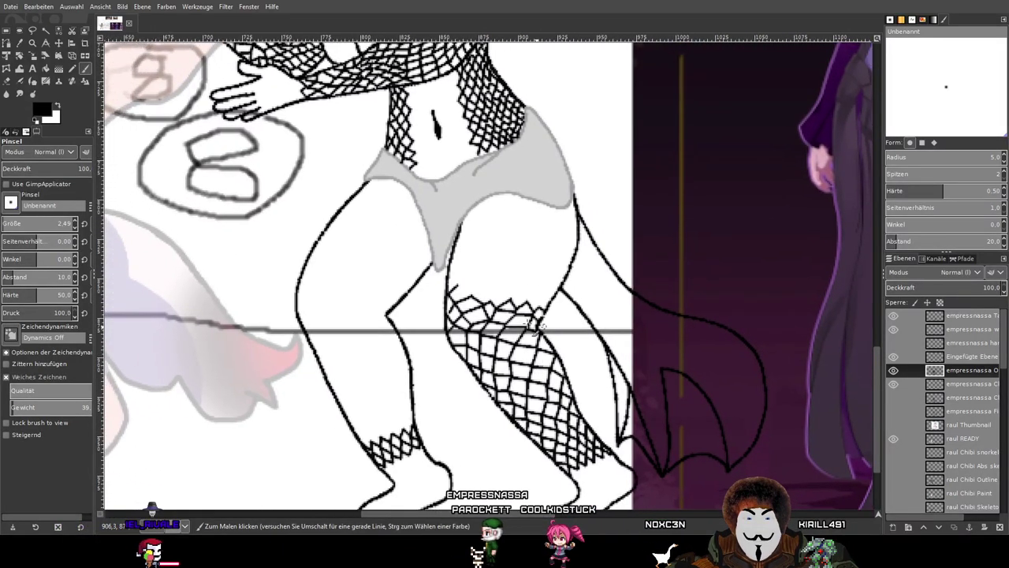
pyautogui.moveTo(684, 275); pyautogui.dragTo(450, 286)
pyautogui.moveTo(655, 191); pyautogui.dragTo(241, 343)
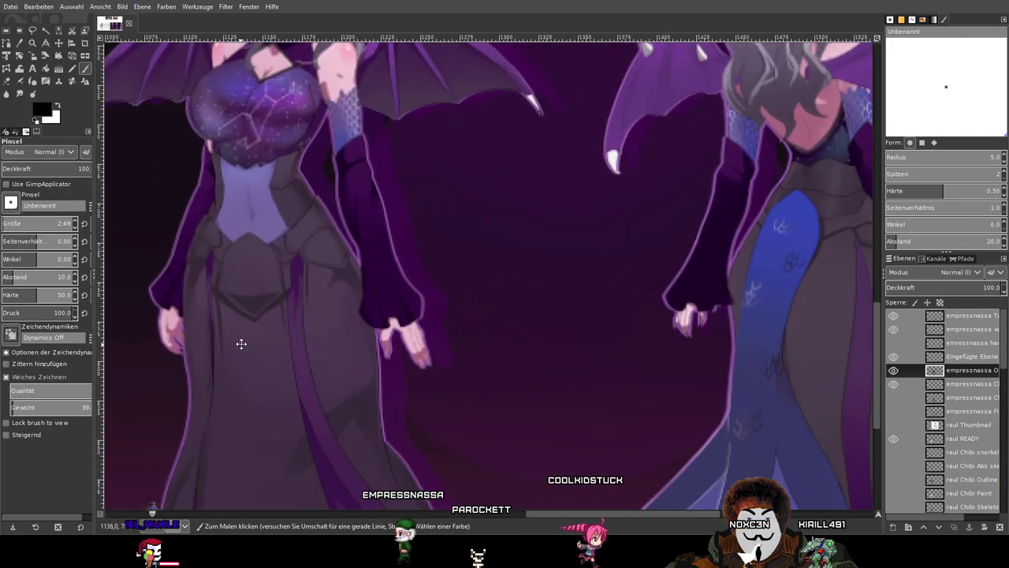
pyautogui.scroll(3, 347, 147)
pyautogui.scroll(-5, 347, 147)
pyautogui.hscroll(-8, 446, 236)
pyautogui.scroll(2, 543, 184)
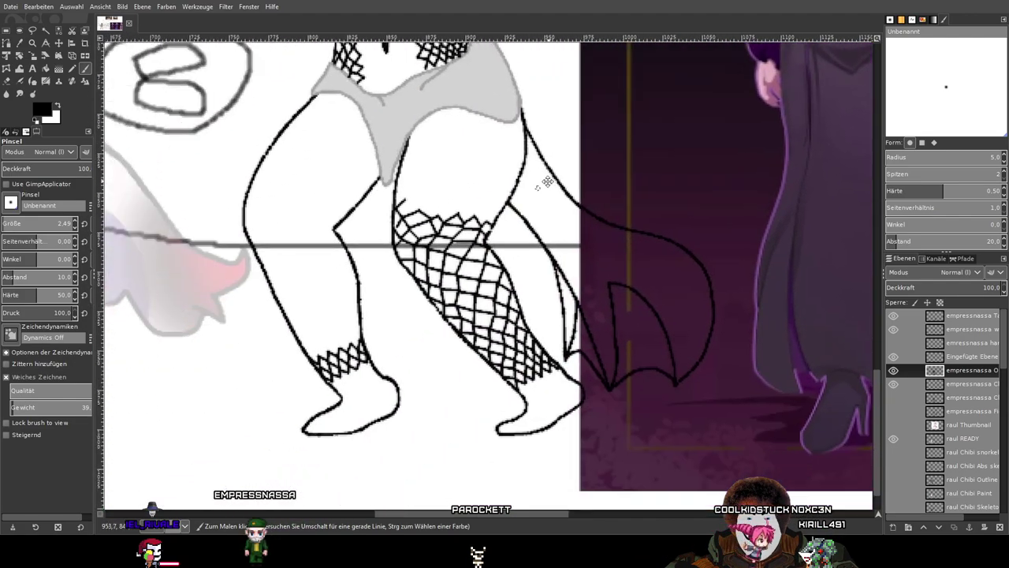
pyautogui.moveTo(547, 182); pyautogui.dragTo(573, 151)
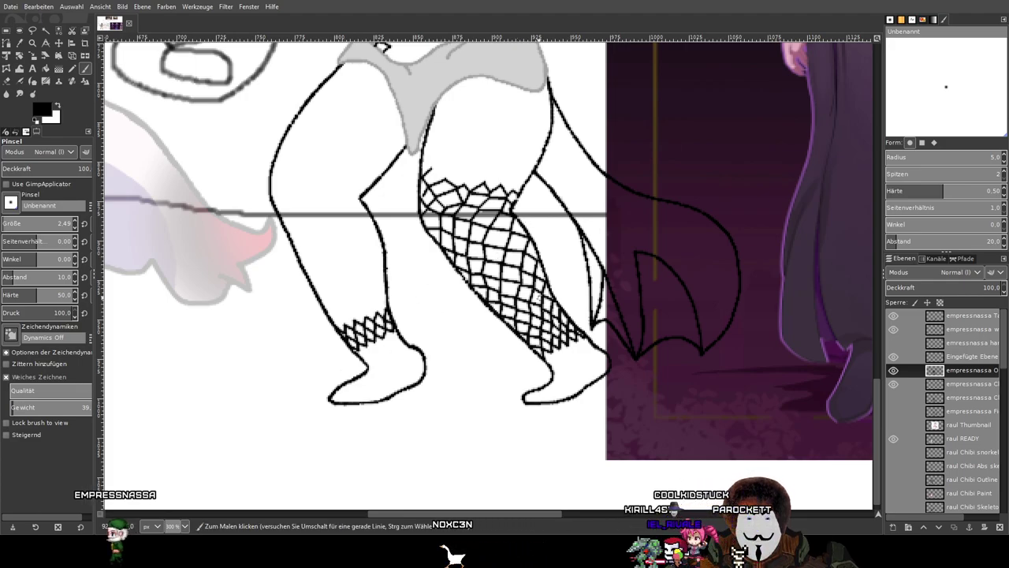
pyautogui.scroll(-3, 538, 297)
pyautogui.moveTo(711, 199); pyautogui.dragTo(534, 304)
pyautogui.scroll(4, 535, 304)
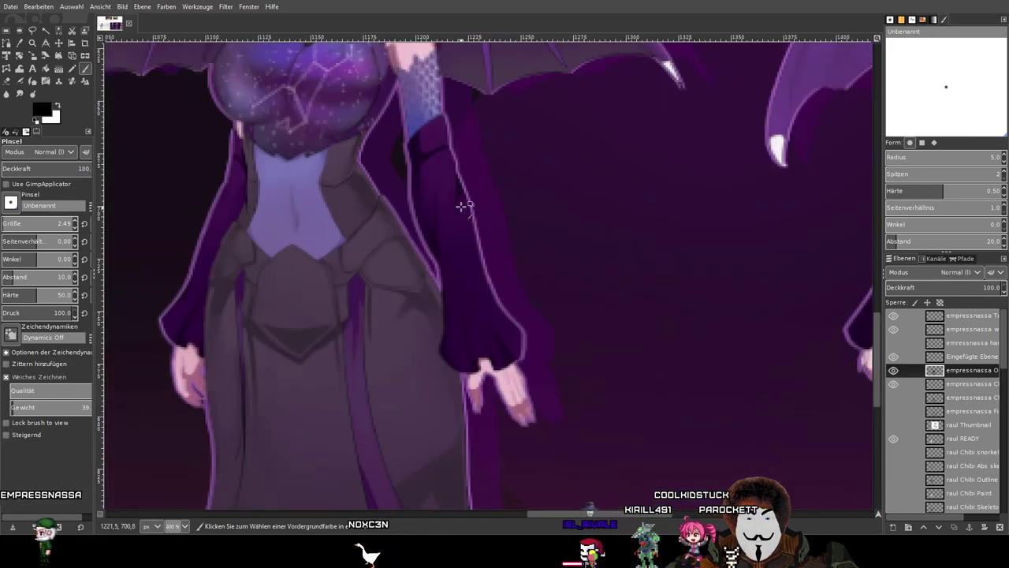
pyautogui.keyDown('shift'); pyautogui.hscroll(-15, 304, 282); pyautogui.keyUp('shift')
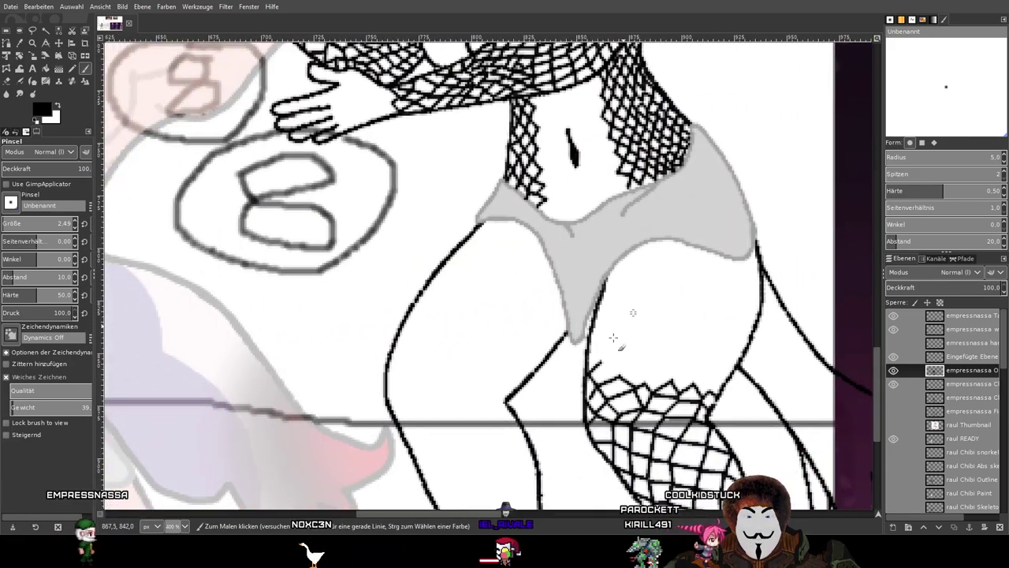
pyautogui.keyDown('ctrl'); pyautogui.scroll(4, 612, 337); pyautogui.keyUp('ctrl')
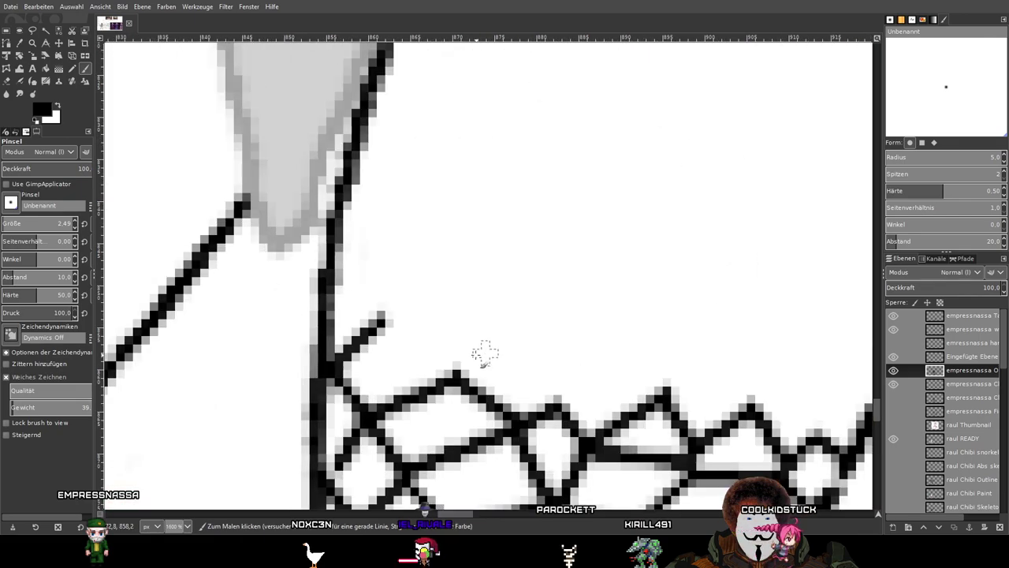
# Draw straight zigzag strands along the top edge of the thigh fishnet.
pyautogui.keyDown('shift'); pyautogui.click(454, 376); pyautogui.keyUp('shift')
pyautogui.keyDown('shift'); pyautogui.click(544, 344); pyautogui.keyUp('shift')
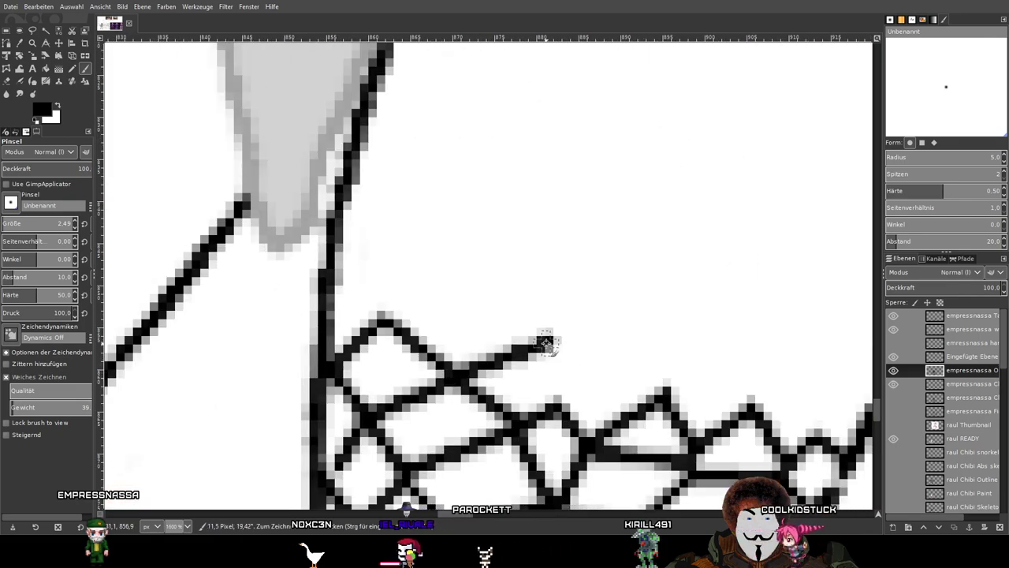
pyautogui.keyDown('shift'); pyautogui.click(666, 347); pyautogui.keyUp('shift')
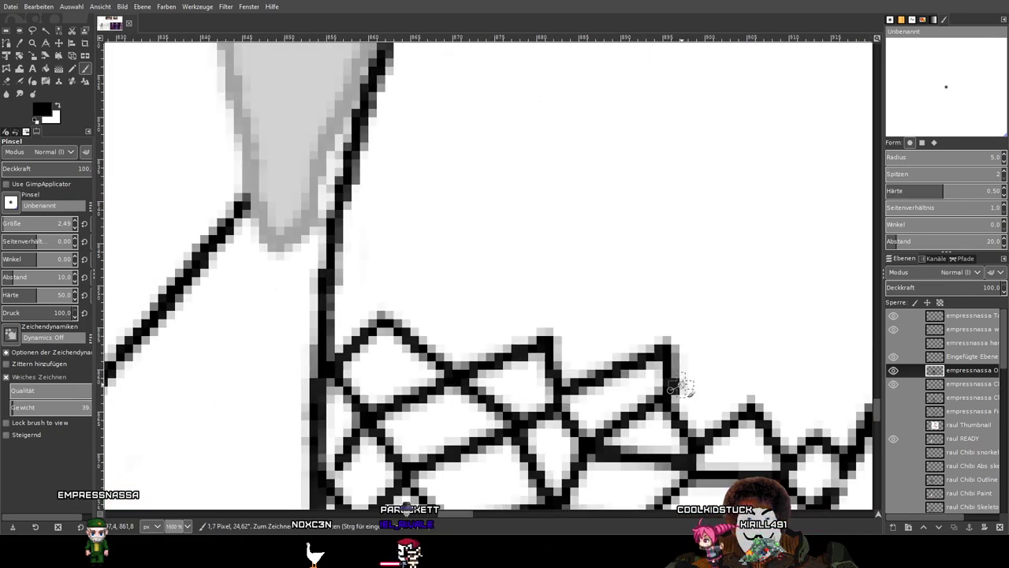
pyautogui.keyDown('shift'); pyautogui.click(726, 348); pyautogui.keyUp('shift')
pyautogui.keyDown('shift'); pyautogui.click(764, 401); pyautogui.keyUp('shift')
pyautogui.keyDown('shift'); pyautogui.click(796, 359); pyautogui.keyUp('shift')
pyautogui.moveTo(826, 434); pyautogui.dragTo(590, 407)
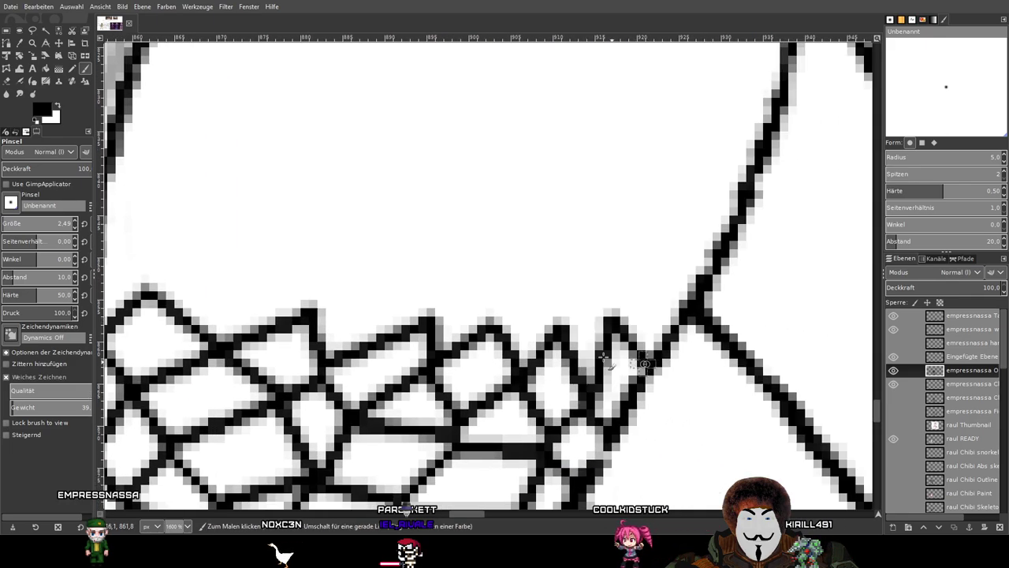
pyautogui.hscroll(-3, 603, 356)
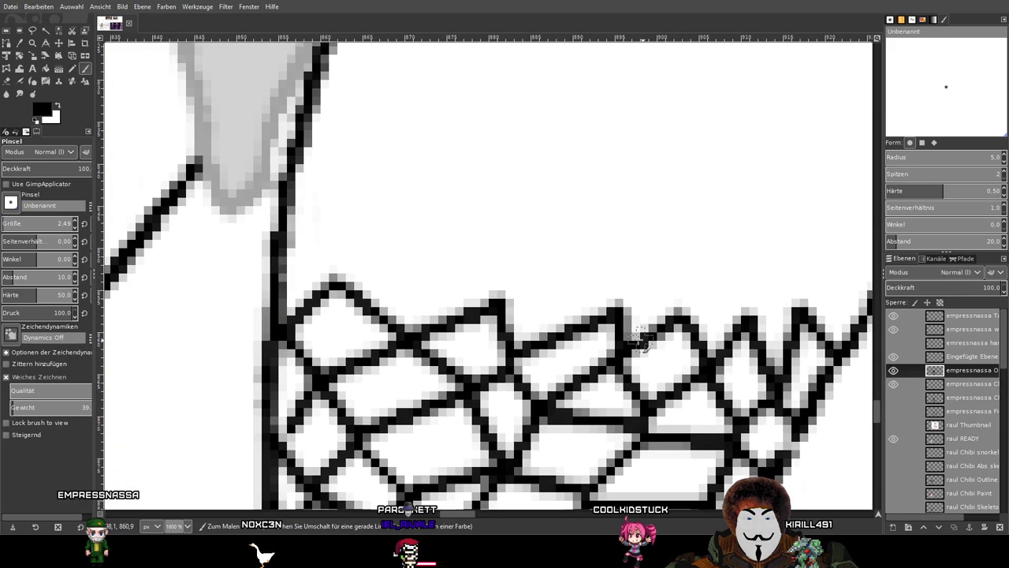
# Add a zigzag row of mesh lines across the thigh, ending at the right outline.
pyautogui.keyDown('shift'); pyautogui.click(331, 269); pyautogui.keyUp('shift')
pyautogui.keyDown('shift'); pyautogui.click(431, 230); pyautogui.keyUp('shift')
pyautogui.keyDown('shift'); pyautogui.click(500, 289); pyautogui.keyUp('shift')
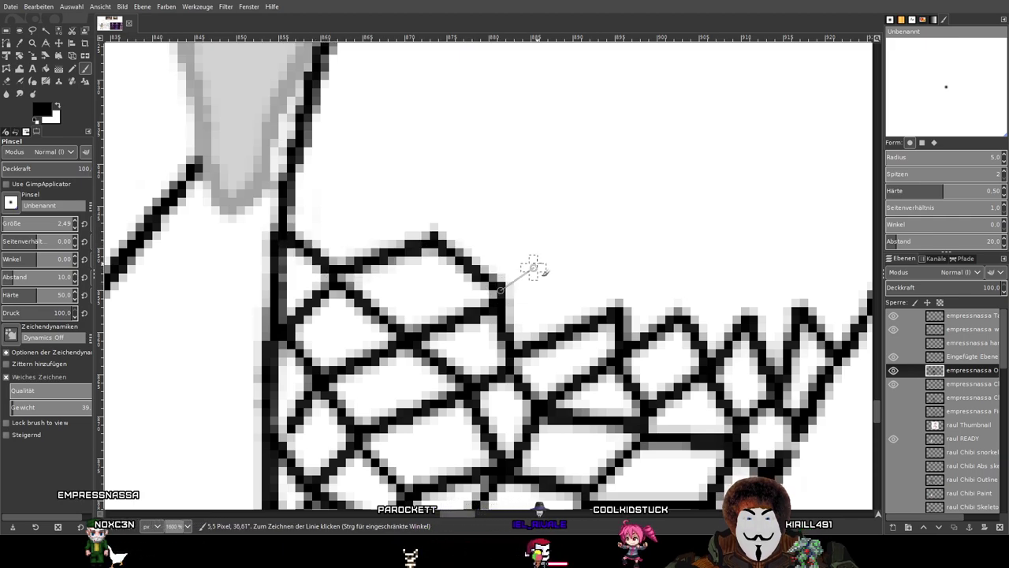
pyautogui.keyDown('shift'); pyautogui.click(568, 235); pyautogui.keyUp('shift')
pyautogui.keyDown('shift'); pyautogui.click(618, 298); pyautogui.keyUp('shift')
pyautogui.keyDown('shift'); pyautogui.click(679, 252); pyautogui.keyUp('shift')
pyautogui.keyDown('shift'); pyautogui.click(688, 310); pyautogui.keyUp('shift')
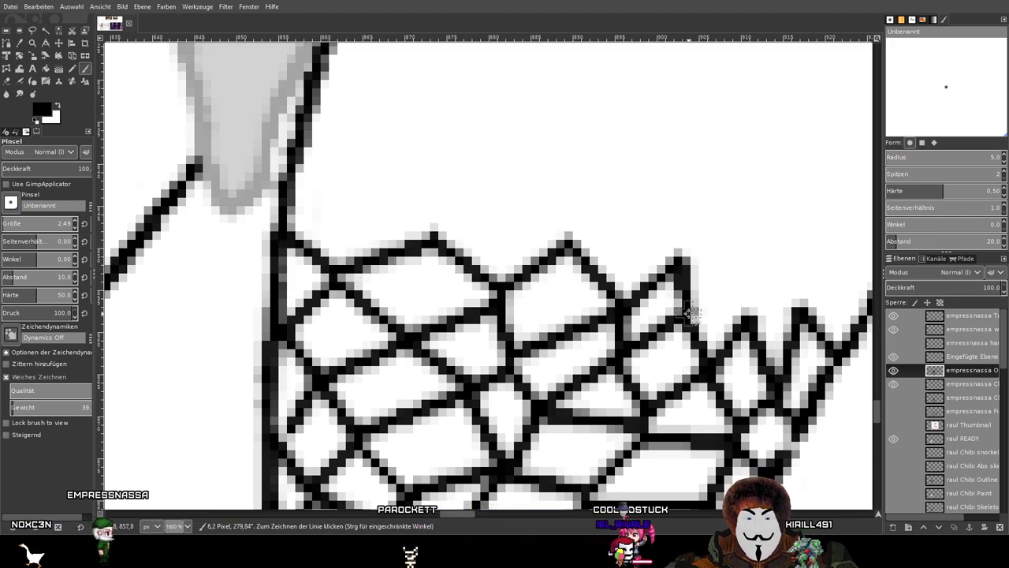
pyautogui.keyDown('shift'); pyautogui.click(727, 252); pyautogui.keyUp('shift')
pyautogui.keyDown('shift'); pyautogui.click(751, 316); pyautogui.keyUp('shift')
pyautogui.keyDown('shift'); pyautogui.click(775, 254); pyautogui.keyUp('shift')
pyautogui.keyDown('shift'); pyautogui.click(806, 297); pyautogui.keyUp('shift')
pyautogui.keyDown('shift'); pyautogui.click(837, 252); pyautogui.keyUp('shift')
pyautogui.keyDown('shift'); pyautogui.click(870, 298); pyautogui.keyUp('shift')
pyautogui.moveTo(802, 230); pyautogui.dragTo(712, 293)
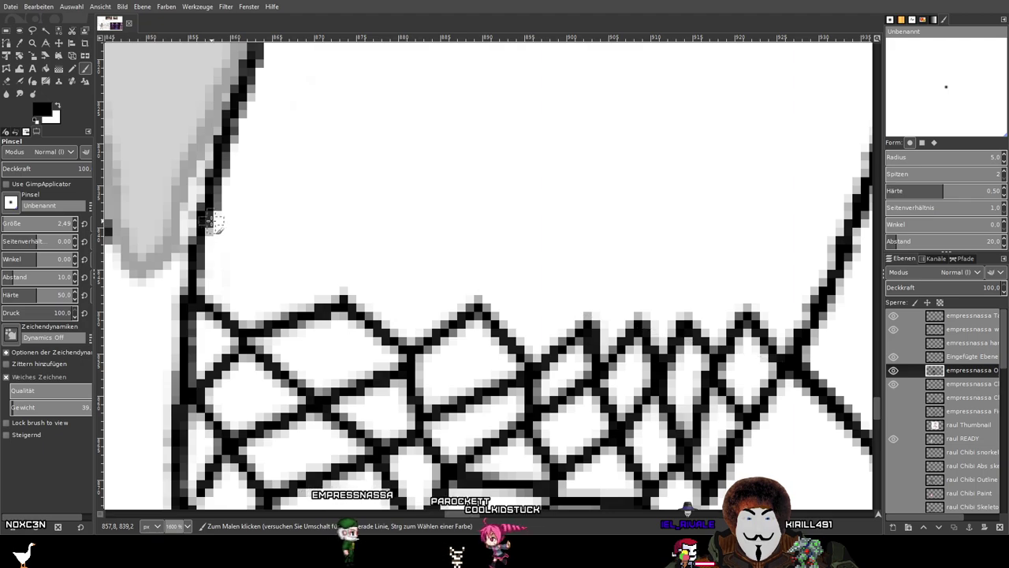
# Start a new zigzag mesh row at the left outline and extend it rightward.
pyautogui.click(201, 264)
pyautogui.keyDown('shift'); pyautogui.click(235, 235); pyautogui.keyUp('shift')
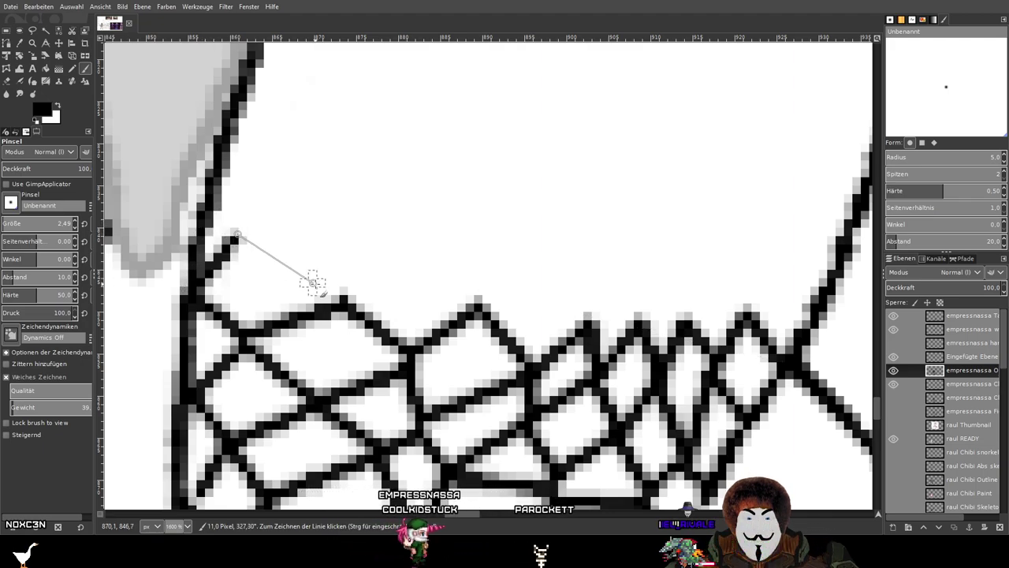
pyautogui.keyDown('shift'); pyautogui.click(340, 300); pyautogui.keyUp('shift')
pyautogui.keyDown('shift'); pyautogui.click(351, 231); pyautogui.keyUp('shift')
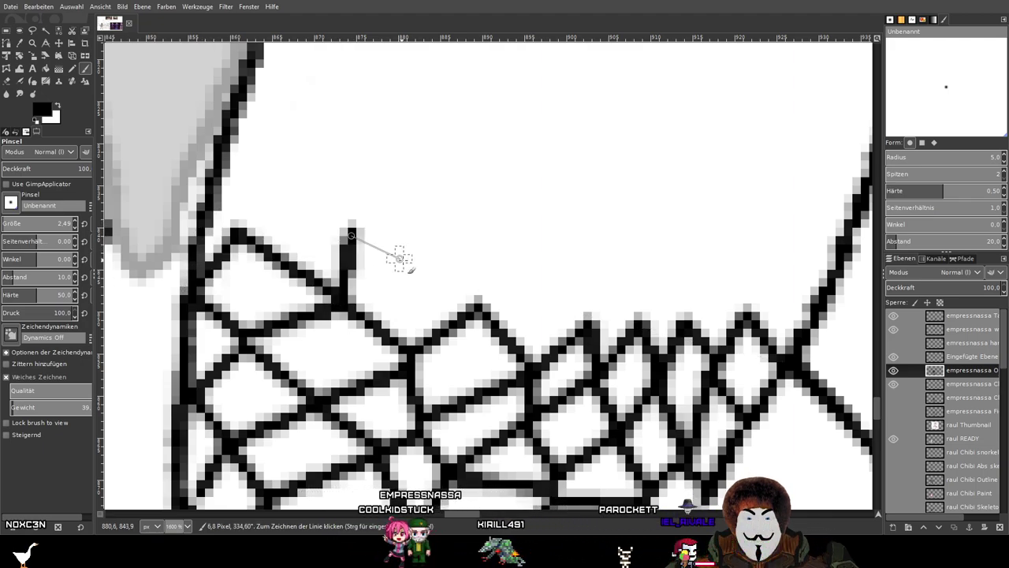
pyautogui.keyDown('shift'); pyautogui.click(481, 300); pyautogui.keyUp('shift')
pyautogui.keyDown('shift'); pyautogui.click(587, 309); pyautogui.keyUp('shift')
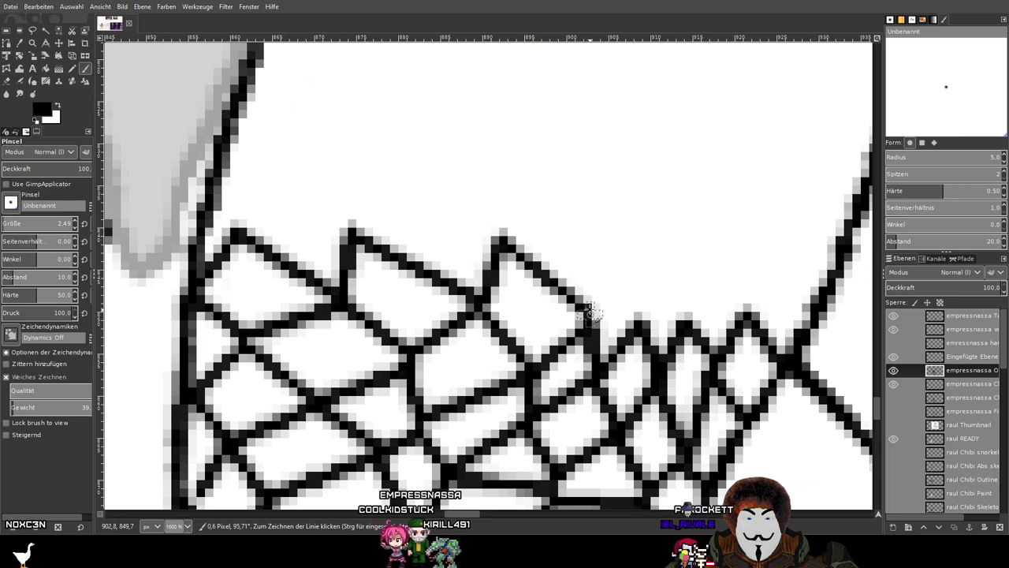
pyautogui.keyDown('shift'); pyautogui.click(591, 250); pyautogui.keyUp('shift')
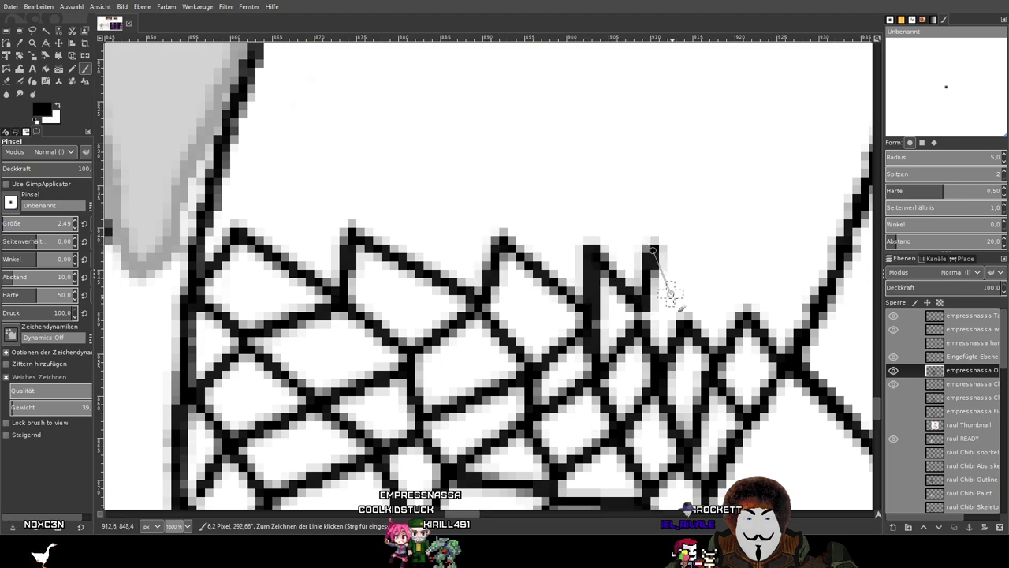
pyautogui.keyDown('shift'); pyautogui.click(698, 250); pyautogui.keyUp('shift')
pyautogui.keyDown('shift'); pyautogui.click(749, 307); pyautogui.keyUp('shift')
pyautogui.keyDown('shift'); pyautogui.click(760, 255); pyautogui.keyUp('shift')
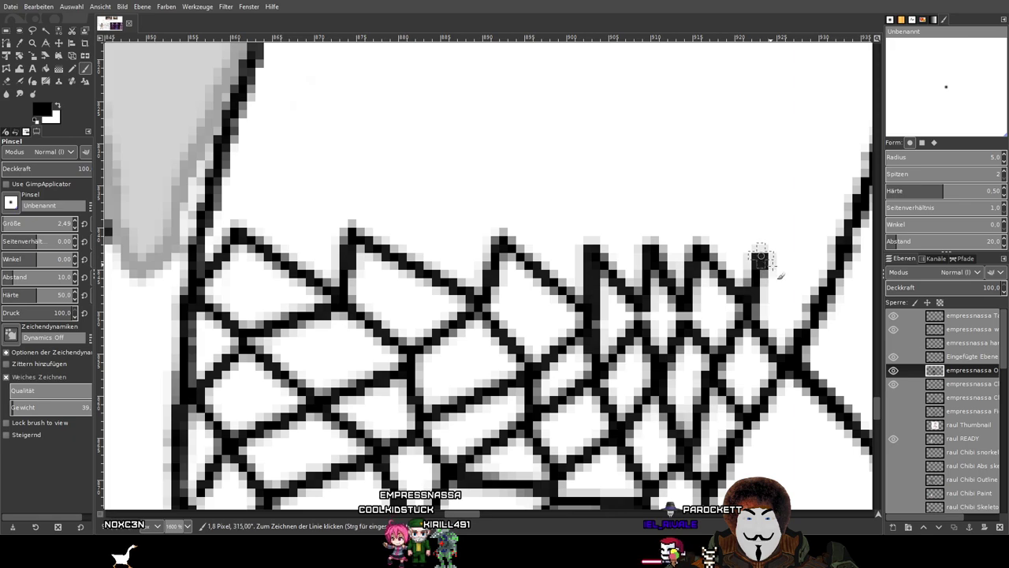
pyautogui.keyDown('shift'); pyautogui.click(815, 312); pyautogui.keyUp('shift')
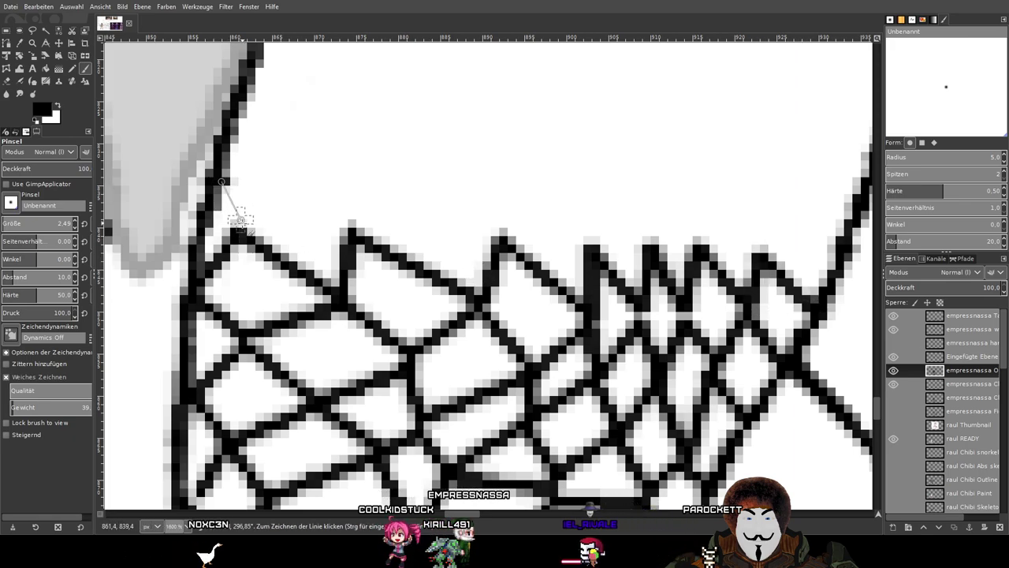
# Draw a higher row of diamond zigzags from the left outline to the right outline.
pyautogui.click(214, 183)
pyautogui.keyDown('shift'); pyautogui.click(243, 226); pyautogui.keyUp('shift')
pyautogui.keyDown('shift'); pyautogui.click(308, 181); pyautogui.keyUp('shift')
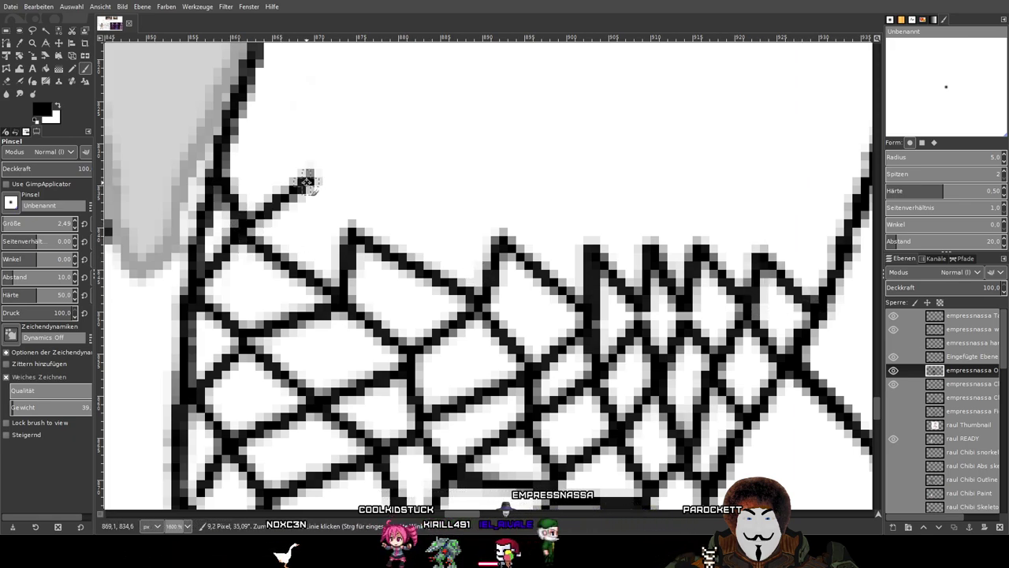
pyautogui.keyDown('shift'); pyautogui.click(351, 219); pyautogui.keyUp('shift')
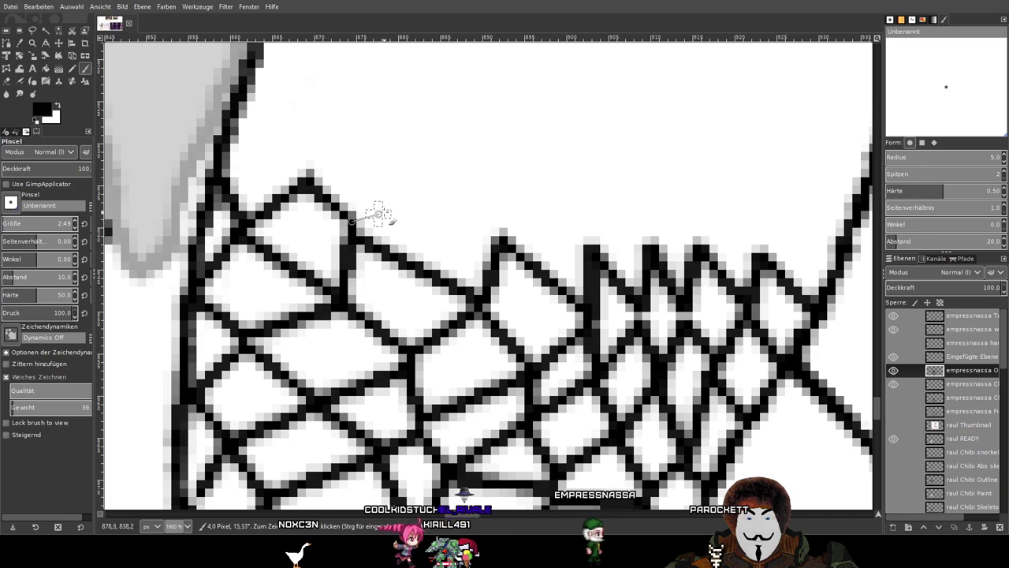
pyautogui.keyDown('shift'); pyautogui.click(426, 171); pyautogui.keyUp('shift')
pyautogui.keyDown('shift'); pyautogui.click(496, 227); pyautogui.keyUp('shift')
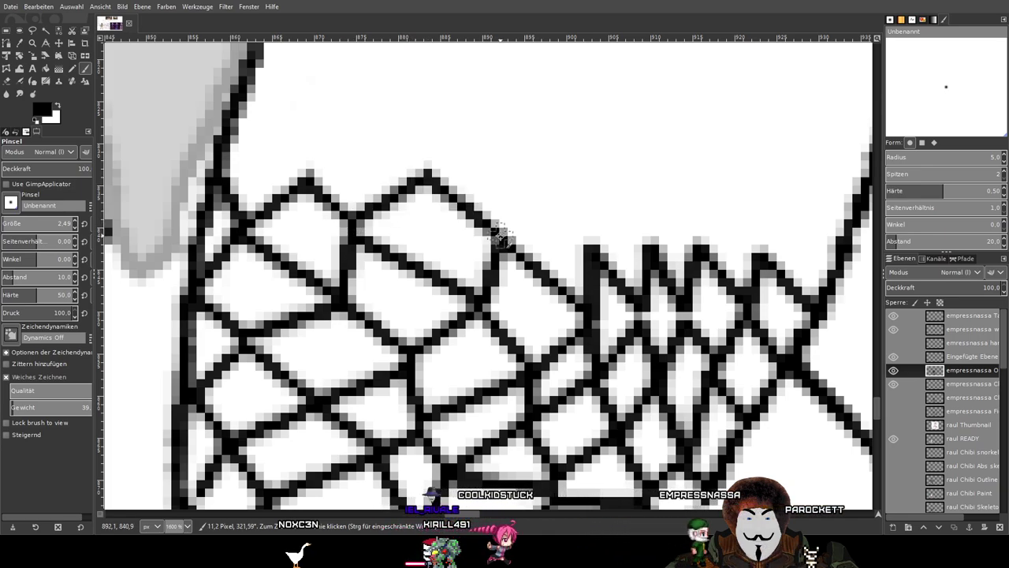
pyautogui.keyDown('shift'); pyautogui.click(530, 182); pyautogui.keyUp('shift')
pyautogui.keyDown('shift'); pyautogui.click(591, 233); pyautogui.keyUp('shift')
pyautogui.keyDown('shift'); pyautogui.click(620, 183); pyautogui.keyUp('shift')
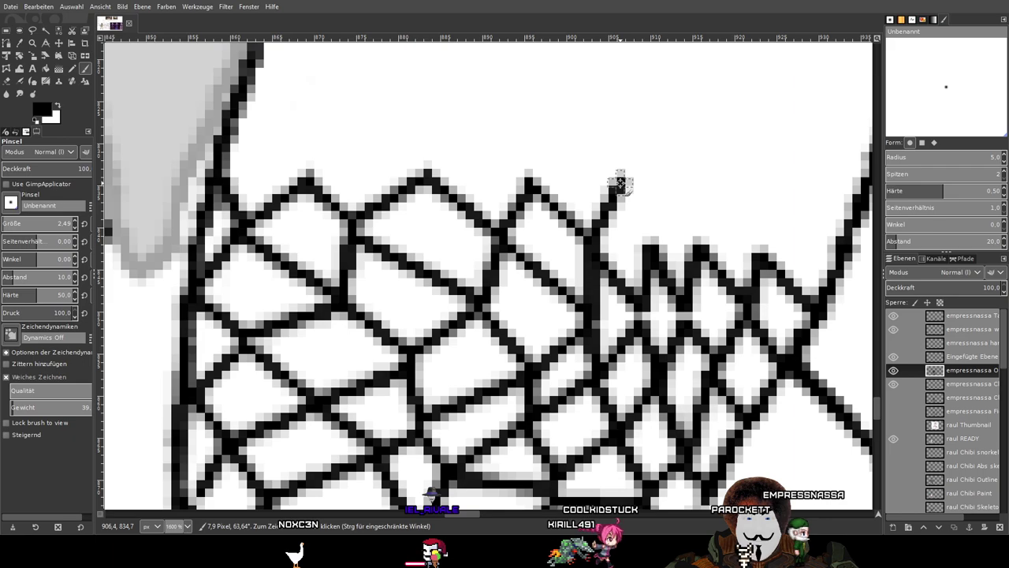
pyautogui.keyDown('shift'); pyautogui.click(651, 228); pyautogui.keyUp('shift')
pyautogui.keyDown('shift'); pyautogui.click(713, 191); pyautogui.keyUp('shift')
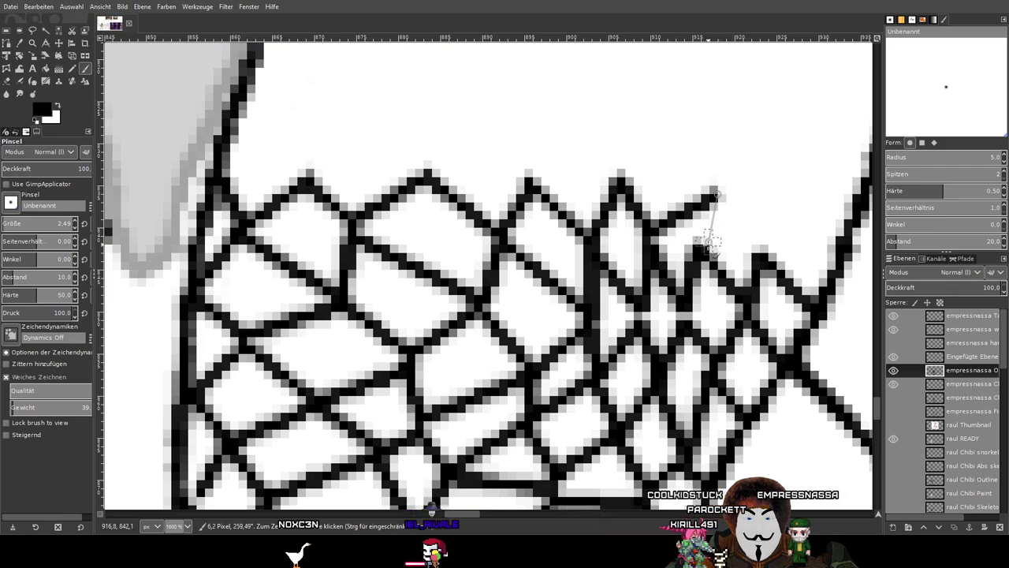
pyautogui.keyDown('shift'); pyautogui.click(759, 246); pyautogui.keyUp('shift')
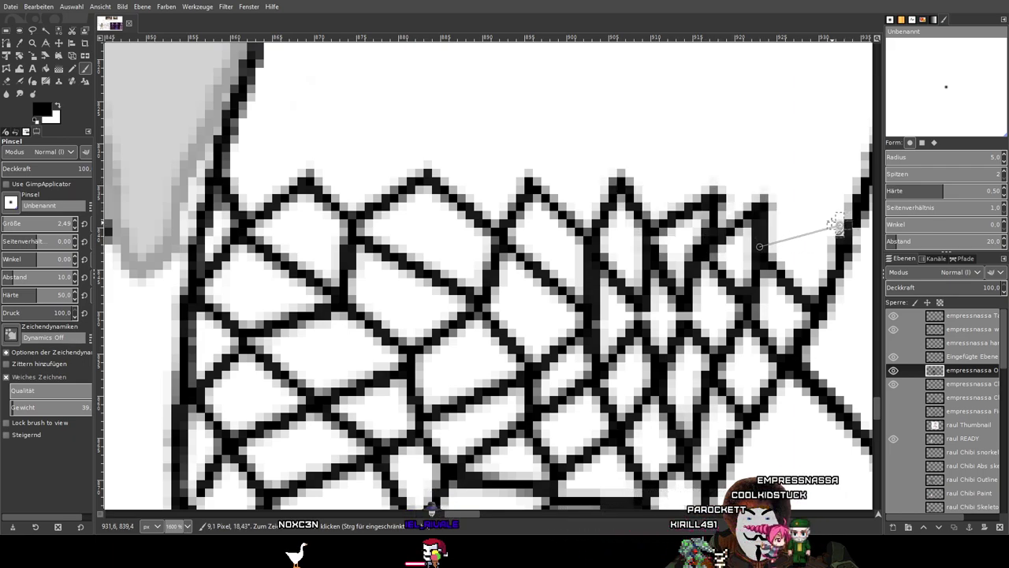
pyautogui.keyDown('shift'); pyautogui.click(812, 211); pyautogui.keyUp('shift')
pyautogui.keyDown('shift'); pyautogui.click(838, 255); pyautogui.keyUp('shift')
pyautogui.moveTo(608, 234); pyautogui.dragTo(697, 355)
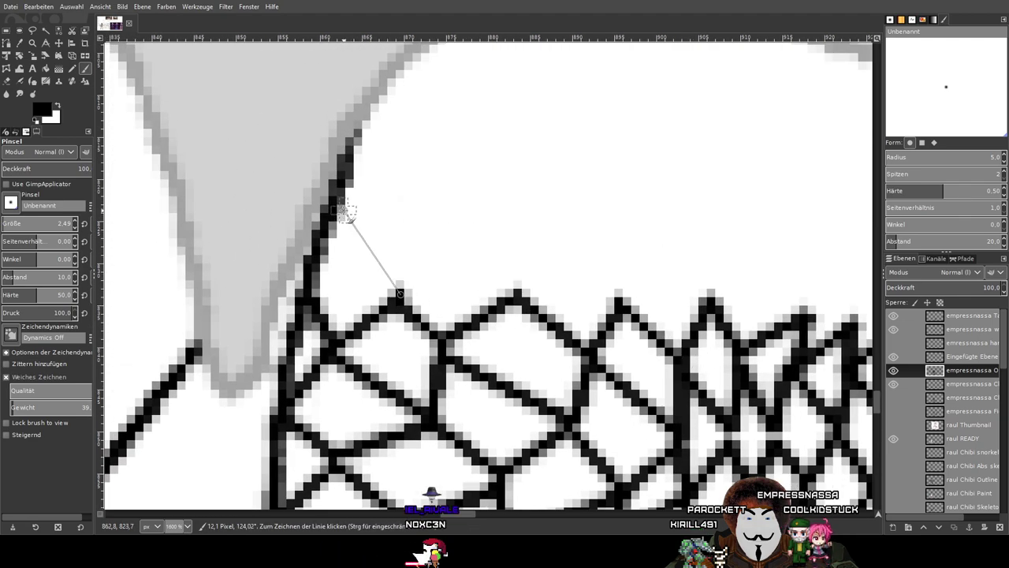
# Begin another zigzag row from an existing peak and carry it rightward.
pyautogui.keyDown('shift'); pyautogui.click(383, 243); pyautogui.keyUp('shift')
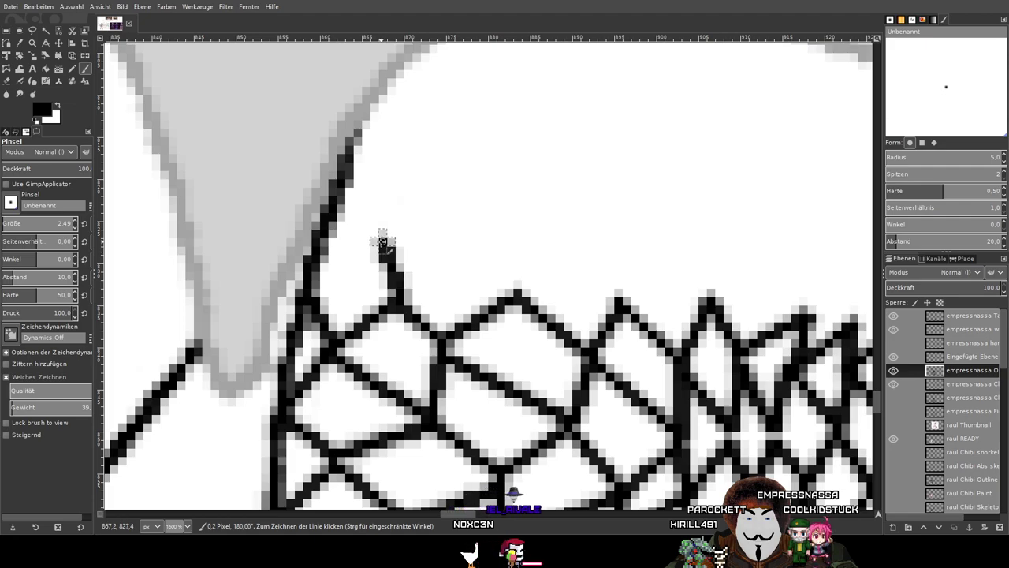
pyautogui.keyDown('shift'); pyautogui.click(322, 273); pyautogui.keyUp('shift')
pyautogui.keyDown('shift'); pyautogui.click(459, 234); pyautogui.keyUp('shift')
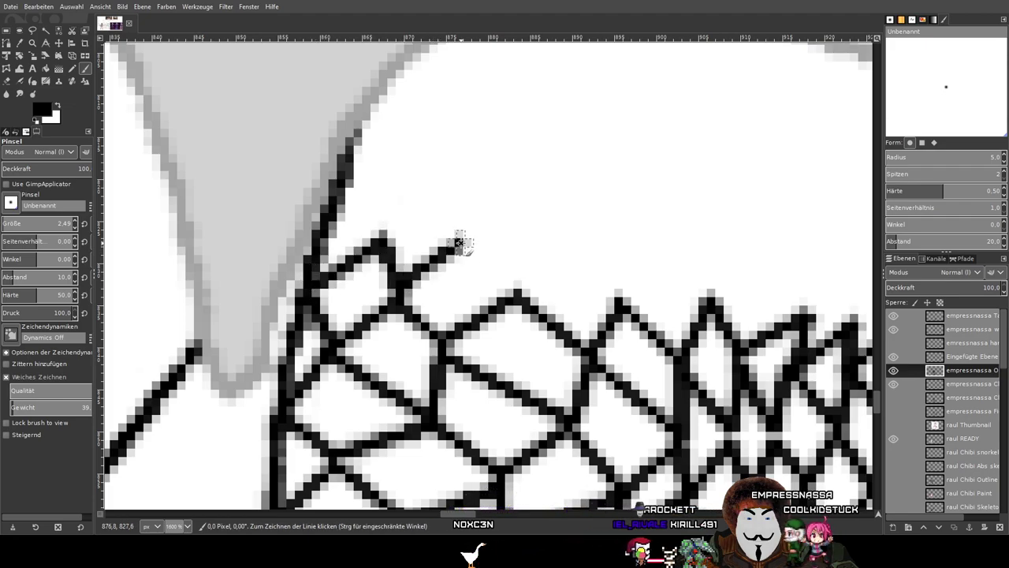
pyautogui.keyDown('shift'); pyautogui.click(507, 293); pyautogui.keyUp('shift')
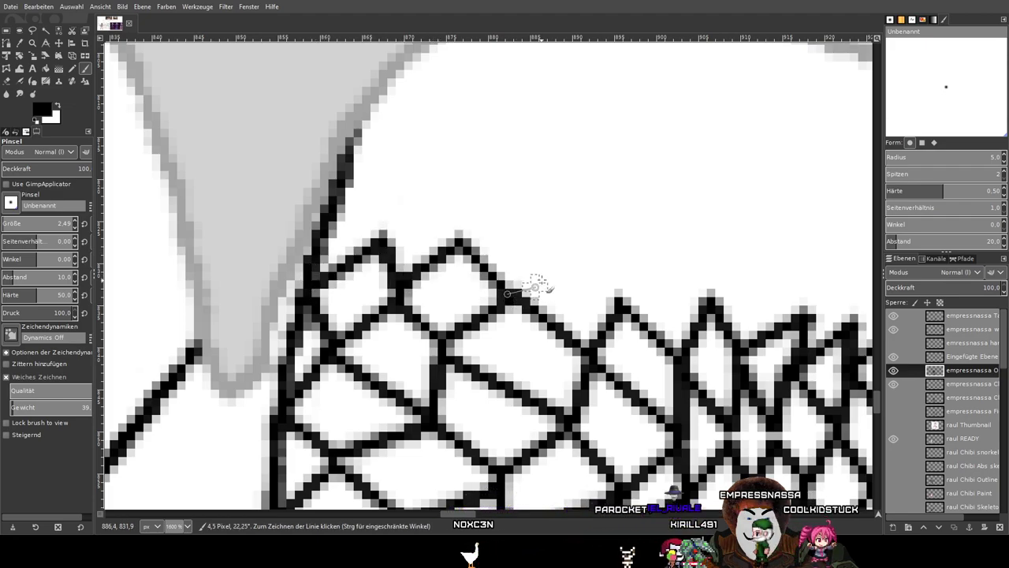
pyautogui.keyDown('shift'); pyautogui.click(560, 228); pyautogui.keyUp('shift')
pyautogui.keyDown('shift'); pyautogui.click(619, 298); pyautogui.keyUp('shift')
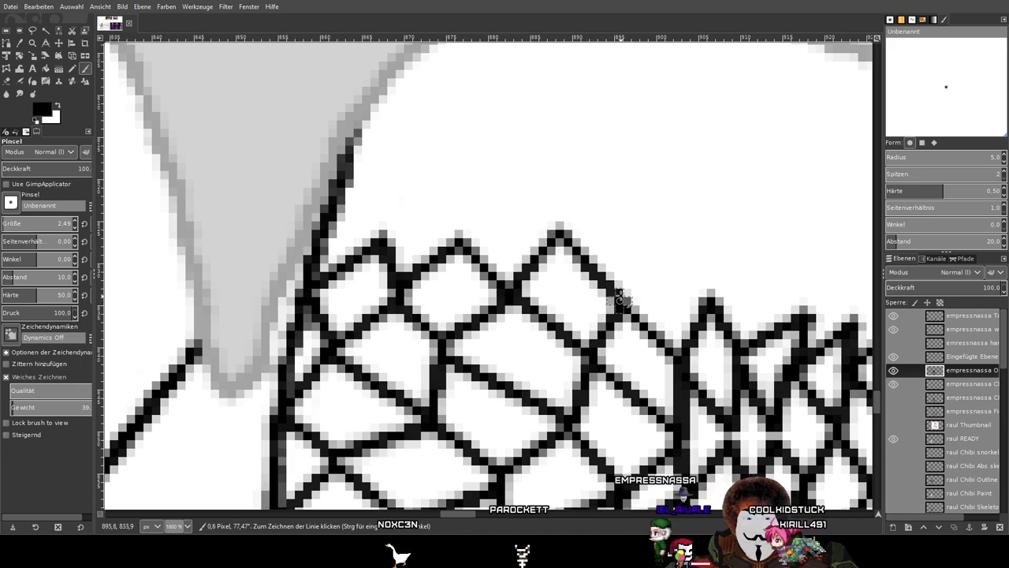
pyautogui.keyDown('shift'); pyautogui.click(627, 229); pyautogui.keyUp('shift')
pyautogui.keyDown('shift'); pyautogui.click(703, 293); pyautogui.keyUp('shift')
# Undo a stray vertical line, then finish the row's peaks up to the right outline.
pyautogui.keyDown('shift'); pyautogui.click(700, 226); pyautogui.keyUp('shift')
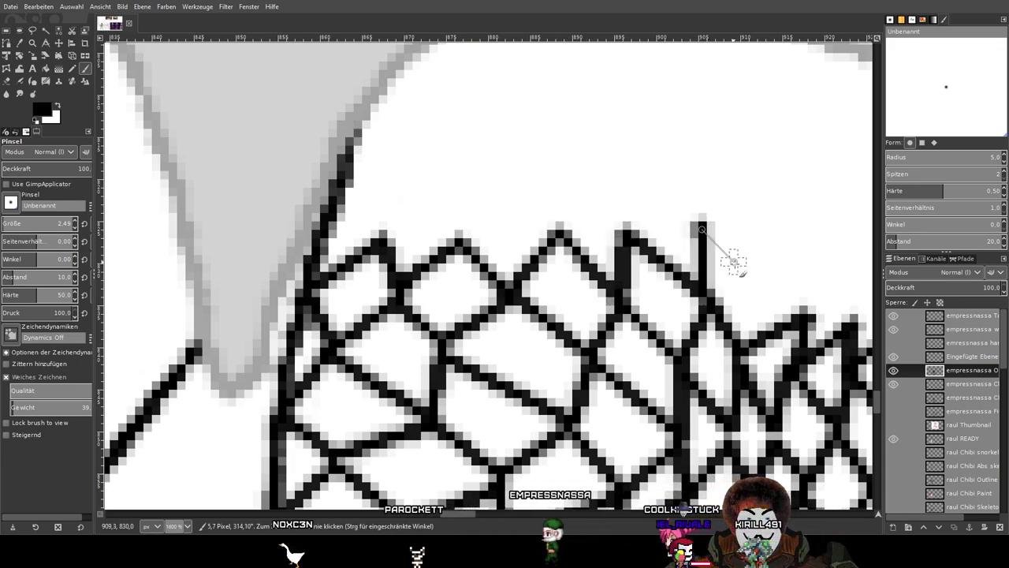
pyautogui.moveTo(769, 296); pyautogui.dragTo(521, 274)
pyautogui.hotkey('ctrl', 'z')
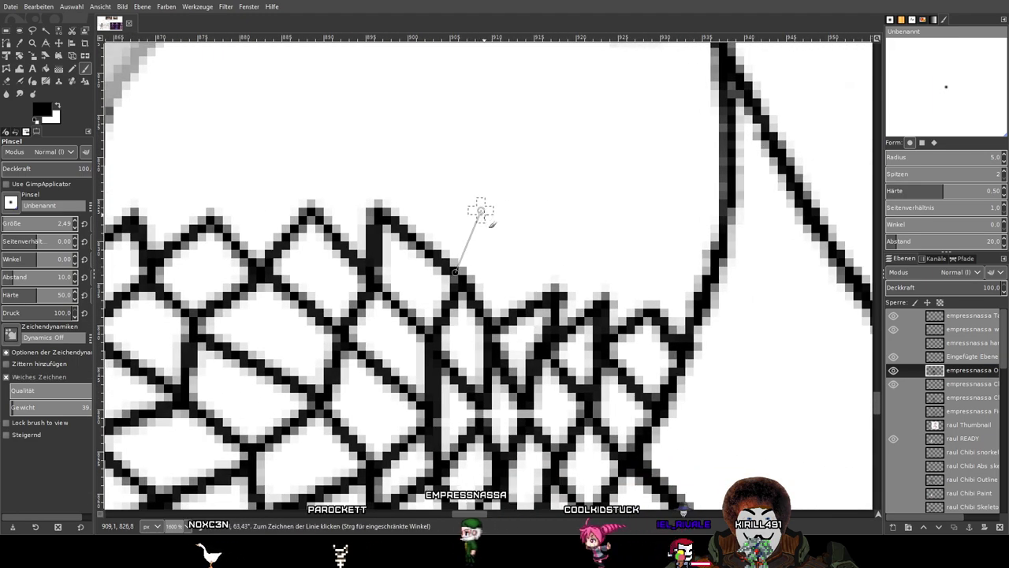
pyautogui.keyDown('shift'); pyautogui.click(484, 218); pyautogui.keyUp('shift')
pyautogui.keyDown('shift'); pyautogui.click(554, 287); pyautogui.keyUp('shift')
pyautogui.keyDown('shift'); pyautogui.click(598, 228); pyautogui.keyUp('shift')
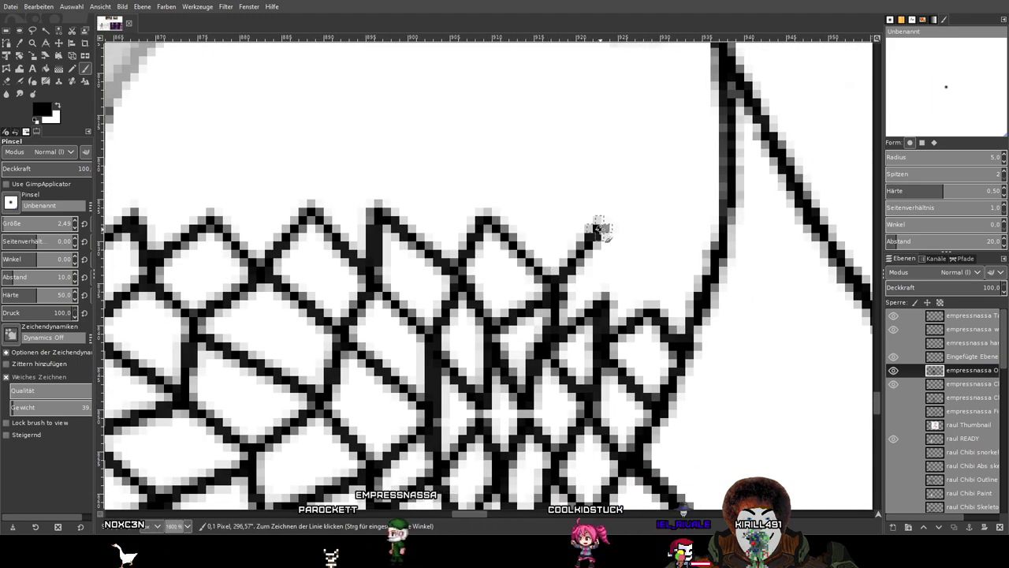
pyautogui.keyDown('shift'); pyautogui.click(612, 292); pyautogui.keyUp('shift')
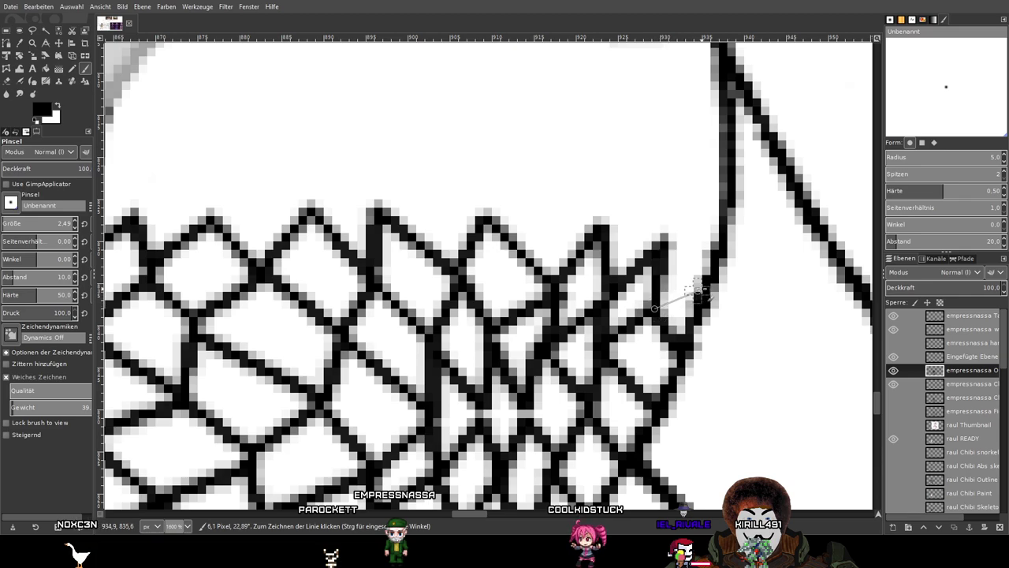
pyautogui.scroll(2, 706, 273)
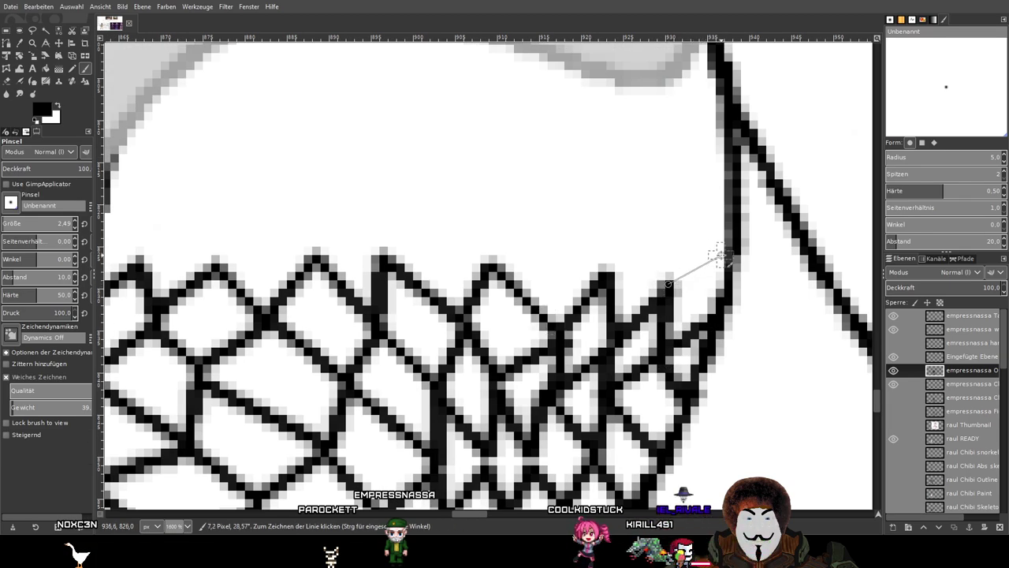
pyautogui.keyDown('shift'); pyautogui.click(710, 255); pyautogui.keyUp('shift')
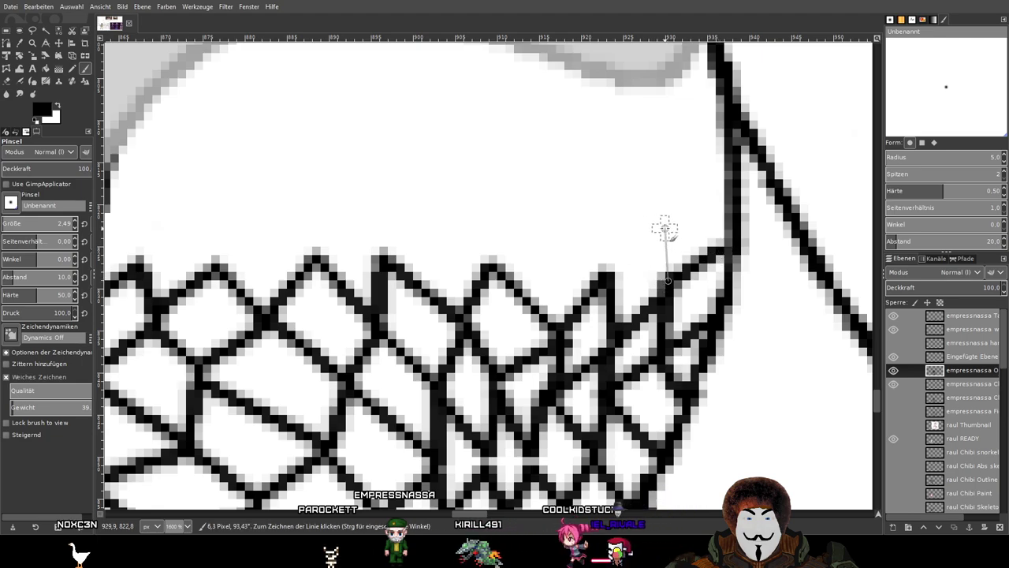
# Draw an upper zigzag row from the right side leftward to the left outline.
pyautogui.keyDown('shift'); pyautogui.click(575, 207); pyautogui.keyUp('shift')
pyautogui.keyDown('shift'); pyautogui.click(492, 266); pyautogui.keyUp('shift')
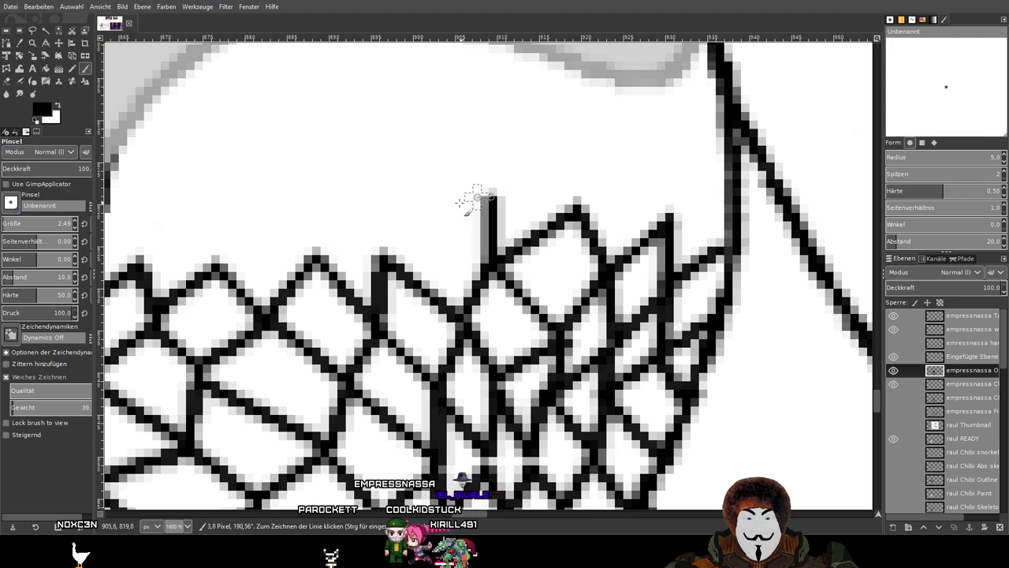
pyautogui.keyDown('shift'); pyautogui.click(388, 250); pyautogui.keyUp('shift')
pyautogui.keyDown('shift'); pyautogui.click(379, 183); pyautogui.keyUp('shift')
pyautogui.keyDown('shift'); pyautogui.click(323, 246); pyautogui.keyUp('shift')
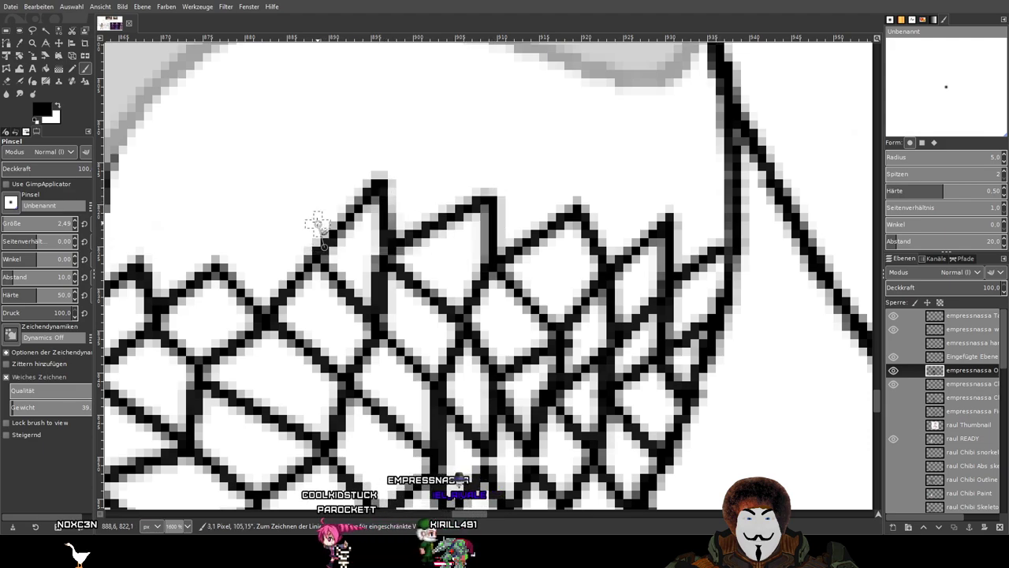
pyautogui.keyDown('shift'); pyautogui.click(288, 183); pyautogui.keyUp('shift')
pyautogui.keyDown('shift'); pyautogui.click(214, 253); pyautogui.keyUp('shift')
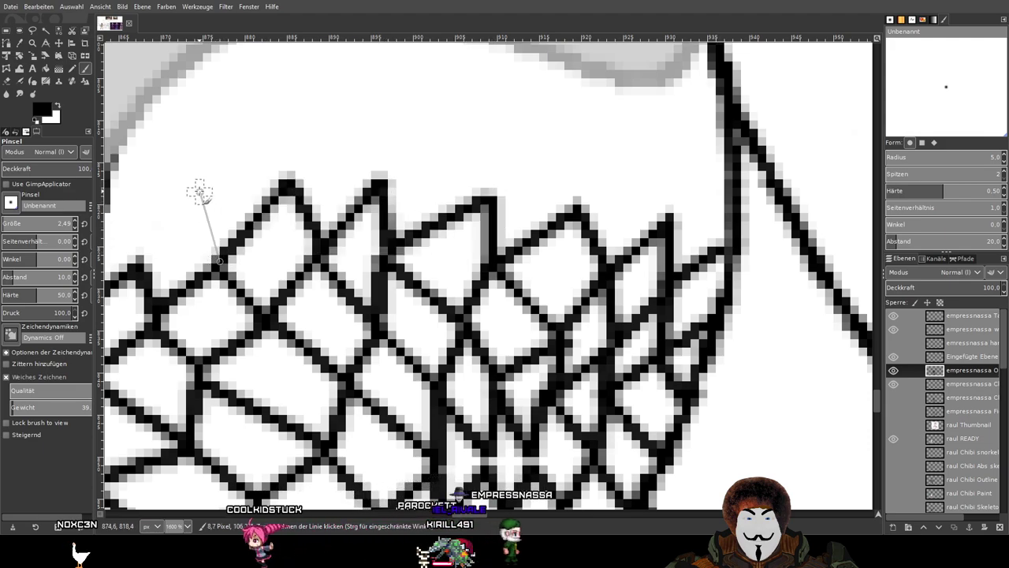
pyautogui.keyDown('shift'); pyautogui.click(196, 187); pyautogui.keyUp('shift')
pyautogui.keyDown('shift'); pyautogui.click(142, 259); pyautogui.keyUp('shift')
pyautogui.moveTo(165, 251); pyautogui.dragTo(330, 263)
pyautogui.keyDown('shift'); pyautogui.click(274, 188); pyautogui.keyUp('shift')
pyautogui.scroll(-5, 507, 282)
# Inspect the finished fishnet and thicken a thin strand in the mesh.
pyautogui.moveTo(573, 310); pyautogui.dragTo(540, 327)
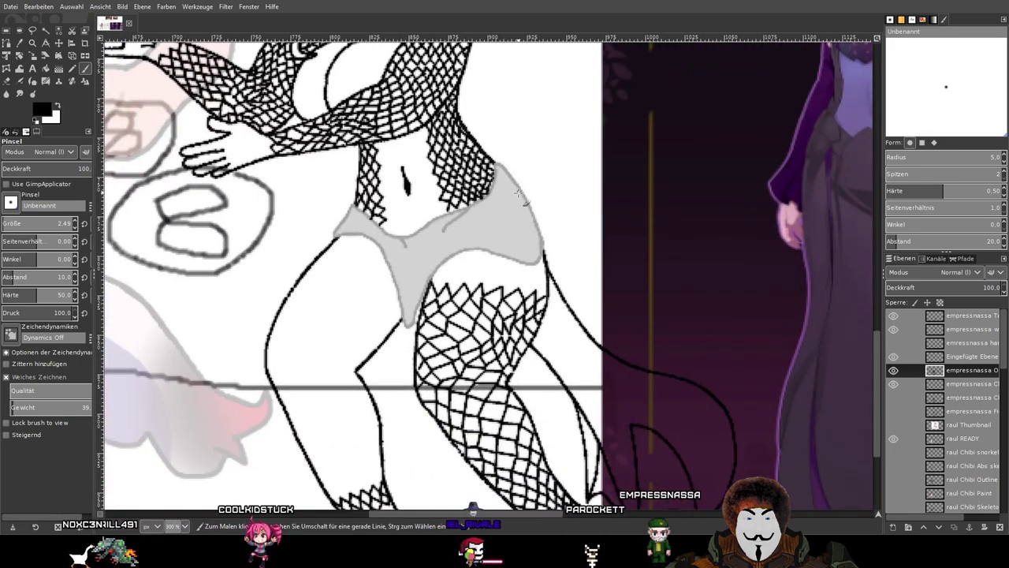
pyautogui.scroll(4, 540, 327)
pyautogui.scroll(2, 476, 362)
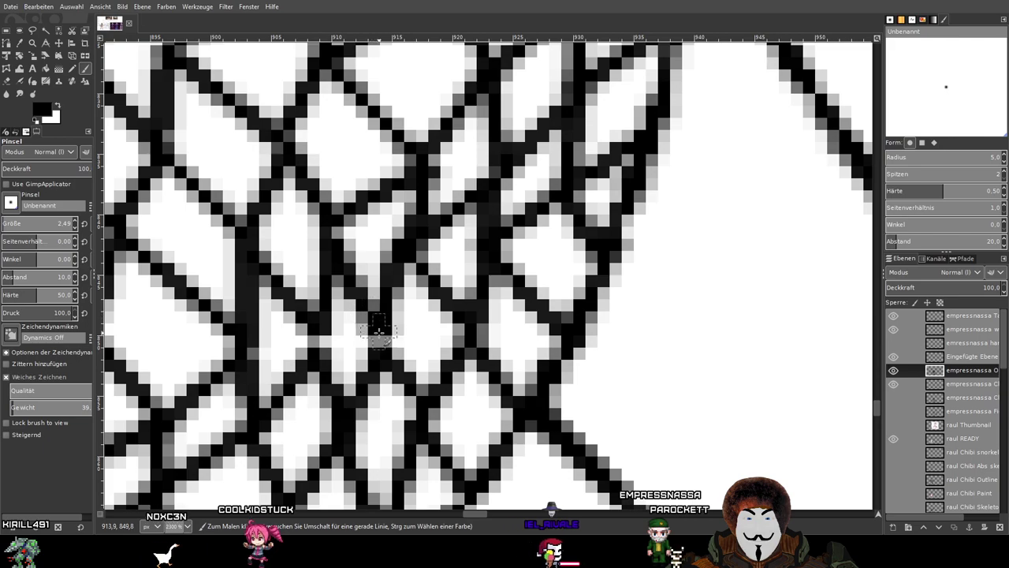
pyautogui.moveTo(317, 317); pyautogui.dragTo(325, 348)
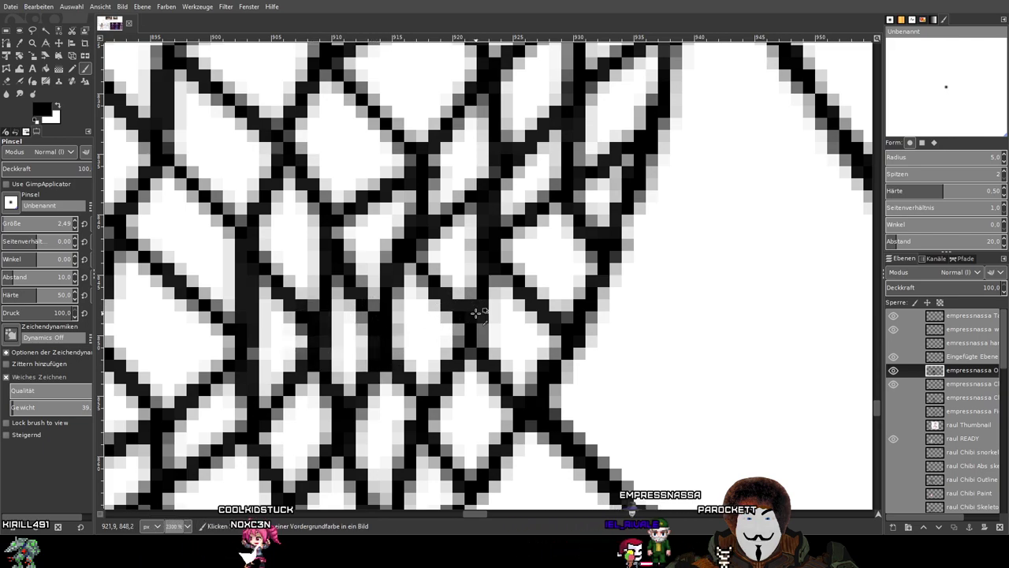
pyautogui.scroll(-5, 475, 313)
pyautogui.scroll(3, 424, 275)
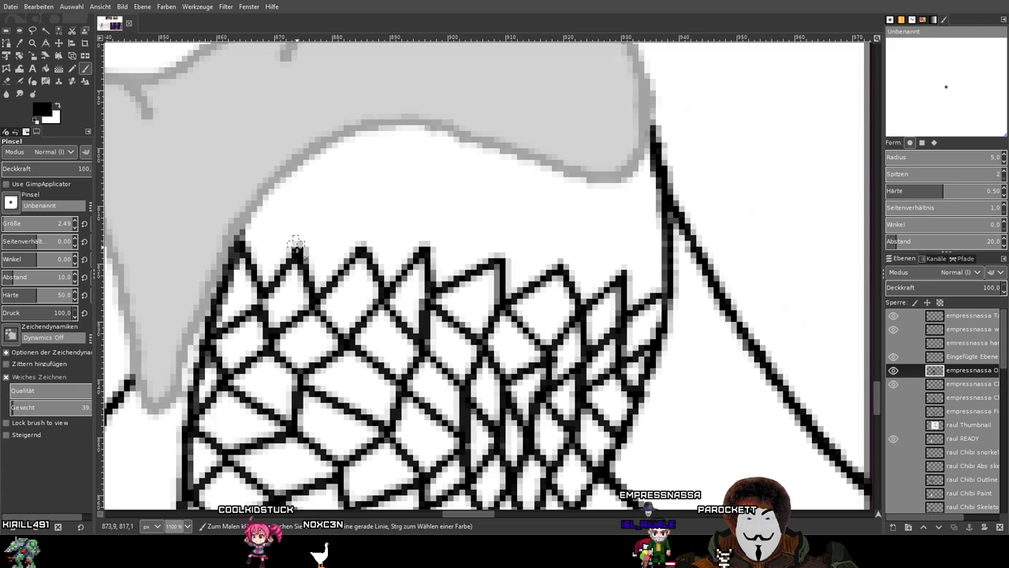
pyautogui.scroll(2, 296, 240)
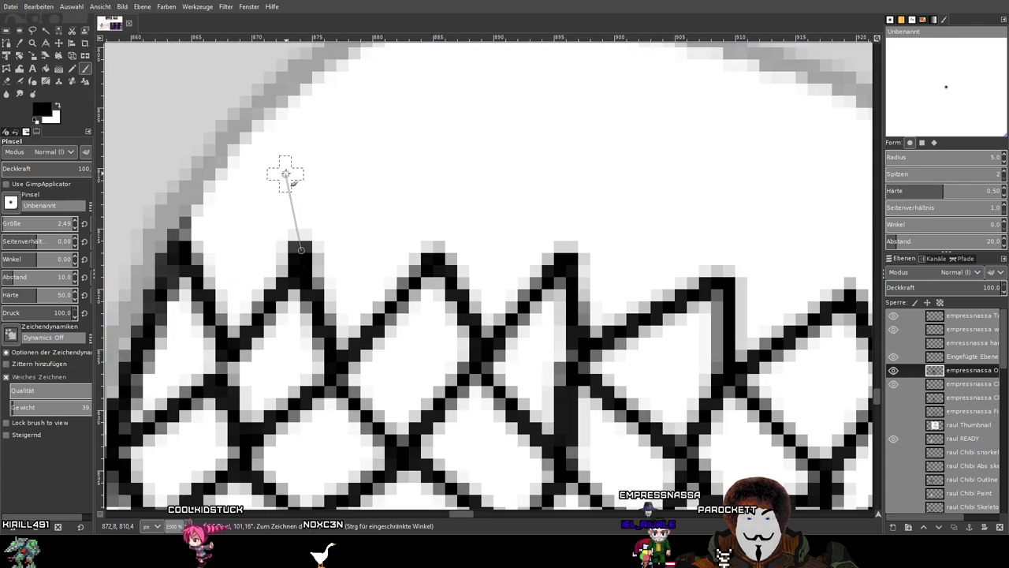
# Add a row of zigzag peaks along the torso mesh's top edge.
pyautogui.keyDown('shift'); pyautogui.click(262, 151); pyautogui.keyUp('shift')
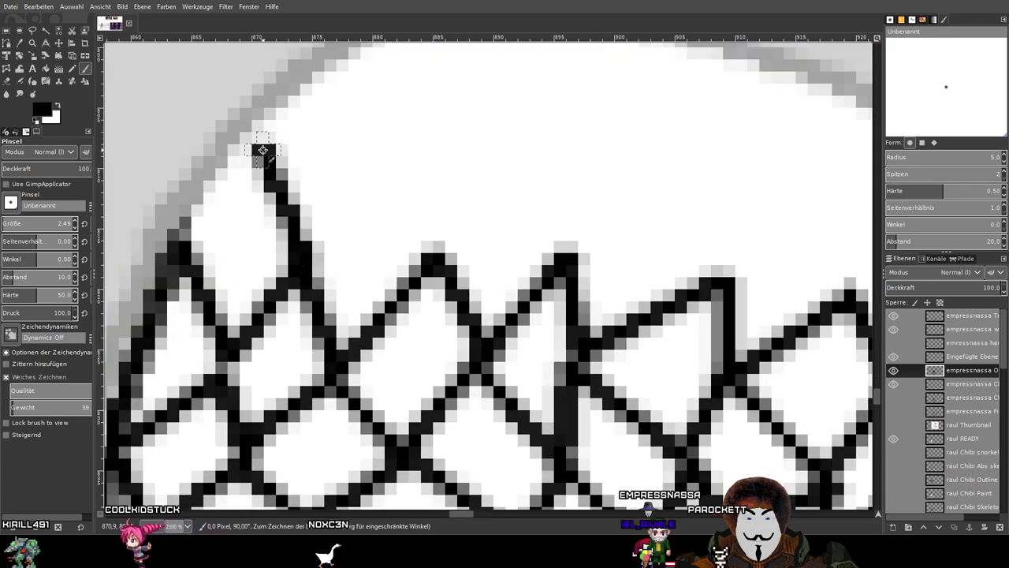
pyautogui.keyDown('shift'); pyautogui.click(208, 188); pyautogui.keyUp('shift')
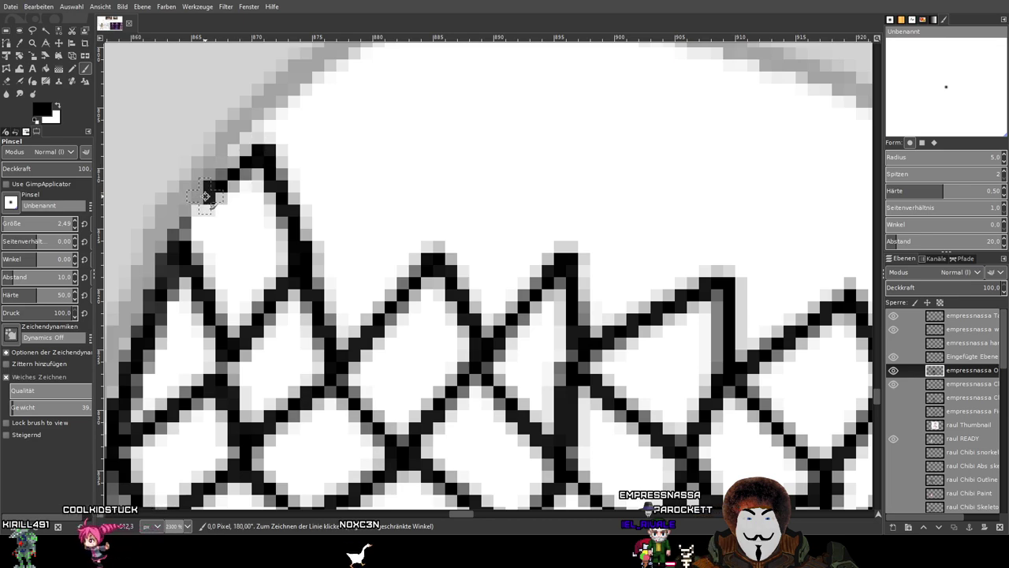
pyautogui.keyDown('shift'); pyautogui.click(403, 168); pyautogui.keyUp('shift')
pyautogui.keyDown('shift'); pyautogui.click(435, 256); pyautogui.keyUp('shift')
pyautogui.keyDown('shift'); pyautogui.click(571, 191); pyautogui.keyUp('shift')
pyautogui.keyDown('shift'); pyautogui.click(582, 237); pyautogui.keyUp('shift')
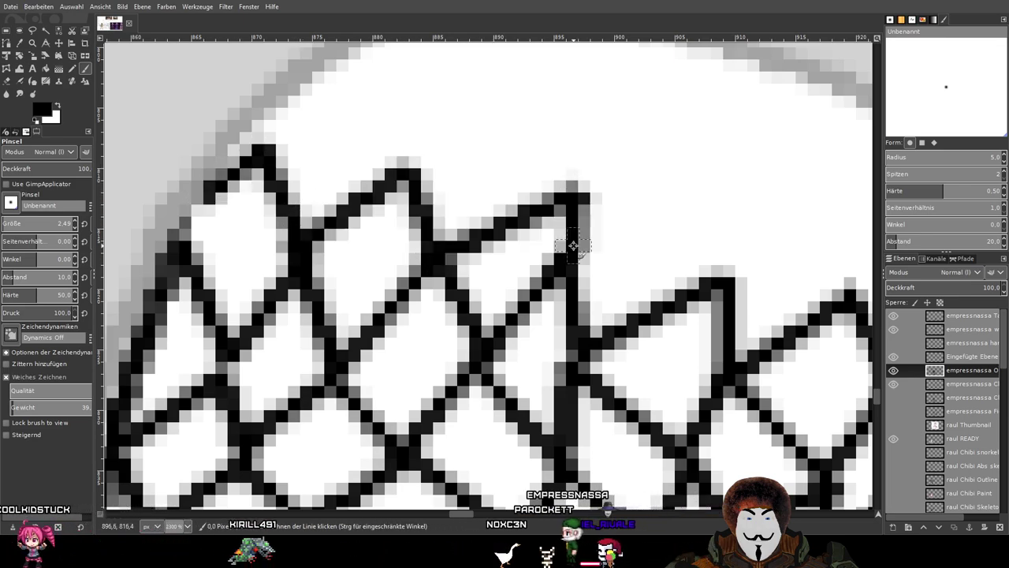
pyautogui.keyDown('shift'); pyautogui.click(682, 201); pyautogui.keyUp('shift')
pyautogui.keyDown('shift'); pyautogui.click(731, 258); pyautogui.keyUp('shift')
pyautogui.keyDown('shift'); pyautogui.click(796, 205); pyautogui.keyUp('shift')
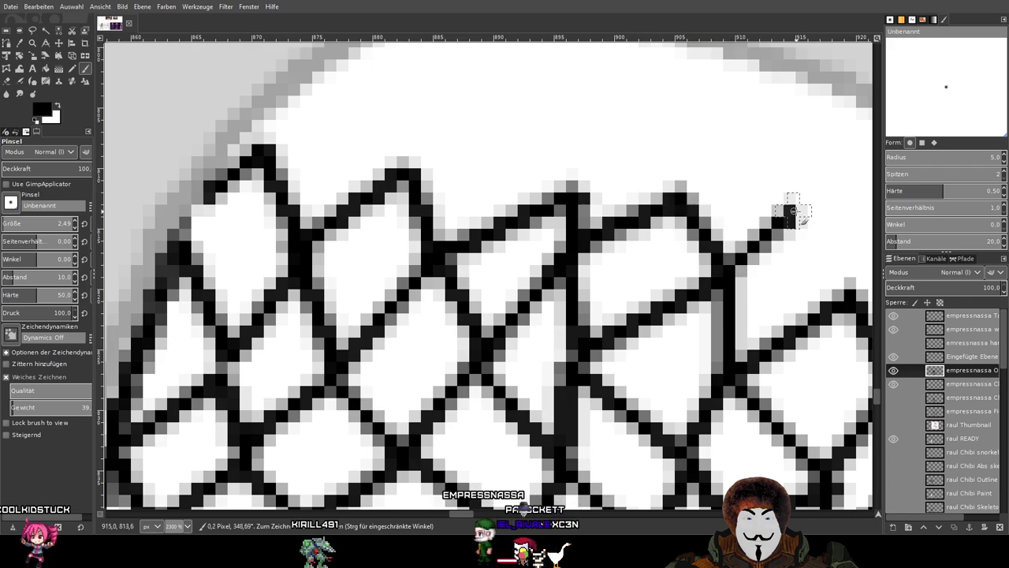
pyautogui.keyDown('shift'); pyautogui.click(844, 281); pyautogui.keyUp('shift')
pyautogui.hscroll(2, 763, 288)
pyautogui.moveTo(763, 288); pyautogui.dragTo(401, 240)
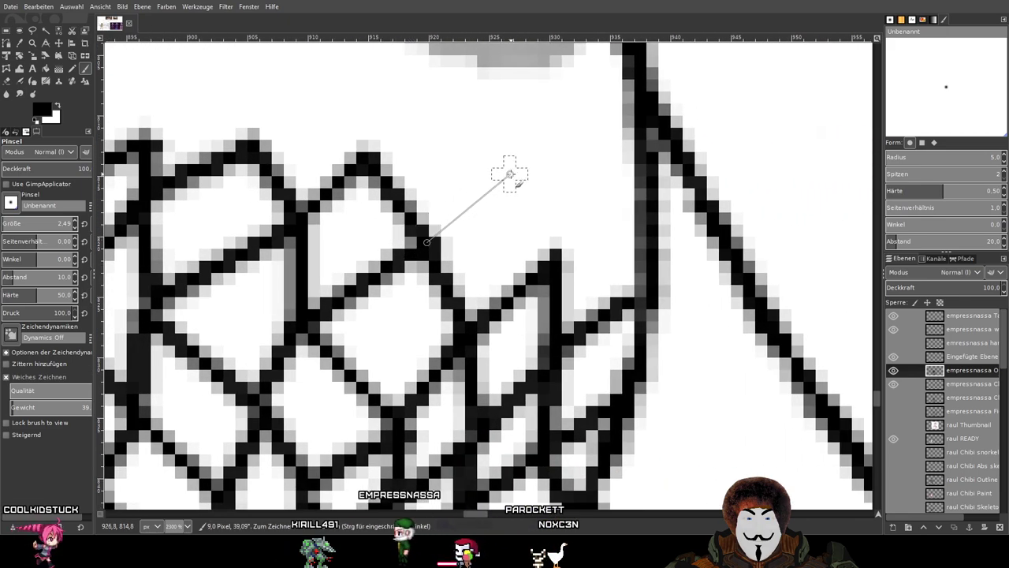
# Draw another mesh peak and a strand reaching toward the top outline.
pyautogui.keyDown('shift'); pyautogui.click(530, 158); pyautogui.keyUp('shift')
pyautogui.keyDown('shift'); pyautogui.click(555, 241); pyautogui.keyUp('shift')
pyautogui.keyDown('shift'); pyautogui.click(620, 183); pyautogui.keyUp('shift')
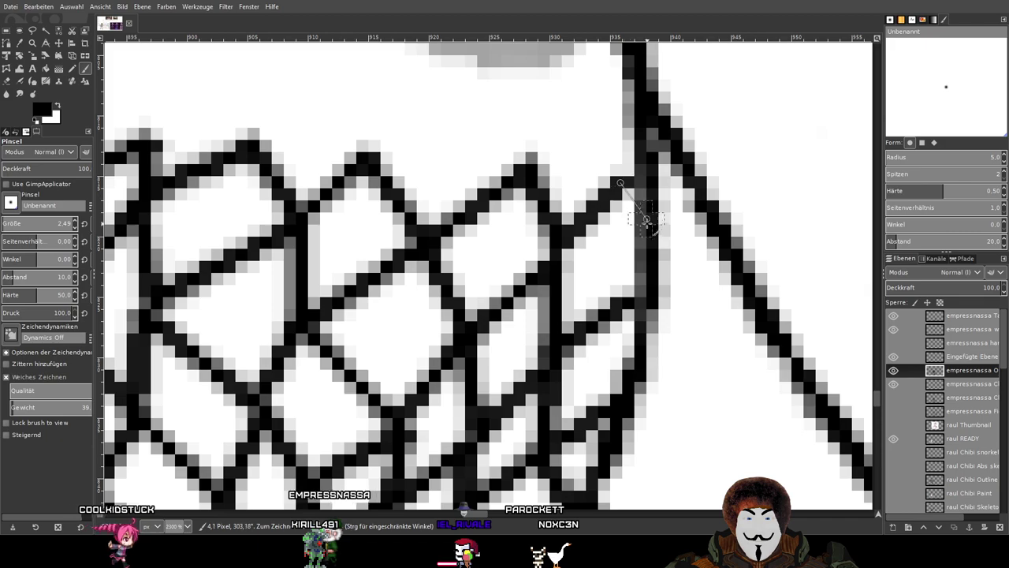
pyautogui.scroll(-4, 409, 226)
pyautogui.scroll(4, 350, 250)
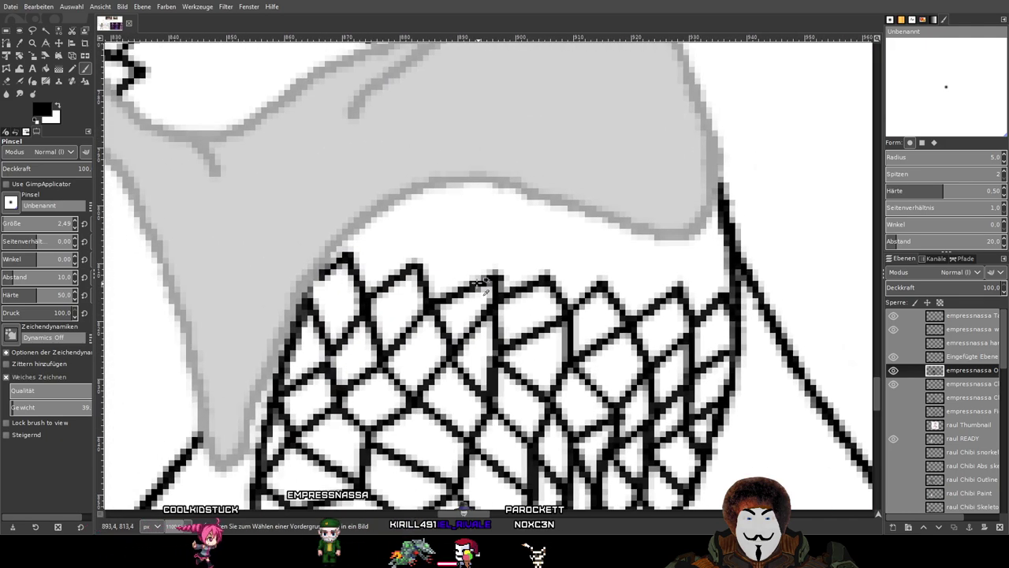
# Draw a zigzag row of peaks and valleys, closing it at the mesh's right end.
pyautogui.keyDown('shift'); pyautogui.click(327, 207); pyautogui.keyUp('shift')
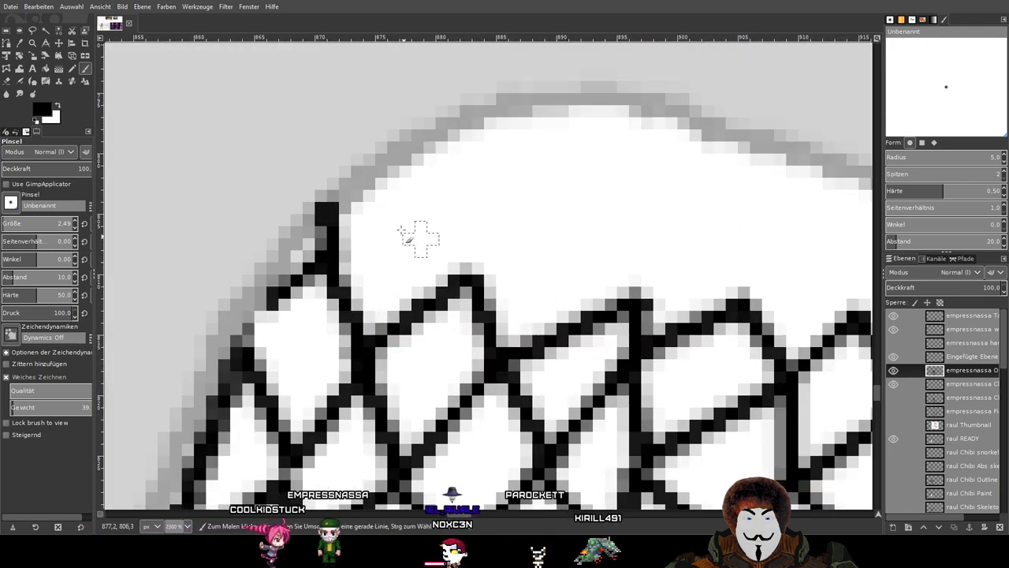
pyautogui.keyDown('shift'); pyautogui.click(418, 196); pyautogui.keyUp('shift')
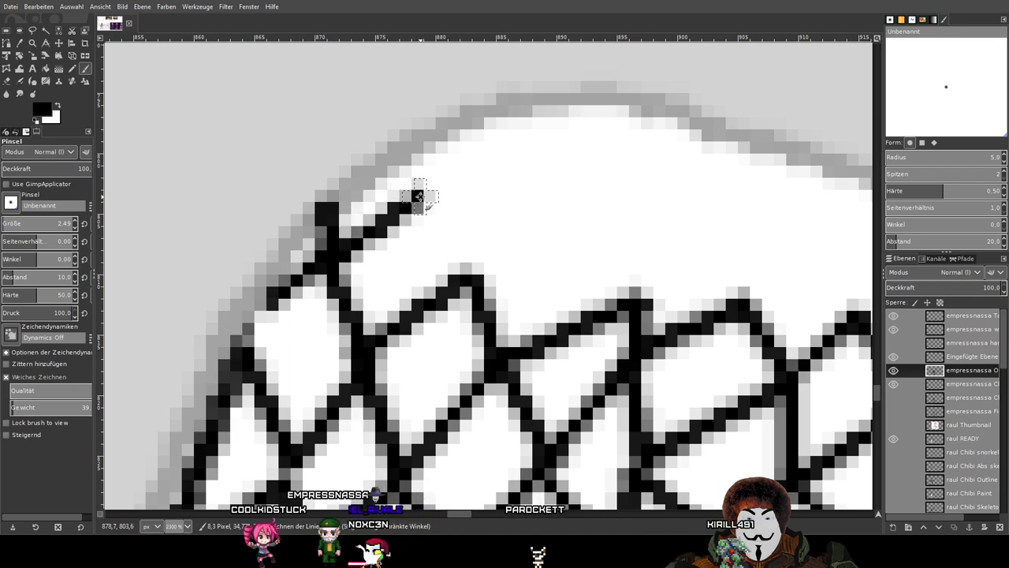
pyautogui.keyDown('shift'); pyautogui.click(474, 272); pyautogui.keyUp('shift')
pyautogui.keyDown('shift'); pyautogui.click(580, 208); pyautogui.keyUp('shift')
pyautogui.keyDown('shift'); pyautogui.click(642, 276); pyautogui.keyUp('shift')
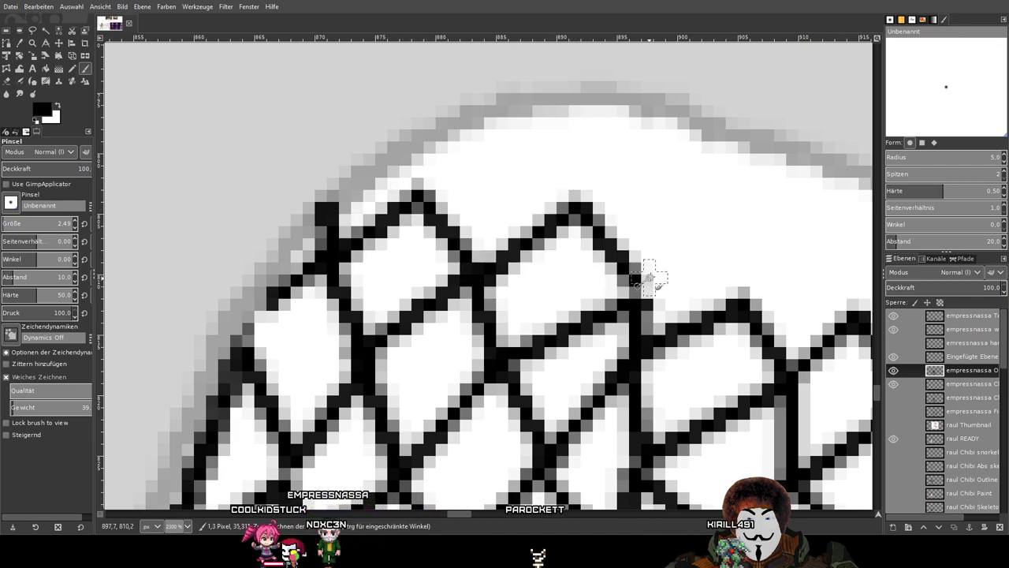
pyautogui.keyDown('shift'); pyautogui.click(715, 225); pyautogui.keyUp('shift')
pyautogui.keyDown('shift'); pyautogui.click(829, 233); pyautogui.keyUp('shift')
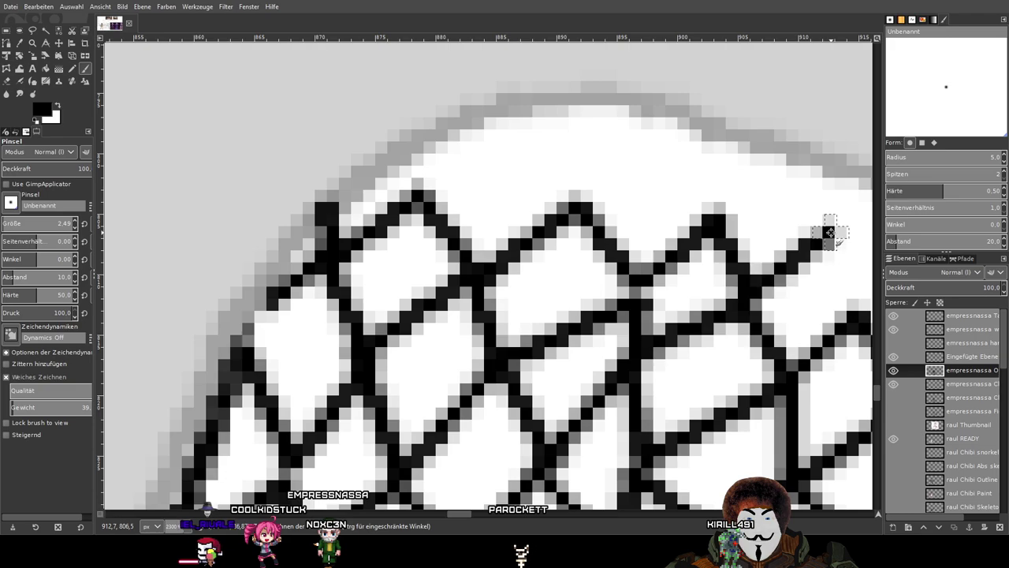
pyautogui.keyDown('shift'); pyautogui.click(865, 298); pyautogui.keyUp('shift')
pyautogui.moveTo(815, 299); pyautogui.dragTo(340, 223)
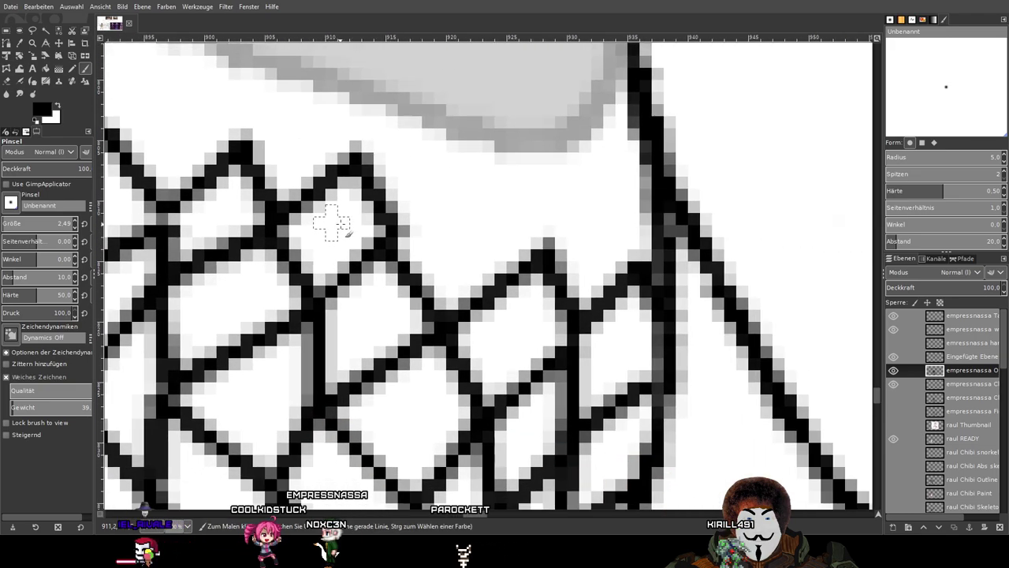
# Add two more peaks, undo a stray dab, and run a short strand to the grey outline.
pyautogui.keyDown('shift'); pyautogui.click(473, 167); pyautogui.keyUp('shift')
pyautogui.keyDown('shift'); pyautogui.click(549, 249); pyautogui.keyUp('shift')
pyautogui.keyDown('shift'); pyautogui.click(601, 178); pyautogui.keyUp('shift')
pyautogui.keyDown('shift'); pyautogui.click(647, 264); pyautogui.keyUp('shift')
pyautogui.moveTo(402, 210); pyautogui.dragTo(700, 277)
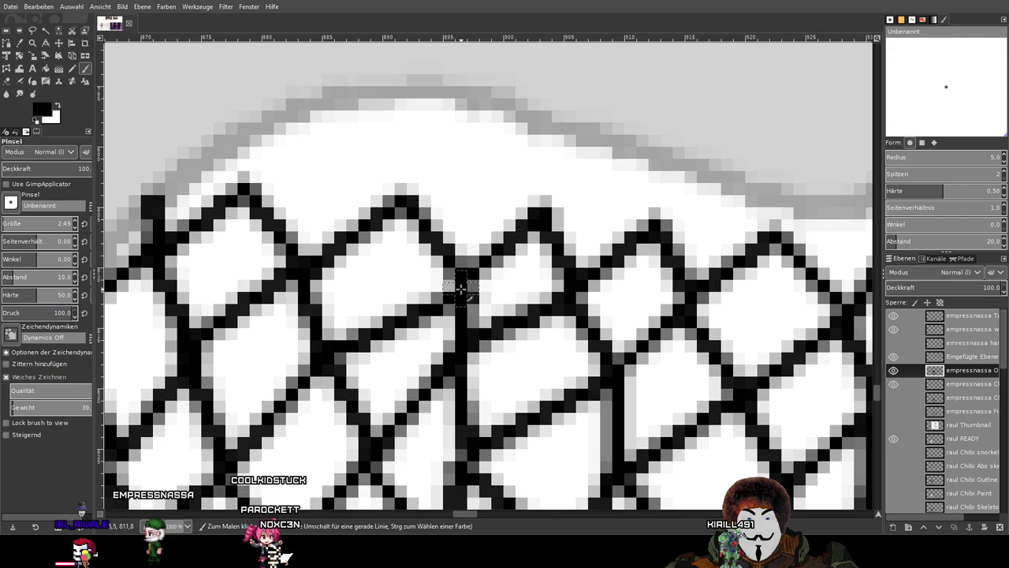
pyautogui.hotkey('ctrl', 'z')
pyautogui.moveTo(372, 223); pyautogui.dragTo(410, 242)
pyautogui.moveTo(284, 207); pyautogui.dragTo(274, 163)
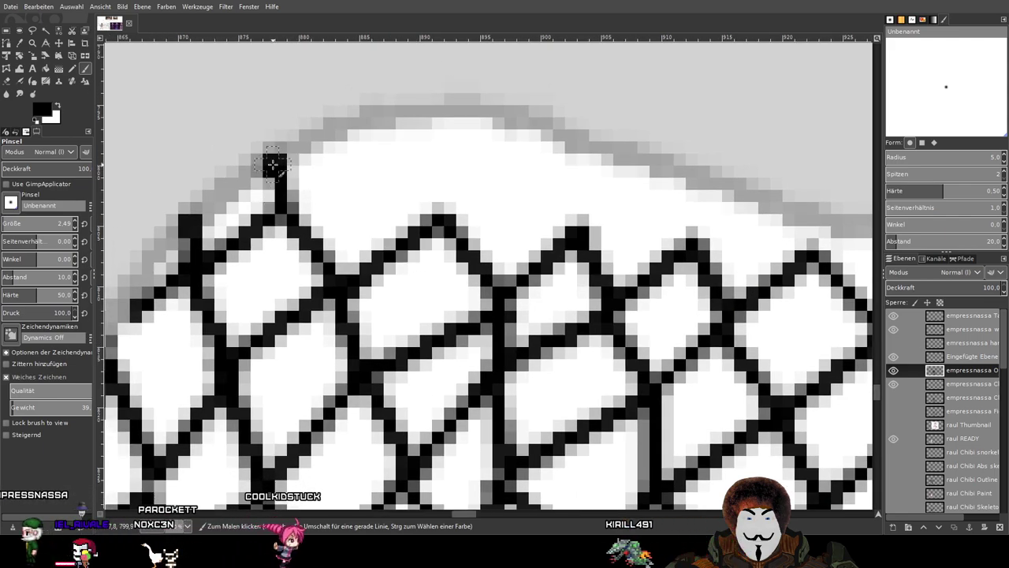
# Draw a four-peak zigzag across the mesh top, closing it down onto the net.
pyautogui.keyDown('shift'); pyautogui.click(377, 160); pyautogui.keyUp('shift')
pyautogui.keyDown('shift'); pyautogui.click(443, 215); pyautogui.keyUp('shift')
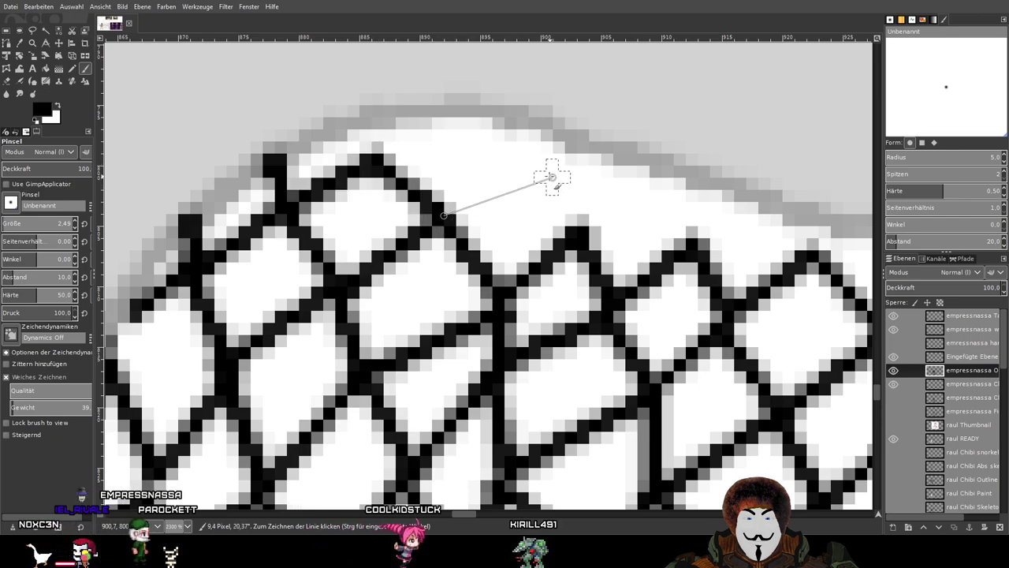
pyautogui.keyDown('shift'); pyautogui.click(521, 159); pyautogui.keyUp('shift')
pyautogui.keyDown('shift'); pyautogui.click(580, 221); pyautogui.keyUp('shift')
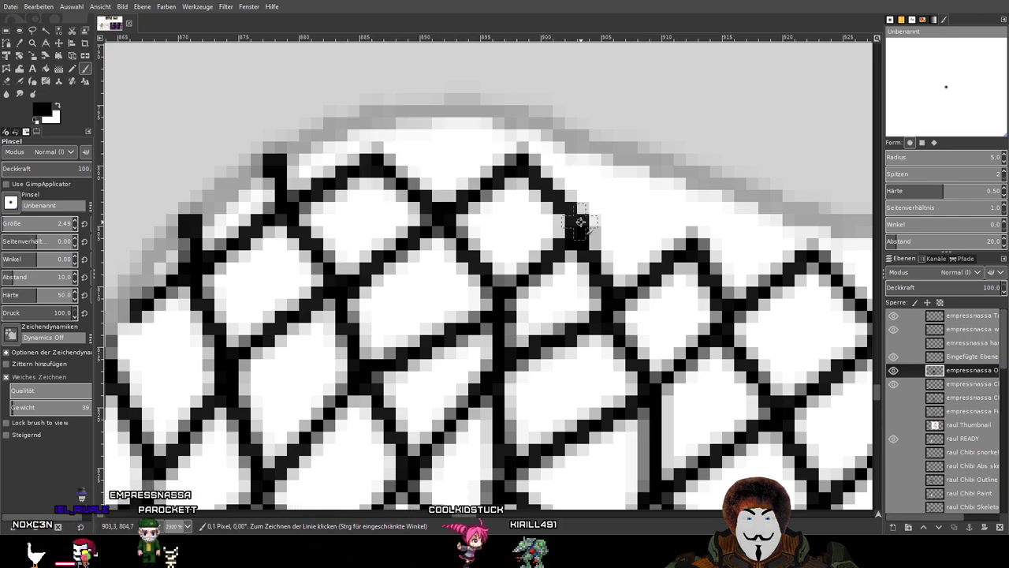
pyautogui.keyDown('shift'); pyautogui.click(642, 171); pyautogui.keyUp('shift')
pyautogui.keyDown('shift'); pyautogui.click(697, 236); pyautogui.keyUp('shift')
pyautogui.keyDown('shift'); pyautogui.click(752, 194); pyautogui.keyUp('shift')
pyautogui.keyDown('shift'); pyautogui.click(820, 245); pyautogui.keyUp('shift')
pyautogui.hscroll(5, 820, 245)
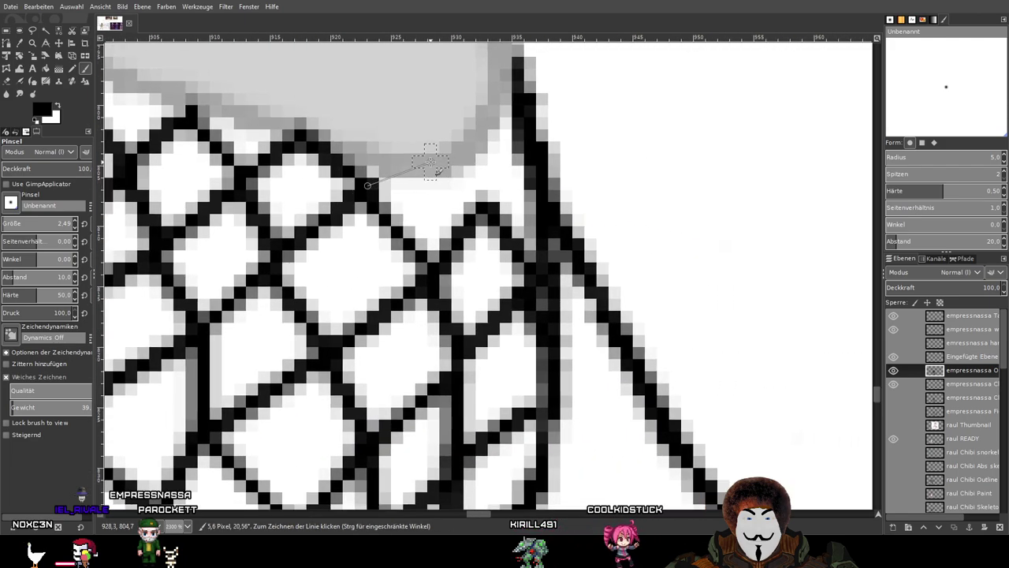
# Fill gaps with short strands from net junctions up to the grey top outline.
pyautogui.click(460, 148)
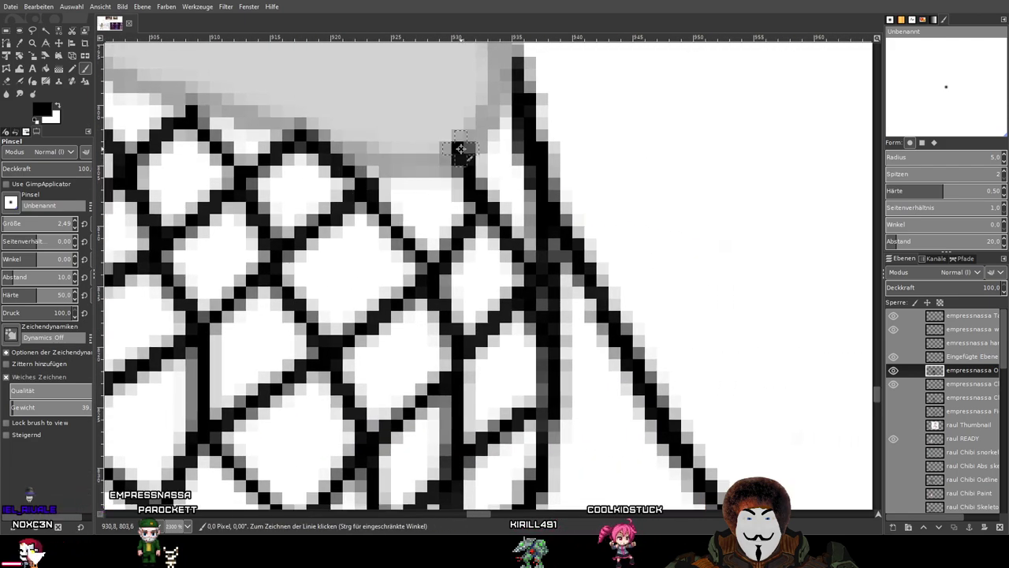
pyautogui.keyDown('shift'); pyautogui.click(520, 150); pyautogui.keyUp('shift')
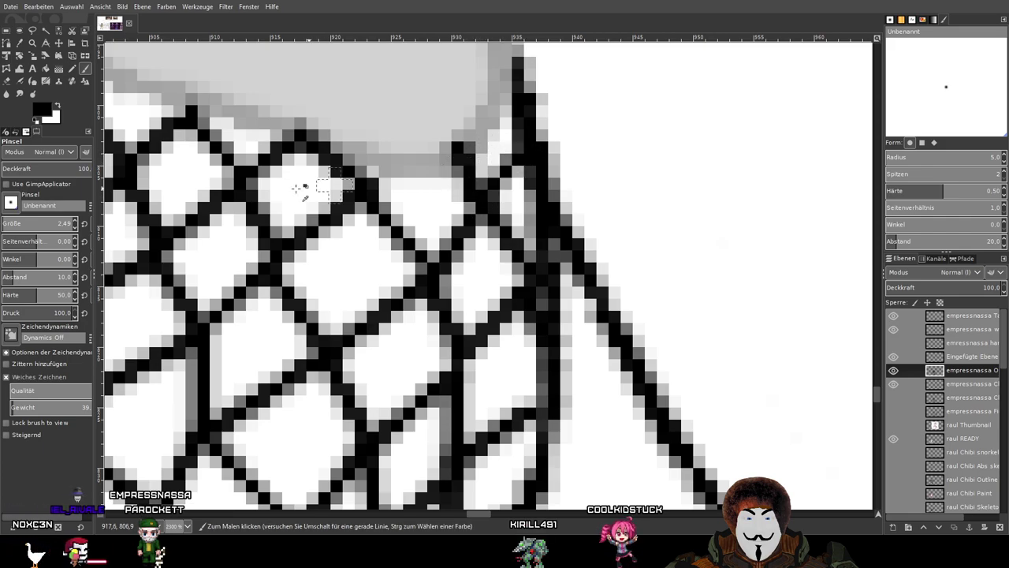
pyautogui.scroll(-3, 268, 191)
pyautogui.moveTo(192, 186); pyautogui.dragTo(382, 231)
pyautogui.scroll(3, 381, 229)
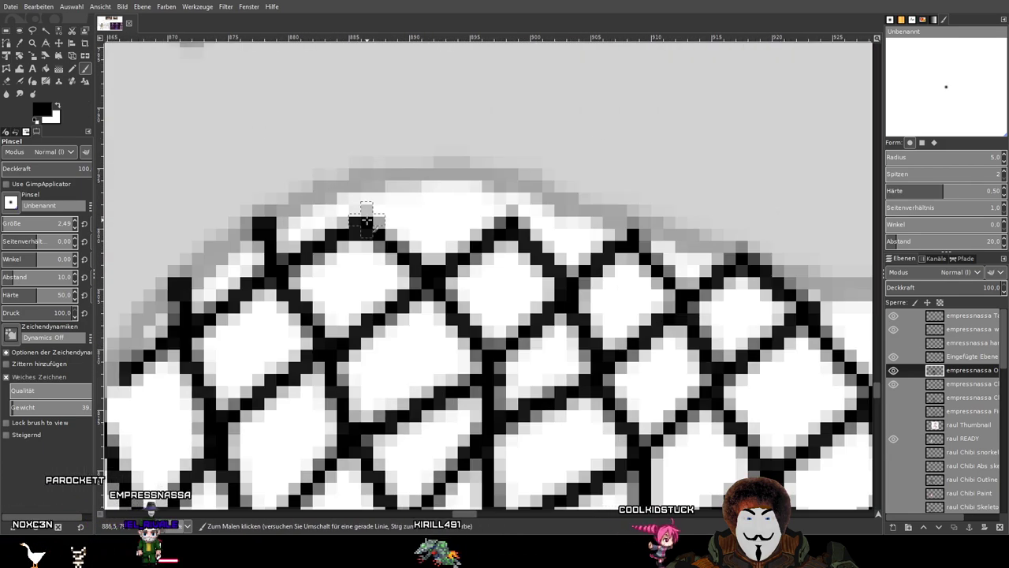
pyautogui.keyDown('shift'); pyautogui.click(416, 171); pyautogui.keyUp('shift')
pyautogui.click(504, 211)
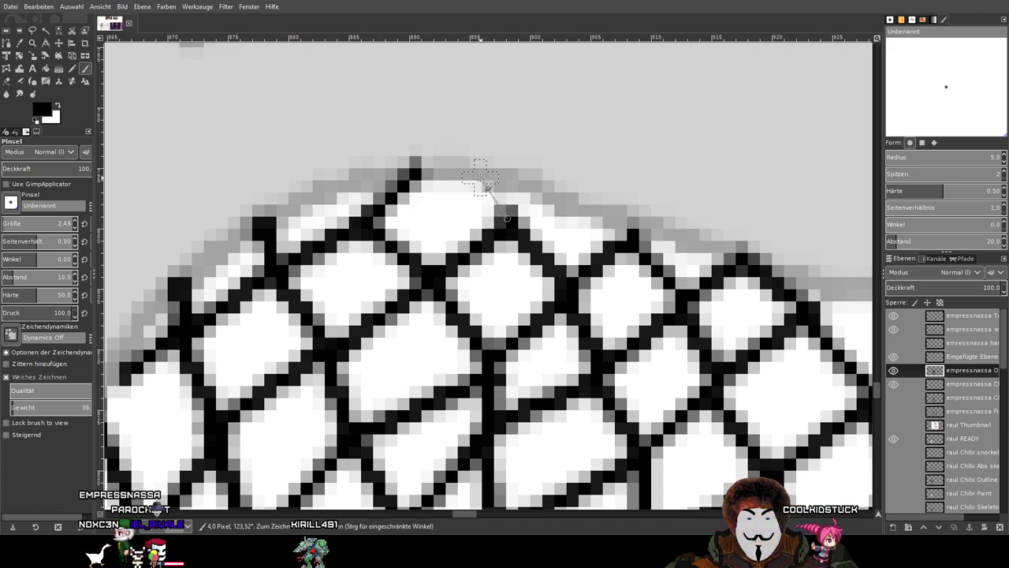
pyautogui.keyDown('shift'); pyautogui.click(483, 172); pyautogui.keyUp('shift')
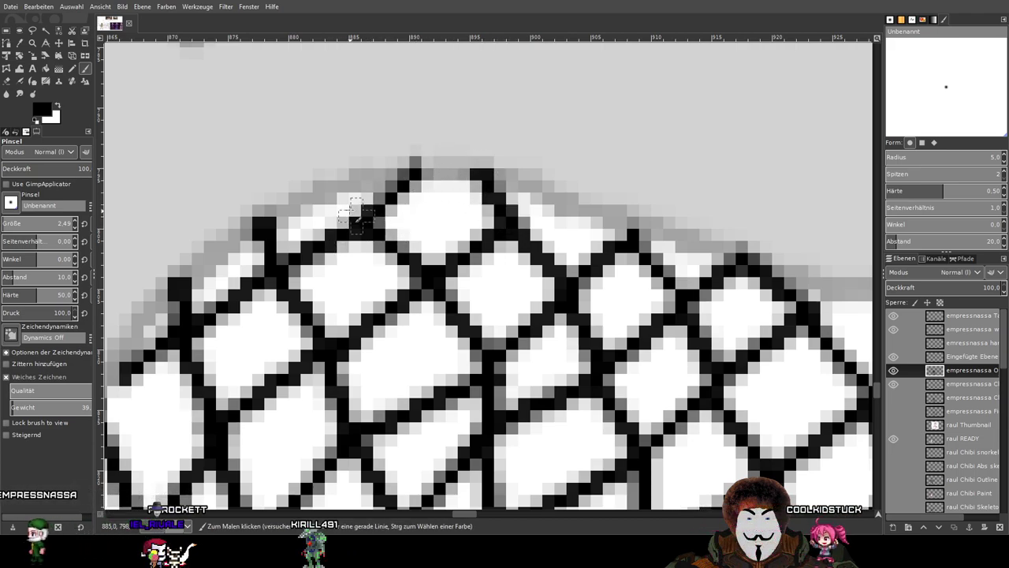
pyautogui.click(365, 221)
pyautogui.keyDown('shift'); pyautogui.click(331, 188); pyautogui.keyUp('shift')
pyautogui.click(510, 222)
pyautogui.keyDown('shift'); pyautogui.click(555, 204); pyautogui.keyUp('shift')
# Zoom and pan along the fishnet mesh's top edge to bring its right side into view.
pyautogui.scroll(-4, 503, 295)
pyautogui.scroll(1, 479, 286)
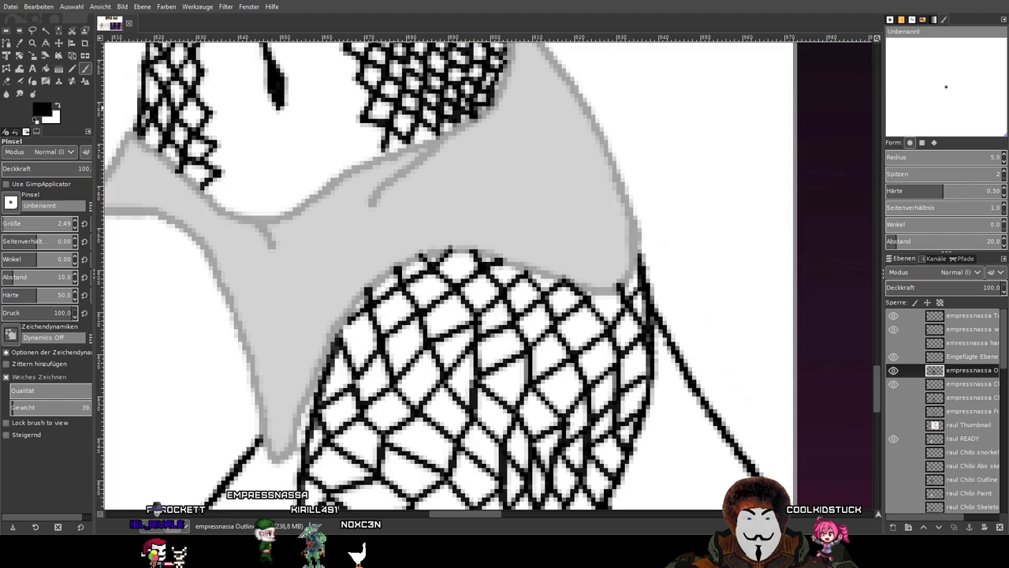
pyautogui.scroll(3, 517, 227)
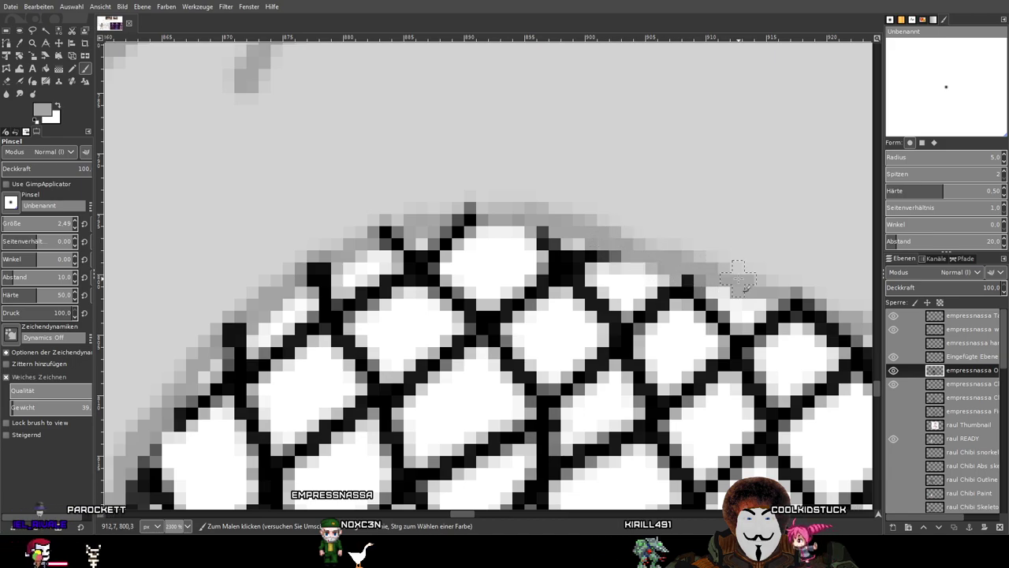
pyautogui.moveTo(741, 277); pyautogui.dragTo(451, 195)
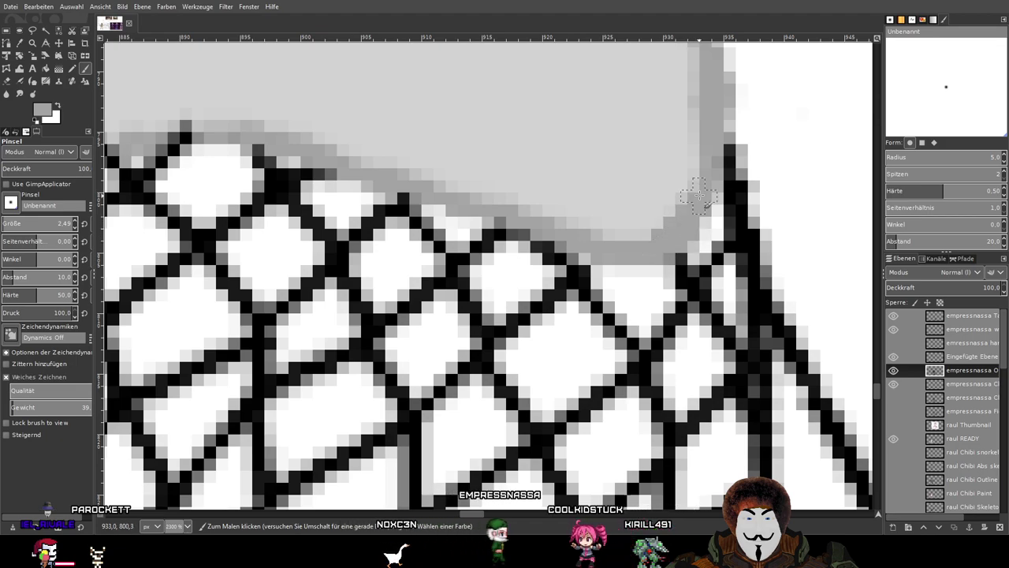
pyautogui.hscroll(-3, 659, 223)
pyautogui.hscroll(-5, 658, 223)
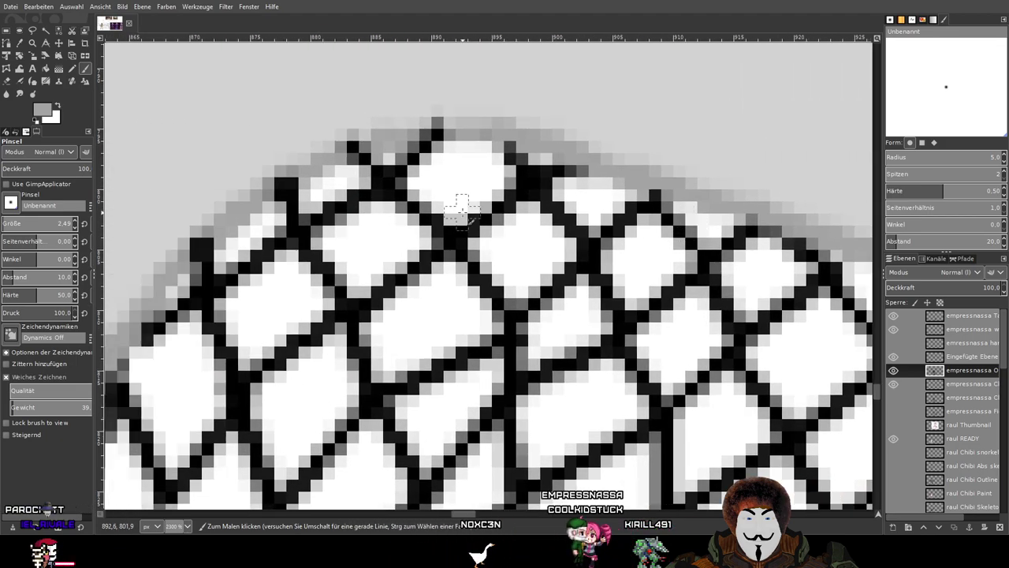
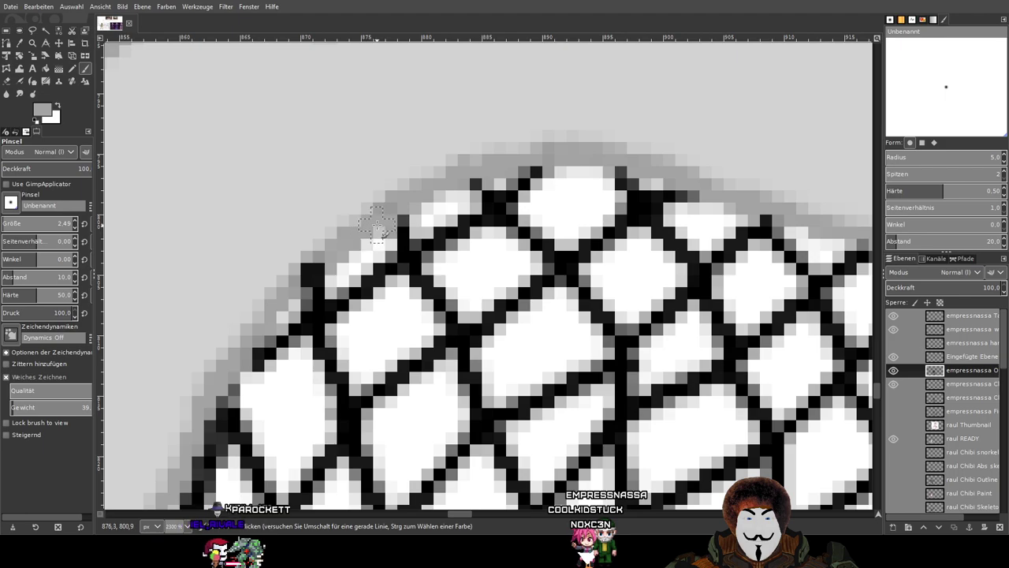
# Save Hot Tub Abendmahl.xcf.
pyautogui.moveTo(374, 241); pyautogui.dragTo(554, 151)
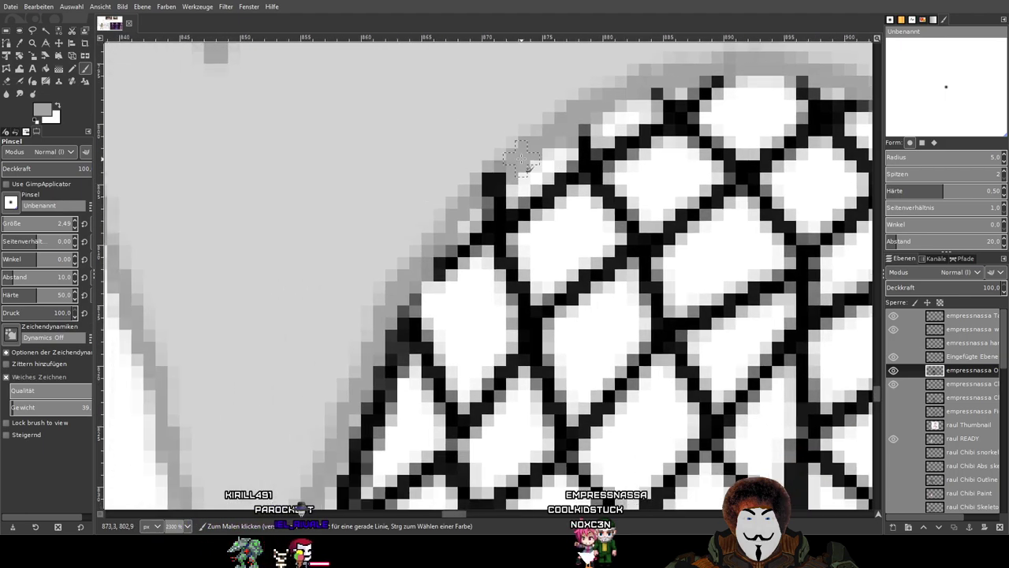
pyautogui.scroll(-5, 508, 169)
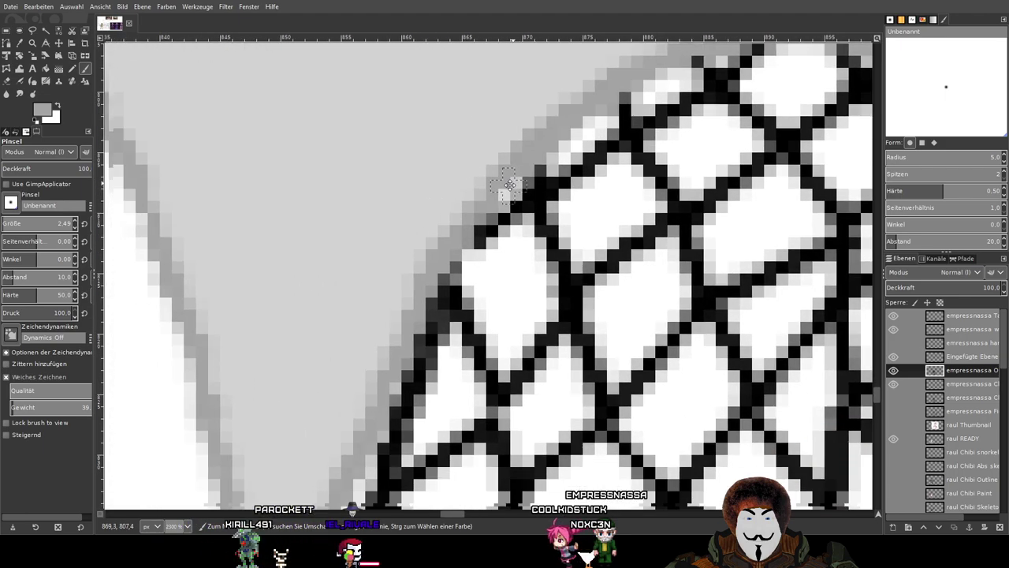
pyautogui.scroll(-3, 546, 260)
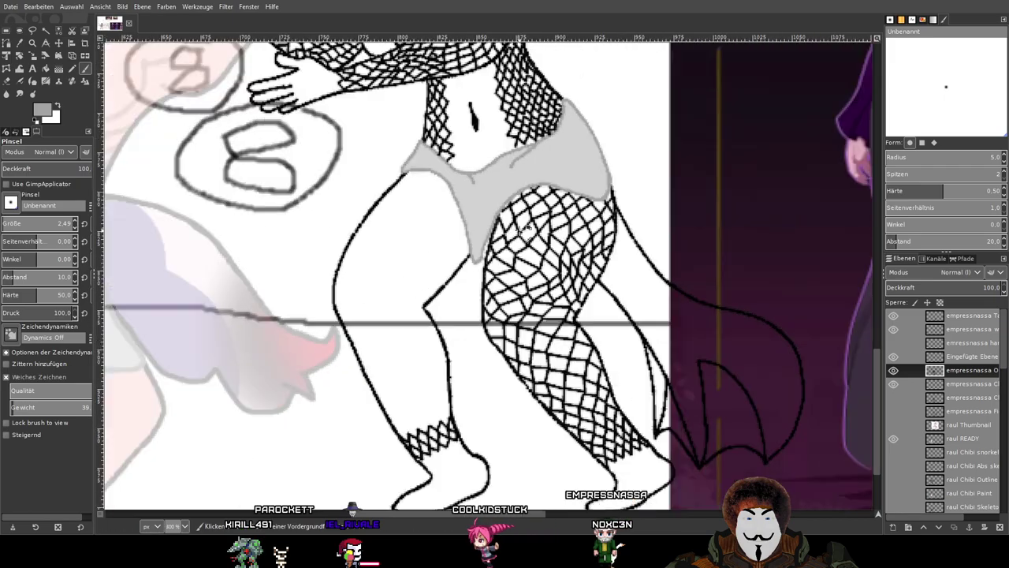
pyautogui.scroll(4, 546, 260)
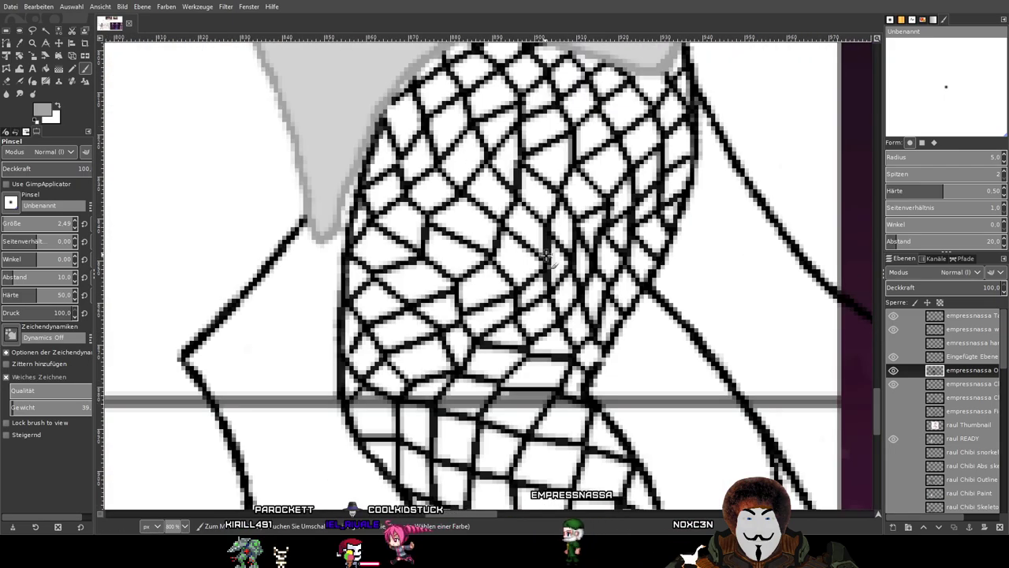
pyautogui.scroll(-4, 546, 260)
pyautogui.hscroll(3, 473, 292)
pyautogui.scroll(-1, 443, 304)
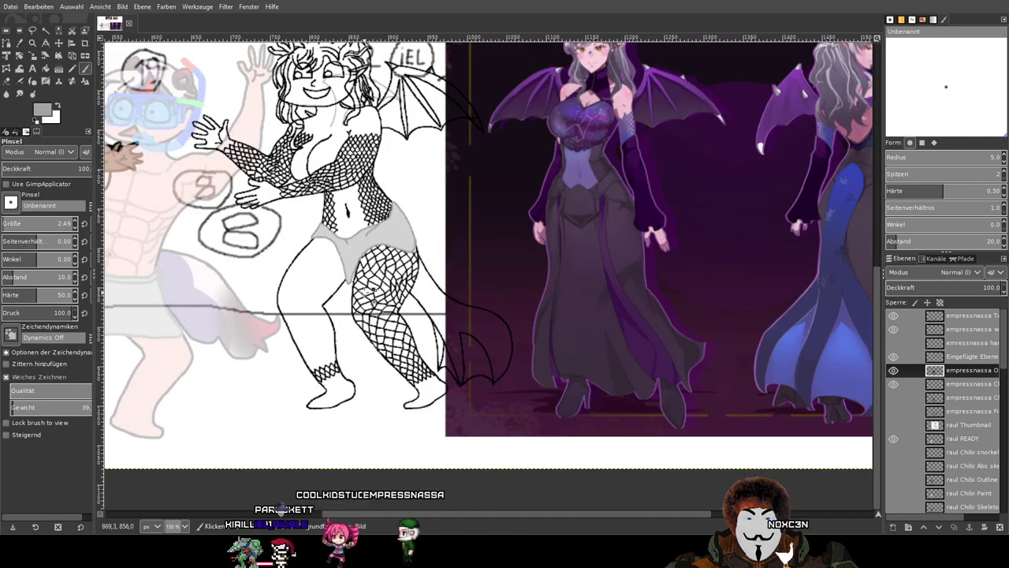
pyautogui.scroll(3, 370, 291)
pyautogui.scroll(-2, 347, 289)
pyautogui.scroll(-3, 473, 331)
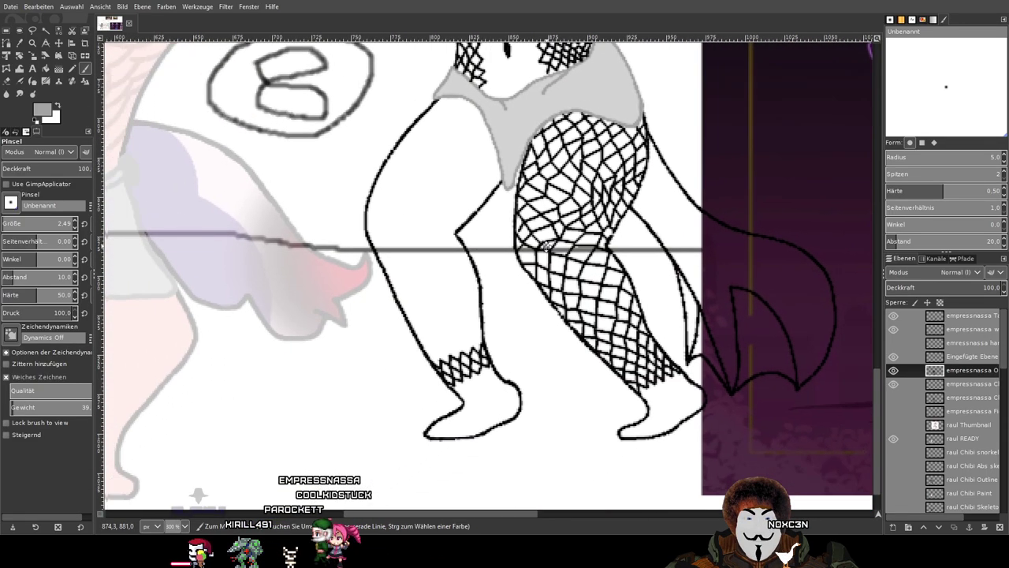
pyautogui.scroll(3, 370, 359)
pyautogui.scroll(3, 369, 359)
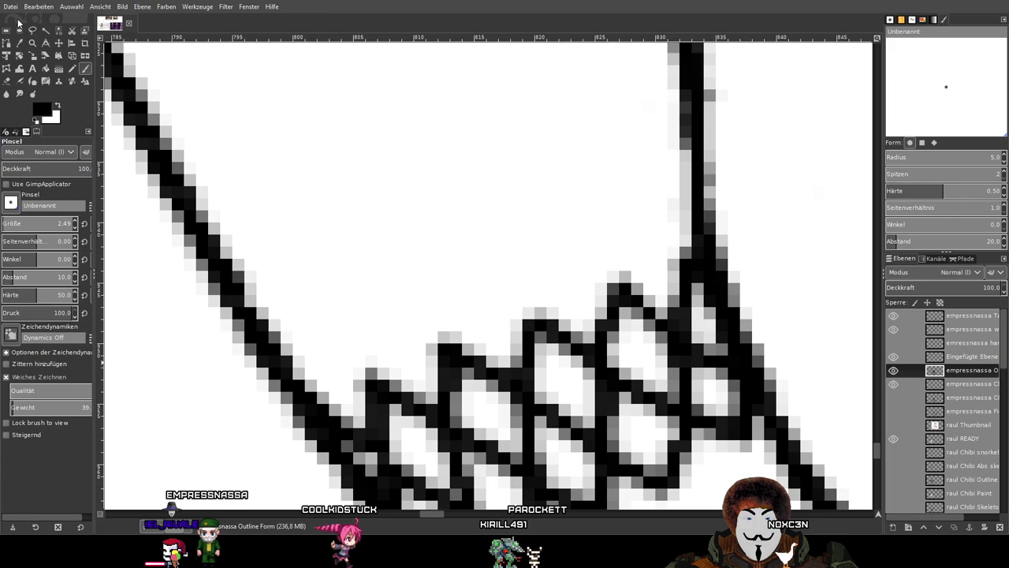
pyautogui.click(13, 13)
pyautogui.click(37, 104)
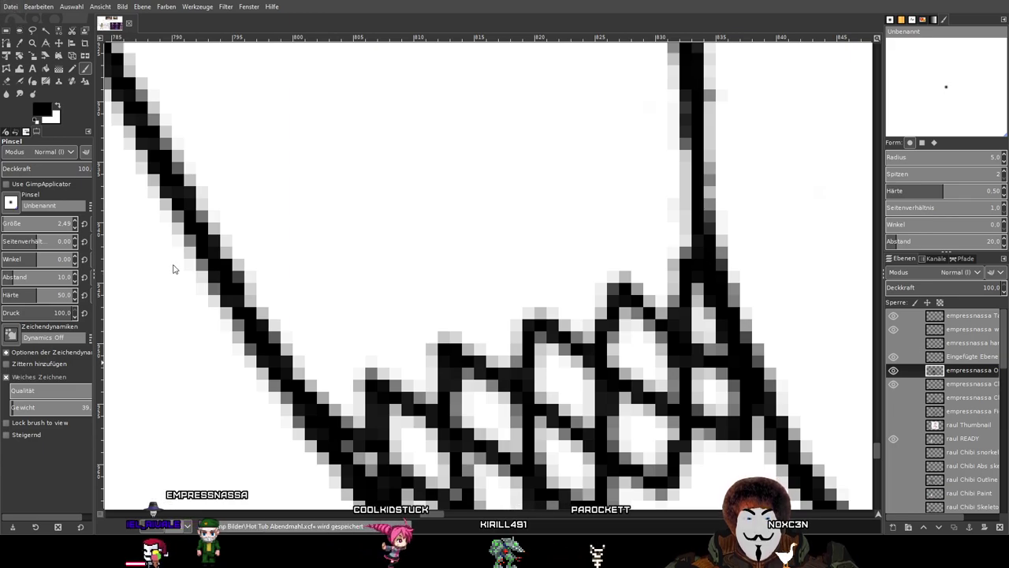
# Draw a five-peak black zigzag across the ankle mesh's top edge, left to right.
pyautogui.click(317, 396)
pyautogui.keyDown('shift'); pyautogui.click(318, 339); pyautogui.keyUp('shift')
pyautogui.keyDown('shift'); pyautogui.click(375, 365); pyautogui.keyUp('shift')
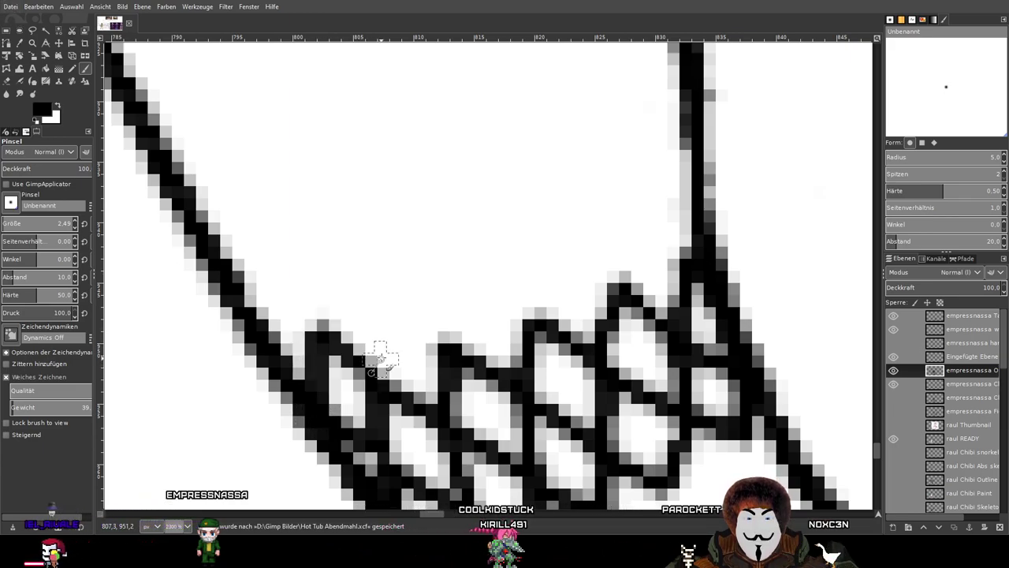
pyautogui.keyDown('shift'); pyautogui.click(398, 300); pyautogui.keyUp('shift')
pyautogui.keyDown('shift'); pyautogui.click(450, 332); pyautogui.keyUp('shift')
pyautogui.keyDown('shift'); pyautogui.click(476, 271); pyautogui.keyUp('shift')
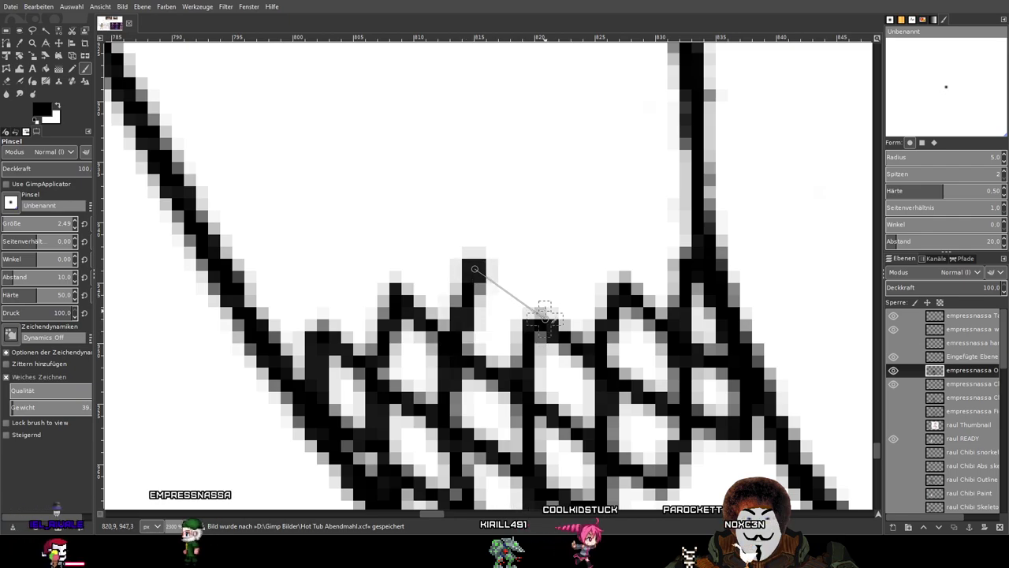
pyautogui.keyDown('shift'); pyautogui.click(530, 316); pyautogui.keyUp('shift')
pyautogui.keyDown('shift'); pyautogui.click(536, 234); pyautogui.keyUp('shift')
pyautogui.keyDown('shift'); pyautogui.click(607, 260); pyautogui.keyUp('shift')
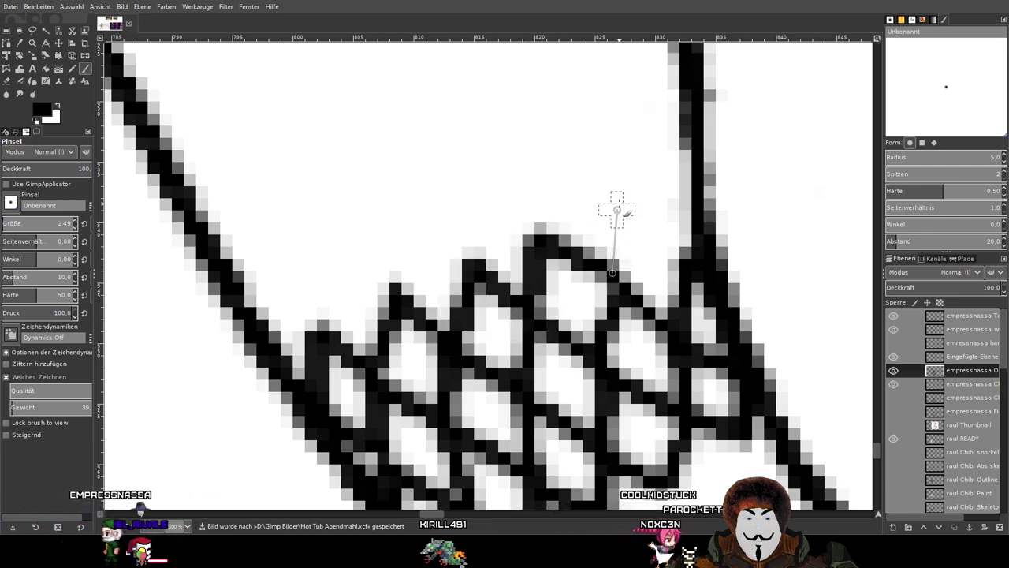
pyautogui.keyDown('shift'); pyautogui.click(628, 190); pyautogui.keyUp('shift')
pyautogui.keyDown('shift'); pyautogui.click(700, 219); pyautogui.keyUp('shift')
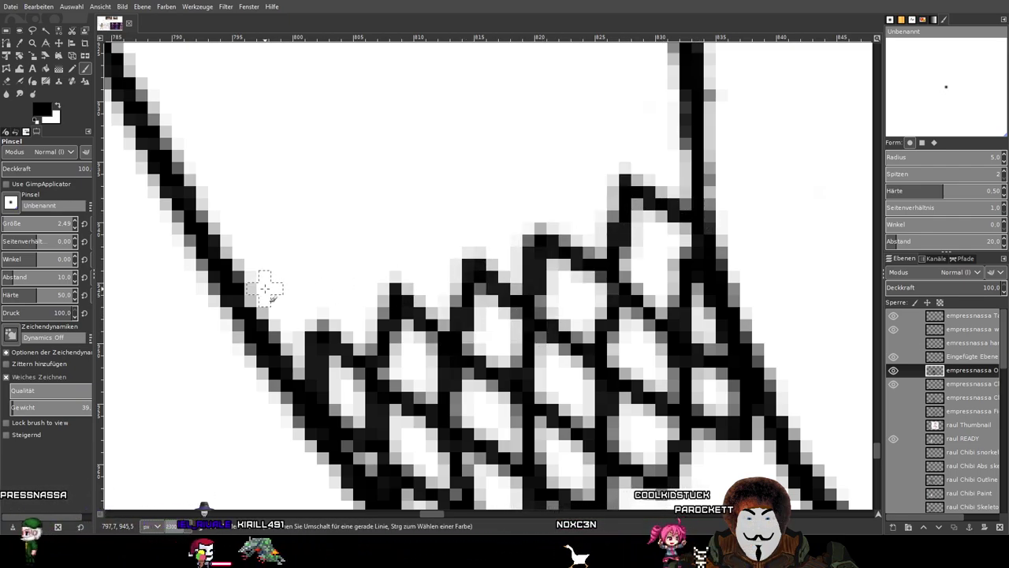
# Draw a diagonal strand off the right outline, then undo the misplaced lines.
pyautogui.scroll(3, 710, 203)
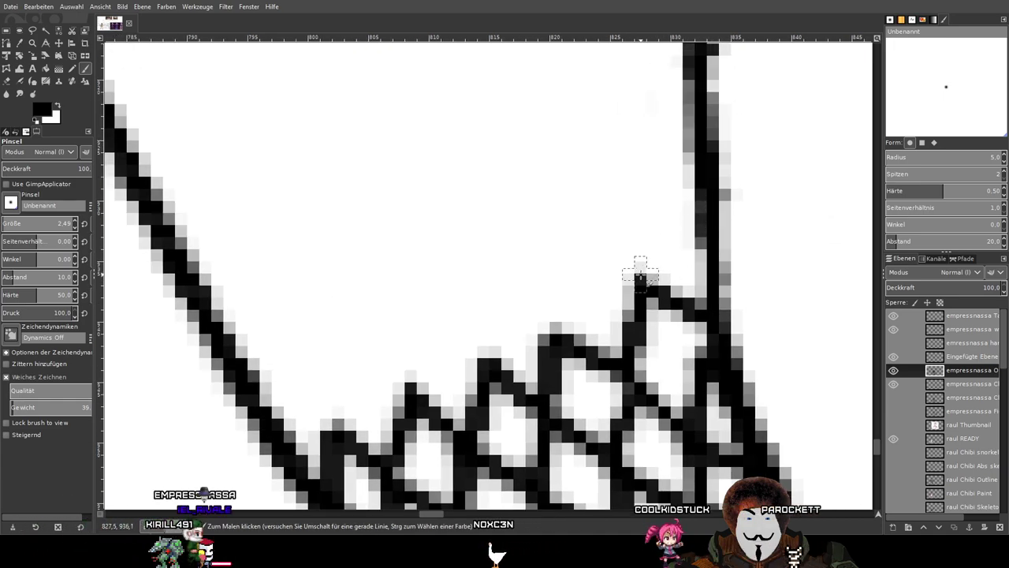
pyautogui.click(715, 241)
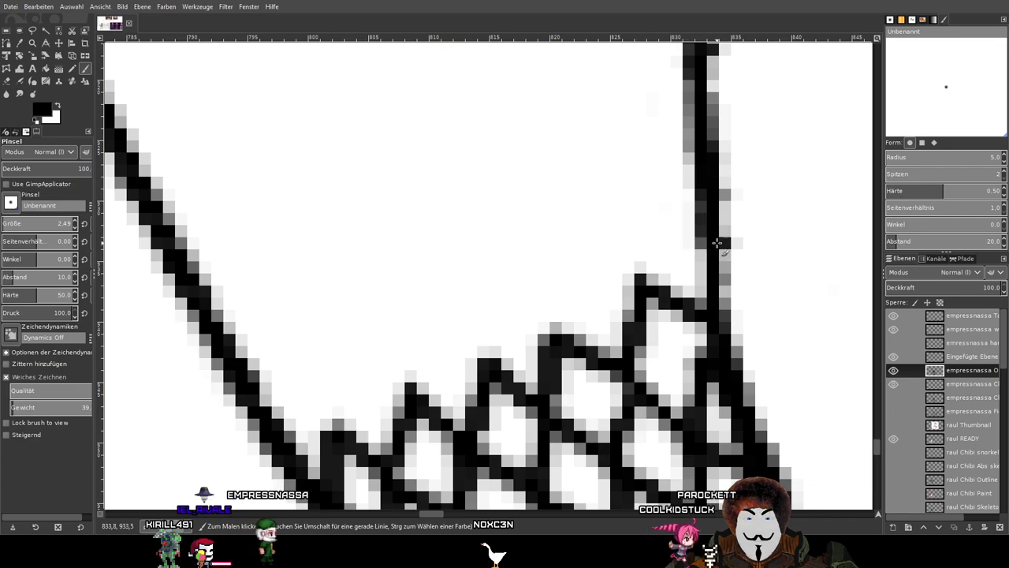
pyautogui.keyDown('shift'); pyautogui.click(647, 197); pyautogui.keyUp('shift')
pyautogui.keyDown('shift'); pyautogui.click(642, 267); pyautogui.keyUp('shift')
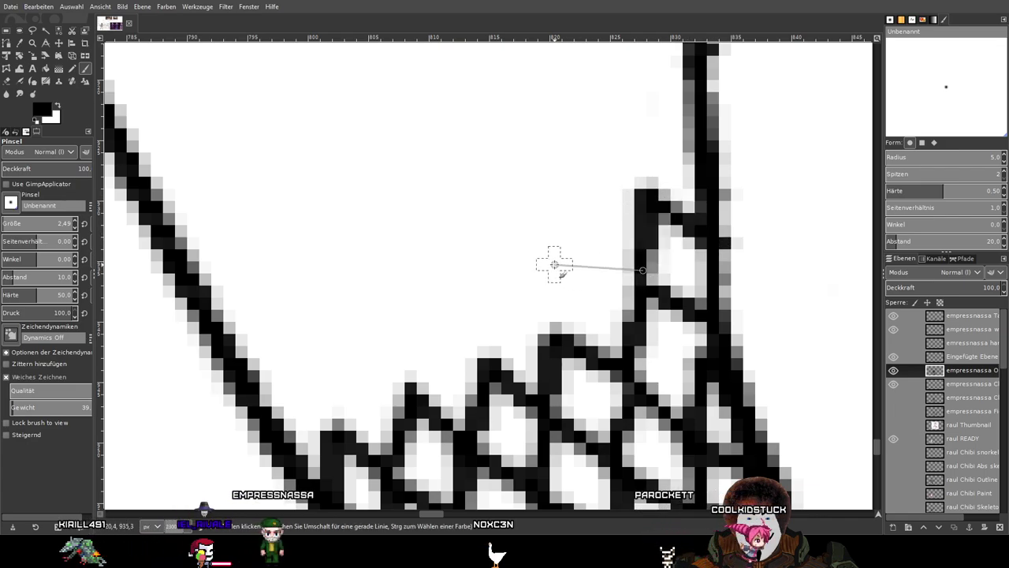
pyautogui.hotkey('ctrl', 'z')
pyautogui.hotkey('ctrl', 'z')
# Run a new mesh row leftward from the right outline, dropping strands into the row below.
pyautogui.click(700, 248)
pyautogui.keyDown('shift'); pyautogui.click(640, 198); pyautogui.keyUp('shift')
pyautogui.keyDown('shift'); pyautogui.click(639, 268); pyautogui.keyUp('shift')
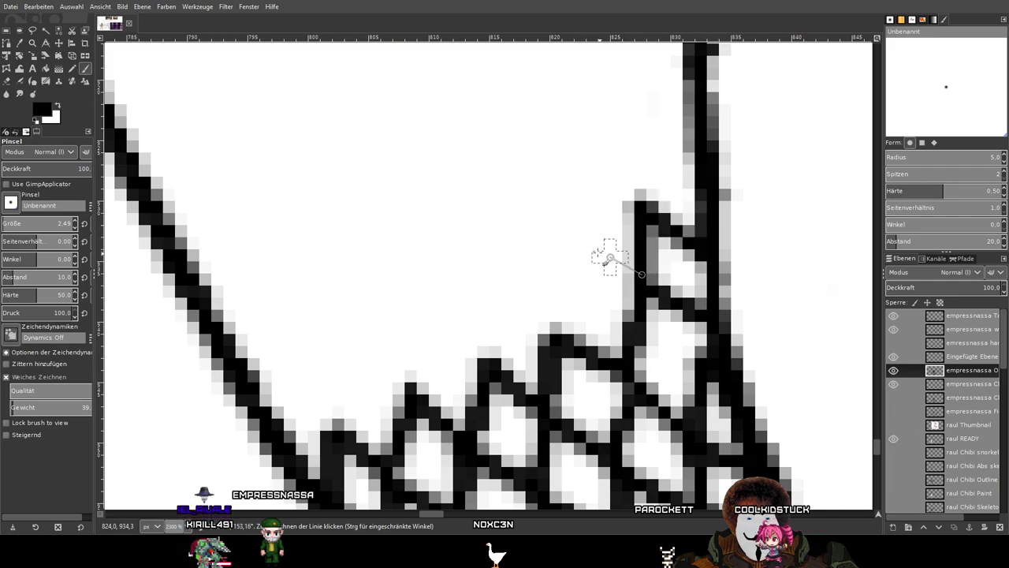
pyautogui.keyDown('shift'); pyautogui.click(556, 241); pyautogui.keyUp('shift')
pyautogui.keyDown('shift'); pyautogui.click(549, 324); pyautogui.keyUp('shift')
pyautogui.keyDown('shift'); pyautogui.click(470, 295); pyautogui.keyUp('shift')
pyautogui.keyDown('shift'); pyautogui.click(477, 339); pyautogui.keyUp('shift')
pyautogui.keyDown('shift'); pyautogui.click(403, 310); pyautogui.keyUp('shift')
pyautogui.keyDown('shift'); pyautogui.click(402, 382); pyautogui.keyUp('shift')
pyautogui.keyDown('shift'); pyautogui.click(329, 345); pyautogui.keyUp('shift')
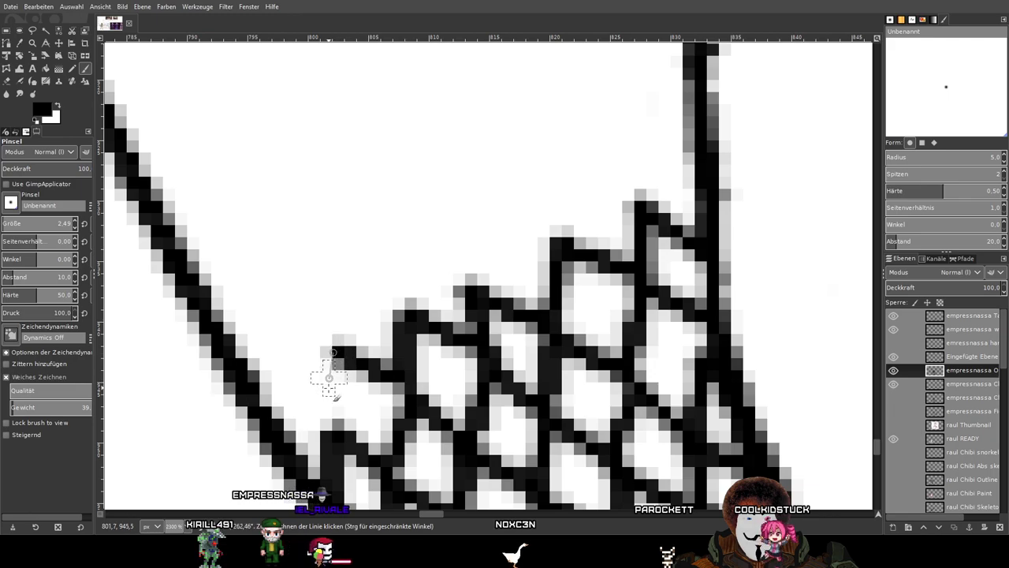
pyautogui.keyDown('shift'); pyautogui.click(314, 411); pyautogui.keyUp('shift')
pyautogui.keyDown('shift'); pyautogui.click(239, 374); pyautogui.keyUp('shift')
# Draw a taller zigzag row climbing rightward to connect with the right leg outline.
pyautogui.keyDown('shift'); pyautogui.click(266, 279); pyautogui.keyUp('shift')
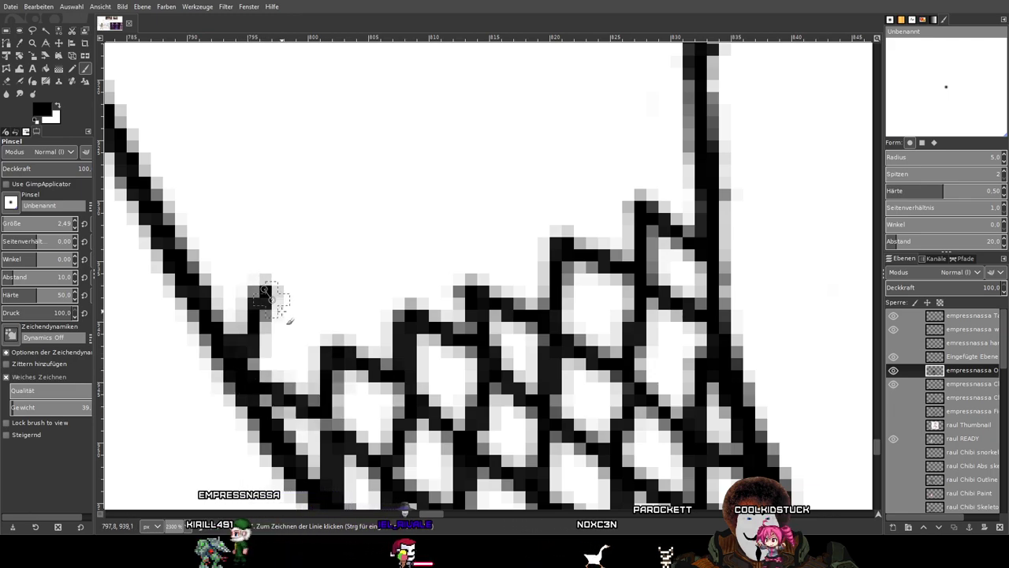
pyautogui.keyDown('shift'); pyautogui.click(324, 342); pyautogui.keyUp('shift')
pyautogui.keyDown('shift'); pyautogui.click(325, 425); pyautogui.keyUp('shift')
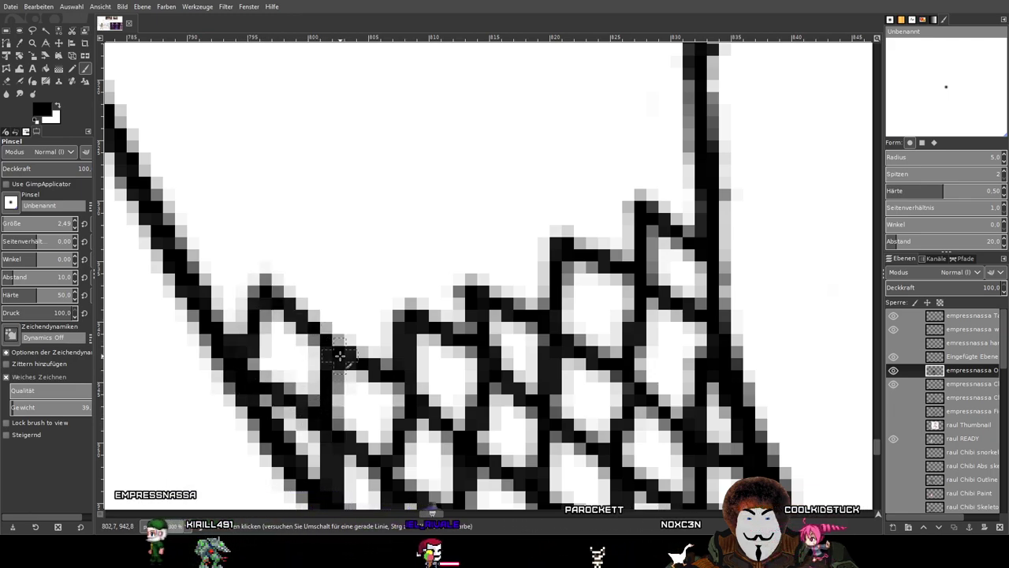
pyautogui.keyDown('shift'); pyautogui.click(326, 262); pyautogui.keyUp('shift')
pyautogui.keyDown('shift'); pyautogui.click(394, 309); pyautogui.keyUp('shift')
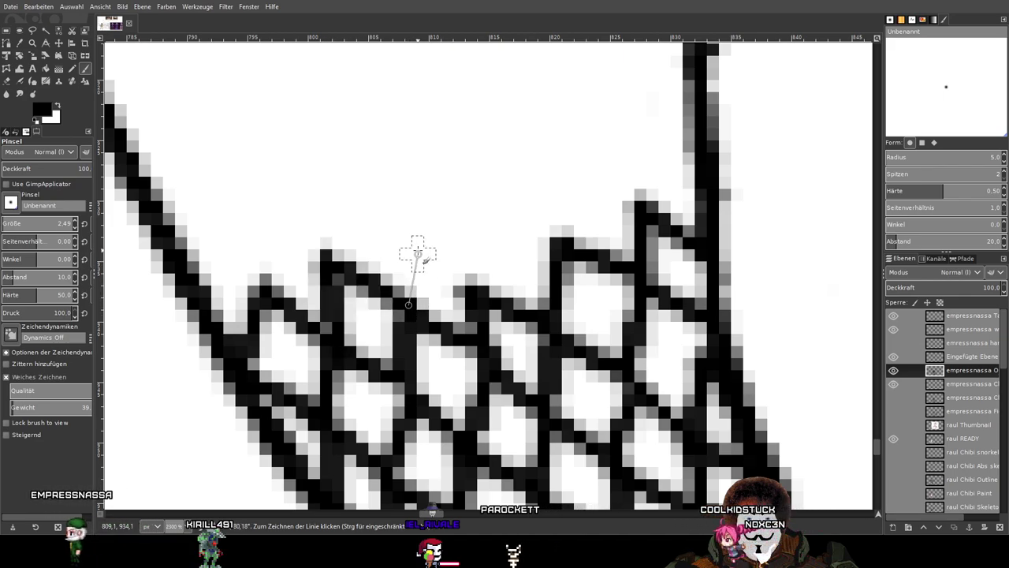
pyautogui.keyDown('shift'); pyautogui.click(409, 207); pyautogui.keyUp('shift')
pyautogui.keyDown('shift'); pyautogui.click(473, 285); pyautogui.keyUp('shift')
pyautogui.keyDown('shift'); pyautogui.click(478, 175); pyautogui.keyUp('shift')
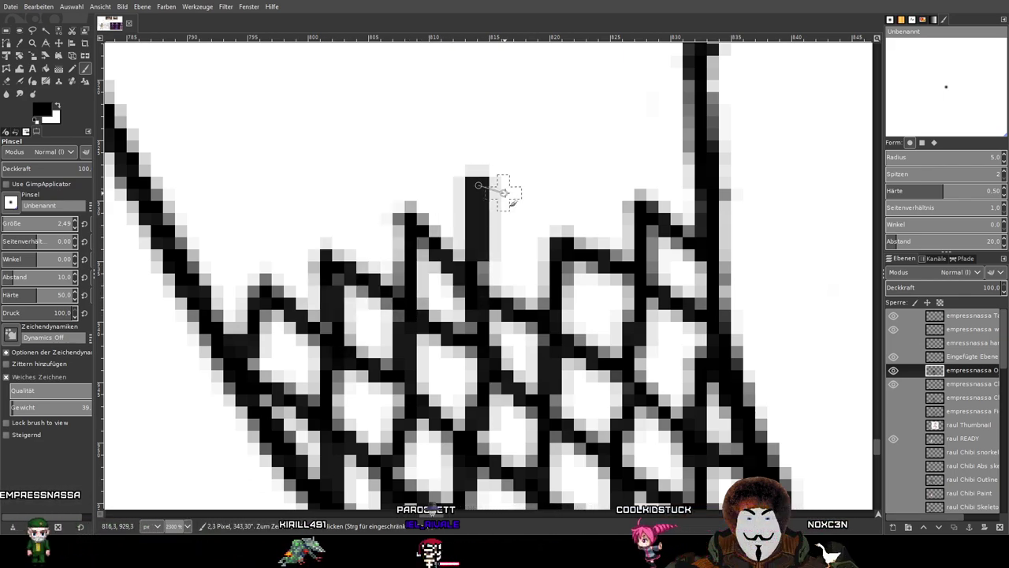
pyautogui.keyDown('shift'); pyautogui.click(561, 240); pyautogui.keyUp('shift')
pyautogui.keyDown('shift'); pyautogui.click(563, 152); pyautogui.keyUp('shift')
pyautogui.keyDown('shift'); pyautogui.click(642, 193); pyautogui.keyUp('shift')
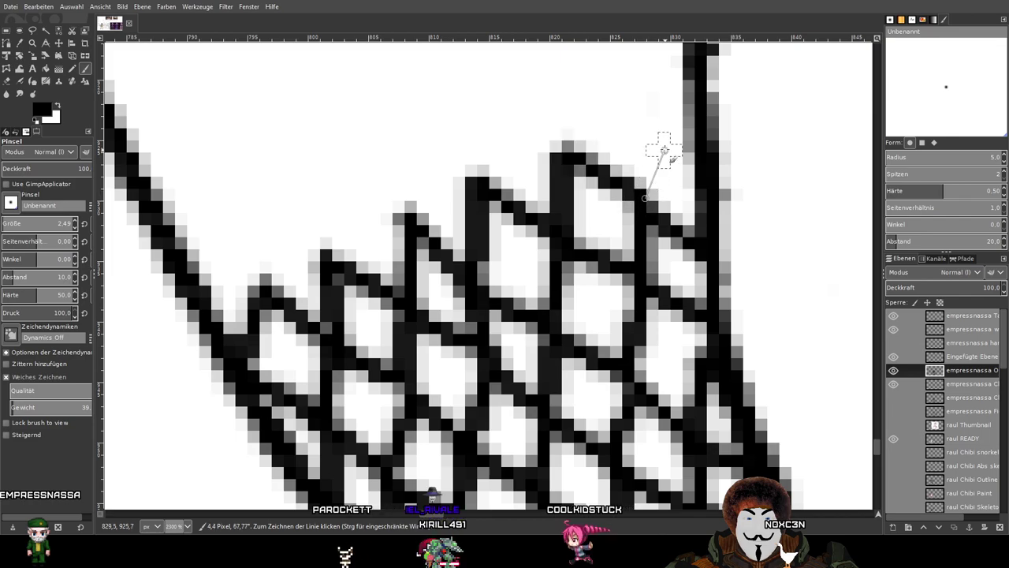
pyautogui.keyDown('shift'); pyautogui.click(662, 123); pyautogui.keyUp('shift')
# Draw a six-peak zigzag row from the left outline rising toward the right outline.
pyautogui.scroll(-3, 542, 138)
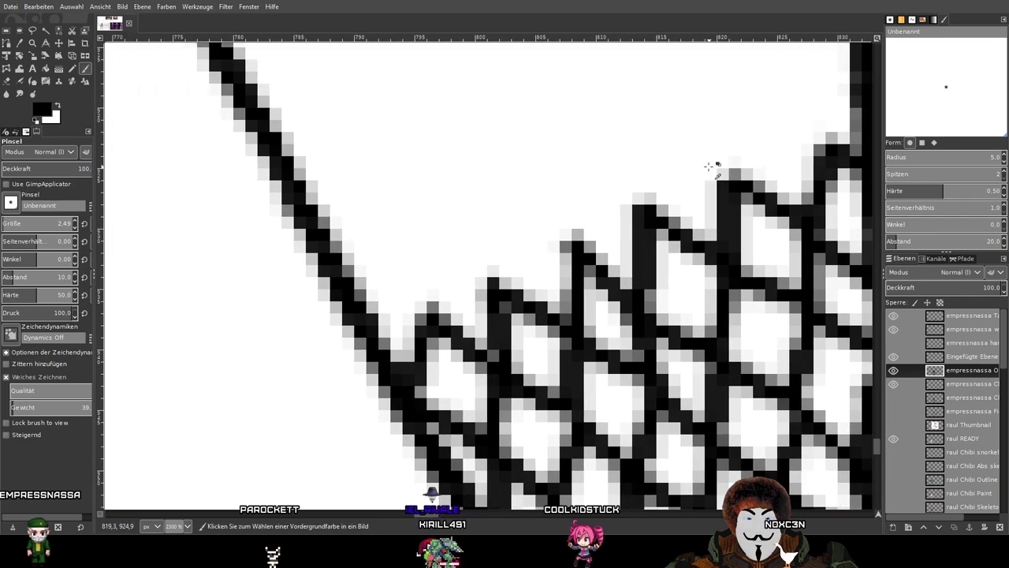
pyautogui.scroll(2, 687, 173)
pyautogui.moveTo(840, 106); pyautogui.dragTo(786, 235)
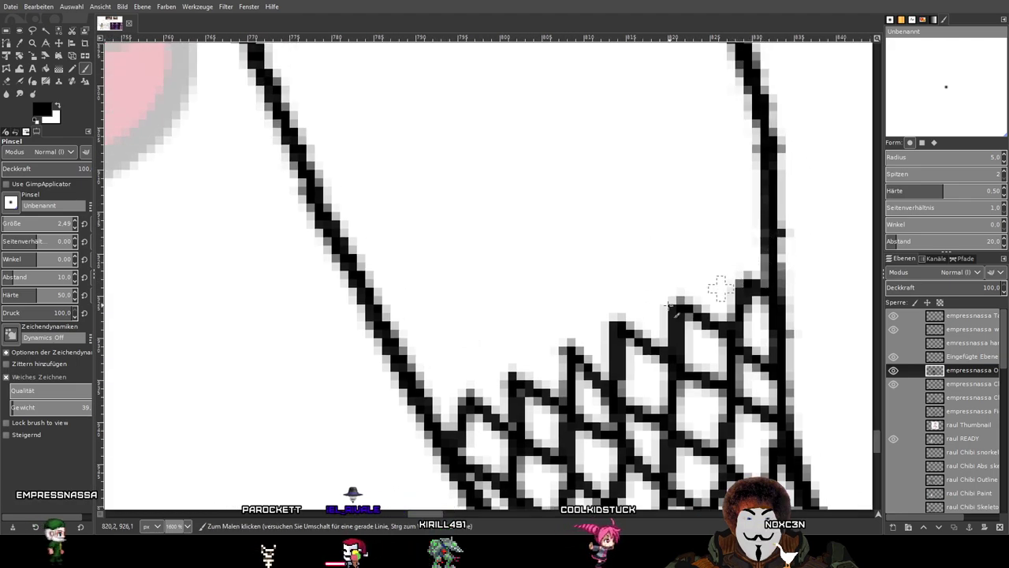
pyautogui.click(427, 408)
pyautogui.keyDown('shift'); pyautogui.click(430, 366); pyautogui.keyUp('shift')
pyautogui.keyDown('shift'); pyautogui.click(471, 388); pyautogui.keyUp('shift')
pyautogui.keyDown('shift'); pyautogui.click(480, 338); pyautogui.keyUp('shift')
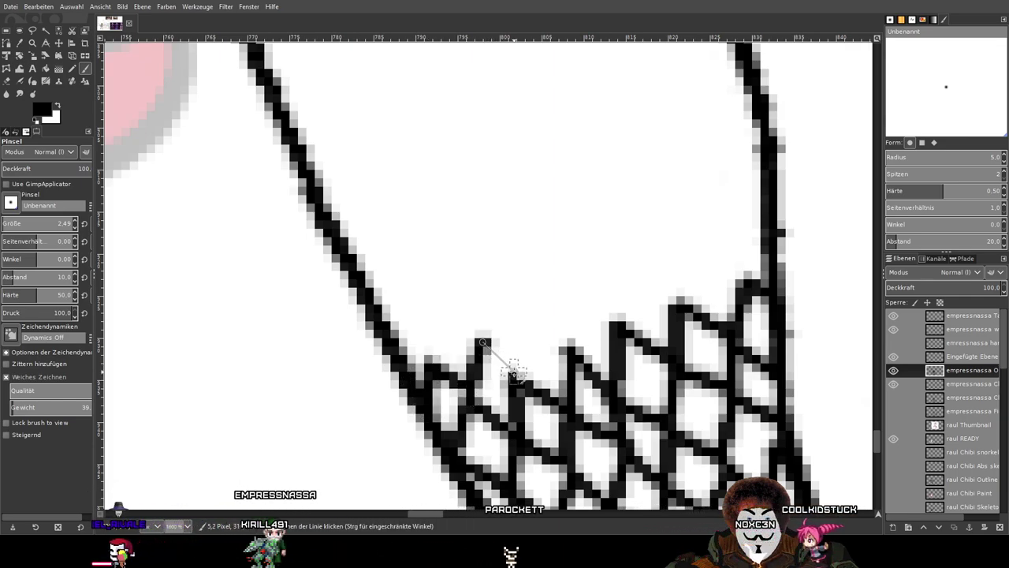
pyautogui.keyDown('shift'); pyautogui.click(516, 368); pyautogui.keyUp('shift')
pyautogui.keyDown('shift'); pyautogui.click(531, 318); pyautogui.keyUp('shift')
pyautogui.keyDown('shift'); pyautogui.click(566, 339); pyautogui.keyUp('shift')
pyautogui.keyDown('shift'); pyautogui.click(581, 296); pyautogui.keyUp('shift')
pyautogui.keyDown('shift'); pyautogui.click(608, 319); pyautogui.keyUp('shift')
pyautogui.keyDown('shift'); pyautogui.click(637, 272); pyautogui.keyUp('shift')
pyautogui.keyDown('shift'); pyautogui.click(680, 304); pyautogui.keyUp('shift')
pyautogui.keyDown('shift'); pyautogui.click(701, 245); pyautogui.keyUp('shift')
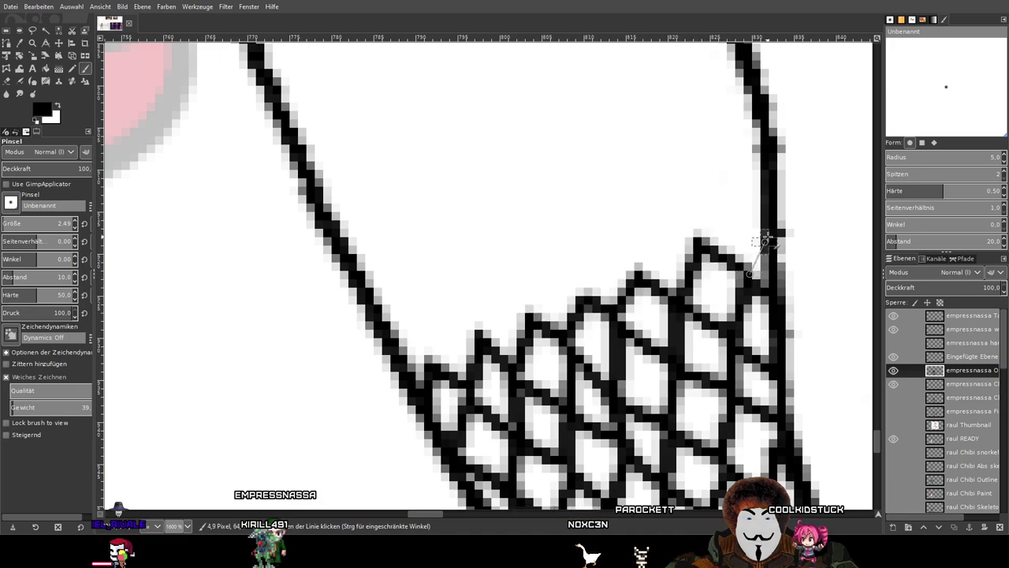
# Add a row of cells leftward from the right outline, with strands down and rising strands above.
pyautogui.keyDown('shift'); pyautogui.click(702, 192); pyautogui.keyUp('shift')
pyautogui.keyDown('shift'); pyautogui.click(694, 235); pyautogui.keyUp('shift')
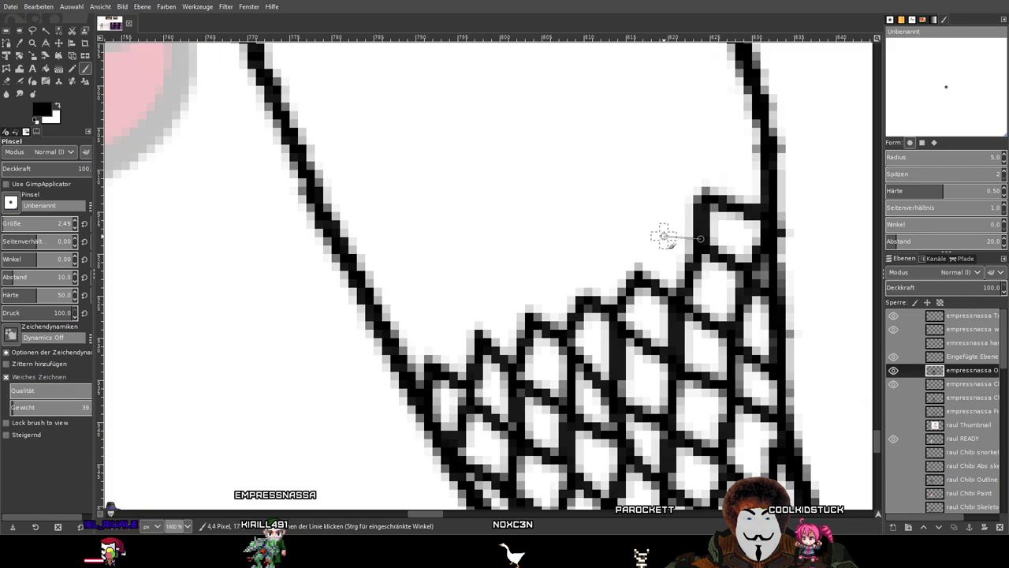
pyautogui.keyDown('shift'); pyautogui.click(638, 227); pyautogui.keyUp('shift')
pyautogui.keyDown('shift'); pyautogui.click(636, 270); pyautogui.keyUp('shift')
pyautogui.keyDown('shift'); pyautogui.click(576, 264); pyautogui.keyUp('shift')
pyautogui.keyDown('shift'); pyautogui.click(575, 282); pyautogui.keyUp('shift')
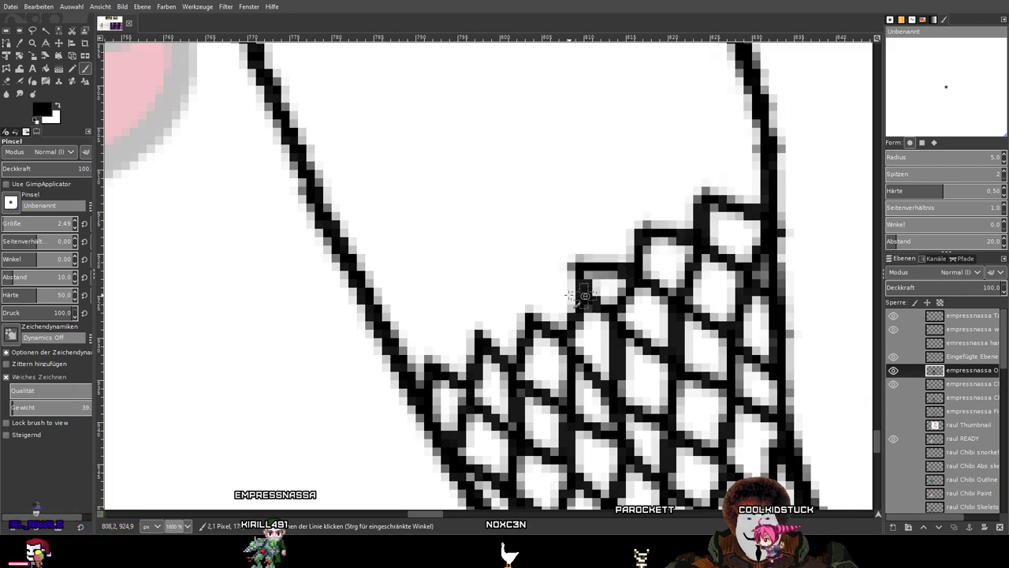
pyautogui.keyDown('shift'); pyautogui.click(519, 289); pyautogui.keyUp('shift')
pyautogui.keyDown('shift'); pyautogui.click(520, 314); pyautogui.keyUp('shift')
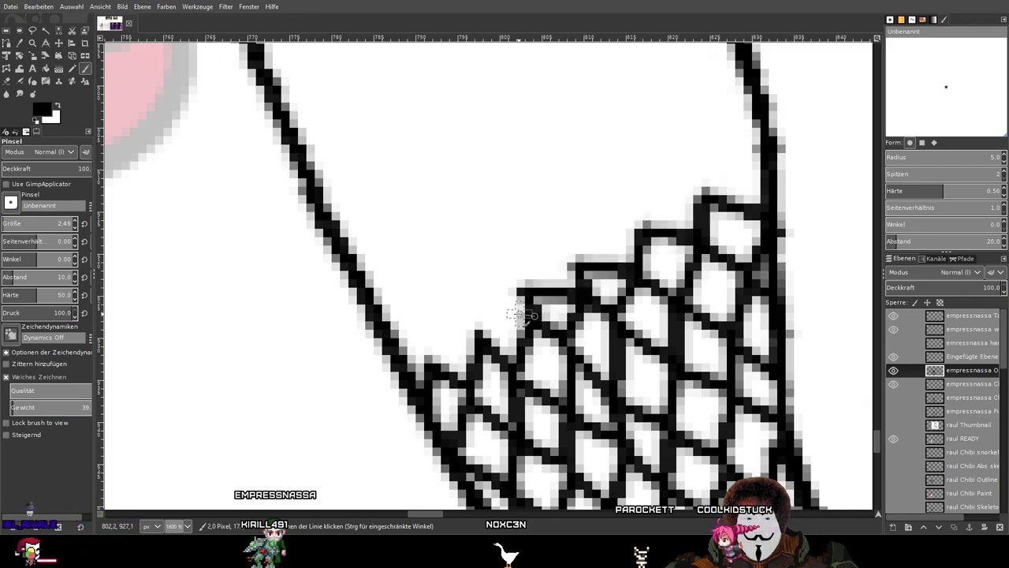
pyautogui.keyDown('shift'); pyautogui.click(475, 288); pyautogui.keyUp('shift')
pyautogui.keyDown('shift'); pyautogui.click(471, 333); pyautogui.keyUp('shift')
pyautogui.keyDown('shift'); pyautogui.click(426, 323); pyautogui.keyUp('shift')
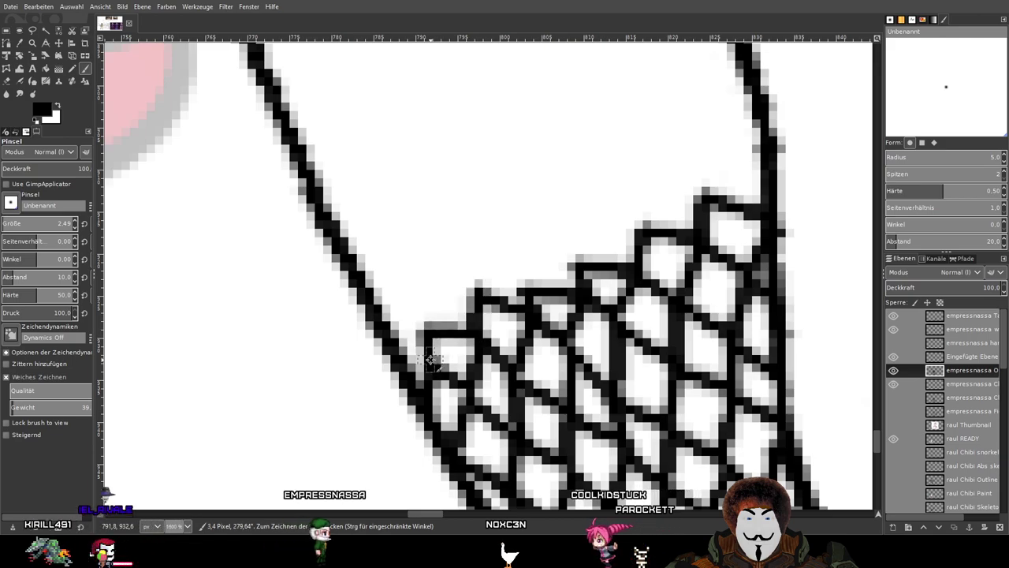
pyautogui.keyDown('shift'); pyautogui.click(392, 331); pyautogui.keyUp('shift')
pyautogui.keyDown('shift'); pyautogui.click(409, 292); pyautogui.keyUp('shift')
pyautogui.keyDown('shift'); pyautogui.click(455, 278); pyautogui.keyUp('shift')
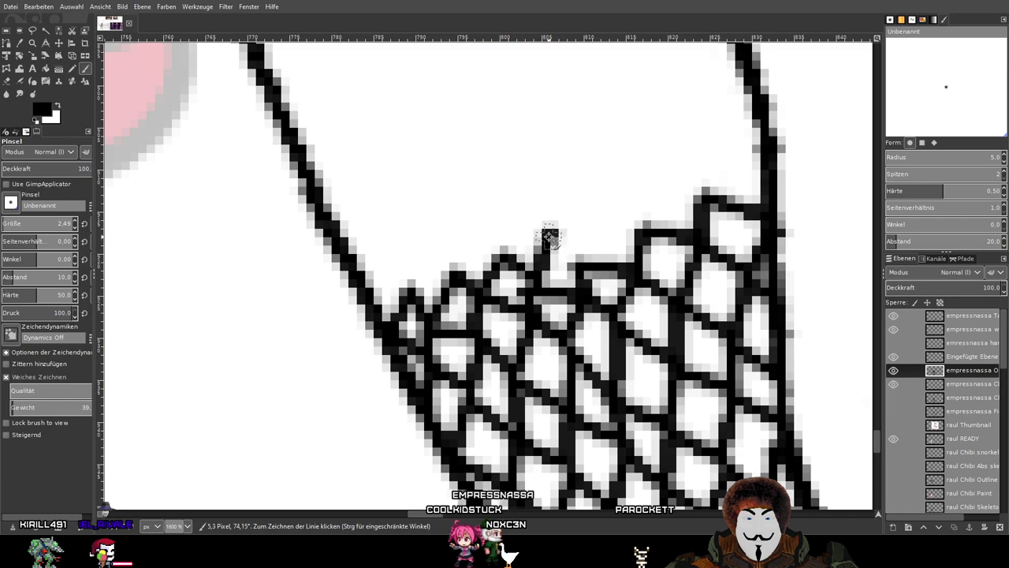
# Add a climbing row of mesh cells on the right side up to the leg outline.
pyautogui.keyDown('shift'); pyautogui.click(597, 208); pyautogui.keyUp('shift')
pyautogui.keyDown('shift'); pyautogui.click(639, 210); pyautogui.keyUp('shift')
pyautogui.keyDown('shift'); pyautogui.click(650, 183); pyautogui.keyUp('shift')
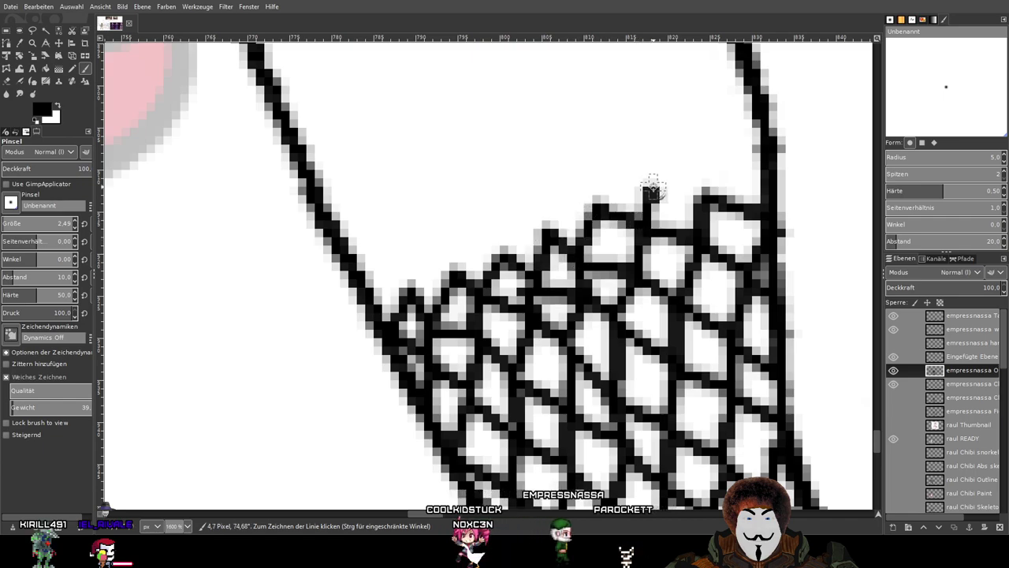
pyautogui.keyDown('shift'); pyautogui.click(696, 185); pyautogui.keyUp('shift')
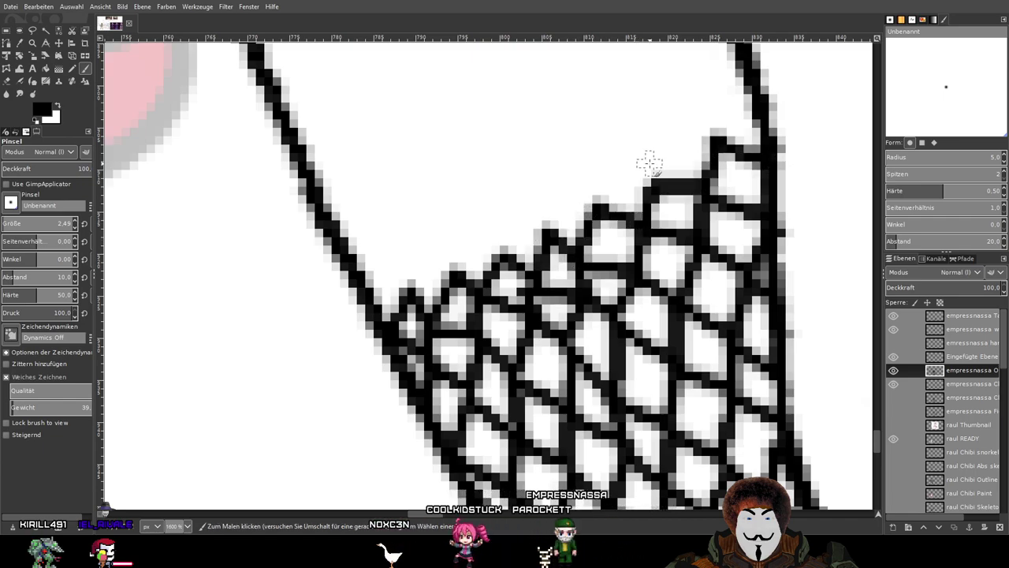
pyautogui.moveTo(541, 260); pyautogui.dragTo(666, 279)
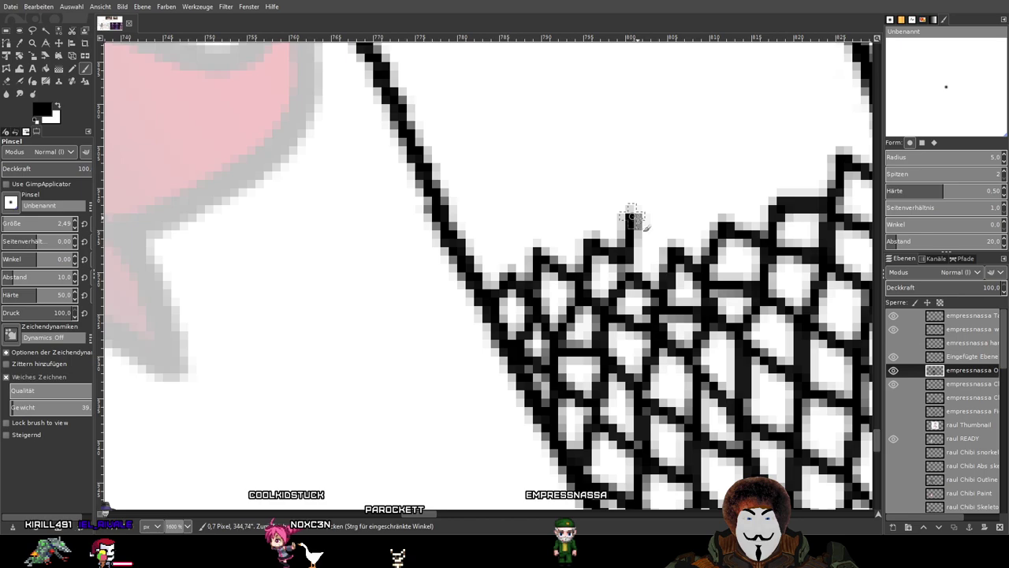
pyautogui.keyDown('shift'); pyautogui.click(675, 230); pyautogui.keyUp('shift')
pyautogui.keyDown('shift'); pyautogui.click(682, 191); pyautogui.keyUp('shift')
pyautogui.keyDown('shift'); pyautogui.click(719, 212); pyautogui.keyUp('shift')
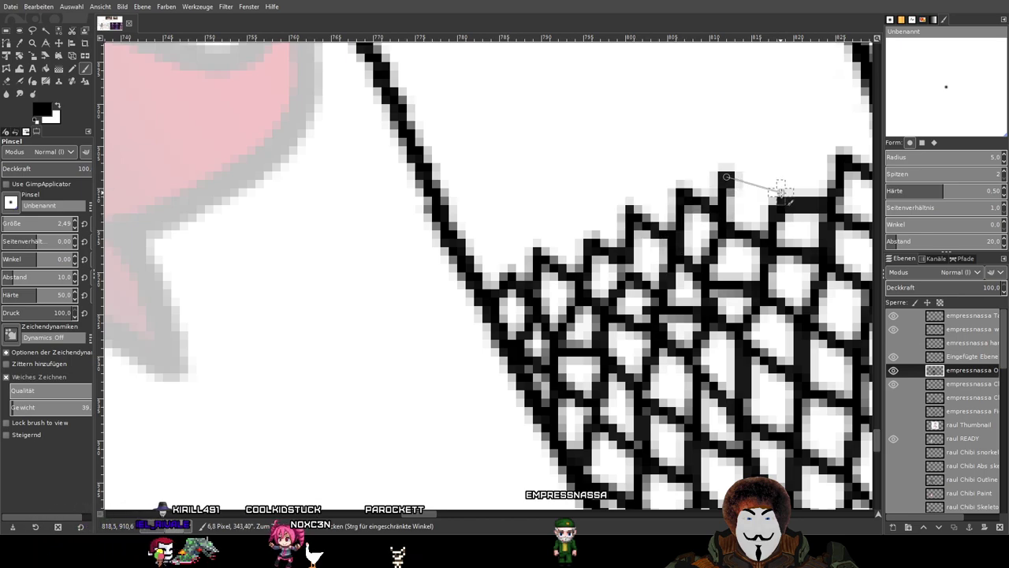
pyautogui.moveTo(844, 151); pyautogui.dragTo(733, 204)
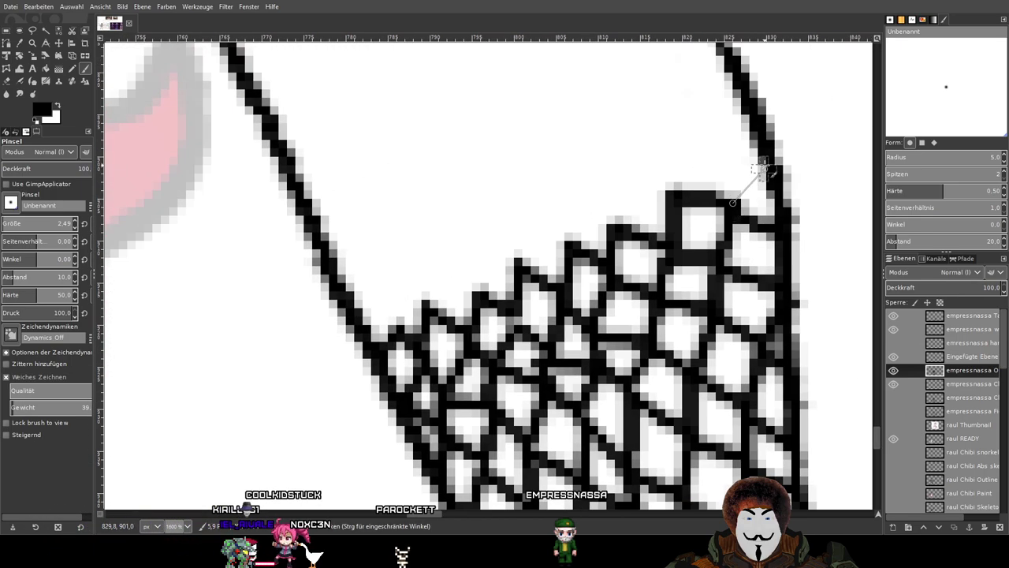
pyautogui.scroll(-4, 766, 216)
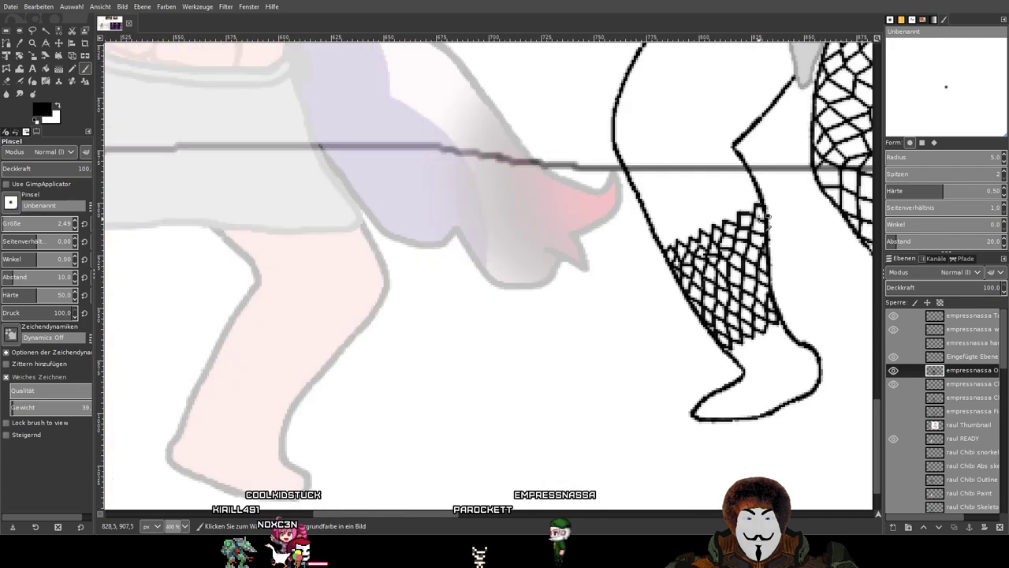
pyautogui.scroll(4, 741, 198)
pyautogui.scroll(-4, 495, 355)
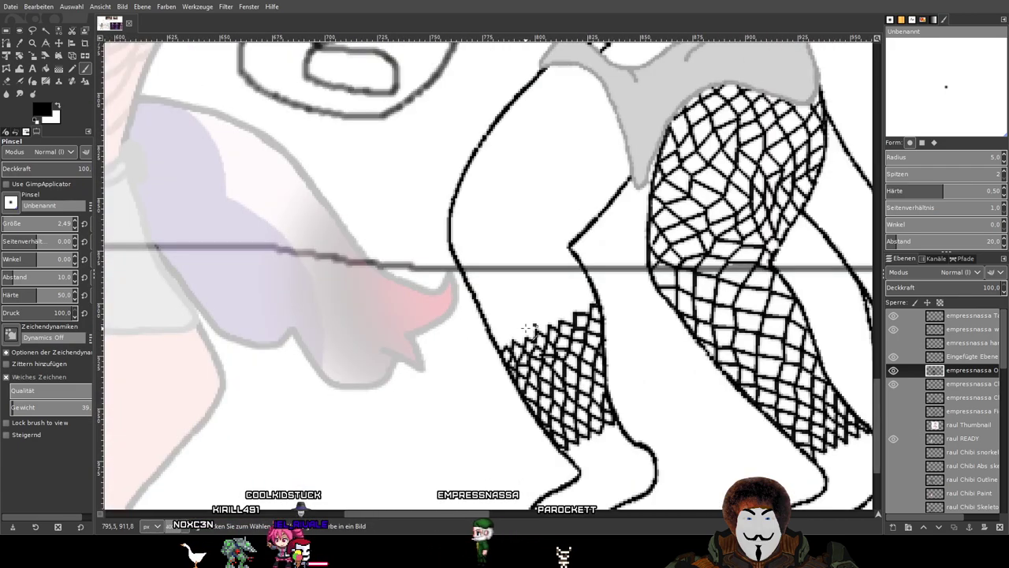
pyautogui.scroll(4, 526, 327)
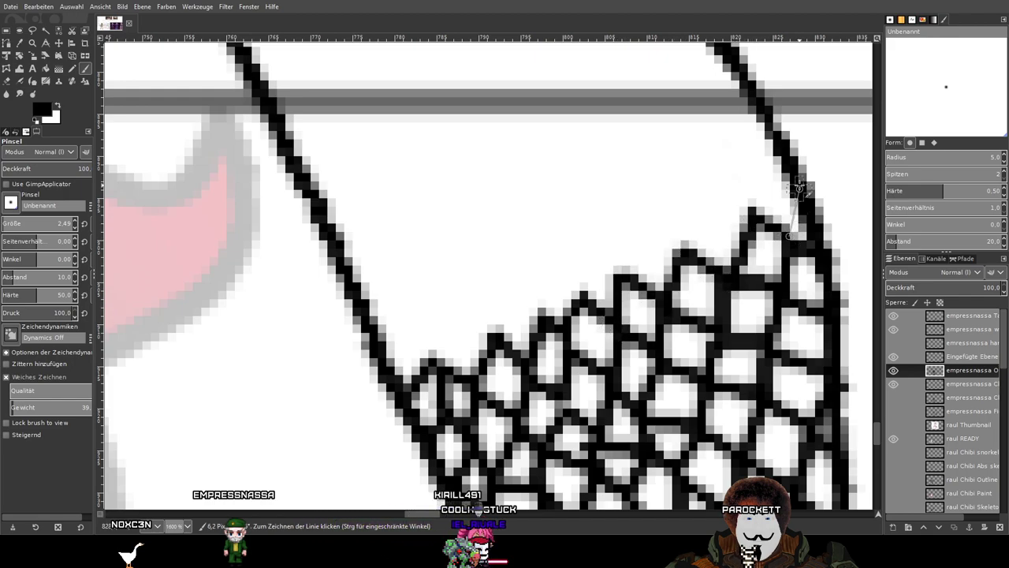
# Extend the fishnet's top edge in zigzag lines from the right leg outline to the left outline.
pyautogui.keyDown('shift'); pyautogui.click(743, 160); pyautogui.keyUp('shift')
pyautogui.keyDown('shift'); pyautogui.click(748, 209); pyautogui.keyUp('shift')
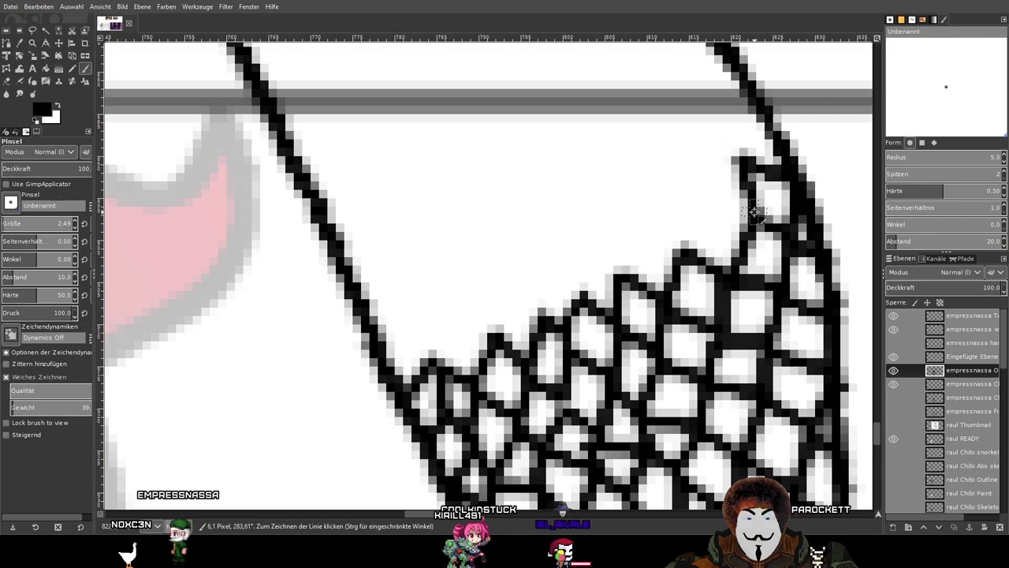
pyautogui.keyDown('shift'); pyautogui.click(692, 207); pyautogui.keyUp('shift')
pyautogui.keyDown('shift'); pyautogui.click(682, 234); pyautogui.keyUp('shift')
pyautogui.keyDown('shift'); pyautogui.click(606, 230); pyautogui.keyUp('shift')
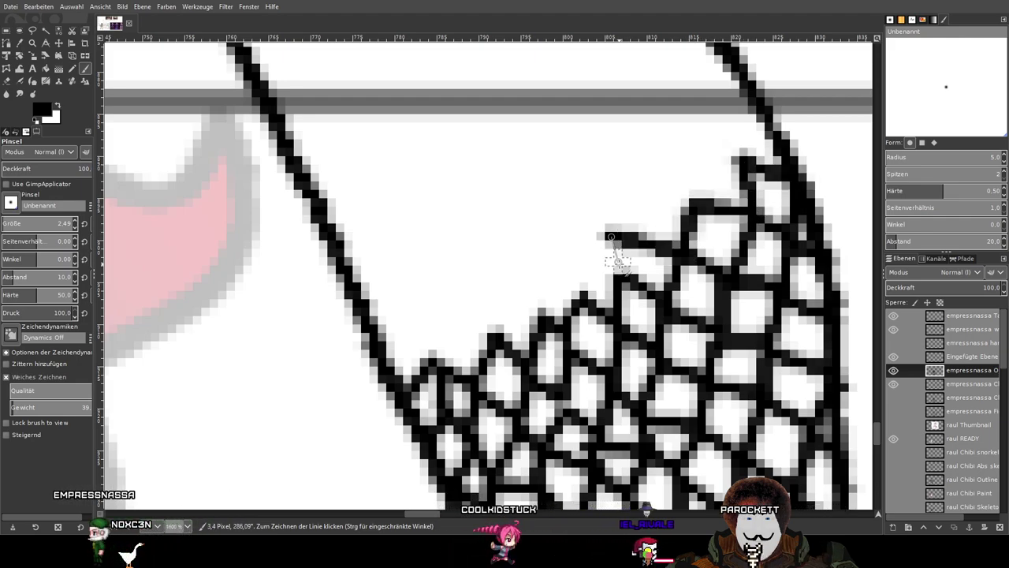
pyautogui.keyDown('shift'); pyautogui.click(619, 262); pyautogui.keyUp('shift')
pyautogui.keyDown('shift'); pyautogui.click(570, 258); pyautogui.keyUp('shift')
pyautogui.keyDown('shift'); pyautogui.click(578, 288); pyautogui.keyUp('shift')
pyautogui.keyDown('shift'); pyautogui.click(526, 277); pyautogui.keyUp('shift')
pyautogui.keyDown('shift'); pyautogui.click(530, 306); pyautogui.keyUp('shift')
pyautogui.keyDown('shift'); pyautogui.click(487, 296); pyautogui.keyUp('shift')
pyautogui.keyDown('shift'); pyautogui.click(486, 332); pyautogui.keyUp('shift')
pyautogui.keyDown('shift'); pyautogui.click(428, 314); pyautogui.keyUp('shift')
pyautogui.keyDown('shift'); pyautogui.click(434, 359); pyautogui.keyUp('shift')
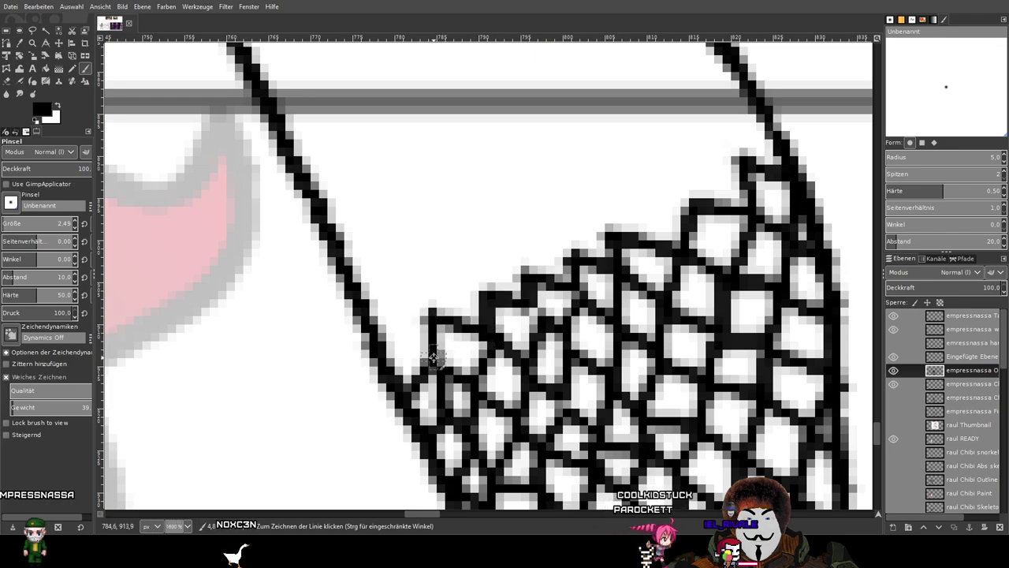
pyautogui.keyDown('shift'); pyautogui.click(362, 326); pyautogui.keyUp('shift')
pyautogui.keyDown('shift'); pyautogui.click(386, 269); pyautogui.keyUp('shift')
# Zigzag a new row of mesh cells rightward from the left side, closing a cell.
pyautogui.keyDown('shift'); pyautogui.click(410, 303); pyautogui.keyUp('shift')
pyautogui.keyDown('shift'); pyautogui.click(438, 246); pyautogui.keyUp('shift')
pyautogui.keyDown('shift'); pyautogui.click(462, 290); pyautogui.keyUp('shift')
pyautogui.keyDown('shift'); pyautogui.click(483, 239); pyautogui.keyUp('shift')
pyautogui.keyDown('shift'); pyautogui.click(523, 263); pyautogui.keyUp('shift')
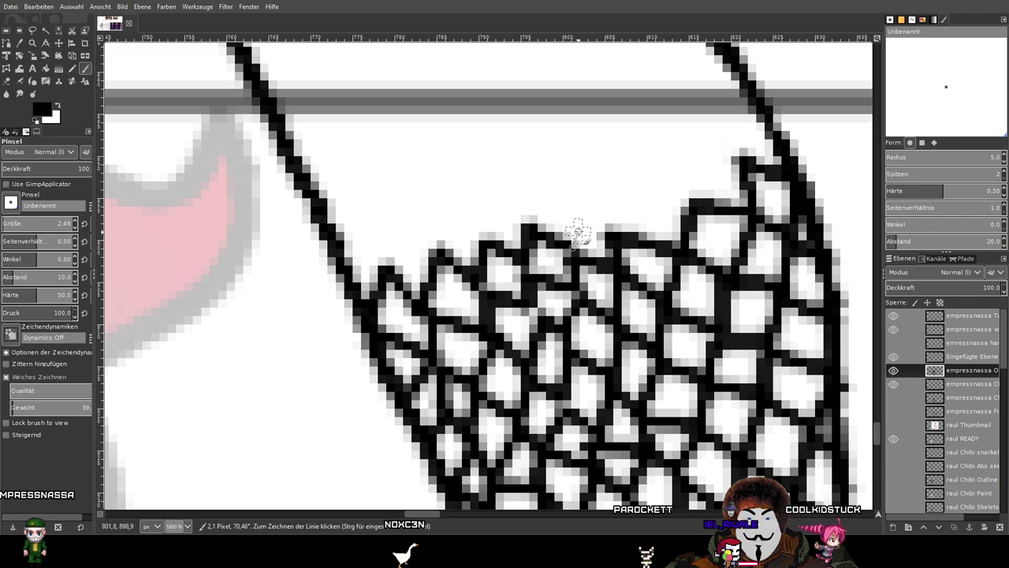
# Zigzag new mesh cells up to the right leg outline and add a strand back down.
pyautogui.keyDown('shift'); pyautogui.click(621, 182); pyautogui.keyUp('shift')
pyautogui.keyDown('shift'); pyautogui.click(678, 200); pyautogui.keyUp('shift')
pyautogui.keyDown('shift'); pyautogui.click(684, 136); pyautogui.keyUp('shift')
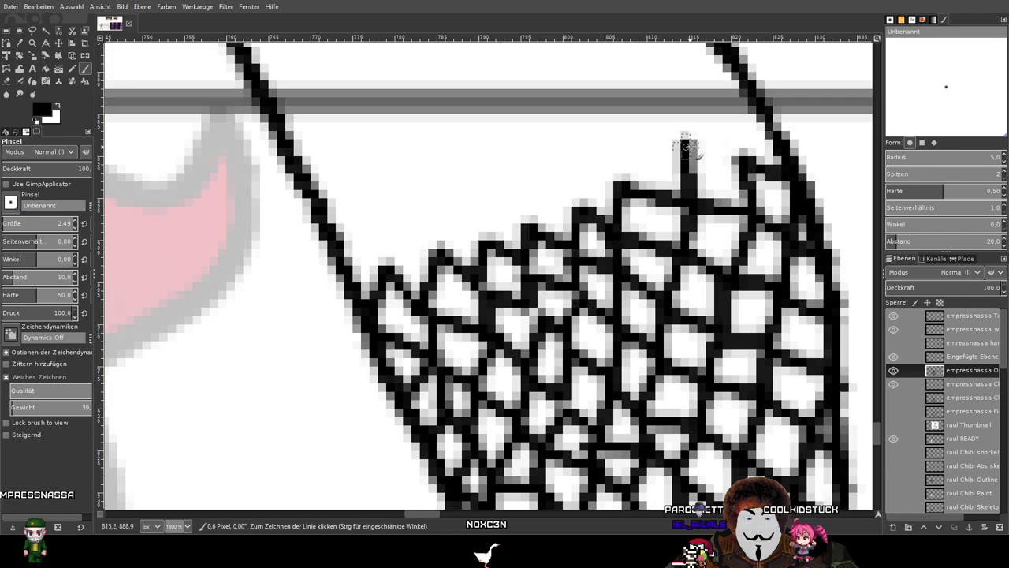
pyautogui.keyDown('shift'); pyautogui.click(742, 154); pyautogui.keyUp('shift')
pyautogui.keyDown('shift'); pyautogui.click(761, 129); pyautogui.keyUp('shift')
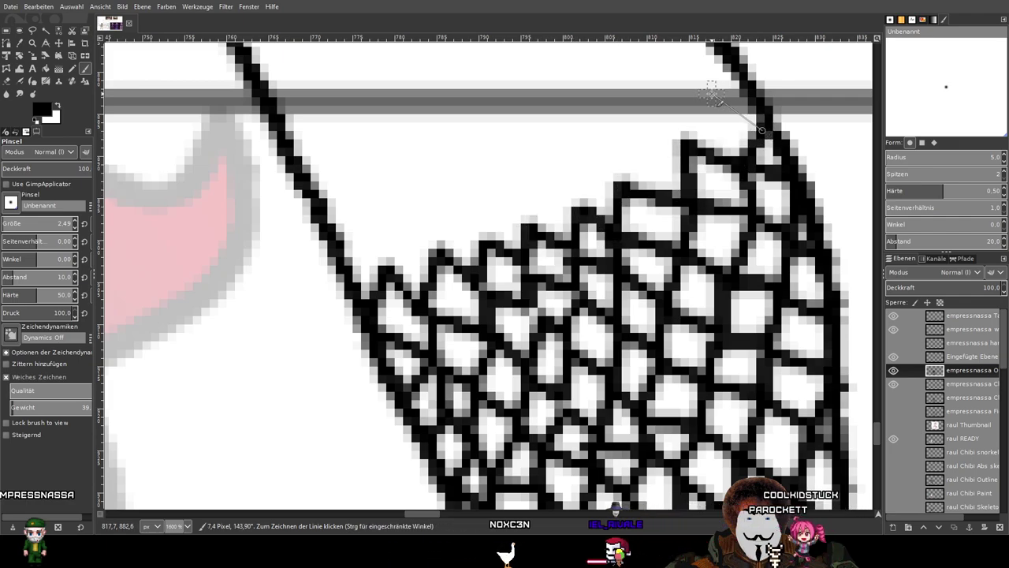
pyautogui.keyDown('shift'); pyautogui.click(691, 136); pyautogui.keyUp('shift')
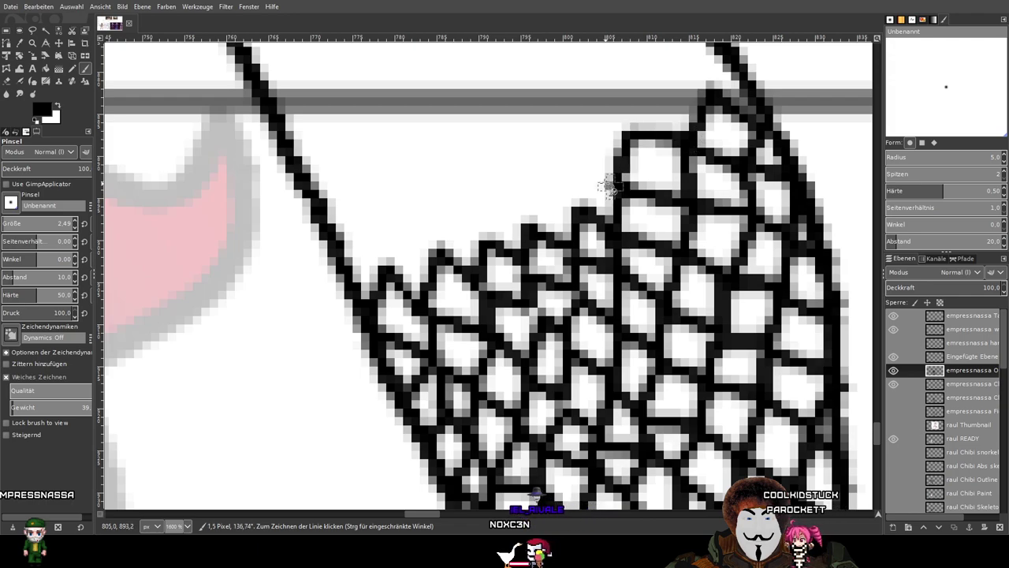
# Extend that mesh row down and left, dropping a peak toward the left outline.
pyautogui.keyDown('shift'); pyautogui.click(529, 219); pyautogui.keyUp('shift')
pyautogui.keyDown('shift'); pyautogui.click(467, 194); pyautogui.keyUp('shift')
pyautogui.keyDown('shift'); pyautogui.click(481, 234); pyautogui.keyUp('shift')
pyautogui.keyDown('shift'); pyautogui.click(438, 220); pyautogui.keyUp('shift')
pyautogui.keyDown('shift'); pyautogui.click(379, 224); pyautogui.keyUp('shift')
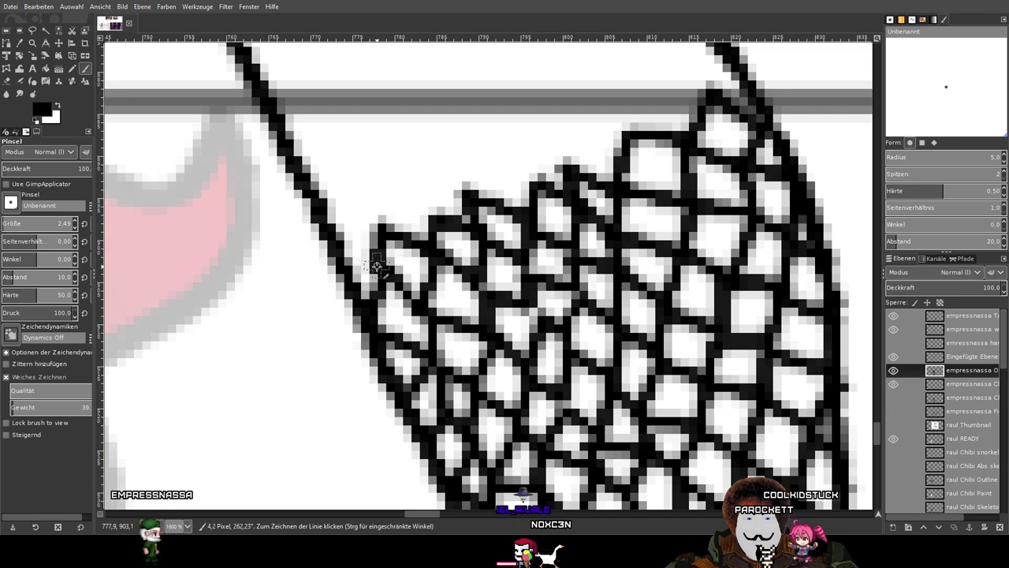
pyautogui.keyDown('shift'); pyautogui.click(339, 239); pyautogui.keyUp('shift')
# Draw a higher zigzag row of mesh cells running from the left side up to the right outline.
pyautogui.keyDown('shift'); pyautogui.click(387, 228); pyautogui.keyUp('shift')
pyautogui.keyDown('shift'); pyautogui.click(402, 170); pyautogui.keyUp('shift')
pyautogui.keyDown('shift'); pyautogui.click(433, 197); pyautogui.keyUp('shift')
pyautogui.keyDown('shift'); pyautogui.click(453, 162); pyautogui.keyUp('shift')
pyautogui.keyDown('shift'); pyautogui.click(467, 179); pyautogui.keyUp('shift')
pyautogui.keyDown('shift'); pyautogui.click(509, 152); pyautogui.keyUp('shift')
pyautogui.keyDown('shift'); pyautogui.click(536, 175); pyautogui.keyUp('shift')
pyautogui.keyDown('shift'); pyautogui.click(539, 136); pyautogui.keyUp('shift')
pyautogui.keyDown('shift'); pyautogui.click(565, 163); pyautogui.keyUp('shift')
pyautogui.keyDown('shift'); pyautogui.click(585, 117); pyautogui.keyUp('shift')
pyautogui.keyDown('shift'); pyautogui.click(624, 127); pyautogui.keyUp('shift')
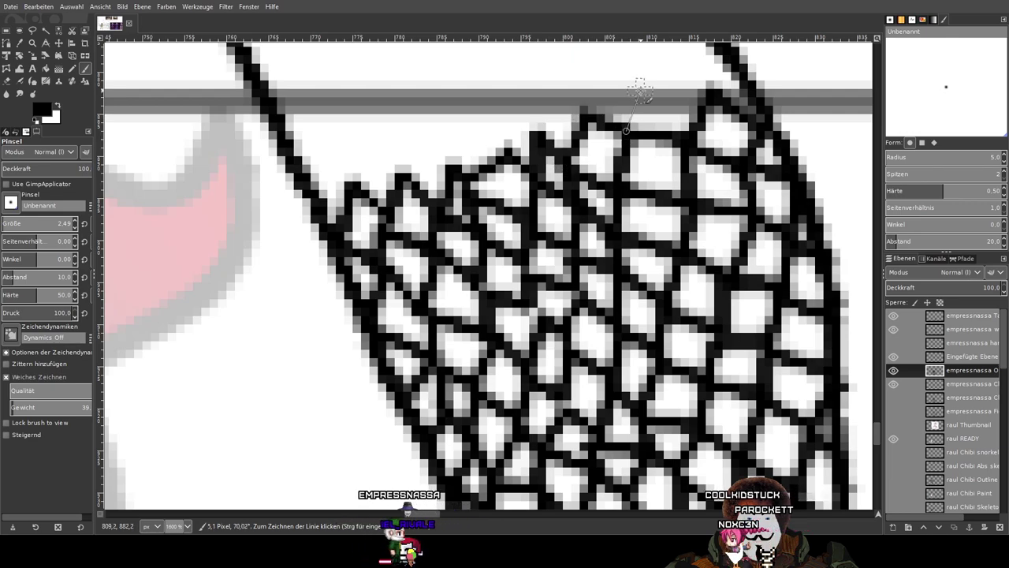
pyautogui.keyDown('shift'); pyautogui.click(640, 91); pyautogui.keyUp('shift')
pyautogui.keyDown('shift'); pyautogui.click(696, 92); pyautogui.keyUp('shift')
pyautogui.keyDown('shift'); pyautogui.click(699, 52); pyautogui.keyUp('shift')
pyautogui.keyDown('shift'); pyautogui.click(732, 59); pyautogui.keyUp('shift')
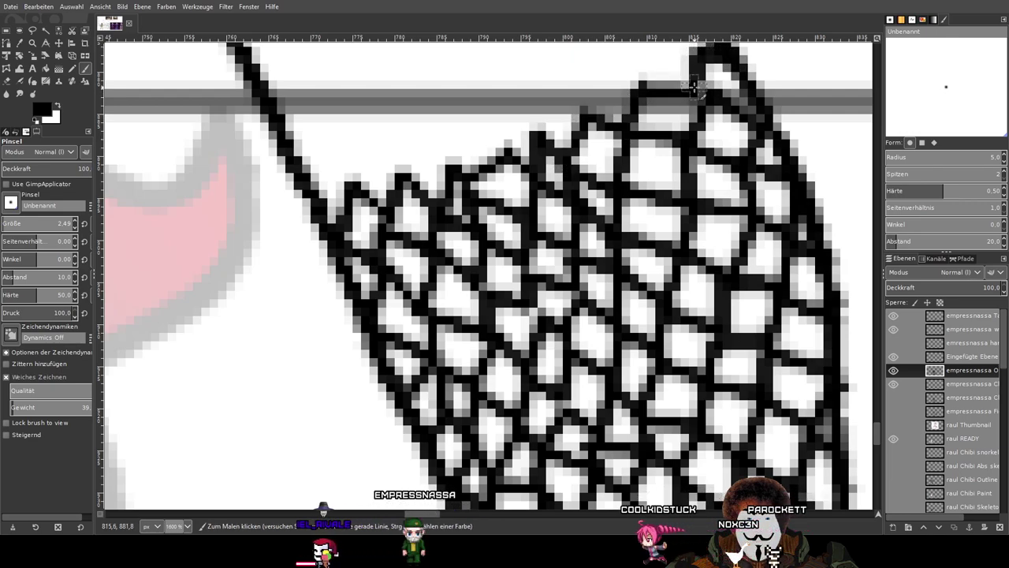
# Join the left leg outline to the mesh and add two zigzag peaks along the top.
pyautogui.scroll(-2, 538, 182)
pyautogui.moveTo(538, 189); pyautogui.dragTo(549, 250)
pyautogui.keyDown('ctrl'); pyautogui.scroll(2, 550, 248); pyautogui.keyUp('ctrl')
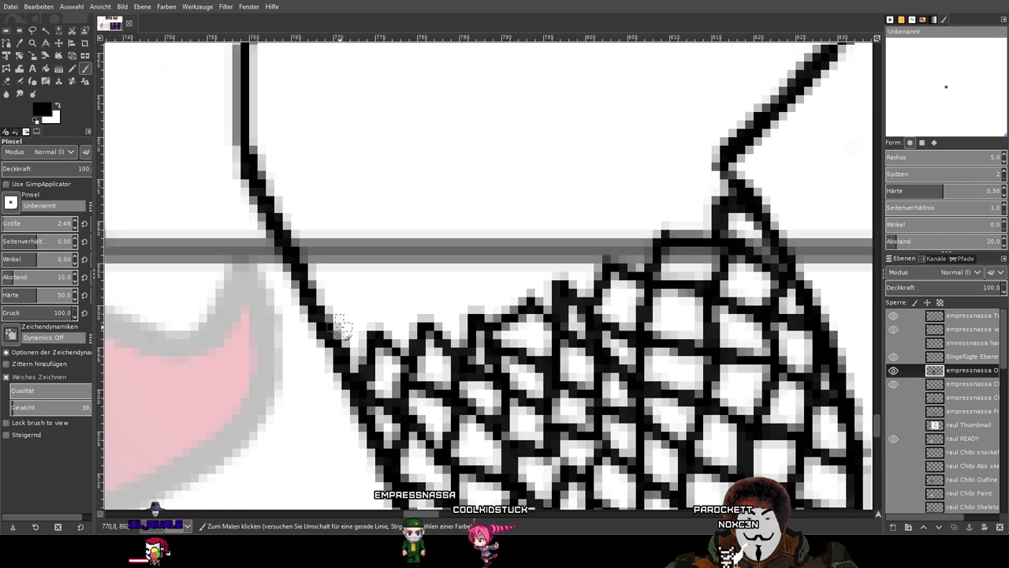
pyautogui.keyDown('shift'); pyautogui.click(365, 316); pyautogui.keyUp('shift')
pyautogui.keyDown('shift'); pyautogui.click(380, 280); pyautogui.keyUp('shift')
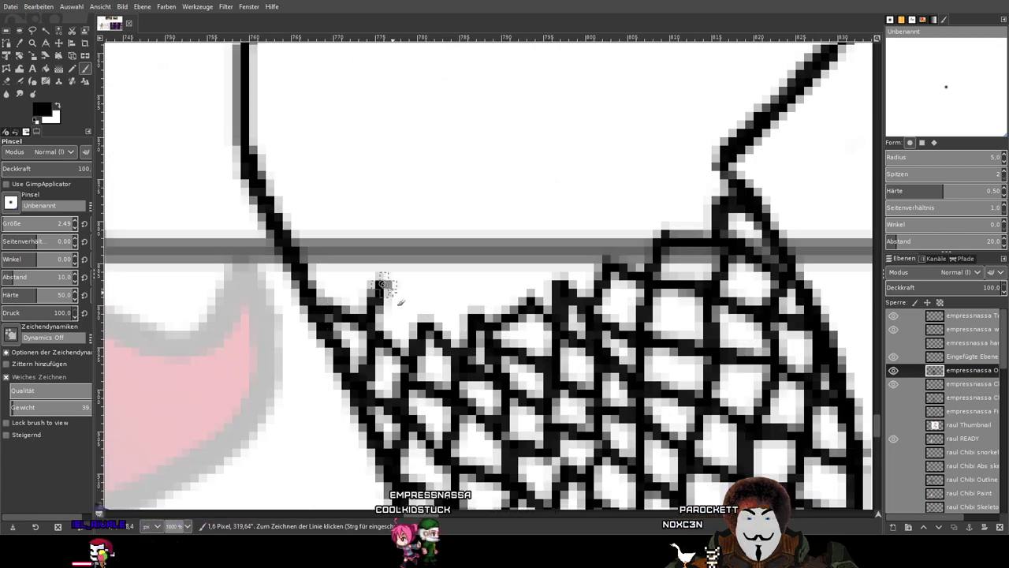
pyautogui.keyDown('shift'); pyautogui.click(430, 312); pyautogui.keyUp('shift')
pyautogui.keyDown('shift'); pyautogui.click(444, 261); pyautogui.keyUp('shift')
pyautogui.keyDown('shift'); pyautogui.click(497, 316); pyautogui.keyUp('shift')
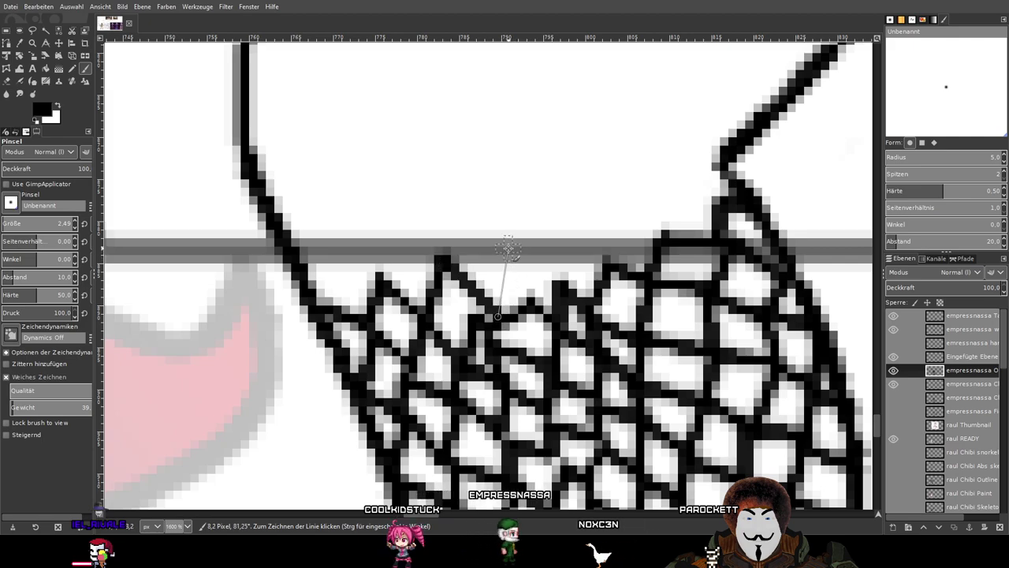
# Continue the mesh's top zigzag rightward with higher peaks, connecting it to the right outline.
pyautogui.keyDown('shift'); pyautogui.click(505, 238); pyautogui.keyUp('shift')
pyautogui.keyDown('shift'); pyautogui.click(551, 266); pyautogui.keyUp('shift')
pyautogui.keyDown('shift'); pyautogui.click(562, 227); pyautogui.keyUp('shift')
pyautogui.keyDown('shift'); pyautogui.click(609, 260); pyautogui.keyUp('shift')
pyautogui.keyDown('shift'); pyautogui.click(623, 205); pyautogui.keyUp('shift')
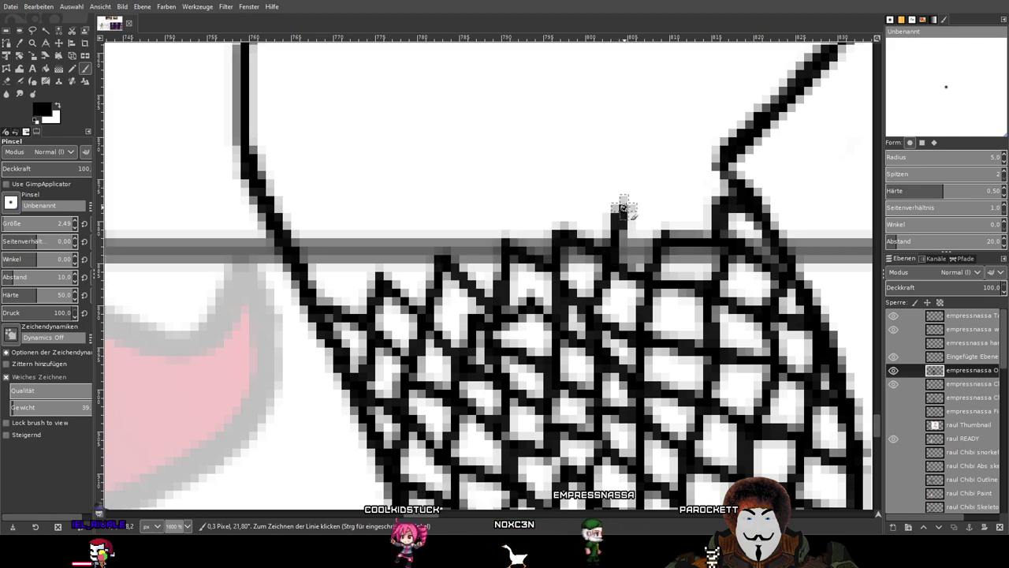
pyautogui.keyDown('shift'); pyautogui.click(640, 225); pyautogui.keyUp('shift')
pyautogui.keyDown('shift'); pyautogui.click(670, 169); pyautogui.keyUp('shift')
pyautogui.keyDown('shift'); pyautogui.click(708, 199); pyautogui.keyUp('shift')
pyautogui.keyDown('shift'); pyautogui.click(723, 160); pyautogui.keyUp('shift')
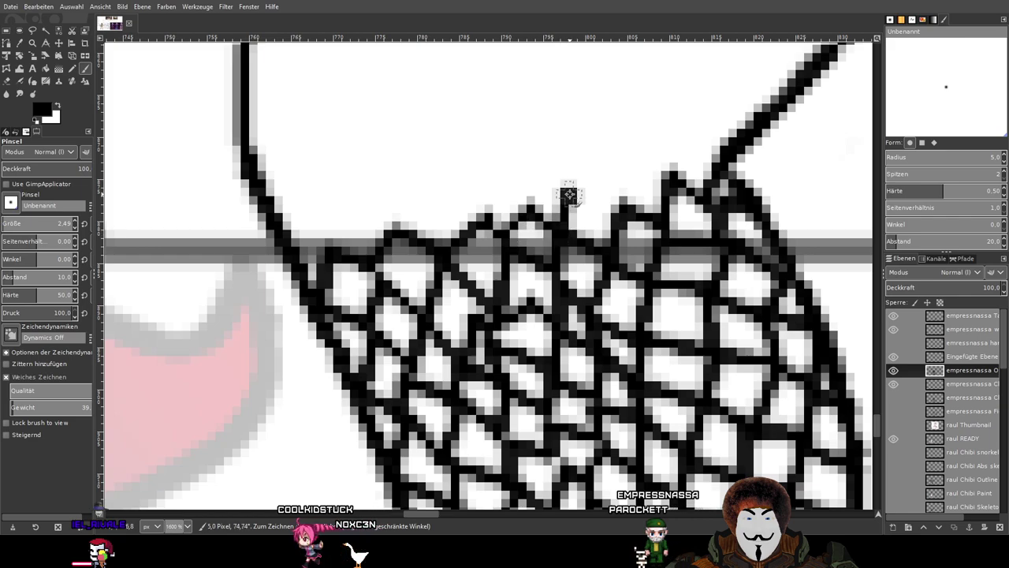
# Fill the gap at the top of the net and add a zigzag row to the right outline.
pyautogui.moveTo(569, 194); pyautogui.dragTo(612, 203)
pyautogui.keyDown('shift'); pyautogui.click(631, 151); pyautogui.keyUp('shift')
pyautogui.keyDown('shift'); pyautogui.click(673, 166); pyautogui.keyUp('shift')
pyautogui.keyDown('shift'); pyautogui.click(694, 119); pyautogui.keyUp('shift')
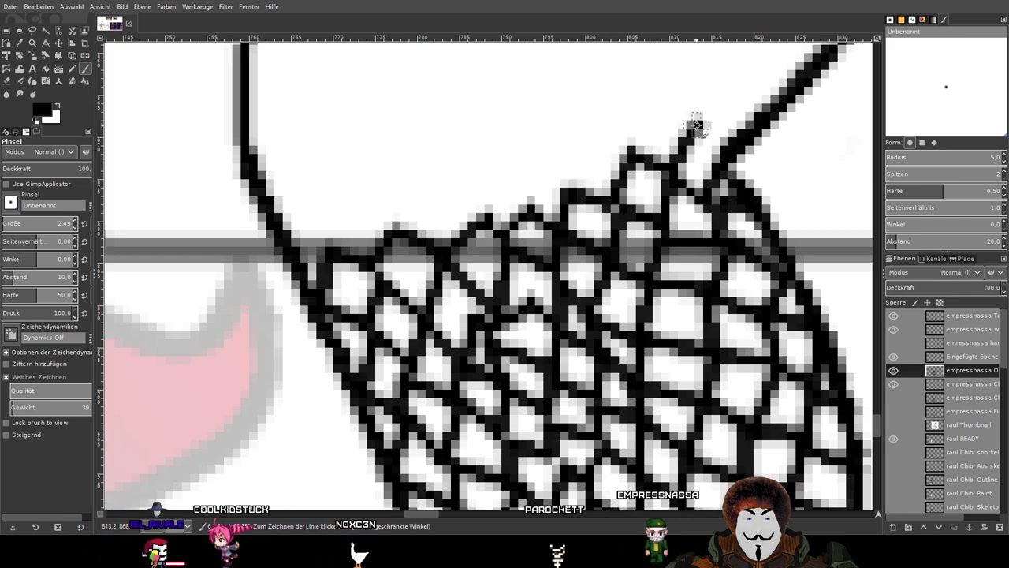
pyautogui.keyDown('shift'); pyautogui.click(721, 157); pyautogui.keyUp('shift')
# Extend the mesh top left and upward, tie strands into the left outline, and add another peak.
pyautogui.keyDown('shift'); pyautogui.click(380, 248); pyautogui.keyUp('shift')
pyautogui.keyDown('shift'); pyautogui.click(329, 244); pyautogui.keyUp('shift')
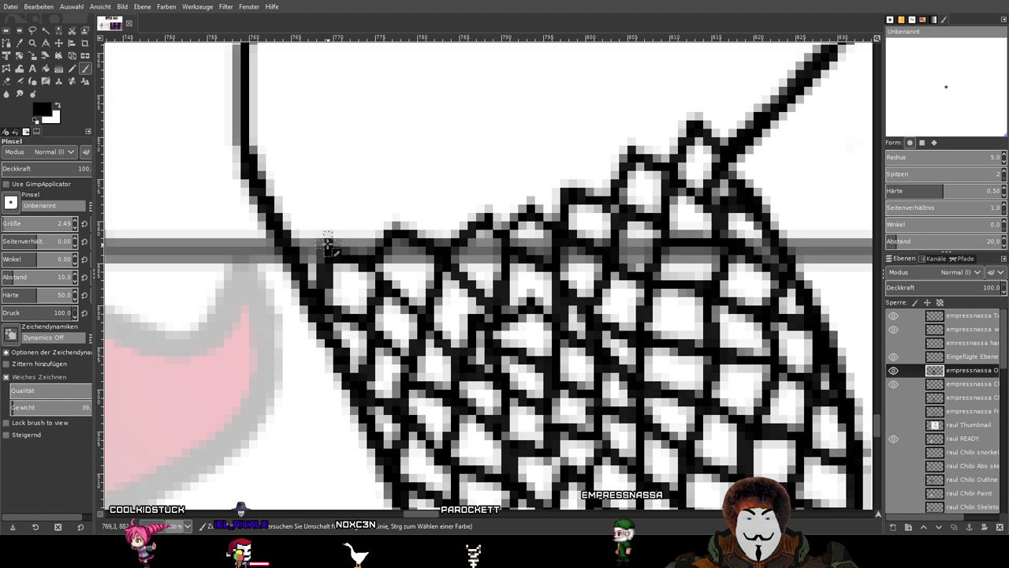
pyautogui.keyDown('shift'); pyautogui.click(304, 202); pyautogui.keyUp('shift')
pyautogui.keyDown('shift'); pyautogui.click(279, 219); pyautogui.keyUp('shift')
pyautogui.click(334, 242)
pyautogui.keyDown('shift'); pyautogui.click(362, 192); pyautogui.keyUp('shift')
pyautogui.keyDown('shift'); pyautogui.click(394, 224); pyautogui.keyUp('shift')
pyautogui.keyDown('shift'); pyautogui.click(436, 182); pyautogui.keyUp('shift')
pyautogui.keyDown('shift'); pyautogui.click(487, 223); pyautogui.keyUp('shift')
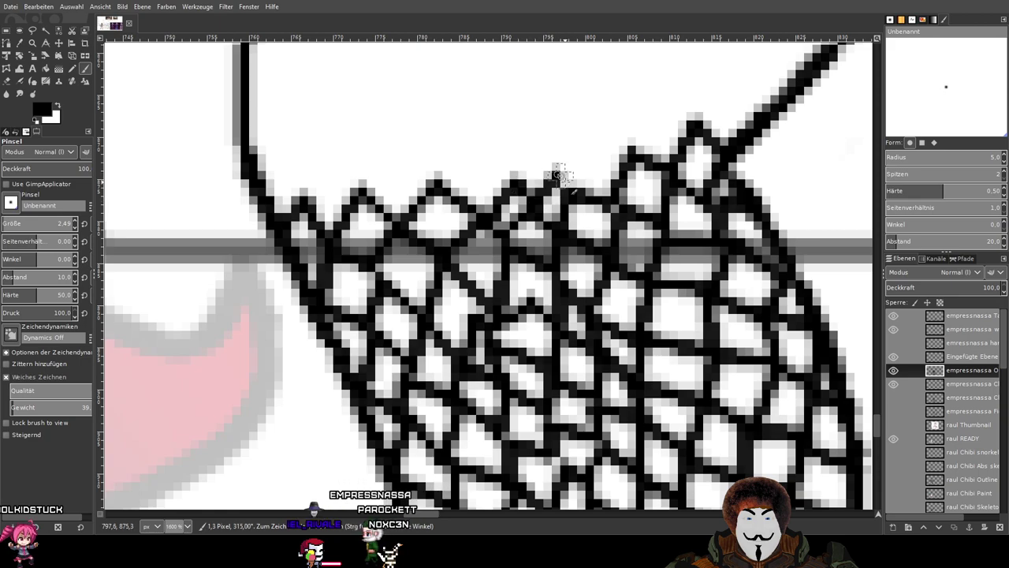
# Add a few zigzag peaks and dips along the net's top edge.
pyautogui.hscroll(-3, 531, 196)
pyautogui.scroll(3, 384, 272)
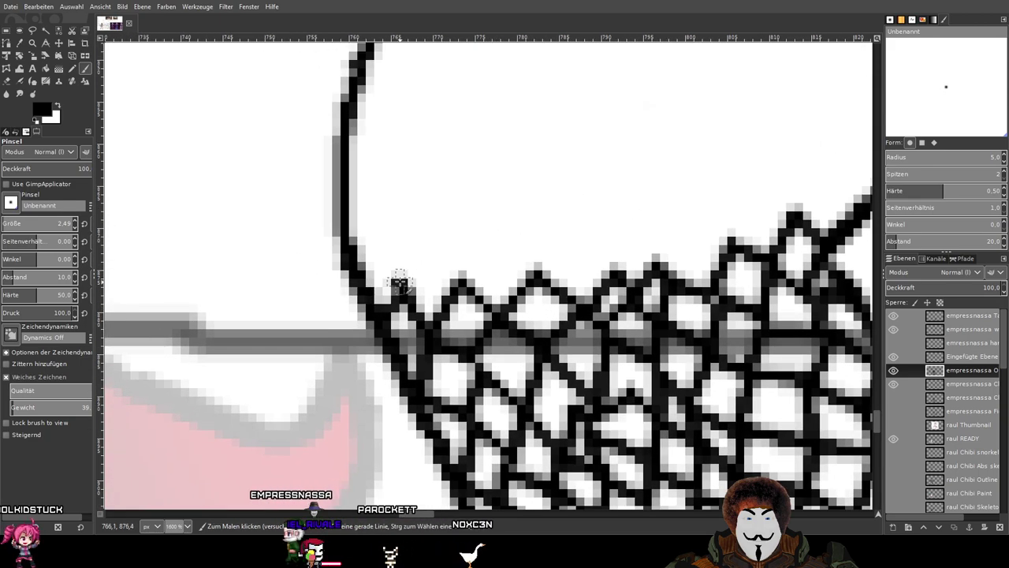
pyautogui.keyDown('shift'); pyautogui.click(385, 228); pyautogui.keyUp('shift')
pyautogui.keyDown('shift'); pyautogui.click(354, 251); pyautogui.keyUp('shift')
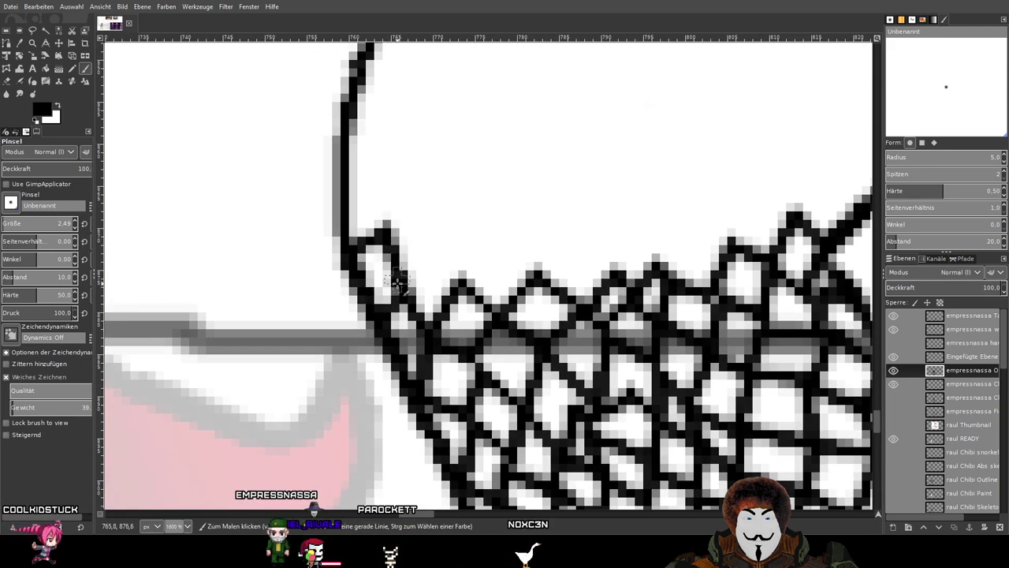
pyautogui.keyDown('shift'); pyautogui.click(432, 229); pyautogui.keyUp('shift')
pyautogui.keyDown('shift'); pyautogui.click(461, 276); pyautogui.keyUp('shift')
pyautogui.keyDown('shift'); pyautogui.click(520, 234); pyautogui.keyUp('shift')
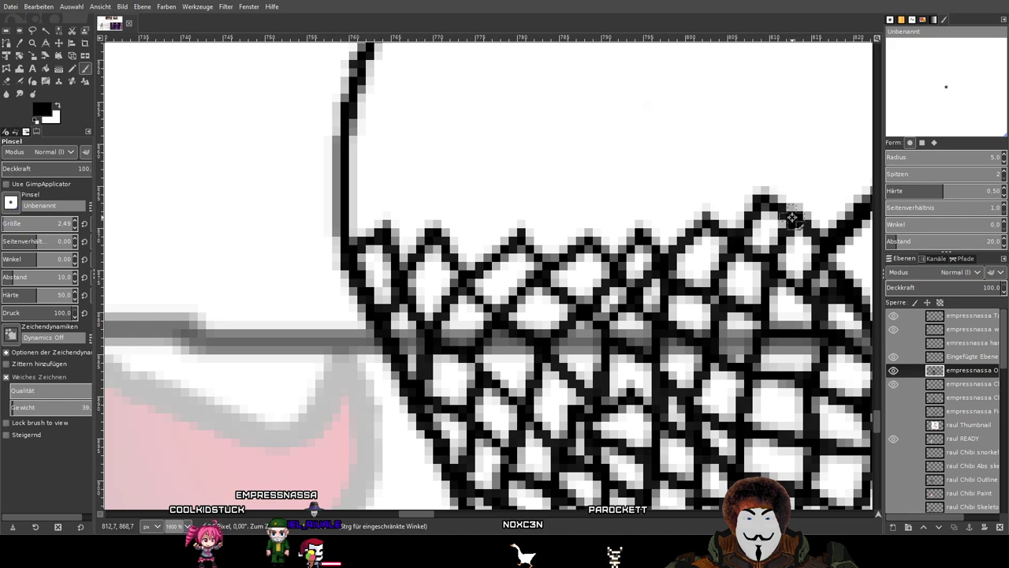
# Draw a full zigzag row of net strands from the left outline across to the right end.
pyautogui.moveTo(615, 229); pyautogui.dragTo(501, 352)
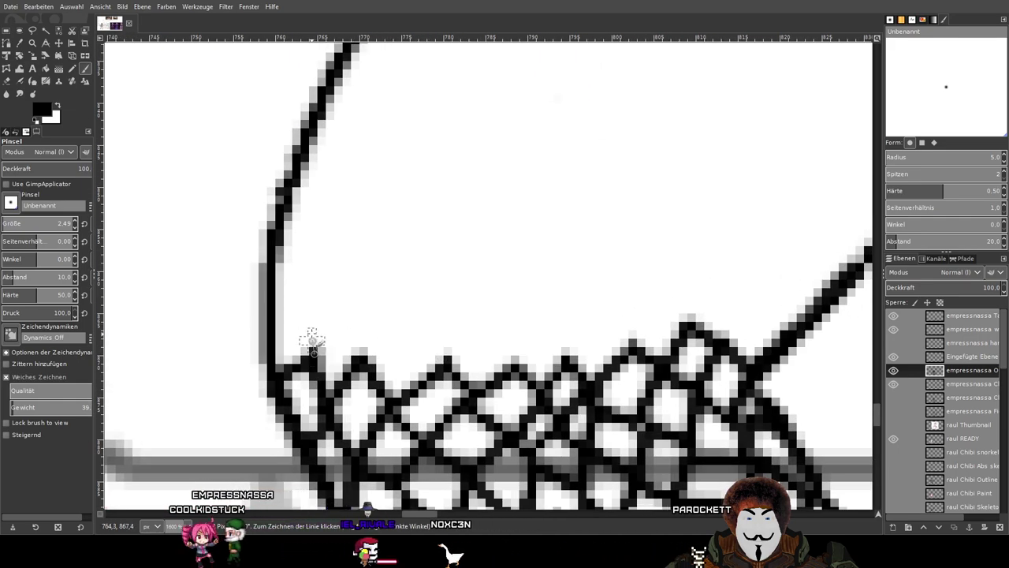
pyautogui.keyDown('shift'); pyautogui.click(303, 306); pyautogui.keyUp('shift')
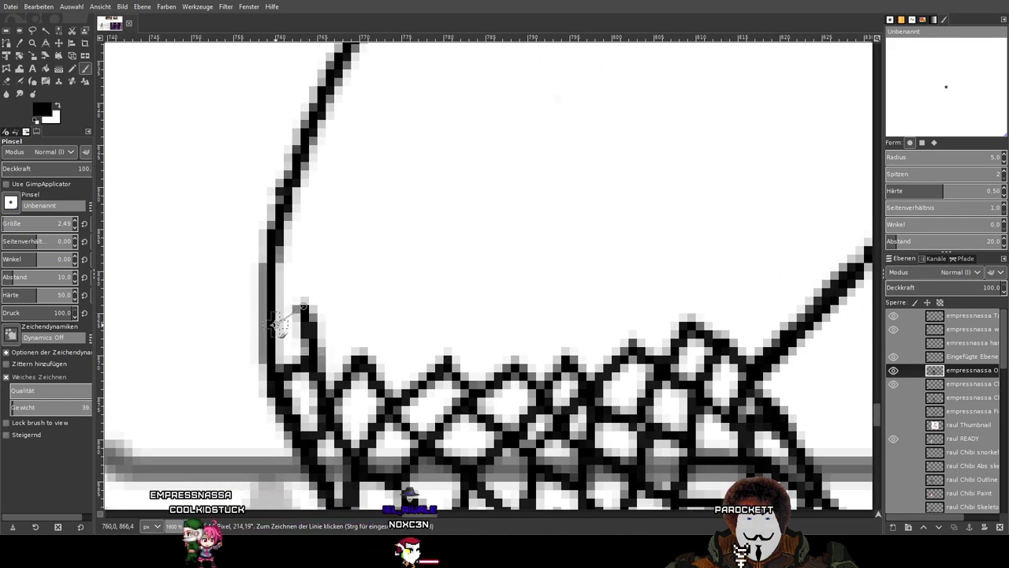
pyautogui.keyDown('shift'); pyautogui.click(356, 315); pyautogui.keyUp('shift')
pyautogui.keyDown('shift'); pyautogui.click(374, 352); pyautogui.keyUp('shift')
pyautogui.keyDown('shift'); pyautogui.click(421, 317); pyautogui.keyUp('shift')
pyautogui.keyDown('shift'); pyautogui.click(445, 363); pyautogui.keyUp('shift')
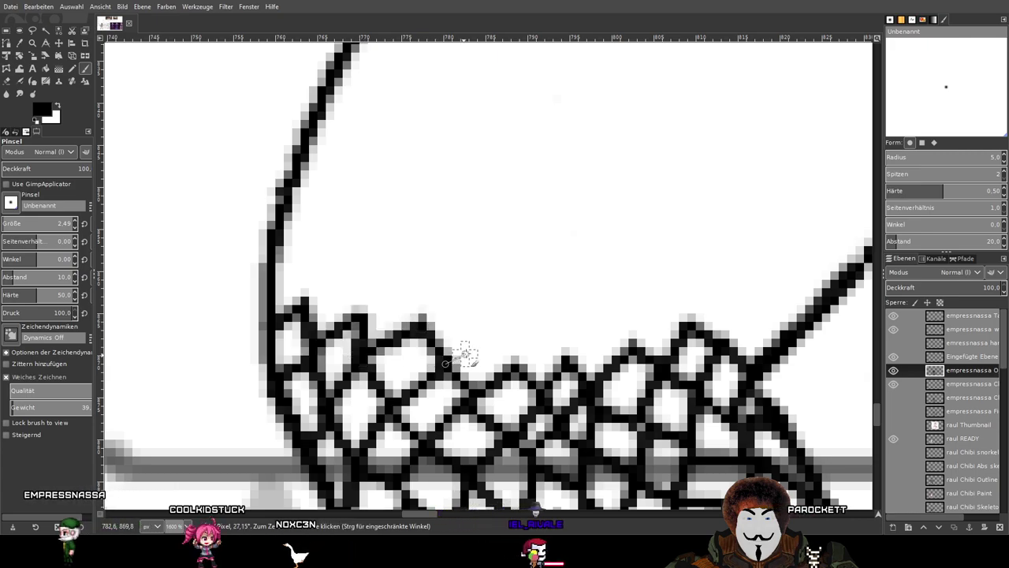
pyautogui.keyDown('shift'); pyautogui.click(503, 323); pyautogui.keyUp('shift')
pyautogui.keyDown('shift'); pyautogui.click(536, 364); pyautogui.keyUp('shift')
pyautogui.keyDown('shift'); pyautogui.click(564, 319); pyautogui.keyUp('shift')
pyautogui.keyDown('shift'); pyautogui.click(569, 358); pyautogui.keyUp('shift')
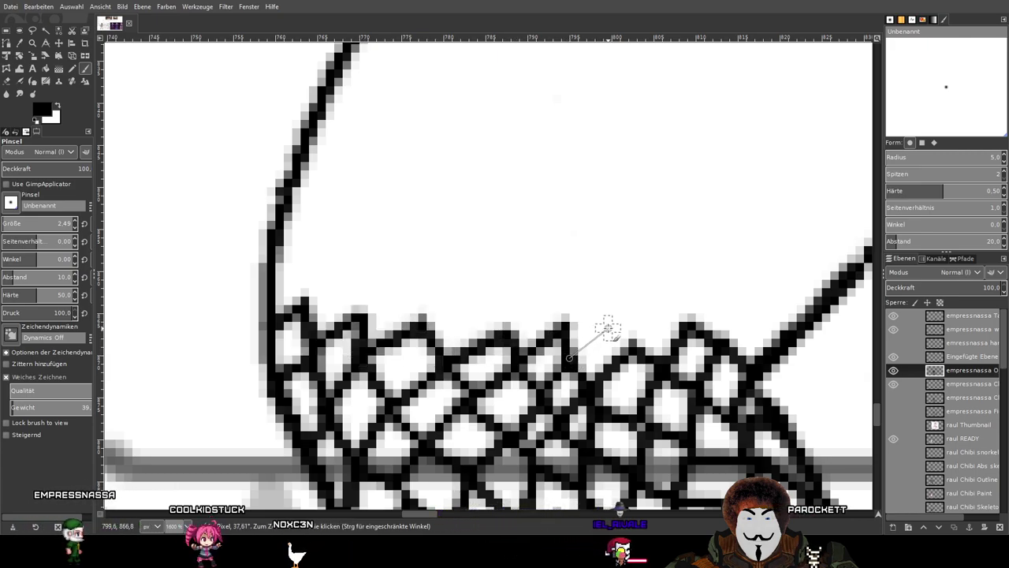
pyautogui.keyDown('shift'); pyautogui.click(608, 319); pyautogui.keyUp('shift')
pyautogui.keyDown('shift'); pyautogui.click(630, 359); pyautogui.keyUp('shift')
pyautogui.keyDown('shift'); pyautogui.click(666, 304); pyautogui.keyUp('shift')
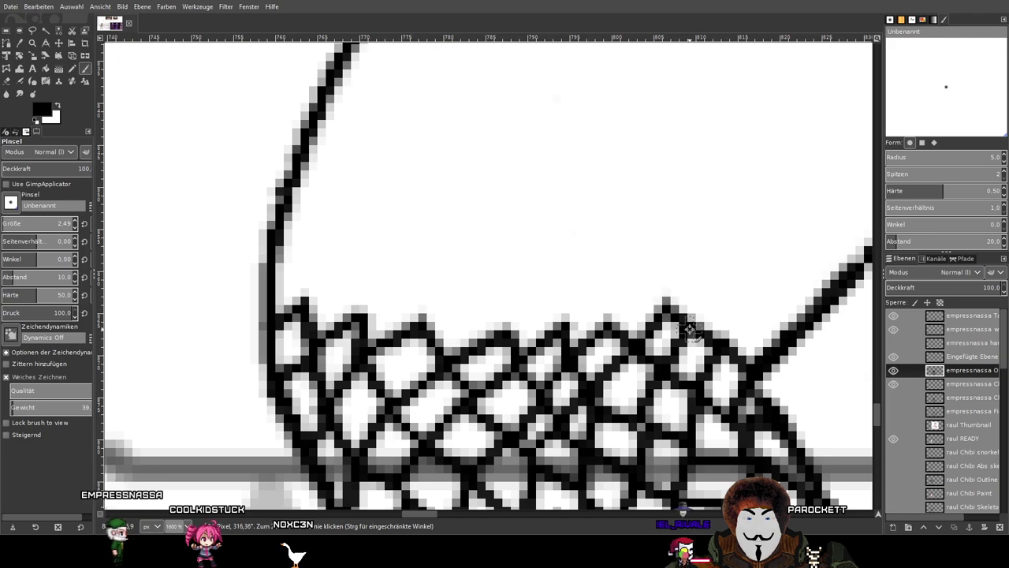
pyautogui.keyDown('shift'); pyautogui.click(731, 337); pyautogui.keyUp('shift')
pyautogui.keyDown('shift'); pyautogui.click(753, 314); pyautogui.keyUp('shift')
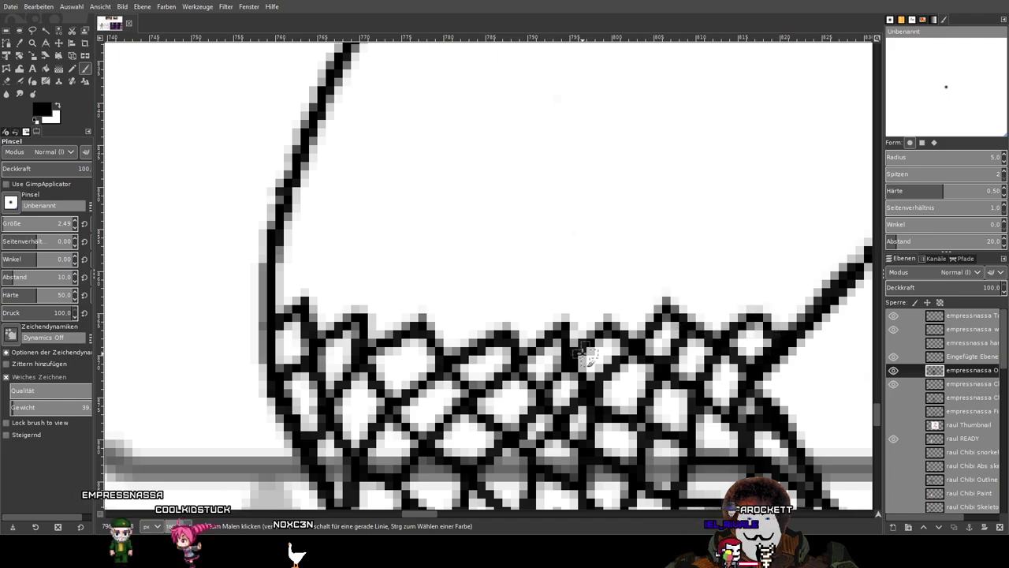
# Zigzag a second upper row from the left outline, finishing with a peak joined to the right outline.
pyautogui.keyDown('shift'); pyautogui.click(285, 239); pyautogui.keyUp('shift')
pyautogui.click(303, 282)
pyautogui.keyDown('shift'); pyautogui.click(356, 269); pyautogui.keyUp('shift')
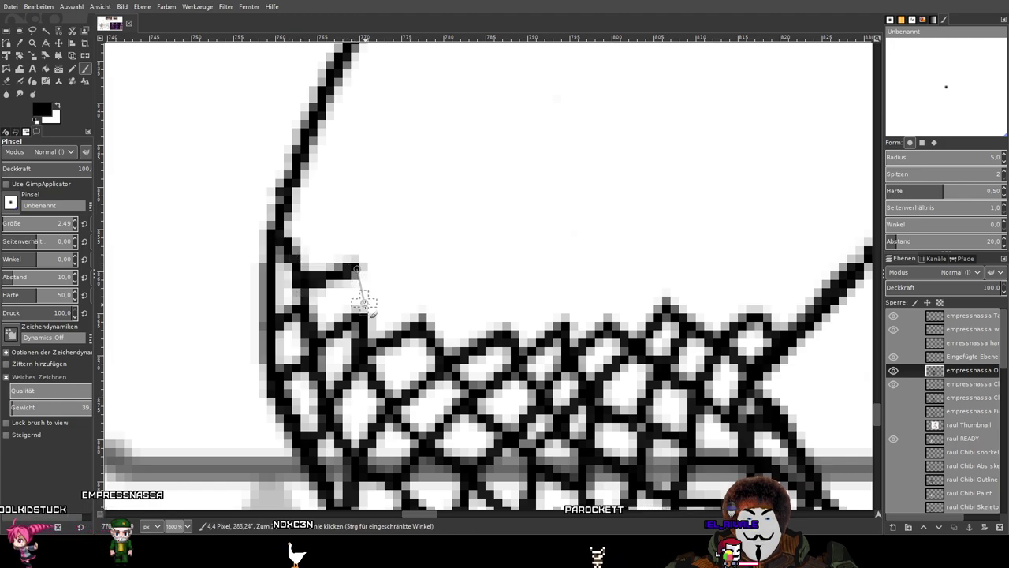
pyautogui.keyDown('shift'); pyautogui.click(364, 308); pyautogui.keyUp('shift')
pyautogui.keyDown('shift'); pyautogui.click(422, 277); pyautogui.keyUp('shift')
pyautogui.keyDown('shift'); pyautogui.click(432, 315); pyautogui.keyUp('shift')
pyautogui.keyDown('shift'); pyautogui.click(487, 286); pyautogui.keyUp('shift')
pyautogui.keyDown('shift'); pyautogui.click(510, 323); pyautogui.keyUp('shift')
pyautogui.keyDown('shift'); pyautogui.click(544, 284); pyautogui.keyUp('shift')
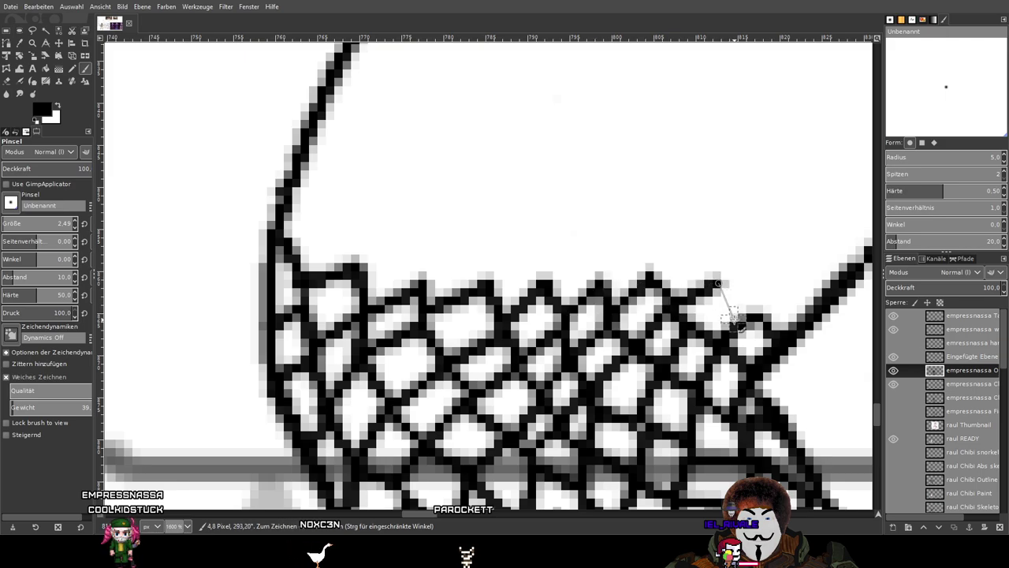
pyautogui.keyDown('shift'); pyautogui.click(767, 274); pyautogui.keyUp('shift')
pyautogui.keyDown('shift'); pyautogui.click(805, 309); pyautogui.keyUp('shift')
# Add a row of diamond cells from the net's top-left corner across the top edge.
pyautogui.moveTo(309, 236); pyautogui.dragTo(199, 263)
pyautogui.click(180, 254)
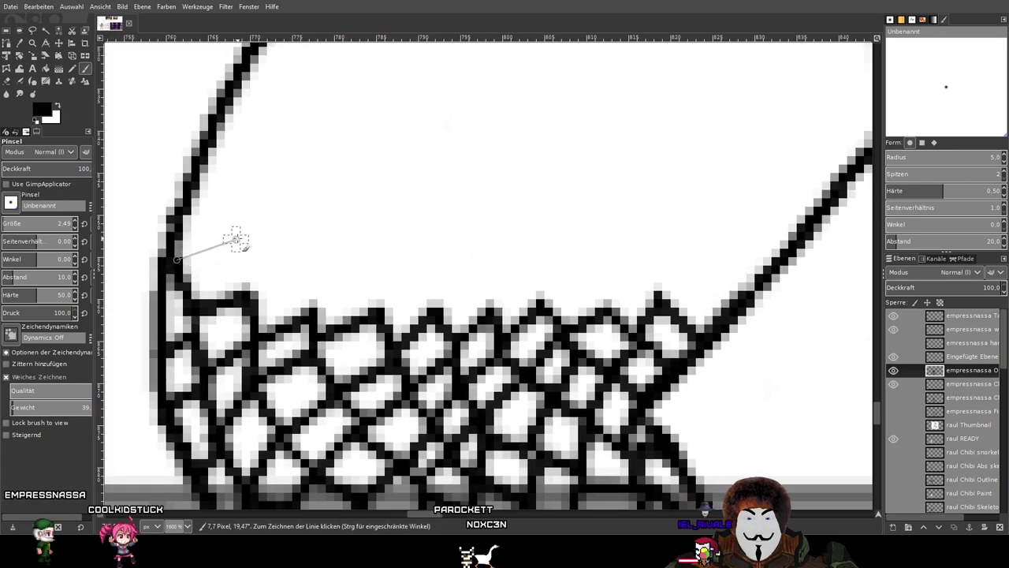
pyautogui.keyDown('shift'); pyautogui.click(237, 230); pyautogui.keyUp('shift')
pyautogui.keyDown('shift'); pyautogui.click(249, 286); pyautogui.keyUp('shift')
pyautogui.keyDown('shift'); pyautogui.click(294, 246); pyautogui.keyUp('shift')
pyautogui.keyDown('shift'); pyautogui.click(317, 284); pyautogui.keyUp('shift')
pyautogui.keyDown('shift'); pyautogui.click(363, 246); pyautogui.keyUp('shift')
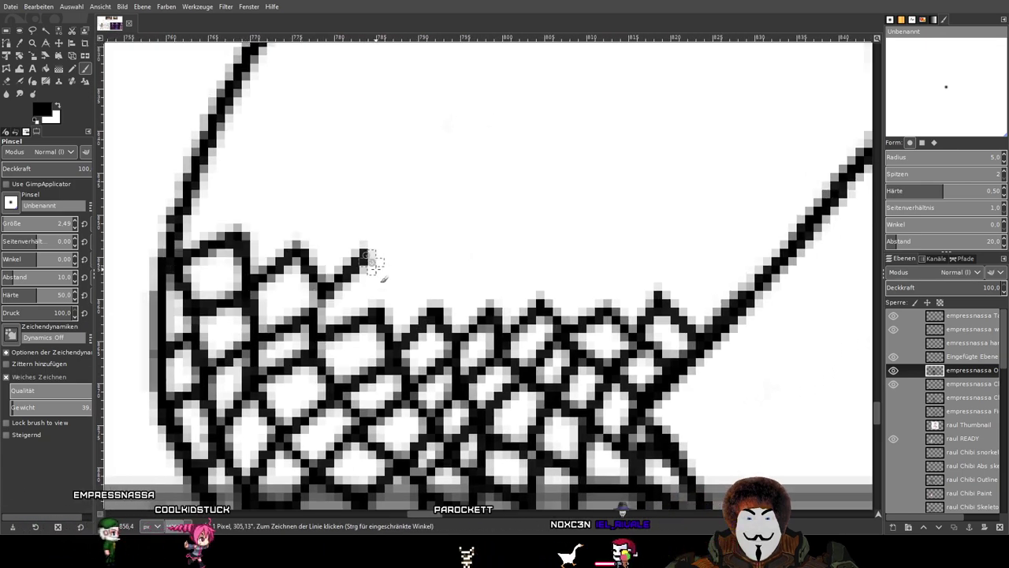
pyautogui.keyDown('shift'); pyautogui.click(388, 290); pyautogui.keyUp('shift')
pyautogui.keyDown('shift'); pyautogui.click(428, 257); pyautogui.keyUp('shift')
pyautogui.keyDown('shift'); pyautogui.click(439, 309); pyautogui.keyUp('shift')
pyautogui.keyDown('shift'); pyautogui.click(482, 268); pyautogui.keyUp('shift')
pyautogui.keyDown('shift'); pyautogui.click(497, 309); pyautogui.keyUp('shift')
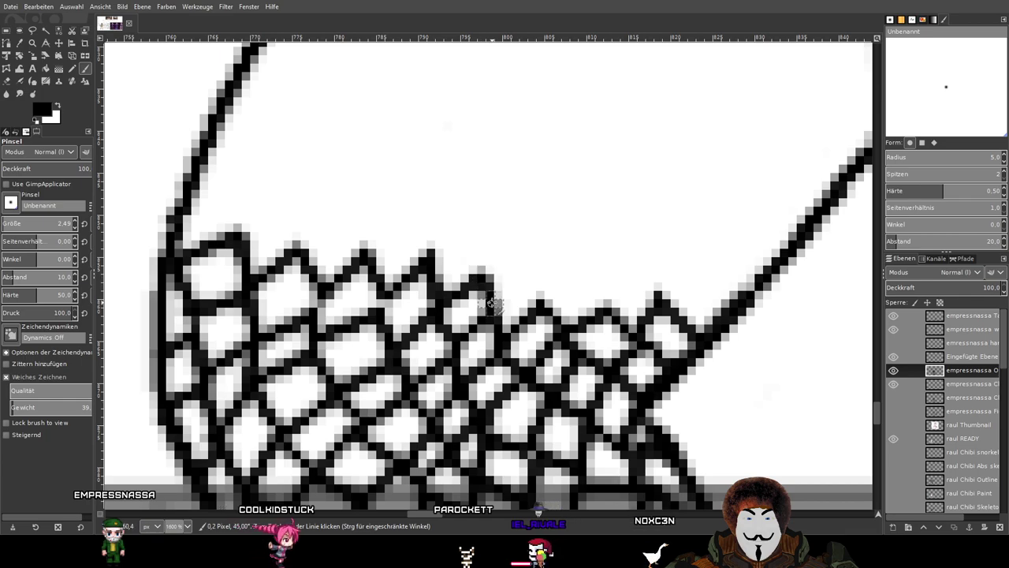
pyautogui.keyDown('shift'); pyautogui.click(532, 268); pyautogui.keyUp('shift')
pyautogui.keyDown('shift'); pyautogui.click(543, 298); pyautogui.keyUp('shift')
pyautogui.keyDown('shift'); pyautogui.click(582, 268); pyautogui.keyUp('shift')
pyautogui.keyDown('shift'); pyautogui.click(604, 303); pyautogui.keyUp('shift')
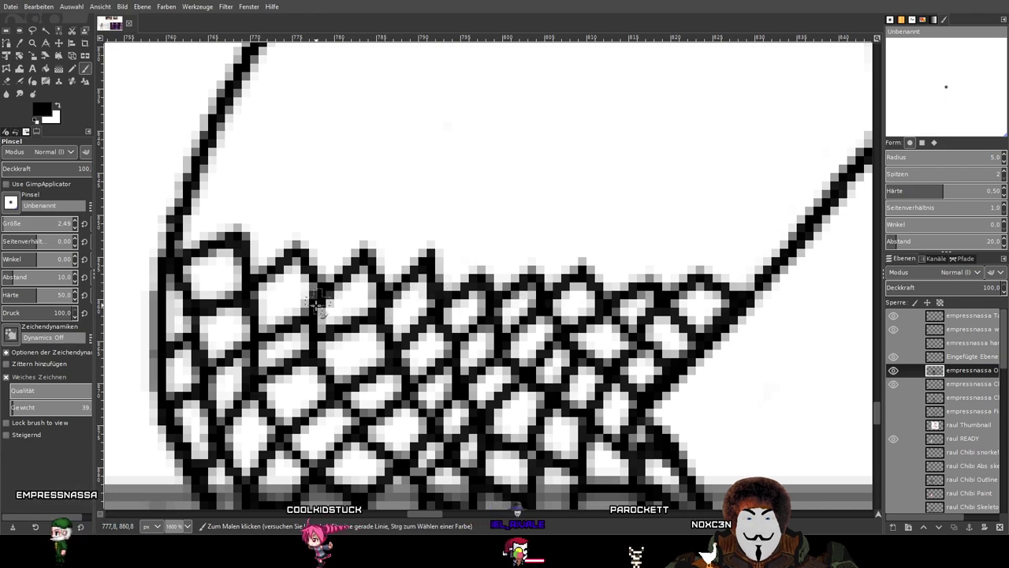
# With the pencil, draw a zigzag row of straight strands across the mesh from the left outline to the right outline curve.
pyautogui.scroll(-1, 432, 314)
pyautogui.scroll(1, 432, 314)
pyautogui.scroll(-2, 472, 307)
pyautogui.scroll(2, 527, 264)
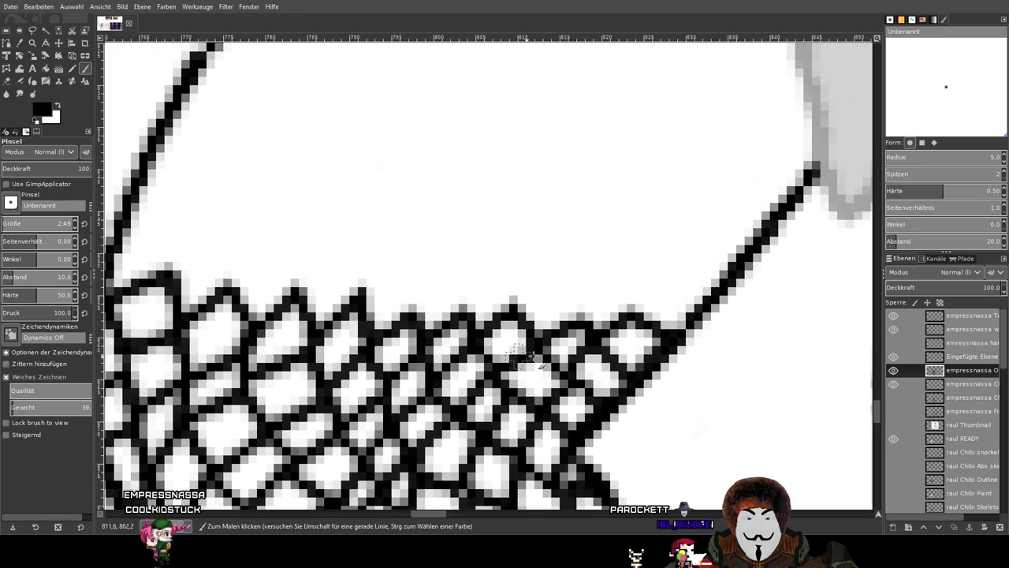
pyautogui.scroll(-2, 430, 347)
pyautogui.scroll(2, 374, 314)
pyautogui.click(203, 236)
pyautogui.keyDown('shift'); pyautogui.click(233, 309); pyautogui.keyUp('shift')
pyautogui.keyDown('shift'); pyautogui.click(300, 267); pyautogui.keyUp('shift')
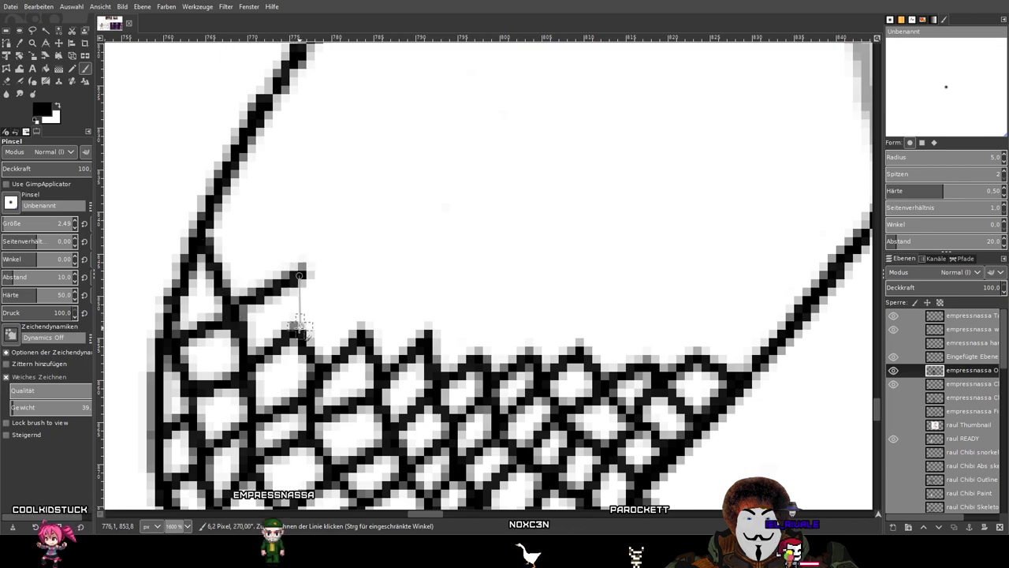
pyautogui.keyDown('shift'); pyautogui.click(307, 329); pyautogui.keyUp('shift')
pyautogui.keyDown('shift'); pyautogui.click(352, 294); pyautogui.keyUp('shift')
pyautogui.keyDown('shift'); pyautogui.click(366, 336); pyautogui.keyUp('shift')
pyautogui.keyDown('shift'); pyautogui.click(420, 298); pyautogui.keyUp('shift')
pyautogui.keyDown('shift'); pyautogui.click(432, 340); pyautogui.keyUp('shift')
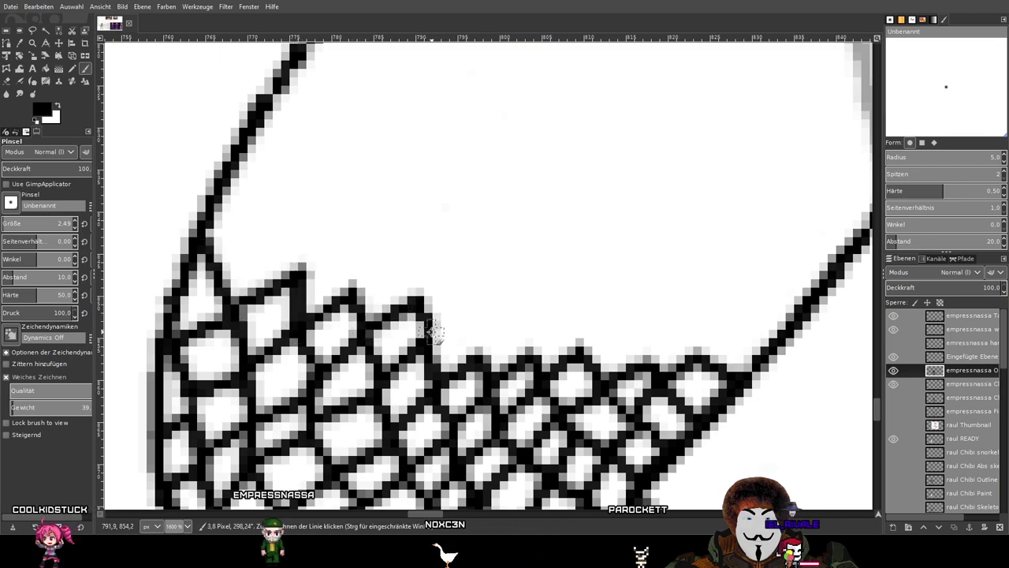
pyautogui.keyDown('shift'); pyautogui.click(484, 306); pyautogui.keyUp('shift')
pyautogui.keyDown('shift'); pyautogui.click(495, 352); pyautogui.keyUp('shift')
pyautogui.keyDown('shift'); pyautogui.click(546, 315); pyautogui.keyUp('shift')
pyautogui.keyDown('shift'); pyautogui.click(582, 349); pyautogui.keyUp('shift')
pyautogui.keyDown('shift'); pyautogui.click(620, 319); pyautogui.keyUp('shift')
pyautogui.keyDown('shift'); pyautogui.click(660, 342); pyautogui.keyUp('shift')
pyautogui.keyDown('shift'); pyautogui.click(696, 323); pyautogui.keyUp('shift')
pyautogui.keyDown('shift'); pyautogui.click(719, 353); pyautogui.keyUp('shift')
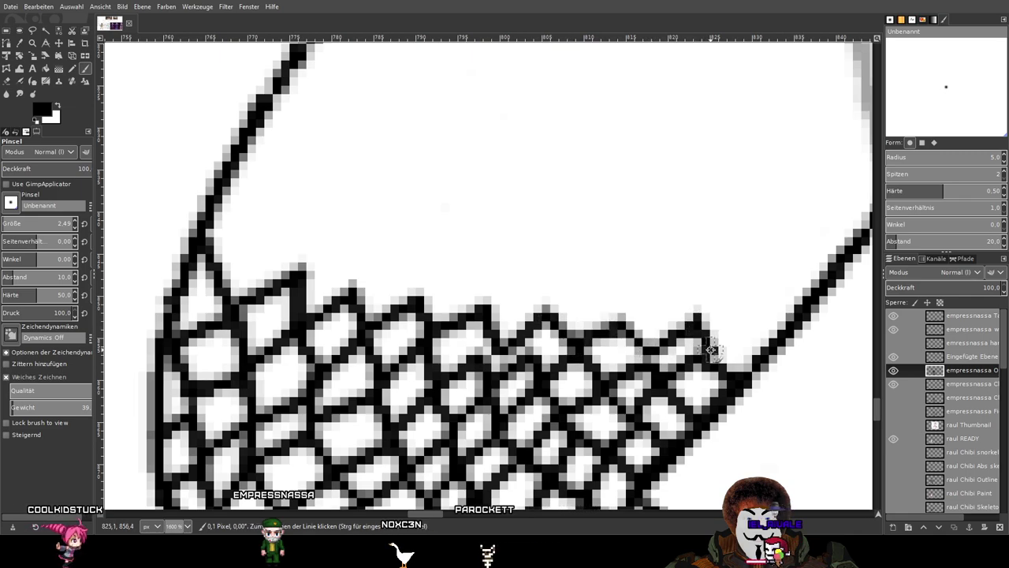
pyautogui.keyDown('shift'); pyautogui.click(785, 319); pyautogui.keyUp('shift')
# Add strands from the left outline down to the mesh, raising a new net peak above it.
pyautogui.click(212, 209)
pyautogui.keyDown('shift'); pyautogui.click(247, 251); pyautogui.keyUp('shift')
pyautogui.keyDown('shift'); pyautogui.click(293, 211); pyautogui.keyUp('shift')
pyautogui.keyDown('shift'); pyautogui.click(303, 271); pyautogui.keyUp('shift')
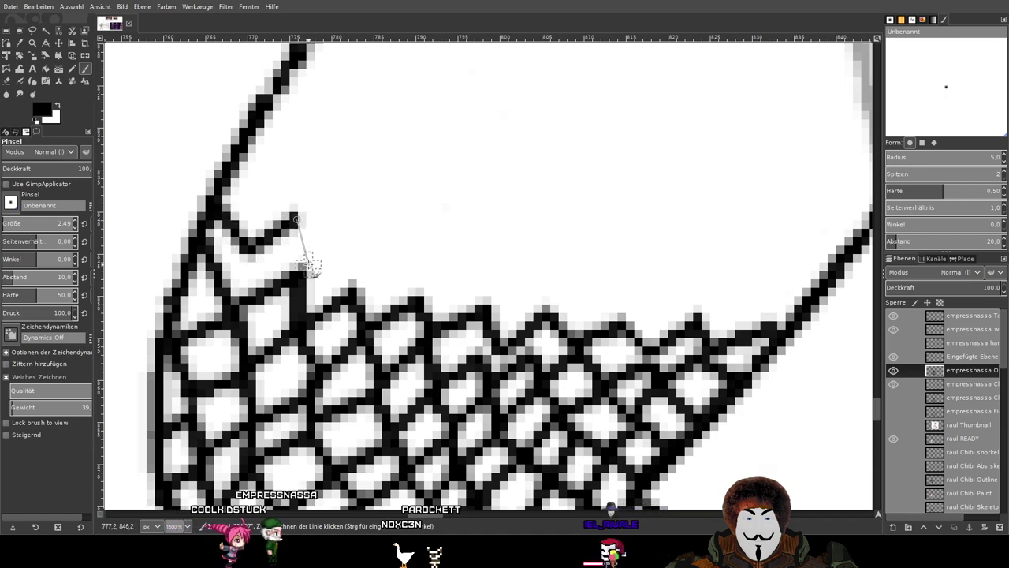
pyautogui.click(239, 283)
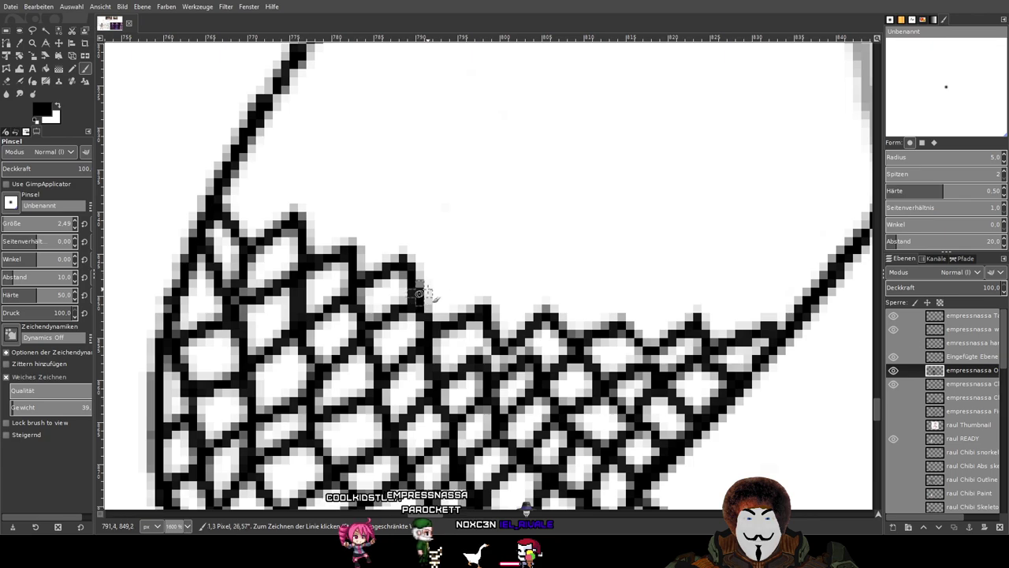
pyautogui.keyDown('shift'); pyautogui.click(489, 313); pyautogui.keyUp('shift')
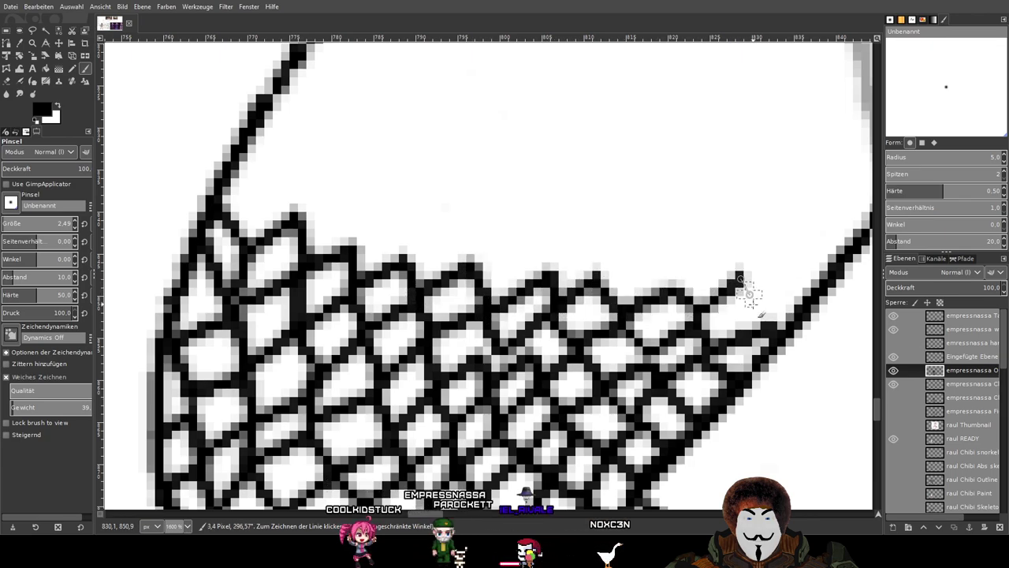
pyautogui.moveTo(391, 244); pyautogui.dragTo(436, 311)
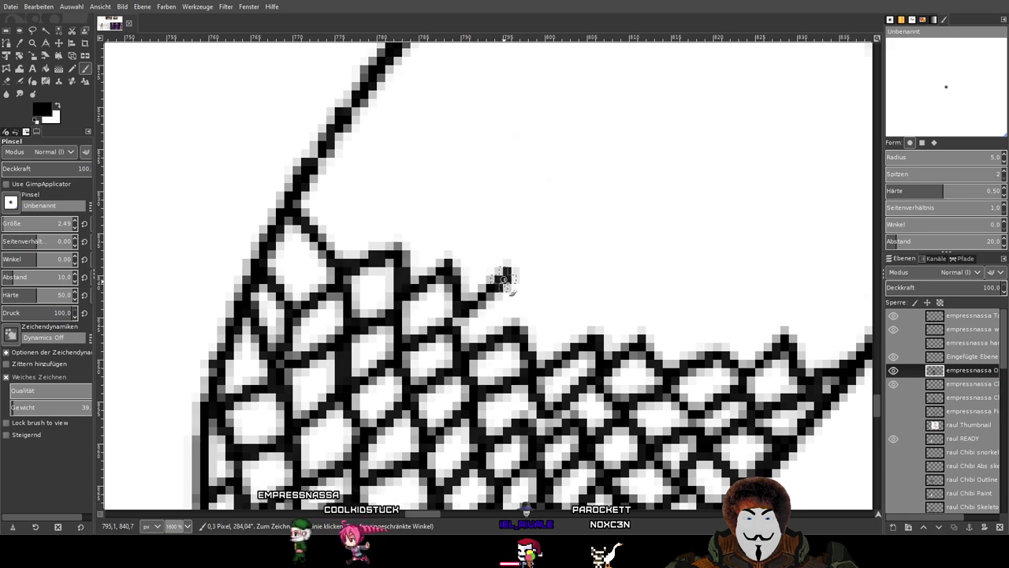
# Extend the zigzag along the net top with a few more peaks toward the right.
pyautogui.keyDown('shift'); pyautogui.click(587, 302); pyautogui.keyUp('shift')
pyautogui.keyDown('shift'); pyautogui.click(628, 304); pyautogui.keyUp('shift')
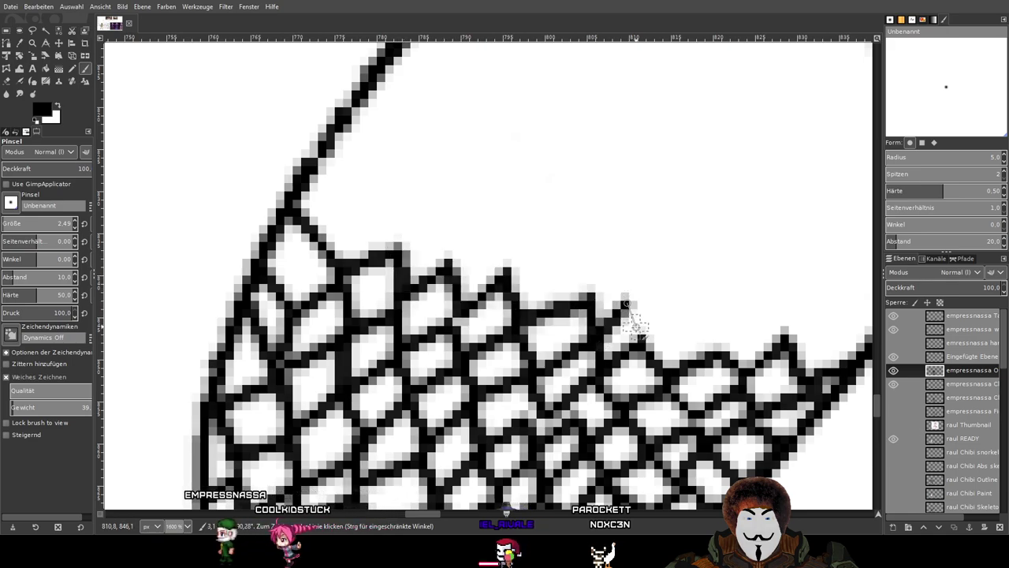
pyautogui.keyDown('shift'); pyautogui.click(642, 333); pyautogui.keyUp('shift')
pyautogui.keyDown('shift'); pyautogui.click(685, 314); pyautogui.keyUp('shift')
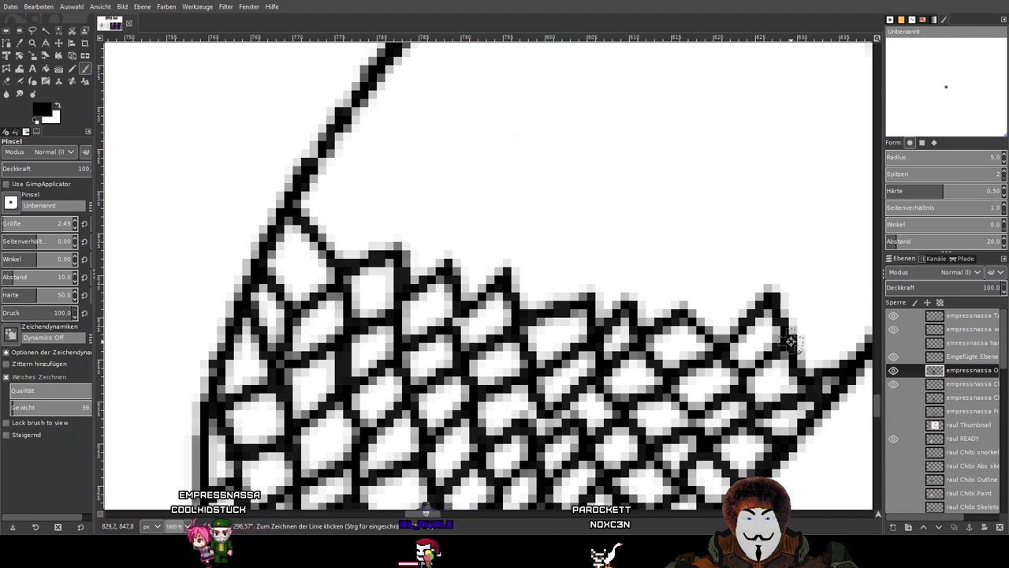
pyautogui.moveTo(839, 324)
pyautogui.mouseDown()
pyautogui.moveTo(748, 337)
pyautogui.moveTo(776, 347)
pyautogui.mouseUp()
# Connect new strands from the mesh edge up to the left outline and across the net top.
pyautogui.click(304, 249)
pyautogui.keyDown('shift'); pyautogui.click(264, 208); pyautogui.keyUp('shift')
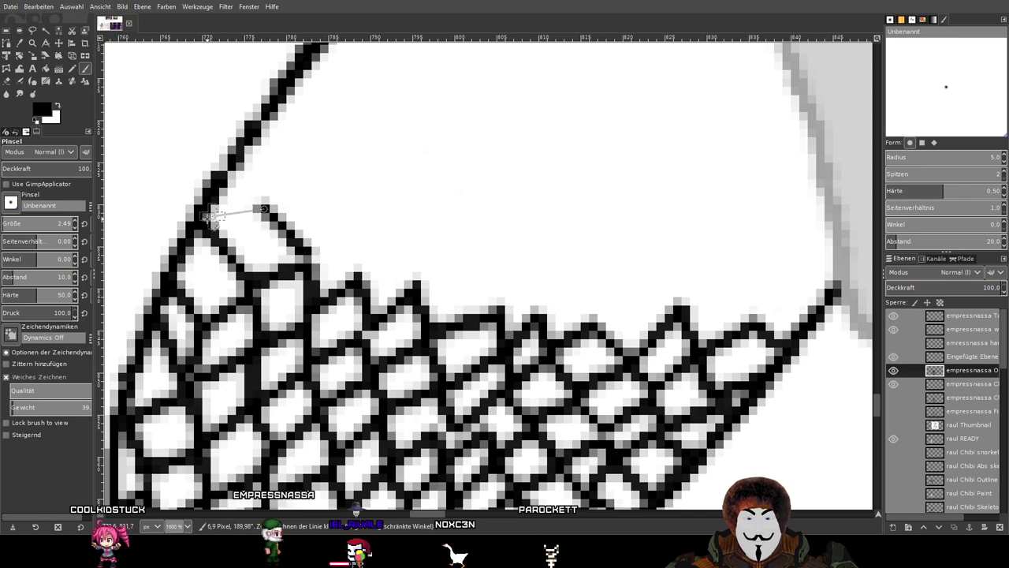
pyautogui.keyDown('shift'); pyautogui.click(205, 218); pyautogui.keyUp('shift')
pyautogui.keyDown('shift'); pyautogui.click(358, 234); pyautogui.keyUp('shift')
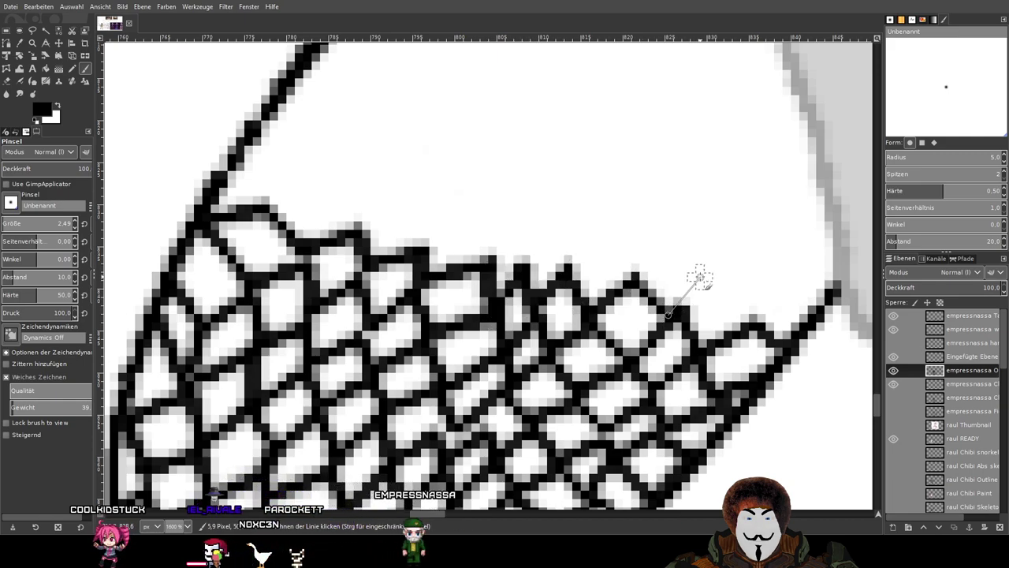
pyautogui.keyDown('shift'); pyautogui.click(741, 318); pyautogui.keyUp('shift')
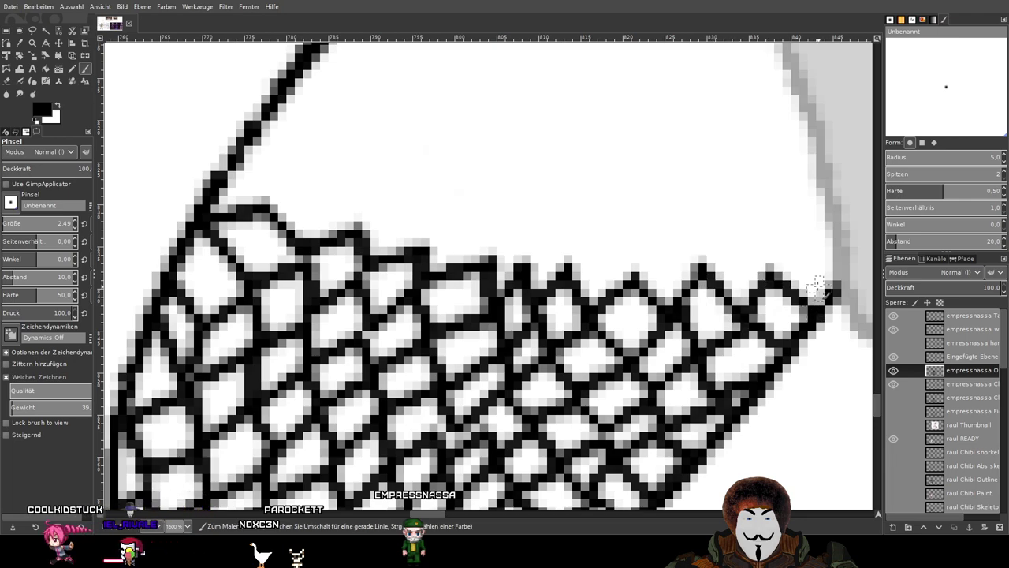
pyautogui.moveTo(569, 265); pyautogui.dragTo(544, 349)
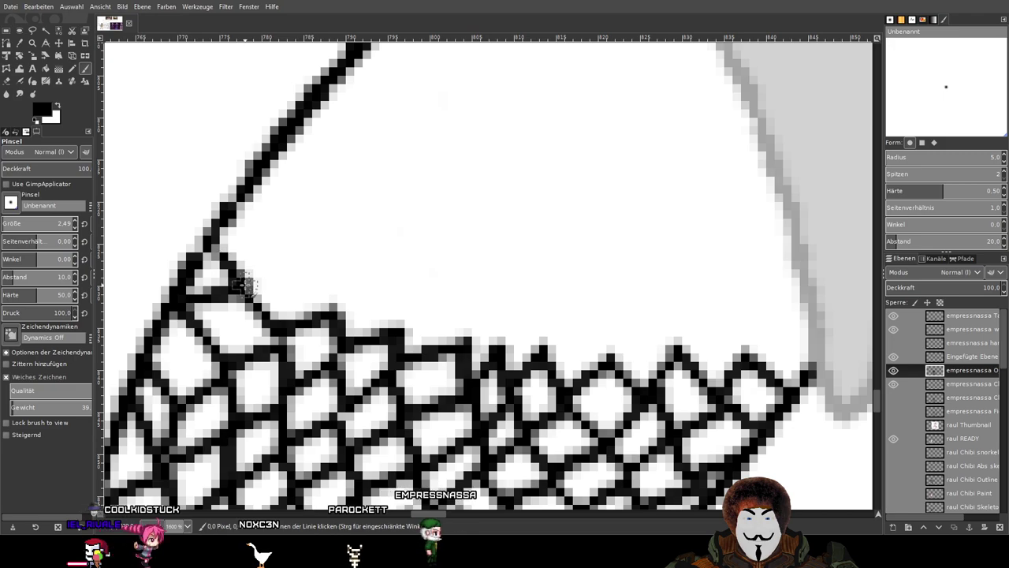
# Begin a new zigzag row of net cells along the top edge from the left.
pyautogui.keyDown('shift'); pyautogui.click(302, 257); pyautogui.keyUp('shift')
pyautogui.keyDown('shift'); pyautogui.click(331, 295); pyautogui.keyUp('shift')
pyautogui.keyDown('shift'); pyautogui.click(375, 266); pyautogui.keyUp('shift')
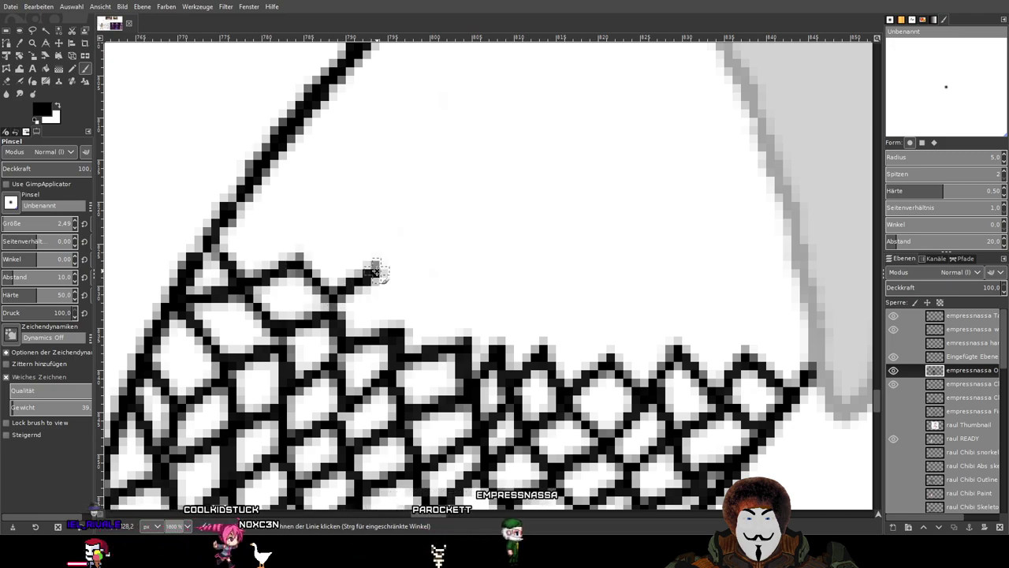
pyautogui.keyDown('shift'); pyautogui.click(401, 319); pyautogui.keyUp('shift')
pyautogui.keyDown('shift'); pyautogui.click(451, 279); pyautogui.keyUp('shift')
pyautogui.keyDown('shift'); pyautogui.click(472, 323); pyautogui.keyUp('shift')
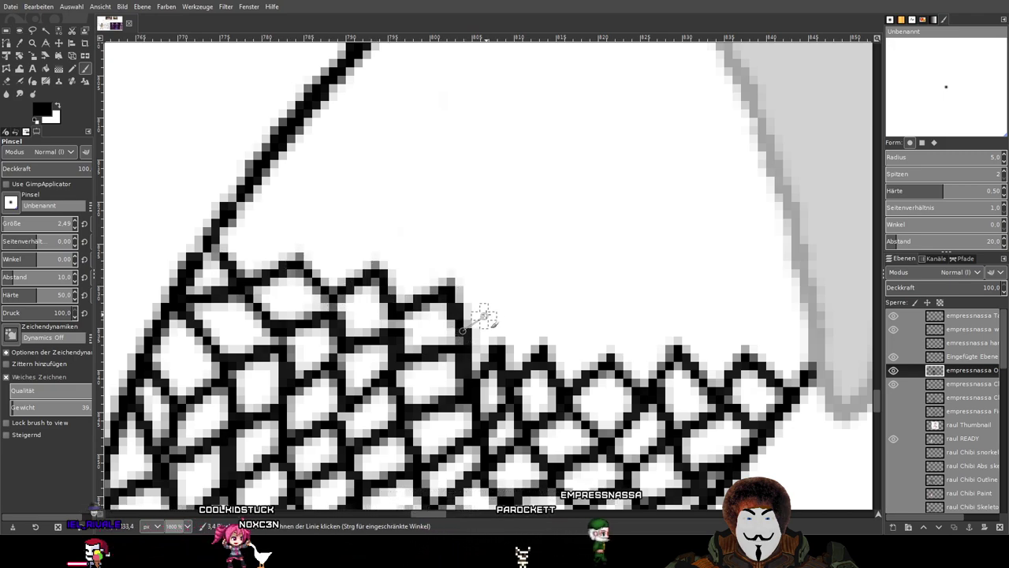
pyautogui.keyDown('shift'); pyautogui.click(501, 298); pyautogui.keyUp('shift')
pyautogui.keyDown('shift'); pyautogui.click(526, 345); pyautogui.keyUp('shift')
# Carry the top zigzag row right to the grey outline and add a vertical strand in one cell.
pyautogui.keyDown('shift'); pyautogui.click(567, 314); pyautogui.keyUp('shift')
pyautogui.keyDown('shift'); pyautogui.click(605, 353); pyautogui.keyUp('shift')
pyautogui.keyDown('shift'); pyautogui.click(651, 317); pyautogui.keyUp('shift')
pyautogui.keyDown('shift'); pyautogui.click(677, 349); pyautogui.keyUp('shift')
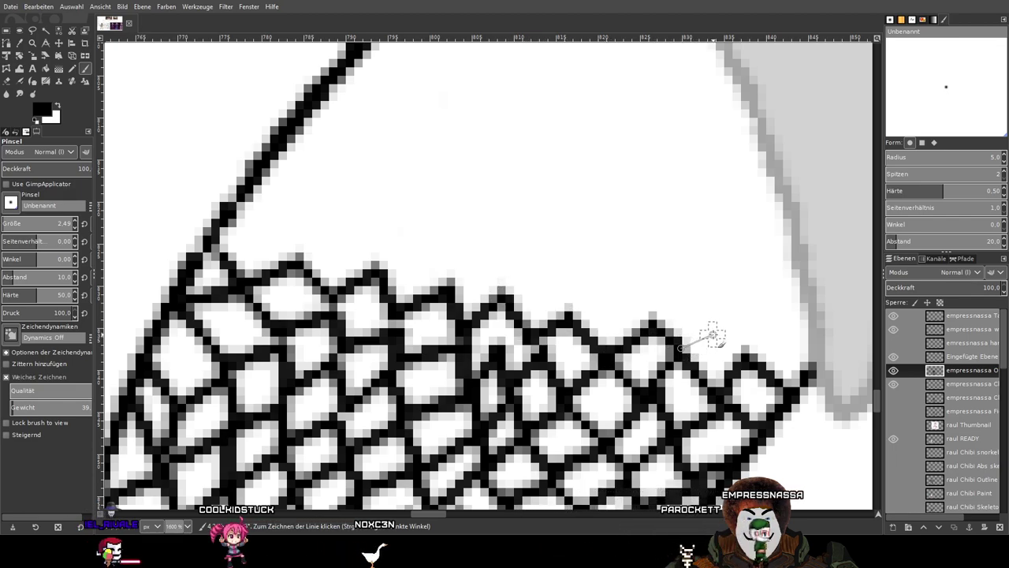
pyautogui.keyDown('shift'); pyautogui.click(712, 331); pyautogui.keyUp('shift')
pyautogui.keyDown('shift'); pyautogui.click(747, 361); pyautogui.keyUp('shift')
pyautogui.keyDown('shift'); pyautogui.click(780, 325); pyautogui.keyUp('shift')
pyautogui.keyDown('shift'); pyautogui.click(812, 369); pyautogui.keyUp('shift')
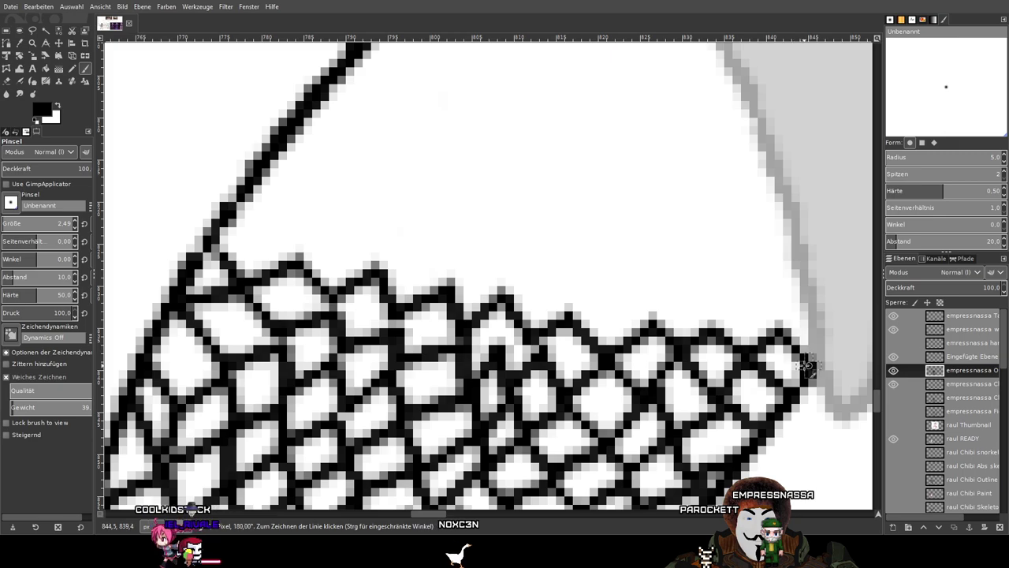
pyautogui.keyDown('shift'); pyautogui.click(502, 325); pyautogui.keyUp('shift')
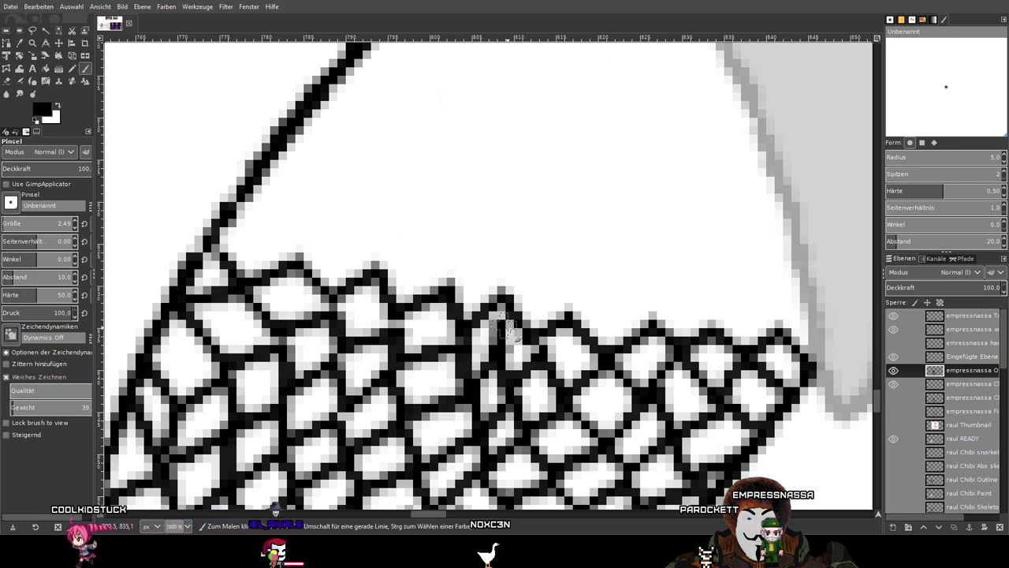
pyautogui.moveTo(514, 224)
pyautogui.mouseDown()
pyautogui.moveTo(566, 67)
pyautogui.moveTo(499, 325)
pyautogui.mouseUp()
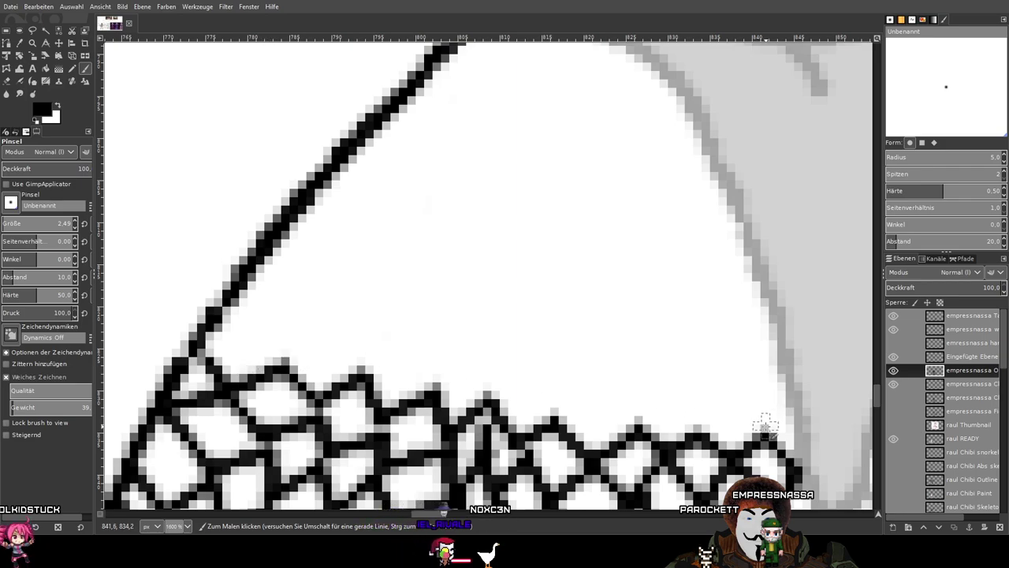
# Start a higher zigzag row at the right end and run it leftward across the leg.
pyautogui.keyDown('shift'); pyautogui.click(794, 394); pyautogui.keyUp('shift')
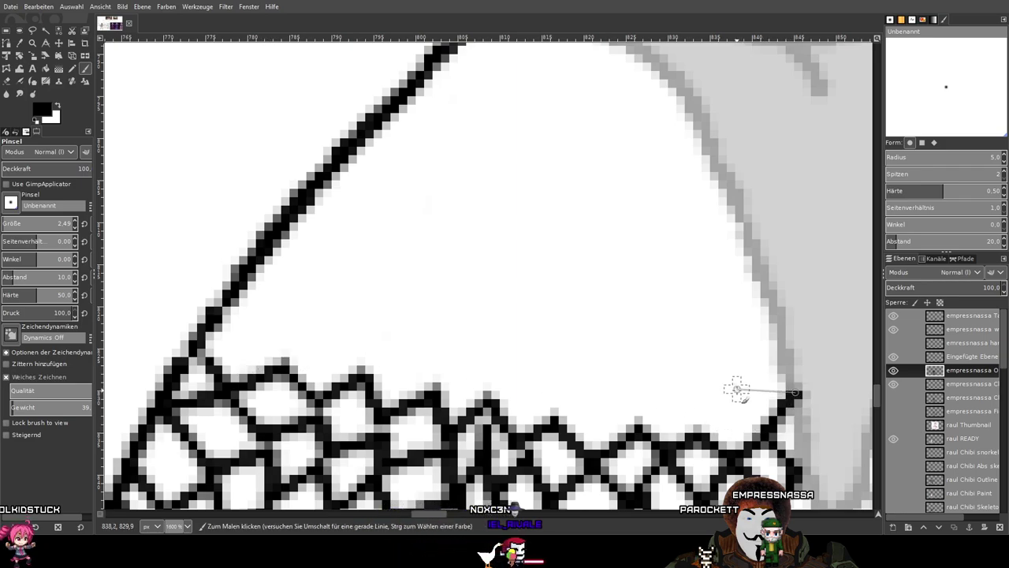
pyautogui.keyDown('shift'); pyautogui.click(754, 354); pyautogui.keyUp('shift')
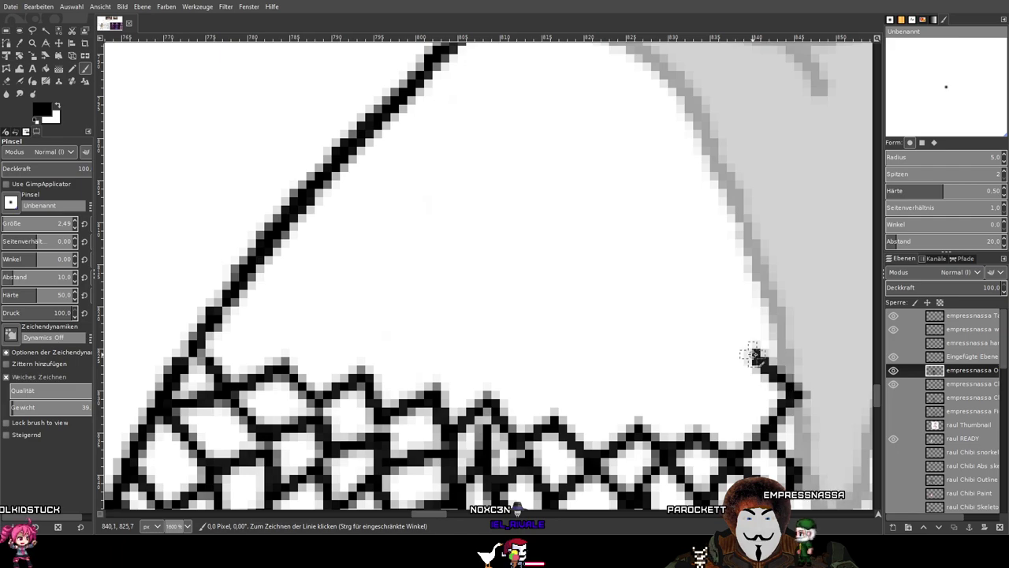
pyautogui.keyDown('shift'); pyautogui.click(731, 401); pyautogui.keyUp('shift')
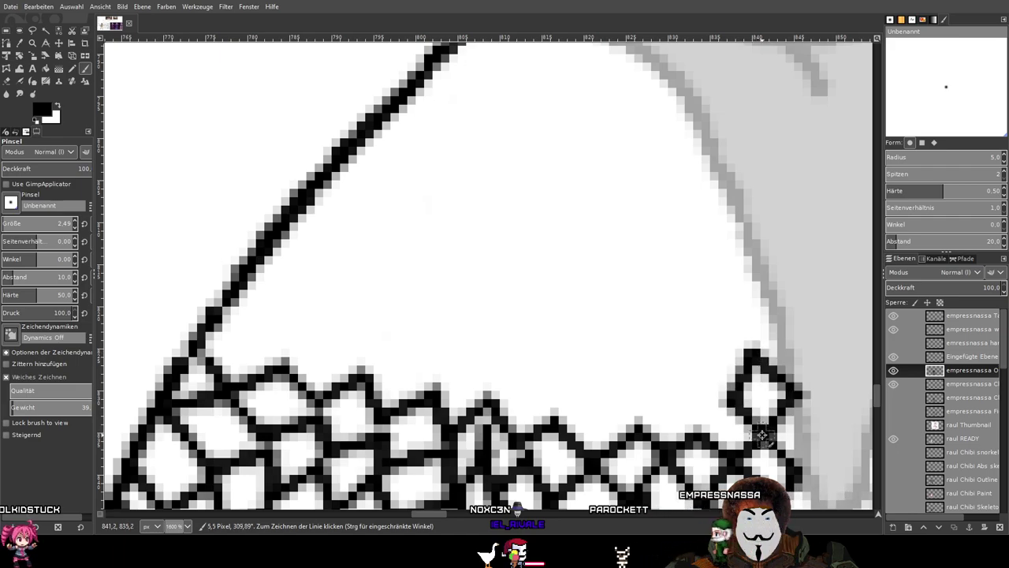
pyautogui.keyDown('shift'); pyautogui.click(697, 432); pyautogui.keyUp('shift')
pyautogui.keyDown('shift'); pyautogui.click(671, 387); pyautogui.keyUp('shift')
pyautogui.keyDown('shift'); pyautogui.click(637, 430); pyautogui.keyUp('shift')
pyautogui.keyDown('shift'); pyautogui.click(603, 365); pyautogui.keyUp('shift')
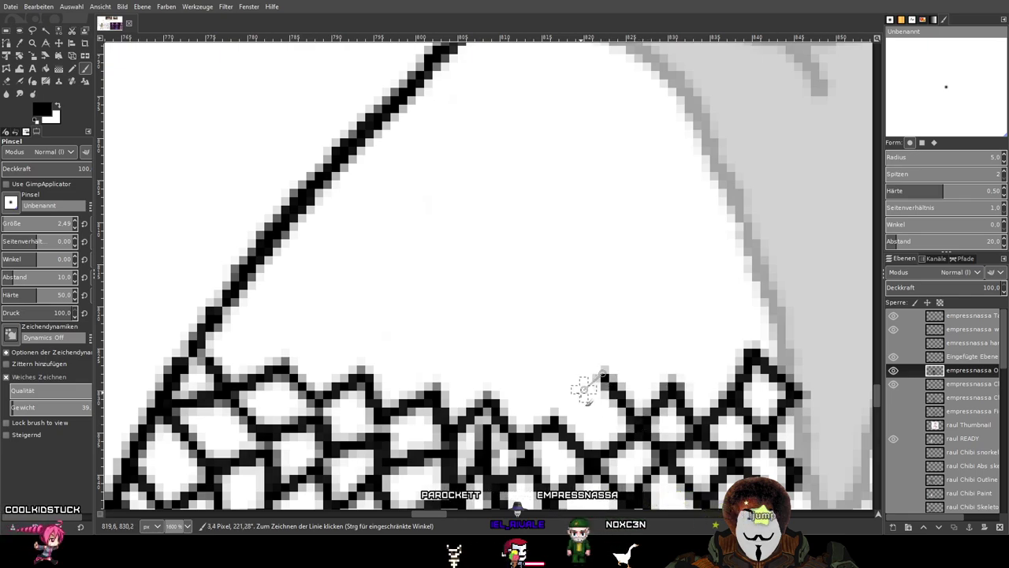
pyautogui.keyDown('shift'); pyautogui.click(556, 412); pyautogui.keyUp('shift')
pyautogui.keyDown('shift'); pyautogui.click(511, 360); pyautogui.keyUp('shift')
pyautogui.keyDown('shift'); pyautogui.click(482, 398); pyautogui.keyUp('shift')
# Carry that row on to the diagonal outline, closing its cells against the left outline.
pyautogui.keyDown('shift'); pyautogui.click(465, 352); pyautogui.keyUp('shift')
pyautogui.keyDown('shift'); pyautogui.click(435, 389); pyautogui.keyUp('shift')
pyautogui.keyDown('shift'); pyautogui.click(407, 330); pyautogui.keyUp('shift')
pyautogui.keyDown('shift'); pyautogui.click(370, 377); pyautogui.keyUp('shift')
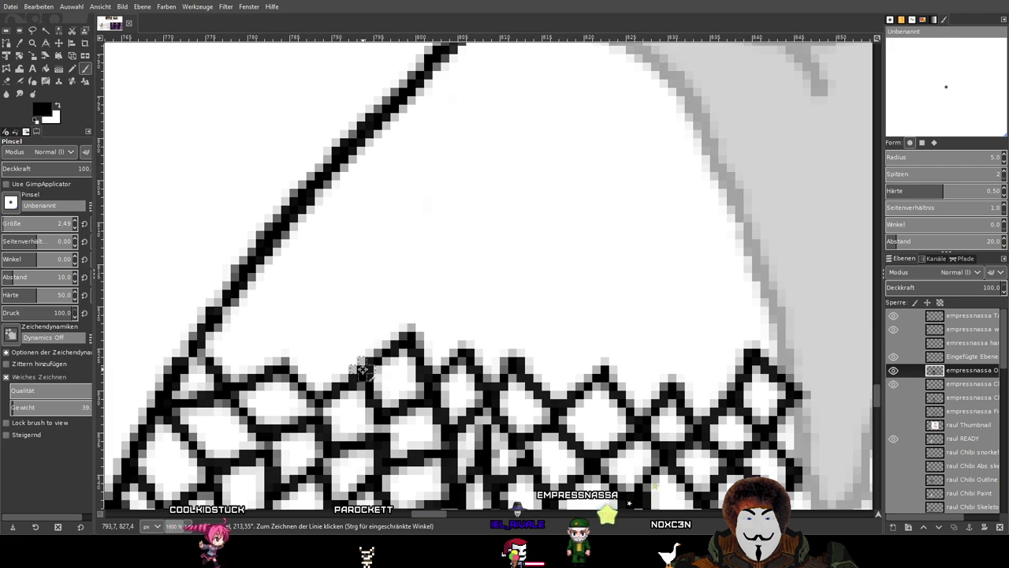
pyautogui.keyDown('shift'); pyautogui.click(344, 324); pyautogui.keyUp('shift')
pyautogui.keyDown('shift'); pyautogui.click(284, 370); pyautogui.keyUp('shift')
pyautogui.keyDown('shift'); pyautogui.click(265, 312); pyautogui.keyUp('shift')
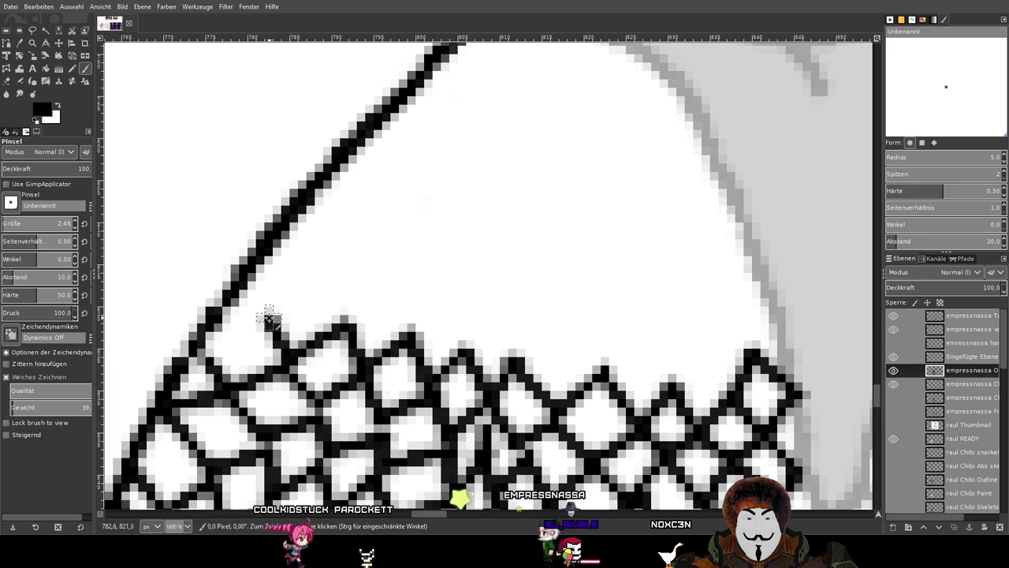
pyautogui.keyDown('shift'); pyautogui.click(231, 310); pyautogui.keyUp('shift')
pyautogui.click(266, 246)
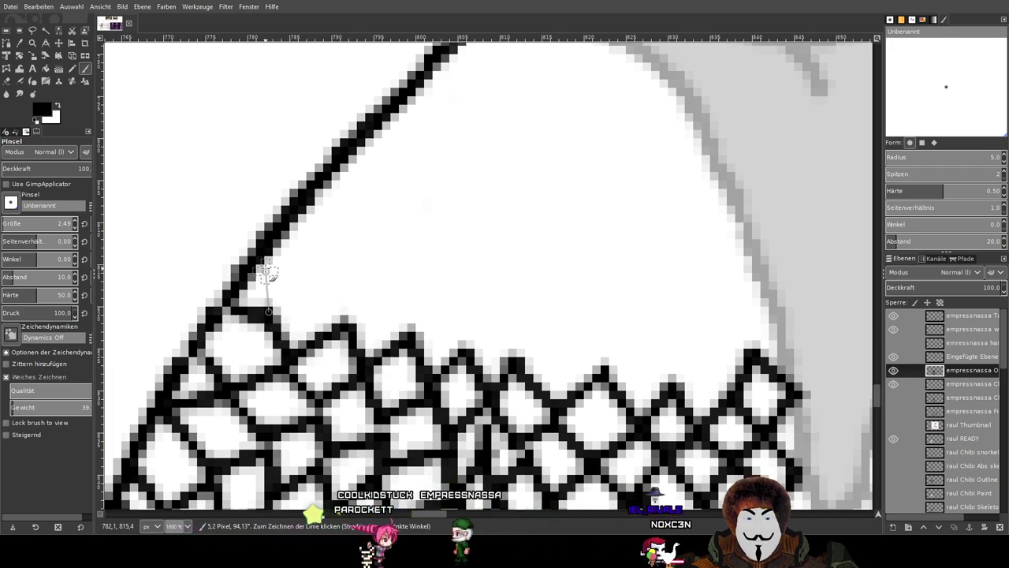
pyautogui.keyDown('shift'); pyautogui.click(265, 309); pyautogui.keyUp('shift')
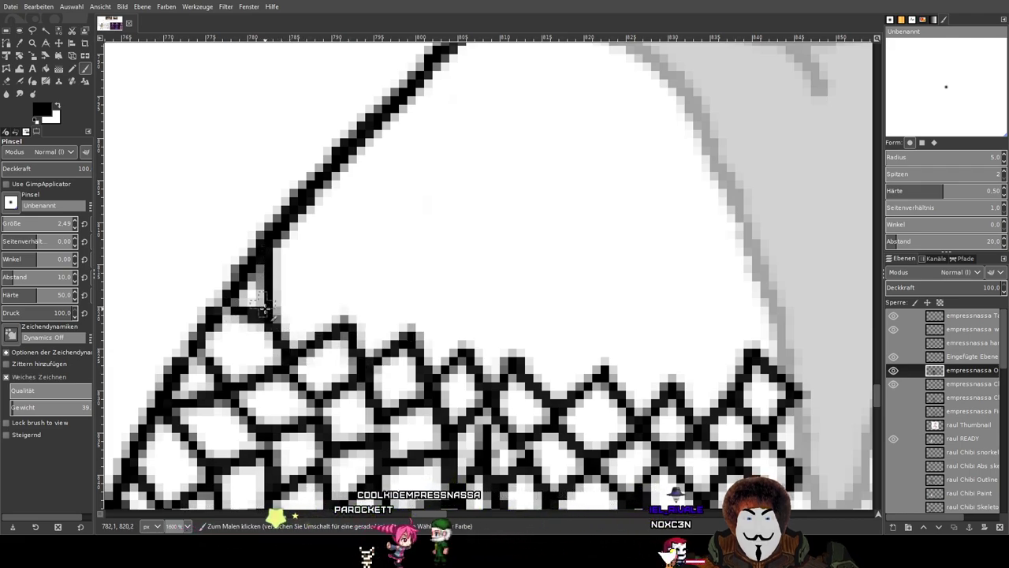
pyautogui.keyDown('shift'); pyautogui.click(213, 334); pyautogui.keyUp('shift')
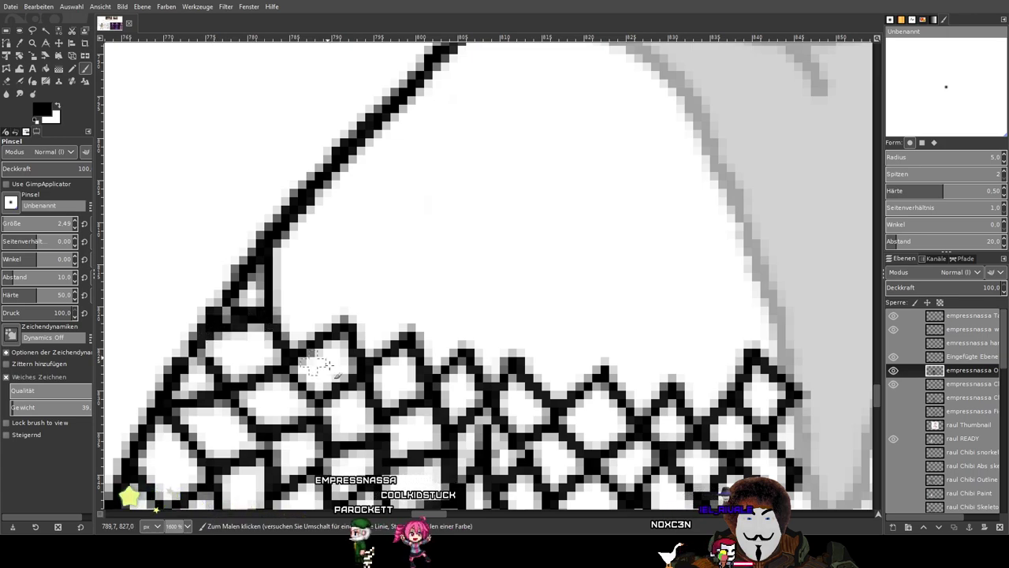
pyautogui.keyDown('shift'); pyautogui.click(310, 281); pyautogui.keyUp('shift')
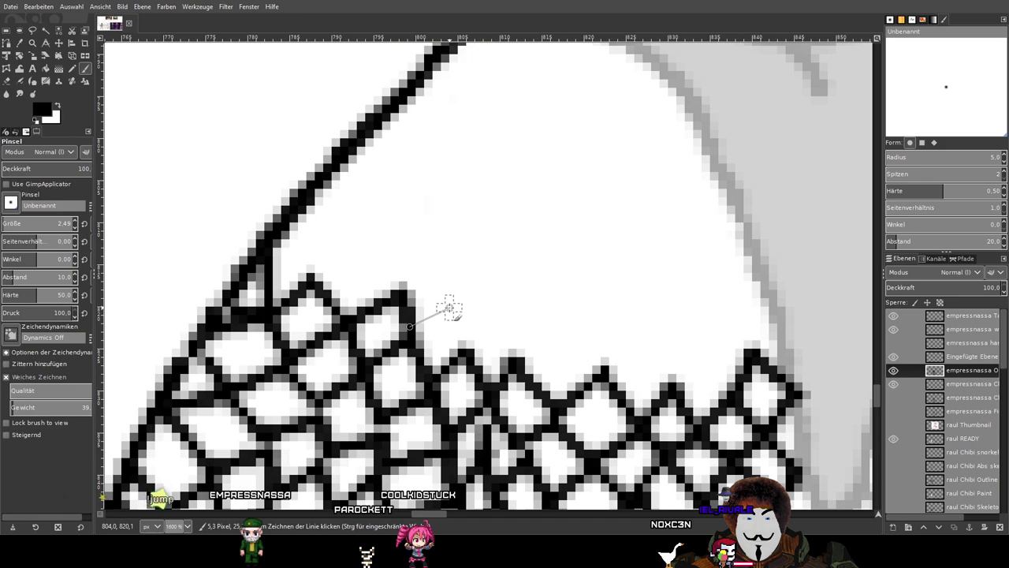
# Link strands for the next row up down to the zigzag, adding new peaks on the right.
pyautogui.keyDown('shift'); pyautogui.click(578, 330); pyautogui.keyUp('shift')
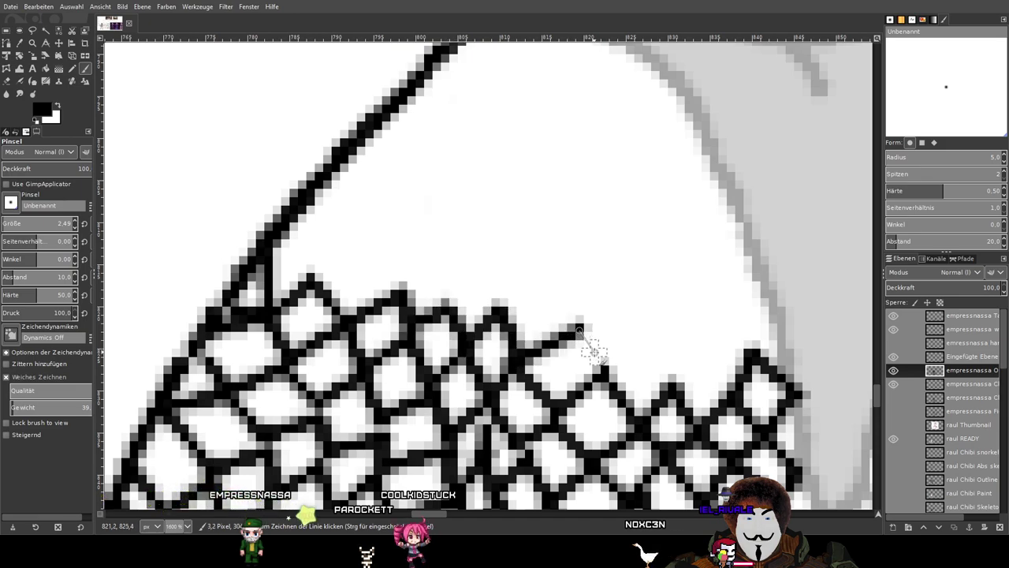
pyautogui.keyDown('shift'); pyautogui.click(666, 376); pyautogui.keyUp('shift')
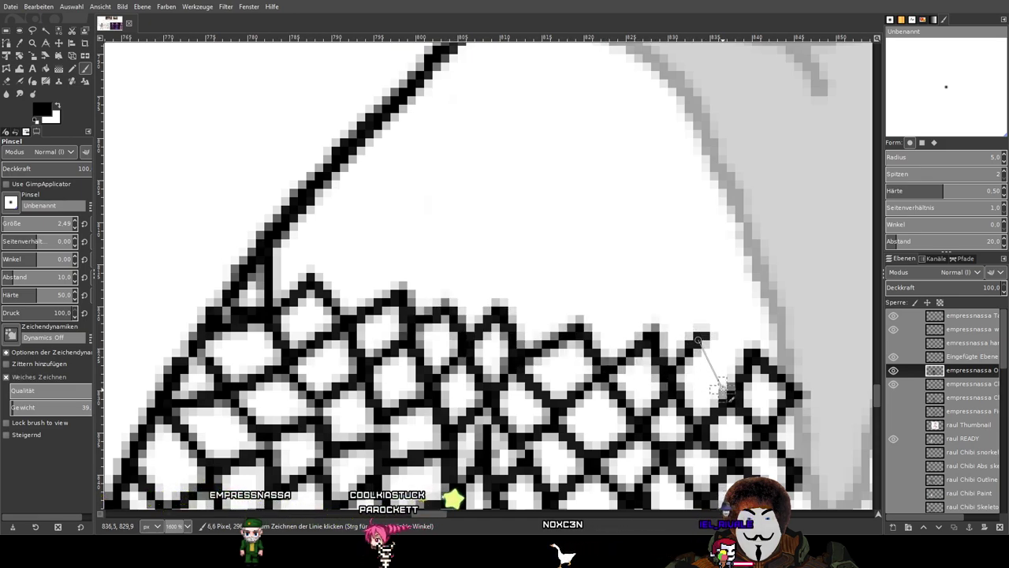
pyautogui.keyDown('shift'); pyautogui.click(721, 388); pyautogui.keyUp('shift')
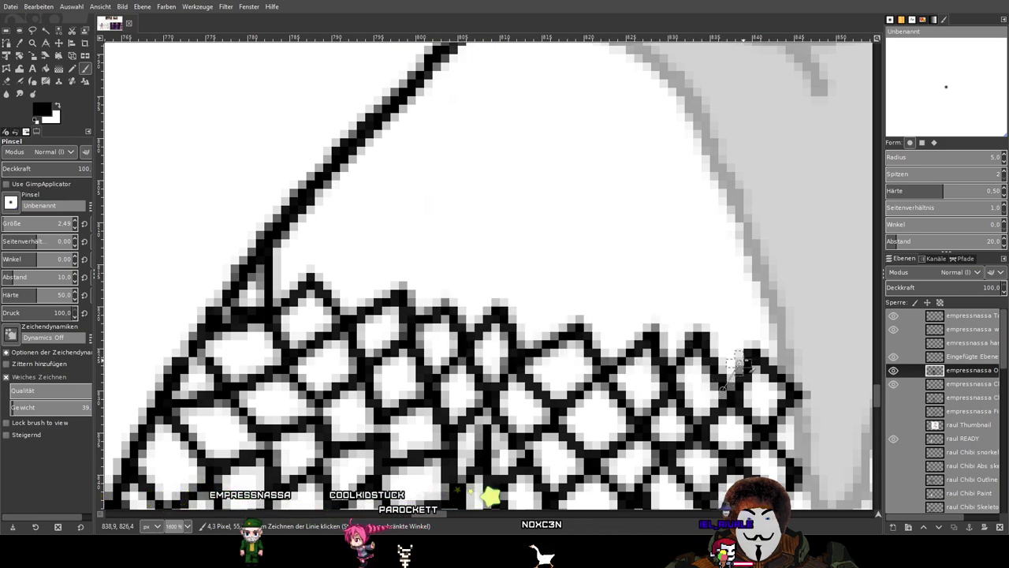
pyautogui.keyDown('shift'); pyautogui.click(729, 294); pyautogui.keyUp('shift')
pyautogui.keyDown('shift'); pyautogui.click(693, 331); pyautogui.keyUp('shift')
# Continue the upper zigzag row leftward and connect its end up to the outline.
pyautogui.keyDown('shift'); pyautogui.click(671, 289); pyautogui.keyUp('shift')
pyautogui.keyDown('shift'); pyautogui.click(640, 337); pyautogui.keyUp('shift')
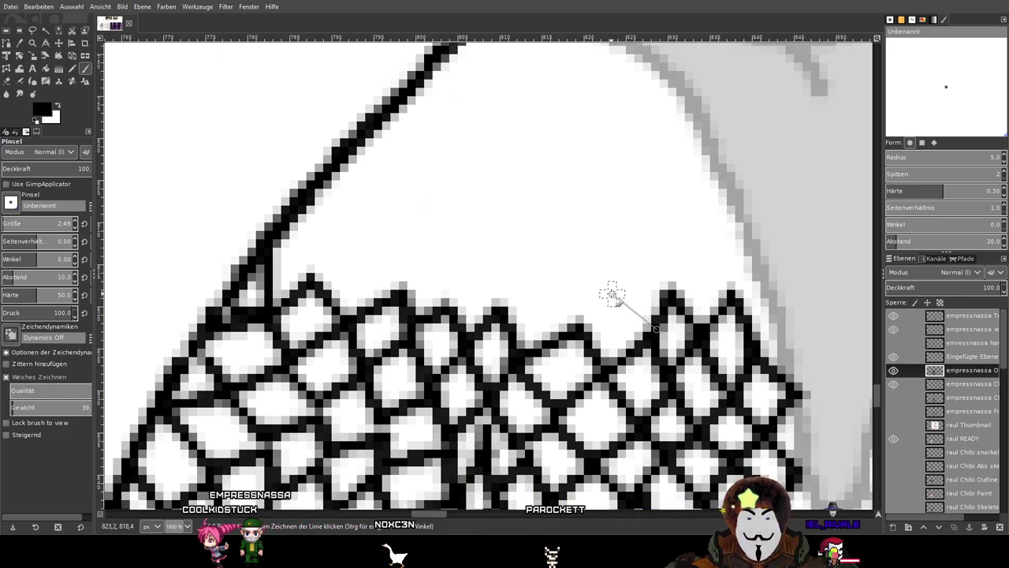
pyautogui.keyDown('shift'); pyautogui.click(610, 291); pyautogui.keyUp('shift')
pyautogui.keyDown('shift'); pyautogui.click(570, 330); pyautogui.keyUp('shift')
pyautogui.keyDown('shift'); pyautogui.click(501, 303); pyautogui.keyUp('shift')
pyautogui.keyDown('shift'); pyautogui.click(454, 269); pyautogui.keyUp('shift')
pyautogui.keyDown('shift'); pyautogui.click(452, 305); pyautogui.keyUp('shift')
pyautogui.keyDown('shift'); pyautogui.click(424, 258); pyautogui.keyUp('shift')
pyautogui.keyDown('shift'); pyautogui.click(419, 259); pyautogui.keyUp('shift')
pyautogui.keyDown('shift'); pyautogui.click(395, 291); pyautogui.keyUp('shift')
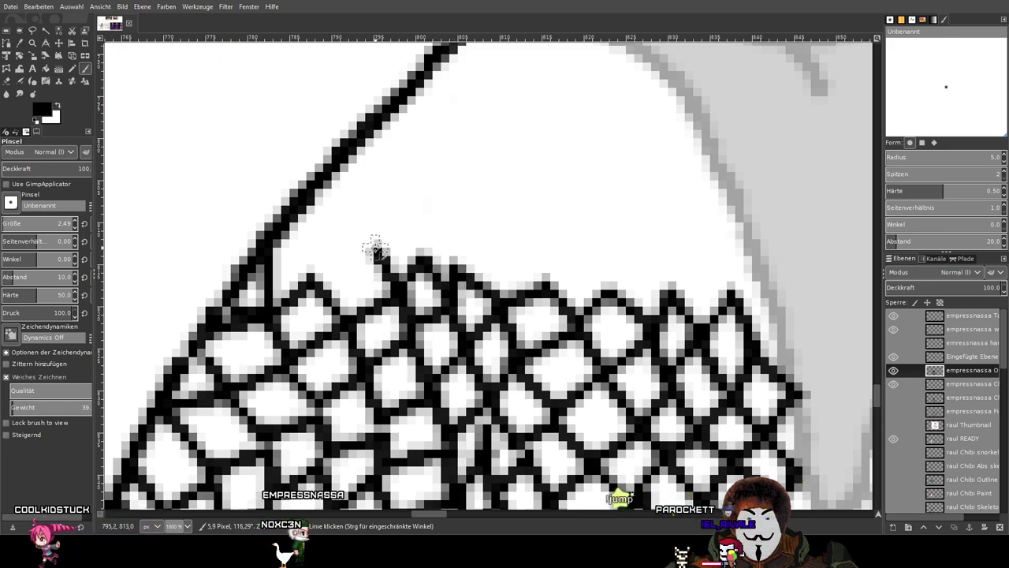
pyautogui.keyDown('shift'); pyautogui.click(366, 241); pyautogui.keyUp('shift')
pyautogui.keyDown('shift'); pyautogui.click(308, 272); pyautogui.keyUp('shift')
pyautogui.keyDown('shift'); pyautogui.click(310, 218); pyautogui.keyUp('shift')
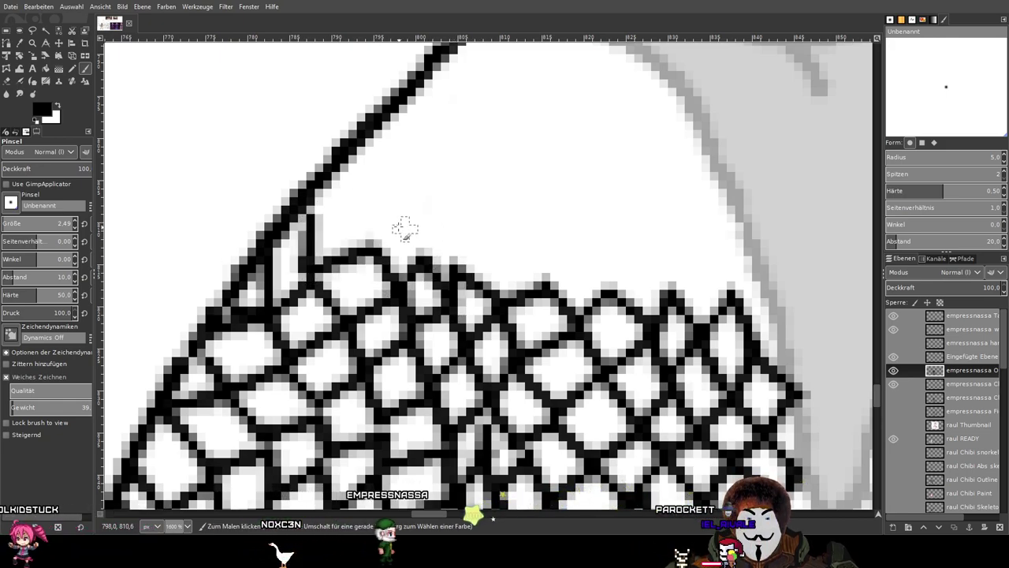
# Add a box cell and draw the topmost zigzag row rightward to the grey edge.
pyautogui.keyDown('shift'); pyautogui.click(375, 194); pyautogui.keyUp('shift')
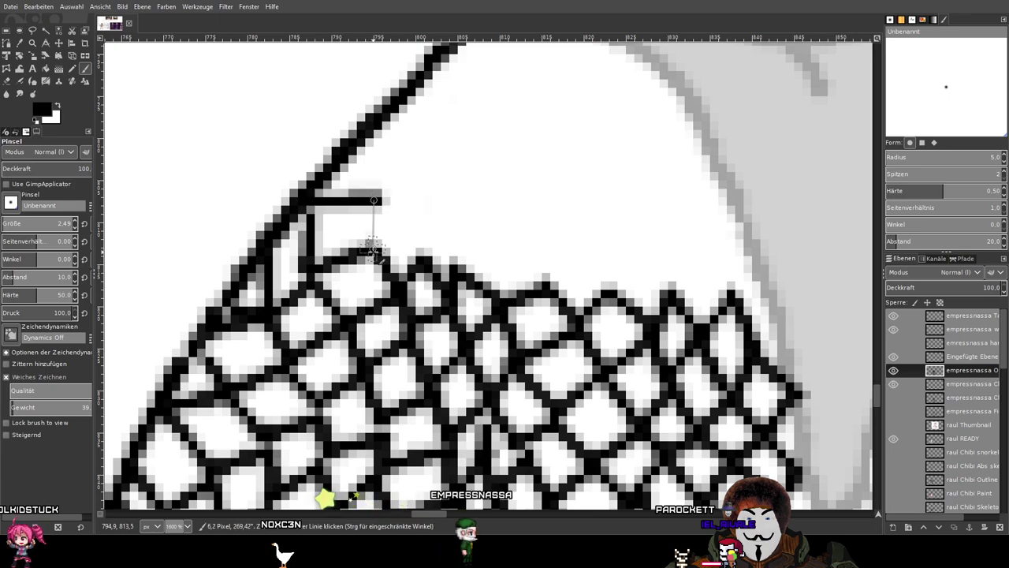
pyautogui.keyDown('shift'); pyautogui.click(375, 249); pyautogui.keyUp('shift')
pyautogui.keyDown('shift'); pyautogui.click(441, 215); pyautogui.keyUp('shift')
pyautogui.keyDown('shift'); pyautogui.click(471, 272); pyautogui.keyUp('shift')
pyautogui.keyDown('shift'); pyautogui.click(518, 229); pyautogui.keyUp('shift')
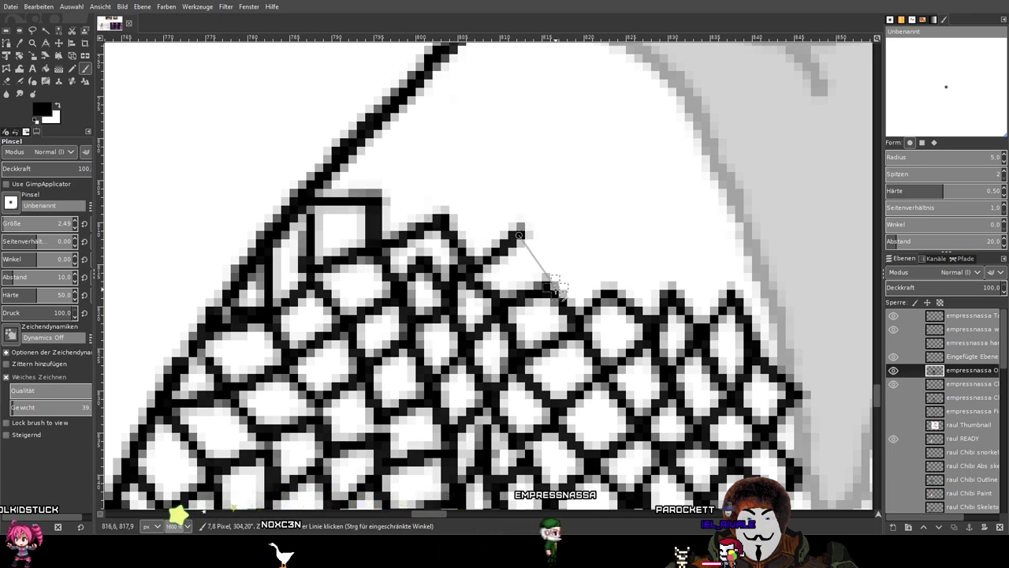
pyautogui.keyDown('shift'); pyautogui.click(567, 280); pyautogui.keyUp('shift')
pyautogui.keyDown('shift'); pyautogui.click(603, 254); pyautogui.keyUp('shift')
pyautogui.keyDown('shift'); pyautogui.click(646, 259); pyautogui.keyUp('shift')
pyautogui.keyDown('shift'); pyautogui.click(679, 282); pyautogui.keyUp('shift')
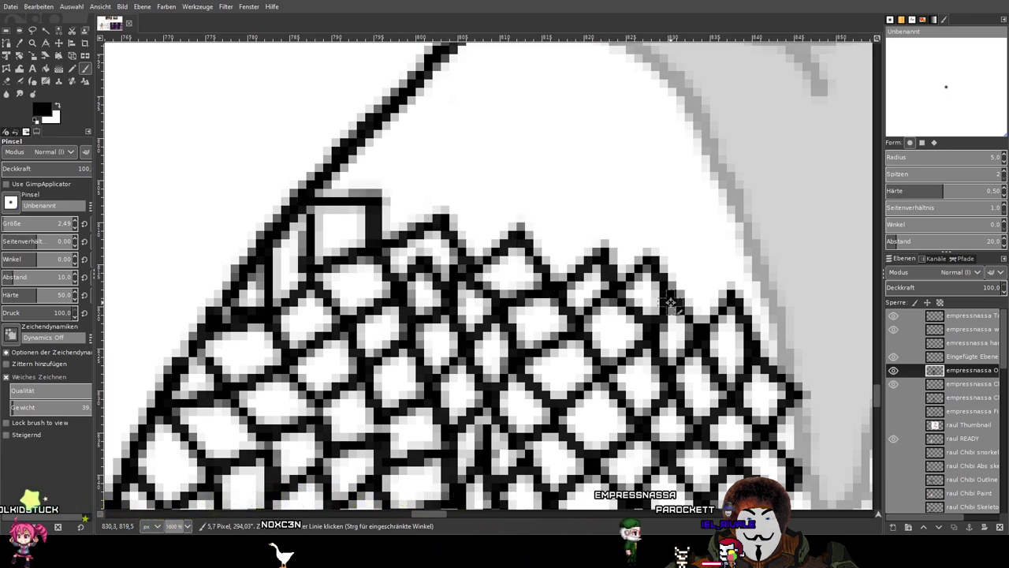
pyautogui.keyDown('shift'); pyautogui.click(713, 260); pyautogui.keyUp('shift')
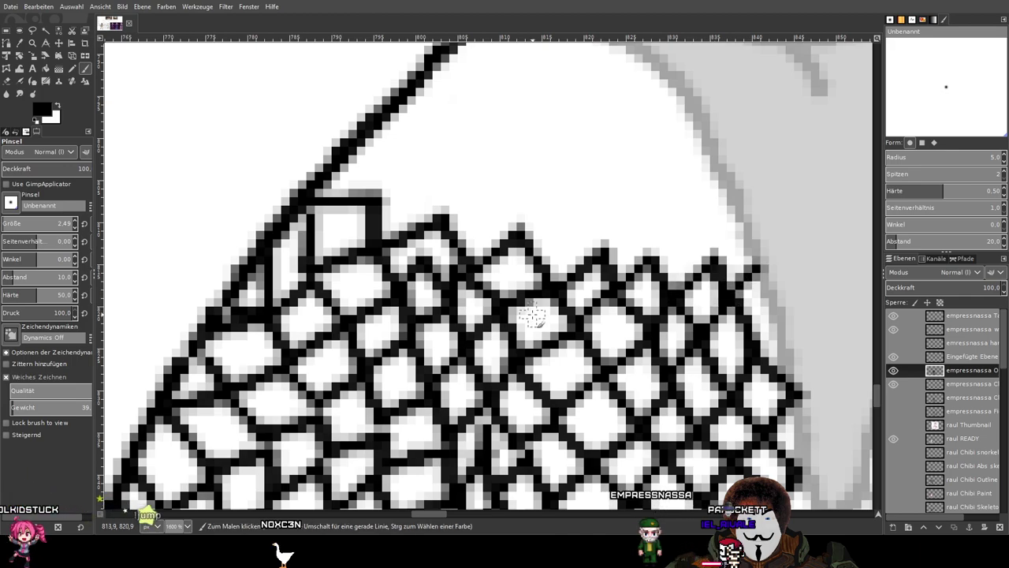
# Add a new zigzag row of fishnet lines across the thigh above the existing mesh.
pyautogui.scroll(3, 425, 229)
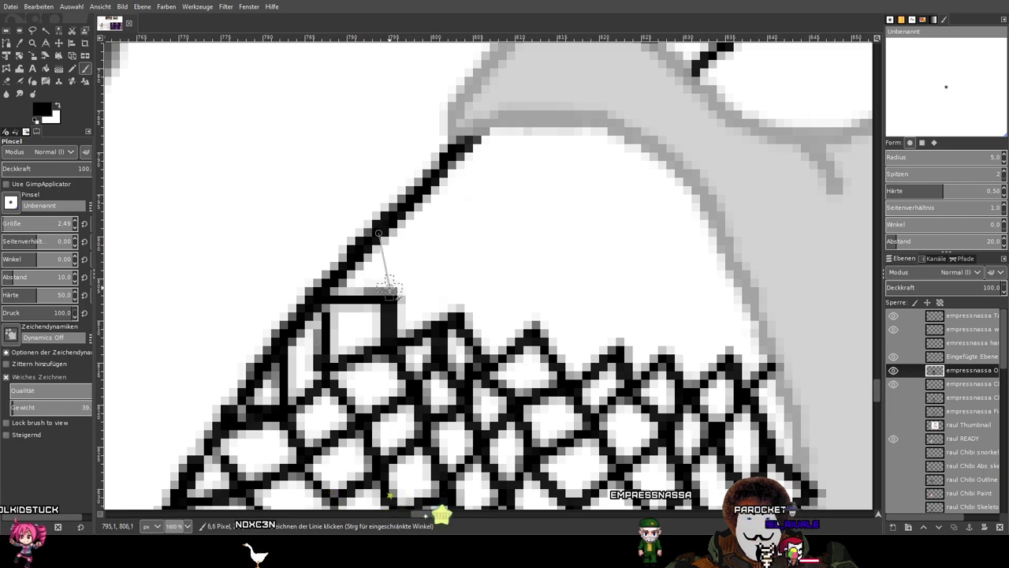
pyautogui.keyDown('shift'); pyautogui.click(389, 290); pyautogui.keyUp('shift')
pyautogui.keyDown('shift'); pyautogui.click(433, 268); pyautogui.keyUp('shift')
pyautogui.keyDown('shift'); pyautogui.click(457, 309); pyautogui.keyUp('shift')
pyautogui.keyDown('shift'); pyautogui.click(499, 284); pyautogui.keyUp('shift')
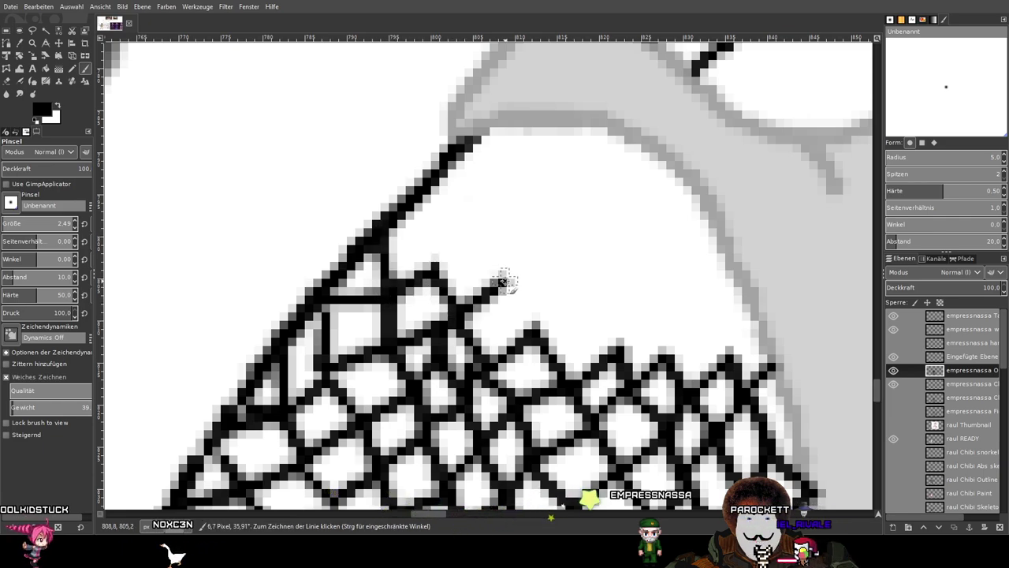
pyautogui.keyDown('shift'); pyautogui.click(538, 325); pyautogui.keyUp('shift')
pyautogui.keyDown('shift'); pyautogui.click(606, 298); pyautogui.keyUp('shift')
pyautogui.keyDown('shift'); pyautogui.click(618, 345); pyautogui.keyUp('shift')
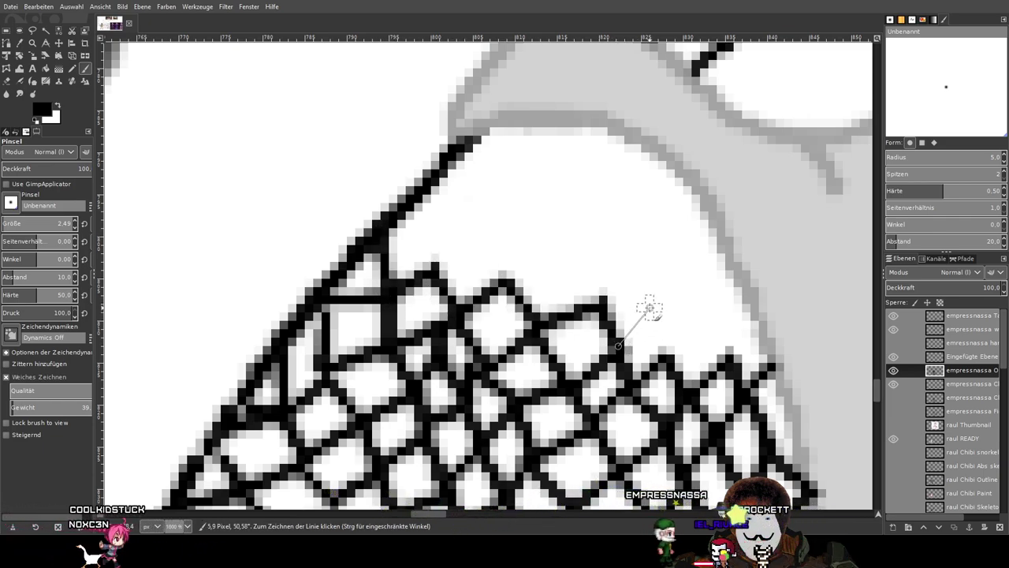
pyautogui.keyDown('shift'); pyautogui.click(648, 303); pyautogui.keyUp('shift')
pyautogui.keyDown('shift'); pyautogui.click(663, 347); pyautogui.keyUp('shift')
pyautogui.keyDown('shift'); pyautogui.click(694, 301); pyautogui.keyUp('shift')
pyautogui.keyDown('shift'); pyautogui.click(719, 349); pyautogui.keyUp('shift')
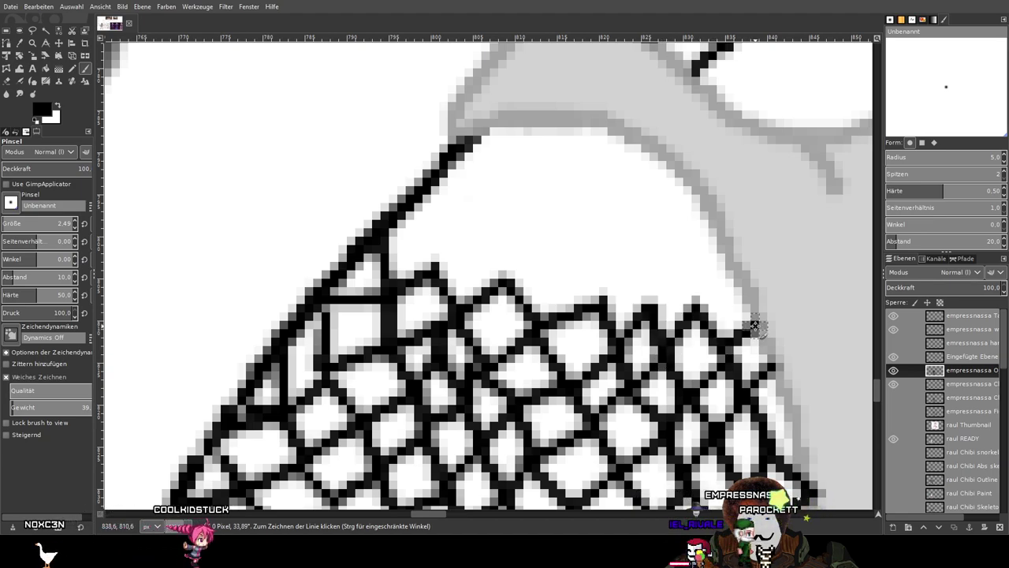
# Undo a stray mesh line and return from the Text tool to the Paintbrush.
pyautogui.keyDown('shift'); pyautogui.click(434, 270); pyautogui.keyUp('shift')
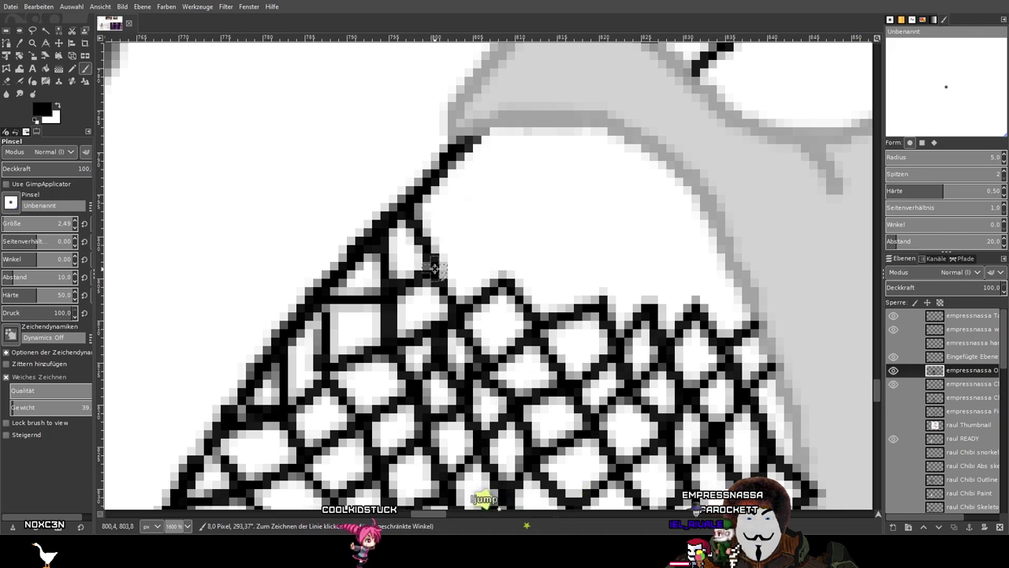
pyautogui.press('t')
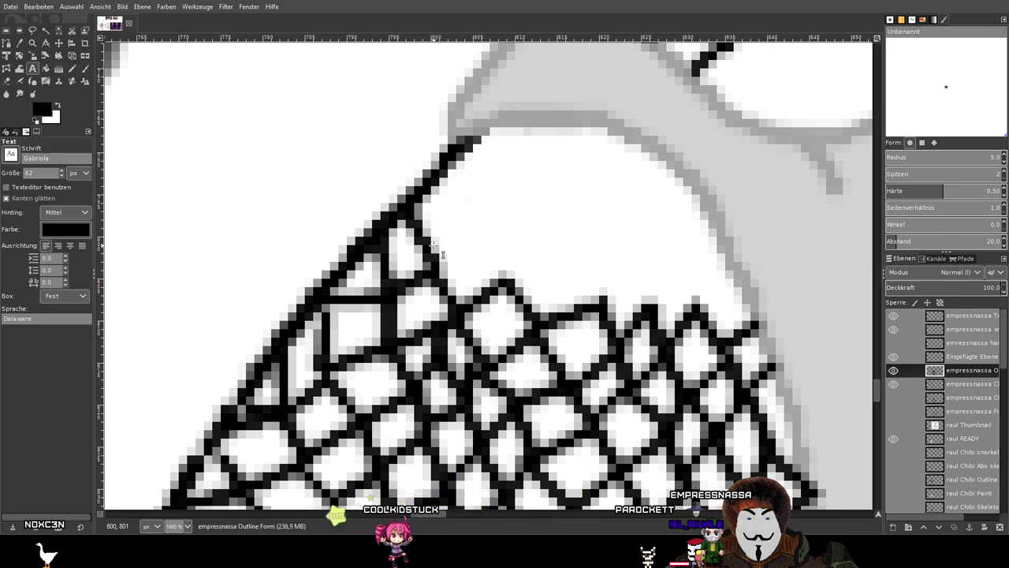
pyautogui.hotkey('ctrl', 'z')
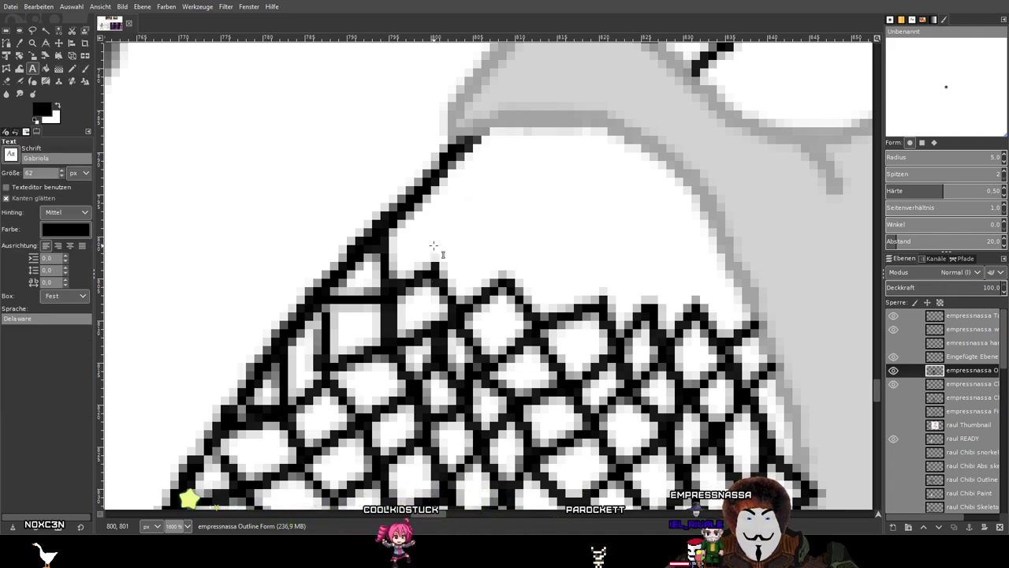
pyautogui.click(435, 262)
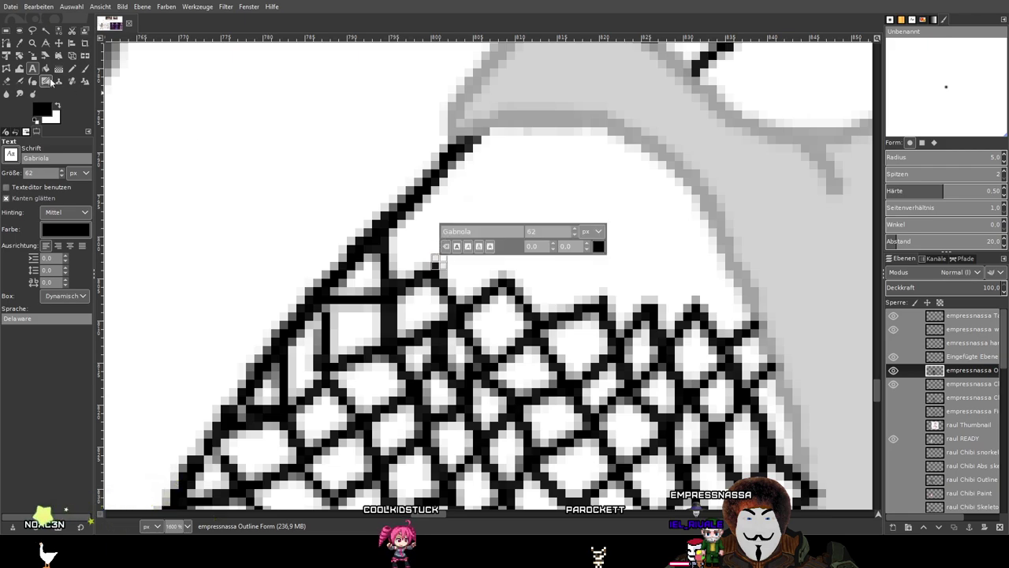
pyautogui.click(85, 70)
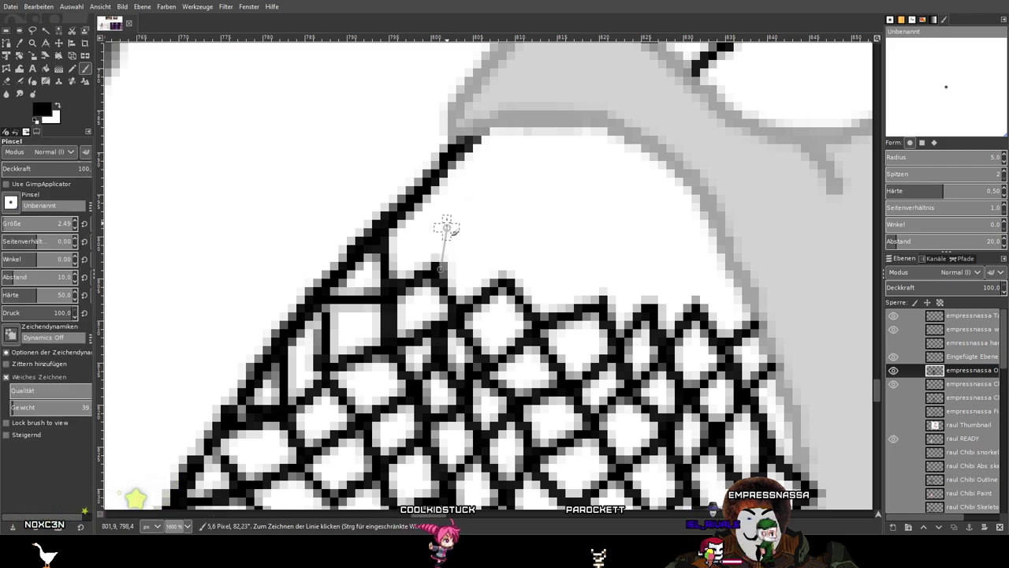
# Close new mesh cells along the leg's top with zigzag strands toward the right outline.
pyautogui.keyDown('shift'); pyautogui.click(441, 225); pyautogui.keyUp('shift')
pyautogui.keyDown('shift'); pyautogui.click(386, 223); pyautogui.keyUp('shift')
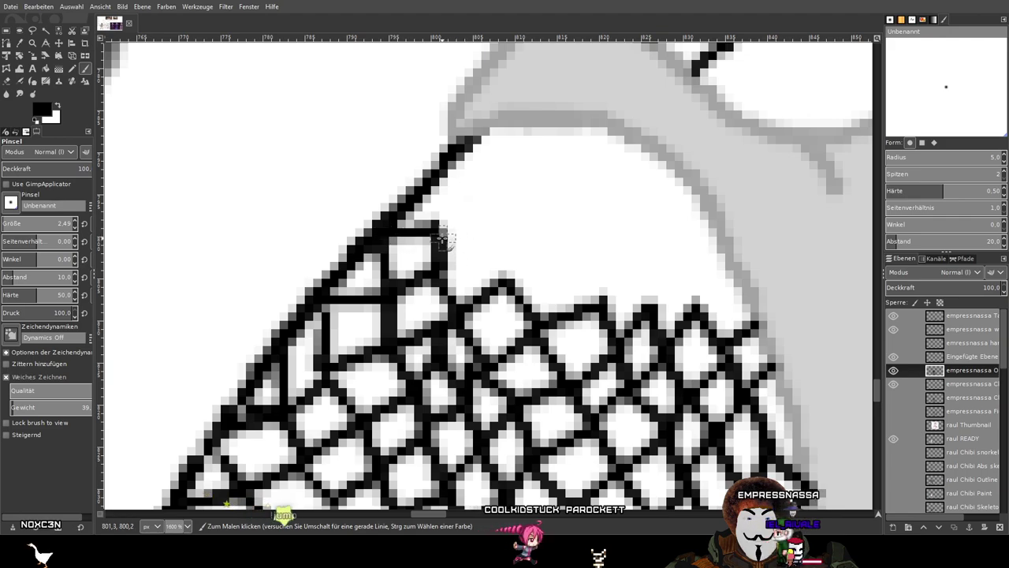
pyautogui.keyDown('shift'); pyautogui.click(483, 227); pyautogui.keyUp('shift')
pyautogui.keyDown('shift'); pyautogui.click(500, 280); pyautogui.keyUp('shift')
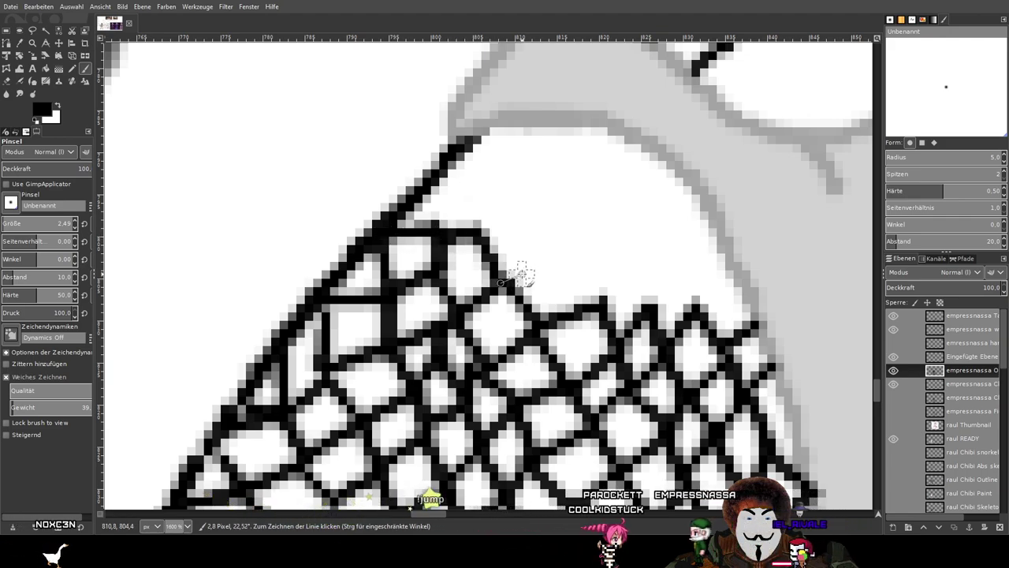
pyautogui.keyDown('shift'); pyautogui.click(559, 251); pyautogui.keyUp('shift')
pyautogui.keyDown('shift'); pyautogui.click(608, 292); pyautogui.keyUp('shift')
pyautogui.keyDown('shift'); pyautogui.click(628, 266); pyautogui.keyUp('shift')
pyautogui.keyDown('shift'); pyautogui.click(650, 298); pyautogui.keyUp('shift')
pyautogui.keyDown('shift'); pyautogui.click(695, 305); pyautogui.keyUp('shift')
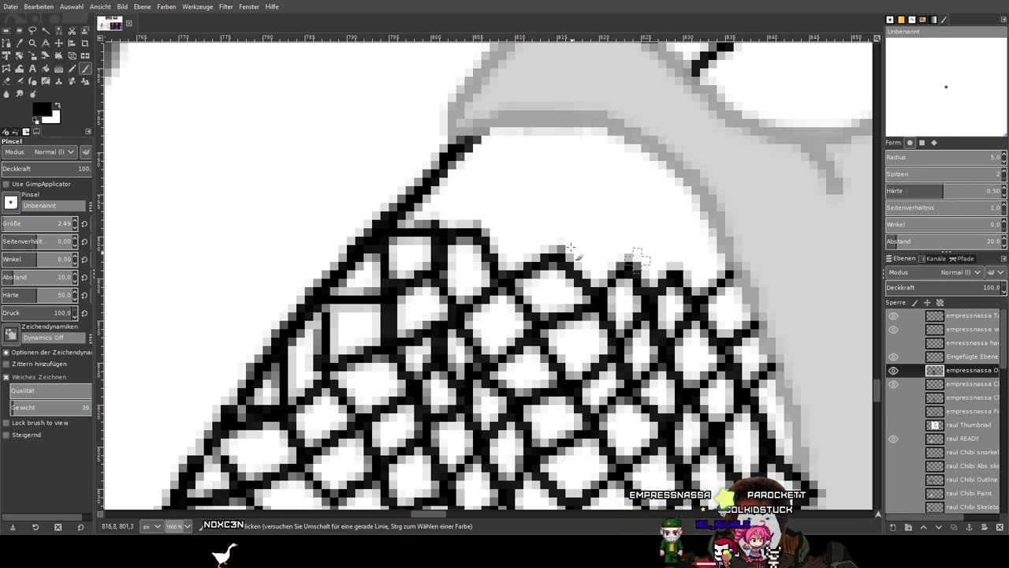
# Zigzag another row of mesh cells higher up, joining it to the right outline.
pyautogui.keyDown('shift'); pyautogui.click(478, 188); pyautogui.keyUp('shift')
pyautogui.keyDown('shift'); pyautogui.click(426, 188); pyautogui.keyUp('shift')
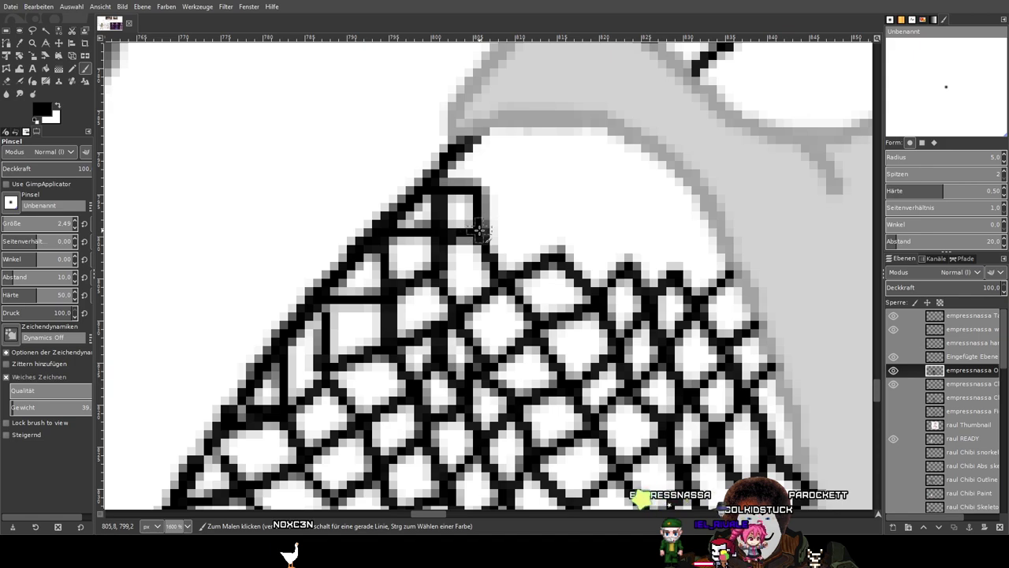
pyautogui.keyDown('shift'); pyautogui.click(629, 219); pyautogui.keyUp('shift')
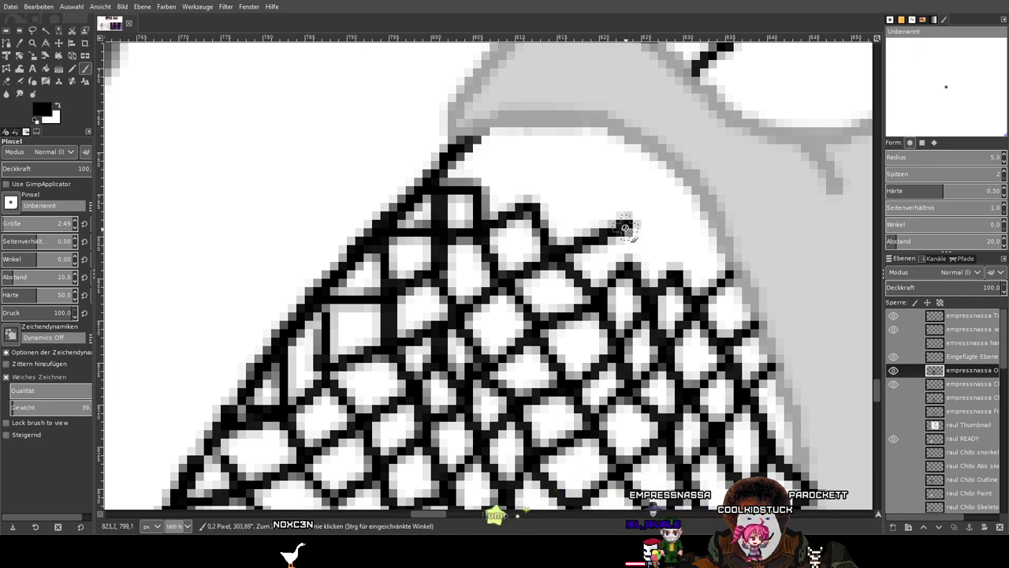
pyautogui.keyDown('shift'); pyautogui.click(648, 251); pyautogui.keyUp('shift')
pyautogui.keyDown('shift'); pyautogui.click(669, 233); pyautogui.keyUp('shift')
pyautogui.keyDown('shift'); pyautogui.click(711, 244); pyautogui.keyUp('shift')
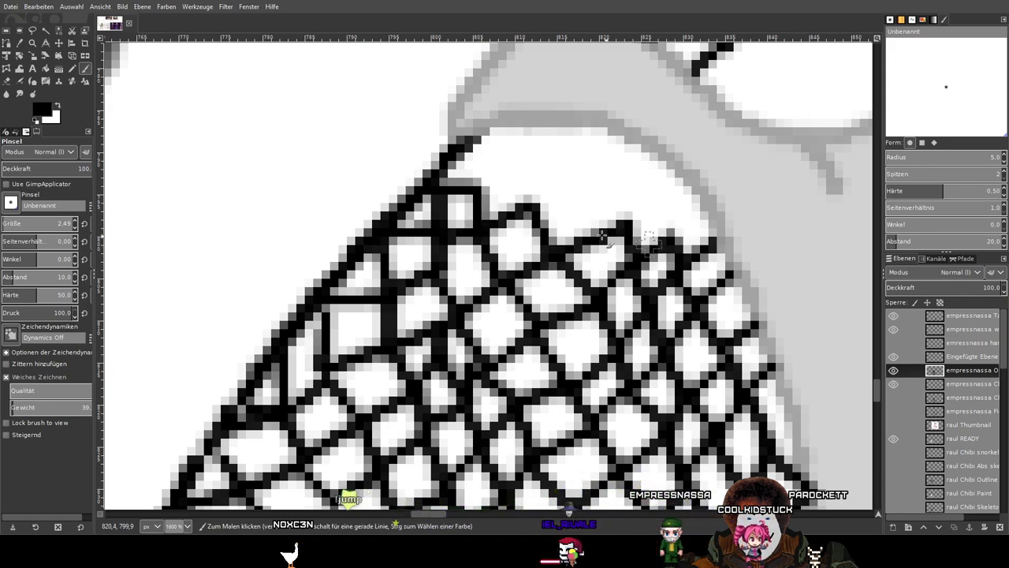
pyautogui.keyDown('shift'); pyautogui.click(470, 140); pyautogui.keyUp('shift')
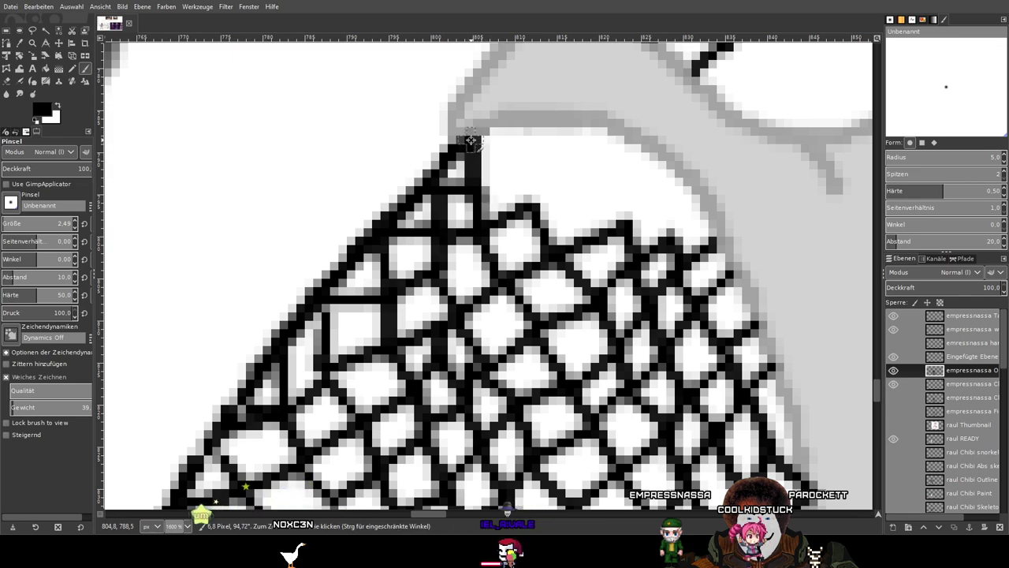
pyautogui.click(482, 191)
pyautogui.keyDown('shift'); pyautogui.click(529, 165); pyautogui.keyUp('shift')
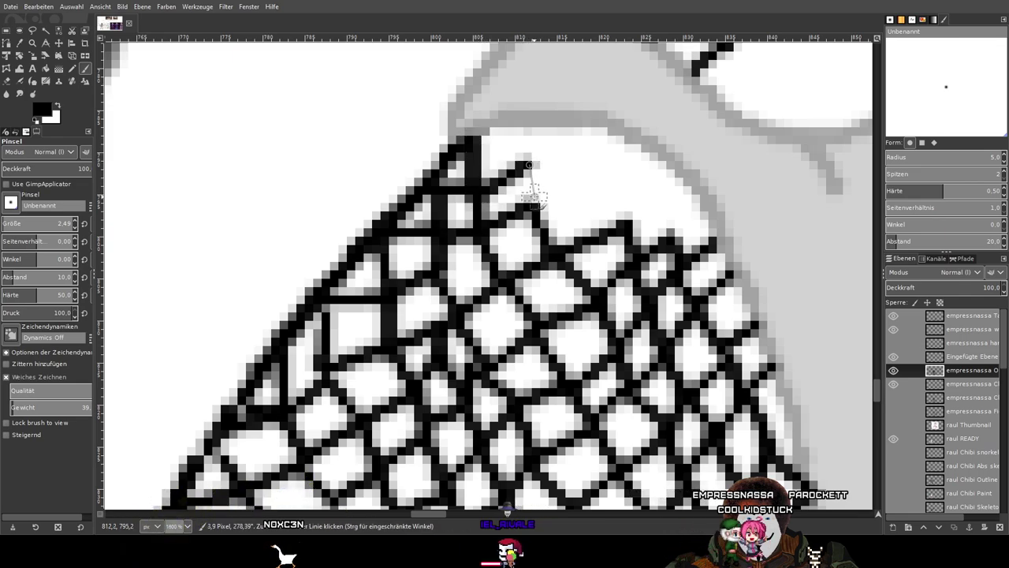
pyautogui.keyDown('shift'); pyautogui.click(602, 177); pyautogui.keyUp('shift')
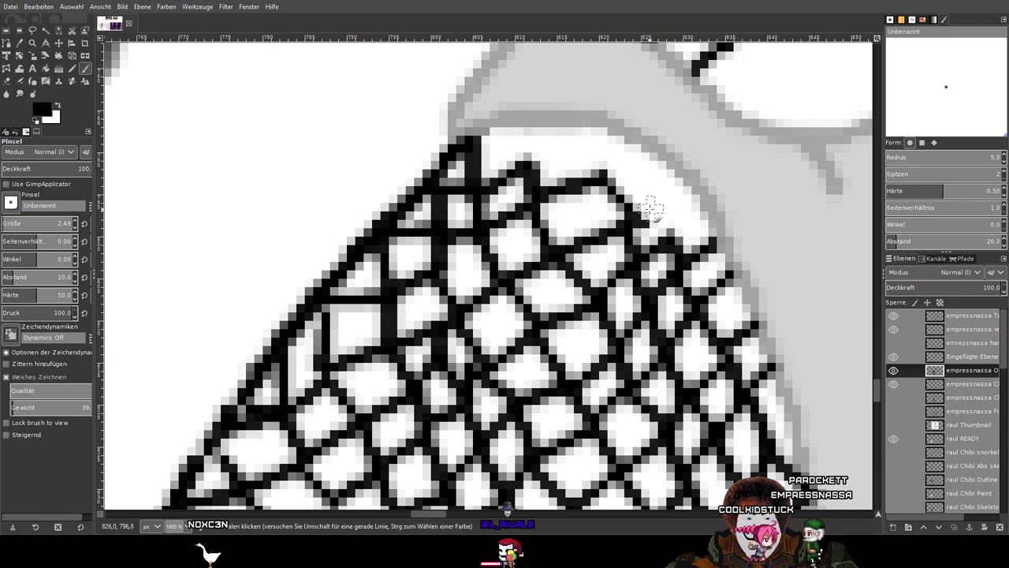
pyautogui.keyDown('shift'); pyautogui.click(670, 235); pyautogui.keyUp('shift')
pyautogui.keyDown('shift'); pyautogui.click(703, 211); pyautogui.keyUp('shift')
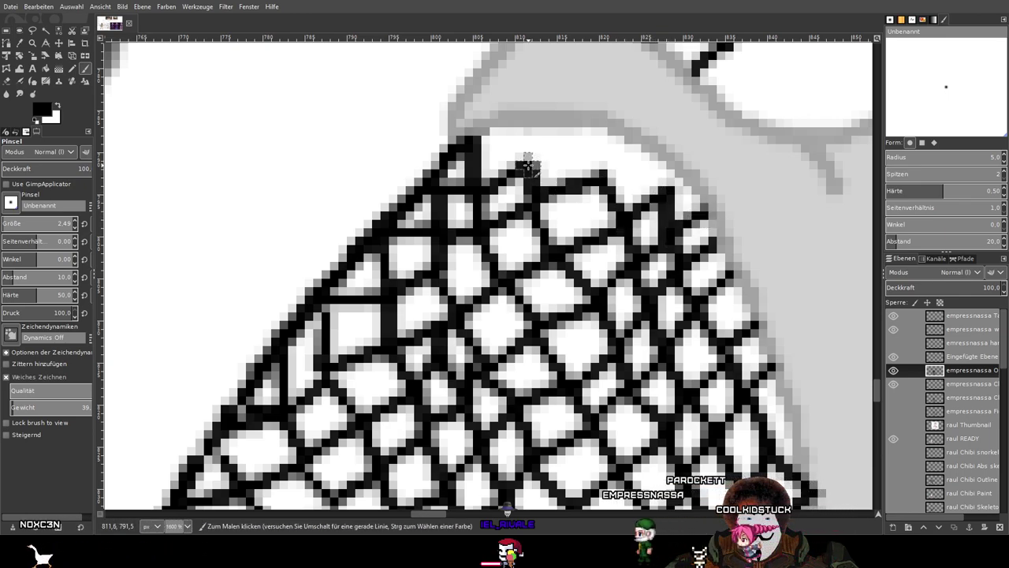
# Finish the top mesh row with strands reaching the grey briefs' edge.
pyautogui.moveTo(523, 120); pyautogui.dragTo(528, 161)
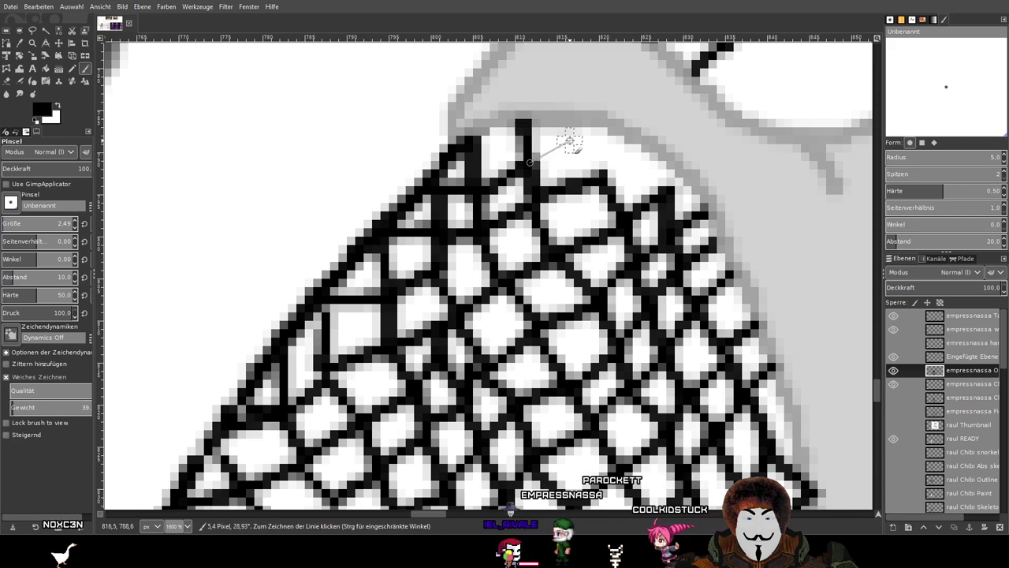
pyautogui.keyDown('shift'); pyautogui.click(573, 129); pyautogui.keyUp('shift')
pyautogui.keyDown('shift'); pyautogui.click(608, 176); pyautogui.keyUp('shift')
pyautogui.keyDown('shift'); pyautogui.click(637, 150); pyautogui.keyUp('shift')
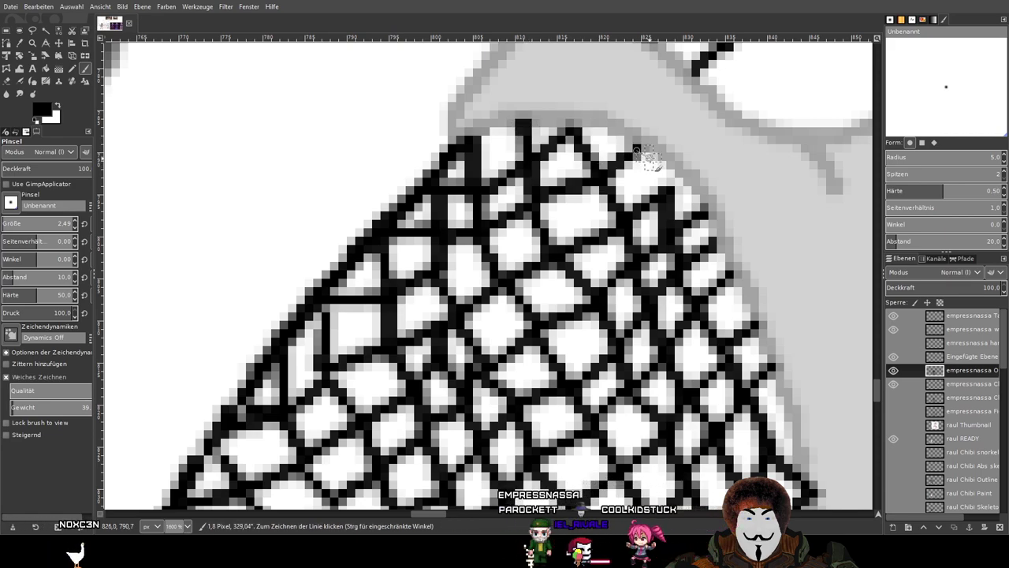
pyautogui.scroll(-2, 638, 152)
pyautogui.scroll(-2, 670, 182)
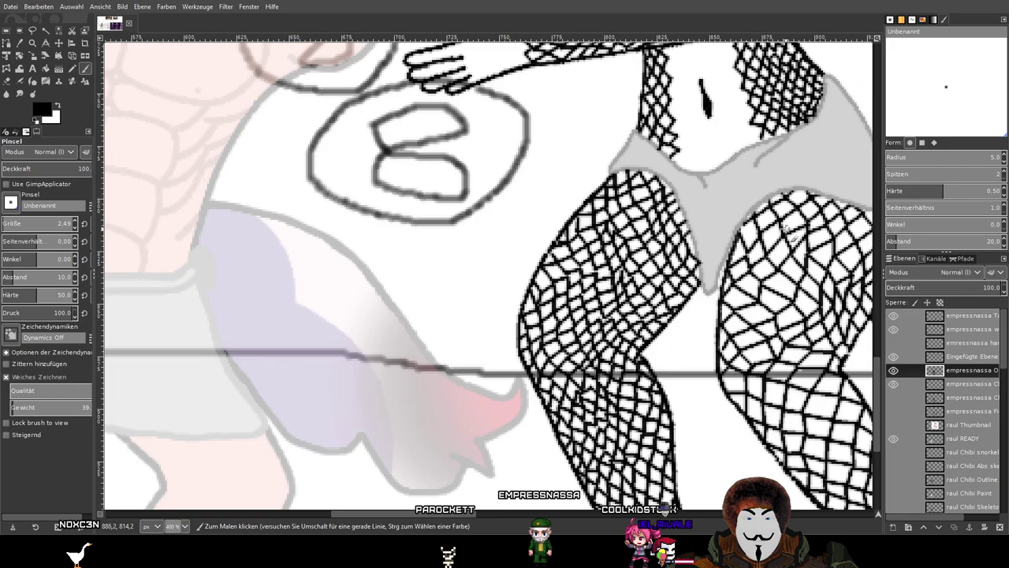
# Zoom into the leg and draw crossing lines through a mesh cell, undoing the last one.
pyautogui.moveTo(777, 227); pyautogui.dragTo(500, 211)
pyautogui.scroll(-1, 502, 212)
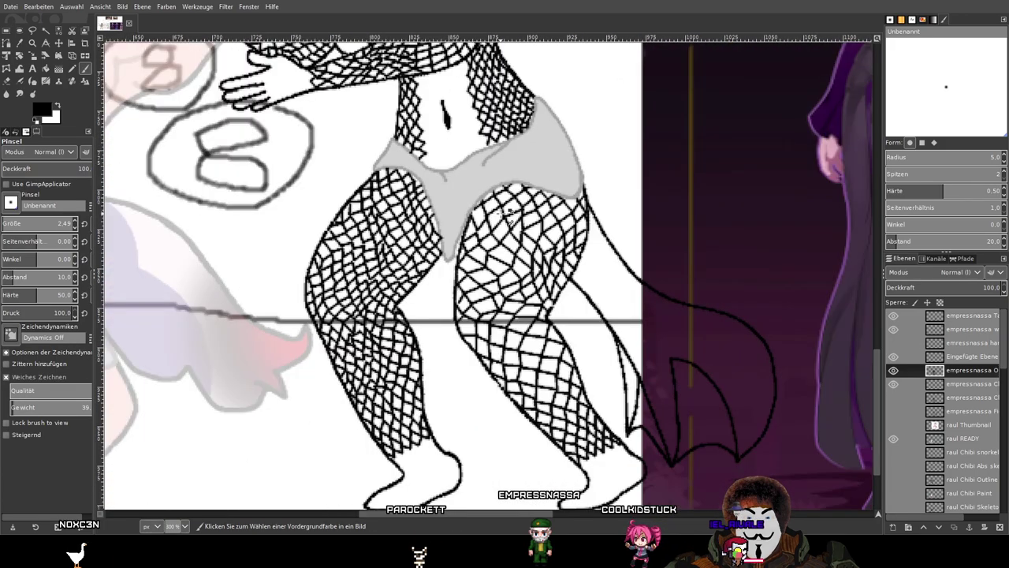
pyautogui.scroll(-2, 510, 214)
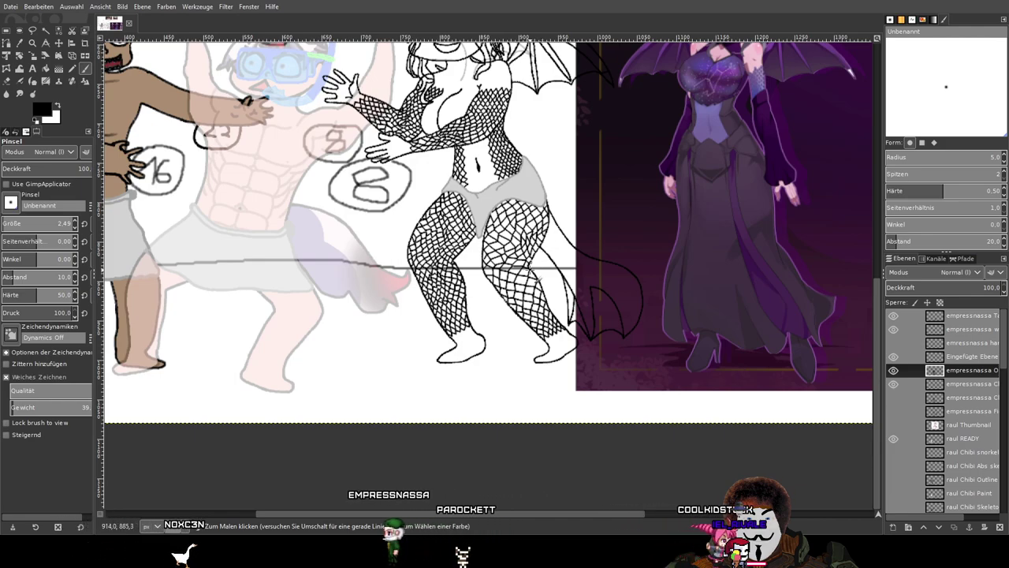
pyautogui.scroll(2, 532, 264)
pyautogui.scroll(1, 540, 260)
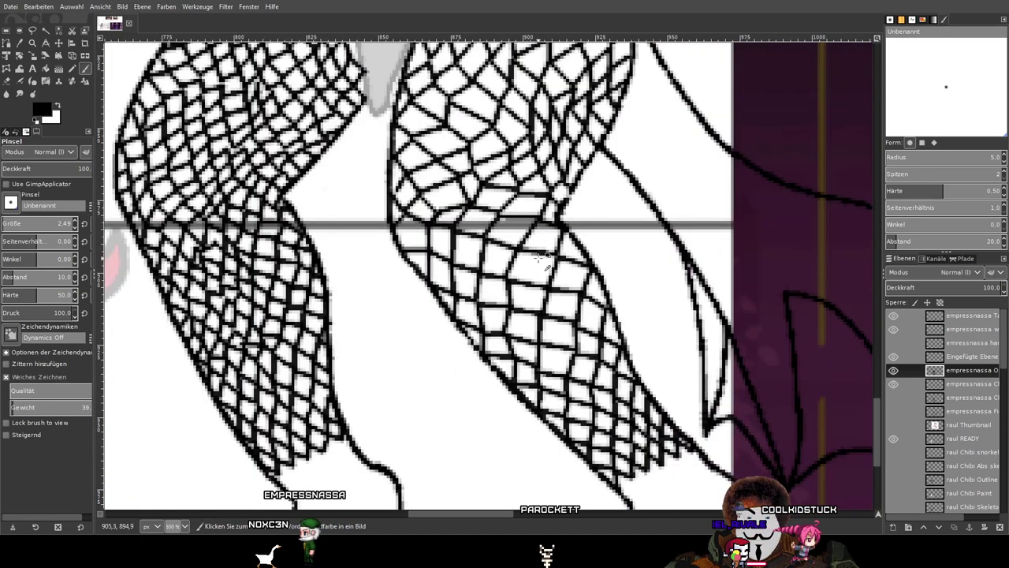
pyautogui.scroll(1, 542, 260)
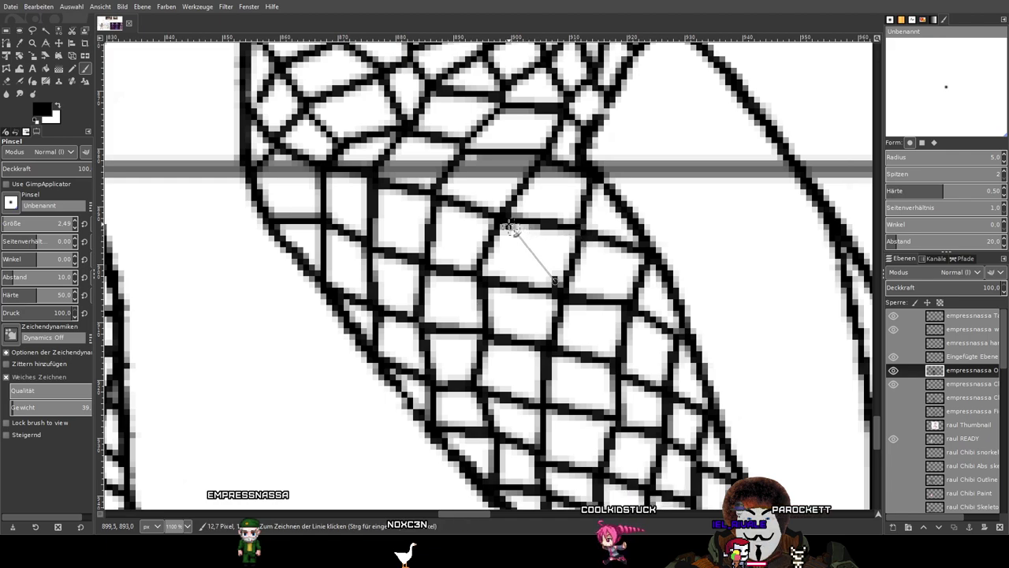
pyautogui.keyDown('shift'); pyautogui.click(510, 227); pyautogui.keyUp('shift')
pyautogui.click(490, 269)
pyautogui.keyDown('shift'); pyautogui.click(575, 229); pyautogui.keyUp('shift')
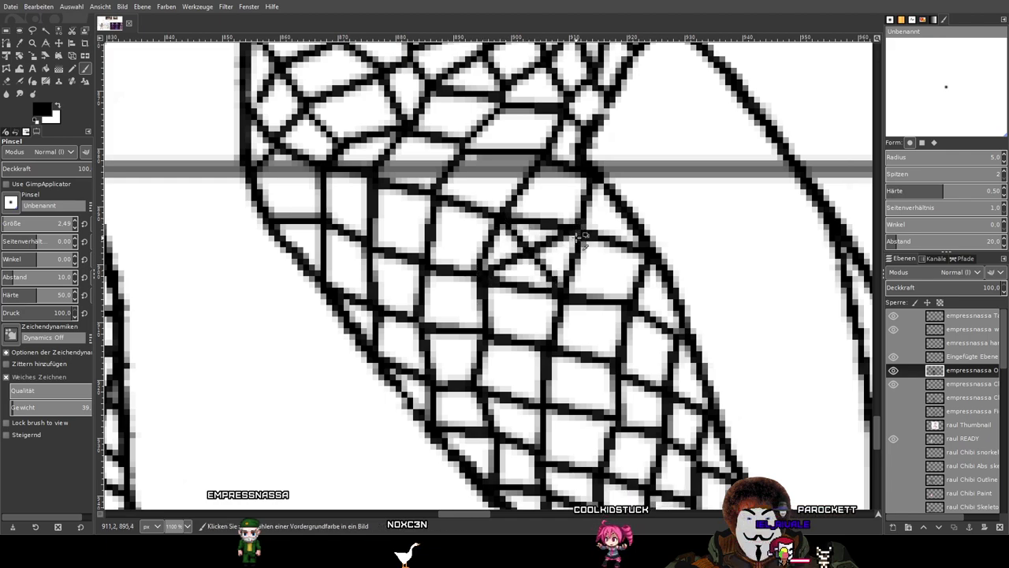
pyautogui.hotkey('ctrl', 'z')
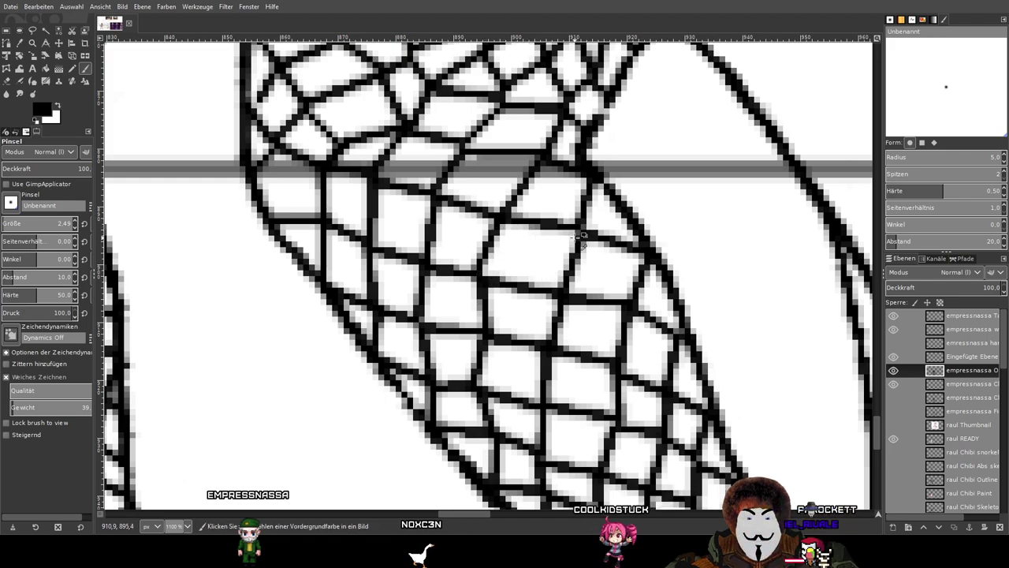
# Add vertical and diagonal strands splitting more of the lower-leg mesh cells.
pyautogui.keyDown('shift'); pyautogui.click(522, 252); pyautogui.keyUp('shift')
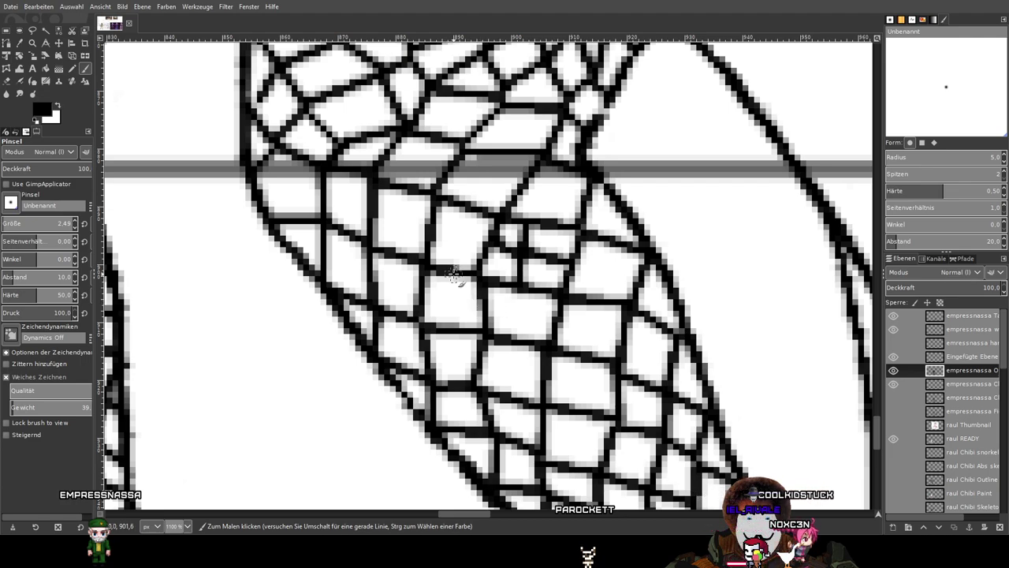
pyautogui.keyDown('shift'); pyautogui.click(452, 306); pyautogui.keyUp('shift')
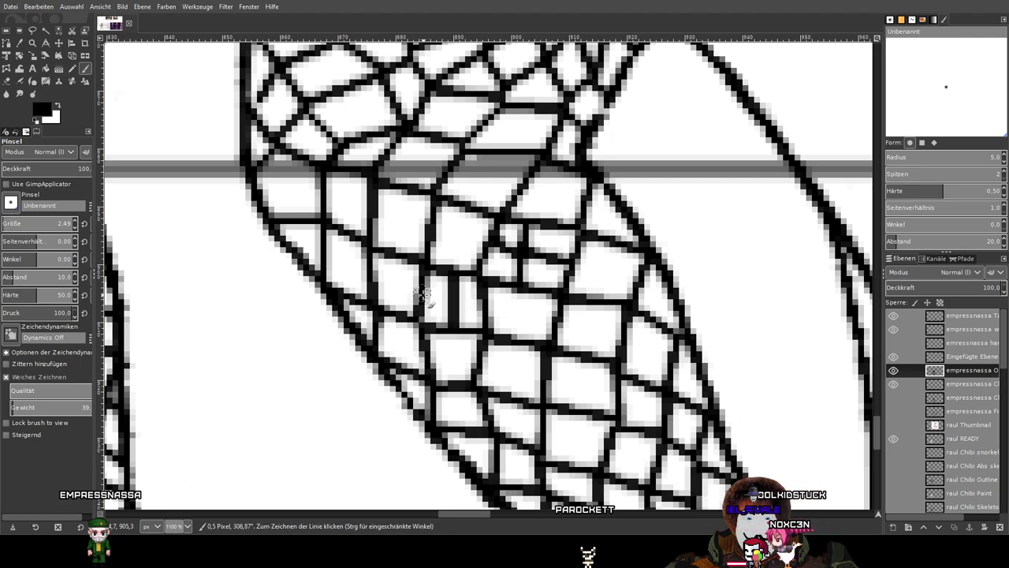
pyautogui.keyDown('shift'); pyautogui.click(555, 323); pyautogui.keyUp('shift')
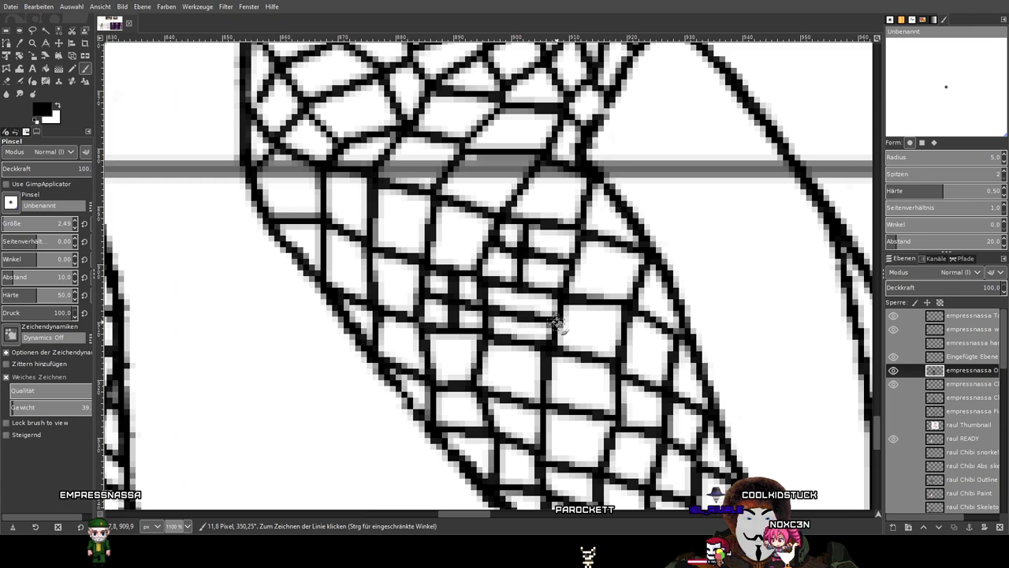
pyautogui.keyDown('shift'); pyautogui.click(622, 335); pyautogui.keyUp('shift')
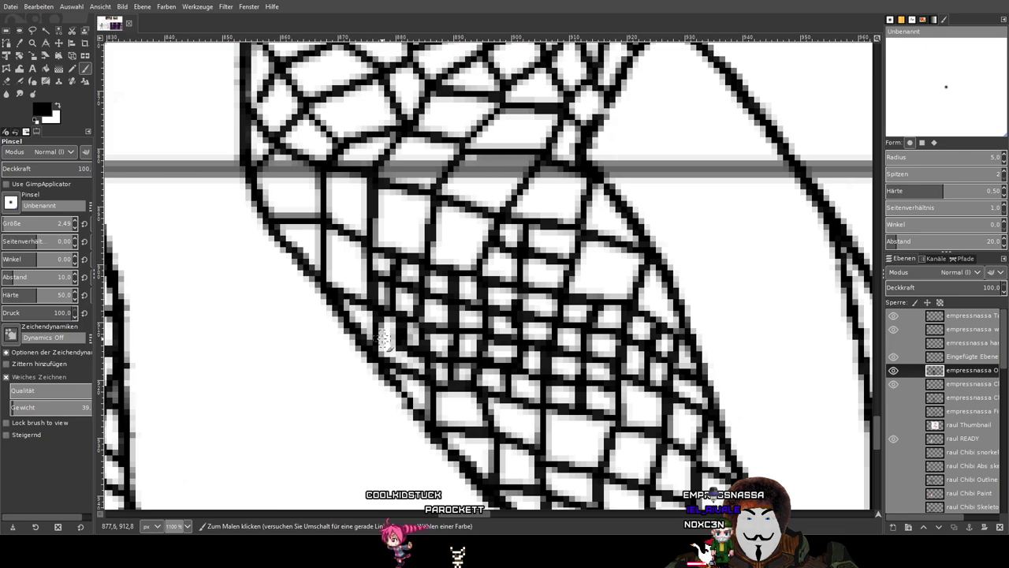
# Paint new black strands splitting the large open mesh cells in view.
pyautogui.moveTo(447, 277)
pyautogui.mouseDown()
pyautogui.moveTo(603, 214)
pyautogui.moveTo(589, 353)
pyautogui.mouseUp()
pyautogui.scroll(-1, 601, 218)
pyautogui.scroll(2, 587, 353)
pyautogui.moveTo(526, 324)
pyautogui.mouseDown()
pyautogui.moveTo(529, 266)
pyautogui.moveTo(562, 285)
pyautogui.moveTo(496, 267)
pyautogui.moveTo(525, 275)
pyautogui.moveTo(543, 234)
pyautogui.mouseUp()
pyautogui.moveTo(569, 289); pyautogui.dragTo(631, 285)
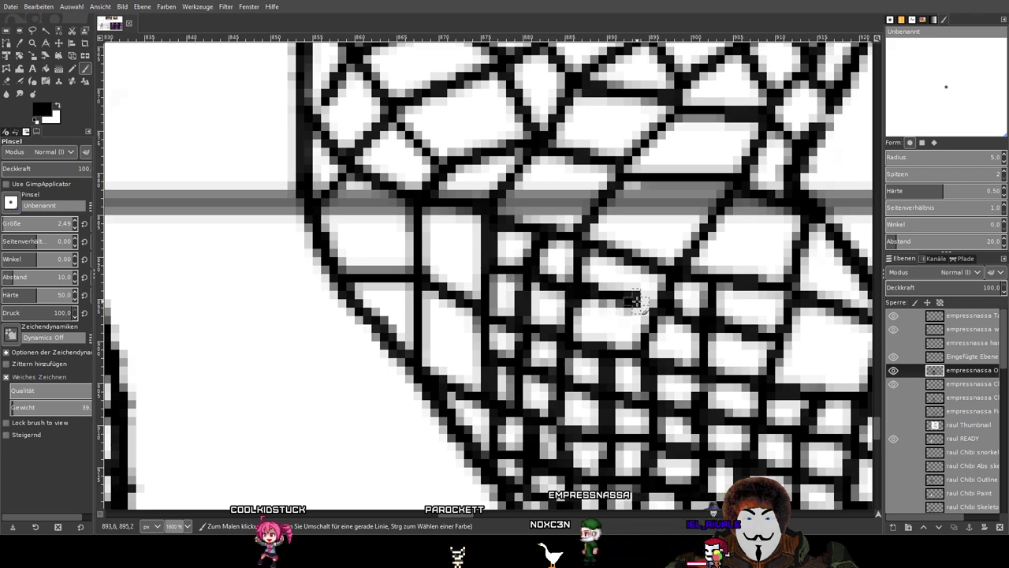
pyautogui.moveTo(611, 348)
pyautogui.mouseDown()
pyautogui.moveTo(611, 305)
pyautogui.moveTo(664, 308)
pyautogui.mouseUp()
pyautogui.moveTo(722, 322); pyautogui.dragTo(471, 269)
pyautogui.moveTo(545, 285); pyautogui.dragTo(626, 309)
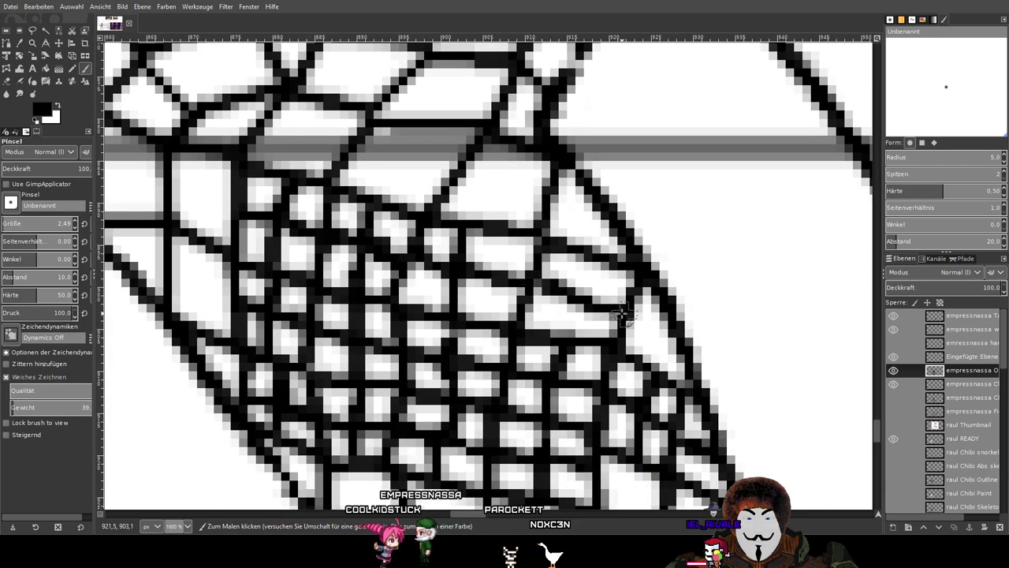
pyautogui.moveTo(592, 259); pyautogui.dragTo(579, 337)
# Divide the left mesh cell with crossing lines, redrawing the vertical line after an undo.
pyautogui.moveTo(191, 236)
pyautogui.mouseDown()
pyautogui.moveTo(204, 337)
pyautogui.moveTo(168, 272)
pyautogui.moveTo(234, 307)
pyautogui.mouseUp()
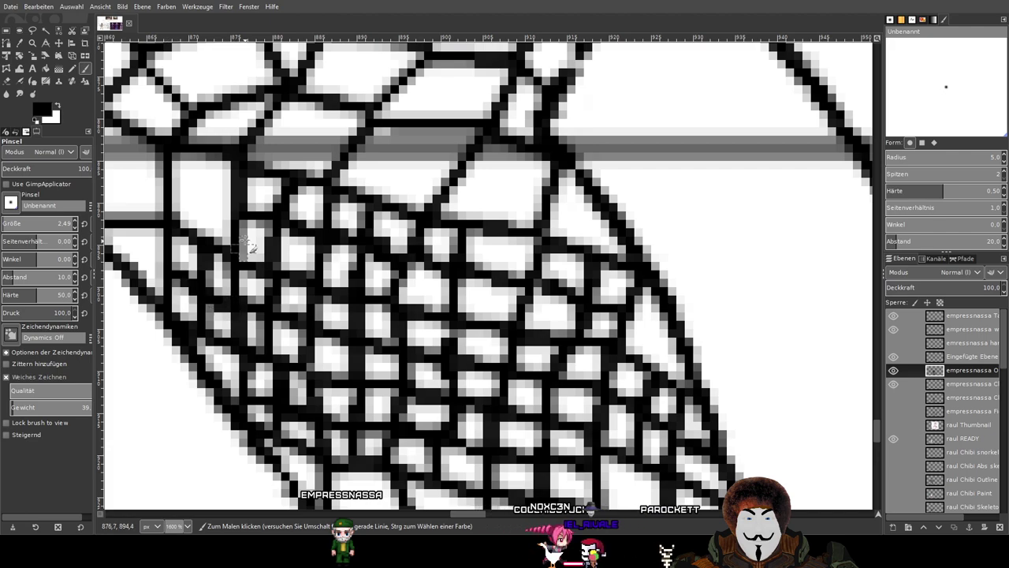
pyautogui.moveTo(237, 214)
pyautogui.mouseDown()
pyautogui.moveTo(170, 177)
pyautogui.moveTo(196, 239)
pyautogui.moveTo(412, 213)
pyautogui.mouseUp()
pyautogui.moveTo(399, 178); pyautogui.dragTo(309, 175)
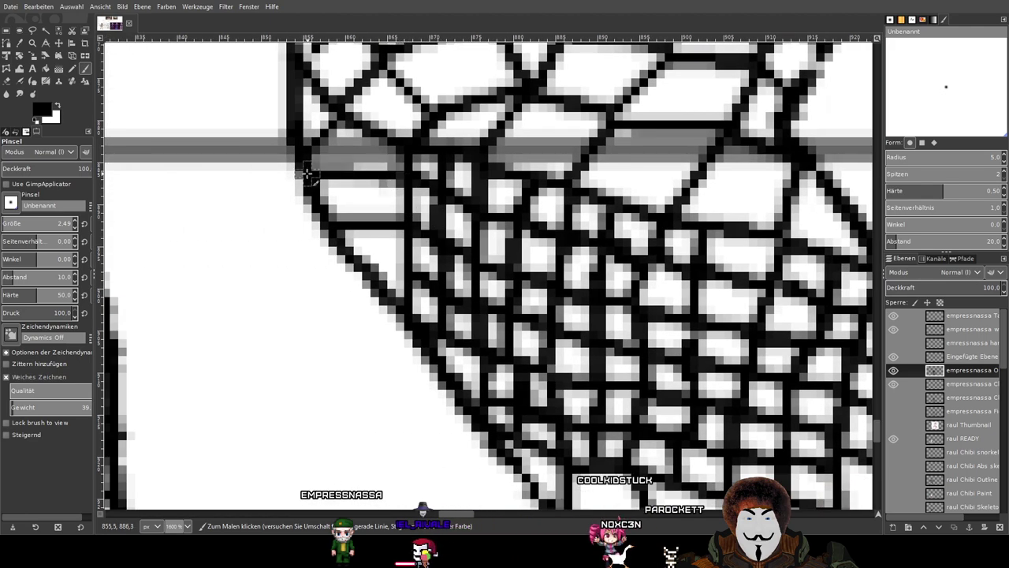
pyautogui.moveTo(340, 116); pyautogui.dragTo(347, 235)
pyautogui.hotkey('ctrl', 'z')
pyautogui.hotkey('ctrl', 'z')
pyautogui.moveTo(341, 120)
pyautogui.mouseDown()
pyautogui.moveTo(358, 181)
pyautogui.moveTo(346, 212)
pyautogui.moveTo(372, 227)
pyautogui.moveTo(364, 222)
pyautogui.moveTo(366, 257)
pyautogui.moveTo(410, 261)
pyautogui.mouseUp()
# Add short vertical, horizontal and diagonal lines to cells further right and above the grey band.
pyautogui.moveTo(485, 180); pyautogui.dragTo(426, 277)
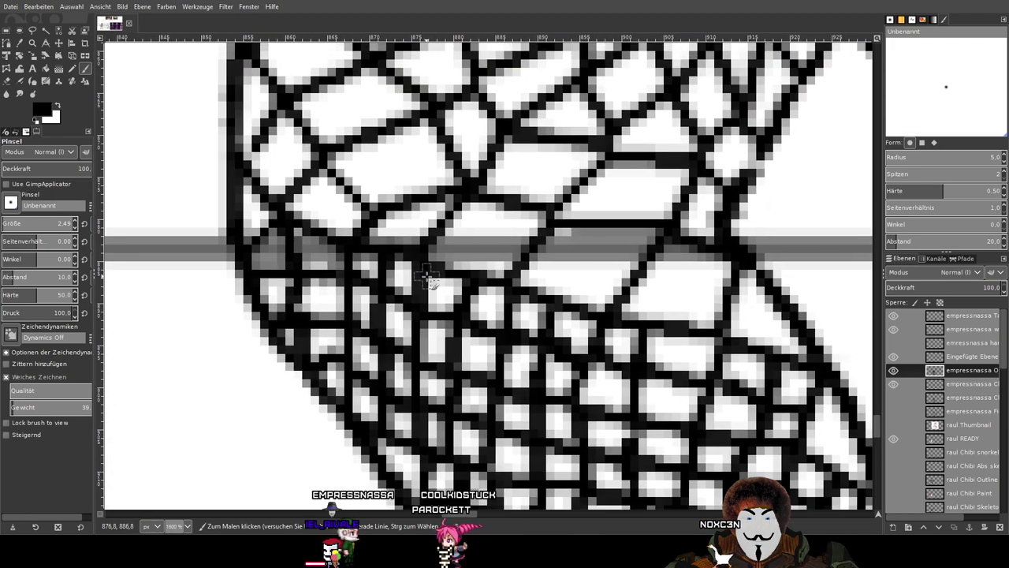
pyautogui.moveTo(565, 224)
pyautogui.mouseDown()
pyautogui.moveTo(578, 272)
pyautogui.moveTo(642, 260)
pyautogui.mouseUp()
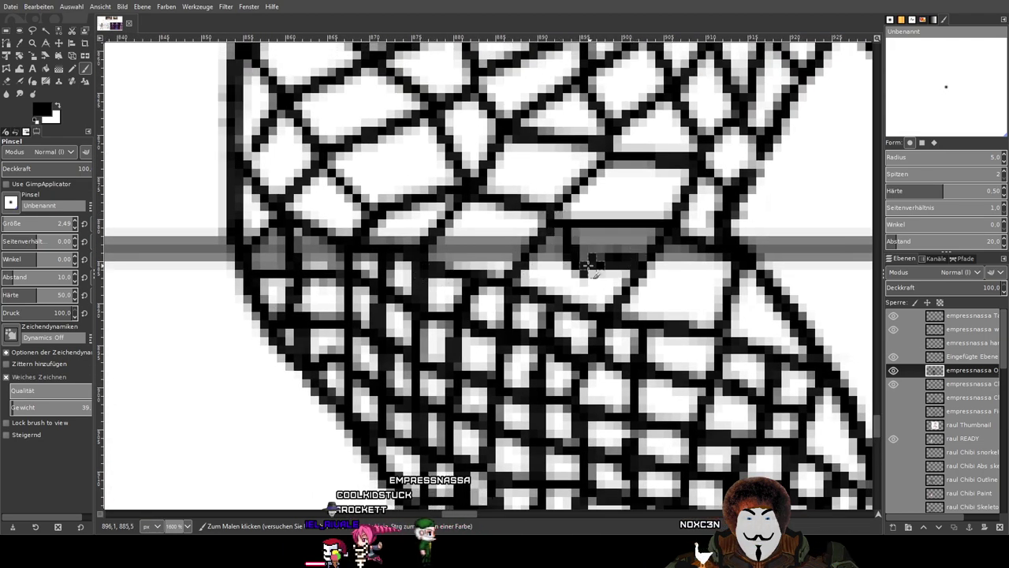
pyautogui.moveTo(578, 264); pyautogui.dragTo(556, 302)
pyautogui.moveTo(646, 277)
pyautogui.mouseDown()
pyautogui.moveTo(721, 295)
pyautogui.moveTo(698, 252)
pyautogui.moveTo(679, 315)
pyautogui.moveTo(739, 300)
pyautogui.moveTo(726, 298)
pyautogui.moveTo(778, 315)
pyautogui.moveTo(757, 315)
pyautogui.moveTo(752, 356)
pyautogui.mouseUp()
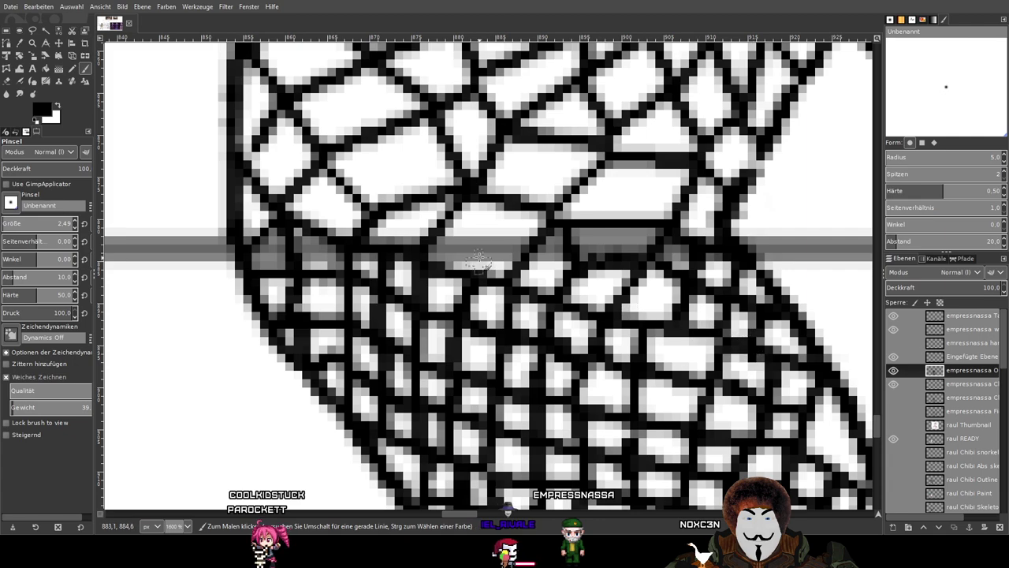
pyautogui.moveTo(472, 264)
pyautogui.mouseDown()
pyautogui.moveTo(484, 226)
pyautogui.moveTo(531, 246)
pyautogui.mouseUp()
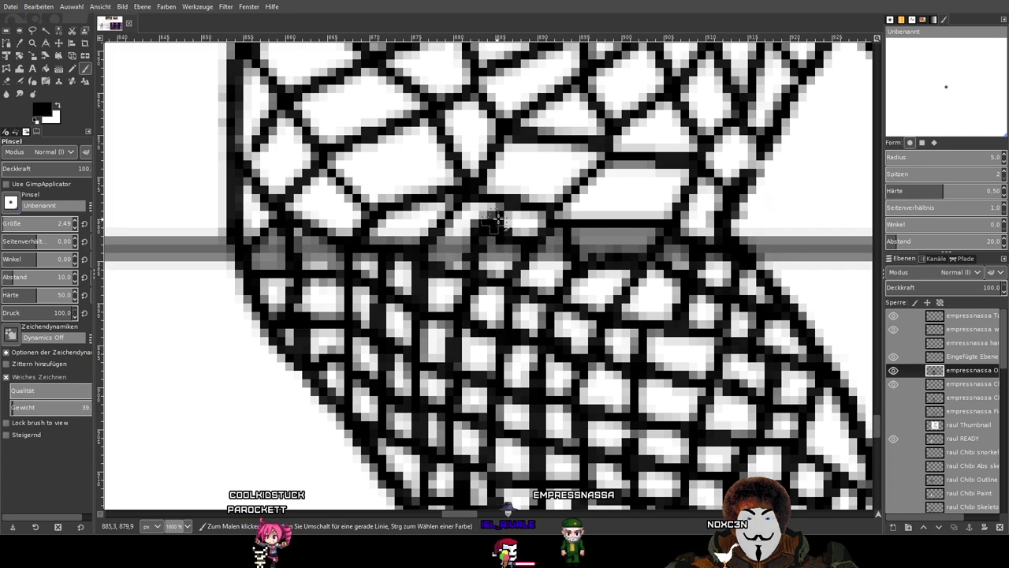
pyautogui.moveTo(404, 213); pyautogui.dragTo(401, 246)
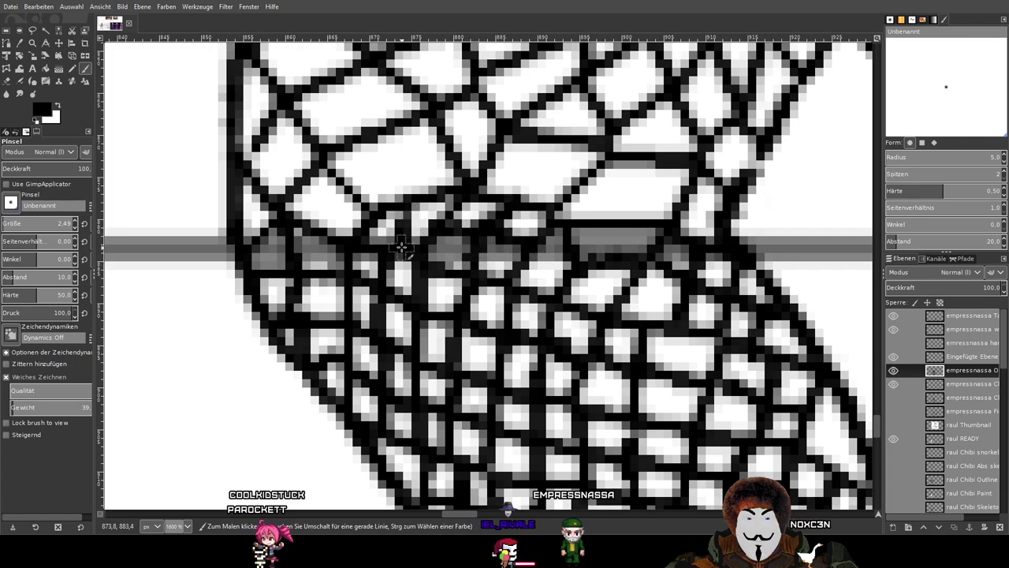
pyautogui.moveTo(345, 192)
pyautogui.mouseDown()
pyautogui.moveTo(390, 167)
pyautogui.moveTo(390, 134)
pyautogui.moveTo(437, 148)
pyautogui.moveTo(385, 163)
pyautogui.moveTo(419, 199)
pyautogui.mouseUp()
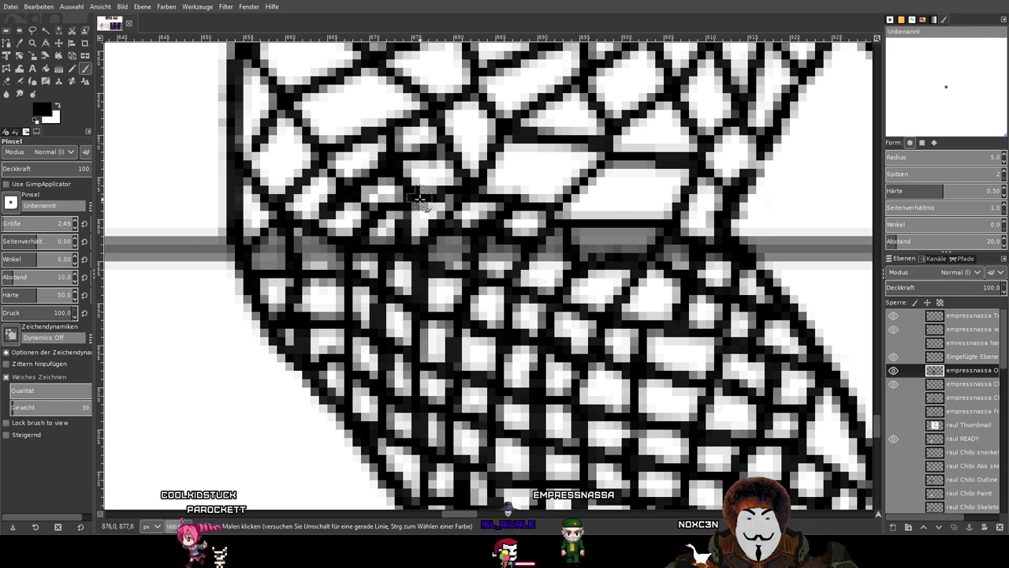
# Draw an arched mesh line across the lattice near the leg's left edge.
pyautogui.scroll(-5, 419, 198)
pyautogui.moveTo(394, 159); pyautogui.dragTo(447, 243)
pyautogui.scroll(5, 434, 250)
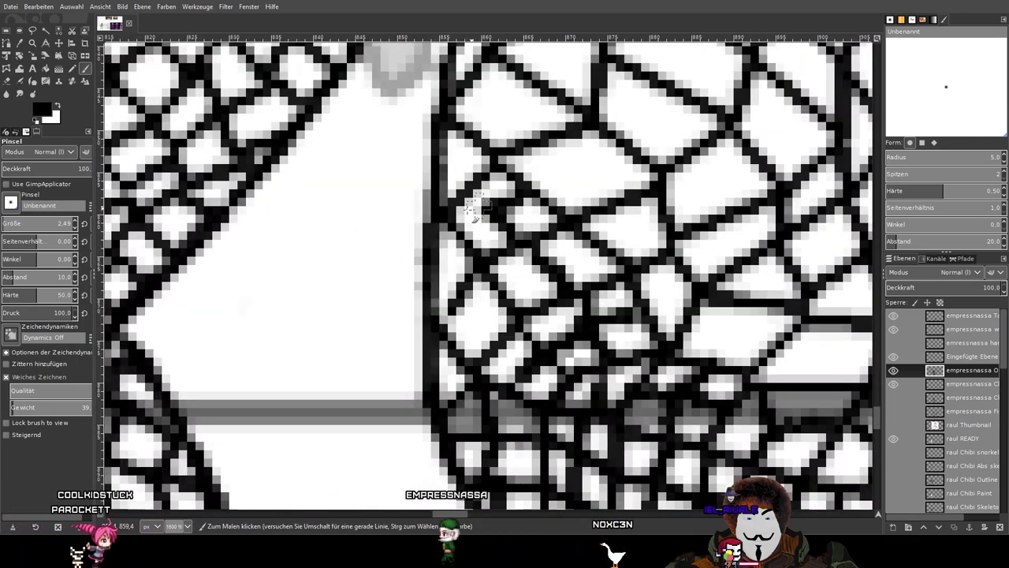
pyautogui.moveTo(544, 177)
pyautogui.mouseDown()
pyautogui.moveTo(583, 170)
pyautogui.moveTo(610, 200)
pyautogui.mouseUp()
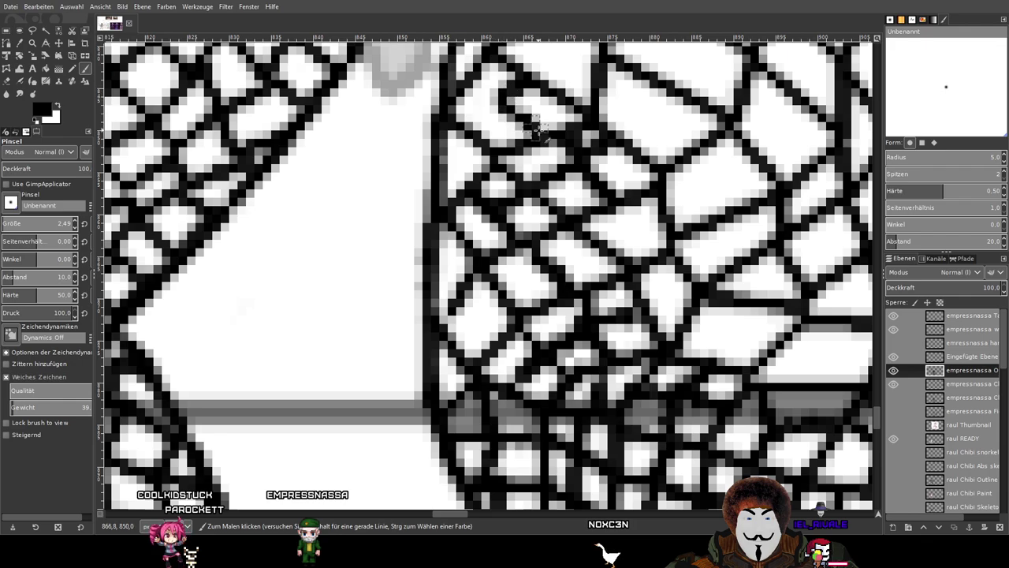
pyautogui.scroll(-4, 489, 91)
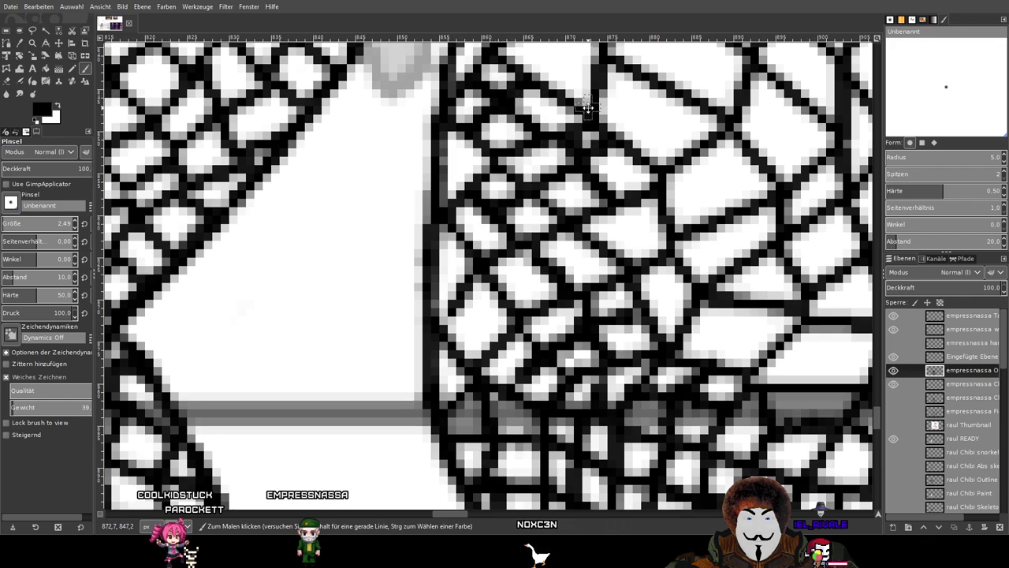
pyautogui.scroll(4, 536, 237)
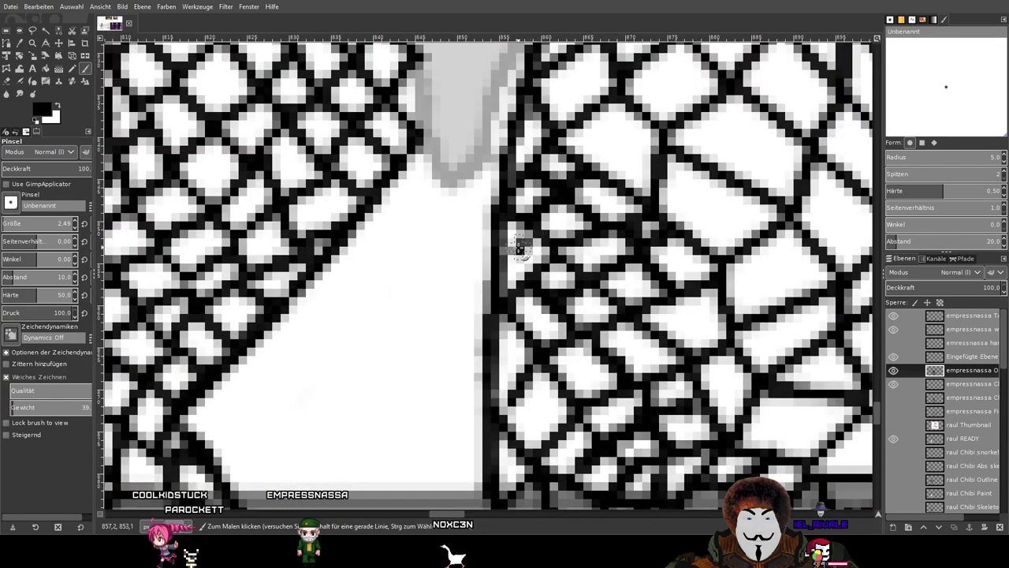
pyautogui.scroll(-4, 536, 252)
# Add vertical and crossing strands through the upper cells of the thigh mesh.
pyautogui.scroll(2, 571, 222)
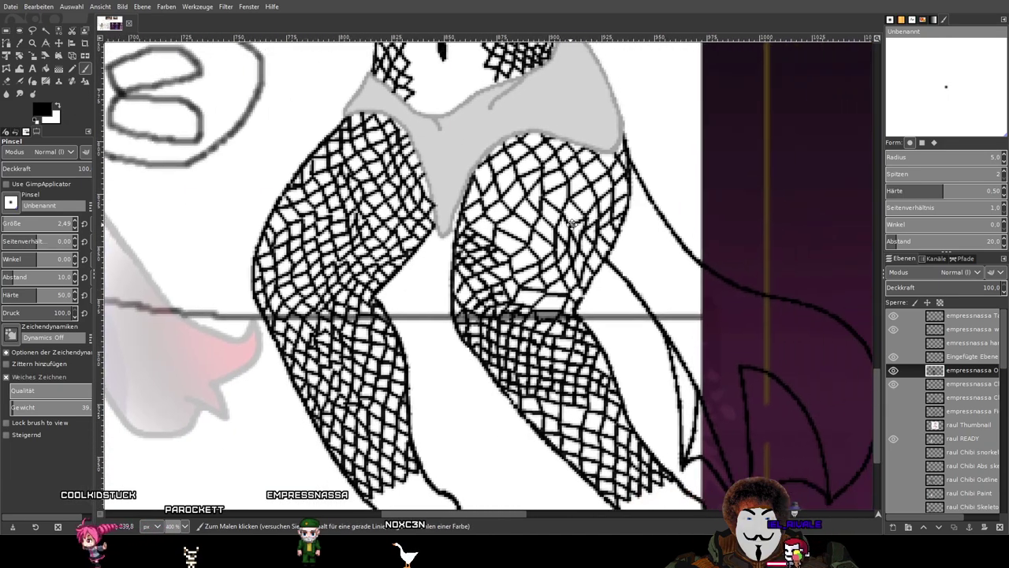
pyautogui.scroll(4, 571, 222)
pyautogui.moveTo(536, 218)
pyautogui.mouseDown()
pyautogui.moveTo(554, 192)
pyautogui.moveTo(608, 234)
pyautogui.mouseUp()
pyautogui.moveTo(581, 168)
pyautogui.mouseDown()
pyautogui.moveTo(550, 190)
pyautogui.moveTo(512, 165)
pyautogui.mouseUp()
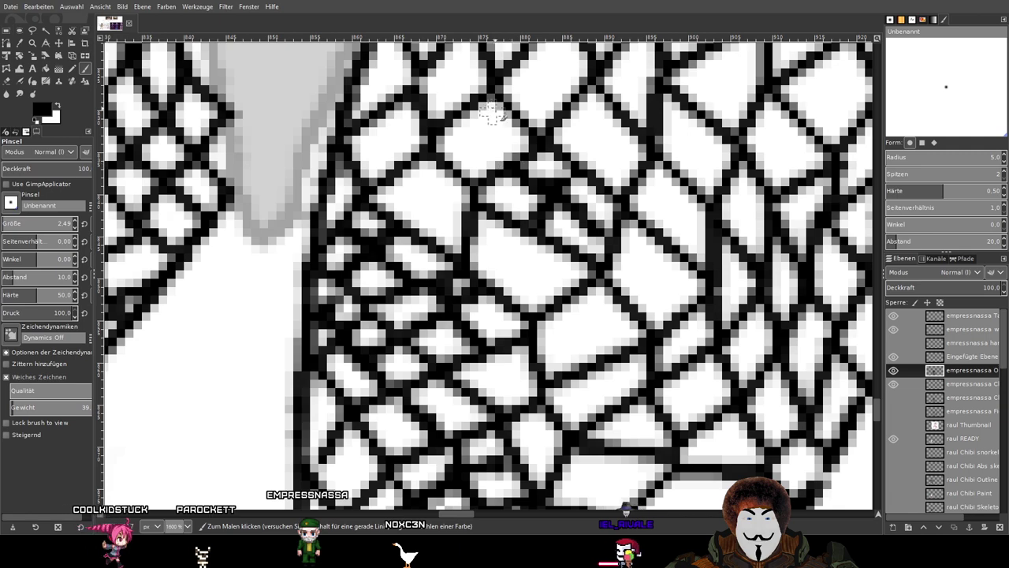
pyautogui.moveTo(466, 129)
pyautogui.mouseDown()
pyautogui.moveTo(493, 130)
pyautogui.moveTo(473, 157)
pyautogui.moveTo(524, 214)
pyautogui.mouseUp()
pyautogui.moveTo(433, 232); pyautogui.dragTo(424, 163)
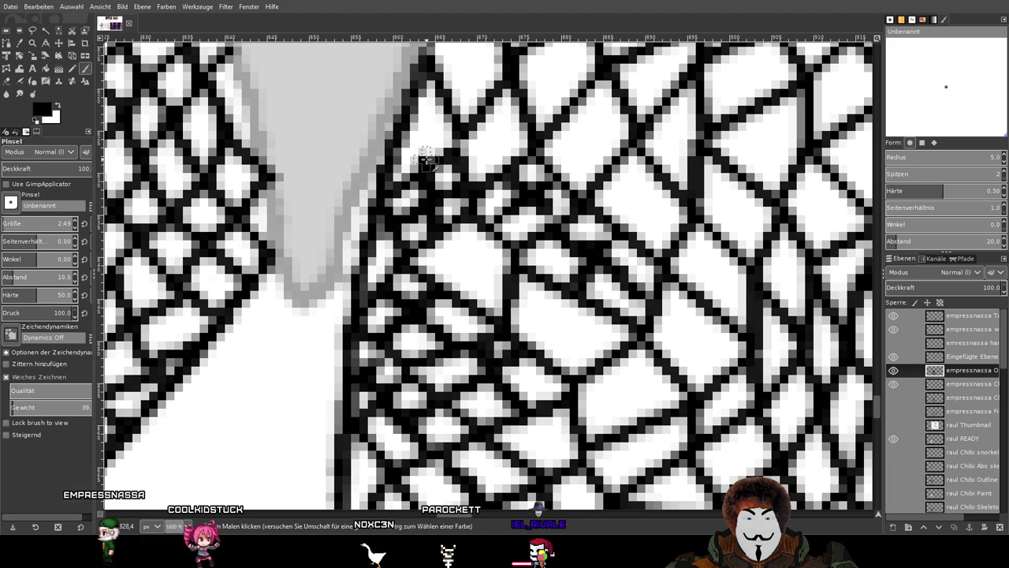
pyautogui.moveTo(416, 123); pyautogui.dragTo(504, 154)
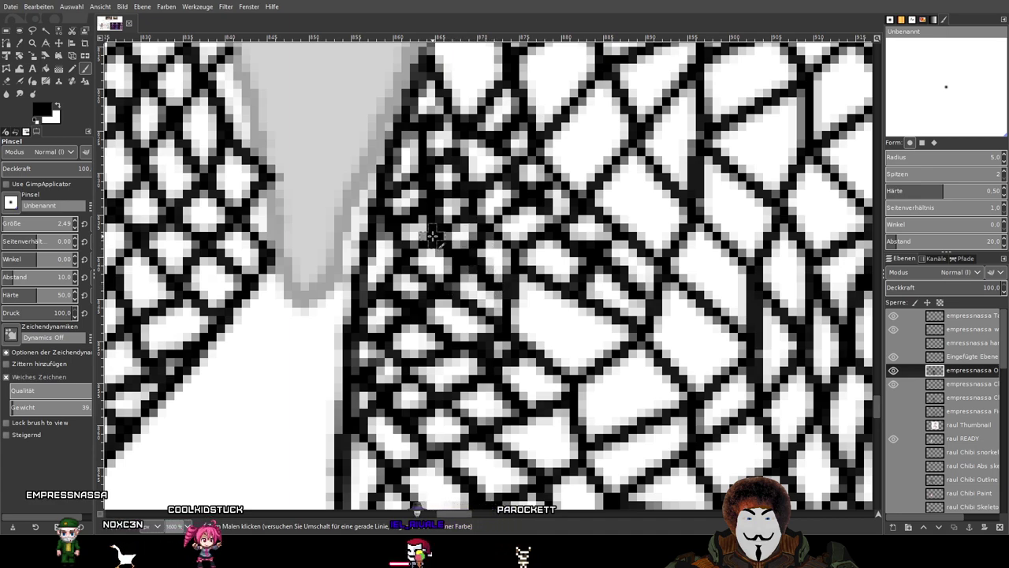
pyautogui.moveTo(565, 309); pyautogui.dragTo(566, 345)
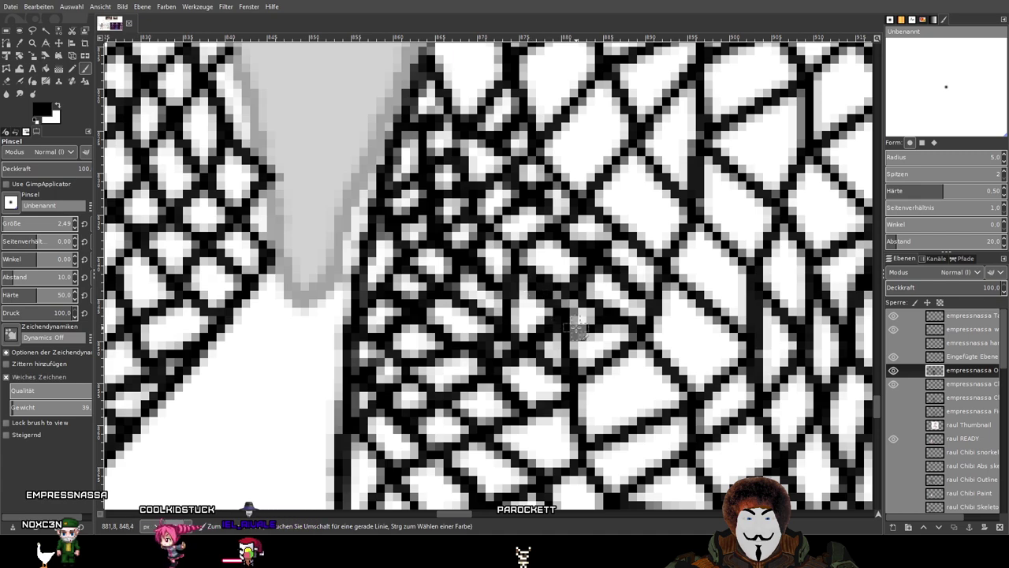
# Split the triangular cell and larger white cells on the right with short black lines.
pyautogui.moveTo(645, 346); pyautogui.dragTo(404, 298)
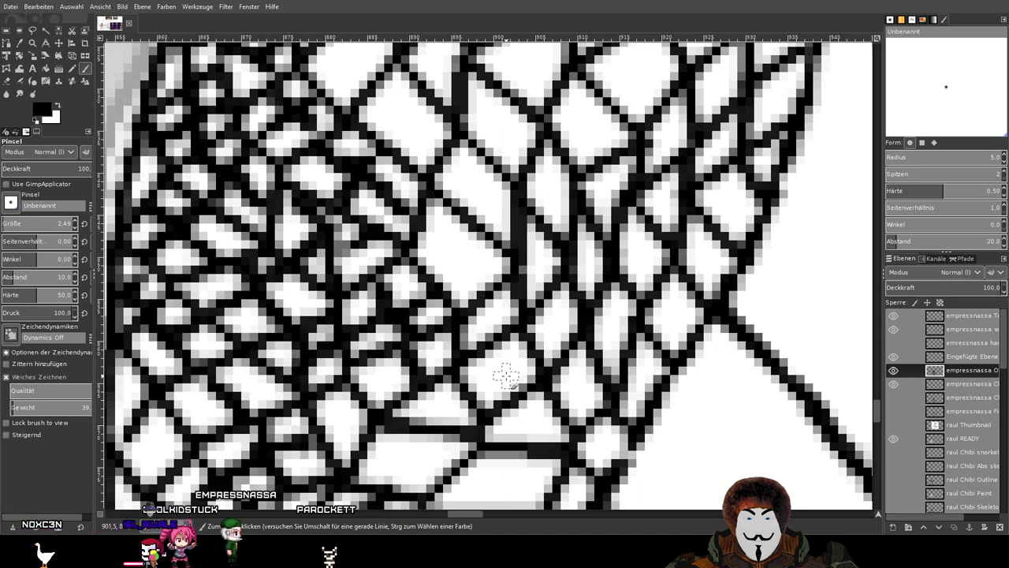
pyautogui.scroll(-5, 505, 376)
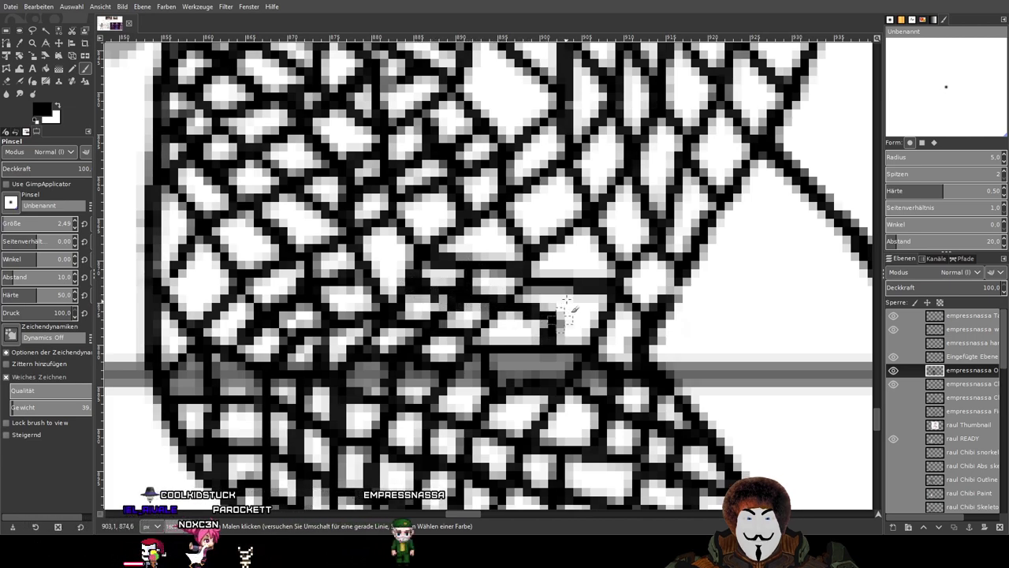
pyautogui.moveTo(568, 279)
pyautogui.mouseDown()
pyautogui.moveTo(594, 249)
pyautogui.moveTo(586, 276)
pyautogui.mouseUp()
pyautogui.moveTo(597, 209)
pyautogui.mouseDown()
pyautogui.moveTo(539, 330)
pyautogui.moveTo(459, 324)
pyautogui.mouseUp()
pyautogui.moveTo(491, 293); pyautogui.dragTo(462, 356)
pyautogui.scroll(3, 534, 310)
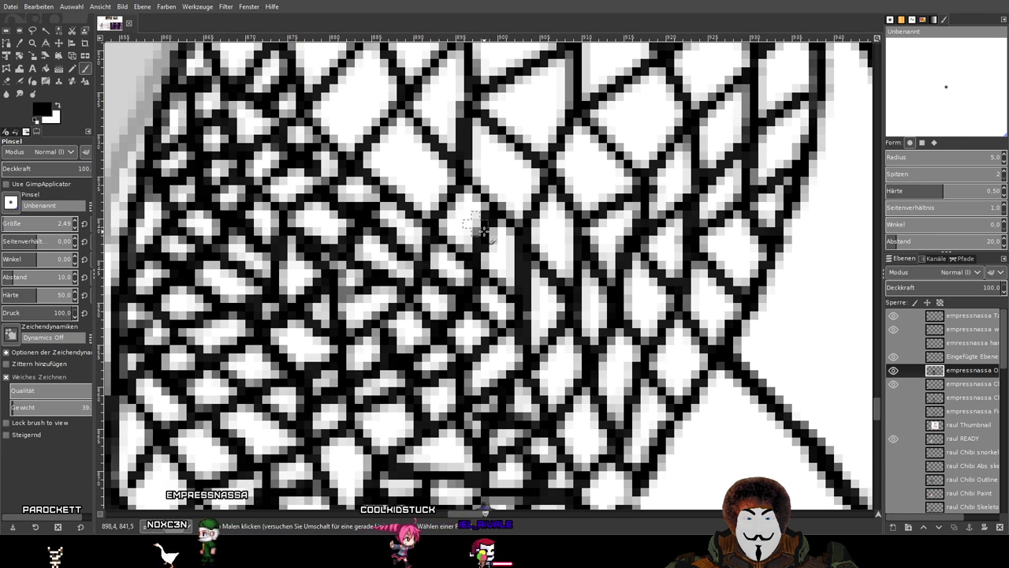
pyautogui.scroll(5, 634, 251)
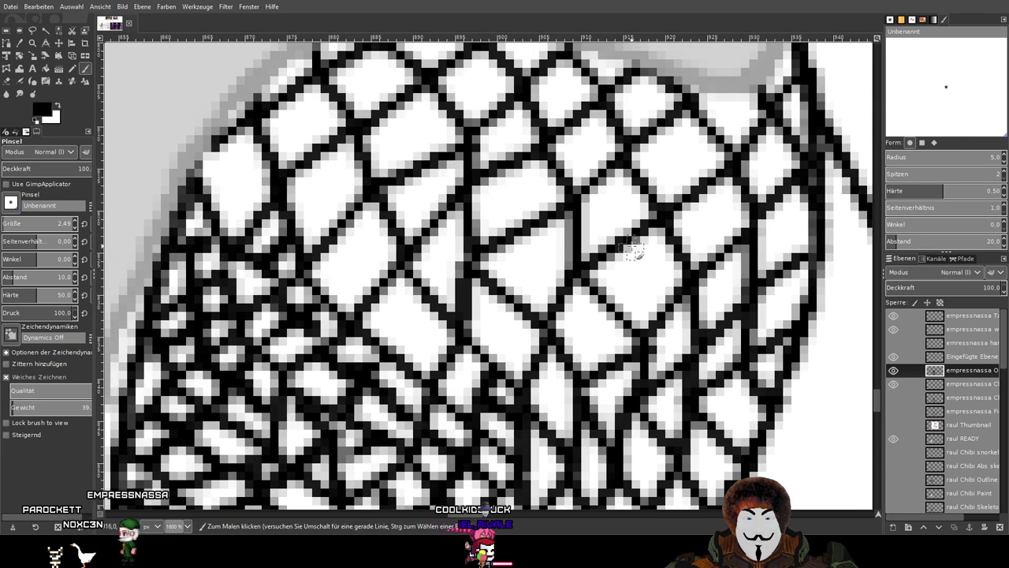
pyautogui.moveTo(635, 251)
pyautogui.mouseDown()
pyautogui.moveTo(653, 274)
pyautogui.moveTo(623, 301)
pyautogui.mouseUp()
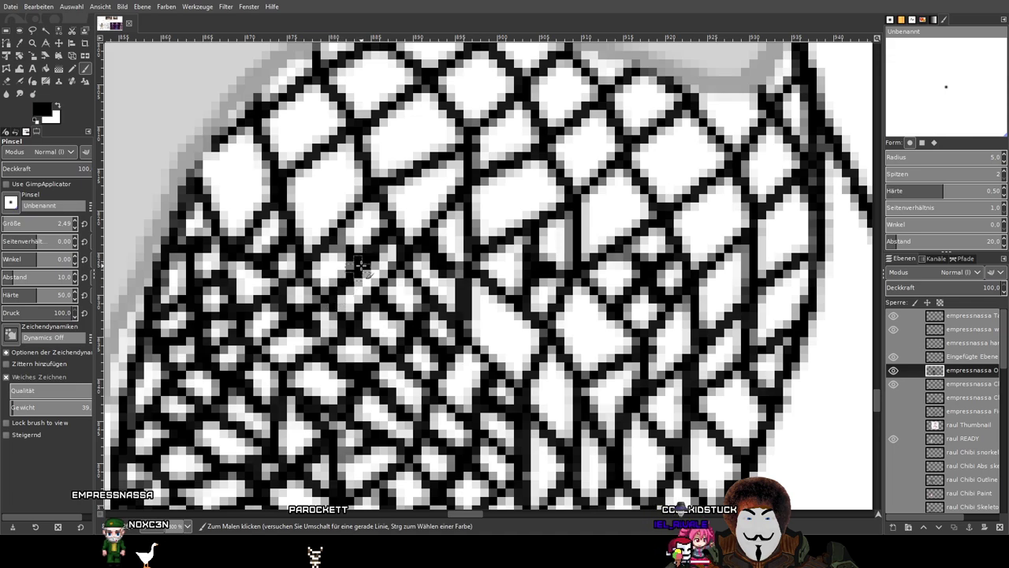
pyautogui.scroll(-4, 379, 290)
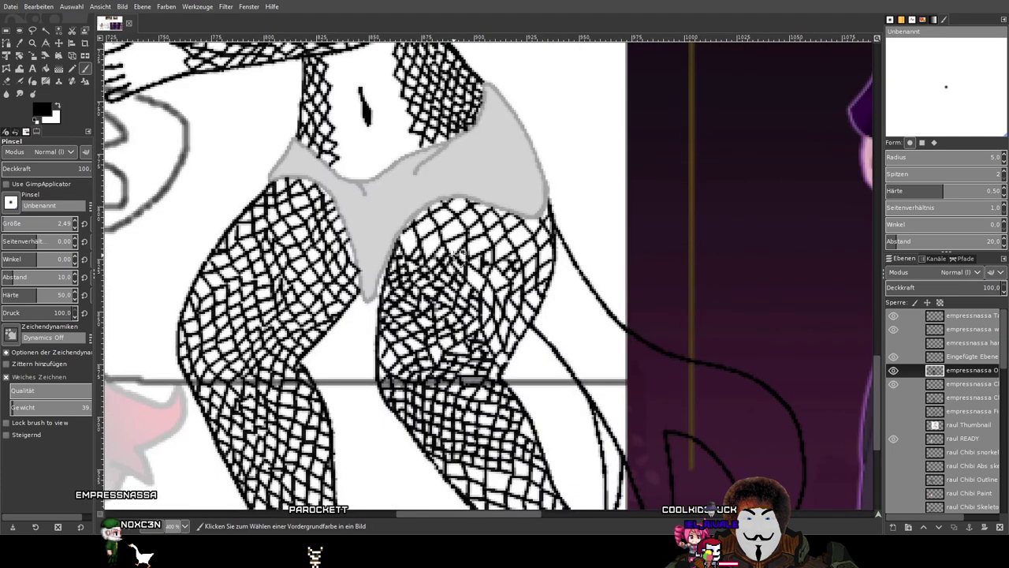
pyautogui.keyDown('ctrl'); pyautogui.scroll(4, 481, 240); pyautogui.keyUp('ctrl')
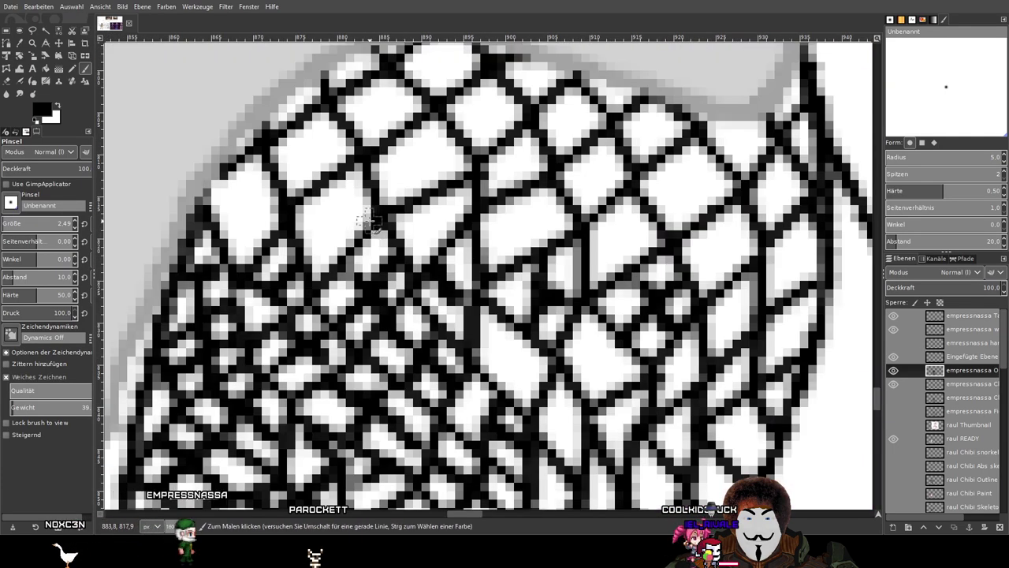
pyautogui.moveTo(214, 190)
pyautogui.mouseDown()
pyautogui.moveTo(246, 194)
pyautogui.moveTo(228, 248)
pyautogui.mouseUp()
pyautogui.moveTo(250, 200); pyautogui.dragTo(289, 227)
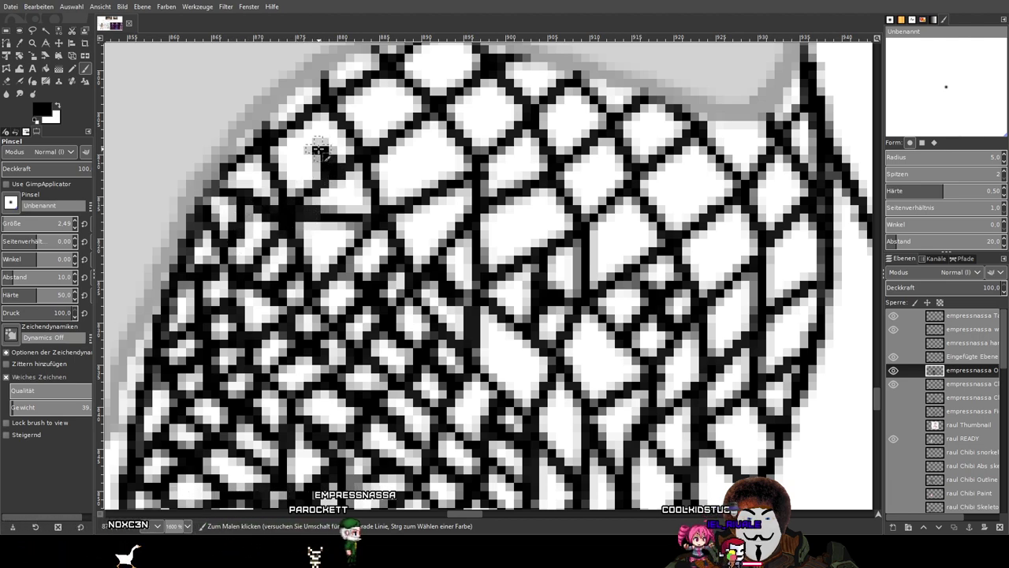
pyautogui.moveTo(319, 150); pyautogui.dragTo(287, 177)
pyautogui.moveTo(294, 123)
pyautogui.mouseDown()
pyautogui.moveTo(312, 150)
pyautogui.moveTo(342, 128)
pyautogui.moveTo(378, 131)
pyautogui.moveTo(401, 142)
pyautogui.moveTo(408, 168)
pyautogui.moveTo(470, 148)
pyautogui.mouseUp()
pyautogui.moveTo(409, 169); pyautogui.dragTo(419, 194)
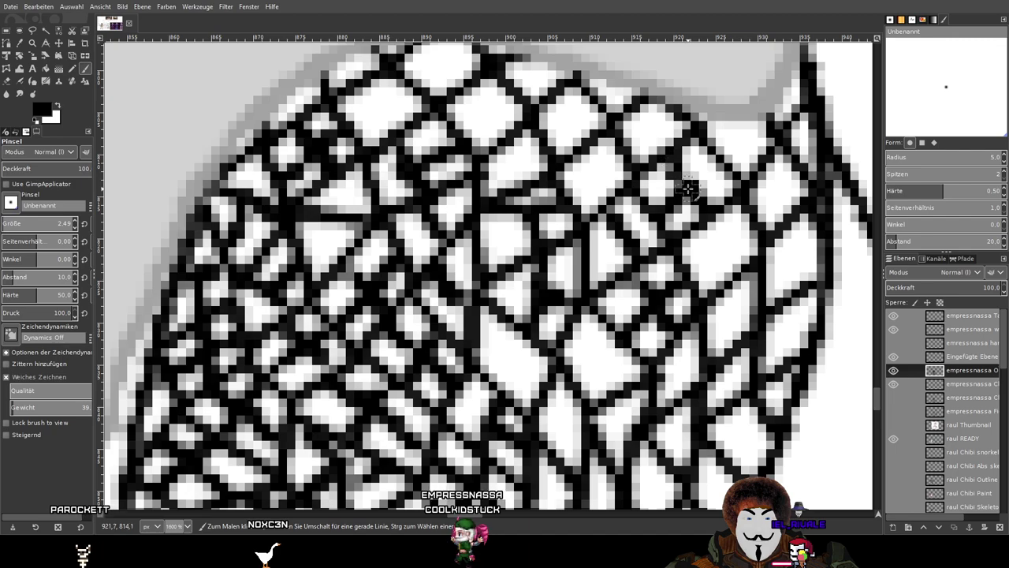
pyautogui.scroll(-2, 694, 228)
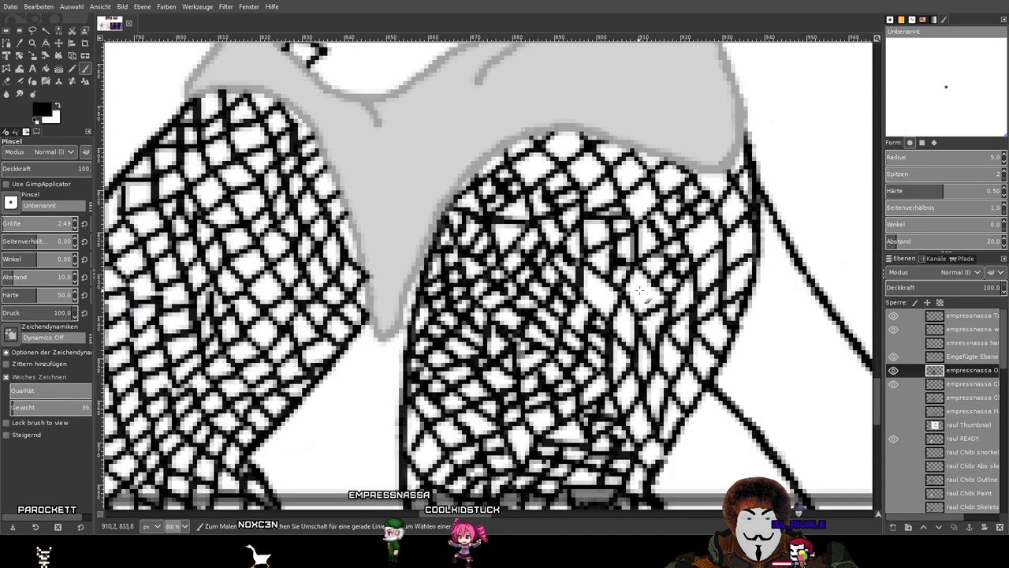
pyautogui.scroll(-2, 630, 302)
pyautogui.scroll(4, 658, 272)
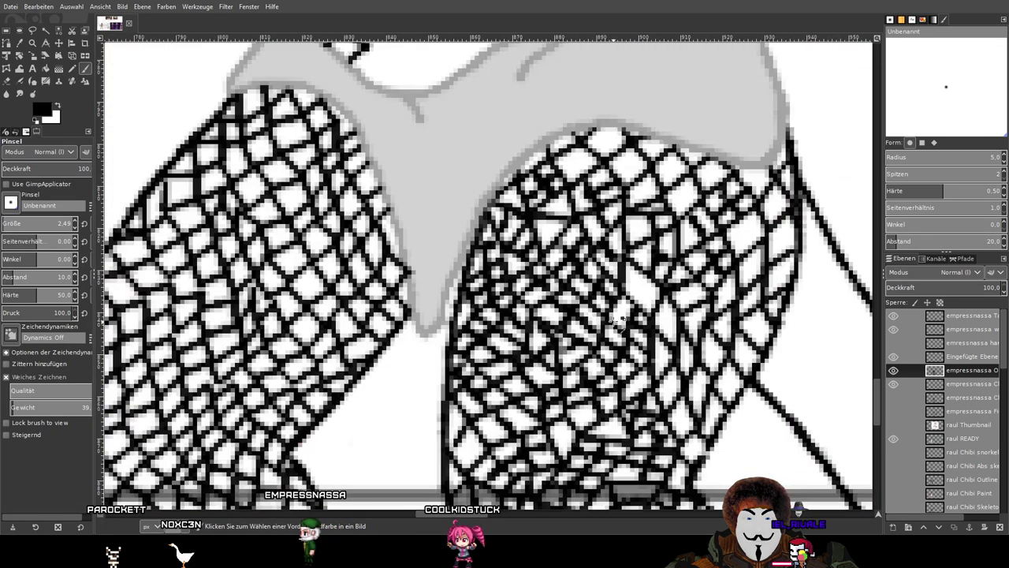
pyautogui.scroll(-3, 653, 294)
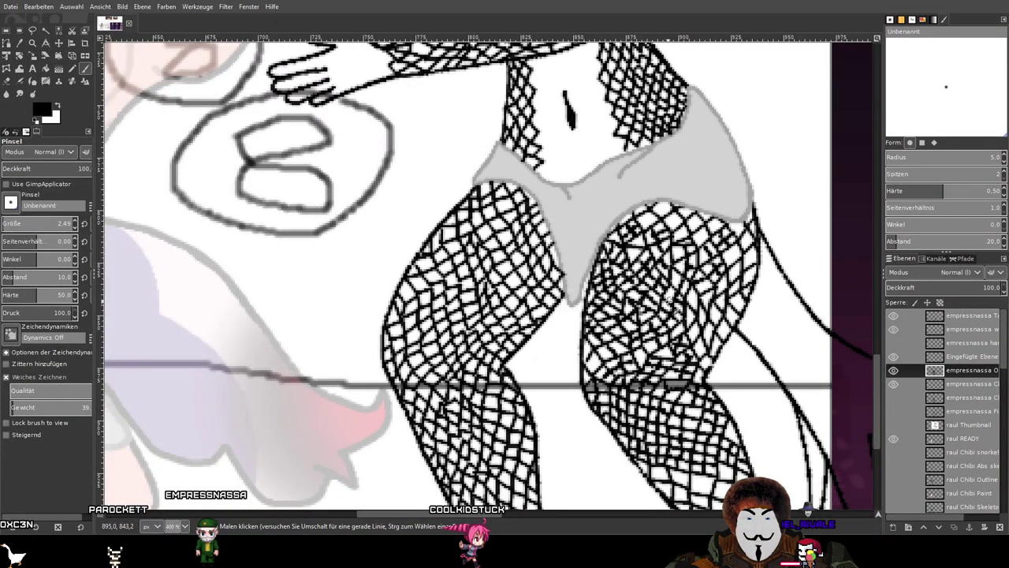
pyautogui.scroll(3, 674, 306)
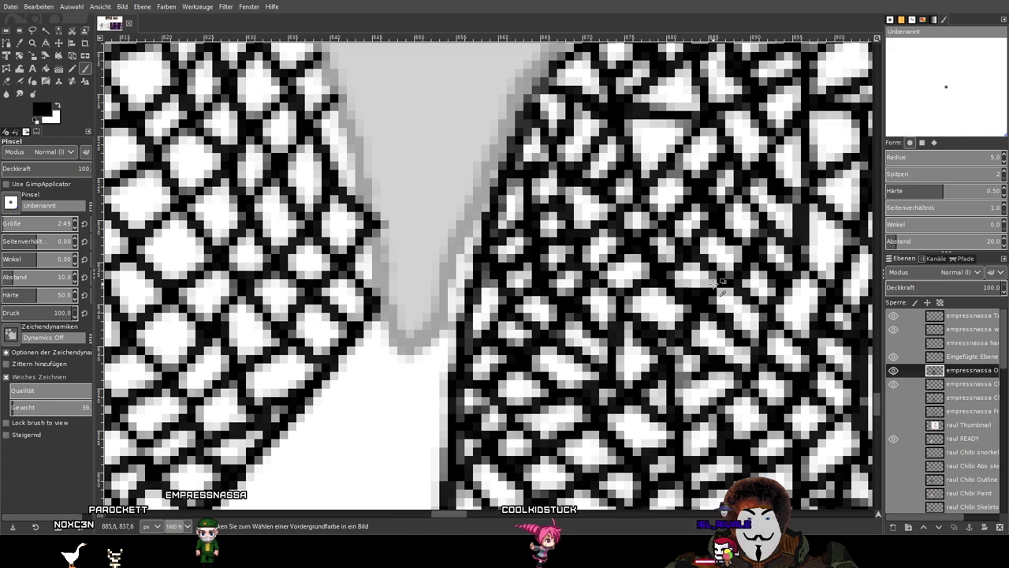
pyautogui.scroll(-5, 719, 290)
pyautogui.scroll(1, 548, 260)
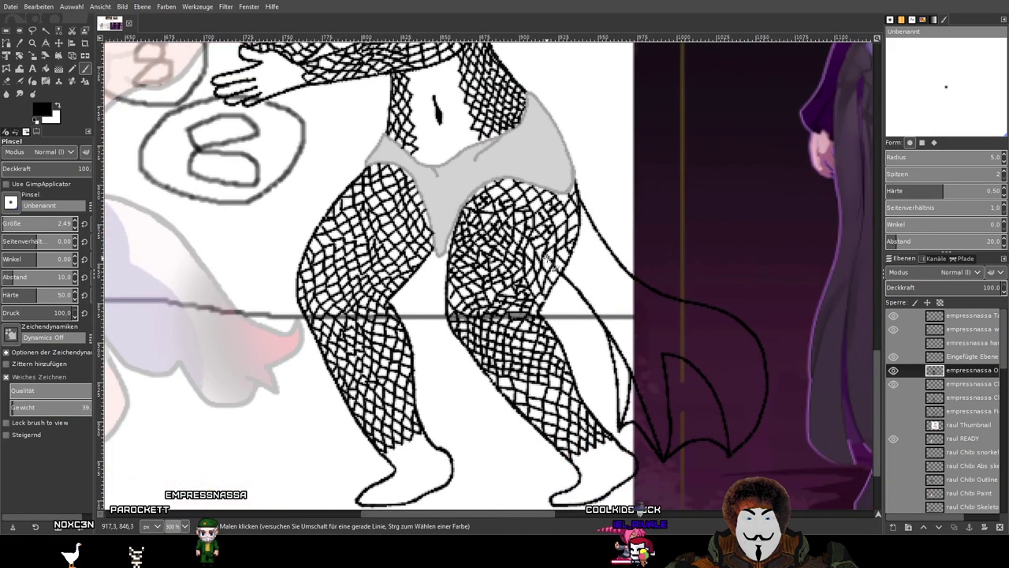
pyautogui.scroll(3, 539, 388)
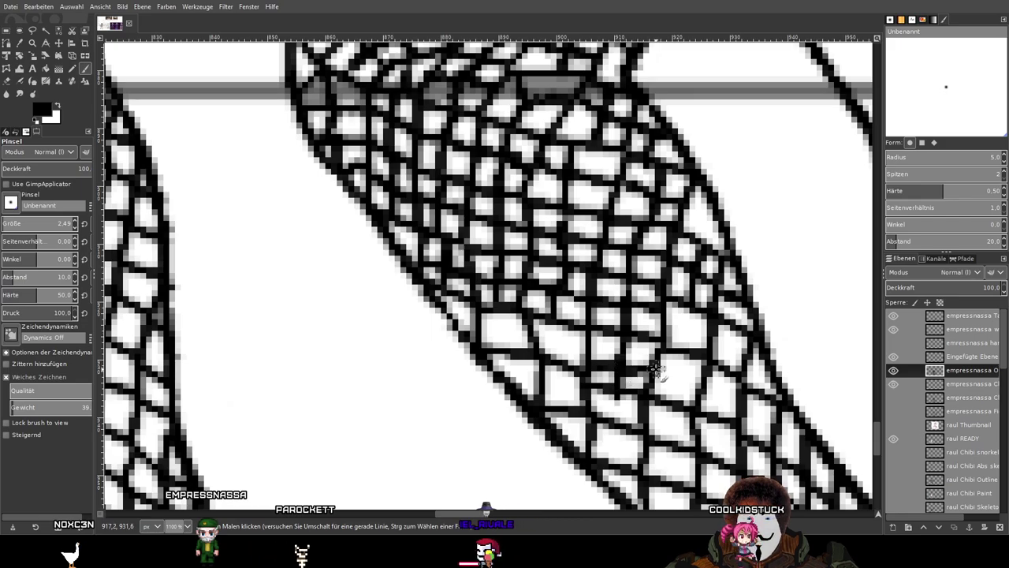
pyautogui.scroll(-6, 654, 369)
pyautogui.scroll(8, 666, 359)
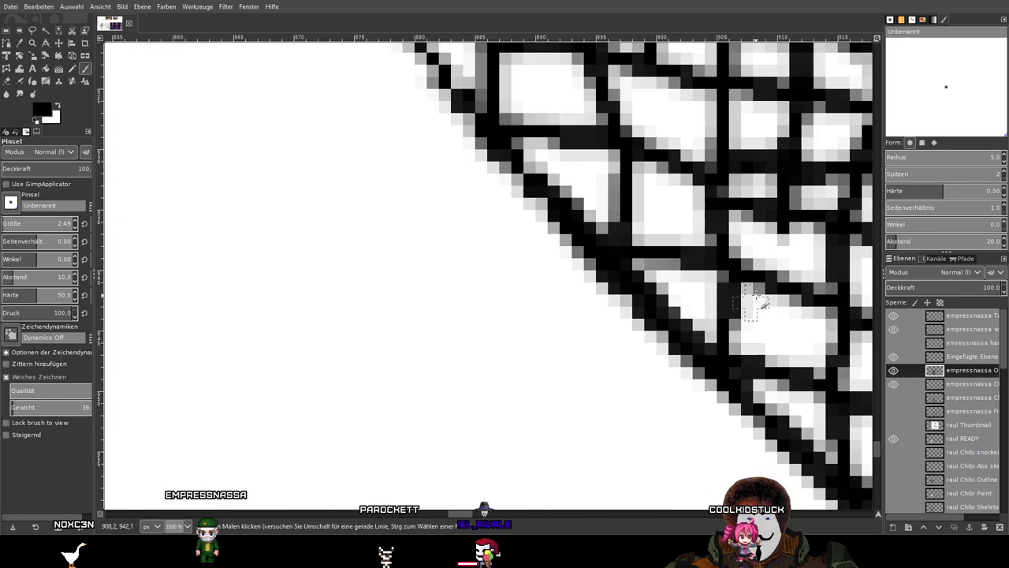
pyautogui.scroll(-7, 781, 272)
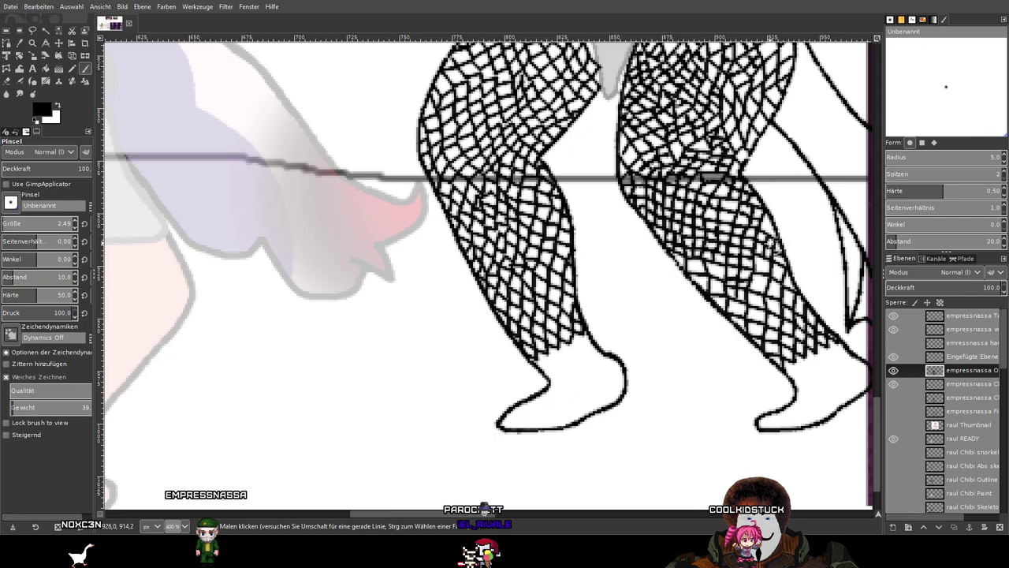
pyautogui.moveTo(771, 243); pyautogui.dragTo(569, 348)
pyautogui.scroll(4, 528, 421)
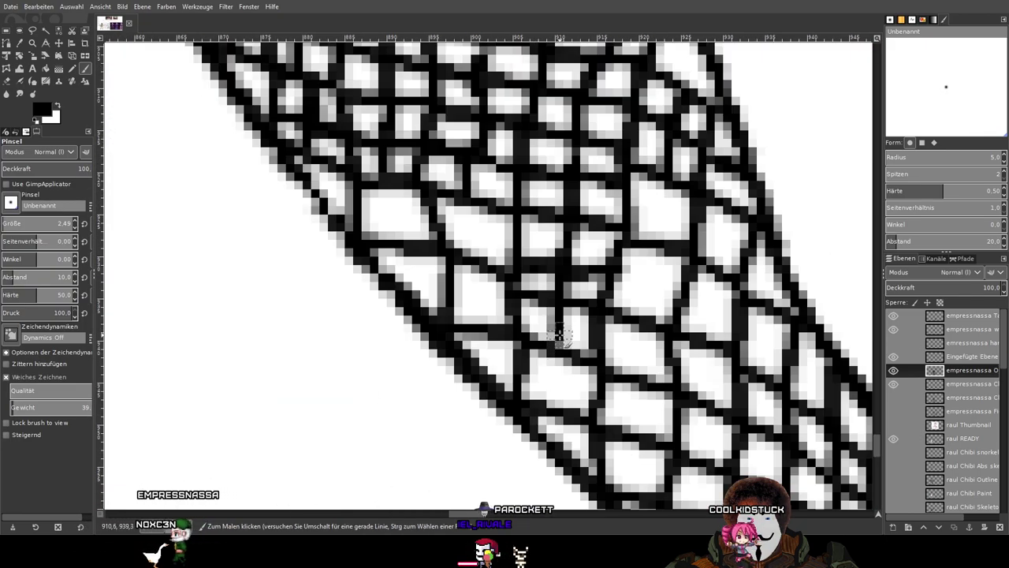
pyautogui.scroll(-6, 556, 351)
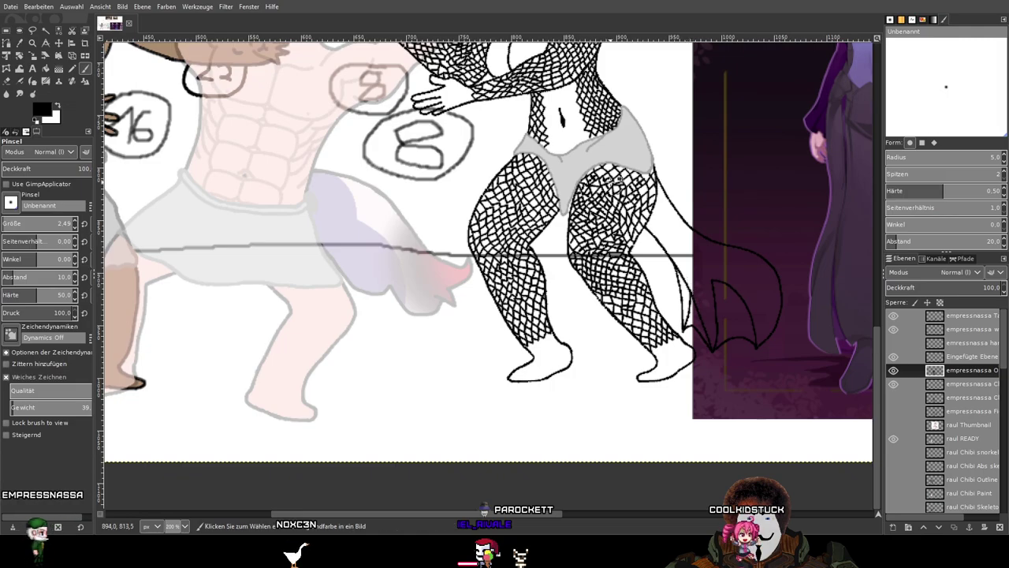
pyautogui.scroll(5, 618, 181)
pyautogui.scroll(-3, 620, 313)
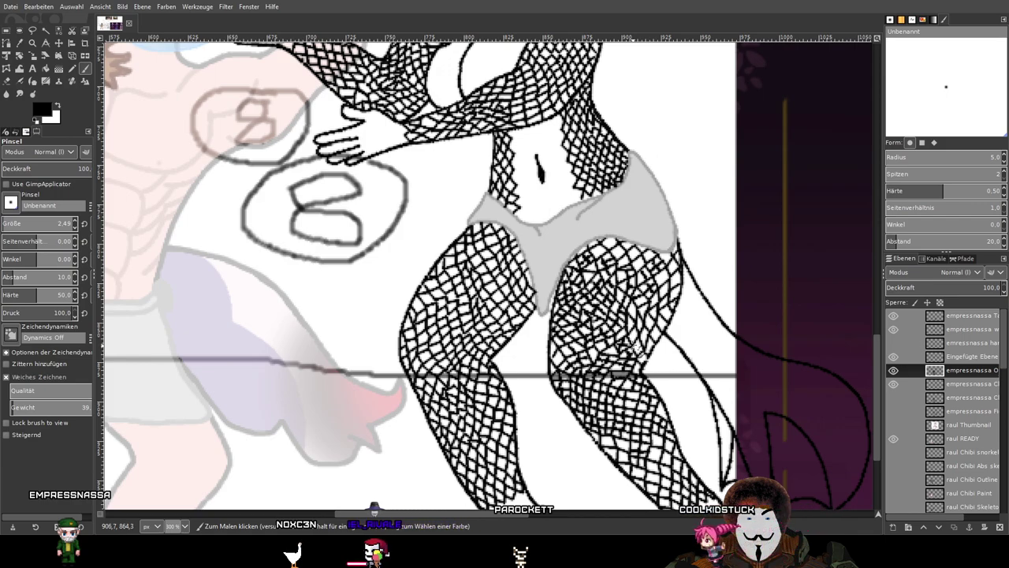
pyautogui.scroll(-1, 605, 314)
pyautogui.scroll(1, 606, 313)
pyautogui.scroll(-1, 606, 314)
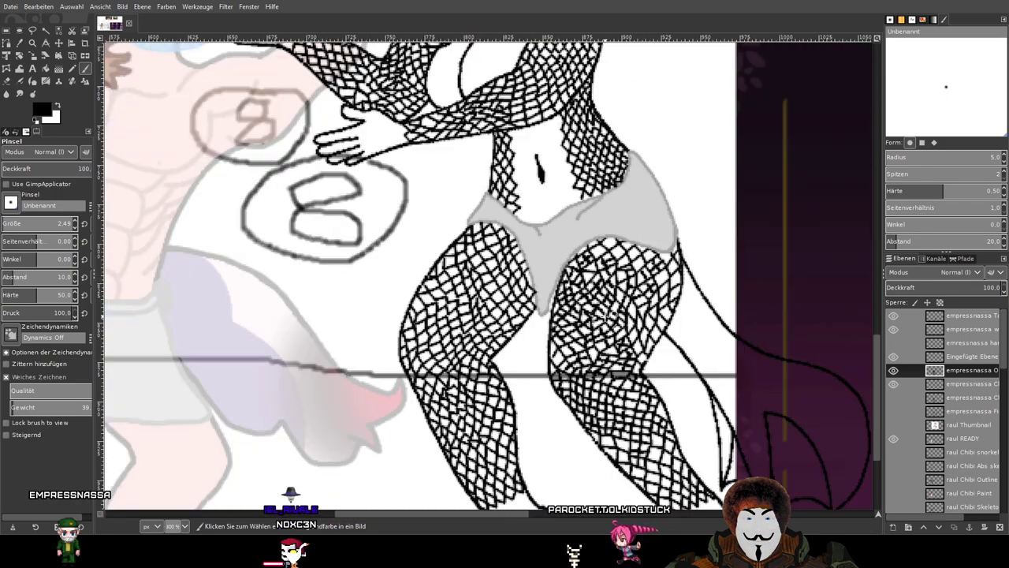
pyautogui.scroll(4, 671, 400)
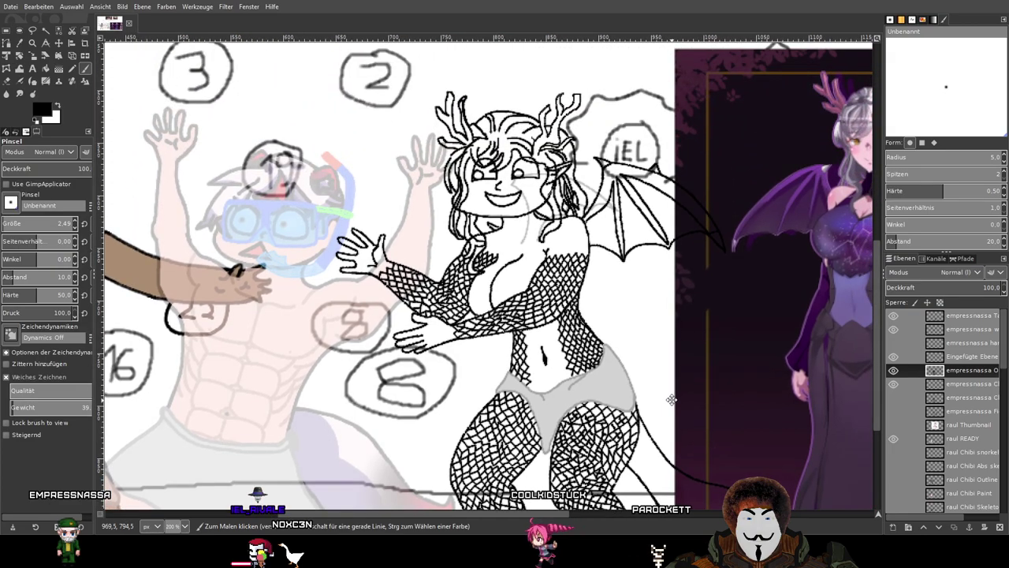
pyautogui.moveTo(671, 400); pyautogui.dragTo(616, 269)
pyautogui.moveTo(645, 301)
pyautogui.mouseDown()
pyautogui.moveTo(428, 292)
pyautogui.moveTo(588, 326)
pyautogui.mouseUp()
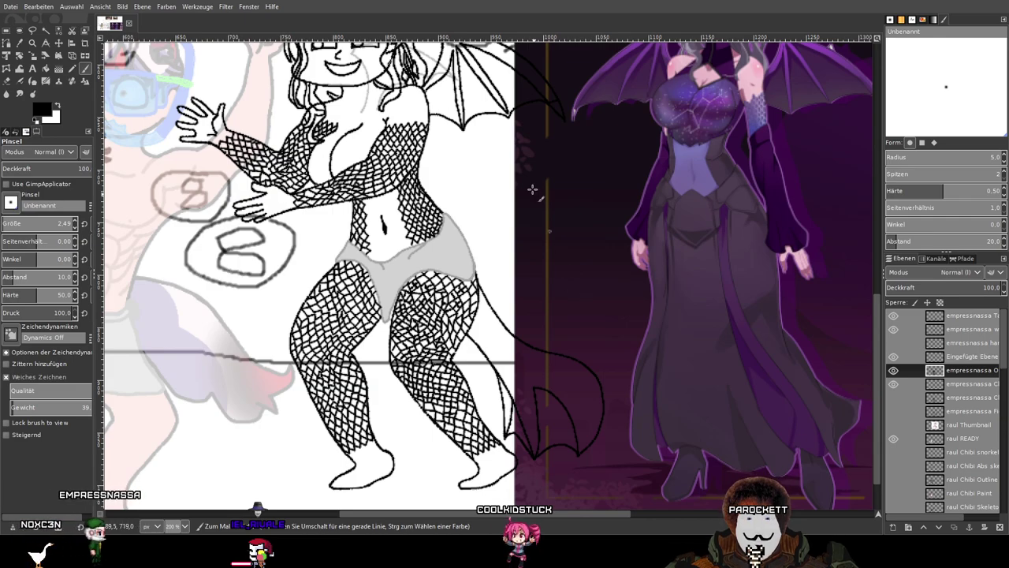
pyautogui.scroll(-1, 528, 176)
pyautogui.moveTo(528, 177); pyautogui.dragTo(542, 267)
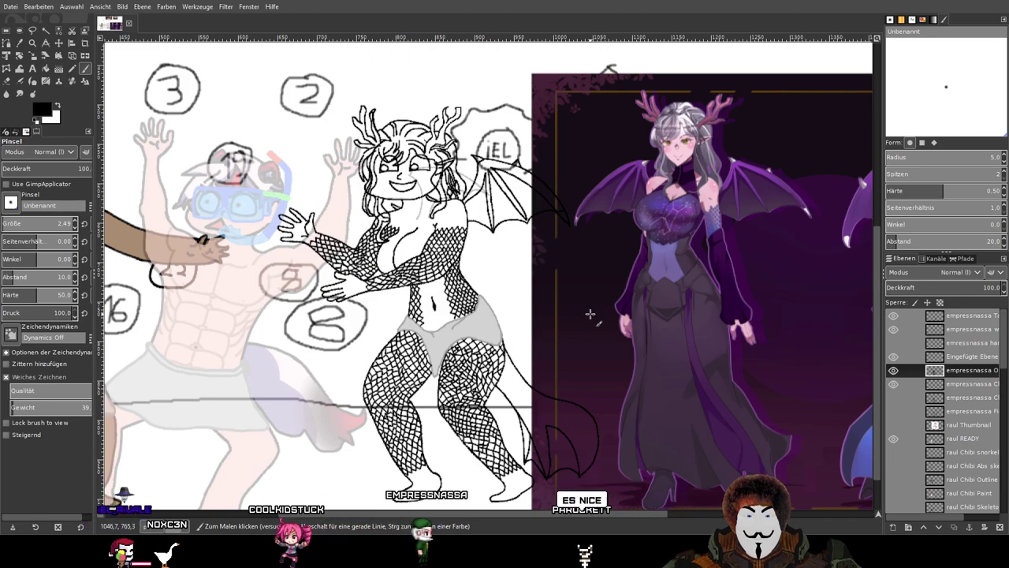
pyautogui.moveTo(589, 314)
pyautogui.mouseDown()
pyautogui.moveTo(589, 276)
pyautogui.moveTo(599, 299)
pyautogui.mouseUp()
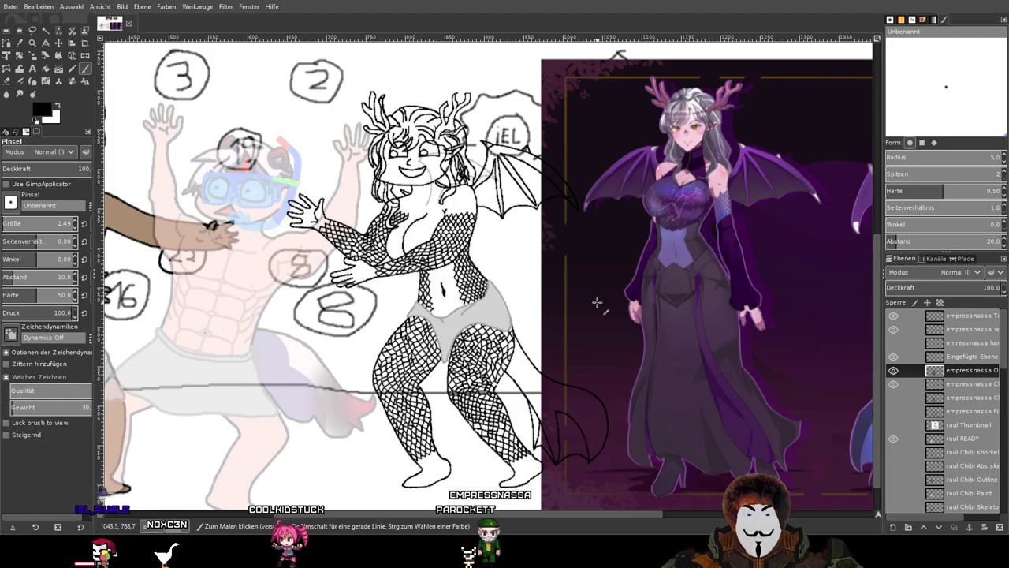
pyautogui.moveTo(597, 302)
pyautogui.mouseDown()
pyautogui.moveTo(570, 244)
pyautogui.moveTo(584, 309)
pyautogui.mouseUp()
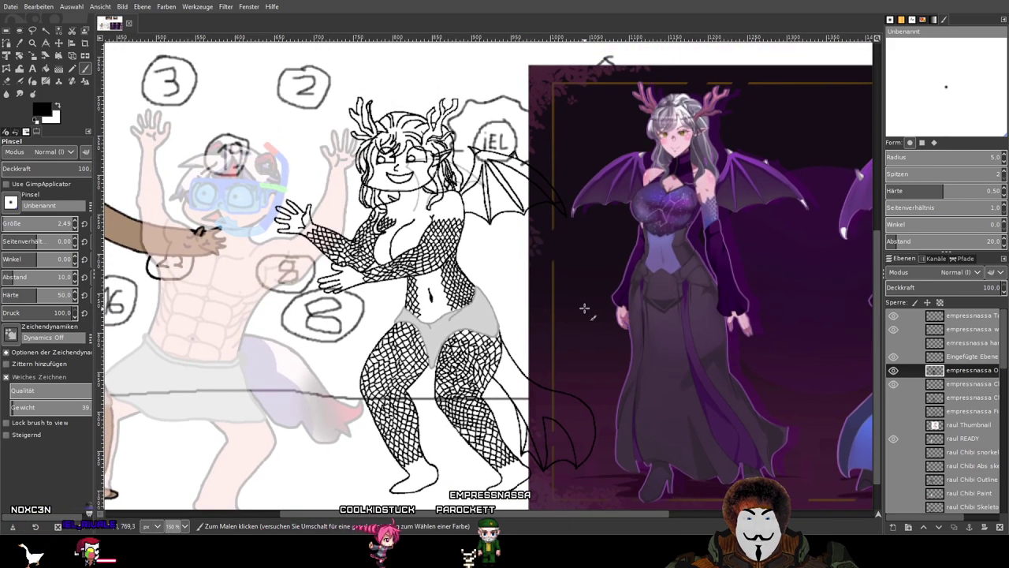
pyautogui.moveTo(717, 398); pyautogui.dragTo(397, 301)
pyautogui.scroll(4, 603, 200)
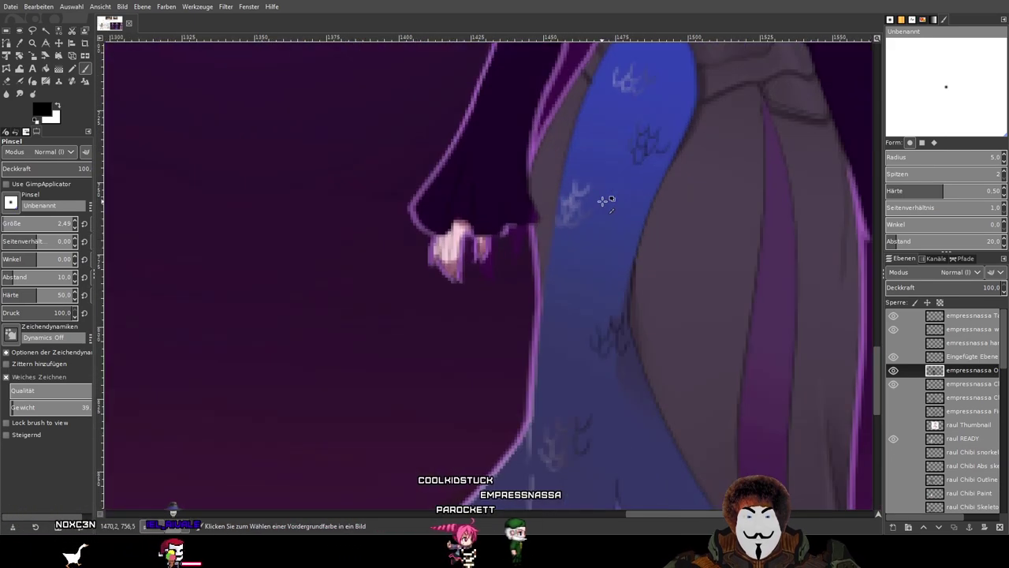
pyautogui.scroll(-1, 604, 200)
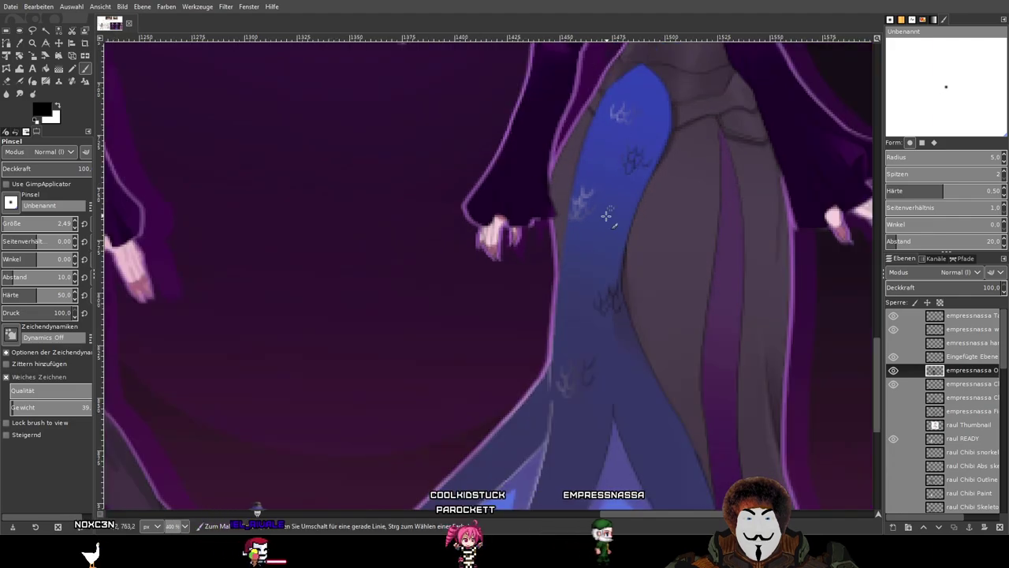
pyautogui.moveTo(643, 153)
pyautogui.mouseDown()
pyautogui.moveTo(628, 514)
pyautogui.moveTo(639, 202)
pyautogui.moveTo(631, 138)
pyautogui.mouseUp()
pyautogui.moveTo(587, 379); pyautogui.dragTo(770, 184)
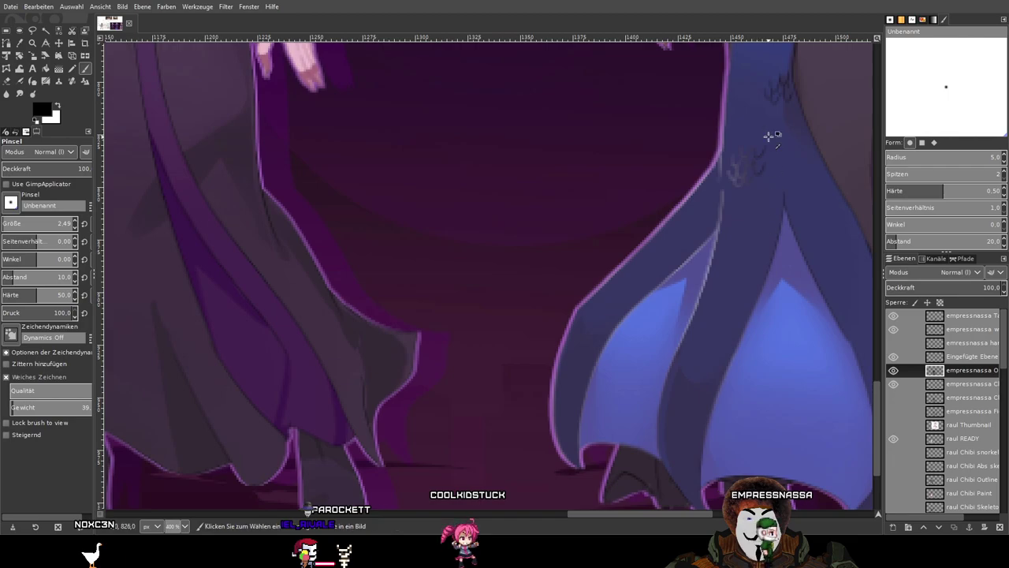
pyautogui.scroll(-2, 769, 136)
pyautogui.scroll(1, 765, 137)
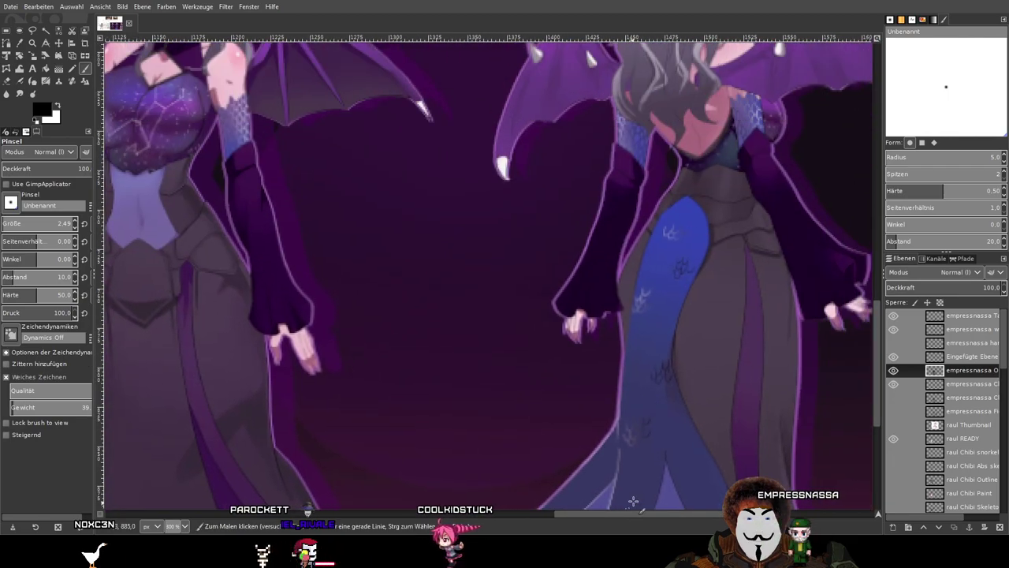
pyautogui.scroll(-2, 644, 338)
pyautogui.hscroll(-10, 815, 354)
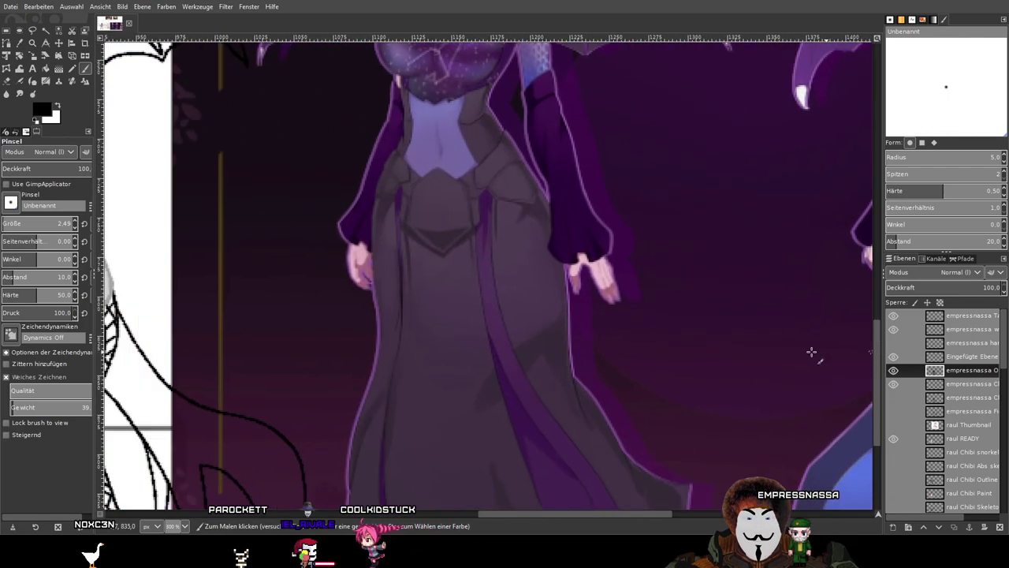
pyautogui.scroll(1, 579, 255)
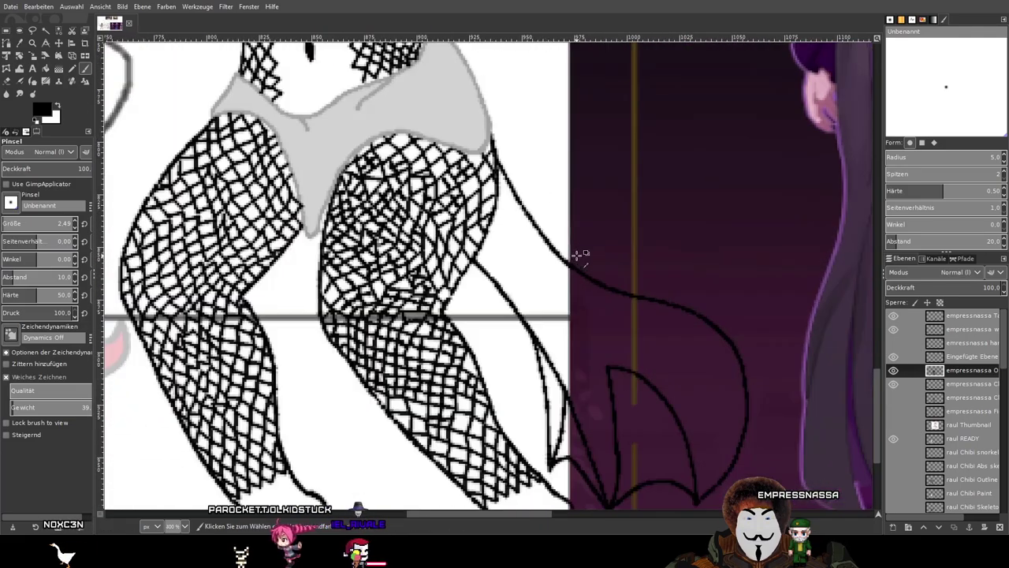
pyautogui.moveTo(624, 120); pyautogui.dragTo(510, 234)
pyautogui.moveTo(761, 202); pyautogui.dragTo(503, 208)
pyautogui.hscroll(8, 503, 207)
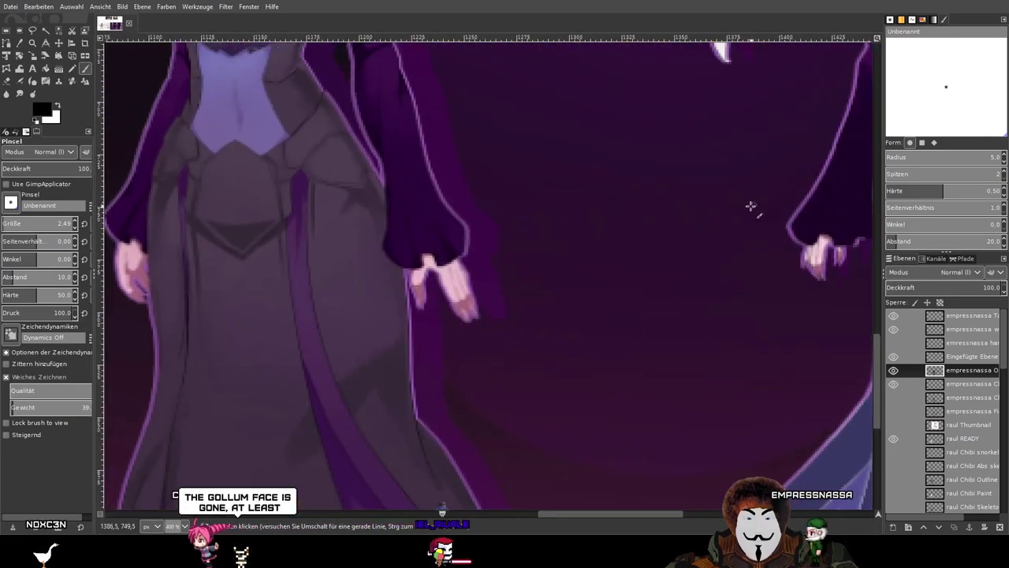
pyautogui.hscroll(-12, 749, 207)
pyautogui.scroll(-1, 681, 217)
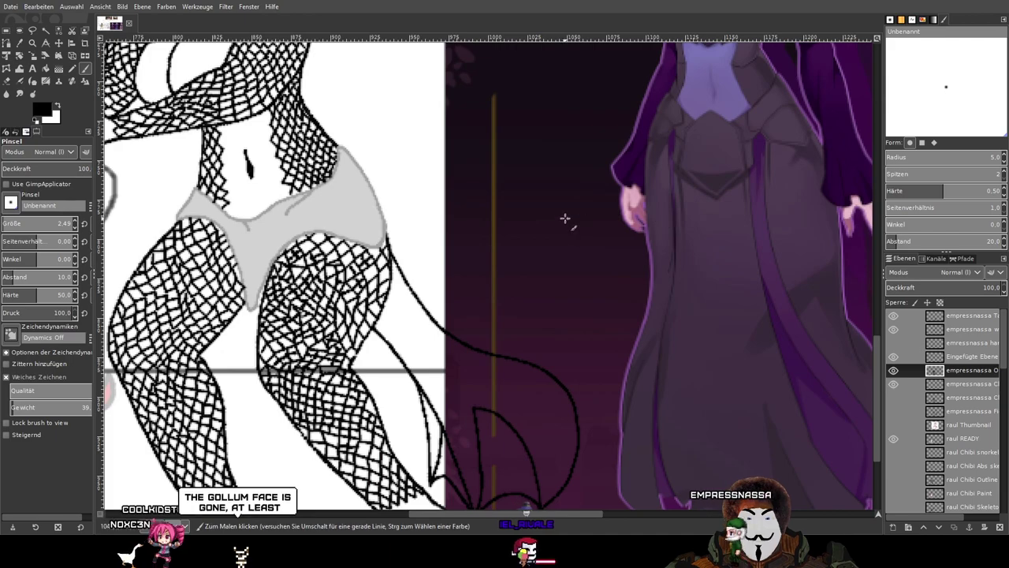
pyautogui.moveTo(556, 193); pyautogui.dragTo(588, 477)
pyautogui.scroll(-1, 548, 326)
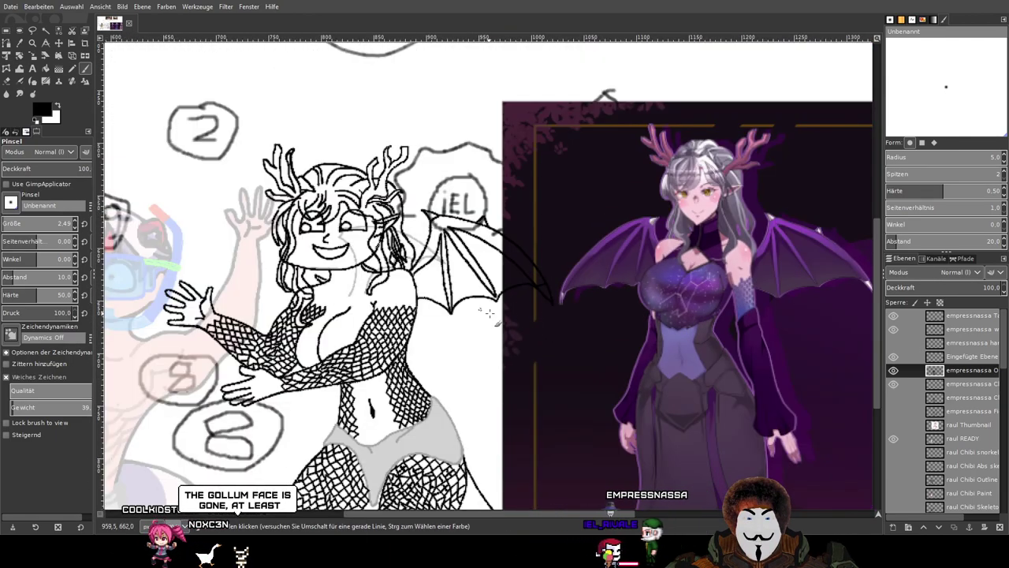
pyautogui.hscroll(4, 488, 313)
pyautogui.scroll(2, 311, 256)
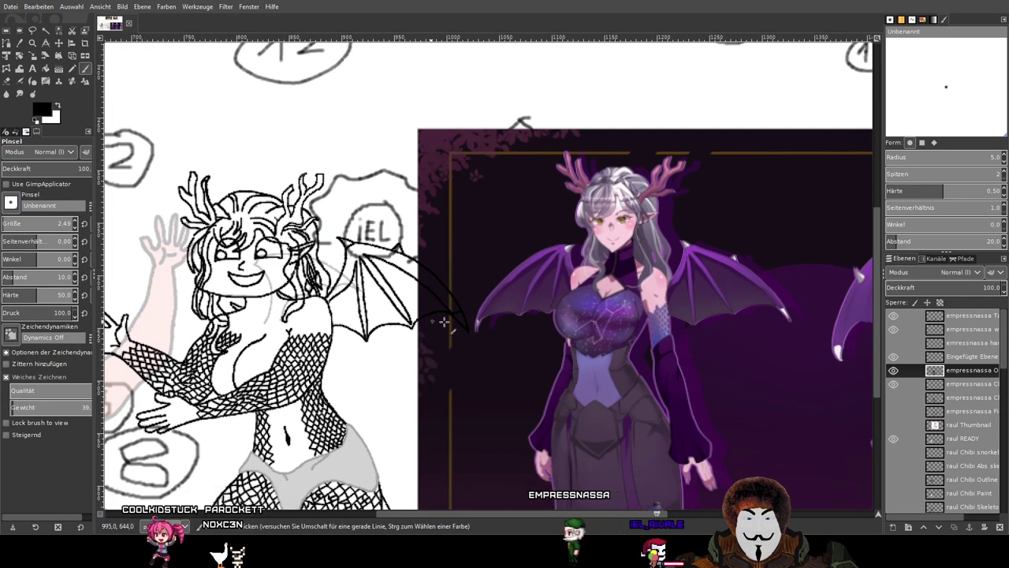
pyautogui.scroll(-6, 604, 353)
pyautogui.hscroll(15, 552, 300)
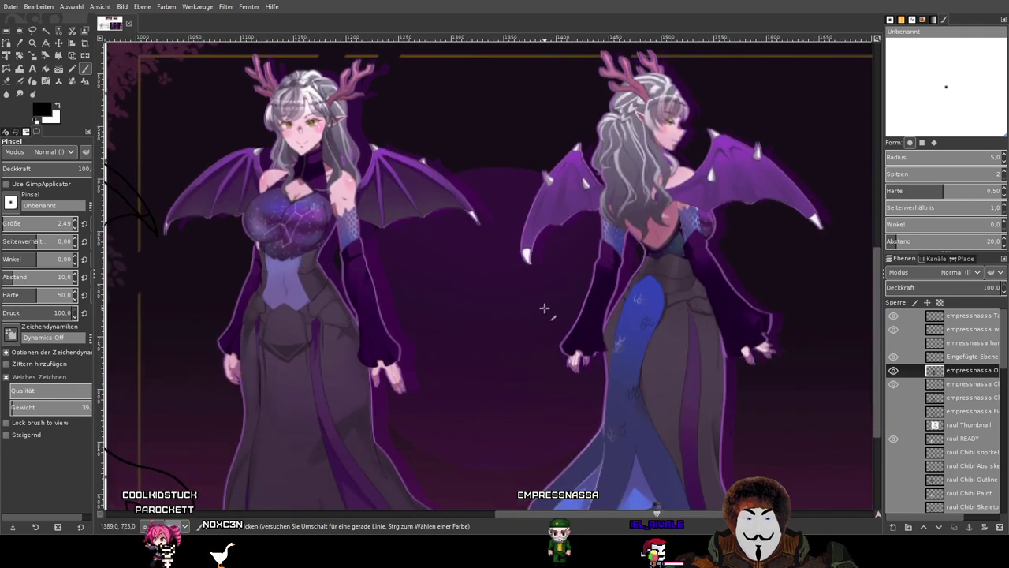
pyautogui.scroll(-1, 494, 244)
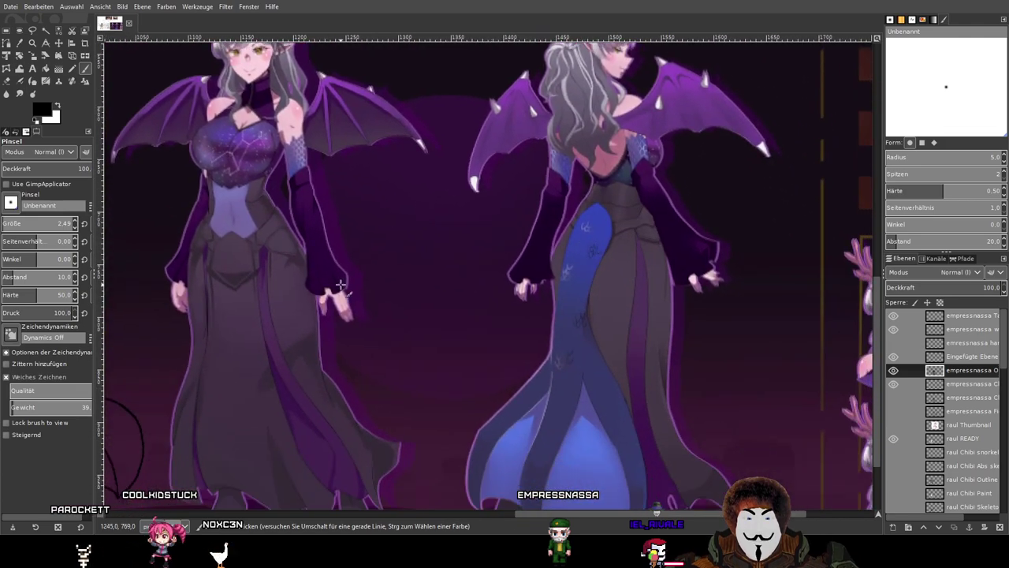
pyautogui.hscroll(-15, 341, 284)
pyautogui.scroll(4, 373, 149)
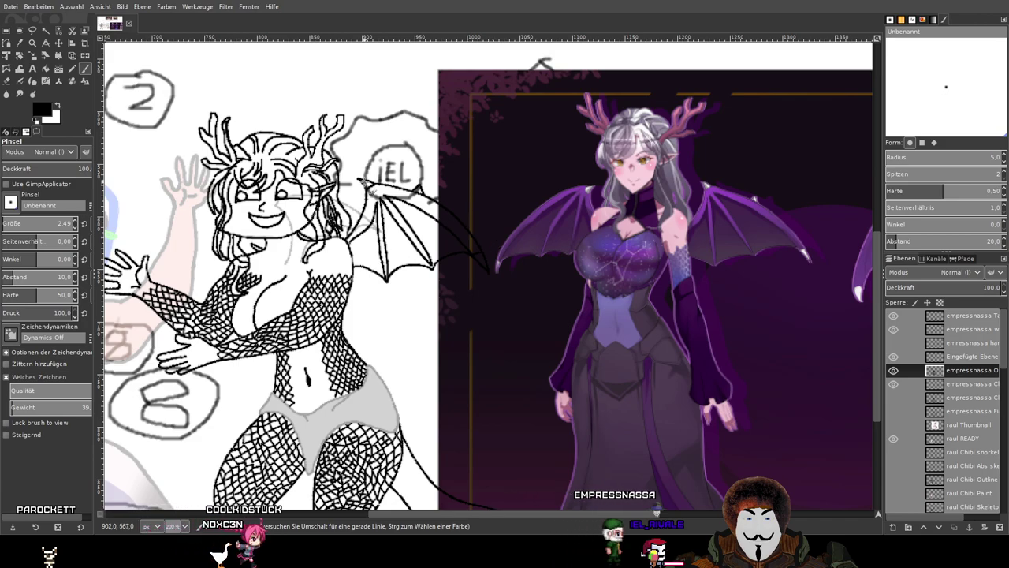
pyautogui.hscroll(13, 674, 344)
pyautogui.scroll(-2, 674, 344)
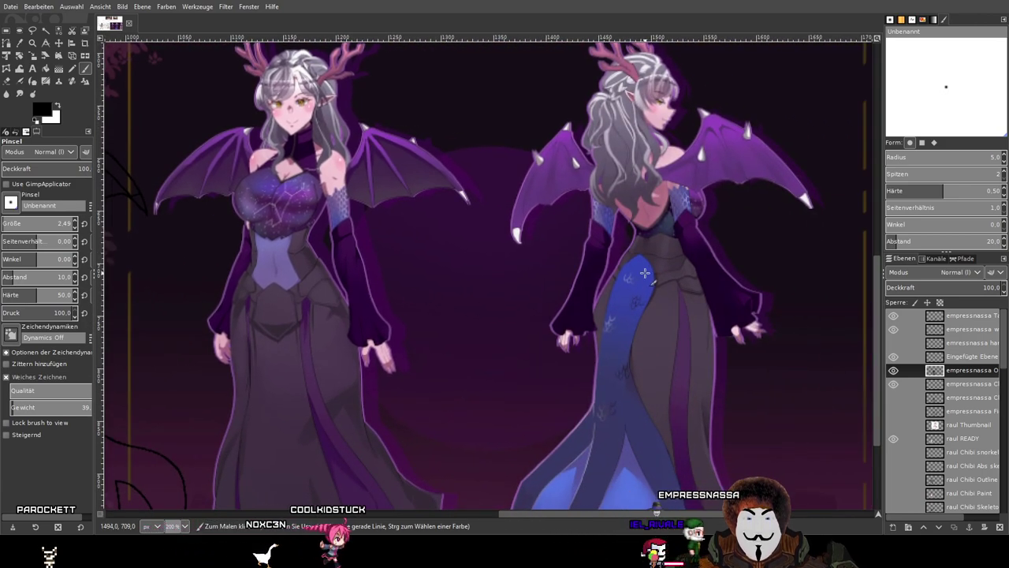
pyautogui.hscroll(-5, 563, 359)
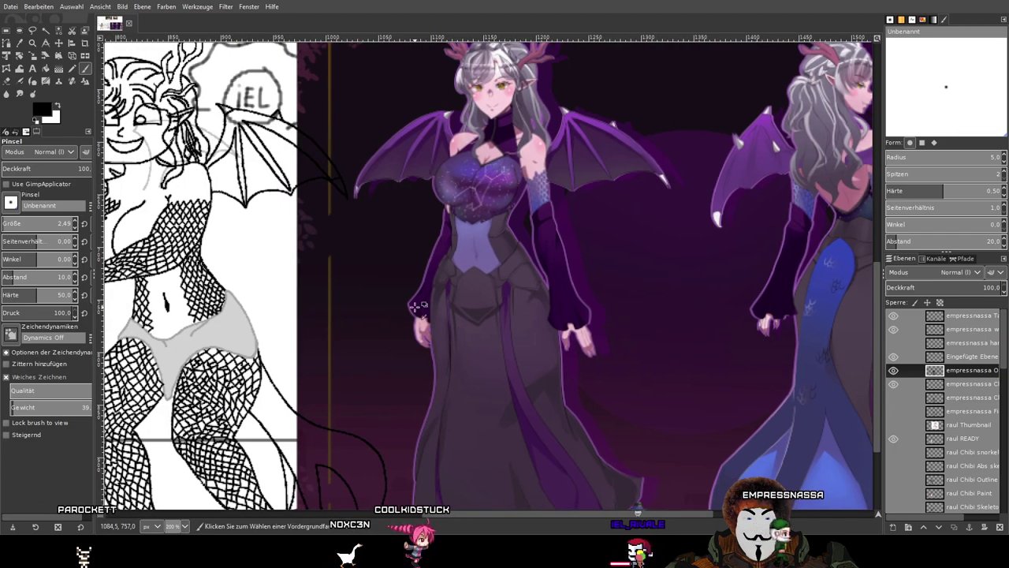
pyautogui.scroll(3, 249, 336)
# Draw D-shaped and looped scale marks along the chibi's tail.
pyautogui.moveTo(249, 337); pyautogui.dragTo(467, 189)
pyautogui.moveTo(472, 396); pyautogui.dragTo(421, 165)
pyautogui.scroll(3, 378, 191)
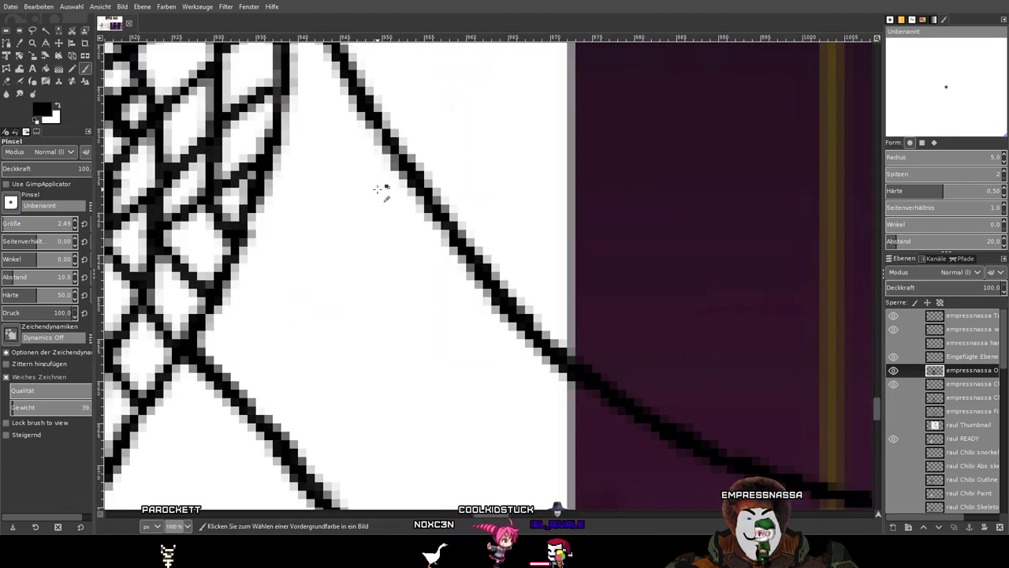
pyautogui.moveTo(321, 164)
pyautogui.mouseDown()
pyautogui.moveTo(367, 168)
pyautogui.moveTo(387, 143)
pyautogui.mouseUp()
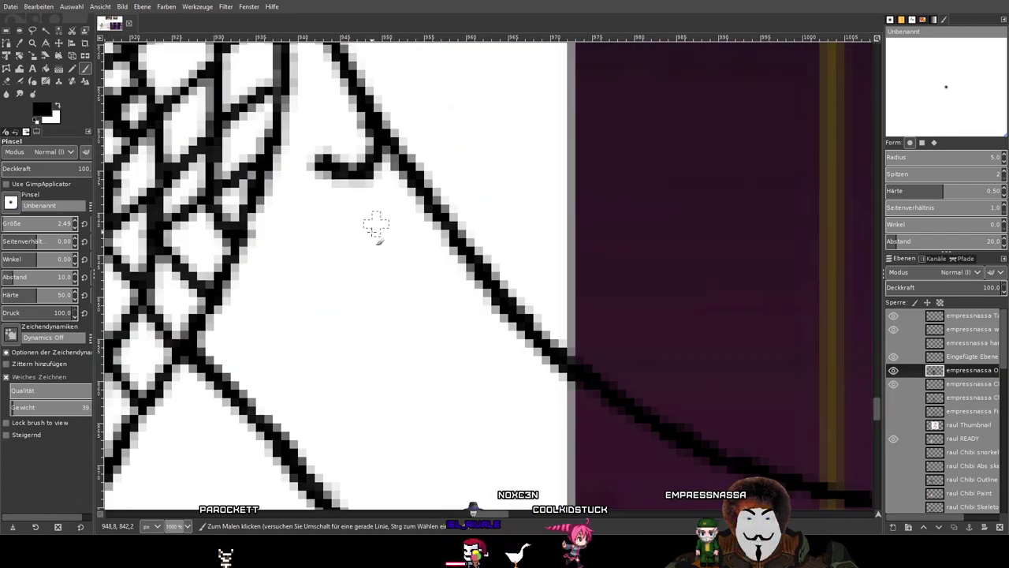
pyautogui.moveTo(322, 165)
pyautogui.mouseDown()
pyautogui.moveTo(322, 215)
pyautogui.moveTo(287, 211)
pyautogui.moveTo(342, 233)
pyautogui.moveTo(379, 209)
pyautogui.moveTo(379, 166)
pyautogui.mouseUp()
pyautogui.moveTo(371, 229)
pyautogui.mouseDown()
pyautogui.moveTo(398, 220)
pyautogui.moveTo(416, 197)
pyautogui.mouseUp()
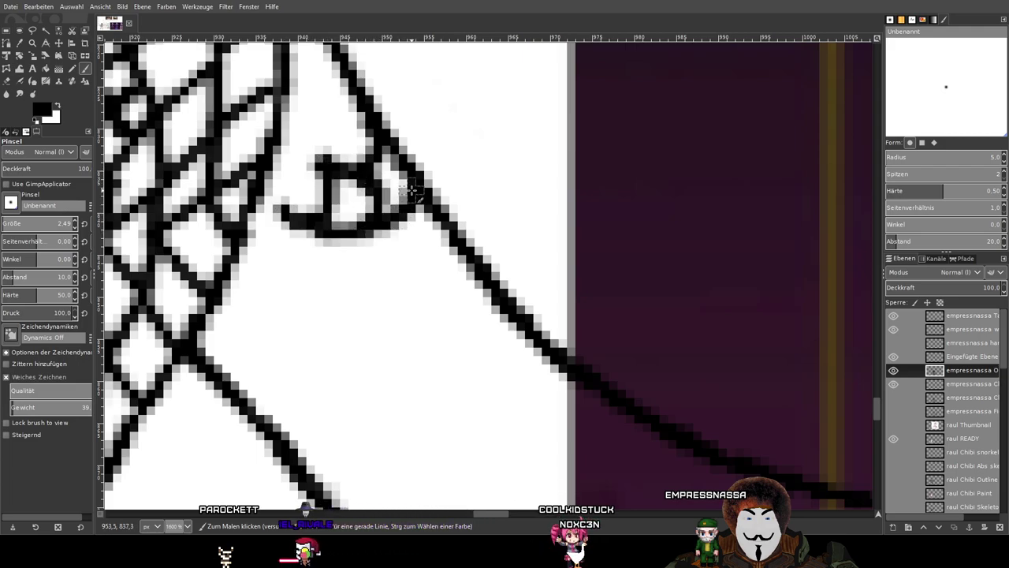
pyautogui.scroll(-4, 394, 185)
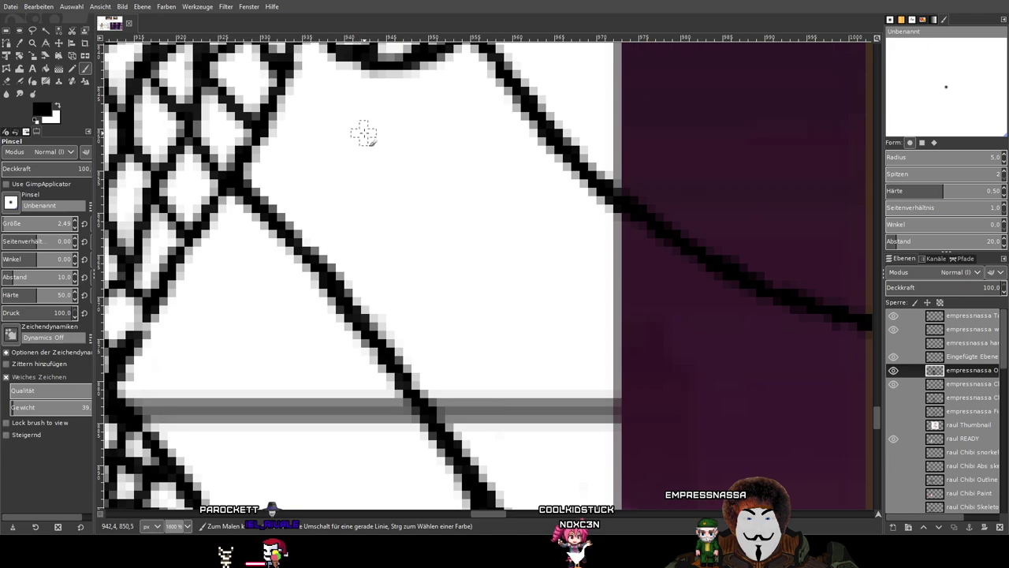
pyautogui.moveTo(337, 175)
pyautogui.mouseDown()
pyautogui.moveTo(342, 221)
pyautogui.moveTo(298, 216)
pyautogui.mouseUp()
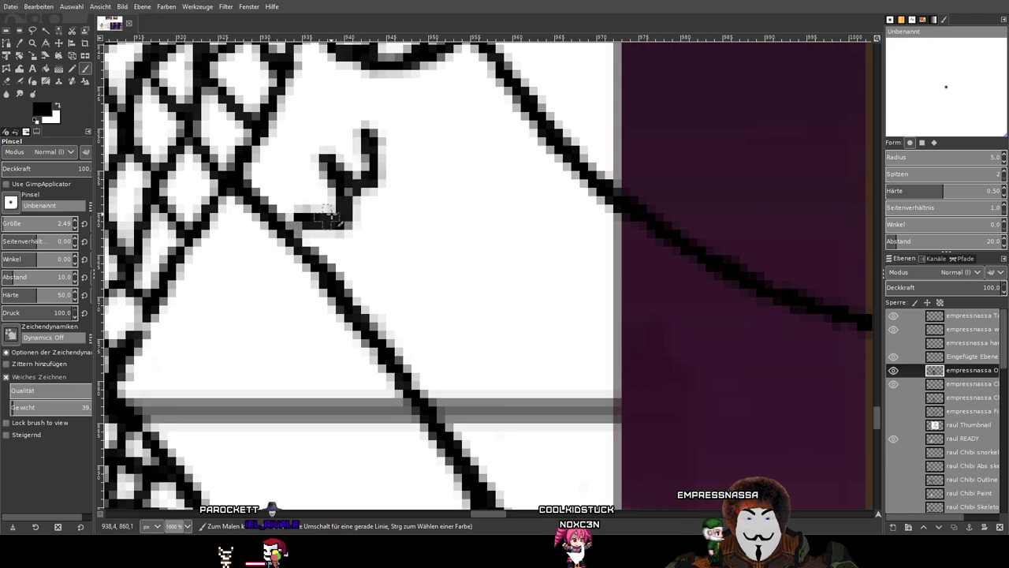
pyautogui.moveTo(348, 196)
pyautogui.mouseDown()
pyautogui.moveTo(368, 252)
pyautogui.moveTo(329, 251)
pyautogui.moveTo(357, 227)
pyautogui.moveTo(380, 230)
pyautogui.moveTo(406, 185)
pyautogui.moveTo(374, 154)
pyautogui.mouseUp()
pyautogui.moveTo(548, 271); pyautogui.dragTo(327, 217)
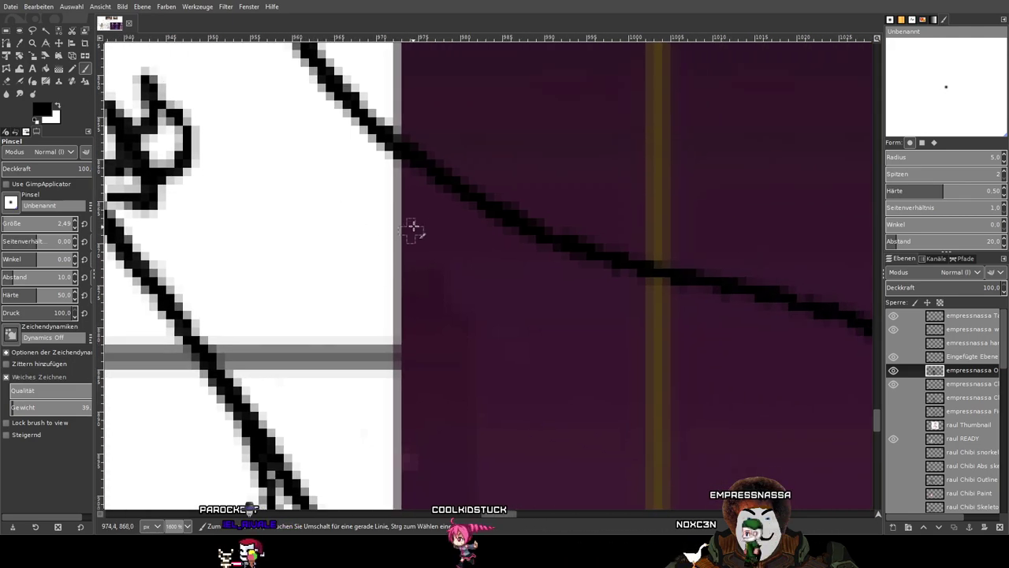
# Toggle the outline layer's visibility to compare the strokes, then save Hot Tub Abendmahl.xcf.
pyautogui.click(893, 369)
pyautogui.click(894, 369)
pyautogui.scroll(-5, 550, 292)
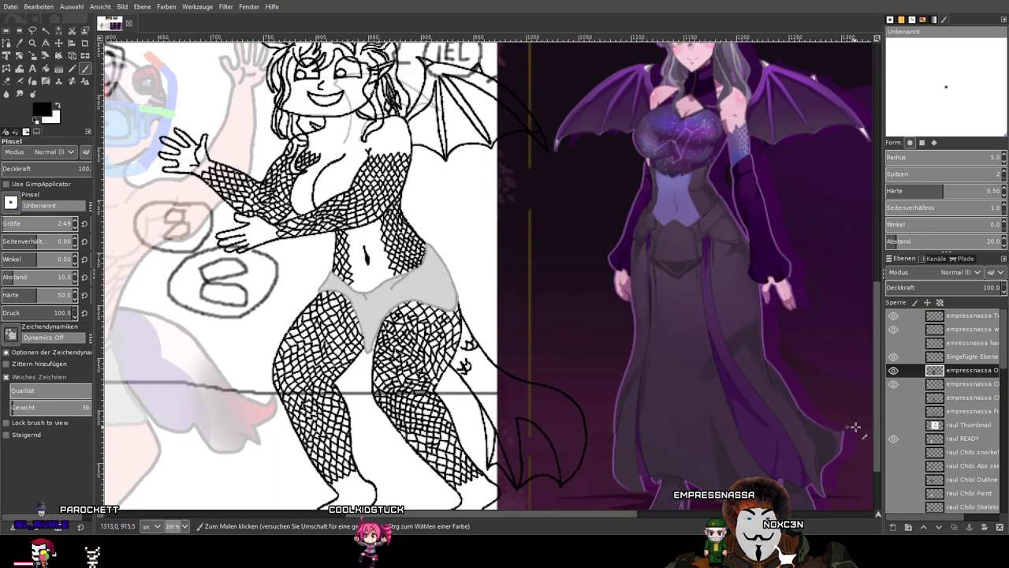
pyautogui.click(893, 370)
pyautogui.click(893, 369)
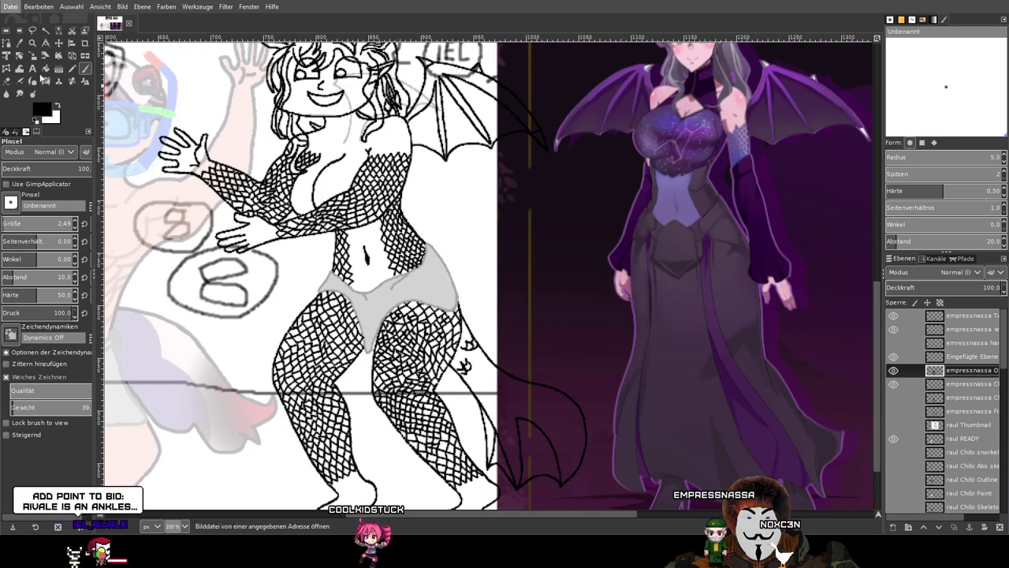
pyautogui.hotkey('ctrl', 's')
# At high zoom, join the tail fin outline with three curved Paintbrush strokes.
pyautogui.scroll(4, 492, 342)
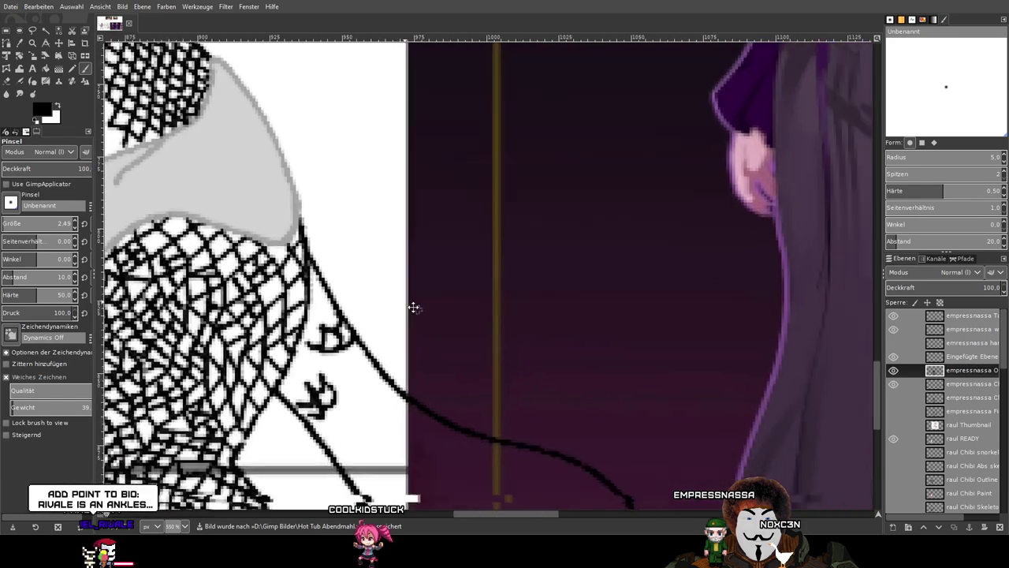
pyautogui.moveTo(407, 279); pyautogui.dragTo(419, 241)
pyautogui.scroll(1, 347, 331)
pyautogui.moveTo(336, 321); pyautogui.dragTo(365, 197)
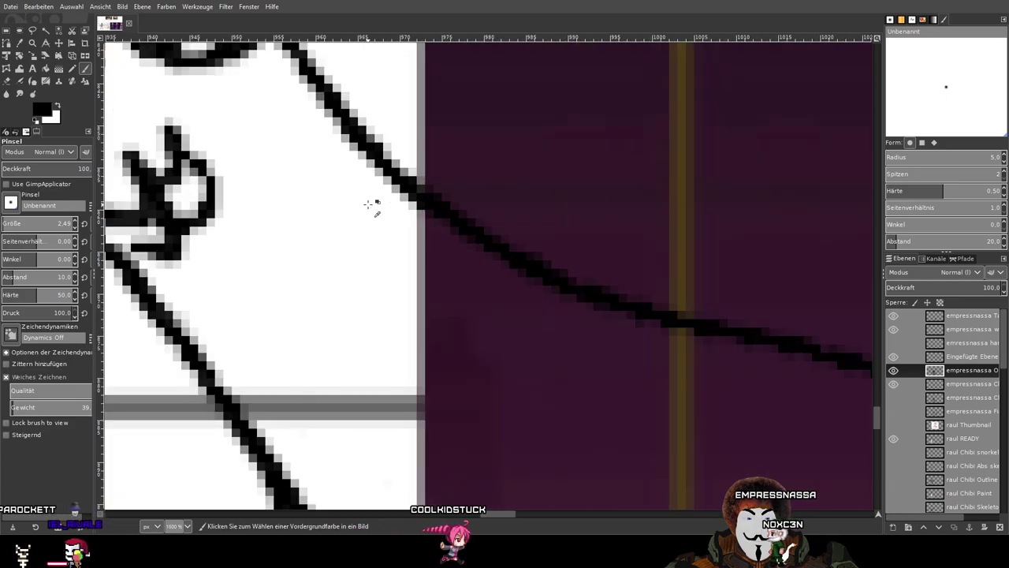
pyautogui.scroll(-4, 367, 205)
pyautogui.scroll(10, 361, 221)
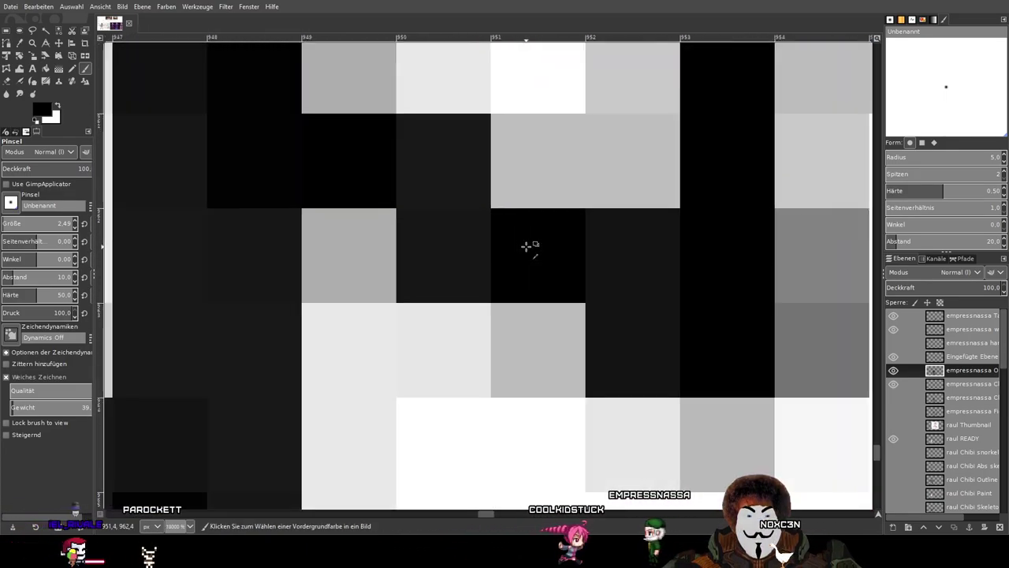
pyautogui.scroll(2, 525, 246)
pyautogui.moveTo(526, 276); pyautogui.dragTo(126, 403)
pyautogui.scroll(-6, 574, 359)
pyautogui.scroll(-8, 574, 359)
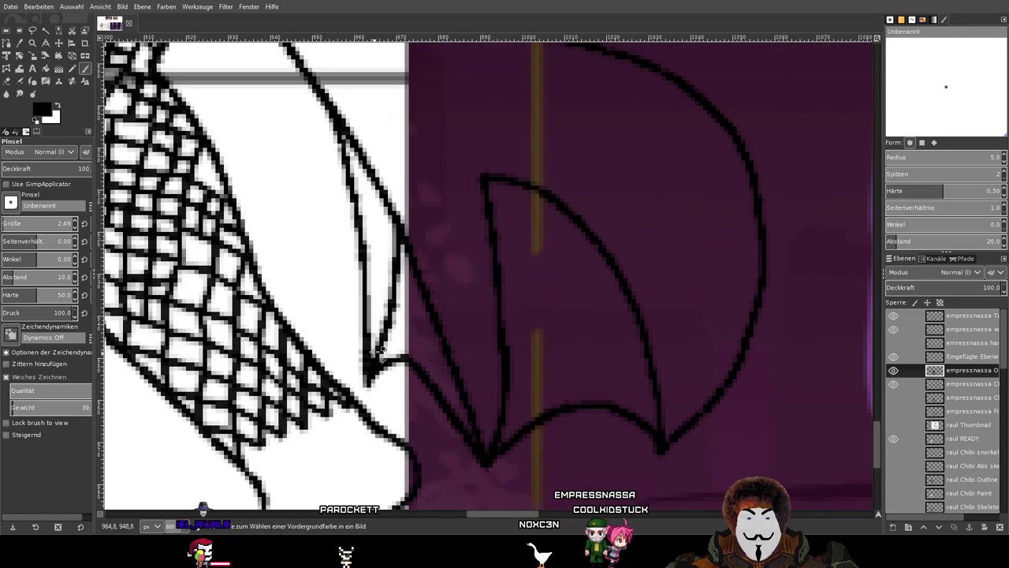
pyautogui.scroll(9, 465, 283)
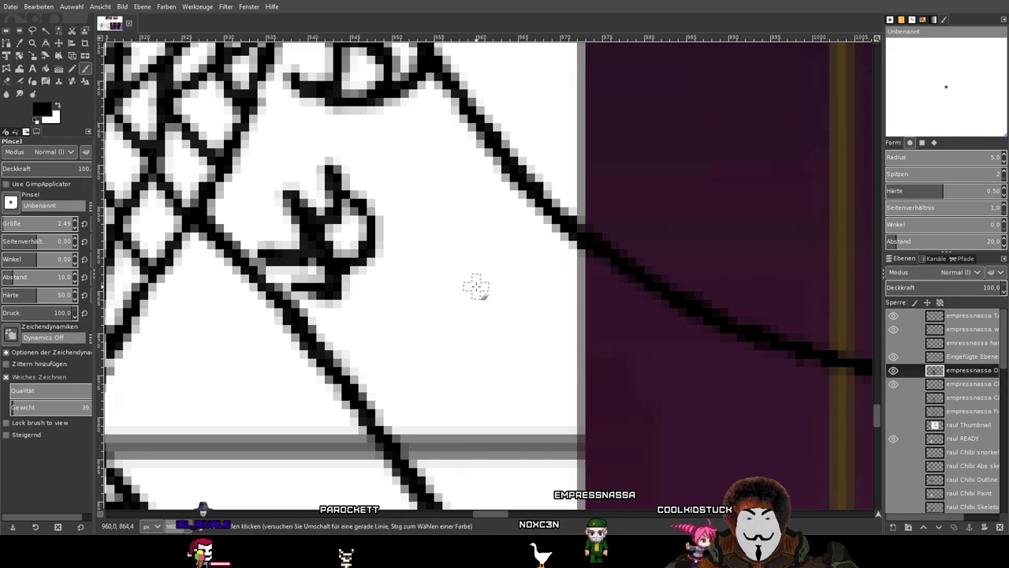
pyautogui.scroll(3, 488, 244)
pyautogui.scroll(-3, 491, 279)
pyautogui.scroll(-2, 480, 340)
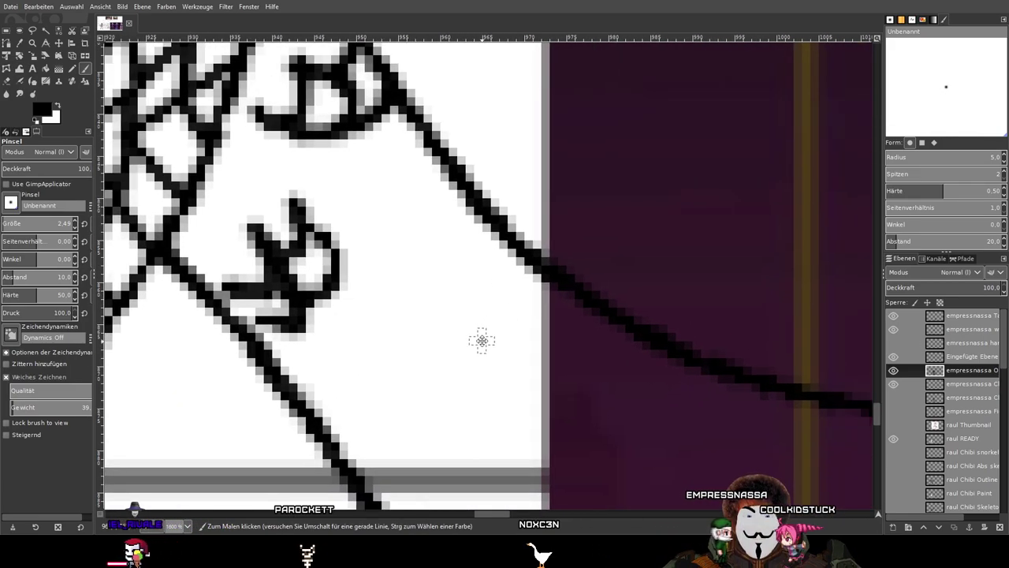
pyautogui.scroll(2, 470, 371)
pyautogui.moveTo(392, 344)
pyautogui.mouseDown()
pyautogui.moveTo(425, 364)
pyautogui.moveTo(452, 320)
pyautogui.moveTo(469, 333)
pyautogui.moveTo(514, 322)
pyautogui.moveTo(512, 285)
pyautogui.mouseUp()
pyautogui.moveTo(442, 361)
pyautogui.mouseDown()
pyautogui.moveTo(512, 404)
pyautogui.moveTo(517, 336)
pyautogui.mouseUp()
pyautogui.moveTo(574, 409)
pyautogui.mouseDown()
pyautogui.moveTo(530, 248)
pyautogui.moveTo(493, 190)
pyautogui.mouseUp()
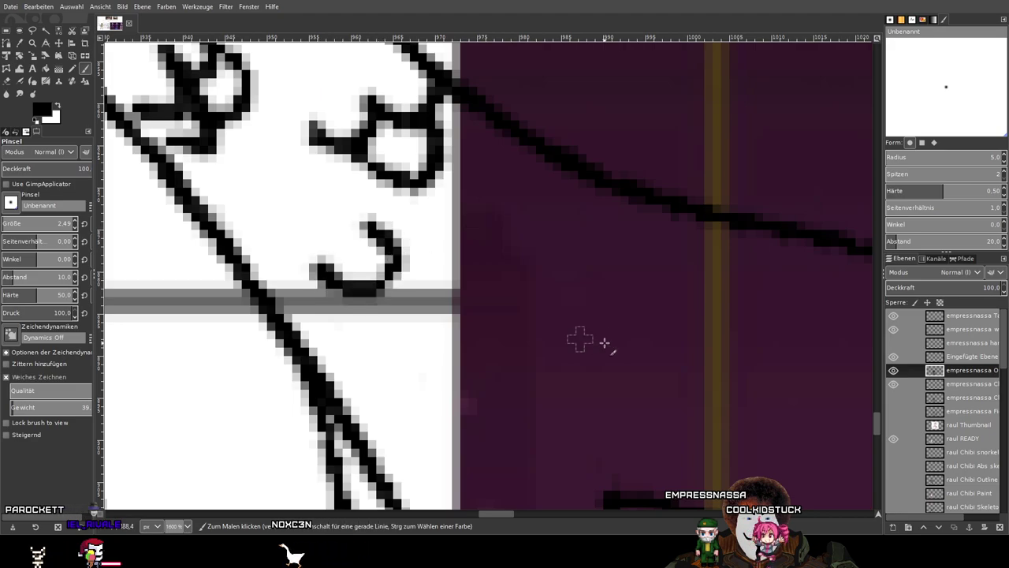
# Draw a zigzag scale mark and two U-shaped scales along the tail's outer curve.
pyautogui.moveTo(603, 342); pyautogui.dragTo(446, 239)
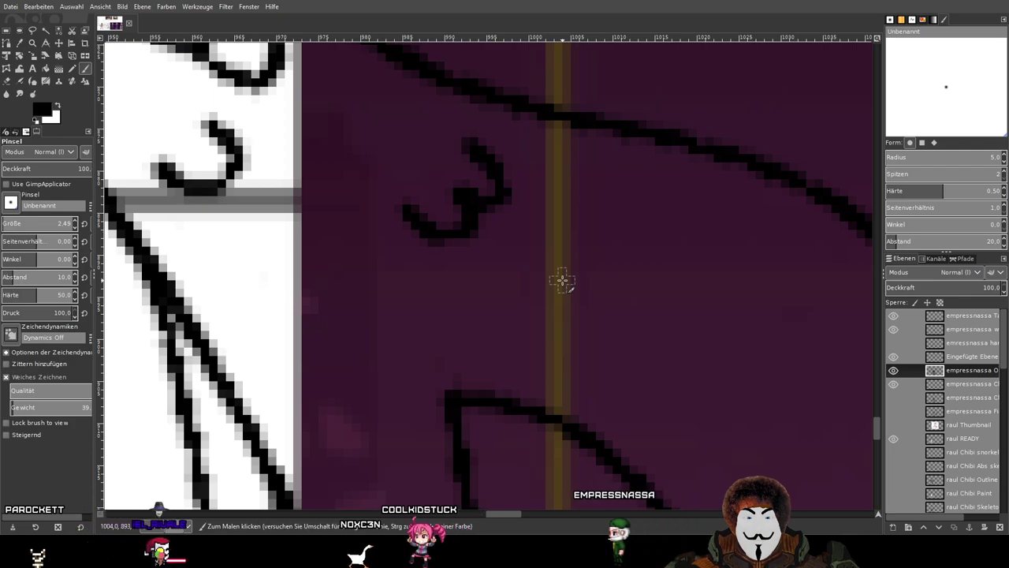
pyautogui.moveTo(602, 292)
pyautogui.mouseDown()
pyautogui.moveTo(460, 249)
pyautogui.moveTo(329, 195)
pyautogui.moveTo(371, 359)
pyautogui.mouseUp()
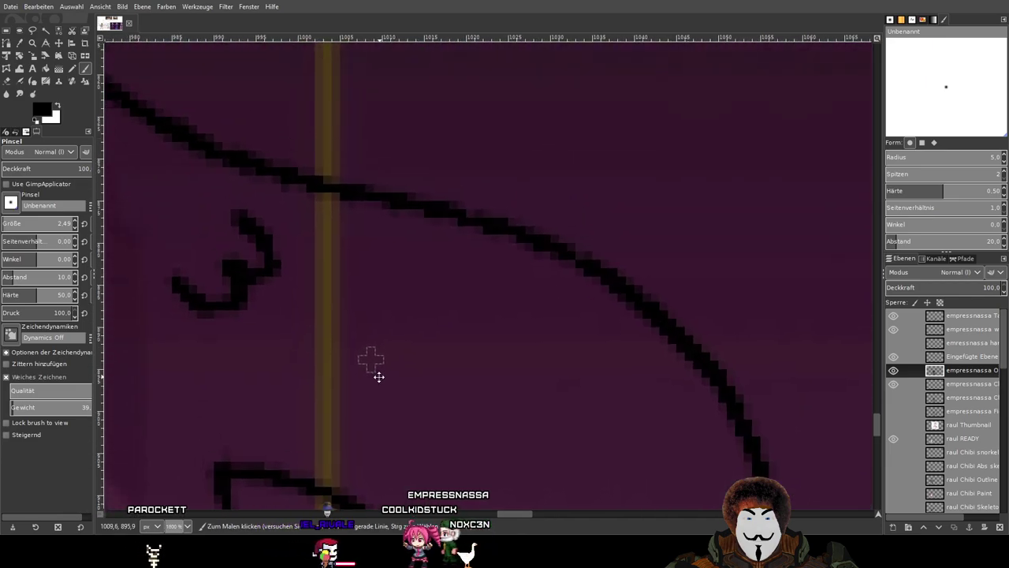
pyautogui.moveTo(502, 329)
pyautogui.mouseDown()
pyautogui.moveTo(455, 232)
pyautogui.moveTo(457, 151)
pyautogui.mouseUp()
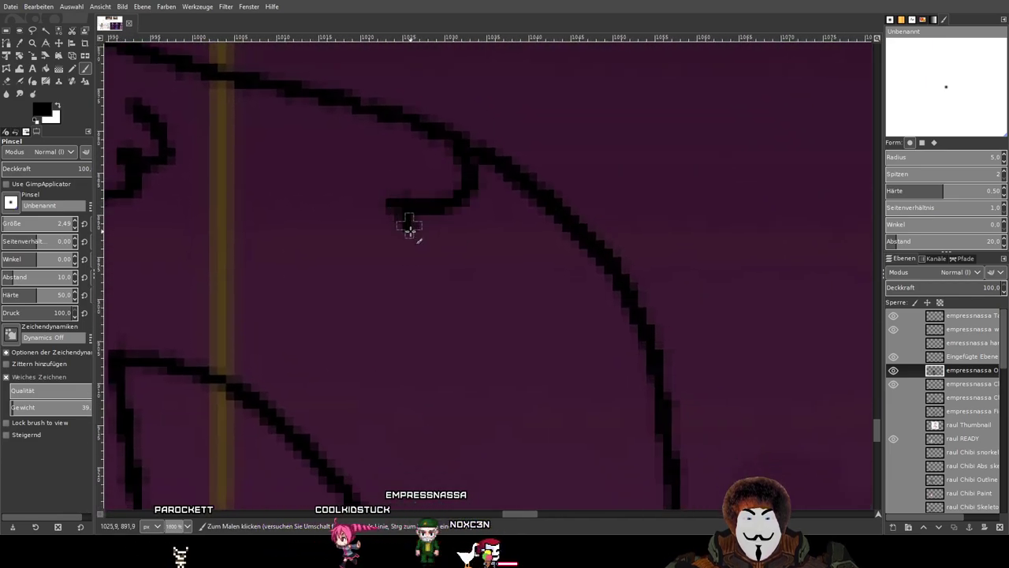
pyautogui.moveTo(406, 213)
pyautogui.mouseDown()
pyautogui.moveTo(386, 268)
pyautogui.moveTo(336, 261)
pyautogui.mouseUp()
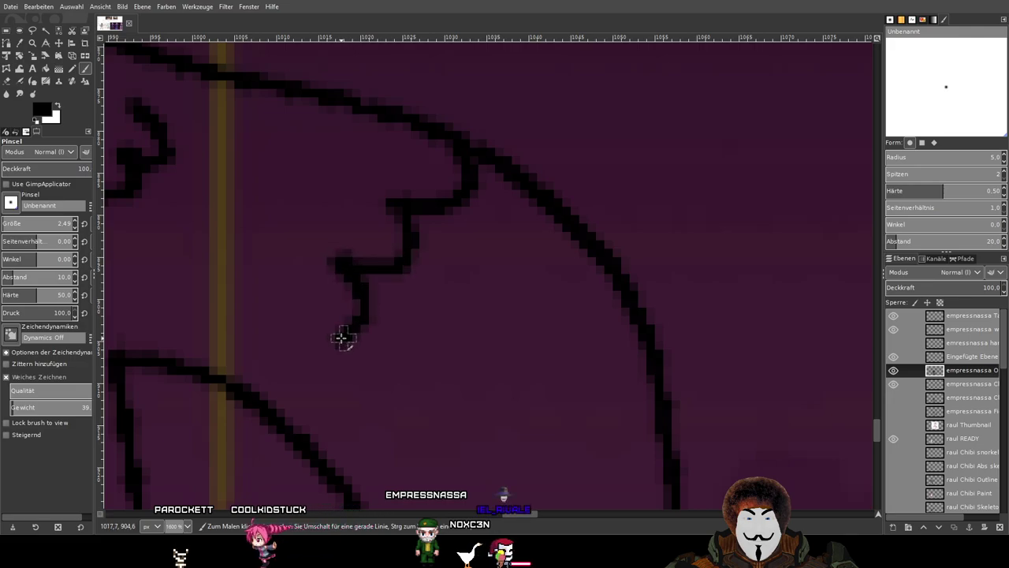
pyautogui.moveTo(414, 244)
pyautogui.mouseDown()
pyautogui.moveTo(431, 301)
pyautogui.moveTo(394, 329)
pyautogui.mouseUp()
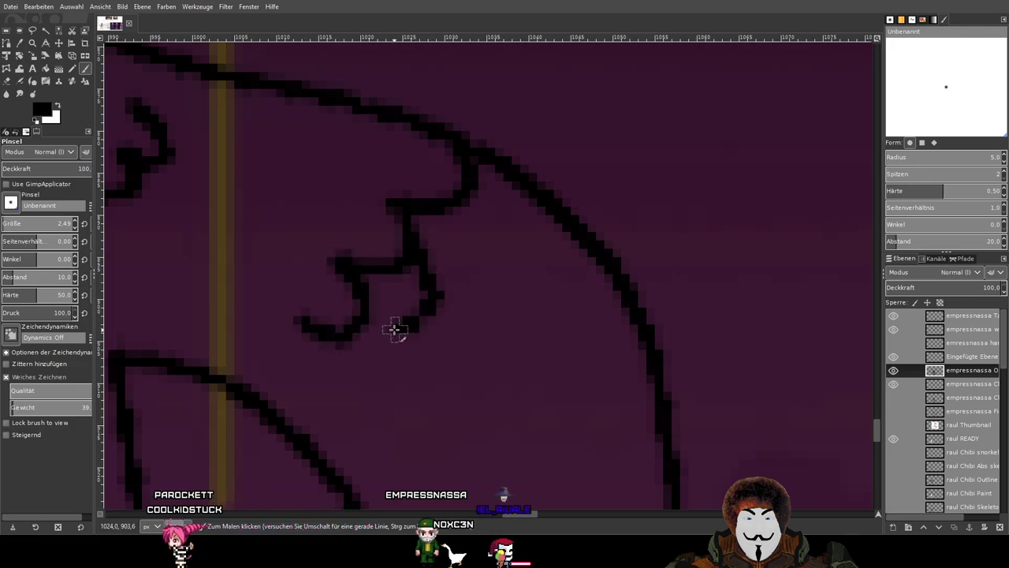
pyautogui.moveTo(536, 362); pyautogui.dragTo(478, 157)
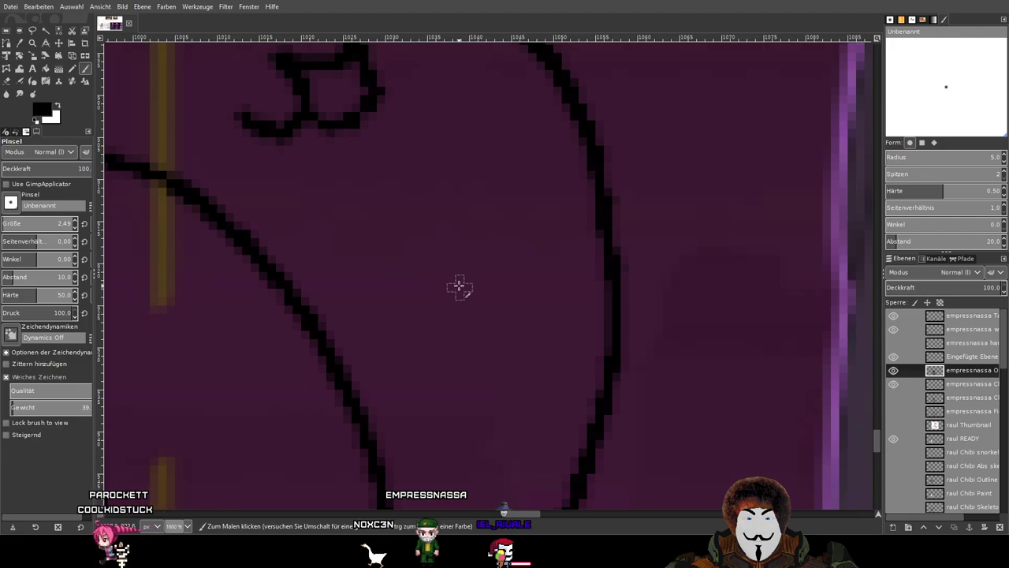
pyautogui.moveTo(470, 302)
pyautogui.mouseDown()
pyautogui.moveTo(519, 296)
pyautogui.moveTo(526, 250)
pyautogui.mouseUp()
pyautogui.moveTo(453, 272)
pyautogui.mouseDown()
pyautogui.moveTo(452, 303)
pyautogui.moveTo(410, 324)
pyautogui.moveTo(377, 288)
pyautogui.mouseUp()
# Add small V- and W-shaped scale marks and a zigzag along the fin, then zoom out.
pyautogui.scroll(-5, 548, 356)
pyautogui.scroll(5, 509, 382)
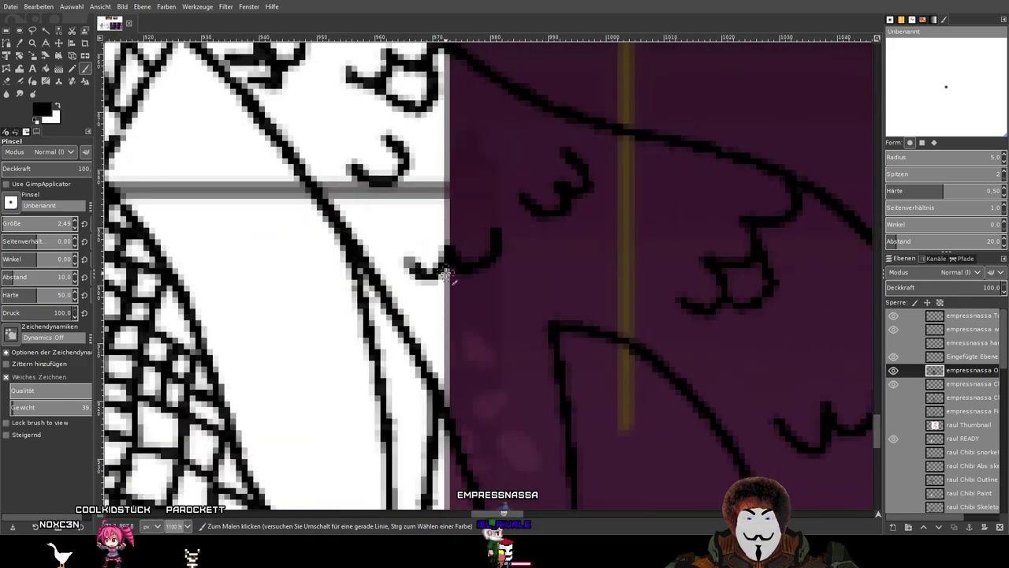
pyautogui.moveTo(430, 277); pyautogui.dragTo(451, 314)
pyautogui.scroll(-3, 536, 252)
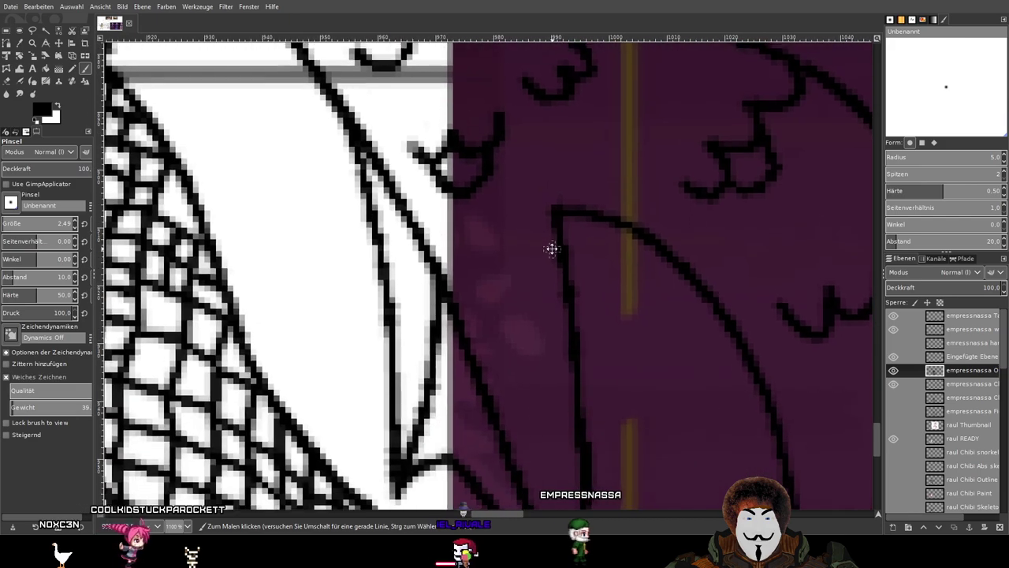
pyautogui.moveTo(496, 222); pyautogui.dragTo(523, 253)
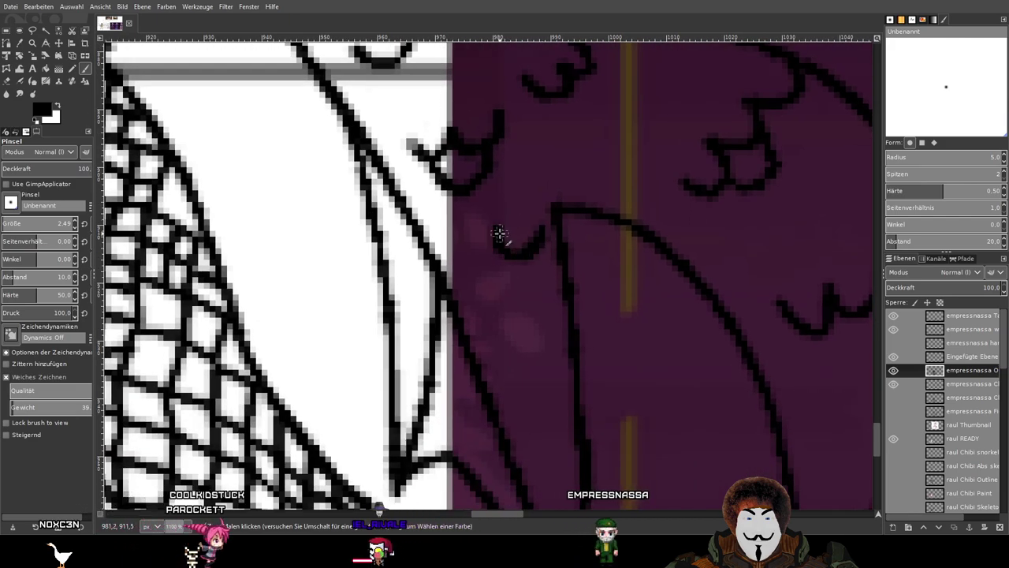
pyautogui.scroll(-2, 521, 252)
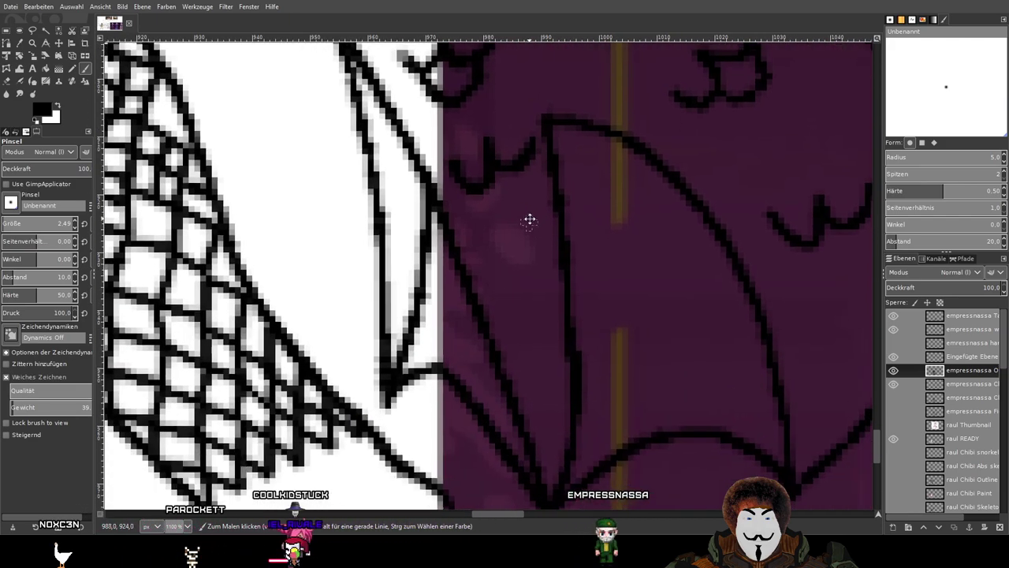
pyautogui.moveTo(480, 228)
pyautogui.mouseDown()
pyautogui.moveTo(494, 255)
pyautogui.moveTo(509, 221)
pyautogui.moveTo(517, 245)
pyautogui.moveTo(530, 244)
pyautogui.moveTo(540, 215)
pyautogui.mouseUp()
pyautogui.moveTo(503, 254)
pyautogui.mouseDown()
pyautogui.moveTo(503, 279)
pyautogui.moveTo(526, 270)
pyautogui.moveTo(529, 240)
pyautogui.moveTo(519, 276)
pyautogui.moveTo(497, 270)
pyautogui.moveTo(474, 291)
pyautogui.mouseUp()
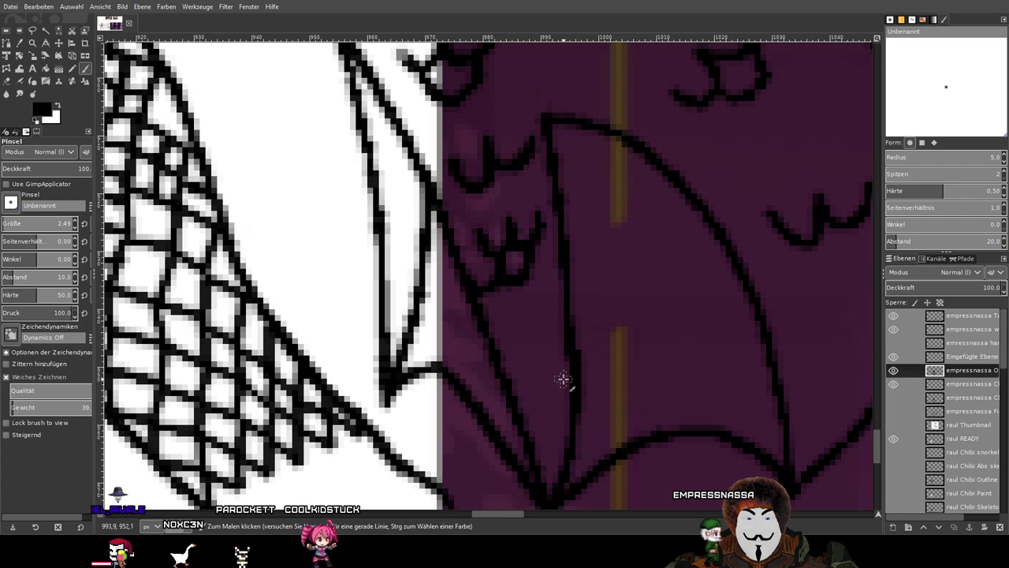
pyautogui.scroll(4, 513, 259)
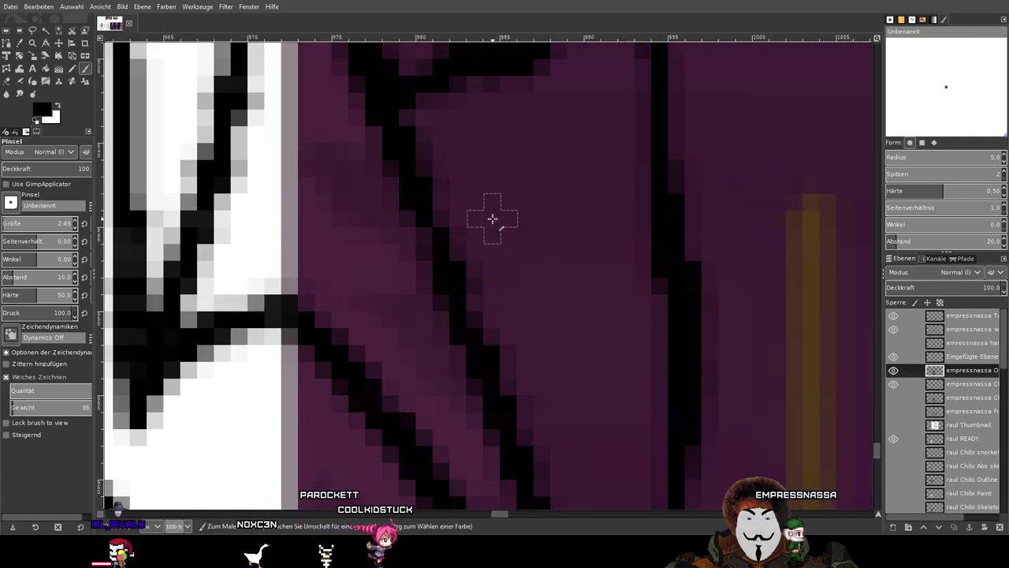
pyautogui.moveTo(460, 232)
pyautogui.mouseDown()
pyautogui.moveTo(486, 265)
pyautogui.moveTo(544, 248)
pyautogui.moveTo(547, 211)
pyautogui.moveTo(578, 248)
pyautogui.moveTo(632, 253)
pyautogui.mouseUp()
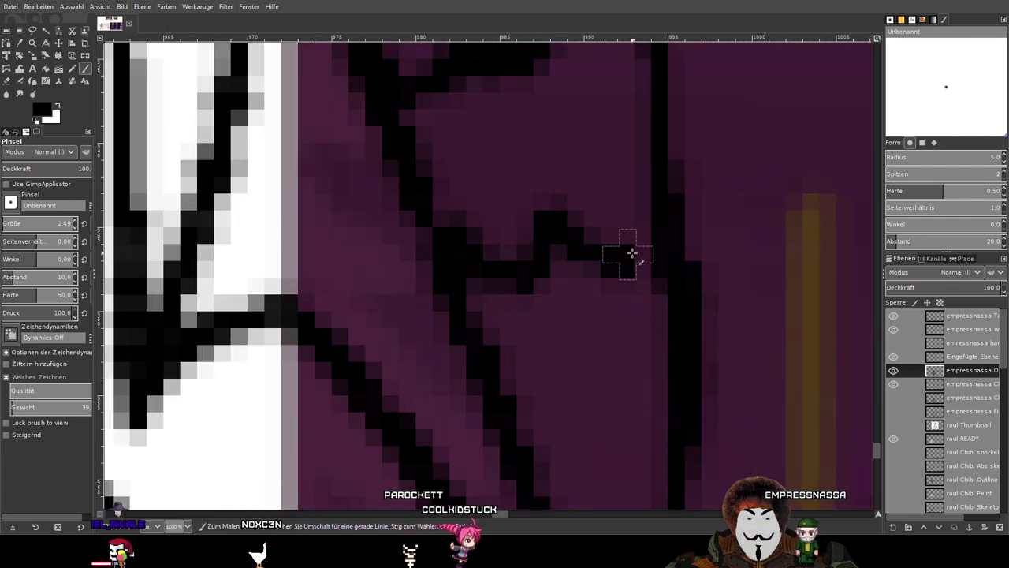
pyautogui.scroll(-3, 668, 323)
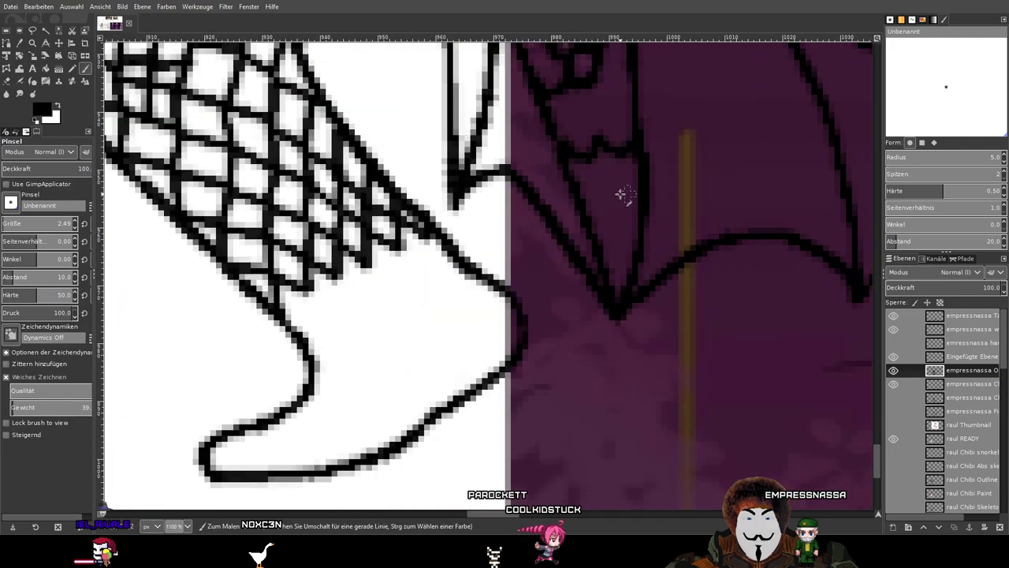
# Add a second dip to a tail scale mark and redraw a botched short outline stroke.
pyautogui.scroll(-5, 704, 234)
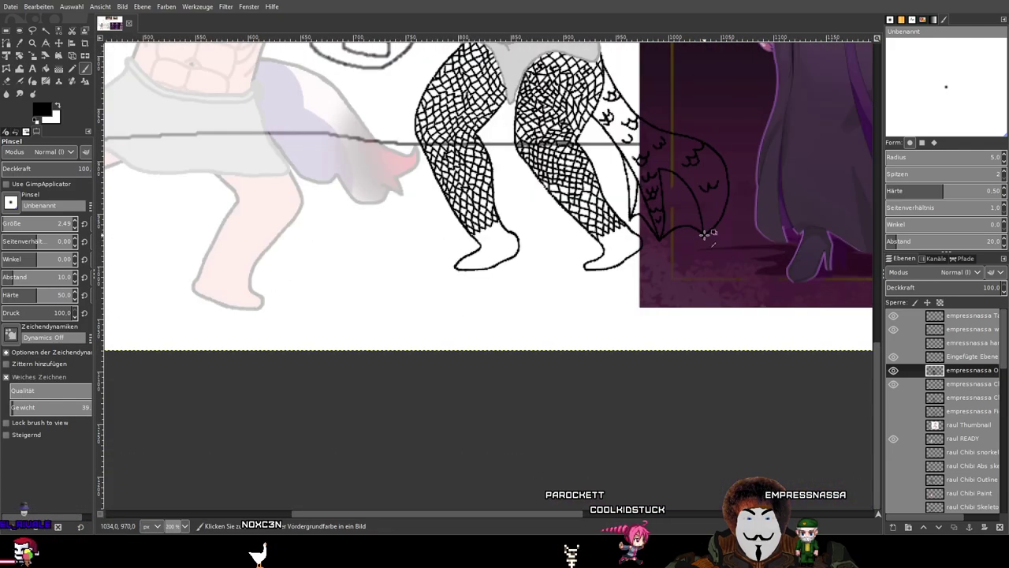
pyautogui.scroll(5, 704, 234)
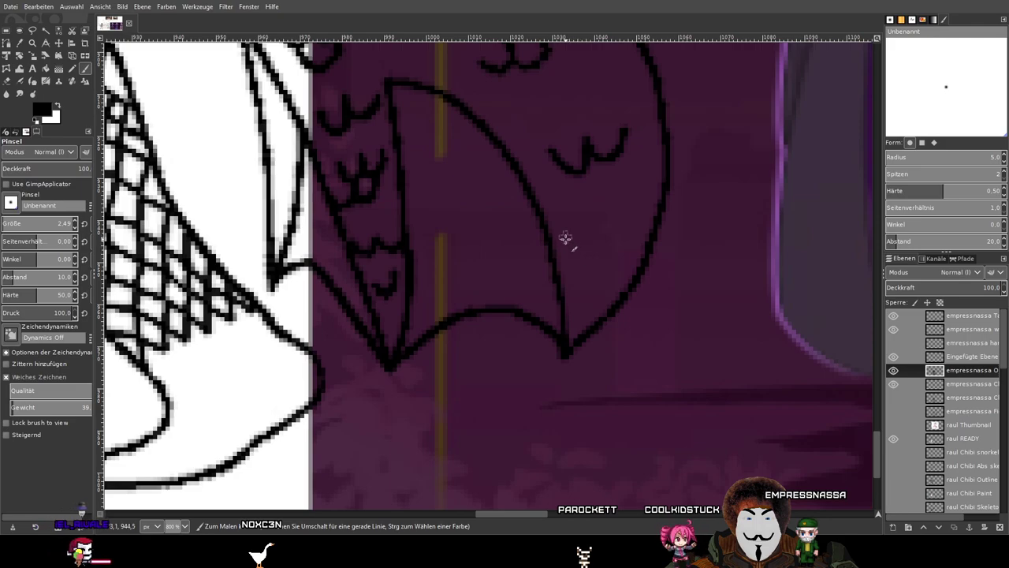
pyautogui.moveTo(599, 239)
pyautogui.mouseDown()
pyautogui.moveTo(627, 252)
pyautogui.moveTo(638, 225)
pyautogui.mouseUp()
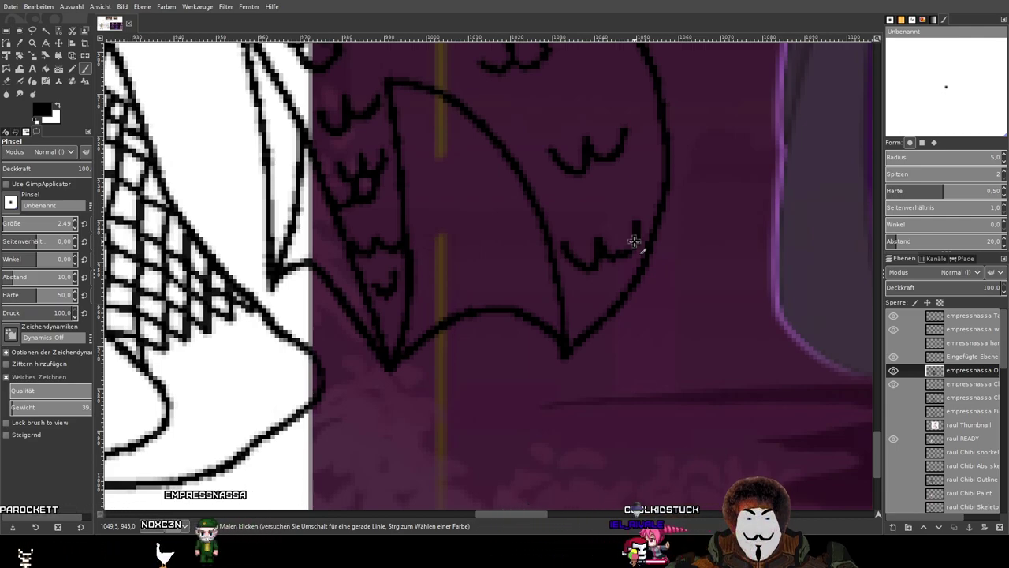
pyautogui.scroll(-2, 563, 189)
pyautogui.scroll(4, 552, 189)
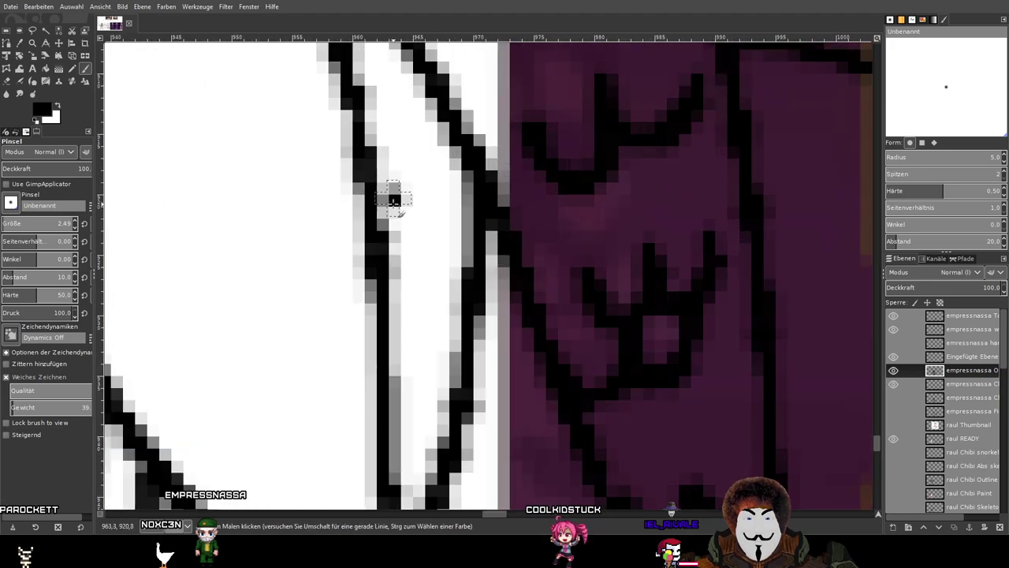
pyautogui.moveTo(436, 204); pyautogui.dragTo(454, 258)
pyautogui.hotkey('ctrl', 'z')
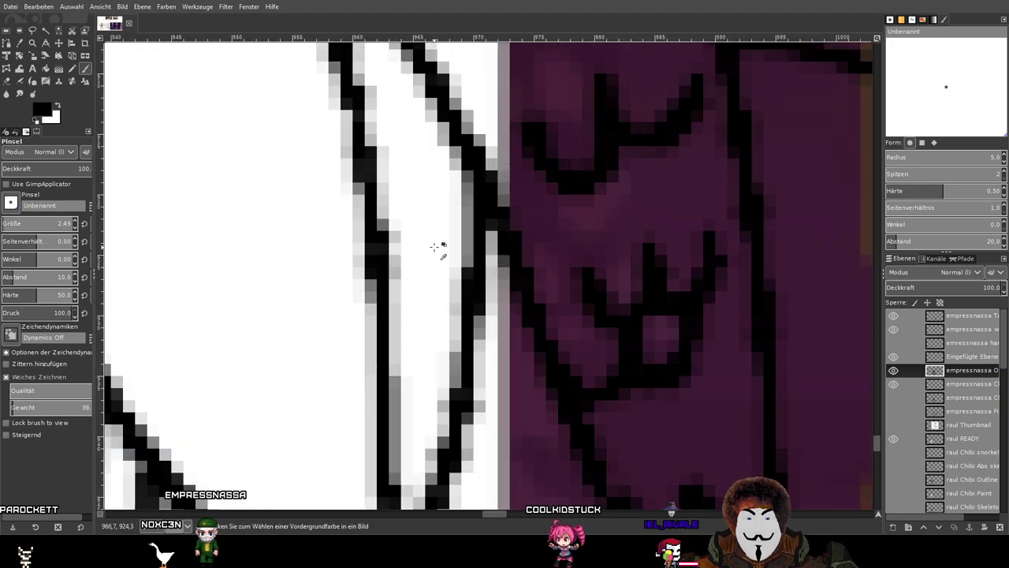
pyautogui.moveTo(372, 180)
pyautogui.mouseDown()
pyautogui.moveTo(373, 211)
pyautogui.moveTo(409, 217)
pyautogui.moveTo(418, 197)
pyautogui.moveTo(444, 247)
pyautogui.moveTo(466, 227)
pyautogui.mouseUp()
# Extend the small strokes on the tail outline where it meets the legs.
pyautogui.scroll(-3, 477, 229)
pyautogui.scroll(-1, 625, 289)
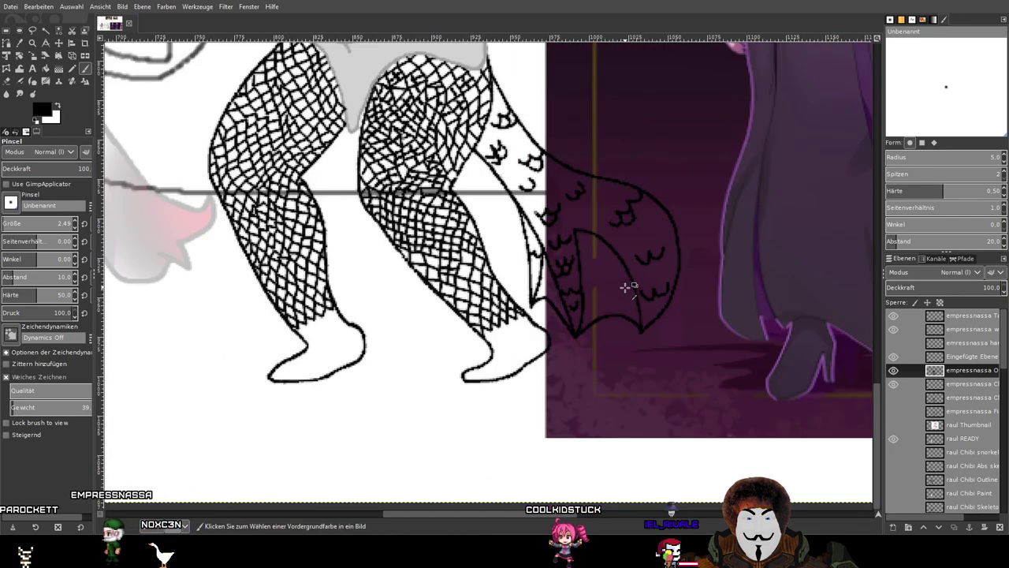
pyautogui.scroll(3, 597, 275)
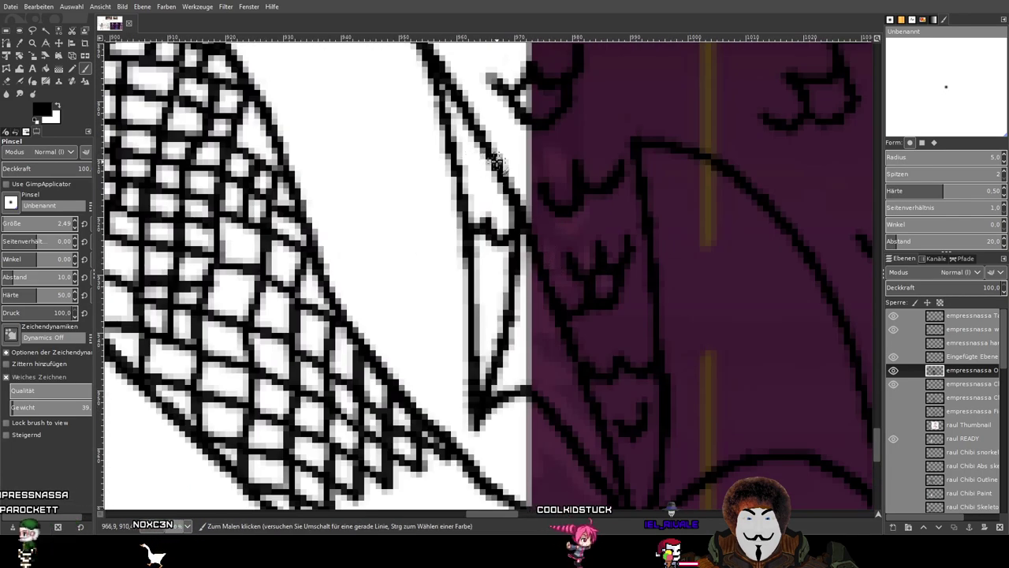
pyautogui.moveTo(480, 172); pyautogui.dragTo(483, 195)
pyautogui.scroll(-5, 622, 262)
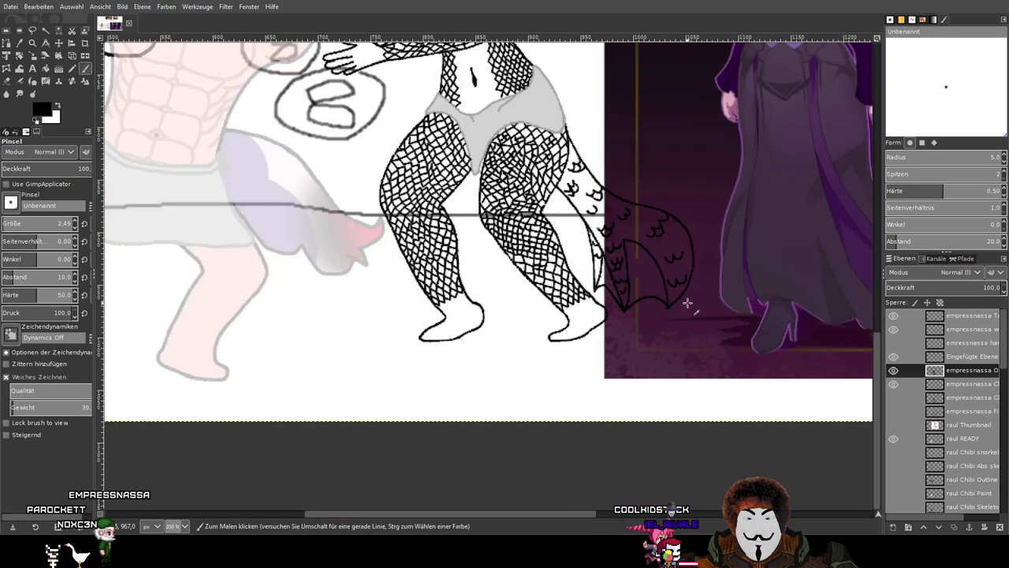
pyautogui.moveTo(687, 304); pyautogui.dragTo(459, 309)
pyautogui.scroll(-1, 460, 304)
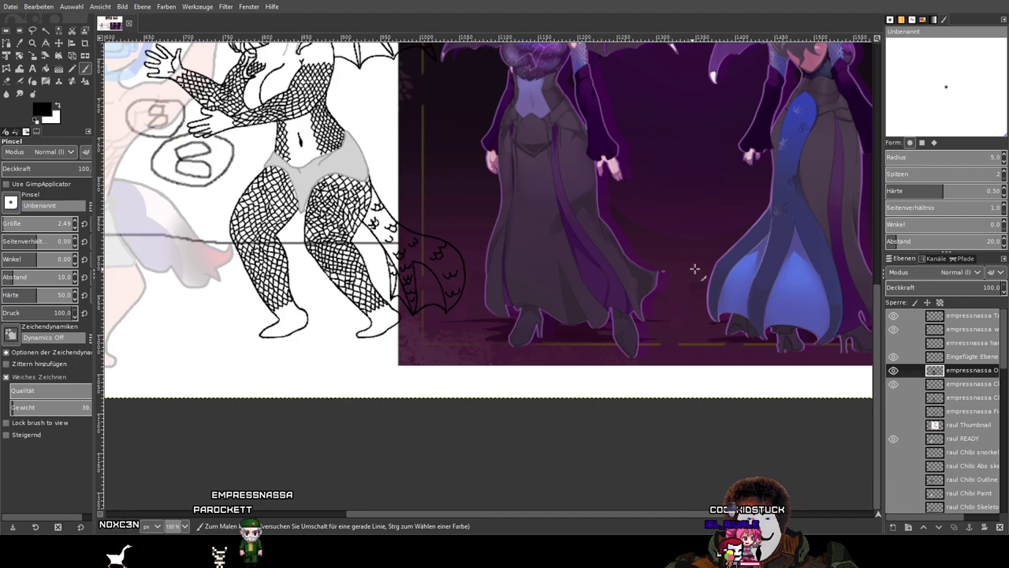
pyautogui.scroll(3, 592, 270)
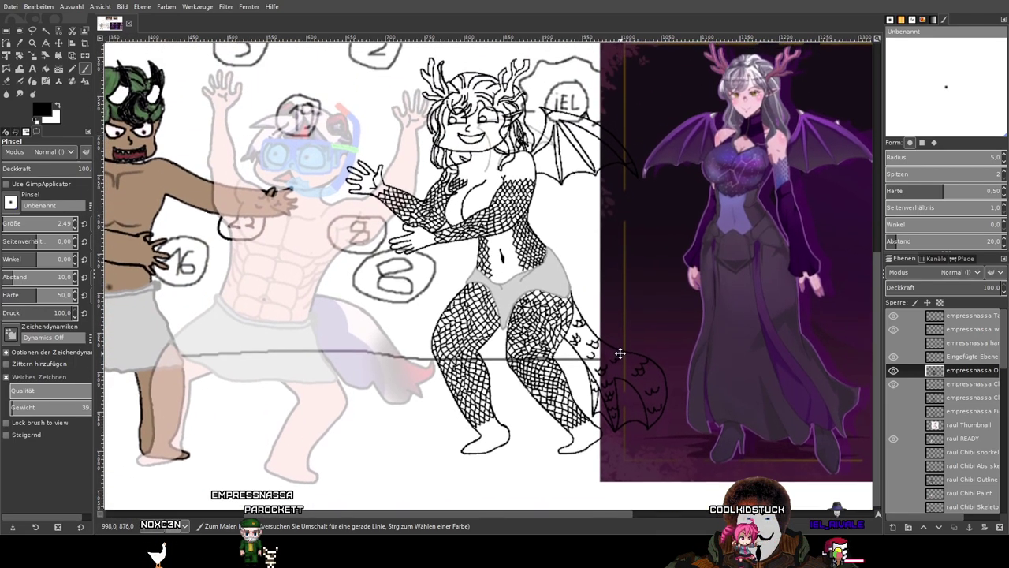
pyautogui.moveTo(620, 354); pyautogui.dragTo(584, 340)
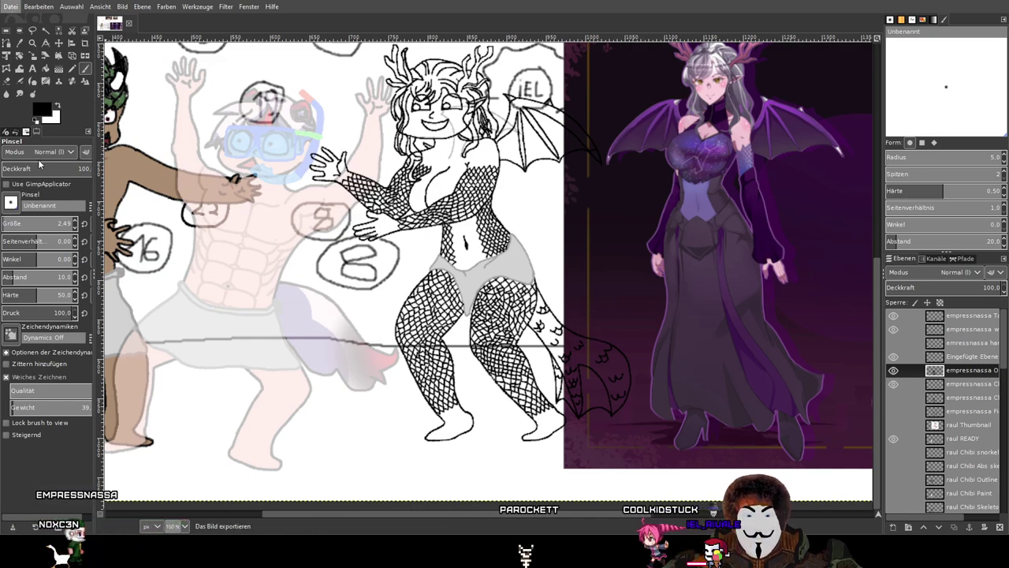
# Save the drawing as Hot Tub Abendmahl.xcf and switch to the Pencil tool.
pyautogui.hotkey('ctrl', 's')
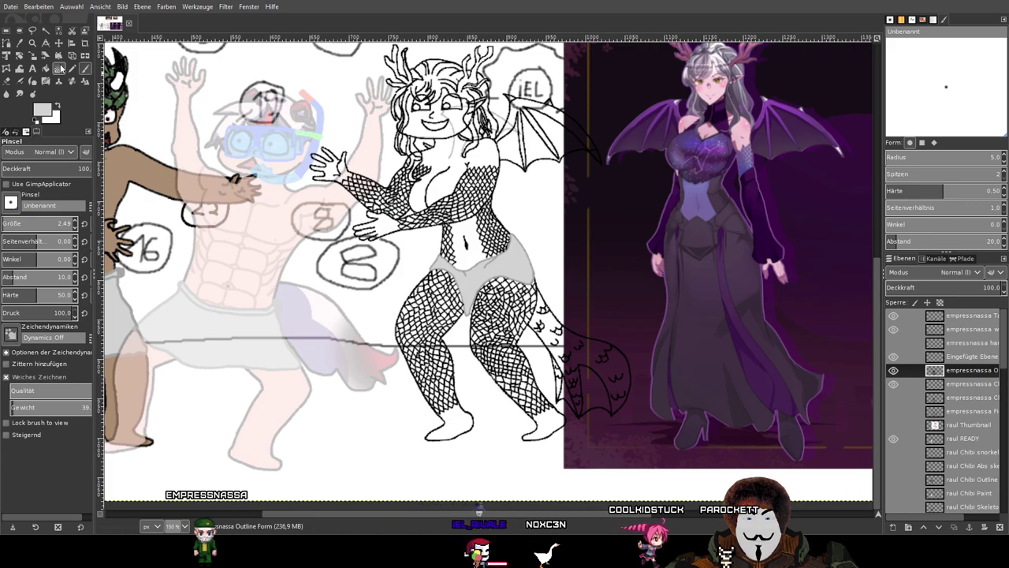
pyautogui.press('n')
pyautogui.keyDown('ctrl'); pyautogui.scroll(2, 457, 189); pyautogui.keyUp('ctrl')
pyautogui.keyDown('ctrl'); pyautogui.scroll(-2, 465, 185); pyautogui.keyUp('ctrl')
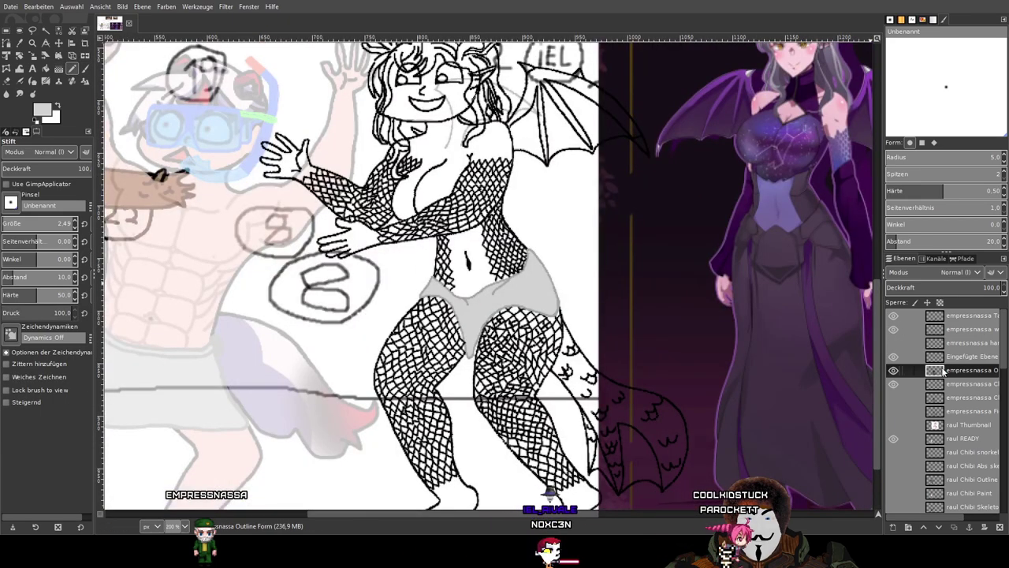
# Hide and re-show the outline layer to compare the chibi lineart.
pyautogui.click(893, 379)
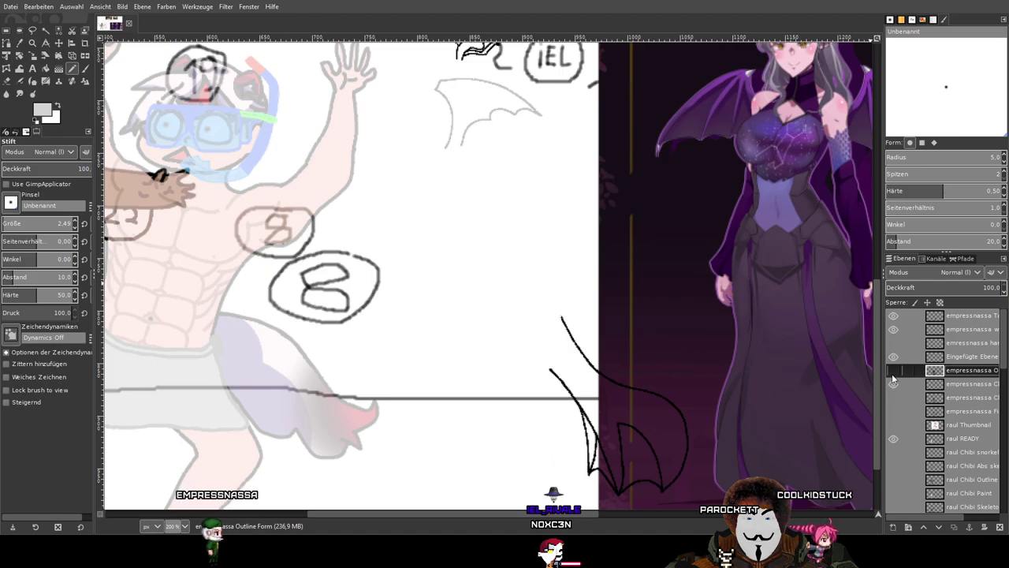
pyautogui.click(893, 379)
pyautogui.click(893, 379)
pyautogui.click(893, 379)
pyautogui.moveTo(502, 258); pyautogui.dragTo(529, 336)
pyautogui.keyDown('ctrl'); pyautogui.scroll(2, 364, 246); pyautogui.keyUp('ctrl')
pyautogui.keyDown('ctrl'); pyautogui.scroll(-2, 363, 246); pyautogui.keyUp('ctrl')
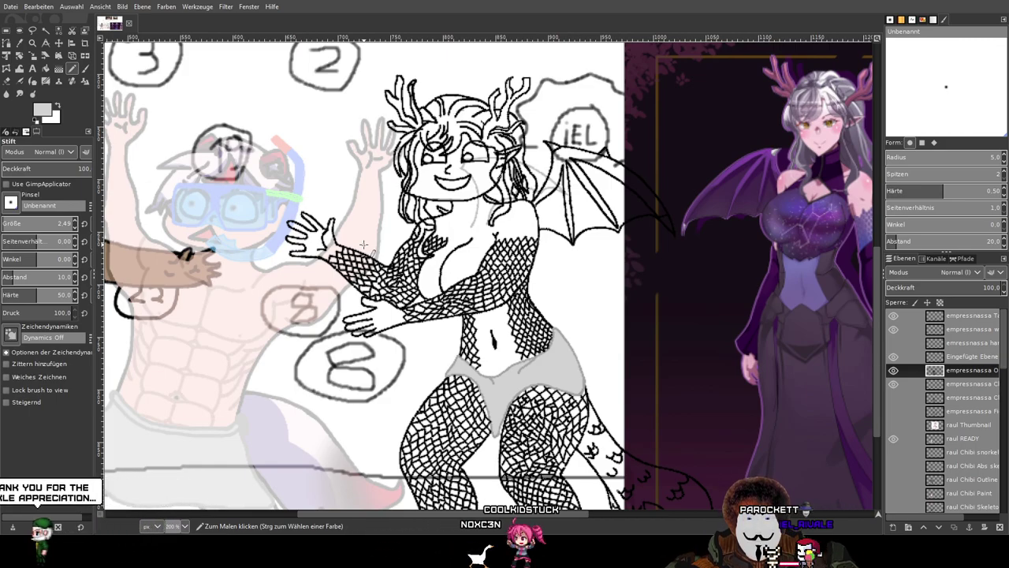
pyautogui.scroll(-5, 565, 136)
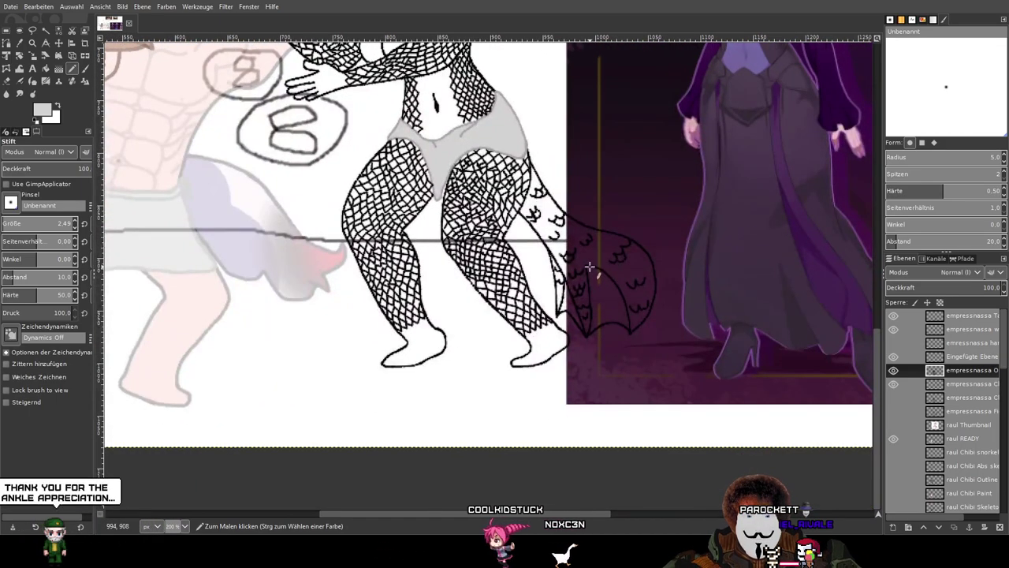
pyautogui.moveTo(543, 276); pyautogui.dragTo(546, 289)
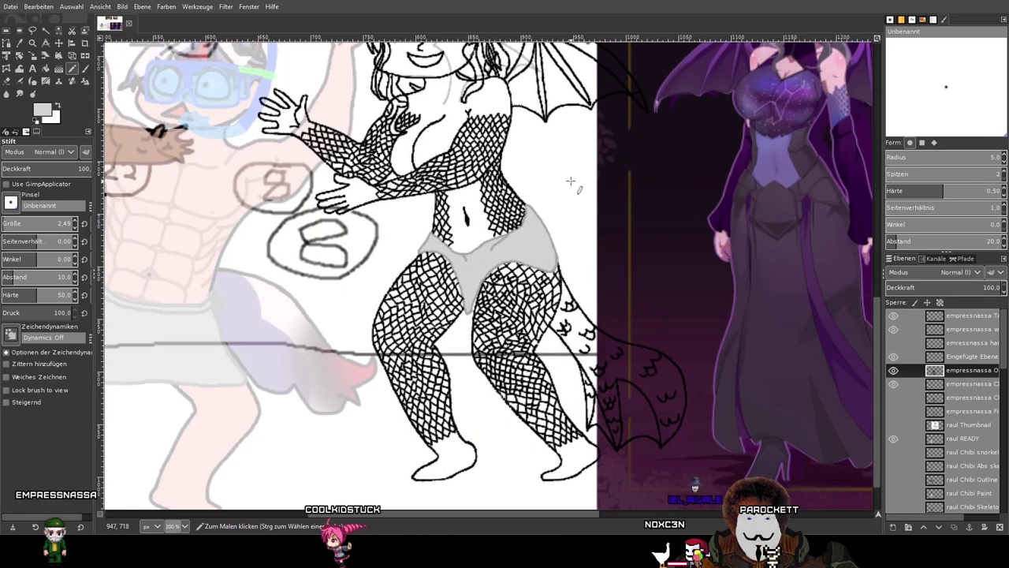
pyautogui.moveTo(620, 214); pyautogui.dragTo(658, 289)
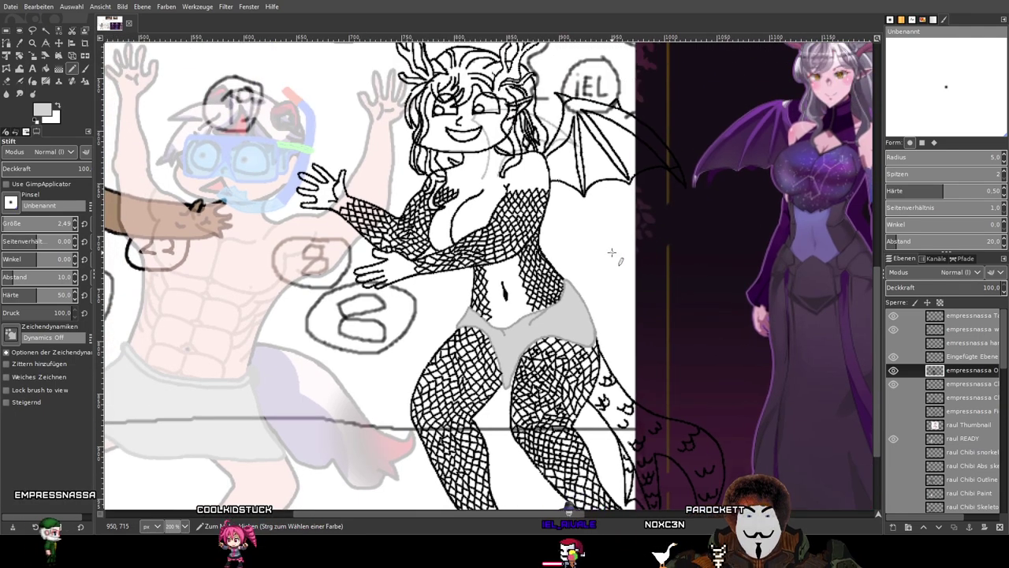
pyautogui.moveTo(630, 299); pyautogui.dragTo(645, 247)
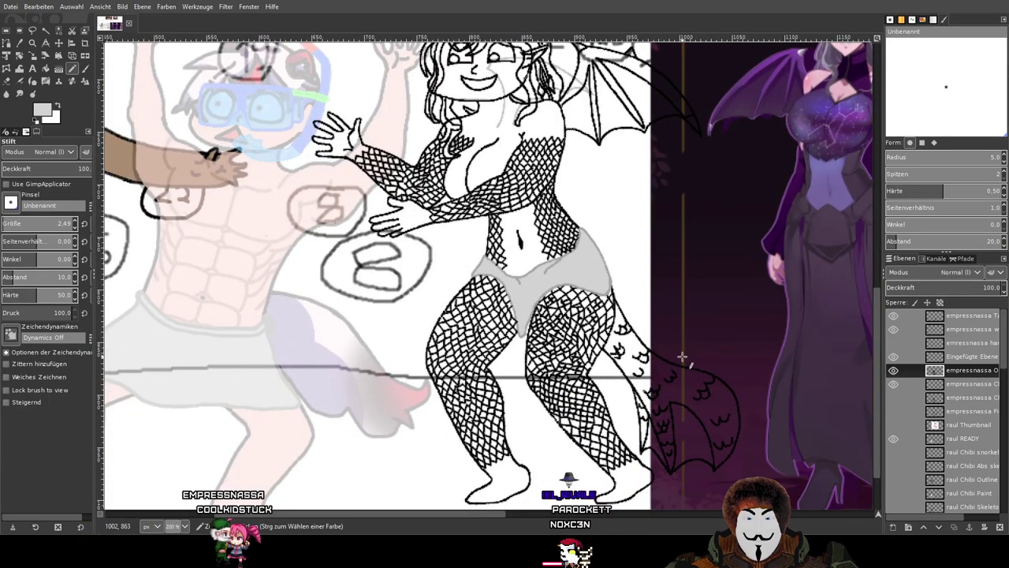
pyautogui.scroll(-5, 659, 283)
pyautogui.hscroll(2, 659, 283)
pyautogui.scroll(5, 662, 383)
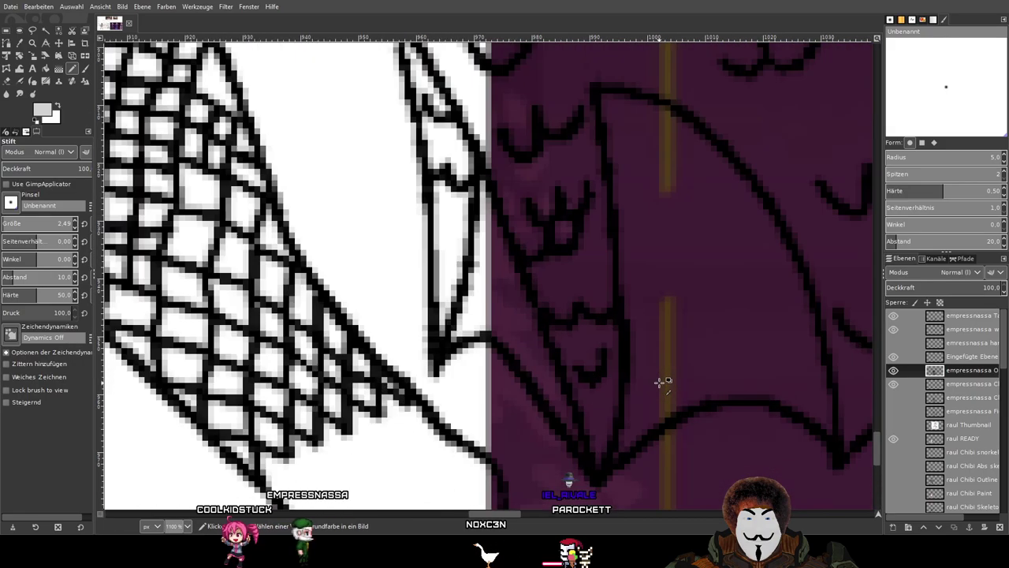
pyautogui.hscroll(-10, 541, 202)
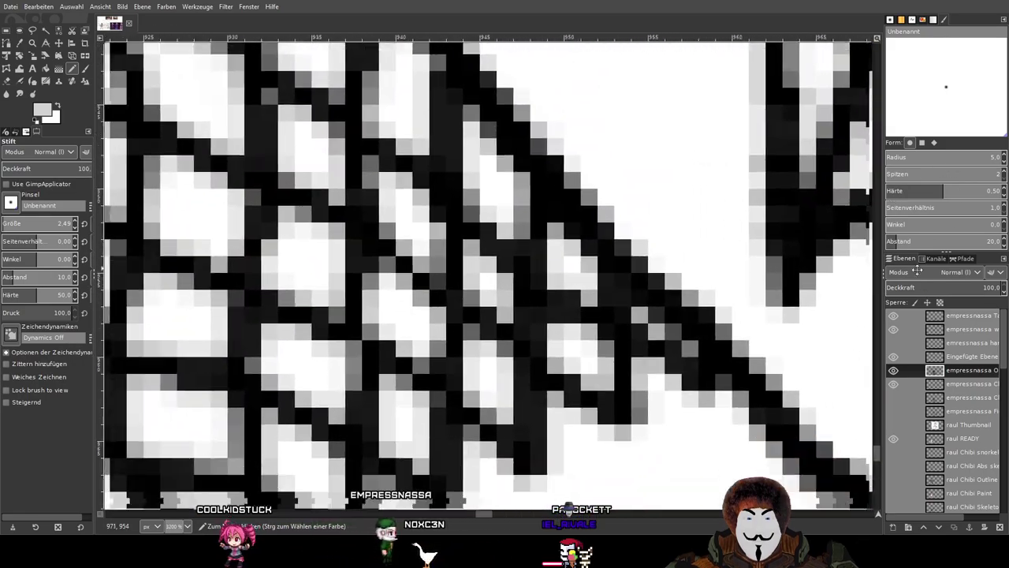
pyautogui.scroll(-6, 691, 264)
pyautogui.scroll(3, 645, 365)
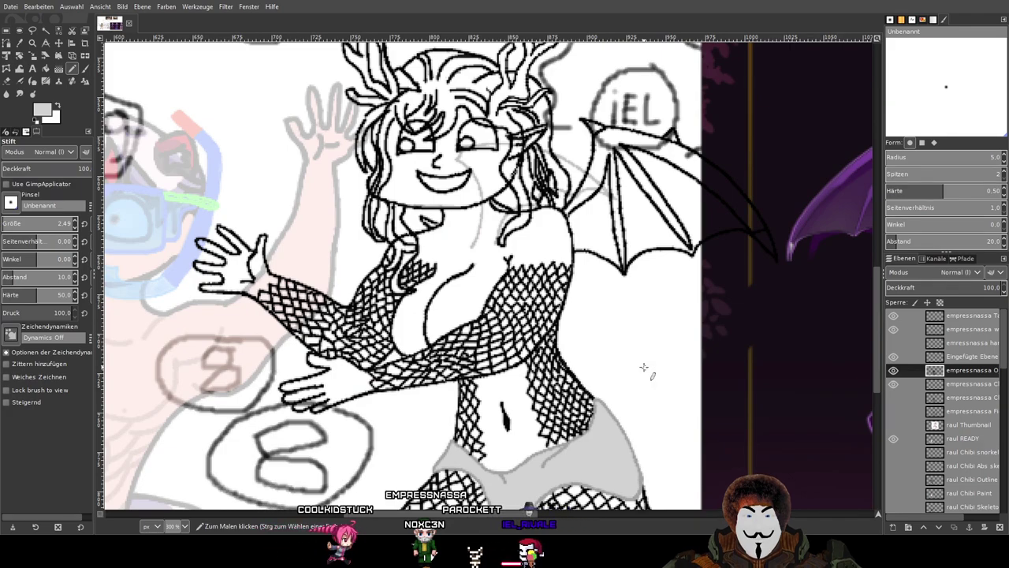
pyautogui.moveTo(643, 368); pyautogui.dragTo(648, 335)
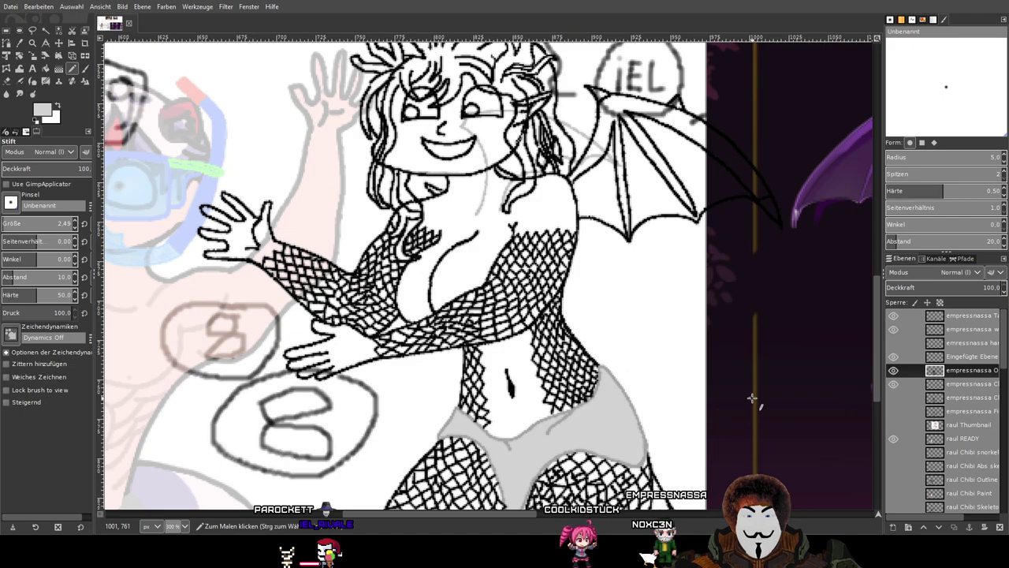
# Draw a light grey Pencil curve under the chibi's breast at 400% zoom.
pyautogui.moveTo(656, 328); pyautogui.dragTo(724, 309)
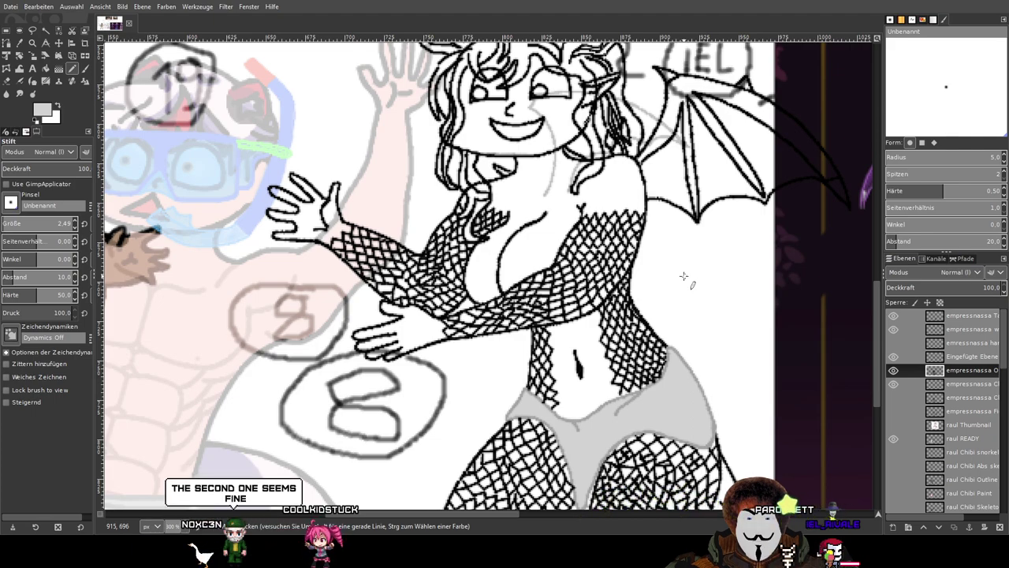
pyautogui.scroll(1, 683, 277)
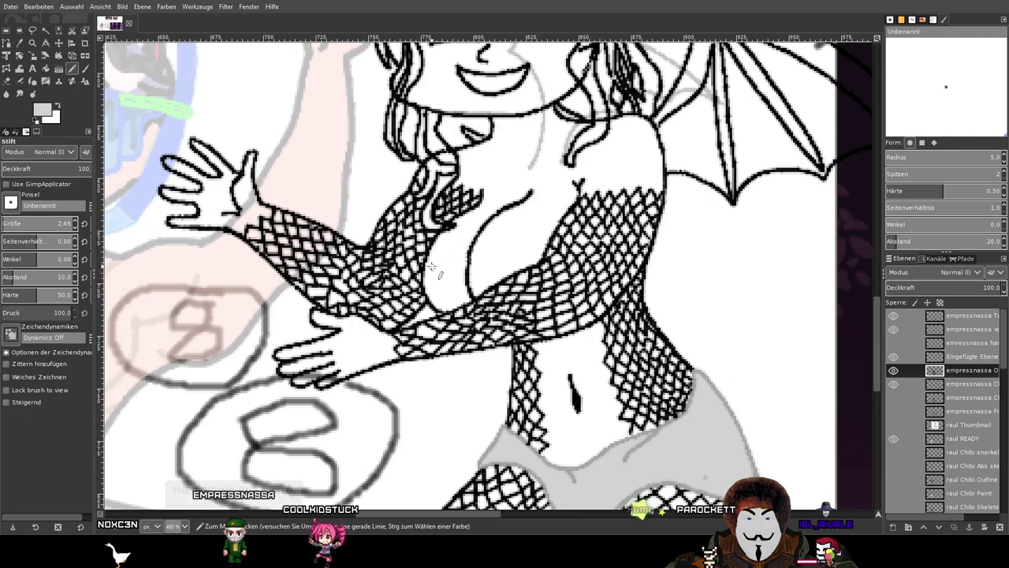
pyautogui.moveTo(426, 264); pyautogui.dragTo(447, 268)
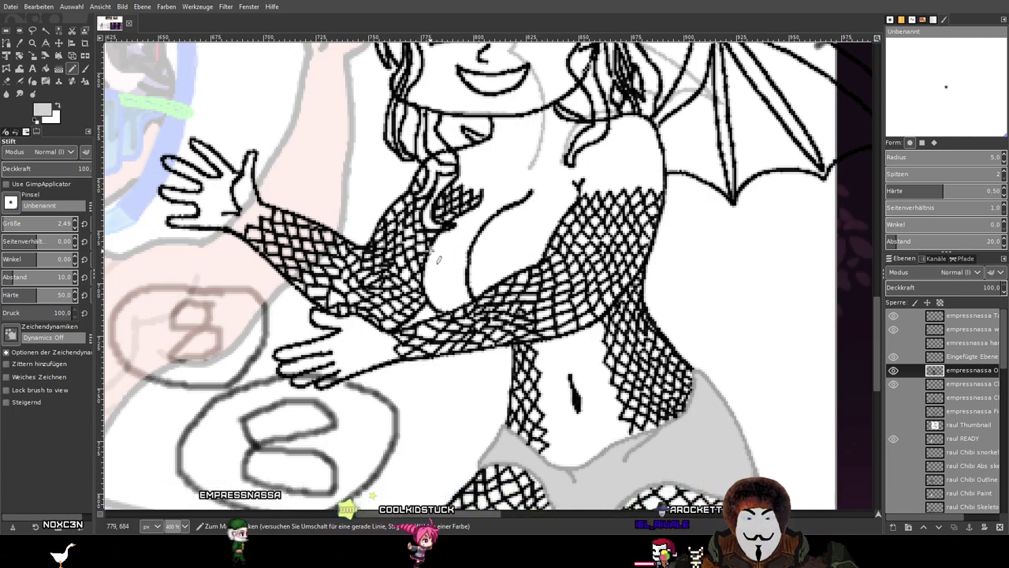
pyautogui.moveTo(440, 251); pyautogui.dragTo(544, 257)
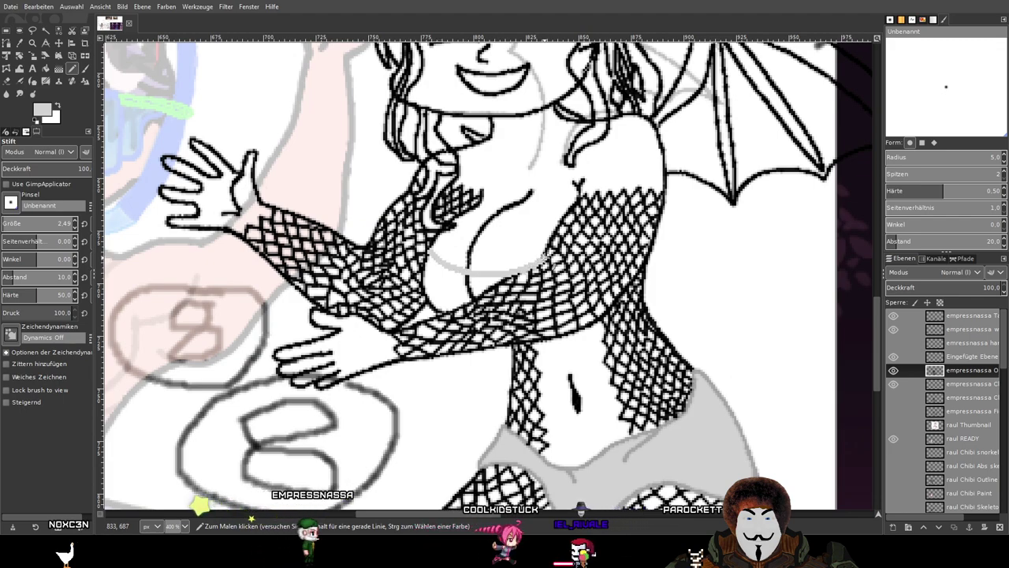
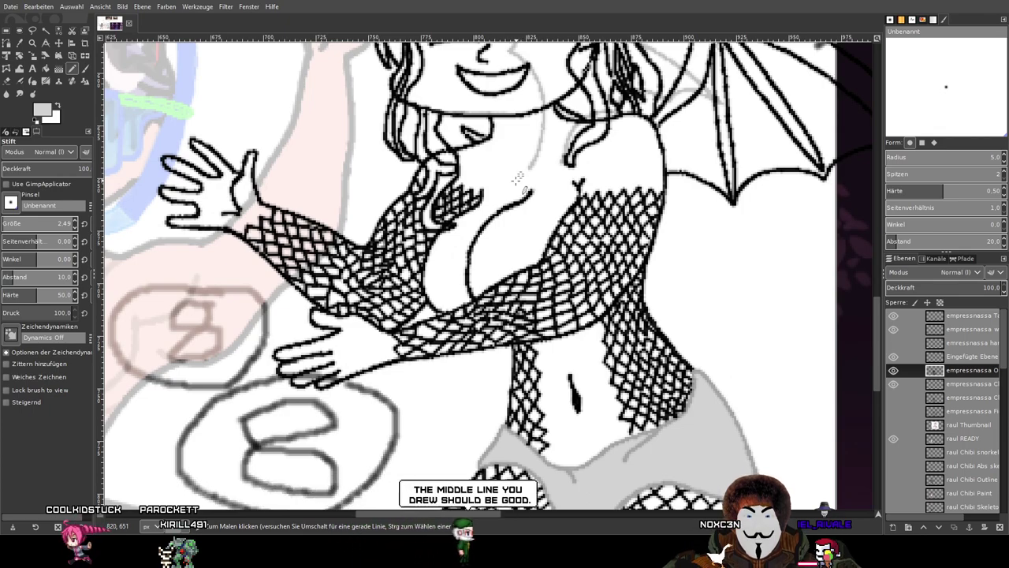
# Extend the light grey Pencil guide line across the chest to the right fishnet edge.
pyautogui.scroll(1, 412, 257)
pyautogui.scroll(-1, 412, 257)
pyautogui.scroll(1, 415, 260)
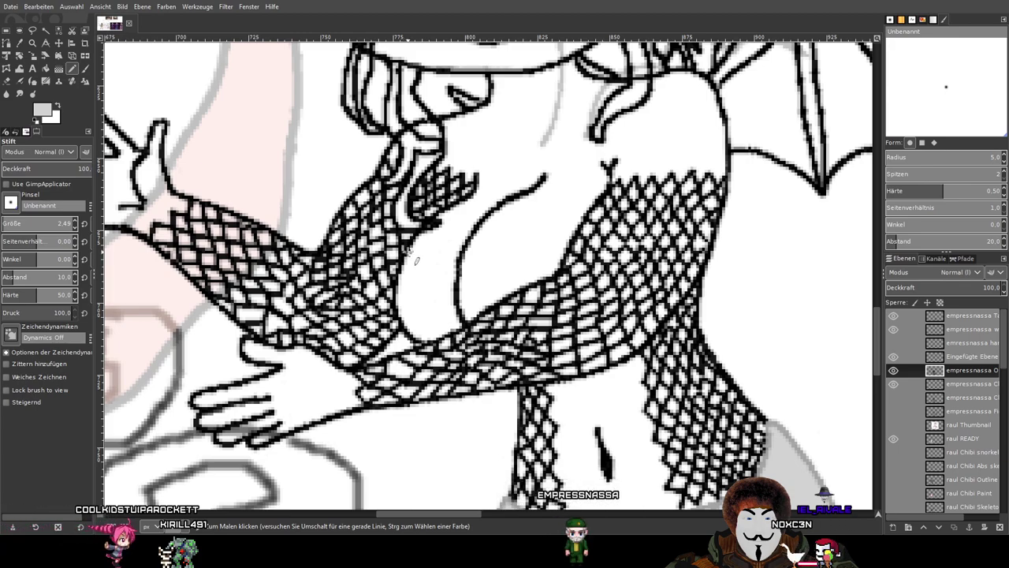
pyautogui.moveTo(465, 261); pyautogui.dragTo(577, 246)
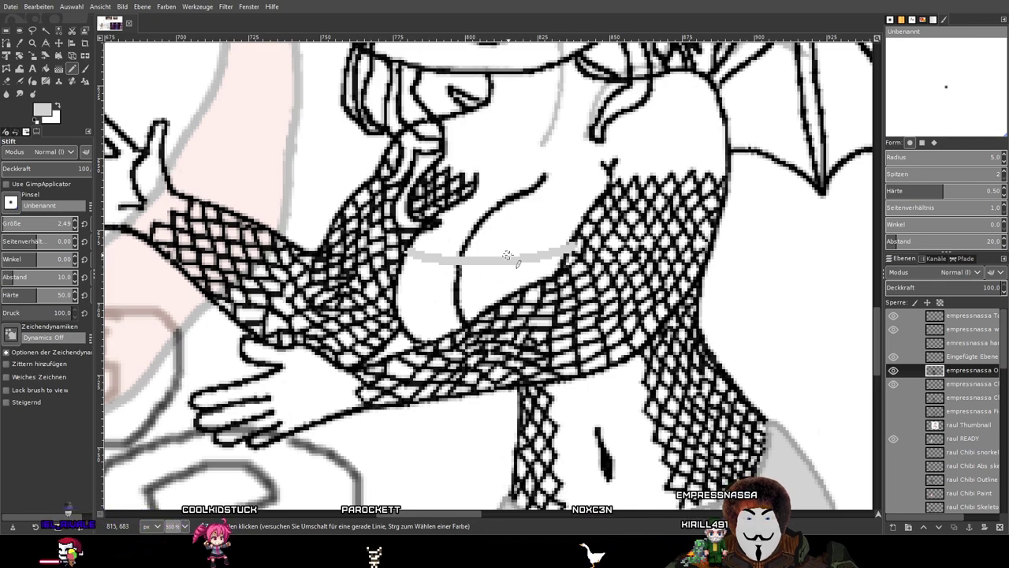
# Switch between a full-figure preview and the close-up to check the chest line.
pyautogui.press('`')
pyautogui.press('`')
pyautogui.press('`')
pyautogui.press('`')
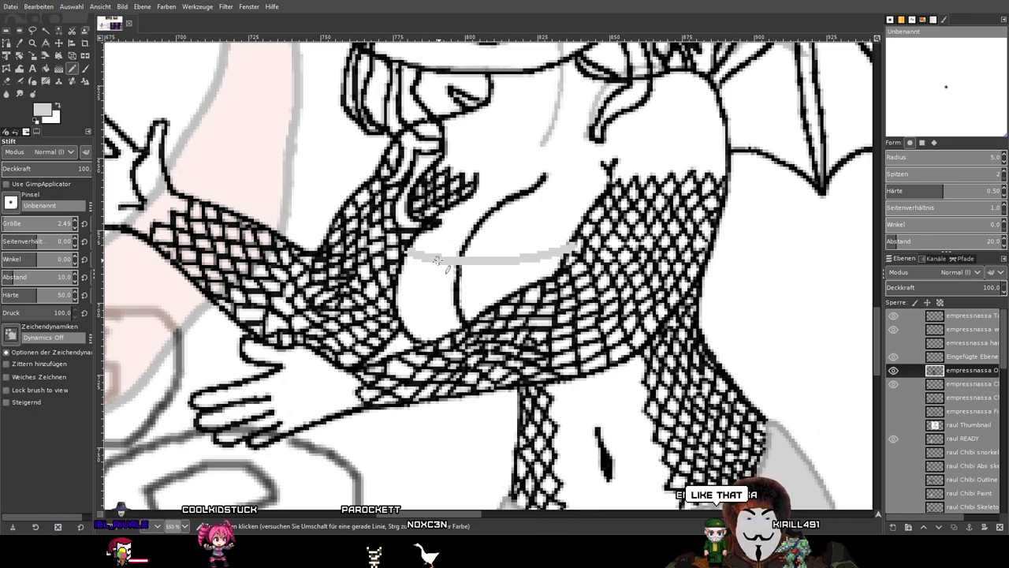
pyautogui.press('`')
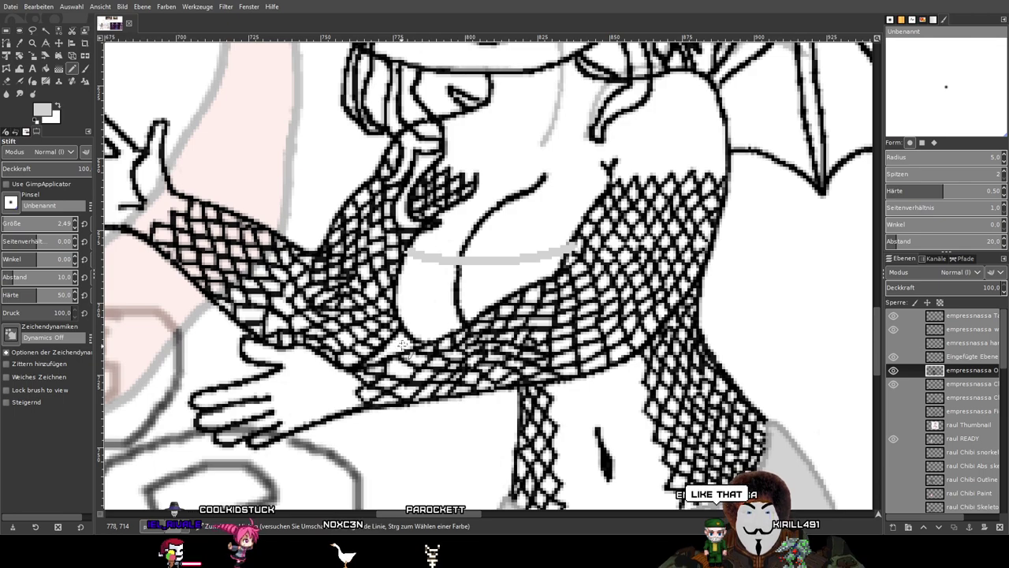
pyautogui.press('`')
pyautogui.press('`')
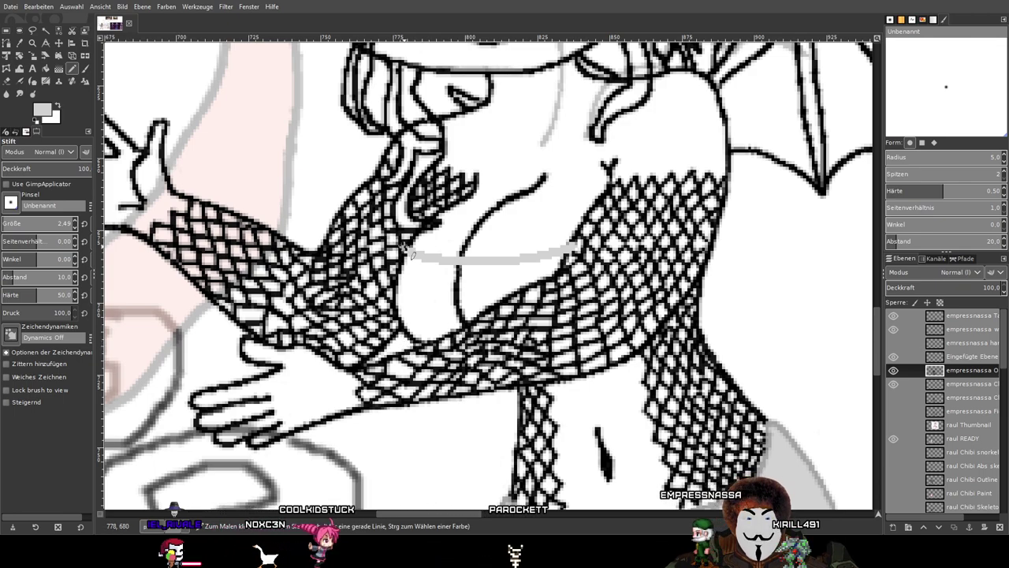
pyautogui.press('`')
pyautogui.press('`')
pyautogui.press('`')
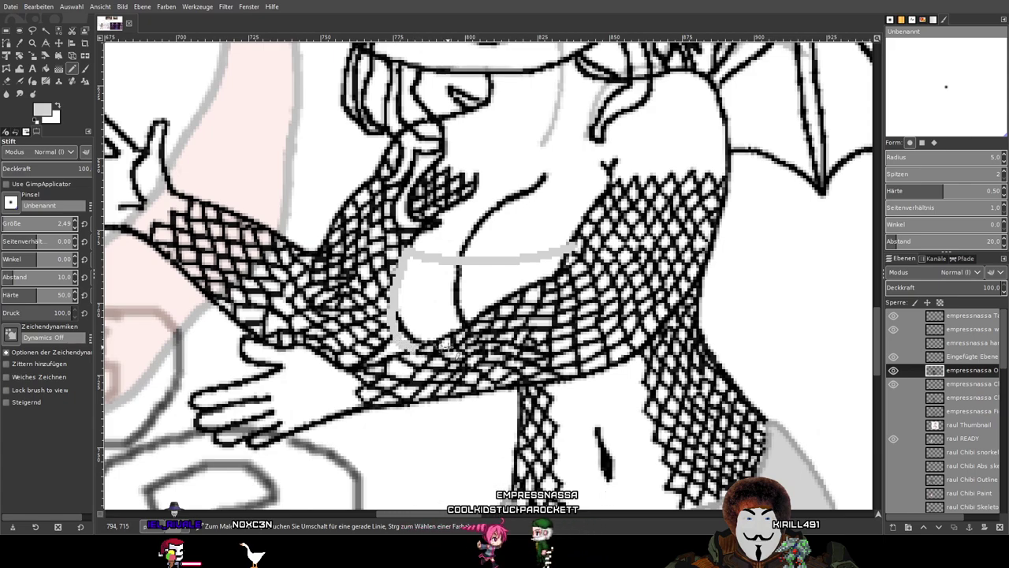
pyautogui.press('`')
pyautogui.press('`')
pyautogui.press('`')
pyautogui.press('`')
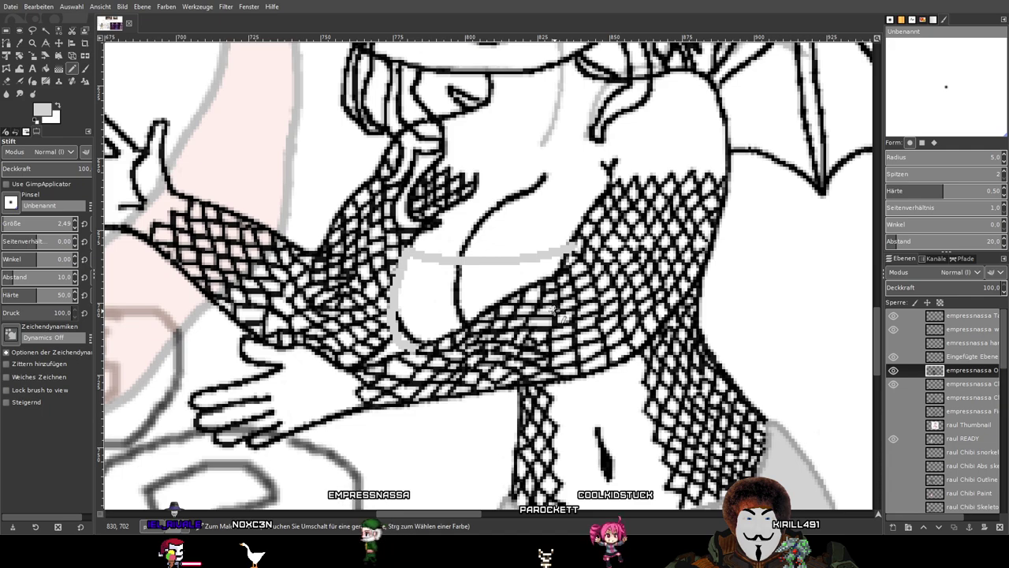
pyautogui.press('`')
pyautogui.press('`')
pyautogui.press('`')
pyautogui.press('`')
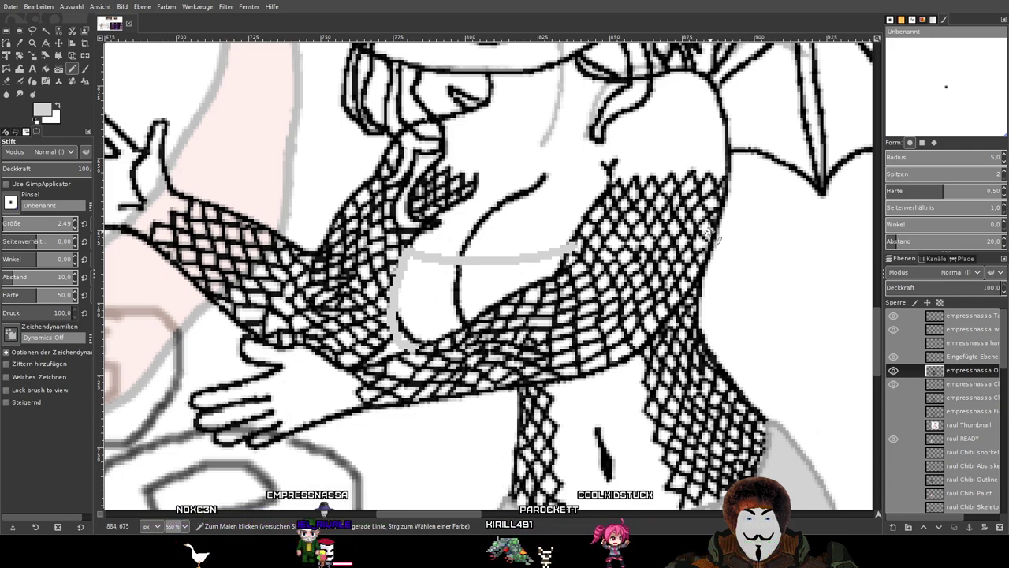
pyautogui.press('`')
pyautogui.press('`')
pyautogui.press('`')
pyautogui.press('`')
pyautogui.press('`')
pyautogui.press('`')
pyautogui.press('`')
pyautogui.press('`')
pyautogui.press('`')
pyautogui.press('`')
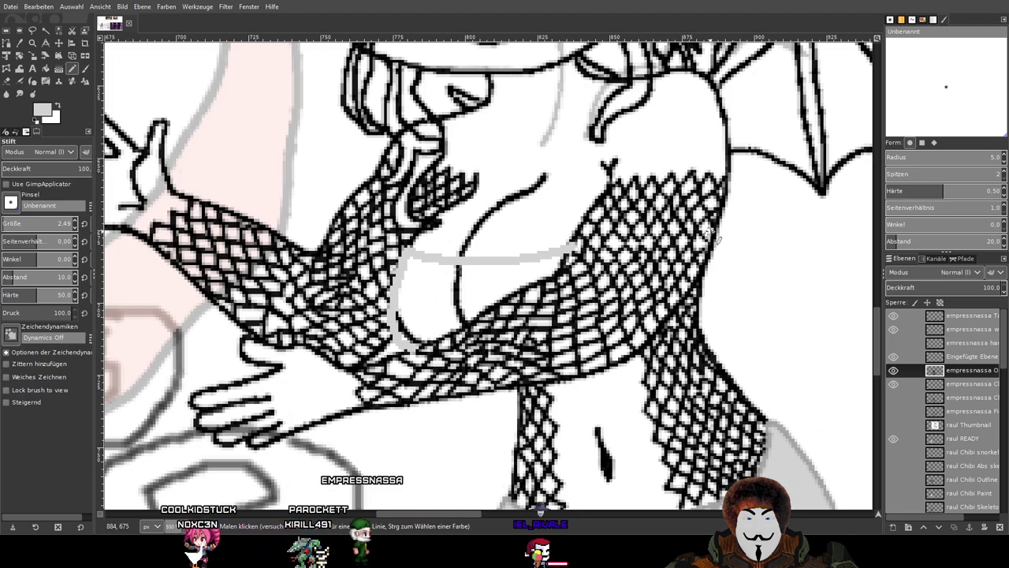
pyautogui.press('`')
pyautogui.press('`')
pyautogui.press('`')
pyautogui.press('`')
pyautogui.press('`')
pyautogui.press('`')
pyautogui.press('`')
pyautogui.press('`')
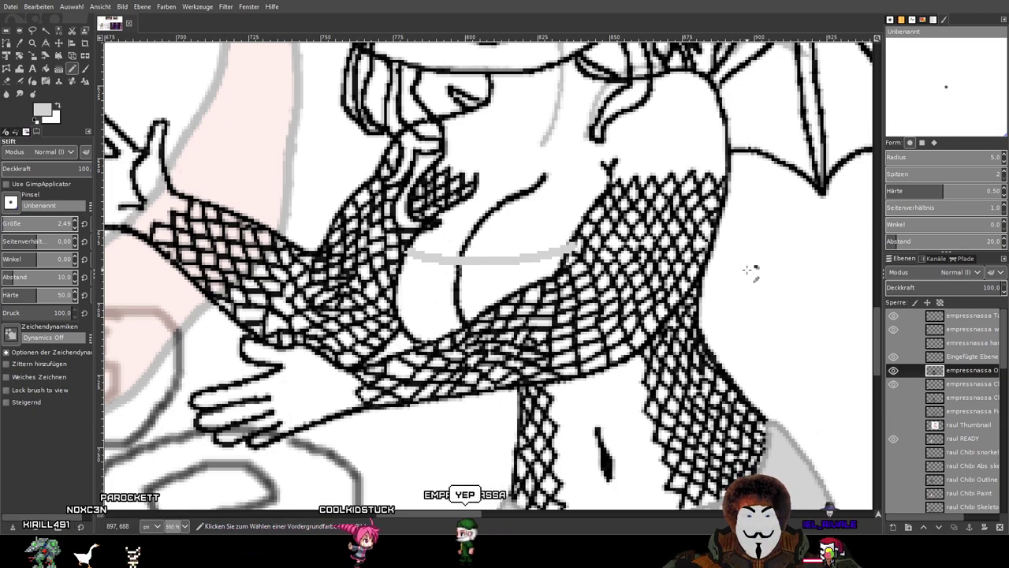
# Undo the old grey chest line, redraw it, then undo both attempts.
pyautogui.hotkey('ctrl', 'z')
pyautogui.scroll(2, 588, 260)
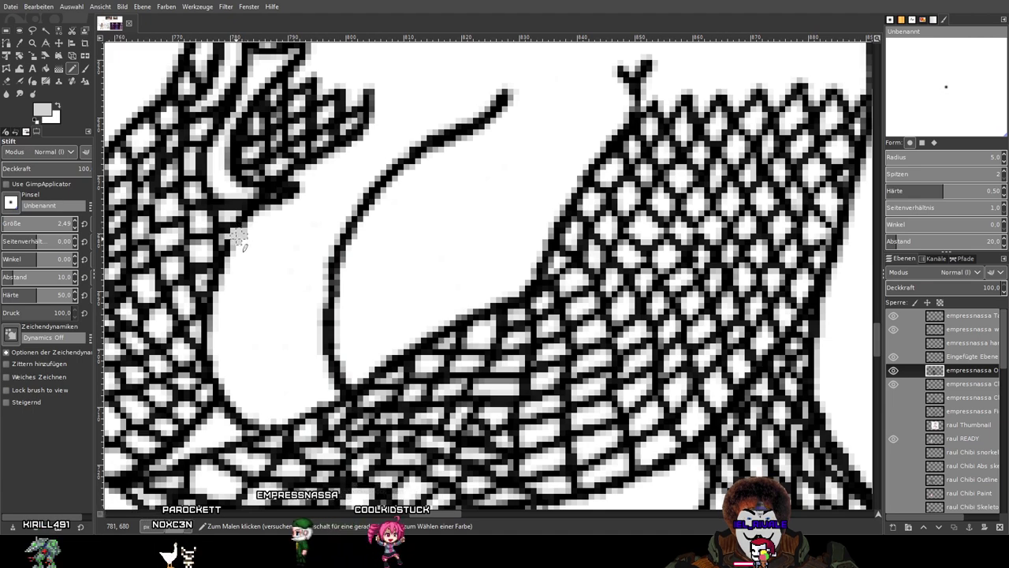
pyautogui.moveTo(285, 260)
pyautogui.mouseDown()
pyautogui.moveTo(416, 265)
pyautogui.moveTo(540, 228)
pyautogui.mouseUp()
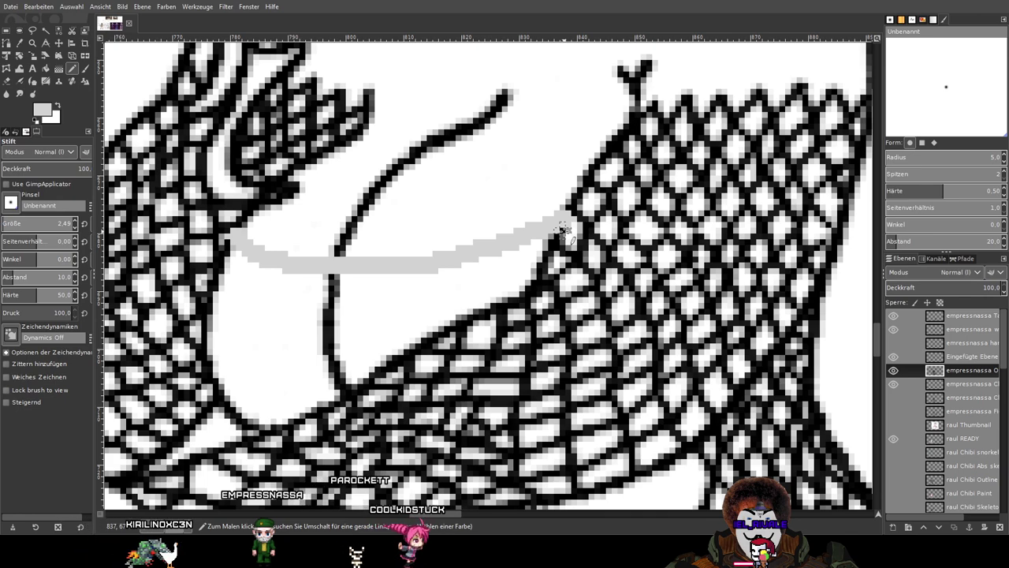
pyautogui.hotkey('ctrl', 'z')
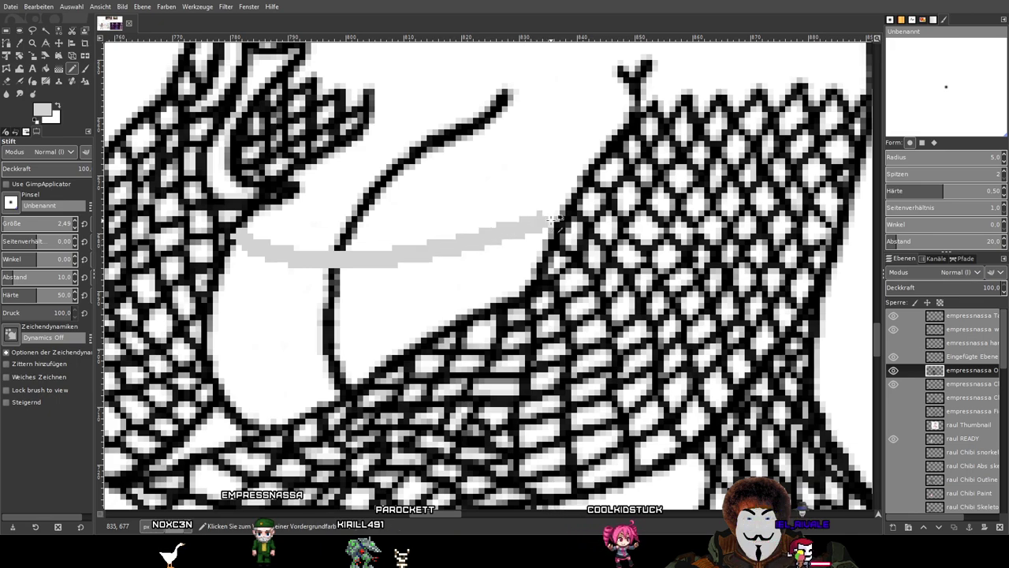
pyautogui.hotkey('ctrl', 'z')
# Draw a new curved light grey line across the chest from sleeve to fishnet top.
pyautogui.scroll(4, 552, 218)
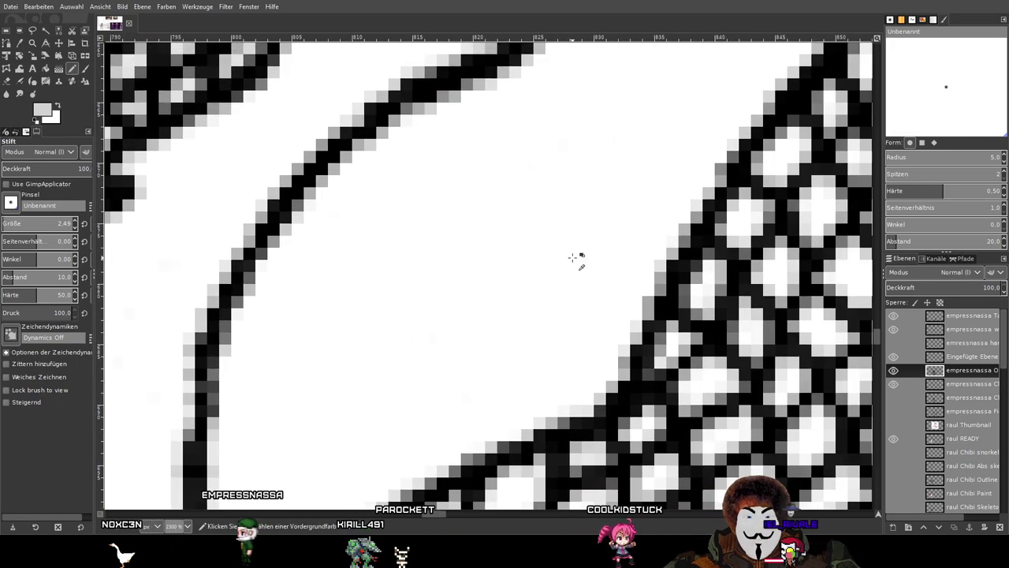
pyautogui.scroll(-1, 571, 257)
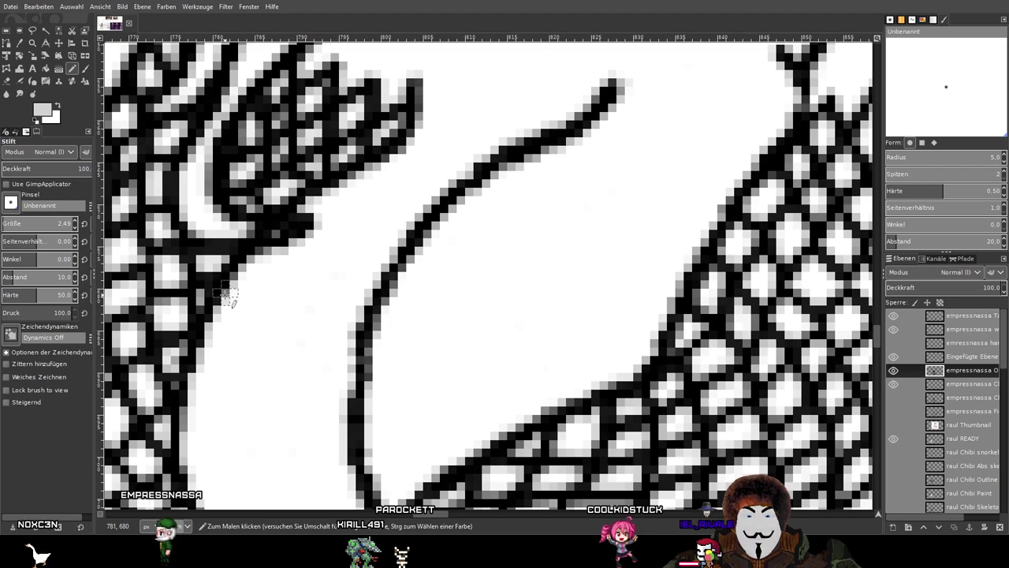
pyautogui.moveTo(236, 287)
pyautogui.mouseDown()
pyautogui.moveTo(251, 307)
pyautogui.moveTo(316, 337)
pyautogui.moveTo(548, 317)
pyautogui.moveTo(639, 301)
pyautogui.moveTo(668, 283)
pyautogui.mouseUp()
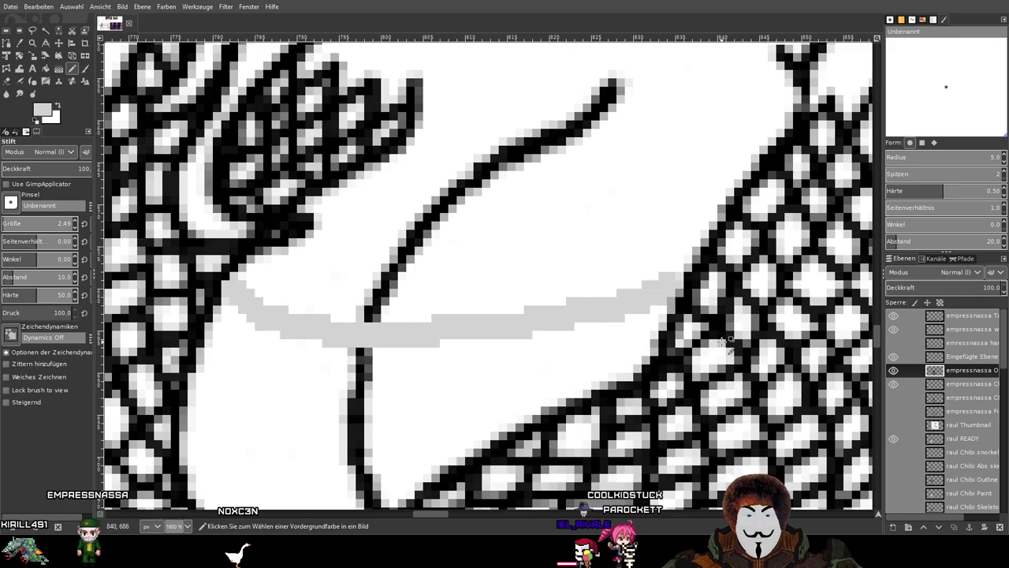
pyautogui.scroll(-2, 707, 336)
pyautogui.moveTo(707, 337); pyautogui.dragTo(642, 239)
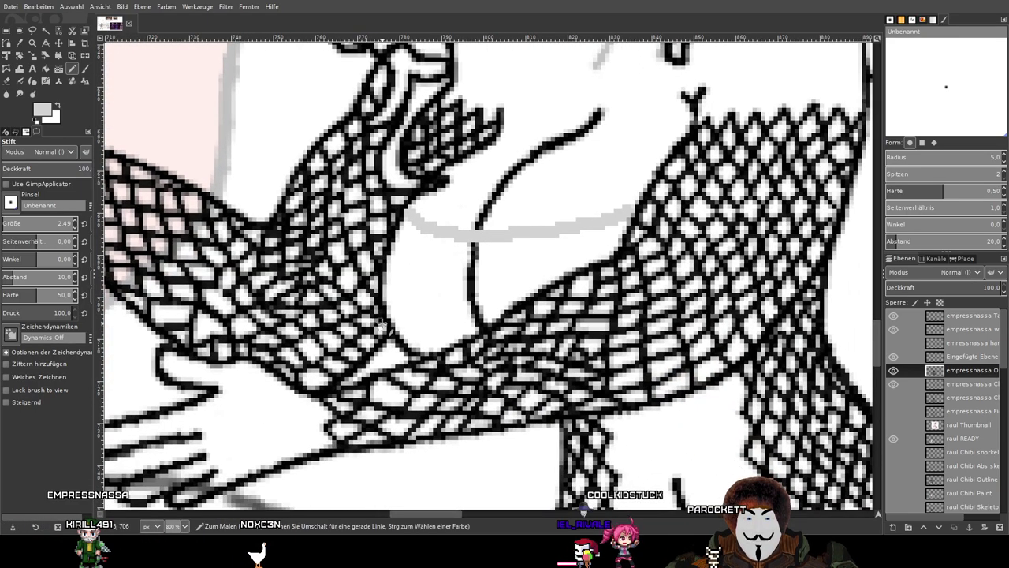
# Bucket-fill the chest areas on both sides of the vertical line light grey.
pyautogui.click(46, 69)
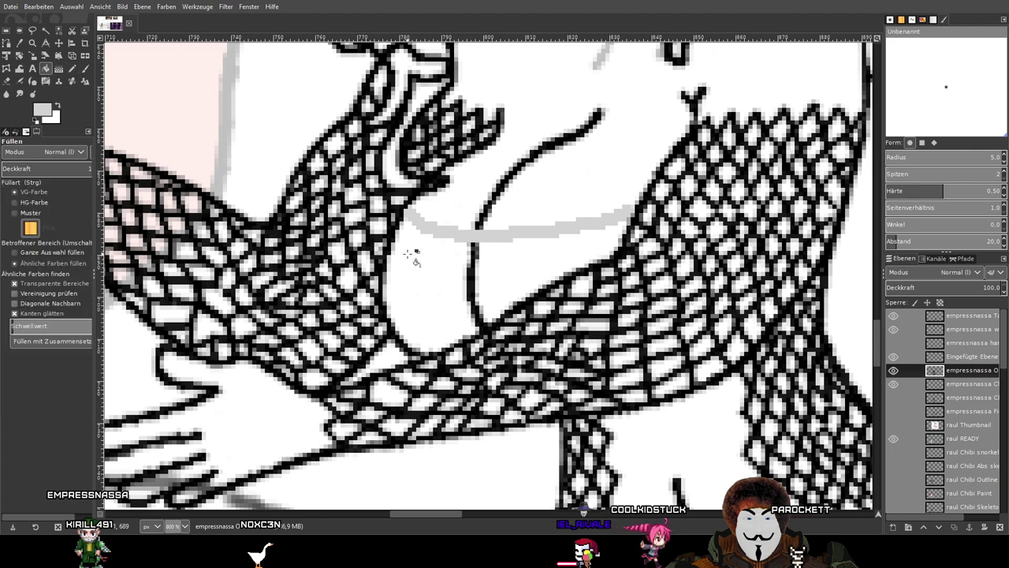
pyautogui.click(438, 272)
pyautogui.click(508, 268)
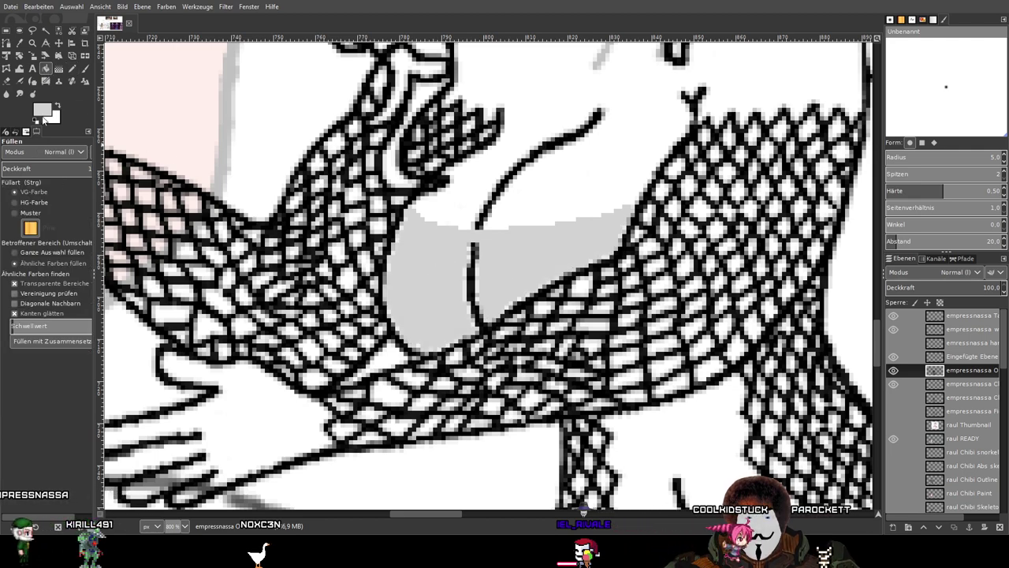
# Zoom and pan over the grey fill, ending with the smoothed Paintbrush selected.
pyautogui.click(74, 72)
pyautogui.scroll(2, 346, 263)
pyautogui.moveTo(496, 295); pyautogui.dragTo(510, 213)
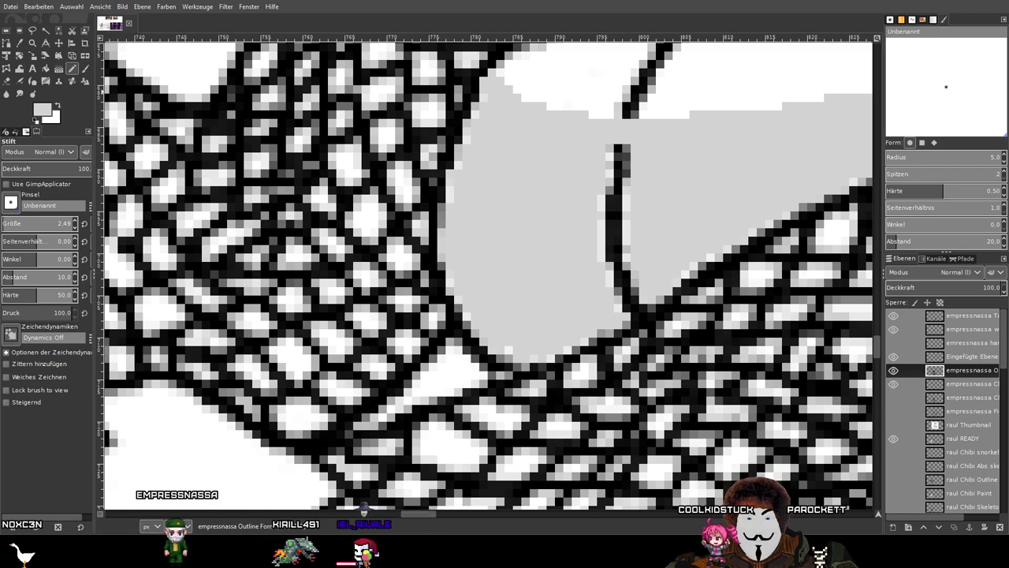
pyautogui.moveTo(457, 162); pyautogui.dragTo(442, 233)
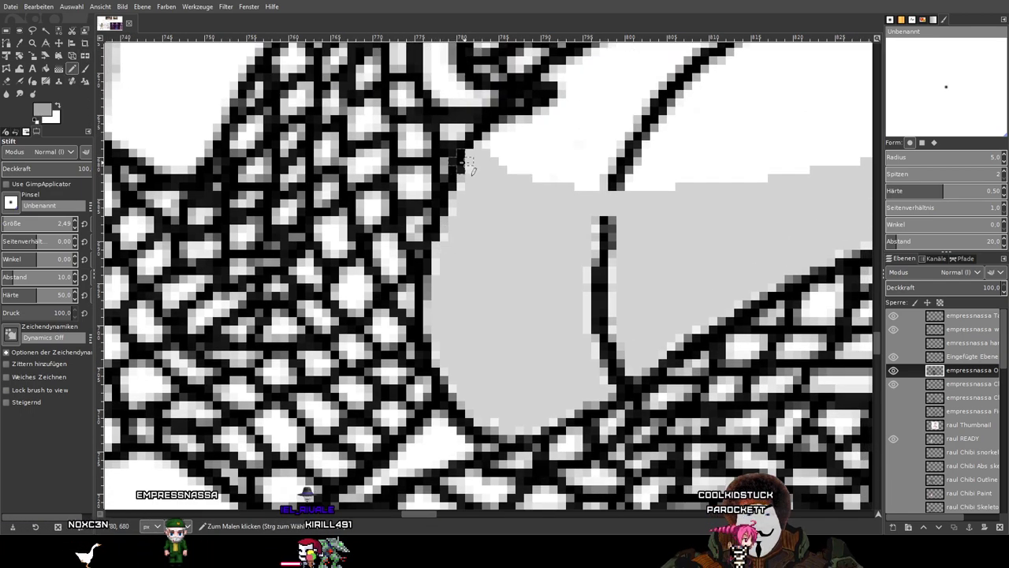
pyautogui.click(85, 68)
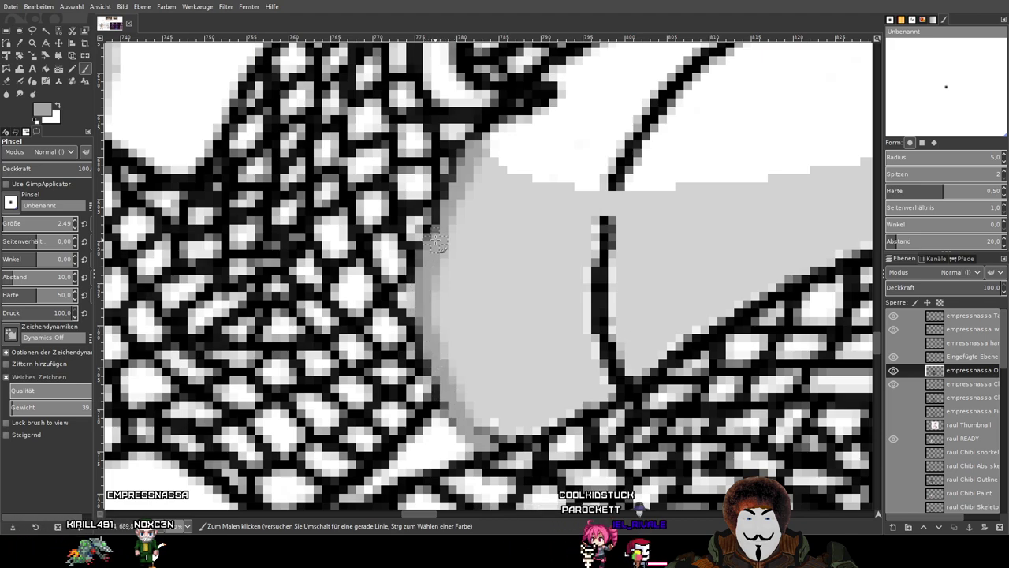
# Paint a darker grey band along the top edge of the chest fill.
pyautogui.moveTo(592, 246); pyautogui.dragTo(264, 279)
pyautogui.moveTo(162, 164); pyautogui.dragTo(247, 169)
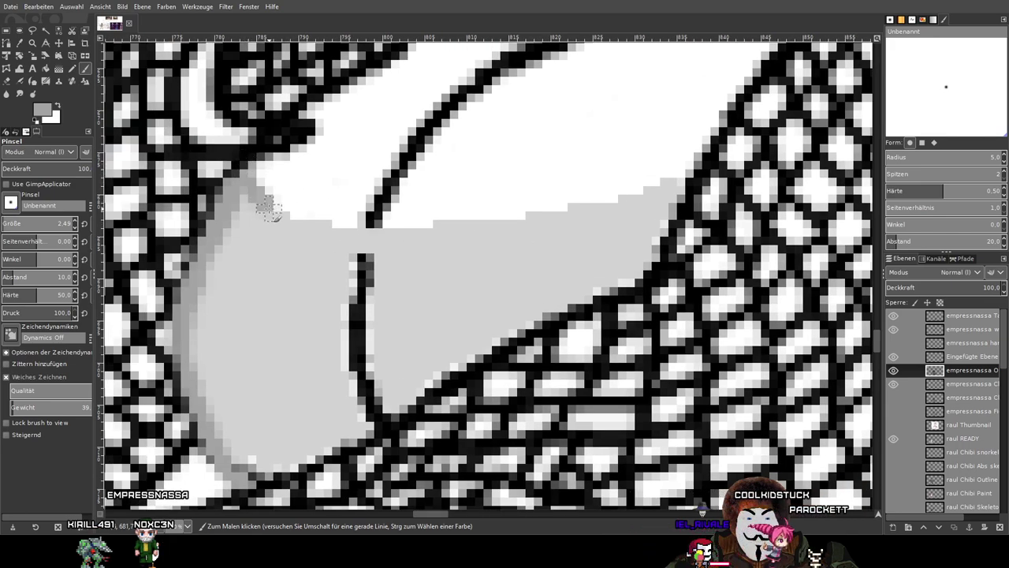
pyautogui.moveTo(340, 229)
pyautogui.mouseDown()
pyautogui.moveTo(501, 226)
pyautogui.moveTo(682, 179)
pyautogui.mouseUp()
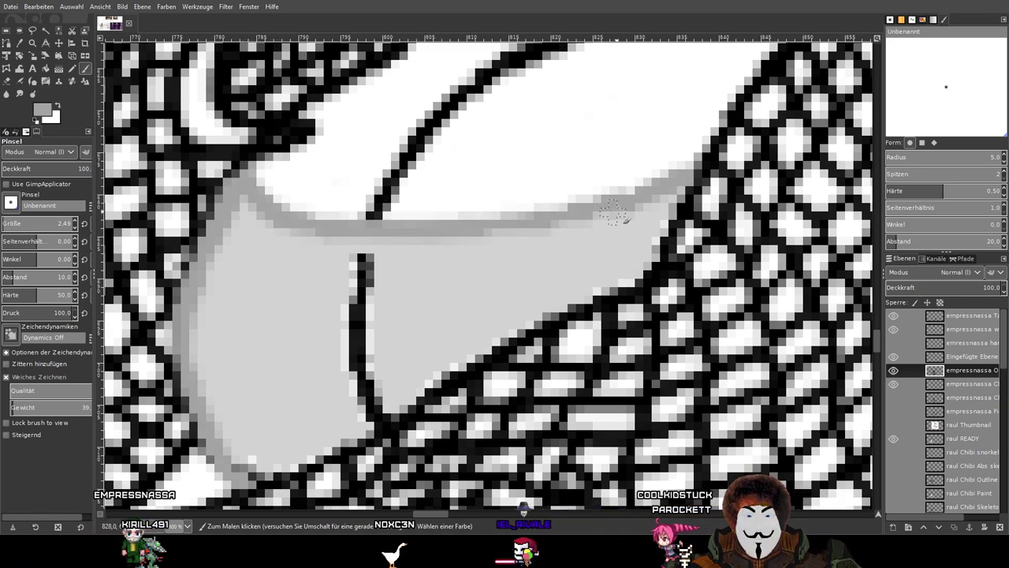
pyautogui.scroll(-3, 655, 181)
pyautogui.hscroll(-3, 654, 181)
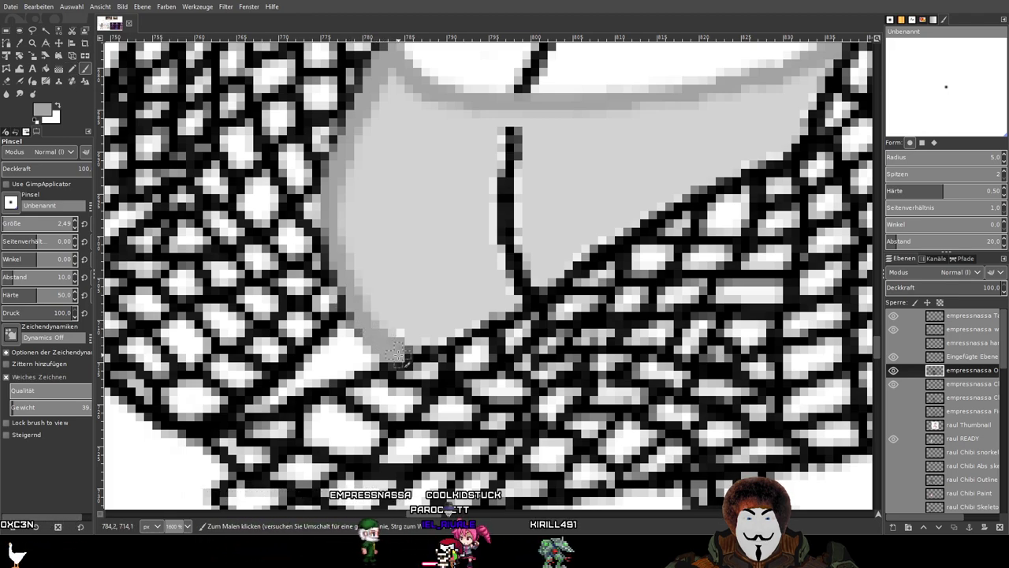
pyautogui.scroll(-1, 394, 352)
pyautogui.scroll(-3, 394, 352)
pyautogui.scroll(3, 116, 82)
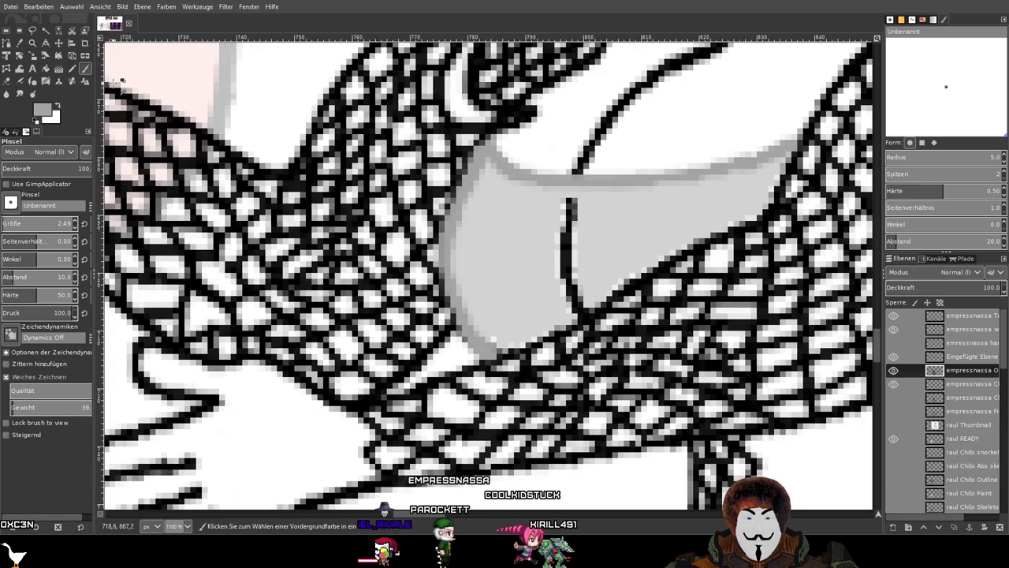
# With the Pencil, work along the fishnet edge painting stray pixels light grey.
pyautogui.press('n')
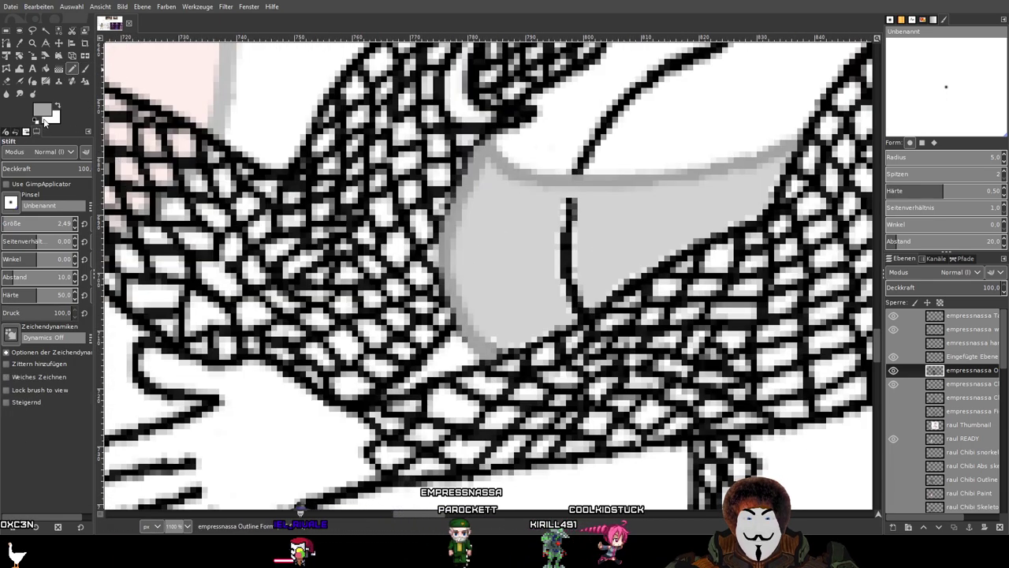
pyautogui.scroll(3, 478, 323)
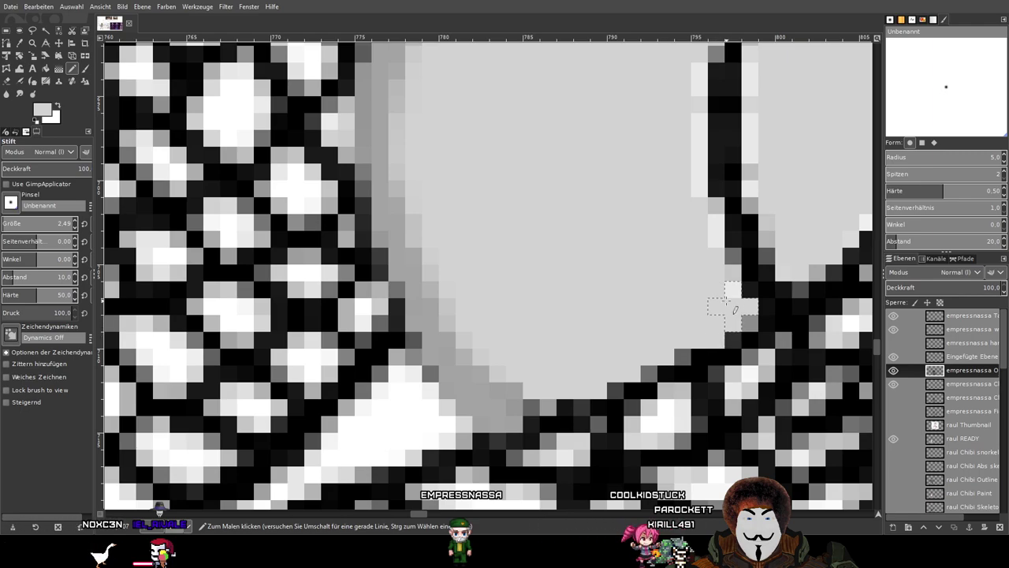
pyautogui.moveTo(692, 289); pyautogui.dragTo(255, 323)
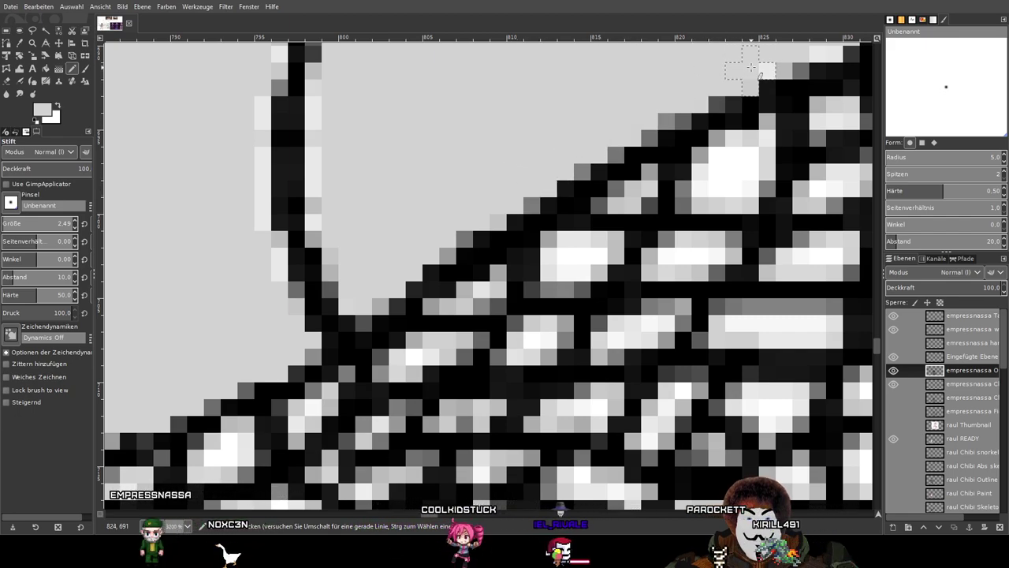
pyautogui.moveTo(751, 70); pyautogui.dragTo(611, 247)
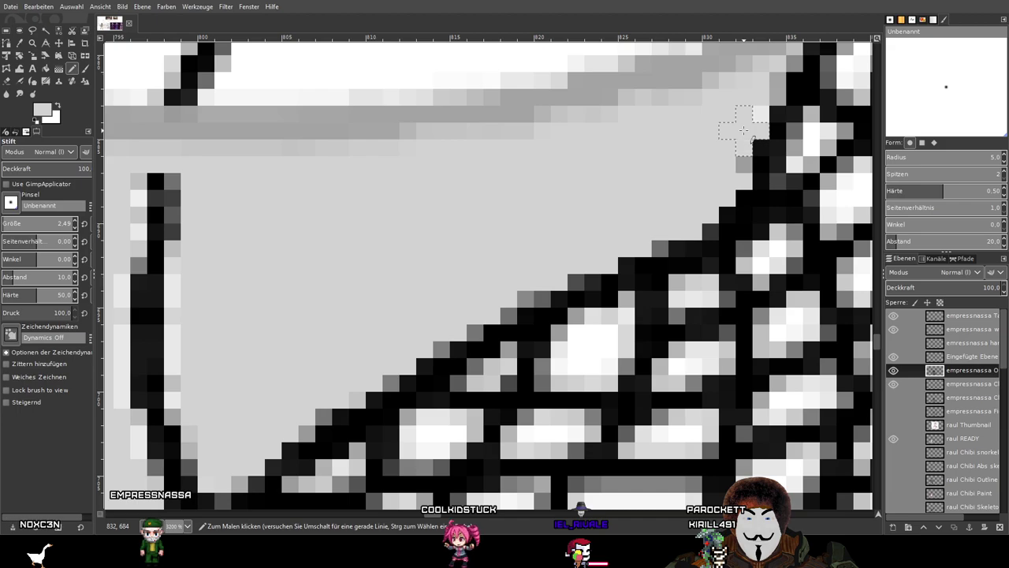
pyautogui.scroll(-3, 732, 130)
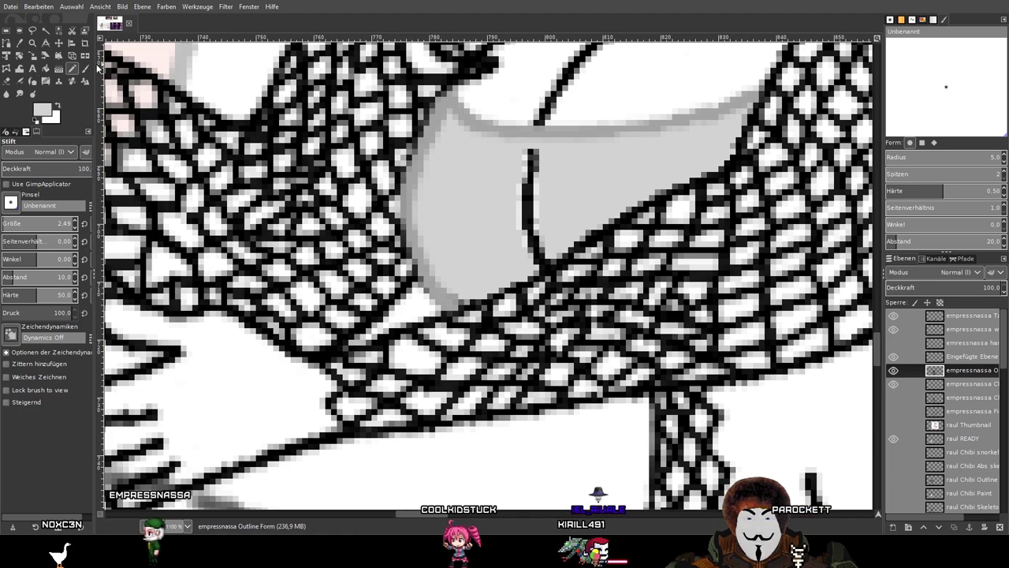
# Cover the black seam line in the grey top with light grey using the Pencil.
pyautogui.scroll(3, 527, 131)
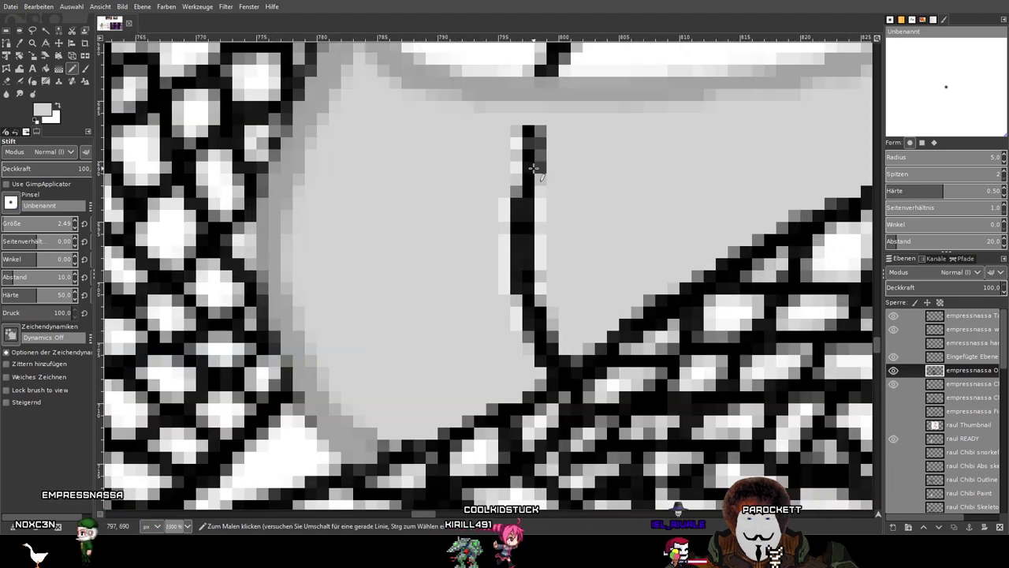
pyautogui.click(85, 68)
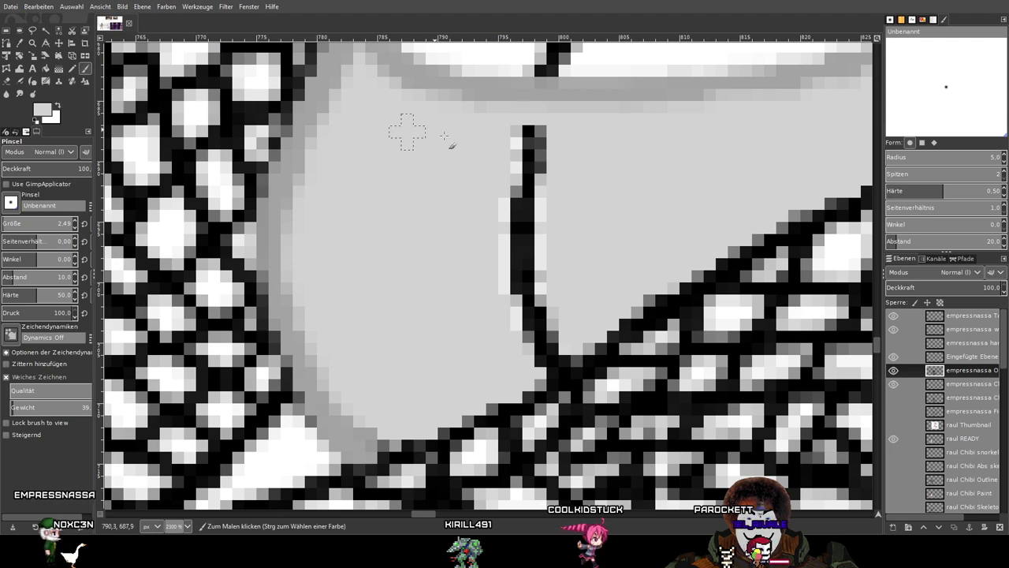
pyautogui.scroll(-1, 529, 130)
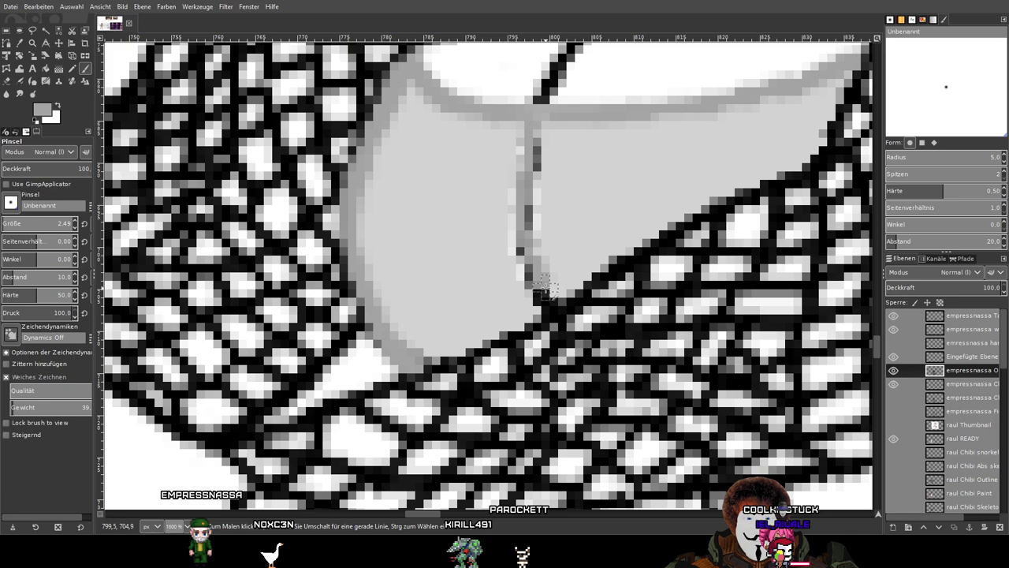
pyautogui.hotkey('ctrl', 'z')
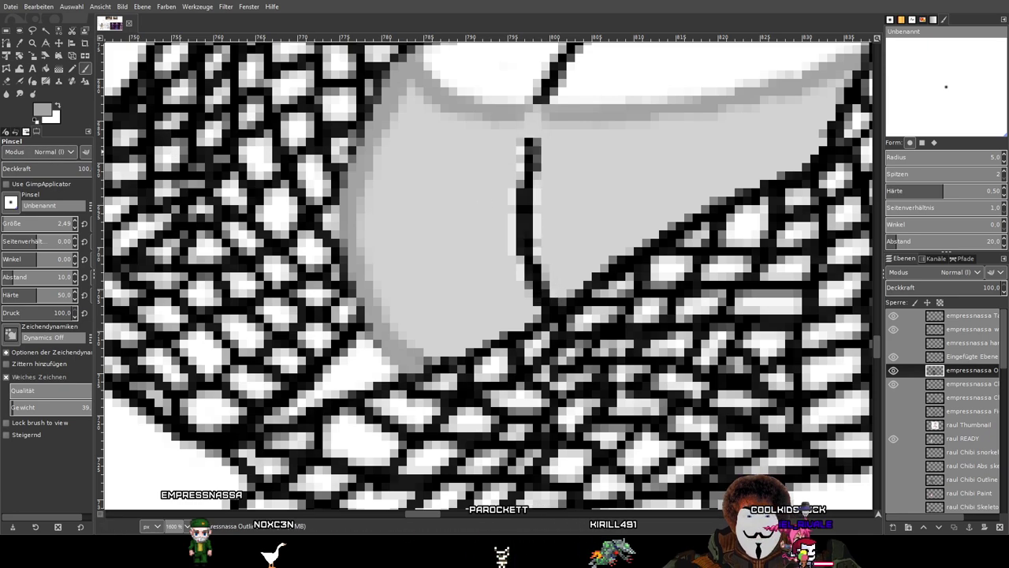
pyautogui.click(87, 68)
pyautogui.scroll(1, 501, 193)
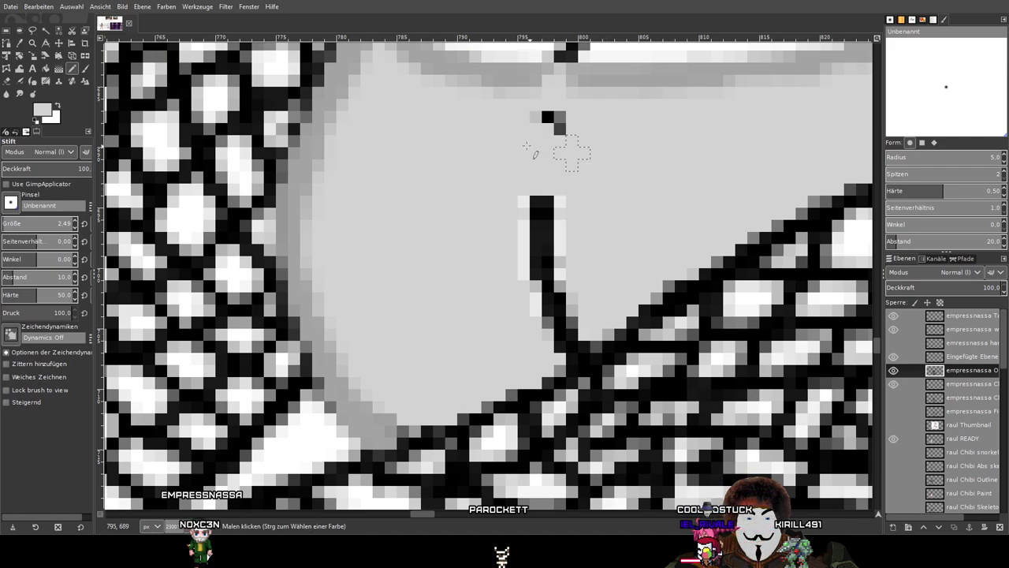
pyautogui.moveTo(511, 236)
pyautogui.mouseDown()
pyautogui.moveTo(523, 292)
pyautogui.moveTo(582, 321)
pyautogui.moveTo(569, 347)
pyautogui.mouseUp()
# Paint a grey Paintbrush seam down from the top's edge, then undo it.
pyautogui.scroll(-2, 560, 333)
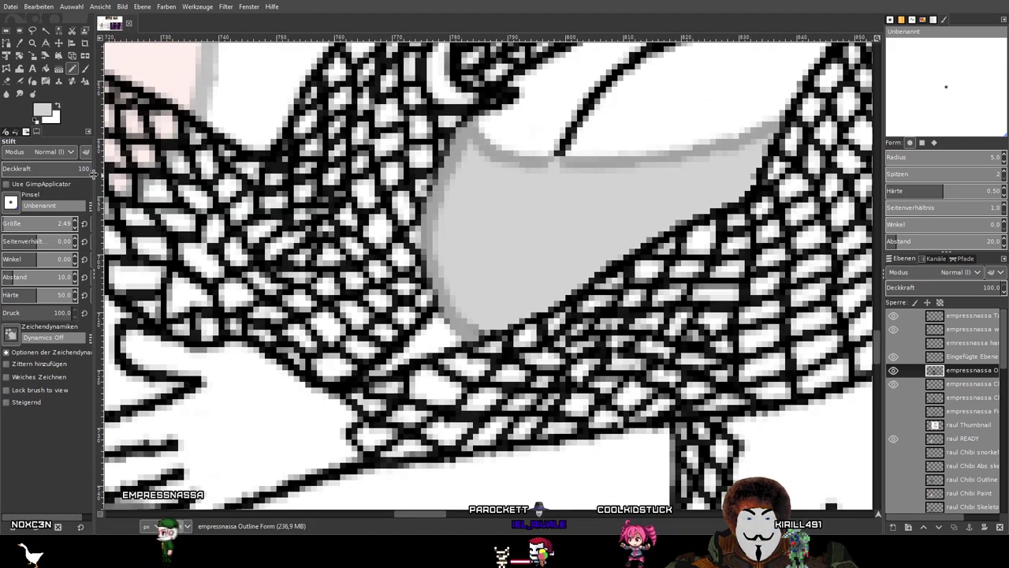
pyautogui.click(85, 69)
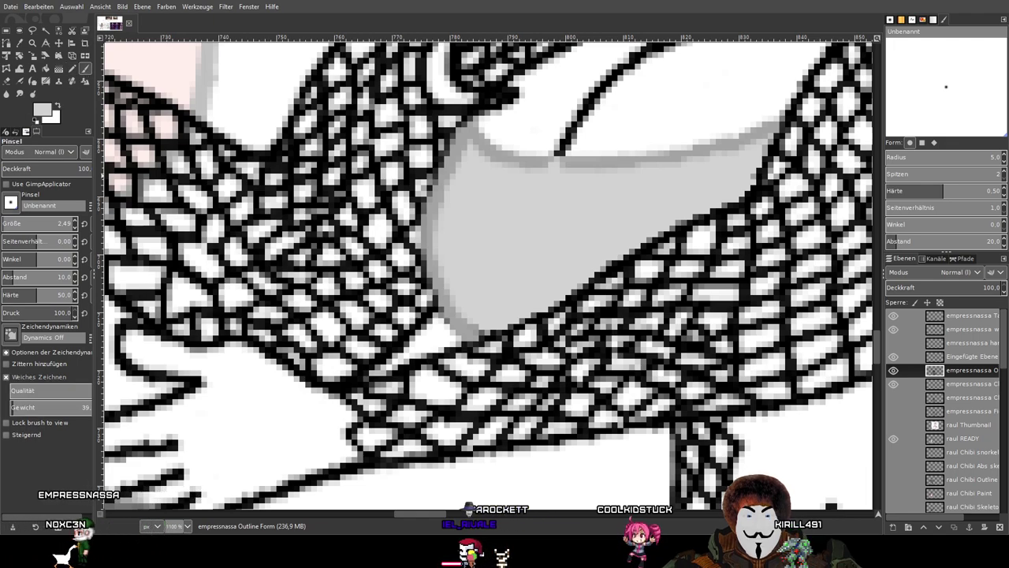
pyautogui.scroll(1, 432, 156)
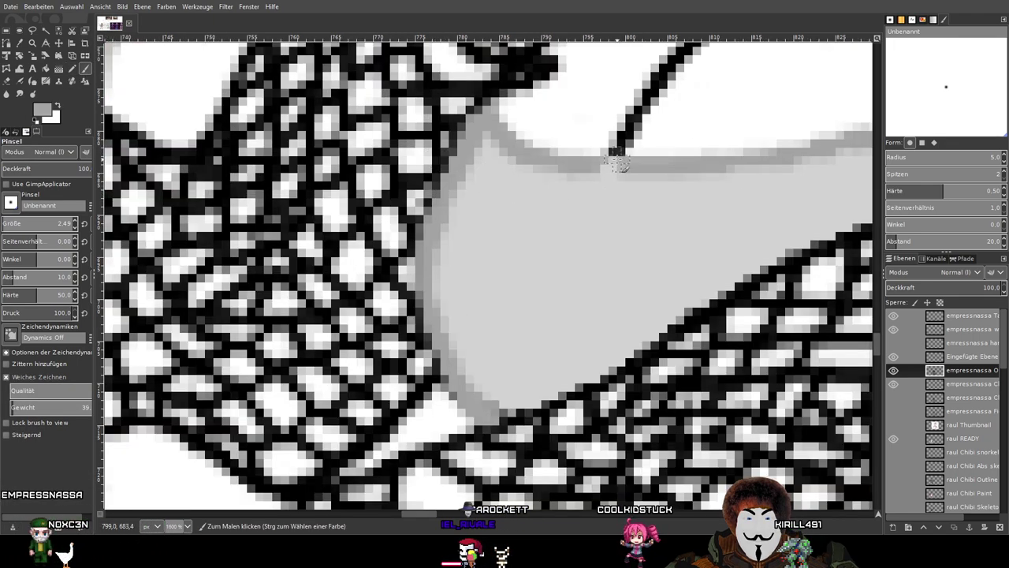
pyautogui.moveTo(602, 185)
pyautogui.mouseDown()
pyautogui.moveTo(586, 298)
pyautogui.moveTo(591, 337)
pyautogui.mouseUp()
pyautogui.scroll(-1, 591, 337)
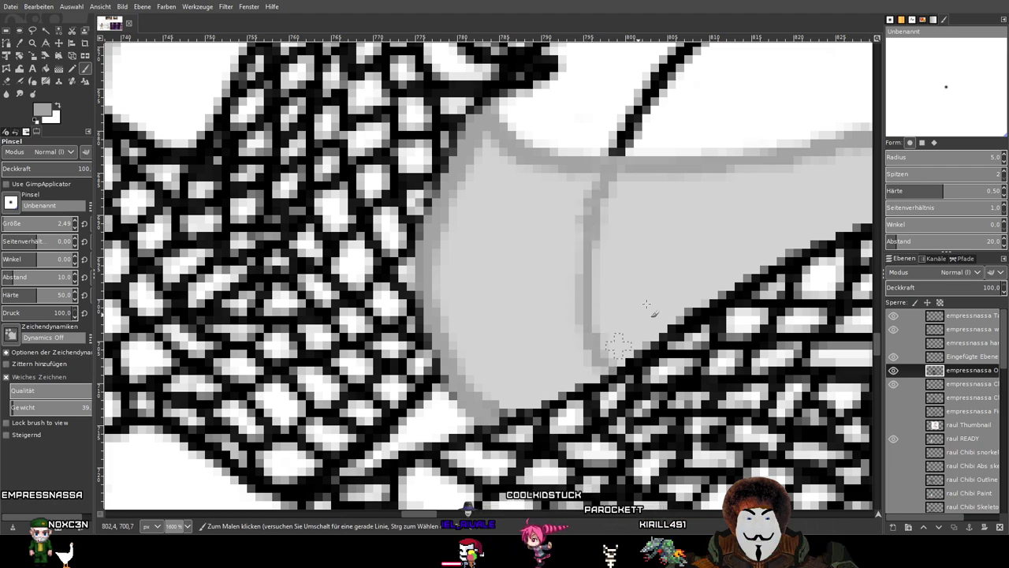
pyautogui.scroll(-2, 676, 248)
pyautogui.scroll(-1, 676, 247)
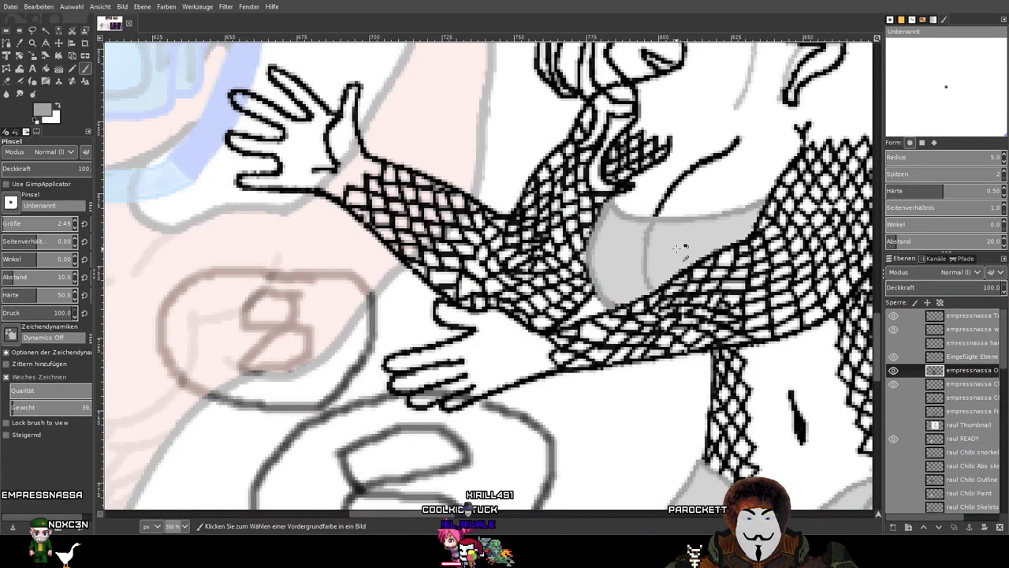
pyautogui.scroll(3, 667, 266)
pyautogui.moveTo(569, 265); pyautogui.dragTo(550, 265)
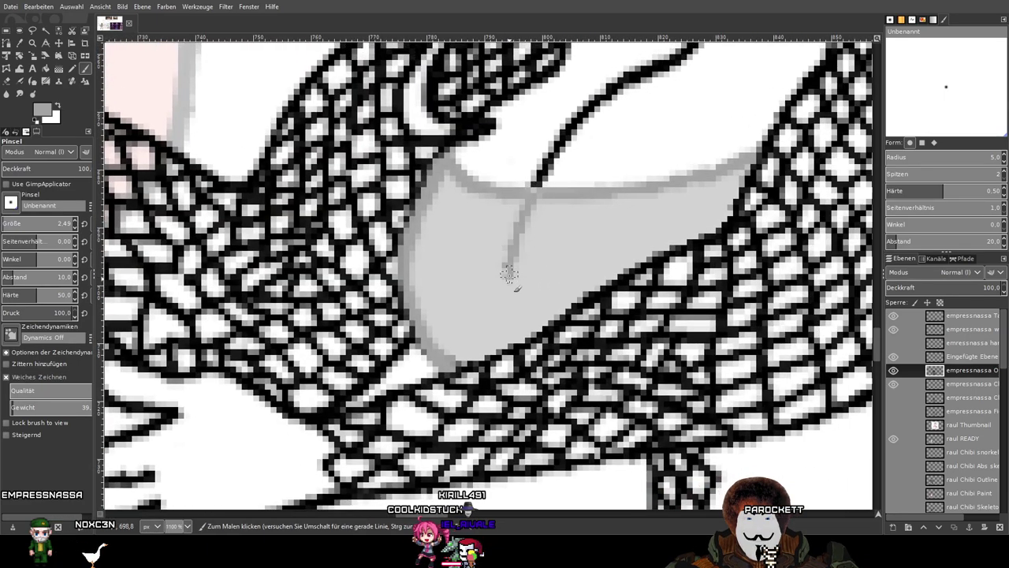
pyautogui.hotkey('ctrl', 'z')
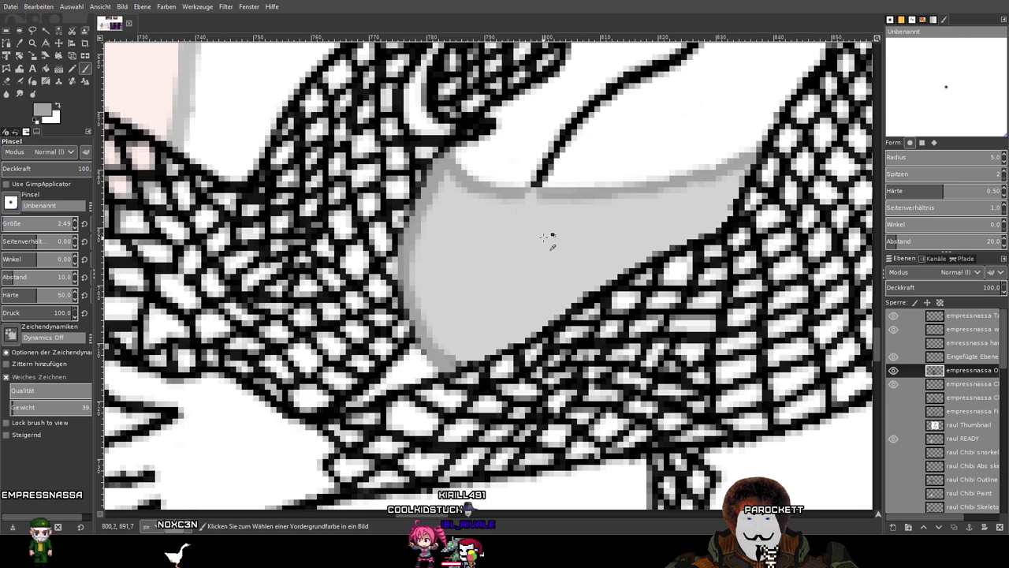
# Paint a darker grey seam curving down the middle of the top.
pyautogui.moveTo(528, 201)
pyautogui.mouseDown()
pyautogui.moveTo(523, 268)
pyautogui.moveTo(549, 319)
pyautogui.mouseUp()
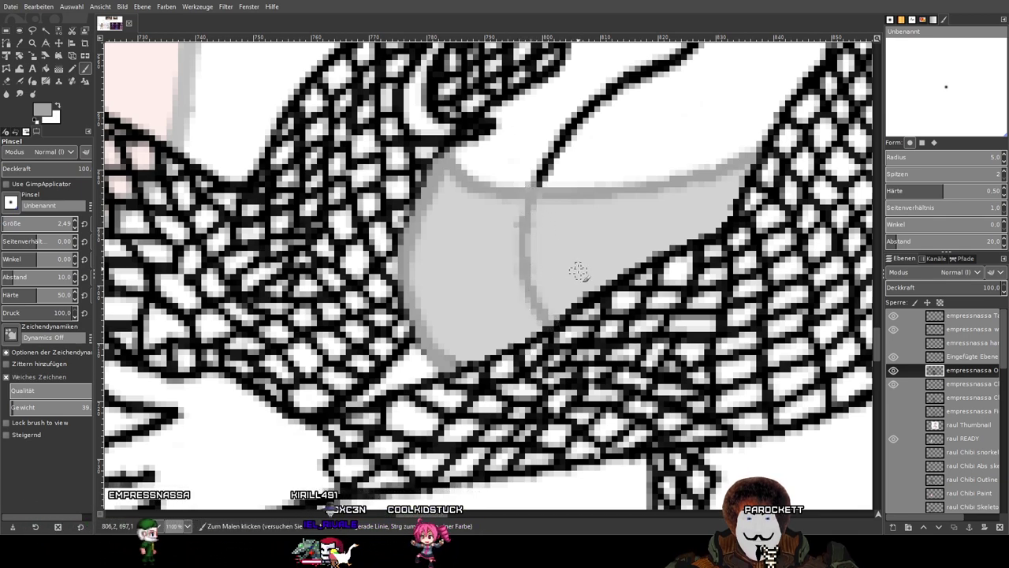
pyautogui.scroll(1, 562, 302)
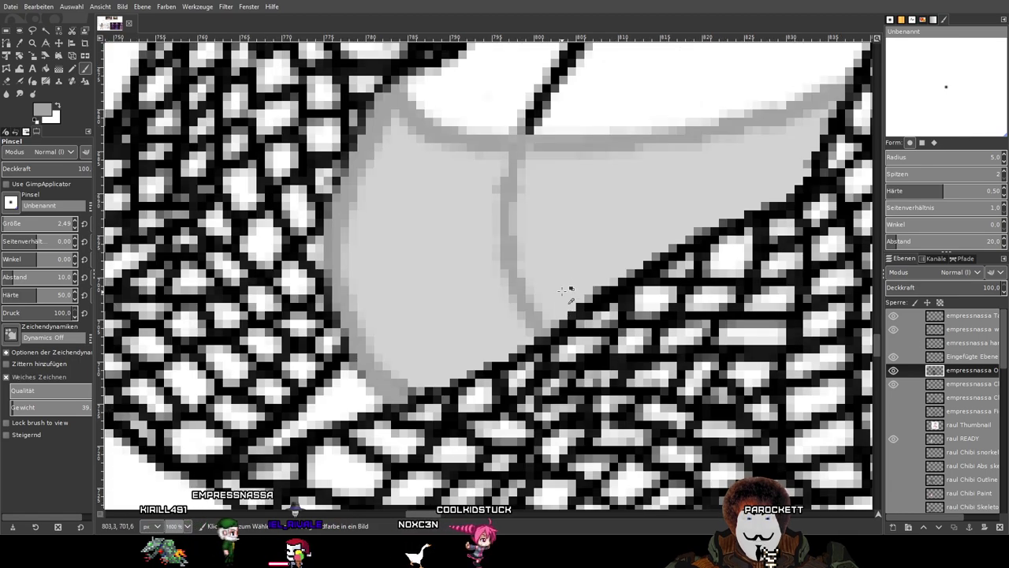
pyautogui.scroll(-2, 545, 276)
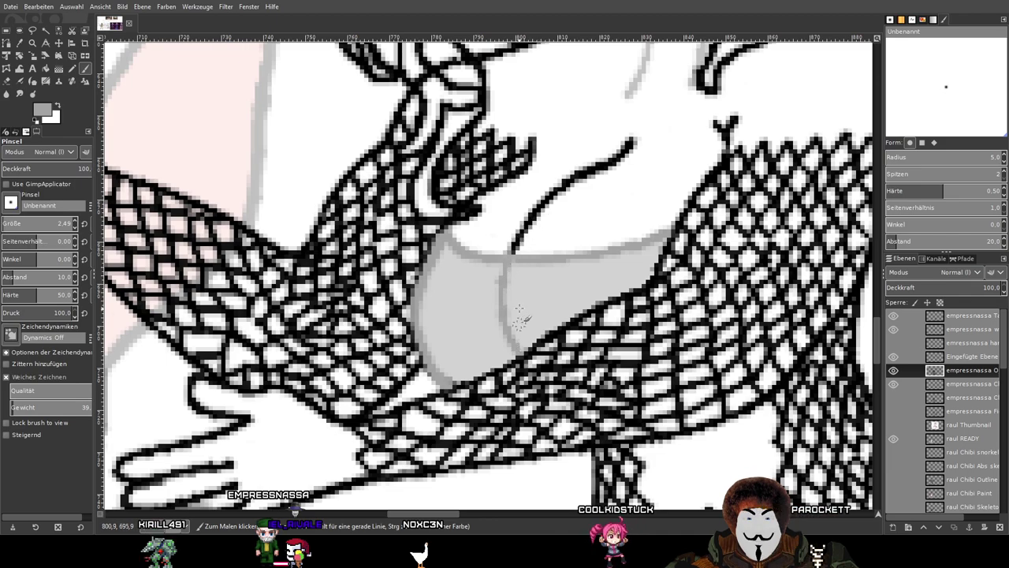
pyautogui.scroll(1, 517, 331)
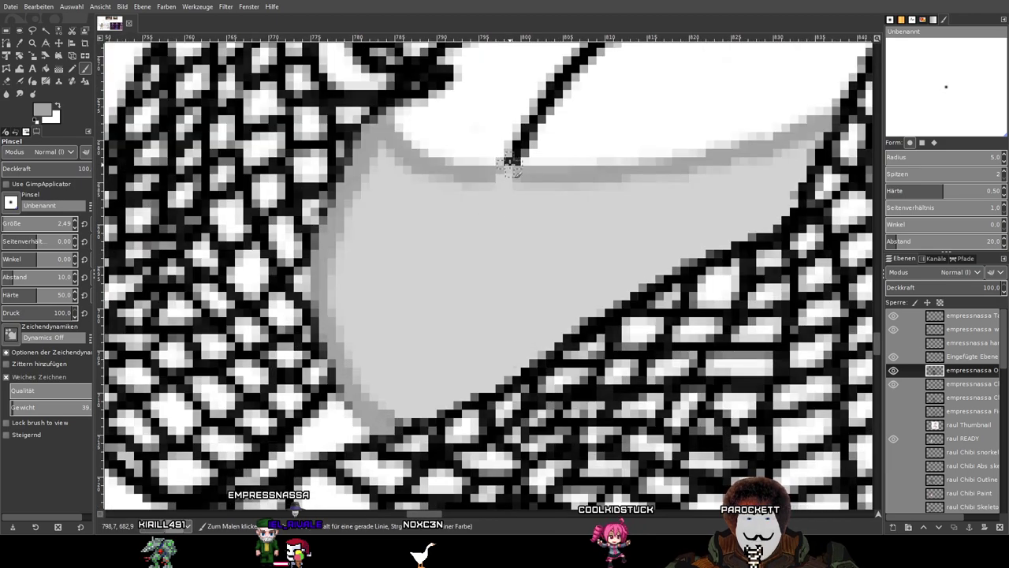
pyautogui.moveTo(498, 189)
pyautogui.mouseDown()
pyautogui.moveTo(483, 249)
pyautogui.moveTo(487, 309)
pyautogui.mouseUp()
pyautogui.scroll(-1, 489, 310)
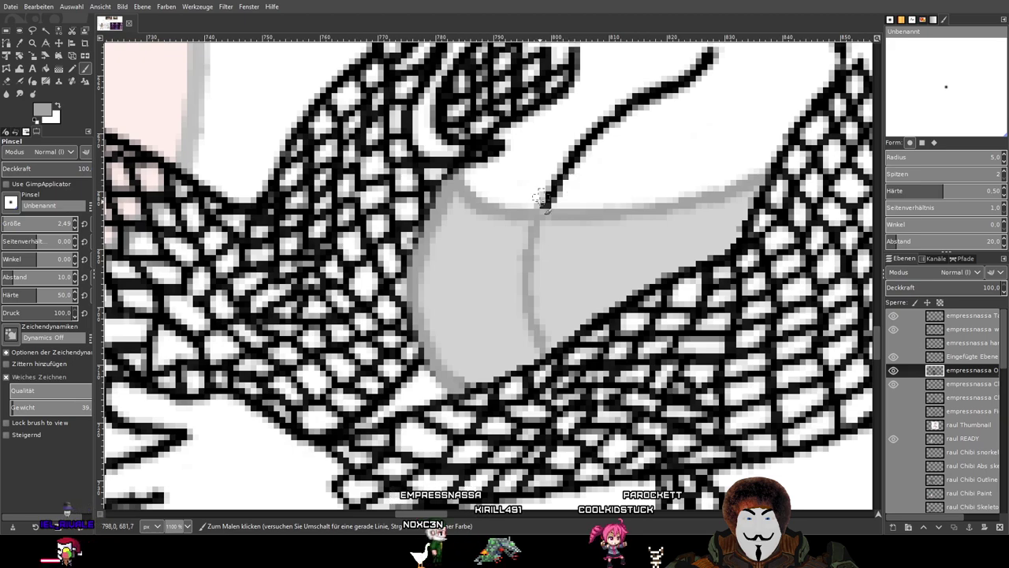
pyautogui.moveTo(532, 314); pyautogui.dragTo(549, 359)
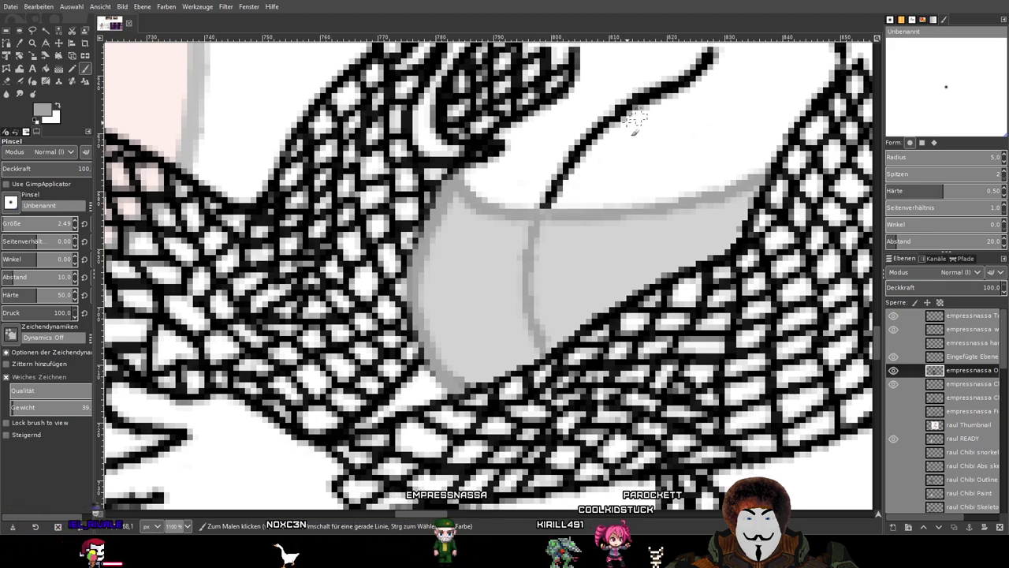
pyautogui.scroll(-3, 634, 120)
pyautogui.scroll(-2, 780, 209)
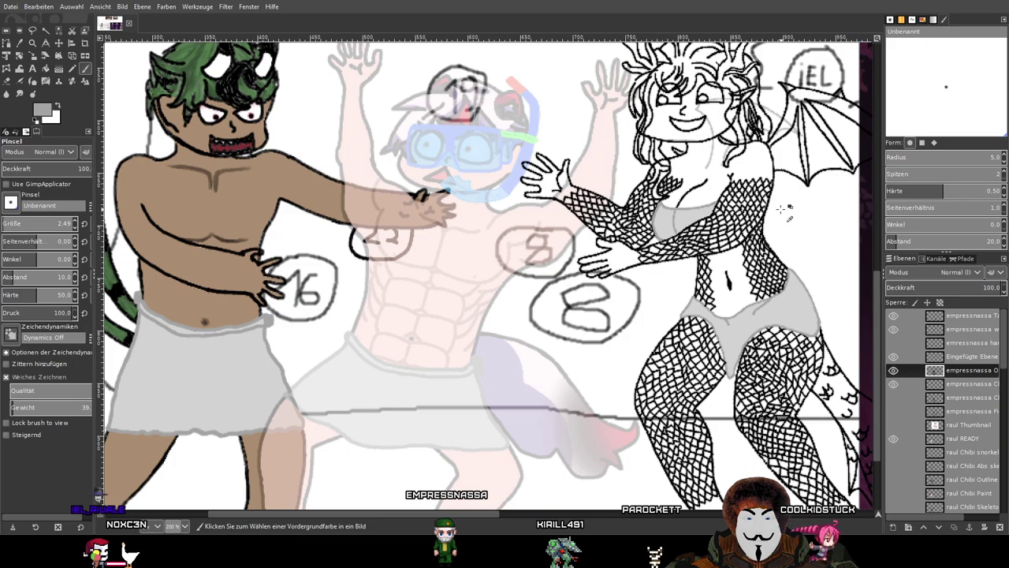
# Save the image as Hot Tub Abendmahl.xcf from the File menu.
pyautogui.scroll(2, 780, 209)
pyautogui.scroll(-1, 781, 209)
pyautogui.scroll(1, 780, 209)
pyautogui.scroll(-1, 780, 209)
pyautogui.scroll(1, 779, 224)
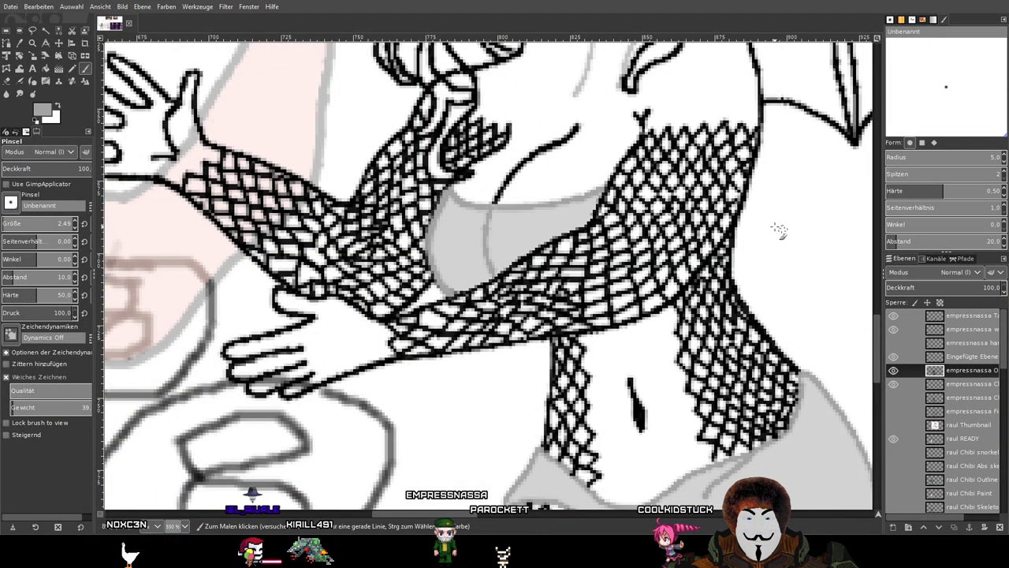
pyautogui.scroll(-2, 779, 229)
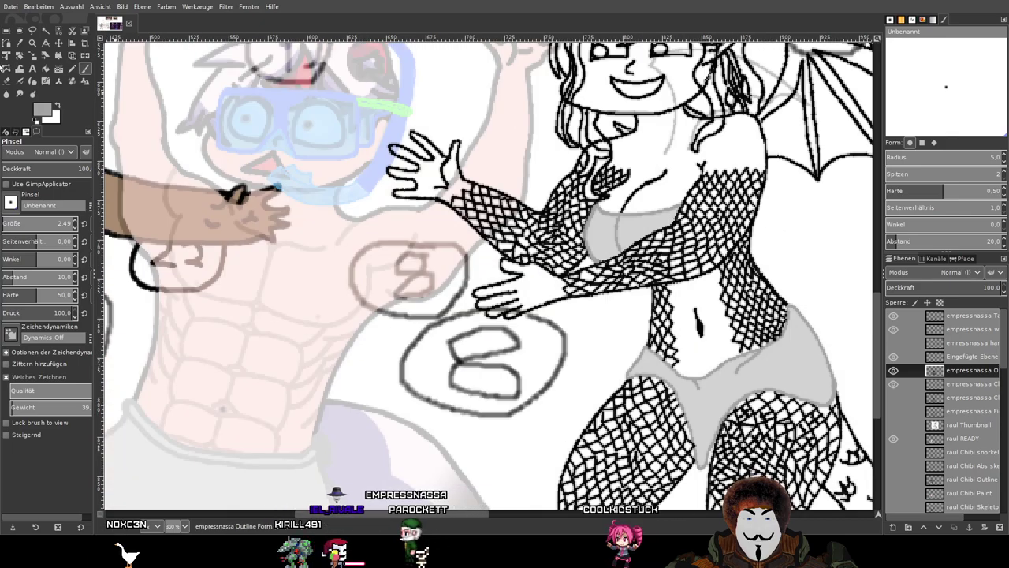
pyautogui.click(11, 6)
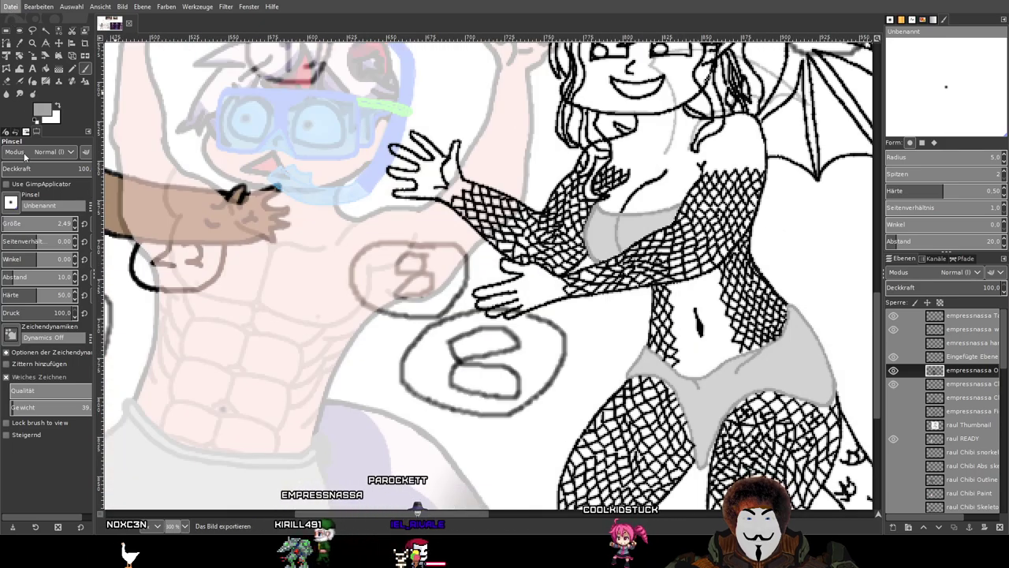
# Pan the canvas left to bring the character reference artwork into view.
pyautogui.scroll(-2, 726, 219)
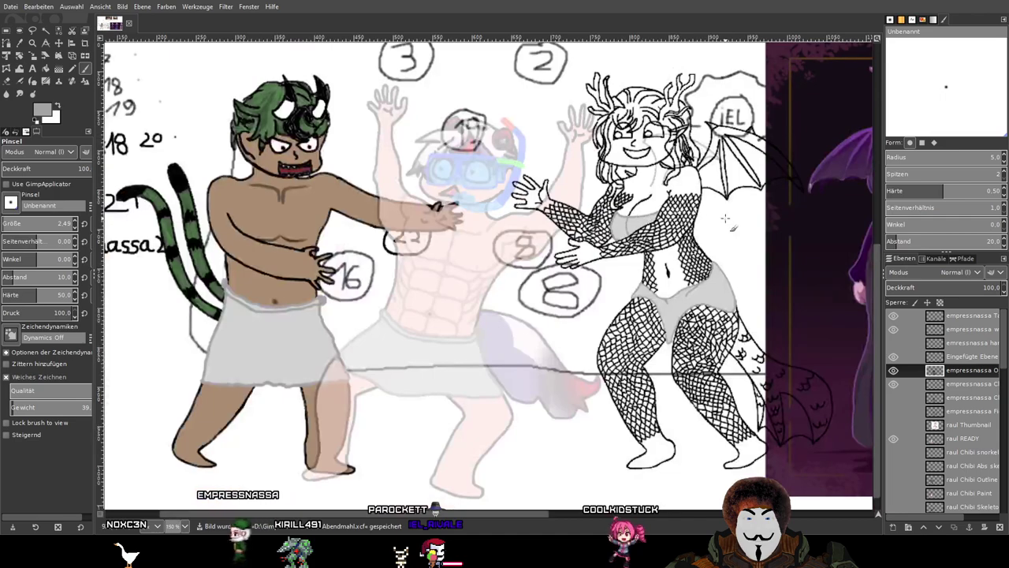
pyautogui.moveTo(725, 219); pyautogui.dragTo(554, 223)
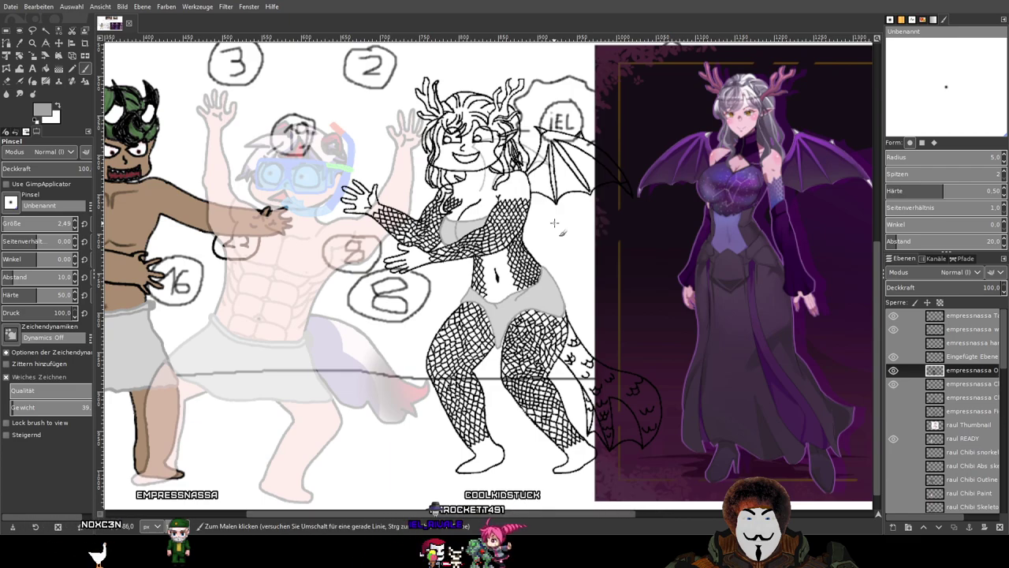
pyautogui.scroll(-5, 902, 419)
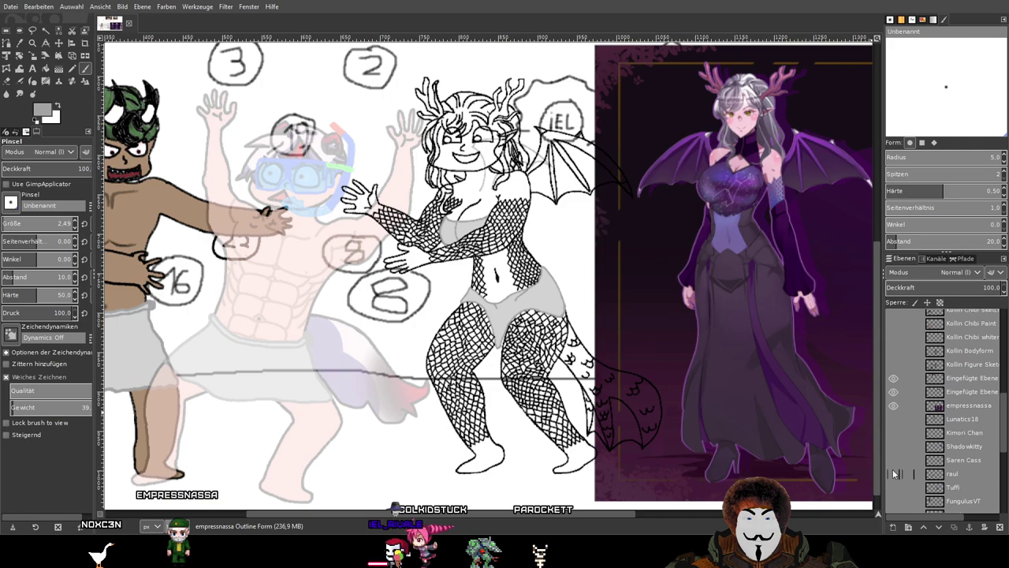
# Hide the empressnassa reference and the numbered Skizze sketch layer.
pyautogui.click(893, 406)
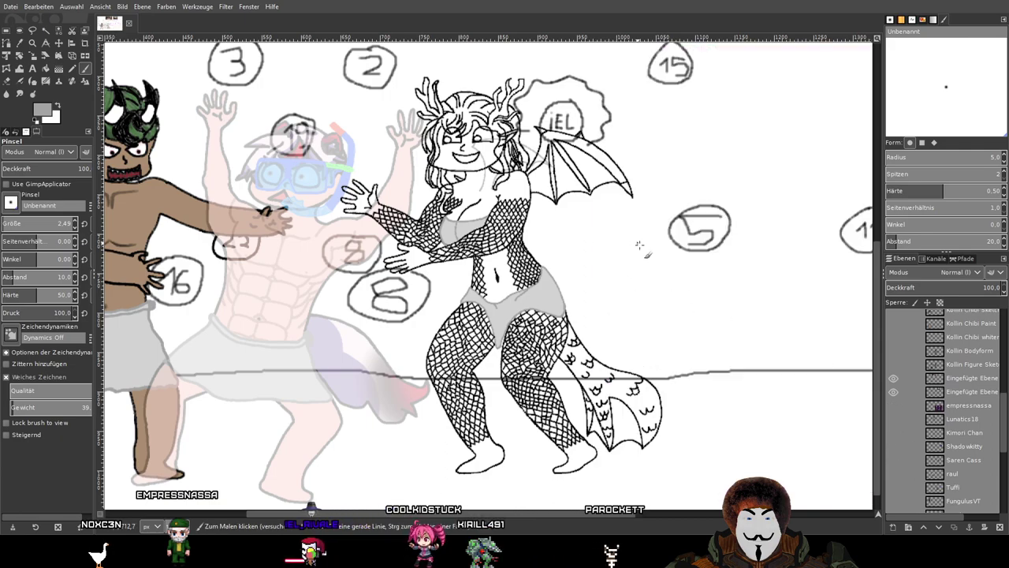
pyautogui.scroll(-10, 899, 442)
pyautogui.click(893, 492)
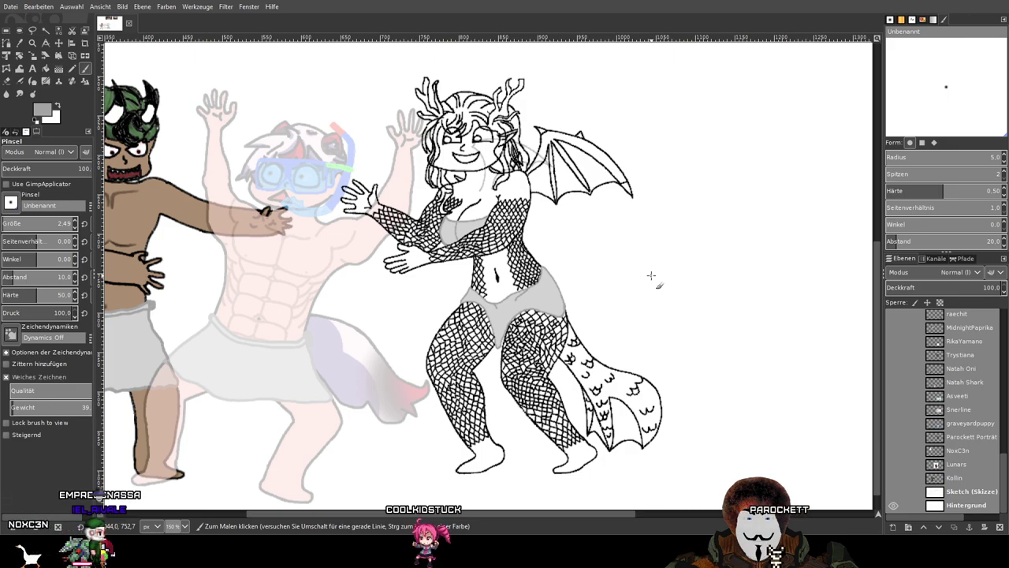
pyautogui.moveTo(652, 275); pyautogui.dragTo(619, 276)
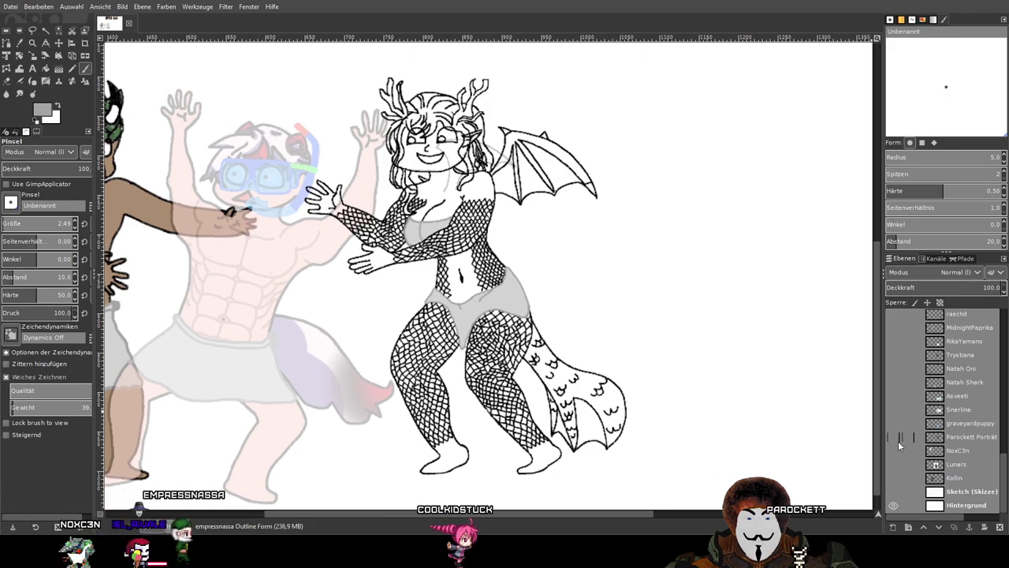
pyautogui.click(893, 491)
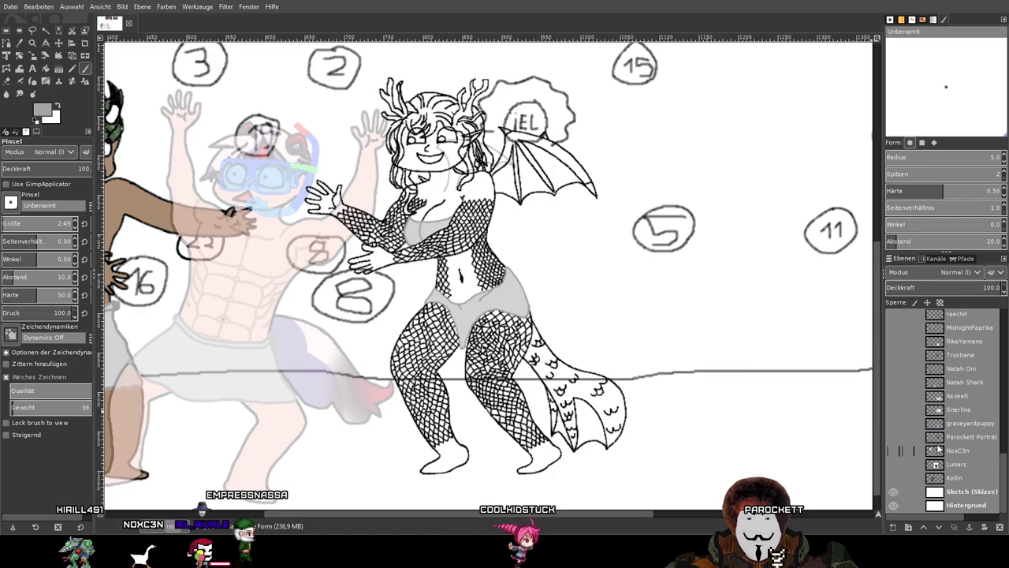
pyautogui.click(893, 491)
pyautogui.scroll(5, 953, 442)
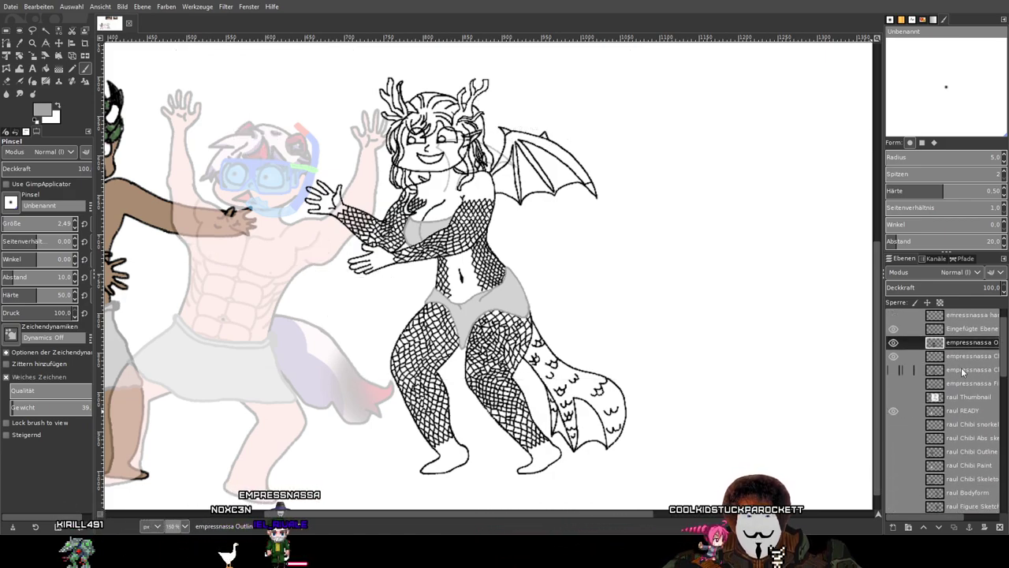
# Make the Chibi Paint layer active, re-show the empressnassa reference, and frame both.
pyautogui.click(961, 370)
pyautogui.moveTo(933, 520)
pyautogui.mouseDown()
pyautogui.moveTo(968, 520)
pyautogui.moveTo(925, 519)
pyautogui.mouseUp()
pyautogui.click(964, 356)
pyautogui.scroll(-5, 970, 435)
pyautogui.click(894, 490)
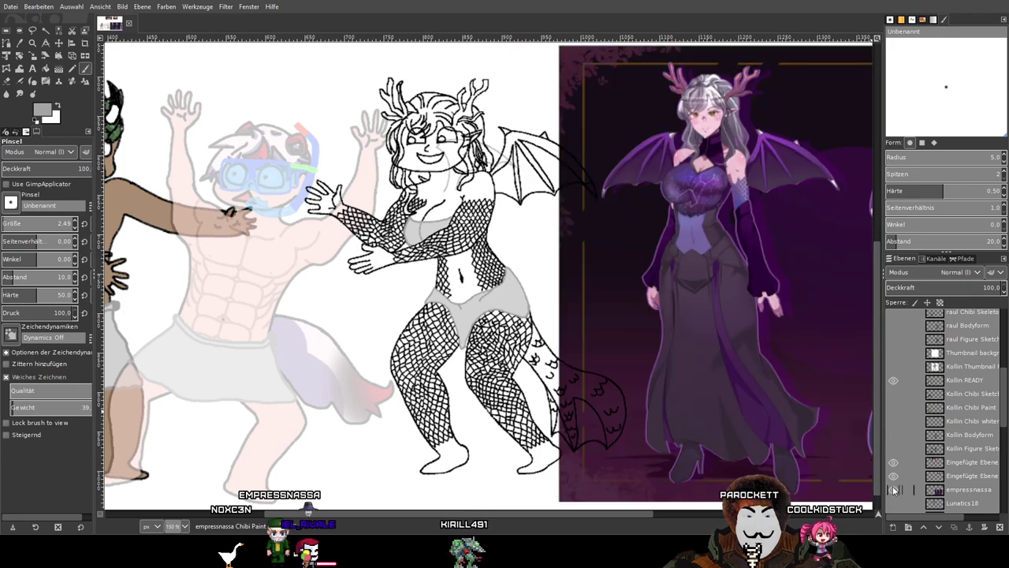
pyautogui.scroll(1, 702, 300)
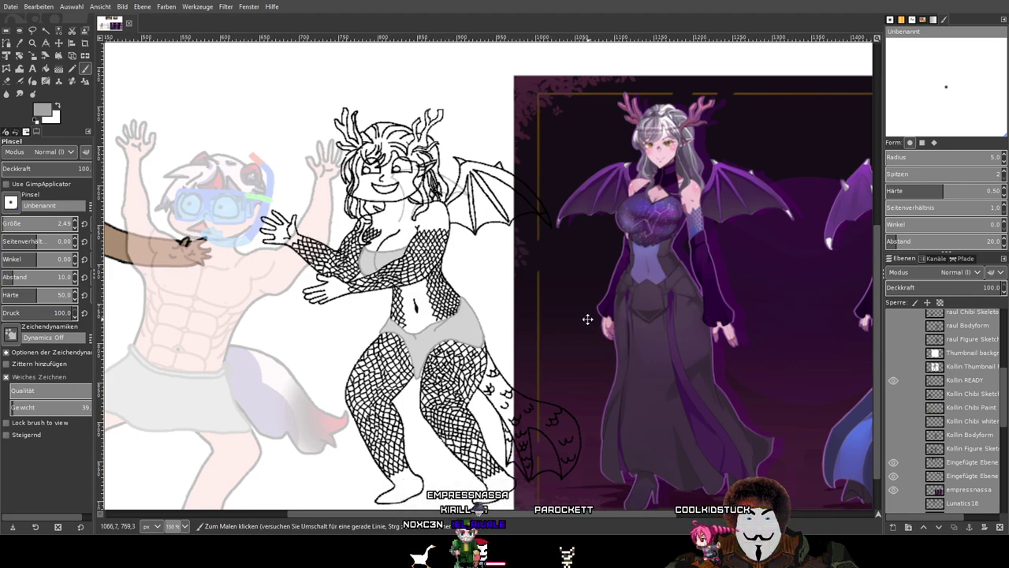
pyautogui.moveTo(587, 319); pyautogui.dragTo(642, 316)
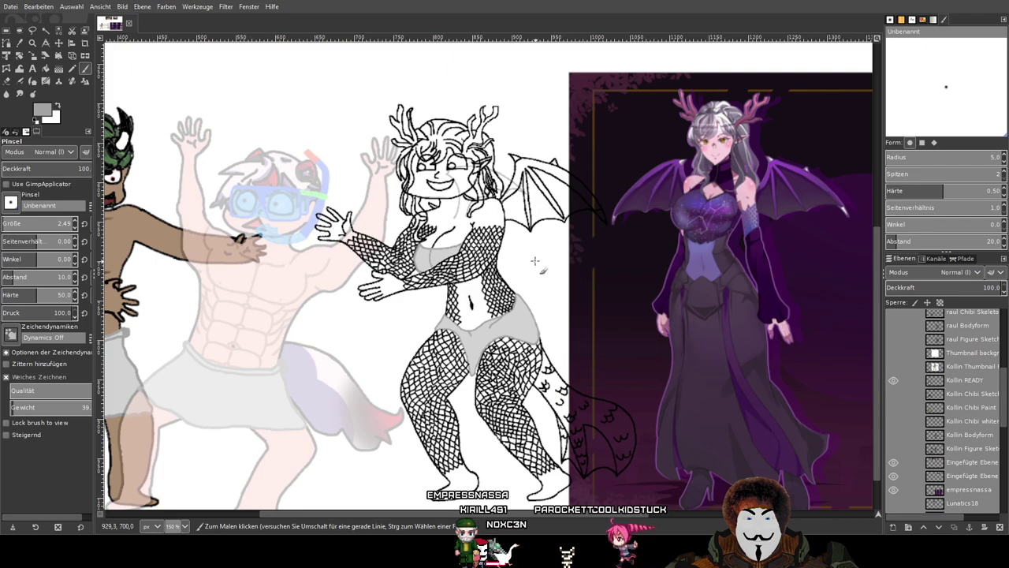
pyautogui.scroll(2, 535, 260)
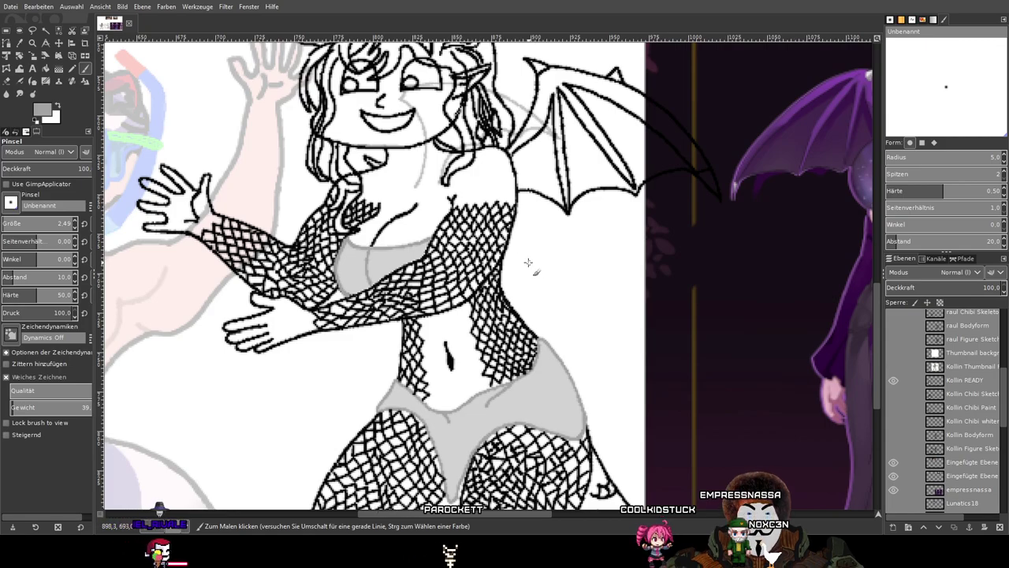
# Choose the Eraser, toggle the line art's visibility, and make Outline Form active.
pyautogui.scroll(4, 382, 242)
pyautogui.scroll(-2, 382, 242)
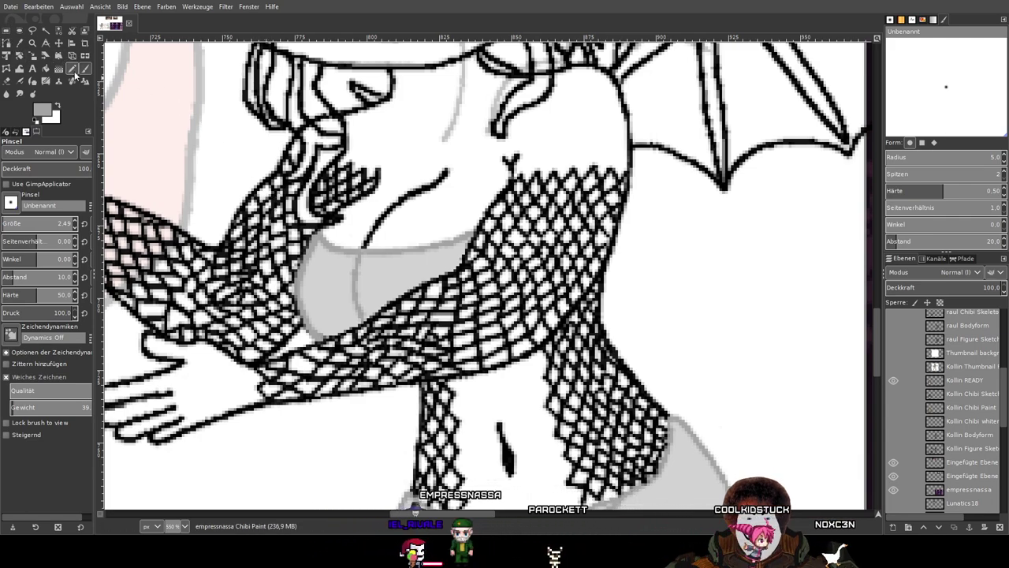
pyautogui.click(7, 82)
pyautogui.scroll(5, 974, 380)
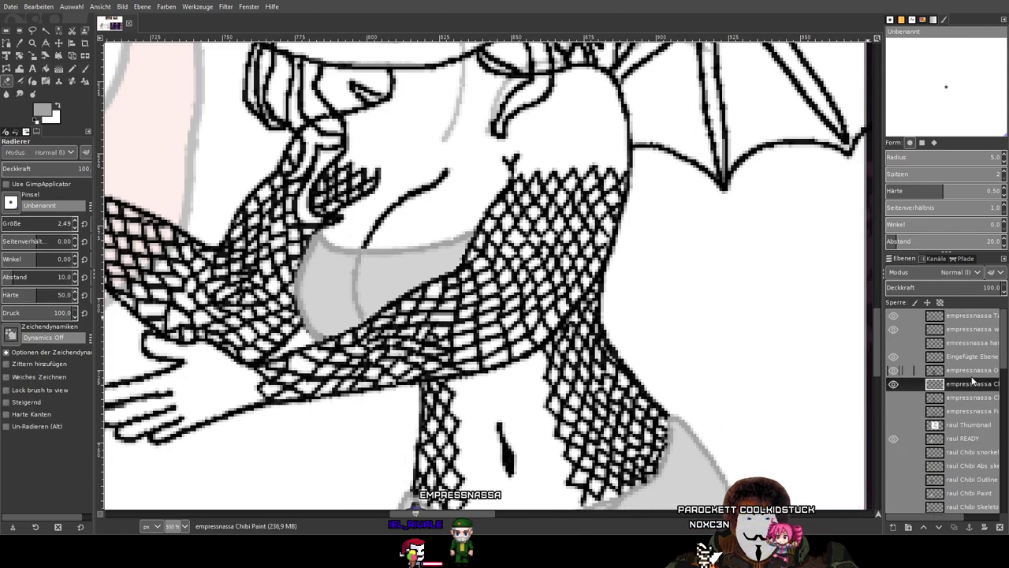
pyautogui.click(893, 383)
pyautogui.click(893, 383)
pyautogui.click(962, 370)
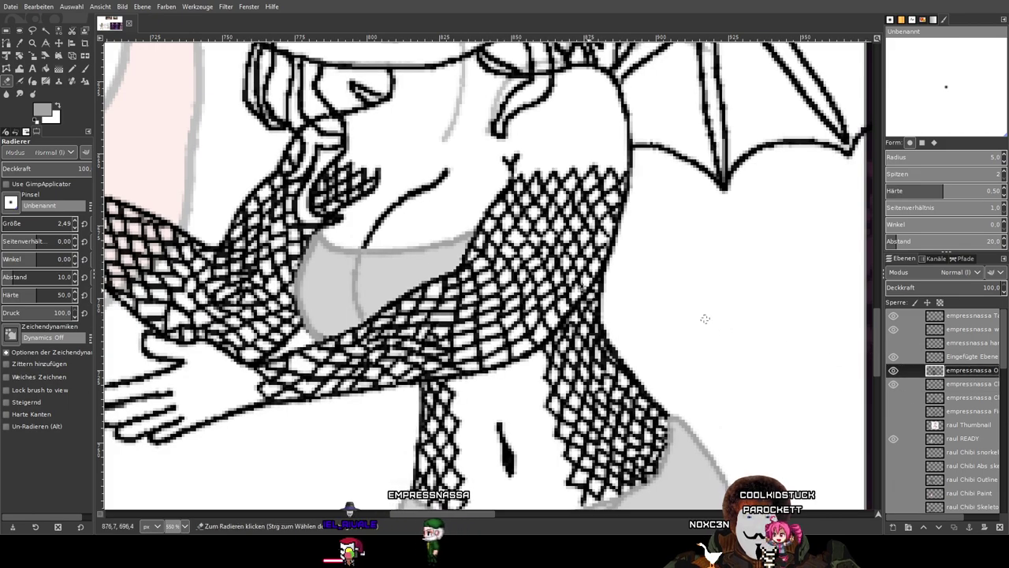
# Zoom in on the bra cup and undo the stray white erase mark.
pyautogui.moveTo(421, 261); pyautogui.dragTo(484, 267)
pyautogui.scroll(3, 425, 271)
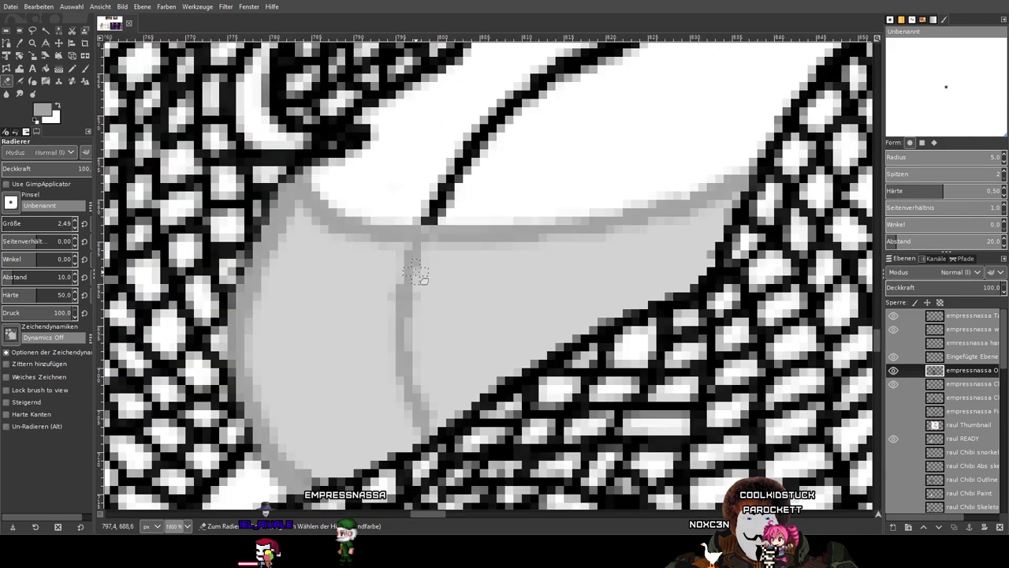
pyautogui.scroll(-5, 416, 272)
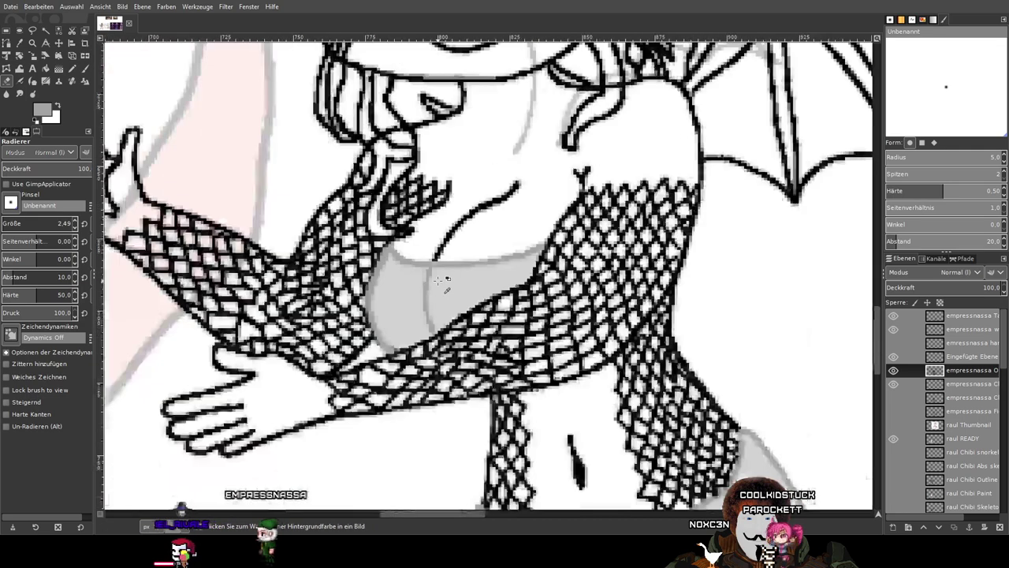
pyautogui.scroll(3, 437, 280)
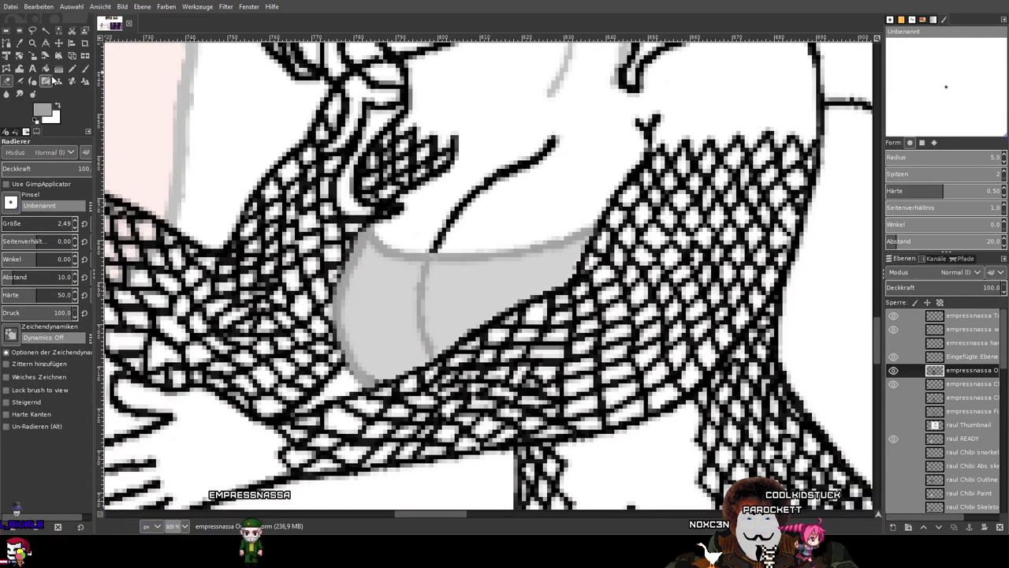
pyautogui.scroll(4, 418, 307)
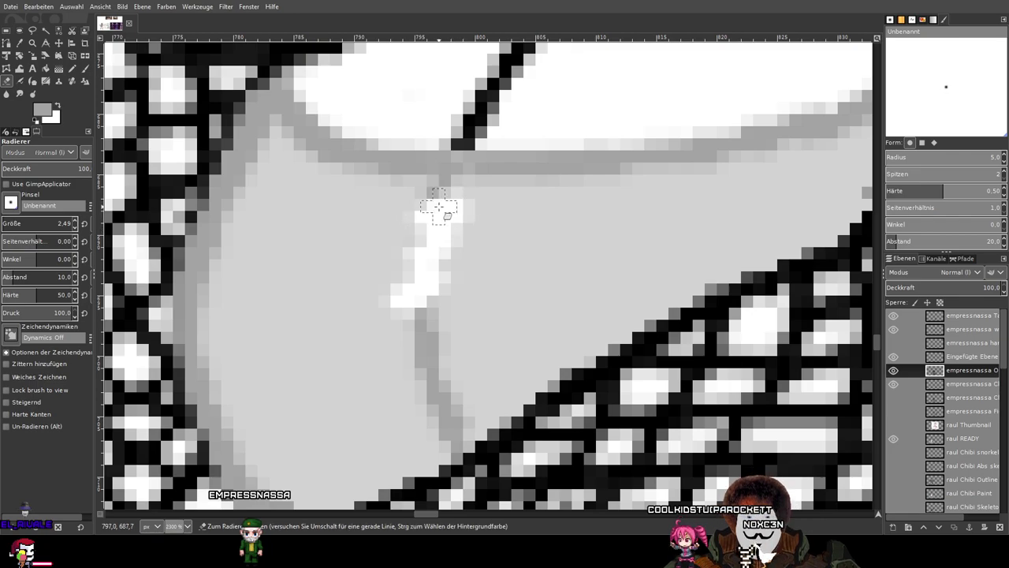
pyautogui.hotkey('ctrl', 'z')
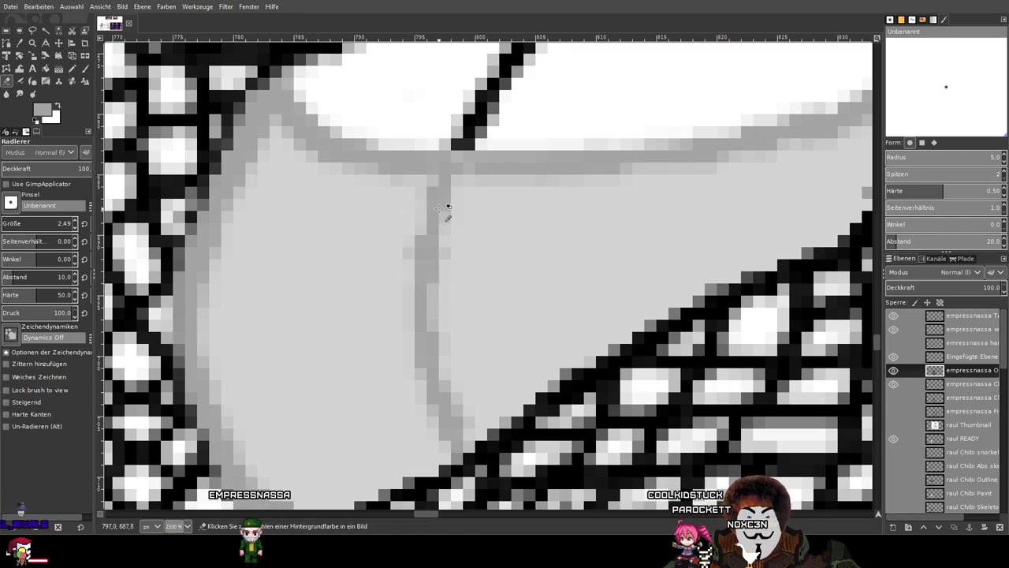
pyautogui.click(71, 69)
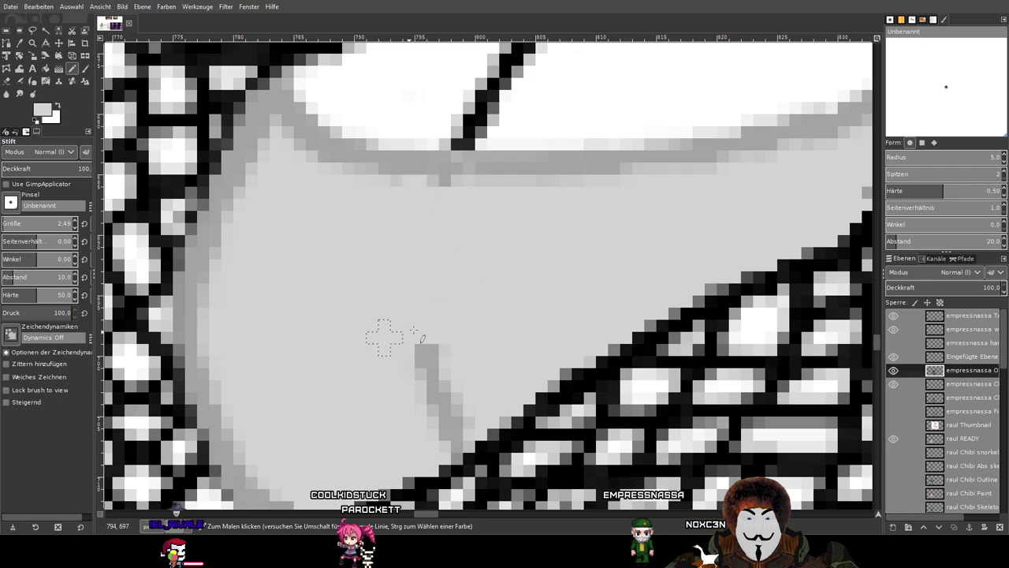
# Cover the grey seam in the bra cup with light grey.
pyautogui.moveTo(407, 373)
pyautogui.mouseDown()
pyautogui.moveTo(420, 398)
pyautogui.moveTo(457, 385)
pyautogui.mouseUp()
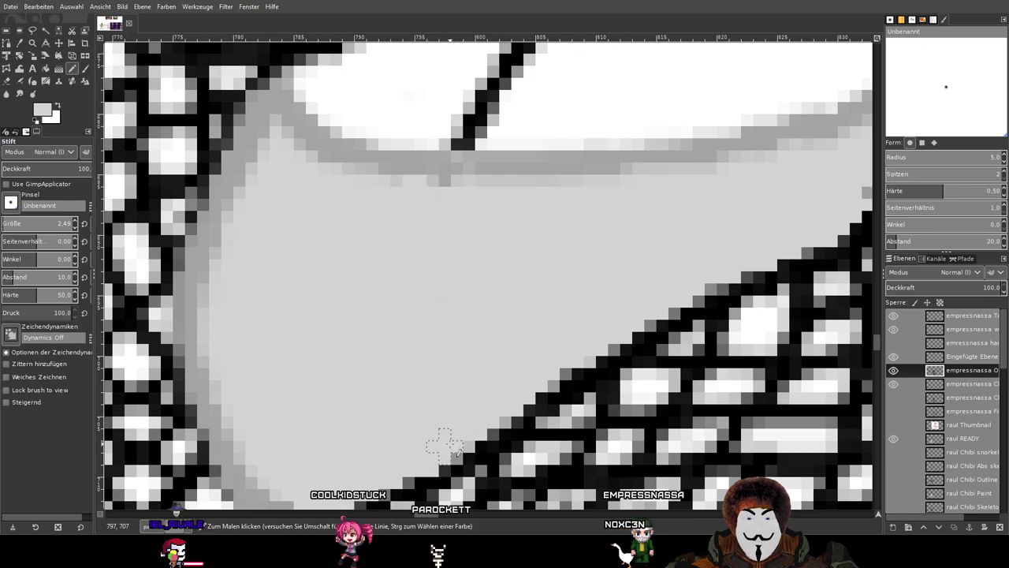
pyautogui.scroll(-2, 500, 318)
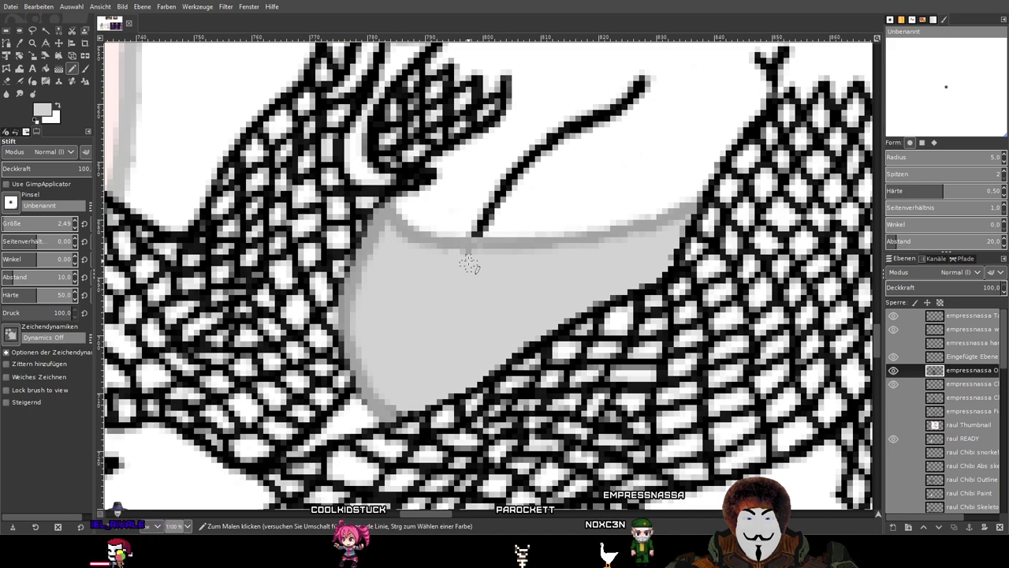
pyautogui.scroll(-2, 497, 277)
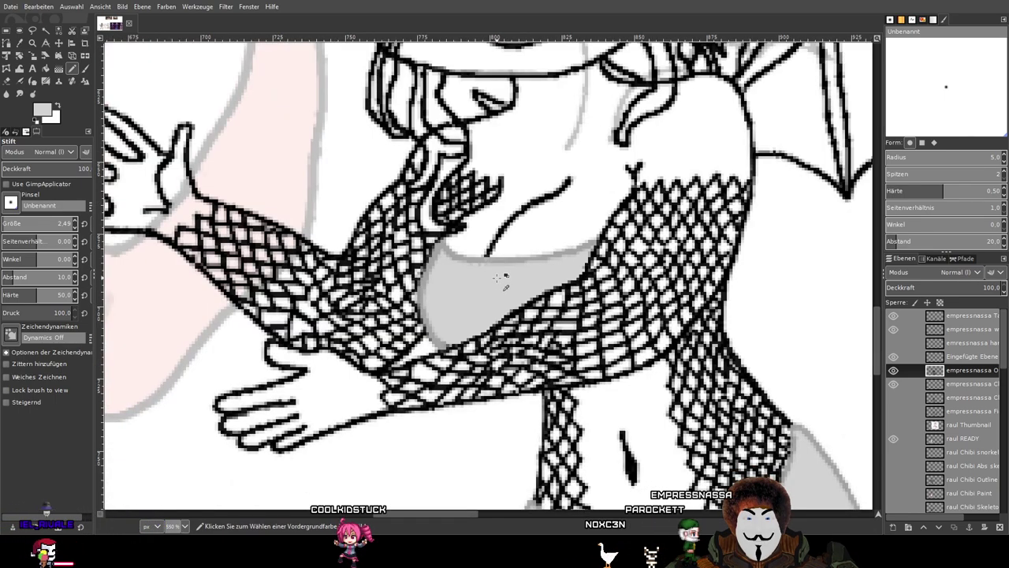
pyautogui.scroll(1, 496, 277)
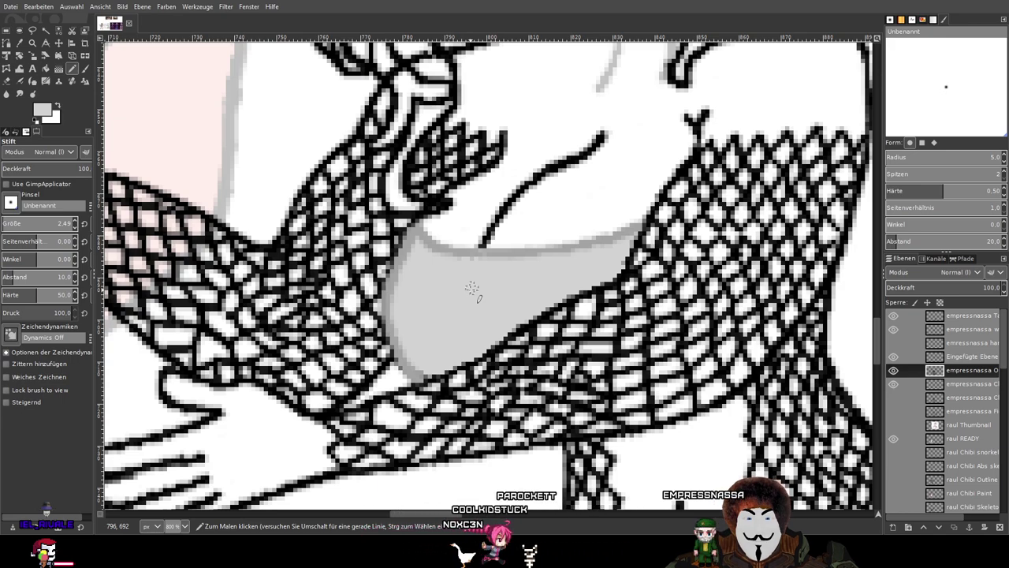
pyautogui.scroll(-1, 470, 289)
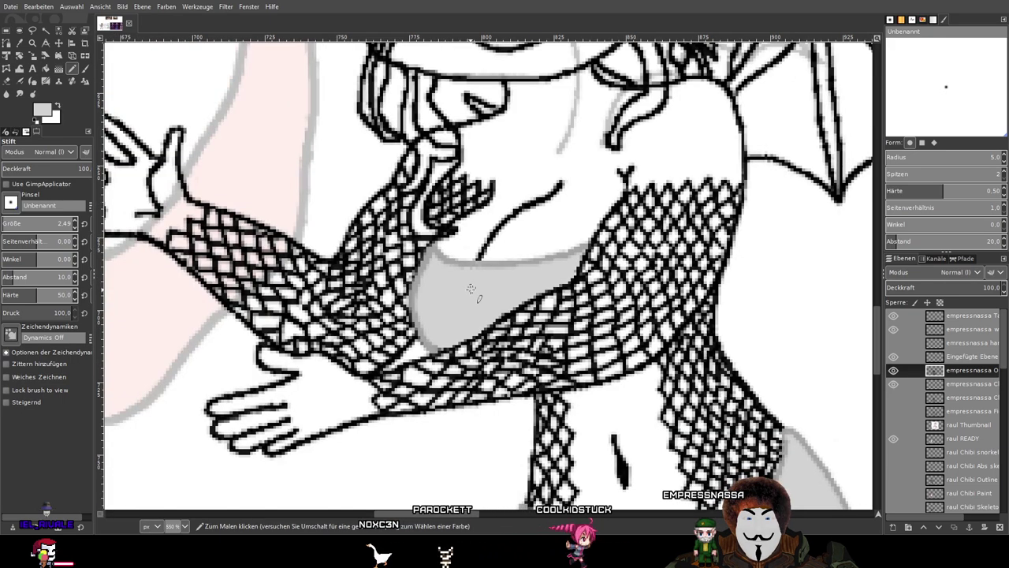
# Try grey Paintbrush seam strokes down the top and undo both.
pyautogui.click(85, 69)
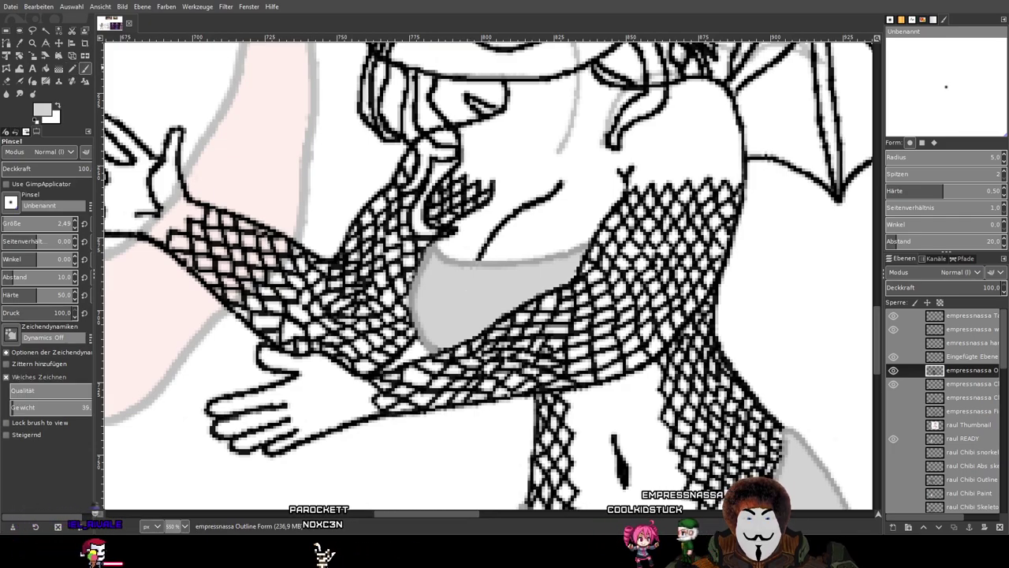
pyautogui.scroll(4, 523, 308)
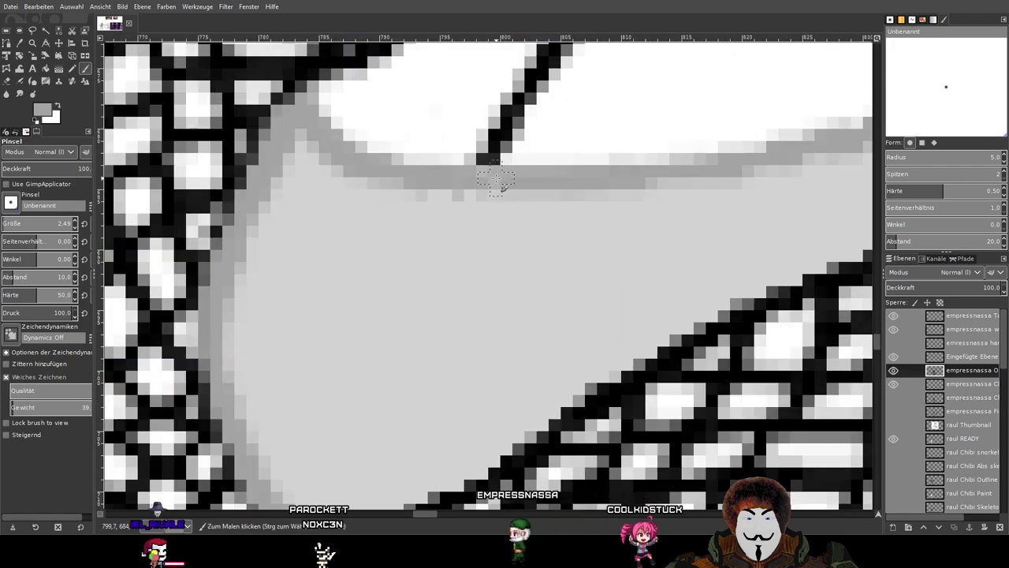
pyautogui.moveTo(472, 196)
pyautogui.mouseDown()
pyautogui.moveTo(463, 254)
pyautogui.moveTo(442, 270)
pyautogui.moveTo(438, 297)
pyautogui.moveTo(456, 322)
pyautogui.moveTo(427, 383)
pyautogui.moveTo(464, 423)
pyautogui.mouseUp()
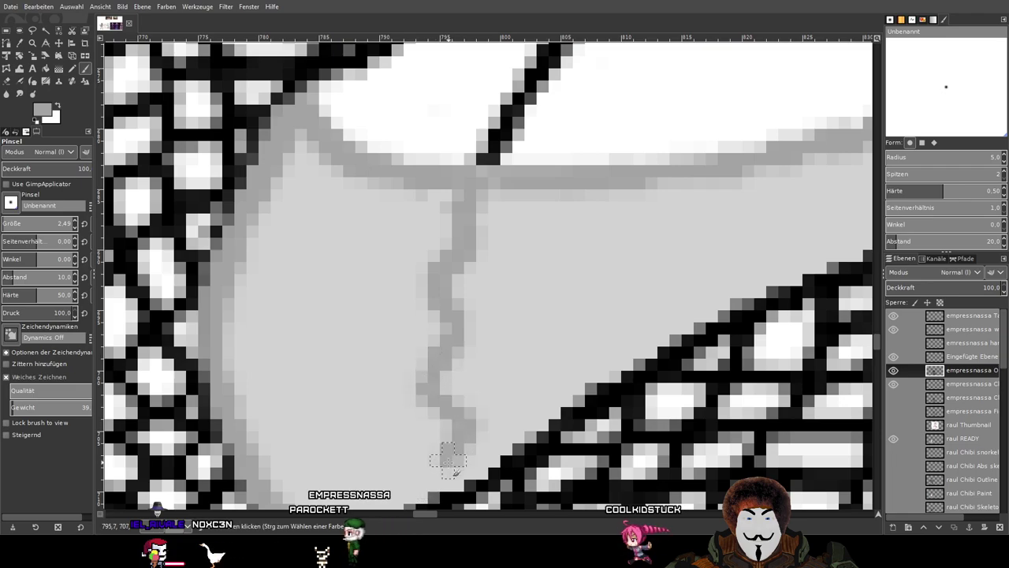
pyautogui.scroll(-3, 612, 387)
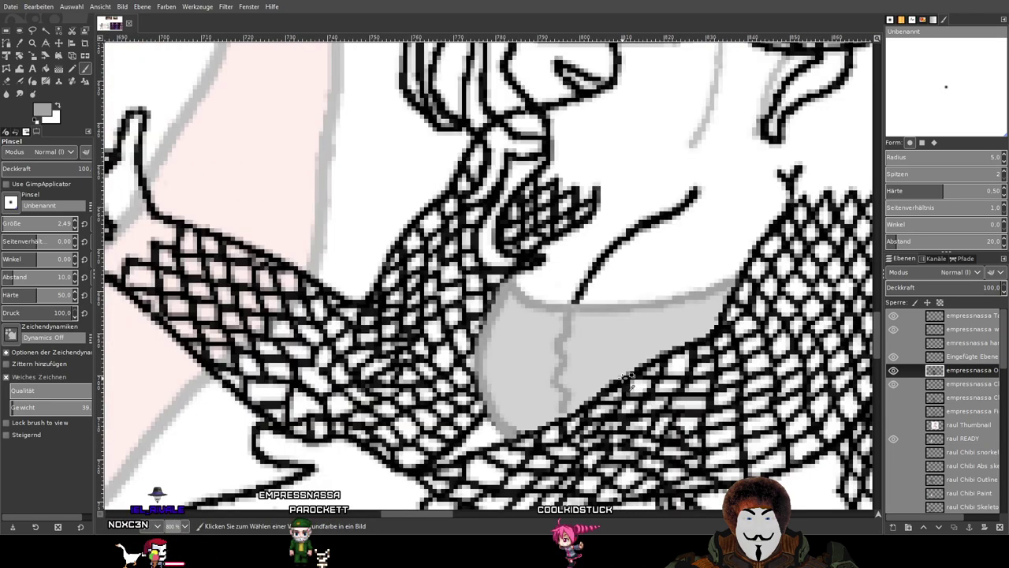
pyautogui.hotkey('ctrl', 'z')
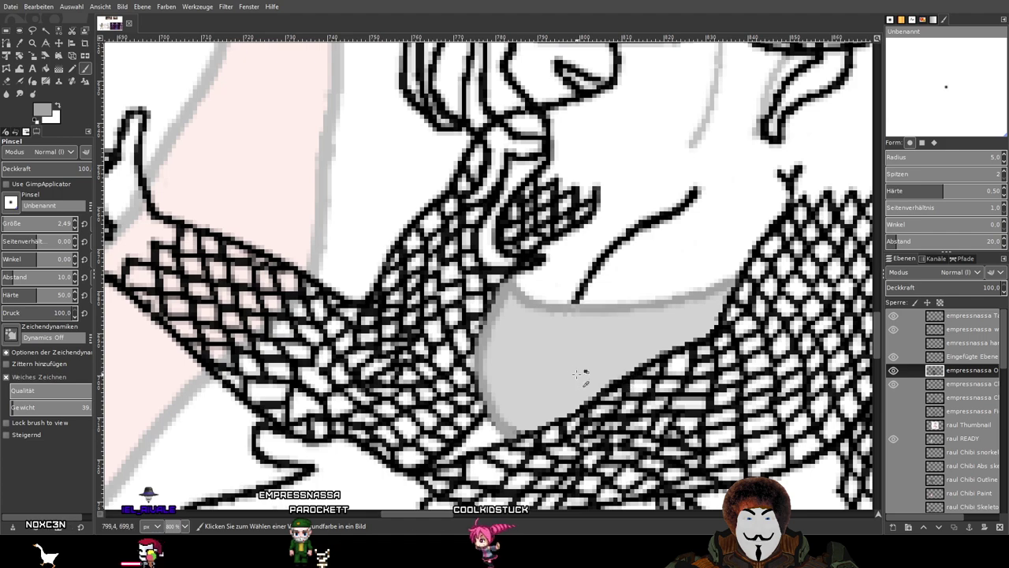
pyautogui.moveTo(559, 308)
pyautogui.mouseDown()
pyautogui.moveTo(569, 334)
pyautogui.moveTo(583, 319)
pyautogui.moveTo(580, 311)
pyautogui.moveTo(564, 383)
pyautogui.mouseUp()
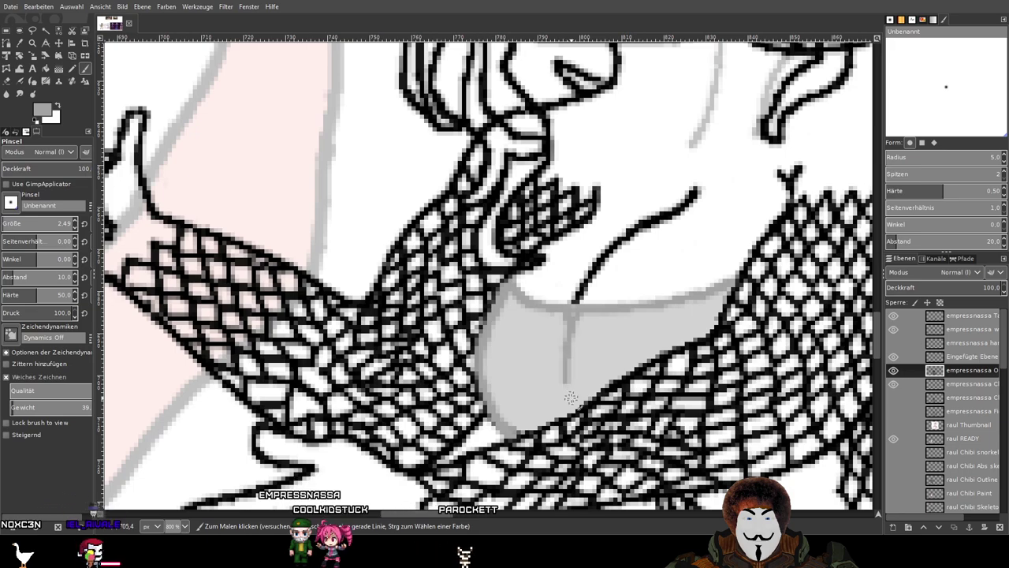
pyautogui.hotkey('ctrl', 'z')
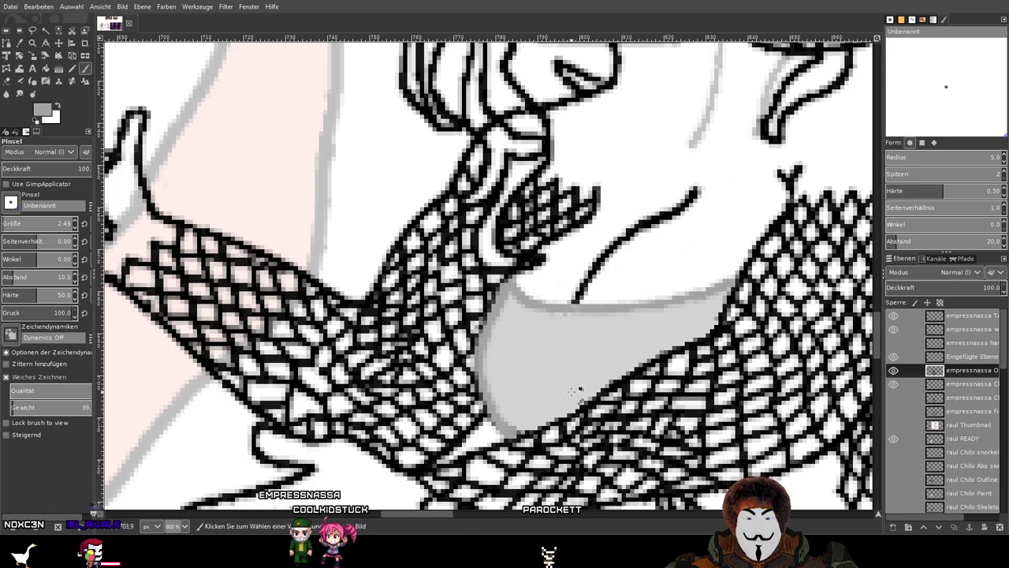
# Zoom in and out to inspect the clean flat grey top.
pyautogui.scroll(-2, 574, 380)
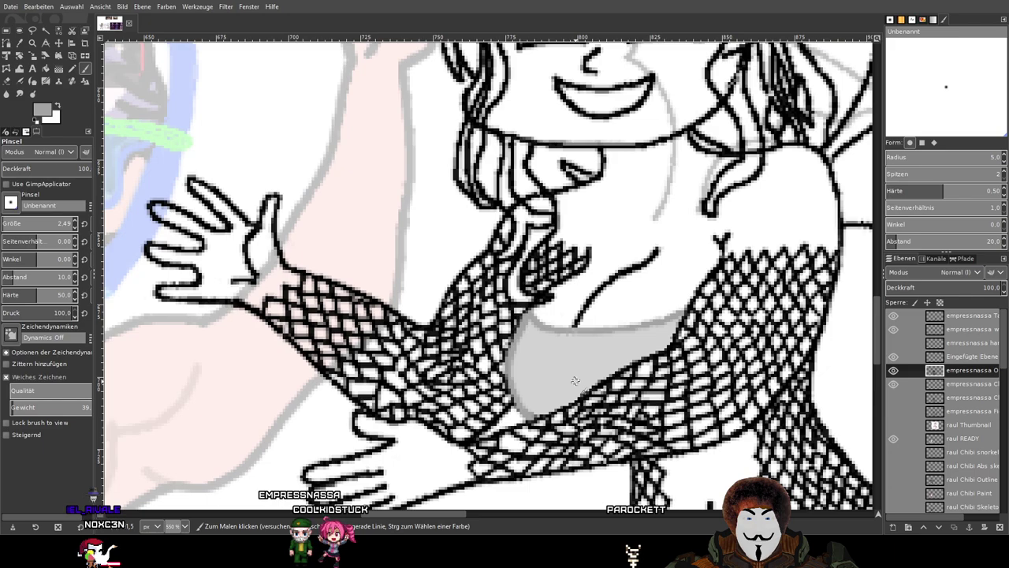
pyautogui.scroll(1, 510, 309)
pyautogui.scroll(5, 510, 309)
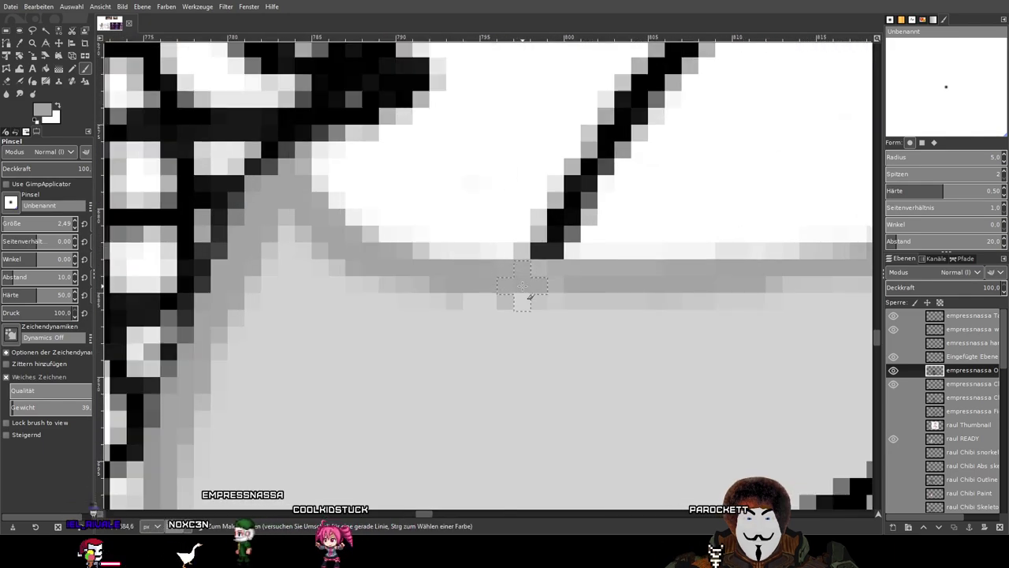
pyautogui.scroll(-4, 581, 341)
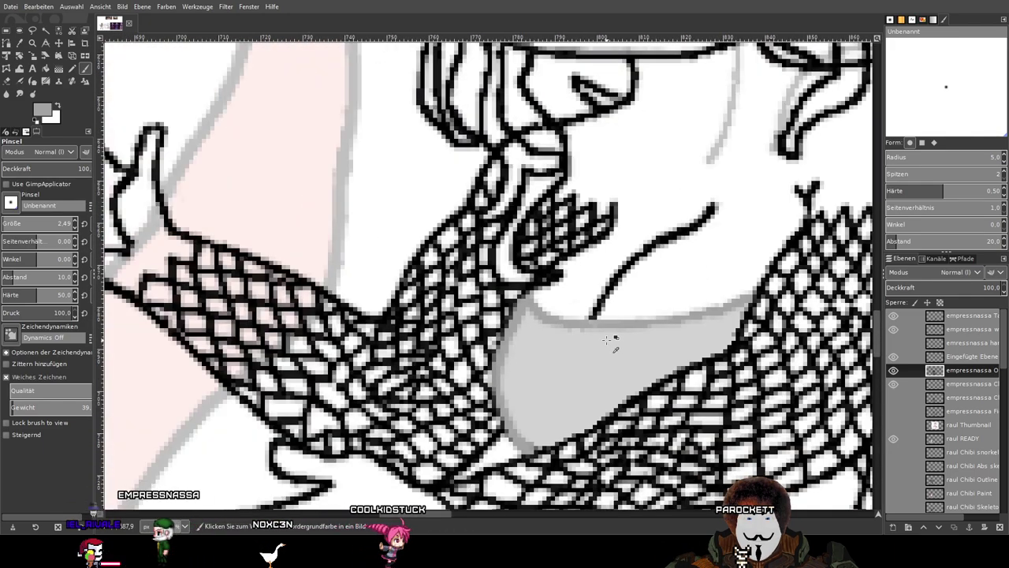
pyautogui.scroll(3, 611, 338)
pyautogui.scroll(1, 507, 281)
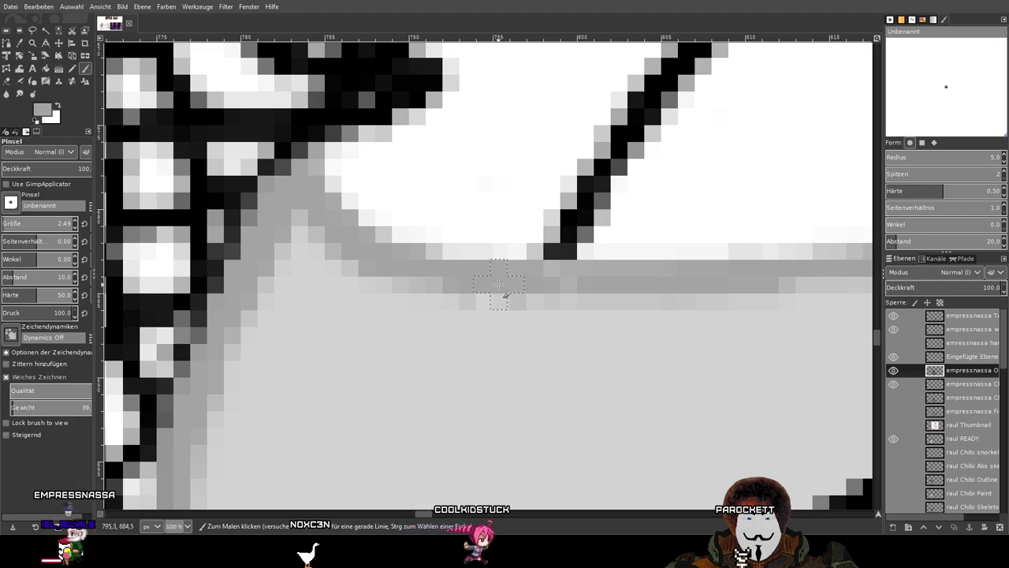
pyautogui.scroll(-4, 489, 283)
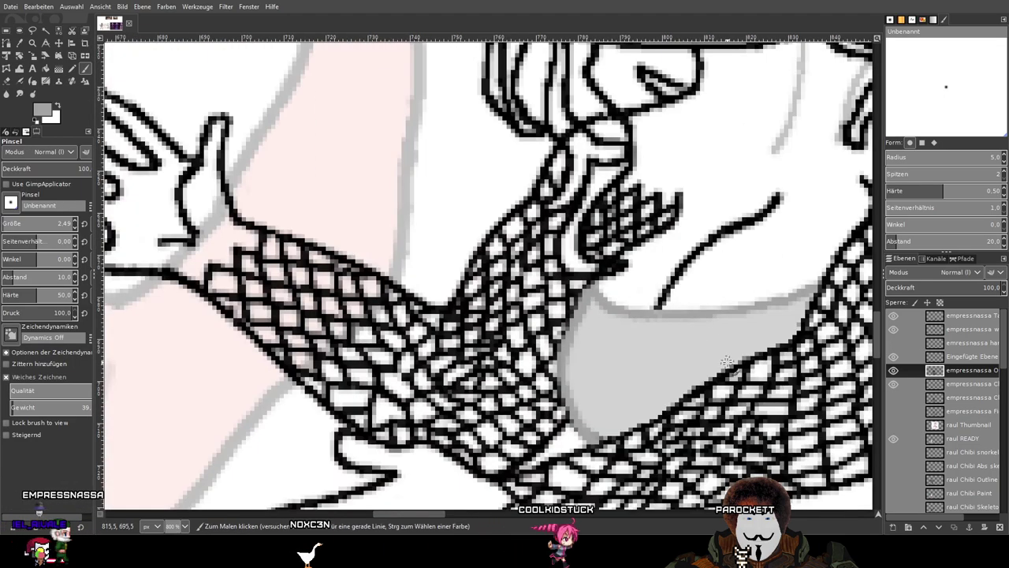
pyautogui.scroll(2, 726, 363)
pyautogui.scroll(-4, 733, 364)
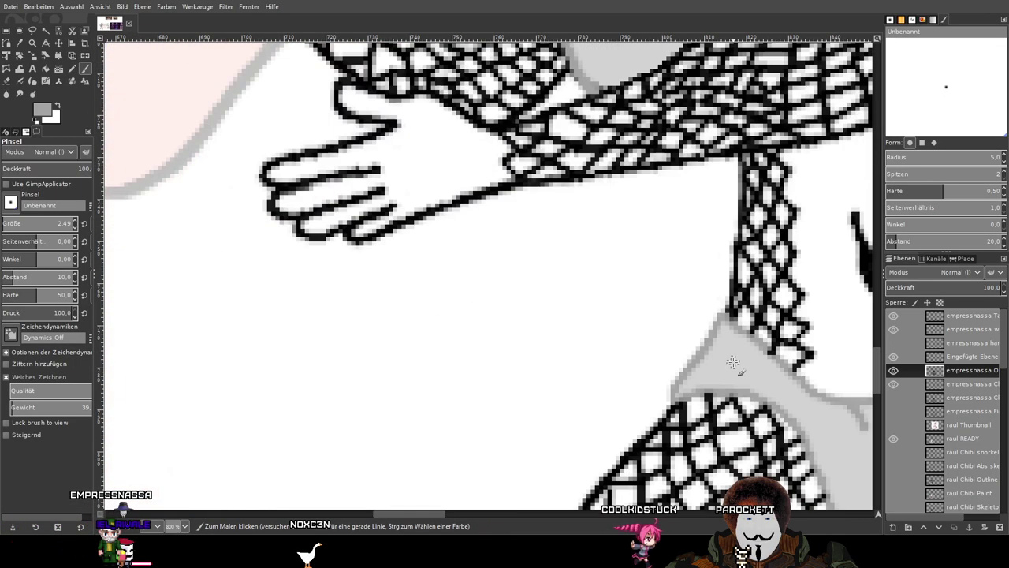
pyautogui.scroll(3, 732, 364)
pyautogui.scroll(-4, 731, 361)
pyautogui.scroll(3, 737, 339)
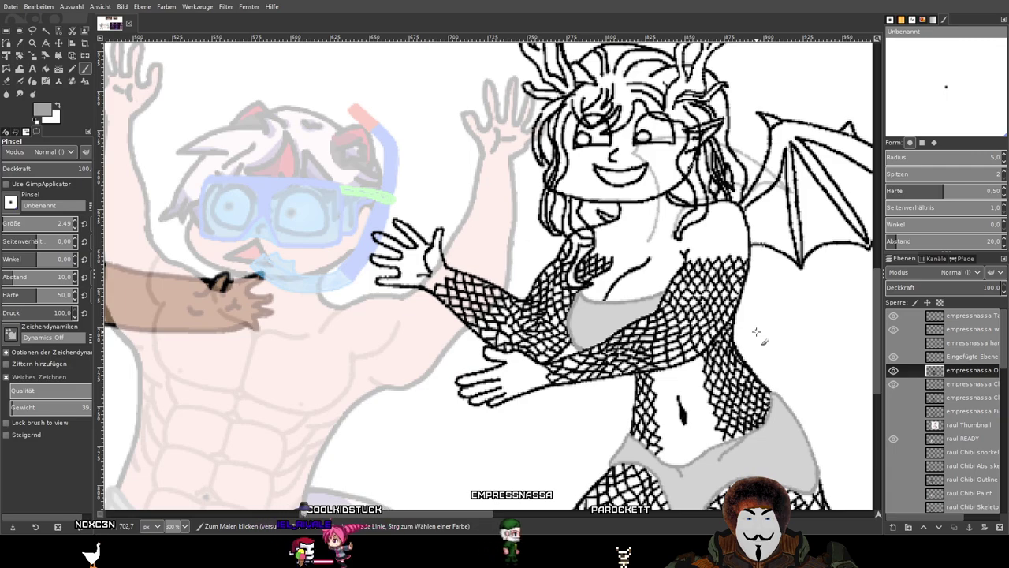
# Sample the pale pink skin tone from the empressnassa reference face with the Color Picker.
pyautogui.press('1')
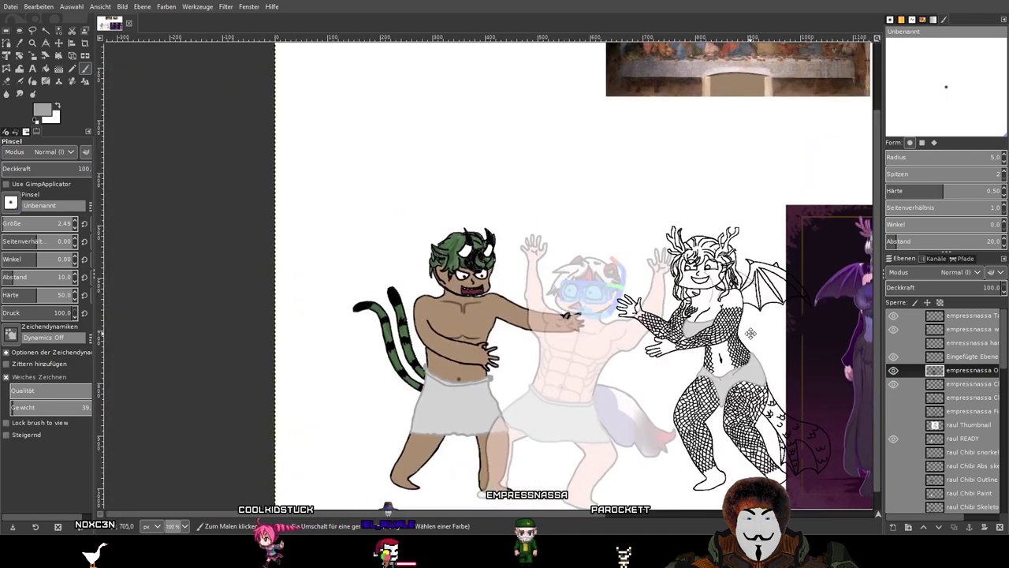
pyautogui.scroll(-5, 960, 420)
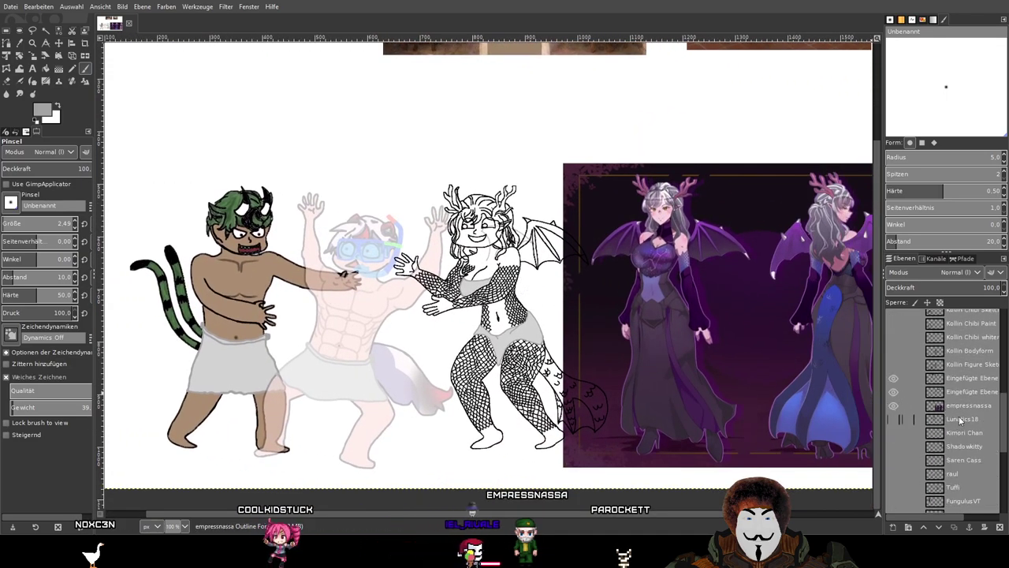
pyautogui.click(966, 405)
pyautogui.press('o')
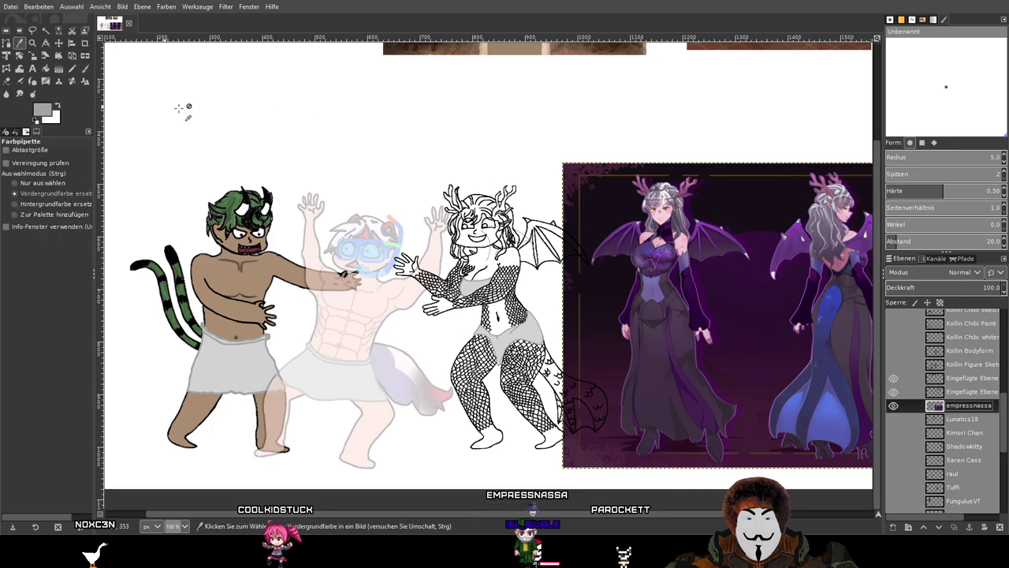
pyautogui.scroll(7, 653, 225)
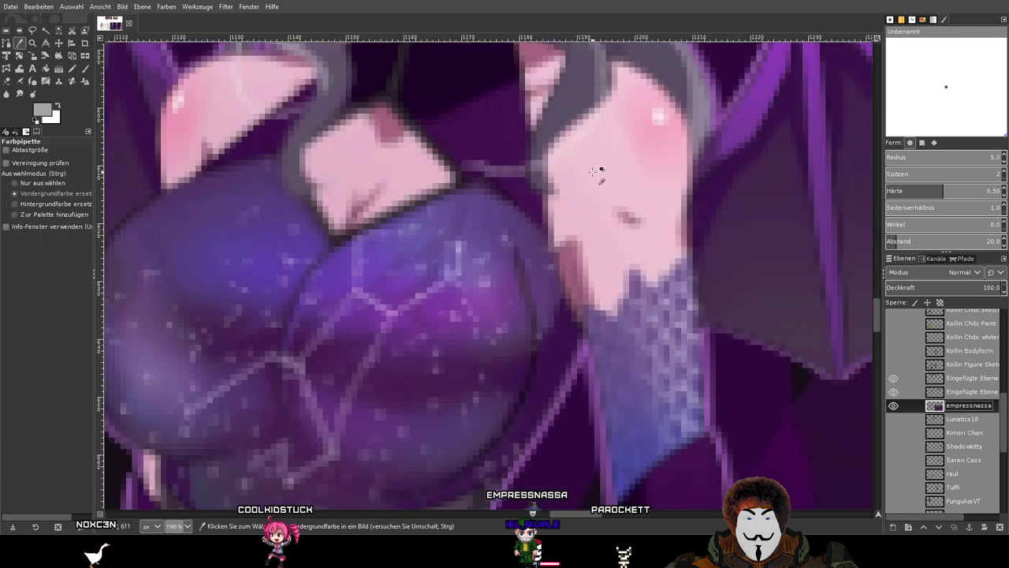
pyautogui.scroll(3, 593, 170)
pyautogui.click(595, 162)
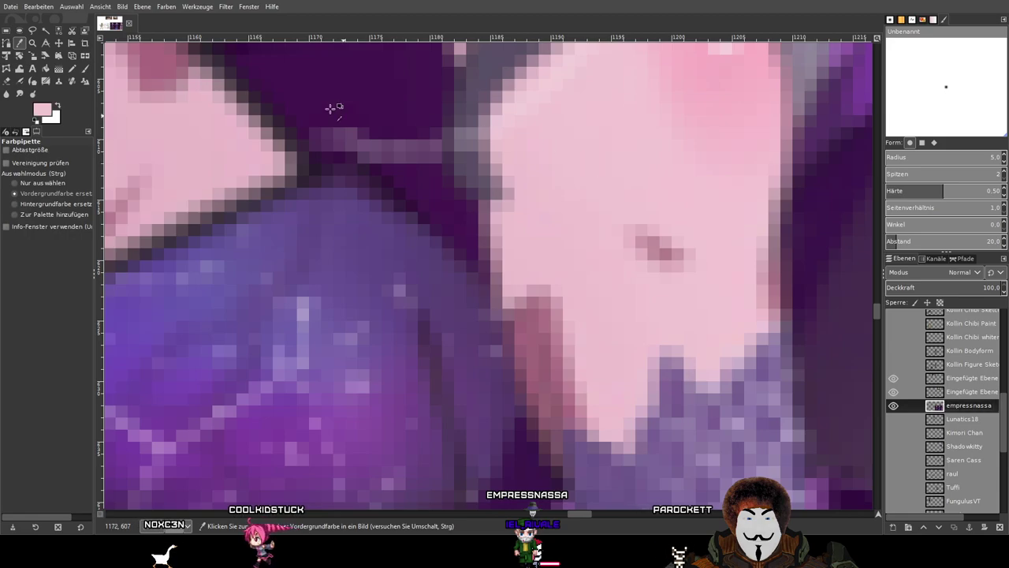
# Return to the Paintbrush and make the empressnassa Chibi Paint layer active.
pyautogui.click(84, 70)
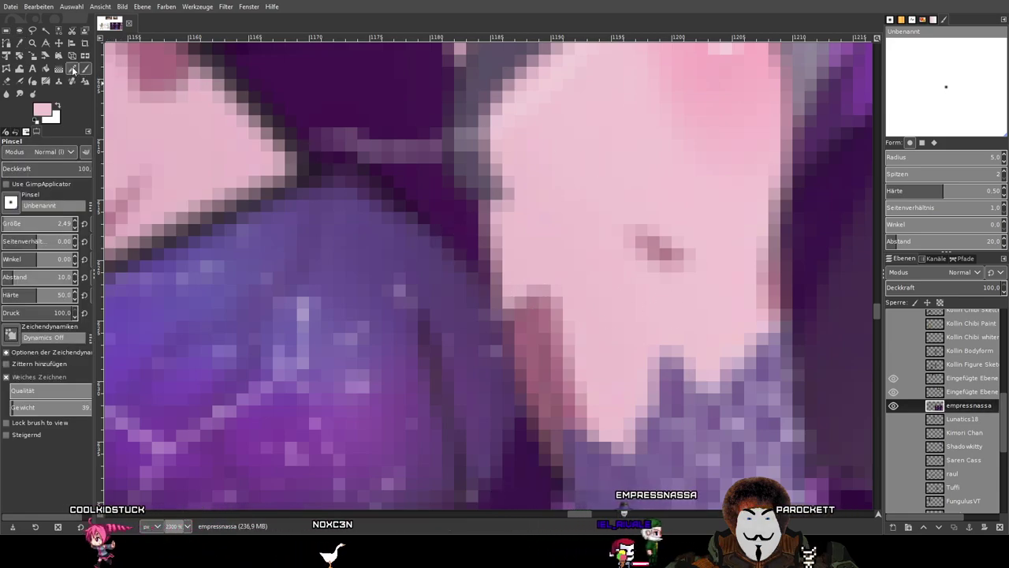
pyautogui.click(72, 69)
pyautogui.scroll(-6, 601, 281)
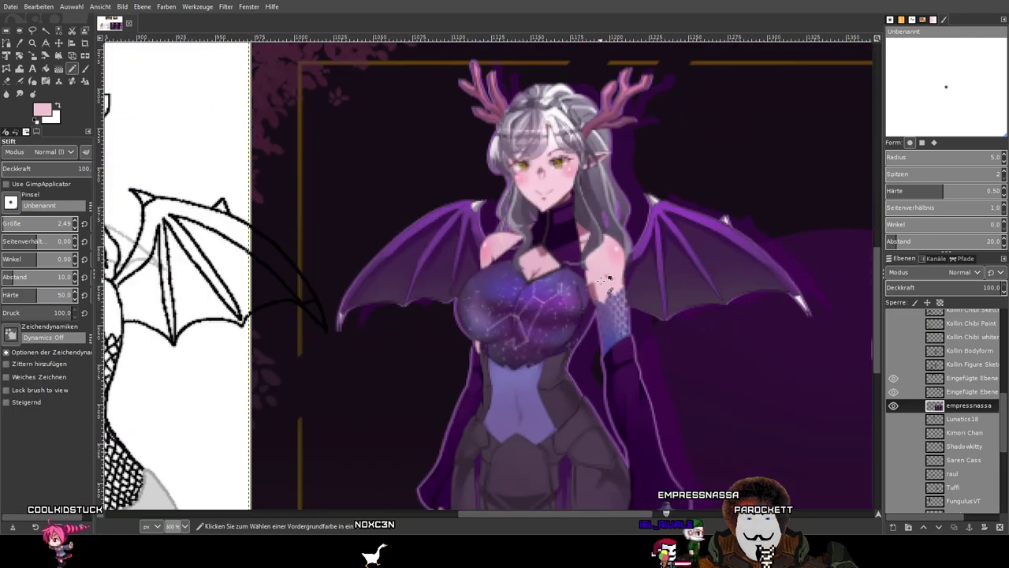
pyautogui.click(85, 70)
pyautogui.moveTo(230, 229); pyautogui.dragTo(723, 223)
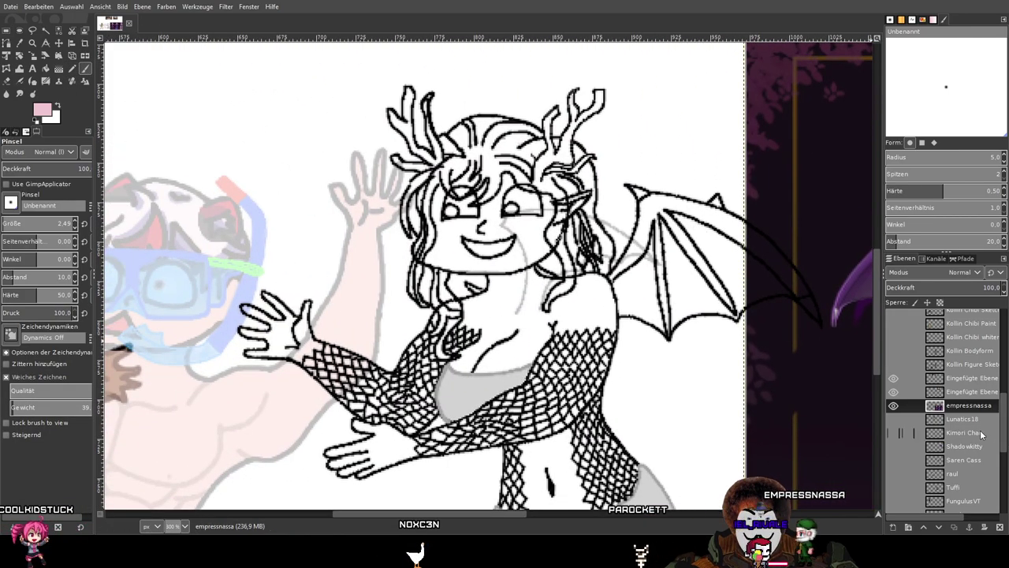
pyautogui.scroll(5, 966, 387)
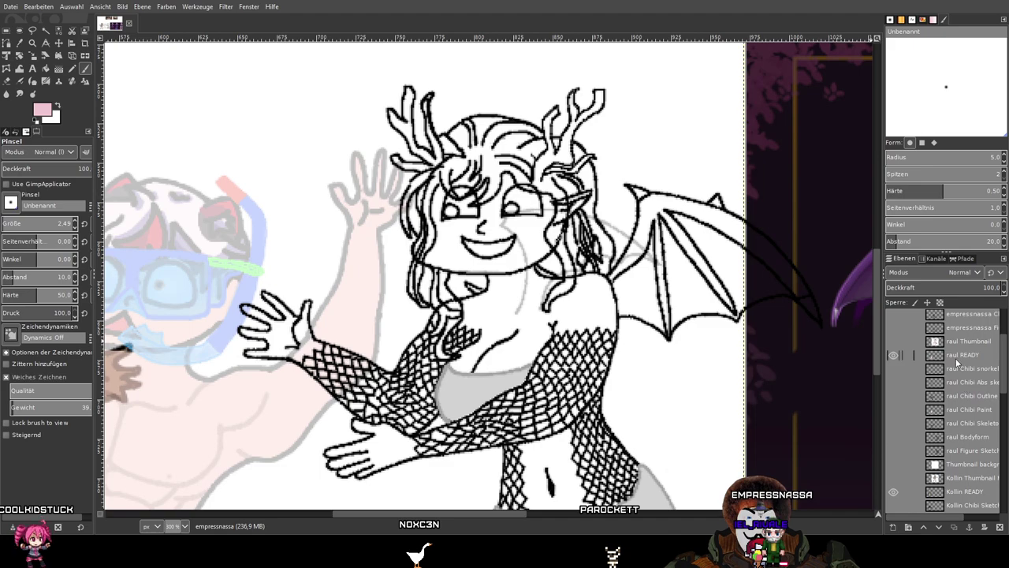
pyautogui.scroll(2, 952, 378)
pyautogui.moveTo(922, 509)
pyautogui.mouseDown()
pyautogui.moveTo(955, 516)
pyautogui.moveTo(932, 516)
pyautogui.mouseUp()
pyautogui.click(984, 356)
# Paint a pink test stroke beside the chibi's neck, then undo it.
pyautogui.scroll(-2, 532, 244)
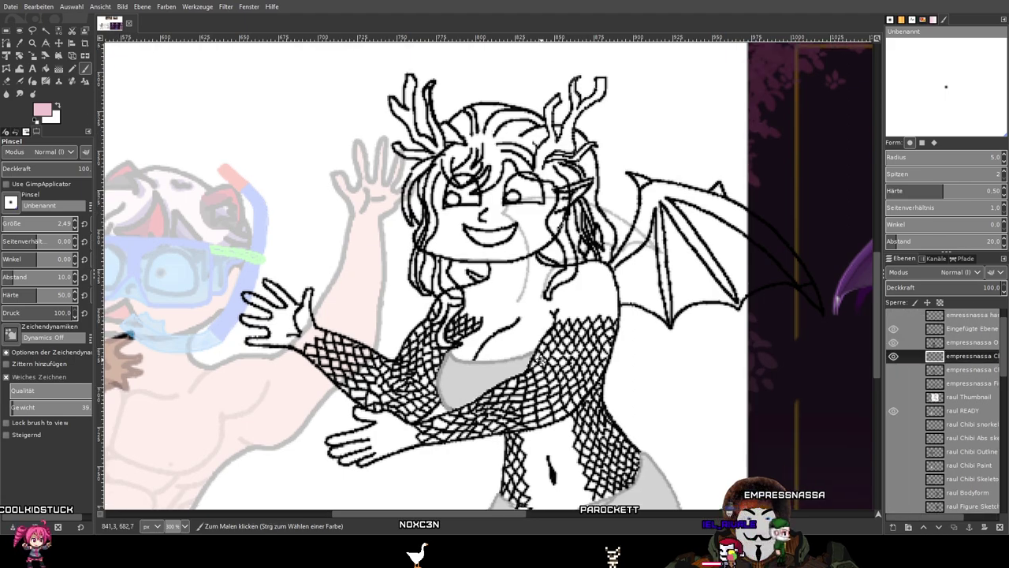
pyautogui.scroll(3, 532, 244)
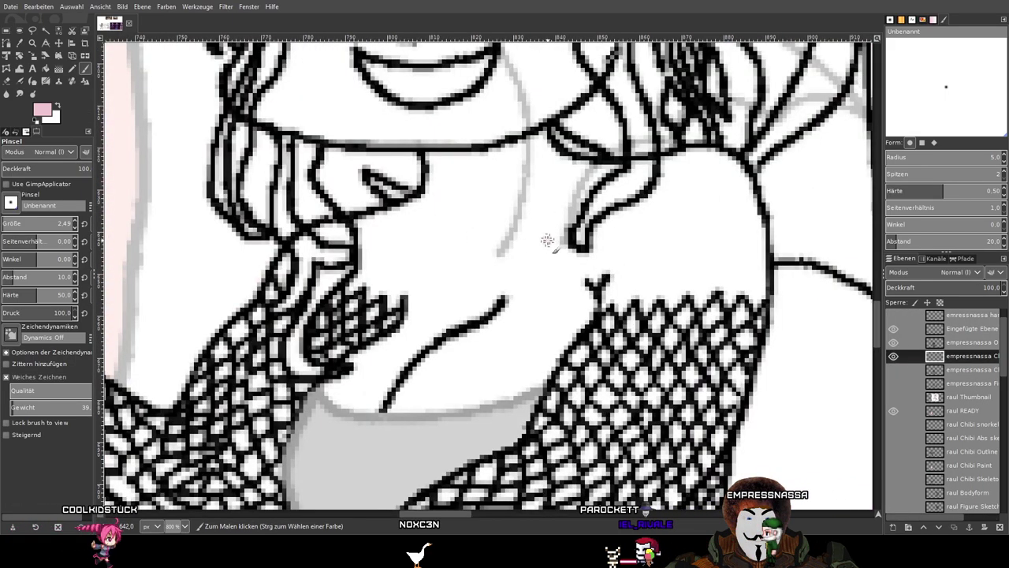
pyautogui.moveTo(601, 236); pyautogui.dragTo(606, 237)
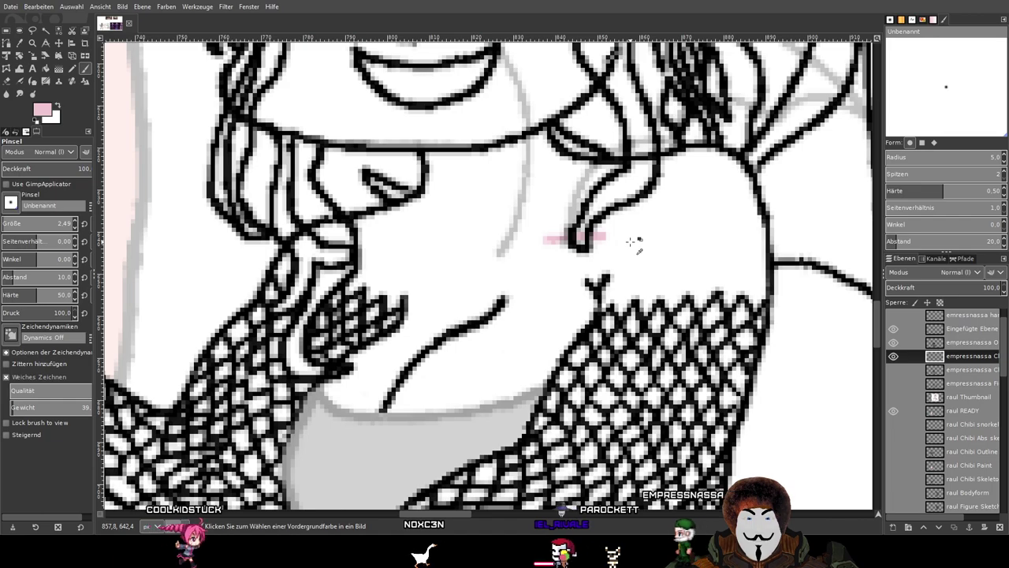
pyautogui.hotkey('ctrl', 'z')
# Pan and zoom over the chibi's fishnet arms and torso and the purple winged reference.
pyautogui.scroll(-3, 611, 246)
pyautogui.hscroll(-1, 611, 246)
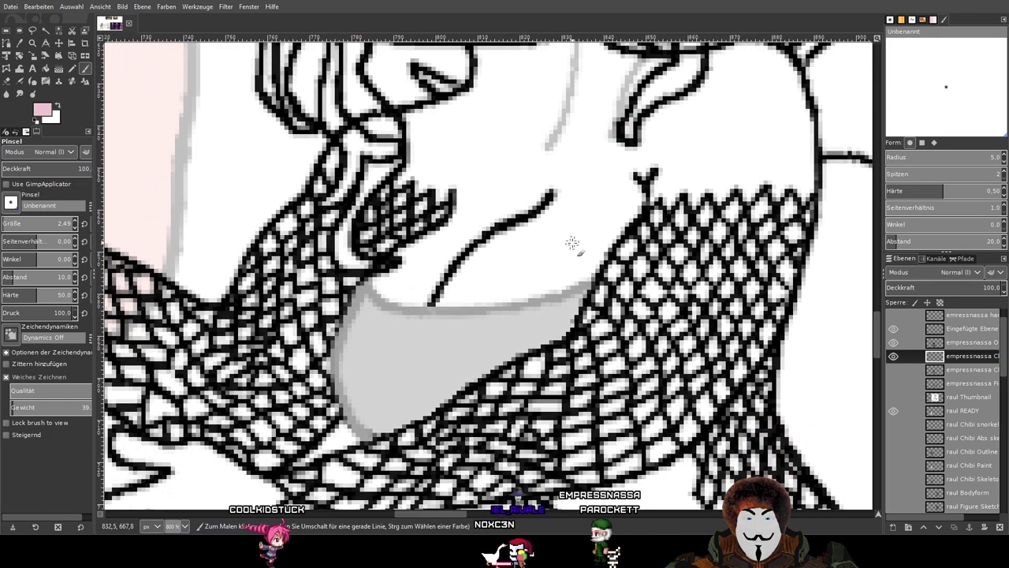
pyautogui.scroll(-5, 573, 243)
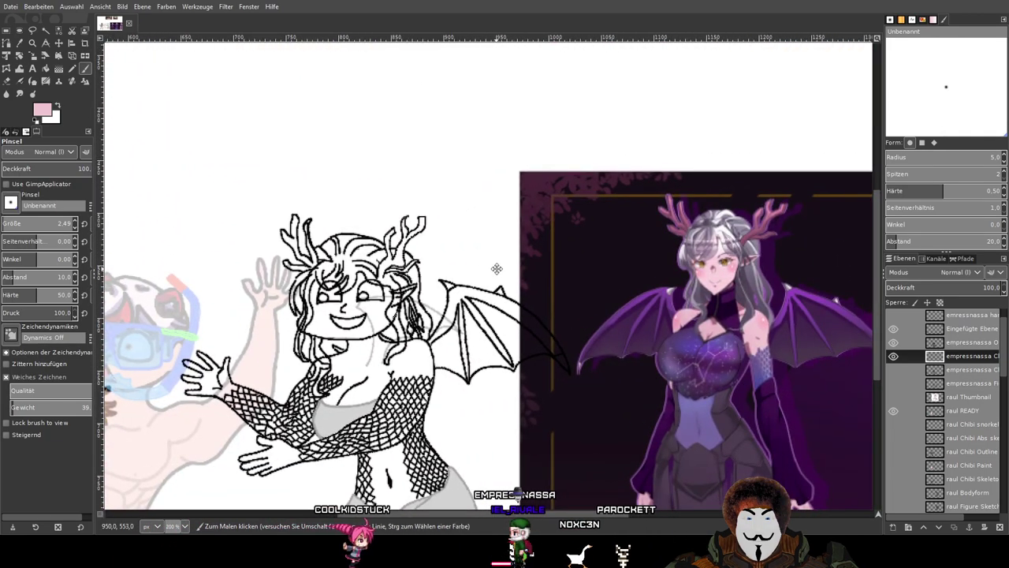
pyautogui.scroll(3, 733, 268)
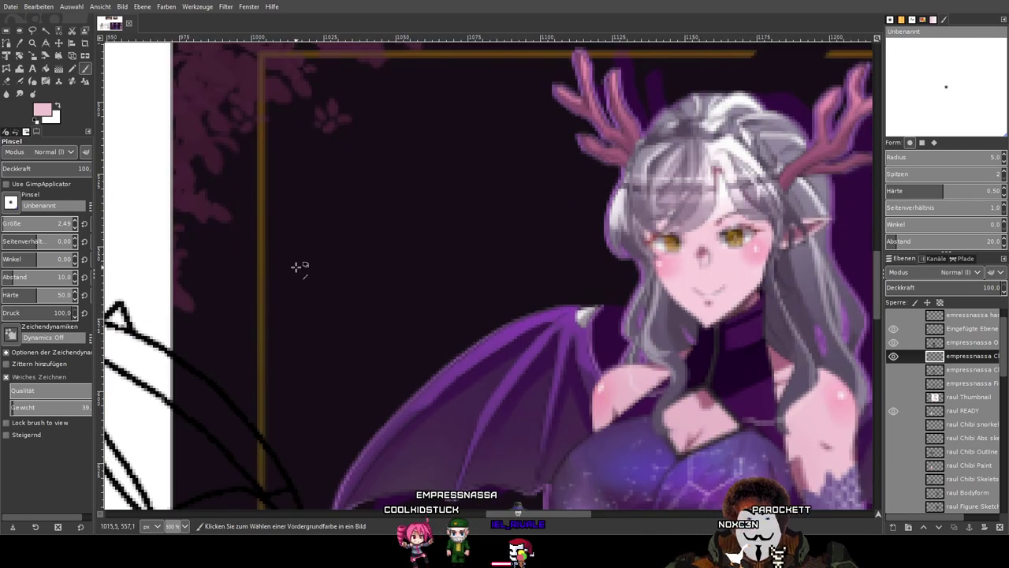
pyautogui.scroll(-2, 296, 266)
pyautogui.scroll(1, 276, 356)
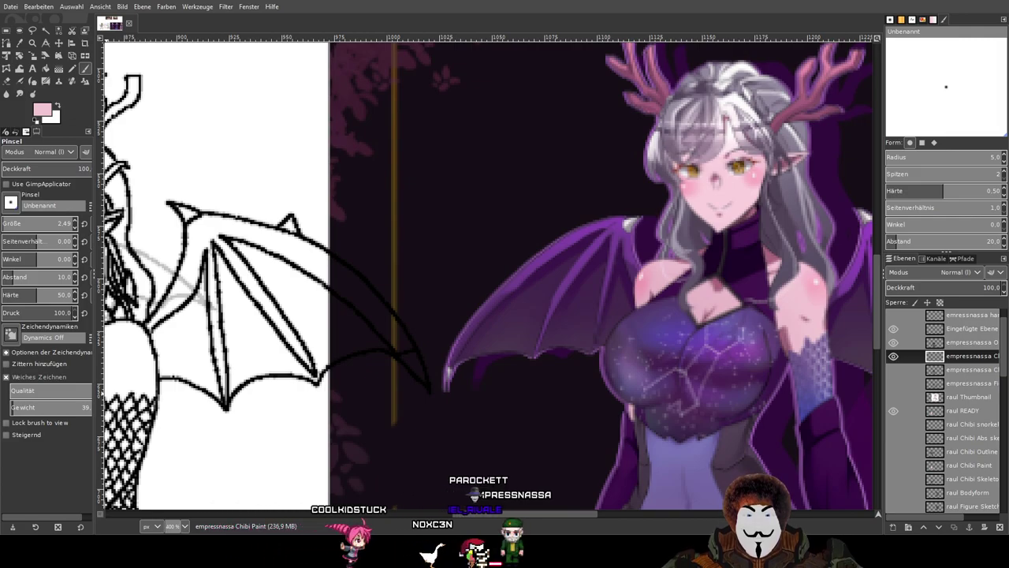
pyautogui.moveTo(361, 276); pyautogui.dragTo(719, 158)
pyautogui.scroll(-5, 612, 259)
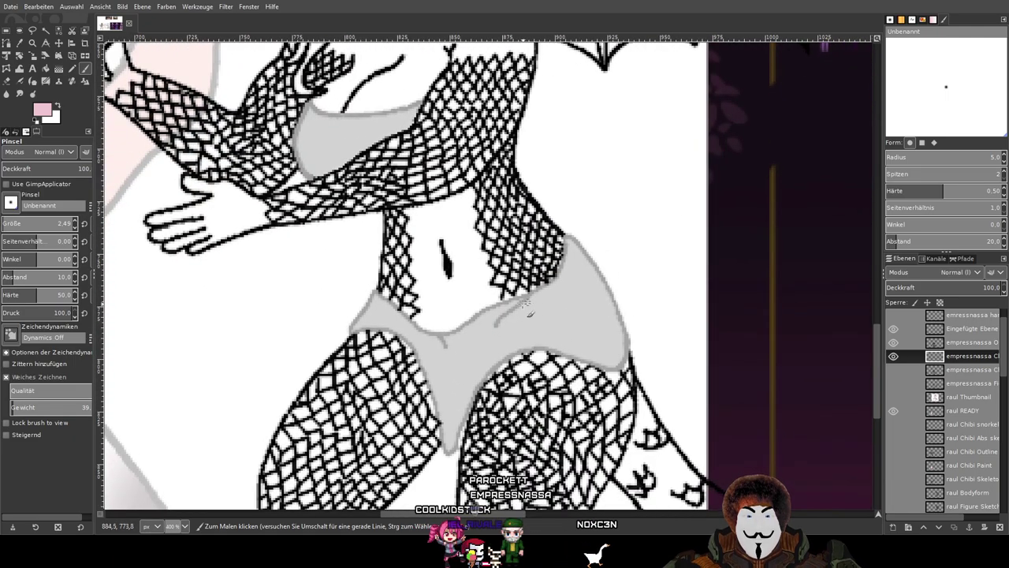
pyautogui.scroll(2, 528, 315)
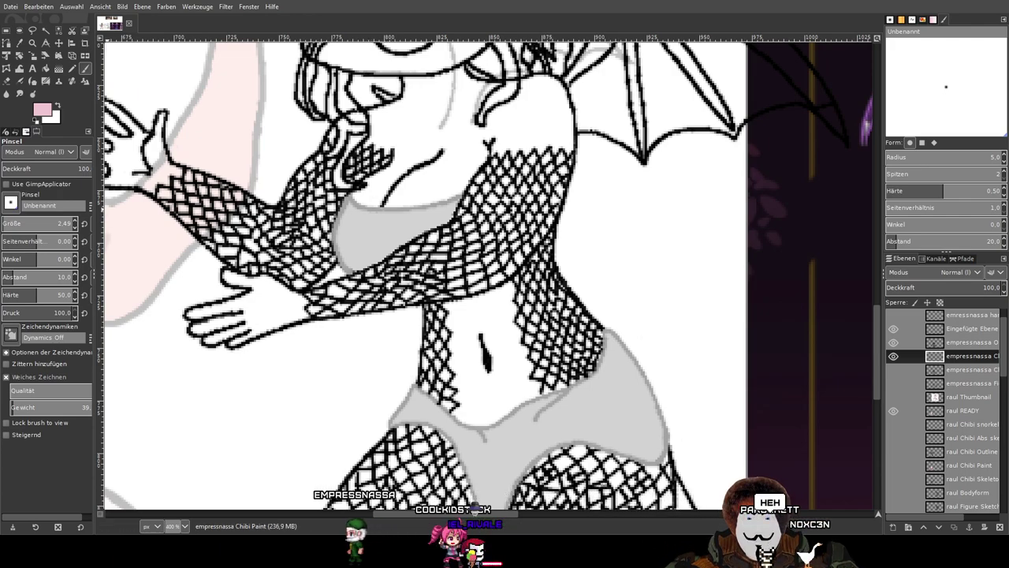
pyautogui.moveTo(559, 111); pyautogui.dragTo(324, 222)
pyautogui.moveTo(754, 173)
pyautogui.mouseDown()
pyautogui.moveTo(260, 229)
pyautogui.moveTo(760, 175)
pyautogui.mouseUp()
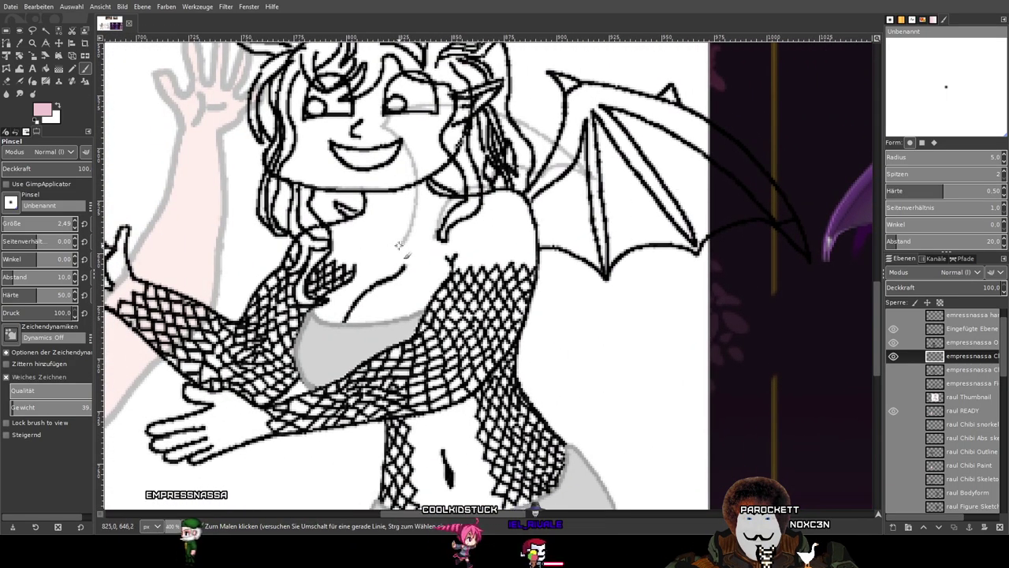
pyautogui.scroll(-2, 544, 254)
pyautogui.scroll(2, 504, 240)
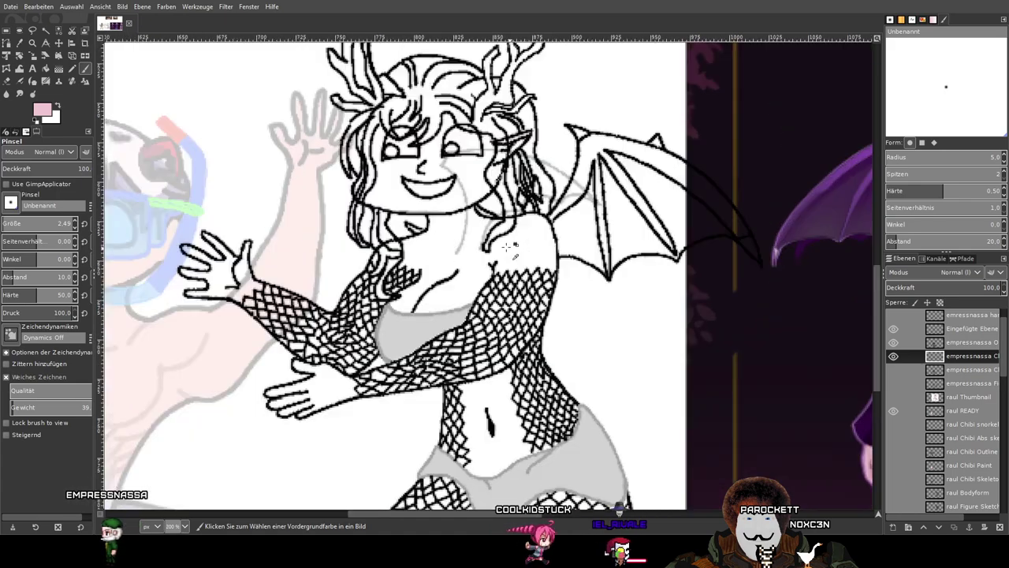
pyautogui.moveTo(465, 289); pyautogui.dragTo(574, 220)
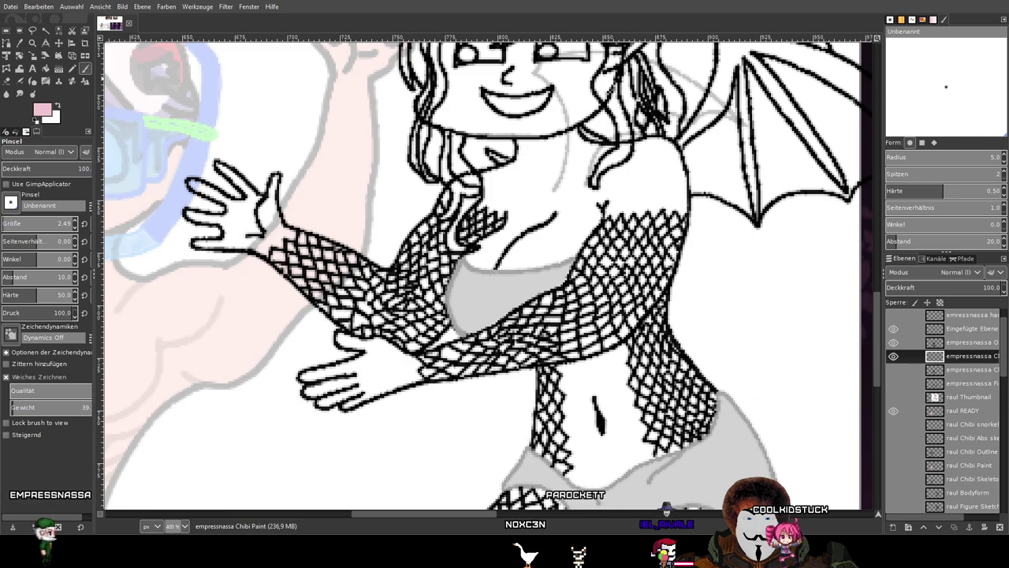
# Select the empressnassa Outline Form layer and toggle between Pencil and Paintbrush.
pyautogui.scroll(2, 929, 370)
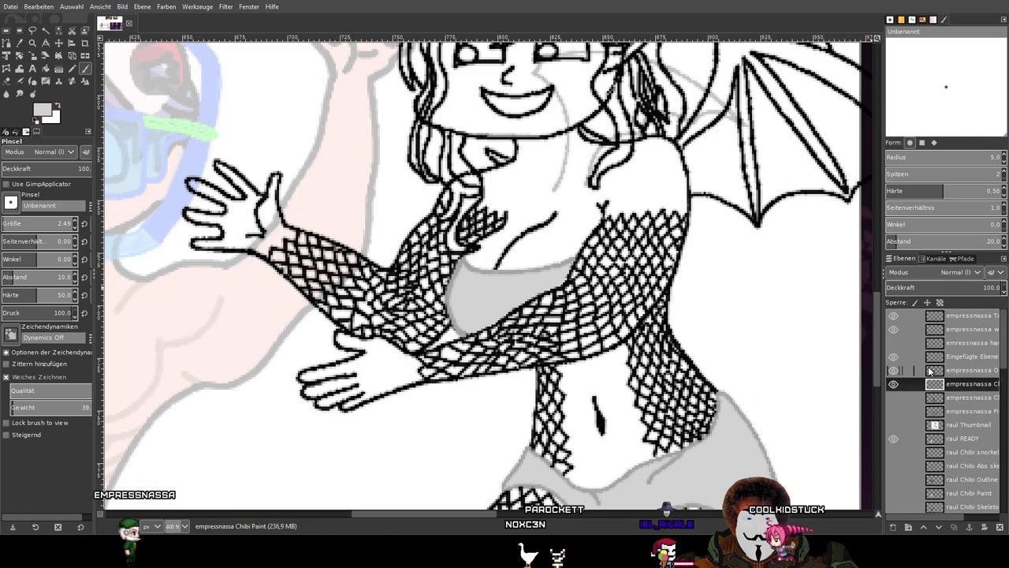
pyautogui.click(959, 372)
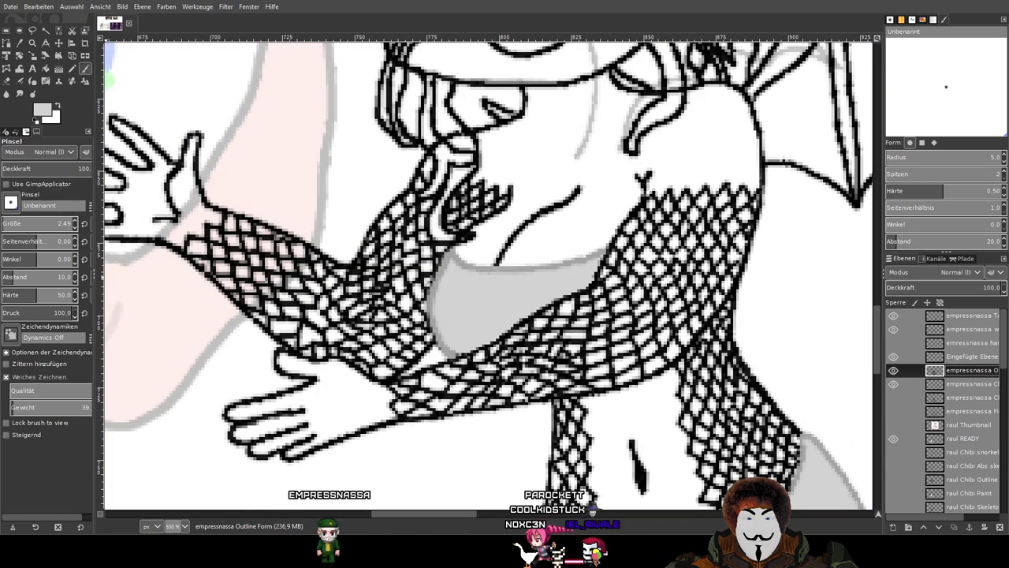
pyautogui.scroll(1, 403, 271)
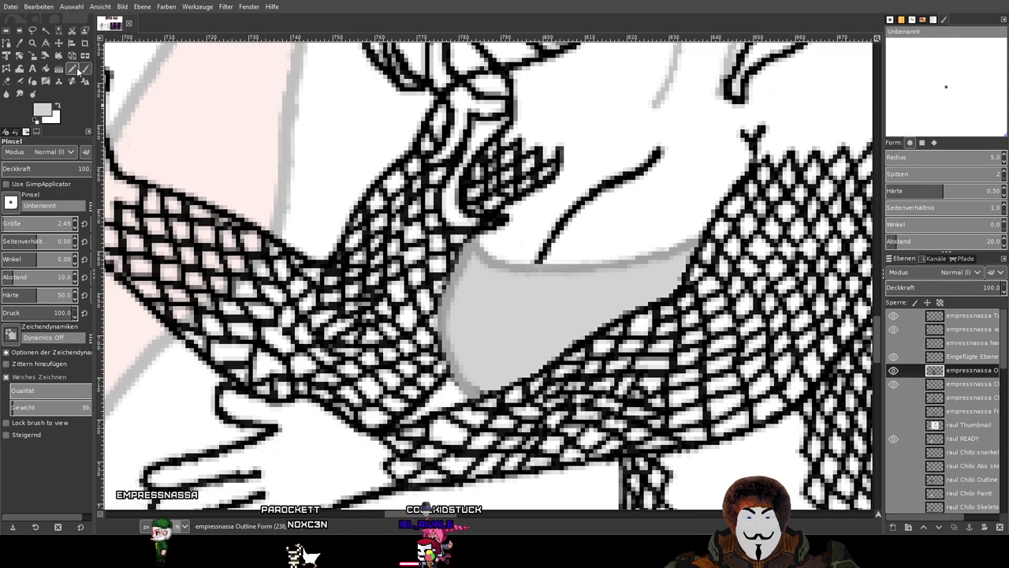
pyautogui.press('n')
pyautogui.scroll(1, 531, 292)
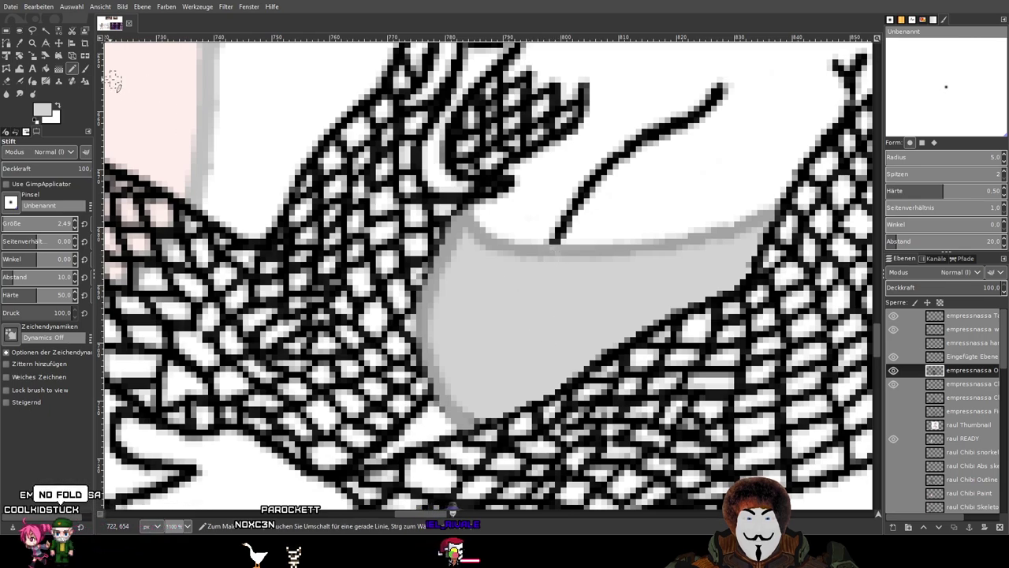
pyautogui.press('p')
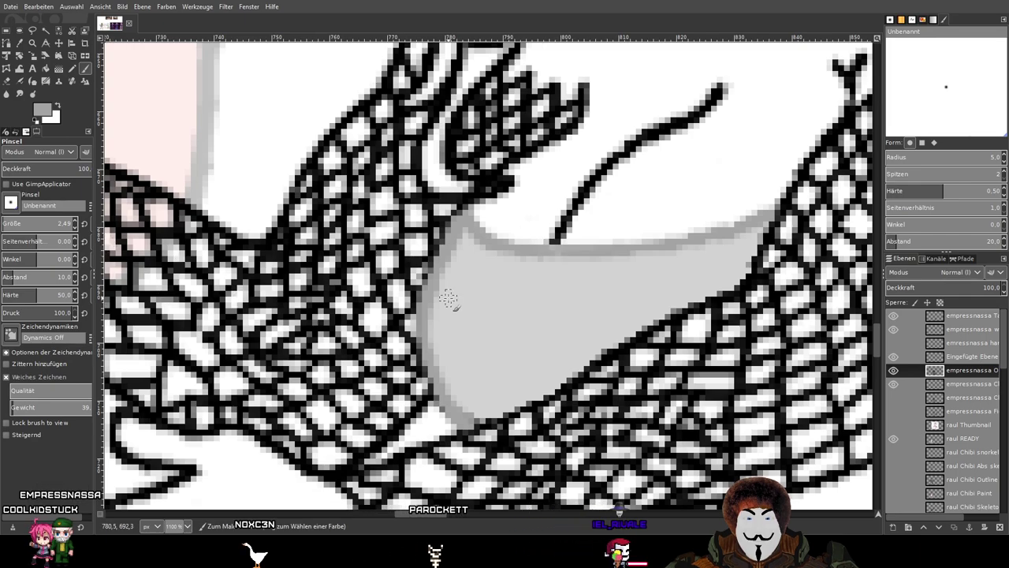
# Set pink as foreground, choose the Pencil, and activate the empressnassa Chibi Paint layer.
pyautogui.scroll(-6, 448, 298)
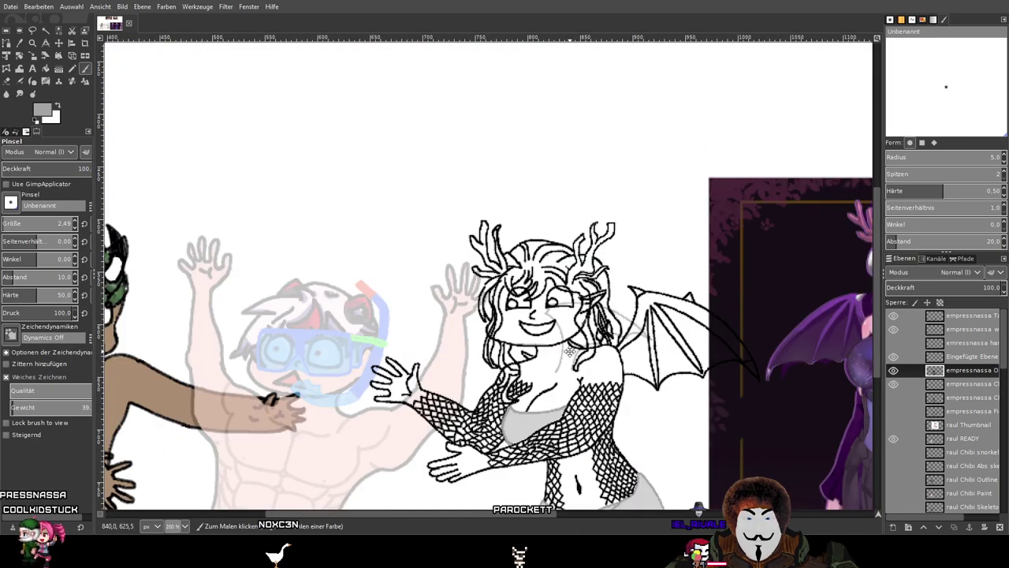
pyautogui.scroll(-3, 536, 378)
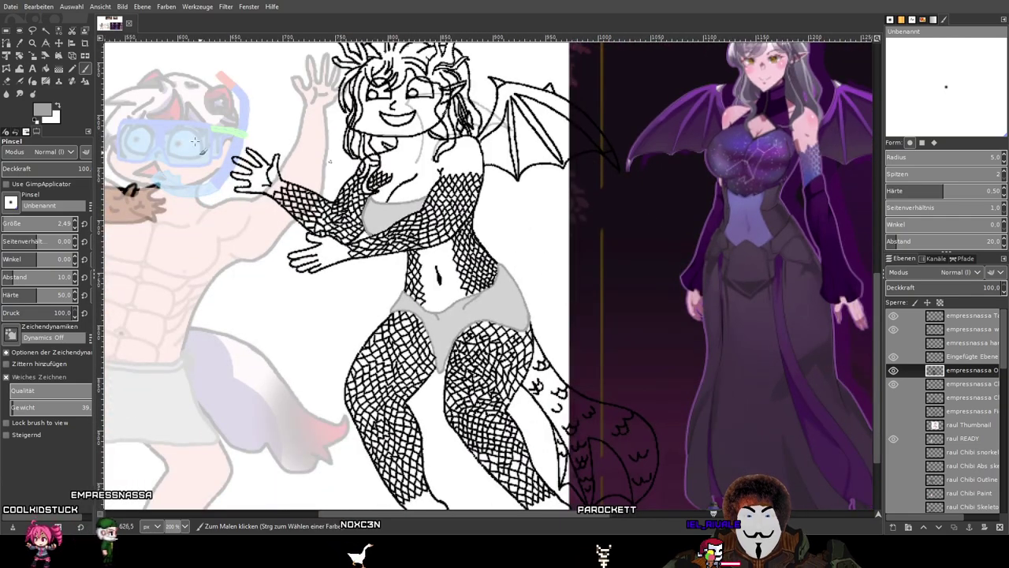
pyautogui.keyDown('ctrl'); pyautogui.click(805, 129); pyautogui.keyUp('ctrl')
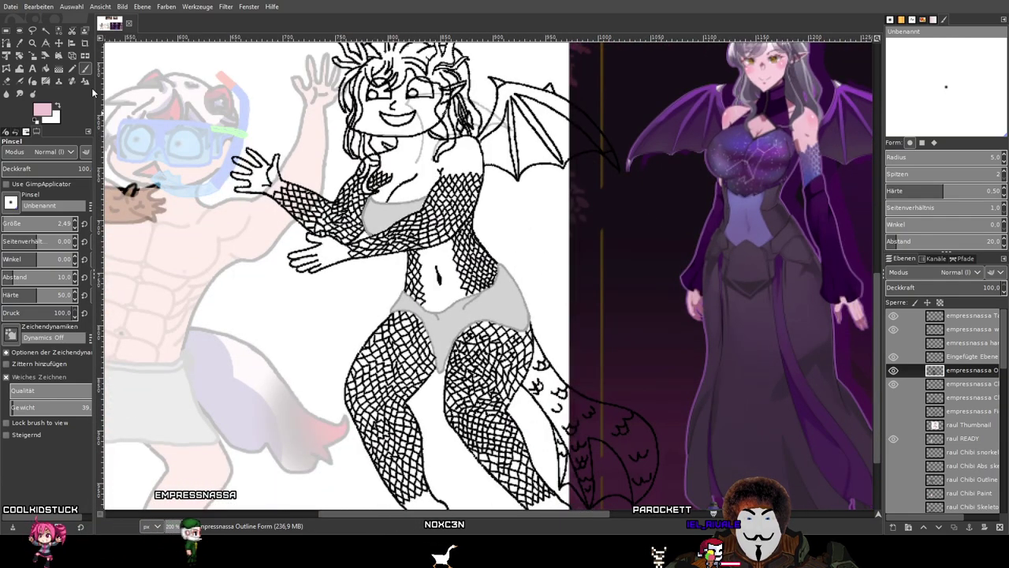
pyautogui.click(72, 70)
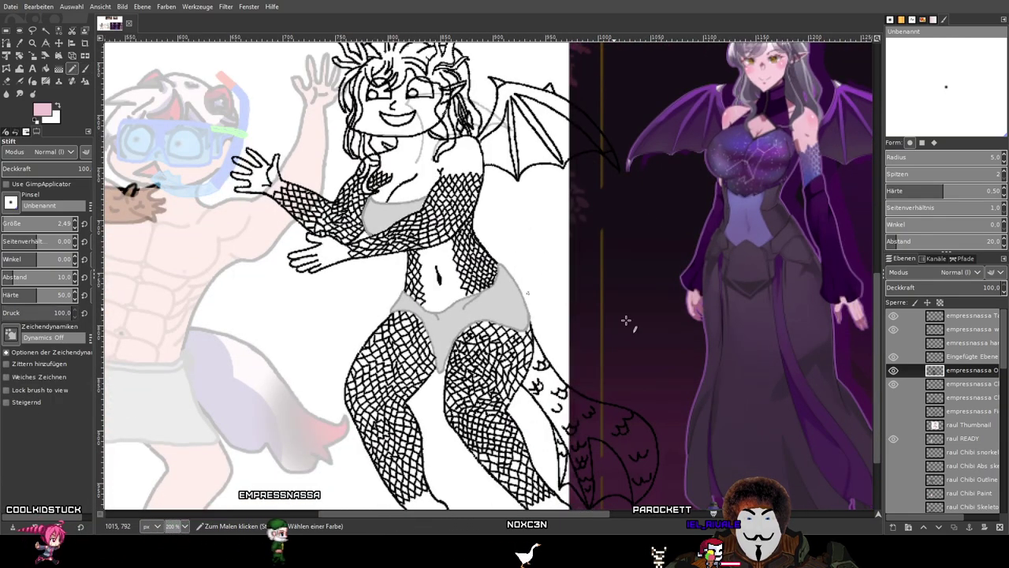
pyautogui.click(960, 386)
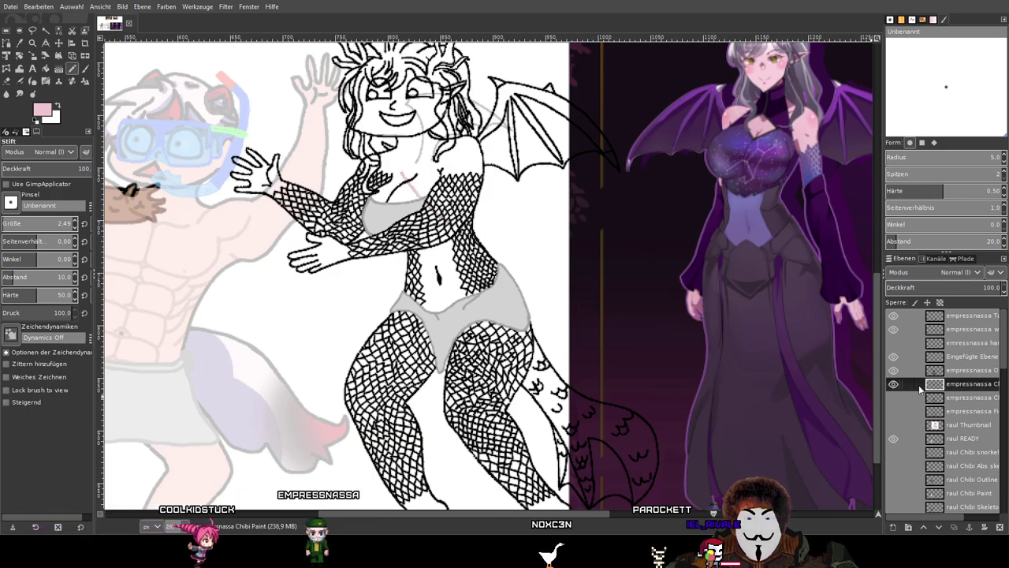
pyautogui.moveTo(946, 516)
pyautogui.mouseDown()
pyautogui.moveTo(983, 520)
pyautogui.moveTo(943, 515)
pyautogui.mouseUp()
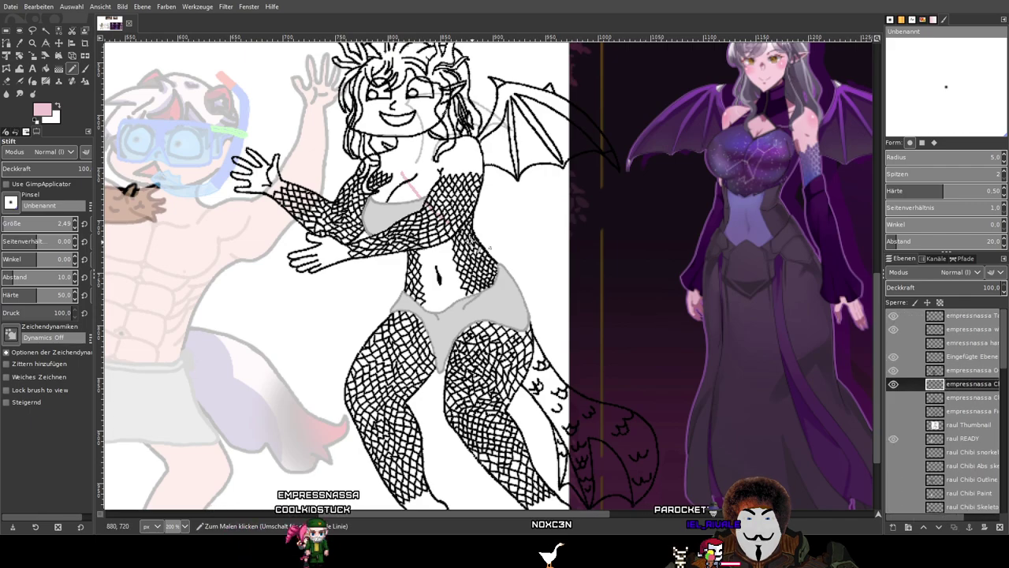
pyautogui.scroll(2, 501, 248)
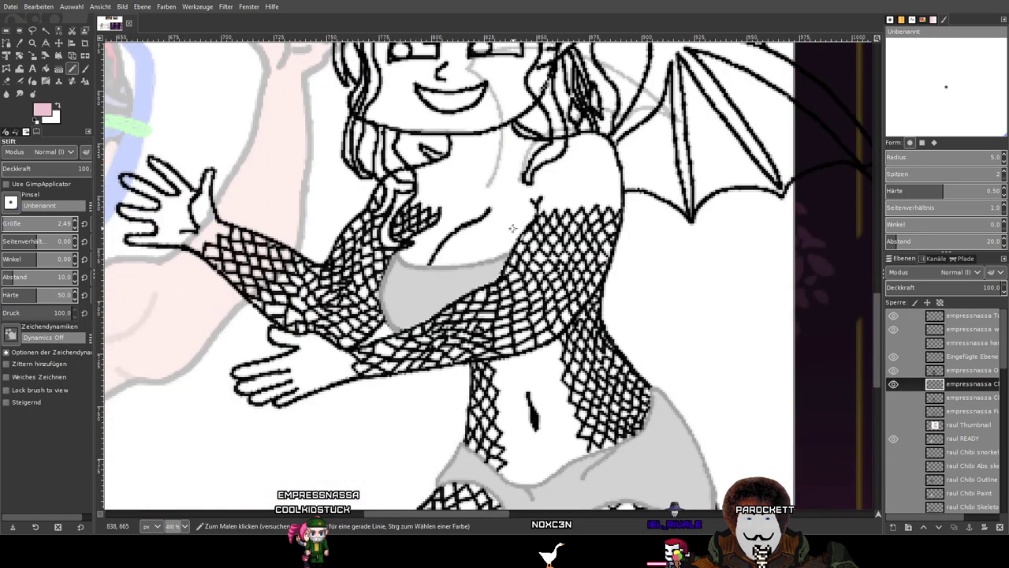
# Undo the first cheek stroke and repaint pink across the left cheek.
pyautogui.scroll(6, 513, 228)
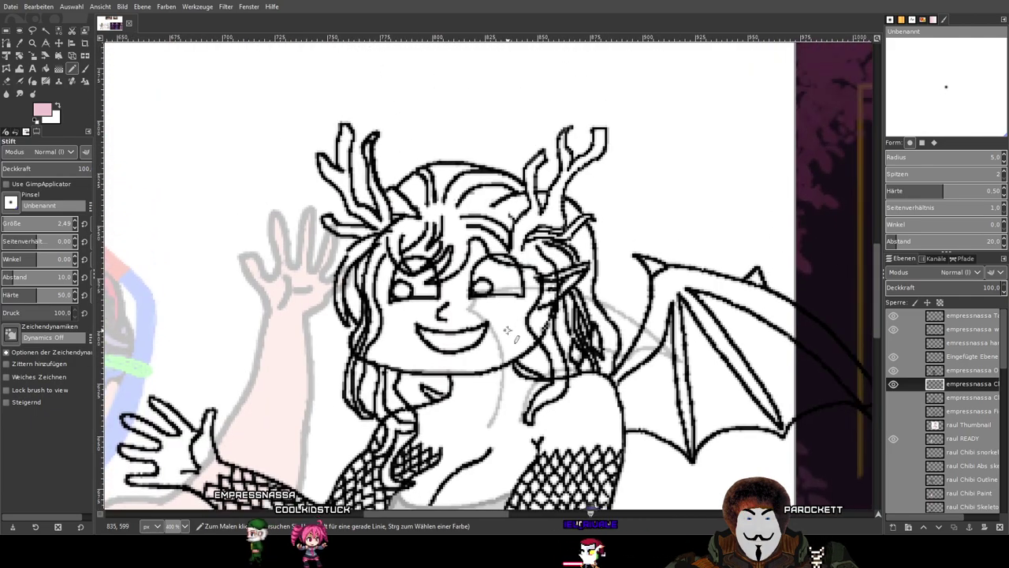
pyautogui.scroll(-4, 509, 330)
pyautogui.scroll(-1, 508, 330)
pyautogui.moveTo(676, 266); pyautogui.dragTo(490, 240)
pyautogui.scroll(1, 397, 208)
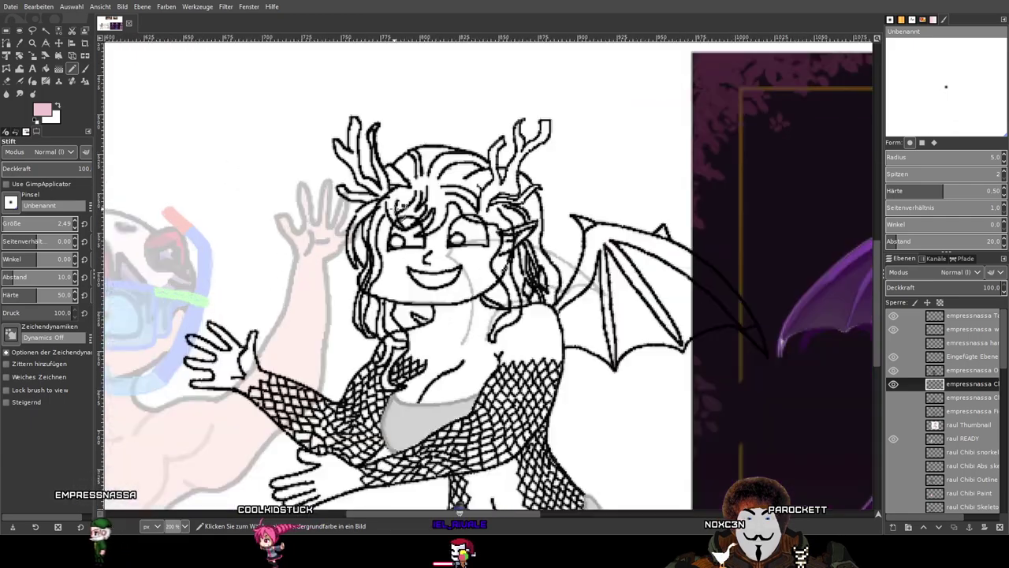
pyautogui.scroll(2, 393, 198)
pyautogui.scroll(2, 422, 294)
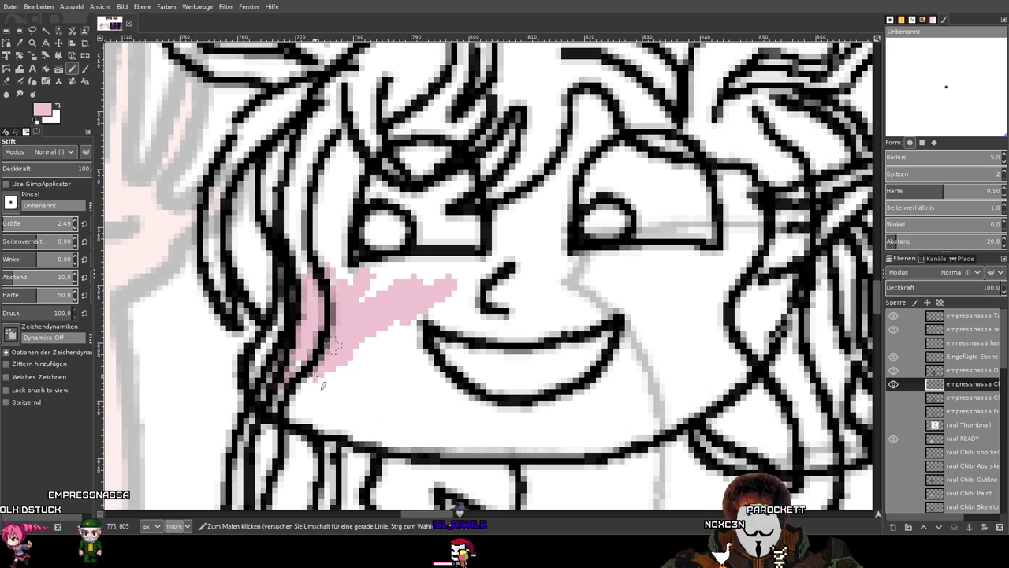
pyautogui.hotkey('ctrl', 'z')
pyautogui.moveTo(358, 350)
pyautogui.mouseDown()
pyautogui.moveTo(386, 291)
pyautogui.moveTo(400, 309)
pyautogui.moveTo(423, 302)
pyautogui.moveTo(364, 308)
pyautogui.moveTo(419, 264)
pyautogui.moveTo(378, 259)
pyautogui.moveTo(414, 259)
pyautogui.moveTo(358, 276)
pyautogui.moveTo(353, 258)
pyautogui.moveTo(338, 257)
pyautogui.moveTo(374, 291)
pyautogui.moveTo(339, 244)
pyautogui.moveTo(357, 303)
pyautogui.moveTo(351, 279)
pyautogui.moveTo(366, 294)
pyautogui.moveTo(349, 386)
pyautogui.moveTo(372, 415)
pyautogui.moveTo(367, 403)
pyautogui.moveTo(390, 408)
pyautogui.moveTo(368, 416)
pyautogui.mouseUp()
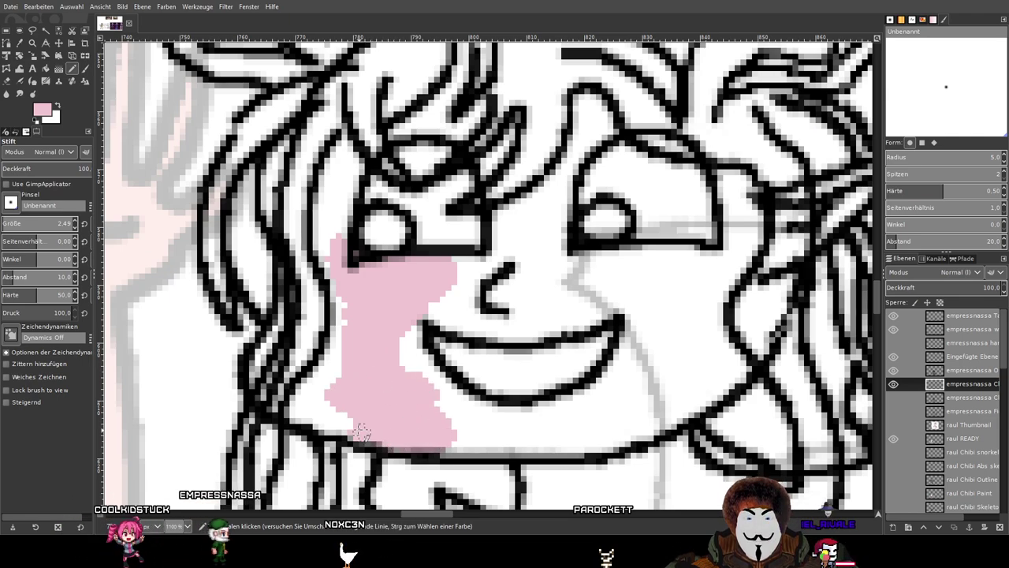
# Fill the white notch beside the mouth and the hair gap beside the eye with pink.
pyautogui.scroll(-3, 528, 414)
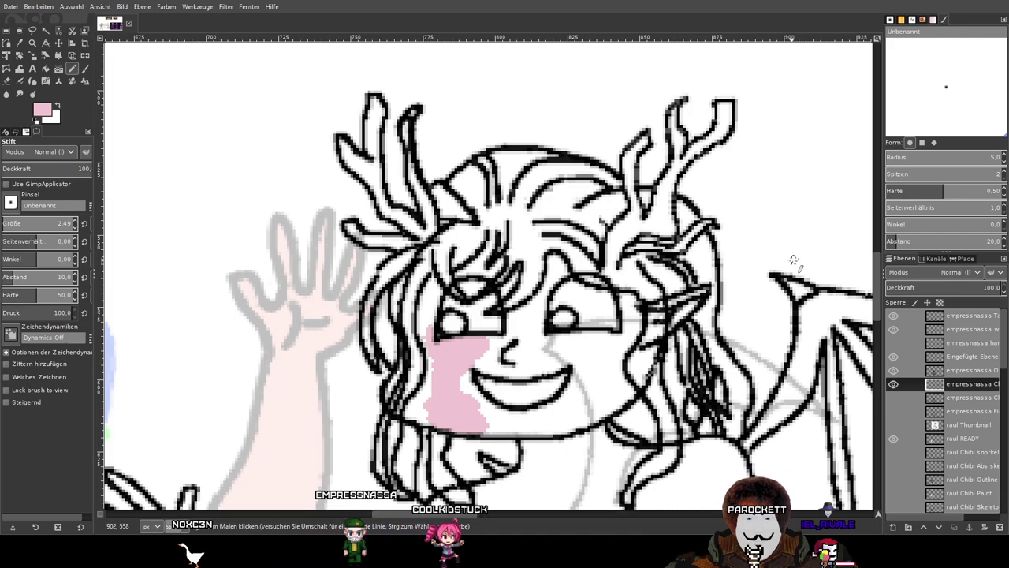
pyautogui.scroll(4, 473, 377)
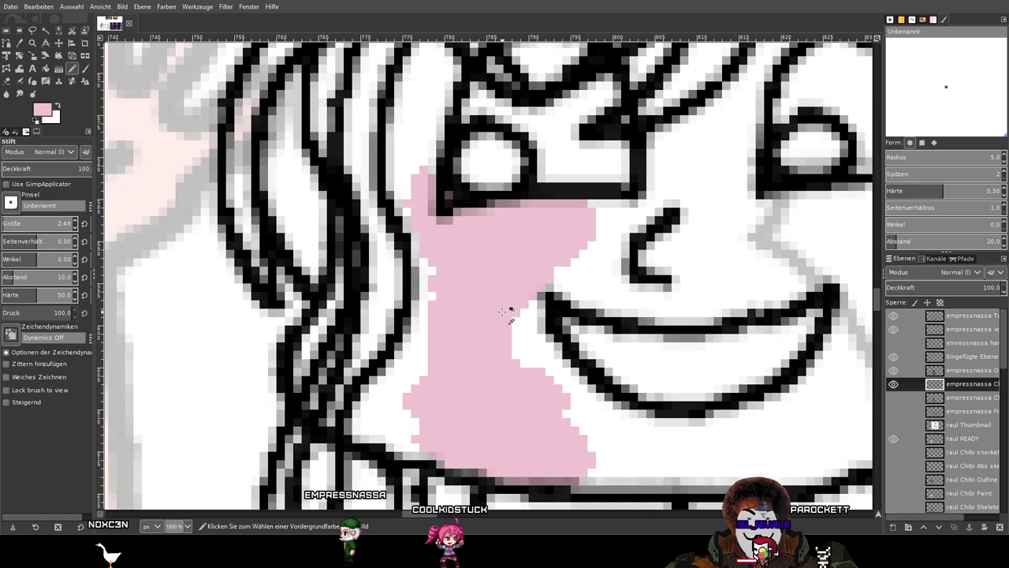
pyautogui.moveTo(542, 339); pyautogui.dragTo(539, 286)
pyautogui.moveTo(532, 251)
pyautogui.mouseDown()
pyautogui.moveTo(537, 319)
pyautogui.moveTo(529, 326)
pyautogui.moveTo(513, 267)
pyautogui.mouseUp()
pyautogui.hscroll(-1, 512, 268)
pyautogui.scroll(3, 513, 268)
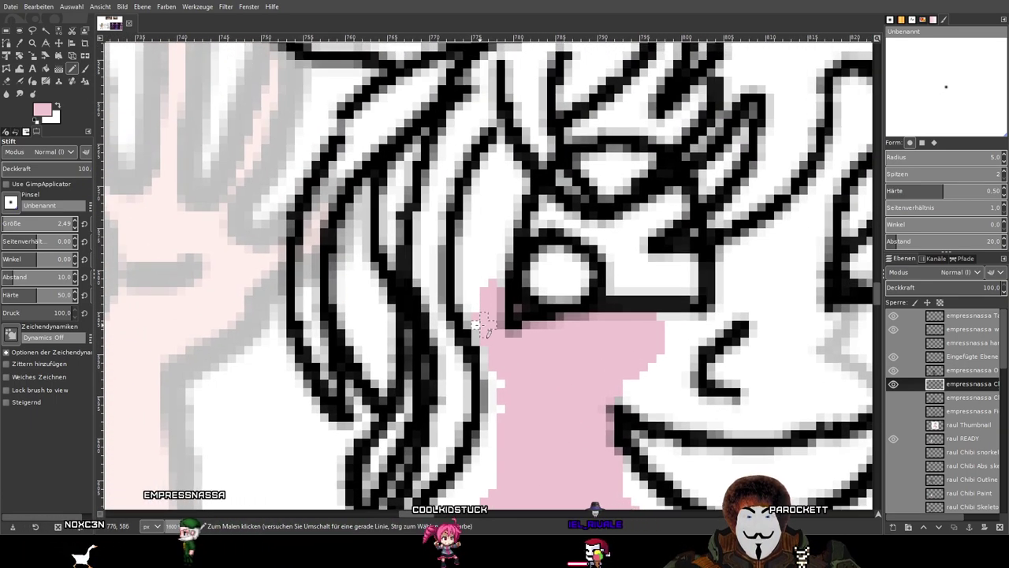
pyautogui.scroll(2, 493, 201)
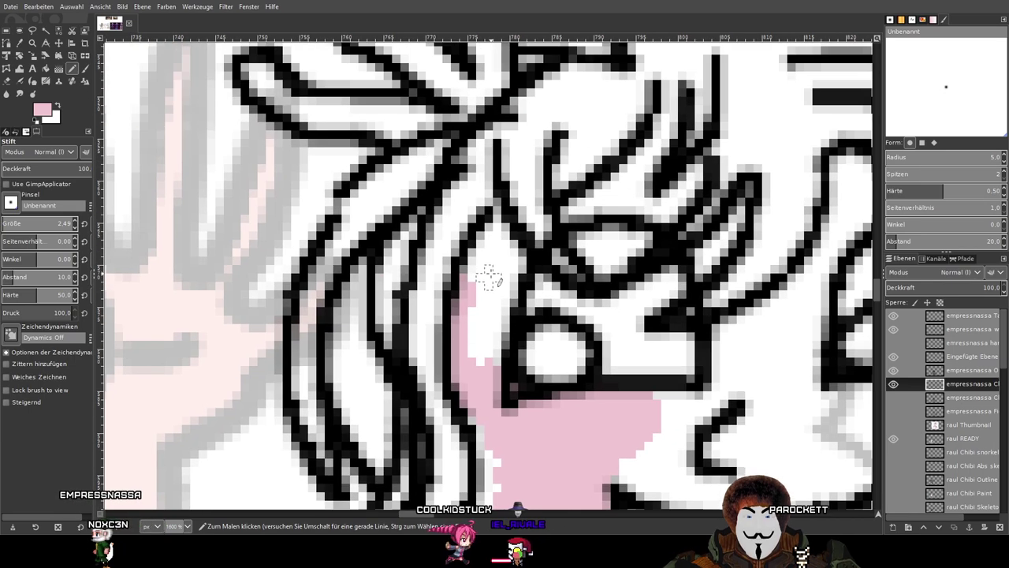
pyautogui.moveTo(495, 211)
pyautogui.mouseDown()
pyautogui.moveTo(487, 284)
pyautogui.moveTo(484, 241)
pyautogui.moveTo(481, 371)
pyautogui.mouseUp()
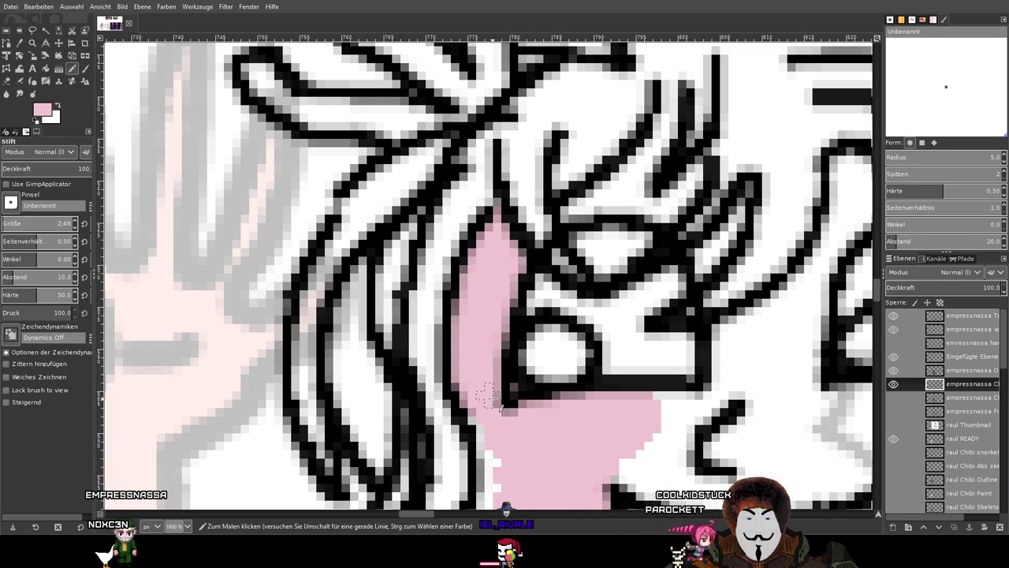
# Cover the remaining white in the lower cheek and extend pink along the jawline.
pyautogui.scroll(-6, 605, 455)
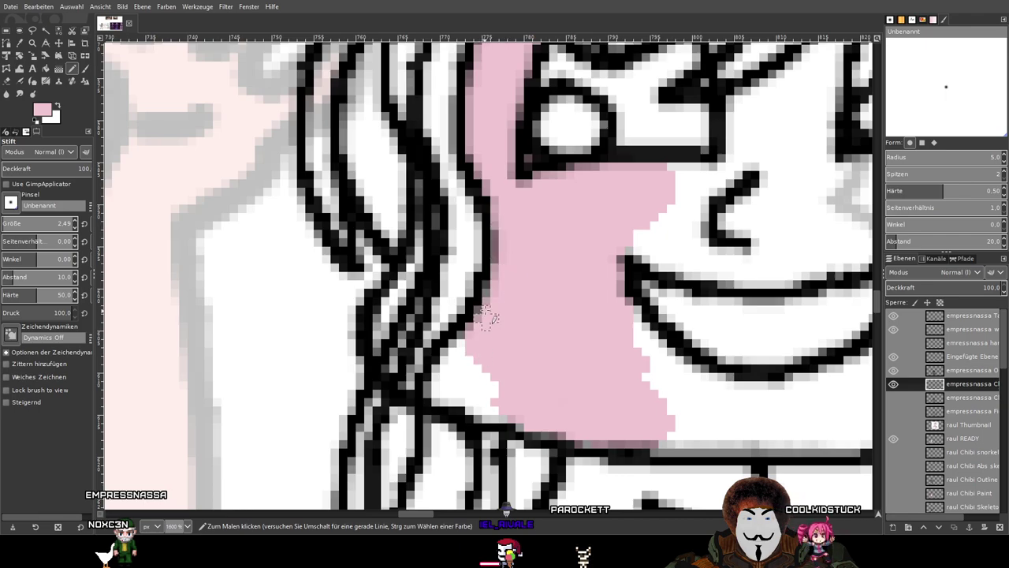
pyautogui.moveTo(433, 394)
pyautogui.mouseDown()
pyautogui.moveTo(513, 410)
pyautogui.moveTo(487, 380)
pyautogui.moveTo(473, 389)
pyautogui.mouseUp()
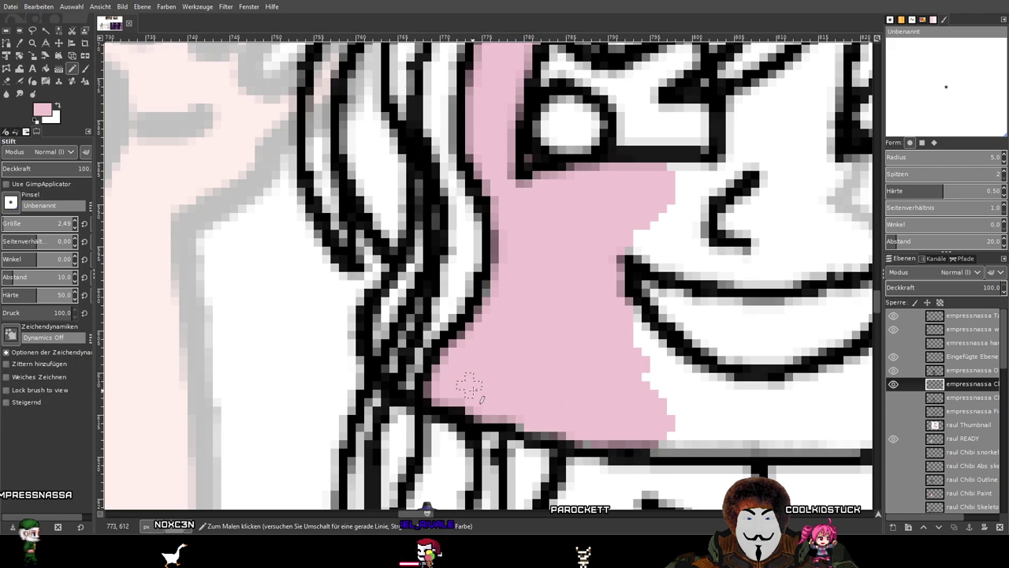
pyautogui.moveTo(666, 435); pyautogui.dragTo(733, 435)
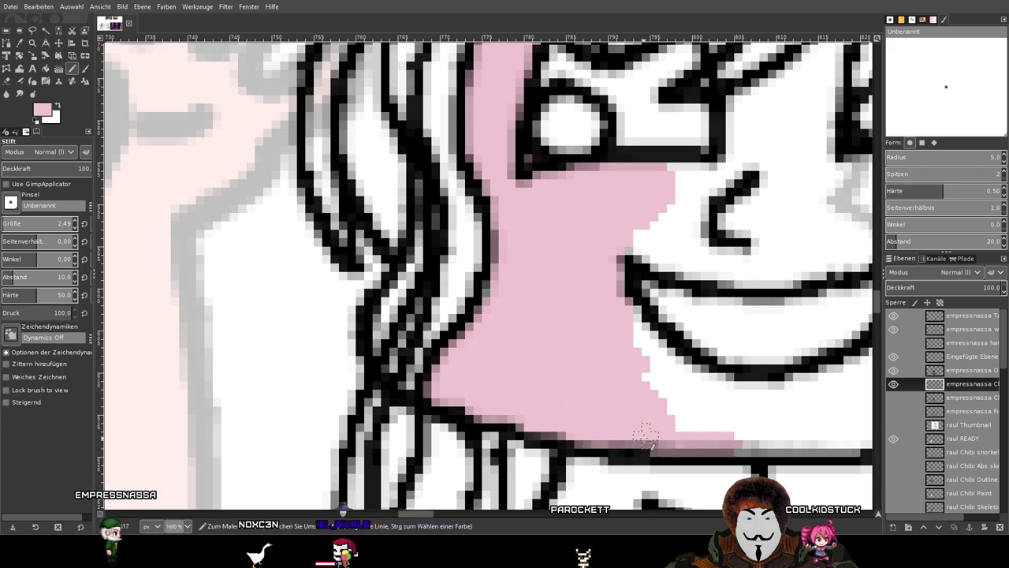
pyautogui.moveTo(675, 405)
pyautogui.mouseDown()
pyautogui.moveTo(694, 414)
pyautogui.moveTo(641, 344)
pyautogui.moveTo(777, 414)
pyautogui.moveTo(733, 386)
pyautogui.mouseUp()
pyautogui.moveTo(762, 427)
pyautogui.mouseDown()
pyautogui.moveTo(679, 418)
pyautogui.moveTo(796, 435)
pyautogui.moveTo(714, 436)
pyautogui.moveTo(822, 425)
pyautogui.moveTo(438, 323)
pyautogui.mouseUp()
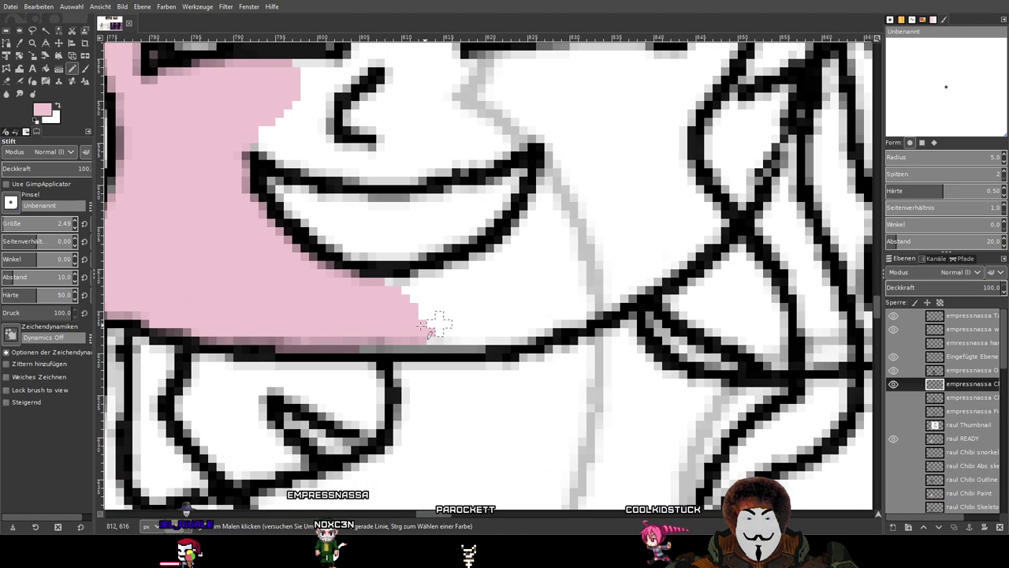
pyautogui.keyDown('shift'); pyautogui.click(489, 339); pyautogui.keyUp('shift')
# Fill white gaps along the cheek edge and the strip above the mouth with pink.
pyautogui.keyDown('shift'); pyautogui.click(404, 314); pyautogui.keyUp('shift')
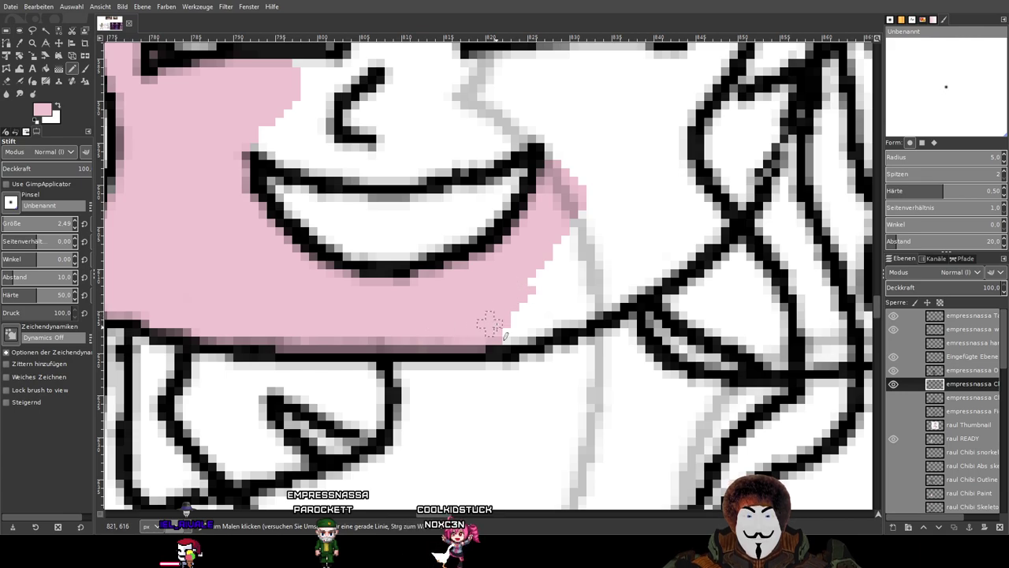
pyautogui.moveTo(514, 339)
pyautogui.mouseDown()
pyautogui.moveTo(586, 207)
pyautogui.moveTo(554, 313)
pyautogui.moveTo(611, 268)
pyautogui.mouseUp()
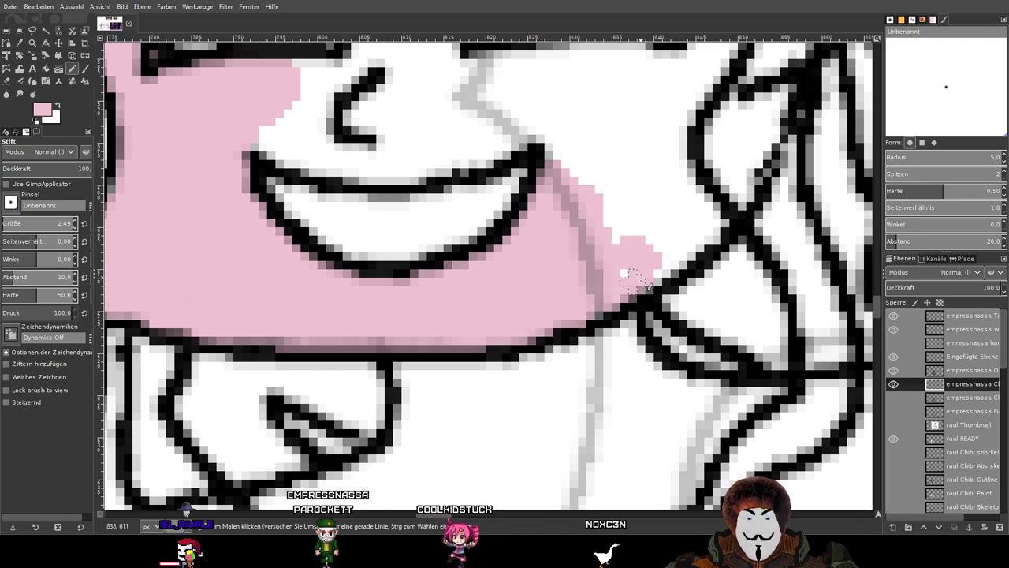
pyautogui.moveTo(683, 248)
pyautogui.mouseDown()
pyautogui.moveTo(715, 221)
pyautogui.moveTo(674, 241)
pyautogui.moveTo(660, 264)
pyautogui.moveTo(714, 227)
pyautogui.moveTo(624, 229)
pyautogui.moveTo(549, 384)
pyautogui.mouseUp()
pyautogui.moveTo(566, 351)
pyautogui.mouseDown()
pyautogui.moveTo(550, 325)
pyautogui.moveTo(549, 357)
pyautogui.moveTo(532, 355)
pyautogui.moveTo(515, 298)
pyautogui.moveTo(515, 231)
pyautogui.moveTo(408, 230)
pyautogui.moveTo(475, 223)
pyautogui.moveTo(402, 213)
pyautogui.mouseUp()
pyautogui.moveTo(473, 252)
pyautogui.mouseDown()
pyautogui.moveTo(407, 266)
pyautogui.moveTo(466, 249)
pyautogui.mouseUp()
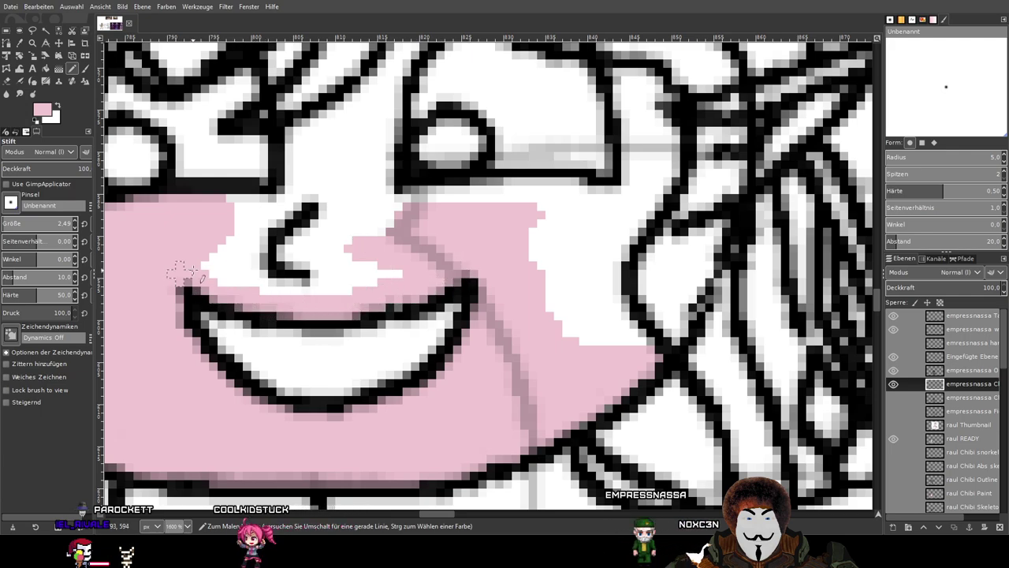
# Paint pink around the nose and between the cheek and eye.
pyautogui.moveTo(203, 273)
pyautogui.mouseDown()
pyautogui.moveTo(341, 282)
pyautogui.moveTo(406, 273)
pyautogui.mouseUp()
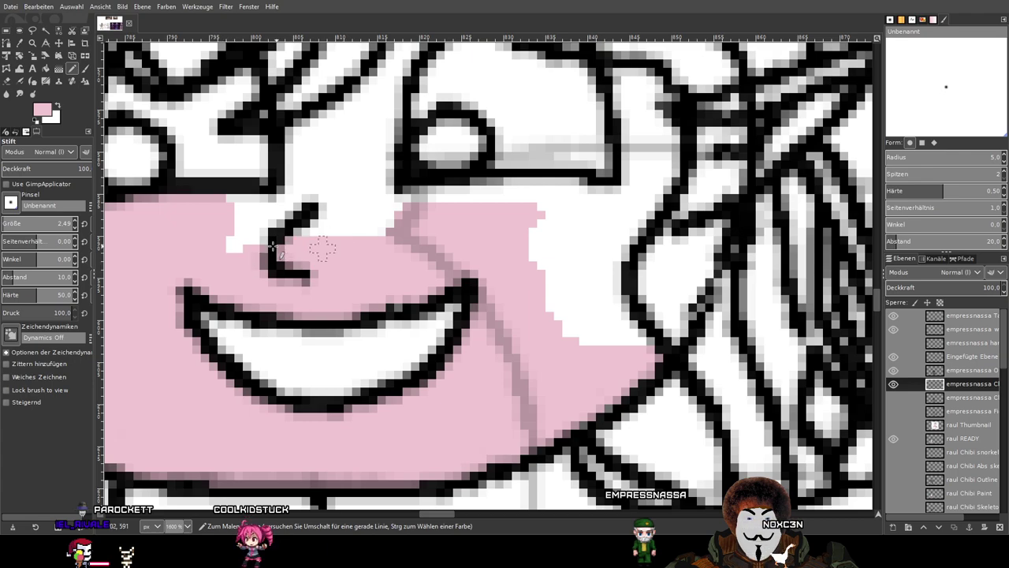
pyautogui.moveTo(306, 223)
pyautogui.mouseDown()
pyautogui.moveTo(392, 223)
pyautogui.moveTo(323, 178)
pyautogui.moveTo(323, 145)
pyautogui.mouseUp()
pyautogui.moveTo(350, 206)
pyautogui.mouseDown()
pyautogui.moveTo(376, 245)
pyautogui.moveTo(435, 332)
pyautogui.mouseUp()
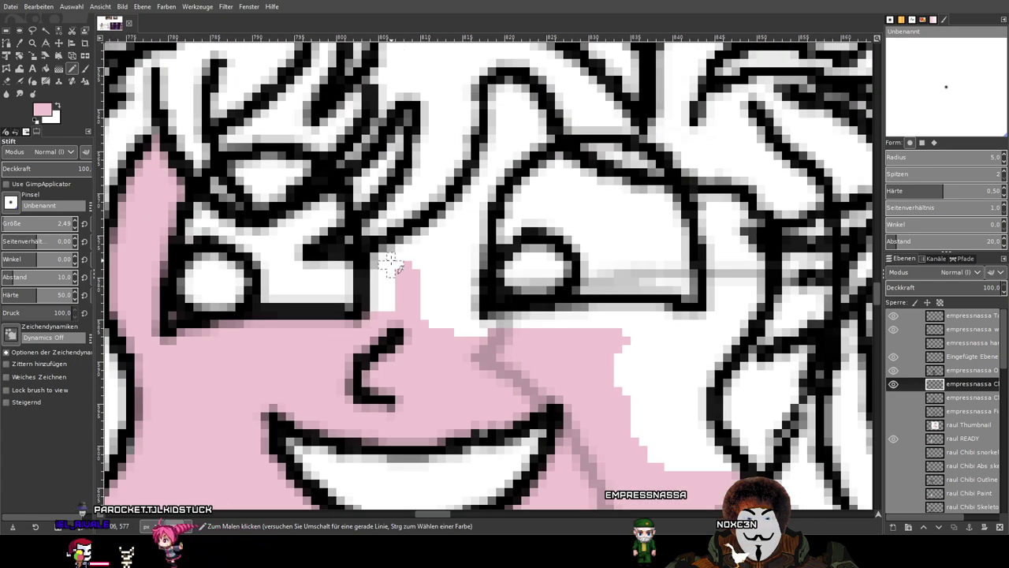
pyautogui.moveTo(391, 264); pyautogui.dragTo(383, 307)
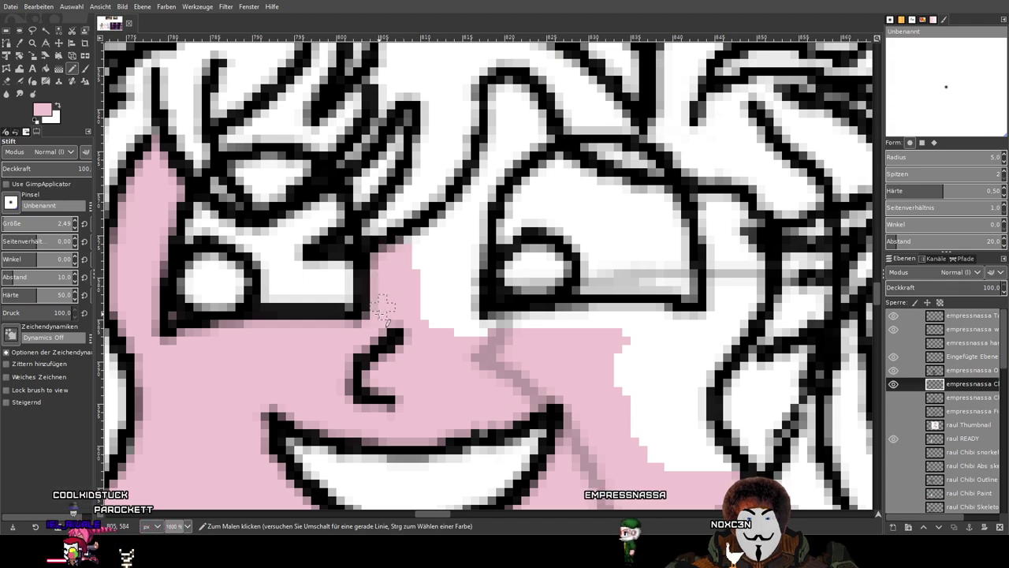
pyautogui.moveTo(457, 313)
pyautogui.mouseDown()
pyautogui.moveTo(453, 219)
pyautogui.moveTo(414, 272)
pyautogui.moveTo(418, 242)
pyautogui.moveTo(431, 246)
pyautogui.moveTo(442, 316)
pyautogui.moveTo(450, 265)
pyautogui.mouseUp()
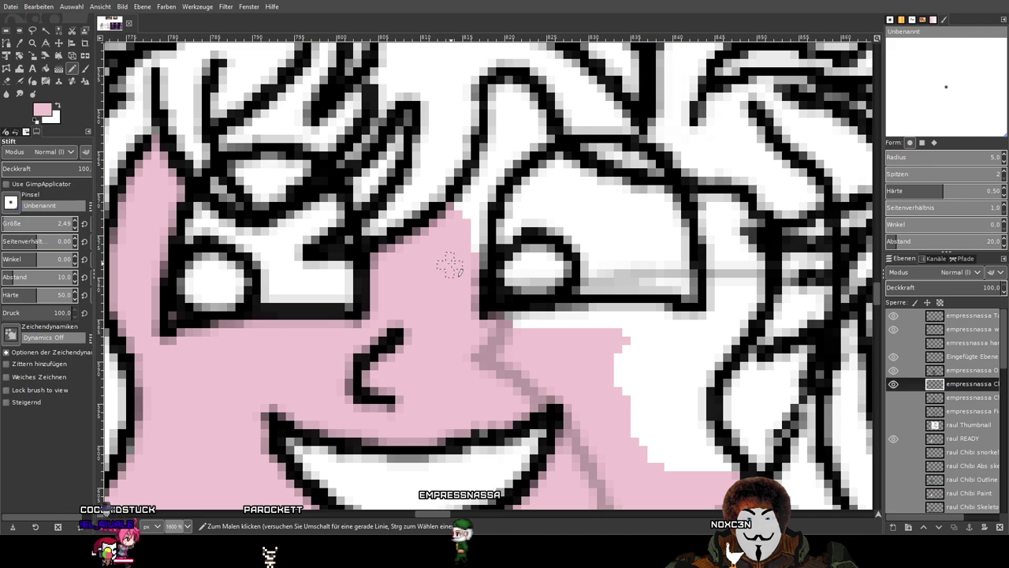
pyautogui.moveTo(474, 211); pyautogui.dragTo(453, 209)
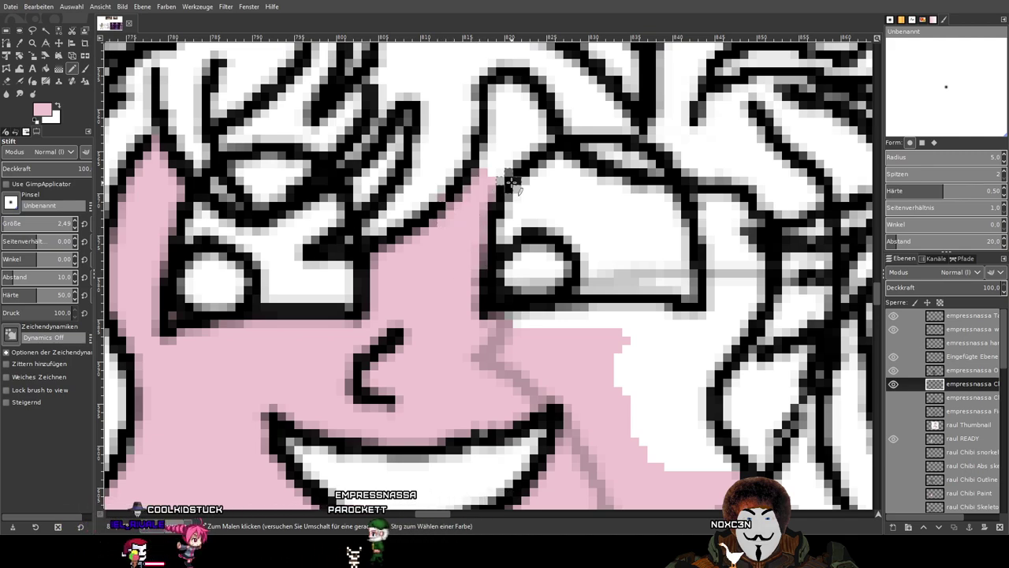
# Fill the white strip between the eyes with pink.
pyautogui.moveTo(511, 183); pyautogui.dragTo(475, 357)
pyautogui.scroll(2, 405, 354)
pyautogui.moveTo(462, 320)
pyautogui.mouseDown()
pyautogui.moveTo(481, 232)
pyautogui.moveTo(480, 178)
pyautogui.moveTo(466, 148)
pyautogui.moveTo(518, 168)
pyautogui.mouseUp()
pyautogui.moveTo(567, 243)
pyautogui.mouseDown()
pyautogui.moveTo(498, 301)
pyautogui.moveTo(516, 220)
pyautogui.moveTo(495, 315)
pyautogui.mouseUp()
pyautogui.scroll(-2, 465, 347)
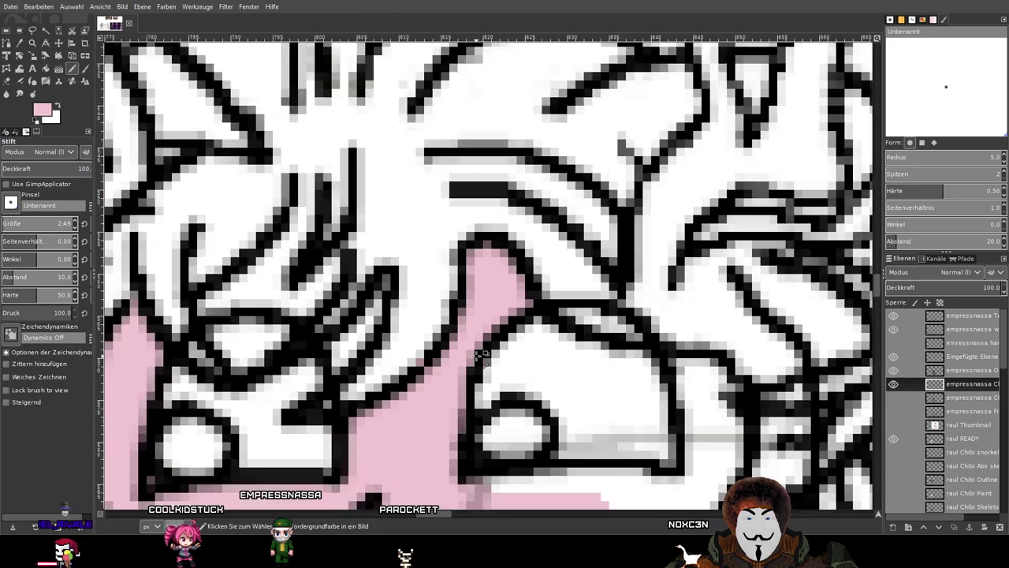
pyautogui.scroll(2, 329, 268)
# Fill pink under the right eye and along the face's right edge up to the hair.
pyautogui.moveTo(344, 254)
pyautogui.mouseDown()
pyautogui.moveTo(557, 252)
pyautogui.moveTo(448, 276)
pyautogui.moveTo(593, 272)
pyautogui.moveTo(630, 243)
pyautogui.mouseUp()
pyautogui.moveTo(545, 268)
pyautogui.mouseDown()
pyautogui.moveTo(496, 383)
pyautogui.moveTo(496, 299)
pyautogui.moveTo(521, 446)
pyautogui.moveTo(532, 349)
pyautogui.moveTo(557, 410)
pyautogui.moveTo(582, 326)
pyautogui.moveTo(626, 303)
pyautogui.moveTo(564, 325)
pyautogui.moveTo(618, 289)
pyautogui.moveTo(594, 351)
pyautogui.moveTo(616, 309)
pyautogui.mouseUp()
pyautogui.moveTo(677, 416); pyautogui.dragTo(564, 235)
pyautogui.moveTo(487, 227)
pyautogui.mouseDown()
pyautogui.moveTo(525, 290)
pyautogui.moveTo(425, 248)
pyautogui.moveTo(473, 292)
pyautogui.mouseUp()
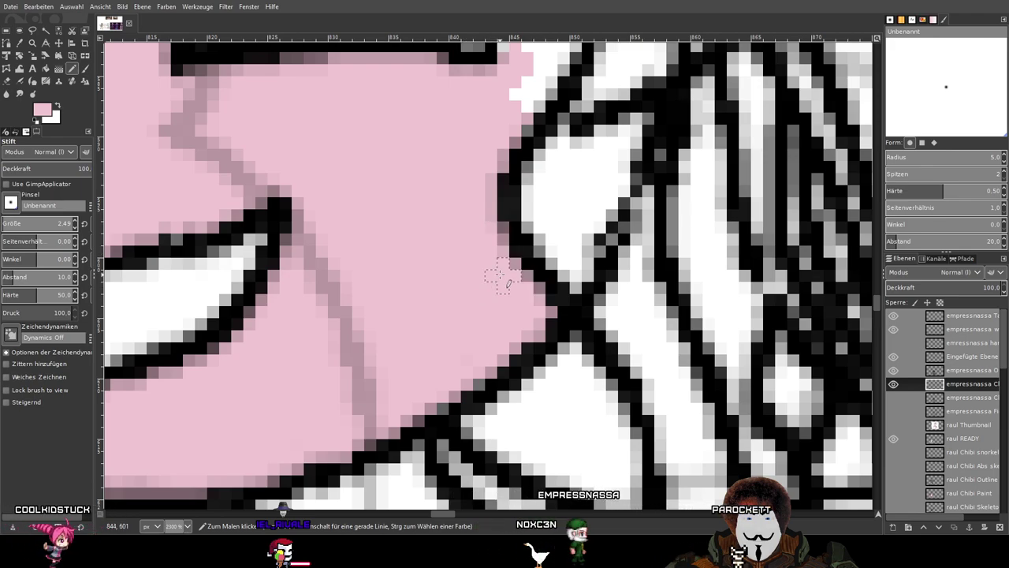
pyautogui.scroll(5, 499, 275)
pyautogui.moveTo(514, 341); pyautogui.dragTo(550, 293)
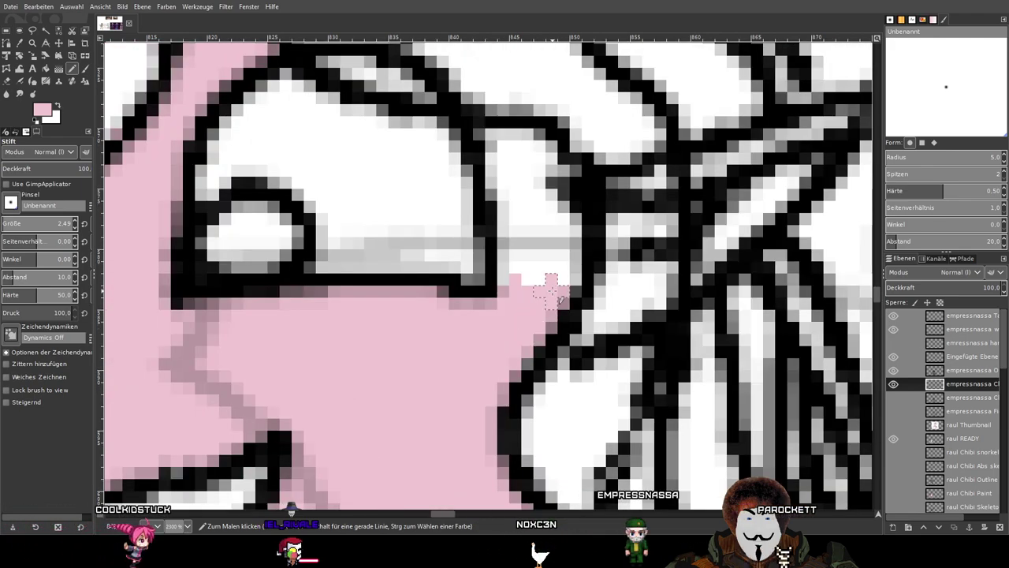
pyautogui.moveTo(538, 207)
pyautogui.mouseDown()
pyautogui.moveTo(515, 277)
pyautogui.moveTo(515, 181)
pyautogui.moveTo(492, 195)
pyautogui.moveTo(489, 149)
pyautogui.mouseUp()
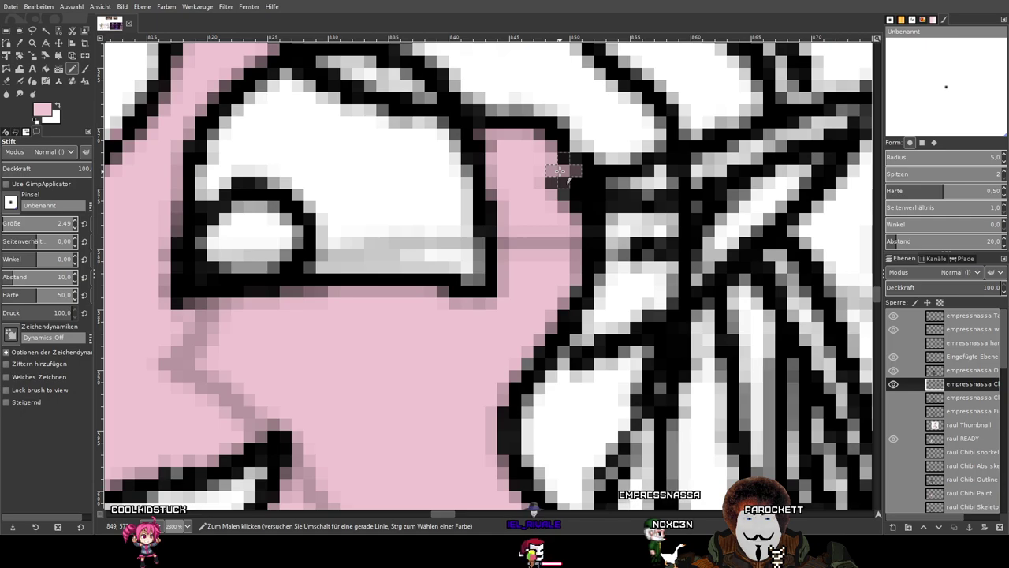
pyautogui.scroll(-3, 536, 173)
pyautogui.moveTo(582, 215); pyautogui.dragTo(557, 256)
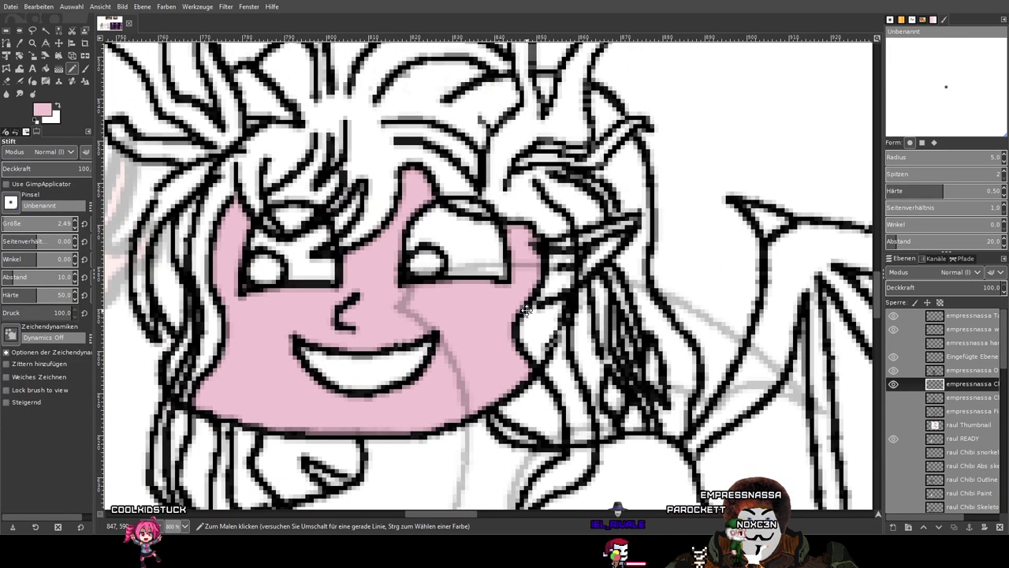
# Extend pink skin onto the neck below the jaw line.
pyautogui.scroll(-5, 556, 260)
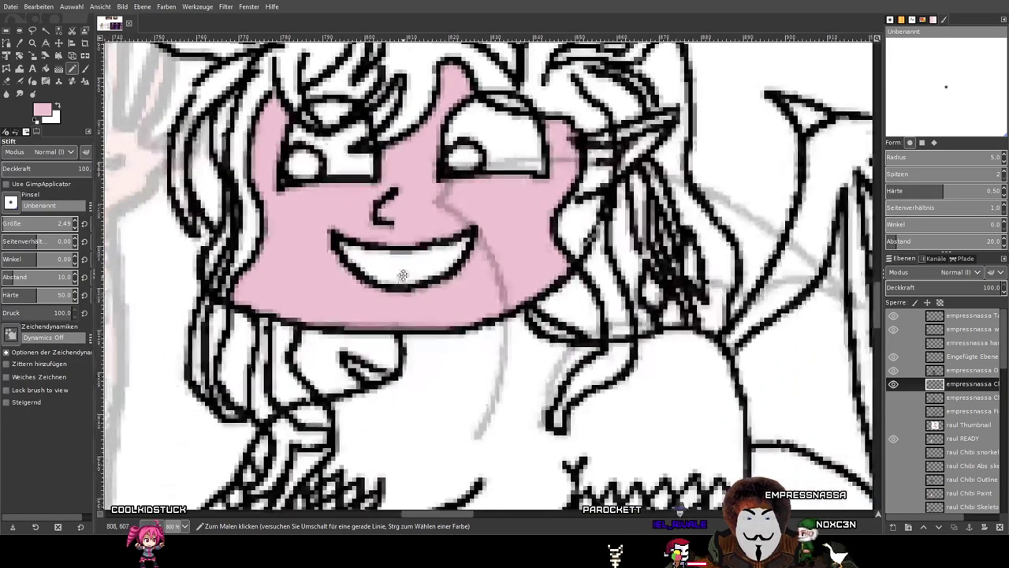
pyautogui.scroll(1, 492, 195)
pyautogui.scroll(1, 565, 204)
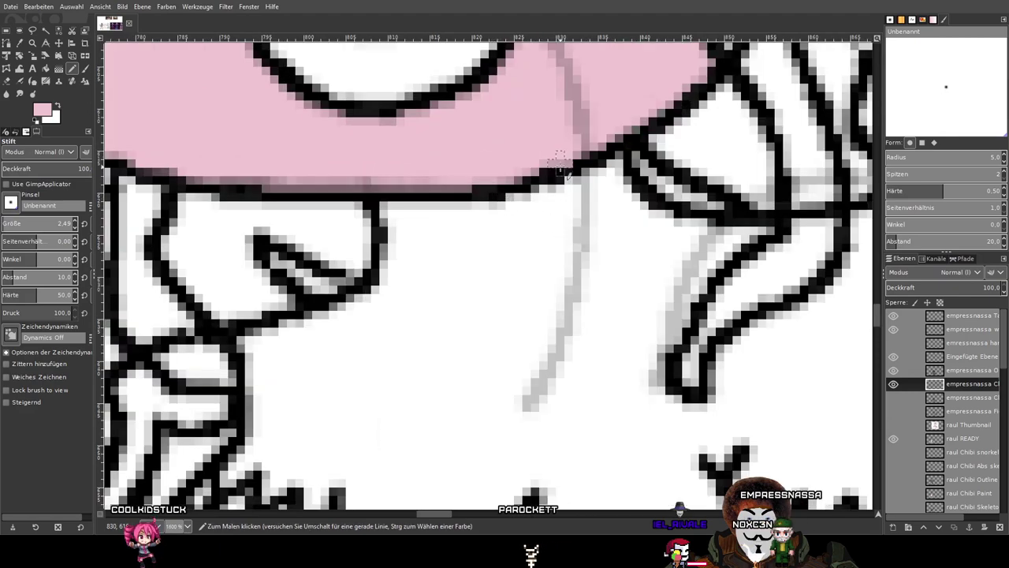
pyautogui.moveTo(560, 230)
pyautogui.mouseDown()
pyautogui.moveTo(561, 187)
pyautogui.moveTo(527, 229)
pyautogui.mouseUp()
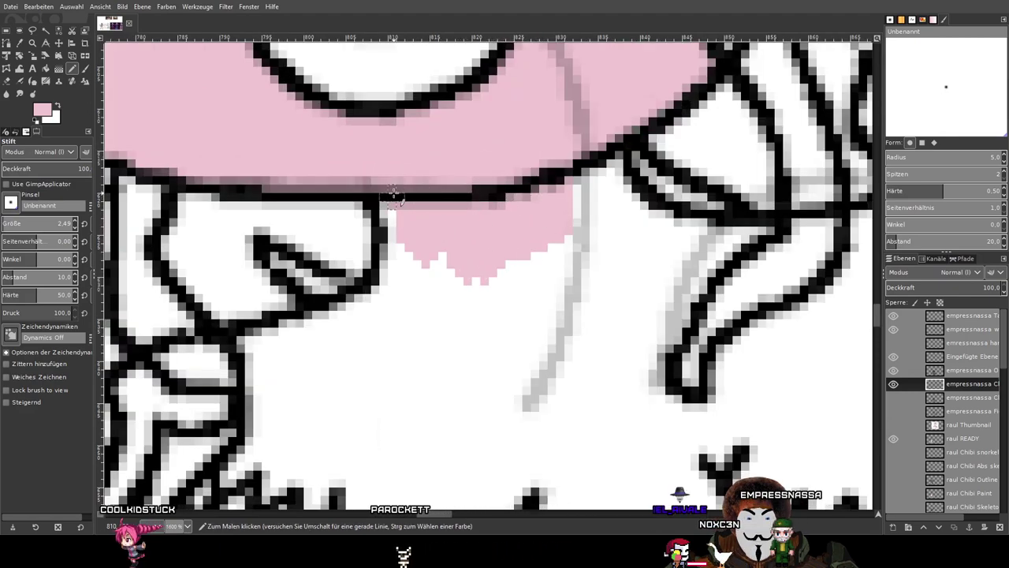
pyautogui.moveTo(392, 231)
pyautogui.mouseDown()
pyautogui.moveTo(376, 301)
pyautogui.moveTo(310, 328)
pyautogui.mouseUp()
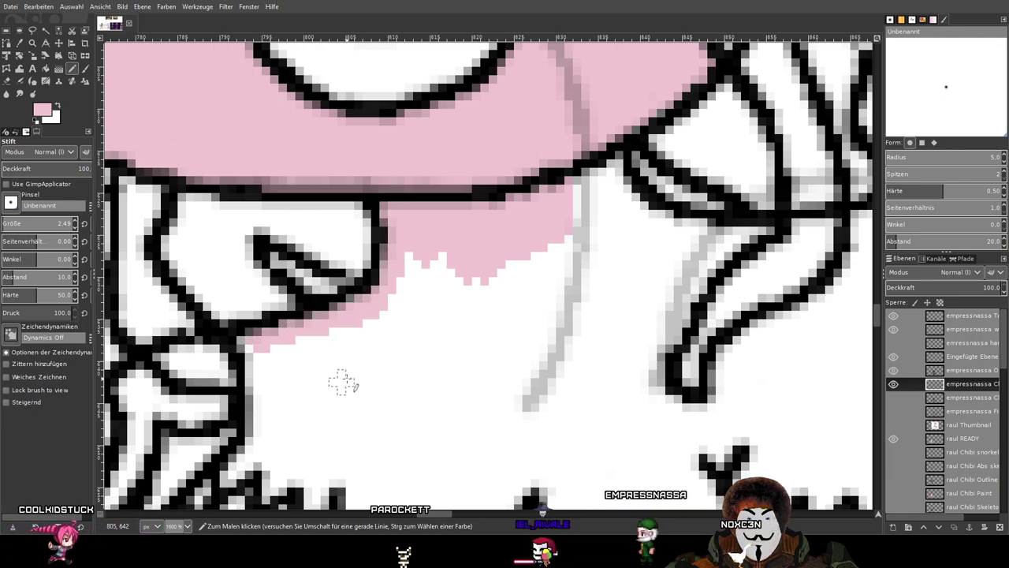
# Paint pink down the neck's outline edge and side toward the fishnet shoulder.
pyautogui.moveTo(342, 383); pyautogui.dragTo(680, 214)
pyautogui.scroll(-2, 632, 203)
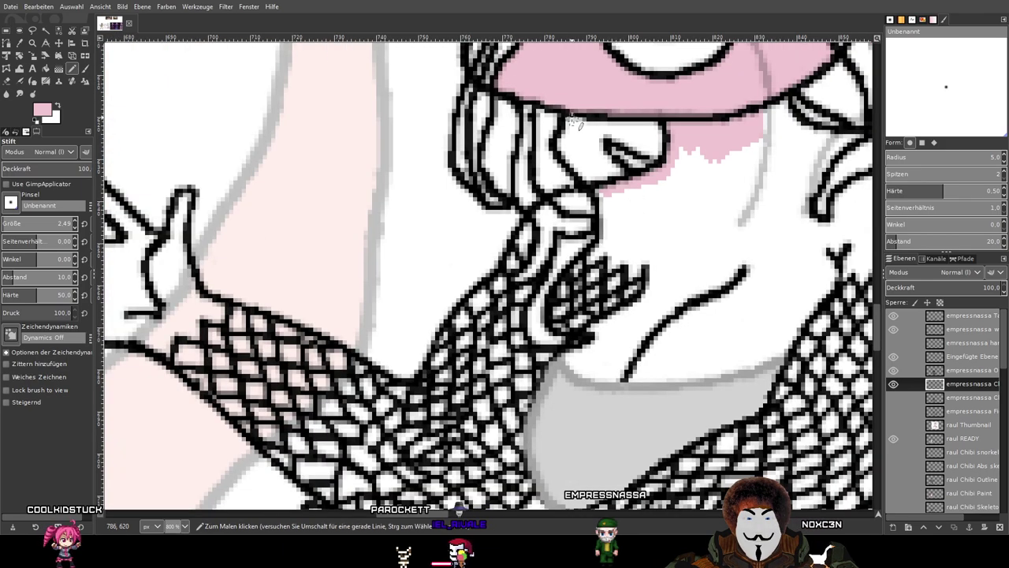
pyautogui.scroll(2, 618, 188)
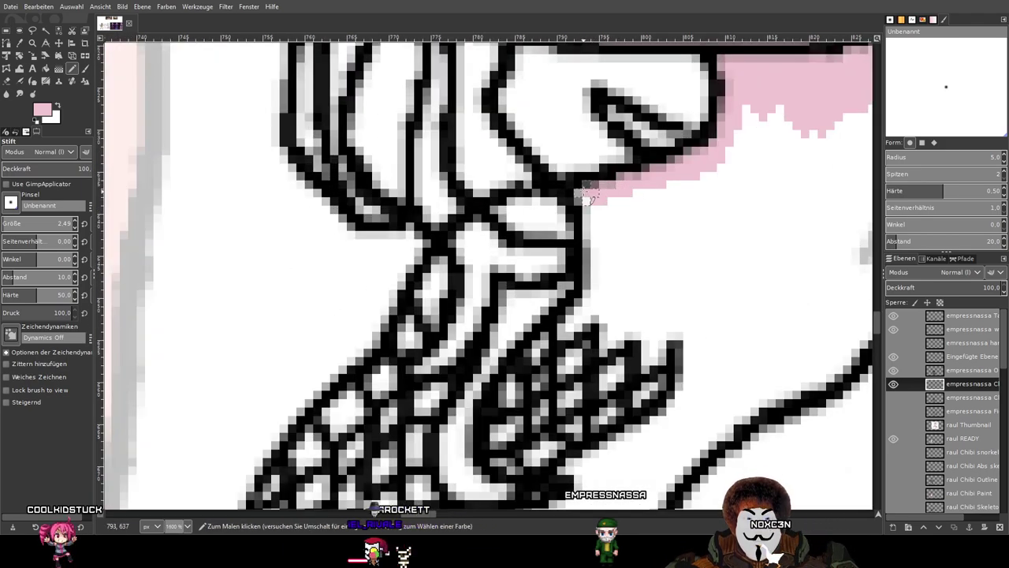
pyautogui.moveTo(589, 225); pyautogui.dragTo(590, 263)
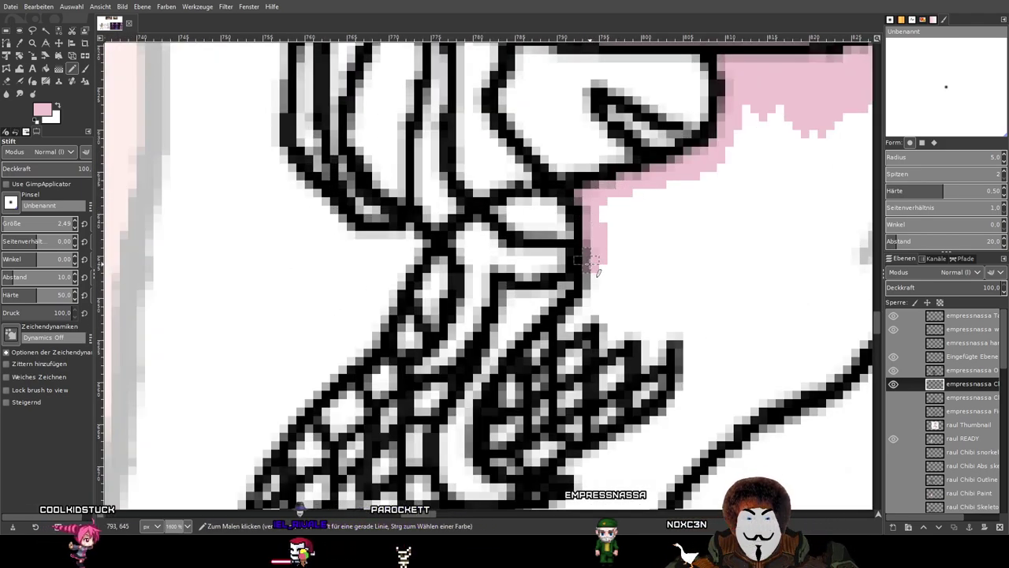
pyautogui.scroll(-2, 593, 265)
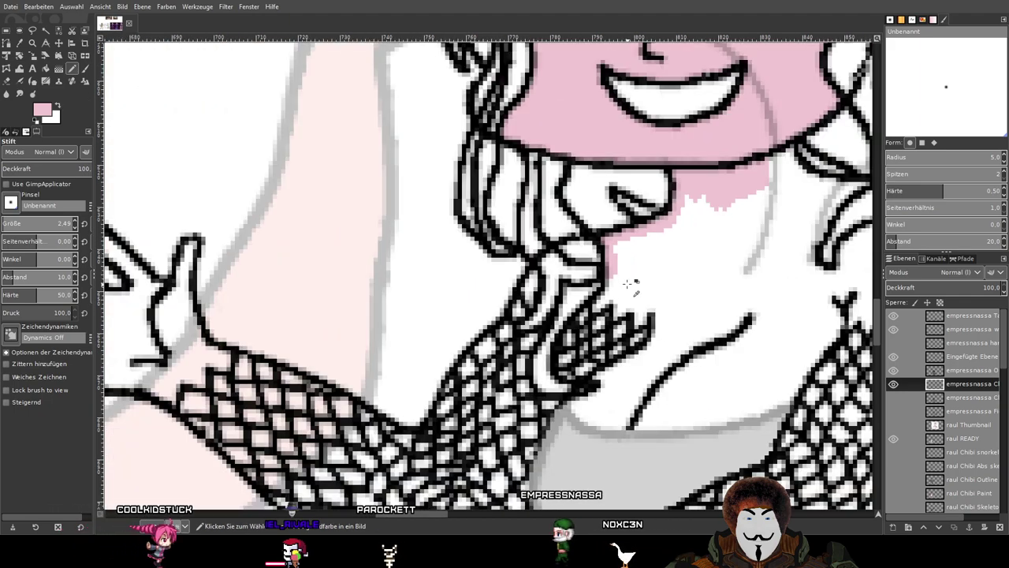
pyautogui.scroll(1, 629, 284)
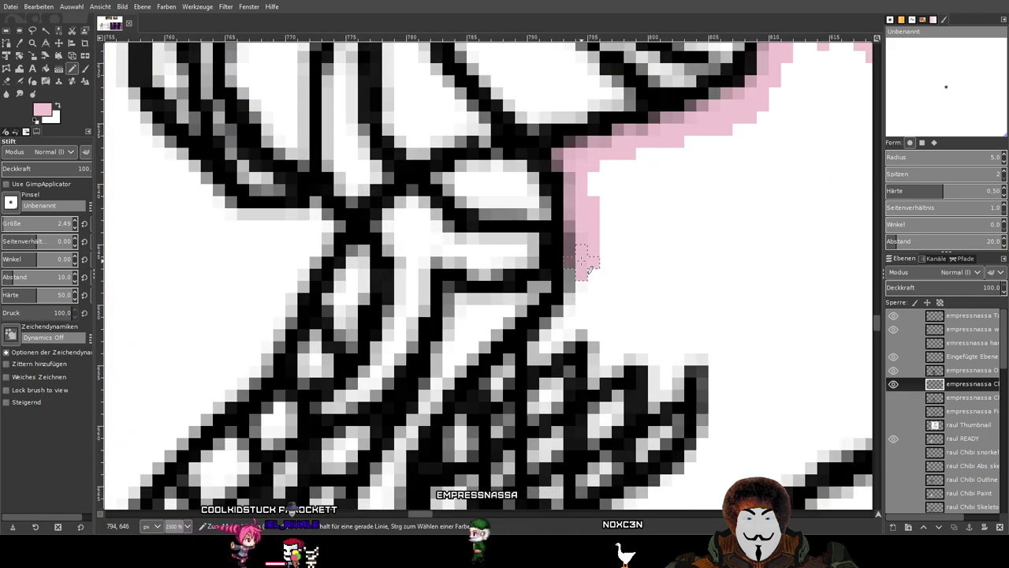
pyautogui.moveTo(575, 298)
pyautogui.mouseDown()
pyautogui.moveTo(617, 310)
pyautogui.moveTo(651, 321)
pyautogui.mouseUp()
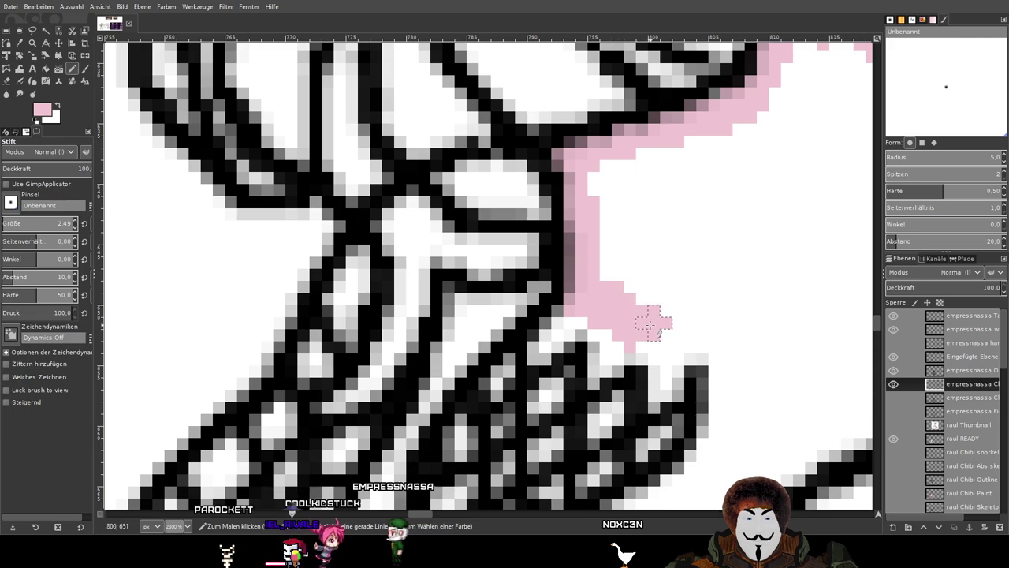
pyautogui.moveTo(737, 362); pyautogui.dragTo(751, 361)
pyautogui.moveTo(795, 367)
pyautogui.mouseDown()
pyautogui.moveTo(690, 173)
pyautogui.moveTo(651, 304)
pyautogui.moveTo(666, 201)
pyautogui.moveTo(625, 210)
pyautogui.moveTo(621, 268)
pyautogui.moveTo(549, 315)
pyautogui.mouseUp()
# Erase stray dark pixels beside the fishnet on the layer above.
pyautogui.scroll(-1, 707, 182)
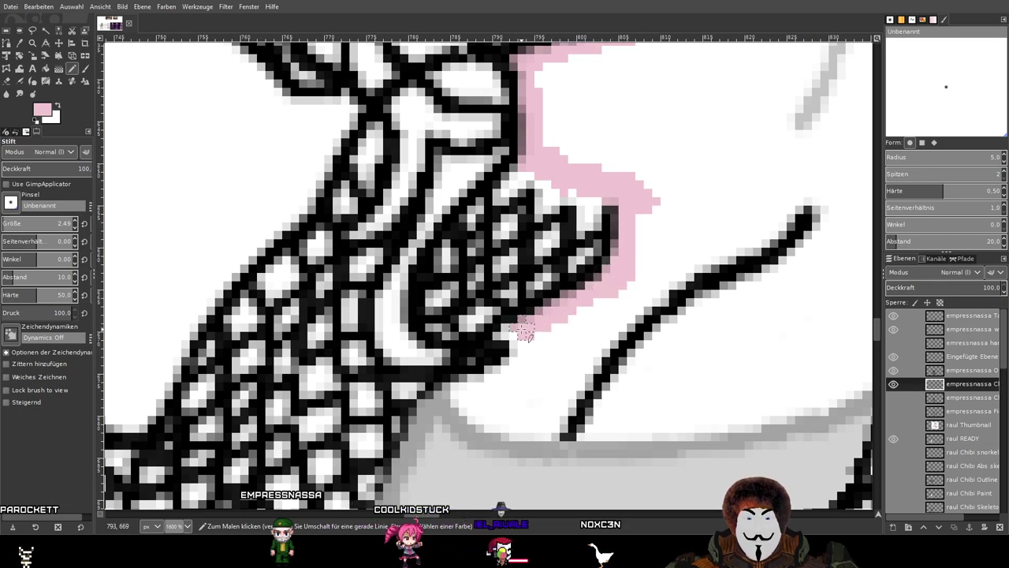
pyautogui.scroll(-3, 541, 342)
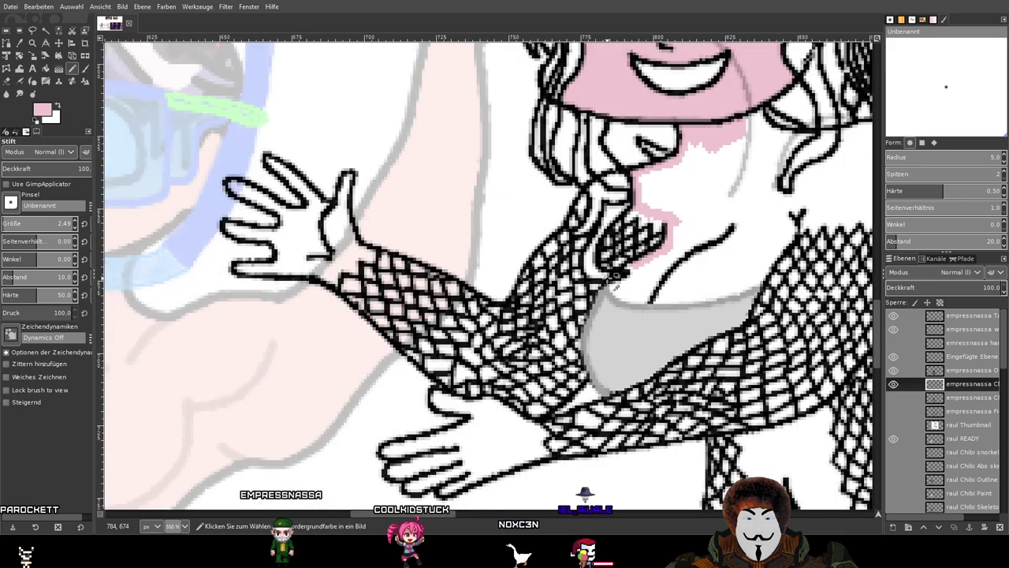
pyautogui.scroll(3, 608, 281)
pyautogui.scroll(-2, 610, 281)
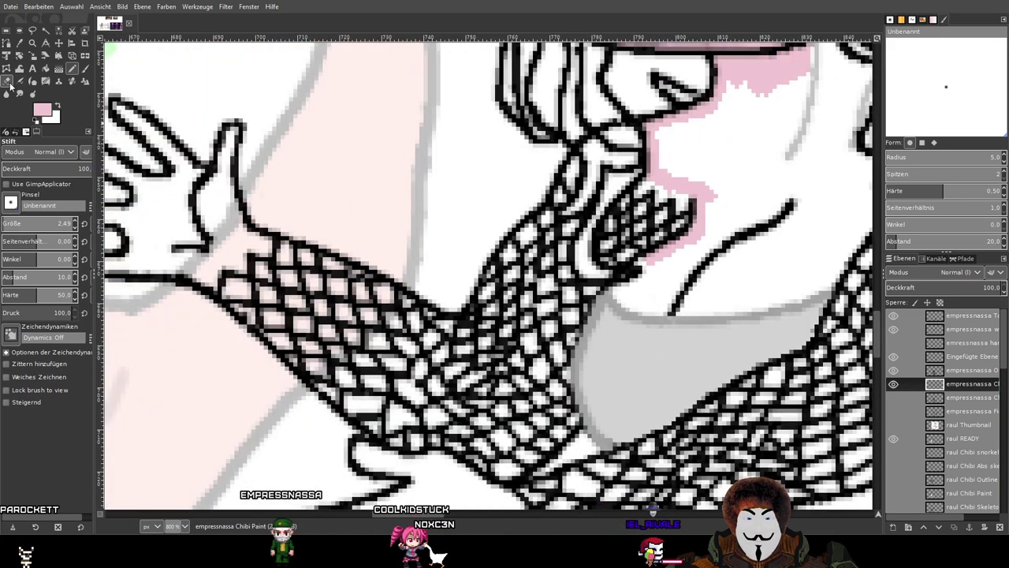
pyautogui.click(7, 82)
pyautogui.click(958, 371)
pyautogui.scroll(5, 608, 231)
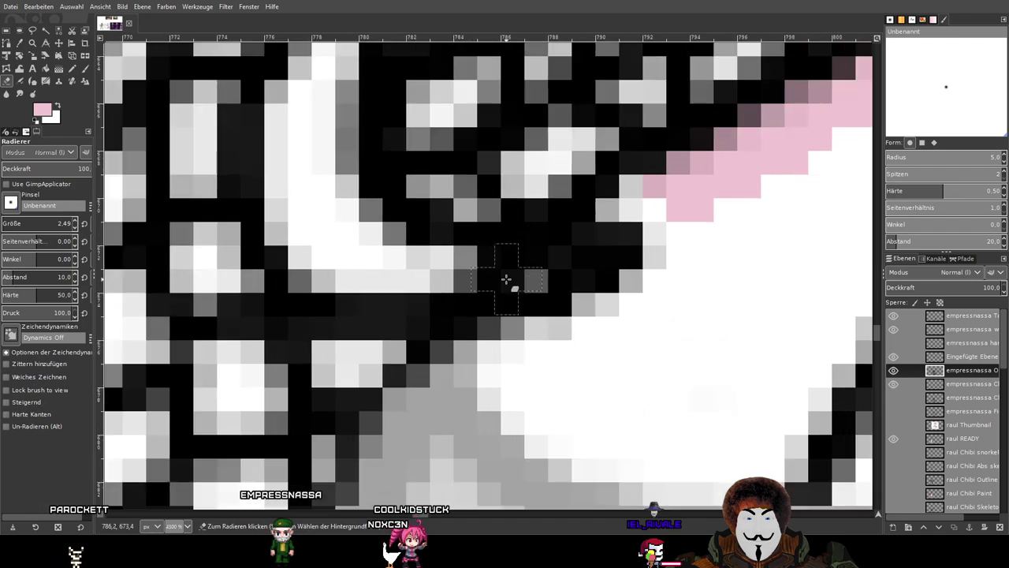
pyautogui.moveTo(547, 272)
pyautogui.mouseDown()
pyautogui.moveTo(552, 265)
pyautogui.moveTo(400, 268)
pyautogui.mouseUp()
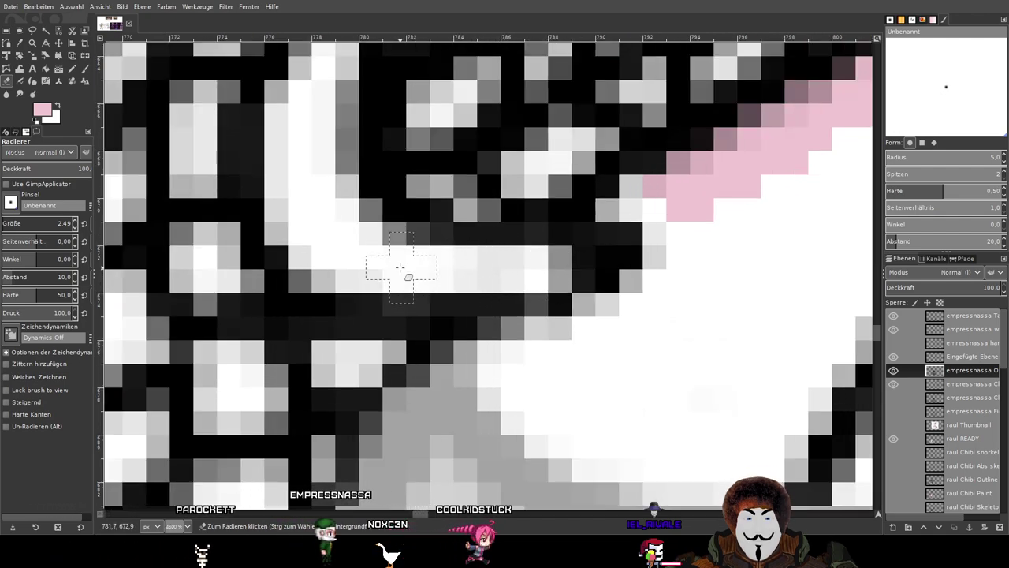